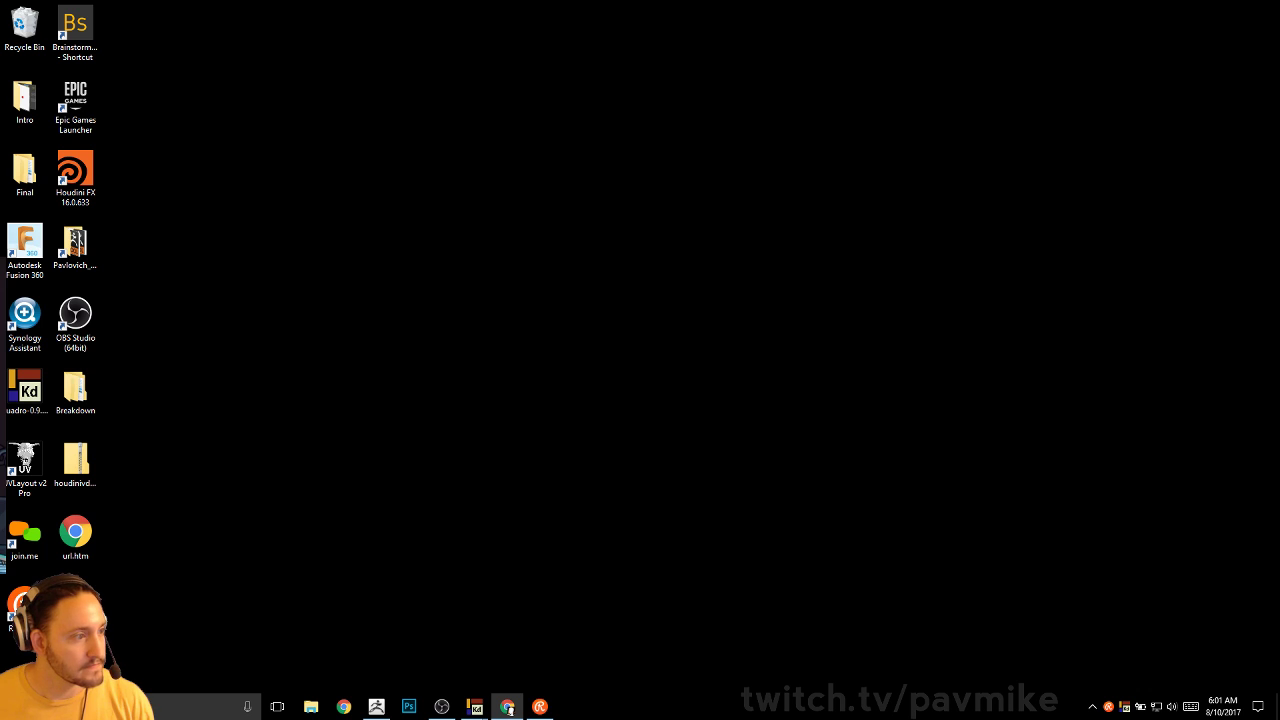
# Switch to ZBrush and set the brush's draw size to 17
pyautogui.click(376, 707)
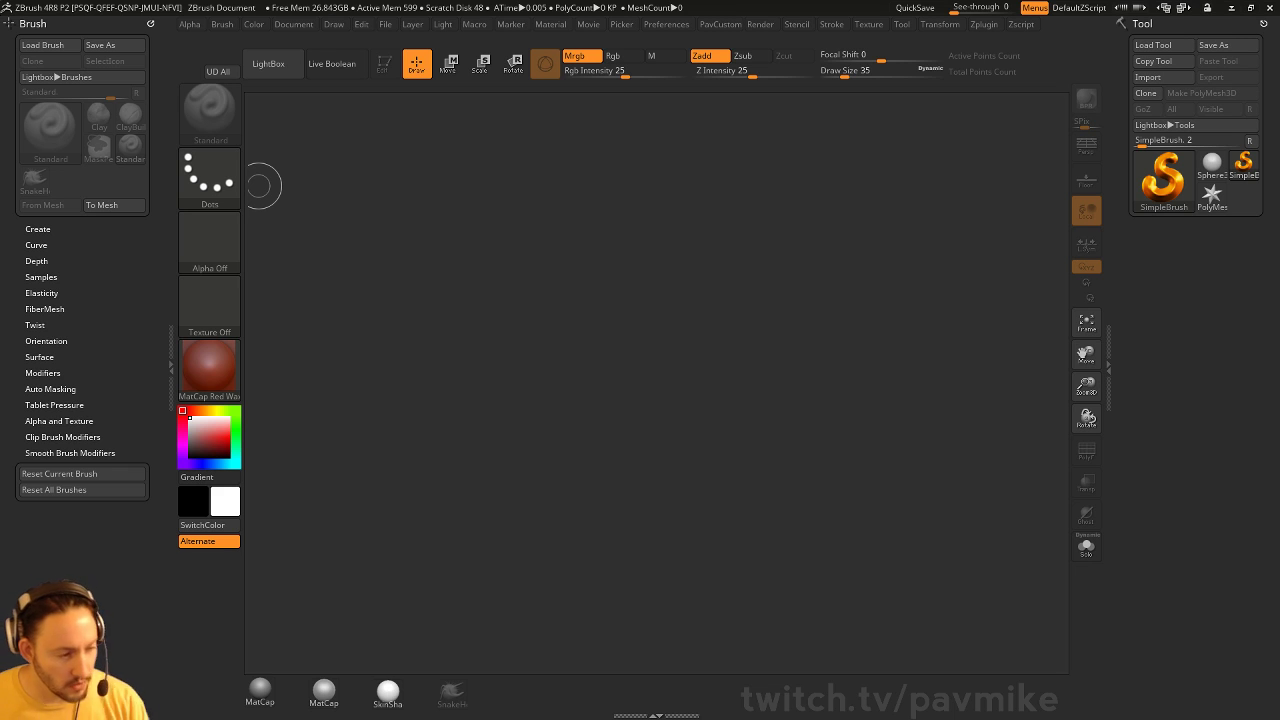
pyautogui.press('super')
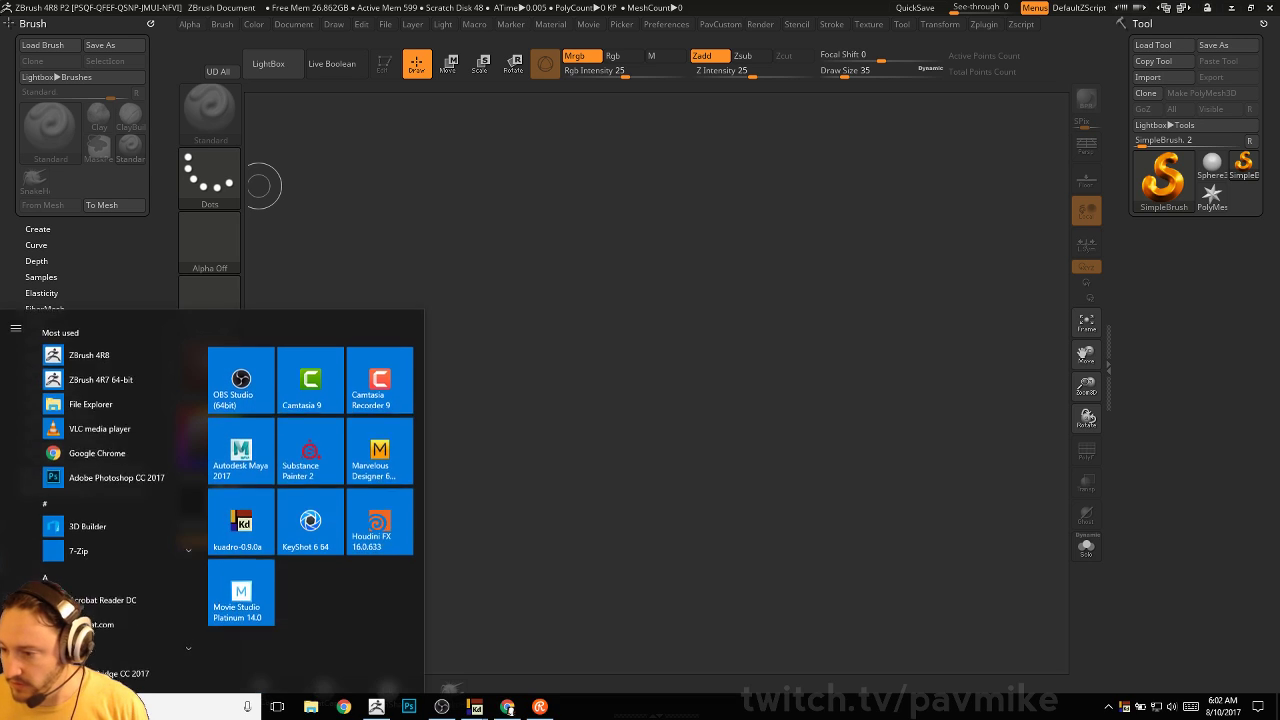
pyautogui.press('super')
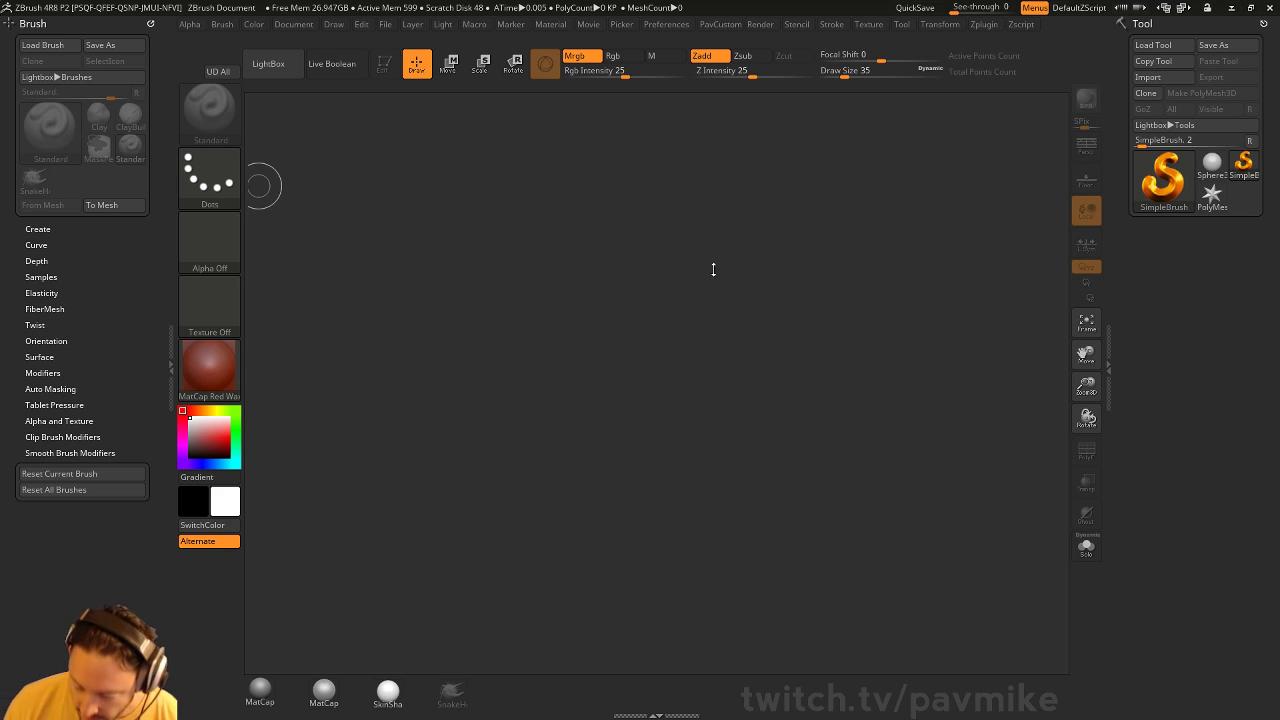
pyautogui.moveTo(1209, 339); pyautogui.dragTo(1209, 337)
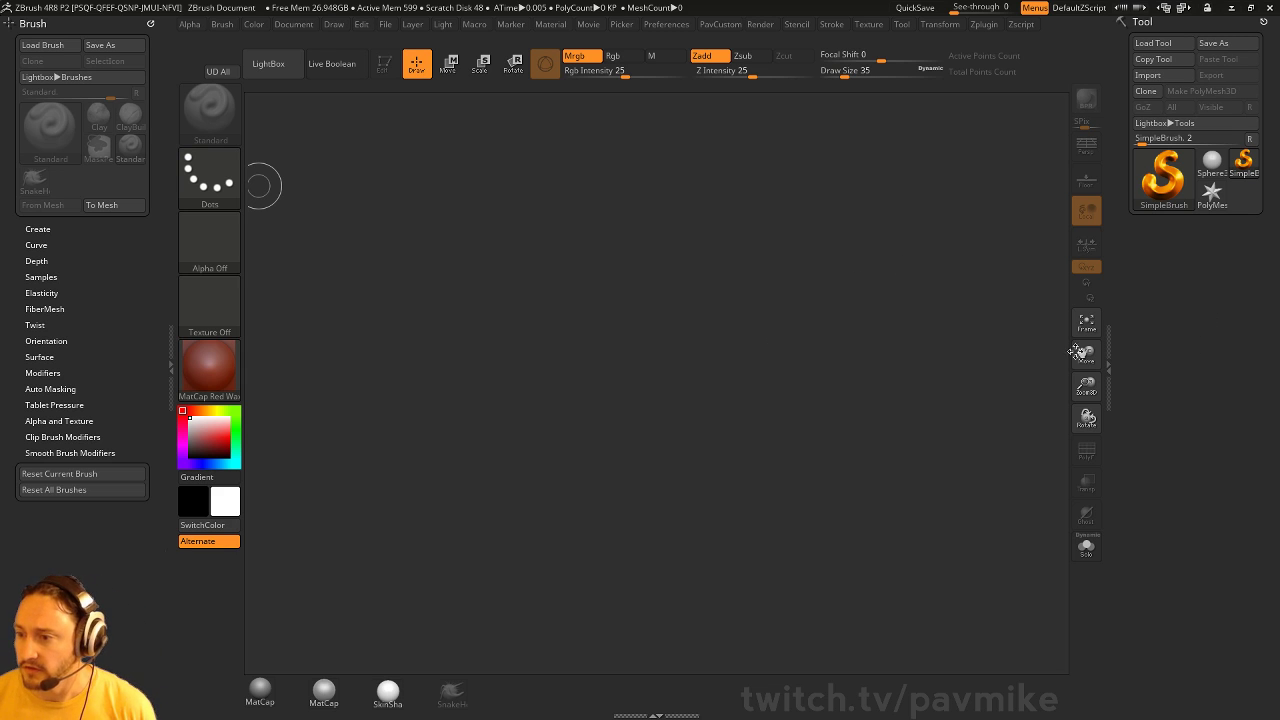
pyautogui.press('s')
pyautogui.moveTo(492, 298)
pyautogui.mouseDown()
pyautogui.moveTo(513, 303)
pyautogui.moveTo(482, 292)
pyautogui.mouseUp()
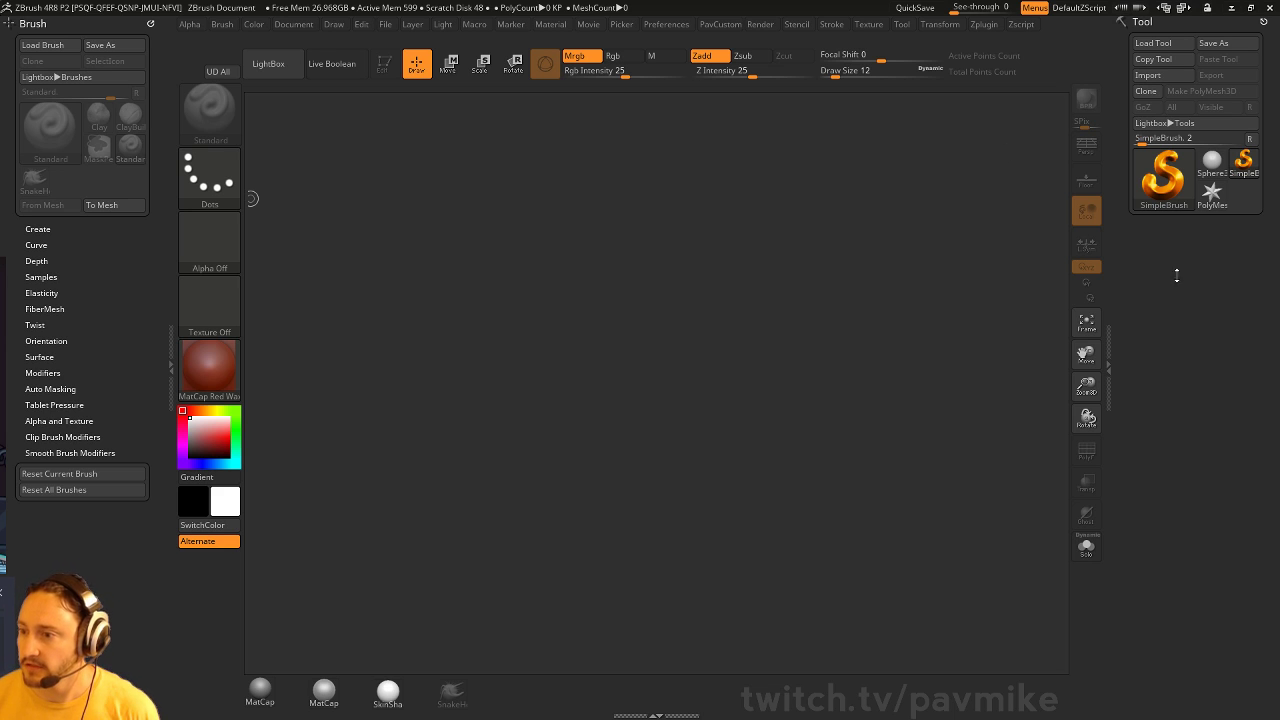
pyautogui.press('s')
pyautogui.click(779, 274)
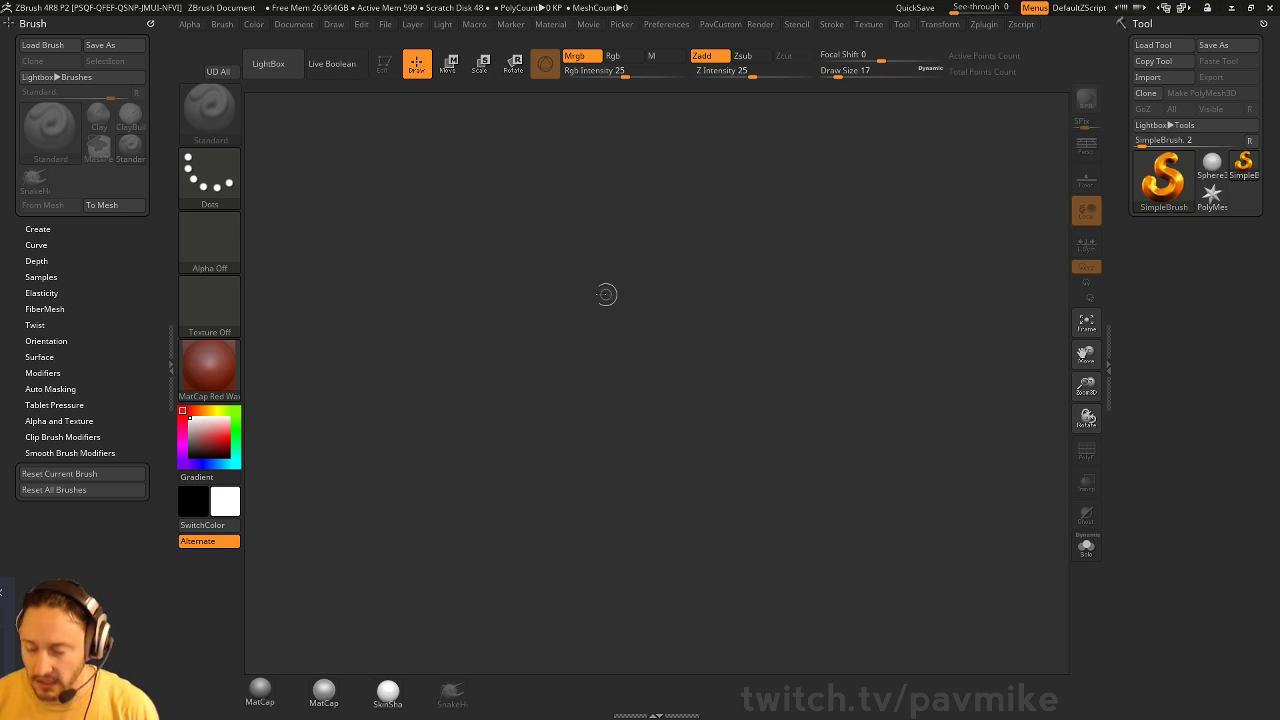
# Import the images 03.png and 06.png from the streaming project's Reference folder as textures
pyautogui.click(873, 24)
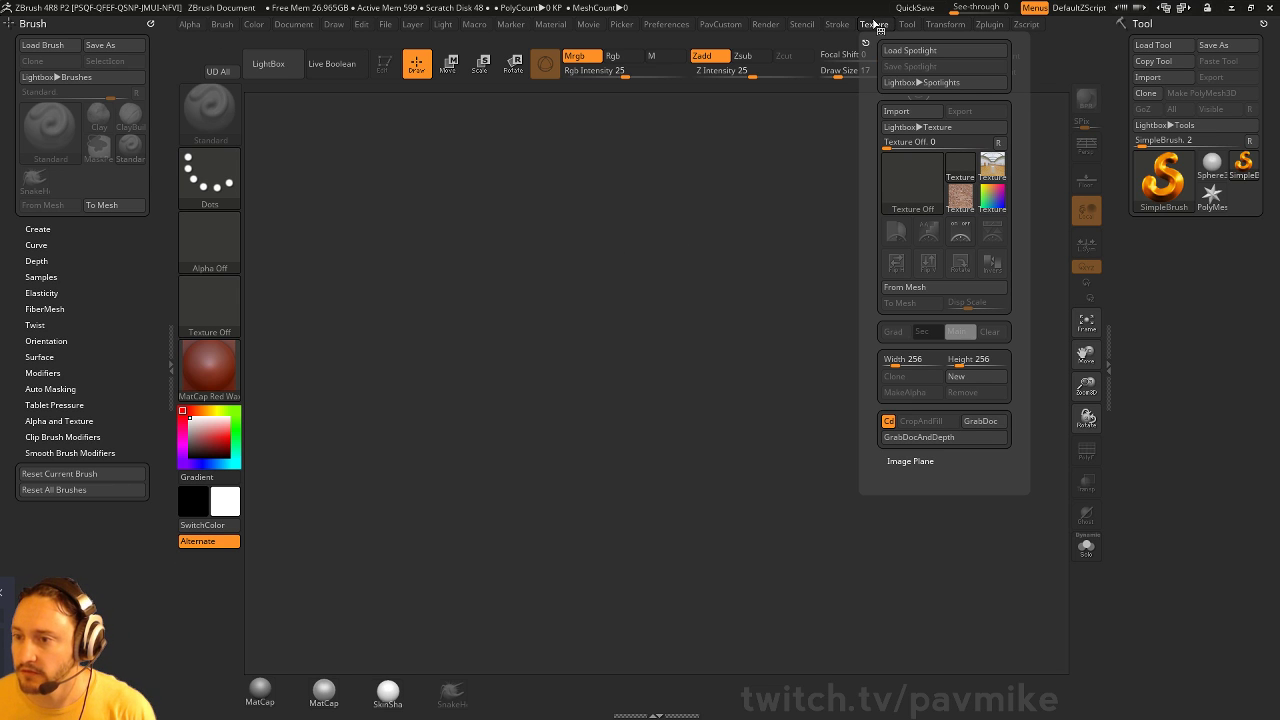
pyautogui.click(897, 110)
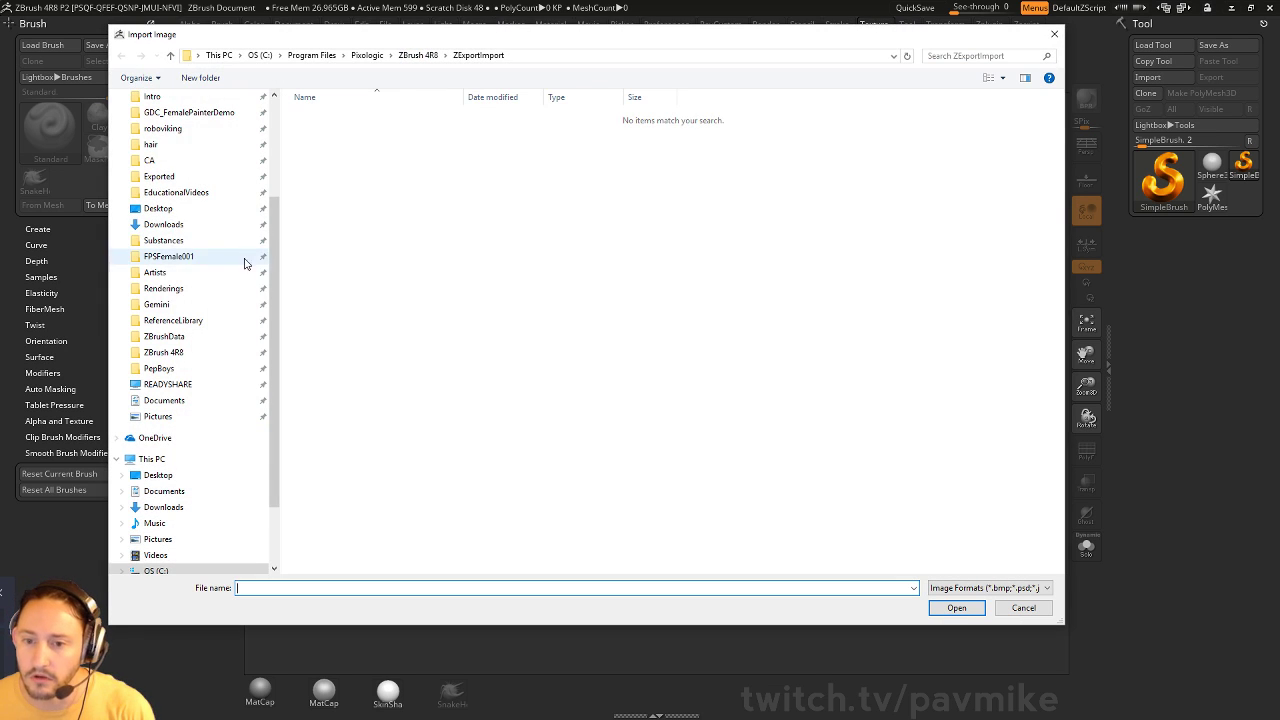
pyautogui.click(199, 138)
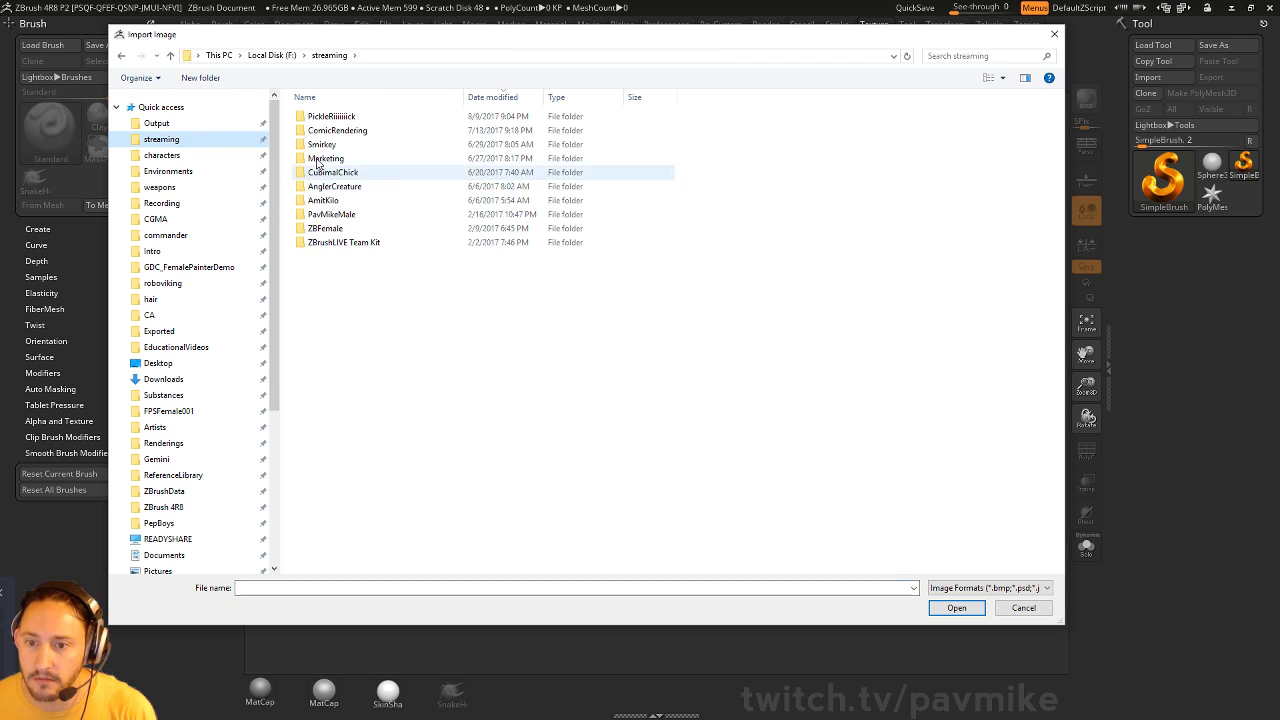
pyautogui.doubleClick(330, 168)
pyautogui.doubleClick(327, 116)
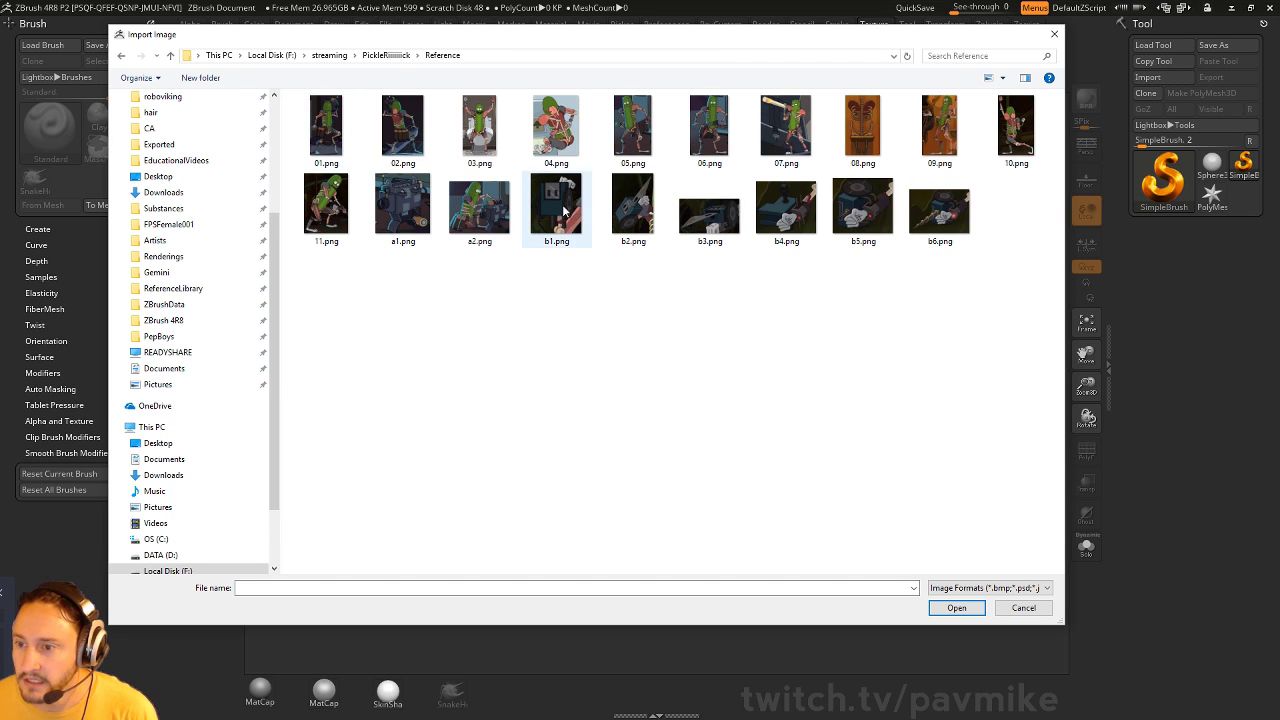
pyautogui.click(708, 139)
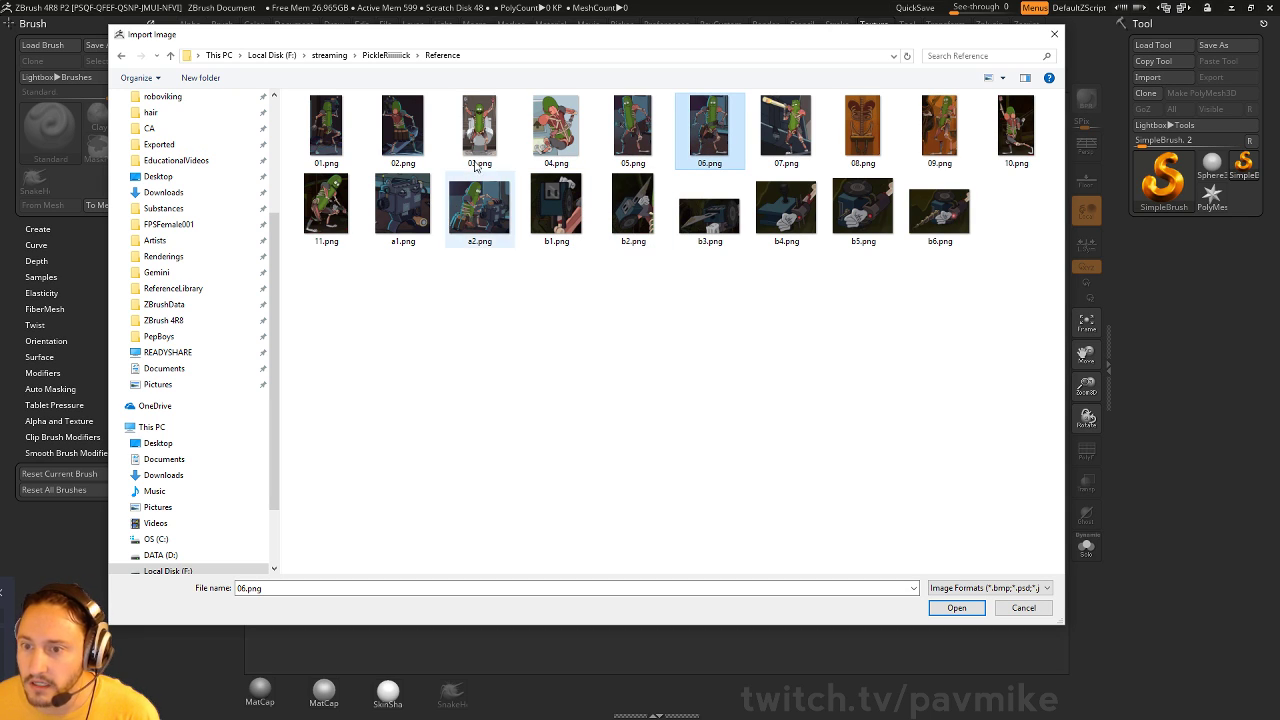
pyautogui.keyDown('ctrl'); pyautogui.click(480, 127); pyautogui.keyUp('ctrl')
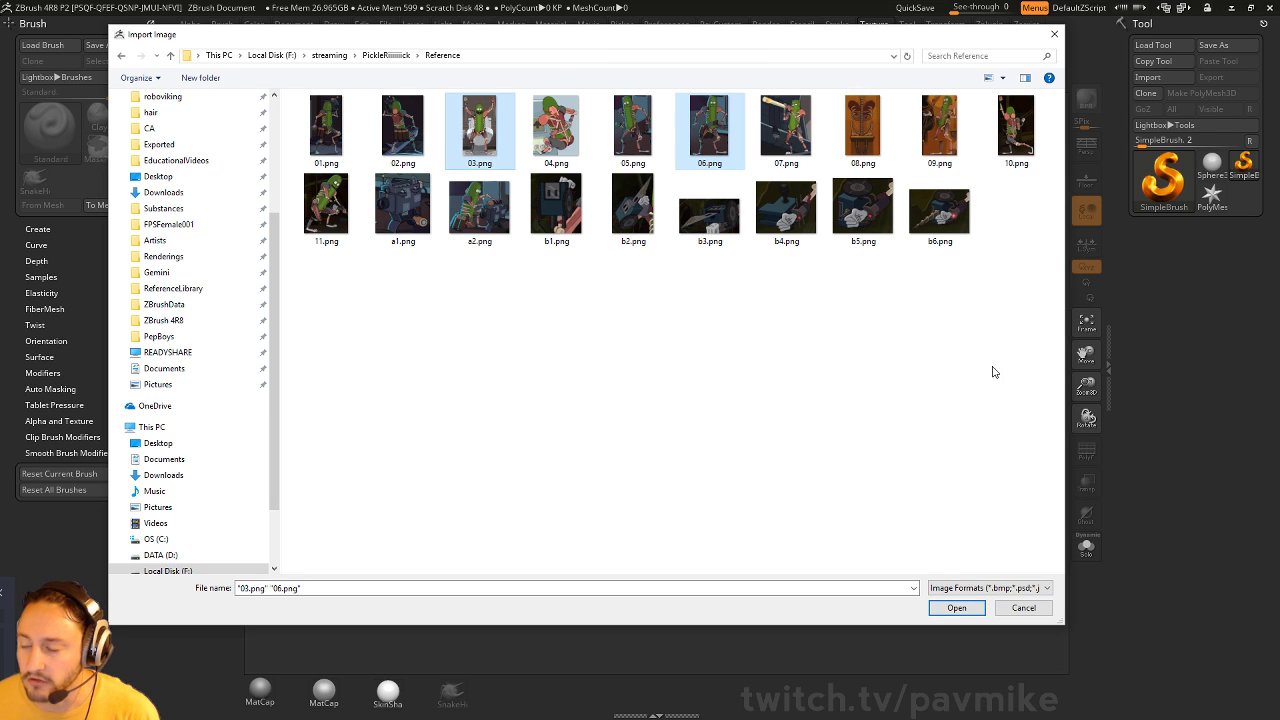
pyautogui.click(975, 610)
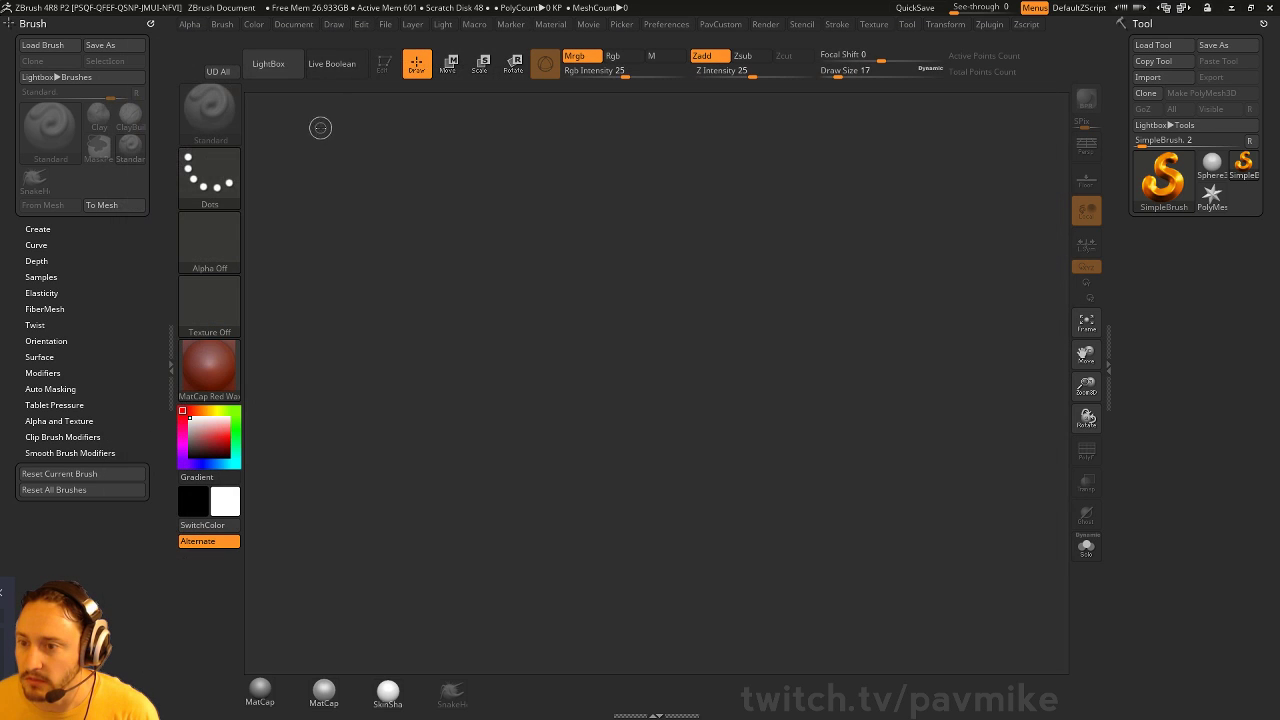
# Add the imported 06 texture to Spotlight
pyautogui.click(880, 25)
pyautogui.moveTo(899, 238)
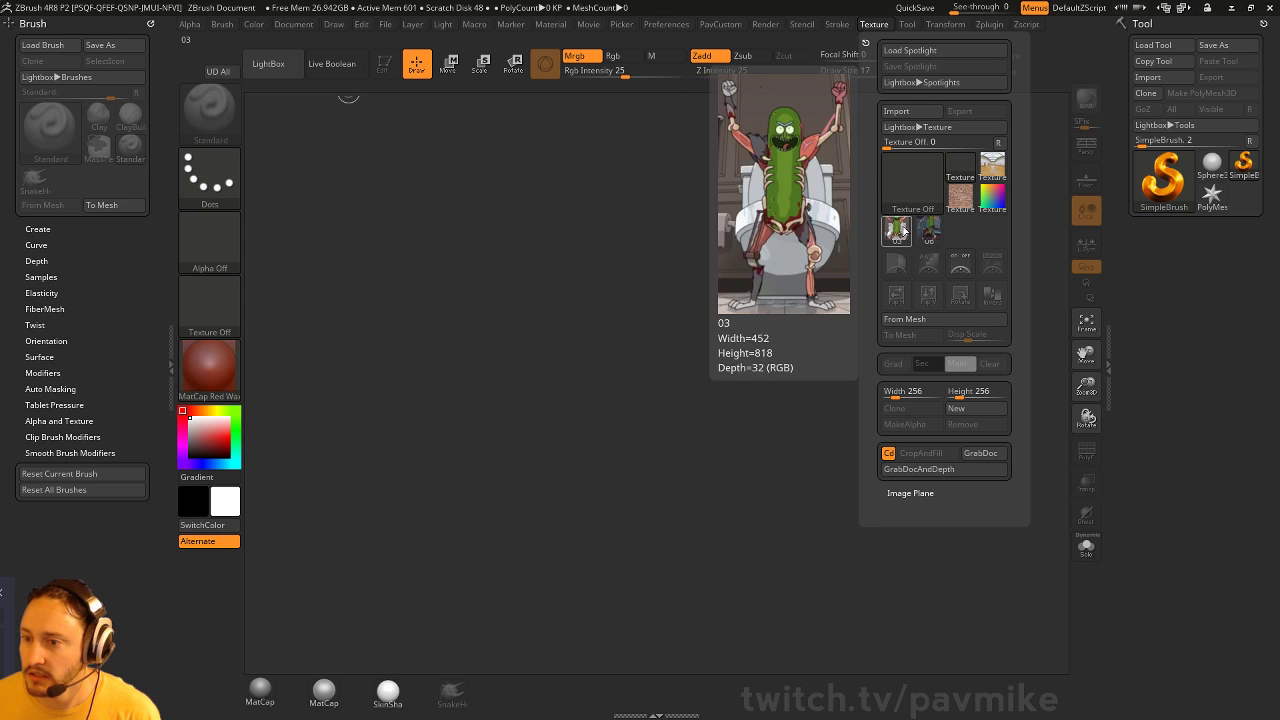
pyautogui.click(932, 232)
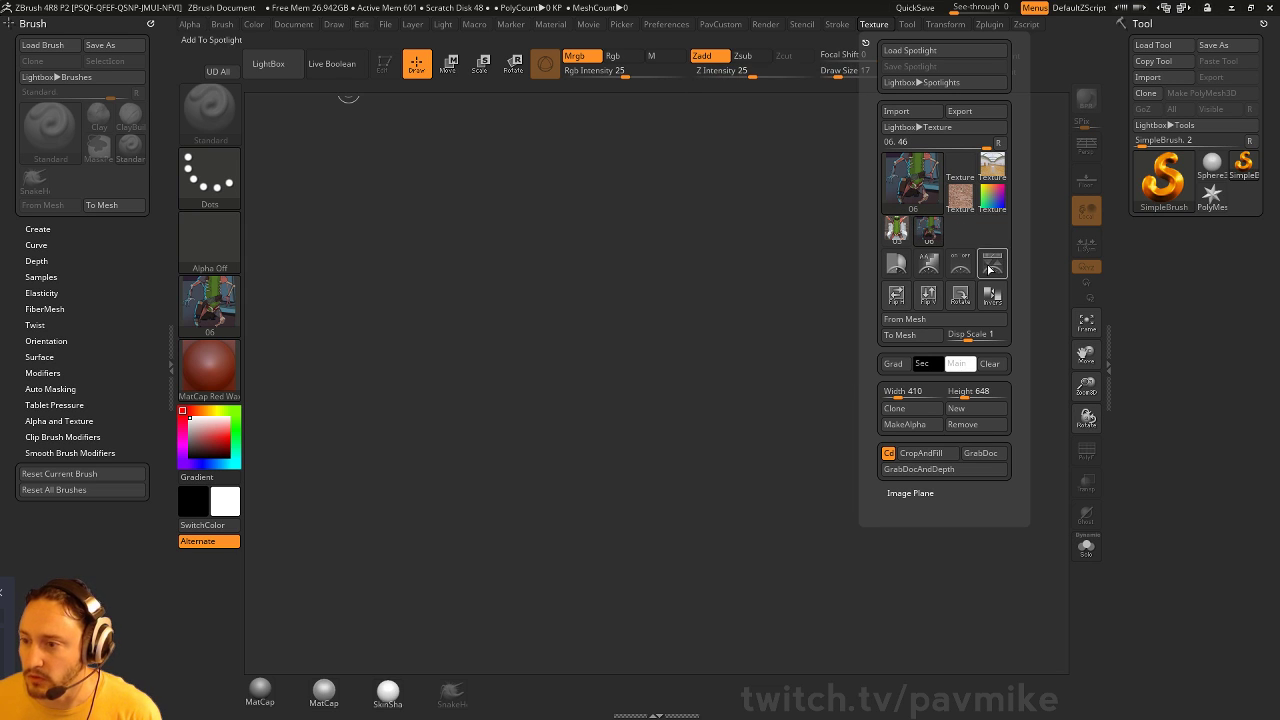
pyautogui.click(989, 268)
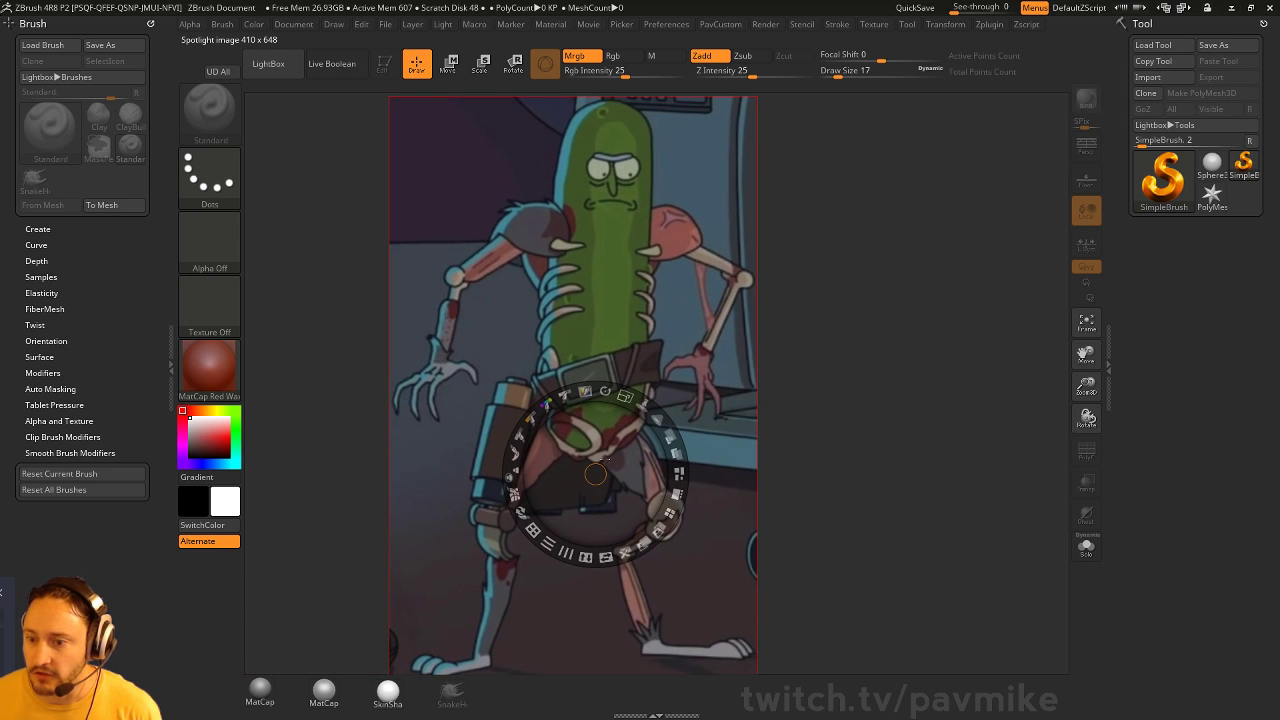
# Try a lower opacity on the Spotlight image, restore it, and shrink the image against the canvas's left edge
pyautogui.moveTo(670, 437); pyautogui.dragTo(625, 396)
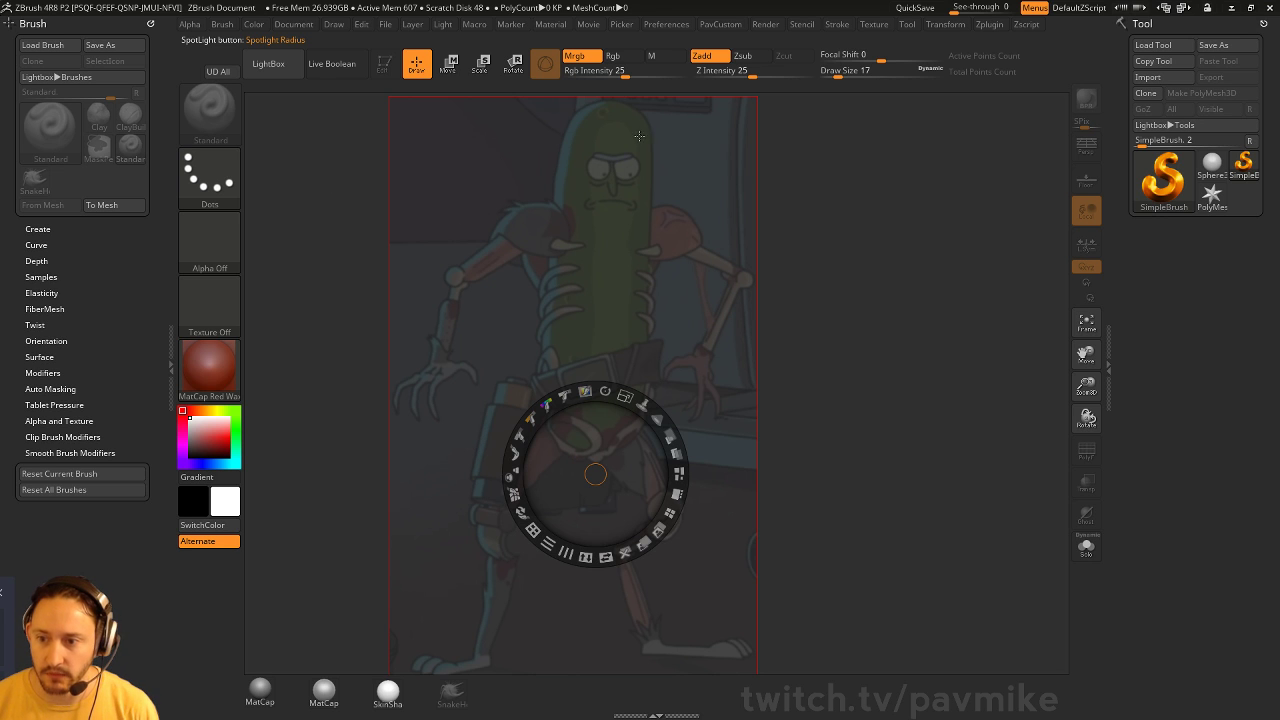
pyautogui.moveTo(595, 475); pyautogui.dragTo(660, 297)
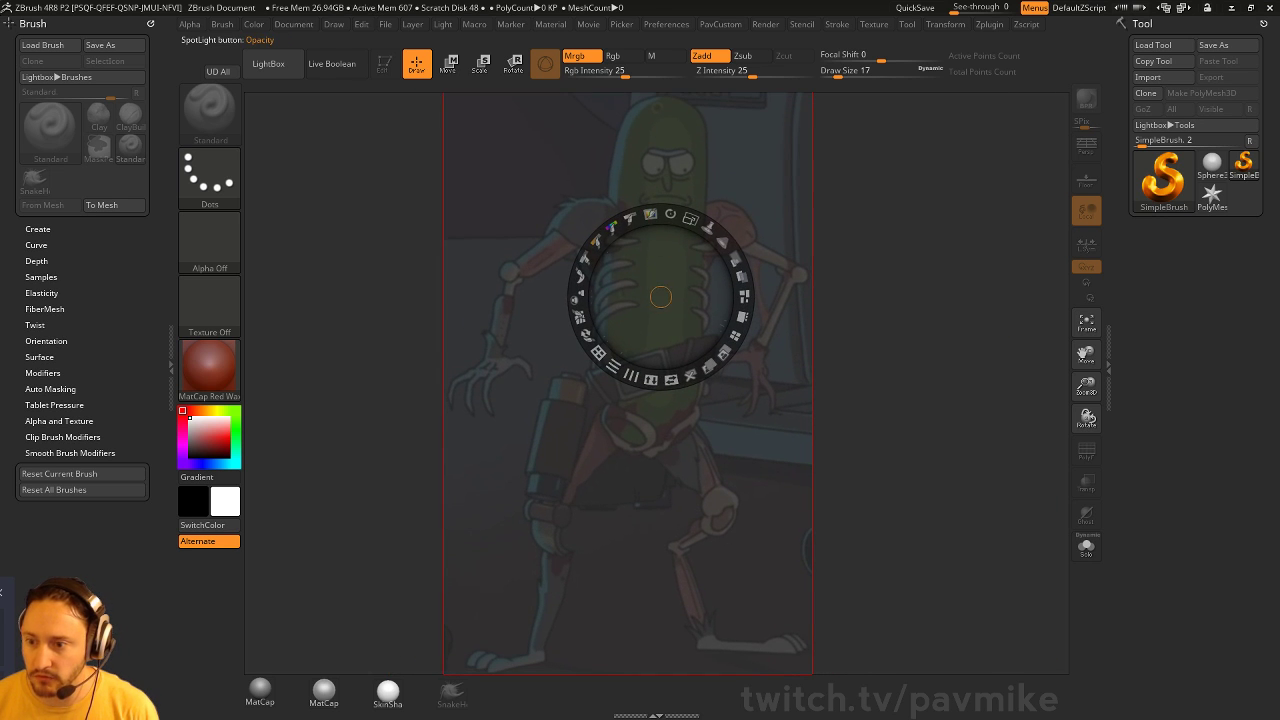
pyautogui.moveTo(740, 262); pyautogui.dragTo(690, 366)
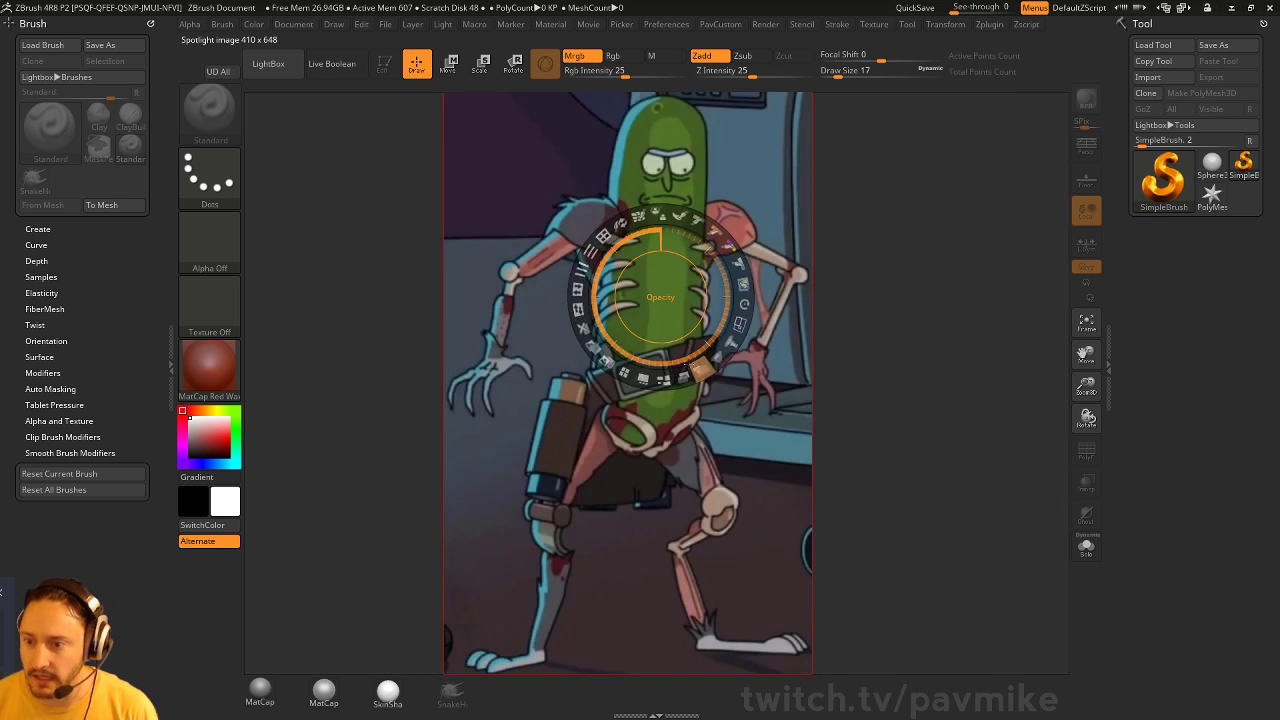
pyautogui.moveTo(691, 220); pyautogui.dragTo(407, 183)
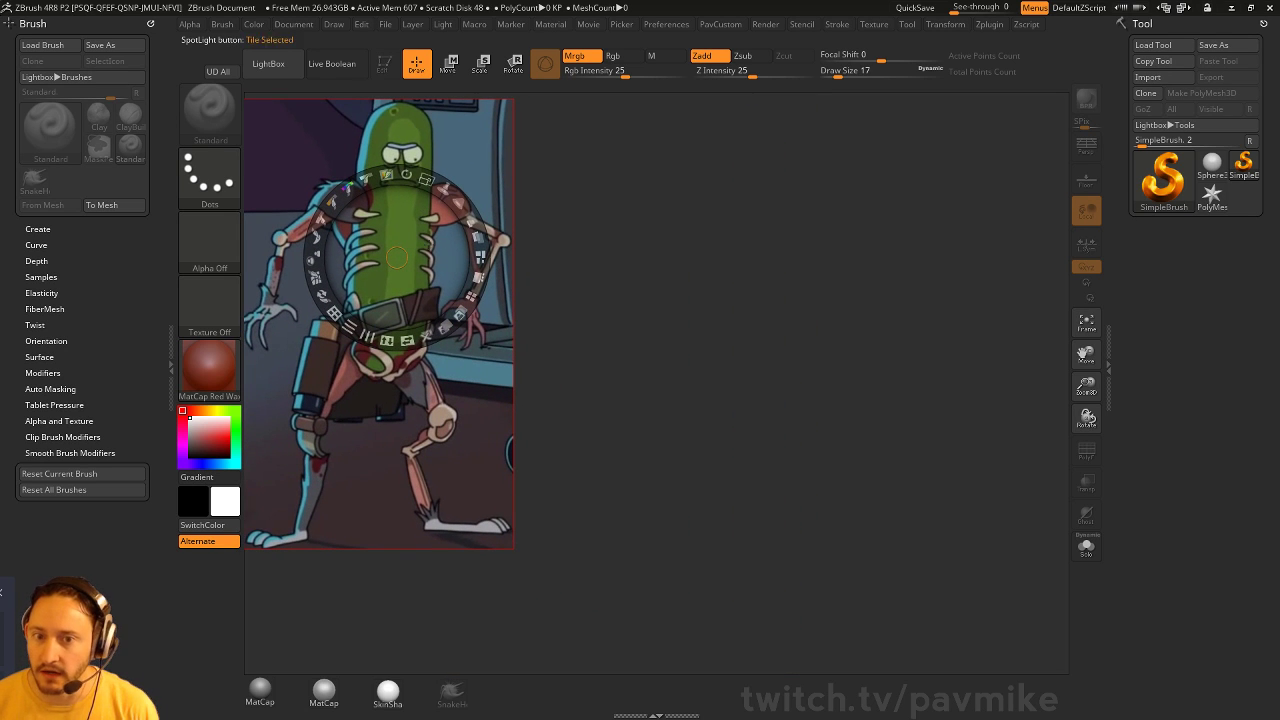
# Toggle the brush's Spotlight Projection off and back on in its sample settings
pyautogui.click(41, 278)
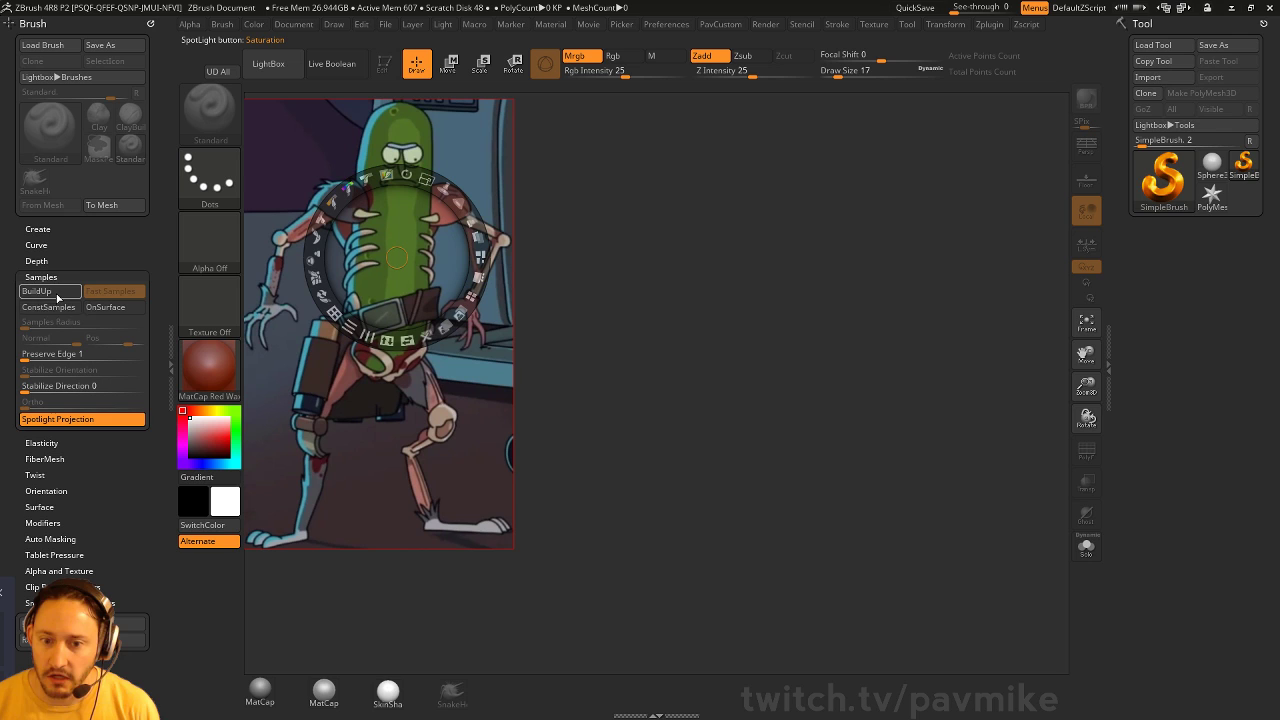
pyautogui.click(68, 420)
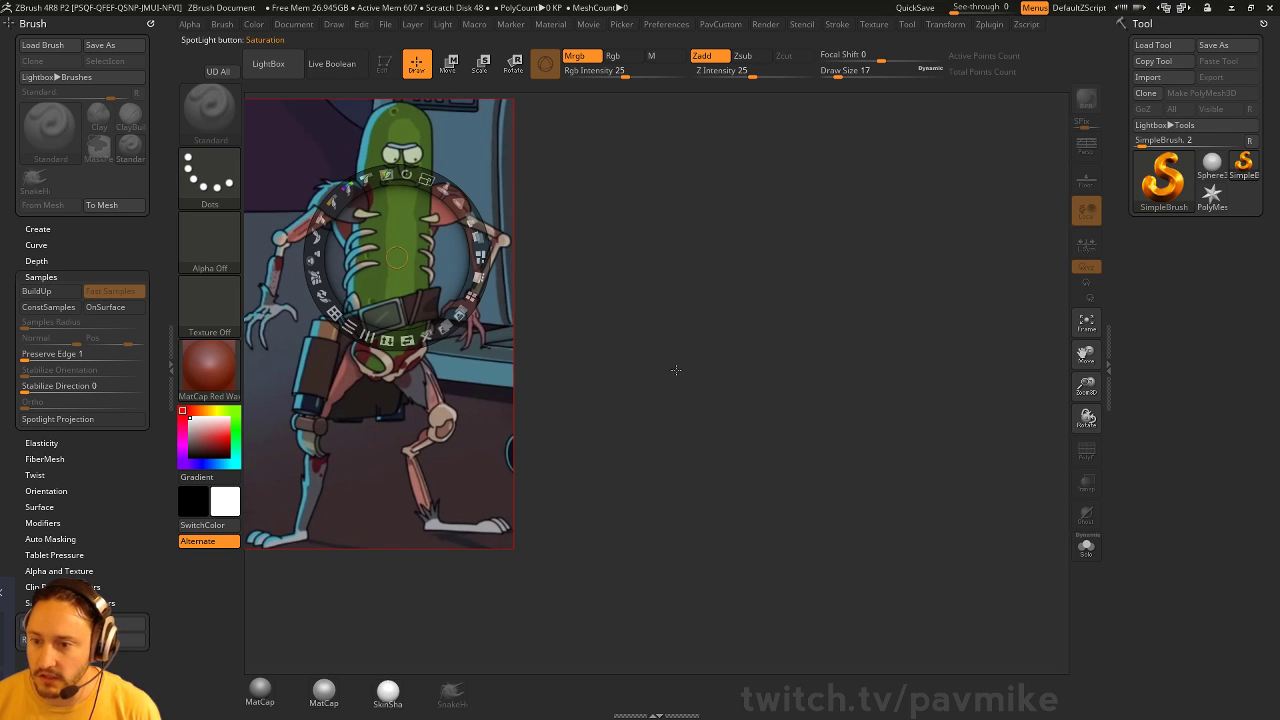
pyautogui.click(58, 419)
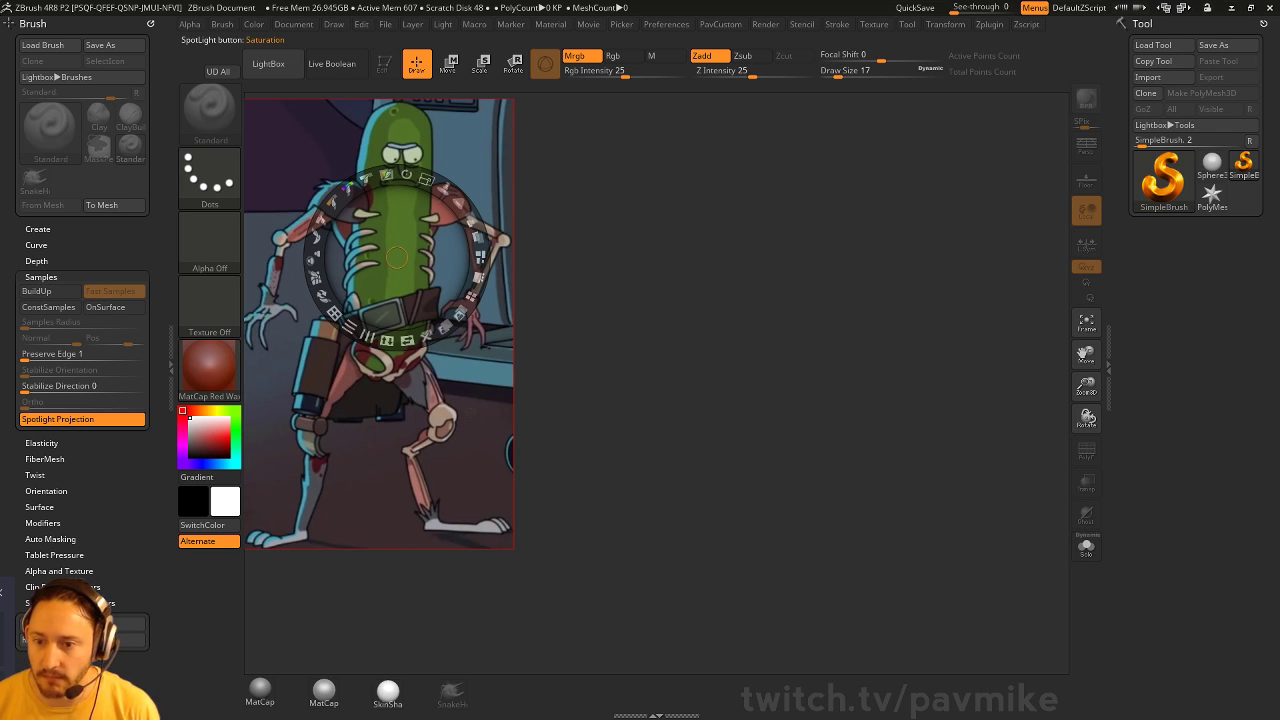
# Centre and enlarge the reference image with Spotlight pinned and its opacity reduced, and hide Spotlight
pyautogui.moveTo(444, 122); pyautogui.dragTo(681, 167)
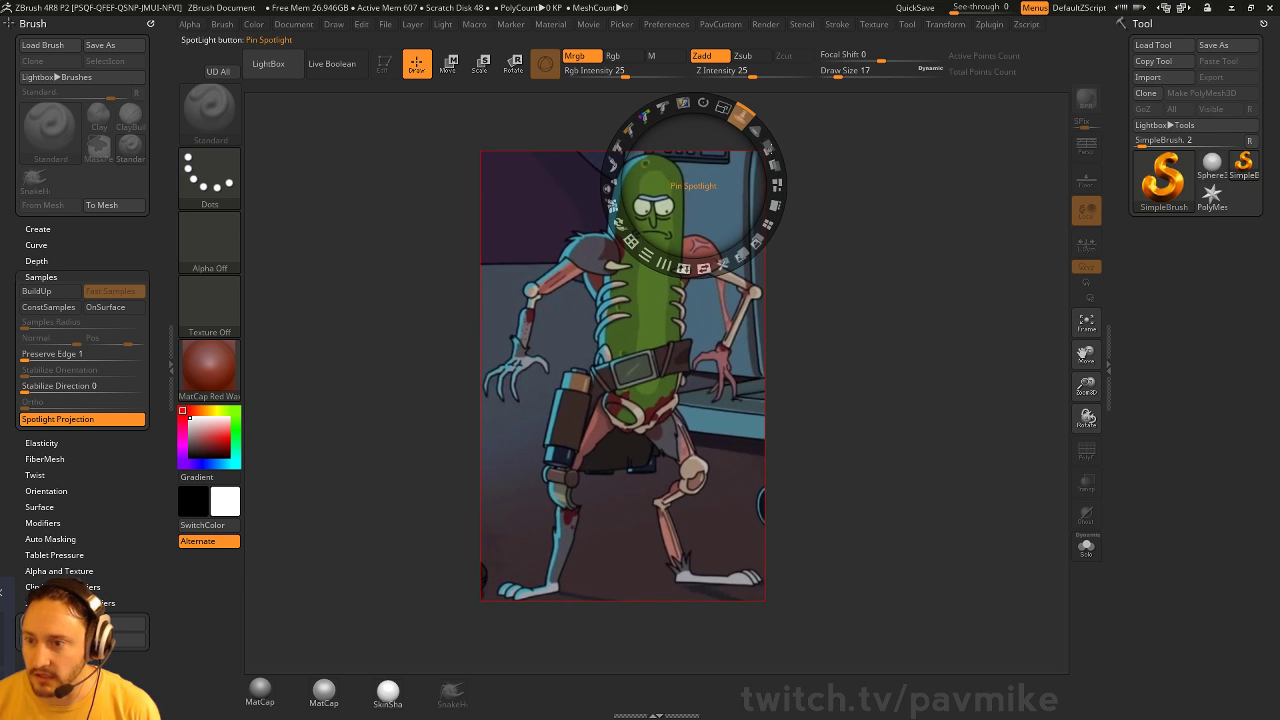
pyautogui.click(773, 166)
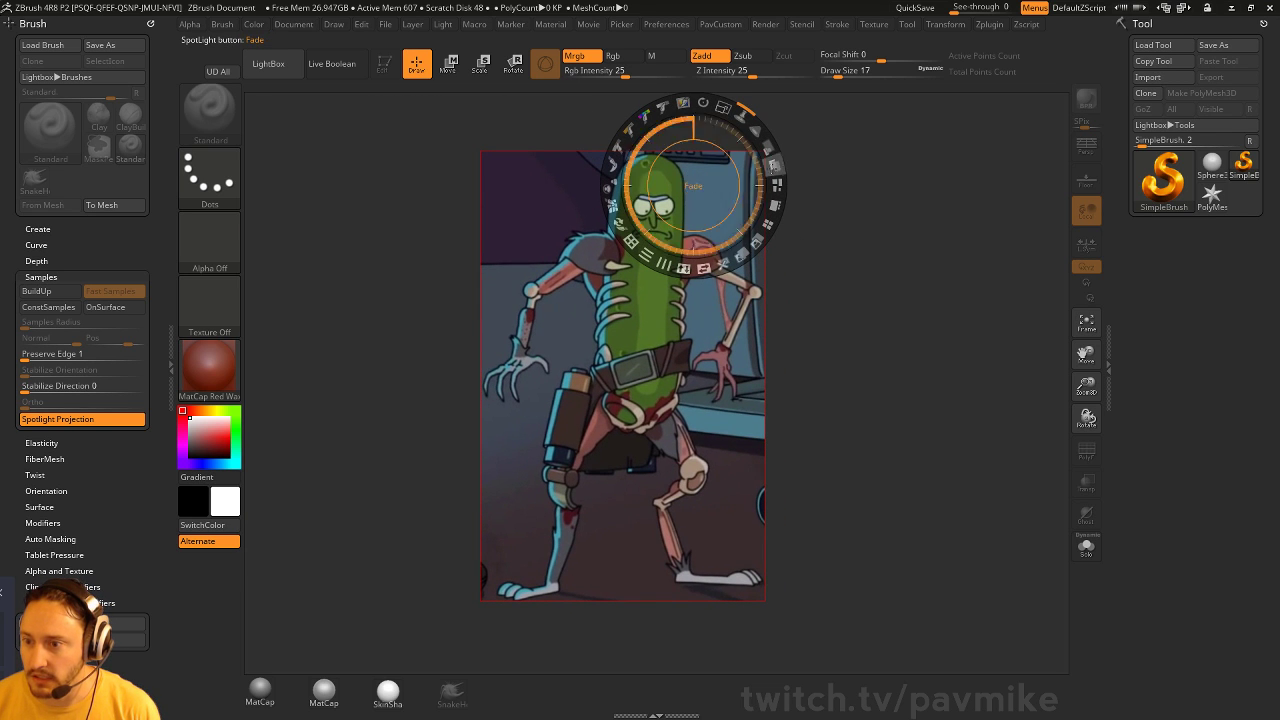
pyautogui.click(771, 155)
pyautogui.moveTo(771, 155); pyautogui.dragTo(579, 238)
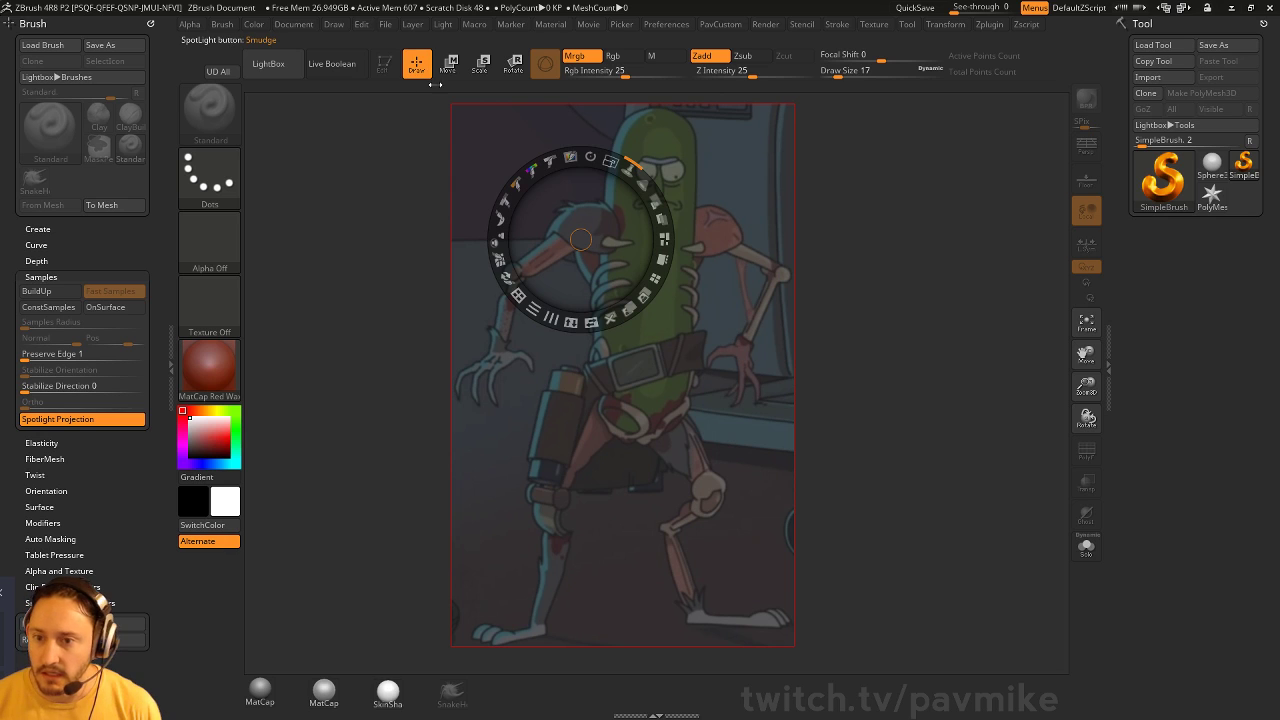
pyautogui.hotkey('shift', 'z')
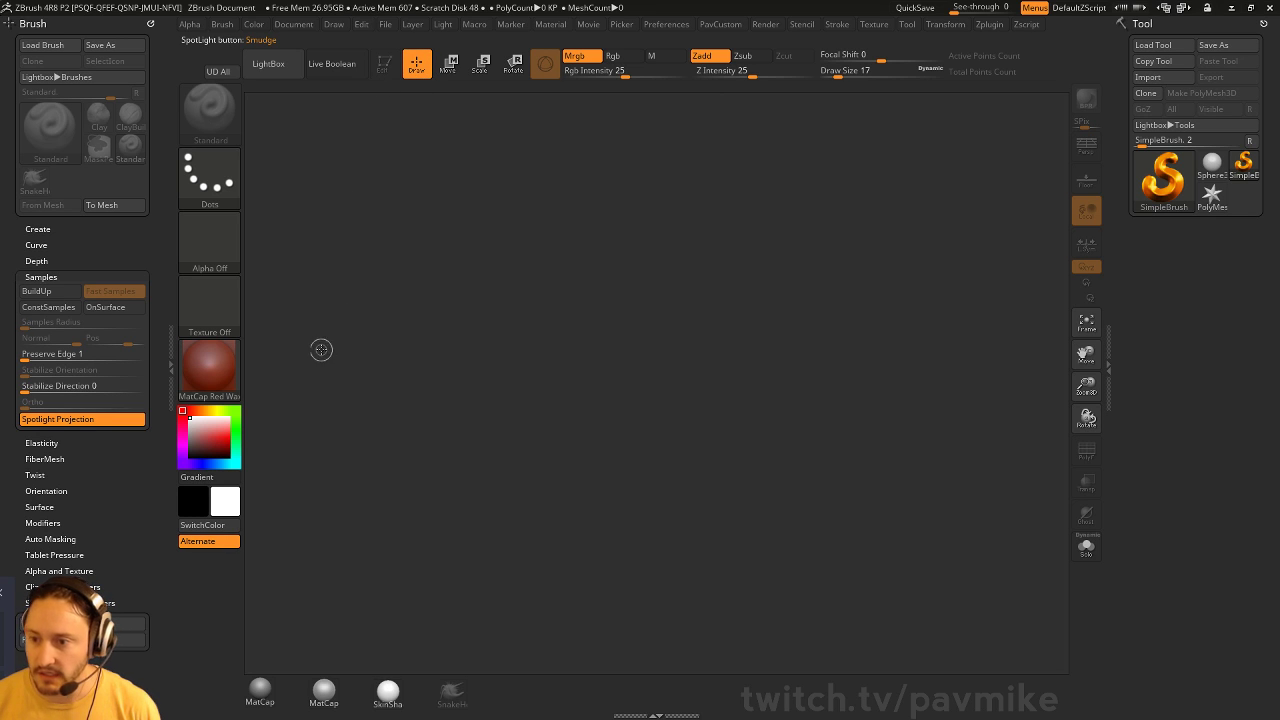
# Draw a Sphereinder3D on the canvas in Edit mode and apply the MatCap Gray material
pyautogui.click(1150, 204)
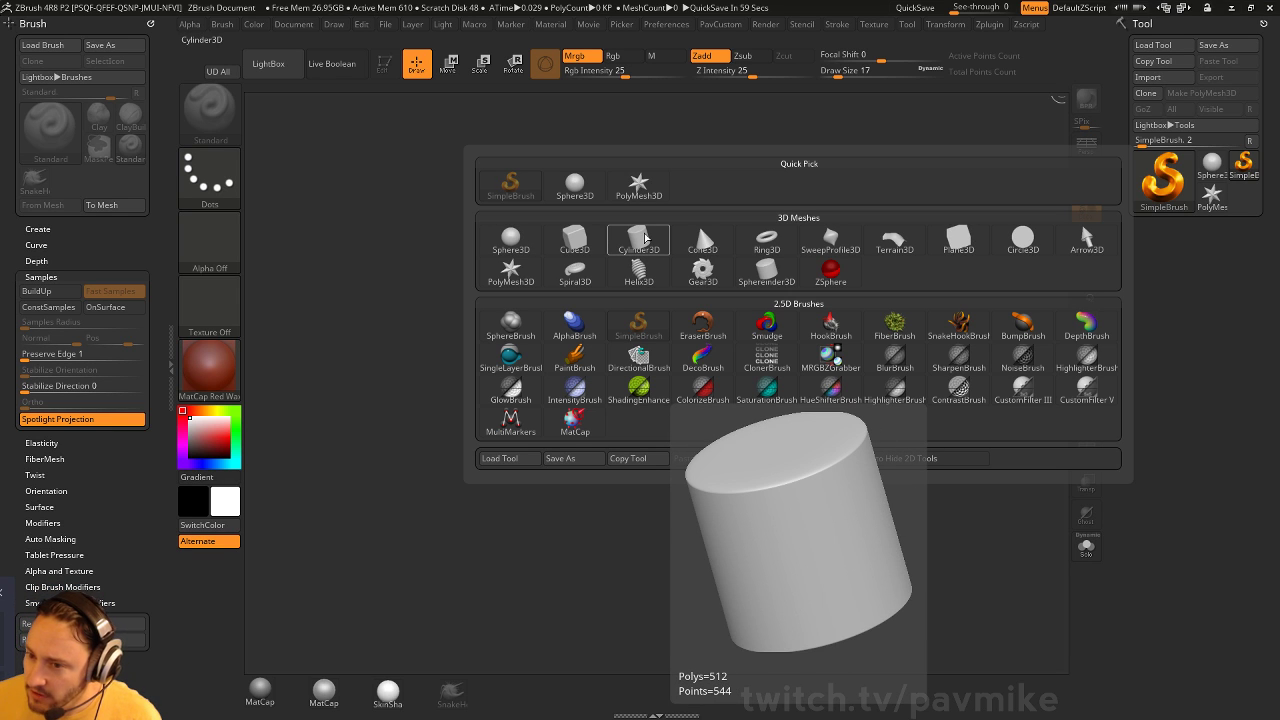
pyautogui.click(770, 275)
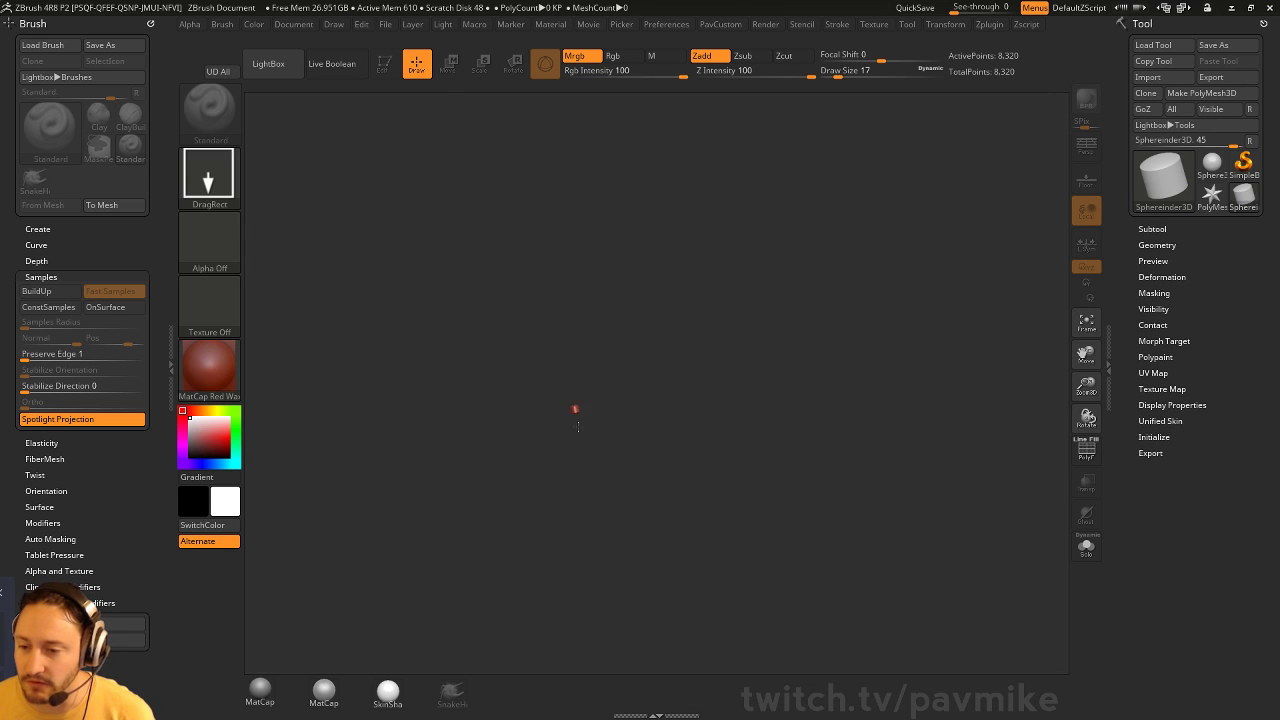
pyautogui.moveTo(577, 409); pyautogui.dragTo(624, 556)
pyautogui.click(385, 63)
pyautogui.moveTo(923, 309); pyautogui.dragTo(860, 370)
pyautogui.click(262, 690)
# Show the polyframe and initialize the Sphereinder with TRadius 77, TCurve 83, HDivide 16 and VDivide 15
pyautogui.keyDown('alt'); pyautogui.moveTo(950, 385); pyautogui.dragTo(986, 389); pyautogui.keyUp('alt')
pyautogui.click(1153, 469)
pyautogui.click(1086, 452)
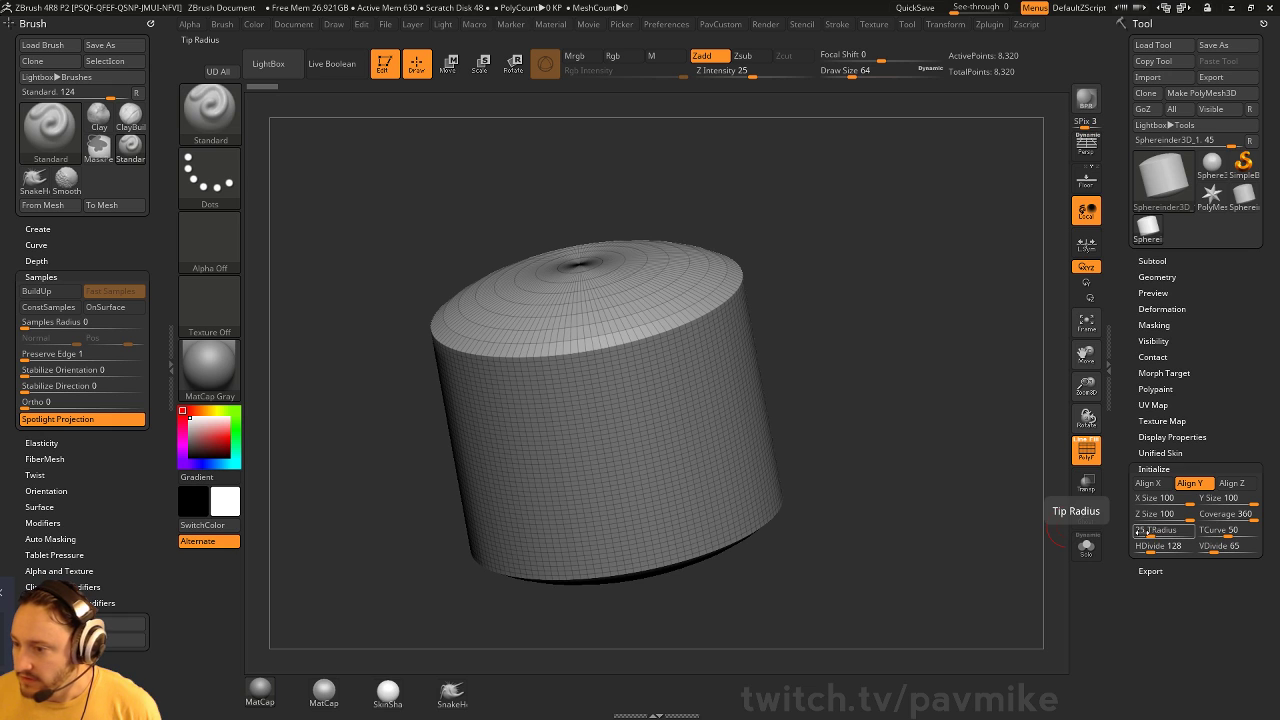
pyautogui.moveTo(1158, 530); pyautogui.dragTo(1246, 536)
pyautogui.moveTo(1228, 531); pyautogui.dragTo(1139, 556)
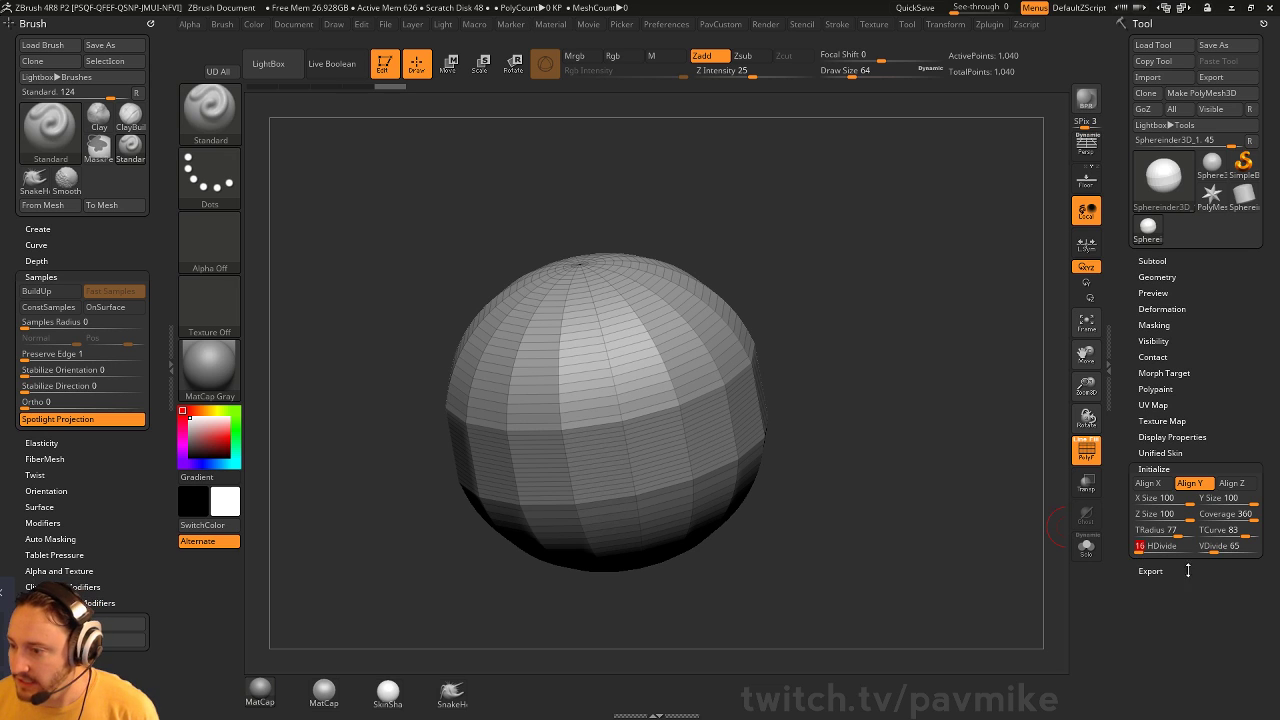
pyautogui.moveTo(1215, 549); pyautogui.dragTo(1203, 551)
pyautogui.moveTo(857, 449); pyautogui.dragTo(872, 381)
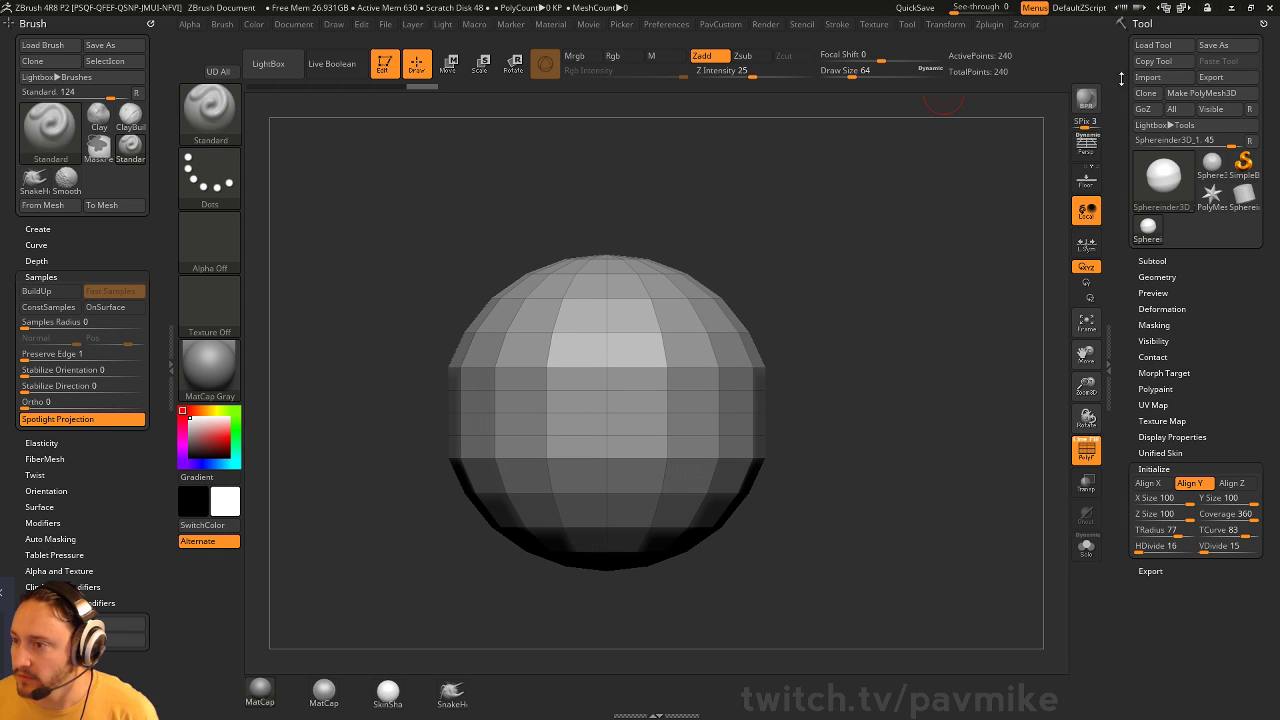
# Convert the initialized Sphereinder to a PolyMesh3D and inspect its low-resolution topology from several sides
pyautogui.click(1200, 92)
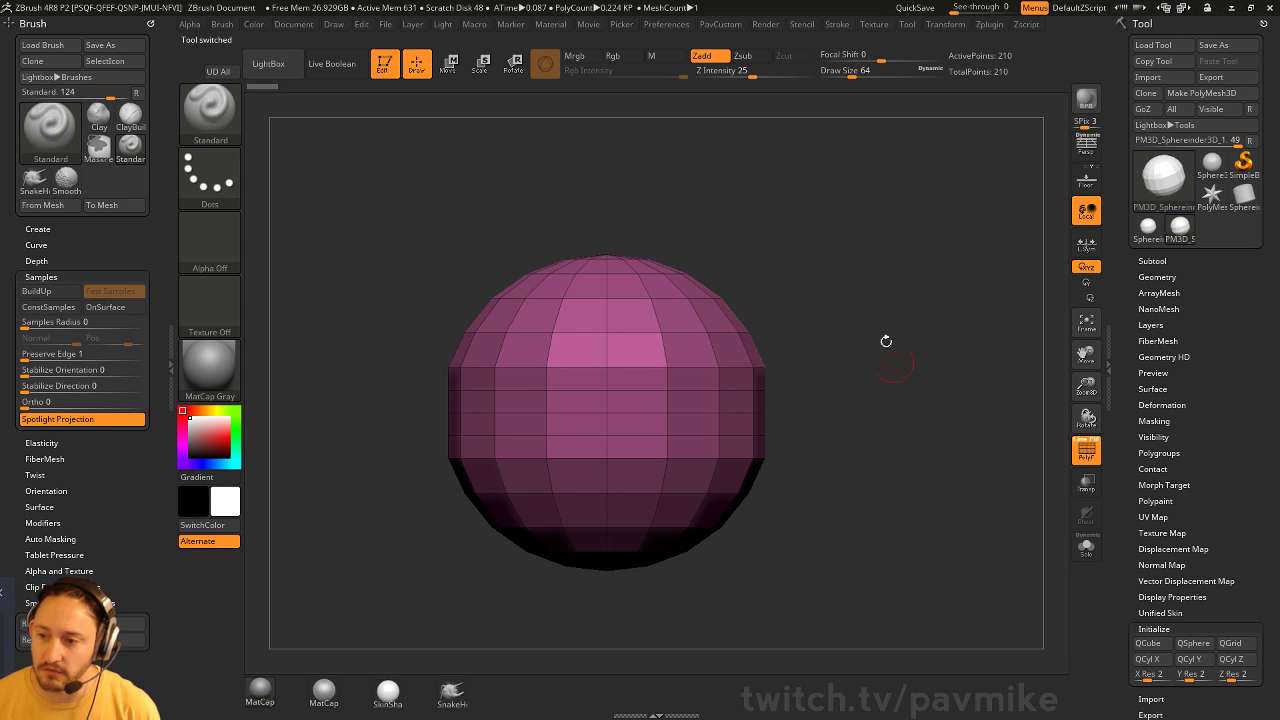
pyautogui.moveTo(886, 341); pyautogui.dragTo(623, 391)
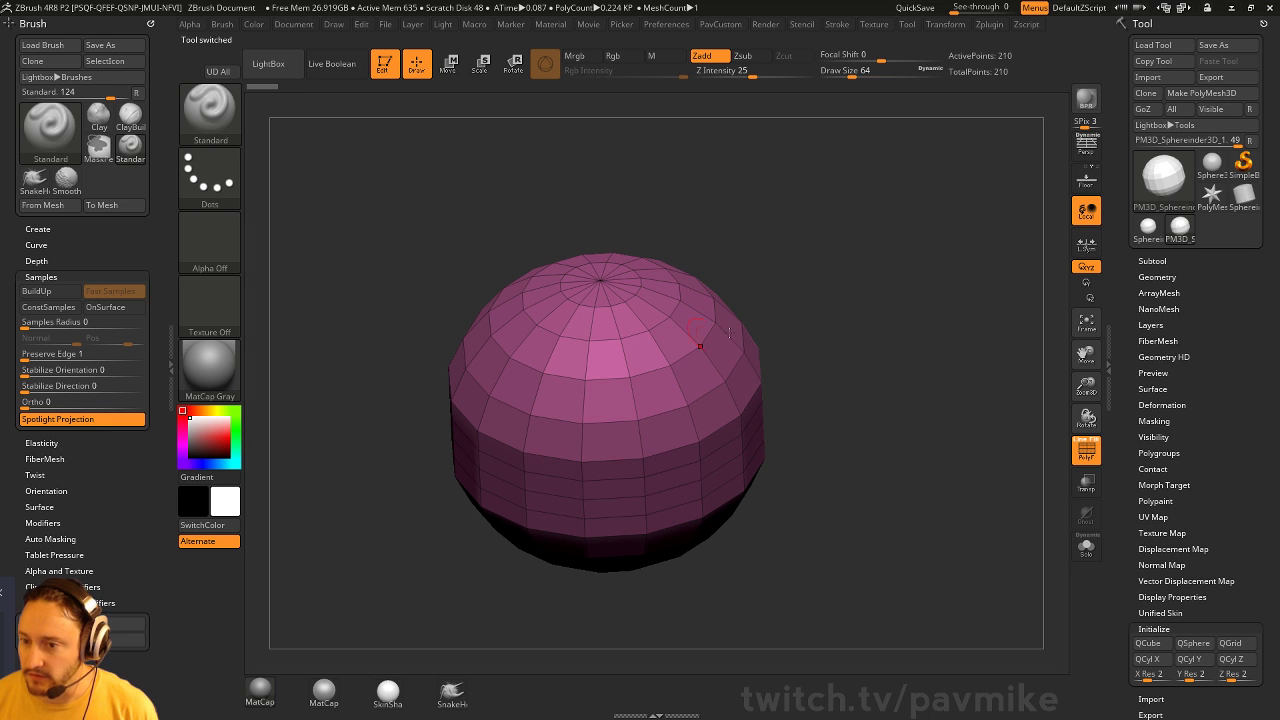
pyautogui.moveTo(729, 334); pyautogui.dragTo(772, 353)
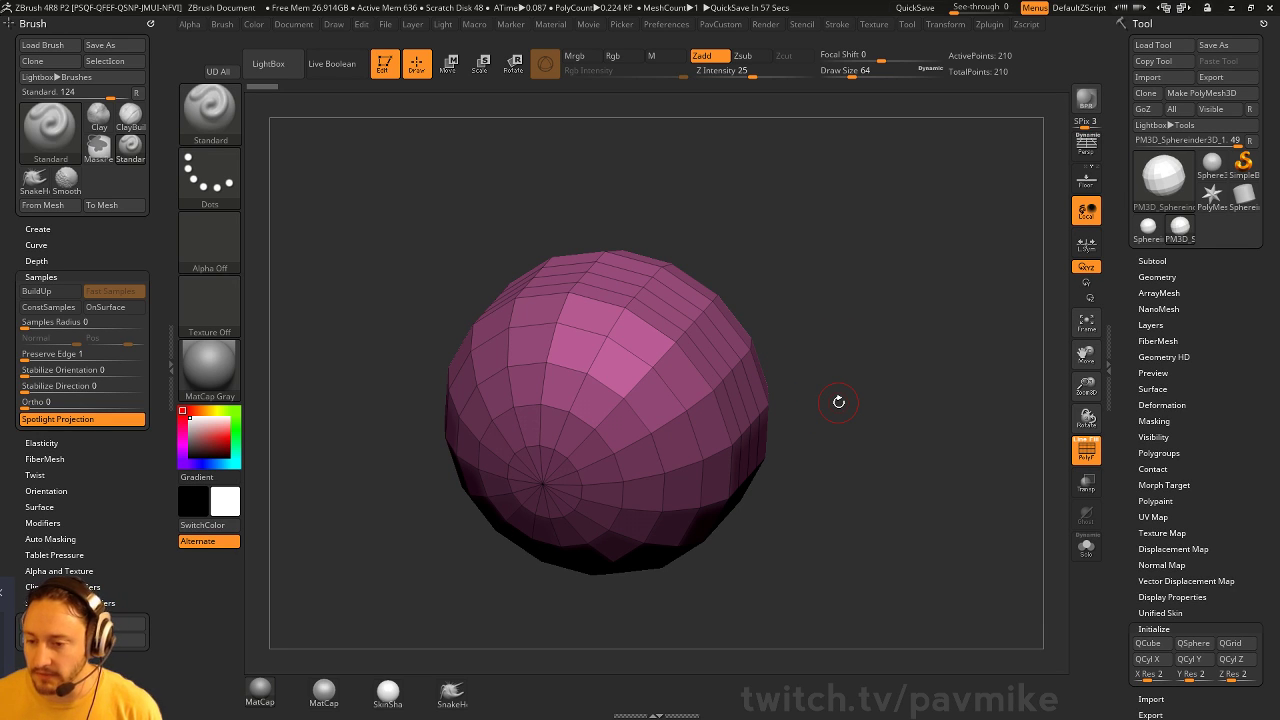
# Turn on the floor grid and show only its horizontal Y-axis plane, with the mesh seen from the front
pyautogui.moveTo(969, 325); pyautogui.dragTo(930, 327)
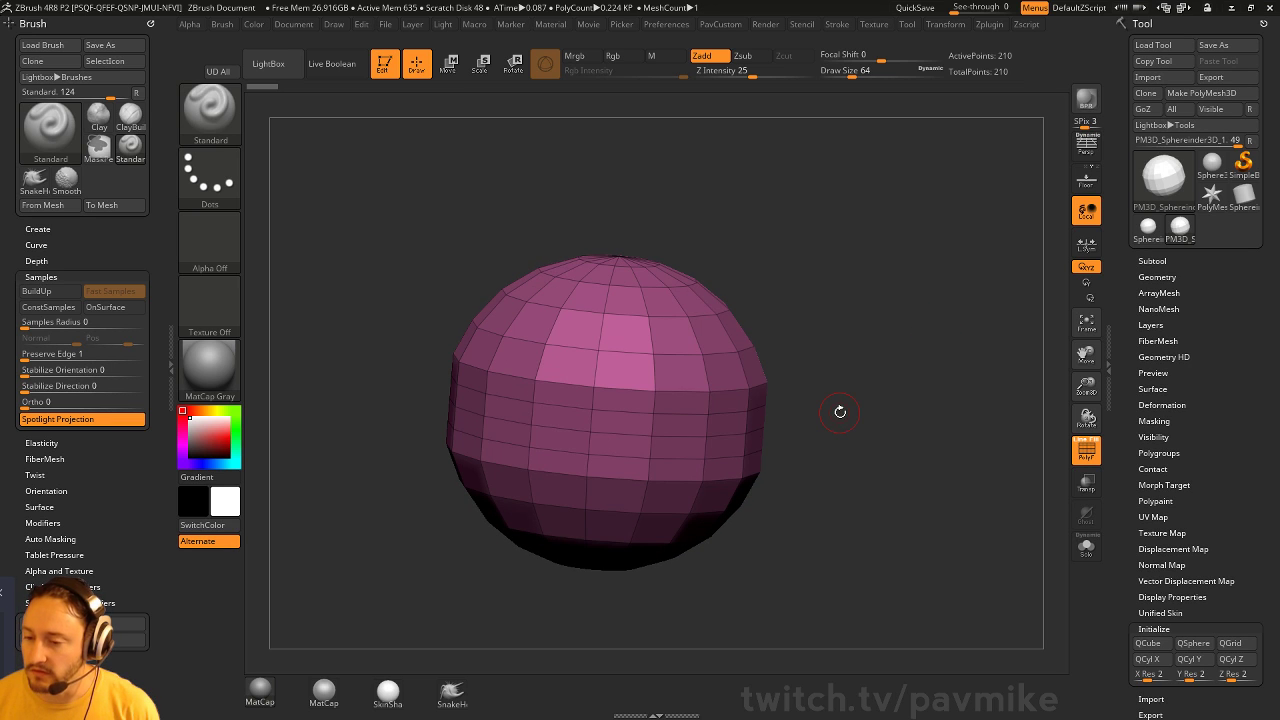
pyautogui.click(1087, 180)
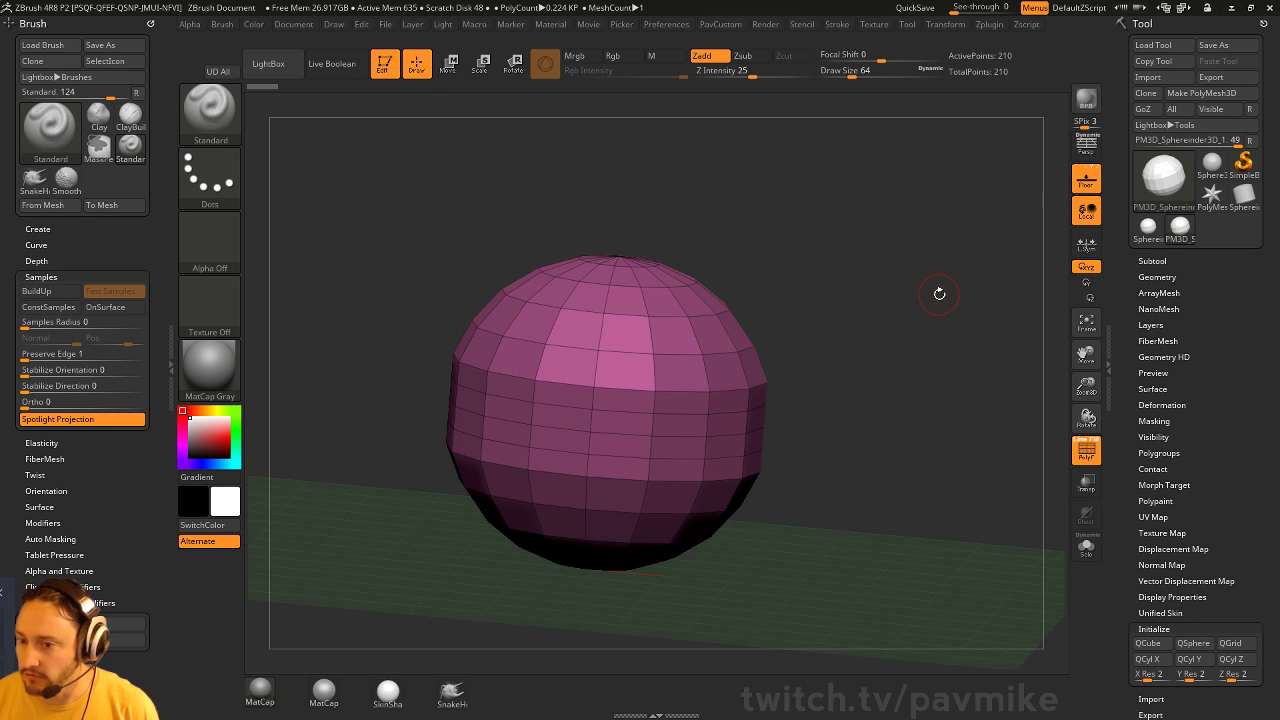
pyautogui.click(1097, 168)
pyautogui.moveTo(897, 294); pyautogui.dragTo(882, 300)
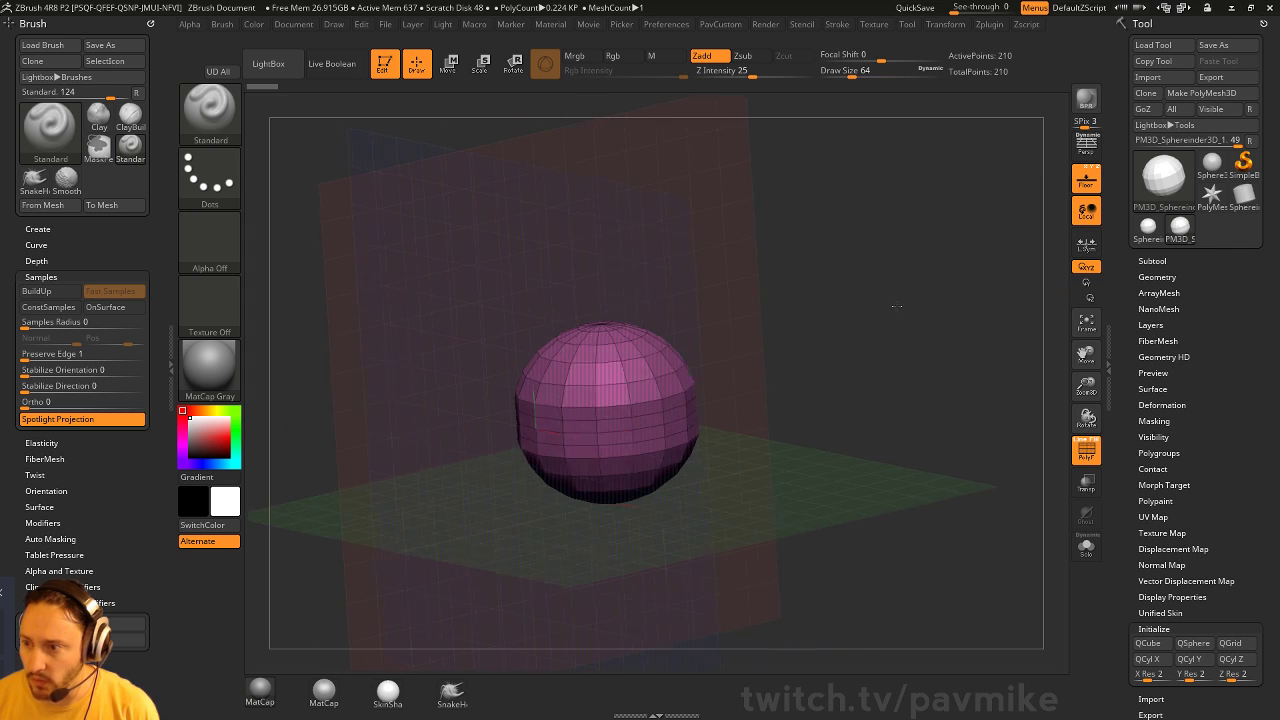
pyautogui.click(1098, 170)
pyautogui.moveTo(843, 343); pyautogui.dragTo(975, 300)
pyautogui.moveTo(888, 294); pyautogui.dragTo(851, 377)
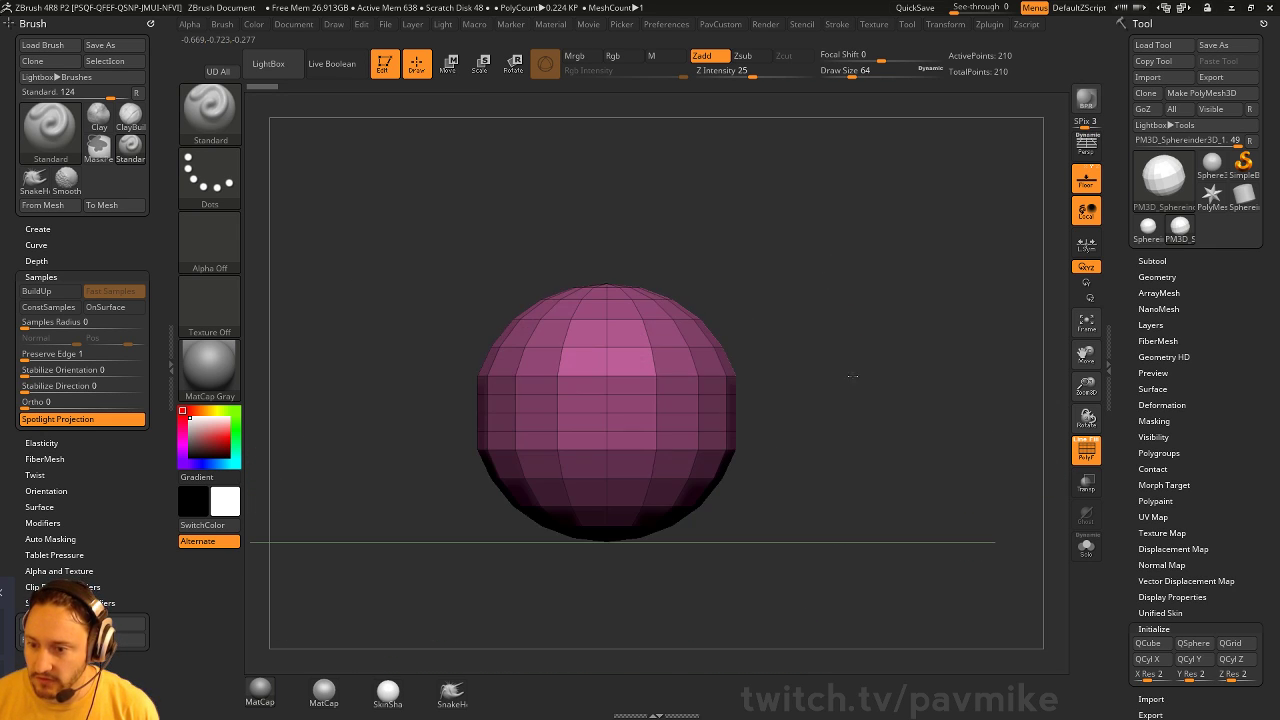
# Check the mesh against the floor plane from several angles and verify that symmetry is active on the X axis
pyautogui.moveTo(620, 248); pyautogui.dragTo(829, 366)
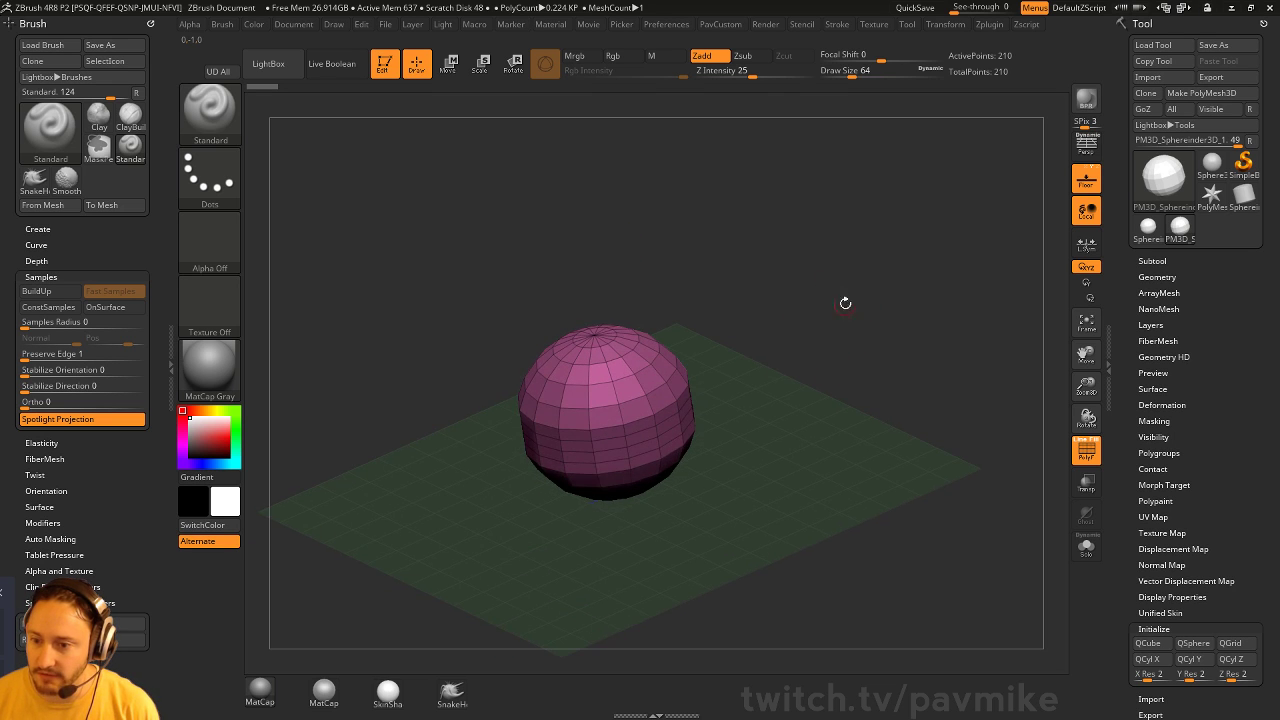
pyautogui.keyDown('alt'); pyautogui.moveTo(843, 303); pyautogui.dragTo(829, 325); pyautogui.keyUp('alt')
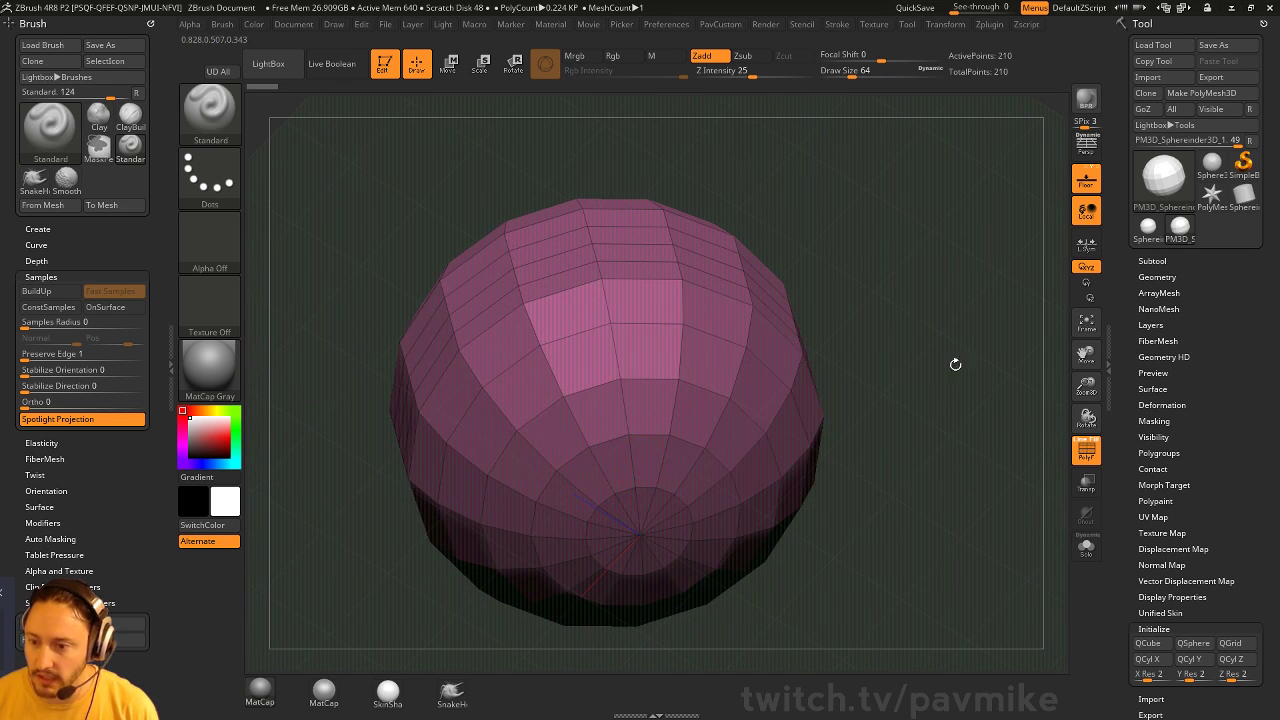
pyautogui.keyDown('alt'); pyautogui.moveTo(955, 364); pyautogui.dragTo(915, 290); pyautogui.keyUp('alt')
pyautogui.moveTo(915, 290); pyautogui.dragTo(880, 345)
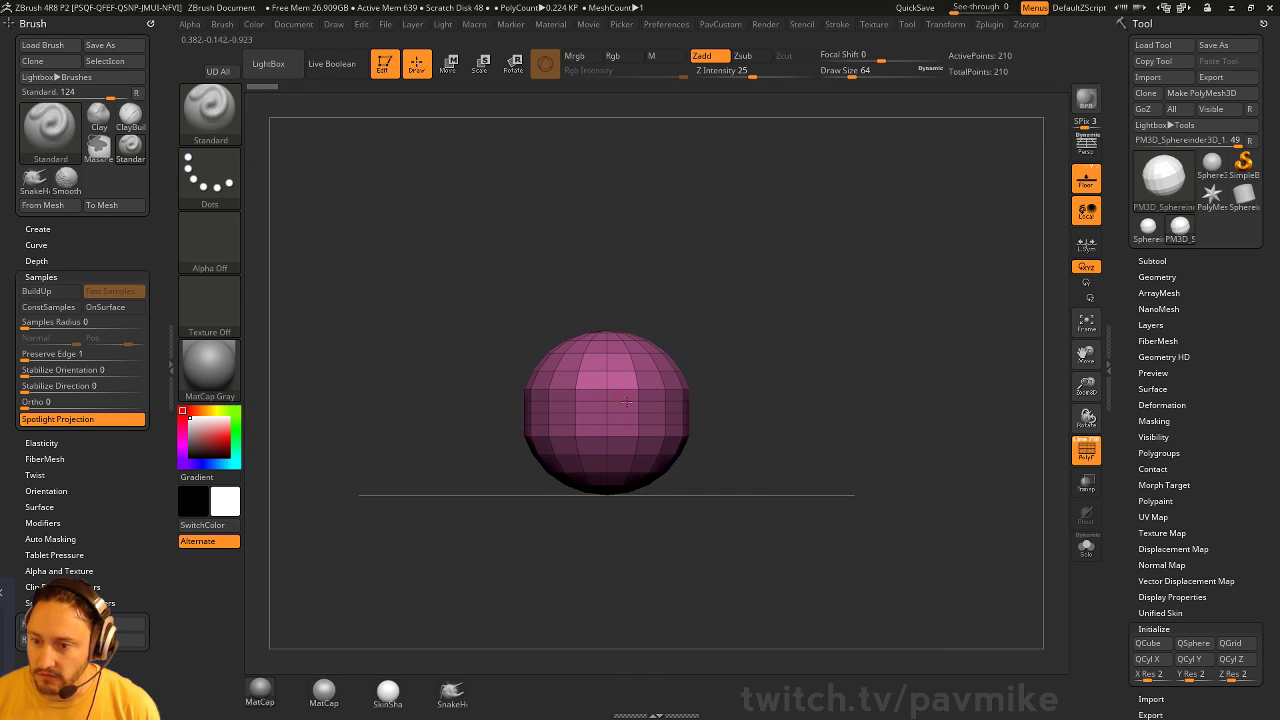
pyautogui.moveTo(753, 312); pyautogui.dragTo(766, 374)
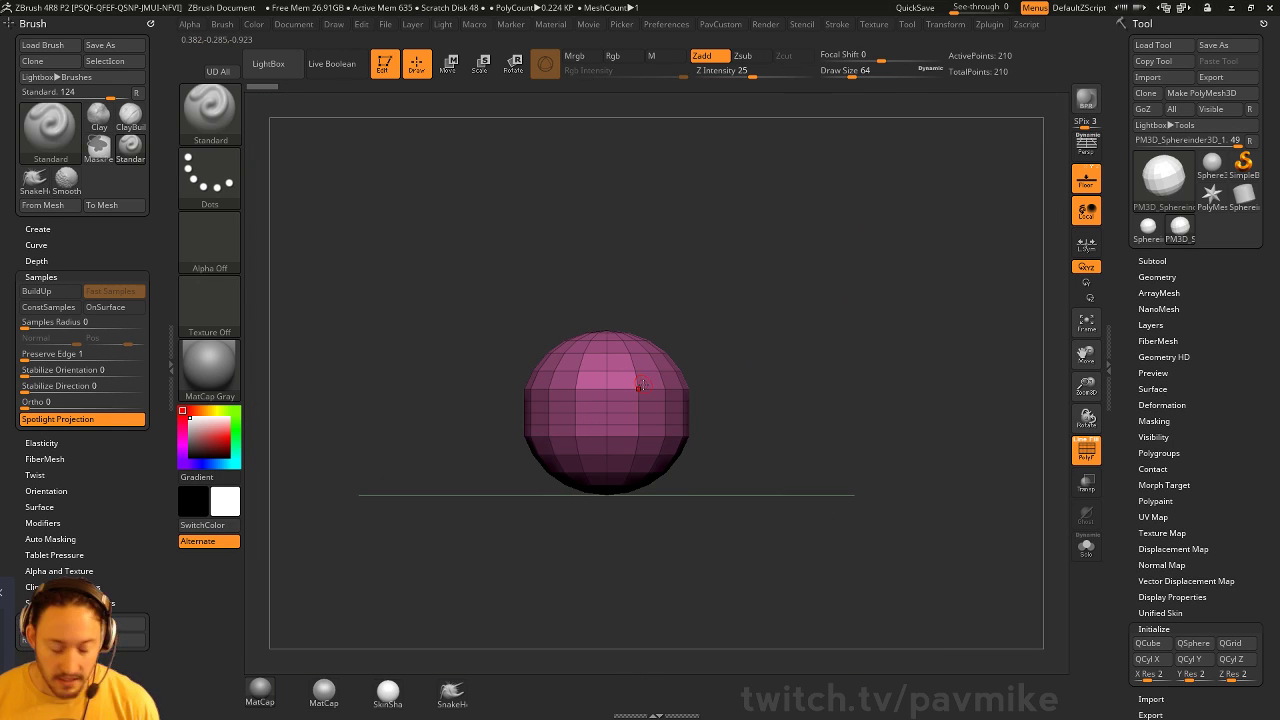
pyautogui.click(945, 24)
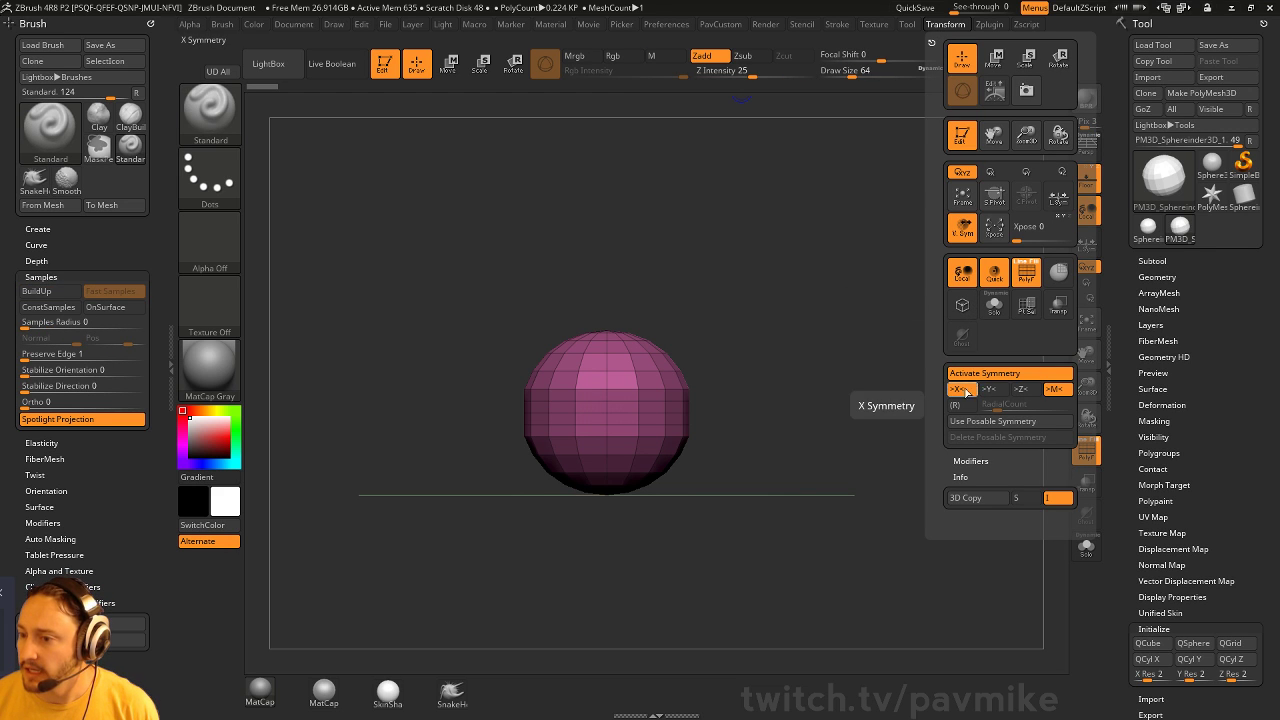
pyautogui.press('x')
pyautogui.press('x')
pyautogui.keyDown('alt'); pyautogui.moveTo(802, 317); pyautogui.dragTo(806, 374); pyautogui.keyUp('alt')
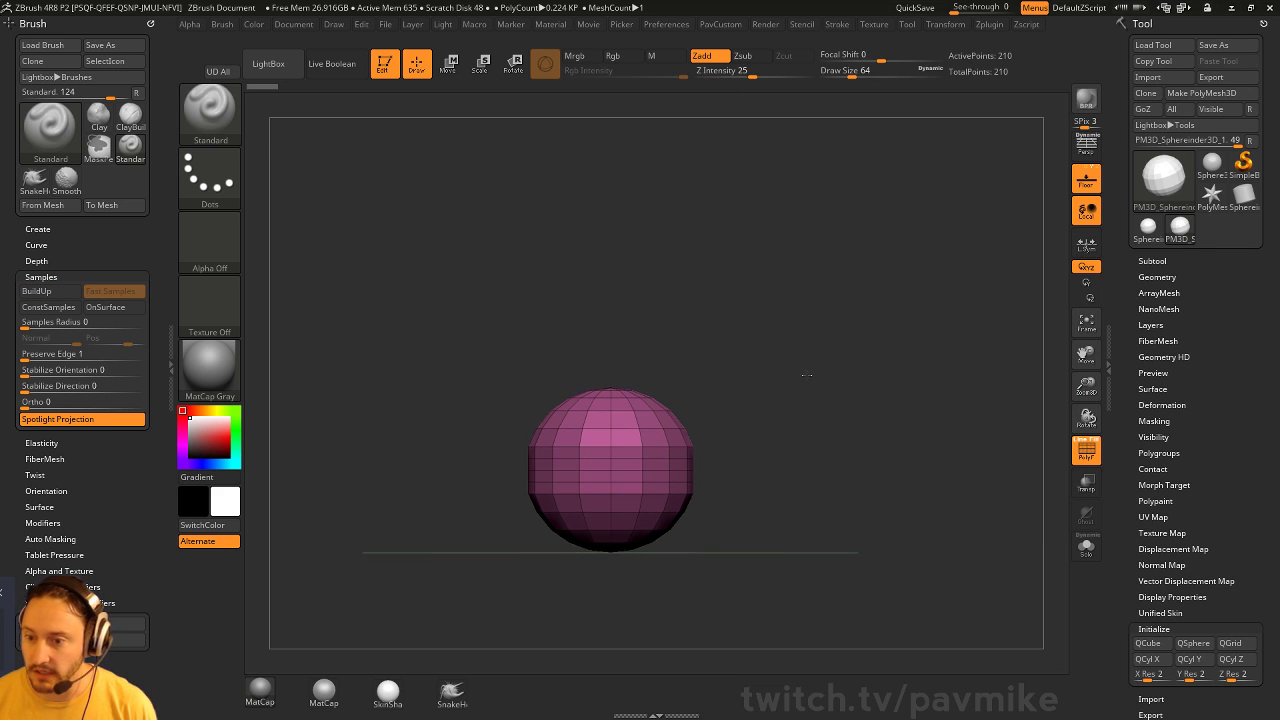
# Switch the active brush to ZModeler for editing the mesh in Draw mode
pyautogui.press('w')
pyautogui.press('q')
pyautogui.press('ctrl')
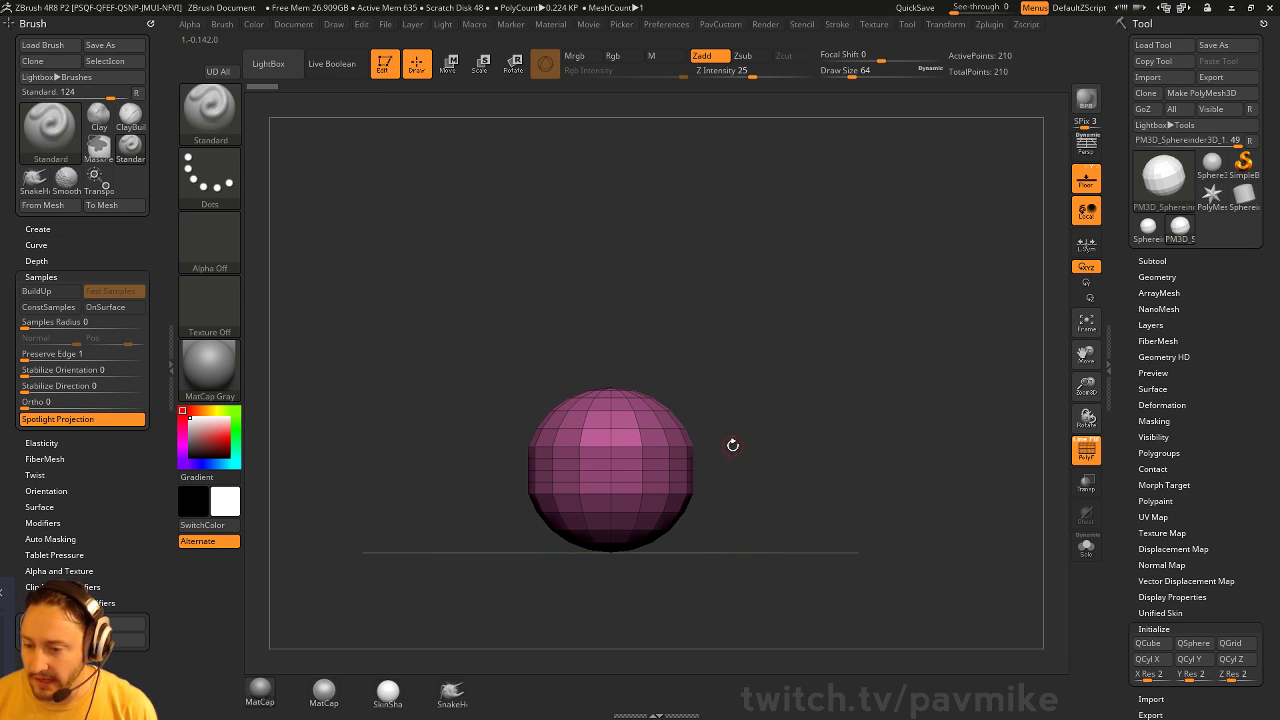
pyautogui.keyDown('alt'); pyautogui.moveTo(737, 423); pyautogui.dragTo(872, 395); pyautogui.keyUp('alt')
pyautogui.press('b')
pyautogui.press('z')
pyautogui.press('m')
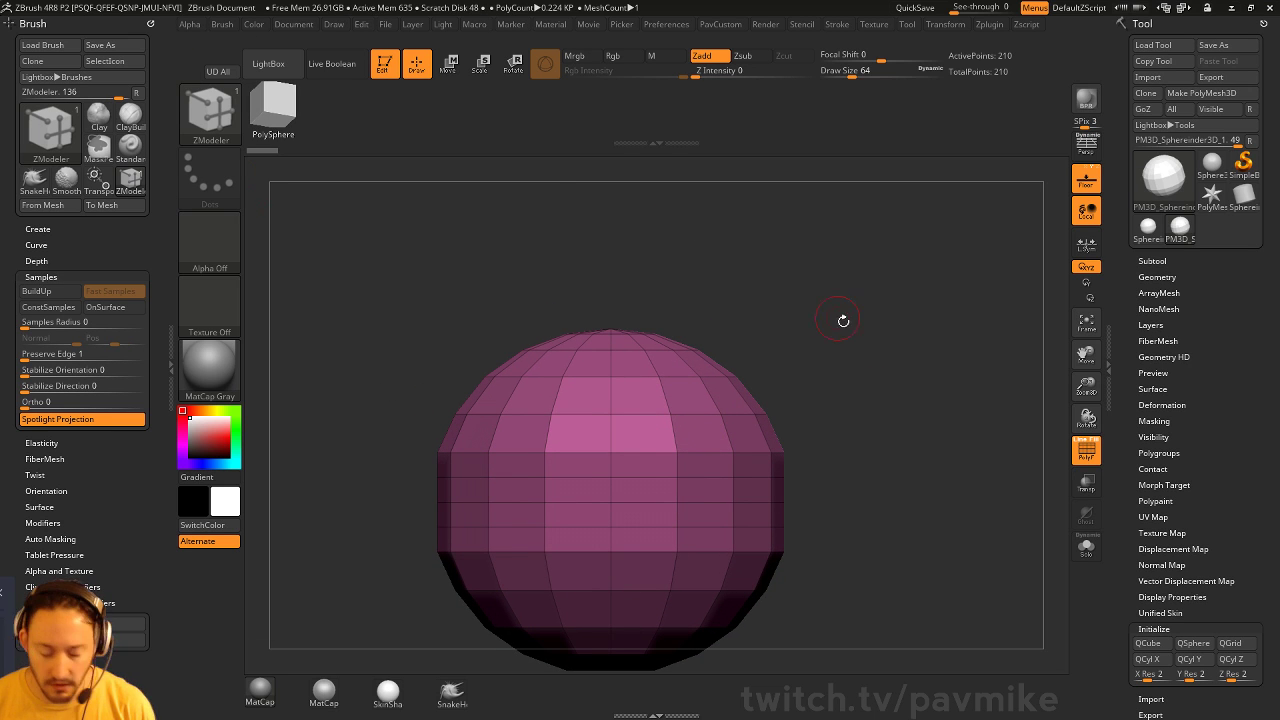
pyautogui.press('b')
pyautogui.press('z')
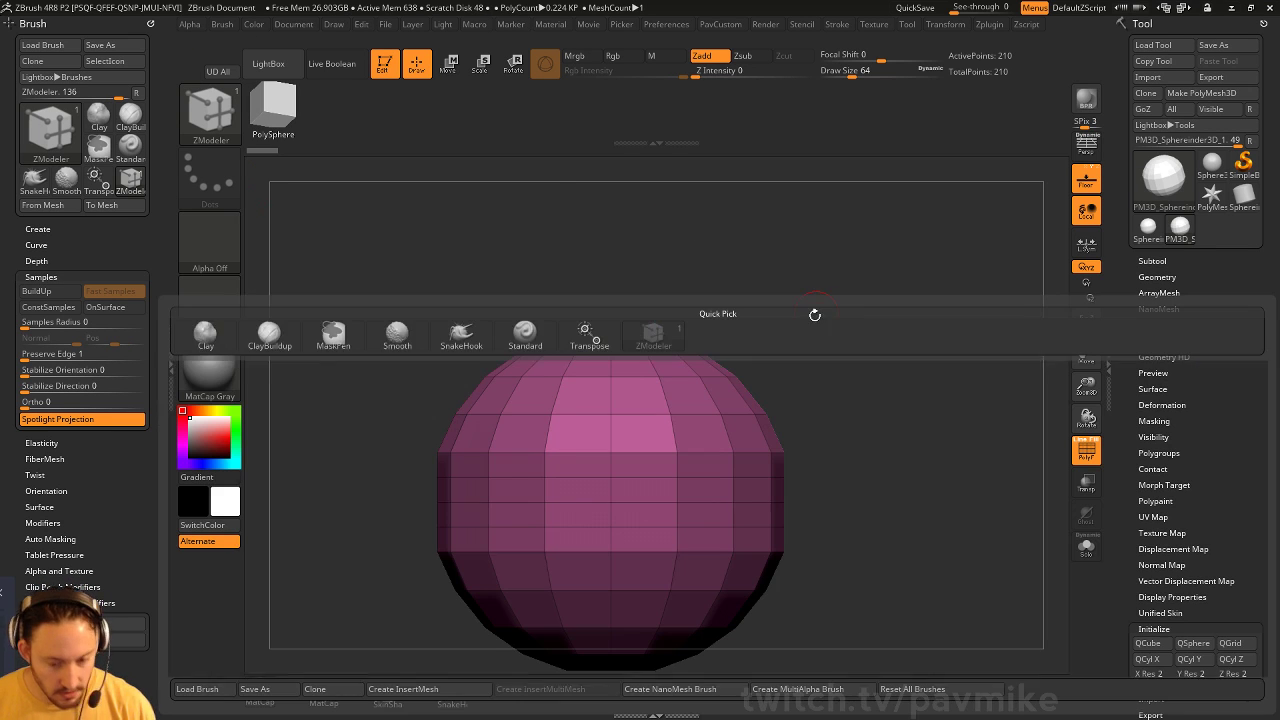
pyautogui.press('m')
# Try inserting a single edge loop in the sphere's middle band with ZModeler, and undo it
pyautogui.keyDown('alt'); pyautogui.moveTo(891, 339); pyautogui.dragTo(897, 277); pyautogui.keyUp('alt')
pyautogui.press('space')
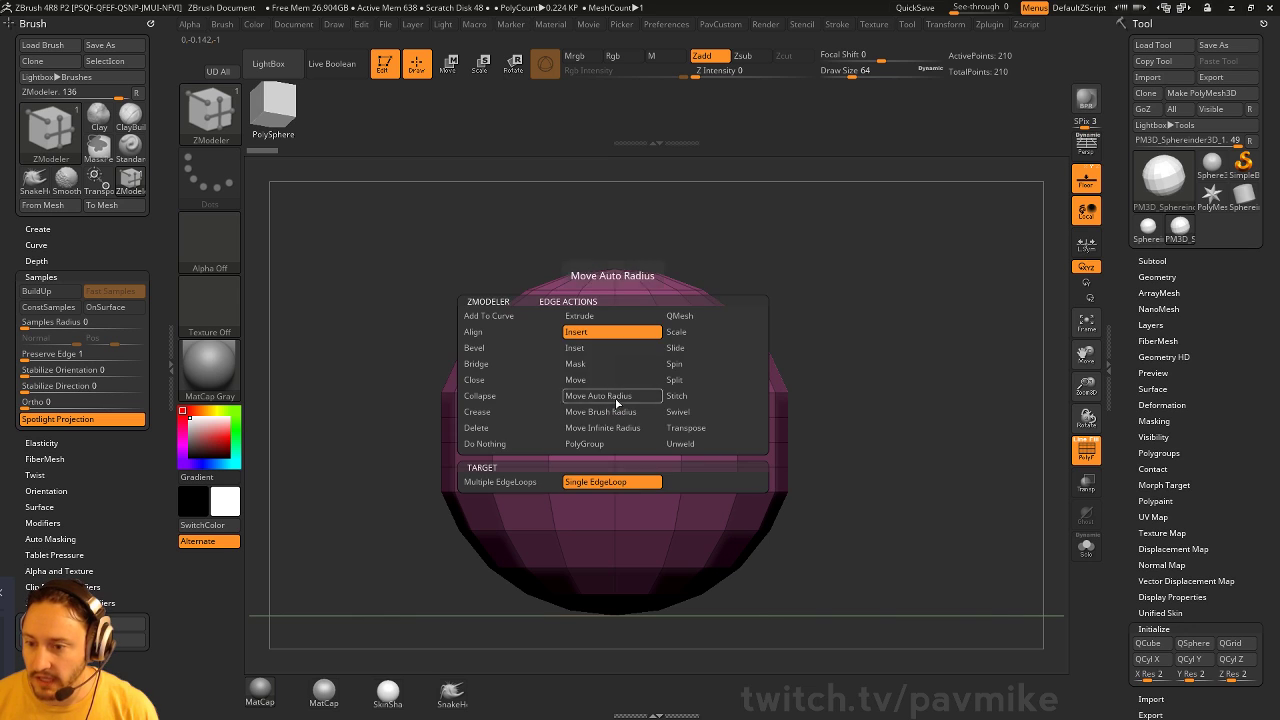
pyautogui.click(617, 407)
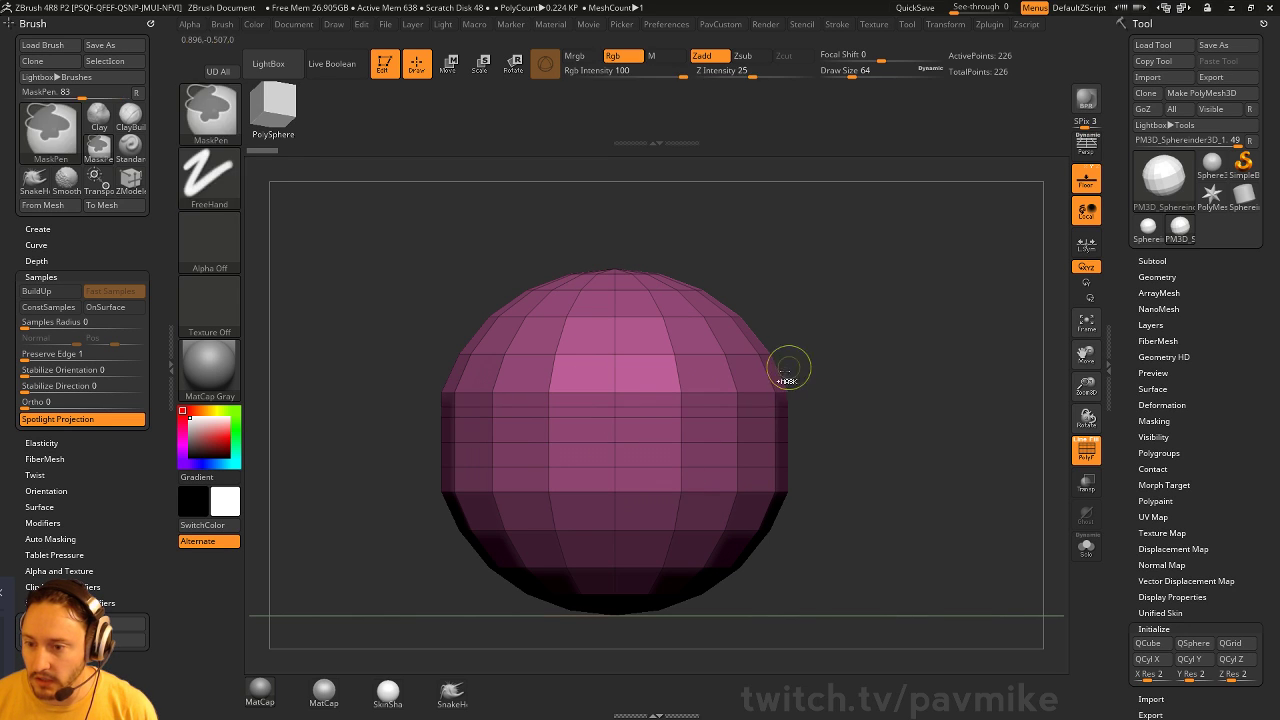
pyautogui.hotkey('ctrl', 'z')
pyautogui.hotkey('ctrl', 'z')
pyautogui.hotkey('ctrl', 'z')
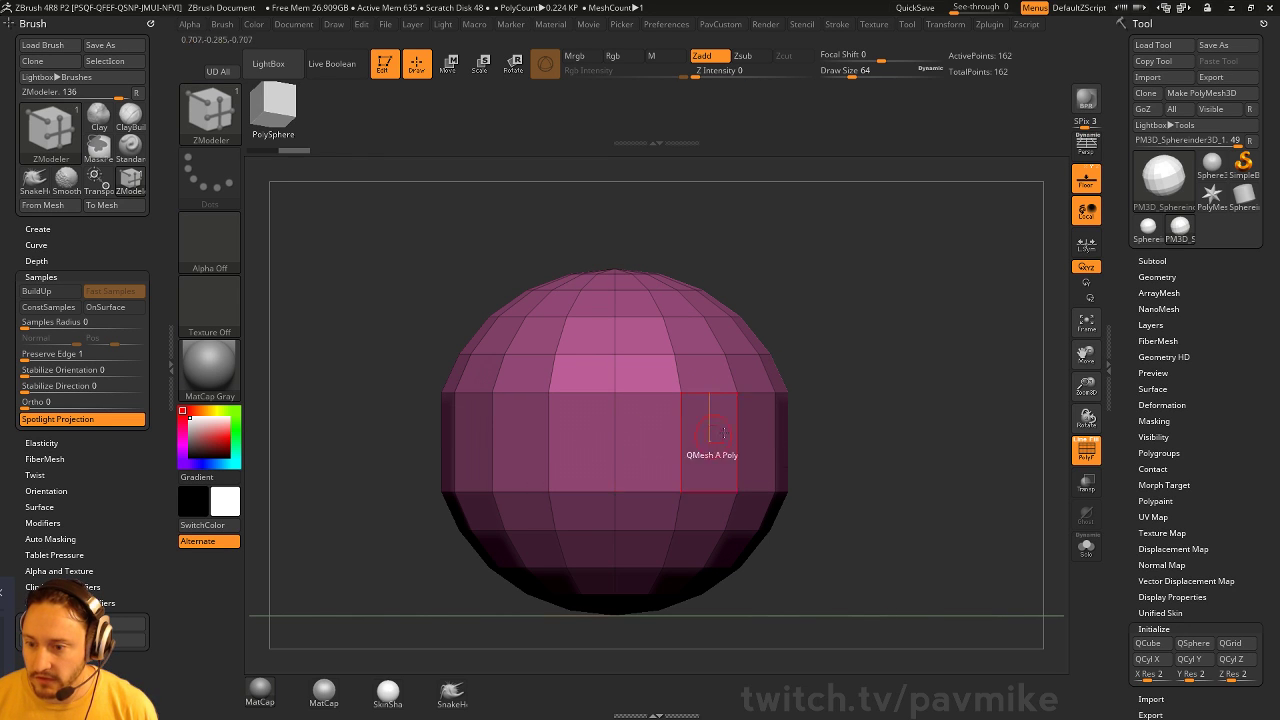
# Try ZModeler's Insert Multiple EdgeLoops on the cleared middle band, and undo back to the original sphere topology
pyautogui.press('space')
pyautogui.click(503, 482)
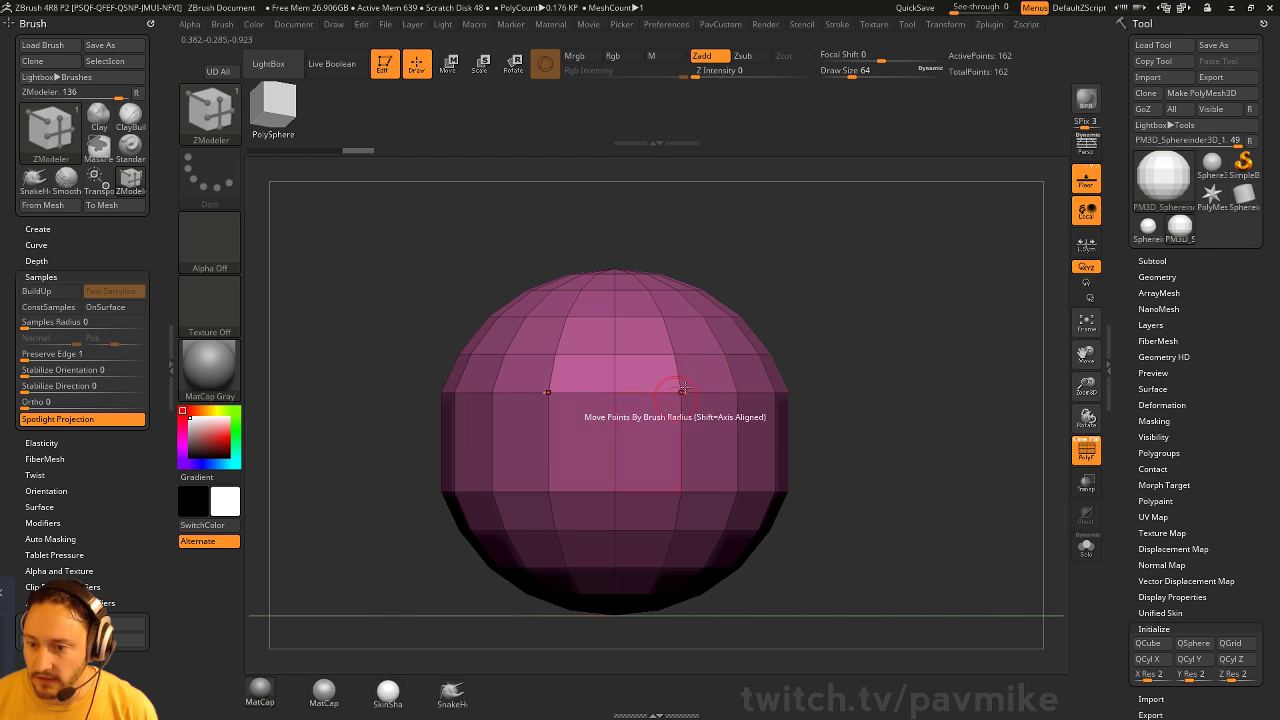
pyautogui.click(618, 426)
pyautogui.hotkey('ctrl', 'z')
pyautogui.hotkey('ctrl', 'z')
pyautogui.hotkey('ctrl', 'z')
pyautogui.hotkey('ctrl', 'z')
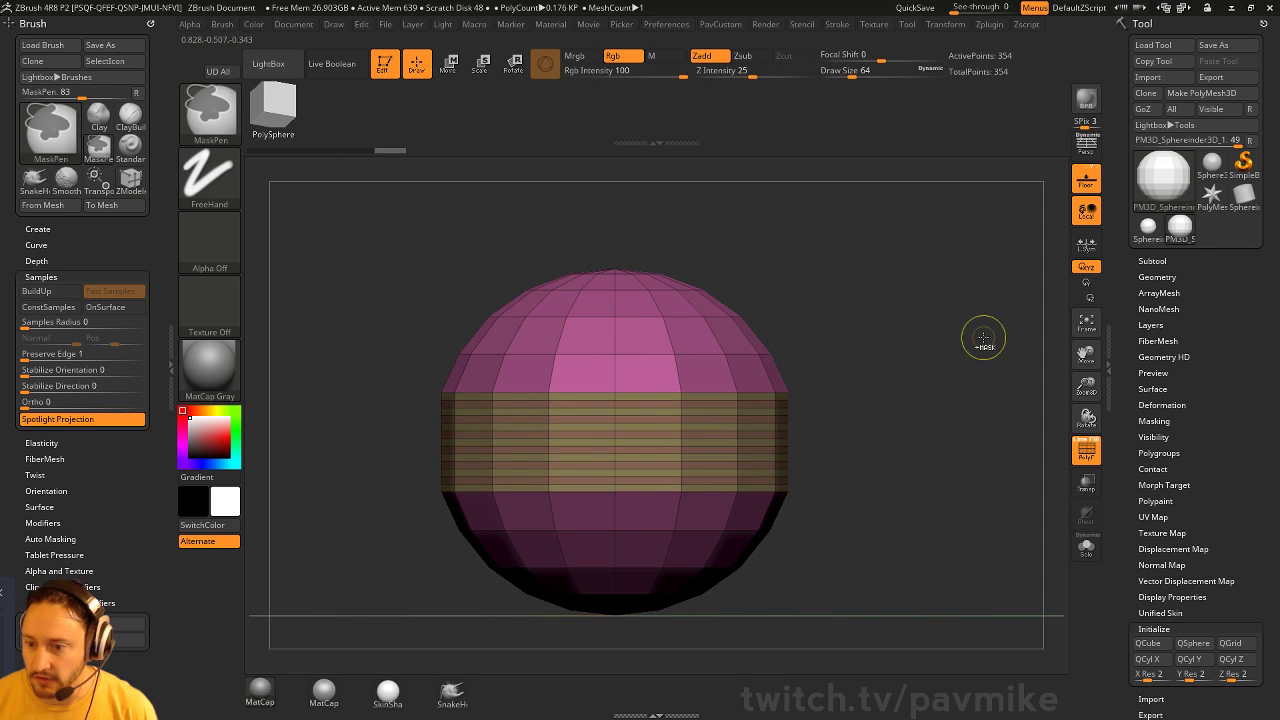
pyautogui.hotkey('ctrl', 'z')
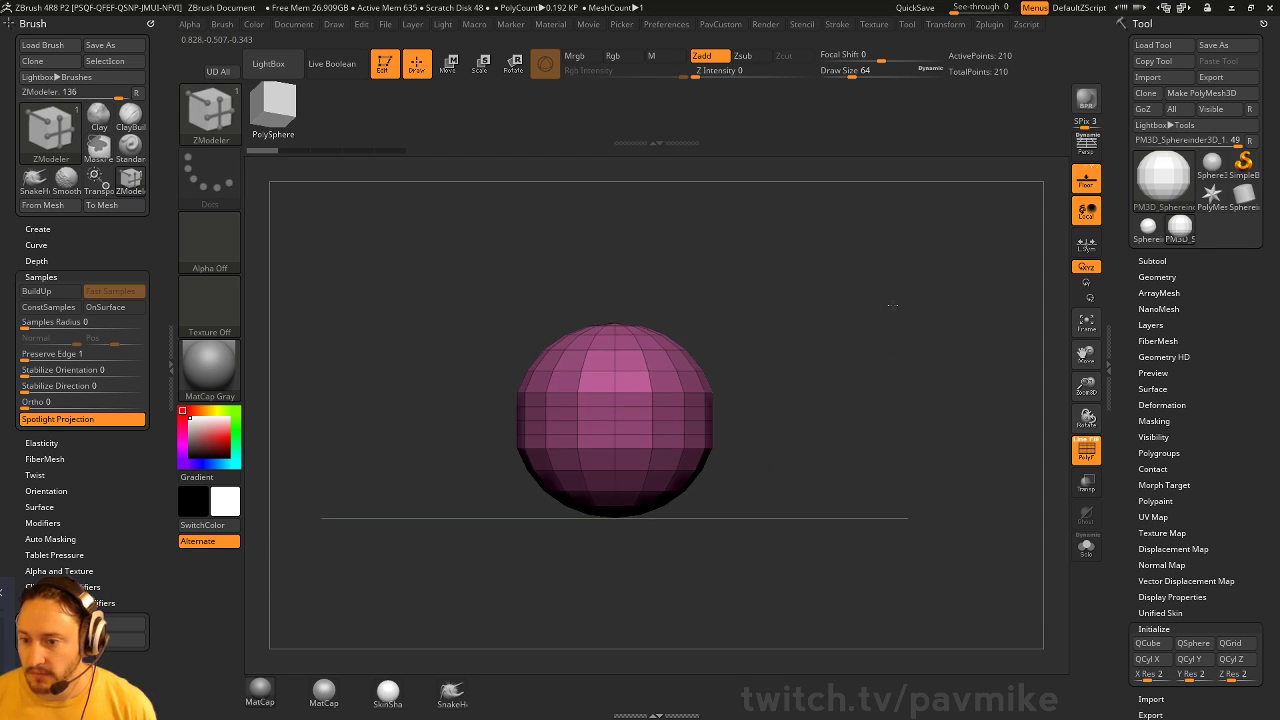
# Mask the lower part of the sphere, leaving only its top cap and the row directly below it unmasked
pyautogui.keyDown('ctrl'); pyautogui.moveTo(457, 303); pyautogui.dragTo(871, 451); pyautogui.keyUp('ctrl')
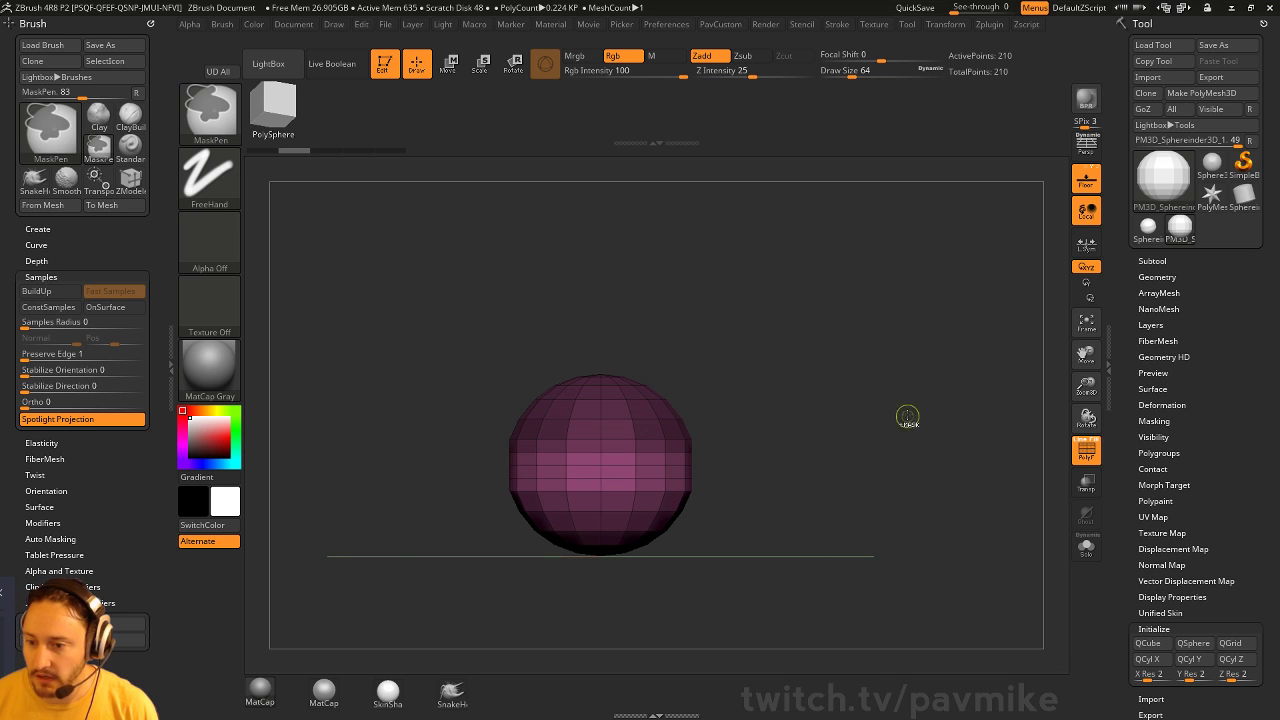
pyautogui.keyDown('ctrl'); pyautogui.click(907, 416); pyautogui.keyUp('ctrl')
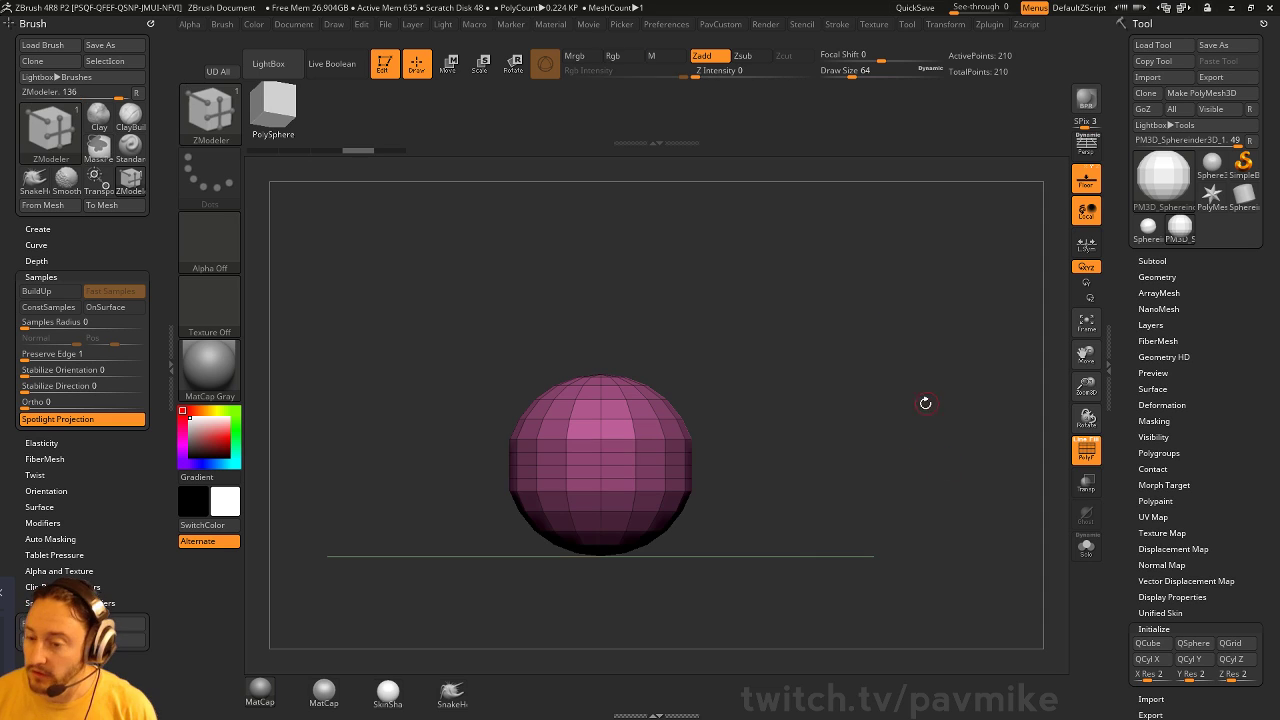
pyautogui.press('ctrl')
pyautogui.keyDown('ctrl'); pyautogui.moveTo(426, 290); pyautogui.dragTo(849, 437); pyautogui.keyUp('ctrl')
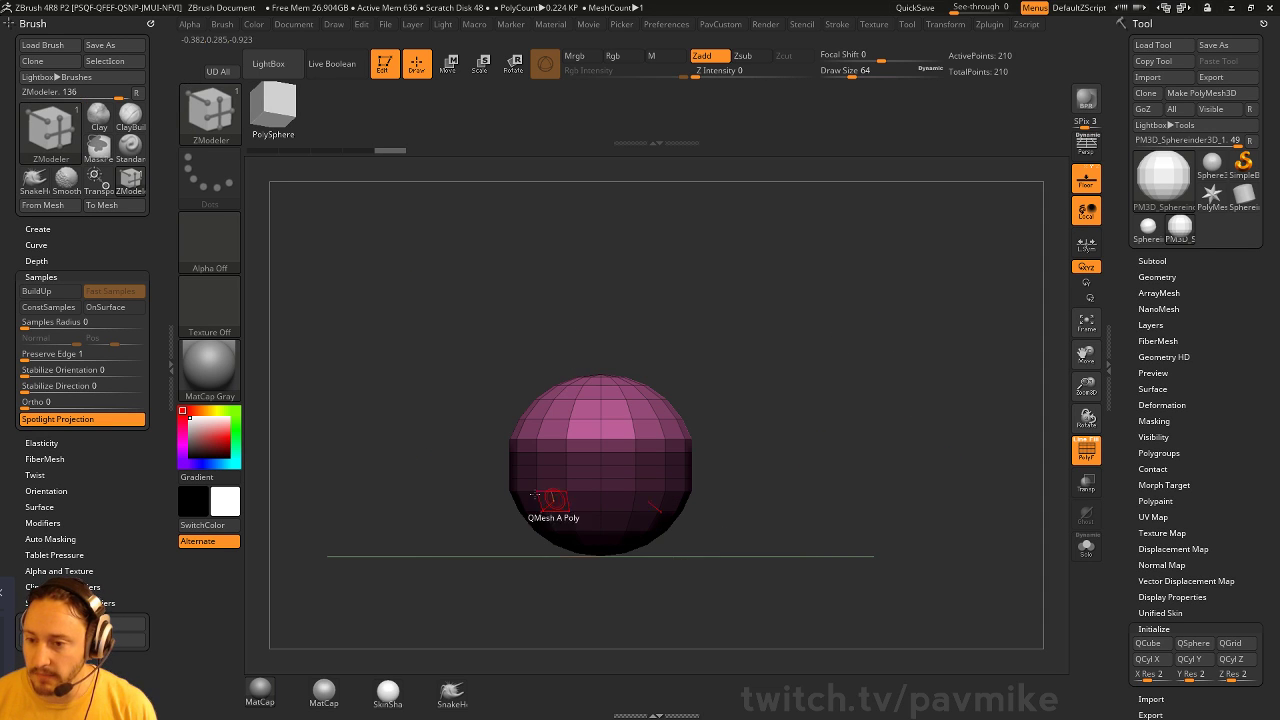
pyautogui.moveTo(818, 390); pyautogui.dragTo(852, 396)
# Move the unmasked top straight up along Y to stretch the sphere into a tall capsule, and clear the mask
pyautogui.press('w')
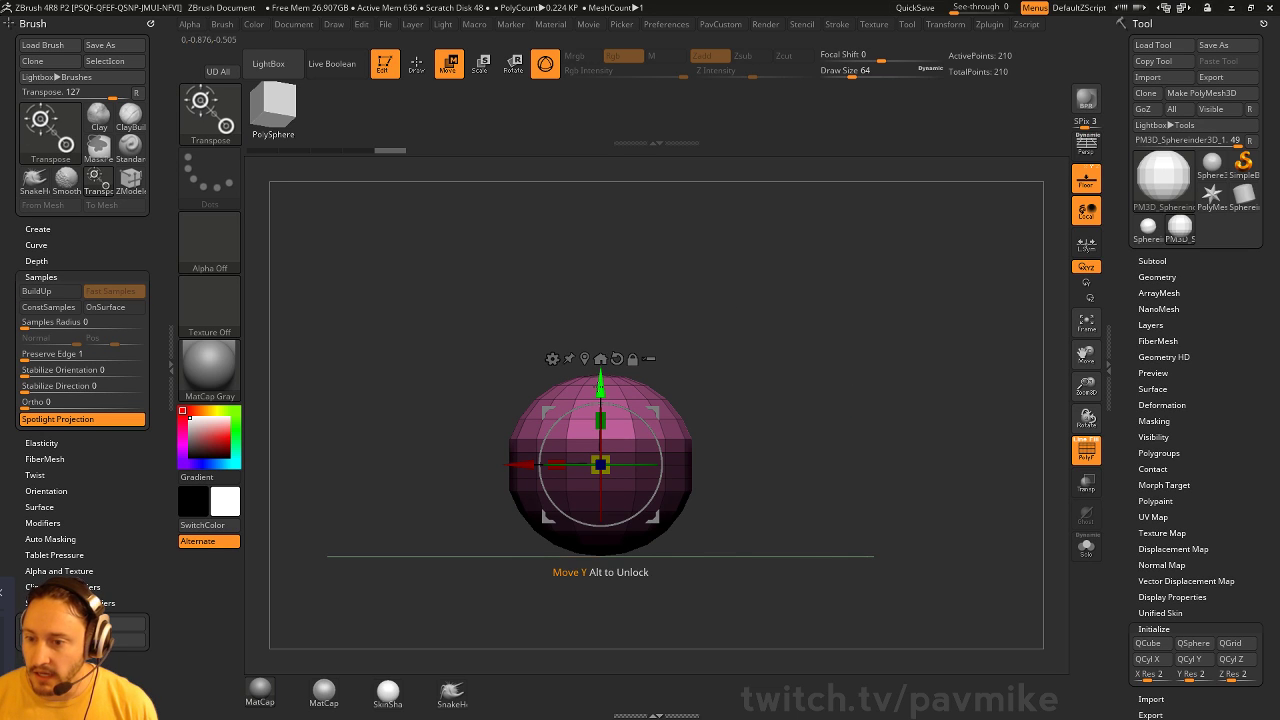
pyautogui.moveTo(598, 381); pyautogui.dragTo(598, 183)
pyautogui.press('f')
pyautogui.moveTo(598, 285); pyautogui.dragTo(598, 187)
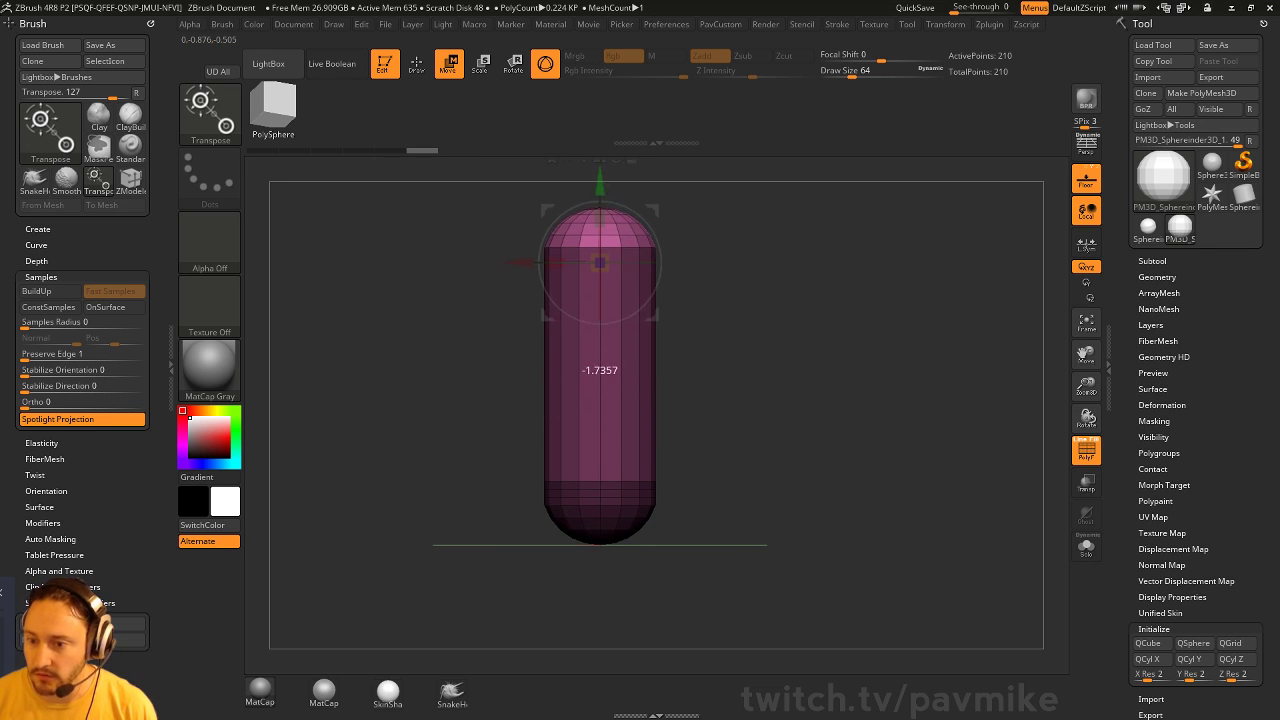
pyautogui.press('q')
pyautogui.keyDown('alt'); pyautogui.moveTo(781, 329); pyautogui.dragTo(778, 379); pyautogui.keyUp('alt')
pyautogui.keyDown('ctrl'); pyautogui.moveTo(780, 385); pyautogui.dragTo(825, 455); pyautogui.keyUp('ctrl')
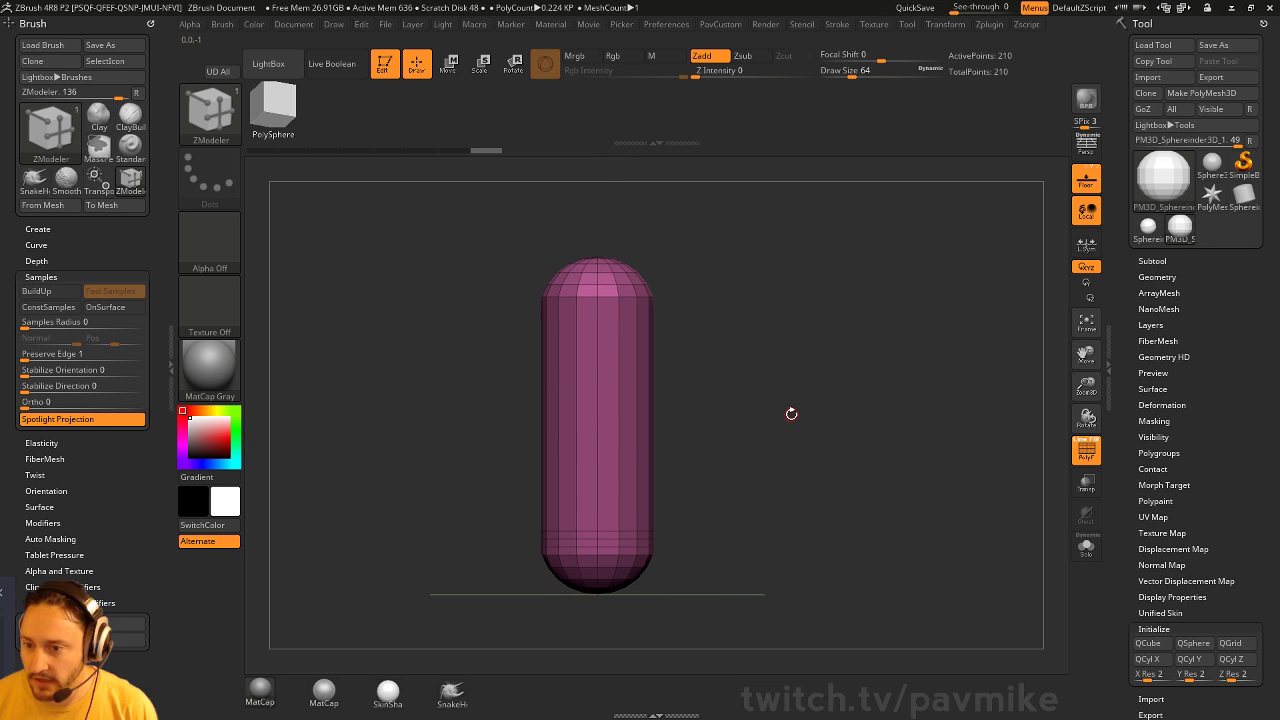
pyautogui.keyDown('alt'); pyautogui.moveTo(791, 413); pyautogui.dragTo(803, 409); pyautogui.keyUp('alt')
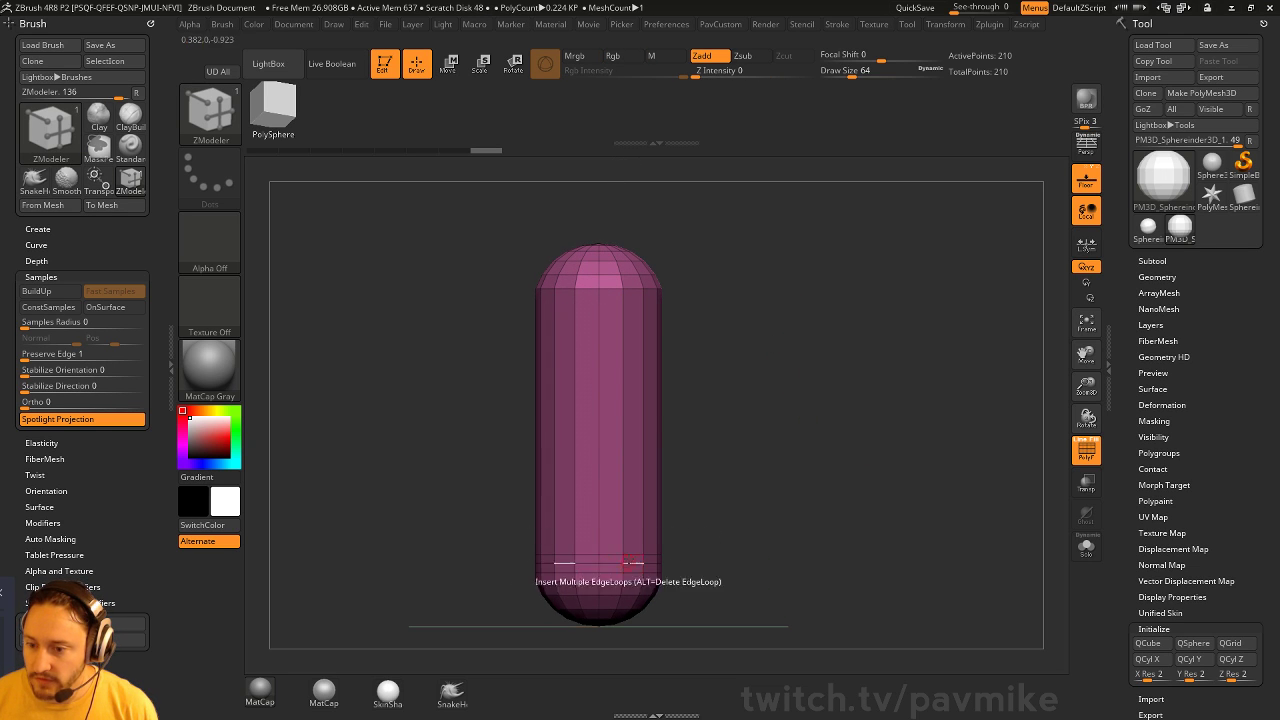
pyautogui.press('space')
pyautogui.click(697, 348)
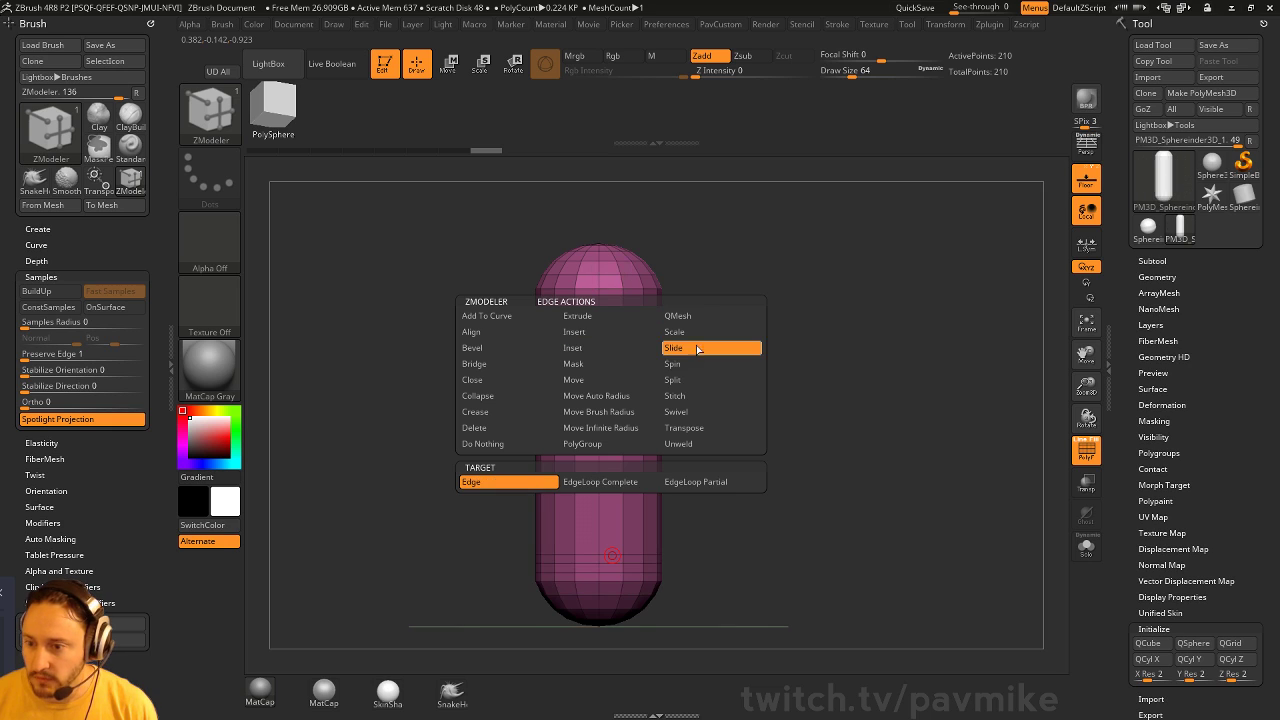
pyautogui.click(613, 483)
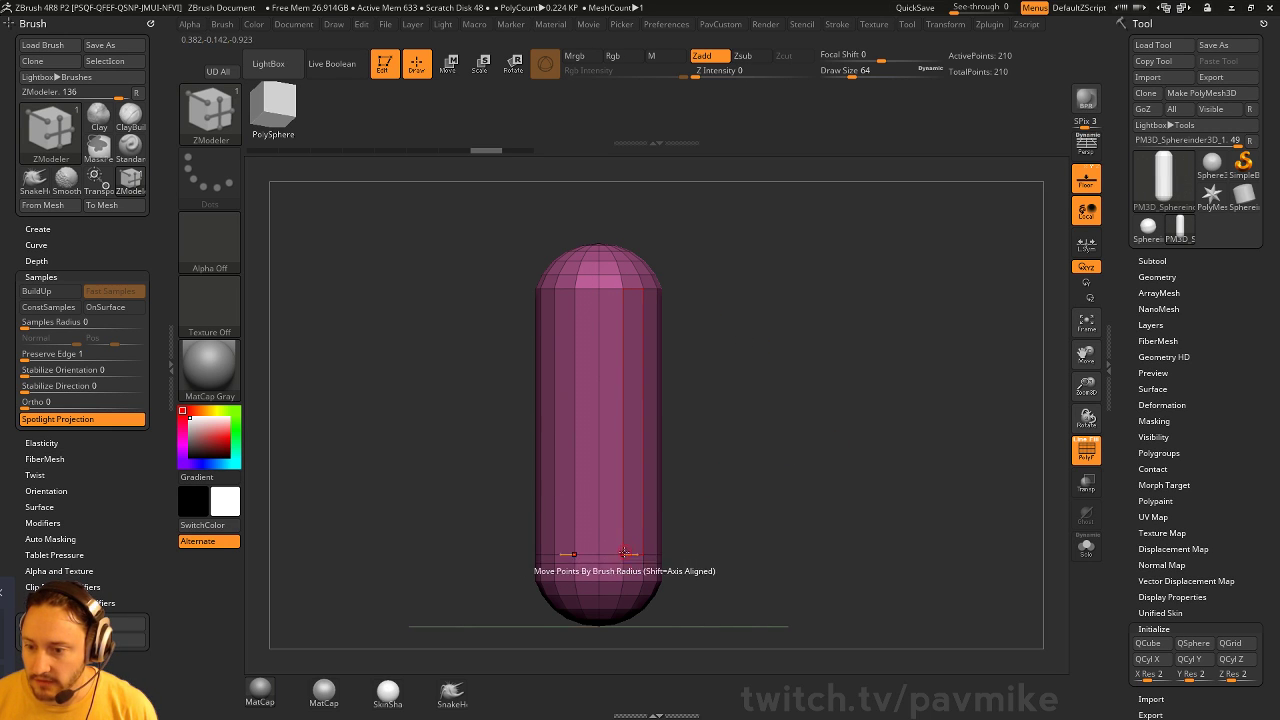
pyautogui.press('space')
pyautogui.press('space')
pyautogui.click(576, 348)
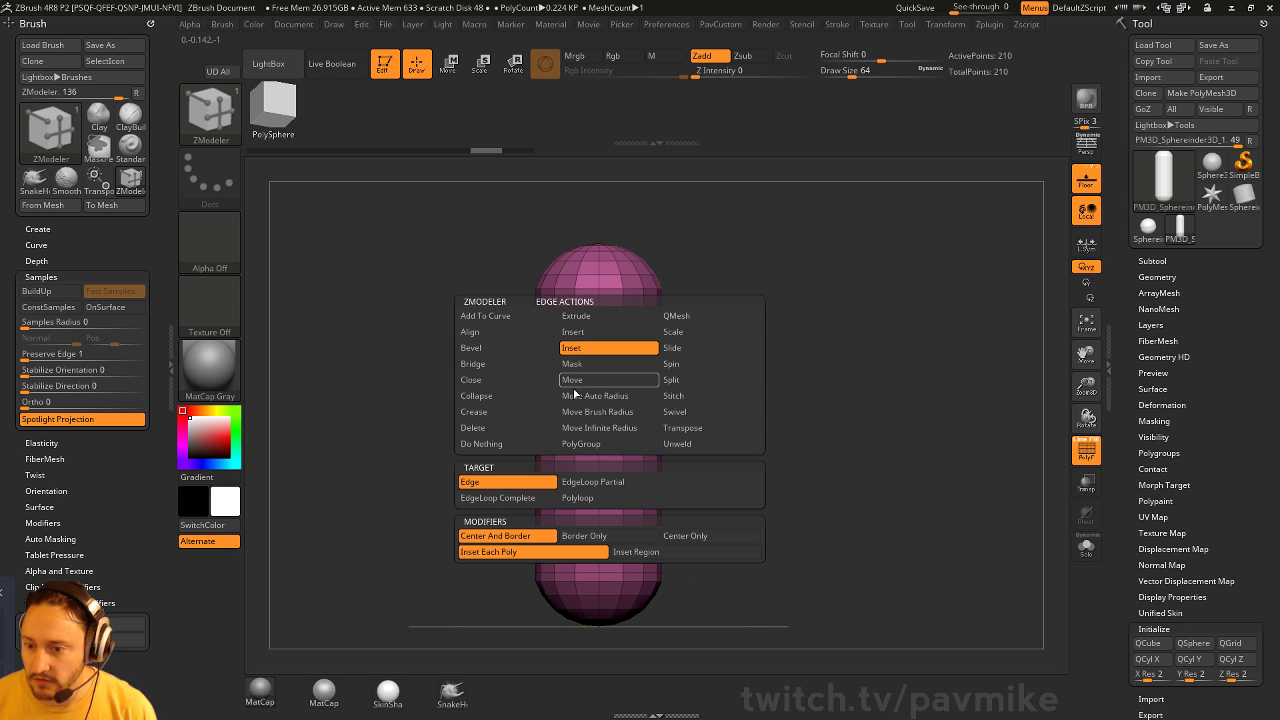
pyautogui.click(519, 498)
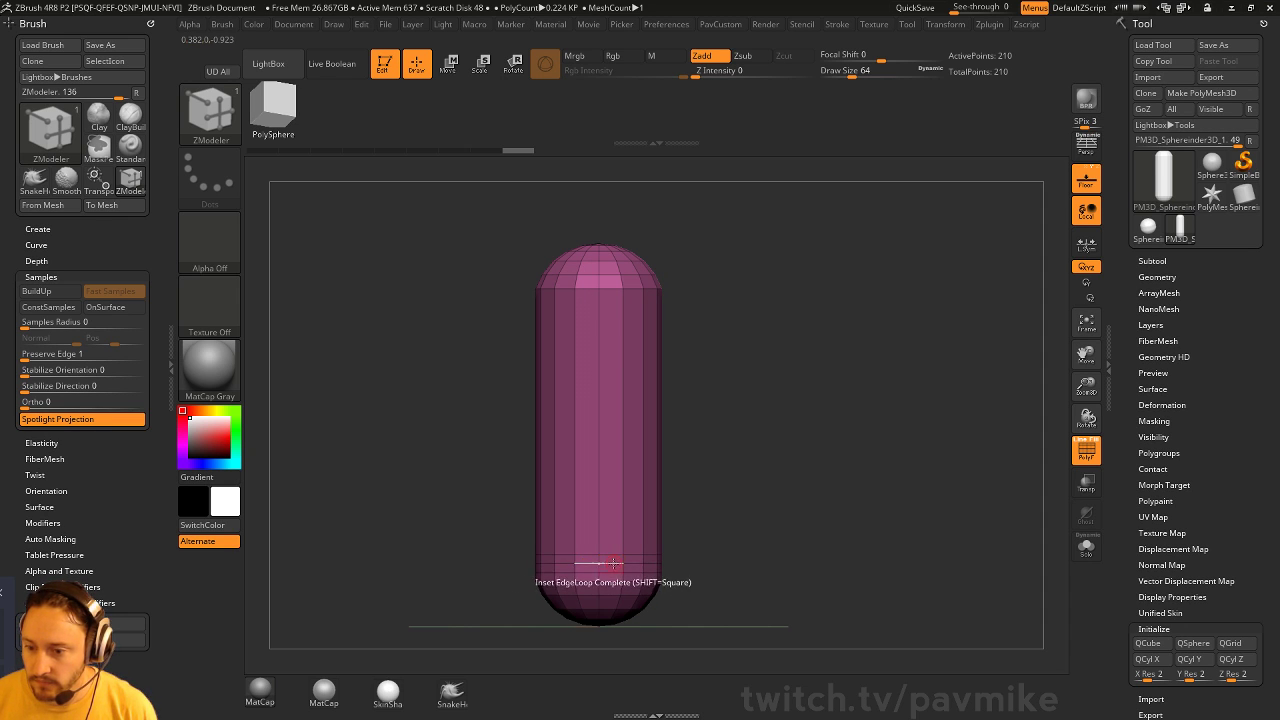
# Set the ZModeler edge action to Insert with Single EdgeLoop and delete the three edge loops crowded near the capsule's lower end
pyautogui.press('space')
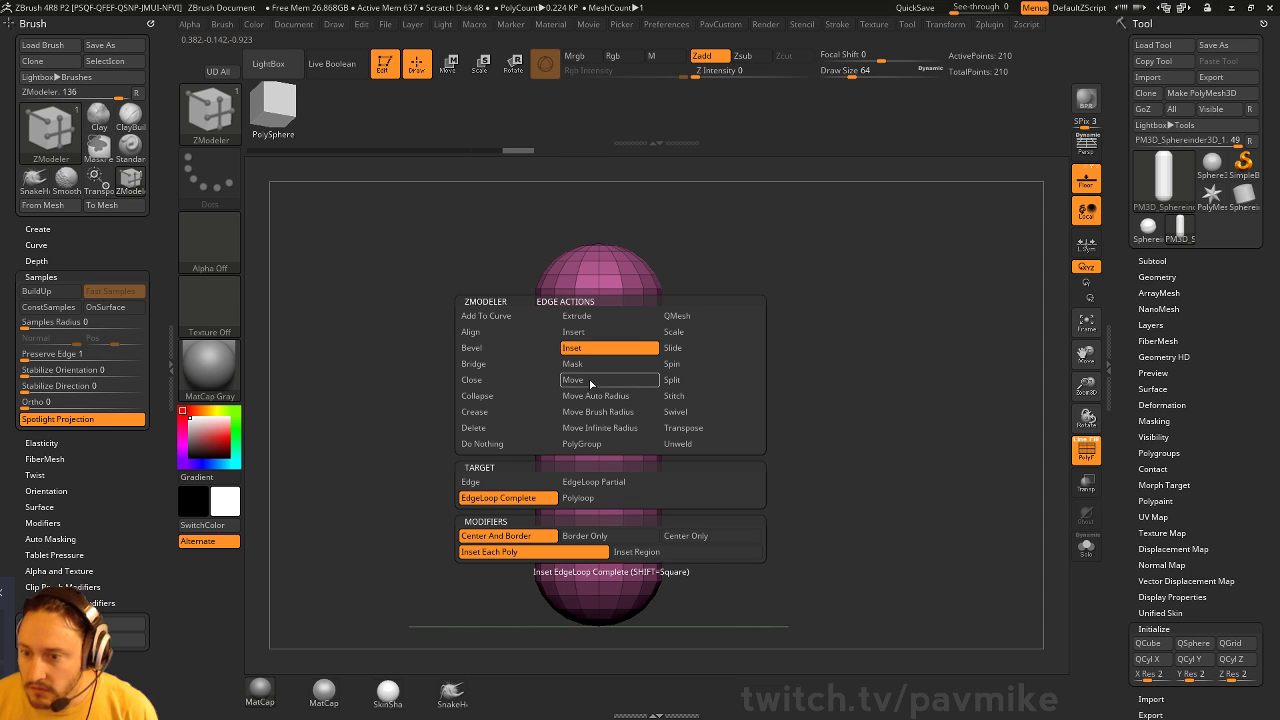
pyautogui.click(600, 336)
pyautogui.click(590, 482)
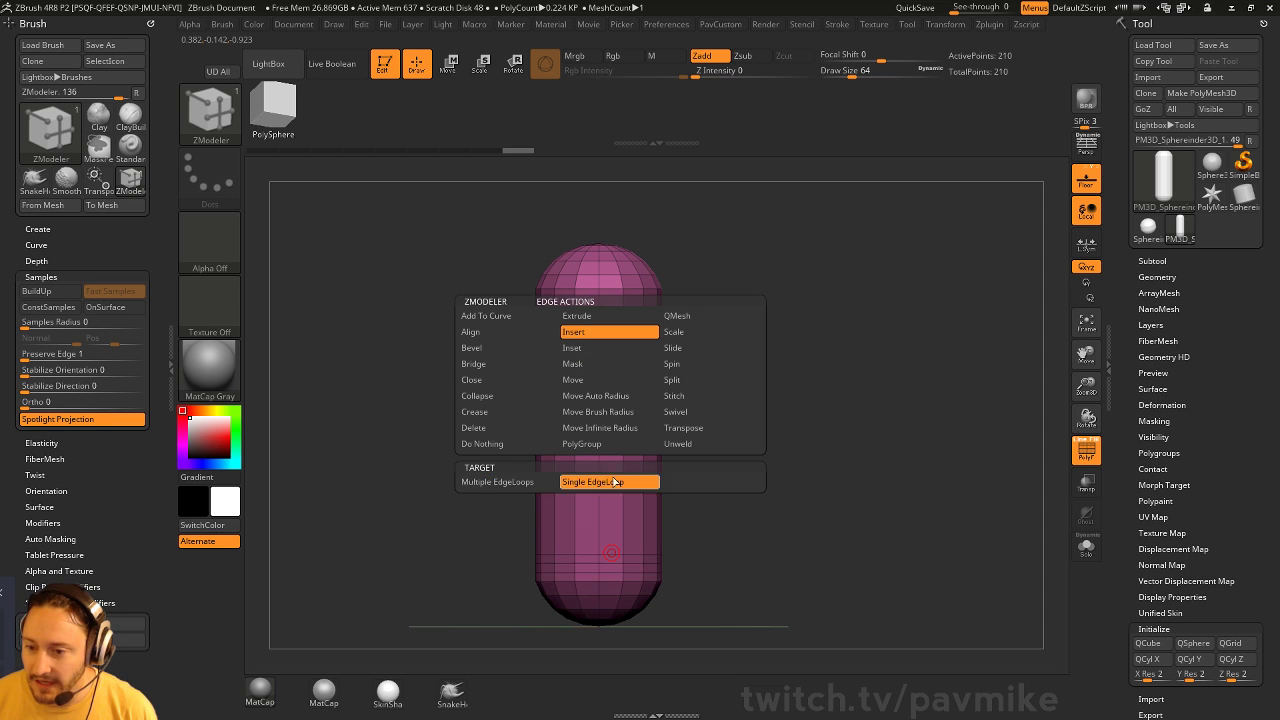
pyautogui.keyDown('alt'); pyautogui.click(611, 564); pyautogui.keyUp('alt')
pyautogui.keyDown('alt'); pyautogui.click(613, 571); pyautogui.keyUp('alt')
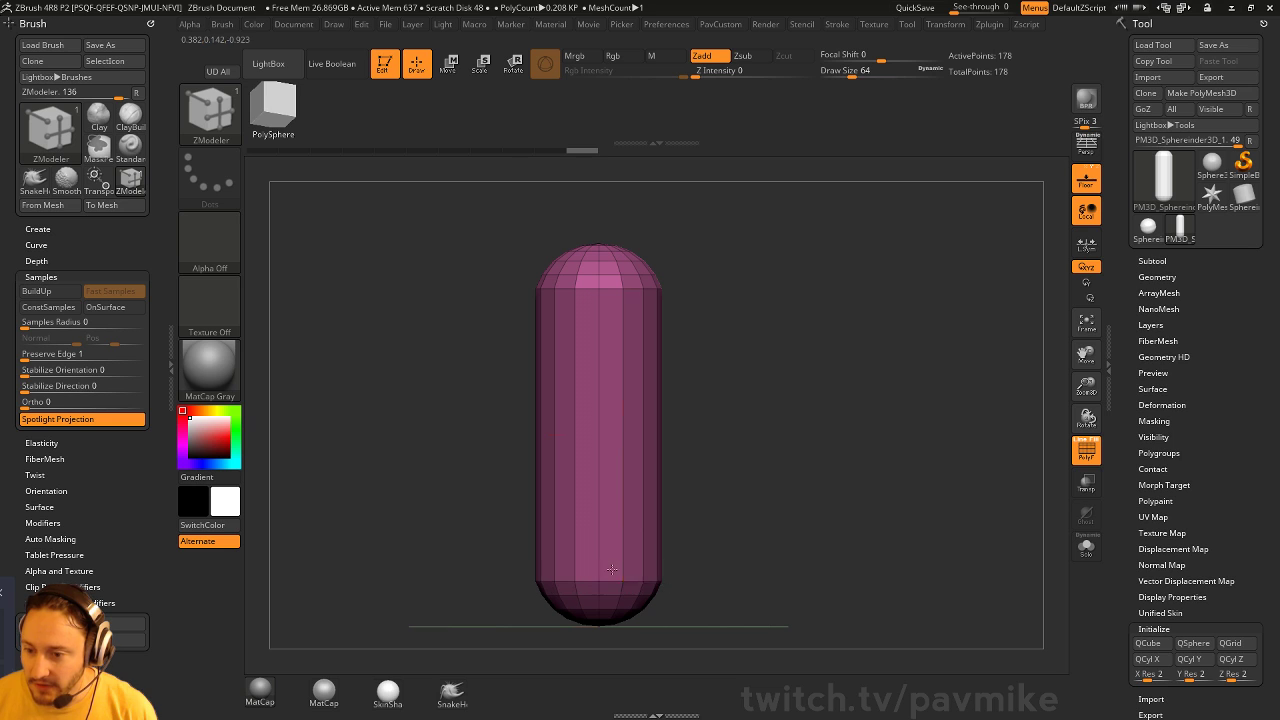
# Insert twelve evenly spaced edge loops along the capsule's straight section using the Multiple EdgeLoops target
pyautogui.press('space')
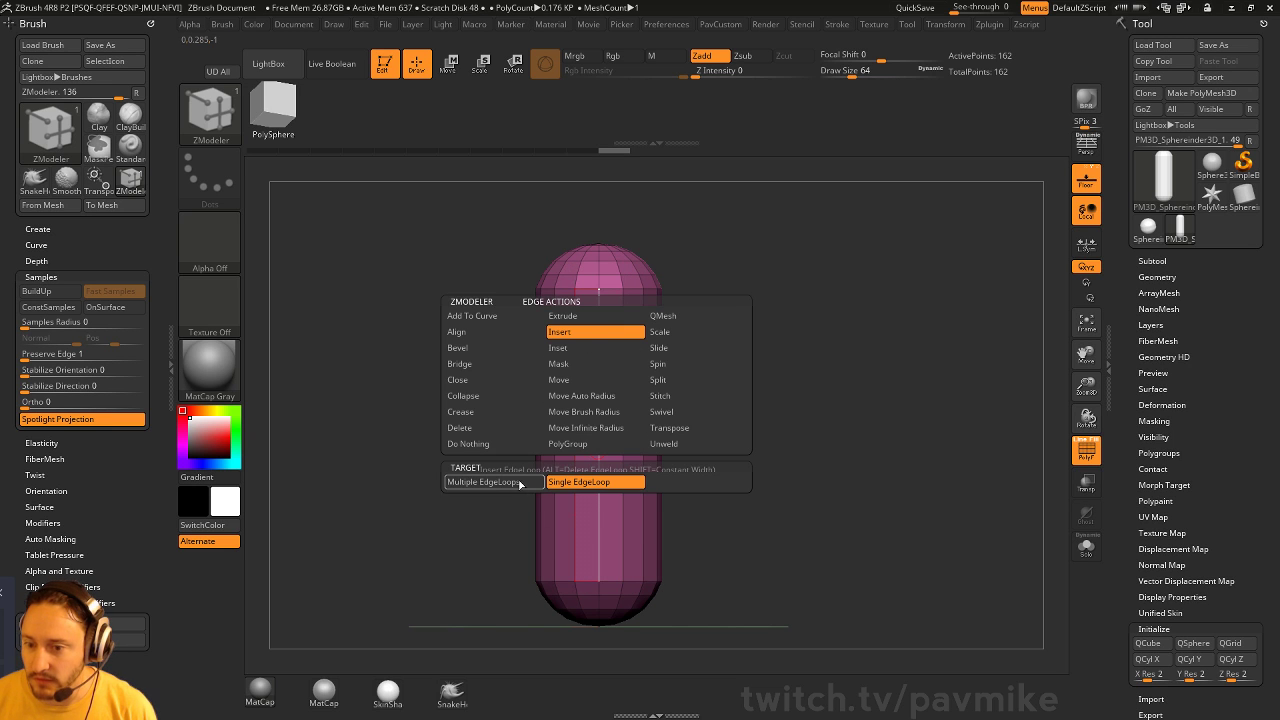
pyautogui.click(483, 482)
pyautogui.click(605, 440)
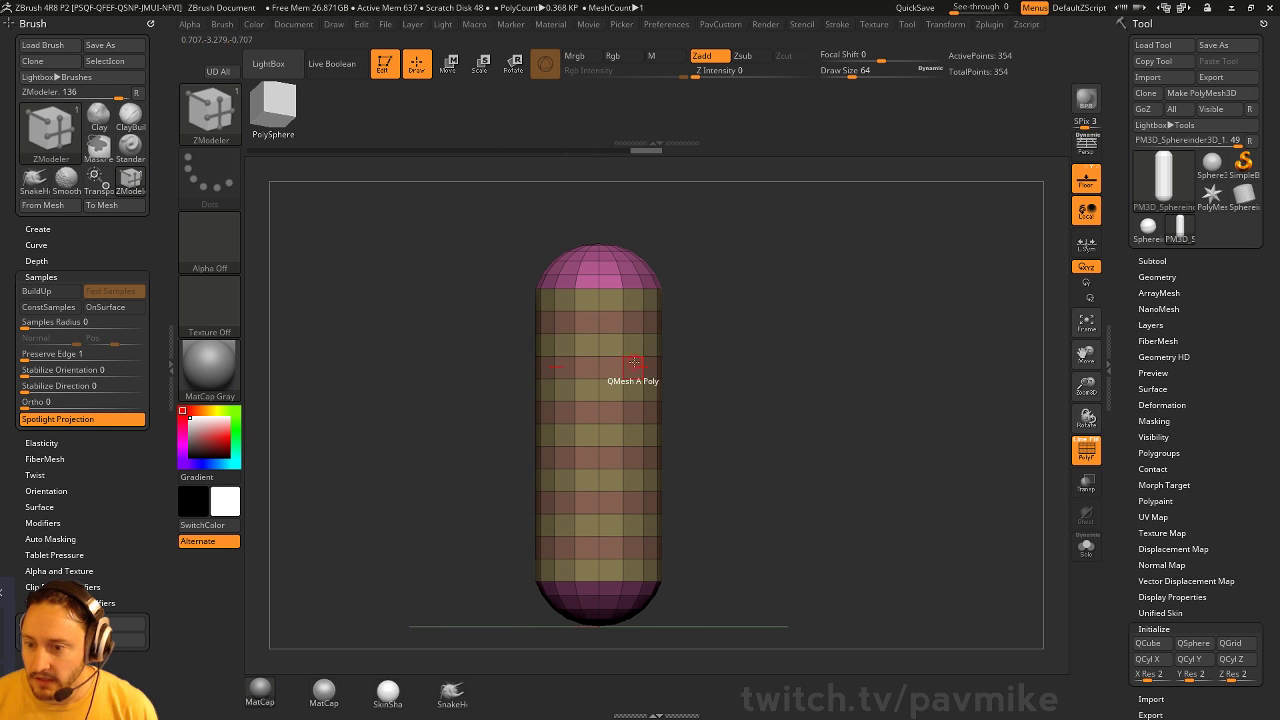
# Try a QMesh extrusion of the capsule's alternating ring polygroups and undo it
pyautogui.moveTo(933, 390); pyautogui.dragTo(893, 422)
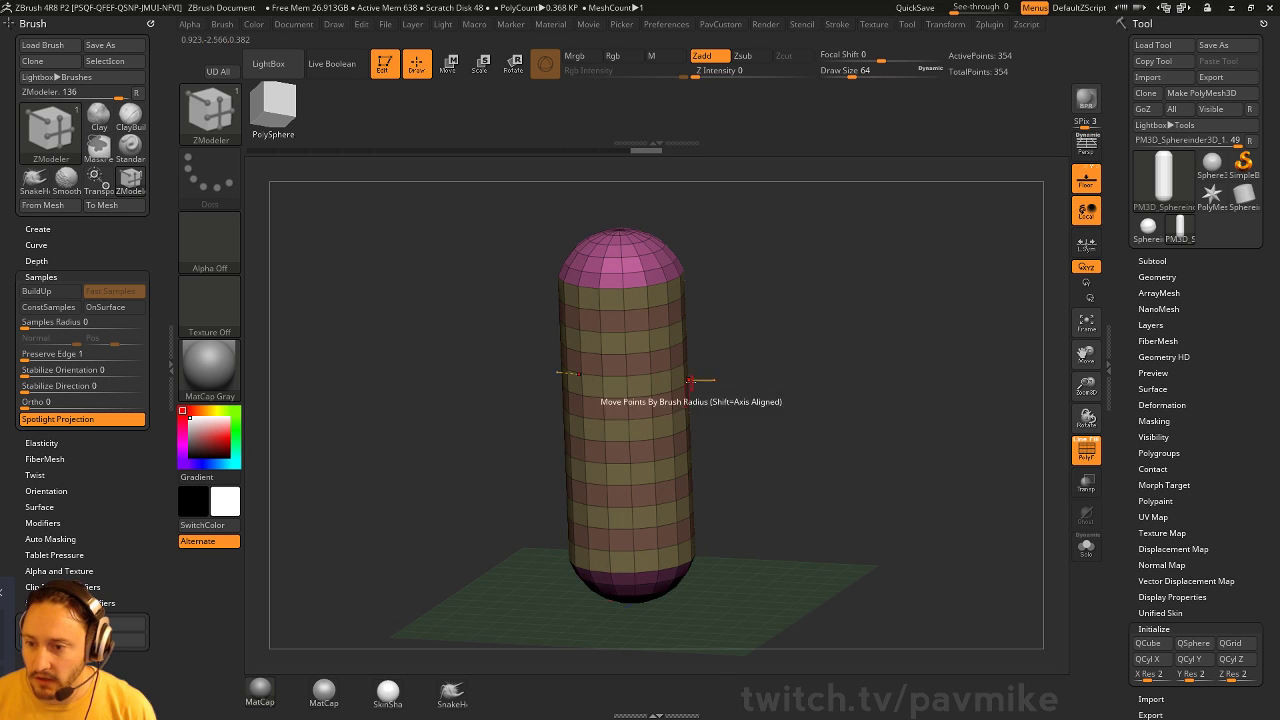
pyautogui.press('space')
pyautogui.click(755, 356)
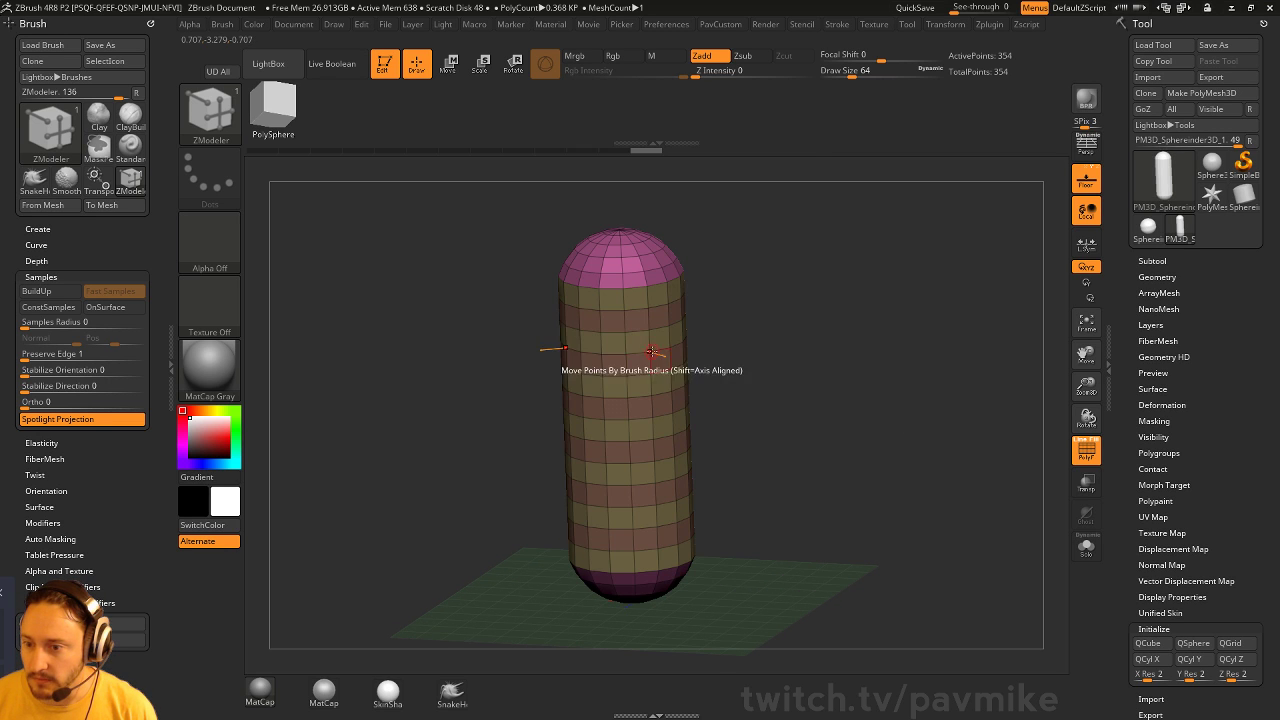
pyautogui.moveTo(655, 360); pyautogui.dragTo(797, 368)
pyautogui.hotkey('ctrl', 'z')
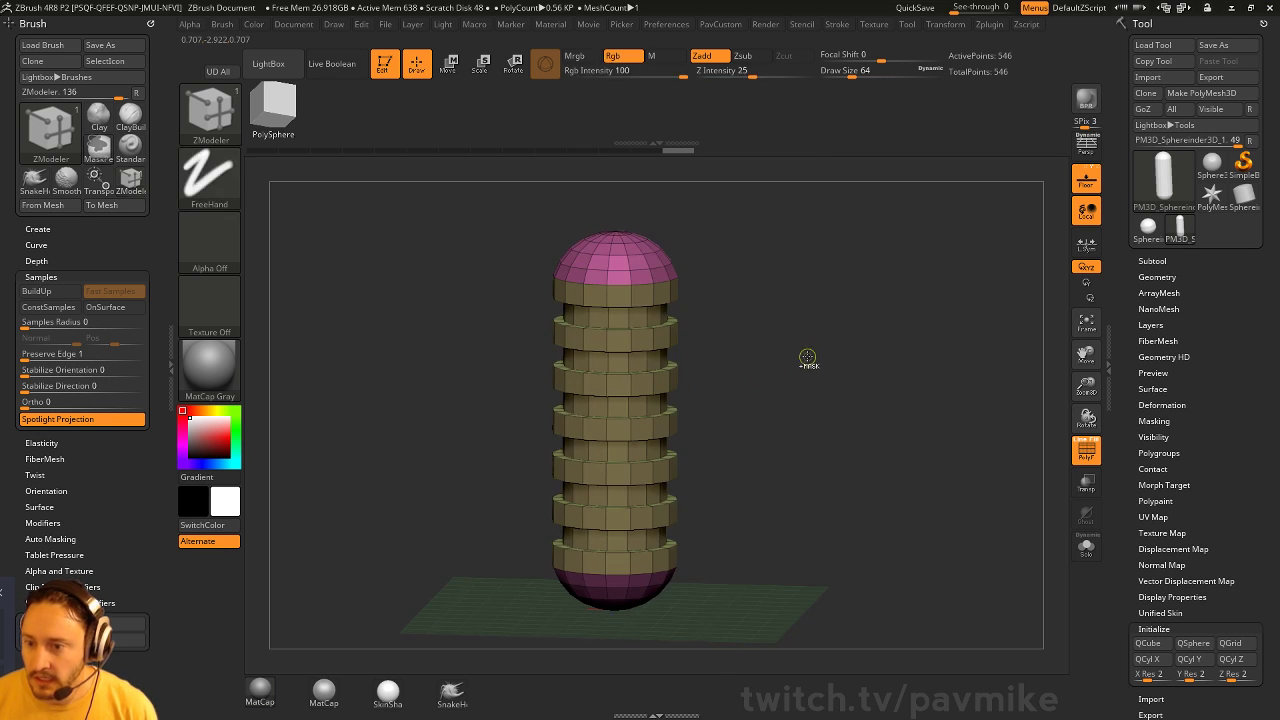
pyautogui.hotkey('ctrl', 'z')
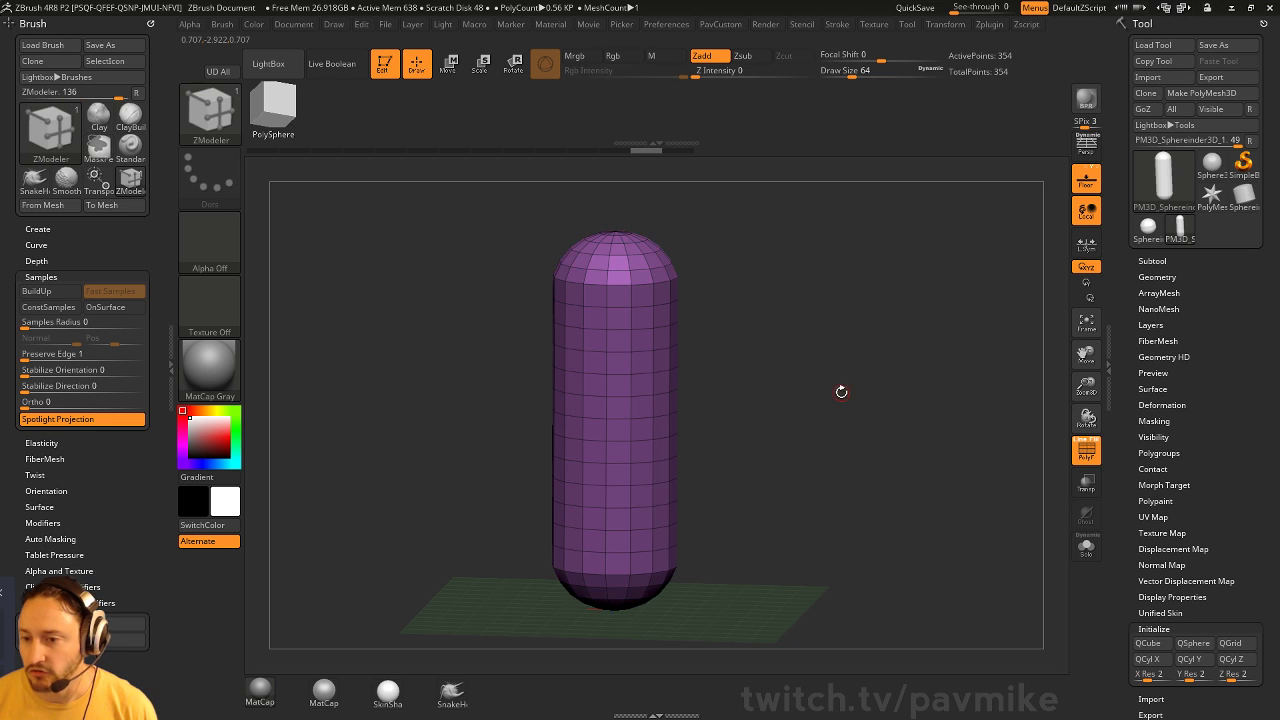
# Select the Standard brush, paint a test mask around the capsule's upper body and clear the mask
pyautogui.moveTo(860, 359); pyautogui.dragTo(885, 398)
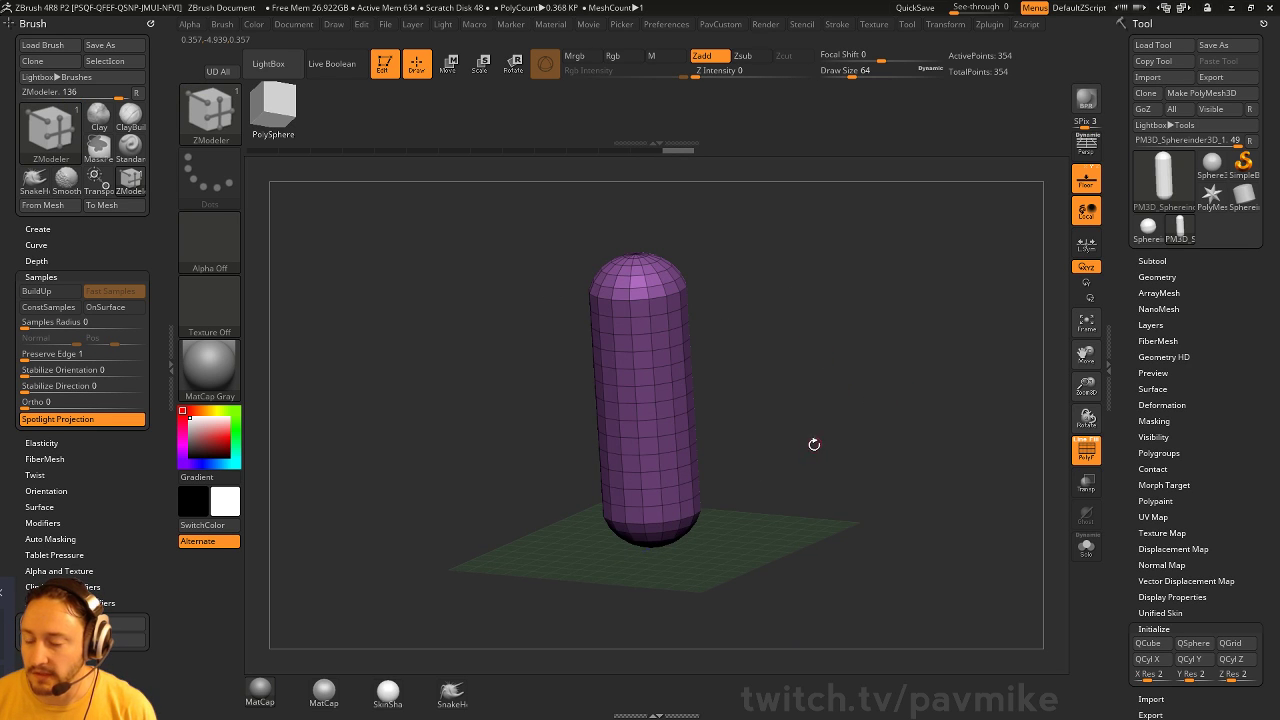
pyautogui.moveTo(814, 444); pyautogui.dragTo(839, 392)
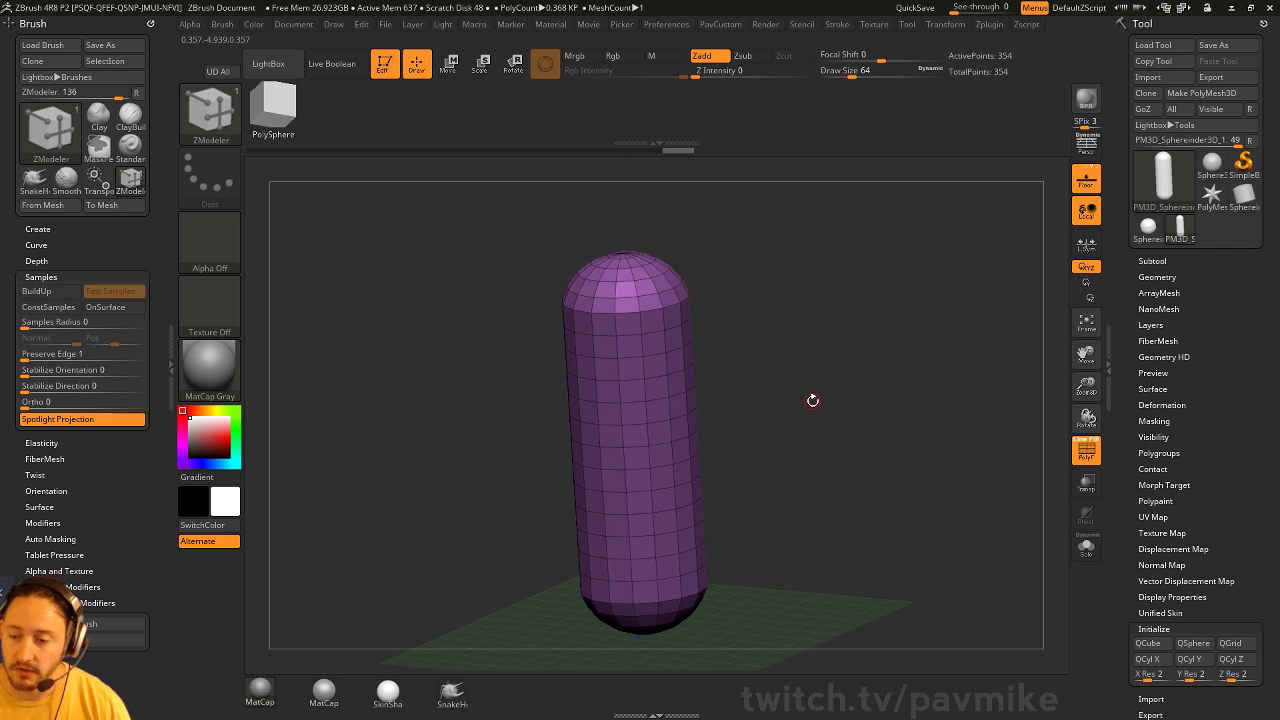
pyautogui.press('b')
pyautogui.press('s')
pyautogui.press('t')
pyautogui.moveTo(690, 340)
pyautogui.keyDown('ctrl'); pyautogui.mouseDown()
pyautogui.moveTo(630, 400)
pyautogui.moveTo(686, 363)
pyautogui.mouseUp(); pyautogui.keyUp('ctrl')
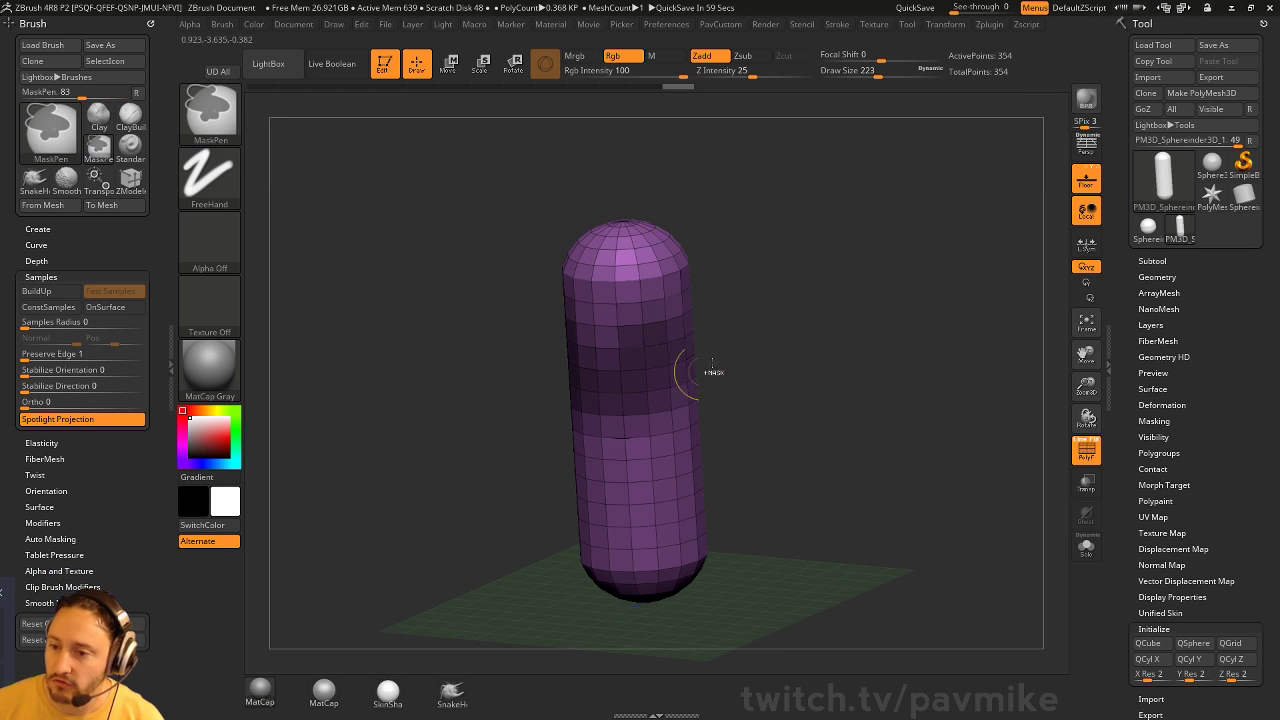
pyautogui.moveTo(901, 395); pyautogui.dragTo(871, 423)
pyautogui.keyDown('ctrl'); pyautogui.click(846, 443); pyautogui.keyUp('ctrl')
# Overlay the Pickle Rick Spotlight reference image on the viewport and line the capsule up with the pickle's body
pyautogui.keyDown('shift'); pyautogui.moveTo(837, 360); pyautogui.dragTo(779, 347); pyautogui.keyUp('shift')
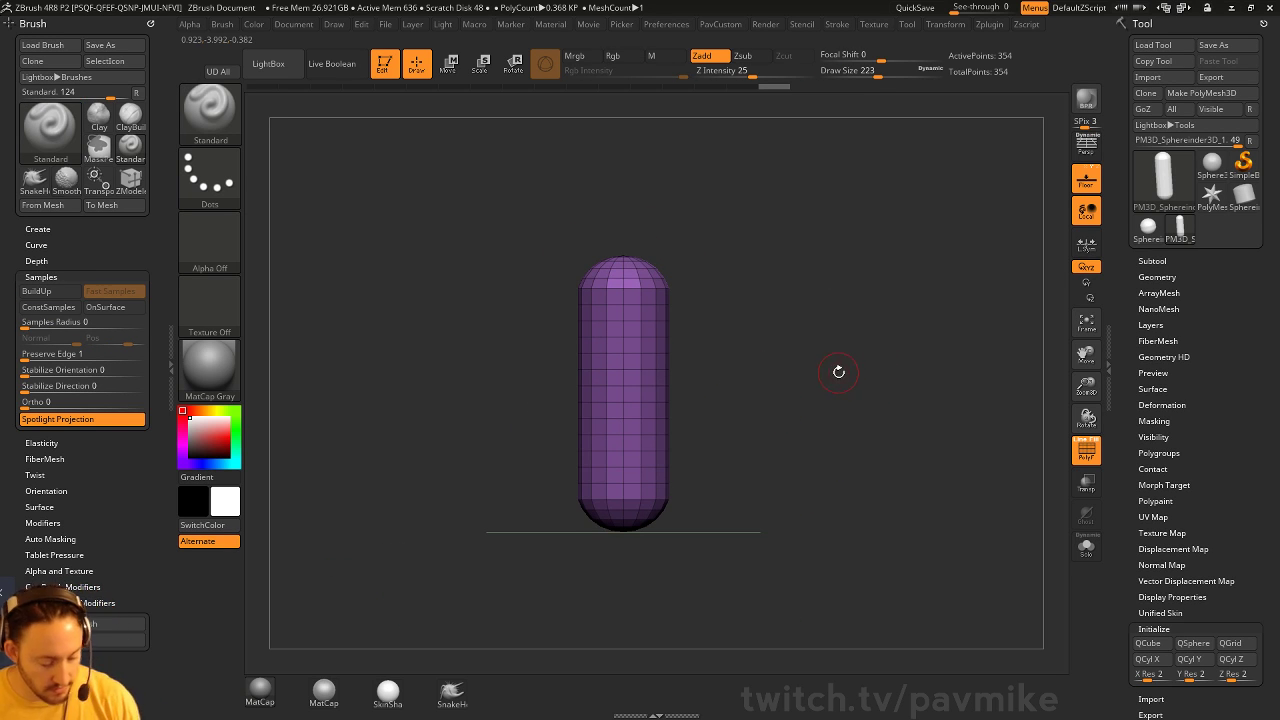
pyautogui.hotkey('alt', 'Tab')
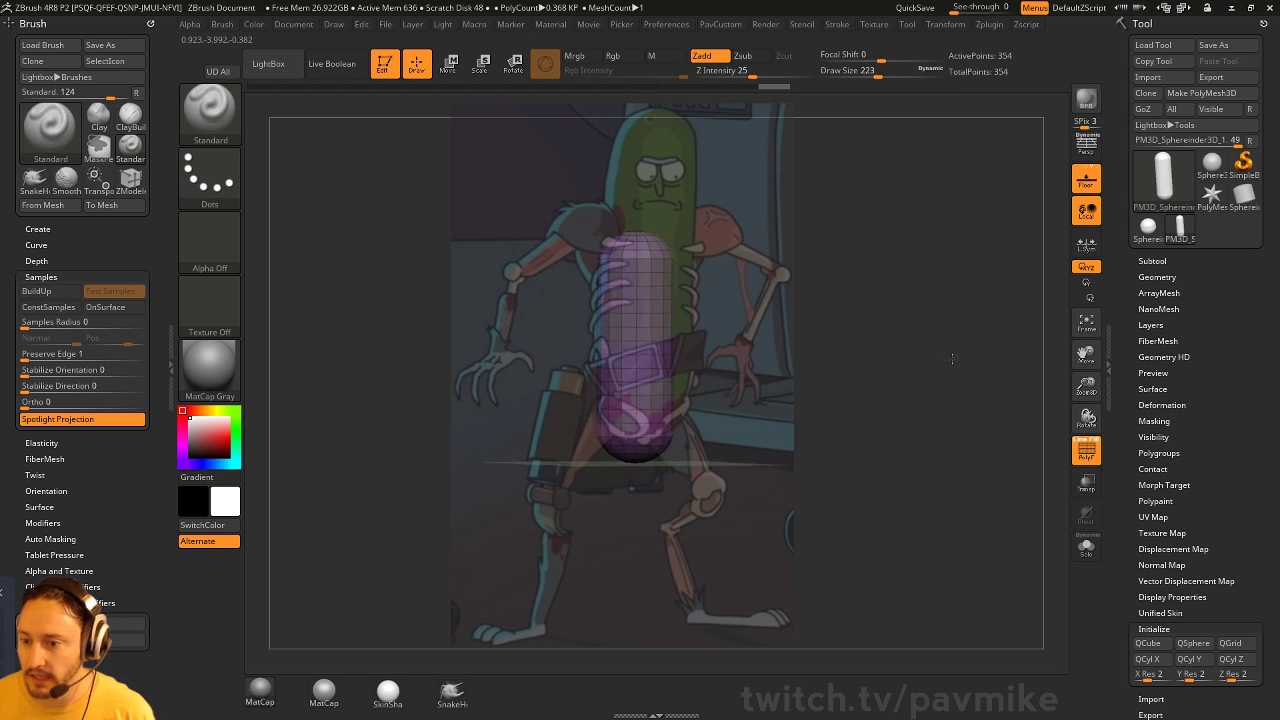
pyautogui.moveTo(952, 358); pyautogui.dragTo(977, 331)
pyautogui.hotkey('alt', 'Tab')
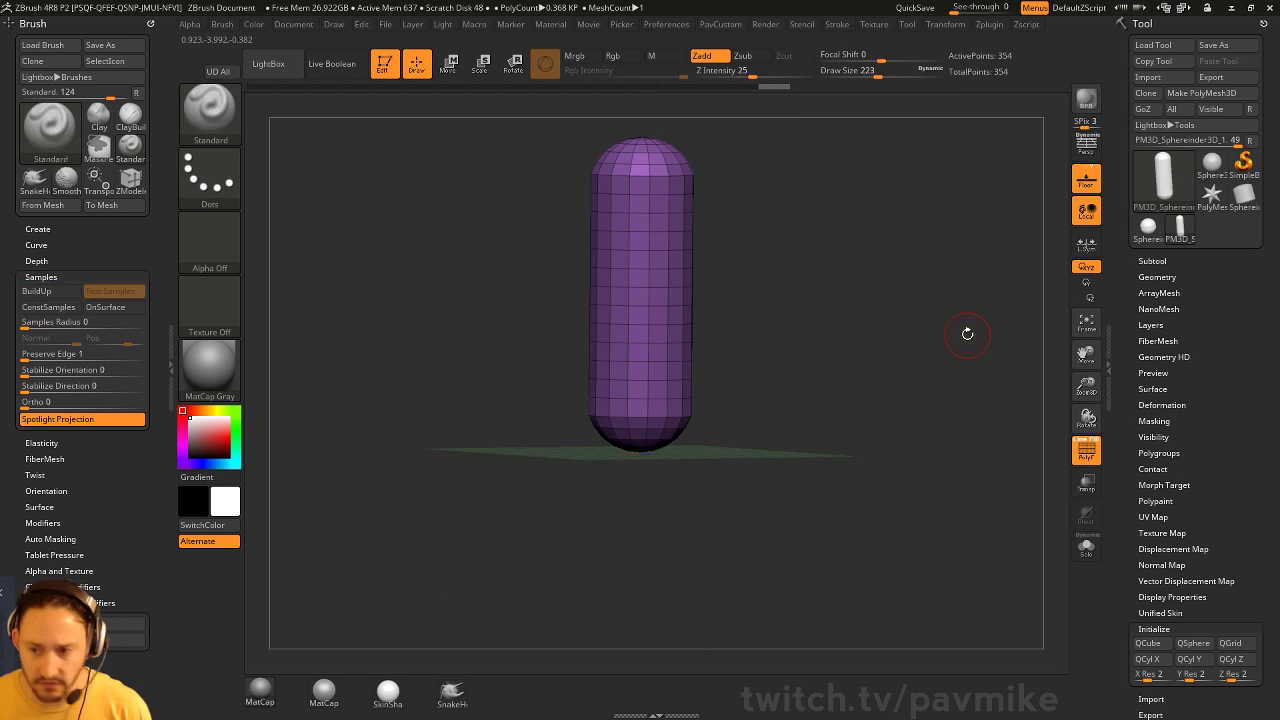
pyautogui.hotkey('shift', 'z')
pyautogui.press('z')
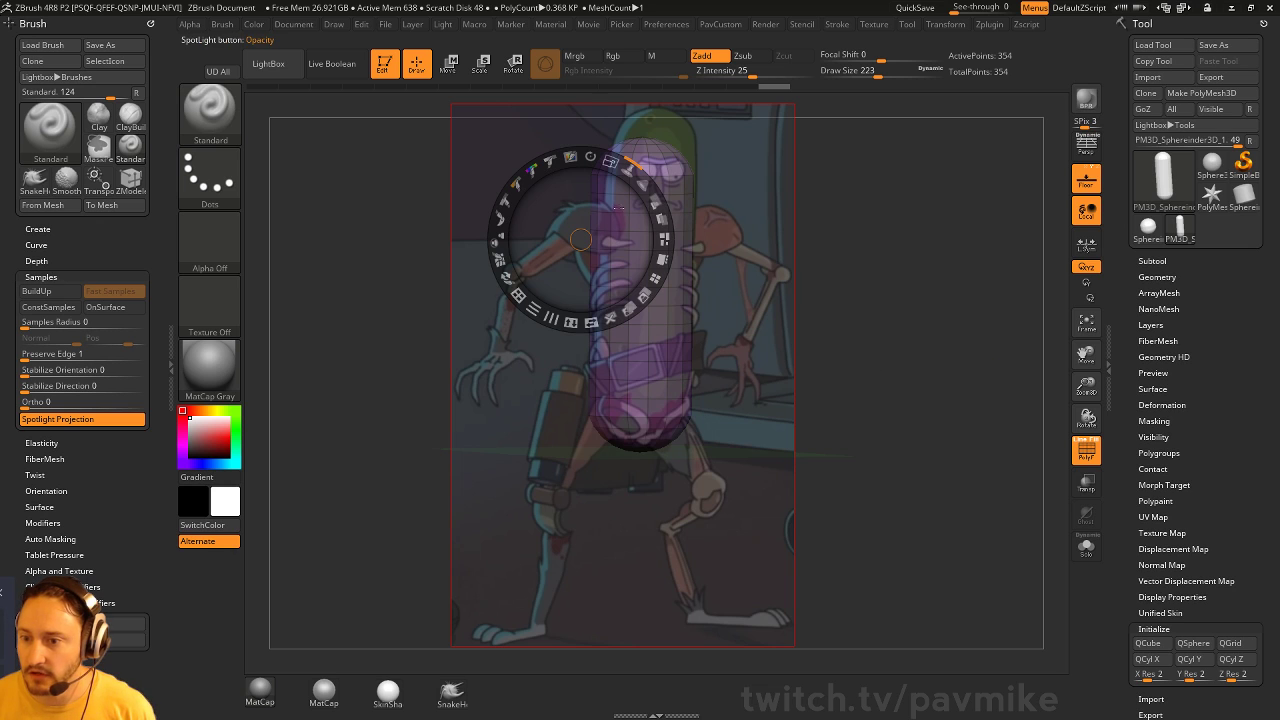
pyautogui.press('z')
pyautogui.hotkey('shift', 'z')
pyautogui.hotkey('shift', 'z')
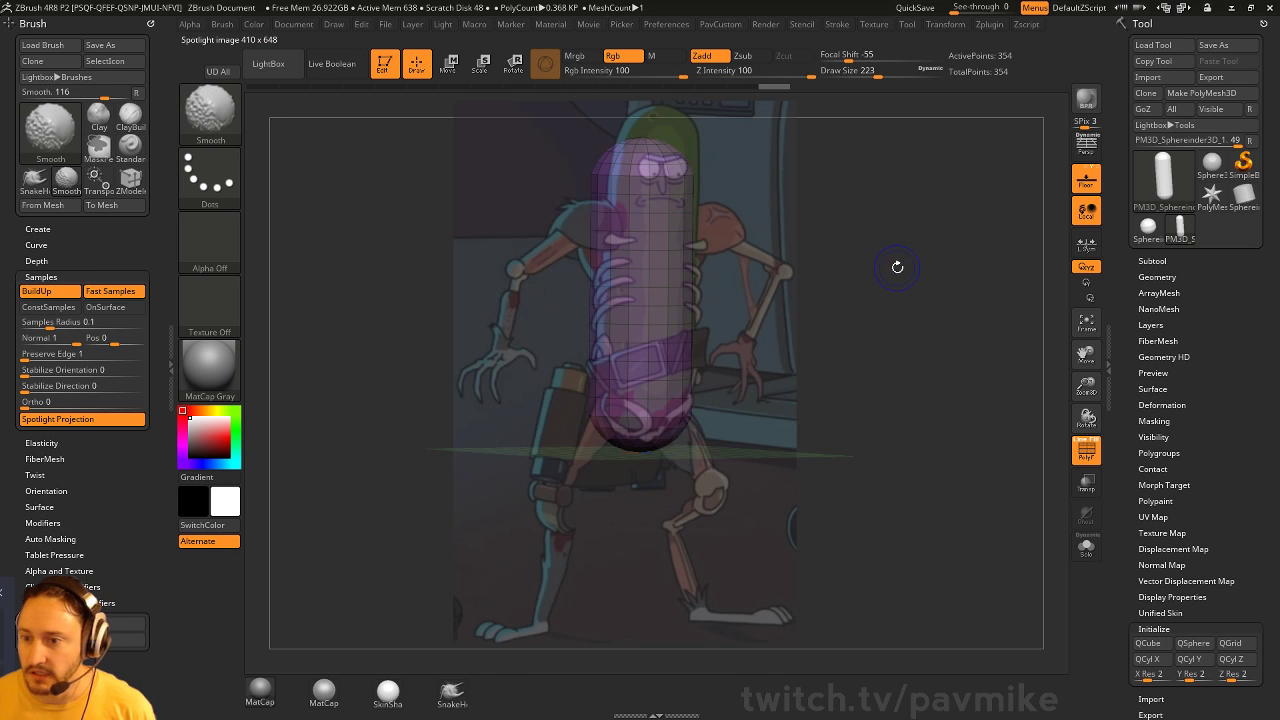
pyautogui.moveTo(897, 267)
pyautogui.mouseDown()
pyautogui.moveTo(963, 286)
pyautogui.moveTo(920, 294)
pyautogui.moveTo(906, 271)
pyautogui.moveTo(930, 315)
pyautogui.moveTo(920, 277)
pyautogui.moveTo(942, 312)
pyautogui.mouseUp()
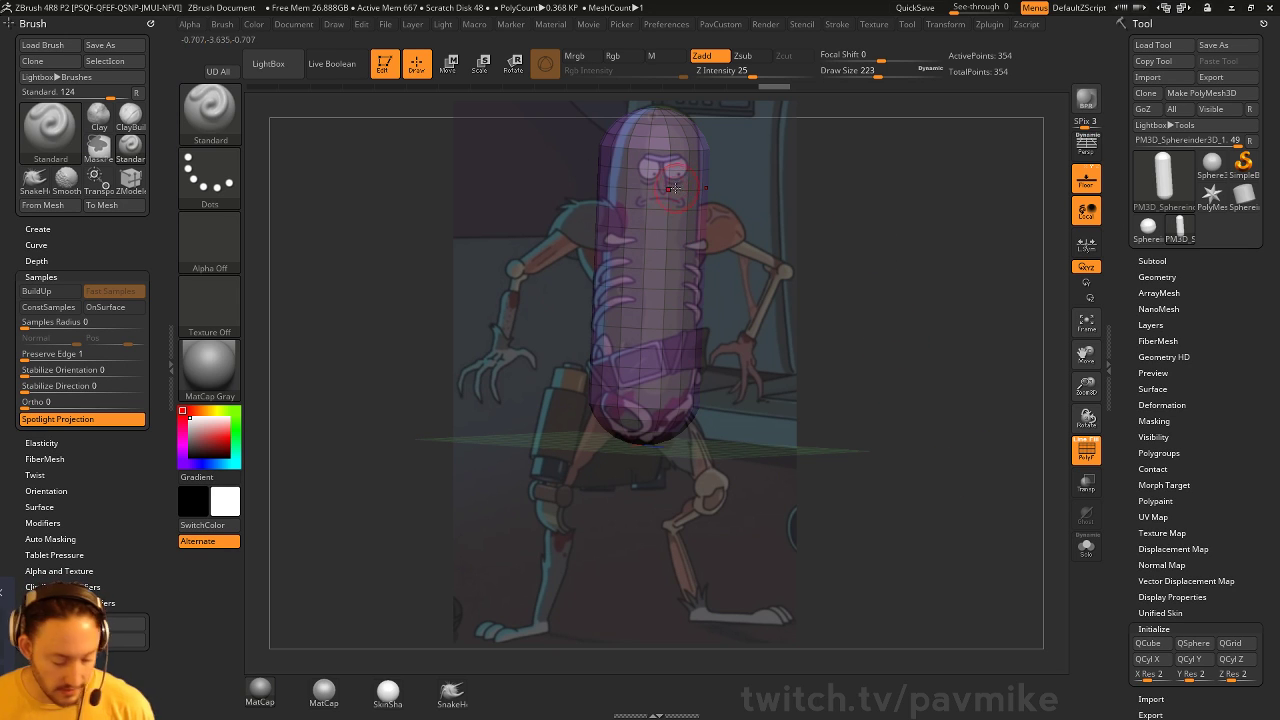
pyautogui.moveTo(821, 195); pyautogui.dragTo(1040, 195)
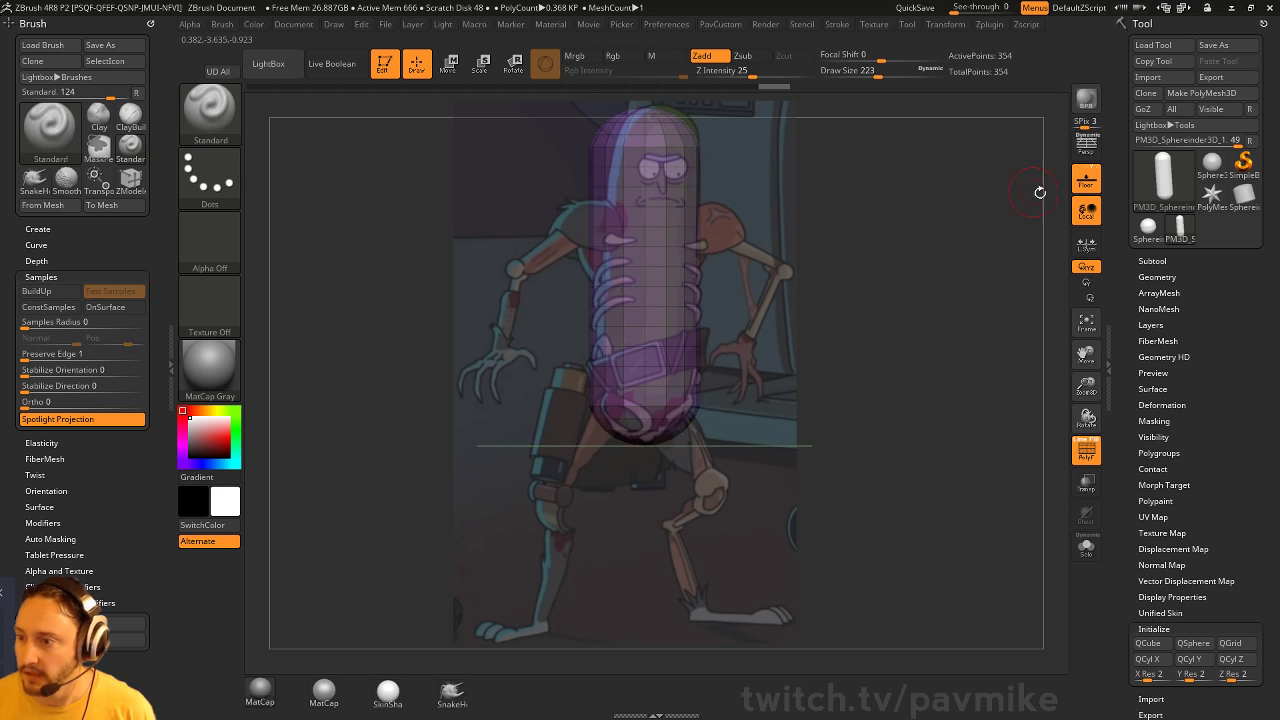
pyautogui.moveTo(871, 289); pyautogui.dragTo(896, 229)
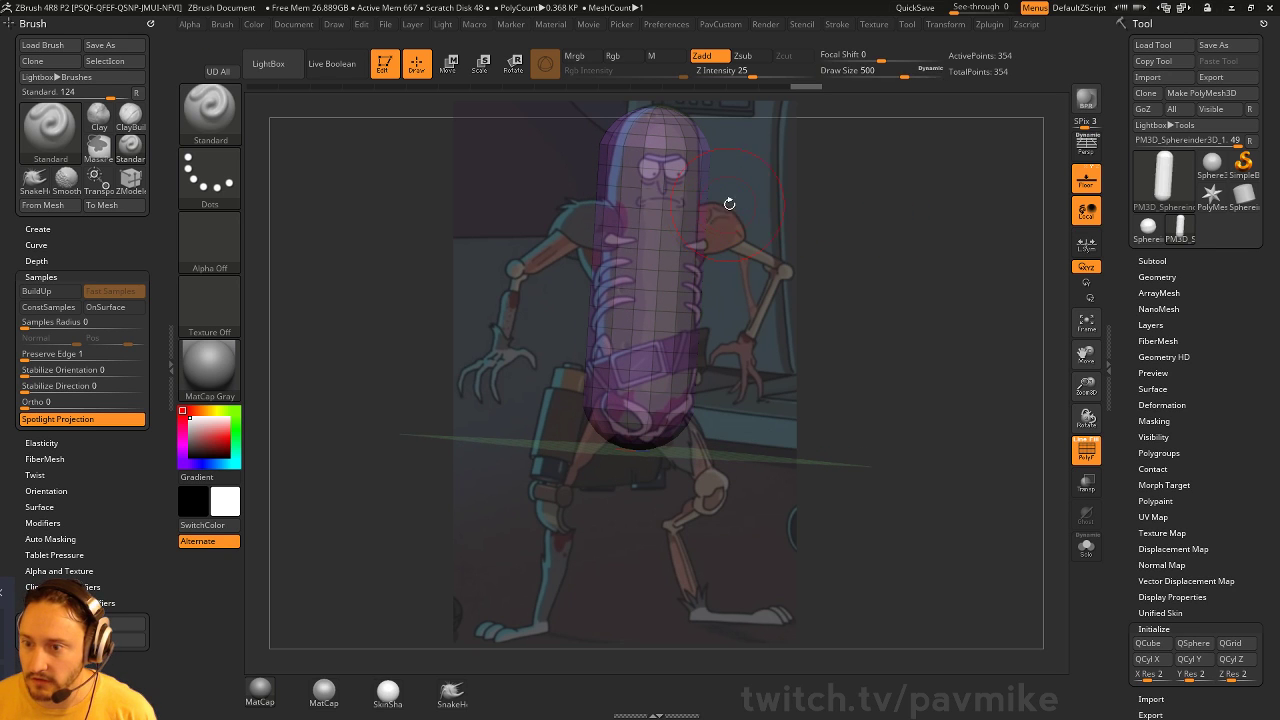
# Reshape the capsule with the Move brush at draw sizes from 685 to 1000, narrowing its upper part to match the reference silhouette
pyautogui.press('b')
pyautogui.press('m')
pyautogui.press('v')
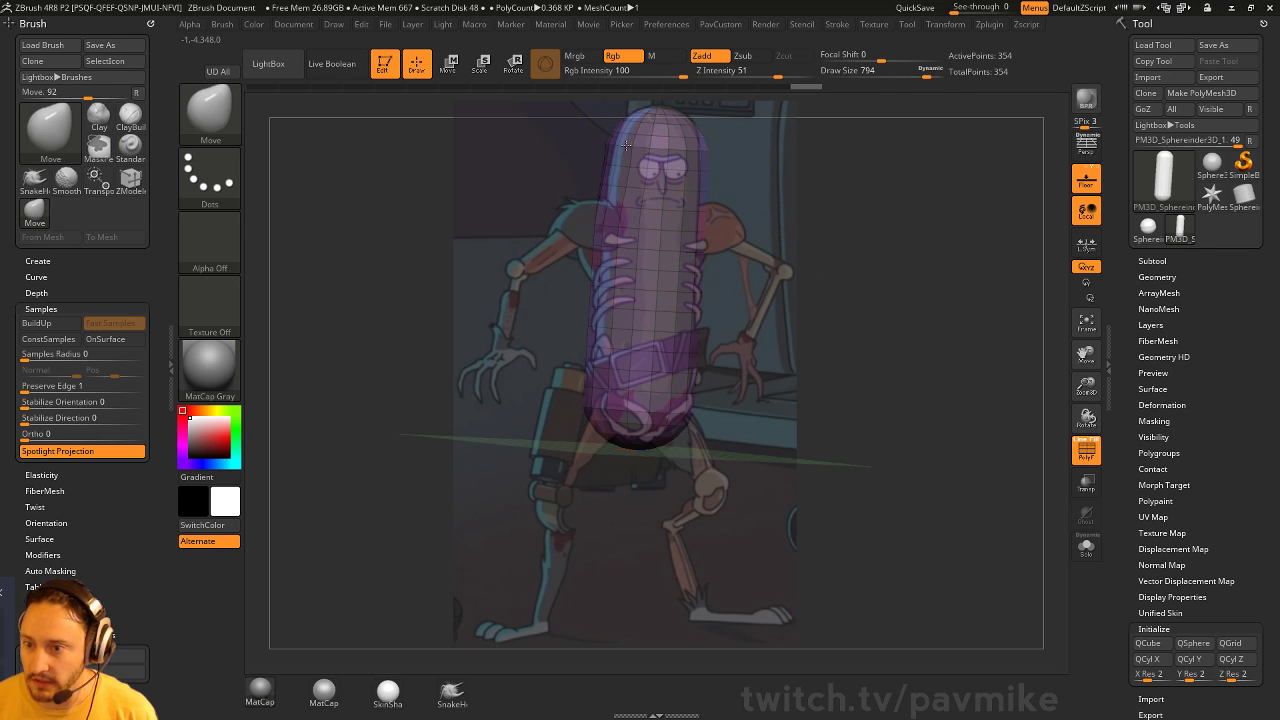
pyautogui.press('s')
pyautogui.moveTo(690, 149); pyautogui.dragTo(621, 149)
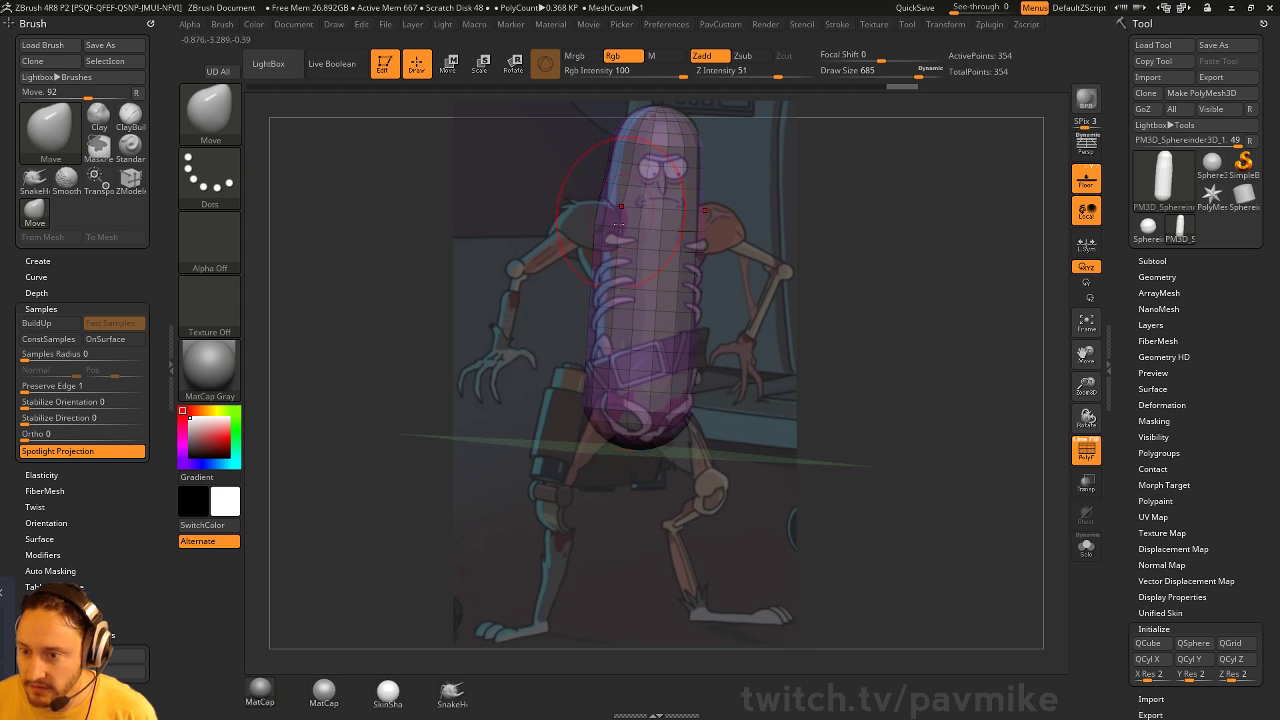
pyautogui.press('s')
pyautogui.moveTo(580, 305); pyautogui.dragTo(640, 305)
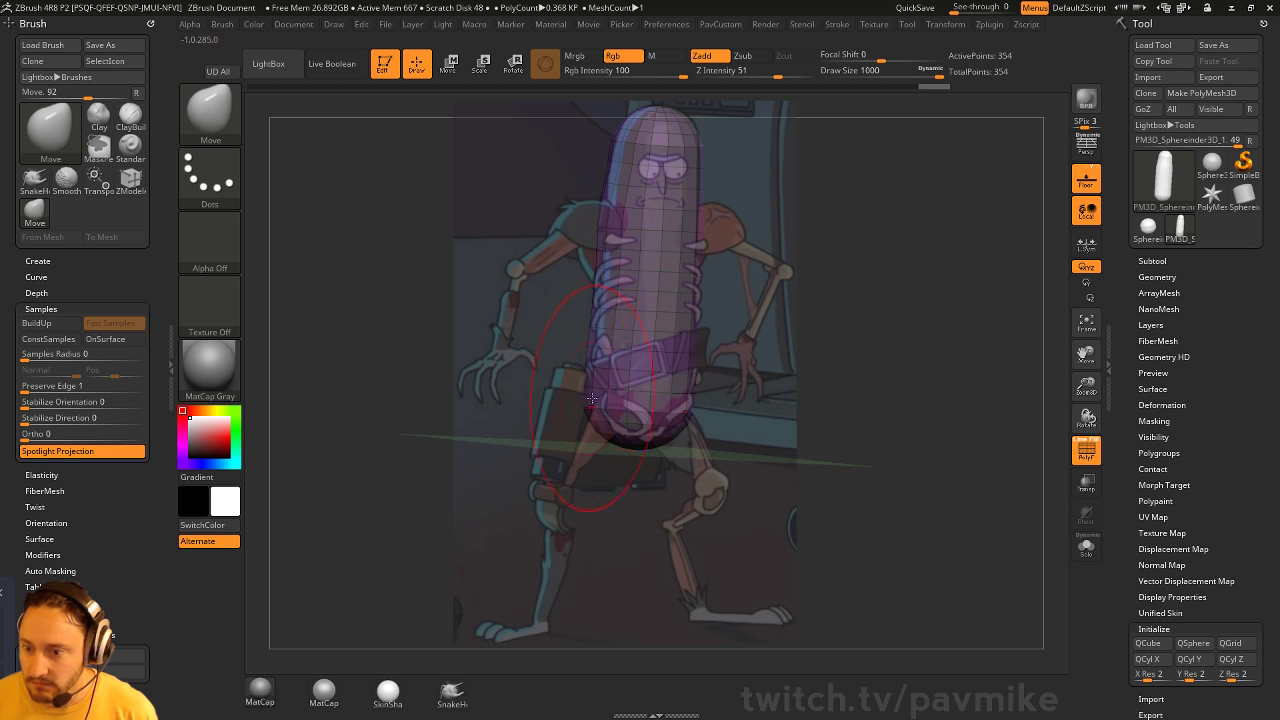
pyautogui.moveTo(610, 388); pyautogui.dragTo(606, 387)
pyautogui.press('s')
pyautogui.click(662, 344)
# Switch to the Standard brush with a draw size of 639 and hide the Spotlight reference image
pyautogui.press('s')
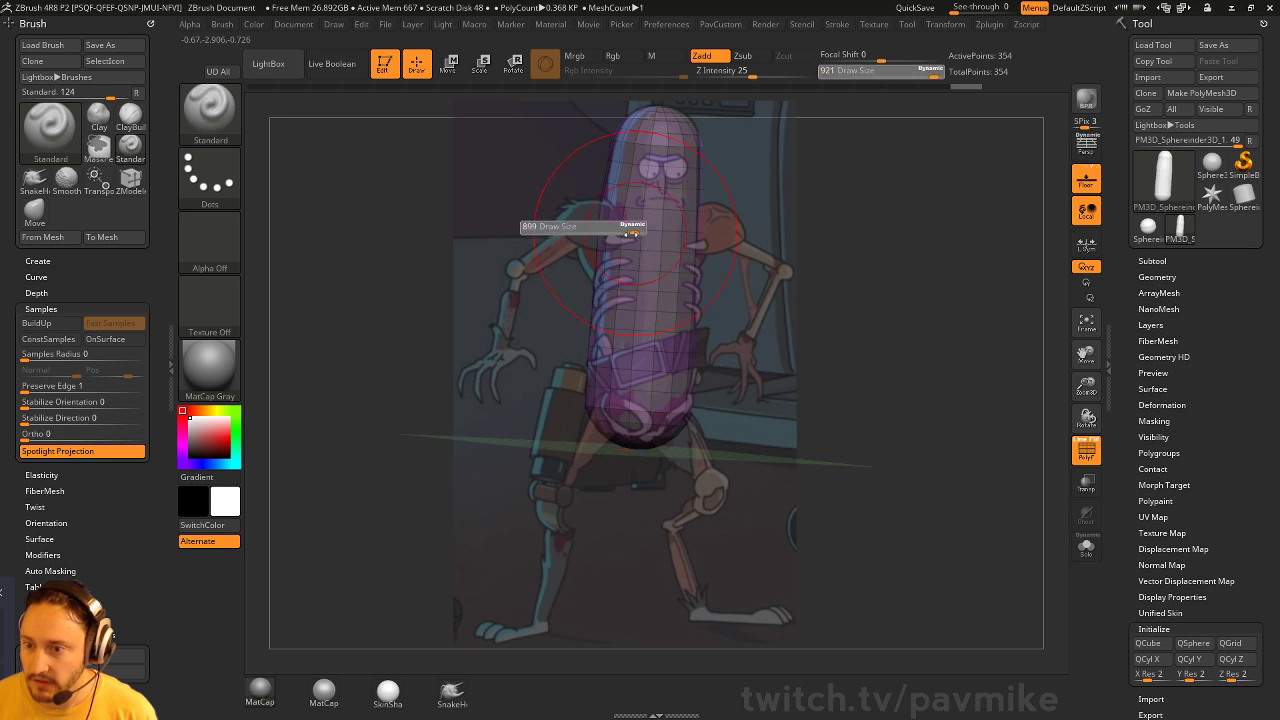
pyautogui.moveTo(641, 231); pyautogui.dragTo(622, 231)
pyautogui.press('b')
pyautogui.press('s')
pyautogui.press('t')
pyautogui.press('s')
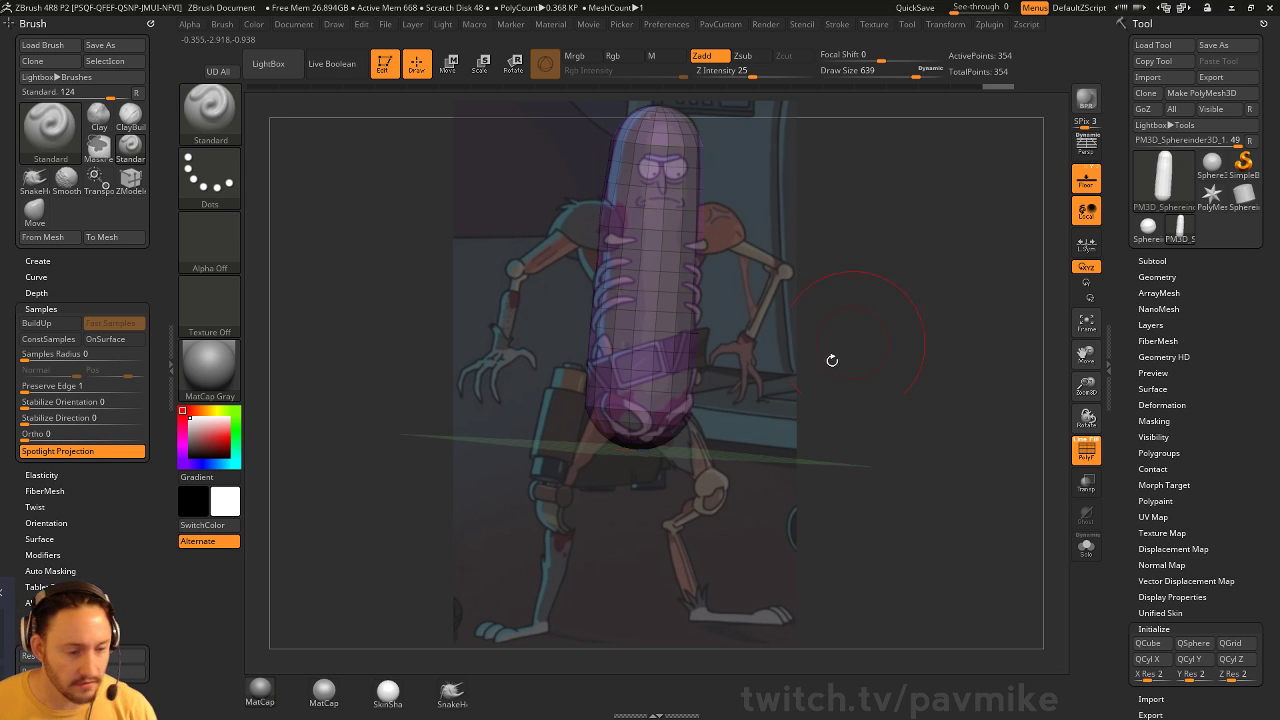
pyautogui.hotkey('shift', 'z')
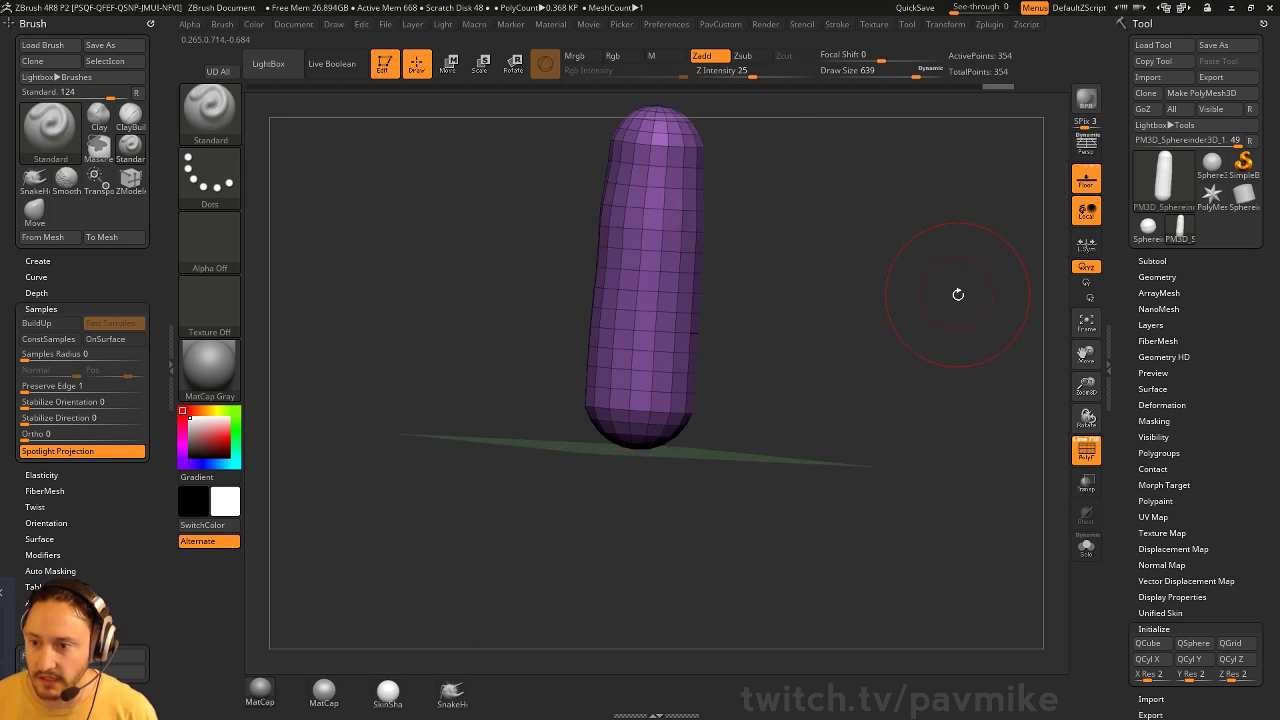
# Set the draw size to 437 and smooth the sides of the capsule's upper body with the Smooth brush
pyautogui.keyDown('shift'); pyautogui.moveTo(953, 297); pyautogui.dragTo(964, 310); pyautogui.keyUp('shift')
pyautogui.moveTo(930, 231)
pyautogui.keyDown('alt'); pyautogui.mouseDown()
pyautogui.moveTo(938, 332)
pyautogui.moveTo(891, 346)
pyautogui.moveTo(834, 314)
pyautogui.mouseUp(); pyautogui.keyUp('alt')
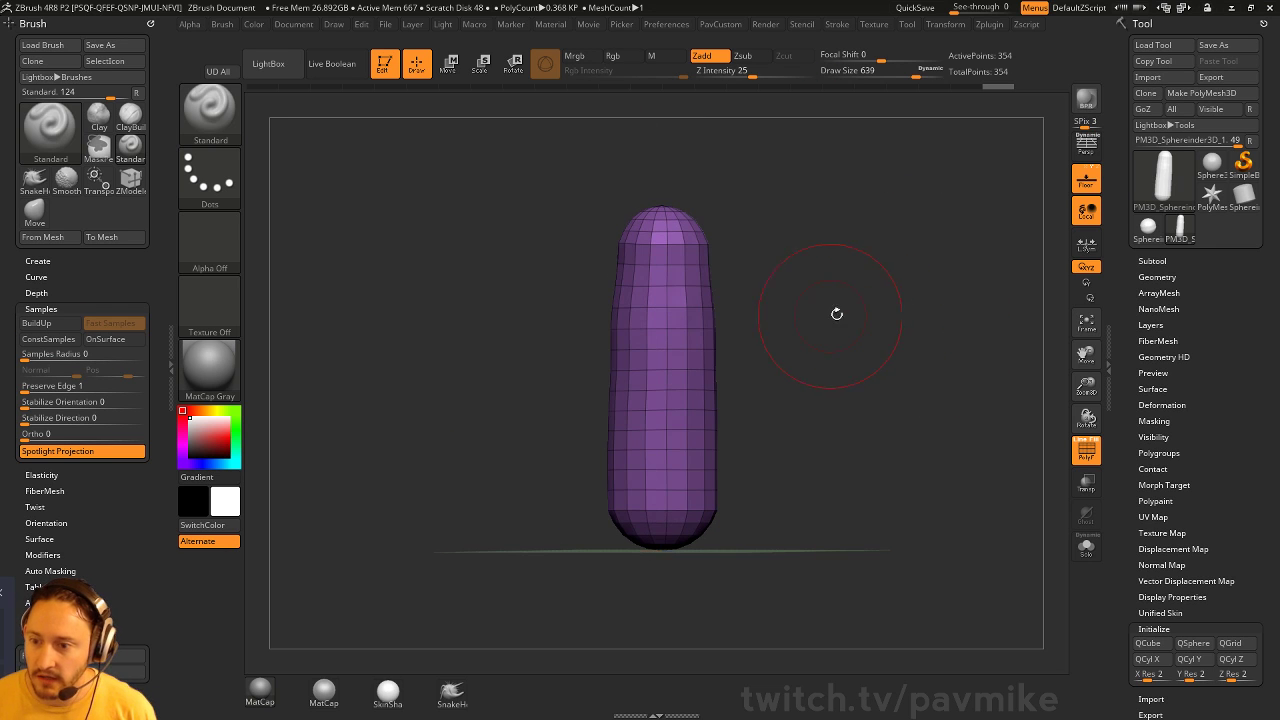
pyautogui.press('shift')
pyautogui.press('s')
pyautogui.moveTo(803, 226)
pyautogui.mouseDown()
pyautogui.moveTo(824, 270)
pyautogui.moveTo(809, 277)
pyautogui.mouseUp()
pyautogui.keyDown('shift'); pyautogui.moveTo(618, 308); pyautogui.dragTo(602, 301); pyautogui.keyUp('shift')
pyautogui.moveTo(750, 308); pyautogui.dragTo(768, 314)
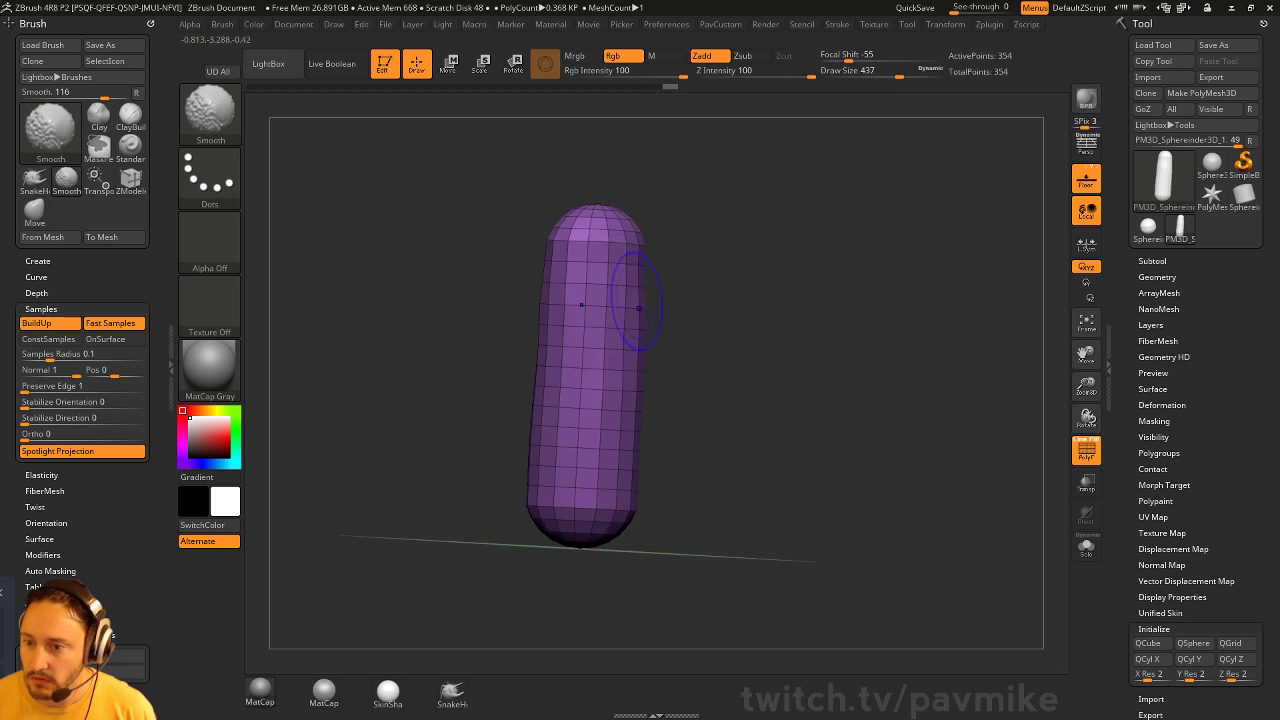
pyautogui.moveTo(638, 303)
pyautogui.keyDown('shift'); pyautogui.mouseDown()
pyautogui.moveTo(622, 250)
pyautogui.moveTo(620, 305)
pyautogui.mouseUp(); pyautogui.keyUp('shift')
pyautogui.moveTo(735, 318)
pyautogui.mouseDown()
pyautogui.moveTo(759, 329)
pyautogui.moveTo(754, 243)
pyautogui.mouseUp()
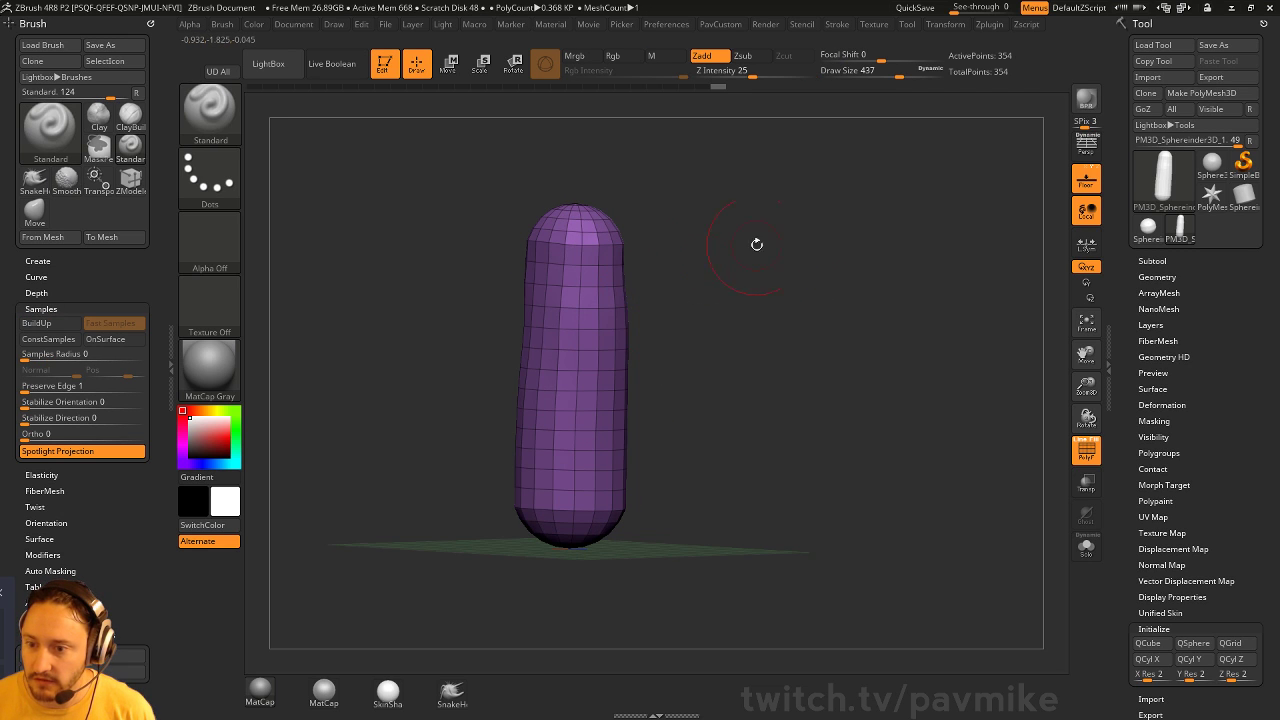
# Even out the whole capsule by applying the Smooth deformation
pyautogui.click(720, 23)
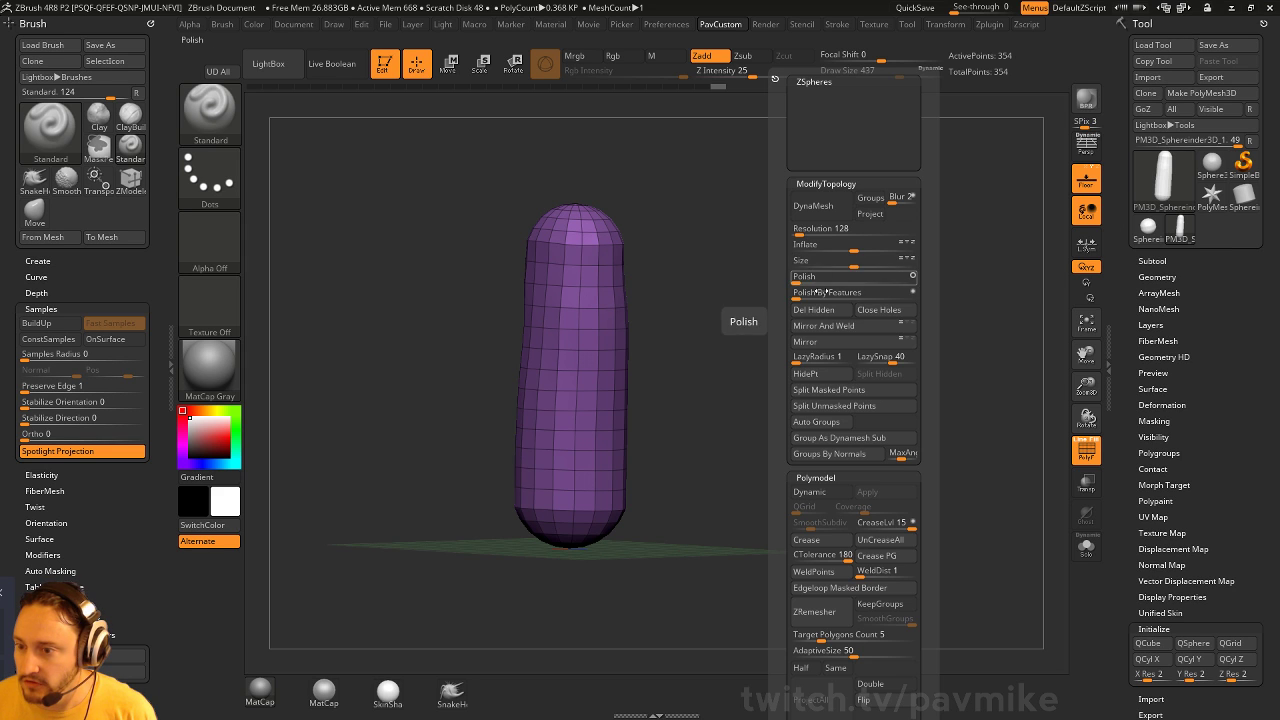
pyautogui.moveTo(1134, 418); pyautogui.dragTo(1137, 380)
pyautogui.keyDown('shift'); pyautogui.click(1144, 366); pyautogui.keyUp('shift')
pyautogui.moveTo(1132, 483); pyautogui.dragTo(1131, 309)
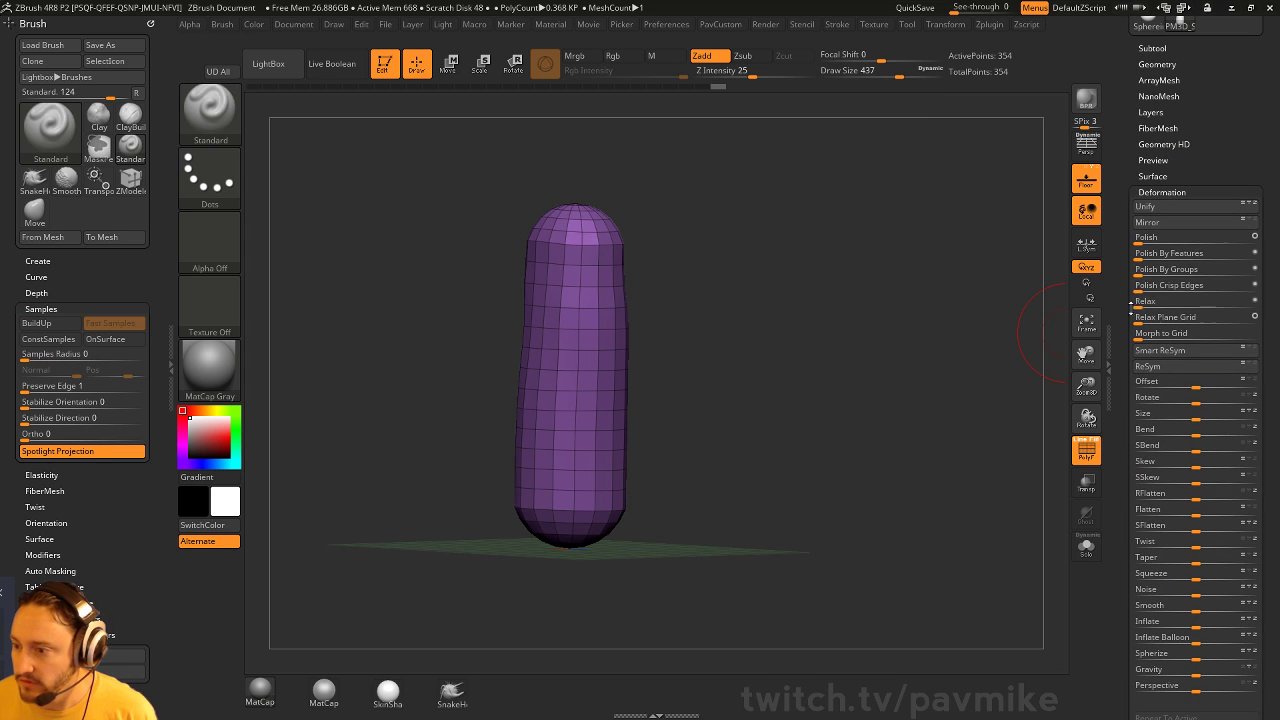
pyautogui.moveTo(1126, 493); pyautogui.dragTo(1125, 438)
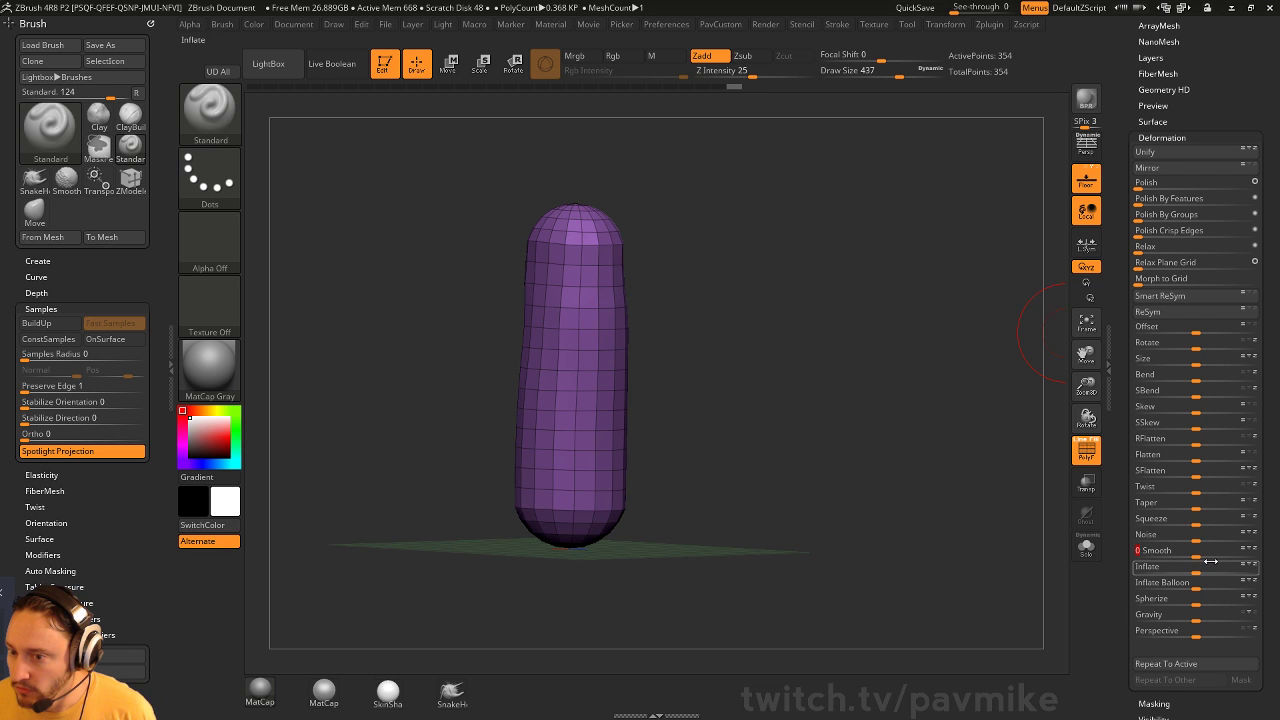
pyautogui.moveTo(1203, 555); pyautogui.dragTo(1223, 555)
pyautogui.keyDown('shift'); pyautogui.moveTo(843, 330); pyautogui.dragTo(766, 351); pyautogui.keyUp('shift')
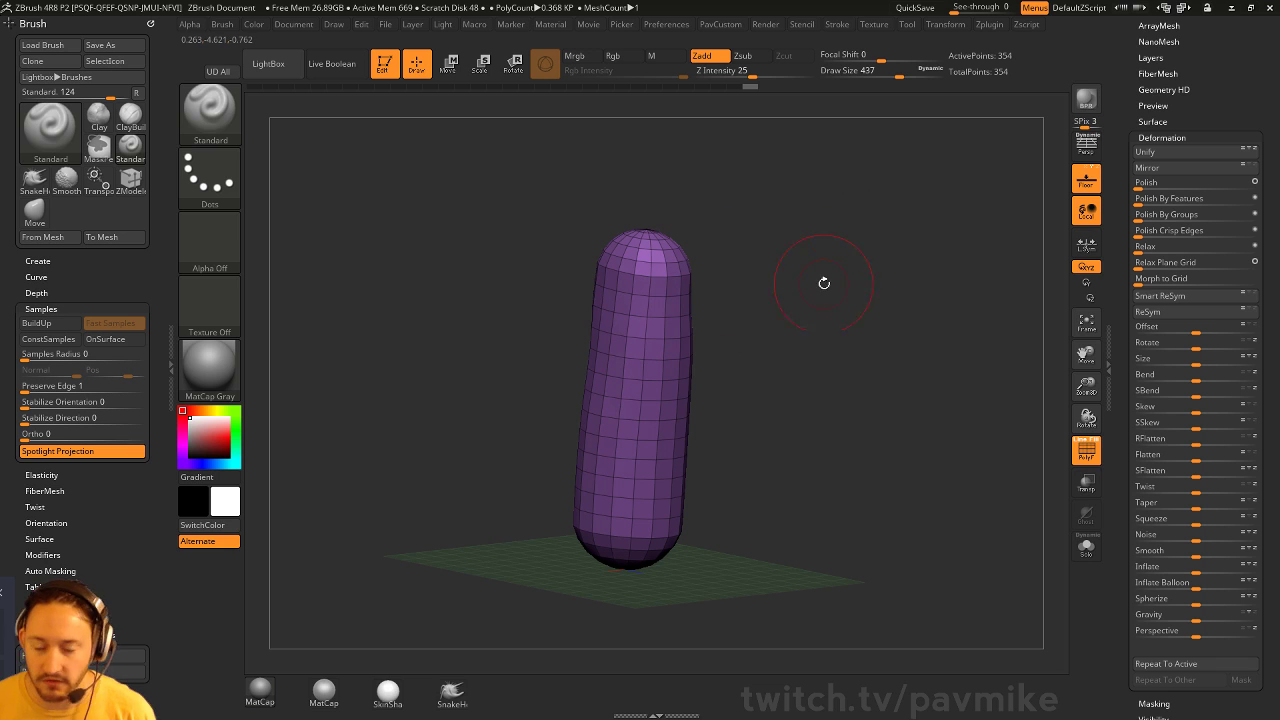
pyautogui.moveTo(814, 317); pyautogui.dragTo(831, 288)
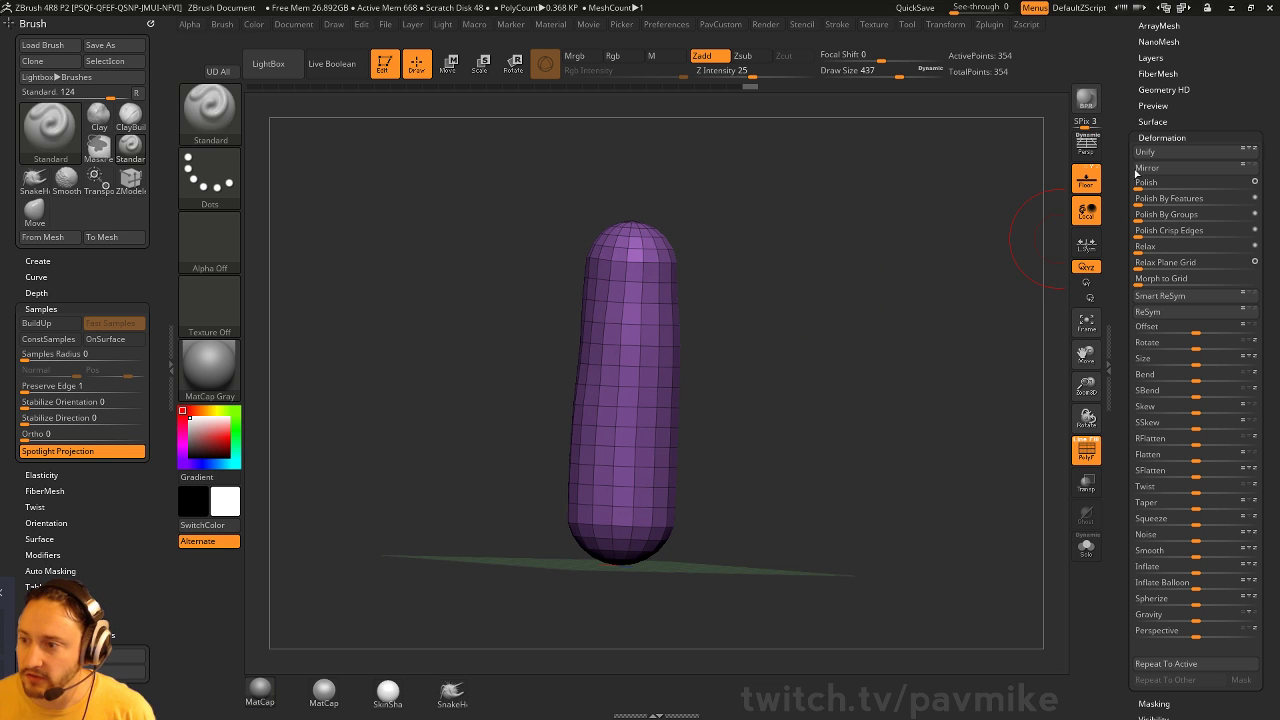
# Collapse the Deformation settings, turn on Dynamic Subdivision for the capsule and show its Dynamic Subdiv settings under Geometry
pyautogui.keyDown('shift'); pyautogui.click(1152, 138); pyautogui.keyUp('shift')
pyautogui.moveTo(1128, 110); pyautogui.dragTo(1127, 199)
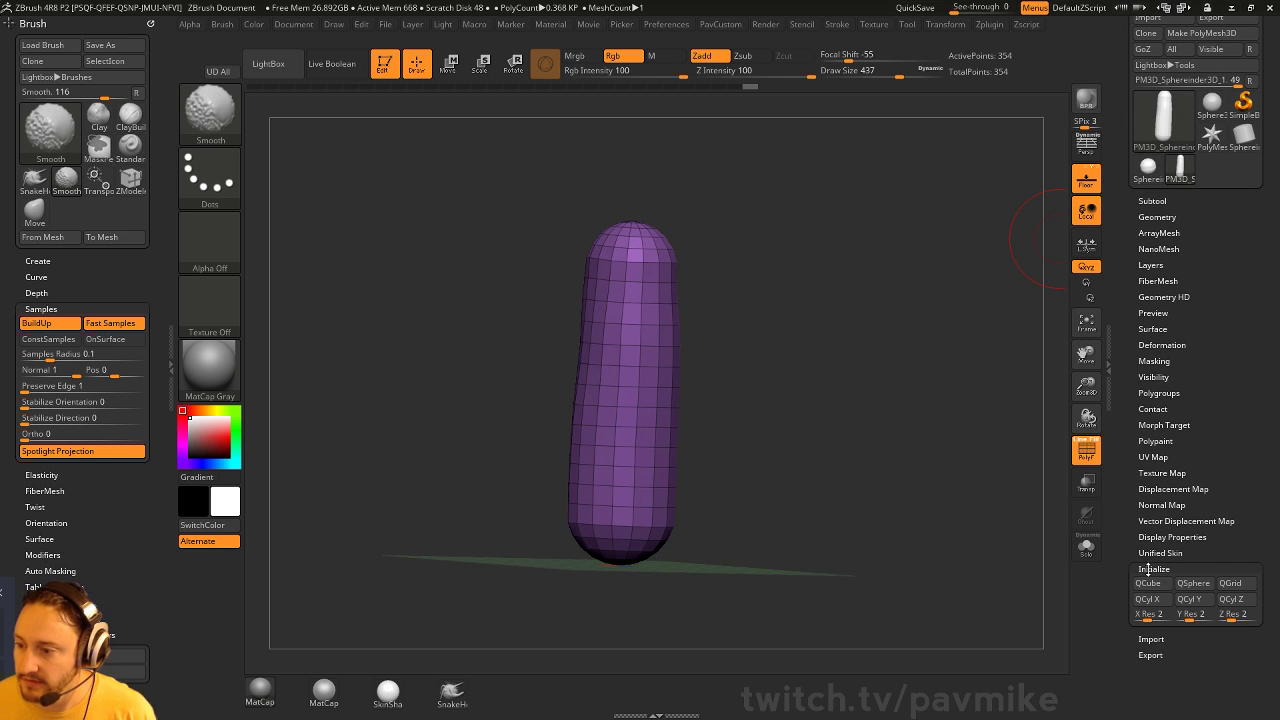
pyautogui.keyDown('shift'); pyautogui.moveTo(1148, 567); pyautogui.dragTo(1174, 499); pyautogui.keyUp('shift')
pyautogui.click(1162, 342)
pyautogui.click(1162, 342)
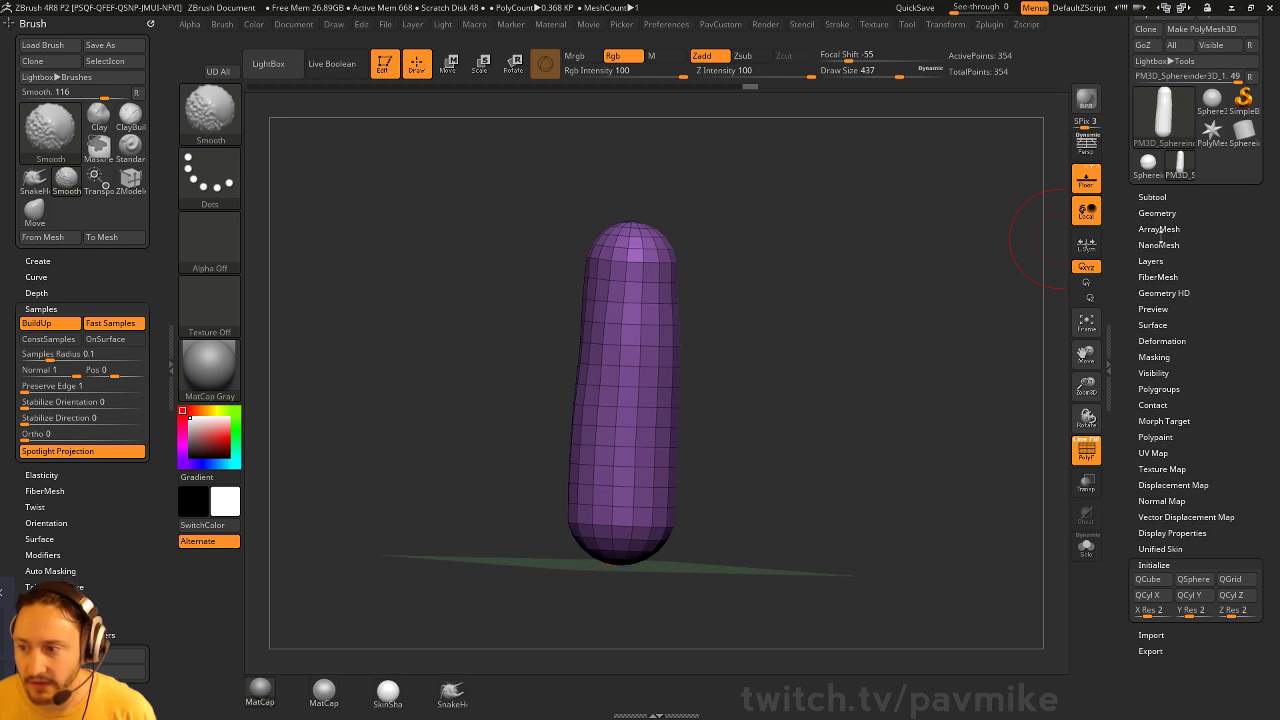
pyautogui.click(1157, 214)
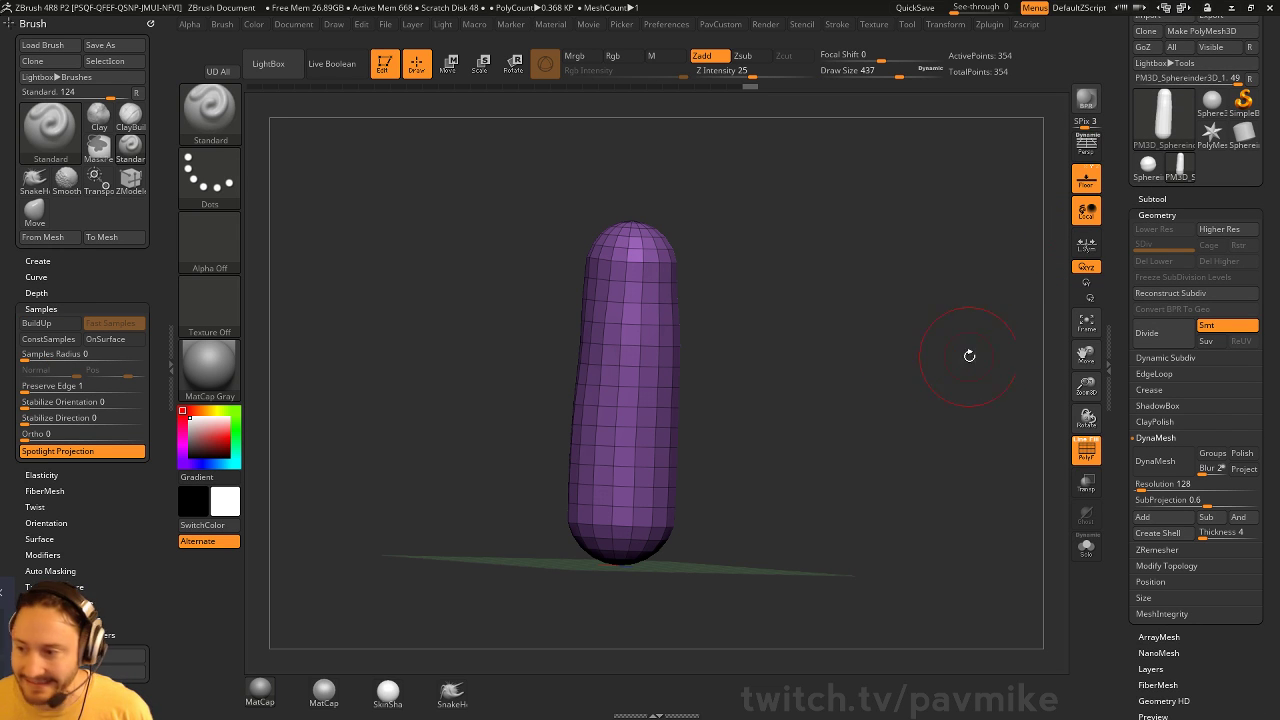
pyautogui.press('d')
pyautogui.click(622, 237)
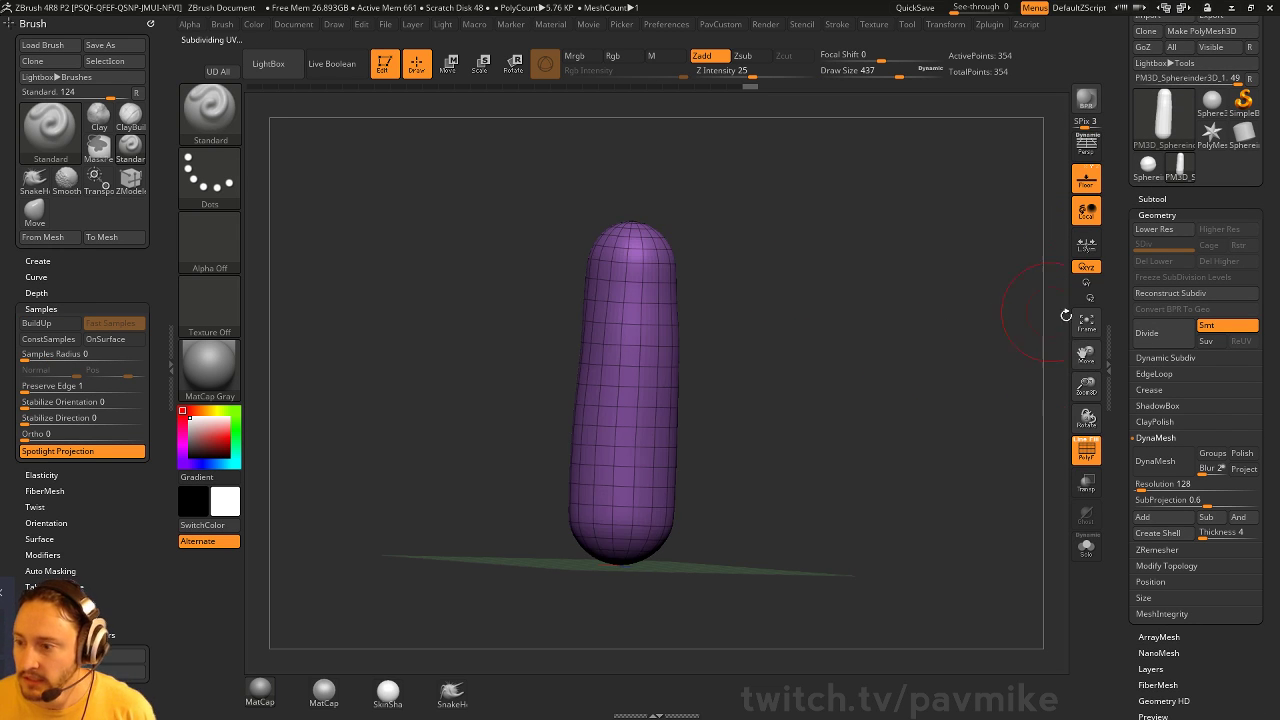
pyautogui.click(1168, 358)
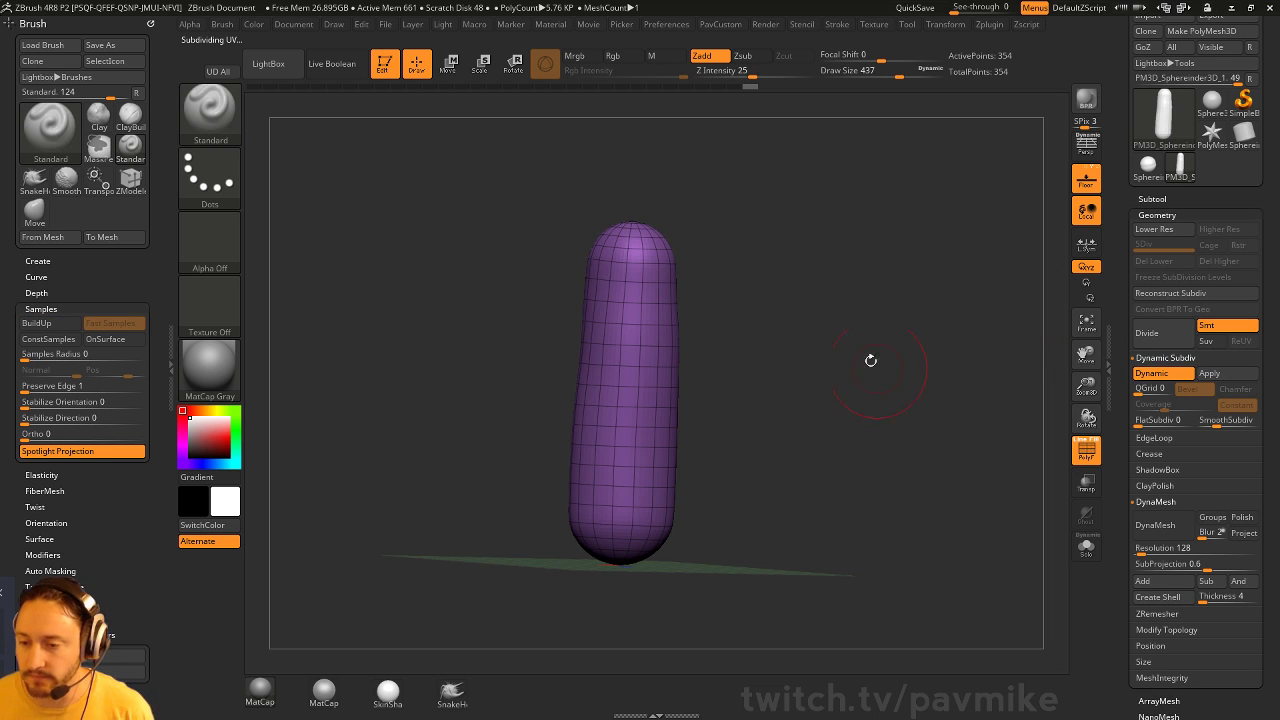
pyautogui.moveTo(705, 257); pyautogui.dragTo(724, 272)
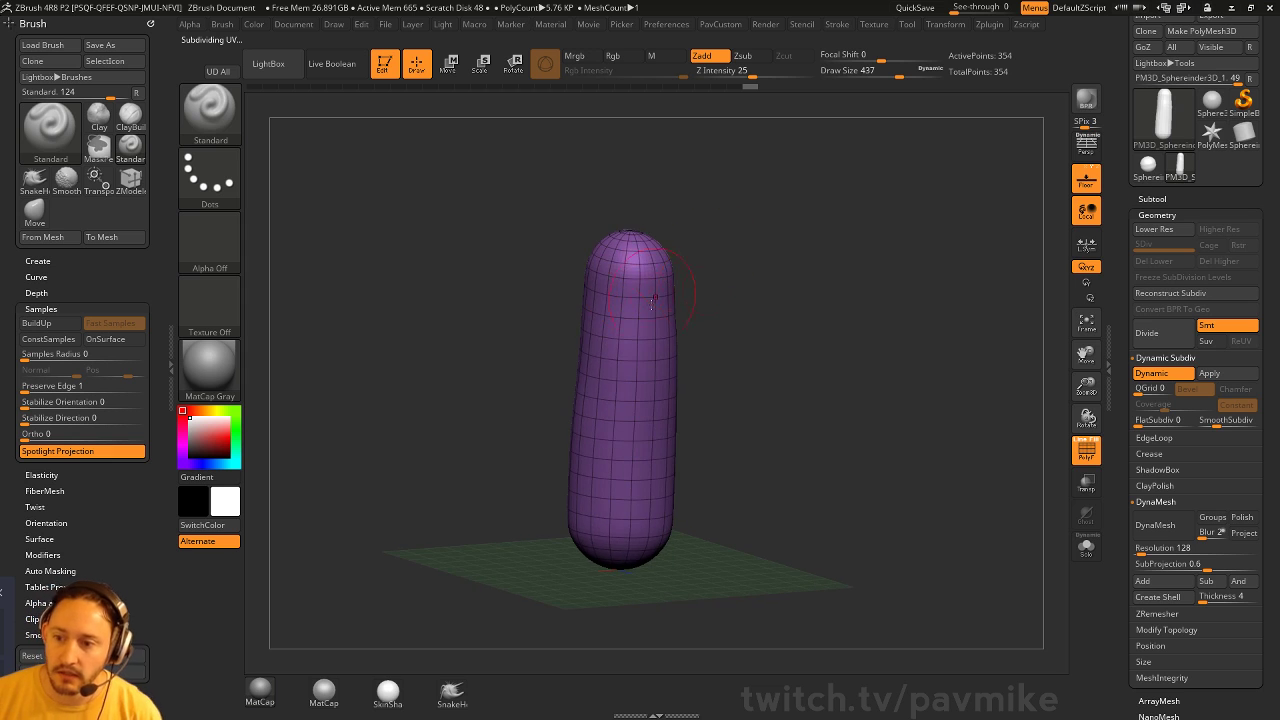
# Turn off Dynamic Subdivision for the capsule and reduce the brush's draw size to 351
pyautogui.moveTo(787, 331); pyautogui.dragTo(793, 285)
pyautogui.hotkey('shift', 'd')
pyautogui.press('s')
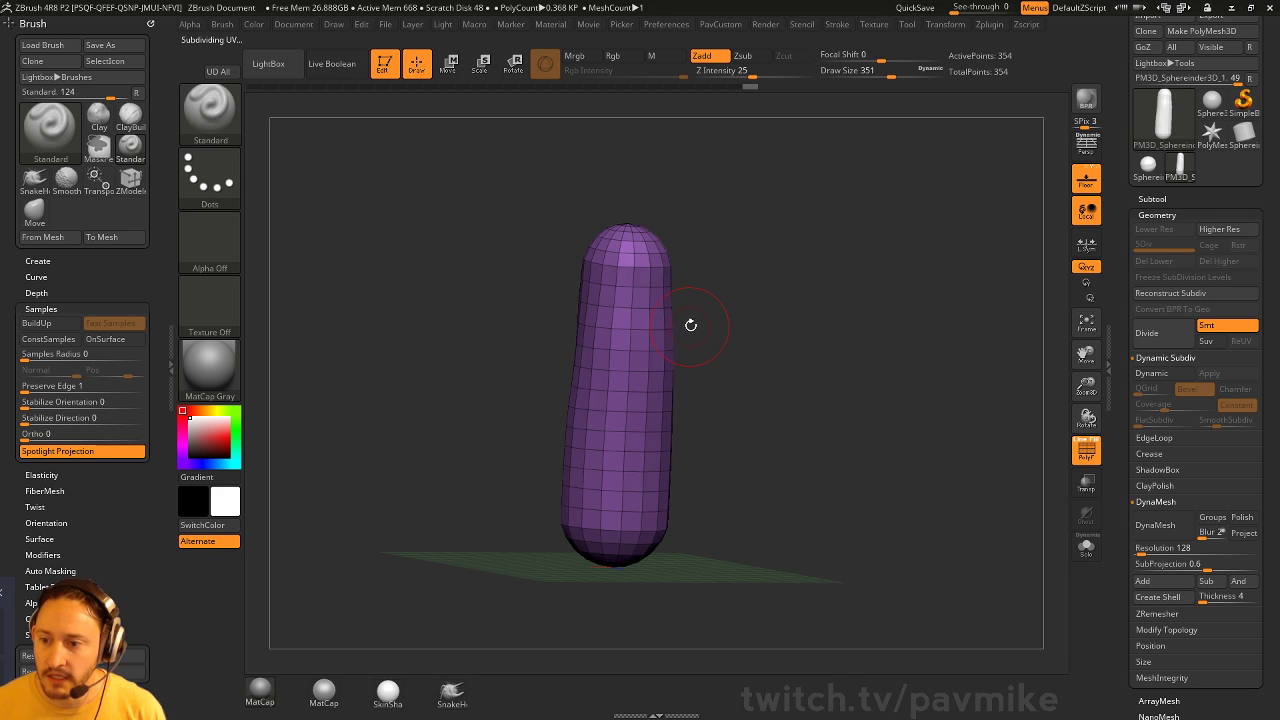
pyautogui.moveTo(742, 357); pyautogui.dragTo(609, 570)
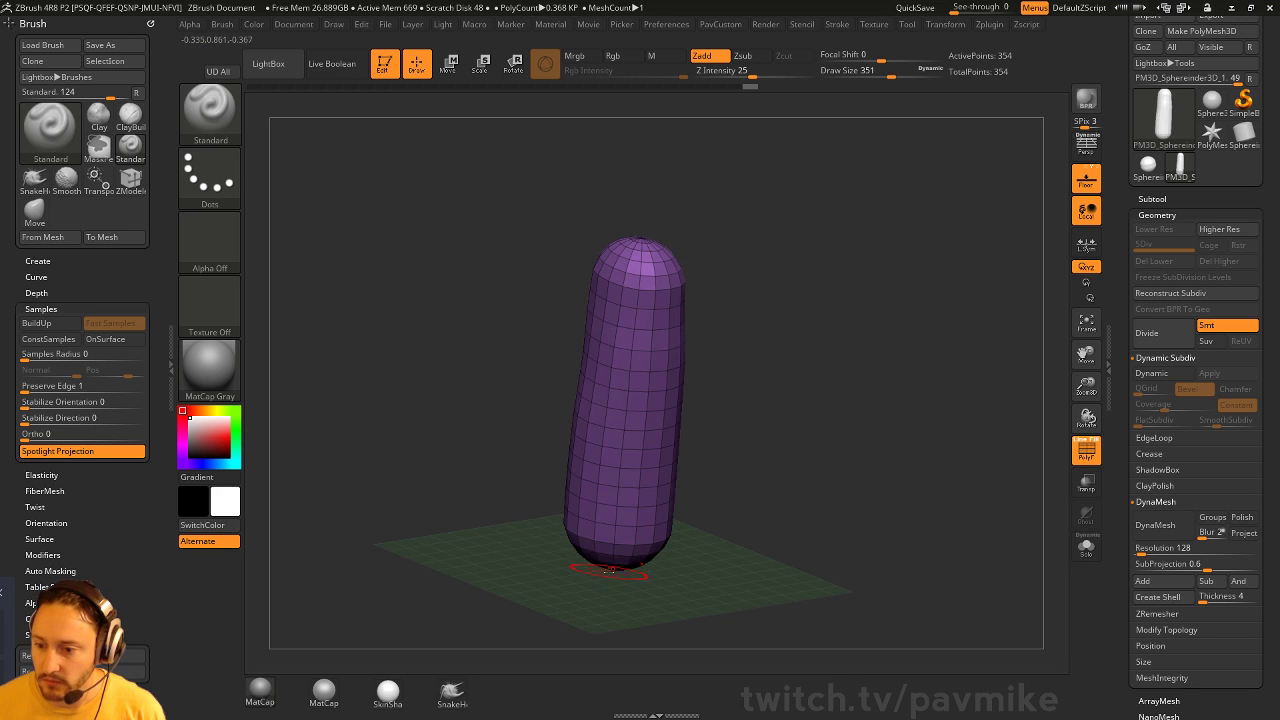
# Hide the floor grid, face the capsule straight on and set the draw size to 245
pyautogui.click(1082, 190)
pyautogui.keyDown('shift'); pyautogui.moveTo(785, 367); pyautogui.dragTo(771, 352); pyautogui.keyUp('shift')
pyautogui.press('s')
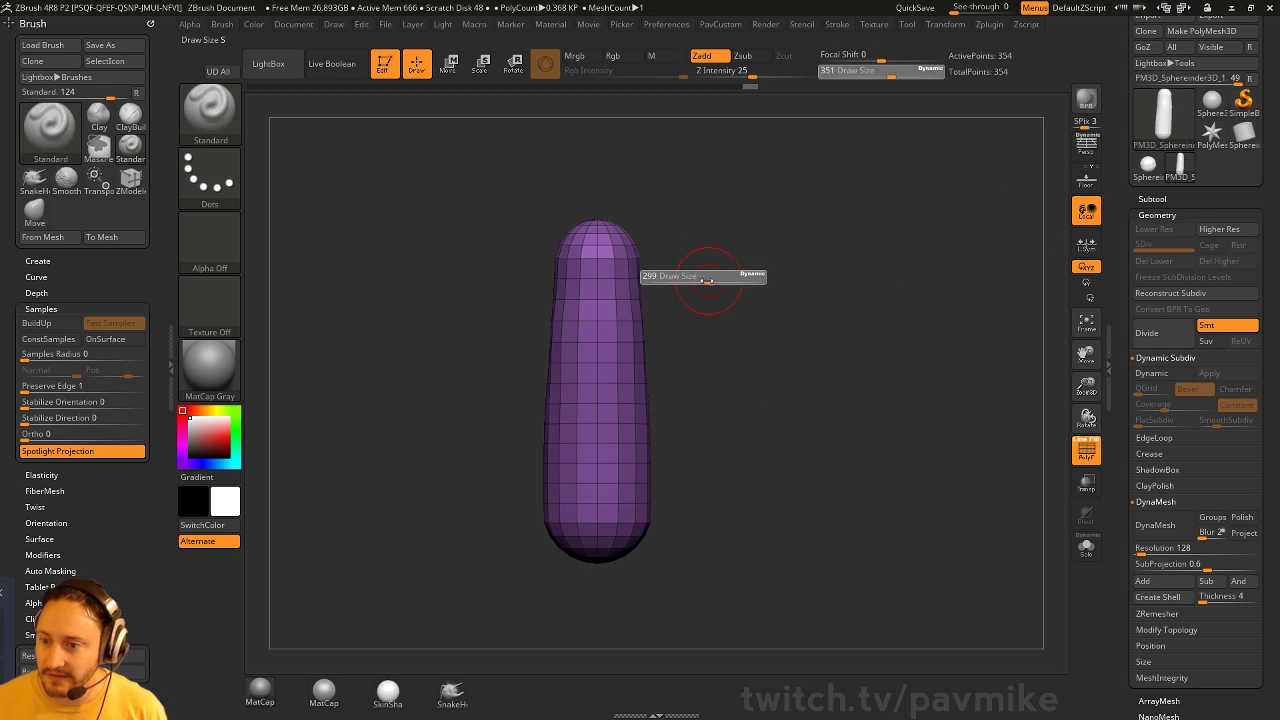
pyautogui.moveTo(714, 280)
pyautogui.mouseDown()
pyautogui.moveTo(763, 281)
pyautogui.moveTo(808, 320)
pyautogui.mouseUp()
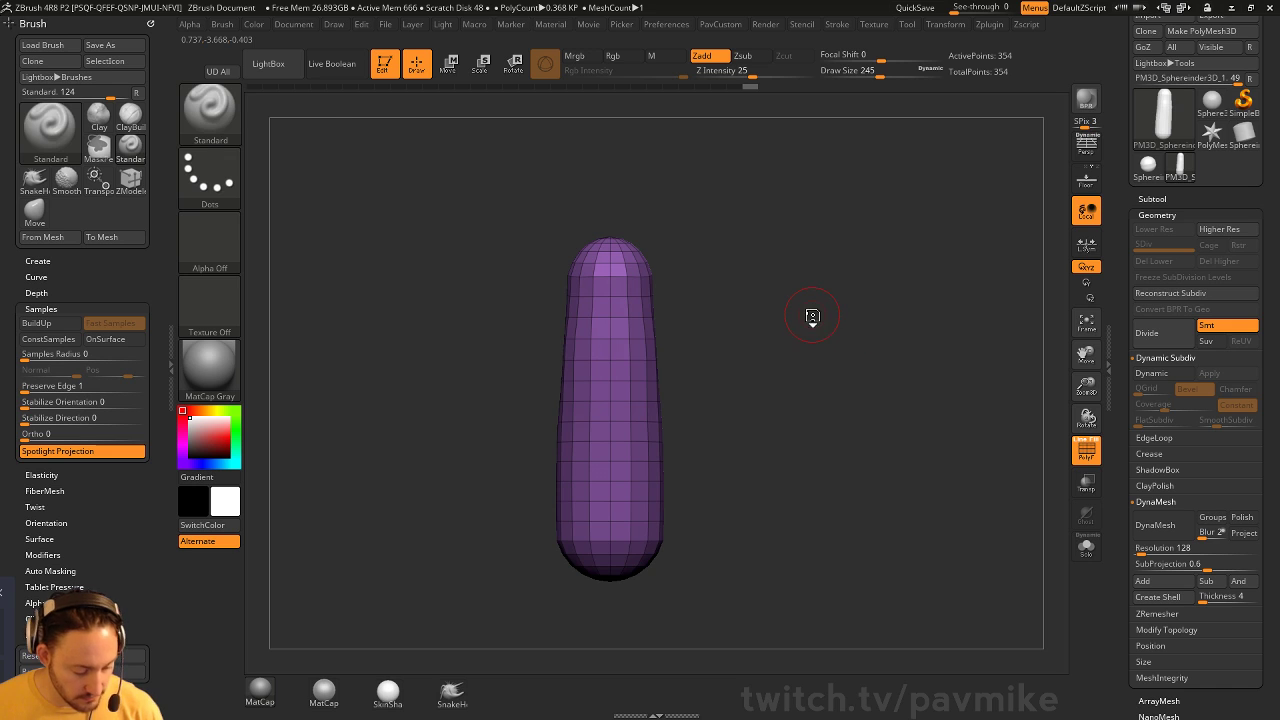
# Switch to the IMM_Base_Primitives brush and look through its spheres in the mesh list
pyautogui.press('1')
pyautogui.press('m')
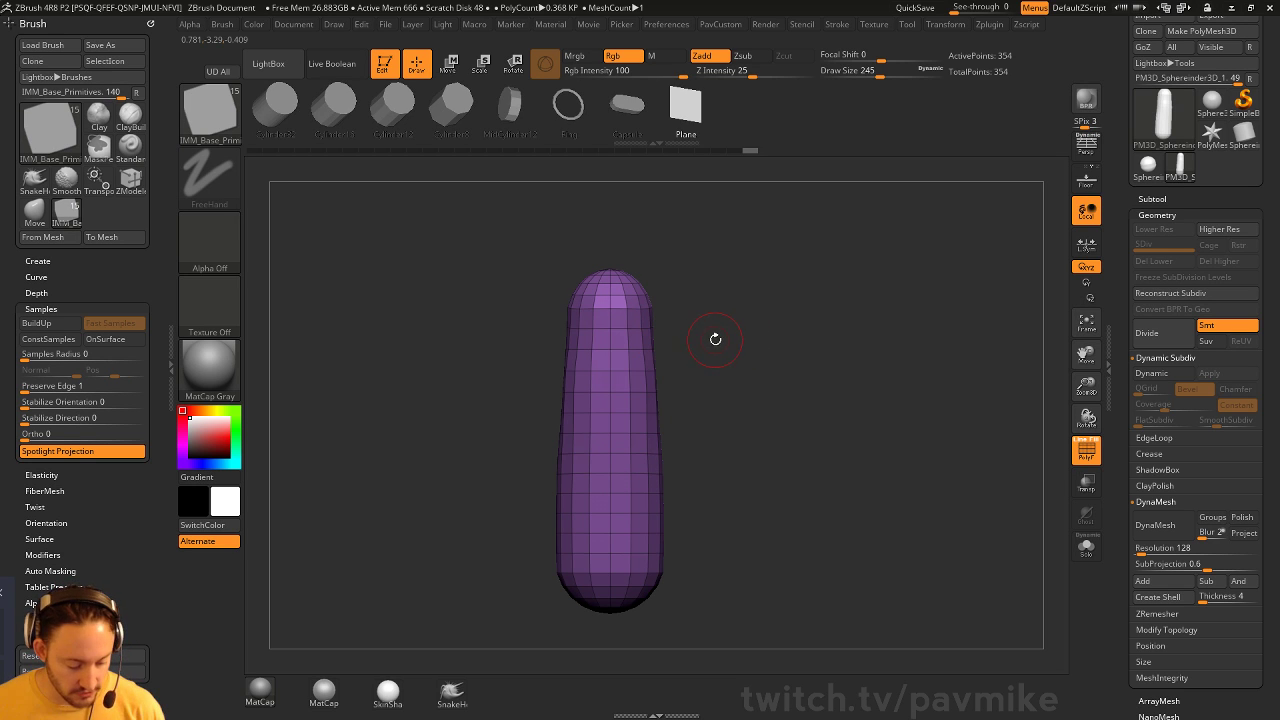
pyautogui.press('m')
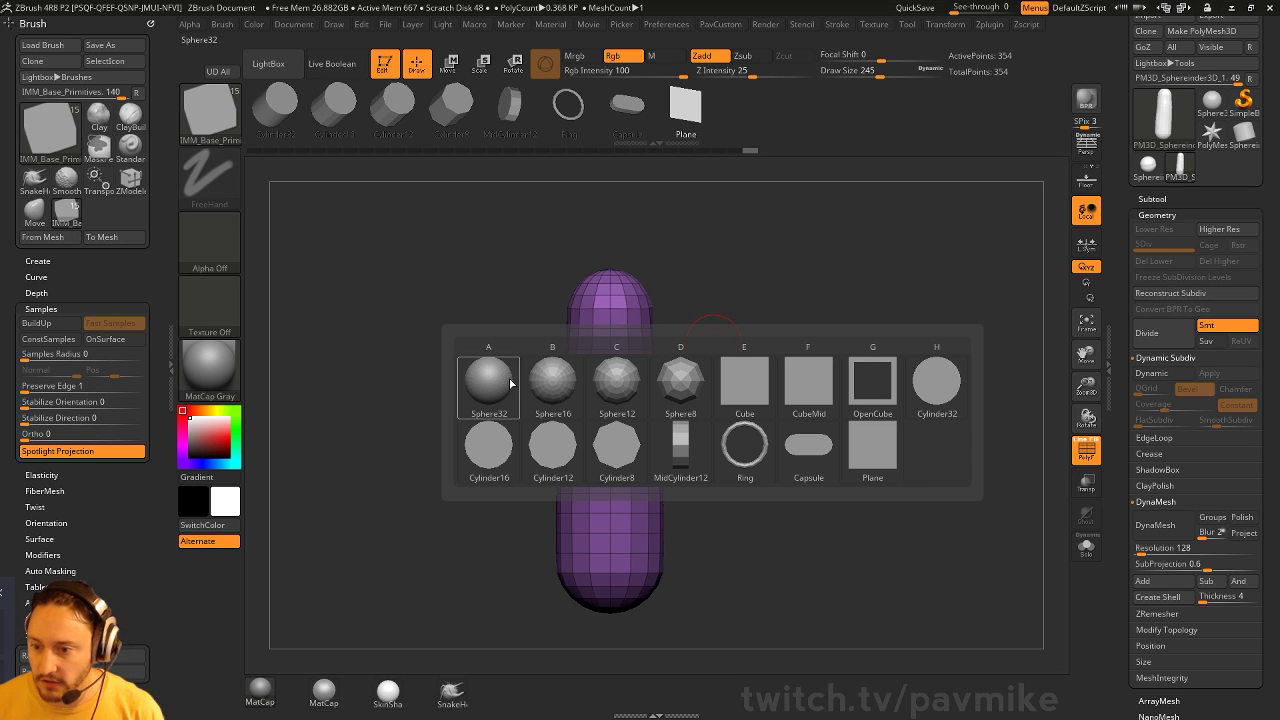
pyautogui.moveTo(694, 389)
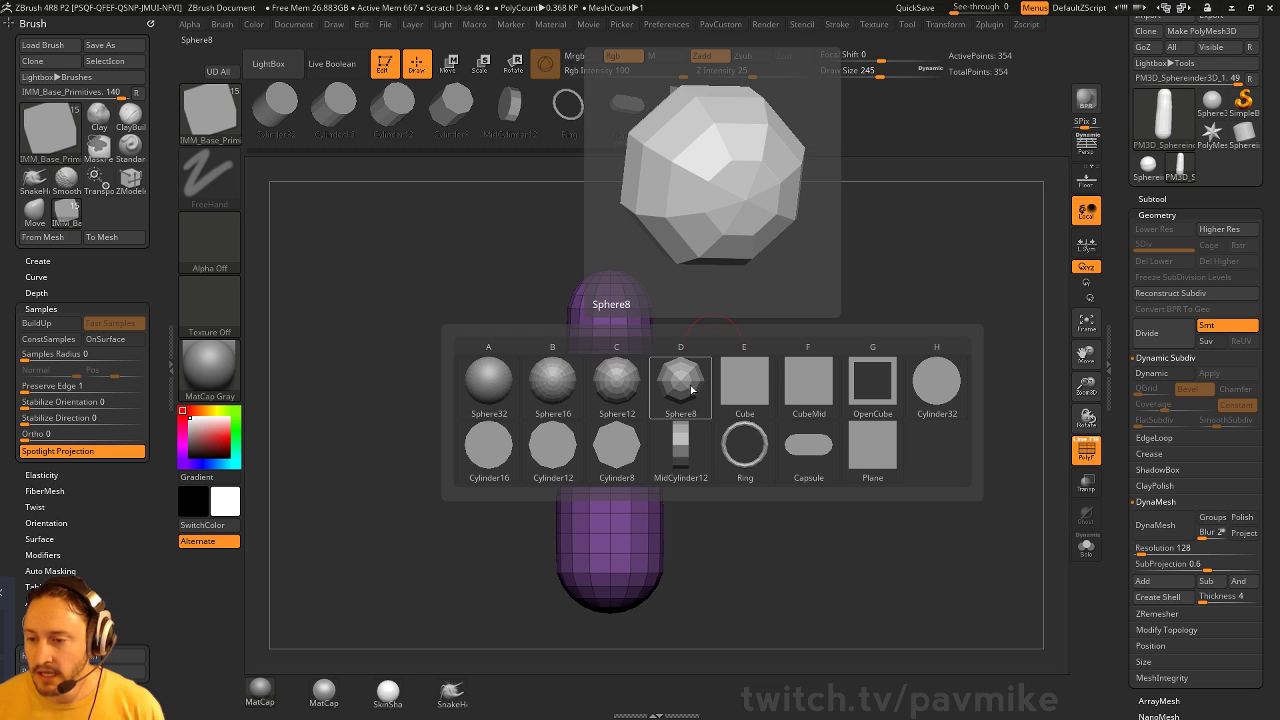
# Switch to the IMM Primitives brush and choose its Sphere 32 mesh
pyautogui.press('b')
pyautogui.press('i')
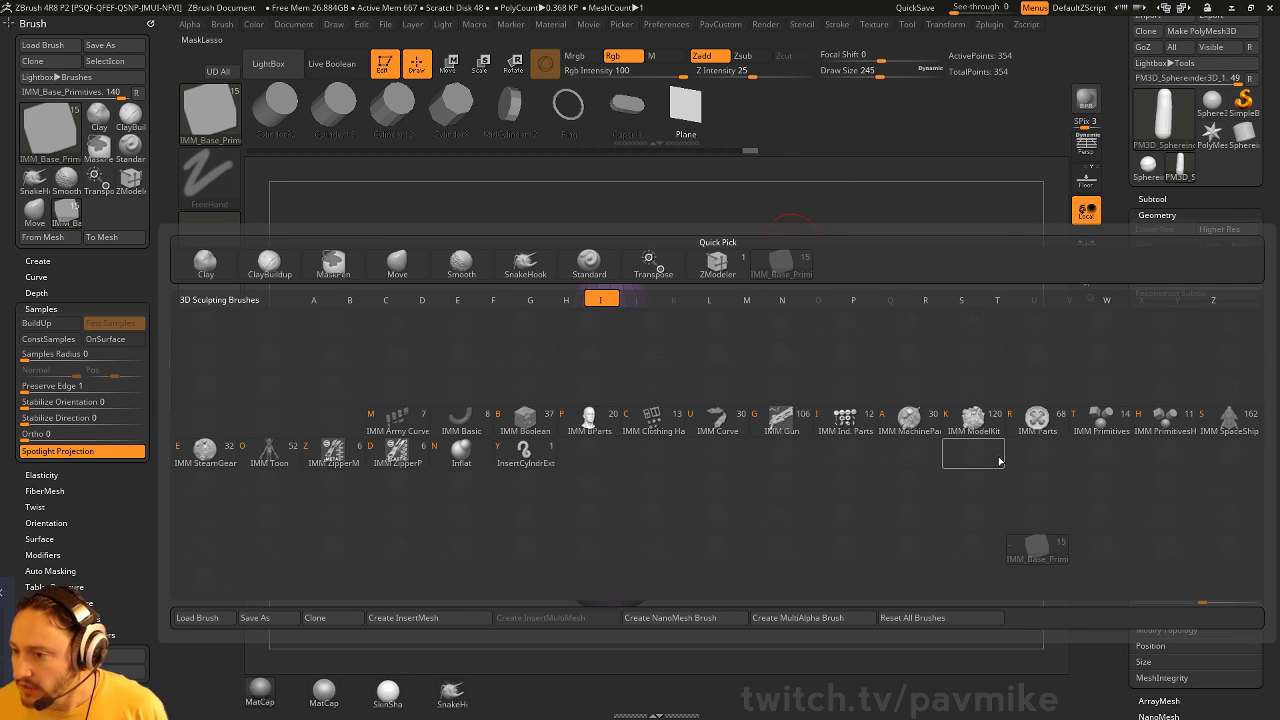
pyautogui.click(1100, 425)
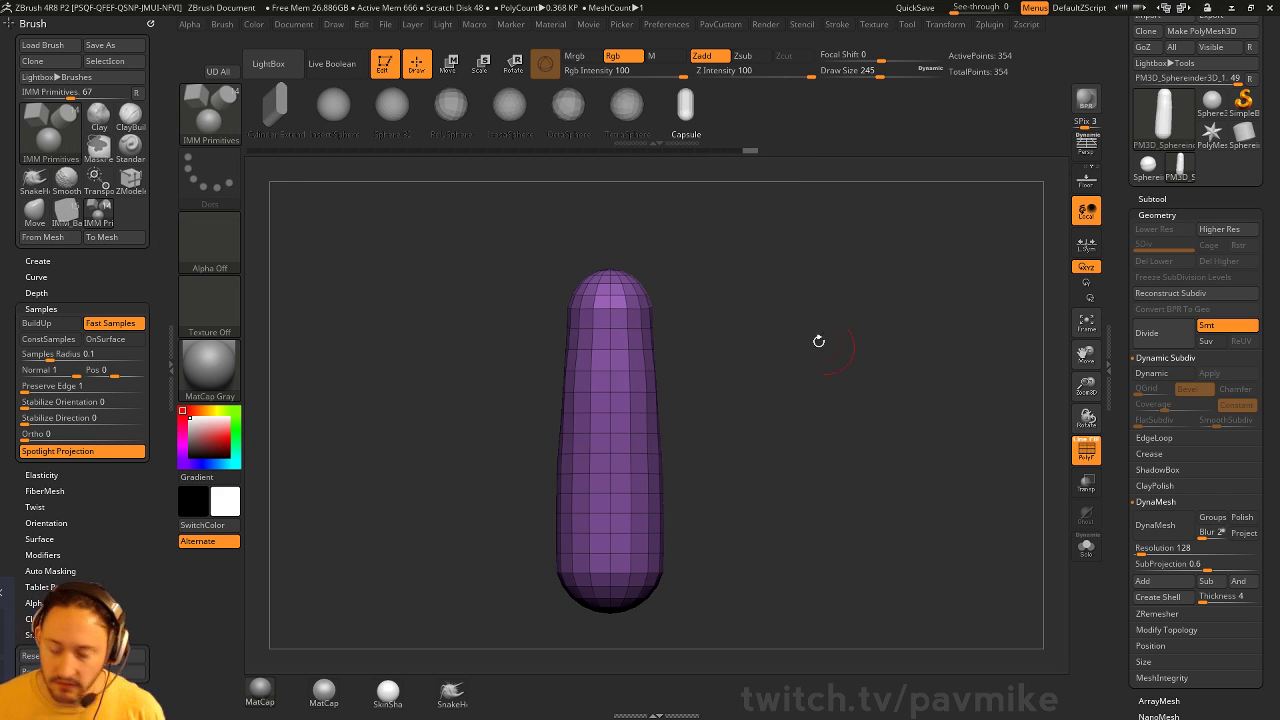
pyautogui.press('m')
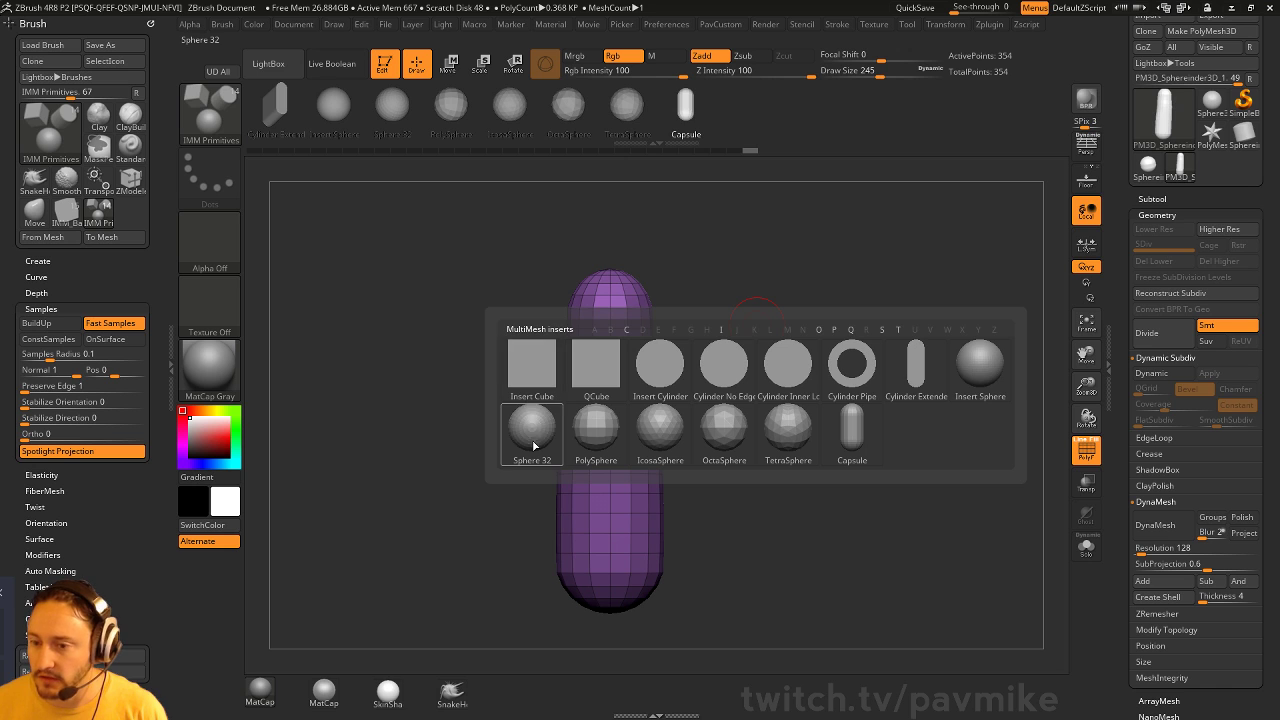
pyautogui.moveTo(525, 120); pyautogui.dragTo(690, 118)
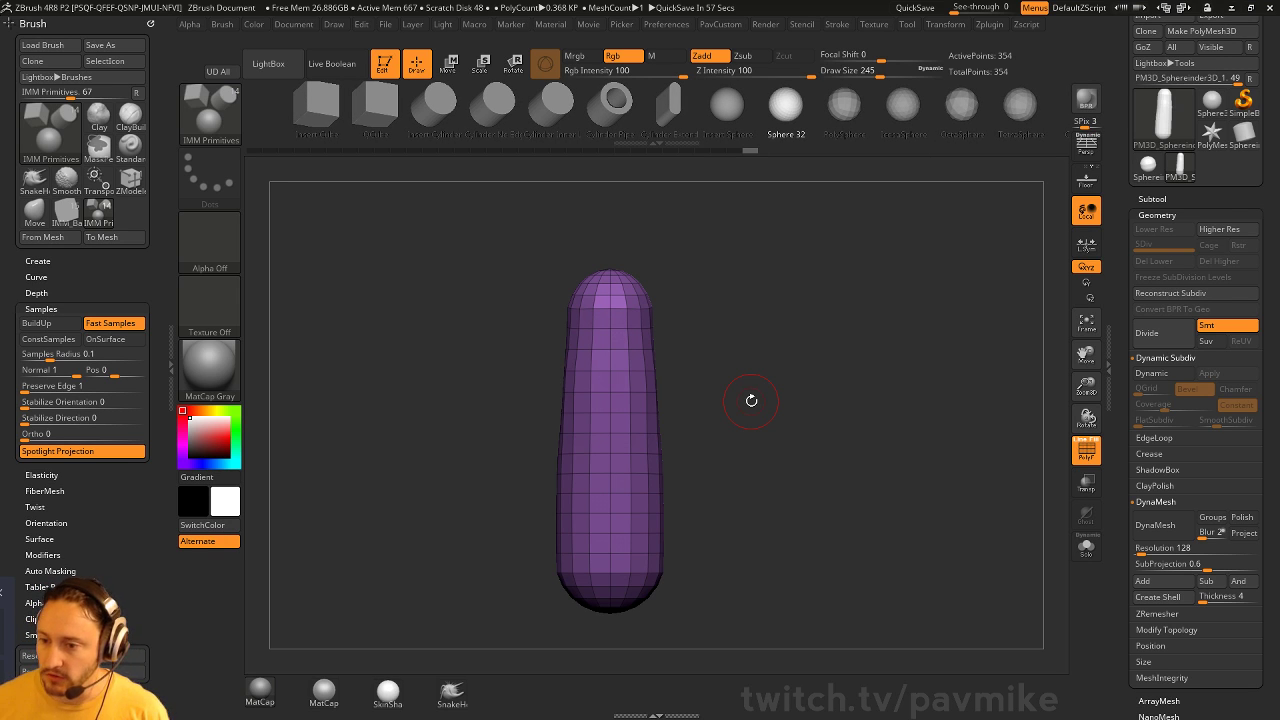
pyautogui.moveTo(766, 234); pyautogui.dragTo(757, 286)
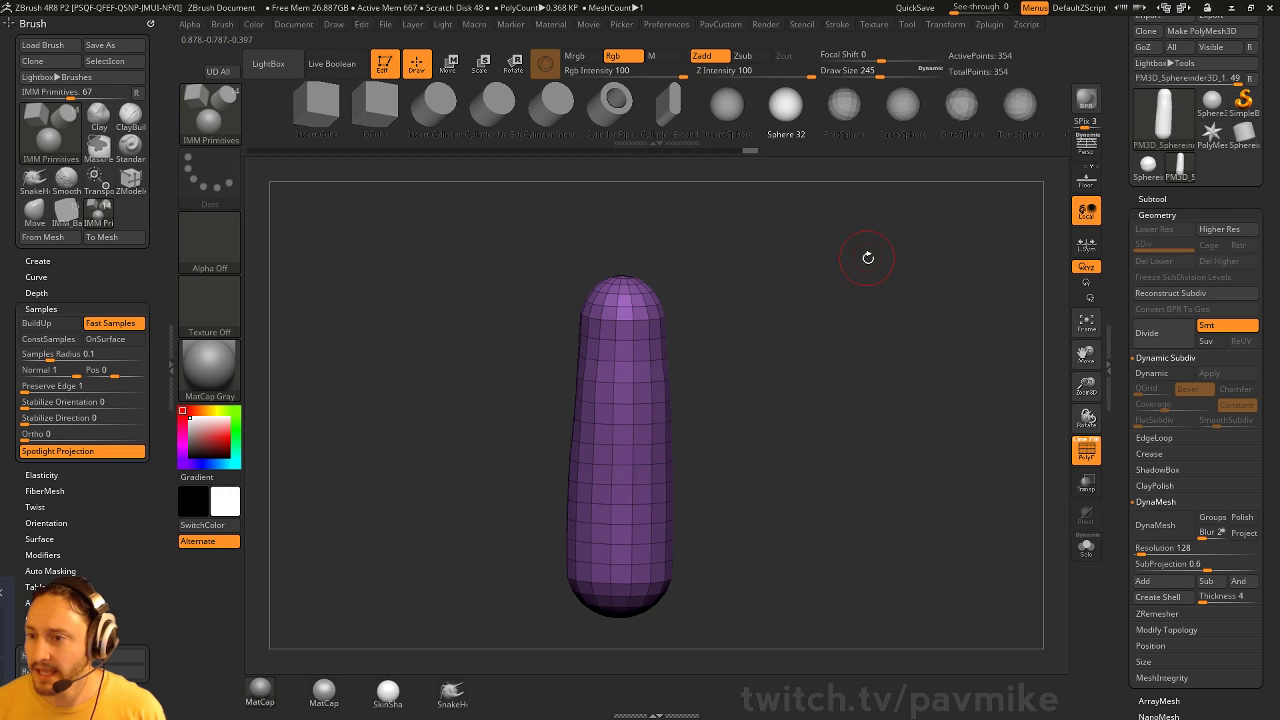
pyautogui.moveTo(748, 132); pyautogui.dragTo(481, 122)
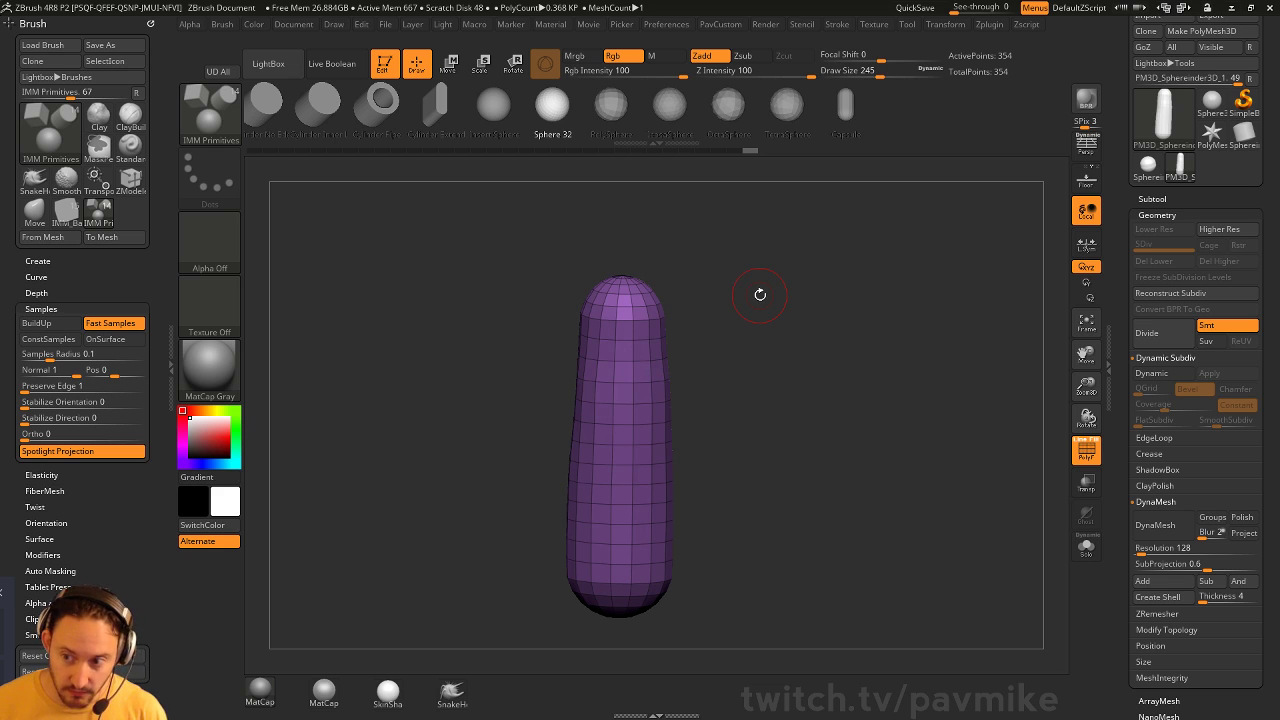
pyautogui.moveTo(752, 248); pyautogui.dragTo(775, 279)
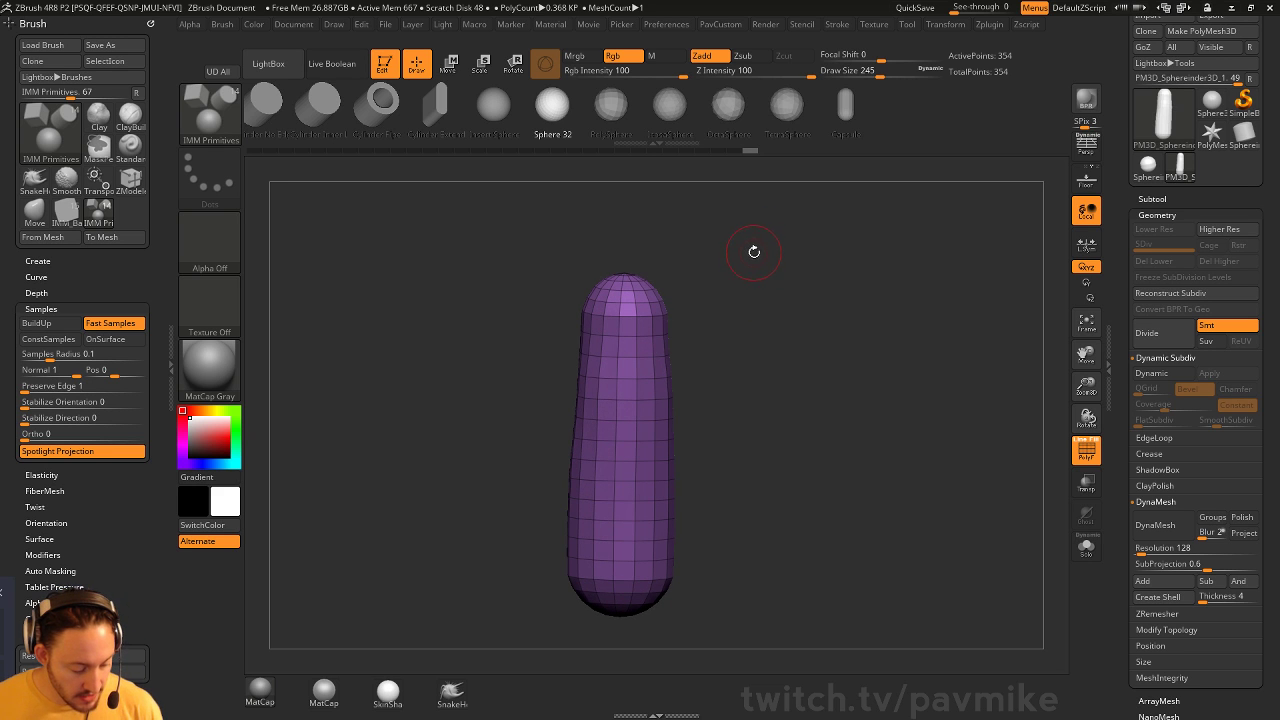
# Choose ClipCircleCenter as the active selection brush and accept the note about it
pyautogui.press('b')
pyautogui.click(845, 332)
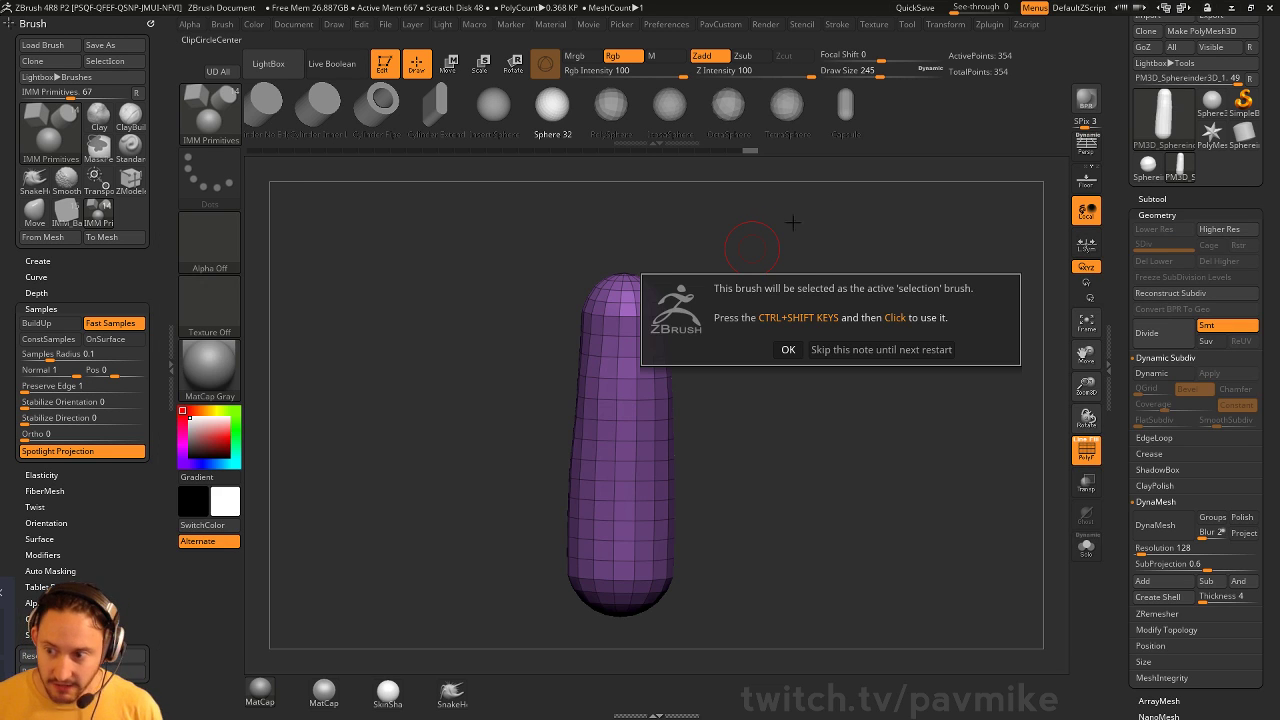
pyautogui.click(788, 349)
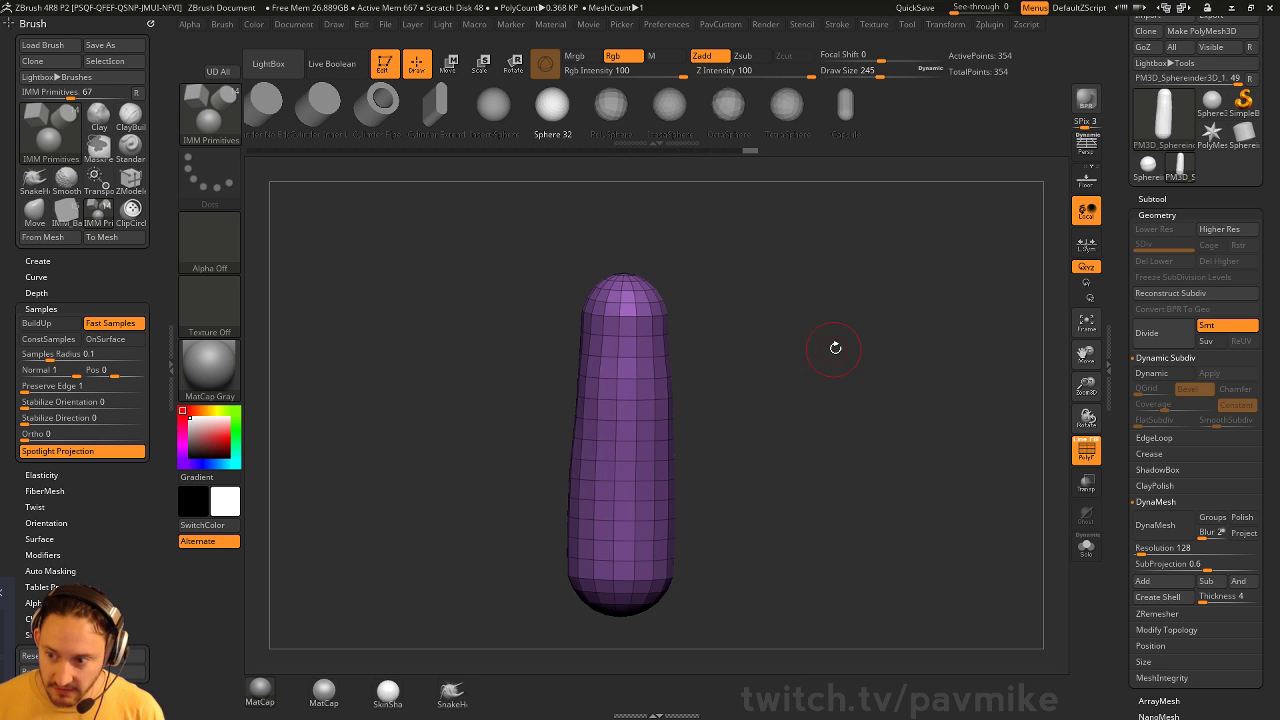
# Return to the IMM_Base_Primitives brush and pick a low-poly sphere from its meshes
pyautogui.press('2')
pyautogui.press('m')
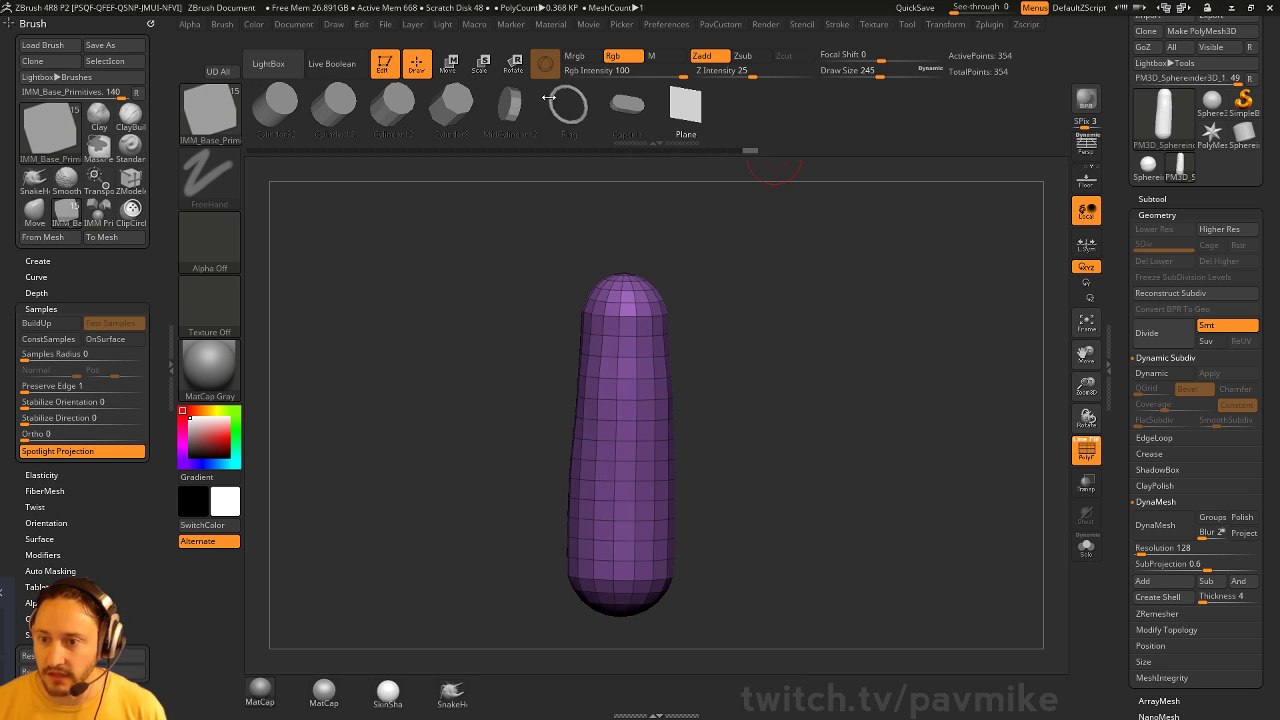
pyautogui.moveTo(455, 100); pyautogui.dragTo(640, 117)
pyautogui.press('m')
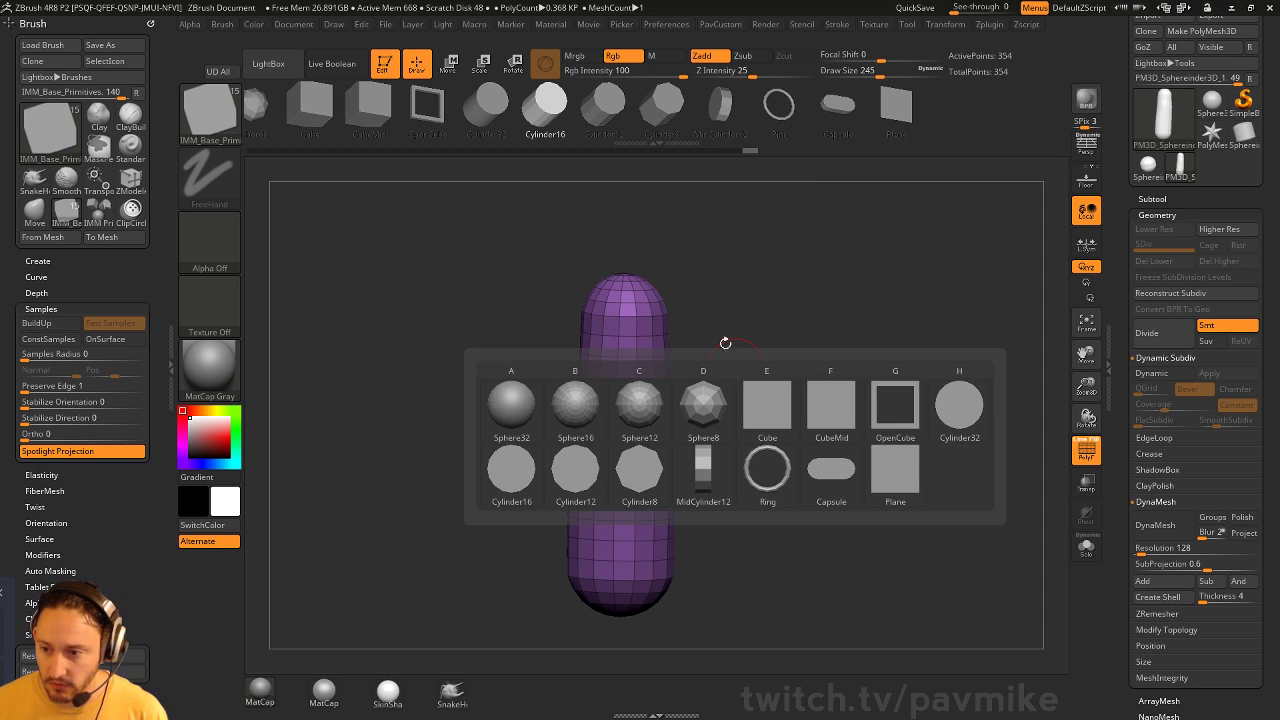
pyautogui.press('m')
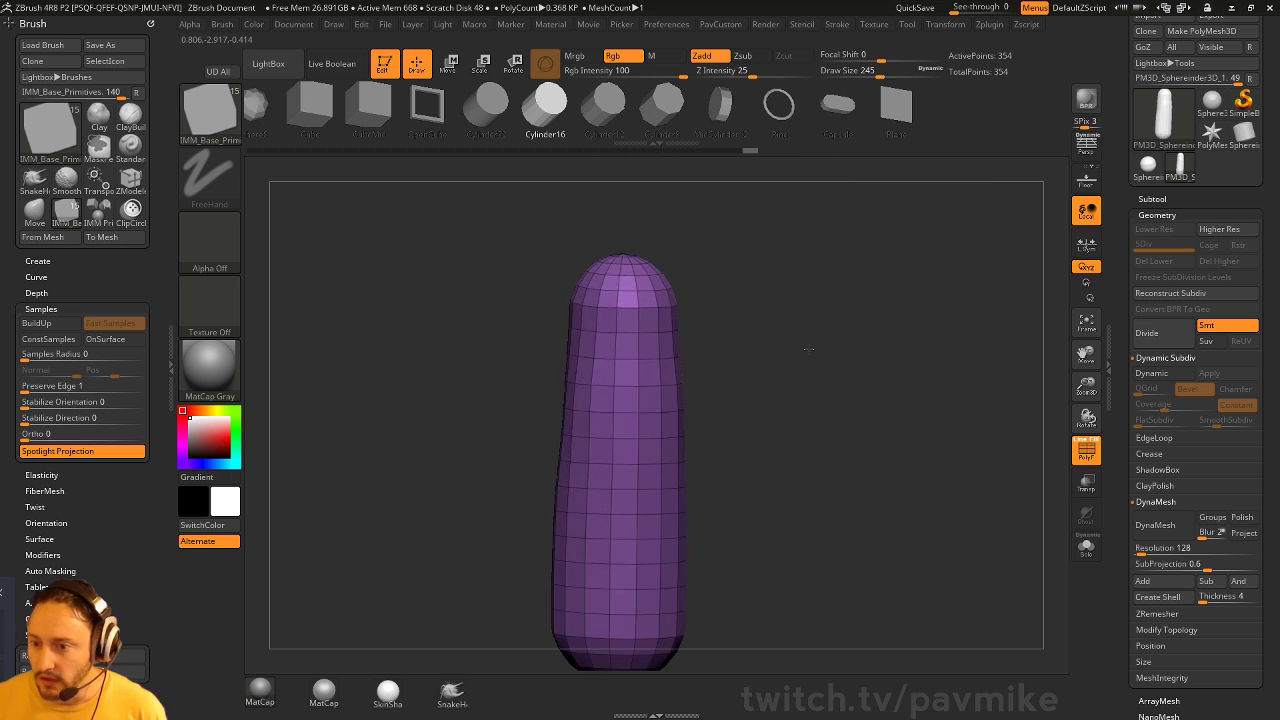
# Show the floor grid and try inserting a mirrored pair of eye spheres on the upper front of the capsule
pyautogui.moveTo(716, 320); pyautogui.dragTo(634, 298)
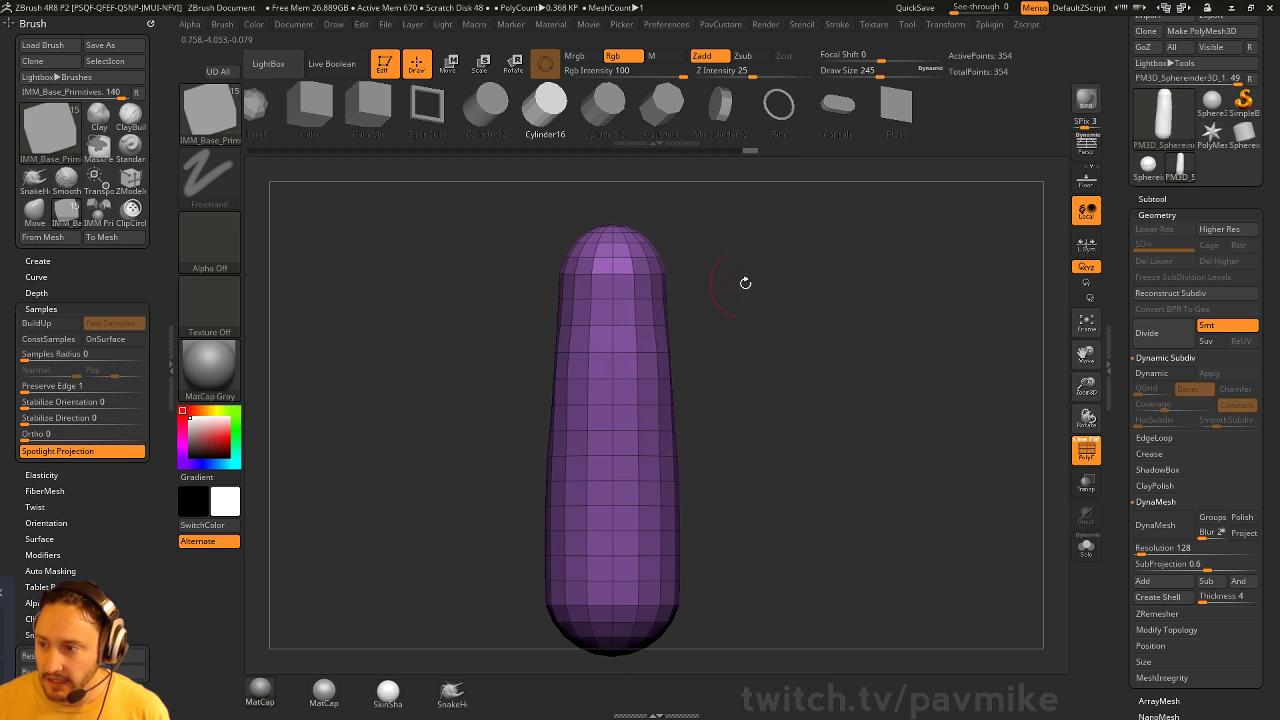
pyautogui.click(1086, 181)
pyautogui.moveTo(953, 300); pyautogui.dragTo(890, 368)
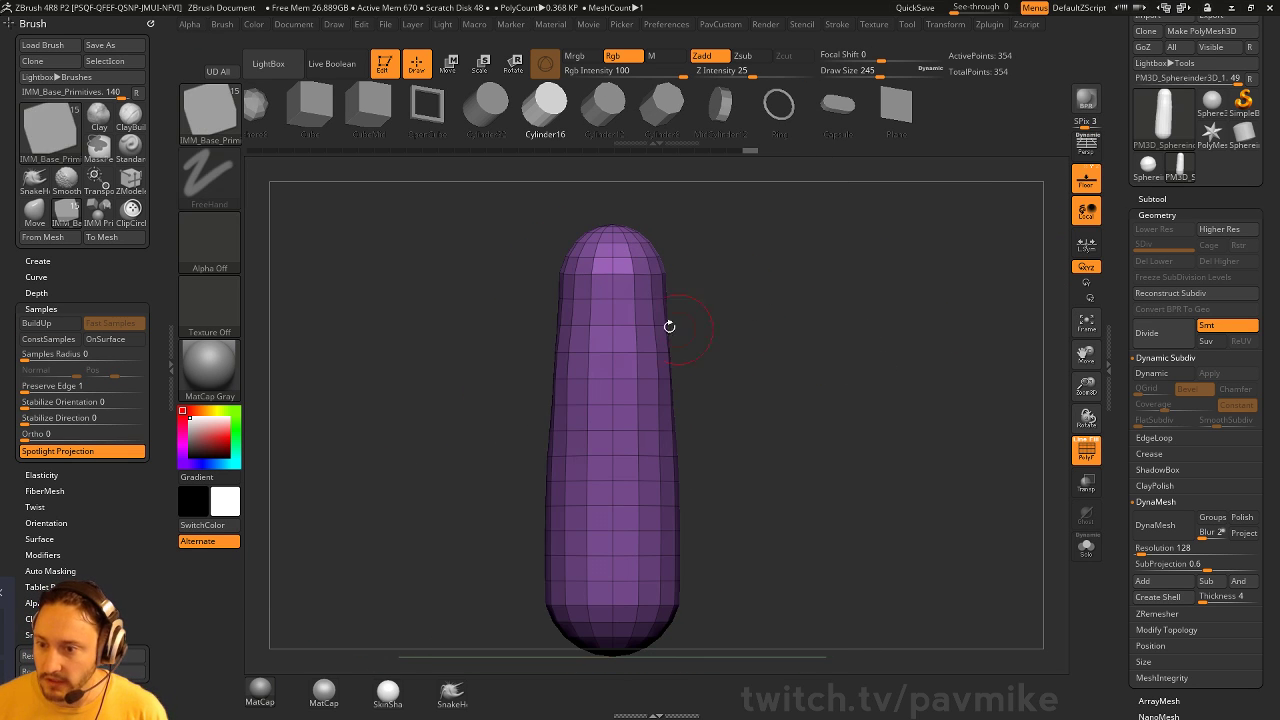
pyautogui.moveTo(641, 303)
pyautogui.mouseDown()
pyautogui.moveTo(830, 318)
pyautogui.moveTo(650, 300)
pyautogui.mouseUp()
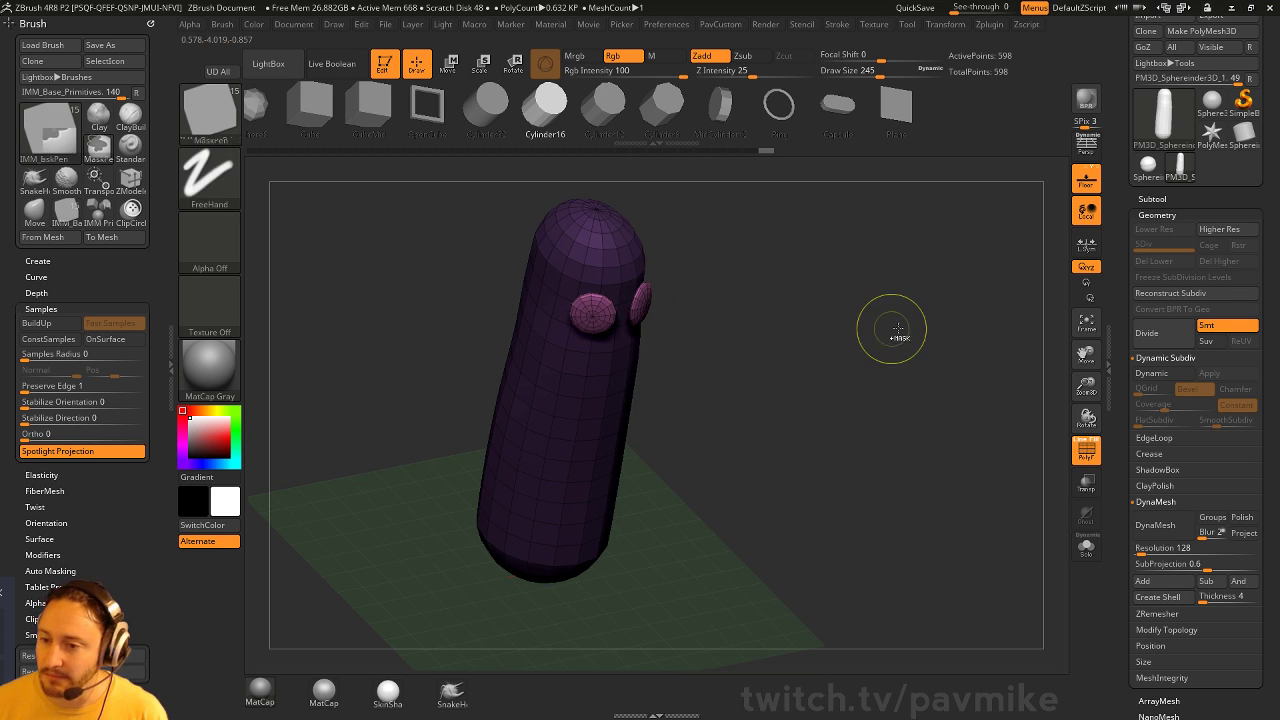
pyautogui.hotkey('ctrl', 'z')
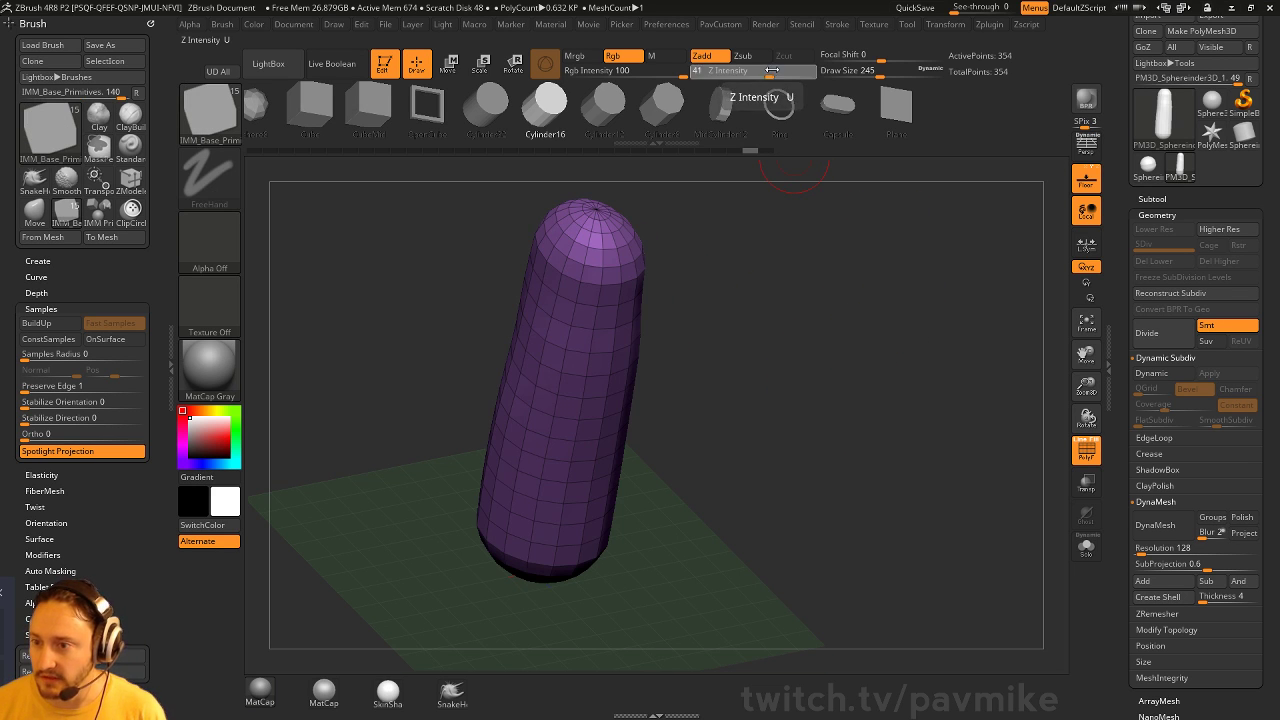
# Set the brush's Z Intensity to 100 and save it over IMM_Base_Primitives.ZBP in the BrushPresets folder of ZStartup
pyautogui.moveTo(770, 72); pyautogui.dragTo(828, 72)
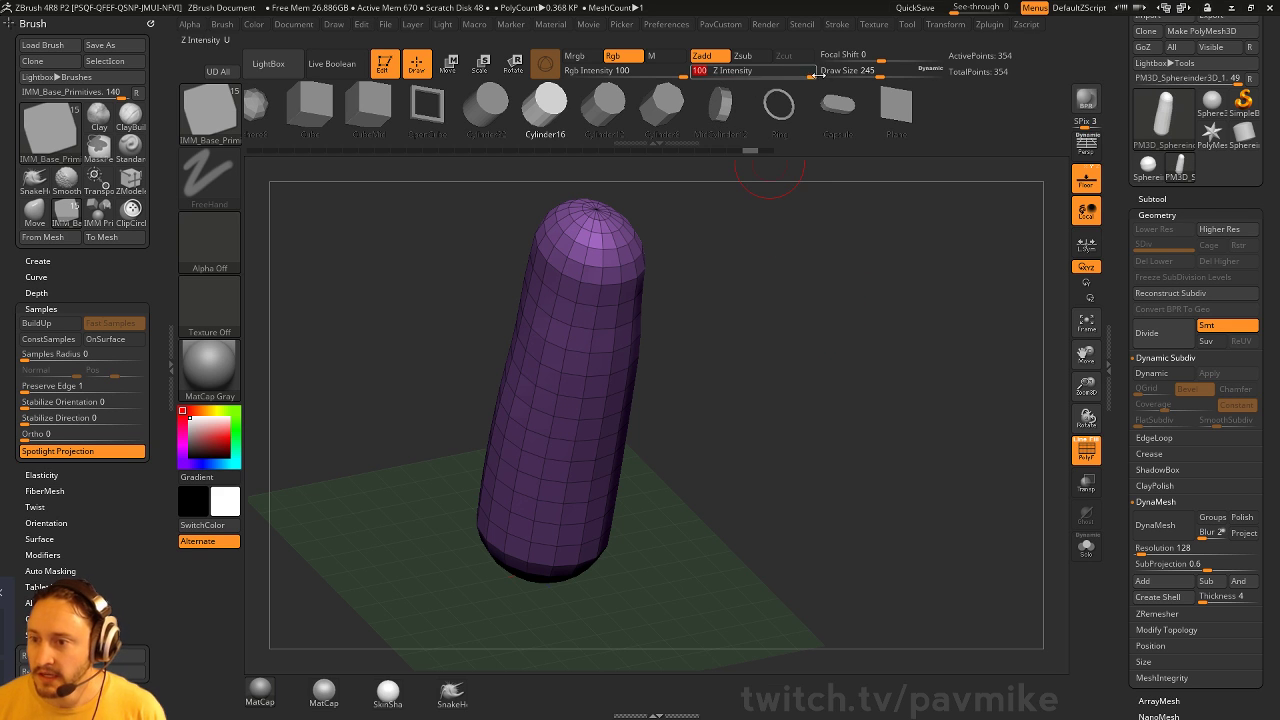
pyautogui.click(233, 27)
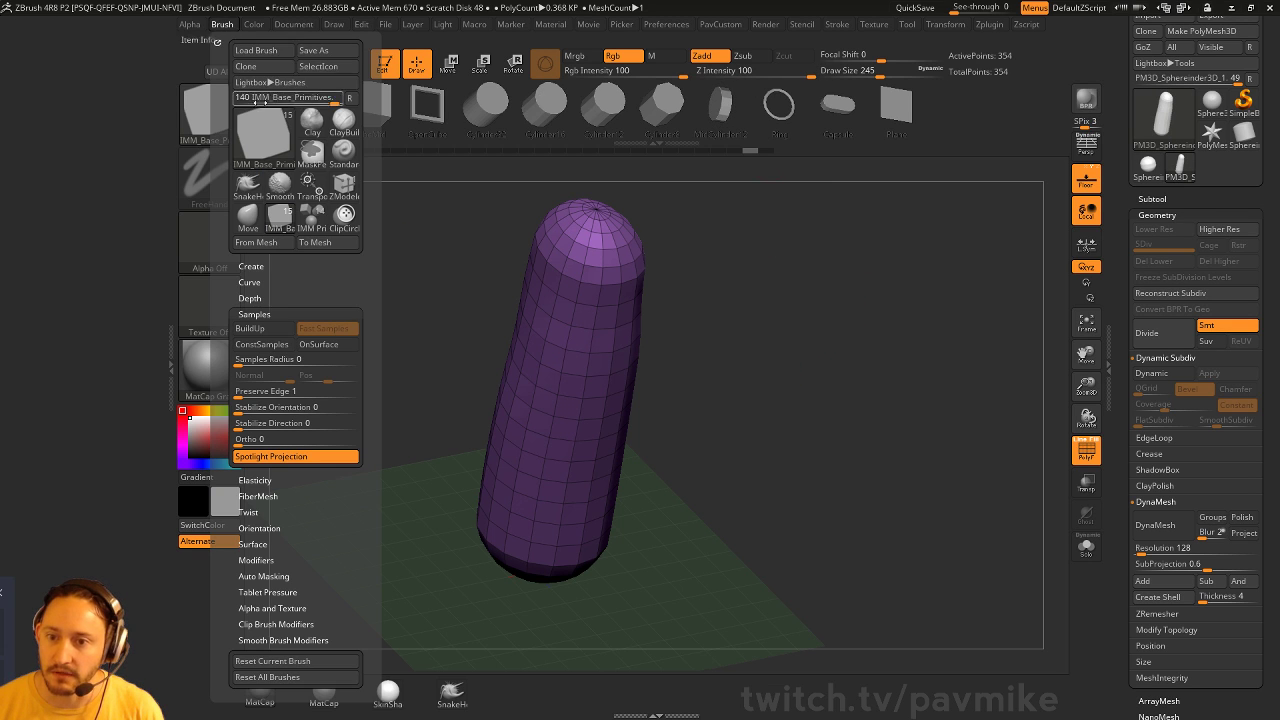
pyautogui.click(313, 50)
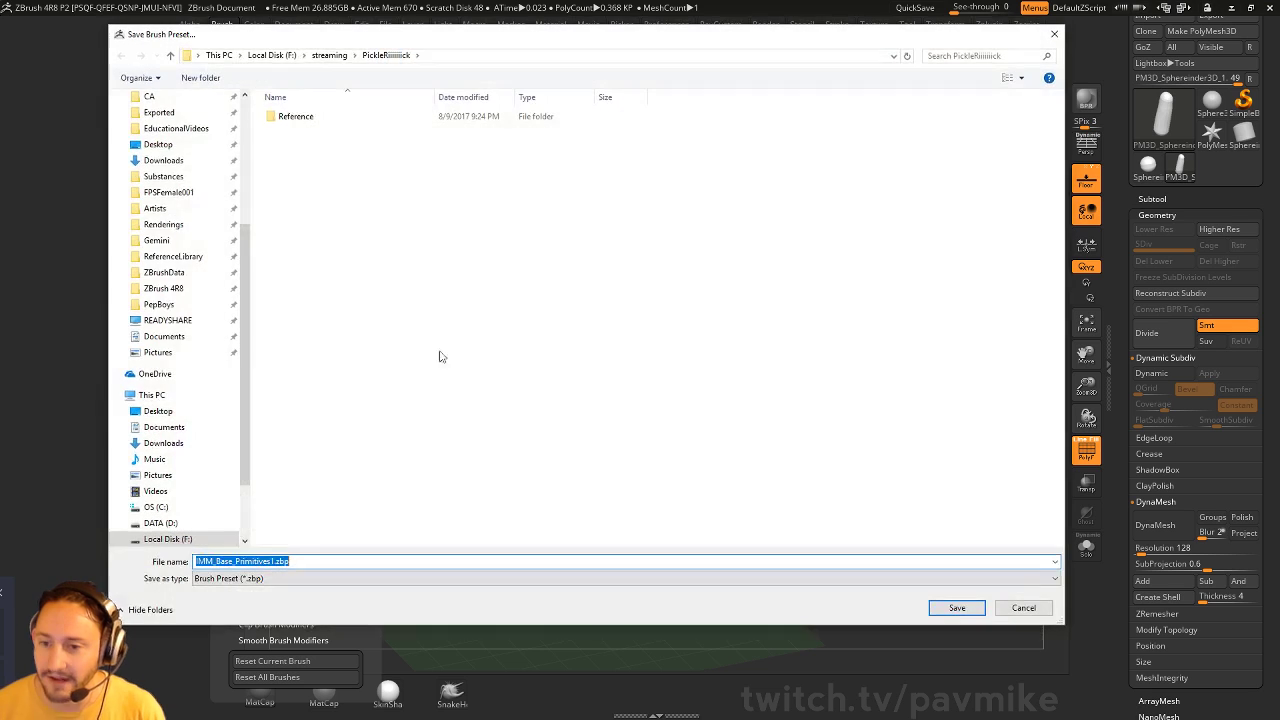
pyautogui.click(165, 288)
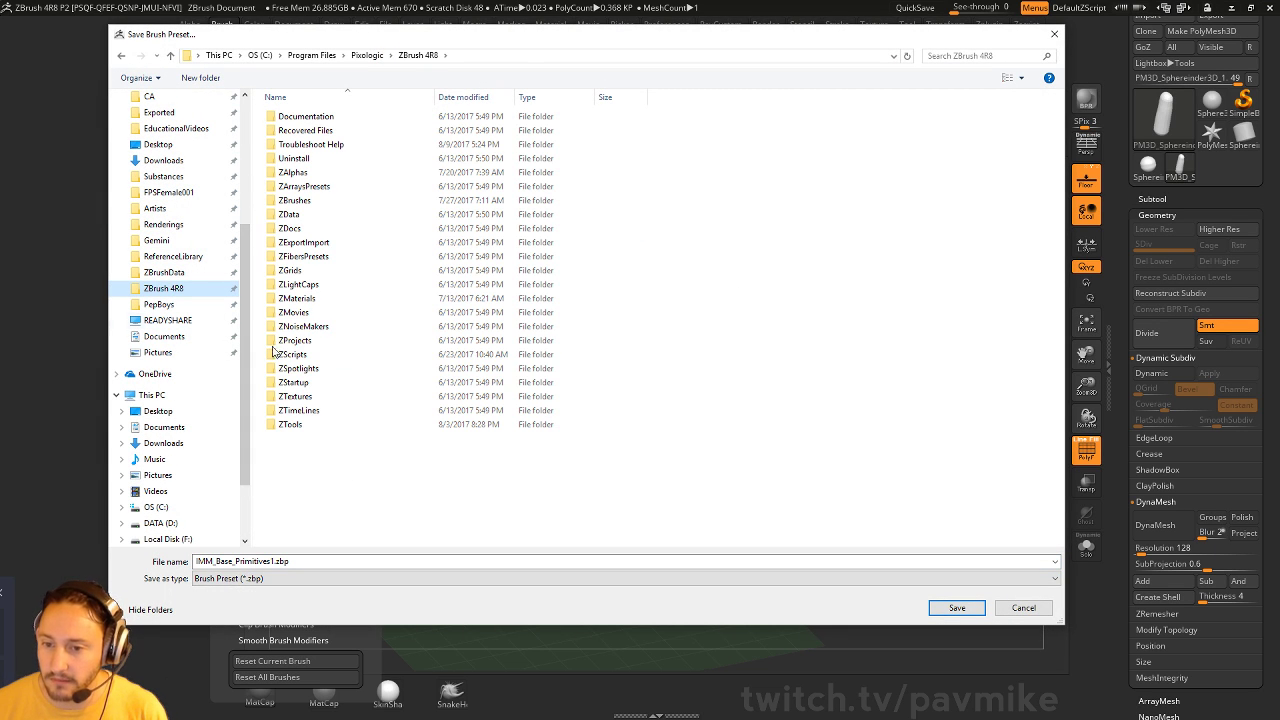
pyautogui.doubleClick(298, 383)
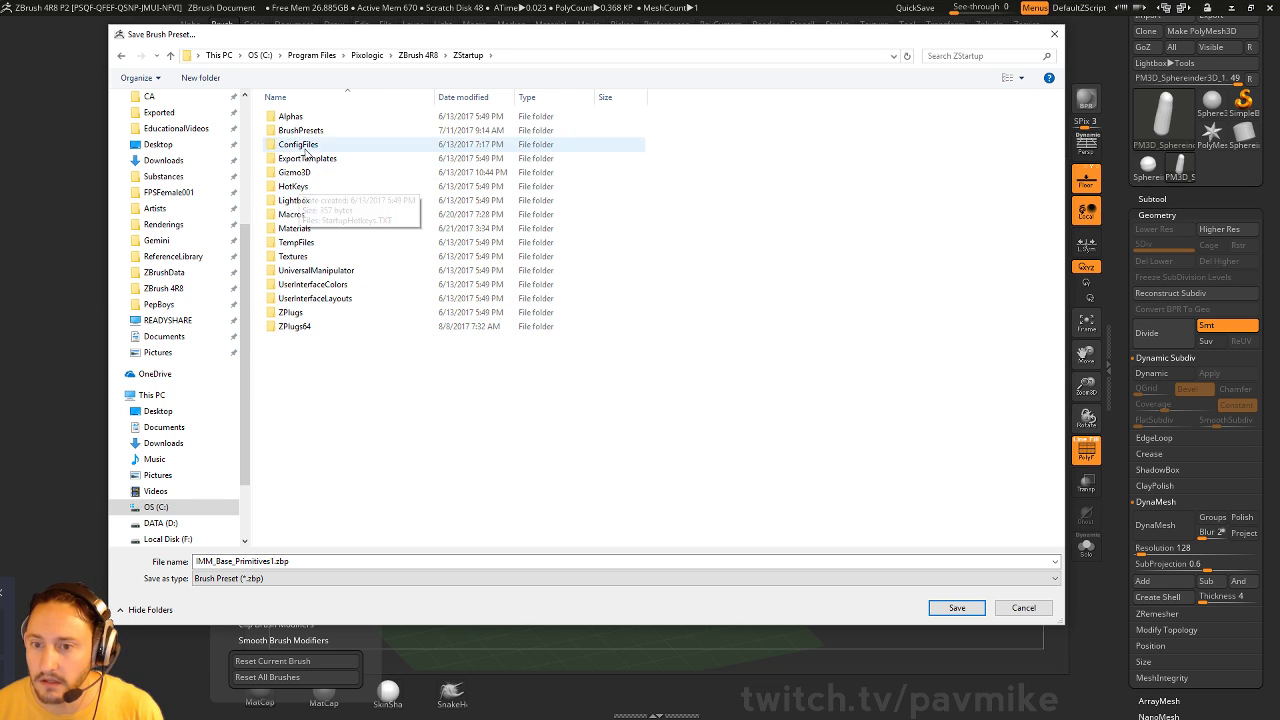
pyautogui.doubleClick(305, 131)
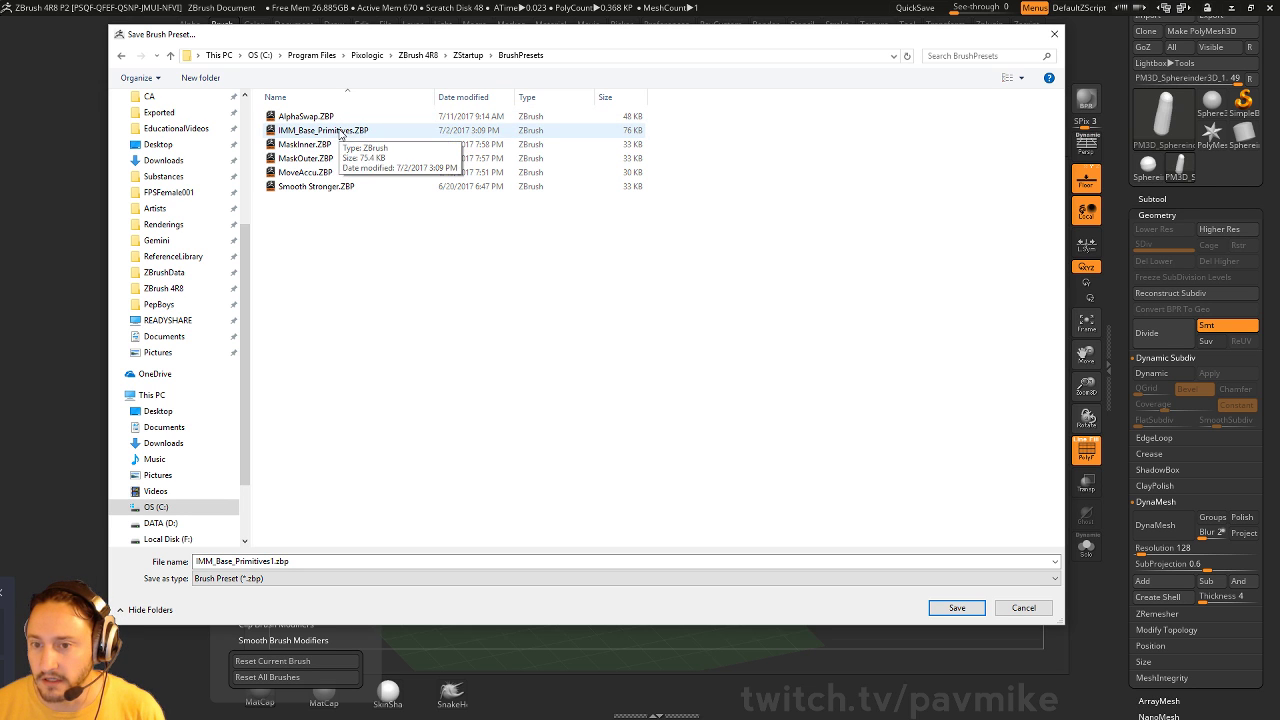
pyautogui.click(343, 131)
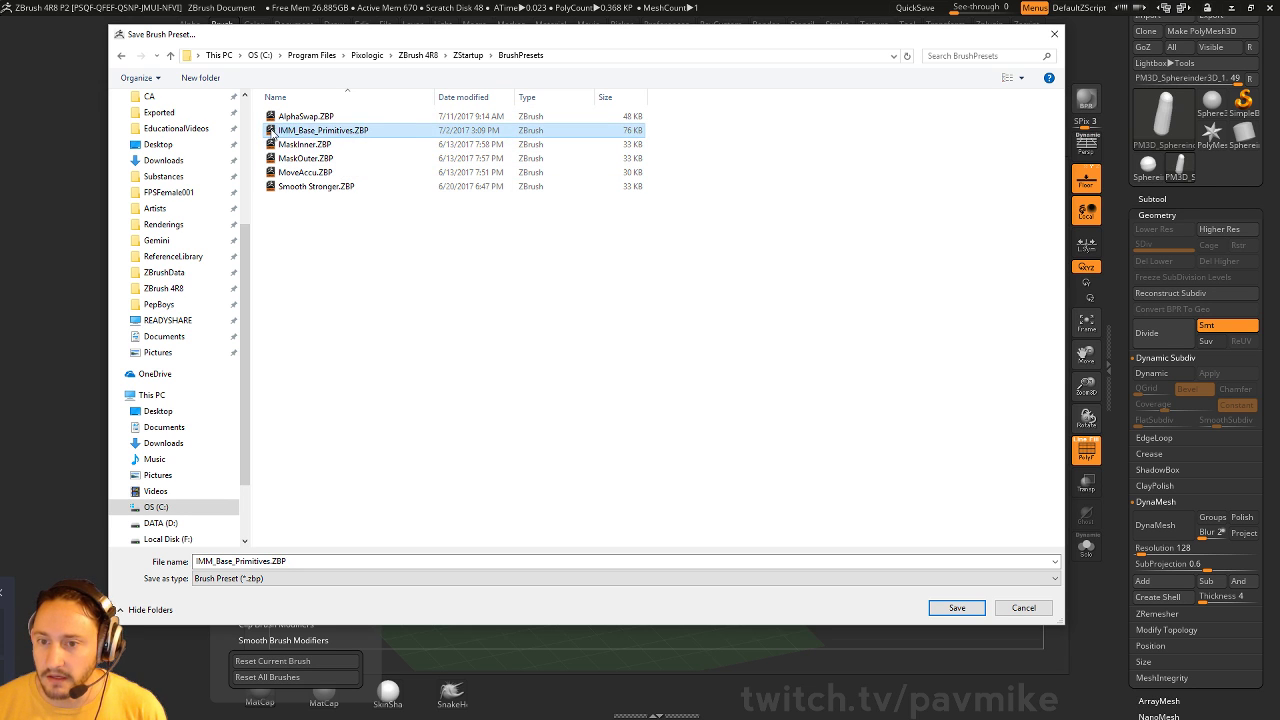
pyautogui.press('Return')
pyautogui.click(677, 358)
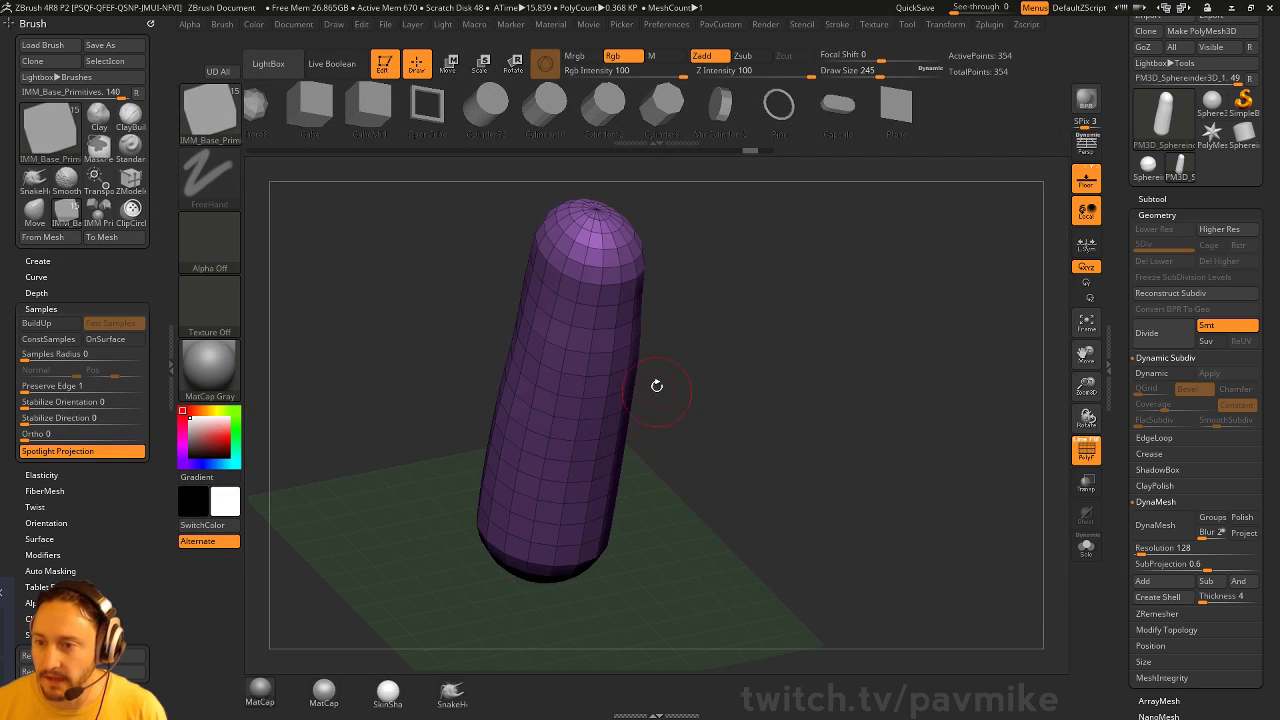
# Insert a mirrored pair of eye spheres on the upper front of the capsule and activate the Move gizmo on them
pyautogui.keyDown('shift'); pyautogui.moveTo(781, 188); pyautogui.dragTo(658, 301); pyautogui.keyUp('shift')
pyautogui.press('w')
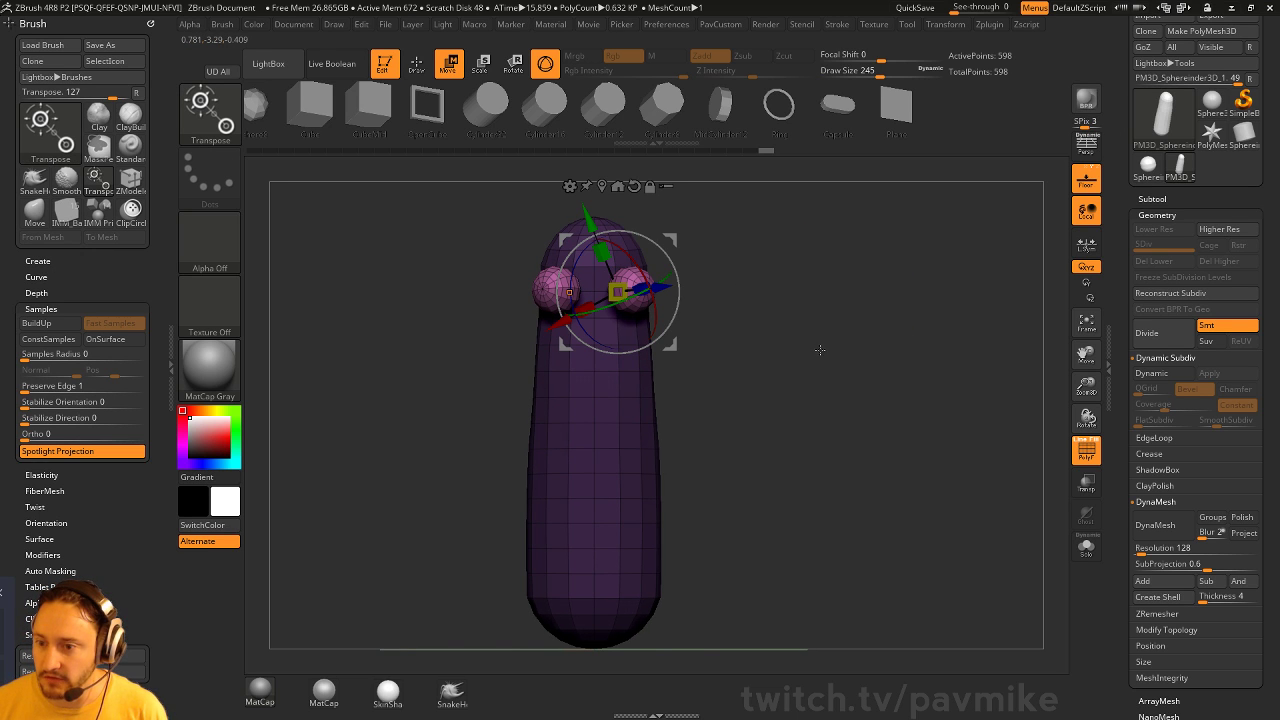
pyautogui.moveTo(819, 349); pyautogui.dragTo(865, 311)
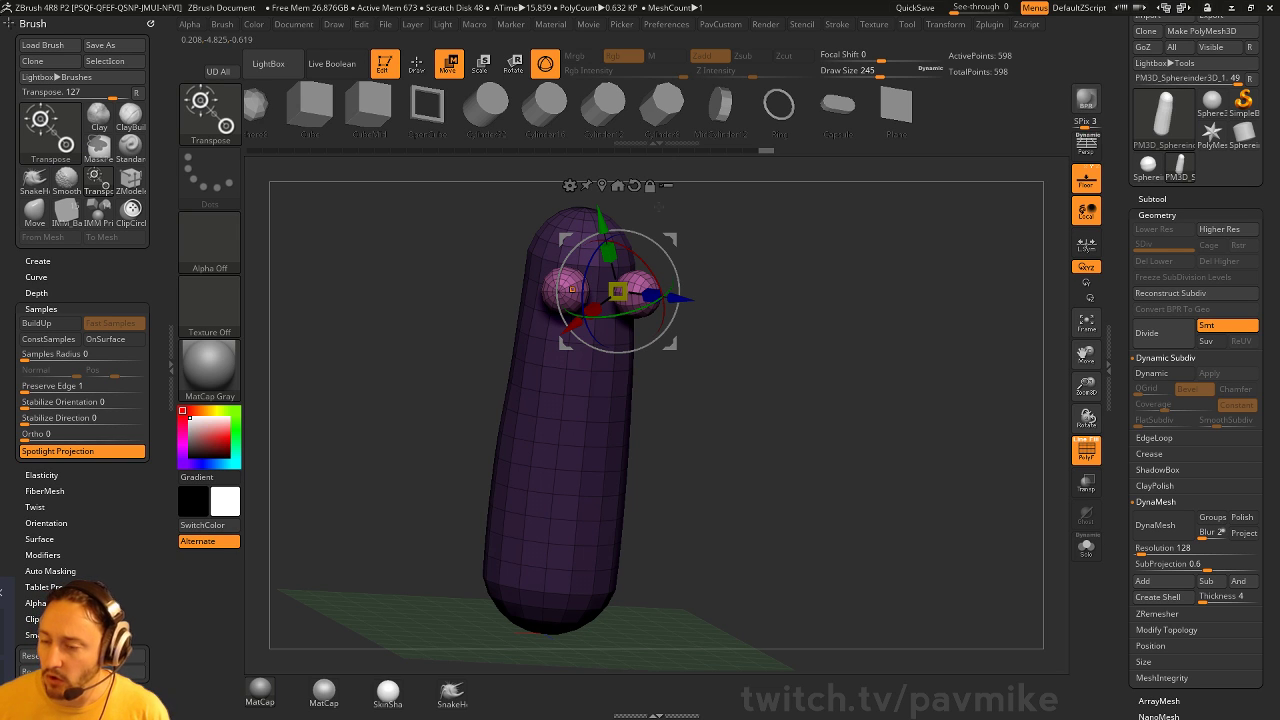
pyautogui.moveTo(749, 260); pyautogui.dragTo(754, 177)
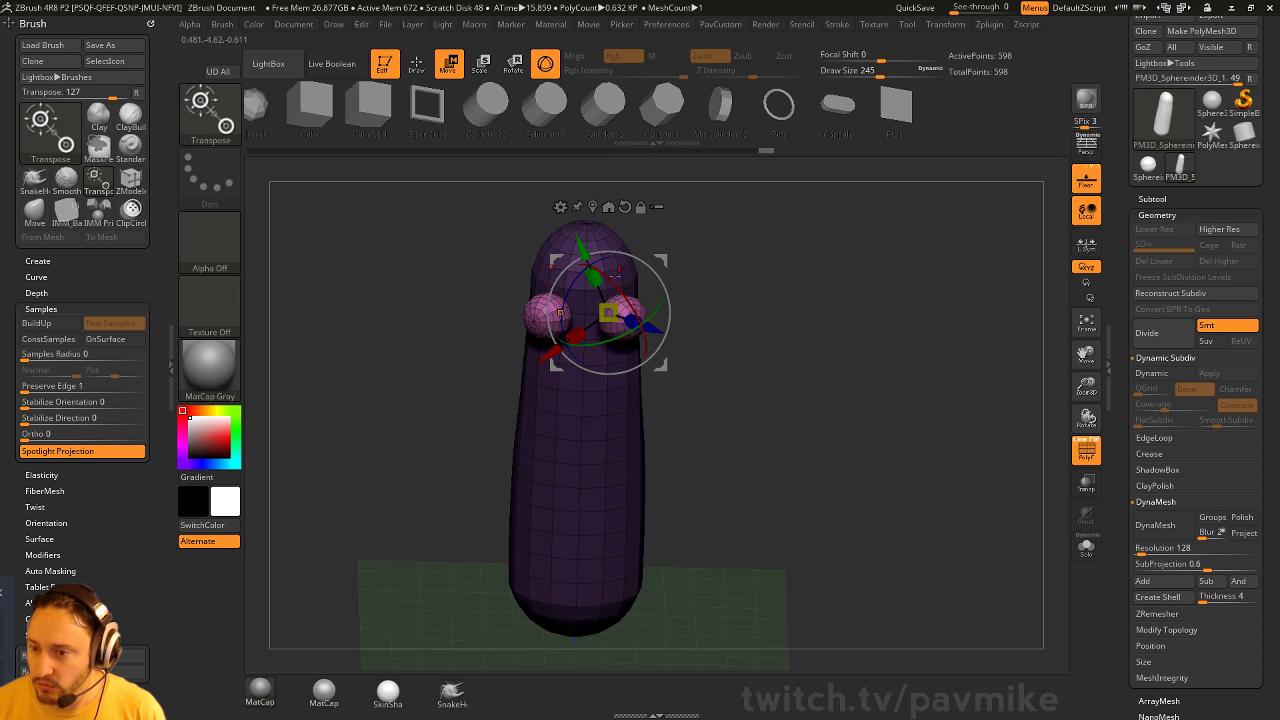
pyautogui.moveTo(735, 252); pyautogui.dragTo(736, 232)
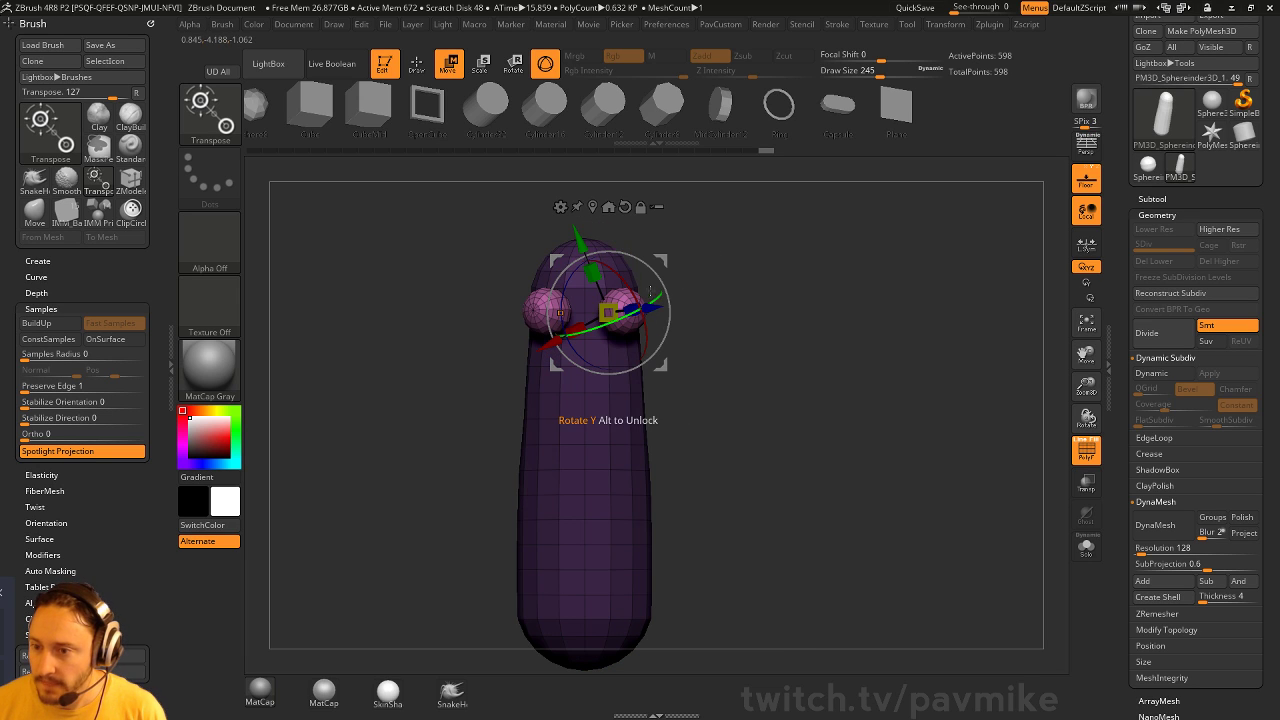
# Realign the gizmo's axes and move the mirrored eye spheres closer together on the upper front of the capsule
pyautogui.click(608, 206)
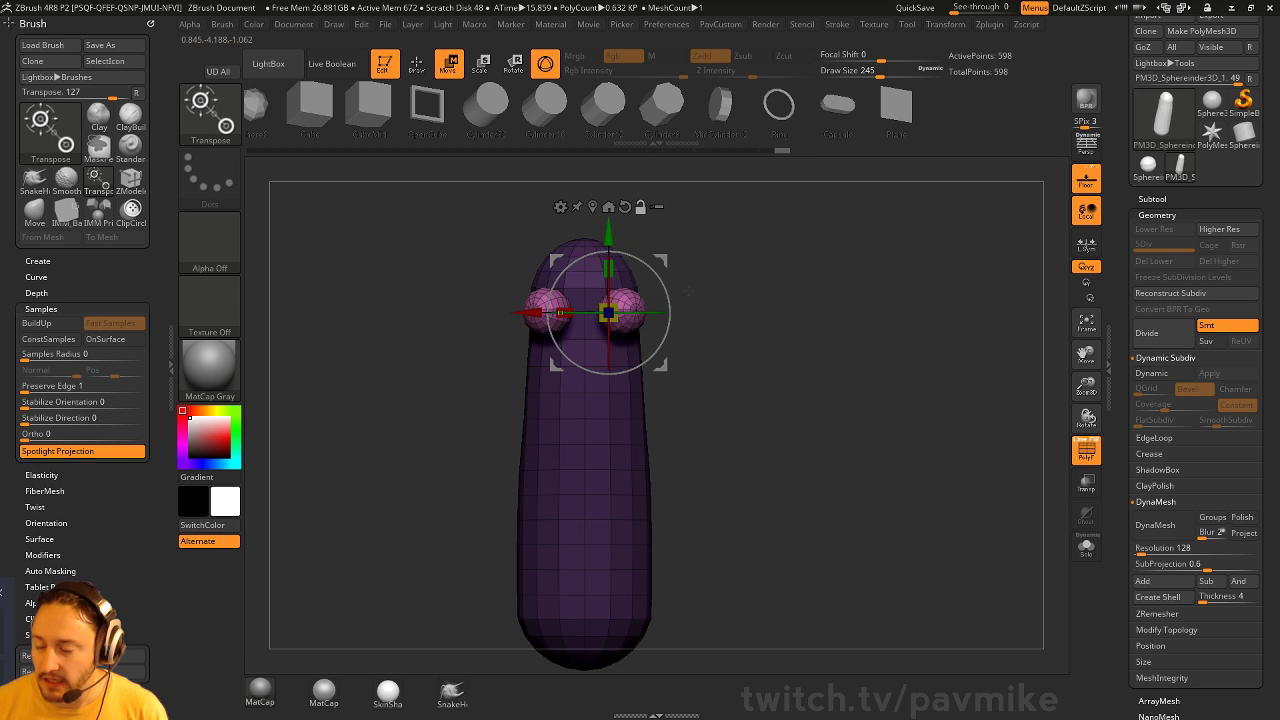
pyautogui.moveTo(645, 310); pyautogui.dragTo(612, 312)
pyautogui.moveTo(734, 224); pyautogui.dragTo(700, 330)
pyautogui.moveTo(545, 313); pyautogui.dragTo(513, 313)
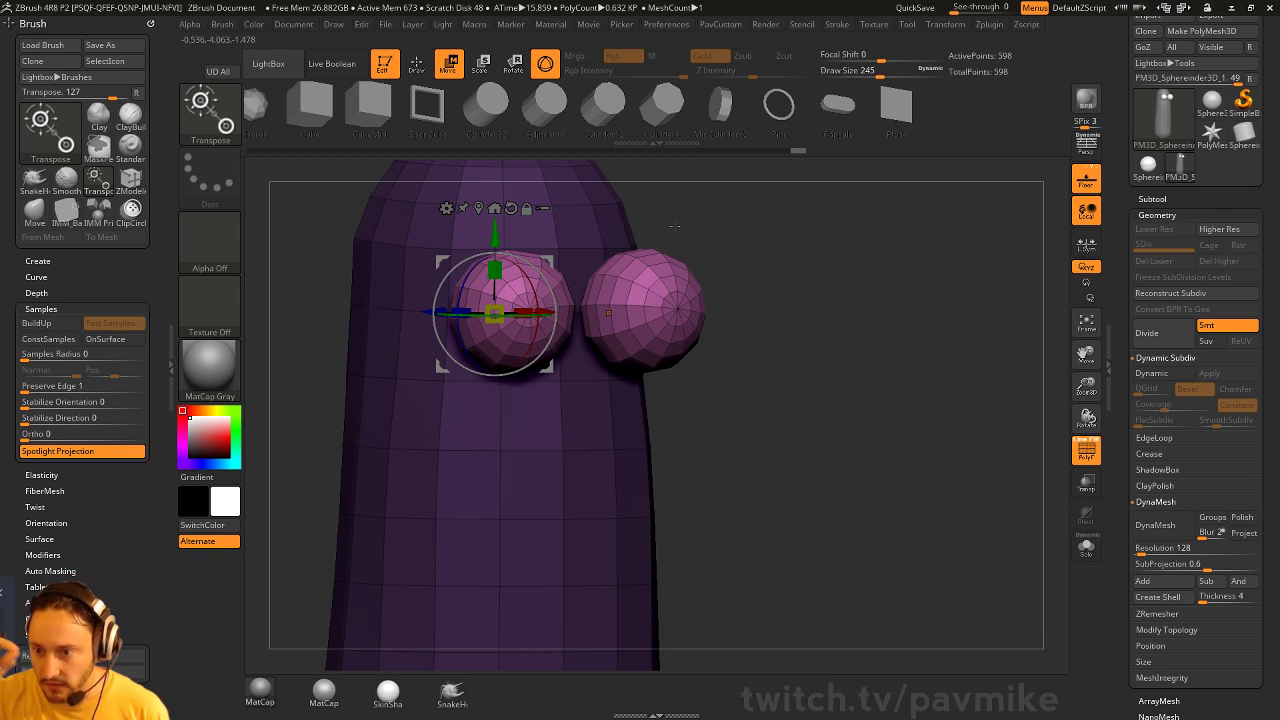
pyautogui.moveTo(822, 206); pyautogui.dragTo(804, 234)
pyautogui.keyDown('alt'); pyautogui.moveTo(748, 282); pyautogui.dragTo(776, 250); pyautogui.keyUp('alt')
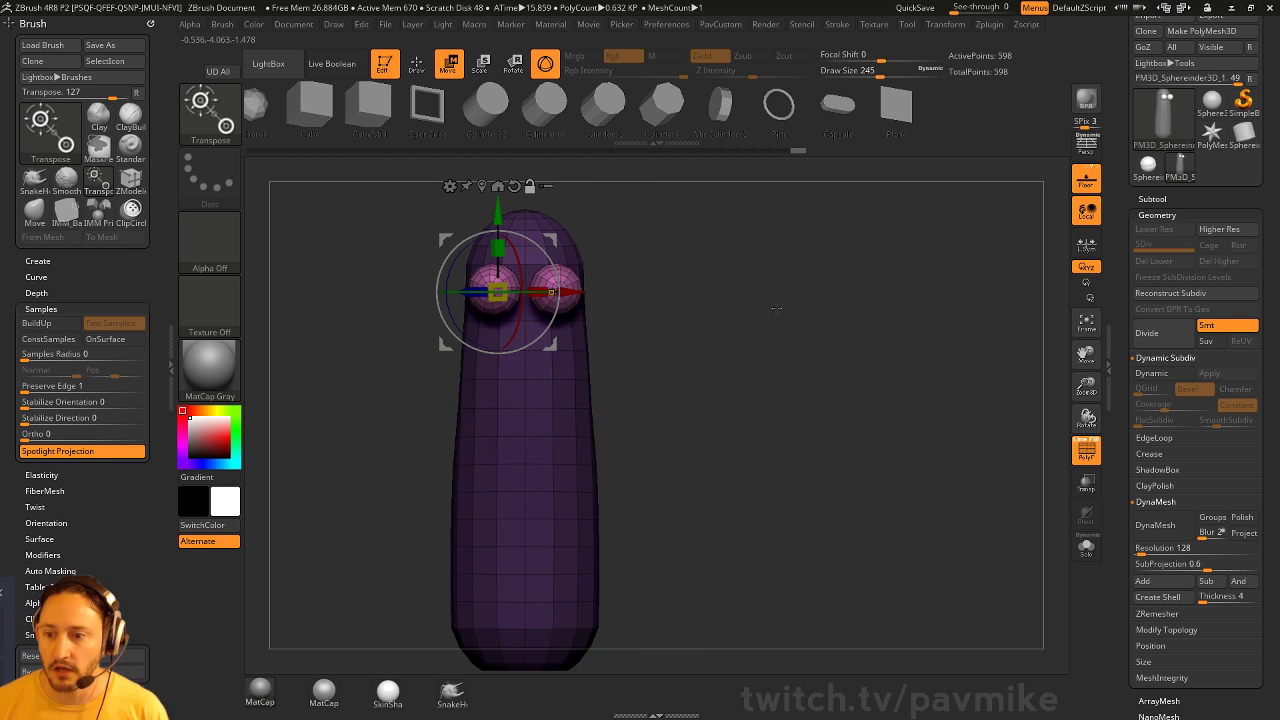
# Return to the insert-mesh brush and open its Auto Masking settings to examine Auto Mask Mesh Insert
pyautogui.press('q')
pyautogui.moveTo(800, 320); pyautogui.dragTo(834, 333)
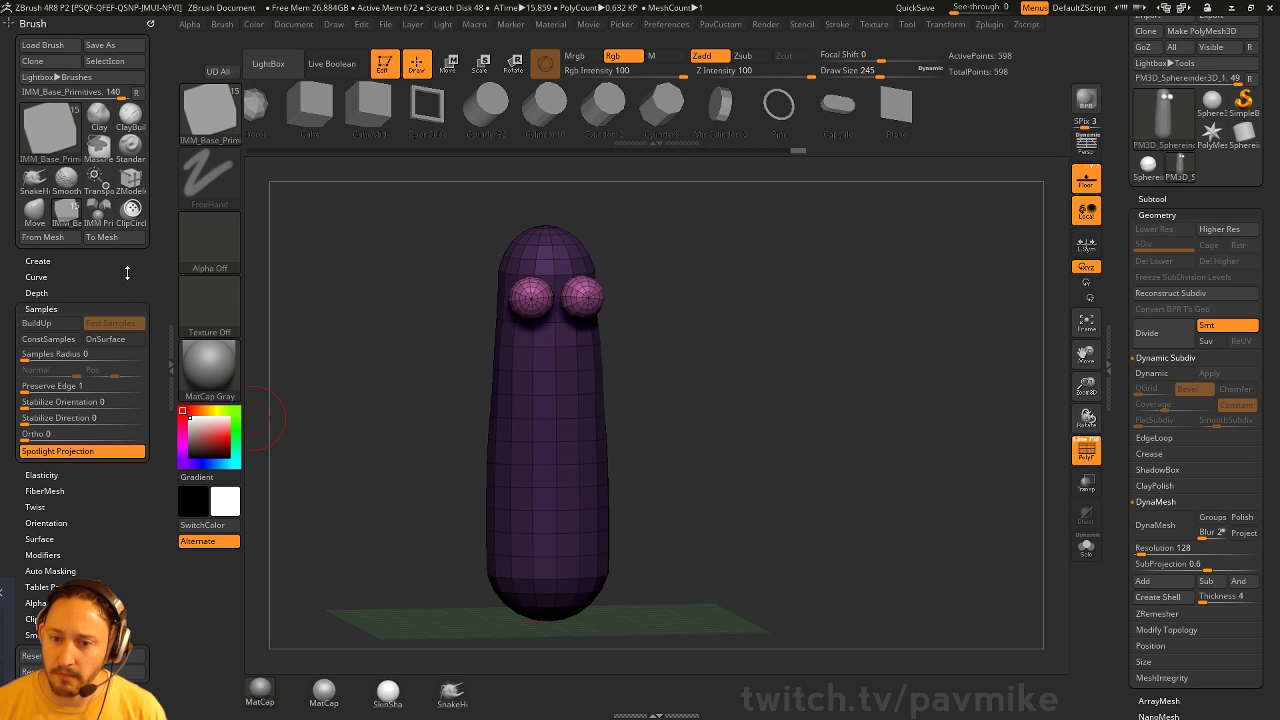
pyautogui.click(42, 308)
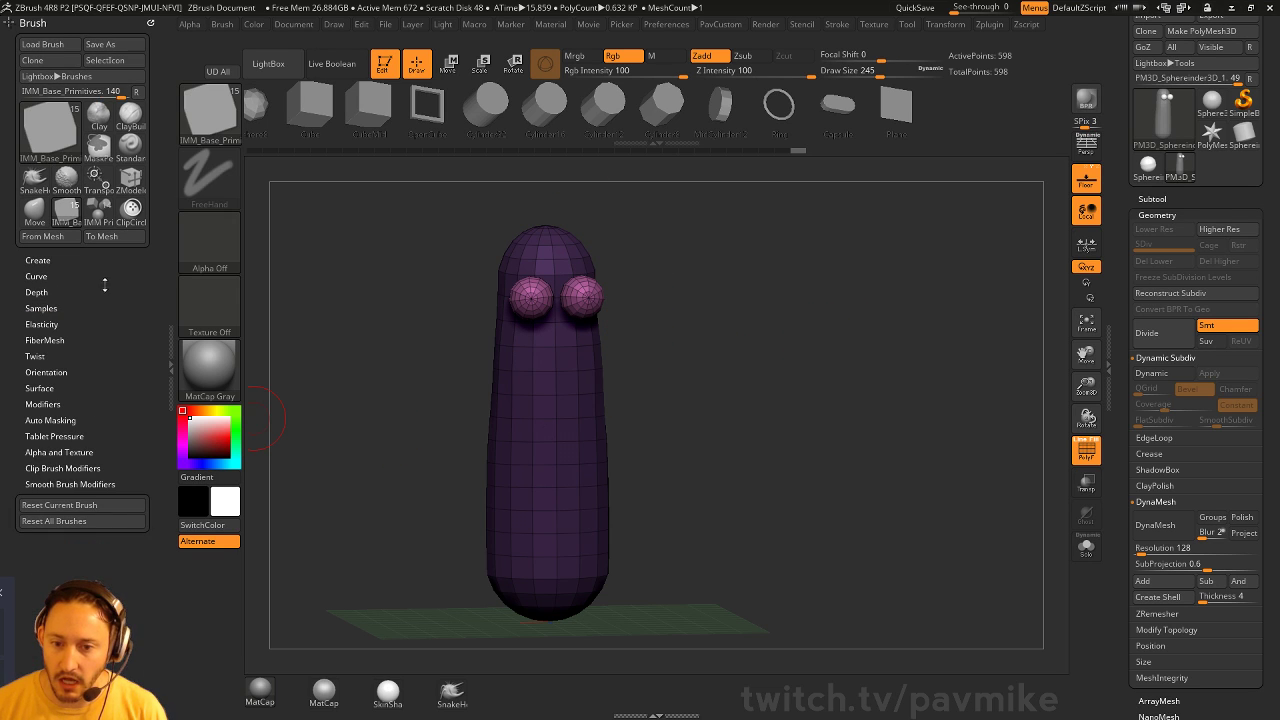
pyautogui.press('shift')
pyautogui.click(50, 420)
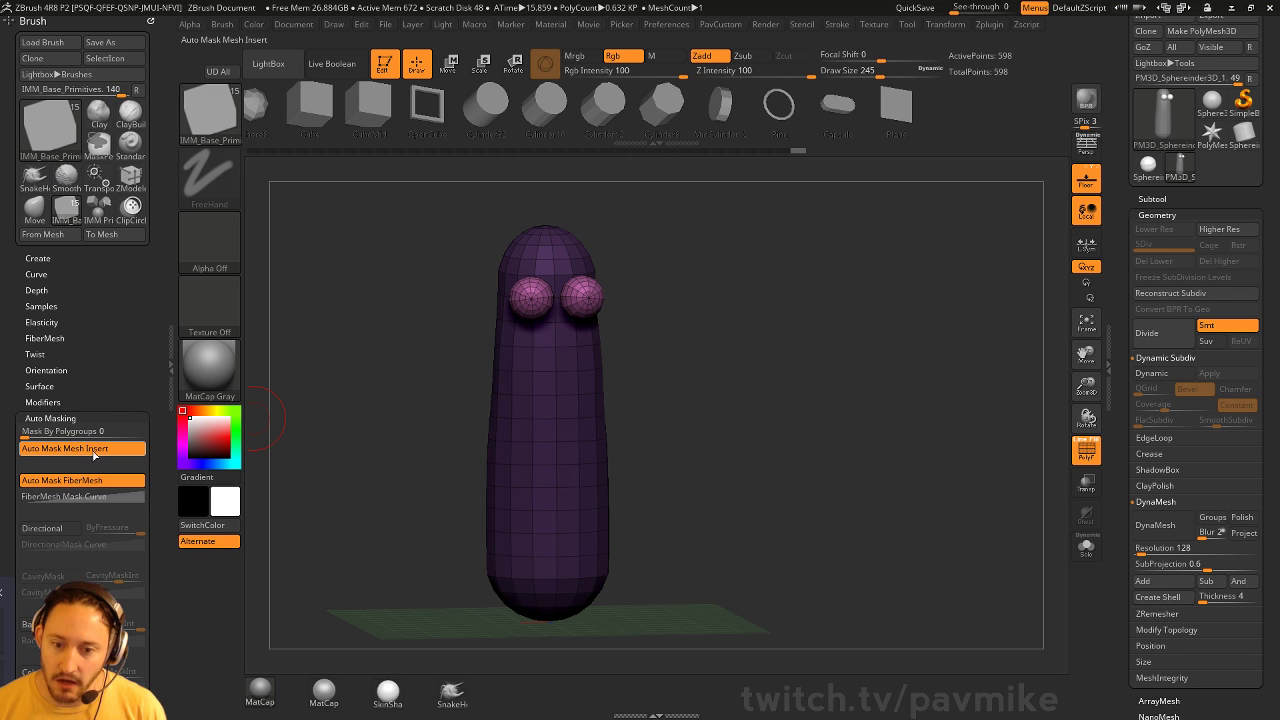
# Reactivate the Move gizmo and shift the mirrored eye spheres slightly farther apart on the capsule
pyautogui.moveTo(757, 329)
pyautogui.keyDown('shift'); pyautogui.mouseDown()
pyautogui.moveTo(748, 289)
pyautogui.moveTo(758, 343)
pyautogui.mouseUp(); pyautogui.keyUp('shift')
pyautogui.press('w')
pyautogui.moveTo(688, 258); pyautogui.dragTo(684, 291)
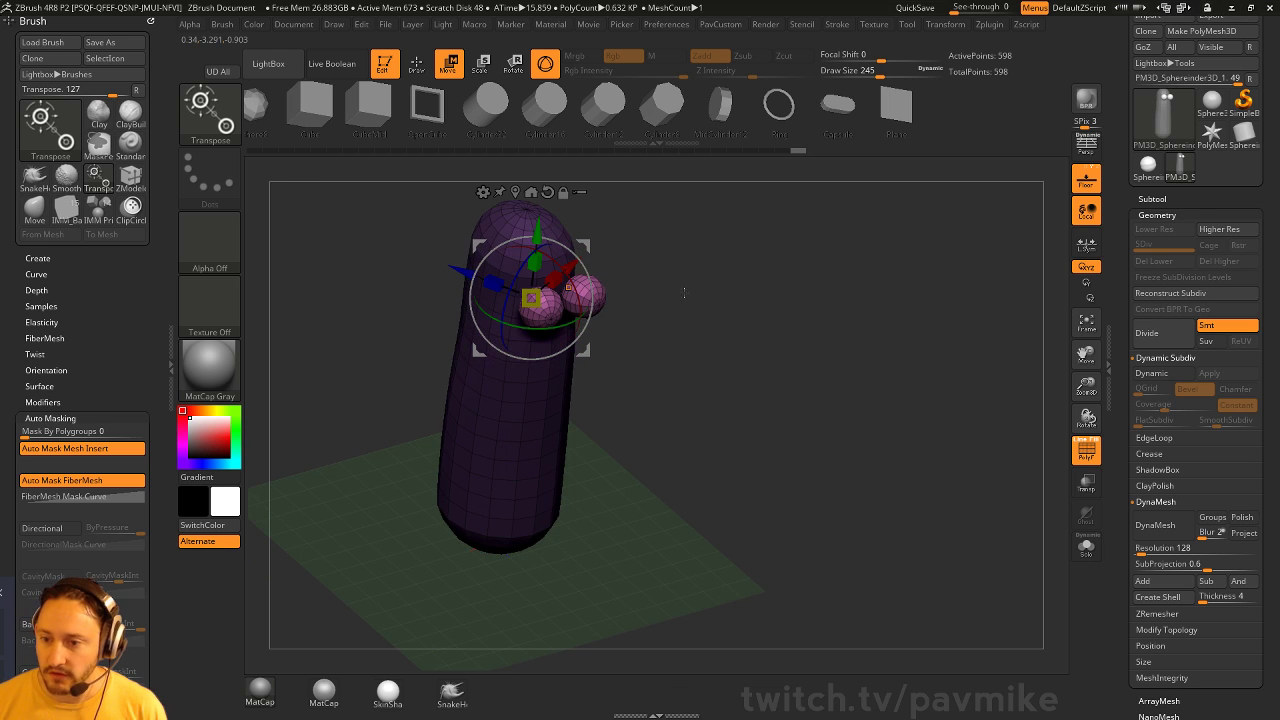
pyautogui.moveTo(477, 247)
pyautogui.mouseDown()
pyautogui.moveTo(456, 246)
pyautogui.moveTo(468, 247)
pyautogui.mouseUp()
pyautogui.moveTo(764, 319)
pyautogui.mouseDown()
pyautogui.moveTo(751, 299)
pyautogui.moveTo(785, 318)
pyautogui.mouseUp()
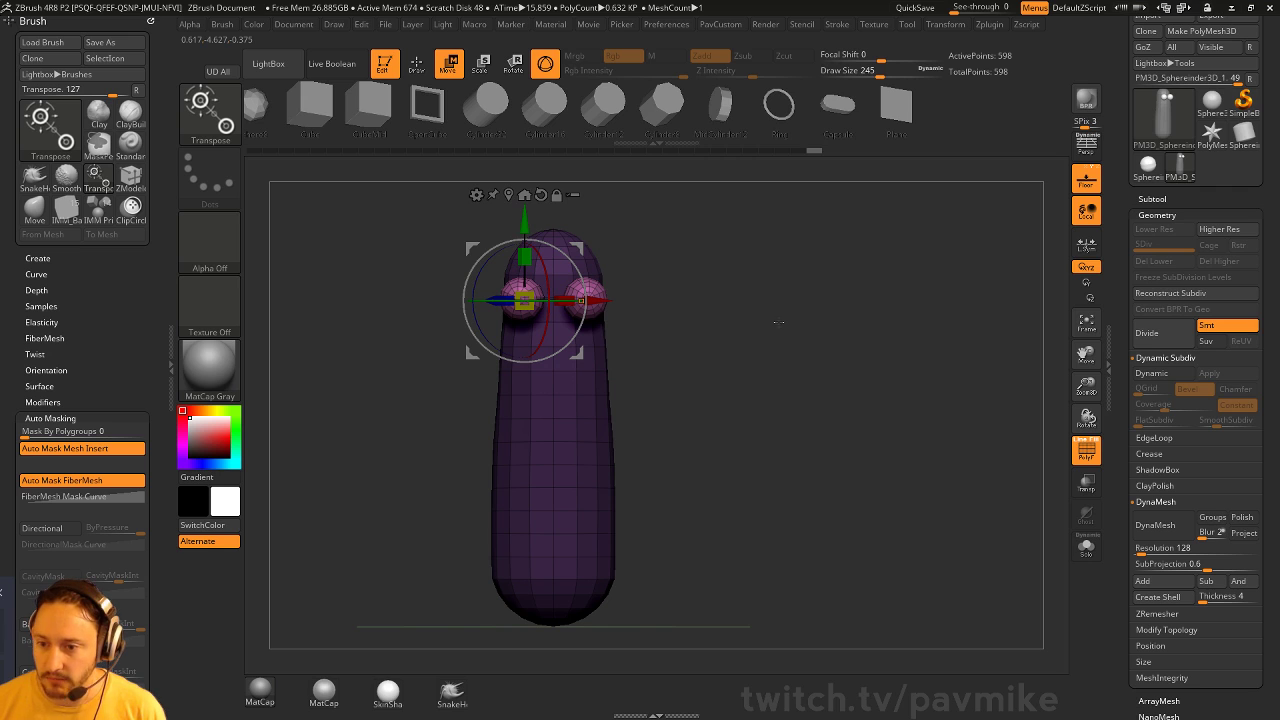
# Show the Spotlight reference image of Pickle Rick, switch to the Standard brush and line the capsule up over the reference body
pyautogui.press('space')
pyautogui.hotkey('shift', 'z')
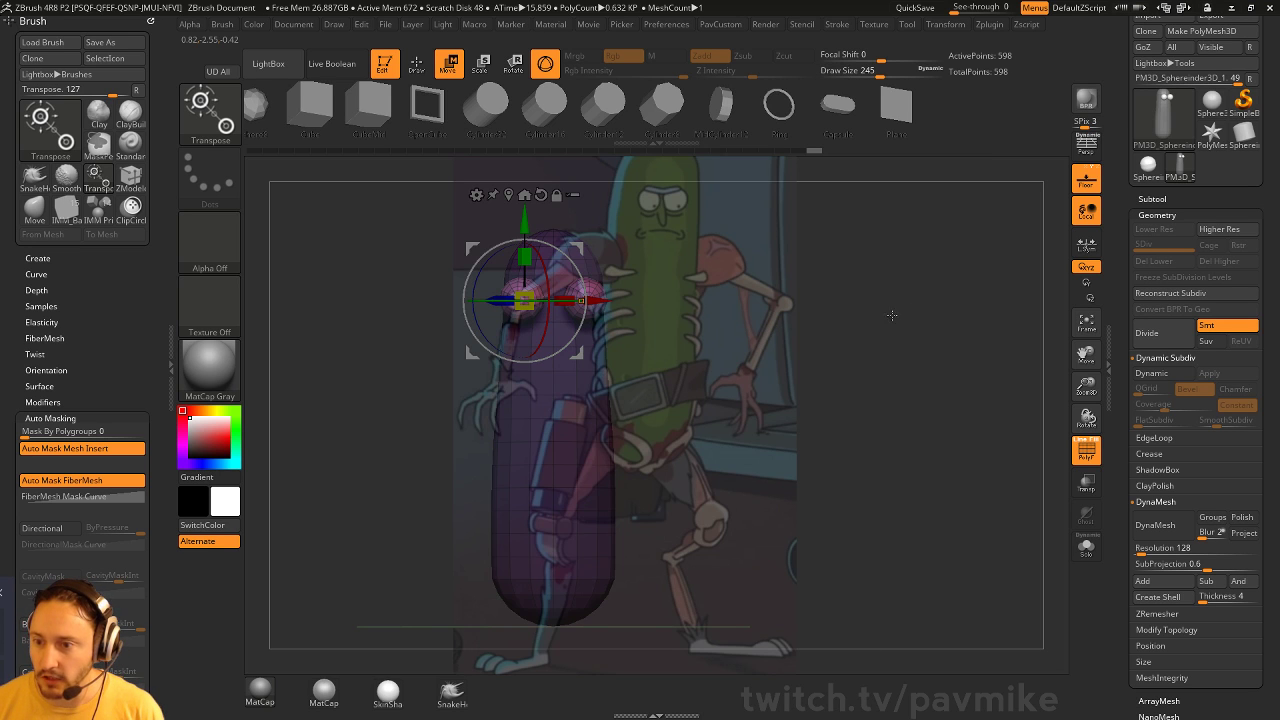
pyautogui.moveTo(892, 315); pyautogui.dragTo(934, 341)
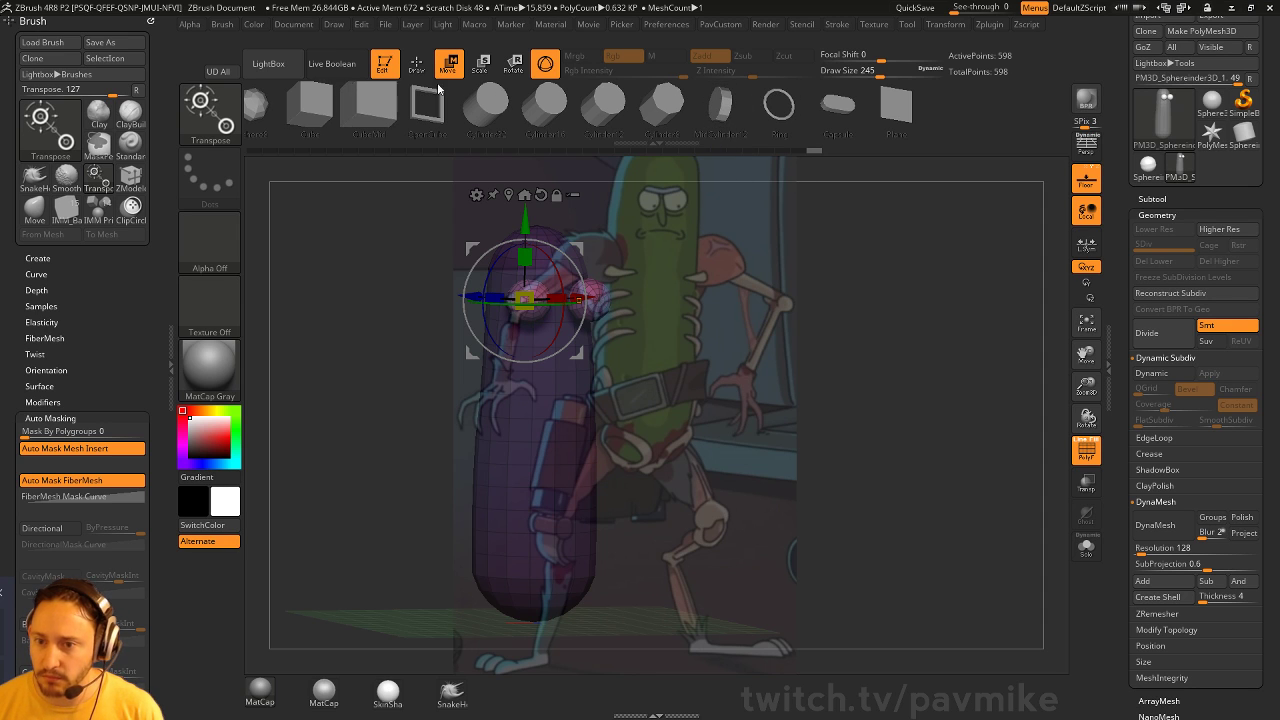
pyautogui.press('q')
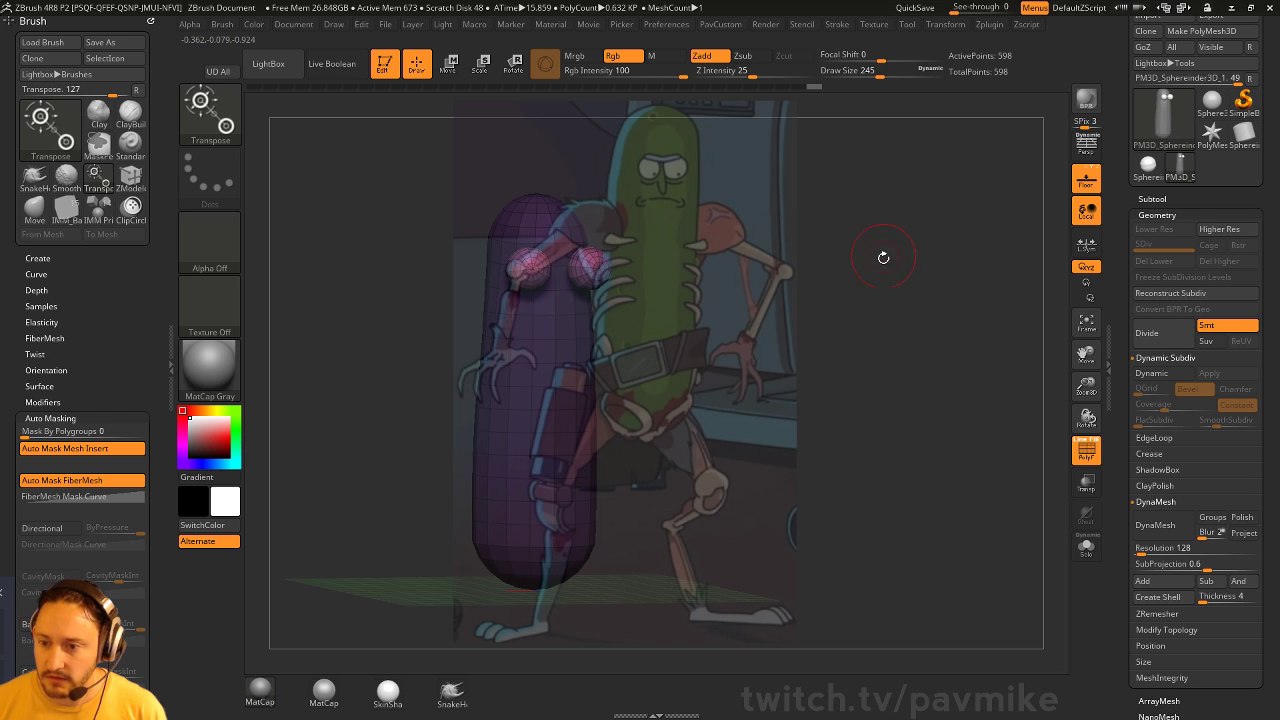
pyautogui.press('w')
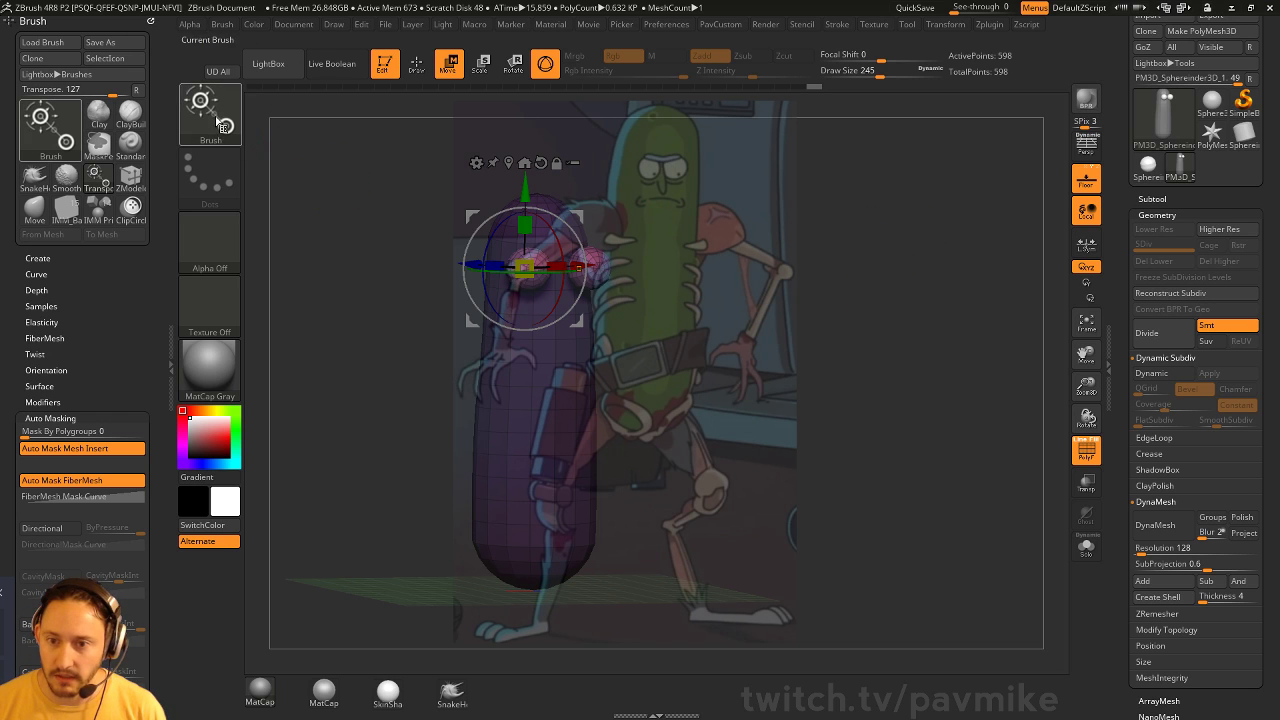
pyautogui.press('q')
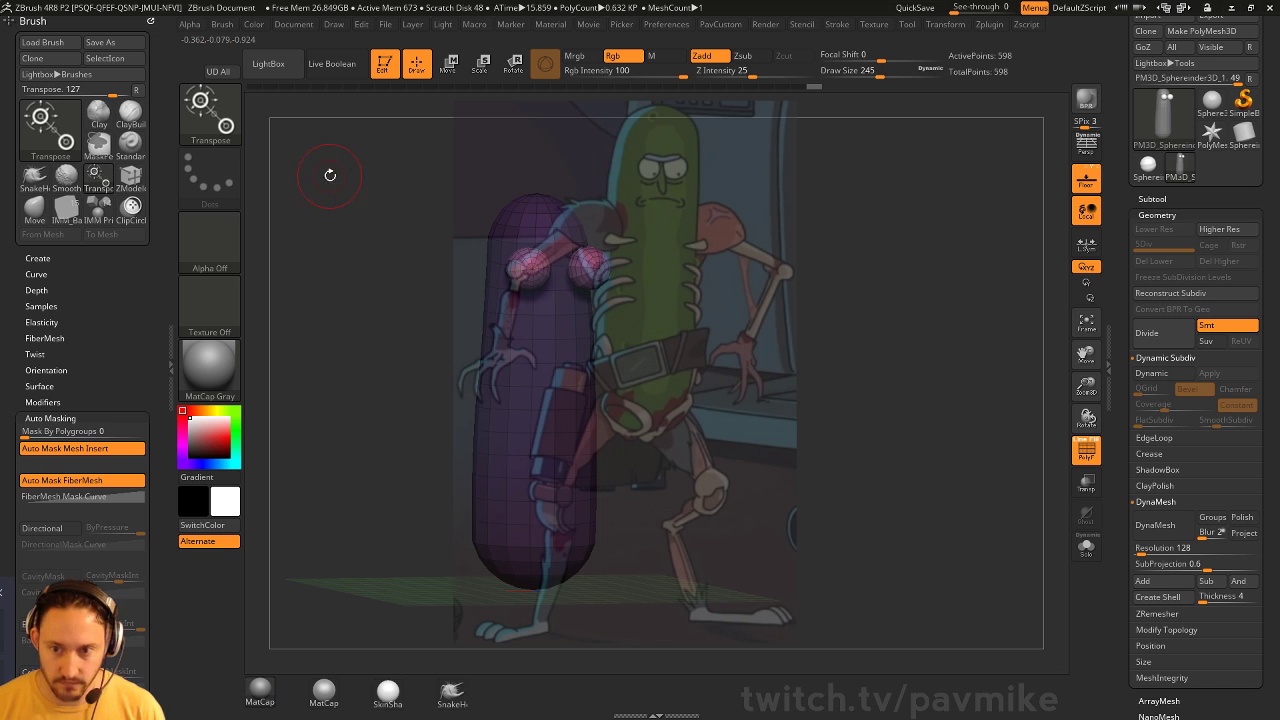
pyautogui.moveTo(352, 177)
pyautogui.mouseDown()
pyautogui.moveTo(888, 278)
pyautogui.moveTo(945, 302)
pyautogui.moveTo(949, 337)
pyautogui.moveTo(960, 317)
pyautogui.moveTo(977, 318)
pyautogui.moveTo(1003, 366)
pyautogui.mouseUp()
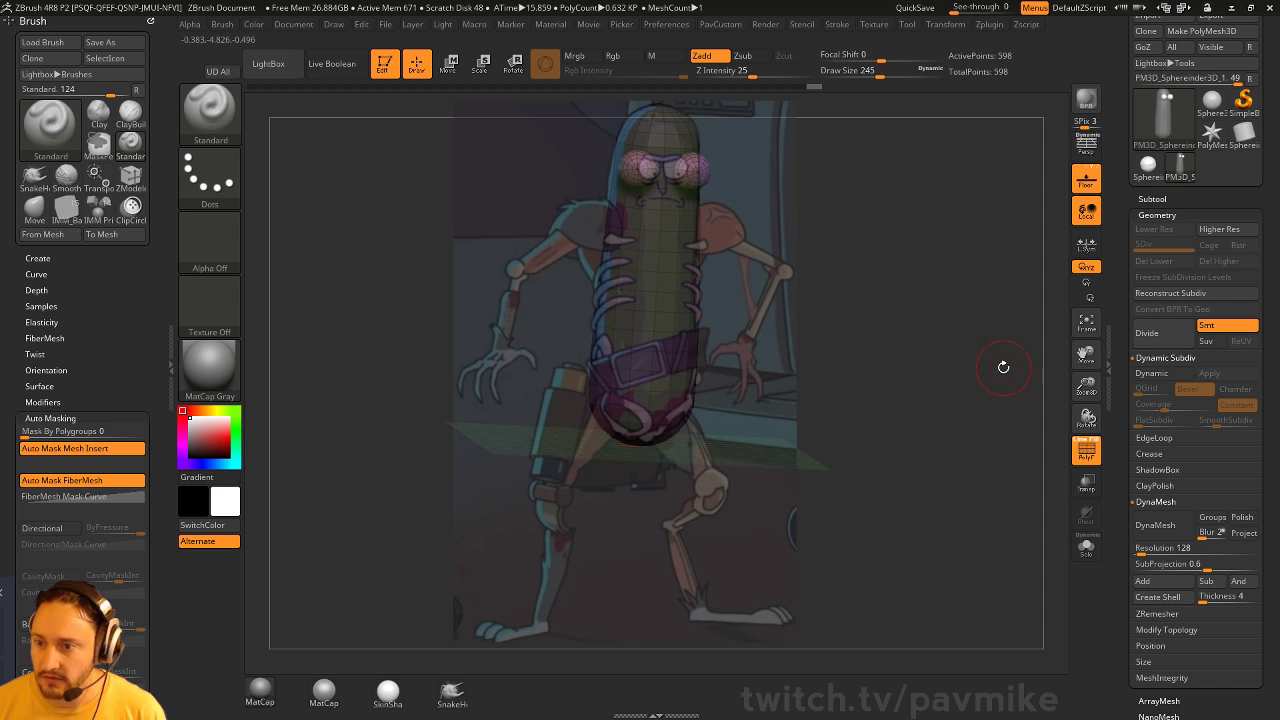
# Reposition and slightly rescale the Spotlight reference image, and realign the model so its eyes sit over the drawn eyes
pyautogui.press('z')
pyautogui.moveTo(661, 345); pyautogui.dragTo(684, 328)
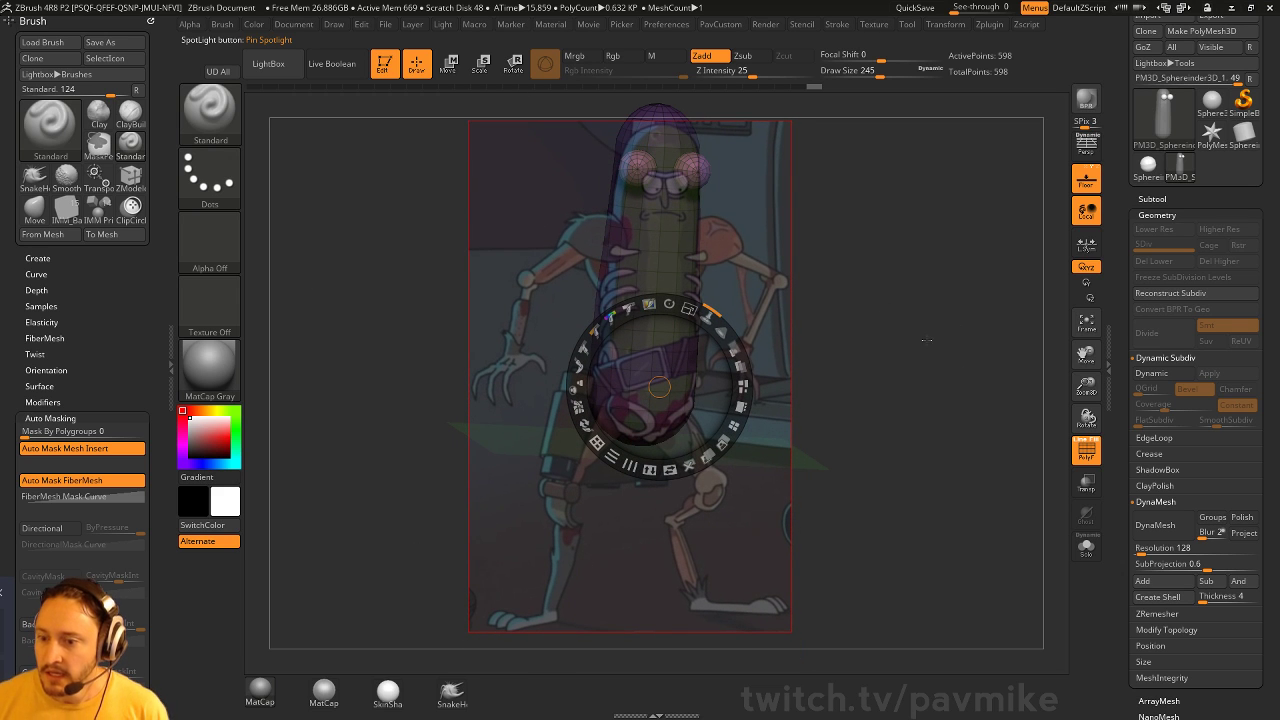
pyautogui.moveTo(673, 340)
pyautogui.mouseDown()
pyautogui.moveTo(673, 357)
pyautogui.moveTo(692, 325)
pyautogui.moveTo(685, 343)
pyautogui.mouseUp()
pyautogui.press('z')
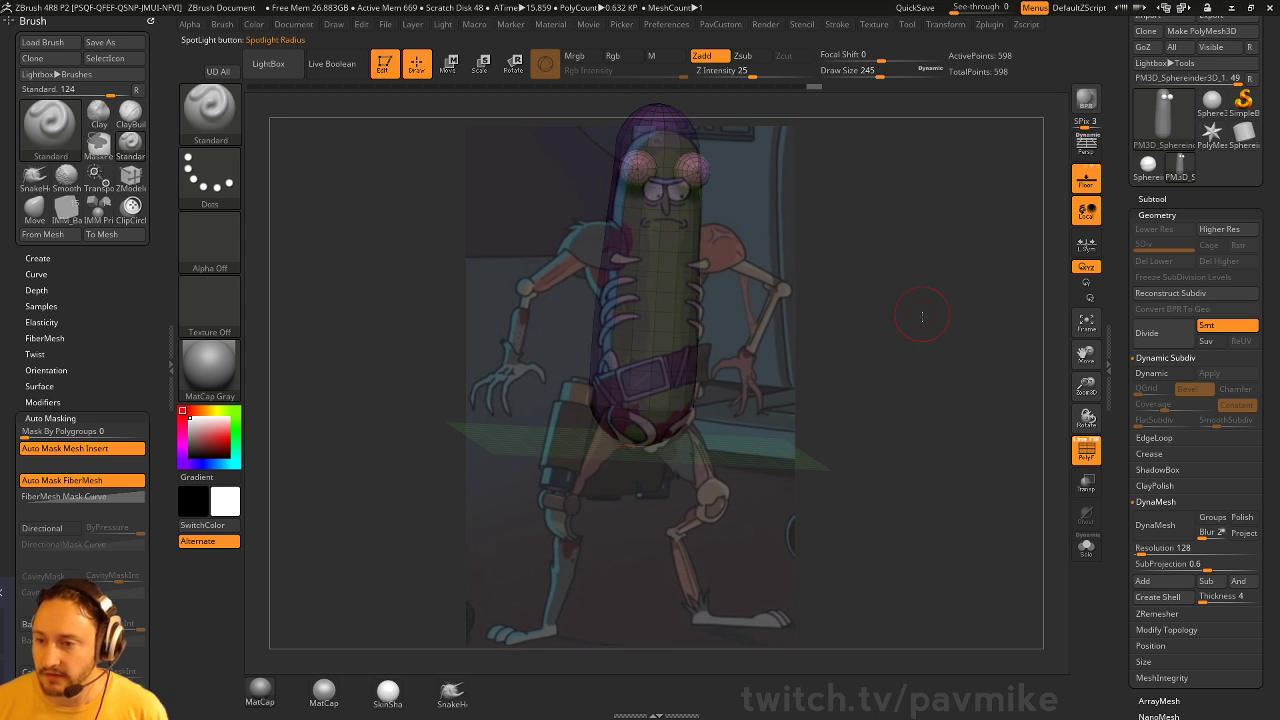
pyautogui.moveTo(922, 316); pyautogui.dragTo(932, 349)
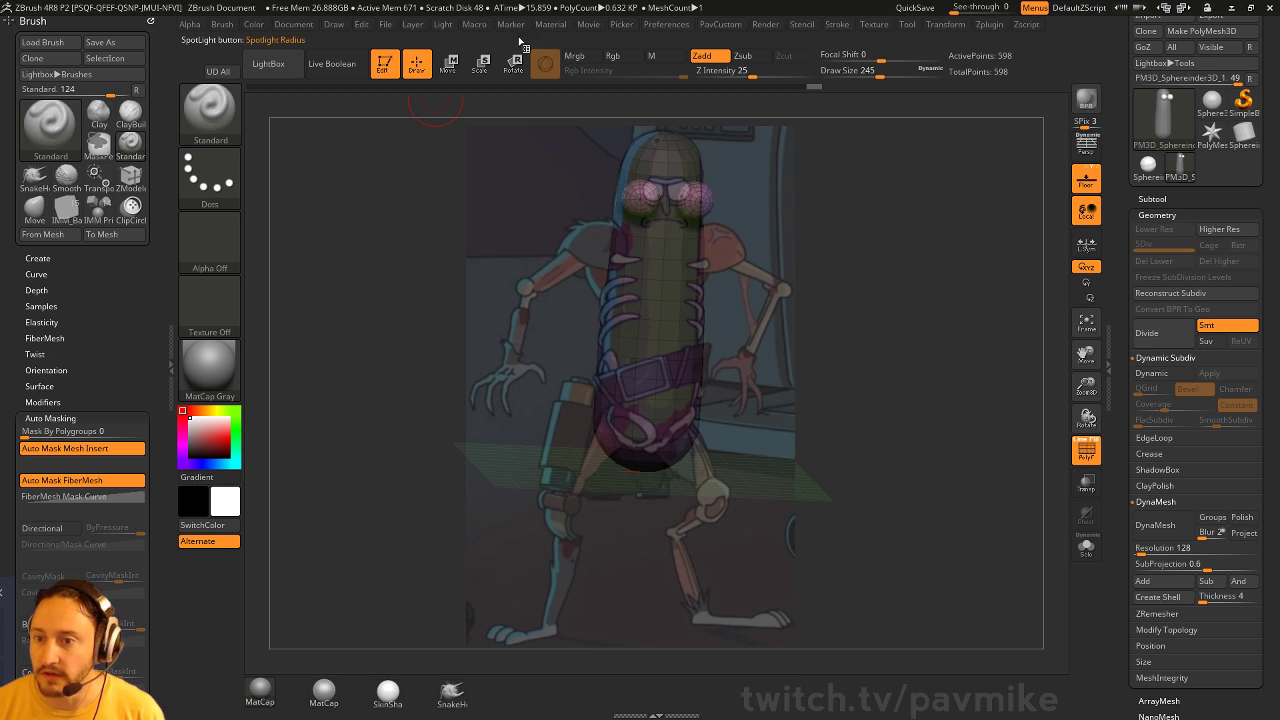
# Show the movie timeline and store three camera keyframes with the model orbited to different views
pyautogui.click(590, 28)
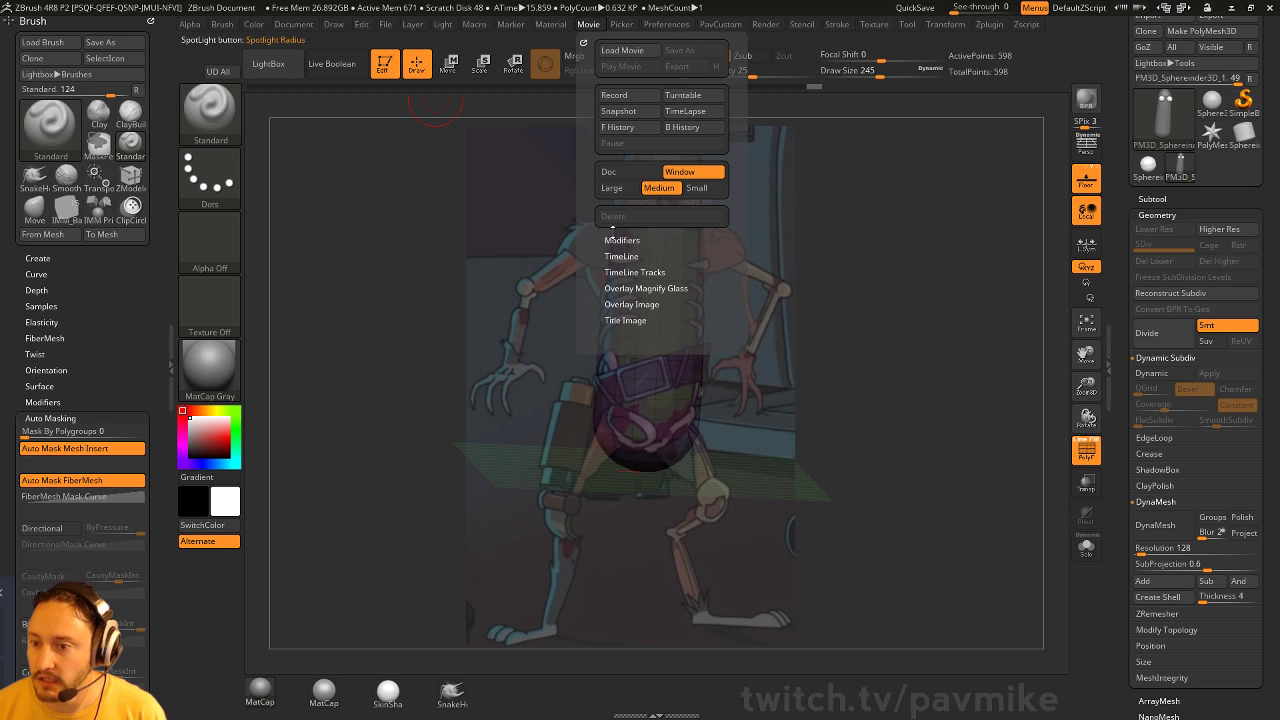
pyautogui.click(620, 256)
pyautogui.click(610, 285)
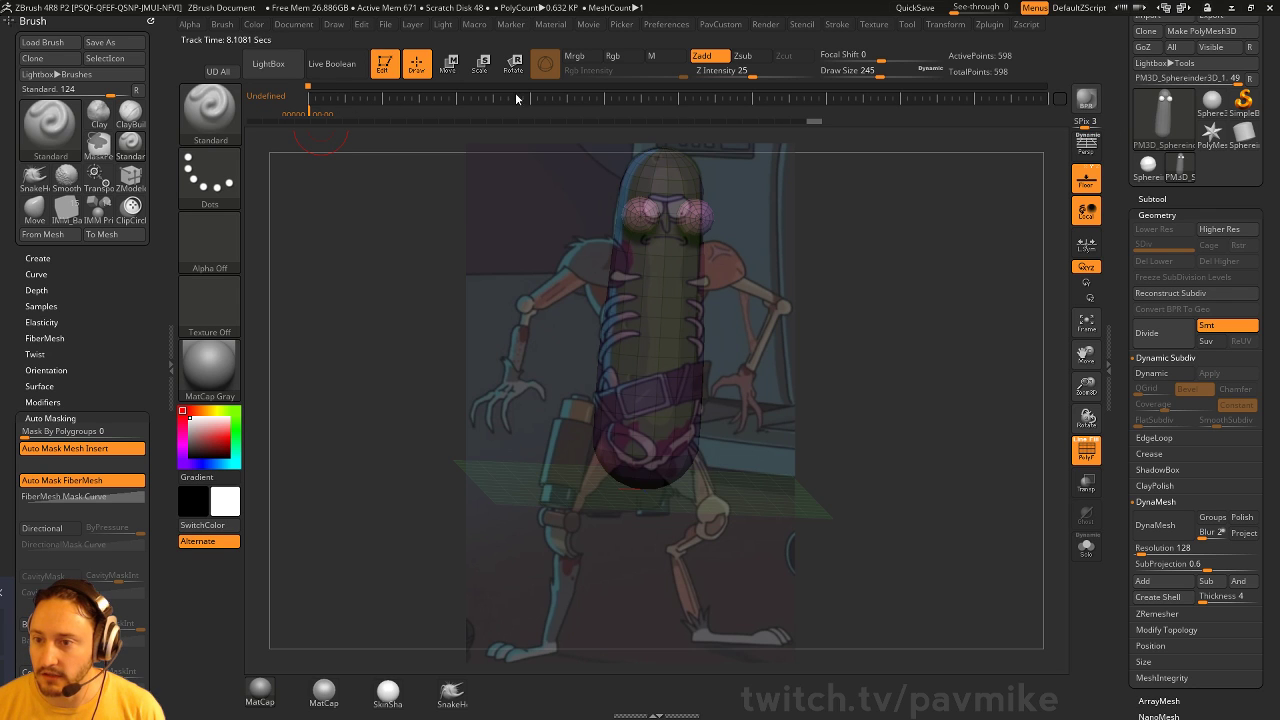
pyautogui.click(346, 97)
pyautogui.moveTo(380, 212); pyautogui.dragTo(450, 232)
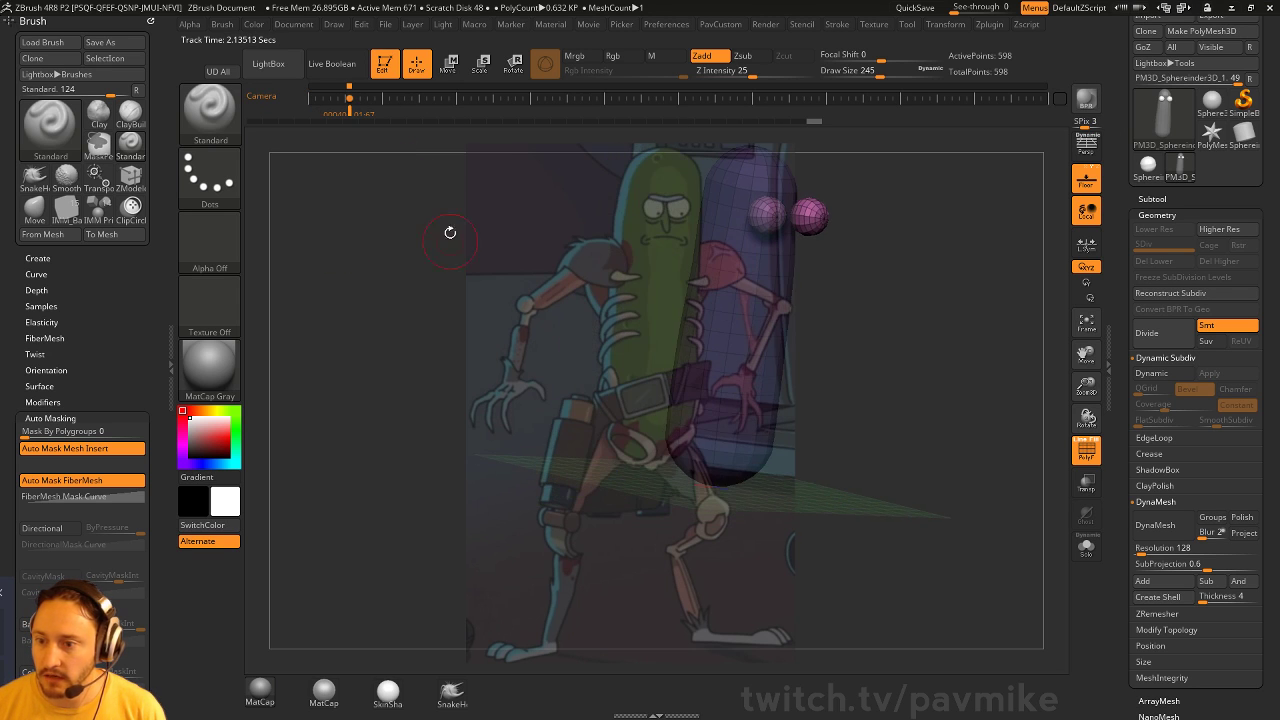
pyautogui.click(400, 102)
pyautogui.moveTo(352, 260); pyautogui.dragTo(419, 182)
pyautogui.click(451, 97)
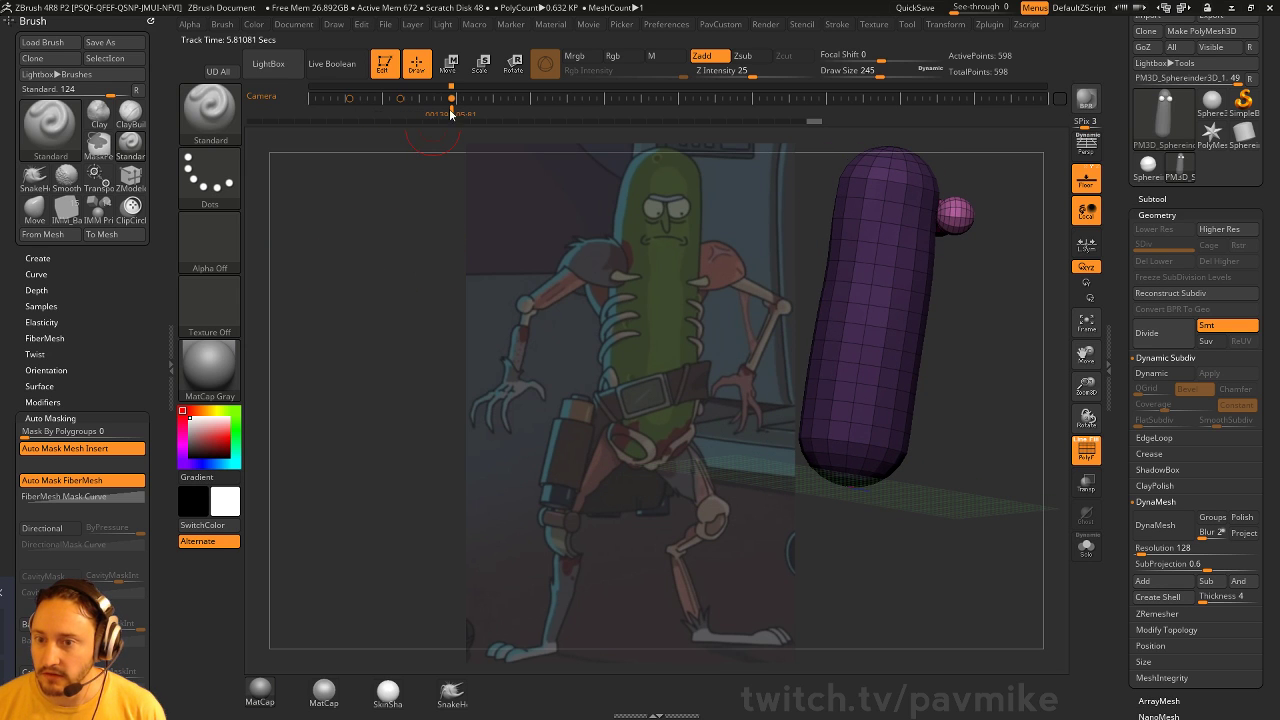
# Step back and forth through the stored camera keyframes to compare the saved views with the reference
pyautogui.press('Left')
pyautogui.press('Left')
pyautogui.press('Left')
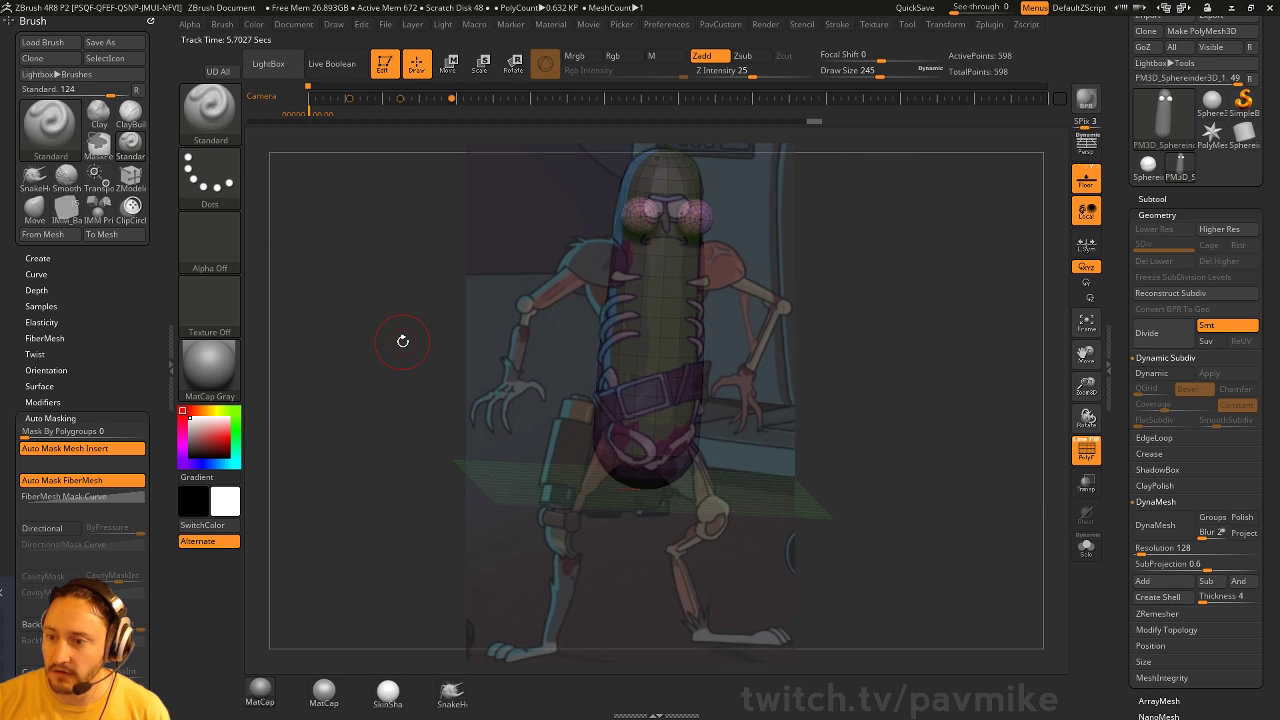
pyautogui.press('Right')
pyautogui.press('Right')
pyautogui.press('Right')
pyautogui.press('Left')
pyautogui.press('Left')
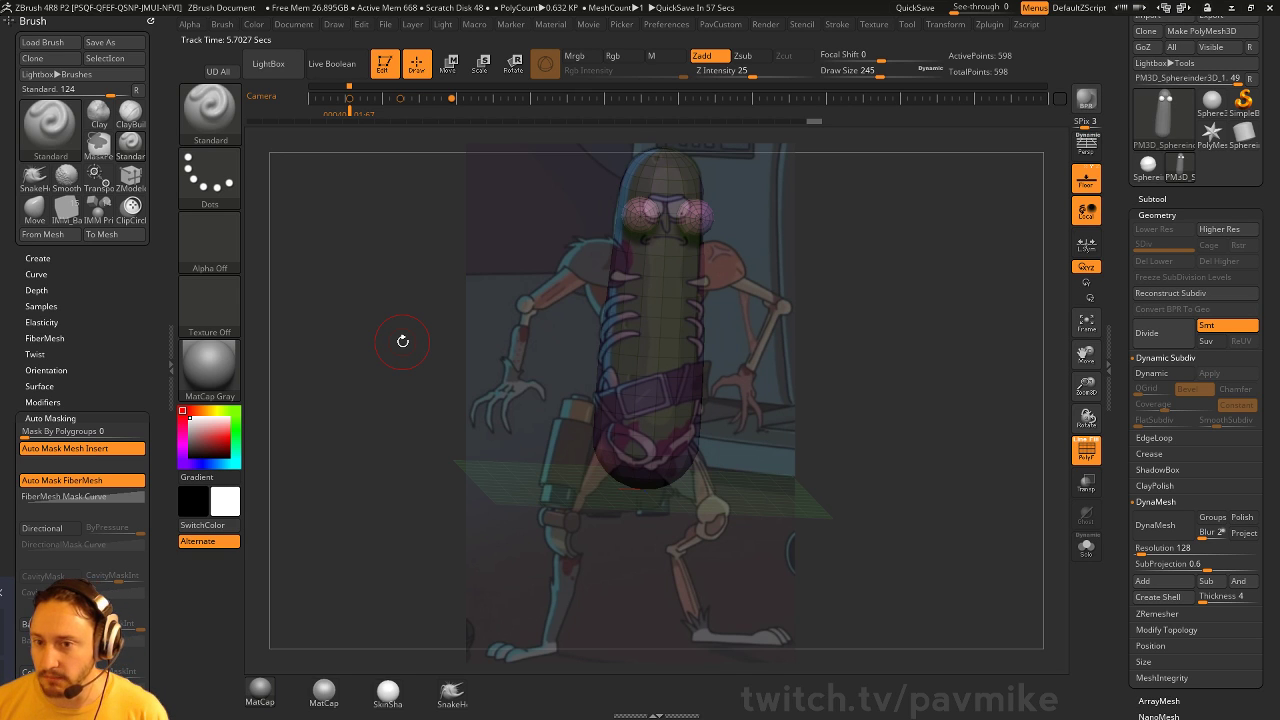
# Remove the camera keyframes from the timeline and hide the timeline again
pyautogui.moveTo(451, 99); pyautogui.dragTo(405, 131)
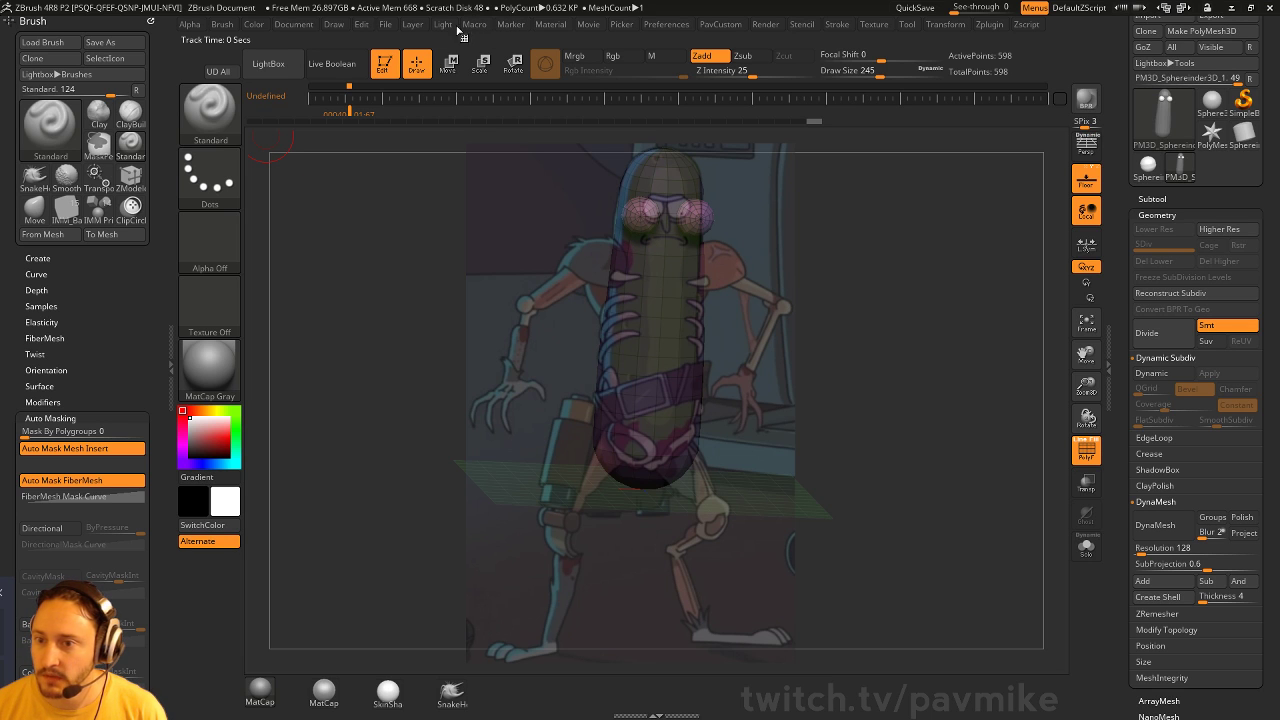
pyautogui.click(592, 27)
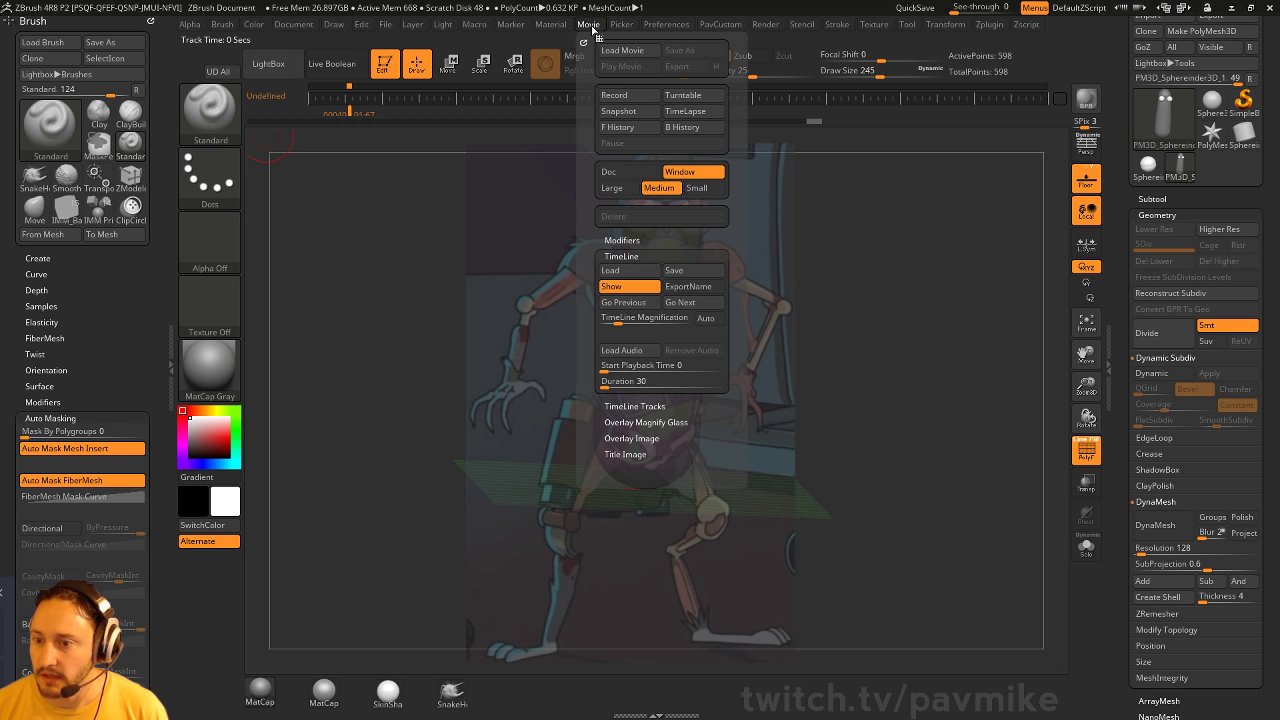
pyautogui.click(612, 287)
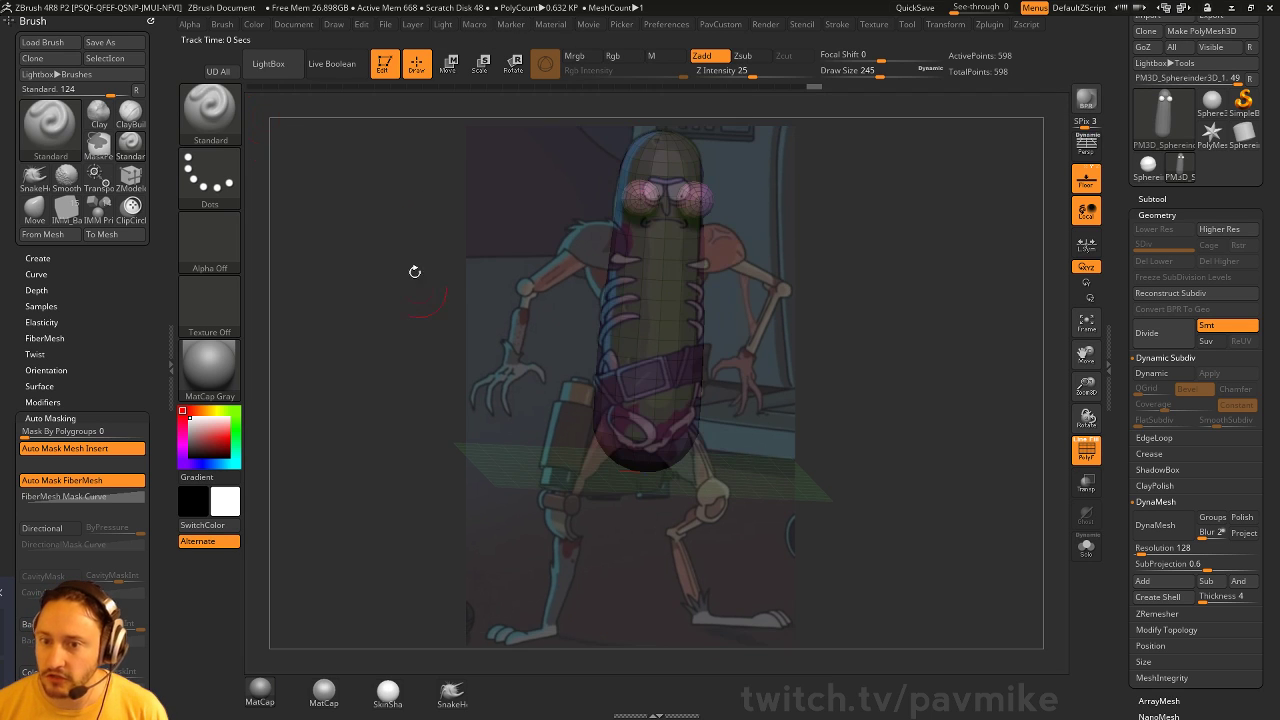
# Dock the Document palette in the side tray above the Brush palette
pyautogui.click(300, 27)
pyautogui.click(272, 45)
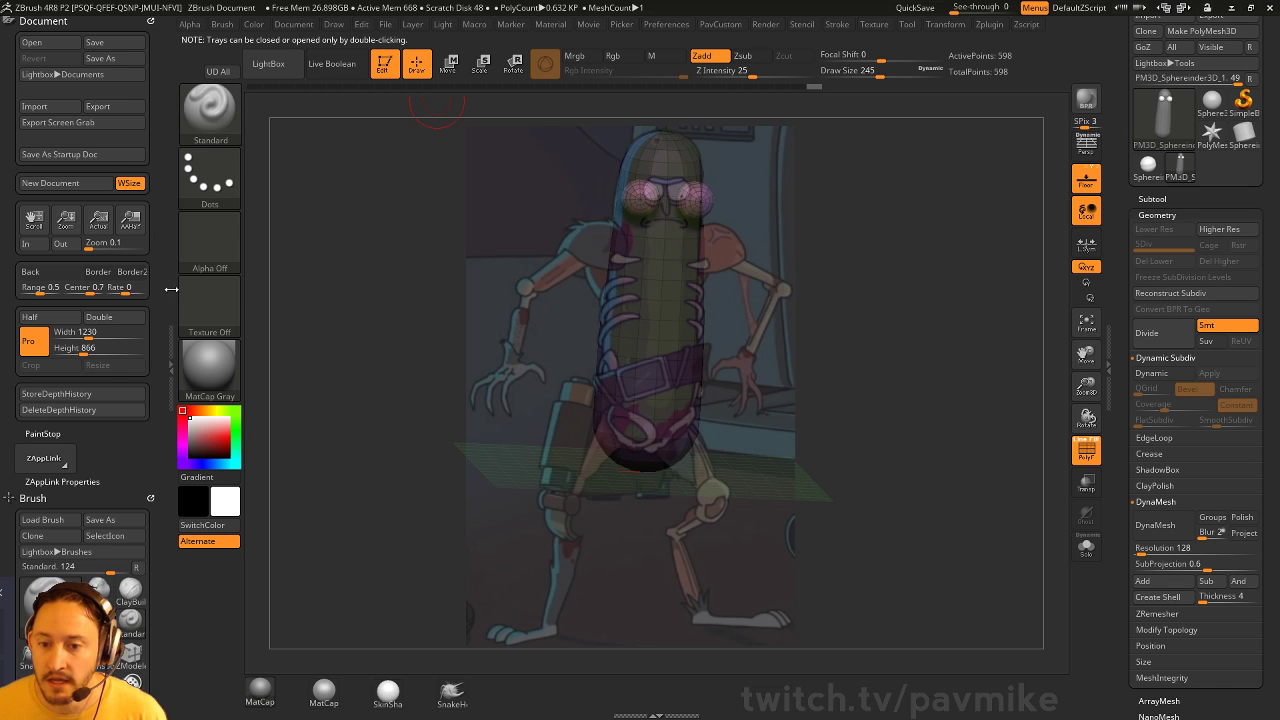
# Collapse both side trays to enlarge the canvas area and open them again
pyautogui.doubleClick(171, 289)
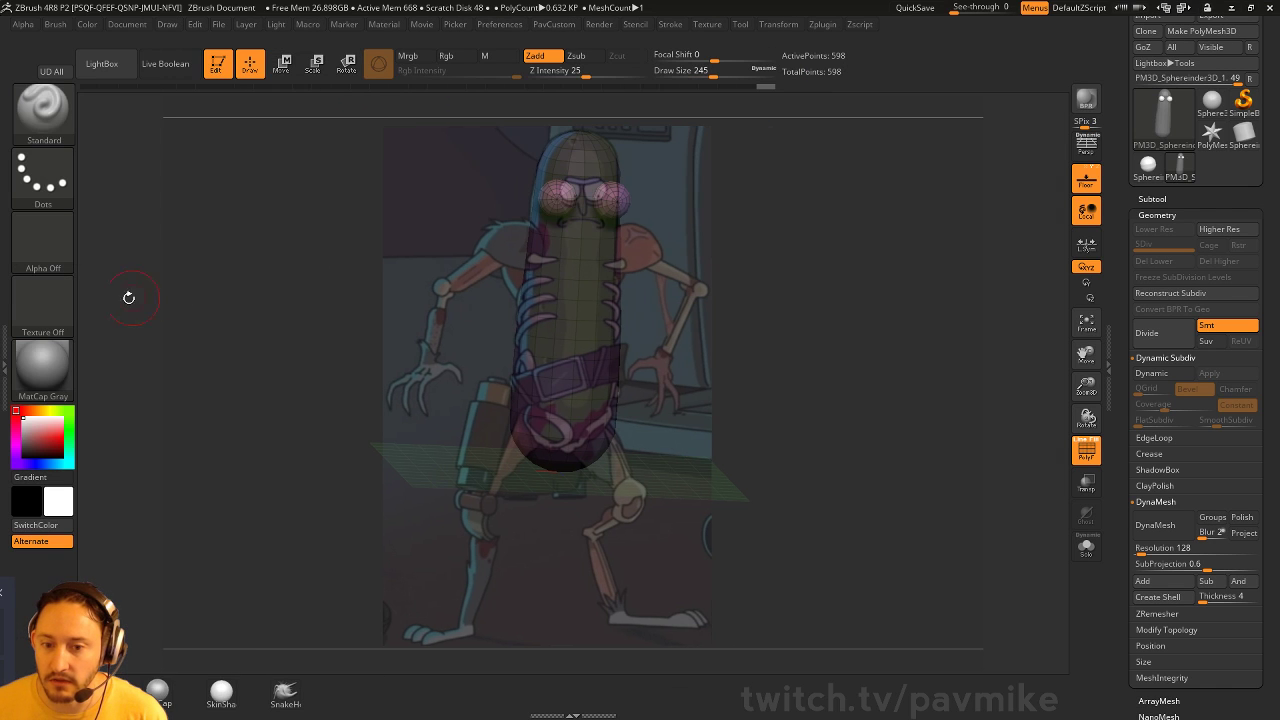
pyautogui.click(5, 301)
pyautogui.click(170, 303)
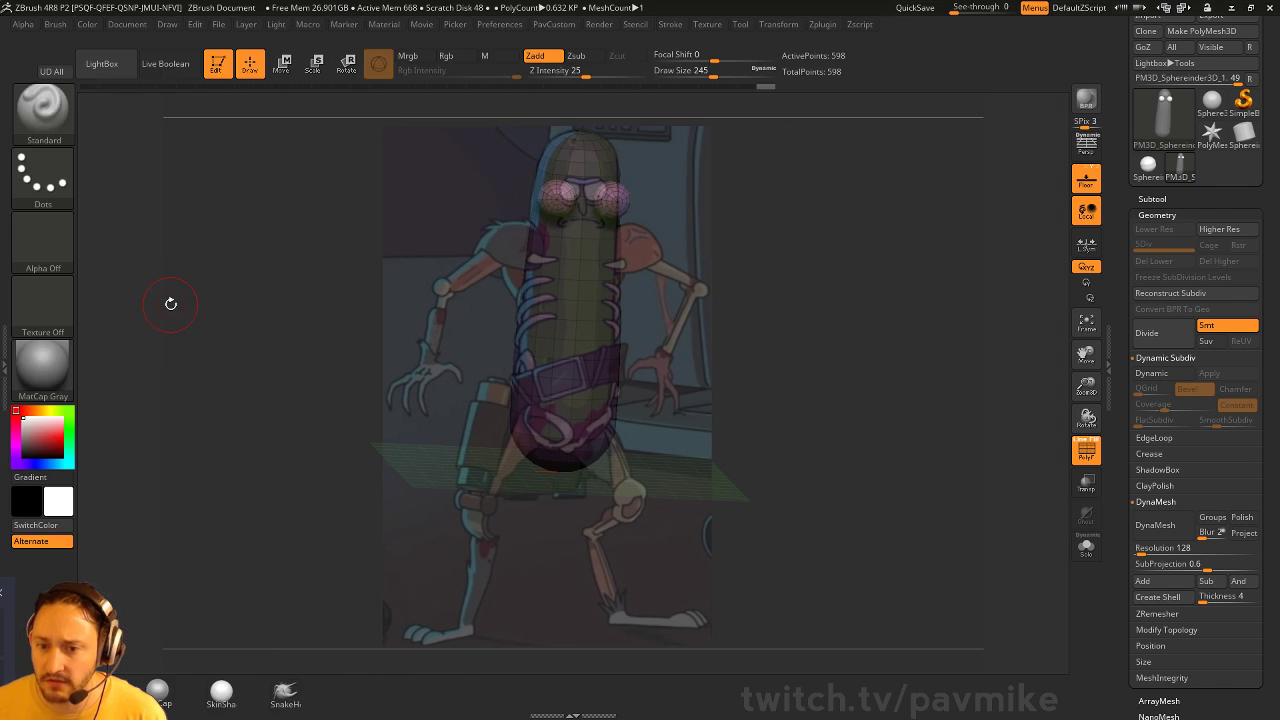
pyautogui.click(1106, 328)
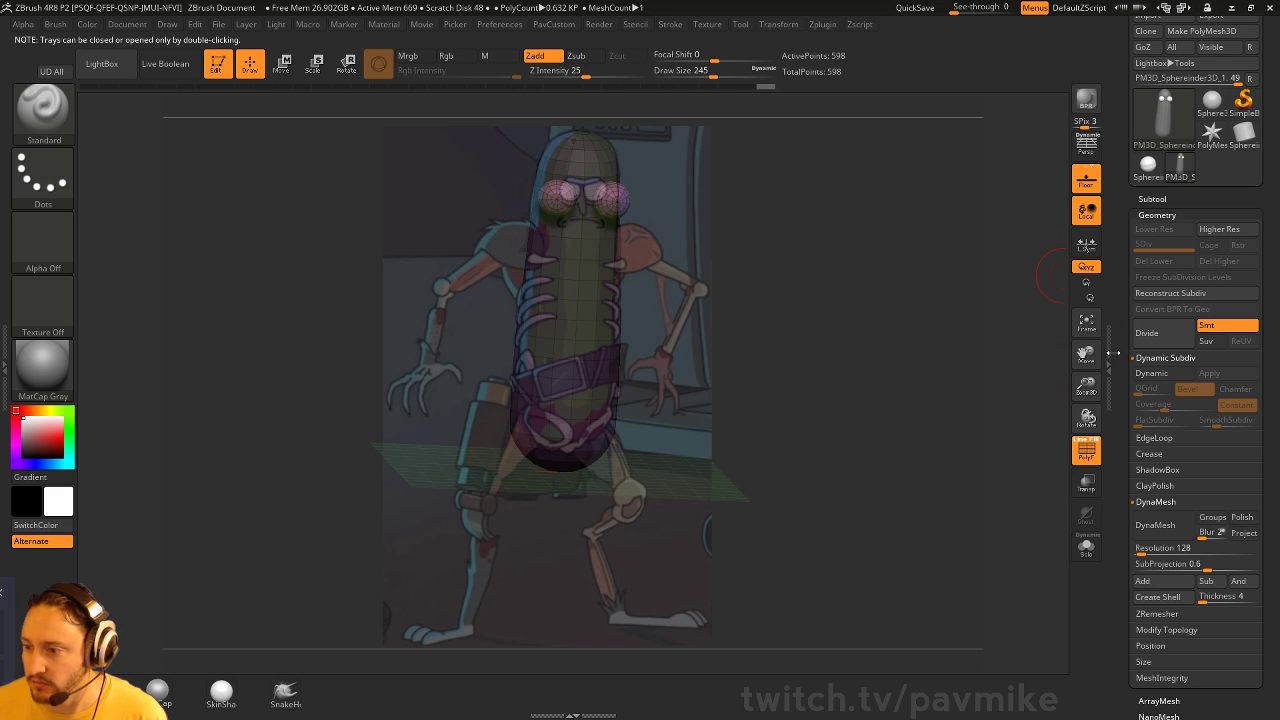
pyautogui.doubleClick(1110, 345)
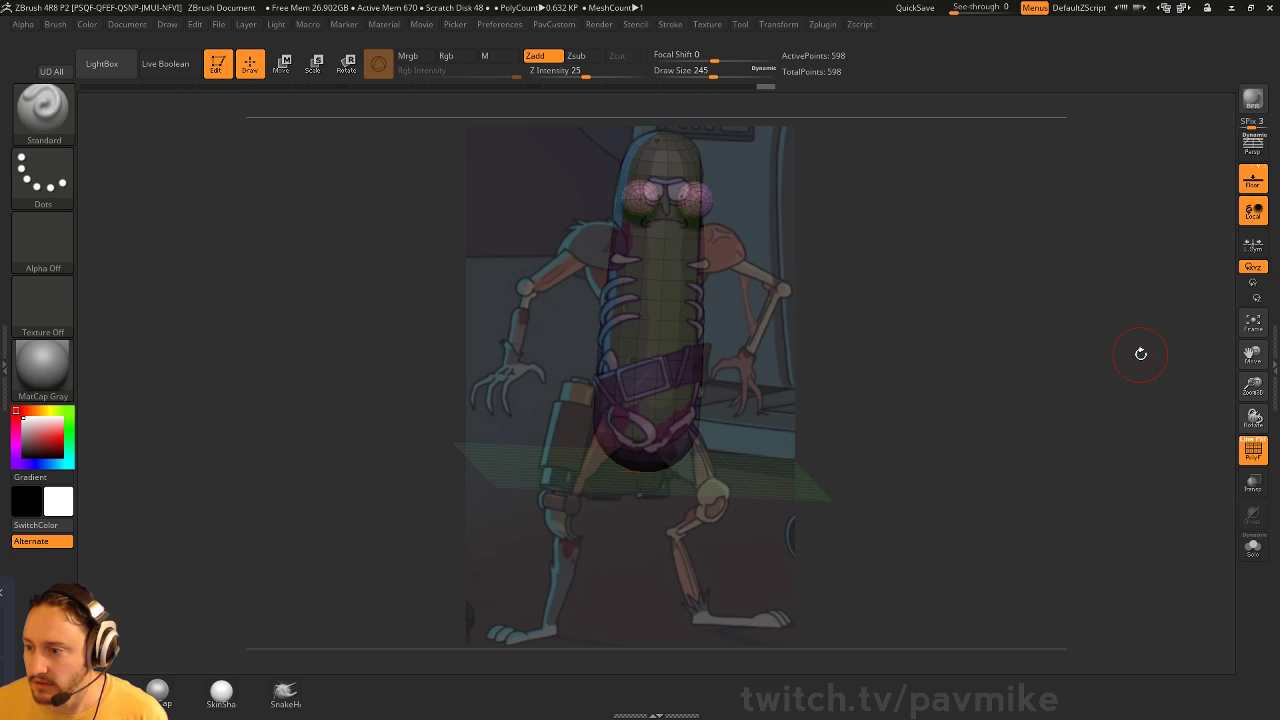
pyautogui.click(1272, 331)
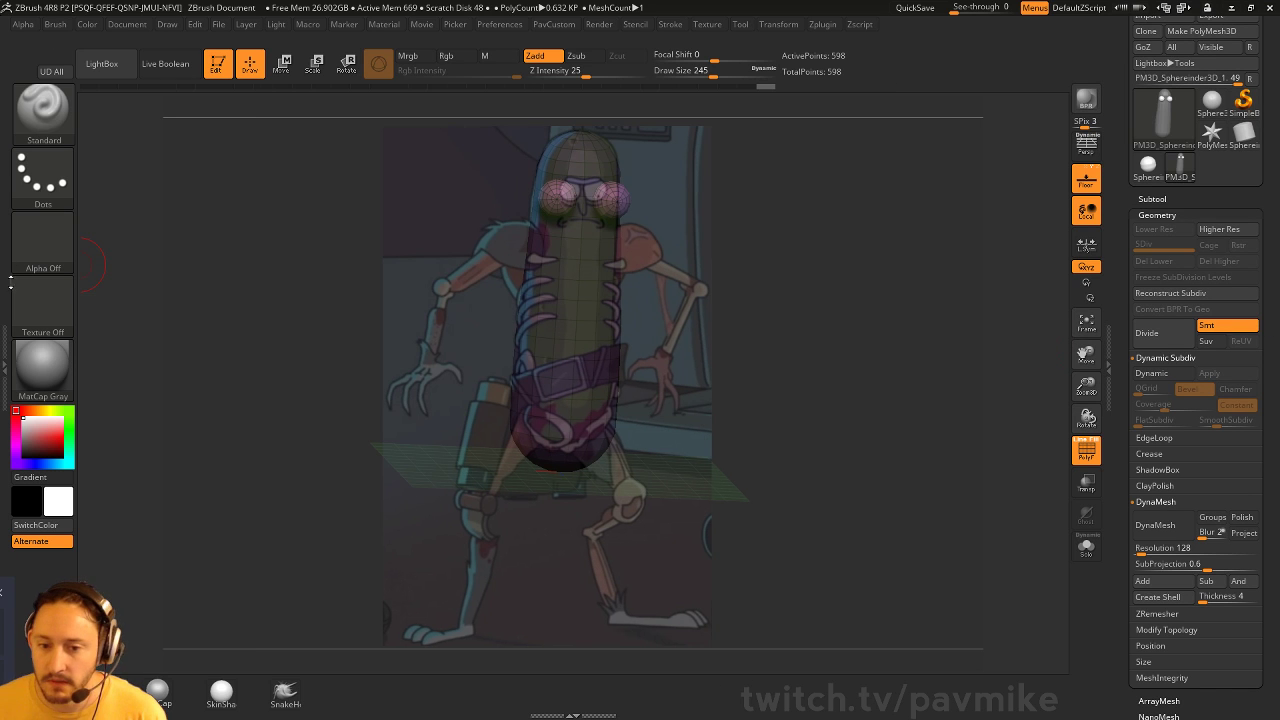
pyautogui.click(7, 368)
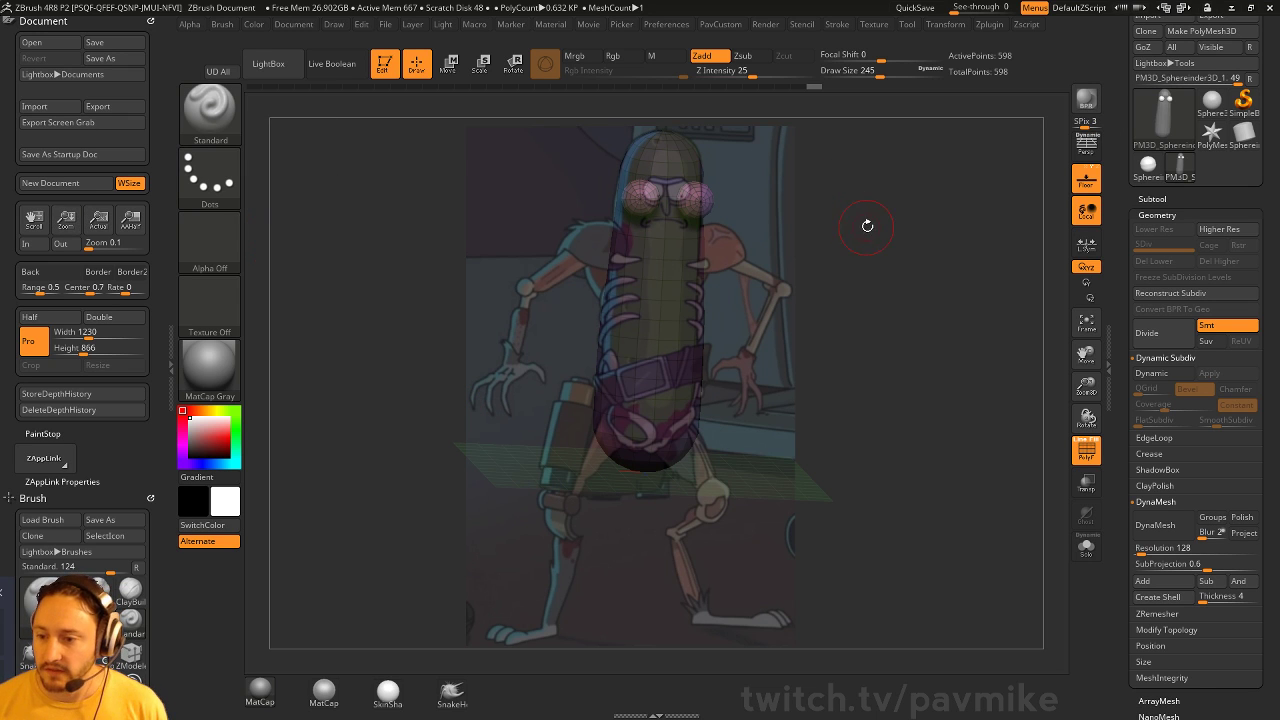
pyautogui.moveTo(862, 229); pyautogui.dragTo(872, 234)
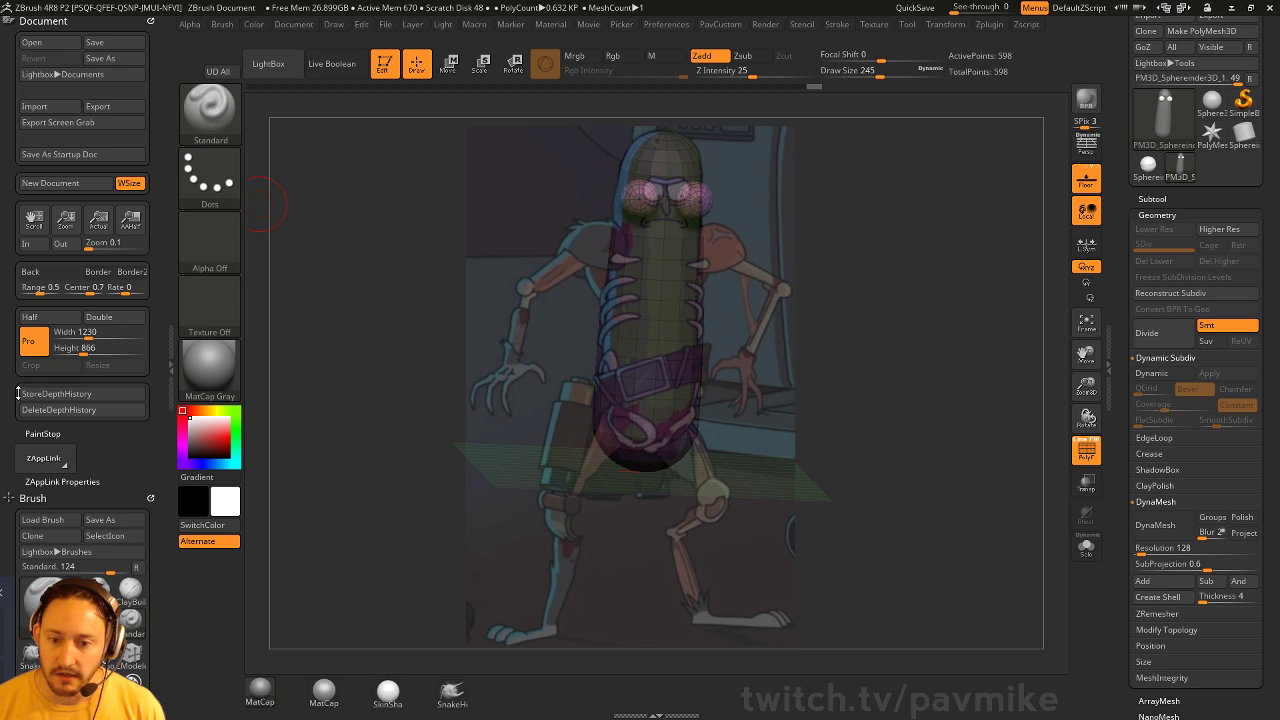
pyautogui.moveTo(158, 434); pyautogui.dragTo(159, 437)
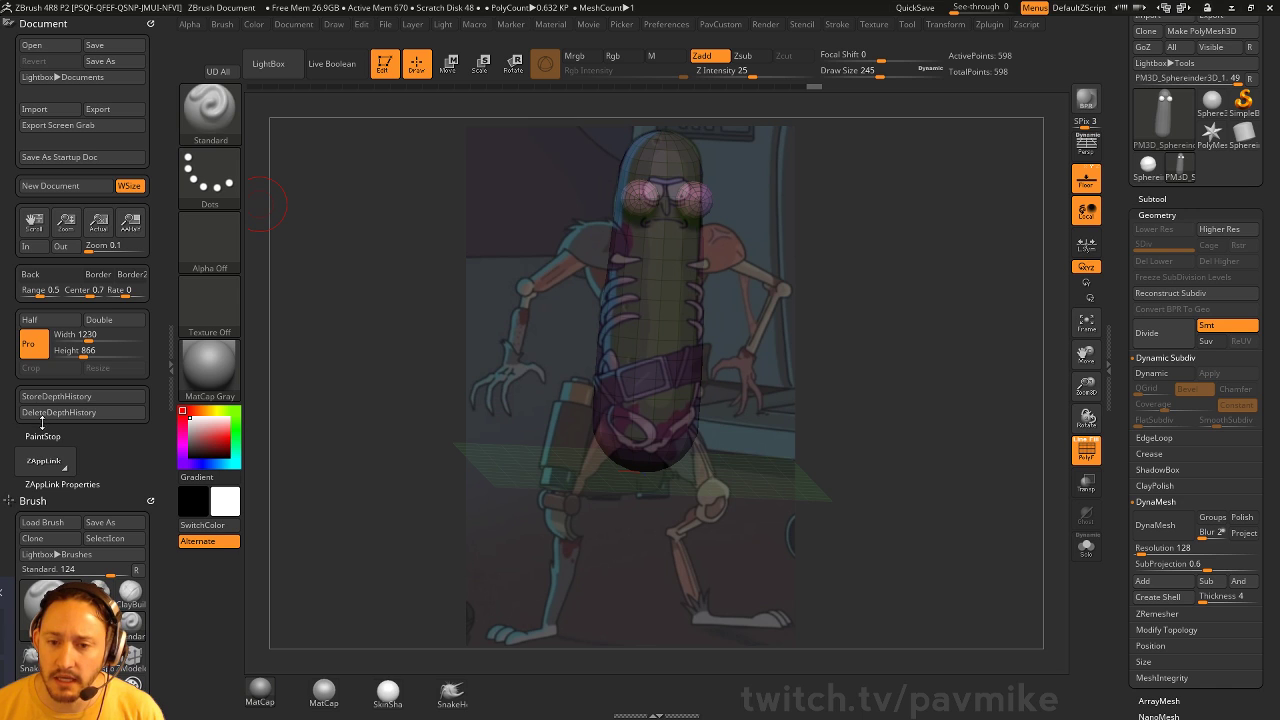
# Store the reference-aligned camera as the Cust1 view in ZAppLink Properties, and recall it after rotating the model away
pyautogui.moveTo(54, 480); pyautogui.dragTo(144, 472)
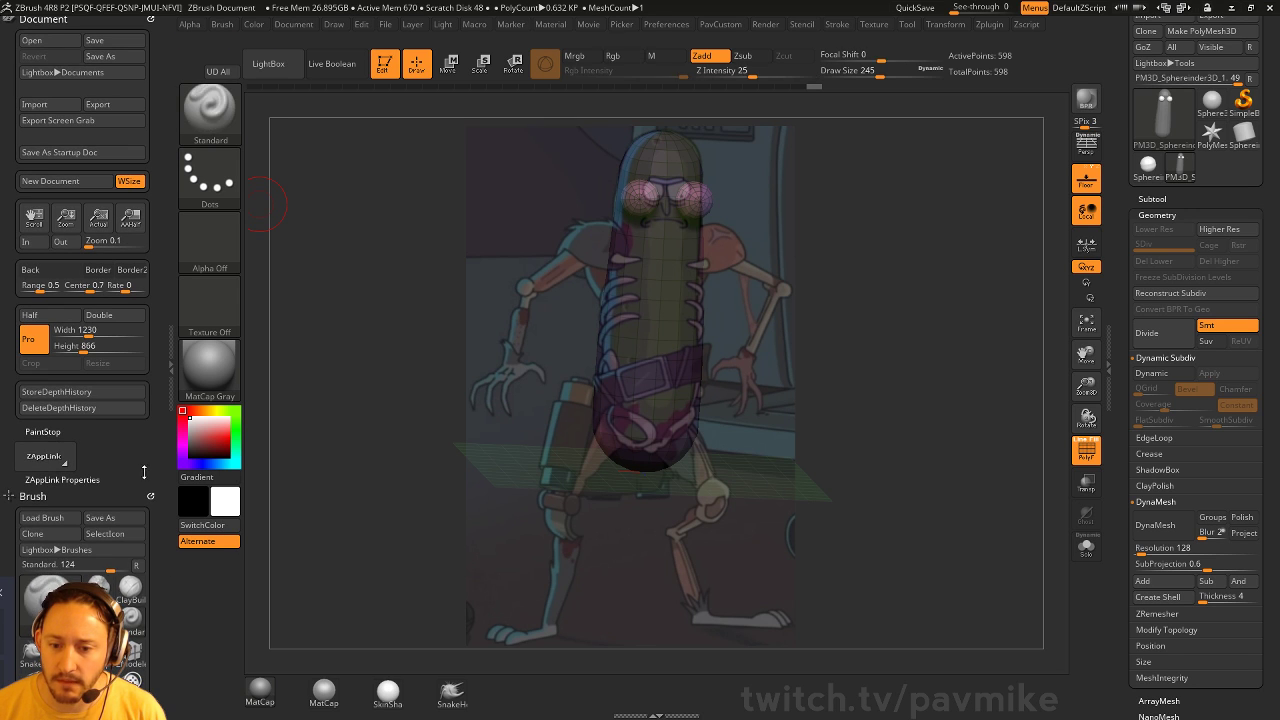
pyautogui.click(144, 478)
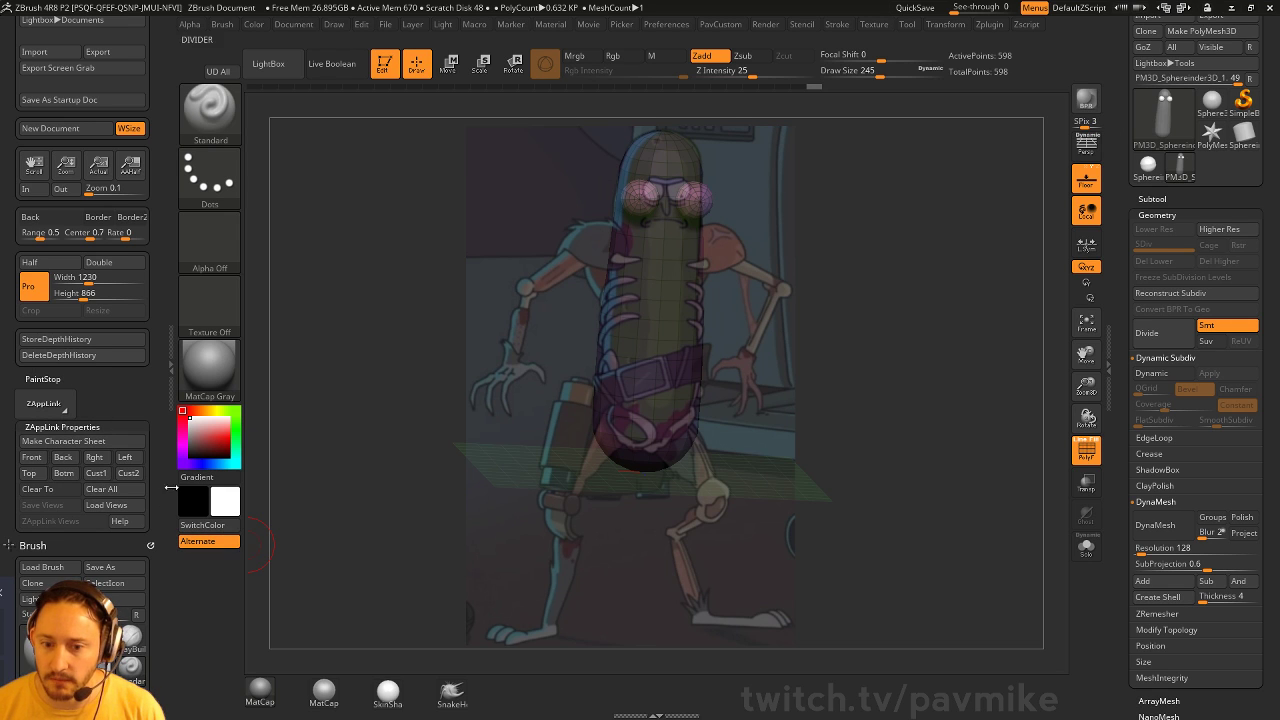
pyautogui.click(96, 473)
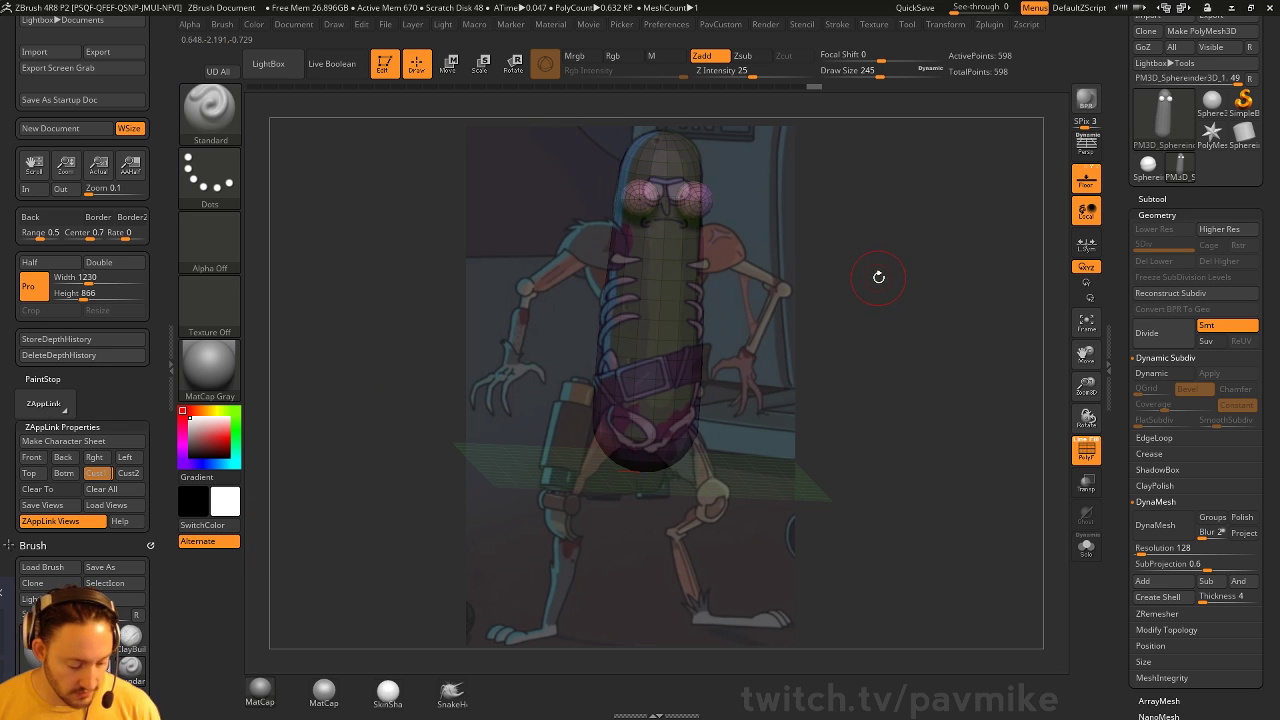
pyautogui.moveTo(878, 277); pyautogui.dragTo(734, 257)
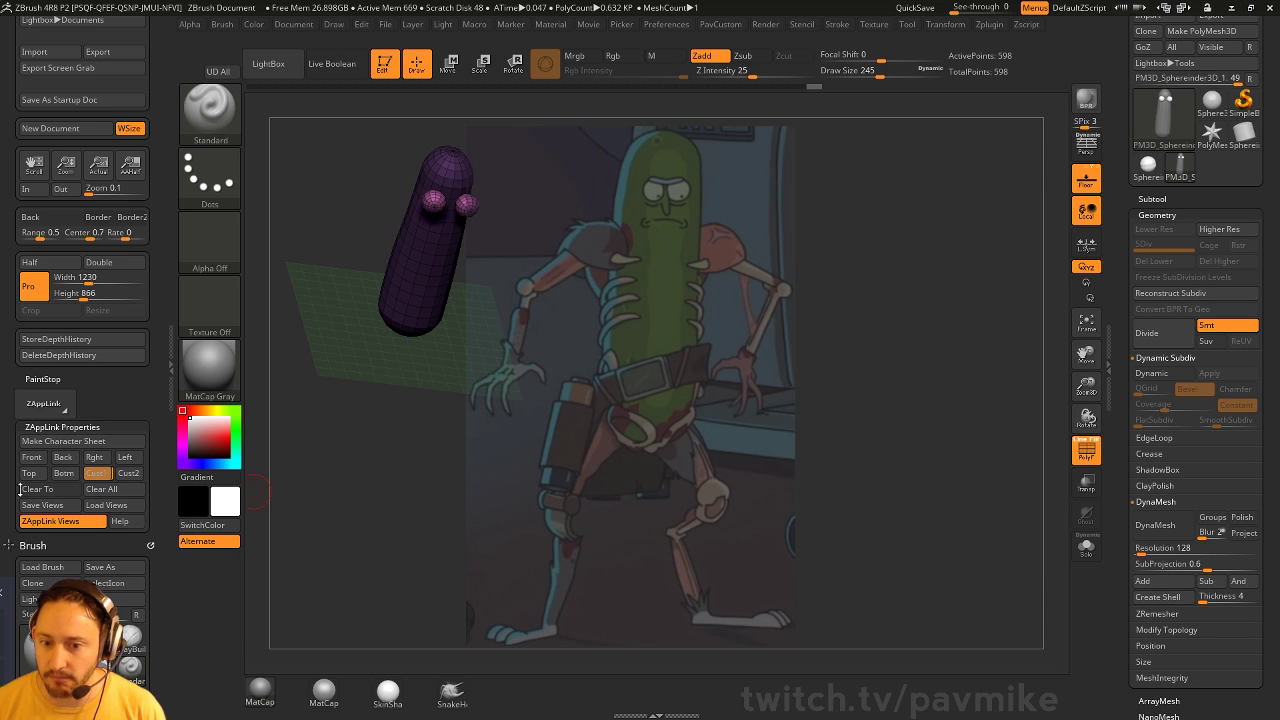
pyautogui.click(95, 473)
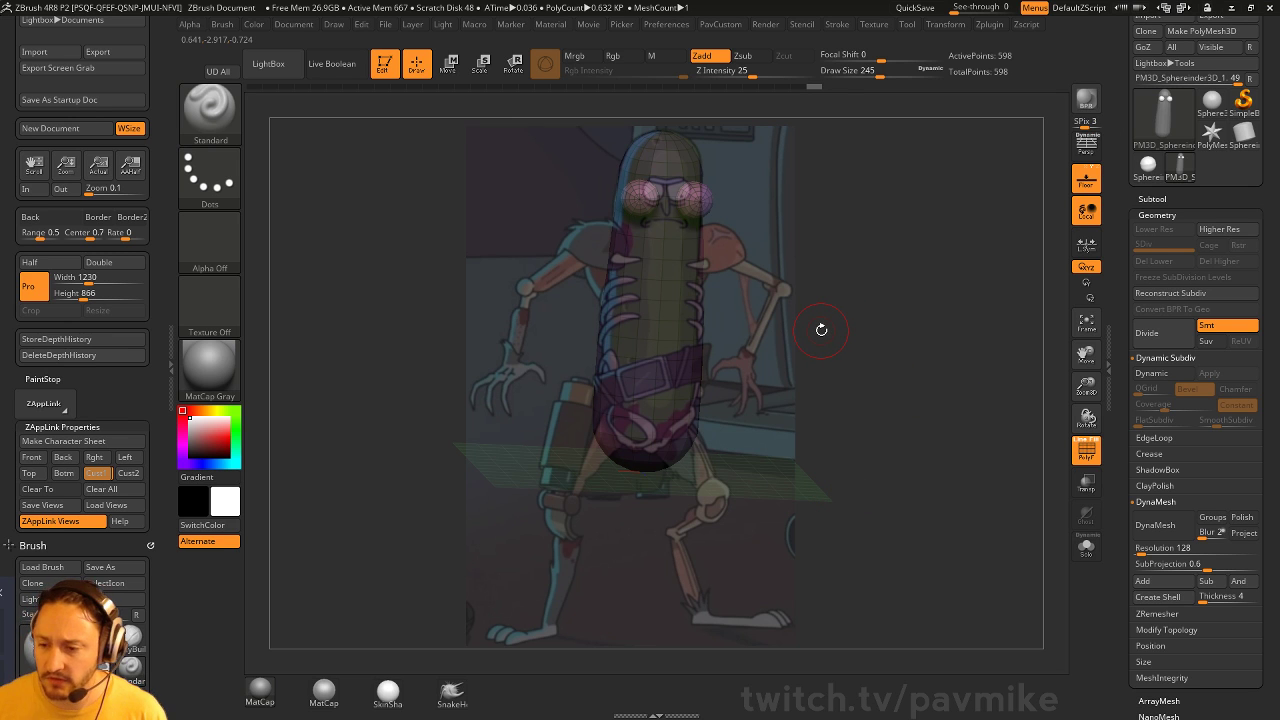
pyautogui.press('super')
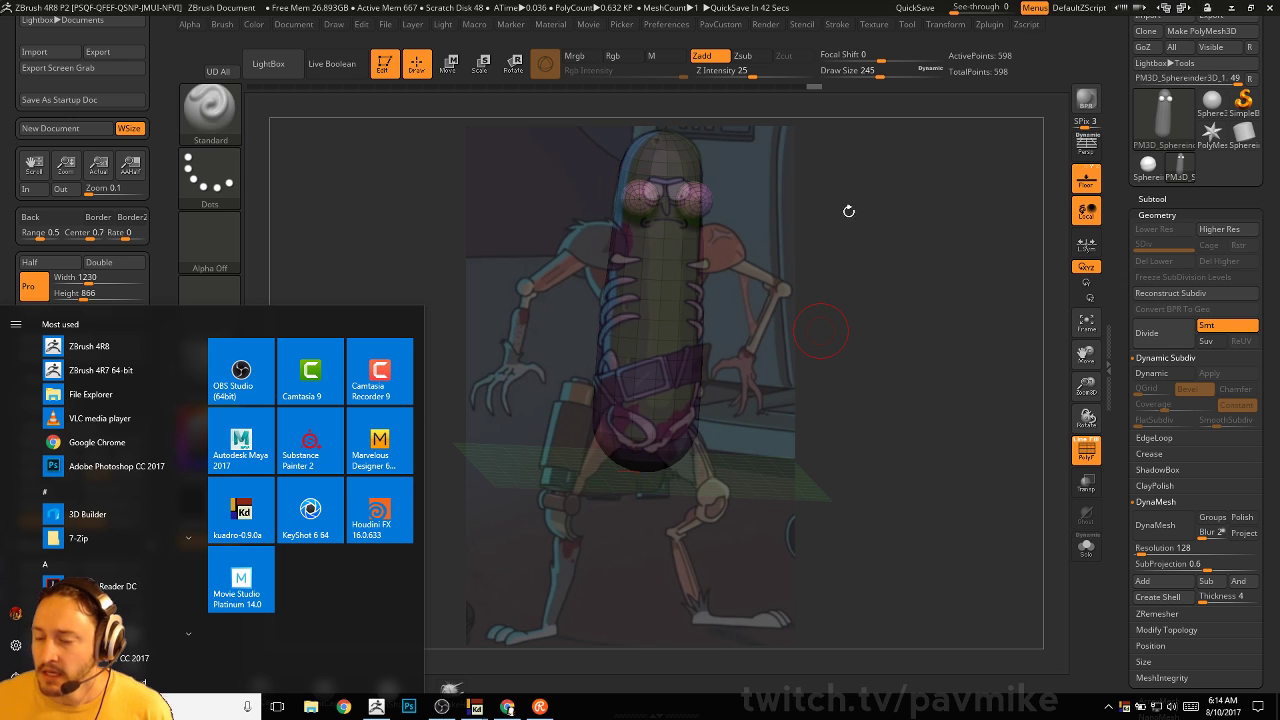
pyautogui.click(890, 185)
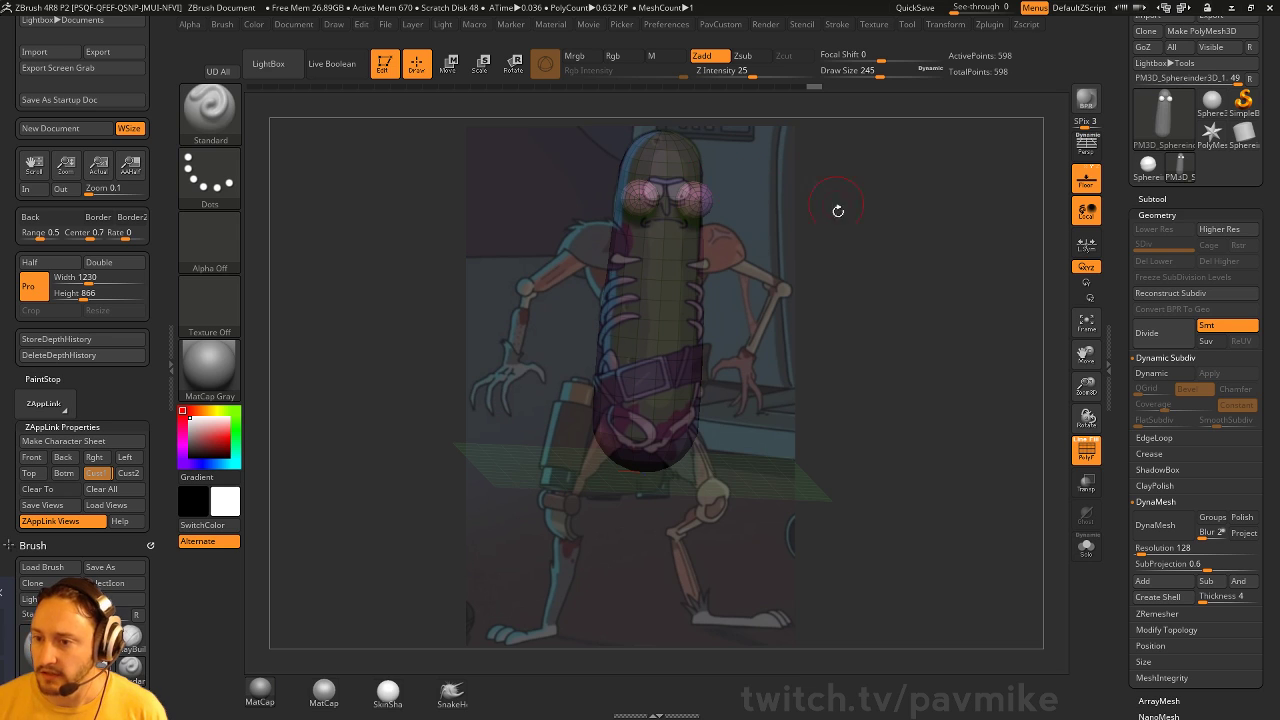
# Shrink the mirrored eye spheres and move them over the reference's eyes, and hide the Spotlight image
pyautogui.press('w')
pyautogui.moveTo(647, 117); pyautogui.dragTo(645, 104)
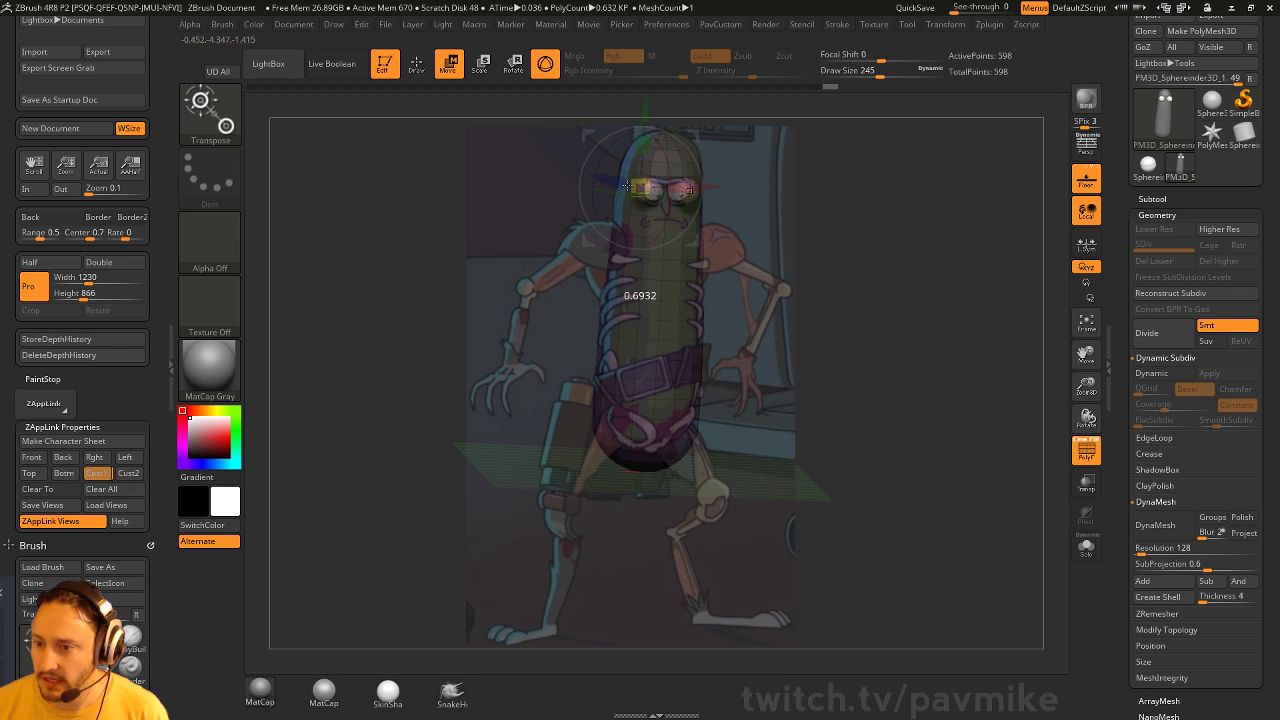
pyautogui.moveTo(640, 187); pyautogui.dragTo(712, 191)
pyautogui.hotkey('shift', 'z')
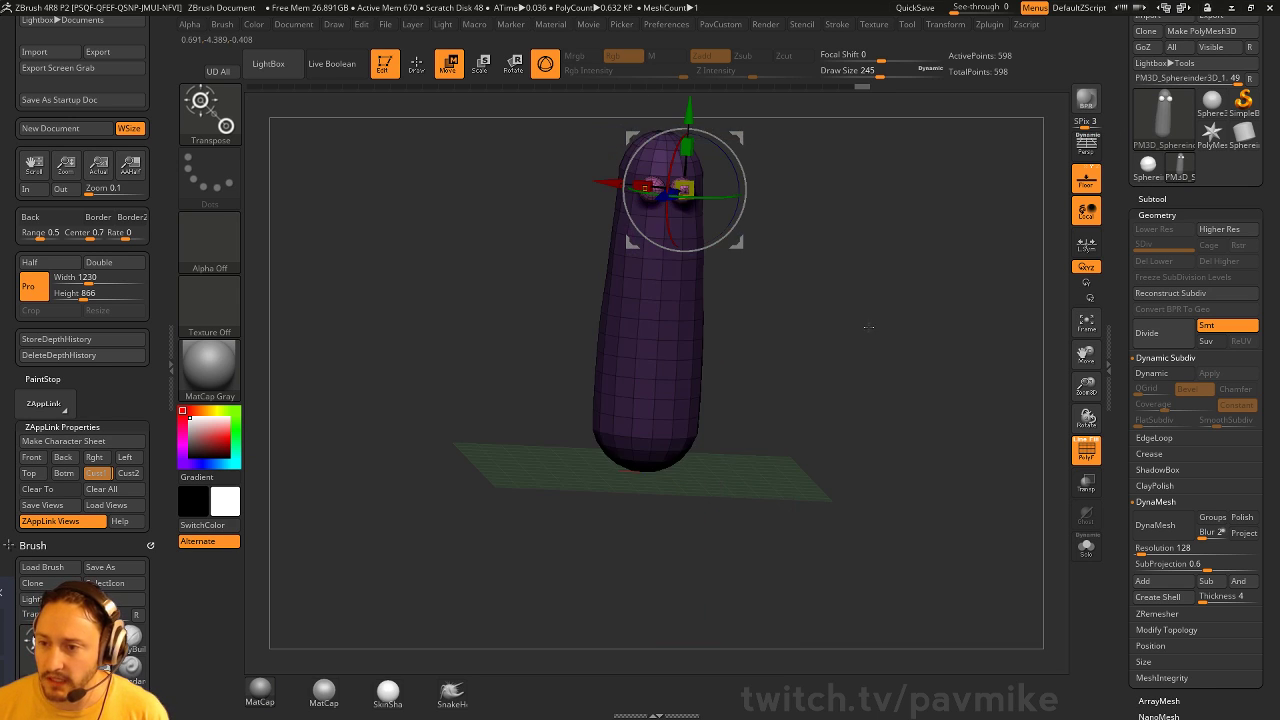
pyautogui.press('q')
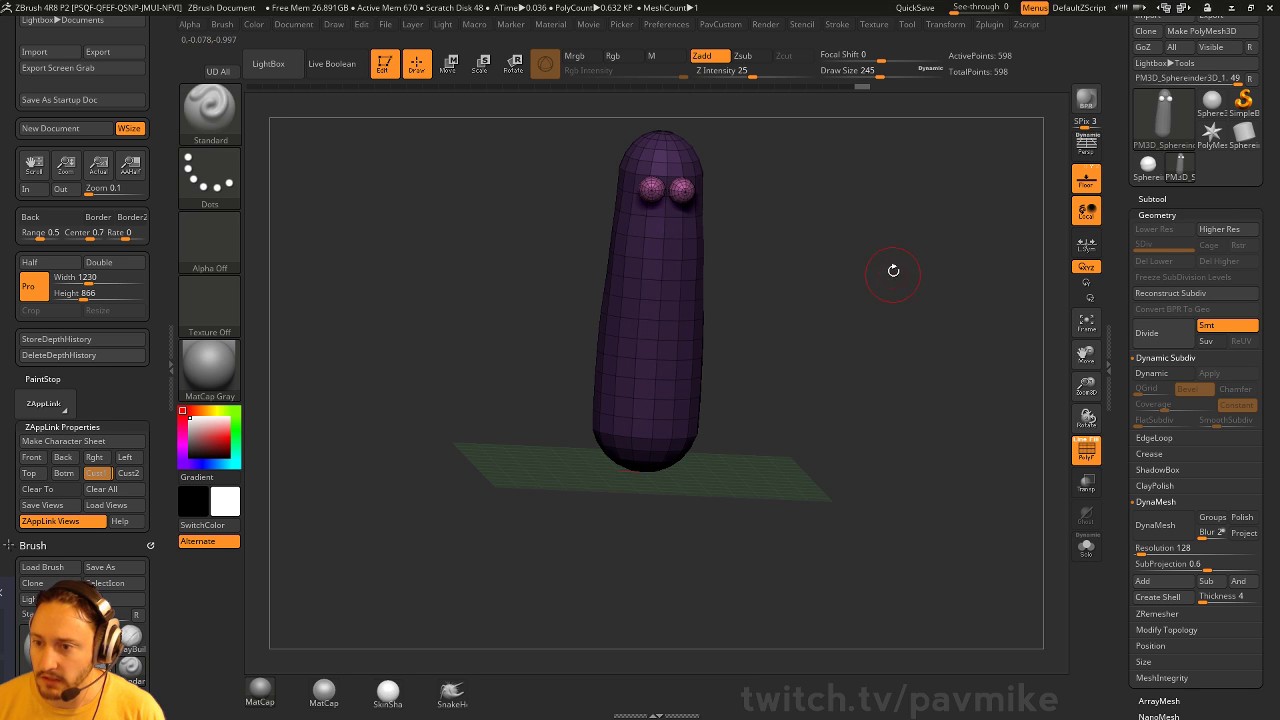
# Move the eye spheres back along the depth axis into the head and centre the gizmo on one eye
pyautogui.moveTo(894, 277)
pyautogui.keyDown('alt'); pyautogui.mouseDown()
pyautogui.moveTo(922, 264)
pyautogui.moveTo(909, 391)
pyautogui.moveTo(767, 286)
pyautogui.moveTo(843, 297)
pyautogui.moveTo(824, 285)
pyautogui.moveTo(851, 300)
pyautogui.mouseUp(); pyautogui.keyUp('alt')
pyautogui.press('w')
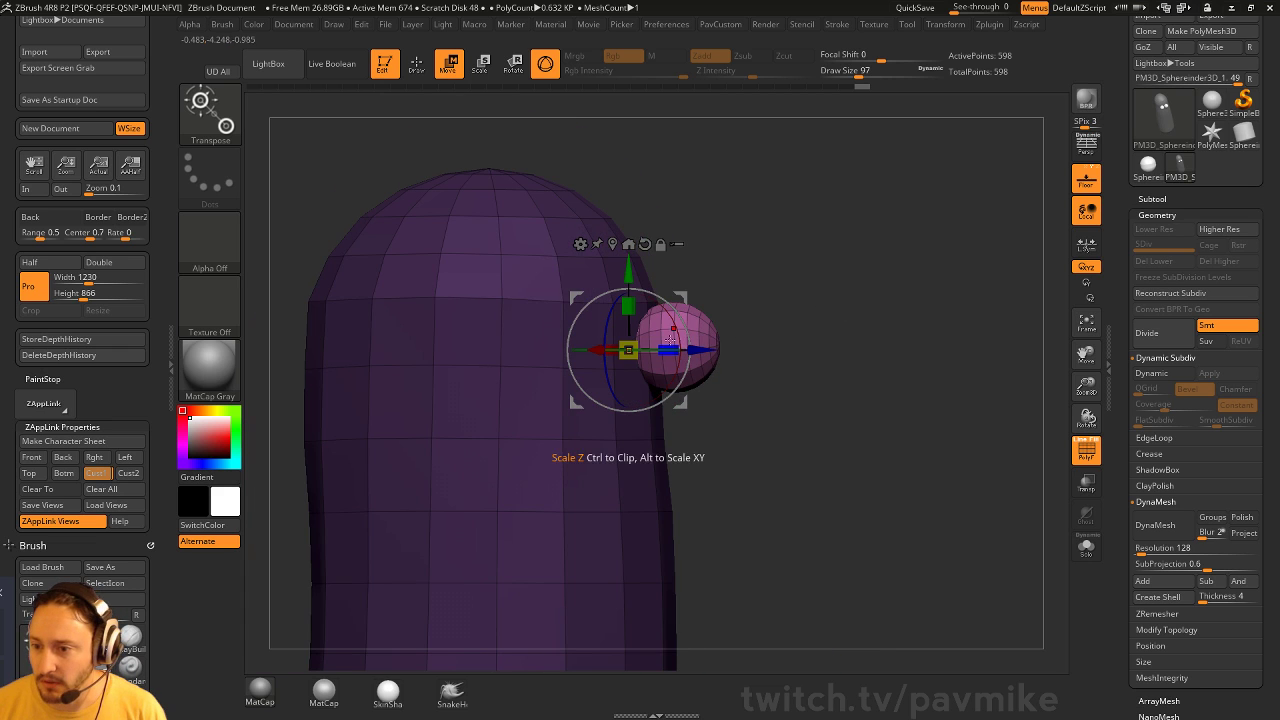
pyautogui.moveTo(697, 350); pyautogui.dragTo(531, 326)
pyautogui.keyDown('alt'); pyautogui.click(403, 335); pyautogui.keyUp('alt')
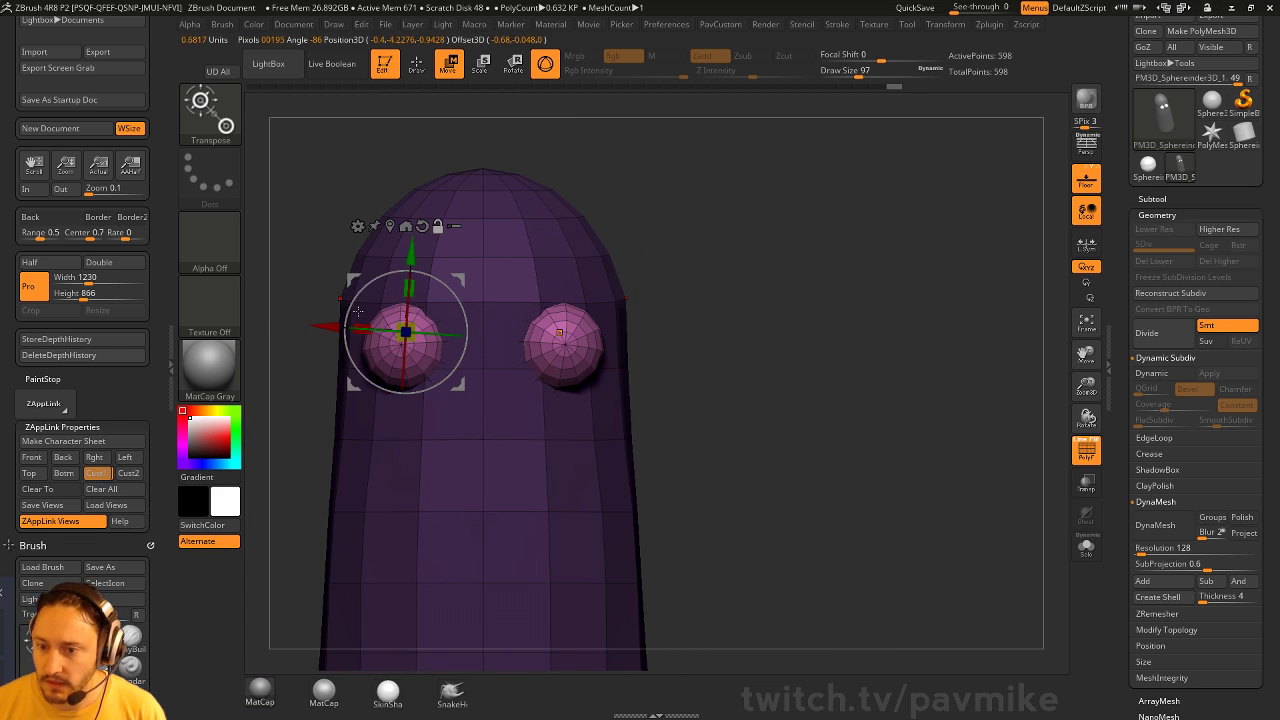
pyautogui.press('q')
# Return to the stored Cust1 view and fine-tune the scale of the eye spheres against the Spotlight reference
pyautogui.moveTo(620, 300)
pyautogui.mouseDown()
pyautogui.moveTo(743, 301)
pyautogui.moveTo(705, 300)
pyautogui.moveTo(730, 299)
pyautogui.mouseUp()
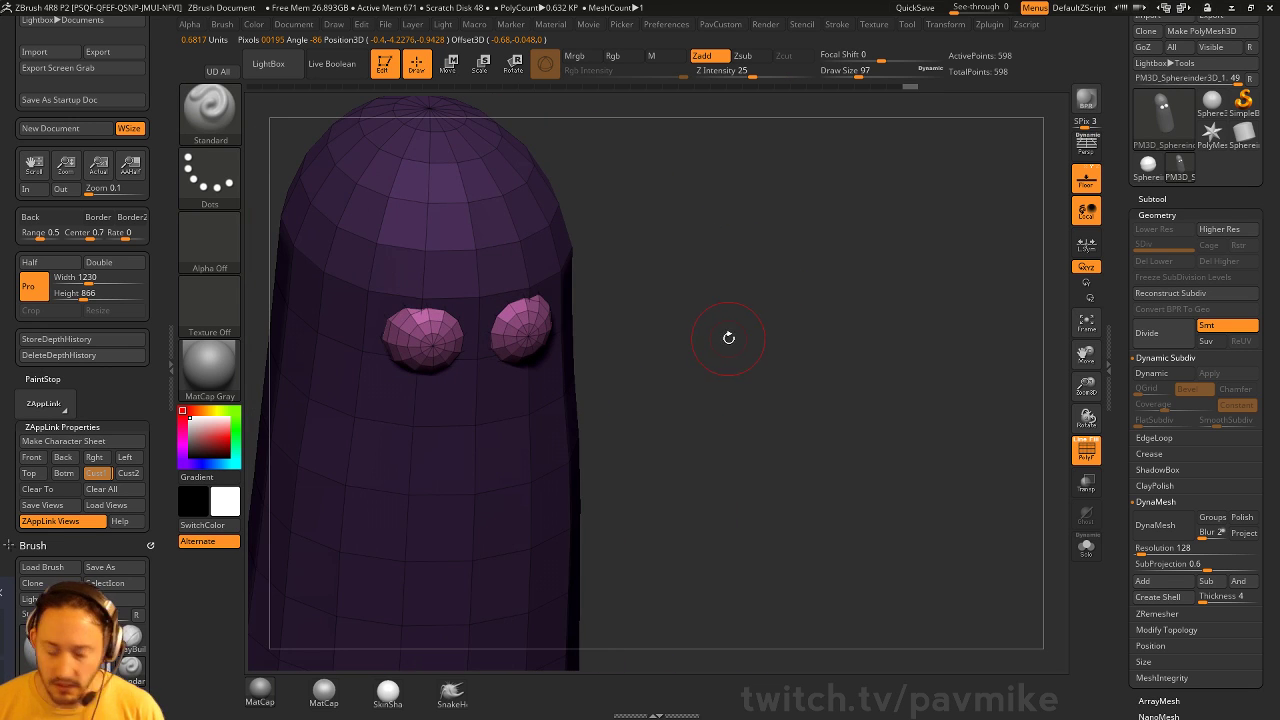
pyautogui.click(92, 472)
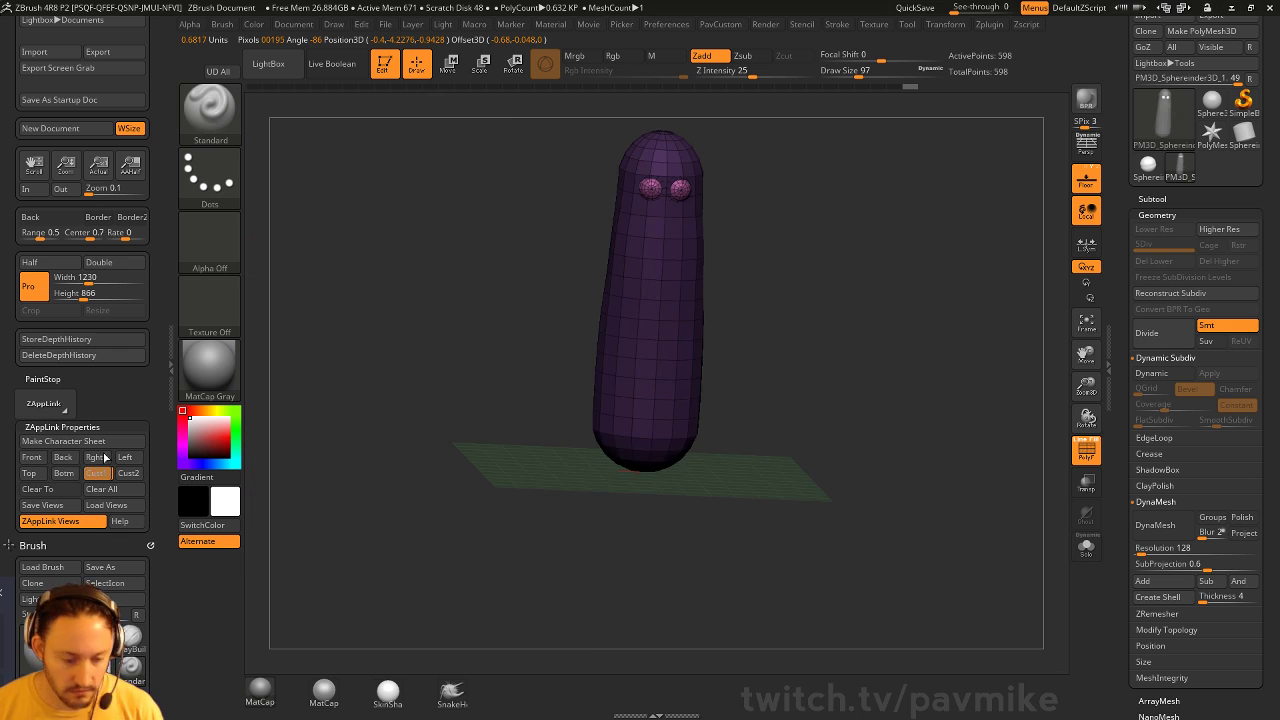
pyautogui.press('w')
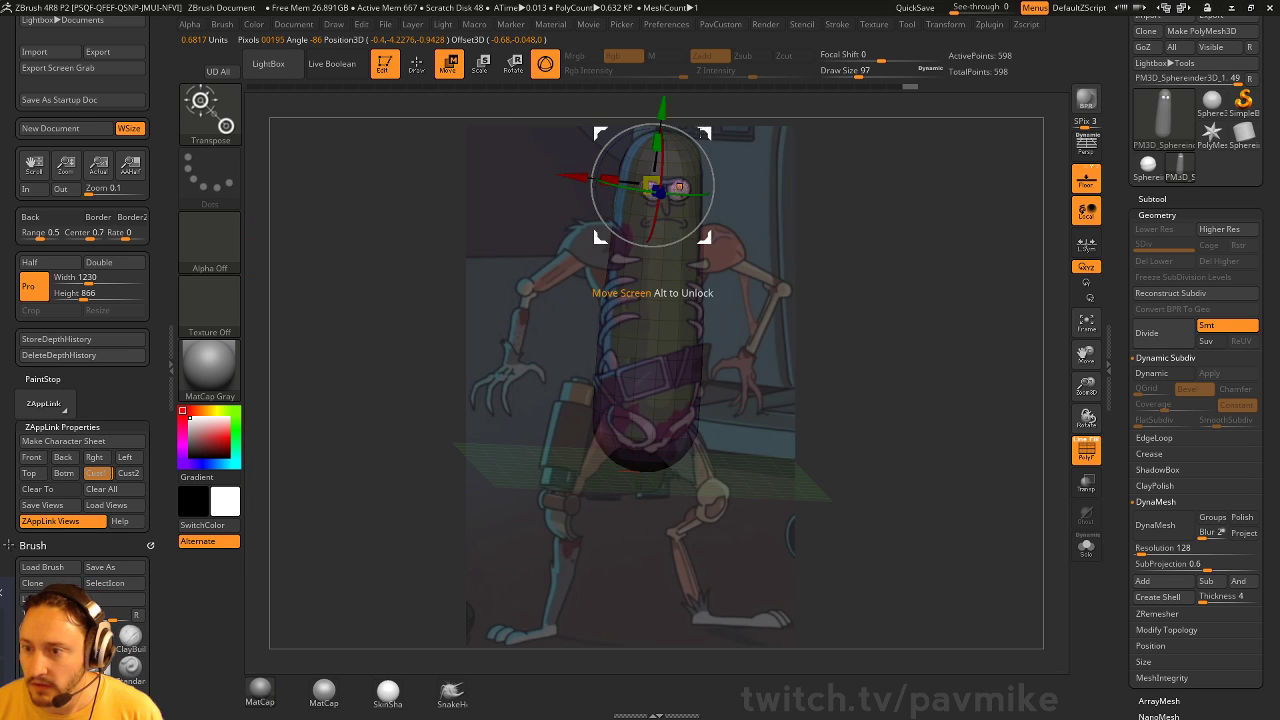
pyautogui.moveTo(704, 133); pyautogui.dragTo(706, 138)
pyautogui.press('q')
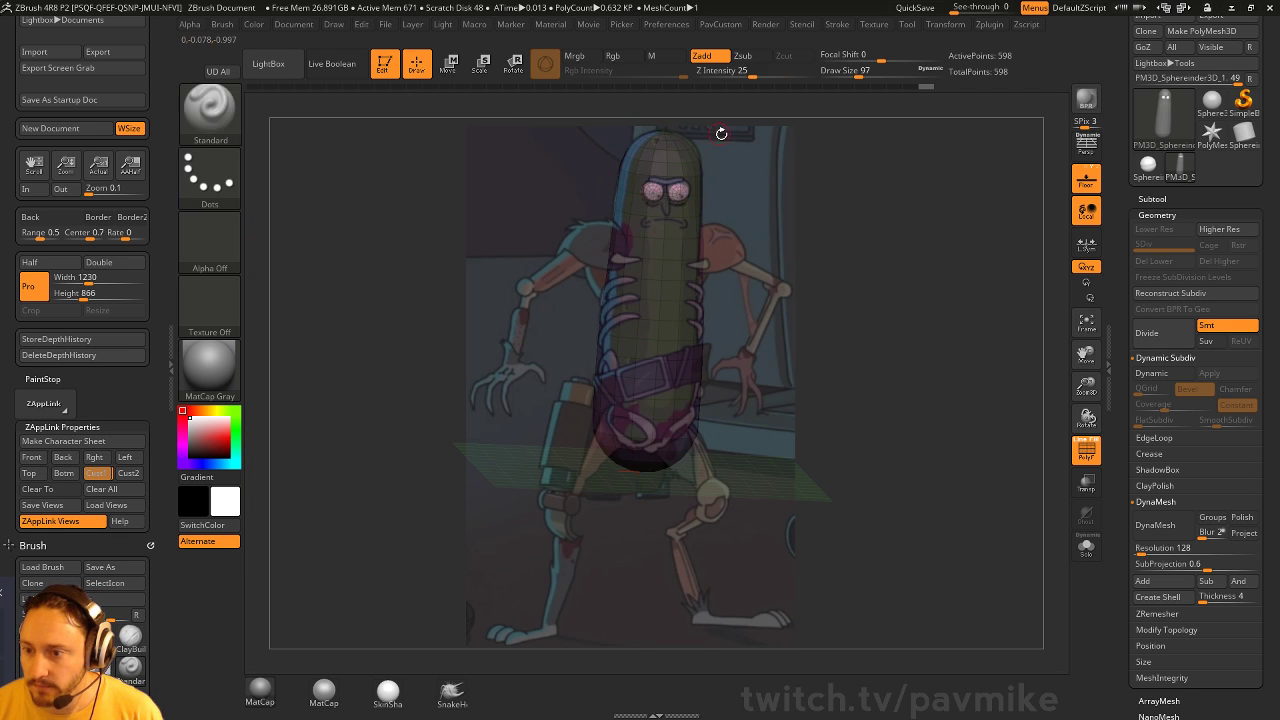
# Split the unmasked eye spheres from the pickle body into their own subtool
pyautogui.moveTo(917, 340)
pyautogui.mouseDown()
pyautogui.moveTo(915, 312)
pyautogui.moveTo(1031, 452)
pyautogui.moveTo(837, 351)
pyautogui.mouseUp()
pyautogui.press('shift')
pyautogui.click(1158, 200)
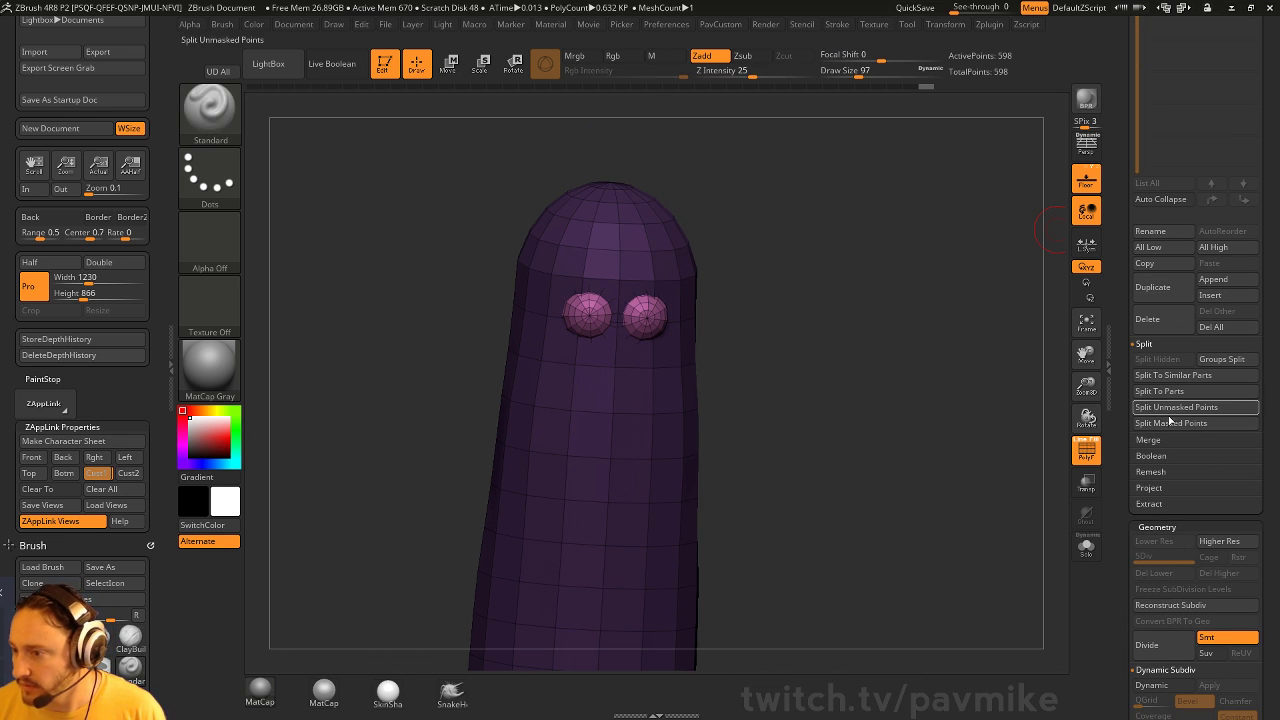
pyautogui.click(1190, 407)
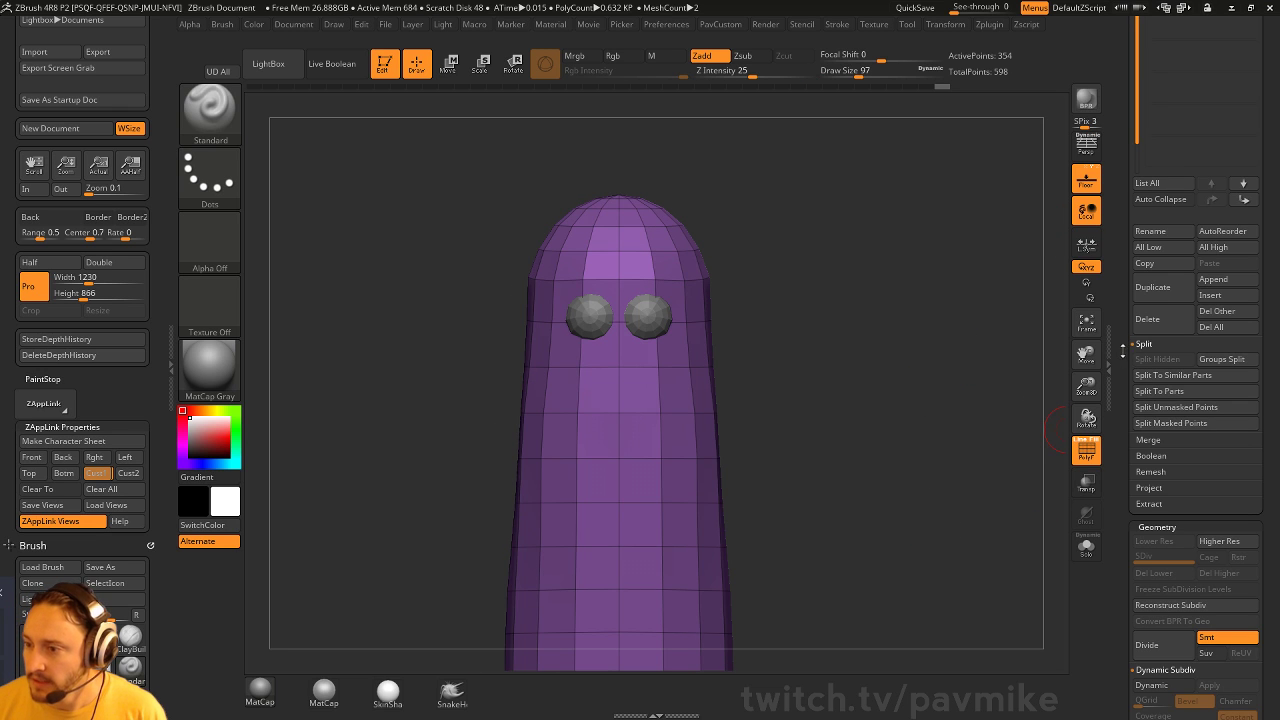
# Make the eye spheres the active subtool and isolate them in Solo mode
pyautogui.scroll(5, 1200, 340)
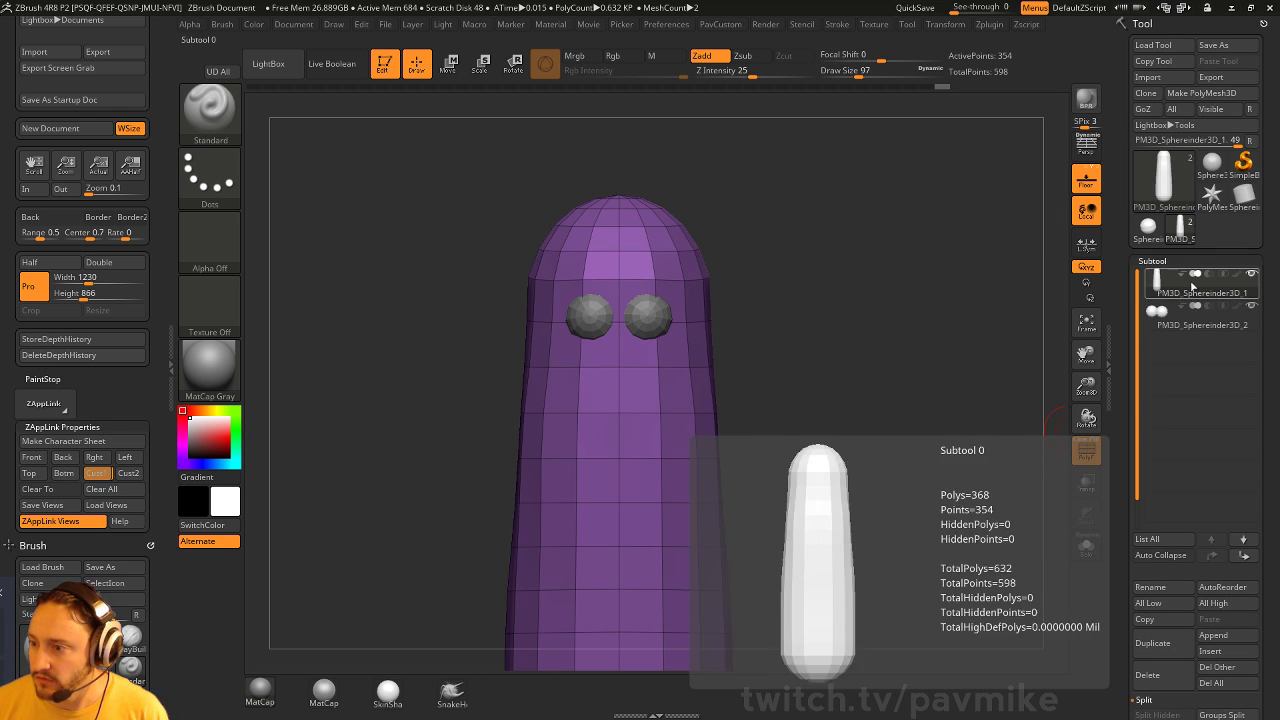
pyautogui.click(1192, 320)
pyautogui.click(1085, 546)
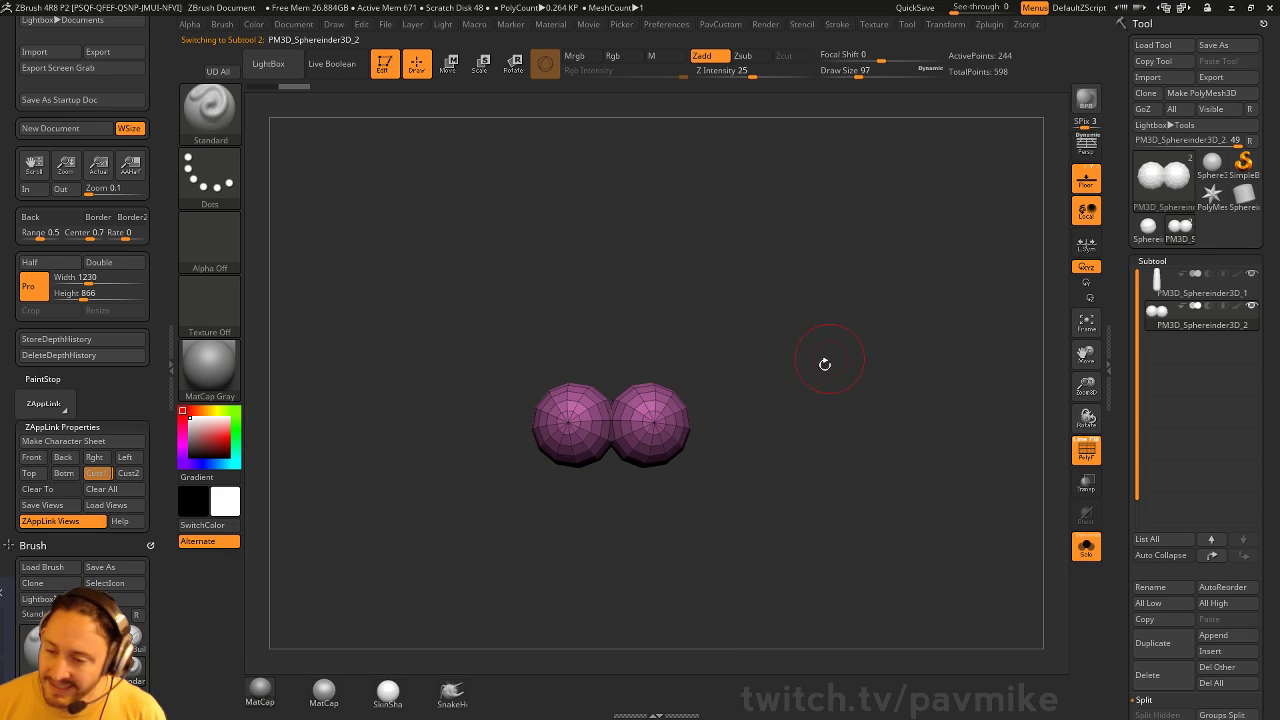
pyautogui.moveTo(842, 373); pyautogui.dragTo(830, 395)
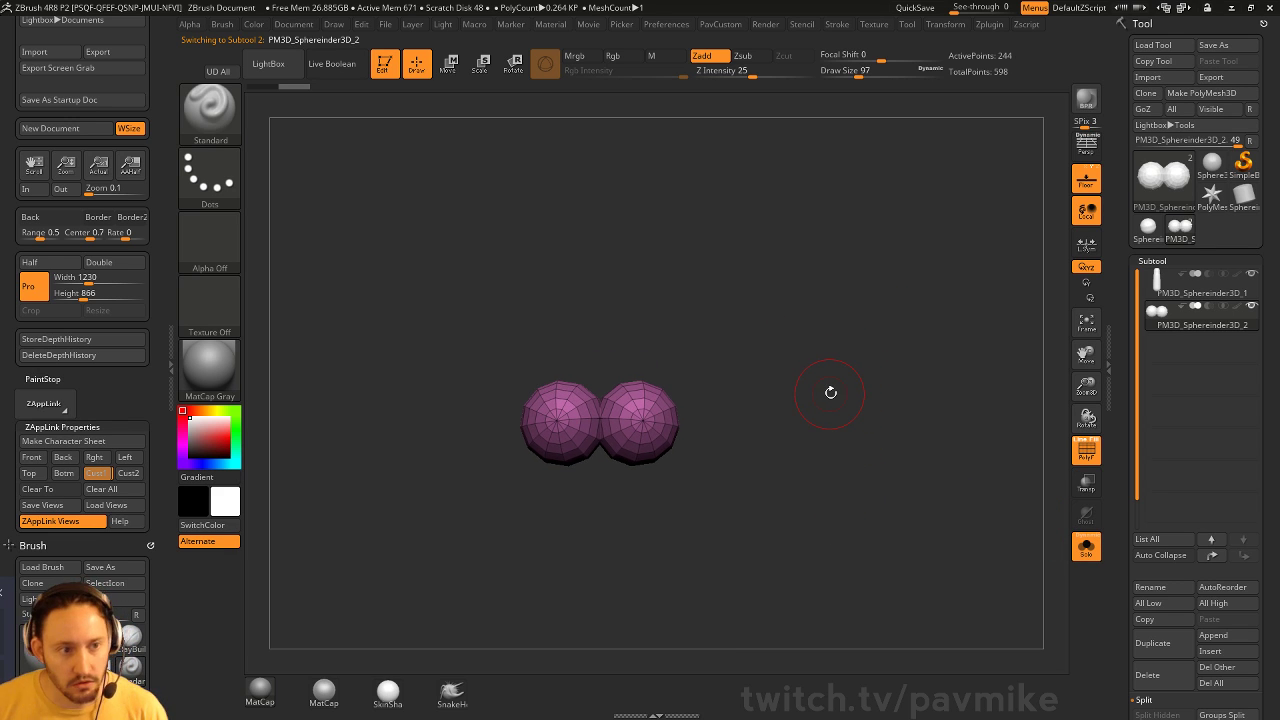
# Try to rescale the isolated eye spheres with the gizmo centred on one eye and undo the change
pyautogui.press('w')
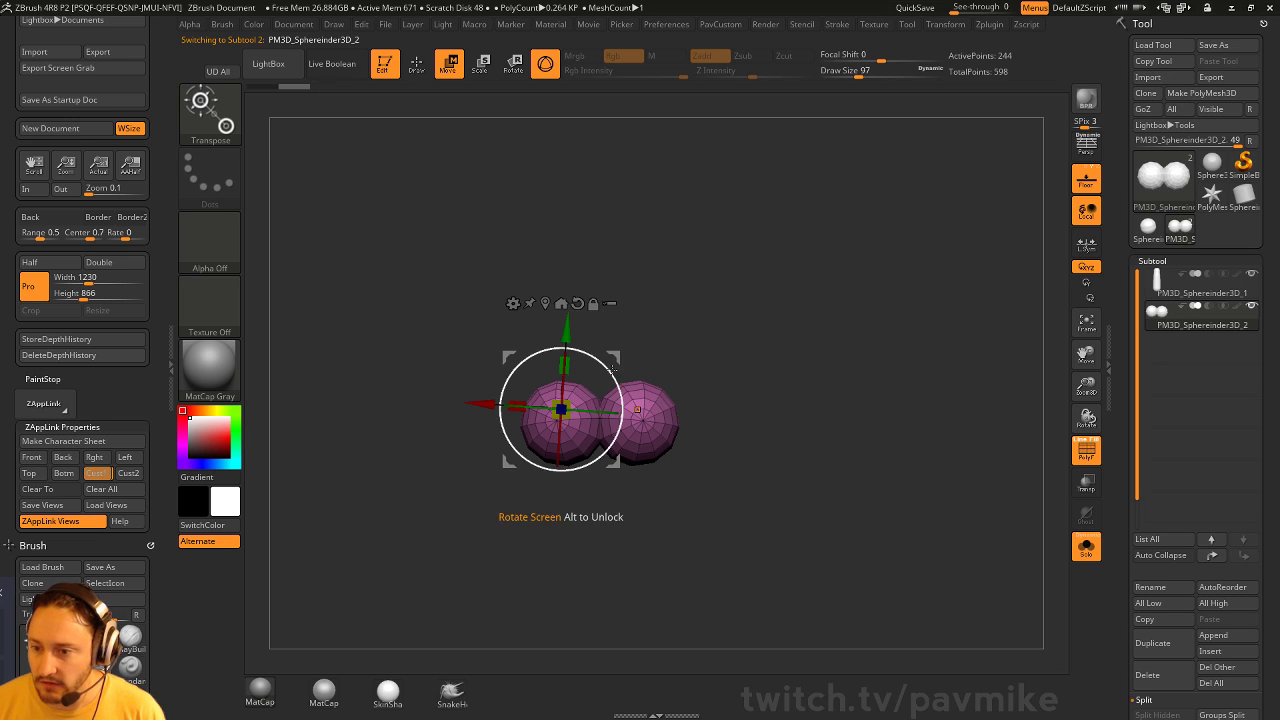
pyautogui.moveTo(615, 358); pyautogui.dragTo(669, 404)
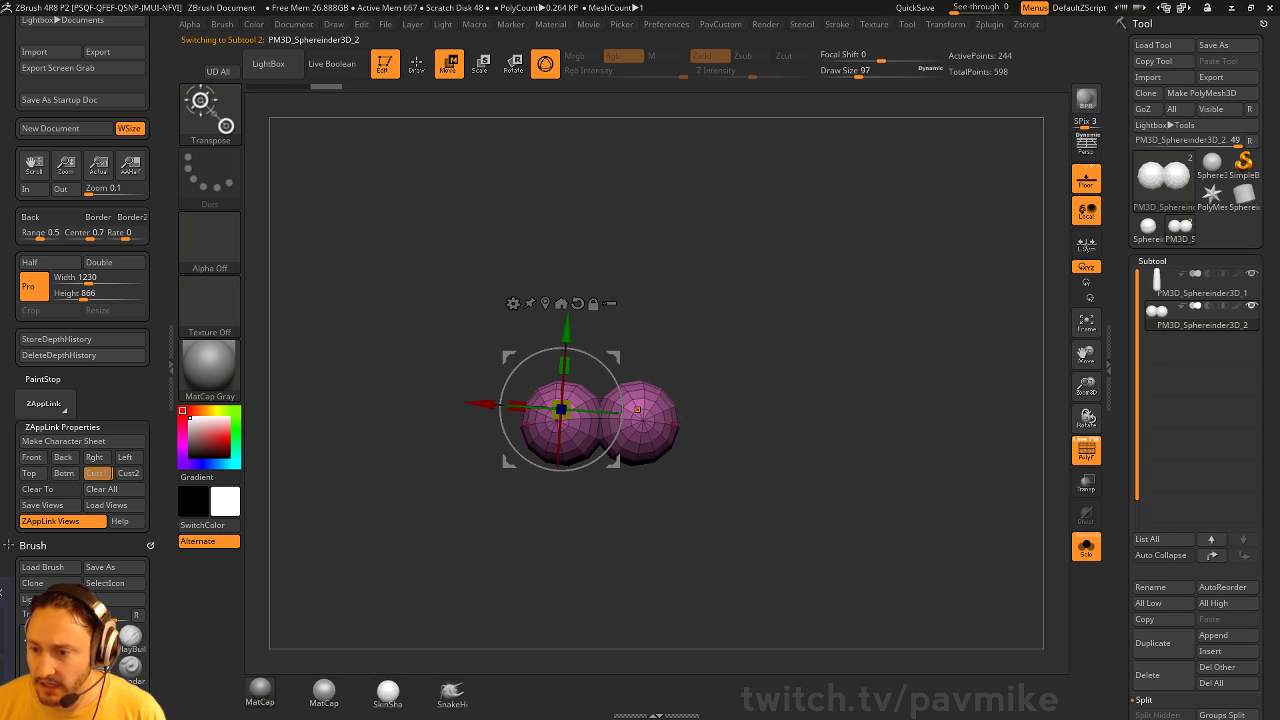
pyautogui.keyDown('alt'); pyautogui.click(643, 420); pyautogui.keyUp('alt')
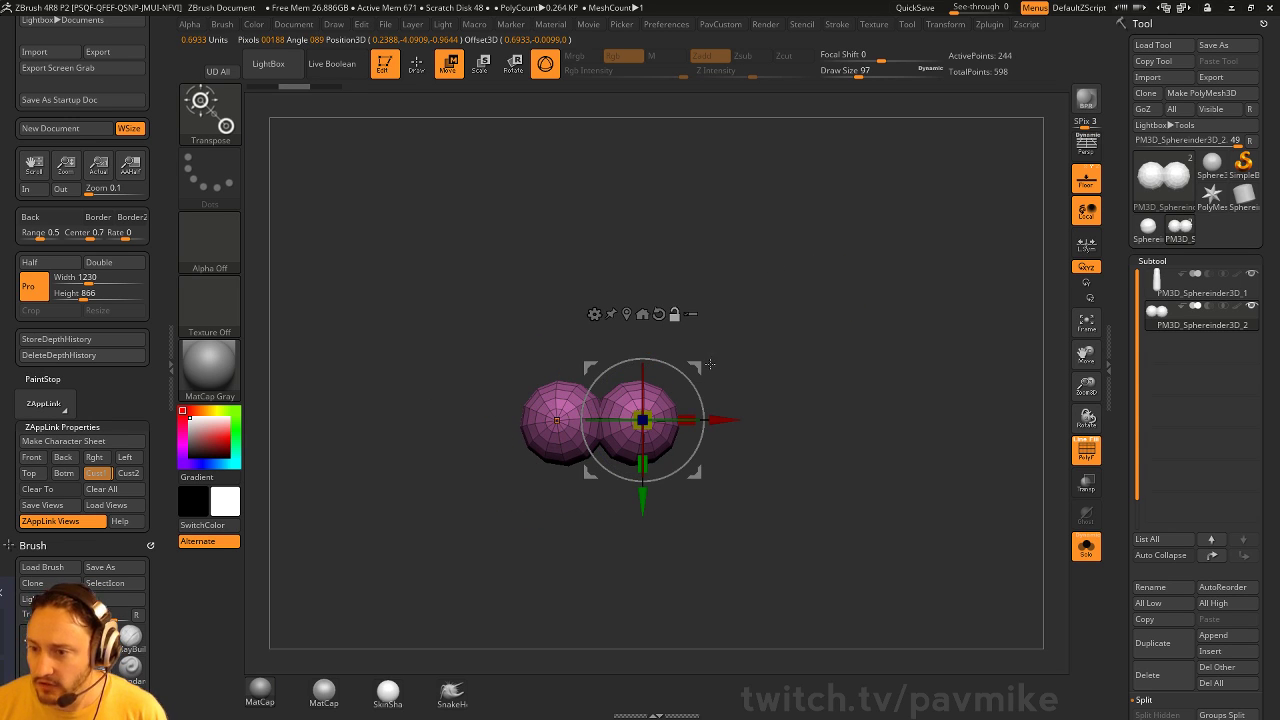
pyautogui.moveTo(697, 367); pyautogui.dragTo(729, 364)
pyautogui.hotkey('ctrl', 'z')
pyautogui.press('q')
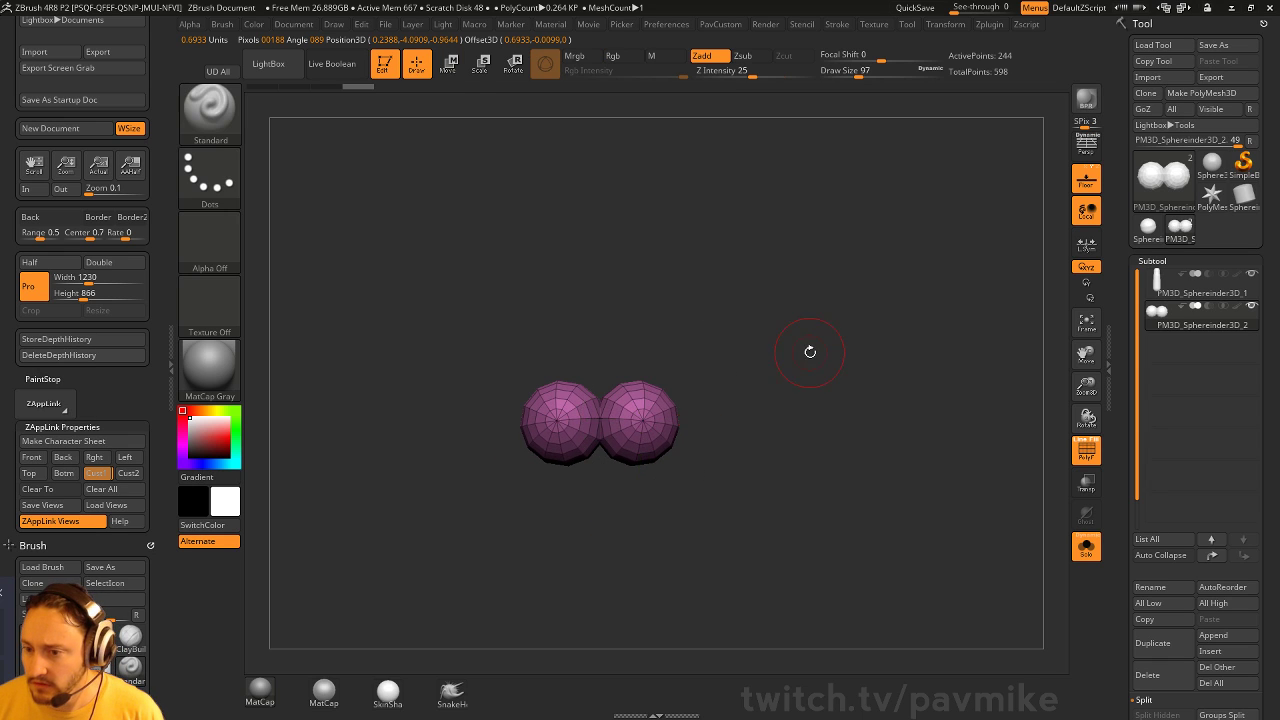
# Set the draw size to 77 and alternate between the body and eye subtools in Solo mode to inspect each one separately
pyautogui.moveTo(811, 360)
pyautogui.mouseDown()
pyautogui.moveTo(843, 397)
pyautogui.moveTo(831, 391)
pyautogui.mouseUp()
pyautogui.press('s')
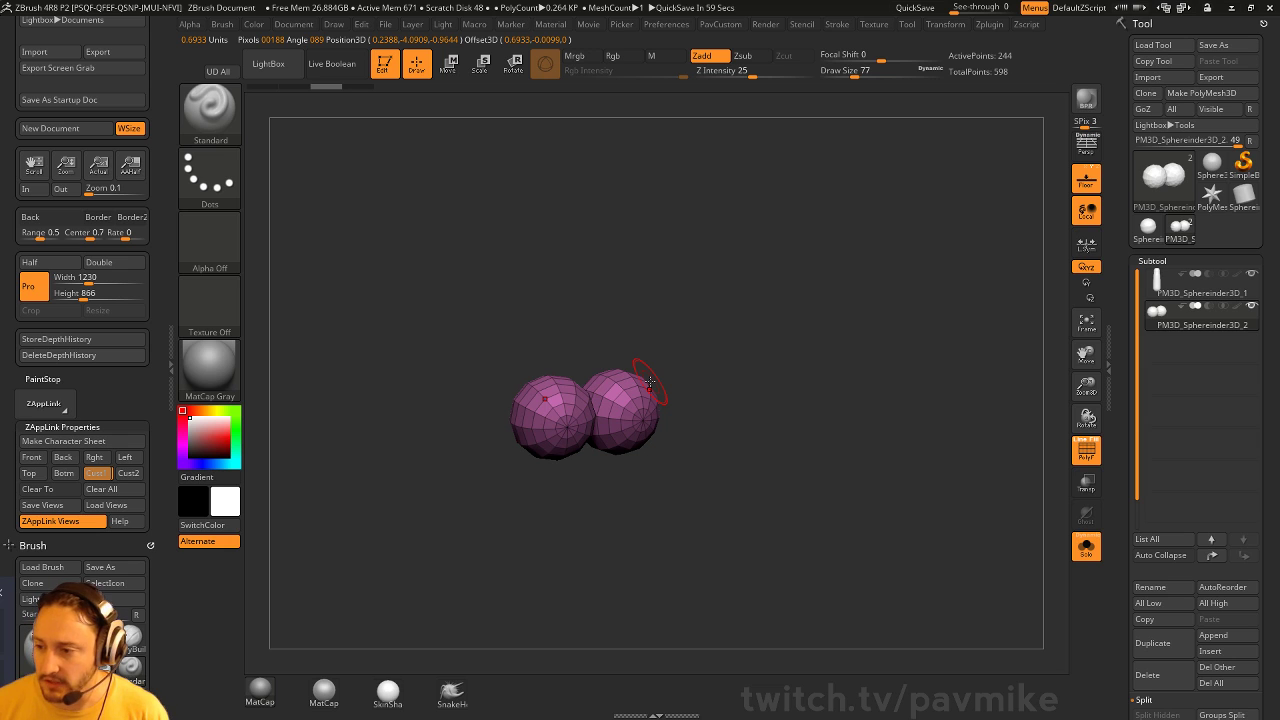
pyautogui.click(1203, 300)
pyautogui.moveTo(880, 480)
pyautogui.keyDown('alt'); pyautogui.mouseDown()
pyautogui.moveTo(826, 357)
pyautogui.moveTo(929, 408)
pyautogui.moveTo(880, 505)
pyautogui.mouseUp(); pyautogui.keyUp('alt')
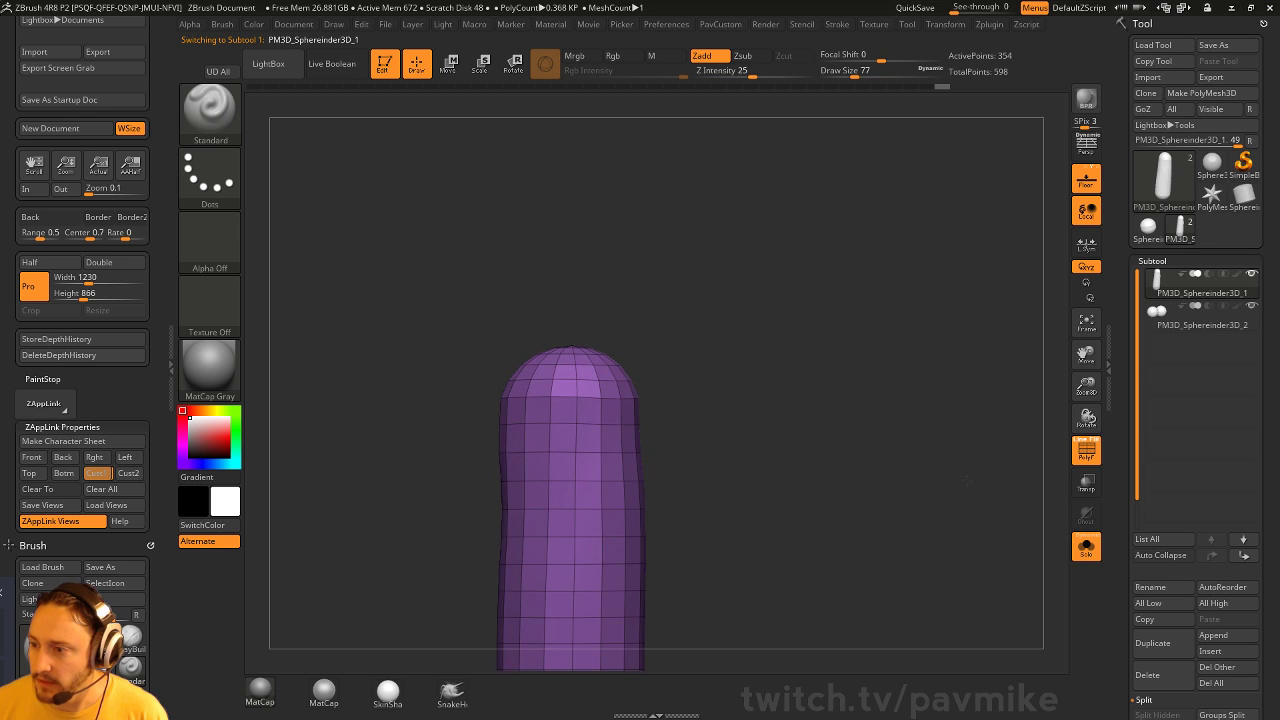
pyautogui.moveTo(1000, 430); pyautogui.dragTo(1048, 478)
pyautogui.moveTo(983, 523); pyautogui.dragTo(935, 437)
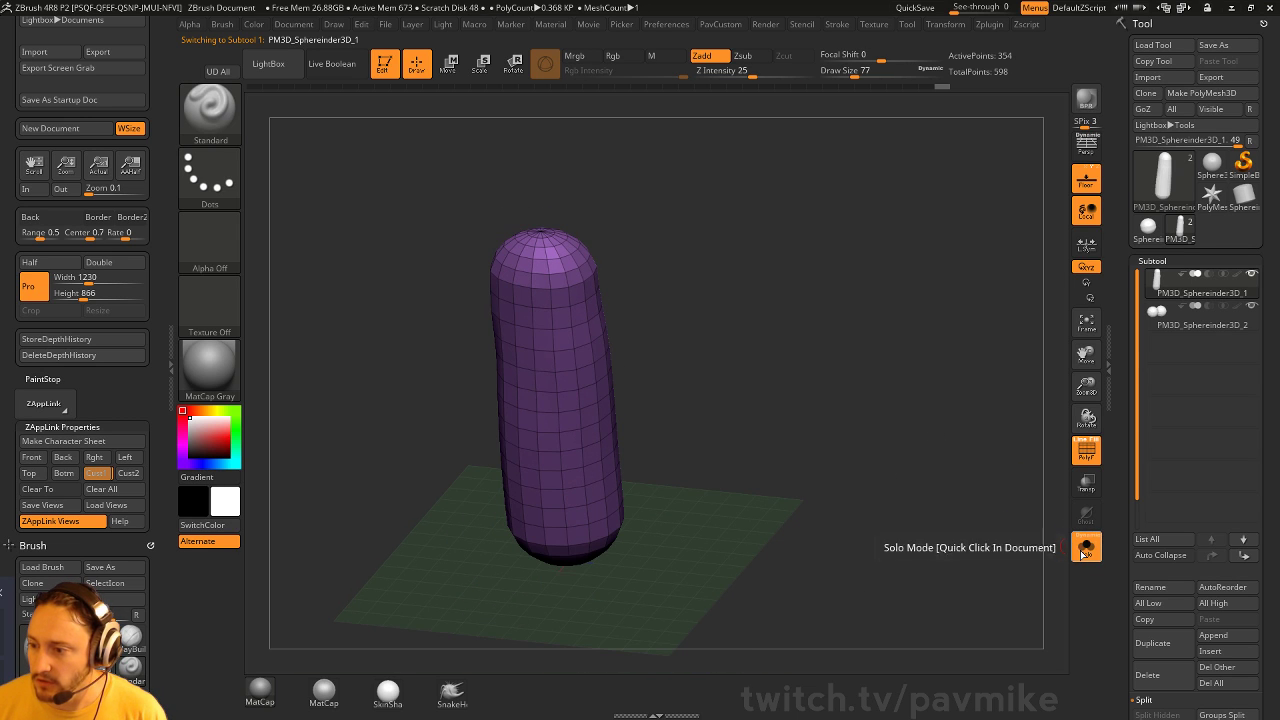
pyautogui.click(1212, 324)
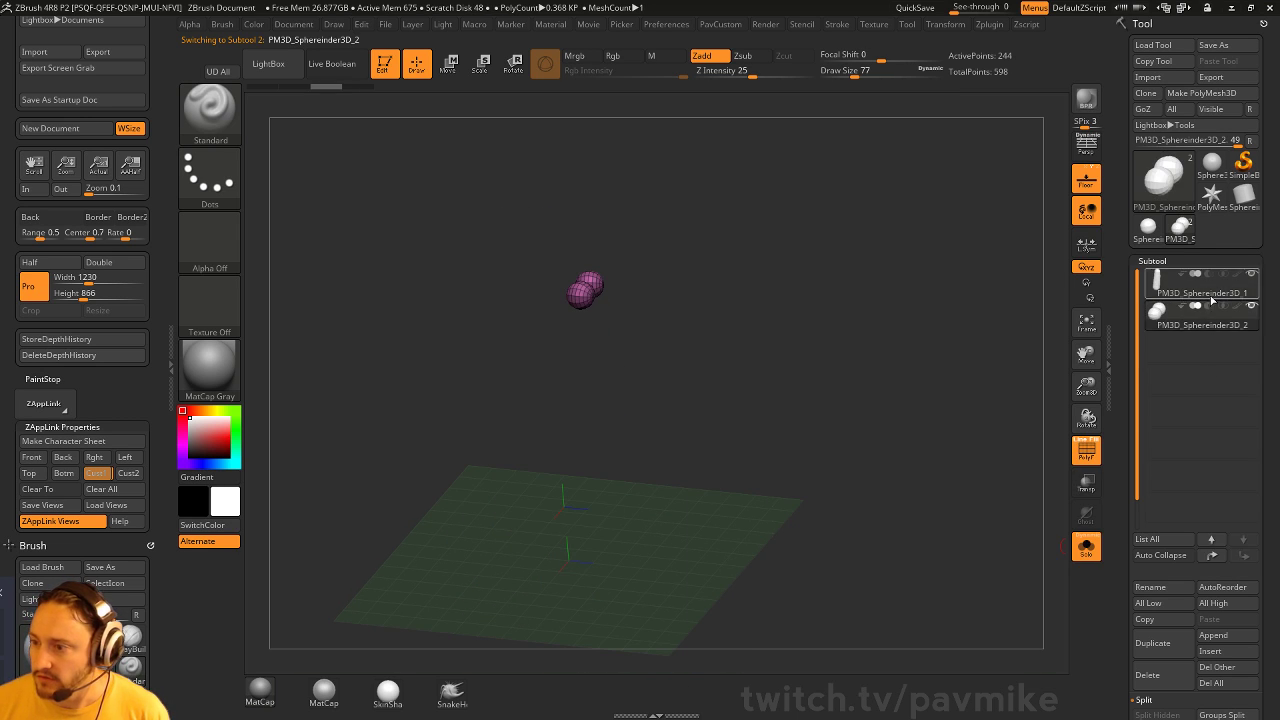
pyautogui.click(1213, 297)
pyautogui.click(1212, 324)
pyautogui.click(1213, 297)
pyautogui.click(1212, 324)
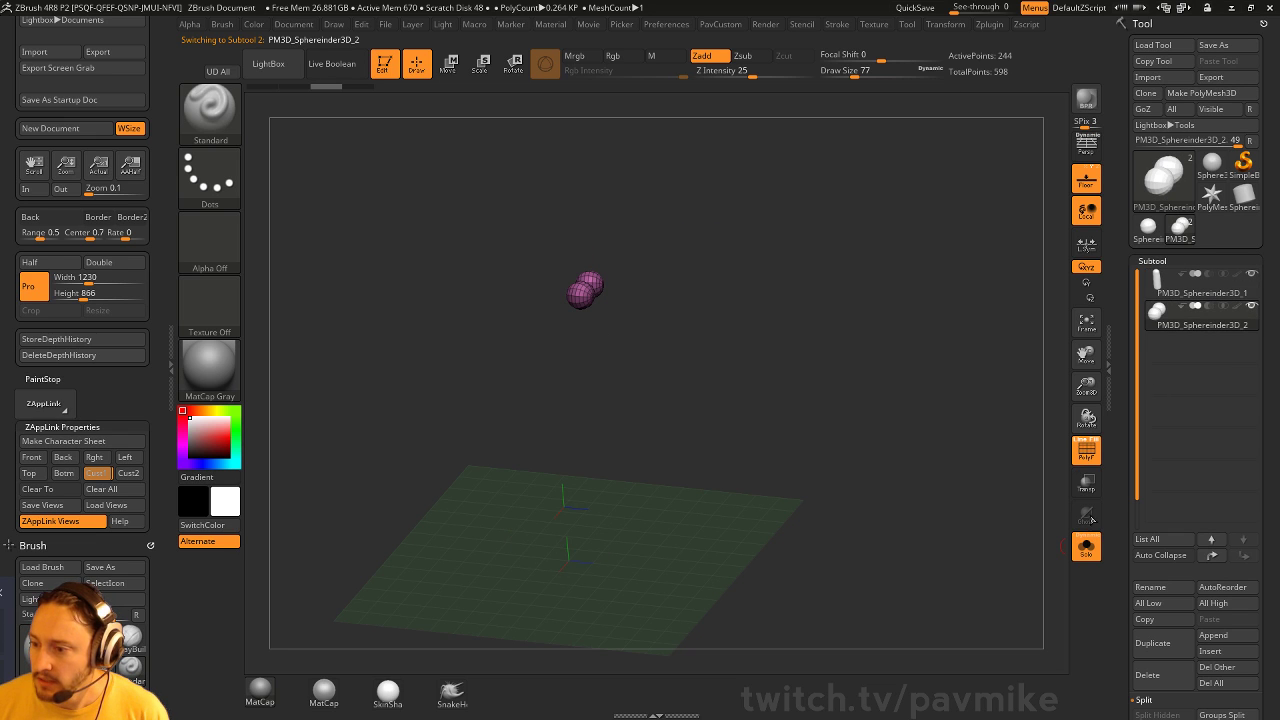
# Turn off Solo mode to show both subtools, and hide the polyframe wireframe and floor grid
pyautogui.click(1086, 547)
pyautogui.moveTo(976, 637); pyautogui.dragTo(891, 446)
pyautogui.click(1086, 450)
pyautogui.click(1086, 180)
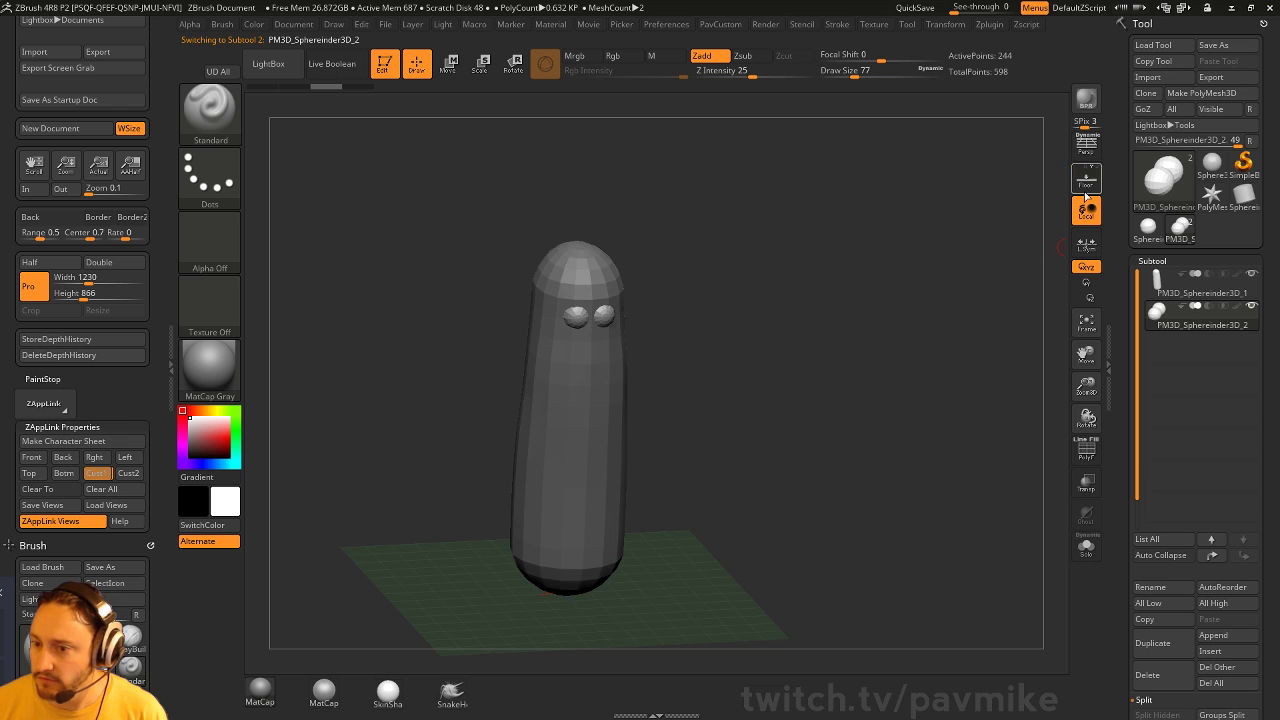
# Return to the stored Cust1 view and overlay the Spotlight reference image with its control dial hidden
pyautogui.moveTo(900, 330); pyautogui.dragTo(837, 391)
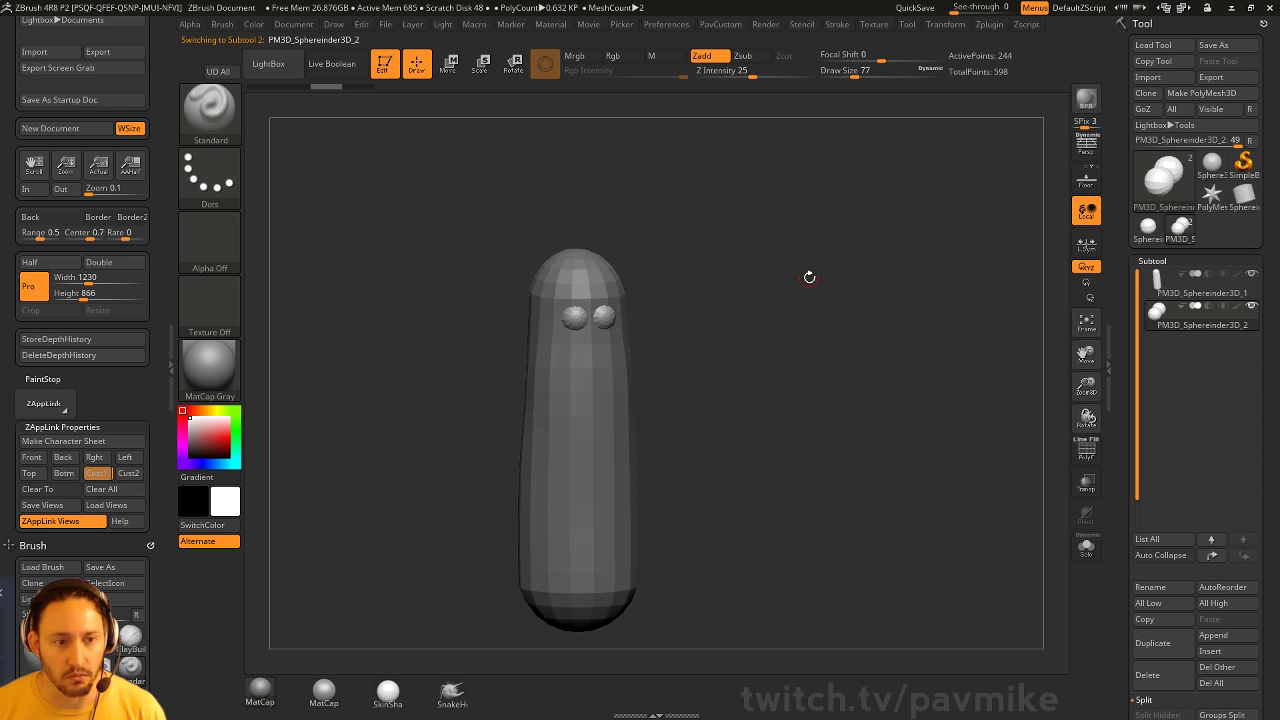
pyautogui.keyDown('alt'); pyautogui.moveTo(848, 342); pyautogui.dragTo(833, 335); pyautogui.keyUp('alt')
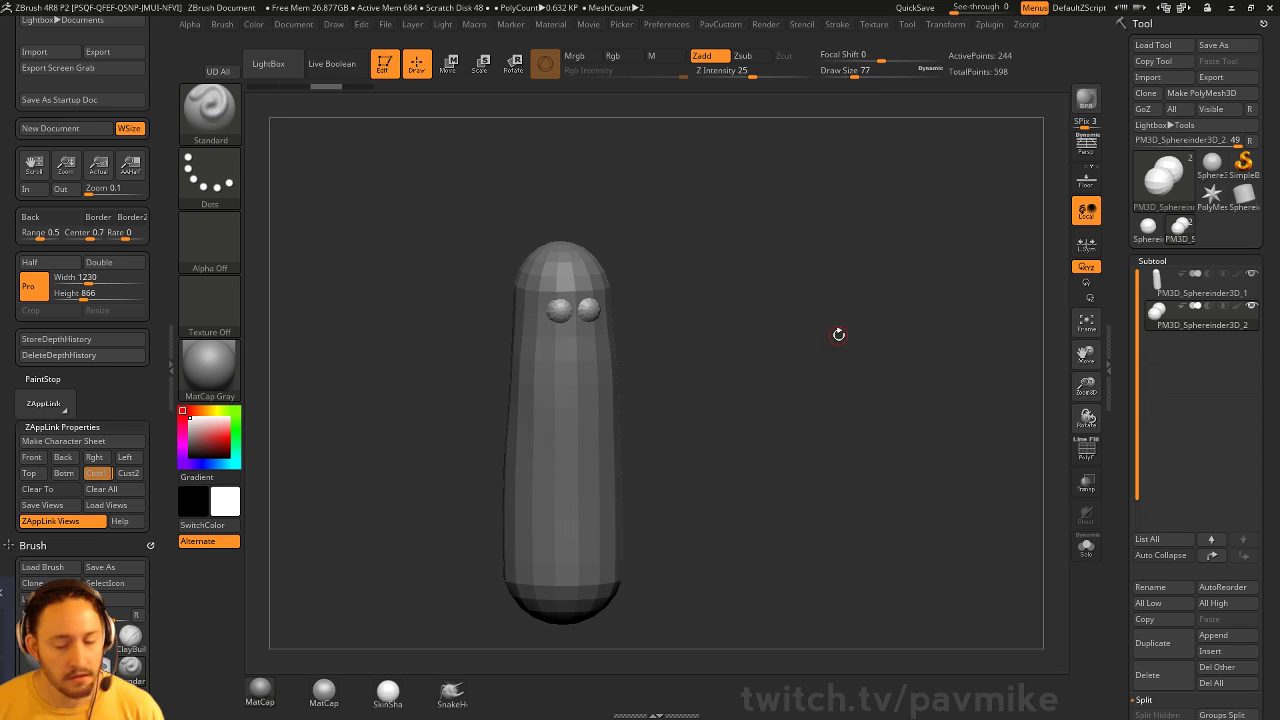
pyautogui.hotkey('shift', 'z')
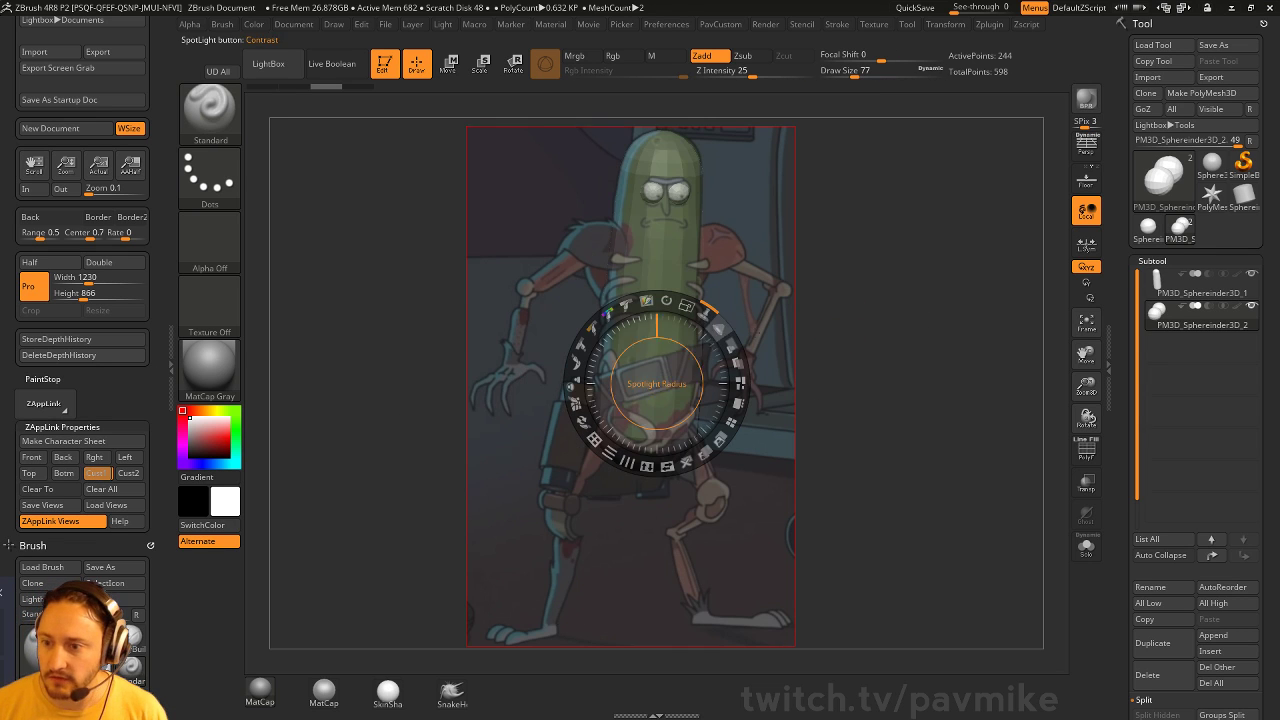
pyautogui.press('z')
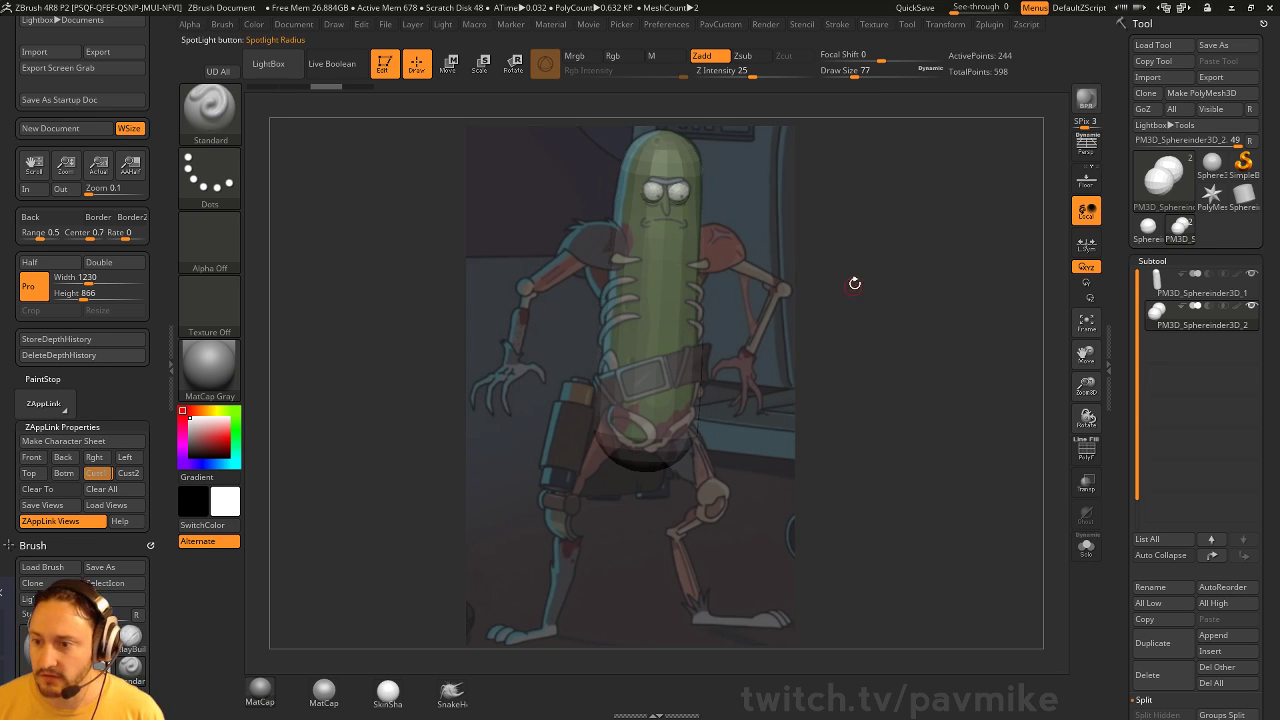
# Set the draw size to 163 and look through the tool and brush libraries
pyautogui.press('s')
pyautogui.moveTo(878, 270); pyautogui.dragTo(893, 272)
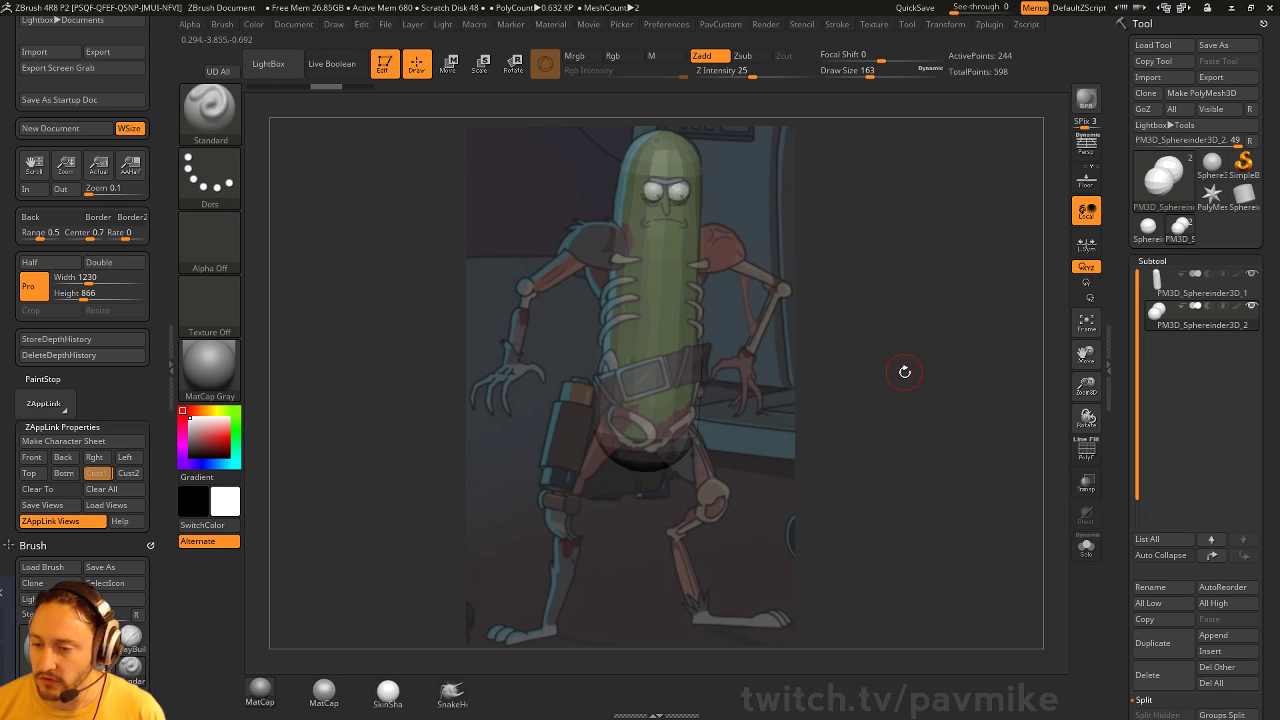
pyautogui.press('b')
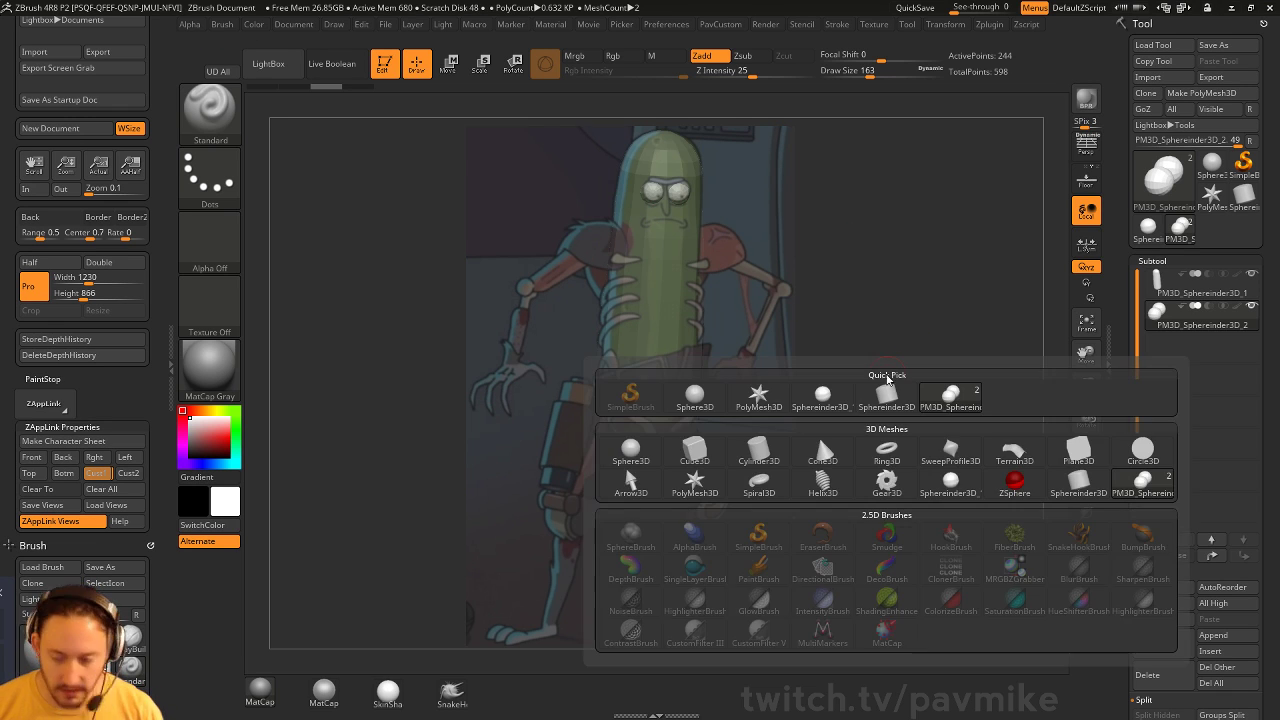
pyautogui.press('F1')
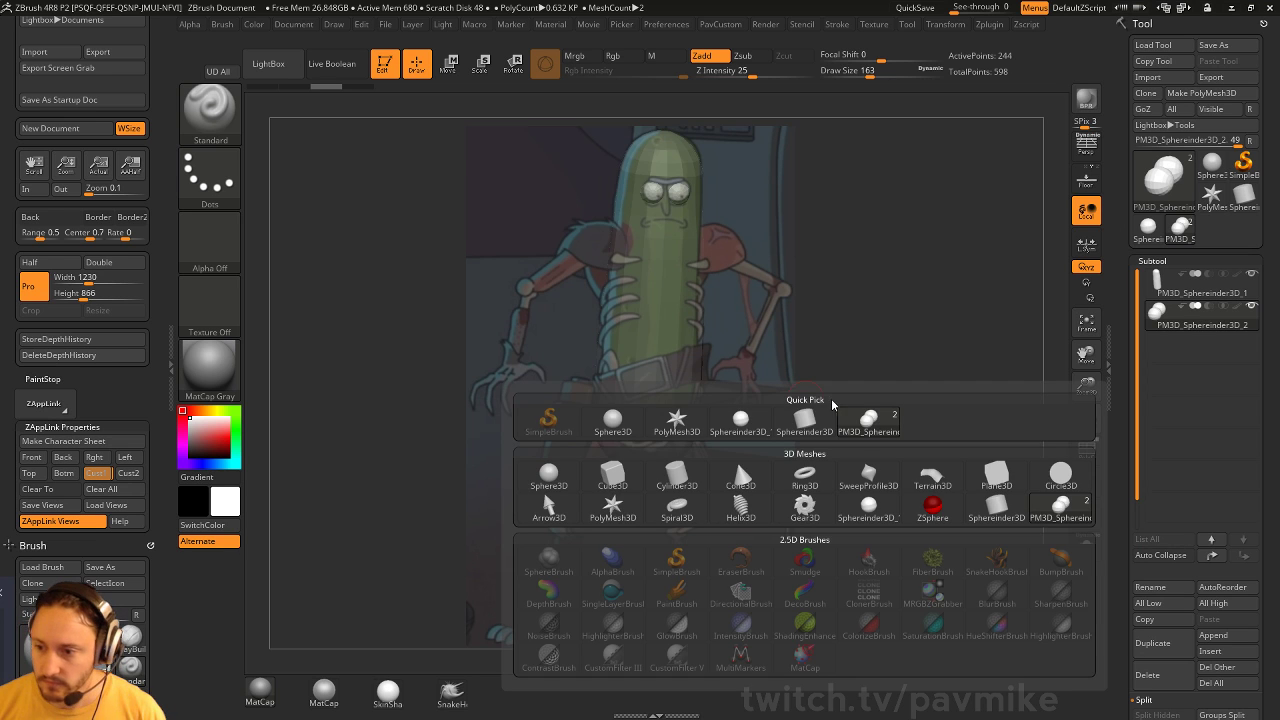
pyautogui.press('b')
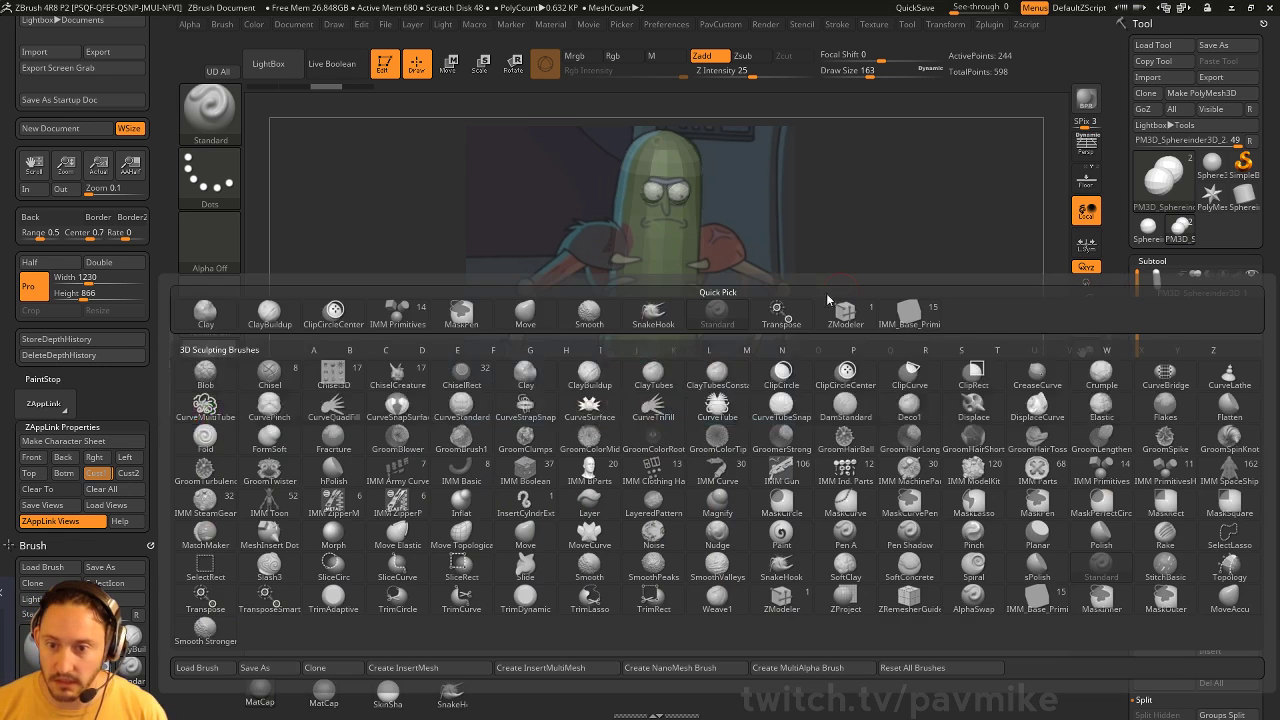
pyautogui.press('F1')
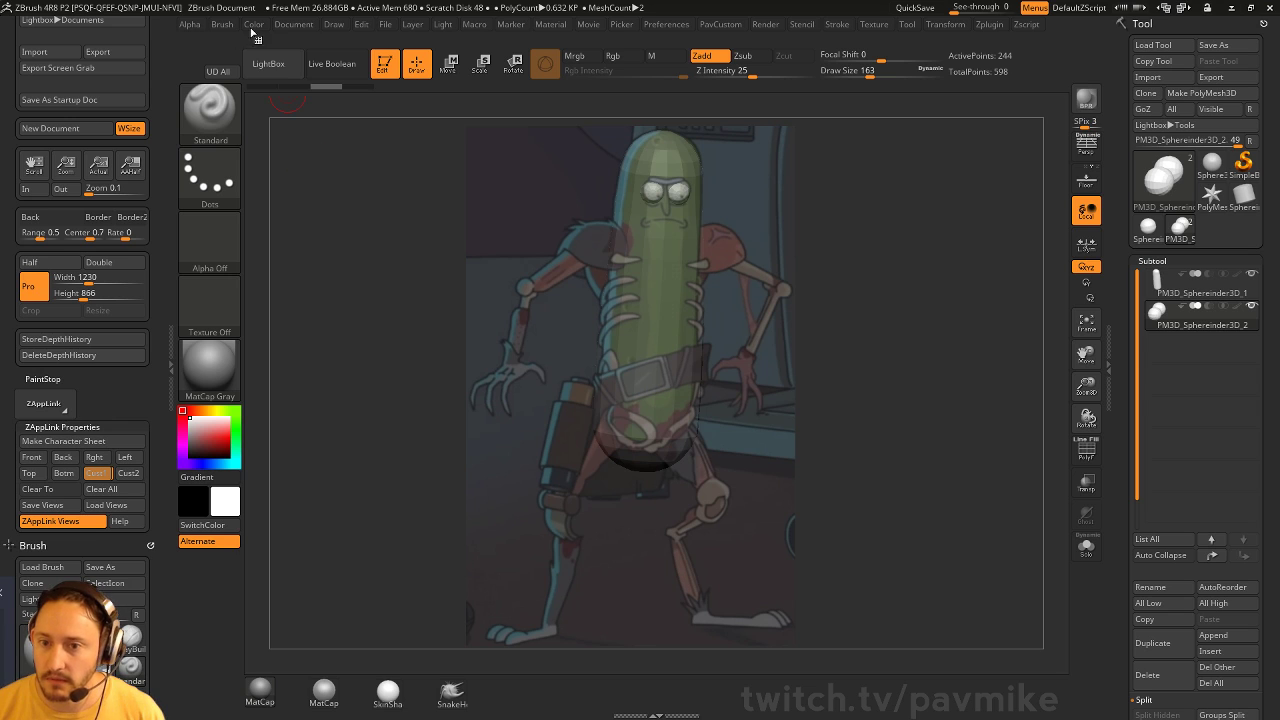
# Reset all brushes to their defaults
pyautogui.click(222, 24)
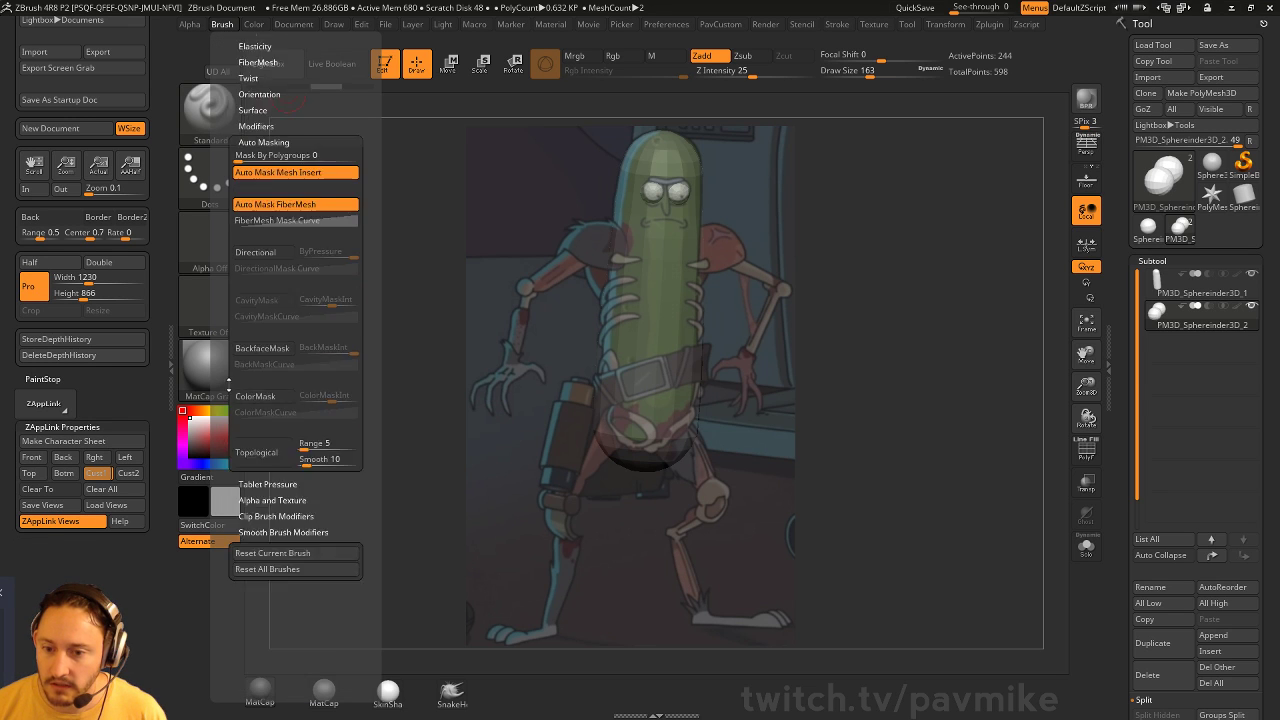
pyautogui.scroll(-5, 300, 480)
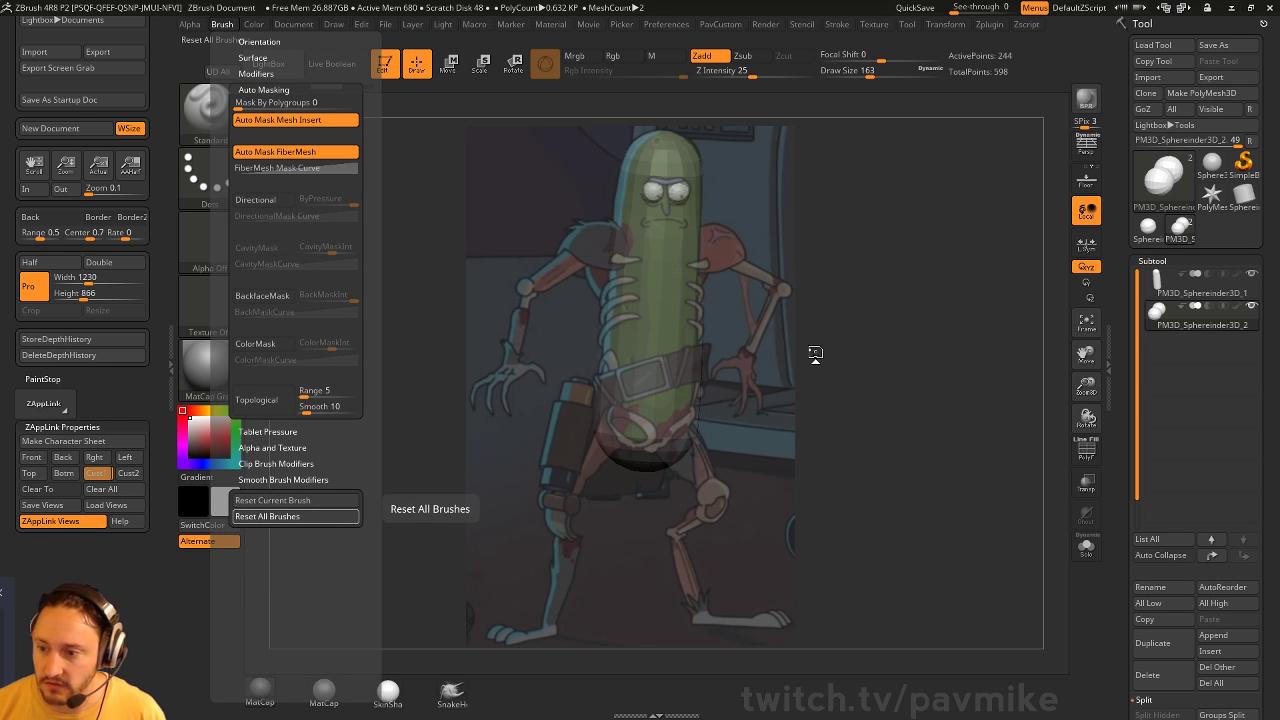
pyautogui.press('F1')
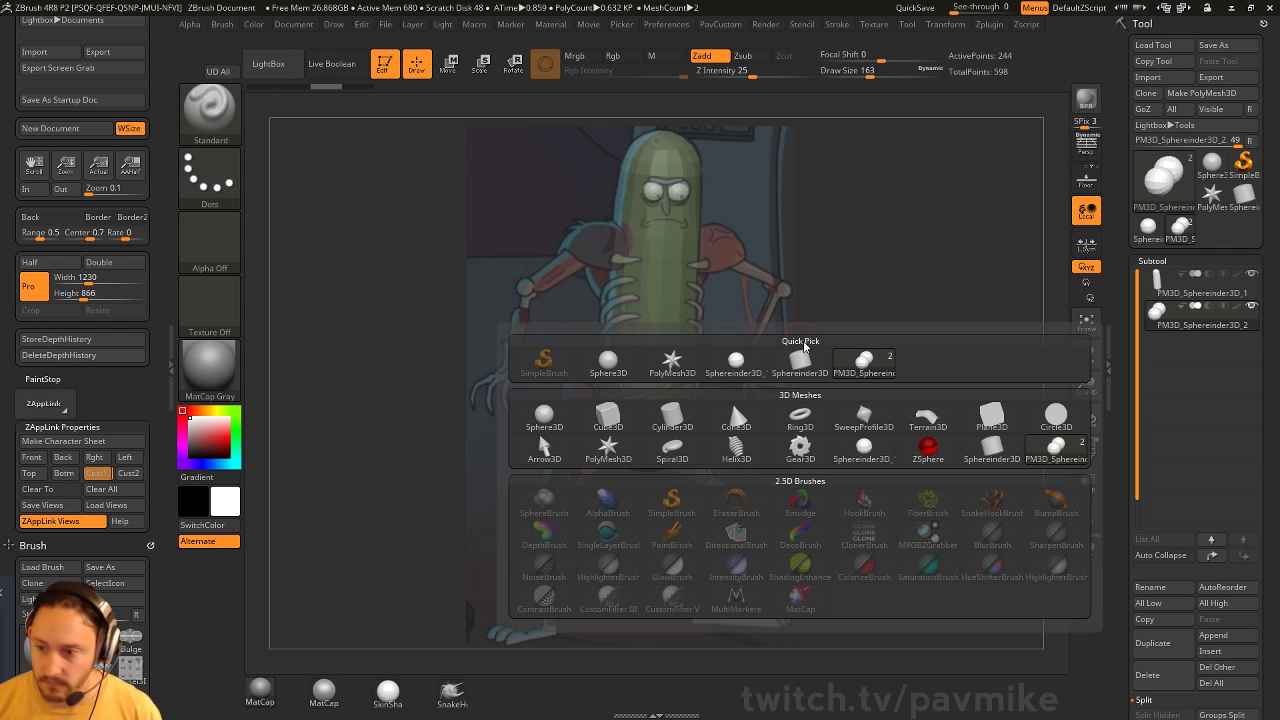
pyautogui.press('b')
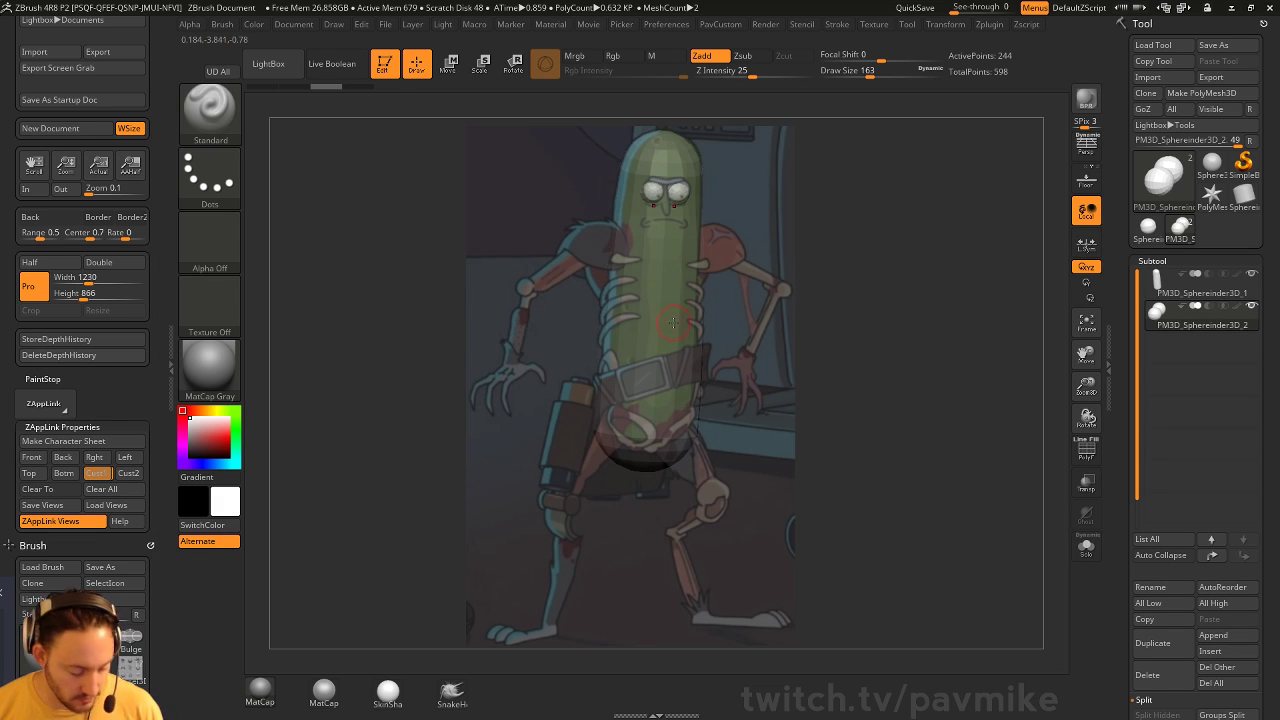
# Select the IMM base primitives insert brush with the Sphere12 mesh
pyautogui.press('b')
pyautogui.press('i')
pyautogui.press('m')
pyautogui.press('m')
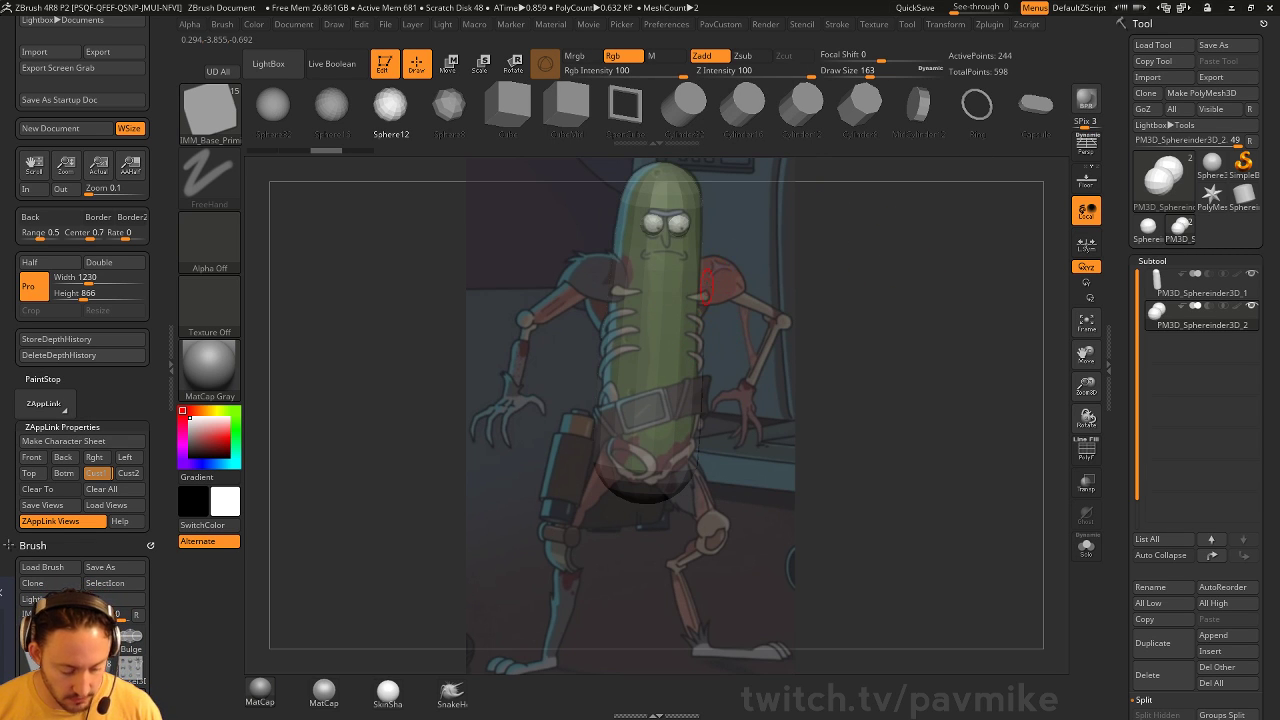
pyautogui.press('m')
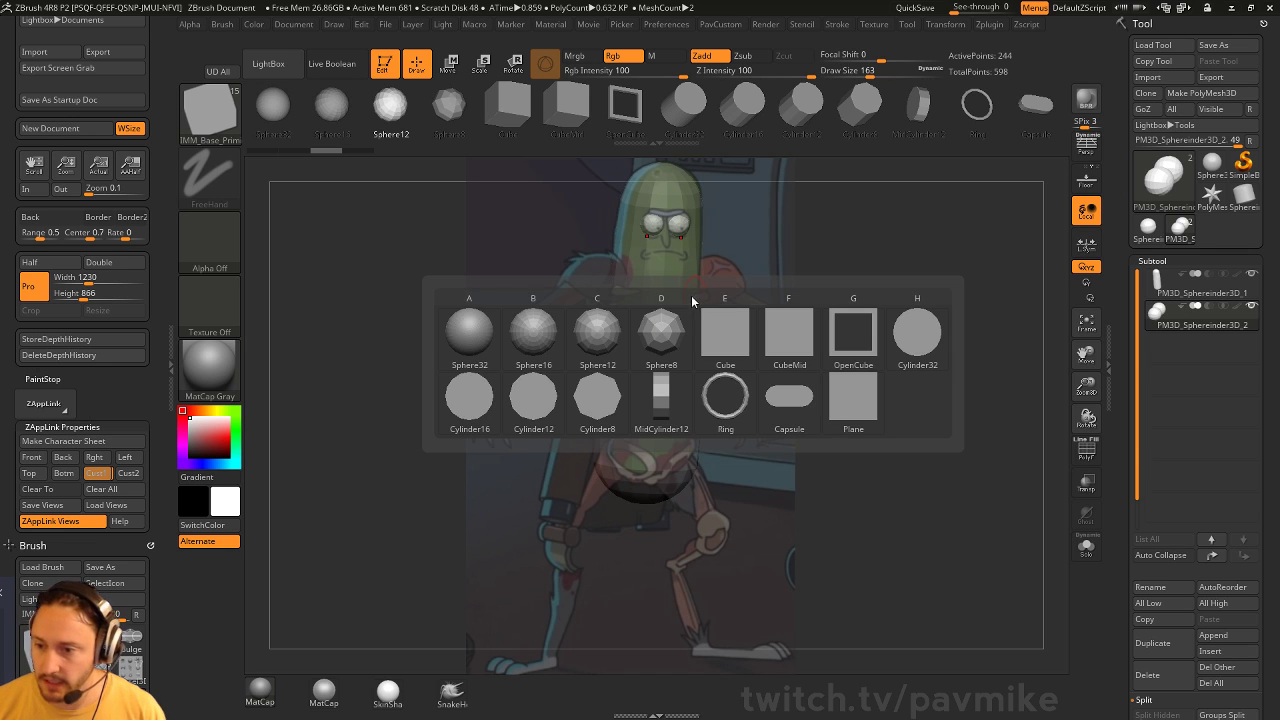
pyautogui.press('m')
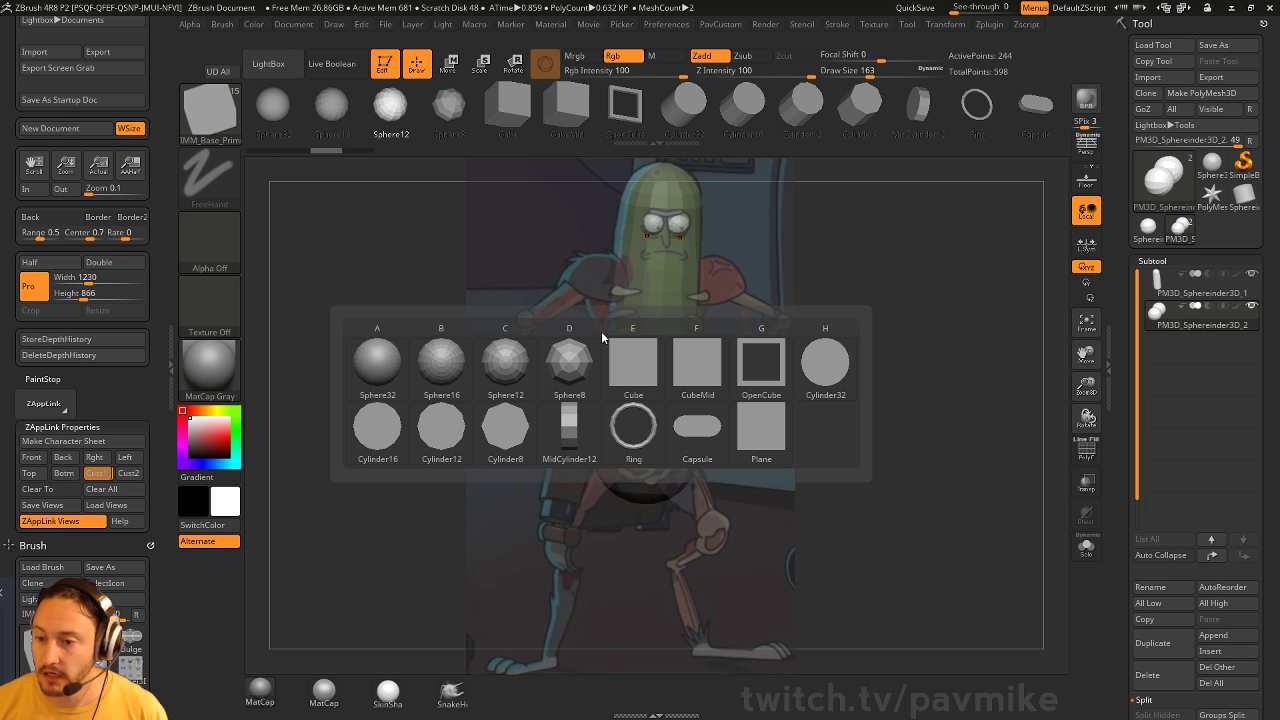
pyautogui.click(523, 365)
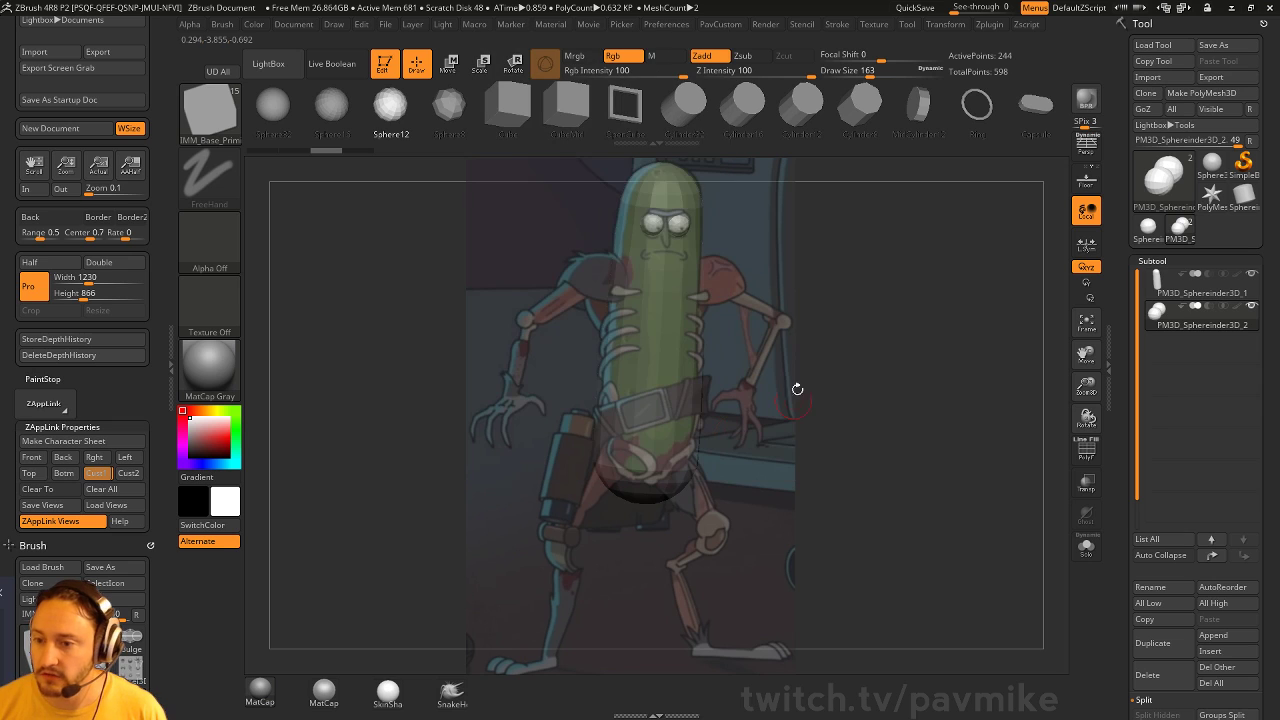
# Insert mirrored Sphere12 meshes at the shoulders, position them over the reference, and turn off Solo mode
pyautogui.moveTo(616, 275); pyautogui.dragTo(652, 225)
pyautogui.press('w')
pyautogui.moveTo(616, 274); pyautogui.dragTo(625, 281)
pyautogui.hotkey('alt', 's')
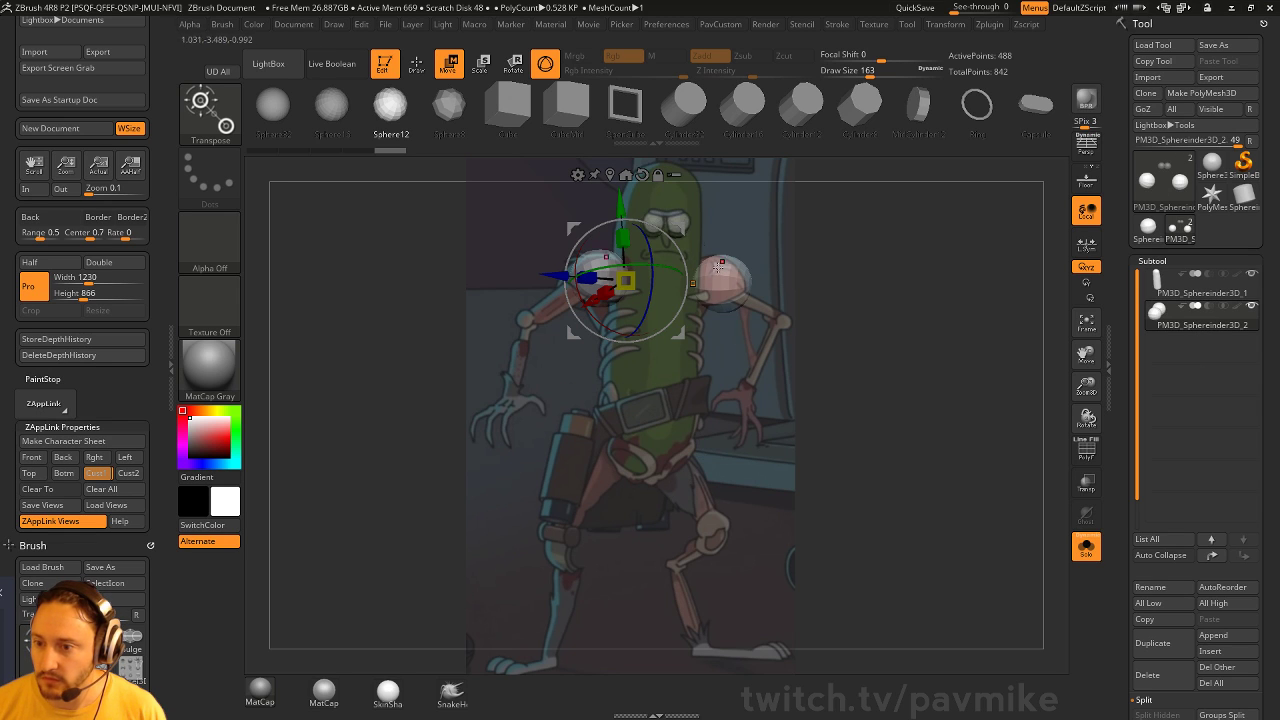
pyautogui.click(1086, 547)
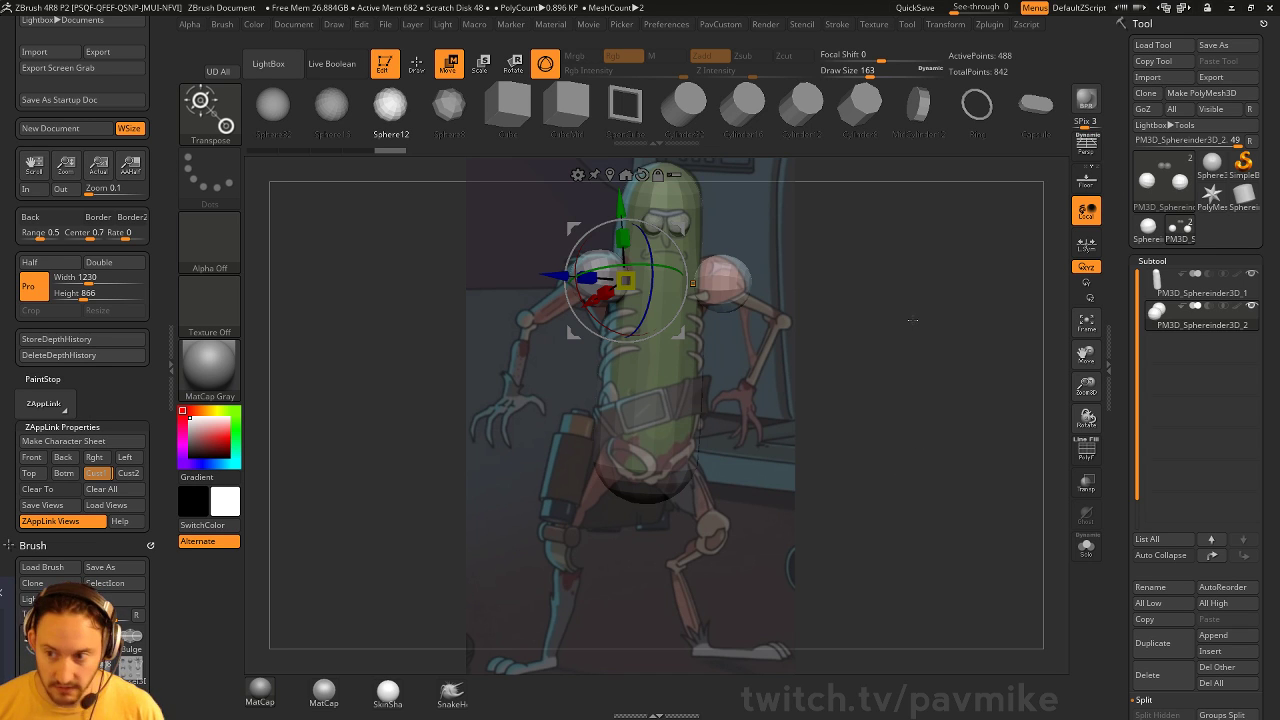
# Insert mirrored Cylinder12 meshes at the shoulder spheres as upper arms and rotate them along the reference bones
pyautogui.press('q')
pyautogui.press('m')
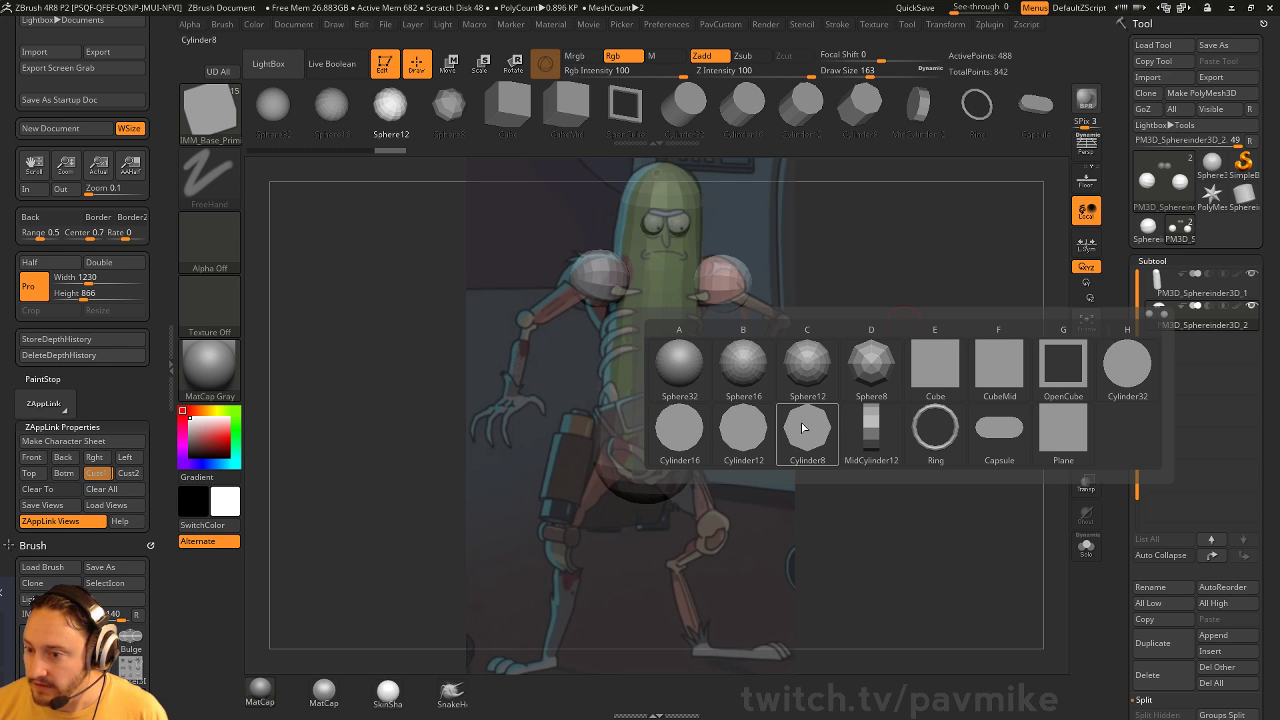
pyautogui.click(743, 428)
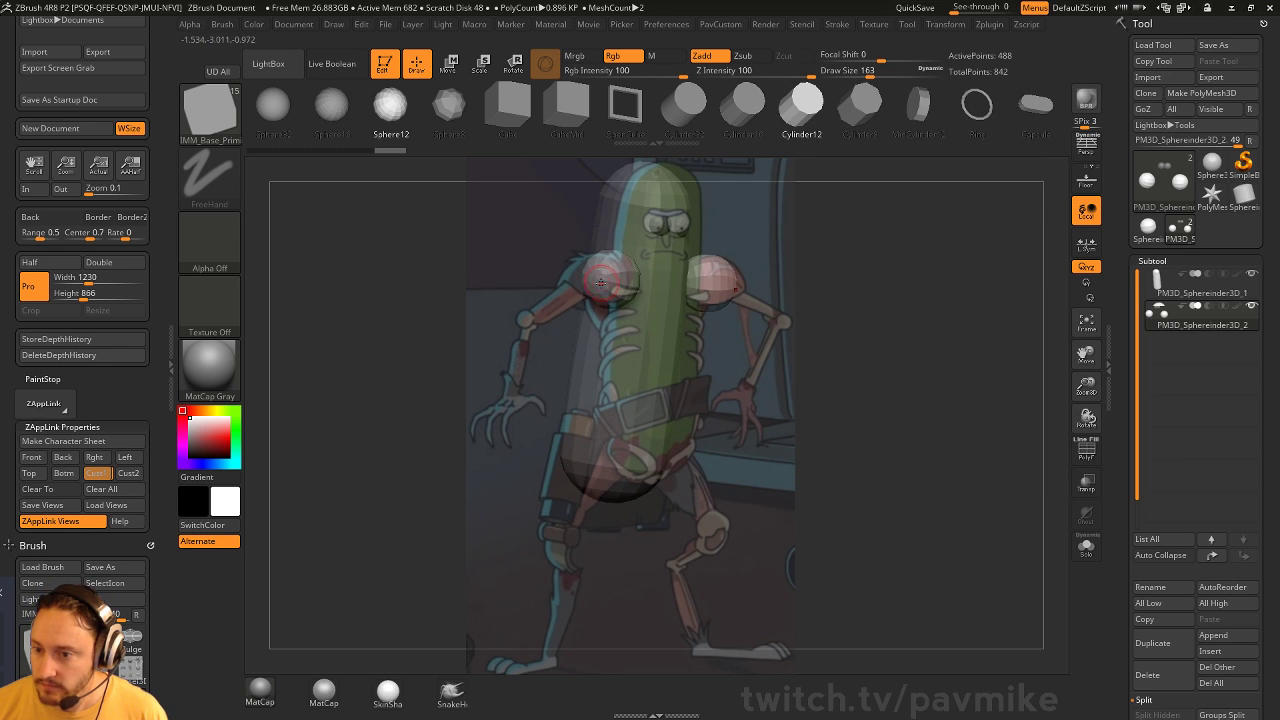
pyautogui.moveTo(600, 283)
pyautogui.mouseDown()
pyautogui.moveTo(594, 296)
pyautogui.moveTo(607, 291)
pyautogui.mouseUp()
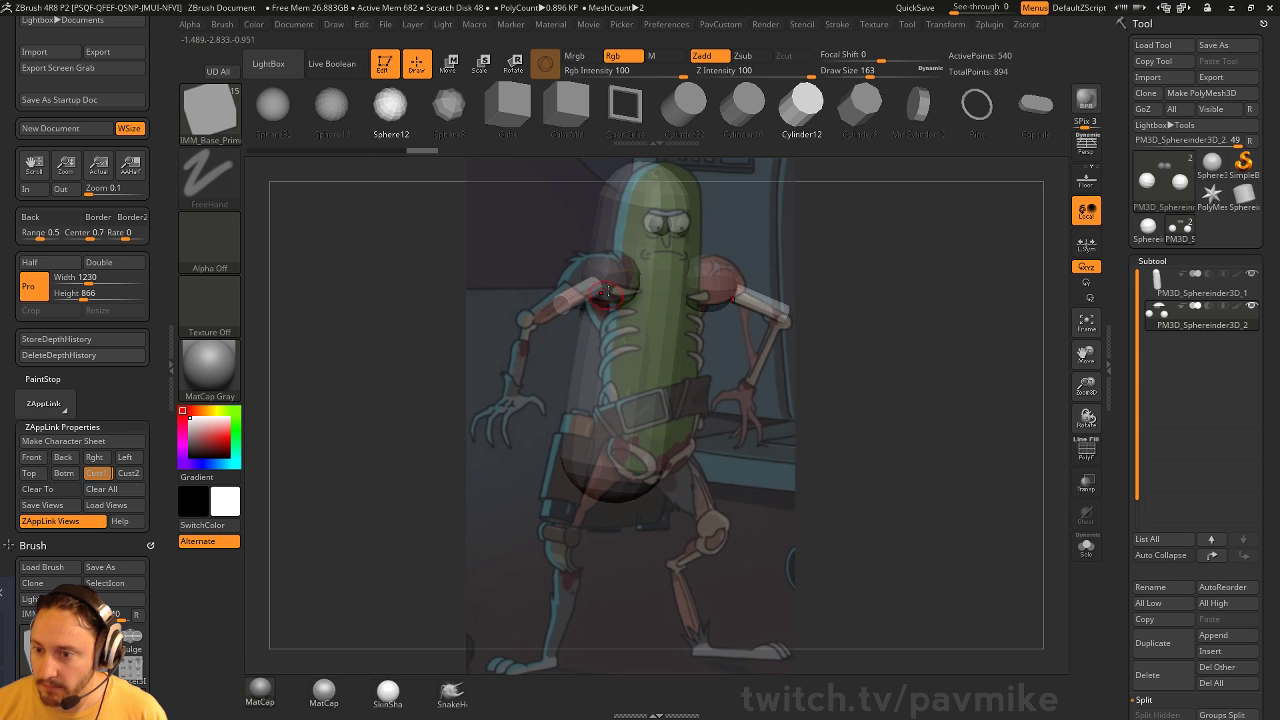
pyautogui.press('w')
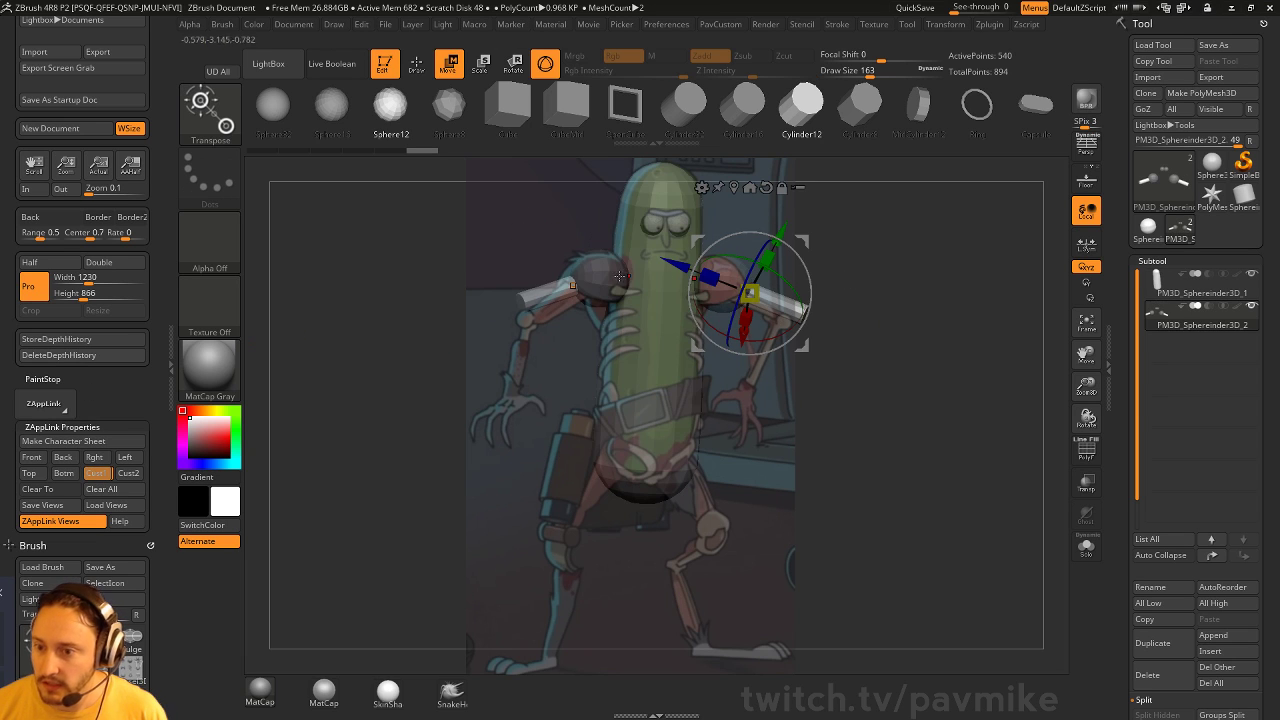
pyautogui.moveTo(799, 266); pyautogui.dragTo(798, 320)
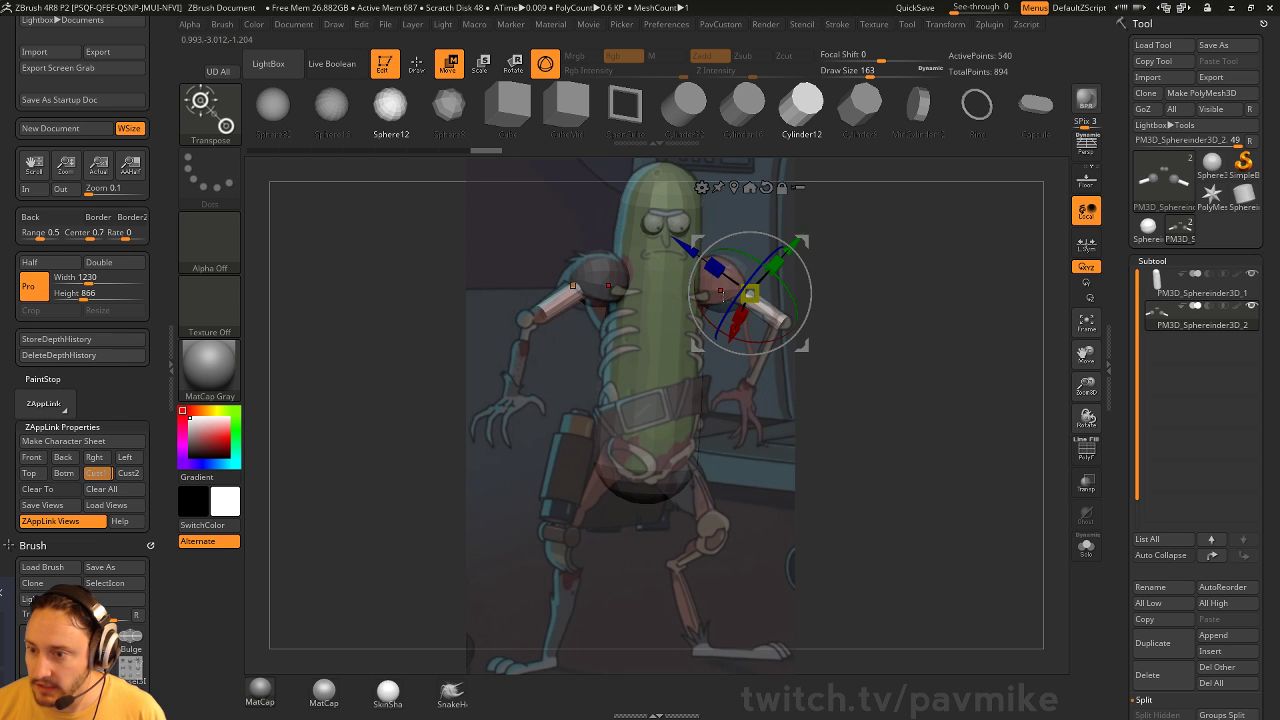
# Undo the last gizmo changes to the upper-arm cylinders, then enable local symmetry and centre the gizmo on the opposite upper arm
pyautogui.moveTo(716, 268); pyautogui.dragTo(772, 271)
pyautogui.hotkey('ctrl', 'z')
pyautogui.hotkey('ctrl', 'z')
pyautogui.click(1086, 243)
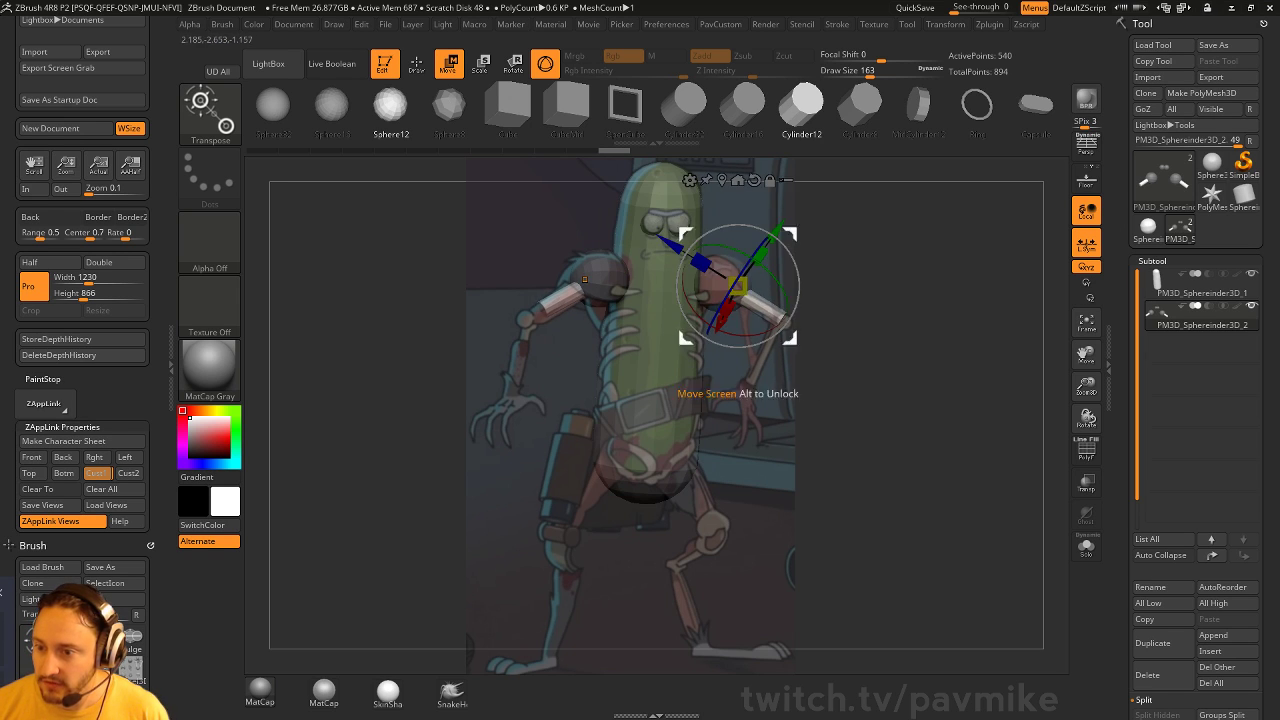
pyautogui.click(562, 294)
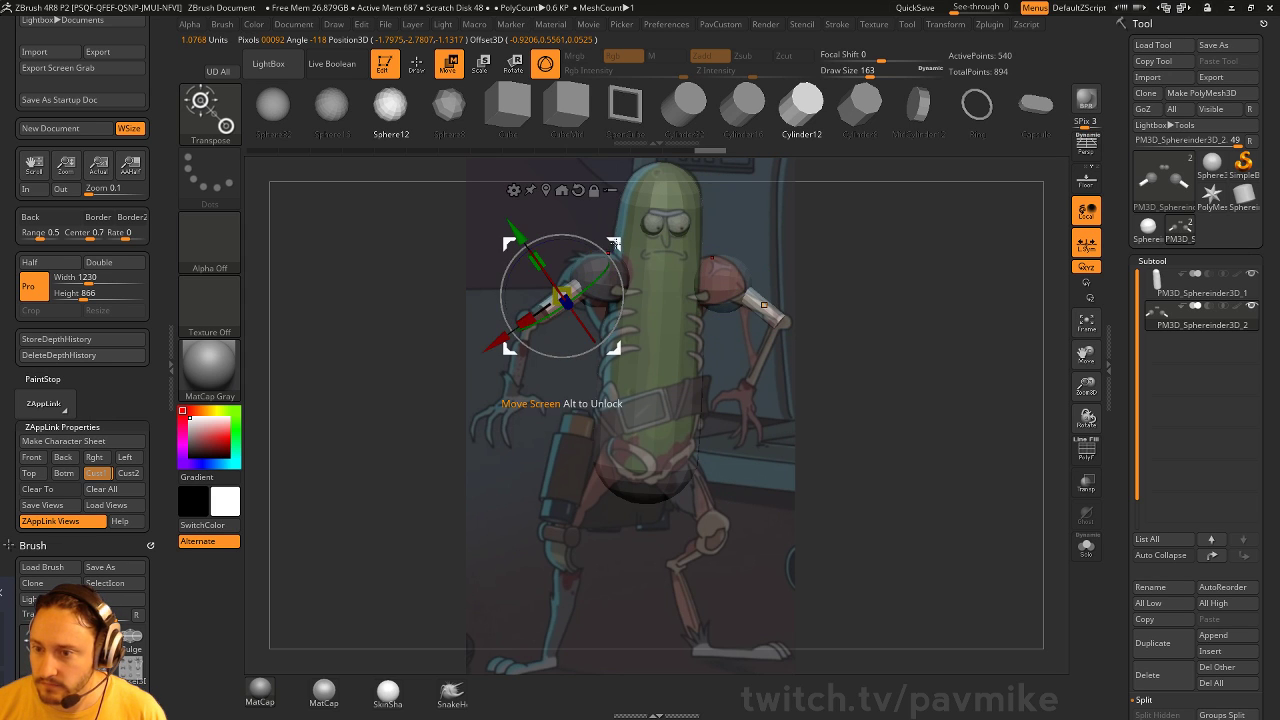
# Turn on perspective, realign the model with the reference image, and replace the stored Cust1 view with this one
pyautogui.click(1086, 145)
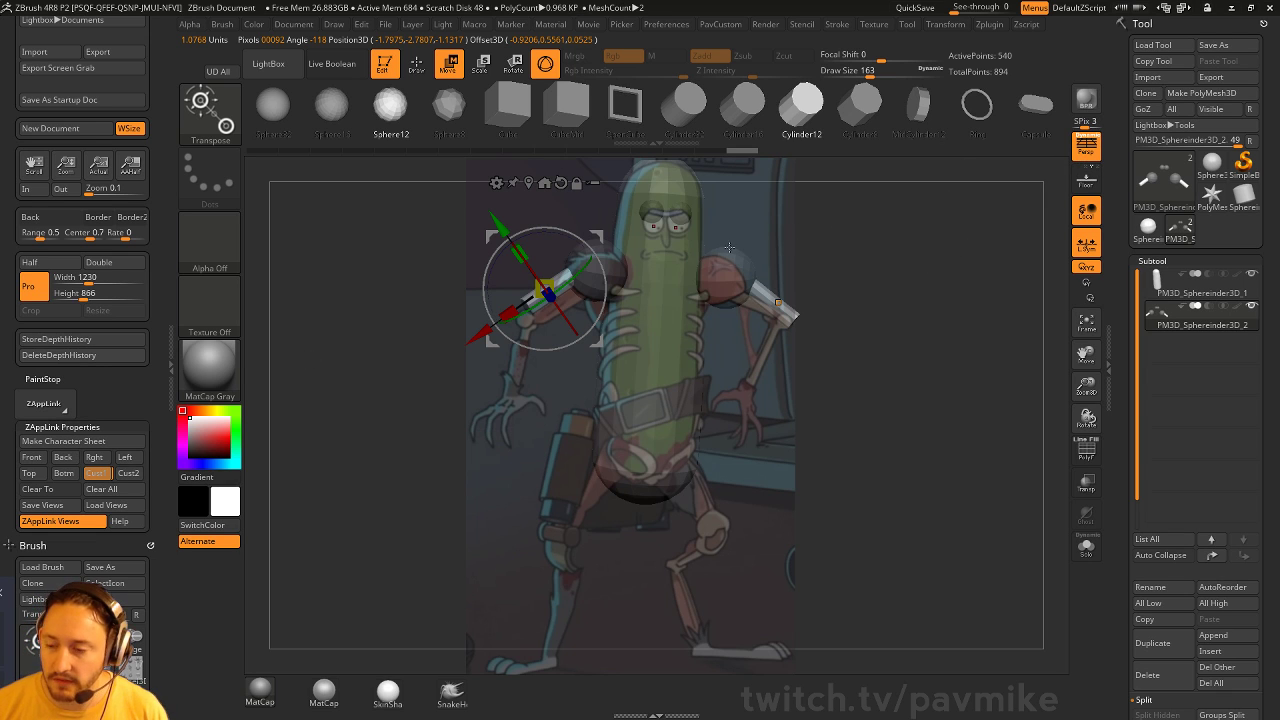
pyautogui.moveTo(964, 270)
pyautogui.mouseDown()
pyautogui.moveTo(960, 296)
pyautogui.moveTo(810, 315)
pyautogui.moveTo(913, 315)
pyautogui.mouseUp()
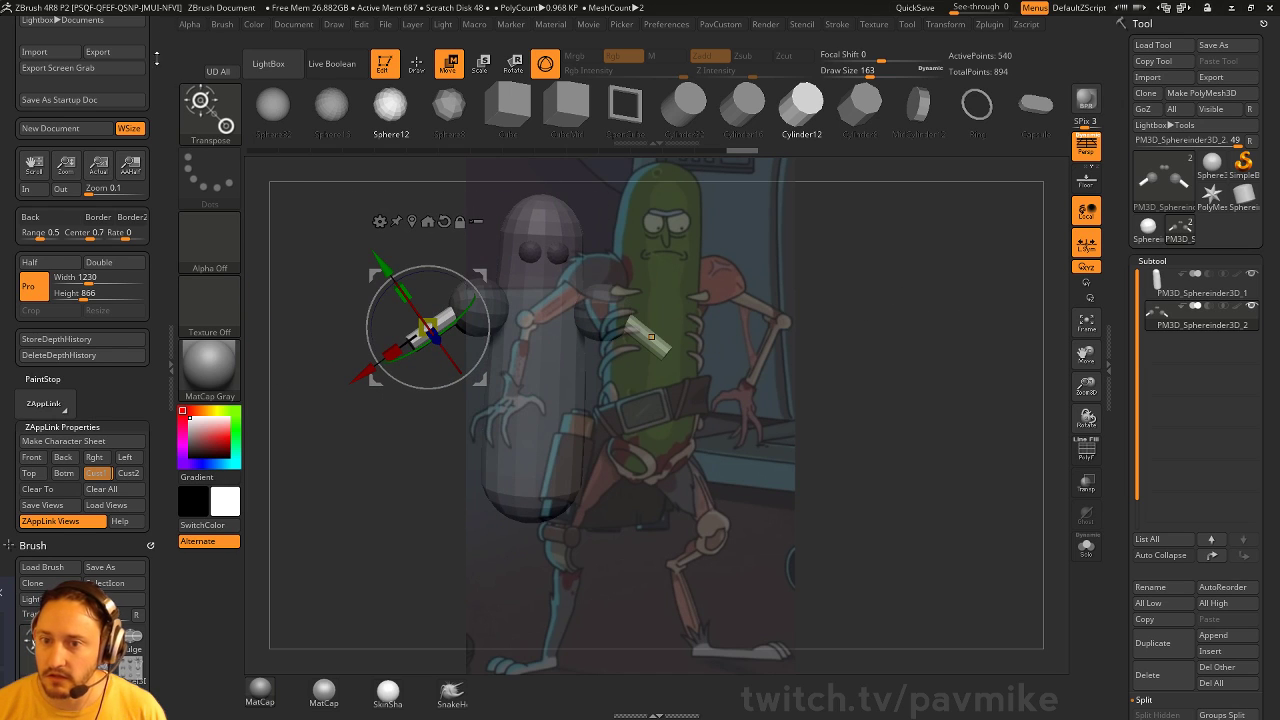
pyautogui.click(333, 24)
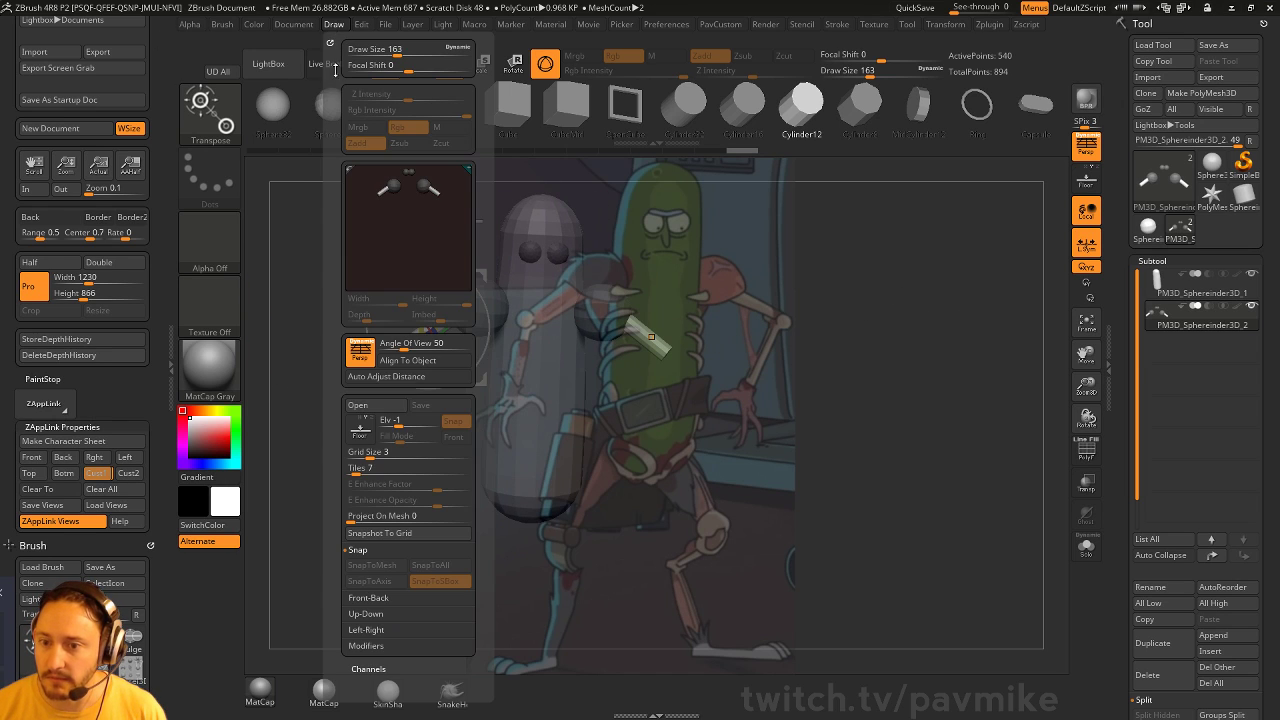
pyautogui.click(406, 364)
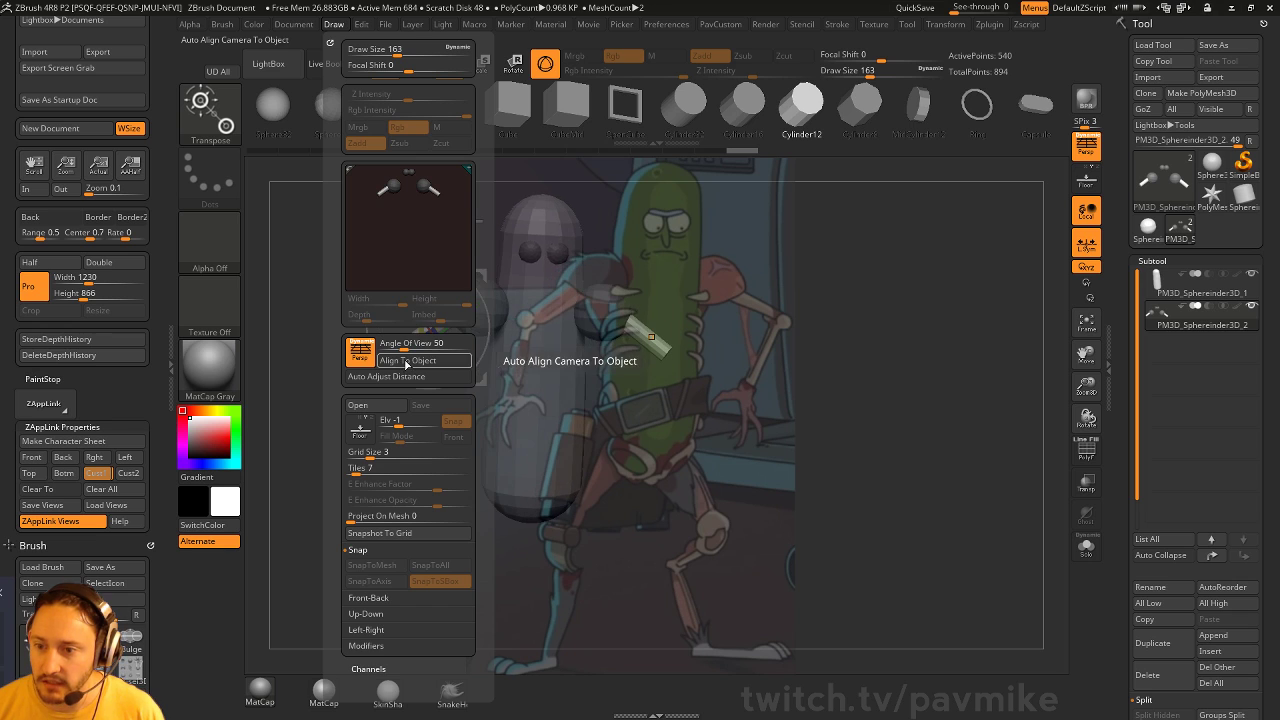
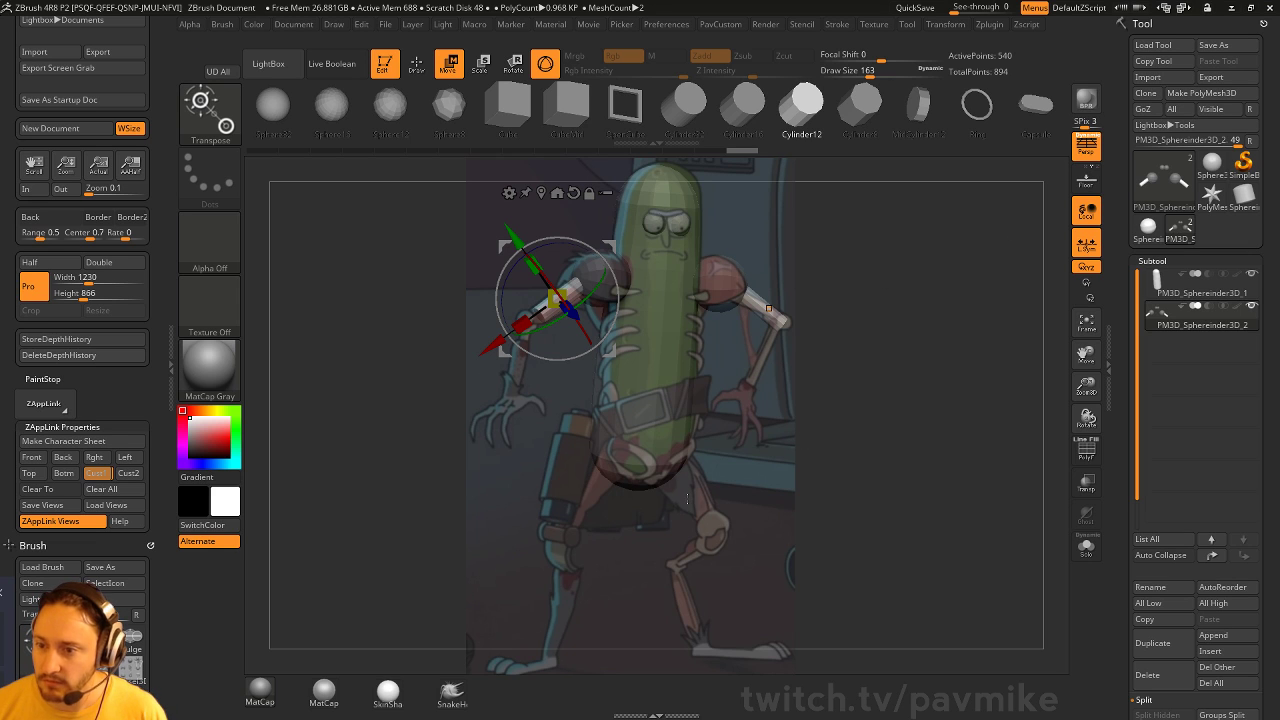
pyautogui.click(97, 478)
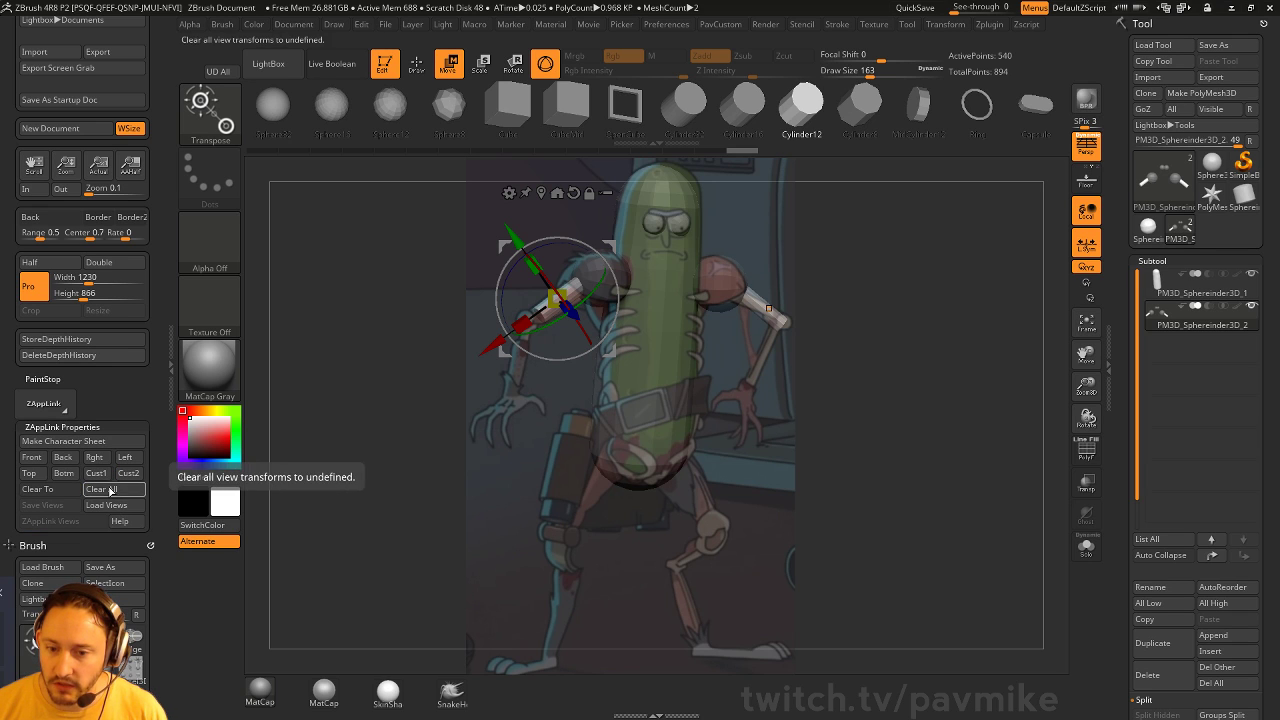
pyautogui.click(97, 477)
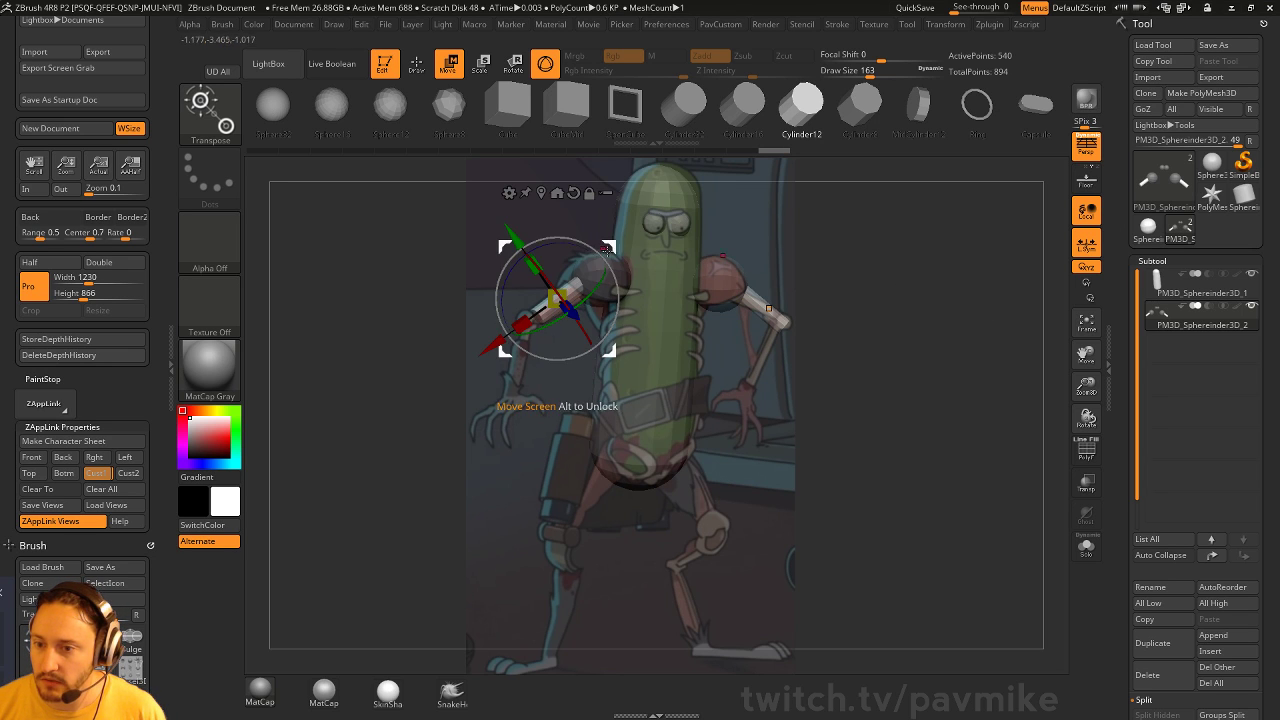
# Nudge the upper-arm cylinders into place, then duplicate them and fit the copies along the reference forearms
pyautogui.moveTo(614, 251); pyautogui.dragTo(612, 254)
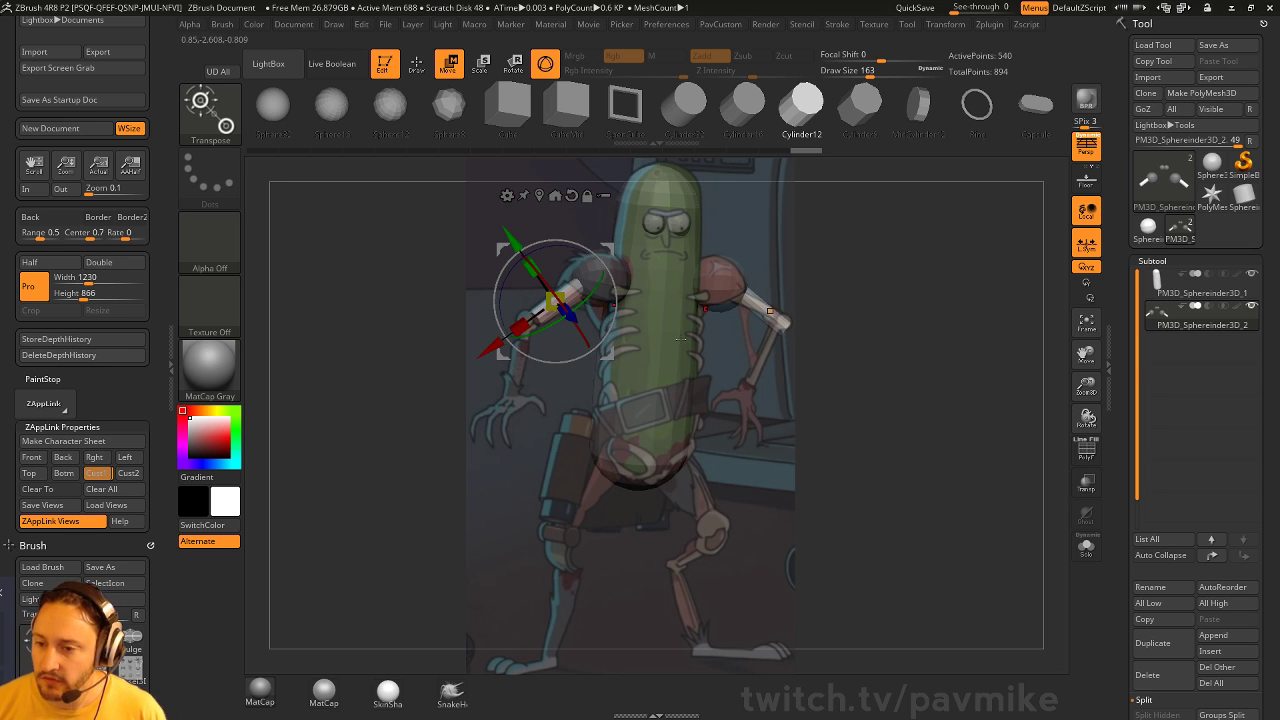
pyautogui.moveTo(493, 346)
pyautogui.keyDown('ctrl'); pyautogui.mouseDown()
pyautogui.moveTo(446, 379)
pyautogui.moveTo(522, 353)
pyautogui.moveTo(511, 391)
pyautogui.mouseUp(); pyautogui.keyUp('ctrl')
pyautogui.moveTo(562, 287); pyautogui.dragTo(576, 310)
pyautogui.moveTo(560, 361); pyautogui.dragTo(554, 383)
pyautogui.moveTo(579, 305); pyautogui.dragTo(578, 318)
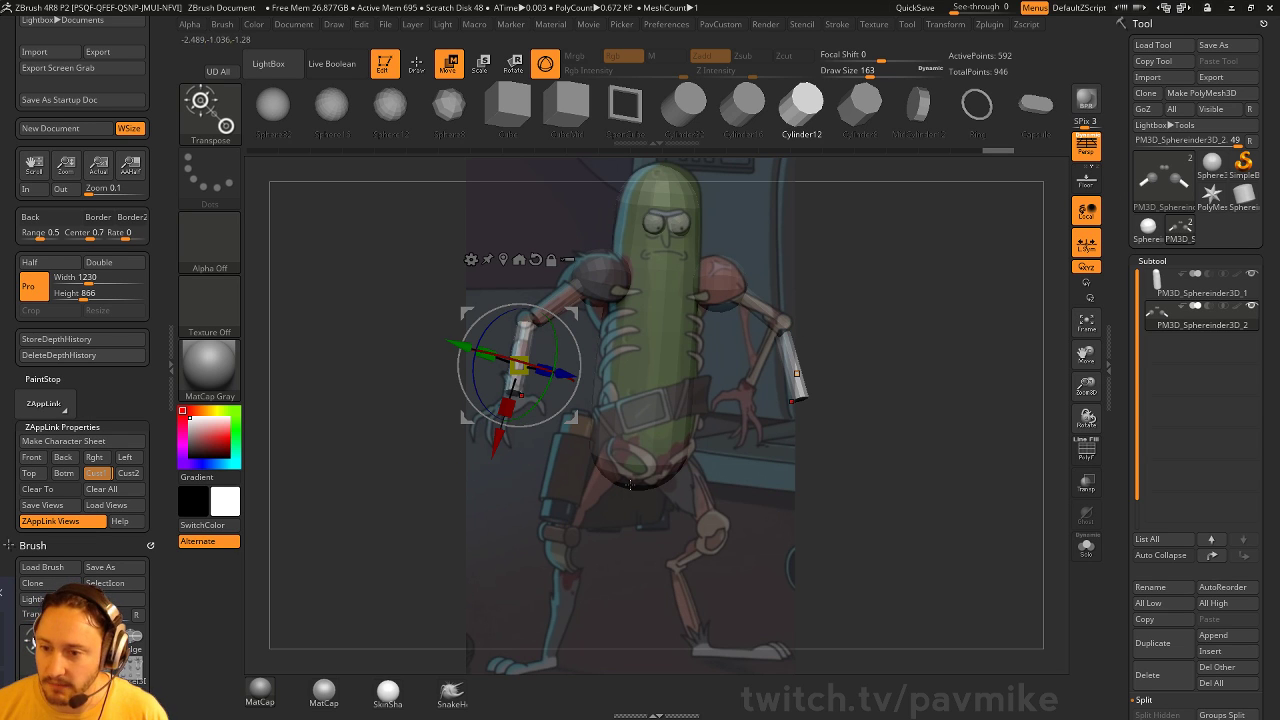
# Insert mirrored Cylinder12 meshes at the elbows and adjust them with the gizmo to form the elbow joints
pyautogui.press('q')
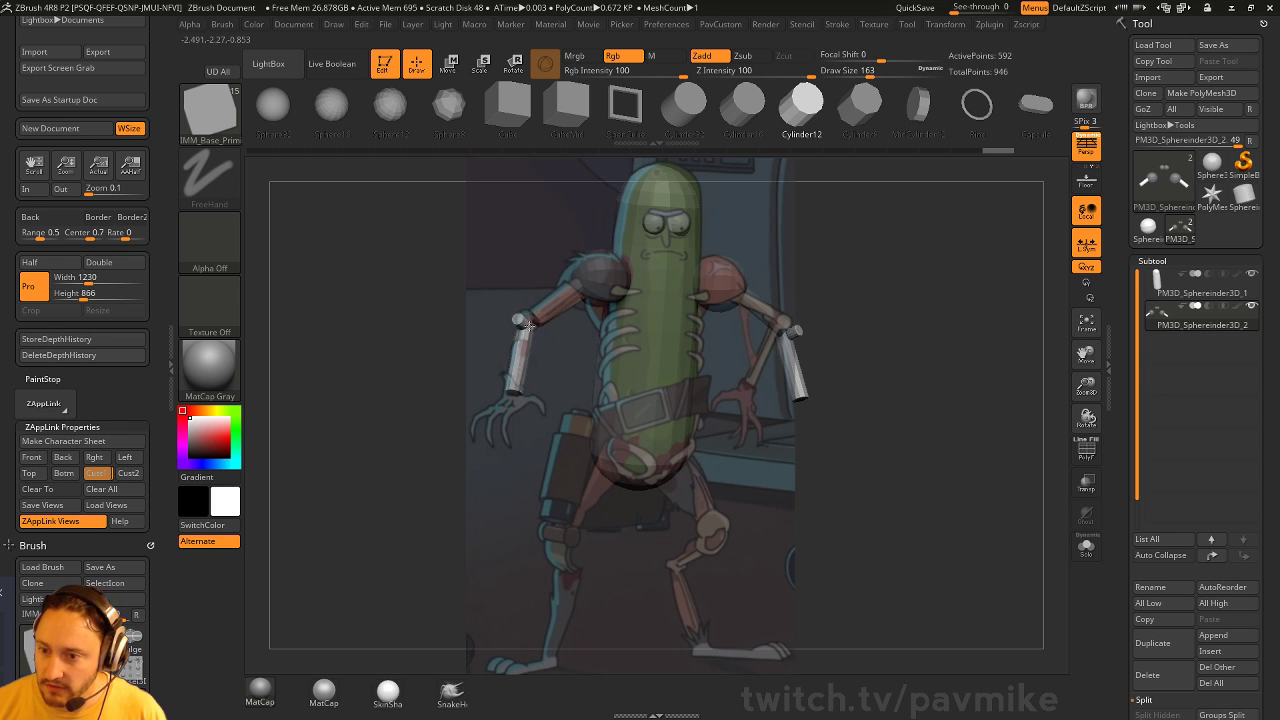
pyautogui.moveTo(529, 326)
pyautogui.mouseDown()
pyautogui.moveTo(536, 336)
pyautogui.moveTo(514, 312)
pyautogui.moveTo(522, 322)
pyautogui.mouseUp()
pyautogui.press('w')
pyautogui.moveTo(586, 279); pyautogui.dragTo(591, 278)
pyautogui.press('q')
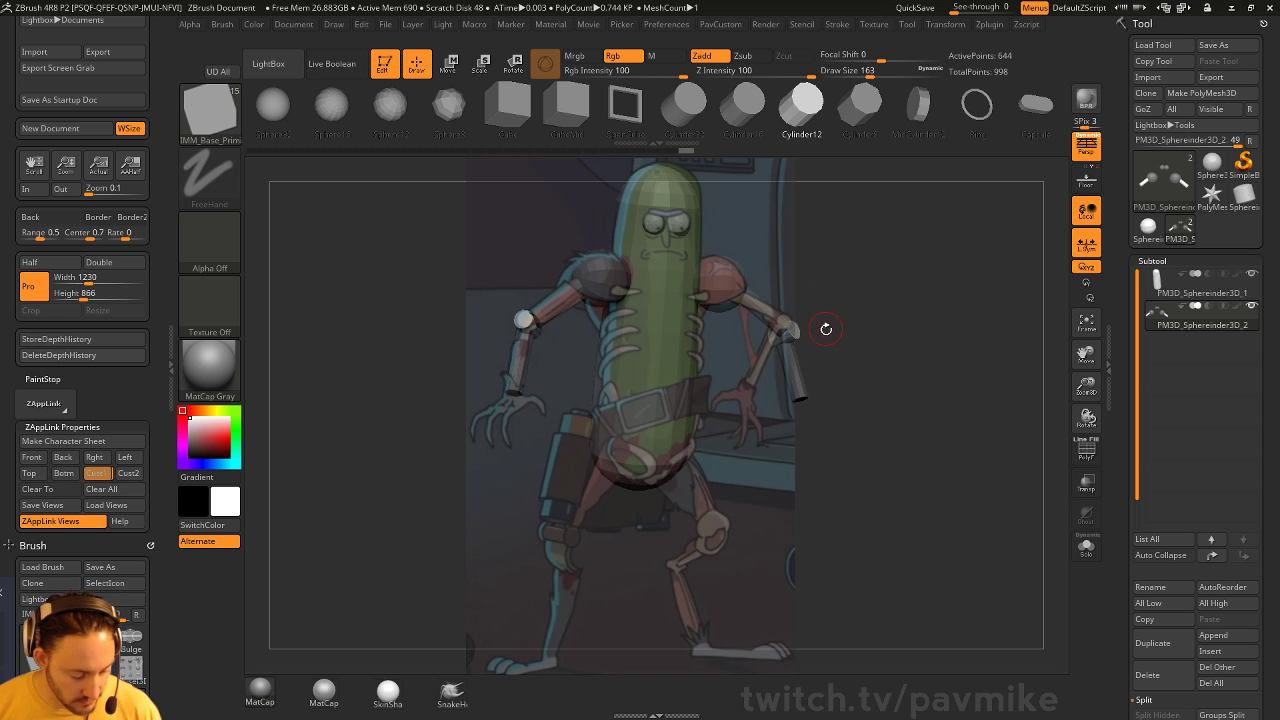
# Choose the Hand mesh from the IMM BParts brush and insert mirrored hands at the ends of the forearms
pyautogui.press('b')
pyautogui.press('i')
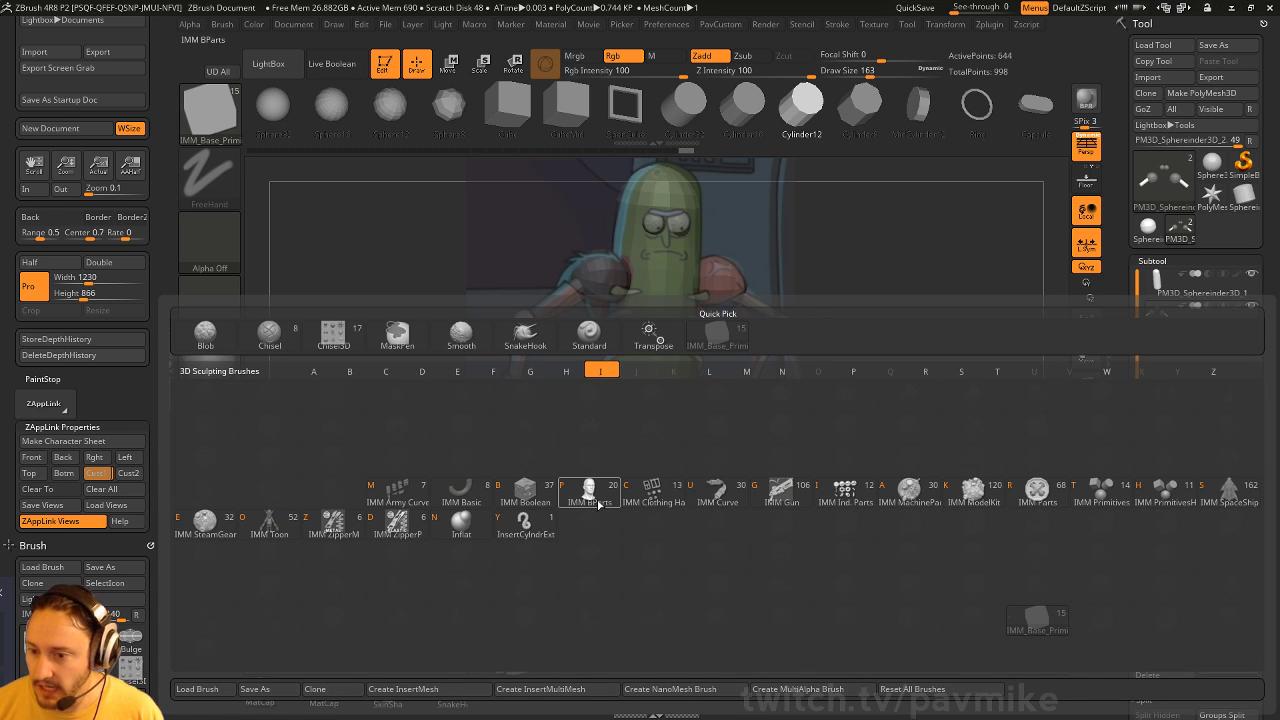
pyautogui.press('p')
pyautogui.press('m')
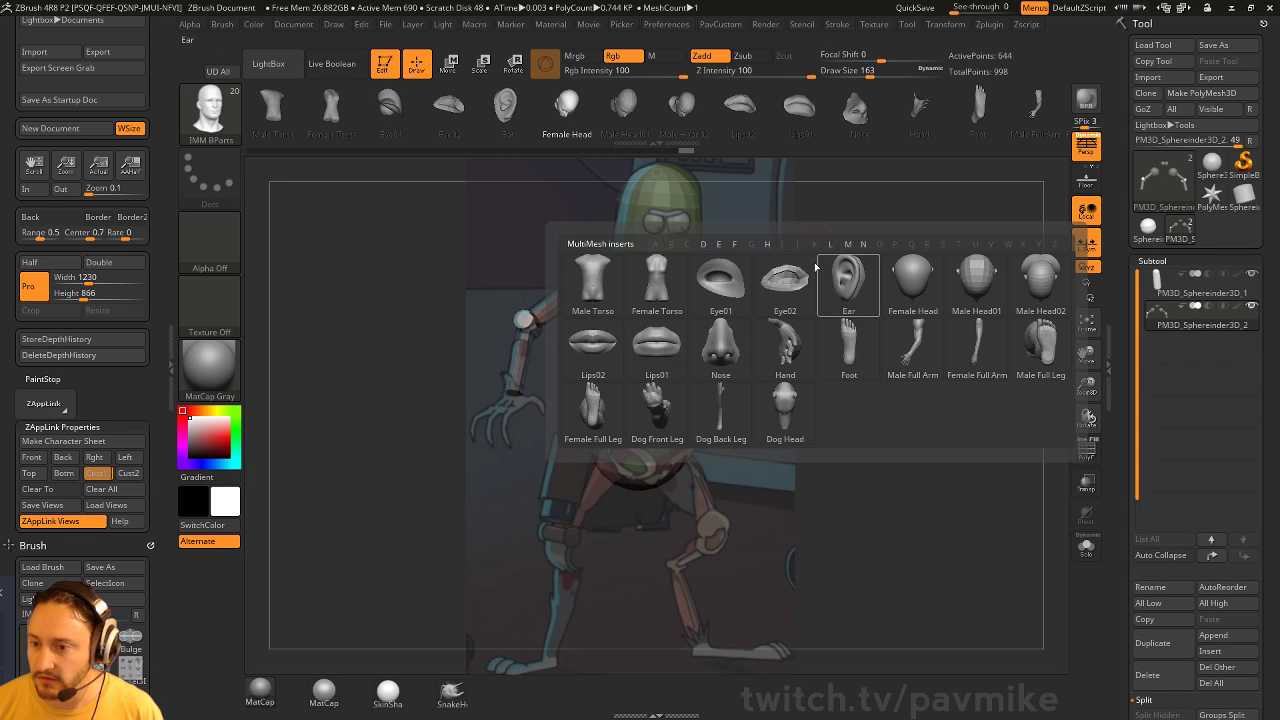
pyautogui.click(839, 352)
pyautogui.moveTo(511, 395); pyautogui.dragTo(506, 464)
pyautogui.hotkey('ctrl', 'z')
pyautogui.moveTo(801, 404); pyautogui.dragTo(818, 442)
# Scale, rotate and move the inserted hands with the gizmo to fit the reference hand and wrist
pyautogui.press('e')
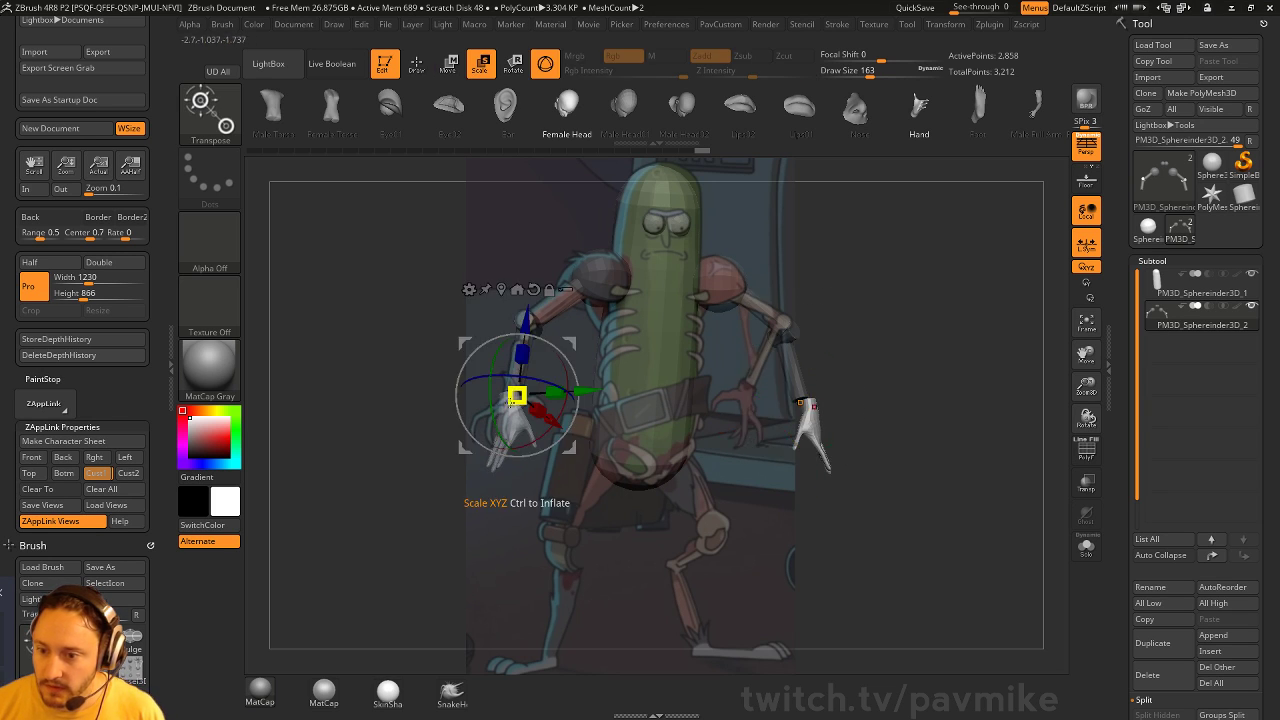
pyautogui.click(511, 422)
pyautogui.moveTo(558, 376); pyautogui.dragTo(568, 350)
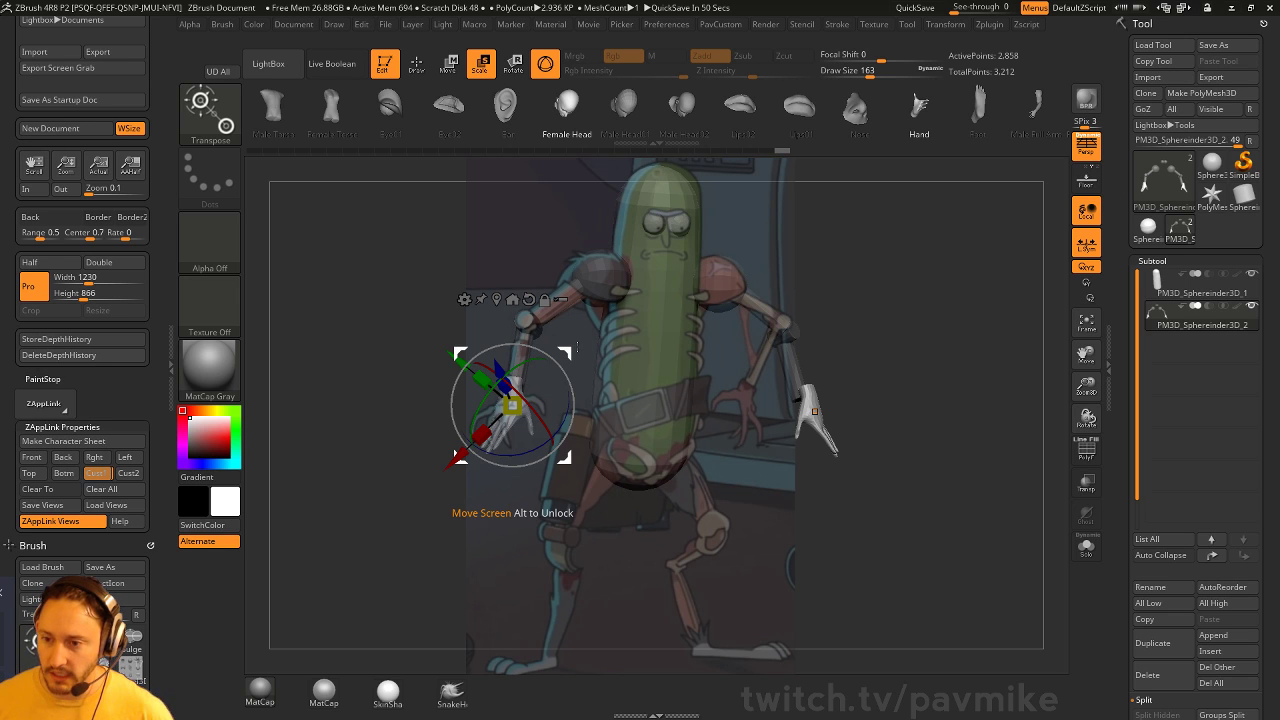
pyautogui.moveTo(560, 366); pyautogui.dragTo(562, 355)
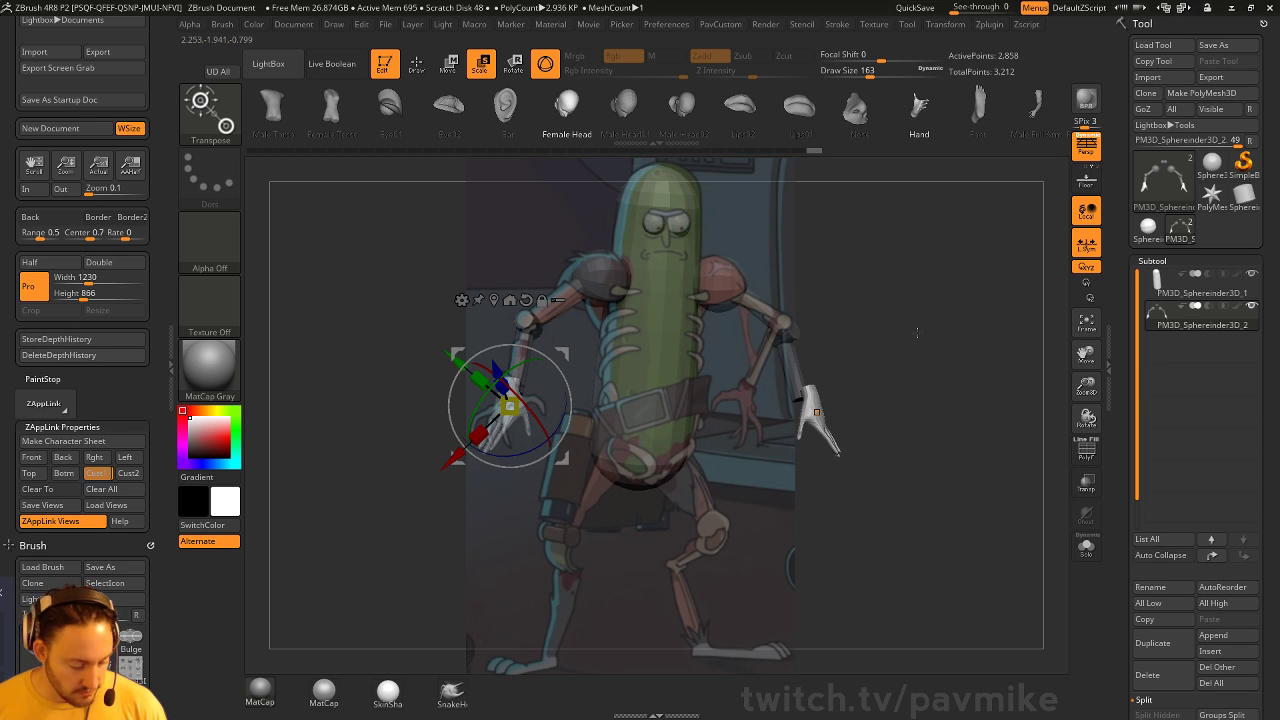
pyautogui.press('q')
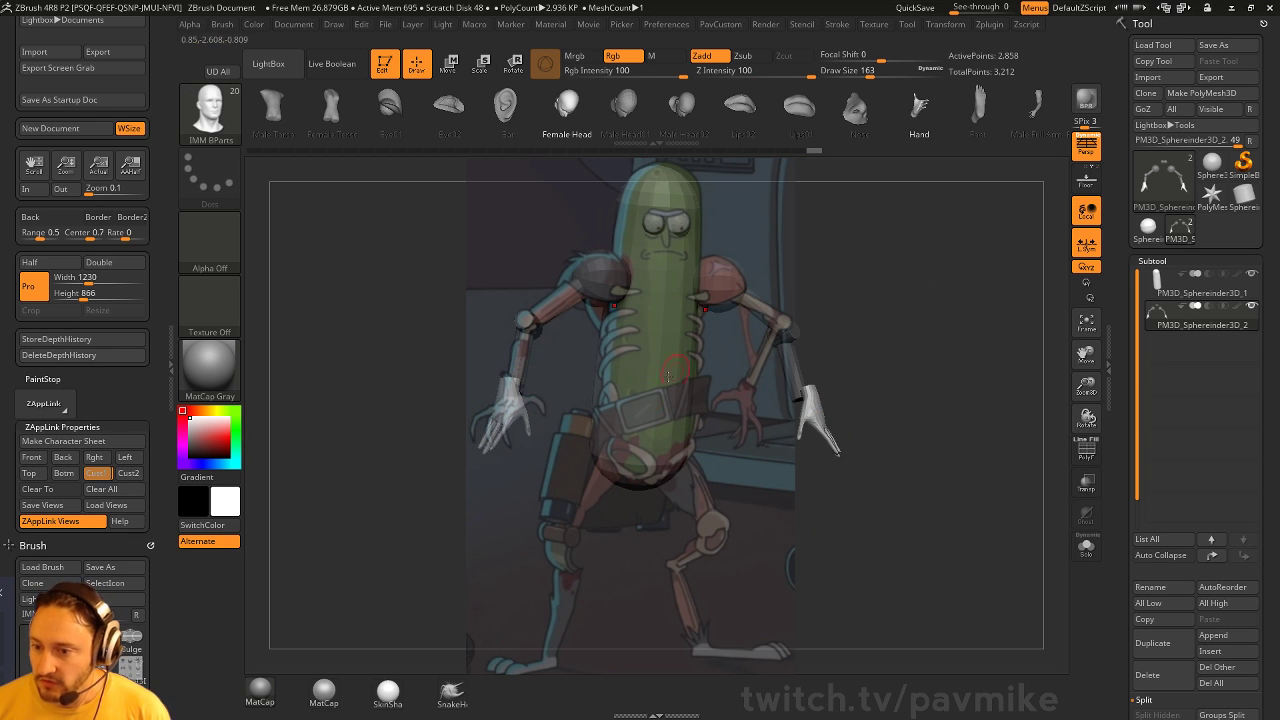
pyautogui.press('b')
pyautogui.press('s')
pyautogui.press('t')
pyautogui.press('s')
pyautogui.click(649, 432)
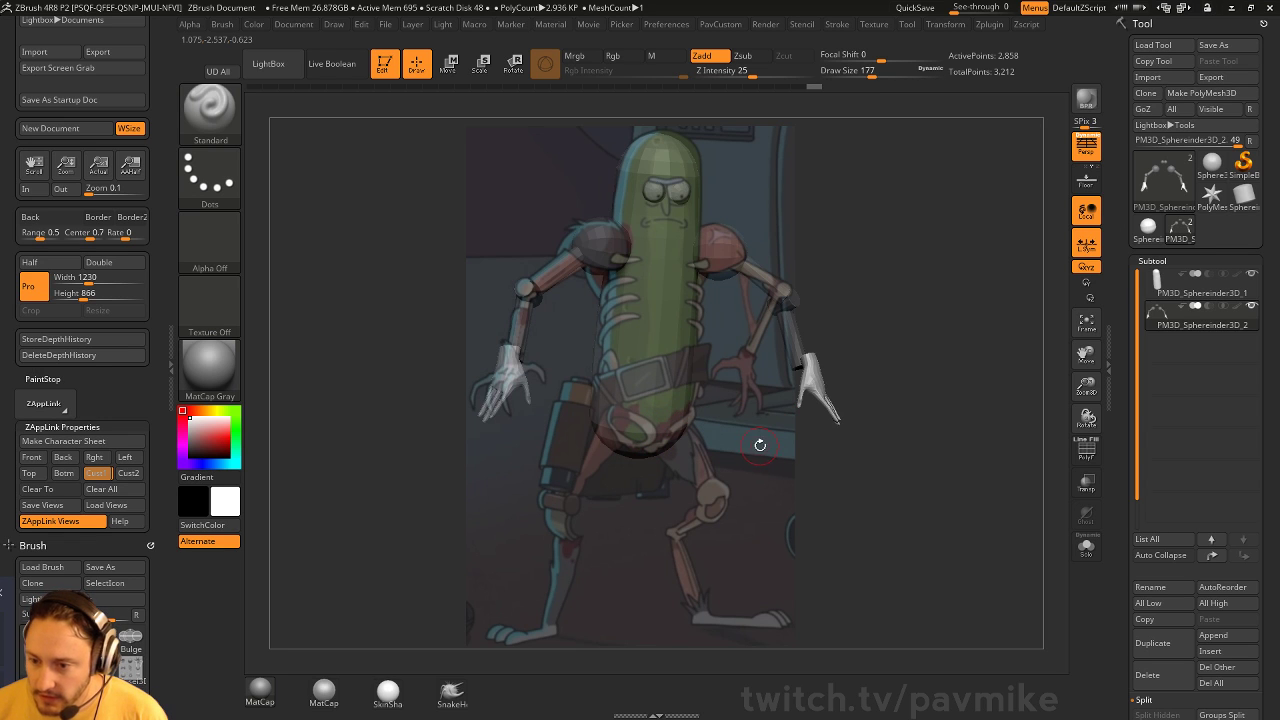
# Insert mirrored Cylinder12 meshes from the IMM primitives at the hips and fit them along the reference thighs
pyautogui.press('b')
pyautogui.press('i')
pyautogui.press('p')
pyautogui.press('m')
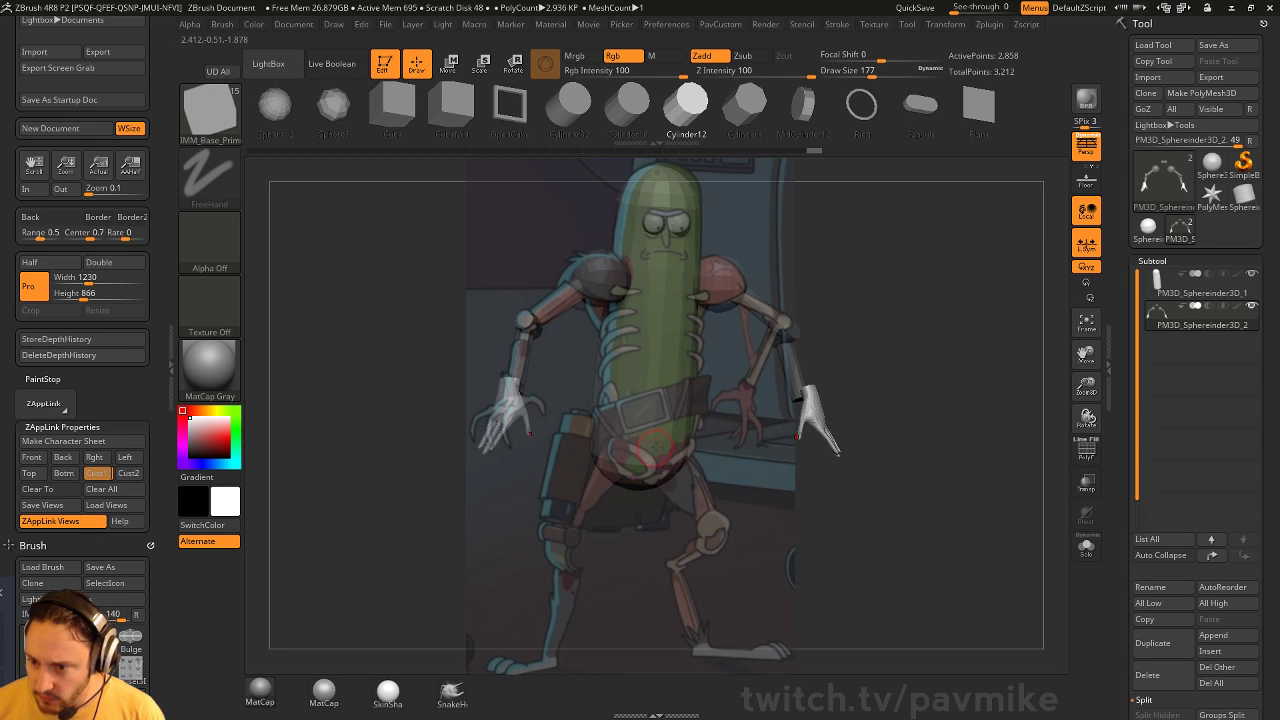
pyautogui.press('m')
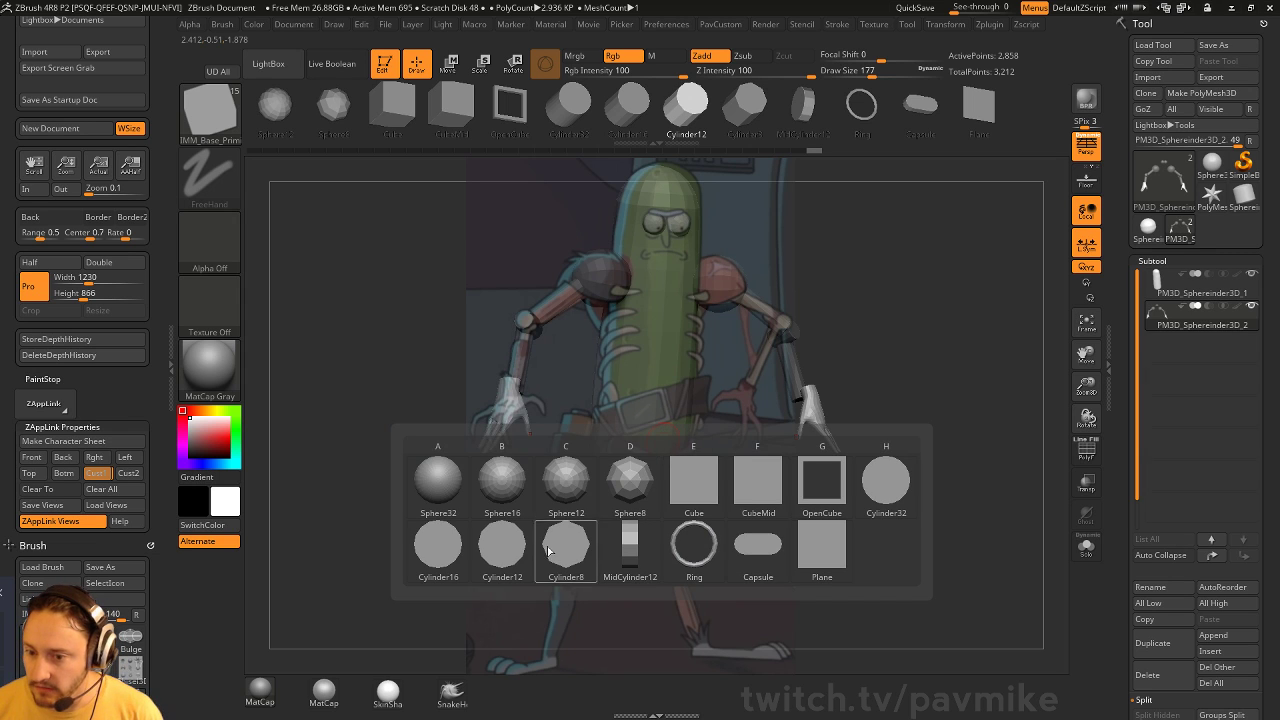
pyautogui.moveTo(605, 470)
pyautogui.mouseDown()
pyautogui.moveTo(660, 480)
pyautogui.moveTo(608, 468)
pyautogui.moveTo(645, 429)
pyautogui.moveTo(660, 490)
pyautogui.moveTo(645, 506)
pyautogui.mouseUp()
pyautogui.press('w')
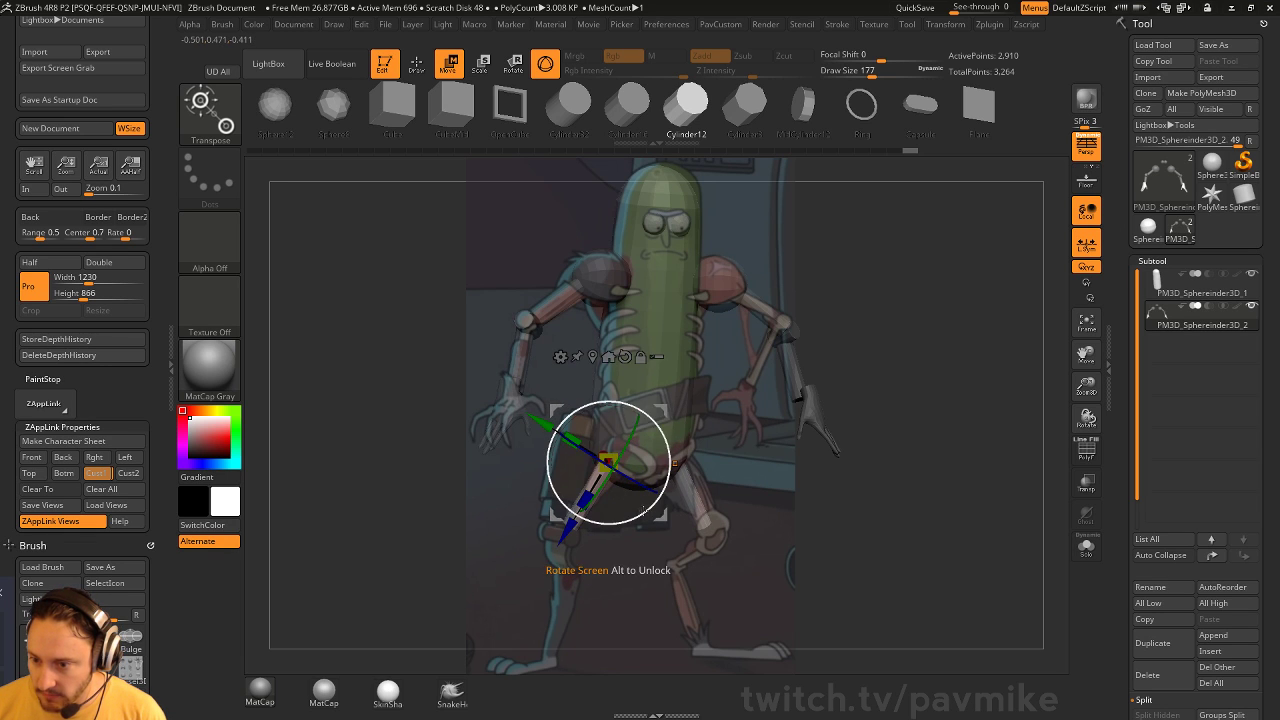
pyautogui.press('q')
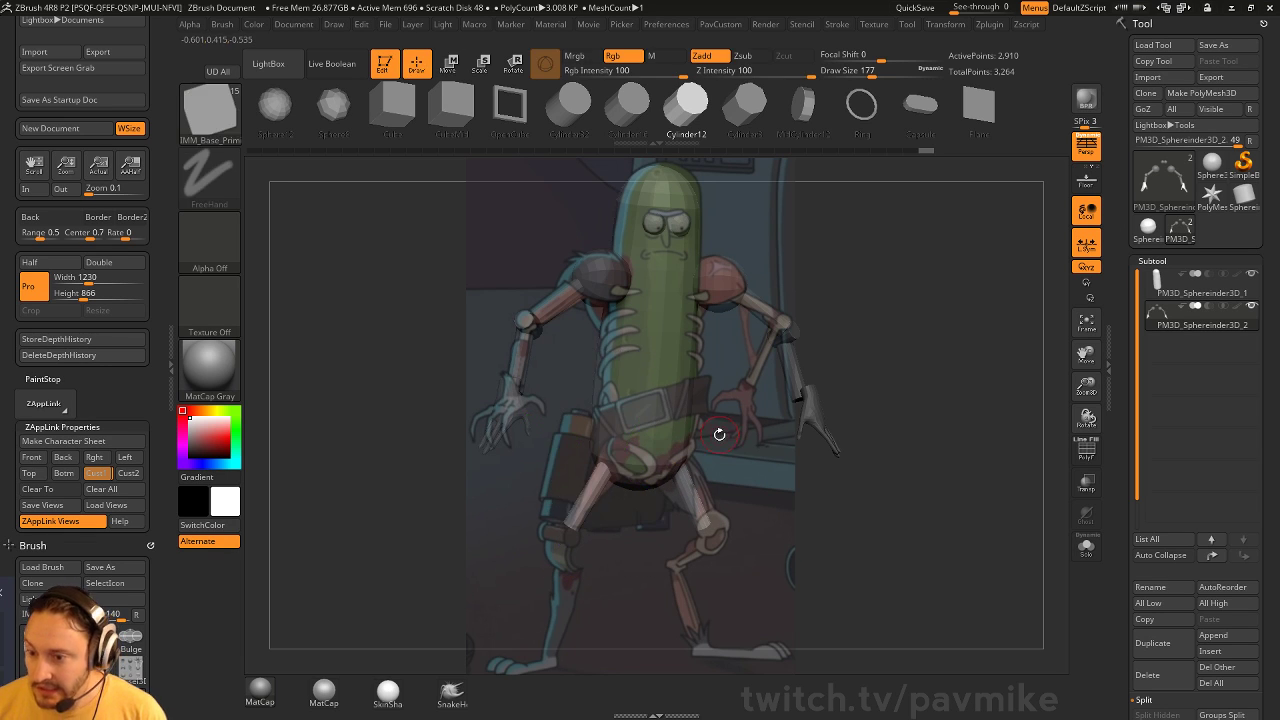
# Add a mirrored pair of cylinders below the thighs and position them as the knee joints
pyautogui.press('w')
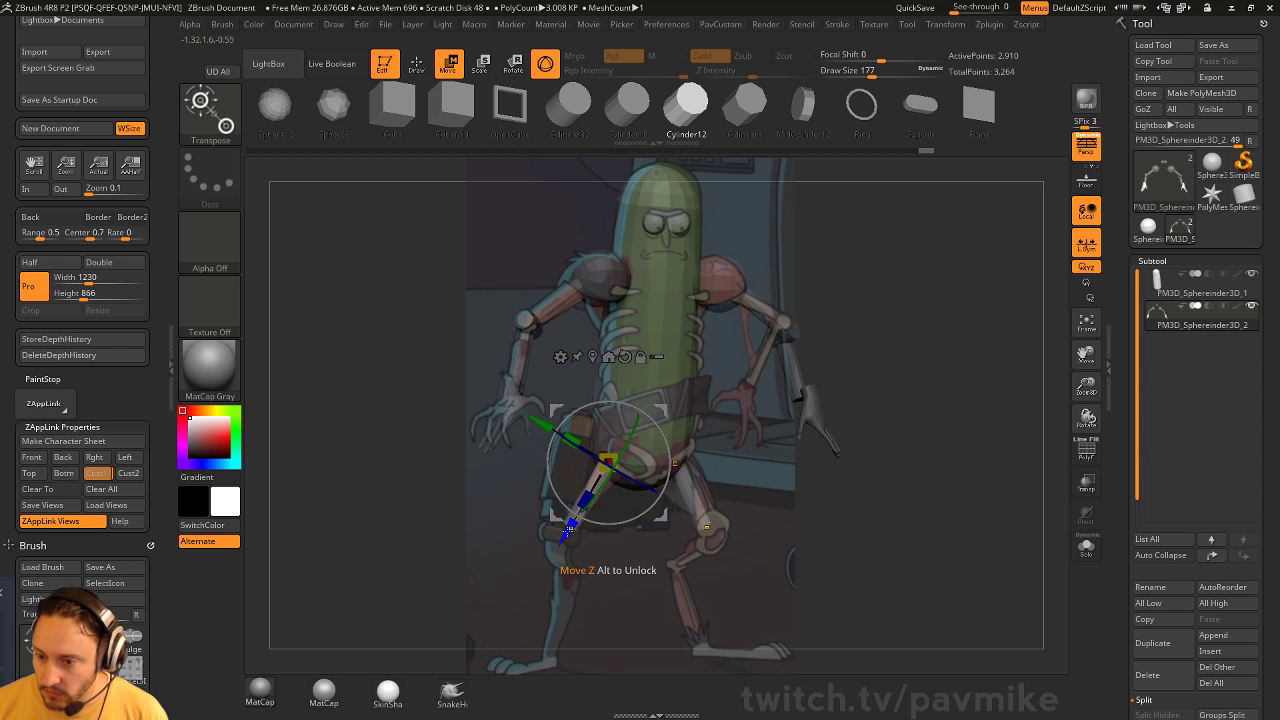
pyautogui.keyDown('ctrl'); pyautogui.moveTo(568, 527); pyautogui.dragTo(540, 529); pyautogui.keyUp('ctrl')
pyautogui.moveTo(600, 482); pyautogui.dragTo(608, 486)
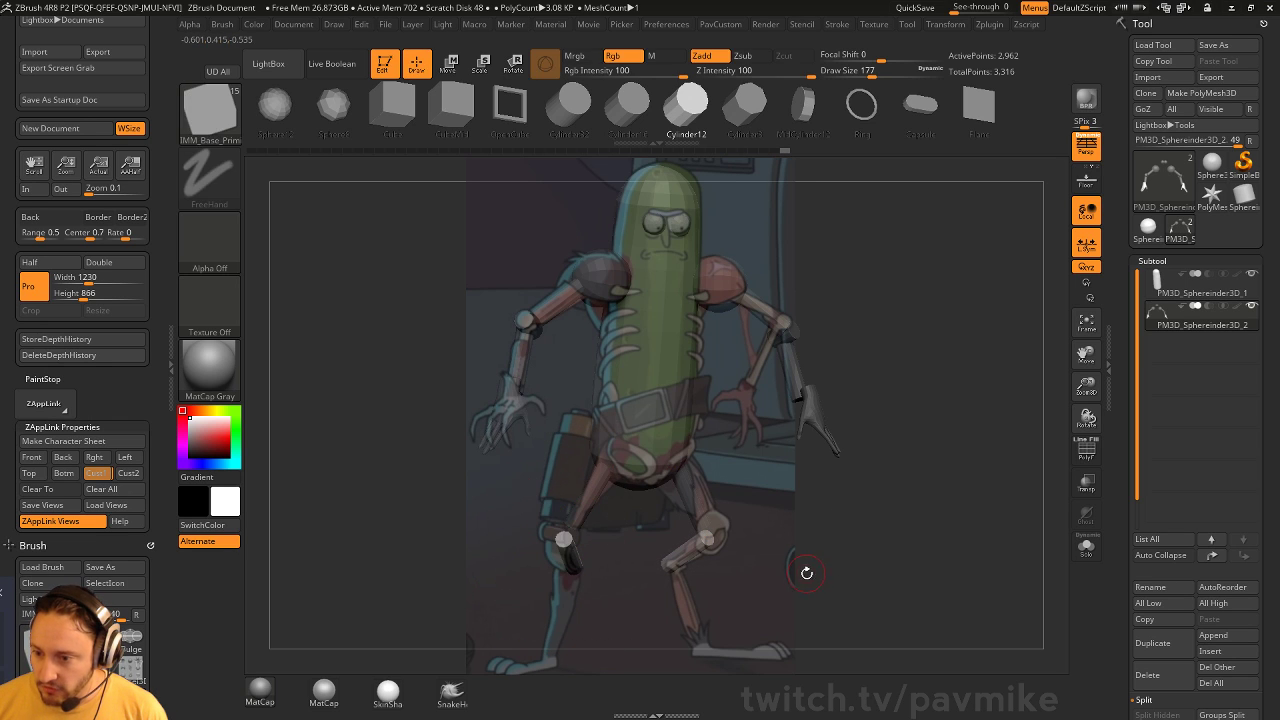
pyautogui.moveTo(620, 487); pyautogui.dragTo(614, 507)
# Add mirrored shin cylinders below the knees, then rotate, scale and move them to match the reference lower legs
pyautogui.click(680, 583)
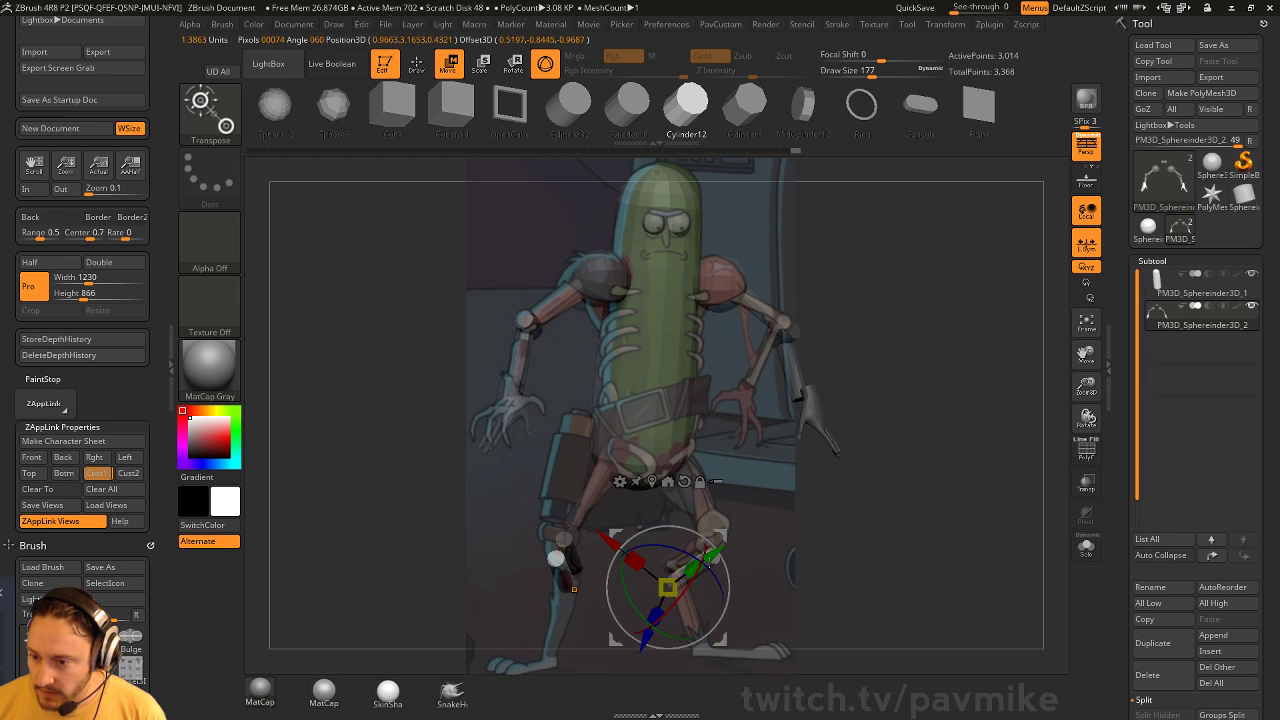
pyautogui.moveTo(700, 600); pyautogui.dragTo(705, 547)
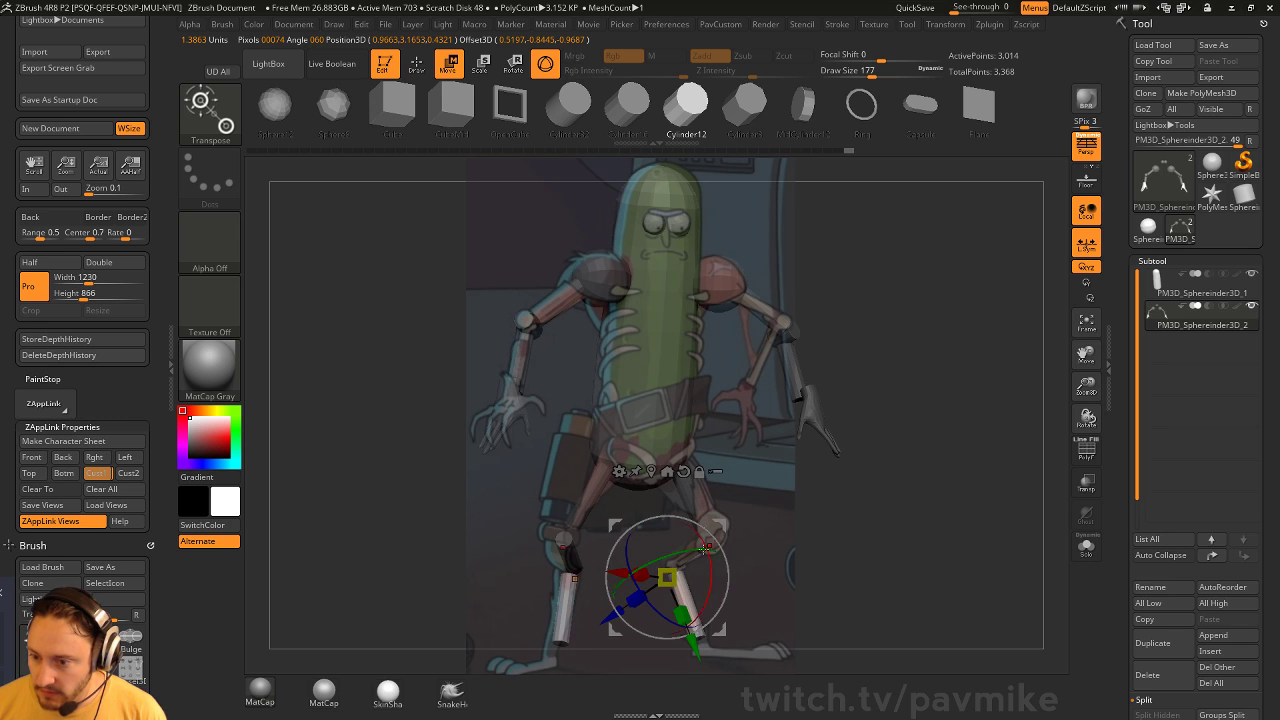
pyautogui.moveTo(682, 614); pyautogui.dragTo(692, 594)
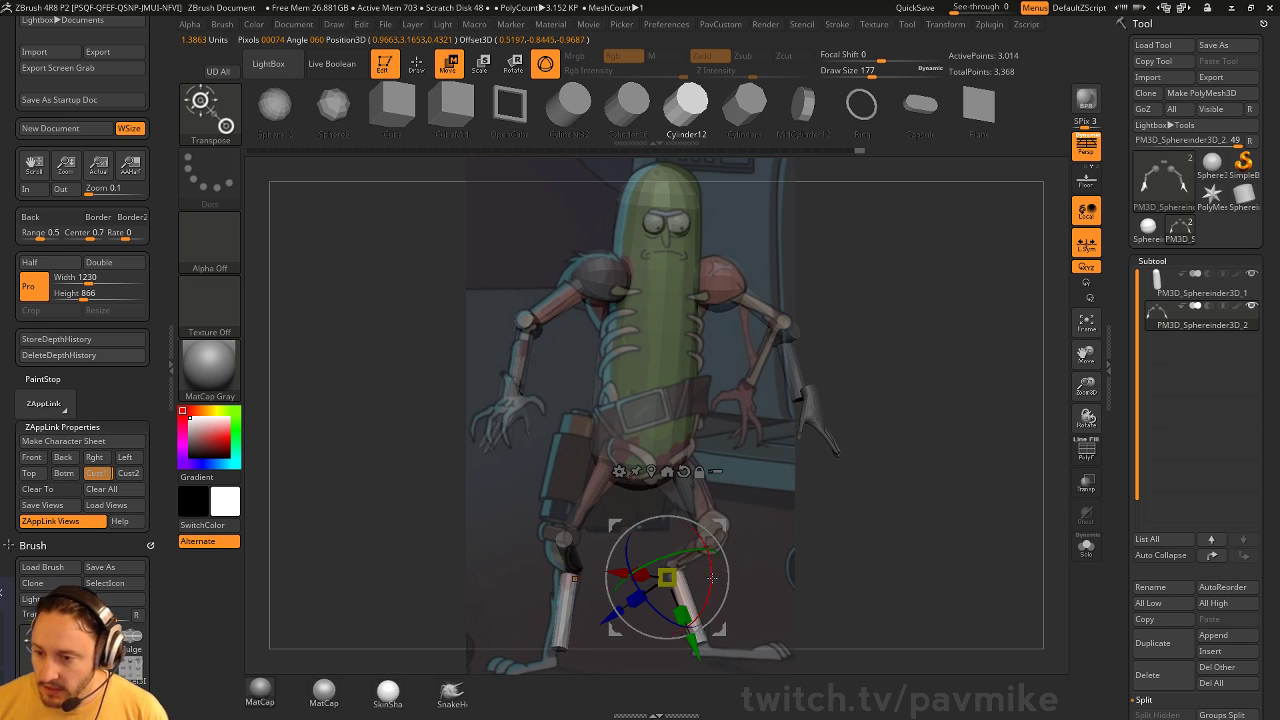
pyautogui.click(568, 590)
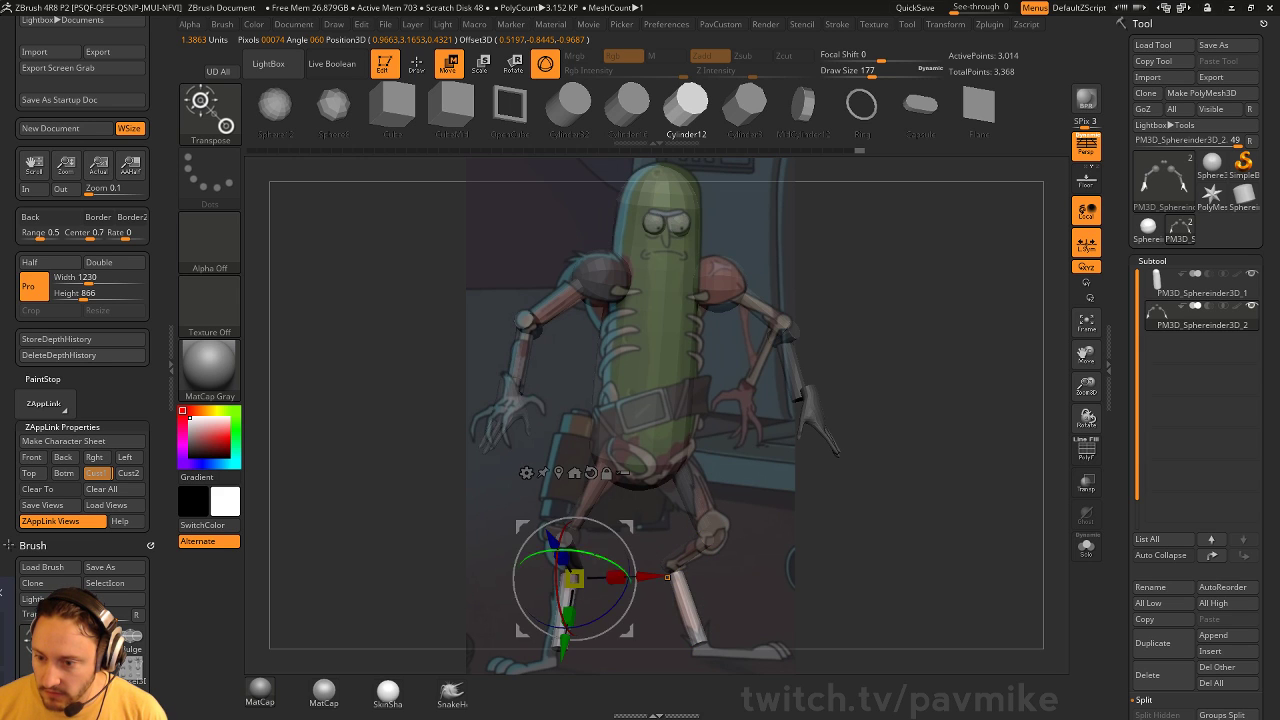
pyautogui.moveTo(568, 613); pyautogui.dragTo(566, 628)
pyautogui.press('q')
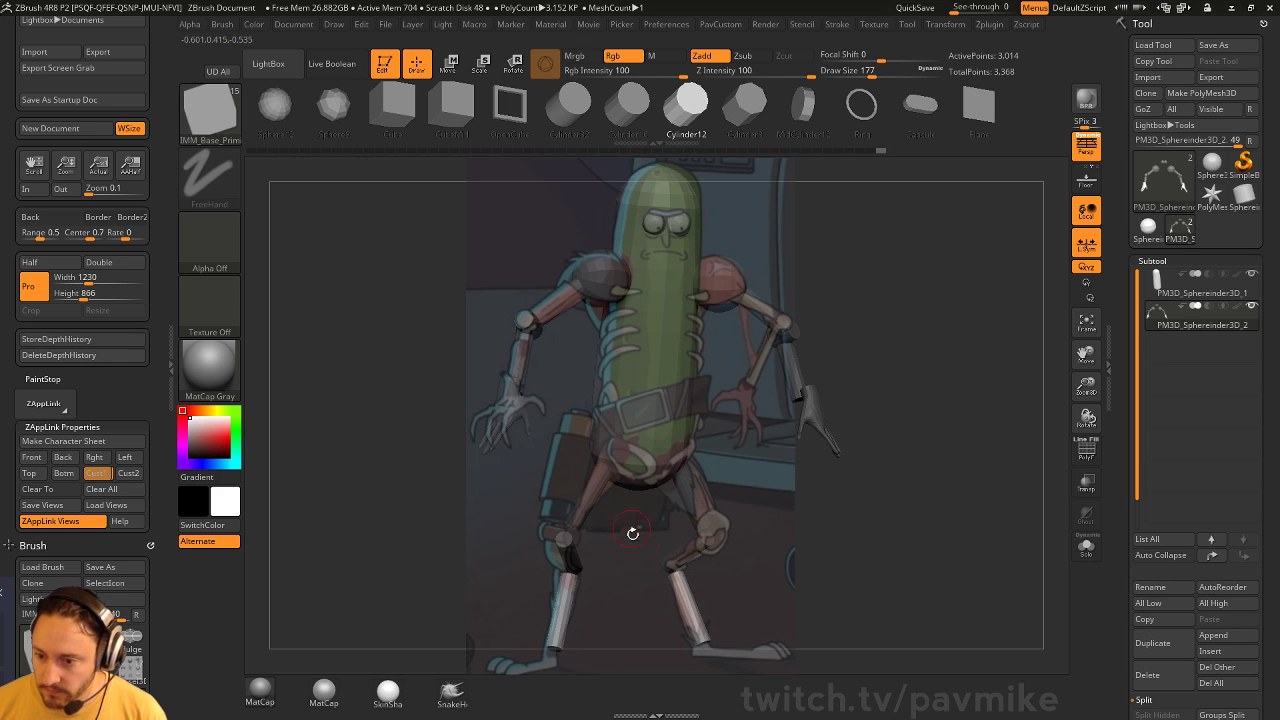
# Duplicate the shin cylinders at the ankles and rotate, flatten and place the copies as the feet
pyautogui.press('w')
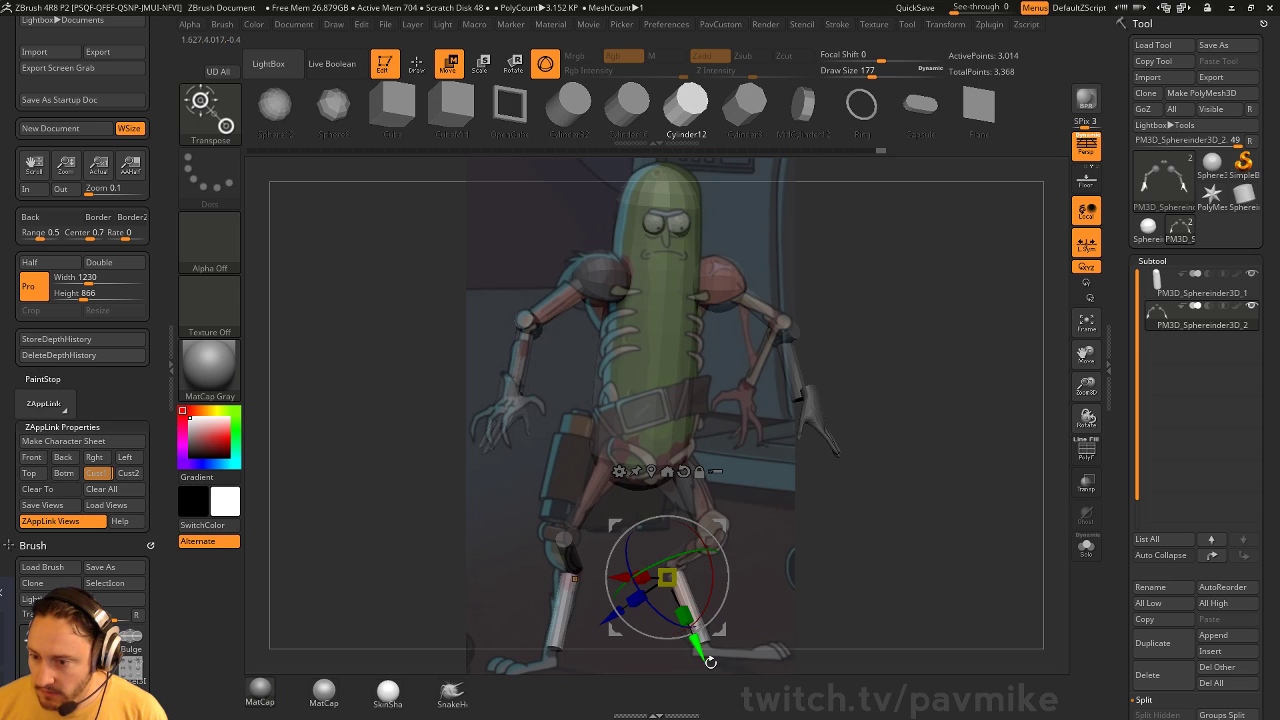
pyautogui.moveTo(704, 652); pyautogui.dragTo(713, 676)
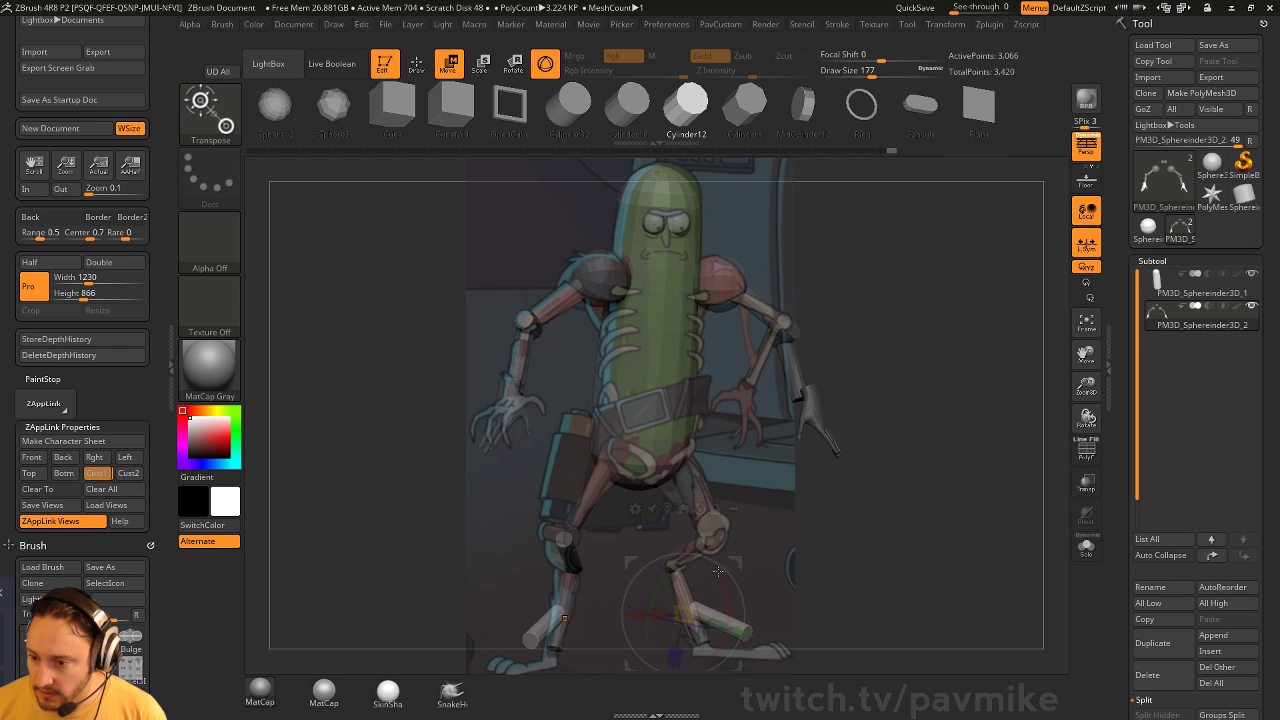
pyautogui.moveTo(702, 610); pyautogui.dragTo(753, 652)
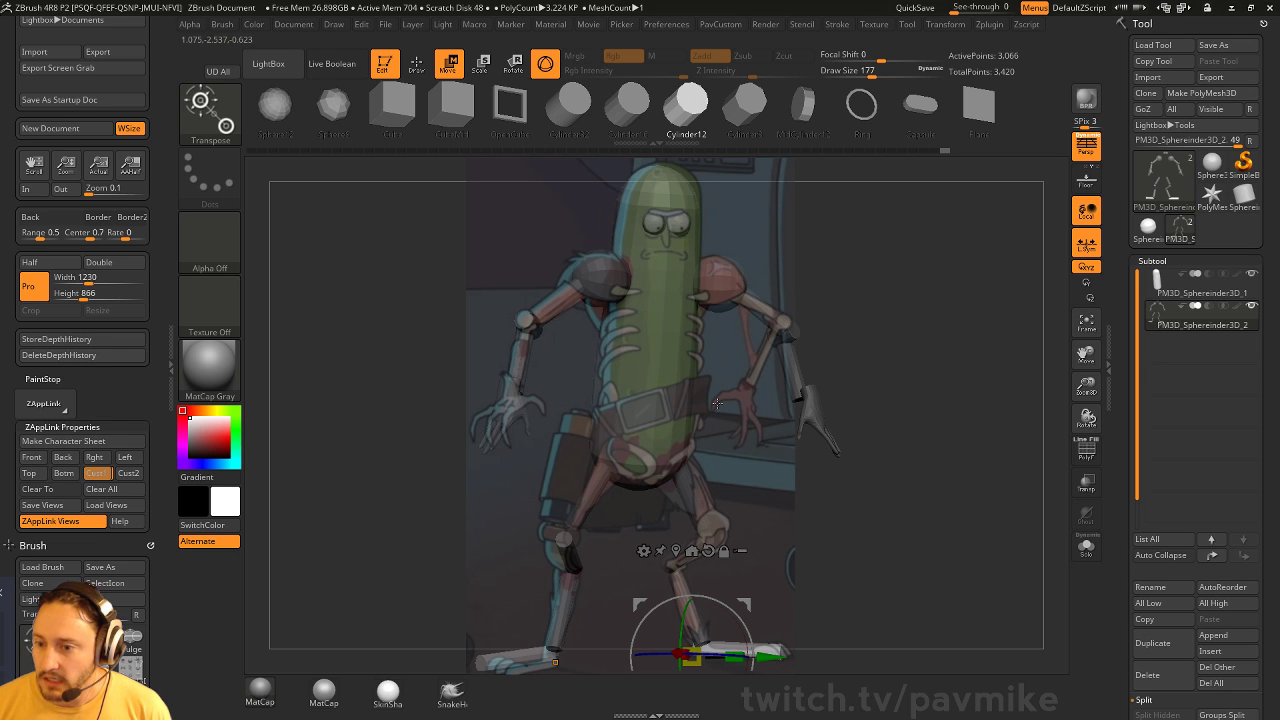
pyautogui.press('q')
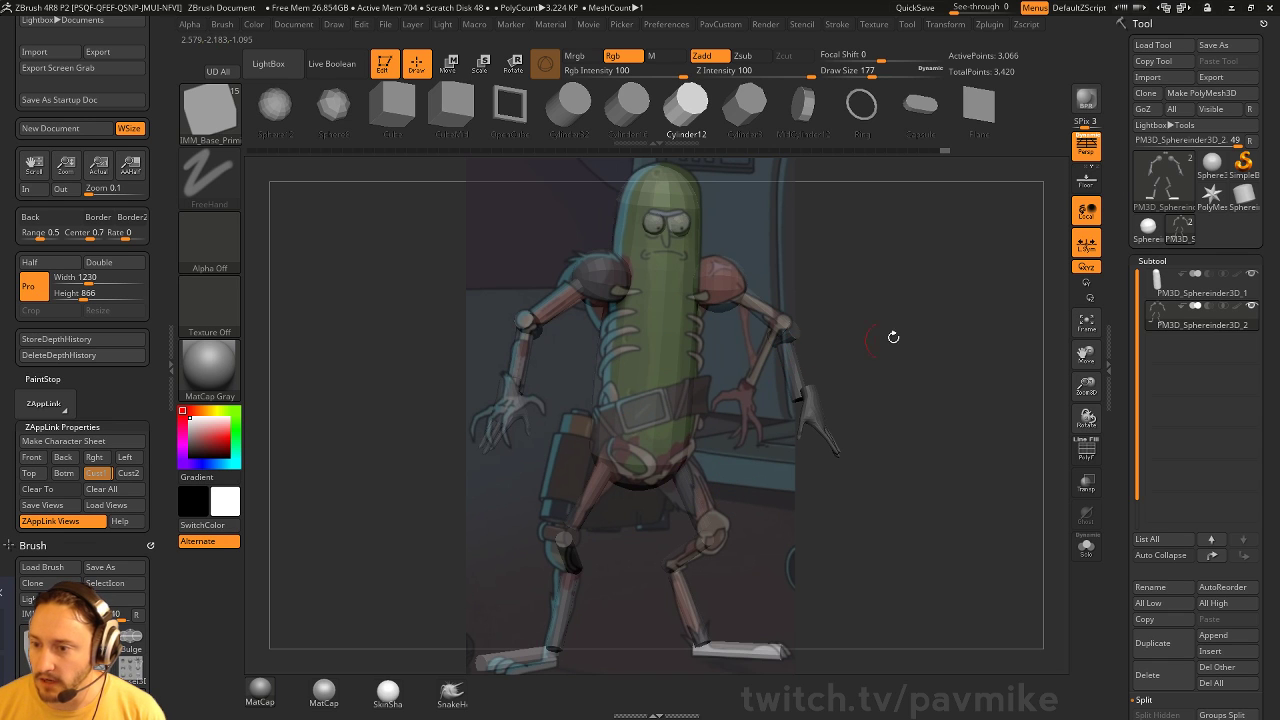
pyautogui.press('b')
pyautogui.press('s')
pyautogui.press('t')
pyautogui.press('s')
pyautogui.click(918, 316)
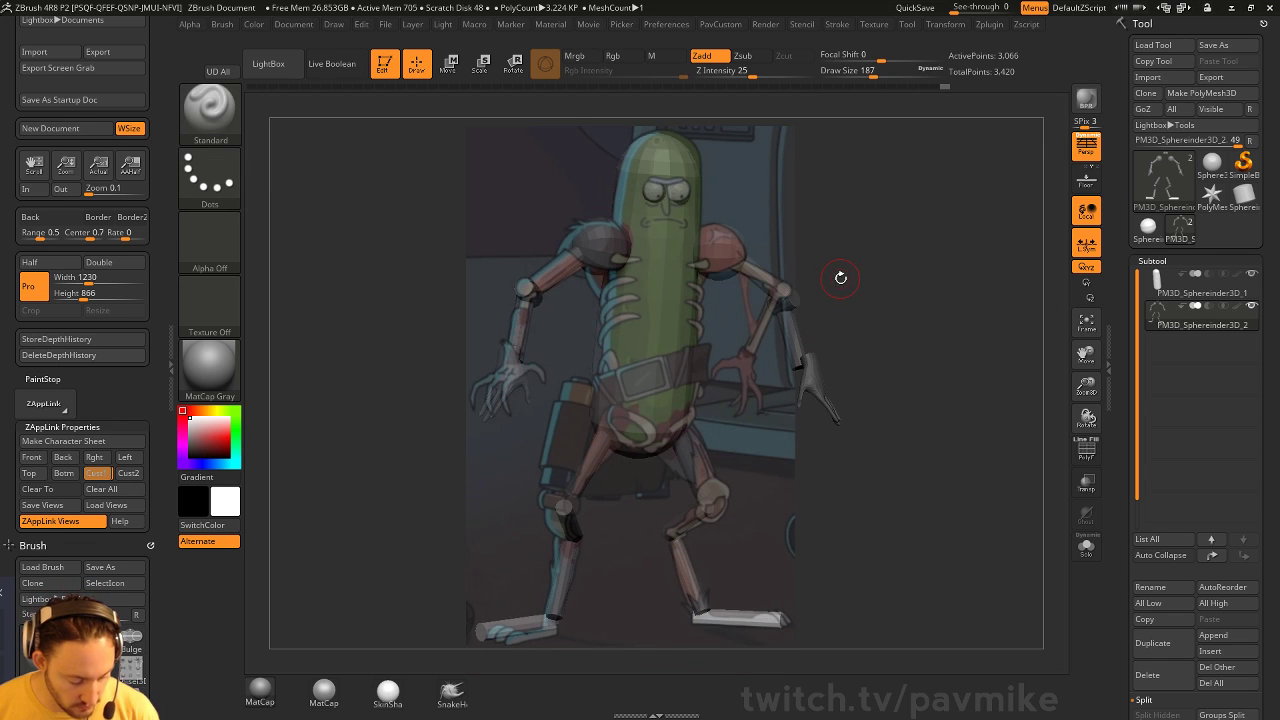
# Switch to the CurveTube brush and try a tube across the eyebrow above the eyes
pyautogui.press('b')
pyautogui.press('c')
pyautogui.press('t')
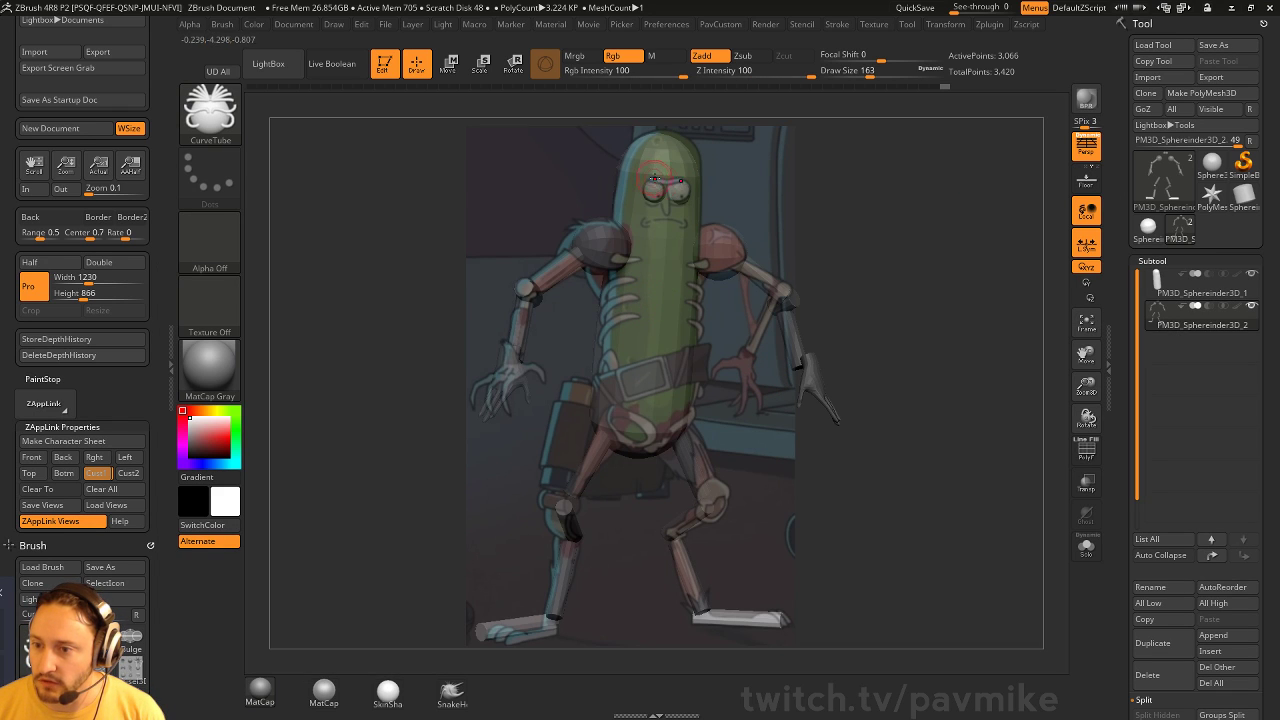
pyautogui.moveTo(642, 173); pyautogui.dragTo(643, 174)
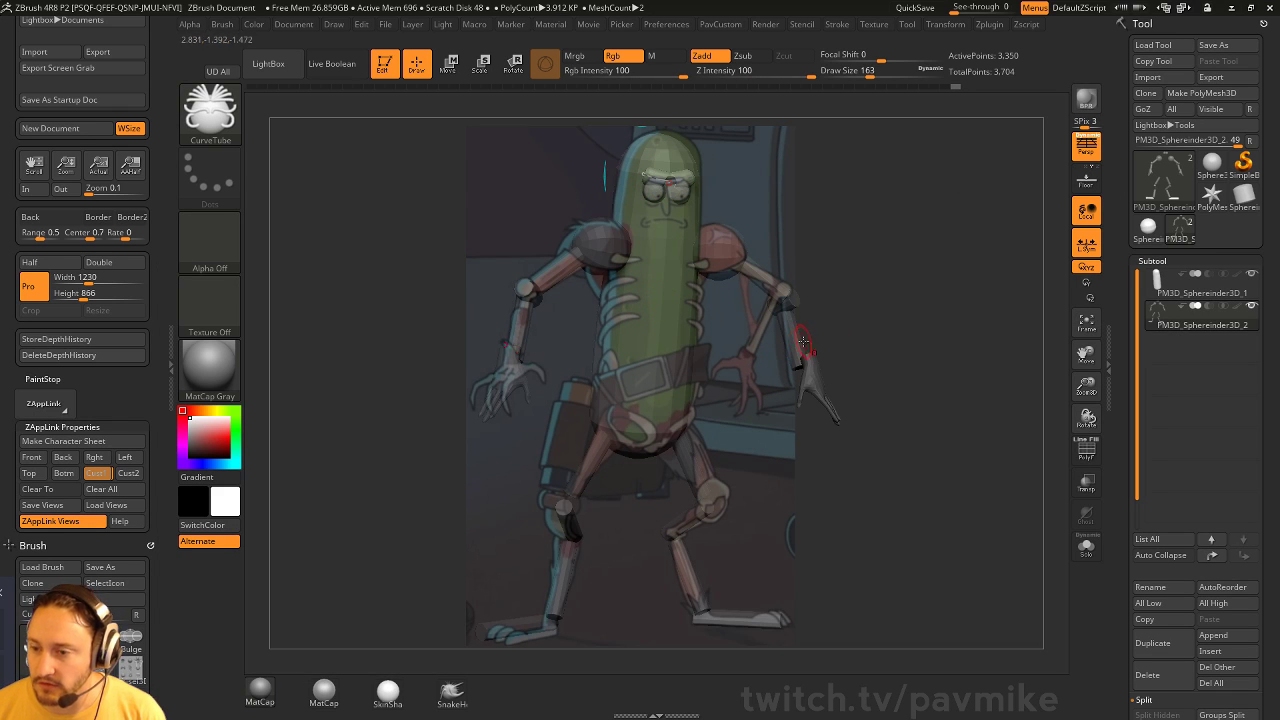
# Reduce the CurveTube draw size to 59 and draw mirrored test tubes down the front of the pickle body
pyautogui.press('s')
pyautogui.moveTo(860, 232); pyautogui.dragTo(857, 232)
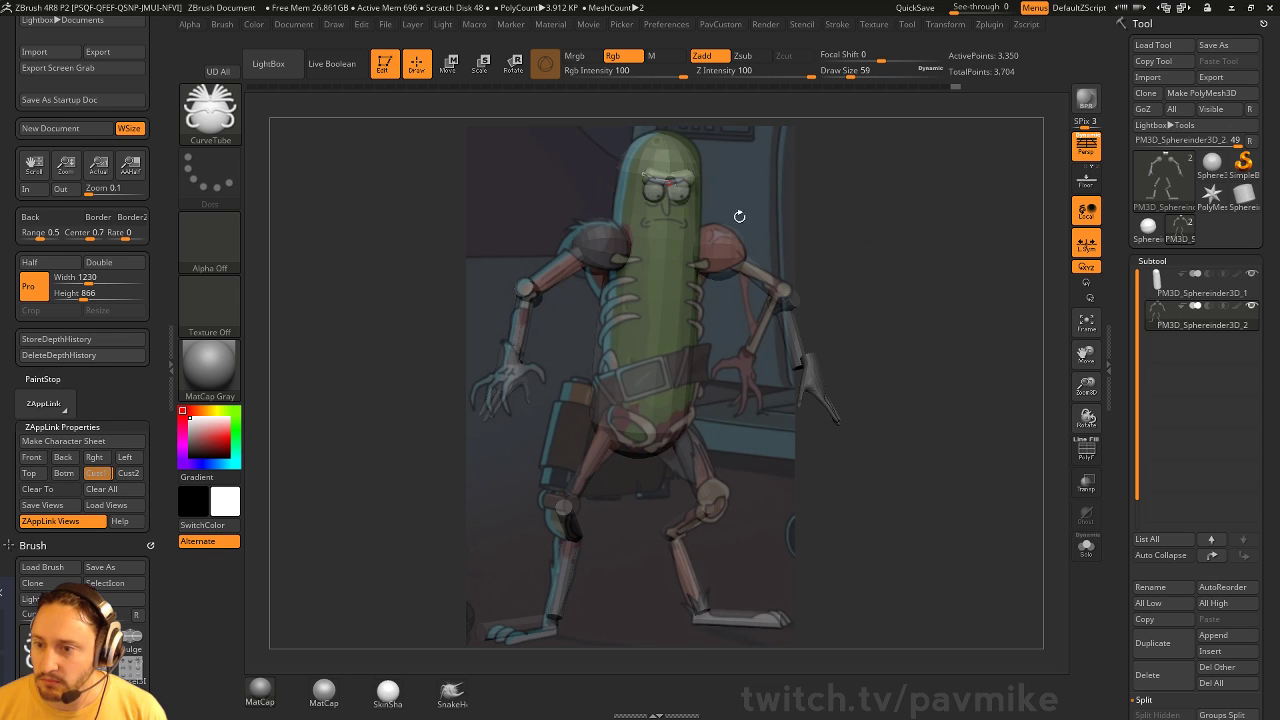
pyautogui.moveTo(660, 232); pyautogui.dragTo(634, 332)
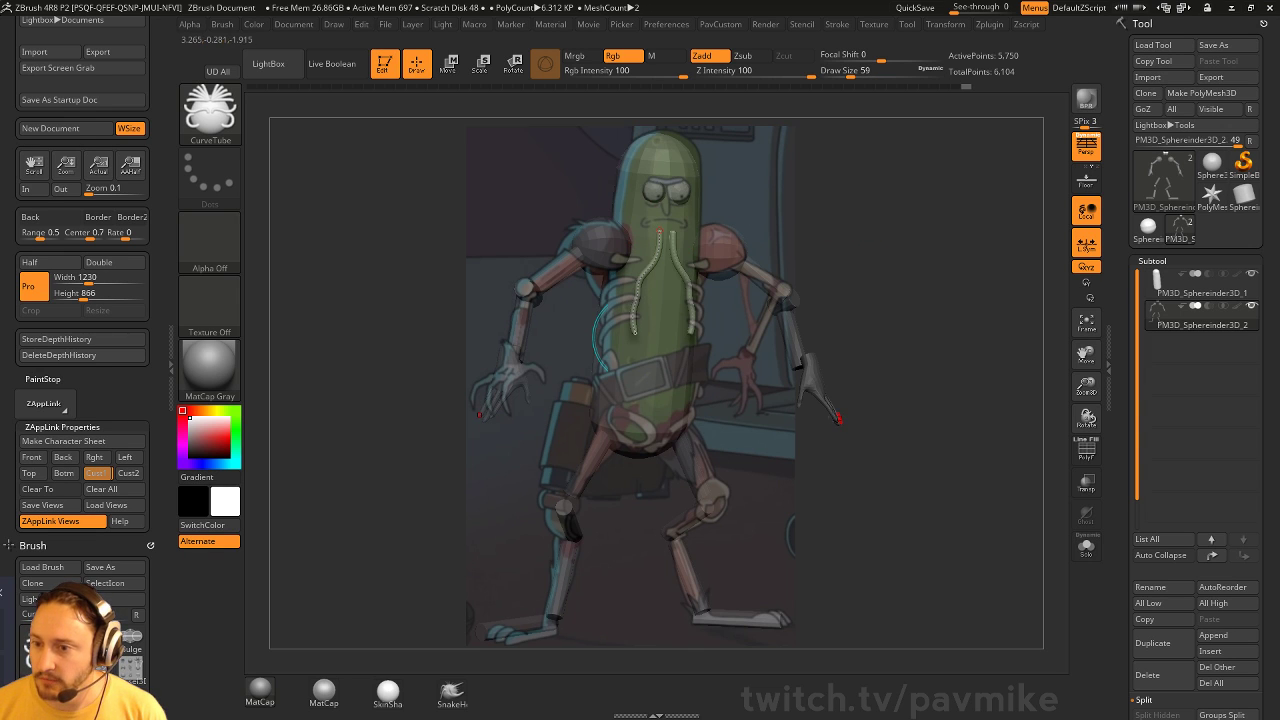
pyautogui.moveTo(636, 167)
pyautogui.mouseDown()
pyautogui.moveTo(623, 194)
pyautogui.moveTo(629, 262)
pyautogui.mouseUp()
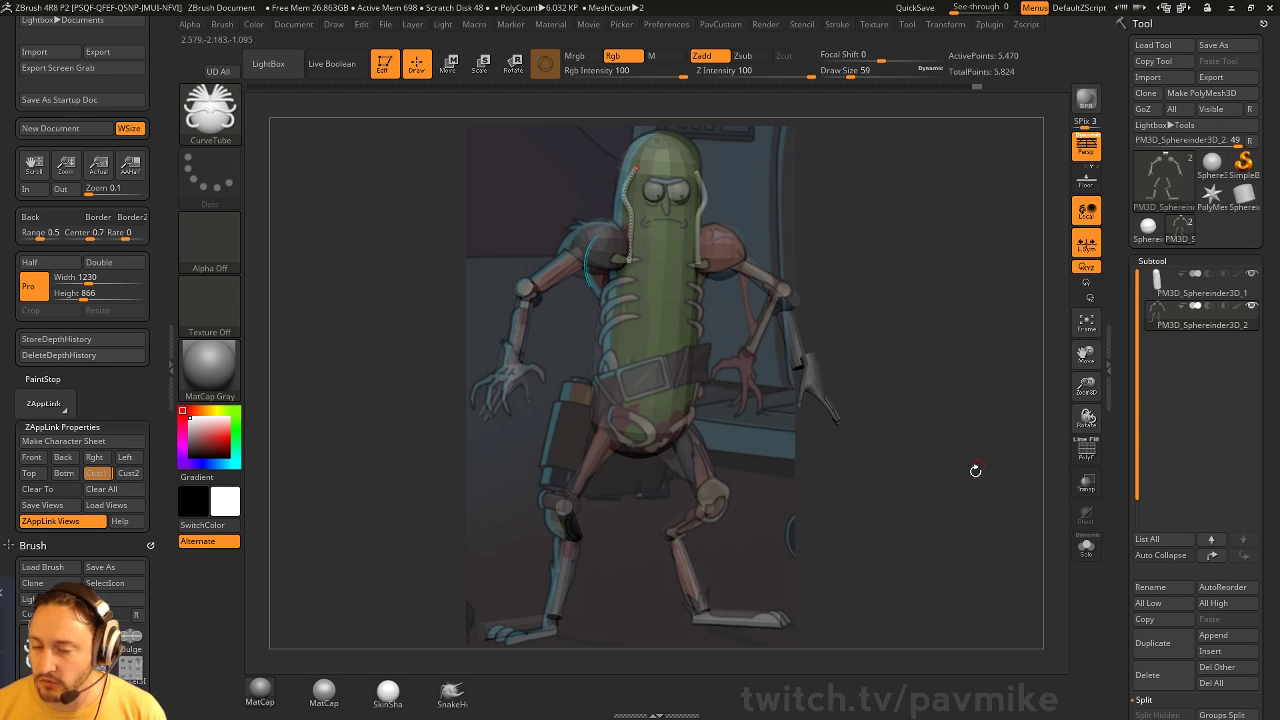
# Replace the docked Document palette with the Stroke palette and enable Snap in its Curve settings
pyautogui.scroll(2, 168, 223)
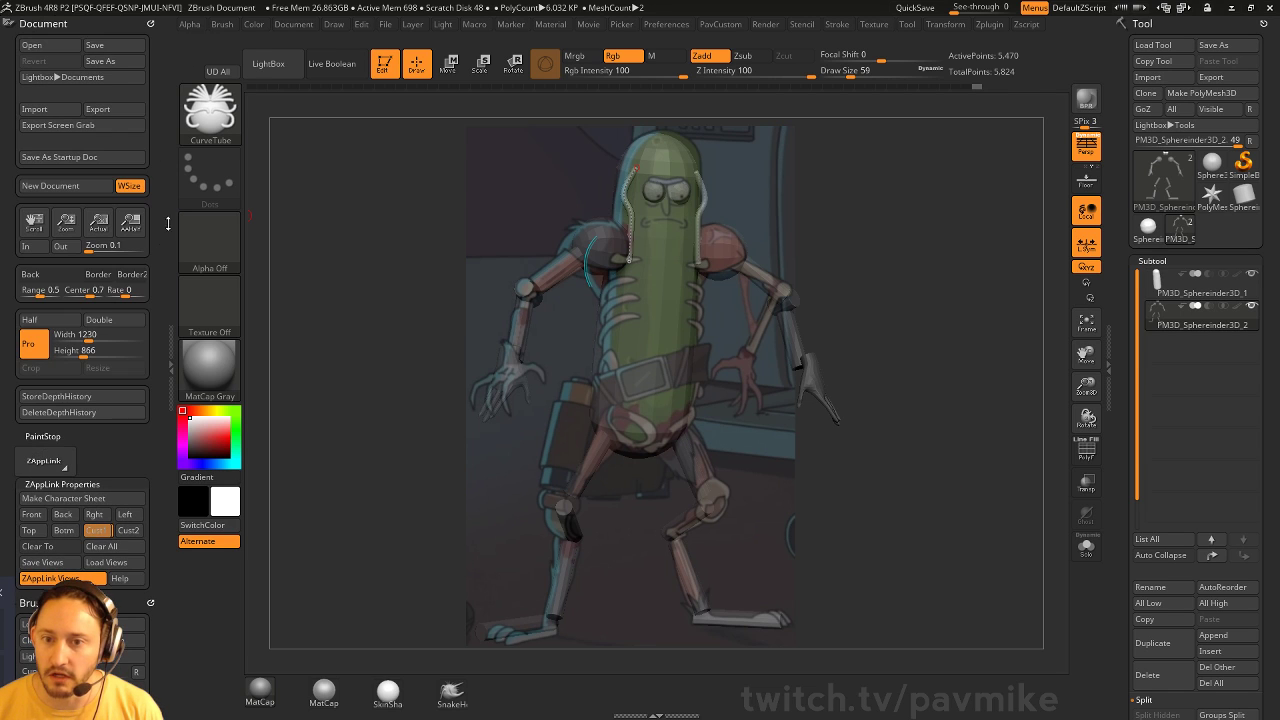
pyautogui.click(151, 22)
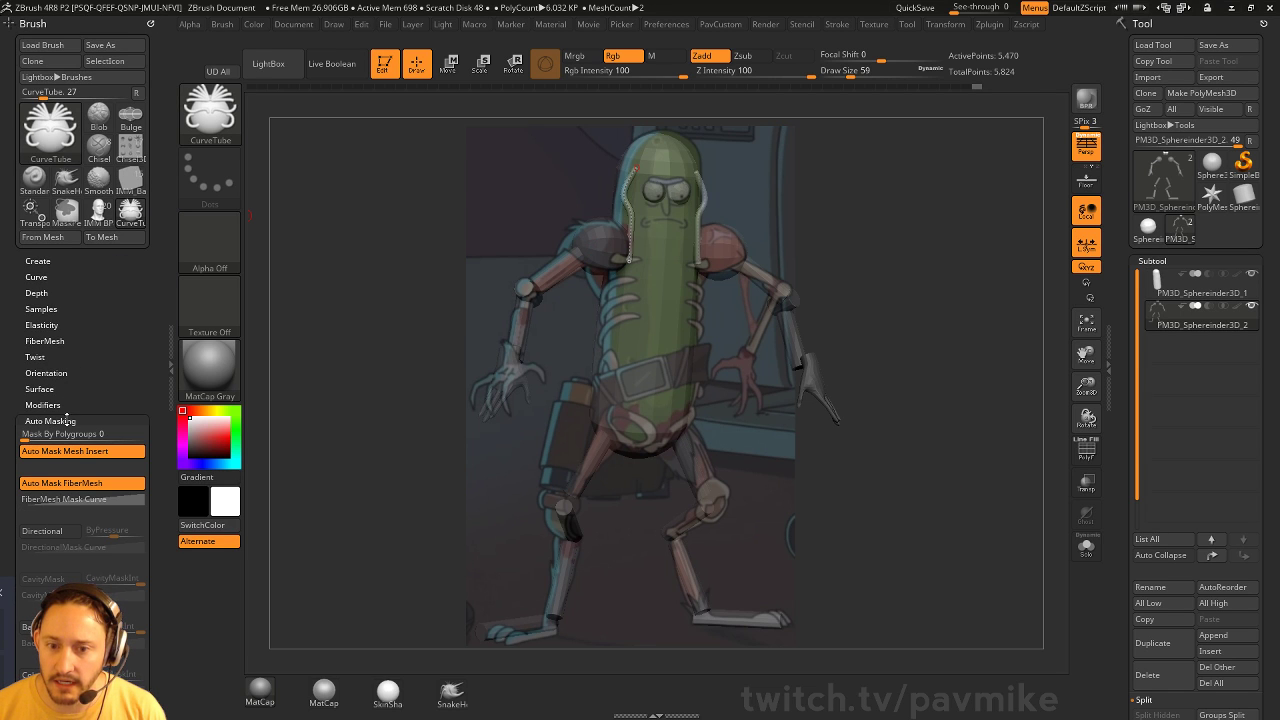
pyautogui.click(831, 27)
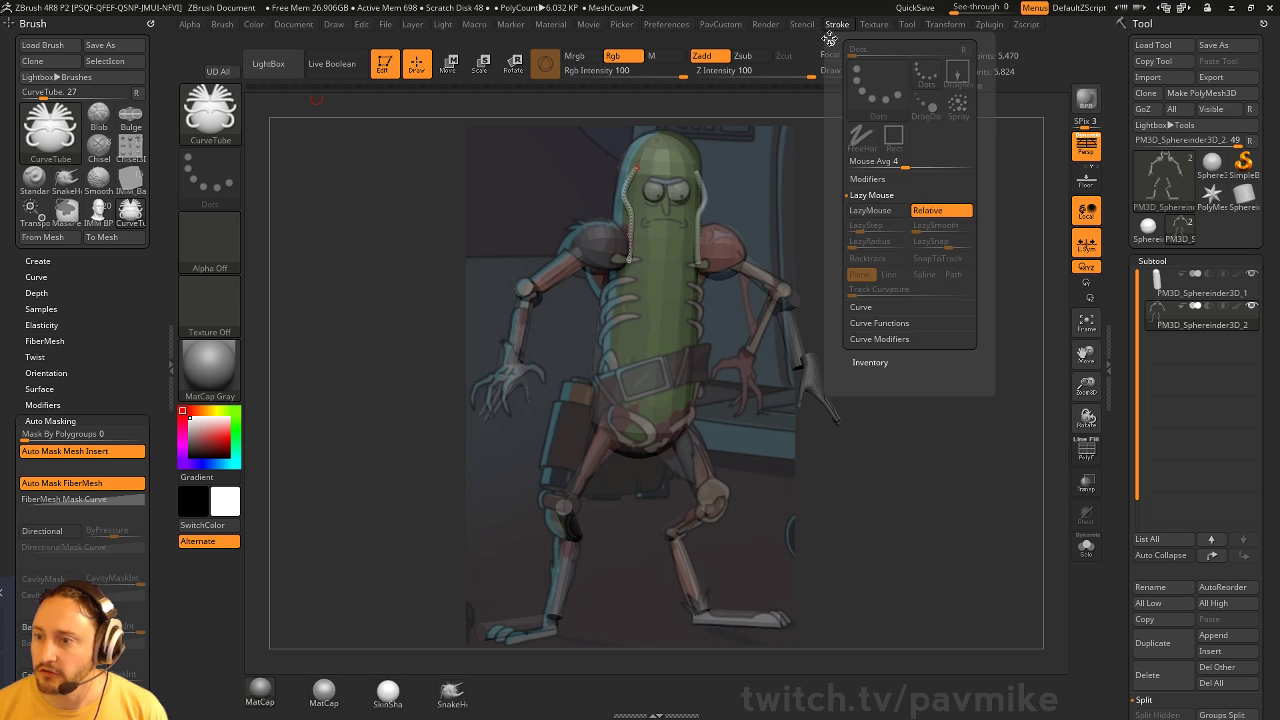
pyautogui.moveTo(830, 38)
pyautogui.mouseDown()
pyautogui.moveTo(72, 84)
pyautogui.moveTo(74, 96)
pyautogui.mouseUp()
pyautogui.click(34, 302)
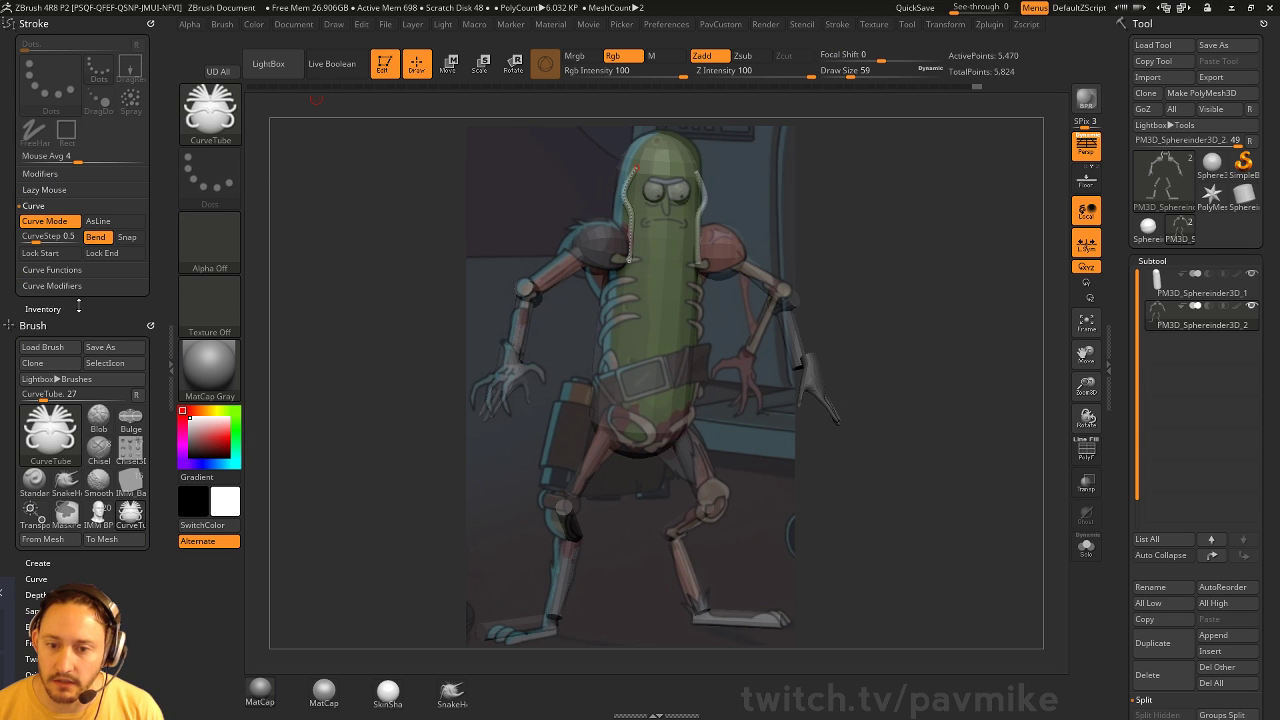
pyautogui.click(128, 240)
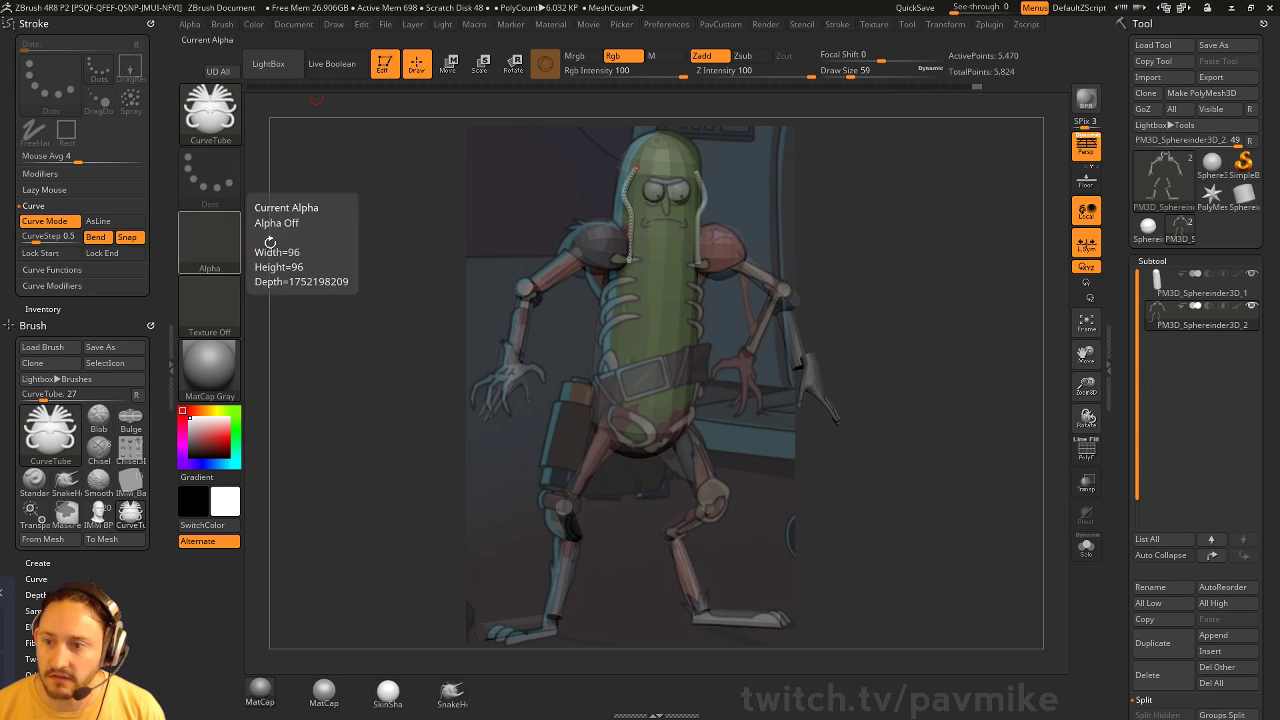
# Choose continuous orientation for the picker and draw a mirrored pair of test tubes down the front of the torso
pyautogui.click(619, 26)
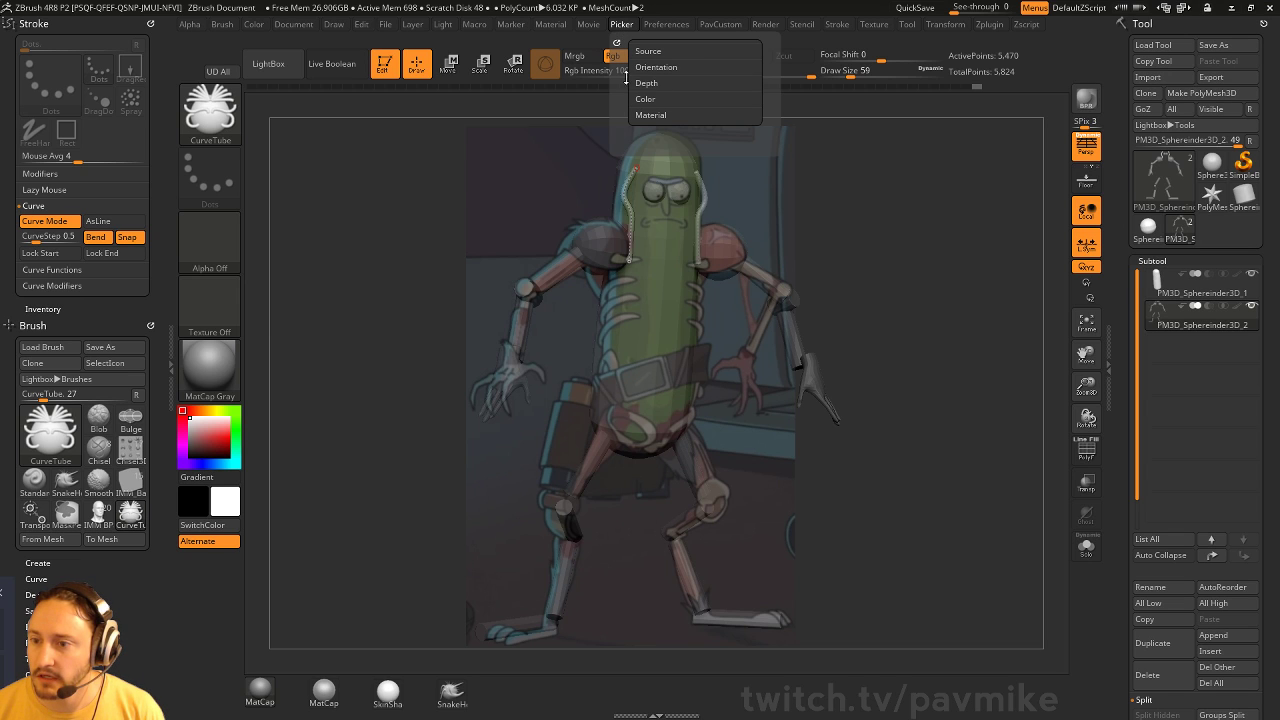
pyautogui.click(658, 68)
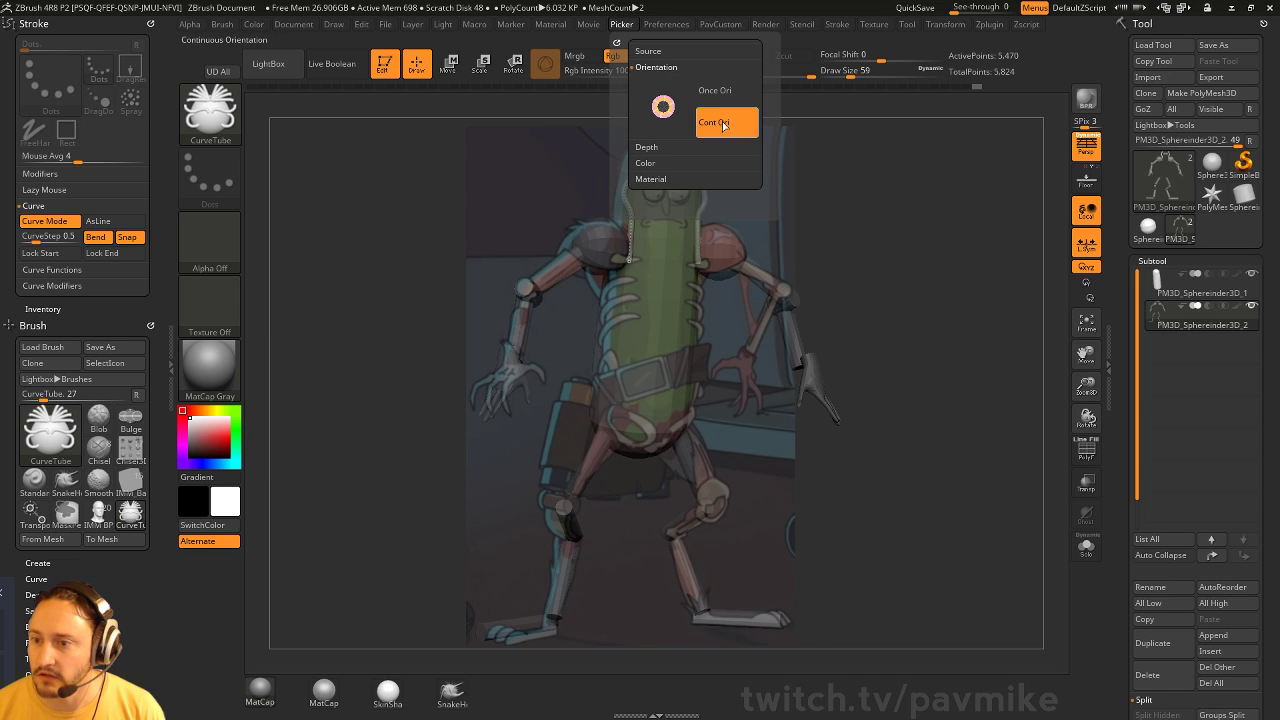
pyautogui.click(730, 125)
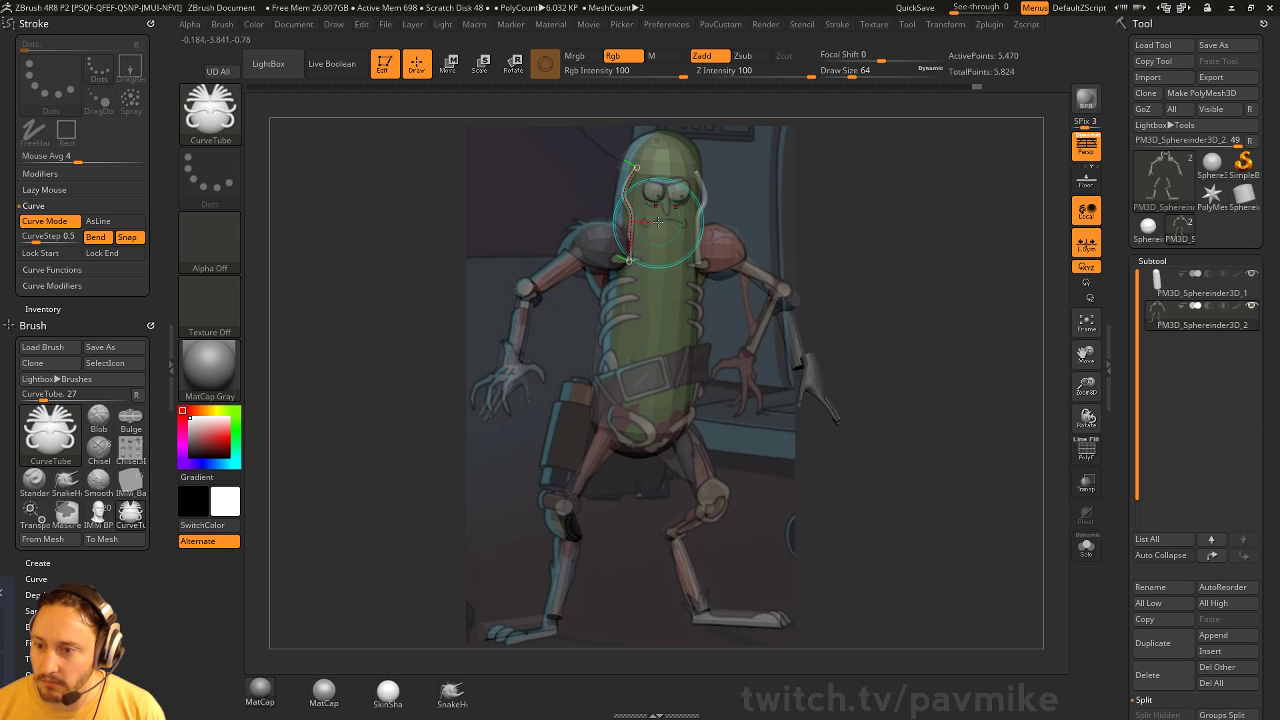
pyautogui.moveTo(656, 261); pyautogui.dragTo(640, 368)
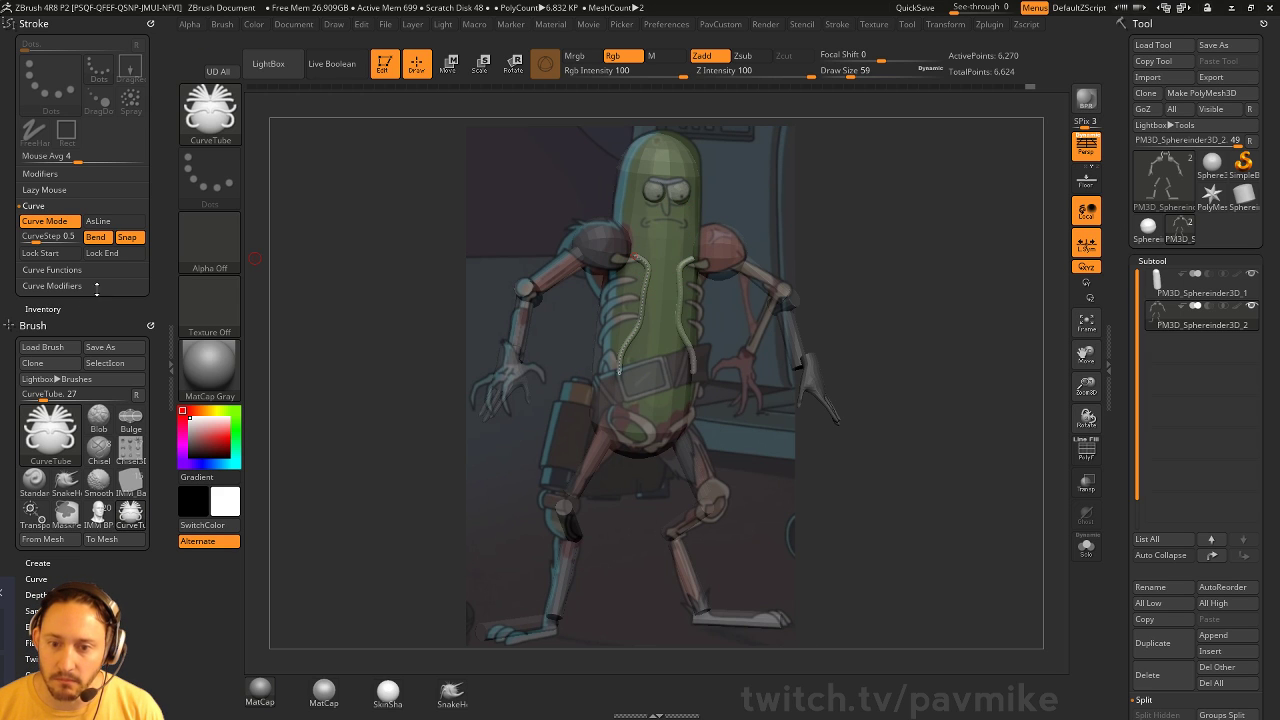
# Expand the curve functions and curve modifiers, and set the CurveTube Curve Snap Distance to 15
pyautogui.click(52, 269)
pyautogui.click(52, 381)
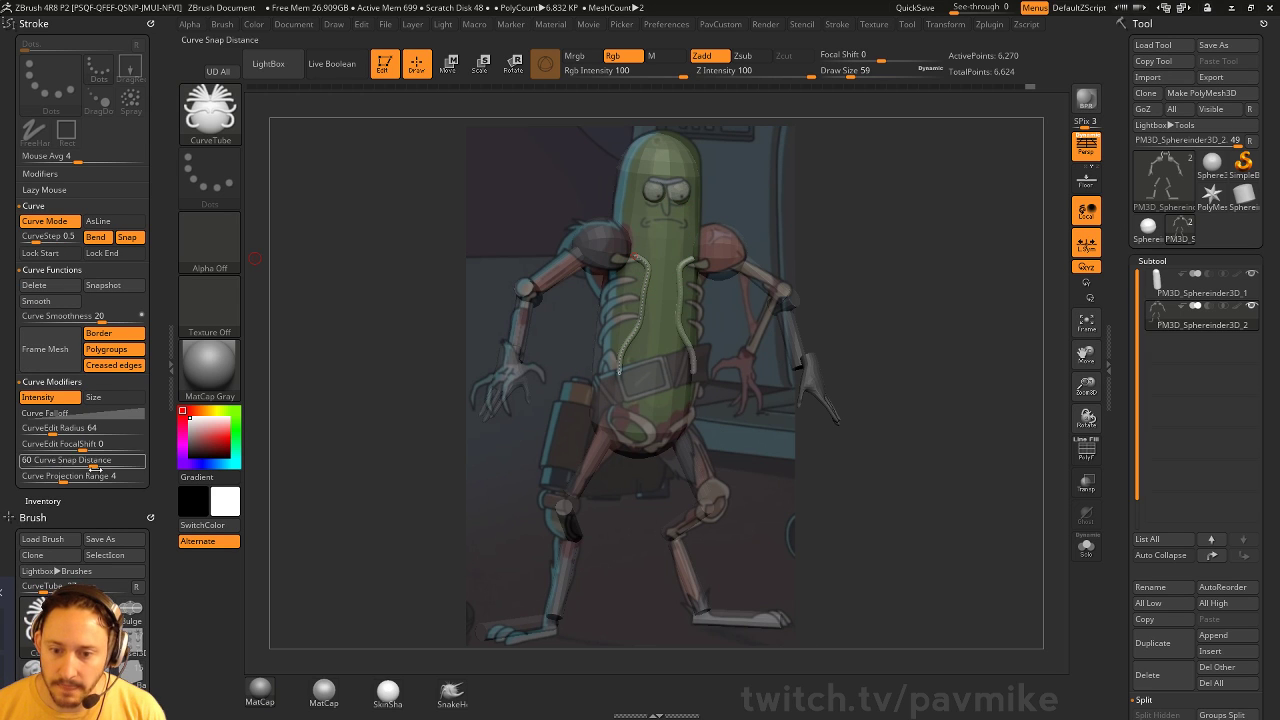
pyautogui.click(88, 462)
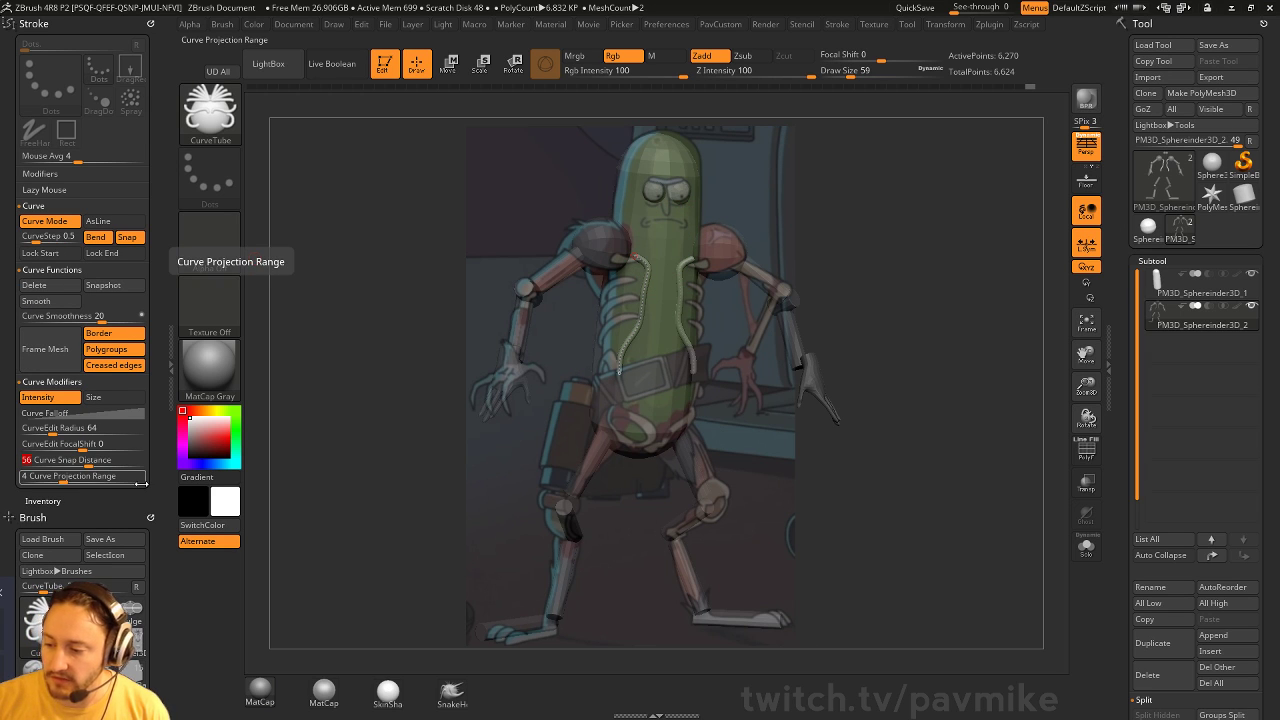
pyautogui.write('15')
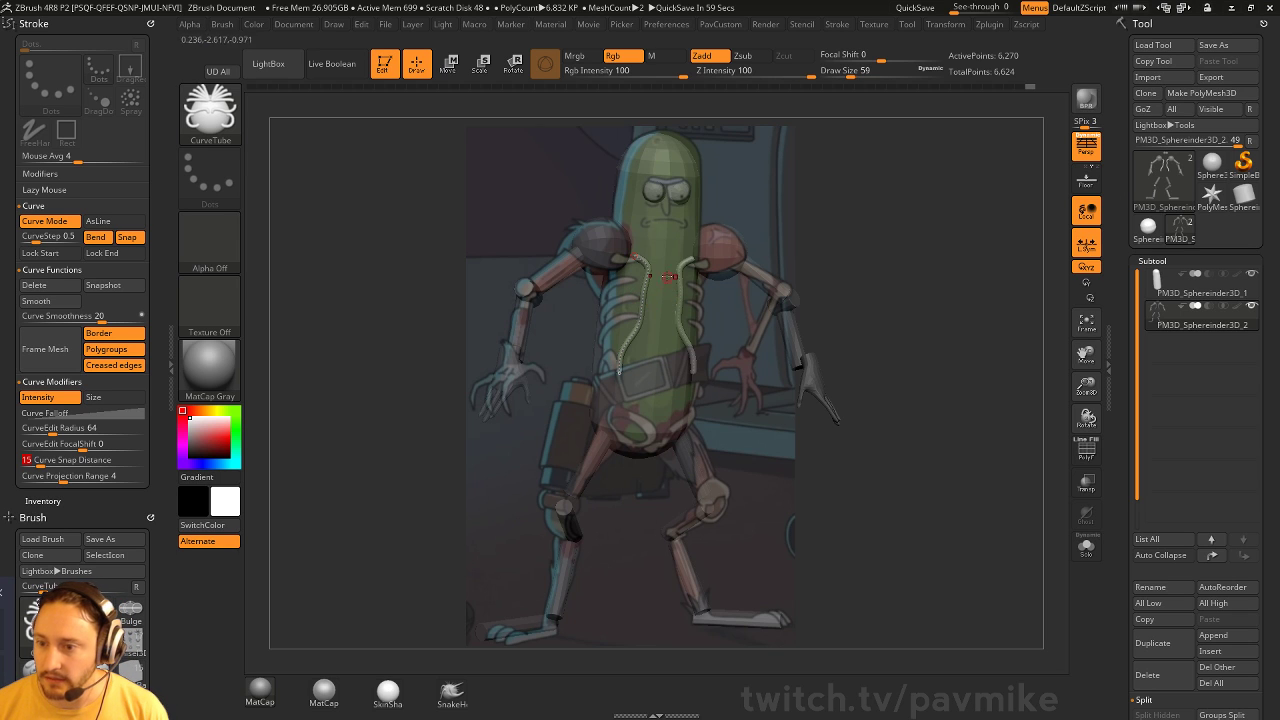
# Try tubes across the eyebrow and along the upper rib with the CurveTube brush
pyautogui.moveTo(668, 182); pyautogui.dragTo(646, 177)
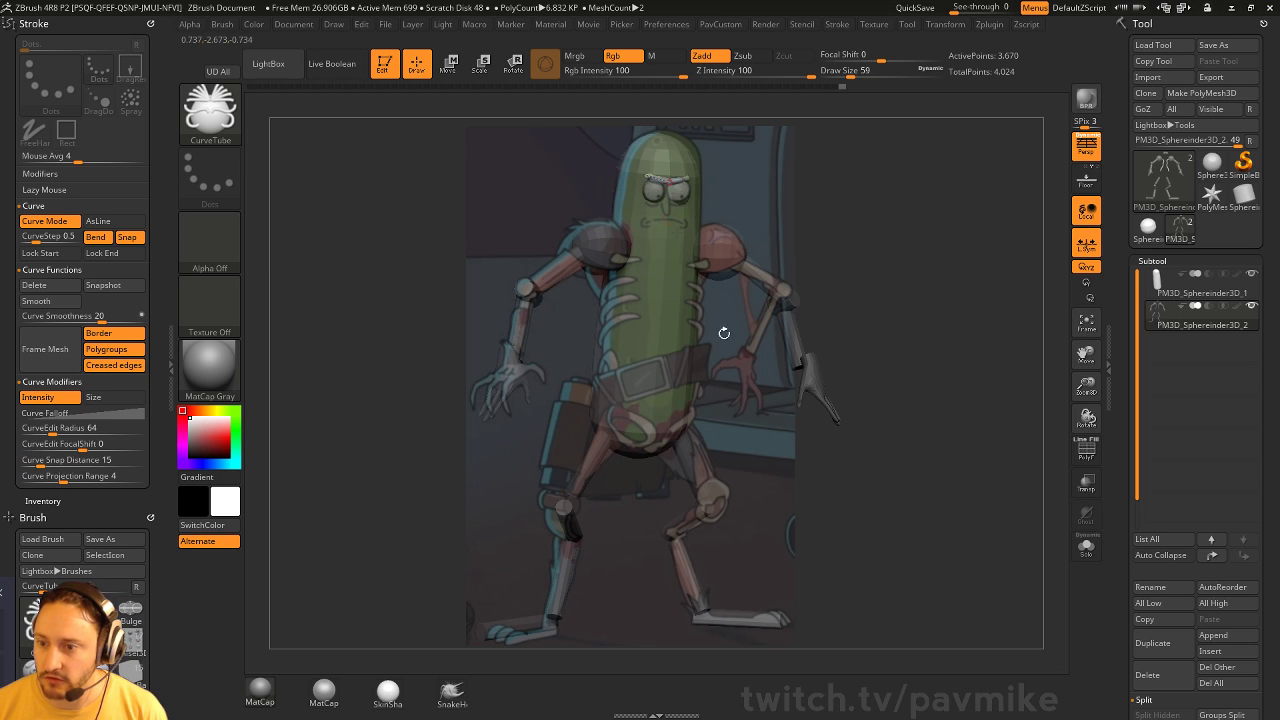
pyautogui.click(676, 276)
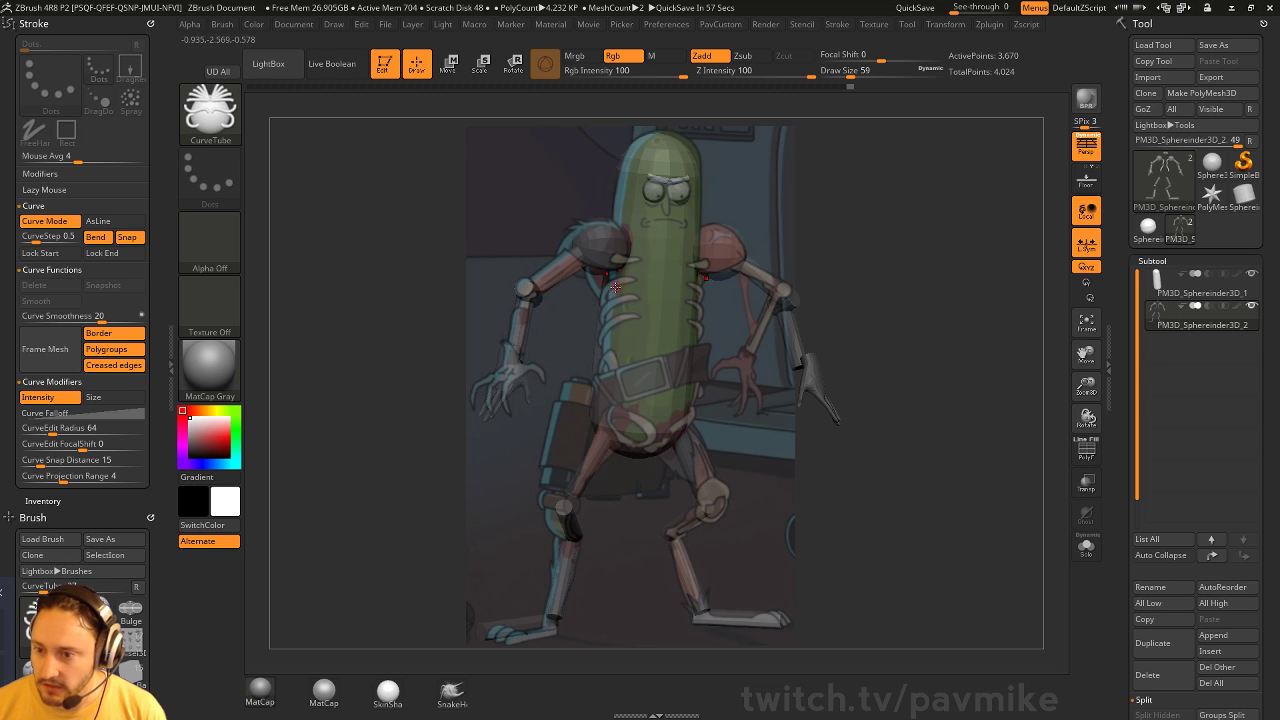
pyautogui.moveTo(634, 280); pyautogui.dragTo(600, 298)
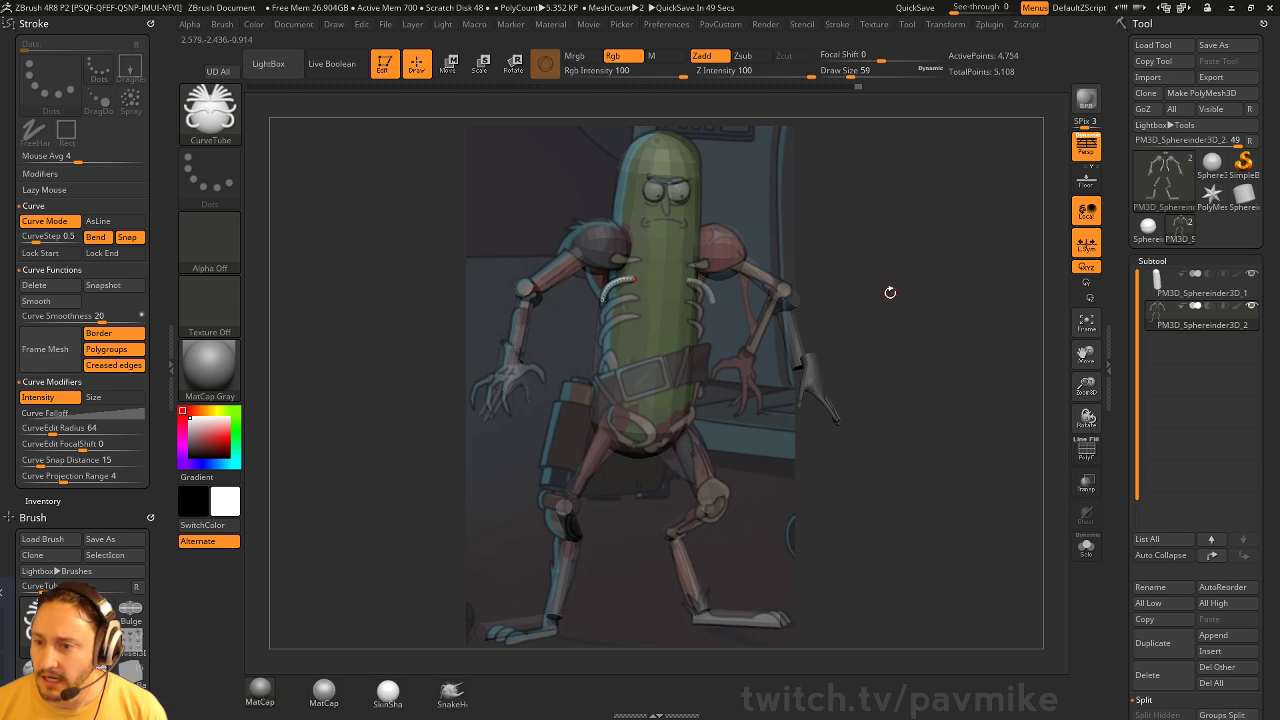
# Undo all the test tubes drawn on the pickle body
pyautogui.hotkey('ctrl', 'z')
pyautogui.hotkey('ctrl', 'z')
pyautogui.hotkey('ctrl', 'z')
pyautogui.hotkey('ctrl', 'z')
pyautogui.hotkey('ctrl', 'z')
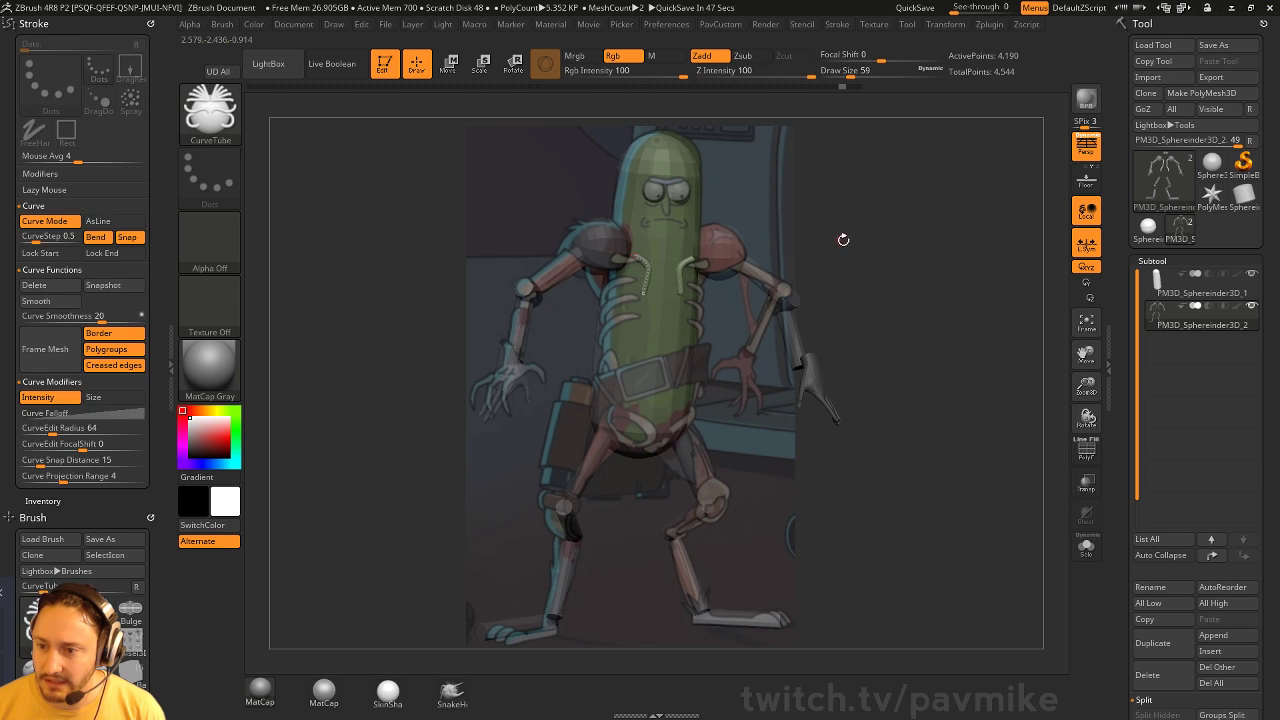
pyautogui.hotkey('ctrl', 'z')
pyautogui.hotkey('ctrl', 'z')
pyautogui.hotkey('ctrl', 'z')
pyautogui.hotkey('ctrl', 'z')
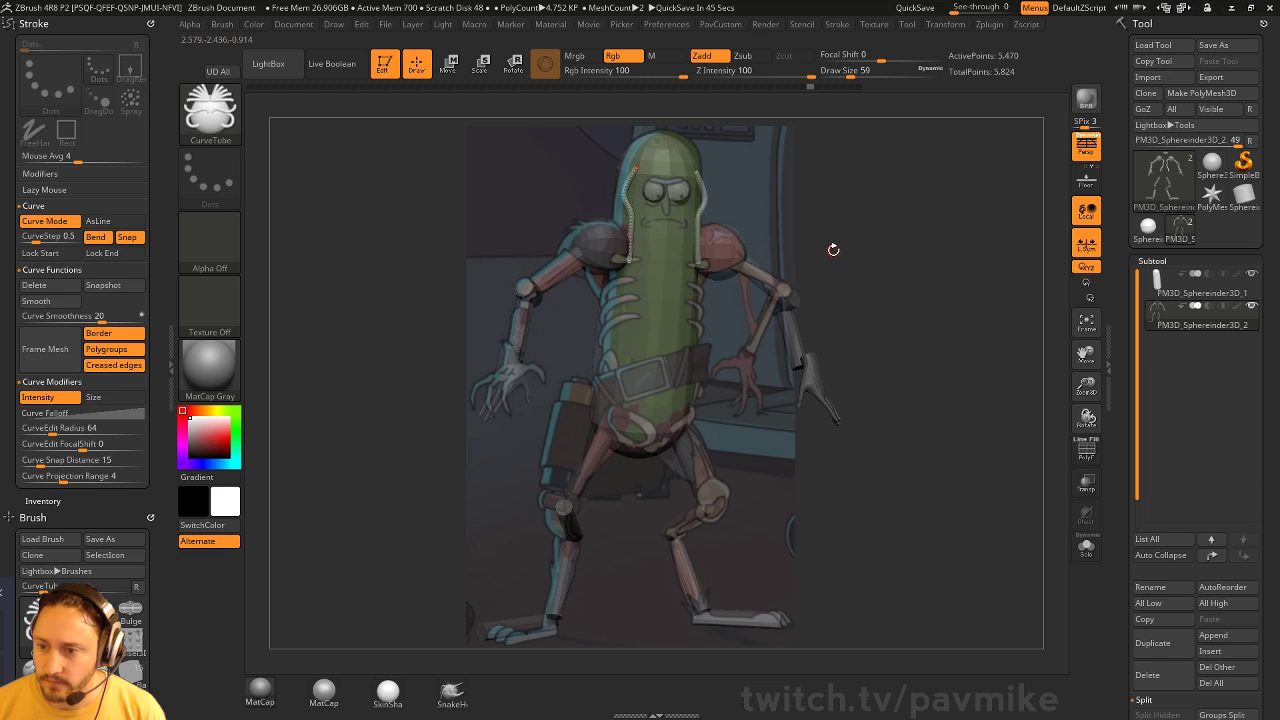
pyautogui.hotkey('ctrl', 'z')
pyautogui.hotkey('ctrl', 'z')
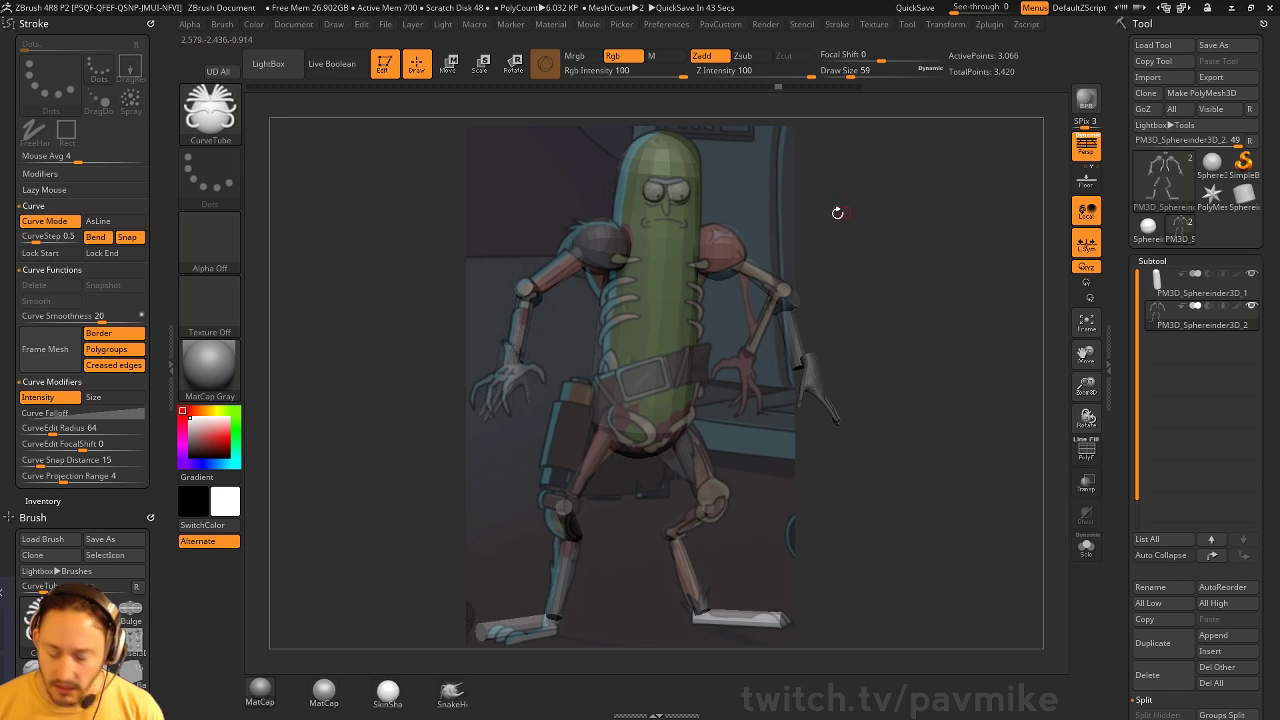
# Load the simple tube curve brush from the Military brush folder in LightBox
pyautogui.press(',')
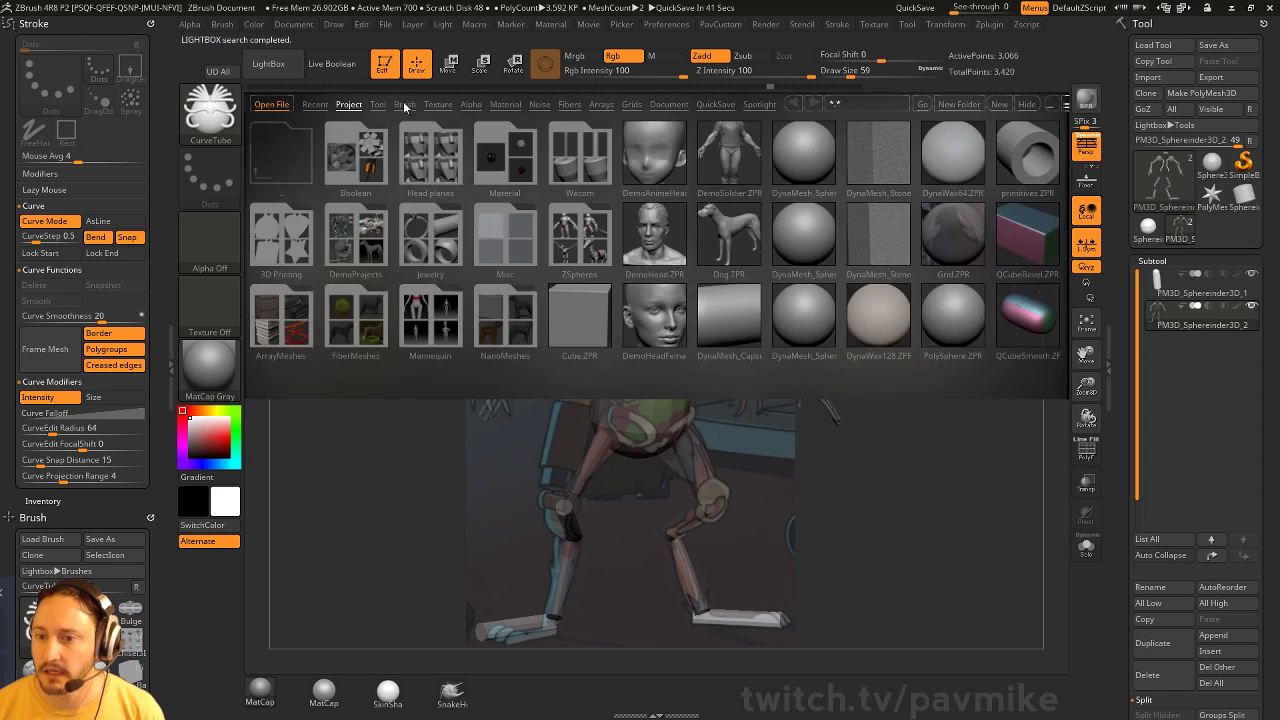
pyautogui.click(404, 105)
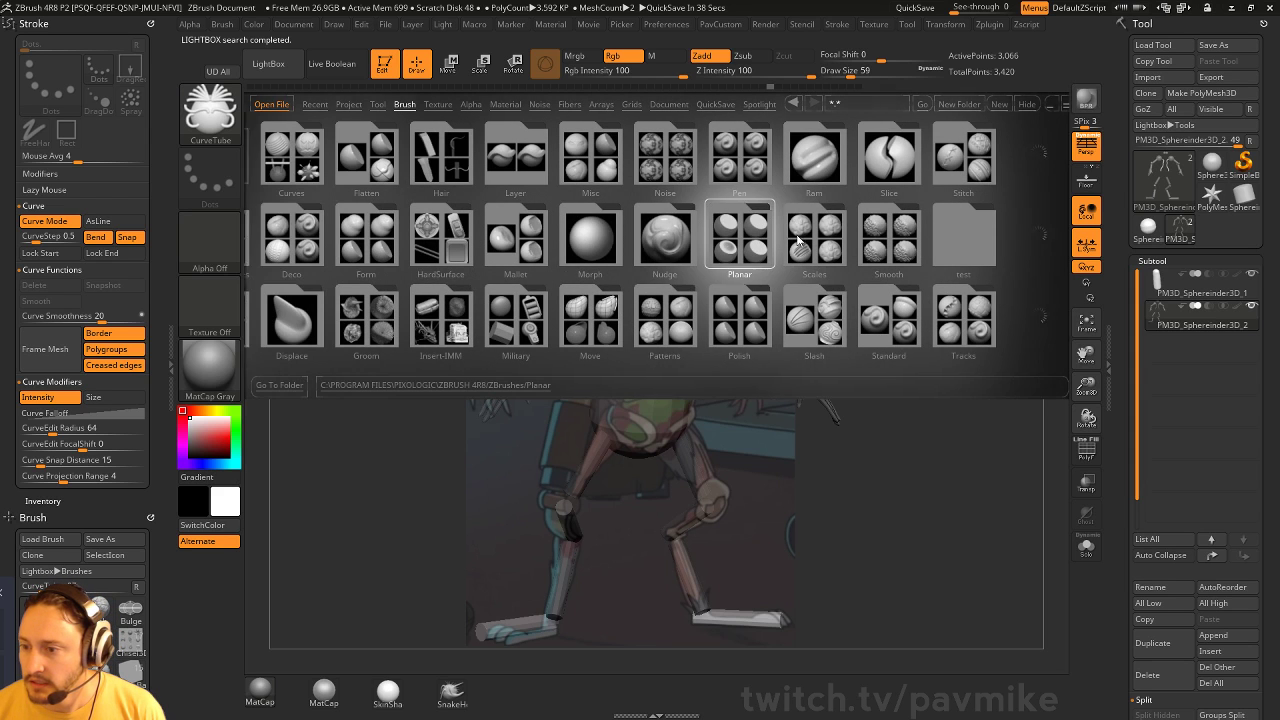
pyautogui.scroll(-1, 797, 237)
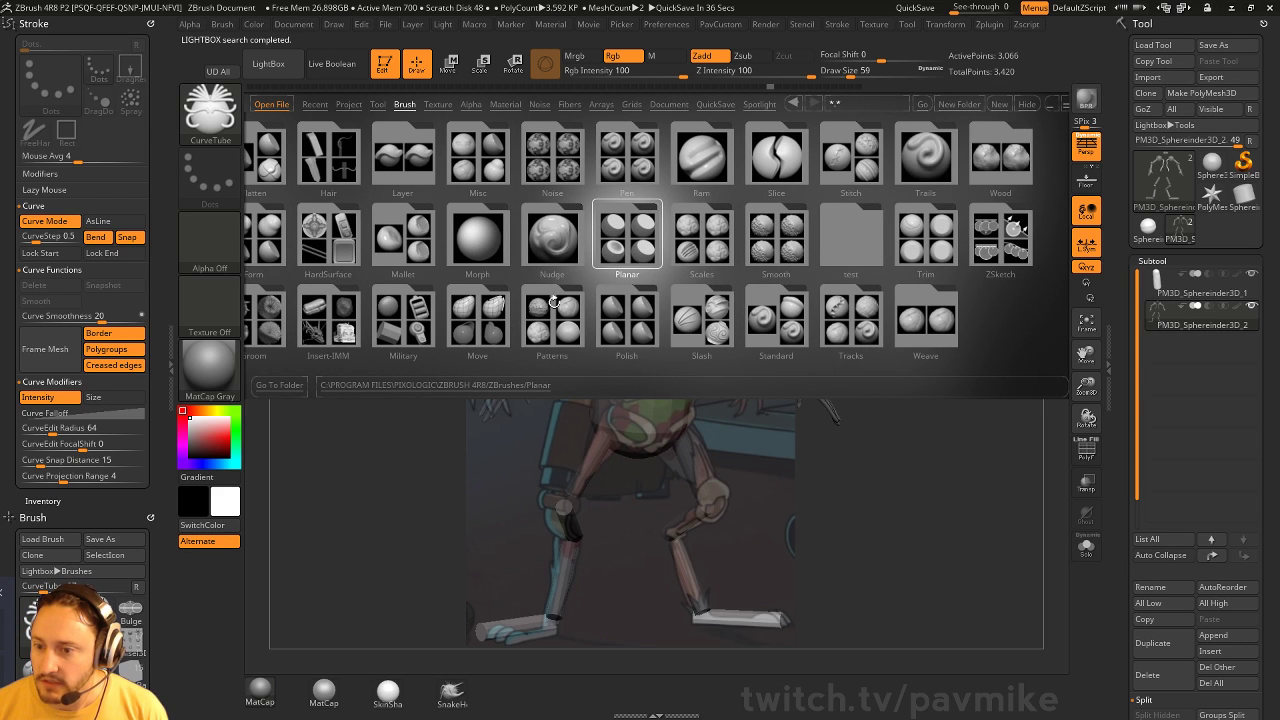
pyautogui.doubleClick(428, 316)
pyautogui.moveTo(850, 232); pyautogui.dragTo(634, 256)
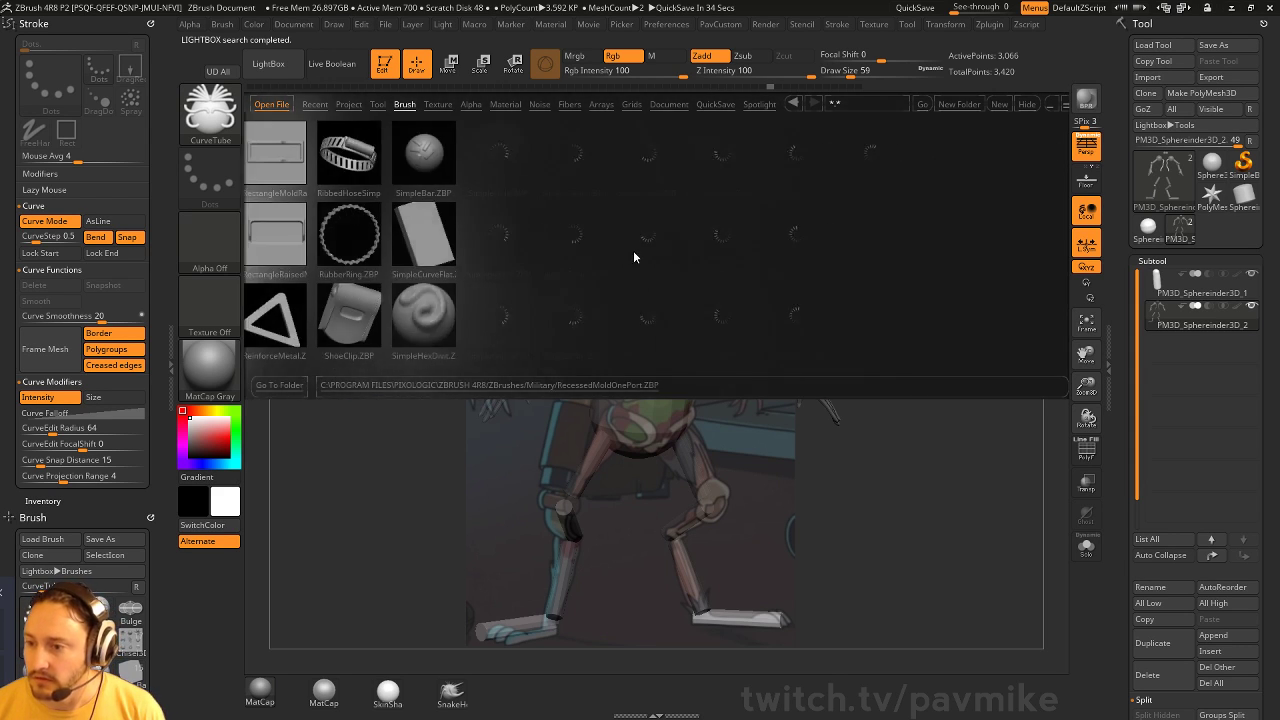
pyautogui.doubleClick(645, 241)
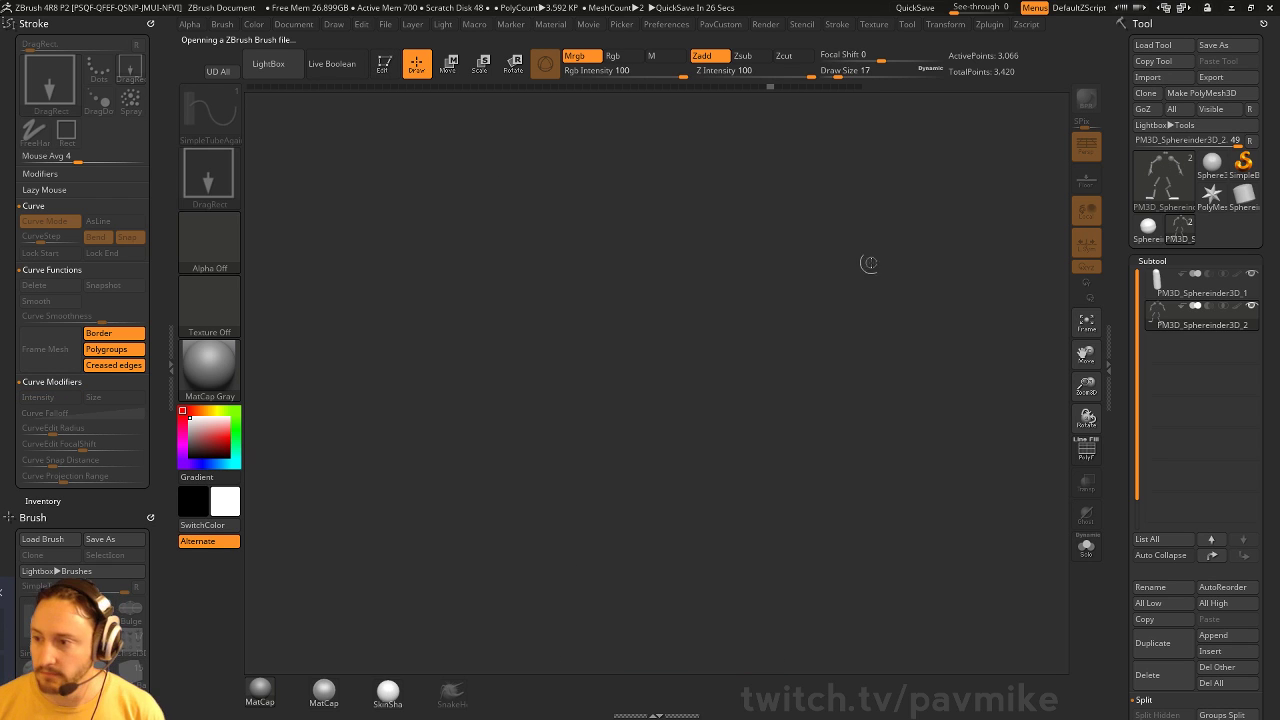
# Place a PolyMesh3D star on the empty canvas and make it editable
pyautogui.click(1206, 205)
pyautogui.moveTo(567, 406); pyautogui.dragTo(586, 554)
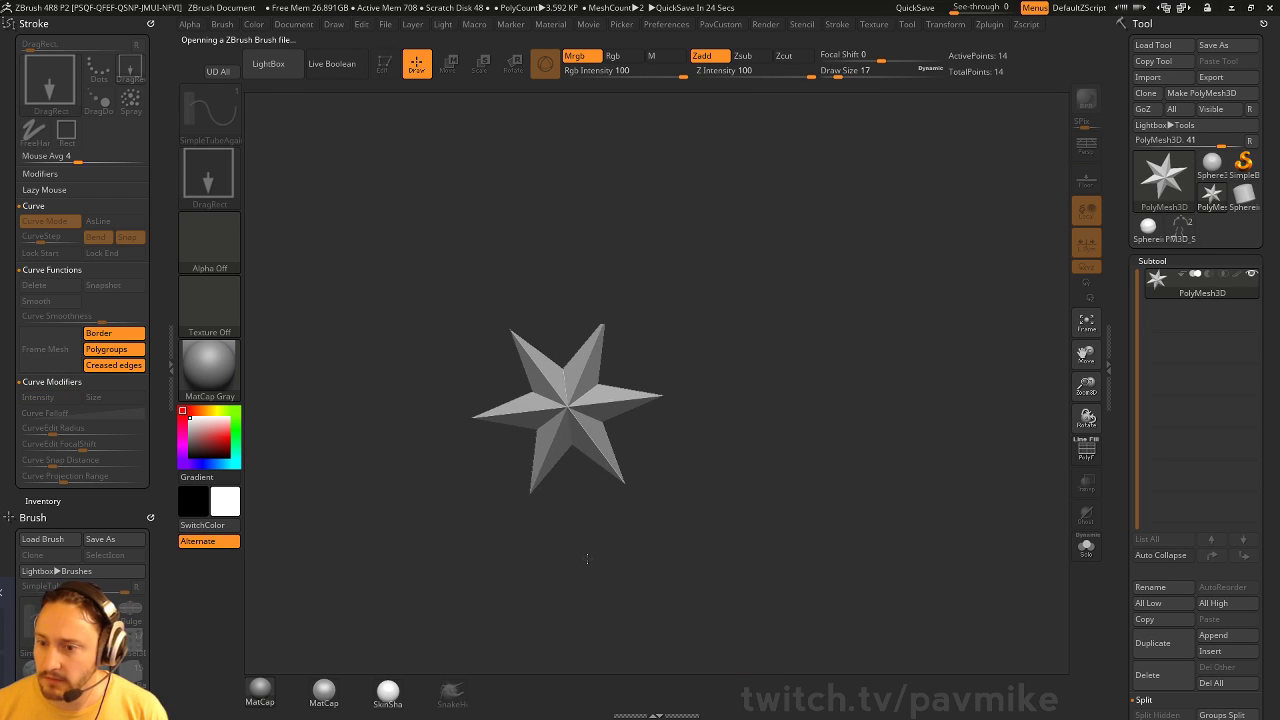
pyautogui.click(382, 70)
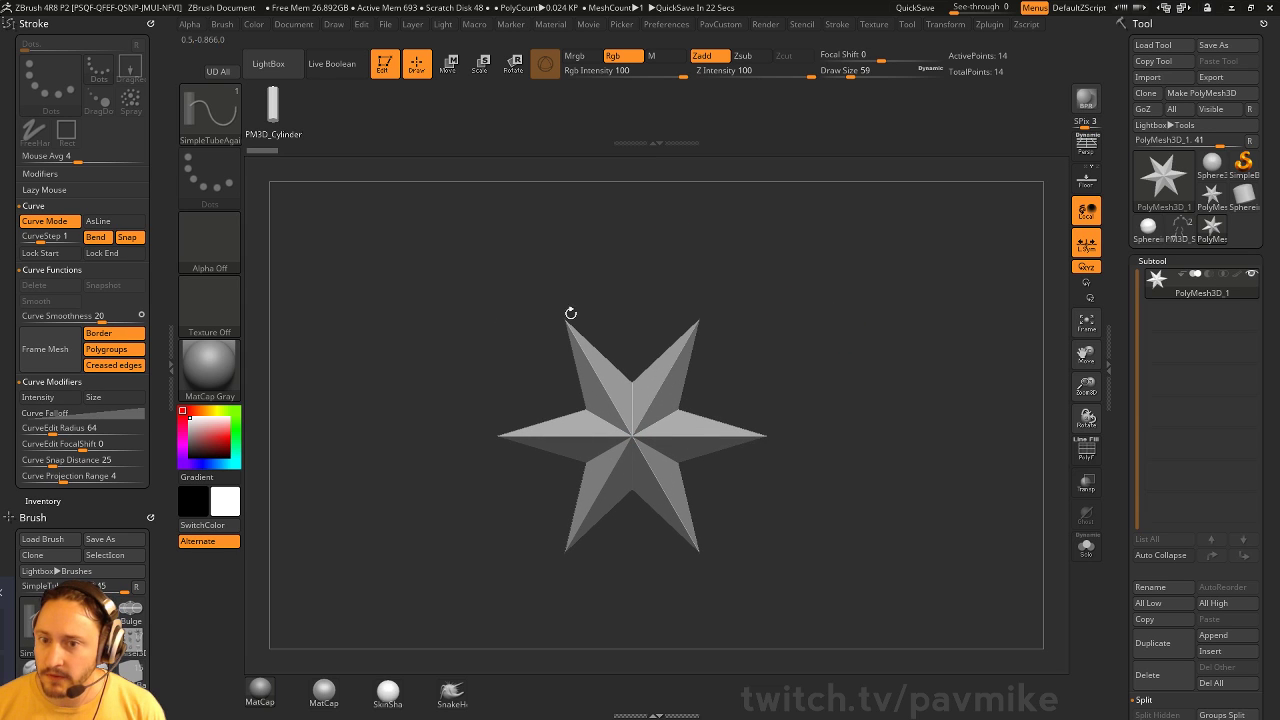
# Try the simple tube brush with a curved stroke across the star and undo it
pyautogui.moveTo(710, 428)
pyautogui.mouseDown()
pyautogui.moveTo(790, 213)
pyautogui.moveTo(770, 210)
pyautogui.mouseUp()
pyautogui.moveTo(995, 368); pyautogui.dragTo(812, 452)
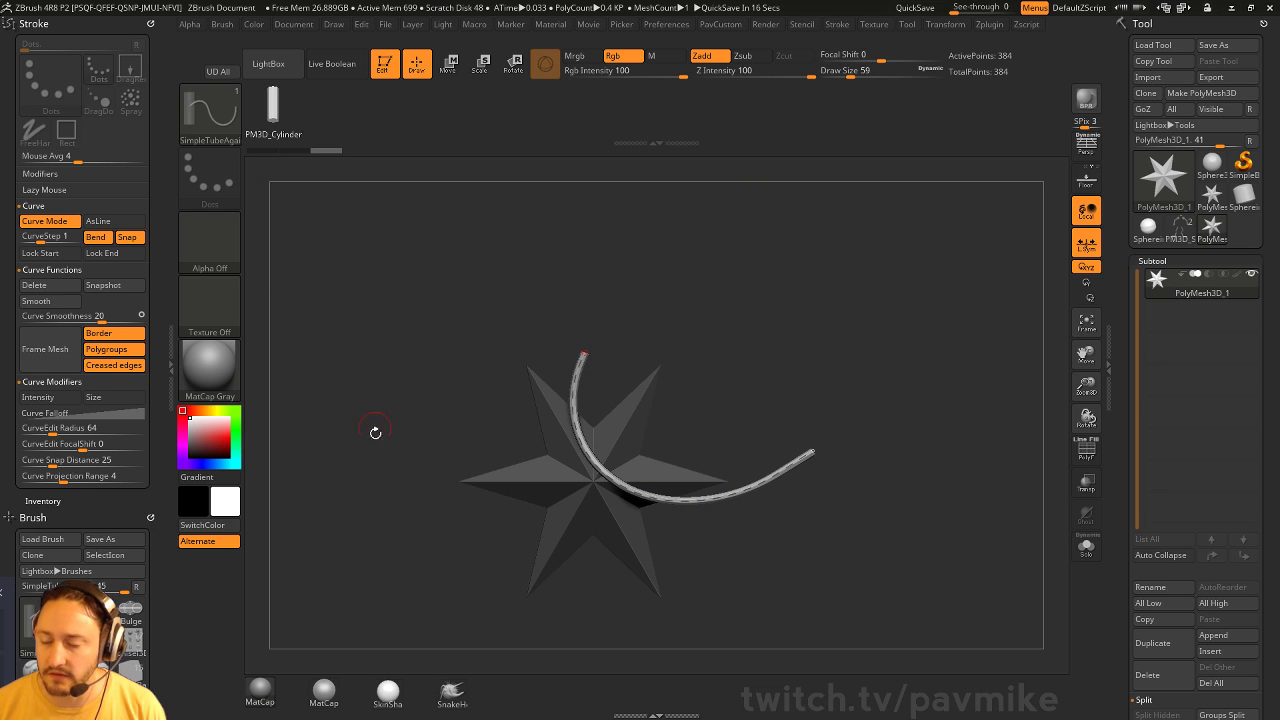
pyautogui.hotkey('ctrl', 'z')
pyautogui.hotkey('ctrl', 'z')
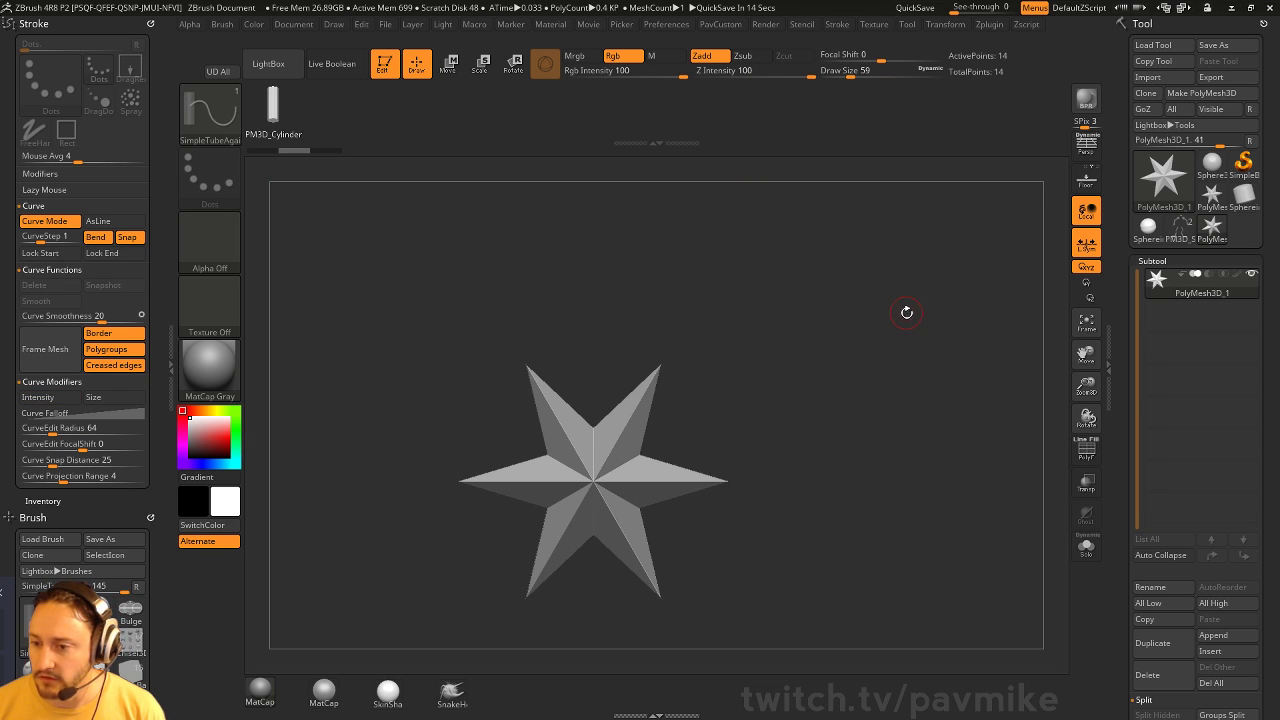
# Replace the star with the tube brush's own cylinder mesh using MeshFromBrush in Modify Topology
pyautogui.scroll(-10, 1150, 410)
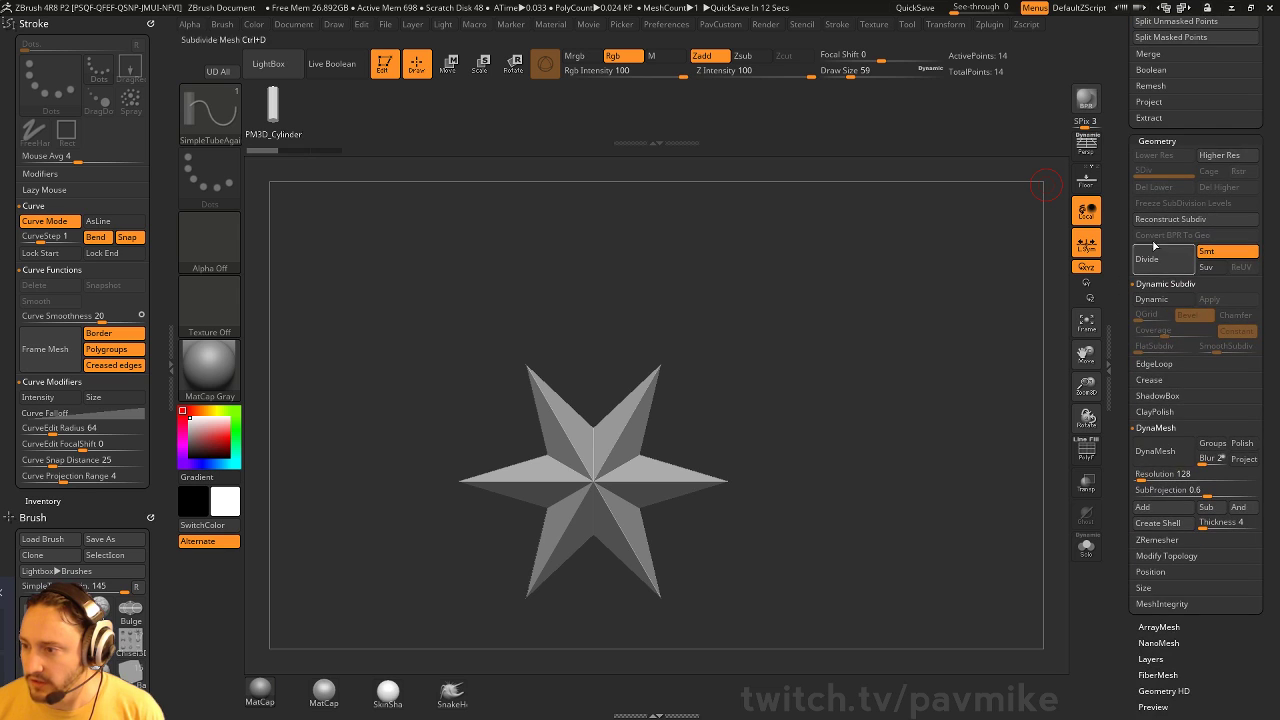
pyautogui.press('shift')
pyautogui.click(1165, 428)
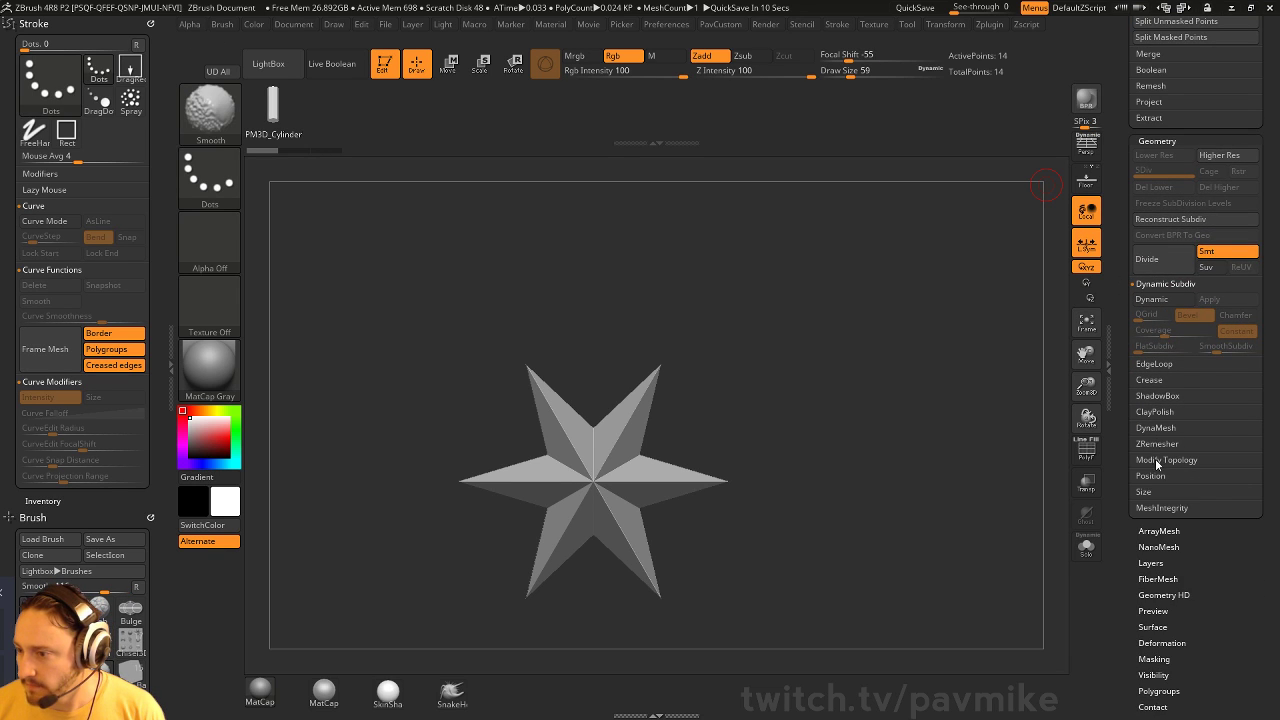
pyautogui.click(1157, 462)
pyautogui.click(1163, 407)
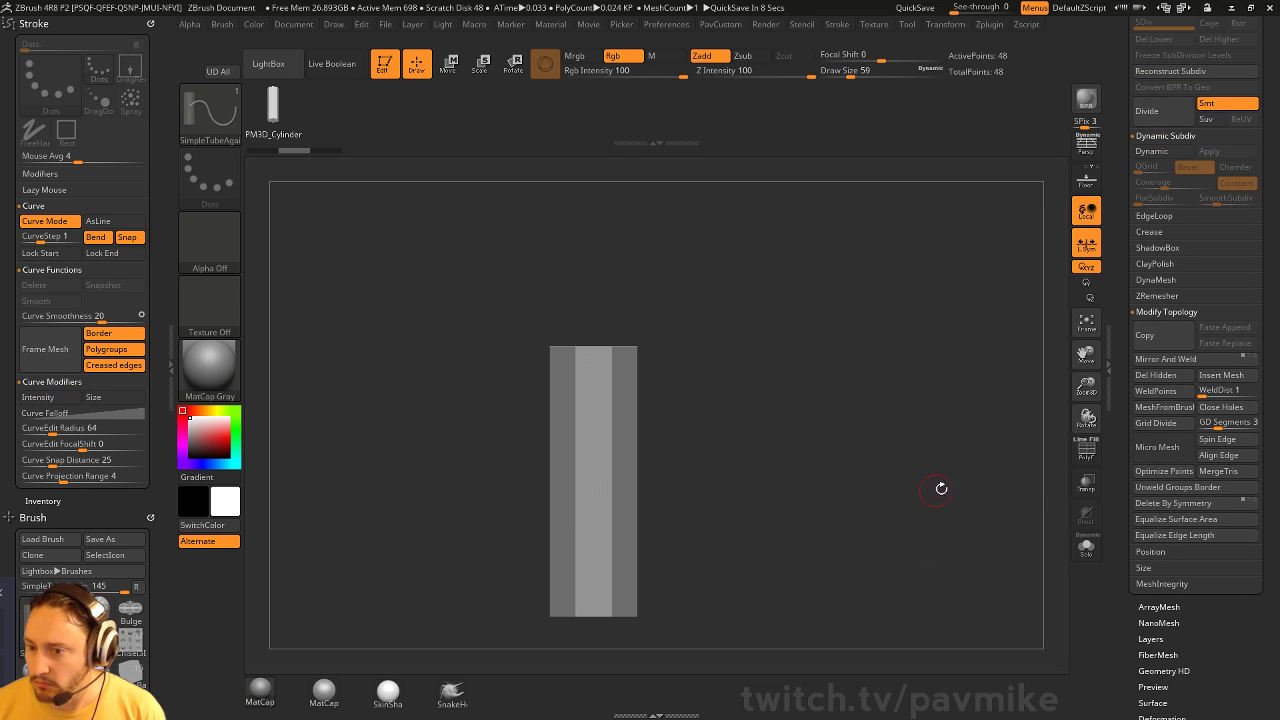
# Display the cylinder's polyframe and create a new InsertMesh brush from it instead of appending to the current brush
pyautogui.hotkey('shift', 'f')
pyautogui.moveTo(786, 343)
pyautogui.mouseDown()
pyautogui.moveTo(754, 445)
pyautogui.moveTo(817, 386)
pyautogui.moveTo(815, 405)
pyautogui.mouseUp()
pyautogui.press('b')
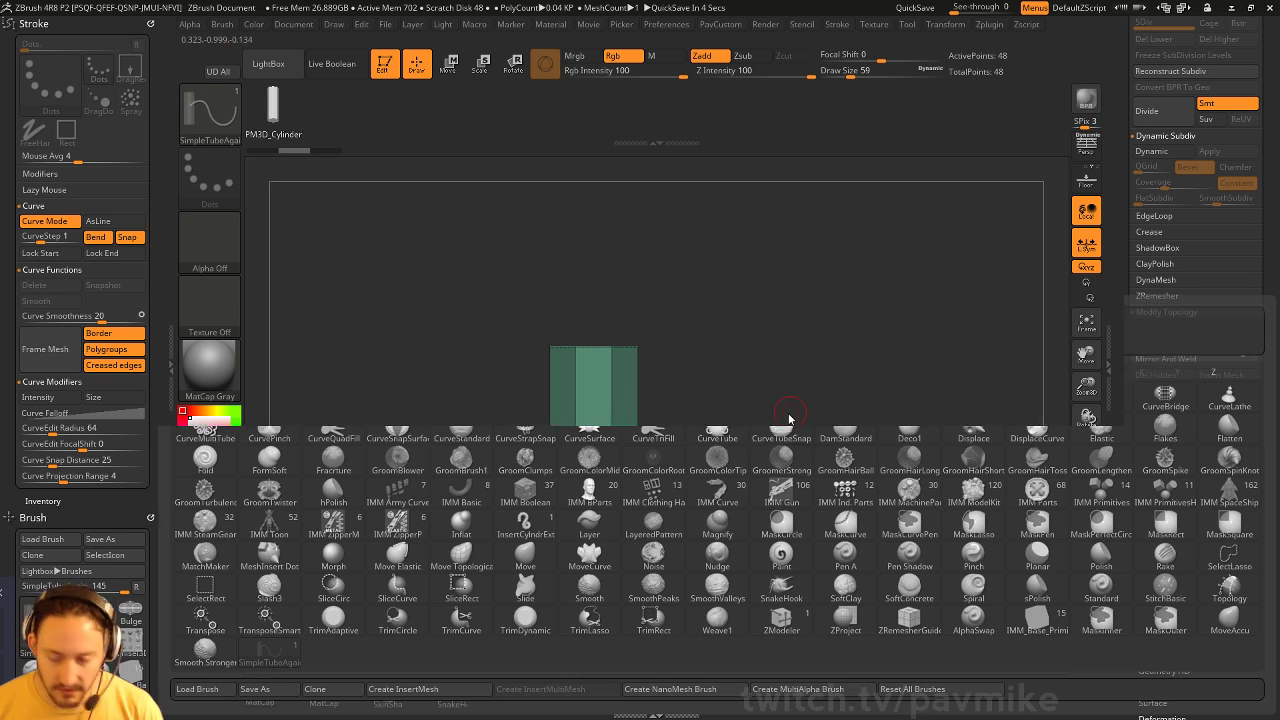
pyautogui.click(403, 689)
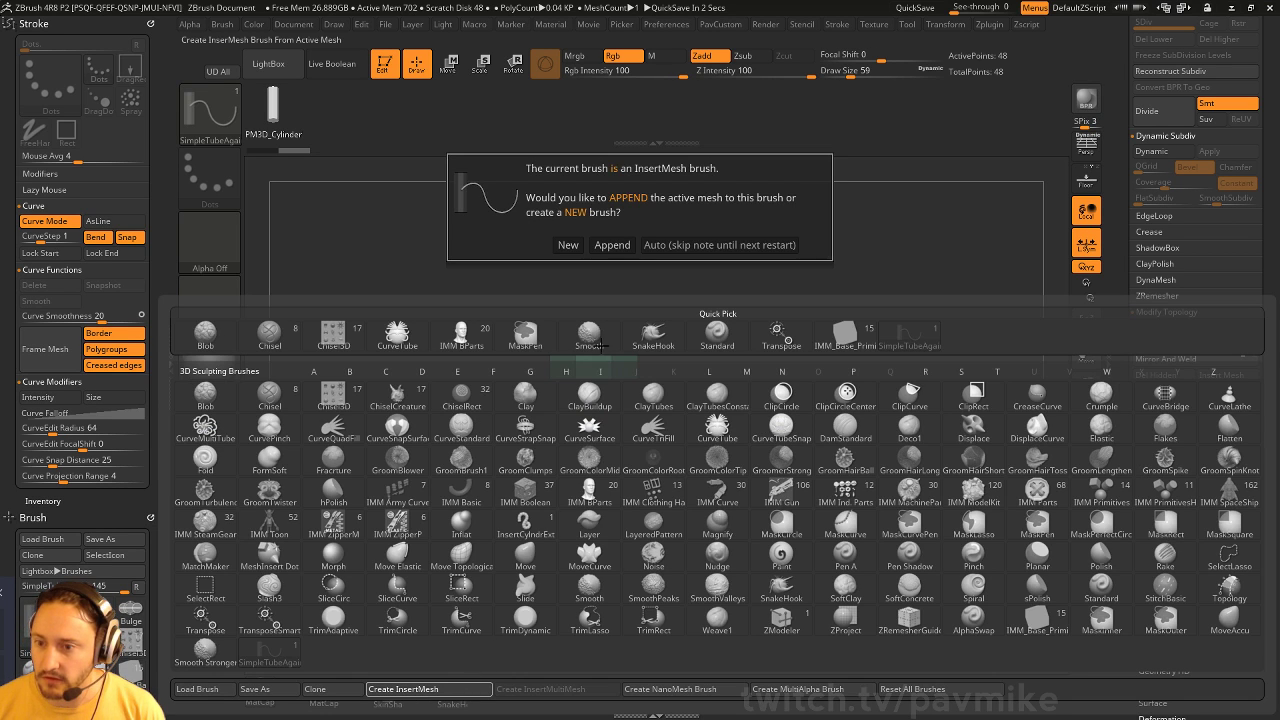
pyautogui.click(568, 246)
# Try inserting a mesh on the cylinder with the new InsertMesh brush and undo it
pyautogui.moveTo(622, 444); pyautogui.dragTo(624, 510)
pyautogui.hotkey('ctrl', 'z')
pyautogui.hotkey('ctrl', 'z')
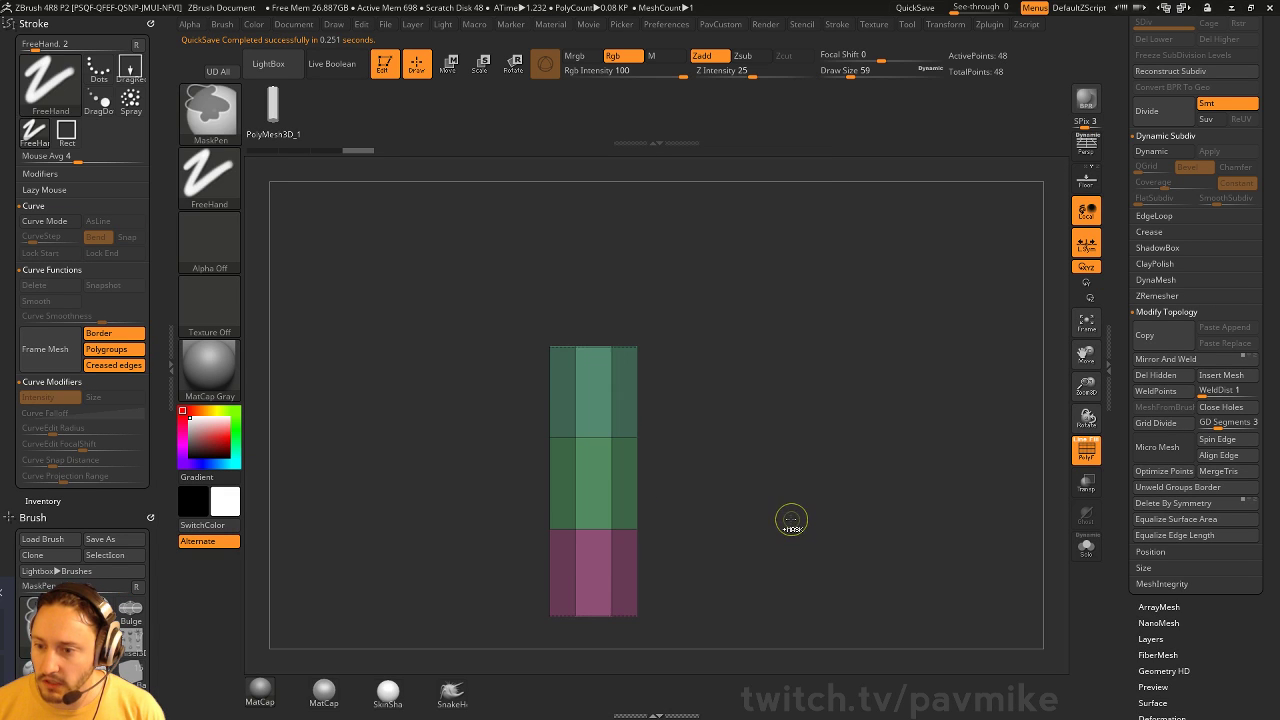
# Enable Curve Mode, Weld Points and Stretch for the new InsertMesh brush and set its Curve Res to 3
pyautogui.click(44, 222)
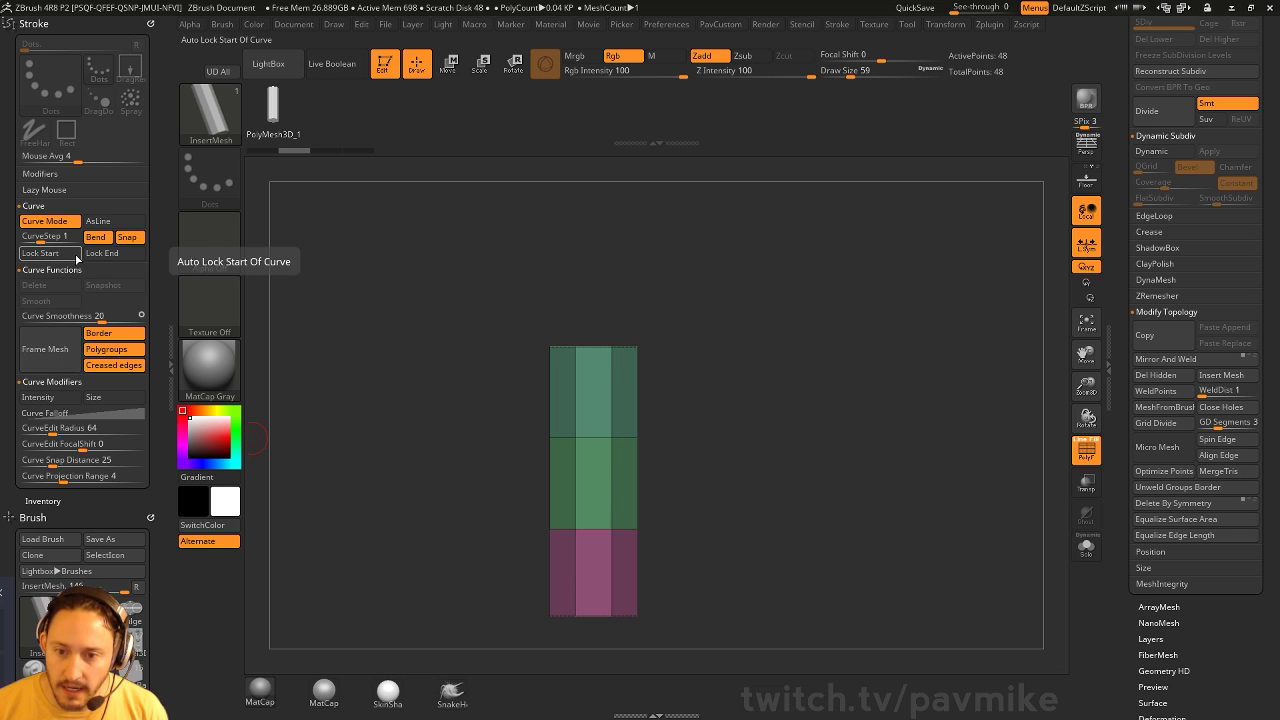
pyautogui.scroll(-10, 88, 335)
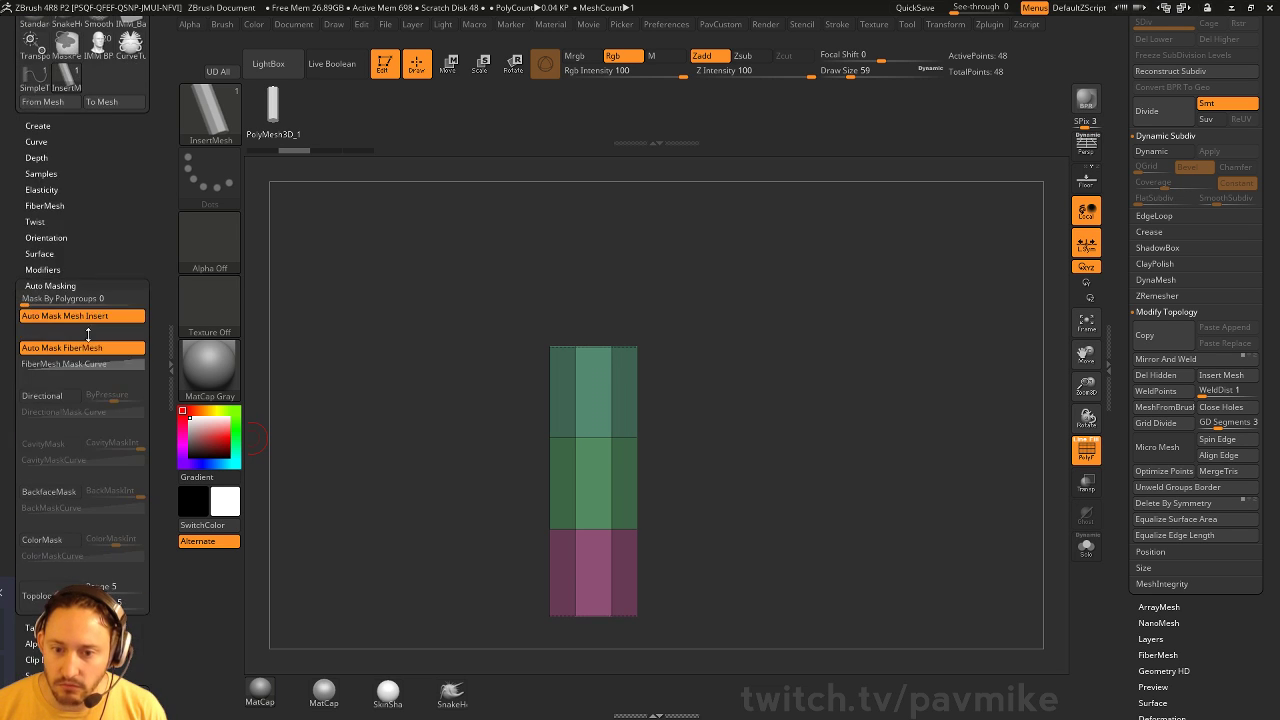
pyautogui.click(48, 289)
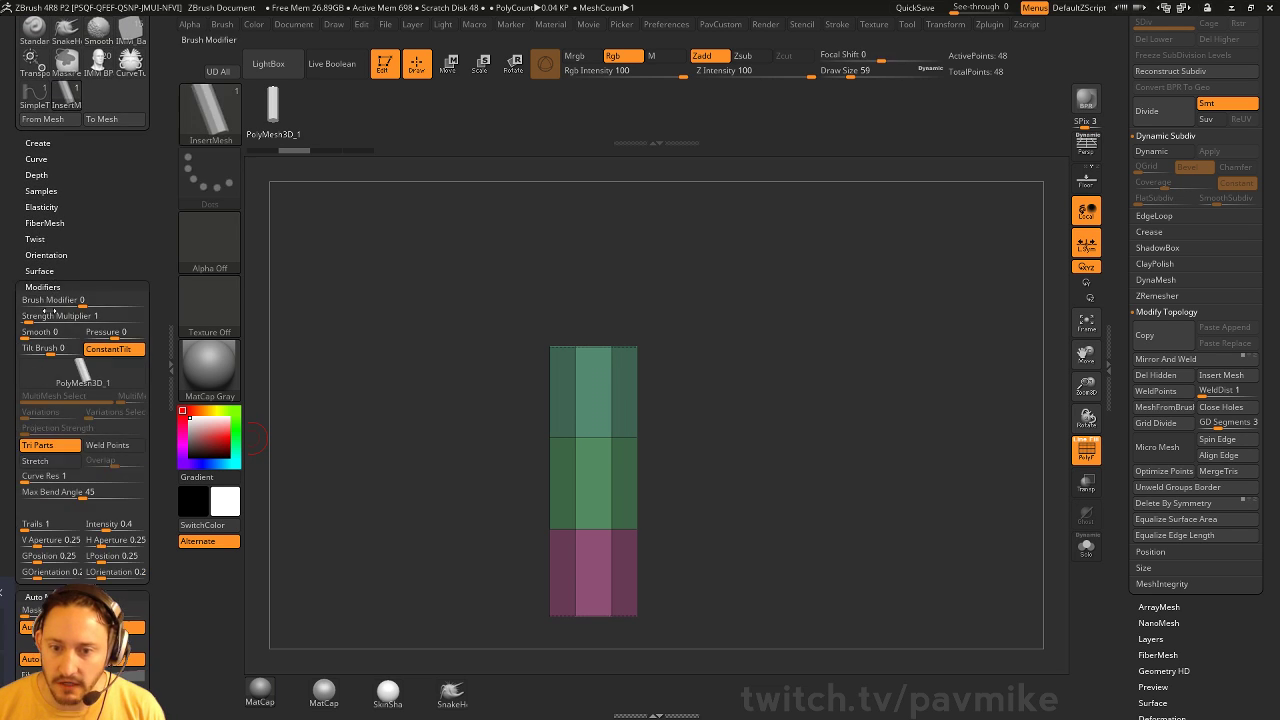
pyautogui.scroll(-2, 46, 313)
pyautogui.click(110, 400)
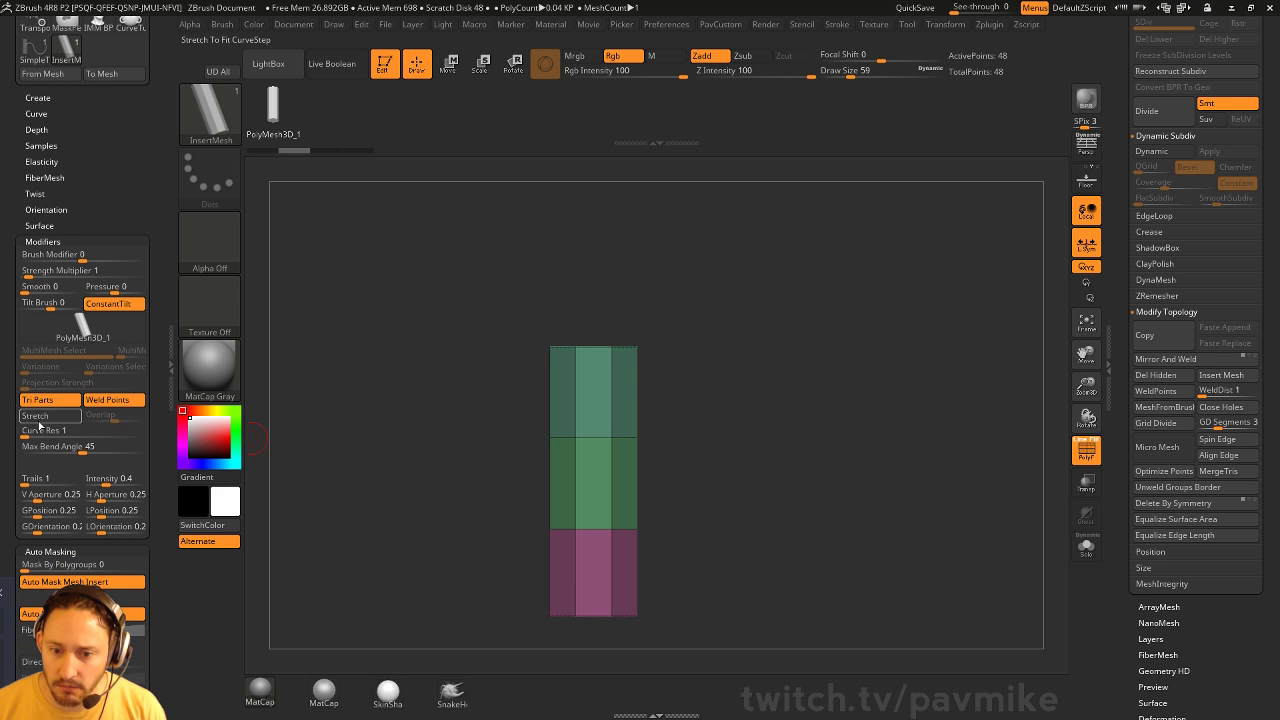
pyautogui.click(40, 416)
pyautogui.write('3')
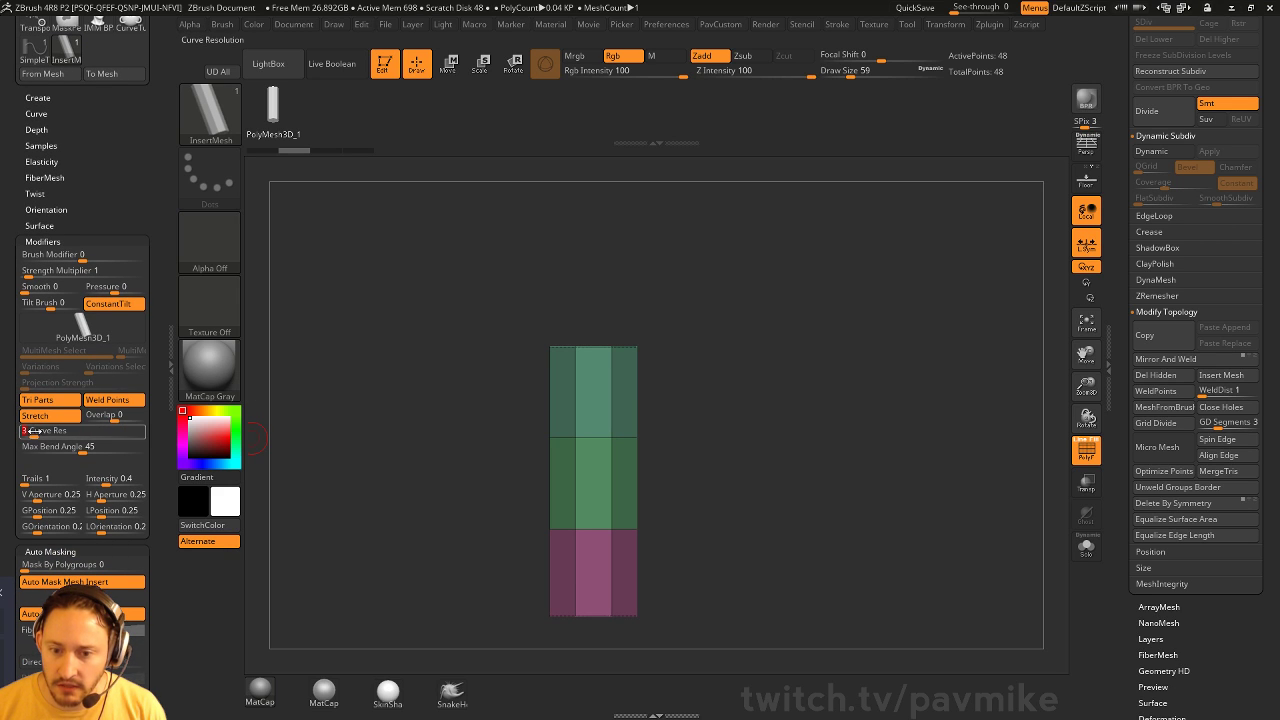
pyautogui.press('Return')
# Draw a curved test tube from the cylinder's middle section into empty space with the new brush
pyautogui.moveTo(759, 434); pyautogui.dragTo(845, 312)
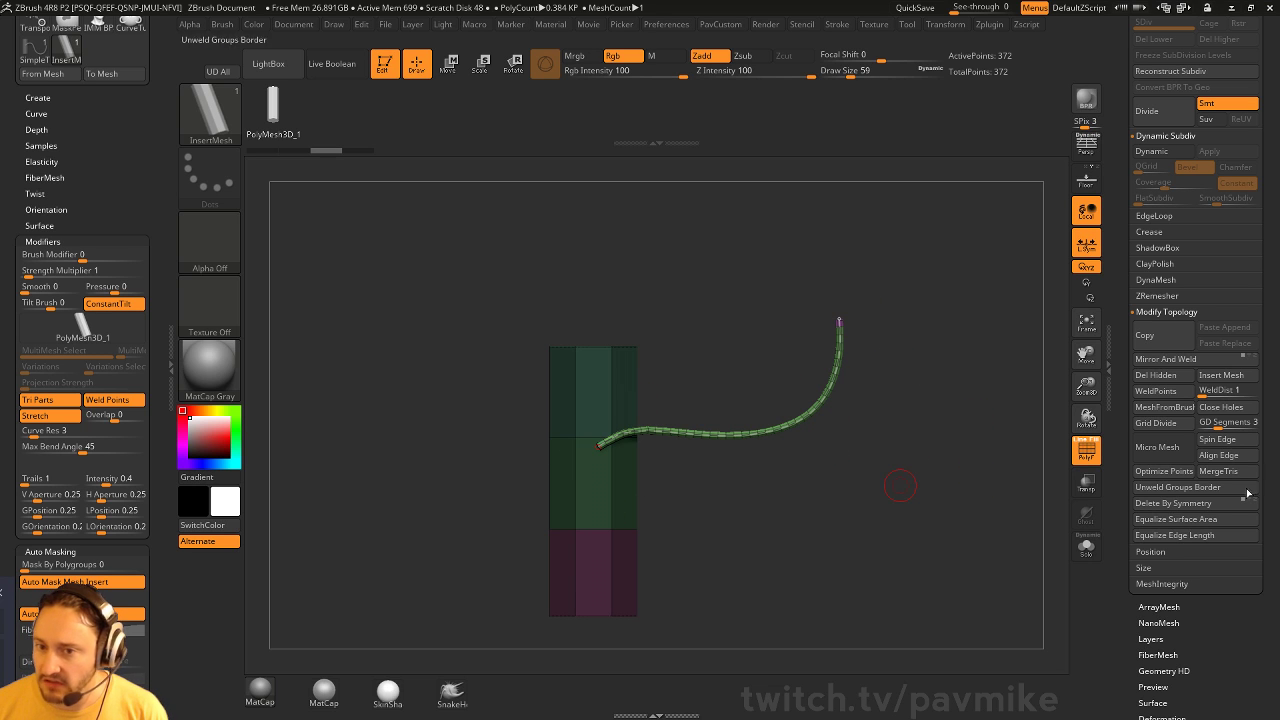
pyautogui.moveTo(1123, 311); pyautogui.dragTo(1037, 563)
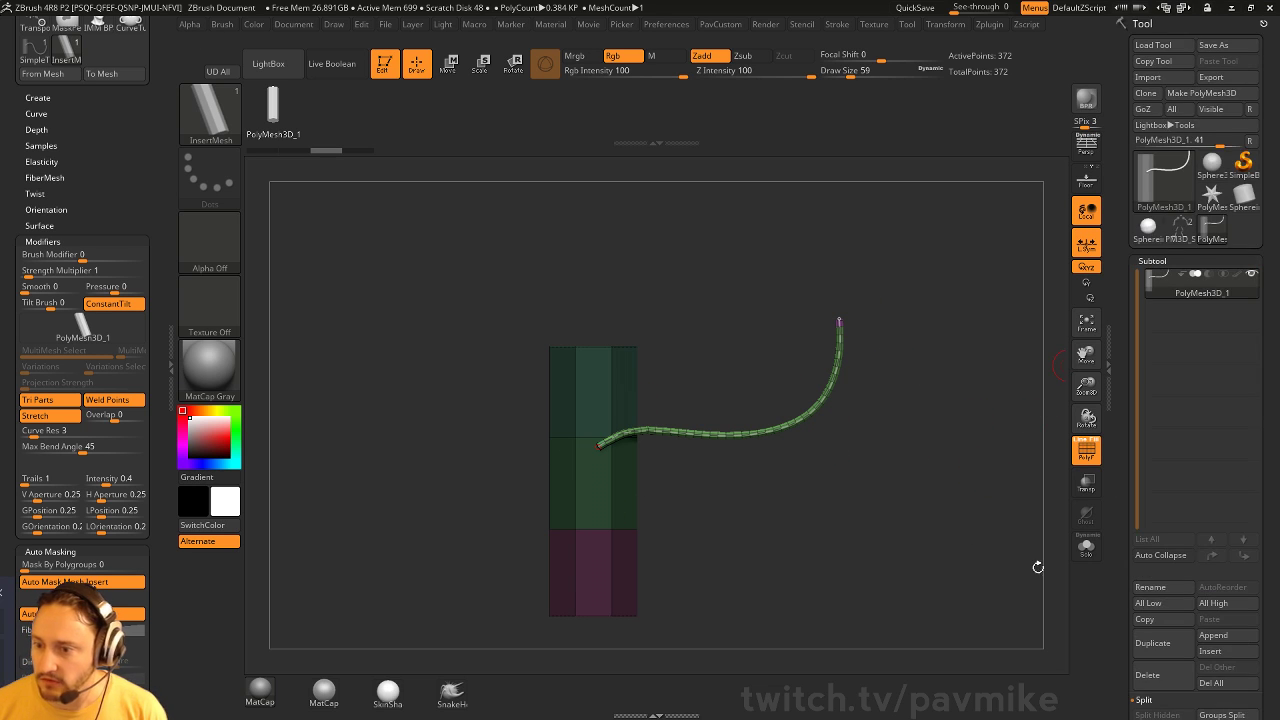
# Choose the SimpleTubeAgain curve brush, switch back to the Pickle Rick character tool and bring up the stroke's curve settings
pyautogui.press('b')
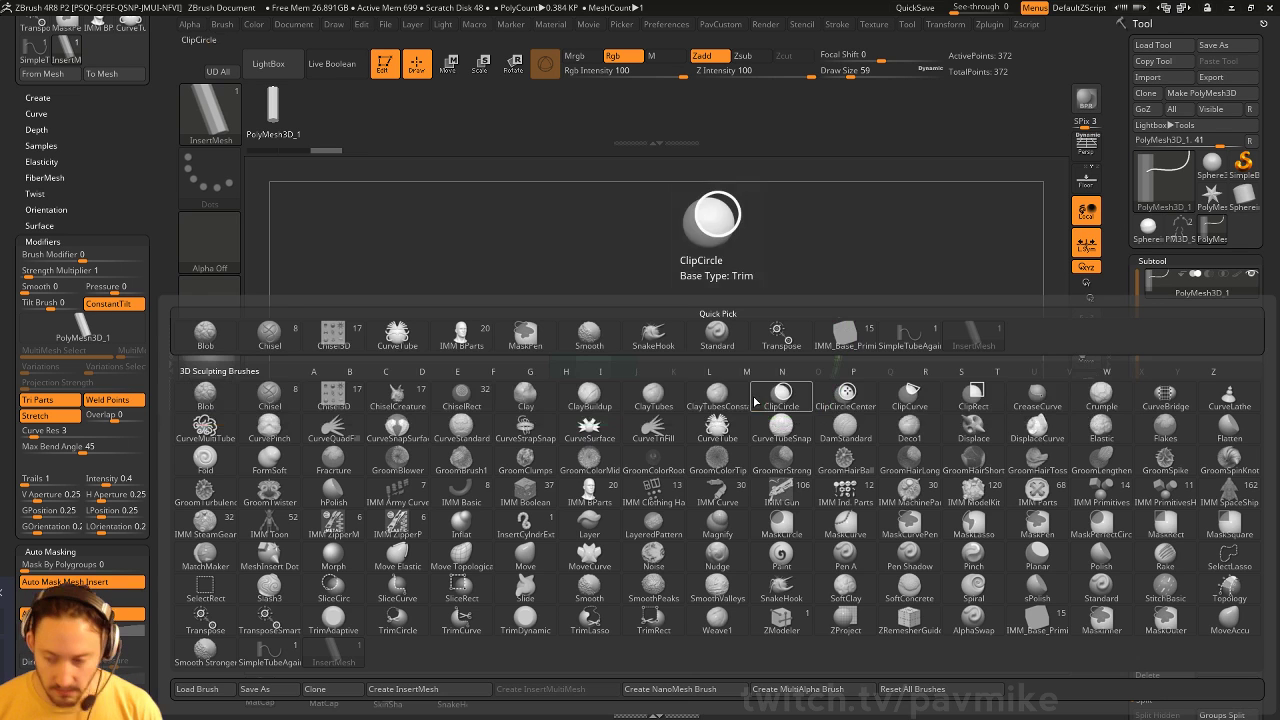
pyautogui.click(856, 257)
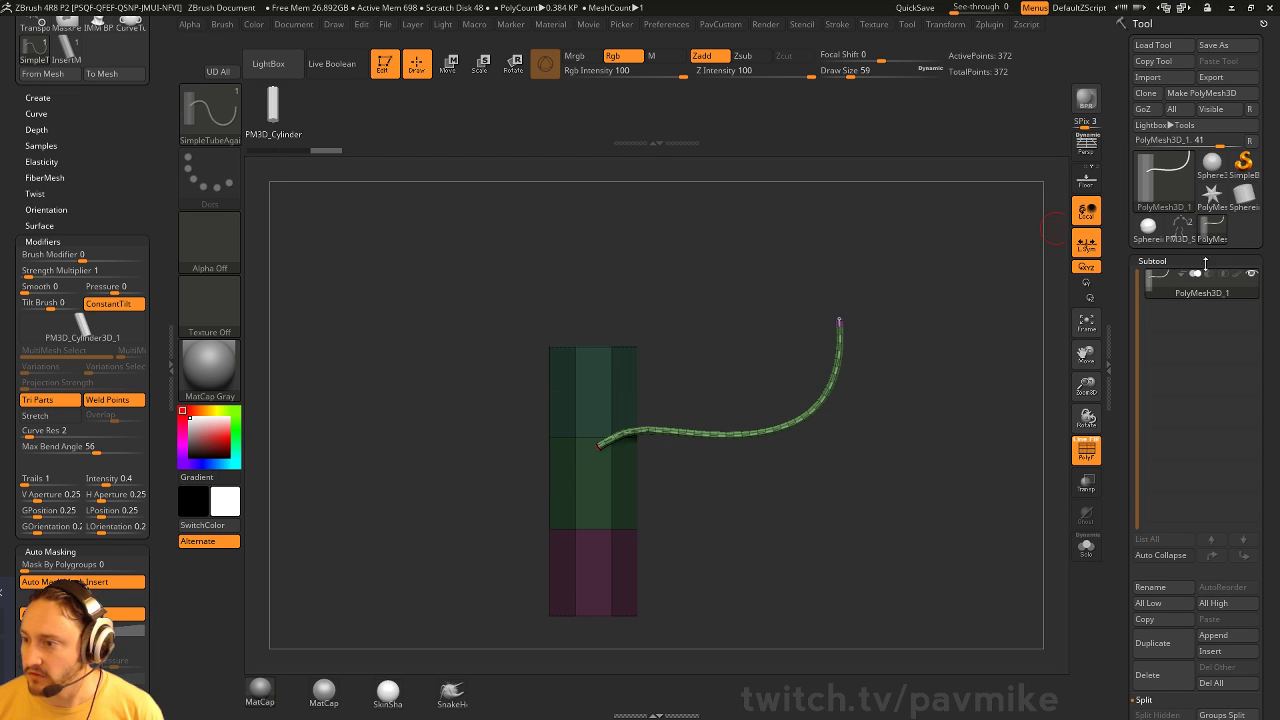
pyautogui.moveTo(978, 285); pyautogui.dragTo(1026, 397)
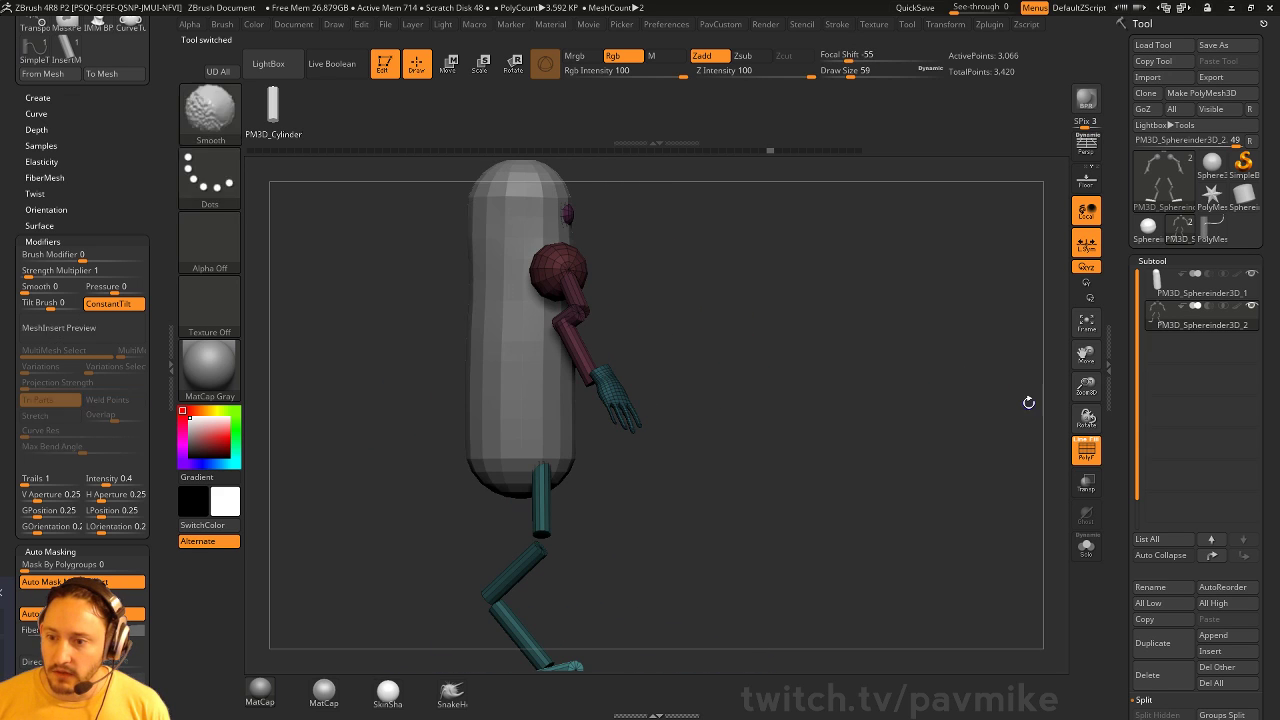
pyautogui.moveTo(726, 337); pyautogui.dragTo(897, 397)
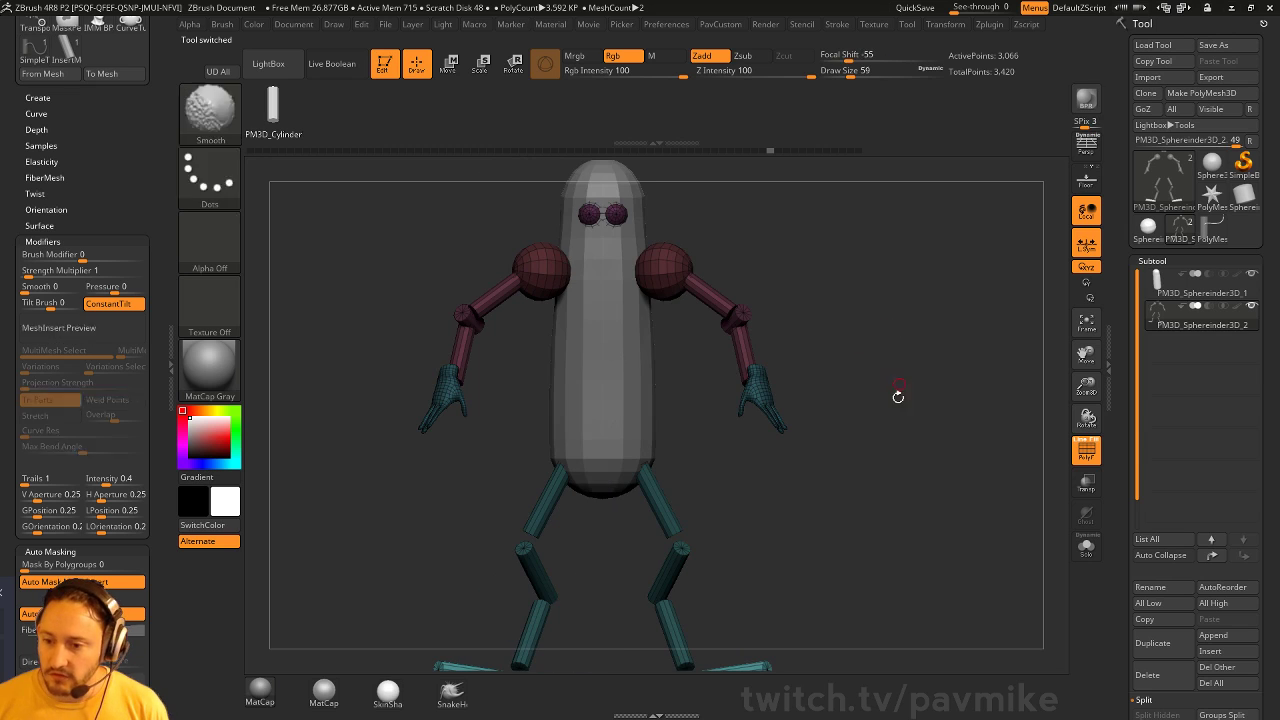
pyautogui.scroll(10, 150, 300)
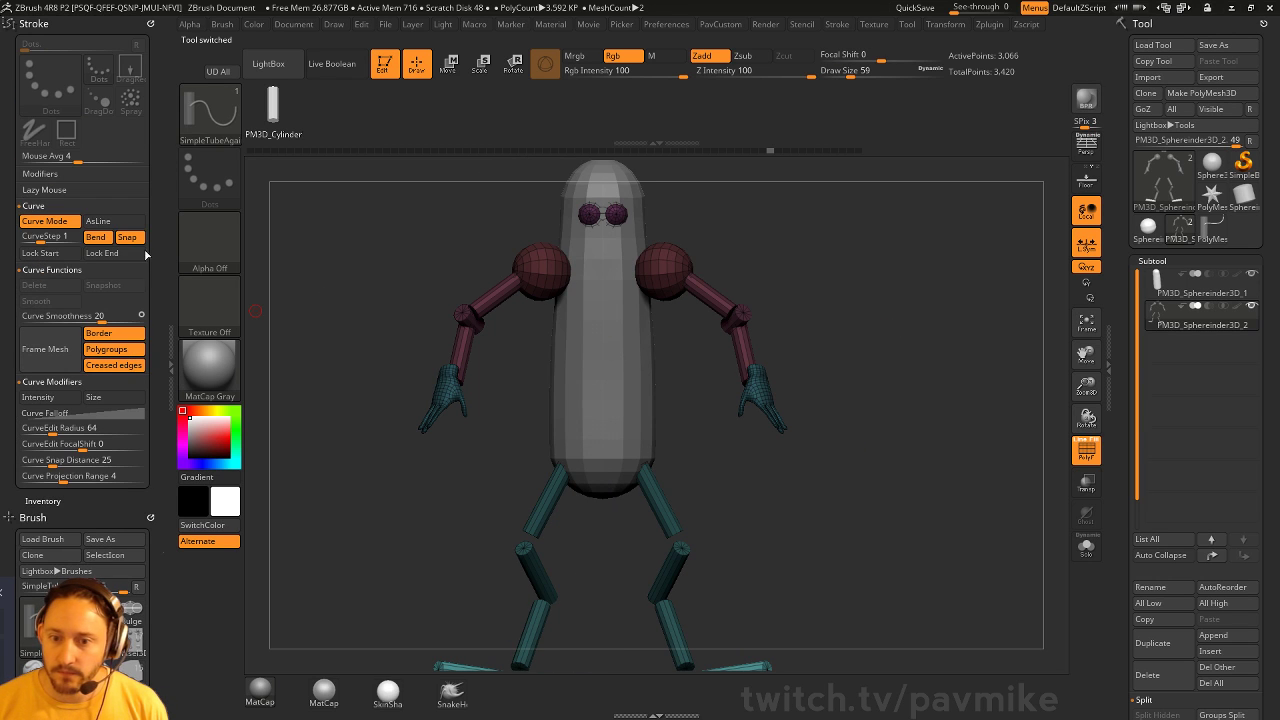
# Set the Draw Size to 77, switch to the ZModeler brush and turn off the polyframe display
pyautogui.moveTo(579, 289); pyautogui.dragTo(850, 266)
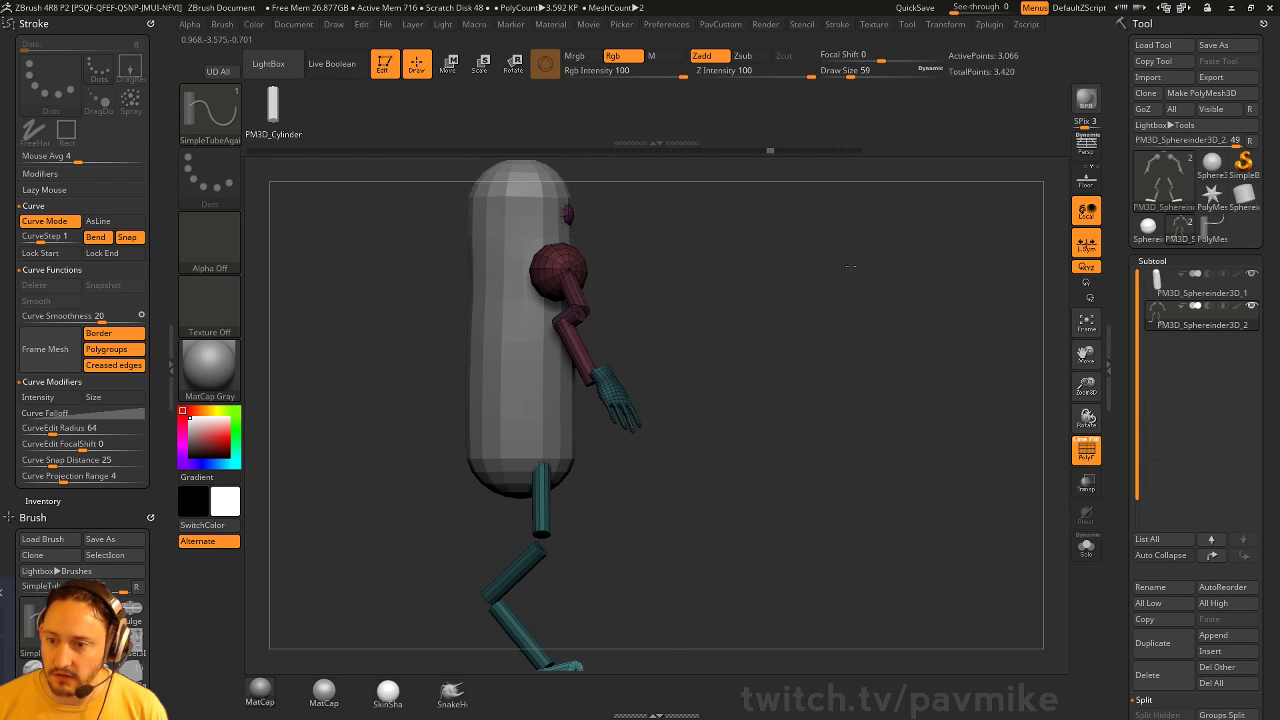
pyautogui.keyDown('alt'); pyautogui.moveTo(752, 227); pyautogui.dragTo(812, 341); pyautogui.keyUp('alt')
pyautogui.press('s')
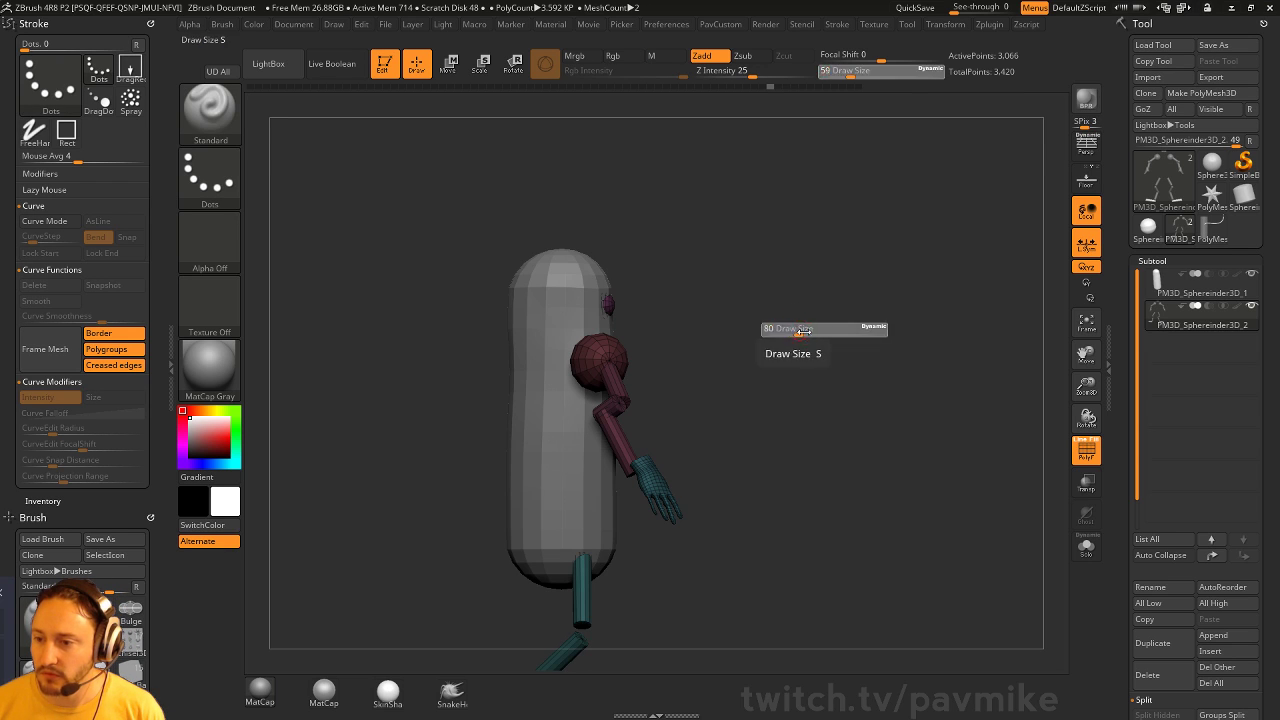
pyautogui.press('b')
pyautogui.press('z')
pyautogui.press('m')
pyautogui.moveTo(825, 355); pyautogui.dragTo(971, 397)
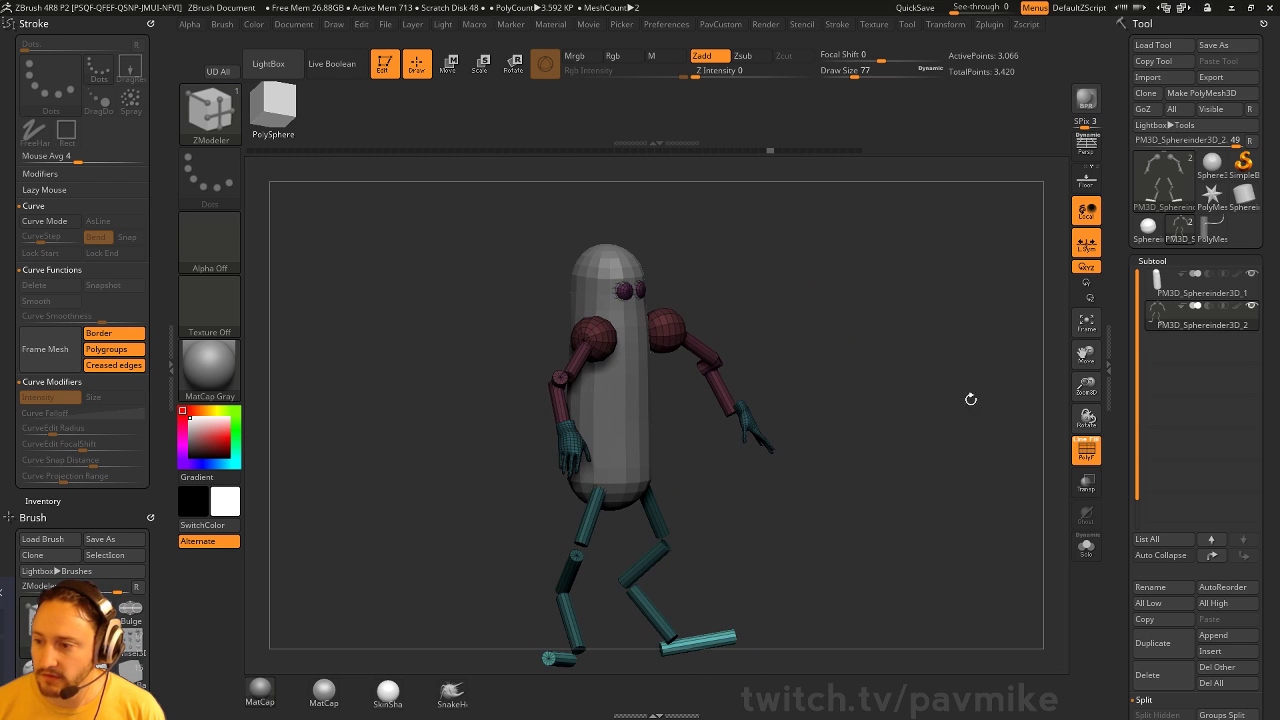
pyautogui.click(1086, 450)
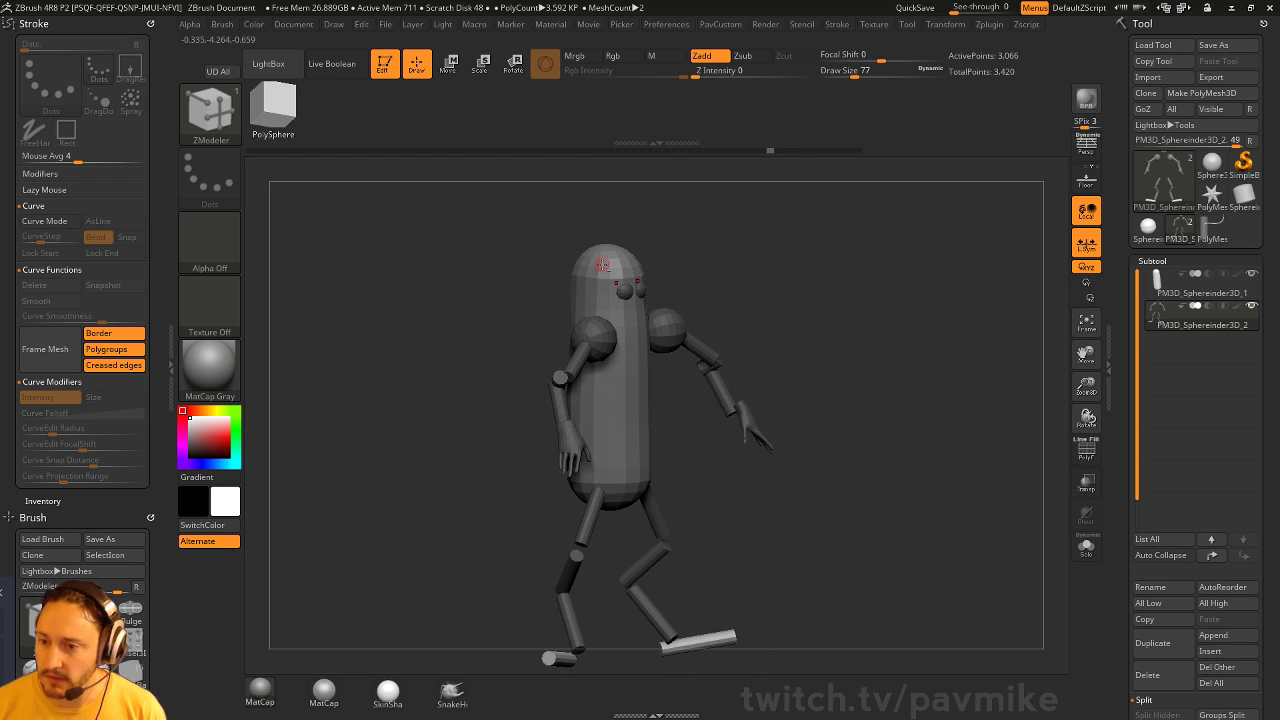
# Make the pickle body the active subtool and bring up its transform gizmo for moving
pyautogui.keyDown('alt'); pyautogui.click(590, 266); pyautogui.keyUp('alt')
pyautogui.keyDown('shift'); pyautogui.moveTo(866, 306); pyautogui.dragTo(866, 234); pyautogui.keyUp('shift')
pyautogui.press('w')
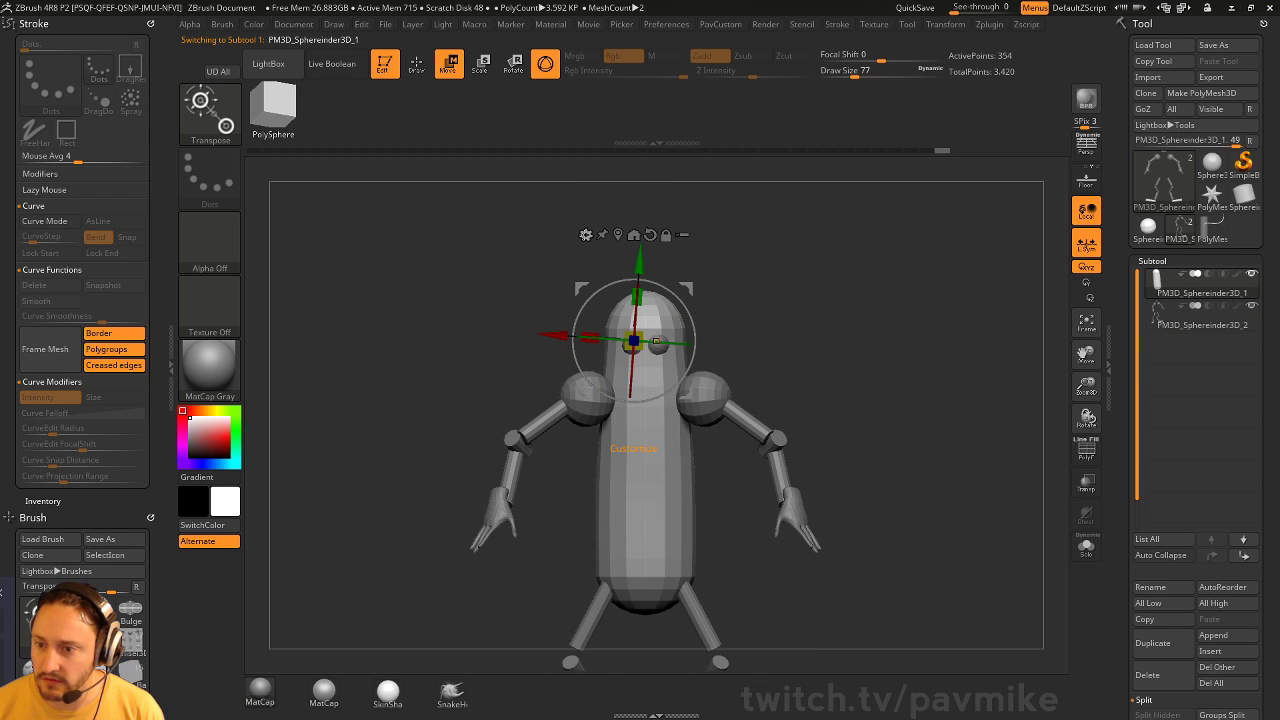
pyautogui.click(586, 235)
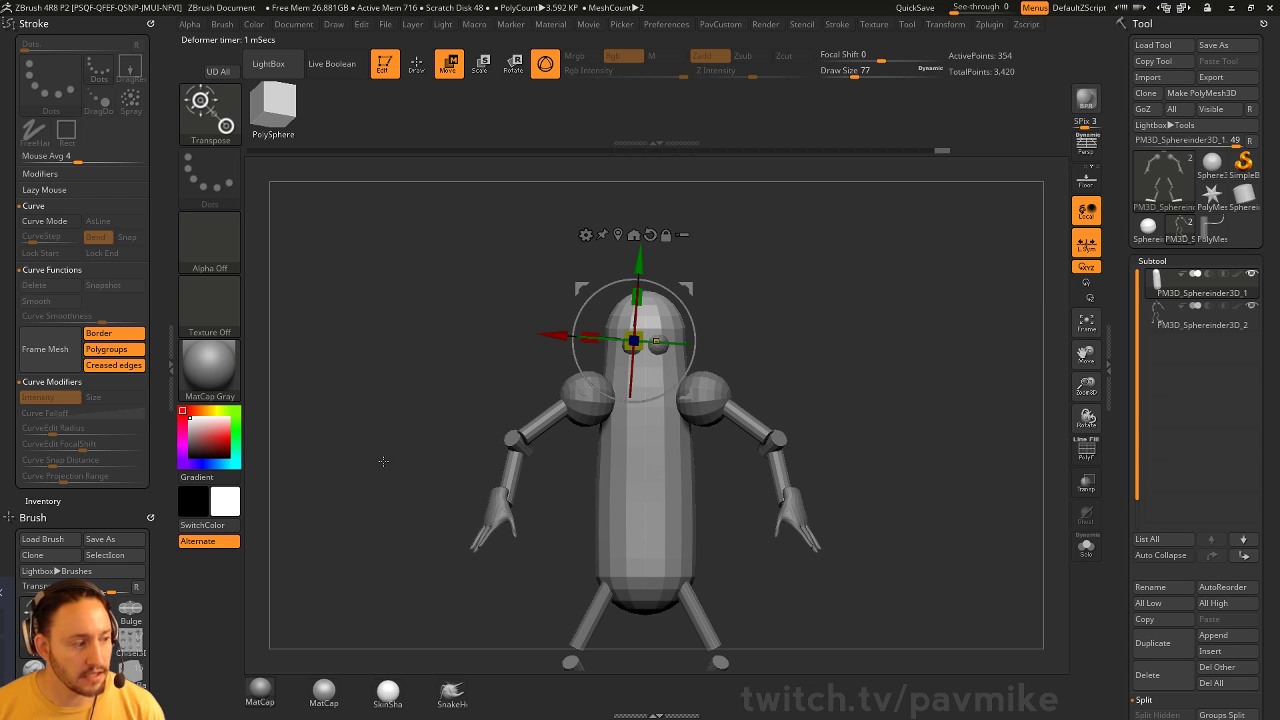
pyautogui.moveTo(858, 309); pyautogui.dragTo(830, 378)
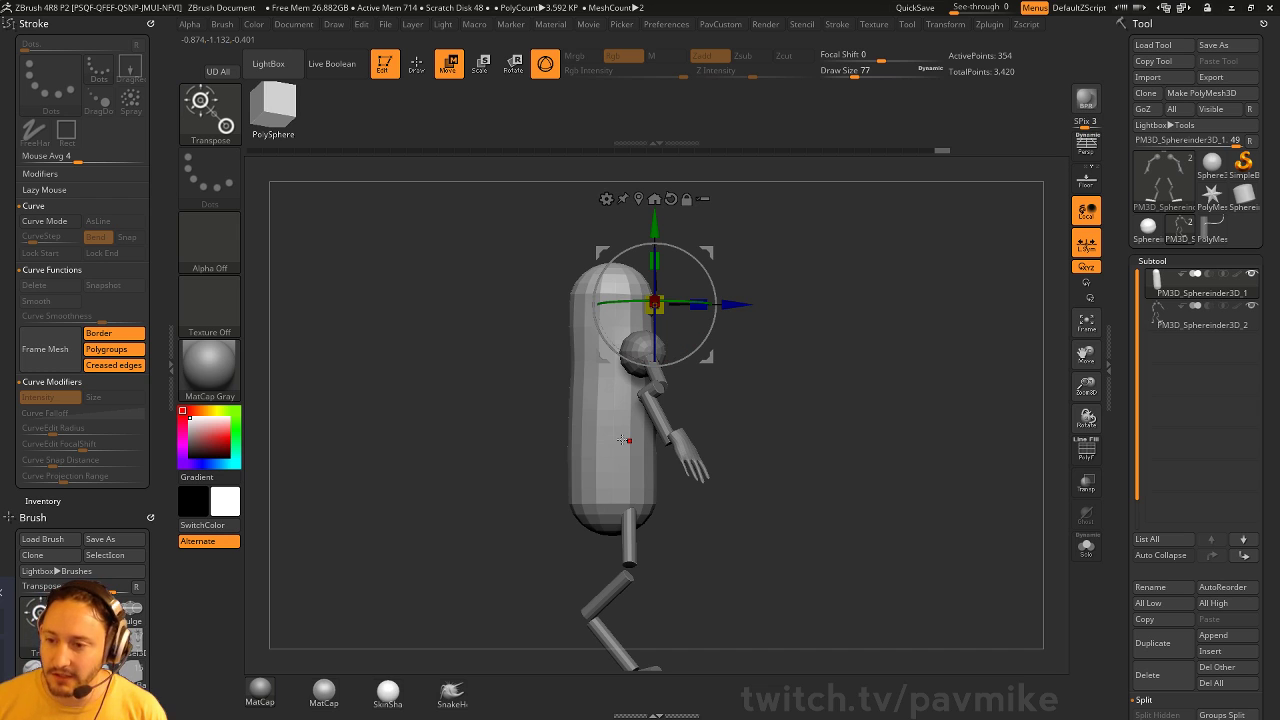
pyautogui.click(607, 199)
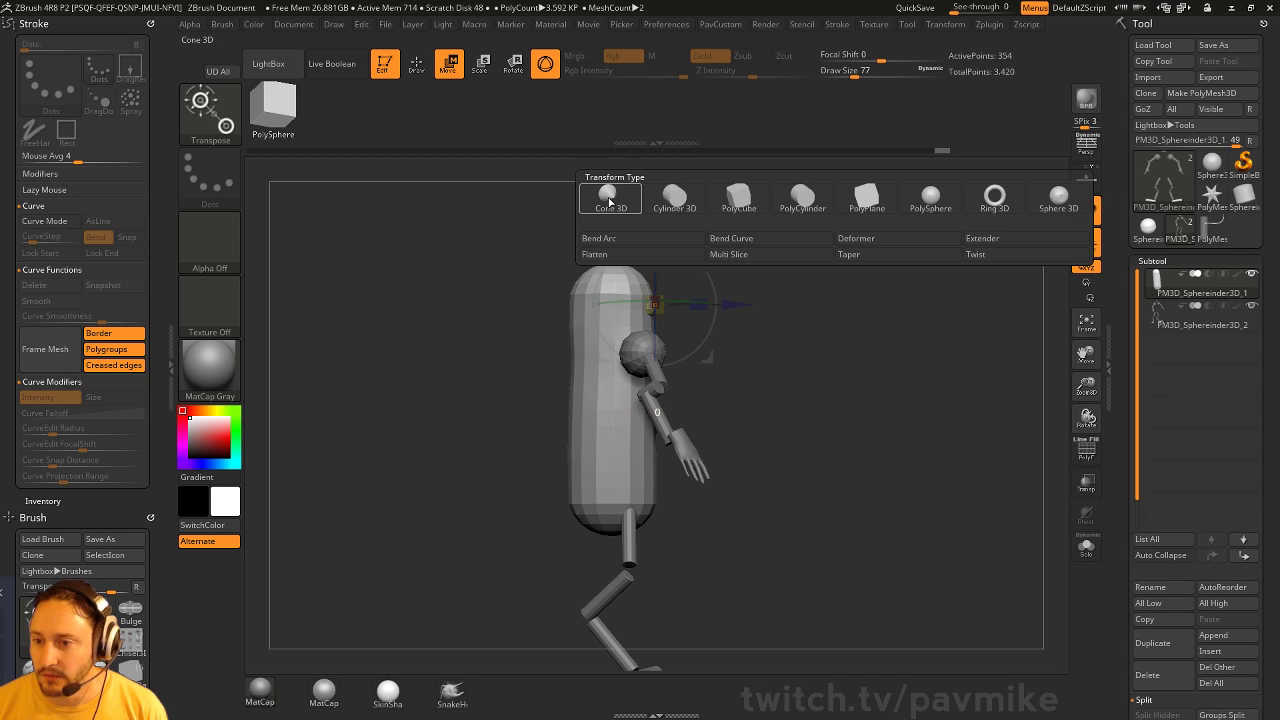
pyautogui.click(636, 240)
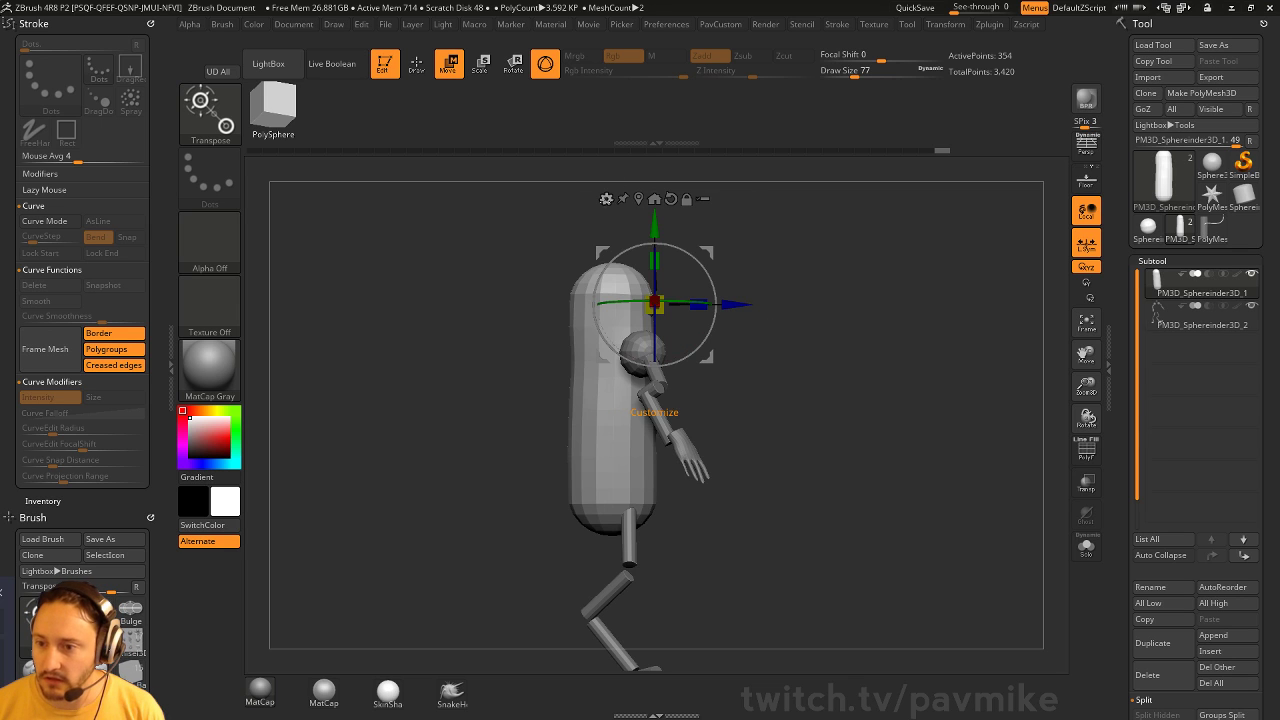
pyautogui.click(606, 199)
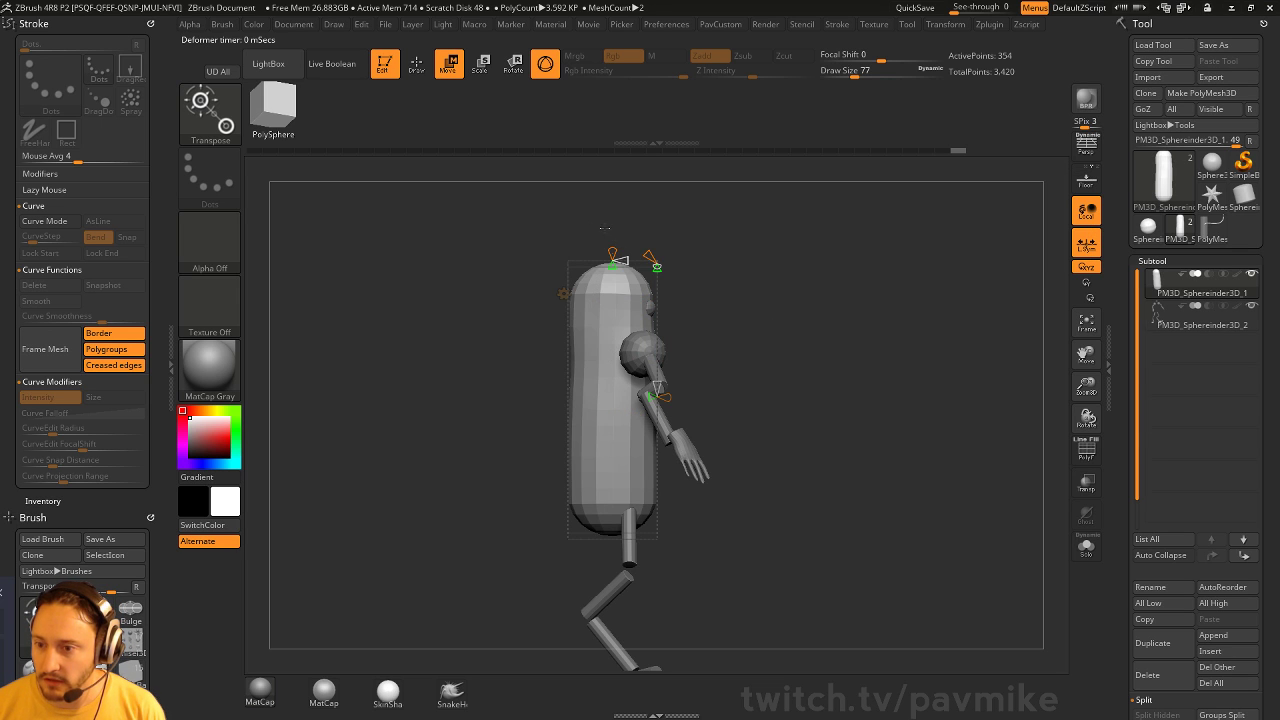
pyautogui.moveTo(845, 358); pyautogui.dragTo(755, 358)
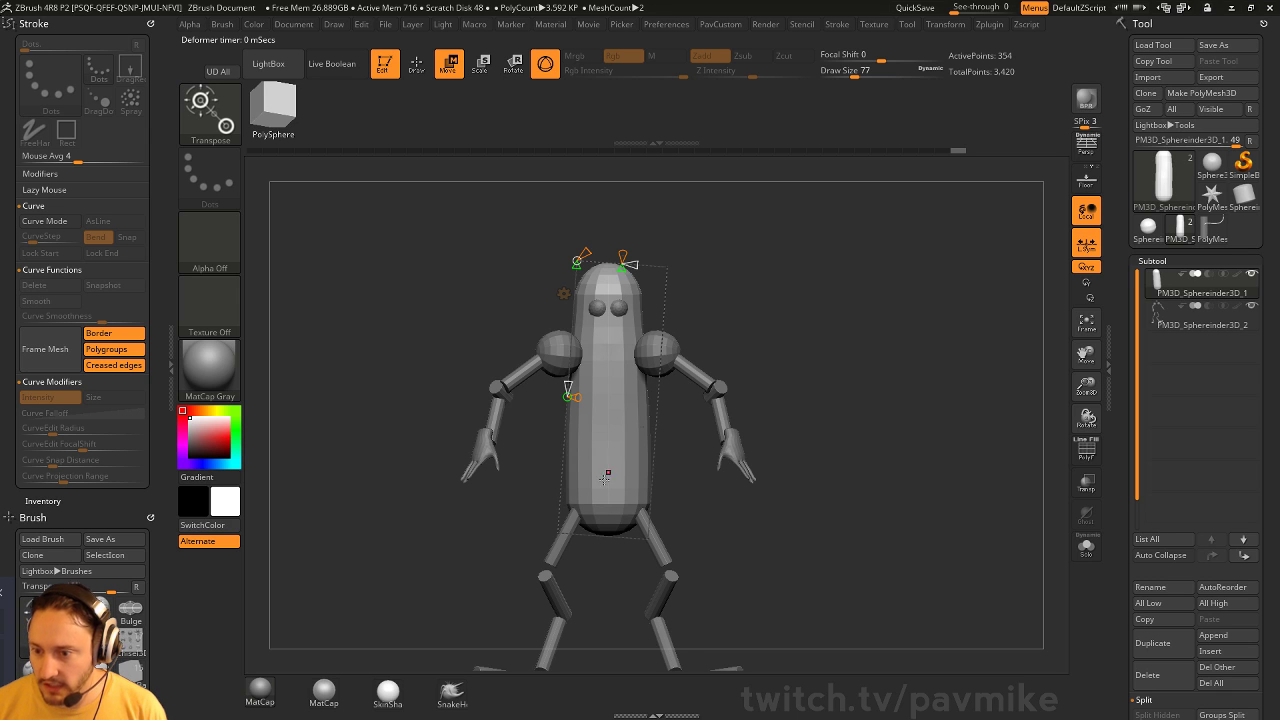
pyautogui.keyDown('alt'); pyautogui.moveTo(780, 304); pyautogui.dragTo(769, 357); pyautogui.keyUp('alt')
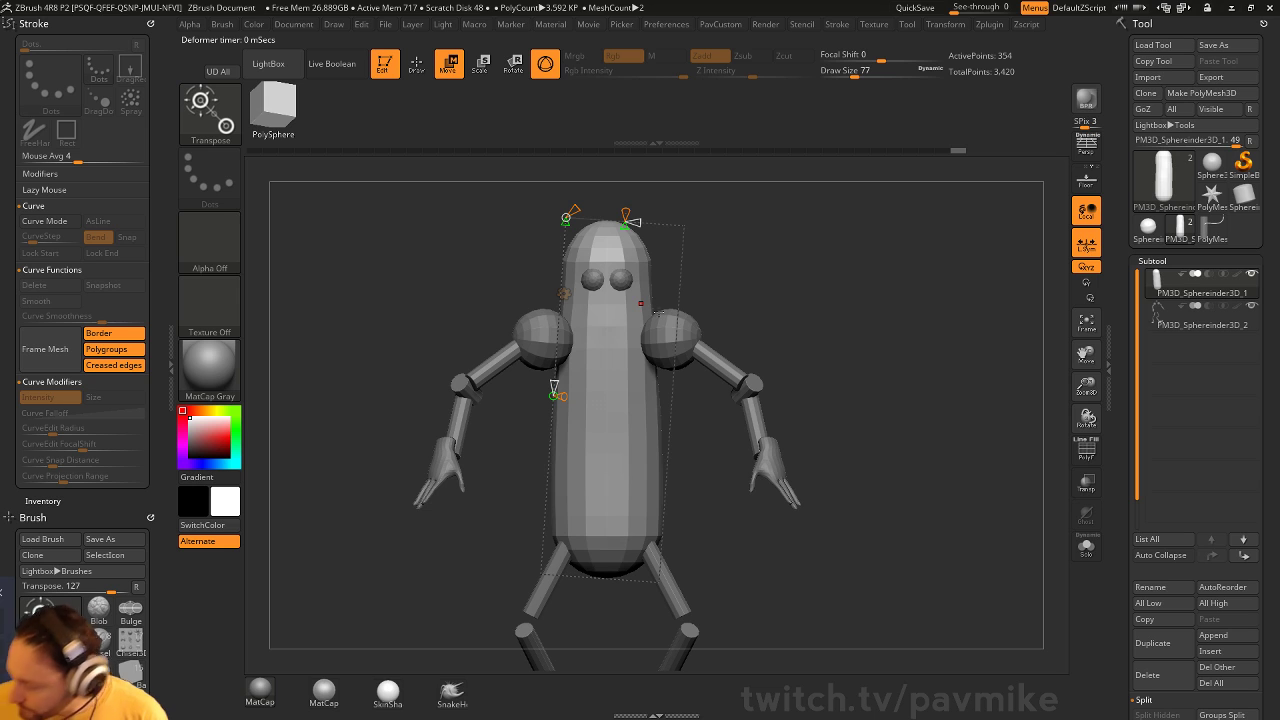
pyautogui.keyDown('alt'); pyautogui.moveTo(657, 257); pyautogui.dragTo(652, 328); pyautogui.keyUp('alt')
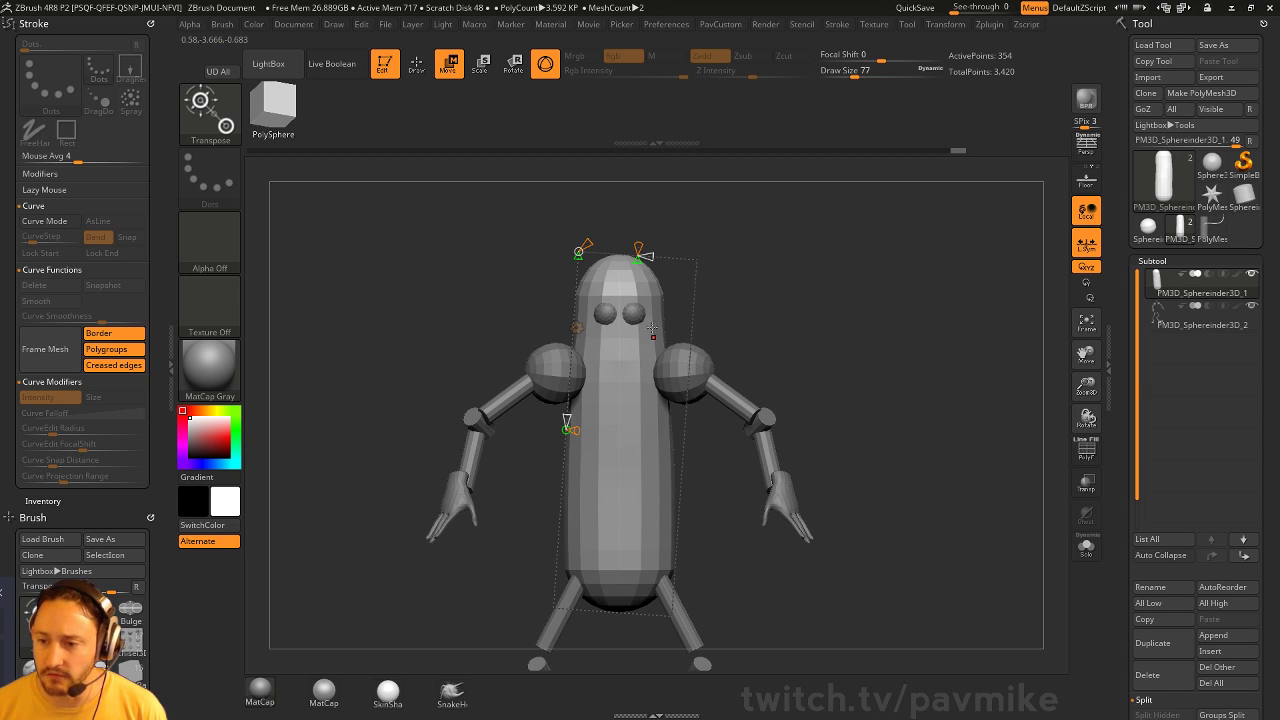
pyautogui.press('q')
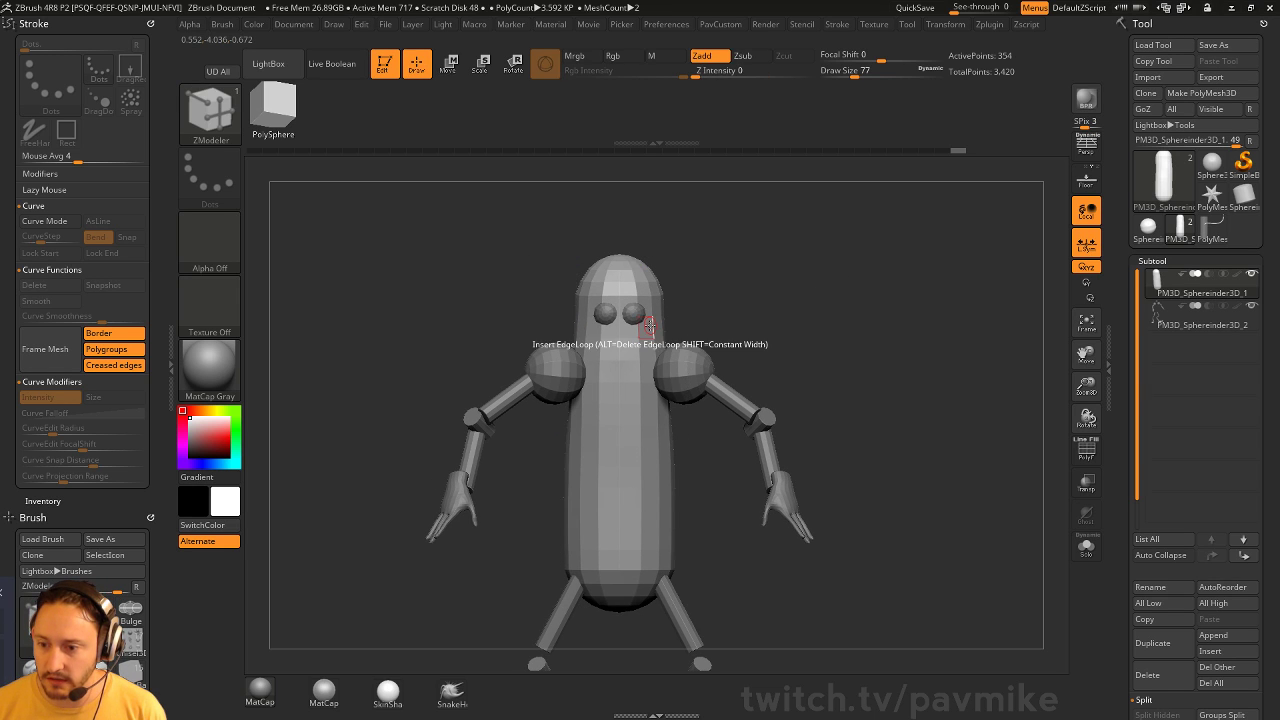
# Reset the orientation of the pickle body's gizmo and centre the gizmo on the unmasked mesh
pyautogui.press('w')
pyautogui.press('w')
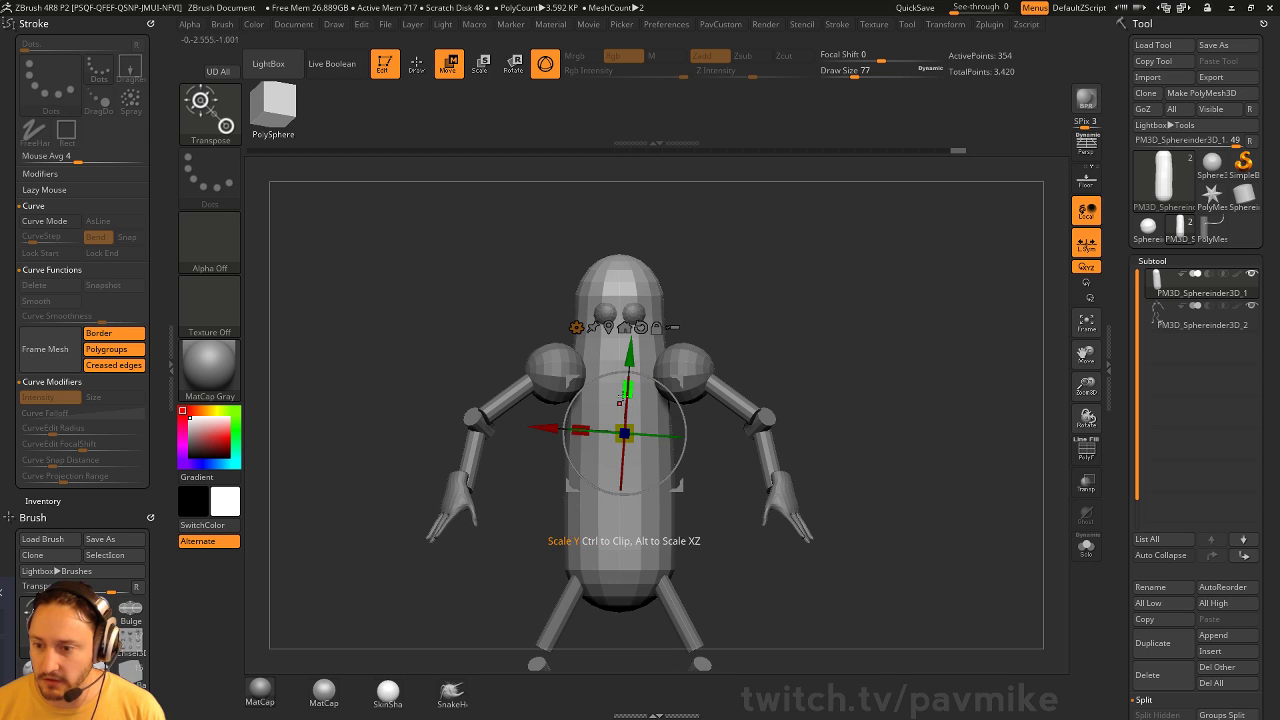
pyautogui.click(640, 327)
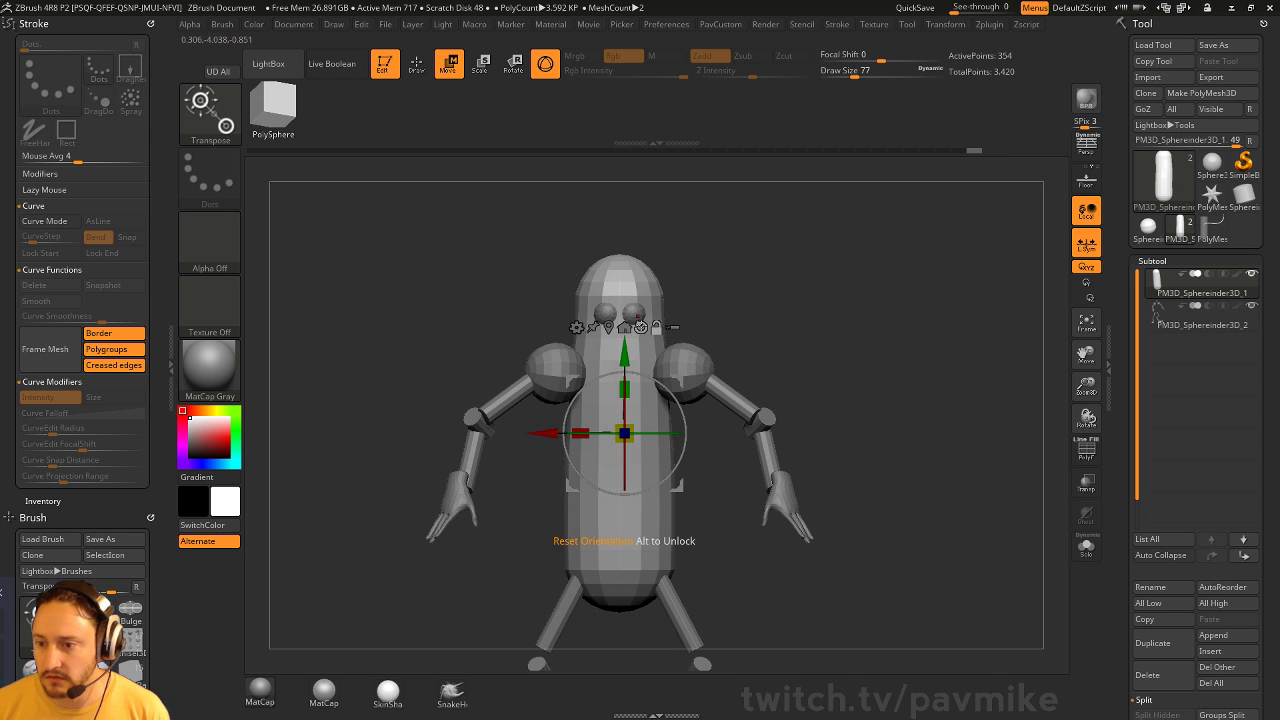
pyautogui.click(608, 327)
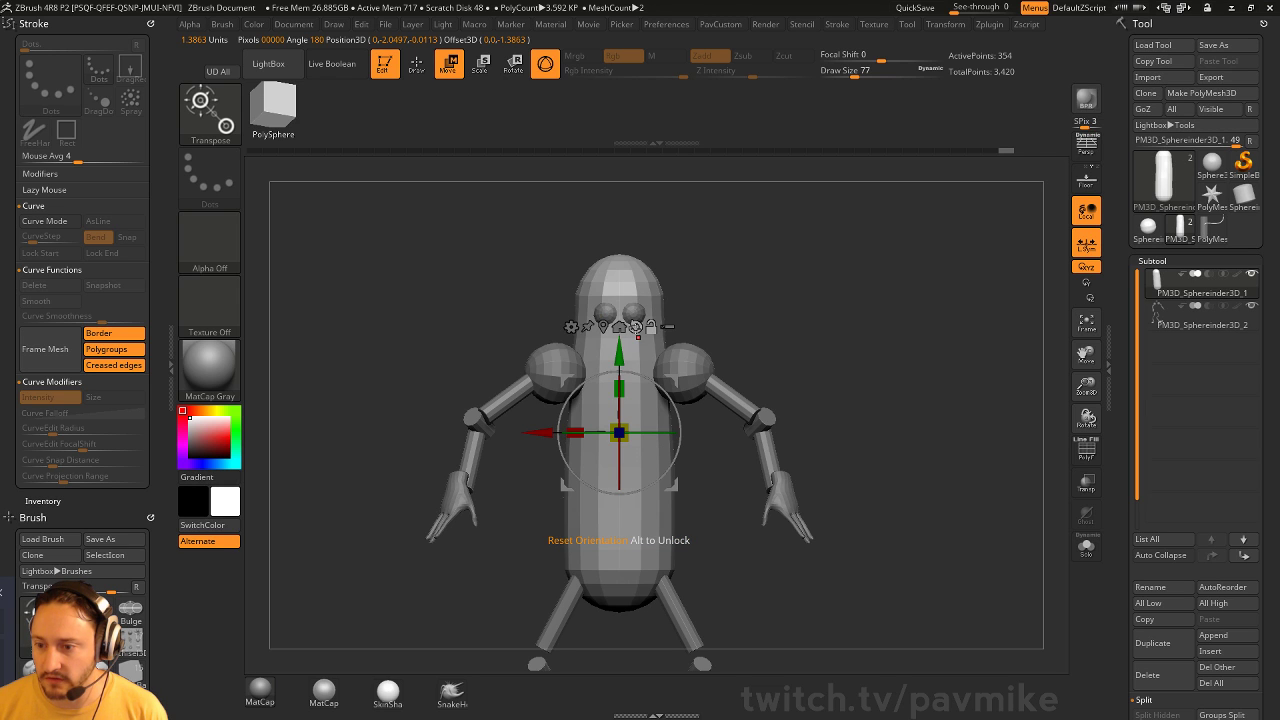
# Apply a Bend Arc deformer to the pickle body in side view with an angle of about -4, and leave the deformer
pyautogui.moveTo(720, 320); pyautogui.dragTo(866, 317)
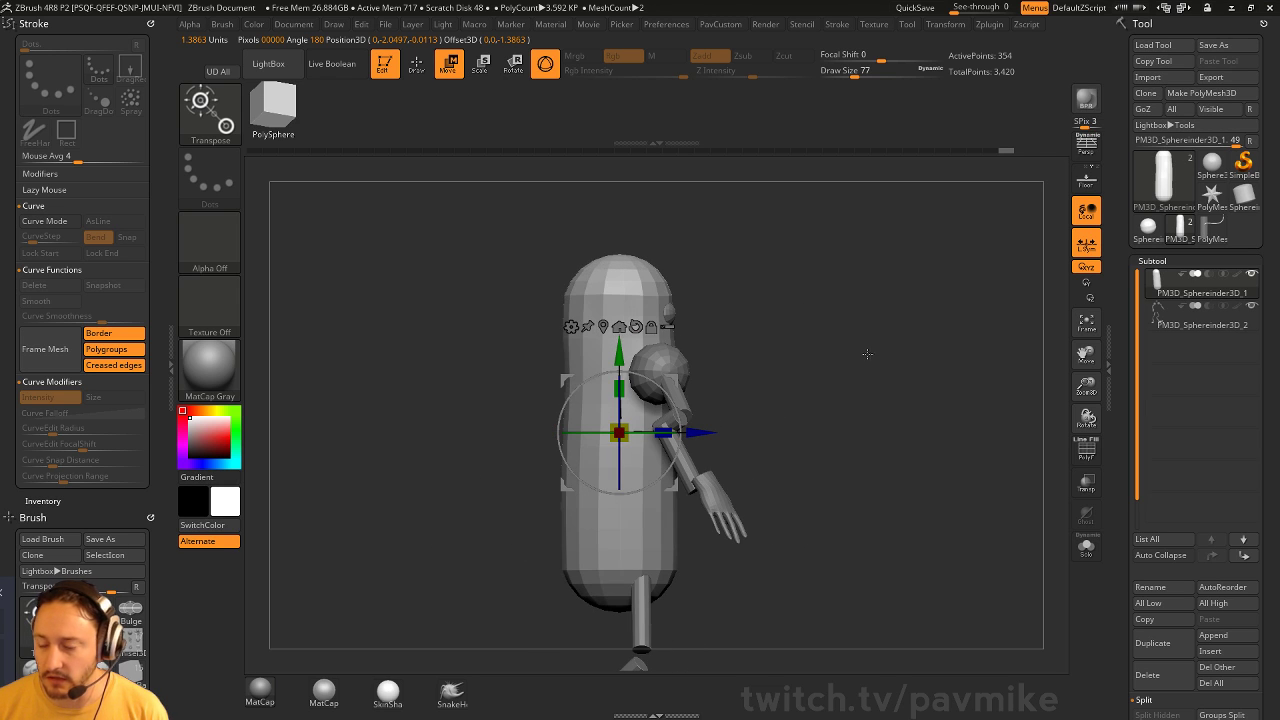
pyautogui.click(570, 328)
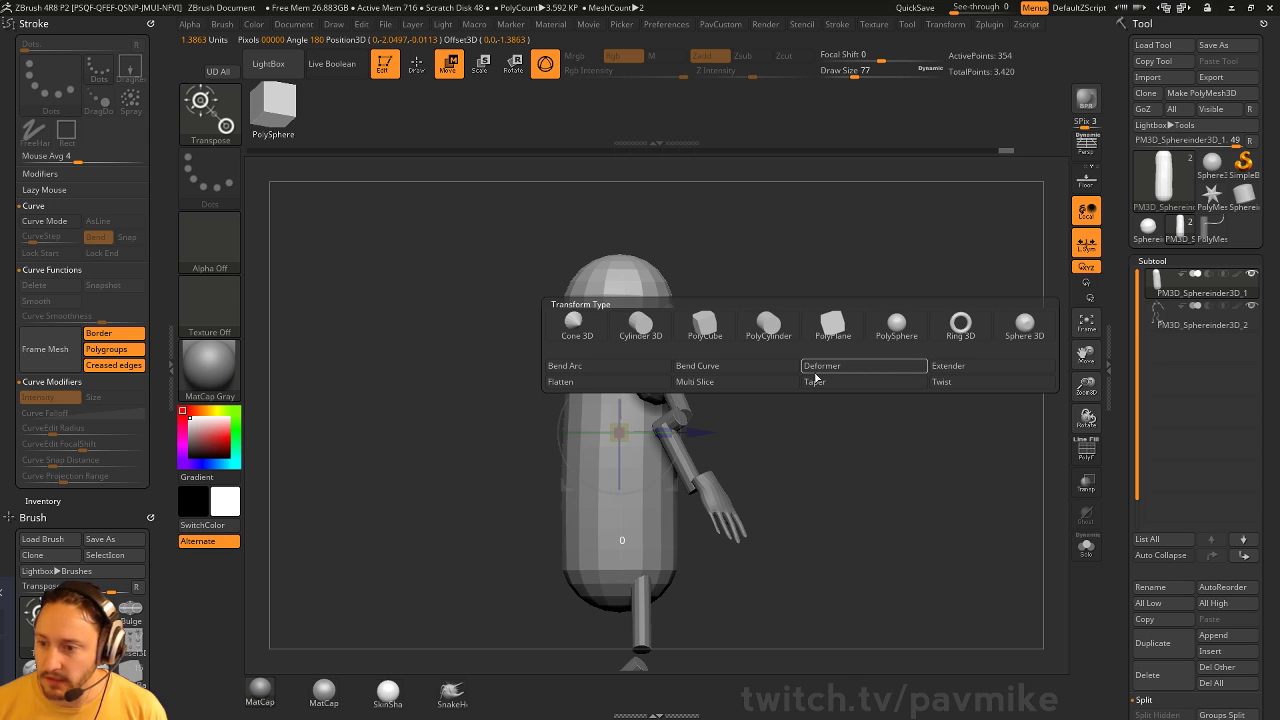
pyautogui.click(566, 366)
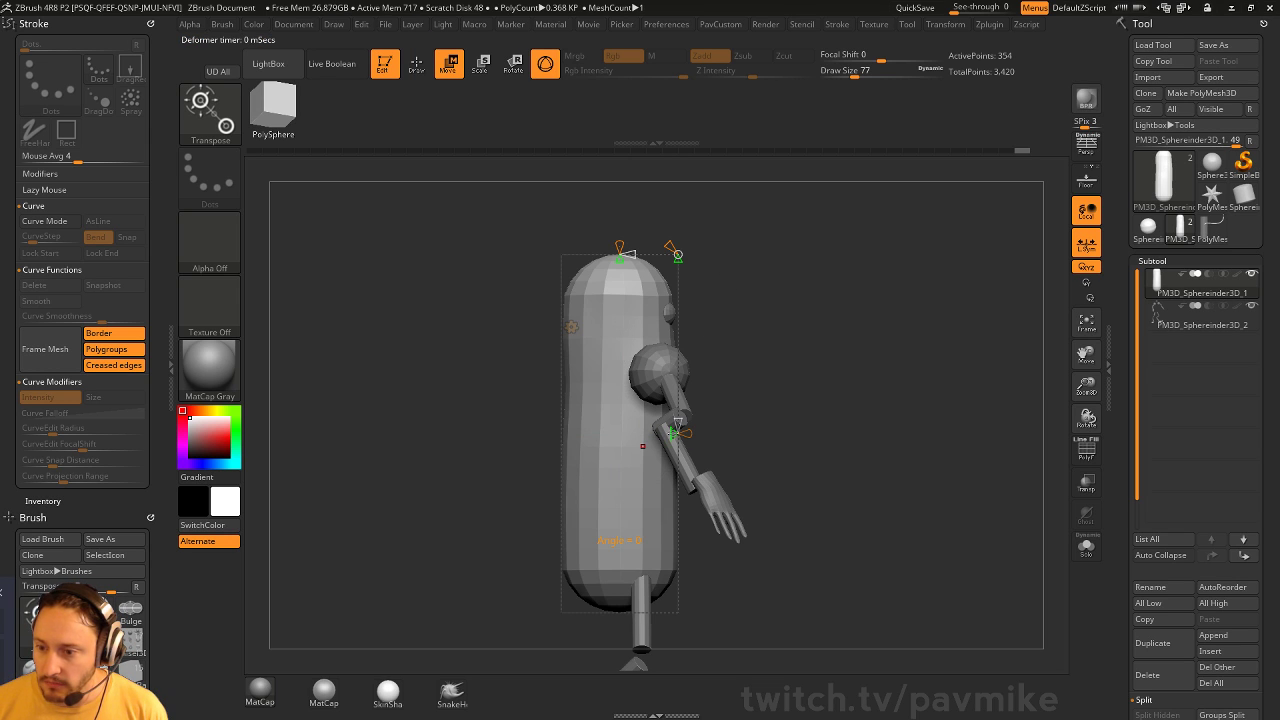
pyautogui.moveTo(673, 432)
pyautogui.mouseDown()
pyautogui.moveTo(653, 433)
pyautogui.moveTo(697, 433)
pyautogui.moveTo(660, 433)
pyautogui.moveTo(684, 433)
pyautogui.mouseUp()
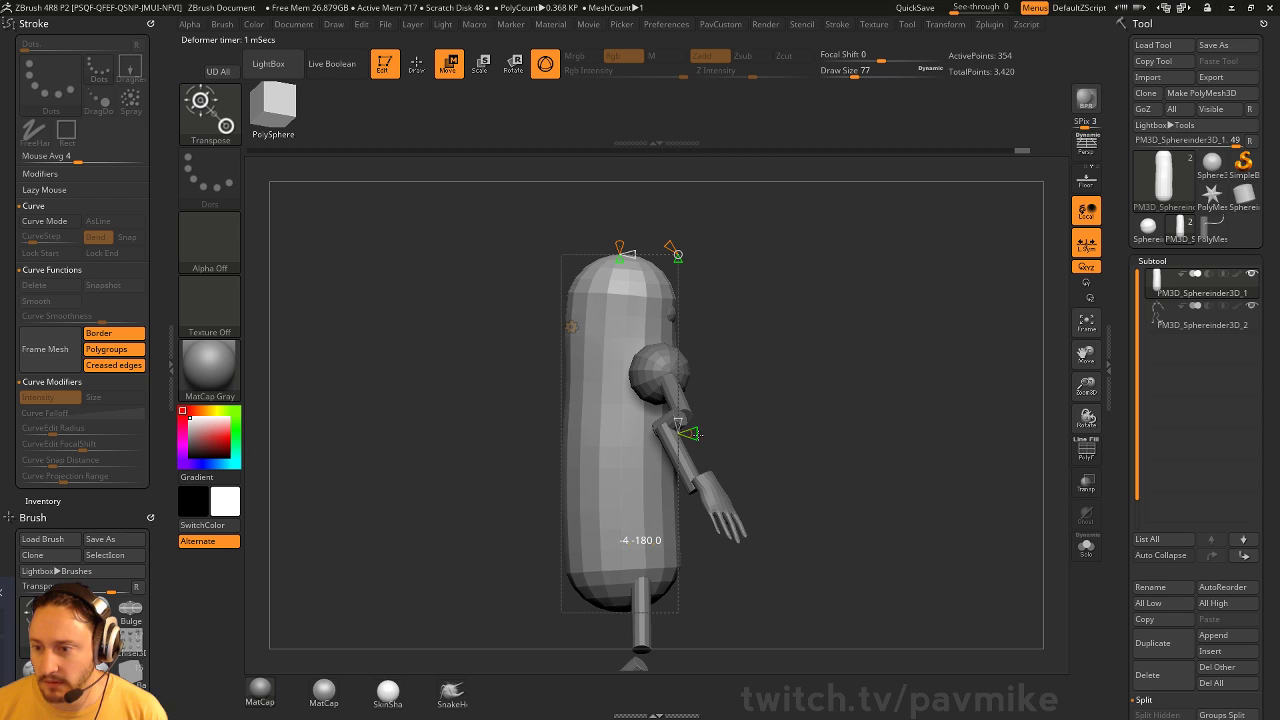
pyautogui.keyDown('alt'); pyautogui.moveTo(806, 436); pyautogui.dragTo(808, 380); pyautogui.keyUp('alt')
pyautogui.press('q')
pyautogui.moveTo(930, 385)
pyautogui.mouseDown()
pyautogui.moveTo(766, 386)
pyautogui.moveTo(855, 390)
pyautogui.moveTo(855, 371)
pyautogui.moveTo(794, 389)
pyautogui.moveTo(806, 386)
pyautogui.mouseUp()
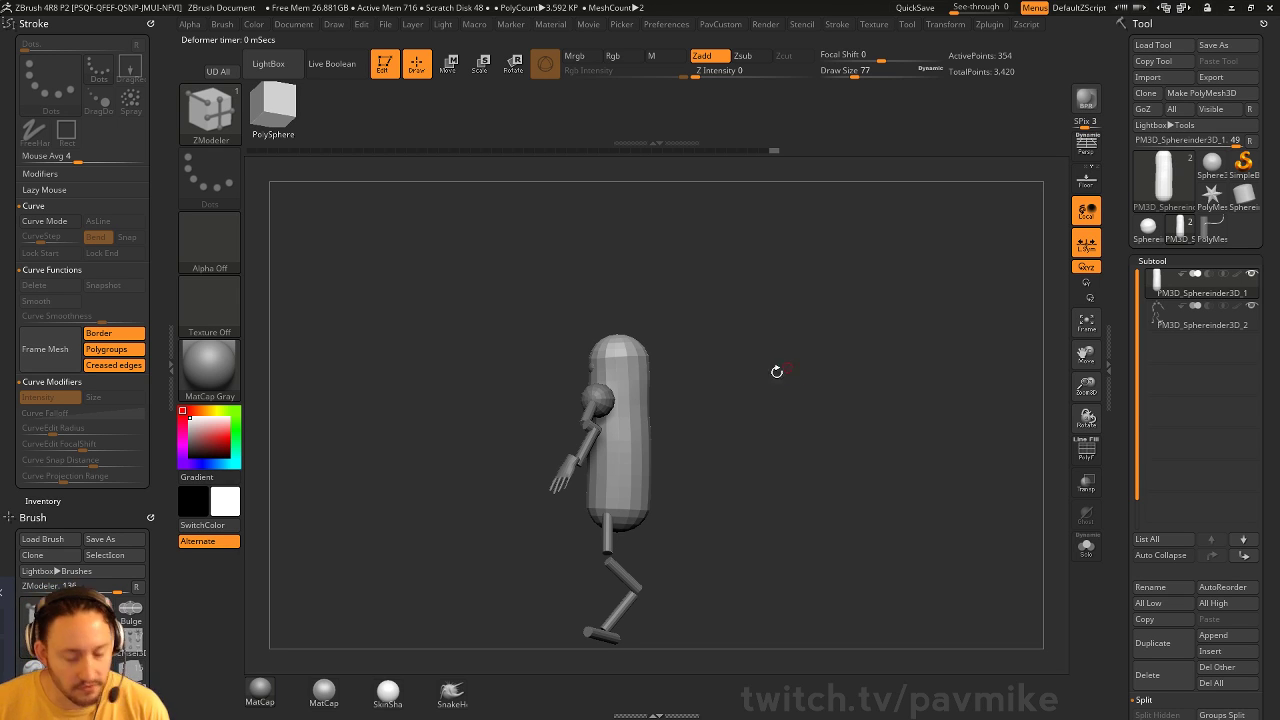
# Switch to the Move brush and turn off Dynamic draw size for both the Smooth and Move brushes
pyautogui.moveTo(776, 371)
pyautogui.mouseDown()
pyautogui.moveTo(871, 386)
pyautogui.moveTo(909, 357)
pyautogui.moveTo(851, 329)
pyautogui.moveTo(820, 376)
pyautogui.moveTo(903, 383)
pyautogui.moveTo(800, 386)
pyautogui.mouseUp()
pyautogui.press('s')
pyautogui.press('s')
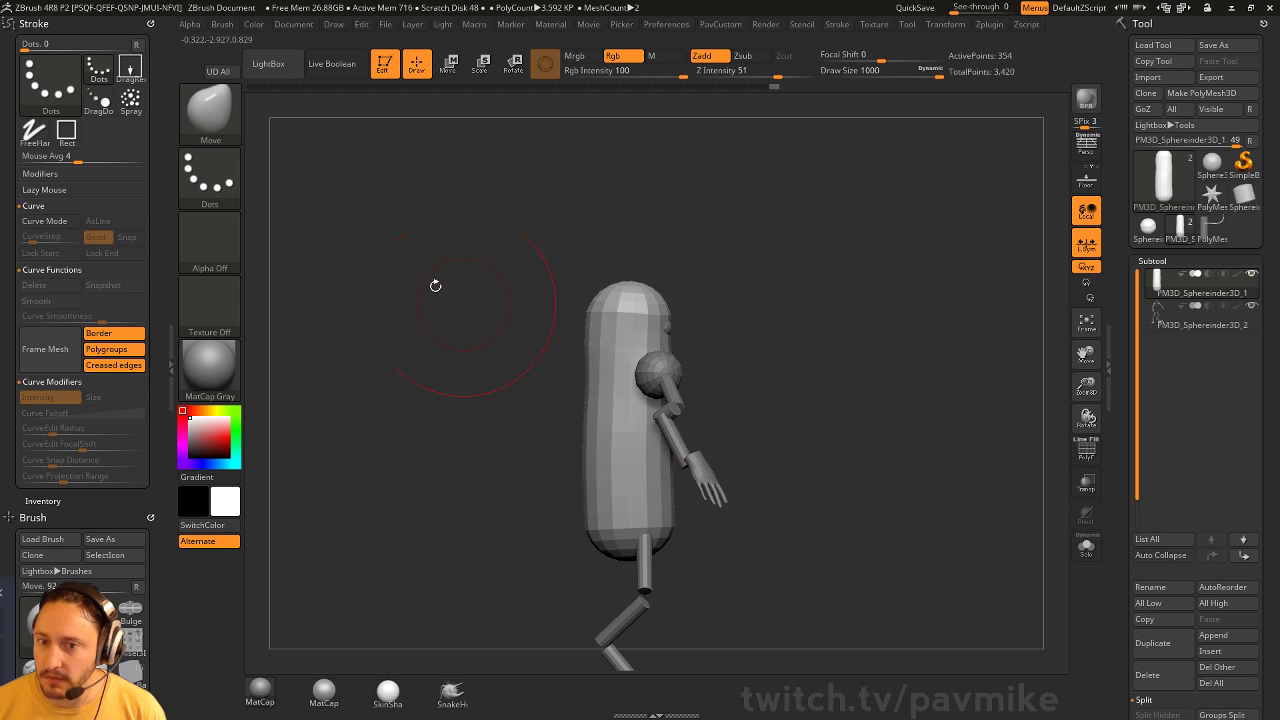
pyautogui.press('s')
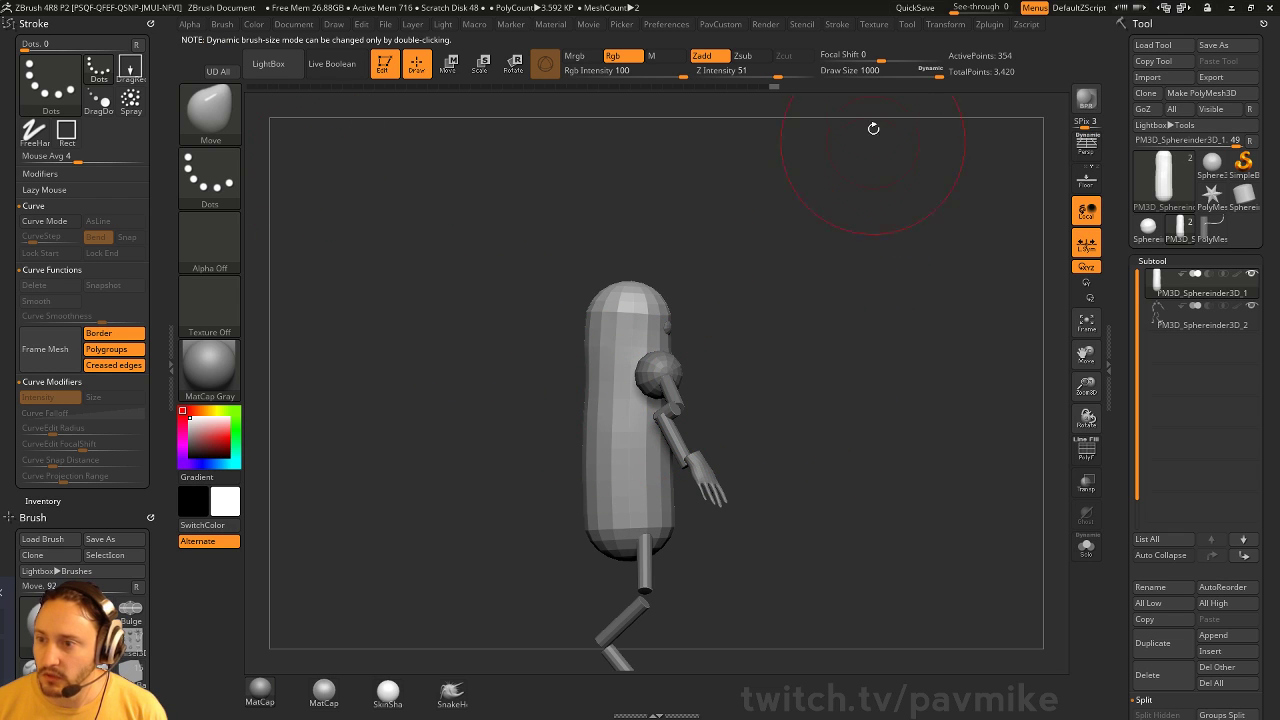
pyautogui.keyDown('shift'); pyautogui.click(932, 73); pyautogui.keyUp('shift')
pyautogui.keyDown('shift'); pyautogui.click(930, 72); pyautogui.keyUp('shift')
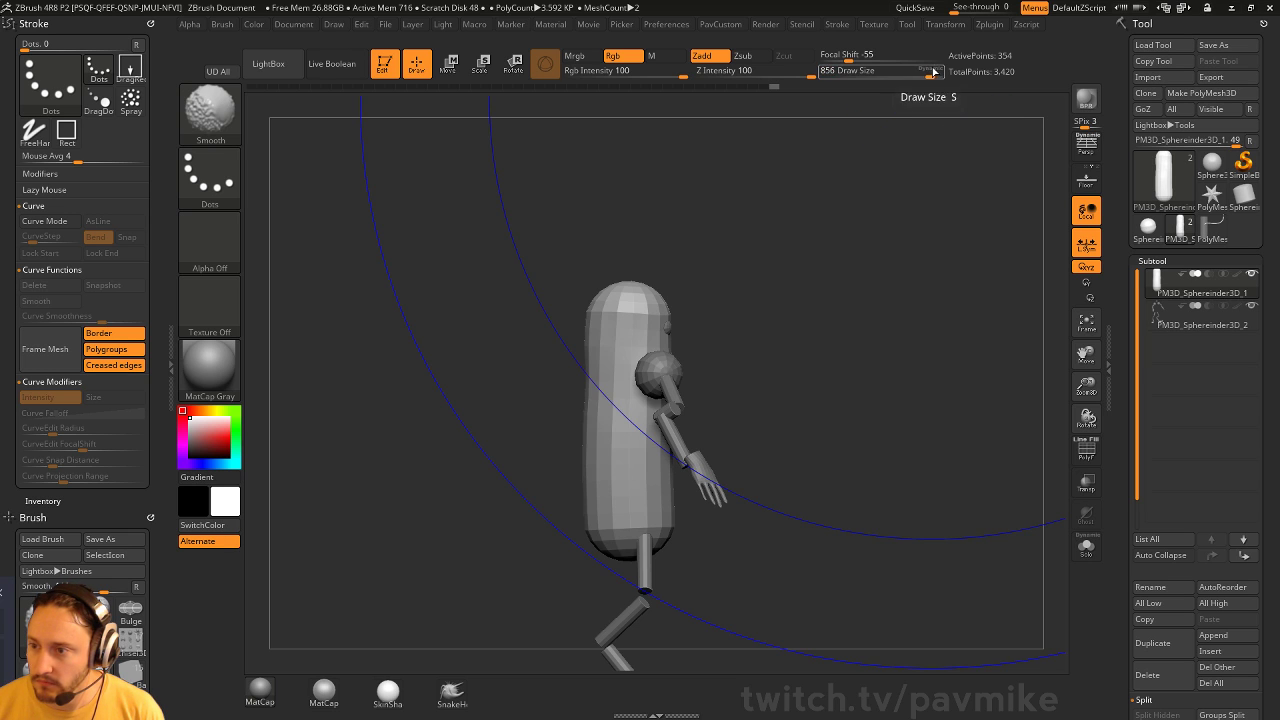
pyautogui.press('s')
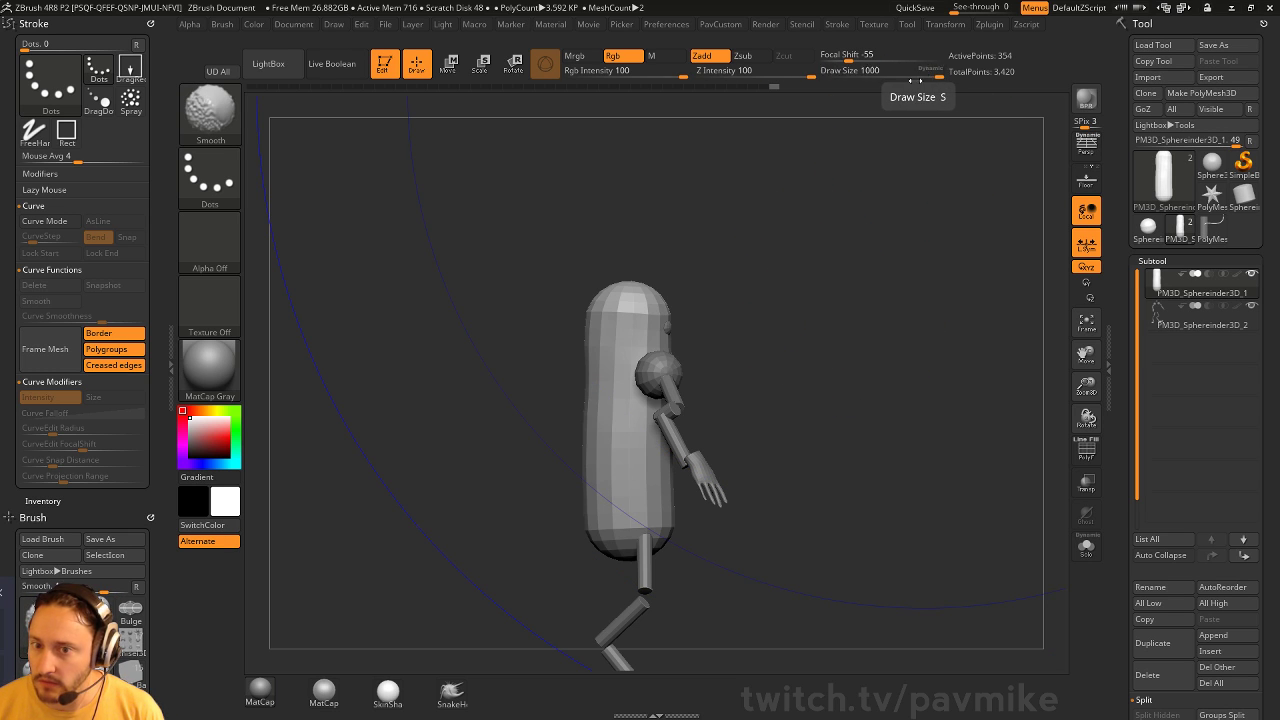
pyautogui.click(929, 71)
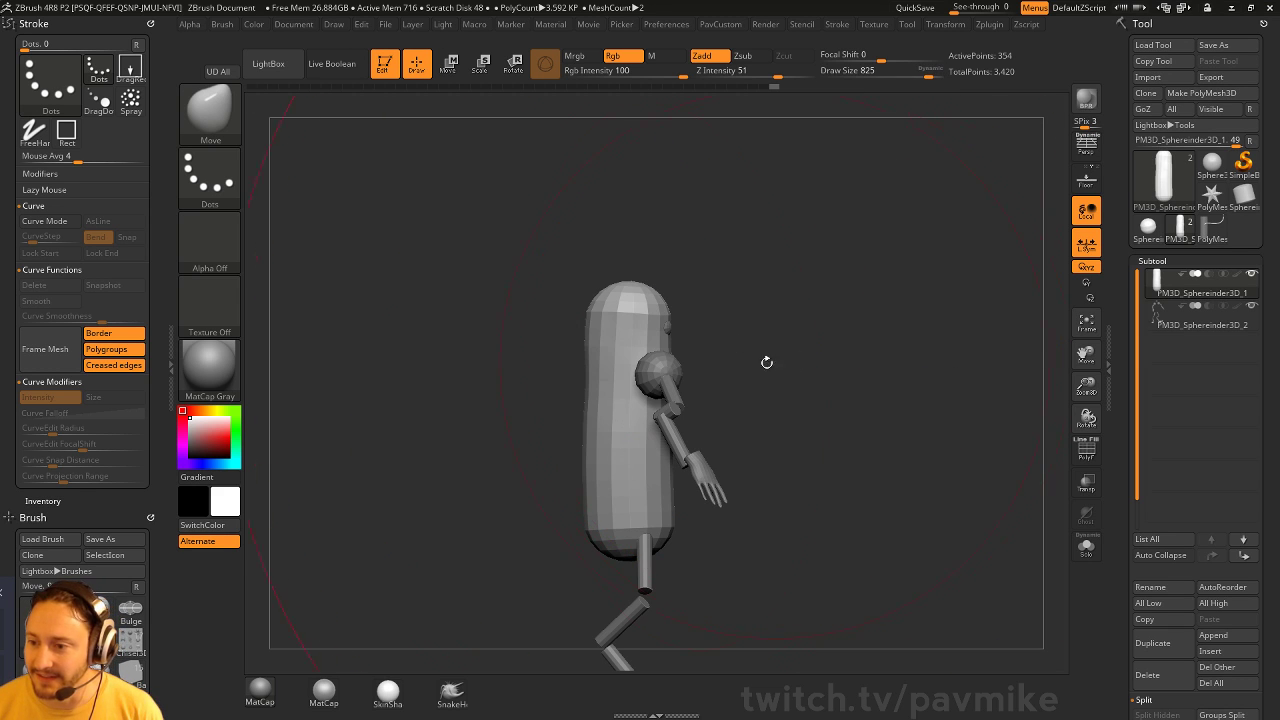
# Try to push the pickle body's back outward in side view with a smaller Move brush, and undo the stroke
pyautogui.press('s')
pyautogui.moveTo(537, 404); pyautogui.dragTo(476, 404)
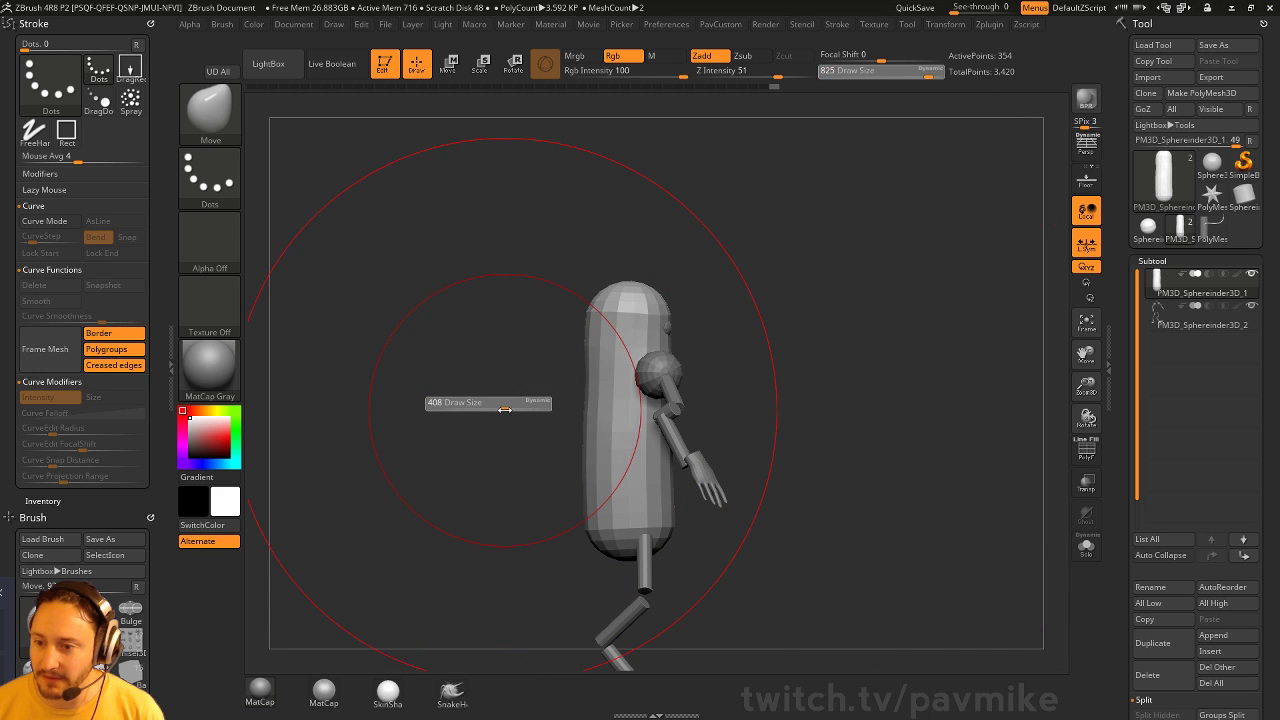
pyautogui.press('s')
pyautogui.moveTo(618, 421); pyautogui.dragTo(585, 388)
pyautogui.press('s')
pyautogui.hotkey('ctrl', 'z')
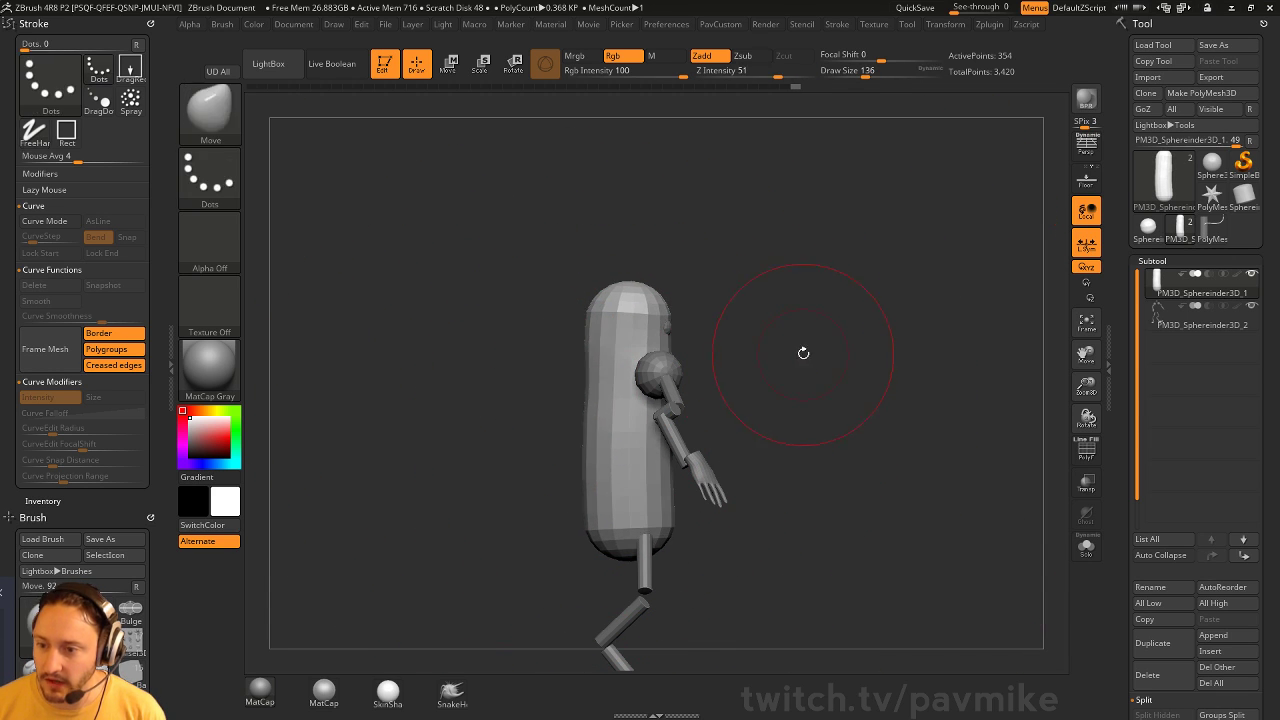
# Reduce the Move brush's draw size to 104 and pull the back of the pickle body slightly outward in side view
pyautogui.moveTo(689, 326)
pyautogui.mouseDown()
pyautogui.moveTo(558, 336)
pyautogui.moveTo(757, 300)
pyautogui.mouseUp()
pyautogui.press('s')
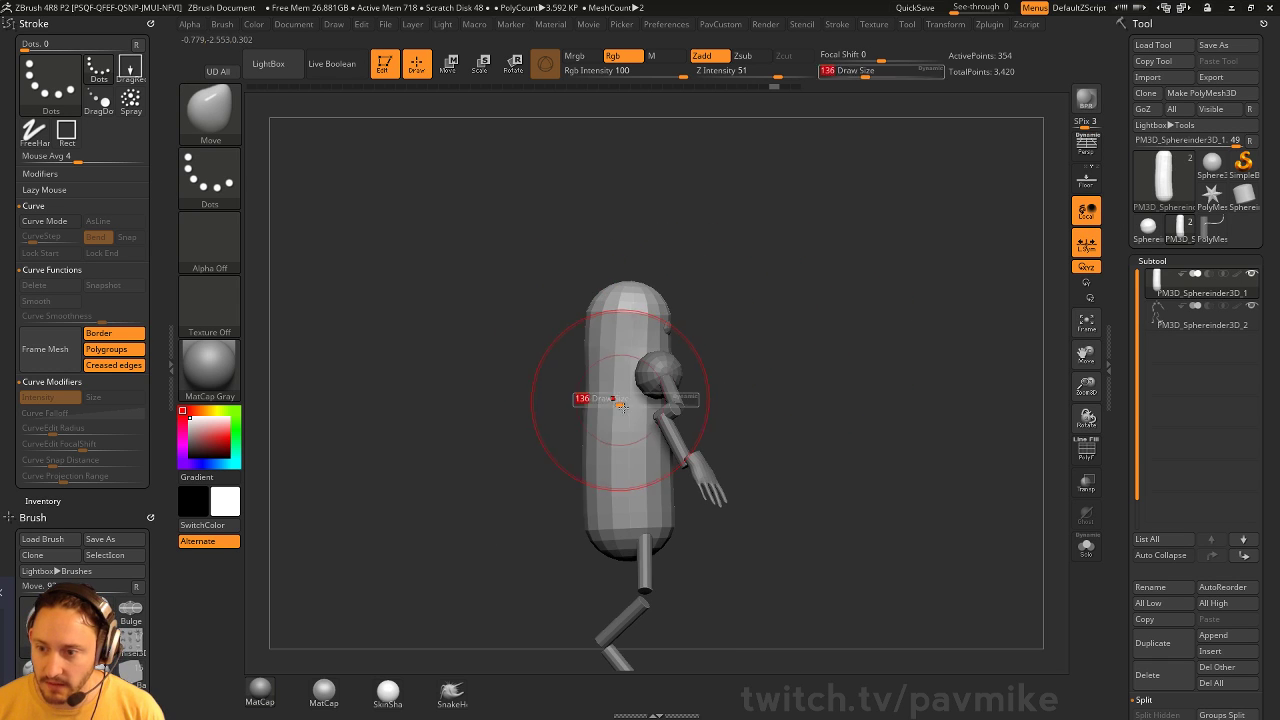
pyautogui.moveTo(612, 402)
pyautogui.mouseDown()
pyautogui.moveTo(643, 400)
pyautogui.moveTo(578, 393)
pyautogui.mouseUp()
pyautogui.hotkey('ctrl', 'z')
pyautogui.press('s')
pyautogui.press('s')
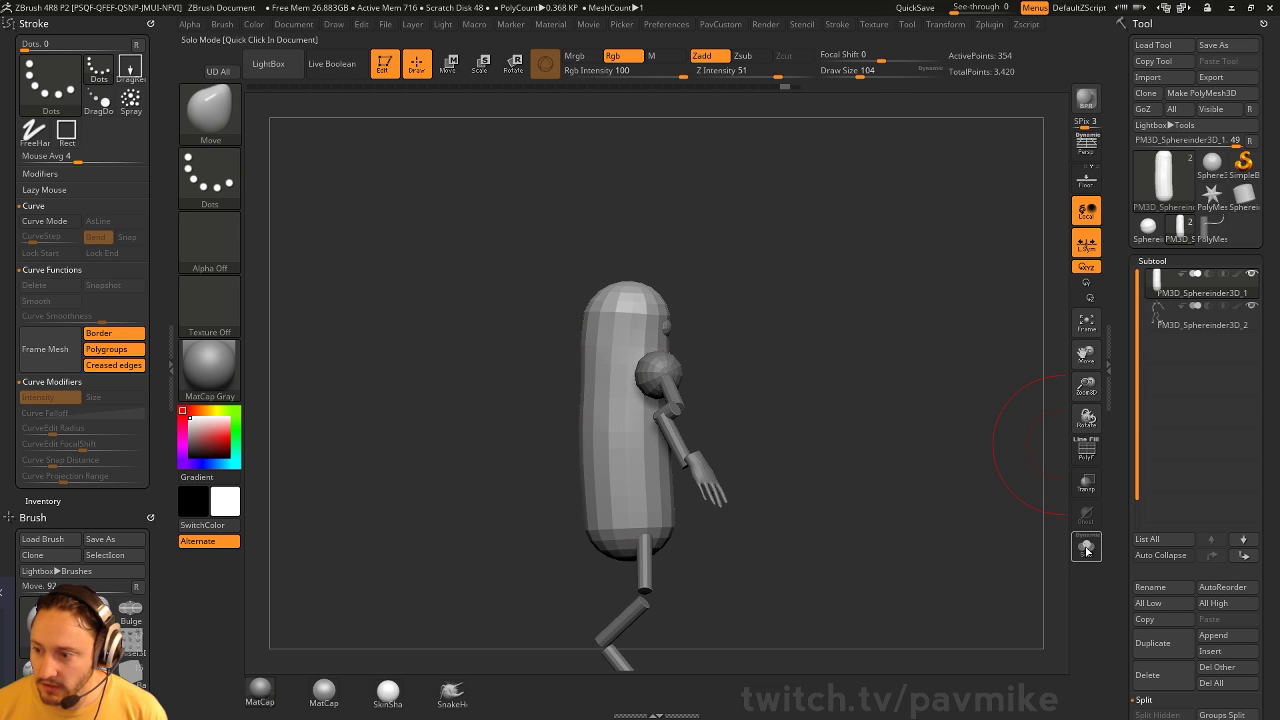
# Turn on transparency with Ghost so the pickle body shows through the arms and legs
pyautogui.click(1086, 483)
pyautogui.moveTo(1000, 470); pyautogui.dragTo(950, 462)
pyautogui.click(1086, 514)
pyautogui.moveTo(822, 392); pyautogui.dragTo(791, 388)
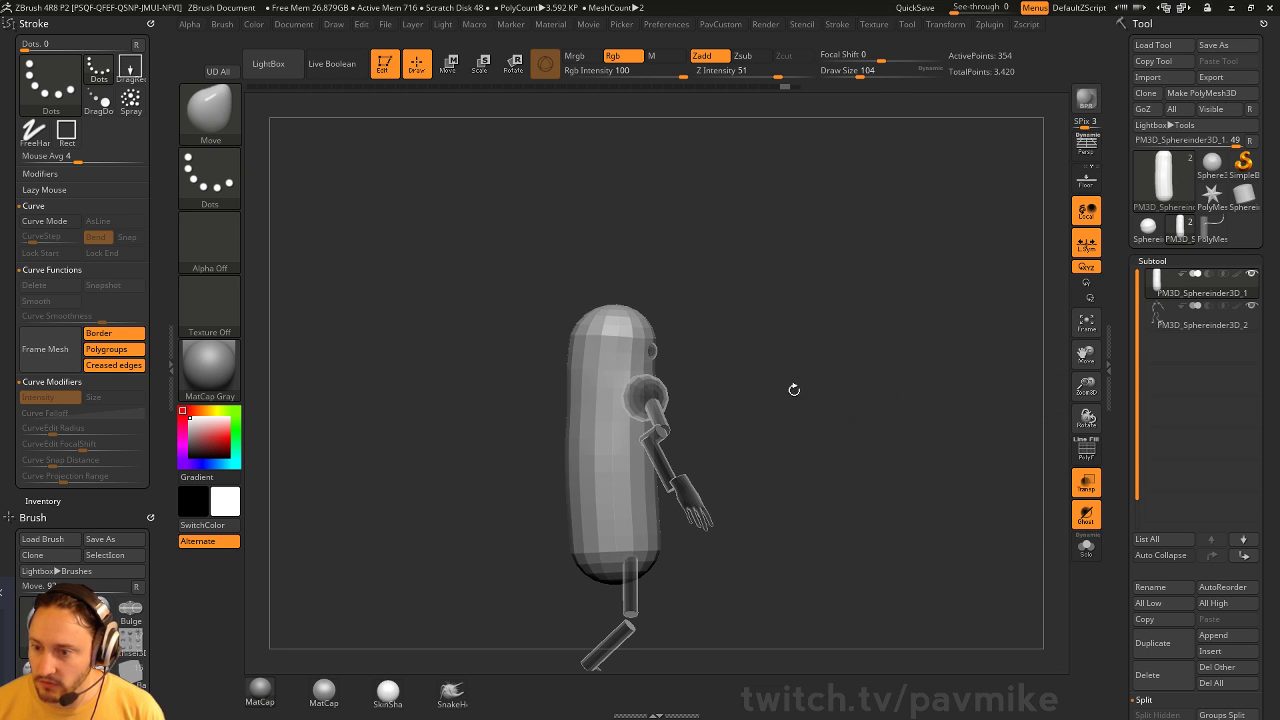
# Push the pickle body's front inward and shift its lower end forward with the Move brush, starting at draw size 116
pyautogui.press('s')
pyautogui.moveTo(708, 387); pyautogui.dragTo(718, 387)
pyautogui.press('s')
pyautogui.moveTo(648, 407); pyautogui.dragTo(639, 408)
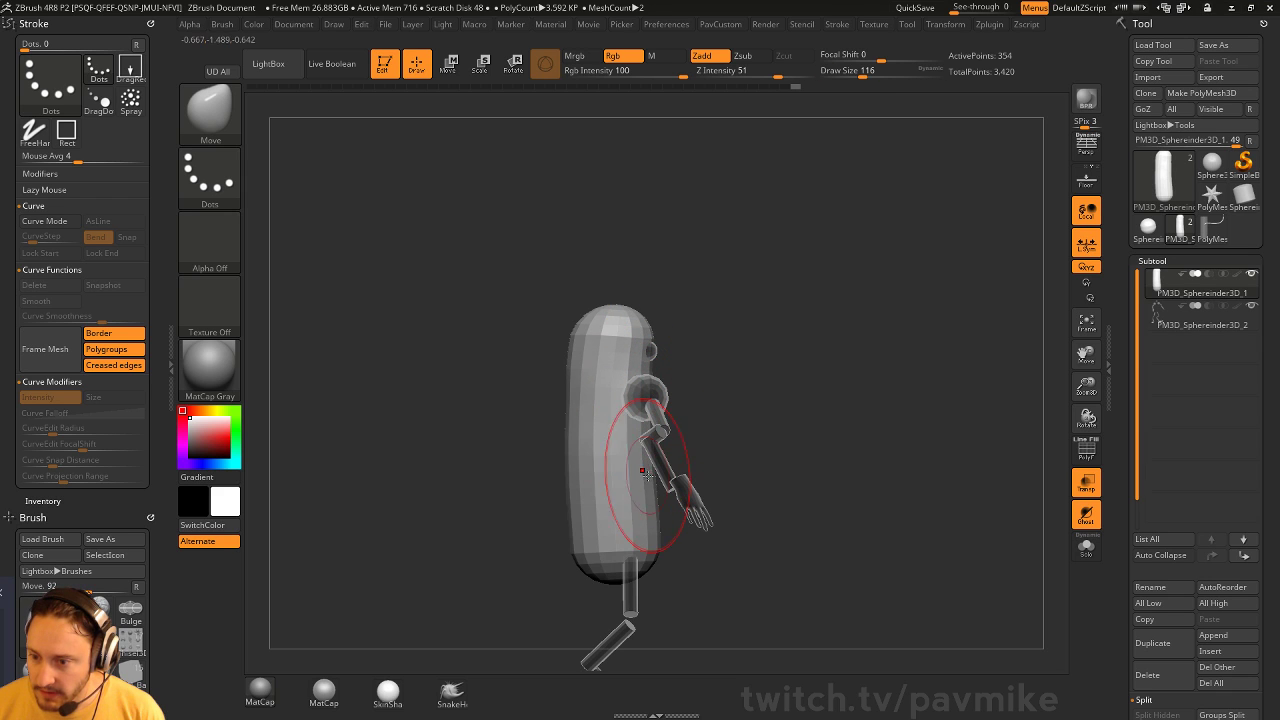
pyautogui.moveTo(656, 543); pyautogui.dragTo(663, 541)
pyautogui.moveTo(577, 552); pyautogui.dragTo(590, 526)
pyautogui.press('s')
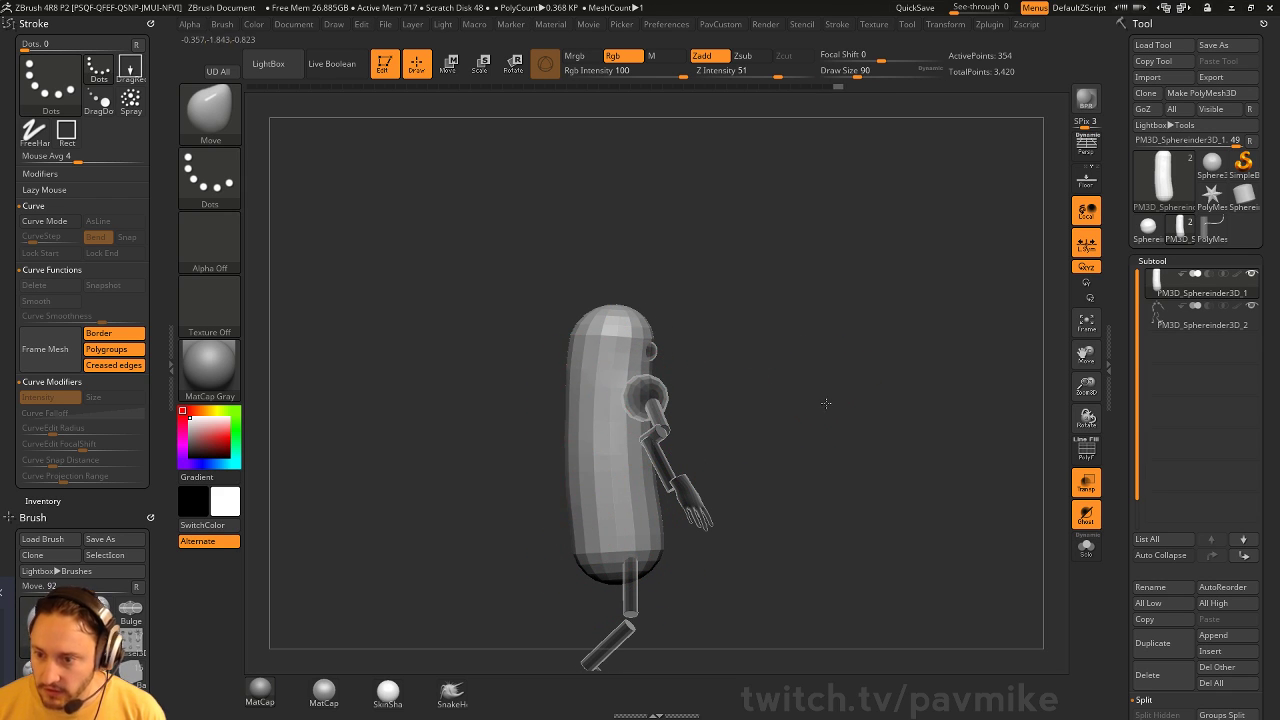
# Switch to the Standard brush, turn off transparency and check the bent pickle body from the front and side
pyautogui.keyDown('shift'); pyautogui.moveTo(826, 401); pyautogui.dragTo(794, 400); pyautogui.keyUp('shift')
pyautogui.press('b')
pyautogui.press('s')
pyautogui.press('t')
pyautogui.keyDown('alt'); pyautogui.moveTo(757, 314); pyautogui.dragTo(727, 255); pyautogui.keyUp('alt')
pyautogui.click(1086, 482)
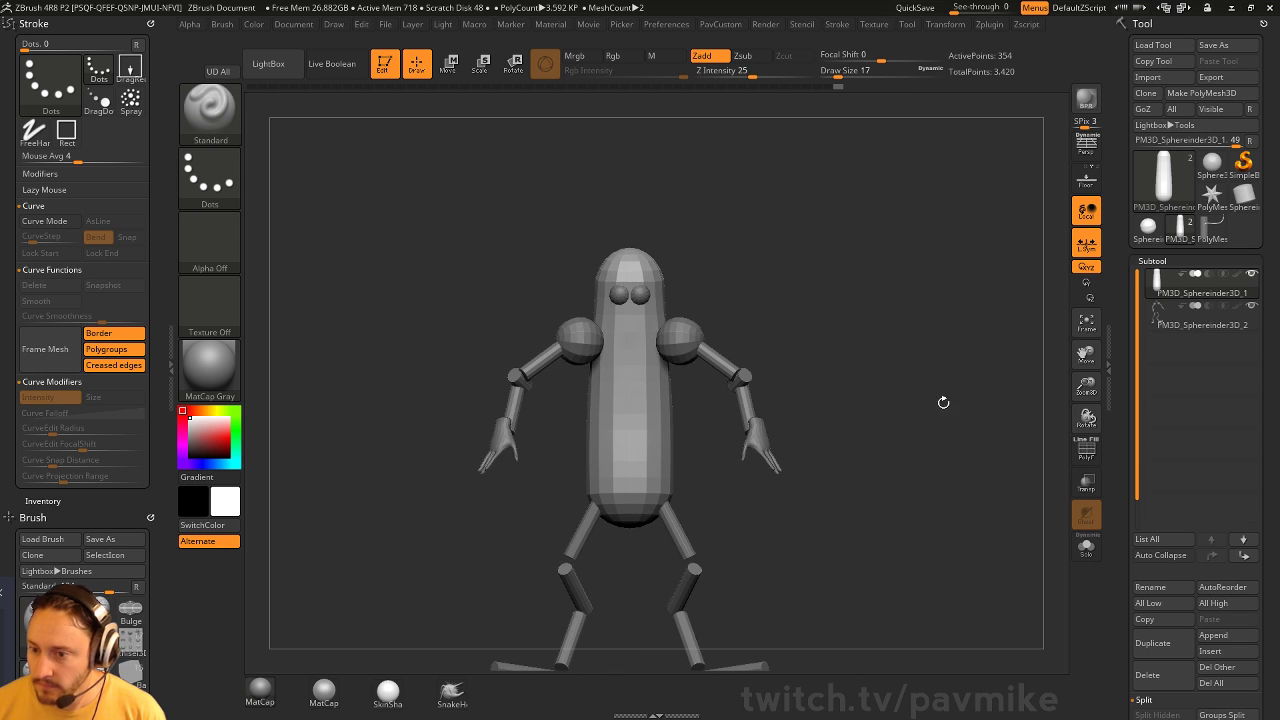
pyautogui.moveTo(943, 400)
pyautogui.mouseDown()
pyautogui.moveTo(864, 378)
pyautogui.moveTo(926, 412)
pyautogui.mouseUp()
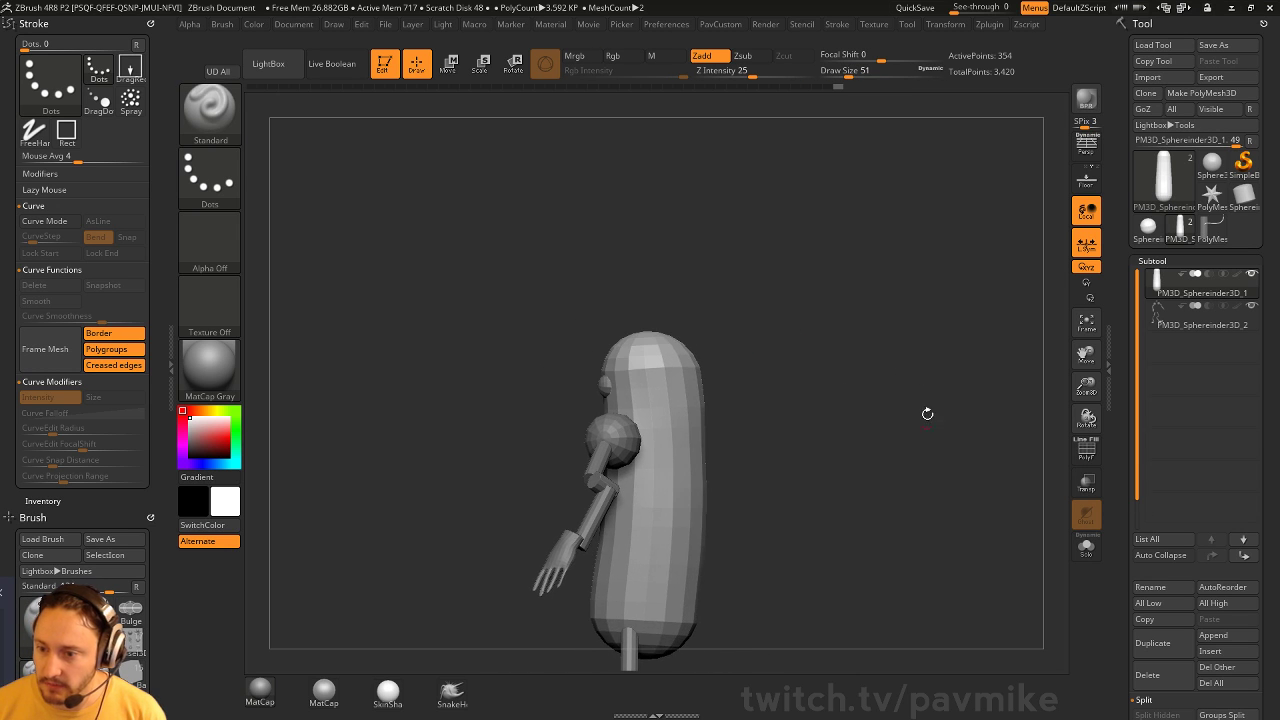
pyautogui.moveTo(795, 371)
pyautogui.mouseDown()
pyautogui.moveTo(843, 443)
pyautogui.moveTo(869, 405)
pyautogui.moveTo(902, 426)
pyautogui.mouseUp()
pyautogui.keyDown('alt'); pyautogui.moveTo(902, 426); pyautogui.dragTo(717, 357); pyautogui.keyUp('alt')
pyautogui.keyDown('alt'); pyautogui.moveTo(738, 291); pyautogui.dragTo(738, 240); pyautogui.keyUp('alt')
# Make the subtool with the eyes, arms and legs active and isolate it in Solo mode
pyautogui.keyDown('alt'); pyautogui.click(567, 294); pyautogui.keyUp('alt')
pyautogui.moveTo(744, 295); pyautogui.dragTo(909, 357)
pyautogui.keyDown('alt'); pyautogui.moveTo(849, 387); pyautogui.dragTo(909, 365); pyautogui.keyUp('alt')
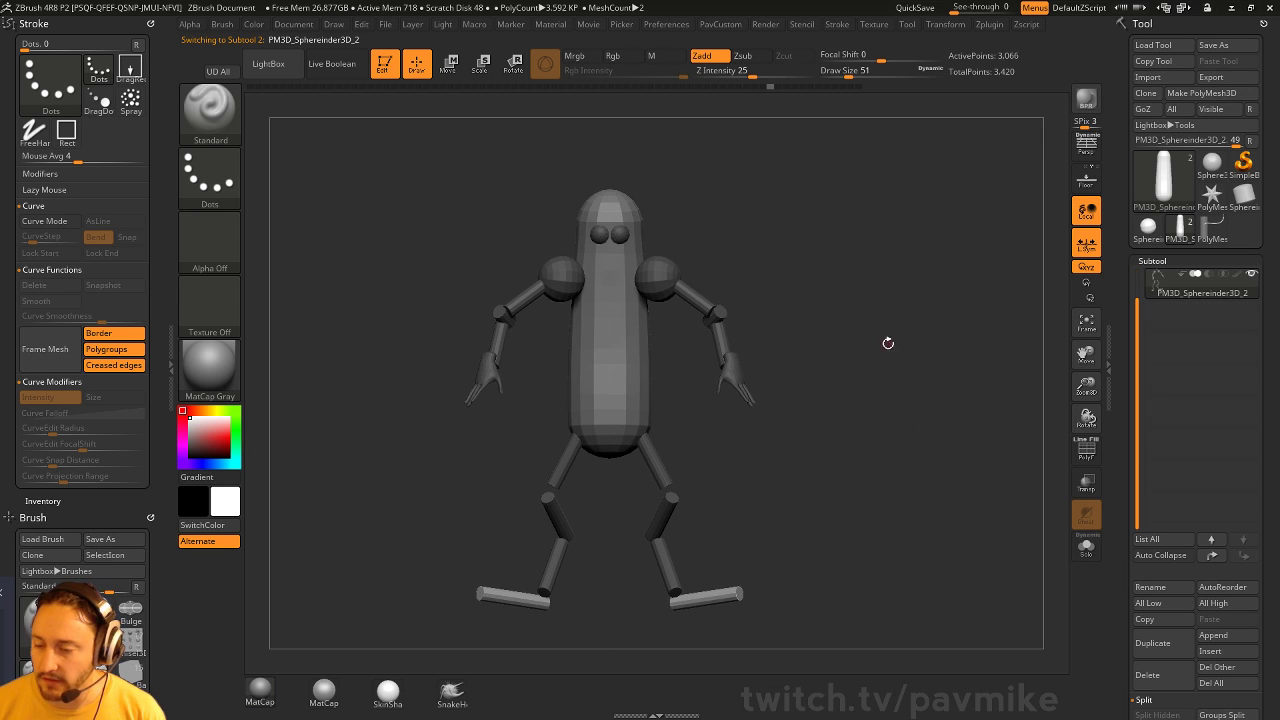
pyautogui.keyDown('alt'); pyautogui.moveTo(879, 318); pyautogui.dragTo(900, 345); pyautogui.keyUp('alt')
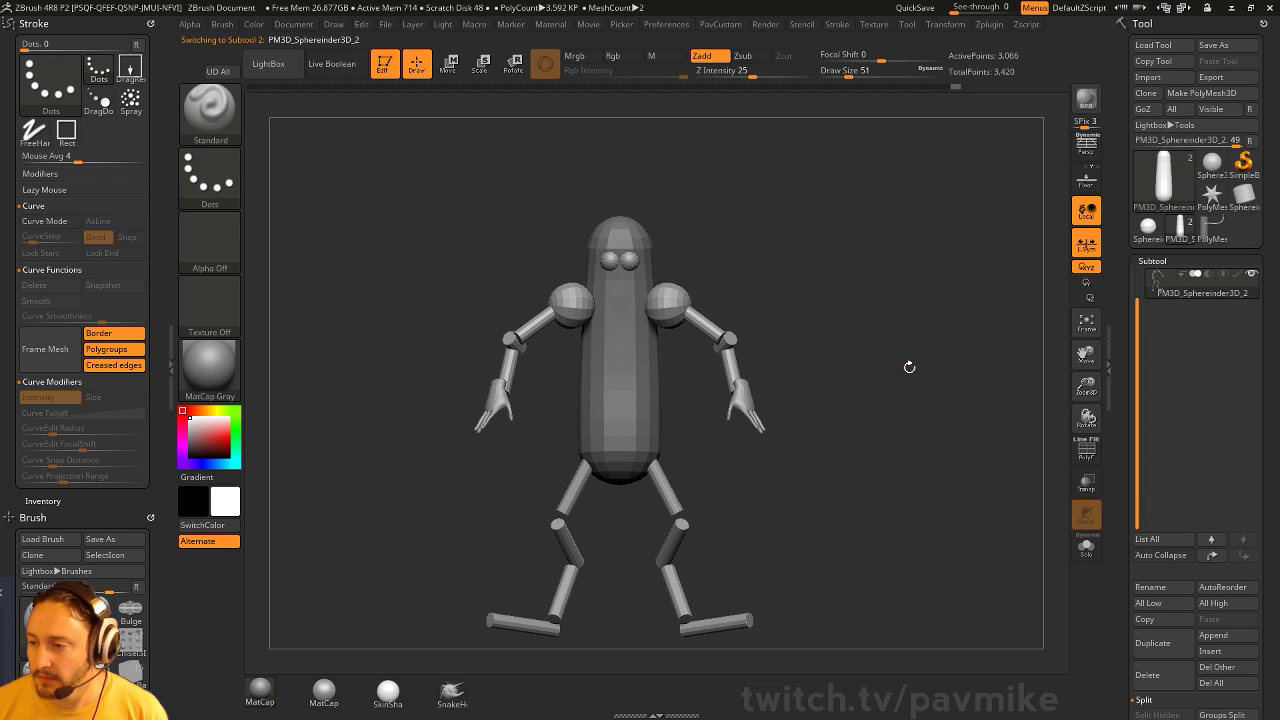
pyautogui.scroll(1, 1147, 343)
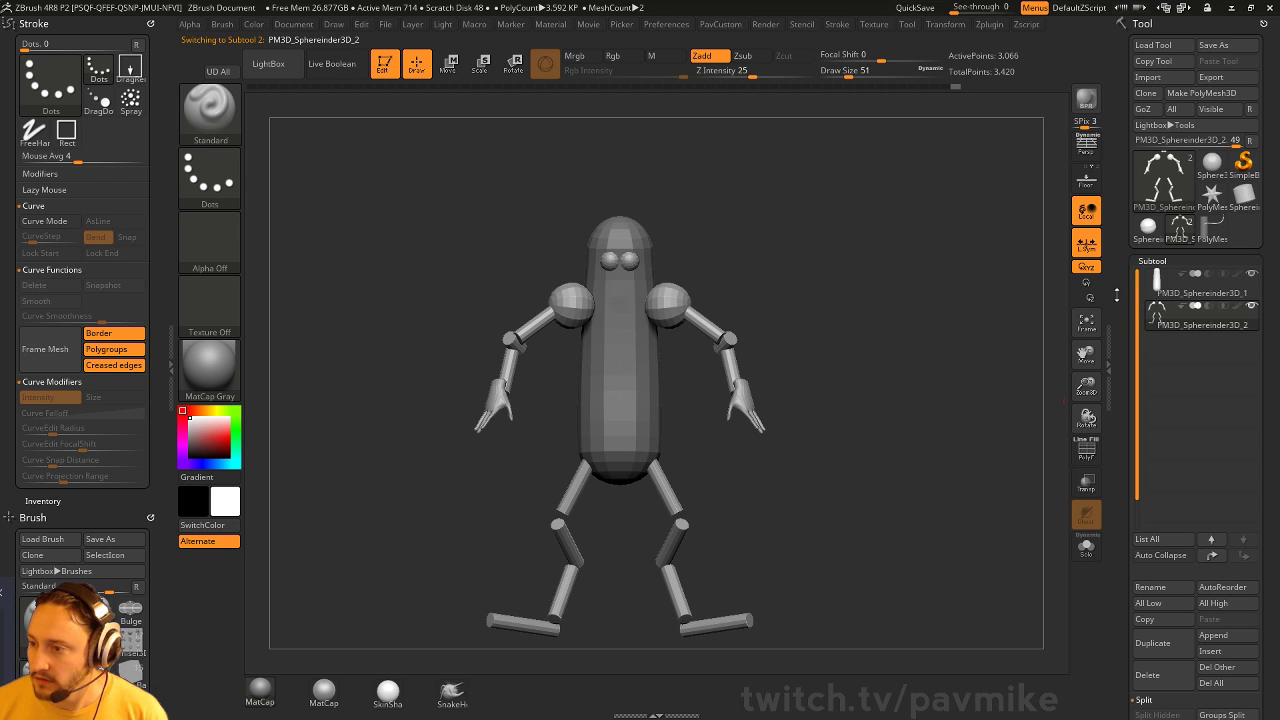
pyautogui.click(1086, 545)
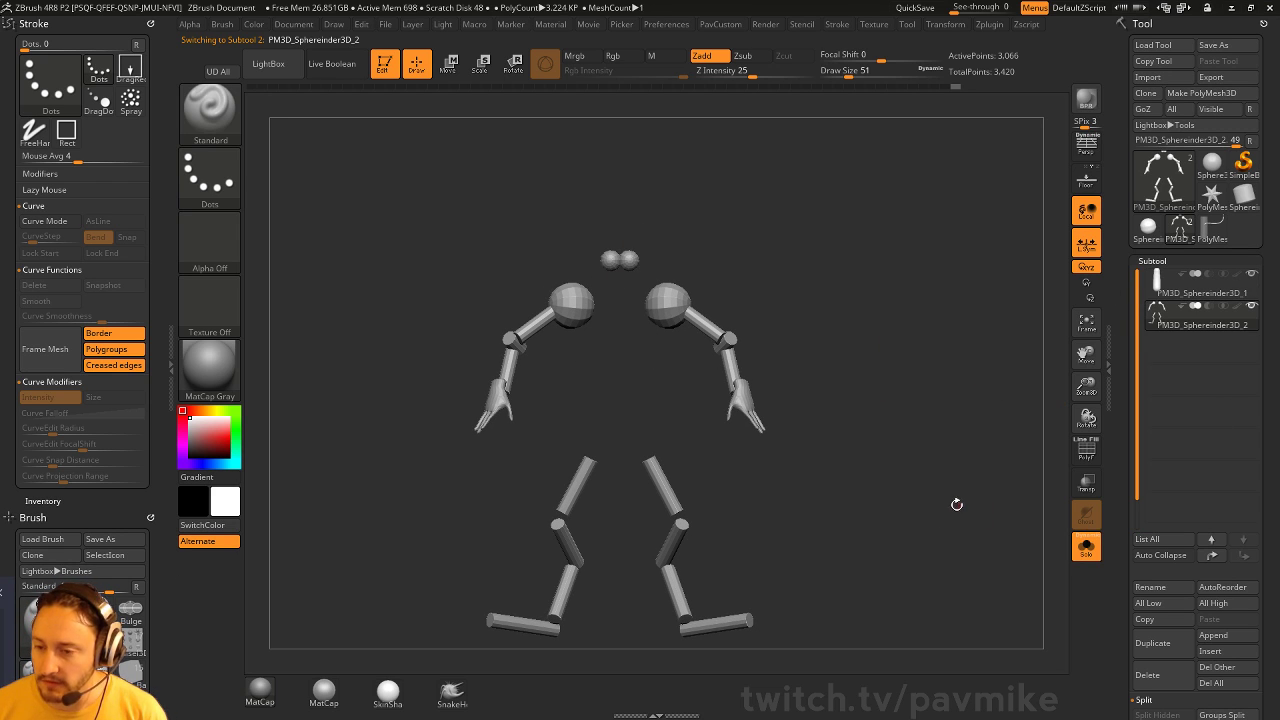
# Show only the two eyes and split the hidden arms and legs off into a separate subtool
pyautogui.hotkey('ctrl', 'shift')
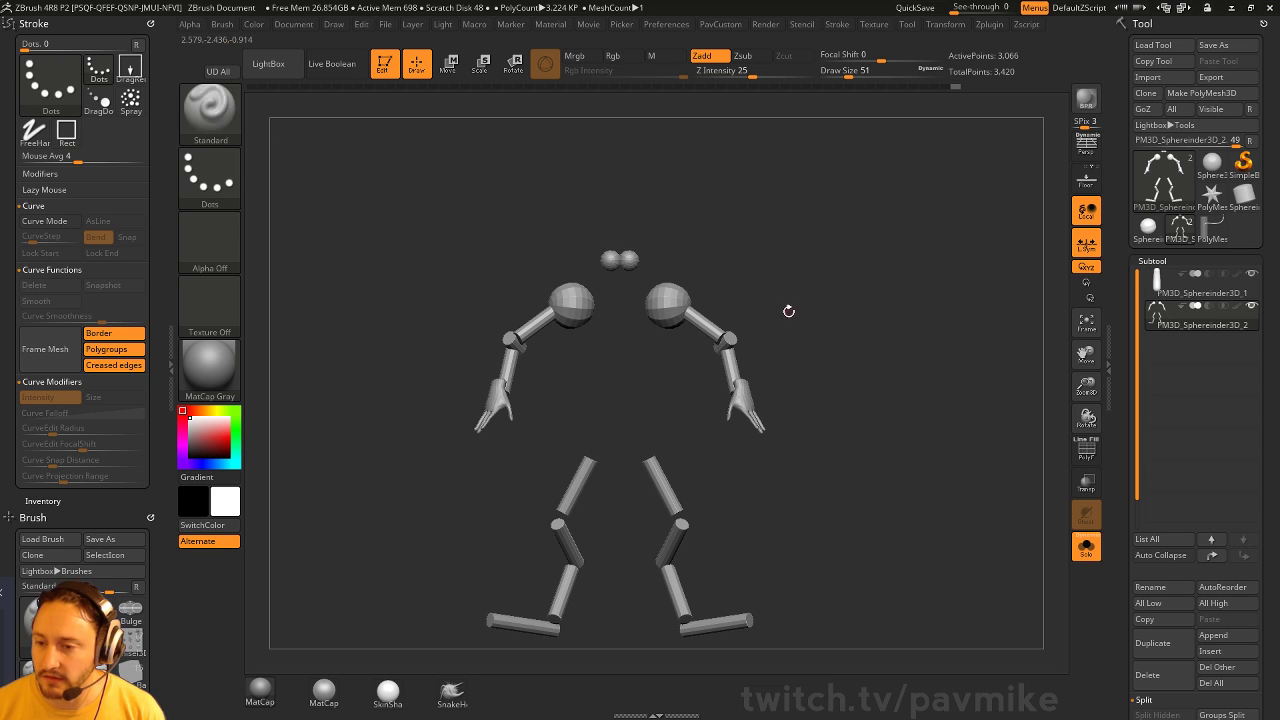
pyautogui.keyDown('ctrl'); pyautogui.keyDown('shift'); pyautogui.moveTo(591, 218); pyautogui.dragTo(651, 277); pyautogui.keyUp('shift'); pyautogui.keyUp('ctrl')
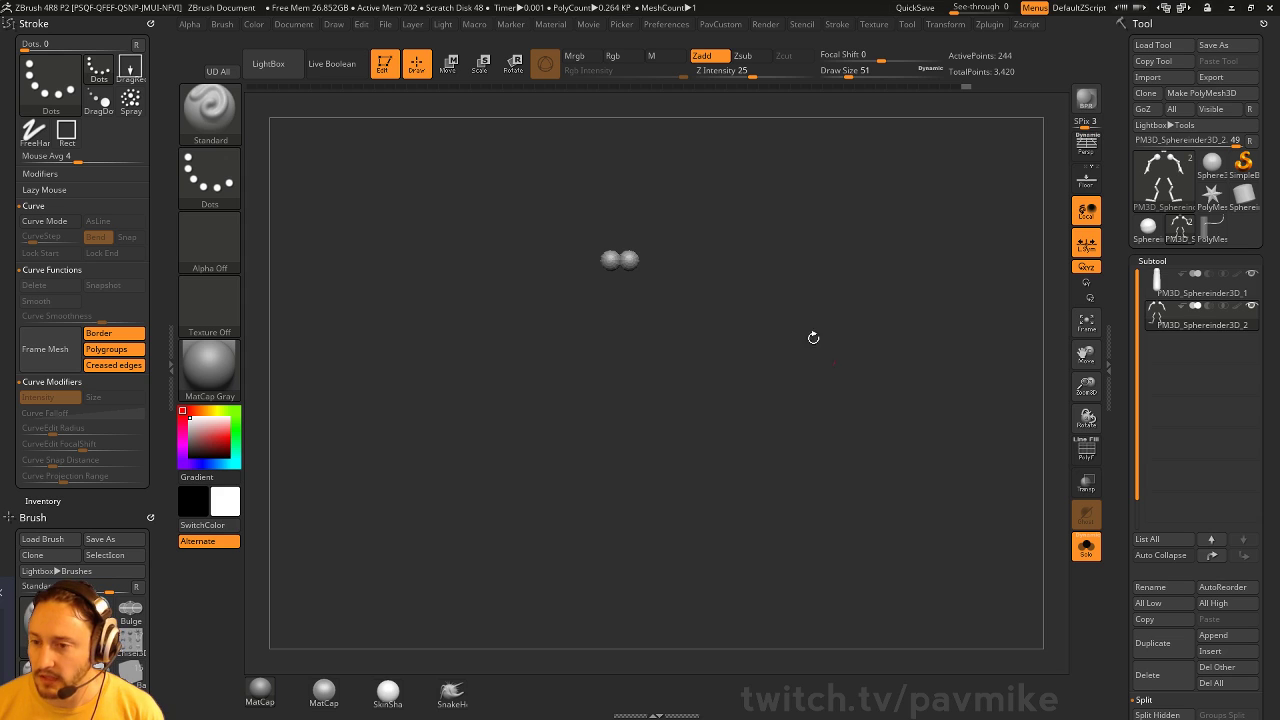
pyautogui.press('space')
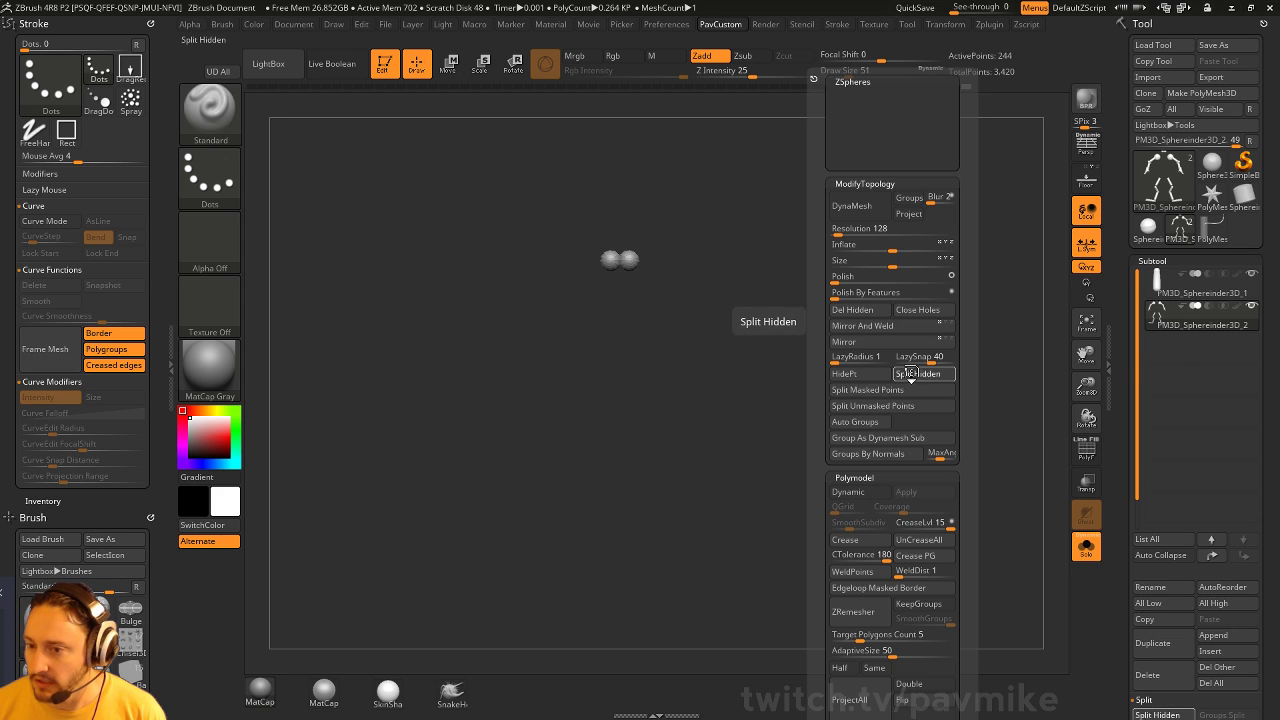
pyautogui.click(908, 374)
pyautogui.press('space')
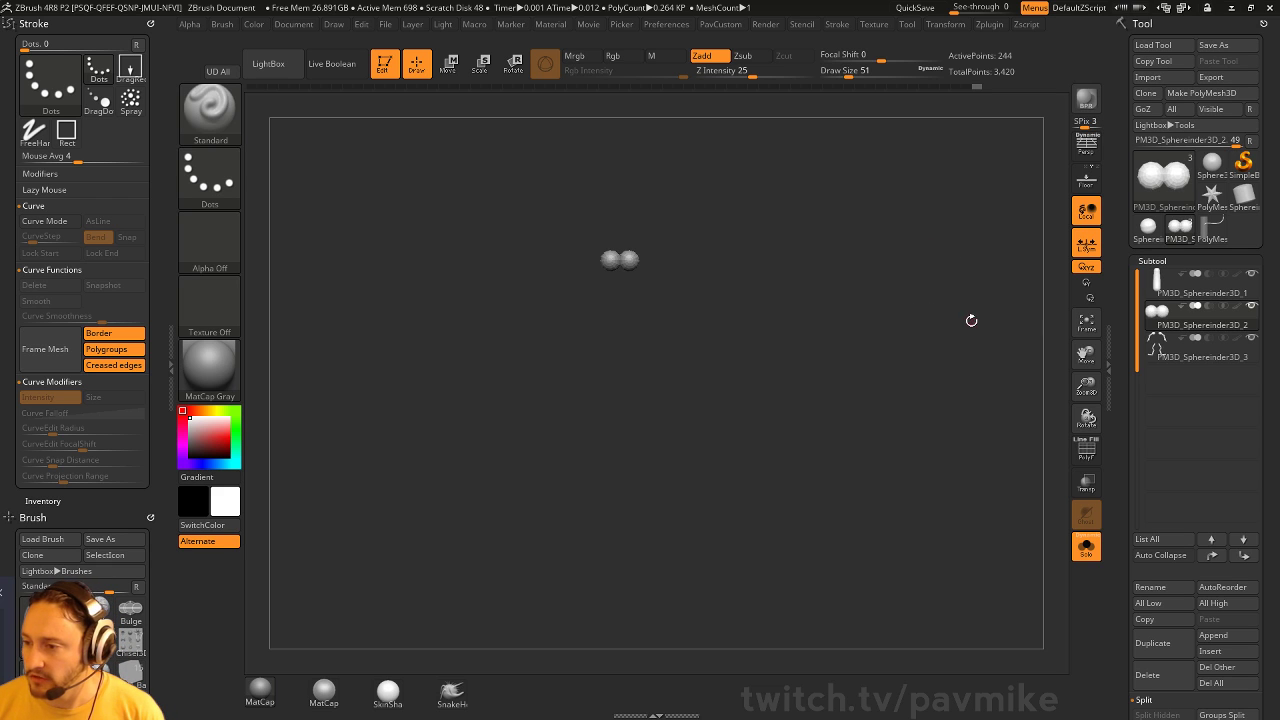
# Activate the arms-and-legs subtool, show only the arms and split the hidden legs into their own subtool
pyautogui.press('Down')
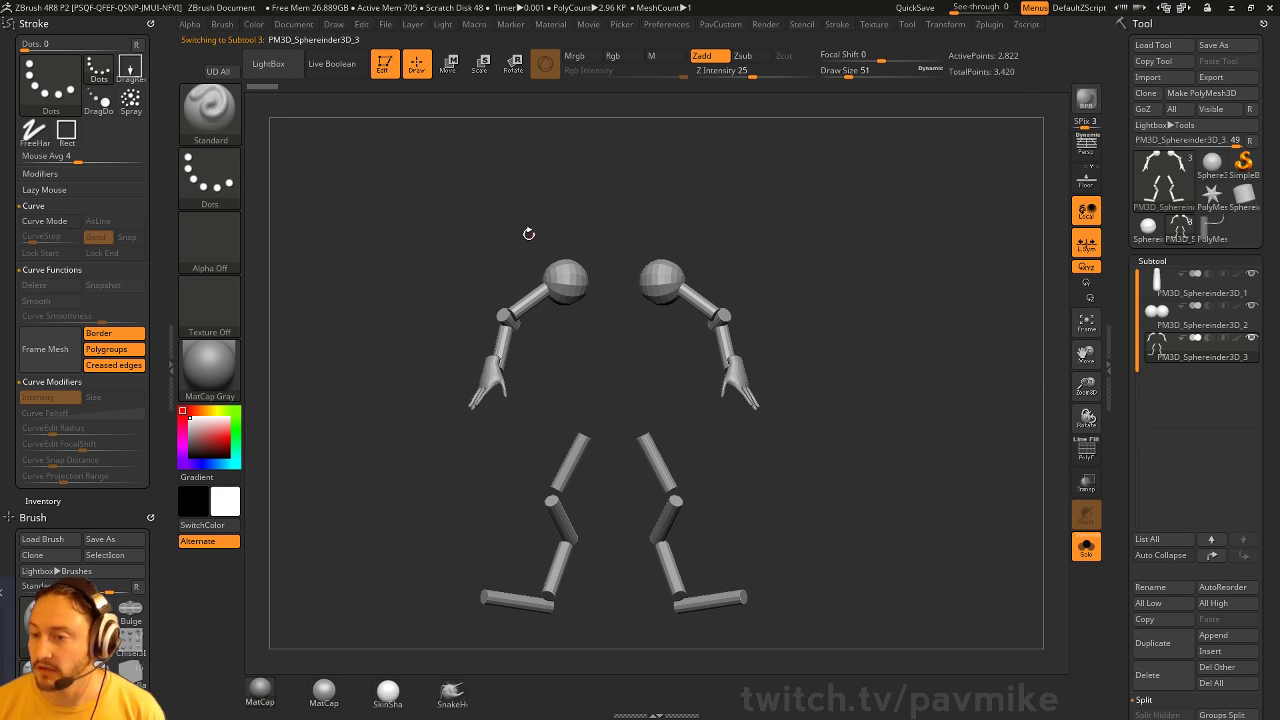
pyautogui.moveTo(424, 173)
pyautogui.keyDown('ctrl'); pyautogui.keyDown('shift'); pyautogui.mouseDown()
pyautogui.moveTo(831, 360)
pyautogui.moveTo(802, 418)
pyautogui.mouseUp(); pyautogui.keyUp('shift'); pyautogui.keyUp('ctrl')
pyautogui.press('space')
pyautogui.click(915, 381)
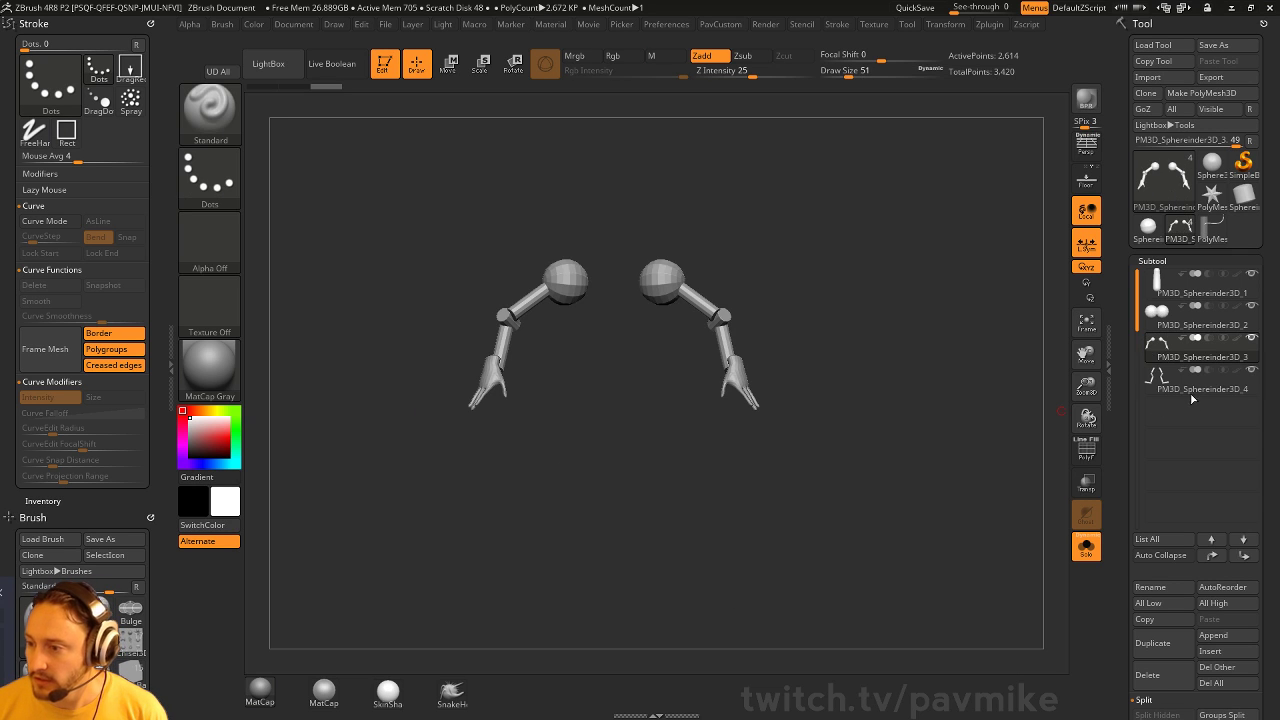
# Select the legs subtool and leave Solo mode to show the whole figure
pyautogui.click(1192, 395)
pyautogui.moveTo(997, 446); pyautogui.dragTo(944, 400)
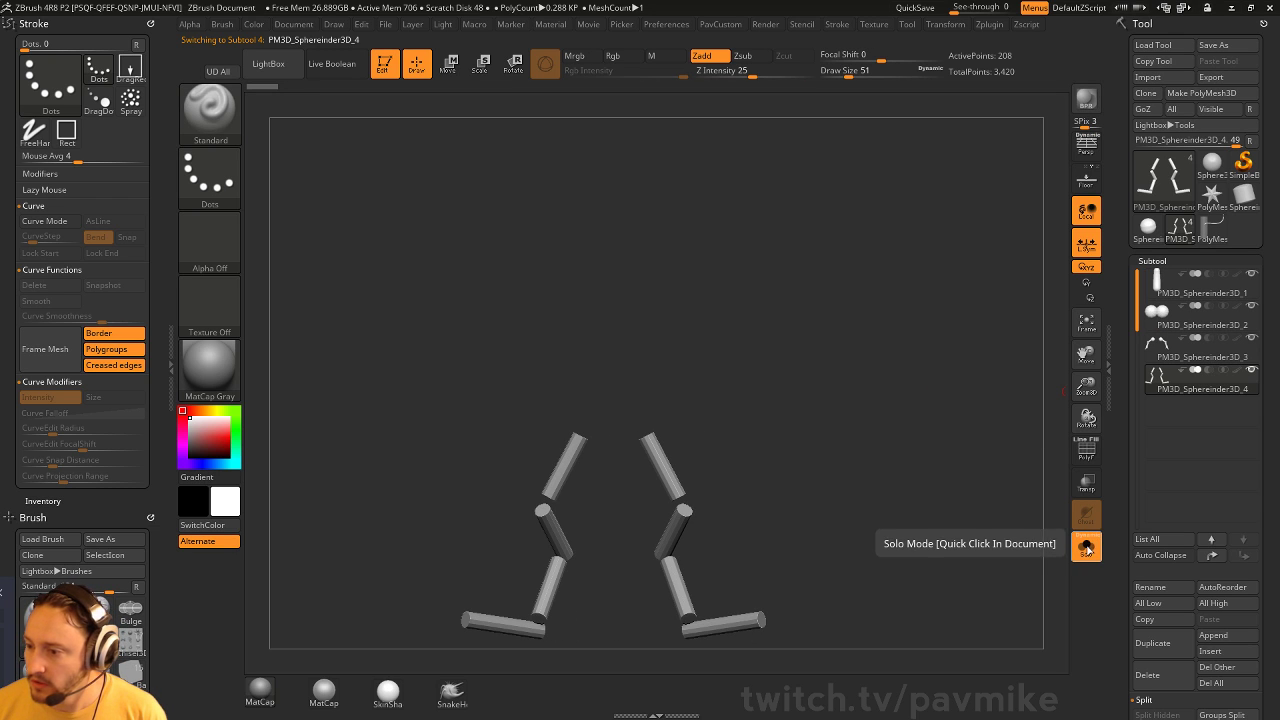
pyautogui.click(1087, 547)
pyautogui.moveTo(913, 352); pyautogui.dragTo(777, 255)
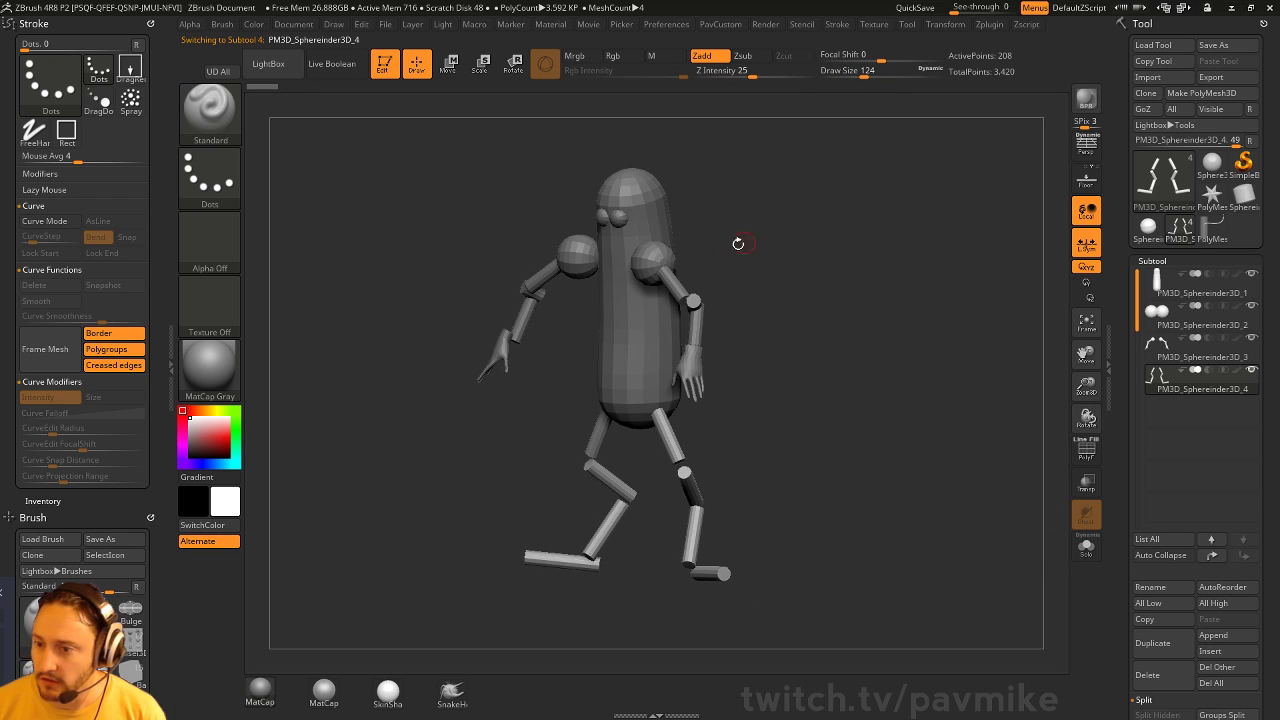
# Make the pickle body the active subtool and delete the undo history of all subtools
pyautogui.keyDown('alt'); pyautogui.click(697, 351); pyautogui.keyUp('alt')
pyautogui.keyDown('alt'); pyautogui.click(623, 214); pyautogui.keyUp('alt')
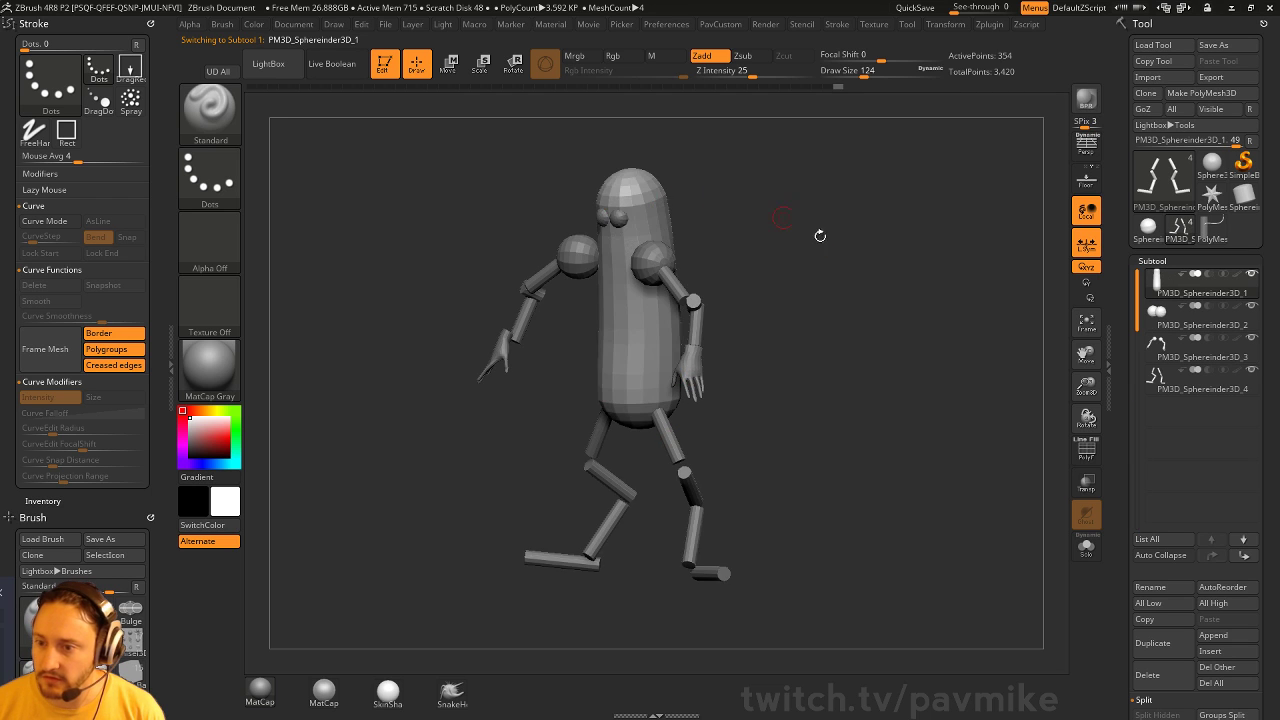
pyautogui.keyDown('shift'); pyautogui.moveTo(820, 234); pyautogui.dragTo(894, 288); pyautogui.keyUp('shift')
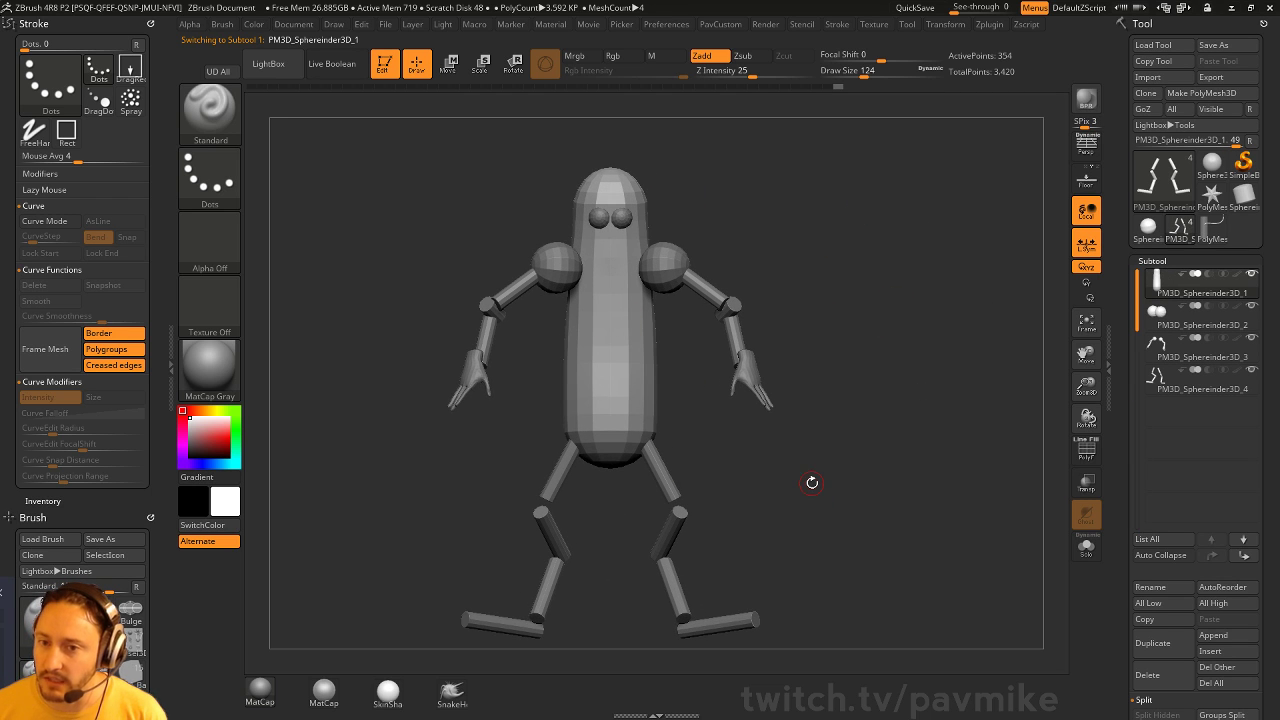
pyautogui.click(218, 73)
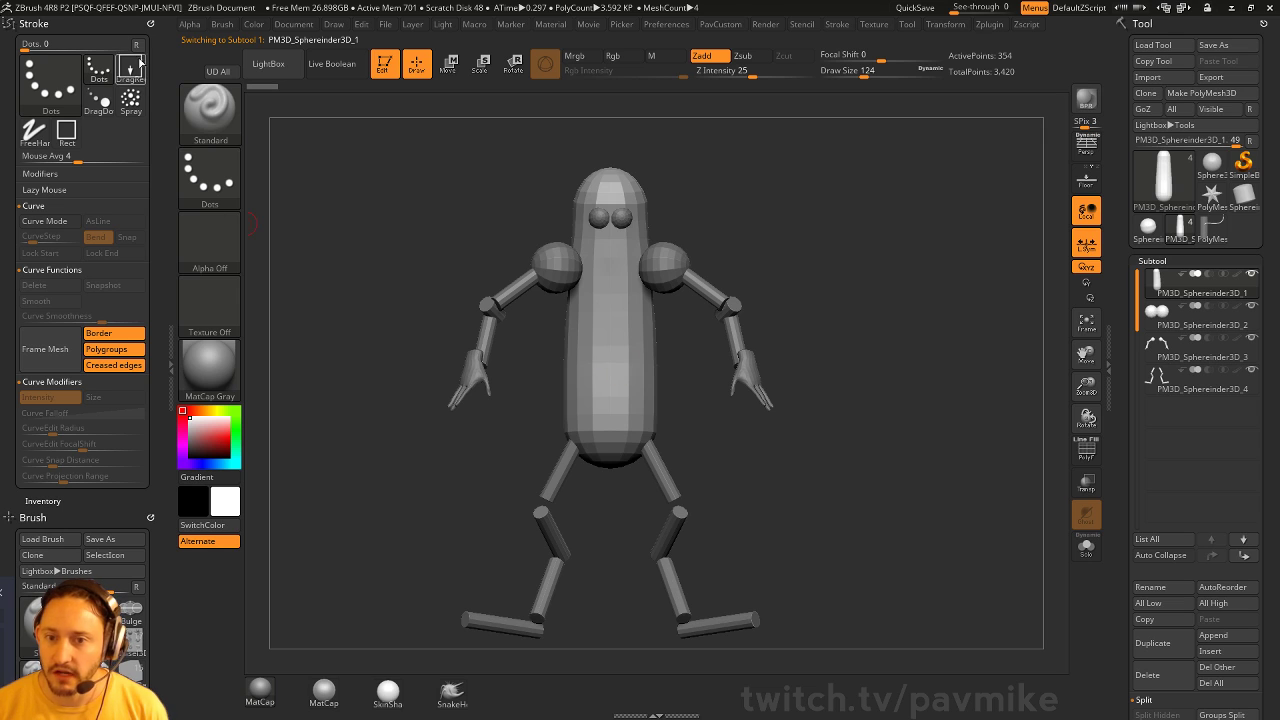
# Dock the Zplugin palette in the tray and expand Clean Tool Master
pyautogui.click(989, 25)
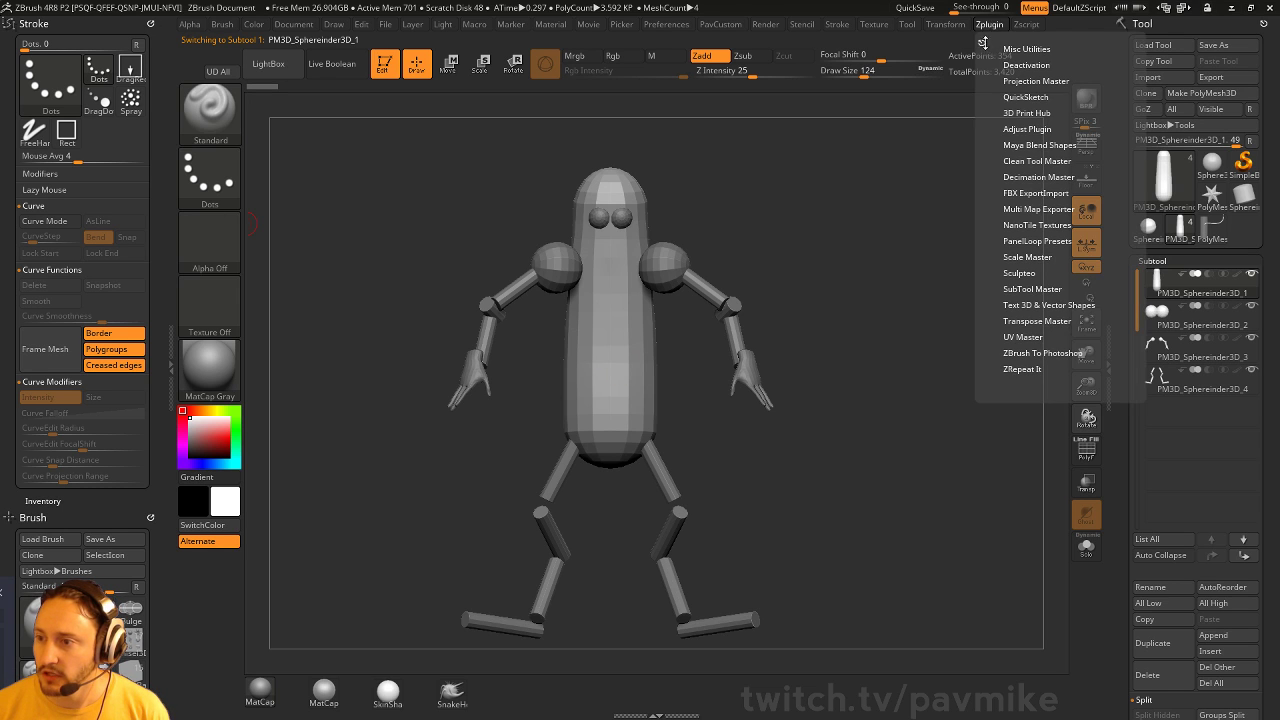
pyautogui.moveTo(981, 43); pyautogui.dragTo(50, 40)
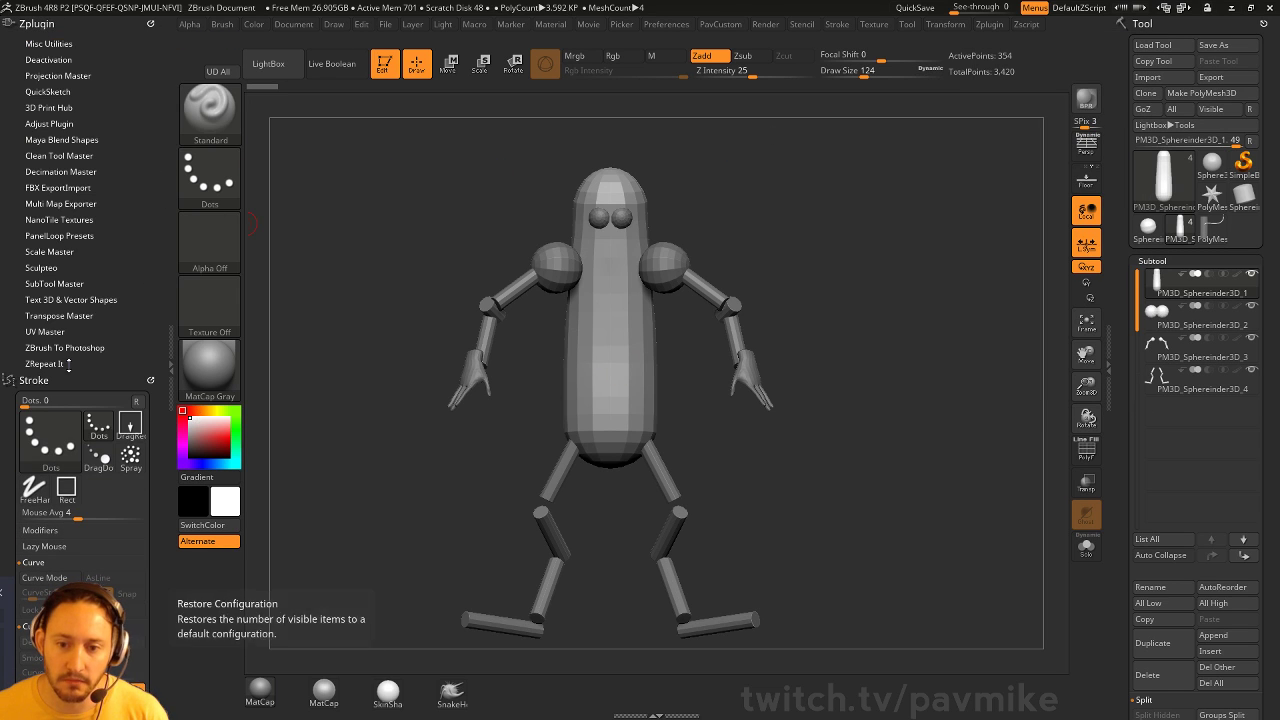
pyautogui.click(60, 157)
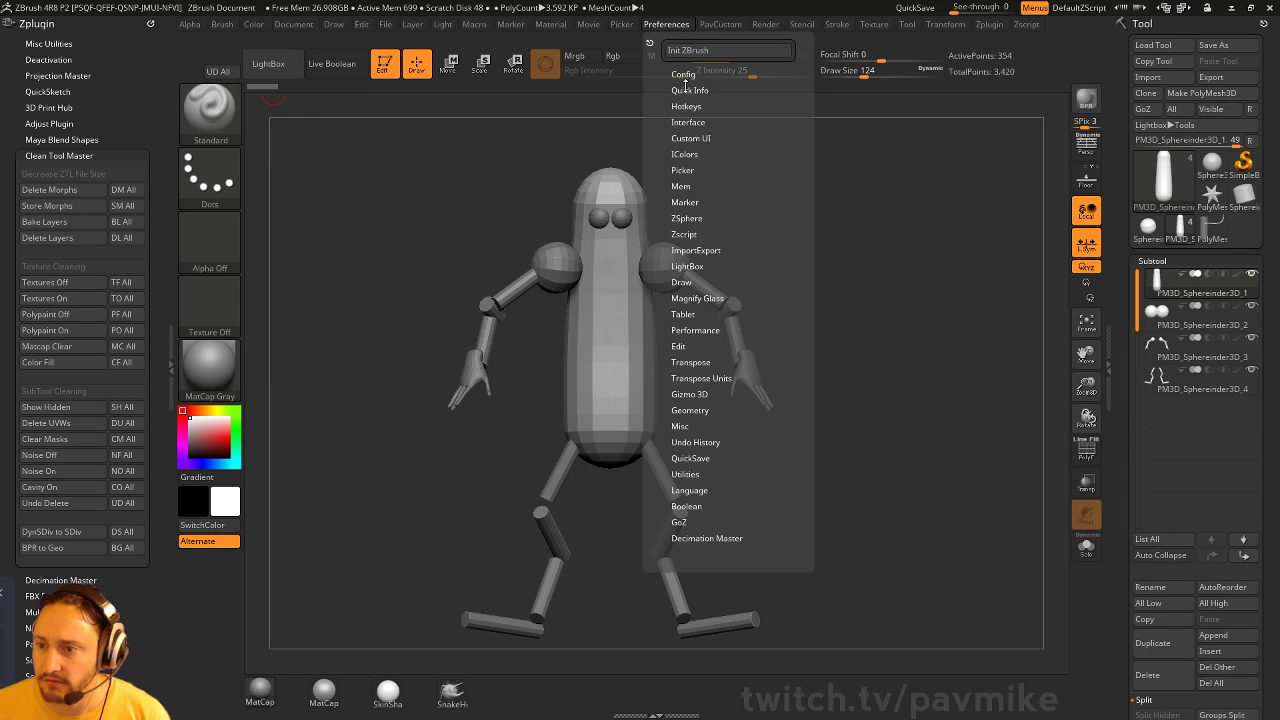
# Examine the interface Config options in the preferences, including Enable Customize and Store Config
pyautogui.click(666, 24)
pyautogui.press('shift')
pyautogui.click(683, 74)
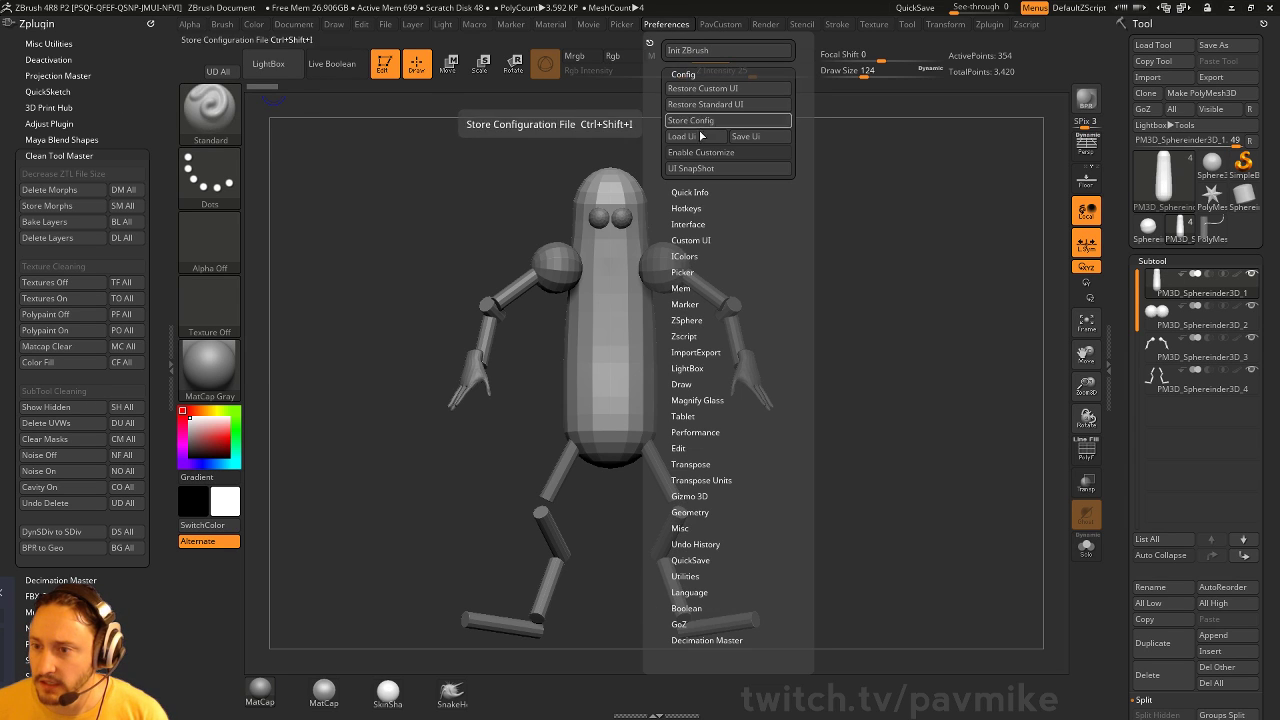
# Delete all subtools' undo history once more, and collapse Clean Tool Master and remove the Zplugin palette from the tray
pyautogui.click(217, 72)
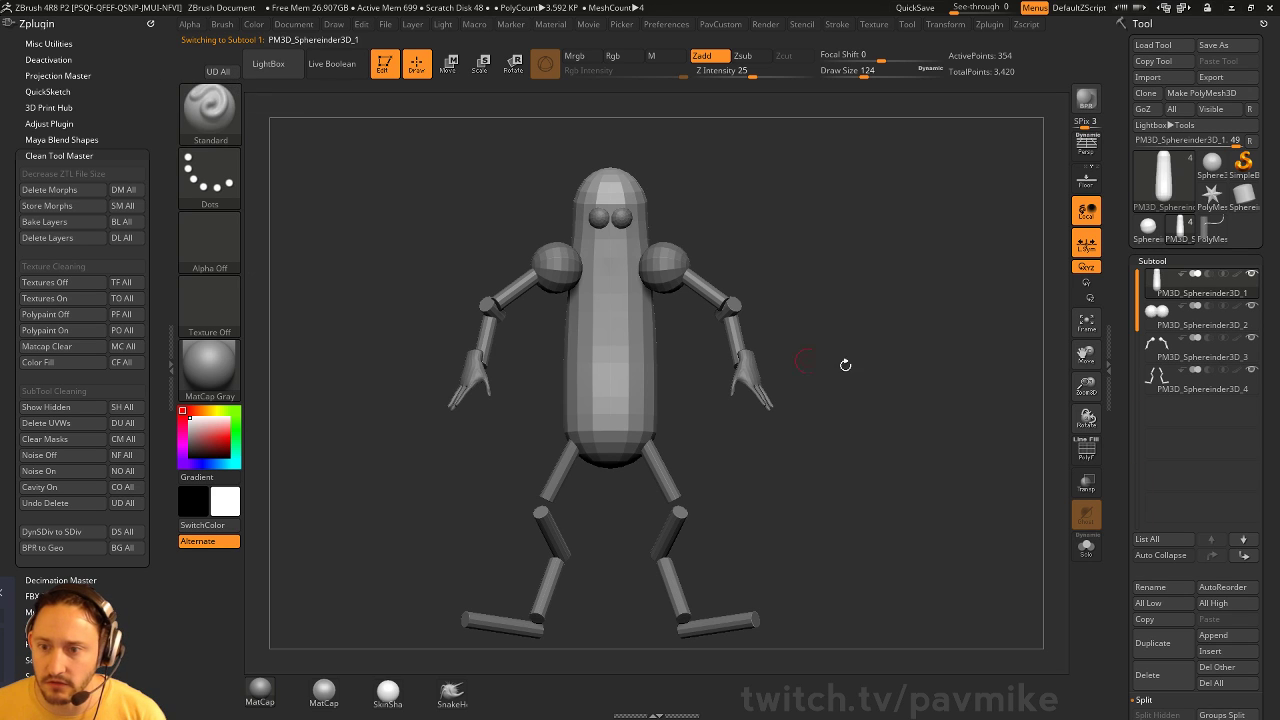
pyautogui.click(86, 156)
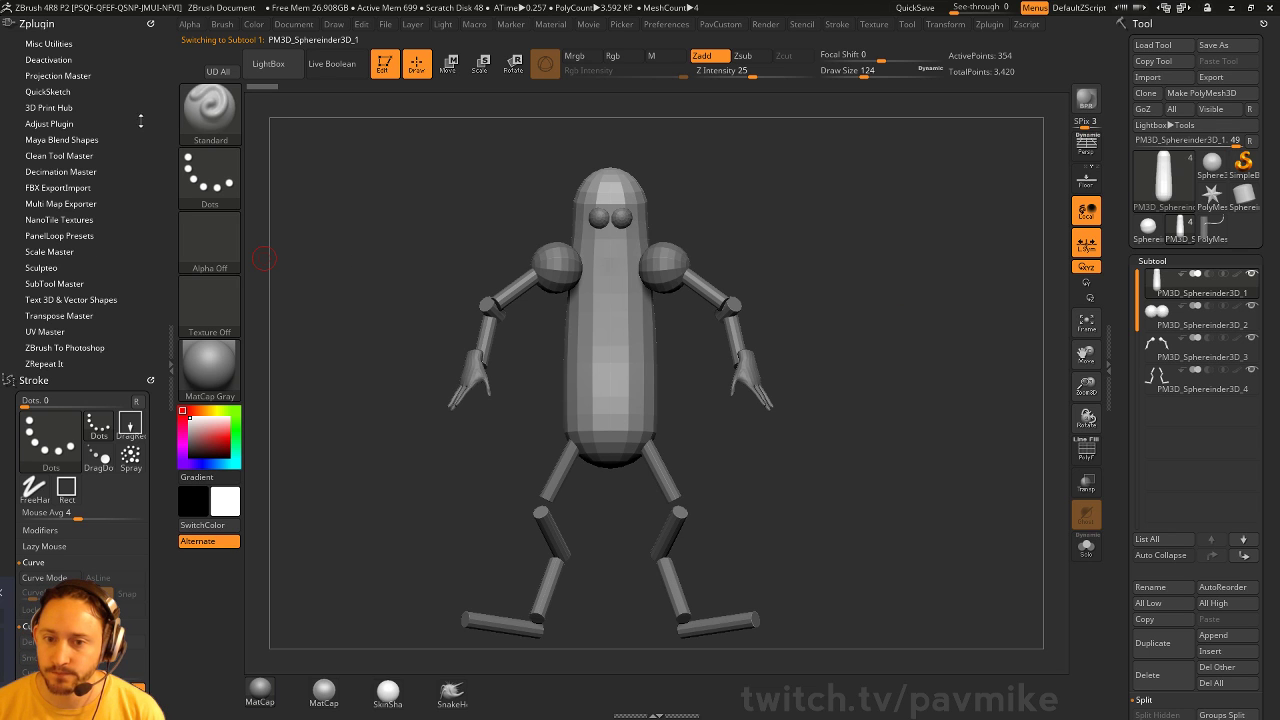
pyautogui.click(148, 22)
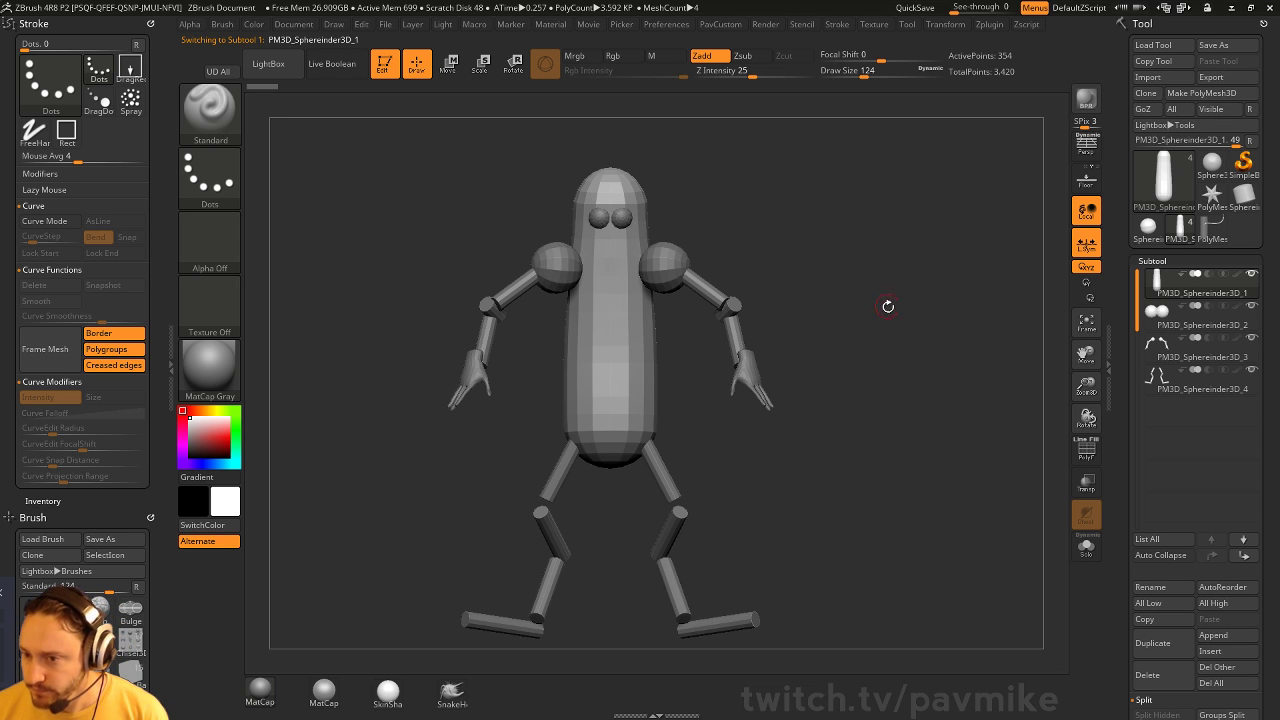
# Make the arms the active subtool in side view and examine the Edit preferences around Auto Select Subtool
pyautogui.moveTo(862, 254); pyautogui.dragTo(651, 277)
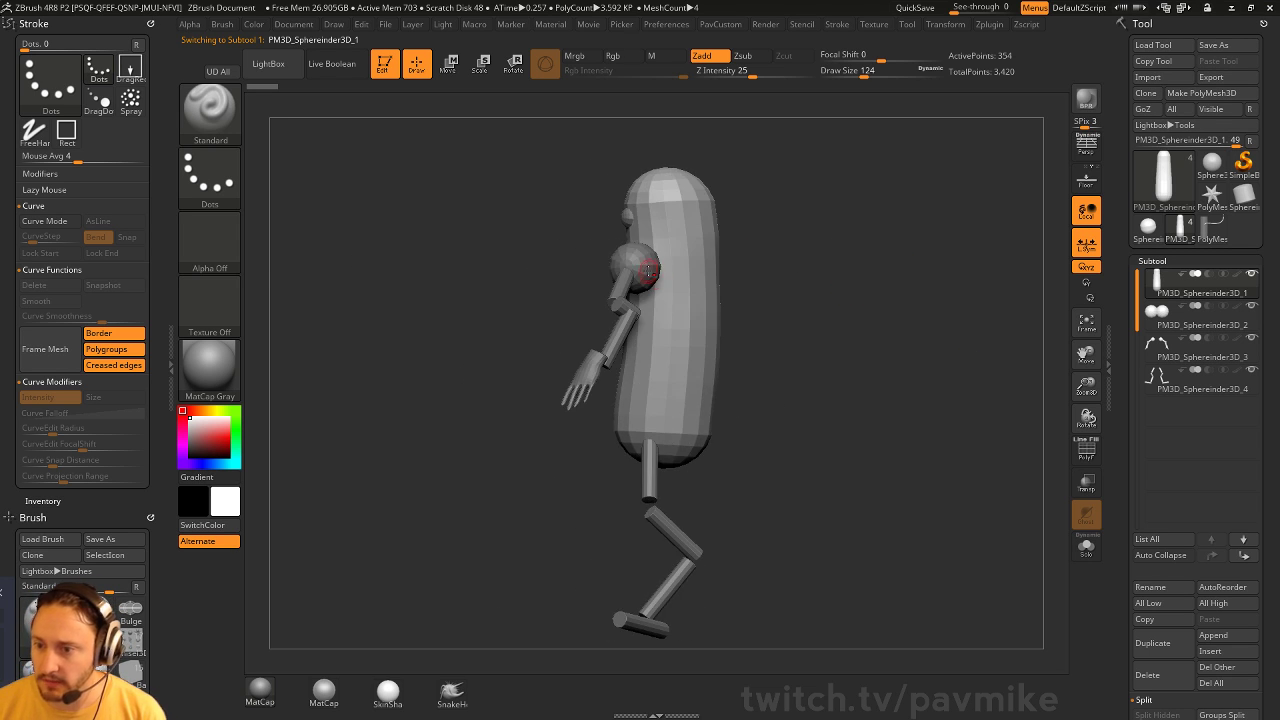
pyautogui.keyDown('alt'); pyautogui.click(651, 272); pyautogui.keyUp('alt')
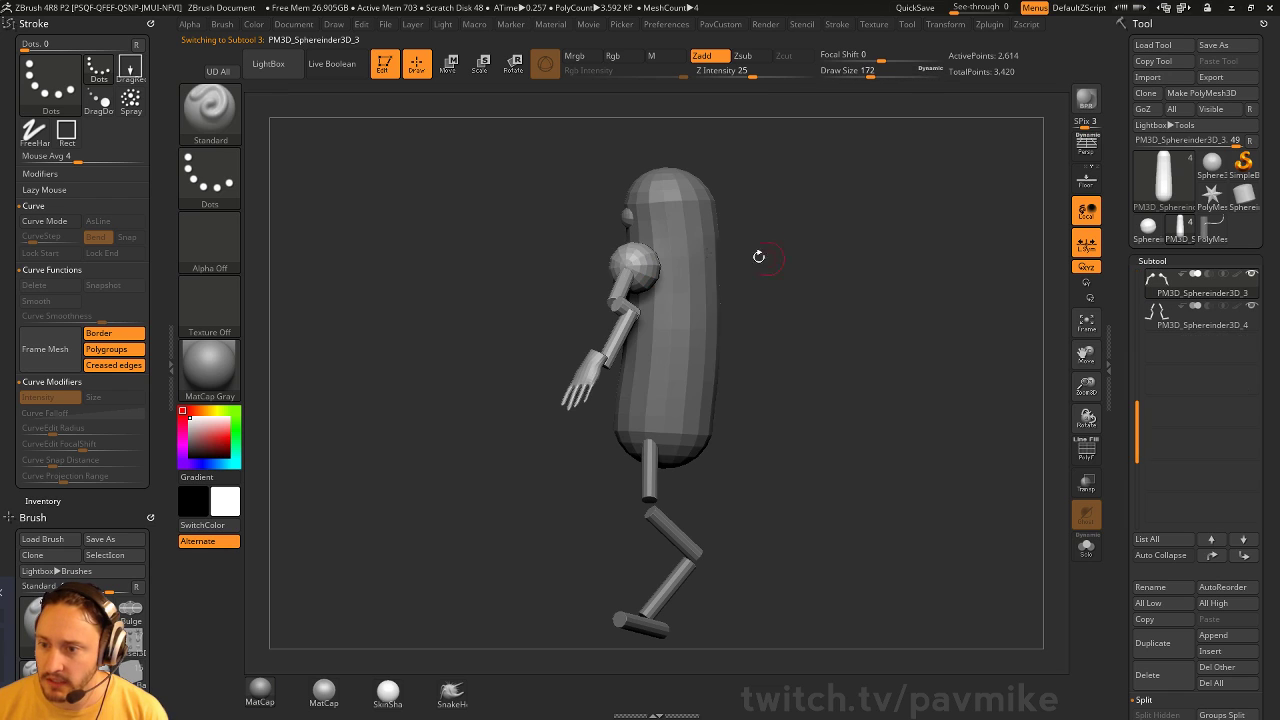
pyautogui.click(666, 25)
pyautogui.click(680, 446)
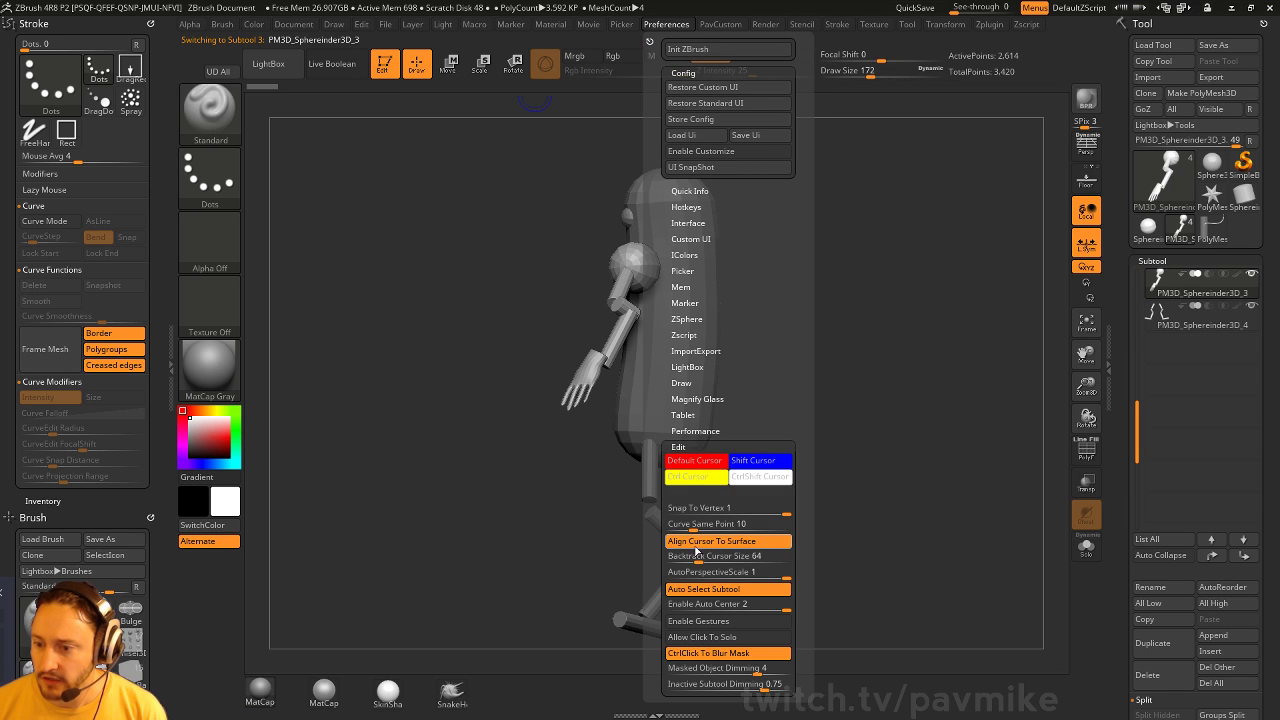
pyautogui.moveTo(528, 477); pyautogui.dragTo(607, 357)
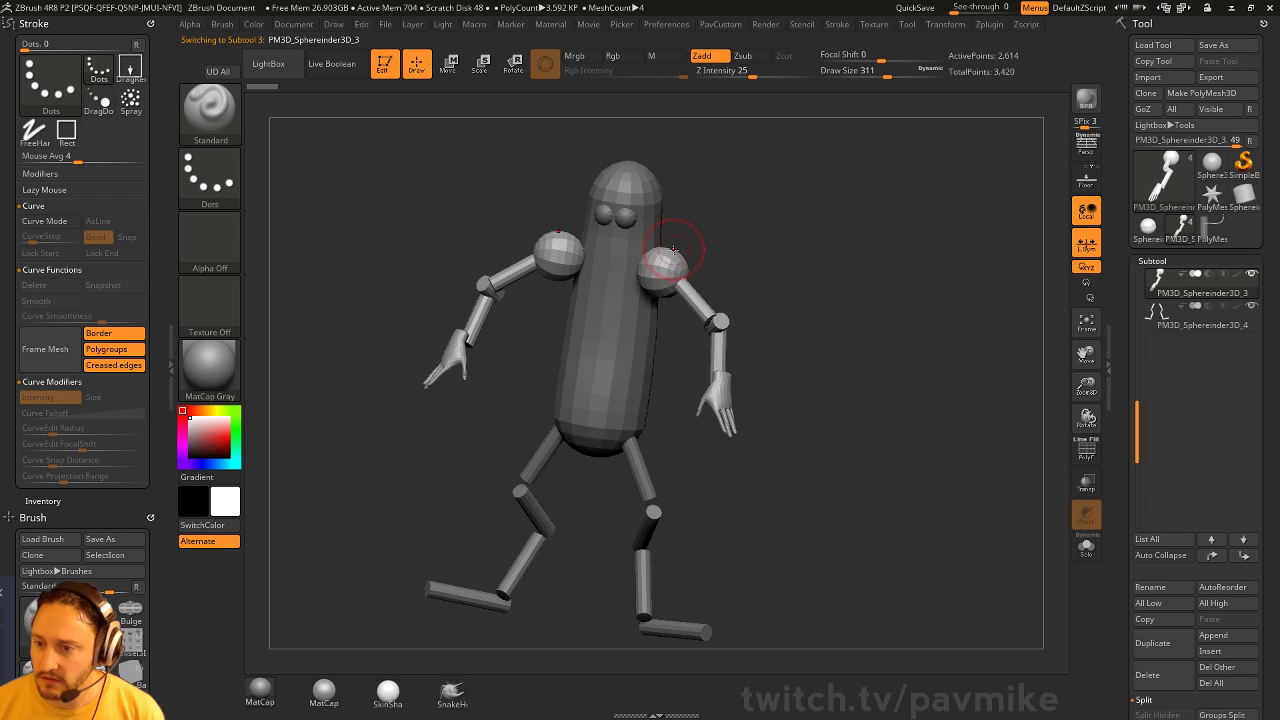
# Bring up the transform gizmo on the arms and move them backward in side view towards the pickle body's centre
pyautogui.moveTo(869, 247); pyautogui.dragTo(855, 205)
pyautogui.press('w')
pyautogui.keyDown('alt'); pyautogui.moveTo(625, 257); pyautogui.dragTo(695, 262); pyautogui.keyUp('alt')
pyautogui.keyDown('alt'); pyautogui.click(642, 151); pyautogui.keyUp('alt')
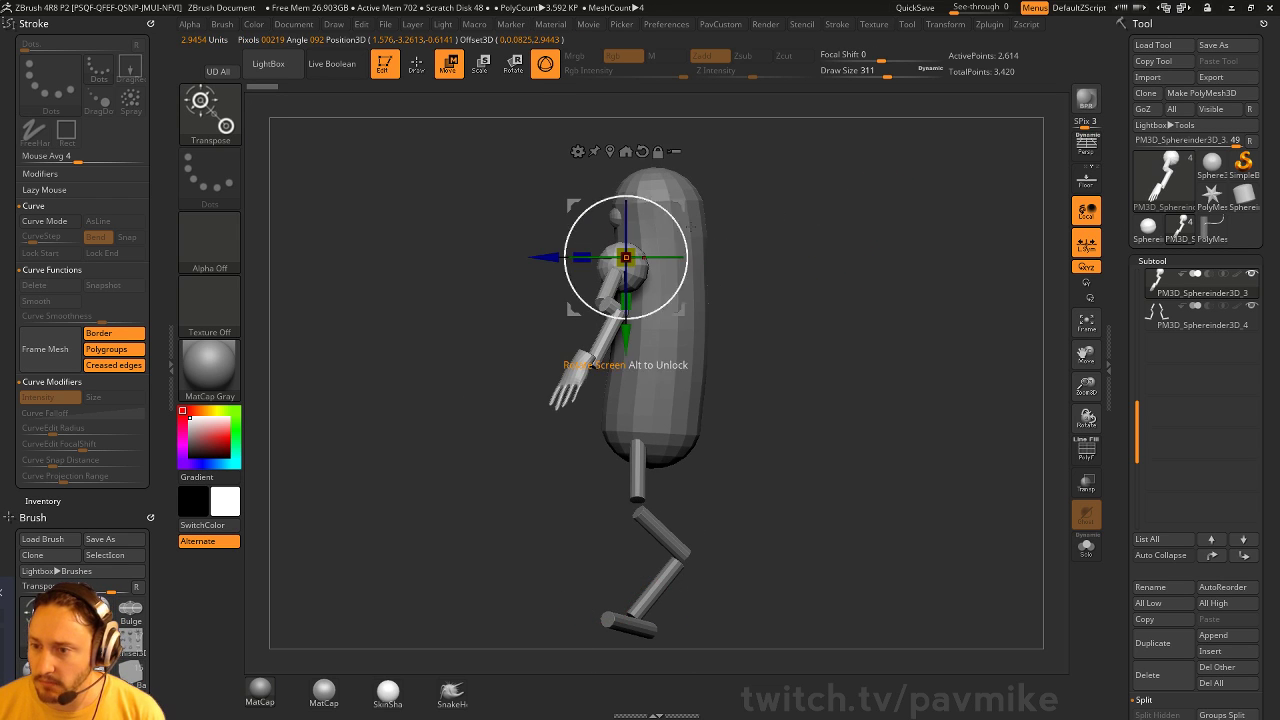
pyautogui.moveTo(680, 205); pyautogui.dragTo(709, 203)
pyautogui.moveTo(835, 264); pyautogui.dragTo(891, 240)
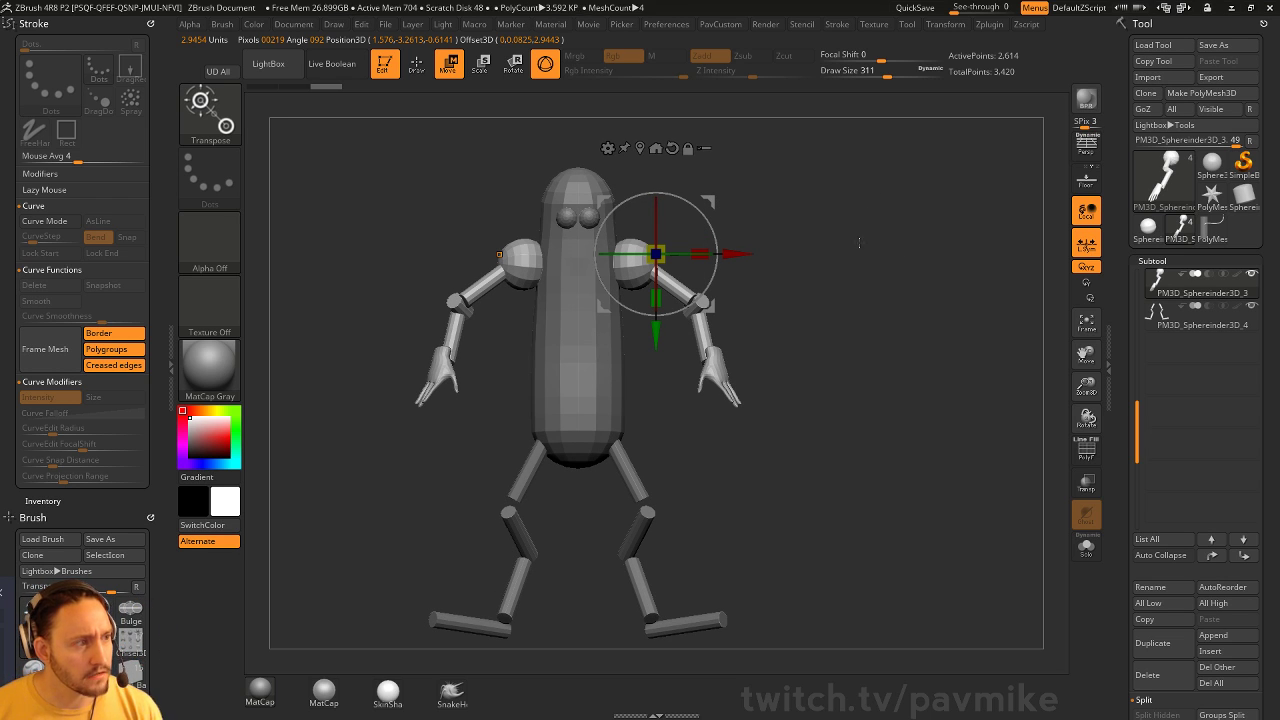
pyautogui.keyDown('shift'); pyautogui.moveTo(864, 242); pyautogui.dragTo(816, 261); pyautogui.keyUp('shift')
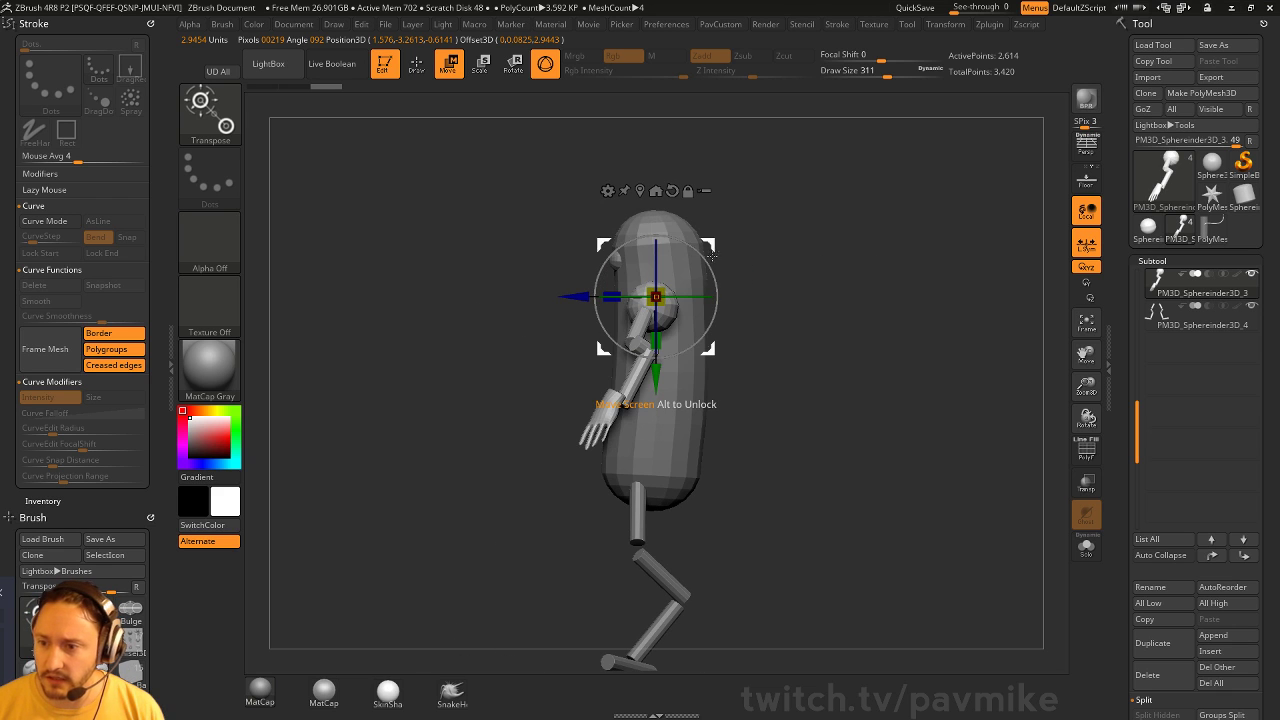
# Nudge the arms slightly in the side view, then check them from the front with Solo briefly turned on
pyautogui.moveTo(706, 260); pyautogui.dragTo(708, 265)
pyautogui.press('q')
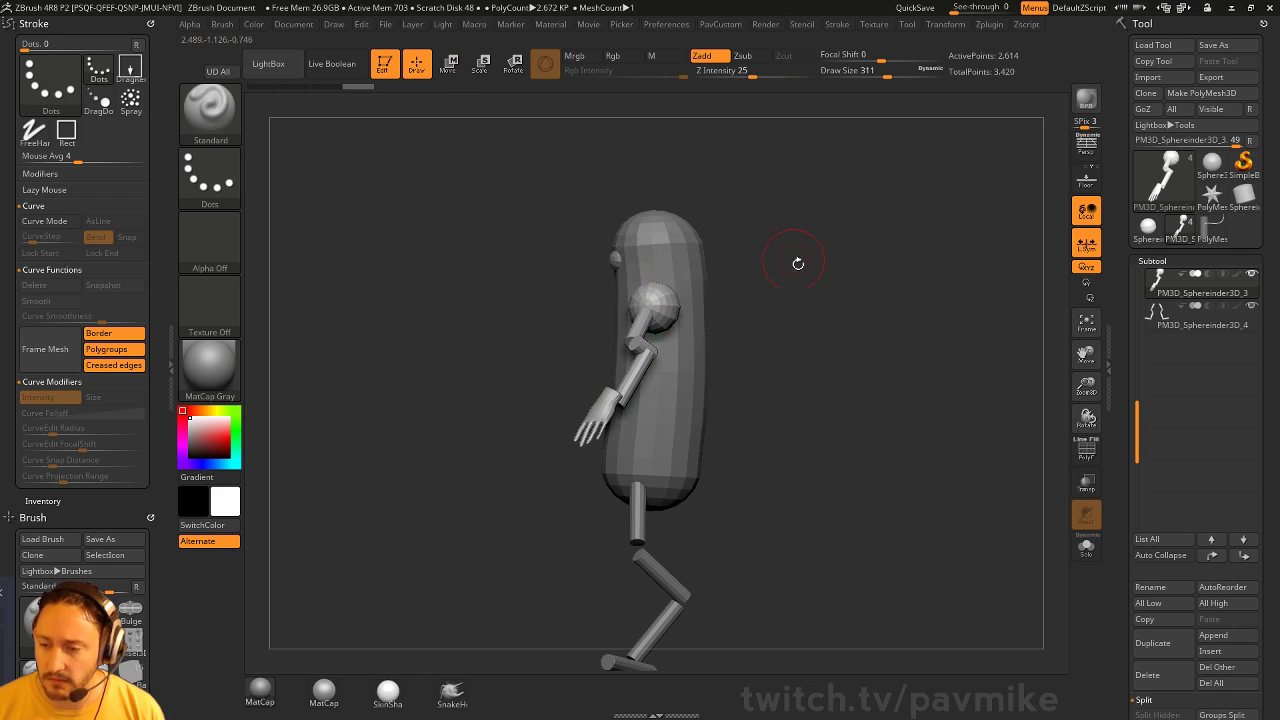
pyautogui.keyDown('shift'); pyautogui.moveTo(798, 264); pyautogui.dragTo(868, 208); pyautogui.keyUp('shift')
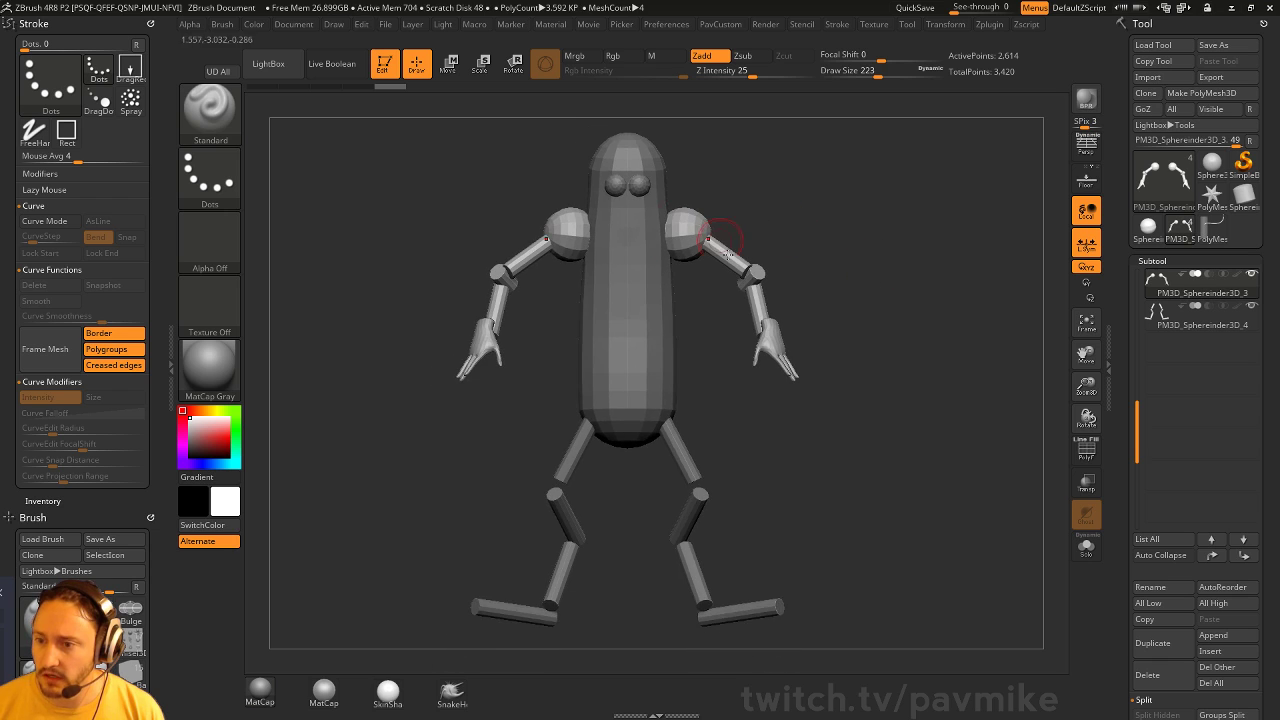
pyautogui.keyDown('alt'); pyautogui.moveTo(793, 310); pyautogui.dragTo(798, 338); pyautogui.keyUp('alt')
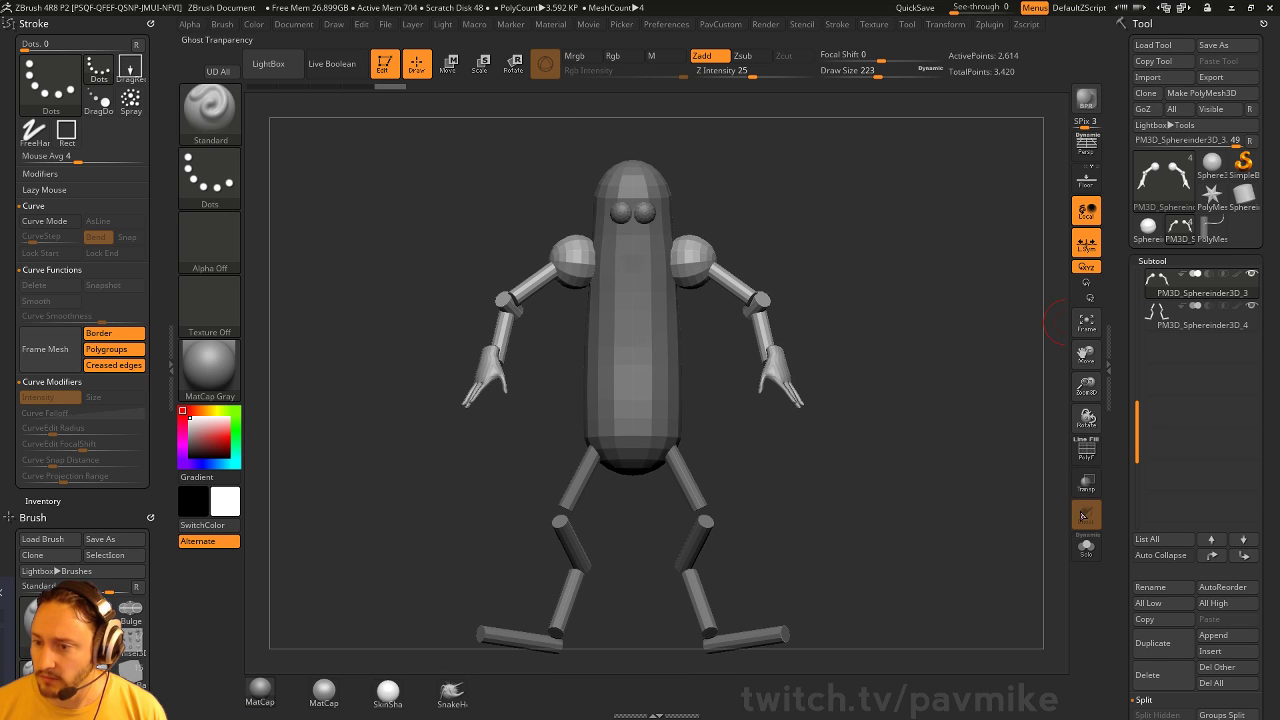
pyautogui.keyDown('alt'); pyautogui.moveTo(921, 451); pyautogui.dragTo(894, 400); pyautogui.keyUp('alt')
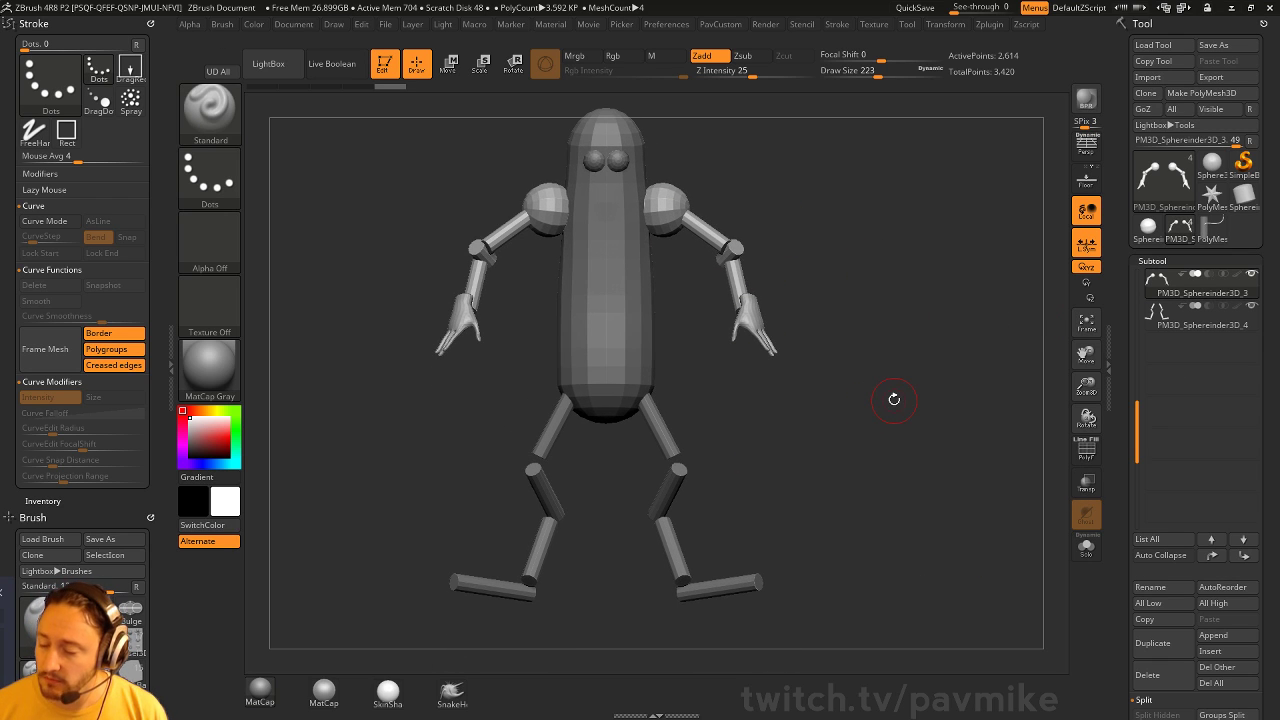
pyautogui.click(1092, 556)
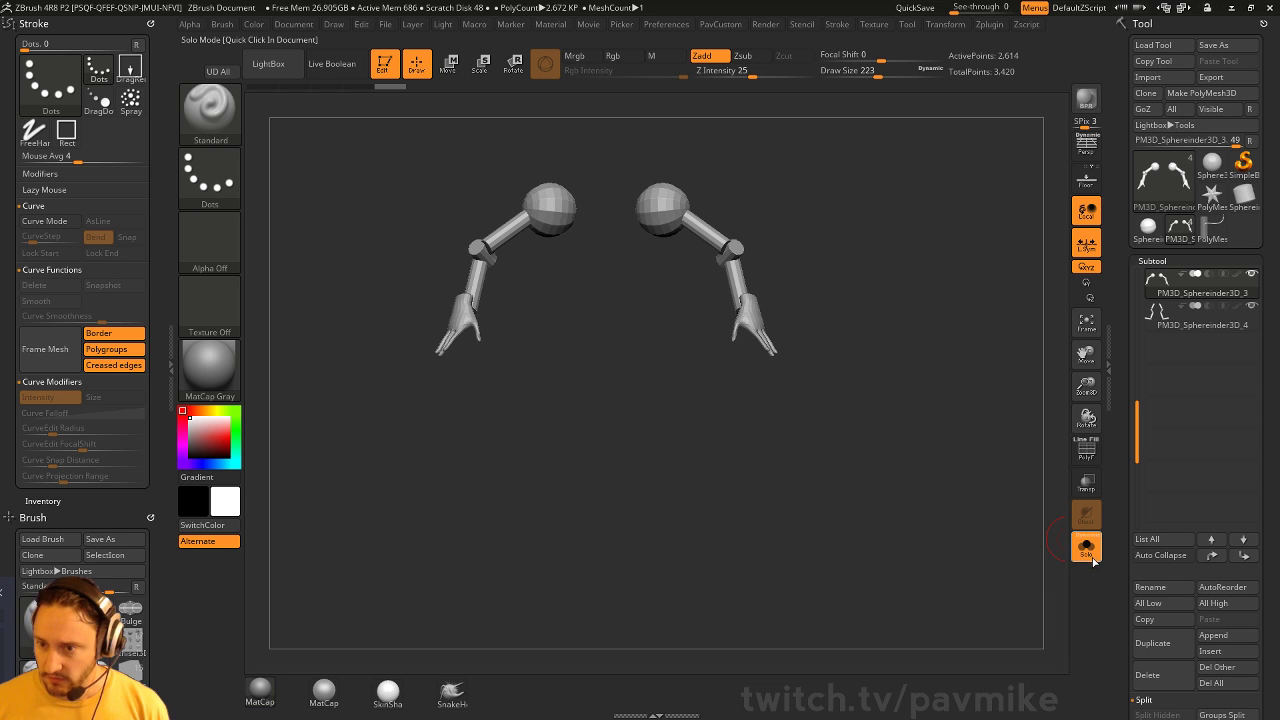
pyautogui.click(1092, 558)
# Show the pickle character reference image as a see-through overlay on the model
pyautogui.moveTo(158, 305)
pyautogui.mouseDown()
pyautogui.moveTo(147, 172)
pyautogui.moveTo(163, 165)
pyautogui.mouseUp()
pyautogui.press('shift')
pyautogui.hotkey('shift', 'z')
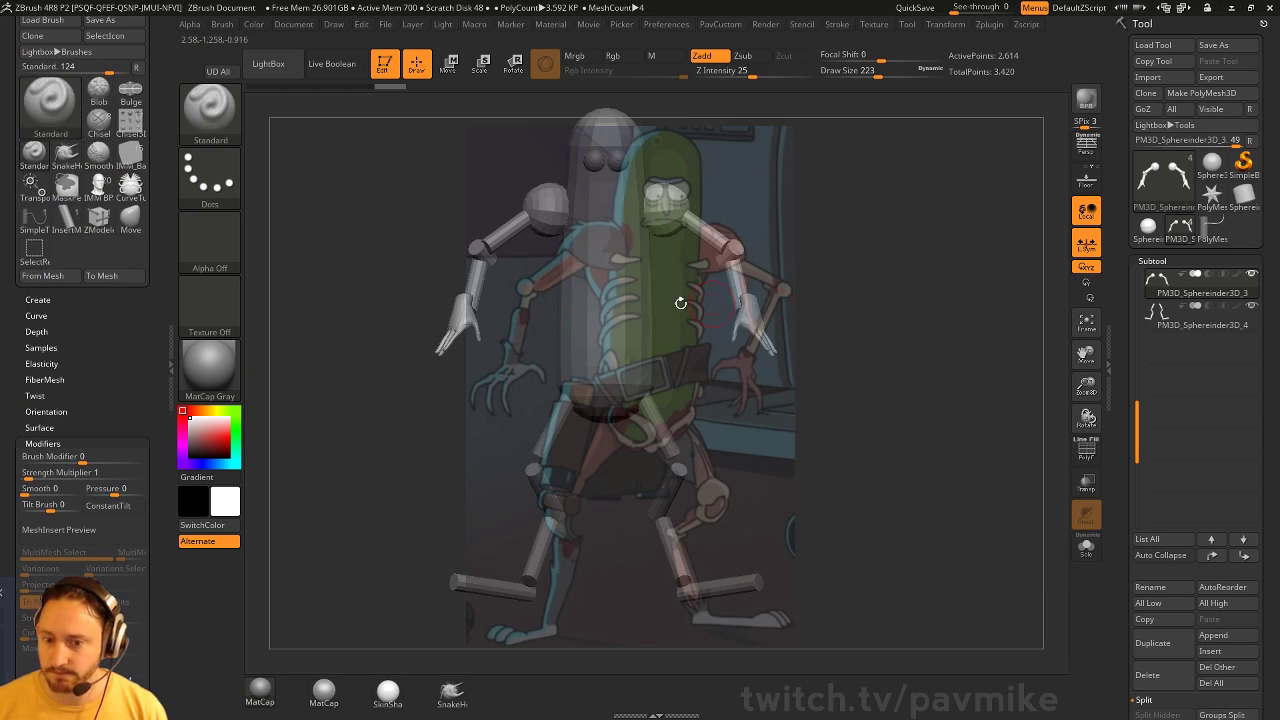
pyautogui.moveTo(132, 353)
pyautogui.mouseDown()
pyautogui.moveTo(131, 218)
pyautogui.moveTo(106, 322)
pyautogui.moveTo(109, 528)
pyautogui.mouseUp()
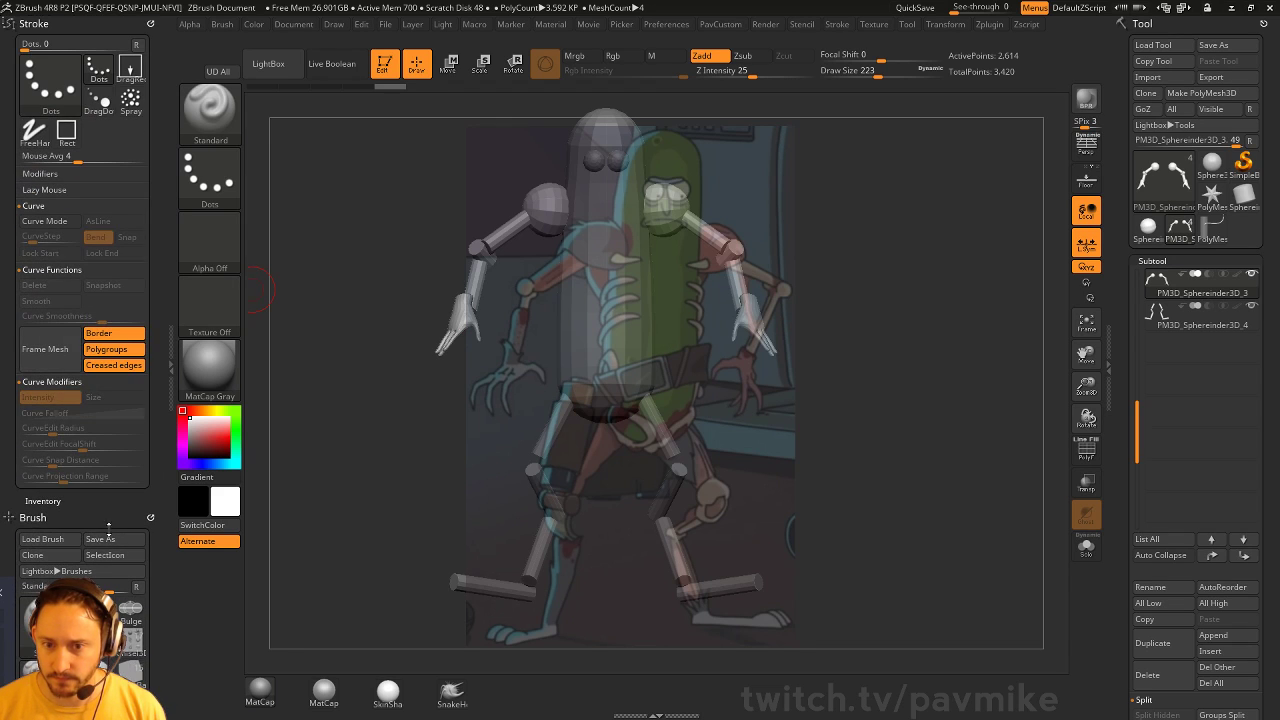
# Recall the stored Cust1 view to line the model up with the reference, and turn on perspective
pyautogui.click(151, 24)
pyautogui.moveTo(103, 410)
pyautogui.mouseDown()
pyautogui.moveTo(97, 228)
pyautogui.moveTo(85, 396)
pyautogui.mouseUp()
pyautogui.click(290, 24)
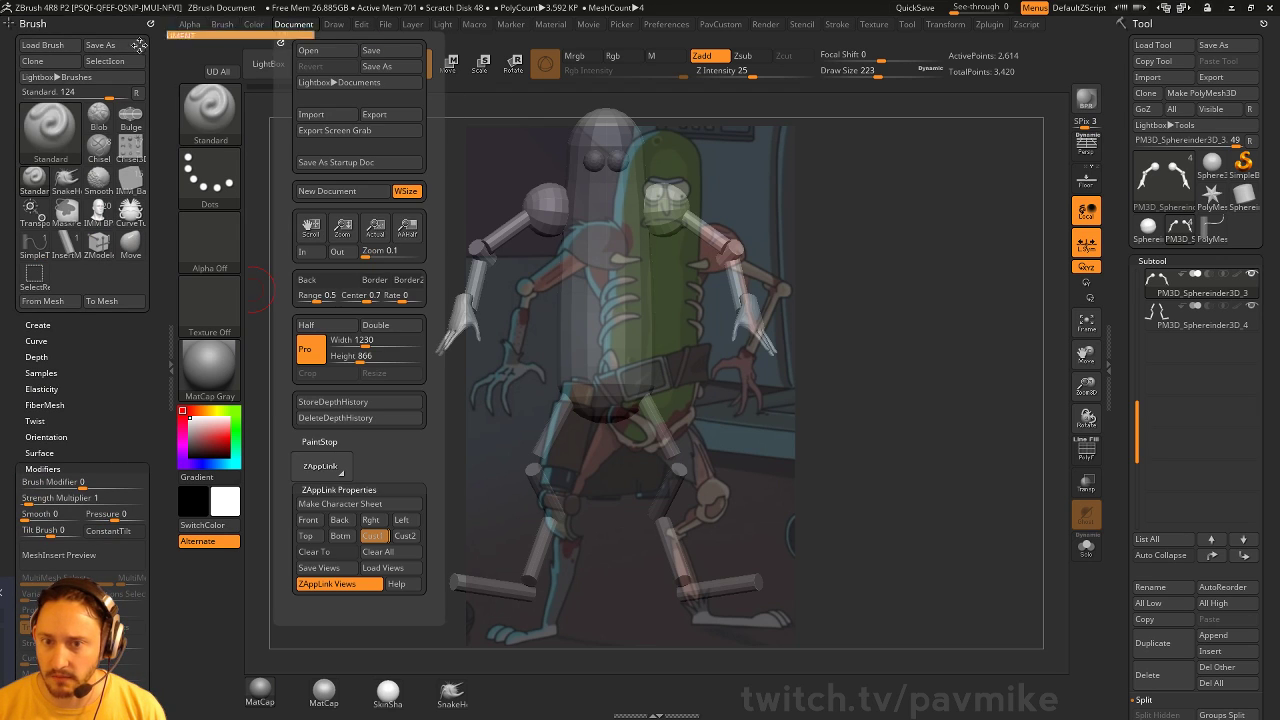
pyautogui.click(281, 42)
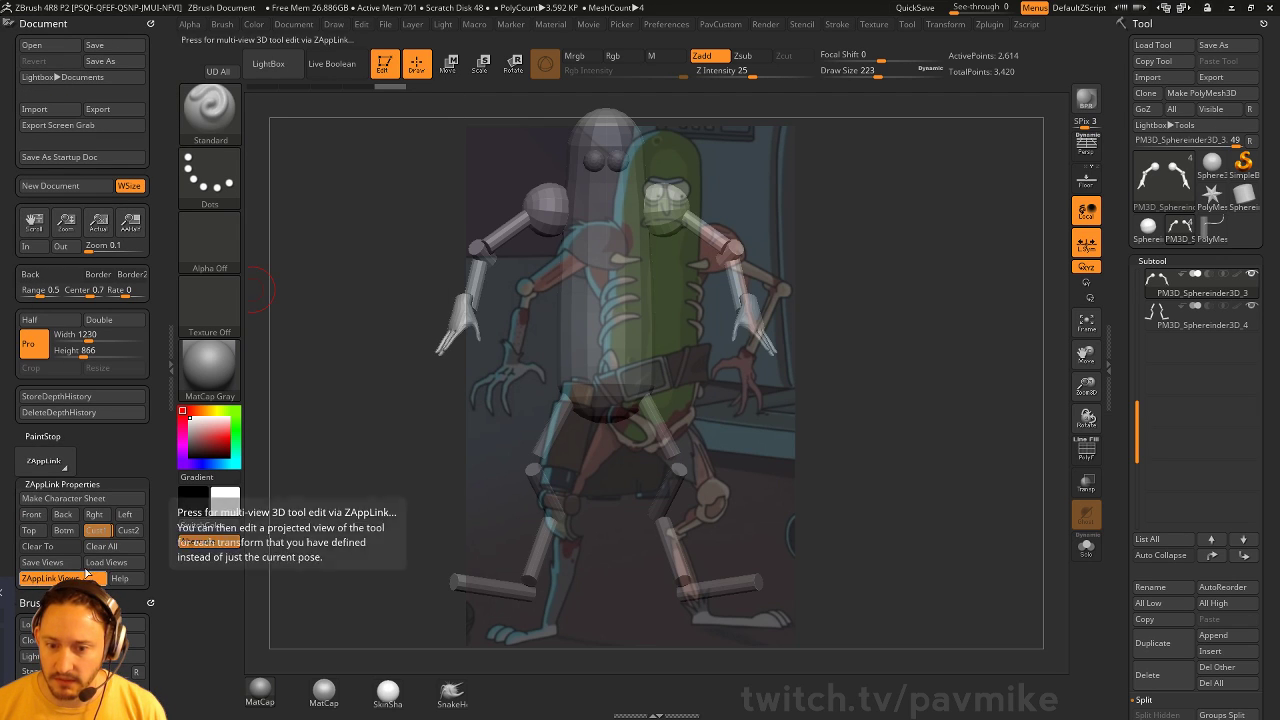
pyautogui.click(98, 531)
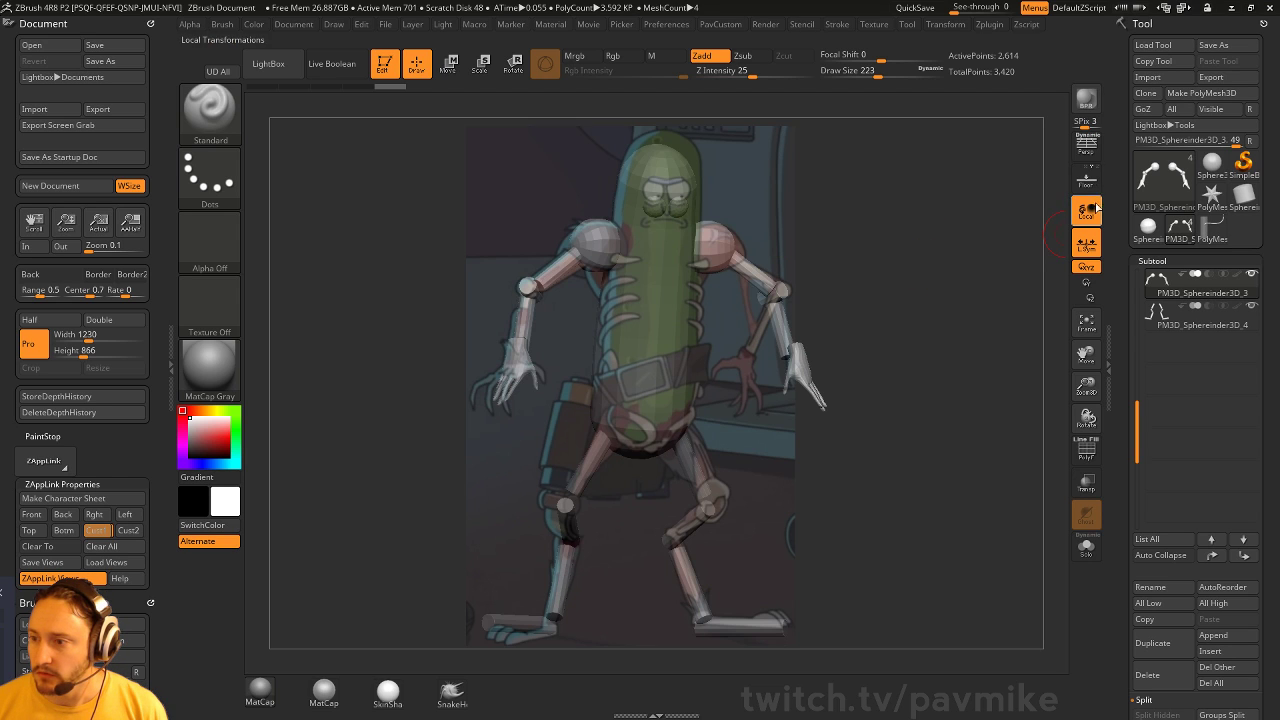
pyautogui.click(1087, 150)
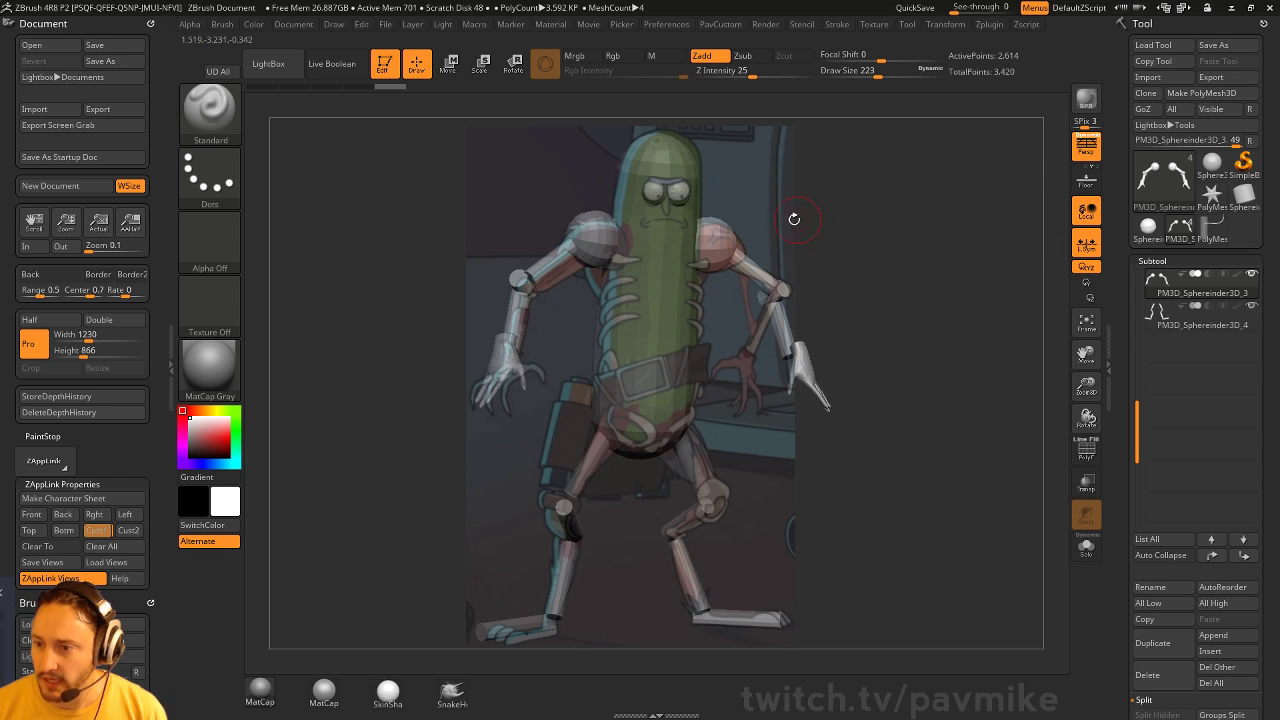
# Adjust the shoulders, elbows and hands with the Move brush at reduced draw sizes to match the reference arms
pyautogui.press('s')
pyautogui.moveTo(864, 226); pyautogui.dragTo(922, 236)
pyautogui.press('s')
pyautogui.press('b')
pyautogui.press('m')
pyautogui.press('v')
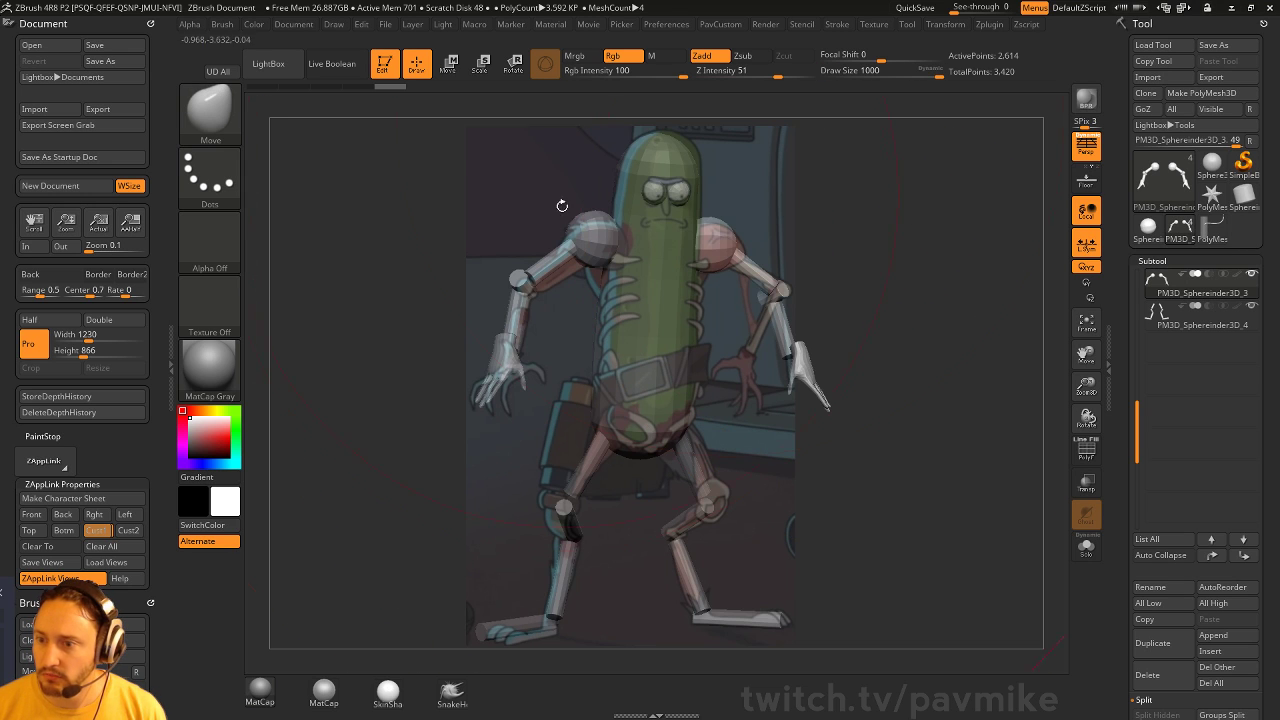
pyautogui.press('s')
pyautogui.moveTo(604, 229); pyautogui.dragTo(542, 231)
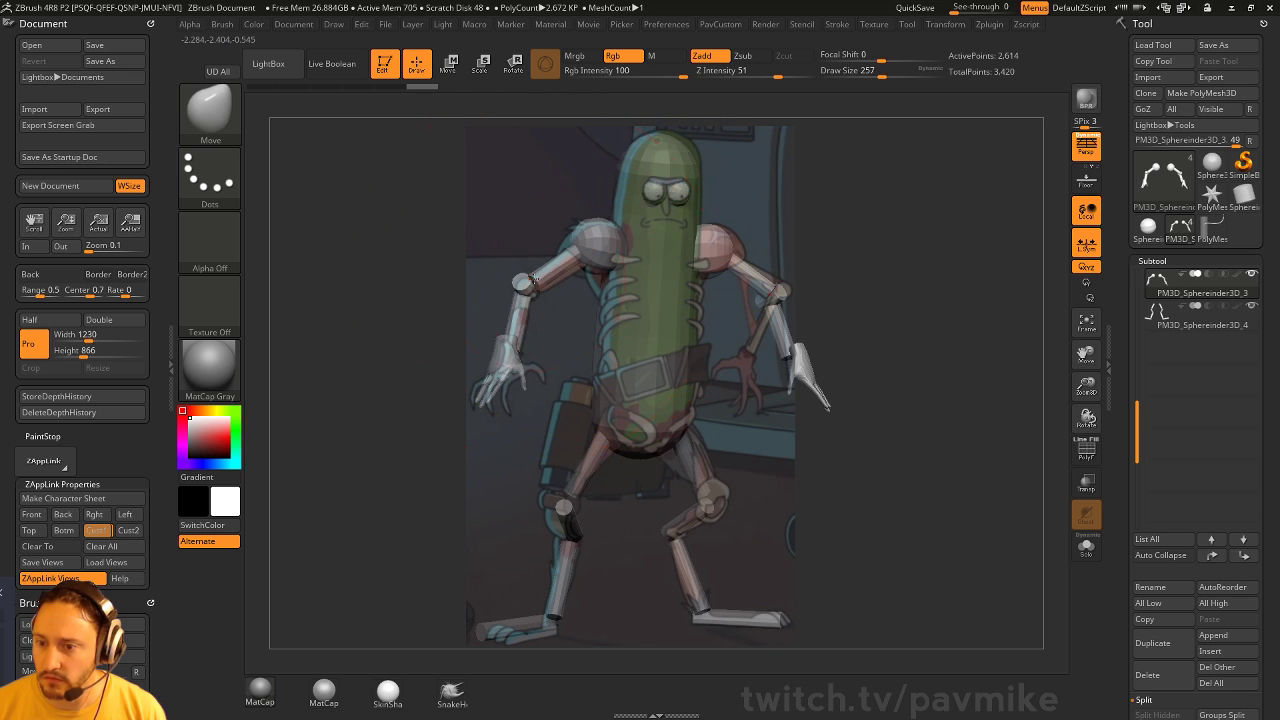
pyautogui.moveTo(533, 279); pyautogui.dragTo(537, 280)
pyautogui.moveTo(494, 380); pyautogui.dragTo(502, 393)
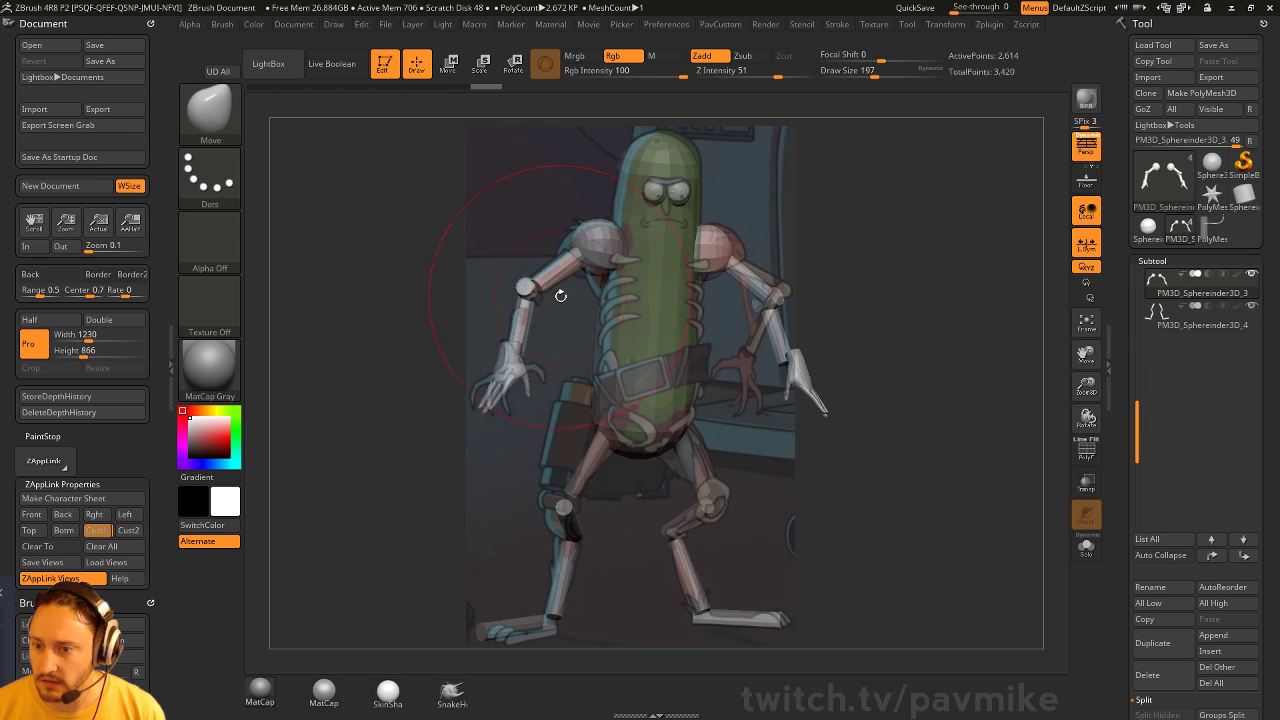
pyautogui.moveTo(561, 296)
pyautogui.mouseDown()
pyautogui.moveTo(552, 275)
pyautogui.moveTo(612, 236)
pyautogui.mouseUp()
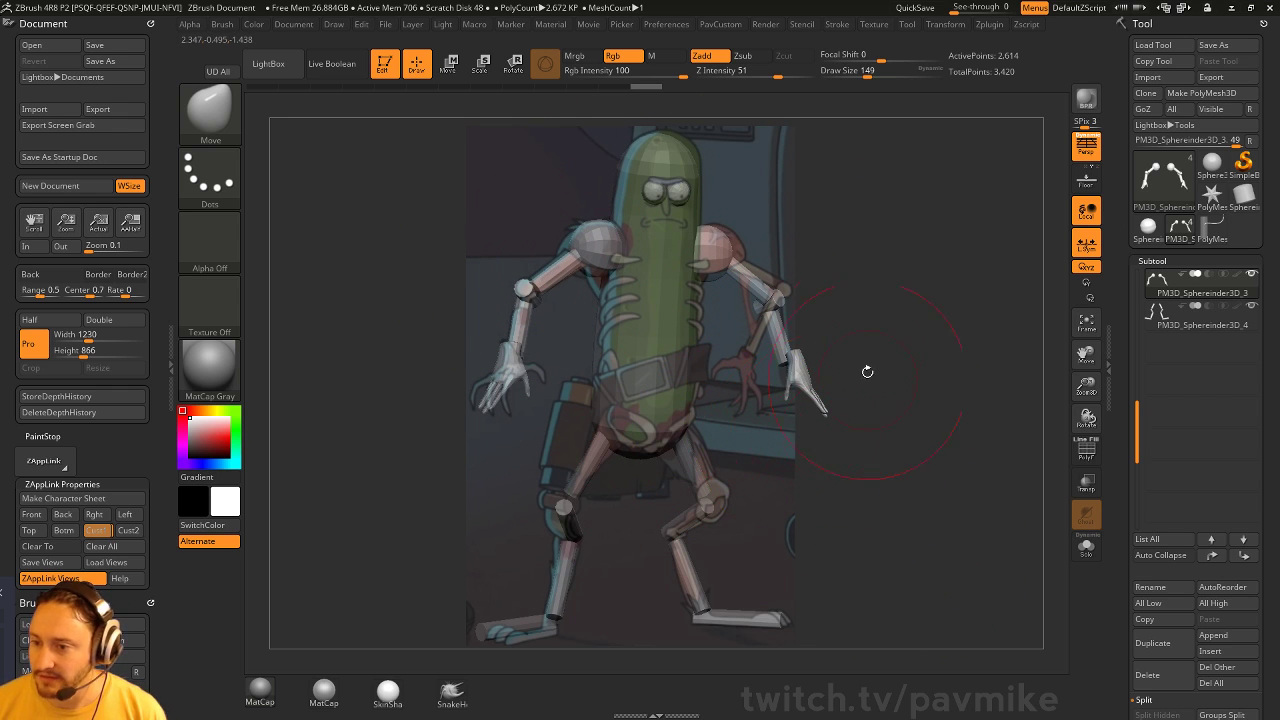
# Switch to the Standard brush, focus on the hand and turn on PolyFrame to show the polygroups of the arms
pyautogui.press('b')
pyautogui.press('s')
pyautogui.press('t')
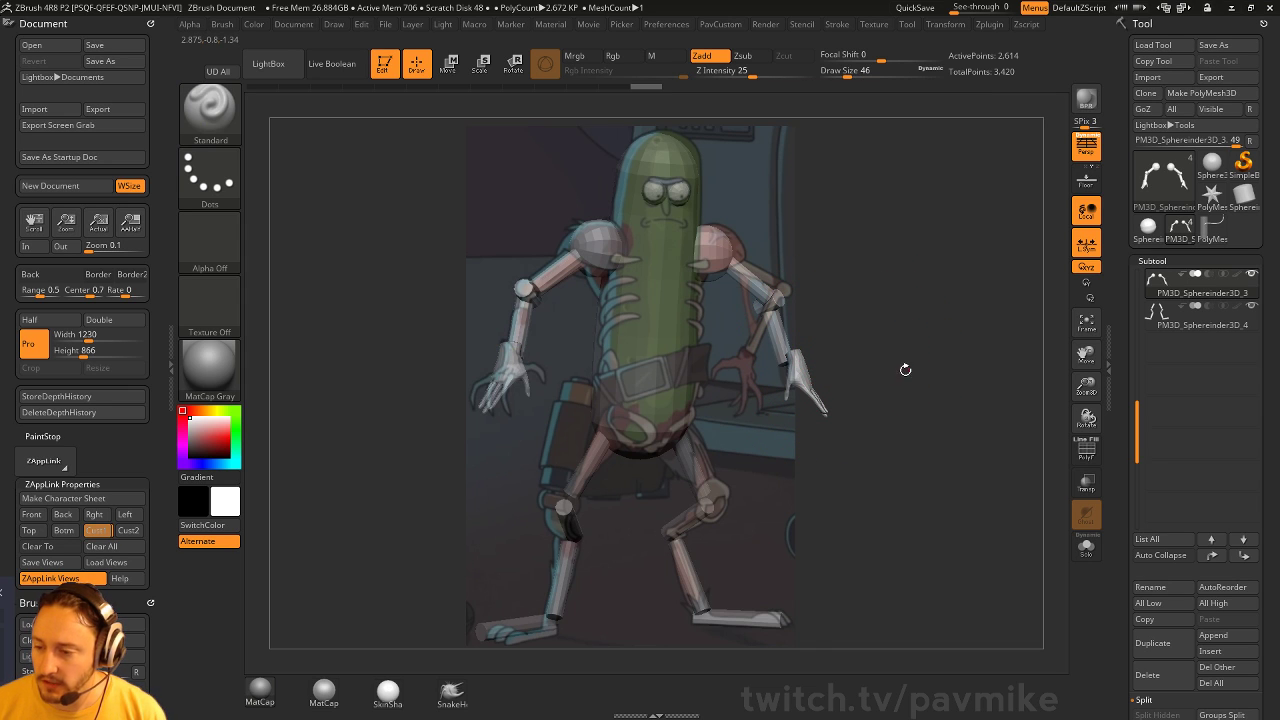
pyautogui.moveTo(905, 370)
pyautogui.mouseDown()
pyautogui.moveTo(940, 374)
pyautogui.moveTo(848, 374)
pyautogui.moveTo(864, 366)
pyautogui.mouseUp()
pyautogui.keyDown('alt'); pyautogui.moveTo(478, 380); pyautogui.dragTo(516, 370); pyautogui.keyUp('alt')
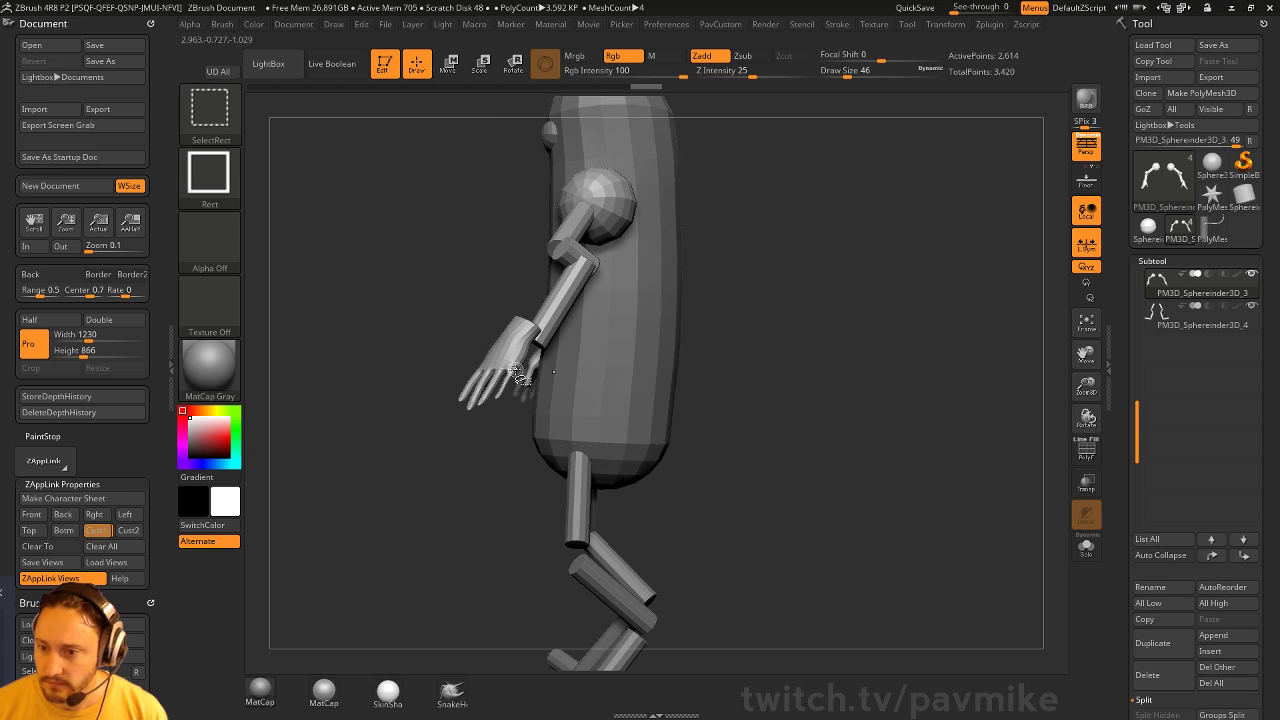
pyautogui.keyDown('ctrl'); pyautogui.keyDown('shift'); pyautogui.click(516, 370); pyautogui.keyUp('shift'); pyautogui.keyUp('ctrl')
pyautogui.moveTo(737, 329)
pyautogui.mouseDown()
pyautogui.moveTo(896, 342)
pyautogui.moveTo(835, 379)
pyautogui.moveTo(855, 313)
pyautogui.mouseUp()
pyautogui.click(1077, 453)
# Isolate the hand polygroup and use it to mask the arms and shoulders, leaving only the hands unmasked
pyautogui.keyDown('alt'); pyautogui.moveTo(963, 397); pyautogui.dragTo(866, 346); pyautogui.keyUp('alt')
pyautogui.keyDown('ctrl'); pyautogui.keyDown('shift'); pyautogui.click(866, 346); pyautogui.keyUp('shift'); pyautogui.keyUp('ctrl')
pyautogui.keyDown('alt'); pyautogui.moveTo(716, 350); pyautogui.dragTo(991, 440); pyautogui.keyUp('alt')
pyautogui.keyDown('ctrl'); pyautogui.keyDown('shift'); pyautogui.click(652, 382); pyautogui.keyUp('shift'); pyautogui.keyUp('ctrl')
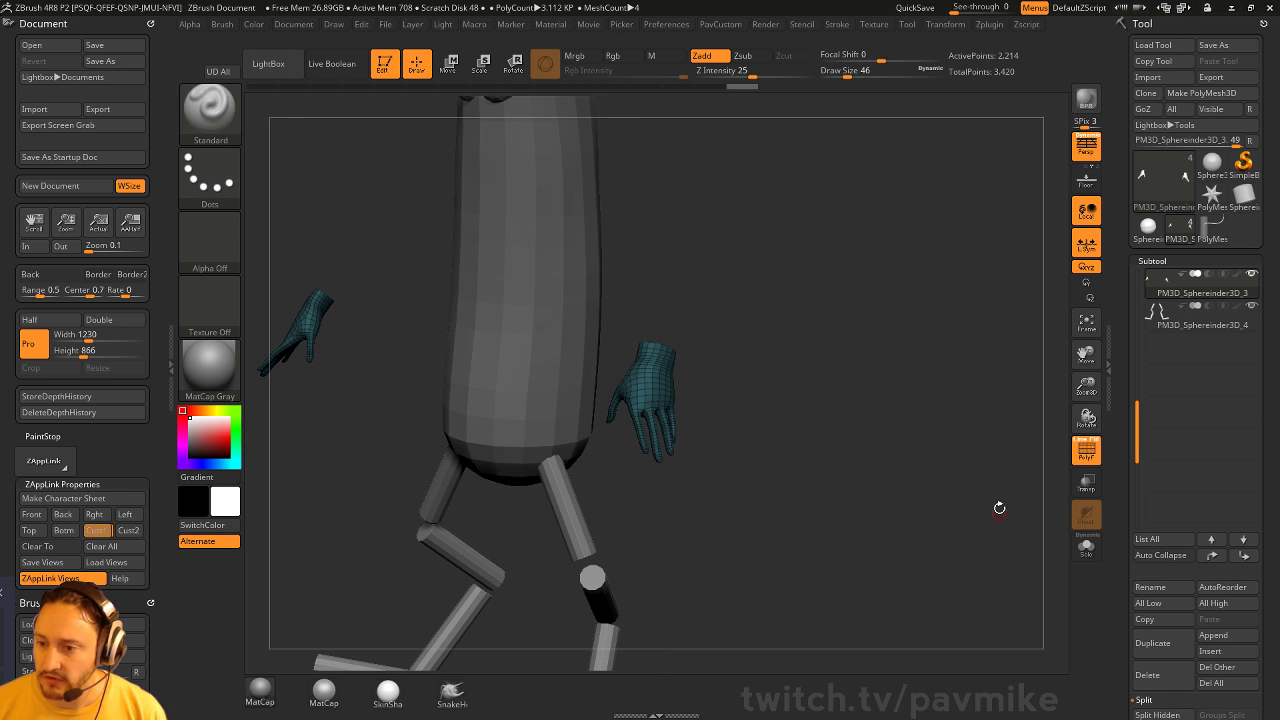
pyautogui.keyDown('ctrl'); pyautogui.keyDown('shift'); pyautogui.click(936, 496); pyautogui.keyUp('shift'); pyautogui.keyUp('ctrl')
pyautogui.keyDown('ctrl'); pyautogui.click(1025, 499); pyautogui.keyUp('ctrl')
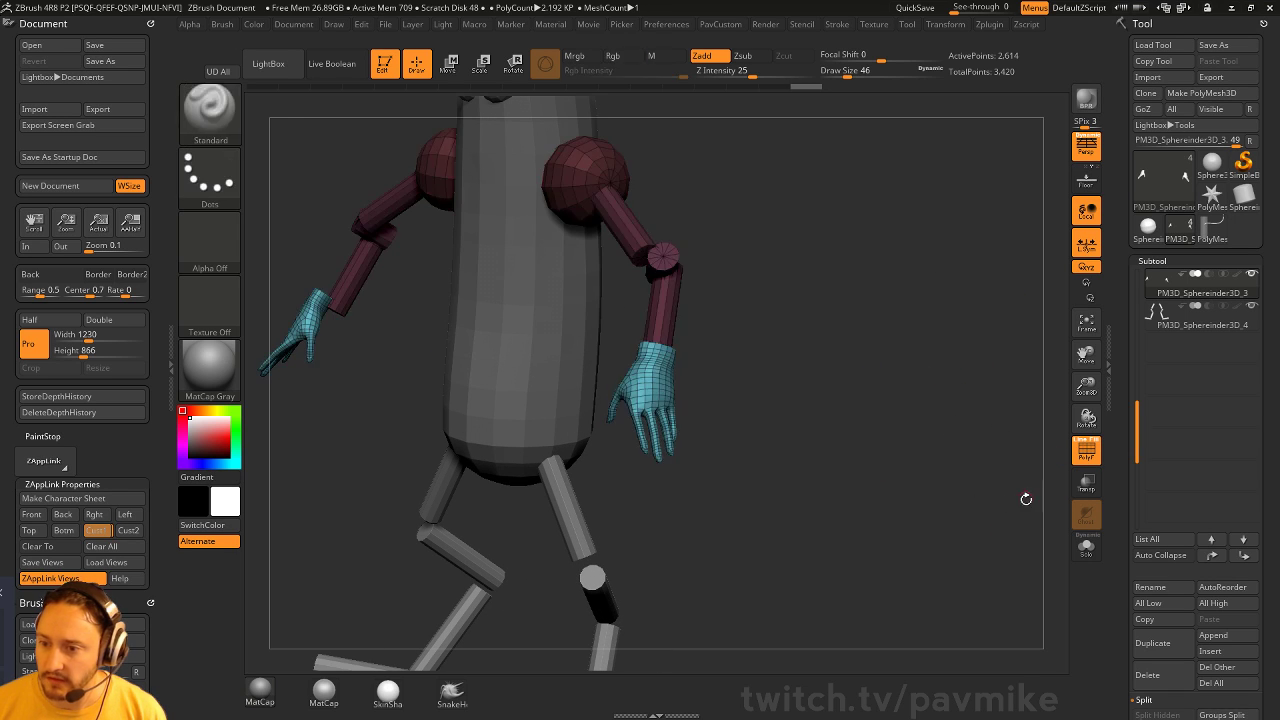
# Reposition the hands with the Move gizmo so they sit at the ends of the forearms
pyautogui.moveTo(927, 454)
pyautogui.mouseDown()
pyautogui.moveTo(931, 443)
pyautogui.moveTo(937, 472)
pyautogui.mouseUp()
pyautogui.keyDown('ctrl'); pyautogui.click(981, 460); pyautogui.keyUp('ctrl')
pyautogui.press('w')
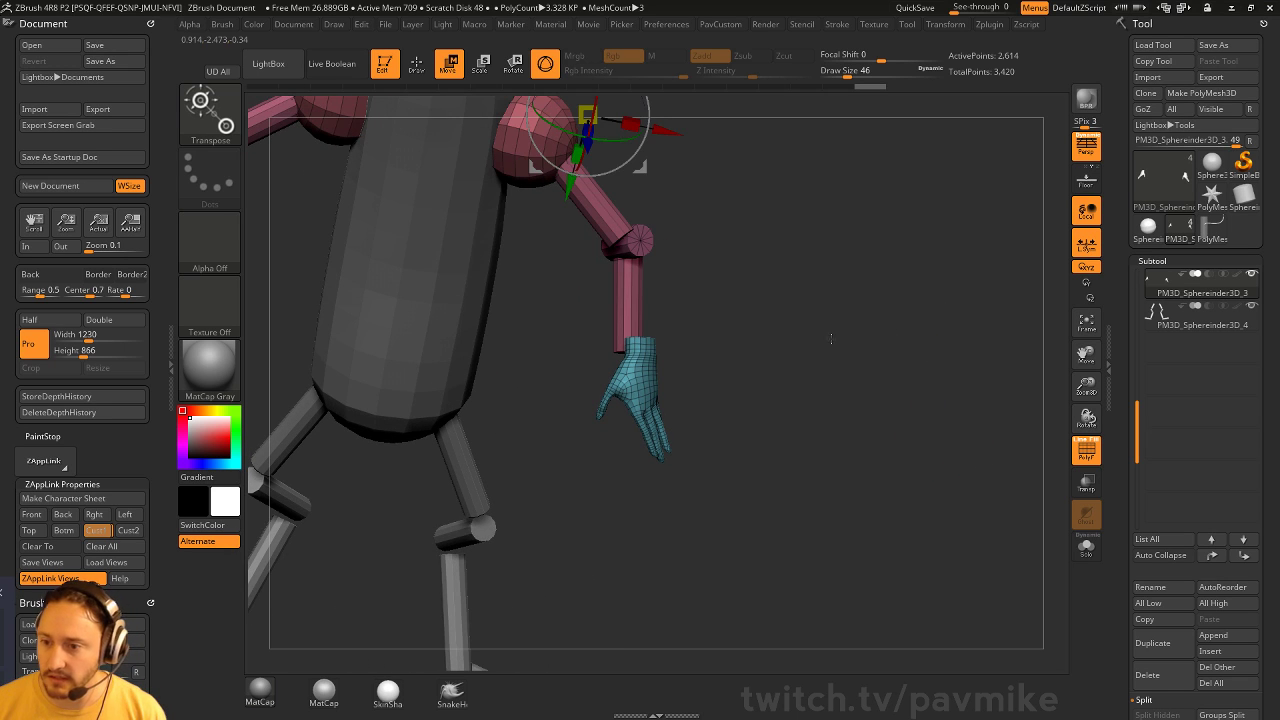
pyautogui.keyDown('ctrl'); pyautogui.click(831, 340); pyautogui.keyUp('ctrl')
pyautogui.moveTo(866, 382); pyautogui.dragTo(808, 366)
pyautogui.moveTo(700, 329); pyautogui.dragTo(716, 344)
pyautogui.moveTo(850, 374); pyautogui.dragTo(924, 380)
pyautogui.moveTo(714, 341); pyautogui.dragTo(706, 365)
pyautogui.moveTo(574, 389); pyautogui.dragTo(566, 388)
pyautogui.press('q')
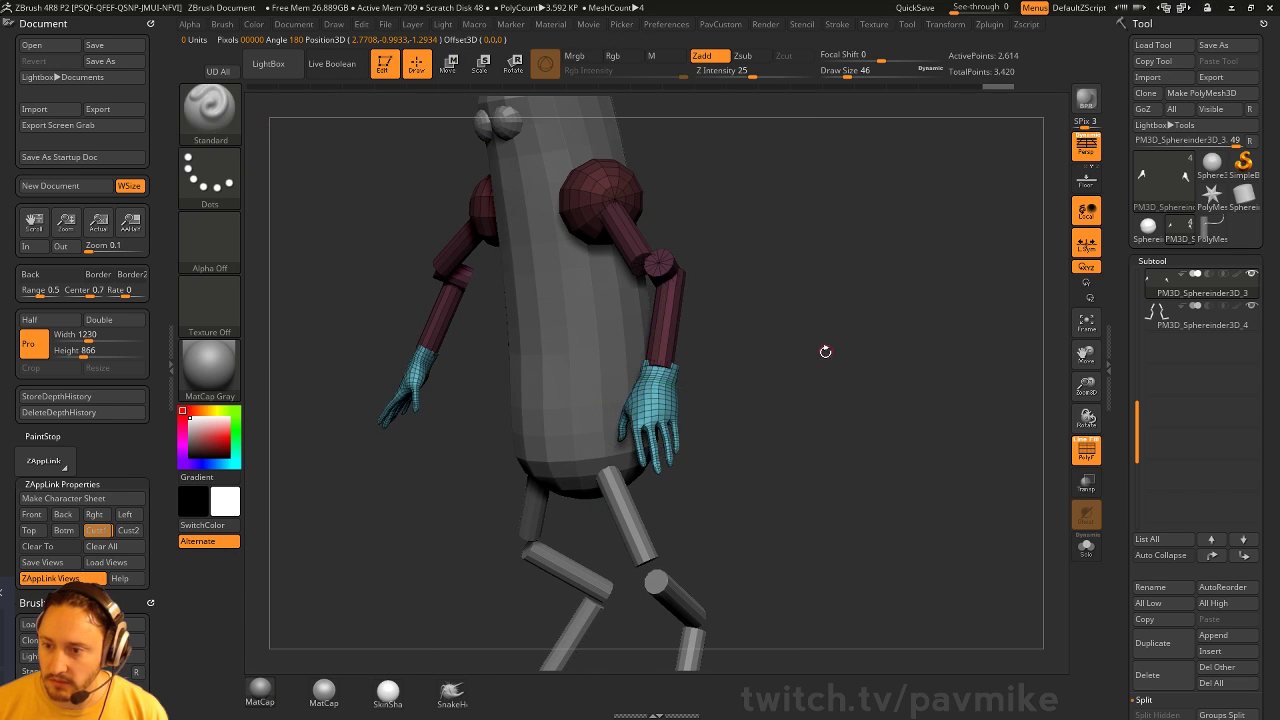
pyautogui.moveTo(825, 351); pyautogui.dragTo(684, 391)
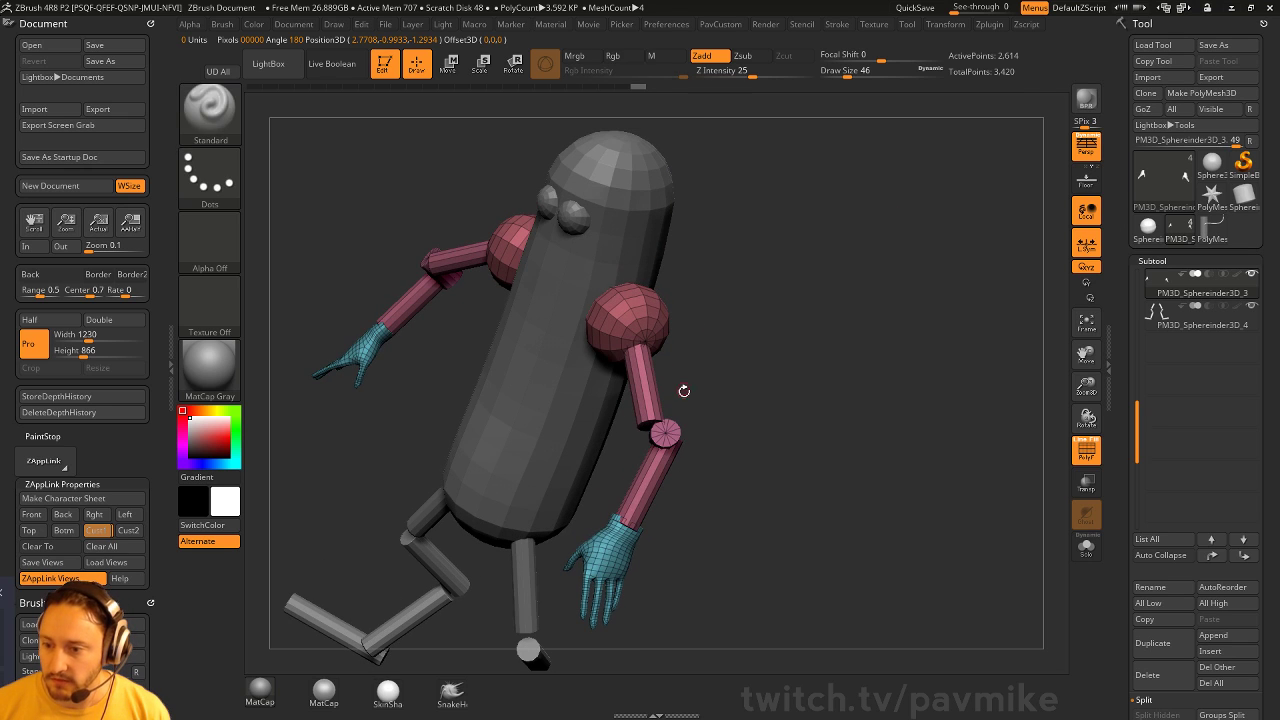
pyautogui.press('w')
pyautogui.keyDown('ctrl'); pyautogui.click(650, 416); pyautogui.keyUp('ctrl')
pyautogui.moveTo(801, 369); pyautogui.dragTo(735, 404)
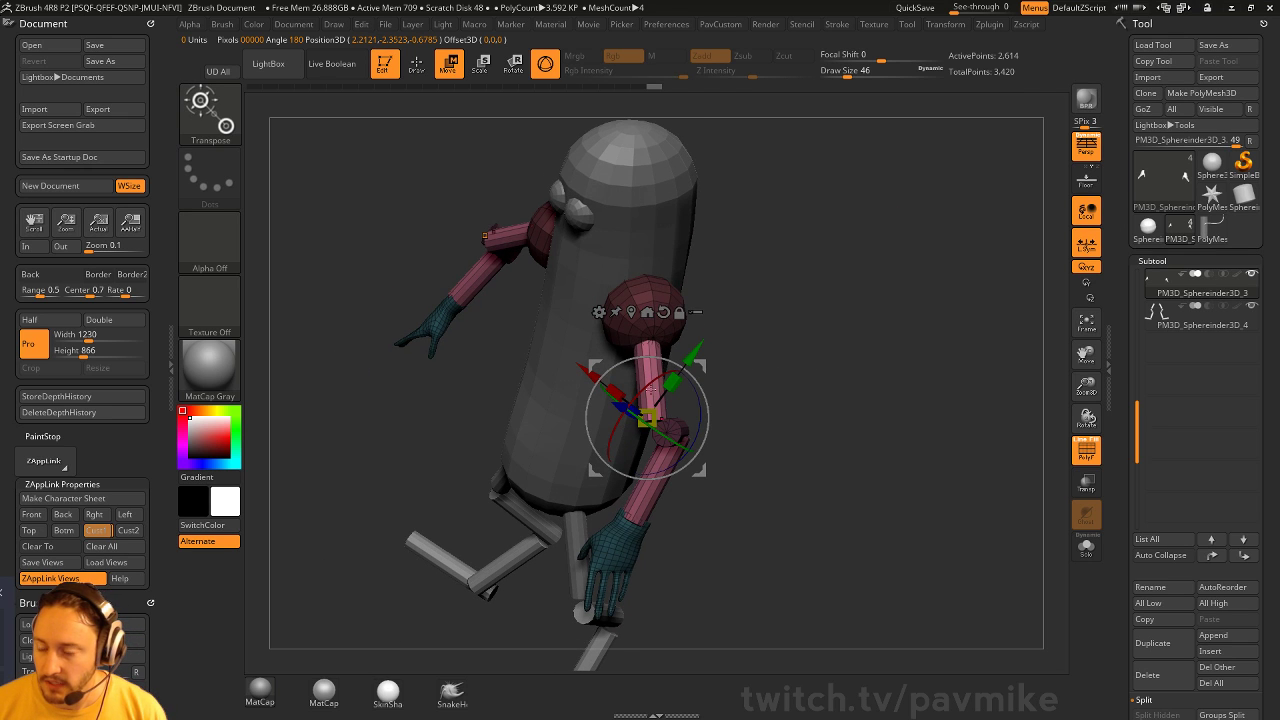
pyautogui.keyDown('shift'); pyautogui.moveTo(760, 450); pyautogui.dragTo(858, 292); pyautogui.keyUp('shift')
pyautogui.keyDown('ctrl'); pyautogui.click(858, 292); pyautogui.keyUp('ctrl')
pyautogui.press('q')
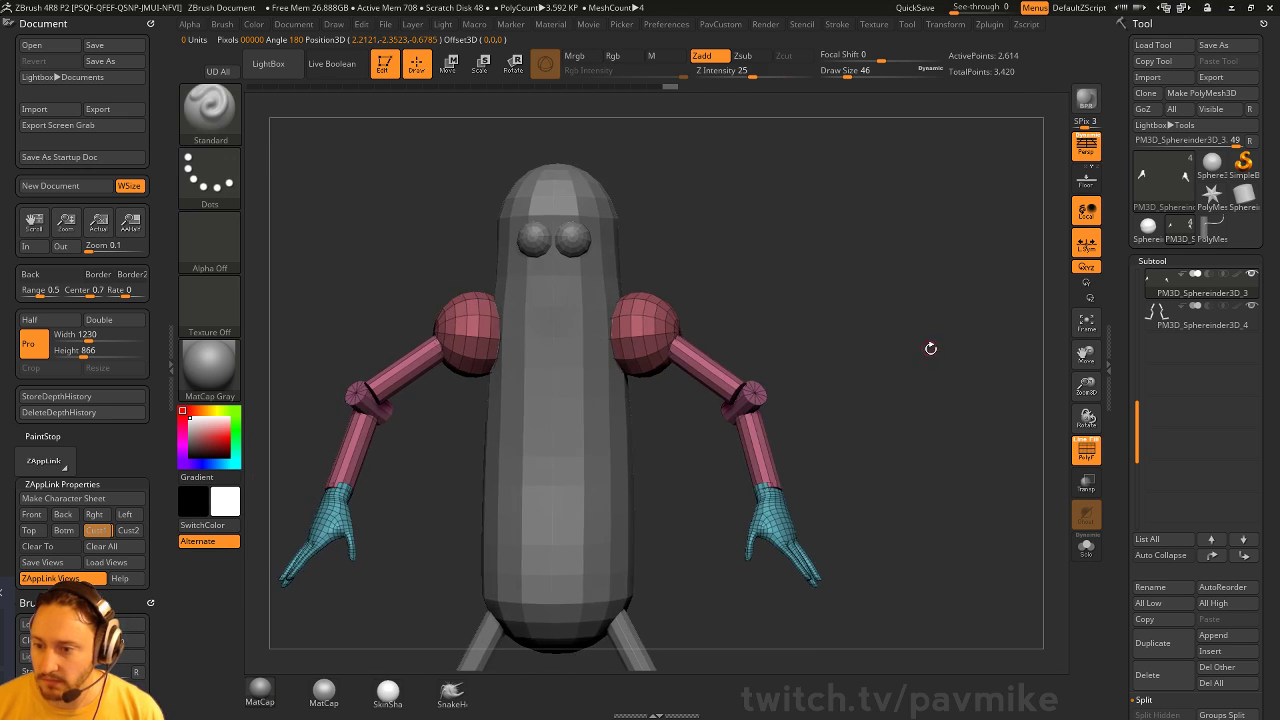
# Select the Move brush and bring up its Auto Masking settings
pyautogui.press('b')
pyautogui.press('m')
pyautogui.press('v')
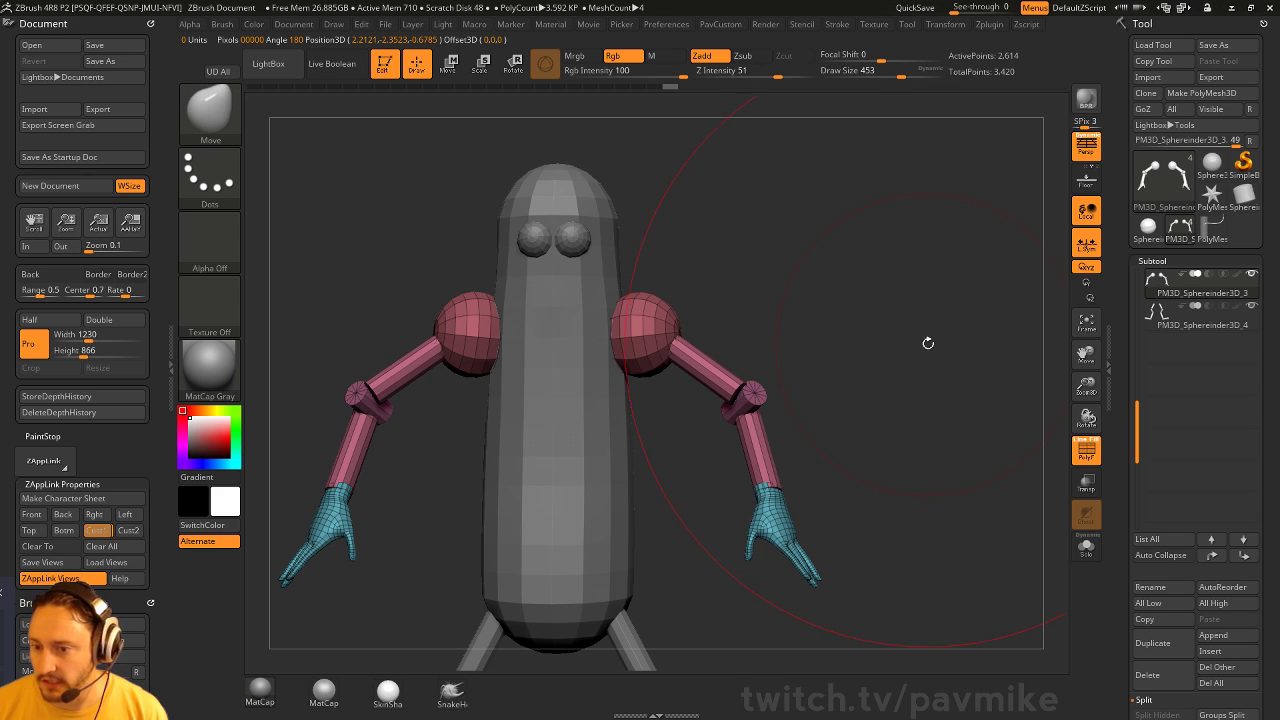
pyautogui.click(151, 25)
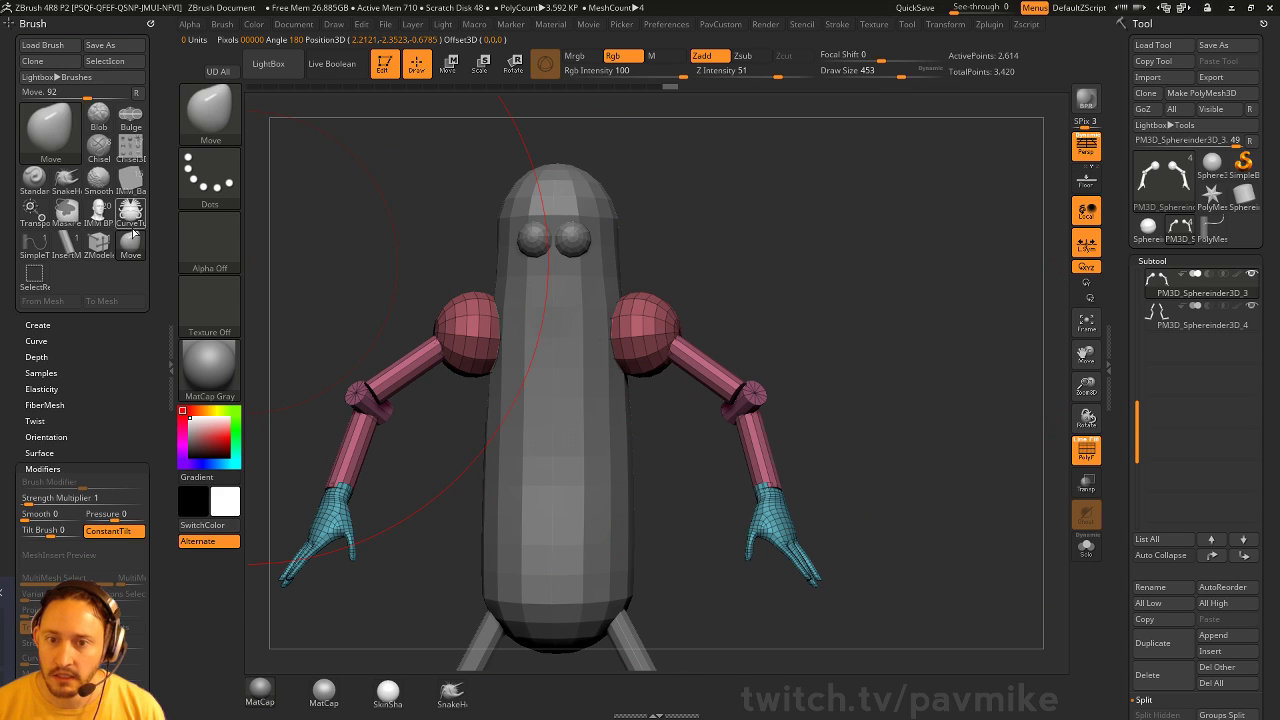
pyautogui.click(55, 468)
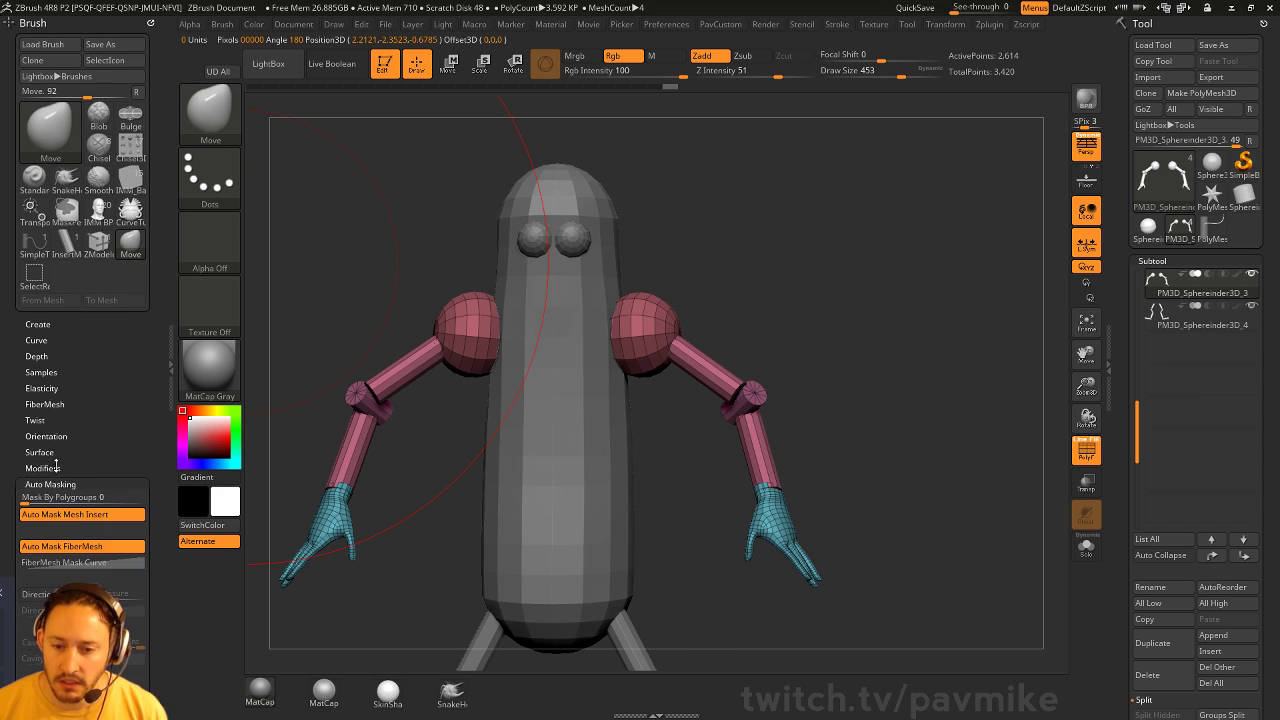
pyautogui.scroll(-5, 76, 453)
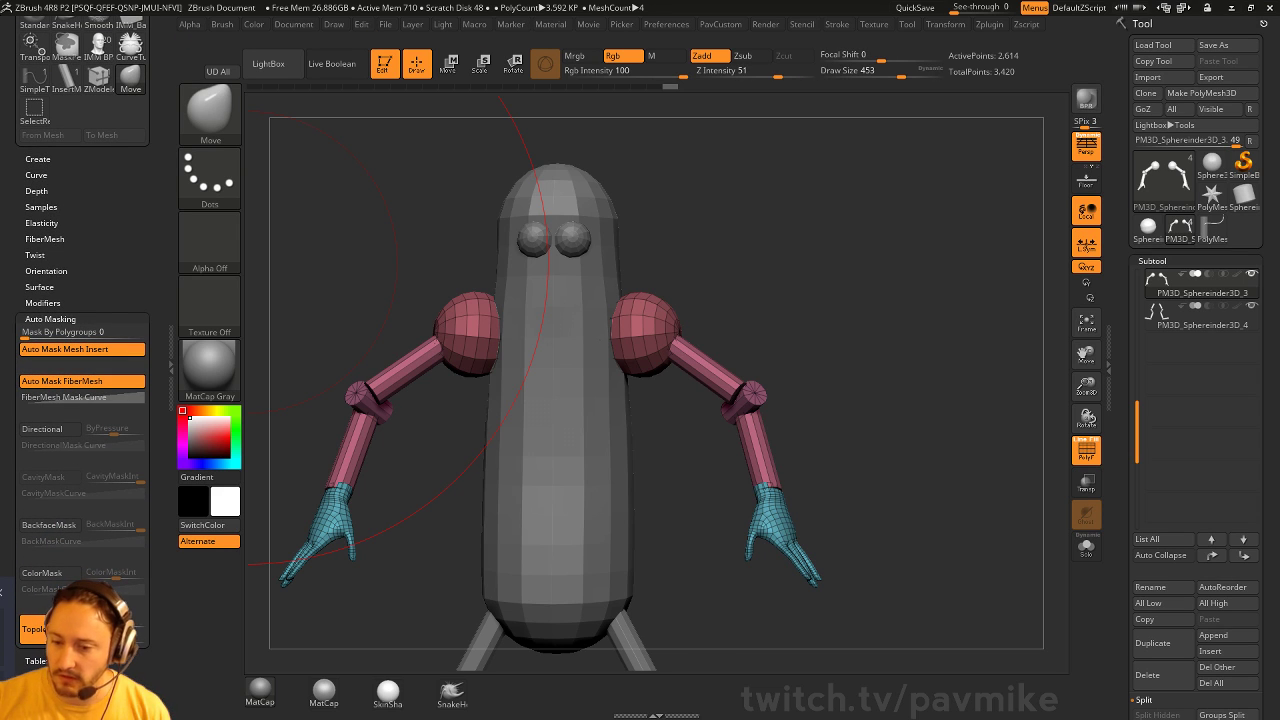
# Shift the lower ends of the upper arms towards the elbow joints with the Move brush, reducing its draw size
pyautogui.moveTo(919, 237); pyautogui.dragTo(774, 287)
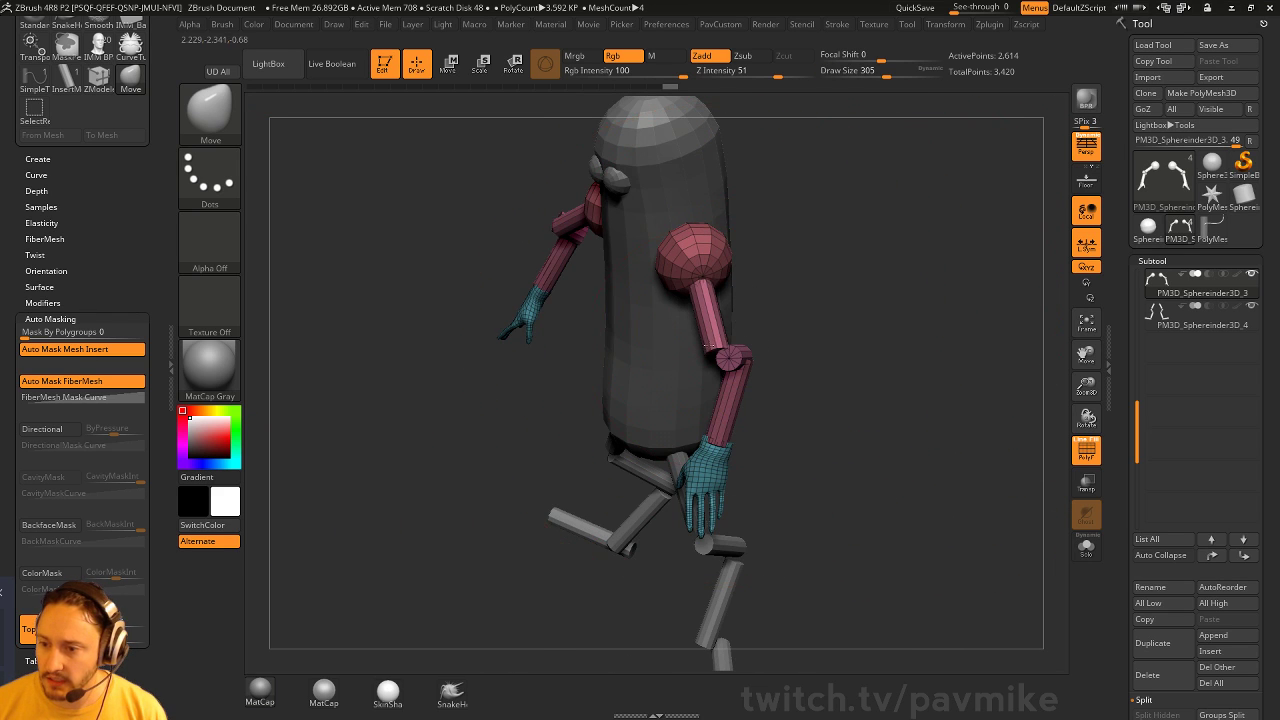
pyautogui.moveTo(708, 346); pyautogui.dragTo(733, 341)
pyautogui.press('s')
pyautogui.click(738, 304)
pyautogui.moveTo(706, 270); pyautogui.dragTo(708, 291)
pyautogui.press('s')
pyautogui.click(701, 288)
pyautogui.moveTo(728, 335); pyautogui.dragTo(840, 293, button='right')
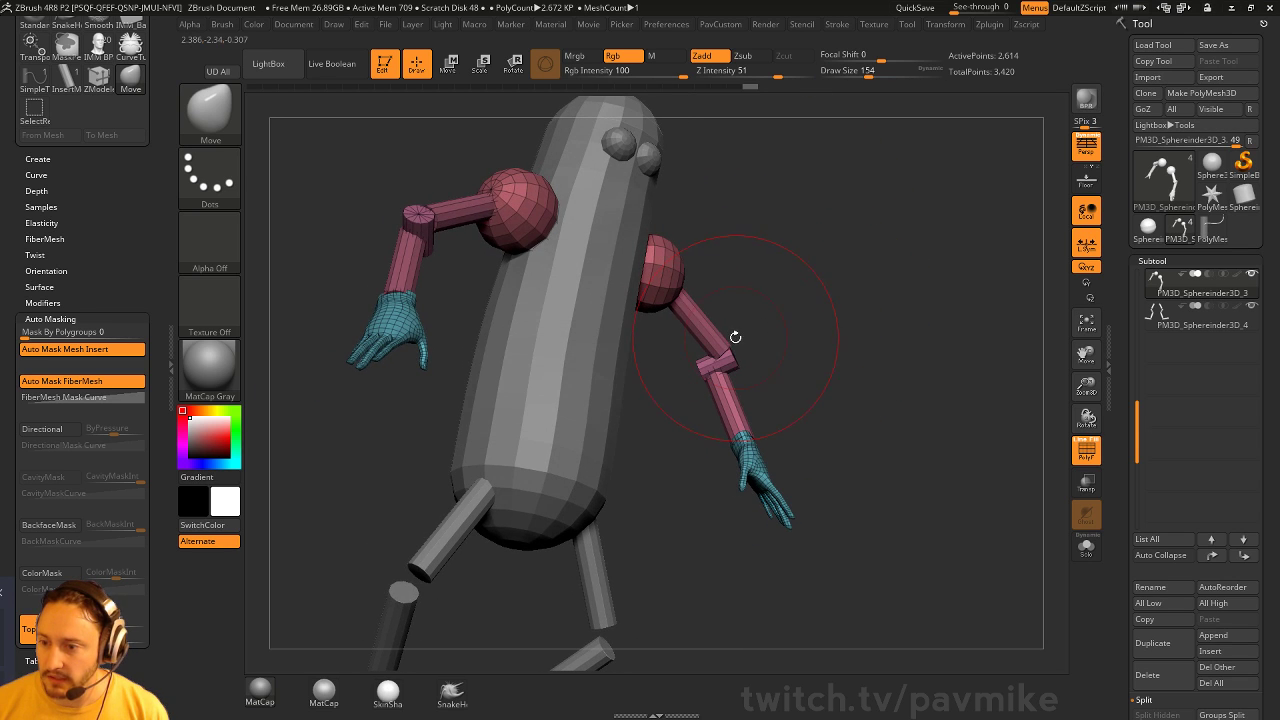
# Reselect the Move brush and examine the elbow joints and arm alignment from several angles
pyautogui.press('b')
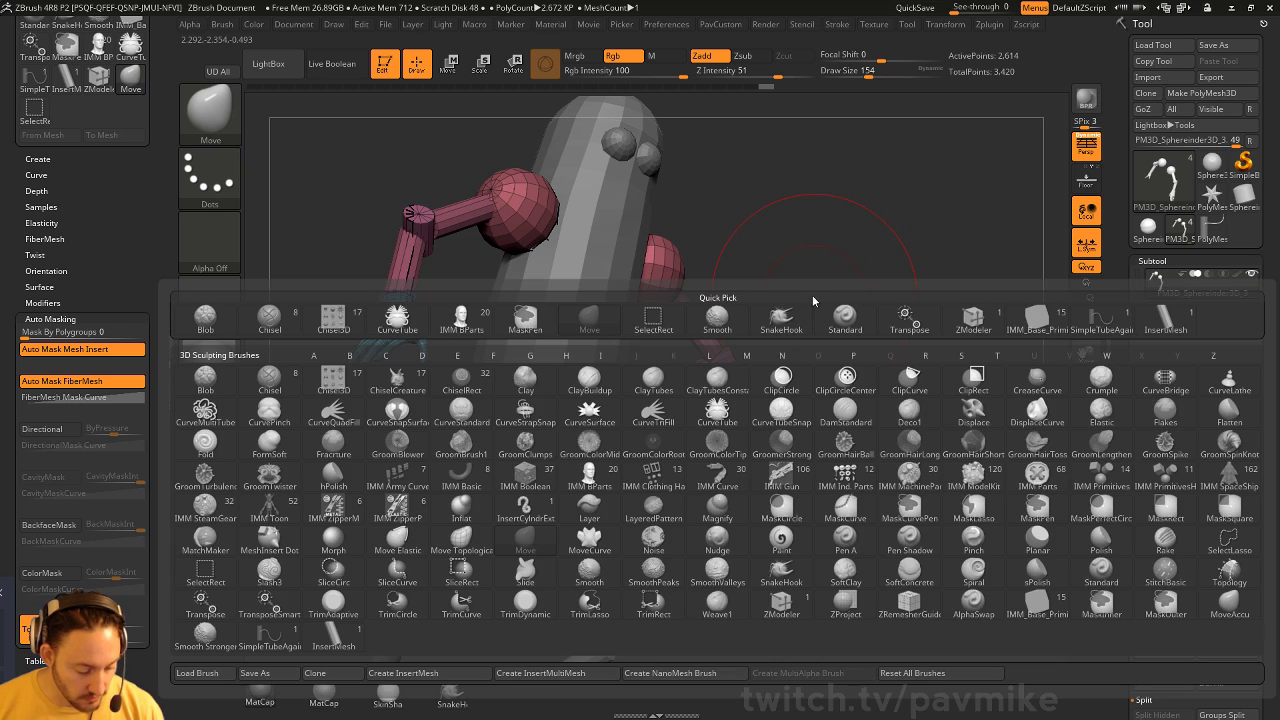
pyautogui.press('m')
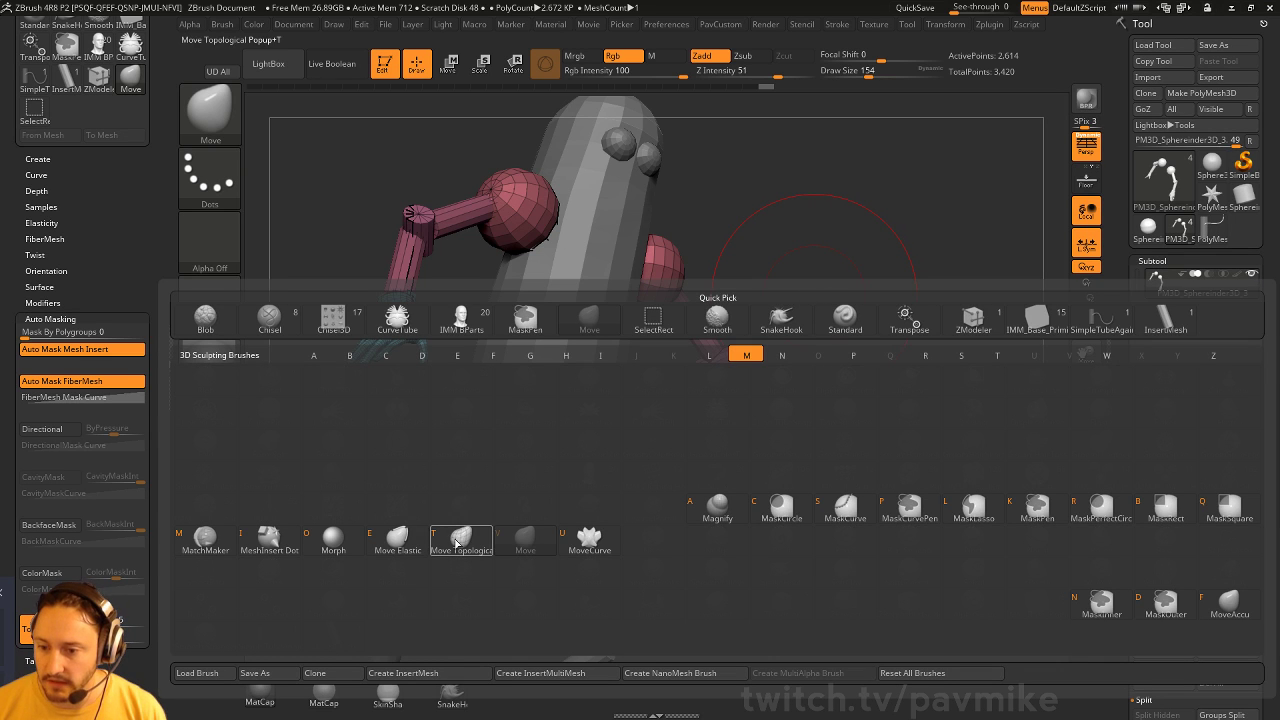
pyautogui.press('v')
pyautogui.moveTo(845, 300)
pyautogui.mouseDown(button='right')
pyautogui.moveTo(903, 281)
pyautogui.moveTo(712, 353)
pyautogui.mouseUp(button='right')
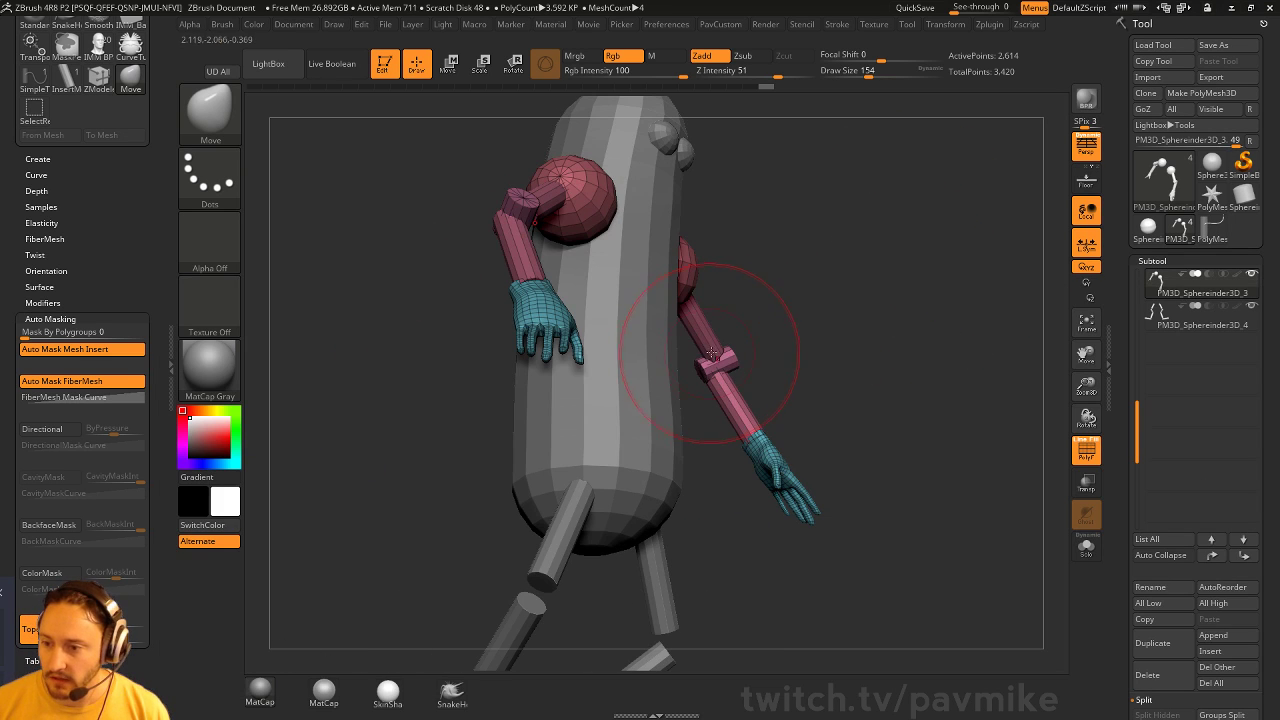
pyautogui.moveTo(832, 266); pyautogui.dragTo(735, 346, button='right')
pyautogui.moveTo(657, 326); pyautogui.dragTo(704, 300, button='right')
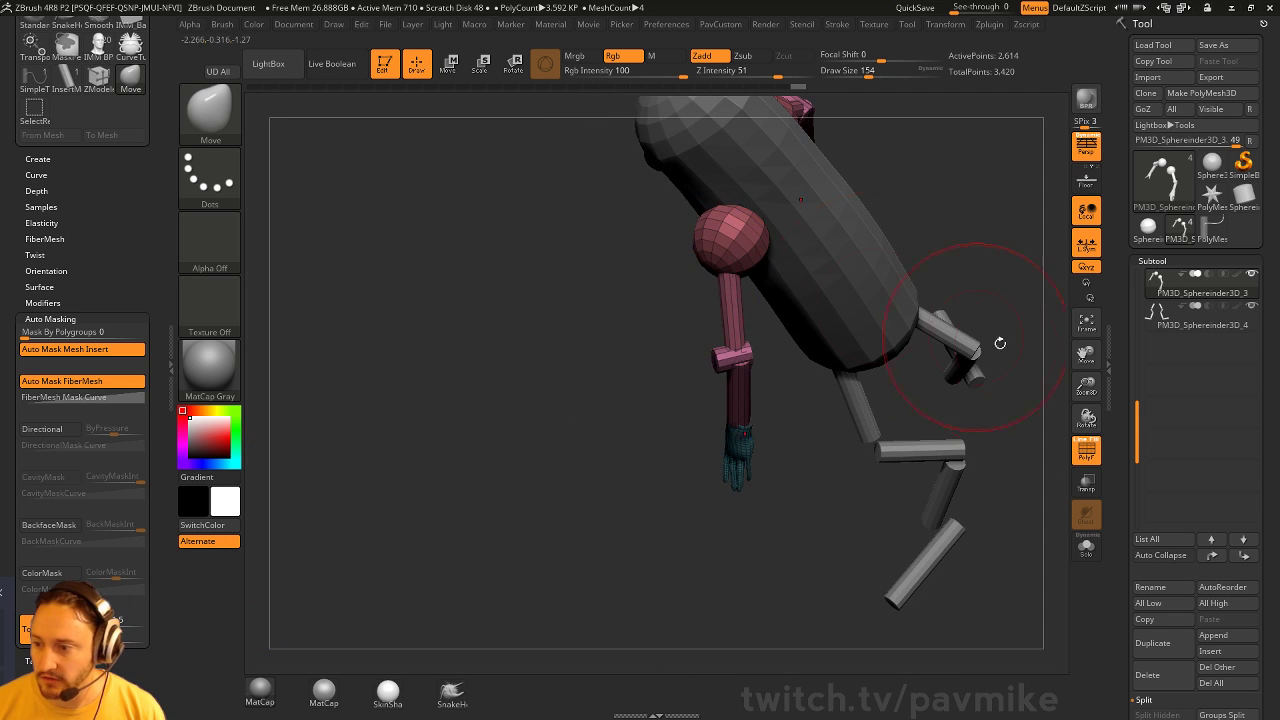
pyautogui.moveTo(1000, 343)
pyautogui.mouseDown(button='right')
pyautogui.moveTo(949, 346)
pyautogui.moveTo(929, 314)
pyautogui.moveTo(697, 426)
pyautogui.moveTo(701, 408)
pyautogui.mouseUp(button='right')
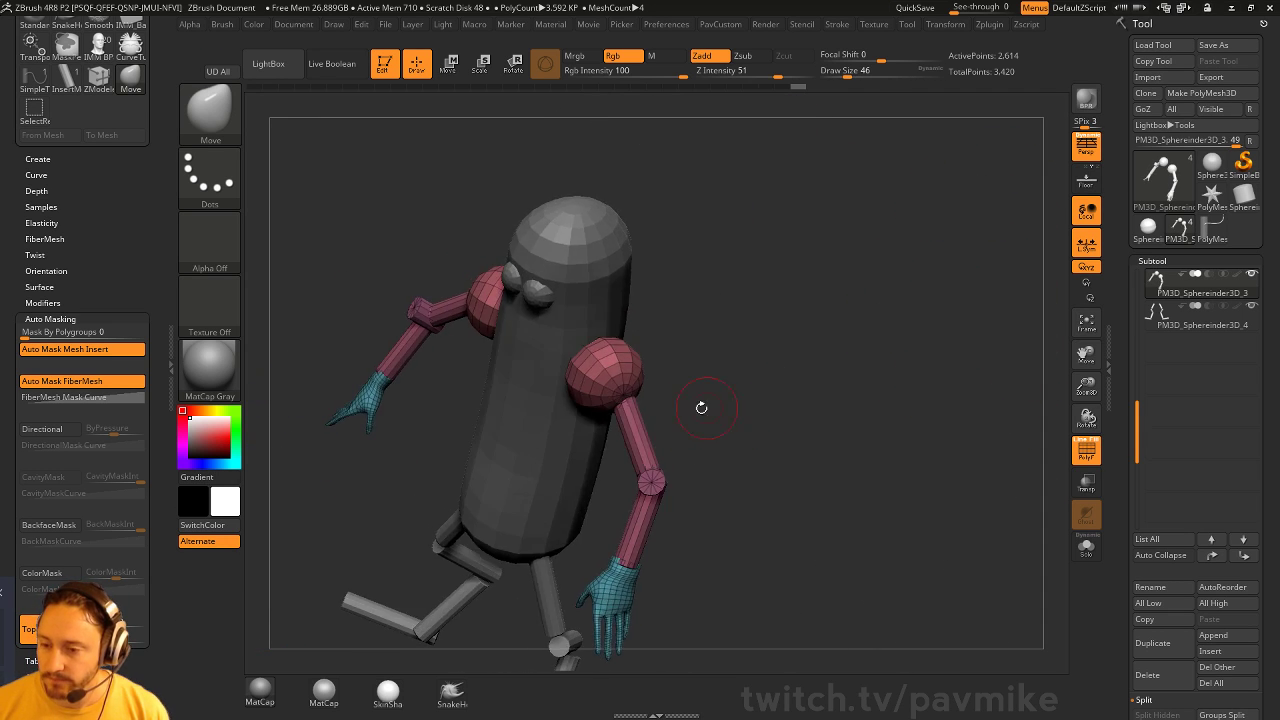
# Isolate the arm cylinders, mask them so that only the upper arms stay editable, and show the whole arm subtool again
pyautogui.keyDown('ctrl'); pyautogui.keyDown('shift'); pyautogui.click(657, 469); pyautogui.keyUp('shift'); pyautogui.keyUp('ctrl')
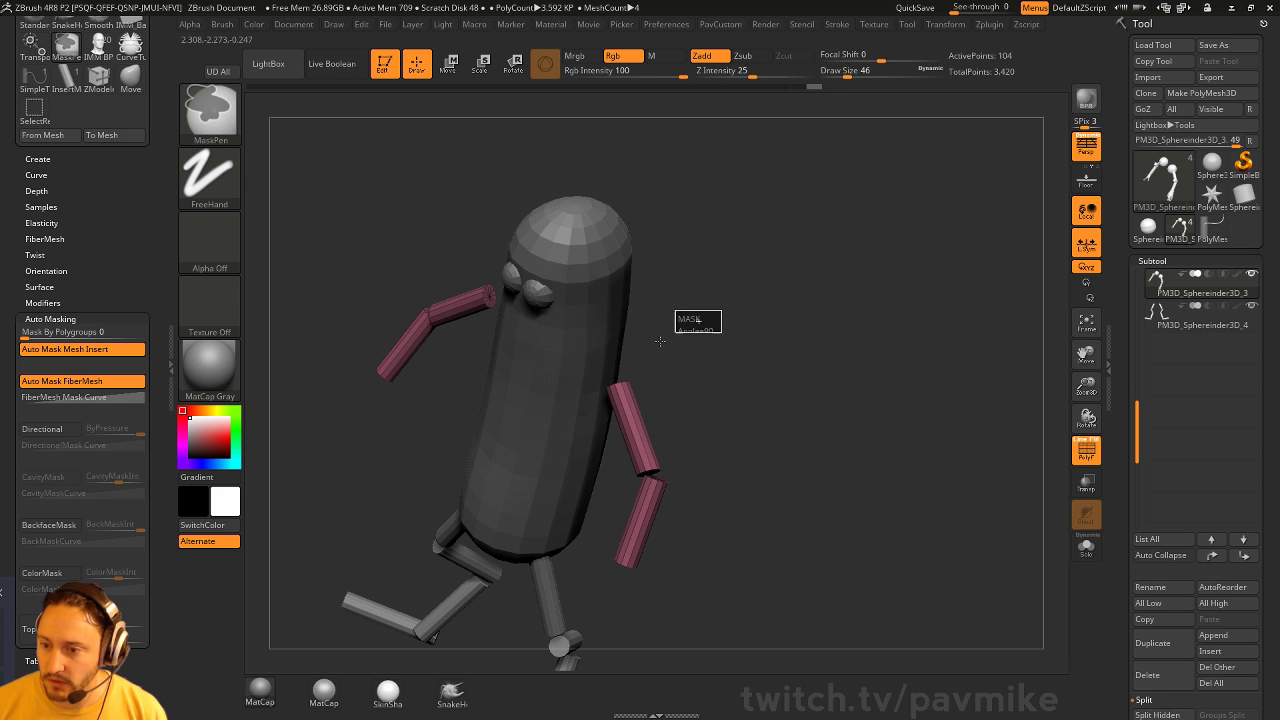
pyautogui.keyDown('ctrl'); pyautogui.moveTo(826, 393); pyautogui.dragTo(871, 403); pyautogui.keyUp('ctrl')
pyautogui.keyDown('ctrl'); pyautogui.moveTo(721, 326); pyautogui.dragTo(587, 407); pyautogui.keyUp('ctrl')
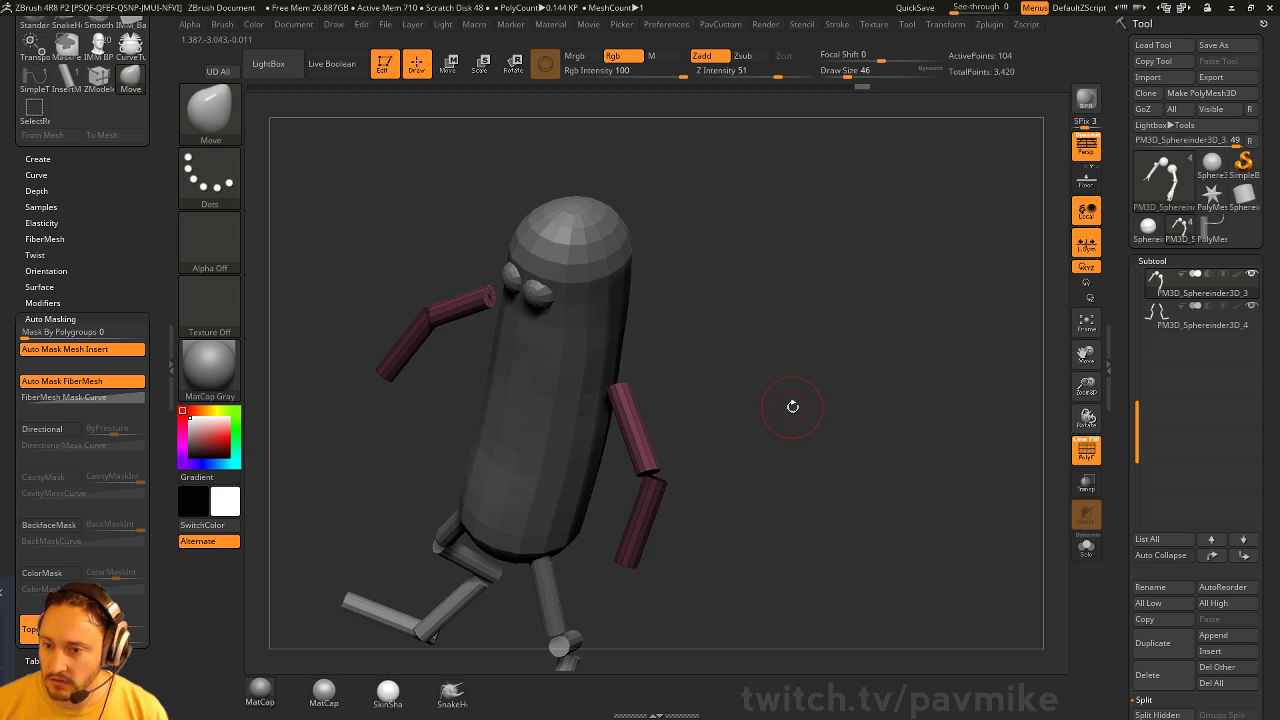
pyautogui.keyDown('ctrl'); pyautogui.moveTo(792, 406); pyautogui.dragTo(758, 403); pyautogui.keyUp('ctrl')
pyautogui.keyDown('ctrl'); pyautogui.moveTo(714, 337); pyautogui.dragTo(583, 420); pyautogui.keyUp('ctrl')
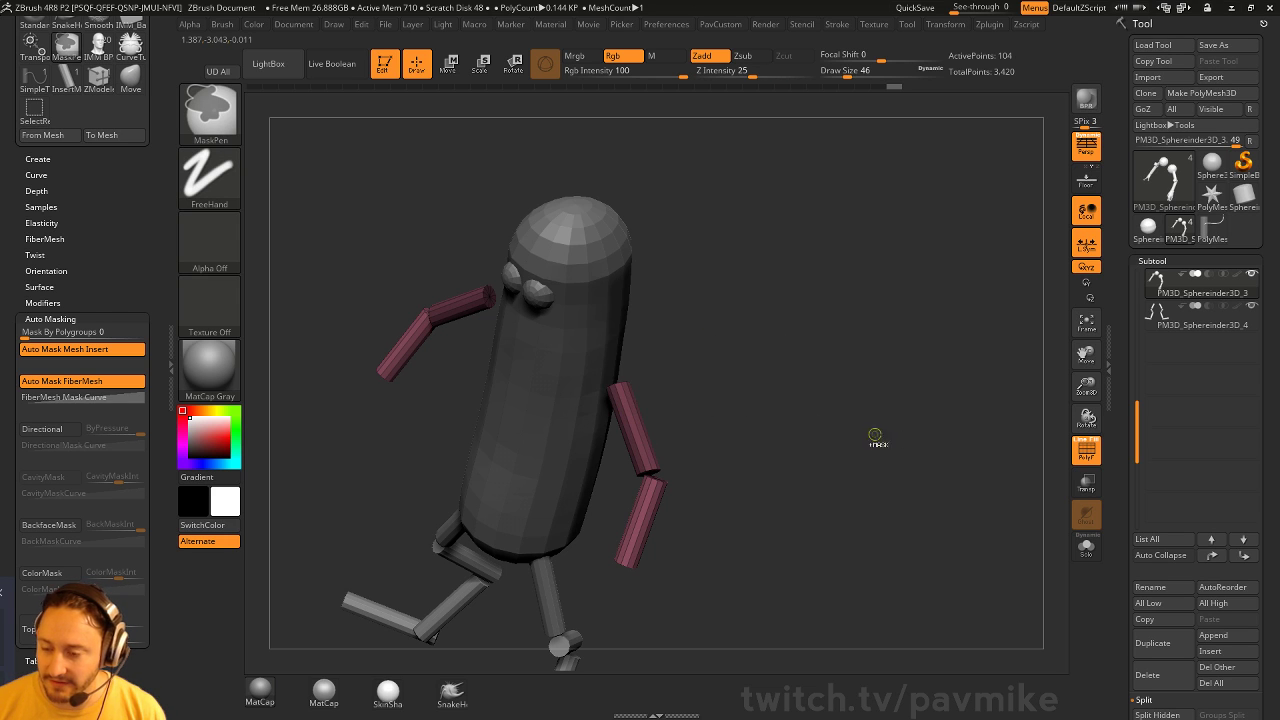
pyautogui.keyDown('ctrl'); pyautogui.keyDown('shift'); pyautogui.click(892, 413); pyautogui.keyUp('shift'); pyautogui.keyUp('ctrl')
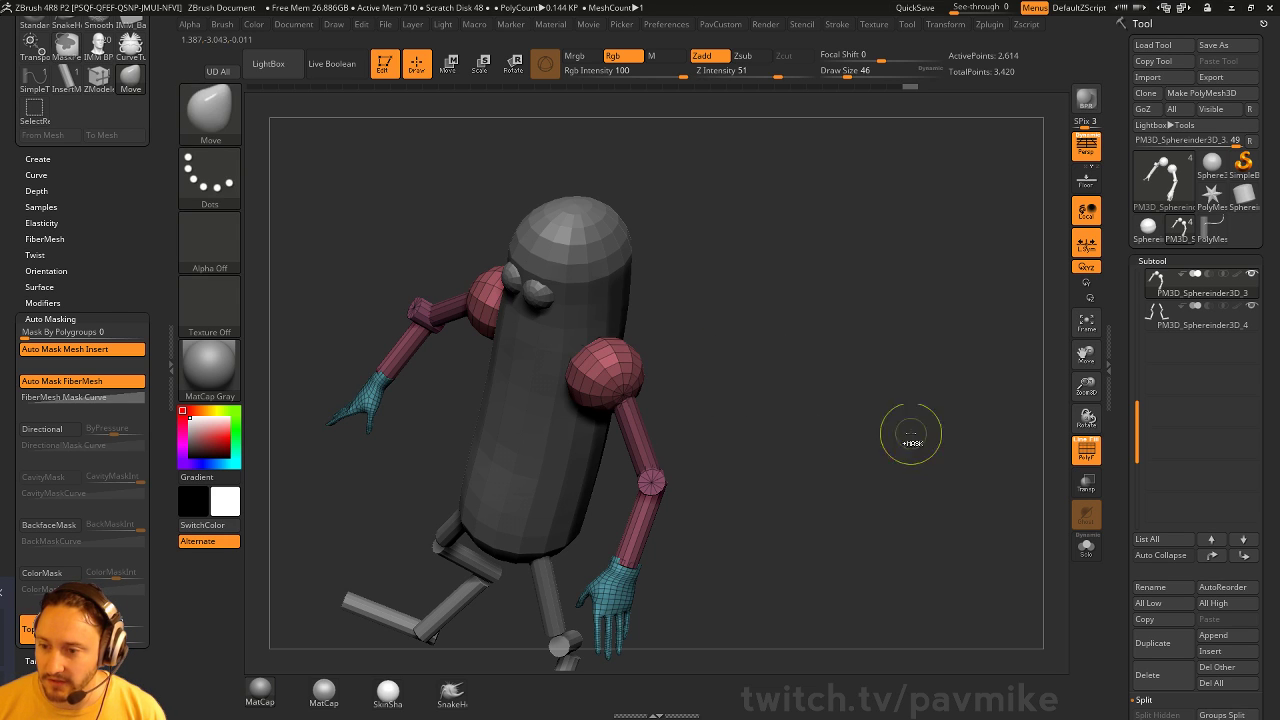
pyautogui.moveTo(909, 434)
pyautogui.mouseDown()
pyautogui.moveTo(851, 386)
pyautogui.moveTo(851, 319)
pyautogui.moveTo(820, 354)
pyautogui.mouseUp()
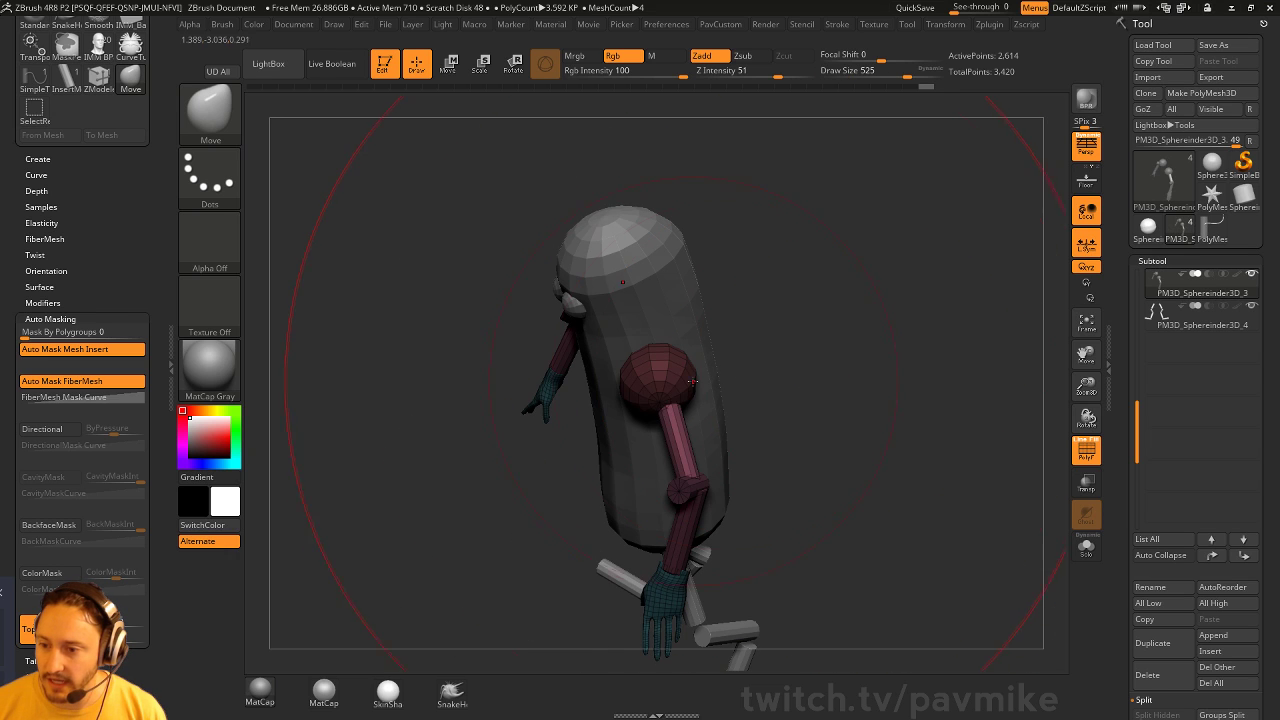
# Set the draw size to 192 and reposition the unmasked upper arms between the shoulders and elbows with the Move gizmo
pyautogui.press('s')
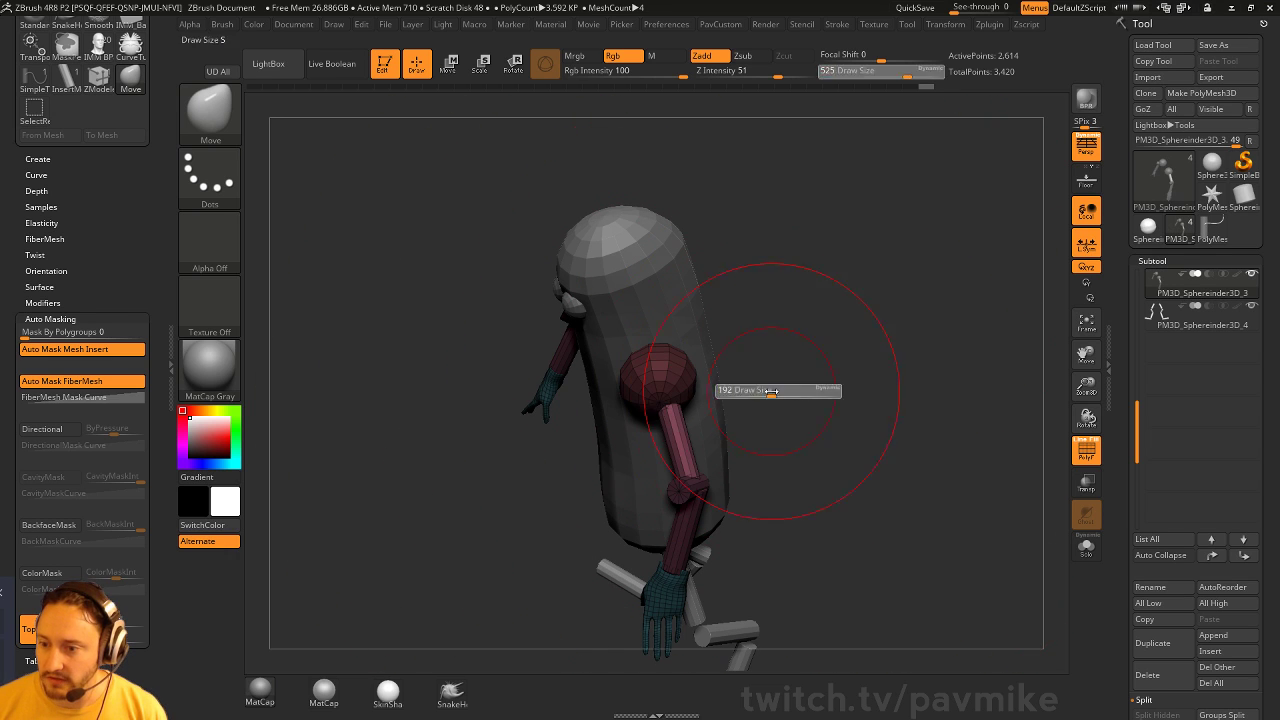
pyautogui.press('w')
pyautogui.moveTo(638, 435)
pyautogui.mouseDown()
pyautogui.moveTo(646, 462)
pyautogui.moveTo(663, 405)
pyautogui.moveTo(620, 505)
pyautogui.moveTo(600, 520)
pyautogui.mouseUp()
pyautogui.press('q')
pyautogui.moveTo(720, 450)
pyautogui.mouseDown()
pyautogui.moveTo(765, 388)
pyautogui.moveTo(678, 400)
pyautogui.mouseUp()
pyautogui.press('w')
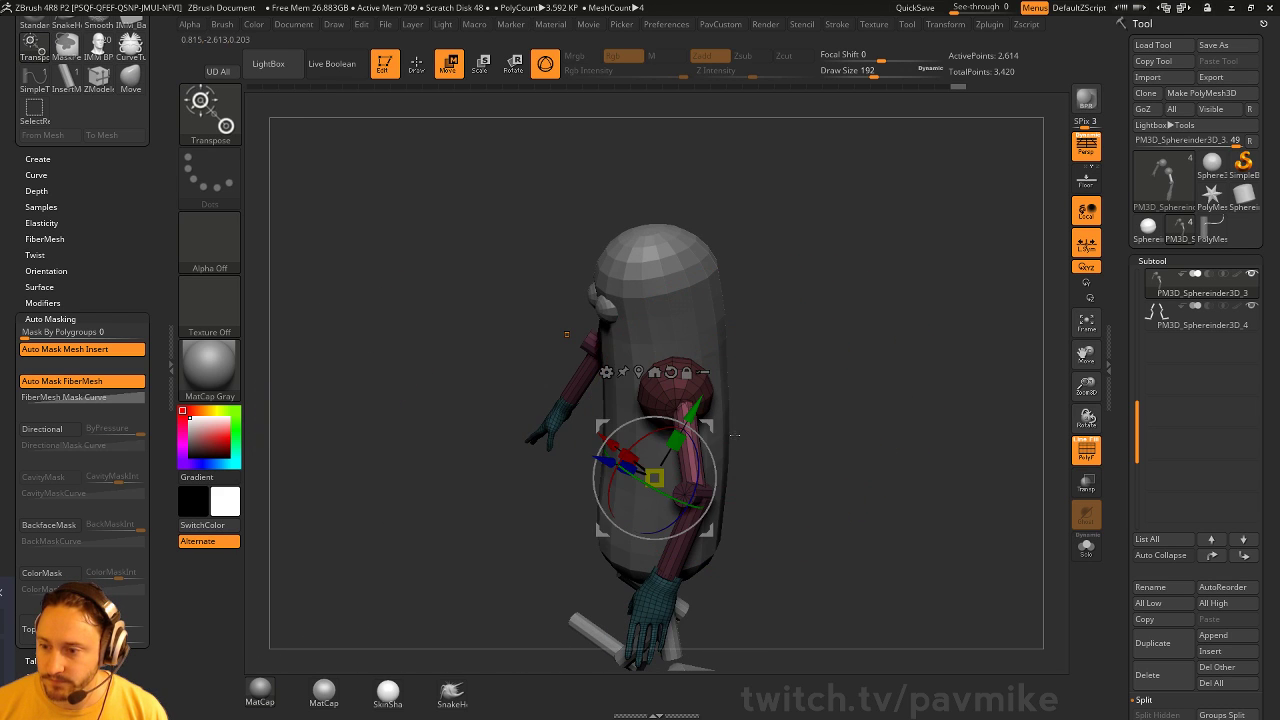
pyautogui.press('q')
# Mask everything on the arms except the elbow joints and center the joints between the upper arms and forearms with the gizmo
pyautogui.moveTo(790, 420)
pyautogui.mouseDown()
pyautogui.moveTo(844, 305)
pyautogui.moveTo(849, 346)
pyautogui.moveTo(914, 363)
pyautogui.moveTo(920, 403)
pyautogui.moveTo(904, 375)
pyautogui.moveTo(931, 286)
pyautogui.moveTo(706, 294)
pyautogui.mouseUp()
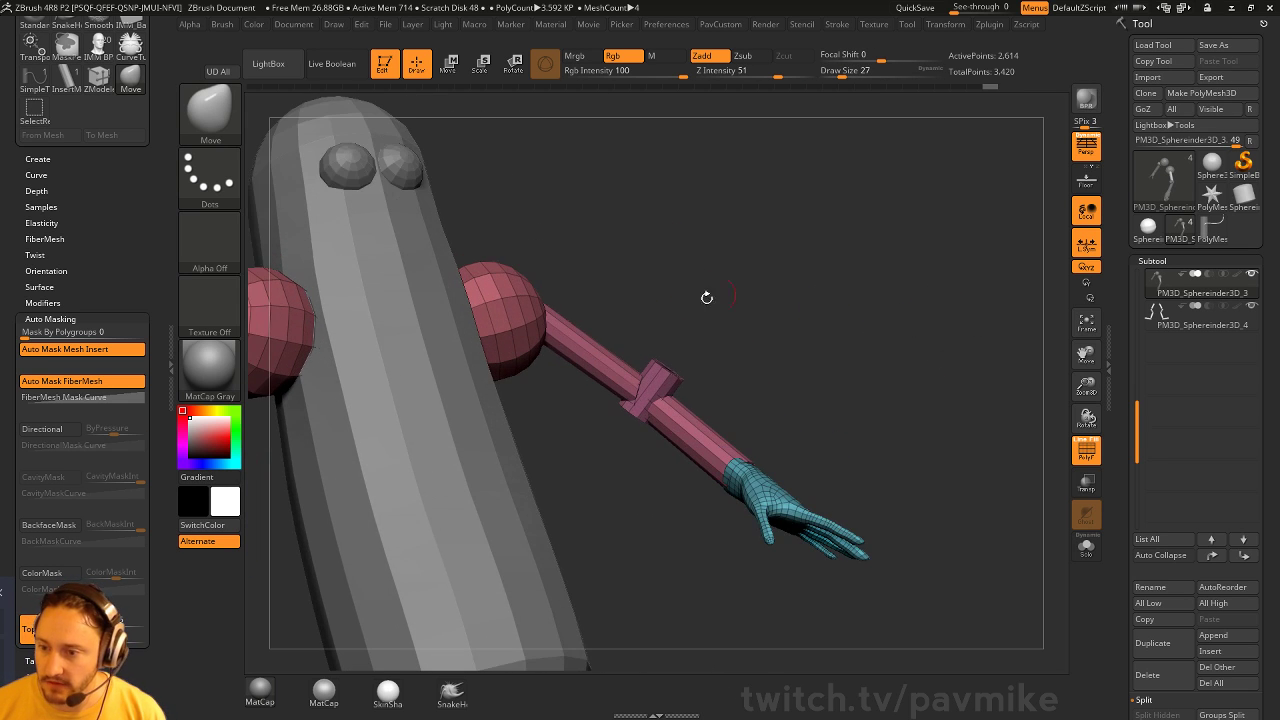
pyautogui.press('w')
pyautogui.keyDown('ctrl'); pyautogui.click(660, 382); pyautogui.keyUp('ctrl')
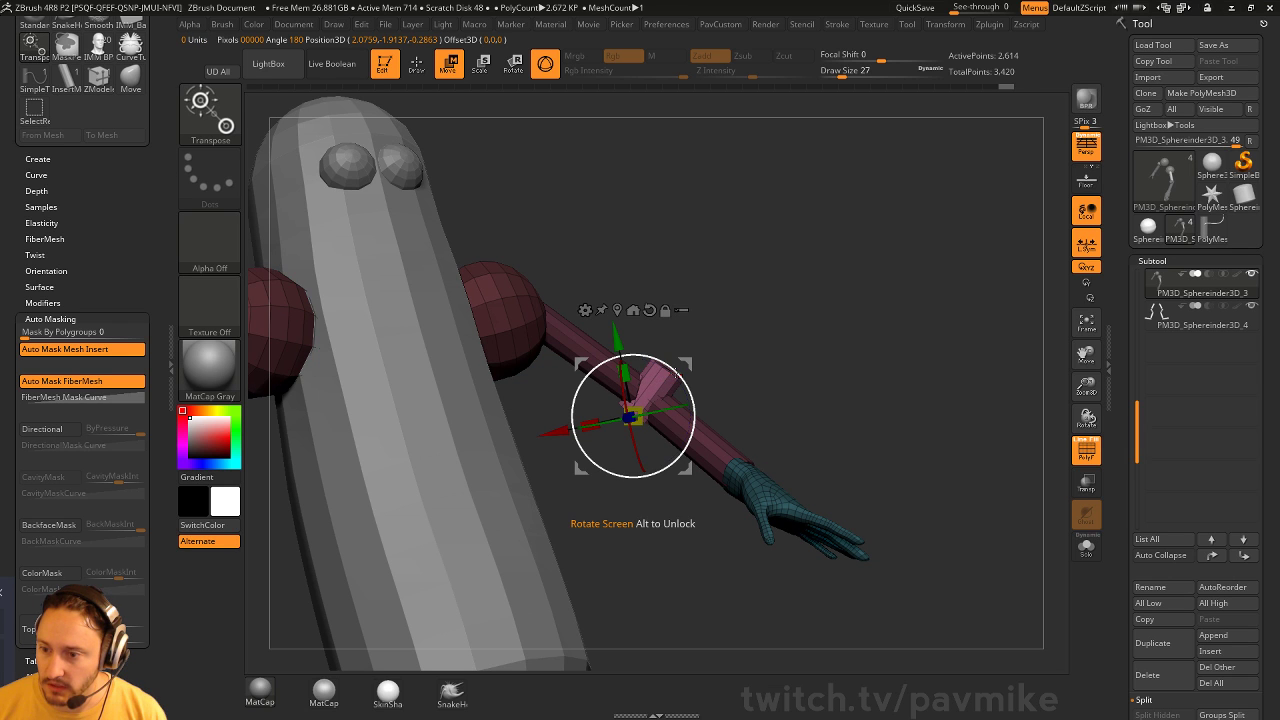
pyautogui.moveTo(667, 368); pyautogui.dragTo(805, 443)
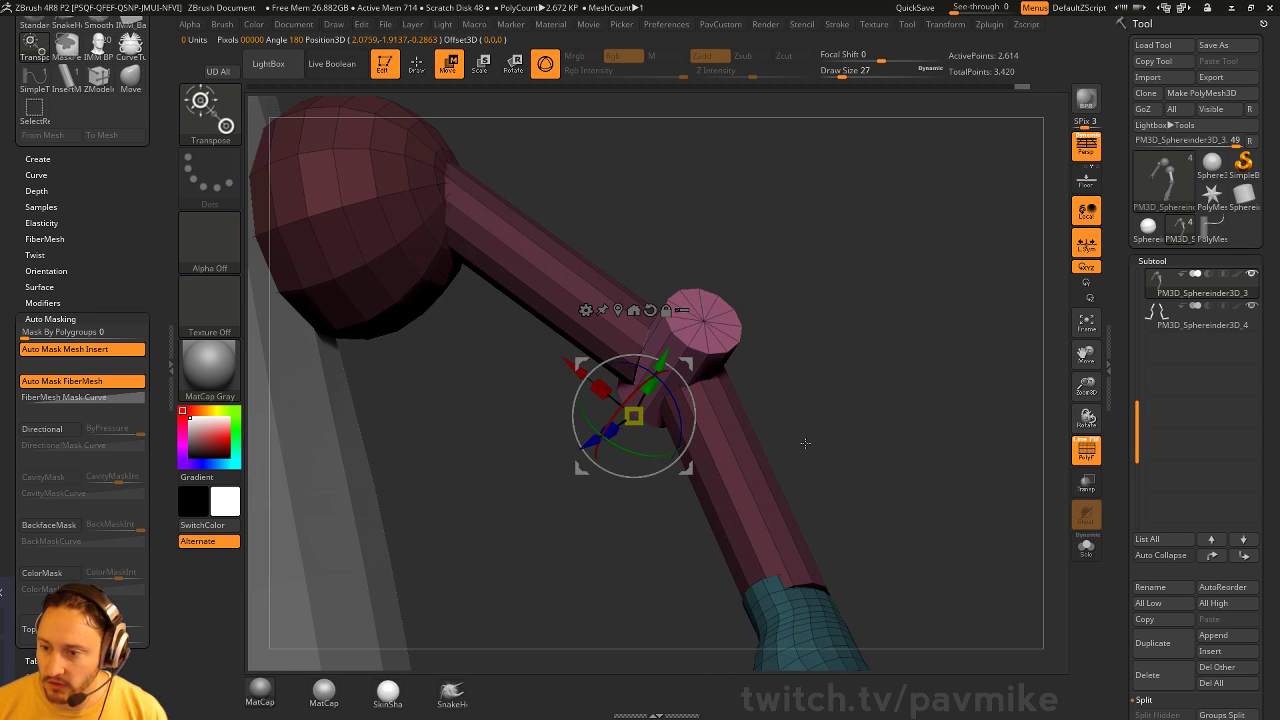
pyautogui.moveTo(703, 320); pyautogui.dragTo(702, 420)
pyautogui.moveTo(748, 263); pyautogui.dragTo(690, 440)
pyautogui.press('q')
pyautogui.moveTo(920, 354)
pyautogui.mouseDown()
pyautogui.moveTo(815, 316)
pyautogui.moveTo(900, 297)
pyautogui.moveTo(851, 357)
pyautogui.moveTo(889, 345)
pyautogui.moveTo(865, 423)
pyautogui.mouseUp()
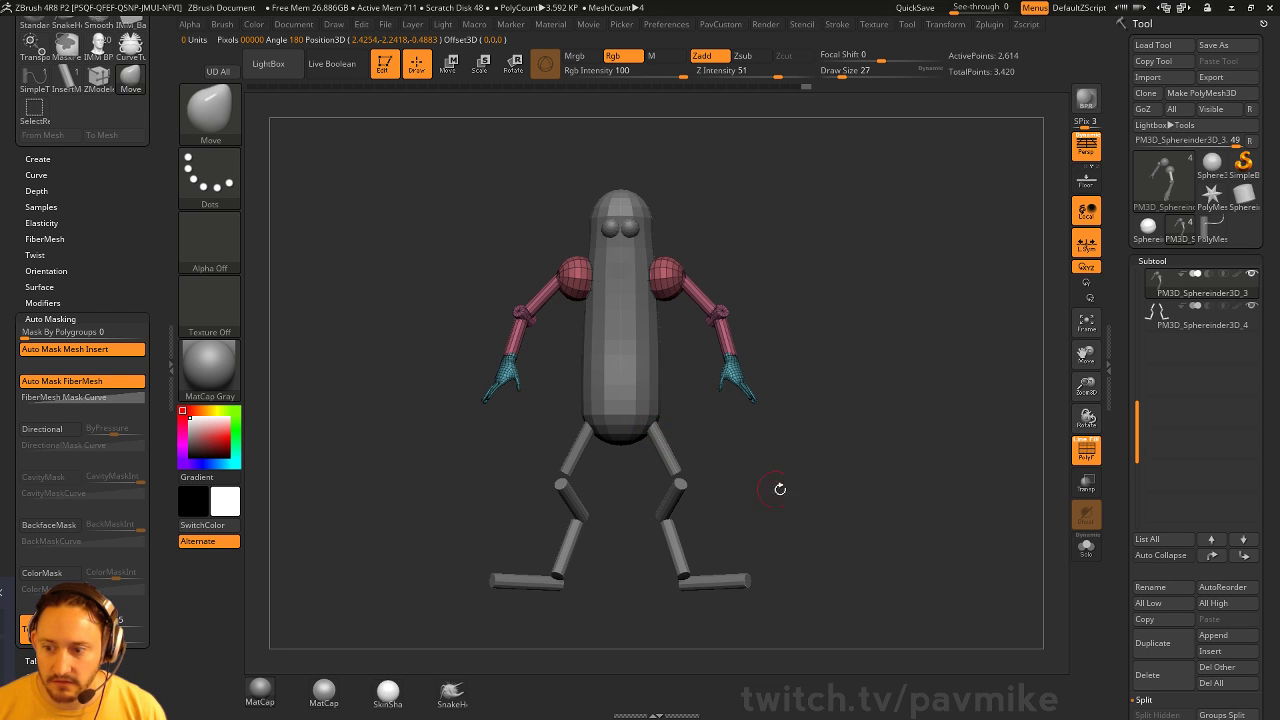
# Switch to the legs subtool, turn off perspective and move the legs to fit under the lower end of the body
pyautogui.moveTo(780, 489); pyautogui.dragTo(867, 459)
pyautogui.press('w')
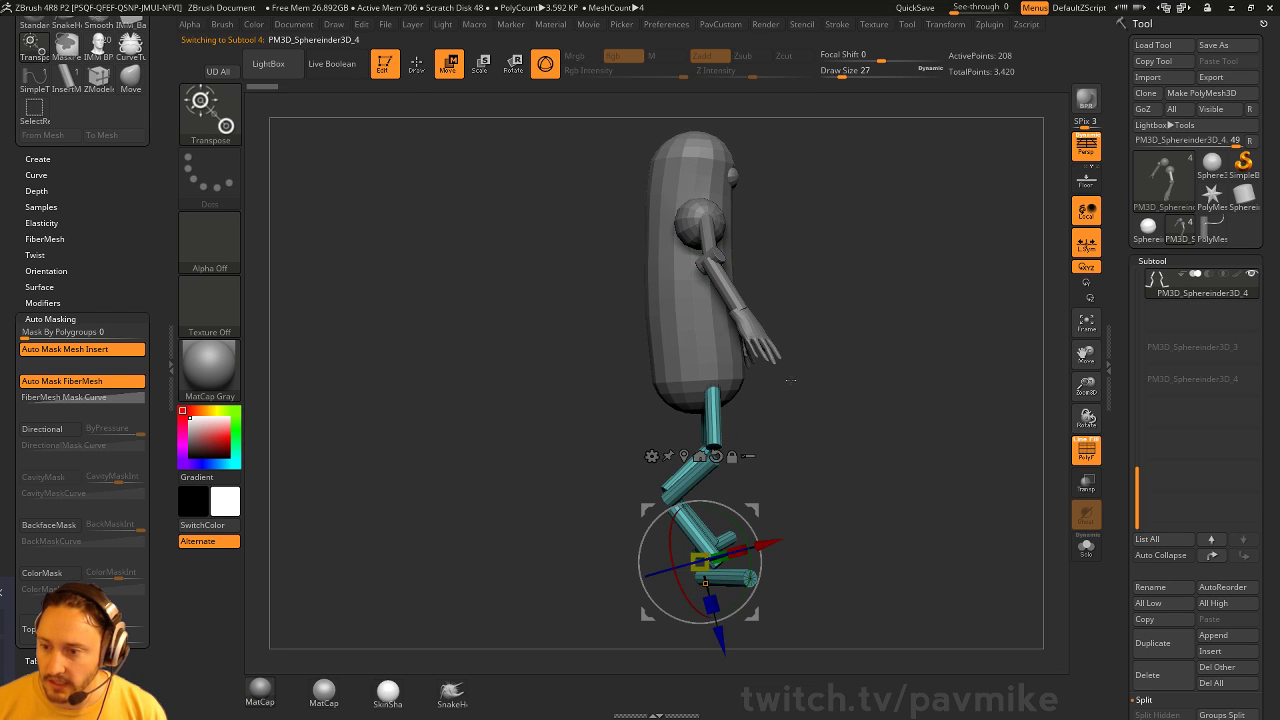
pyautogui.keyDown('alt'); pyautogui.click(709, 383); pyautogui.keyUp('alt')
pyautogui.moveTo(790, 402); pyautogui.dragTo(758, 446)
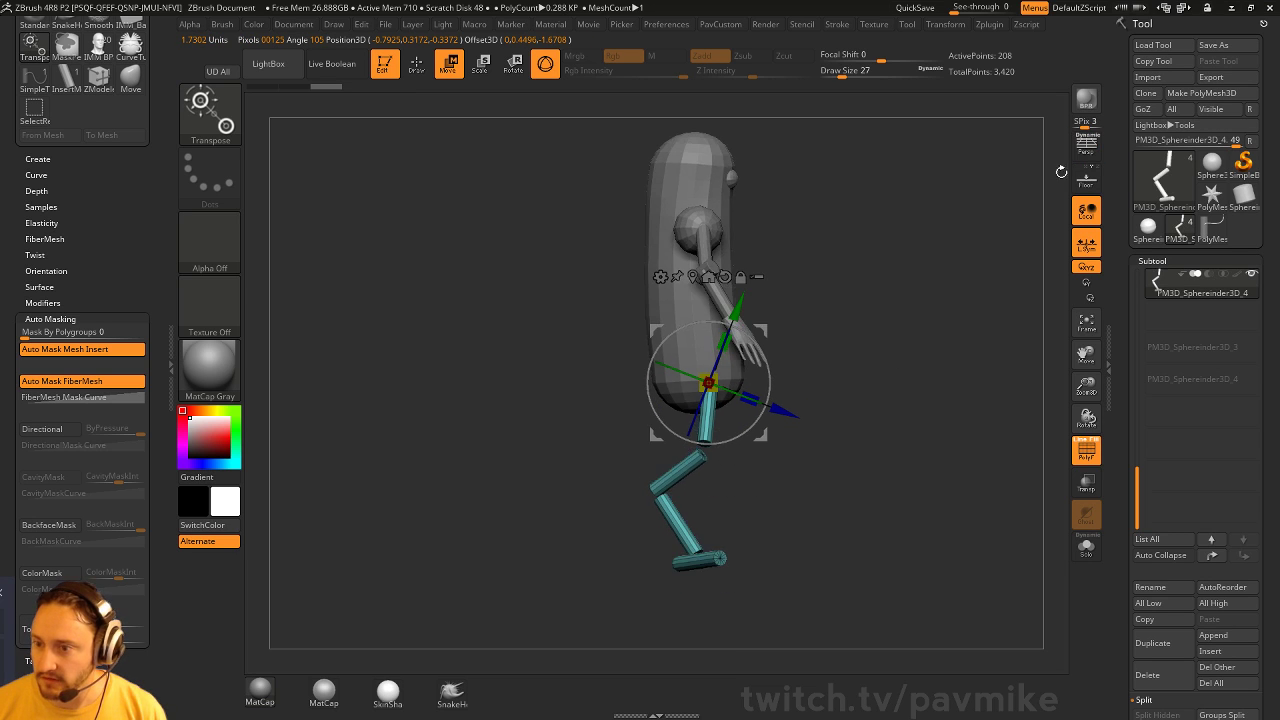
pyautogui.press('p')
pyautogui.moveTo(630, 331)
pyautogui.keyDown('alt'); pyautogui.mouseDown(button='right')
pyautogui.moveTo(619, 296)
pyautogui.moveTo(629, 342)
pyautogui.mouseUp(button='right'); pyautogui.keyUp('alt')
pyautogui.moveTo(592, 430); pyautogui.dragTo(588, 434)
# Set the Move brush draw size to 80 and make the other subtools transparent with ghosting
pyautogui.press('q')
pyautogui.moveTo(870, 373)
pyautogui.mouseDown()
pyautogui.moveTo(745, 374)
pyautogui.moveTo(781, 361)
pyautogui.moveTo(746, 351)
pyautogui.moveTo(700, 376)
pyautogui.moveTo(665, 342)
pyautogui.moveTo(939, 405)
pyautogui.mouseUp()
pyautogui.press('w')
pyautogui.press('q')
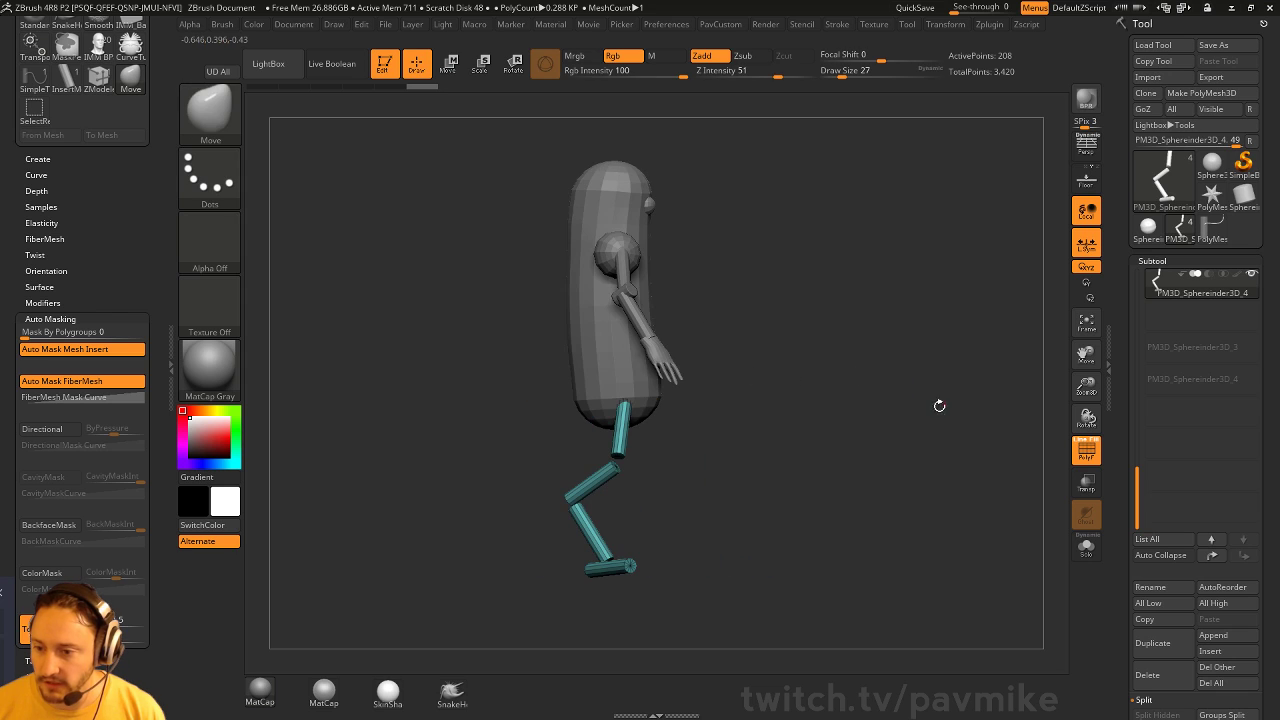
pyautogui.press('s')
pyautogui.click(753, 414)
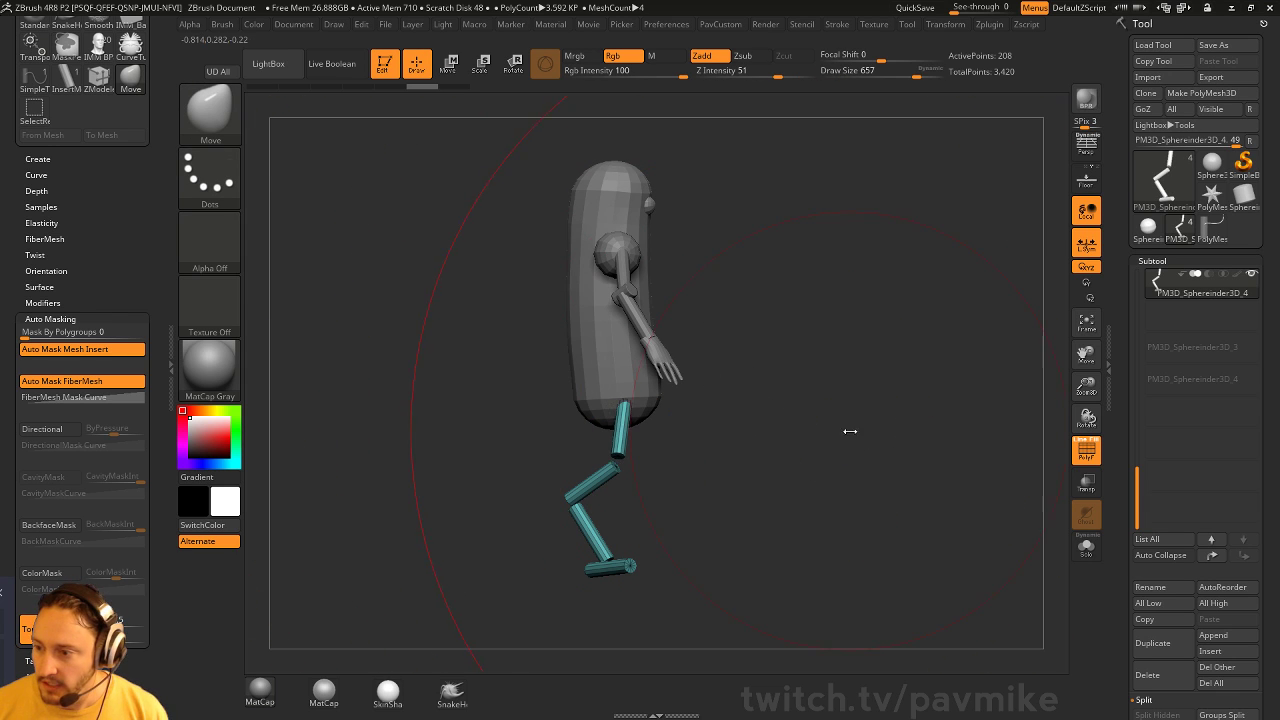
pyautogui.click(1086, 483)
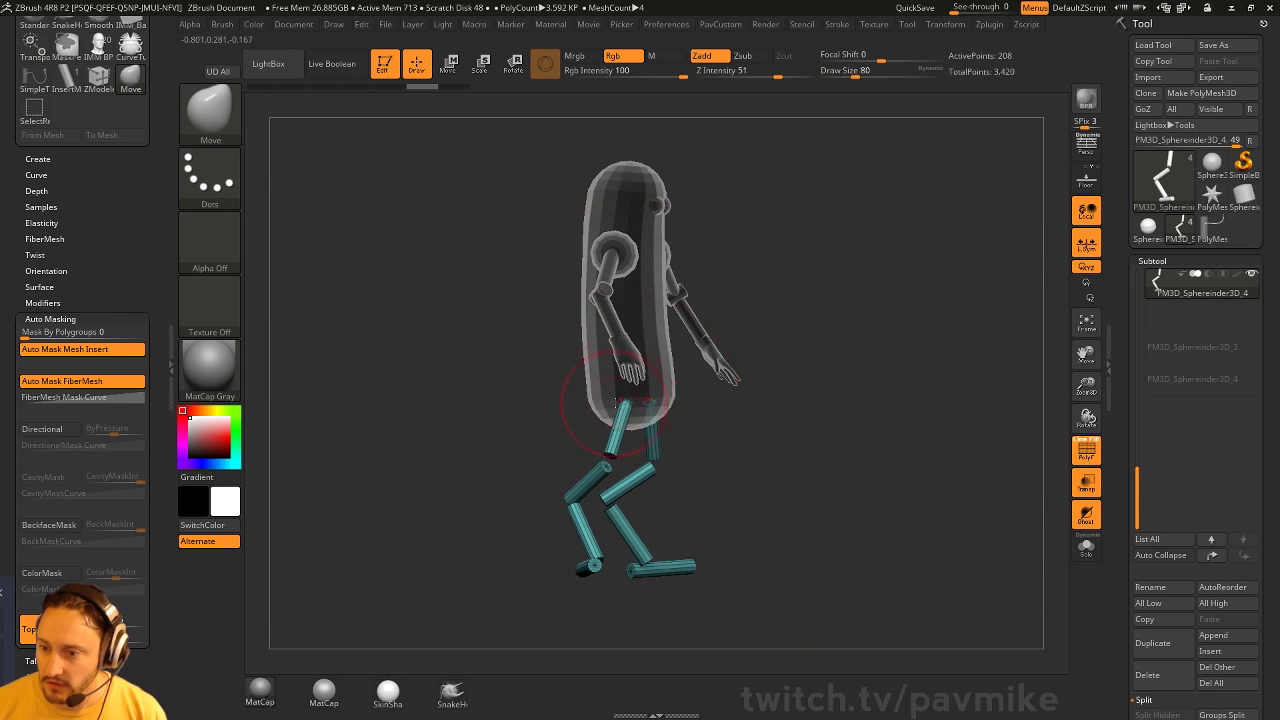
pyautogui.moveTo(799, 341); pyautogui.dragTo(825, 353)
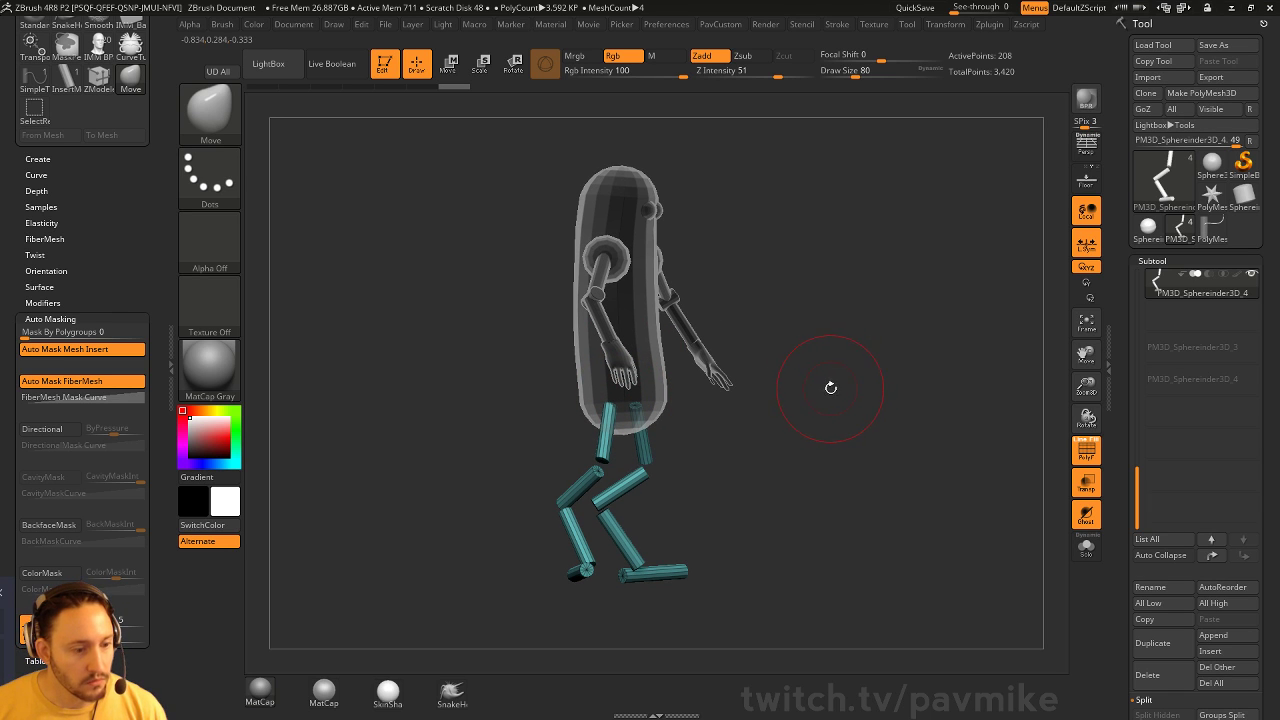
# Stretch the upper ends of the thighs up into the body with the Move brush at draw size 104
pyautogui.hotkey('shift', 'z')
pyautogui.moveTo(847, 397)
pyautogui.mouseDown()
pyautogui.moveTo(837, 383)
pyautogui.moveTo(760, 394)
pyautogui.mouseUp()
pyautogui.hotkey('shift', 'z')
pyautogui.press('s')
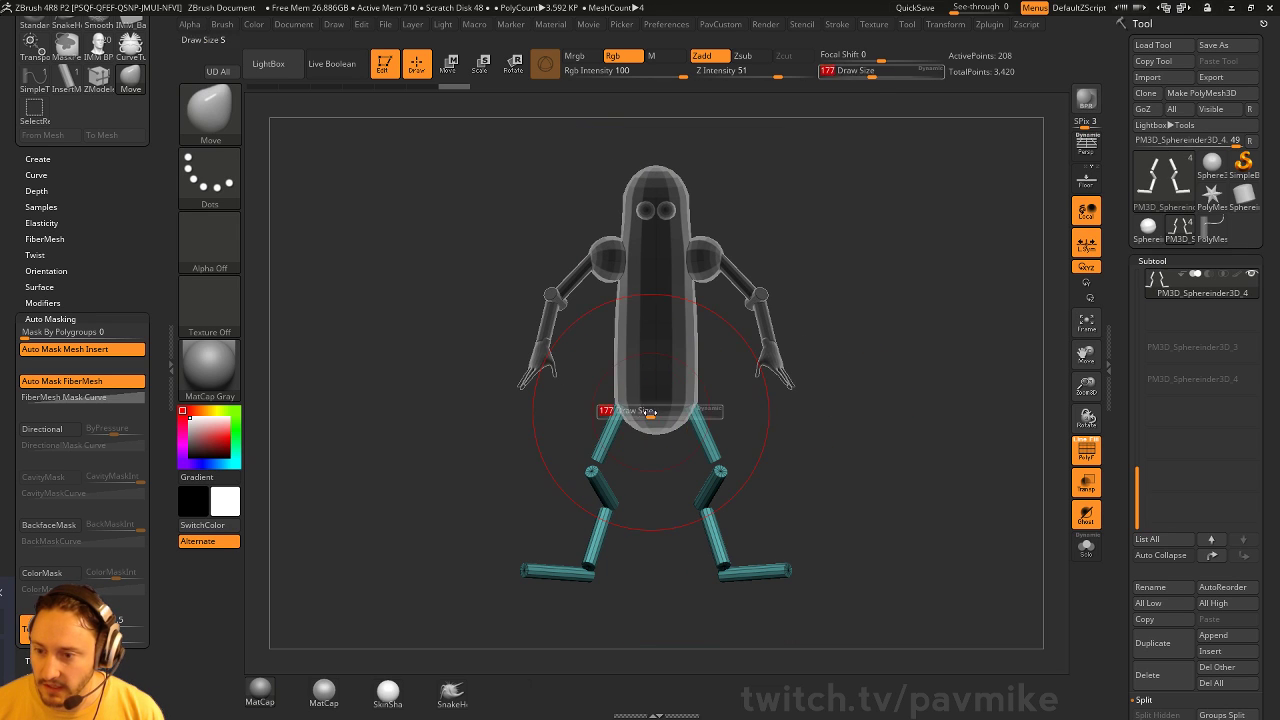
pyautogui.moveTo(650, 411); pyautogui.dragTo(636, 411)
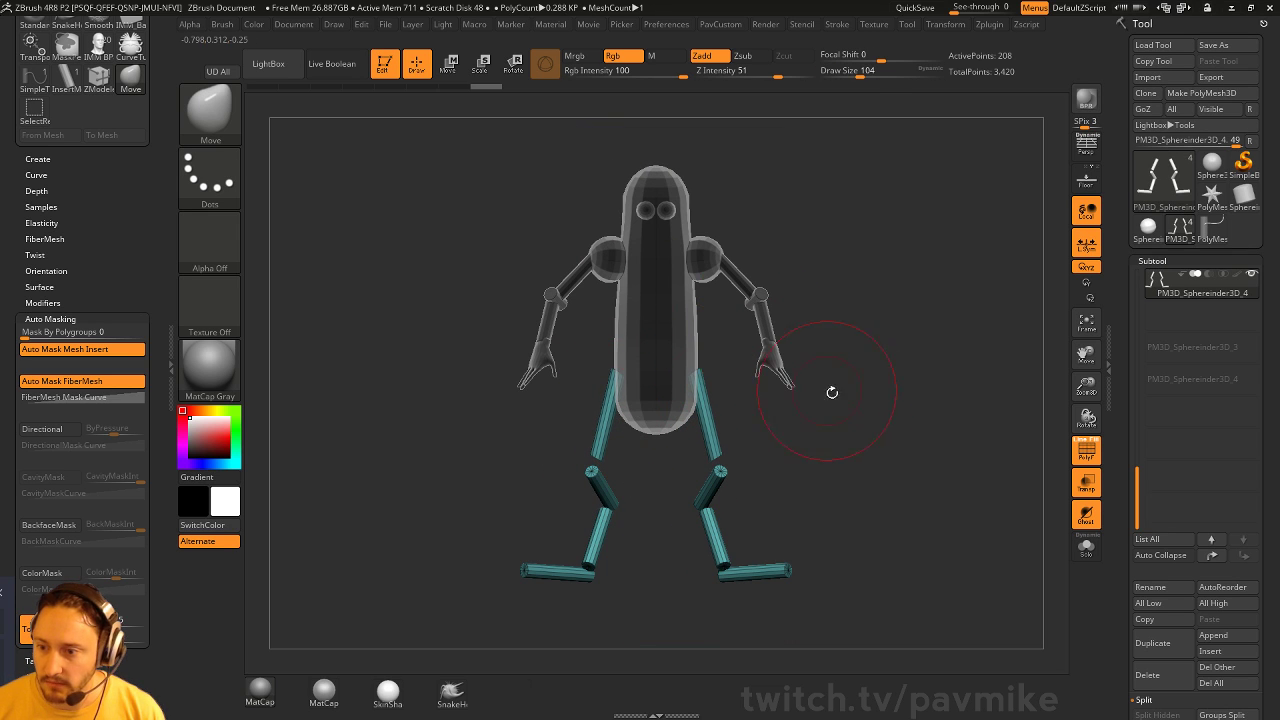
# Reduce the draw size to 65 and extend the lower ends of the thighs down to the next leg segments
pyautogui.moveTo(832, 392); pyautogui.dragTo(894, 417)
pyautogui.press('s')
pyautogui.moveTo(637, 451); pyautogui.dragTo(629, 451)
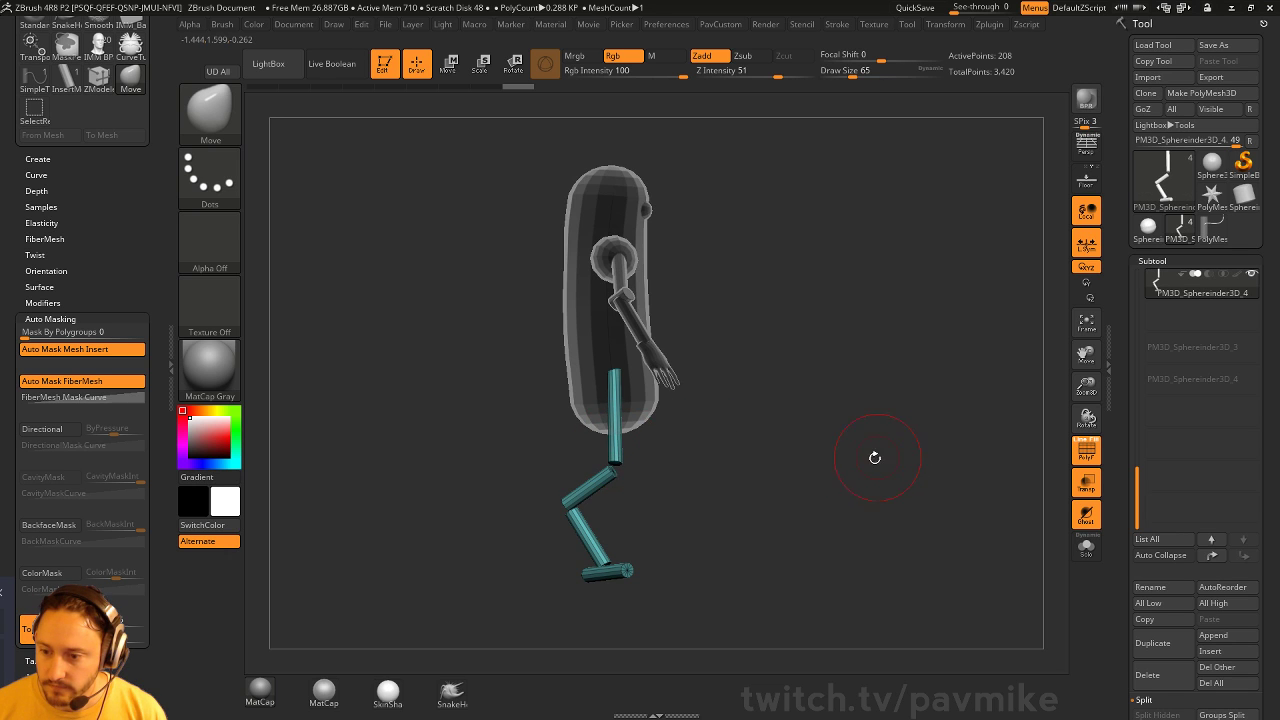
pyautogui.moveTo(875, 457)
pyautogui.mouseDown()
pyautogui.moveTo(794, 466)
pyautogui.moveTo(841, 463)
pyautogui.mouseUp()
# Set the draw size to 68 and close the gaps between the lower leg segments and feet with the Move brush
pyautogui.press('s')
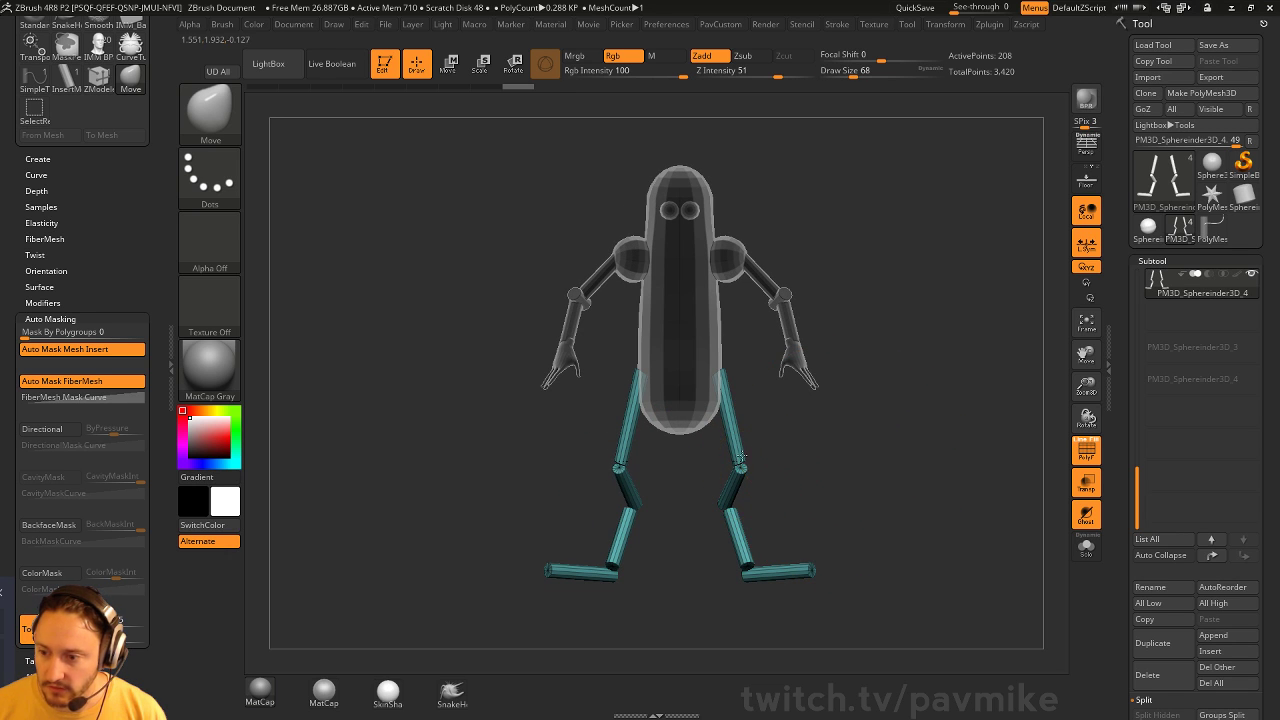
pyautogui.moveTo(835, 460)
pyautogui.mouseDown()
pyautogui.moveTo(808, 403)
pyautogui.moveTo(799, 431)
pyautogui.moveTo(740, 482)
pyautogui.mouseUp()
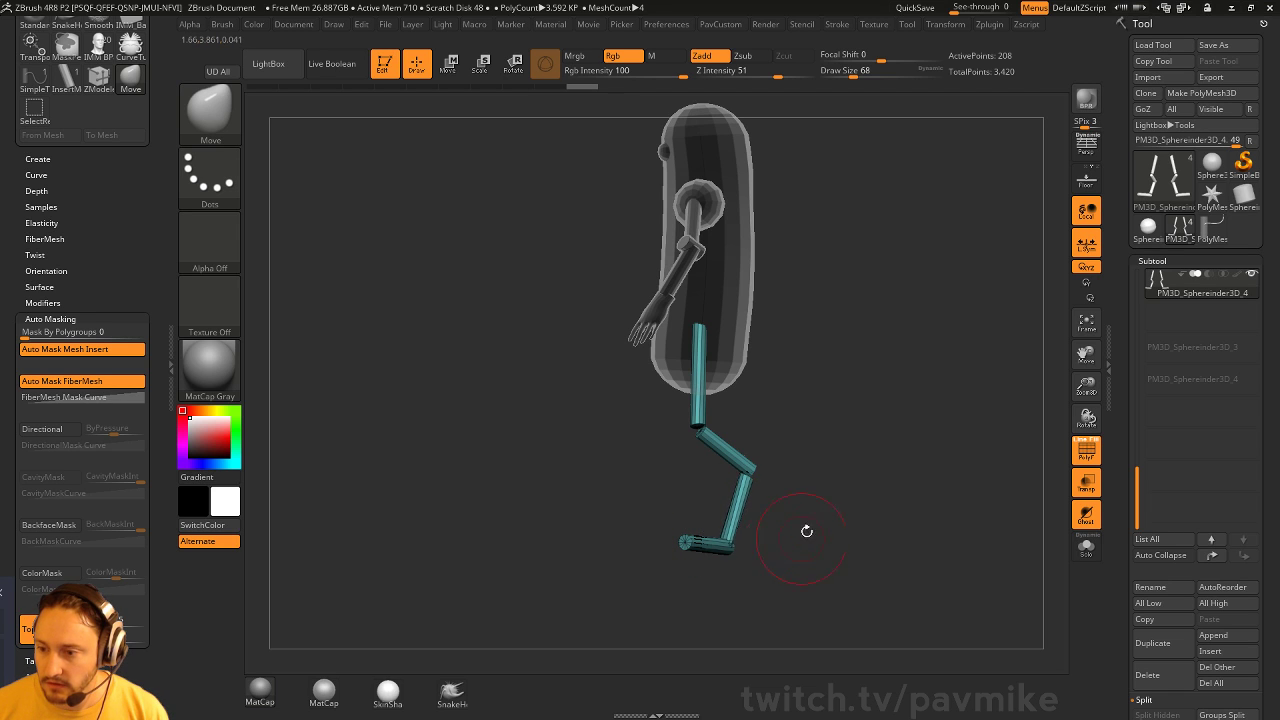
pyautogui.moveTo(809, 529); pyautogui.dragTo(912, 528)
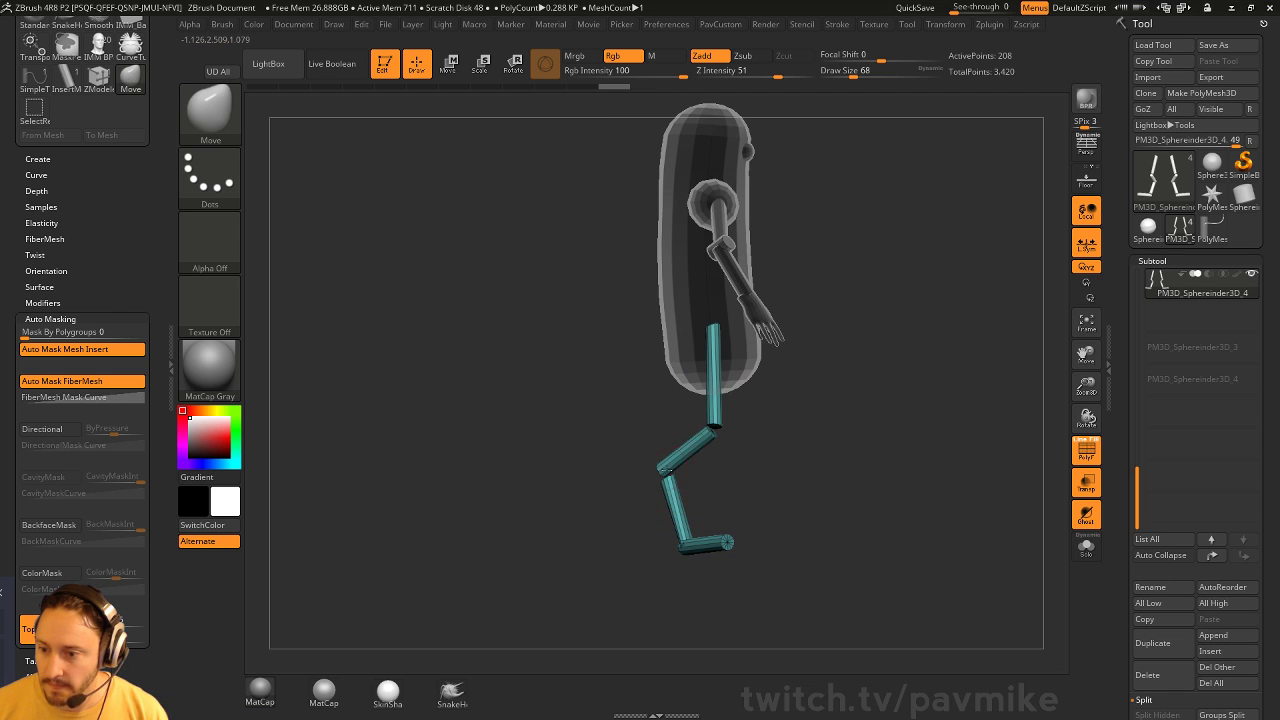
pyautogui.moveTo(666, 470); pyautogui.dragTo(709, 446)
pyautogui.moveTo(730, 551); pyautogui.dragTo(732, 561)
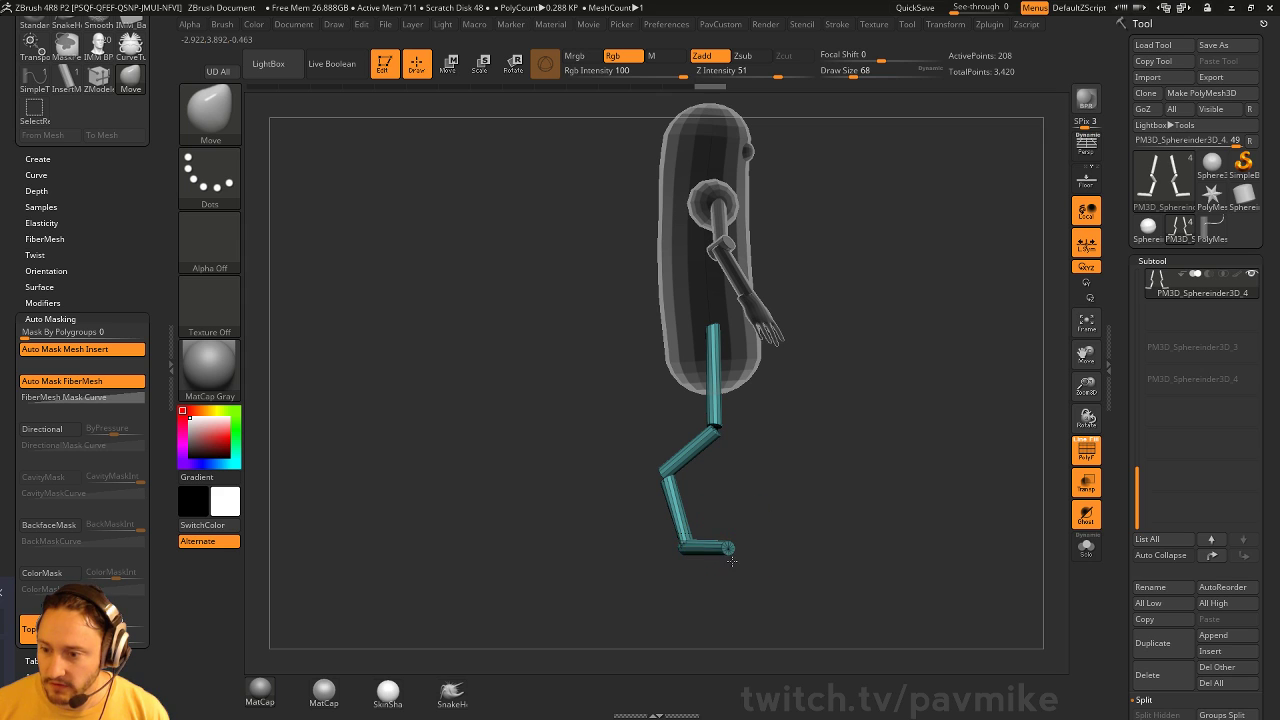
pyautogui.moveTo(881, 512); pyautogui.dragTo(901, 262)
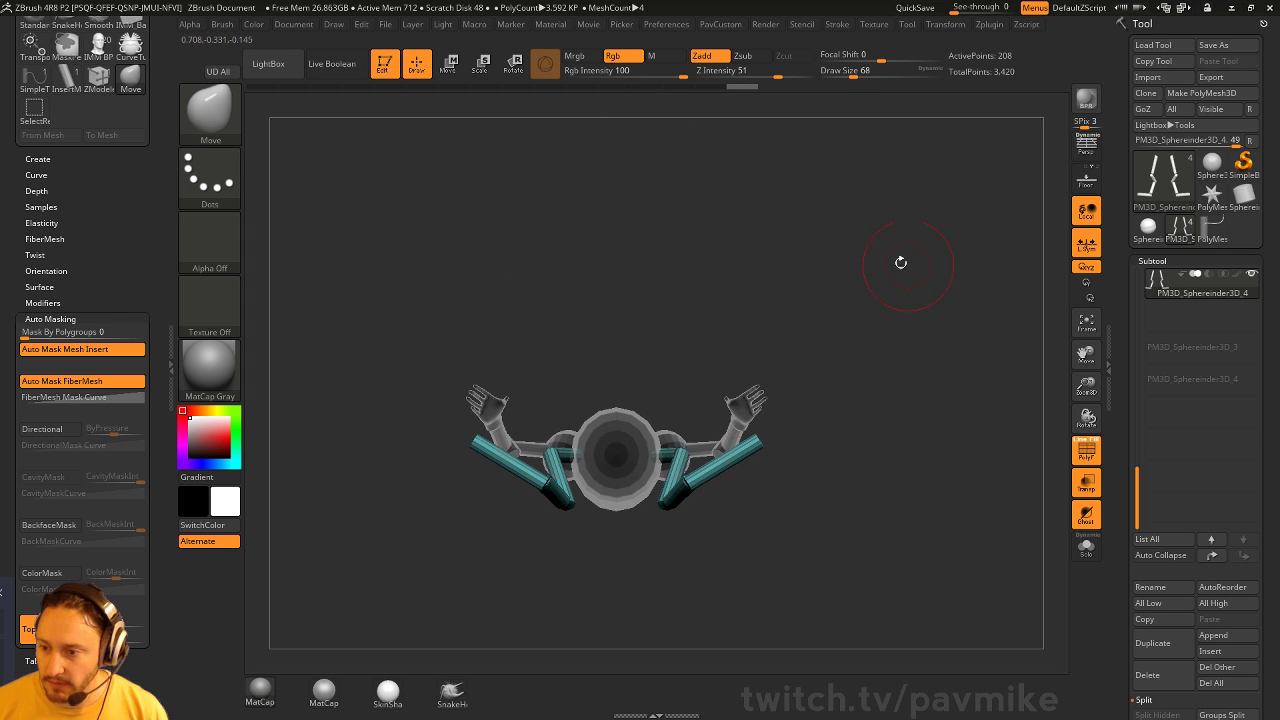
pyautogui.moveTo(799, 315); pyautogui.dragTo(820, 338)
pyautogui.keyDown('ctrl'); pyautogui.keyDown('shift'); pyautogui.moveTo(808, 391); pyautogui.dragTo(733, 459); pyautogui.keyUp('shift'); pyautogui.keyUp('ctrl')
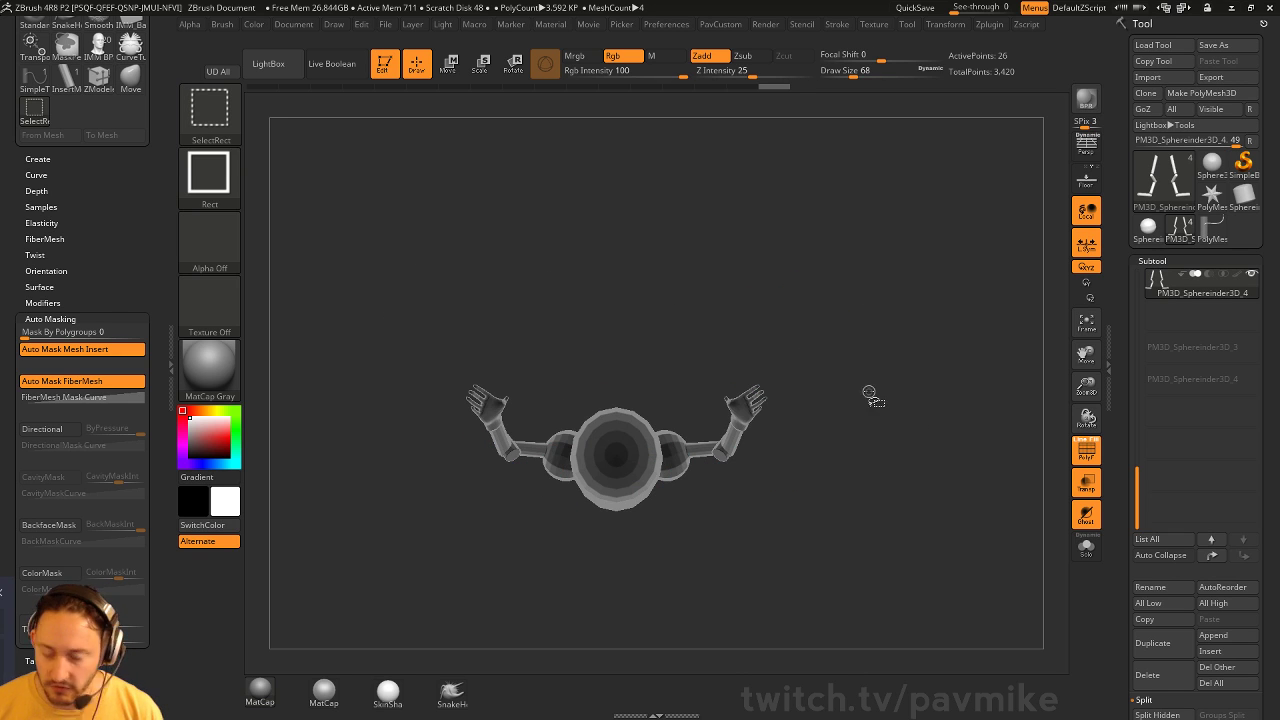
pyautogui.moveTo(871, 355)
pyautogui.mouseDown()
pyautogui.moveTo(867, 412)
pyautogui.moveTo(889, 429)
pyautogui.mouseUp()
pyautogui.keyDown('ctrl'); pyautogui.keyDown('shift'); pyautogui.click(880, 406); pyautogui.keyUp('shift'); pyautogui.keyUp('ctrl')
pyautogui.keyDown('ctrl'); pyautogui.keyDown('shift'); pyautogui.moveTo(804, 414); pyautogui.dragTo(736, 487); pyautogui.keyUp('shift'); pyautogui.keyUp('ctrl')
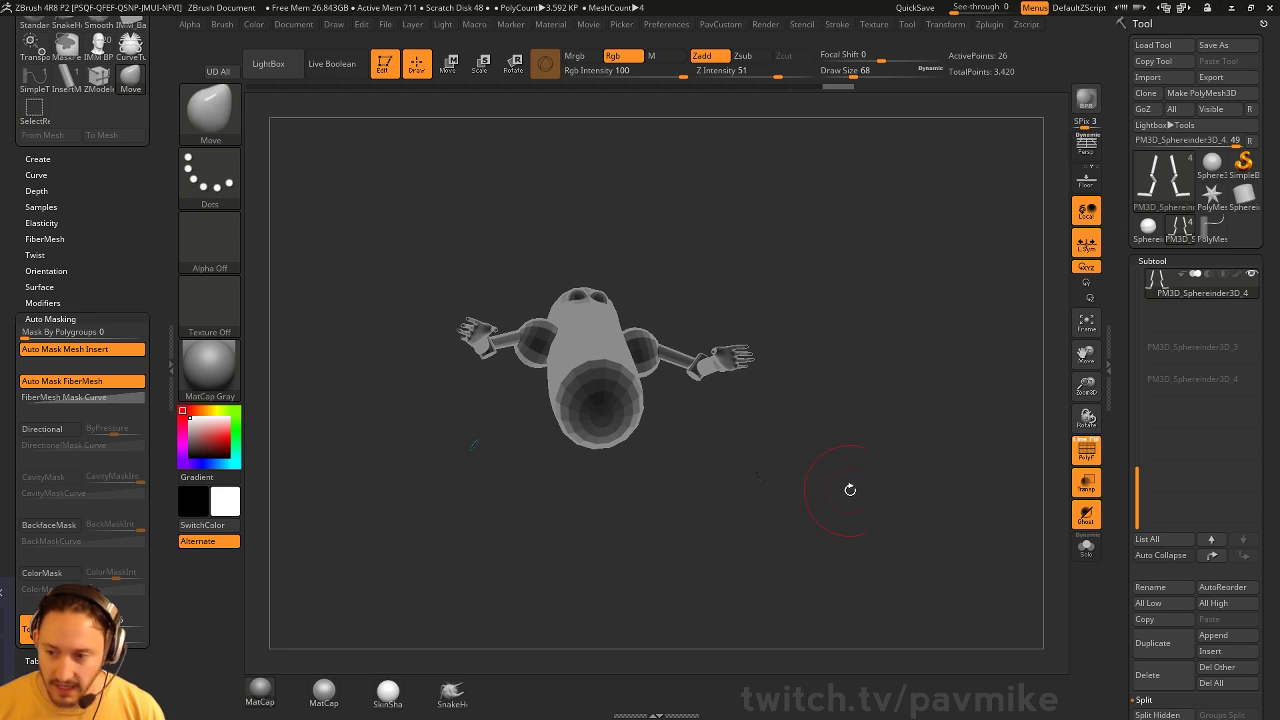
pyautogui.keyDown('ctrl'); pyautogui.keyDown('shift'); pyautogui.click(835, 453); pyautogui.keyUp('shift'); pyautogui.keyUp('ctrl')
pyautogui.moveTo(837, 452); pyautogui.dragTo(843, 349)
pyautogui.keyDown('ctrl'); pyautogui.keyDown('shift'); pyautogui.click(971, 391); pyautogui.keyUp('shift'); pyautogui.keyUp('ctrl')
pyautogui.moveTo(628, 414)
pyautogui.mouseDown()
pyautogui.moveTo(857, 423)
pyautogui.moveTo(840, 397)
pyautogui.moveTo(613, 400)
pyautogui.mouseUp()
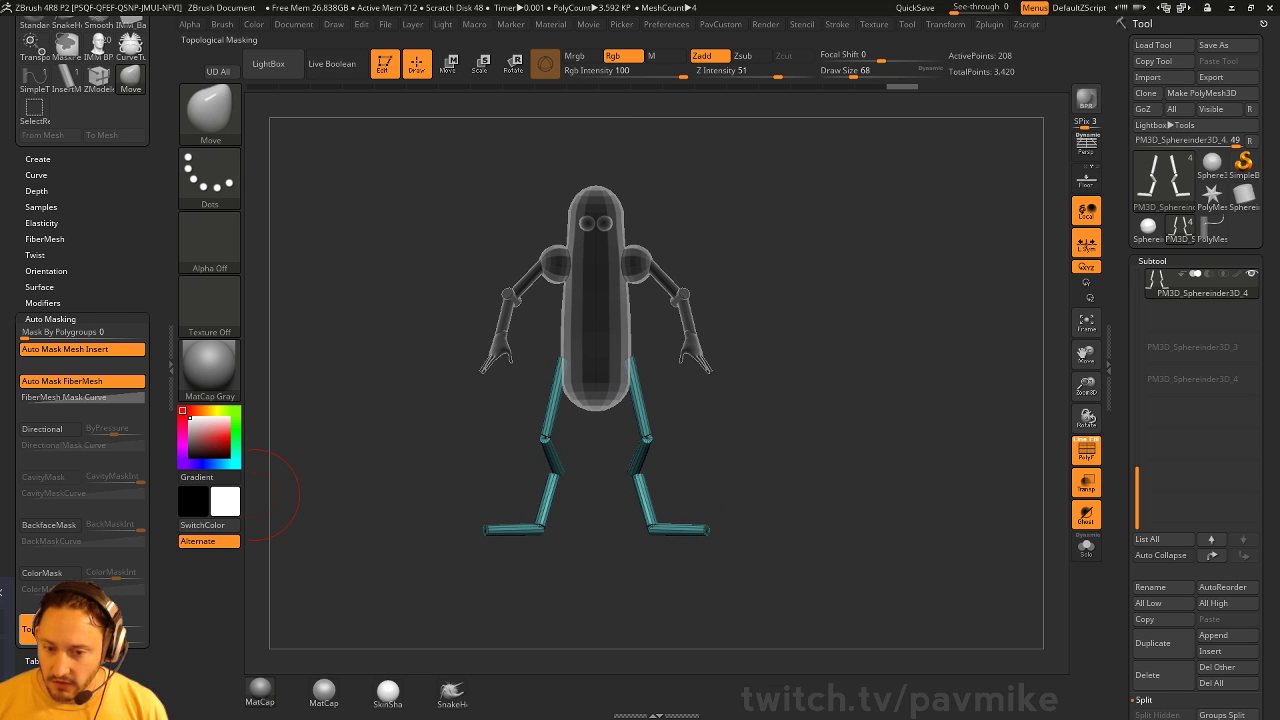
# Give each leg segment its own polygroup with Auto Groups and apply Mirror And Weld to match both legs
pyautogui.press('space')
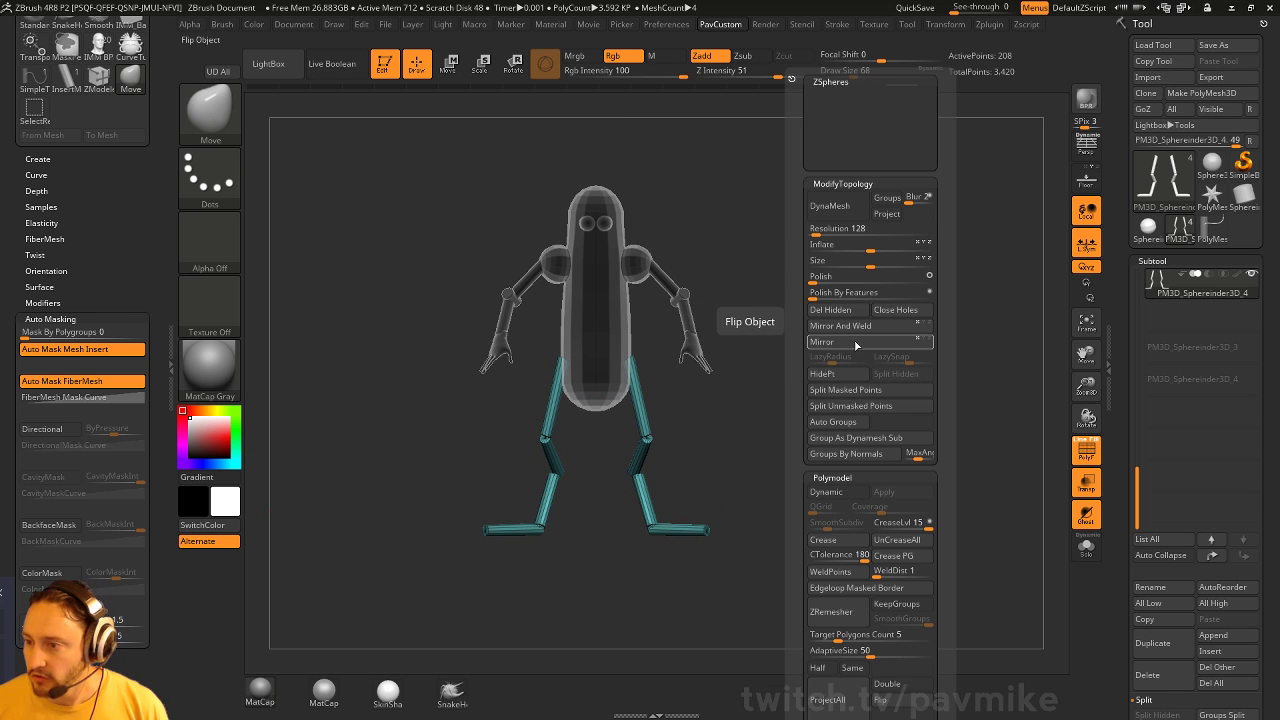
pyautogui.click(850, 422)
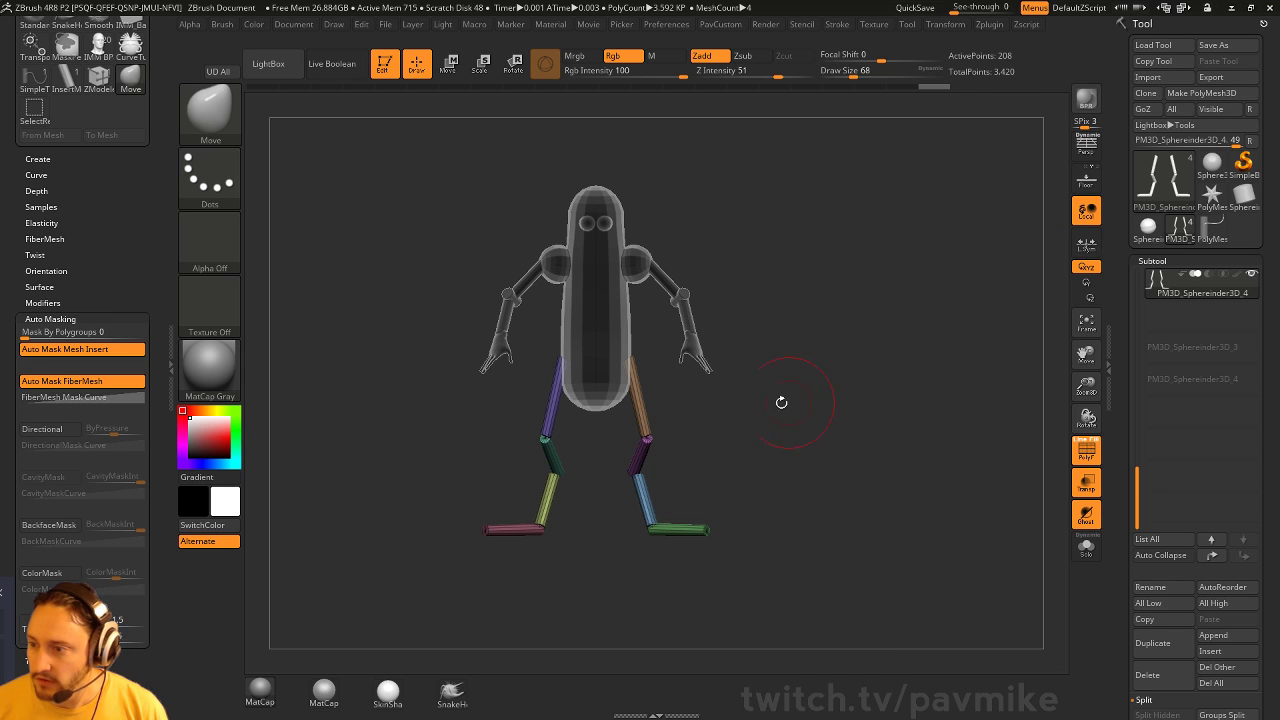
pyautogui.press('space')
pyautogui.click(855, 332)
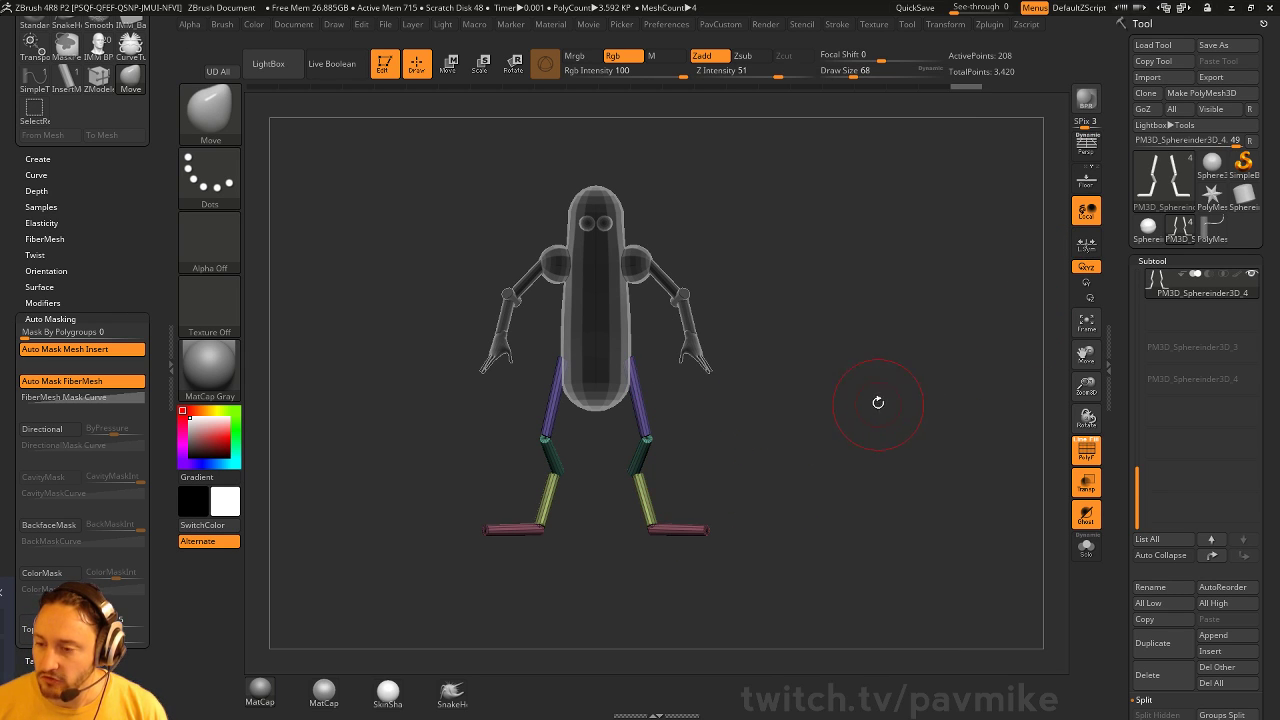
# Leave only the feet unmasked and rotate them around the ankles with the gizmo so they point more towards the front
pyautogui.moveTo(826, 407); pyautogui.dragTo(899, 416)
pyautogui.keyDown('shift'); pyautogui.moveTo(641, 407); pyautogui.dragTo(822, 453); pyautogui.keyUp('shift')
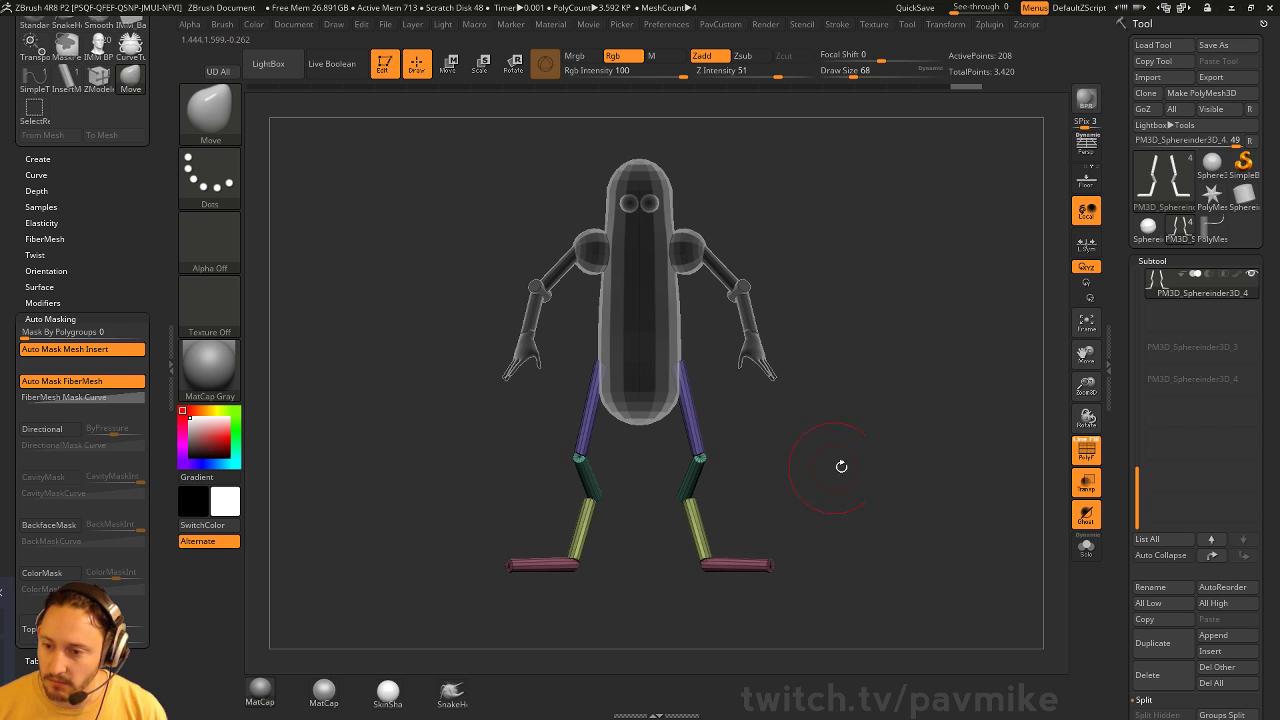
pyautogui.keyDown('alt'); pyautogui.moveTo(841, 466); pyautogui.dragTo(900, 560); pyautogui.keyUp('alt')
pyautogui.press('w')
pyautogui.click(741, 517)
pyautogui.keyDown('alt'); pyautogui.moveTo(903, 323); pyautogui.dragTo(903, 246); pyautogui.keyUp('alt')
pyautogui.moveTo(677, 507); pyautogui.dragTo(740, 454)
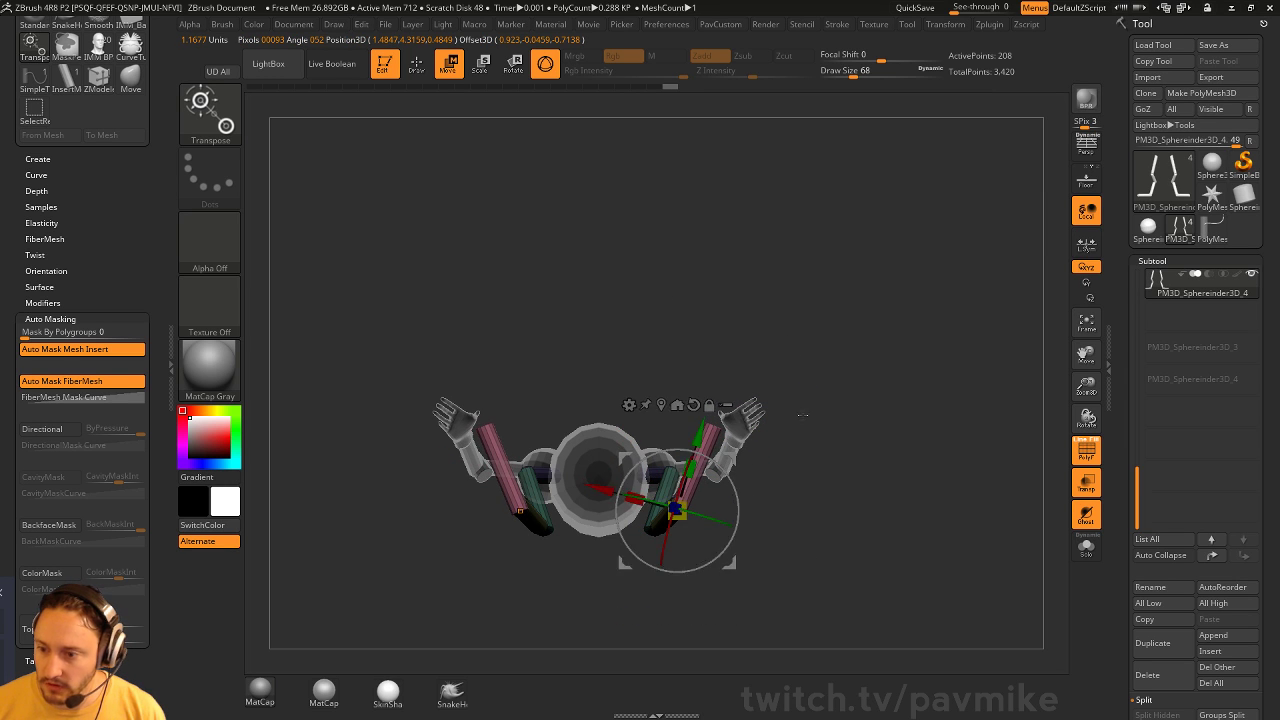
pyautogui.press('q')
pyautogui.keyDown('shift'); pyautogui.moveTo(838, 371); pyautogui.dragTo(944, 377); pyautogui.keyUp('shift')
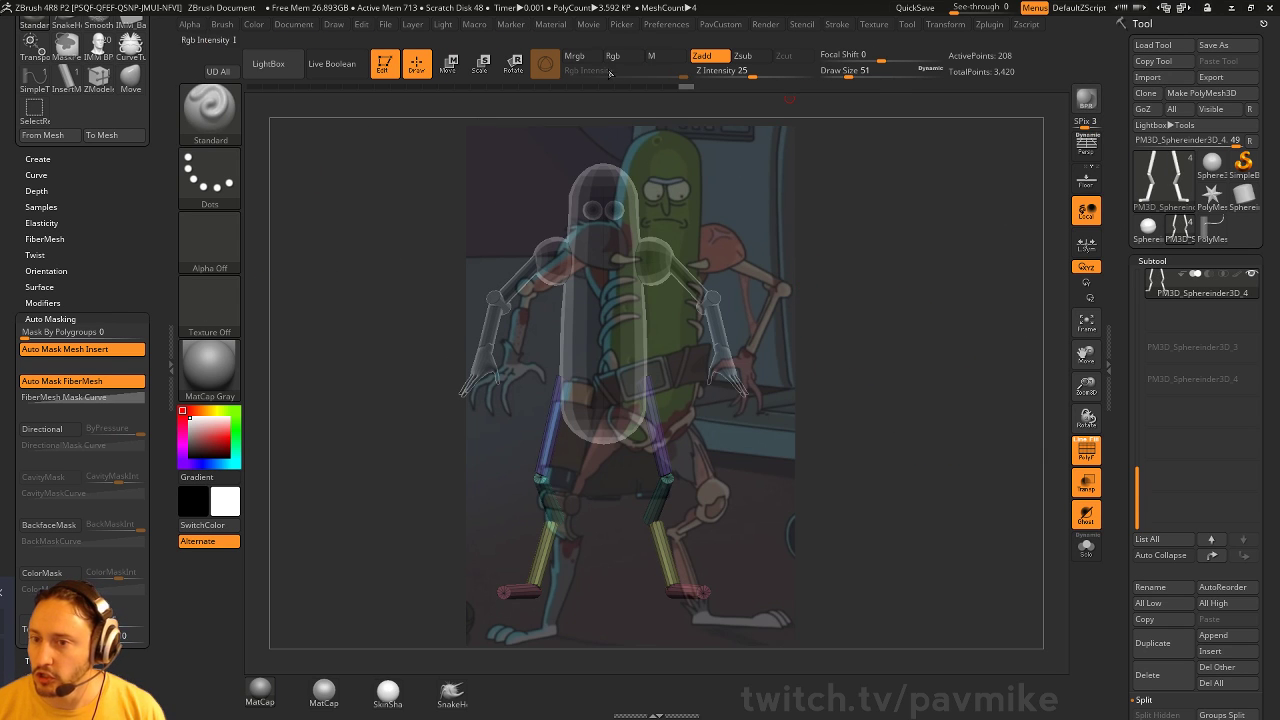
# Dock the Document palette in the side tray above the Brush palette
pyautogui.moveTo(148, 284)
pyautogui.mouseDown()
pyautogui.moveTo(119, 428)
pyautogui.moveTo(126, 192)
pyautogui.moveTo(163, 207)
pyautogui.mouseUp()
pyautogui.click(293, 24)
pyautogui.click(281, 46)
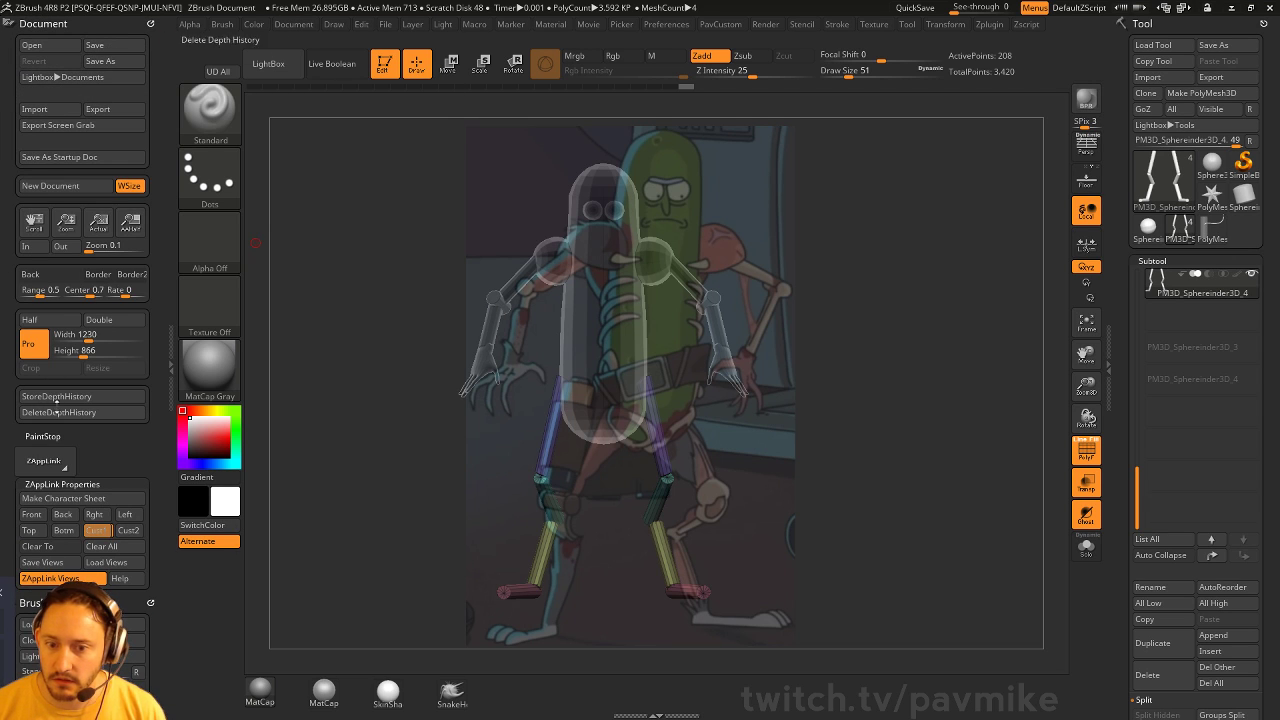
# Recall the Cust1 stored view and turn on local symmetry, perspective and the floor grid
pyautogui.press('shift')
pyautogui.click(97, 530)
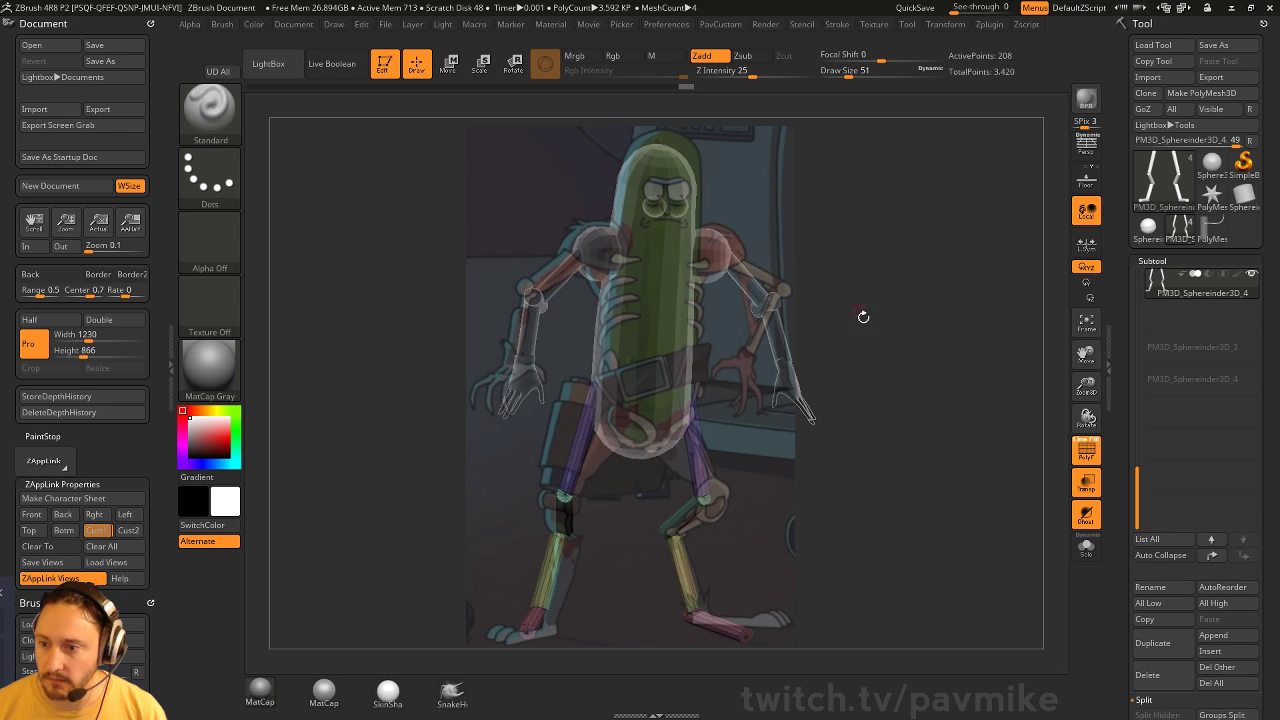
pyautogui.click(1086, 243)
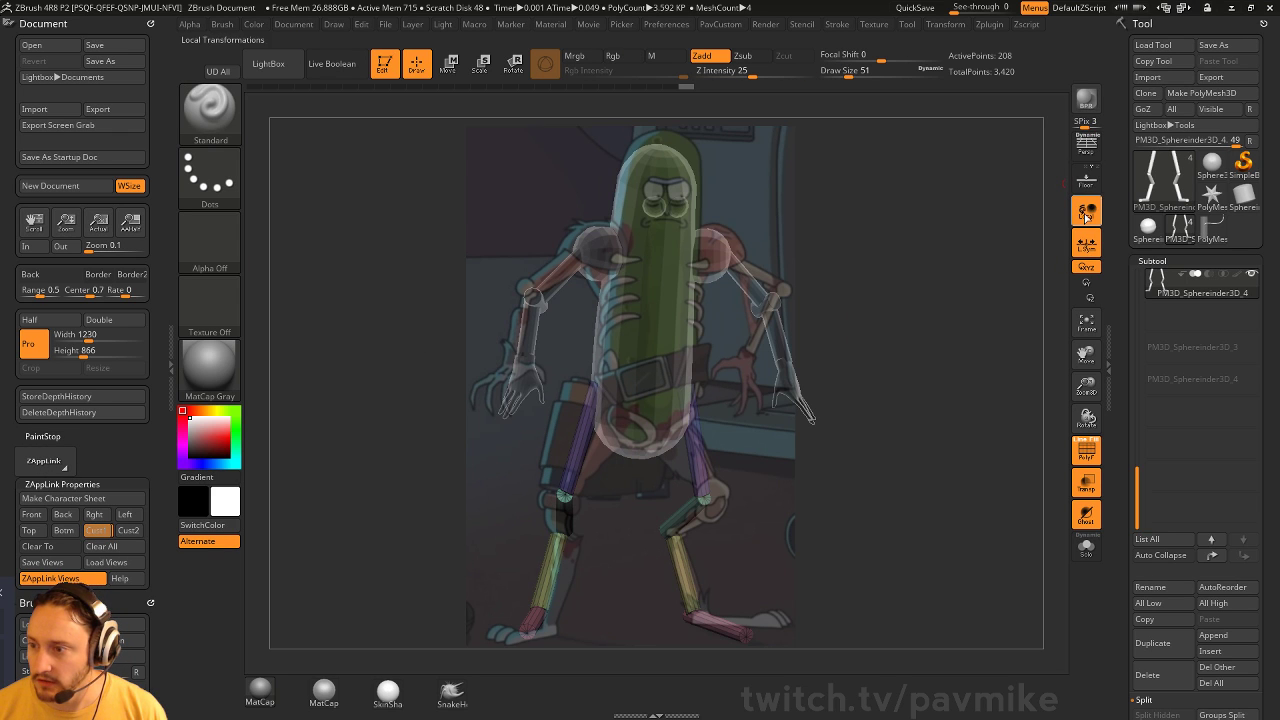
pyautogui.click(1088, 150)
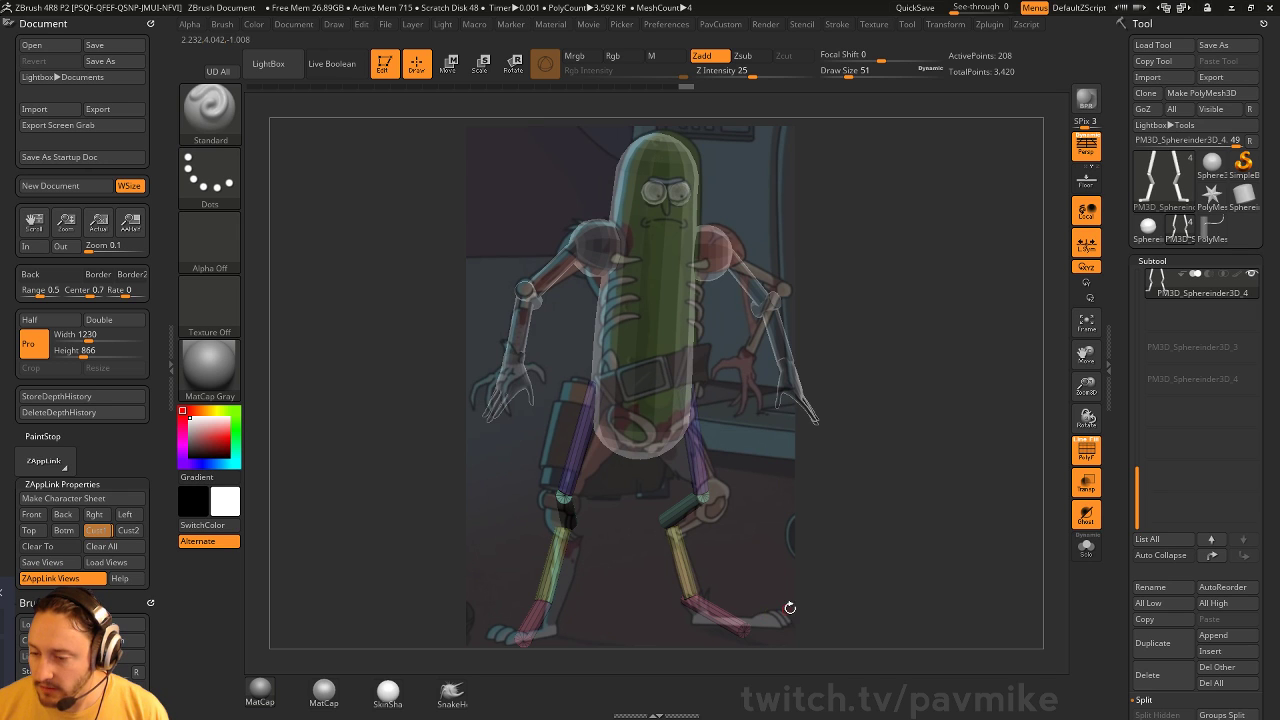
pyautogui.click(1092, 182)
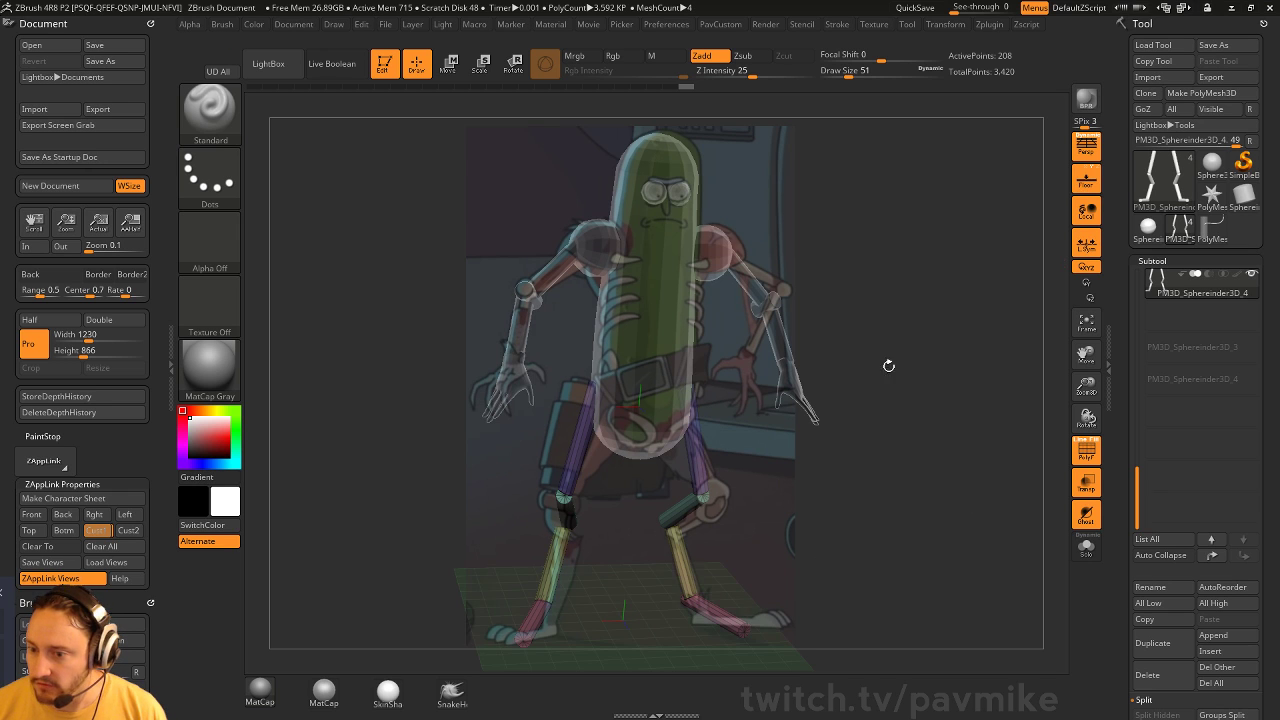
# Orbit around the character, recall the Cust1 view and compare the model with and without the reference image overlay
pyautogui.moveTo(904, 367); pyautogui.dragTo(944, 380)
pyautogui.moveTo(897, 443); pyautogui.dragTo(985, 250)
pyautogui.click(96, 532)
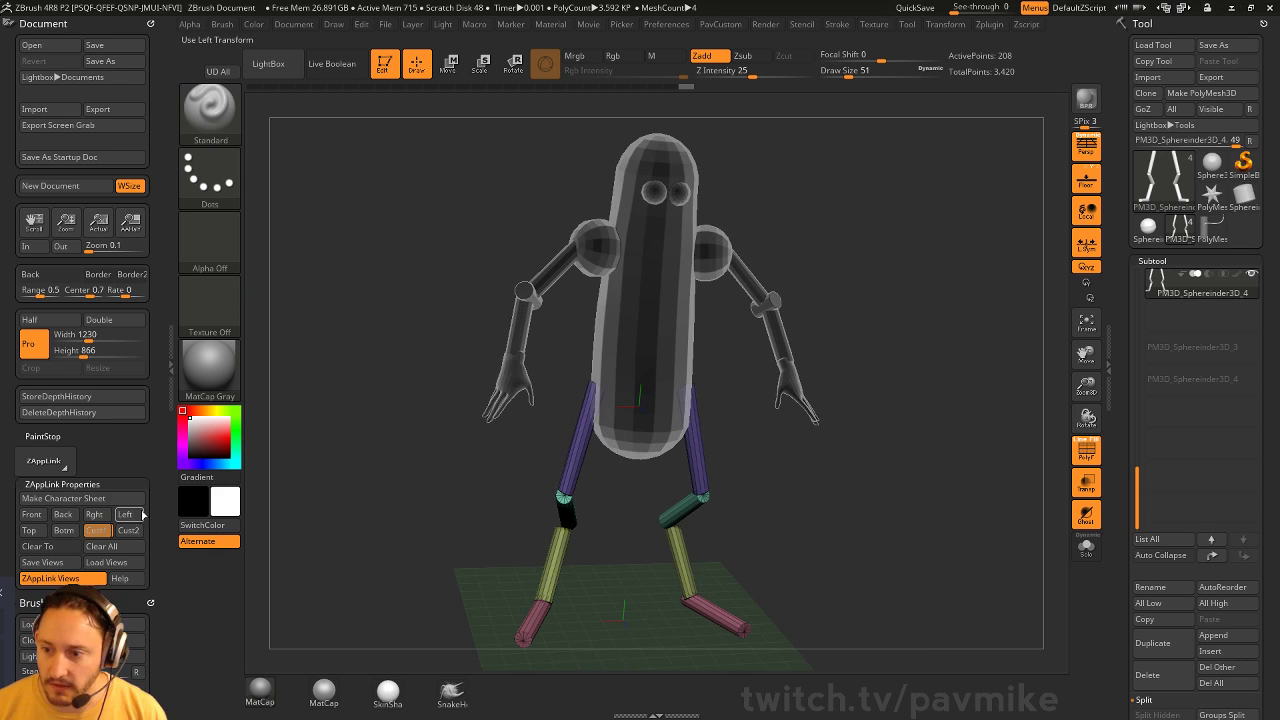
pyautogui.press('shift')
pyautogui.hotkey('shift', 'z')
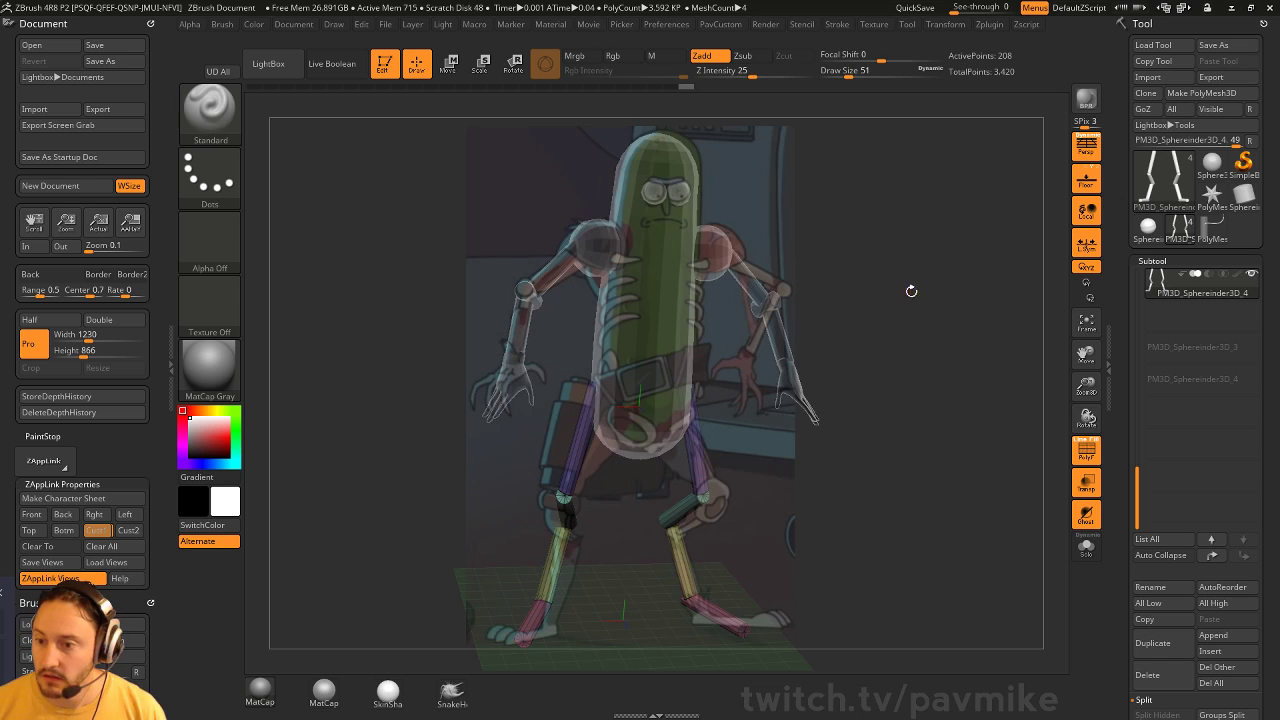
# Select the pickle body and push its lower end up to the reference with the Move brush at draw size 804
pyautogui.press('s')
pyautogui.moveTo(921, 315); pyautogui.dragTo(951, 312)
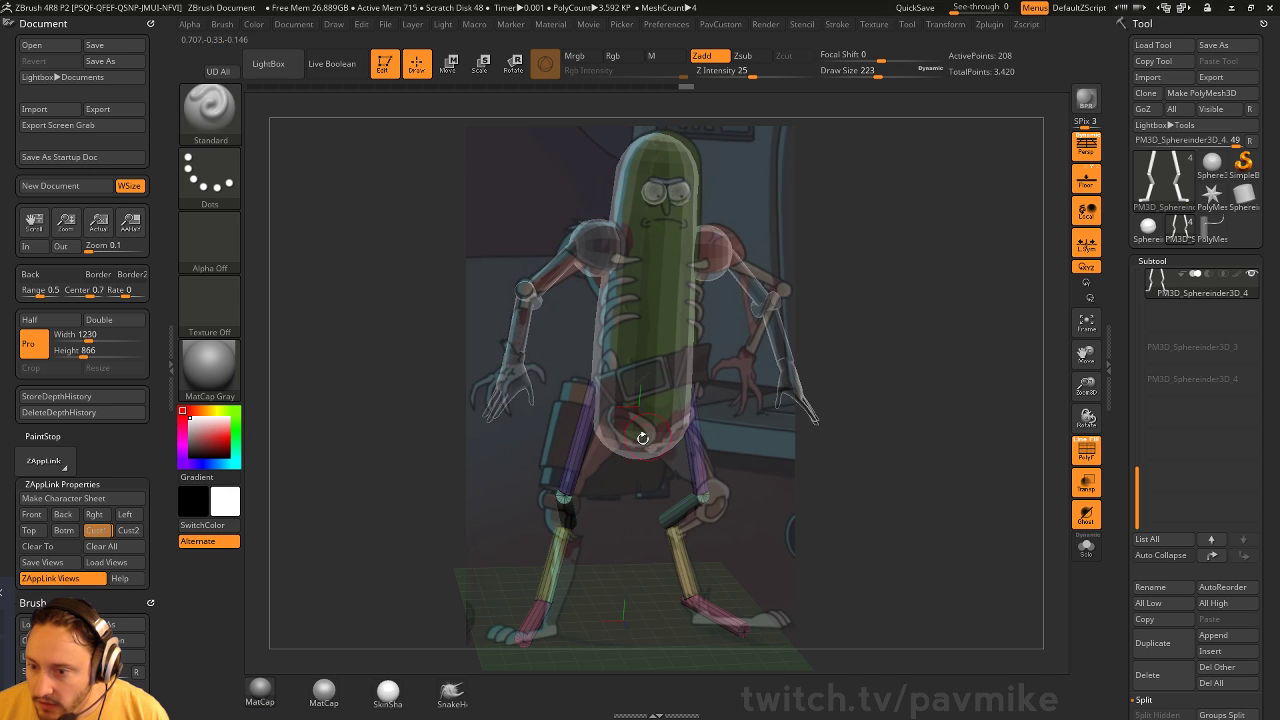
pyautogui.press('s')
pyautogui.click(596, 464)
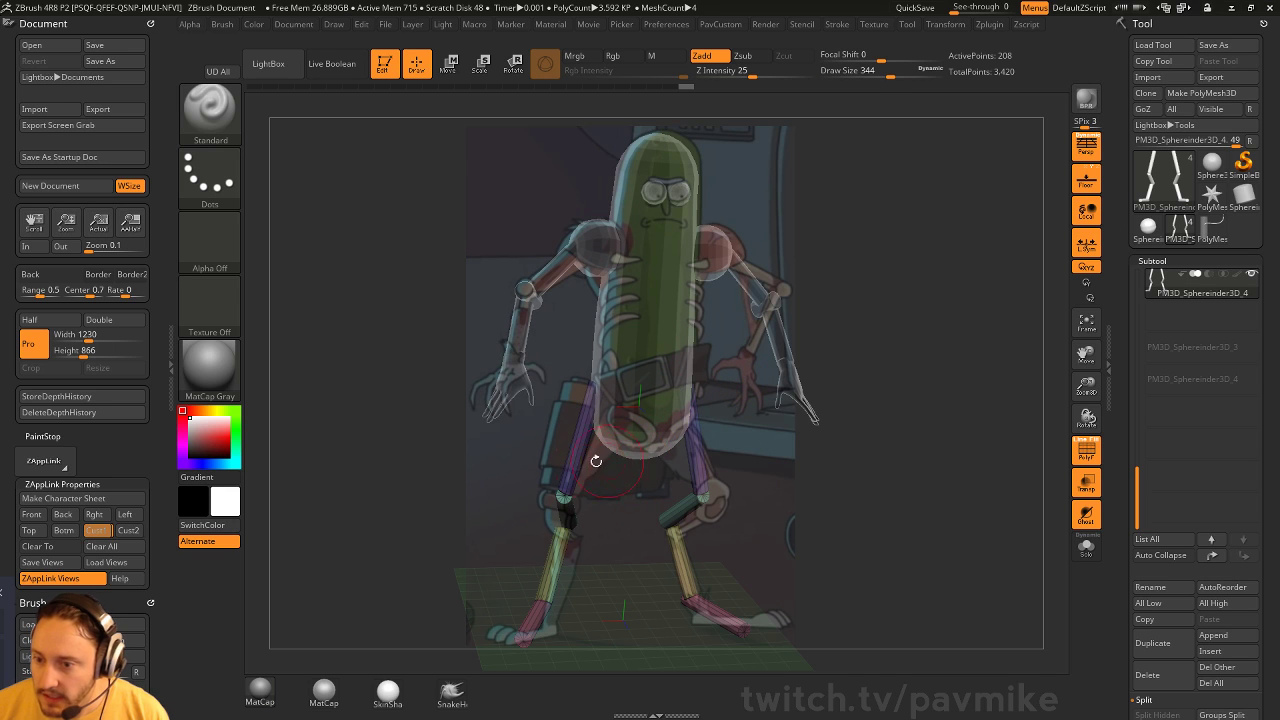
pyautogui.keyDown('alt'); pyautogui.click(658, 441); pyautogui.keyUp('alt')
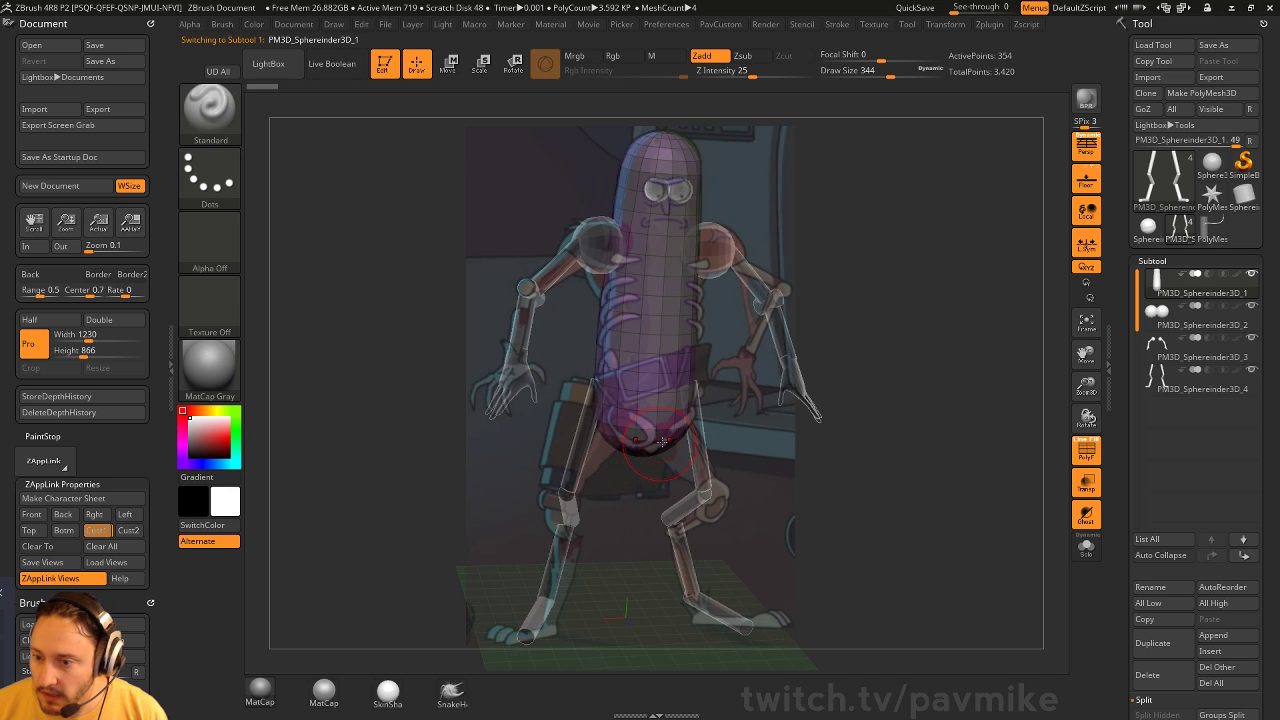
pyautogui.click(99, 530)
pyautogui.press('s')
pyautogui.click(631, 441)
pyautogui.press('b')
pyautogui.press('m')
pyautogui.press('v')
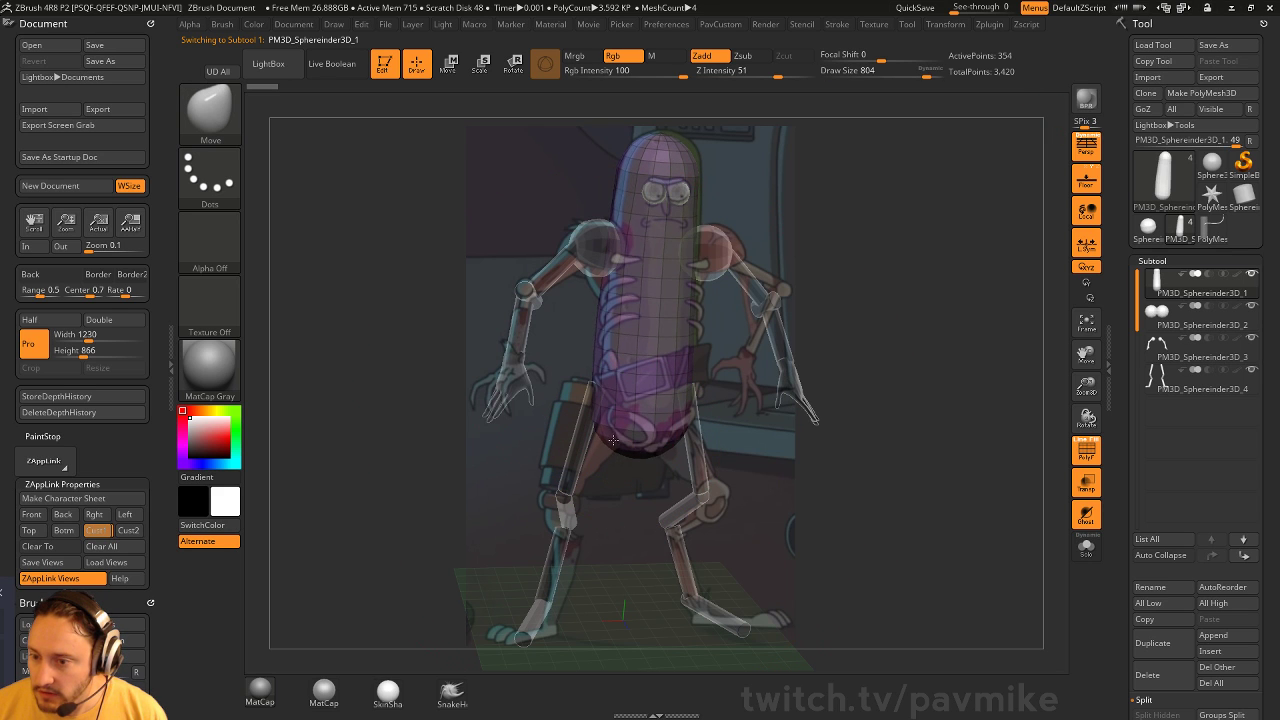
pyautogui.moveTo(613, 440); pyautogui.dragTo(627, 429)
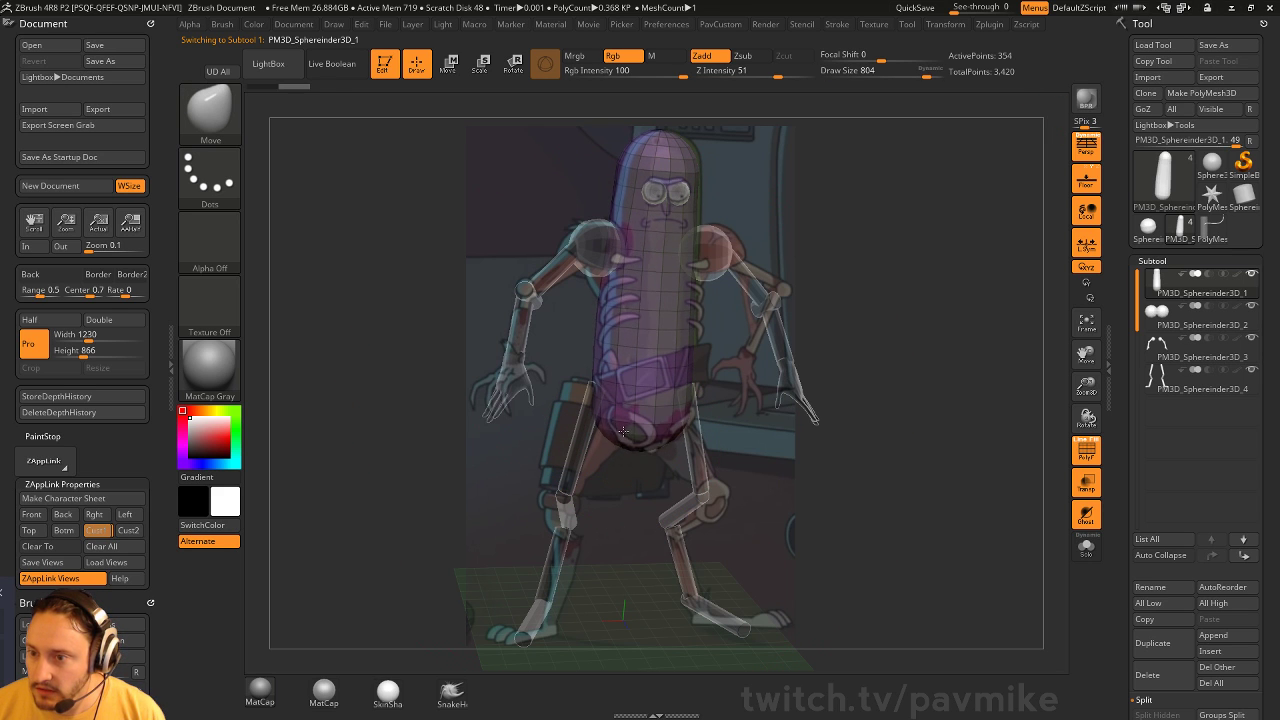
# Switch to the legs subtool, set the draw size to 116 and choose the Standard brush
pyautogui.press('s')
pyautogui.click(608, 431)
pyautogui.keyDown('alt'); pyautogui.click(592, 431); pyautogui.keyUp('alt')
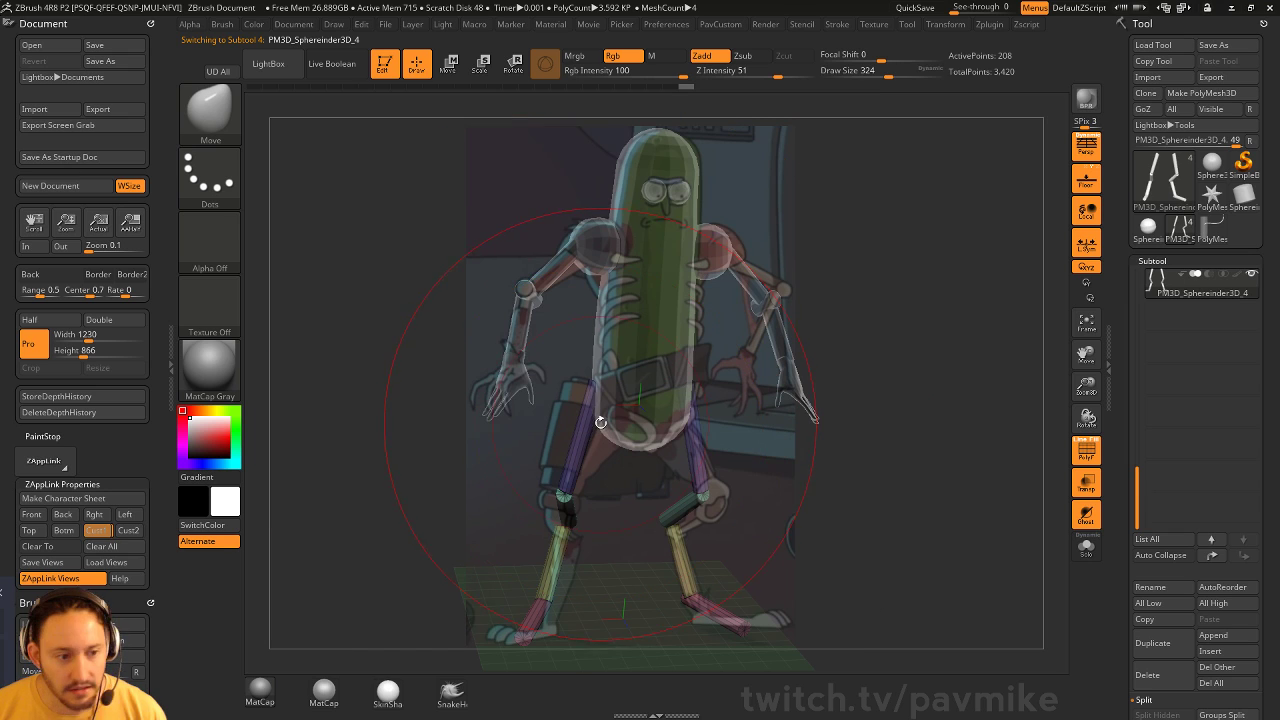
pyautogui.press('s')
pyautogui.click(566, 434)
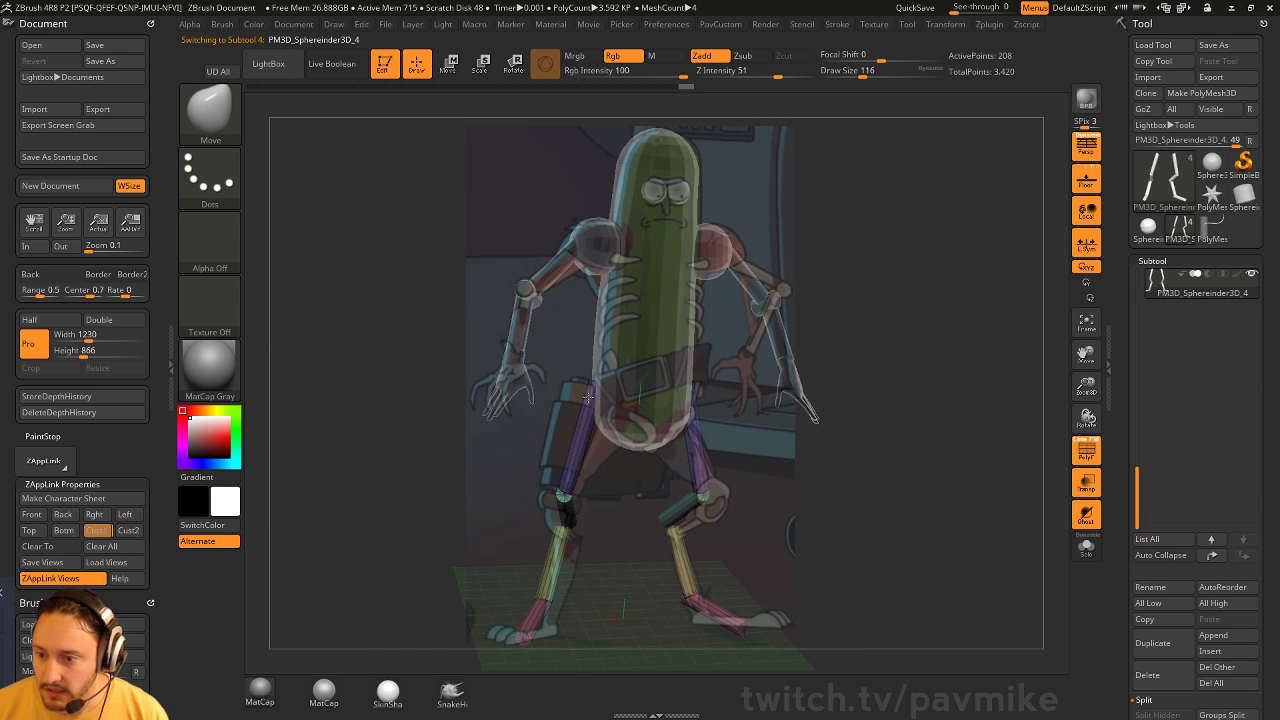
pyautogui.press('b')
pyautogui.press('s')
pyautogui.press('t')
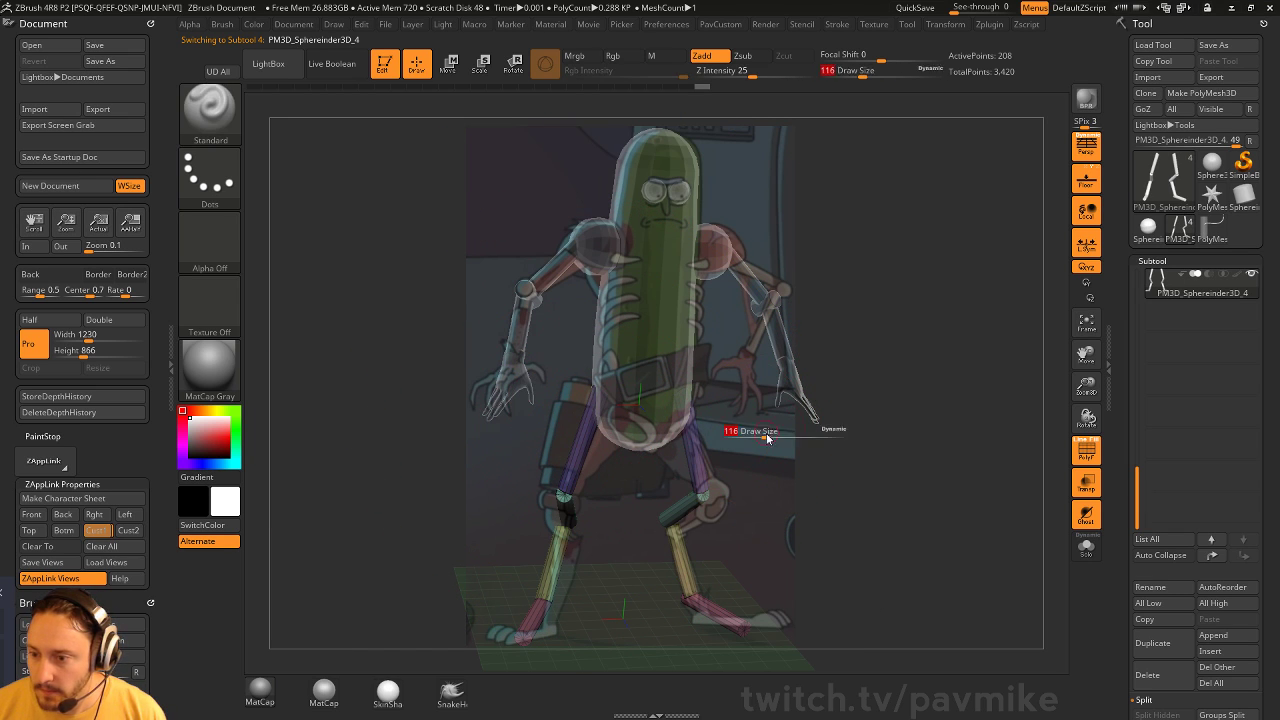
# Adjust the leg segments around the knees with the Move brush, reducing the draw size to 74
pyautogui.moveTo(886, 459)
pyautogui.mouseDown()
pyautogui.moveTo(649, 495)
pyautogui.moveTo(661, 505)
pyautogui.moveTo(654, 494)
pyautogui.mouseUp()
pyautogui.press('b')
pyautogui.press('m')
pyautogui.press('v')
pyautogui.press('s')
pyautogui.click(689, 498)
pyautogui.press('s')
pyautogui.click(647, 489)
pyautogui.press('s')
pyautogui.click(634, 490)
pyautogui.press('s')
pyautogui.click(659, 496)
pyautogui.moveTo(696, 489)
pyautogui.keyDown('shift'); pyautogui.mouseDown()
pyautogui.moveTo(925, 456)
pyautogui.moveTo(937, 411)
pyautogui.moveTo(955, 431)
pyautogui.mouseUp(); pyautogui.keyUp('shift')
pyautogui.press('s')
pyautogui.click(694, 497)
# Turn off the polyframe, perspective and transparency displays and view the character from behind
pyautogui.click(1087, 455)
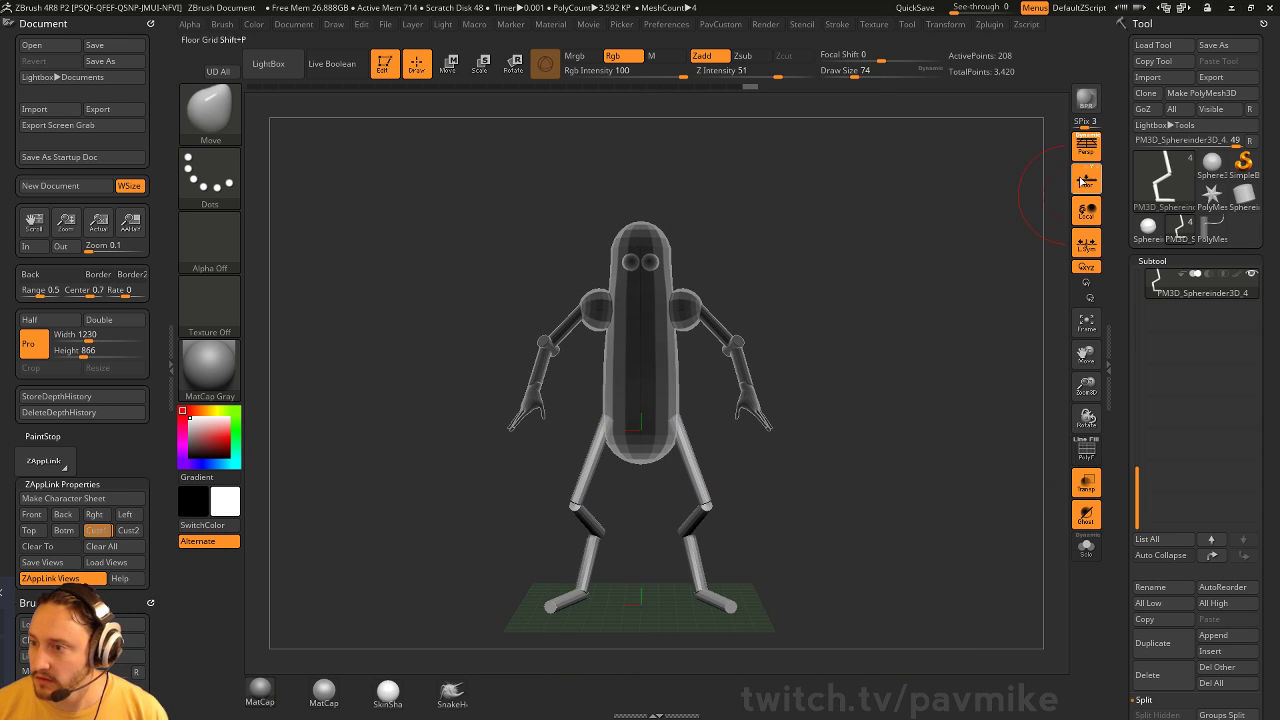
pyautogui.click(1085, 150)
pyautogui.press('b')
pyautogui.press('s')
pyautogui.press('t')
pyautogui.click(1086, 485)
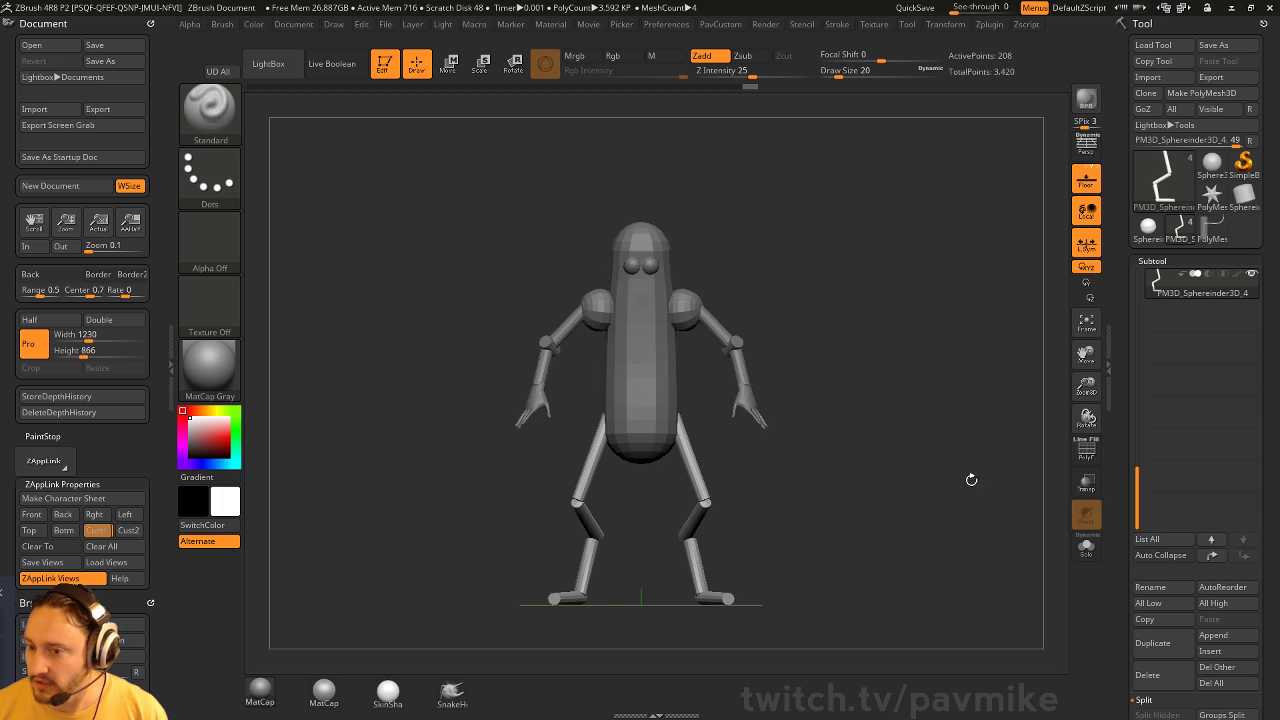
pyautogui.keyDown('alt'); pyautogui.moveTo(971, 479); pyautogui.dragTo(955, 411); pyautogui.keyUp('alt')
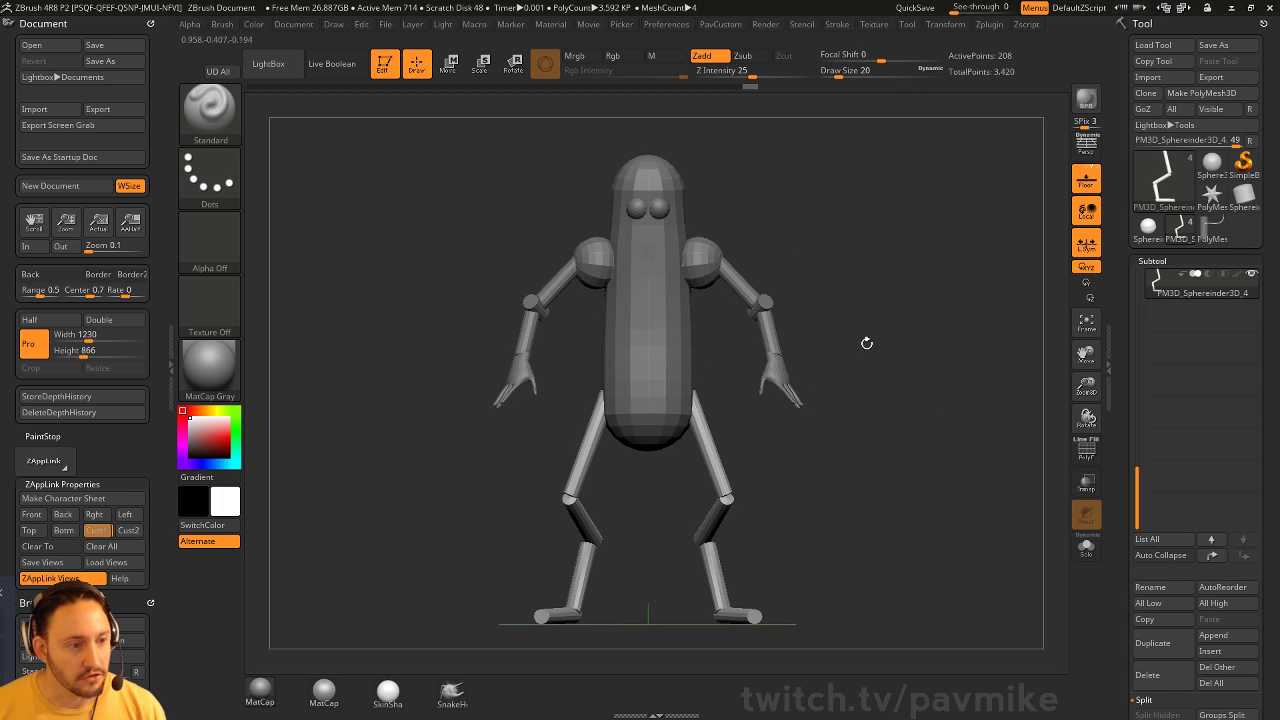
pyautogui.keyDown('alt'); pyautogui.moveTo(872, 328); pyautogui.dragTo(816, 385); pyautogui.keyUp('alt')
# Choose the ZModeler brush and import 02.png from the streaming project's Reference folder as a texture
pyautogui.press('b')
pyautogui.press('z')
pyautogui.press('m')
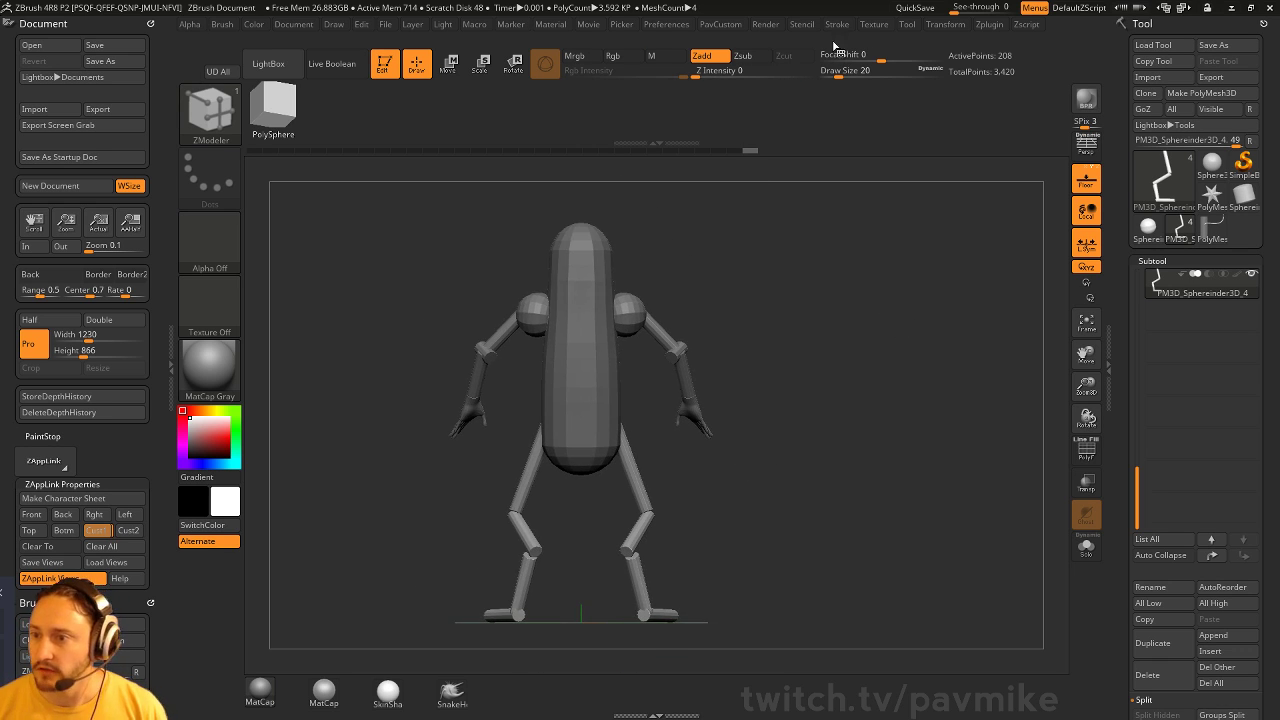
pyautogui.click(873, 24)
pyautogui.click(900, 111)
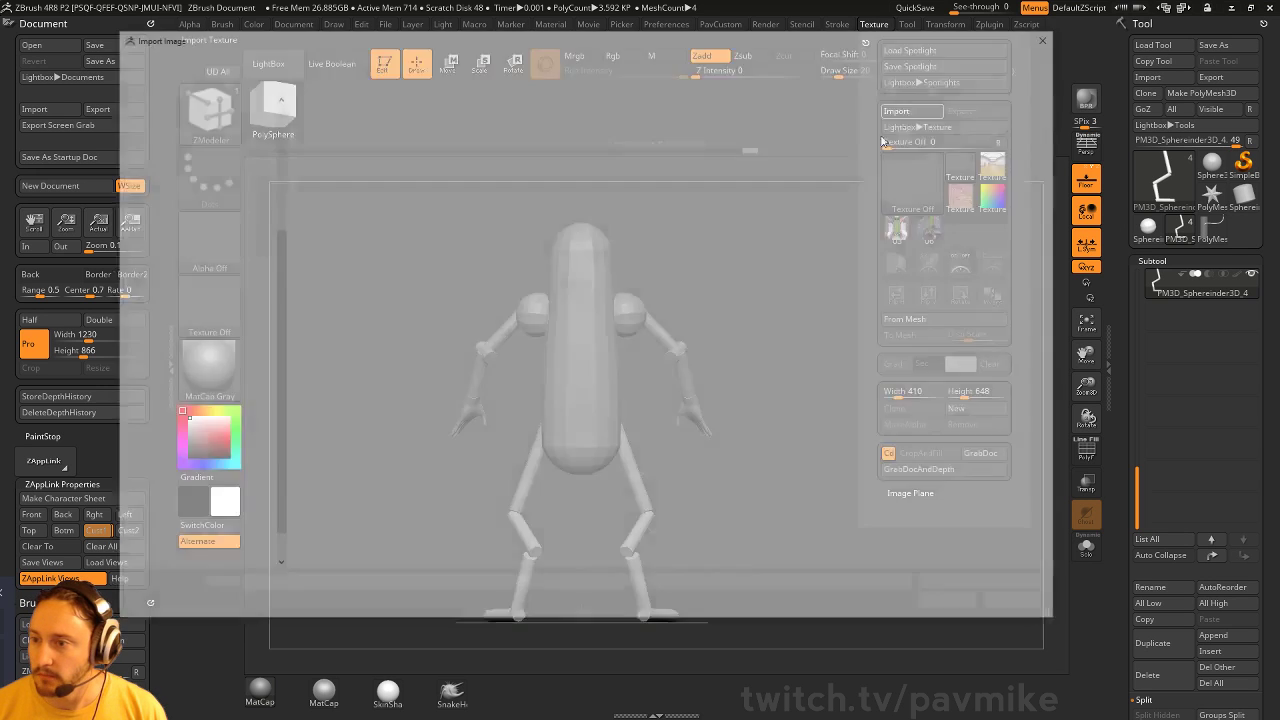
pyautogui.scroll(5, 190, 300)
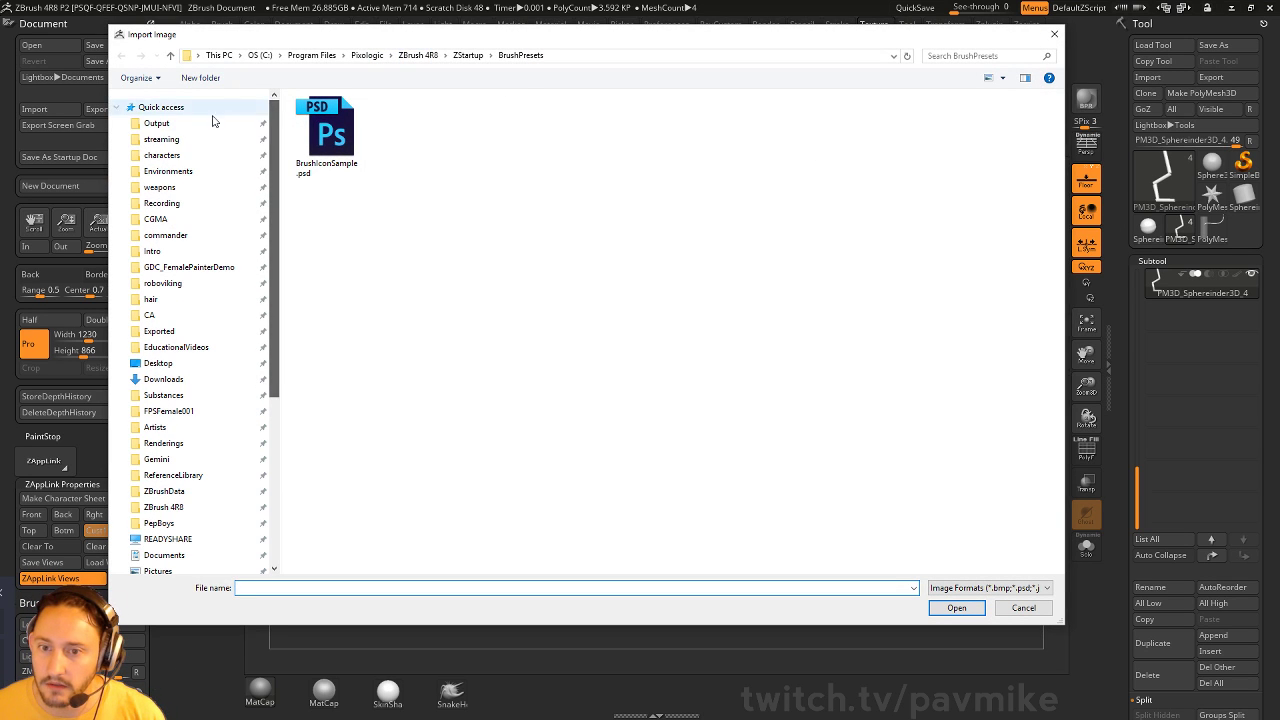
pyautogui.click(161, 139)
pyautogui.doubleClick(349, 118)
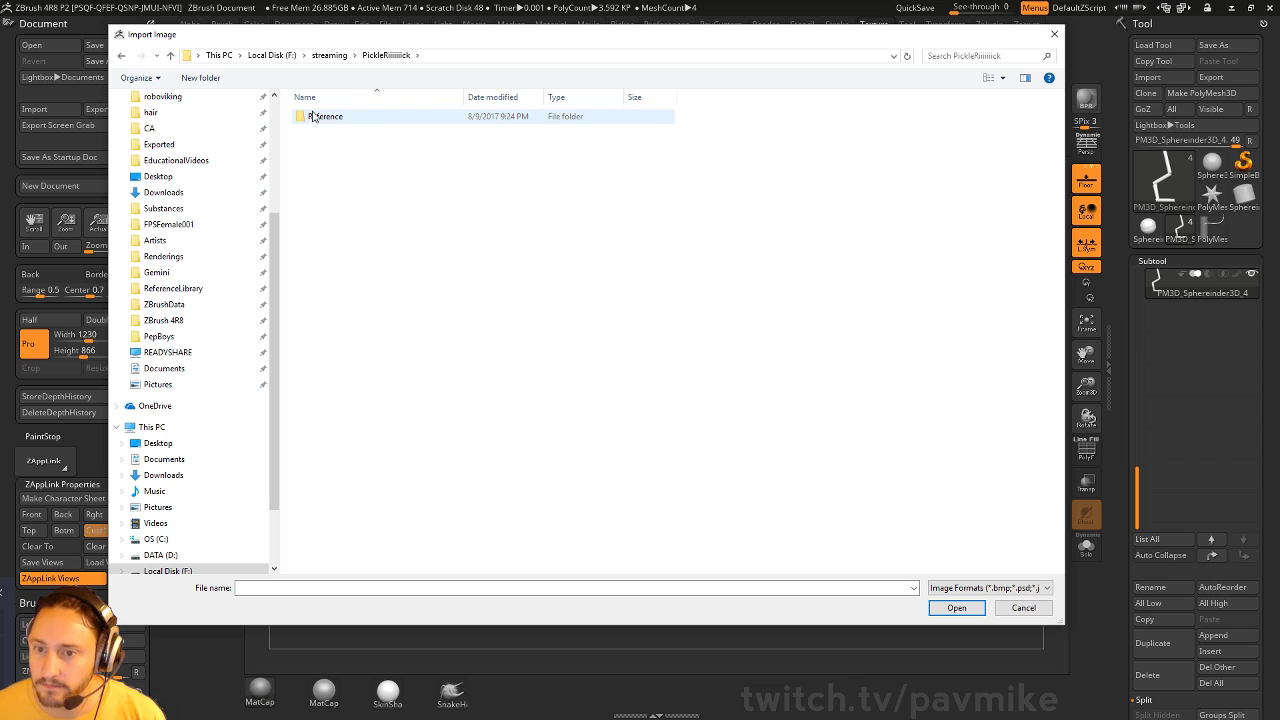
pyautogui.doubleClick(335, 118)
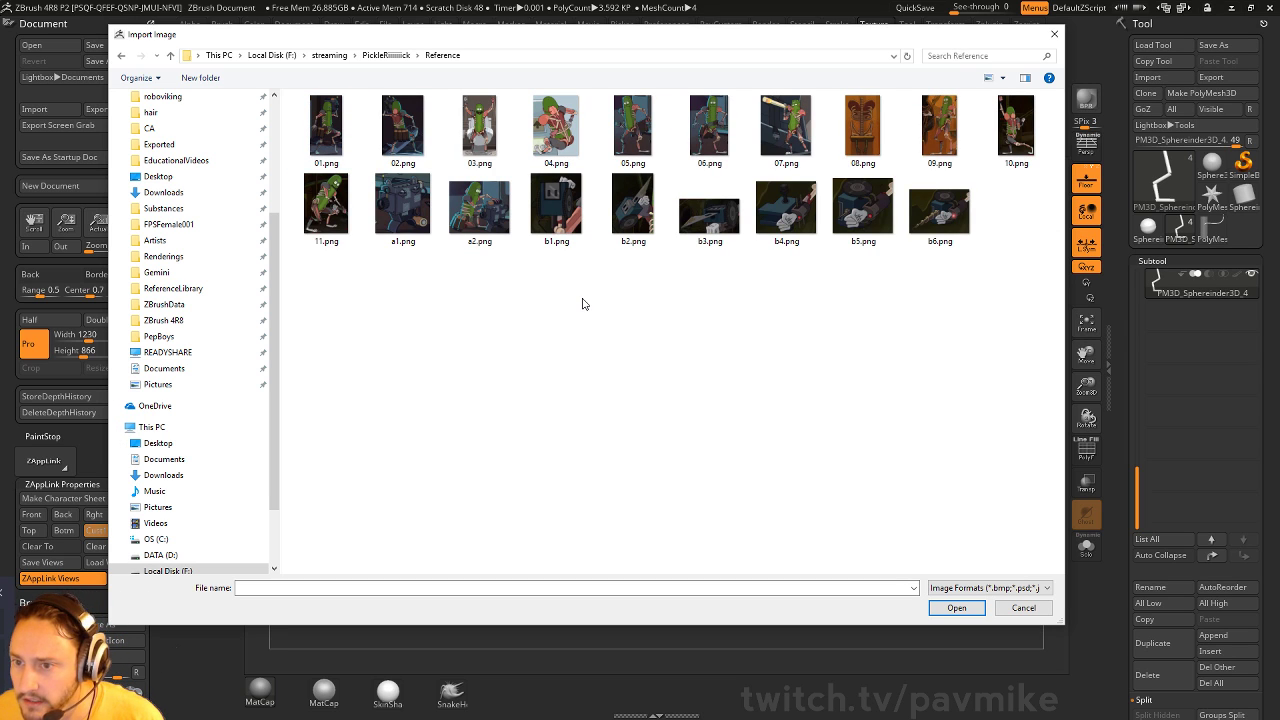
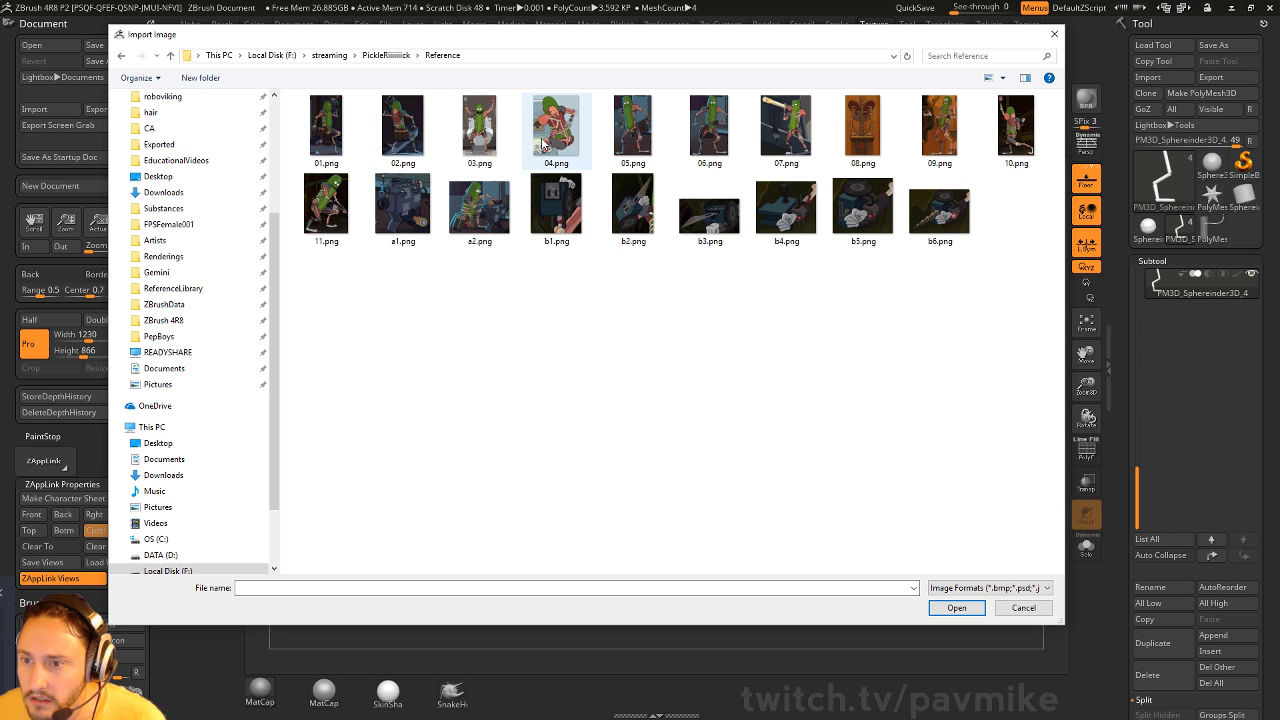
pyautogui.doubleClick(403, 128)
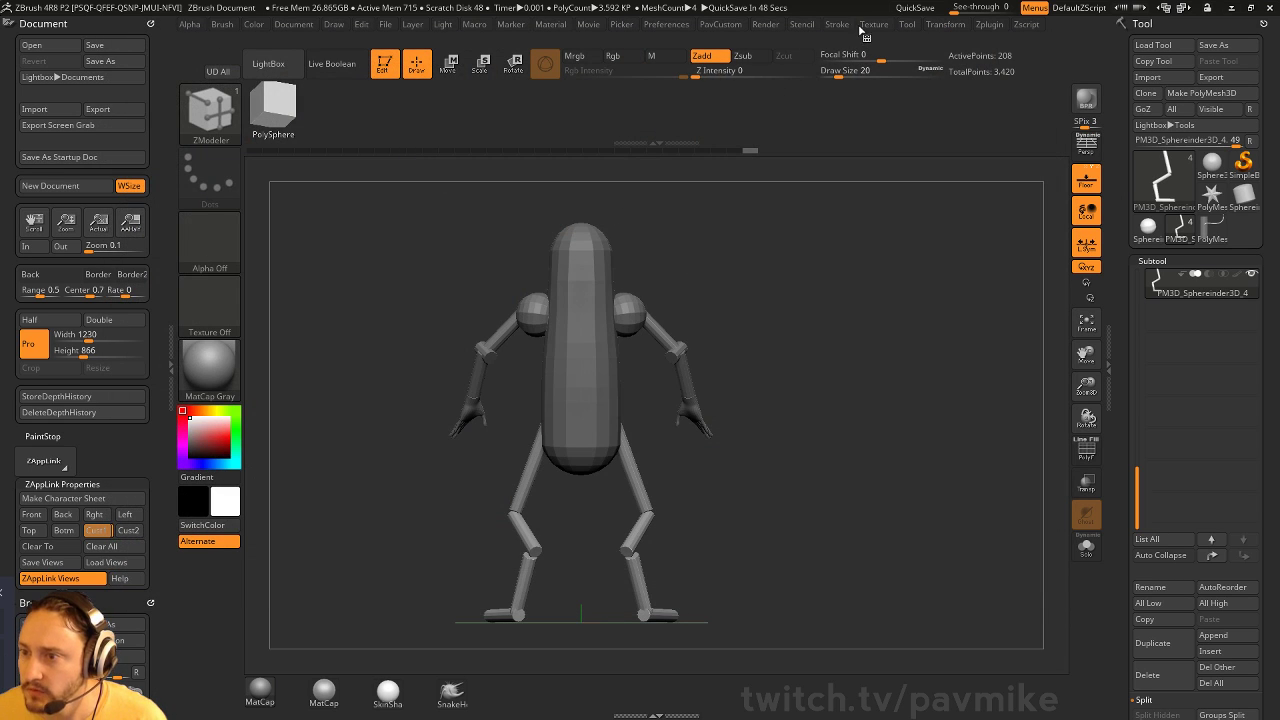
# Add texture 02 to Spotlight and hide LightBox so the image overlays the character
pyautogui.click(872, 25)
pyautogui.click(958, 232)
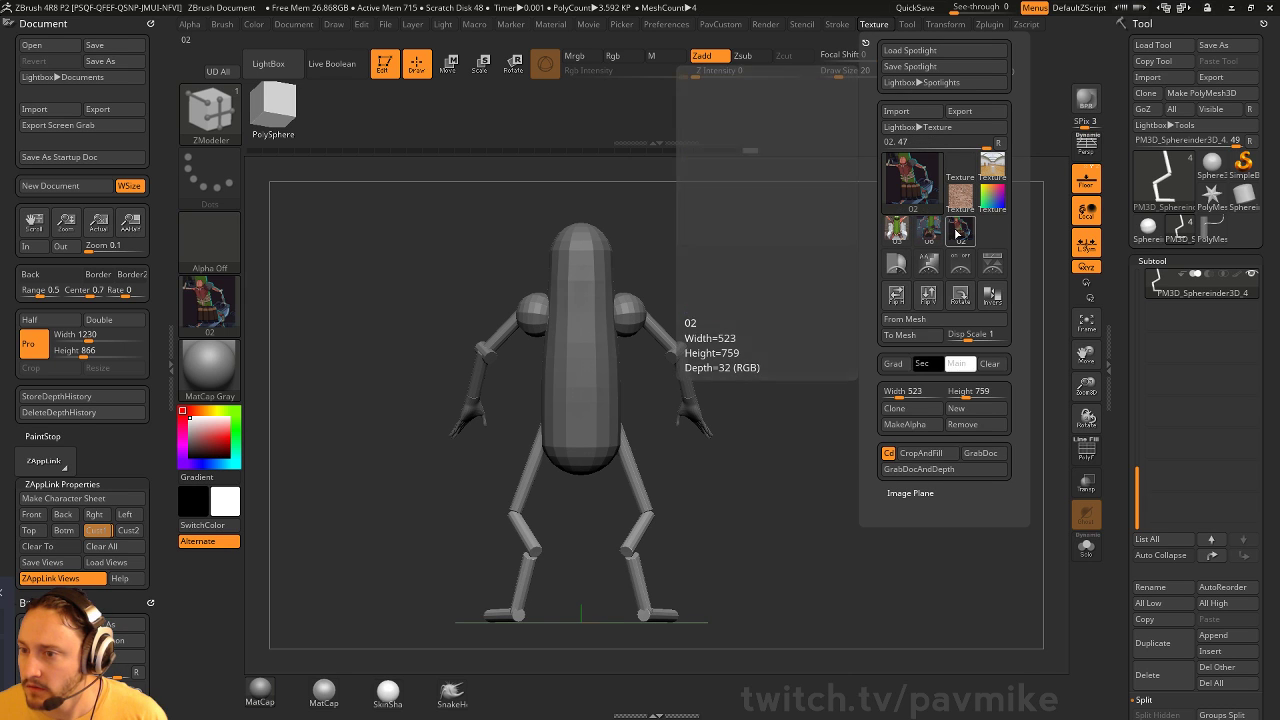
pyautogui.click(992, 264)
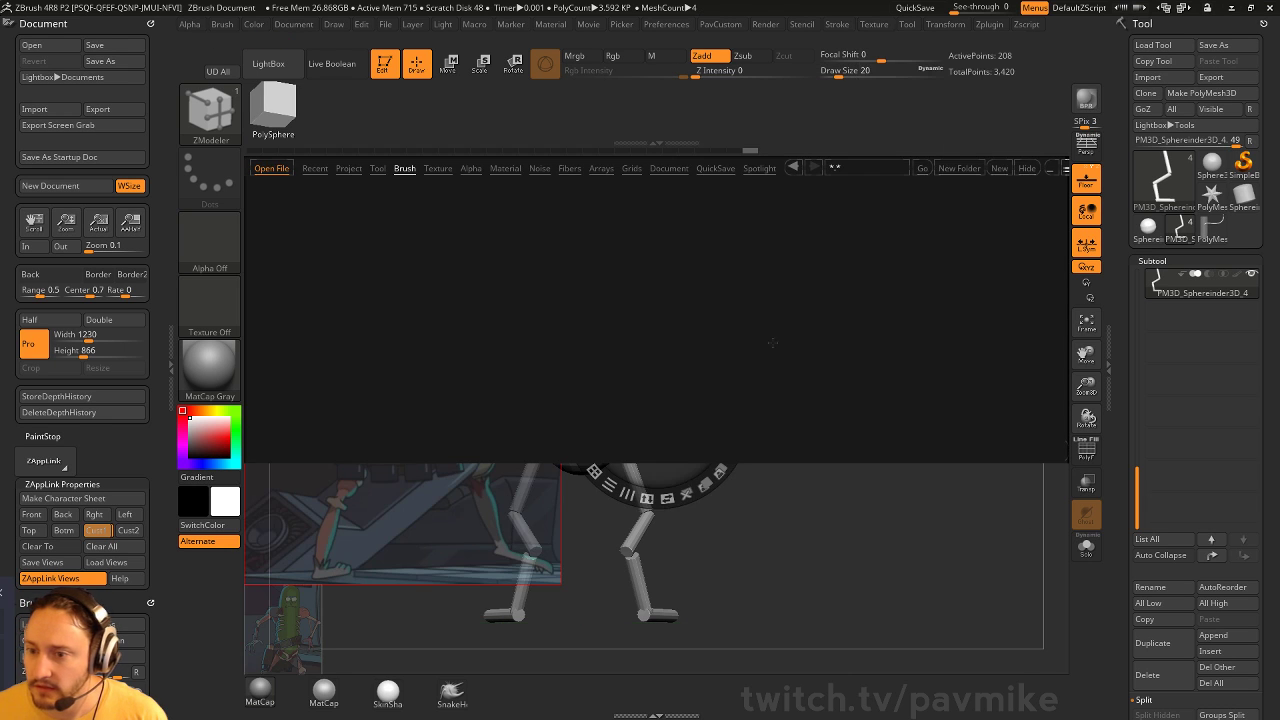
pyautogui.press(',')
pyautogui.click(640, 571)
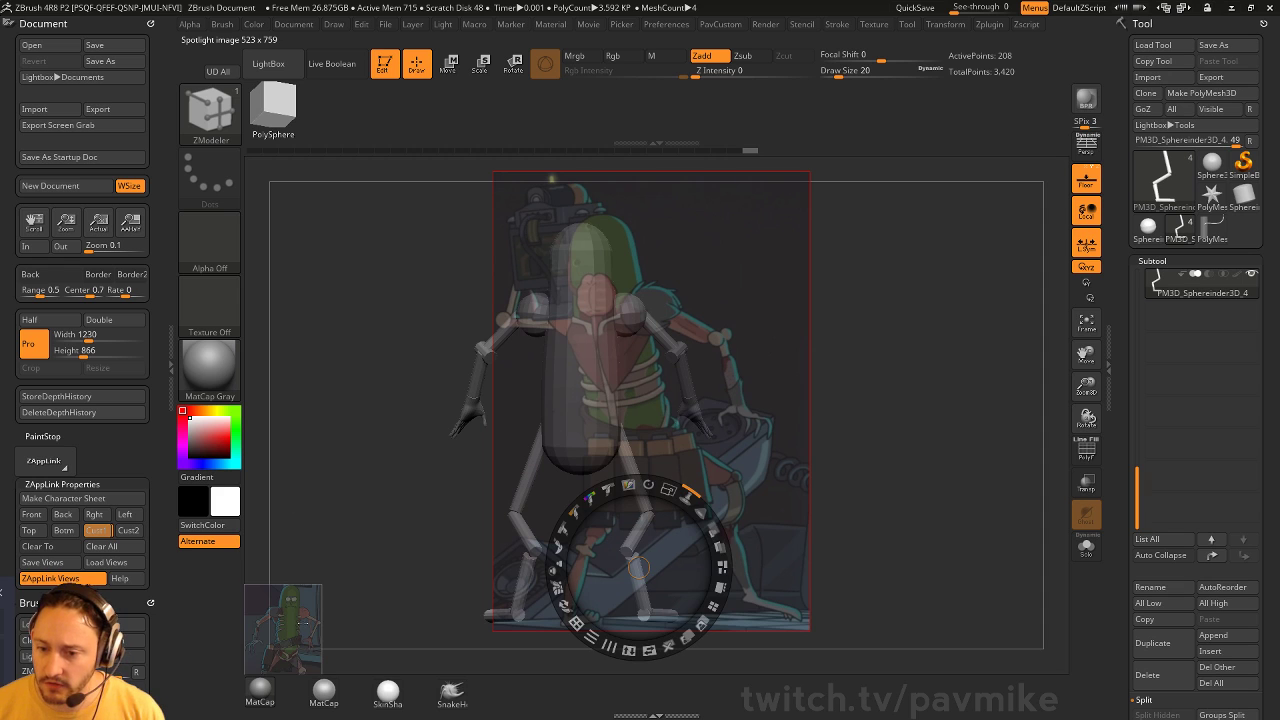
# Remove the older reference image from Spotlight, and move, tilt and fade the 02 image over the character's back
pyautogui.moveTo(305, 623); pyautogui.dragTo(340, 500)
pyautogui.click(368, 586)
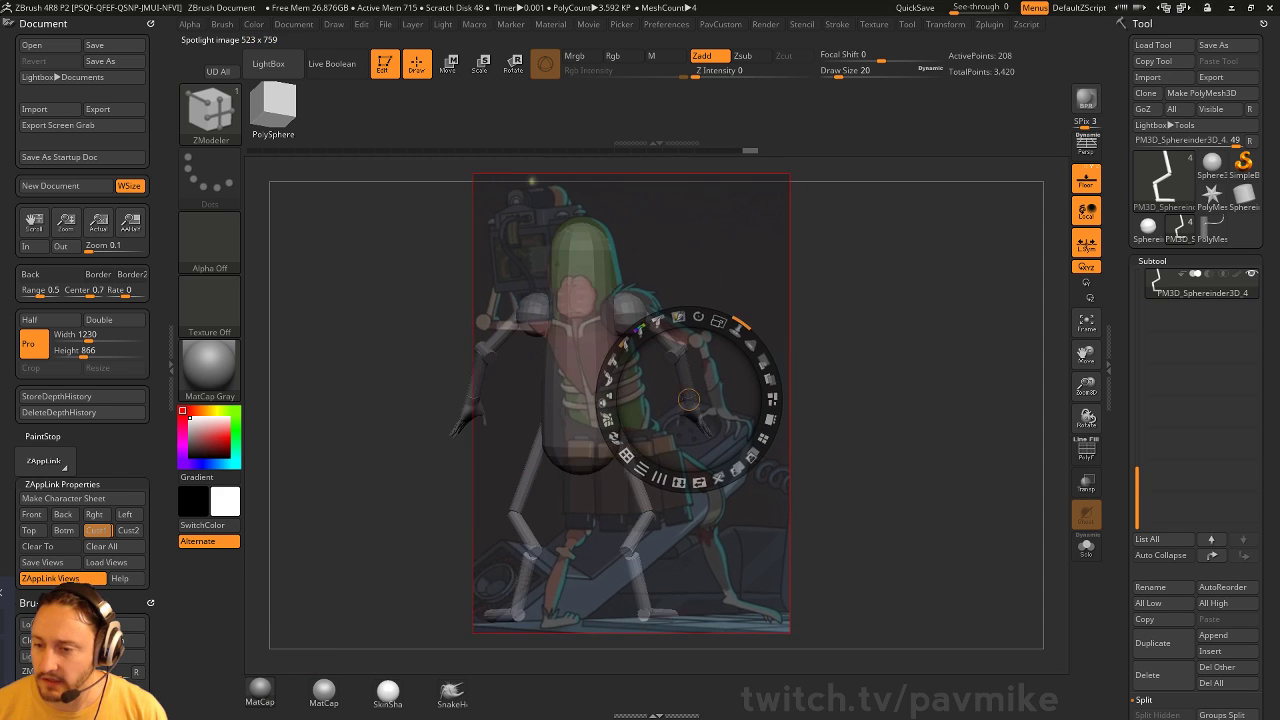
pyautogui.moveTo(690, 420); pyautogui.dragTo(674, 443)
pyautogui.moveTo(745, 322)
pyautogui.mouseDown()
pyautogui.moveTo(776, 356)
pyautogui.moveTo(740, 322)
pyautogui.moveTo(760, 342)
pyautogui.moveTo(722, 345)
pyautogui.moveTo(760, 340)
pyautogui.moveTo(740, 335)
pyautogui.mouseUp()
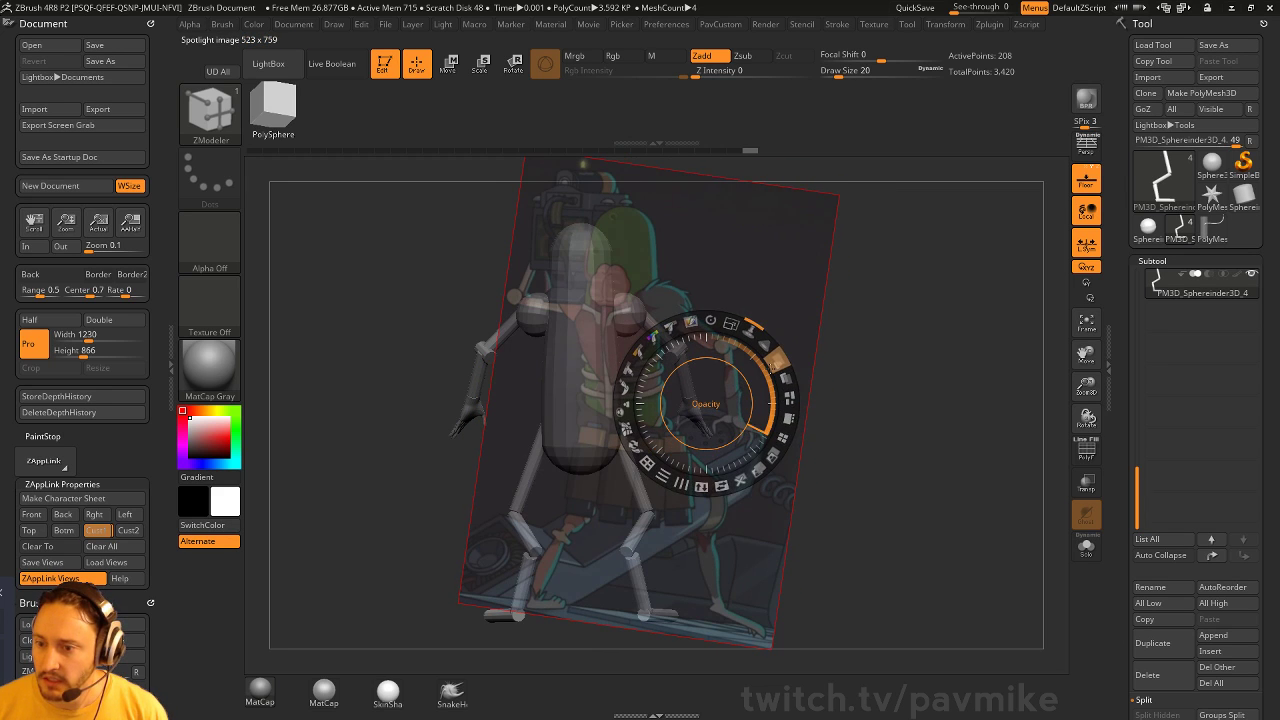
# Leave Spotlight editing, turn on perspective and orient the character to line up with the back-view reference
pyautogui.press('z')
pyautogui.moveTo(880, 332); pyautogui.dragTo(900, 387)
pyautogui.press('p')
pyautogui.moveTo(1012, 266); pyautogui.dragTo(1000, 346)
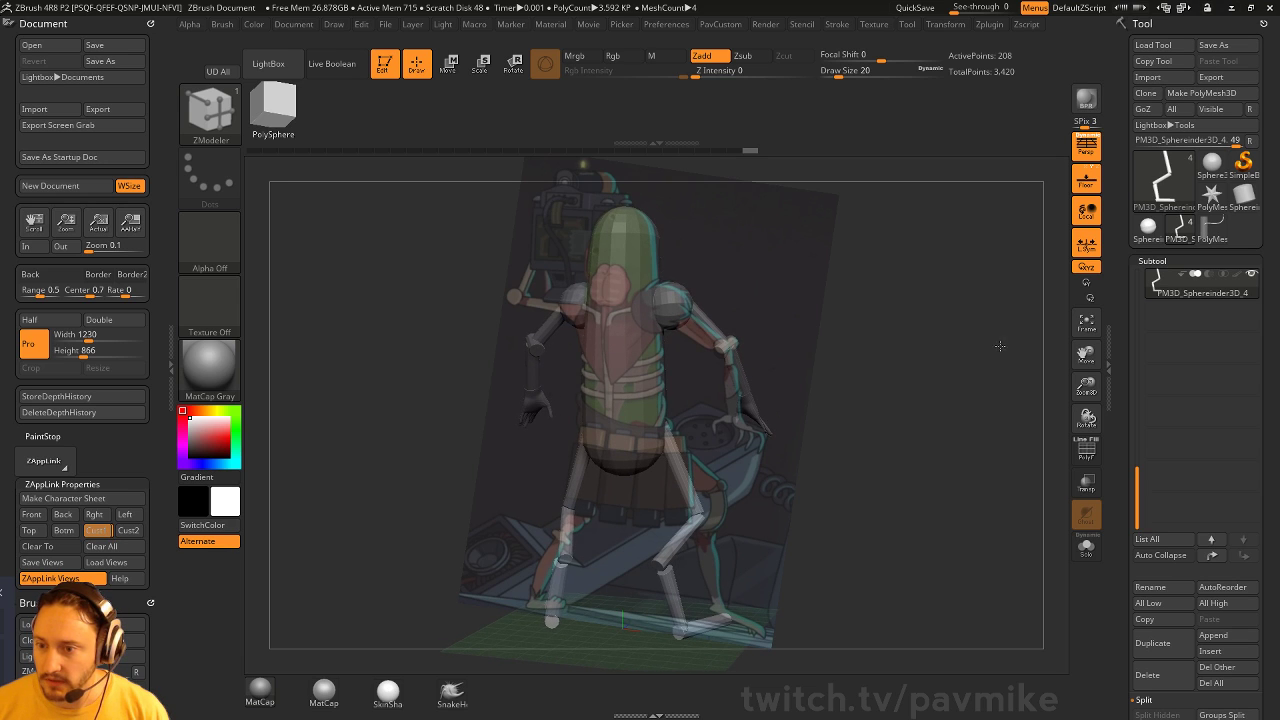
# Insert a Sphere12 primitive over the pink mass on the reference's upper back and adjust it with the gizmo
pyautogui.press('b')
pyautogui.press('i')
pyautogui.press('m')
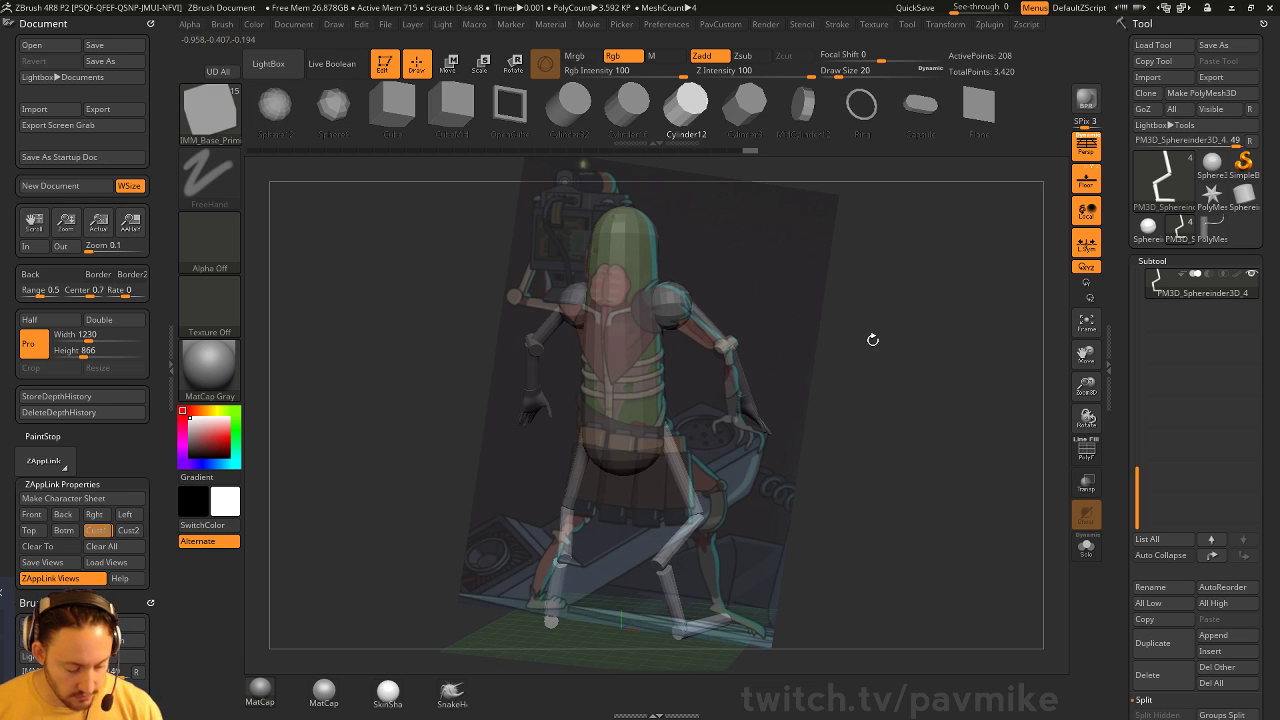
pyautogui.press('m')
pyautogui.click(794, 395)
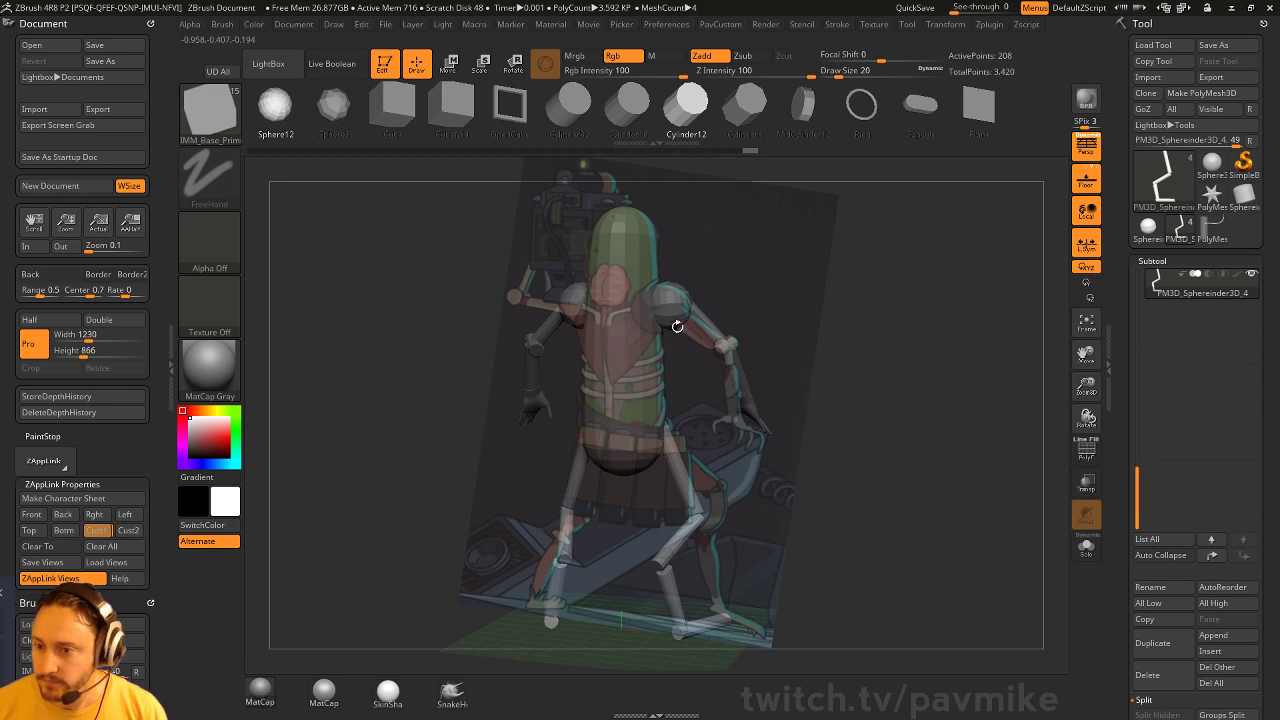
pyautogui.moveTo(603, 300)
pyautogui.mouseDown()
pyautogui.moveTo(597, 284)
pyautogui.moveTo(616, 281)
pyautogui.mouseUp()
pyautogui.press('w')
pyautogui.moveTo(657, 237); pyautogui.dragTo(659, 238)
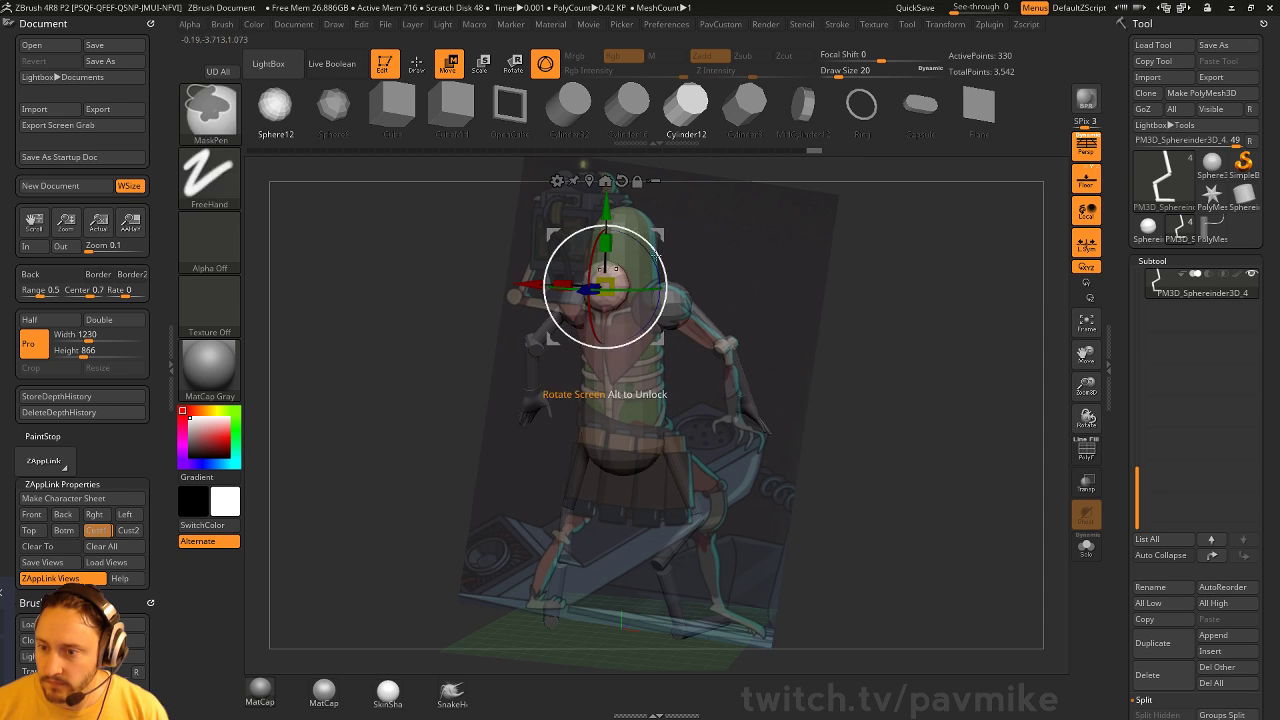
pyautogui.press('q')
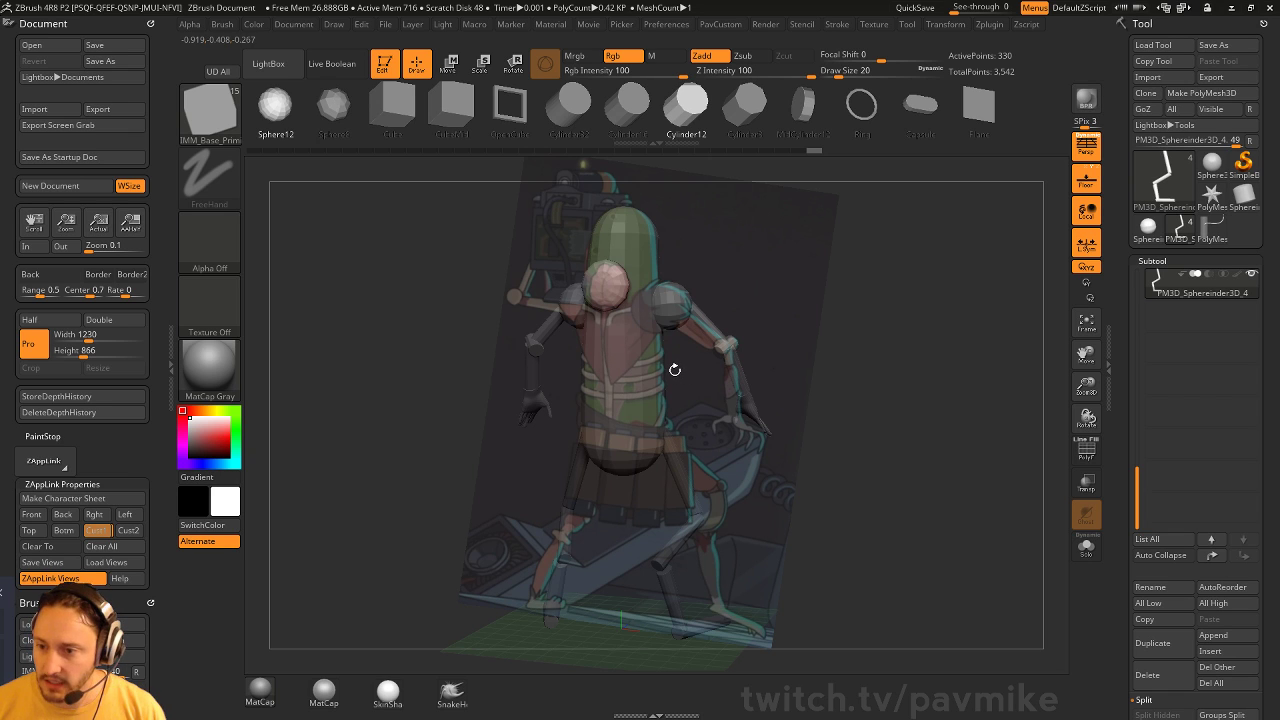
# Insert a mirrored pair of Sphere12 primitives over the reference's shoulder-blade shapes and adjust them with the gizmo
pyautogui.press('m')
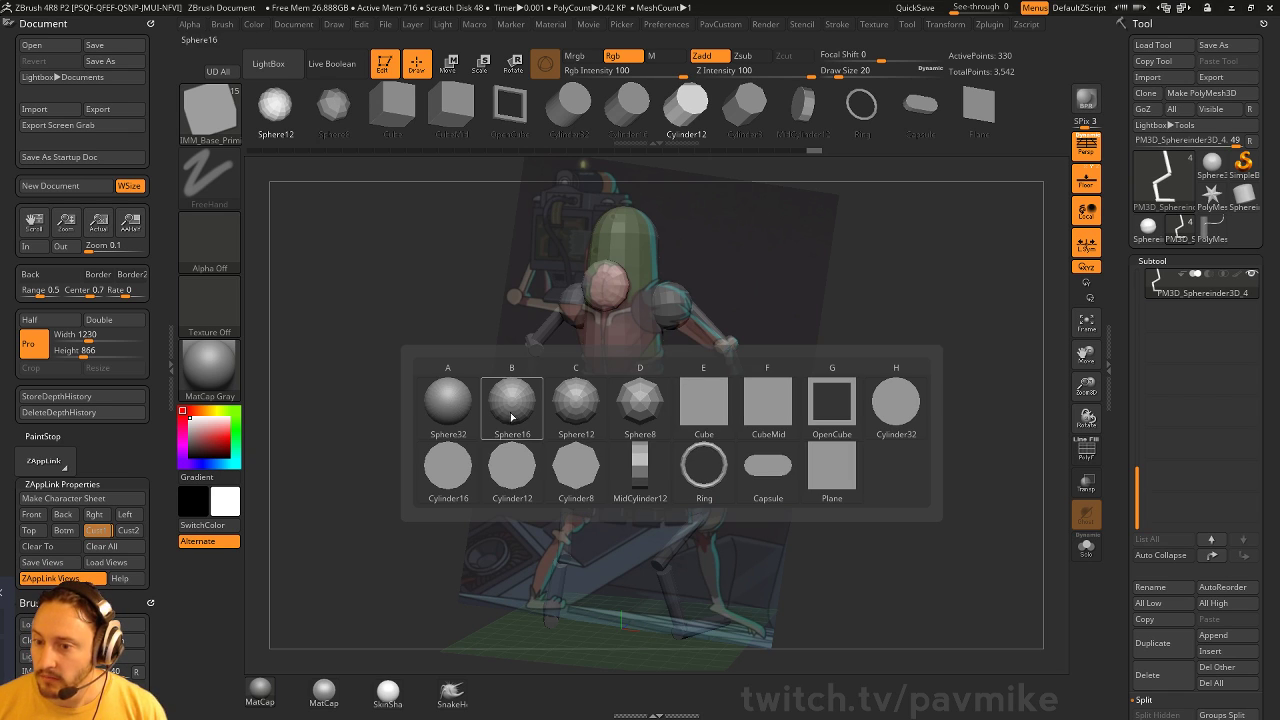
pyautogui.click(583, 400)
pyautogui.moveTo(640, 348); pyautogui.dragTo(662, 346)
pyautogui.press('w')
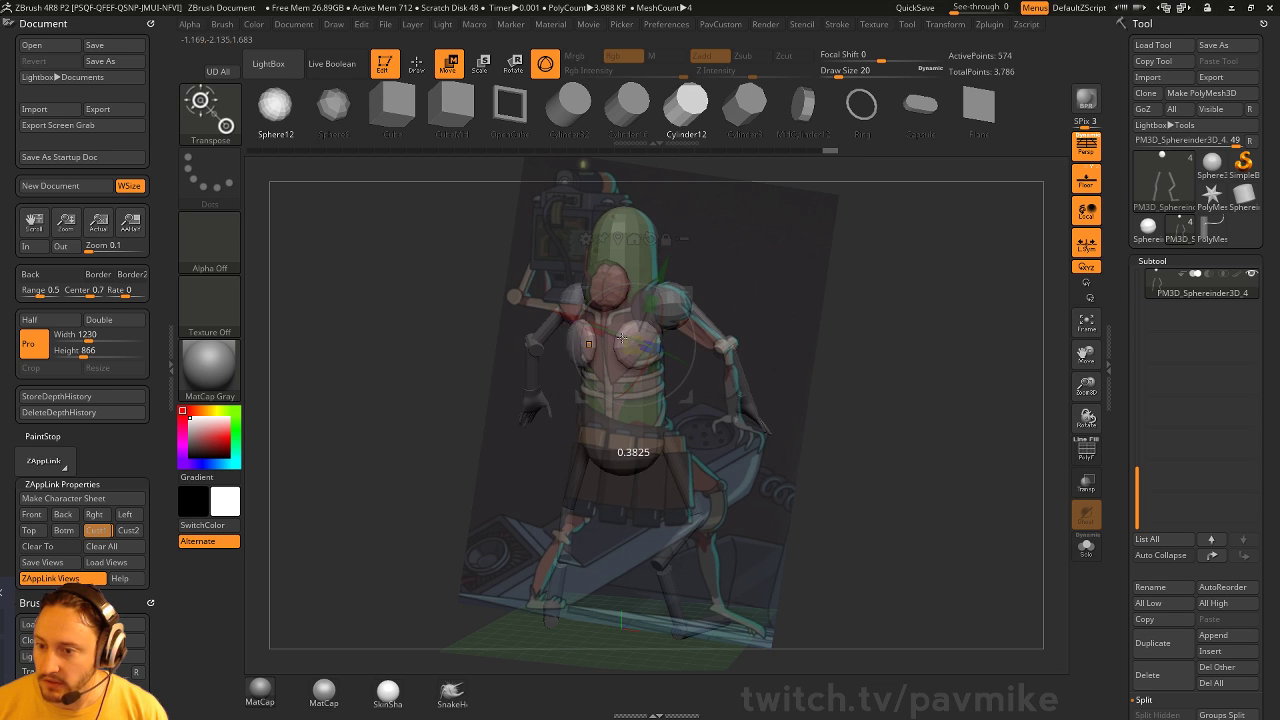
pyautogui.press('q')
# Reshape the paired spheres with the Move brush into downward-tapering wedges matching the pink shapes on the reference's back
pyautogui.press('b')
pyautogui.press('m')
pyautogui.press('v')
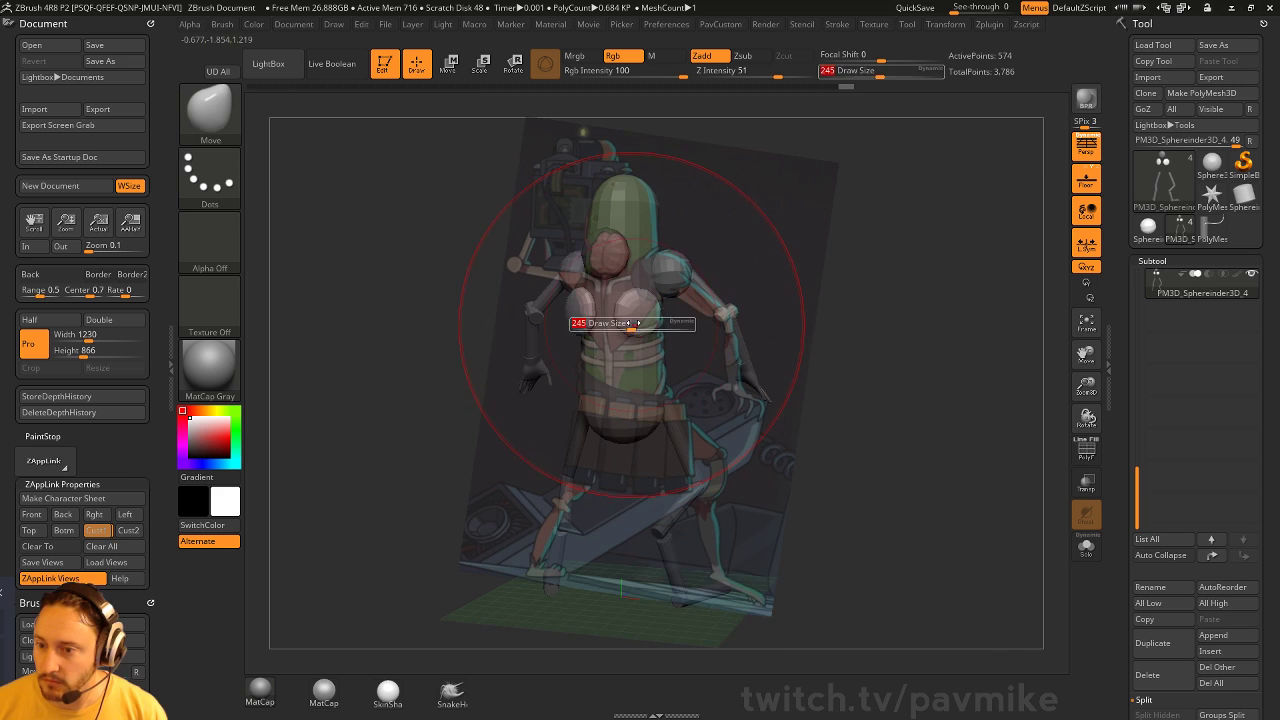
pyautogui.press('[')
pyautogui.press('[')
pyautogui.press('[')
pyautogui.moveTo(630, 308); pyautogui.dragTo(595, 352)
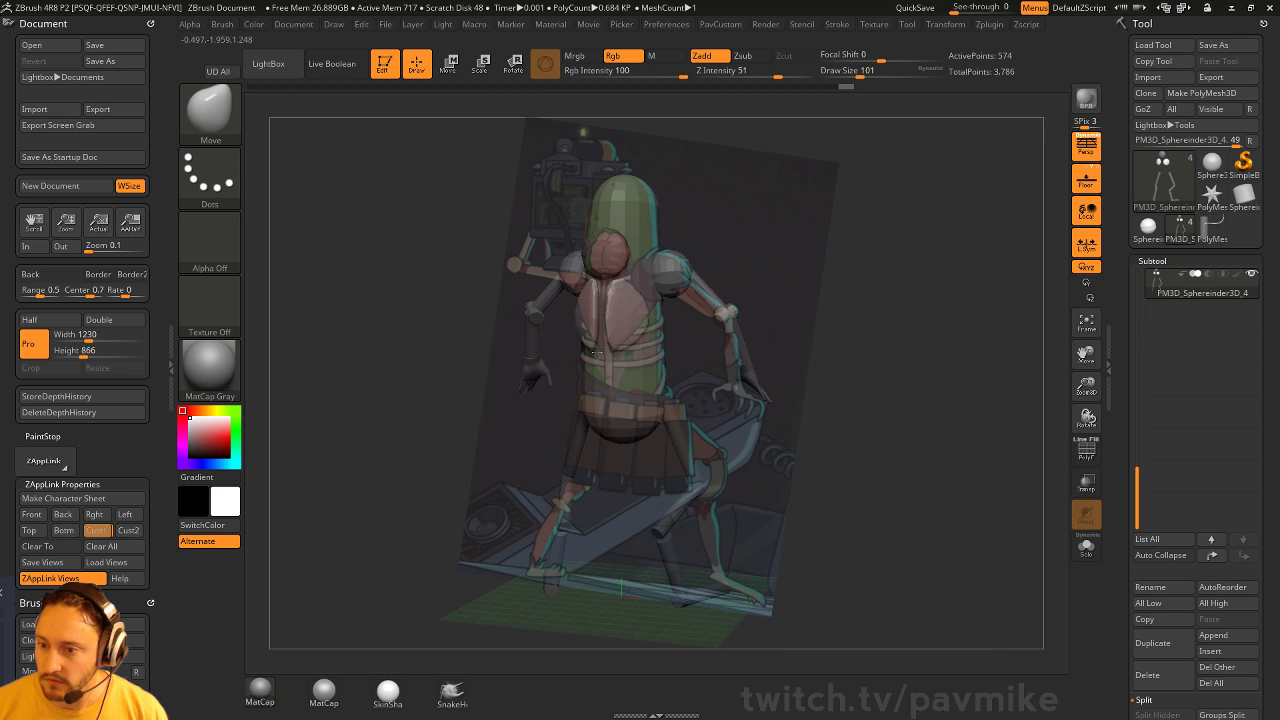
pyautogui.press('[')
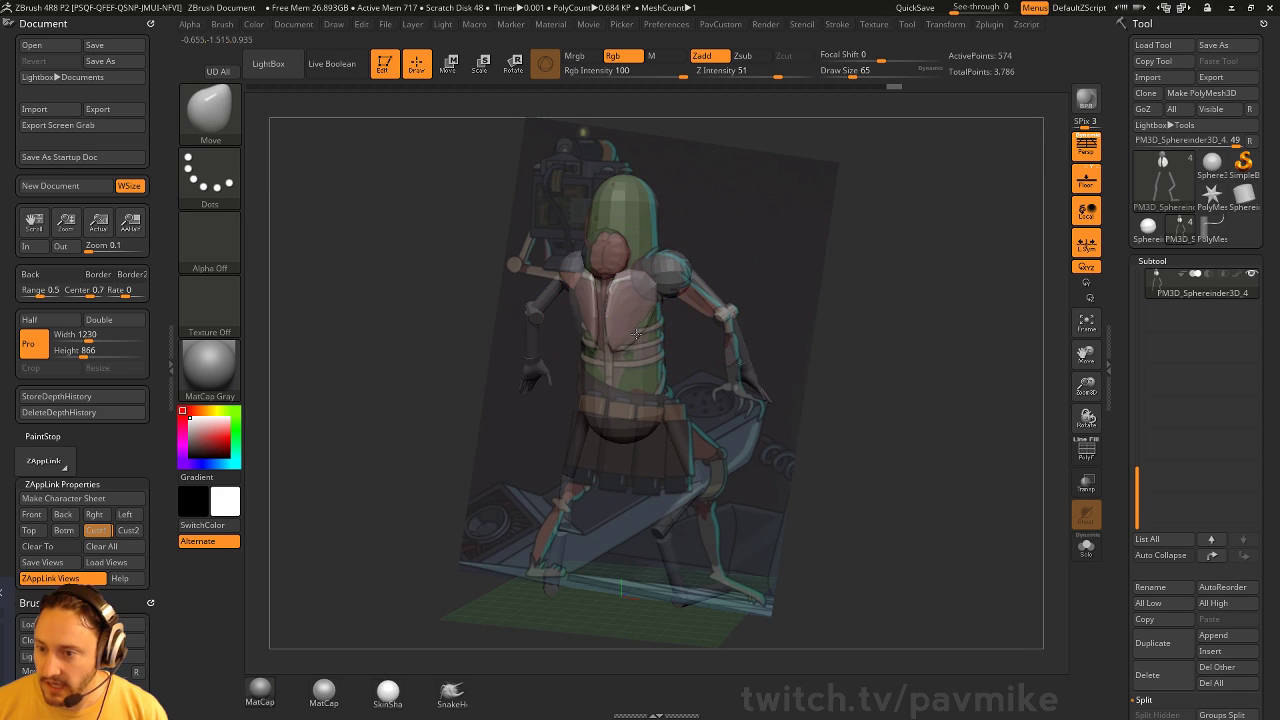
pyautogui.press('[')
pyautogui.press('s')
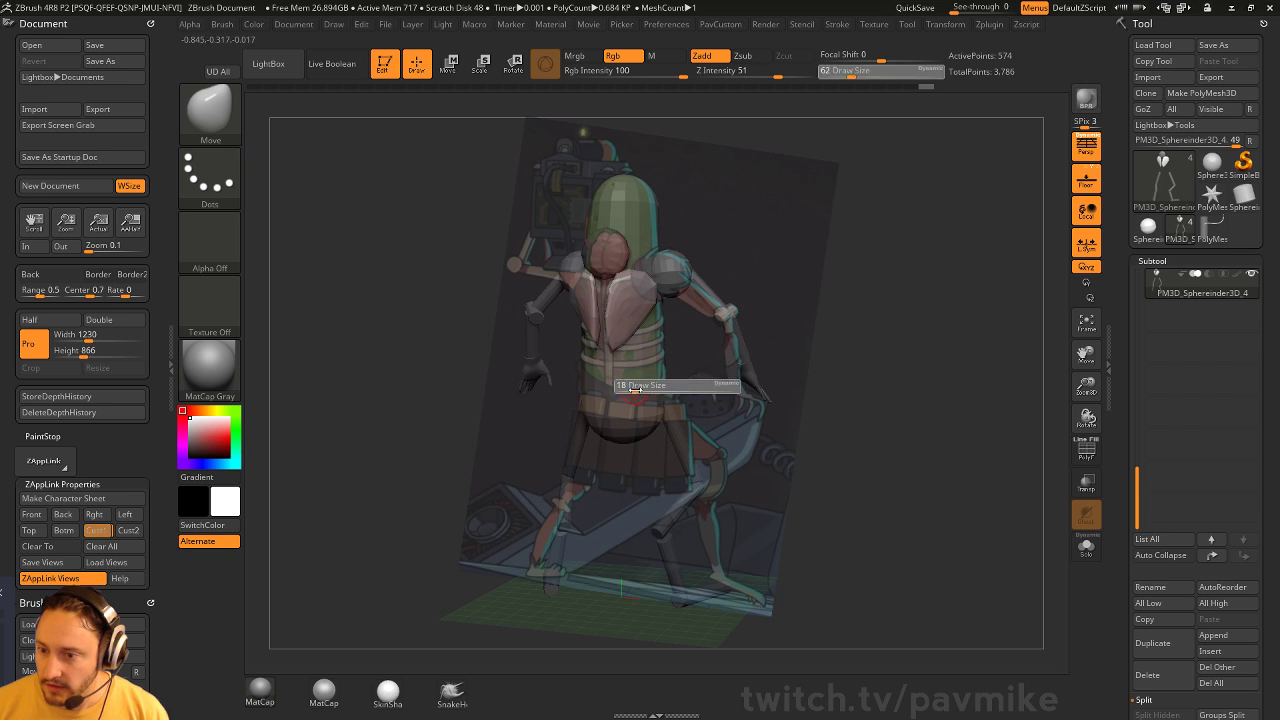
pyautogui.click(634, 389)
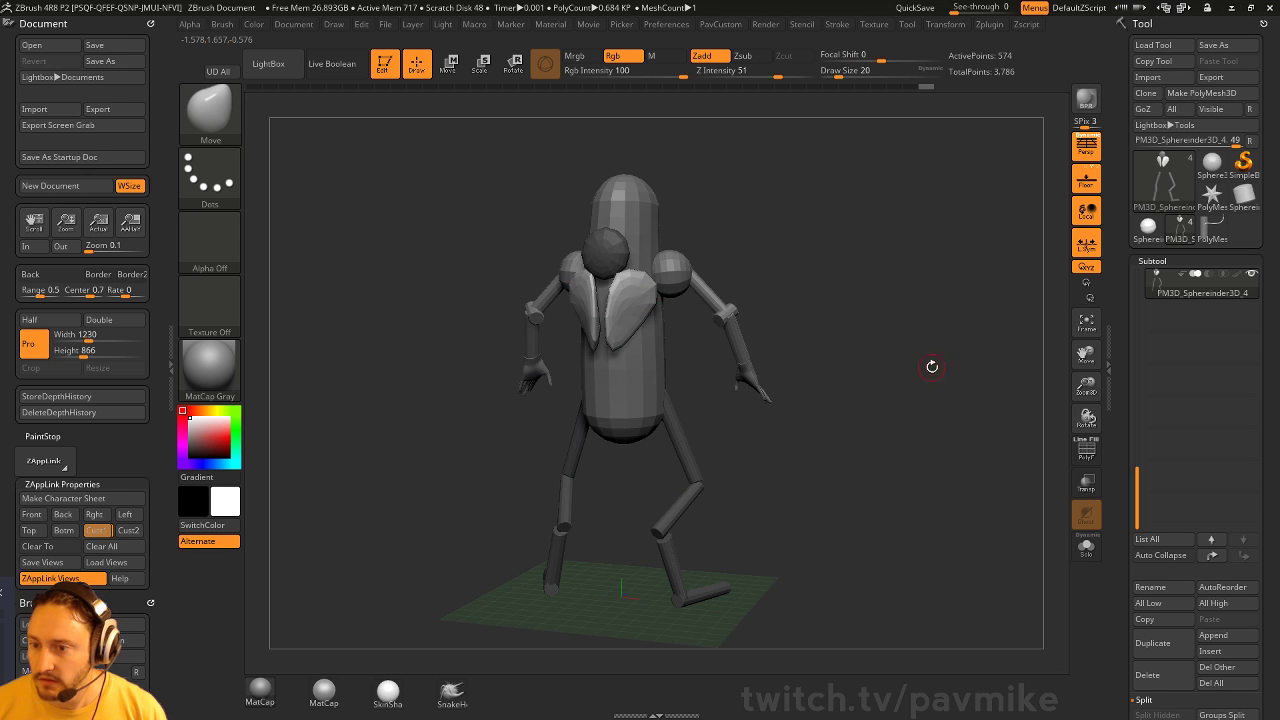
# Flatten the wedge pieces against the pickle's back with the Move brush, working from the side and rear
pyautogui.moveTo(929, 366)
pyautogui.mouseDown()
pyautogui.moveTo(923, 318)
pyautogui.moveTo(934, 369)
pyautogui.moveTo(912, 372)
pyautogui.mouseUp()
pyautogui.press('s')
pyautogui.click(545, 450)
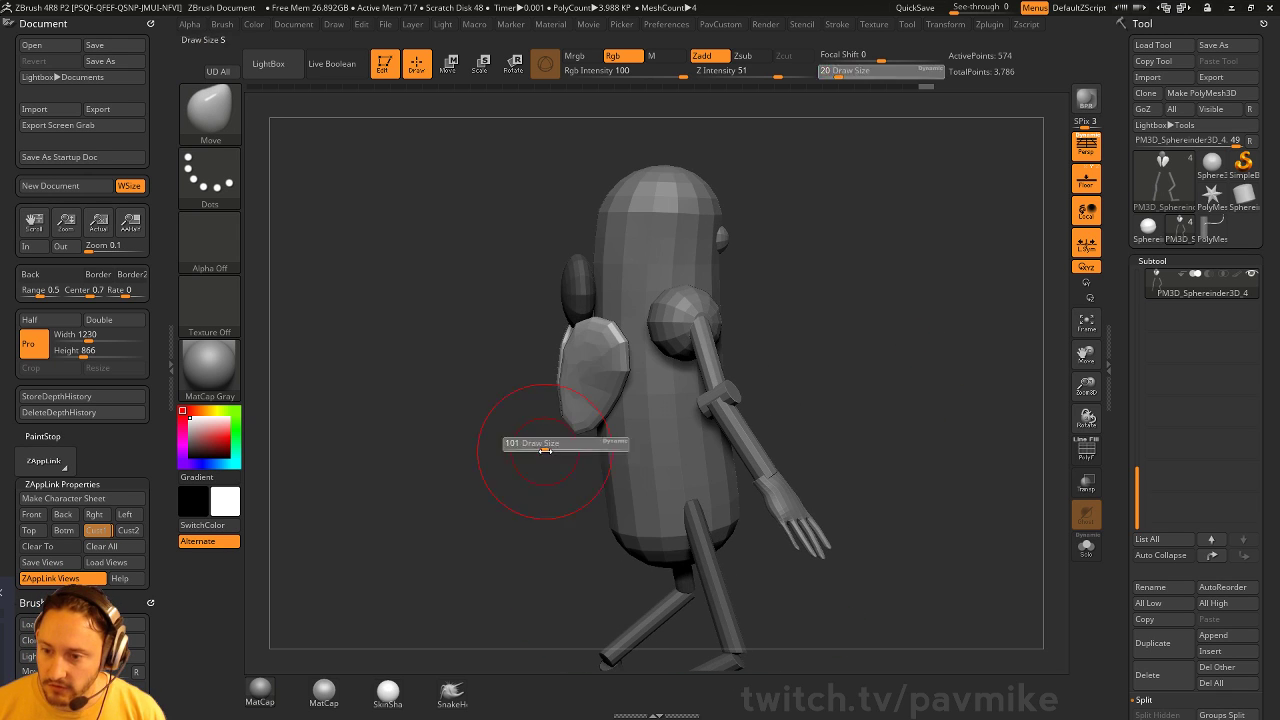
pyautogui.moveTo(580, 422); pyautogui.dragTo(607, 424)
pyautogui.moveTo(574, 351); pyautogui.dragTo(612, 352)
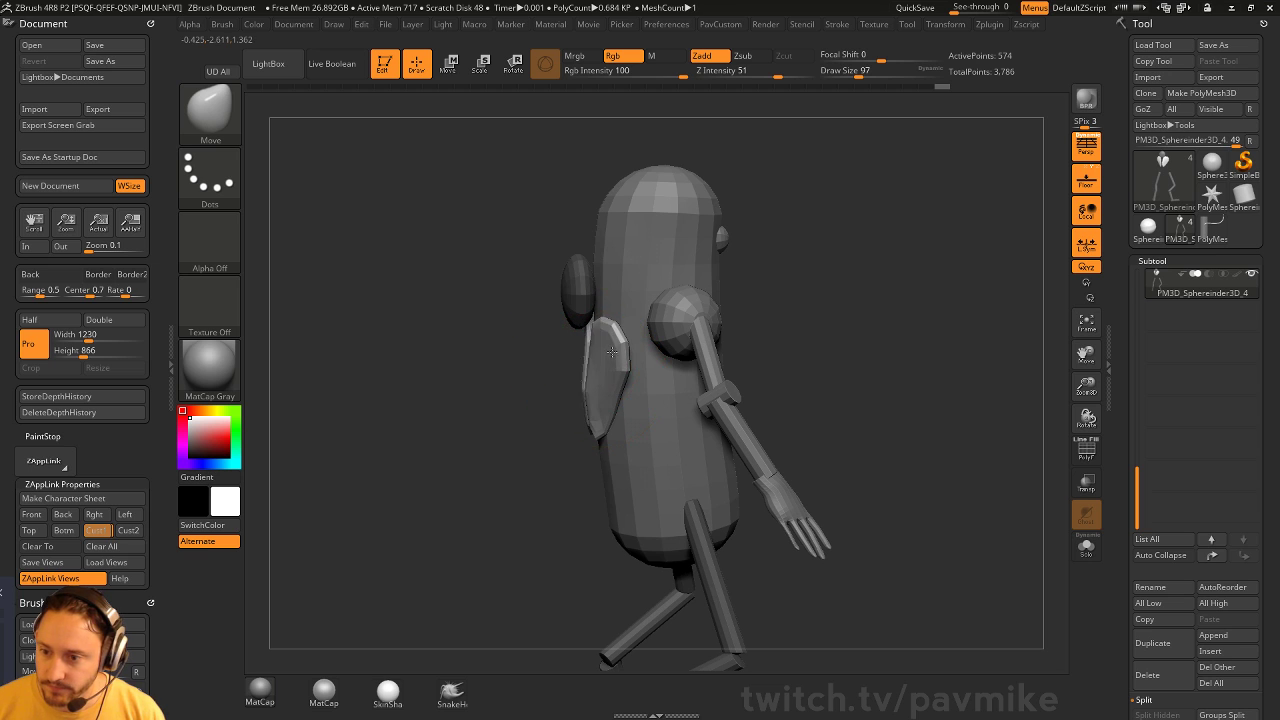
pyautogui.moveTo(523, 476); pyautogui.dragTo(745, 345)
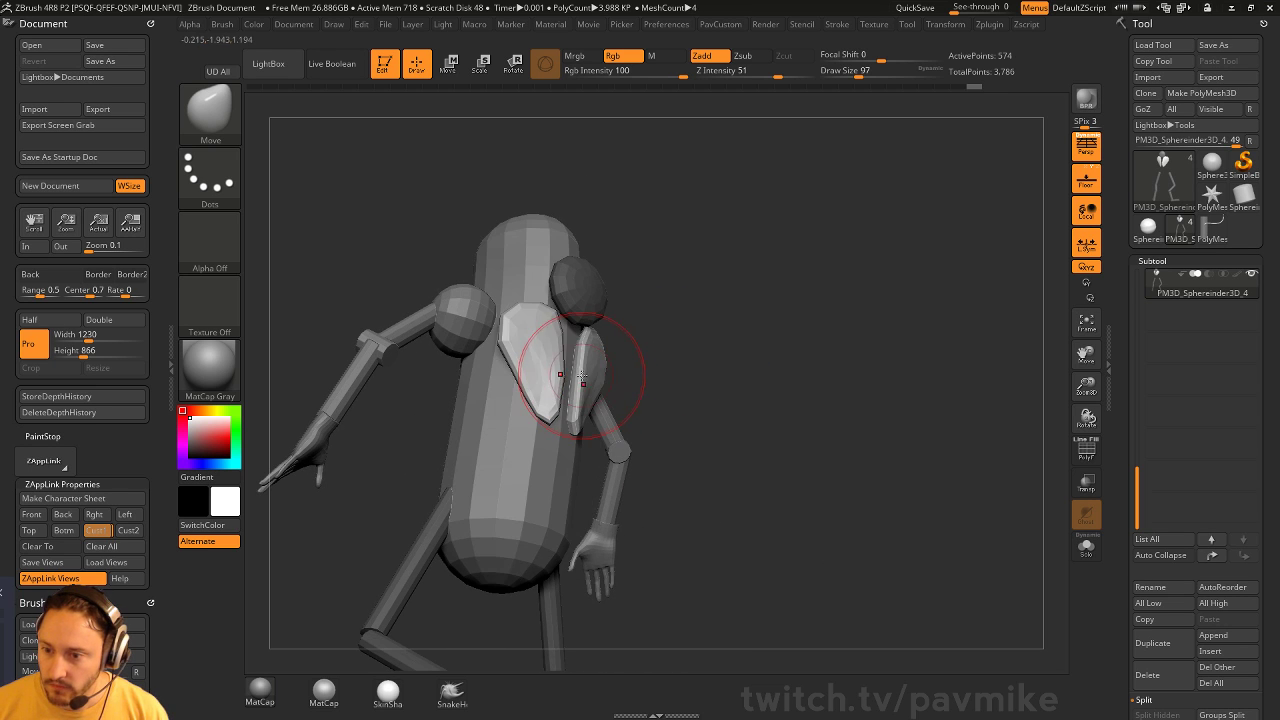
pyautogui.moveTo(578, 372); pyautogui.dragTo(596, 368)
pyautogui.moveTo(643, 317); pyautogui.dragTo(480, 425)
pyautogui.moveTo(617, 366); pyautogui.dragTo(632, 364)
# Mask the wedge pieces and limbs so that only the upper-back sphere stays editable
pyautogui.moveTo(832, 300)
pyautogui.keyDown('alt'); pyautogui.mouseDown()
pyautogui.moveTo(820, 397)
pyautogui.moveTo(945, 345)
pyautogui.mouseUp(); pyautogui.keyUp('alt')
pyautogui.moveTo(833, 331)
pyautogui.keyDown('ctrl'); pyautogui.mouseDown()
pyautogui.moveTo(798, 312)
pyautogui.moveTo(757, 388)
pyautogui.moveTo(738, 362)
pyautogui.mouseUp(); pyautogui.keyUp('ctrl')
pyautogui.keyDown('ctrl'); pyautogui.keyDown('shift'); pyautogui.click(617, 402); pyautogui.keyUp('shift'); pyautogui.keyUp('ctrl')
pyautogui.keyDown('ctrl'); pyautogui.click(827, 318); pyautogui.keyUp('ctrl')
pyautogui.keyDown('ctrl'); pyautogui.click(889, 282); pyautogui.keyUp('ctrl')
pyautogui.moveTo(827, 318)
pyautogui.keyDown('ctrl'); pyautogui.keyDown('shift'); pyautogui.mouseDown()
pyautogui.moveTo(868, 295)
pyautogui.moveTo(868, 341)
pyautogui.moveTo(791, 340)
pyautogui.mouseUp(); pyautogui.keyUp('shift'); pyautogui.keyUp('ctrl')
pyautogui.keyDown('ctrl'); pyautogui.click(883, 287); pyautogui.keyUp('ctrl')
pyautogui.keyDown('ctrl'); pyautogui.keyDown('shift'); pyautogui.click(822, 341); pyautogui.keyUp('shift'); pyautogui.keyUp('ctrl')
pyautogui.press('w')
pyautogui.keyDown('ctrl'); pyautogui.click(628, 384); pyautogui.keyUp('ctrl')
pyautogui.press('q')
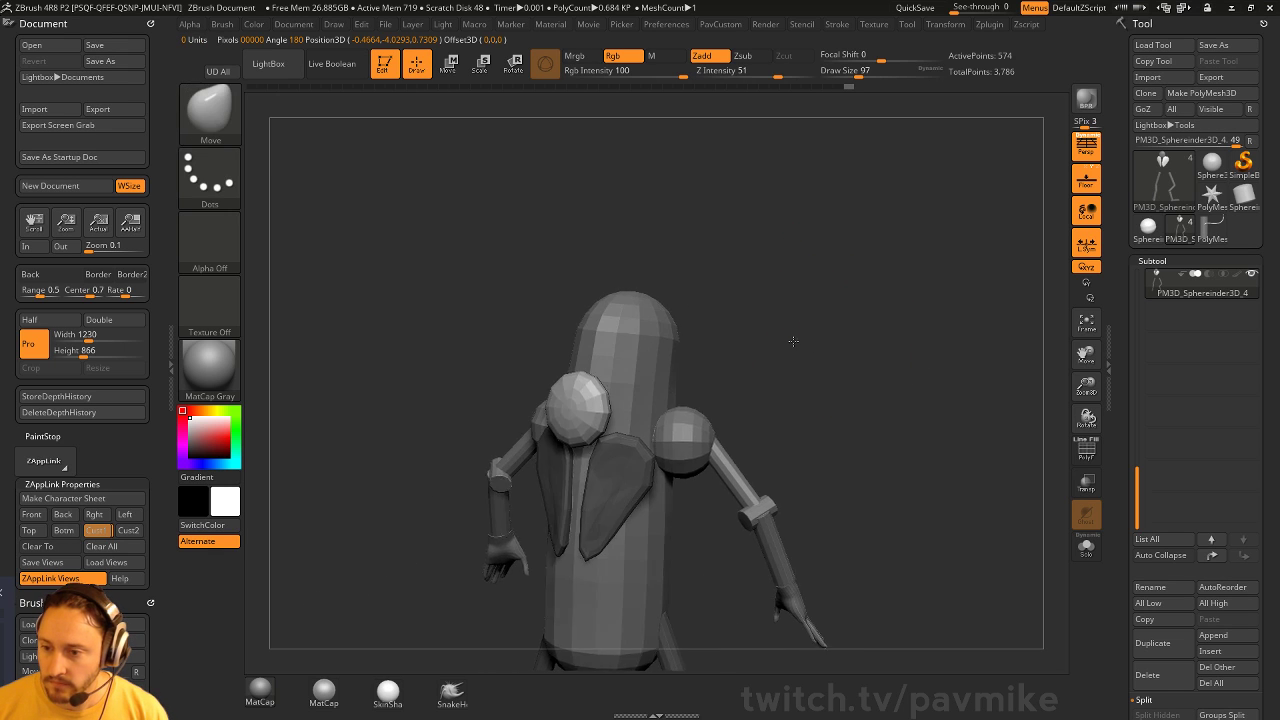
pyautogui.keyDown('ctrl'); pyautogui.click(849, 312); pyautogui.keyUp('ctrl')
pyautogui.keyDown('ctrl'); pyautogui.click(870, 312); pyautogui.keyUp('ctrl')
pyautogui.moveTo(871, 312); pyautogui.dragTo(843, 313)
# Push the upper-back sphere closer to the body and refine its shape with the Move brush
pyautogui.press(']')
pyautogui.press(']')
pyautogui.press(']')
pyautogui.press(']')
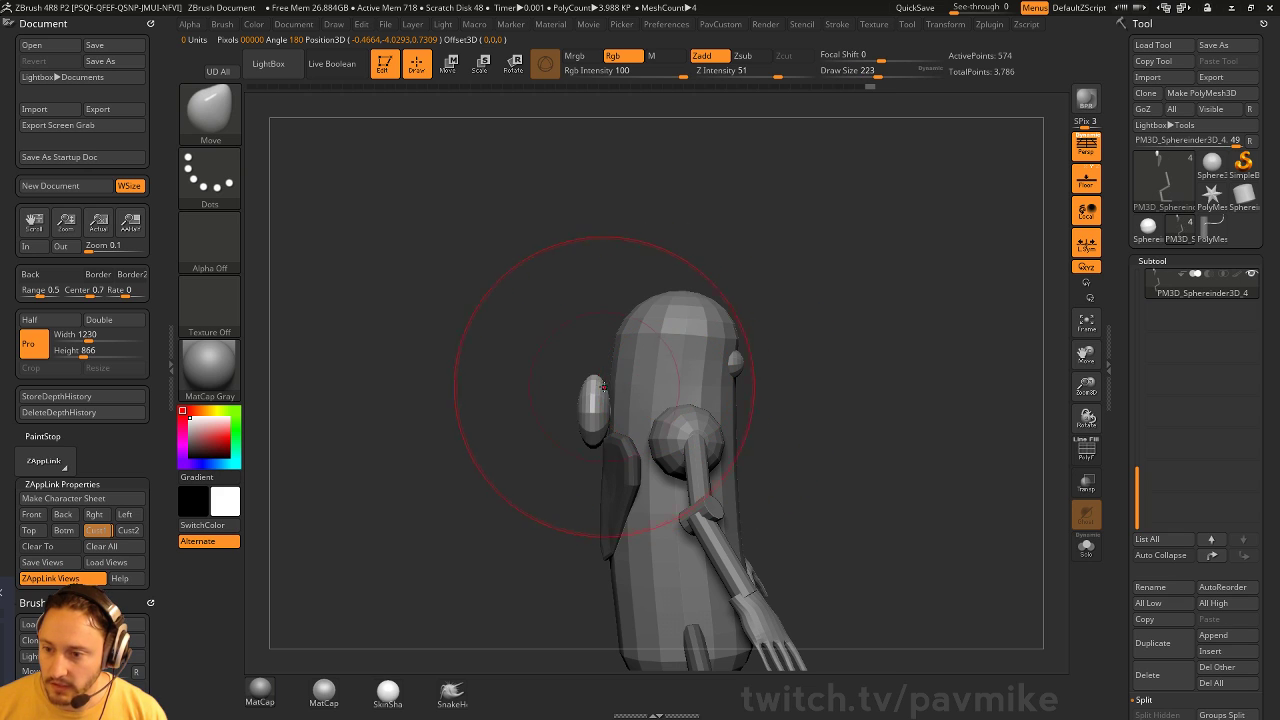
pyautogui.moveTo(603, 386); pyautogui.dragTo(625, 383)
pyautogui.moveTo(491, 414); pyautogui.dragTo(769, 343)
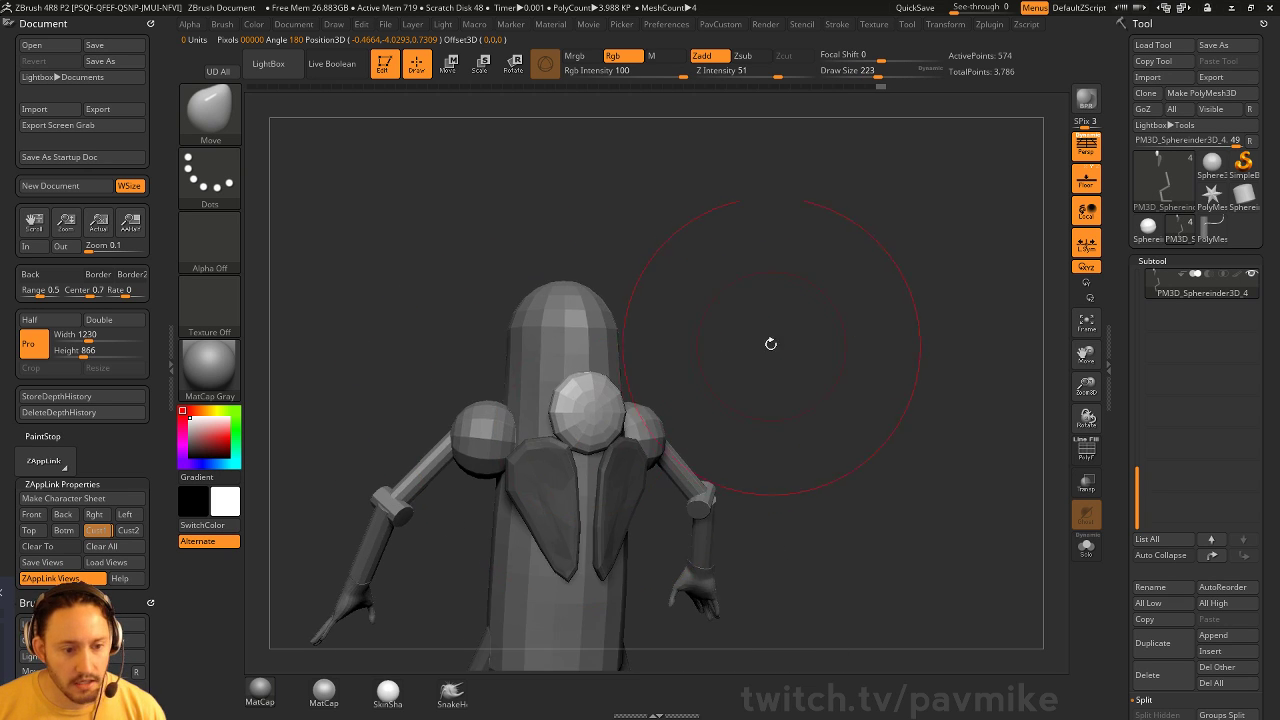
pyautogui.press('s')
pyautogui.moveTo(714, 381); pyautogui.dragTo(693, 382)
pyautogui.moveTo(618, 390)
pyautogui.mouseDown()
pyautogui.moveTo(642, 391)
pyautogui.moveTo(615, 400)
pyautogui.mouseUp()
pyautogui.press('s')
pyautogui.moveTo(604, 378); pyautogui.dragTo(607, 369)
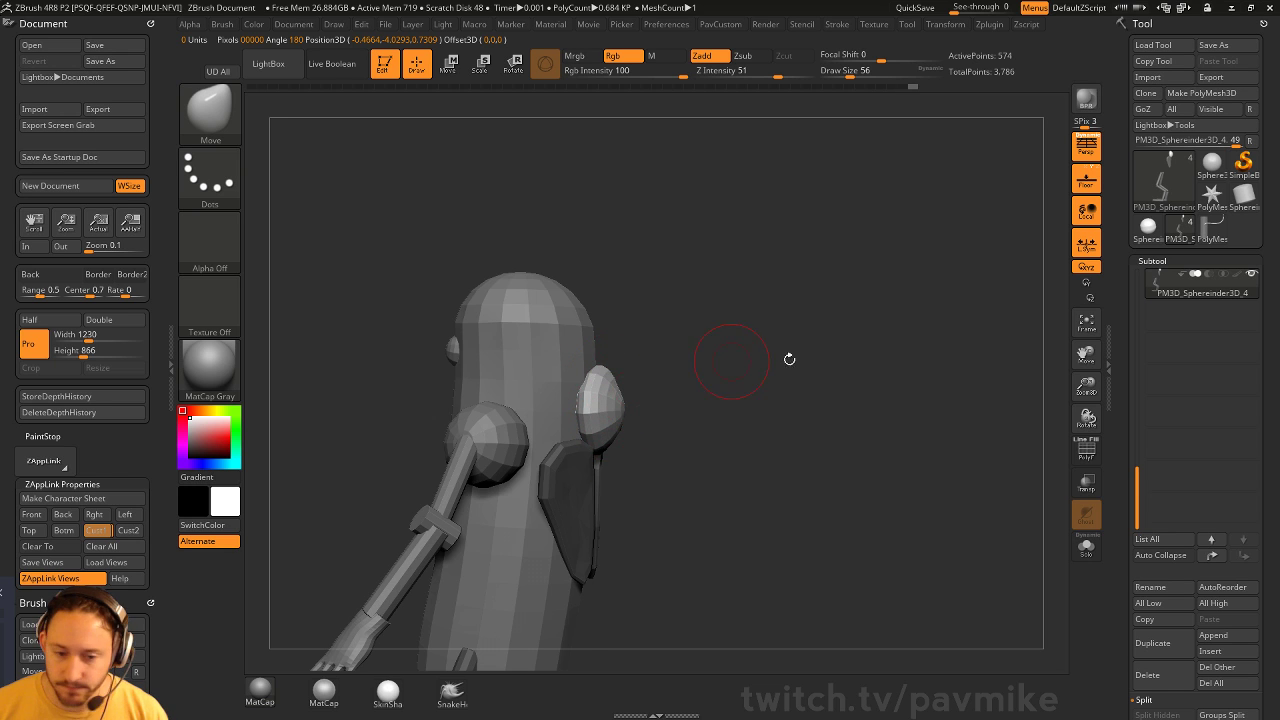
# Turn off perspective and clear the mask from the back and limb pieces
pyautogui.moveTo(789, 358)
pyautogui.mouseDown()
pyautogui.moveTo(823, 323)
pyautogui.moveTo(820, 363)
pyautogui.moveTo(803, 363)
pyautogui.moveTo(812, 346)
pyautogui.moveTo(849, 365)
pyautogui.moveTo(837, 321)
pyautogui.mouseUp()
pyautogui.click(1087, 147)
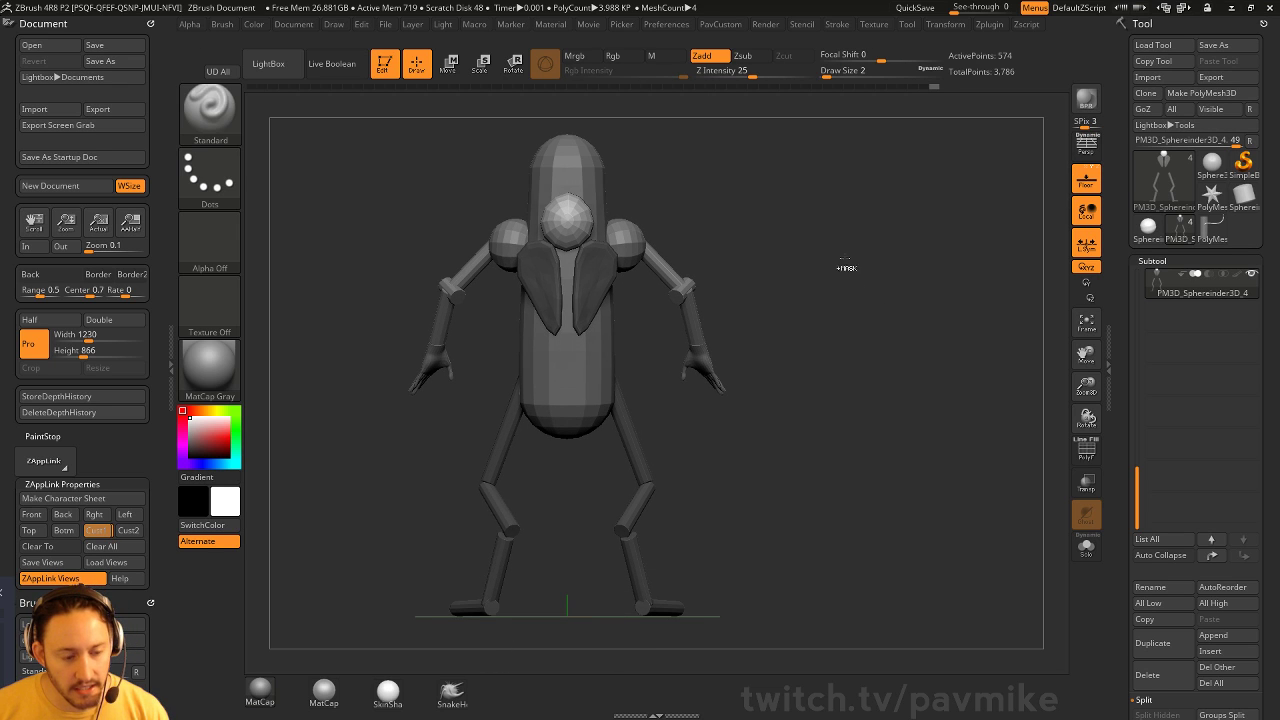
pyautogui.keyDown('ctrl'); pyautogui.moveTo(845, 260); pyautogui.dragTo(867, 364); pyautogui.keyUp('ctrl')
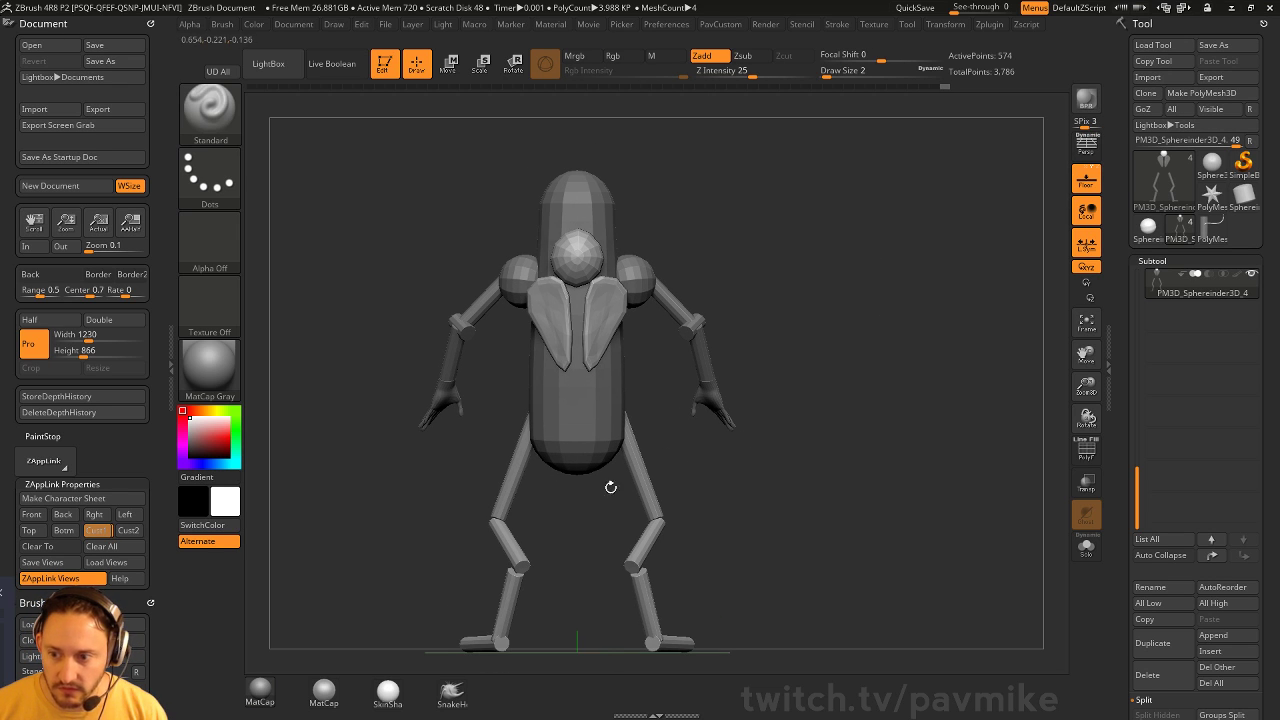
# Select the pickle body subtool, check it in Solo mode and duplicate it
pyautogui.keyDown('alt'); pyautogui.moveTo(879, 321); pyautogui.dragTo(883, 342); pyautogui.keyUp('alt')
pyautogui.press('s')
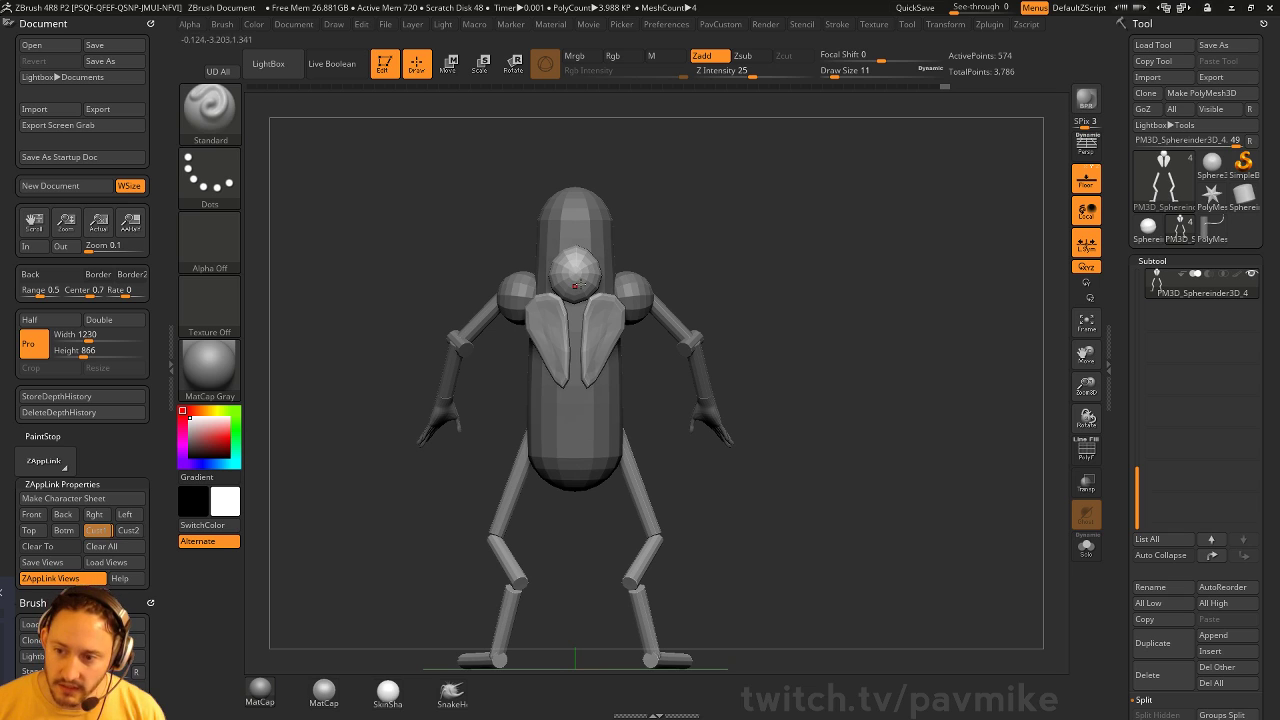
pyautogui.moveTo(741, 263); pyautogui.dragTo(824, 289)
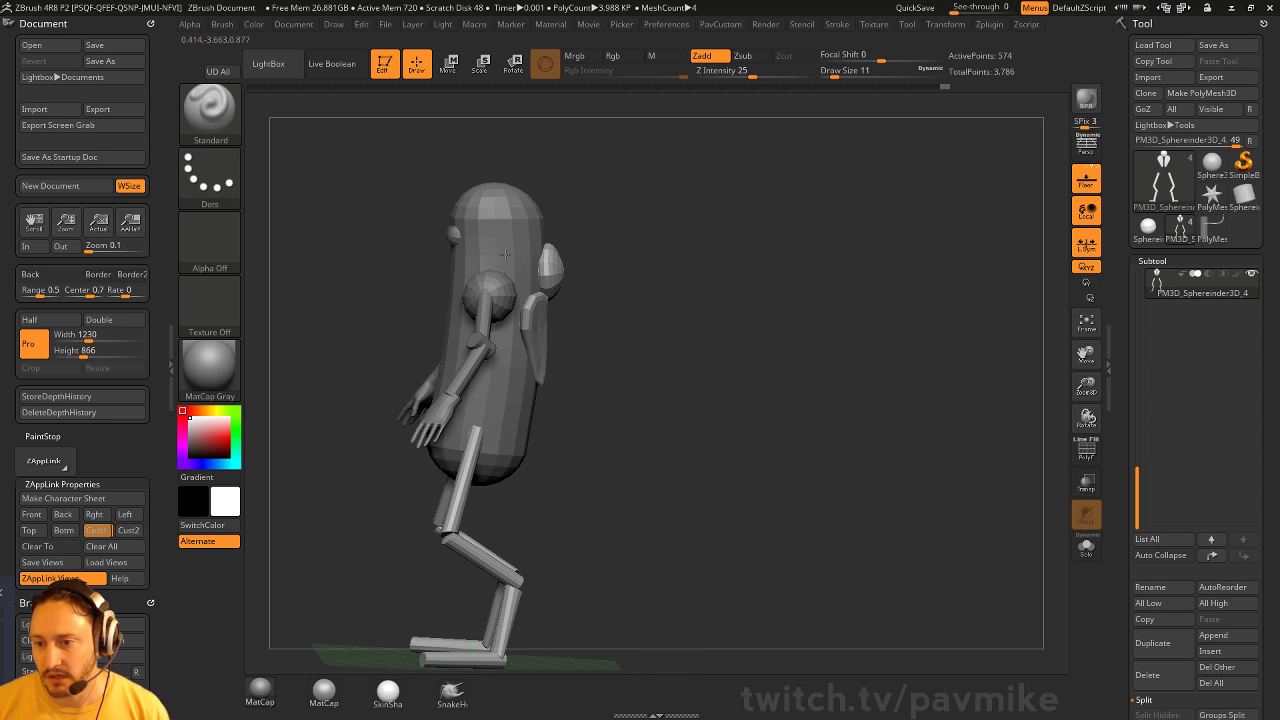
pyautogui.moveTo(698, 344)
pyautogui.mouseDown()
pyautogui.moveTo(711, 345)
pyautogui.moveTo(706, 312)
pyautogui.moveTo(734, 278)
pyautogui.mouseUp()
pyautogui.keyDown('alt'); pyautogui.click(530, 259); pyautogui.keyUp('alt')
pyautogui.click(1084, 547)
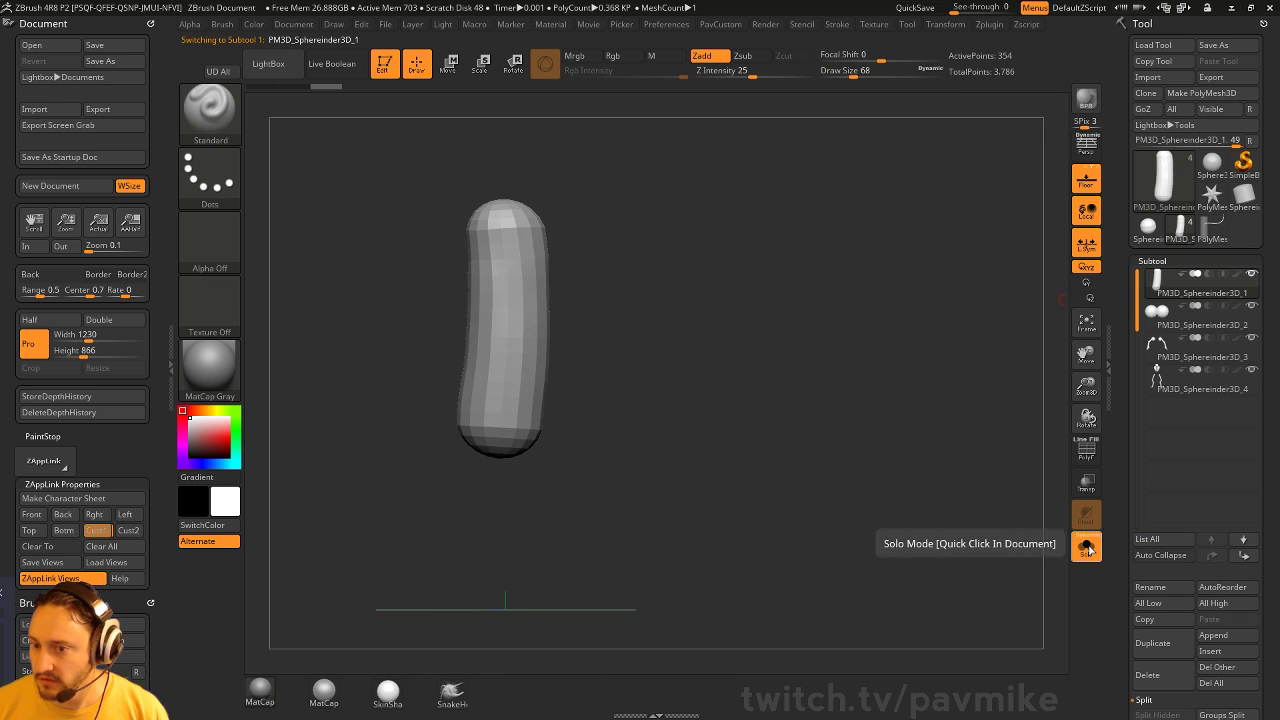
pyautogui.click(1084, 547)
pyautogui.click(1151, 646)
pyautogui.keyDown('alt'); pyautogui.moveTo(722, 302); pyautogui.dragTo(746, 314); pyautogui.keyUp('alt')
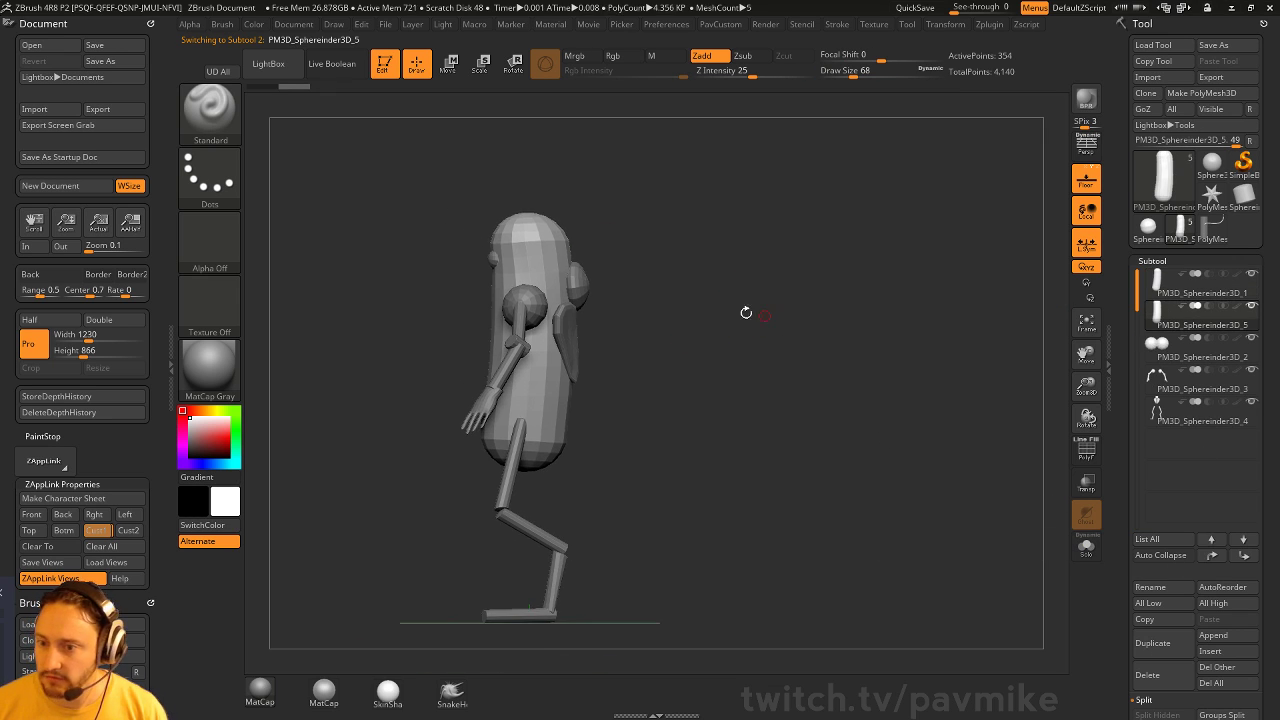
# Move the duplicated body behind the back and scale it down to a small capsule
pyautogui.press('w')
pyautogui.moveTo(590, 292); pyautogui.dragTo(652, 307)
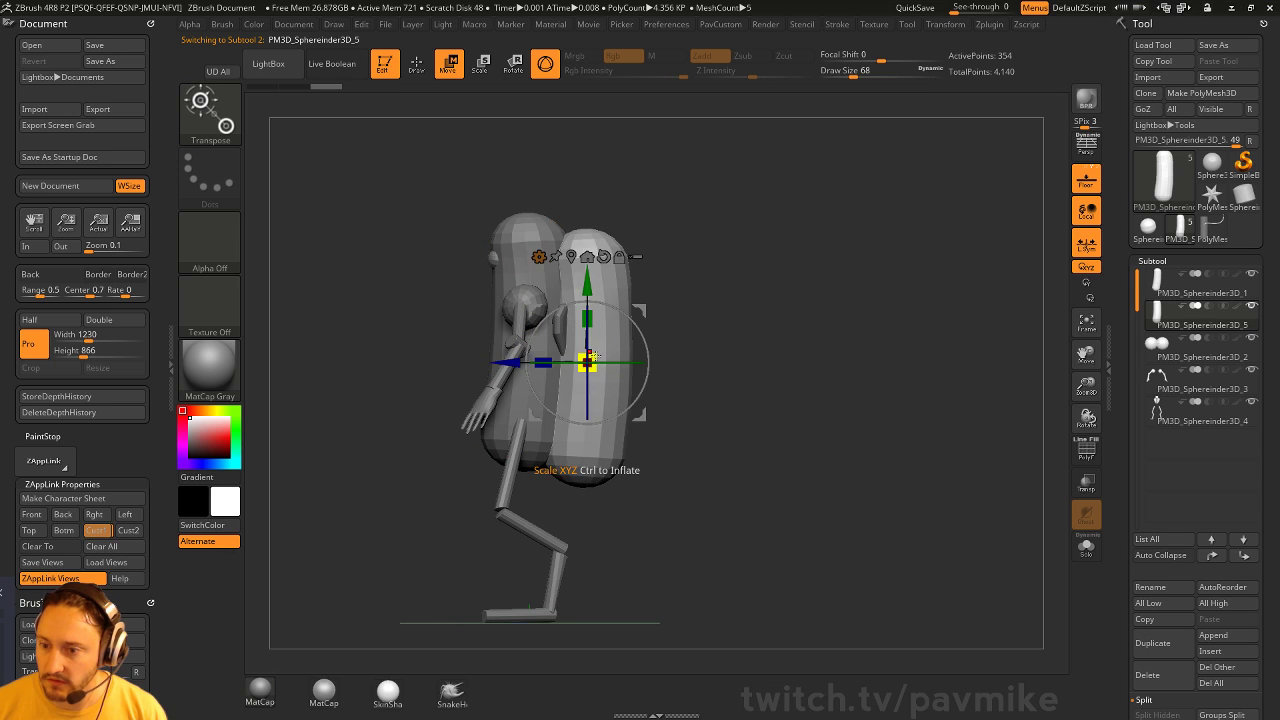
pyautogui.moveTo(588, 363); pyautogui.dragTo(510, 368)
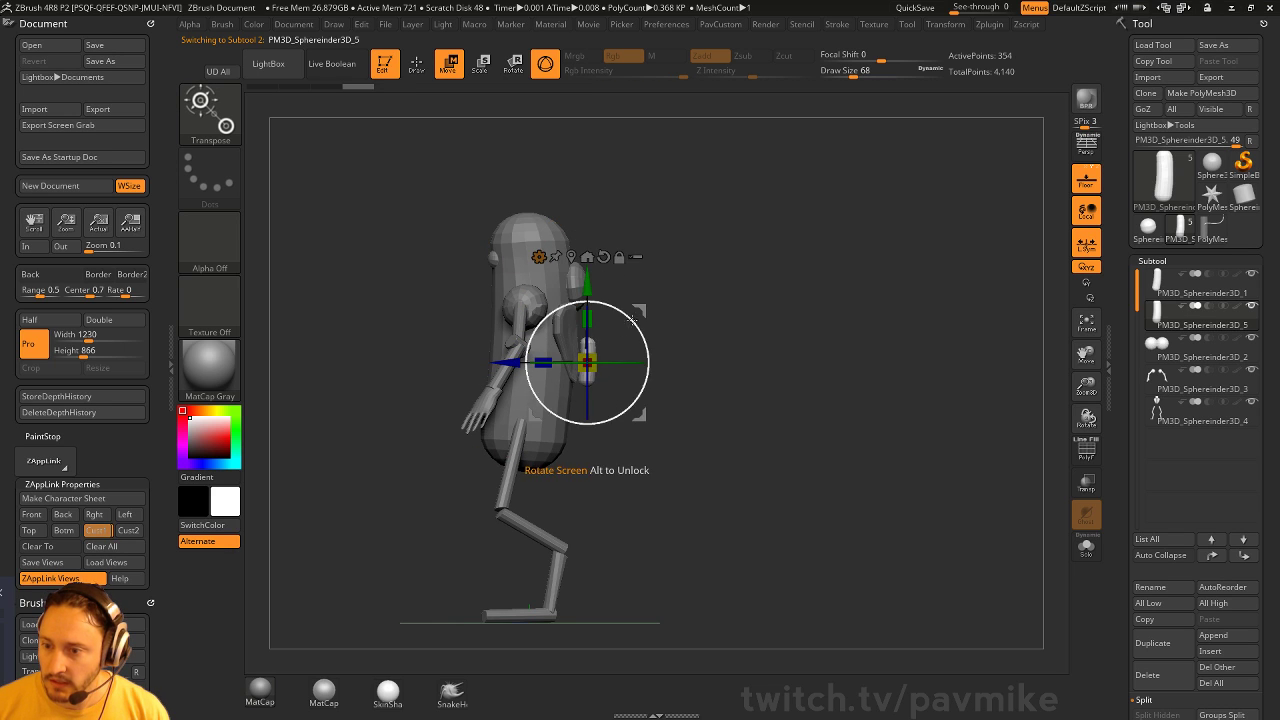
pyautogui.moveTo(640, 311); pyautogui.dragTo(627, 314)
pyautogui.press('q')
# Stretch the small capsule with the Move brush into a long spine running down from the upper-back sphere
pyautogui.keyDown('shift'); pyautogui.moveTo(715, 300); pyautogui.dragTo(808, 306); pyautogui.keyUp('shift')
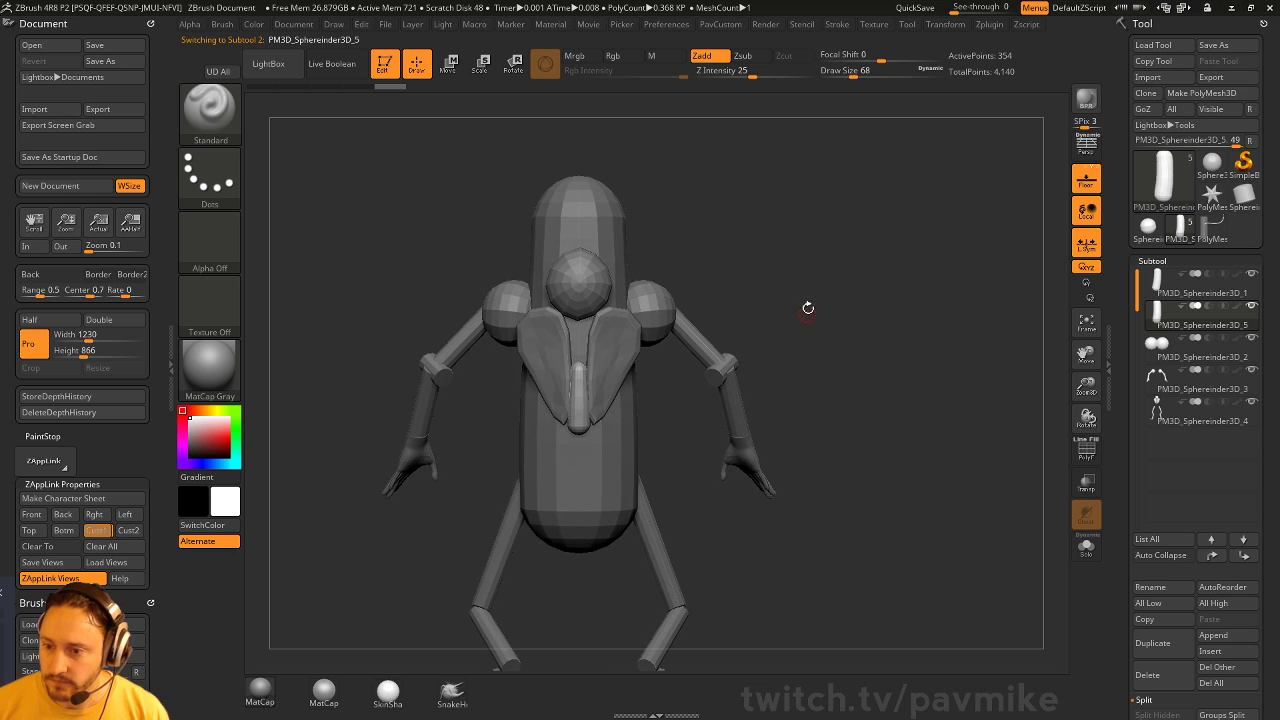
pyautogui.press('s')
pyautogui.moveTo(636, 360); pyautogui.dragTo(664, 356)
pyautogui.press('s')
pyautogui.press('b')
pyautogui.press('m')
pyautogui.press('v')
pyautogui.moveTo(579, 424)
pyautogui.mouseDown()
pyautogui.moveTo(579, 383)
pyautogui.moveTo(558, 392)
pyautogui.moveTo(579, 520)
pyautogui.mouseUp()
pyautogui.press('s')
pyautogui.press('s')
pyautogui.press('s')
pyautogui.moveTo(579, 454); pyautogui.dragTo(582, 314)
pyautogui.press('s')
pyautogui.moveTo(587, 461); pyautogui.dragTo(576, 461)
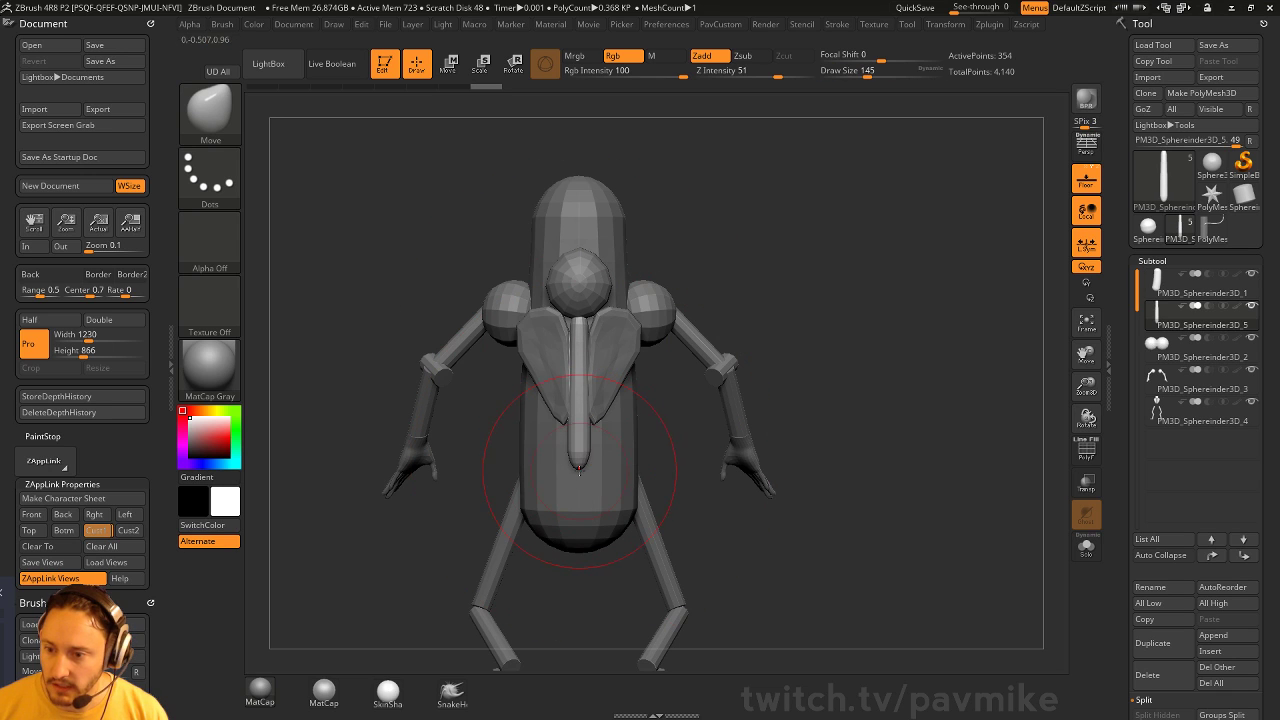
pyautogui.press('b')
pyautogui.press('z')
pyautogui.press('m')
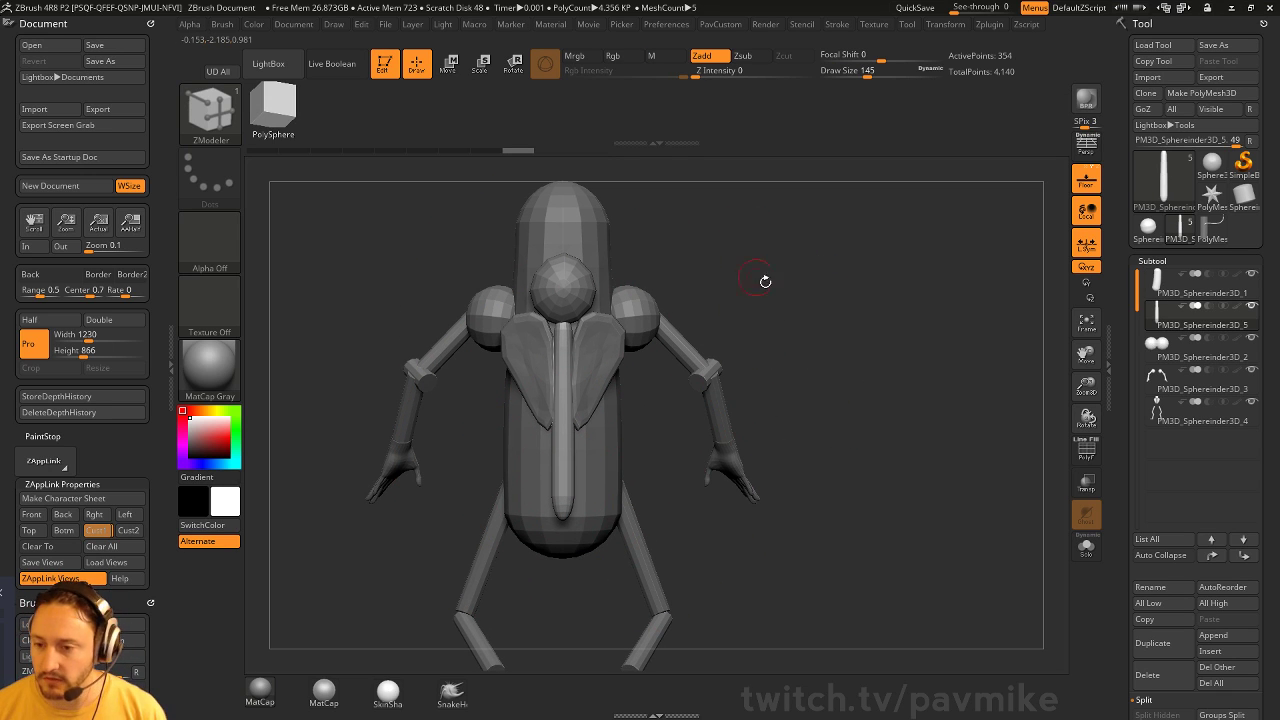
# Bend the spine with the Move brush from the side so it follows the curve of the pickle's back
pyautogui.moveTo(765, 281); pyautogui.dragTo(665, 270)
pyautogui.press('s')
pyautogui.moveTo(588, 370); pyautogui.dragTo(610, 371)
pyautogui.press('b')
pyautogui.press('m')
pyautogui.press('v')
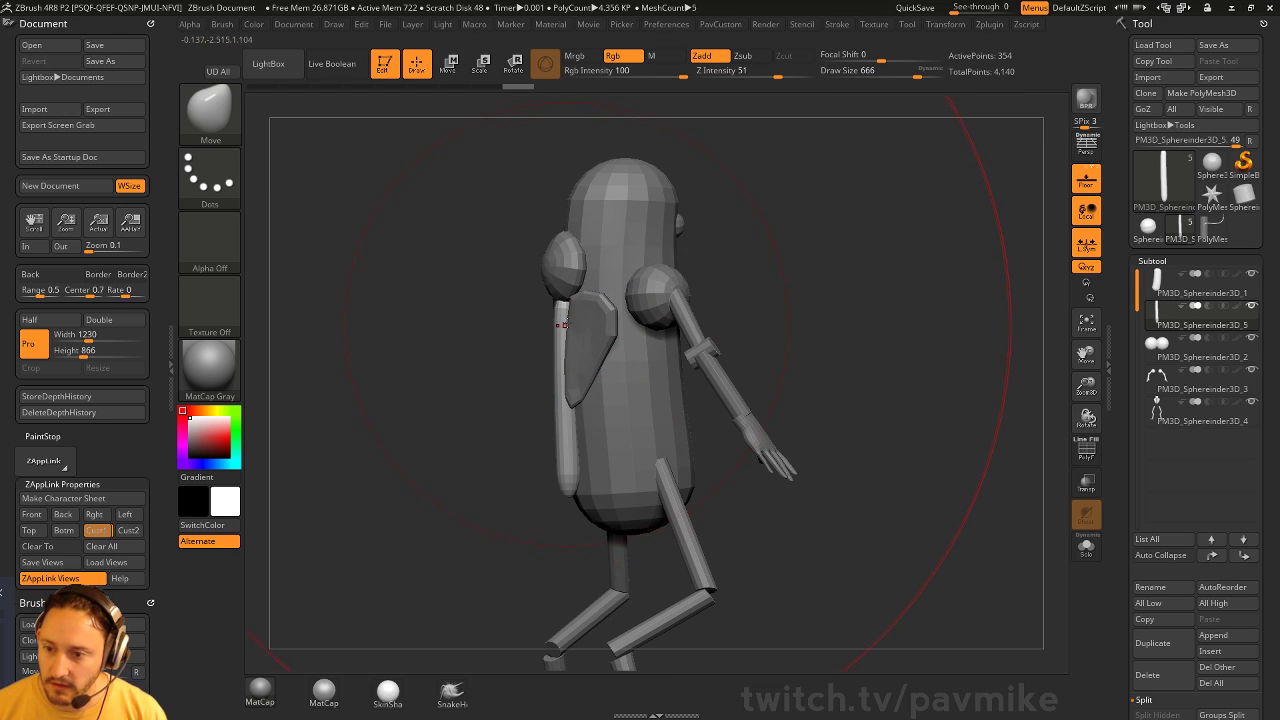
pyautogui.press('s')
pyautogui.moveTo(562, 324); pyautogui.dragTo(552, 325)
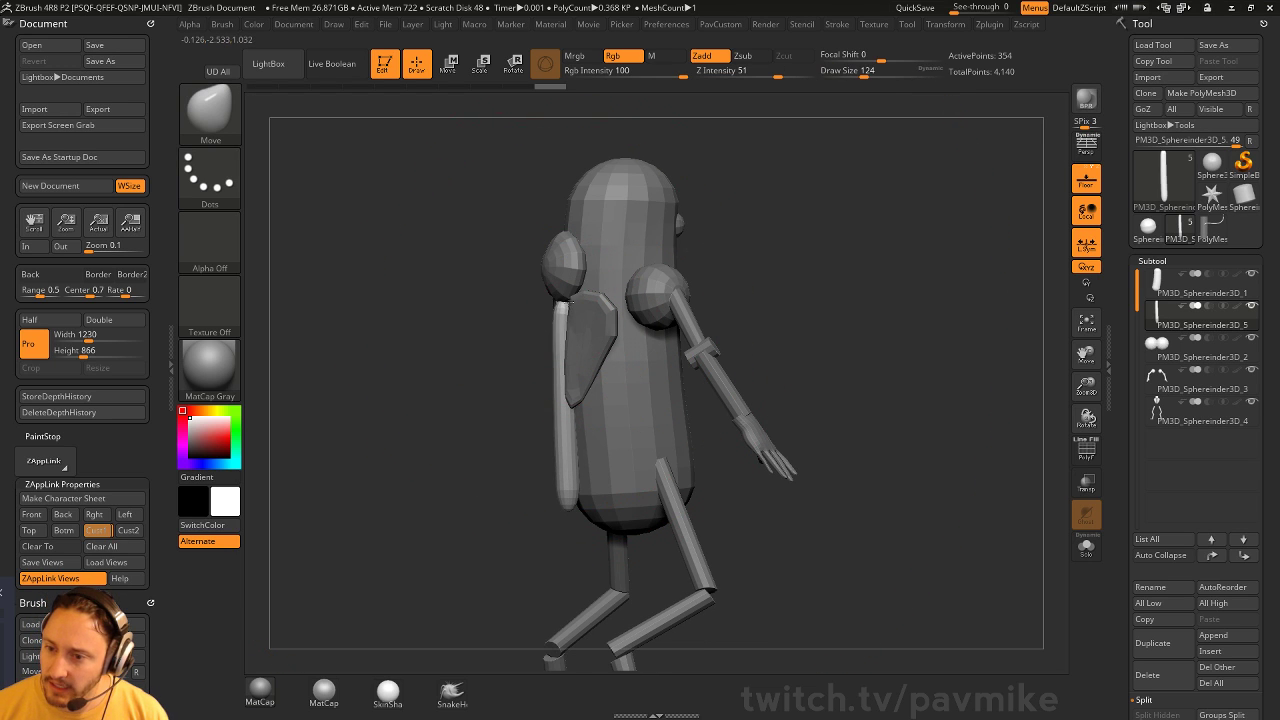
pyautogui.moveTo(571, 489); pyautogui.dragTo(586, 508)
pyautogui.moveTo(559, 420); pyautogui.dragTo(570, 418)
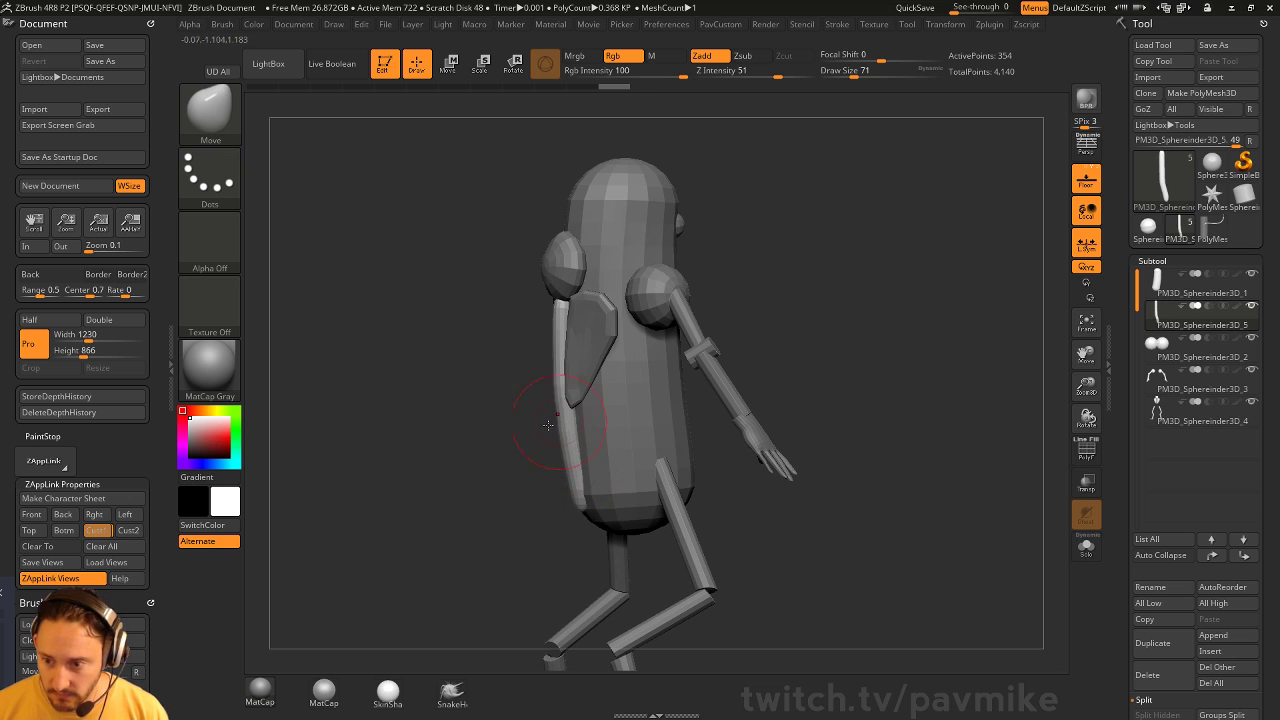
pyautogui.moveTo(515, 385); pyautogui.dragTo(662, 361)
pyautogui.press('s')
pyautogui.moveTo(560, 308)
pyautogui.mouseDown()
pyautogui.moveTo(573, 305)
pyautogui.moveTo(557, 304)
pyautogui.mouseUp()
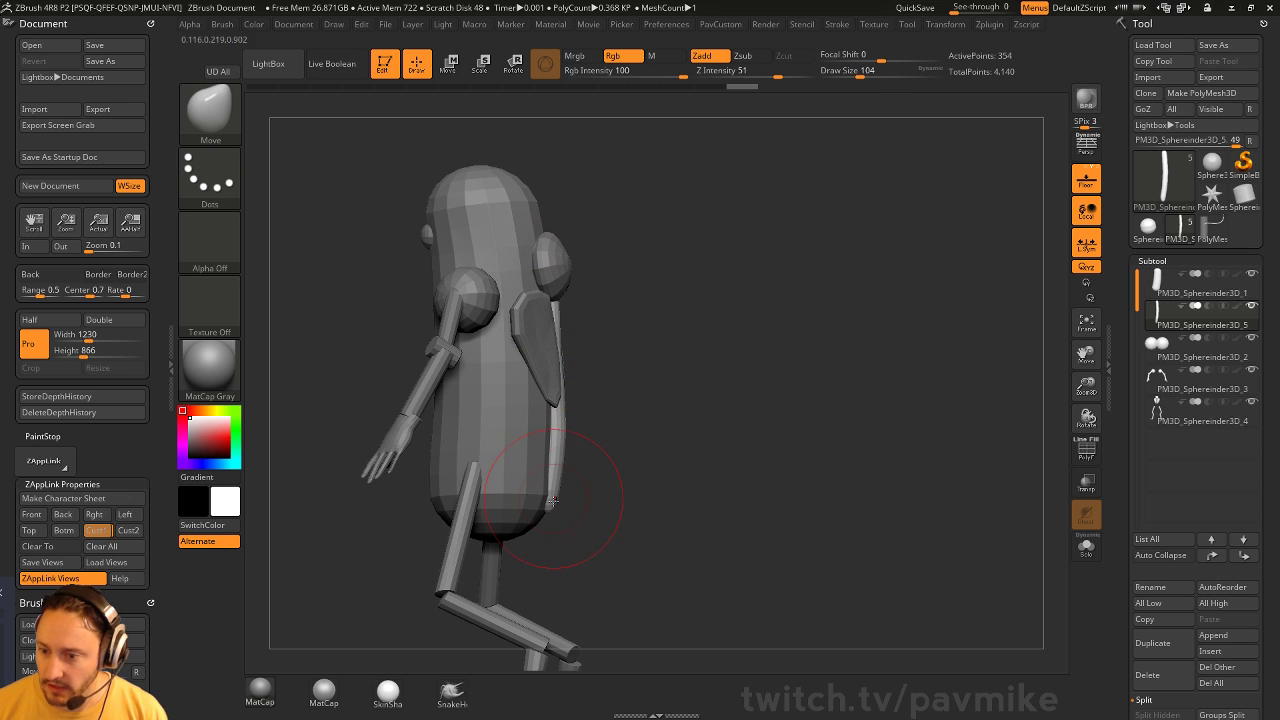
# Reduce the draw size to 14 and switch to the ZModeler brush
pyautogui.moveTo(727, 398); pyautogui.dragTo(640, 426)
pyautogui.press('b')
pyautogui.press('s')
pyautogui.press('t')
pyautogui.press('s')
pyautogui.moveTo(570, 466); pyautogui.dragTo(548, 466)
pyautogui.press('b')
pyautogui.press('z')
pyautogui.press('m')
# Turn the character to its front and add texture 06 to Spotlight
pyautogui.moveTo(811, 383)
pyautogui.keyDown('shift'); pyautogui.mouseDown()
pyautogui.moveTo(692, 406)
pyautogui.moveTo(806, 391)
pyautogui.moveTo(822, 361)
pyautogui.moveTo(837, 383)
pyautogui.moveTo(897, 366)
pyautogui.mouseUp(); pyautogui.keyUp('shift')
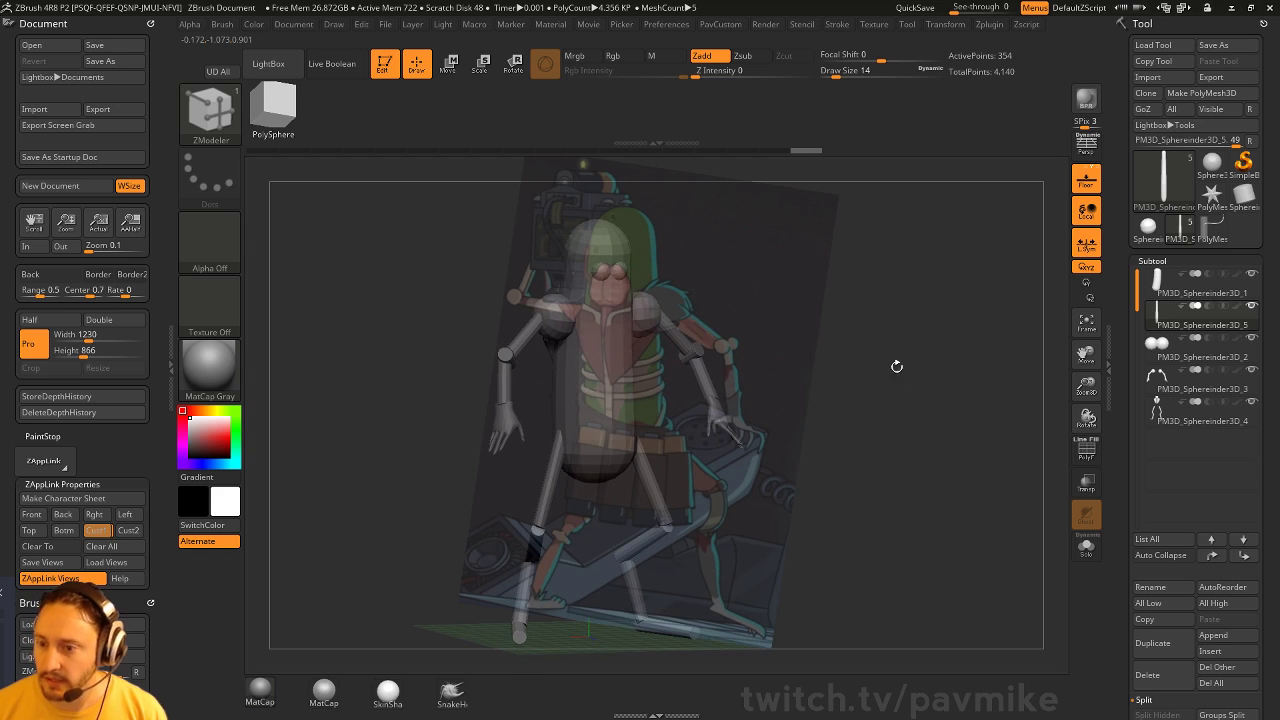
pyautogui.click(873, 24)
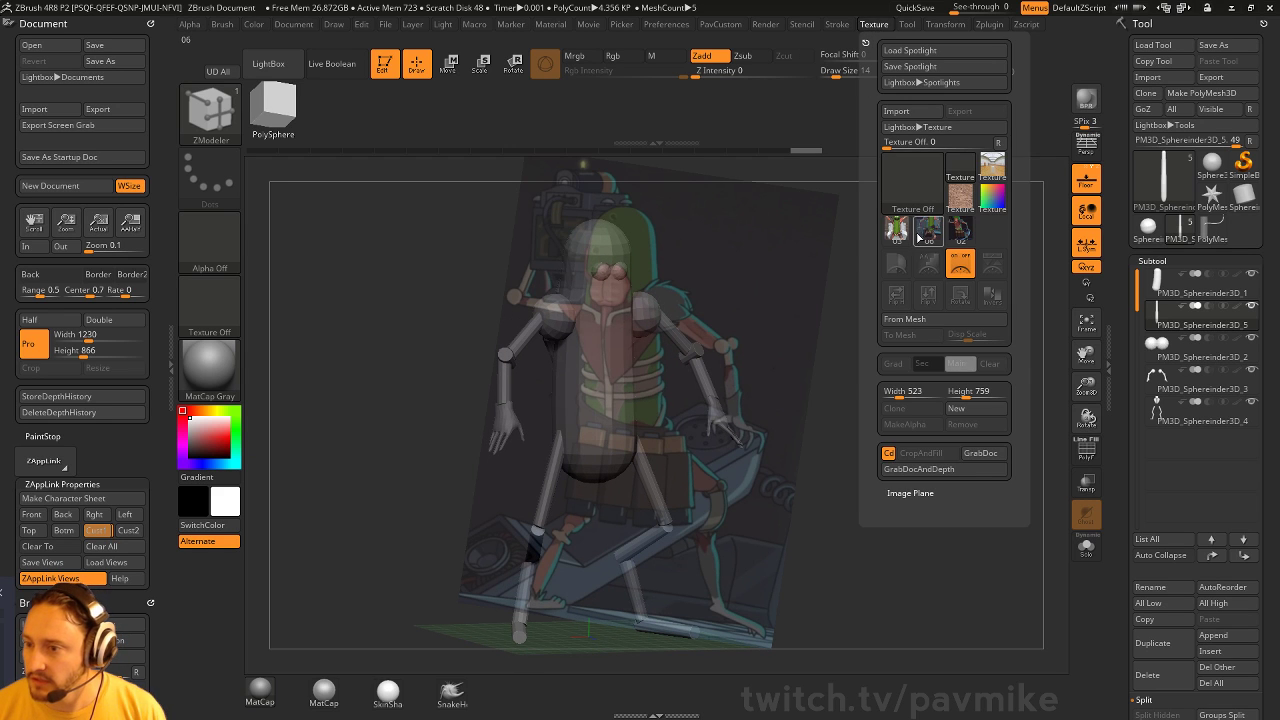
pyautogui.click(920, 235)
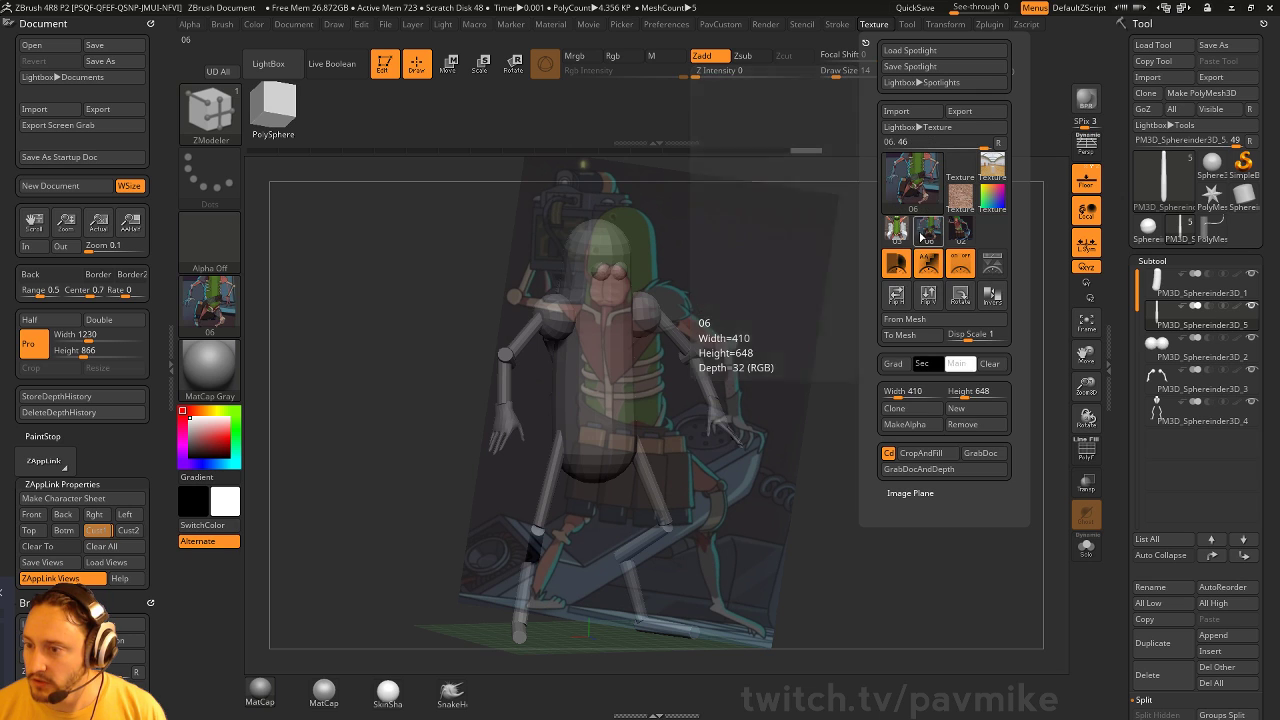
pyautogui.click(988, 274)
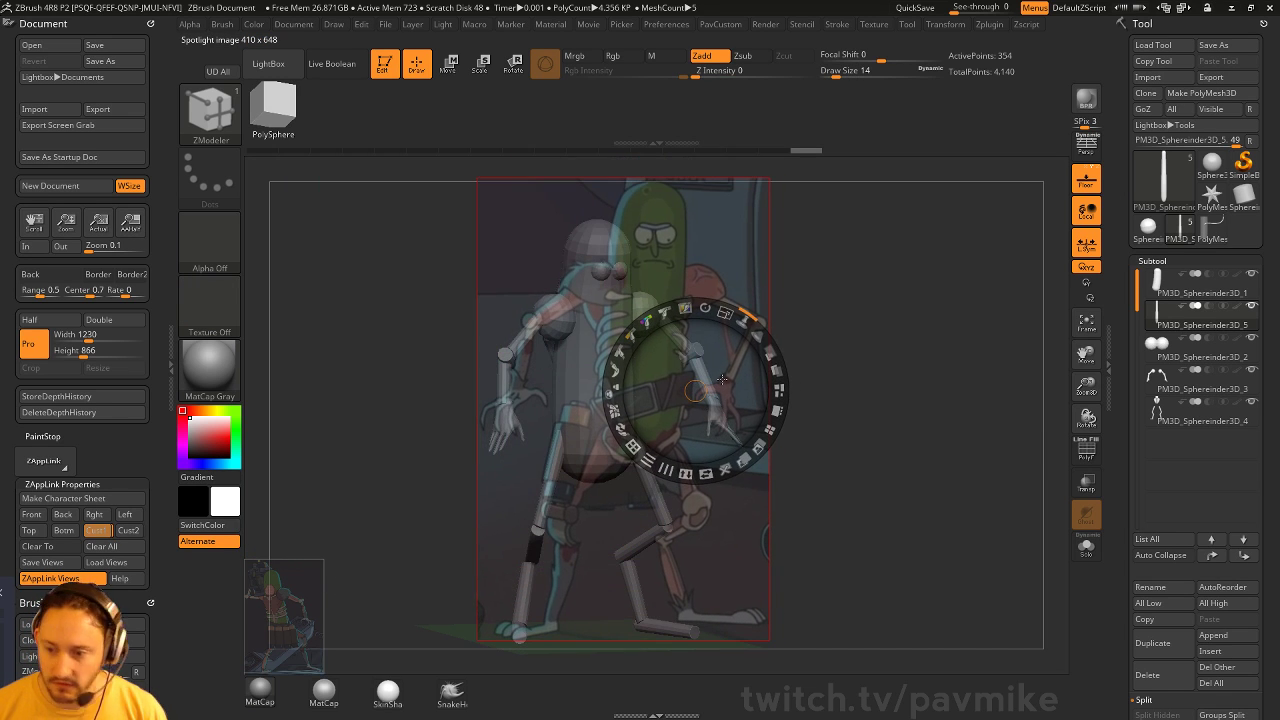
# Leave Spotlight editing and align the character with the pickle in the 06 front-view reference
pyautogui.hotkey('shift', 'z')
pyautogui.hotkey('shift', 'z')
pyautogui.hotkey('shift', 'z')
pyautogui.hotkey('shift', 'z')
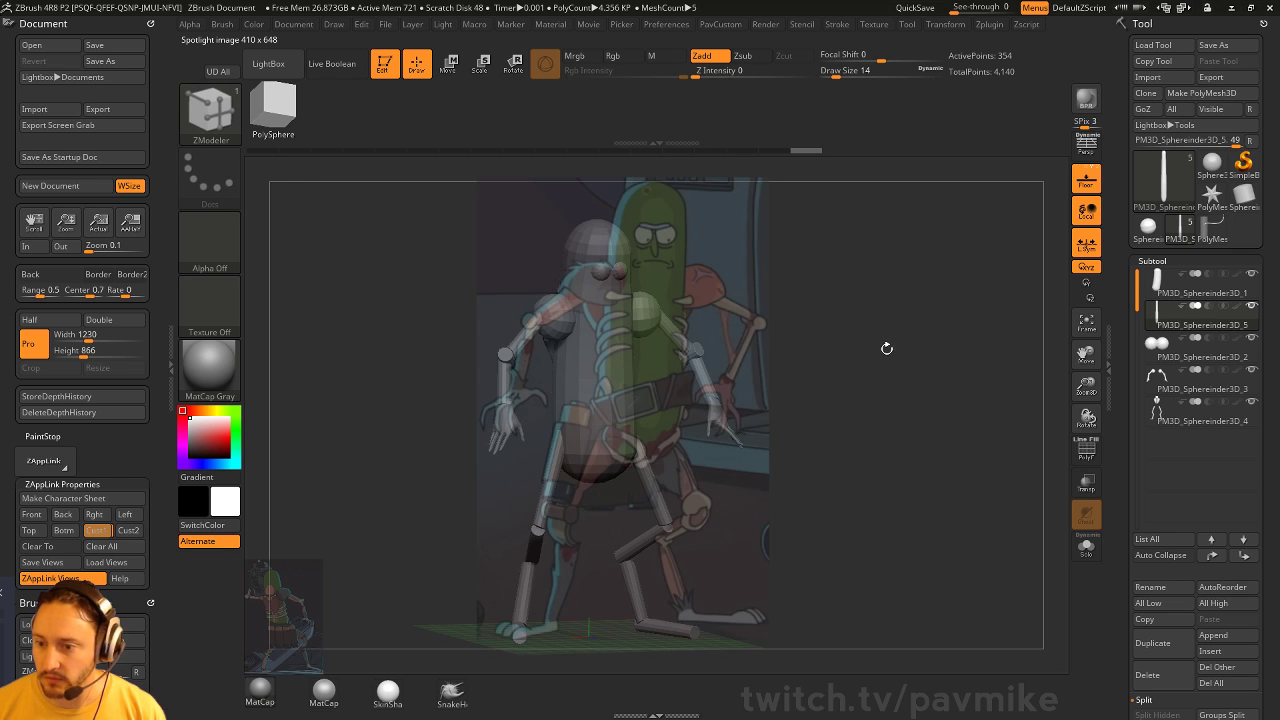
pyautogui.press('z')
pyautogui.press('z')
pyautogui.keyDown('alt'); pyautogui.moveTo(877, 356); pyautogui.dragTo(920, 374); pyautogui.keyUp('alt')
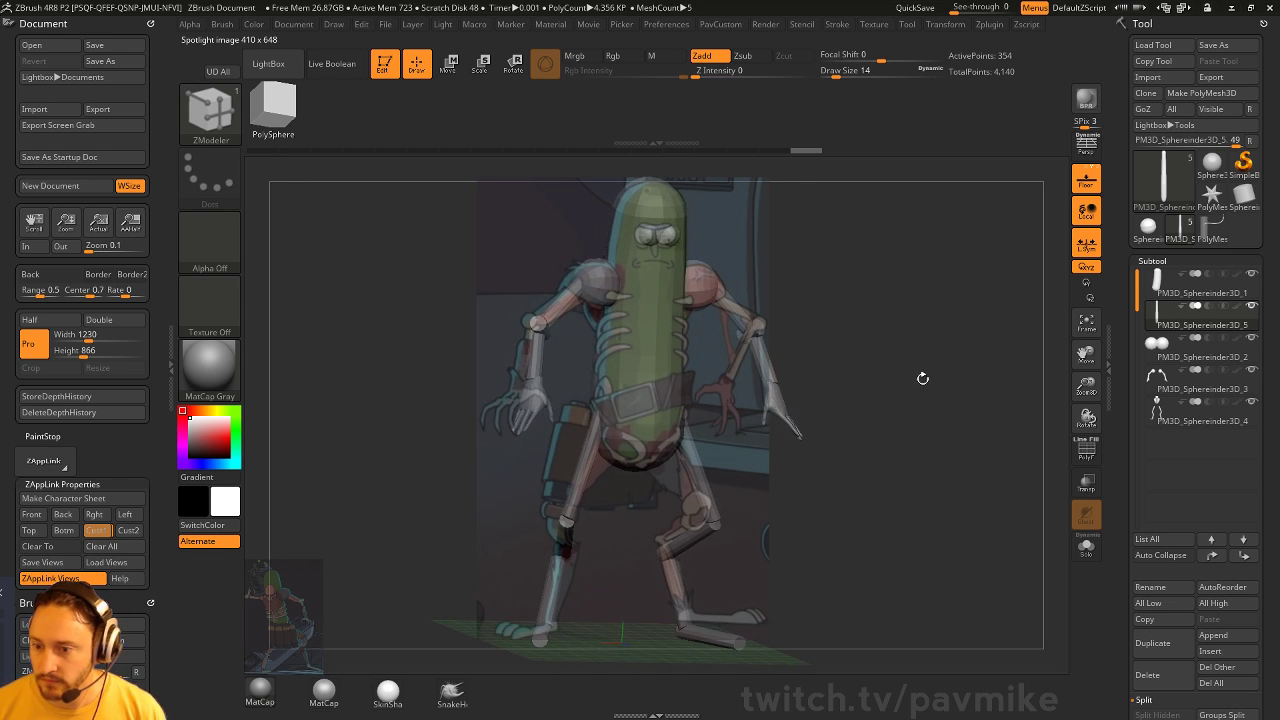
# Switch to the Standard brush, set the draw size to 163 and fine-tune the character's alignment with the front-view reference
pyautogui.press('b')
pyautogui.press('s')
pyautogui.press('t')
pyautogui.press('s')
pyautogui.click(887, 395)
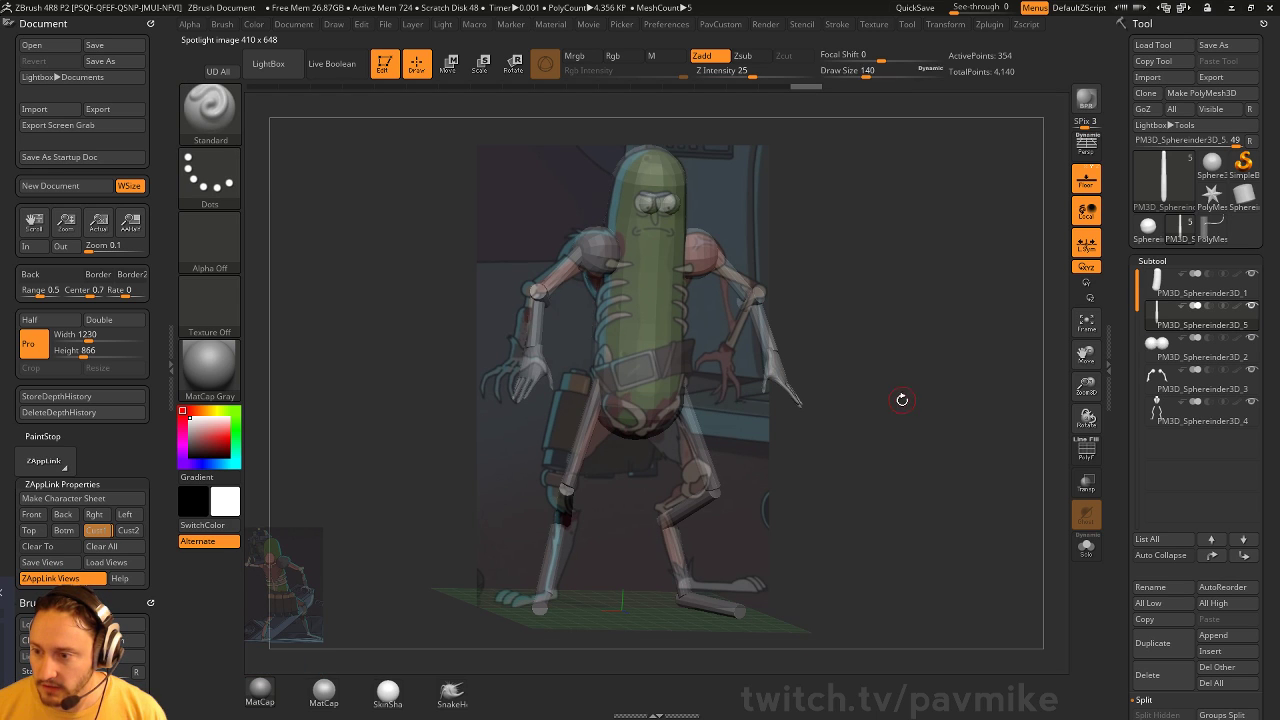
pyautogui.moveTo(861, 431); pyautogui.dragTo(790, 419)
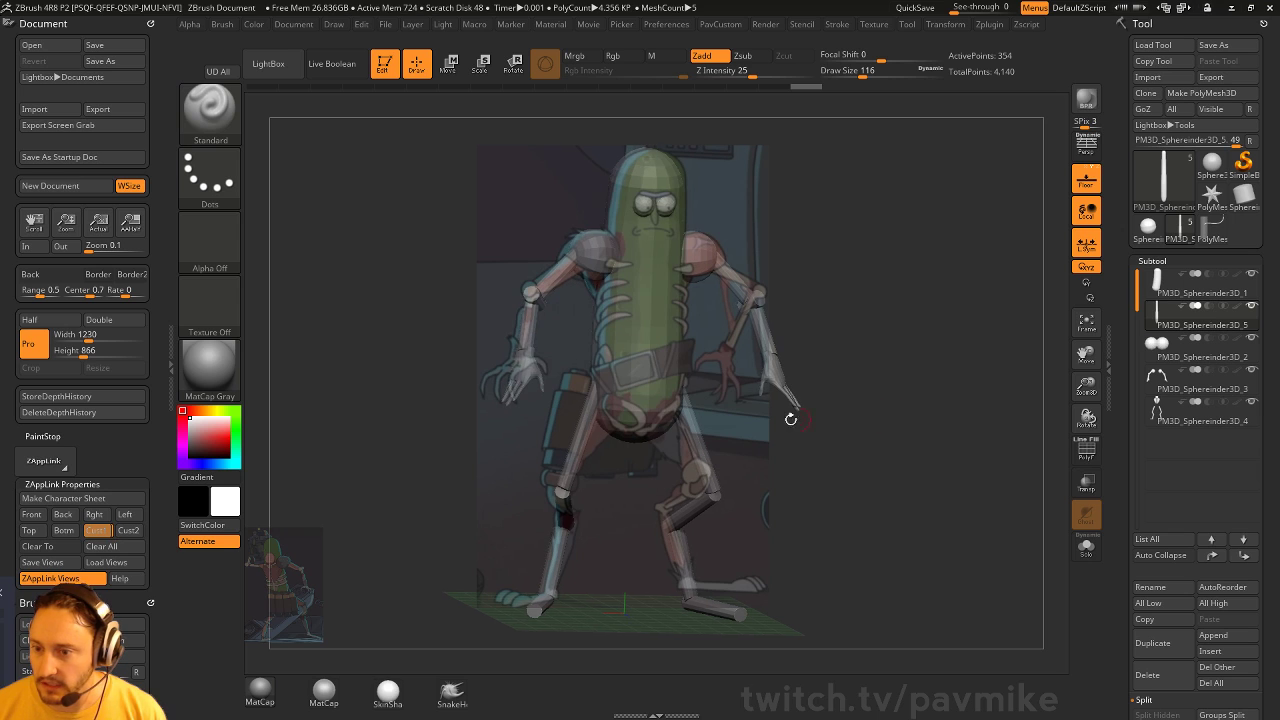
pyautogui.moveTo(796, 289); pyautogui.dragTo(803, 286)
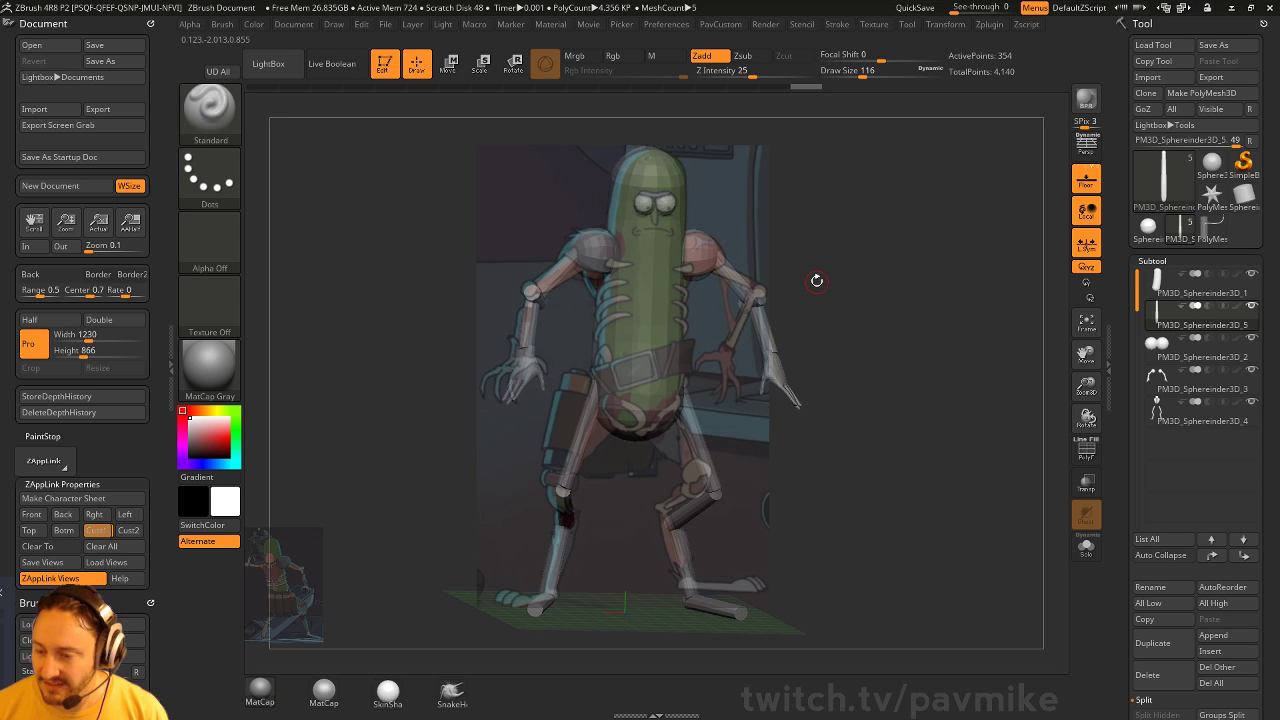
pyautogui.moveTo(873, 352)
pyautogui.mouseDown()
pyautogui.moveTo(885, 375)
pyautogui.moveTo(857, 348)
pyautogui.mouseUp()
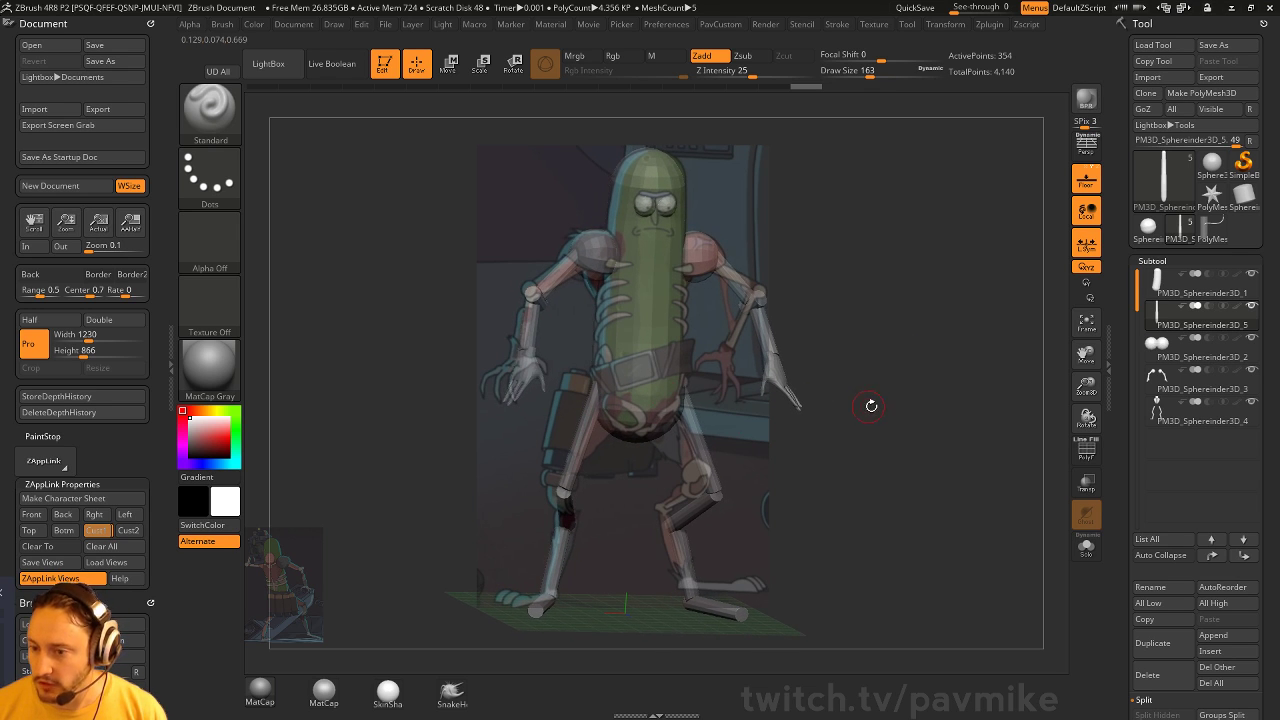
# Select the pickle body subtool, subdivide it and set the brush to paint Rgb only at draw size 299
pyautogui.click(1222, 296)
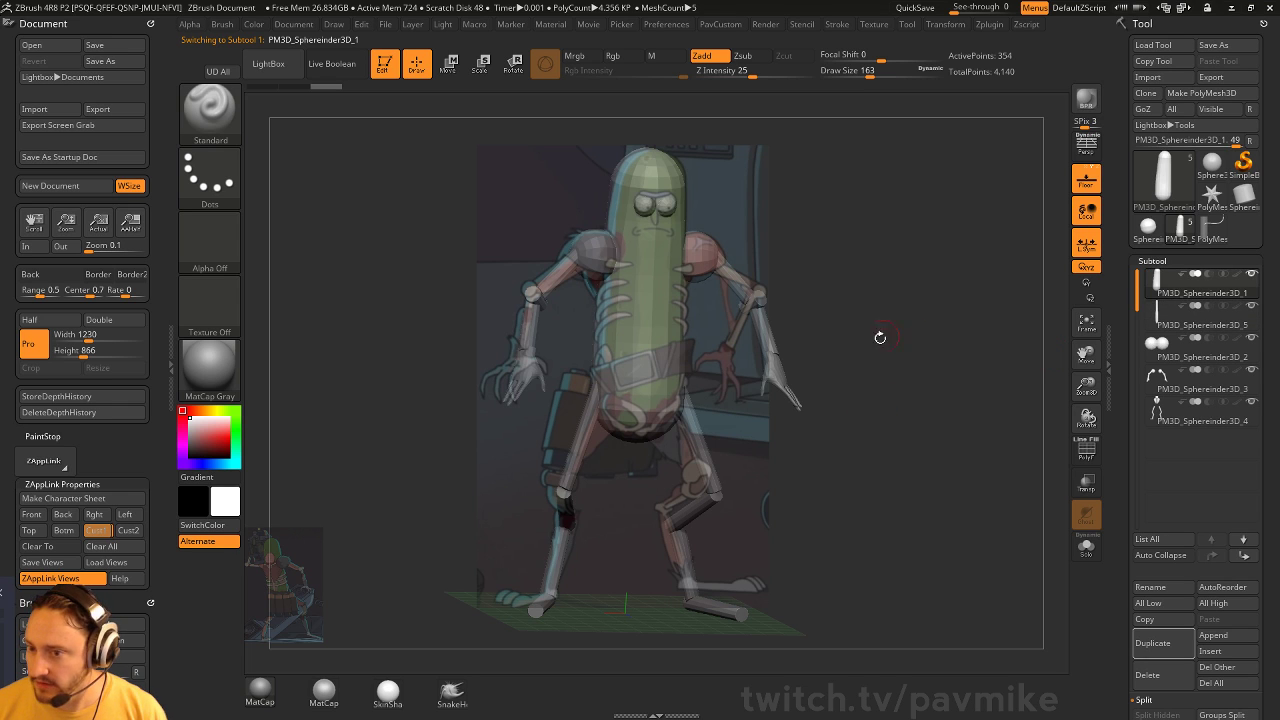
pyautogui.press('ctrl')
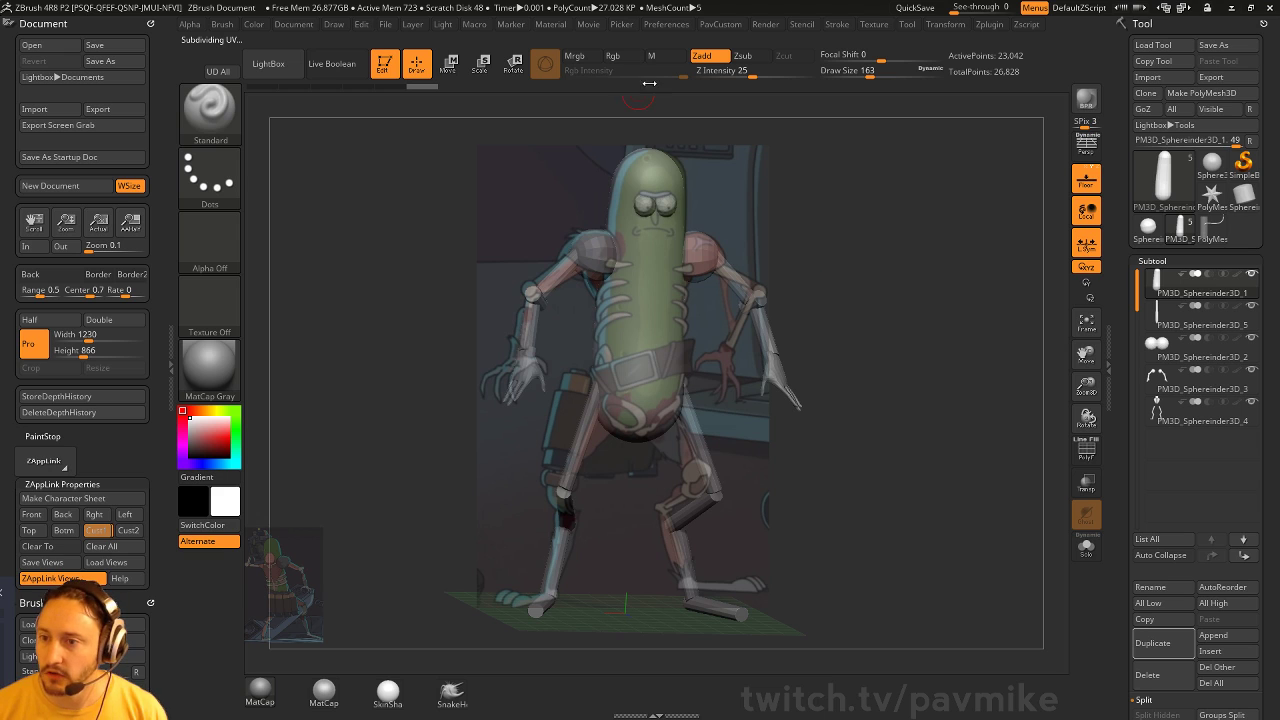
pyautogui.click(622, 56)
pyautogui.press('s')
pyautogui.click(655, 376)
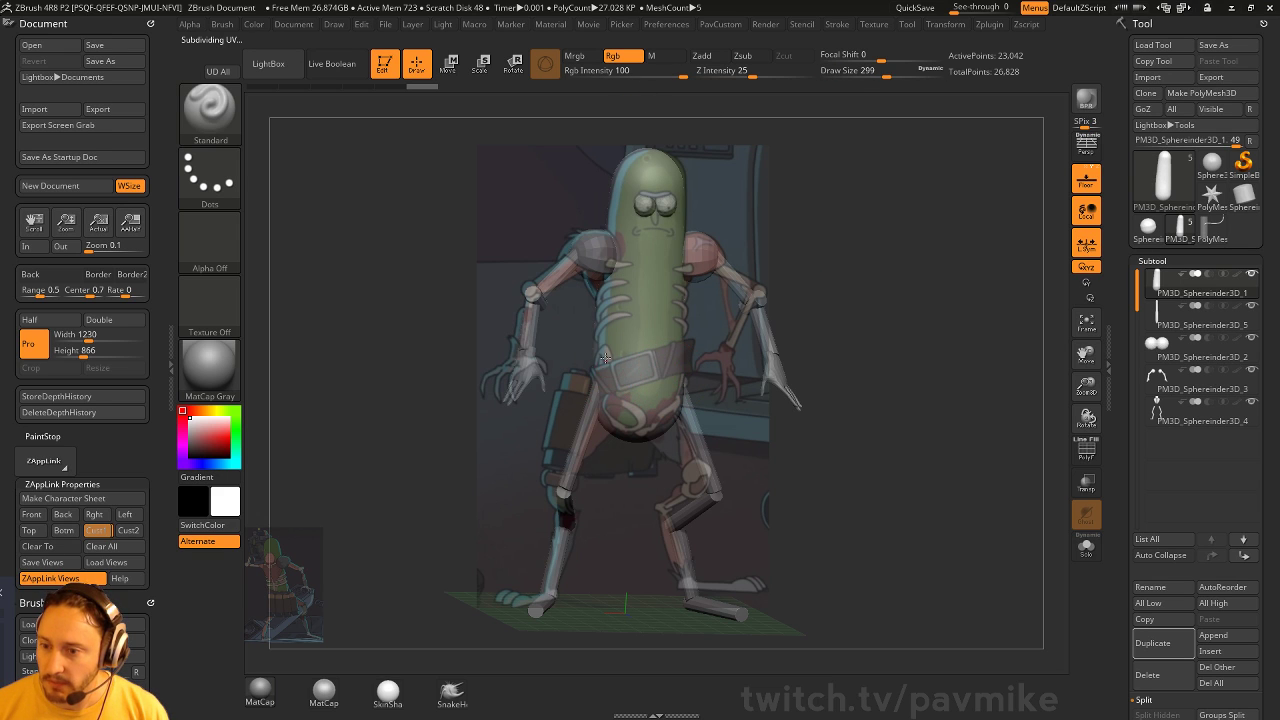
# Paint the front-view reference onto the pickle body from the belt area up to the head
pyautogui.moveTo(604, 354)
pyautogui.mouseDown()
pyautogui.moveTo(633, 427)
pyautogui.moveTo(609, 350)
pyautogui.mouseUp()
pyautogui.hotkey('shift', 'z')
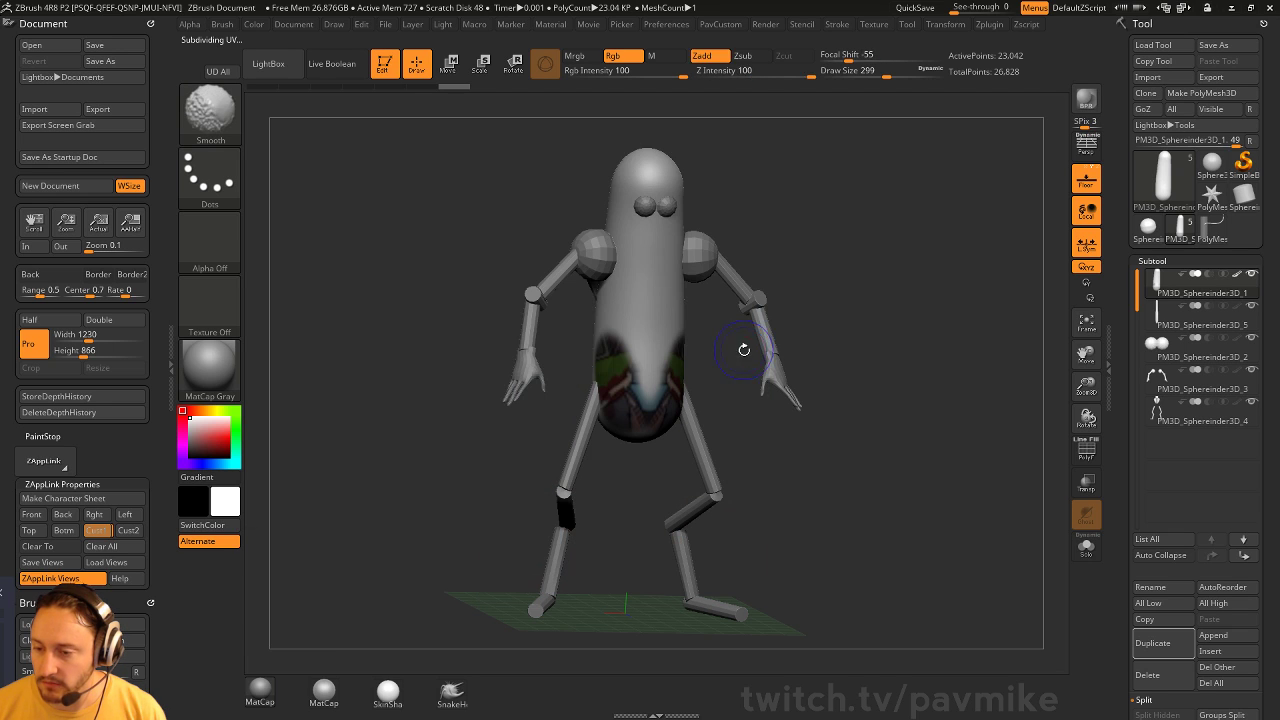
pyautogui.hotkey('shift', 'z')
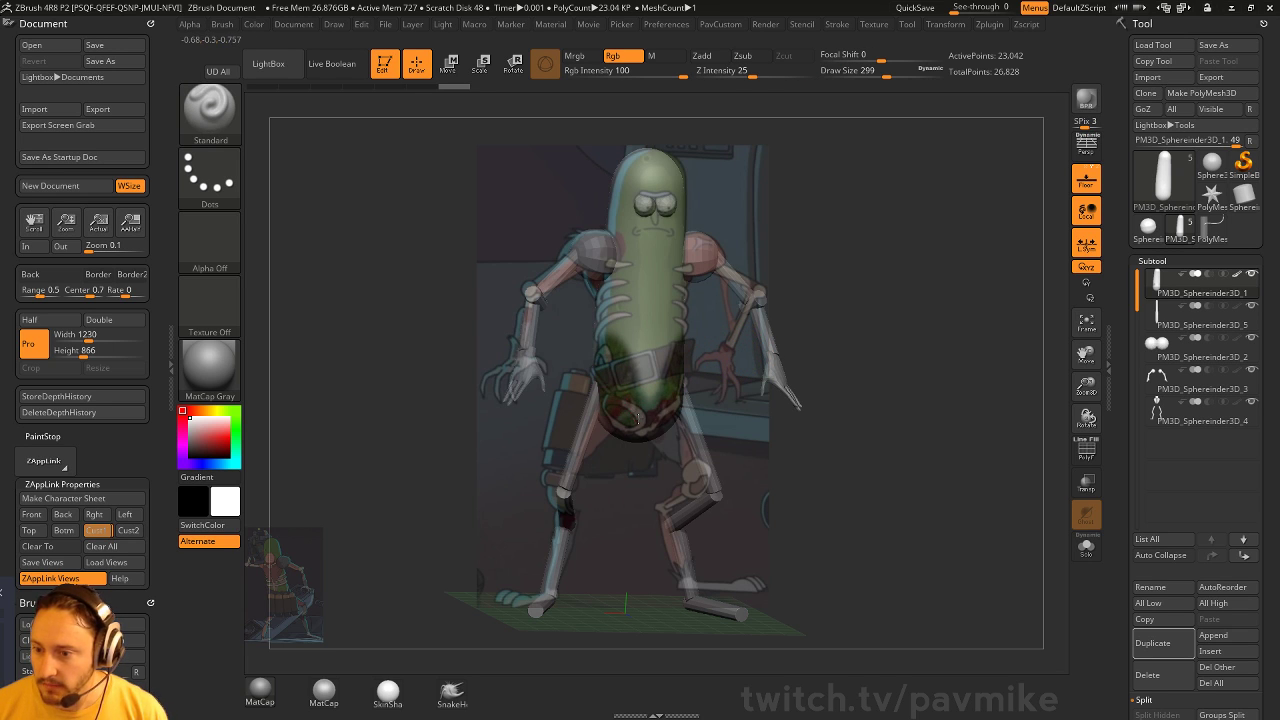
pyautogui.moveTo(635, 379)
pyautogui.mouseDown()
pyautogui.moveTo(650, 168)
pyautogui.moveTo(640, 178)
pyautogui.mouseUp()
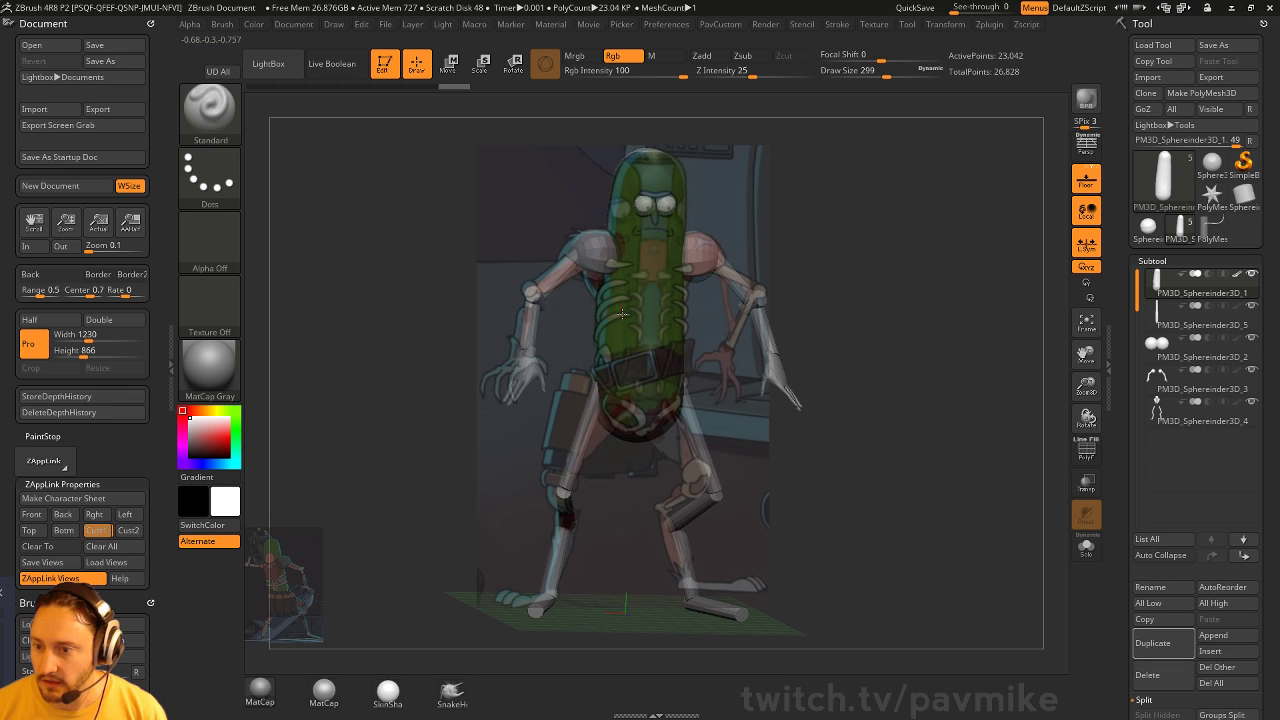
pyautogui.moveTo(836, 203)
pyautogui.keyDown('shift'); pyautogui.mouseDown()
pyautogui.moveTo(809, 203)
pyautogui.moveTo(866, 114)
pyautogui.moveTo(846, 166)
pyautogui.moveTo(851, 157)
pyautogui.mouseUp(); pyautogui.keyUp('shift')
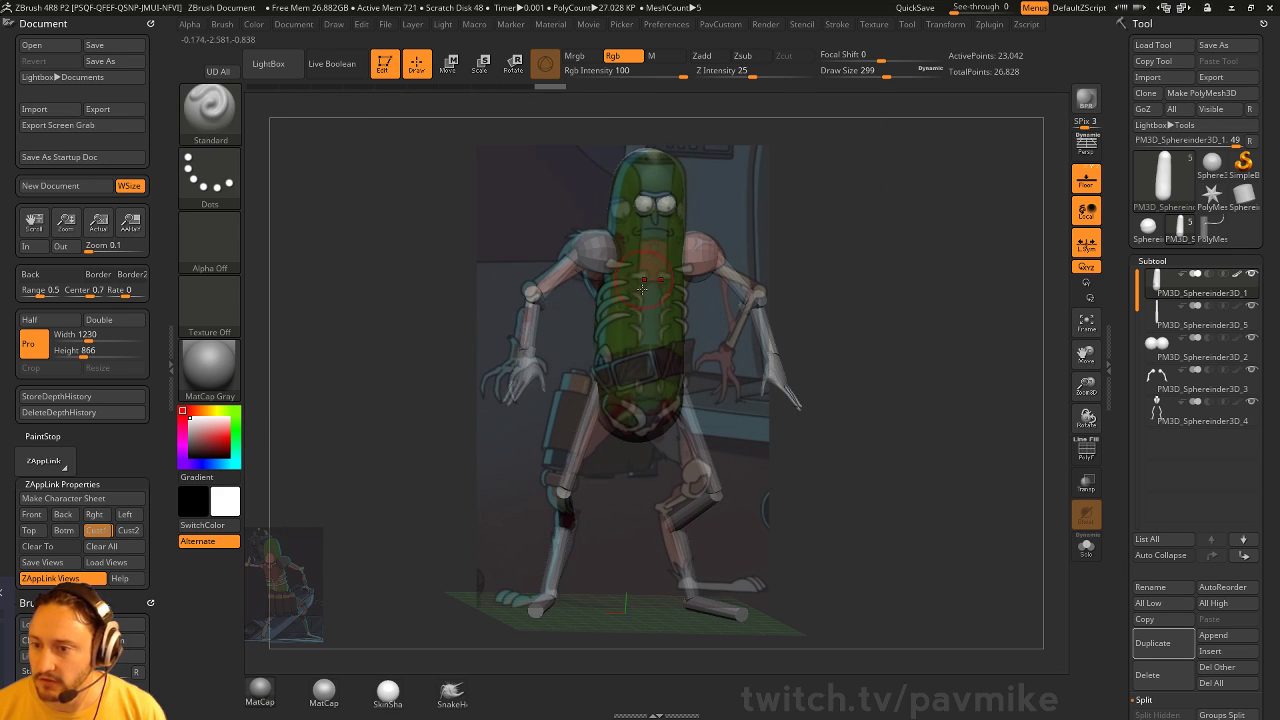
# Repaint the belt area of the body from the reference and check the texture with Spotlight hidden
pyautogui.hotkey('shift', 'z')
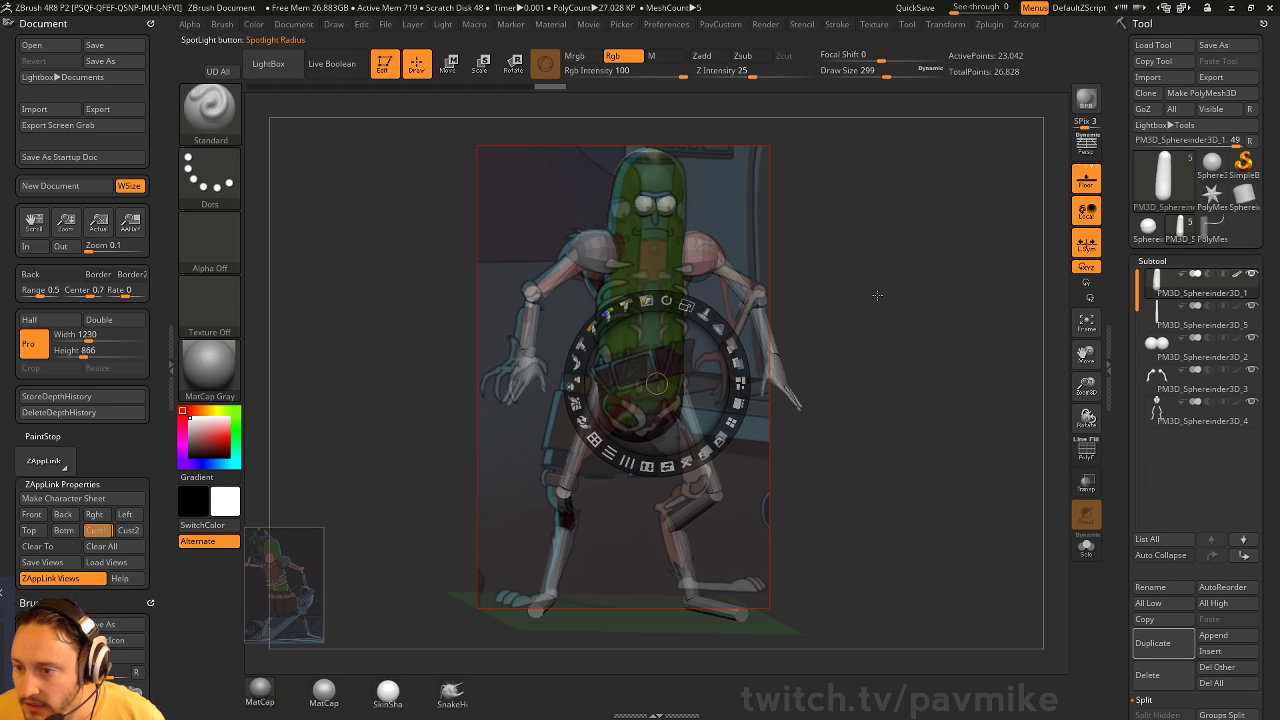
pyautogui.press('z')
pyautogui.moveTo(624, 368)
pyautogui.mouseDown()
pyautogui.moveTo(633, 385)
pyautogui.moveTo(672, 395)
pyautogui.mouseUp()
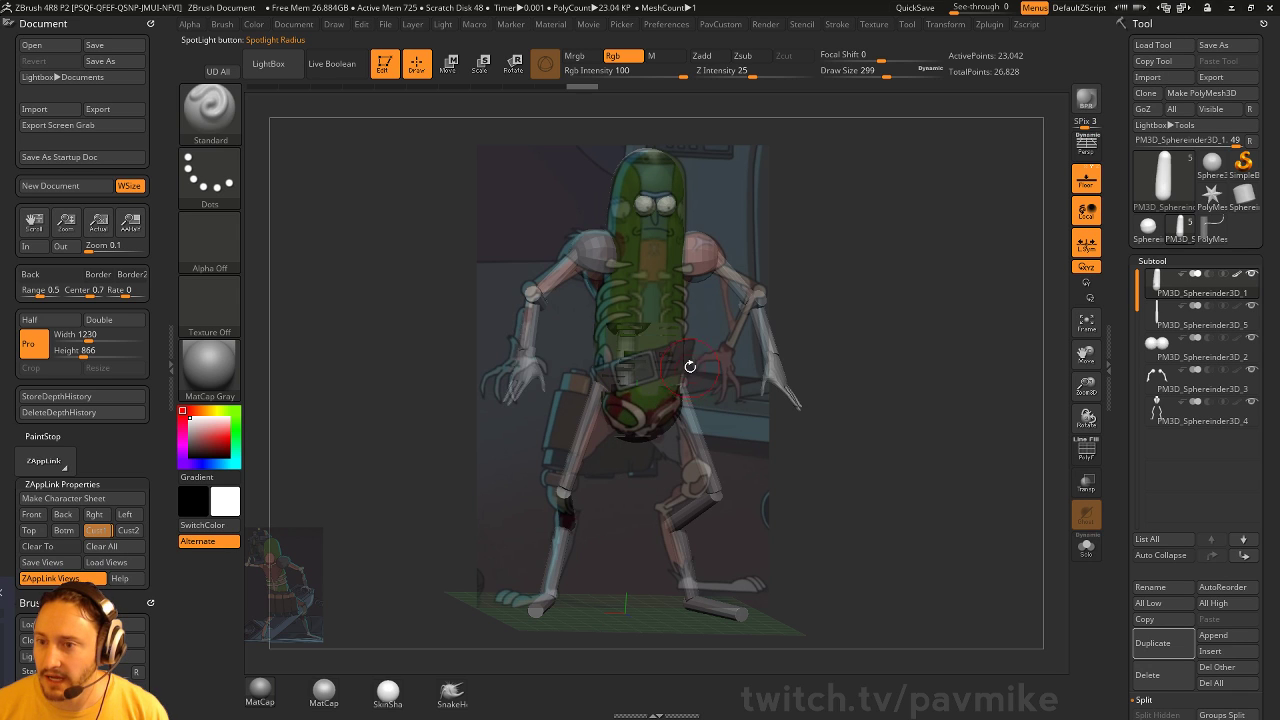
pyautogui.click(208, 183)
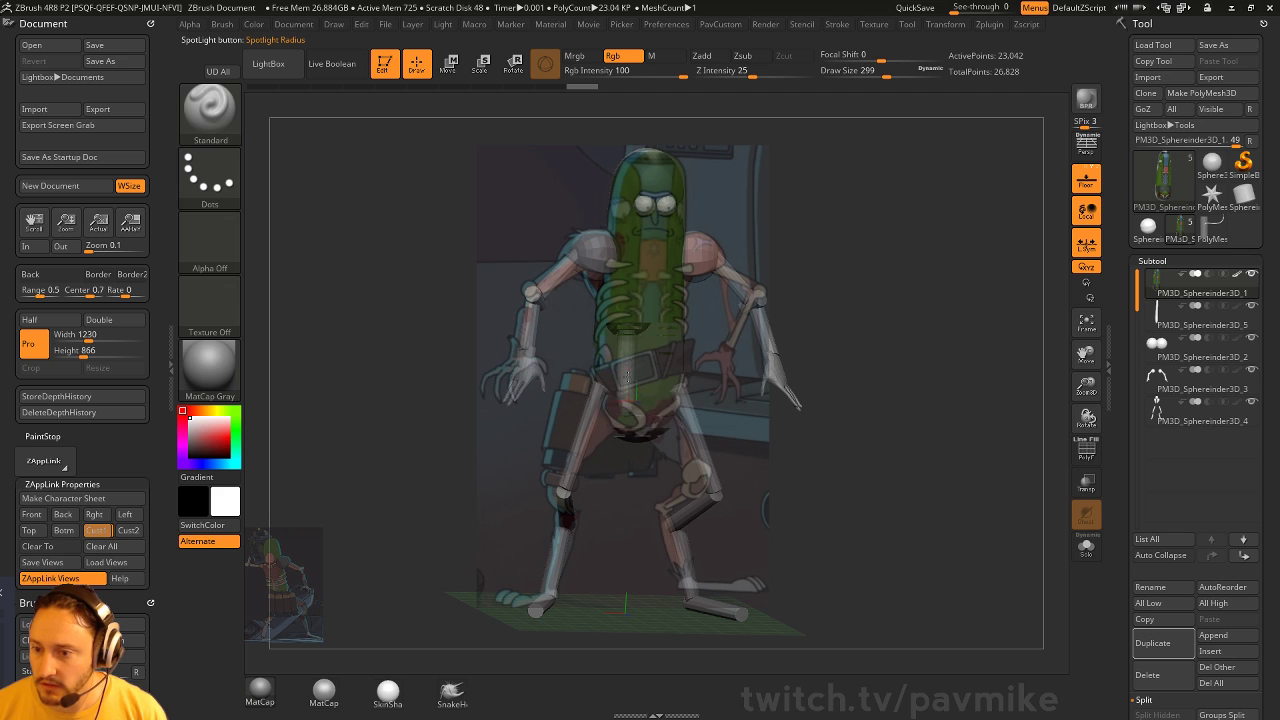
pyautogui.press('shift')
pyautogui.hotkey('shift', 'z')
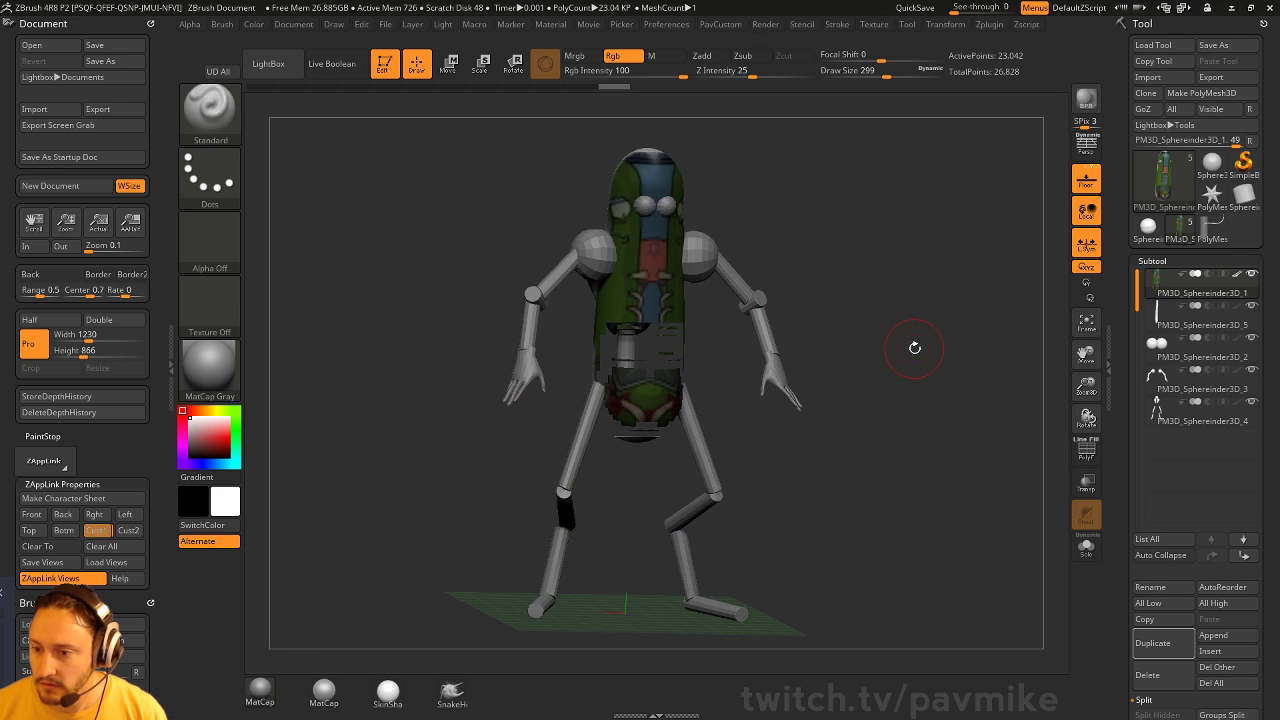
# Show the reference again and repaint the body's chest and ribs at draw size 212
pyautogui.hotkey('shift', 'z')
pyautogui.press('s')
pyautogui.click(891, 337)
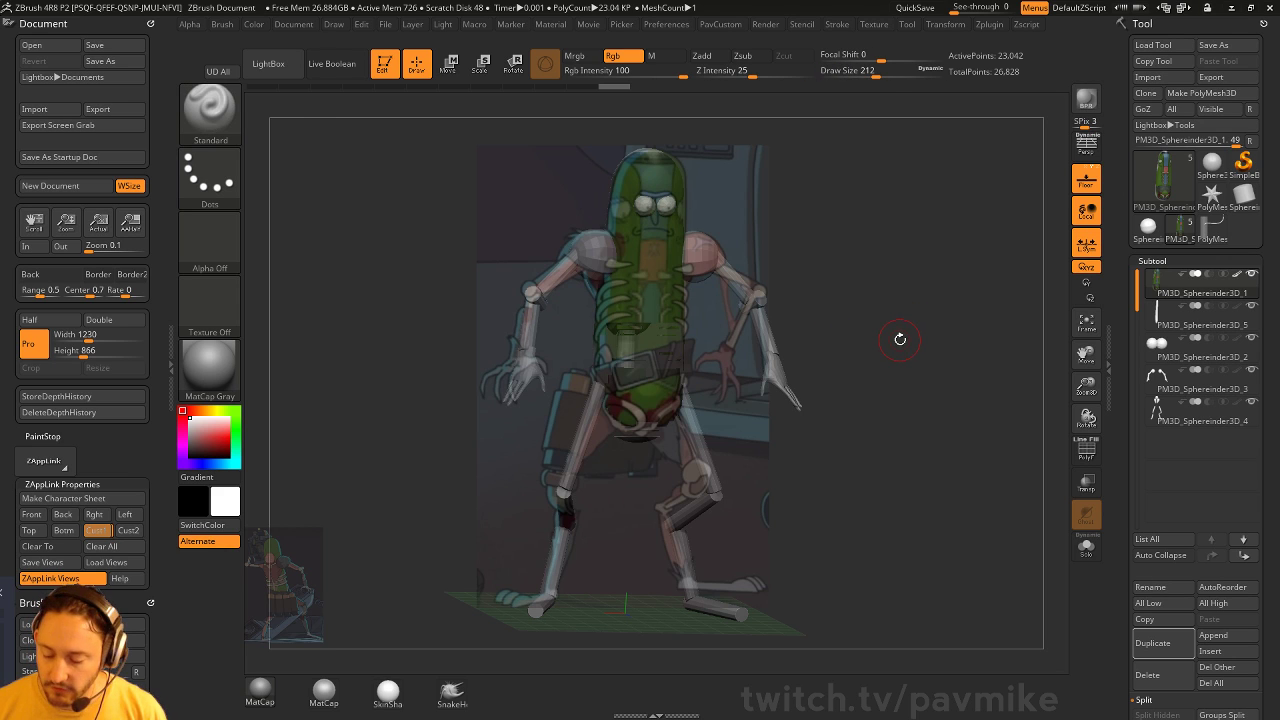
pyautogui.moveTo(591, 252)
pyautogui.mouseDown()
pyautogui.moveTo(630, 335)
pyautogui.moveTo(650, 262)
pyautogui.moveTo(631, 293)
pyautogui.moveTo(655, 295)
pyautogui.moveTo(630, 320)
pyautogui.moveTo(681, 328)
pyautogui.mouseUp()
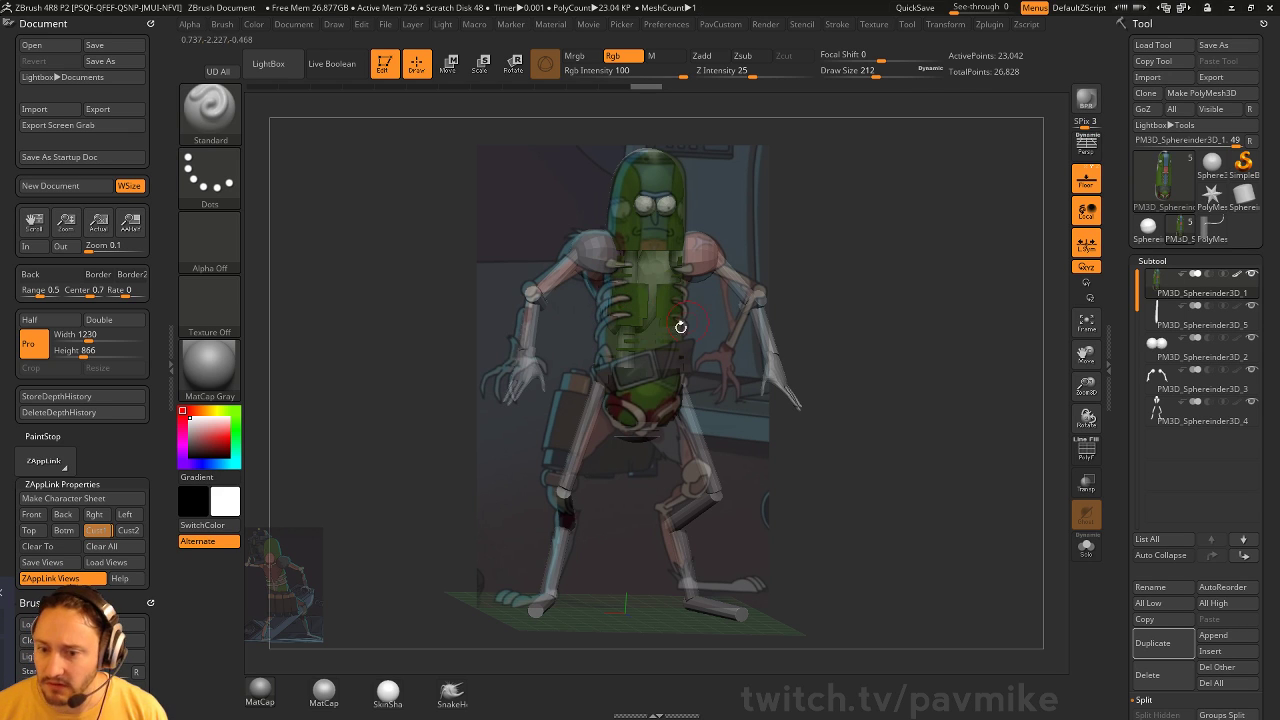
# Restore the Standard brush to its default settings and set it to Rgb with Zadd off
pyautogui.click(221, 197)
pyautogui.click(222, 23)
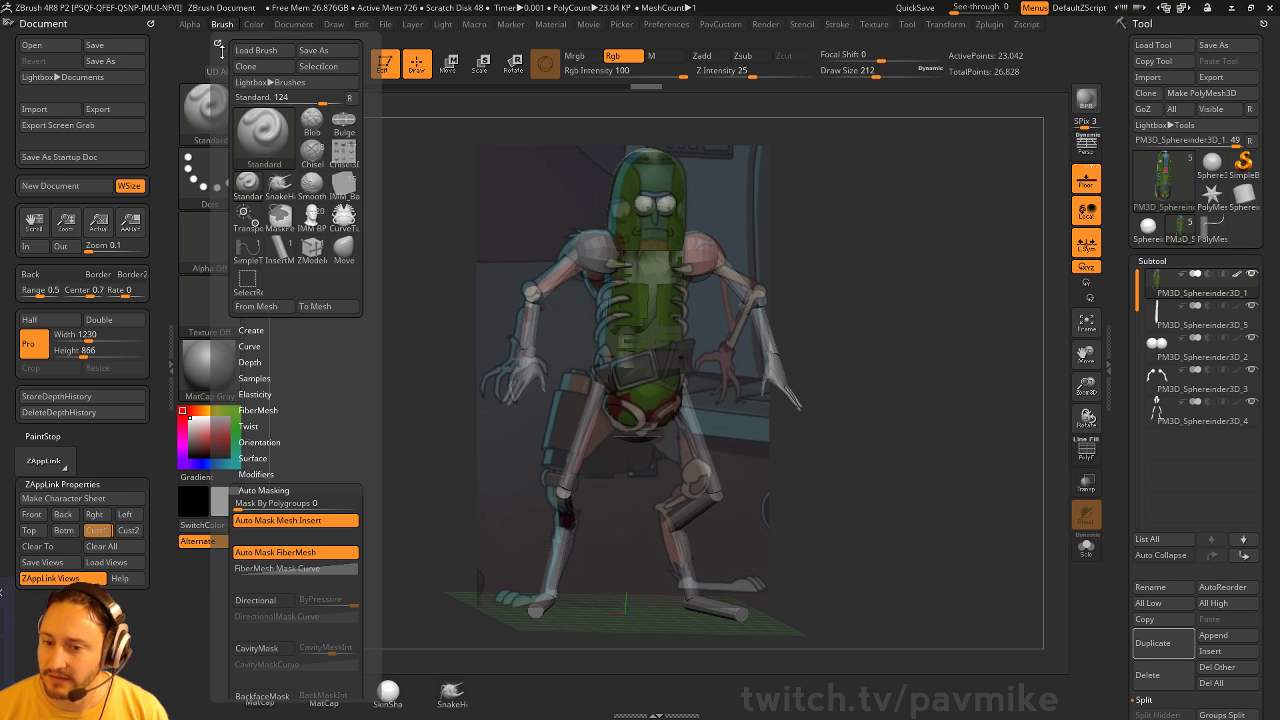
pyautogui.scroll(-8, 213, 498)
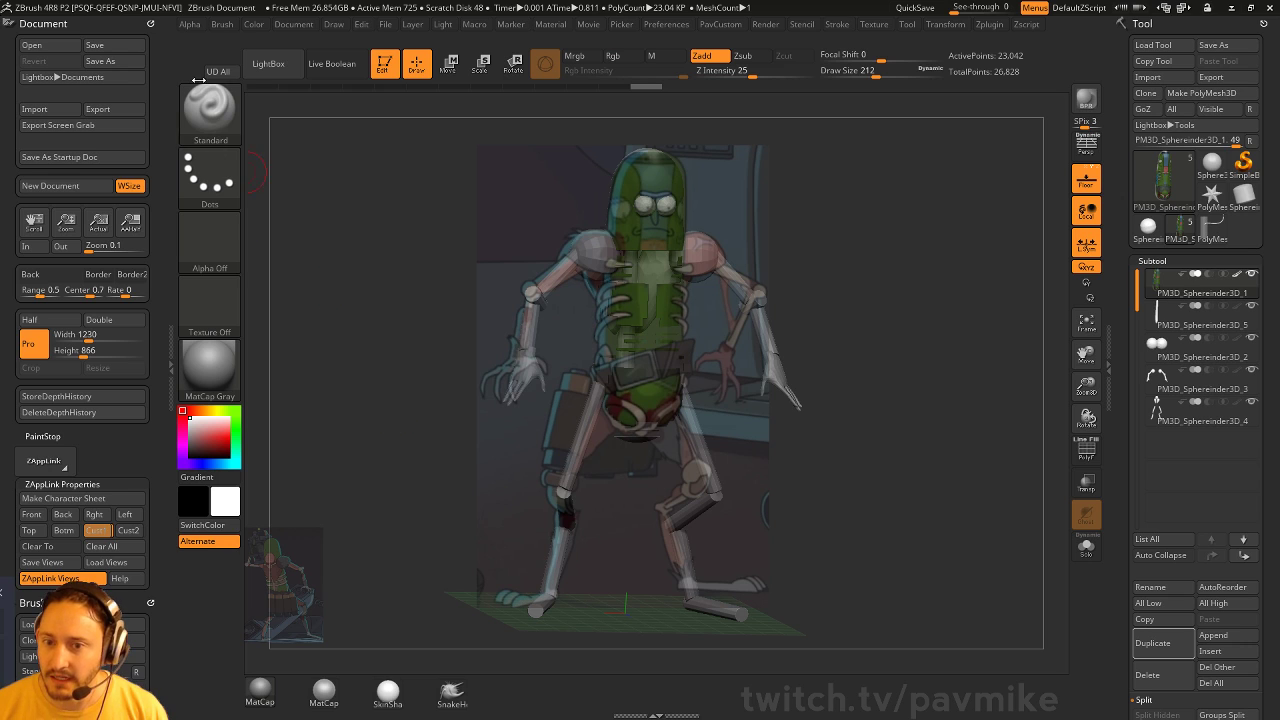
pyautogui.click(618, 56)
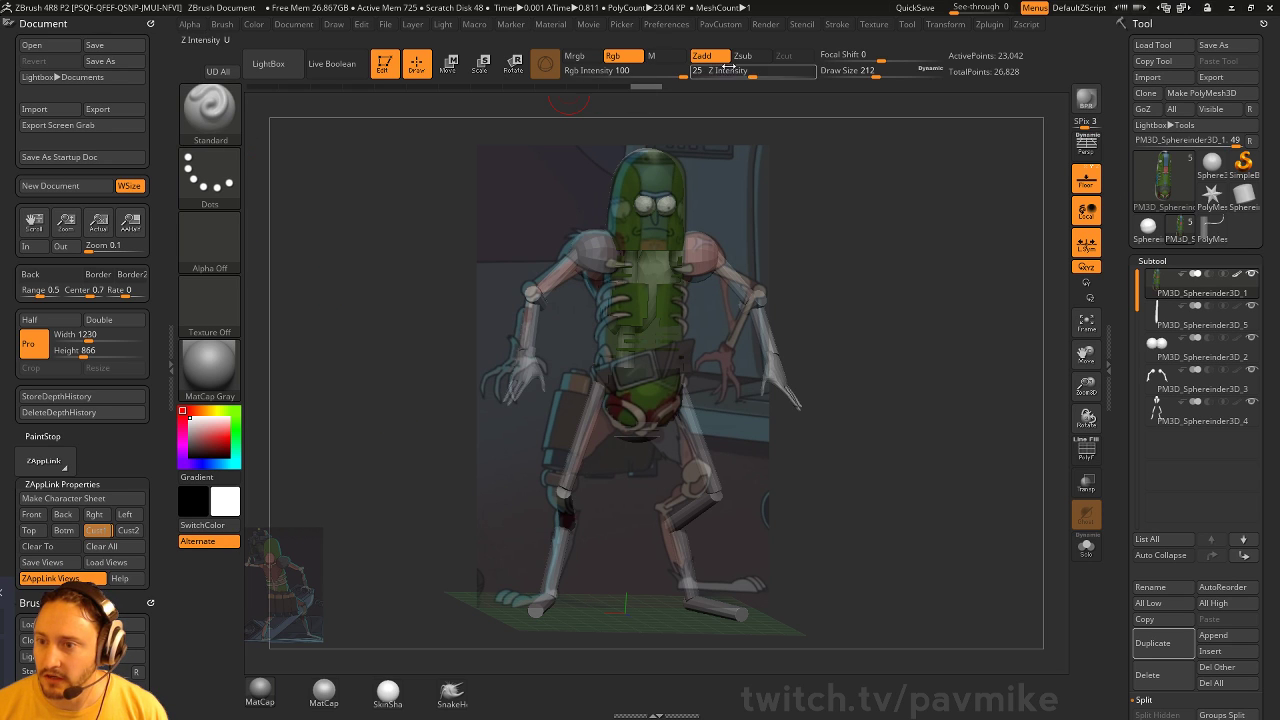
pyautogui.click(702, 55)
# Realign the character and repaint the whole front of the body from the reference at draw size 251
pyautogui.hotkey('shift', 'z')
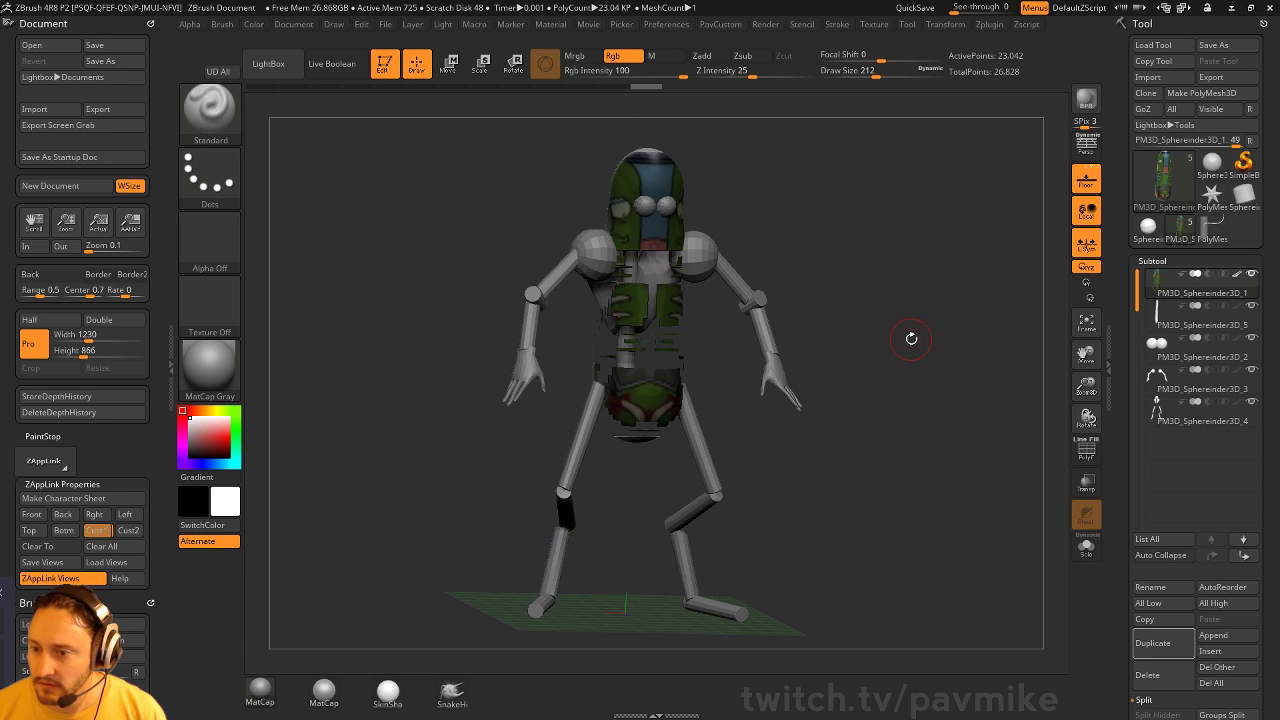
pyautogui.moveTo(909, 337); pyautogui.dragTo(906, 347)
pyautogui.hotkey('shift', 'z')
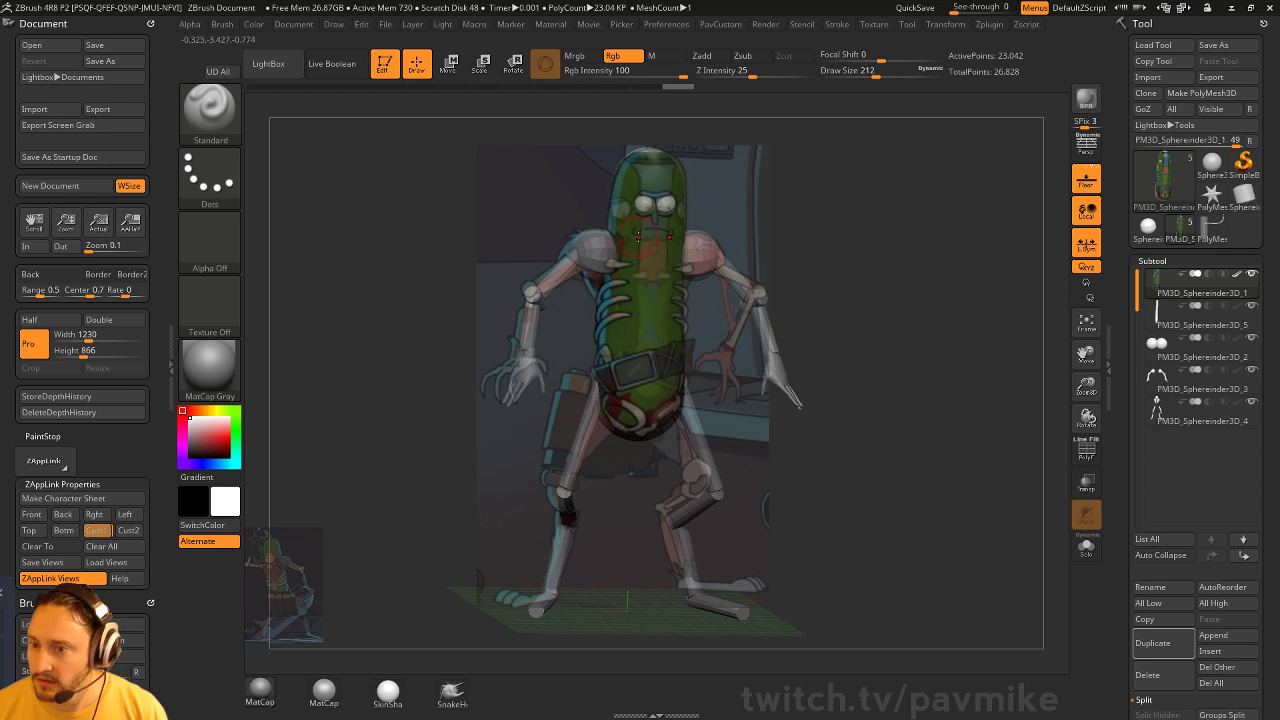
pyautogui.press('s')
pyautogui.moveTo(443, 211); pyautogui.dragTo(448, 211)
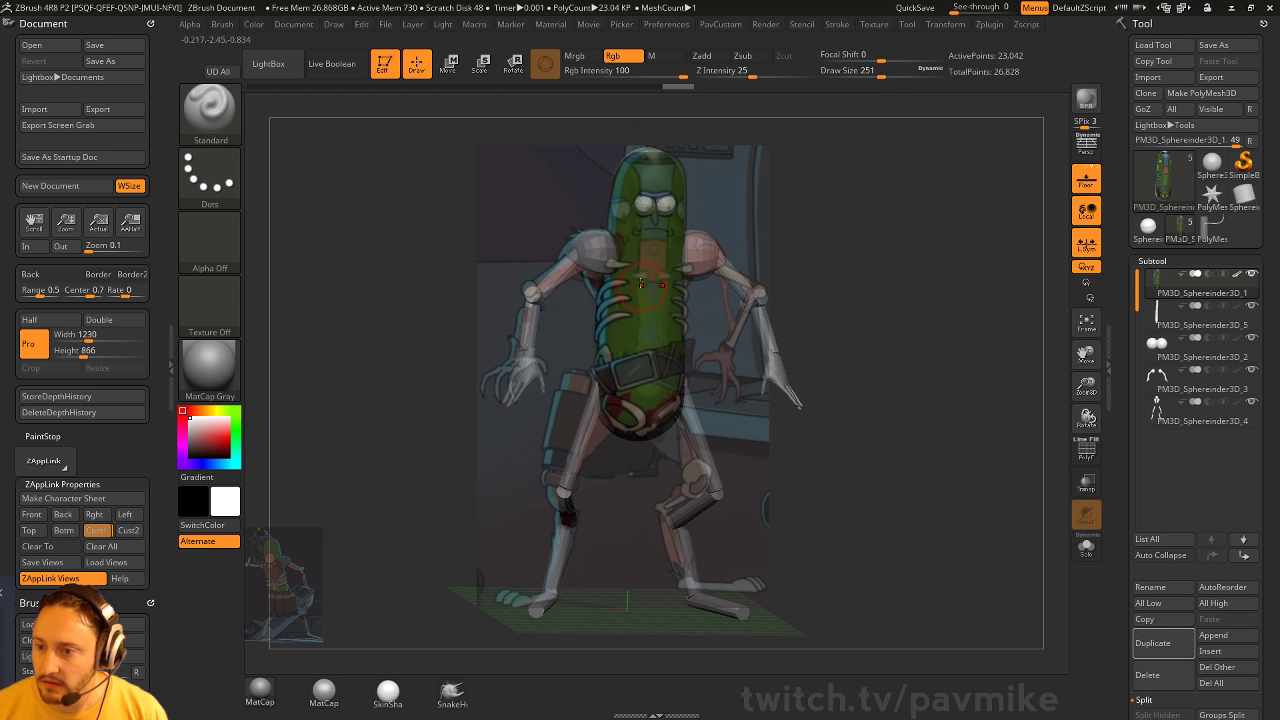
pyautogui.hotkey('shift', 'z')
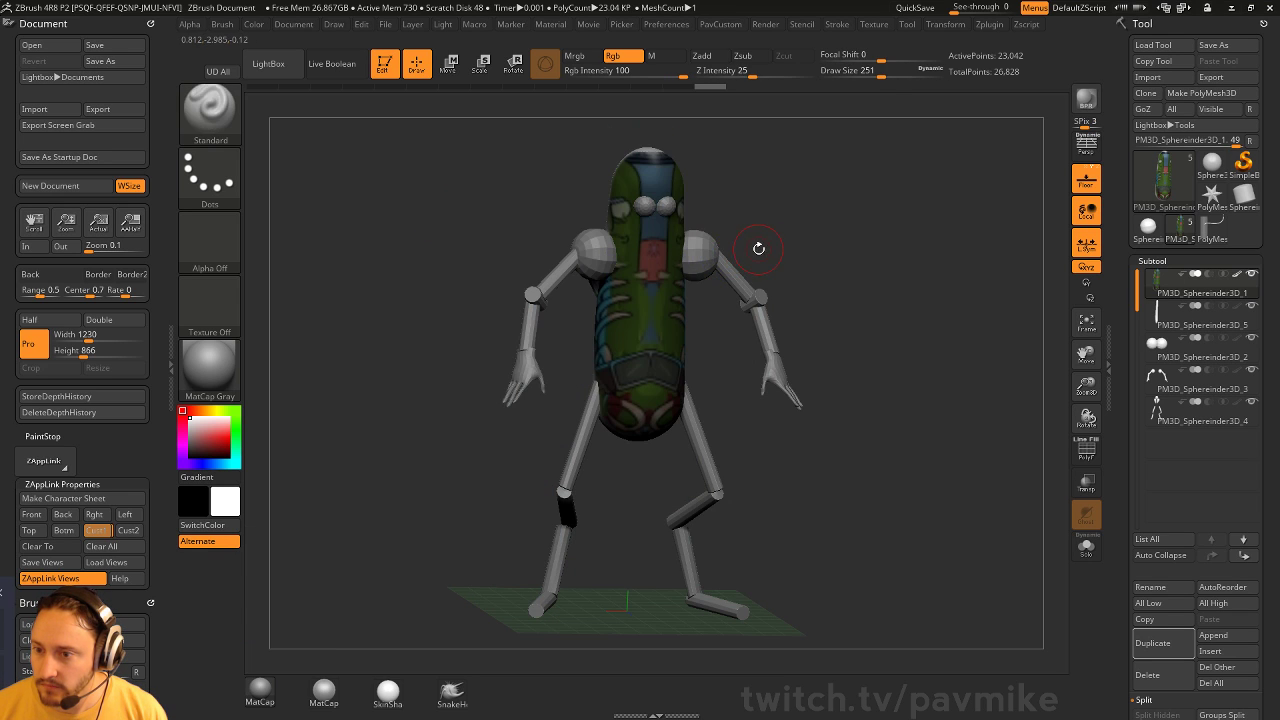
# Paint the body's front plain white with Spotlight hidden and project the front-view reference onto it again
pyautogui.hotkey('shift', 'z')
pyautogui.hotkey('shift', 'z')
pyautogui.moveTo(628, 349)
pyautogui.mouseDown()
pyautogui.moveTo(628, 372)
pyautogui.moveTo(628, 260)
pyautogui.moveTo(624, 336)
pyautogui.moveTo(650, 175)
pyautogui.mouseUp()
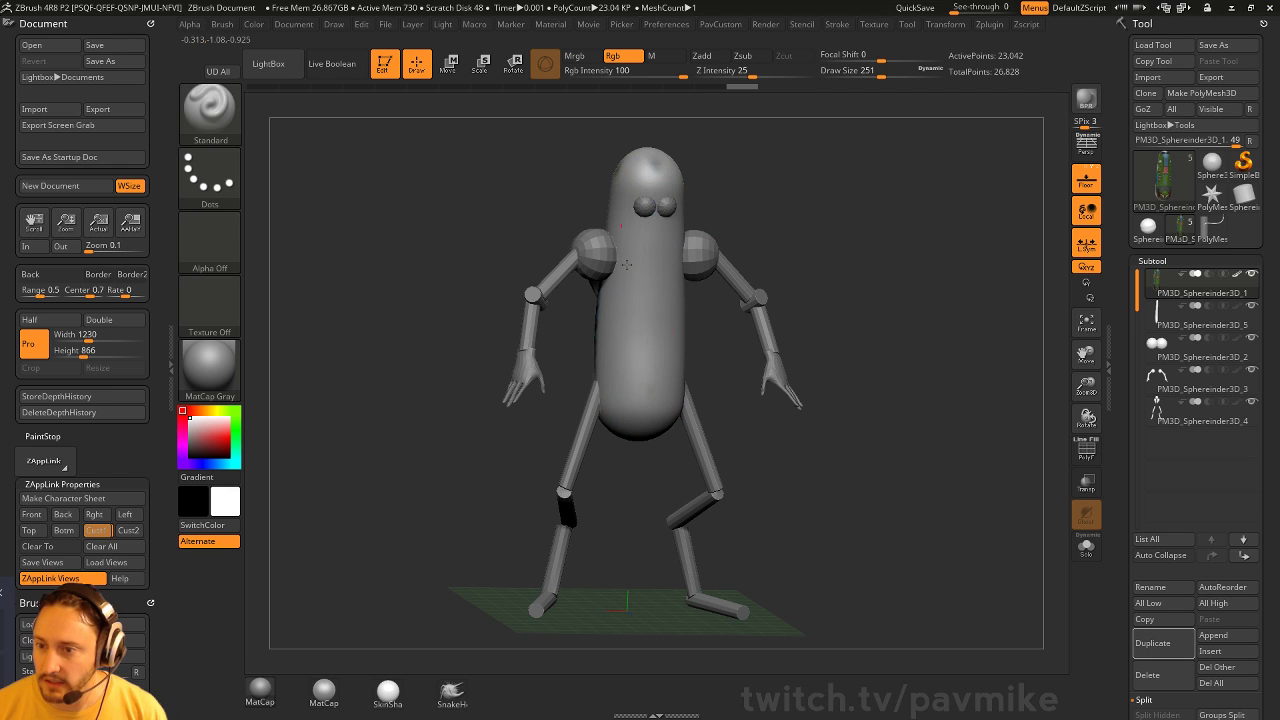
pyautogui.hotkey('shift', 'z')
pyautogui.moveTo(600, 372)
pyautogui.mouseDown()
pyautogui.moveTo(645, 203)
pyautogui.moveTo(640, 390)
pyautogui.moveTo(630, 332)
pyautogui.mouseUp()
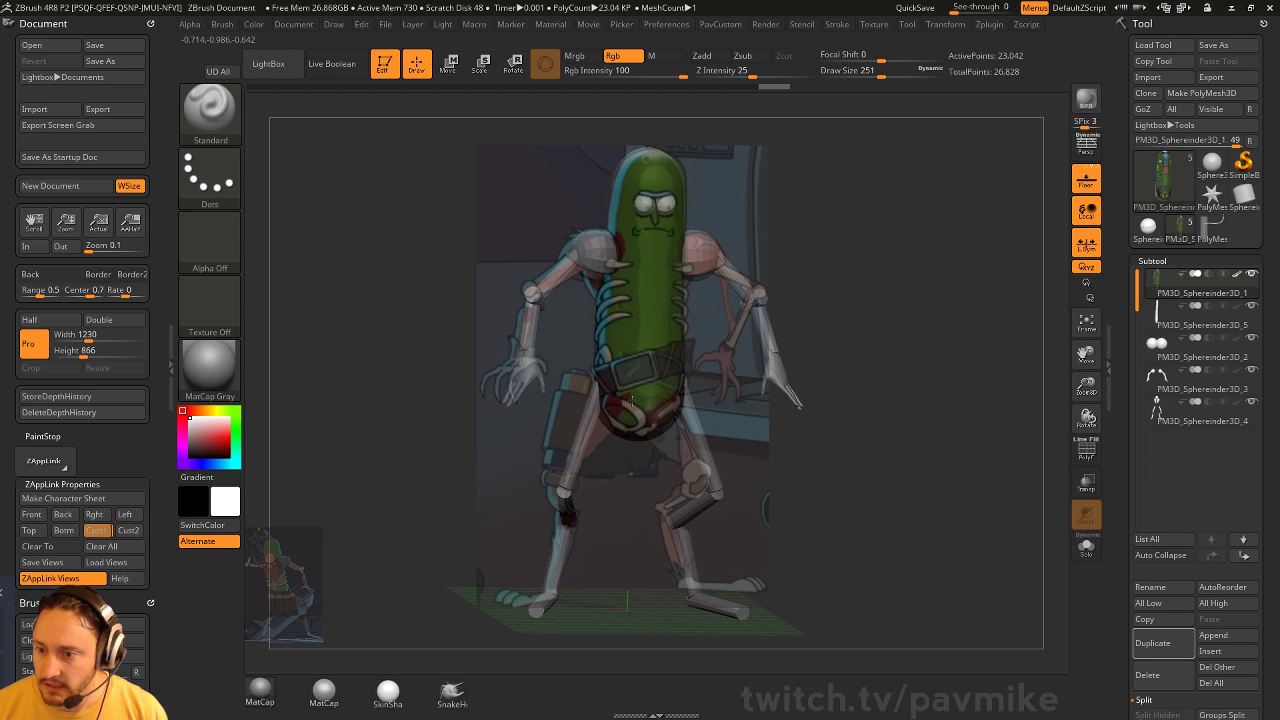
# Move the front-view reference aside in Spotlight and place the enlarged back-view reference over the character
pyautogui.moveTo(907, 281); pyautogui.dragTo(885, 327)
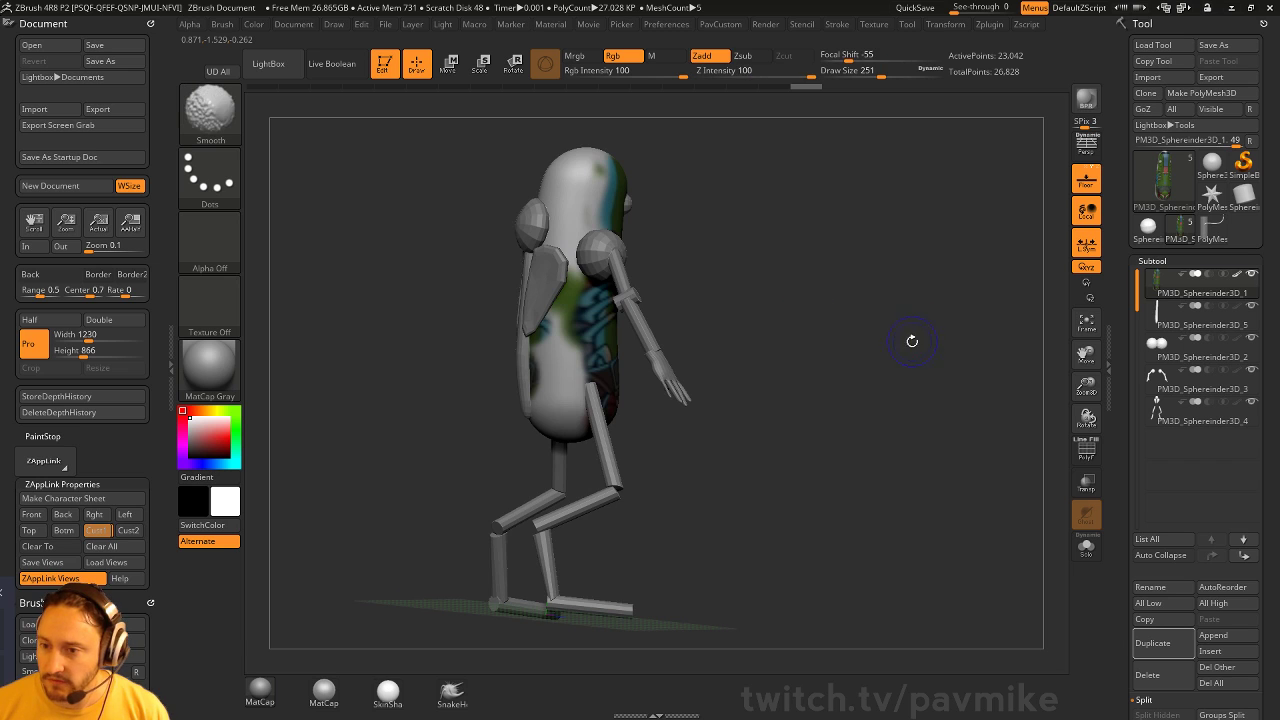
pyautogui.hotkey('shift', 'z')
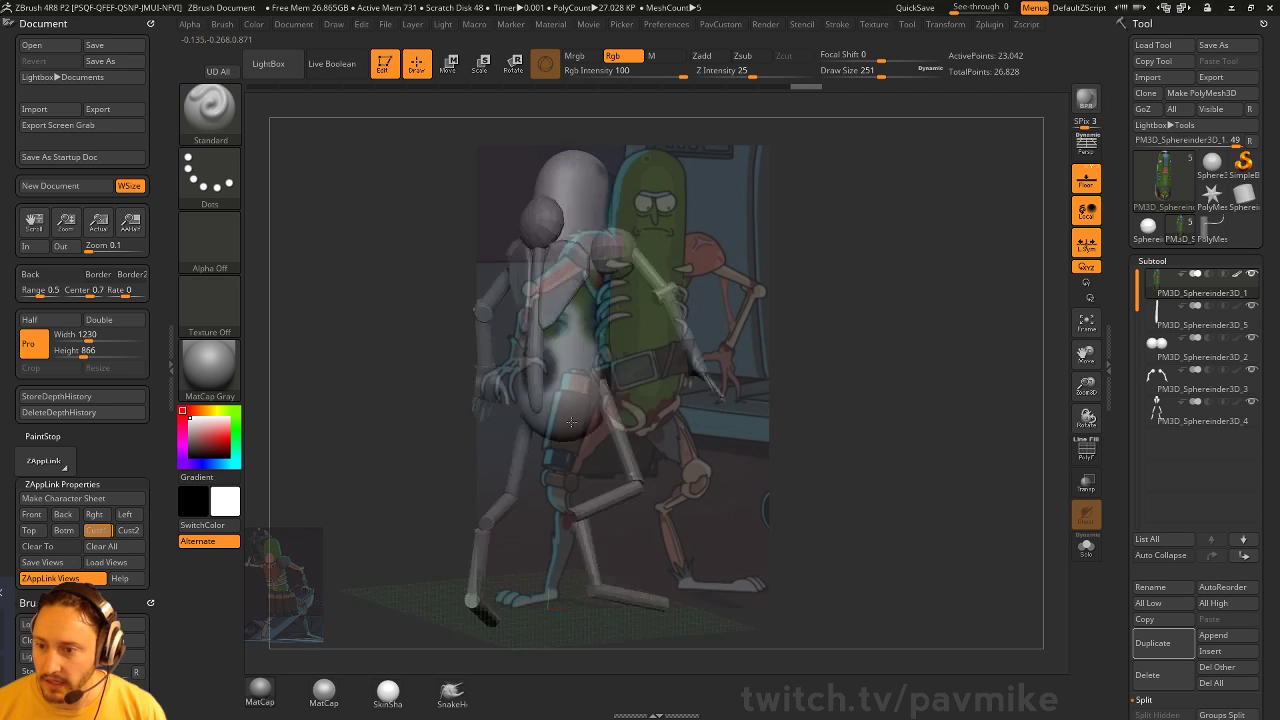
pyautogui.press('z')
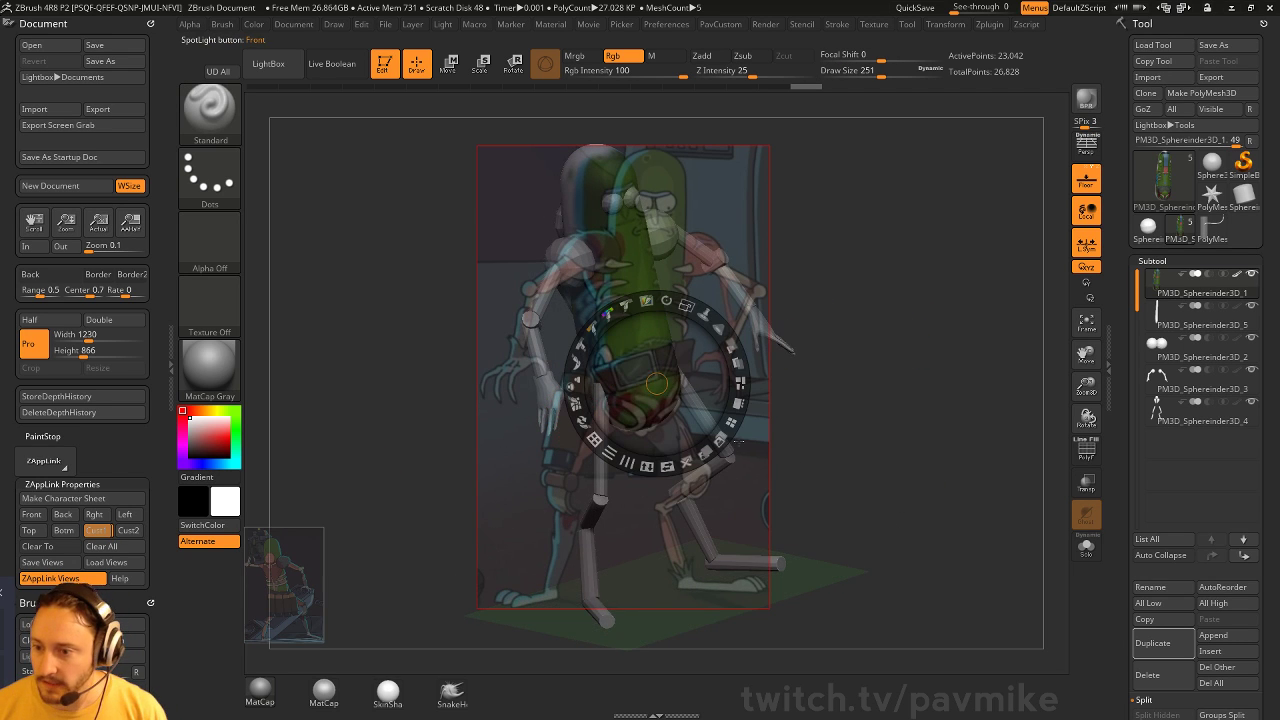
pyautogui.click(731, 423)
pyautogui.moveTo(345, 499); pyautogui.dragTo(632, 372)
pyautogui.moveTo(661, 295); pyautogui.dragTo(687, 343)
pyautogui.moveTo(757, 316); pyautogui.dragTo(794, 251)
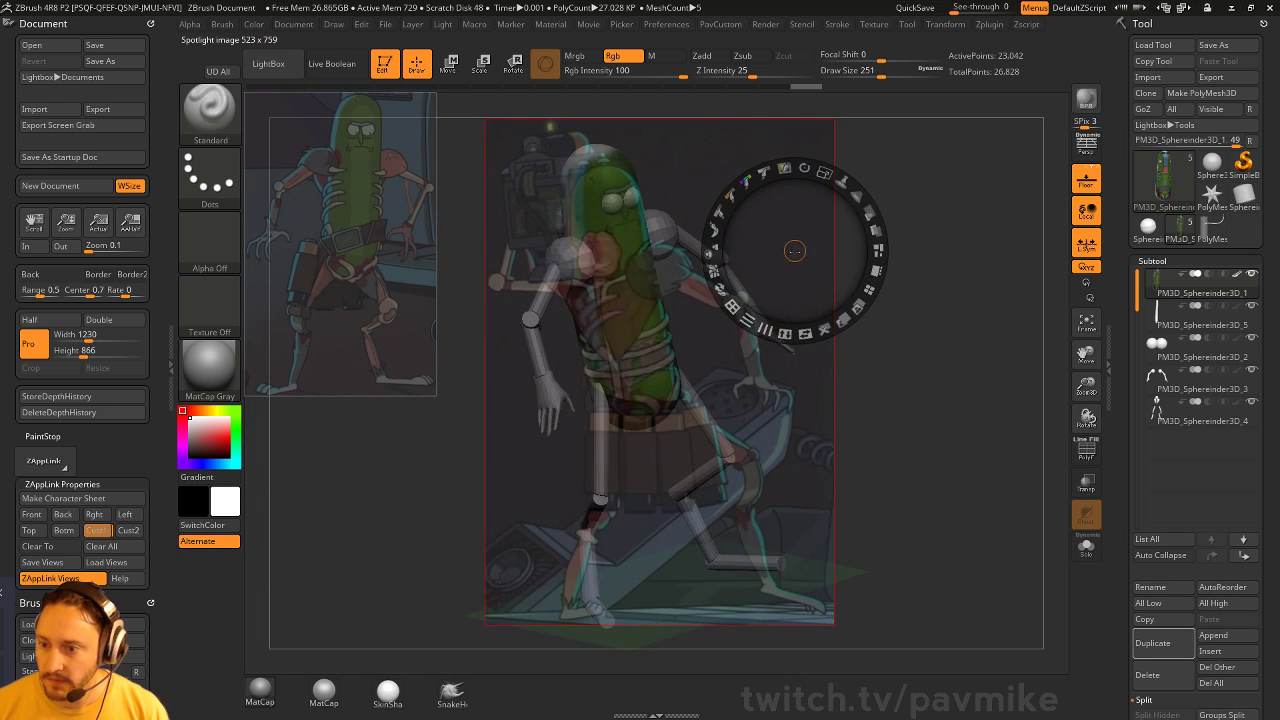
# Align the character's back with the back-view reference and paint the reference onto the body
pyautogui.press('z')
pyautogui.moveTo(937, 350); pyautogui.dragTo(999, 355)
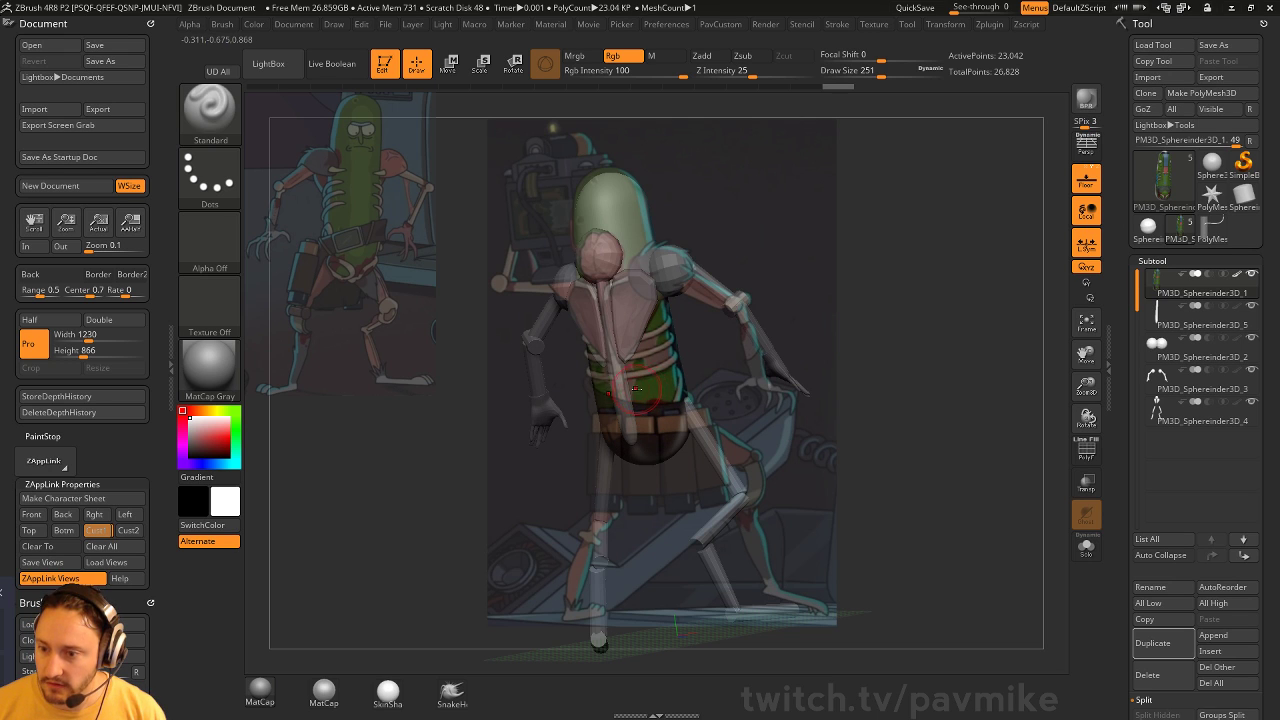
# Select the spine subtool, set the draw size to 223 and view the character from the side with Spotlight hidden
pyautogui.keyDown('alt'); pyautogui.click(684, 381); pyautogui.keyUp('alt')
pyautogui.press('shift')
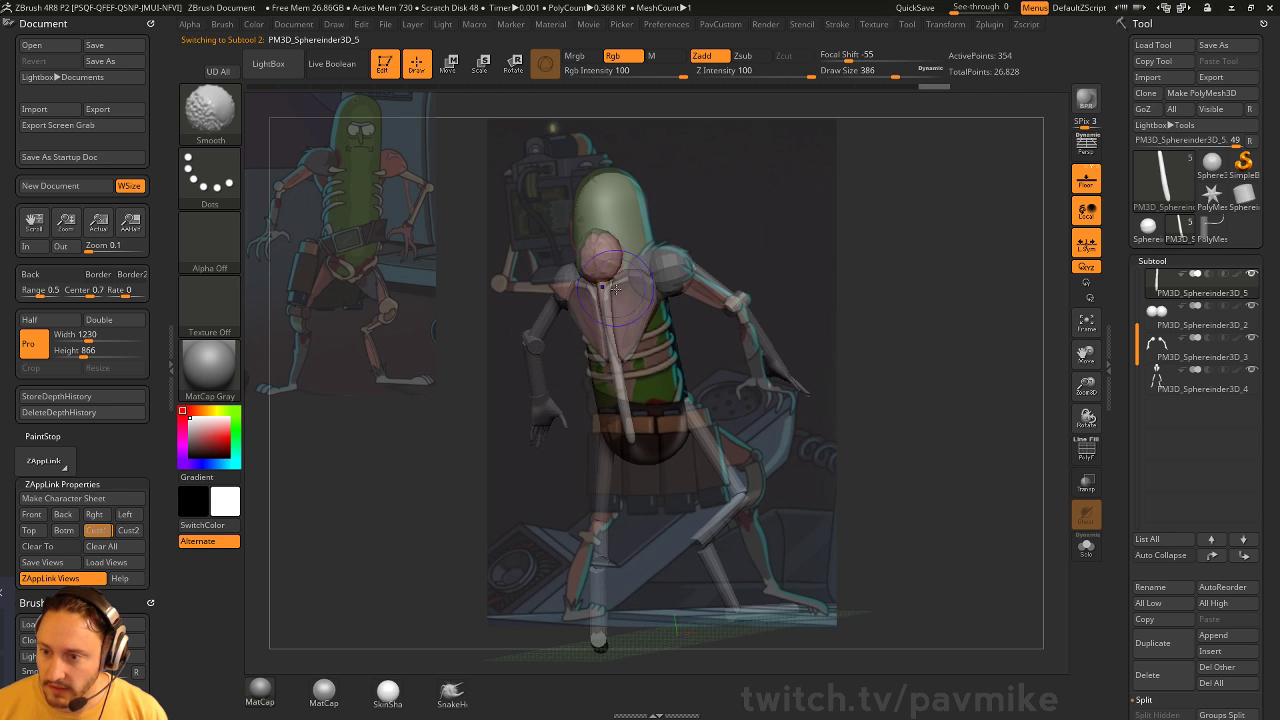
pyautogui.press('s')
pyautogui.hotkey('shift', 'z')
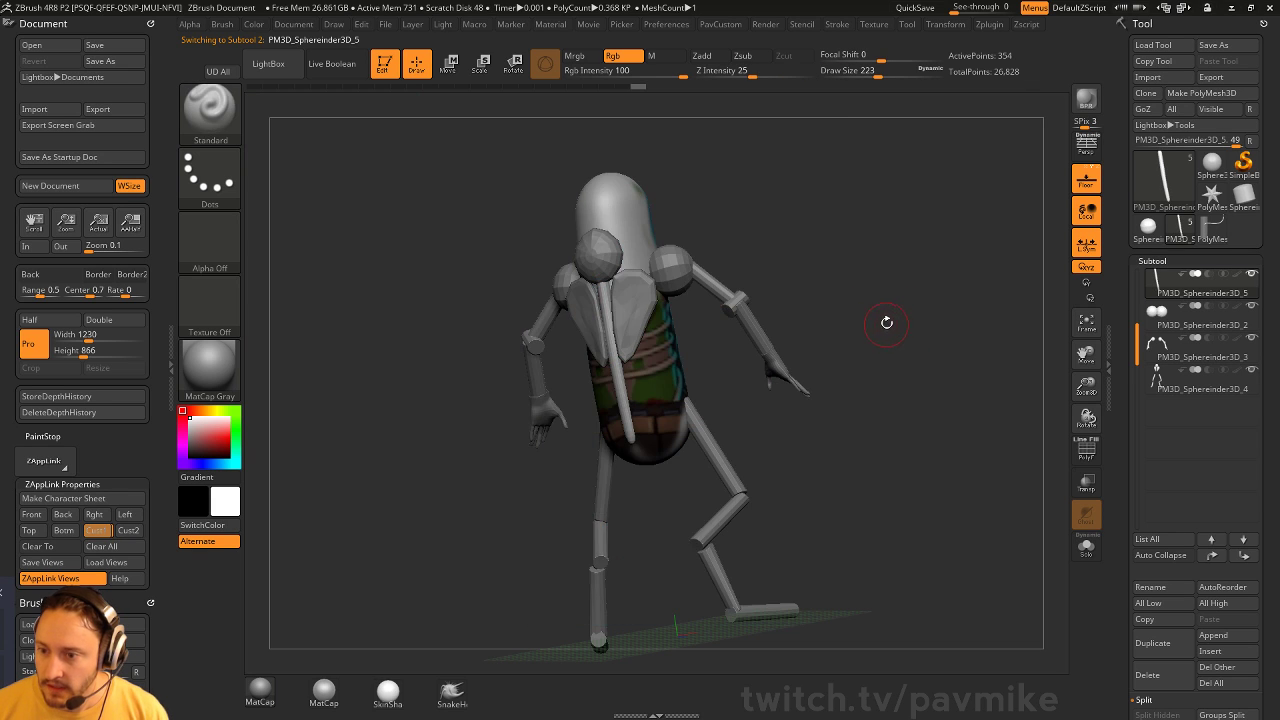
pyautogui.moveTo(886, 322); pyautogui.dragTo(603, 338)
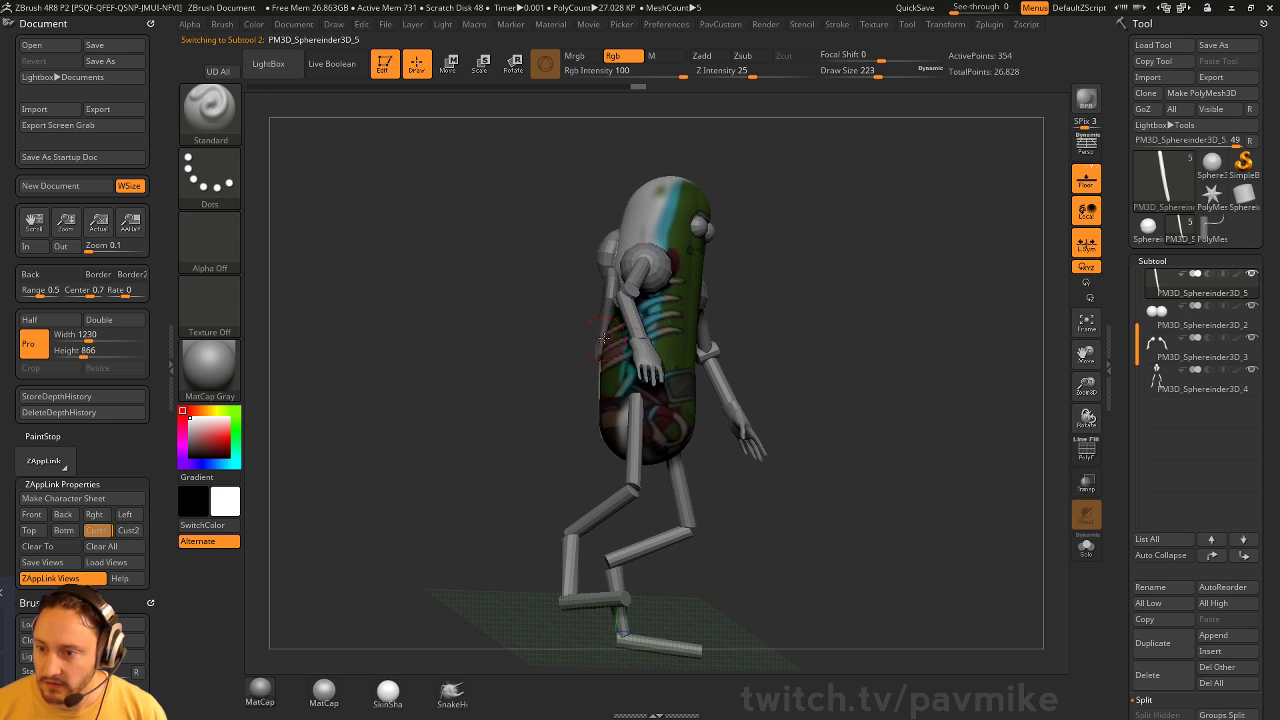
pyautogui.moveTo(836, 311)
pyautogui.mouseDown()
pyautogui.moveTo(851, 280)
pyautogui.moveTo(835, 308)
pyautogui.mouseUp()
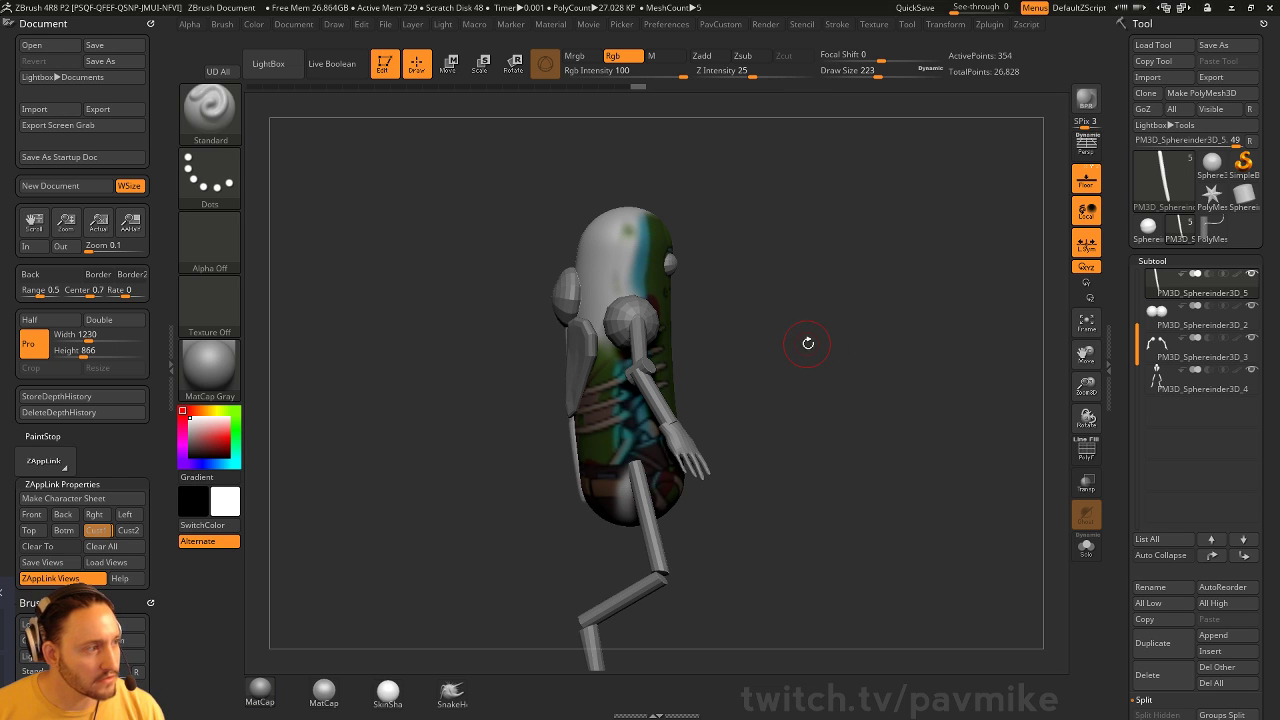
# Set the draw size to 167 and the RGB Intensity to 18
pyautogui.moveTo(862, 320); pyautogui.dragTo(584, 412)
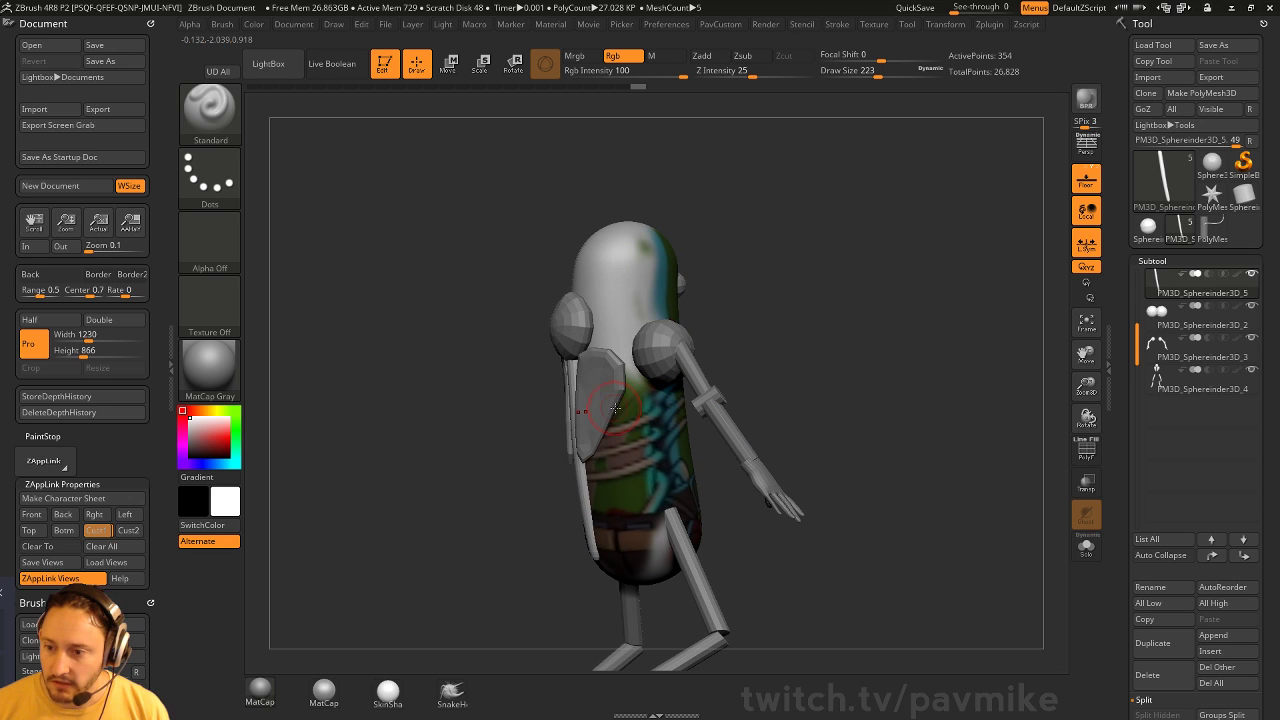
pyautogui.keyDown('shift'); pyautogui.moveTo(814, 378); pyautogui.dragTo(815, 381); pyautogui.keyUp('shift')
pyautogui.press('s')
pyautogui.moveTo(826, 372)
pyautogui.mouseDown()
pyautogui.moveTo(867, 363)
pyautogui.moveTo(800, 367)
pyautogui.mouseUp()
pyautogui.click(616, 73)
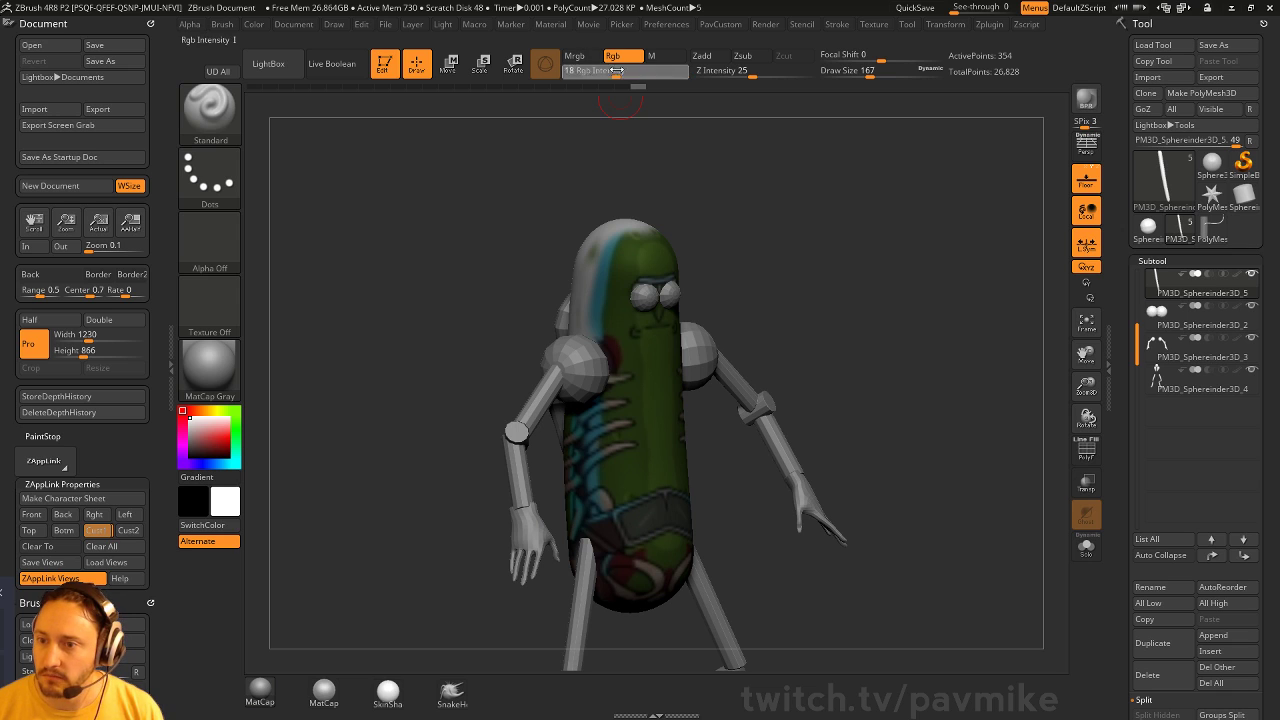
# Fill the spine subtool with white using FillObject at the low RGB Intensity
pyautogui.click(253, 24)
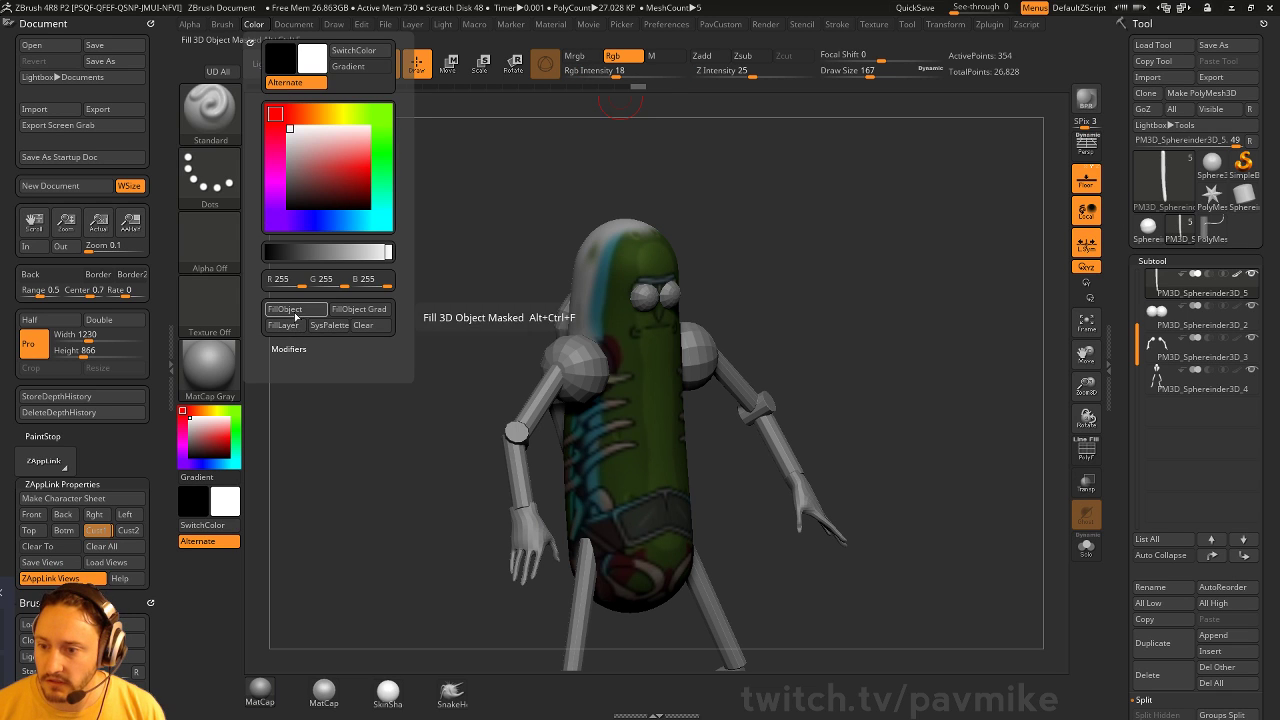
pyautogui.moveTo(500, 286); pyautogui.dragTo(868, 300)
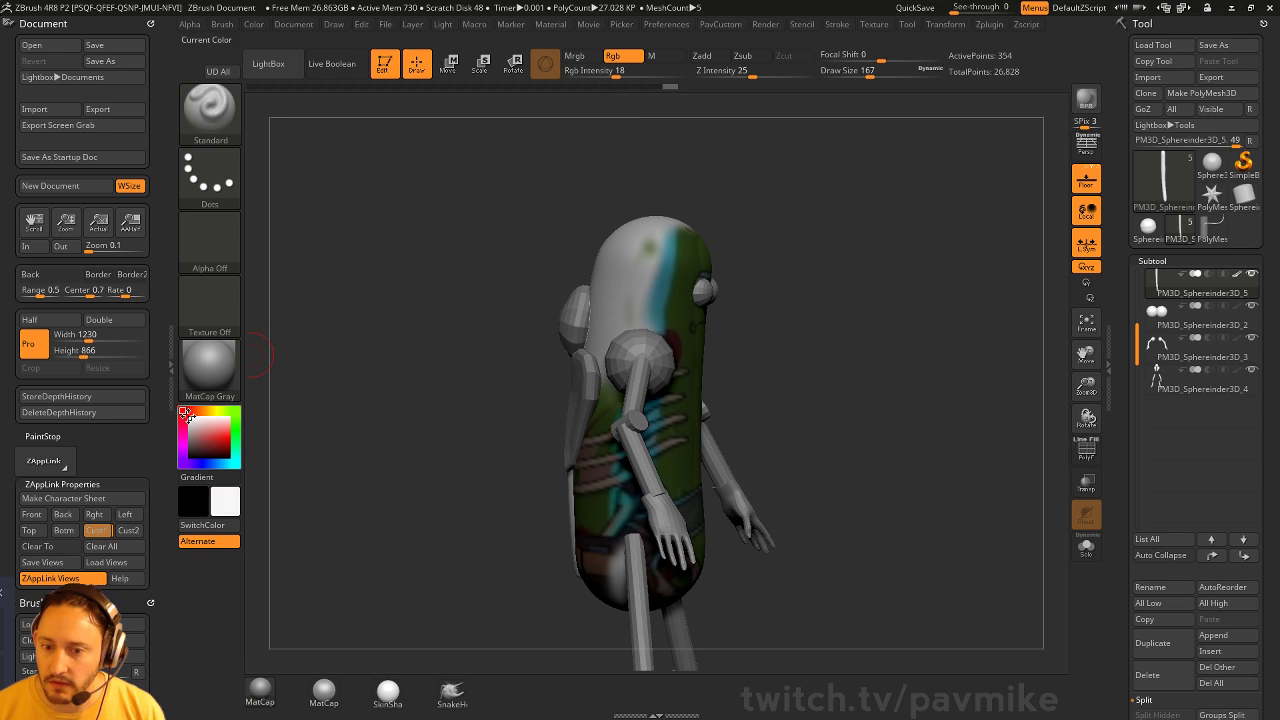
pyautogui.click(254, 25)
pyautogui.click(291, 315)
pyautogui.click(293, 314)
pyautogui.click(296, 312)
pyautogui.click(297, 311)
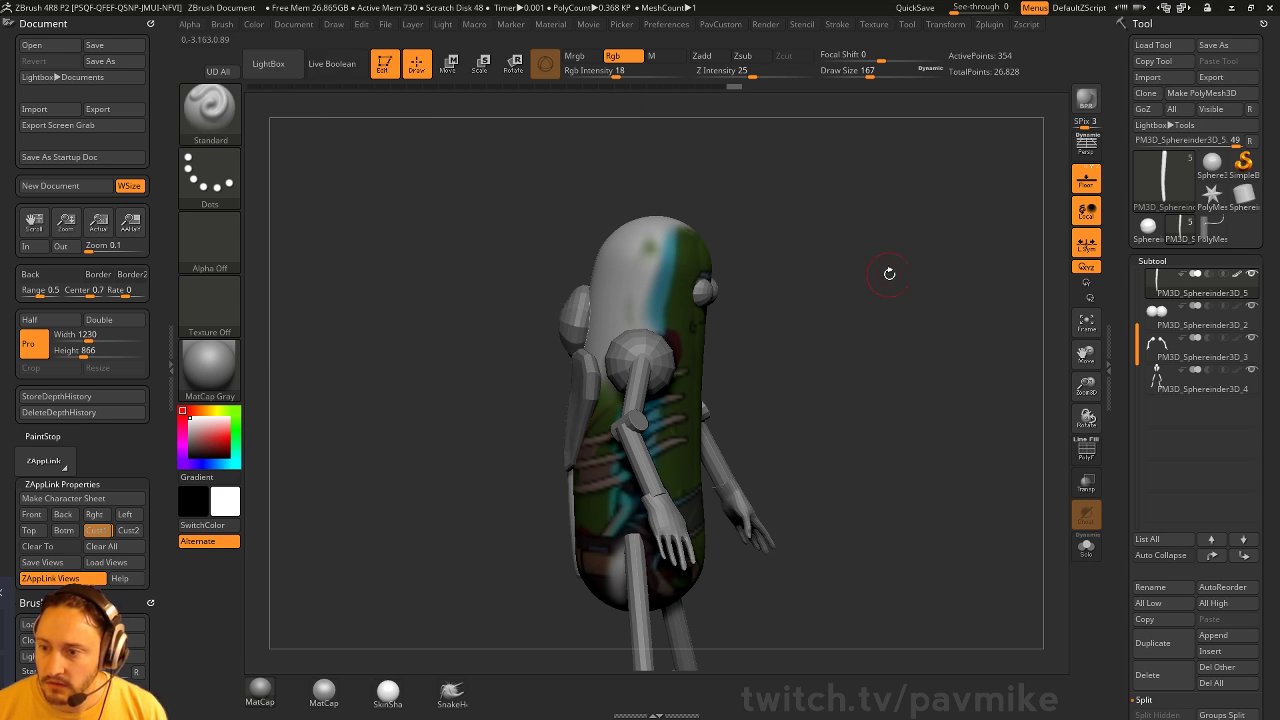
pyautogui.moveTo(889, 274); pyautogui.dragTo(820, 284)
# Look through the spine subtool's geometry, polypaint and texture settings, and inspect the spine alone in Solo mode
pyautogui.moveTo(1118, 390); pyautogui.dragTo(1122, 175)
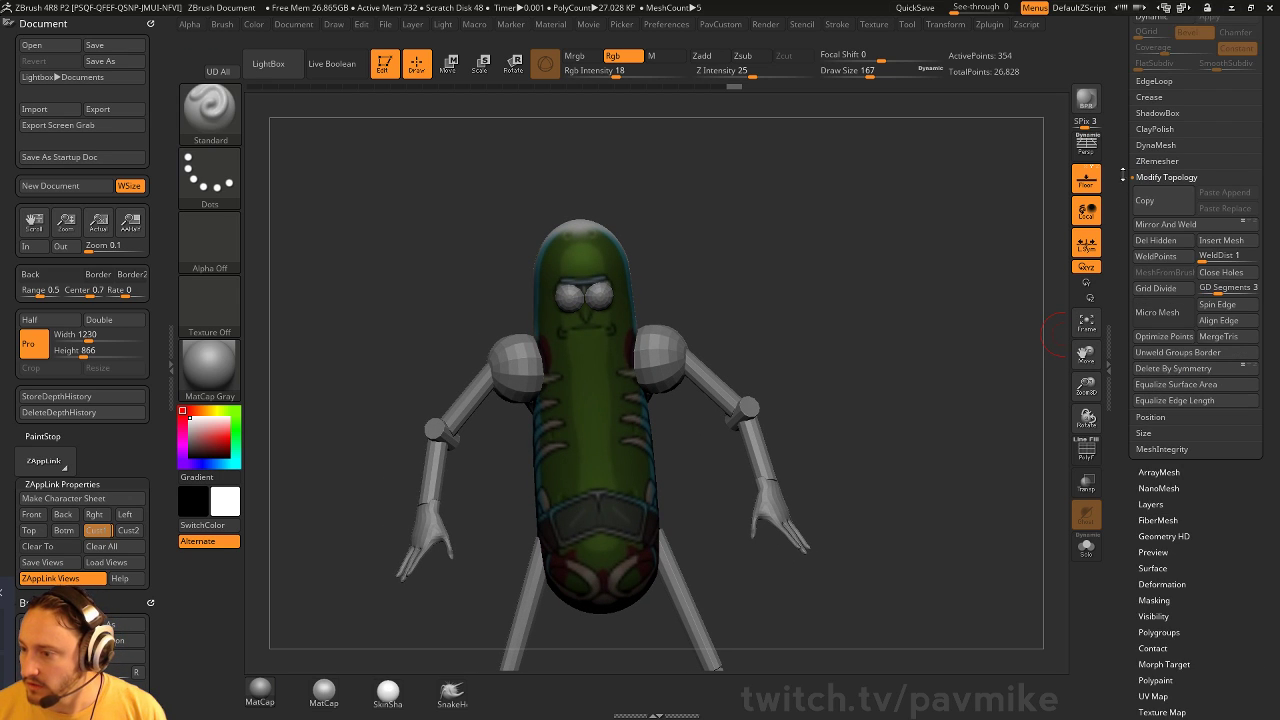
pyautogui.moveTo(1133, 536); pyautogui.dragTo(1133, 347)
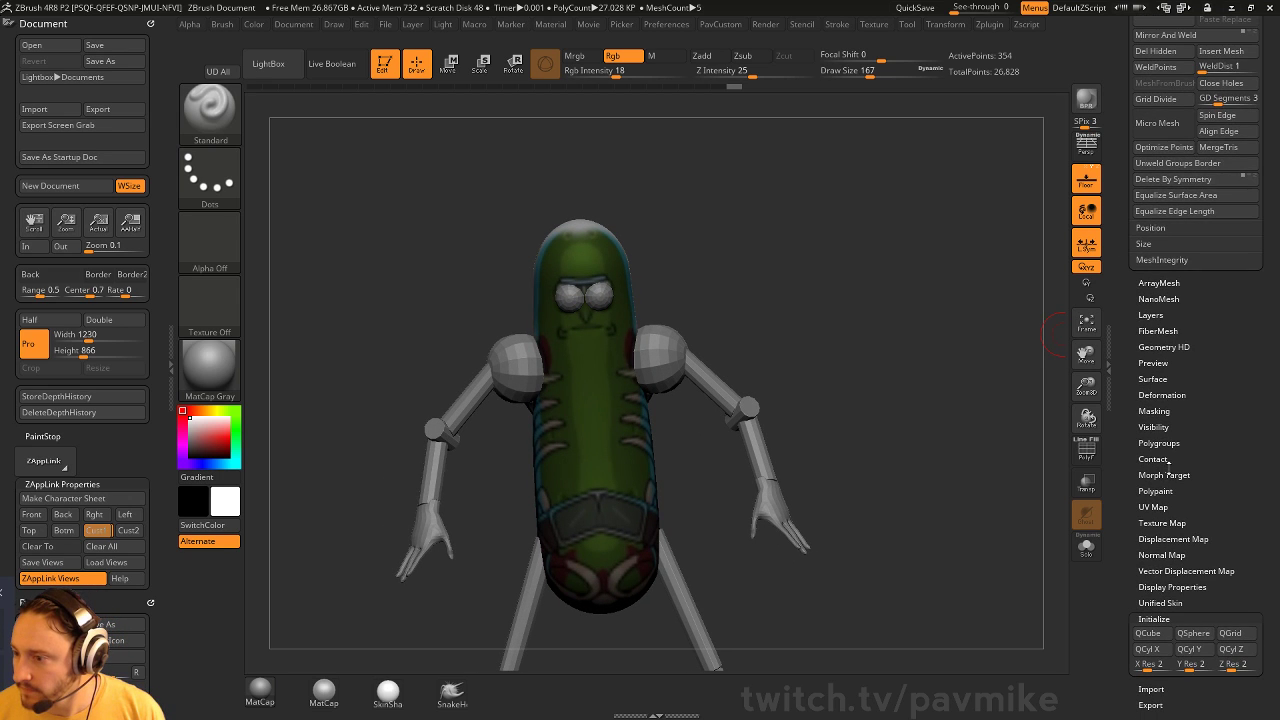
pyautogui.keyDown('shift'); pyautogui.click(1155, 521); pyautogui.keyUp('shift')
pyautogui.moveTo(1129, 523); pyautogui.dragTo(1132, 690)
pyautogui.moveTo(1134, 398); pyautogui.dragTo(1114, 697)
pyautogui.moveTo(825, 304); pyautogui.dragTo(863, 255)
pyautogui.click(1086, 546)
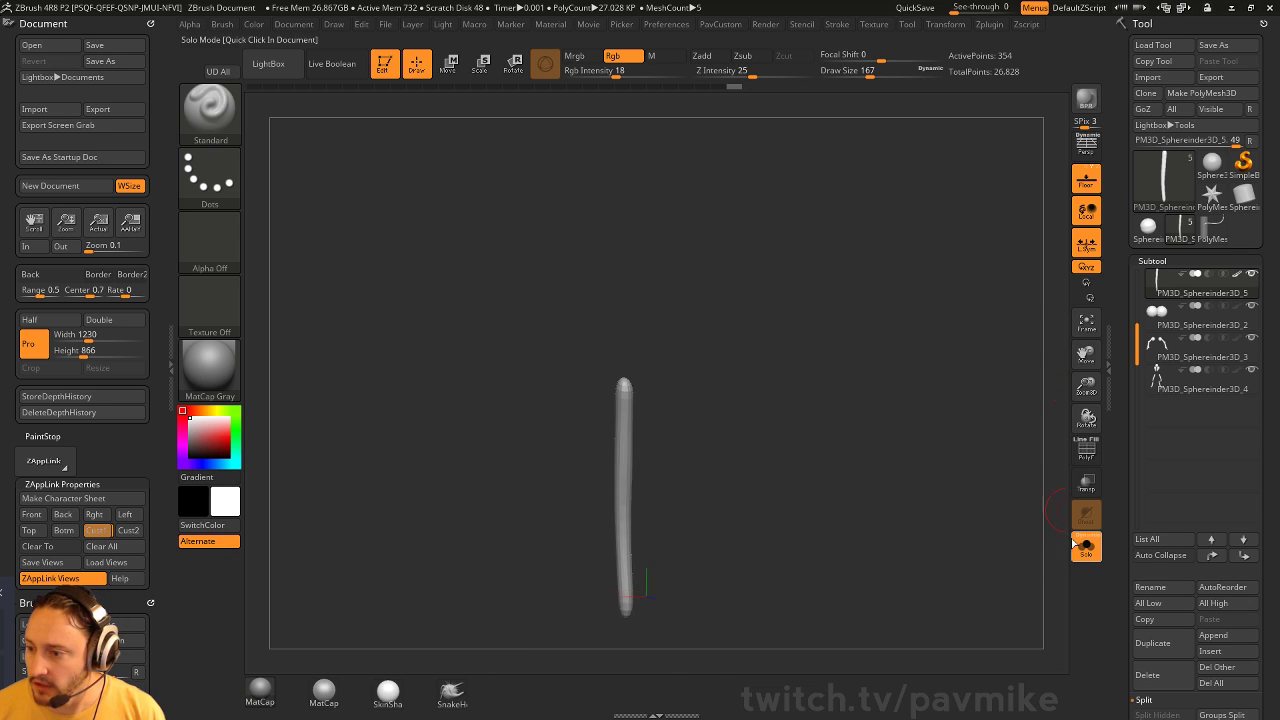
pyautogui.click(1080, 545)
# Set the draw size to 87, select the pickle body subtool and fade its polypaint with a white FillObject at RGB Intensity 18
pyautogui.press('s')
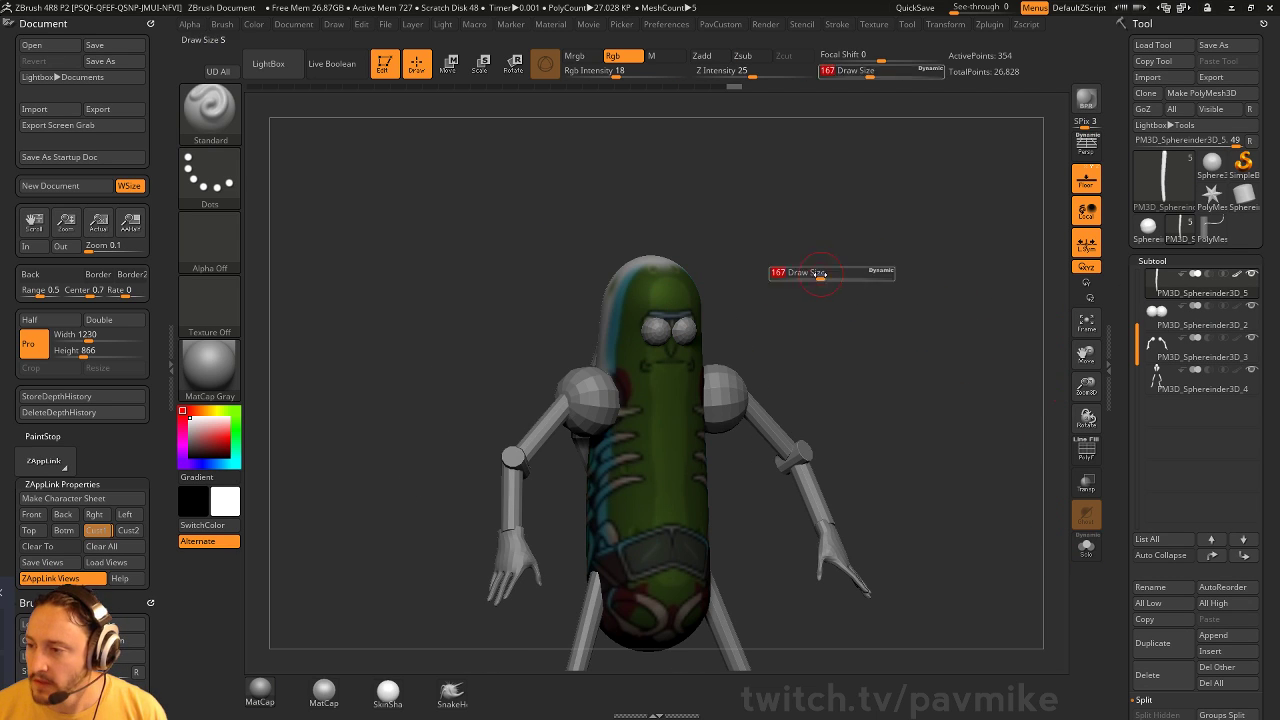
pyautogui.click(811, 275)
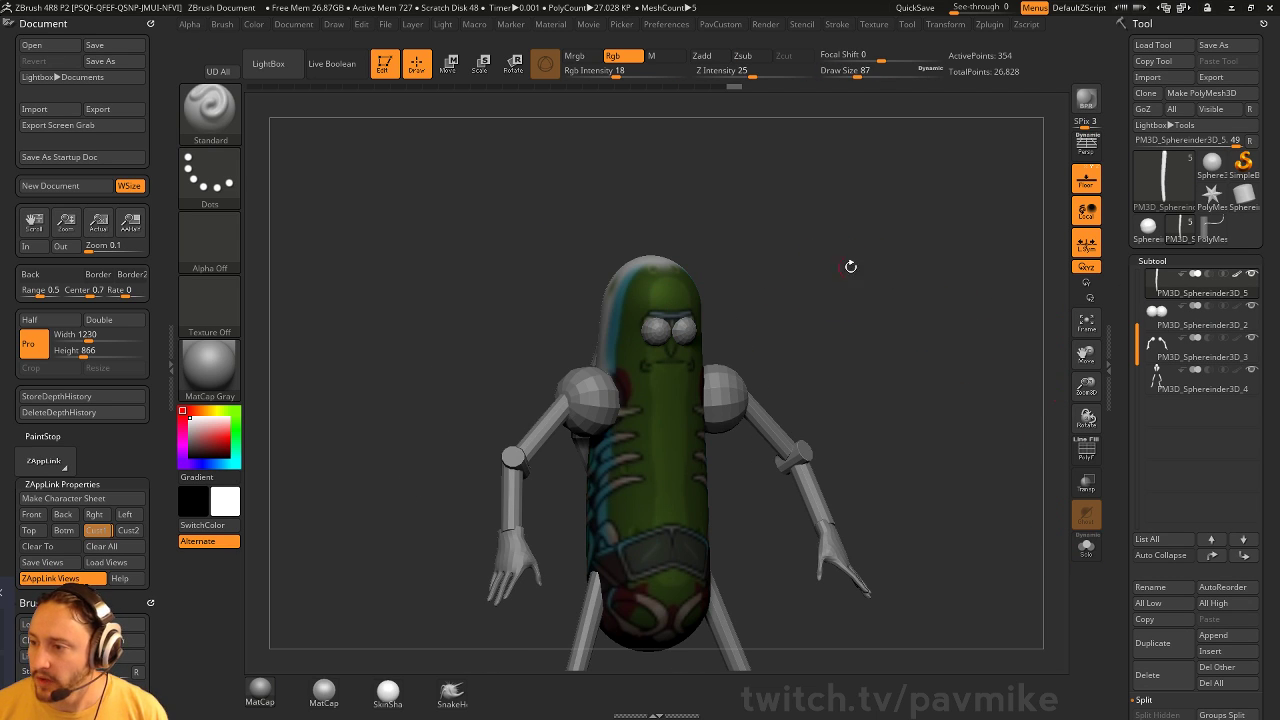
pyautogui.keyDown('alt'); pyautogui.click(585, 387); pyautogui.keyUp('alt')
pyautogui.keyDown('alt'); pyautogui.click(653, 290); pyautogui.keyUp('alt')
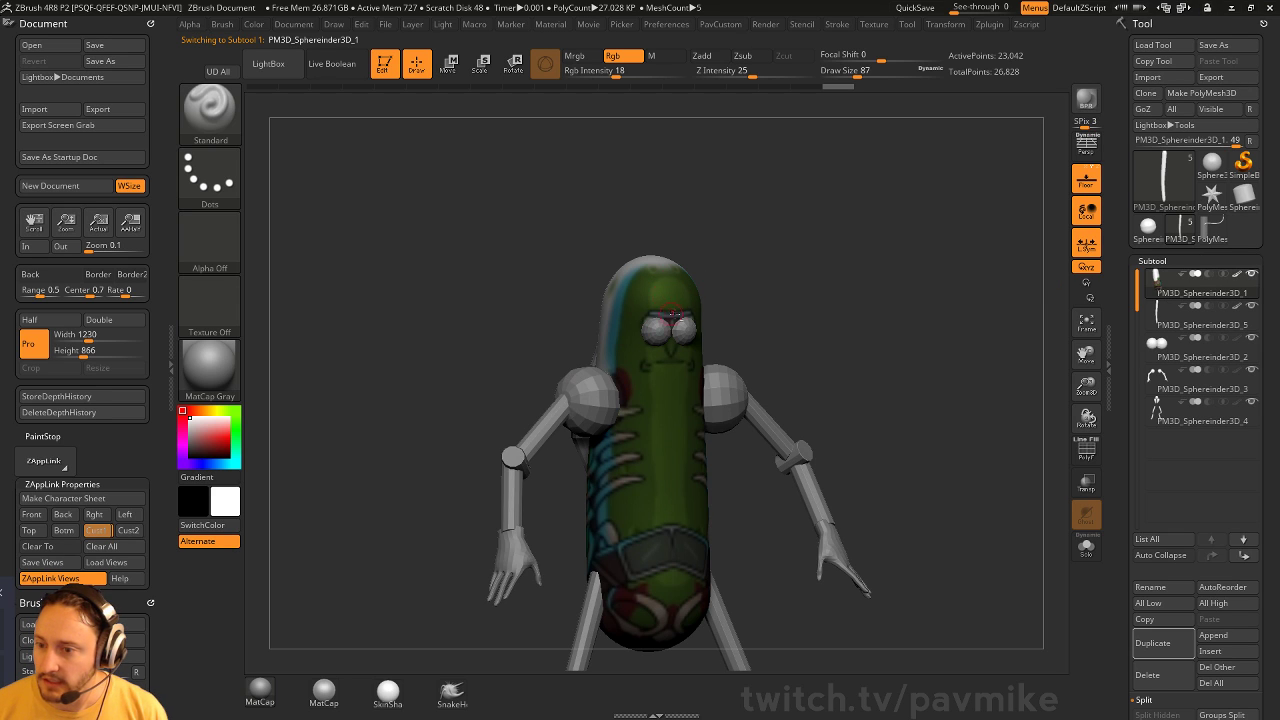
pyautogui.keyDown('alt'); pyautogui.click(760, 410); pyautogui.keyUp('alt')
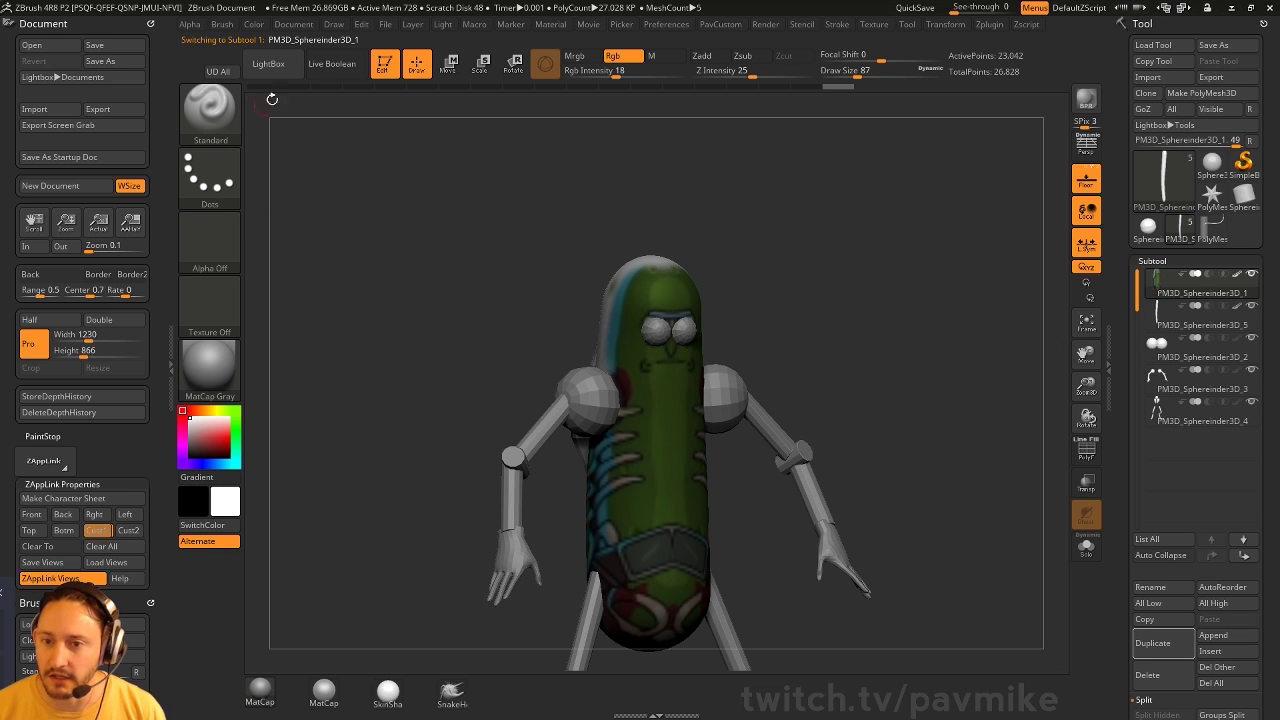
pyautogui.click(254, 25)
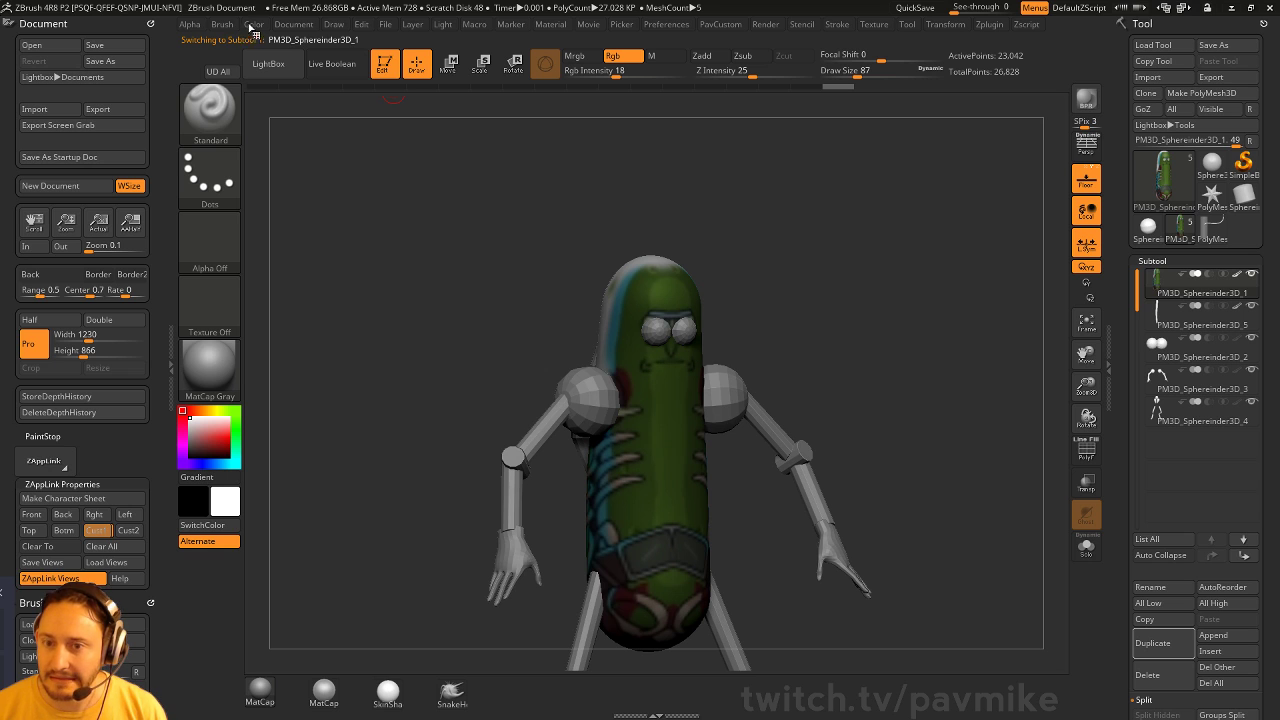
pyautogui.click(252, 26)
pyautogui.click(293, 316)
pyautogui.click(298, 316)
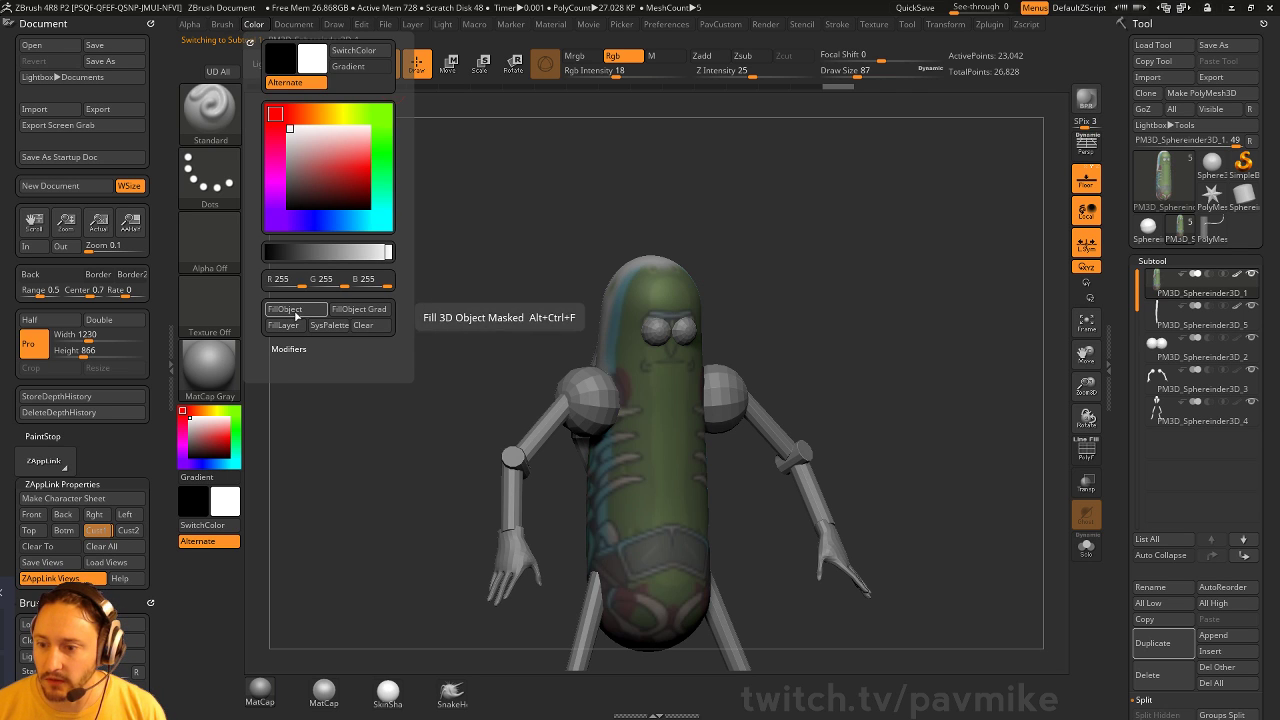
pyautogui.click(298, 316)
# Load the SimpleTubeAgain curve brush from the LightBox brush library with the view closer on the lower body
pyautogui.moveTo(835, 325)
pyautogui.mouseDown()
pyautogui.moveTo(915, 332)
pyautogui.moveTo(880, 326)
pyautogui.moveTo(900, 342)
pyautogui.moveTo(932, 300)
pyautogui.moveTo(923, 271)
pyautogui.moveTo(976, 295)
pyautogui.moveTo(920, 286)
pyautogui.moveTo(927, 337)
pyautogui.moveTo(957, 294)
pyautogui.moveTo(965, 315)
pyautogui.moveTo(955, 325)
pyautogui.moveTo(951, 306)
pyautogui.moveTo(824, 381)
pyautogui.mouseUp()
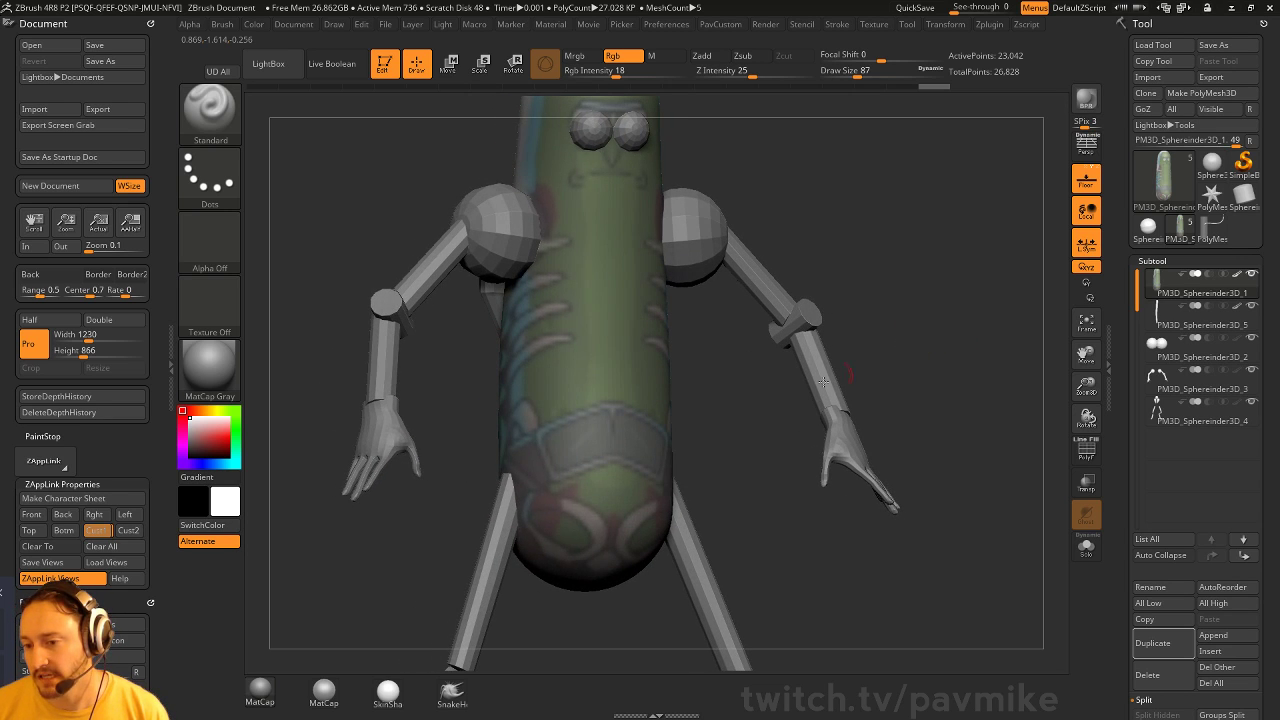
pyautogui.moveTo(905, 240)
pyautogui.mouseDown()
pyautogui.moveTo(814, 426)
pyautogui.moveTo(930, 277)
pyautogui.moveTo(908, 240)
pyautogui.mouseUp()
pyautogui.press('b')
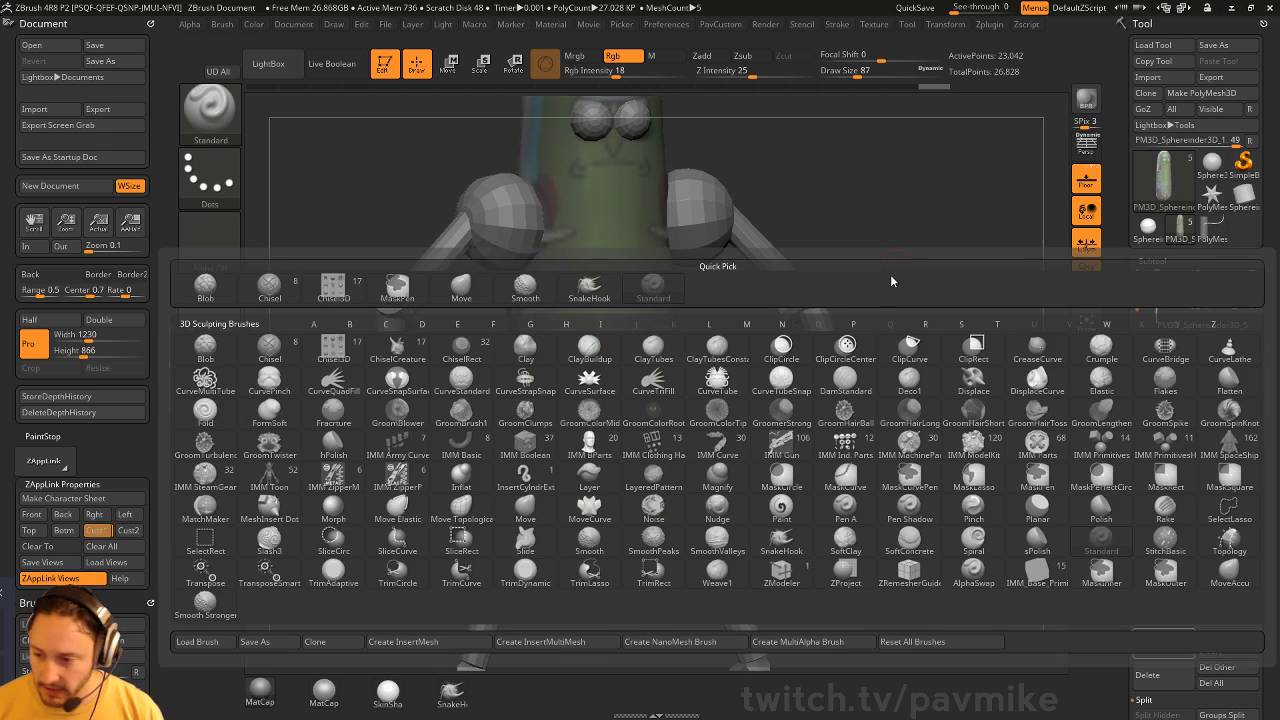
pyautogui.press(',')
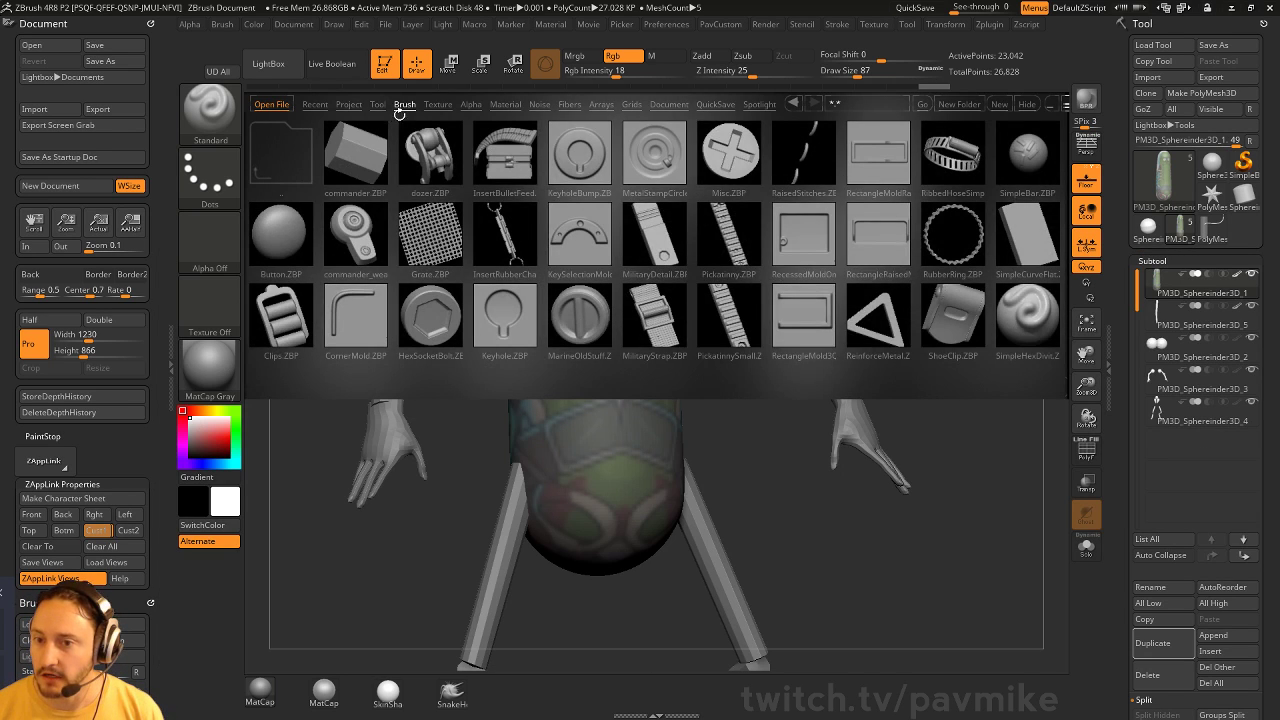
pyautogui.moveTo(824, 221); pyautogui.dragTo(606, 249)
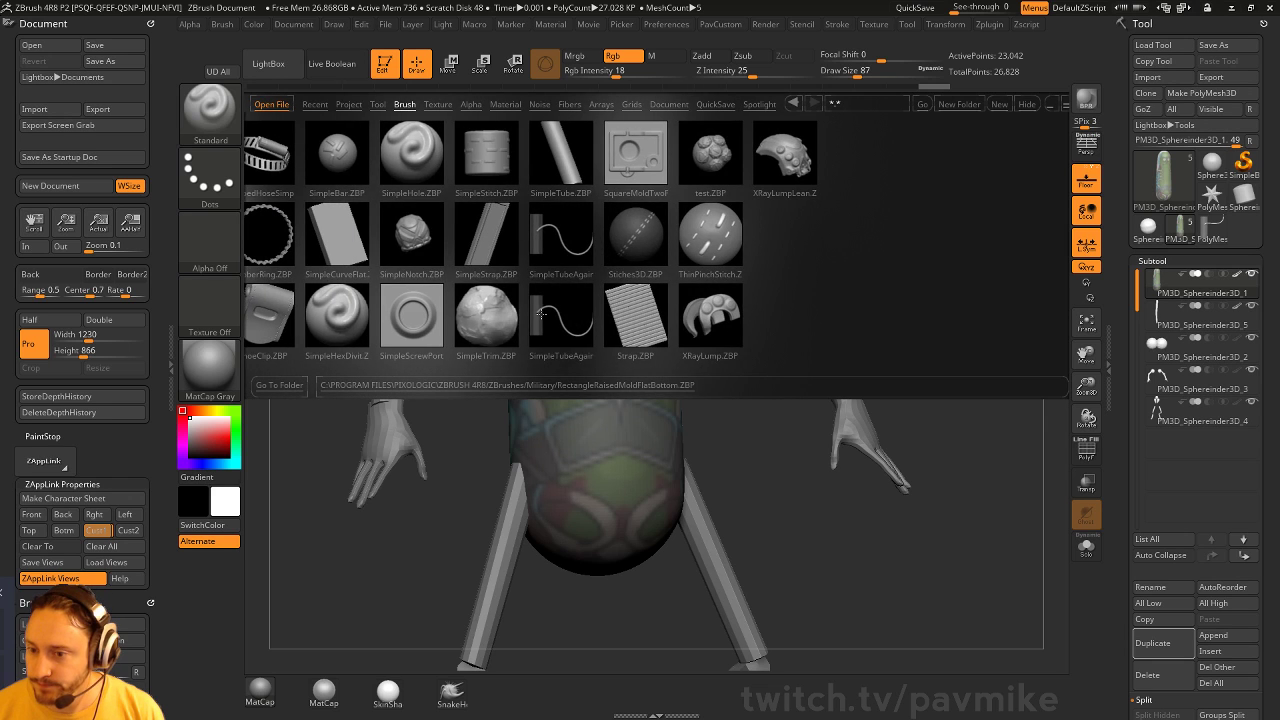
pyautogui.doubleClick(541, 313)
# Try to draw a tube curve along the painted leg openings on the body's lower front
pyautogui.moveTo(995, 288)
pyautogui.mouseDown()
pyautogui.moveTo(952, 249)
pyautogui.moveTo(966, 307)
pyautogui.mouseUp()
pyautogui.moveTo(832, 504); pyautogui.dragTo(712, 344)
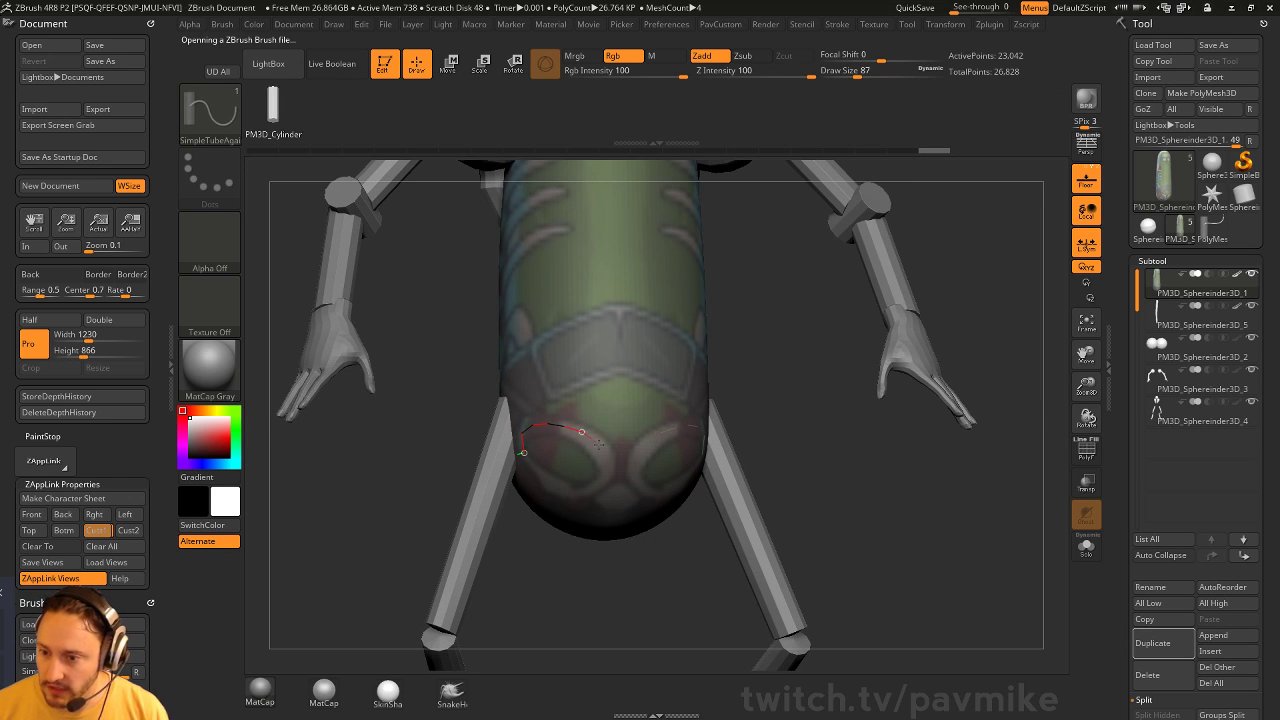
pyautogui.moveTo(598, 443); pyautogui.dragTo(607, 511)
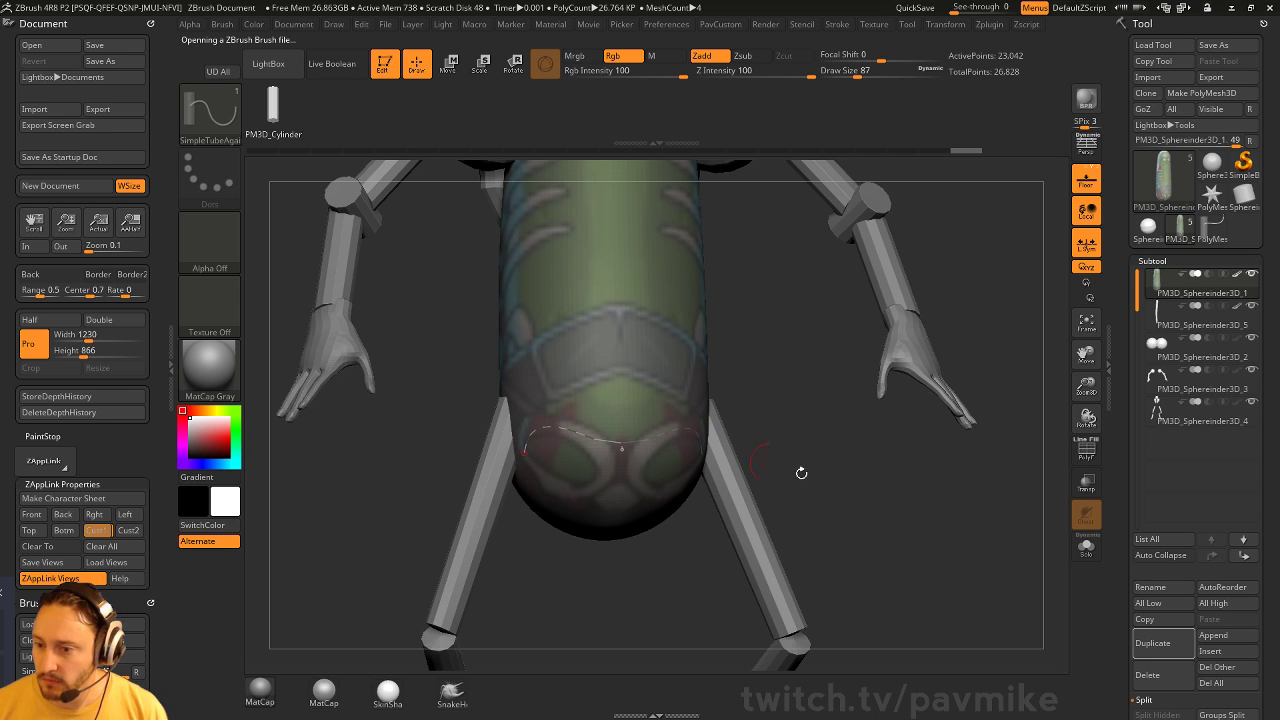
# Delete the pickle body's lower subdivision levels and keep the body as the active subtool
pyautogui.keyDown('alt'); pyautogui.moveTo(923, 512); pyautogui.dragTo(971, 419); pyautogui.keyUp('alt')
pyautogui.moveTo(1130, 457); pyautogui.dragTo(1124, 313)
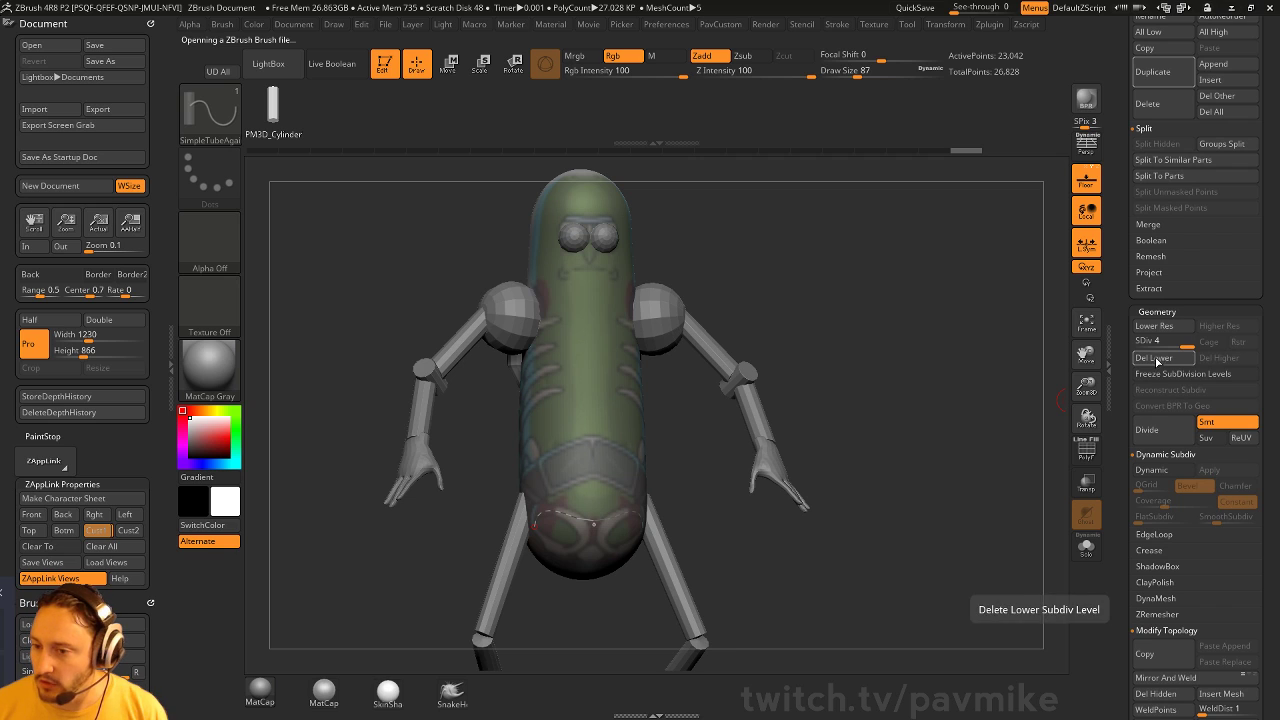
pyautogui.click(1155, 358)
pyautogui.keyDown('alt'); pyautogui.click(757, 364); pyautogui.keyUp('alt')
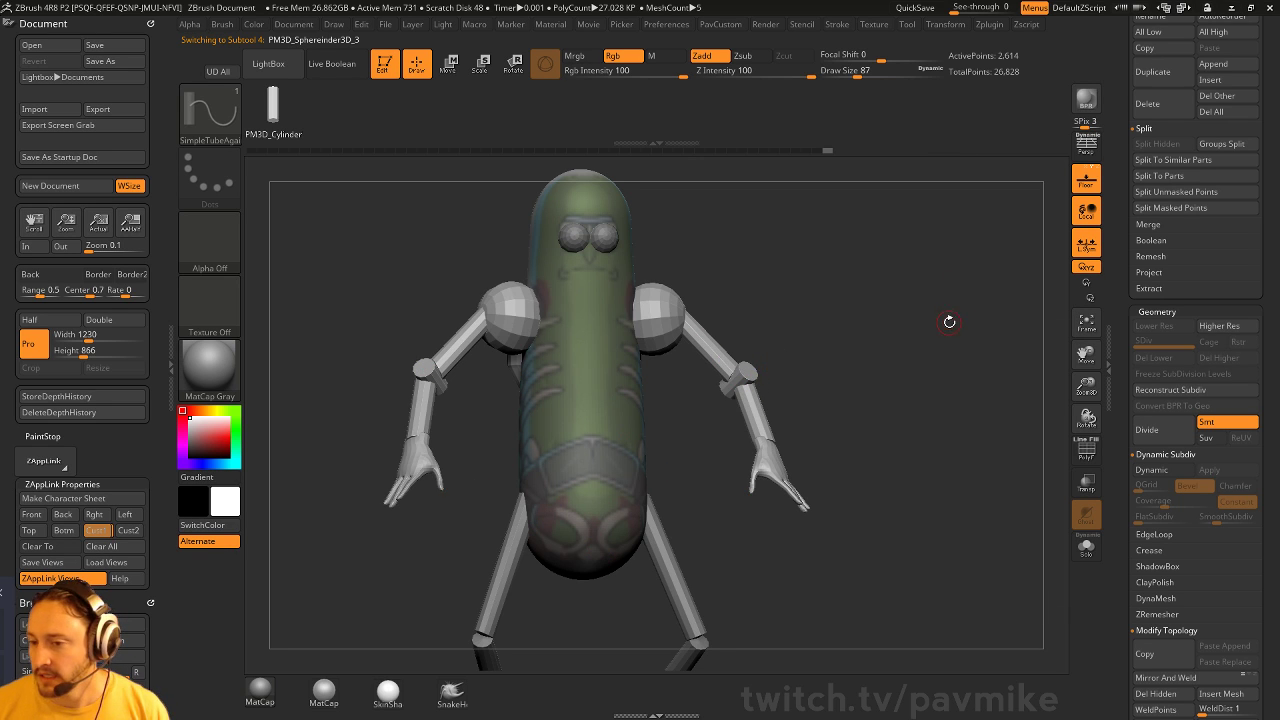
pyautogui.moveTo(949, 321); pyautogui.dragTo(615, 421)
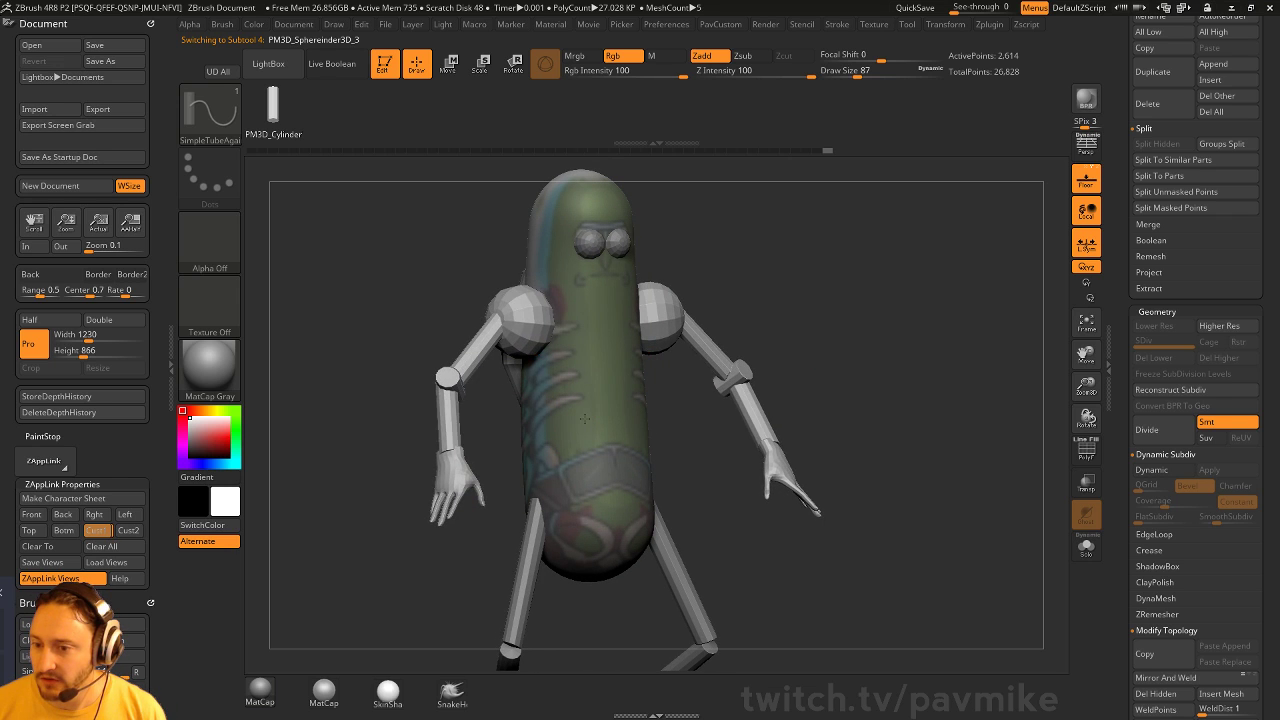
pyautogui.keyDown('alt'); pyautogui.click(592, 381); pyautogui.keyUp('alt')
pyautogui.click(1145, 373)
# Draw a tube arching over the hip above the leg, reduce the draw size to 64 and extend the tube's front end downward
pyautogui.moveTo(1000, 340); pyautogui.dragTo(774, 295)
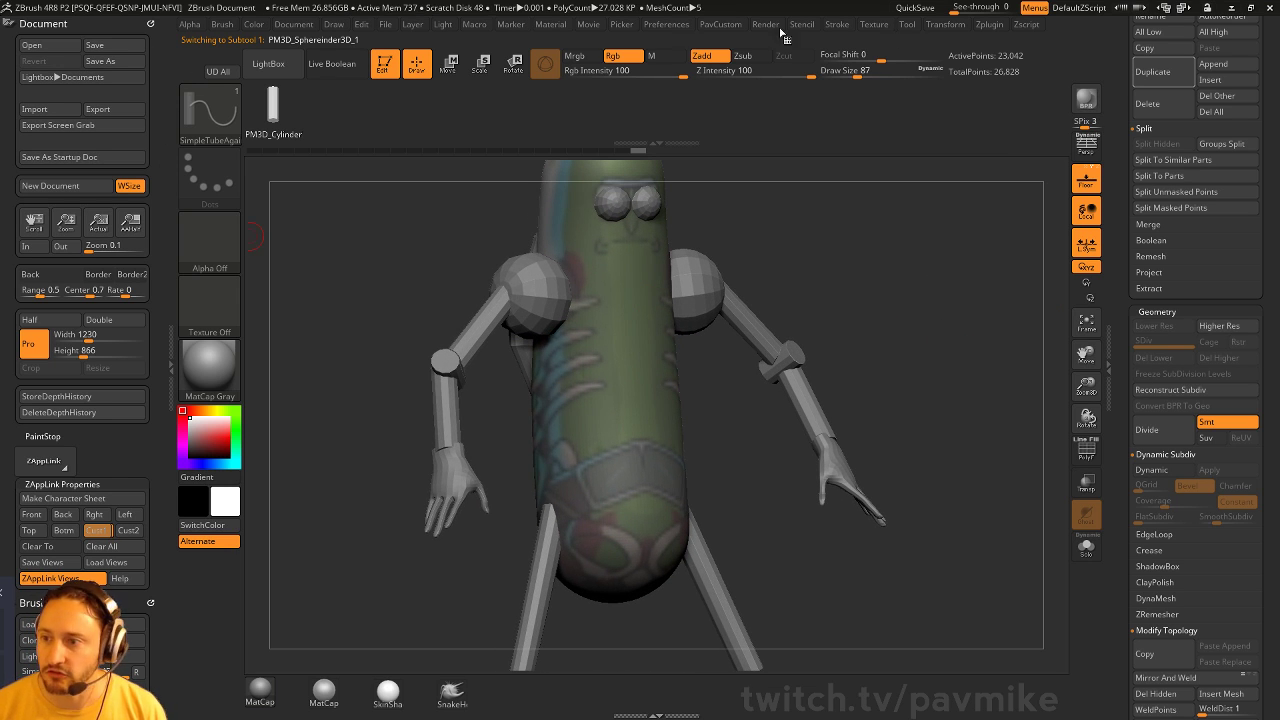
pyautogui.click(837, 24)
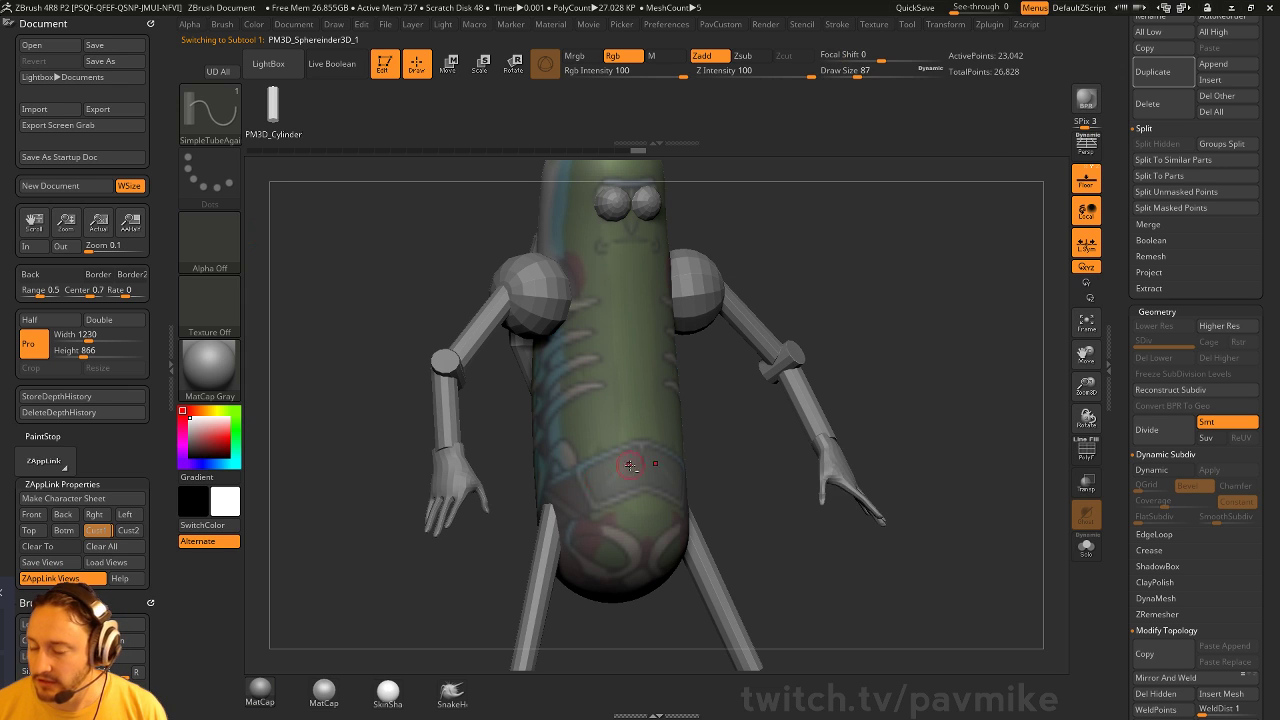
pyautogui.moveTo(950, 345)
pyautogui.mouseDown()
pyautogui.moveTo(1015, 339)
pyautogui.moveTo(917, 291)
pyautogui.moveTo(935, 293)
pyautogui.moveTo(943, 320)
pyautogui.moveTo(603, 341)
pyautogui.mouseUp()
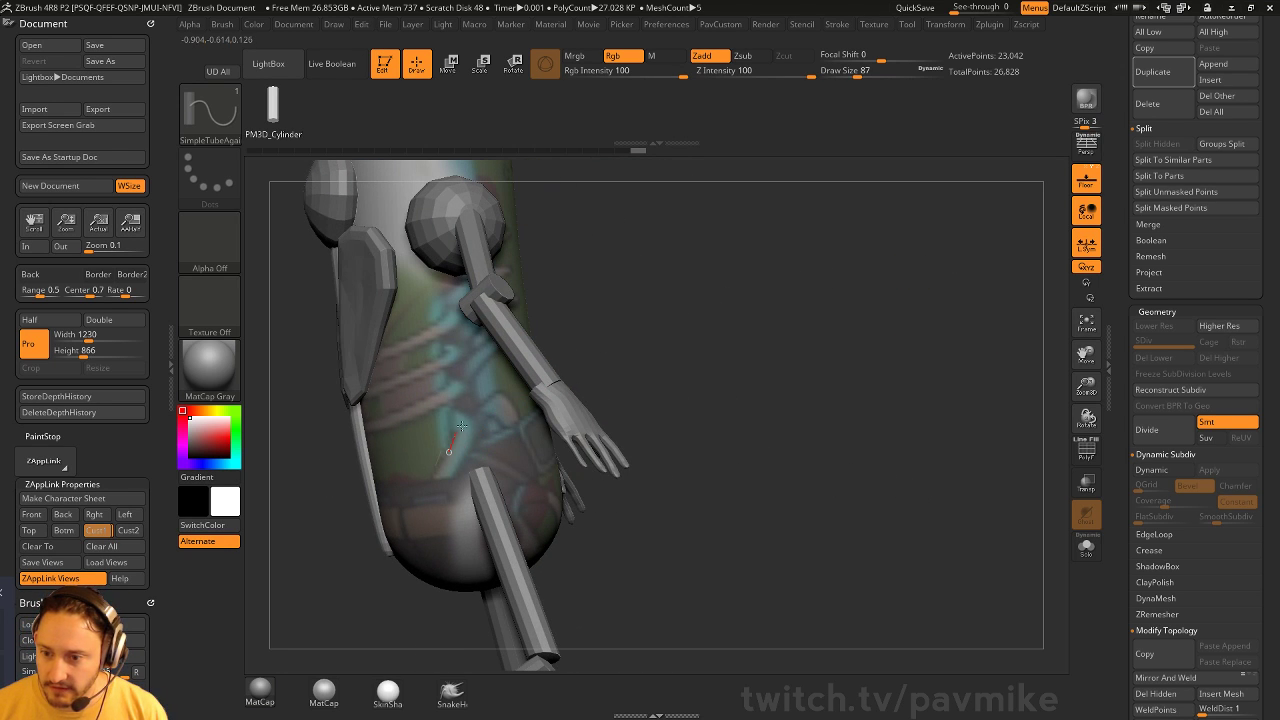
pyautogui.moveTo(508, 412); pyautogui.dragTo(577, 432)
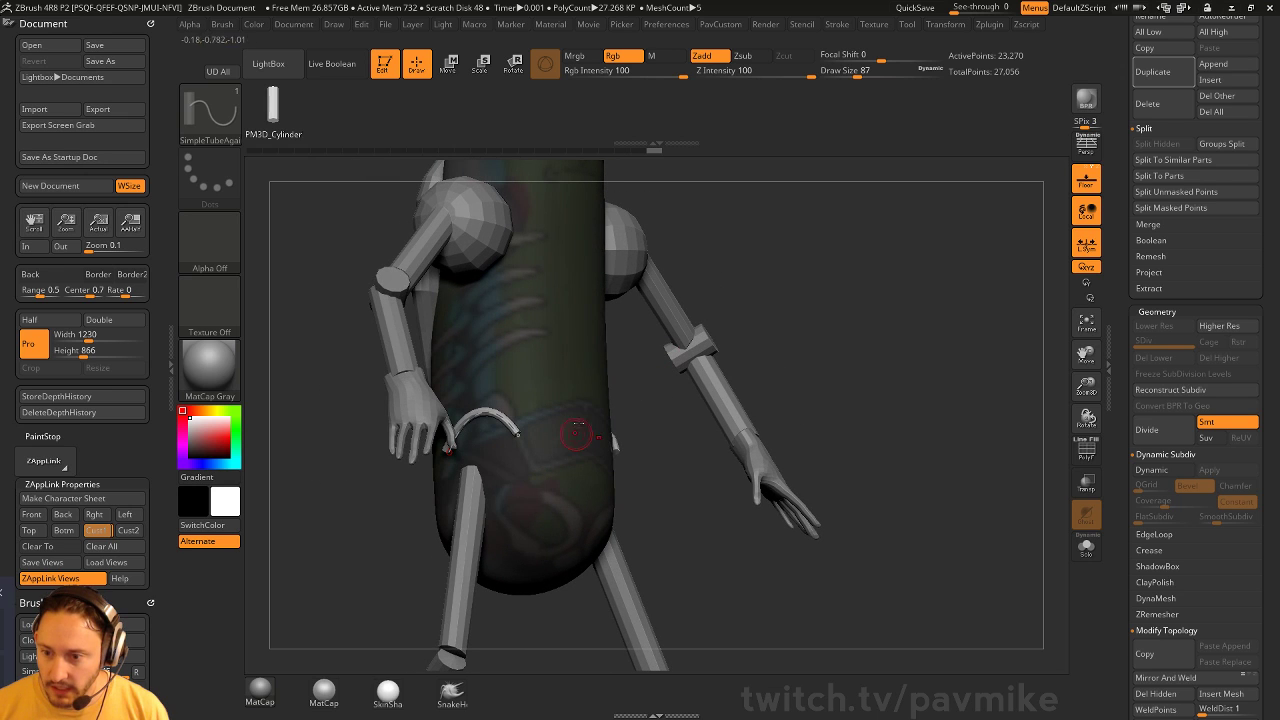
pyautogui.moveTo(720, 305); pyautogui.dragTo(867, 313)
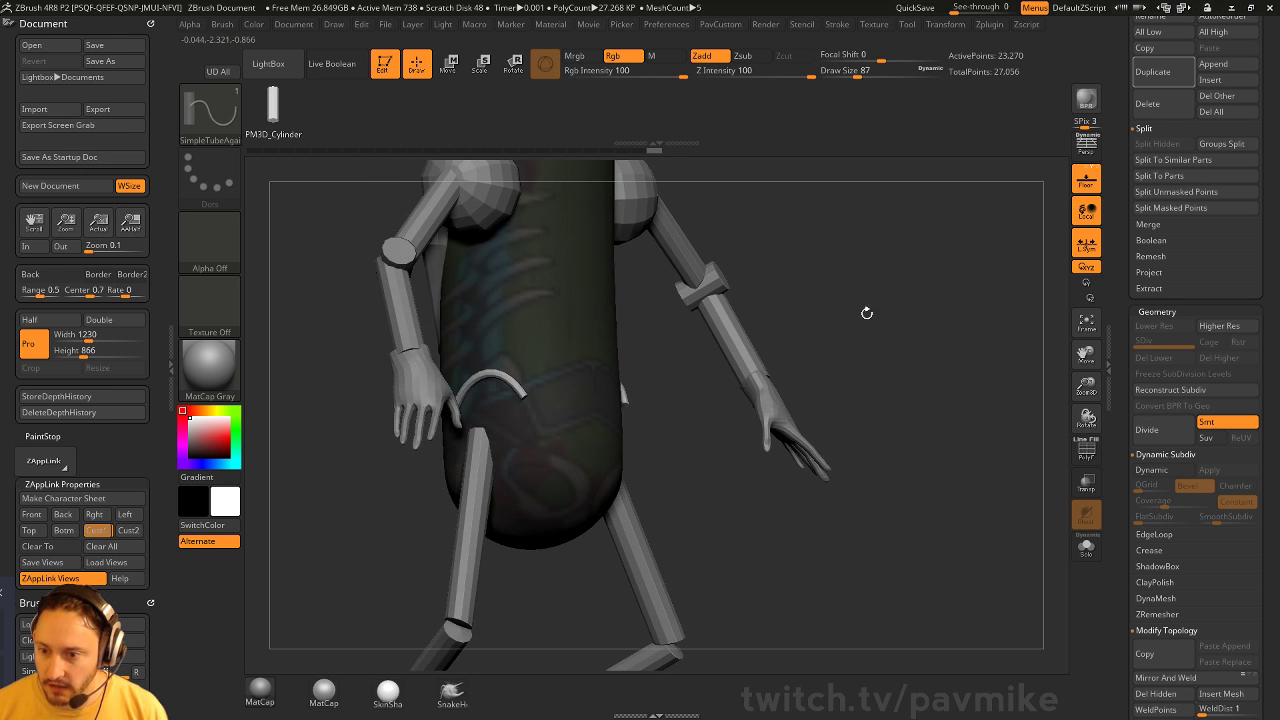
pyautogui.press('s')
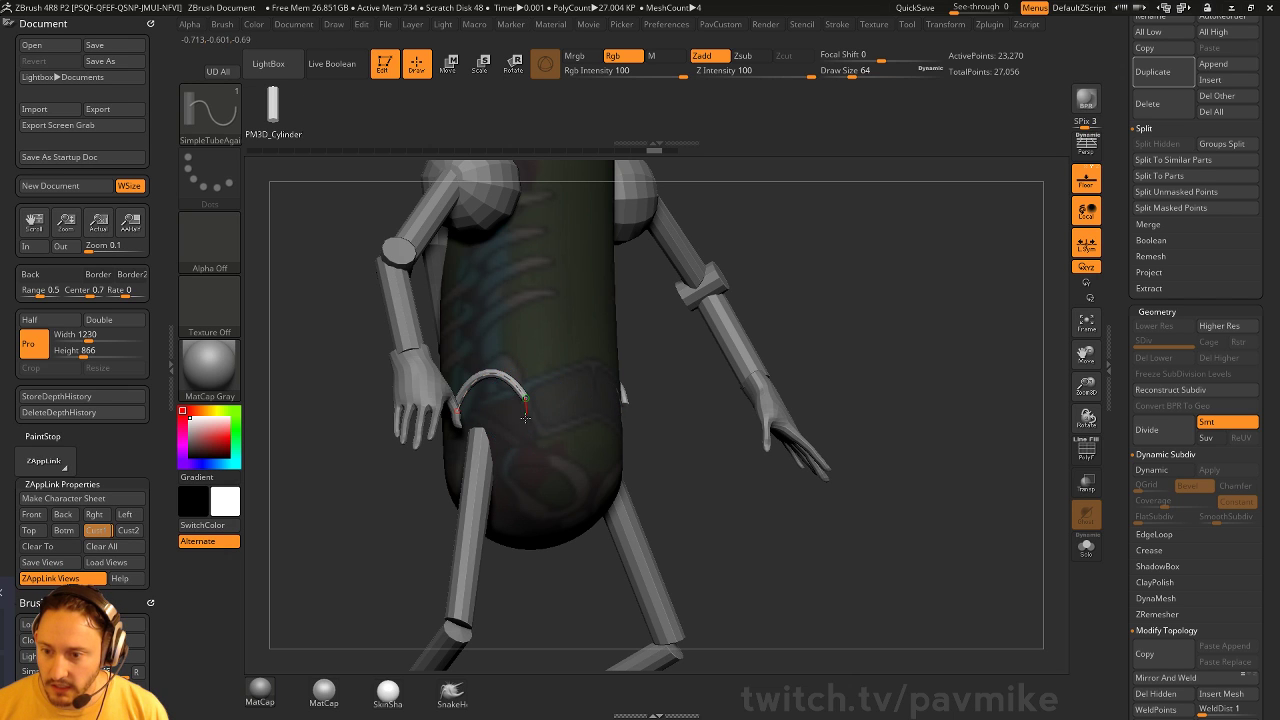
pyautogui.moveTo(700, 390); pyautogui.dragTo(506, 429)
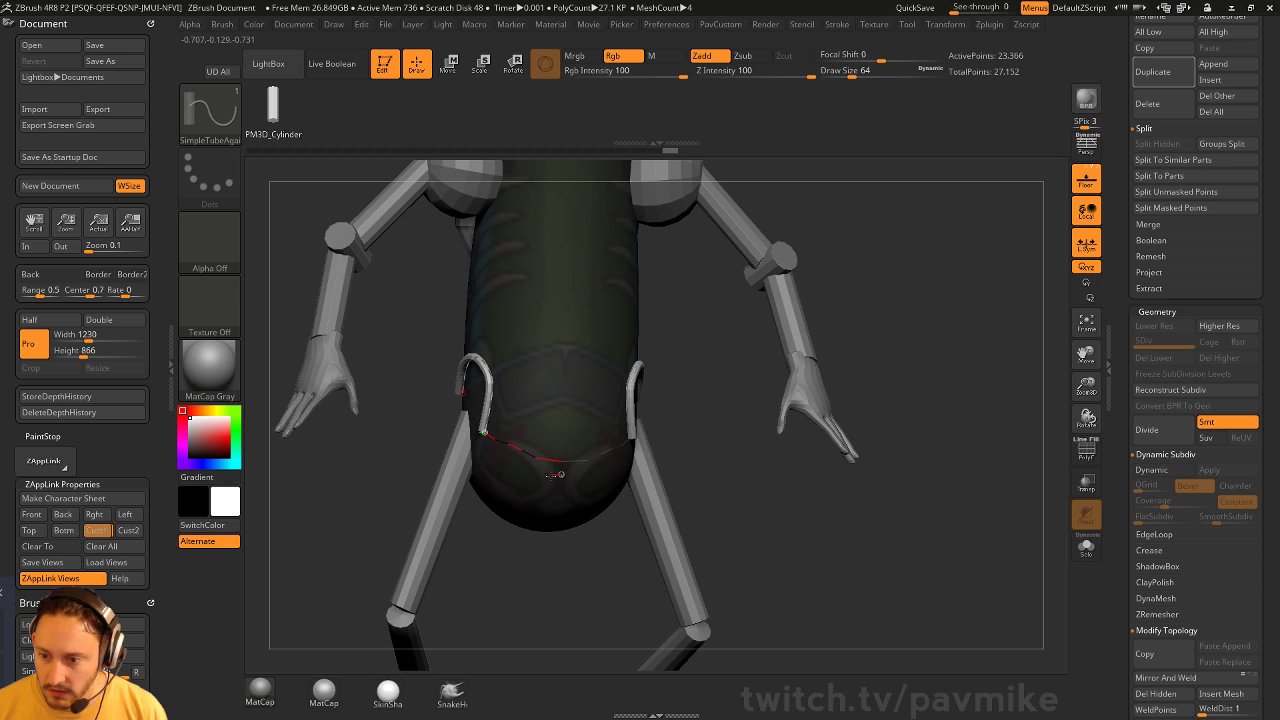
# Try to continue the tube from the hip arch's front end across the front of the body, and undo the attempts
pyautogui.moveTo(548, 484)
pyautogui.mouseDown()
pyautogui.moveTo(614, 451)
pyautogui.moveTo(500, 429)
pyautogui.moveTo(535, 468)
pyautogui.mouseUp()
pyautogui.moveTo(503, 586)
pyautogui.mouseDown()
pyautogui.moveTo(543, 514)
pyautogui.moveTo(520, 460)
pyautogui.mouseUp()
pyautogui.click(498, 398)
pyautogui.moveTo(525, 414)
pyautogui.mouseDown()
pyautogui.moveTo(480, 405)
pyautogui.moveTo(562, 428)
pyautogui.mouseUp()
pyautogui.hotkey('ctrl', 'z')
pyautogui.hotkey('ctrl', 'z')
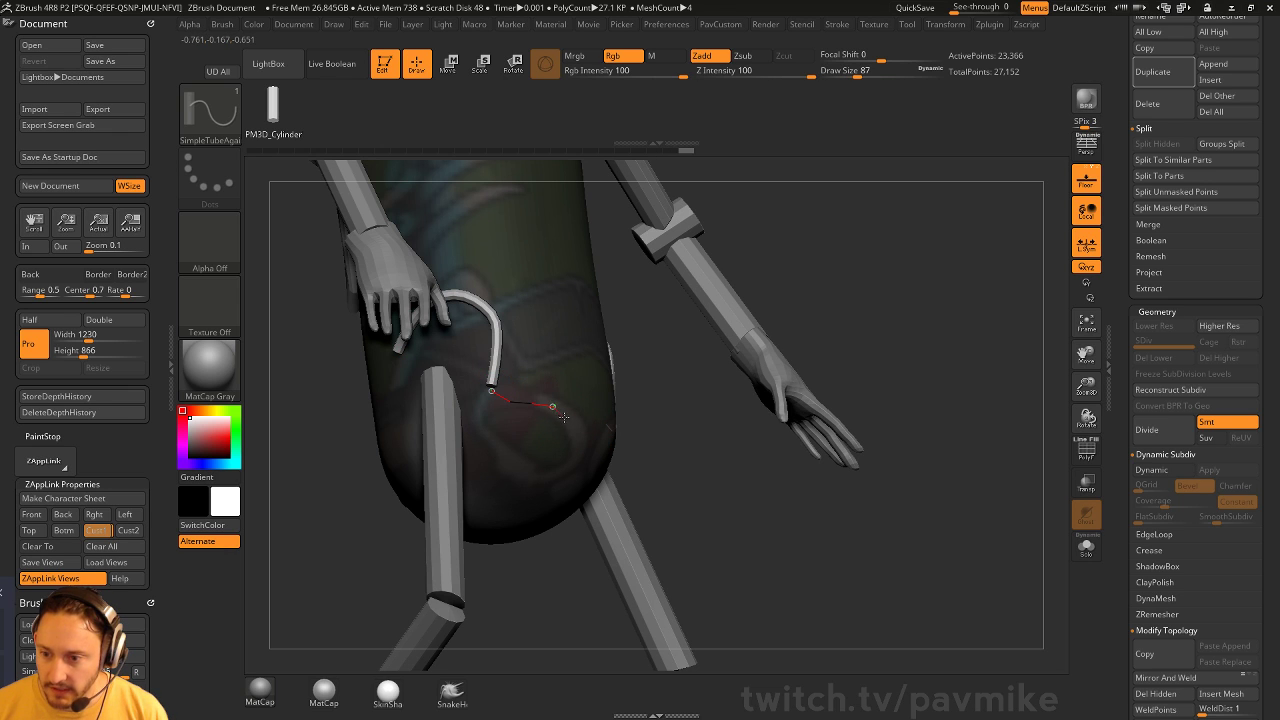
# Draw a tube at draw size 87 from the hip arch's front end, curving around the painted outline on the lower front
pyautogui.click(566, 422)
pyautogui.moveTo(686, 457)
pyautogui.mouseDown()
pyautogui.moveTo(594, 423)
pyautogui.moveTo(586, 457)
pyautogui.moveTo(571, 423)
pyautogui.moveTo(528, 470)
pyautogui.moveTo(540, 462)
pyautogui.moveTo(503, 464)
pyautogui.mouseUp()
pyautogui.moveTo(850, 310)
pyautogui.mouseDown()
pyautogui.moveTo(886, 289)
pyautogui.moveTo(720, 390)
pyautogui.mouseUp()
pyautogui.moveTo(563, 512); pyautogui.dragTo(566, 508)
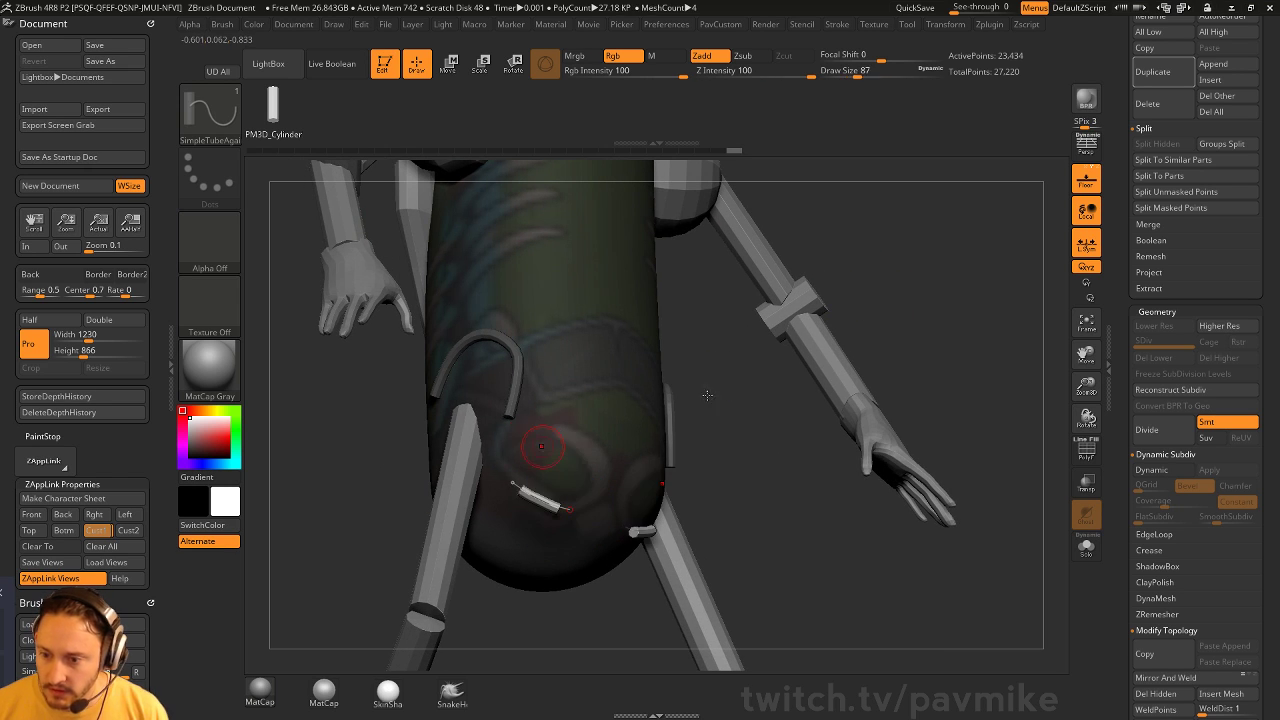
pyautogui.moveTo(889, 327); pyautogui.dragTo(903, 334)
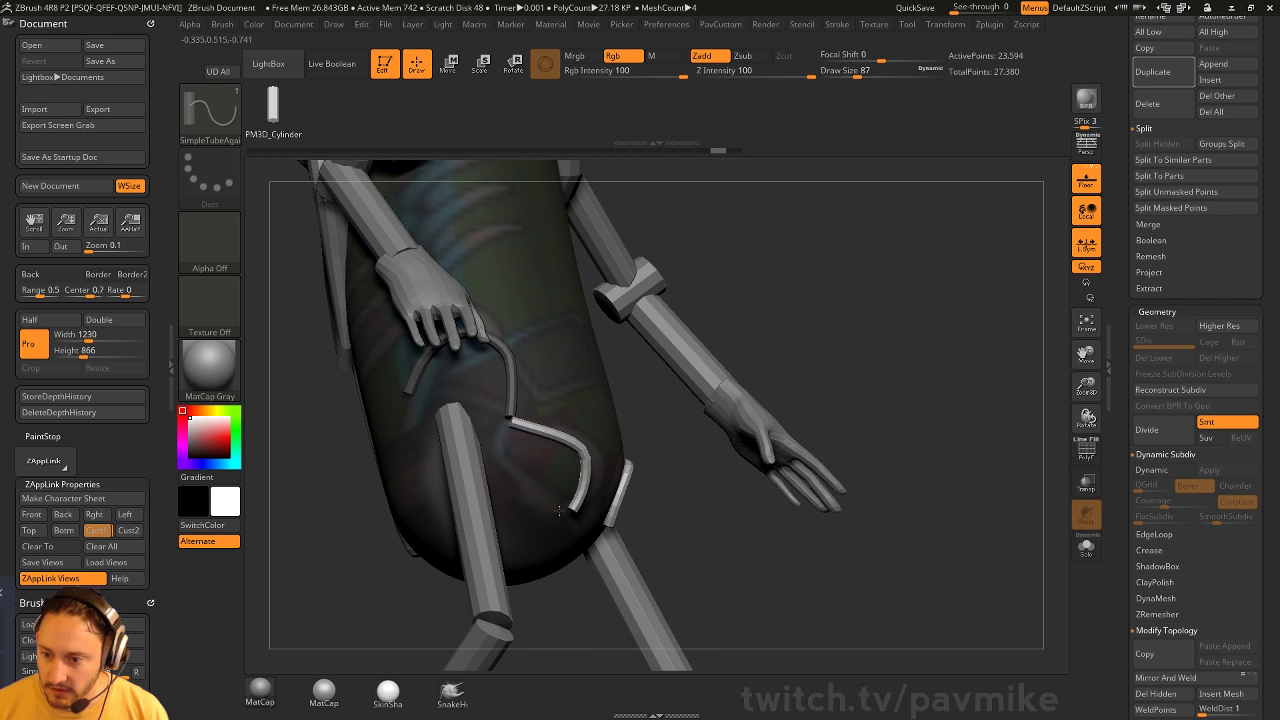
# Draw a tube from the hip arch's rear end down the body's side and another closing the painted outline on the lower front
pyautogui.moveTo(834, 291); pyautogui.dragTo(877, 282)
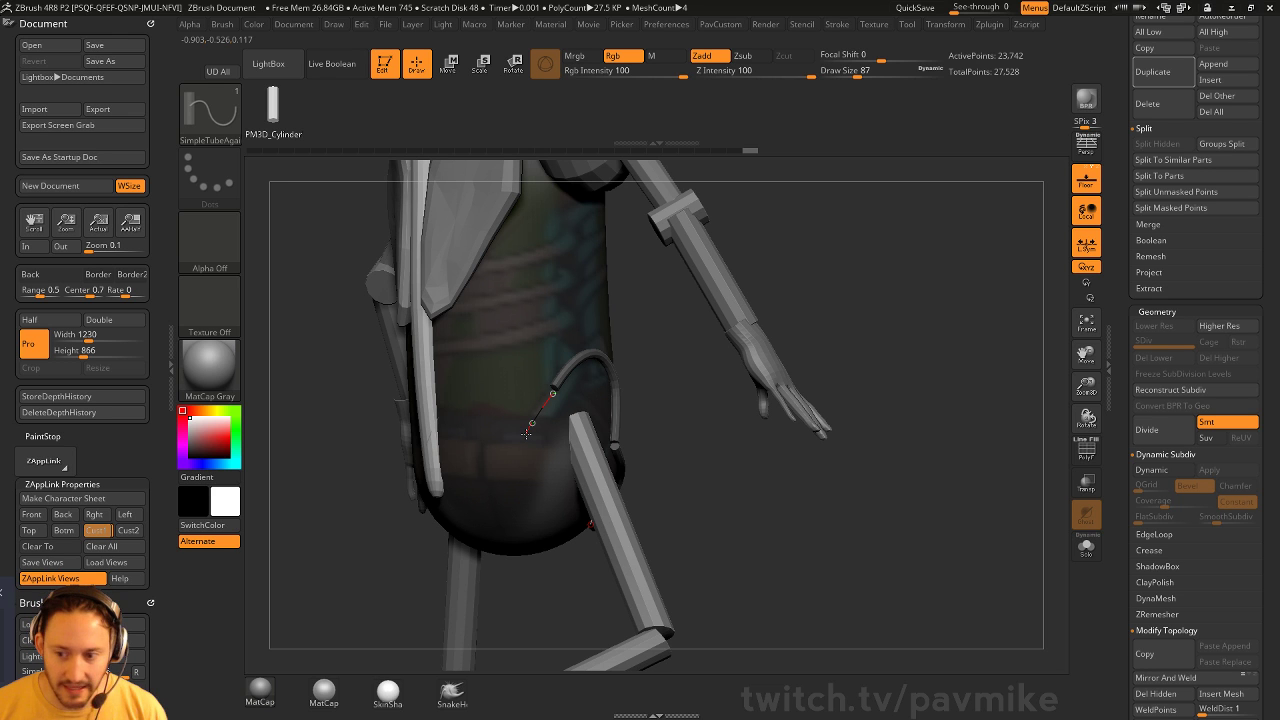
pyautogui.moveTo(464, 484); pyautogui.dragTo(445, 525)
pyautogui.moveTo(689, 440)
pyautogui.mouseDown()
pyautogui.moveTo(717, 457)
pyautogui.moveTo(572, 335)
pyautogui.moveTo(690, 340)
pyautogui.moveTo(749, 423)
pyautogui.moveTo(635, 573)
pyautogui.moveTo(607, 511)
pyautogui.mouseUp()
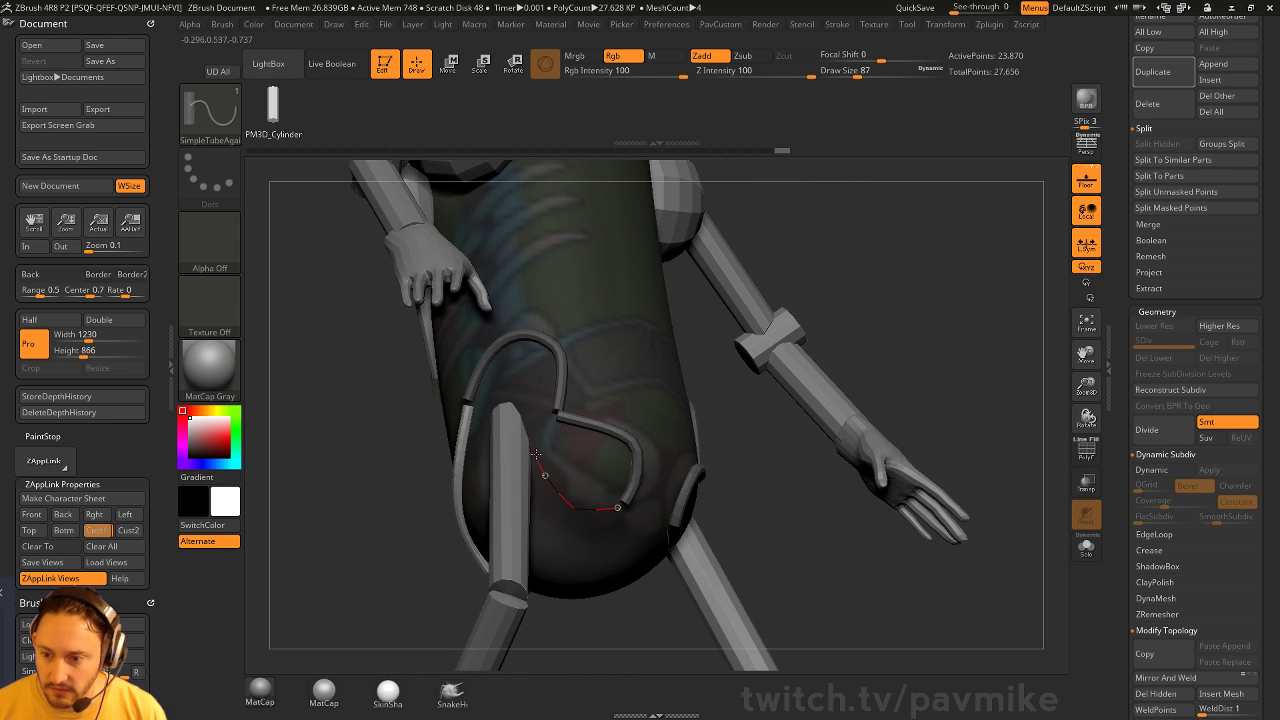
pyautogui.moveTo(536, 455); pyautogui.dragTo(535, 440)
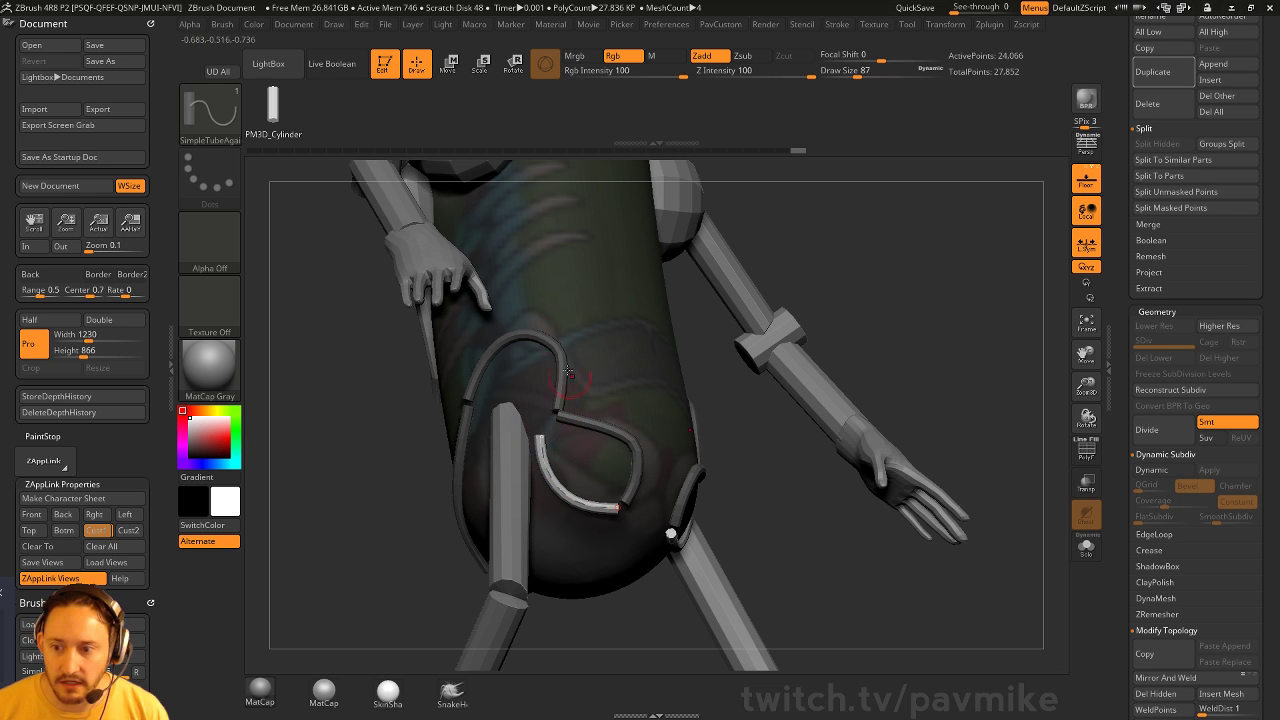
# Split the drawn tubes off the pickle body into their own subtool and switch to the Standard brush
pyautogui.moveTo(857, 284); pyautogui.dragTo(955, 488)
pyautogui.hotkey('shift', 'f')
pyautogui.keyDown('alt'); pyautogui.moveTo(903, 300); pyautogui.dragTo(897, 377); pyautogui.keyUp('alt')
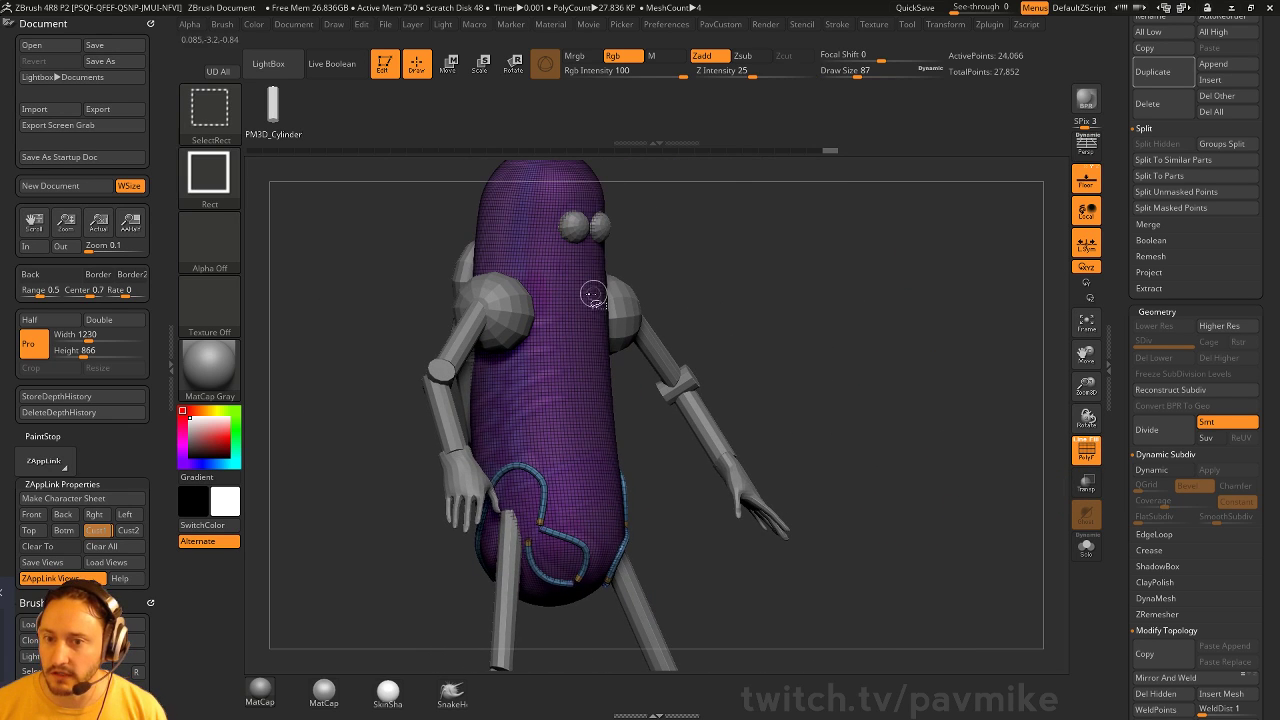
pyautogui.keyDown('ctrl'); pyautogui.keyDown('shift'); pyautogui.click(569, 335); pyautogui.keyUp('shift'); pyautogui.keyUp('ctrl')
pyautogui.press('space')
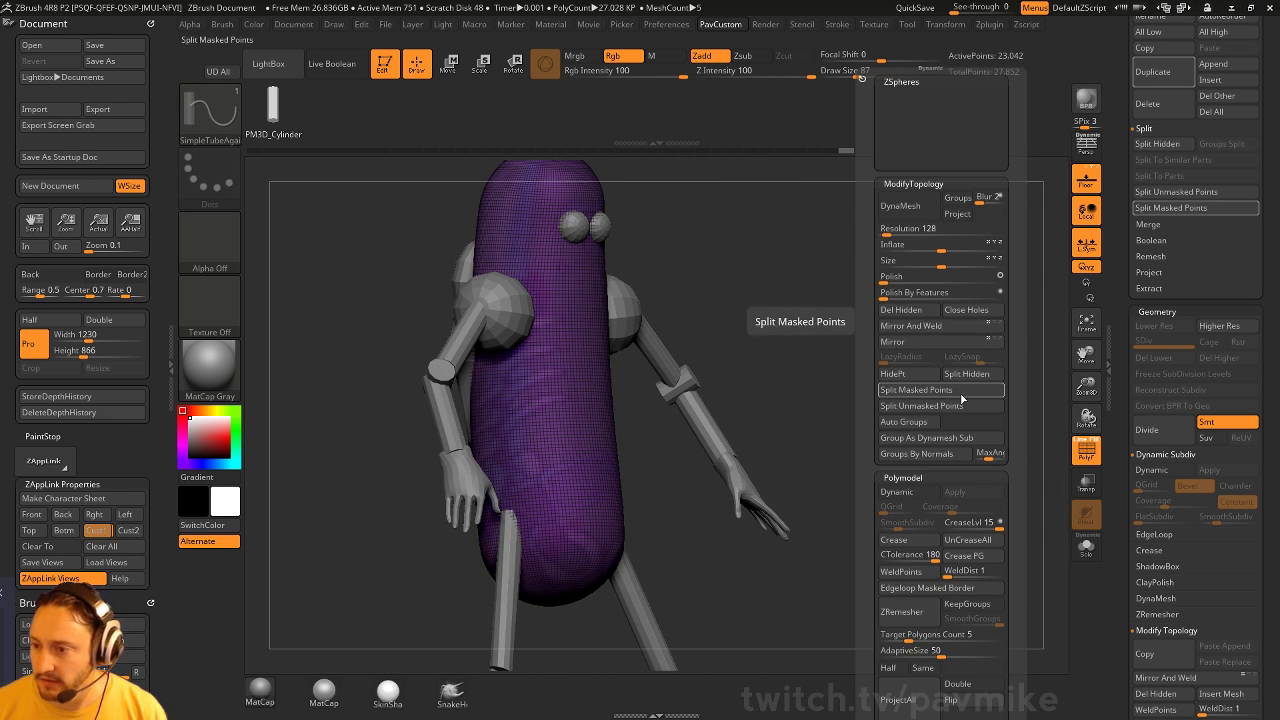
pyautogui.click(966, 373)
pyautogui.press('b')
pyautogui.press('s')
pyautogui.press('t')
pyautogui.press('s')
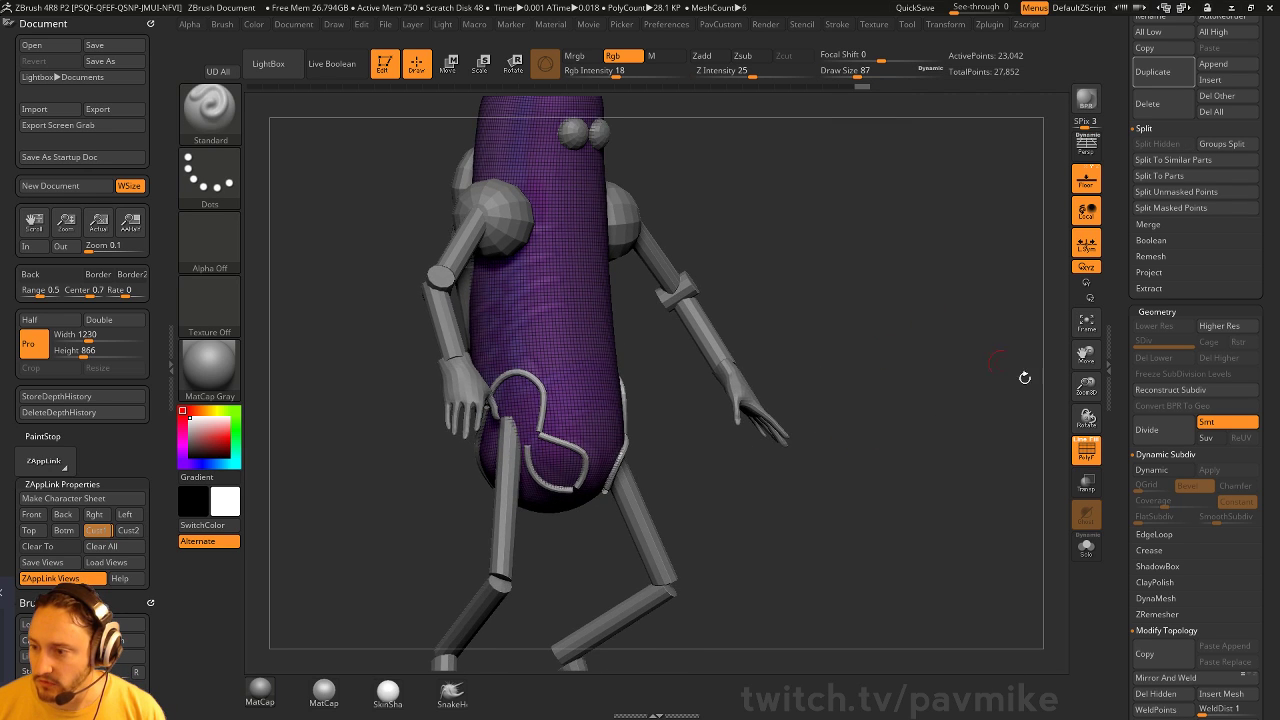
pyautogui.click(1086, 546)
pyautogui.click(1086, 546)
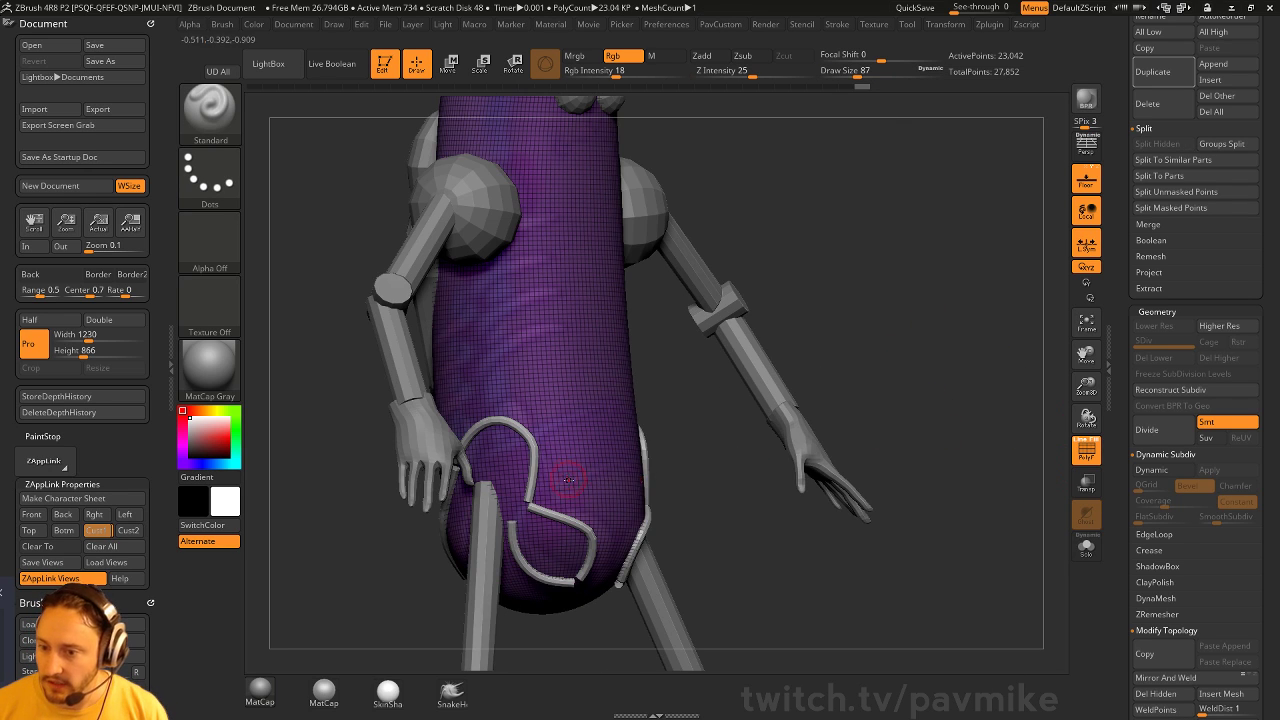
# Make the tubes the active subtool and turn off the polypaint display on all subtools
pyautogui.keyDown('alt'); pyautogui.click(535, 455); pyautogui.keyUp('alt')
pyautogui.keyDown('alt'); pyautogui.moveTo(959, 395); pyautogui.dragTo(1050, 368); pyautogui.keyUp('alt')
pyautogui.moveTo(1131, 350); pyautogui.dragTo(1090, 547)
pyautogui.press('shift')
pyautogui.keyDown('shift'); pyautogui.click(1237, 279); pyautogui.keyUp('shift')
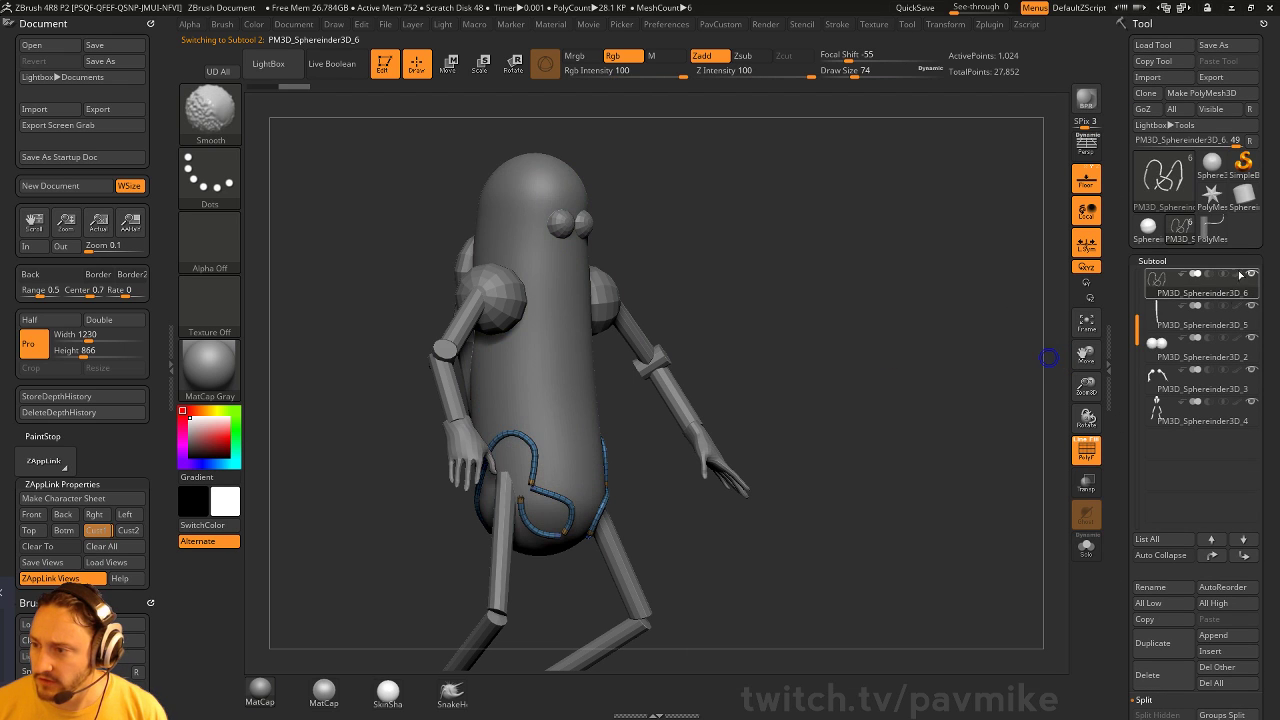
# Isolate the tubes and switch to the ZModeler brush at draw size 13
pyautogui.moveTo(887, 423)
pyautogui.keyDown('alt'); pyautogui.mouseDown()
pyautogui.moveTo(934, 469)
pyautogui.moveTo(959, 452)
pyautogui.moveTo(1045, 454)
pyautogui.mouseUp(); pyautogui.keyUp('alt')
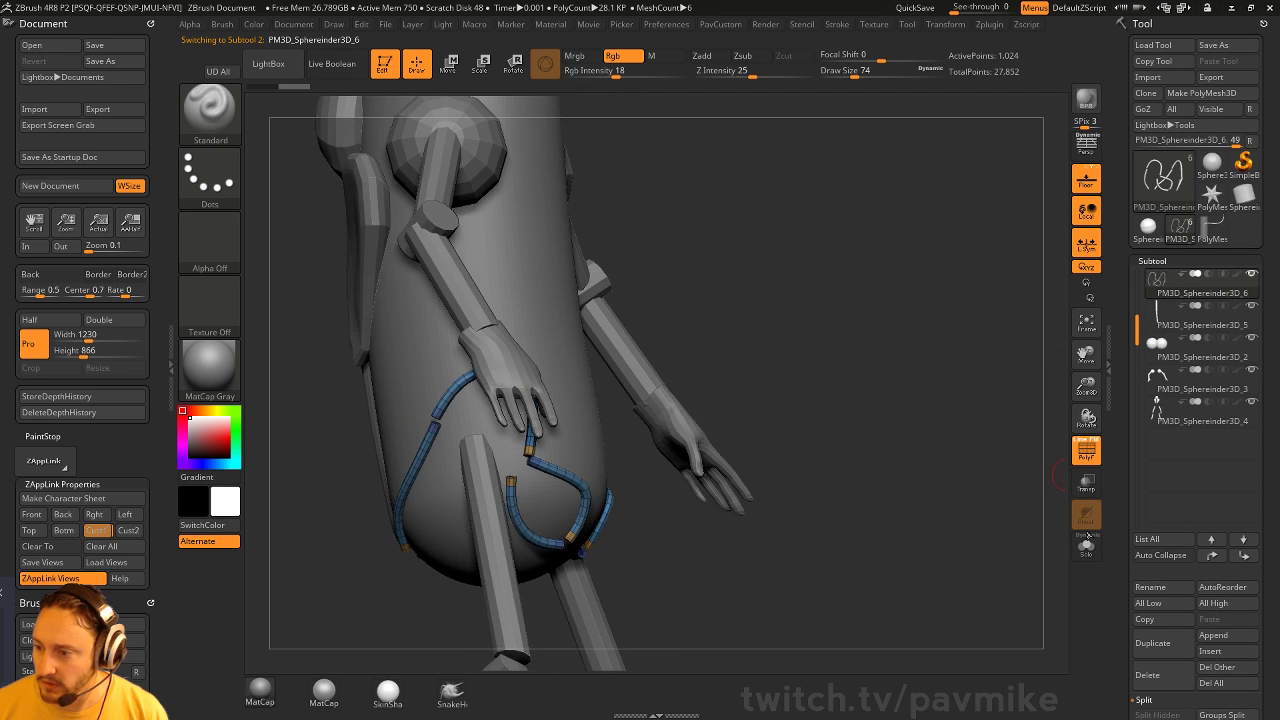
pyautogui.click(1088, 546)
pyautogui.moveTo(916, 438); pyautogui.dragTo(940, 510)
pyautogui.moveTo(832, 482); pyautogui.dragTo(777, 490)
pyautogui.moveTo(743, 373)
pyautogui.keyDown('alt'); pyautogui.mouseDown()
pyautogui.moveTo(746, 297)
pyautogui.moveTo(814, 366)
pyautogui.moveTo(746, 391)
pyautogui.moveTo(796, 344)
pyautogui.moveTo(805, 351)
pyautogui.mouseUp(); pyautogui.keyUp('alt')
pyautogui.press('s')
pyautogui.click(722, 392)
pyautogui.press('b')
pyautogui.press('z')
pyautogui.press('m')
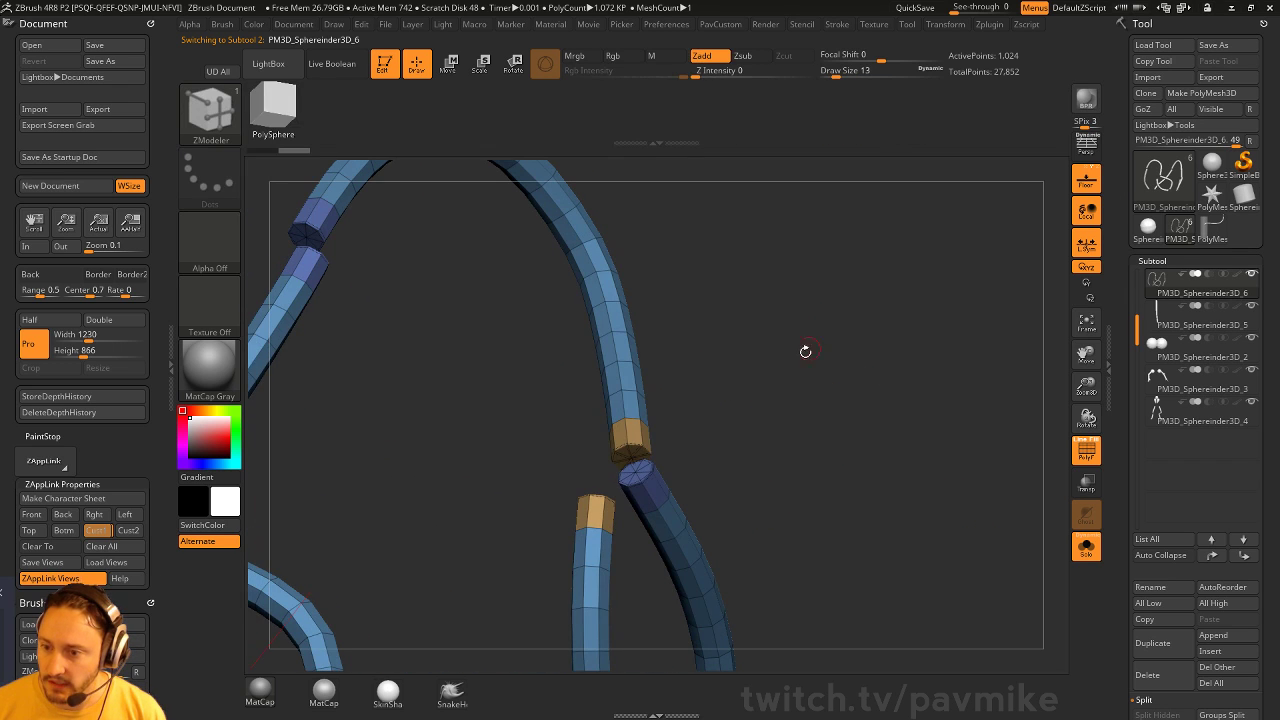
# Delete the facing end caps at the hip arch's joints with ZModeler's Delete Flat Island action, and merge the tubes into one polygroup
pyautogui.keyDown('alt'); pyautogui.moveTo(752, 385); pyautogui.dragTo(816, 363); pyautogui.keyUp('alt')
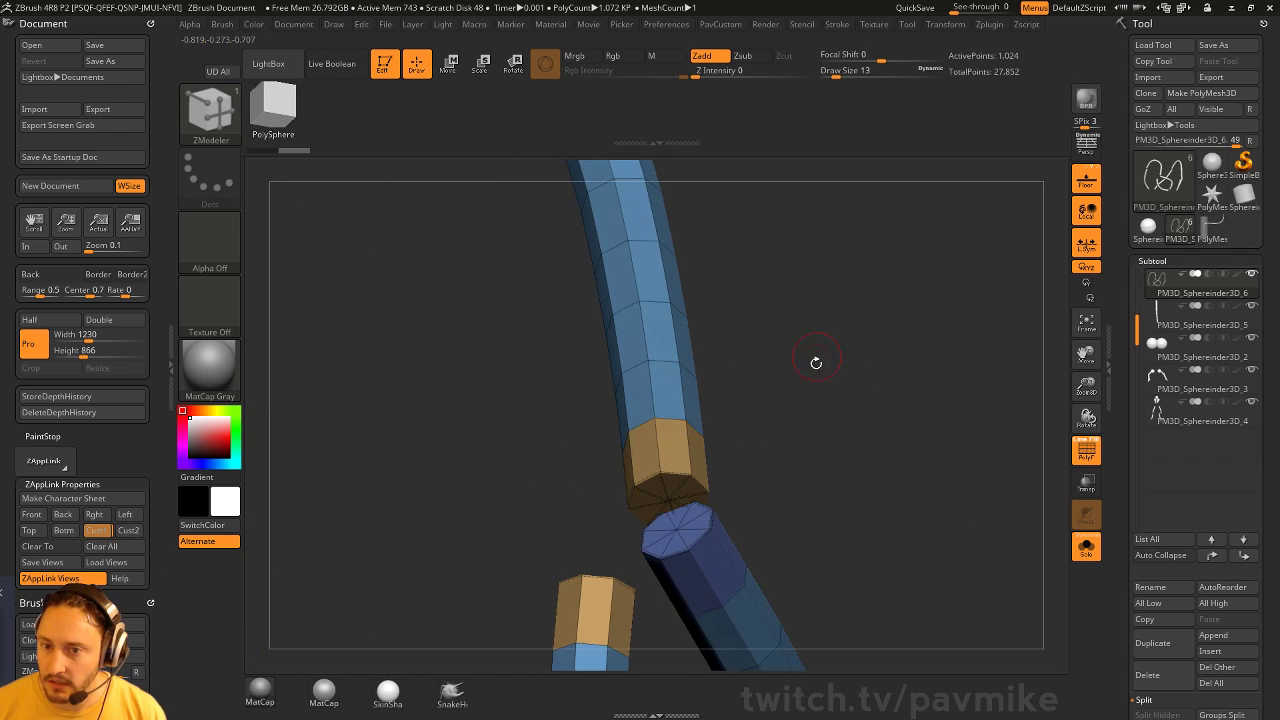
pyautogui.press('space')
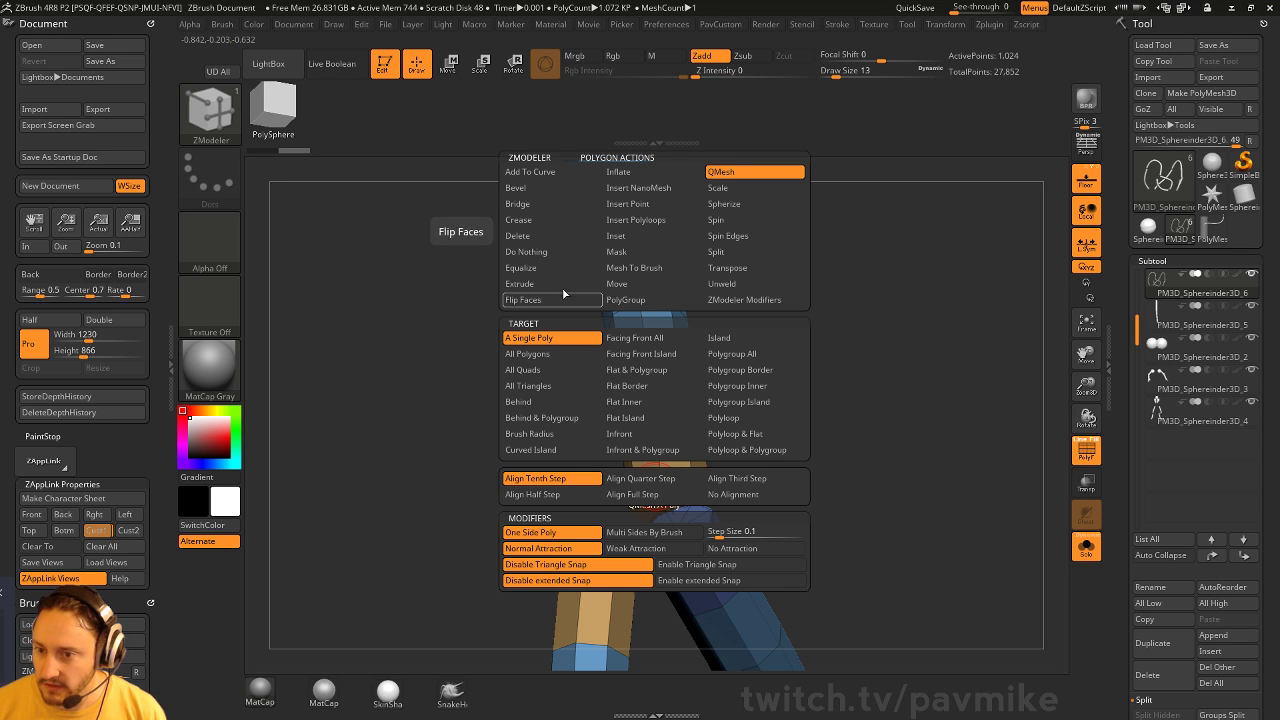
pyautogui.click(552, 236)
pyautogui.click(641, 418)
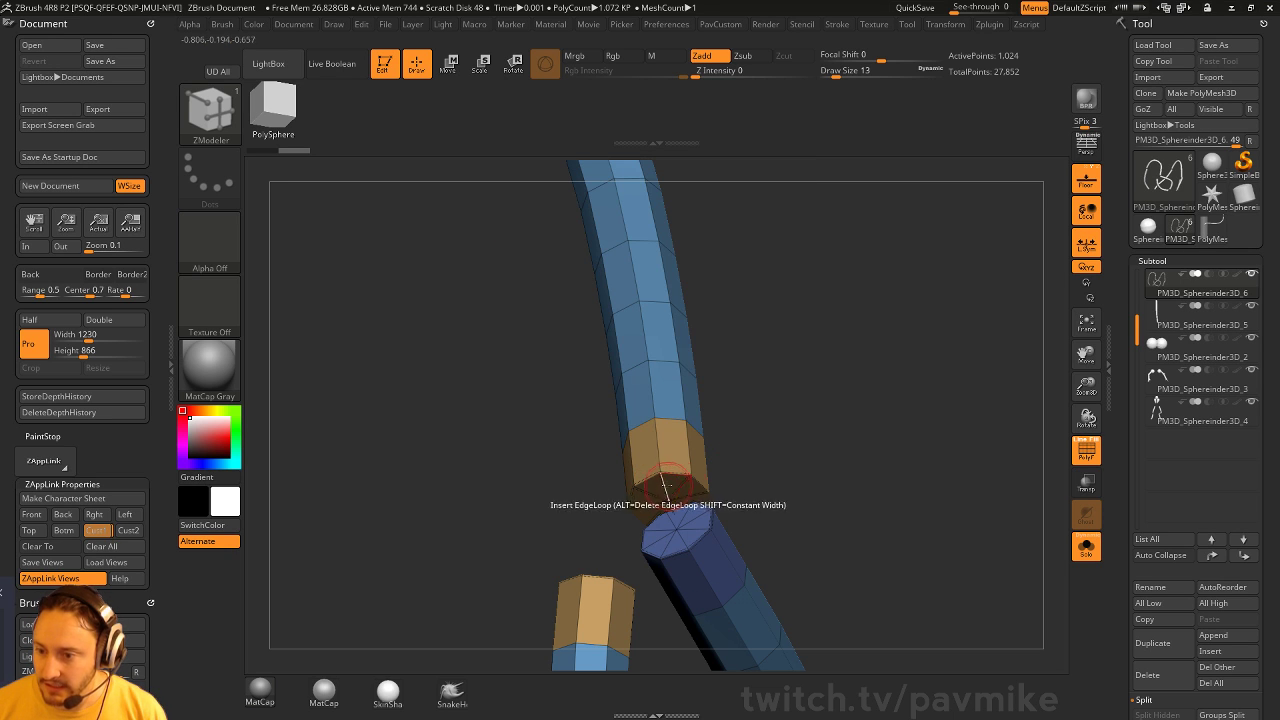
pyautogui.click(690, 537)
pyautogui.keyDown('alt'); pyautogui.moveTo(839, 485); pyautogui.dragTo(725, 430); pyautogui.keyUp('alt')
pyautogui.moveTo(727, 494); pyautogui.dragTo(636, 458)
pyautogui.press('ctrl')
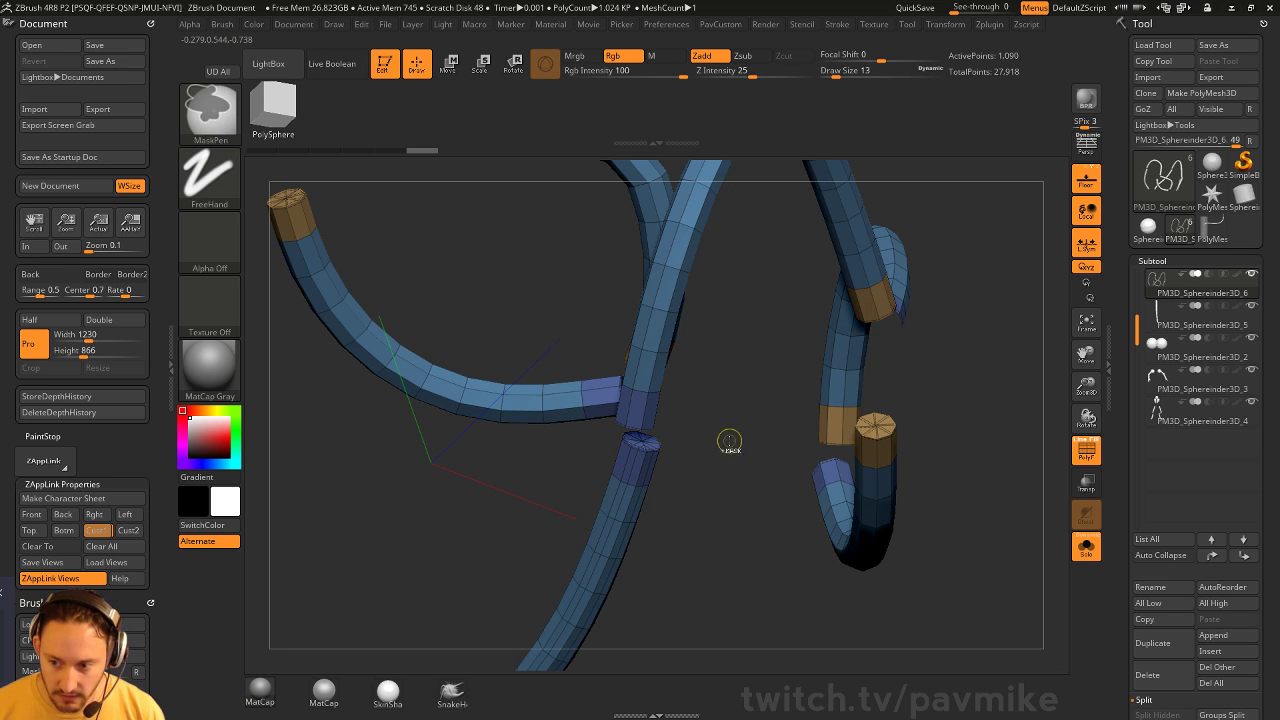
pyautogui.hotkey('ctrl', 'z')
pyautogui.keyDown('alt'); pyautogui.moveTo(725, 440); pyautogui.dragTo(680, 512); pyautogui.keyUp('alt')
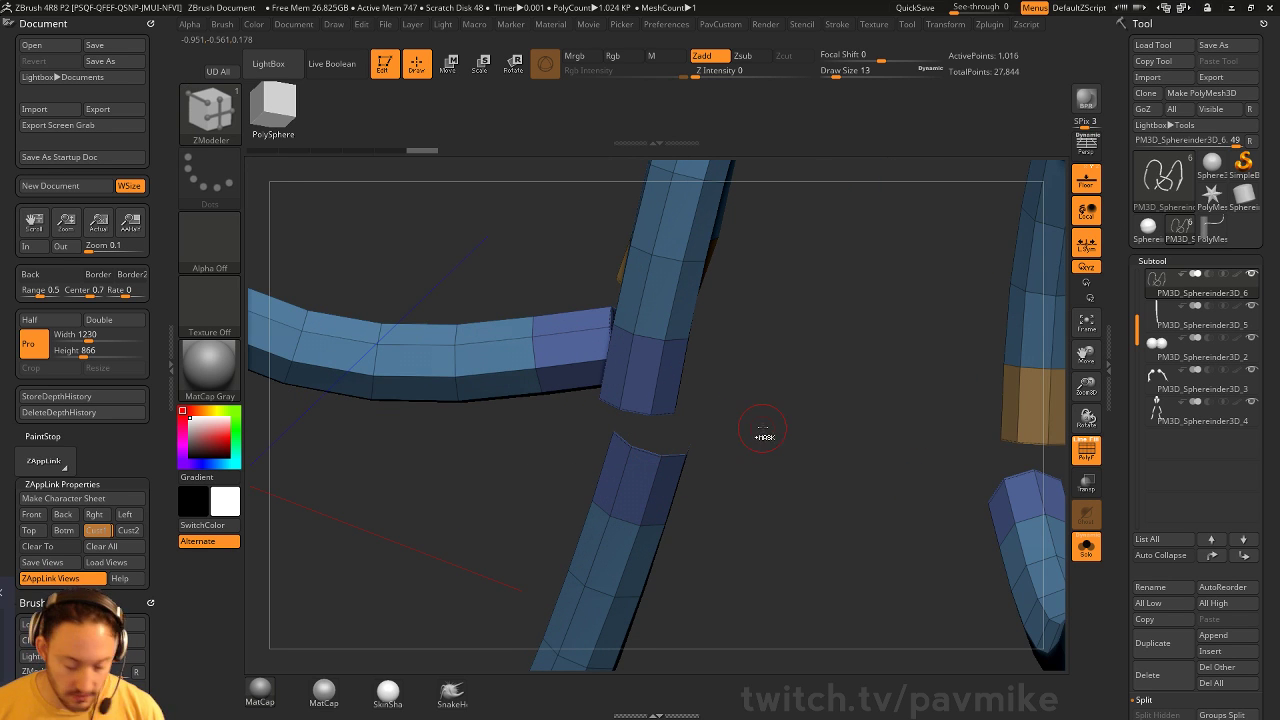
pyautogui.hotkey('ctrl', 'w')
pyautogui.moveTo(763, 431)
pyautogui.keyDown('alt'); pyautogui.mouseDown()
pyautogui.moveTo(750, 385)
pyautogui.moveTo(765, 340)
pyautogui.moveTo(951, 309)
pyautogui.moveTo(914, 283)
pyautogui.moveTo(910, 394)
pyautogui.mouseUp(); pyautogui.keyUp('alt')
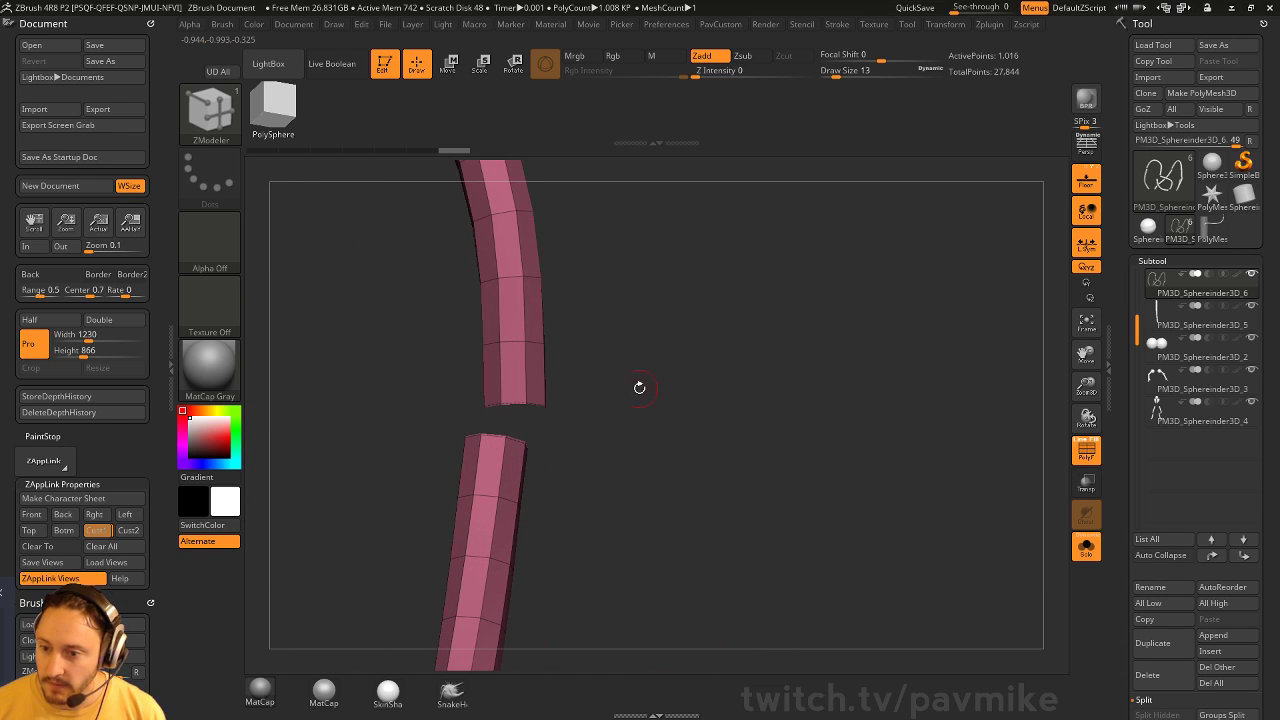
# Line up the open tube ends at the hip arch's rear and front joints using the Move brush with Topological auto masking, draw size 351
pyautogui.moveTo(650, 430)
pyautogui.keyDown('alt'); pyautogui.mouseDown()
pyautogui.moveTo(640, 360)
pyautogui.moveTo(605, 365)
pyautogui.moveTo(657, 374)
pyautogui.mouseUp(); pyautogui.keyUp('alt')
pyautogui.press('b')
pyautogui.press('m')
pyautogui.press('v')
pyautogui.moveTo(113, 438); pyautogui.dragTo(117, 256)
pyautogui.moveTo(504, 392); pyautogui.dragTo(493, 383)
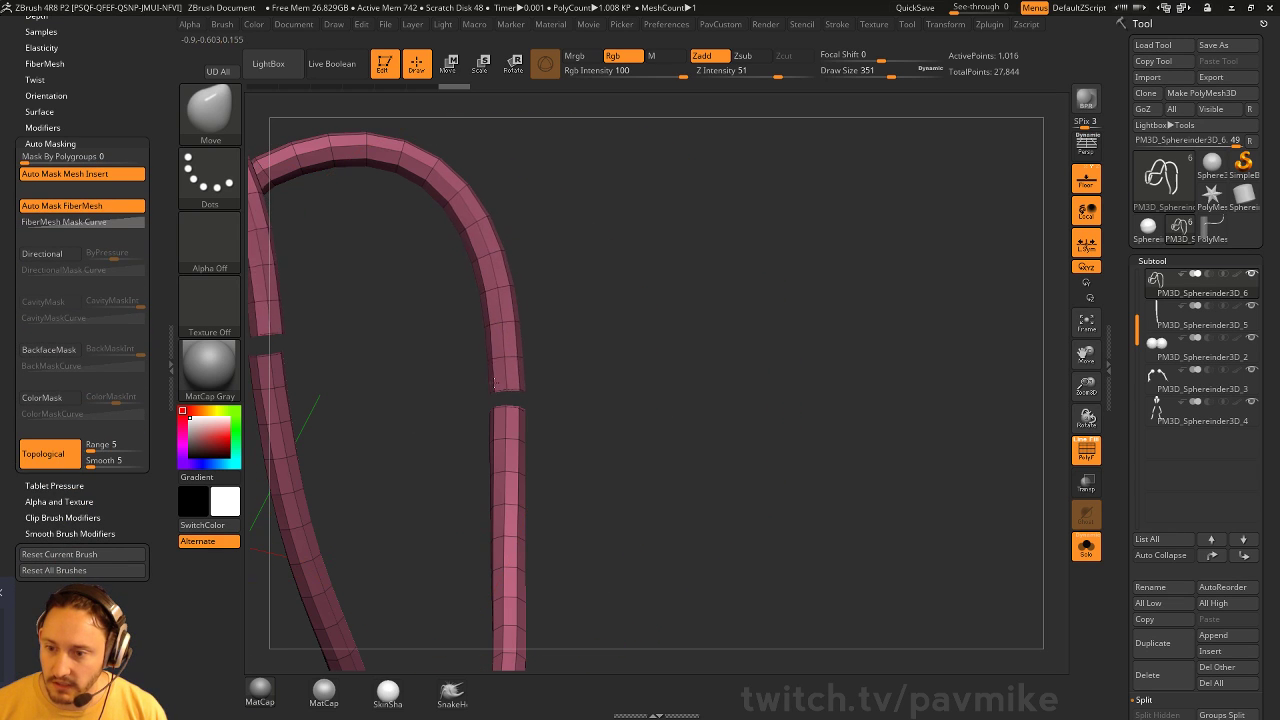
pyautogui.moveTo(596, 376); pyautogui.dragTo(725, 365)
pyautogui.moveTo(560, 384); pyautogui.dragTo(541, 378)
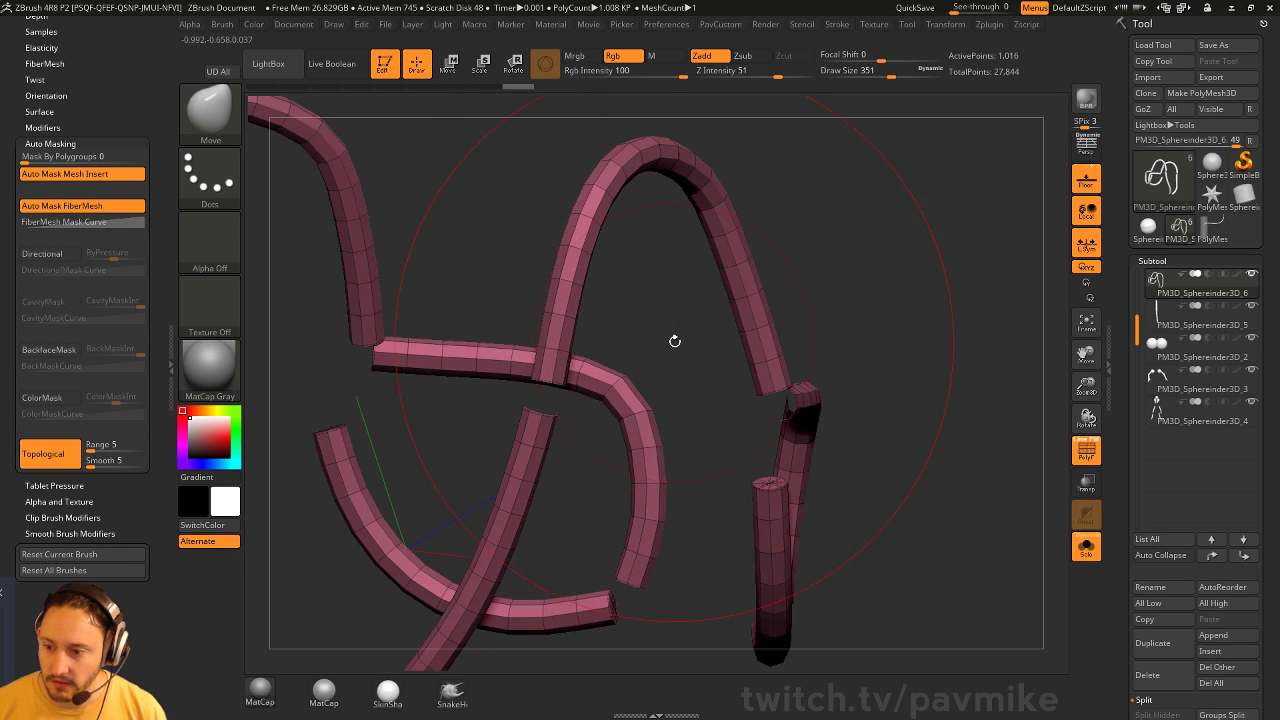
pyautogui.moveTo(674, 341)
pyautogui.mouseDown()
pyautogui.moveTo(748, 357)
pyautogui.moveTo(692, 354)
pyautogui.mouseUp()
pyautogui.moveTo(795, 393); pyautogui.dragTo(803, 407)
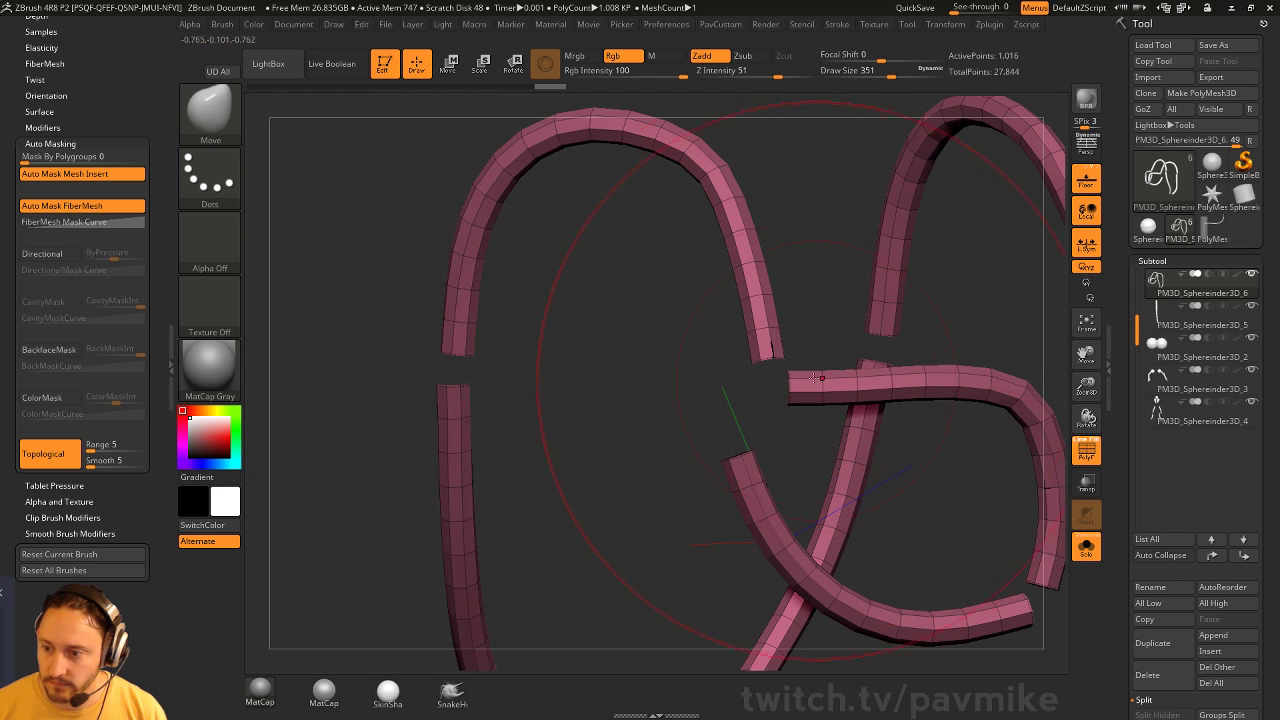
pyautogui.moveTo(764, 346); pyautogui.dragTo(749, 334)
pyautogui.moveTo(663, 408)
pyautogui.mouseDown()
pyautogui.moveTo(906, 409)
pyautogui.moveTo(861, 410)
pyautogui.mouseUp()
# Bridge the open tube ends at the hip arch's rear and front joints with ZModeler's Bridge Two Holes edge action at draw size 41
pyautogui.press('s')
pyautogui.keyDown('alt'); pyautogui.moveTo(980, 371); pyautogui.dragTo(791, 456); pyautogui.keyUp('alt')
pyautogui.press('b')
pyautogui.press('z')
pyautogui.press('m')
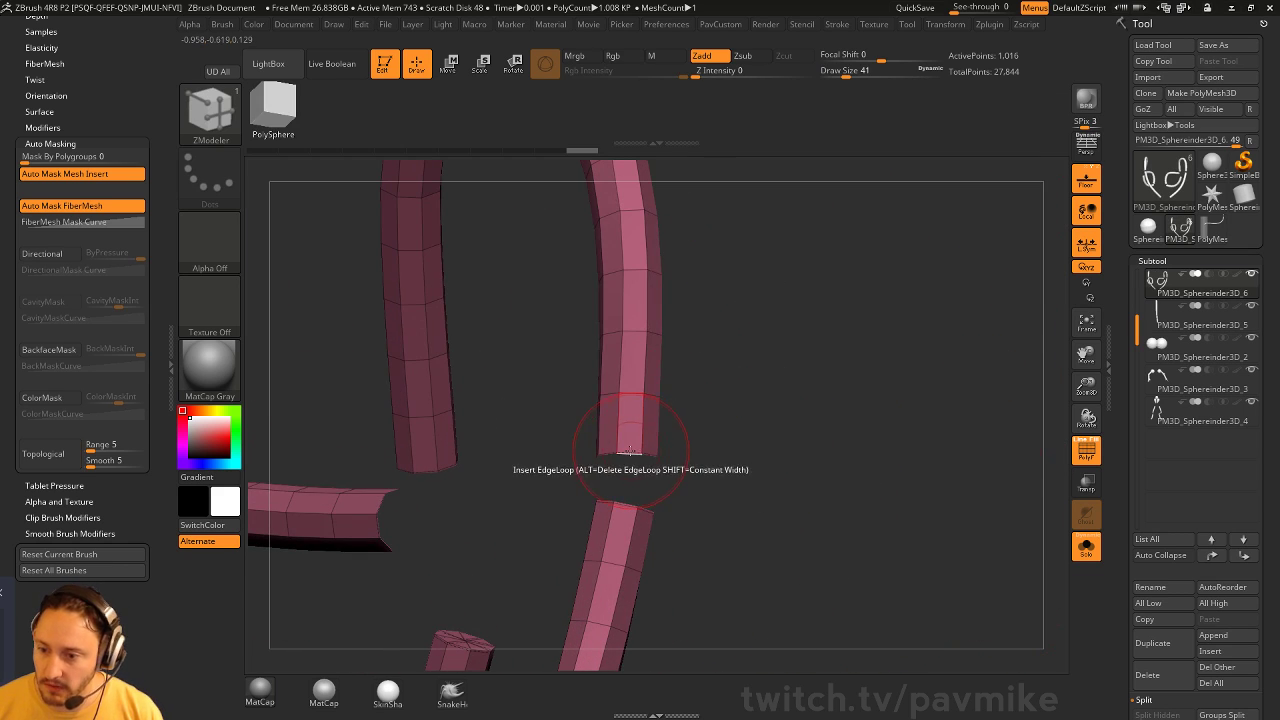
pyautogui.press('space')
pyautogui.click(514, 385)
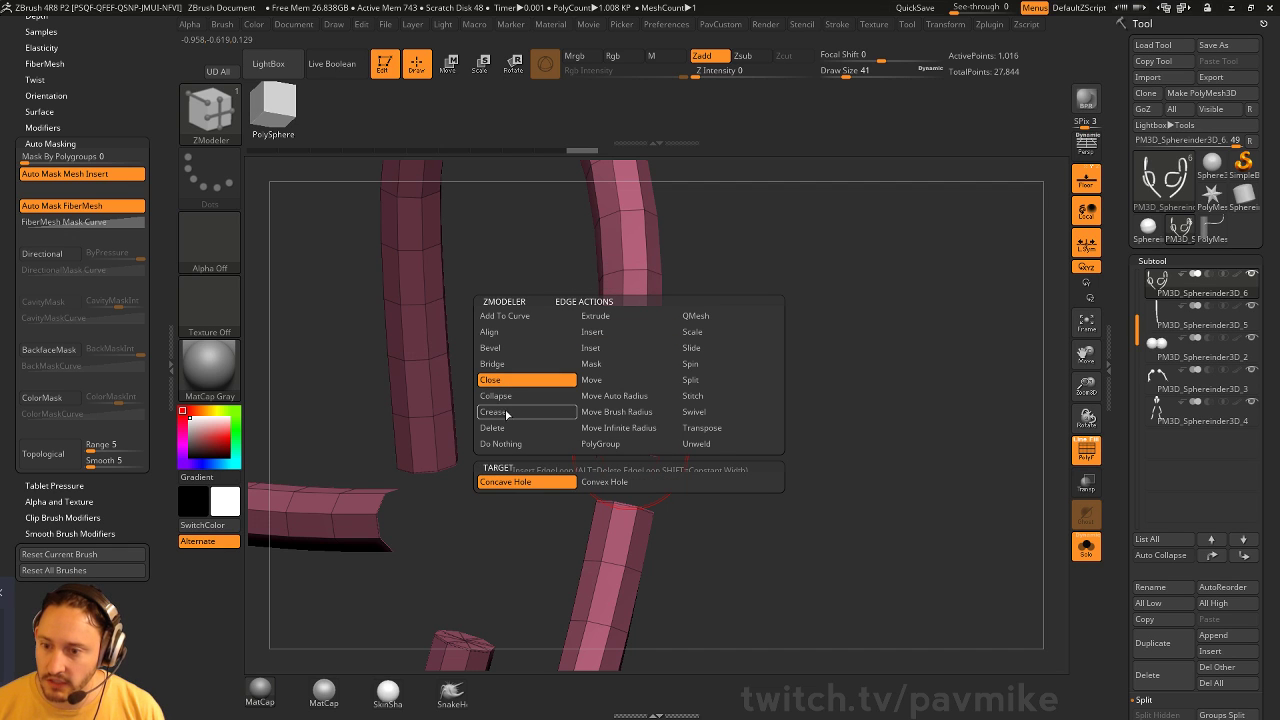
pyautogui.click(507, 352)
pyautogui.click(509, 366)
pyautogui.click(639, 482)
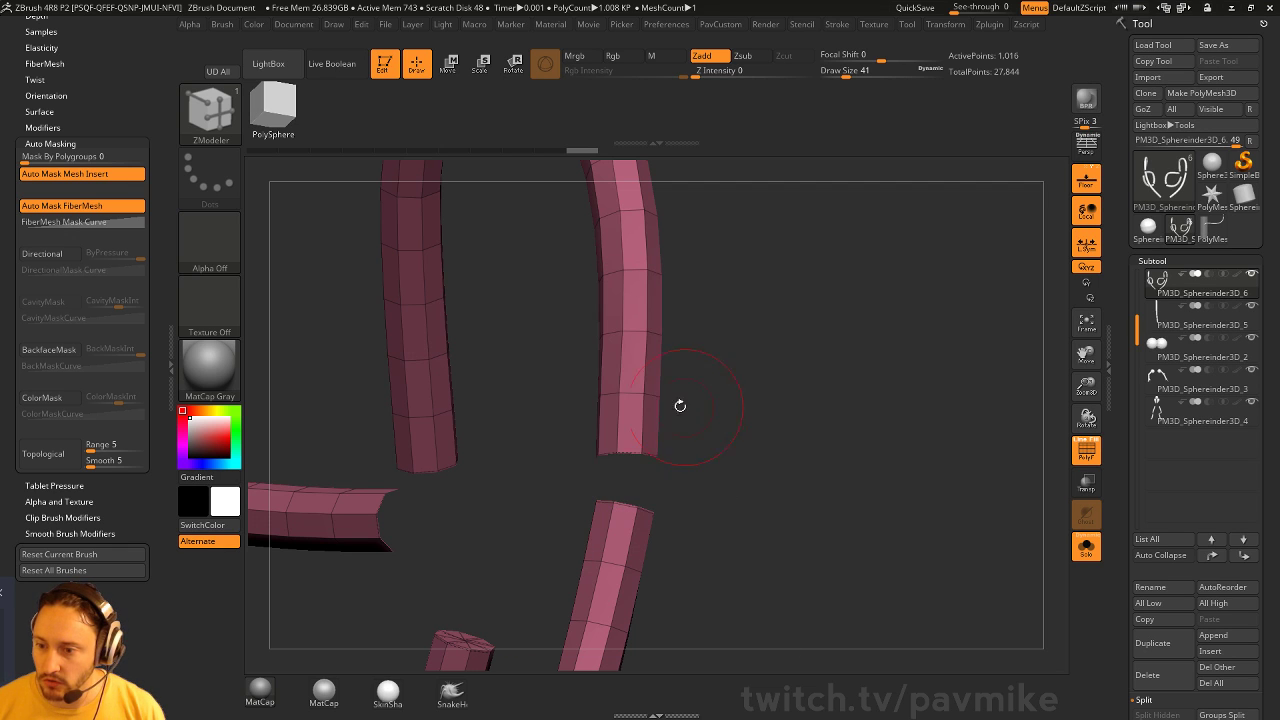
pyautogui.click(625, 497)
pyautogui.moveTo(759, 459); pyautogui.dragTo(706, 440)
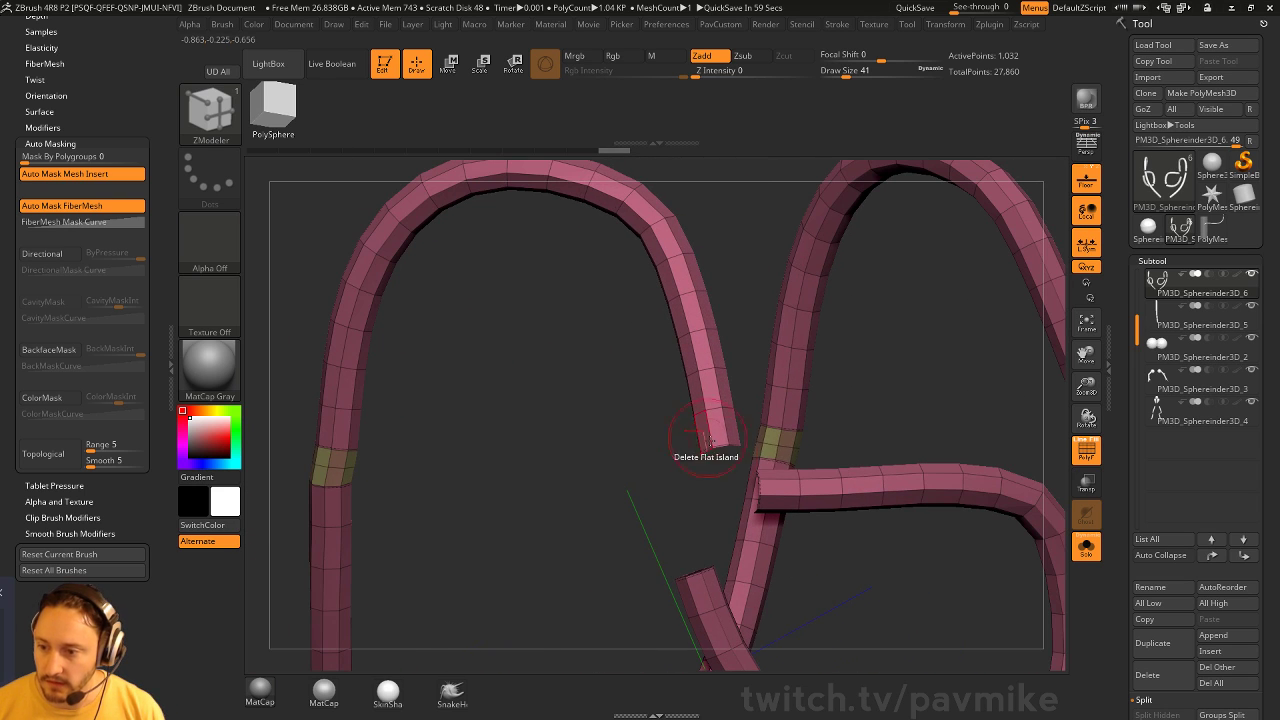
pyautogui.click(760, 484)
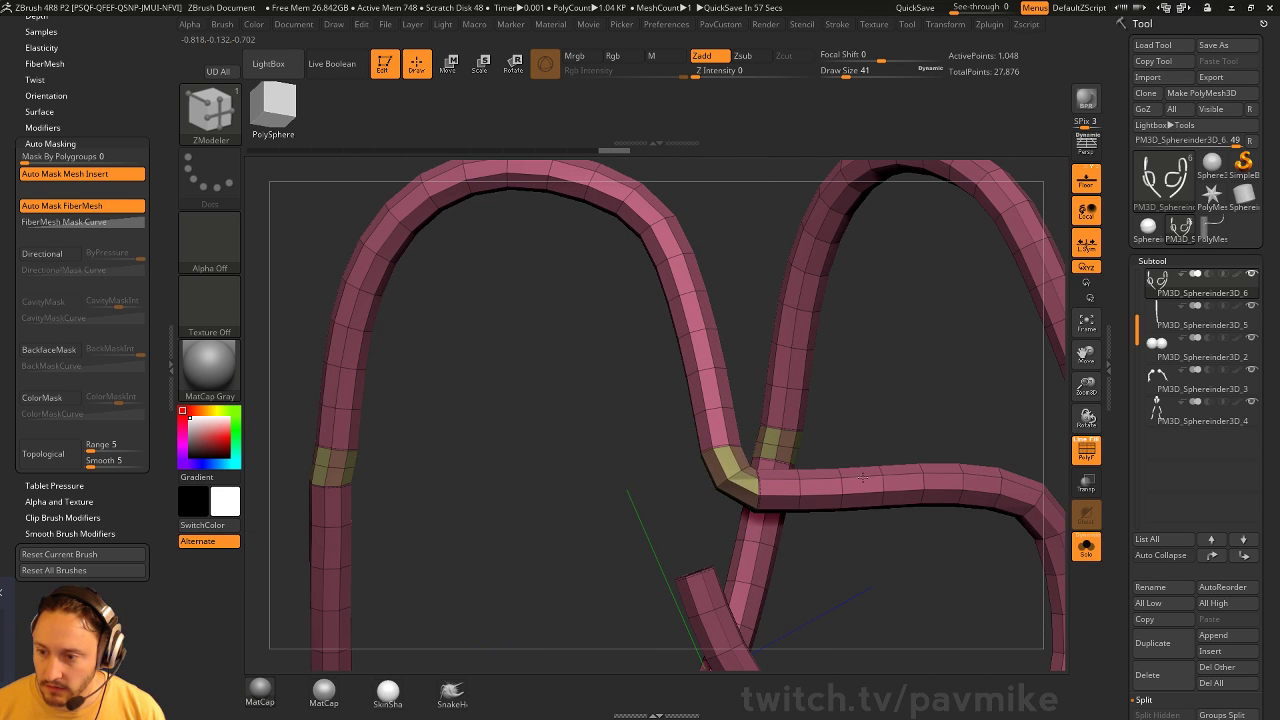
# Nudge the tubes of the lower front outline from the front view with the topological Move brush at draw size 262
pyautogui.keyDown('alt'); pyautogui.moveTo(860, 430); pyautogui.dragTo(640, 305); pyautogui.keyUp('alt')
pyautogui.moveTo(854, 243); pyautogui.dragTo(803, 411)
pyautogui.press('s')
pyautogui.moveTo(638, 500); pyautogui.dragTo(674, 501)
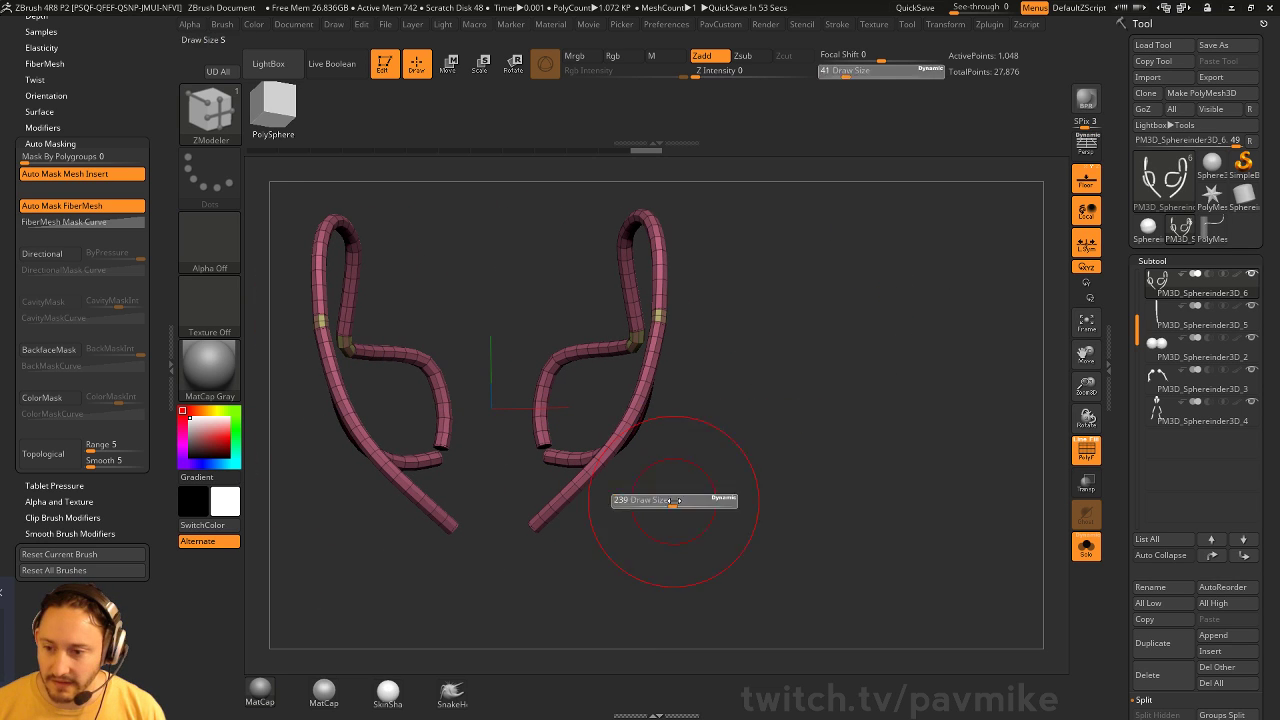
pyautogui.press('b')
pyautogui.press('m')
pyautogui.press('t')
pyautogui.moveTo(579, 447); pyautogui.dragTo(568, 433)
pyautogui.moveTo(623, 388); pyautogui.dragTo(620, 362)
pyautogui.moveTo(803, 326)
pyautogui.keyDown('alt'); pyautogui.mouseDown()
pyautogui.moveTo(743, 389)
pyautogui.moveTo(790, 404)
pyautogui.moveTo(691, 409)
pyautogui.moveTo(697, 323)
pyautogui.mouseUp(); pyautogui.keyUp('alt')
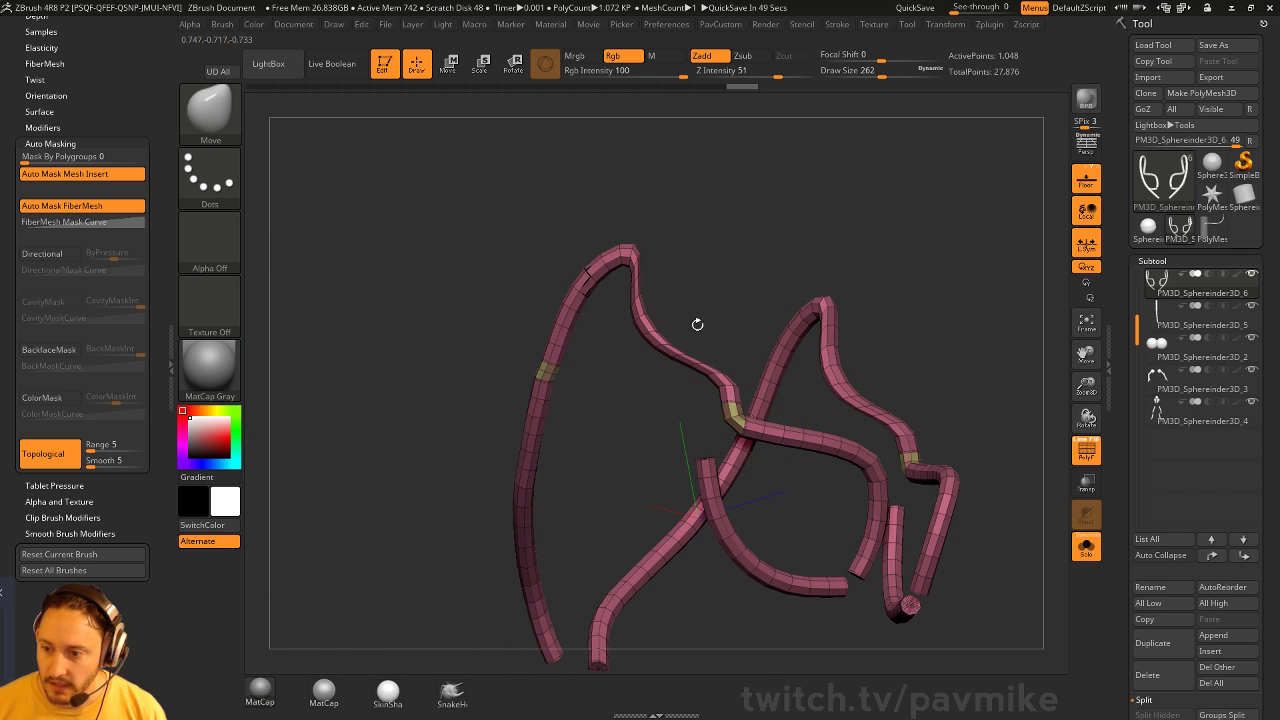
# Line up the two facing tube ends at the bottom of the lower front outline with the Move brush at draw size 274
pyautogui.moveTo(843, 266); pyautogui.dragTo(660, 287)
pyautogui.press('s')
pyautogui.moveTo(723, 429)
pyautogui.keyDown('alt'); pyautogui.mouseDown()
pyautogui.moveTo(976, 222)
pyautogui.moveTo(761, 321)
pyautogui.moveTo(775, 271)
pyautogui.moveTo(812, 314)
pyautogui.moveTo(567, 434)
pyautogui.mouseUp(); pyautogui.keyUp('alt')
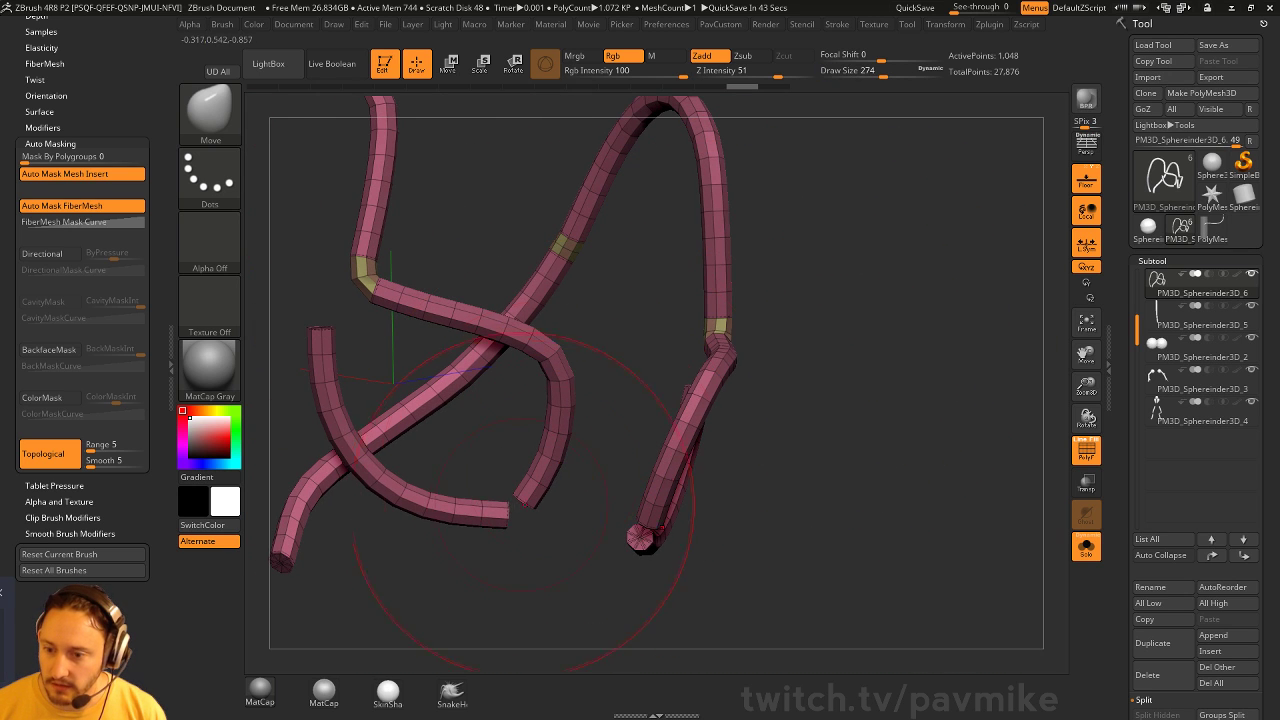
pyautogui.moveTo(507, 513); pyautogui.dragTo(487, 508)
pyautogui.moveTo(530, 500); pyautogui.dragTo(538, 494)
pyautogui.moveTo(542, 545)
pyautogui.keyDown('alt'); pyautogui.mouseDown()
pyautogui.moveTo(549, 591)
pyautogui.moveTo(556, 527)
pyautogui.moveTo(697, 448)
pyautogui.moveTo(669, 450)
pyautogui.mouseUp(); pyautogui.keyUp('alt')
# Delete the facing end caps at the bottom of the lower front outline with ZModeler at draw size 68
pyautogui.press('s')
pyautogui.moveTo(711, 411); pyautogui.dragTo(1065, 220)
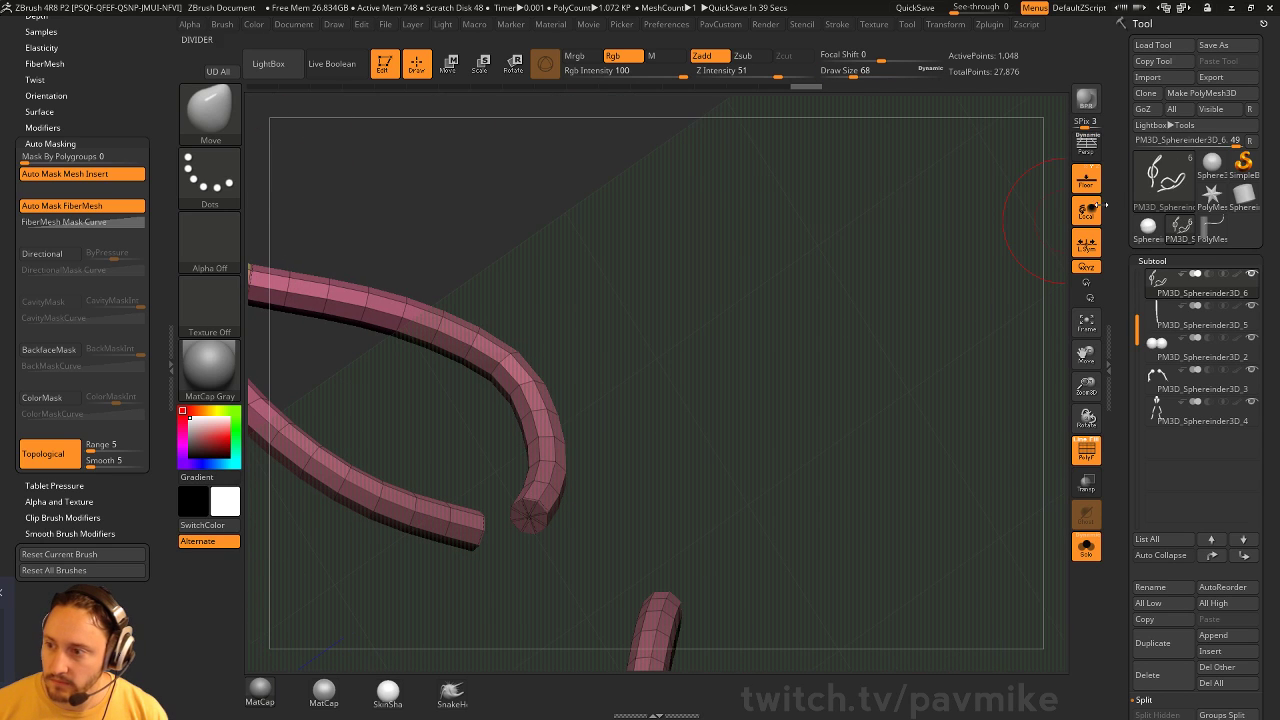
pyautogui.moveTo(884, 288); pyautogui.dragTo(780, 345)
pyautogui.press('b')
pyautogui.press('z')
pyautogui.press('m')
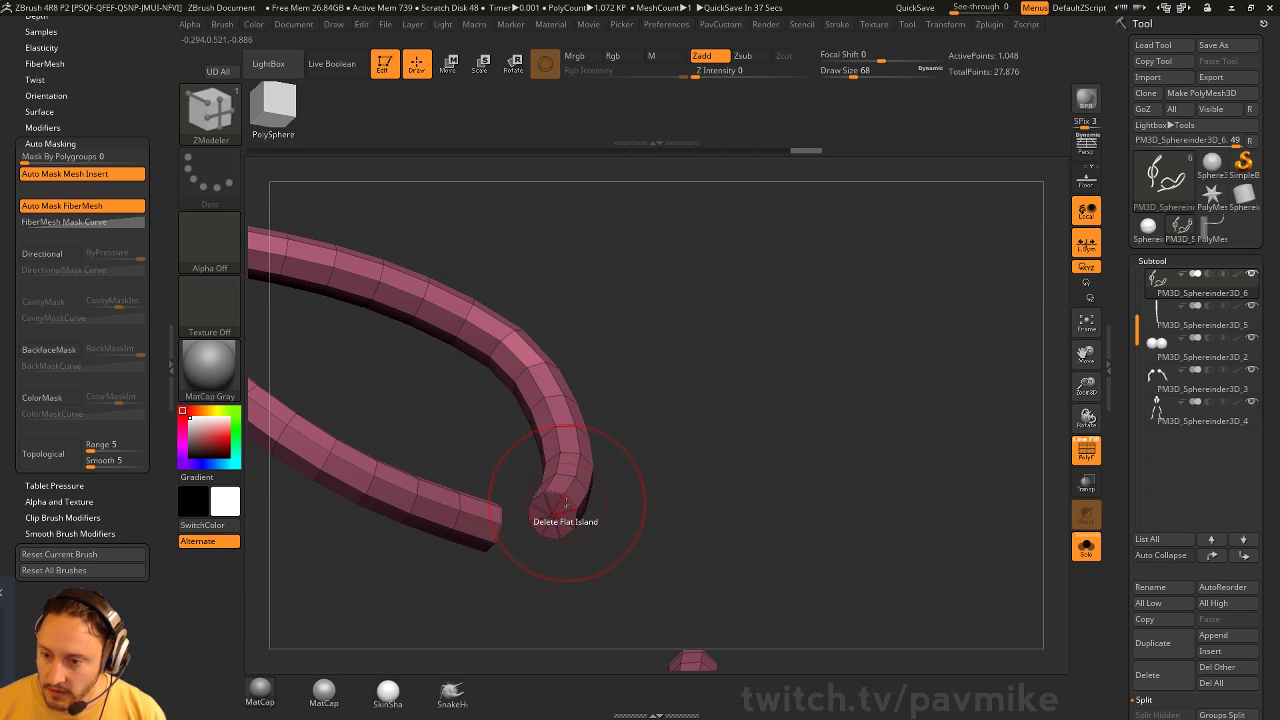
pyautogui.click(566, 503)
pyautogui.moveTo(745, 475); pyautogui.dragTo(585, 503)
pyautogui.moveTo(479, 544); pyautogui.dragTo(586, 514)
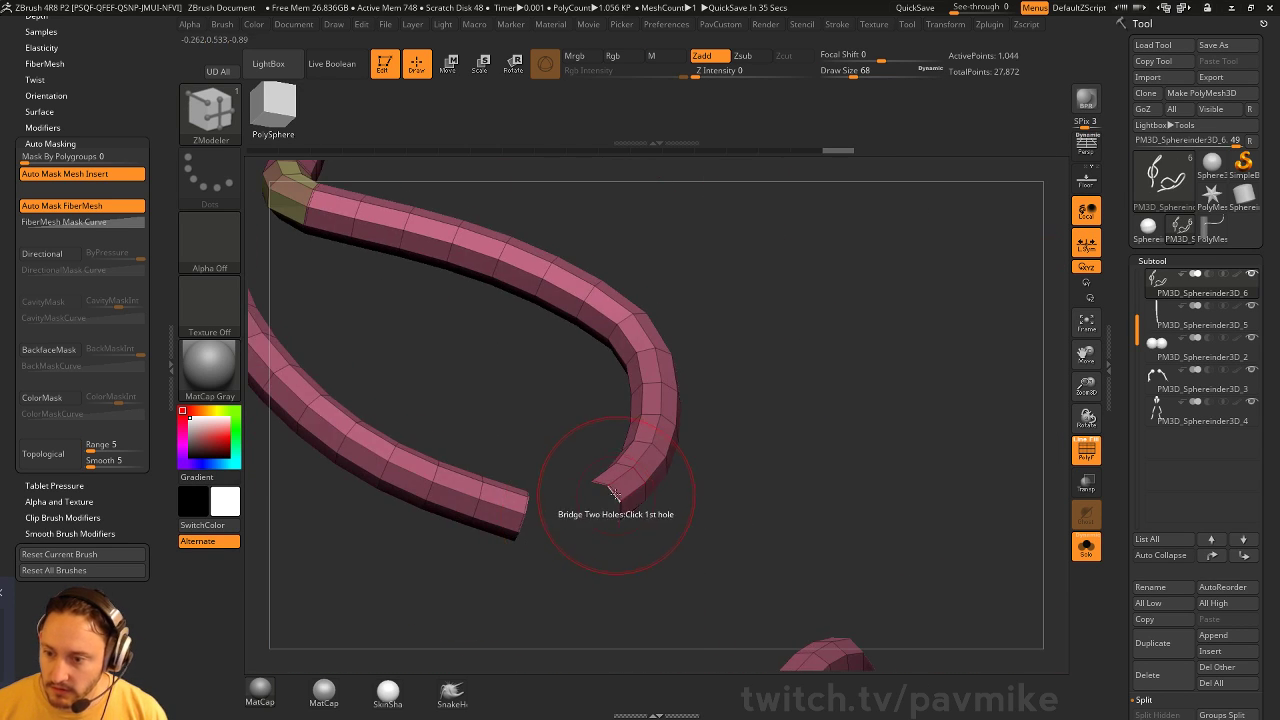
# Bridge the two open tube ends at the bottom of the lower front outline
pyautogui.press('space')
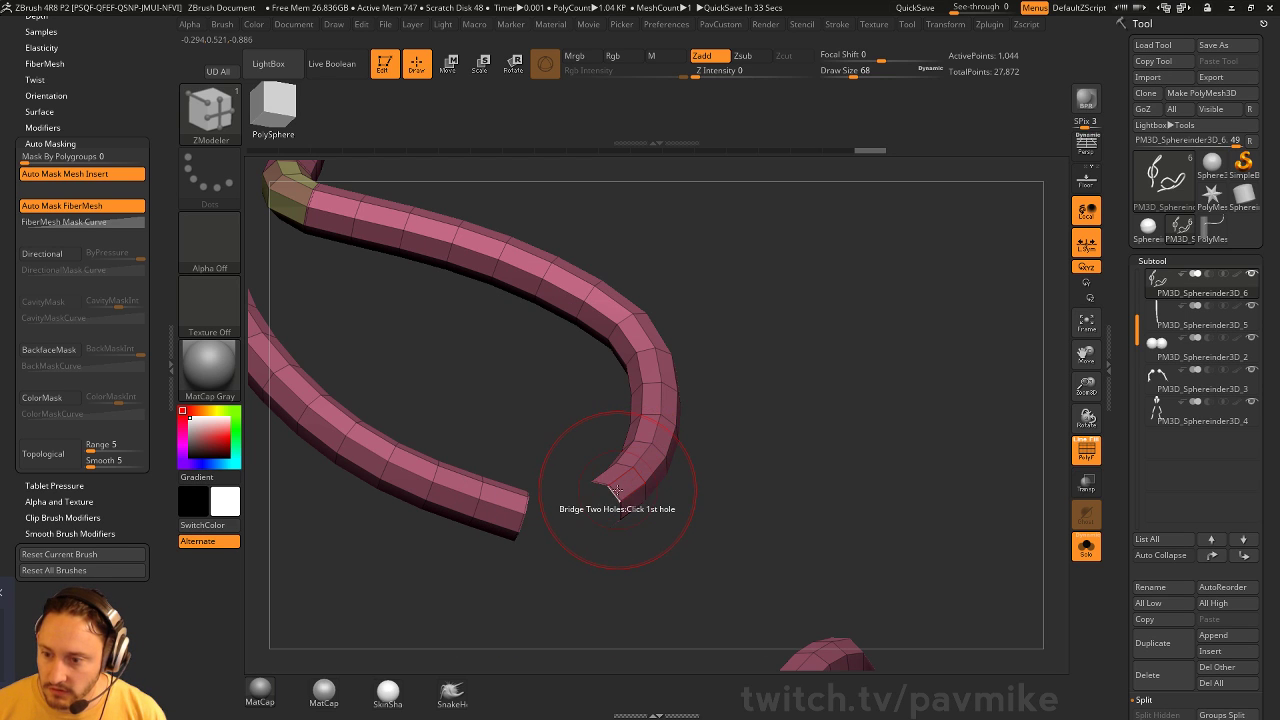
pyautogui.moveTo(608, 488); pyautogui.dragTo(650, 532)
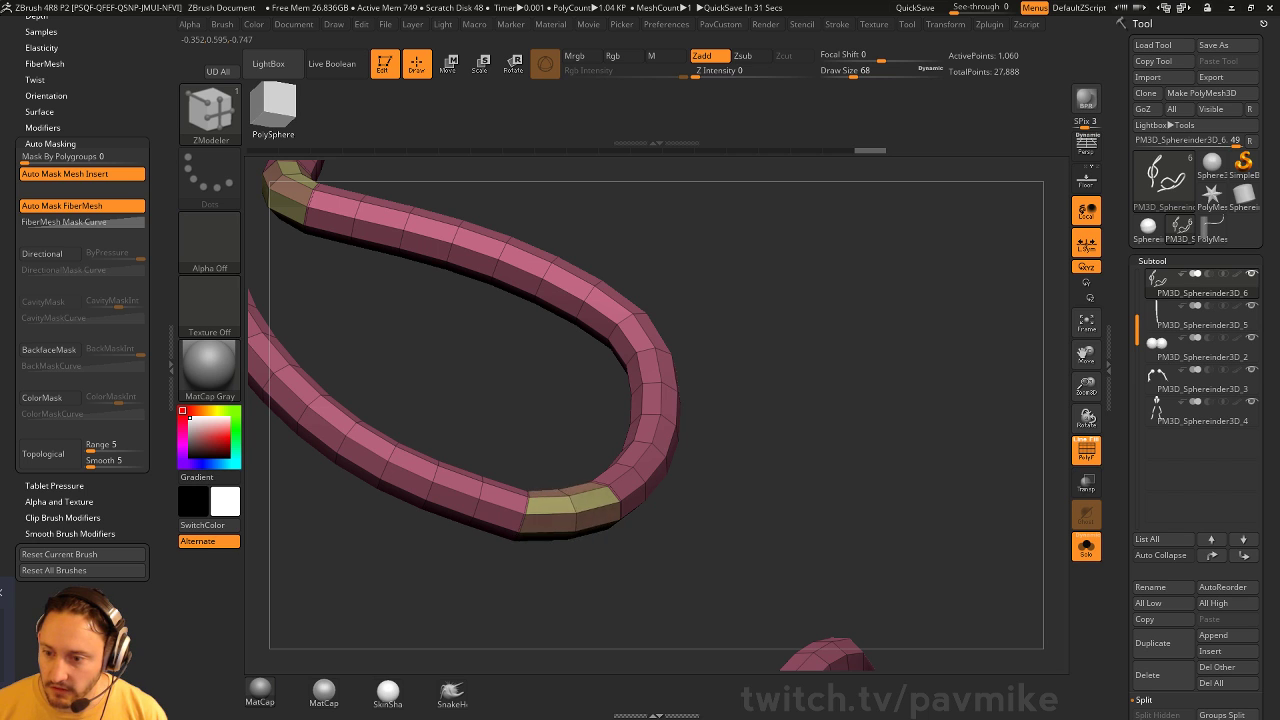
pyautogui.moveTo(622, 500); pyautogui.dragTo(826, 378)
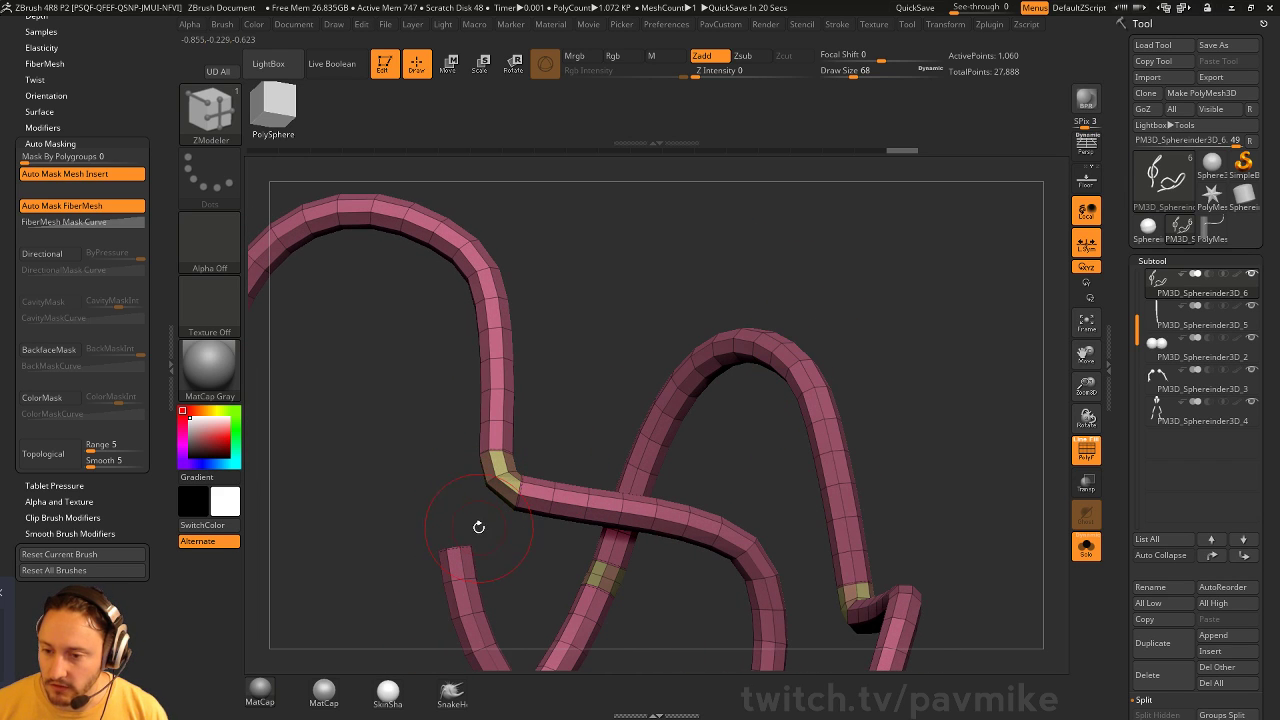
# Set the Move brush's topological range to 1.5 and pull the lower outline's free upper end toward the hip arch's front bend
pyautogui.press('b')
pyautogui.press('m')
pyautogui.press('v')
pyautogui.moveTo(456, 530)
pyautogui.mouseDown()
pyautogui.moveTo(480, 520)
pyautogui.moveTo(511, 434)
pyautogui.moveTo(503, 460)
pyautogui.mouseUp()
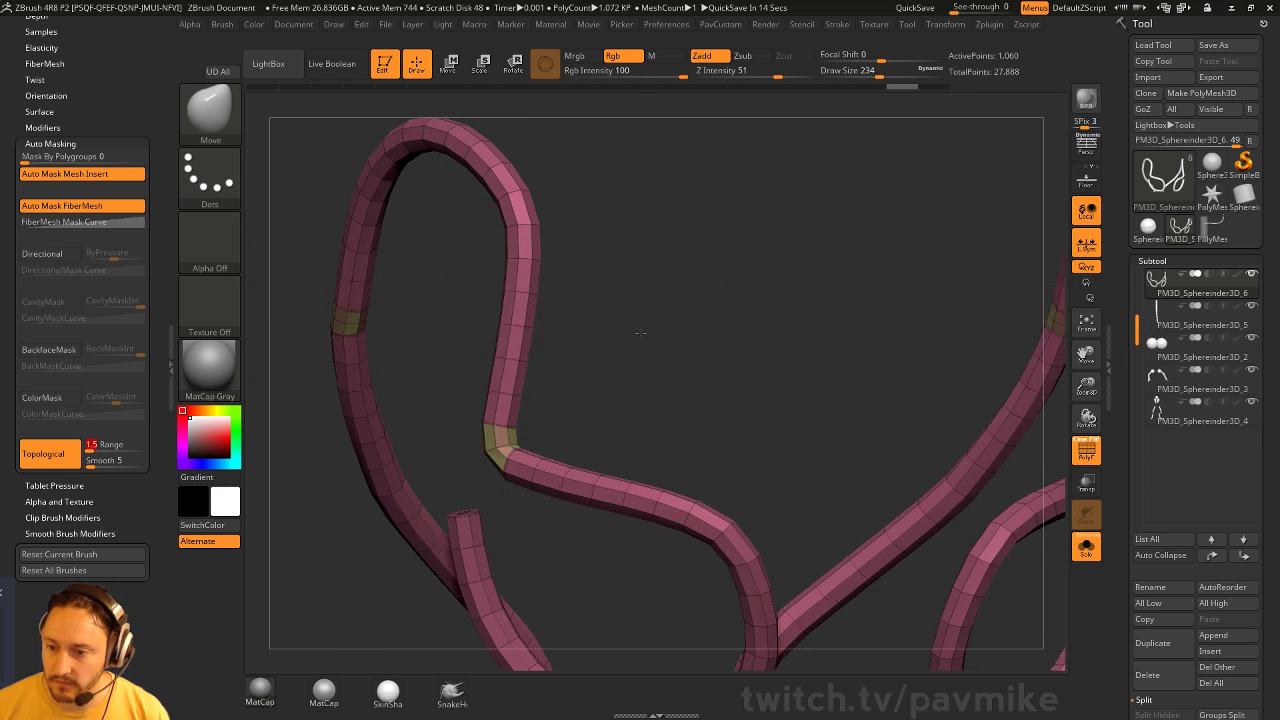
pyautogui.moveTo(455, 465); pyautogui.dragTo(513, 477, button='right')
pyautogui.press('s')
pyautogui.moveTo(513, 477); pyautogui.dragTo(527, 477)
pyautogui.moveTo(529, 478); pyautogui.dragTo(483, 504, button='right')
pyautogui.moveTo(455, 504); pyautogui.dragTo(494, 451)
# Fine-tune the free tube end so it meets the hip arch's front bend, reducing the Move brush's draw size to 124
pyautogui.moveTo(560, 374); pyautogui.dragTo(560, 423, button='right')
pyautogui.press('s')
pyautogui.moveTo(551, 430); pyautogui.dragTo(540, 430)
pyautogui.moveTo(438, 463); pyautogui.dragTo(476, 450)
pyautogui.moveTo(539, 439); pyautogui.dragTo(446, 442, button='right')
pyautogui.moveTo(431, 447); pyautogui.dragTo(424, 481)
pyautogui.moveTo(443, 532); pyautogui.dragTo(427, 562, button='right')
pyautogui.press('s')
pyautogui.moveTo(427, 562); pyautogui.dragTo(402, 567)
pyautogui.moveTo(420, 551); pyautogui.dragTo(412, 549)
pyautogui.keyDown('ctrl'); pyautogui.moveTo(412, 547); pyautogui.dragTo(372, 468, button='right'); pyautogui.keyUp('ctrl')
pyautogui.moveTo(753, 425); pyautogui.dragTo(858, 389, button='right')
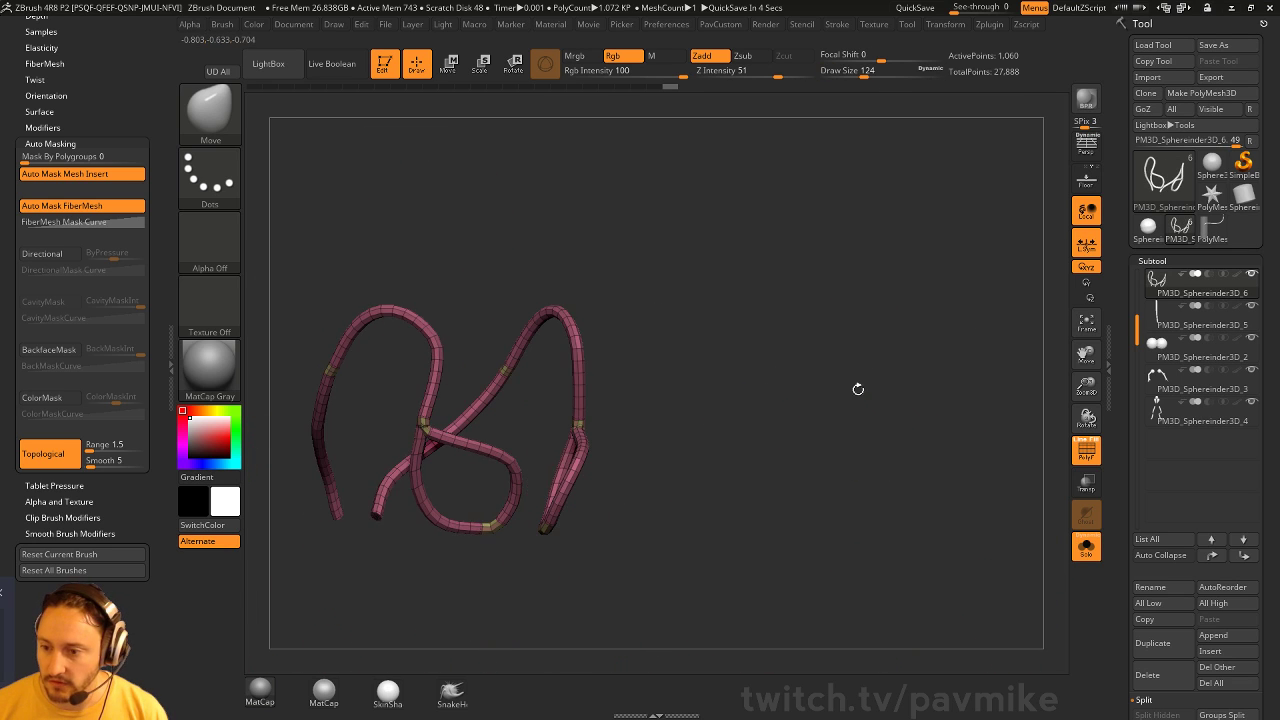
# Turn off the polyframe display, bring the whole figure back into view and quick-save the project
pyautogui.click(1086, 452)
pyautogui.hotkey('ctrl', 'shift', 's')
pyautogui.moveTo(917, 455); pyautogui.dragTo(875, 428, button='right')
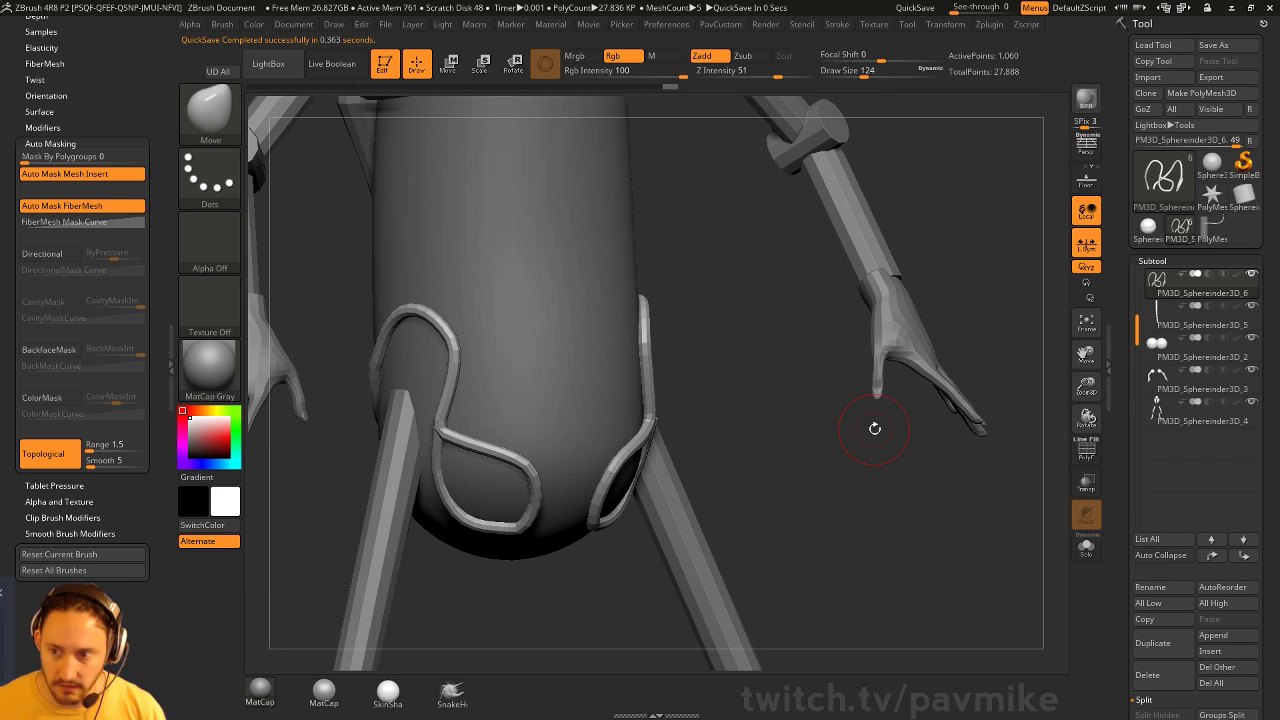
pyautogui.press('space')
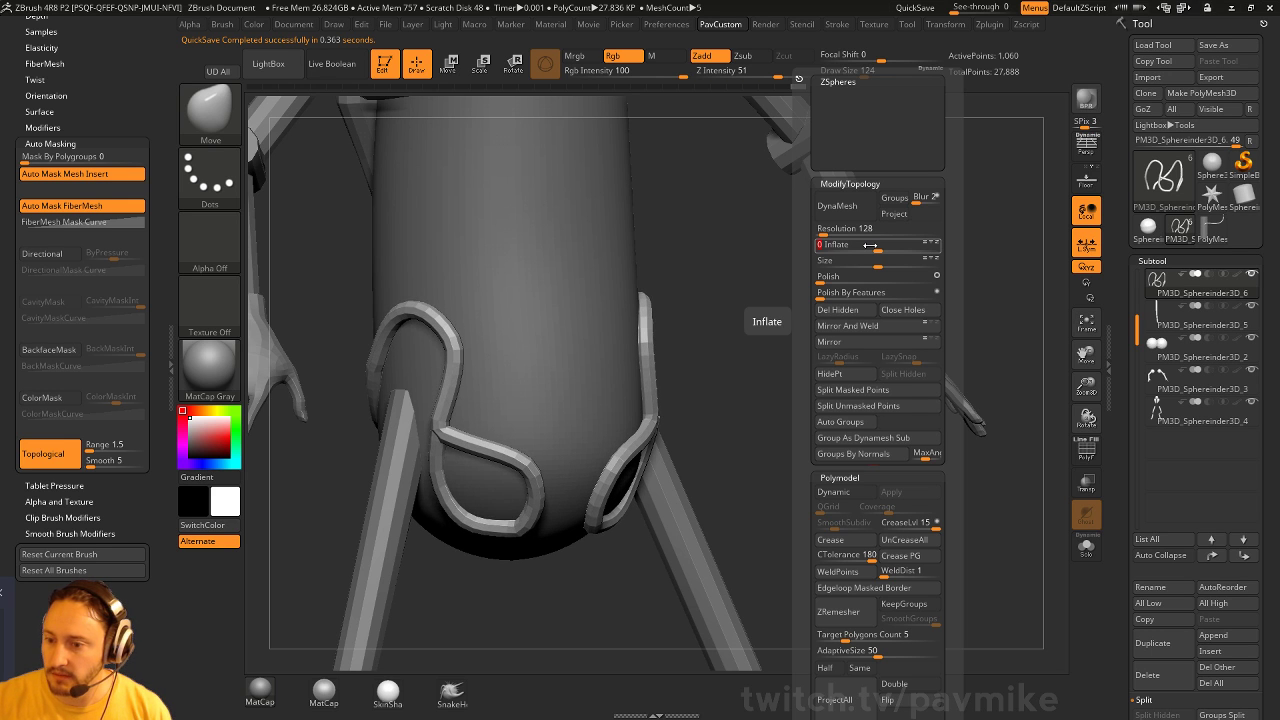
# Adjust the harness strap running from the hip arch to the back with the Move brush, enlarging its draw size to 437
pyautogui.moveTo(761, 257)
pyautogui.mouseDown(button='right')
pyautogui.moveTo(863, 351)
pyautogui.moveTo(790, 310)
pyautogui.moveTo(863, 449)
pyautogui.moveTo(777, 414)
pyautogui.mouseUp(button='right')
pyautogui.press('s')
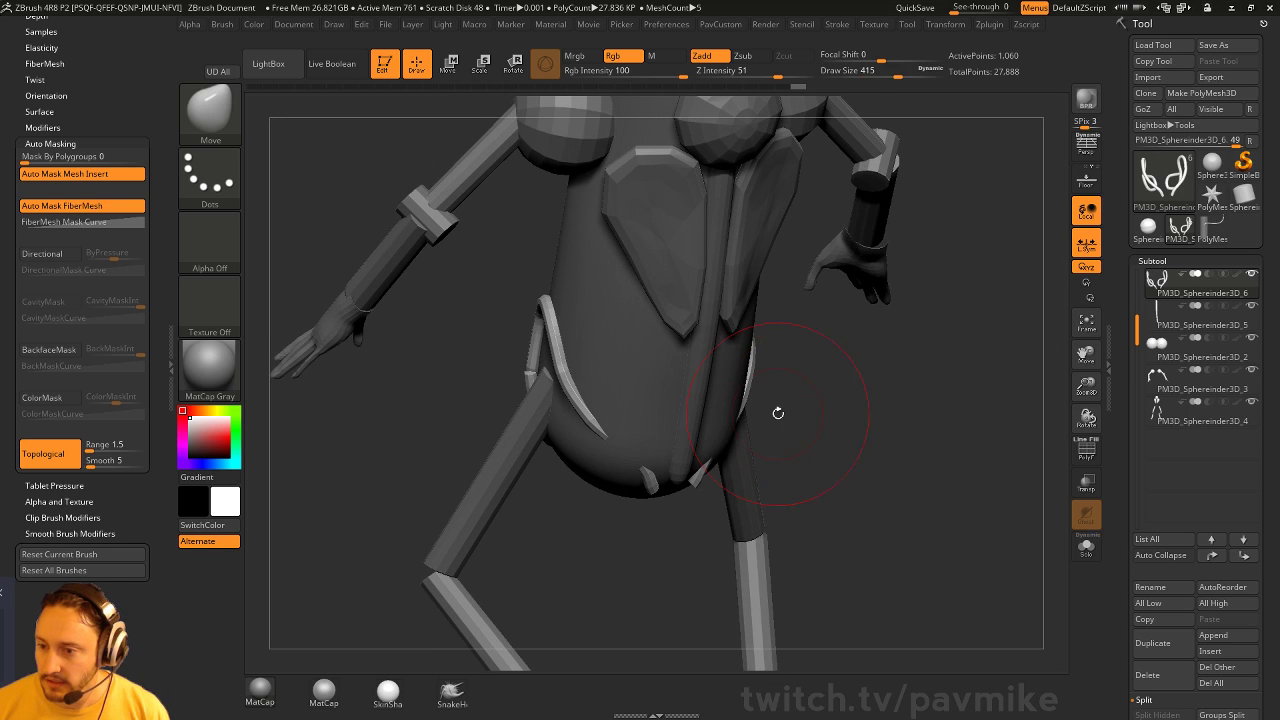
pyautogui.press('s')
pyautogui.moveTo(735, 443)
pyautogui.mouseDown()
pyautogui.moveTo(753, 443)
pyautogui.moveTo(738, 443)
pyautogui.mouseUp()
pyautogui.press('s')
pyautogui.moveTo(738, 443); pyautogui.dragTo(697, 478, button='right')
pyautogui.hotkey('ctrl', 'z')
pyautogui.moveTo(826, 349); pyautogui.dragTo(529, 360, button='right')
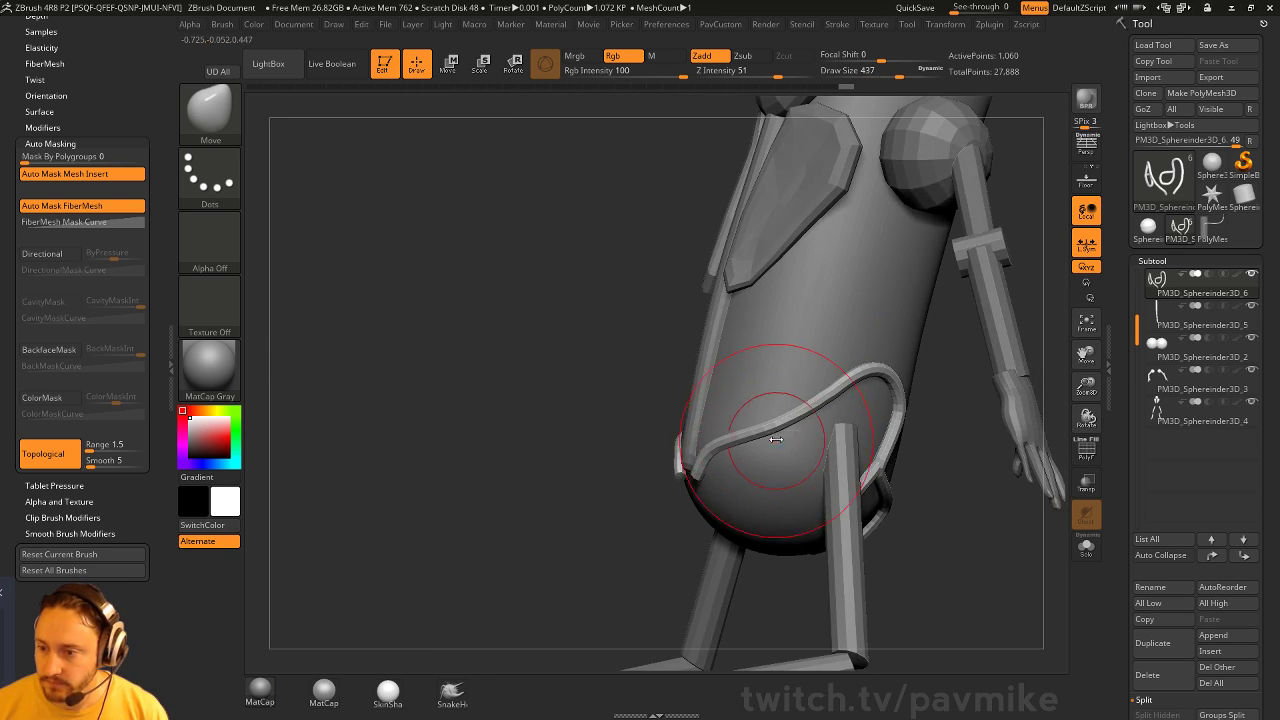
# Bend the rear harness strap into an S-curve against the lower body with the Move brush at draw sizes between 245 and 274
pyautogui.moveTo(760, 430)
pyautogui.mouseDown(button='right')
pyautogui.moveTo(943, 489)
pyautogui.moveTo(603, 540)
pyautogui.moveTo(694, 357)
pyautogui.moveTo(800, 430)
pyautogui.moveTo(865, 453)
pyautogui.moveTo(790, 450)
pyautogui.moveTo(831, 451)
pyautogui.mouseUp(button='right')
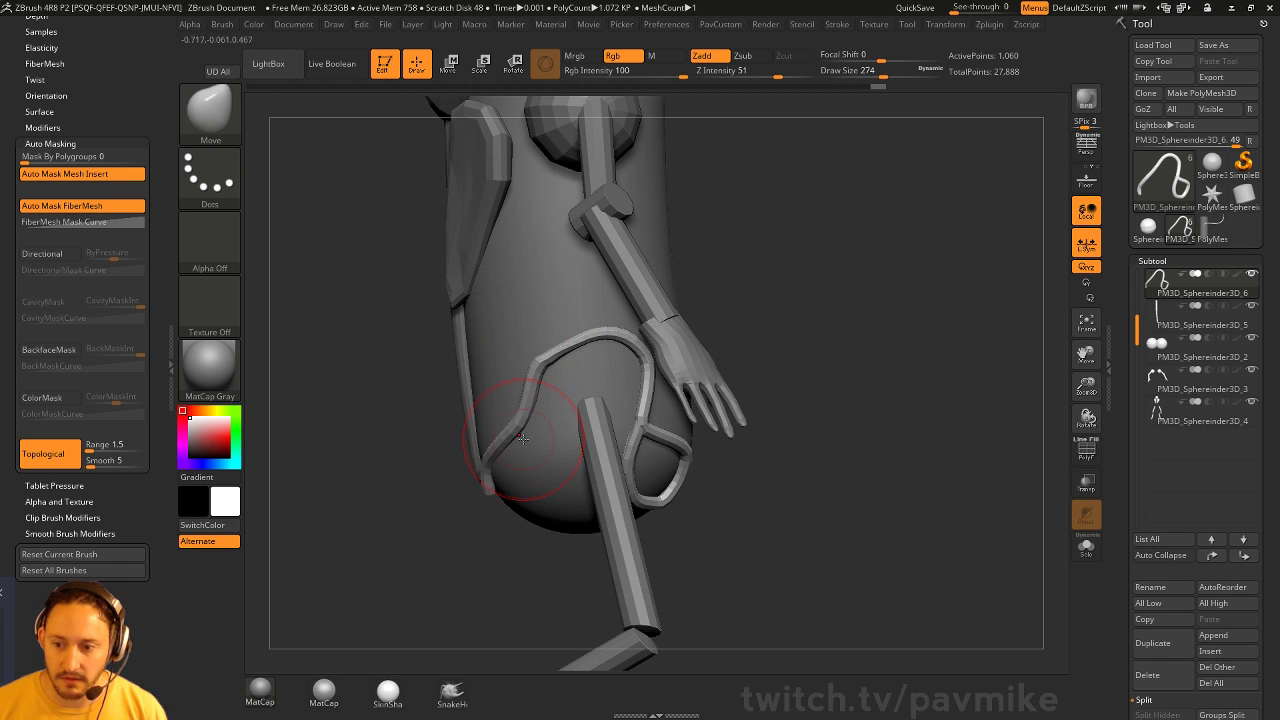
pyautogui.moveTo(533, 407)
pyautogui.mouseDown(button='right')
pyautogui.moveTo(481, 472)
pyautogui.moveTo(497, 477)
pyautogui.mouseUp(button='right')
pyautogui.moveTo(637, 440); pyautogui.dragTo(487, 483, button='right')
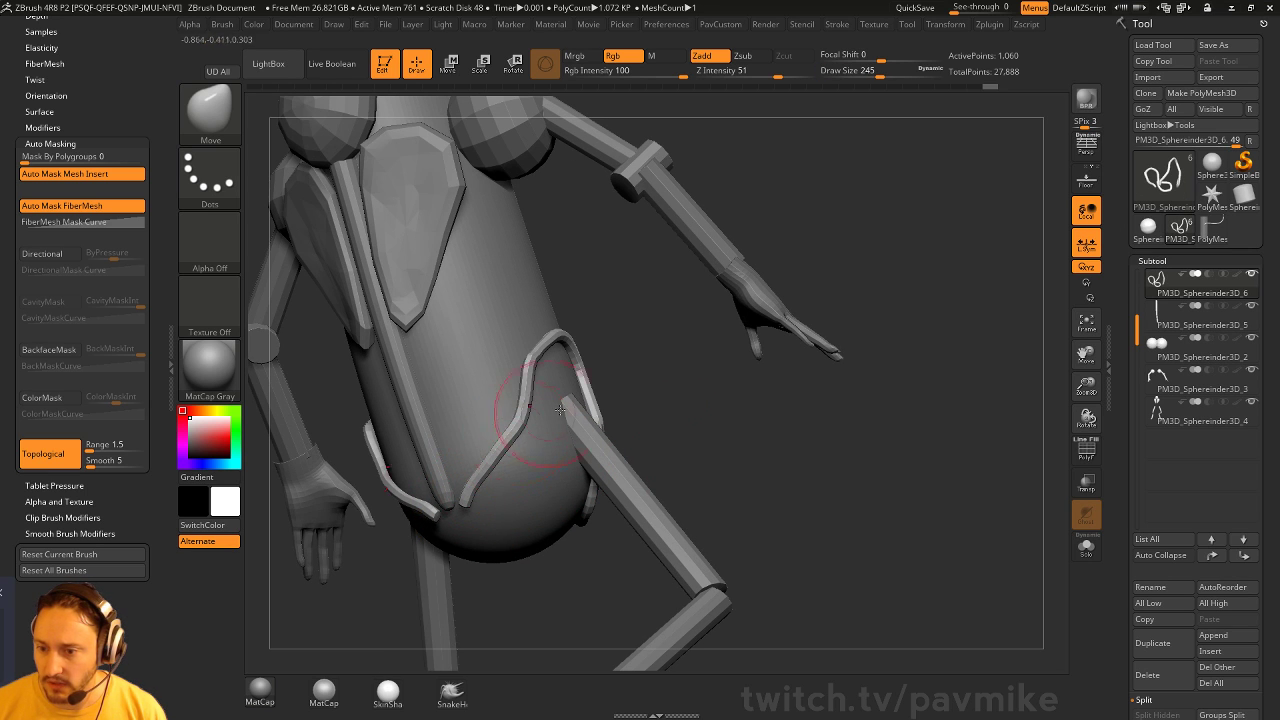
pyautogui.moveTo(560, 410)
pyautogui.keyDown('shift'); pyautogui.mouseDown(button='right')
pyautogui.moveTo(870, 420)
pyautogui.moveTo(880, 430)
pyautogui.moveTo(826, 503)
pyautogui.moveTo(864, 513)
pyautogui.moveTo(834, 426)
pyautogui.moveTo(771, 426)
pyautogui.moveTo(799, 363)
pyautogui.mouseUp(button='right'); pyautogui.keyUp('shift')
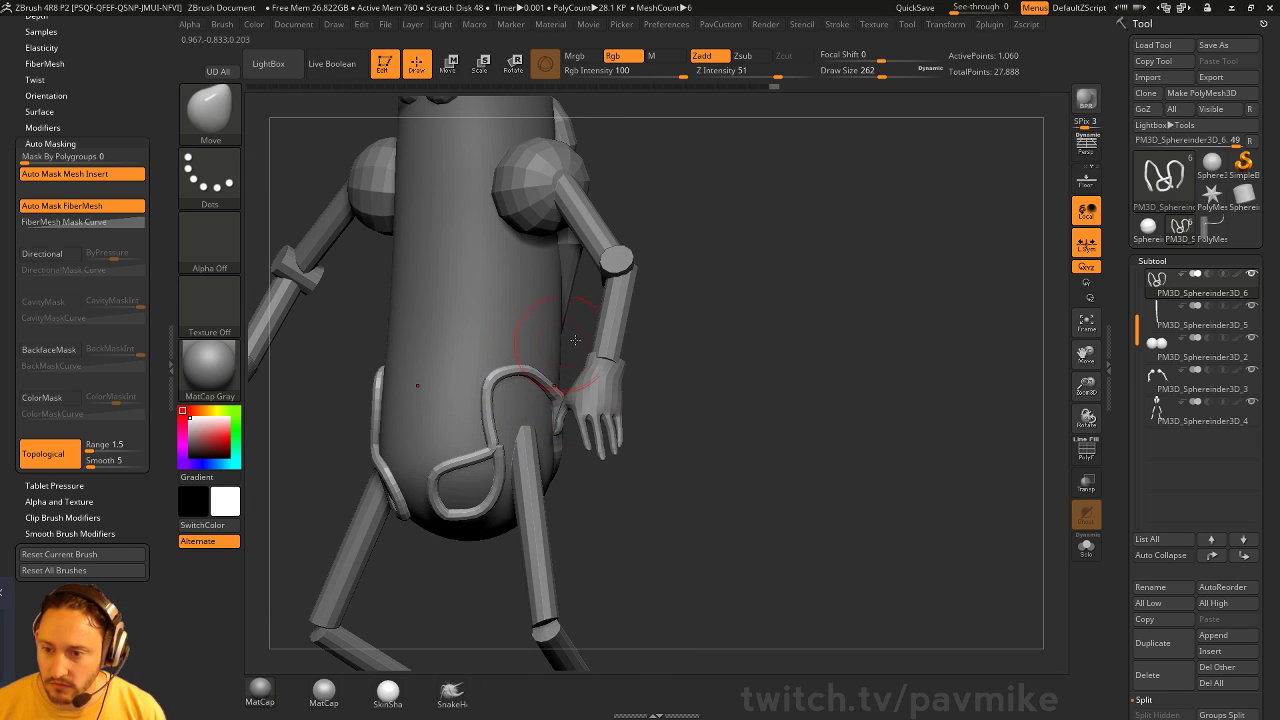
# Mask the hip arch's rear strap with MaskPen and adjust the unmasked front part with the transform gizmo
pyautogui.moveTo(575, 340)
pyautogui.mouseDown(button='right')
pyautogui.moveTo(771, 429)
pyautogui.moveTo(831, 409)
pyautogui.moveTo(787, 449)
pyautogui.moveTo(795, 440)
pyautogui.moveTo(672, 408)
pyautogui.moveTo(690, 448)
pyautogui.moveTo(664, 456)
pyautogui.moveTo(704, 434)
pyautogui.moveTo(495, 445)
pyautogui.moveTo(749, 391)
pyautogui.moveTo(783, 206)
pyautogui.mouseUp(button='right')
pyautogui.keyDown('ctrl'); pyautogui.moveTo(783, 206); pyautogui.dragTo(530, 604); pyautogui.keyUp('ctrl')
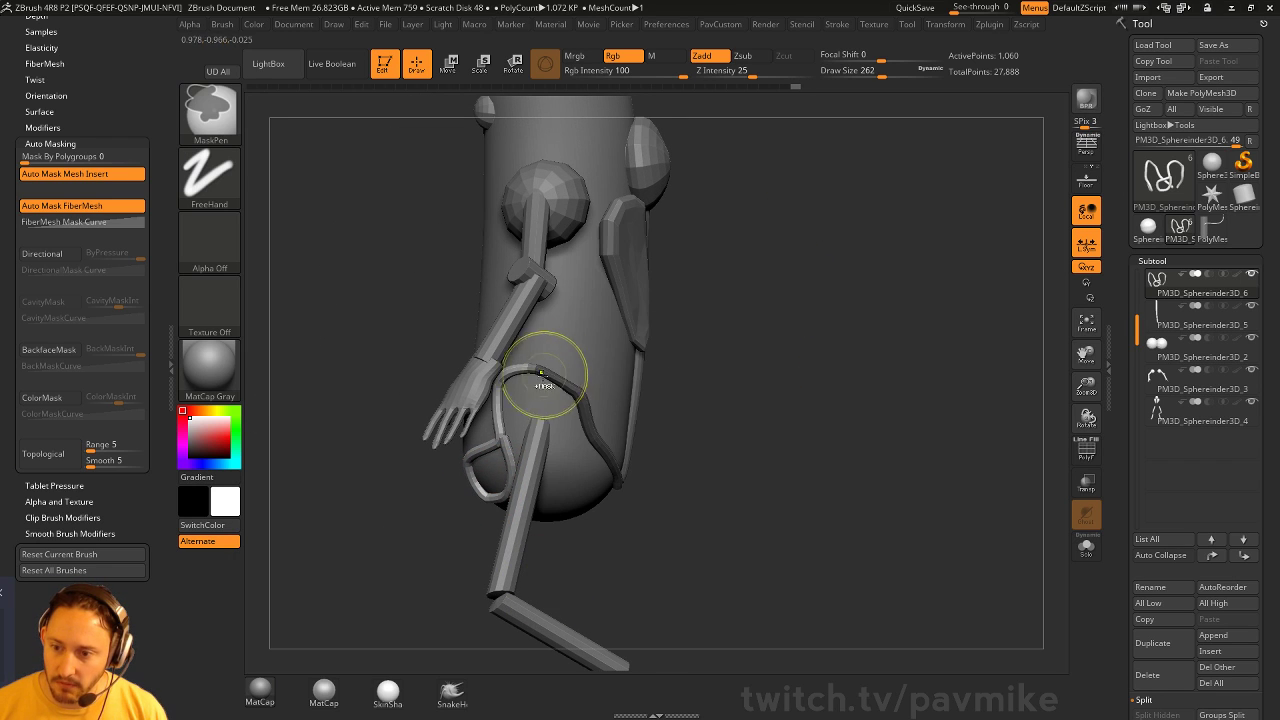
pyautogui.press('e')
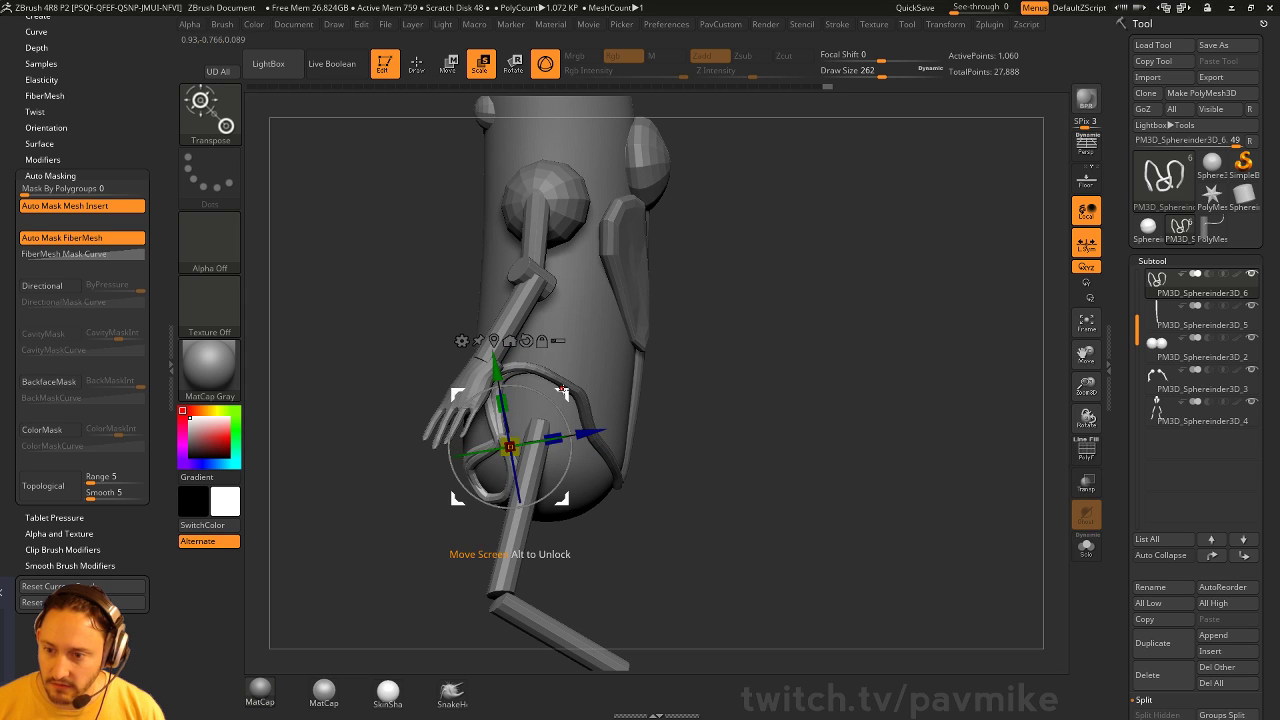
pyautogui.moveTo(778, 405); pyautogui.dragTo(560, 412, button='right')
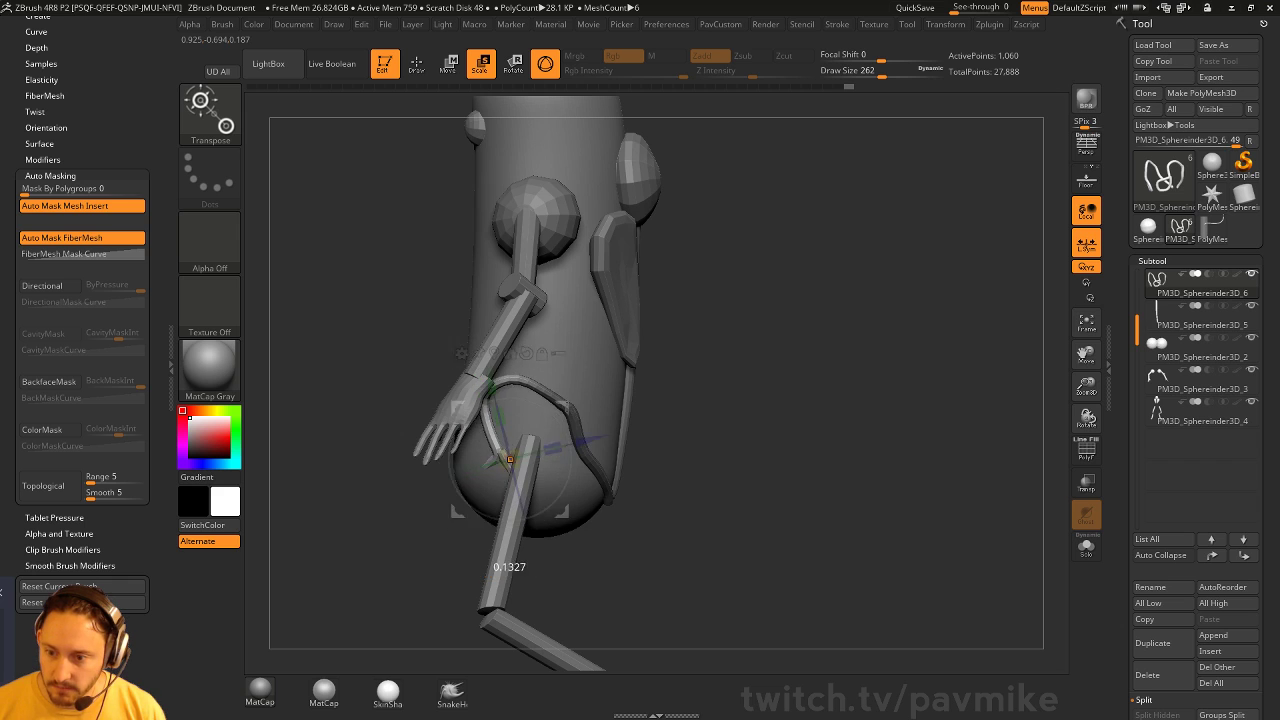
# Reshape the harness's side arch and front loop to fit the body with the Move brush at draw sizes 468 and 365
pyautogui.press('q')
pyautogui.moveTo(563, 410)
pyautogui.mouseDown(button='right')
pyautogui.moveTo(891, 380)
pyautogui.moveTo(863, 314)
pyautogui.moveTo(547, 417)
pyautogui.mouseUp(button='right')
pyautogui.press('s')
pyautogui.moveTo(547, 417); pyautogui.dragTo(547, 423)
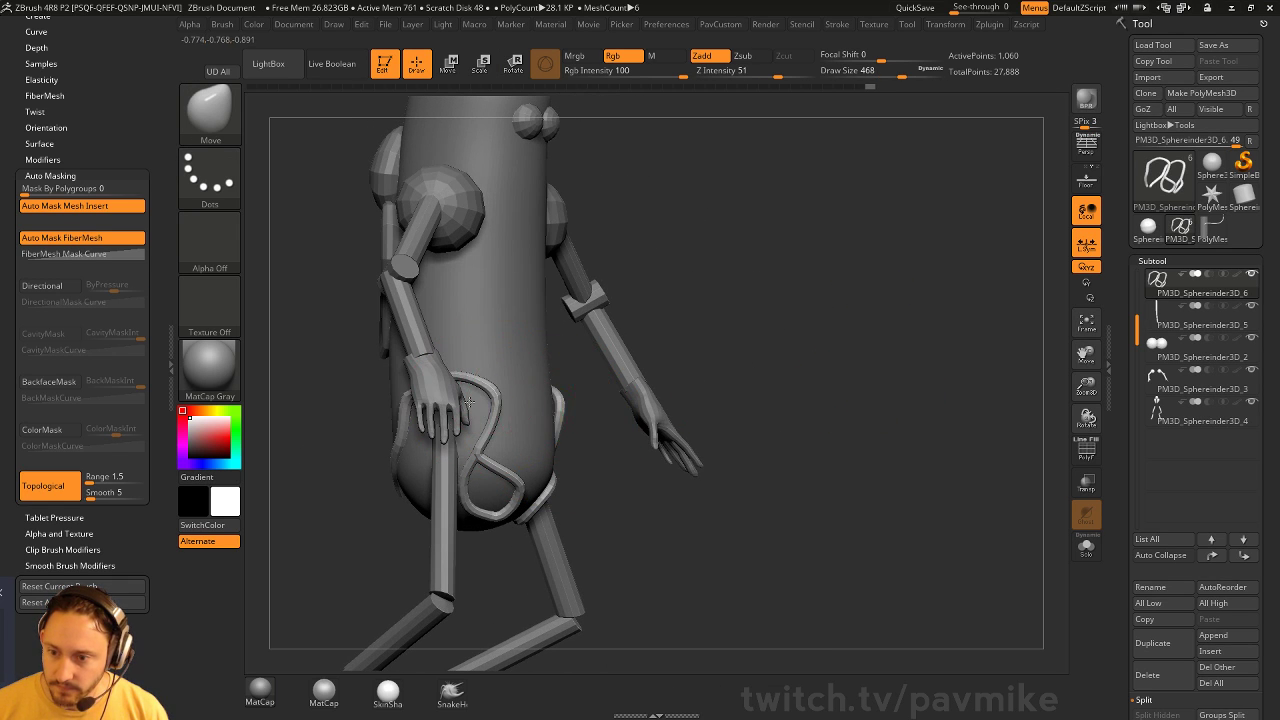
pyautogui.moveTo(465, 405); pyautogui.dragTo(534, 291, button='right')
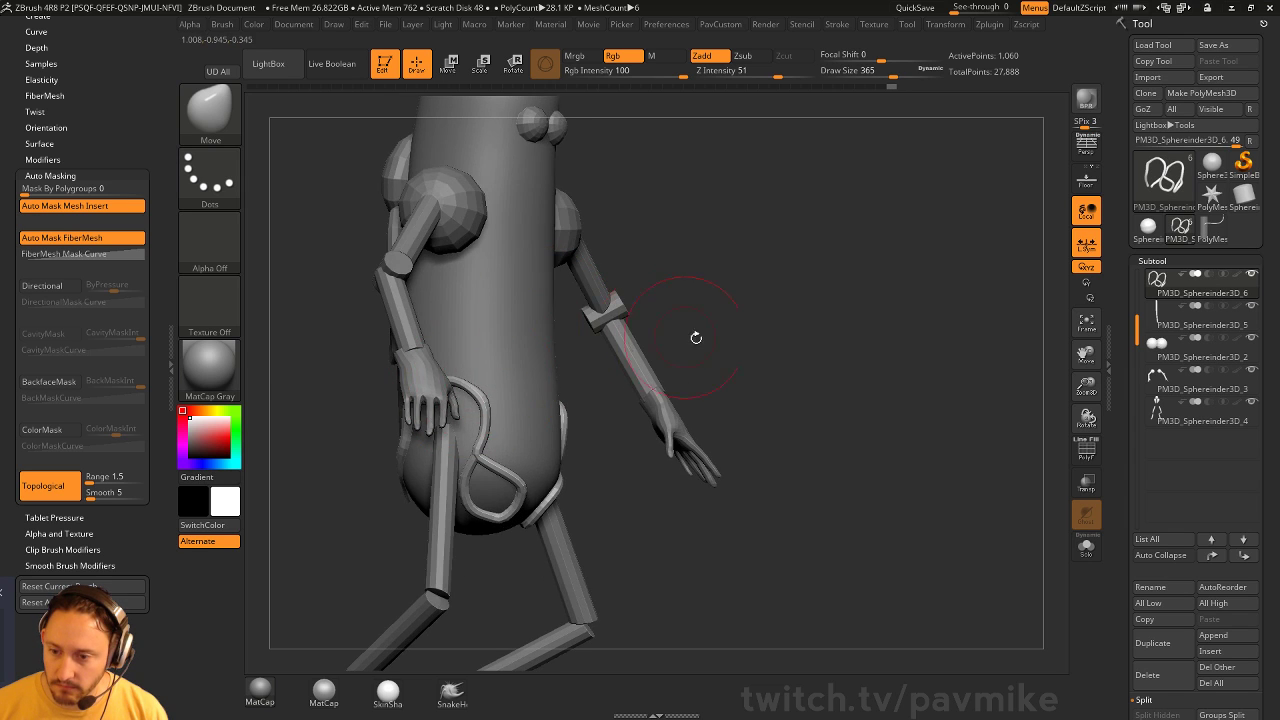
pyautogui.moveTo(696, 338); pyautogui.dragTo(430, 390, button='right')
pyautogui.moveTo(572, 404)
pyautogui.mouseDown(button='right')
pyautogui.moveTo(716, 442)
pyautogui.moveTo(451, 376)
pyautogui.moveTo(600, 395)
pyautogui.moveTo(770, 392)
pyautogui.mouseUp(button='right')
# Refine the harness tubes with the Inflat brush and switch back to the Move brush for the shape
pyautogui.press('b')
pyautogui.press('i')
pyautogui.press('n')
pyautogui.moveTo(476, 452)
pyautogui.mouseDown(button='right')
pyautogui.moveTo(766, 511)
pyautogui.moveTo(720, 520)
pyautogui.mouseUp(button='right')
pyautogui.press('b')
pyautogui.press('m')
pyautogui.press('v')
pyautogui.moveTo(643, 414)
pyautogui.mouseDown(button='right')
pyautogui.moveTo(607, 427)
pyautogui.moveTo(894, 409)
pyautogui.moveTo(843, 427)
pyautogui.moveTo(890, 422)
pyautogui.moveTo(846, 428)
pyautogui.moveTo(871, 417)
pyautogui.moveTo(818, 417)
pyautogui.moveTo(957, 403)
pyautogui.moveTo(888, 434)
pyautogui.mouseUp(button='right')
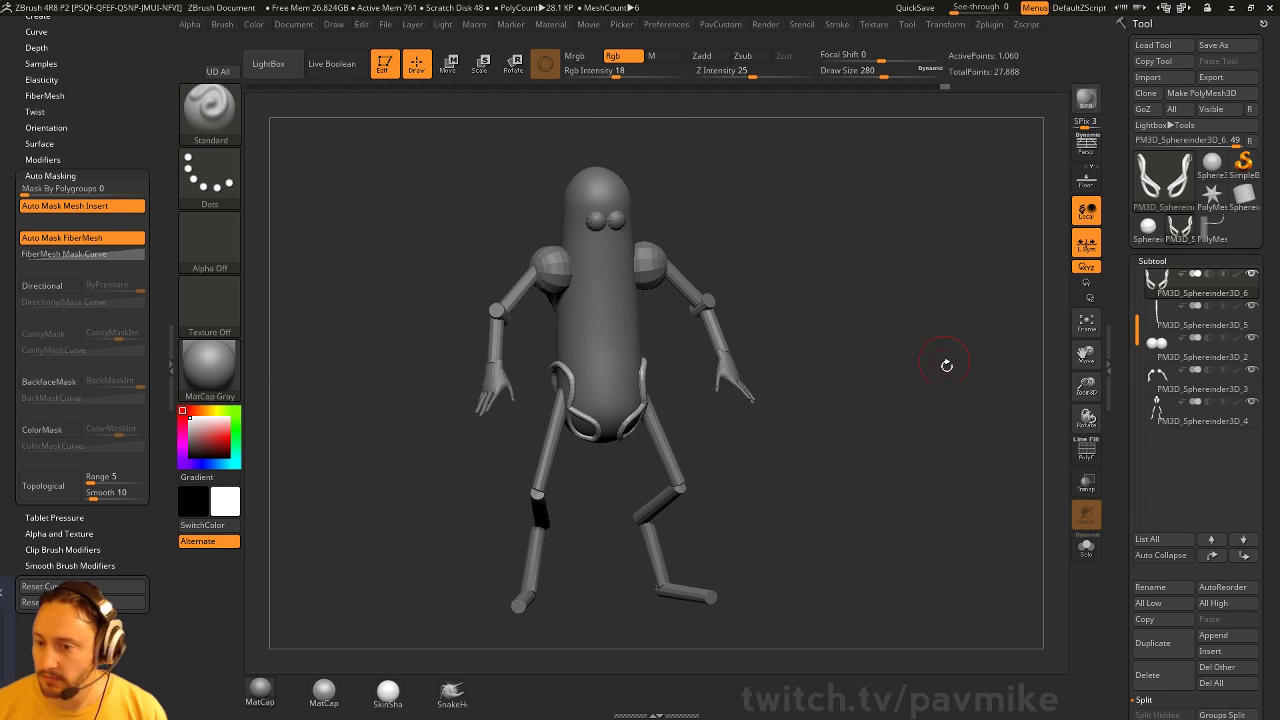
# Make the pickle body the active subtool, turn on its polypaint and frame it
pyautogui.hotkey('shift', 'z')
pyautogui.moveTo(511, 373); pyautogui.dragTo(884, 246, button='right')
pyautogui.moveTo(873, 261); pyautogui.dragTo(757, 300)
pyautogui.keyDown('alt'); pyautogui.click(595, 322); pyautogui.keyUp('alt')
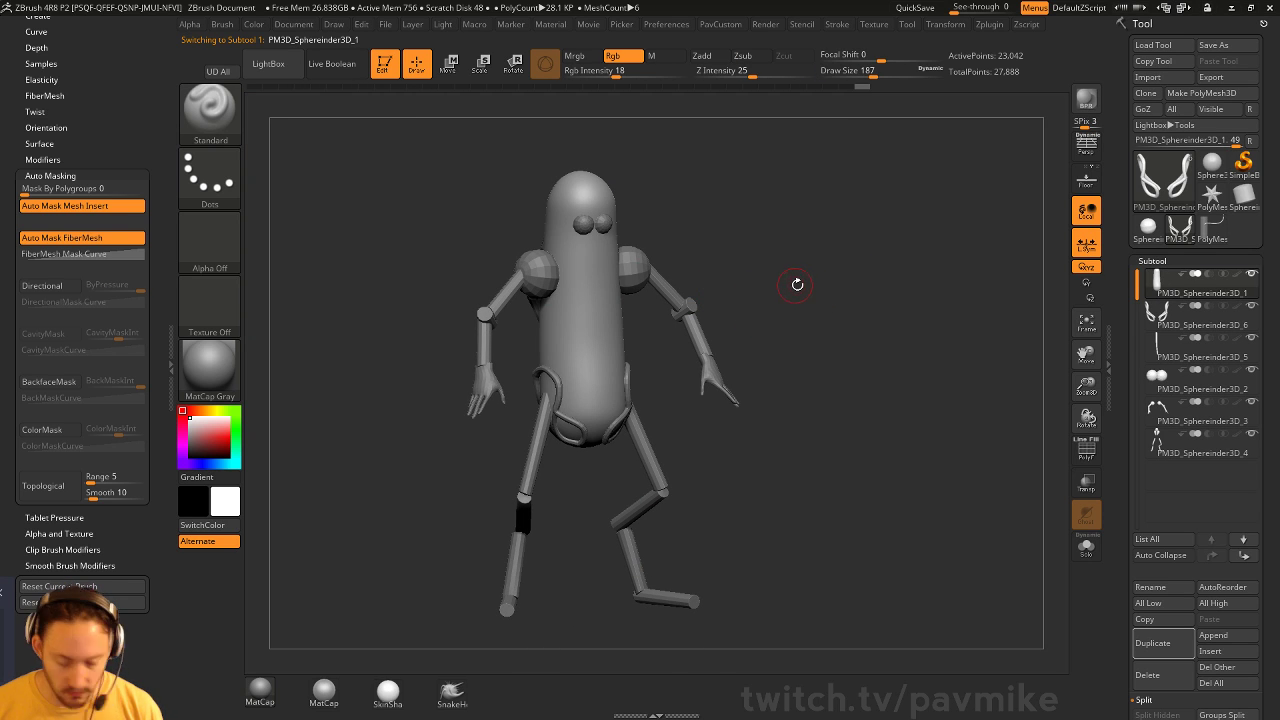
pyautogui.click(1238, 273)
pyautogui.press('f')
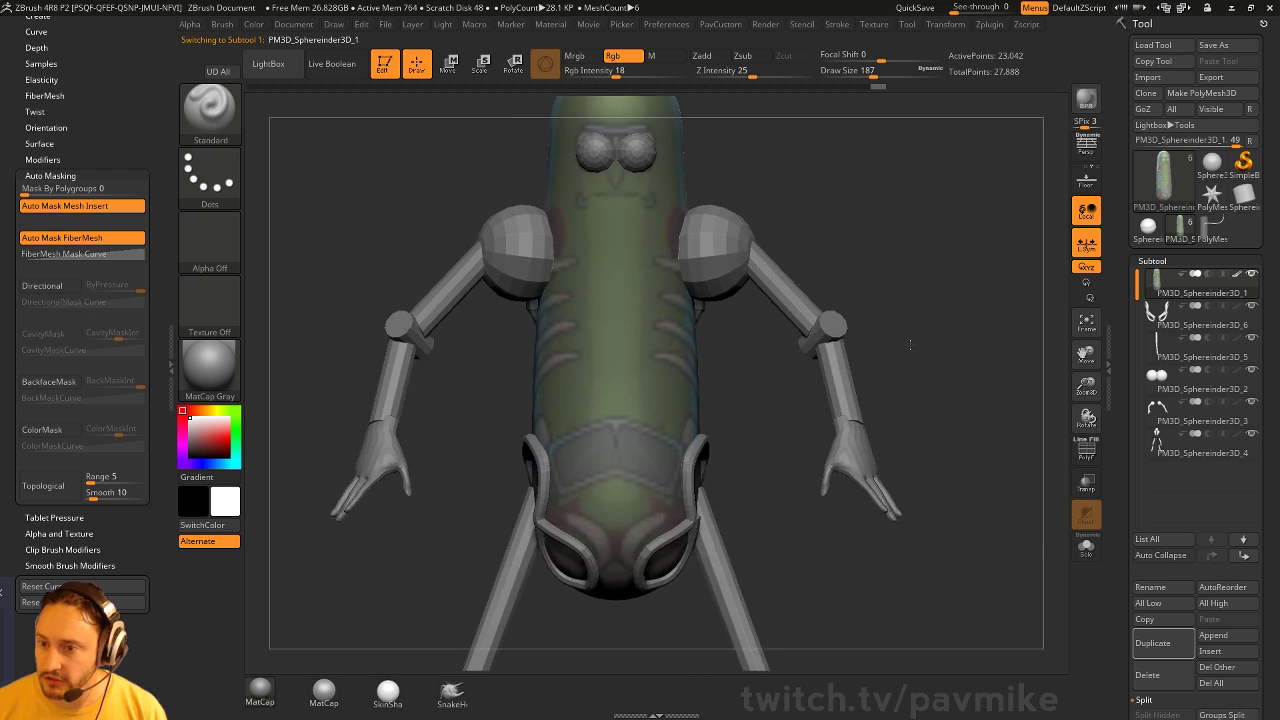
# Select the SimpleTubeAgain curve brush for drawing on the pickle body
pyautogui.press('b')
pyautogui.press('z')
pyautogui.press('m')
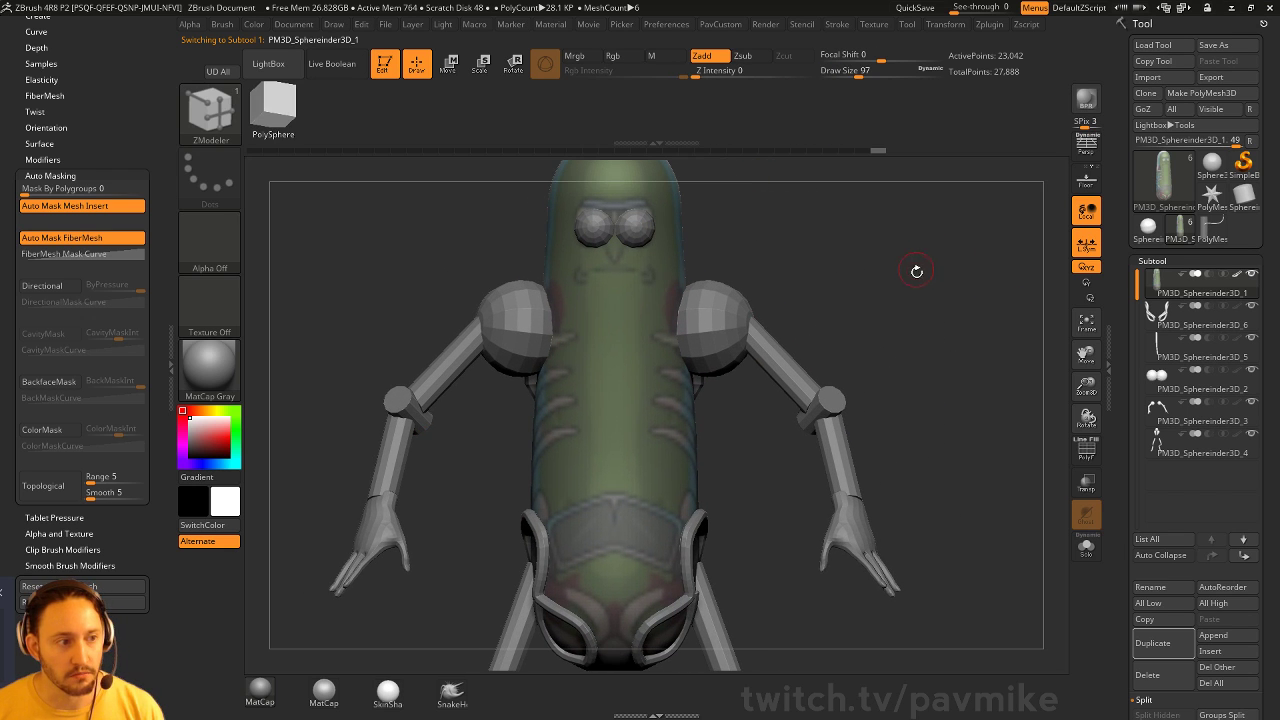
pyautogui.moveTo(918, 285)
pyautogui.mouseDown()
pyautogui.moveTo(928, 288)
pyautogui.moveTo(911, 306)
pyautogui.mouseUp()
pyautogui.press('b')
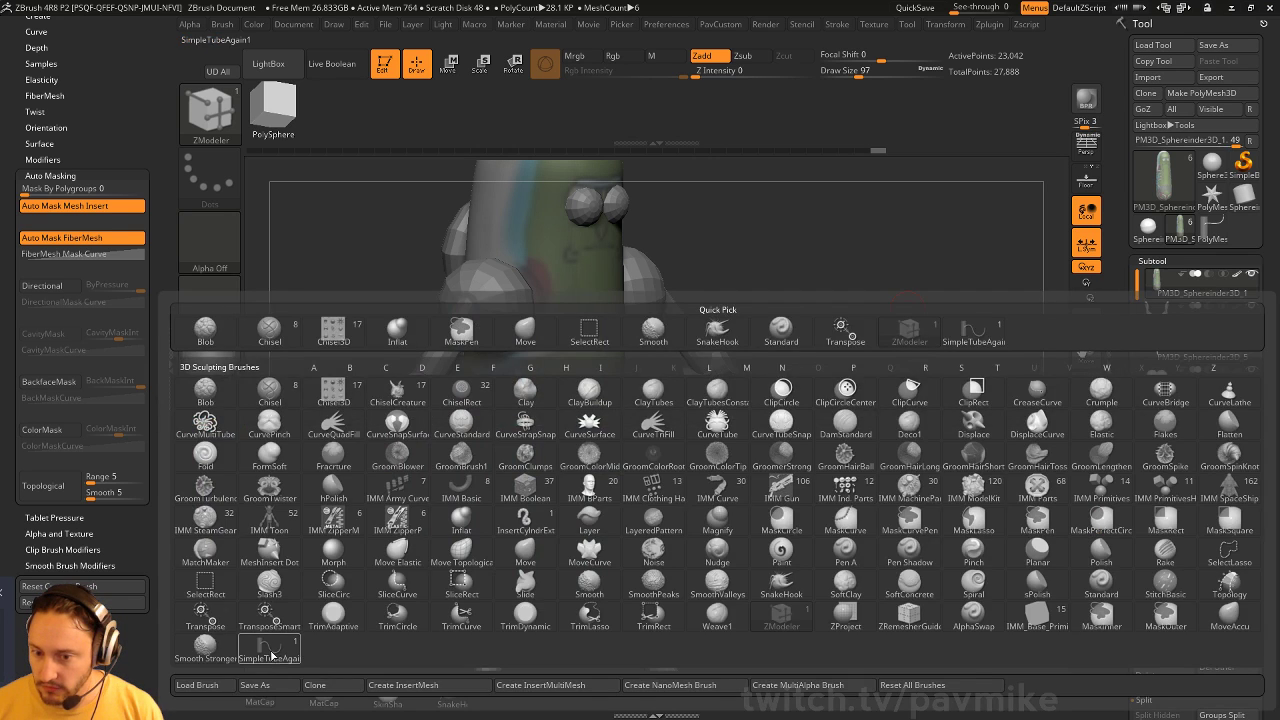
pyautogui.click(271, 652)
pyautogui.moveTo(780, 308); pyautogui.dragTo(869, 293)
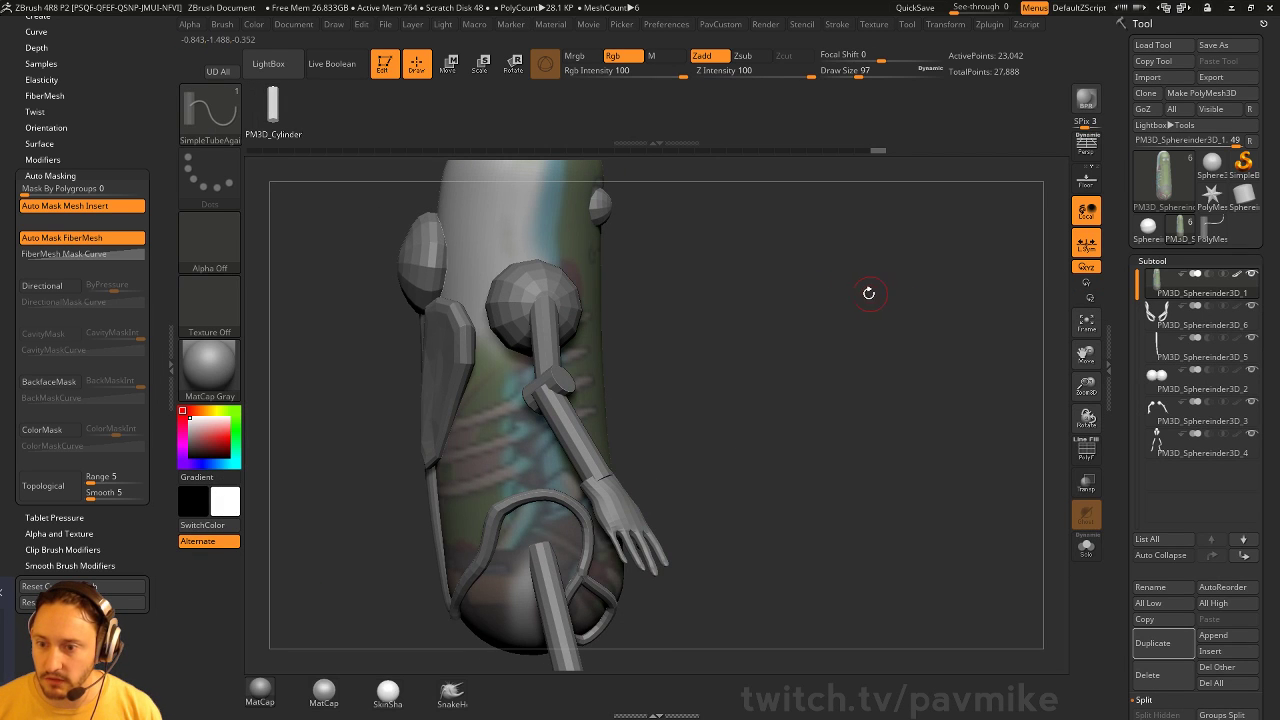
# Turn on transparency with ghosting, isolate the pickle body and view the painted strips on its side
pyautogui.click(1094, 520)
pyautogui.moveTo(908, 436); pyautogui.dragTo(884, 324)
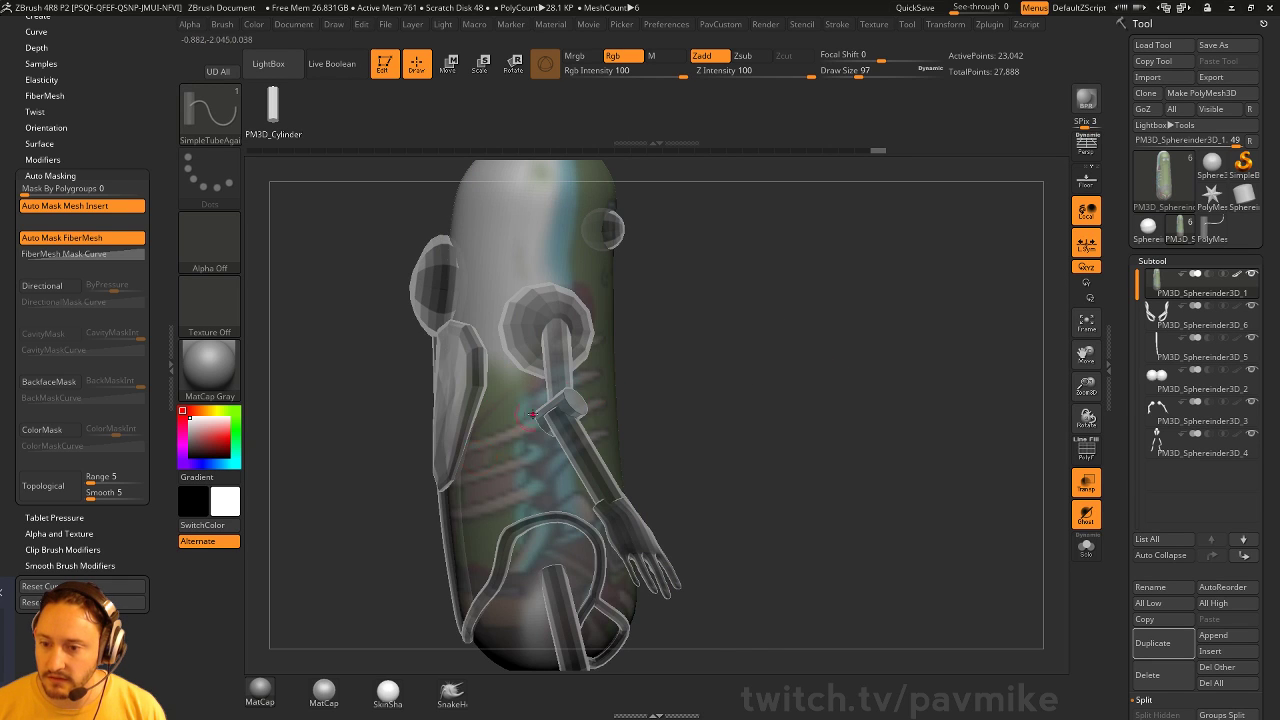
pyautogui.moveTo(659, 386)
pyautogui.mouseDown()
pyautogui.moveTo(683, 383)
pyautogui.moveTo(655, 381)
pyautogui.mouseUp()
pyautogui.click(1090, 550)
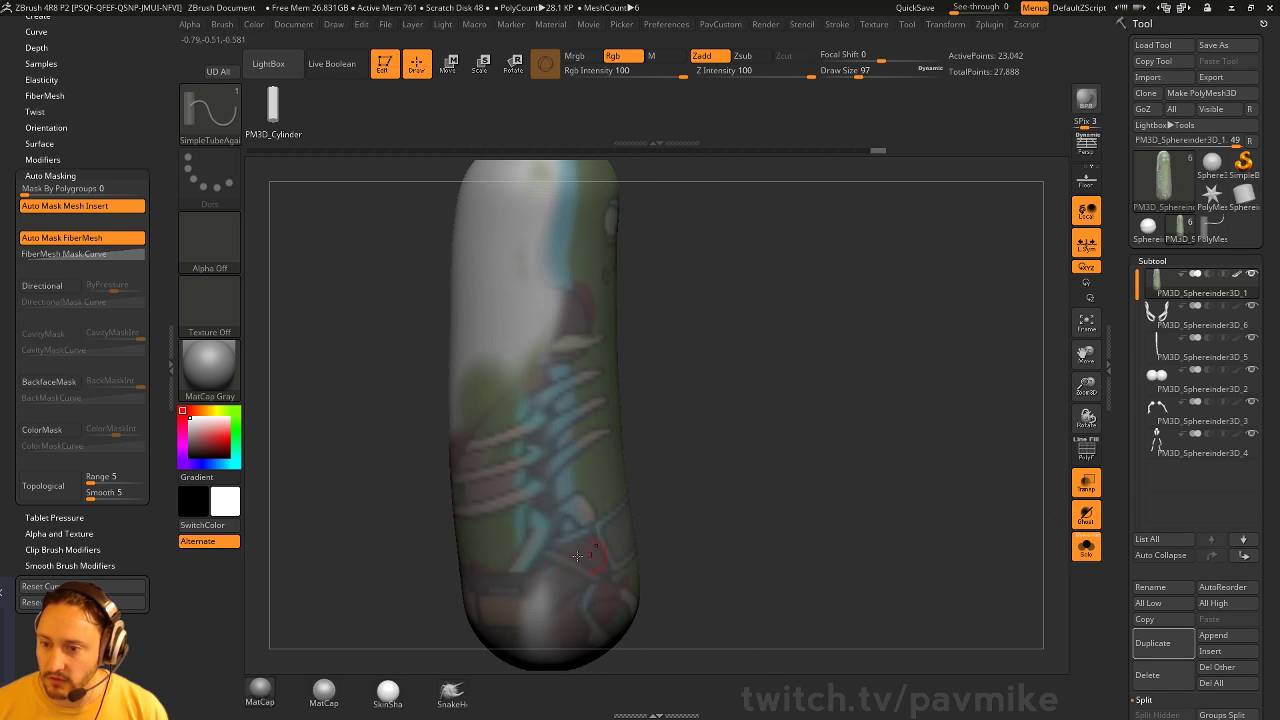
pyautogui.moveTo(725, 436); pyautogui.dragTo(800, 391)
pyautogui.moveTo(656, 385); pyautogui.dragTo(750, 378)
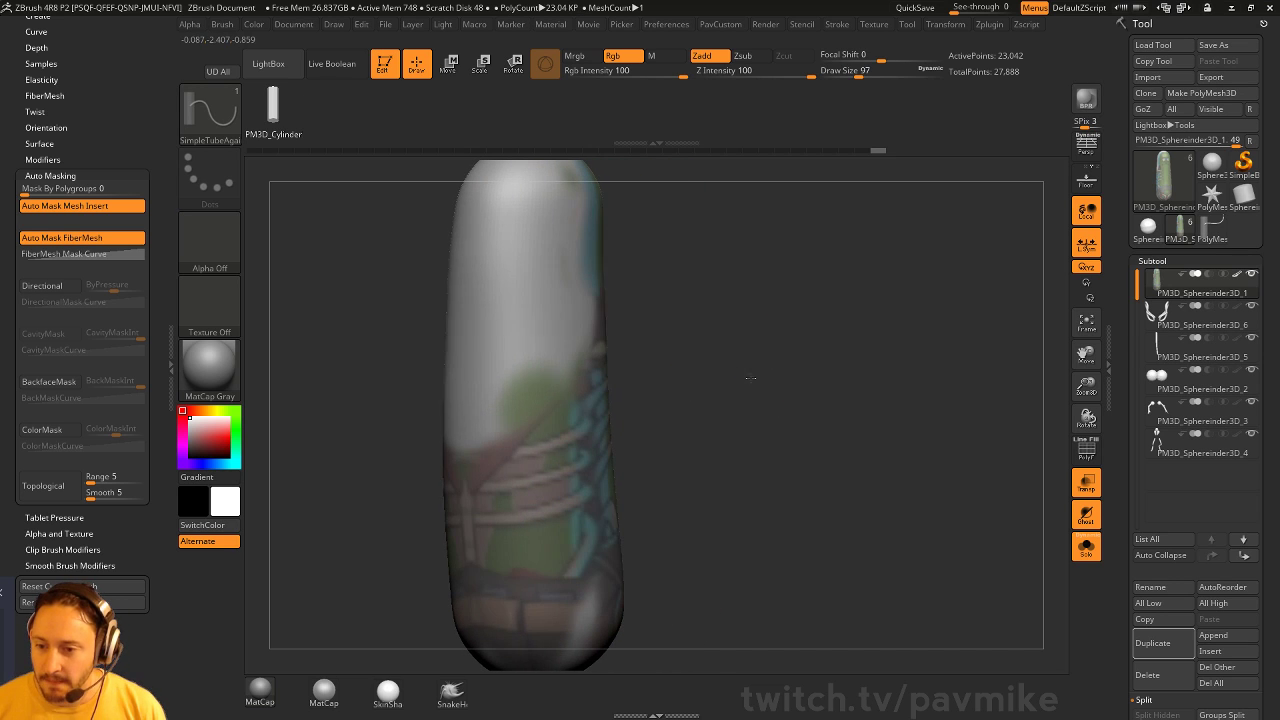
pyautogui.moveTo(617, 384); pyautogui.dragTo(496, 445)
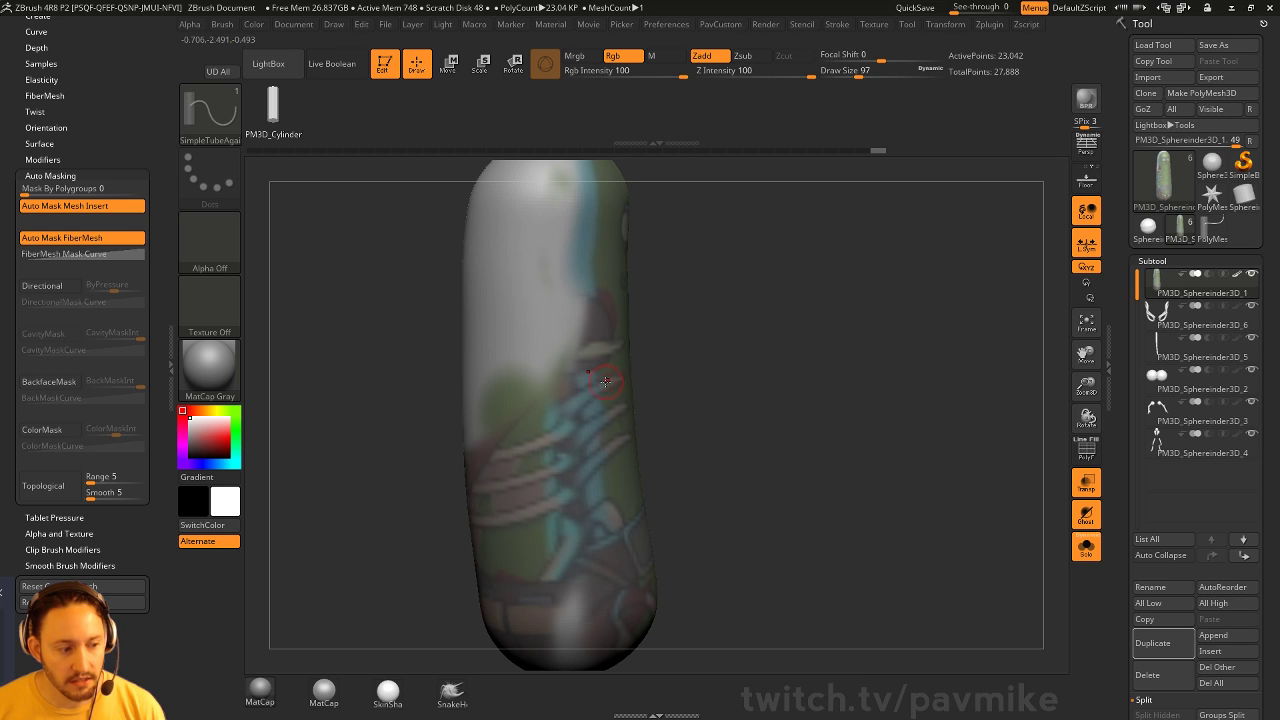
pyautogui.moveTo(702, 383); pyautogui.dragTo(771, 380)
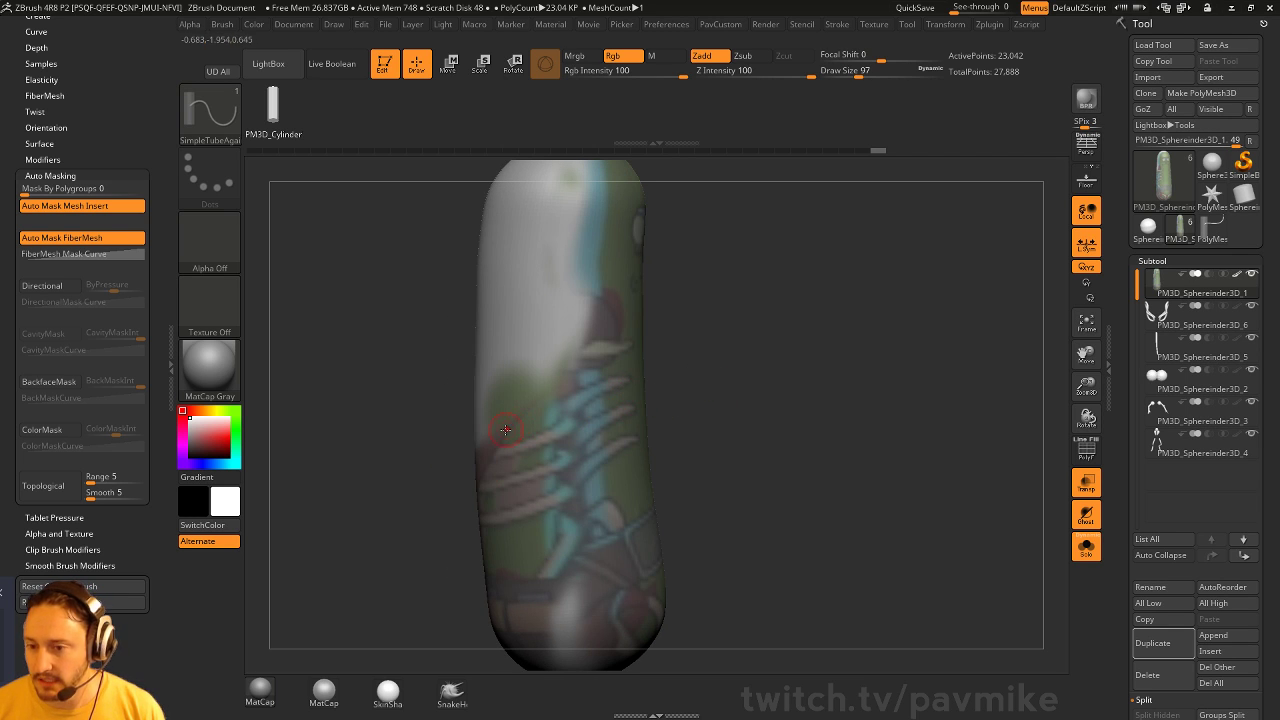
# Try a SimpleTubeAgain tube across the body's side above the painted strips at draw size 97, and undo it
pyautogui.moveTo(591, 395); pyautogui.dragTo(632, 397)
pyautogui.hotkey('ctrl', 'z')
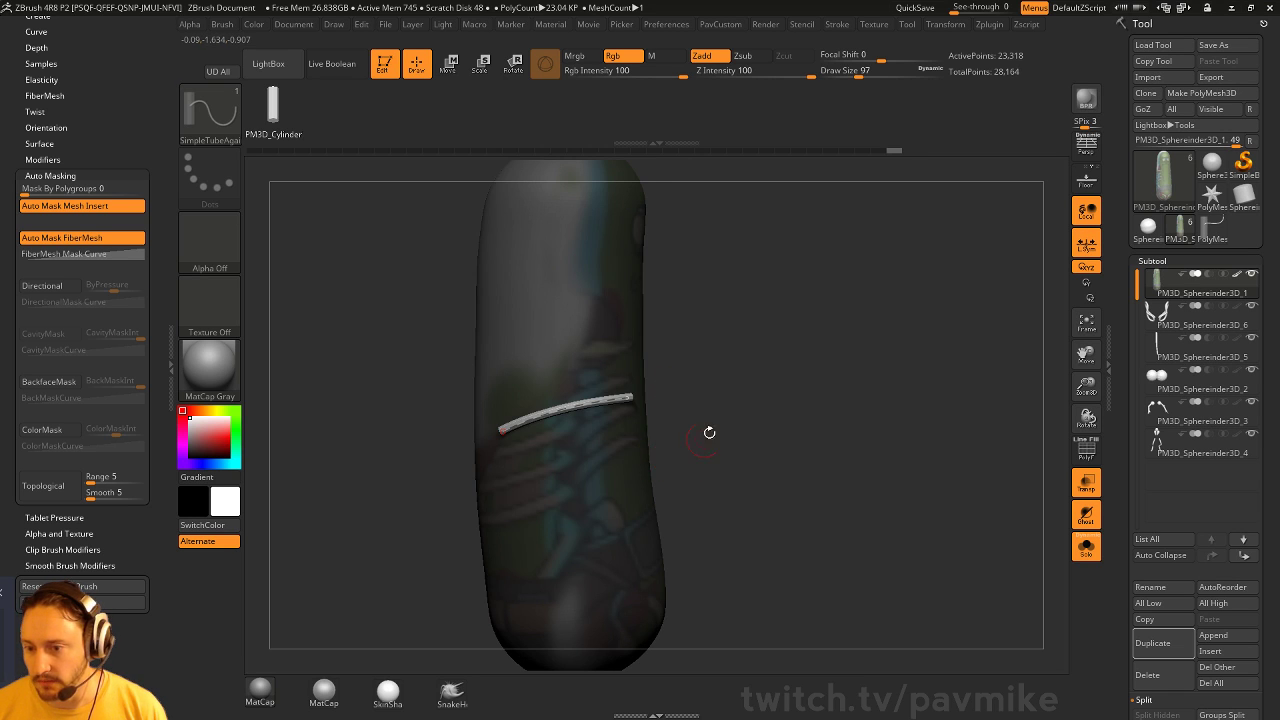
pyautogui.hotkey('ctrl', 'z')
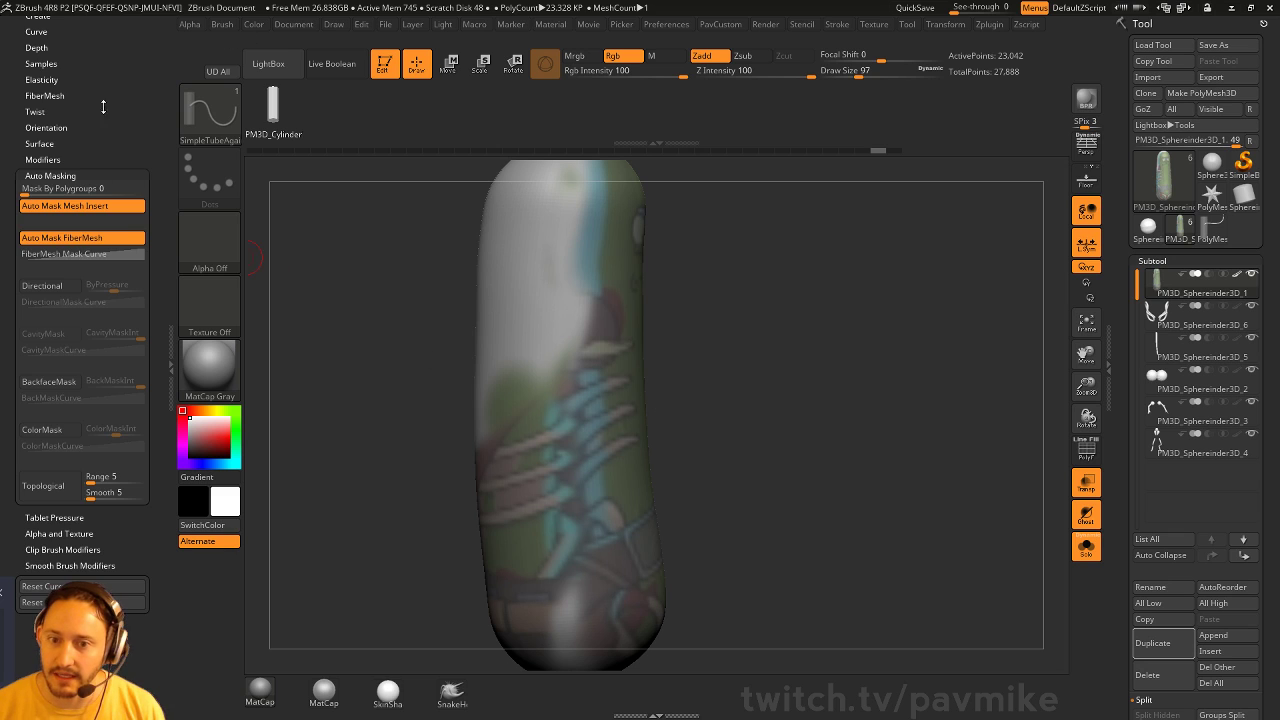
# Dock the Stroke palette in the tray to expose the curve settings
pyautogui.moveTo(103, 107); pyautogui.dragTo(126, 241)
pyautogui.moveTo(143, 395); pyautogui.dragTo(137, 447)
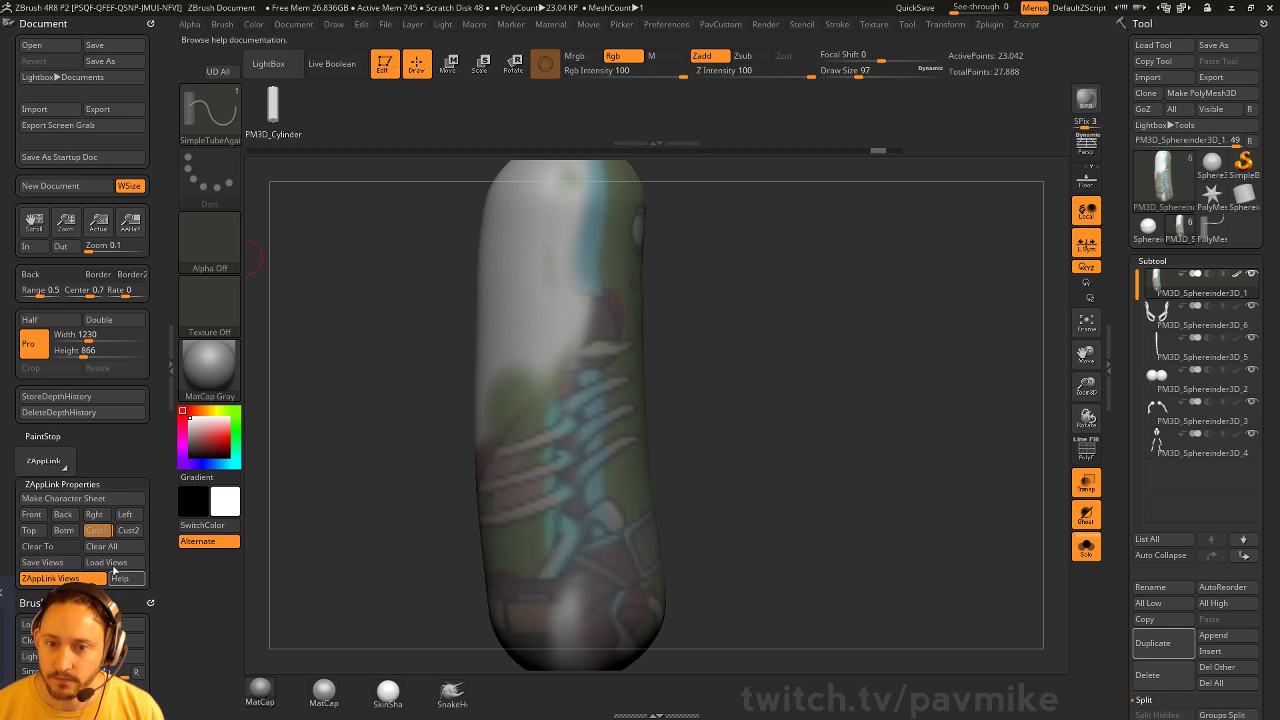
pyautogui.click(838, 26)
pyautogui.moveTo(829, 43); pyautogui.dragTo(58, 73)
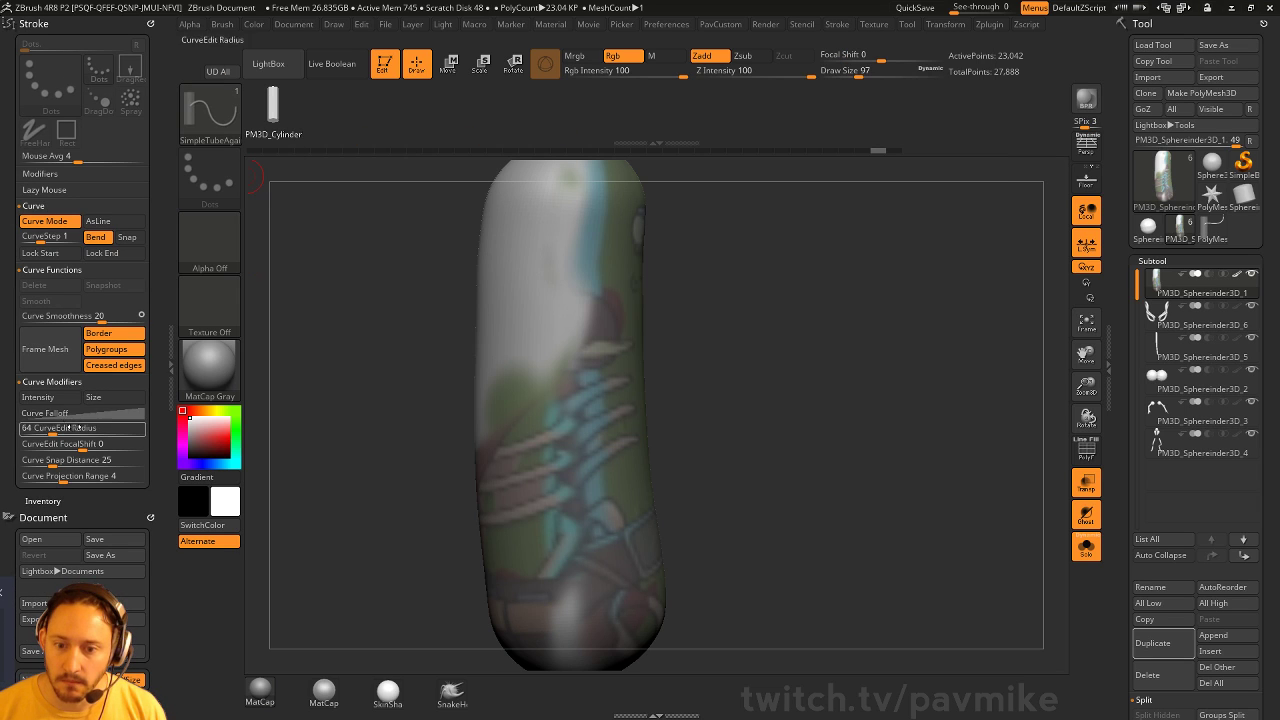
# Enable the Intensity and Size curve modifiers and lower the end of the Curve Falloff to taper the tubes
pyautogui.click(56, 402)
pyautogui.click(94, 399)
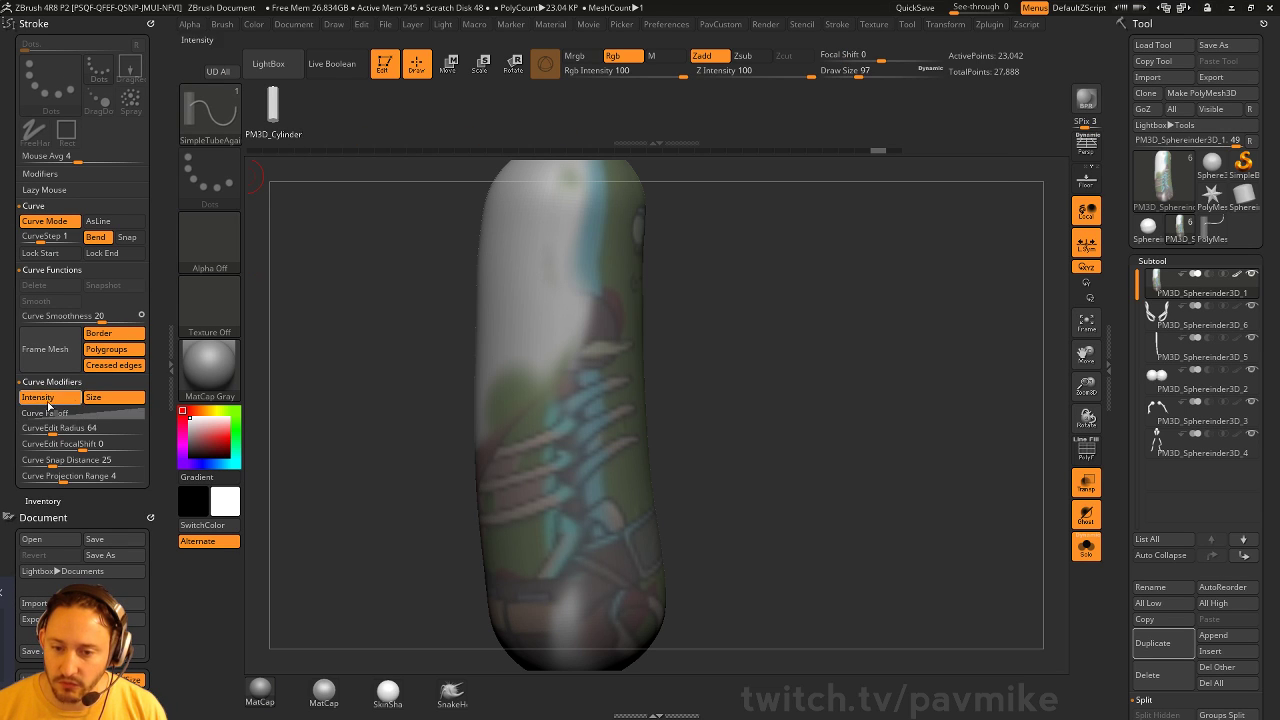
pyautogui.click(60, 413)
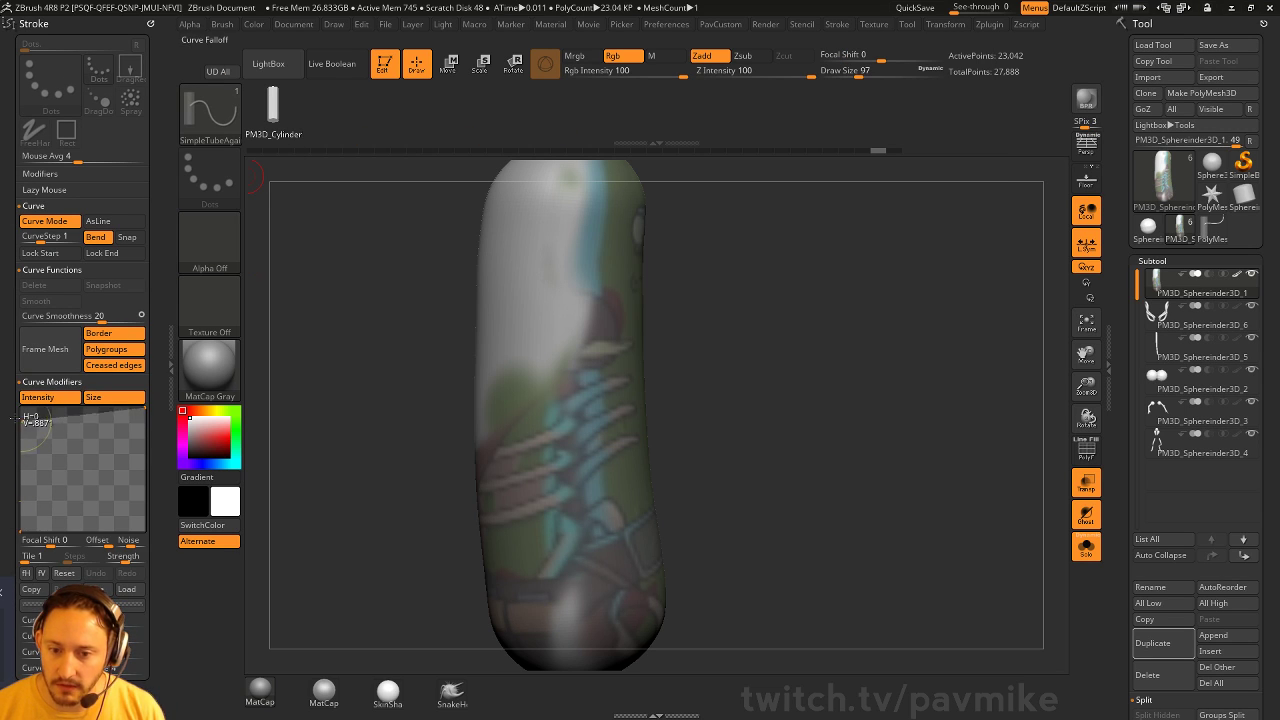
pyautogui.moveTo(143, 407); pyautogui.dragTo(145, 450)
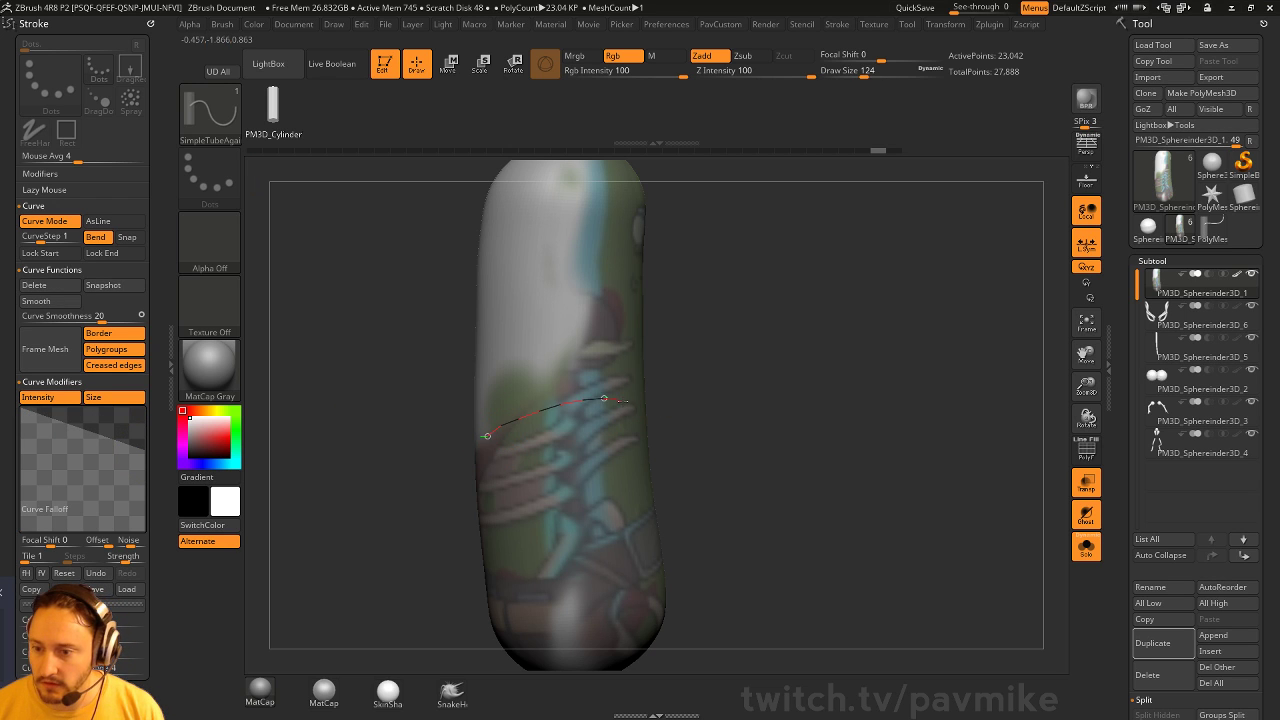
# Draw a tapered tube across the body's side above the painted strips at draw size 124, redoing the first attempt
pyautogui.moveTo(621, 401); pyautogui.dragTo(606, 405)
pyautogui.hotkey('ctrl', 'z')
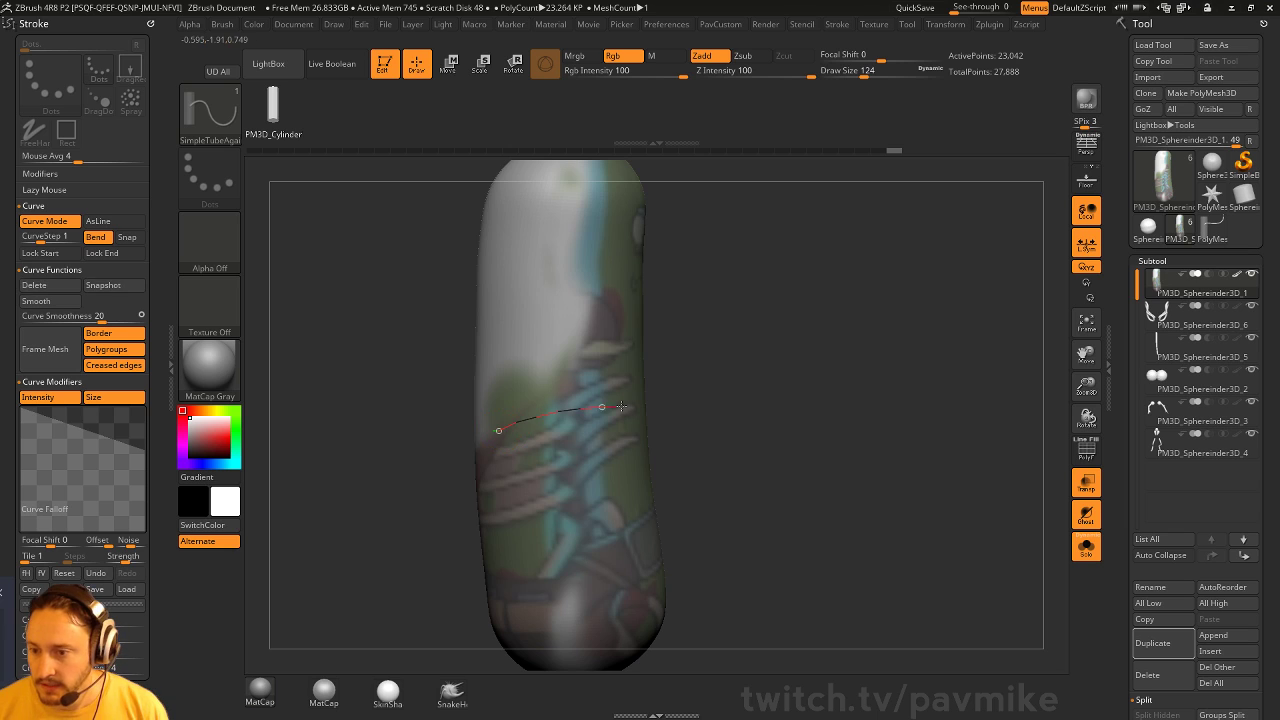
pyautogui.click(621, 407)
pyautogui.moveTo(667, 440); pyautogui.dragTo(746, 406)
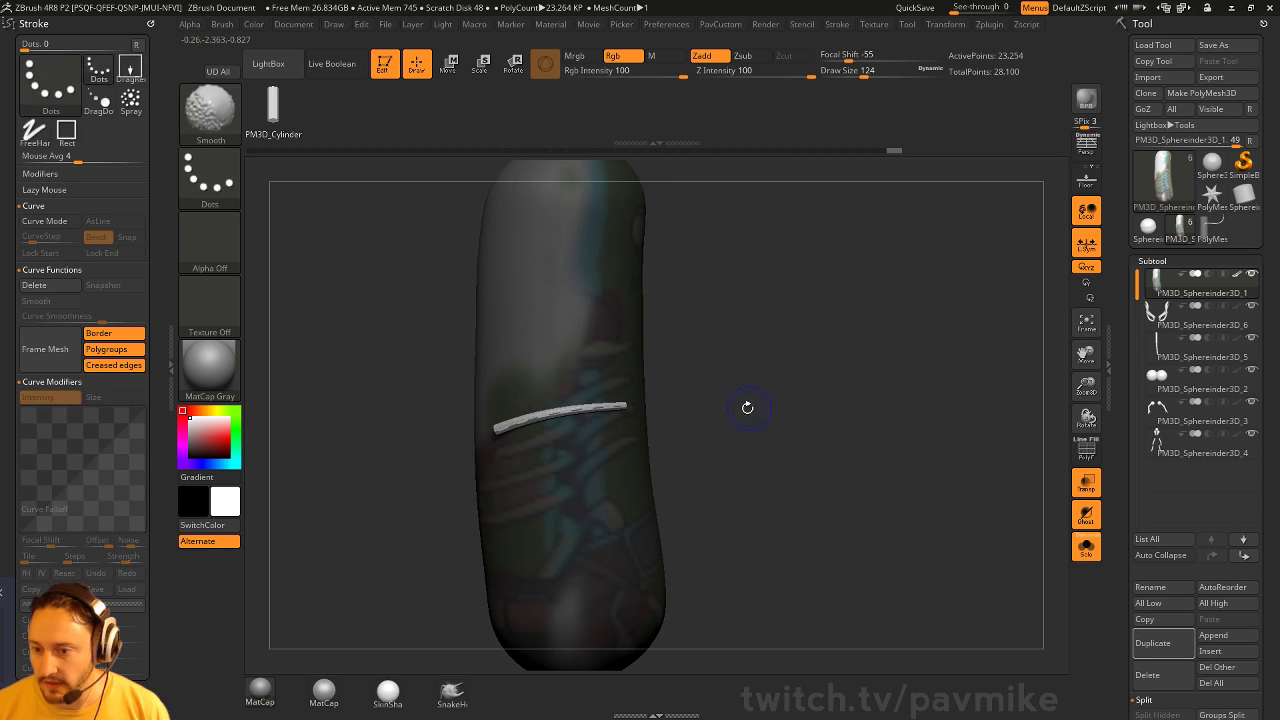
# Draw a second tapered tube just below the first, replacing the first attempt at it with a slightly lower one
pyautogui.moveTo(624, 439); pyautogui.dragTo(625, 436)
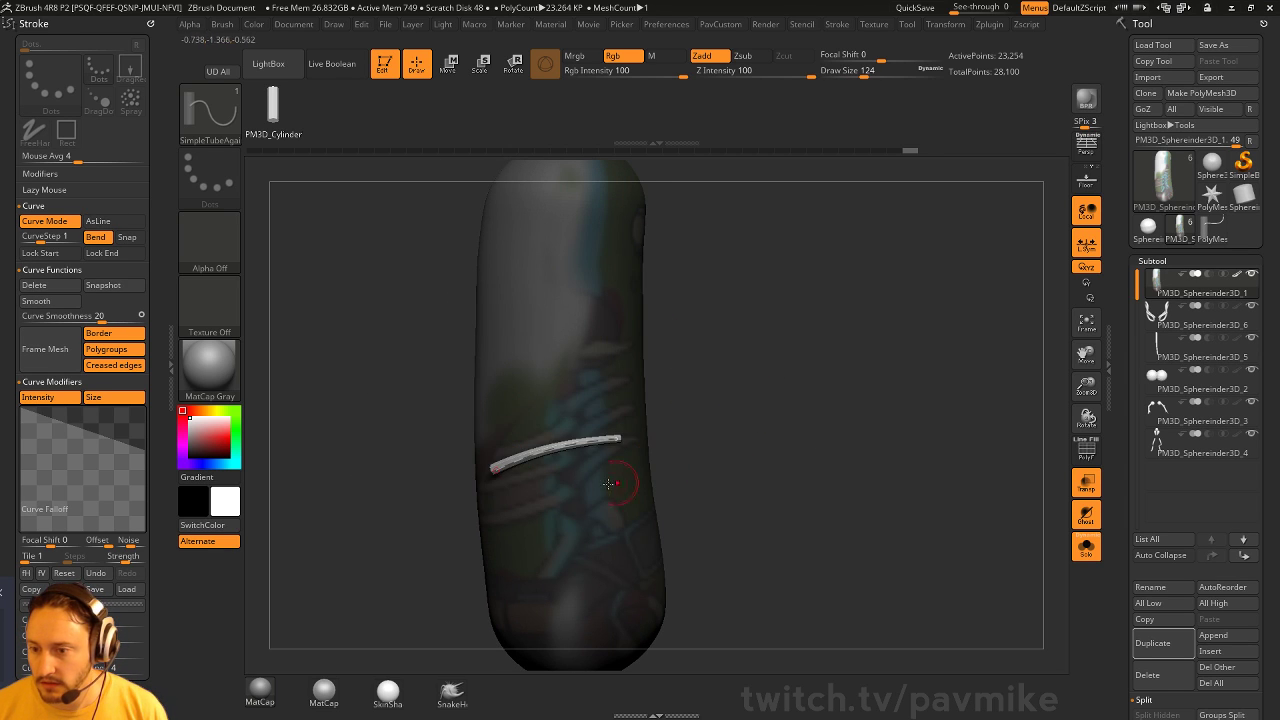
pyautogui.hotkey('ctrl', 'z')
pyautogui.press('[')
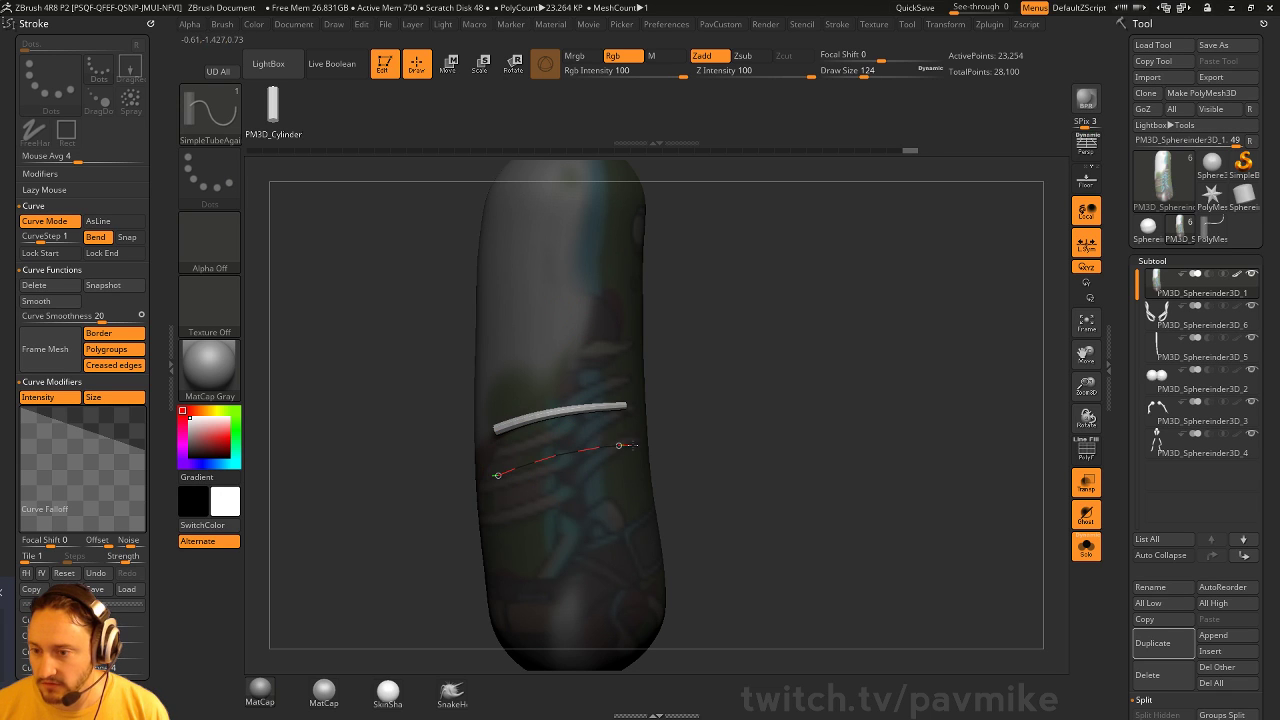
pyautogui.click(621, 445)
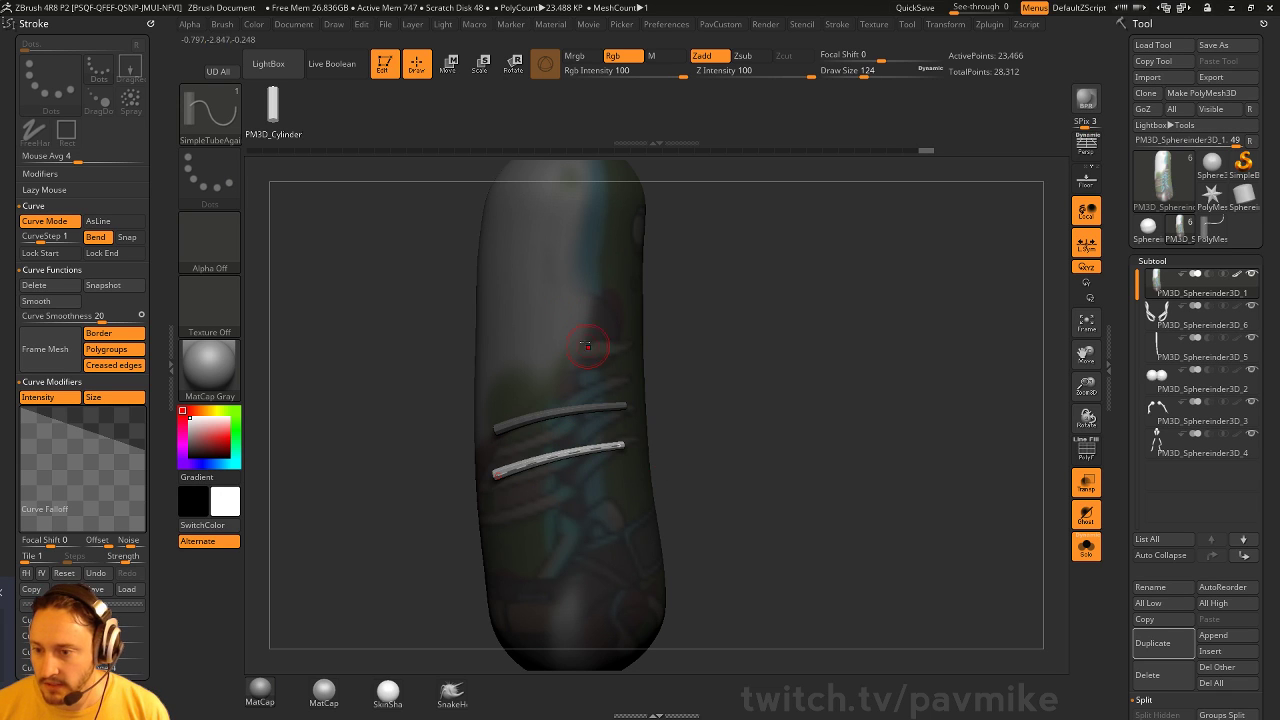
# Draw a third tapered tube across the body's side below the second one
pyautogui.click(617, 488)
pyautogui.moveTo(890, 385); pyautogui.dragTo(908, 438)
pyautogui.press('space')
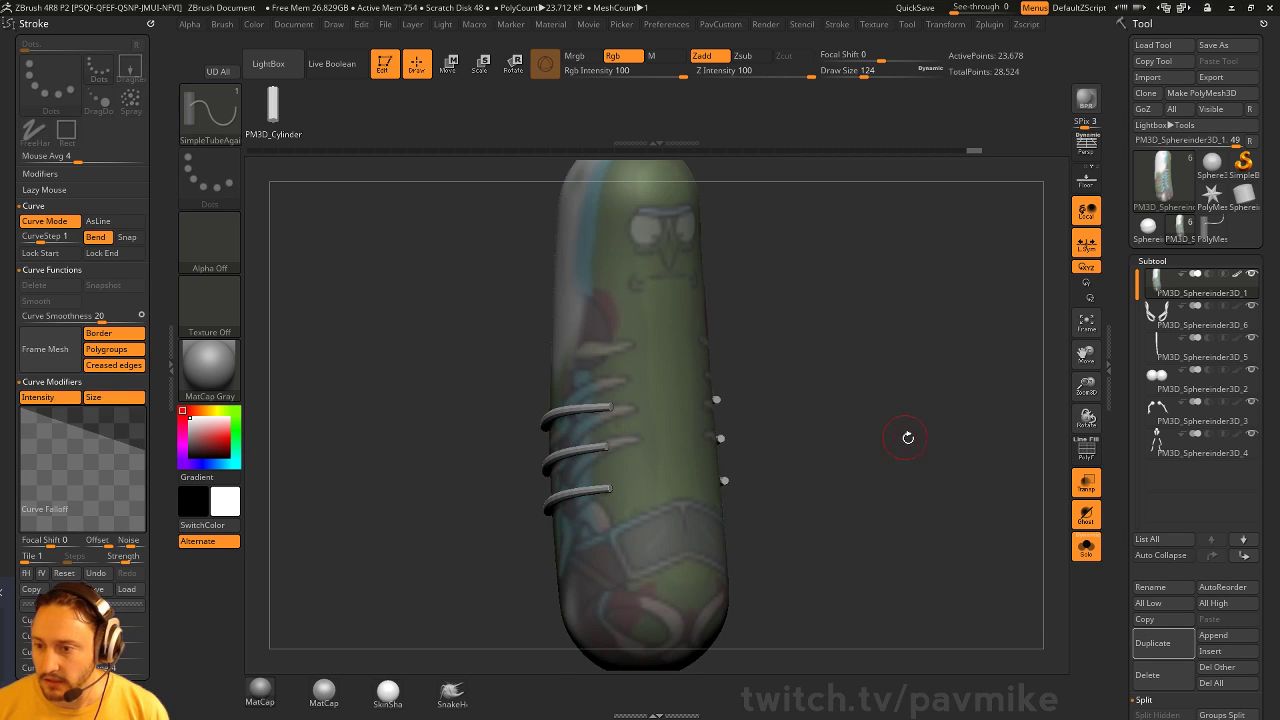
# Hide the tubes with polyframe on, split them into their own subtool with Split Hidden, and show all subtools again
pyautogui.click(1080, 455)
pyautogui.keyDown('ctrl'); pyautogui.keyDown('shift'); pyautogui.click(678, 320); pyautogui.keyUp('shift'); pyautogui.keyUp('ctrl')
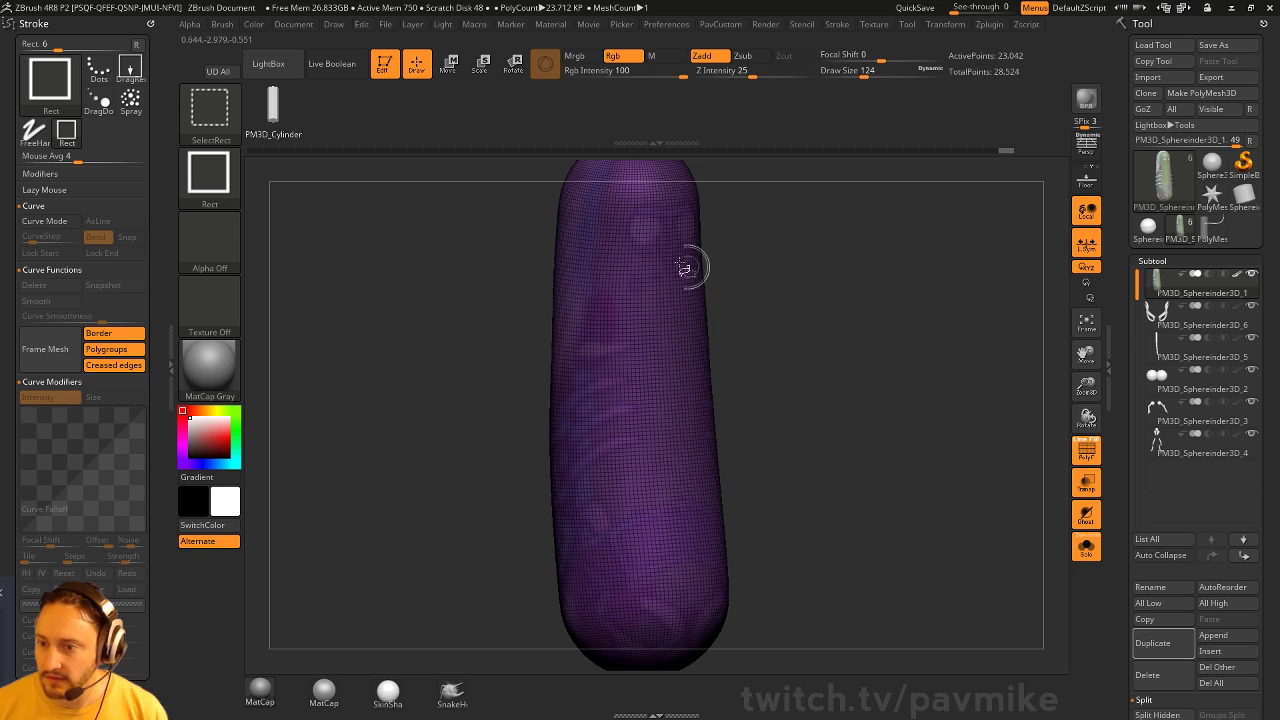
pyautogui.press('space')
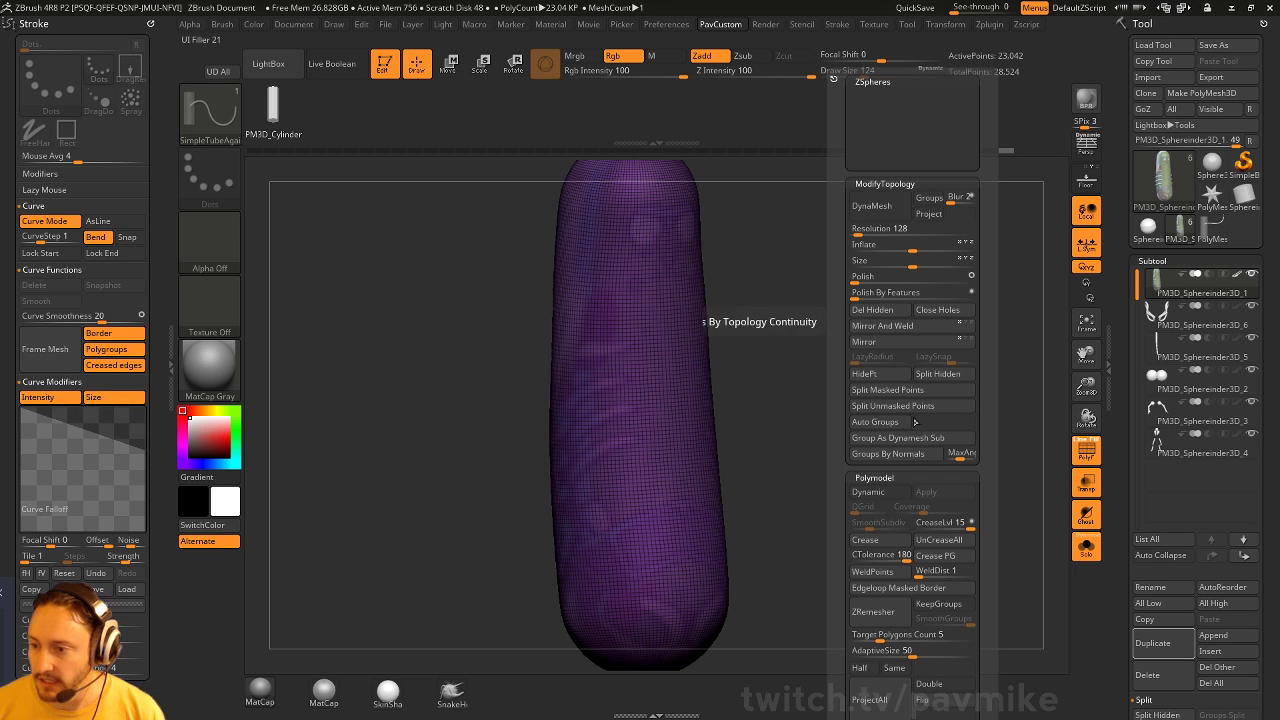
pyautogui.click(941, 376)
pyautogui.press('s')
pyautogui.moveTo(823, 422); pyautogui.dragTo(821, 422)
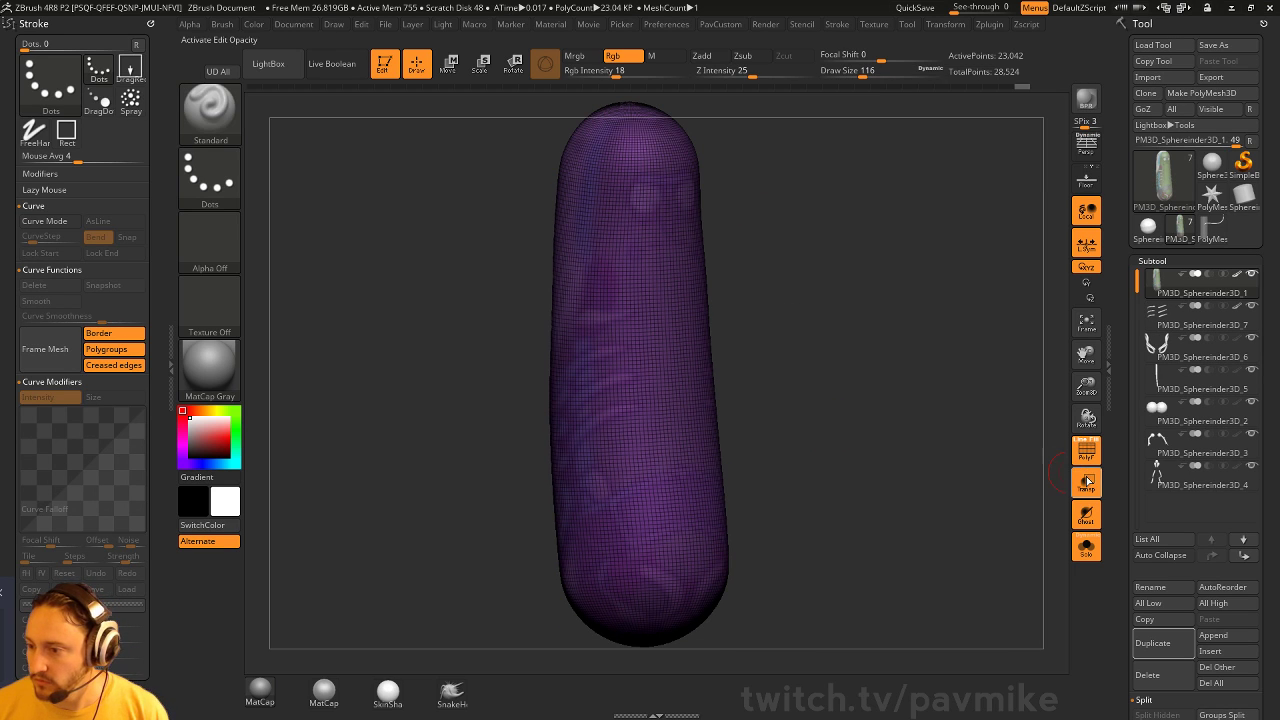
pyautogui.click(1087, 549)
pyautogui.moveTo(963, 434); pyautogui.dragTo(940, 421)
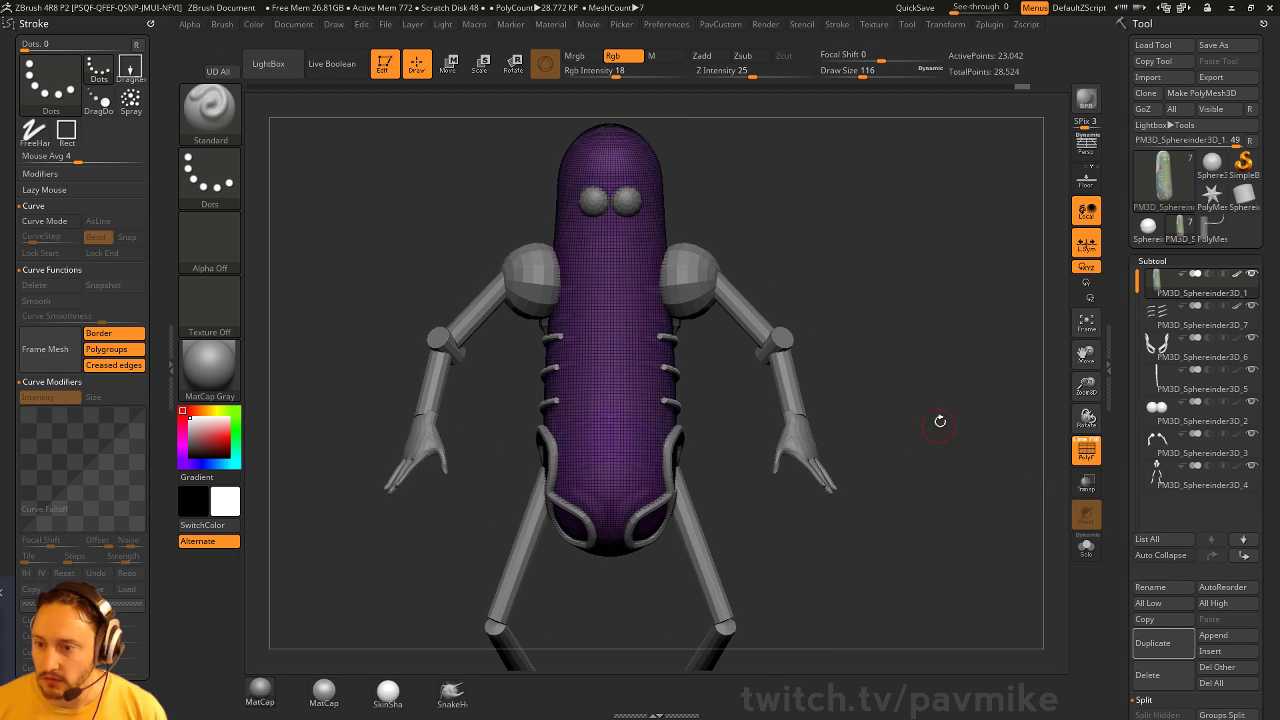
# Try the Inflate brush at draw size 351 on the body near the tubes, undo the strokes, and return to the Standard brush
pyautogui.moveTo(912, 309)
pyautogui.mouseDown()
pyautogui.moveTo(891, 289)
pyautogui.moveTo(931, 304)
pyautogui.moveTo(884, 297)
pyautogui.mouseUp()
pyautogui.press('b')
pyautogui.press('i')
pyautogui.press('n')
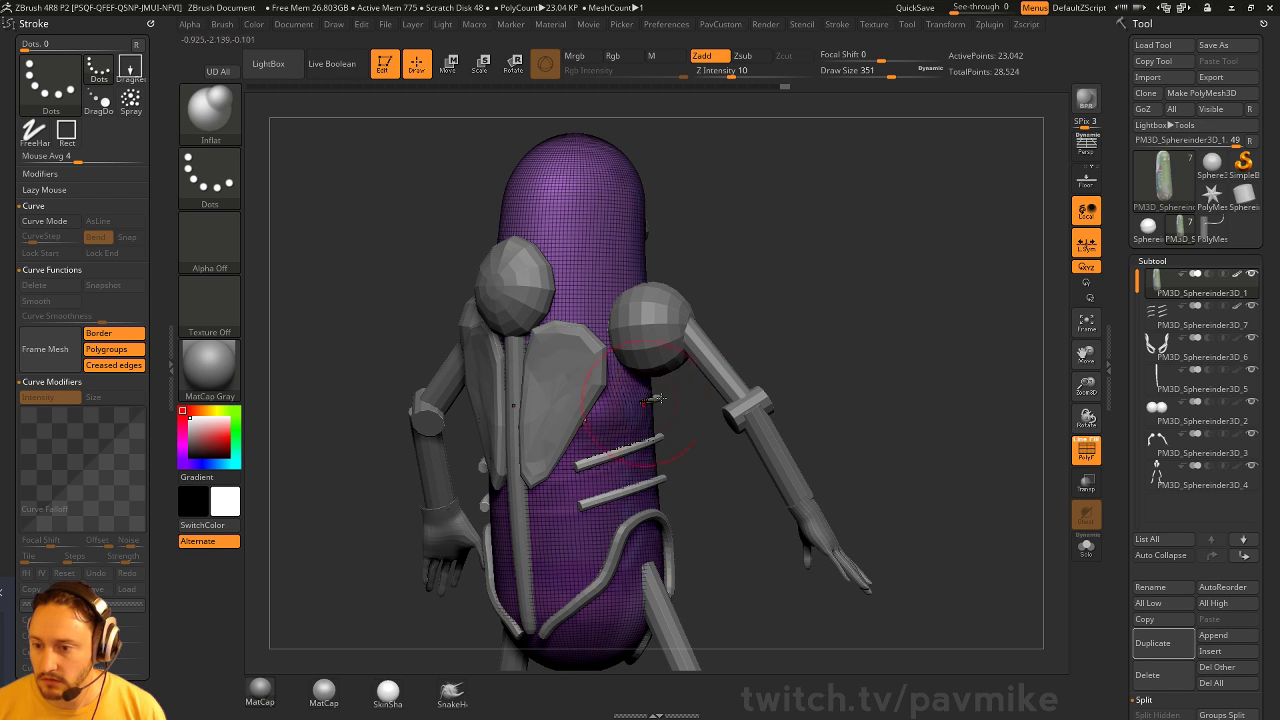
pyautogui.hotkey('ctrl', 'z')
pyautogui.hotkey('ctrl', 'z')
pyautogui.press('b')
pyautogui.press('s')
pyautogui.press('t')
# Select the side tubes subtool and assign all of its tubes to a single polygroup
pyautogui.moveTo(851, 372)
pyautogui.mouseDown()
pyautogui.moveTo(838, 396)
pyautogui.moveTo(824, 394)
pyautogui.moveTo(903, 369)
pyautogui.mouseUp()
pyautogui.press('s')
pyautogui.click(641, 436)
pyautogui.keyDown('alt'); pyautogui.click(641, 441); pyautogui.keyUp('alt')
pyautogui.moveTo(903, 369); pyautogui.dragTo(920, 366)
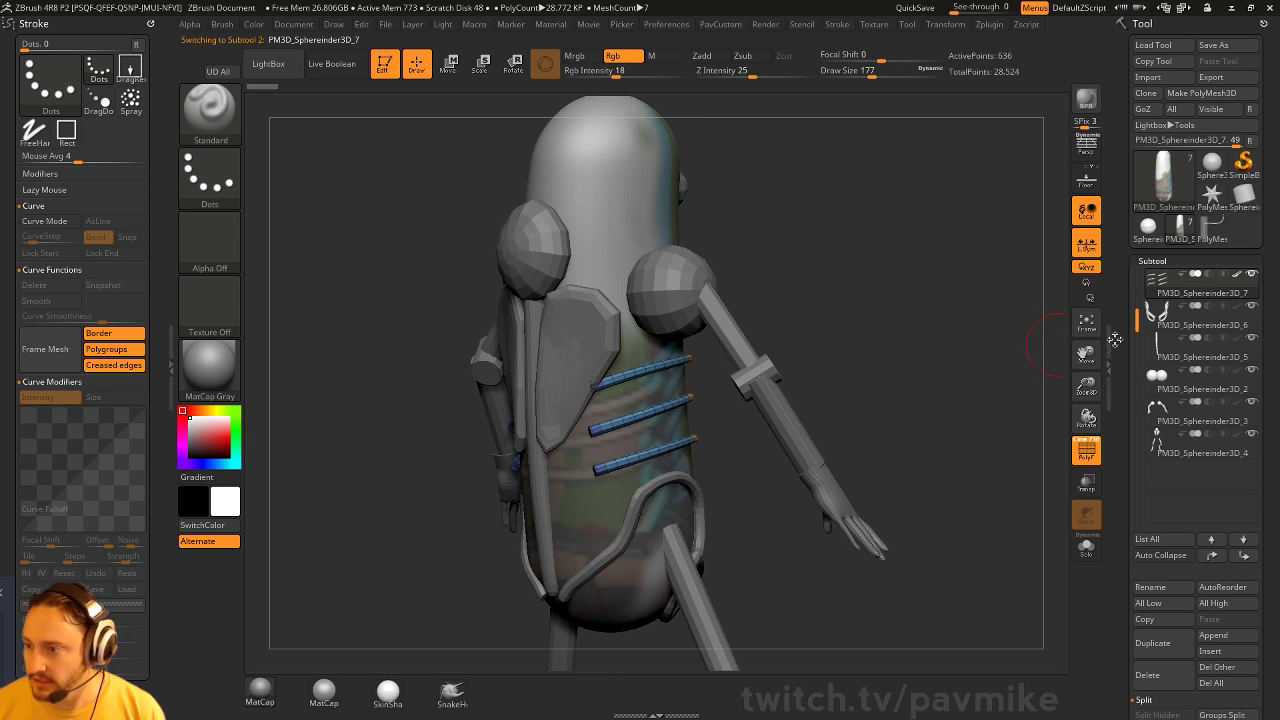
pyautogui.hotkey('ctrl', 'w')
pyautogui.press('s')
pyautogui.click(910, 369)
pyautogui.press('b')
pyautogui.press('i')
pyautogui.press('n')
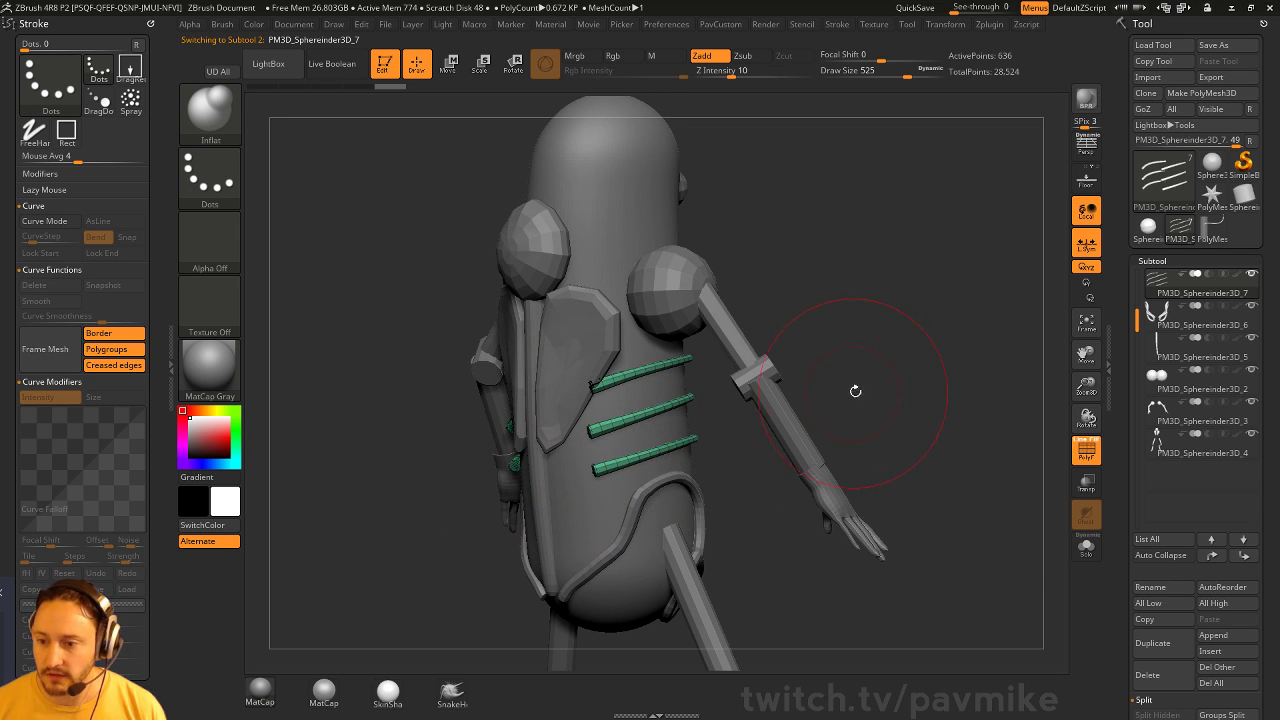
pyautogui.press('b')
pyautogui.press('s')
pyautogui.press('t')
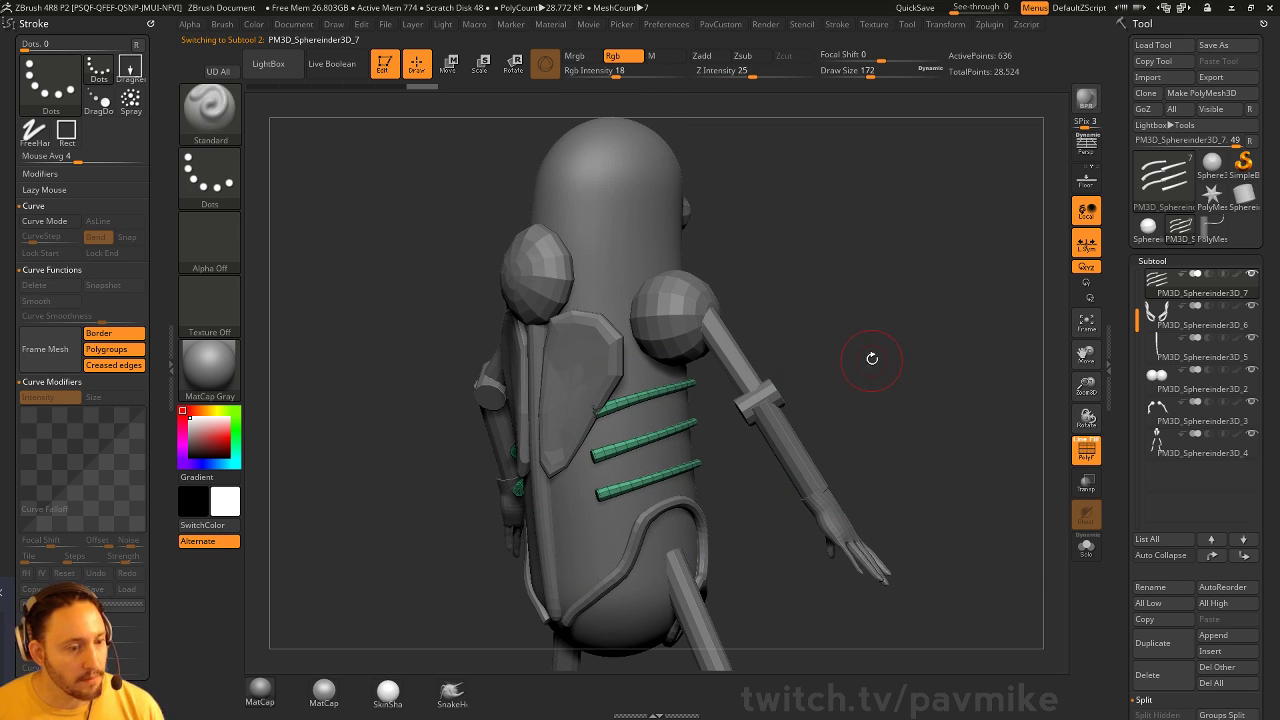
# Isolate the side tubes and apply Groups By Normals so each tube and its end cap get separate polygroups
pyautogui.keyDown('shift'); pyautogui.moveTo(870, 358); pyautogui.dragTo(887, 358); pyautogui.keyUp('shift')
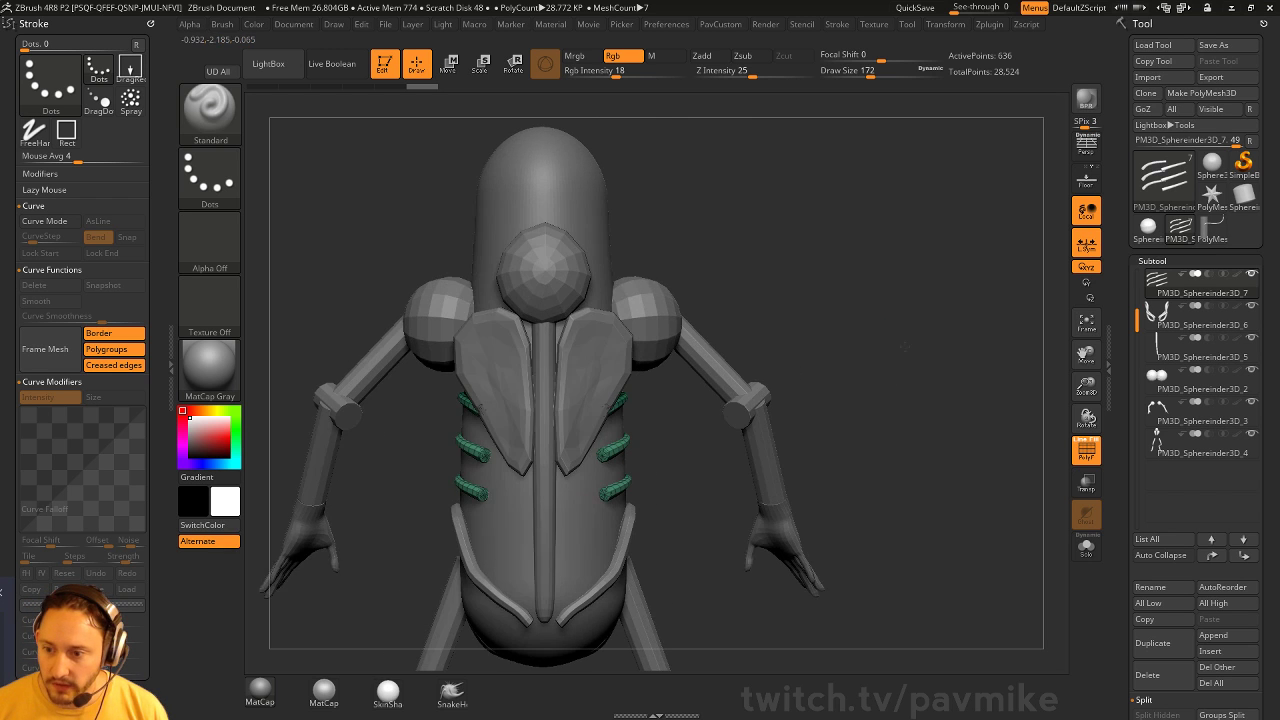
pyautogui.keyDown('alt'); pyautogui.moveTo(683, 380); pyautogui.dragTo(697, 438); pyautogui.keyUp('alt')
pyautogui.click(1089, 551)
pyautogui.moveTo(886, 383); pyautogui.dragTo(903, 433)
pyautogui.press('space')
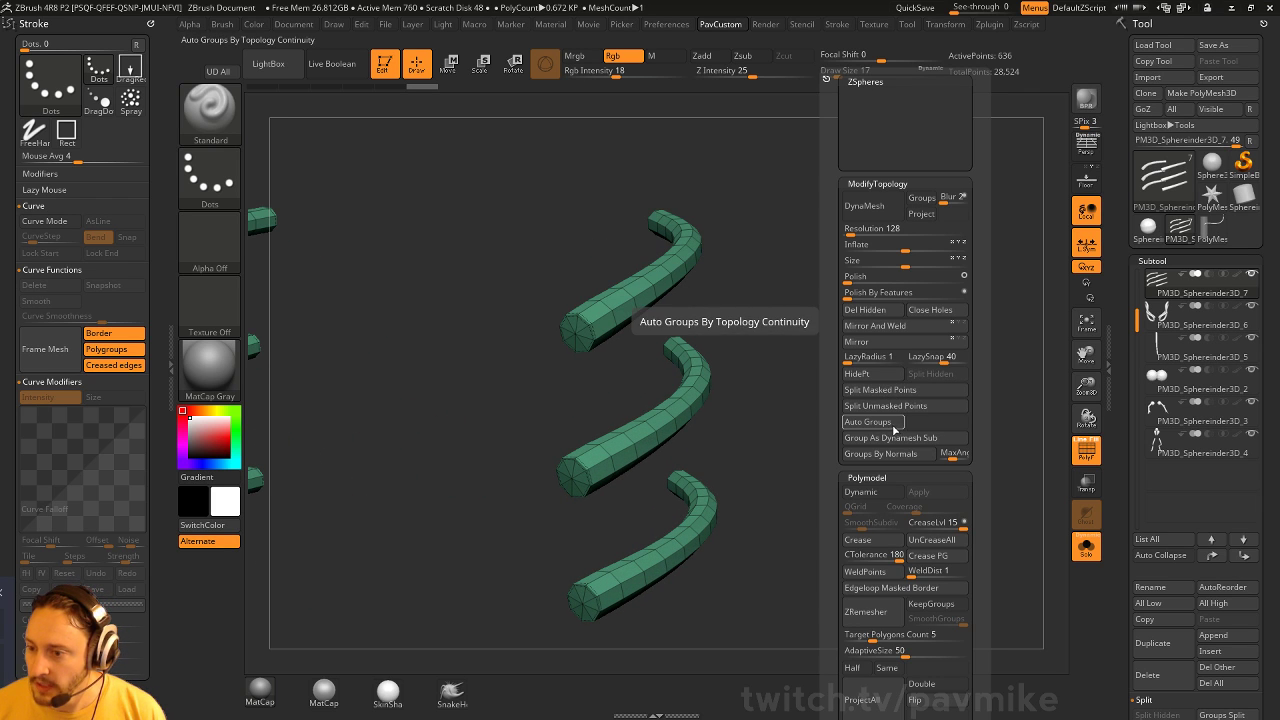
pyautogui.click(893, 454)
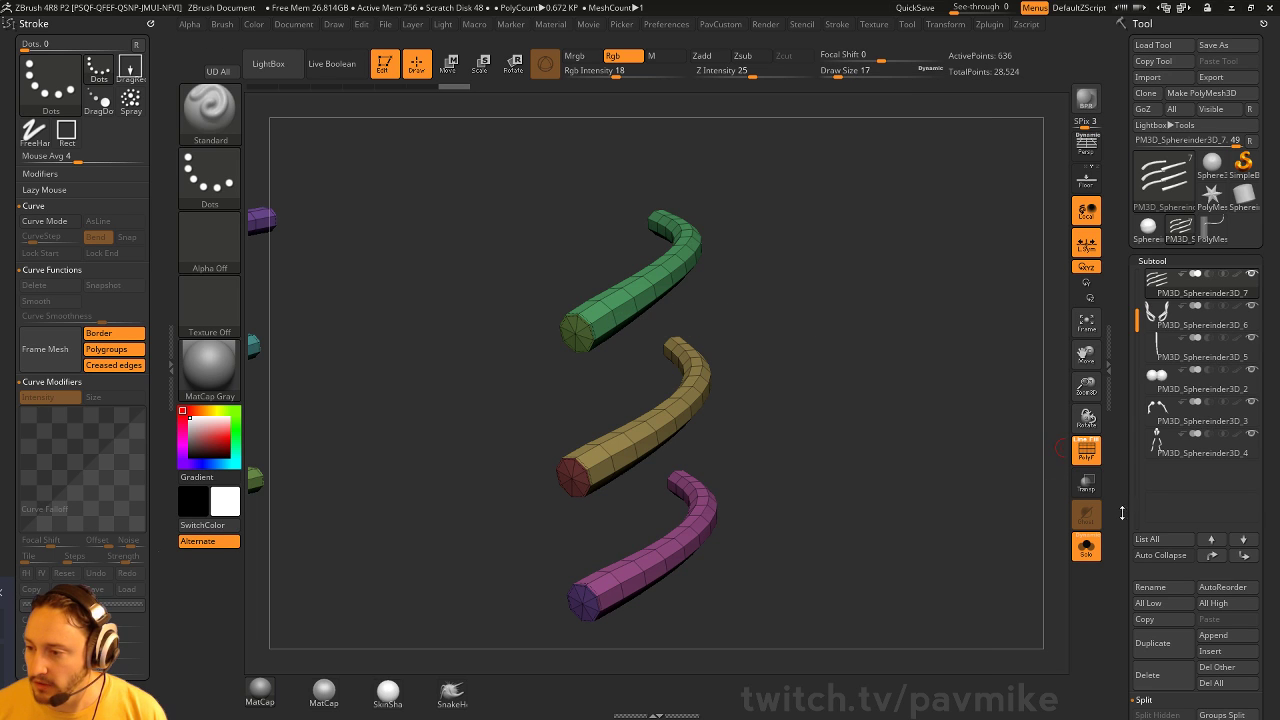
# Turn off local symmetry and apply Mirror And Weld to the side tubes
pyautogui.moveTo(1122, 513); pyautogui.dragTo(1118, 396)
pyautogui.keyDown('alt'); pyautogui.moveTo(906, 403); pyautogui.dragTo(875, 378); pyautogui.keyUp('alt')
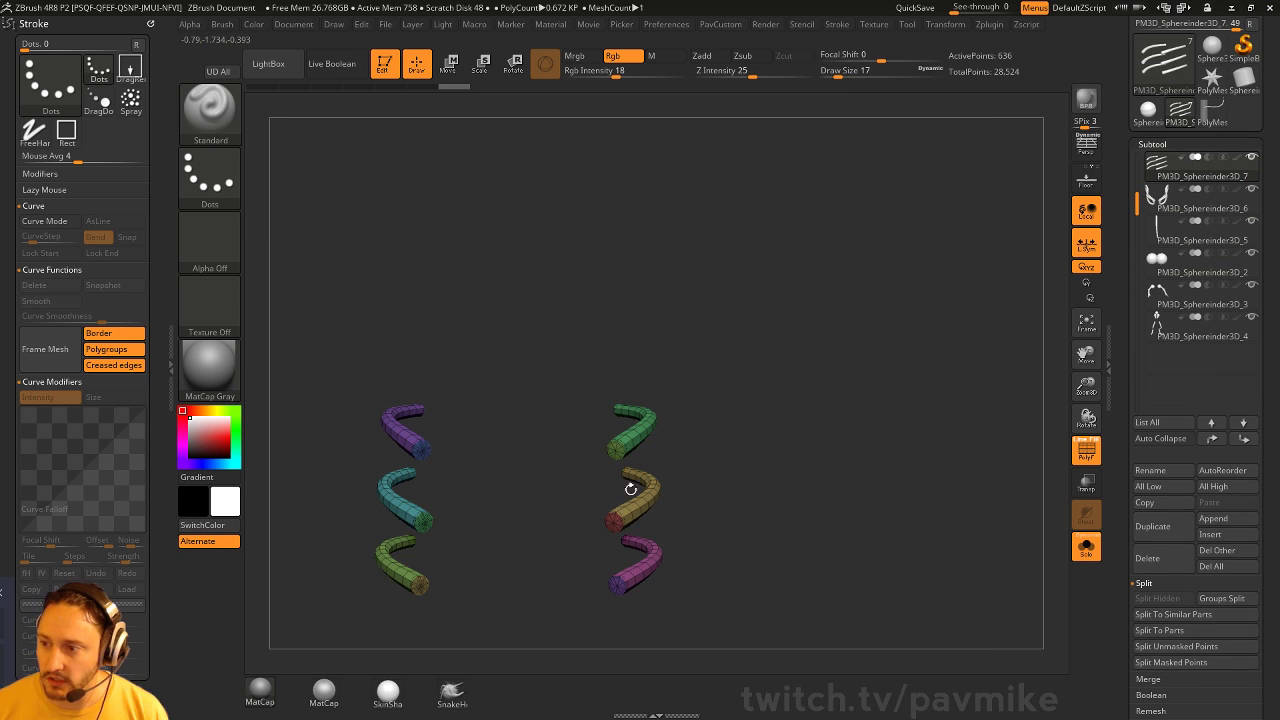
pyautogui.moveTo(523, 428); pyautogui.dragTo(538, 500)
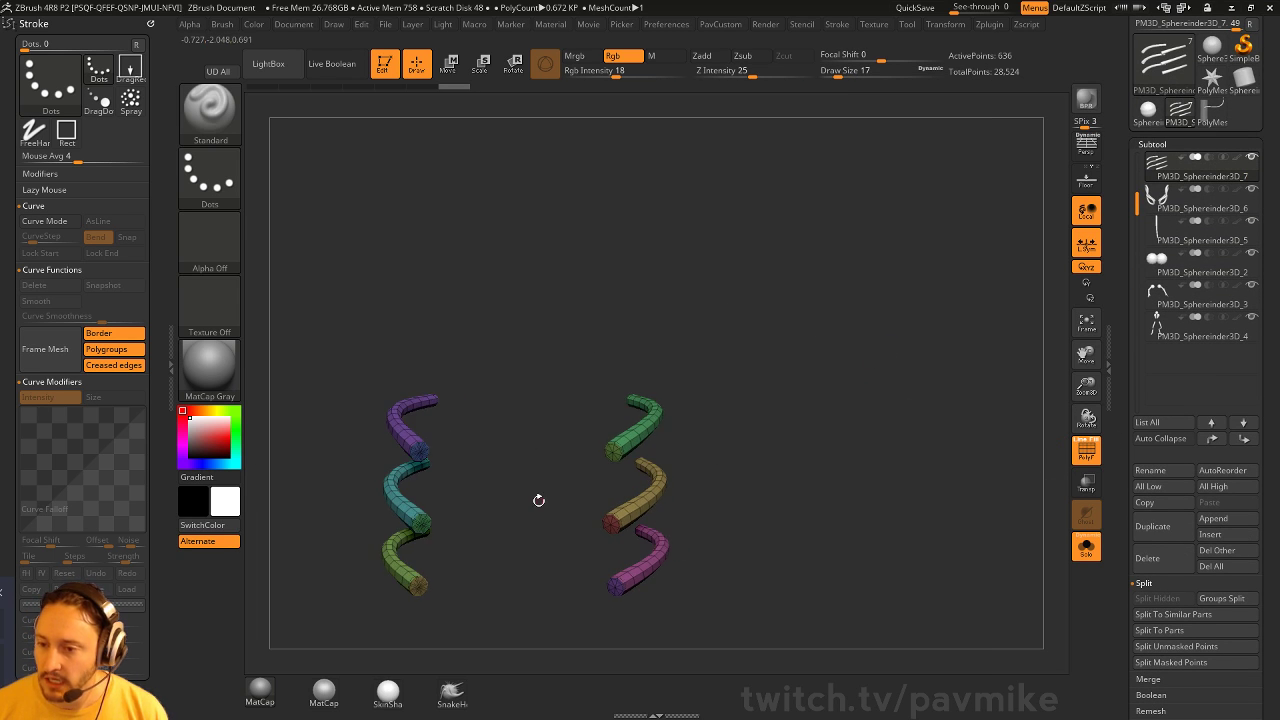
pyautogui.click(1086, 243)
pyautogui.press('2')
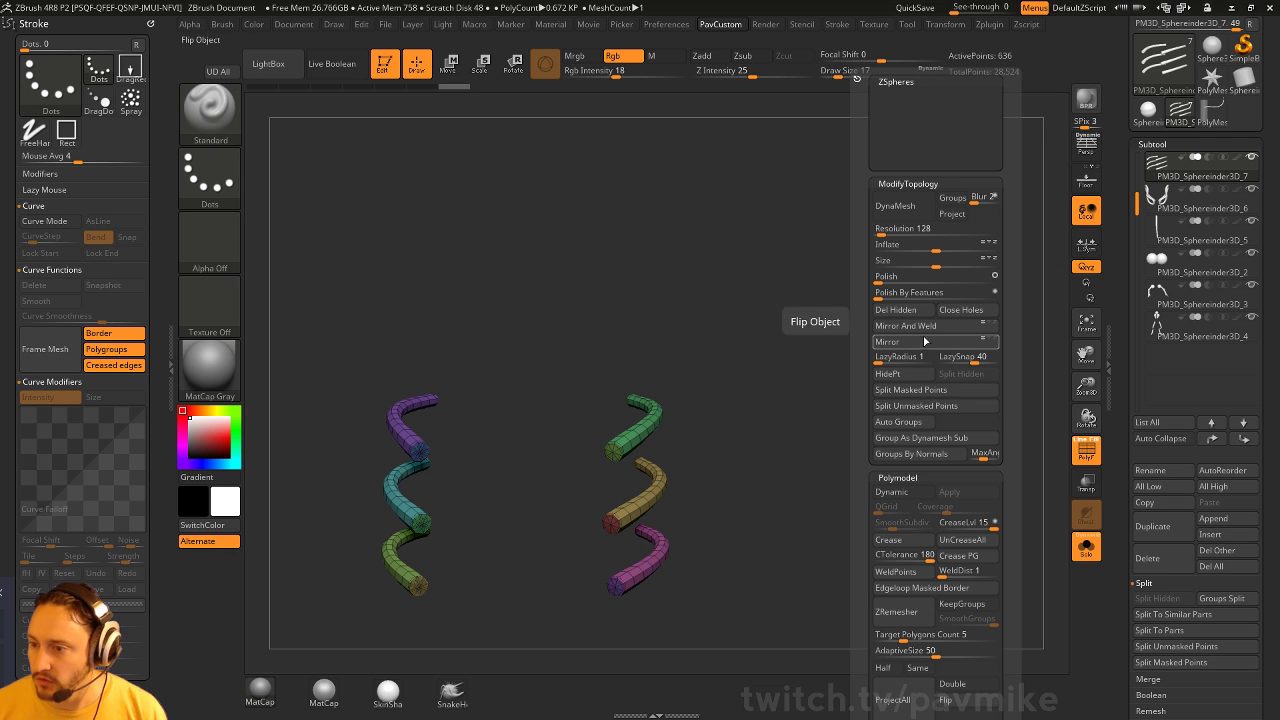
pyautogui.click(923, 326)
# Switch to the ZModeler brush and set its polygon action to QMesh
pyautogui.moveTo(736, 471)
pyautogui.keyDown('alt'); pyautogui.mouseDown()
pyautogui.moveTo(909, 391)
pyautogui.moveTo(830, 335)
pyautogui.mouseUp(); pyautogui.keyUp('alt')
pyautogui.press('b')
pyautogui.press('z')
pyautogui.press('m')
pyautogui.press('space')
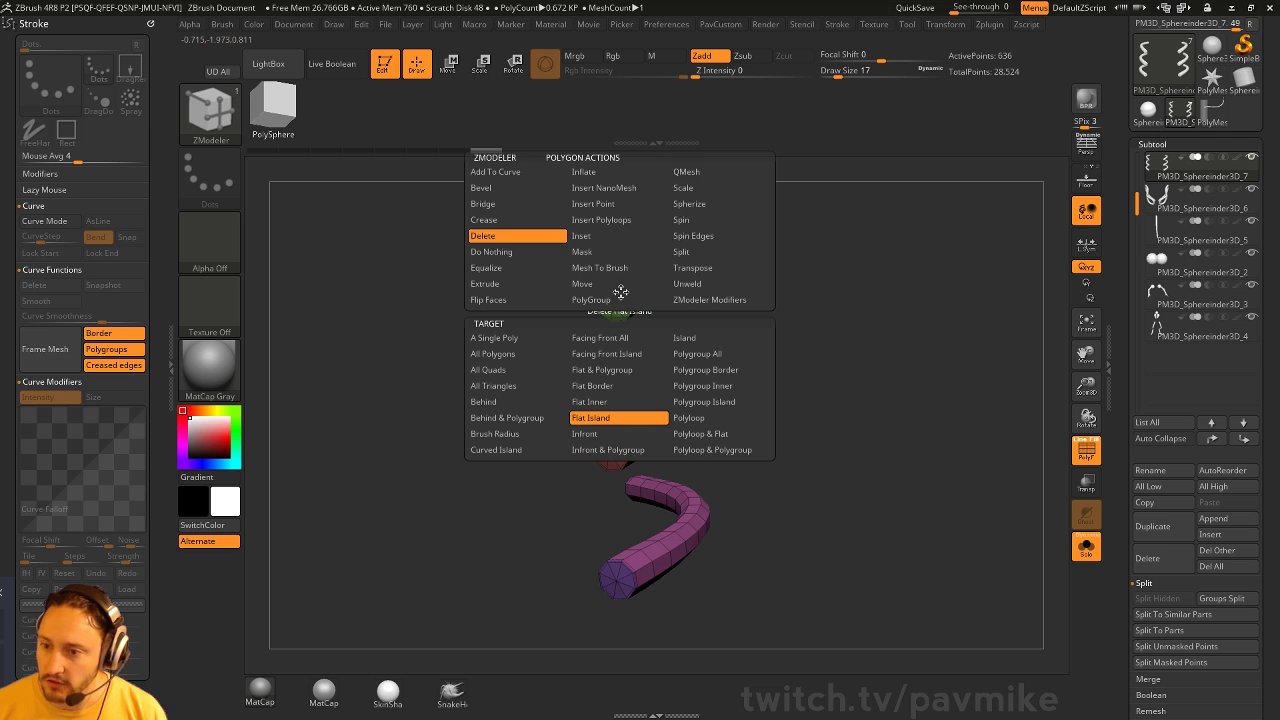
pyautogui.click(705, 172)
pyautogui.moveTo(788, 317); pyautogui.dragTo(809, 292)
pyautogui.press('f')
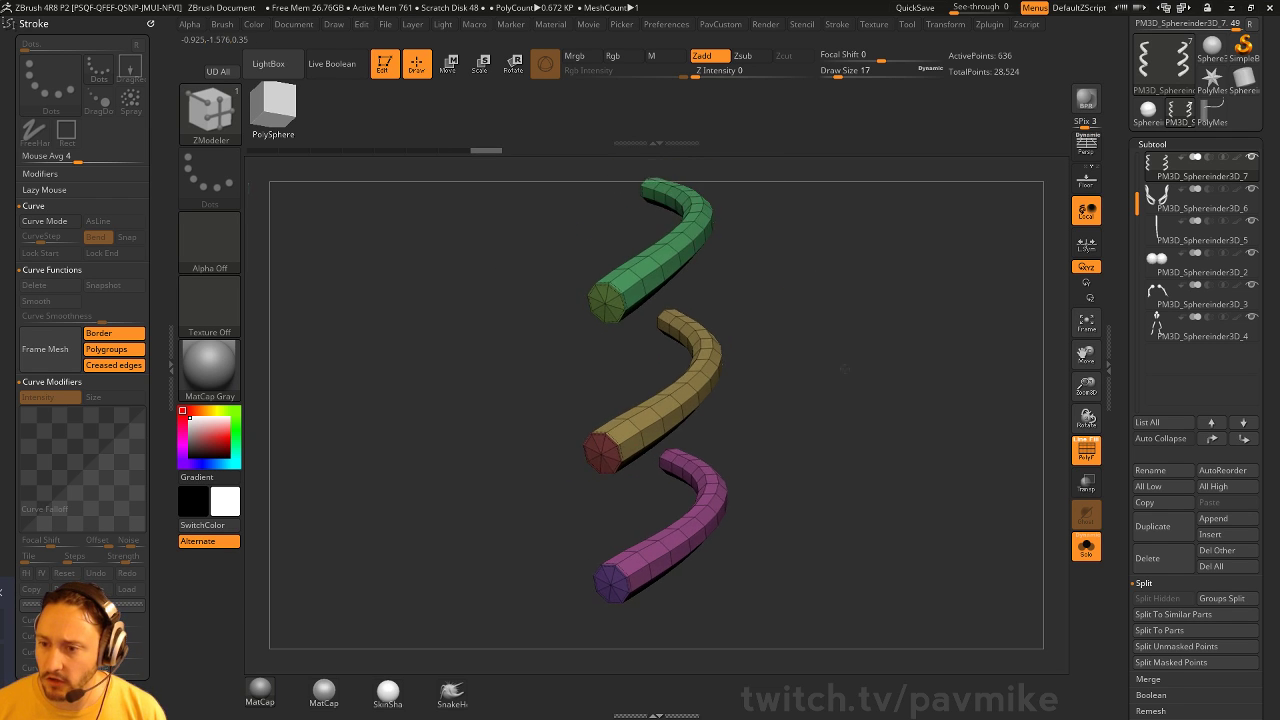
pyautogui.moveTo(842, 372); pyautogui.dragTo(868, 300)
pyautogui.press('space')
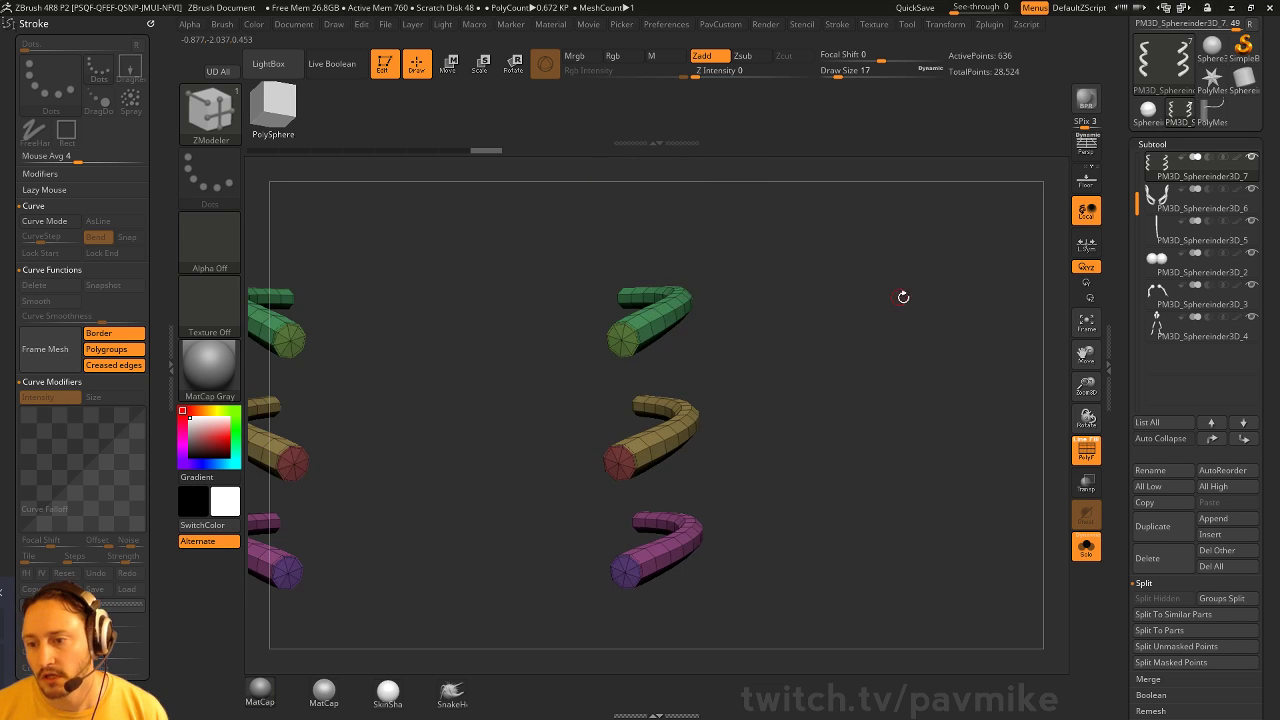
# Isolate the end caps of the side tubes with a lasso selection, put them in one polygroup, and unhide the tubes
pyautogui.moveTo(900, 294)
pyautogui.mouseDown()
pyautogui.moveTo(866, 334)
pyautogui.moveTo(282, 190)
pyautogui.mouseUp()
pyautogui.keyDown('ctrl'); pyautogui.keyDown('shift'); pyautogui.click(209, 110); pyautogui.keyUp('shift'); pyautogui.keyUp('ctrl')
pyautogui.keyDown('ctrl'); pyautogui.keyDown('shift'); pyautogui.click(466, 178); pyautogui.keyUp('shift'); pyautogui.keyUp('ctrl')
pyautogui.moveTo(554, 291); pyautogui.dragTo(545, 508)
pyautogui.moveTo(543, 535)
pyautogui.keyDown('ctrl'); pyautogui.keyDown('alt'); pyautogui.keyDown('shift'); pyautogui.mouseDown()
pyautogui.moveTo(547, 428)
pyautogui.moveTo(596, 408)
pyautogui.moveTo(616, 468)
pyautogui.mouseUp(); pyautogui.keyUp('shift'); pyautogui.keyUp('alt'); pyautogui.keyUp('ctrl')
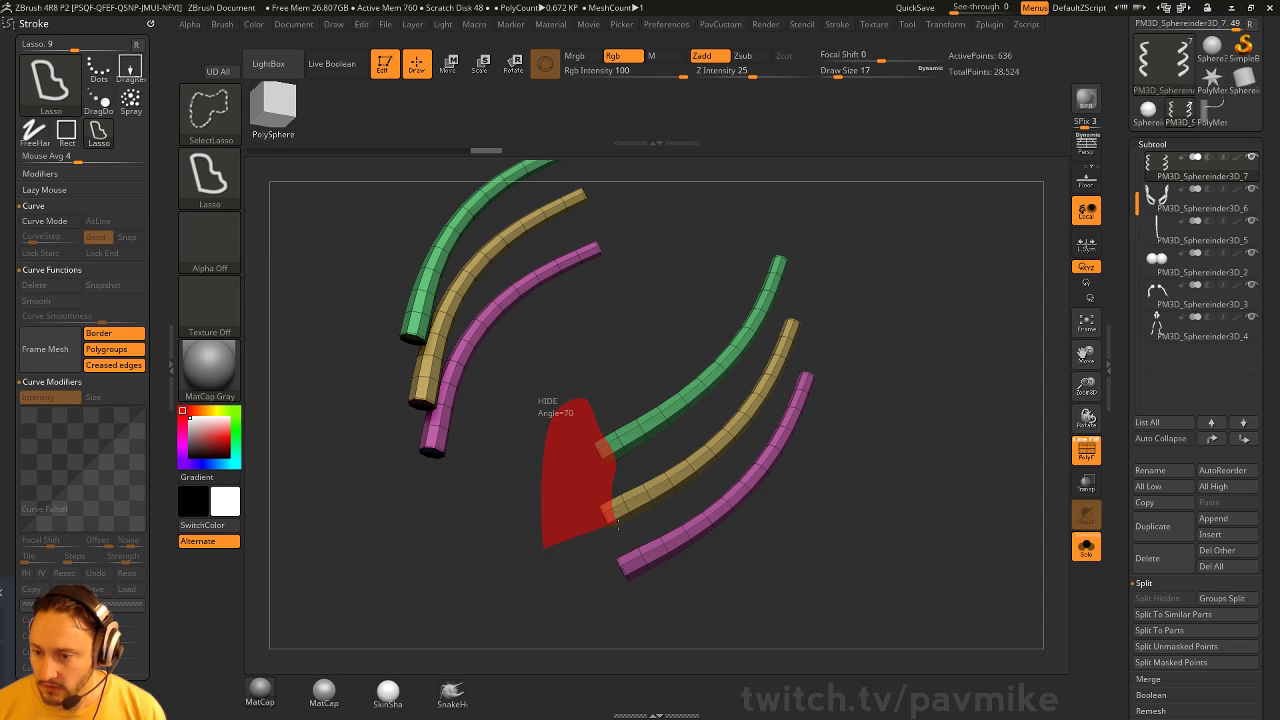
pyautogui.moveTo(618, 524)
pyautogui.keyDown('ctrl'); pyautogui.keyDown('alt'); pyautogui.keyDown('shift'); pyautogui.mouseDown()
pyautogui.moveTo(625, 590)
pyautogui.moveTo(610, 560)
pyautogui.mouseUp(); pyautogui.keyUp('shift'); pyautogui.keyUp('alt'); pyautogui.keyUp('ctrl')
pyautogui.moveTo(860, 330)
pyautogui.mouseDown()
pyautogui.moveTo(966, 420)
pyautogui.moveTo(914, 400)
pyautogui.moveTo(908, 423)
pyautogui.moveTo(561, 557)
pyautogui.moveTo(614, 424)
pyautogui.moveTo(628, 515)
pyautogui.moveTo(588, 642)
pyautogui.mouseUp()
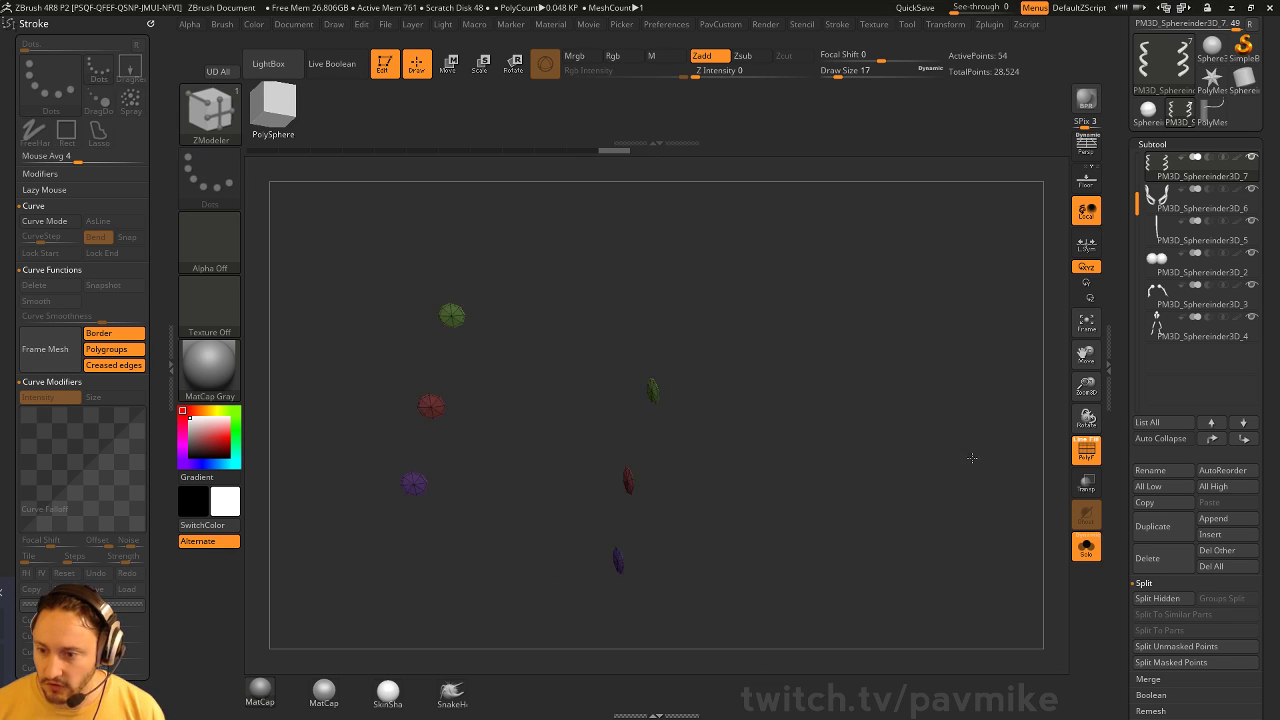
pyautogui.moveTo(963, 469)
pyautogui.keyDown('ctrl'); pyautogui.keyDown('shift'); pyautogui.mouseDown()
pyautogui.moveTo(946, 480)
pyautogui.moveTo(934, 449)
pyautogui.moveTo(978, 463)
pyautogui.mouseUp(); pyautogui.keyUp('shift'); pyautogui.keyUp('ctrl')
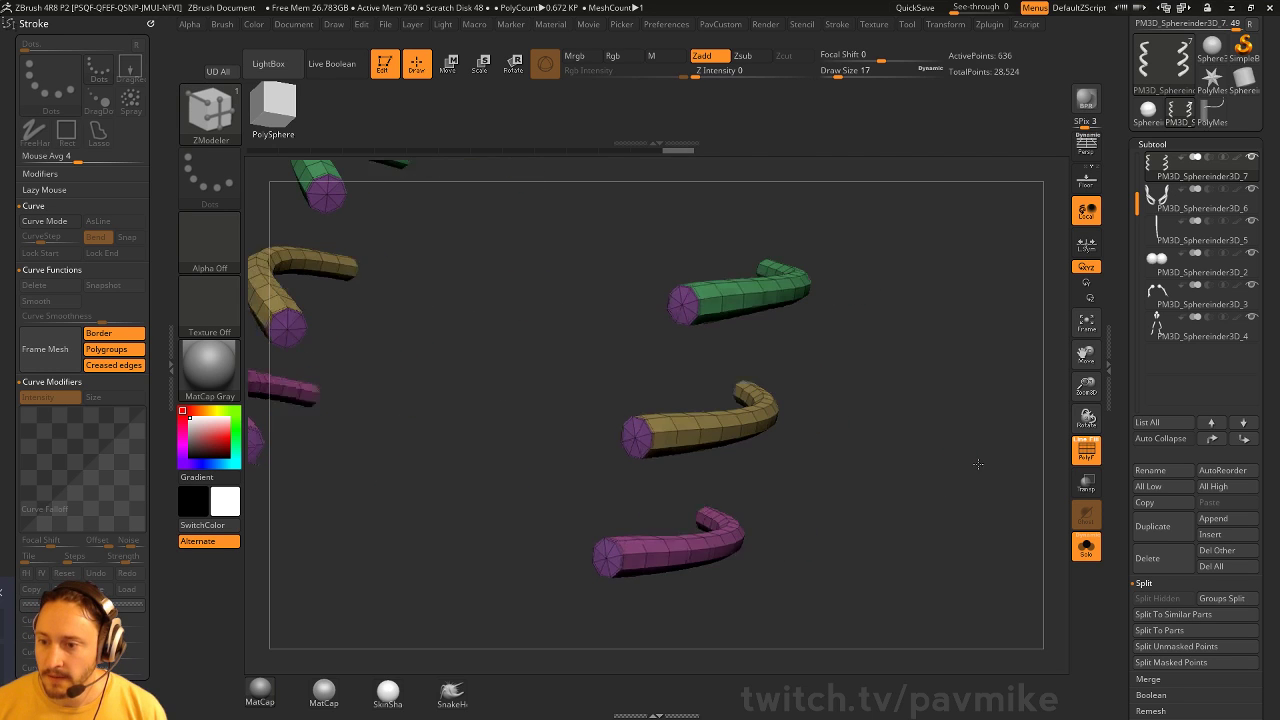
# Pull the tube end caps out with ZModeler into separate short discs just off the tube ends, redoing the first attempt
pyautogui.press('space')
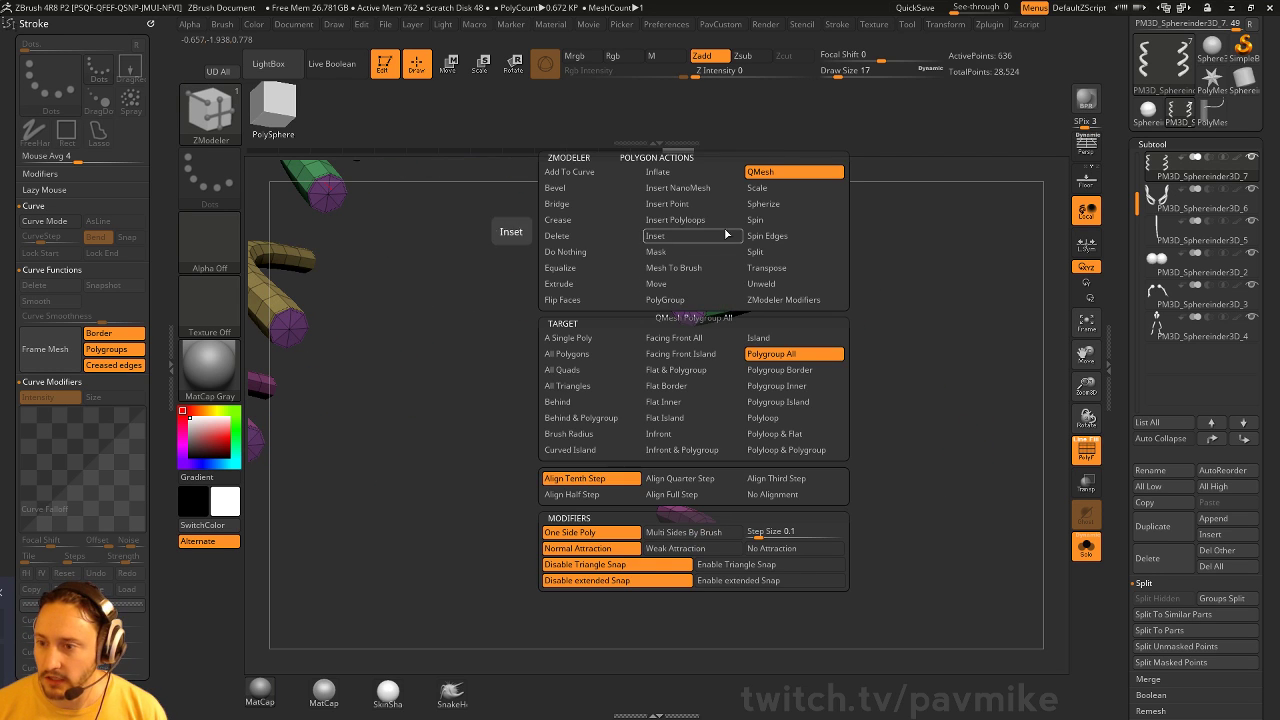
pyautogui.click(726, 234)
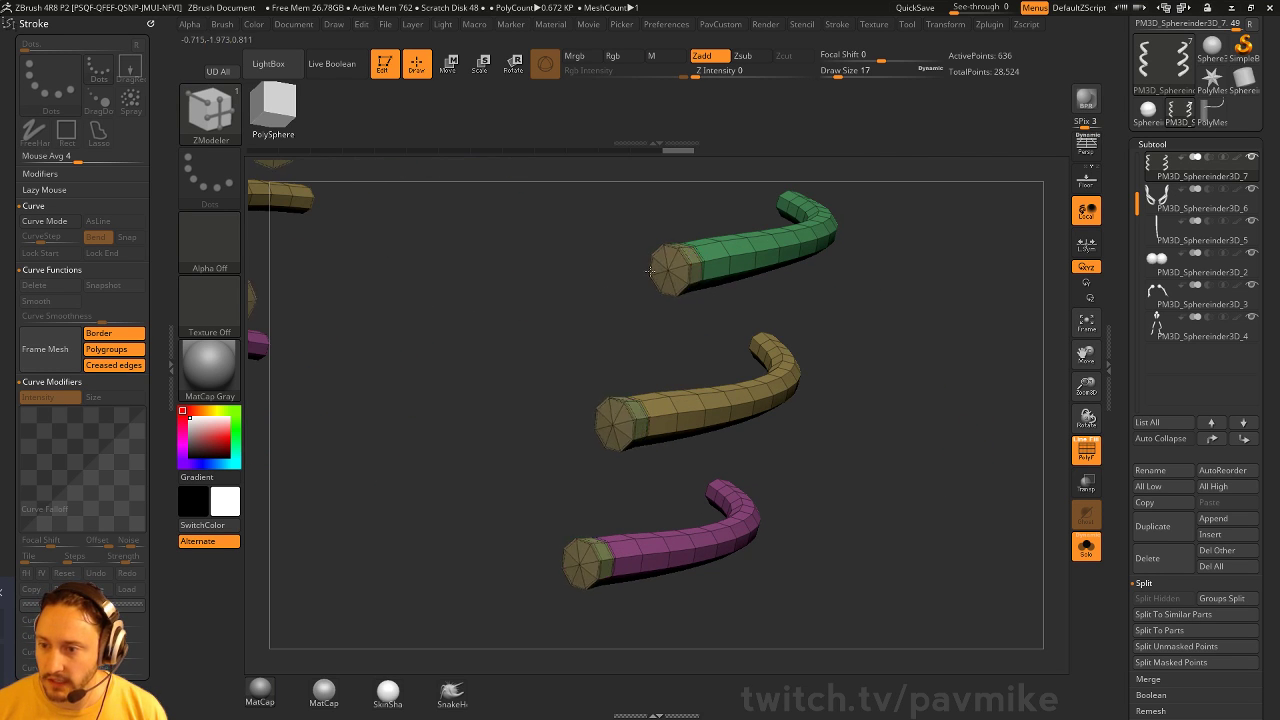
pyautogui.moveTo(731, 363); pyautogui.dragTo(662, 316)
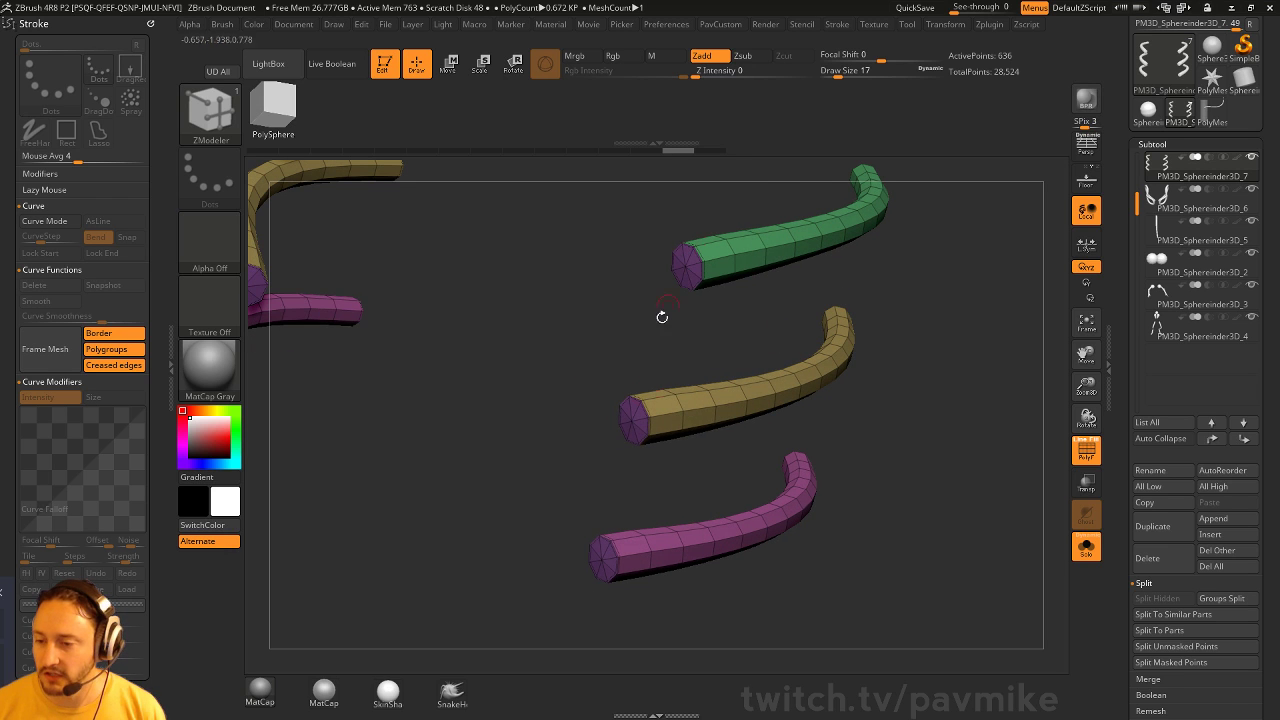
pyautogui.moveTo(686, 262)
pyautogui.mouseDown()
pyautogui.moveTo(646, 270)
pyautogui.moveTo(670, 263)
pyautogui.mouseUp()
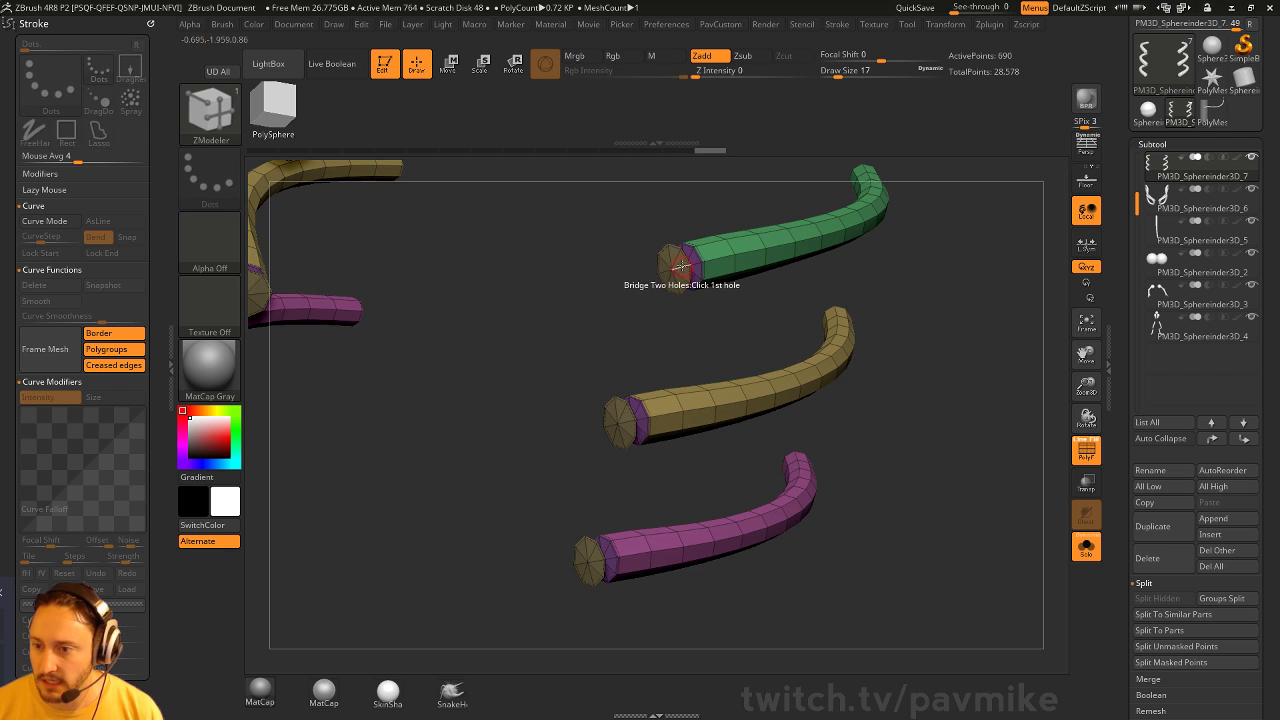
pyautogui.moveTo(860, 330); pyautogui.dragTo(943, 404)
# Isolate the new end discs with a lasso selection, mask them, and unhide the tubes
pyautogui.moveTo(525, 415)
pyautogui.keyDown('ctrl'); pyautogui.keyDown('shift'); pyautogui.mouseDown()
pyautogui.moveTo(604, 333)
pyautogui.moveTo(621, 516)
pyautogui.moveTo(550, 597)
pyautogui.mouseUp(); pyautogui.keyUp('shift'); pyautogui.keyUp('ctrl')
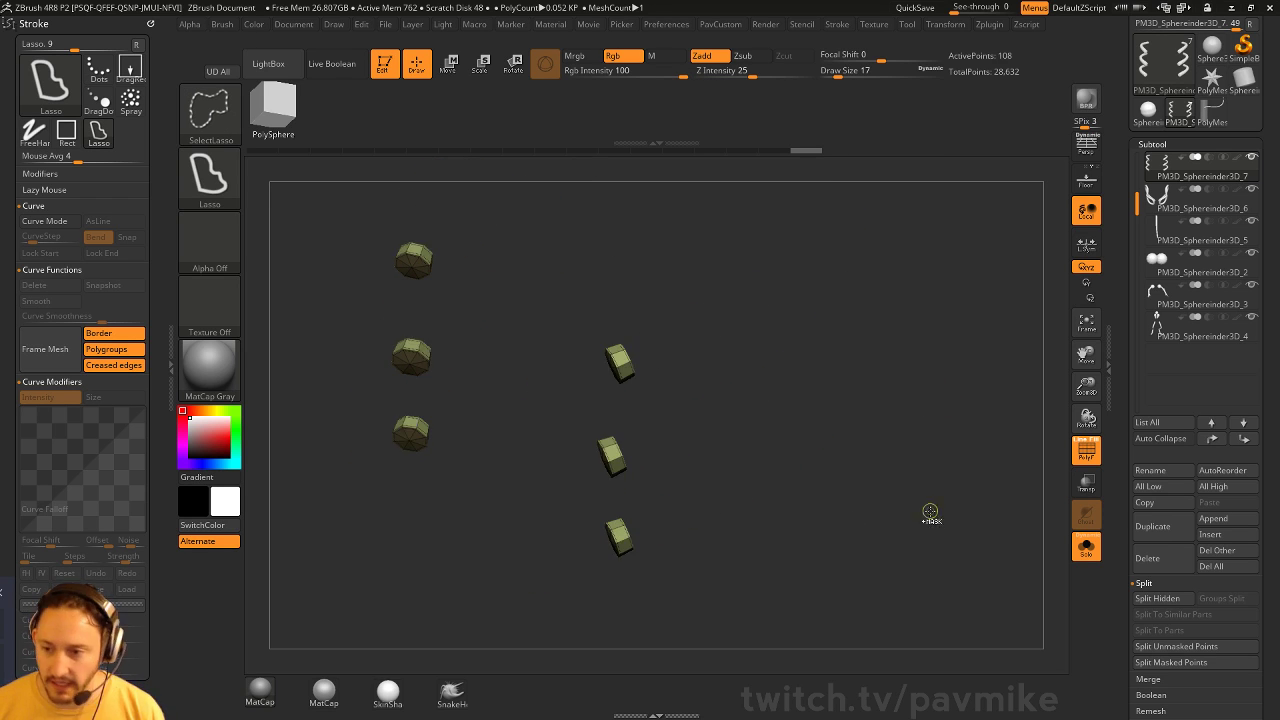
pyautogui.press('b')
pyautogui.press('z')
pyautogui.press('m')
pyautogui.moveTo(931, 514)
pyautogui.mouseDown()
pyautogui.moveTo(957, 451)
pyautogui.moveTo(949, 474)
pyautogui.moveTo(1060, 300)
pyautogui.mouseUp()
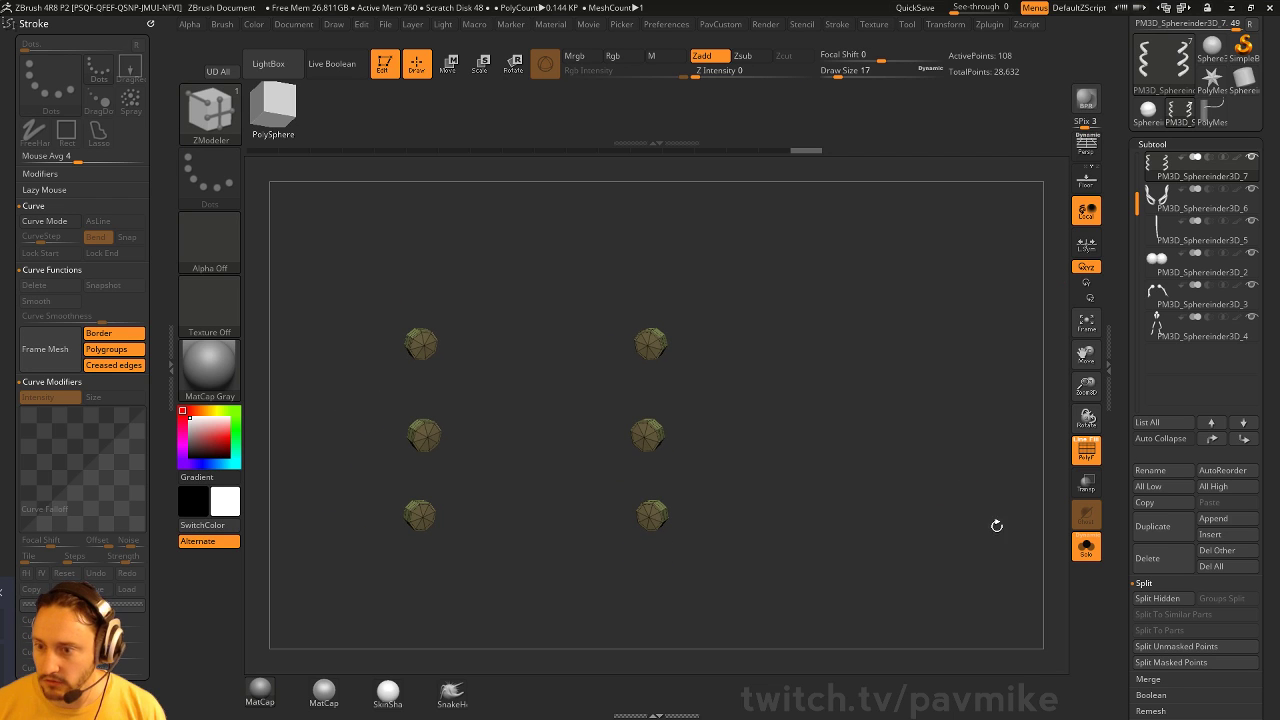
pyautogui.moveTo(996, 525); pyautogui.dragTo(917, 429)
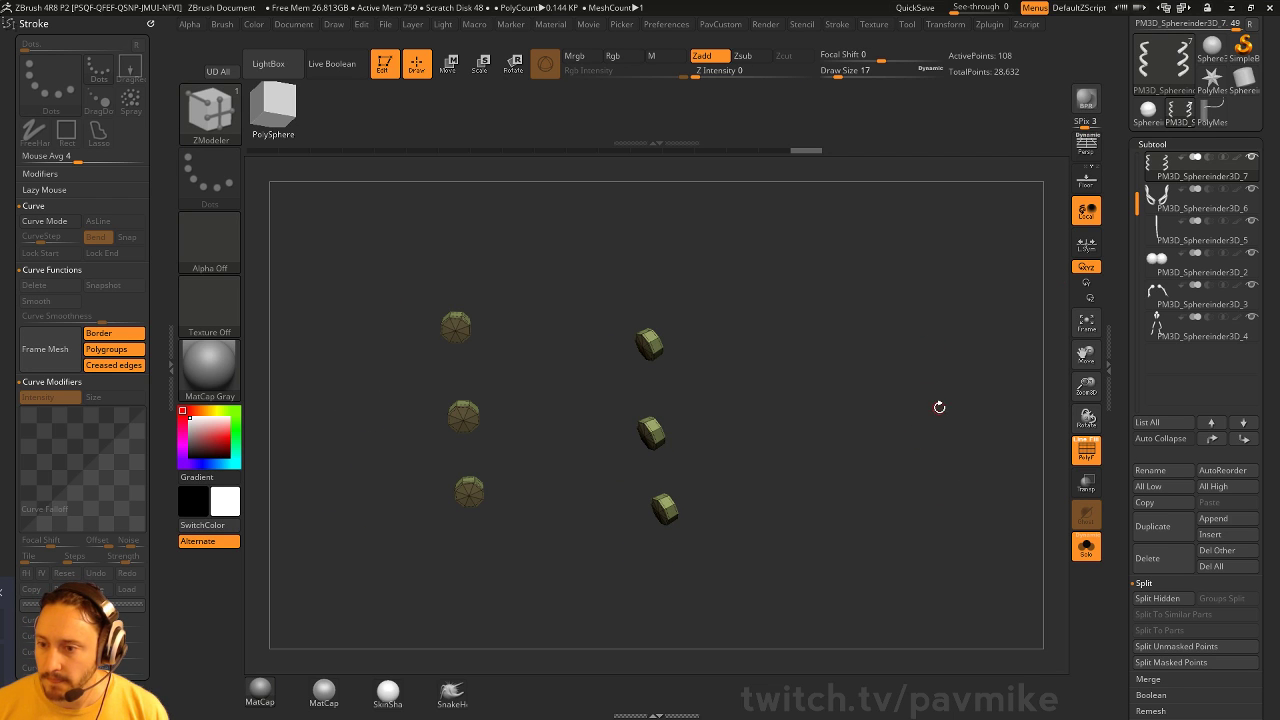
pyautogui.moveTo(960, 417); pyautogui.dragTo(960, 401)
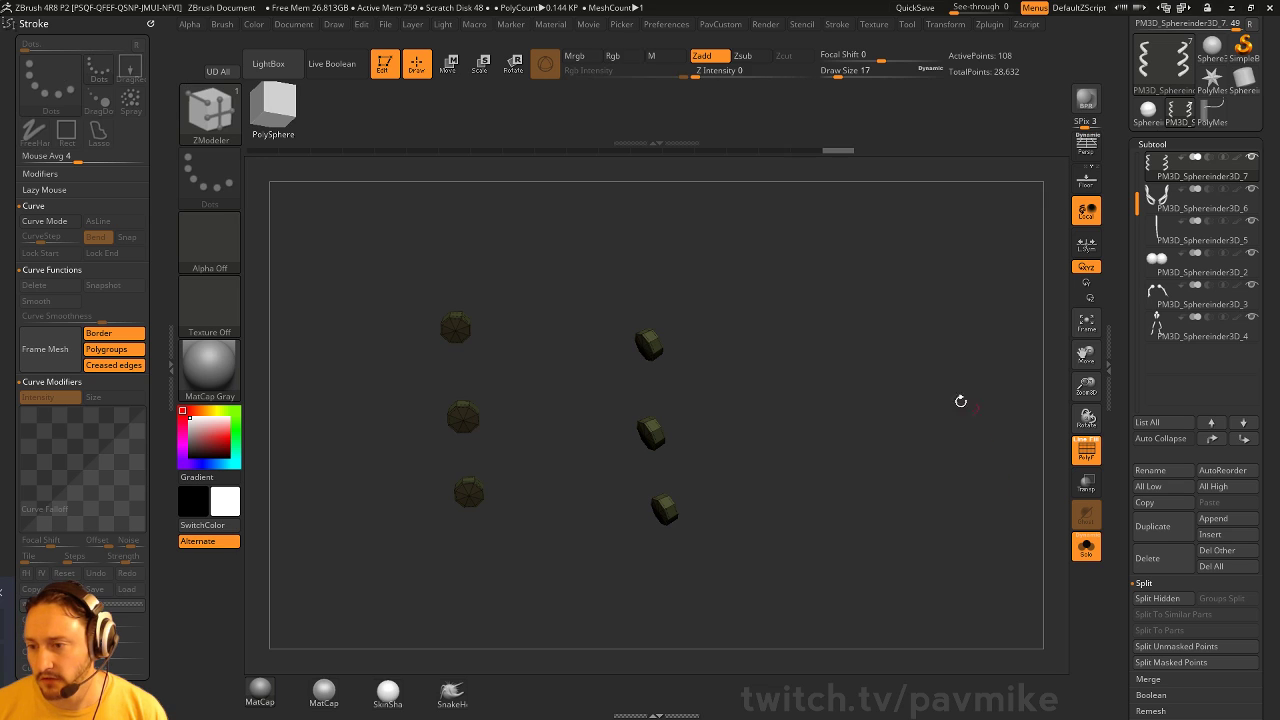
pyautogui.keyDown('ctrl'); pyautogui.keyDown('shift'); pyautogui.click(984, 437); pyautogui.keyUp('shift'); pyautogui.keyUp('ctrl')
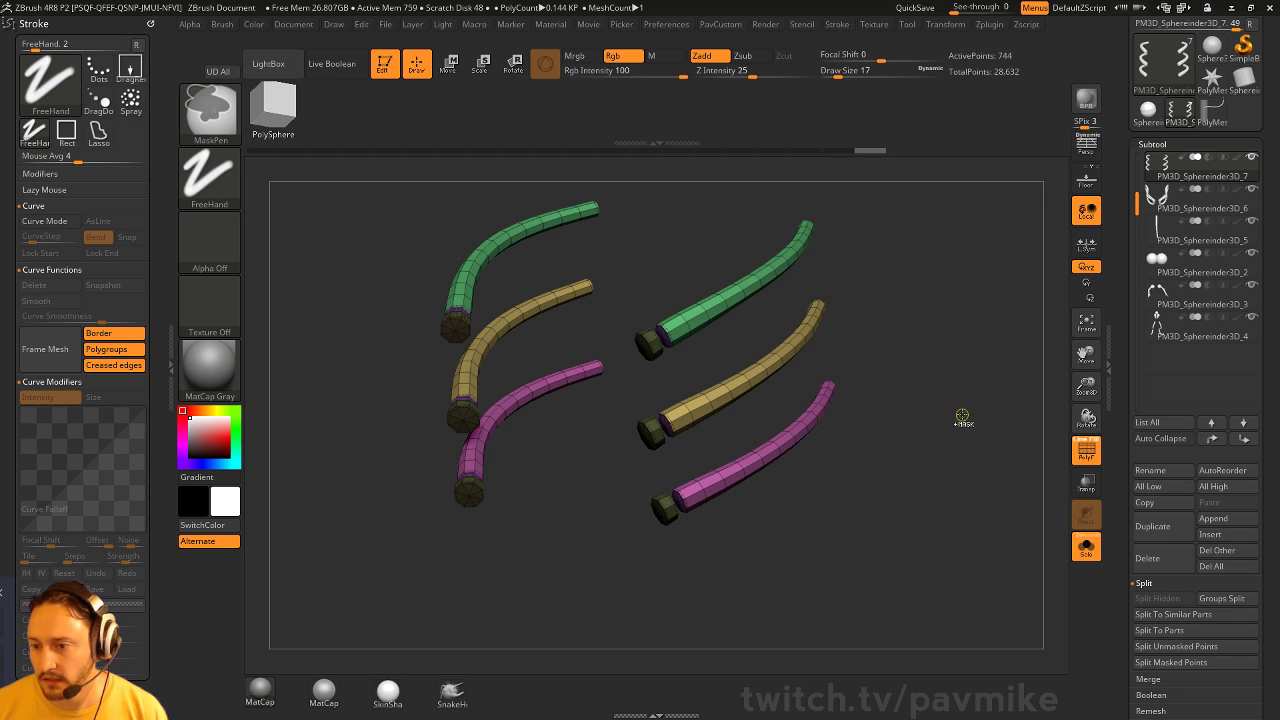
# Invert the mask, show the other subtools, and move the end discs off the tube ends towards the spine with the gizmo
pyautogui.press('w')
pyautogui.click(643, 336)
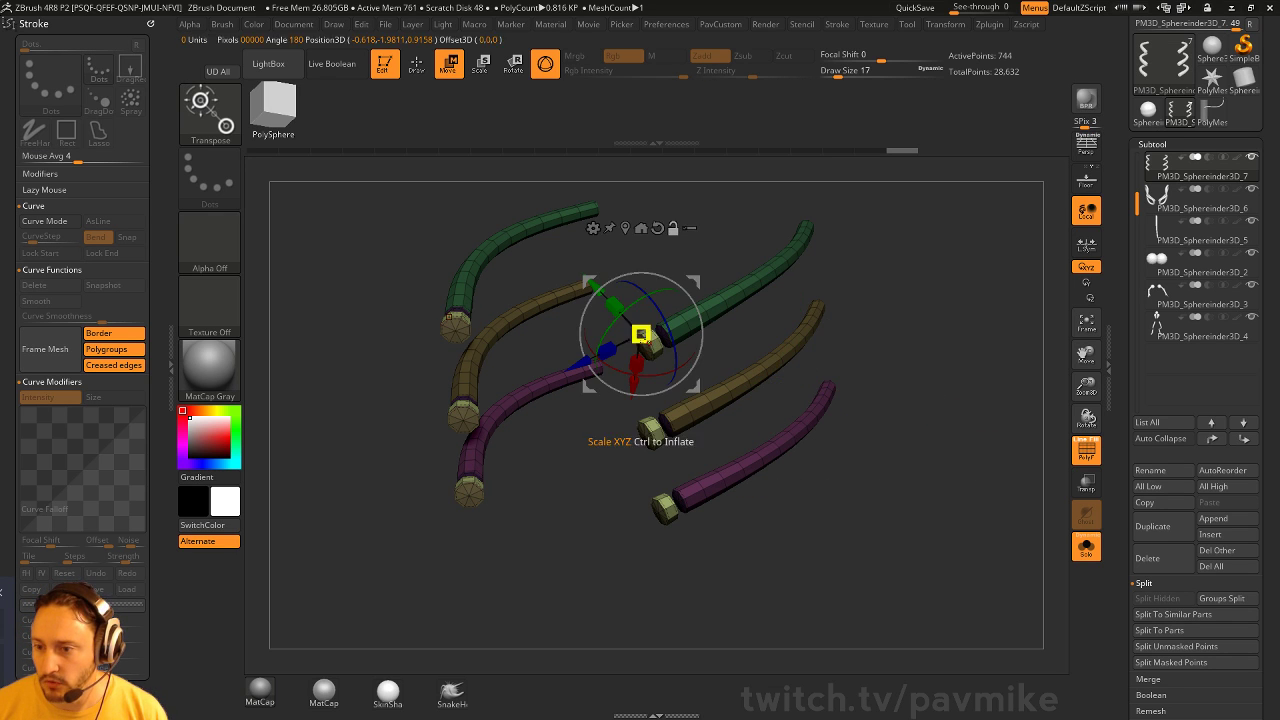
pyautogui.moveTo(641, 333); pyautogui.dragTo(571, 375)
pyautogui.click(1085, 549)
pyautogui.moveTo(676, 331)
pyautogui.mouseDown()
pyautogui.moveTo(686, 296)
pyautogui.moveTo(692, 316)
pyautogui.mouseUp()
pyautogui.moveTo(880, 400); pyautogui.dragTo(757, 383)
pyautogui.moveTo(624, 338)
pyautogui.mouseDown()
pyautogui.moveTo(642, 346)
pyautogui.moveTo(662, 321)
pyautogui.mouseUp()
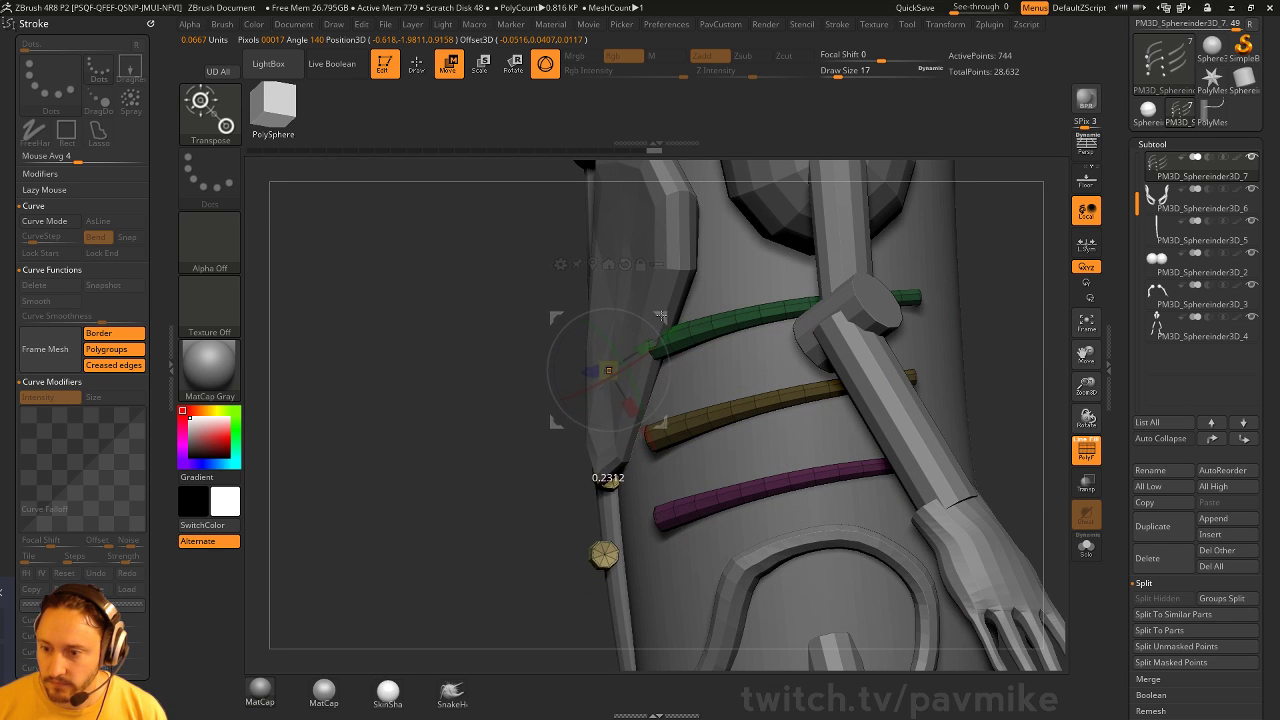
# Switch to the Move brush at draw size 386 and enable Topological auto masking with range 1.5 and smooth 5
pyautogui.press('q')
pyautogui.moveTo(565, 523)
pyautogui.mouseDown()
pyautogui.moveTo(574, 490)
pyautogui.moveTo(622, 500)
pyautogui.mouseUp()
pyautogui.press('b')
pyautogui.press('m')
pyautogui.press('v')
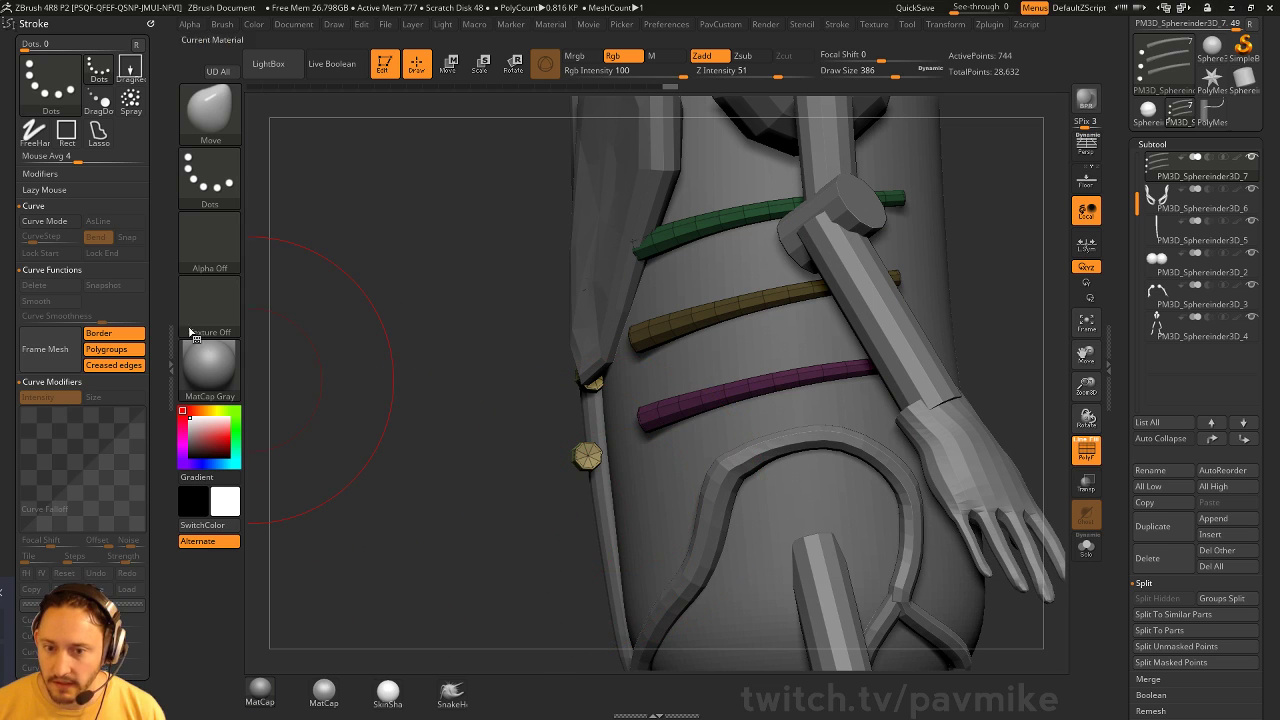
pyautogui.scroll(-5, 150, 340)
pyautogui.scroll(5, 151, 364)
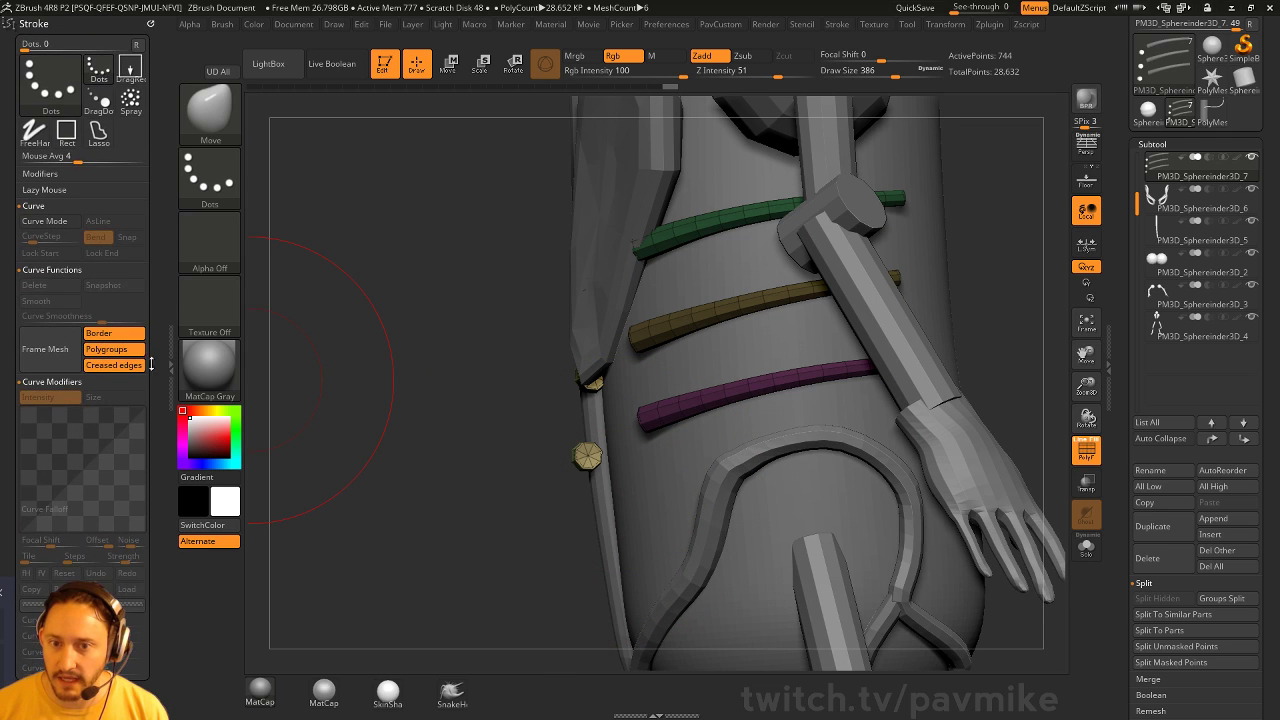
pyautogui.scroll(5, 150, 364)
pyautogui.scroll(-4, 118, 420)
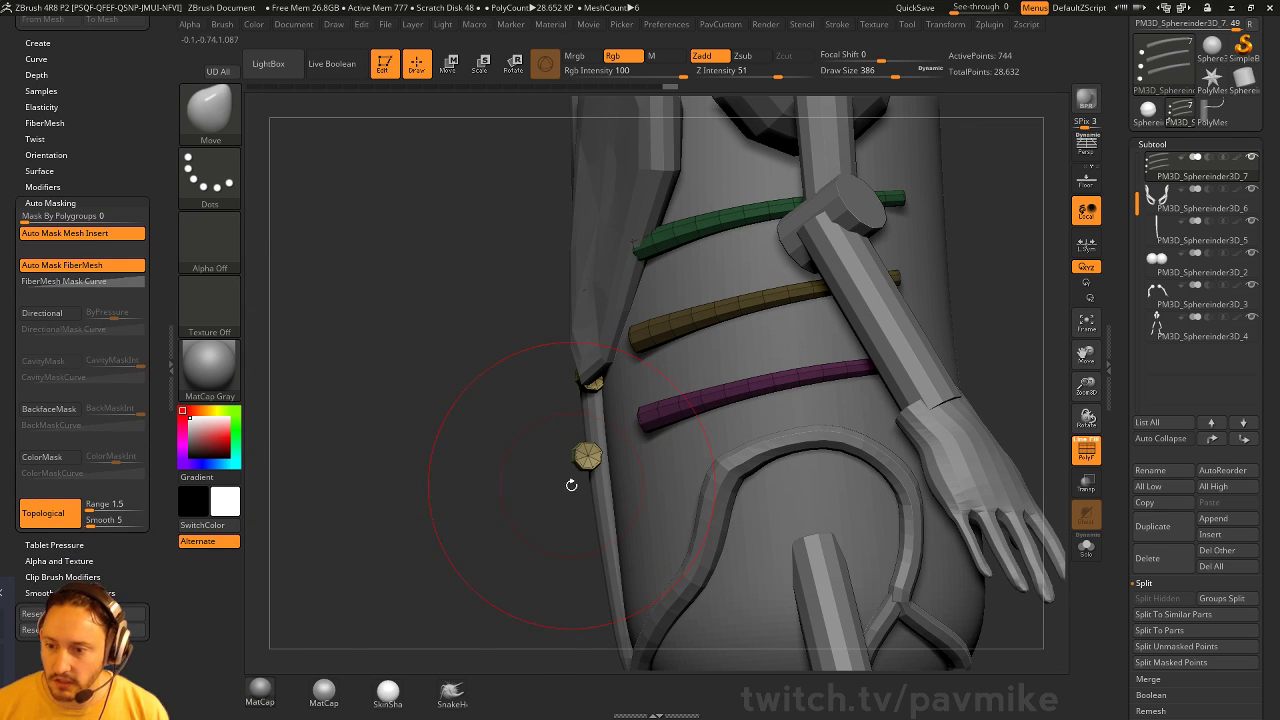
# Enlarge the Move brush to draw size 763 and check the end discs with the tube subtool shown alone and together with the body
pyautogui.press(']')
pyautogui.moveTo(510, 437); pyautogui.dragTo(910, 425)
pyautogui.click(1086, 546)
pyautogui.moveTo(929, 477)
pyautogui.mouseDown()
pyautogui.moveTo(845, 501)
pyautogui.moveTo(577, 408)
pyautogui.mouseUp()
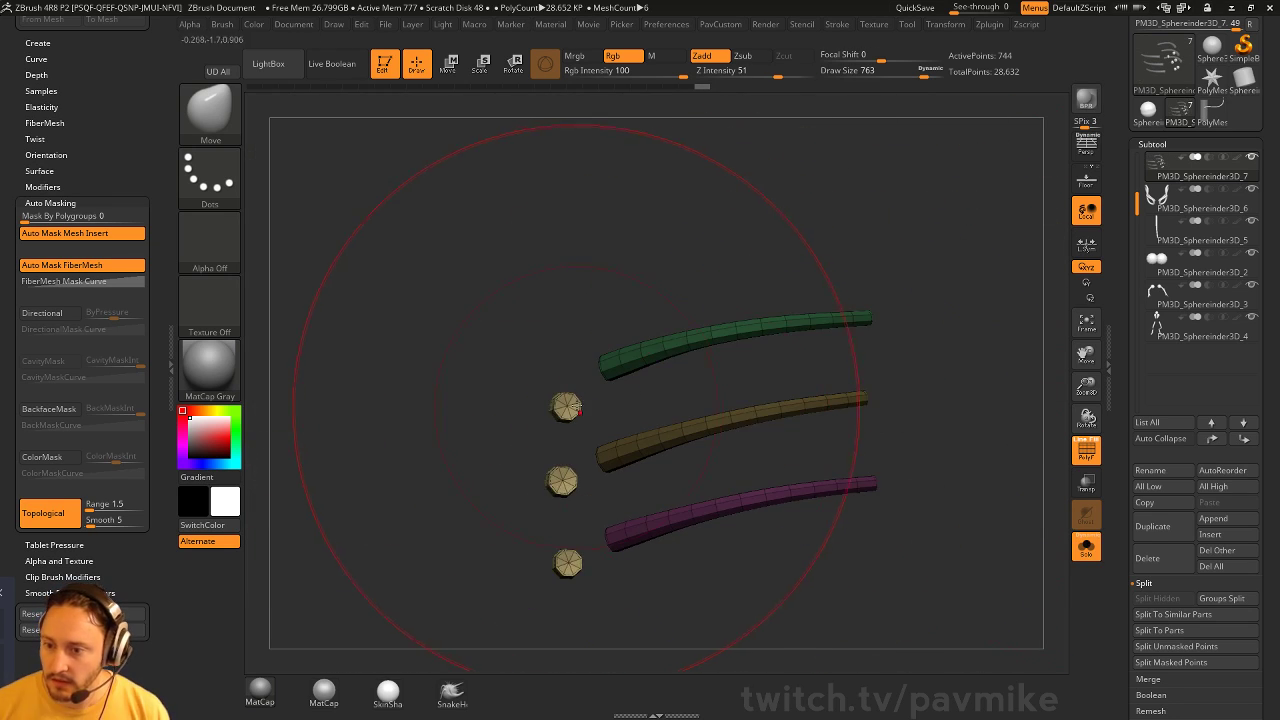
pyautogui.click(1086, 546)
pyautogui.moveTo(946, 503); pyautogui.dragTo(600, 420)
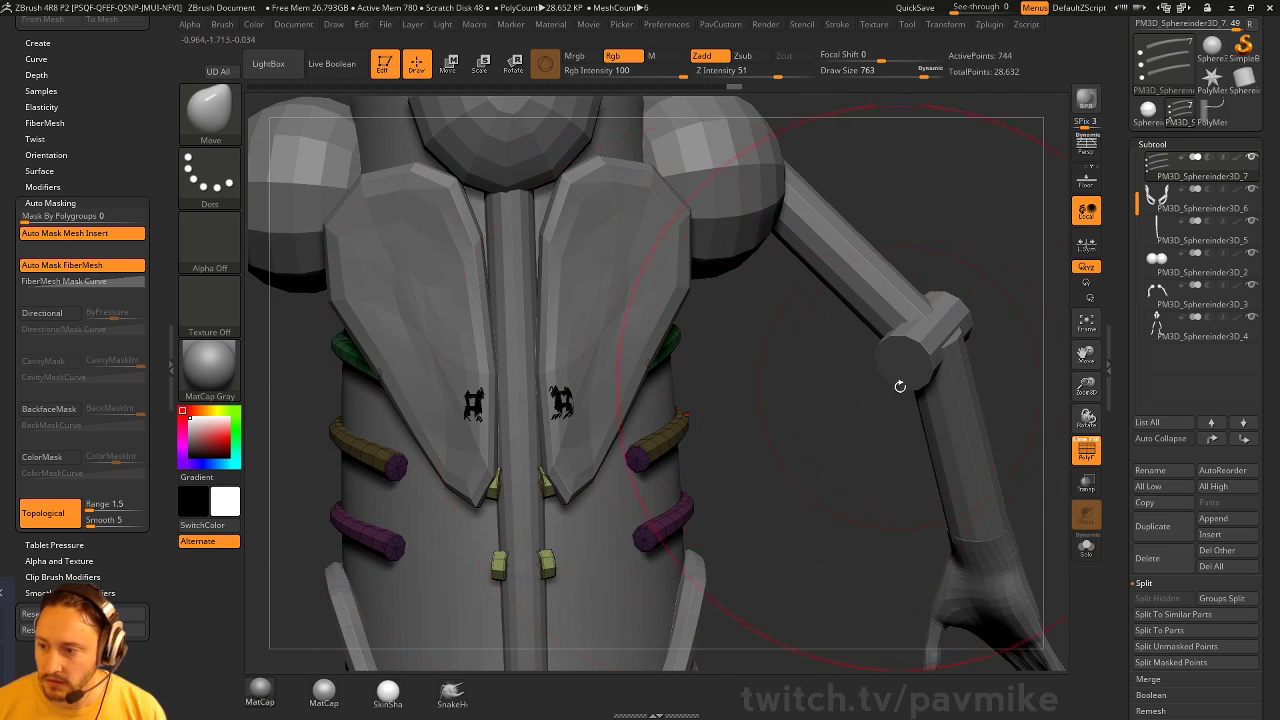
# Try to reposition the end discs with the gizmo and the transpose line, undoing the moves
pyautogui.press('w')
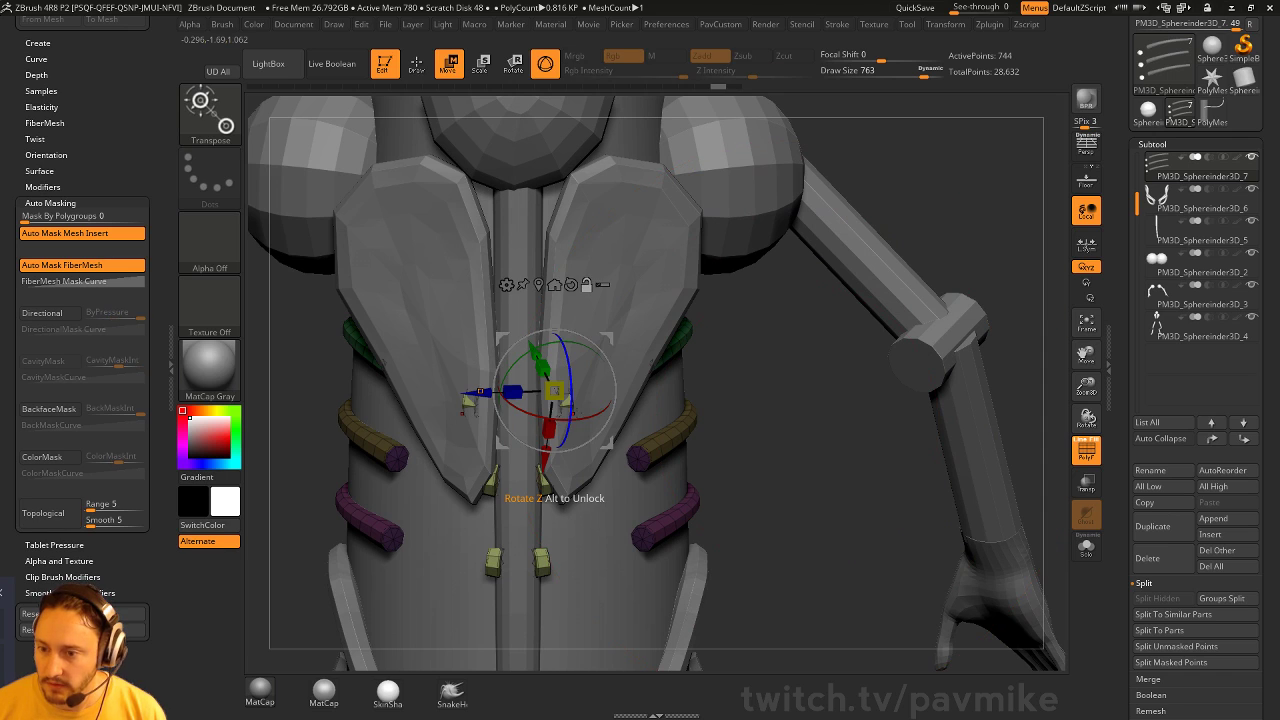
pyautogui.moveTo(555, 391); pyautogui.dragTo(571, 398)
pyautogui.hotkey('ctrl', 'z')
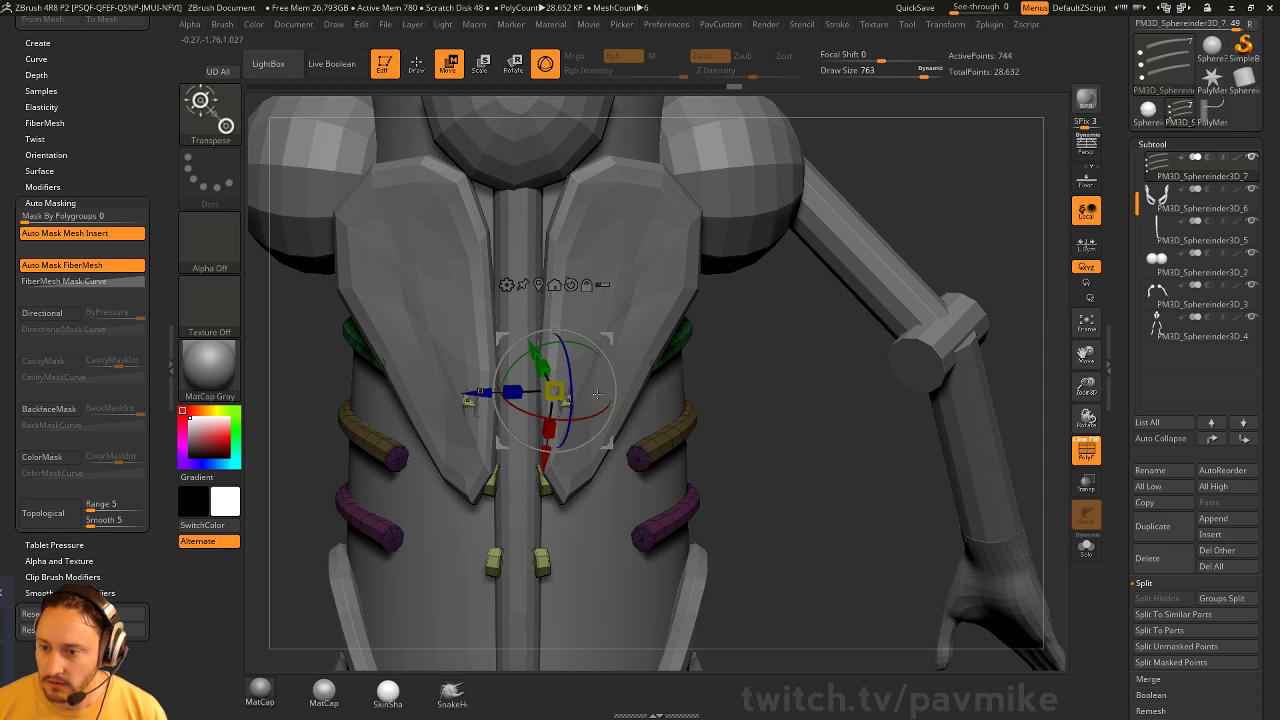
pyautogui.press('y')
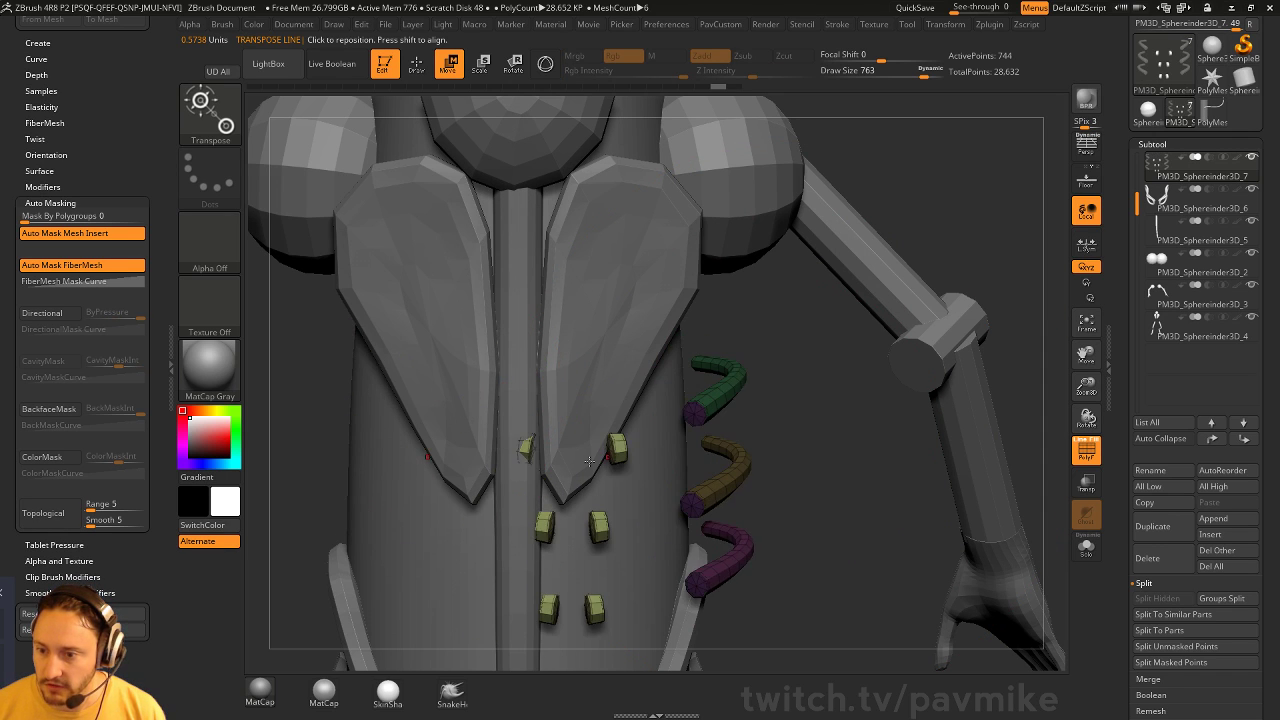
pyautogui.moveTo(545, 486); pyautogui.dragTo(654, 492)
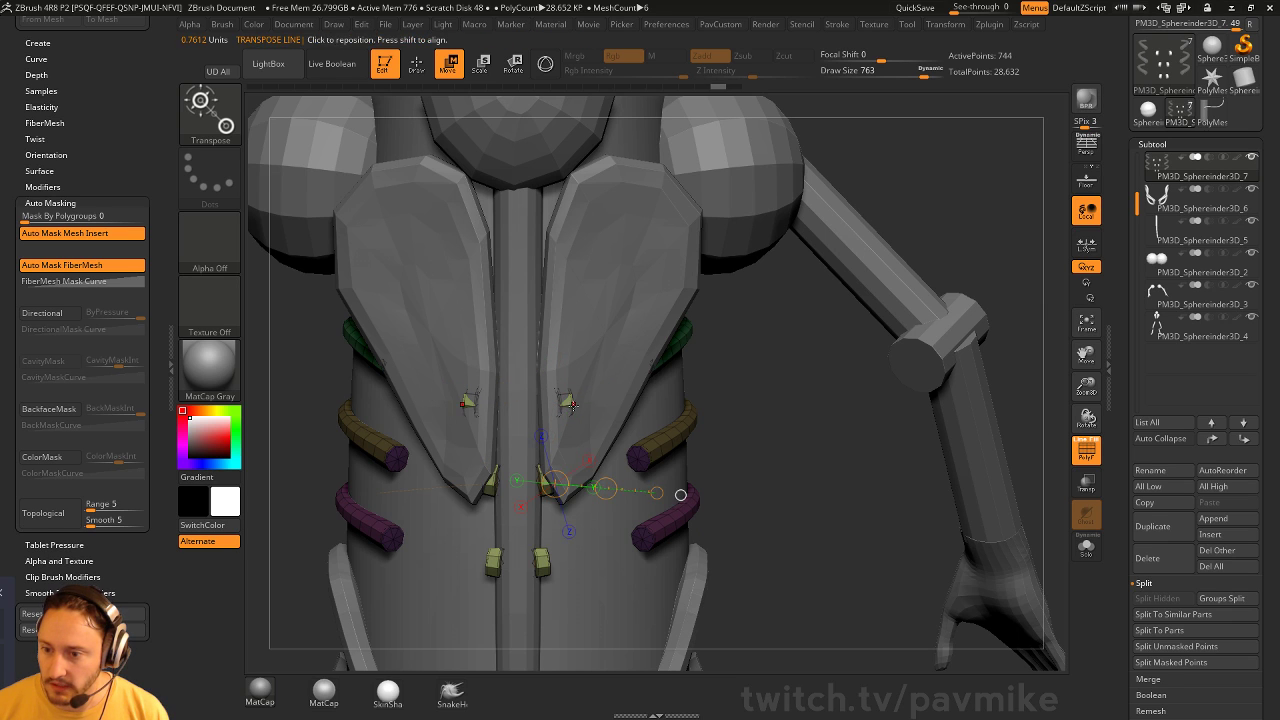
pyautogui.moveTo(573, 404); pyautogui.dragTo(745, 395)
pyautogui.moveTo(659, 400); pyautogui.dragTo(662, 400)
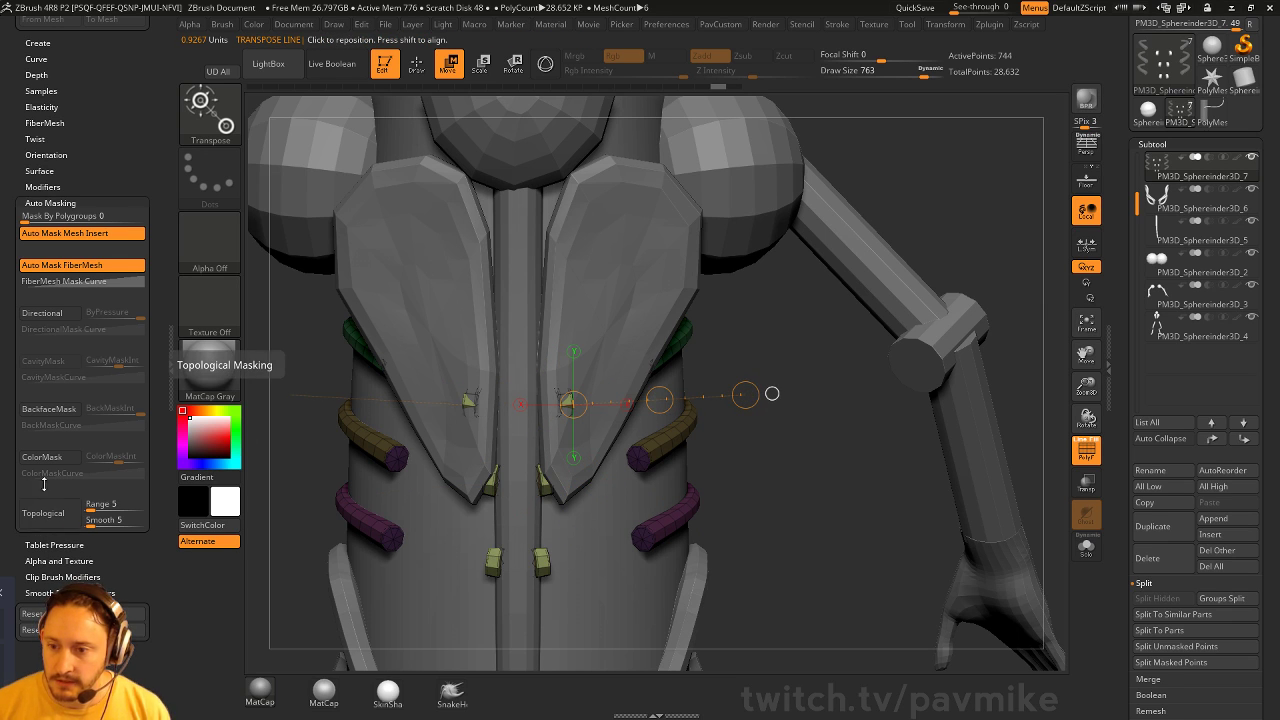
# Mask everything except the top pair of end discs and shift that pair in line with the discs below it
pyautogui.moveTo(786, 294)
pyautogui.keyDown('ctrl'); pyautogui.mouseDown()
pyautogui.moveTo(576, 416)
pyautogui.moveTo(805, 437)
pyautogui.moveTo(545, 362)
pyautogui.moveTo(535, 430)
pyautogui.moveTo(515, 454)
pyautogui.moveTo(589, 450)
pyautogui.mouseUp(); pyautogui.keyUp('ctrl')
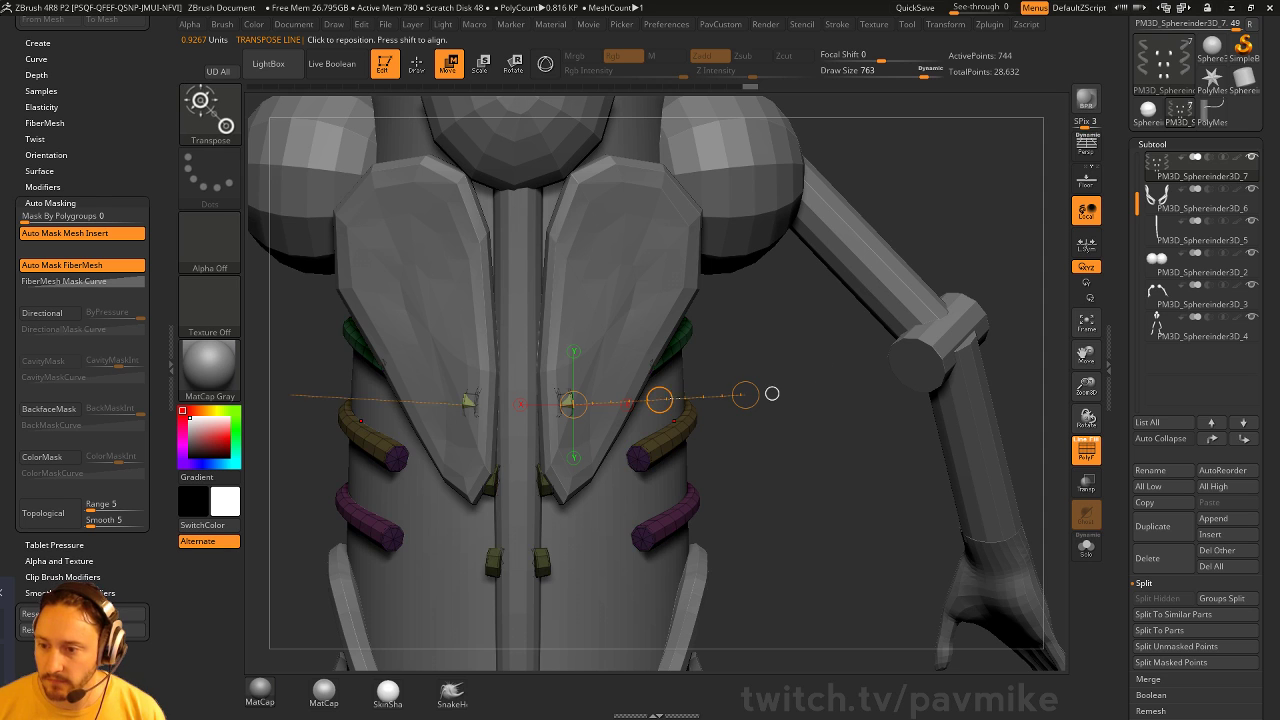
pyautogui.moveTo(659, 400); pyautogui.dragTo(646, 401)
pyautogui.moveTo(766, 350); pyautogui.dragTo(766, 280)
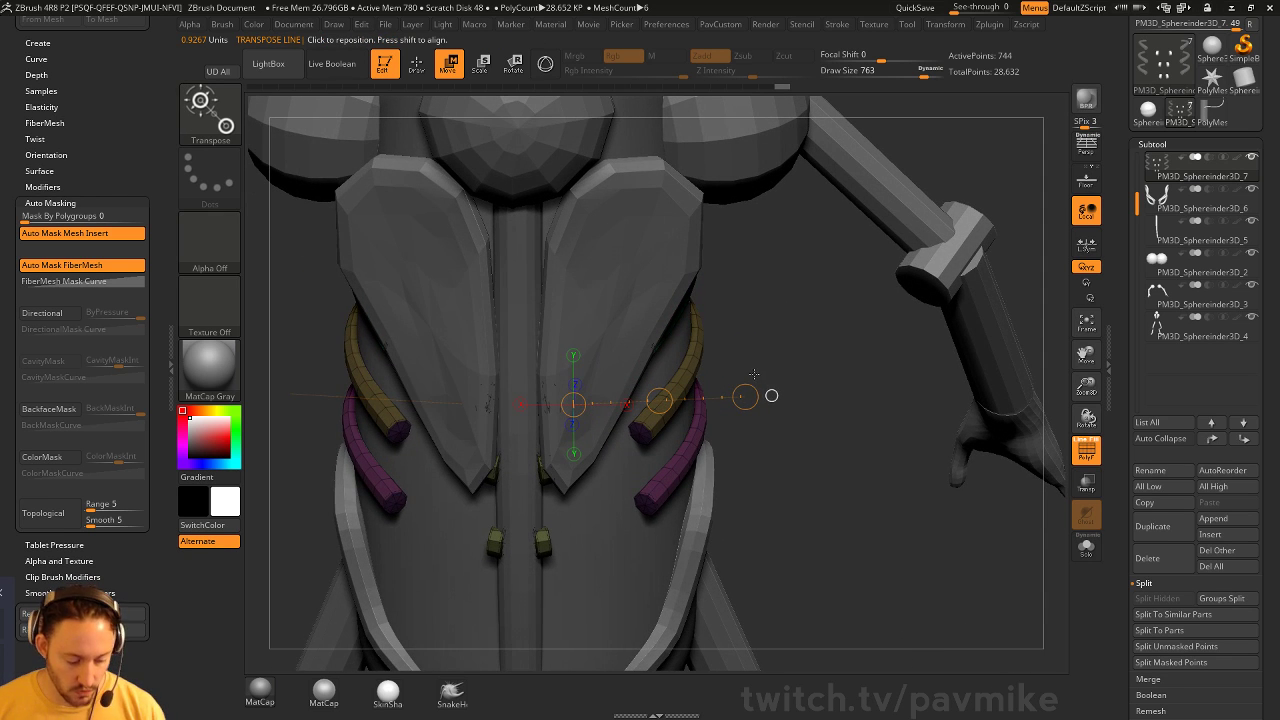
pyautogui.press('y')
pyautogui.moveTo(774, 372); pyautogui.dragTo(777, 346)
pyautogui.moveTo(561, 374); pyautogui.dragTo(568, 400)
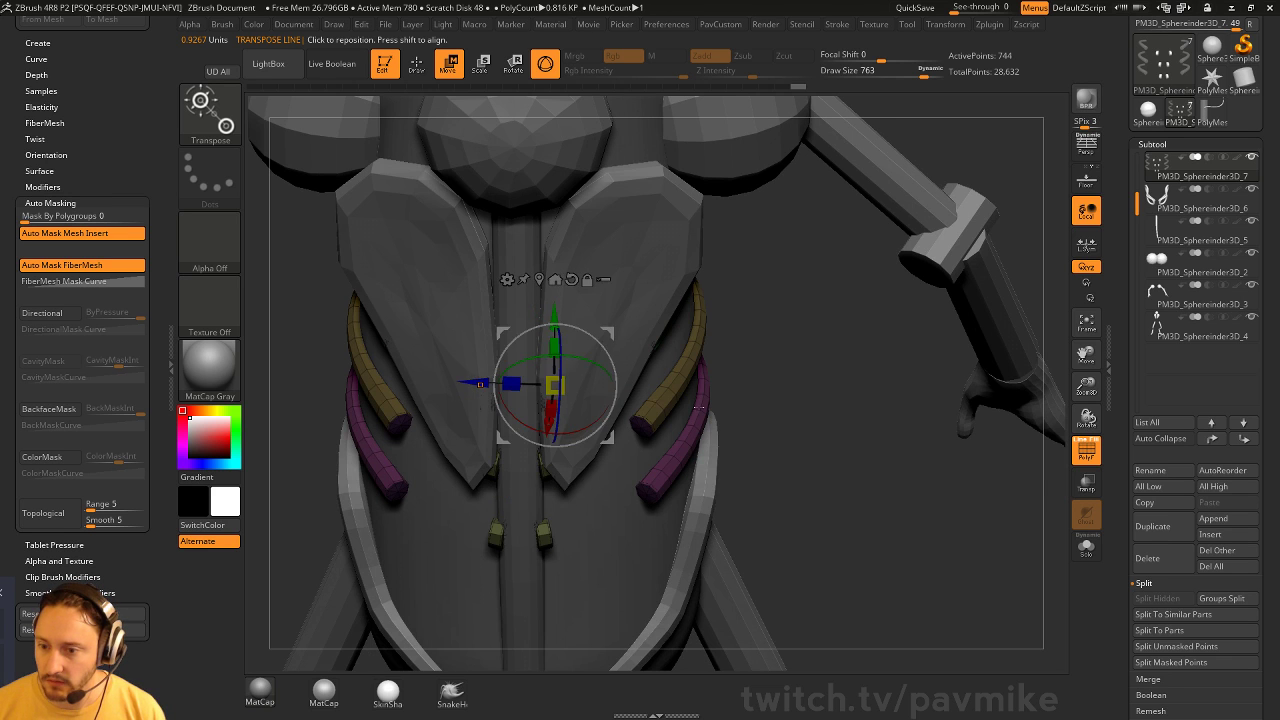
pyautogui.moveTo(786, 322)
pyautogui.mouseDown()
pyautogui.moveTo(795, 392)
pyautogui.moveTo(768, 438)
pyautogui.moveTo(702, 443)
pyautogui.mouseUp()
# Return to draw mode, reduce the draw size to 112, and show the tube subtool alone
pyautogui.press('q')
pyautogui.press('s')
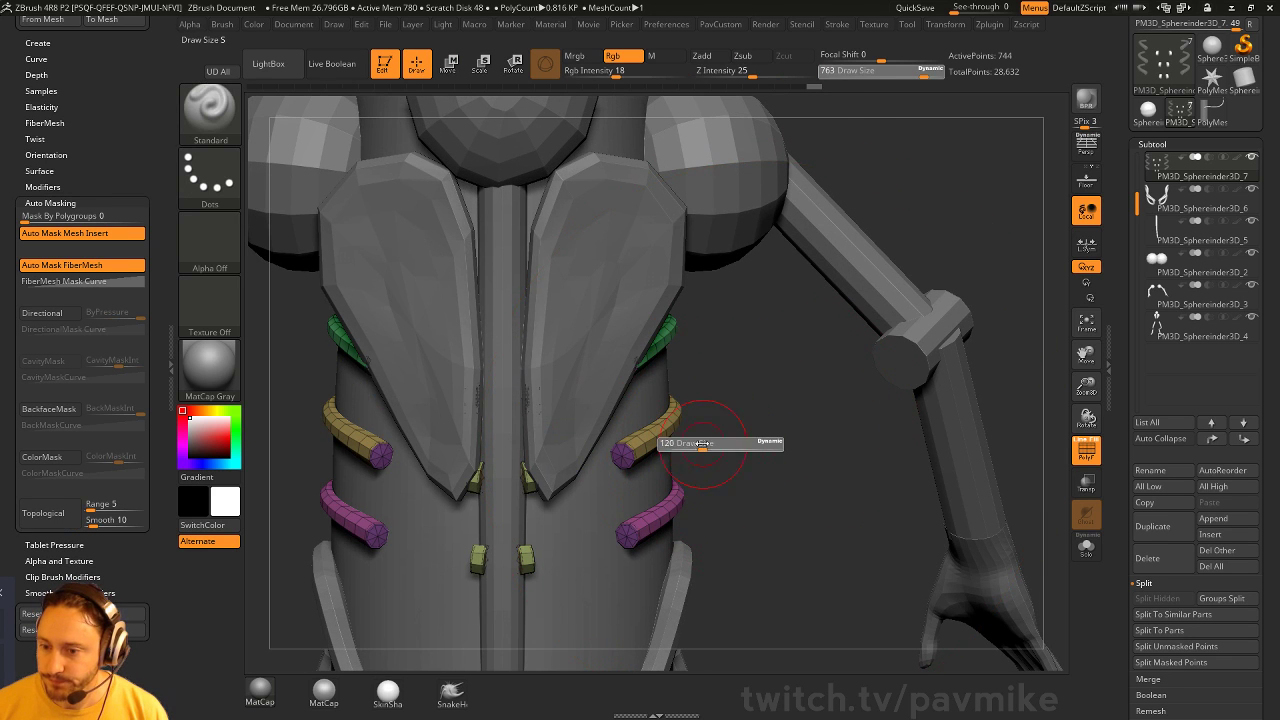
pyautogui.press('s')
pyautogui.moveTo(784, 467); pyautogui.dragTo(772, 467)
pyautogui.click(1080, 546)
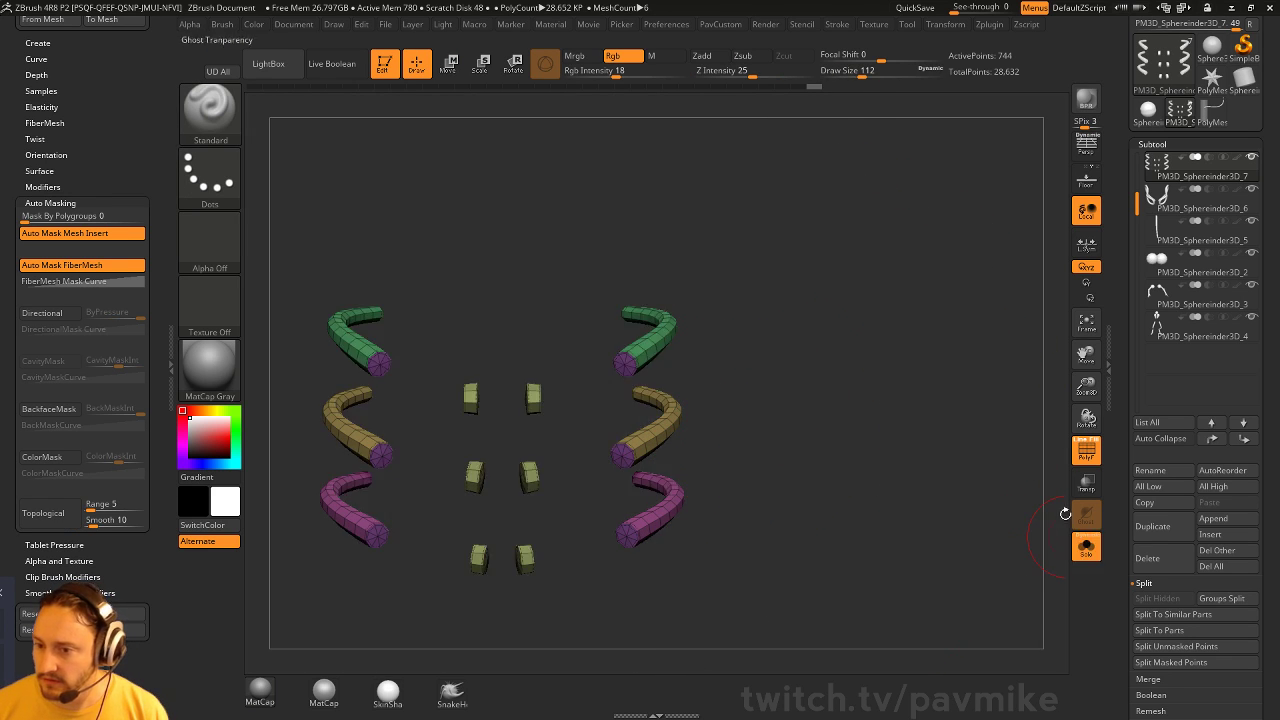
# Reduce the draw size to 22, hide the purple end caps of the tubes, and delete the hidden faces
pyautogui.moveTo(892, 456)
pyautogui.mouseDown()
pyautogui.moveTo(826, 451)
pyautogui.moveTo(931, 457)
pyautogui.moveTo(960, 440)
pyautogui.moveTo(918, 431)
pyautogui.mouseUp()
pyautogui.press('s')
pyautogui.moveTo(892, 428)
pyautogui.mouseDown()
pyautogui.moveTo(918, 424)
pyautogui.moveTo(889, 391)
pyautogui.mouseUp()
pyautogui.keyDown('ctrl'); pyautogui.keyDown('shift'); pyautogui.click(663, 425); pyautogui.keyUp('shift'); pyautogui.keyUp('ctrl')
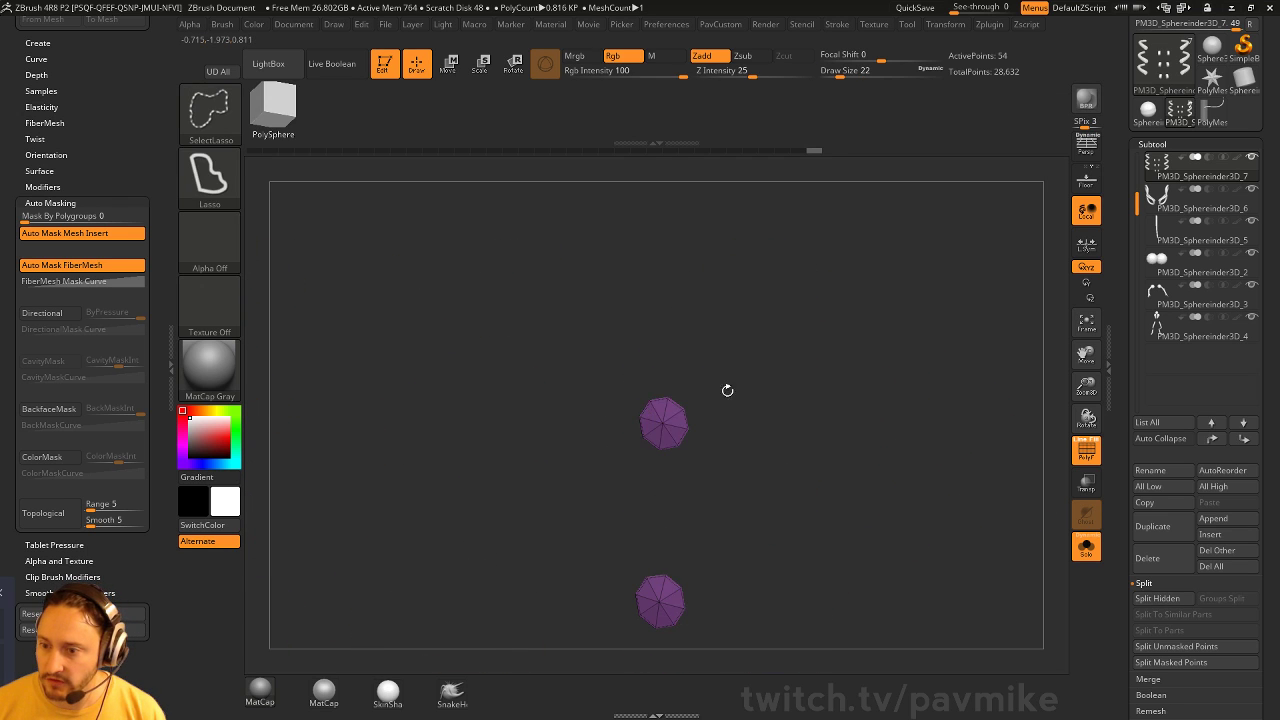
pyautogui.keyDown('alt'); pyautogui.moveTo(727, 390); pyautogui.dragTo(922, 392); pyautogui.keyUp('alt')
pyautogui.press('space')
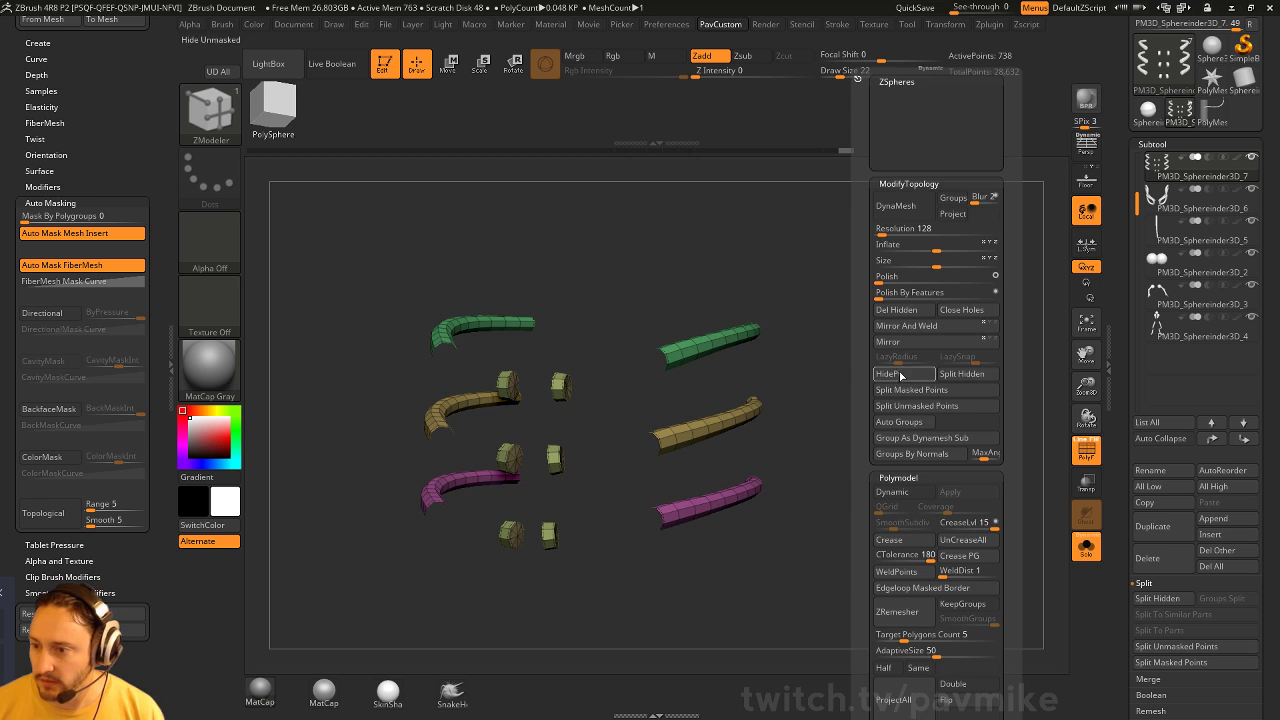
pyautogui.click(905, 311)
pyautogui.moveTo(805, 278); pyautogui.dragTo(720, 321)
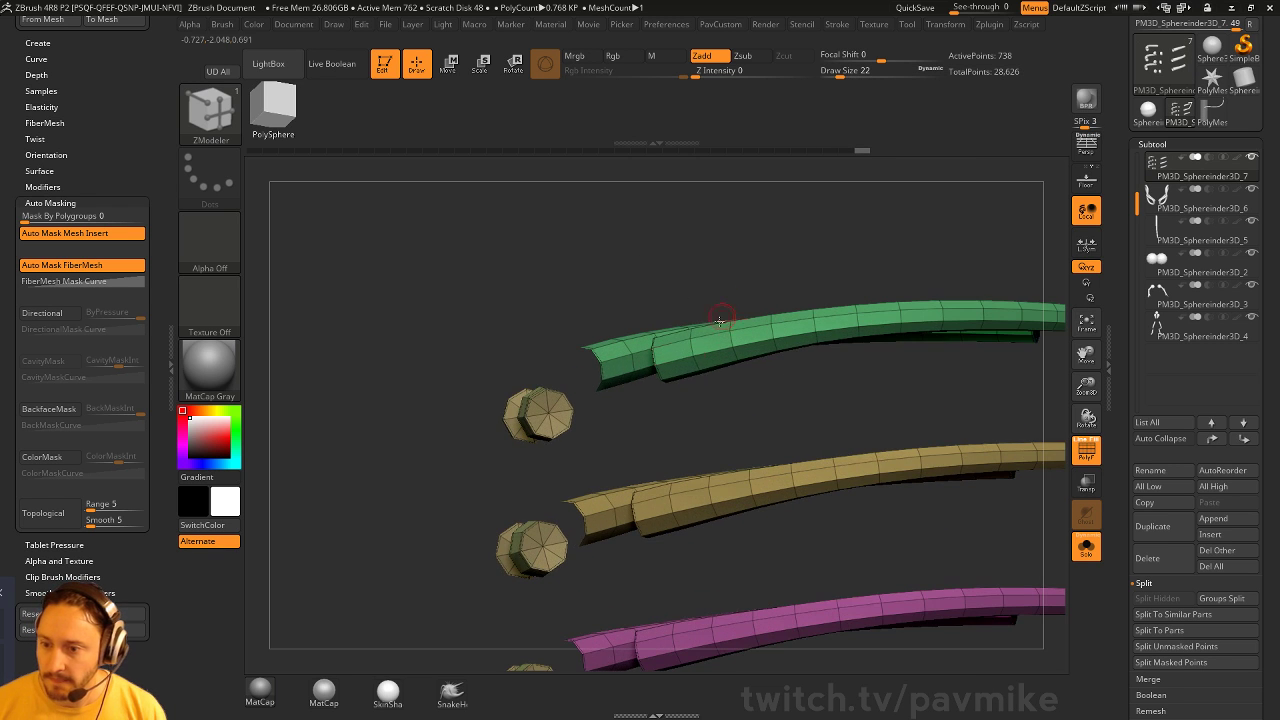
pyautogui.keyDown('alt'); pyautogui.moveTo(517, 347); pyautogui.dragTo(586, 283); pyautogui.keyUp('alt')
pyautogui.keyDown('ctrl'); pyautogui.keyDown('shift'); pyautogui.click(508, 346); pyautogui.keyUp('shift'); pyautogui.keyUp('ctrl')
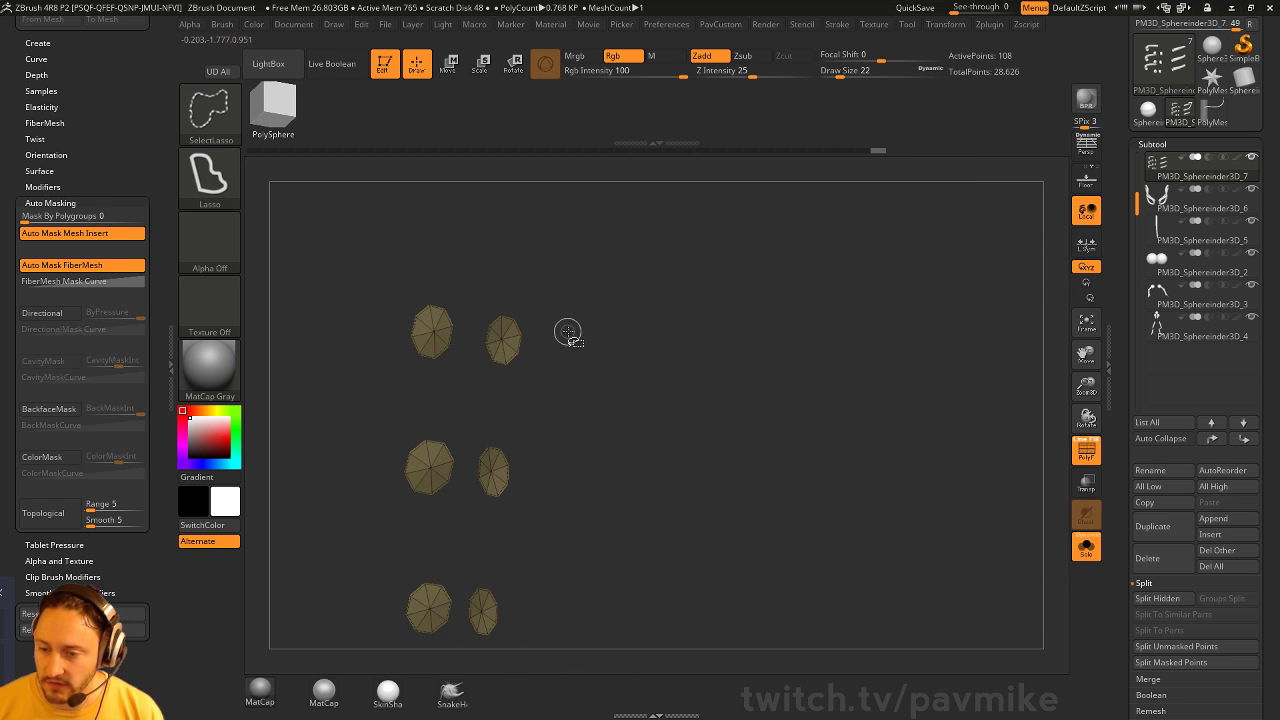
pyautogui.keyDown('ctrl'); pyautogui.keyDown('shift'); pyautogui.click(527, 372); pyautogui.keyUp('shift'); pyautogui.keyUp('ctrl')
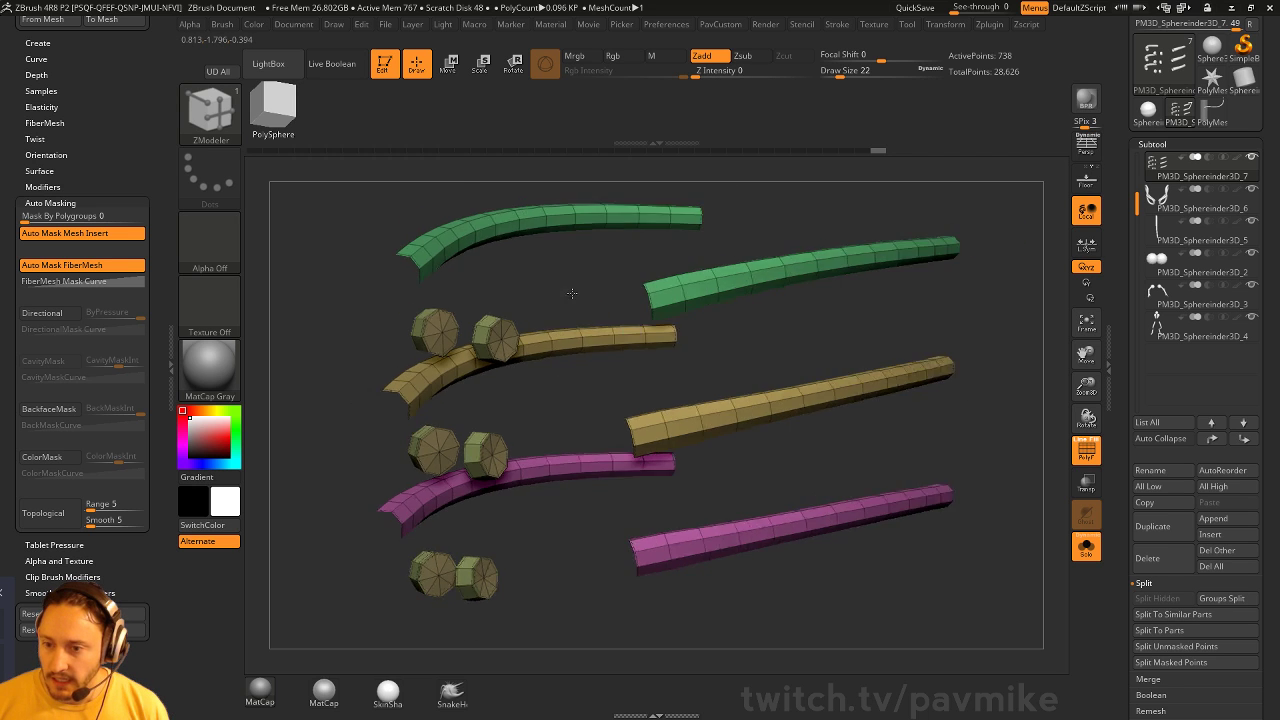
# Regroup the tubes and discs so the disc caps get their own polygroups, and apply Mirror And Weld to the subtool
pyautogui.moveTo(571, 293); pyautogui.dragTo(840, 250)
pyautogui.click(720, 24)
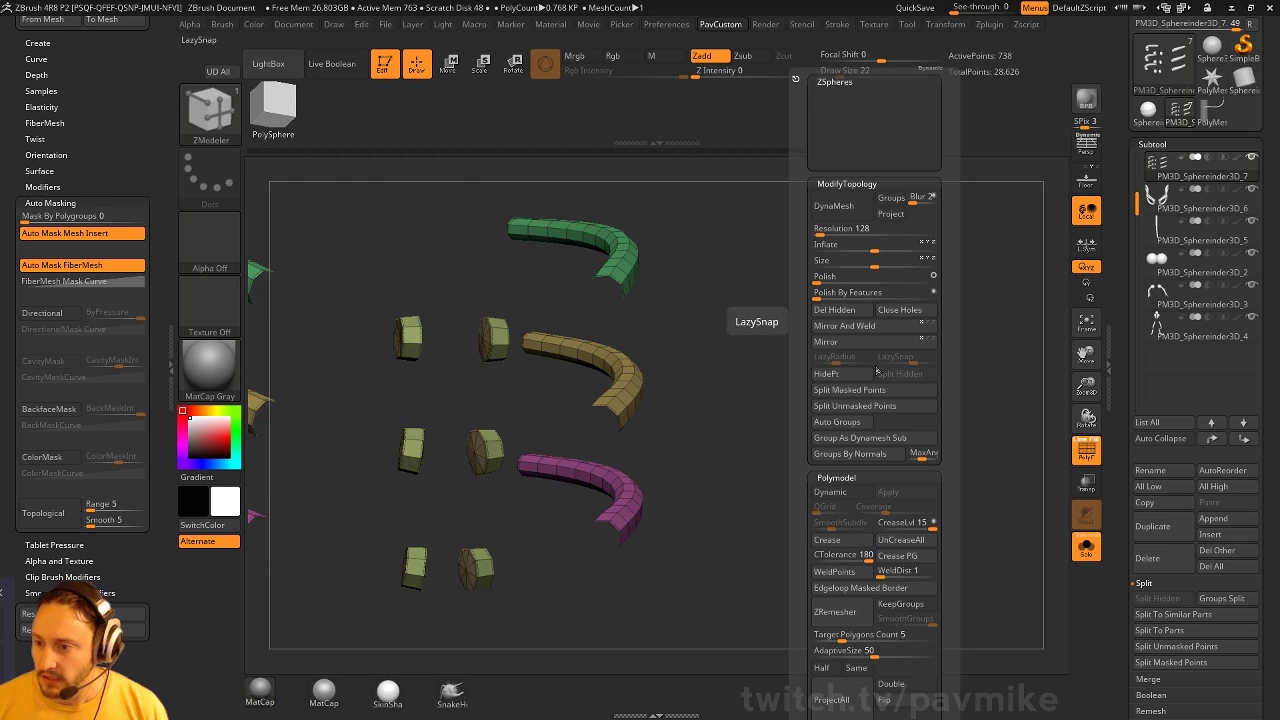
pyautogui.click(837, 421)
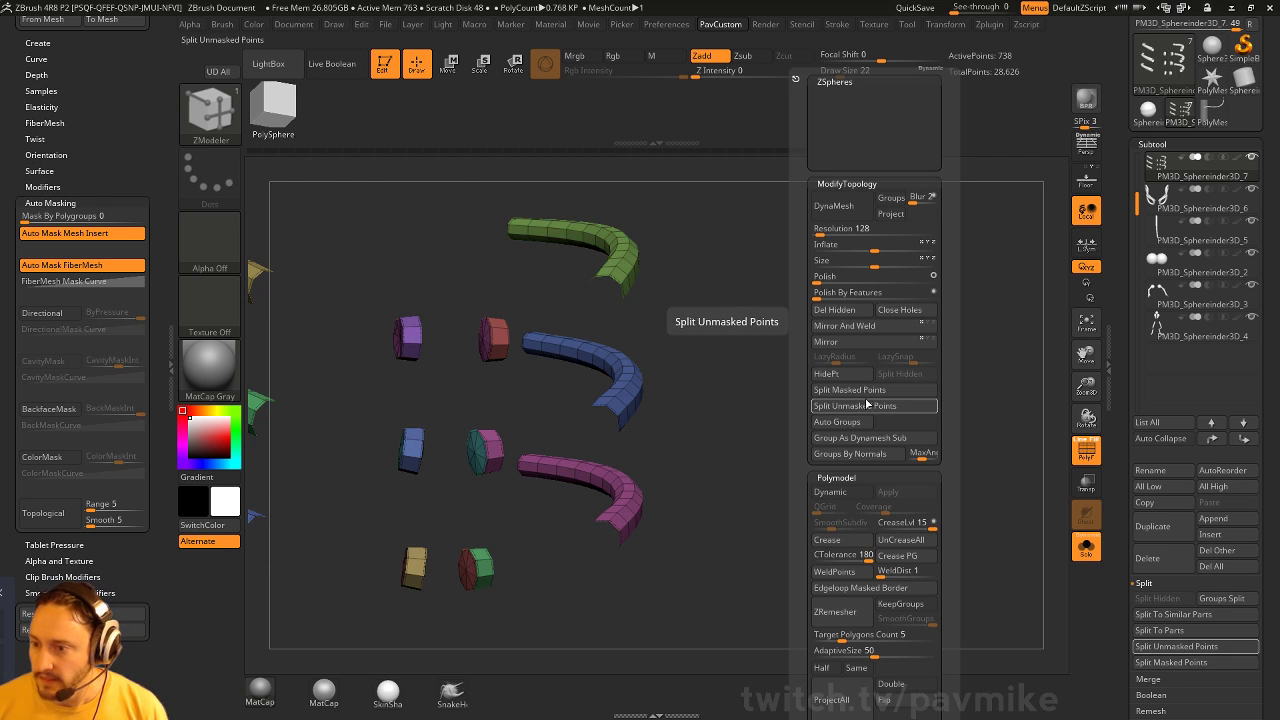
pyautogui.click(866, 331)
pyautogui.moveTo(800, 344)
pyautogui.keyDown('alt'); pyautogui.mouseDown()
pyautogui.moveTo(834, 370)
pyautogui.moveTo(850, 414)
pyautogui.moveTo(807, 363)
pyautogui.mouseUp(); pyautogui.keyUp('alt')
# Hide the cap of each of the three discs on one side and delete the hidden faces
pyautogui.click(490, 403)
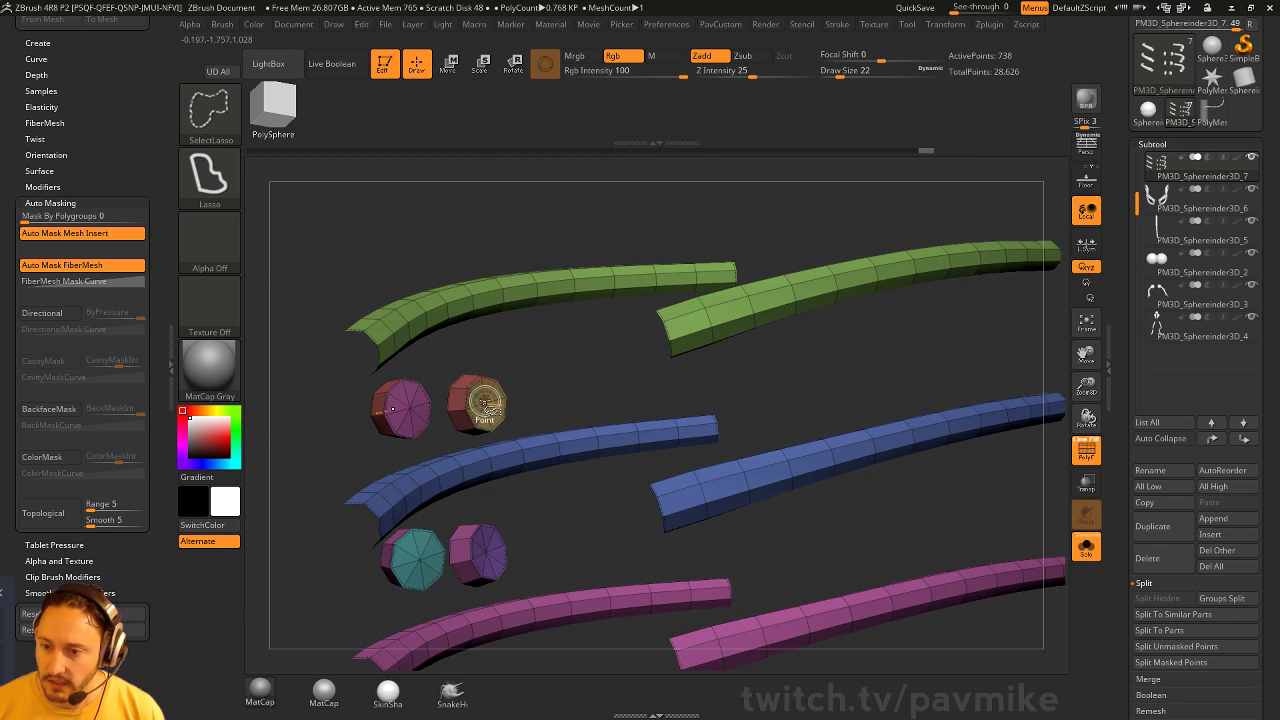
pyautogui.click(490, 553)
pyautogui.keyDown('alt'); pyautogui.moveTo(555, 534); pyautogui.dragTo(503, 457); pyautogui.keyUp('alt')
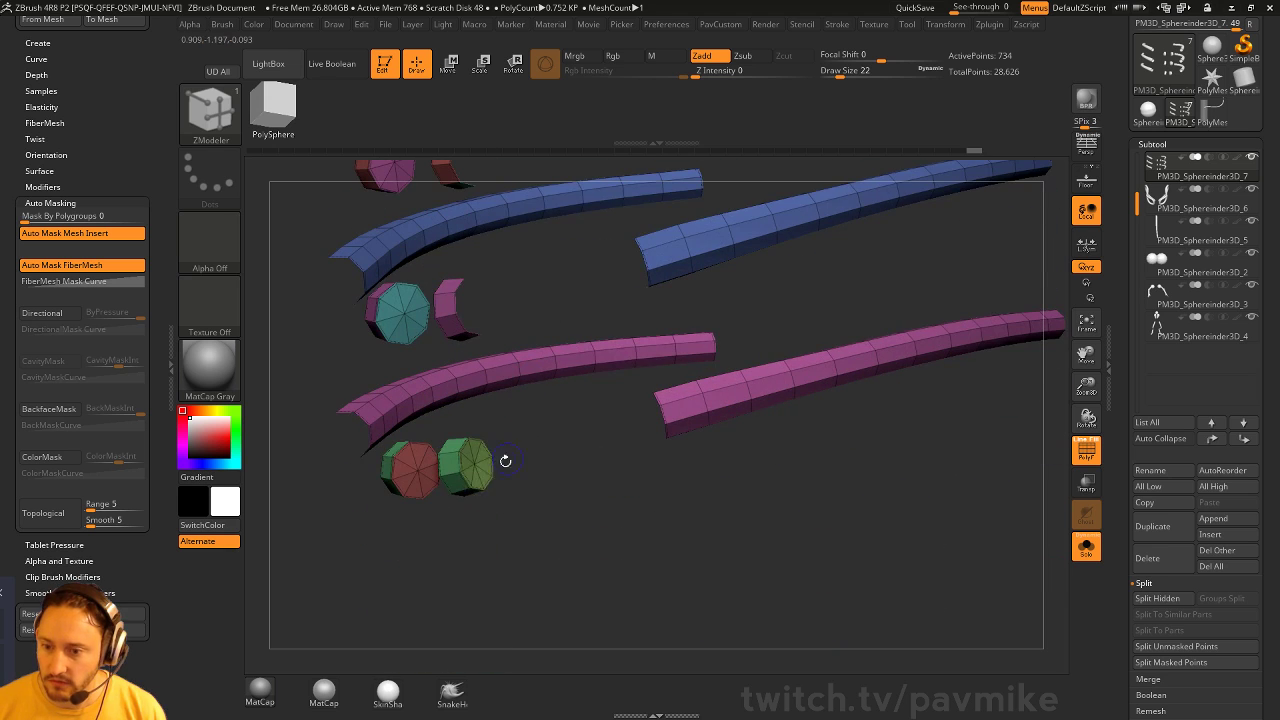
pyautogui.press('space')
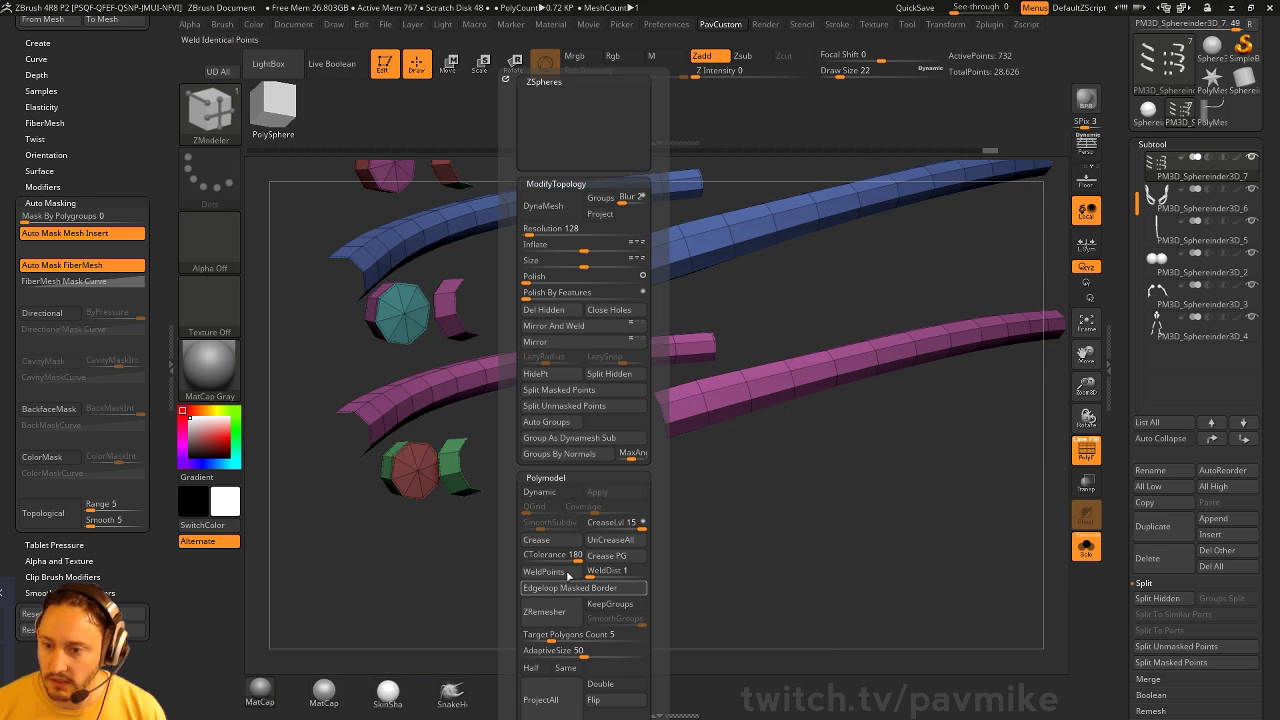
pyautogui.click(546, 315)
pyautogui.keyDown('alt'); pyautogui.moveTo(271, 377); pyautogui.dragTo(307, 530); pyautogui.keyUp('alt')
# Set ZModeler to Bridge and connect the top disc's open border to the open end of the green tube
pyautogui.press('space')
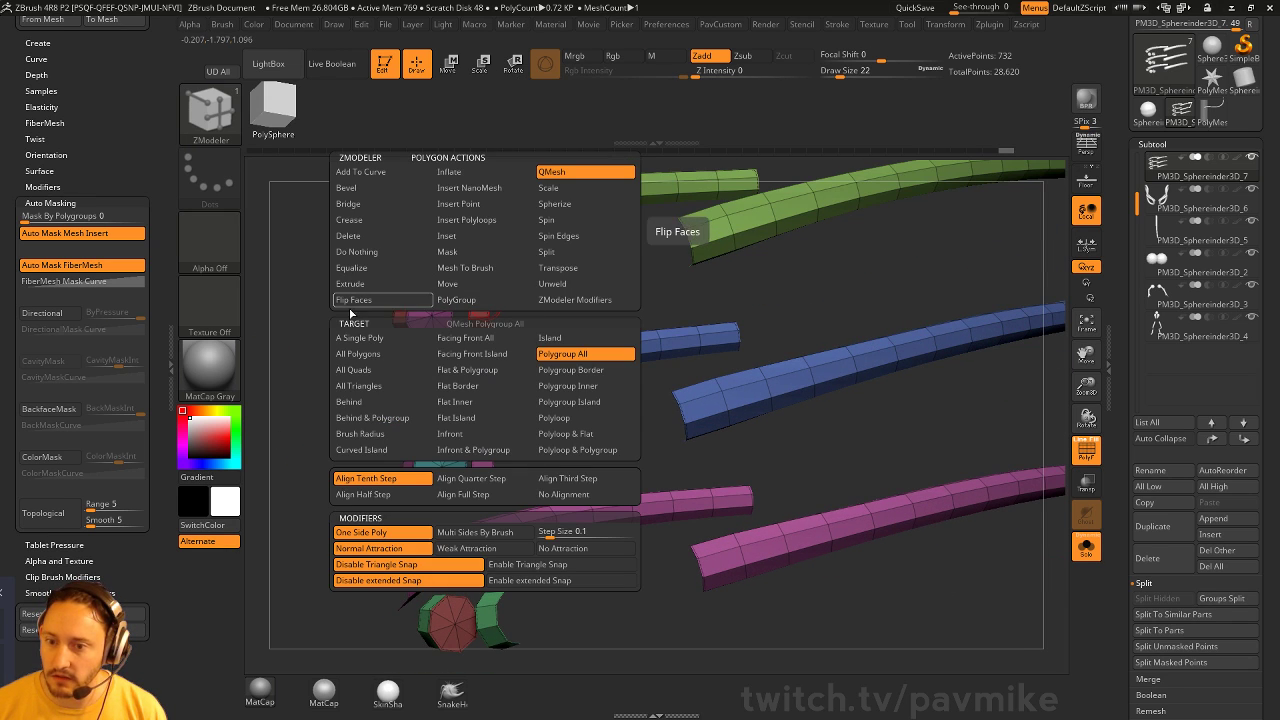
pyautogui.click(365, 203)
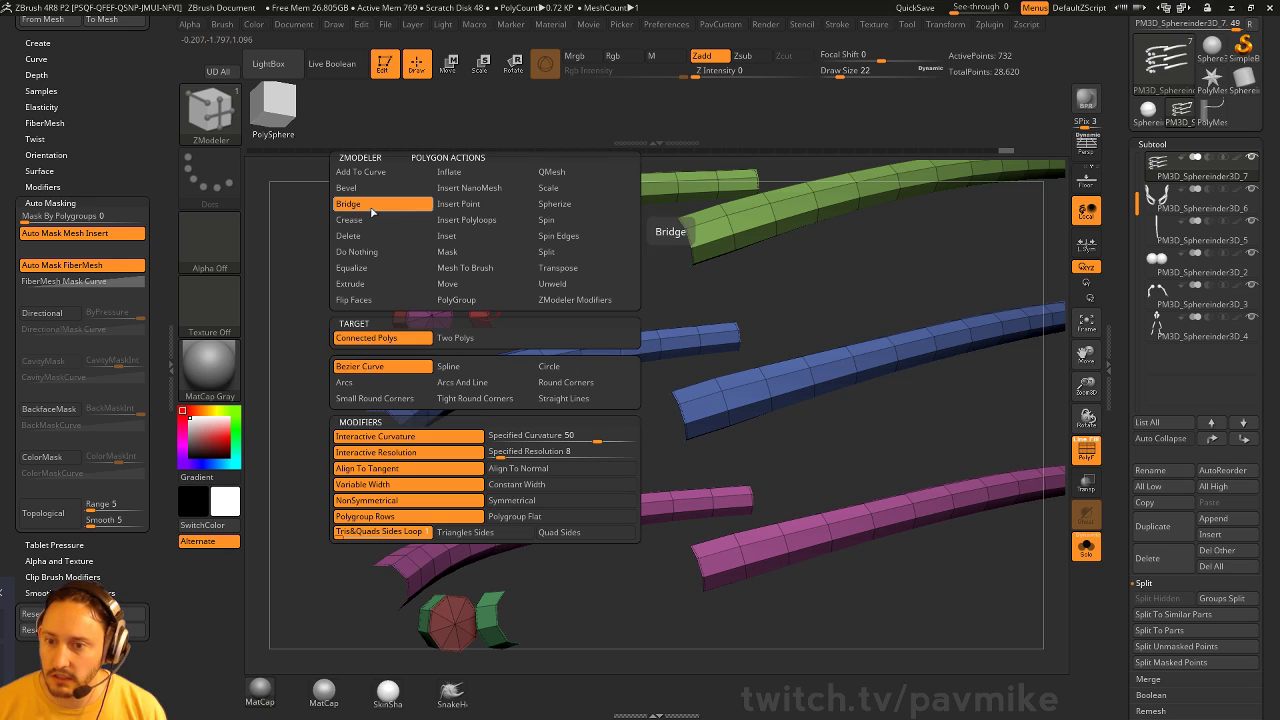
pyautogui.click(381, 339)
pyautogui.press('space')
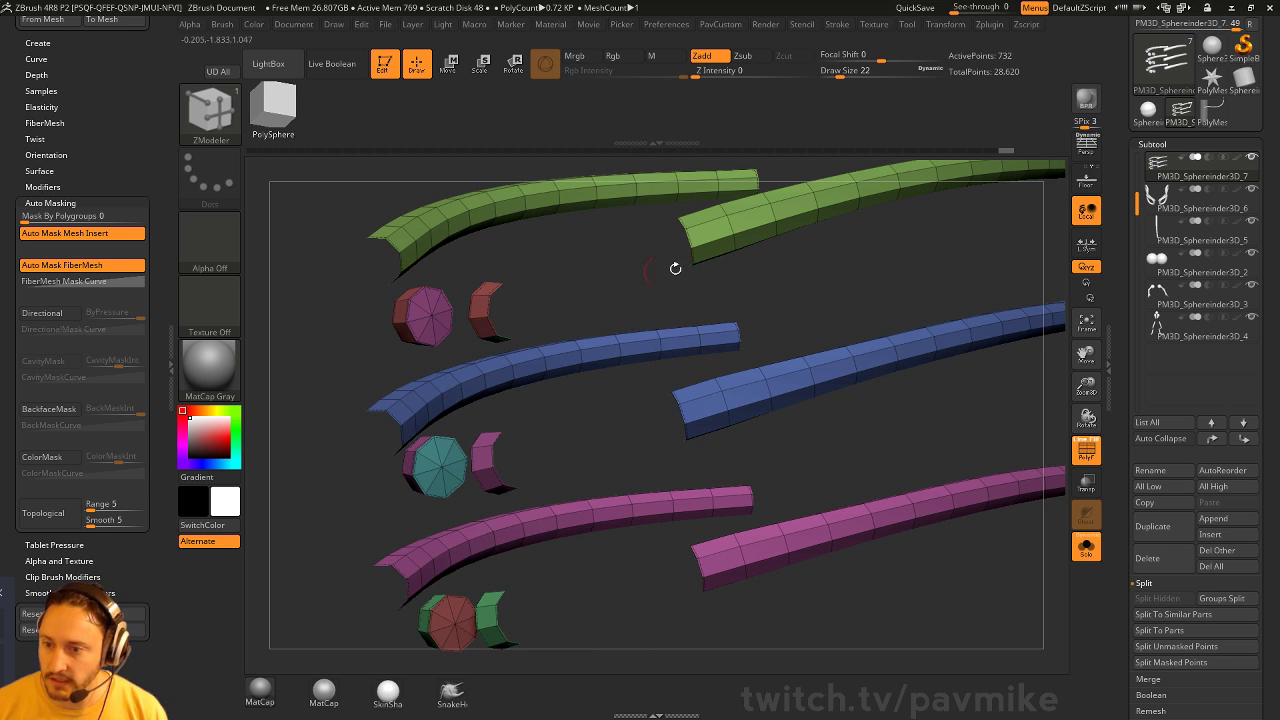
pyautogui.moveTo(688, 236); pyautogui.dragTo(763, 244)
pyautogui.keyDown('alt'); pyautogui.moveTo(758, 302); pyautogui.dragTo(725, 342); pyautogui.keyUp('alt')
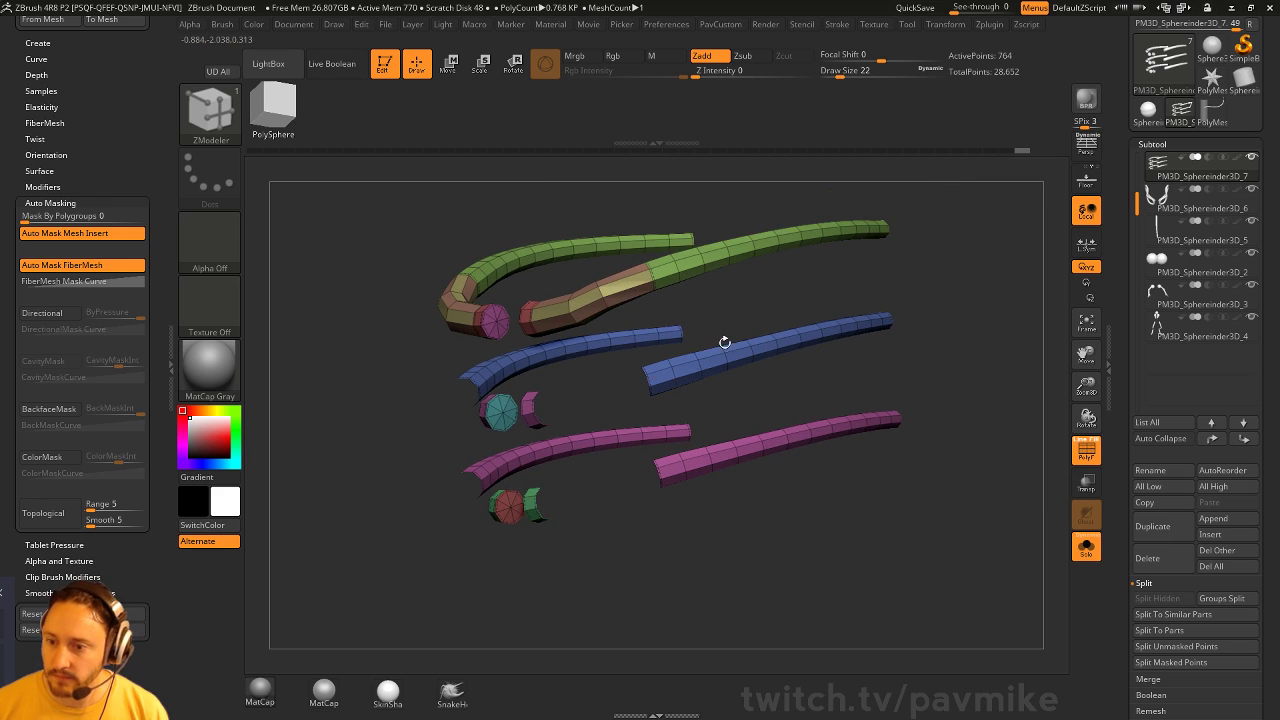
# Bridge the middle disc to the blue tube and the bottom disc to the pink tube
pyautogui.click(537, 406)
pyautogui.moveTo(649, 382); pyautogui.dragTo(659, 386)
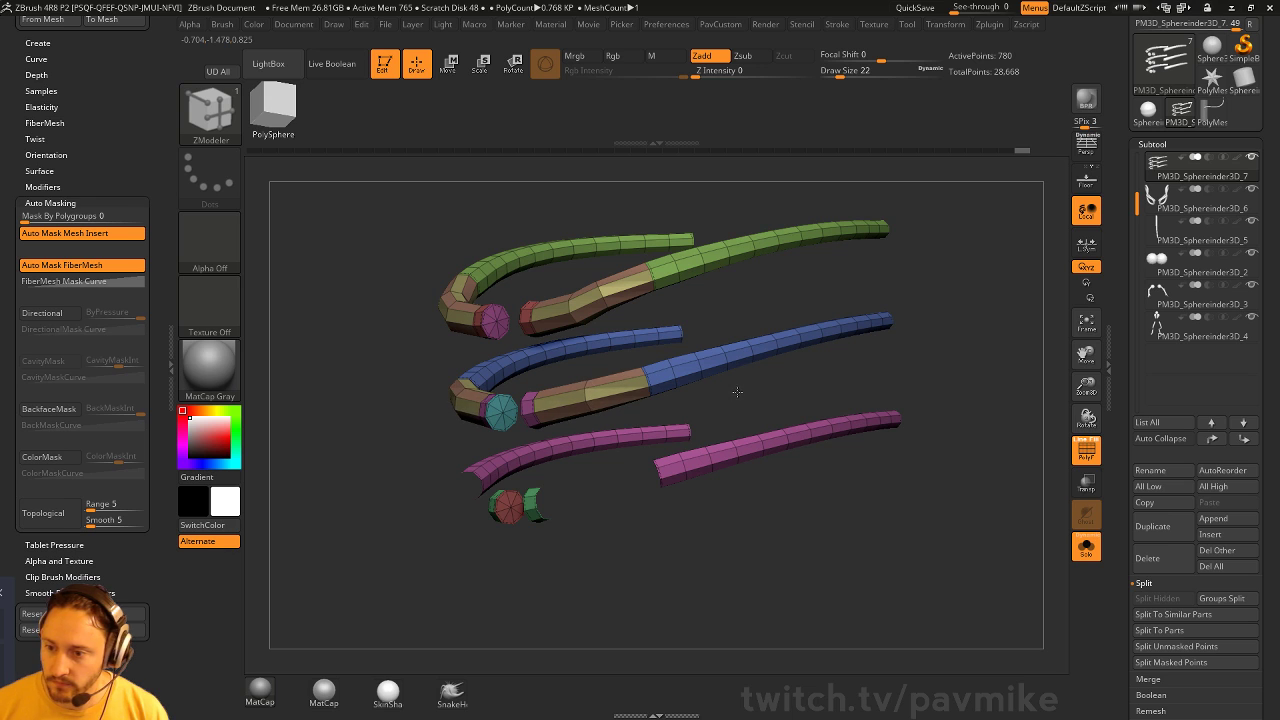
pyautogui.moveTo(658, 470); pyautogui.dragTo(783, 490)
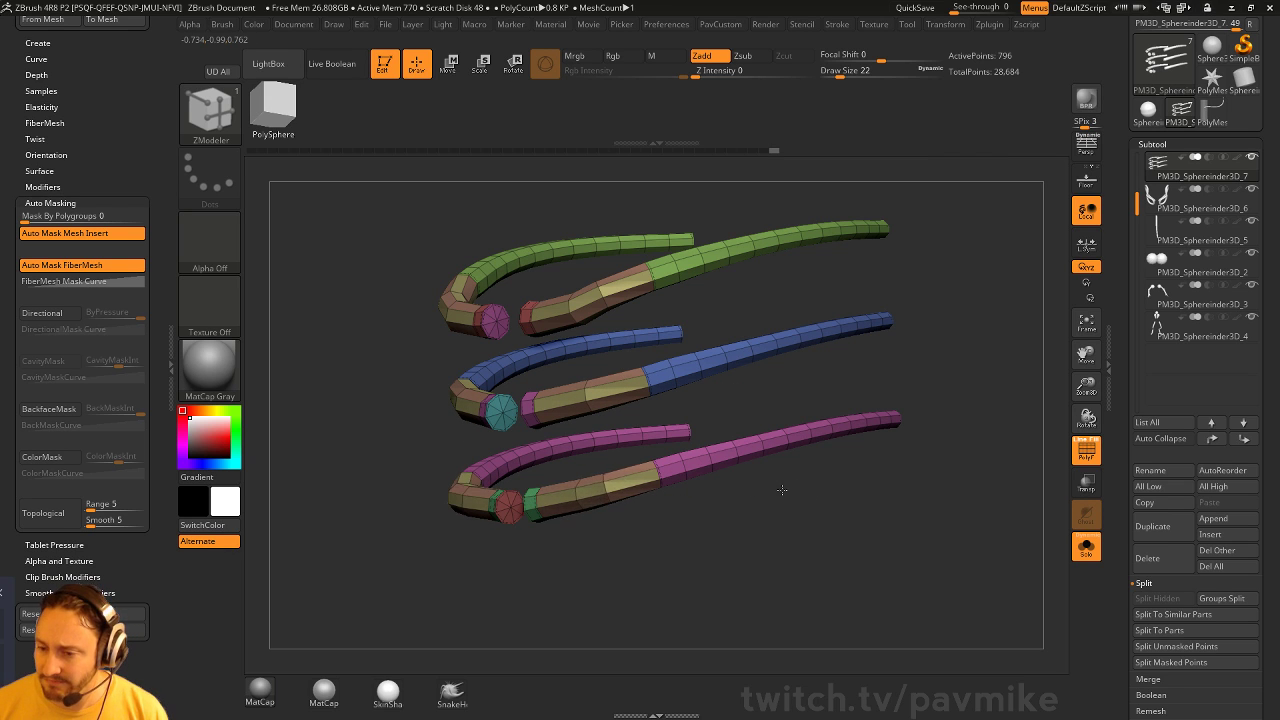
# Show the other subtools again and turn off the polyframe display
pyautogui.moveTo(700, 530); pyautogui.dragTo(813, 507)
pyautogui.moveTo(871, 466); pyautogui.dragTo(945, 442)
pyautogui.click(1090, 541)
pyautogui.click(1087, 451)
pyautogui.moveTo(825, 355)
pyautogui.keyDown('alt'); pyautogui.mouseDown()
pyautogui.moveTo(811, 449)
pyautogui.moveTo(931, 295)
pyautogui.moveTo(714, 437)
pyautogui.moveTo(633, 443)
pyautogui.moveTo(633, 463)
pyautogui.mouseUp(); pyautogui.keyUp('alt')
# Switch to the Move brush at draw size 286 and check how the bridged tubes wrap around the body
pyautogui.press('b')
pyautogui.press('m')
pyautogui.press('v')
pyautogui.moveTo(785, 425); pyautogui.dragTo(695, 430)
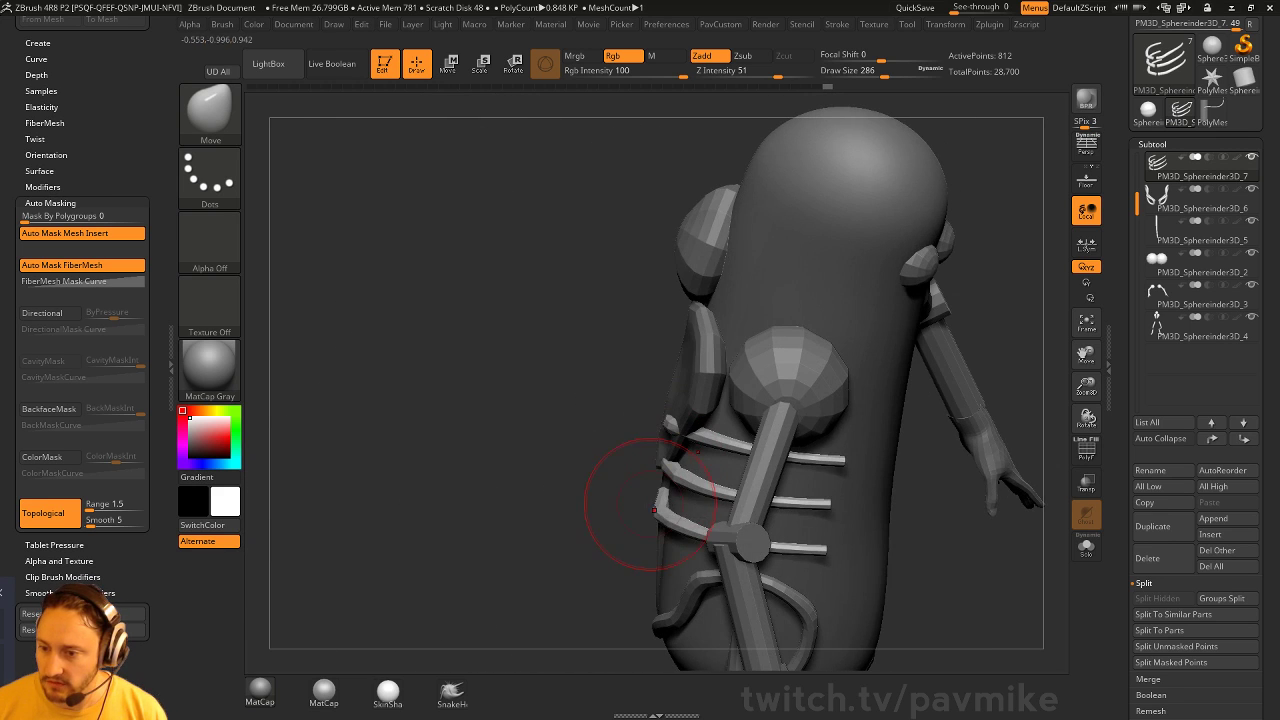
pyautogui.moveTo(590, 491)
pyautogui.mouseDown()
pyautogui.moveTo(900, 423)
pyautogui.moveTo(893, 365)
pyautogui.mouseUp()
pyautogui.moveTo(893, 365)
pyautogui.mouseDown()
pyautogui.moveTo(846, 400)
pyautogui.moveTo(780, 420)
pyautogui.moveTo(879, 407)
pyautogui.moveTo(882, 465)
pyautogui.mouseUp()
# Select the subtool with the back plates and pull the plate edge out over the top tube with the Move brush
pyautogui.press('s')
pyautogui.keyDown('alt'); pyautogui.click(698, 443); pyautogui.keyUp('alt')
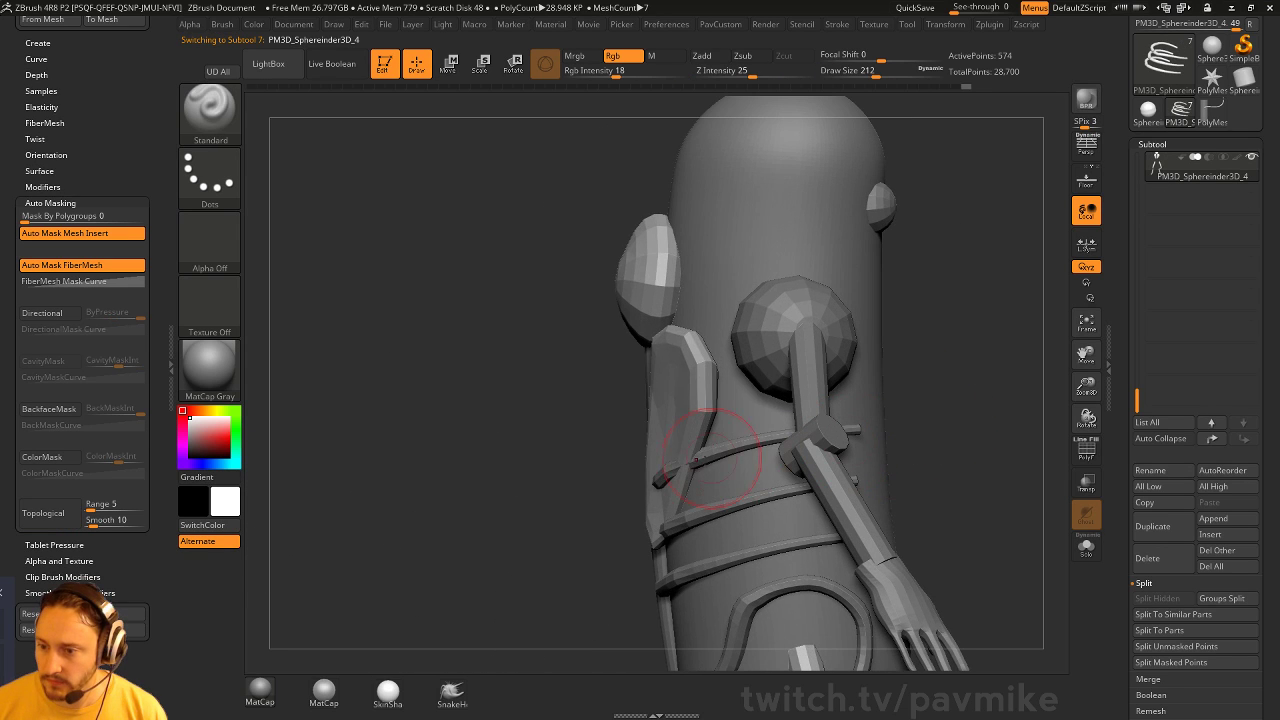
pyautogui.press('s')
pyautogui.moveTo(698, 464)
pyautogui.mouseDown()
pyautogui.moveTo(723, 467)
pyautogui.moveTo(663, 482)
pyautogui.moveTo(663, 463)
pyautogui.mouseUp()
pyautogui.press('s')
pyautogui.moveTo(1125, 44); pyautogui.dragTo(1126, 157)
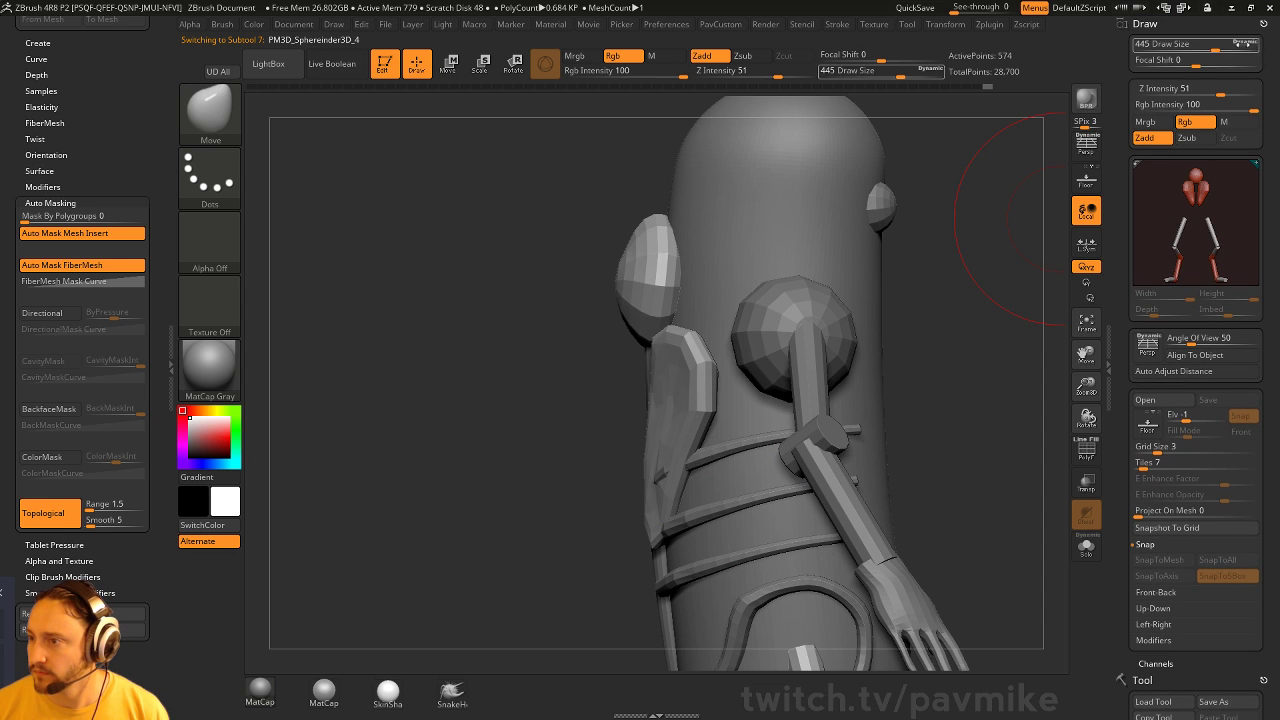
pyautogui.click(1263, 24)
# Switch to the Standard brush at draw size 197 and frame the whole character from the front
pyautogui.keyDown('alt'); pyautogui.moveTo(928, 320); pyautogui.dragTo(926, 257); pyautogui.keyUp('alt')
pyautogui.press('b')
pyautogui.press('s')
pyautogui.press('t')
pyautogui.moveTo(933, 304)
pyautogui.mouseDown()
pyautogui.moveTo(891, 289)
pyautogui.moveTo(886, 313)
pyautogui.mouseUp()
pyautogui.press('s')
pyautogui.moveTo(886, 318); pyautogui.dragTo(899, 338)
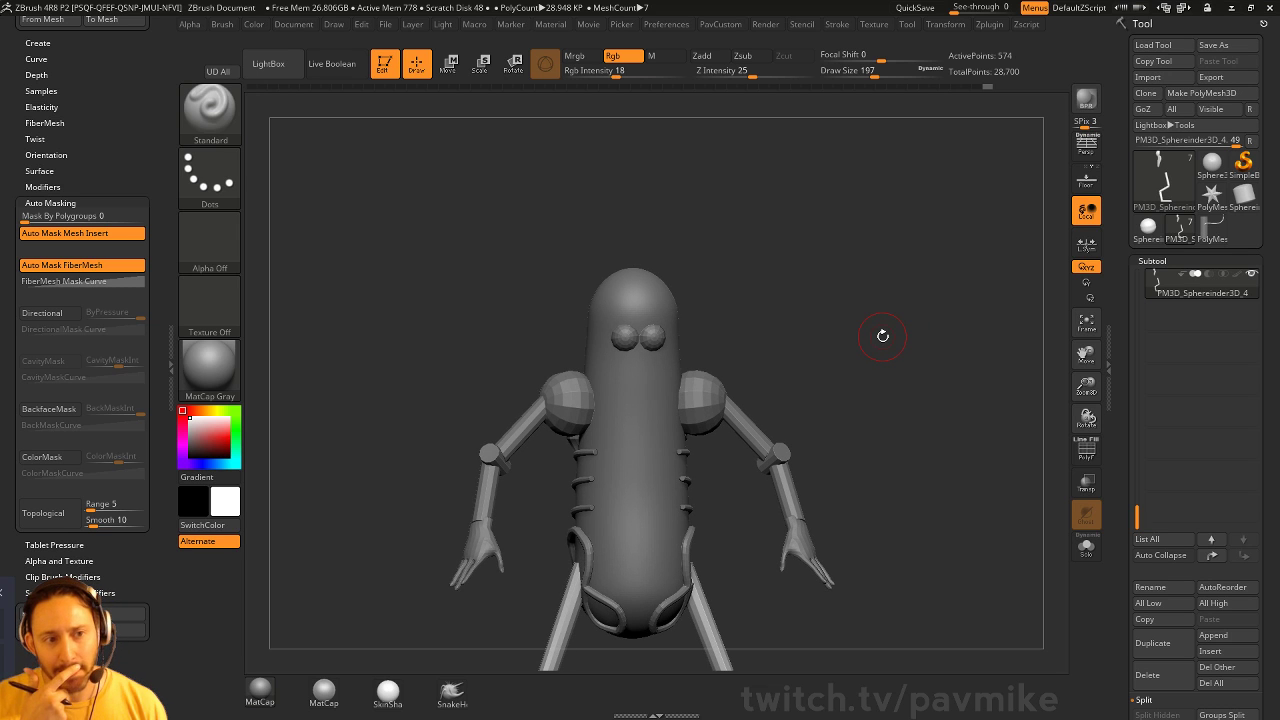
# Set the draw size to 145 and select the pickle body subtool
pyautogui.moveTo(785, 265); pyautogui.dragTo(863, 337)
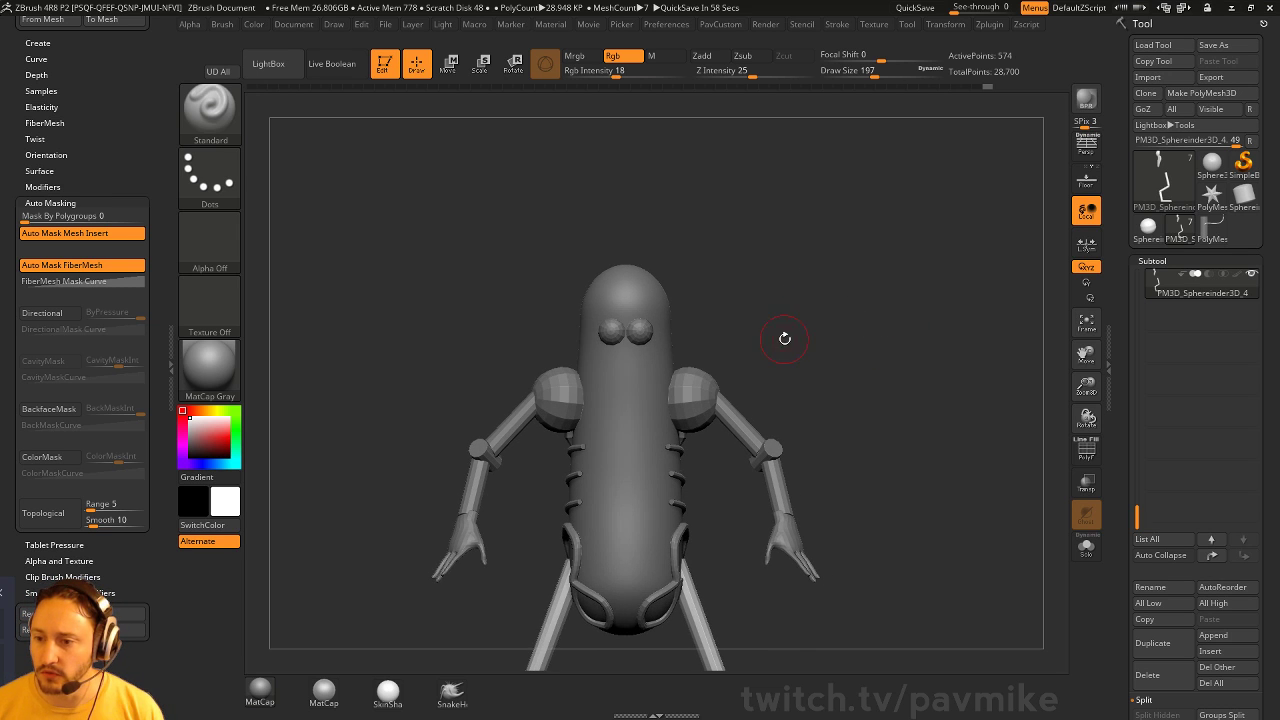
pyautogui.press('s')
pyautogui.moveTo(770, 341); pyautogui.dragTo(825, 339)
pyautogui.keyDown('alt'); pyautogui.click(680, 382); pyautogui.keyUp('alt')
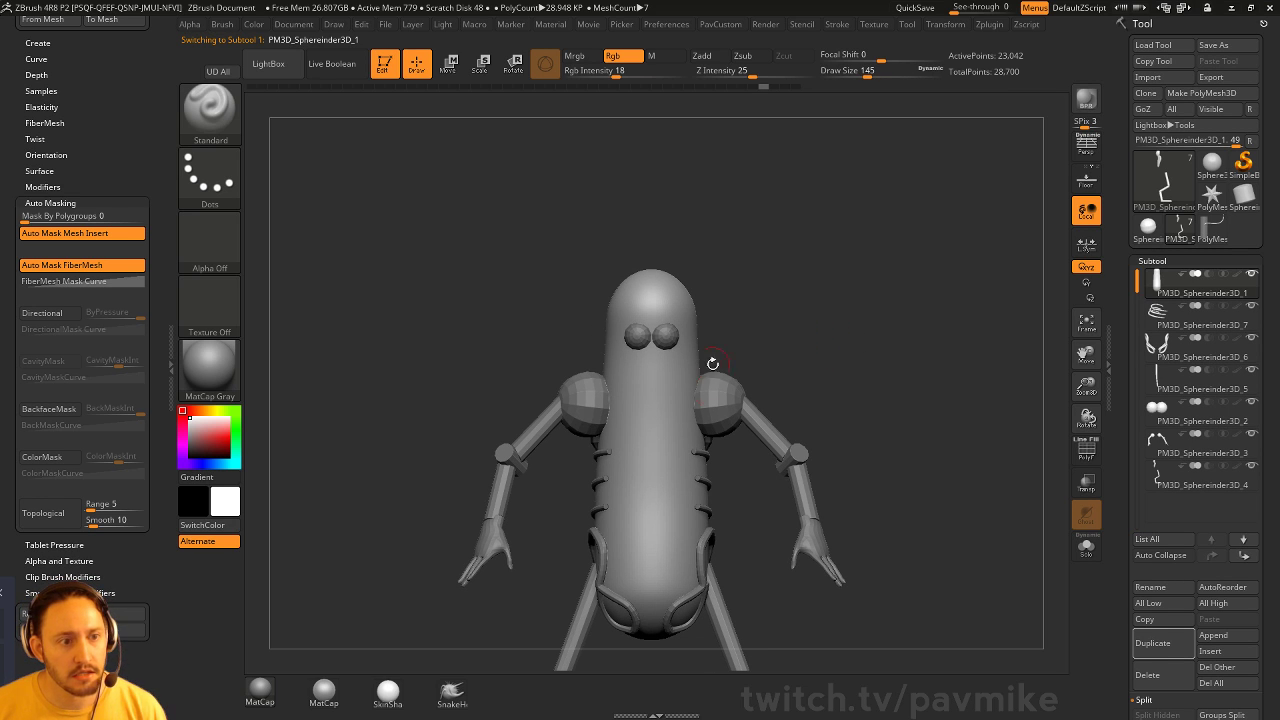
# Import the reference image 09.png as a texture and add it to Spotlight
pyautogui.click(873, 24)
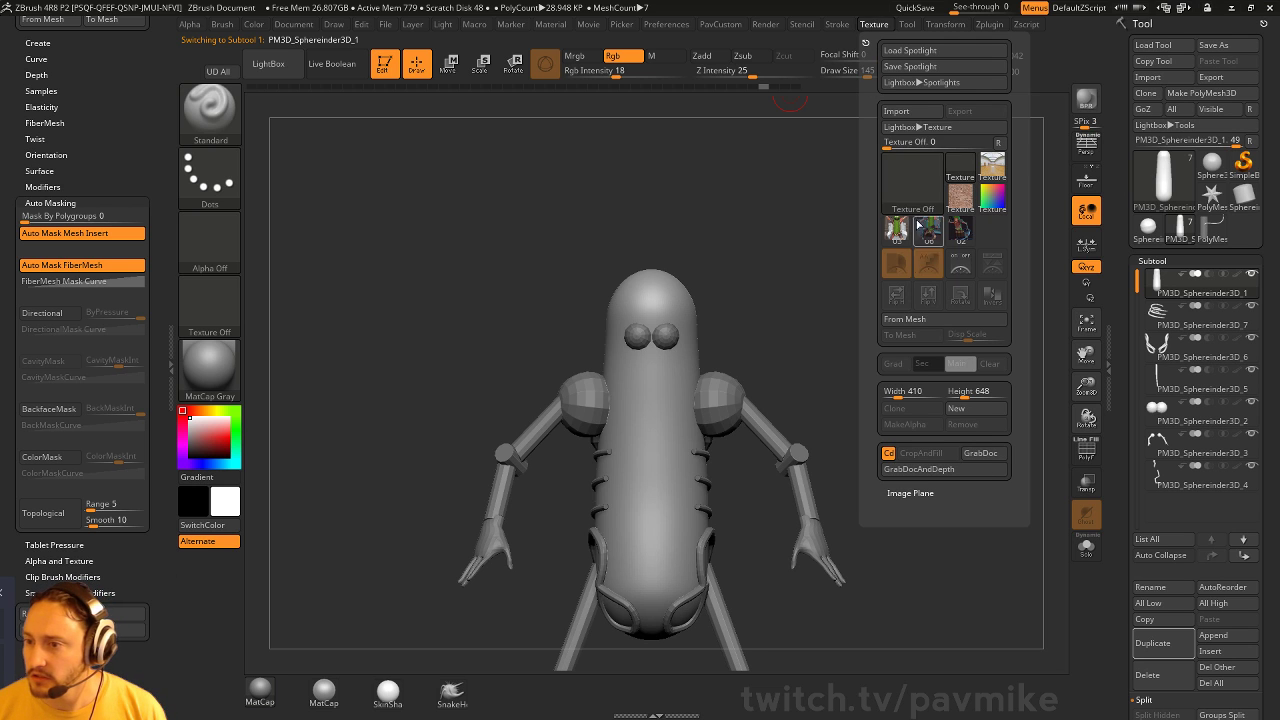
pyautogui.click(903, 112)
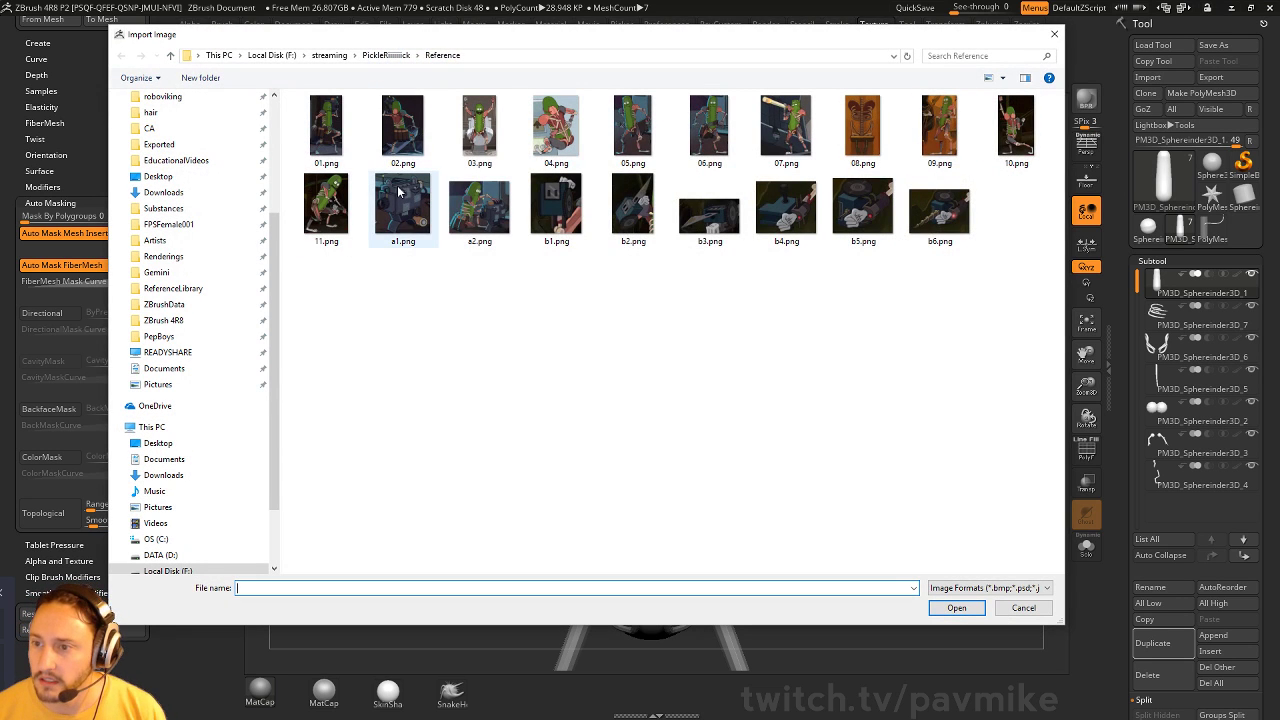
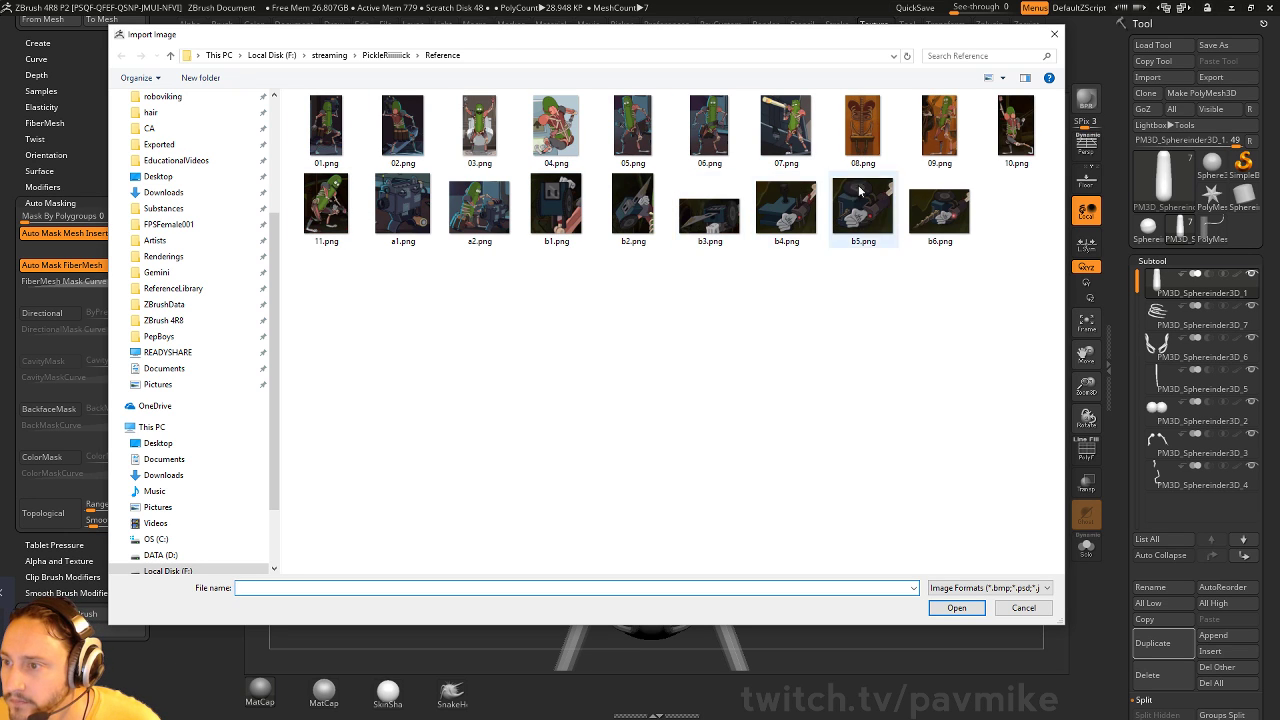
pyautogui.press('Escape')
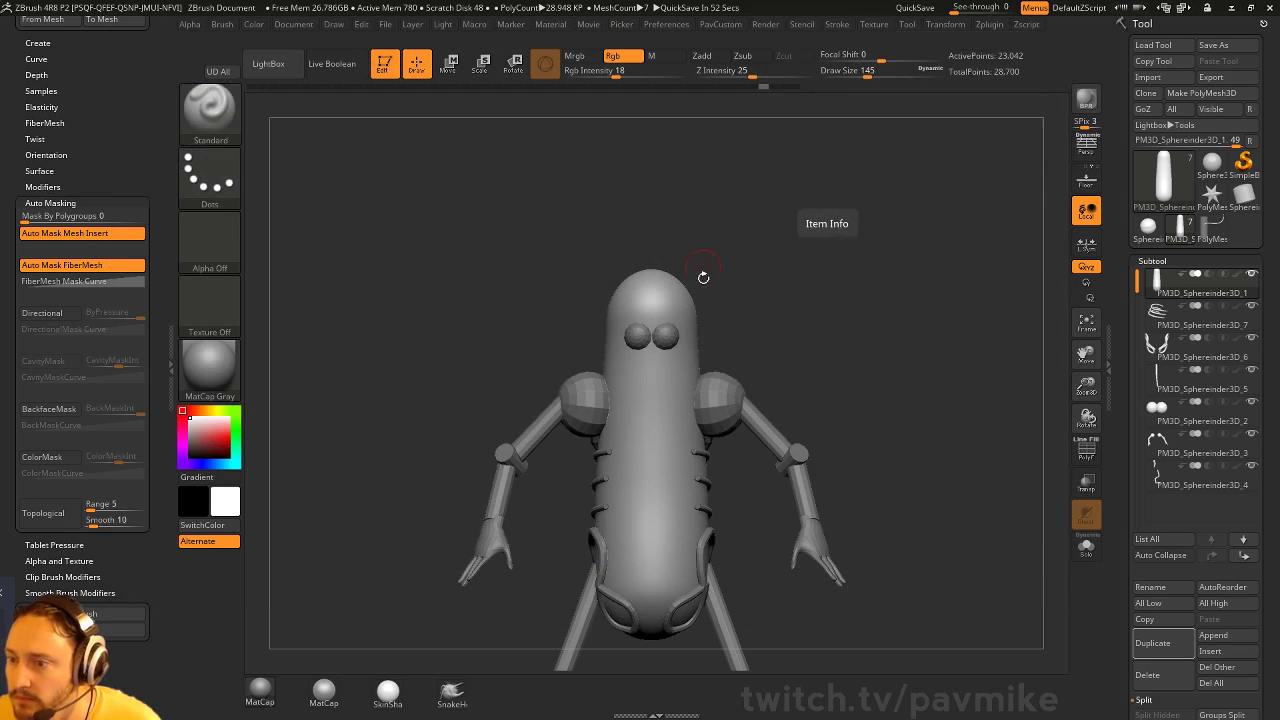
pyautogui.click(875, 24)
pyautogui.click(987, 236)
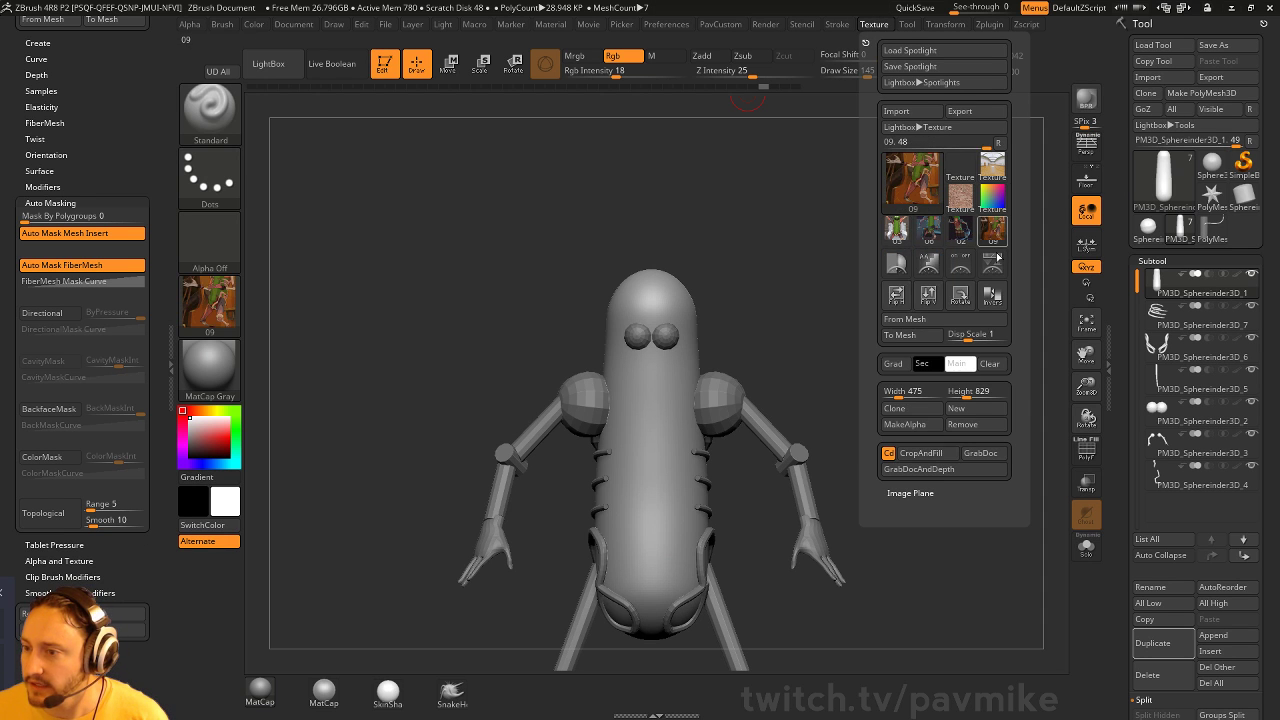
pyautogui.click(960, 263)
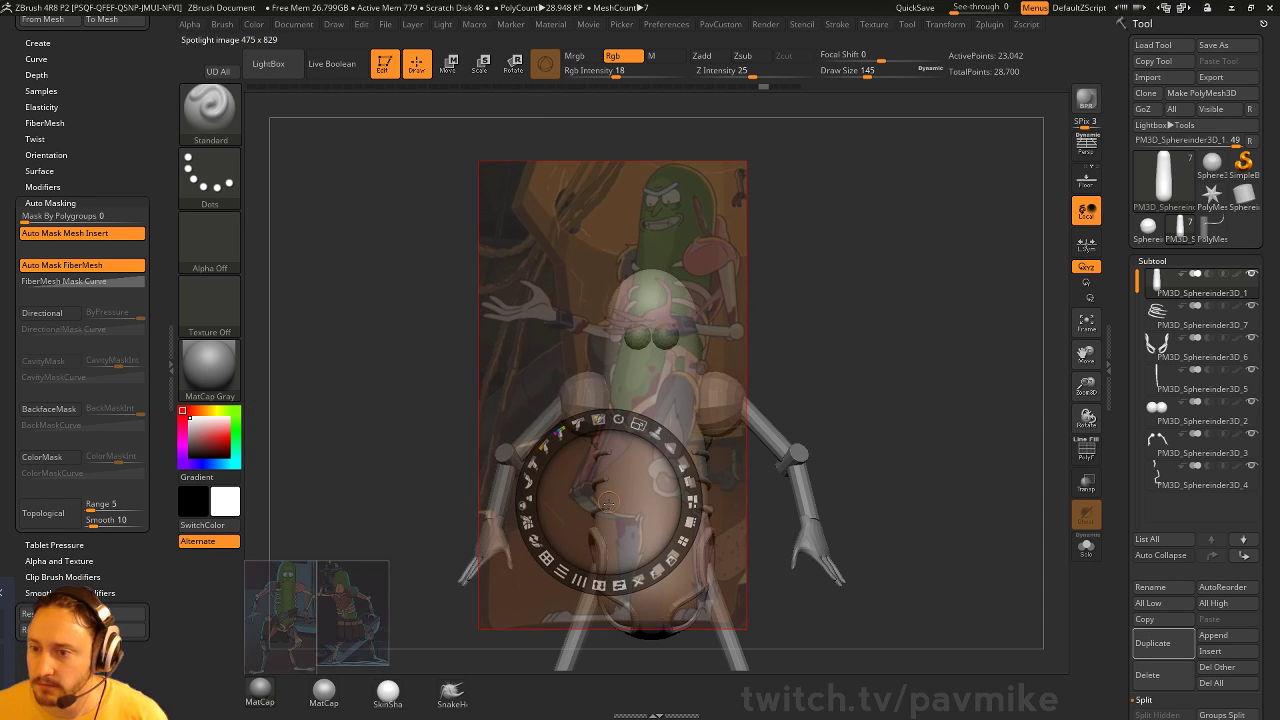
# Enlarge the reference image in Spotlight and position its pickle character over the model
pyautogui.moveTo(608, 503); pyautogui.dragTo(605, 512)
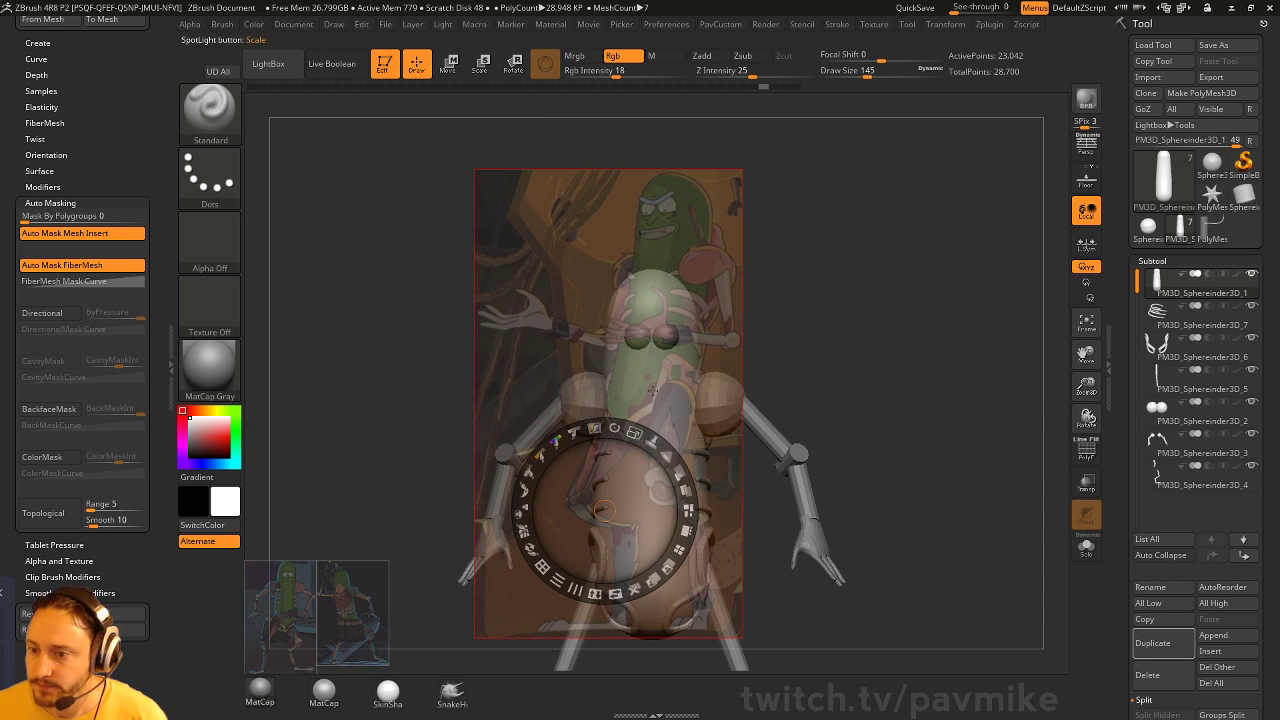
pyautogui.moveTo(636, 433); pyautogui.dragTo(682, 428)
pyautogui.moveTo(708, 194); pyautogui.dragTo(653, 379)
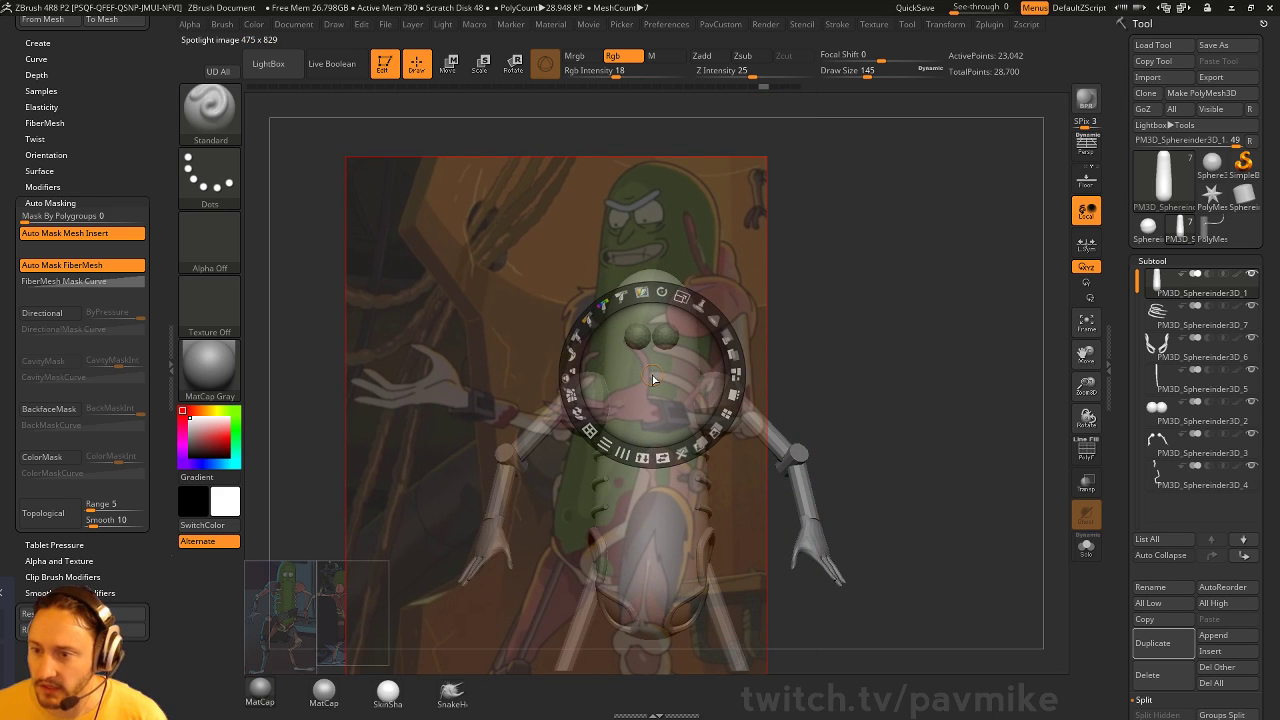
# Leave Spotlight editing, turn on perspective, and align the model's pose and size with the pickle in the reference image
pyautogui.press('z')
pyautogui.moveTo(850, 281); pyautogui.dragTo(852, 182)
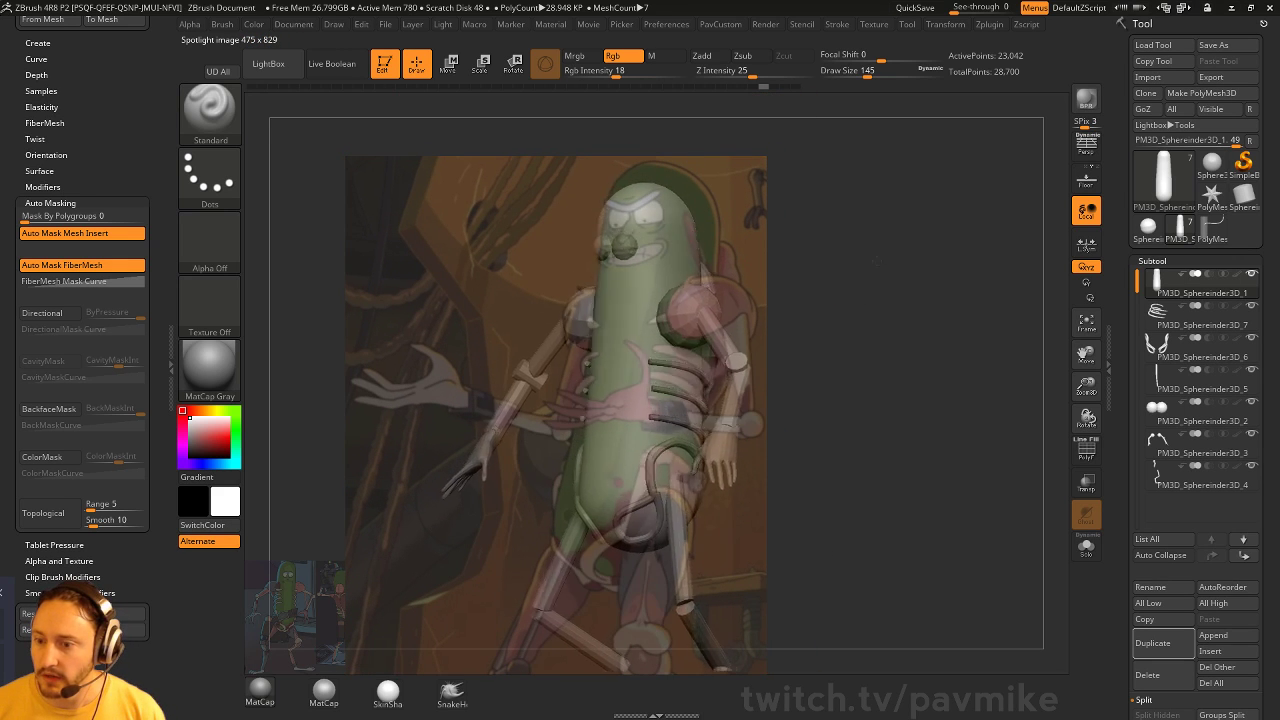
pyautogui.moveTo(905, 256); pyautogui.dragTo(969, 280)
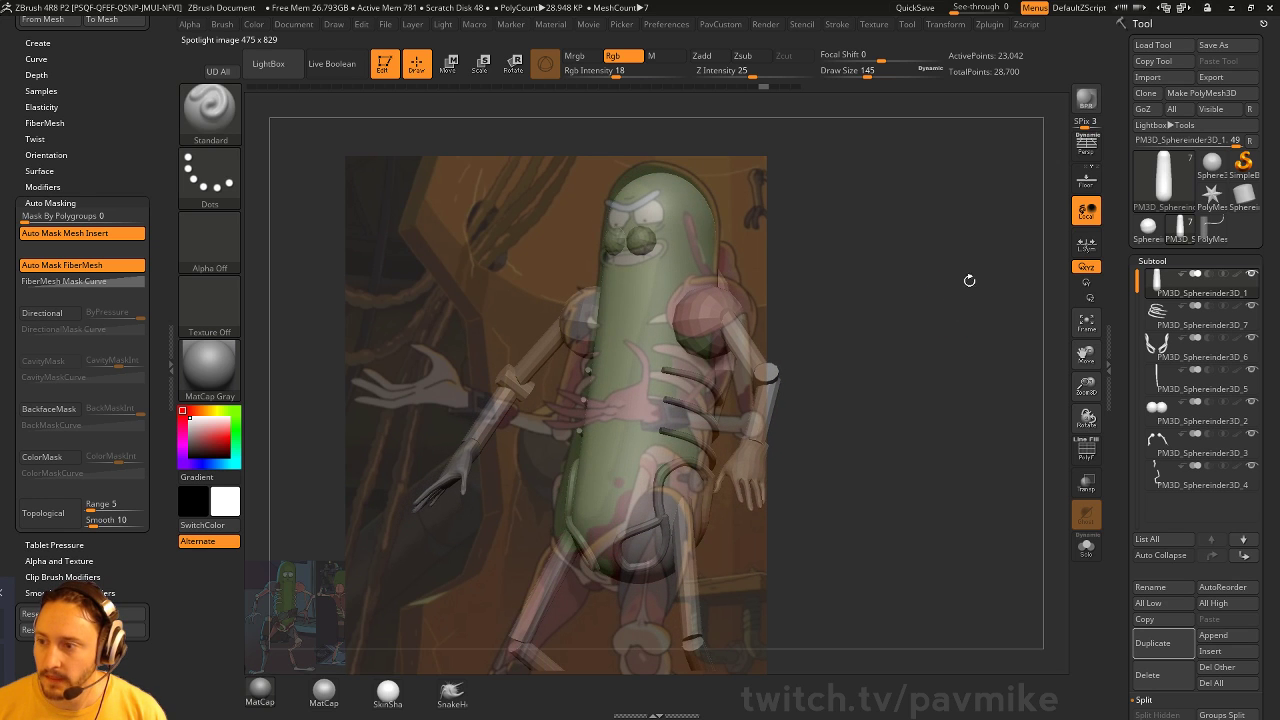
pyautogui.moveTo(1052, 184)
pyautogui.mouseDown()
pyautogui.moveTo(914, 277)
pyautogui.moveTo(923, 263)
pyautogui.moveTo(917, 277)
pyautogui.moveTo(944, 291)
pyautogui.moveTo(925, 284)
pyautogui.mouseUp()
# Project the reference's face onto the pickle body at Rgb Intensity 100 and draw size 192, and hide the Spotlight image
pyautogui.press('s')
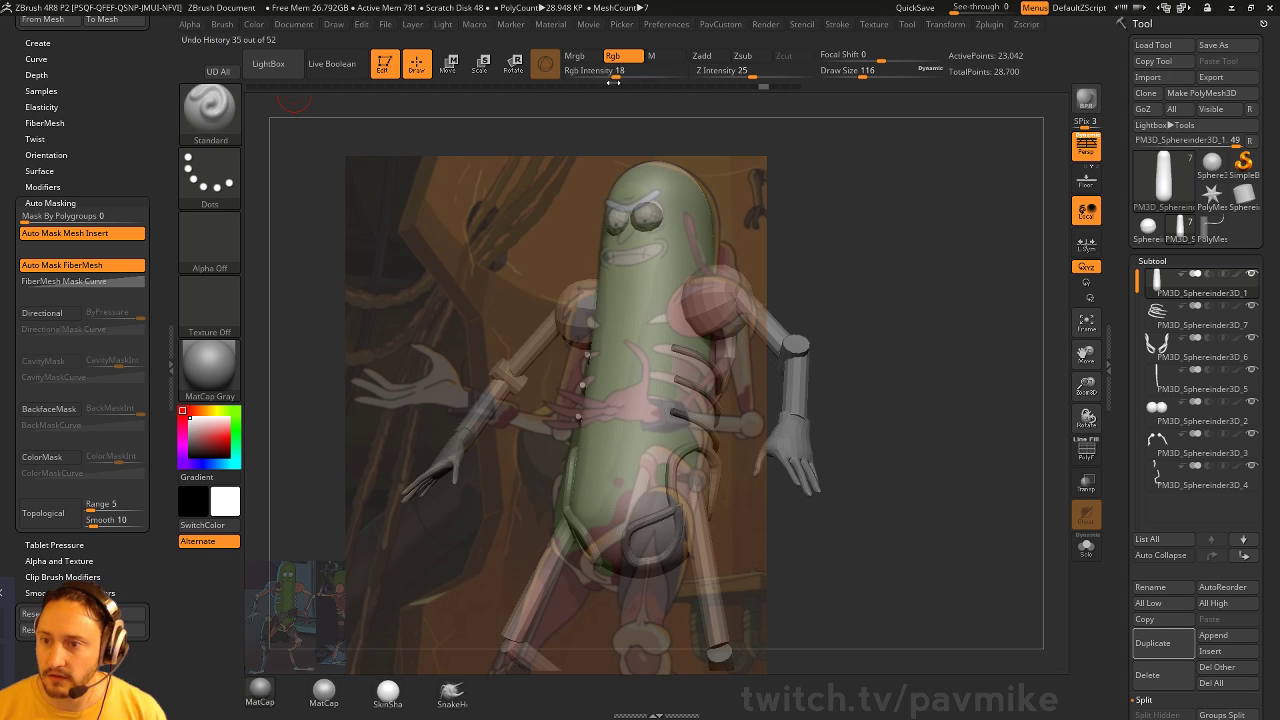
pyautogui.moveTo(613, 78); pyautogui.dragTo(683, 78)
pyautogui.press('s')
pyautogui.moveTo(850, 215); pyautogui.dragTo(868, 215)
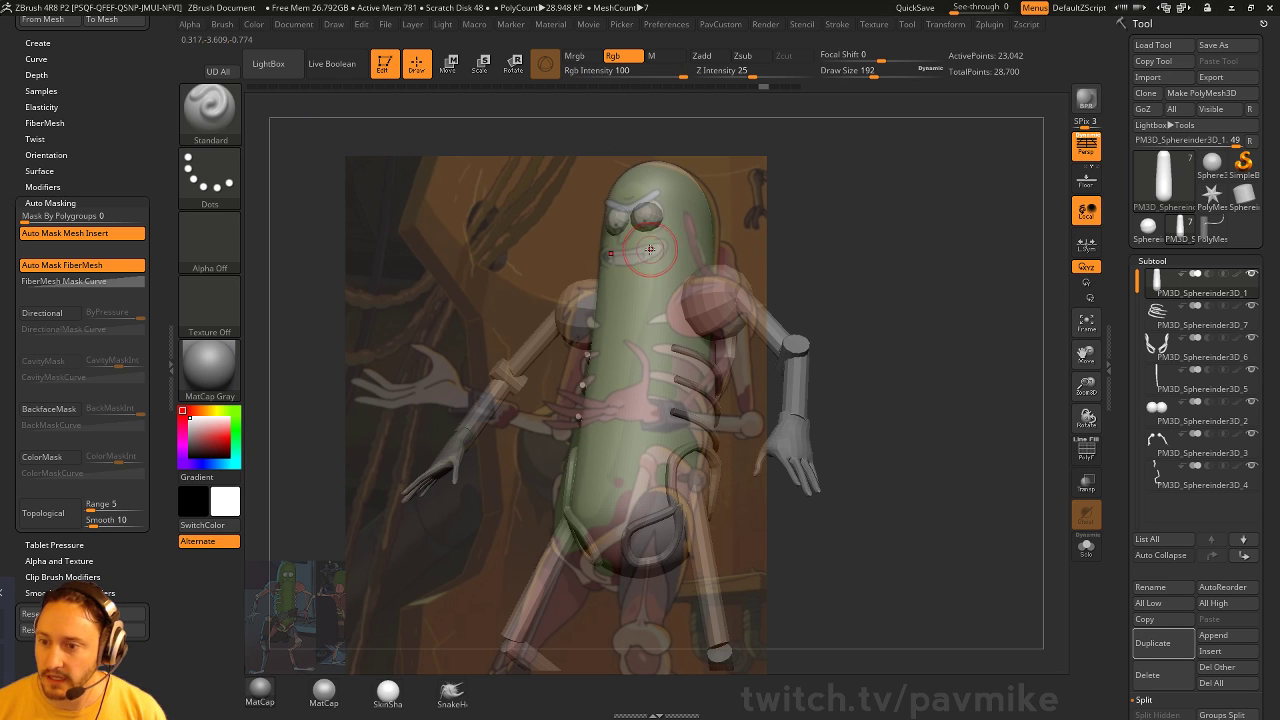
pyautogui.moveTo(650, 249); pyautogui.dragTo(632, 257)
pyautogui.moveTo(635, 208); pyautogui.dragTo(645, 203)
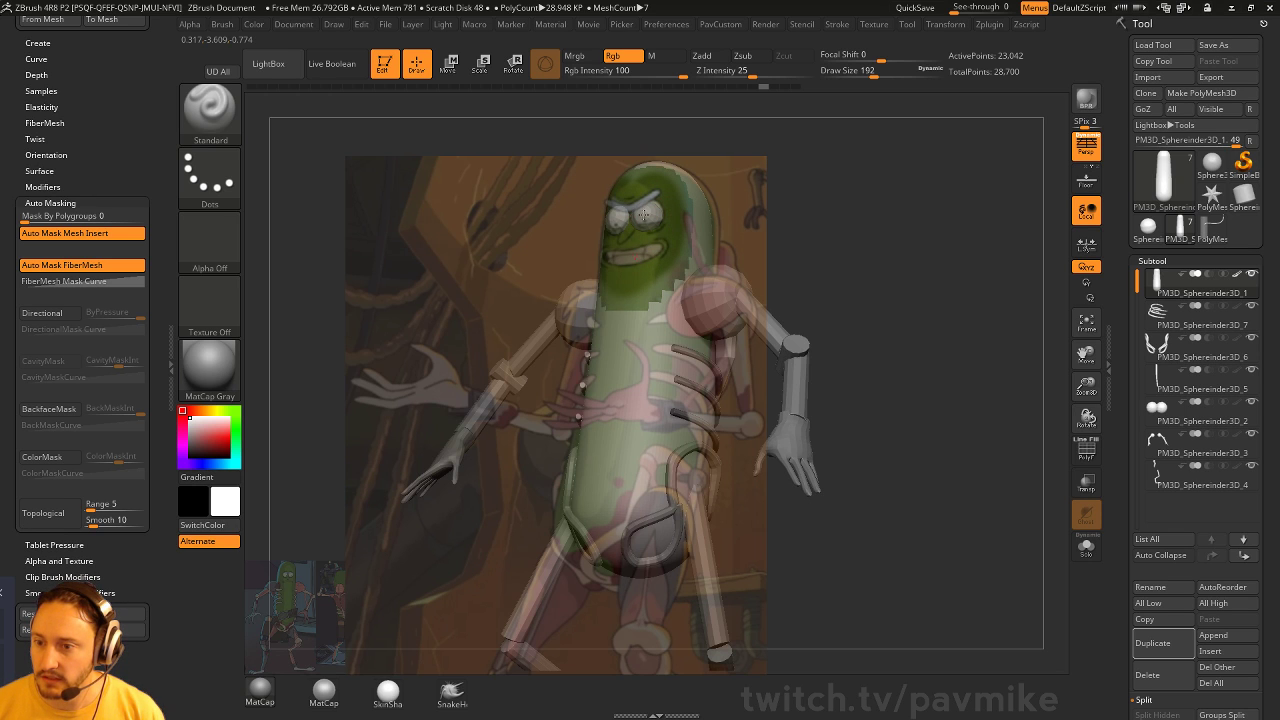
pyautogui.hotkey('shift', 'z')
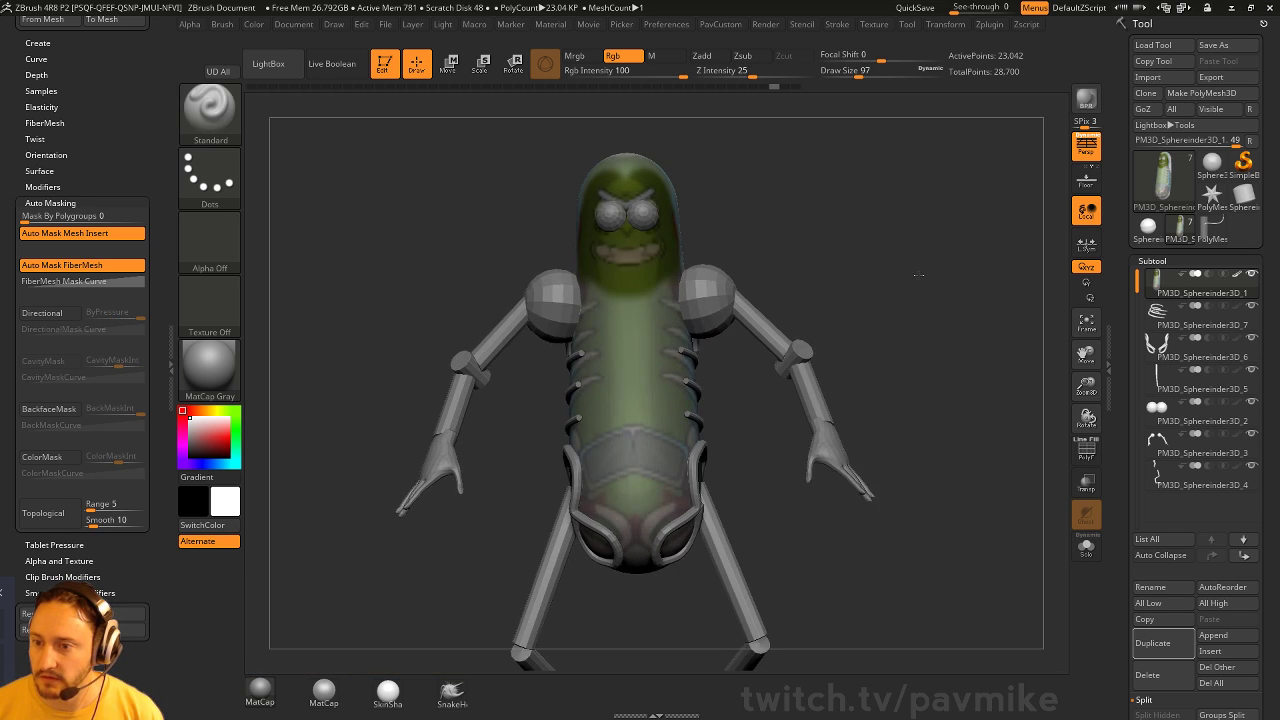
pyautogui.moveTo(918, 274); pyautogui.dragTo(925, 271)
pyautogui.moveTo(1121, 390); pyautogui.dragTo(1130, 336)
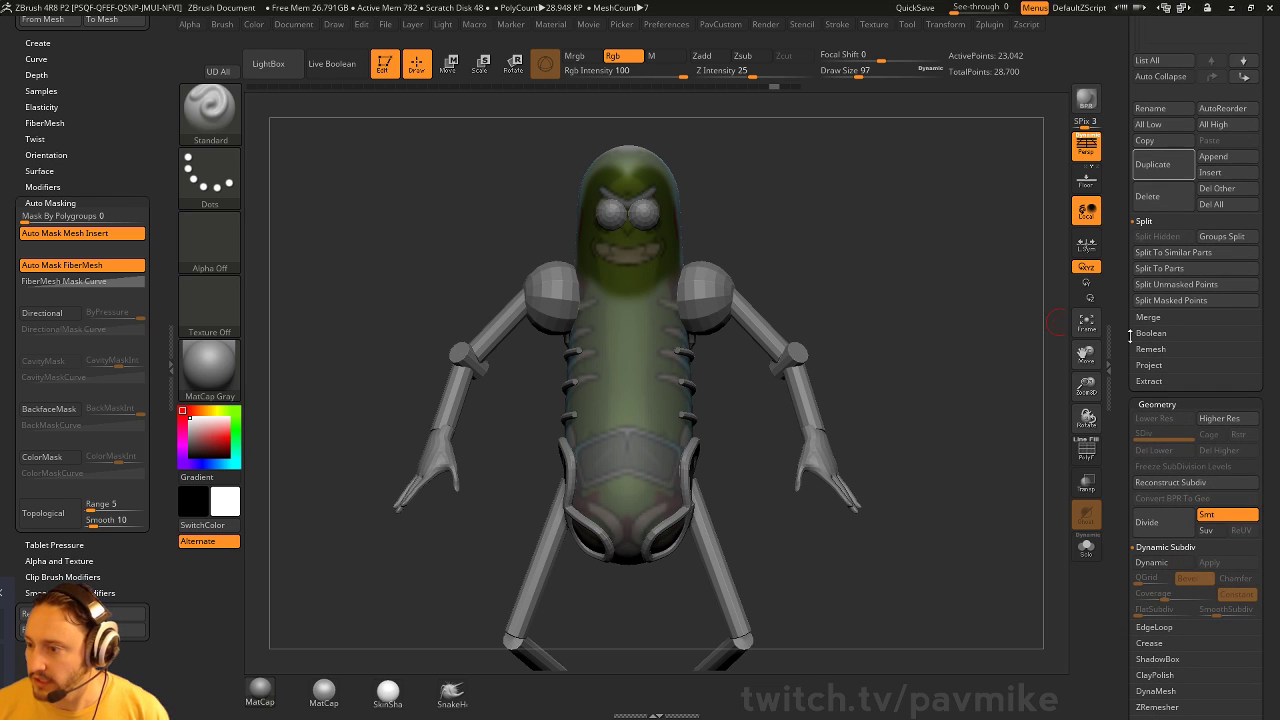
pyautogui.moveTo(1000, 445)
pyautogui.mouseDown()
pyautogui.moveTo(923, 437)
pyautogui.moveTo(952, 399)
pyautogui.moveTo(882, 396)
pyautogui.moveTo(929, 399)
pyautogui.mouseUp()
pyautogui.press('b')
pyautogui.press('z')
pyautogui.press('m')
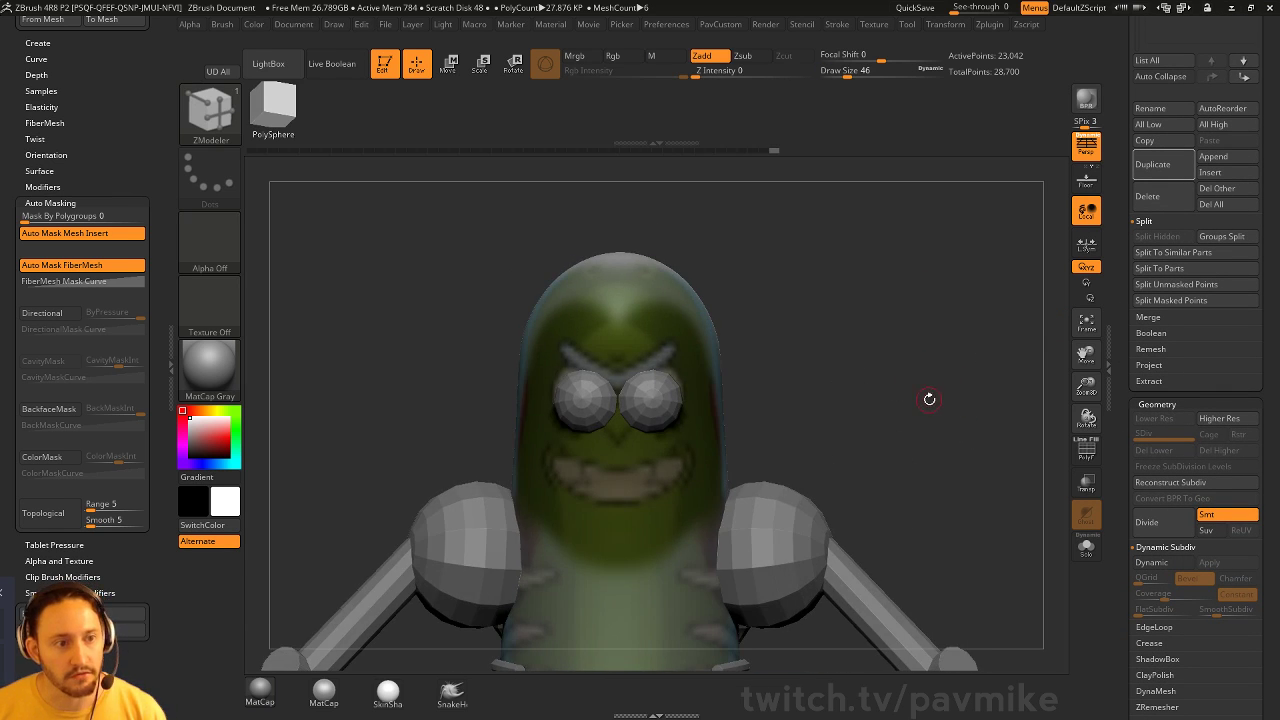
pyautogui.moveTo(858, 428); pyautogui.dragTo(850, 311)
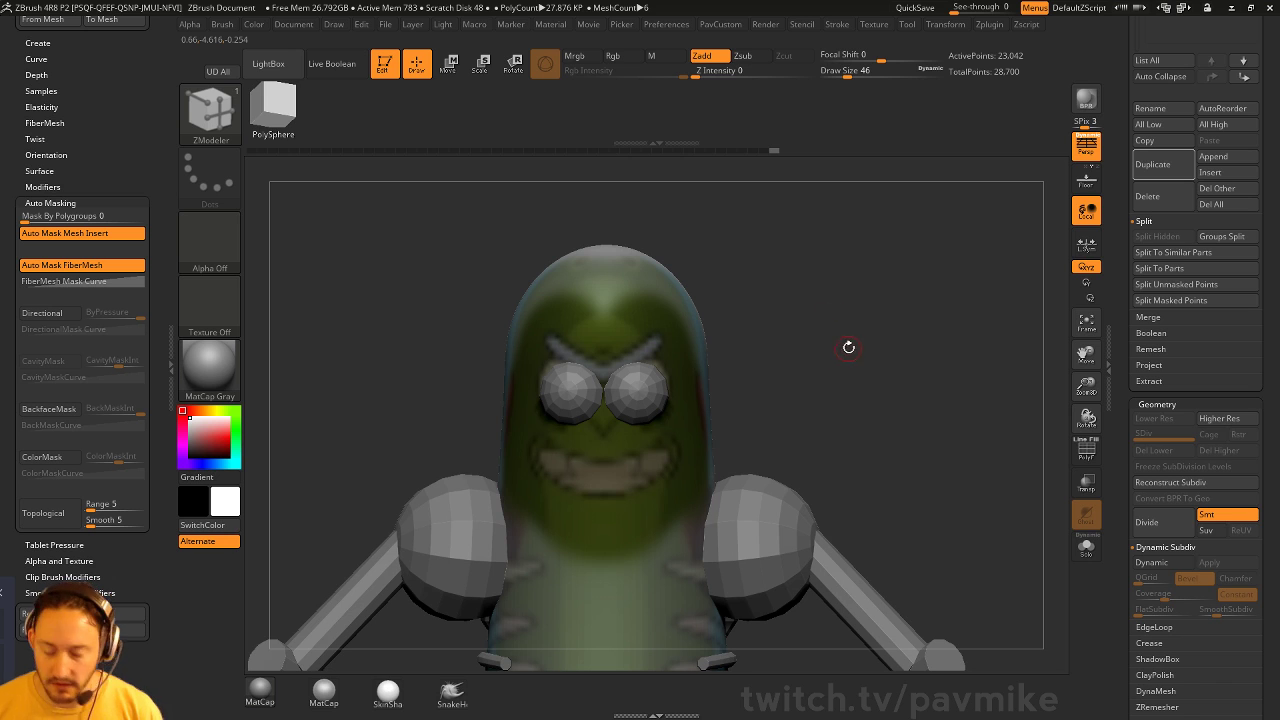
# Draw a mirrored V-shaped eyebrow tube above the eyes with the SimpleTubeAgain brush and thicken it through the draw size
pyautogui.press('b')
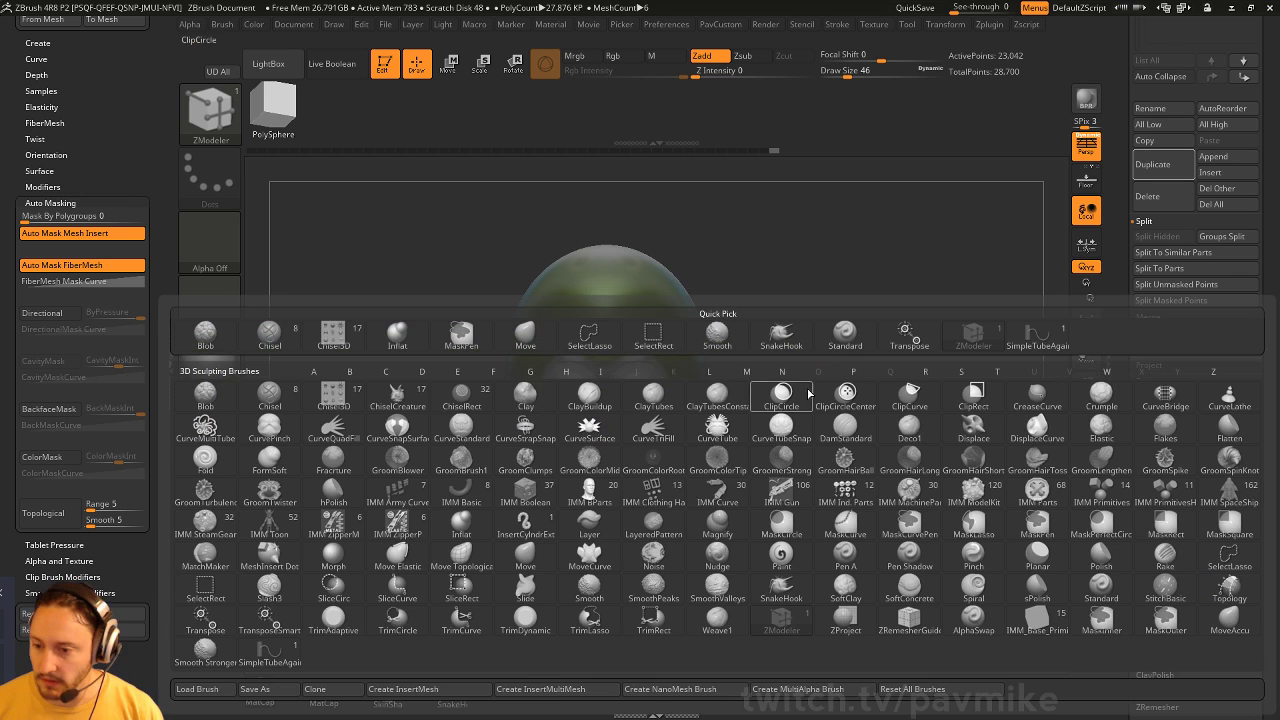
pyautogui.click(269, 650)
pyautogui.moveTo(703, 308); pyautogui.dragTo(701, 340)
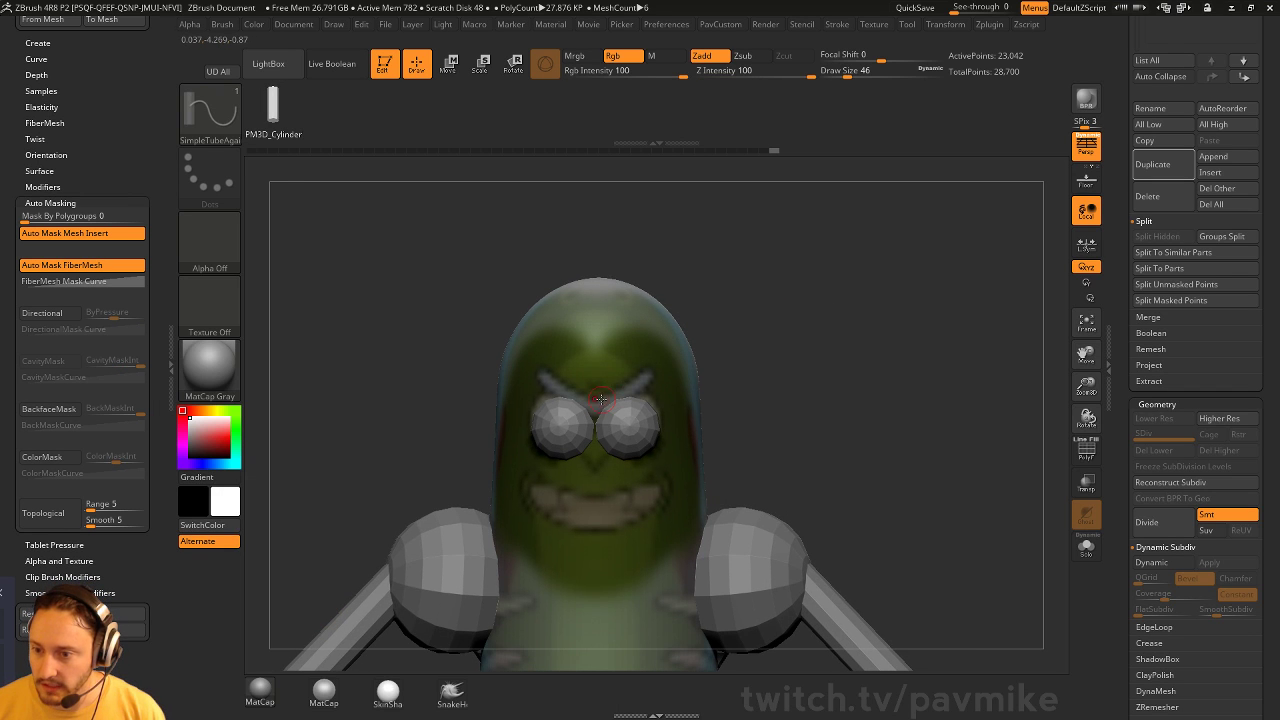
pyautogui.moveTo(645, 380); pyautogui.dragTo(646, 381)
pyautogui.moveTo(909, 343); pyautogui.dragTo(824, 341)
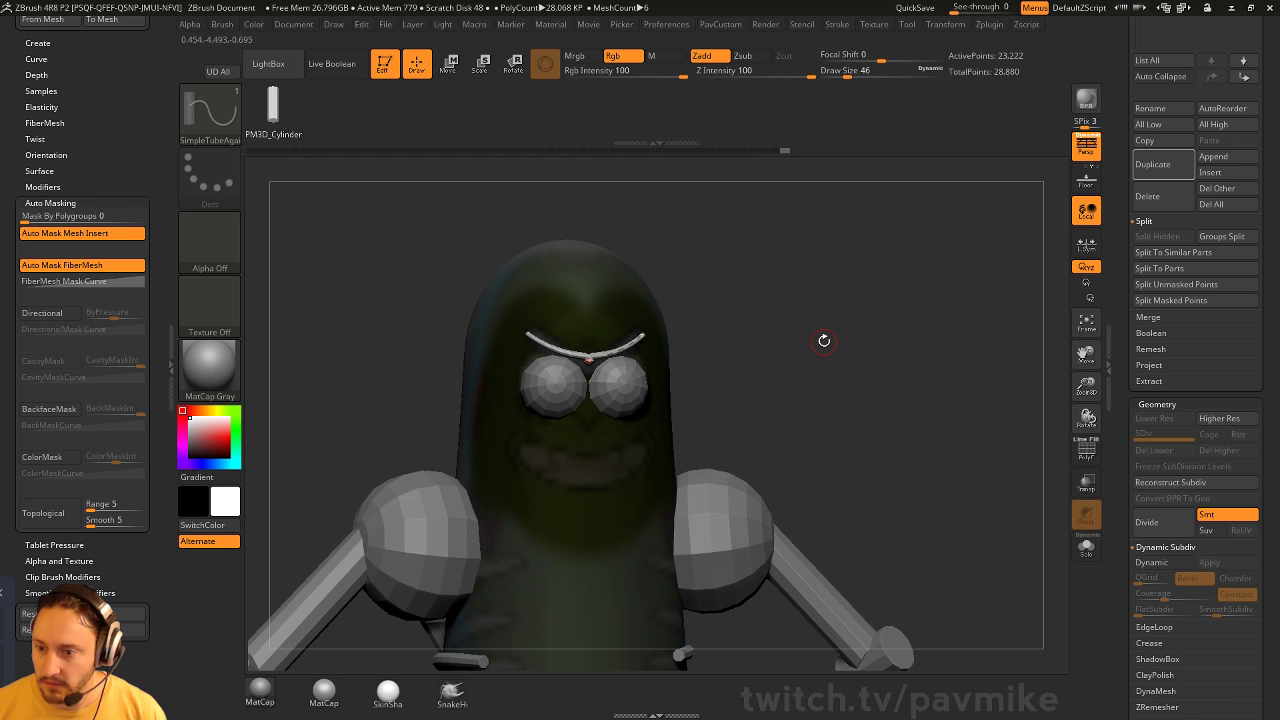
pyautogui.click(643, 337)
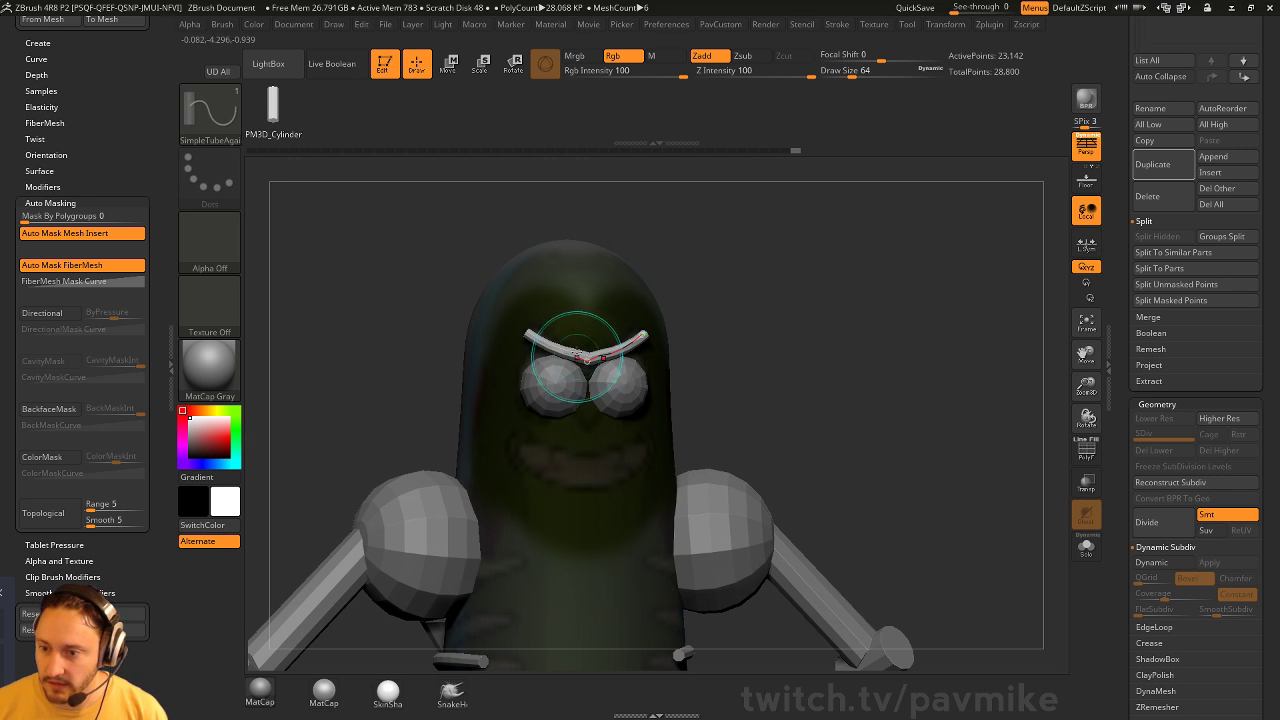
pyautogui.moveTo(772, 330); pyautogui.dragTo(876, 348)
pyautogui.scroll(3, 865, 340)
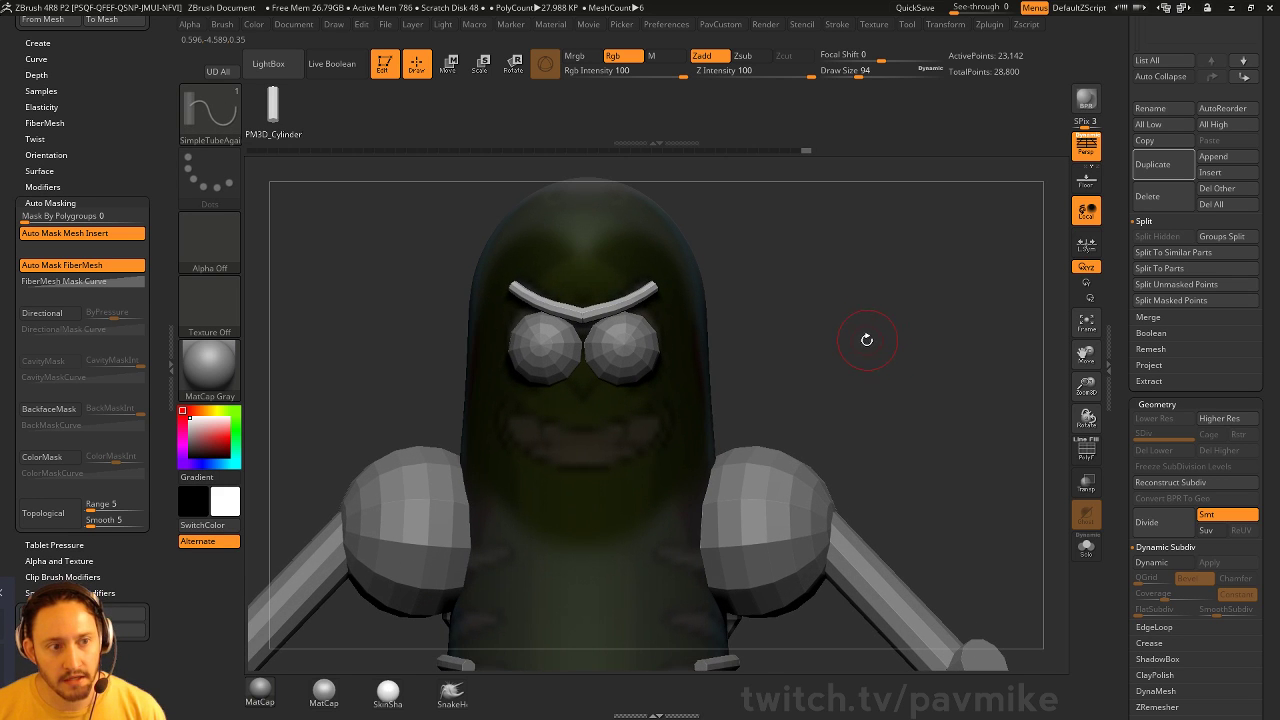
# Draw mirrored hook-shaped tubes around the corners of the painted mouth and adjust their thickness through the draw size
pyautogui.moveTo(628, 461); pyautogui.dragTo(570, 410, button='right')
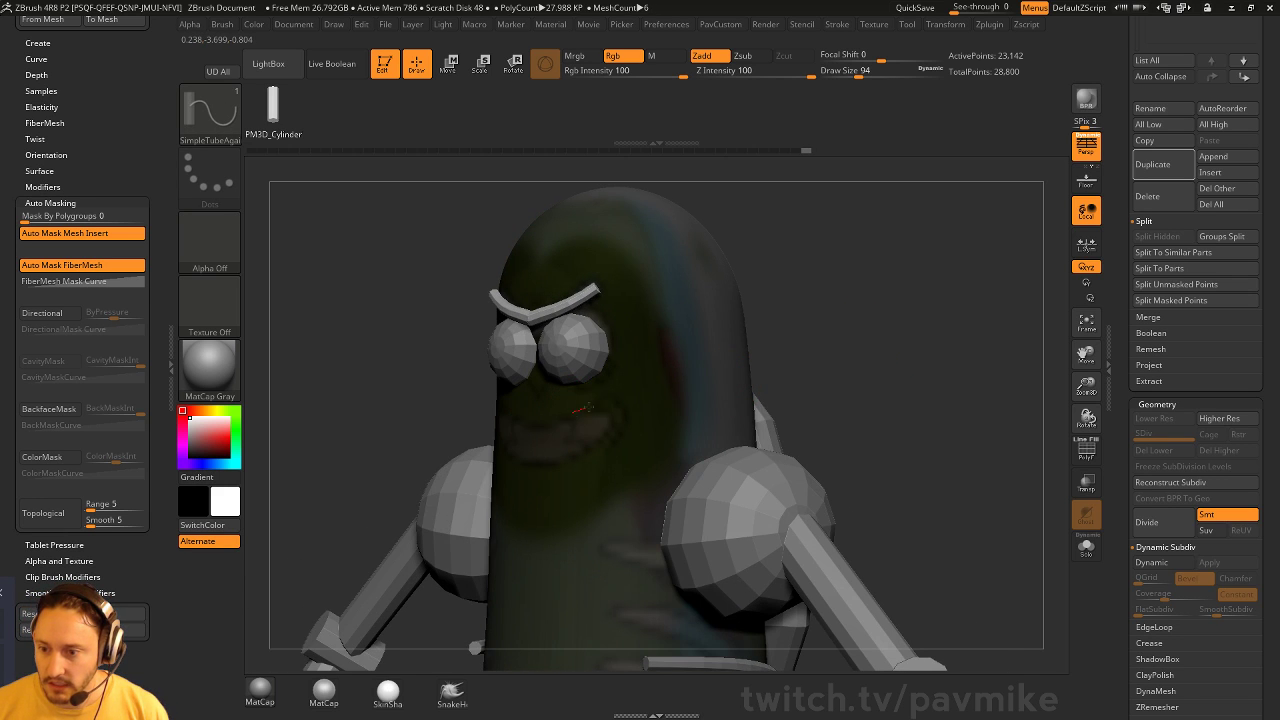
pyautogui.press('s')
pyautogui.moveTo(626, 383); pyautogui.dragTo(600, 384)
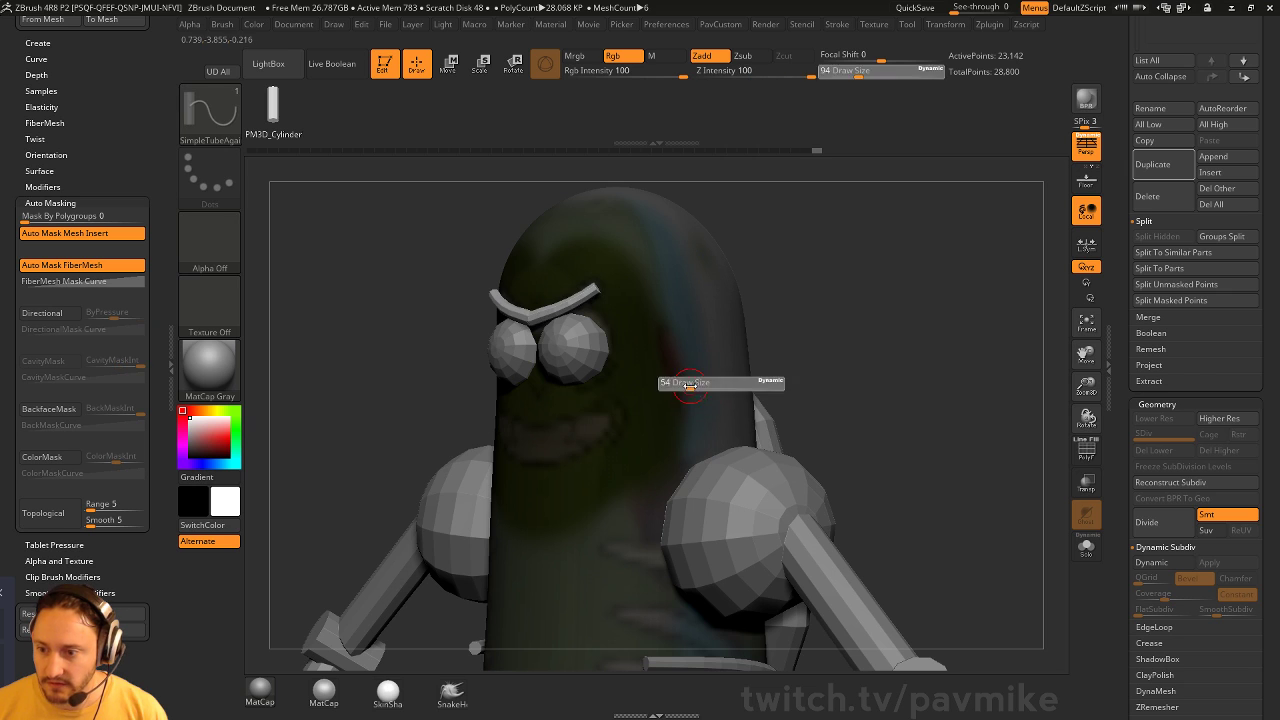
pyautogui.moveTo(672, 395); pyautogui.dragTo(625, 425, button='right')
pyautogui.press(']')
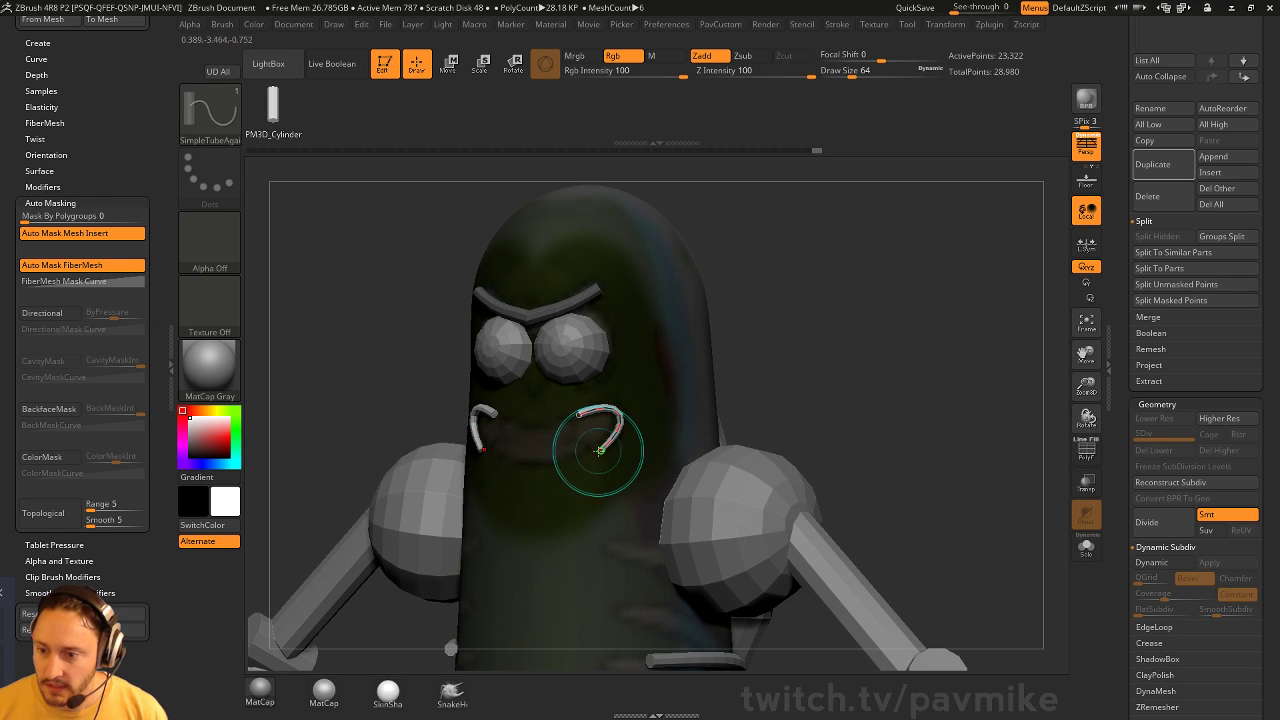
pyautogui.press('s')
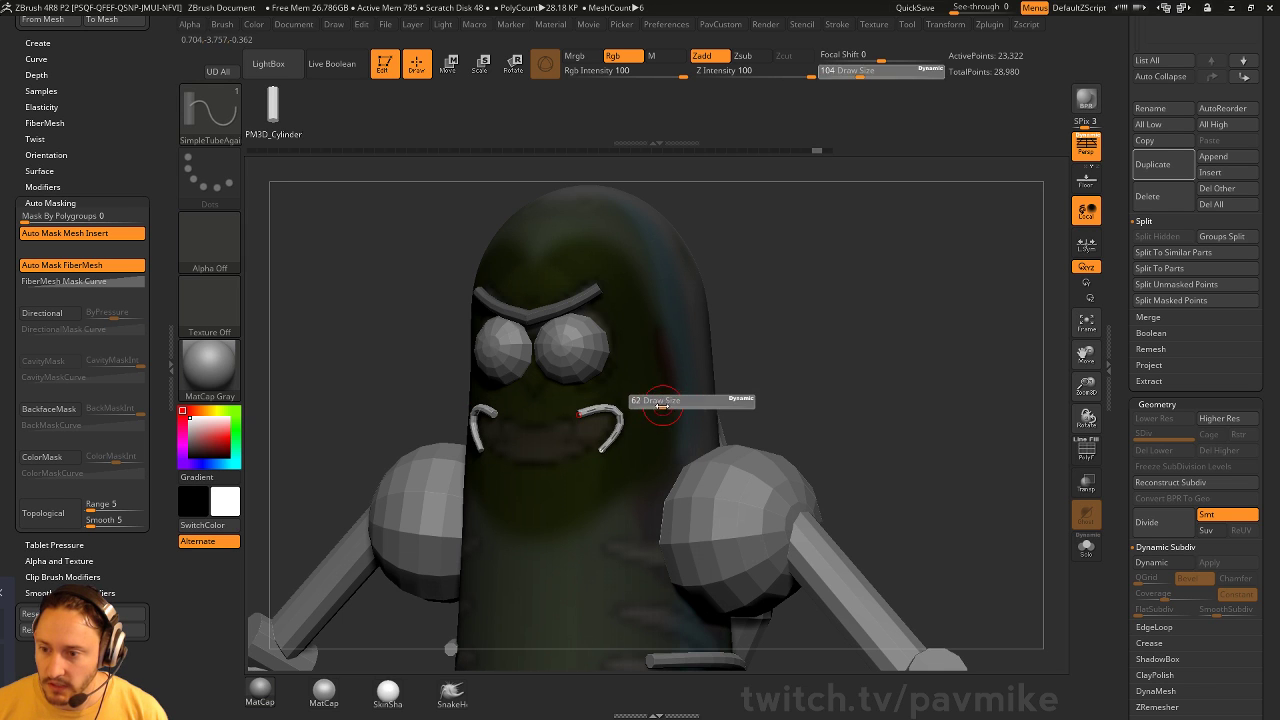
pyautogui.moveTo(680, 405)
pyautogui.mouseDown()
pyautogui.moveTo(626, 431)
pyautogui.moveTo(700, 410)
pyautogui.moveTo(623, 457)
pyautogui.moveTo(584, 430)
pyautogui.mouseUp()
pyautogui.moveTo(786, 353); pyautogui.dragTo(876, 334)
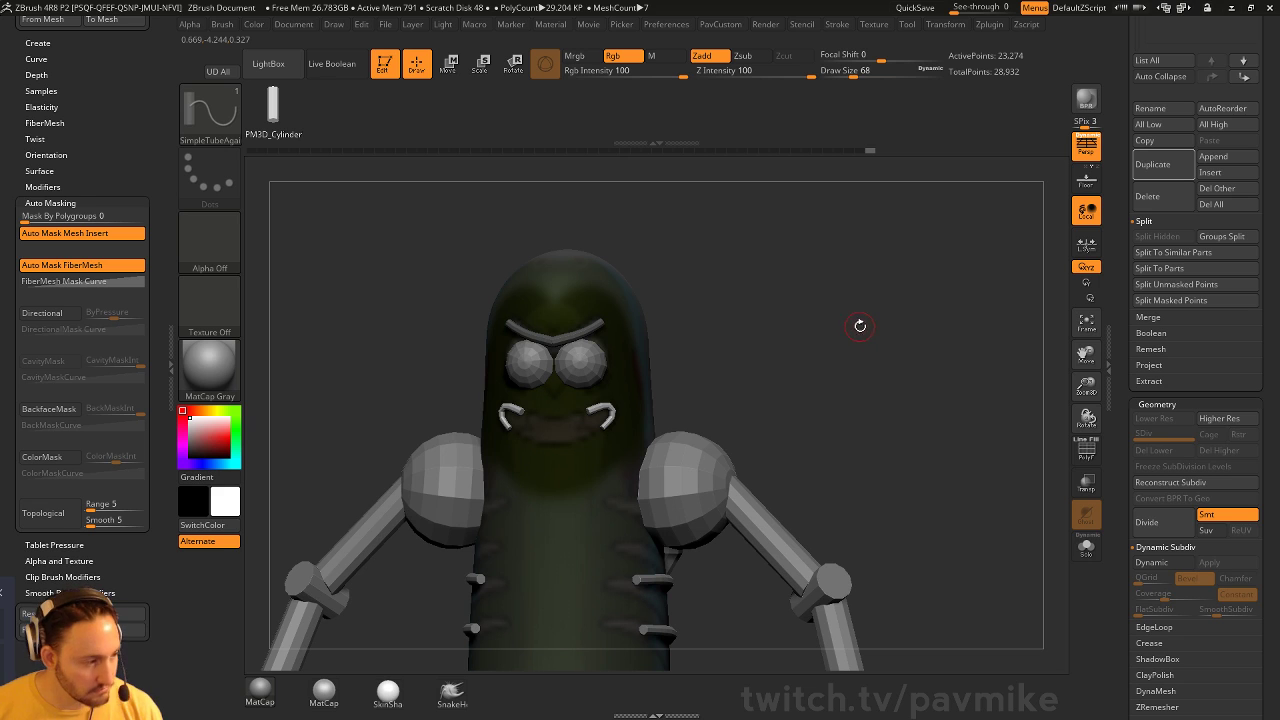
# Switch to the IMM_Base_Prim brush and insert a small Cylinder12 mesh just below and between the eyes as the nose
pyautogui.press('1')
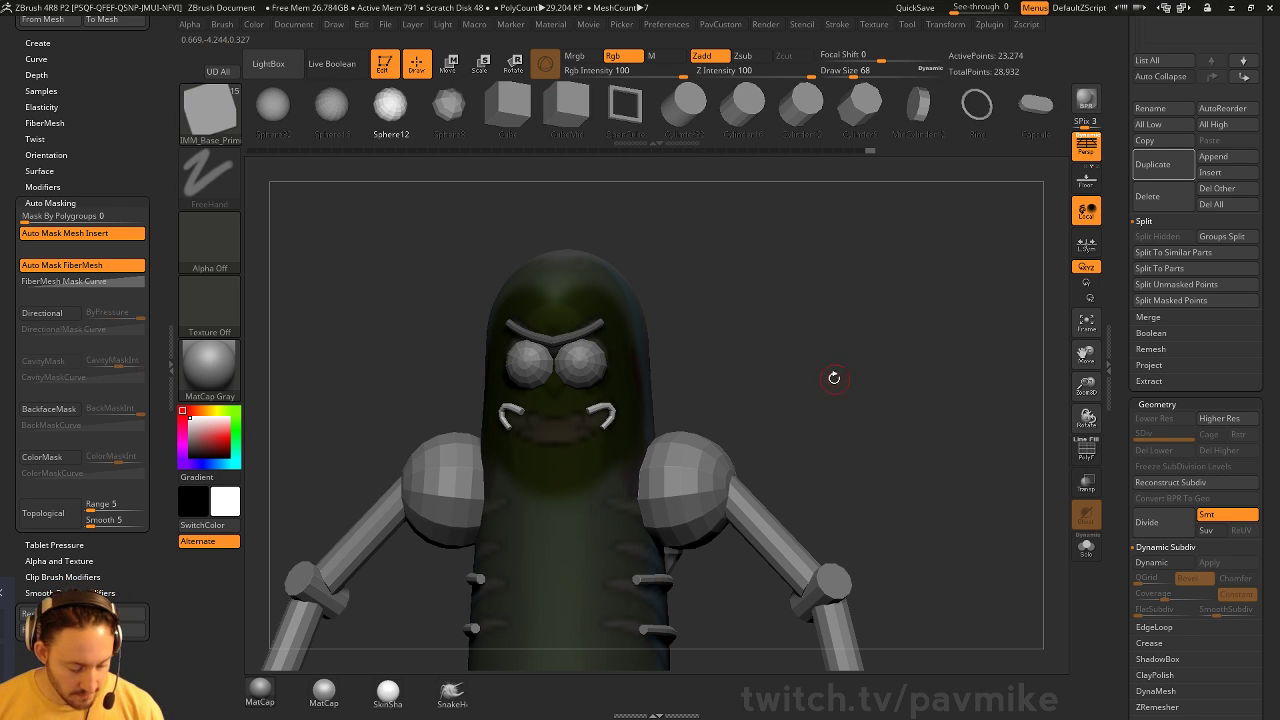
pyautogui.press('m')
pyautogui.click(670, 490)
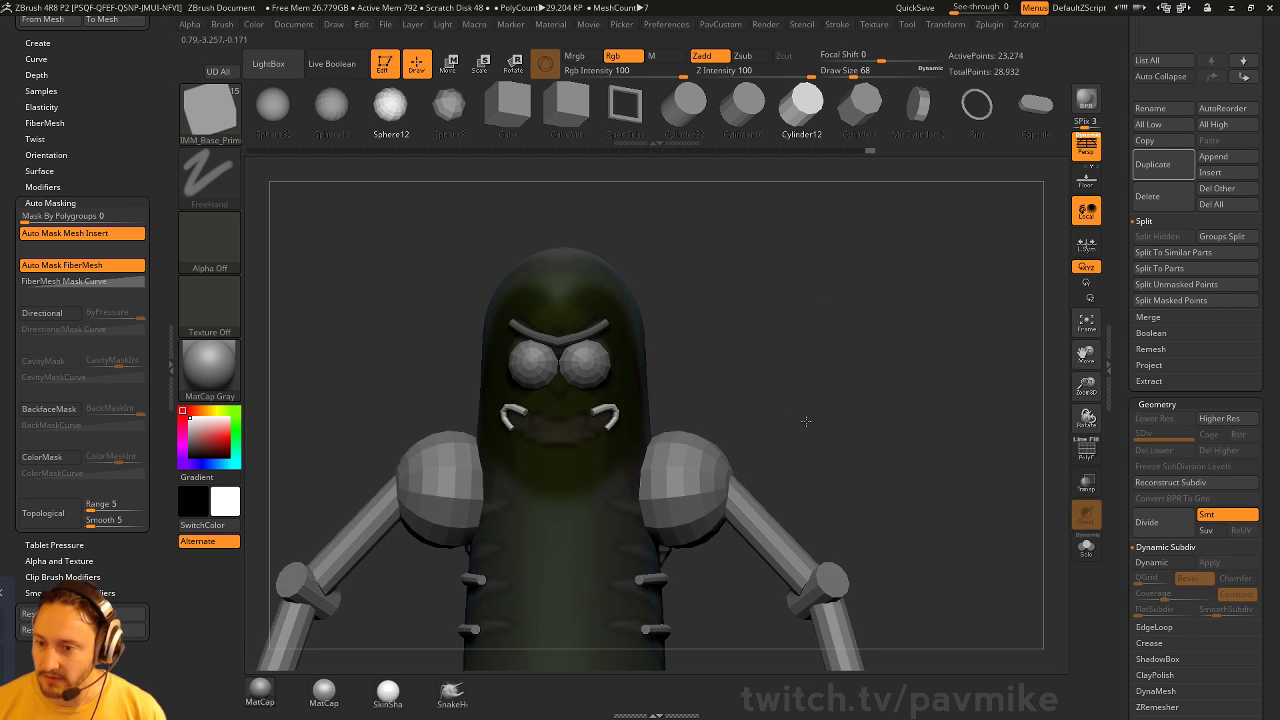
pyautogui.moveTo(558, 384)
pyautogui.mouseDown()
pyautogui.moveTo(562, 414)
pyautogui.moveTo(561, 401)
pyautogui.mouseUp()
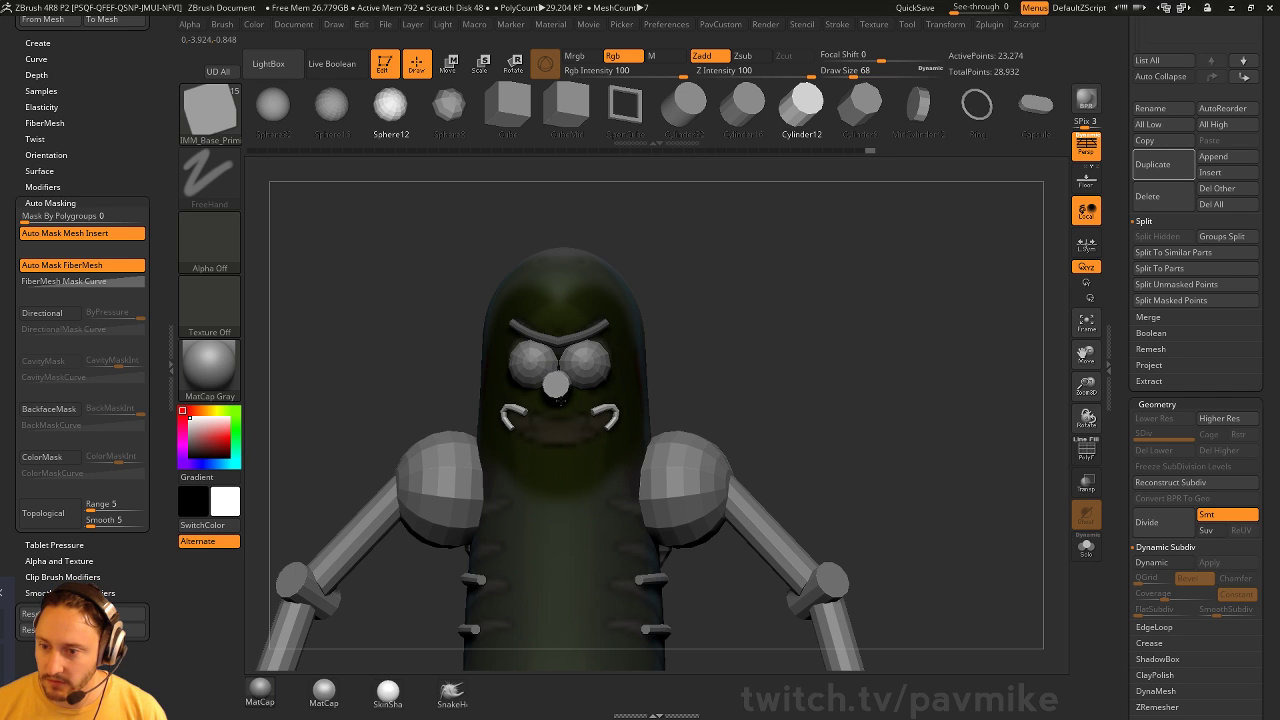
# Tilt the nose cylinder downward from the side view so it slopes out from between the eyes
pyautogui.moveTo(569, 389); pyautogui.dragTo(696, 349, button='right')
pyautogui.keyDown('alt'); pyautogui.moveTo(805, 299); pyautogui.dragTo(802, 330); pyautogui.keyUp('alt')
pyautogui.press('w')
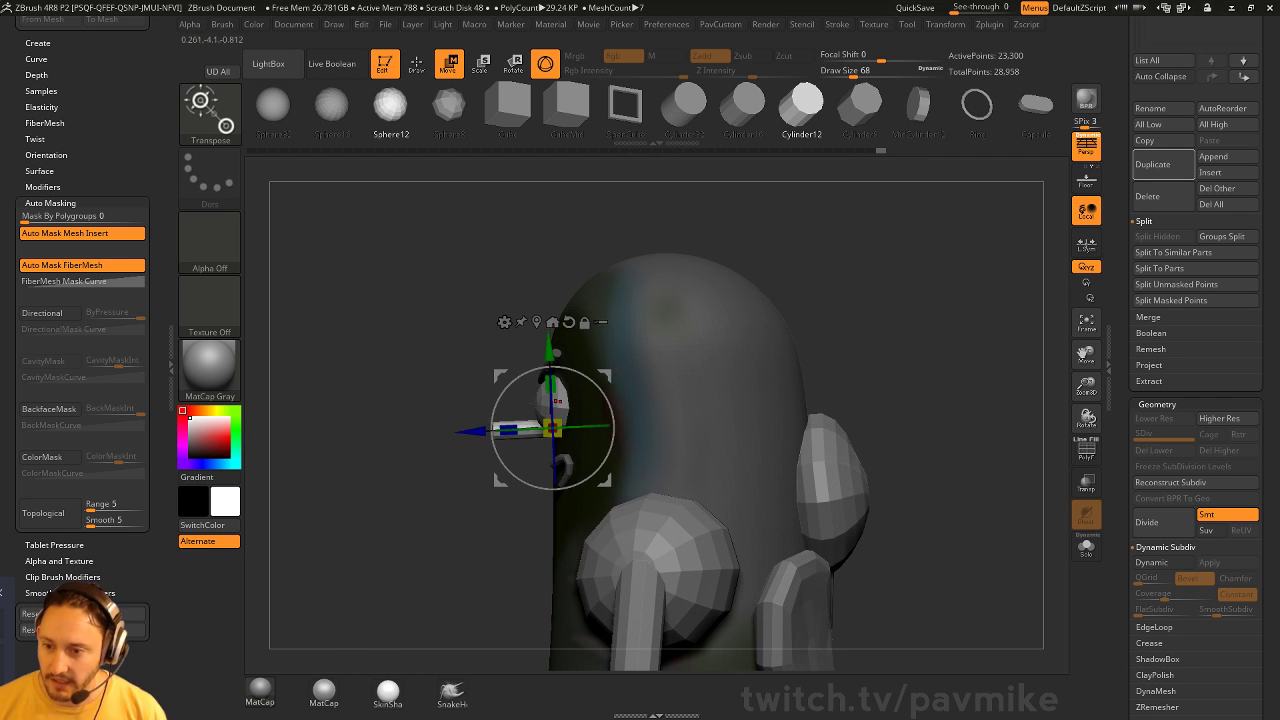
pyautogui.moveTo(613, 440); pyautogui.dragTo(618, 369)
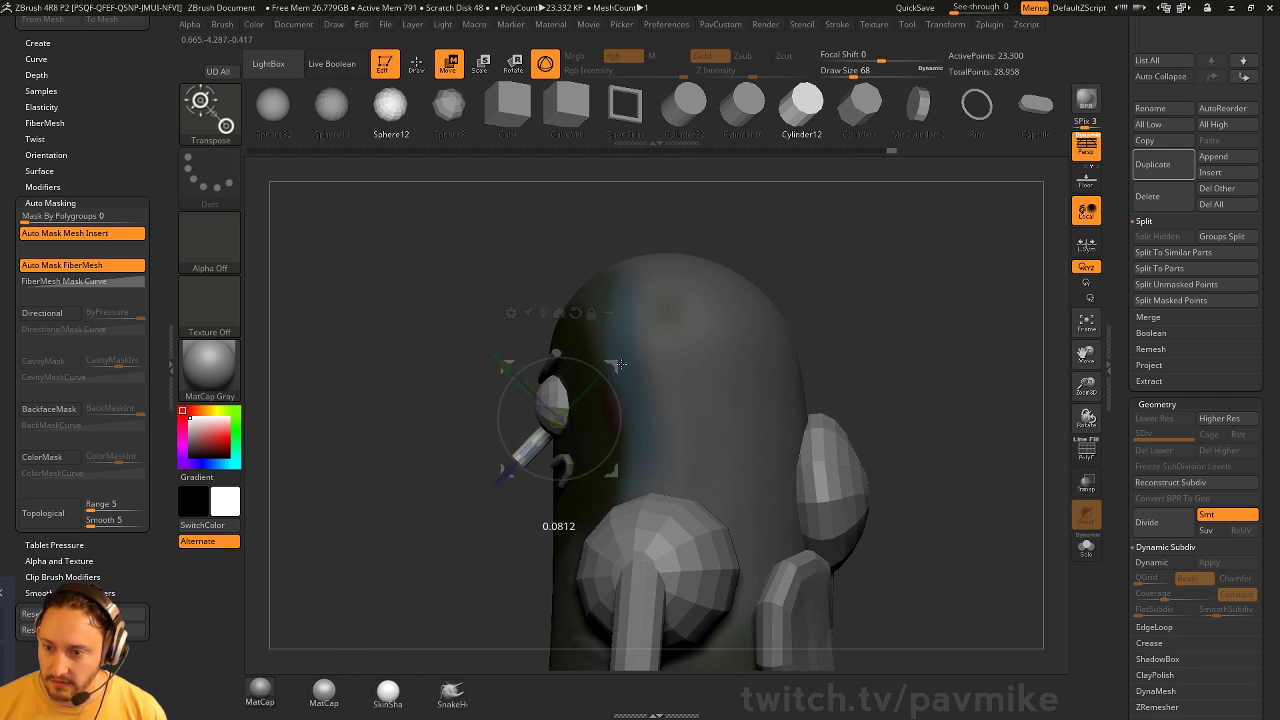
pyautogui.press('q')
# Clear the mask on the body and switch to the Standard brush at draw size 62
pyautogui.moveTo(845, 338)
pyautogui.keyDown('shift'); pyautogui.mouseDown()
pyautogui.moveTo(914, 335)
pyautogui.moveTo(837, 309)
pyautogui.mouseUp(); pyautogui.keyUp('shift')
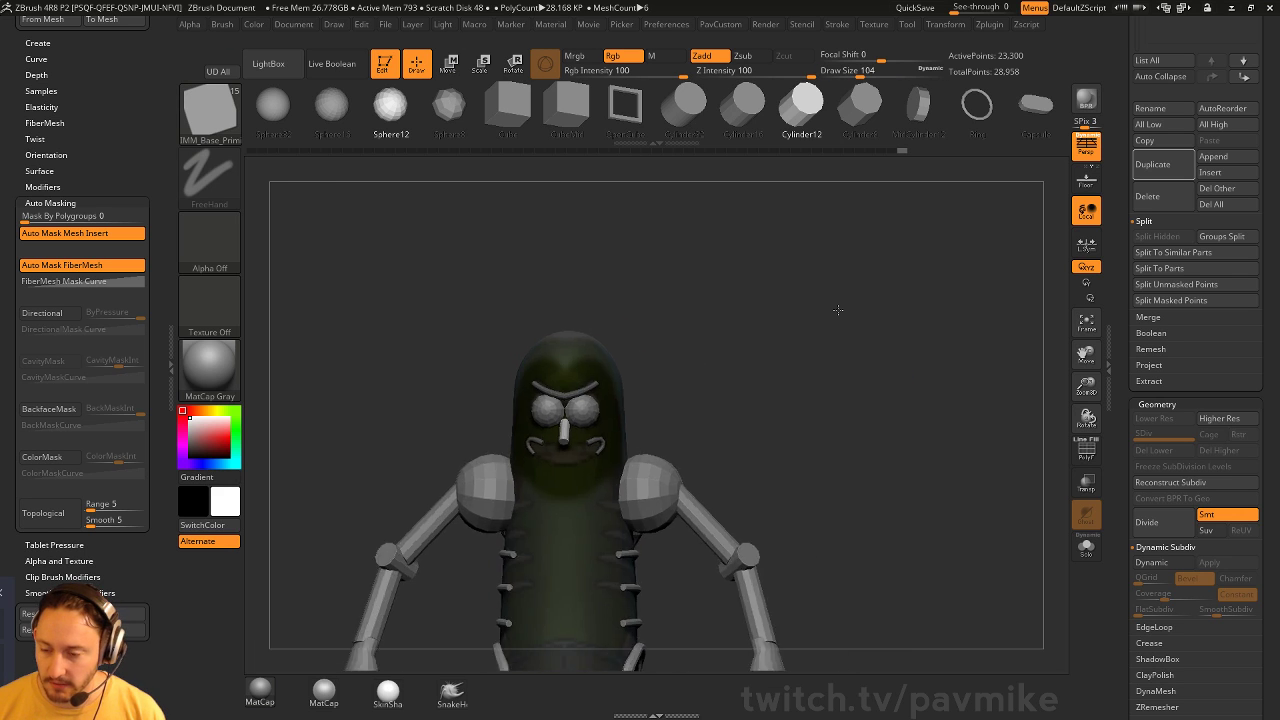
pyautogui.moveTo(863, 435)
pyautogui.keyDown('alt'); pyautogui.mouseDown()
pyautogui.moveTo(877, 357)
pyautogui.moveTo(838, 350)
pyautogui.mouseUp(); pyautogui.keyUp('alt')
pyautogui.press('b')
pyautogui.press('s')
pyautogui.press('t')
pyautogui.press('s')
pyautogui.keyDown('alt'); pyautogui.moveTo(858, 240); pyautogui.dragTo(908, 308); pyautogui.keyUp('alt')
pyautogui.keyDown('shift'); pyautogui.moveTo(912, 340); pyautogui.dragTo(989, 363); pyautogui.keyUp('shift')
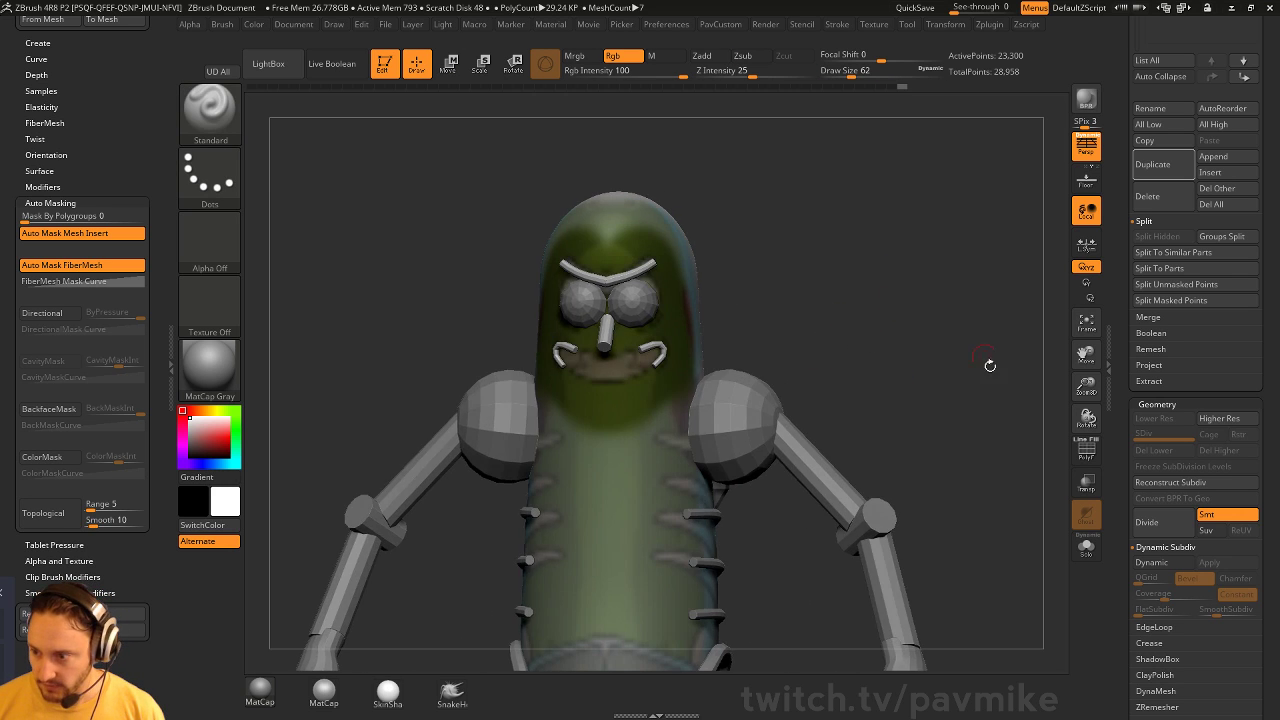
# Show only the body subtool and open the choice of selection, clip and trim brushes
pyautogui.click(1086, 547)
pyautogui.keyDown('alt'); pyautogui.moveTo(989, 435); pyautogui.dragTo(928, 358); pyautogui.keyUp('alt')
pyautogui.moveTo(926, 380)
pyautogui.mouseDown()
pyautogui.moveTo(874, 392)
pyautogui.moveTo(943, 466)
pyautogui.moveTo(1025, 470)
pyautogui.mouseUp()
pyautogui.keyDown('ctrl'); pyautogui.keyDown('shift'); pyautogui.click(650, 503); pyautogui.keyUp('shift'); pyautogui.keyUp('ctrl')
pyautogui.moveTo(895, 465)
pyautogui.keyDown('alt'); pyautogui.mouseDown()
pyautogui.moveTo(889, 390)
pyautogui.moveTo(885, 430)
pyautogui.mouseUp(); pyautogui.keyUp('alt')
pyautogui.keyDown('ctrl'); pyautogui.keyDown('shift'); pyautogui.click(210, 112); pyautogui.keyUp('shift'); pyautogui.keyUp('ctrl')
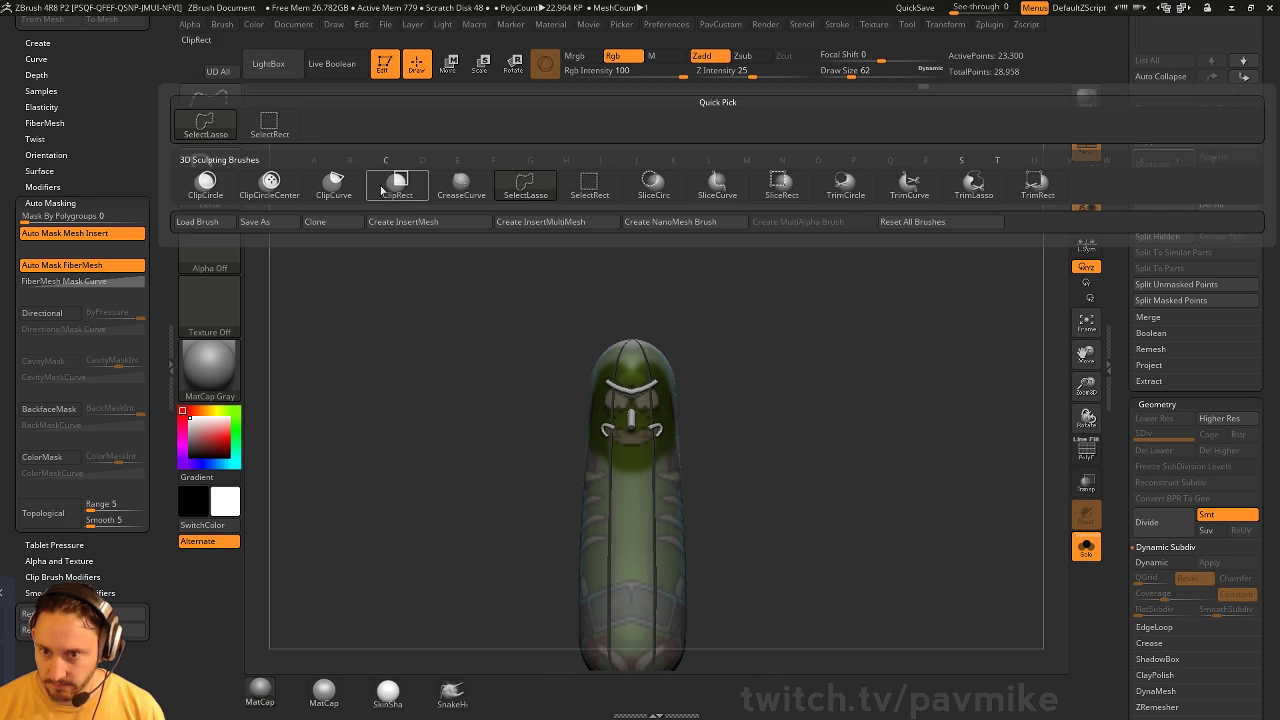
# Show the polygon wireframe on the isolated body mesh and frame the area around the nose and mouth corners
pyautogui.keyDown('alt'); pyautogui.moveTo(820, 369); pyautogui.dragTo(846, 562); pyautogui.keyUp('alt')
pyautogui.click(1086, 455)
pyautogui.keyDown('alt'); pyautogui.moveTo(993, 428); pyautogui.dragTo(1000, 478); pyautogui.keyUp('alt')
pyautogui.moveTo(1000, 478); pyautogui.dragTo(943, 452)
pyautogui.keyDown('alt'); pyautogui.moveTo(970, 336); pyautogui.dragTo(945, 380); pyautogui.keyUp('alt')
# Try hiding horizontal polygon loops around the body below the mouth with SelectLasso, and restore full visibility
pyautogui.keyDown('ctrl'); pyautogui.keyDown('shift'); pyautogui.click(945, 380); pyautogui.keyUp('shift'); pyautogui.keyUp('ctrl')
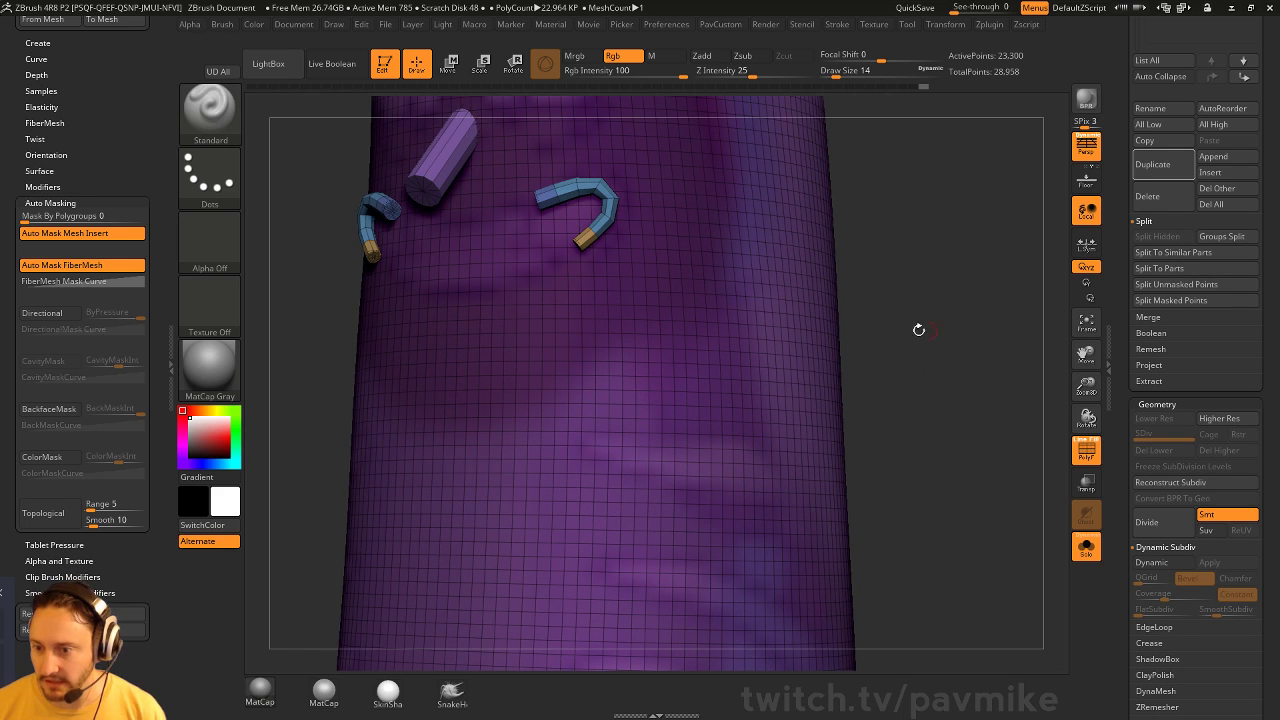
pyautogui.keyDown('ctrl'); pyautogui.keyDown('shift'); pyautogui.click(601, 400); pyautogui.keyUp('shift'); pyautogui.keyUp('ctrl')
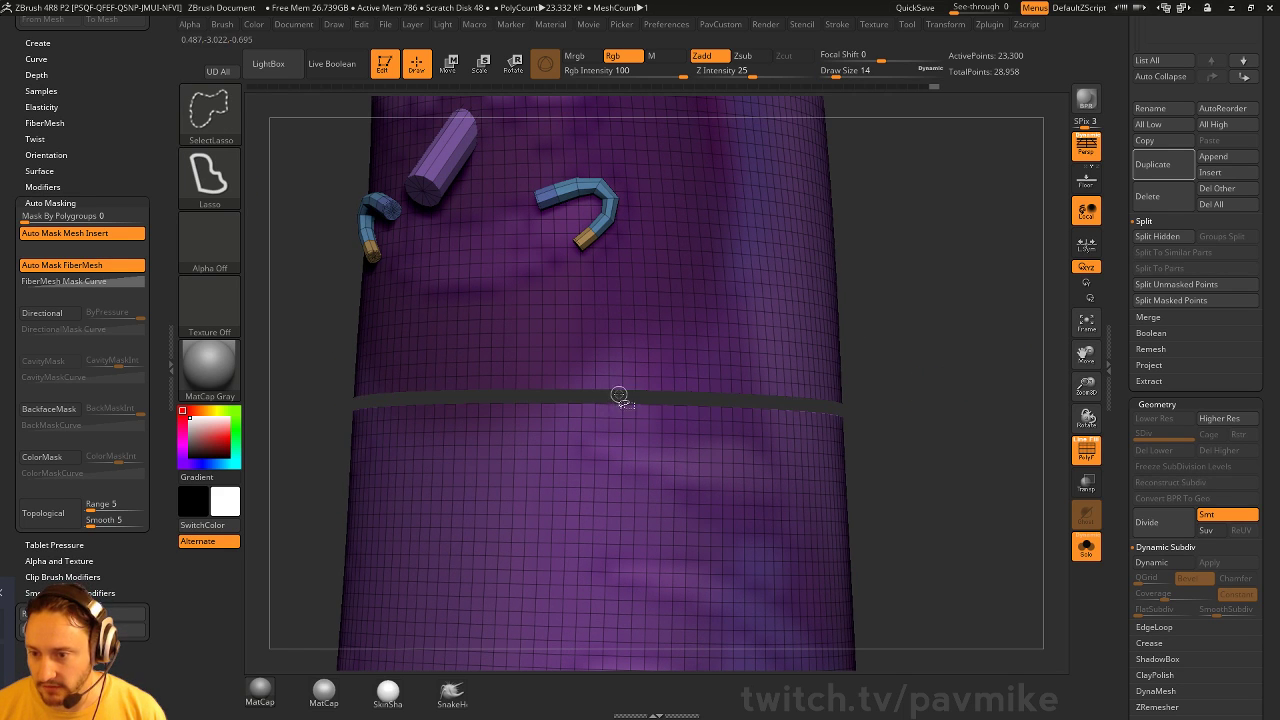
pyautogui.keyDown('ctrl'); pyautogui.keyDown('shift'); pyautogui.click(609, 370); pyautogui.keyUp('shift'); pyautogui.keyUp('ctrl')
pyautogui.keyDown('ctrl'); pyautogui.keyDown('shift'); pyautogui.click(611, 346); pyautogui.keyUp('shift'); pyautogui.keyUp('ctrl')
pyautogui.keyDown('ctrl'); pyautogui.keyDown('shift'); pyautogui.click(985, 362); pyautogui.keyUp('shift'); pyautogui.keyUp('ctrl')
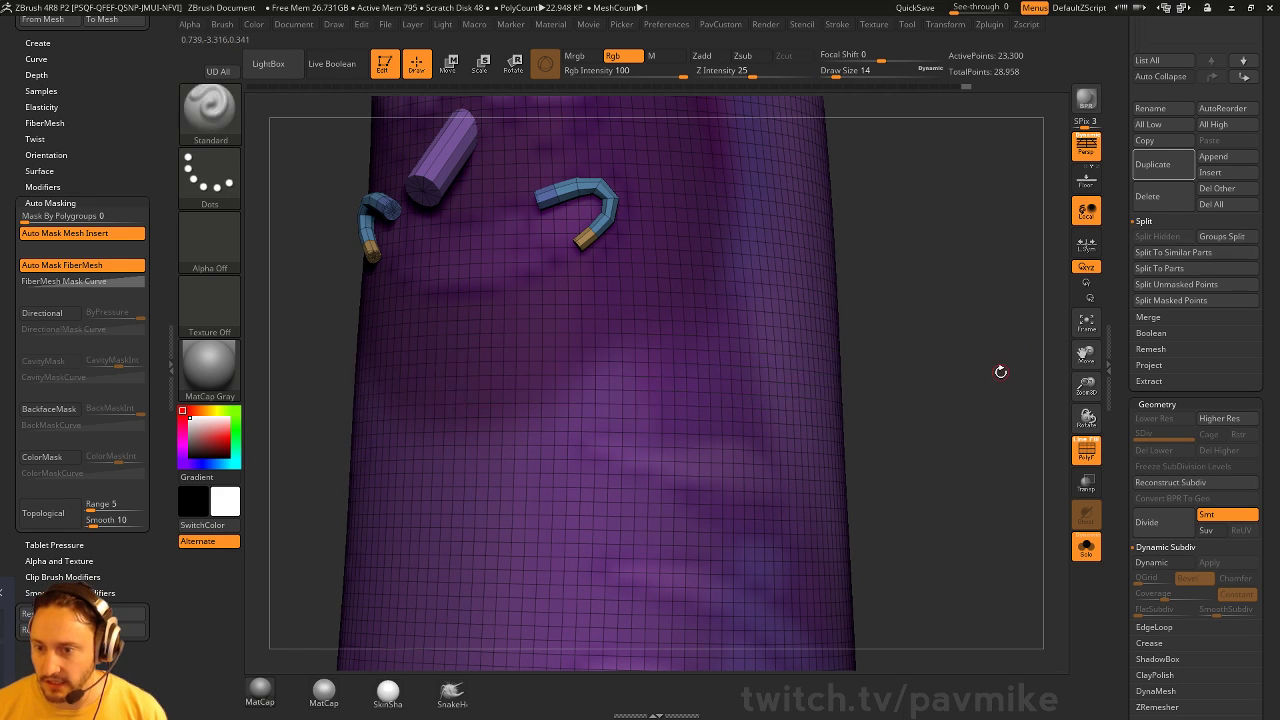
# Hide the brow, nose and mouth-corner pieces using SelectRect, split them into their own subtool, and show all subtools again
pyautogui.keyDown('ctrl'); pyautogui.keyDown('shift'); pyautogui.click(209, 107); pyautogui.keyUp('shift'); pyautogui.keyUp('ctrl')
pyautogui.keyDown('ctrl'); pyautogui.keyDown('shift'); pyautogui.click(269, 127); pyautogui.keyUp('shift'); pyautogui.keyUp('ctrl')
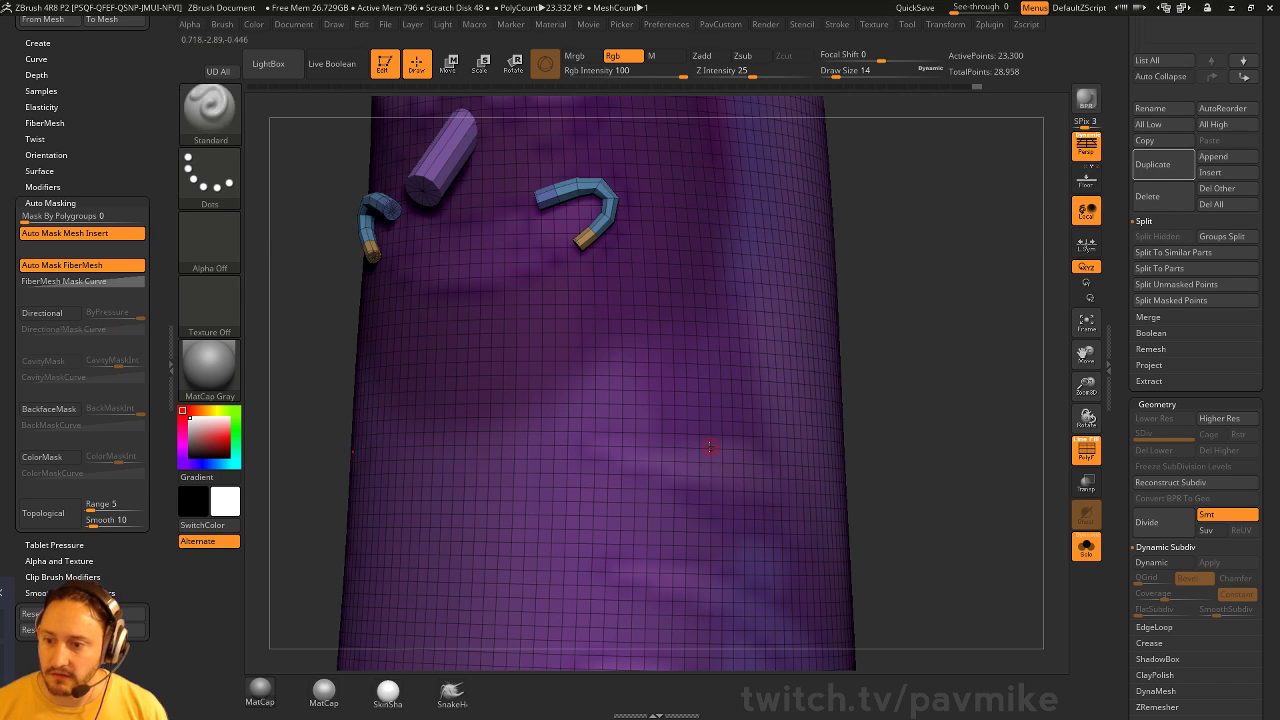
pyautogui.keyDown('ctrl'); pyautogui.moveTo(920, 398); pyautogui.dragTo(900, 314, button='right'); pyautogui.keyUp('ctrl')
pyautogui.press('1')
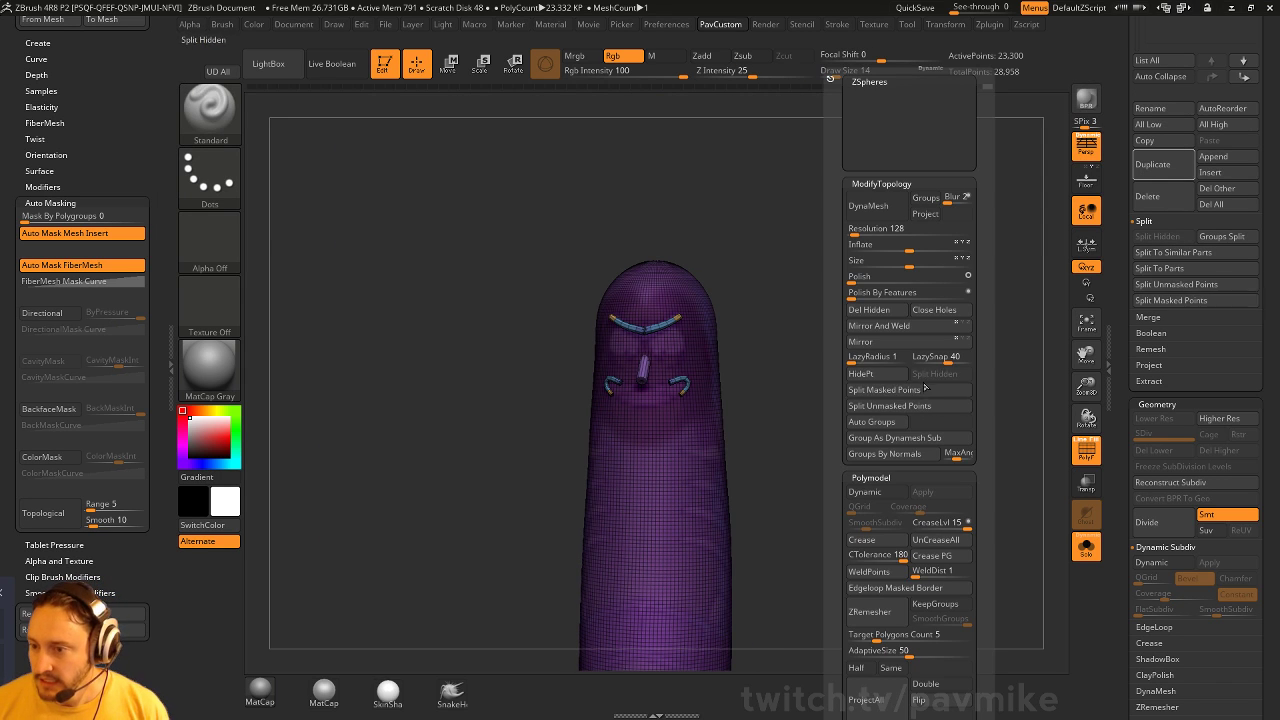
pyautogui.click(870, 311)
pyautogui.press('1')
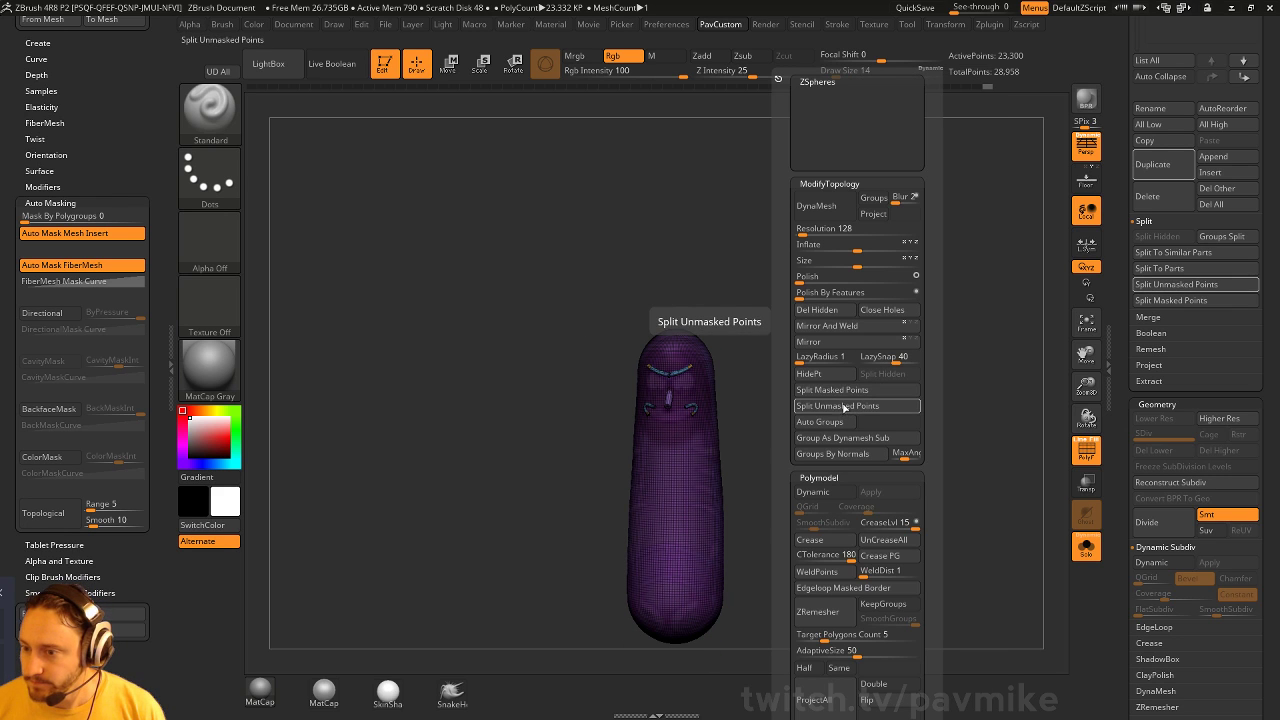
pyautogui.click(886, 327)
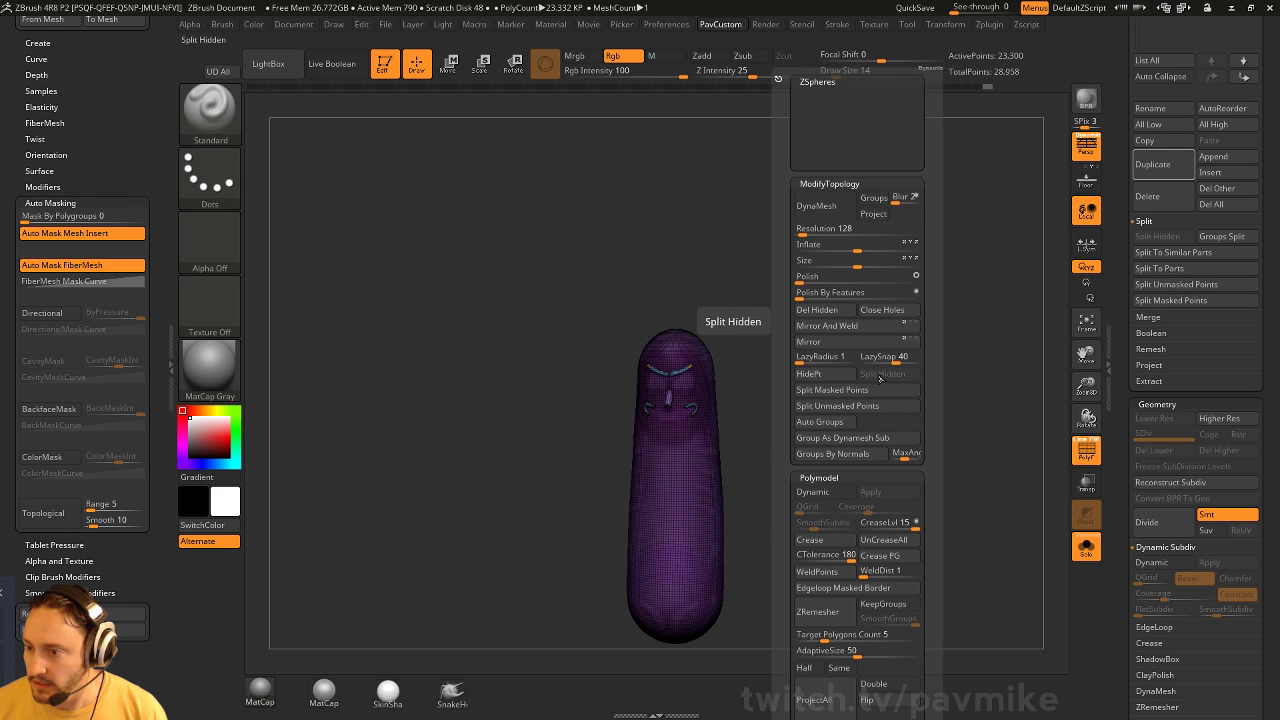
pyautogui.press('1')
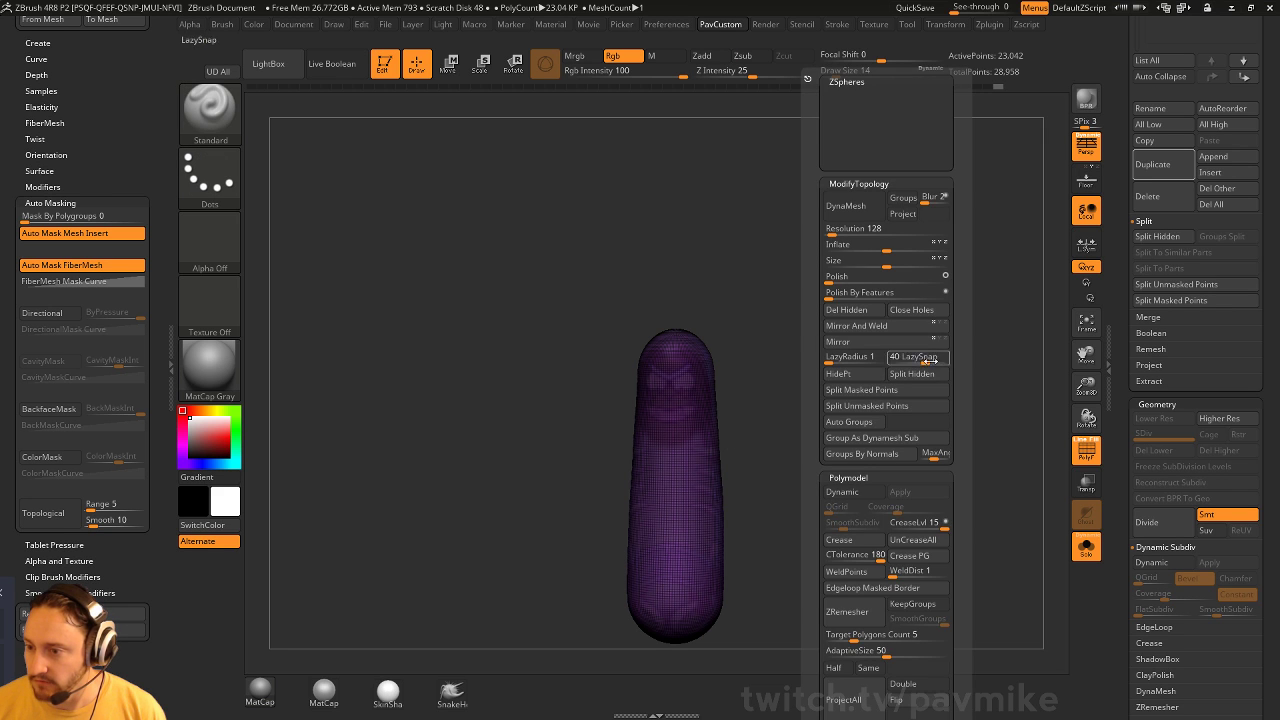
pyautogui.click(910, 373)
pyautogui.click(1080, 552)
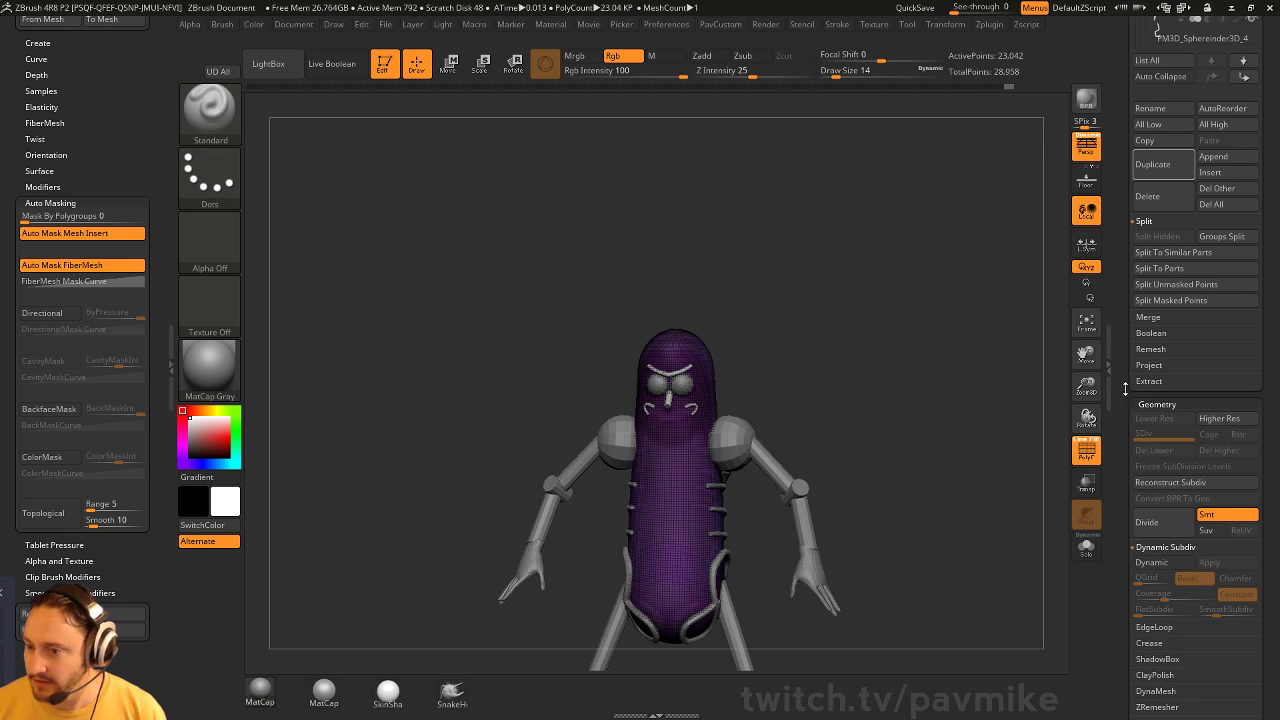
# Turn off polypaint on the body subtool, hide the polygon wireframe, and set the brush's Draw Size to 234
pyautogui.scroll(10, 1125, 389)
pyautogui.moveTo(1000, 400); pyautogui.dragTo(891, 406)
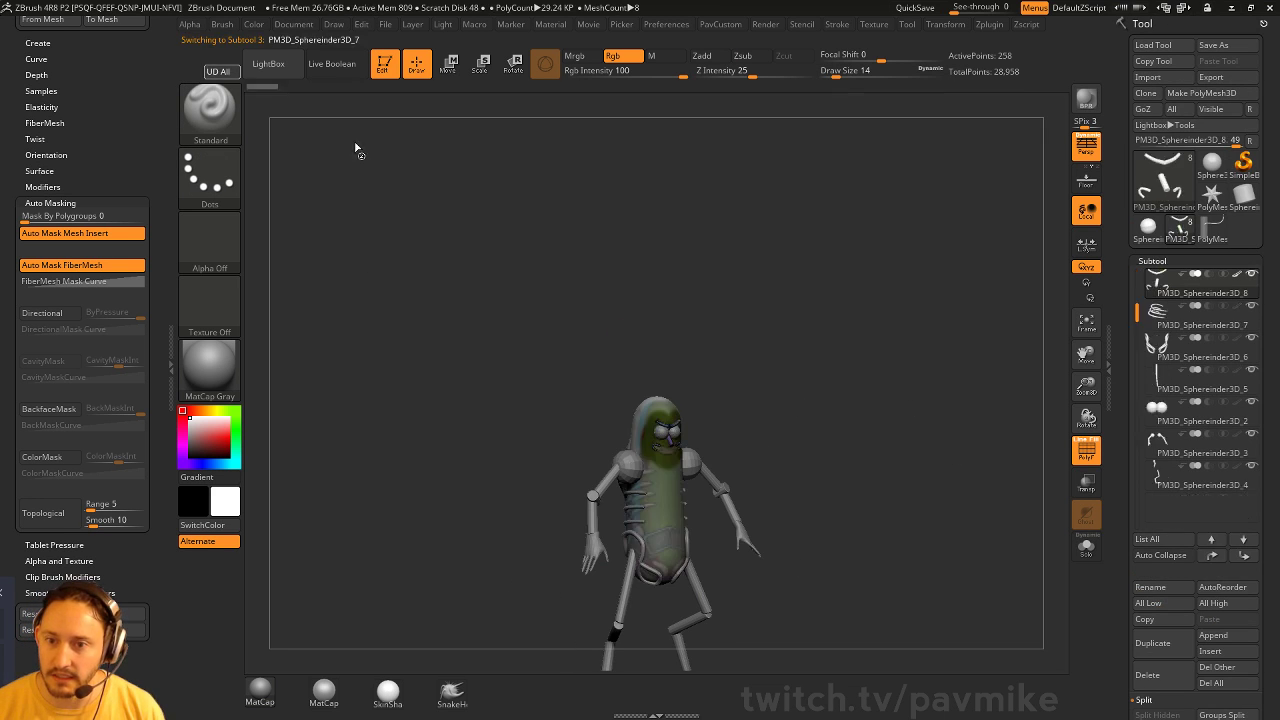
pyautogui.keyDown('alt'); pyautogui.moveTo(914, 480); pyautogui.dragTo(894, 406); pyautogui.keyUp('alt')
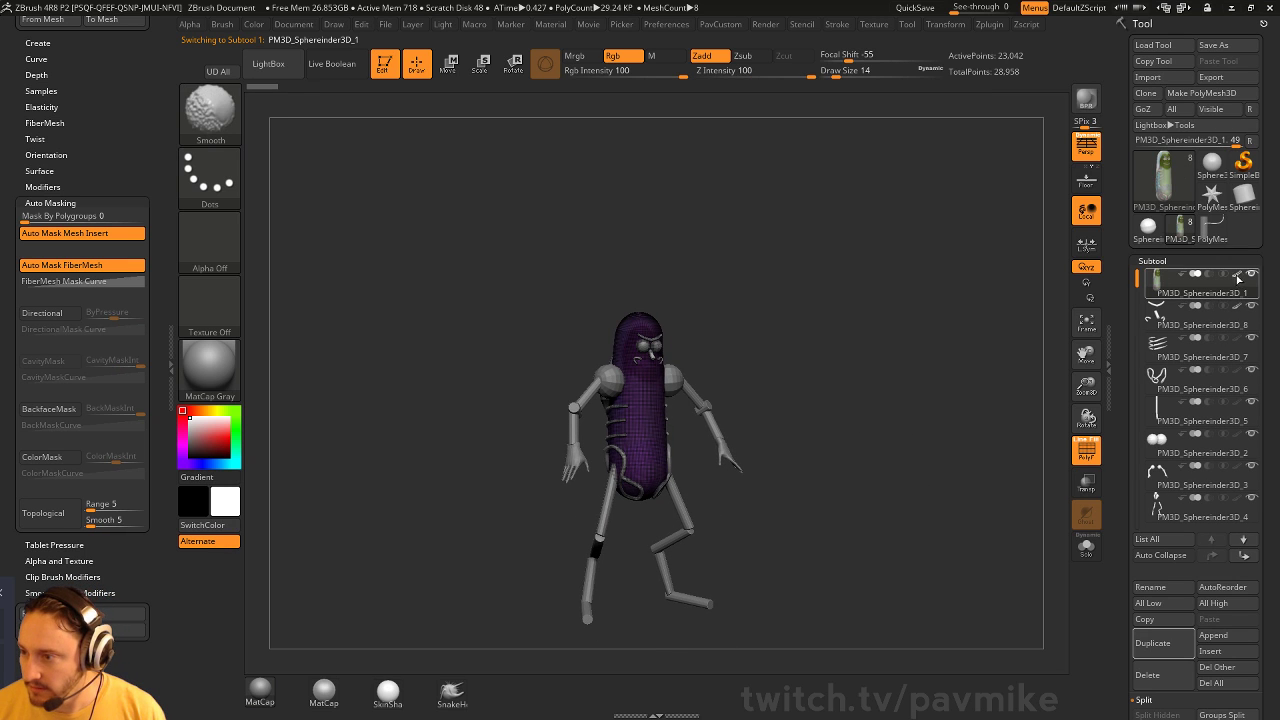
pyautogui.click(1237, 274)
pyautogui.keyDown('shift'); pyautogui.moveTo(899, 562); pyautogui.dragTo(842, 420, button='right'); pyautogui.keyUp('shift')
pyautogui.press('s')
pyautogui.moveTo(842, 410)
pyautogui.mouseDown()
pyautogui.moveTo(934, 429)
pyautogui.moveTo(783, 440)
pyautogui.moveTo(943, 428)
pyautogui.moveTo(934, 463)
pyautogui.moveTo(953, 418)
pyautogui.mouseUp()
pyautogui.click(1086, 452)
pyautogui.press('s')
pyautogui.press('super')
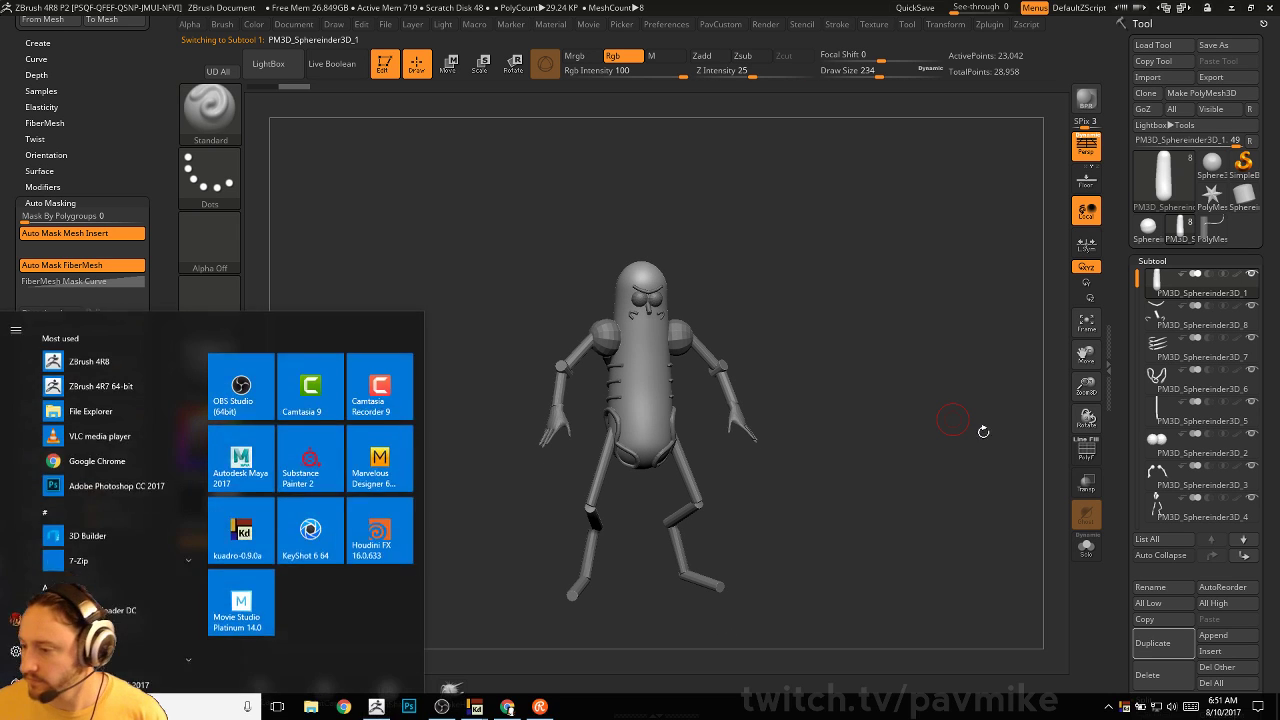
pyautogui.press('super')
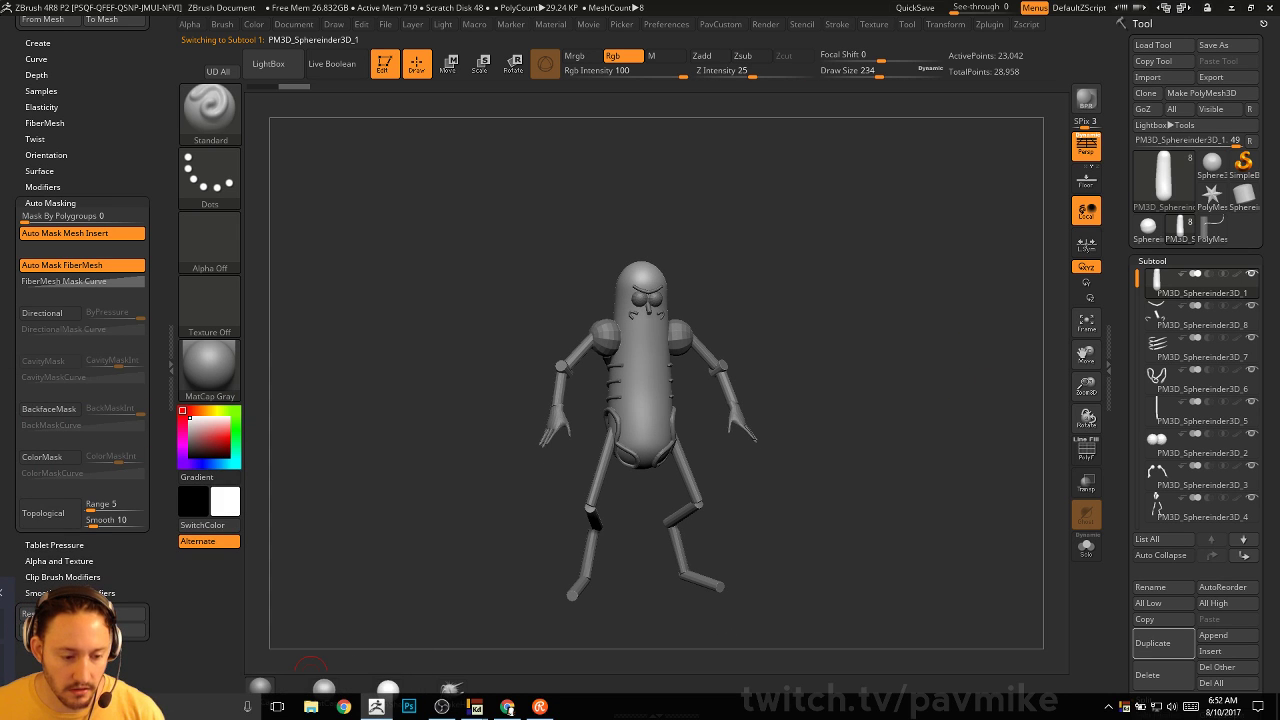
pyautogui.click(540, 707)
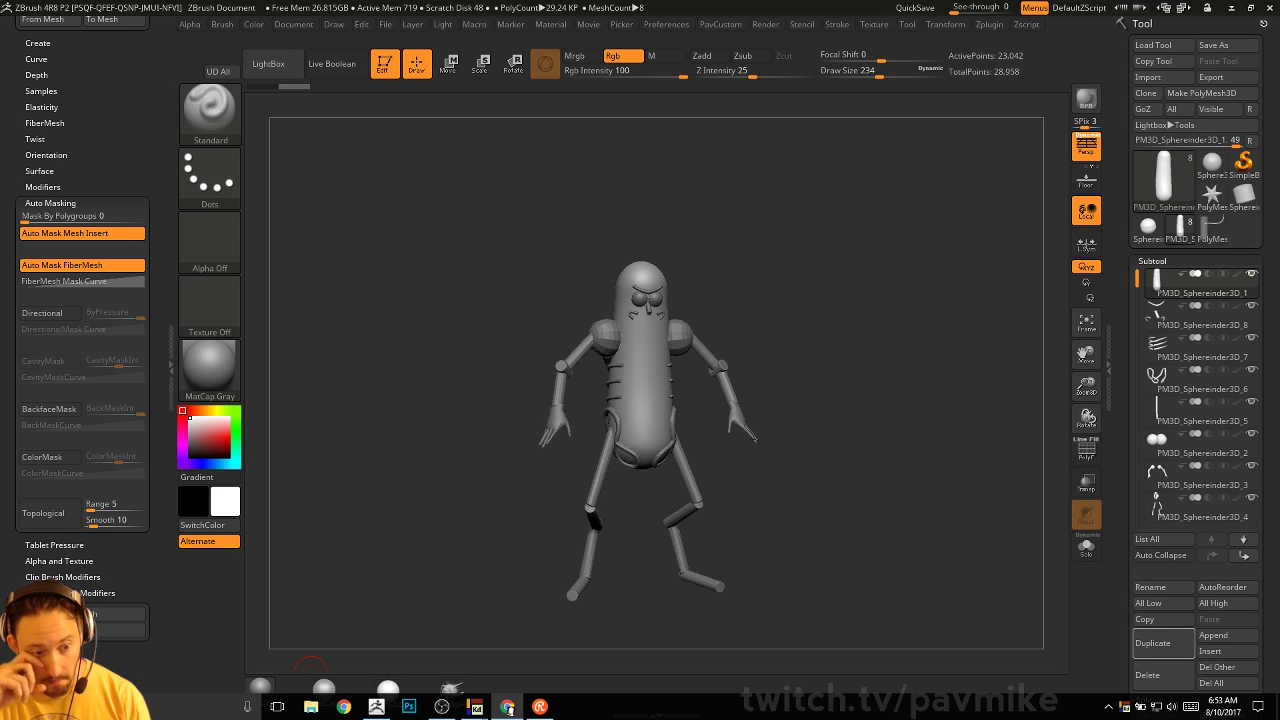
pyautogui.moveTo(938, 316); pyautogui.dragTo(911, 324)
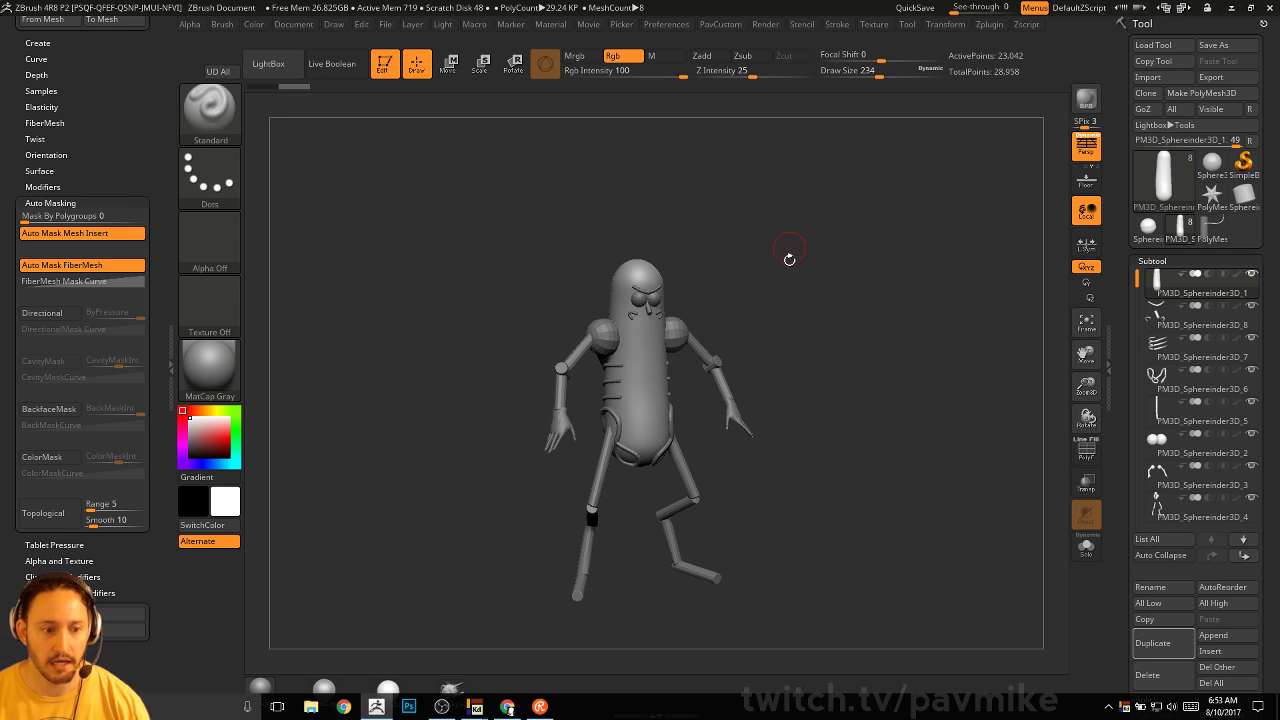
pyautogui.moveTo(837, 264)
pyautogui.mouseDown()
pyautogui.moveTo(900, 271)
pyautogui.moveTo(862, 272)
pyautogui.mouseUp()
pyautogui.press('s')
pyautogui.press('s')
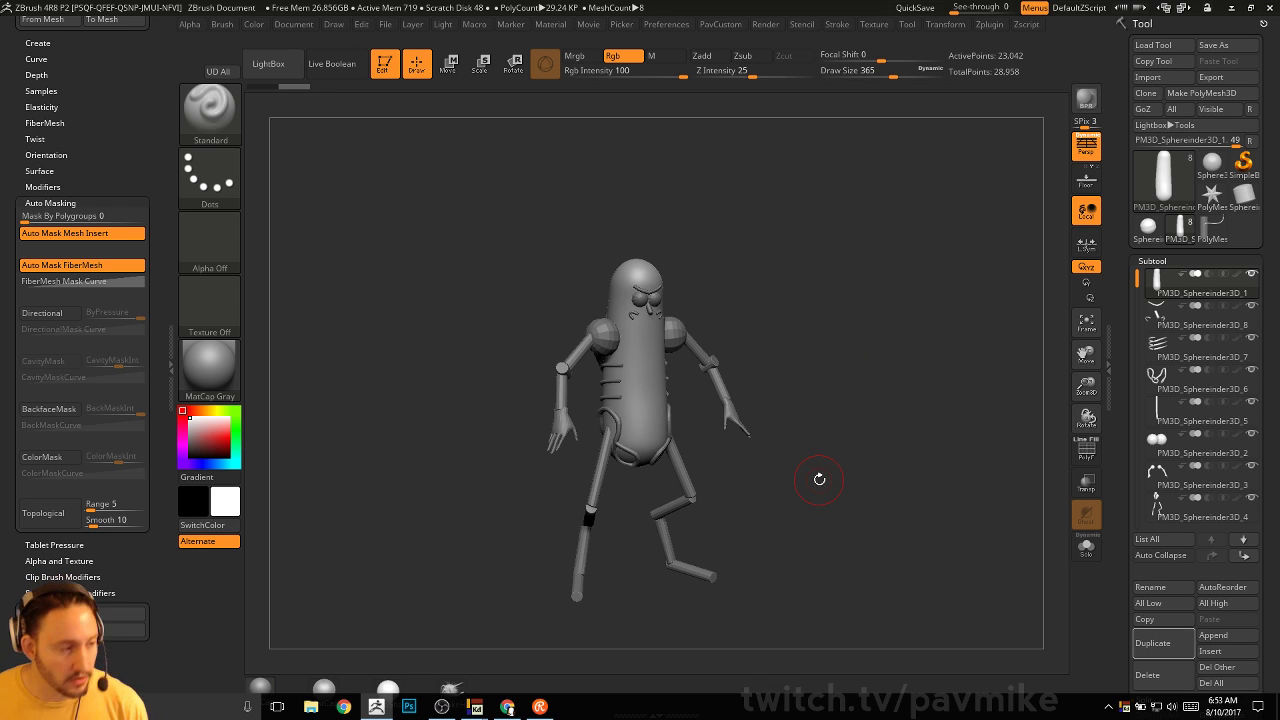
pyautogui.moveTo(209, 366)
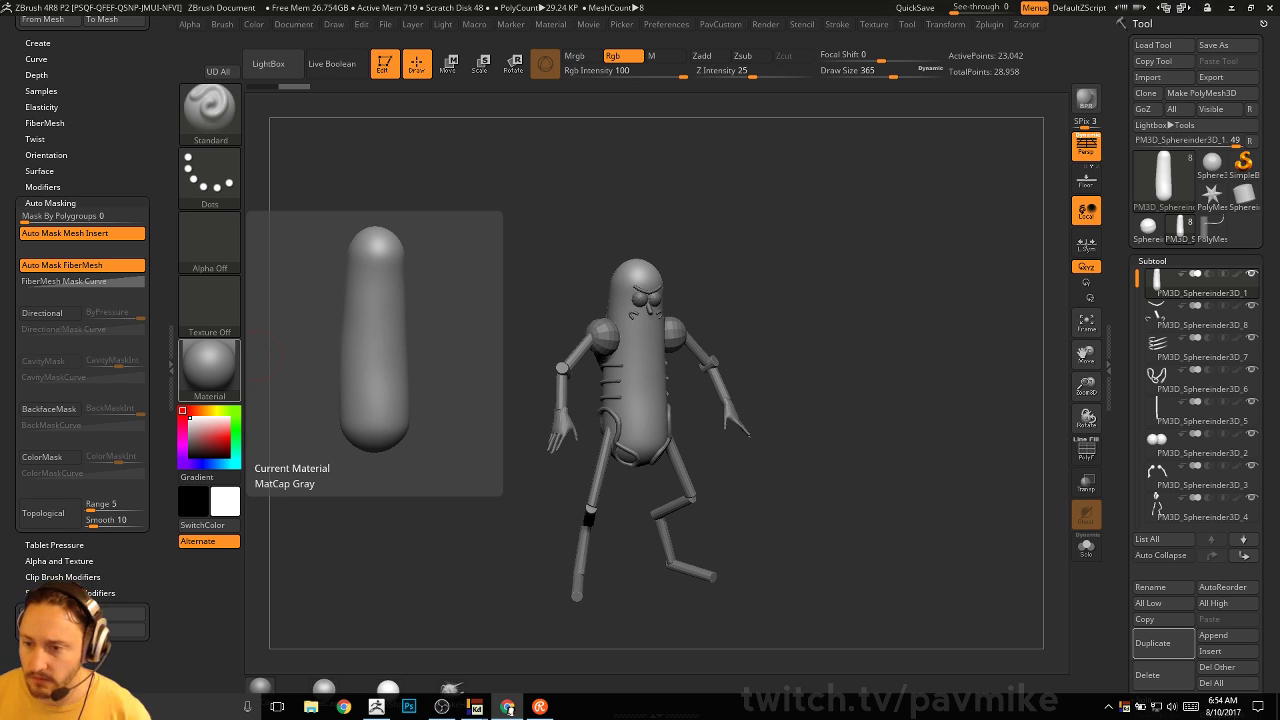
# Select the subtool holding the brow, nose and mouth-corner tubes, and thicken its pieces with the Inflat brush
pyautogui.moveTo(894, 214)
pyautogui.mouseDown()
pyautogui.moveTo(874, 289)
pyautogui.moveTo(903, 317)
pyautogui.moveTo(943, 217)
pyautogui.moveTo(660, 372)
pyautogui.mouseUp()
pyautogui.press('s')
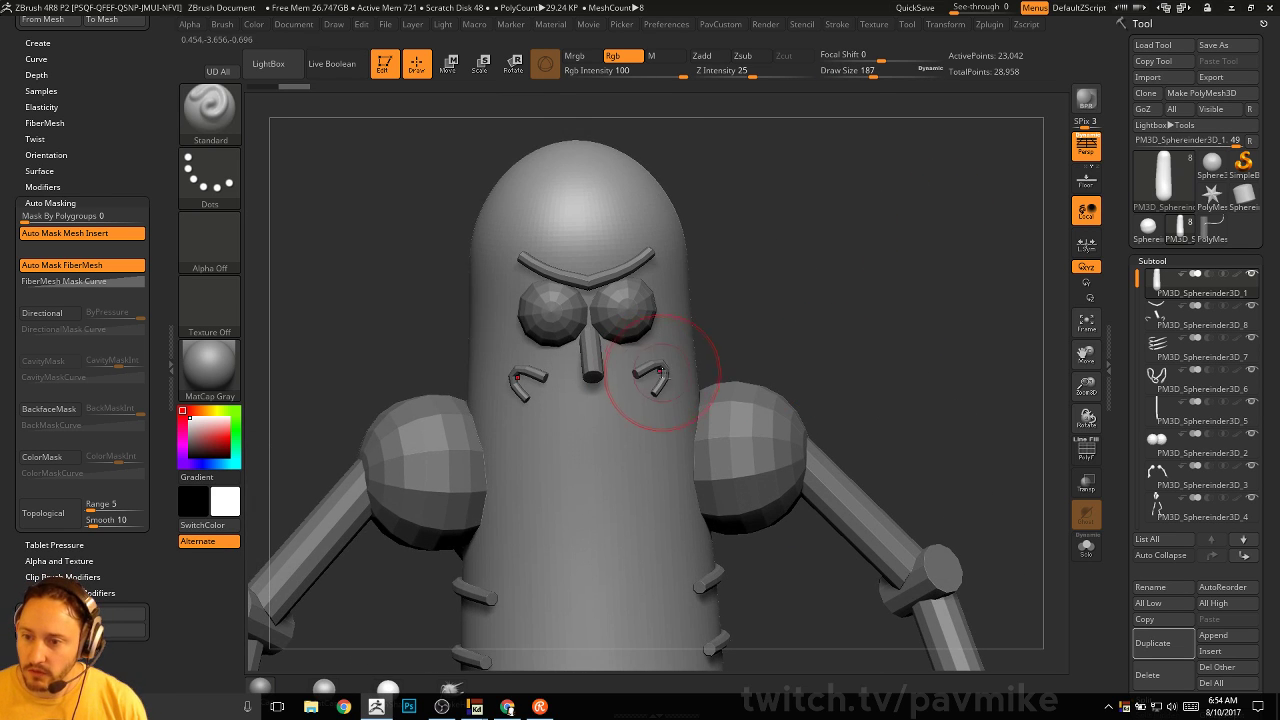
pyautogui.keyDown('alt'); pyautogui.click(660, 372); pyautogui.keyUp('alt')
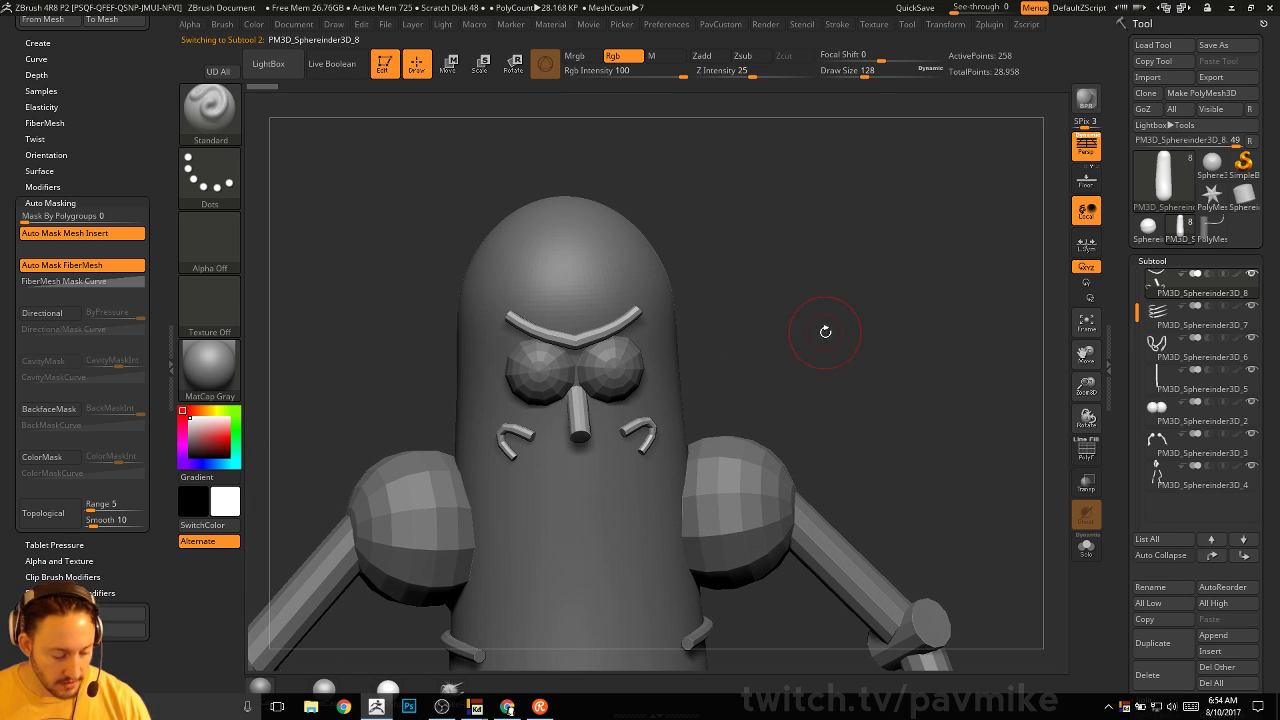
pyautogui.press('b')
pyautogui.press('i')
pyautogui.press('n')
pyautogui.moveTo(825, 331)
pyautogui.keyDown('alt'); pyautogui.mouseDown()
pyautogui.moveTo(740, 390)
pyautogui.moveTo(650, 425)
pyautogui.mouseUp(); pyautogui.keyUp('alt')
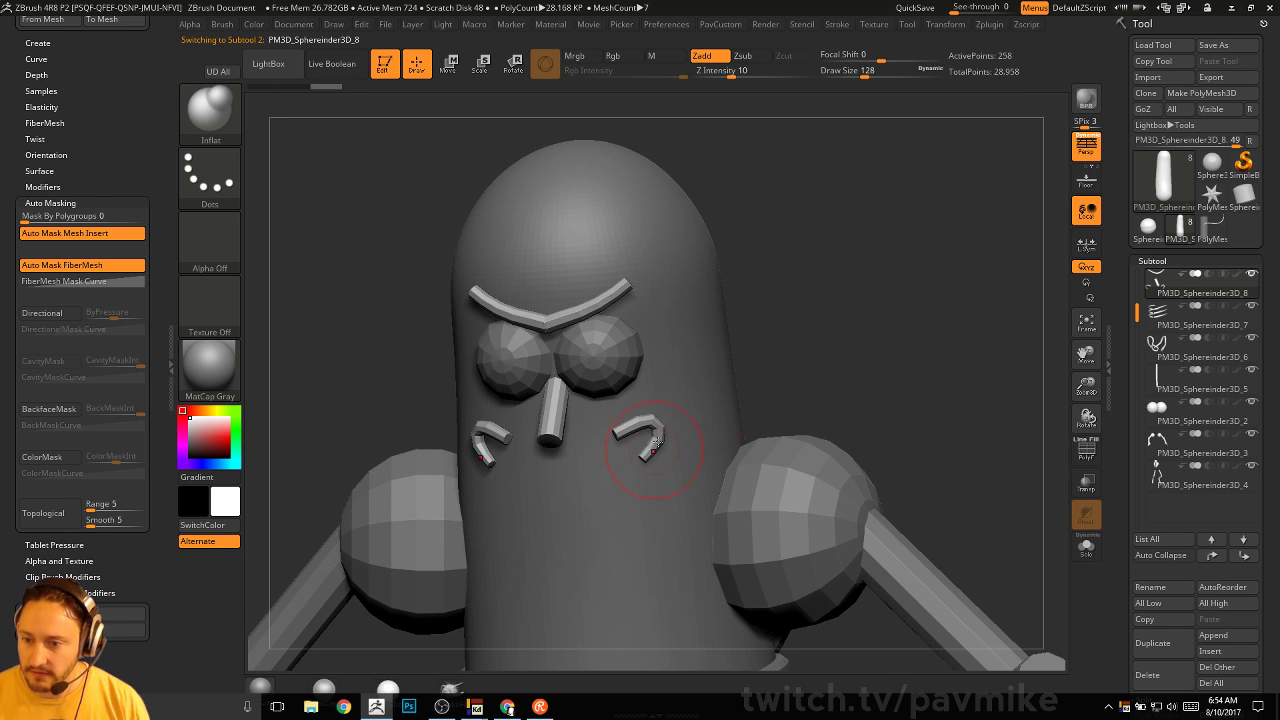
pyautogui.moveTo(806, 363); pyautogui.dragTo(880, 349)
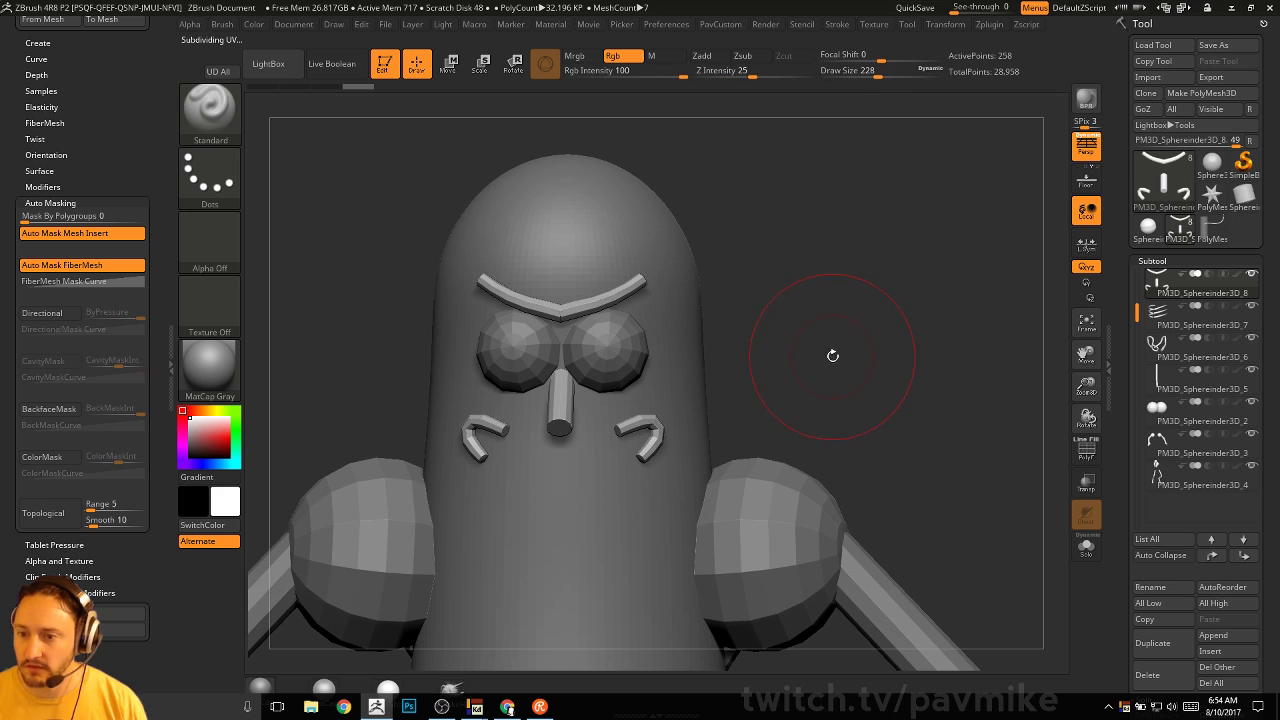
# Add thin curved tubes beneath both eyes with the SimpleTubeAgain brush at Draw Size 41
pyautogui.press('s')
pyautogui.moveTo(840, 326)
pyautogui.mouseDown()
pyautogui.moveTo(900, 345)
pyautogui.moveTo(837, 337)
pyautogui.moveTo(711, 380)
pyautogui.moveTo(764, 369)
pyautogui.mouseUp()
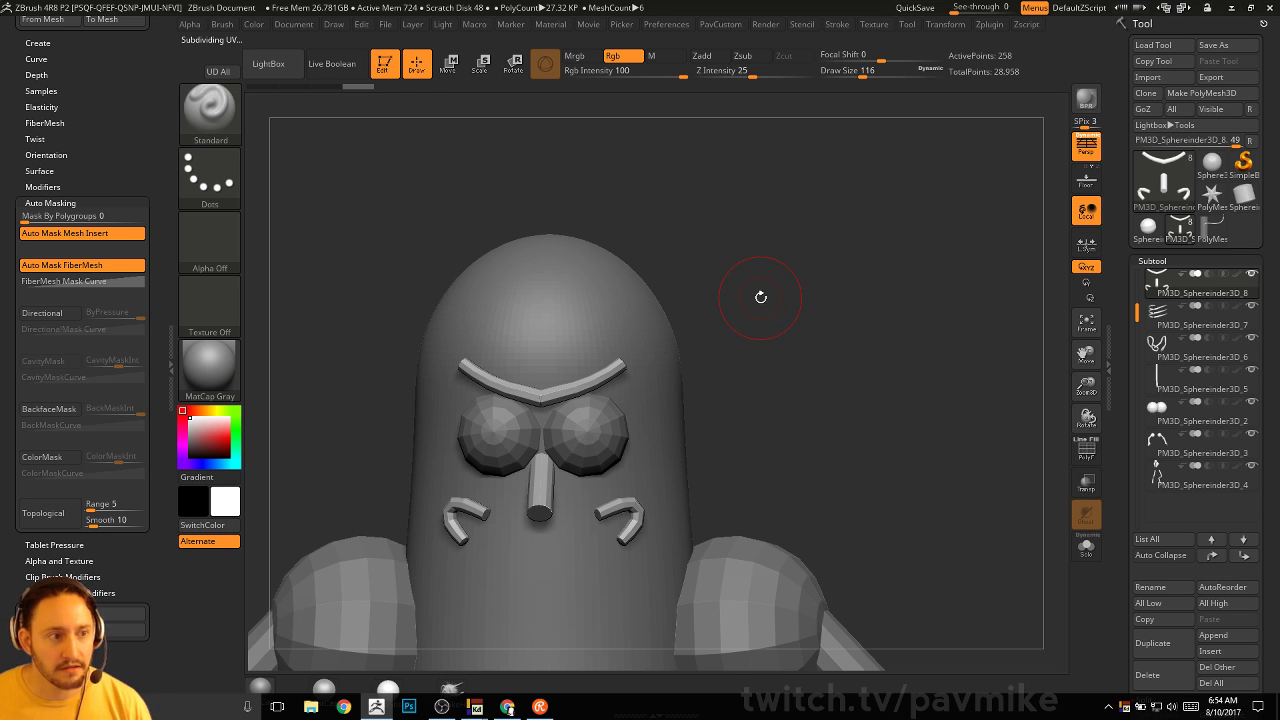
pyautogui.press('s')
pyautogui.click(830, 405)
pyautogui.moveTo(826, 420)
pyautogui.mouseDown()
pyautogui.moveTo(530, 460)
pyautogui.moveTo(826, 390)
pyautogui.moveTo(760, 391)
pyautogui.moveTo(749, 343)
pyautogui.mouseUp()
pyautogui.press('s')
pyautogui.click(826, 395)
pyautogui.press('b')
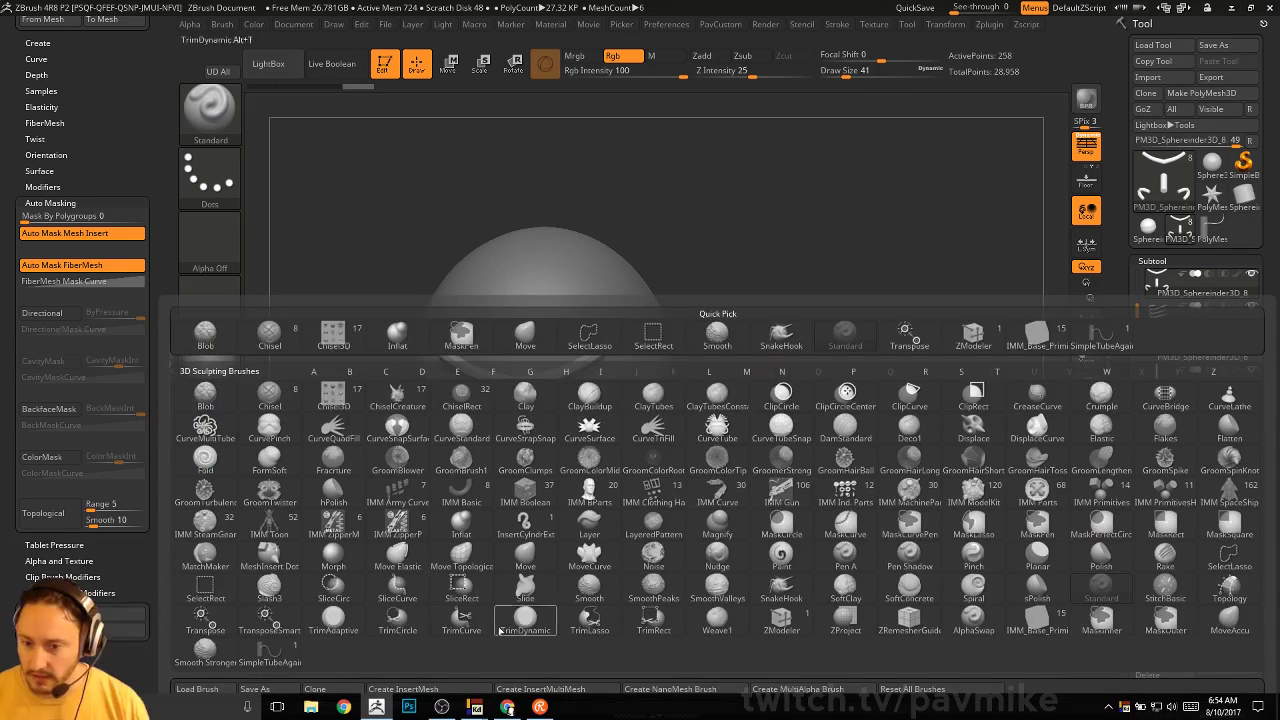
pyautogui.click(269, 650)
pyautogui.moveTo(520, 477); pyautogui.dragTo(593, 481)
pyautogui.moveTo(865, 327)
pyautogui.mouseDown()
pyautogui.moveTo(886, 349)
pyautogui.moveTo(877, 357)
pyautogui.mouseUp()
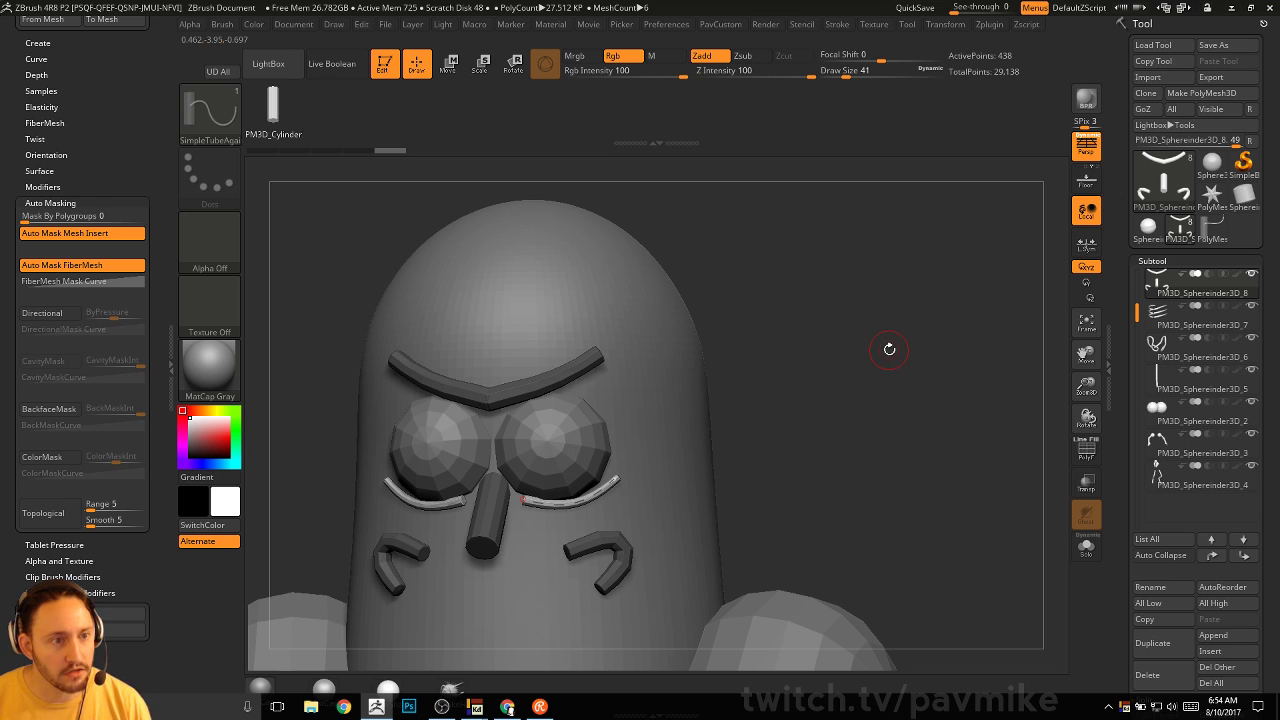
# Reactivate the SimpleTubeAgain brush and delete the guide curves of the under-eye tubes
pyautogui.moveTo(925, 370)
pyautogui.mouseDown()
pyautogui.moveTo(846, 349)
pyautogui.moveTo(920, 368)
pyautogui.mouseUp()
pyautogui.press('s')
pyautogui.moveTo(708, 406); pyautogui.dragTo(726, 406)
pyautogui.press('b')
pyautogui.press('m')
pyautogui.press('v')
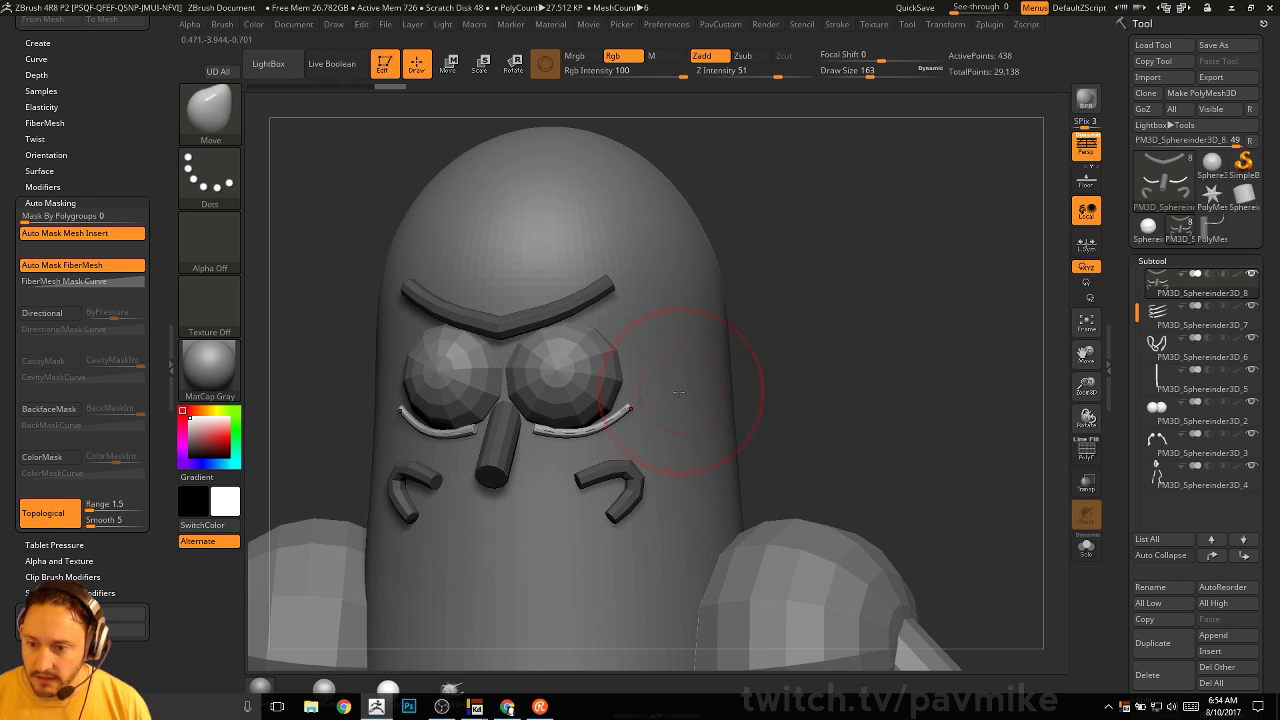
pyautogui.press('b')
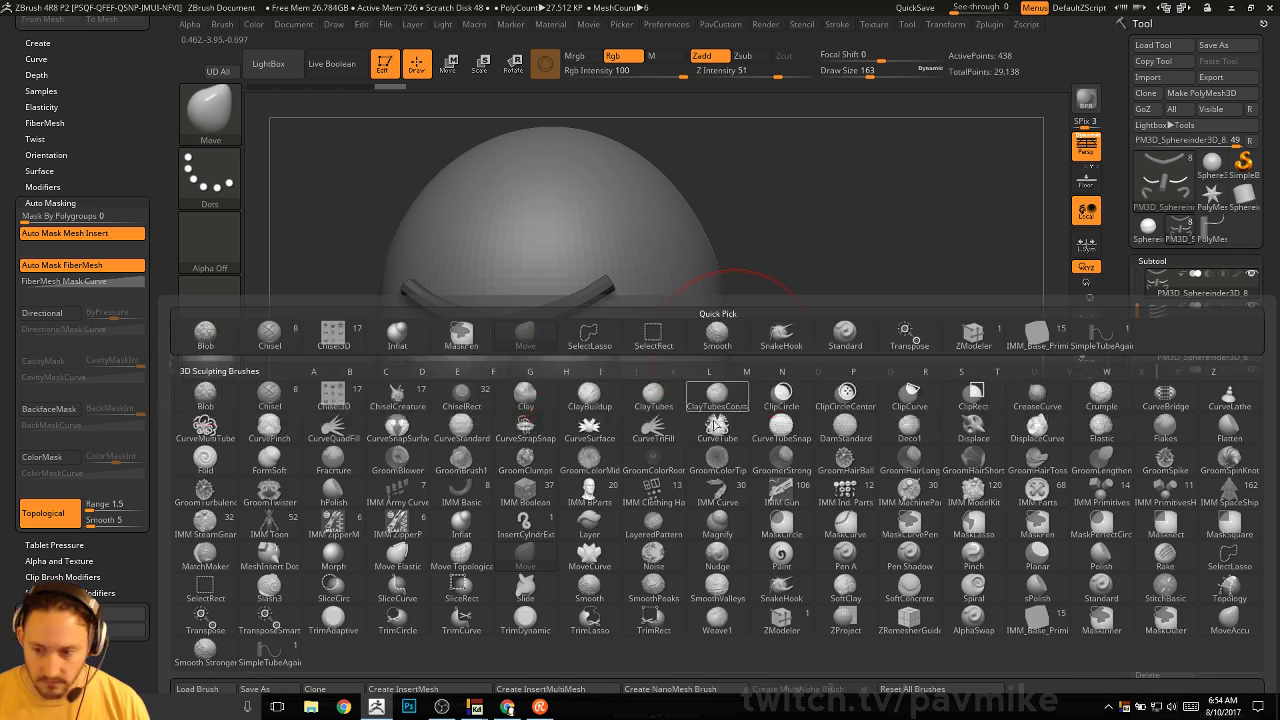
pyautogui.click(289, 659)
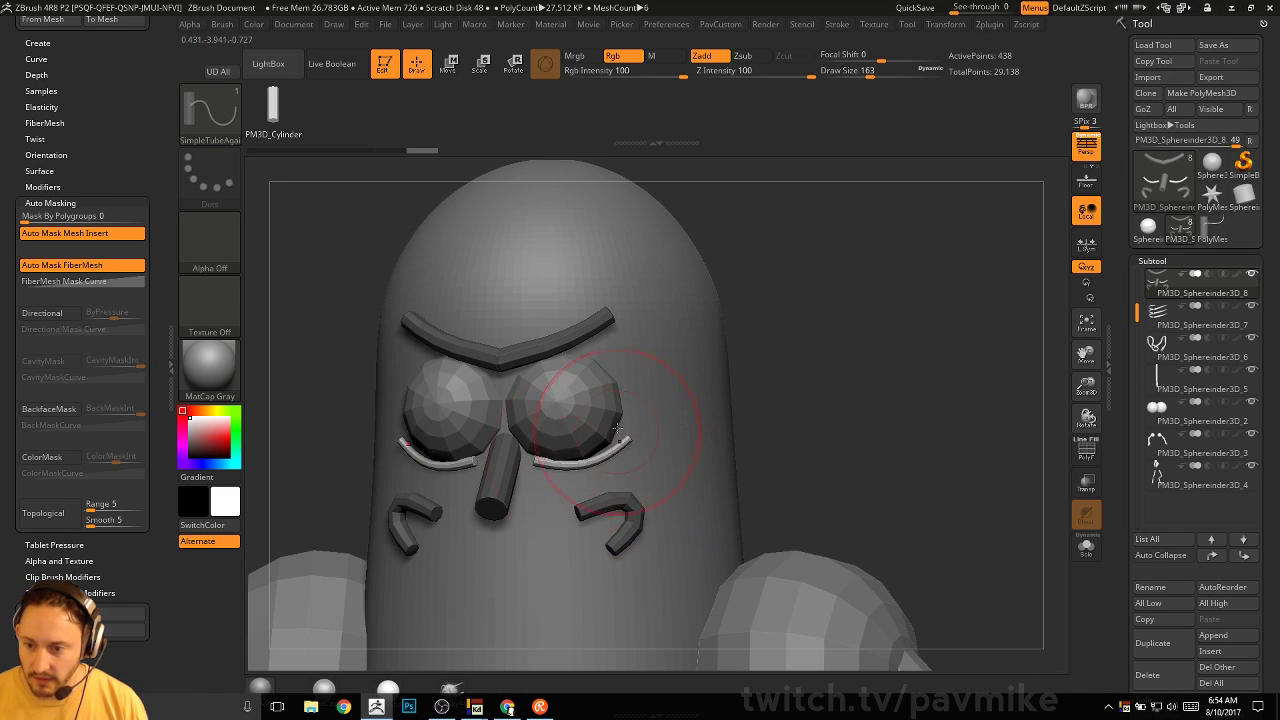
pyautogui.moveTo(153, 200); pyautogui.dragTo(146, 470)
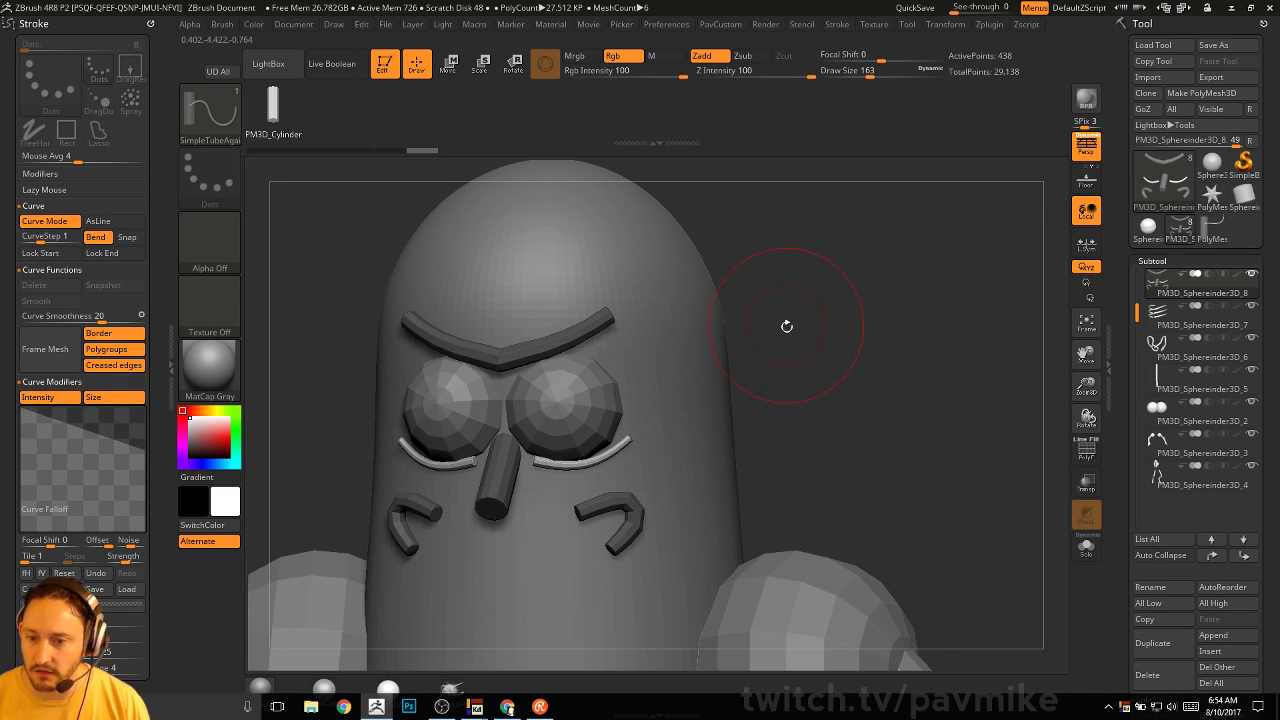
# Fit the under-eye tubes closely against the eyeballs with the Move brush and thicken them with the Inflat brush
pyautogui.press('b')
pyautogui.press('m')
pyautogui.press('v')
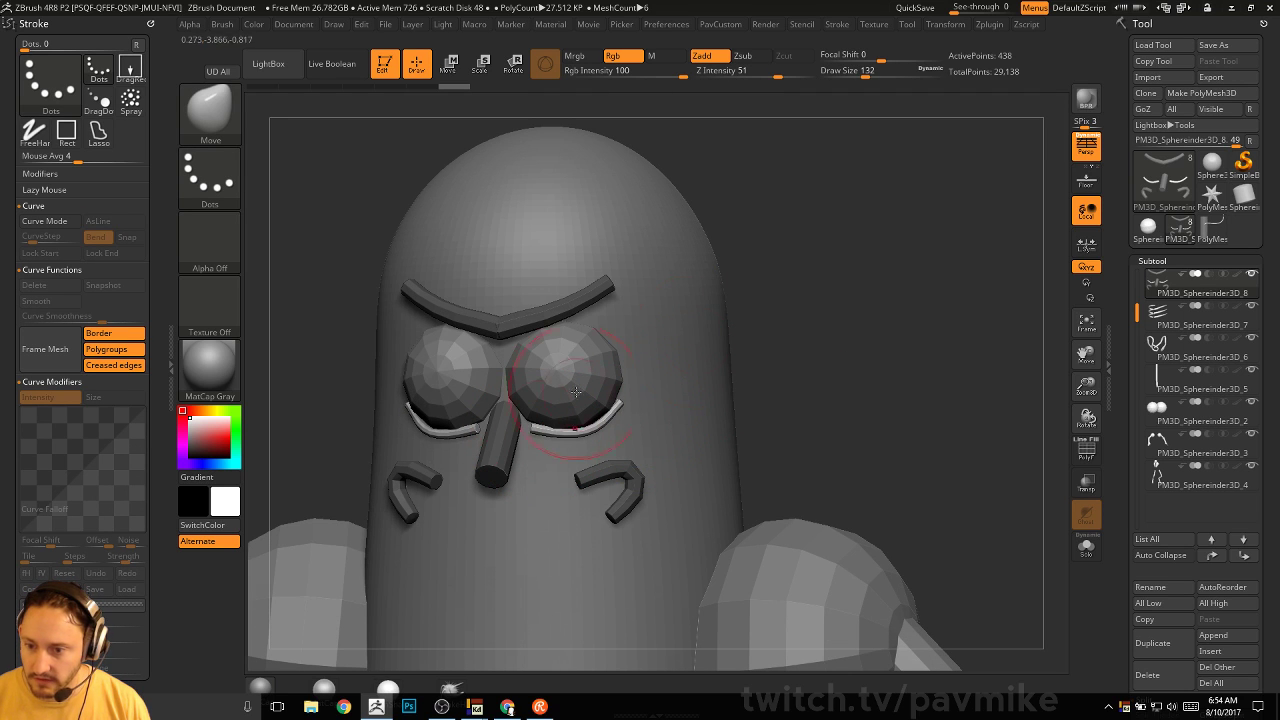
pyautogui.press('b')
pyautogui.press('i')
pyautogui.press('n')
pyautogui.moveTo(545, 430)
pyautogui.mouseDown()
pyautogui.moveTo(616, 408)
pyautogui.moveTo(580, 430)
pyautogui.mouseUp()
# Return to the Standard brush, set its Draw Size to 172, and frame the character's upper body
pyautogui.moveTo(872, 345); pyautogui.dragTo(715, 360)
pyautogui.press('s')
pyautogui.moveTo(1008, 273)
pyautogui.keyDown('alt'); pyautogui.mouseDown()
pyautogui.moveTo(917, 240)
pyautogui.moveTo(889, 266)
pyautogui.moveTo(938, 285)
pyautogui.moveTo(960, 314)
pyautogui.moveTo(946, 325)
pyautogui.mouseUp(); pyautogui.keyUp('alt')
pyautogui.moveTo(946, 325)
pyautogui.keyDown('alt'); pyautogui.mouseDown()
pyautogui.moveTo(969, 329)
pyautogui.moveTo(970, 312)
pyautogui.moveTo(936, 317)
pyautogui.moveTo(940, 363)
pyautogui.moveTo(959, 369)
pyautogui.moveTo(948, 342)
pyautogui.mouseUp(); pyautogui.keyUp('alt')
pyautogui.press('b')
pyautogui.press('s')
pyautogui.press('t')
pyautogui.press('s')
pyautogui.click(922, 337)
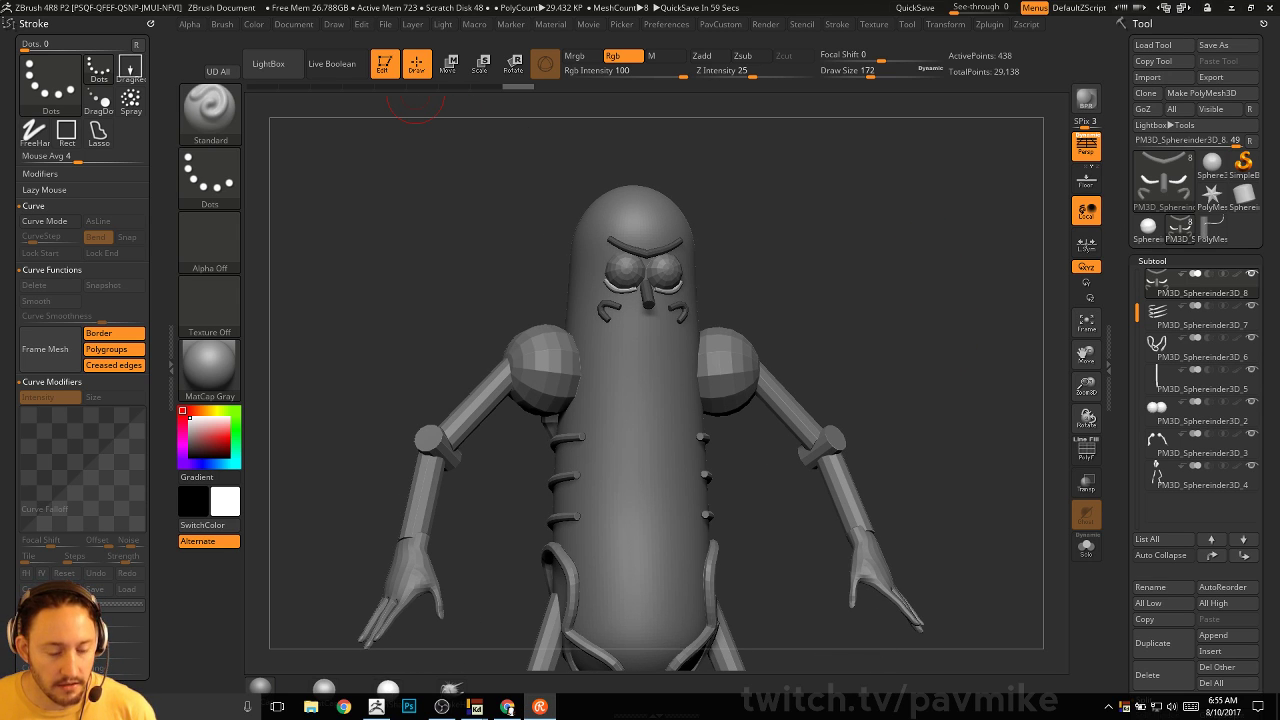
# Select the body subtool from a side view and reshape the upper back of the head with the Move brush at Draw Size 517
pyautogui.moveTo(903, 301); pyautogui.dragTo(915, 260)
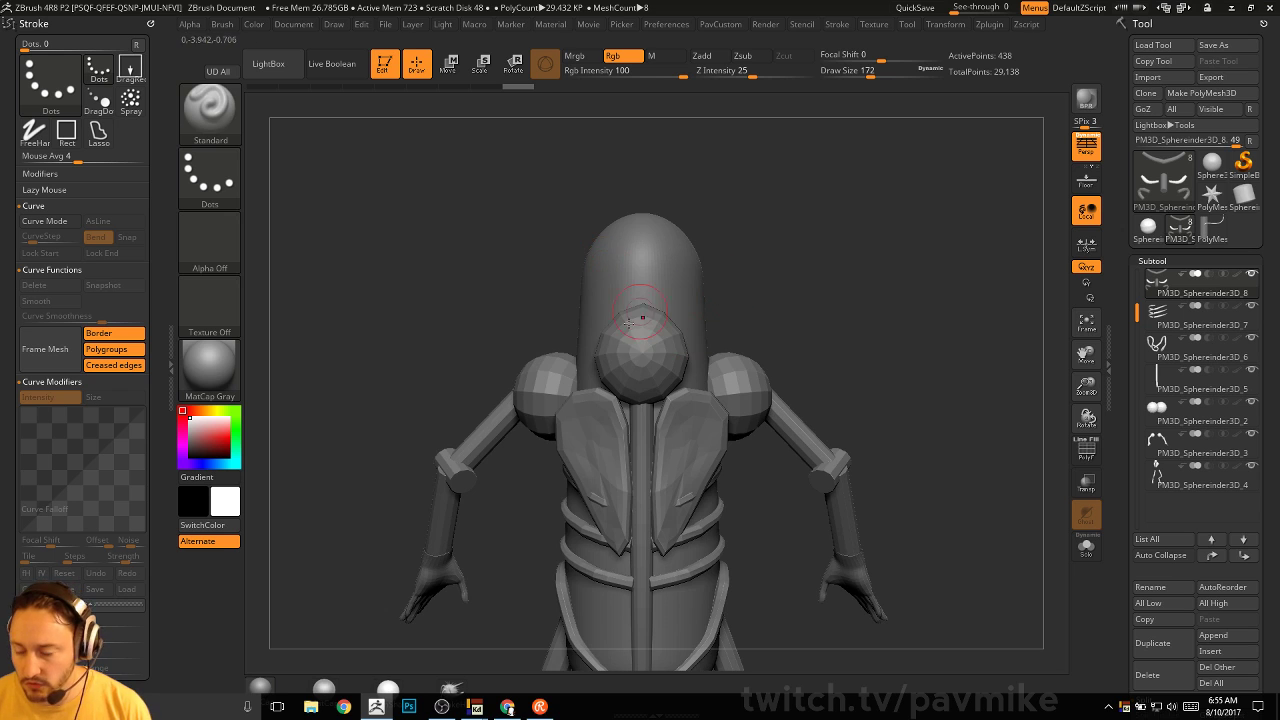
pyautogui.moveTo(763, 236)
pyautogui.mouseDown()
pyautogui.moveTo(870, 268)
pyautogui.moveTo(832, 275)
pyautogui.moveTo(803, 303)
pyautogui.moveTo(795, 235)
pyautogui.moveTo(814, 237)
pyautogui.moveTo(851, 380)
pyautogui.moveTo(814, 354)
pyautogui.moveTo(790, 358)
pyautogui.moveTo(840, 334)
pyautogui.moveTo(823, 354)
pyautogui.moveTo(767, 336)
pyautogui.mouseUp()
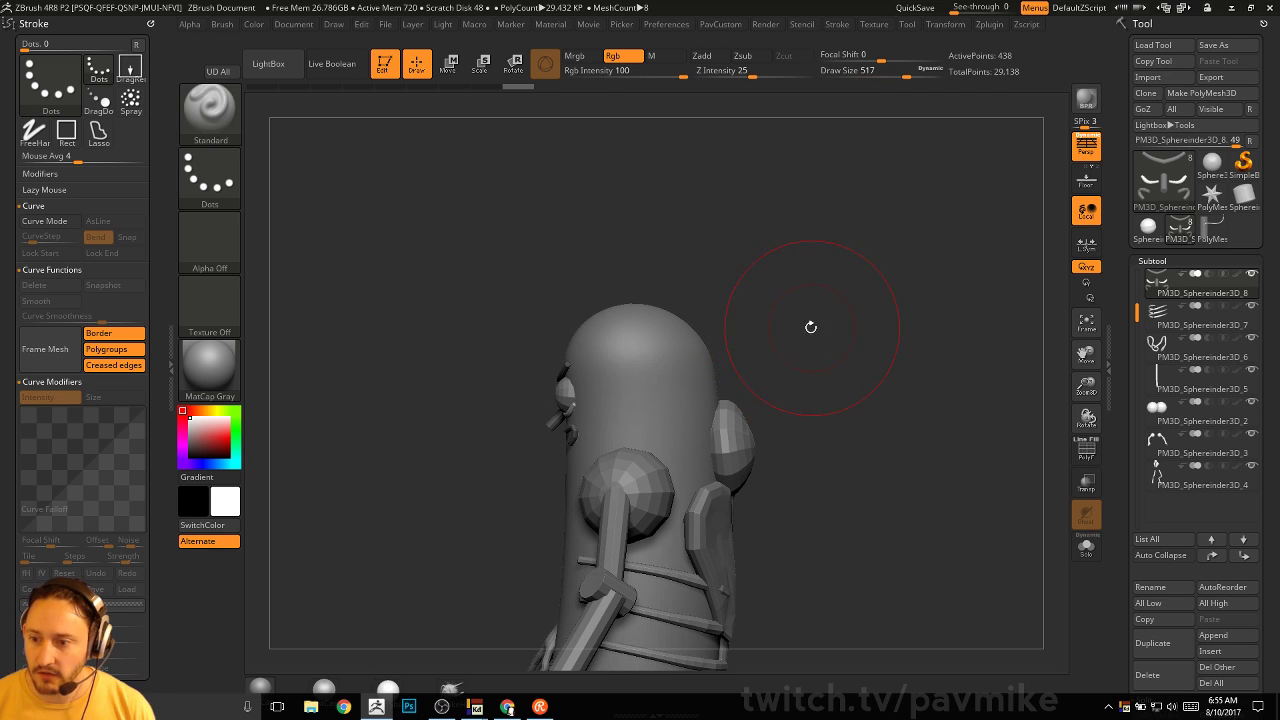
pyautogui.press('b')
pyautogui.press('m')
pyautogui.press('v')
pyautogui.keyDown('alt'); pyautogui.click(708, 355); pyautogui.keyUp('alt')
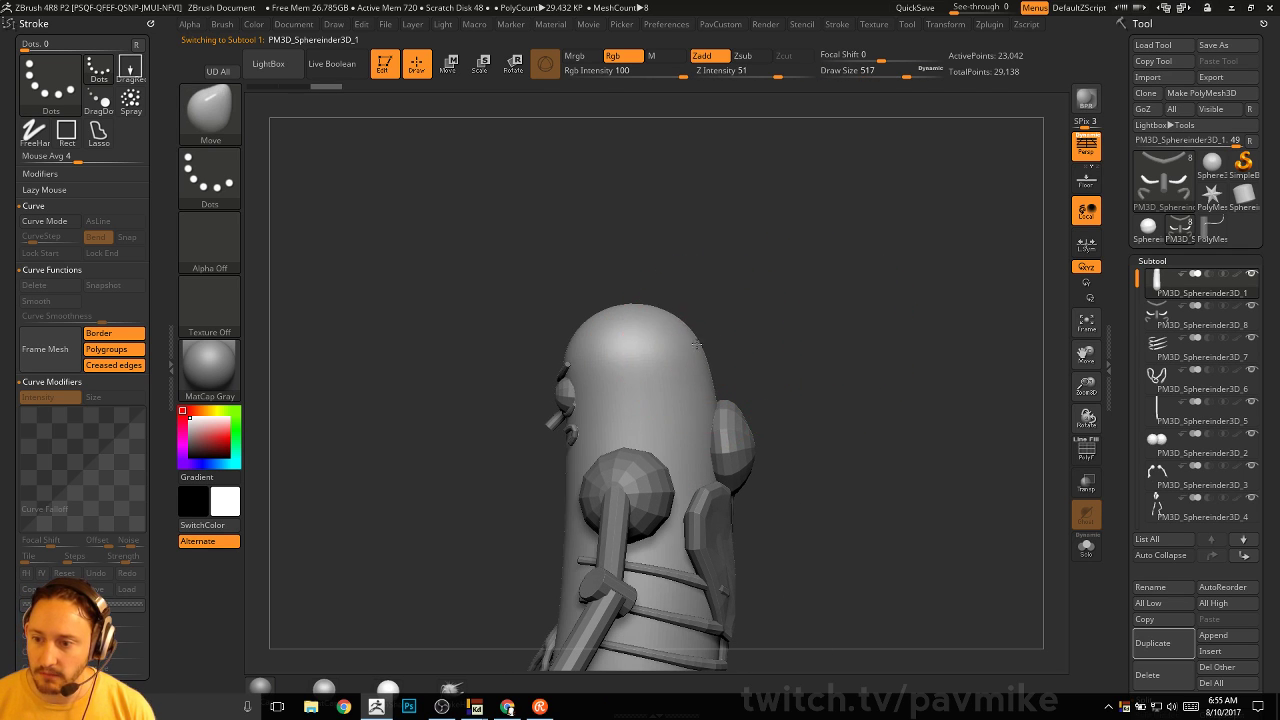
pyautogui.moveTo(692, 343); pyautogui.dragTo(710, 353)
# Reconstruct the body's lower subdivision levels with the Standard brush active and delete its higher levels
pyautogui.press('b')
pyautogui.press('s')
pyautogui.press('t')
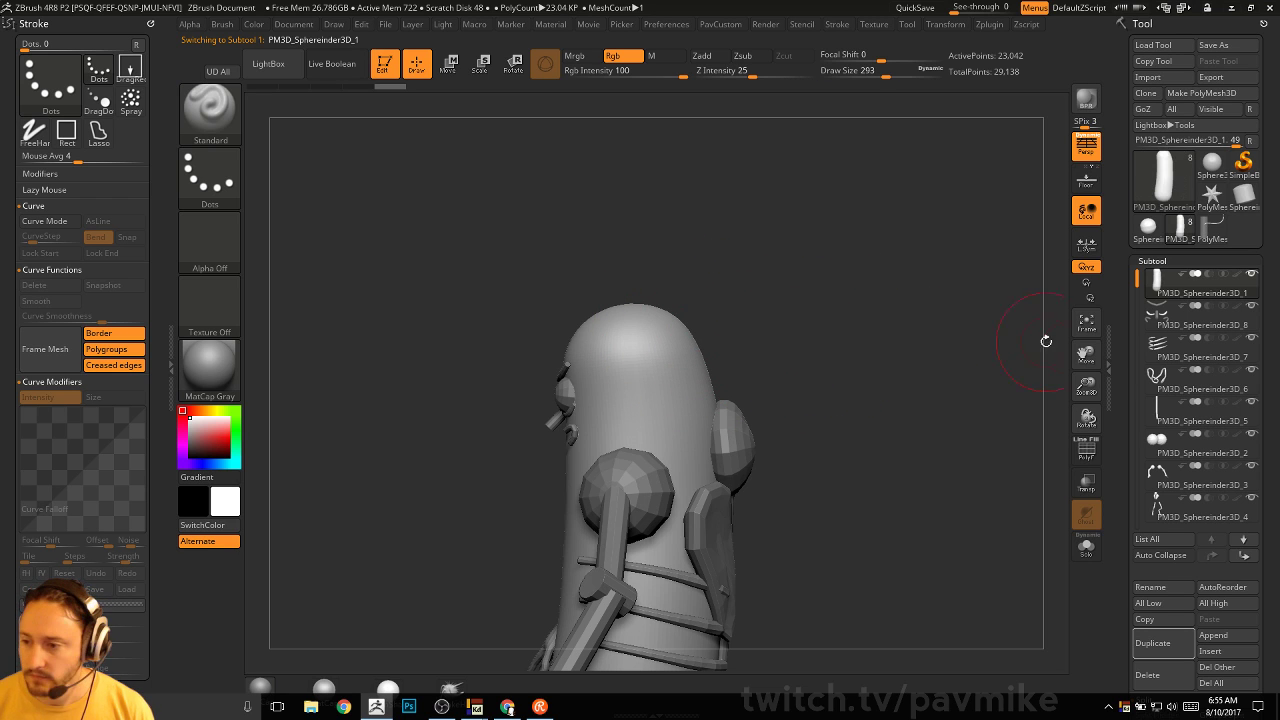
pyautogui.moveTo(1128, 409); pyautogui.dragTo(1122, 255)
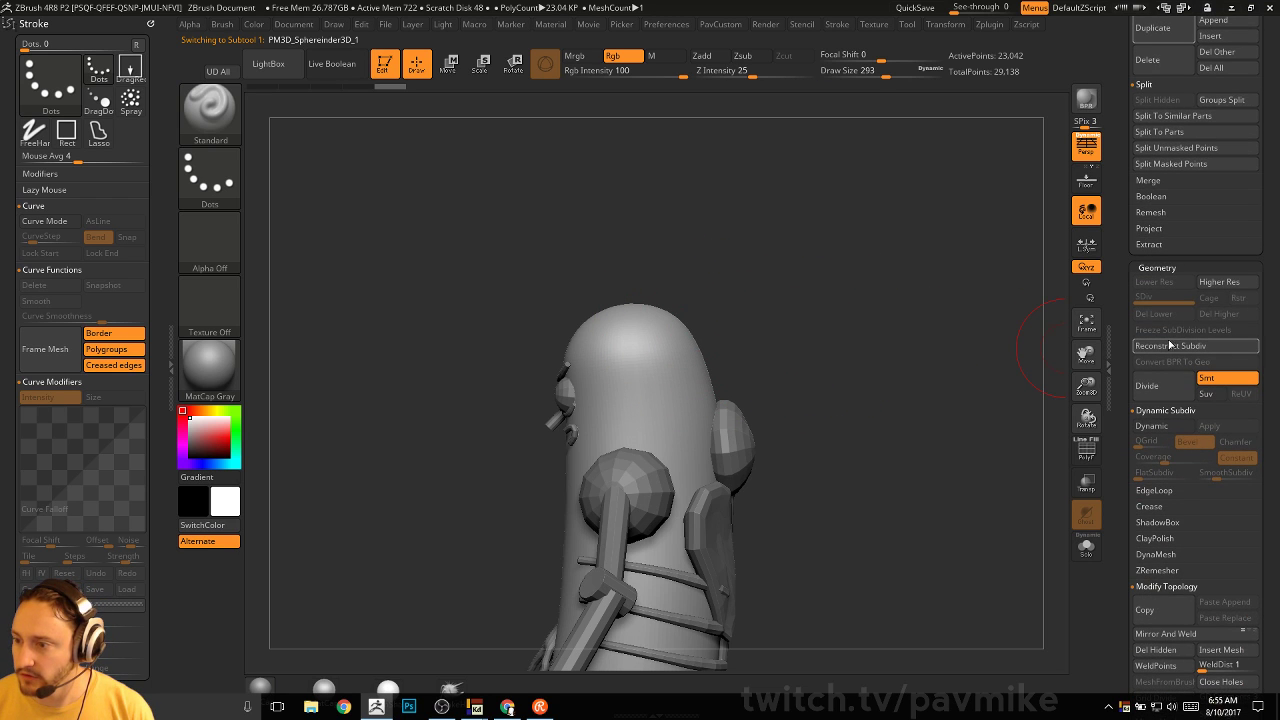
pyautogui.click(1172, 345)
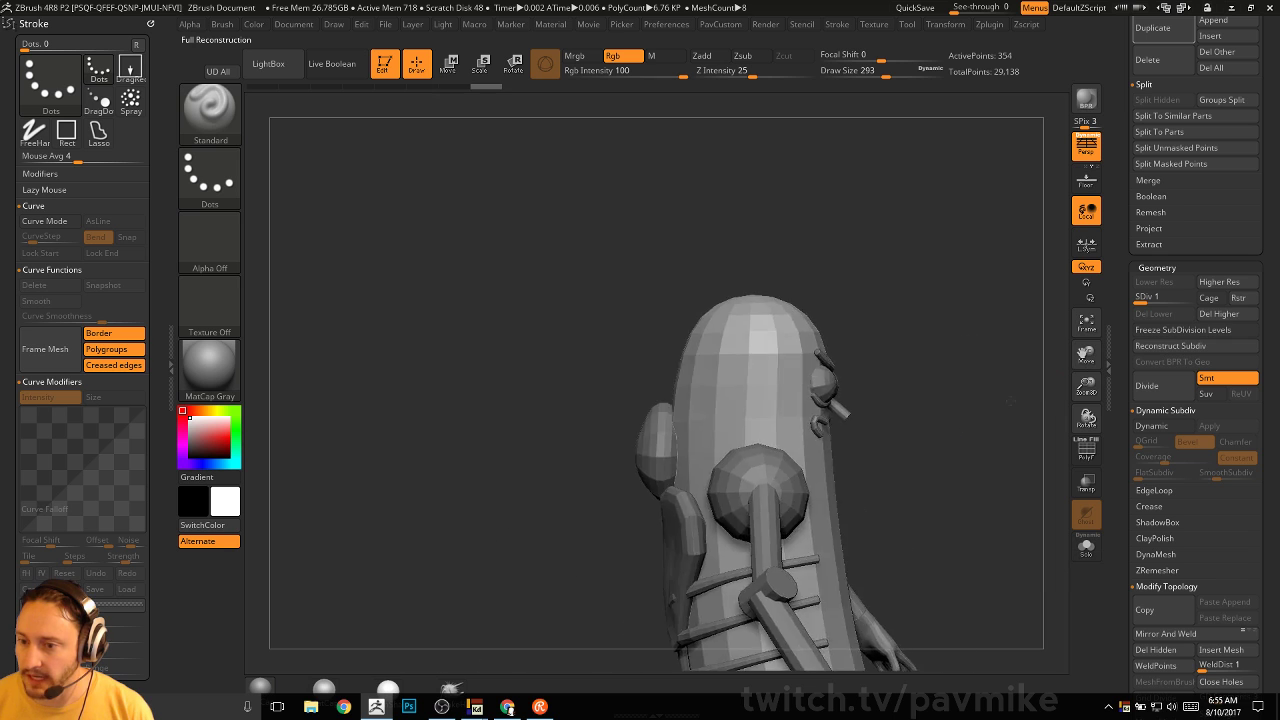
pyautogui.moveTo(956, 402)
pyautogui.mouseDown()
pyautogui.moveTo(918, 387)
pyautogui.moveTo(911, 328)
pyautogui.moveTo(823, 423)
pyautogui.moveTo(831, 320)
pyautogui.moveTo(839, 371)
pyautogui.mouseUp()
pyautogui.click(1219, 313)
# Select the subtool containing the ball on the character's back and activate the SimpleTubeAgain brush
pyautogui.press('s')
pyautogui.moveTo(862, 347); pyautogui.dragTo(846, 348)
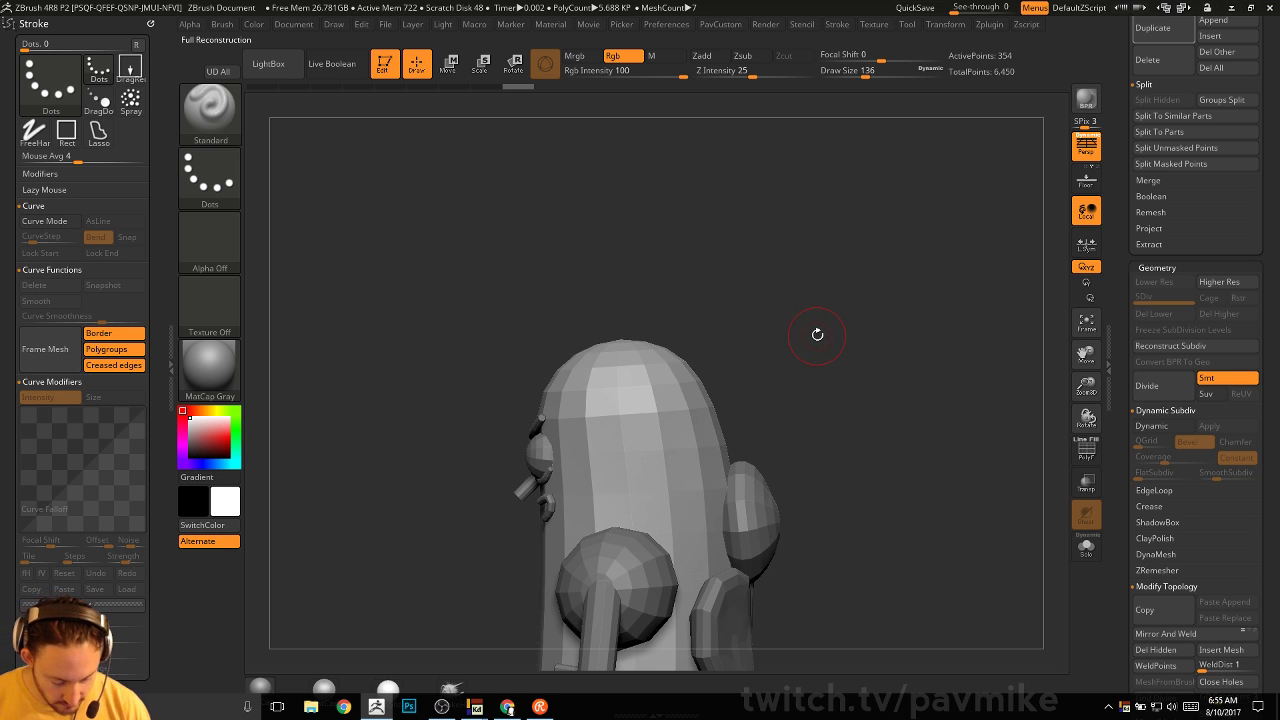
pyautogui.moveTo(822, 316); pyautogui.dragTo(782, 338)
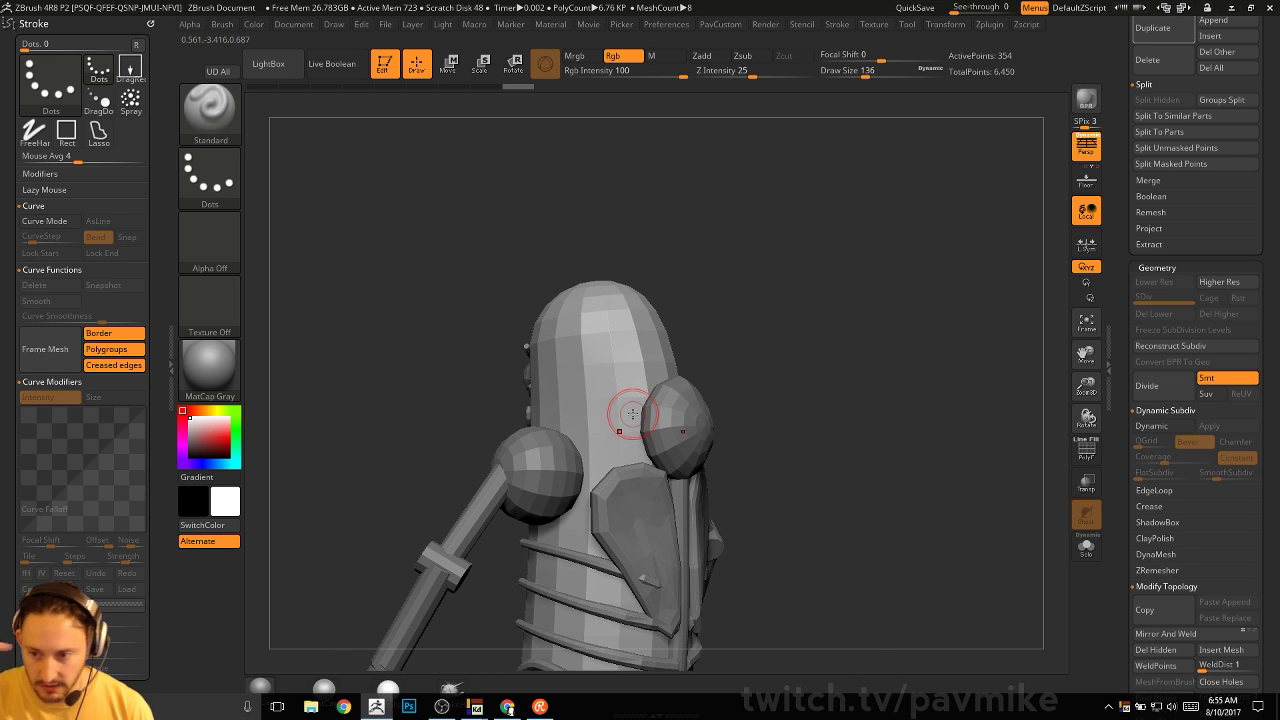
pyautogui.moveTo(835, 318); pyautogui.dragTo(678, 338)
pyautogui.moveTo(701, 385); pyautogui.dragTo(828, 360)
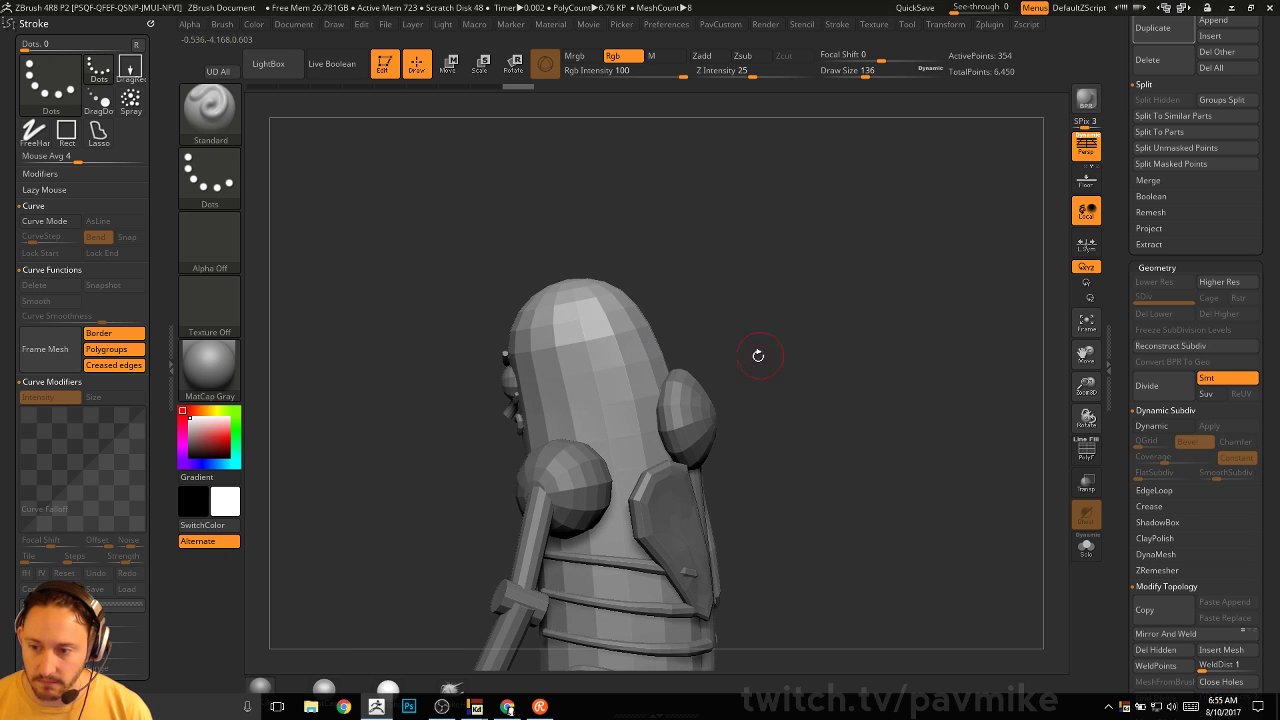
pyautogui.keyDown('alt'); pyautogui.click(700, 410); pyautogui.keyUp('alt')
pyautogui.moveTo(806, 420); pyautogui.dragTo(754, 296)
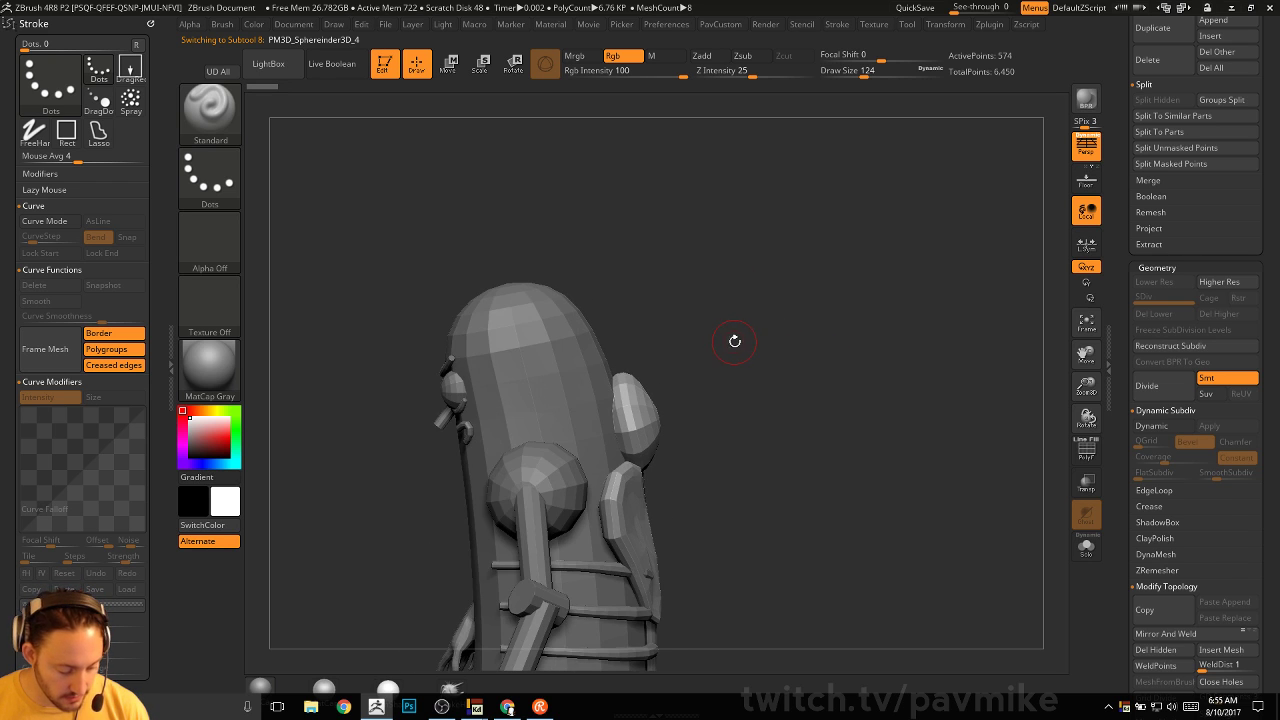
pyautogui.press('b')
pyautogui.click(269, 653)
pyautogui.moveTo(727, 342)
pyautogui.mouseDown()
pyautogui.moveTo(794, 320)
pyautogui.moveTo(712, 345)
pyautogui.mouseUp()
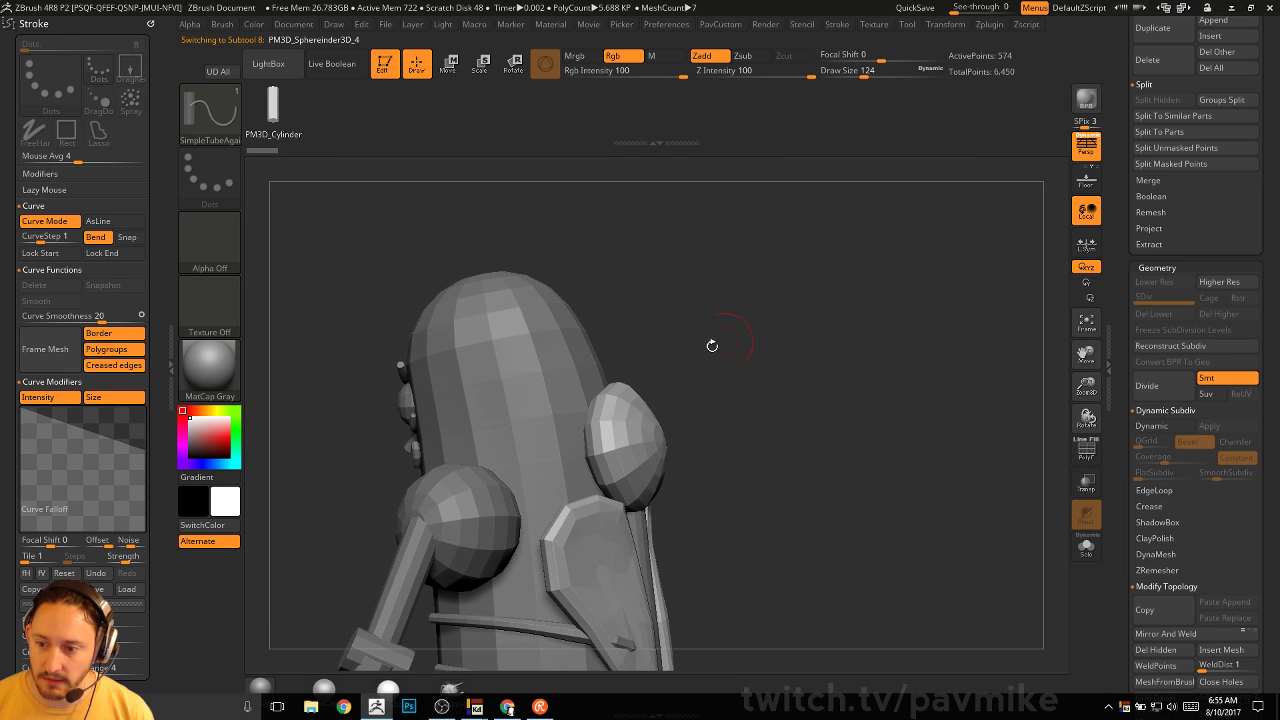
# Draw a curved tube at Draw Size 97 from the side of the head down to the ball on the back
pyautogui.moveTo(625, 293)
pyautogui.mouseDown()
pyautogui.moveTo(575, 310)
pyautogui.moveTo(615, 320)
pyautogui.mouseUp()
pyautogui.press('s')
pyautogui.click(430, 380)
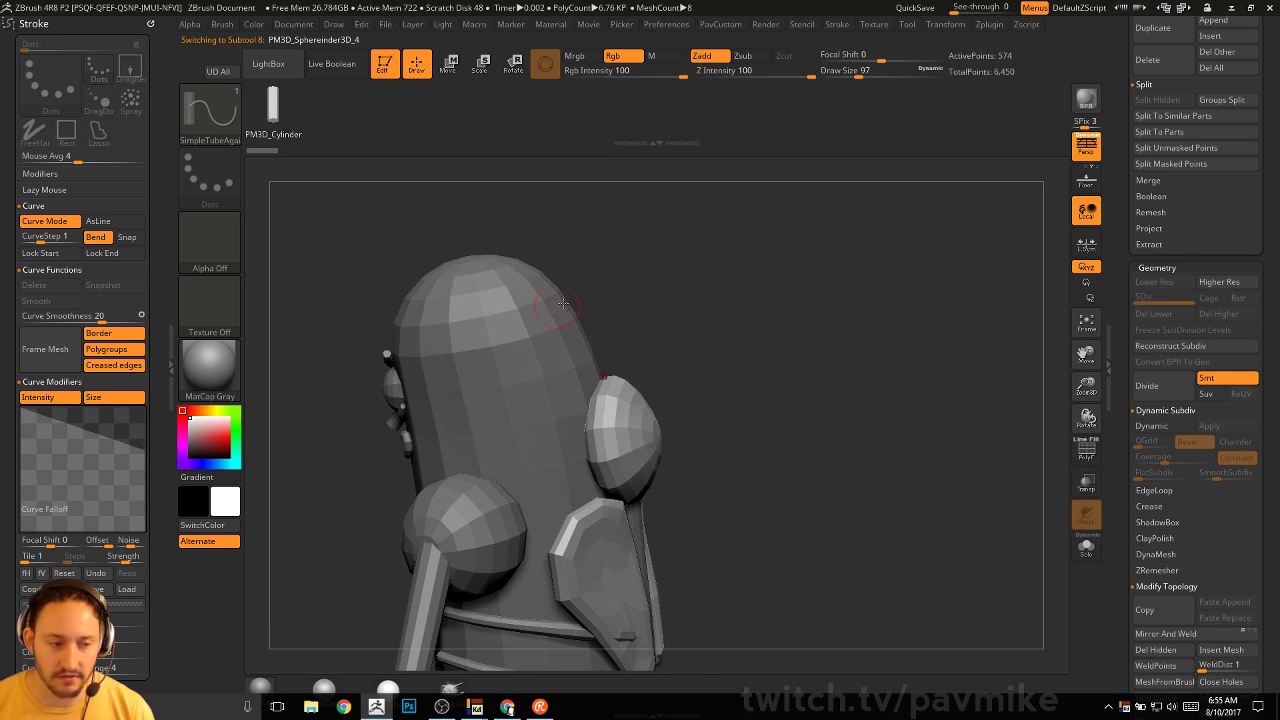
pyautogui.moveTo(682, 292)
pyautogui.mouseDown()
pyautogui.moveTo(772, 261)
pyautogui.moveTo(785, 273)
pyautogui.moveTo(494, 323)
pyautogui.mouseUp()
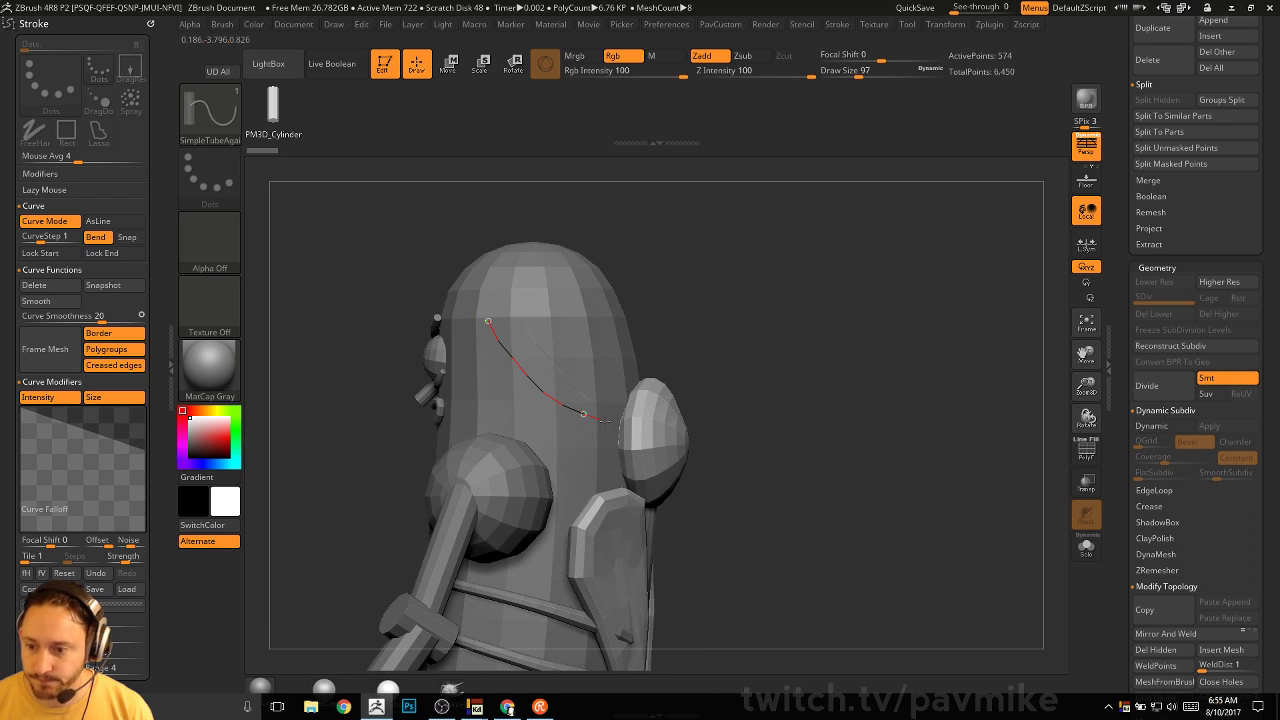
pyautogui.moveTo(604, 421); pyautogui.dragTo(626, 426)
pyautogui.moveTo(938, 360)
pyautogui.mouseDown()
pyautogui.moveTo(876, 373)
pyautogui.moveTo(903, 344)
pyautogui.moveTo(931, 340)
pyautogui.mouseUp()
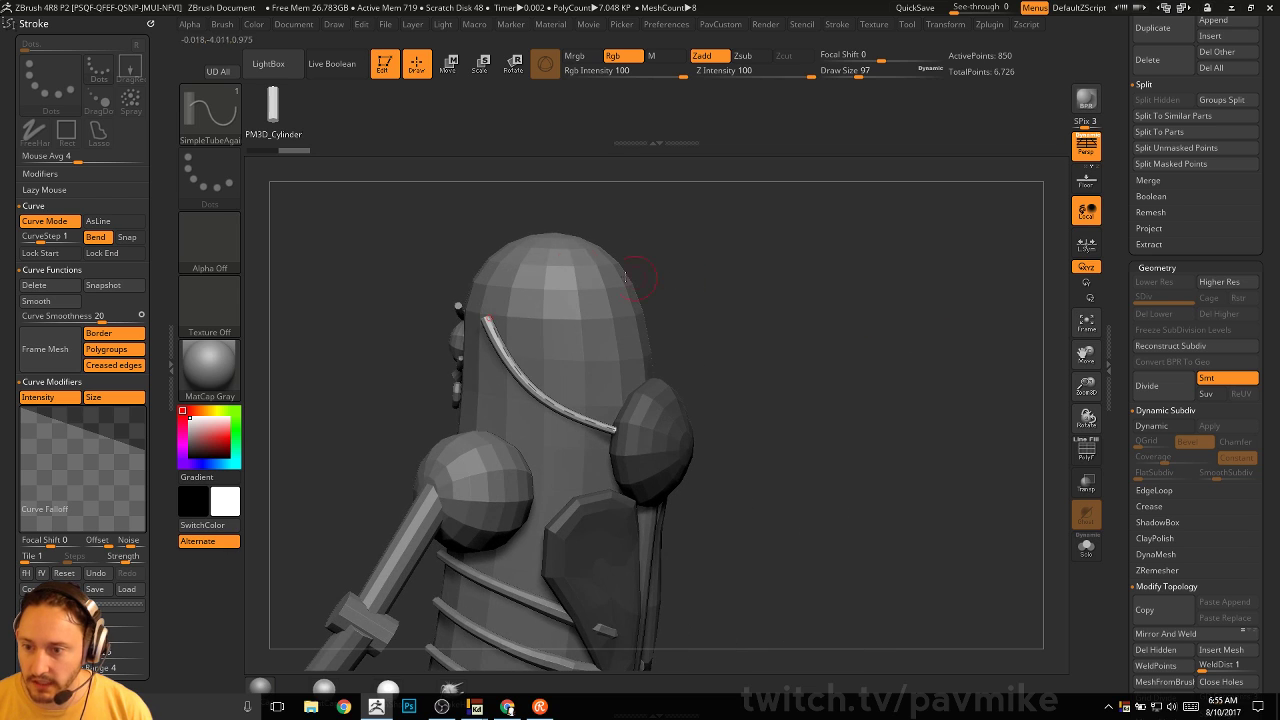
# Finish the curve and separate the new head tubes into their own subtool with Split Masked Points
pyautogui.click(557, 260)
pyautogui.press('2')
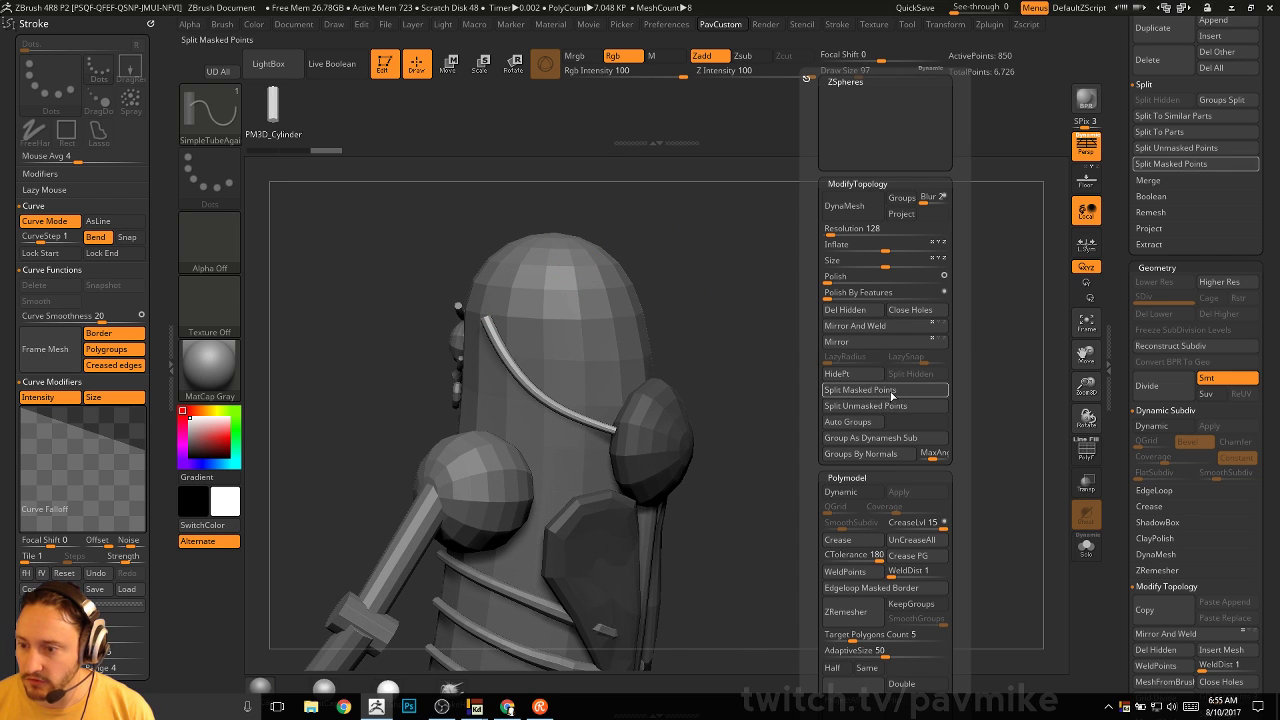
pyautogui.click(891, 397)
pyautogui.moveTo(800, 294); pyautogui.dragTo(771, 371)
# Bend the head tubes around the sides and back of the head with the Move brush at Draw Size 212
pyautogui.press('s')
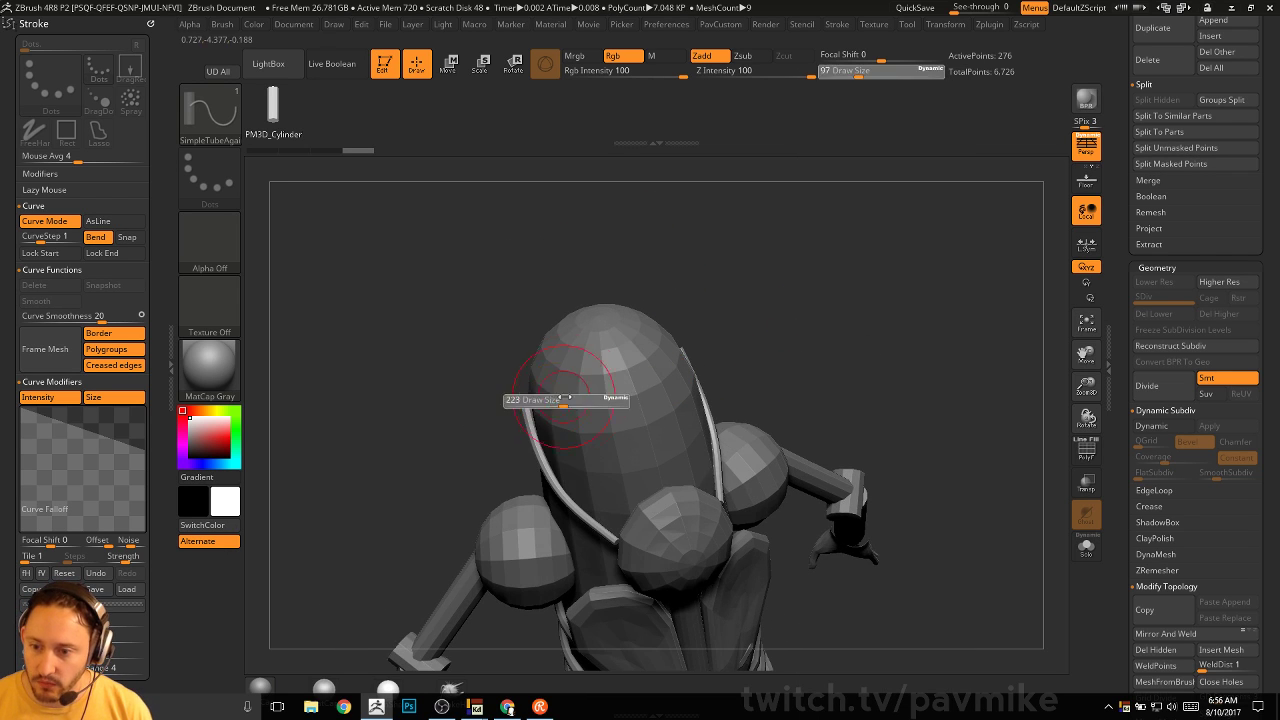
pyautogui.moveTo(565, 397); pyautogui.dragTo(562, 398)
pyautogui.press('b')
pyautogui.press('m')
pyautogui.press('v')
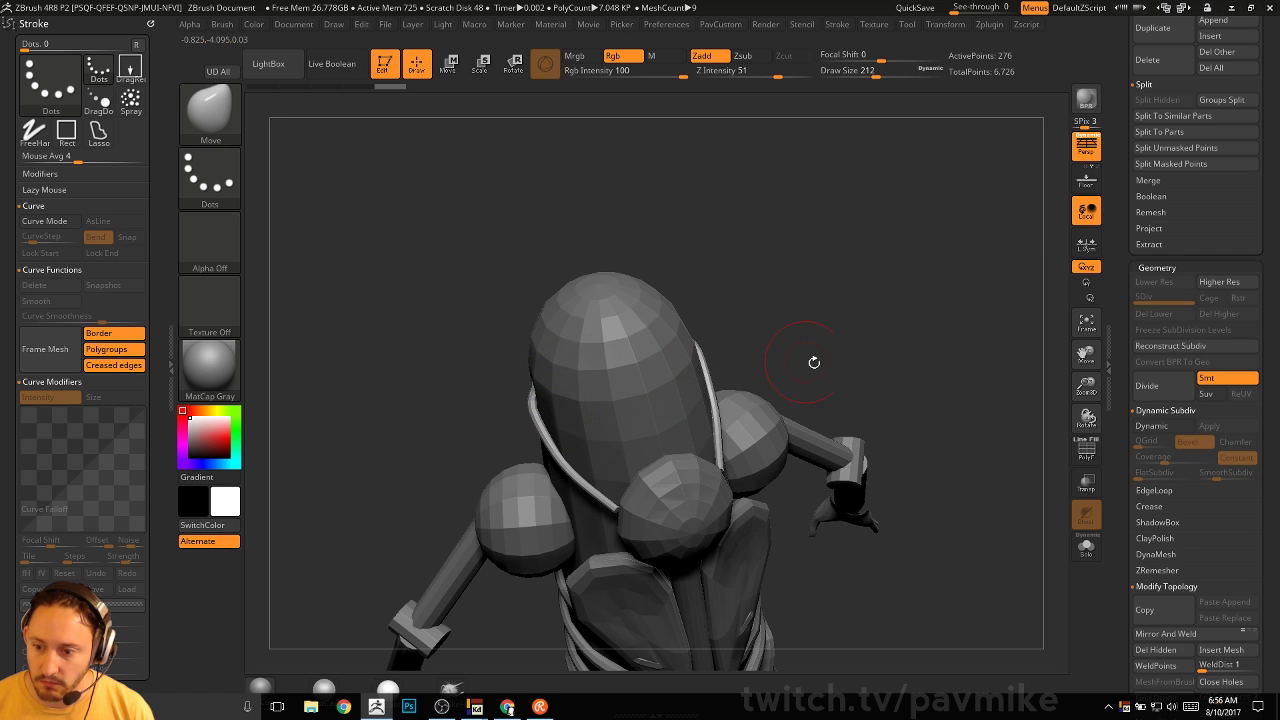
pyautogui.moveTo(815, 363); pyautogui.dragTo(831, 306)
pyautogui.moveTo(575, 440); pyautogui.dragTo(768, 363)
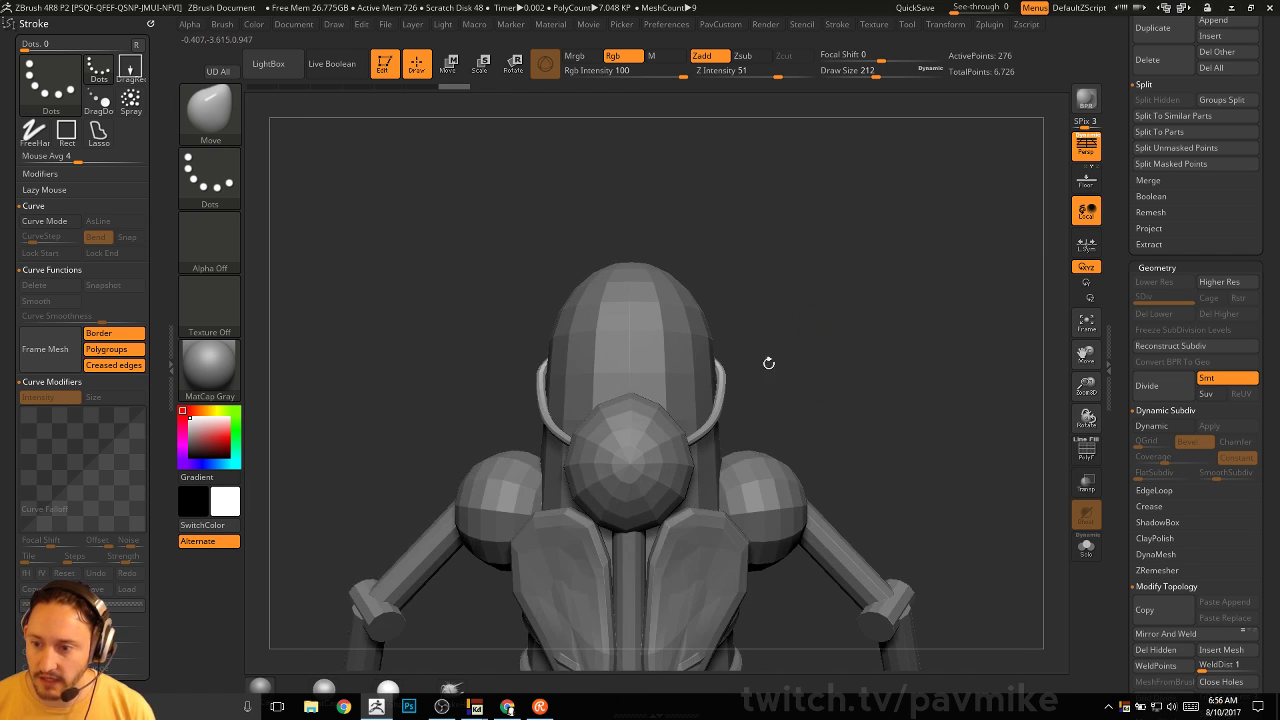
# Isolate the head tubes, remove one of the mirrored pair, and show the whole character again
pyautogui.click(1086, 546)
pyautogui.hotkey('ctrl', 'shift')
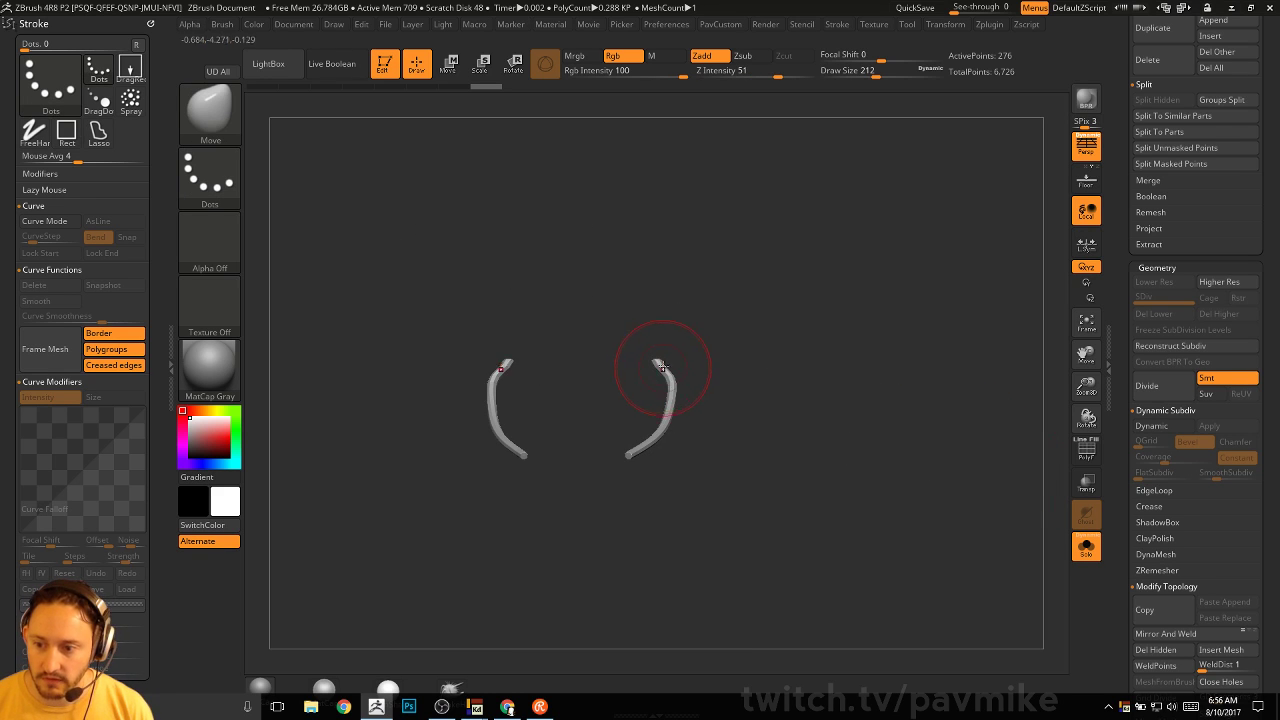
pyautogui.keyDown('ctrl'); pyautogui.keyDown('shift'); pyautogui.moveTo(598, 286); pyautogui.dragTo(714, 570); pyautogui.keyUp('shift'); pyautogui.keyUp('ctrl')
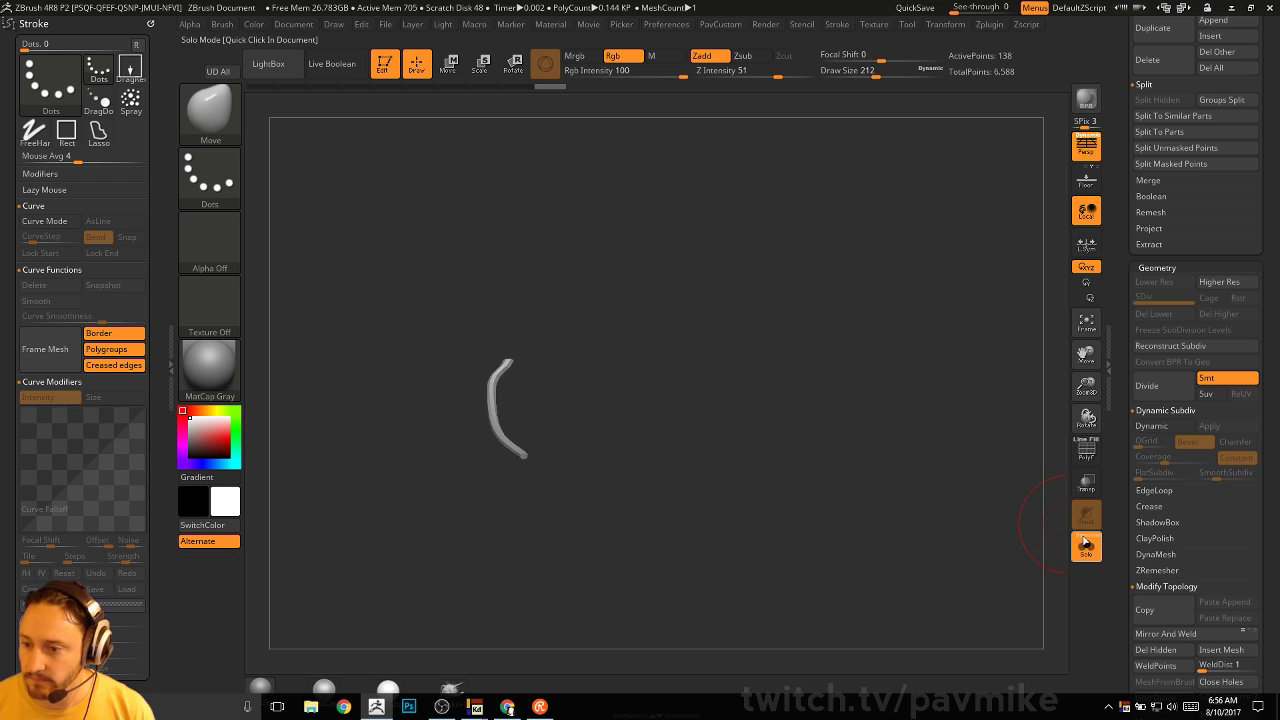
pyautogui.click(1086, 544)
# Turn off perspective and select the body subtool with the Standard brush active
pyautogui.moveTo(945, 353); pyautogui.dragTo(710, 347)
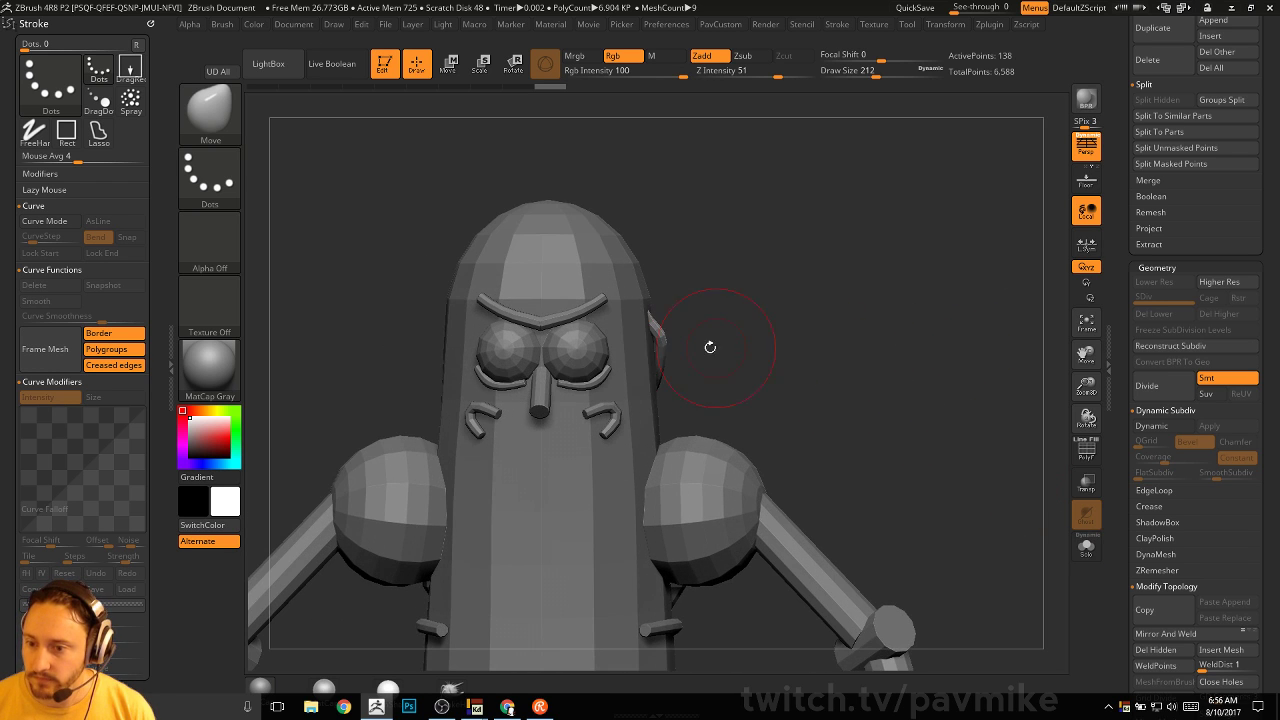
pyautogui.press('b')
pyautogui.press('s')
pyautogui.press('t')
pyautogui.press('b')
pyautogui.press('m')
pyautogui.press('v')
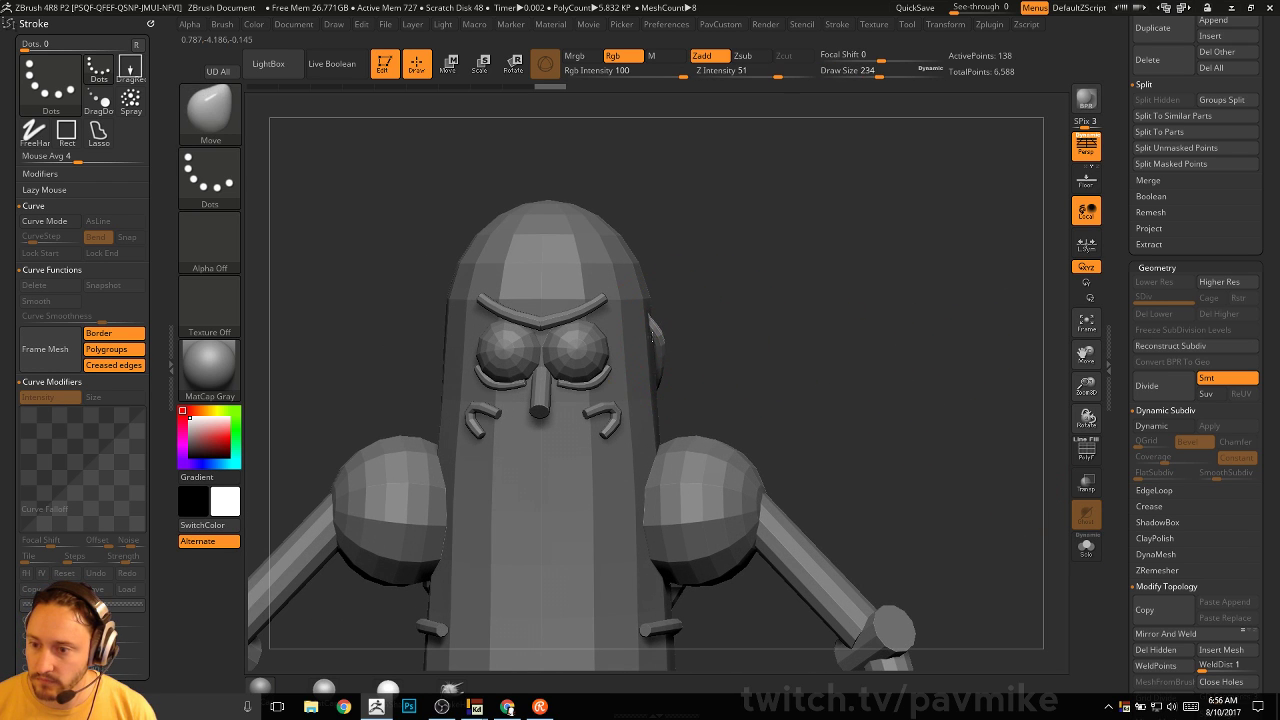
pyautogui.click(1083, 150)
pyautogui.keyDown('alt'); pyautogui.click(628, 400); pyautogui.keyUp('alt')
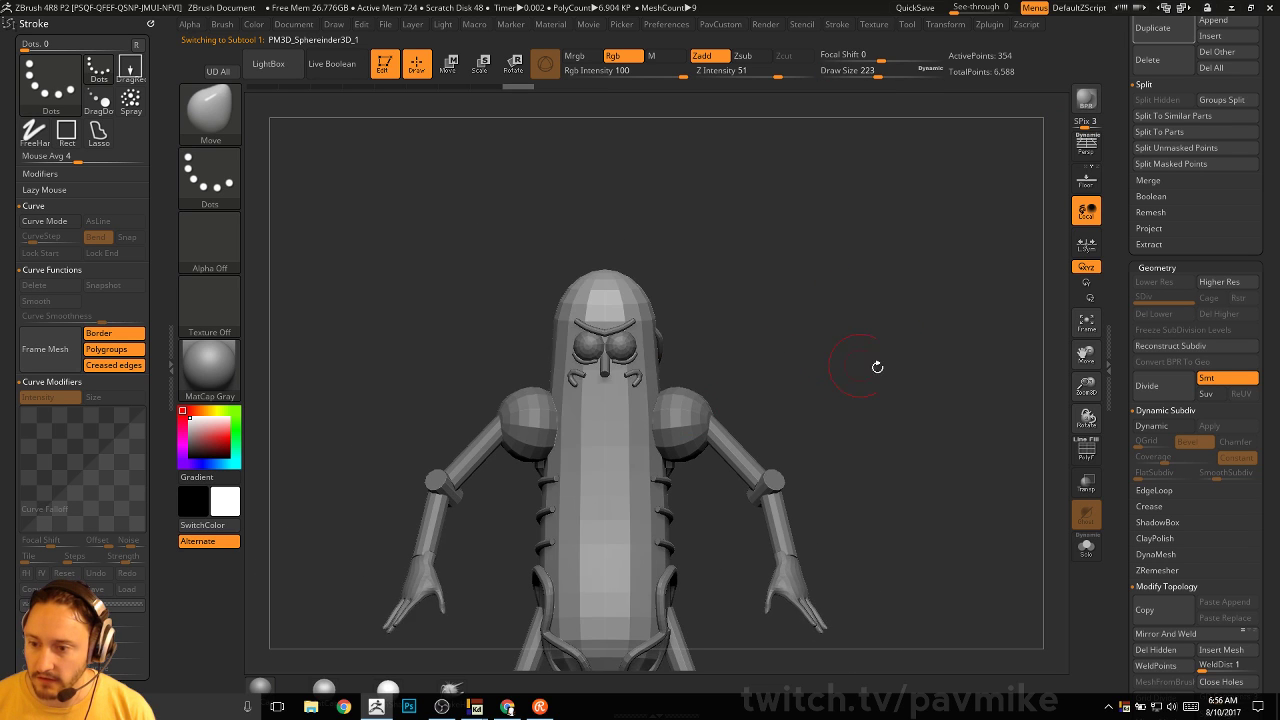
pyautogui.moveTo(945, 362)
pyautogui.mouseDown()
pyautogui.moveTo(890, 333)
pyautogui.moveTo(909, 331)
pyautogui.moveTo(898, 296)
pyautogui.moveTo(928, 333)
pyautogui.moveTo(921, 270)
pyautogui.moveTo(928, 314)
pyautogui.moveTo(840, 353)
pyautogui.mouseUp()
pyautogui.press('b')
pyautogui.press('s')
pyautogui.press('t')
# Select the looped hip tubes and thicken them with the Inflat brush
pyautogui.moveTo(699, 477); pyautogui.dragTo(614, 445)
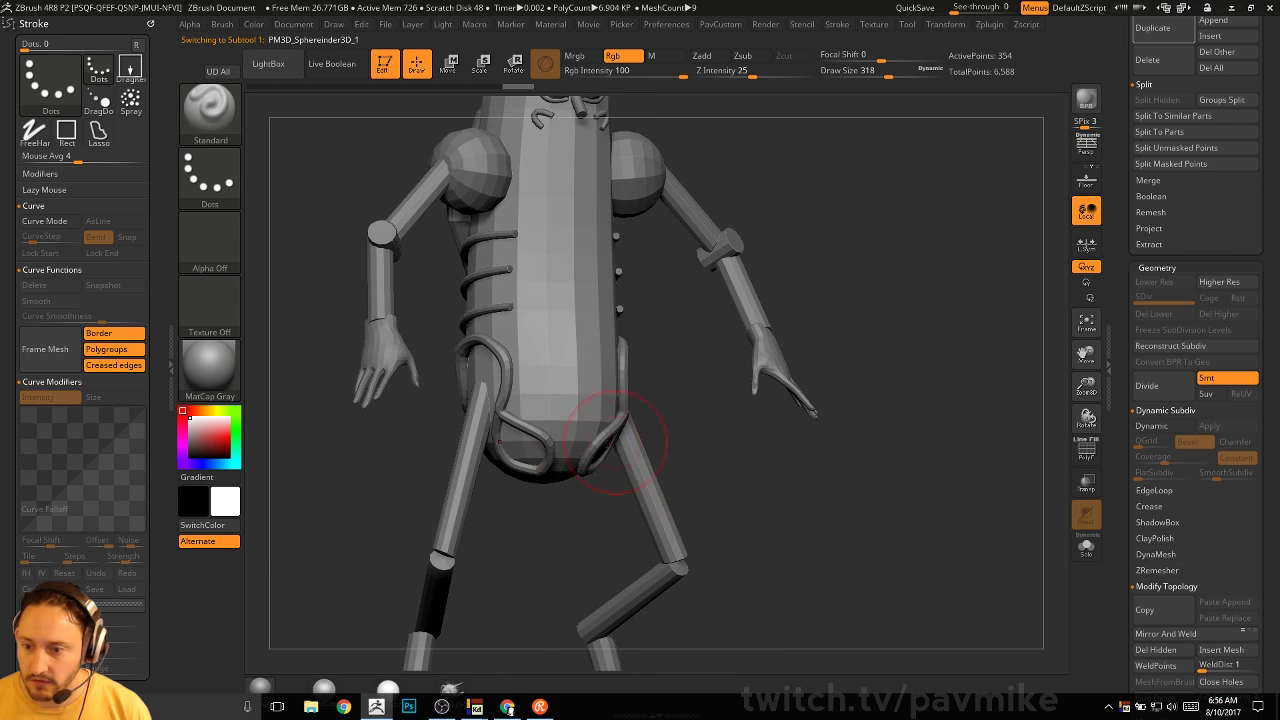
pyautogui.keyDown('alt'); pyautogui.click(606, 441); pyautogui.keyUp('alt')
pyautogui.moveTo(797, 444)
pyautogui.keyDown('alt'); pyautogui.mouseDown()
pyautogui.moveTo(811, 489)
pyautogui.moveTo(831, 492)
pyautogui.moveTo(677, 406)
pyautogui.mouseUp(); pyautogui.keyUp('alt')
pyautogui.press('b')
pyautogui.press('i')
pyautogui.press('n')
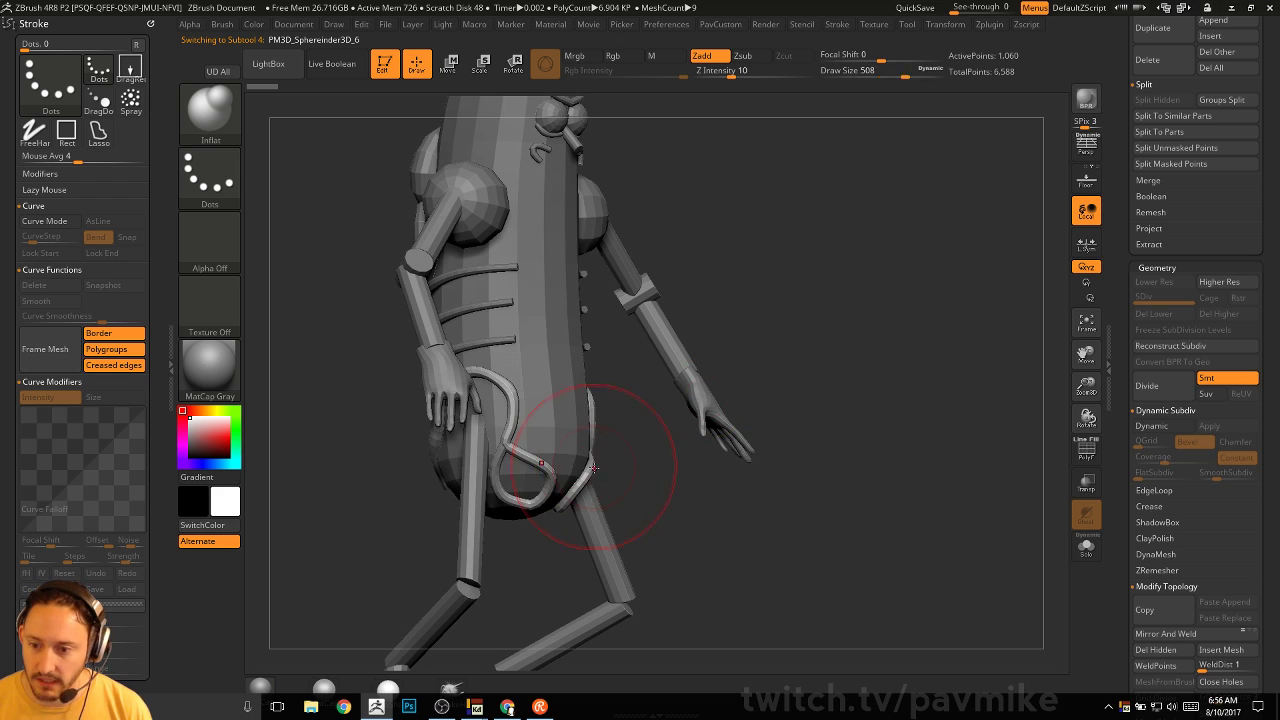
pyautogui.moveTo(738, 477); pyautogui.dragTo(559, 519)
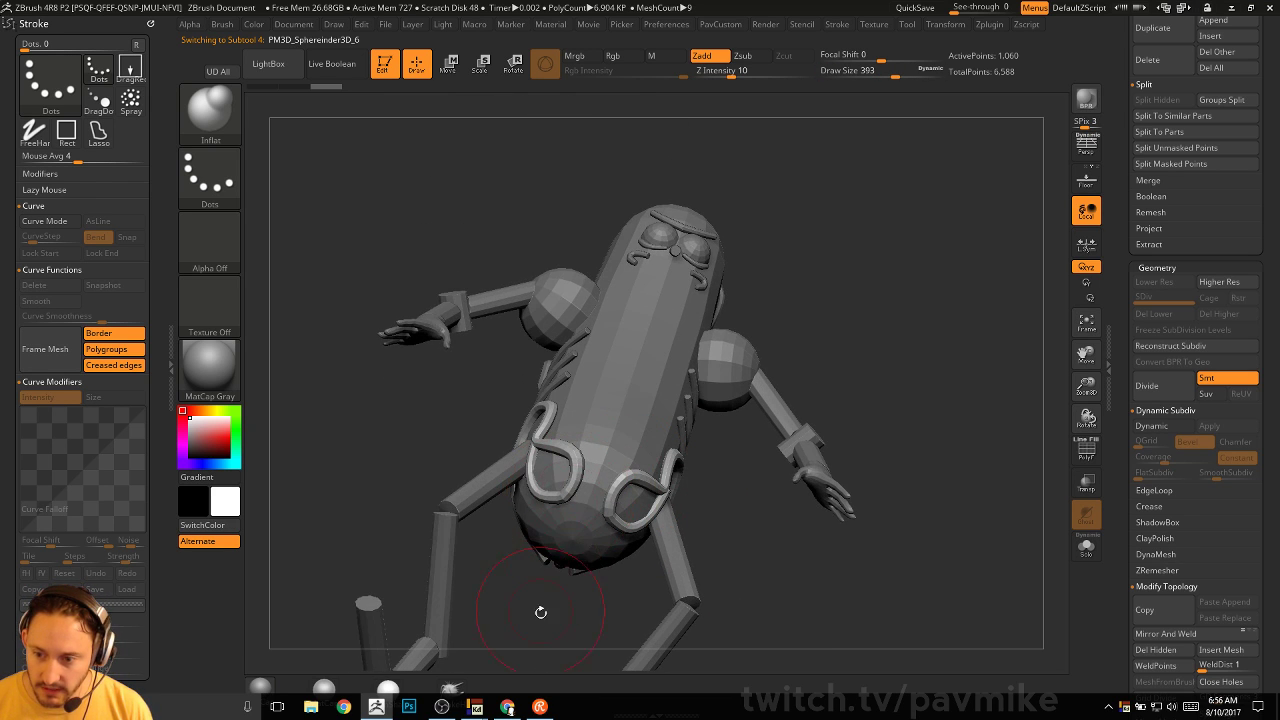
# Switch to the Move brush and enable Topological auto masking with a range of 1.5
pyautogui.press('s')
pyautogui.moveTo(540, 612); pyautogui.dragTo(565, 530)
pyautogui.press('b')
pyautogui.press('m')
pyautogui.press('v')
pyautogui.moveTo(165, 306); pyautogui.dragTo(147, 340)
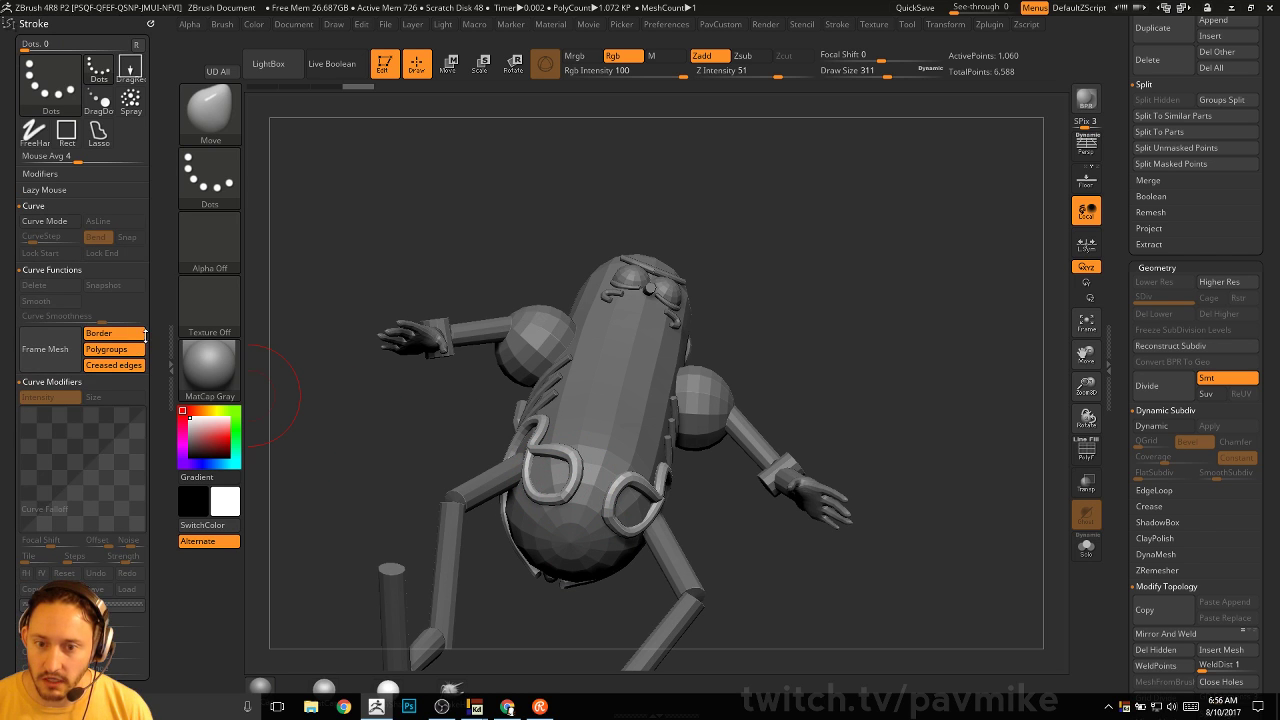
pyautogui.click(153, 26)
pyautogui.moveTo(150, 425)
pyautogui.mouseDown()
pyautogui.moveTo(120, 340)
pyautogui.moveTo(115, 264)
pyautogui.mouseUp()
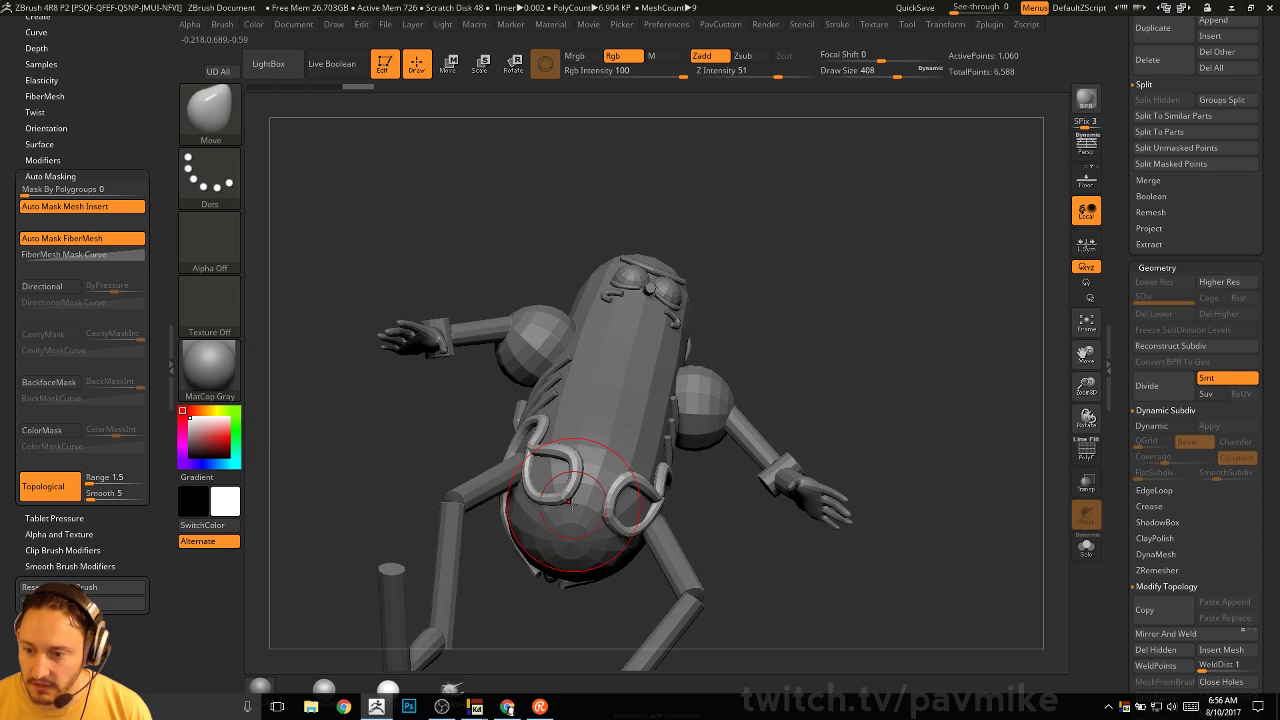
# Mask one of the two hip loops and pull the other's front end toward the body's center at Draw Size 393
pyautogui.moveTo(570, 500)
pyautogui.mouseDown()
pyautogui.moveTo(809, 349)
pyautogui.moveTo(823, 474)
pyautogui.moveTo(715, 454)
pyautogui.mouseUp()
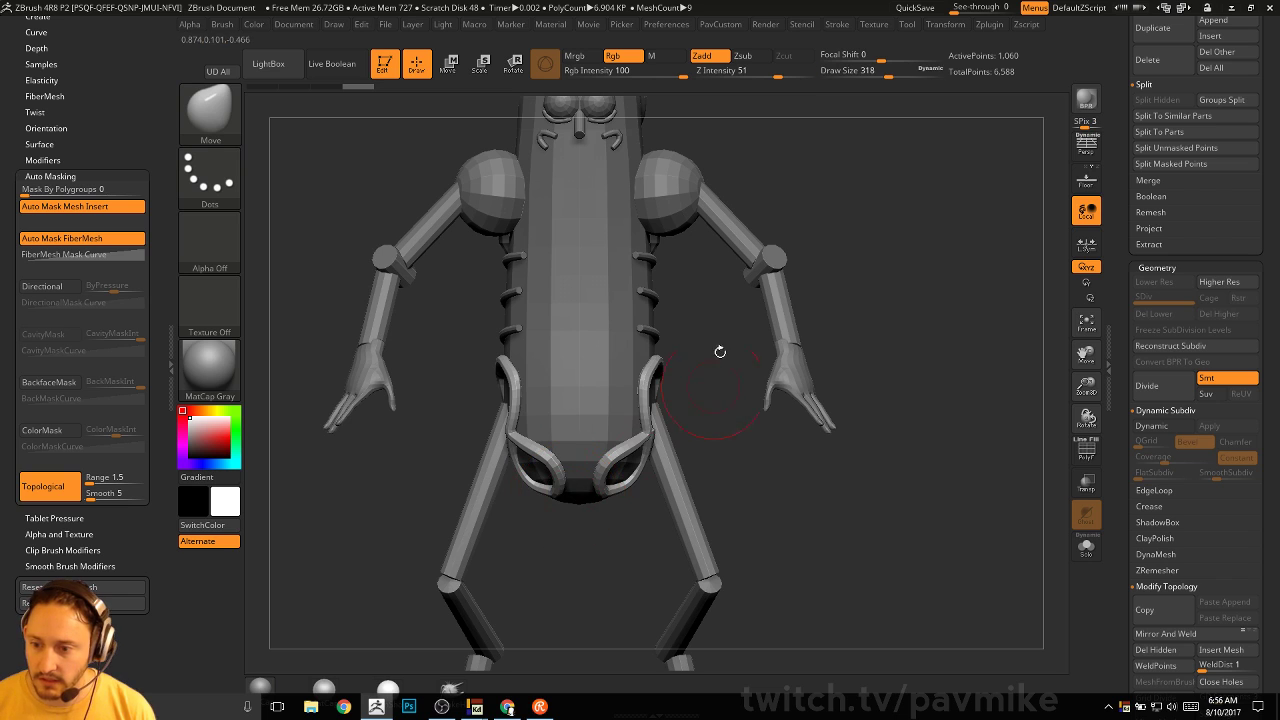
pyautogui.keyDown('ctrl'); pyautogui.moveTo(722, 285); pyautogui.dragTo(595, 596); pyautogui.keyUp('ctrl')
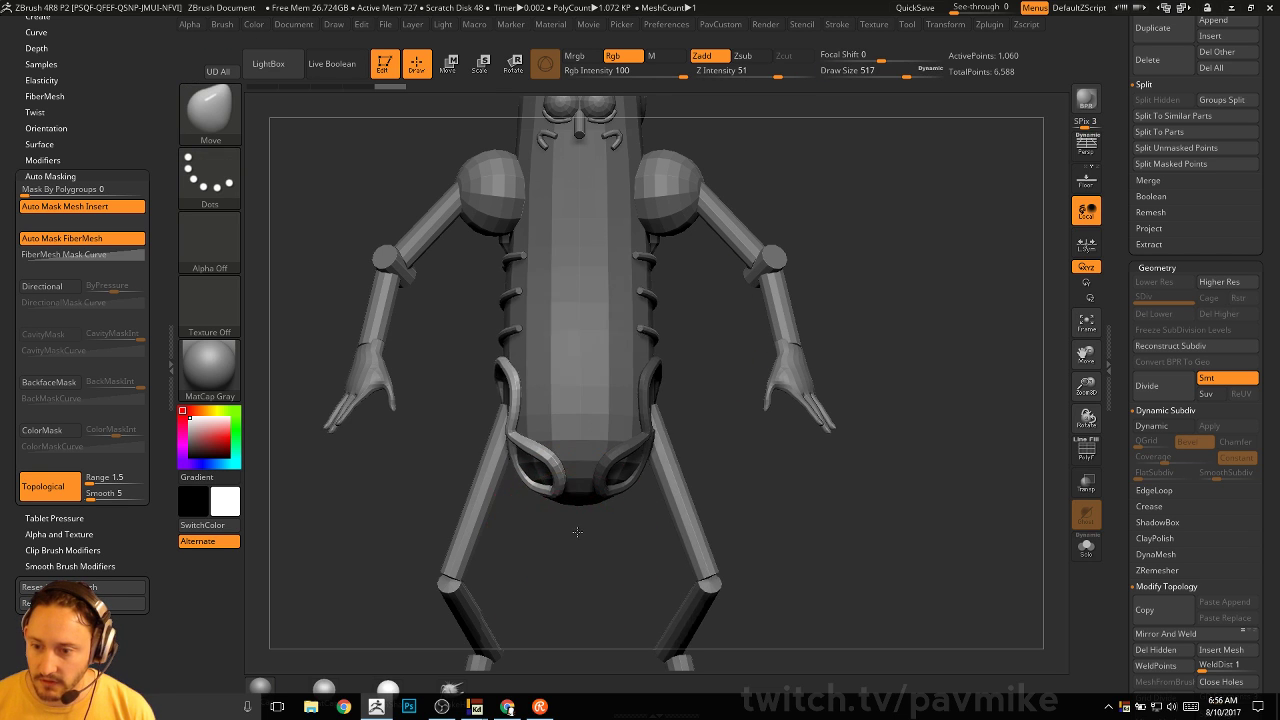
pyautogui.moveTo(560, 523); pyautogui.dragTo(575, 499)
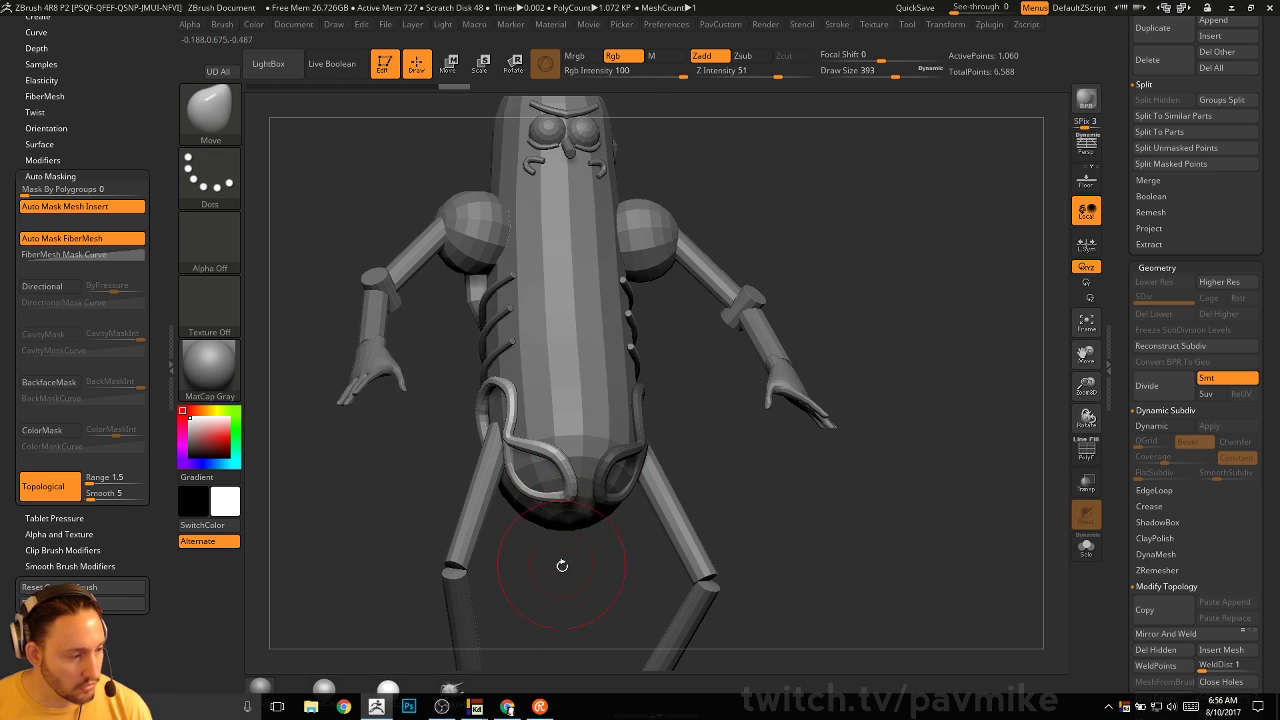
pyautogui.moveTo(562, 566); pyautogui.dragTo(580, 520)
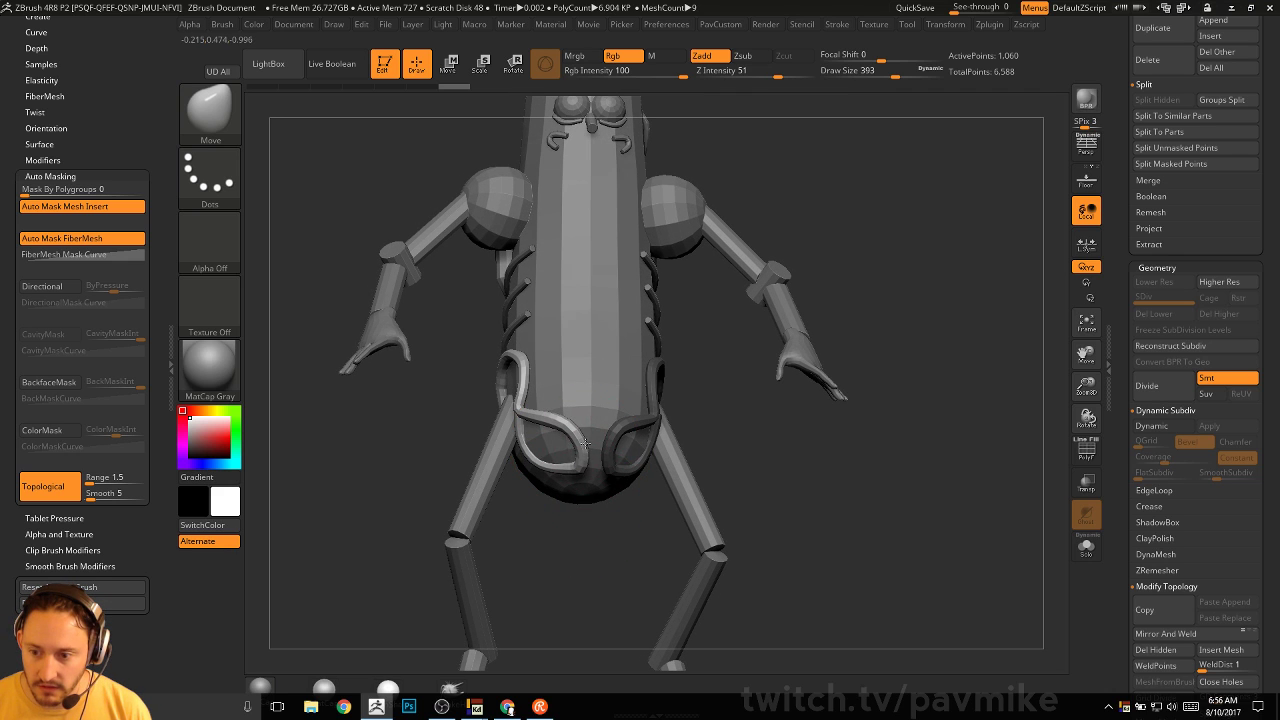
# Refine the unmasked hip loop's front end against the pelvis with the Move brush at Draw Size 239
pyautogui.press('[')
pyautogui.moveTo(578, 458)
pyautogui.mouseDown()
pyautogui.moveTo(557, 486)
pyautogui.moveTo(592, 427)
pyautogui.mouseUp()
pyautogui.moveTo(527, 470); pyautogui.dragTo(636, 528)
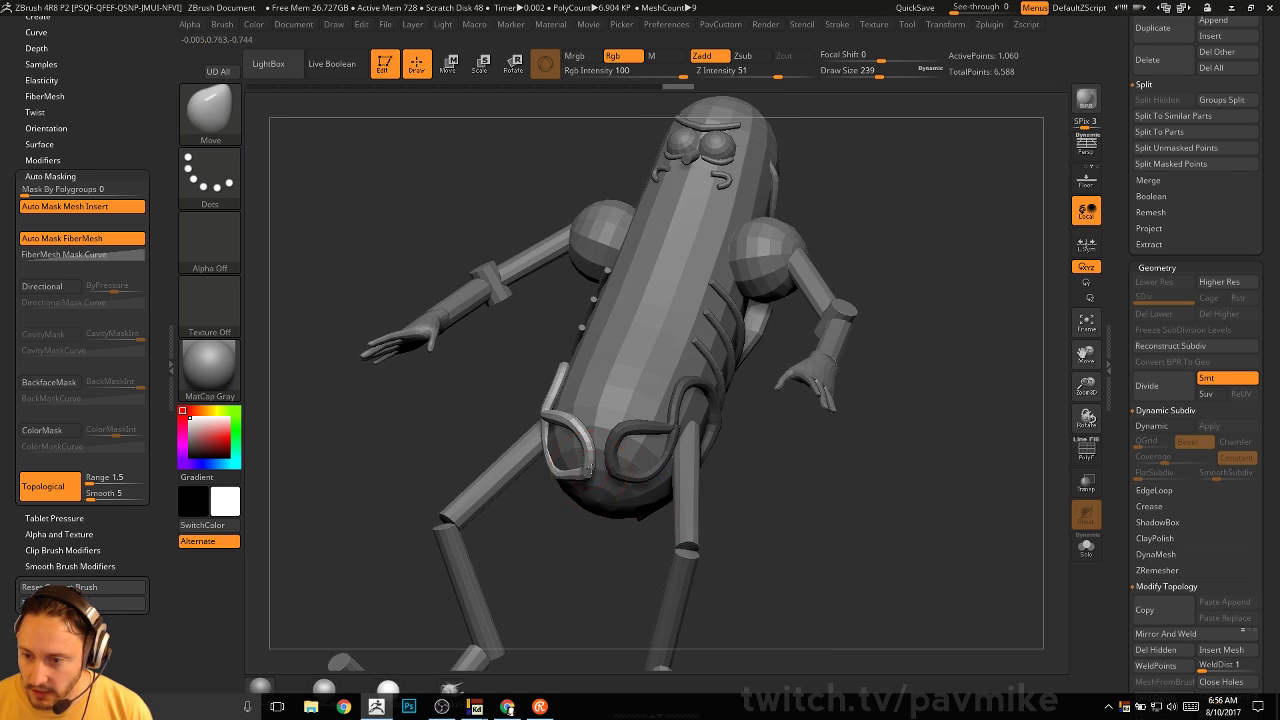
pyautogui.moveTo(737, 445); pyautogui.dragTo(767, 475)
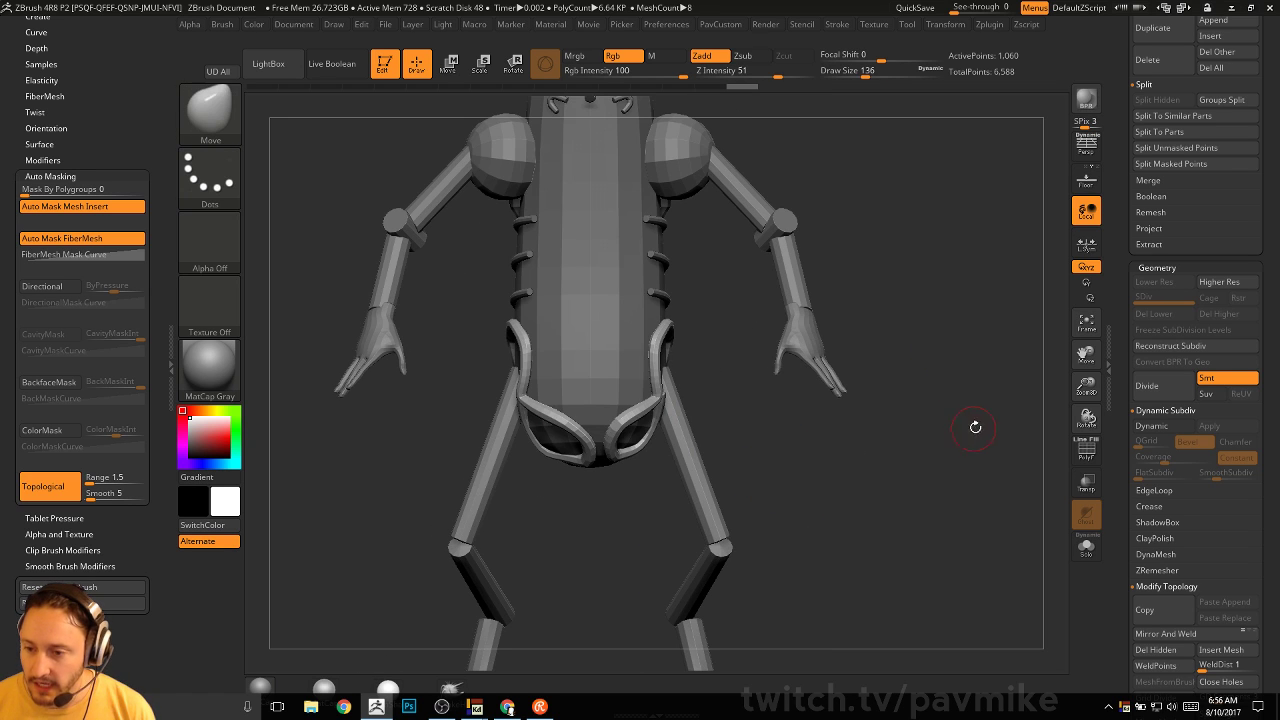
# Mirror and weld the hip tubes from the reshaped side so both loops join at the front of the pelvis
pyautogui.press('space')
pyautogui.click(948, 327)
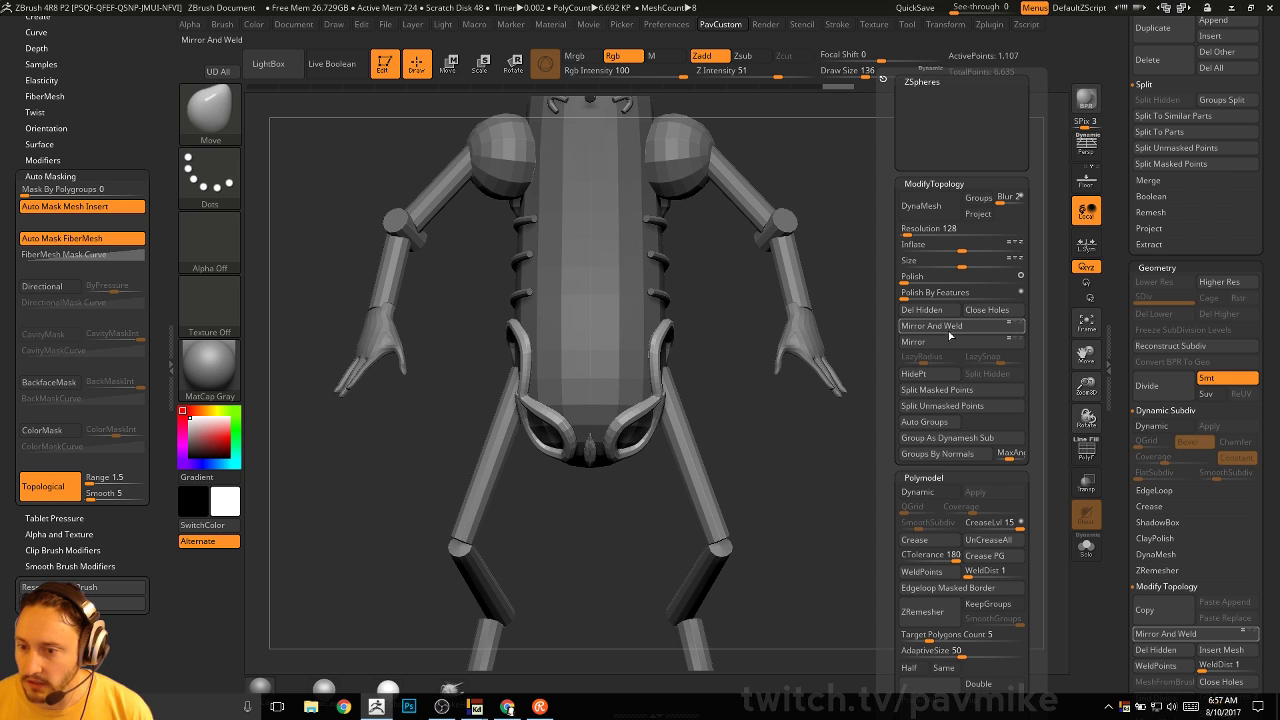
pyautogui.press('space')
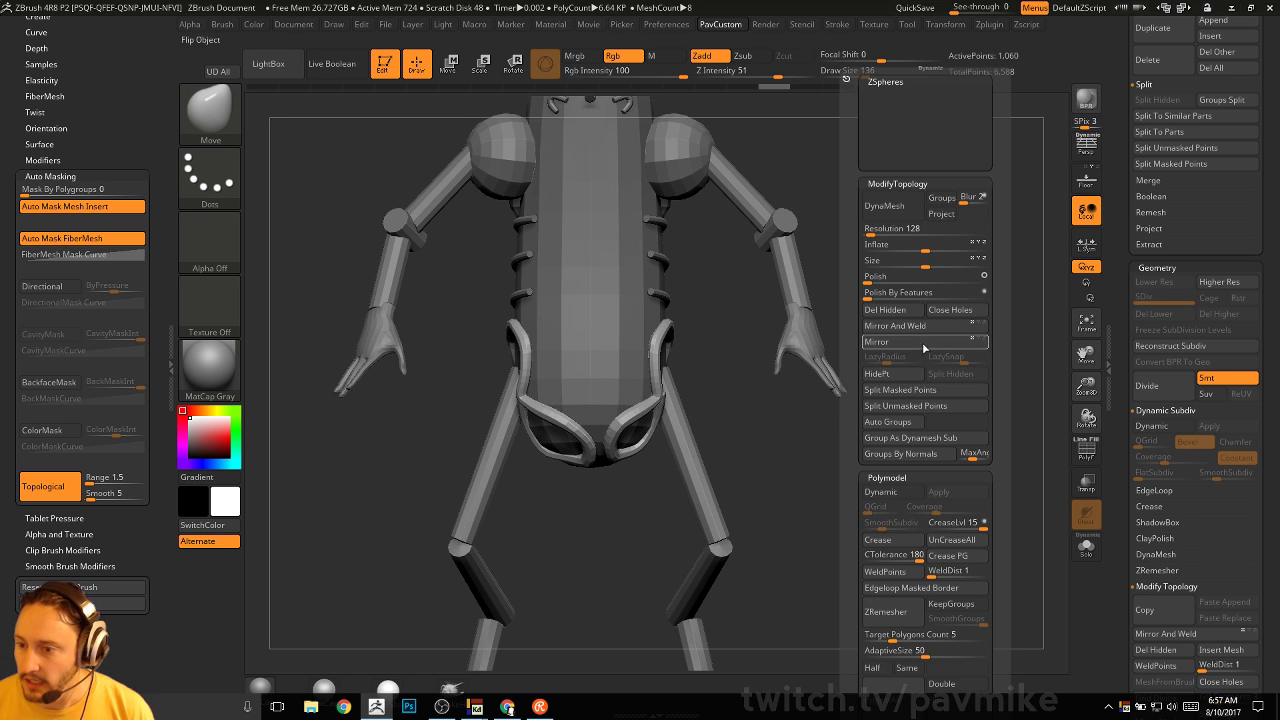
pyautogui.click(910, 327)
# Finish welding the mirrored hip loops at the front of the pelvis and switch to the Inflat brush
pyautogui.press('b')
pyautogui.press('z')
pyautogui.press('m')
pyautogui.moveTo(745, 472)
pyautogui.mouseDown()
pyautogui.moveTo(872, 454)
pyautogui.moveTo(851, 491)
pyautogui.moveTo(873, 493)
pyautogui.moveTo(877, 514)
pyautogui.moveTo(862, 498)
pyautogui.mouseUp()
pyautogui.press('b')
pyautogui.press('i')
pyautogui.press('n')
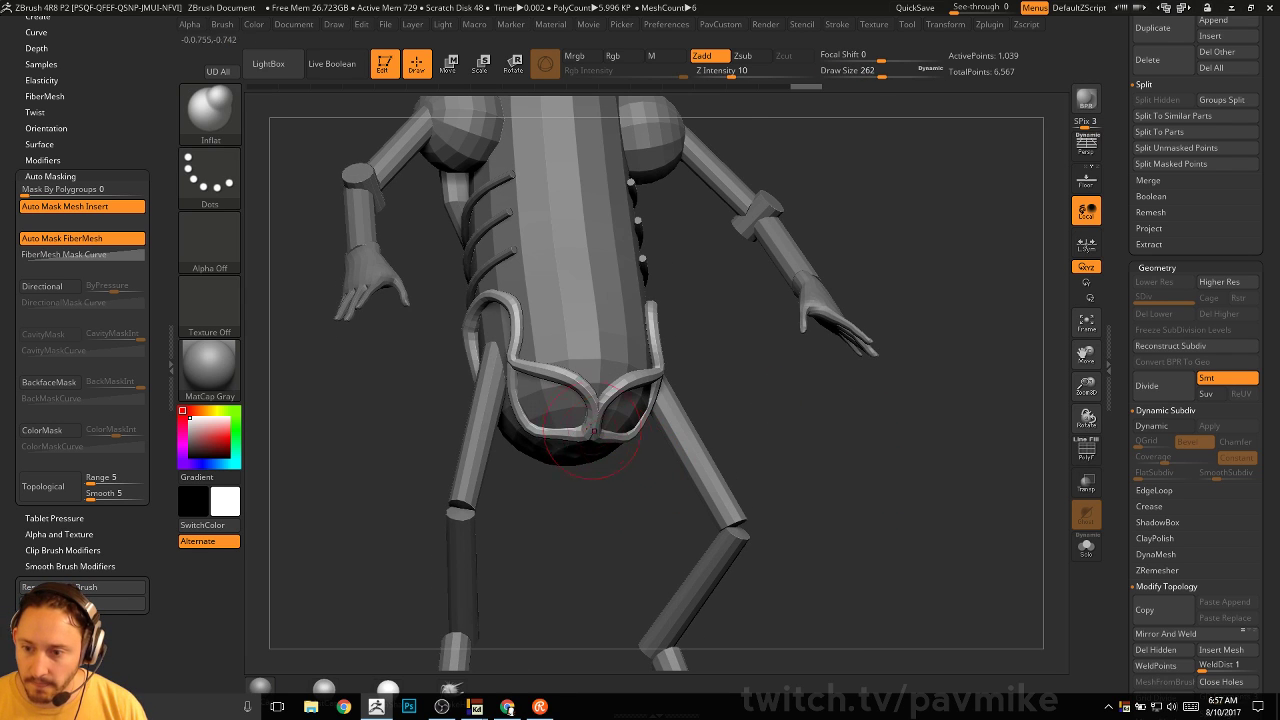
pyautogui.press('space')
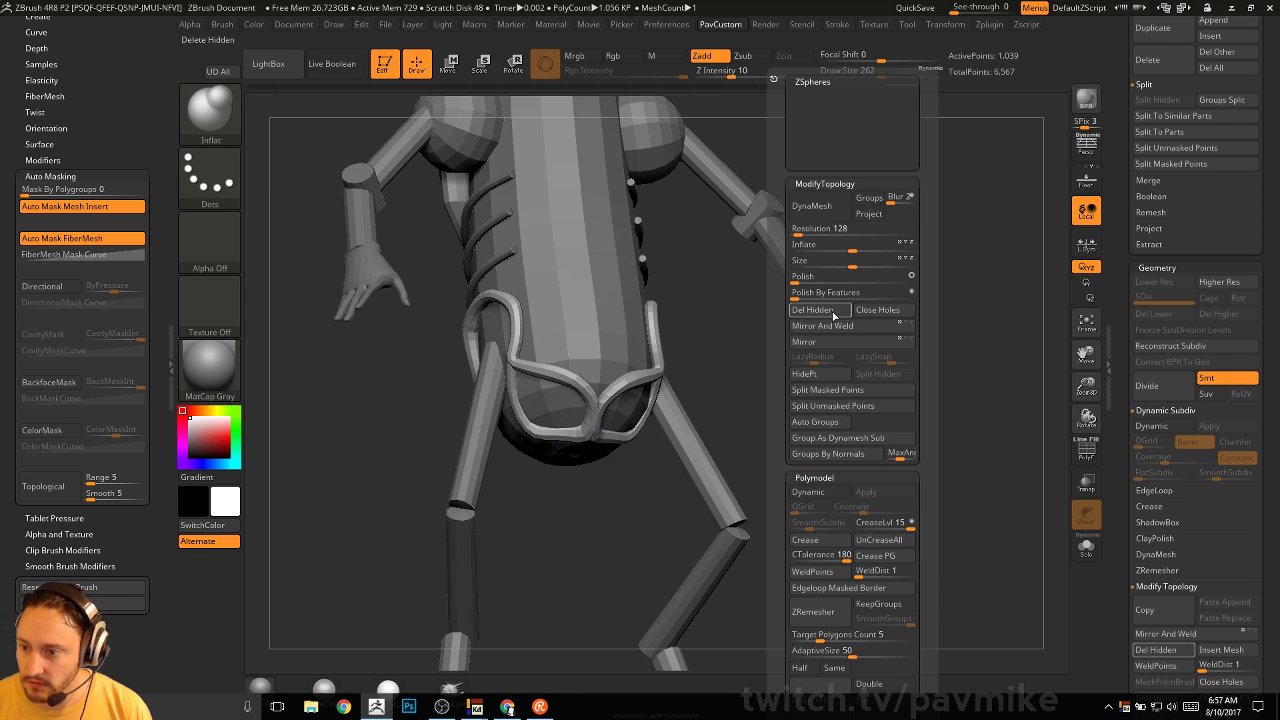
# Nudge the rear ends of the hip tubes toward the base of the spine with the Move brush and return to the Standard brush
pyautogui.moveTo(767, 389); pyautogui.dragTo(826, 412)
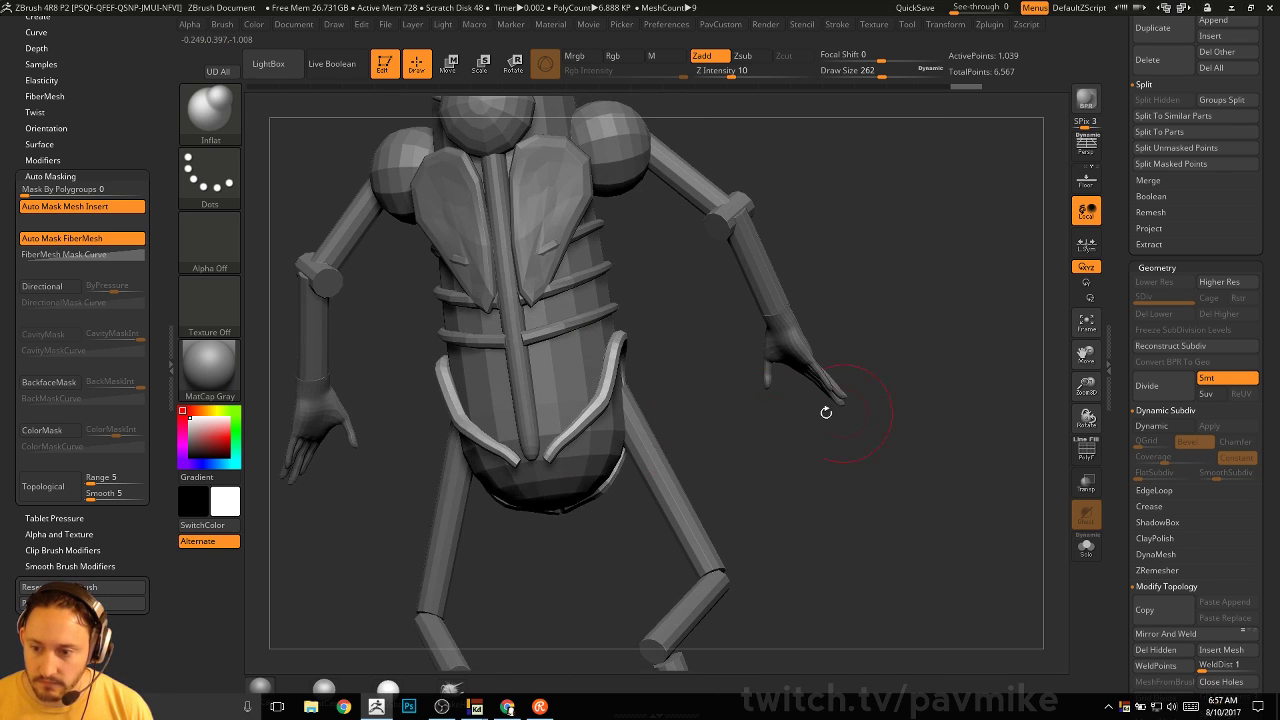
pyautogui.moveTo(521, 534); pyautogui.dragTo(553, 517)
pyautogui.press('b')
pyautogui.press('m')
pyautogui.press('v')
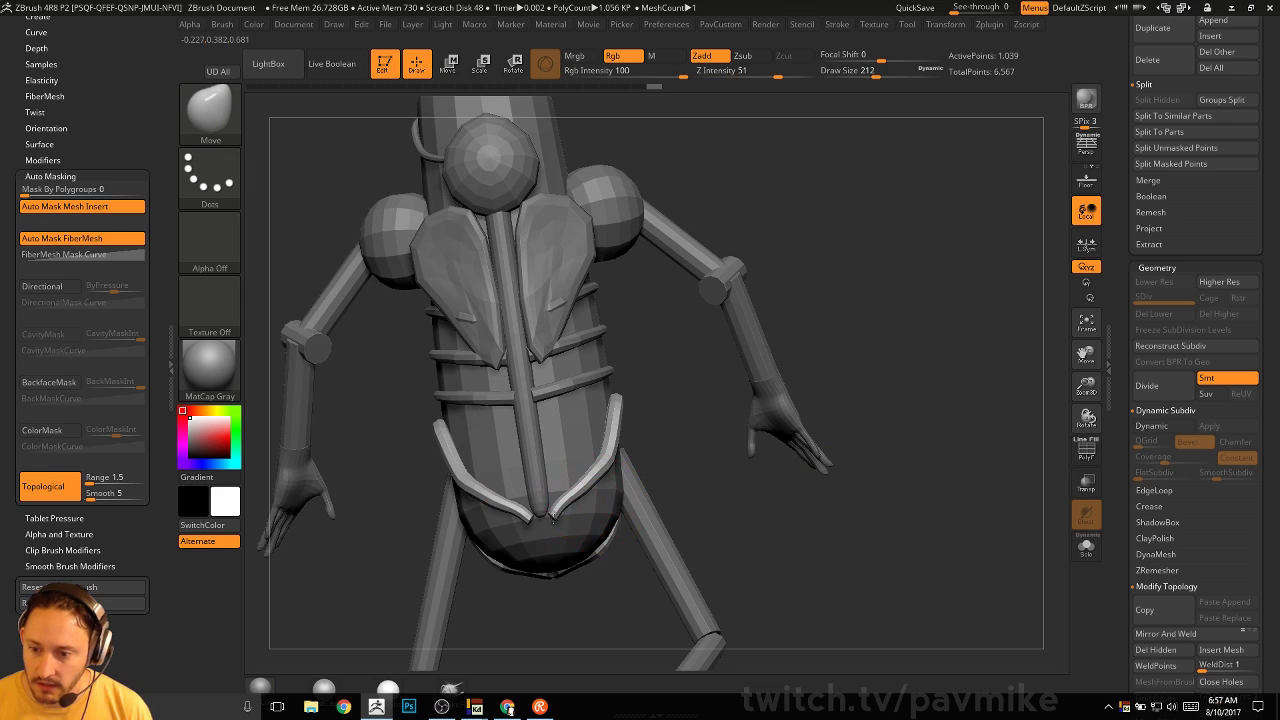
pyautogui.press('b')
pyautogui.press('s')
pyautogui.press('t')
# Draw a simple tube across the rear of the pelvis from the hip loop to the spine's lower end, mirrored on both sides
pyautogui.moveTo(651, 486)
pyautogui.mouseDown()
pyautogui.moveTo(894, 520)
pyautogui.moveTo(897, 509)
pyautogui.mouseUp()
pyautogui.moveTo(711, 517); pyautogui.dragTo(812, 497)
pyautogui.moveTo(573, 412); pyautogui.dragTo(874, 436)
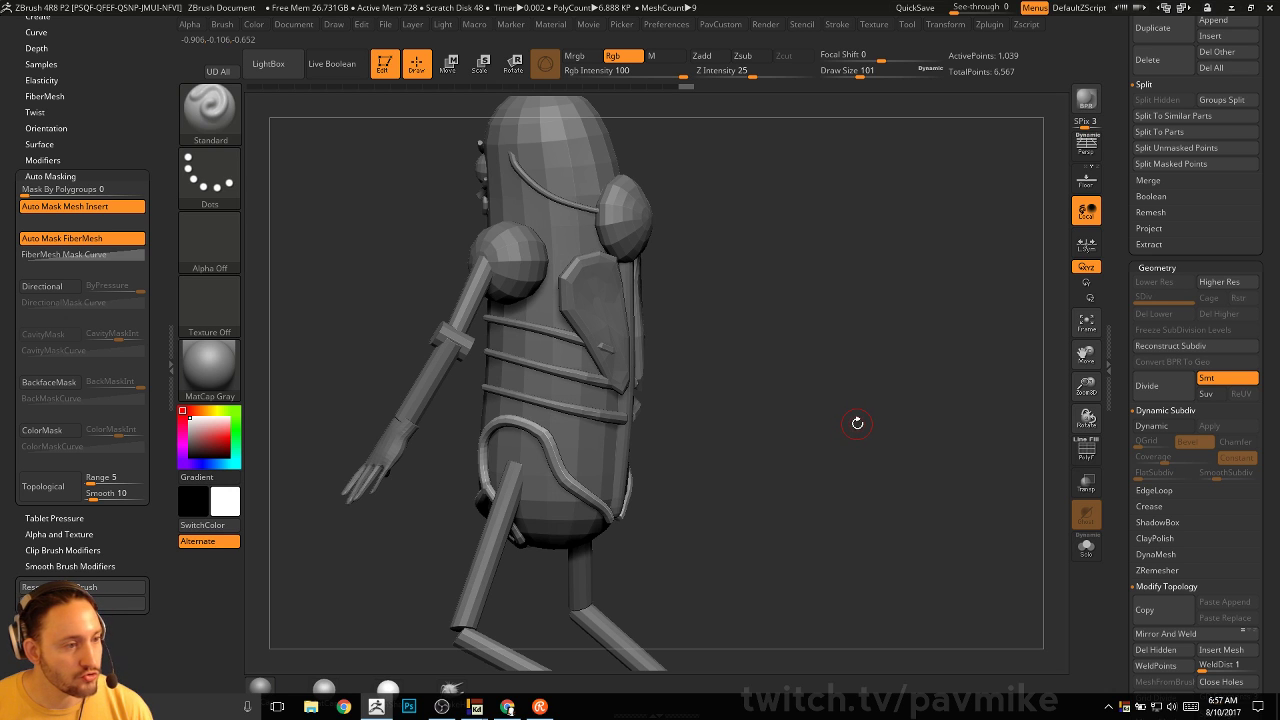
pyautogui.moveTo(826, 368); pyautogui.dragTo(693, 455)
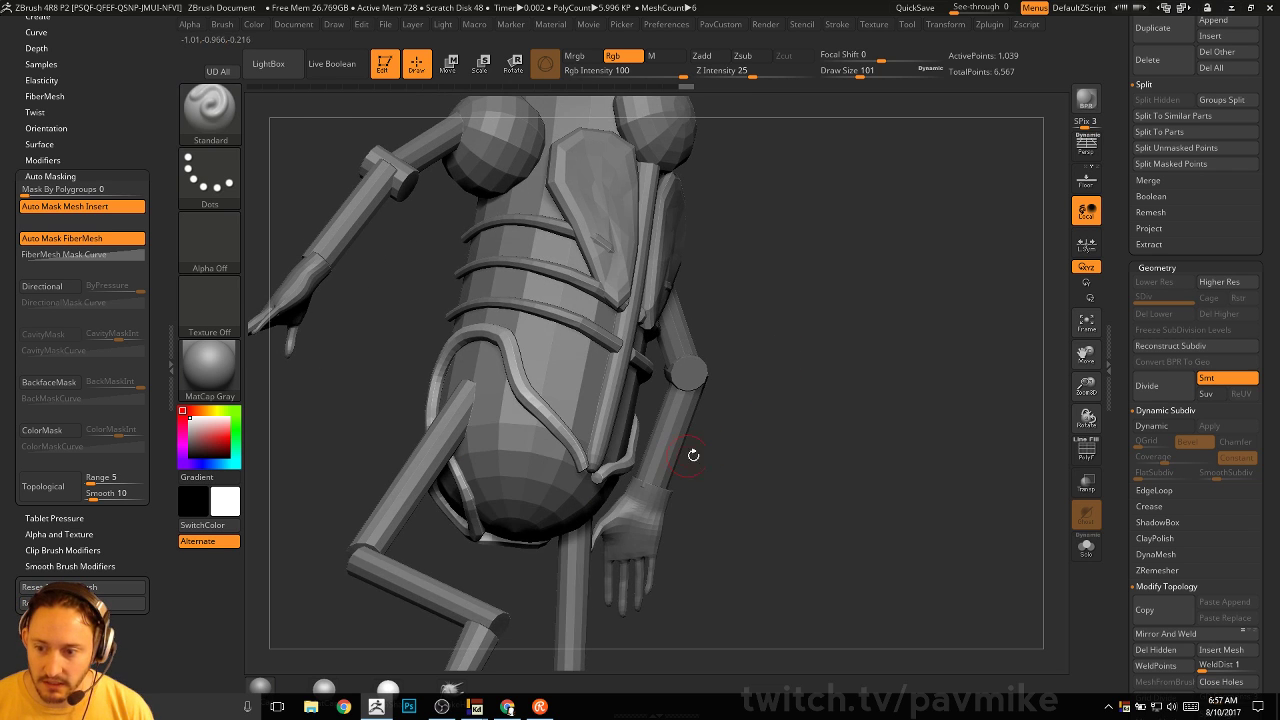
pyautogui.press('b')
pyautogui.click(663, 292)
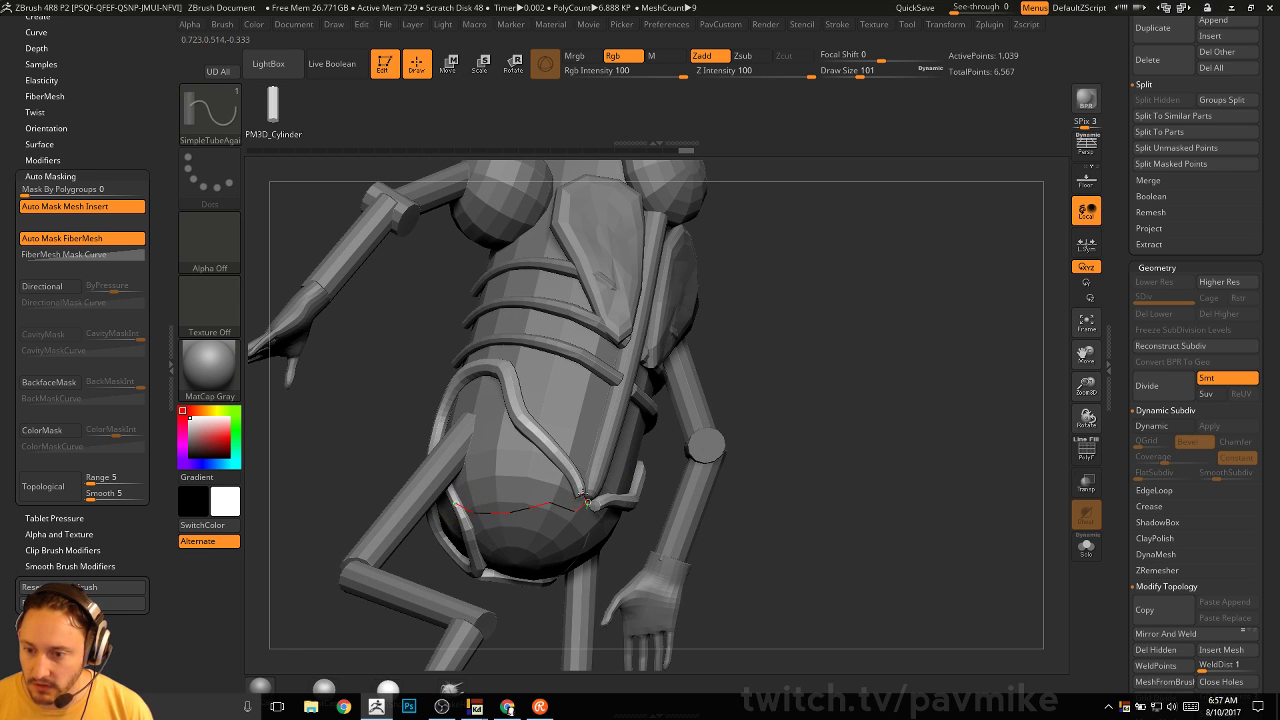
pyautogui.moveTo(794, 471); pyautogui.dragTo(514, 543)
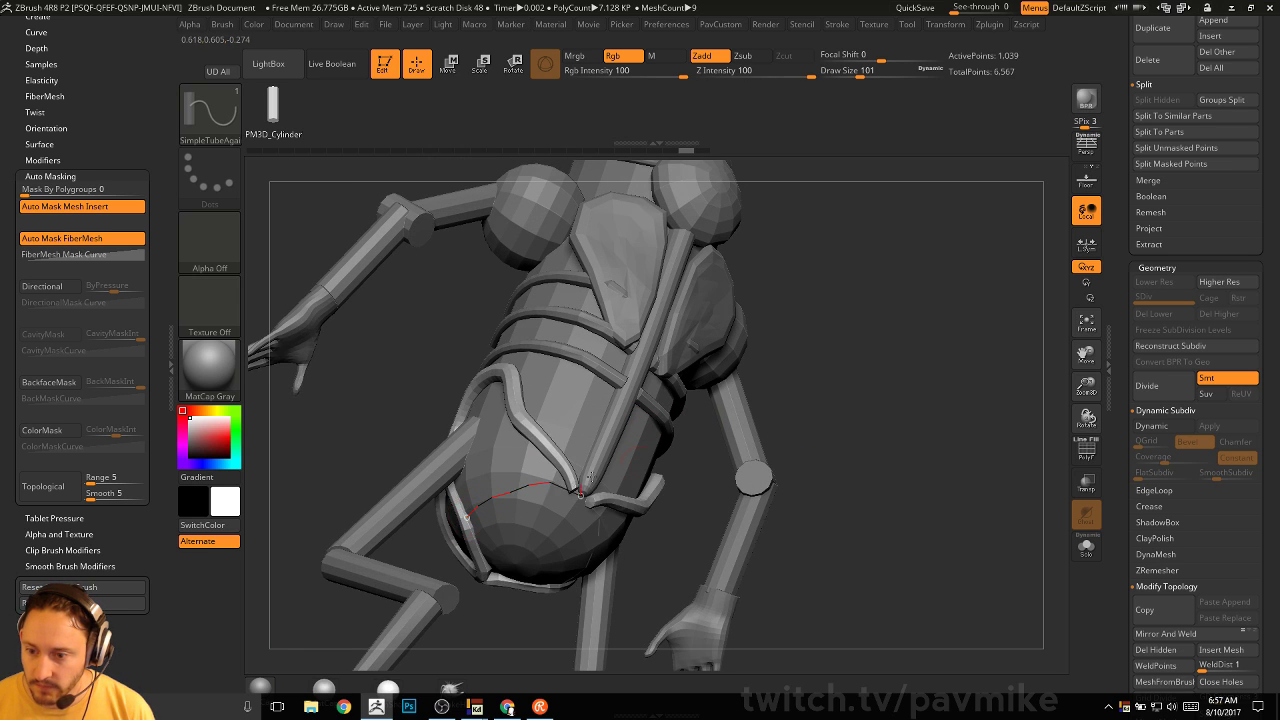
pyautogui.moveTo(588, 480); pyautogui.dragTo(590, 482)
pyautogui.moveTo(857, 451); pyautogui.dragTo(837, 395)
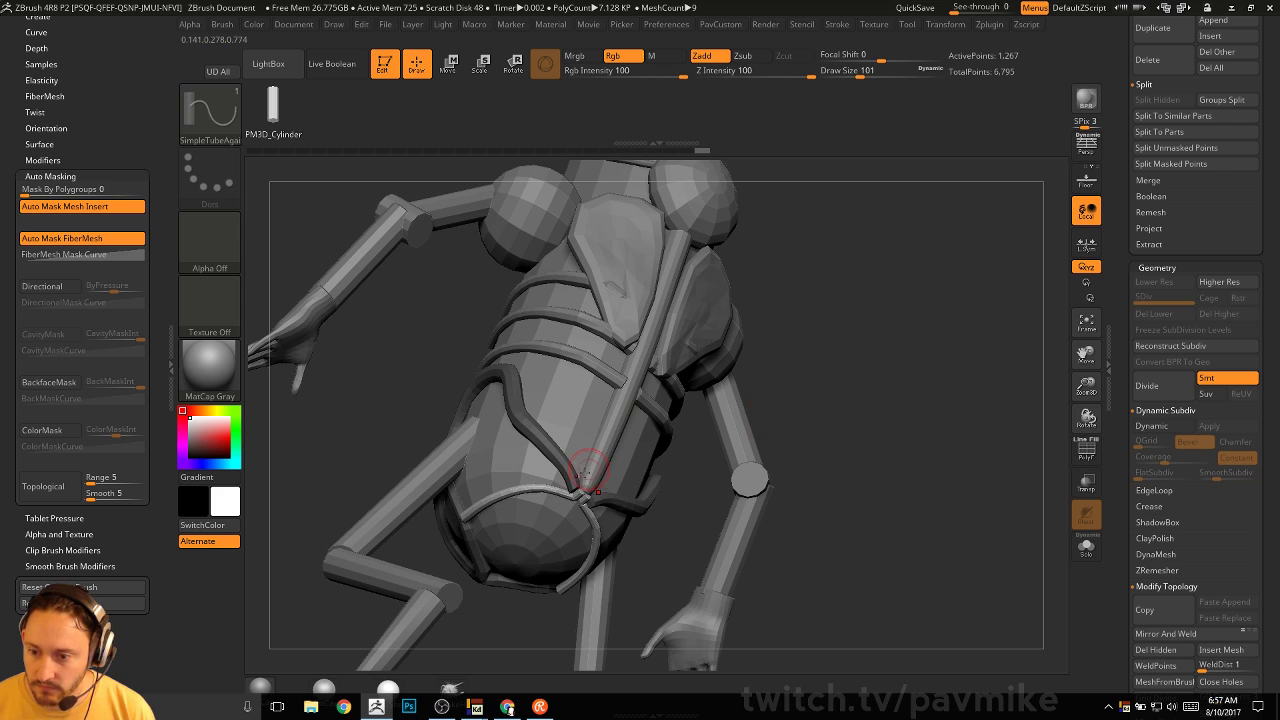
# Shape the new pelvis tubes against the lower body with the topological Move brush and the Inflat brush at Draw Size 324
pyautogui.press('b')
pyautogui.press('m')
pyautogui.press('t')
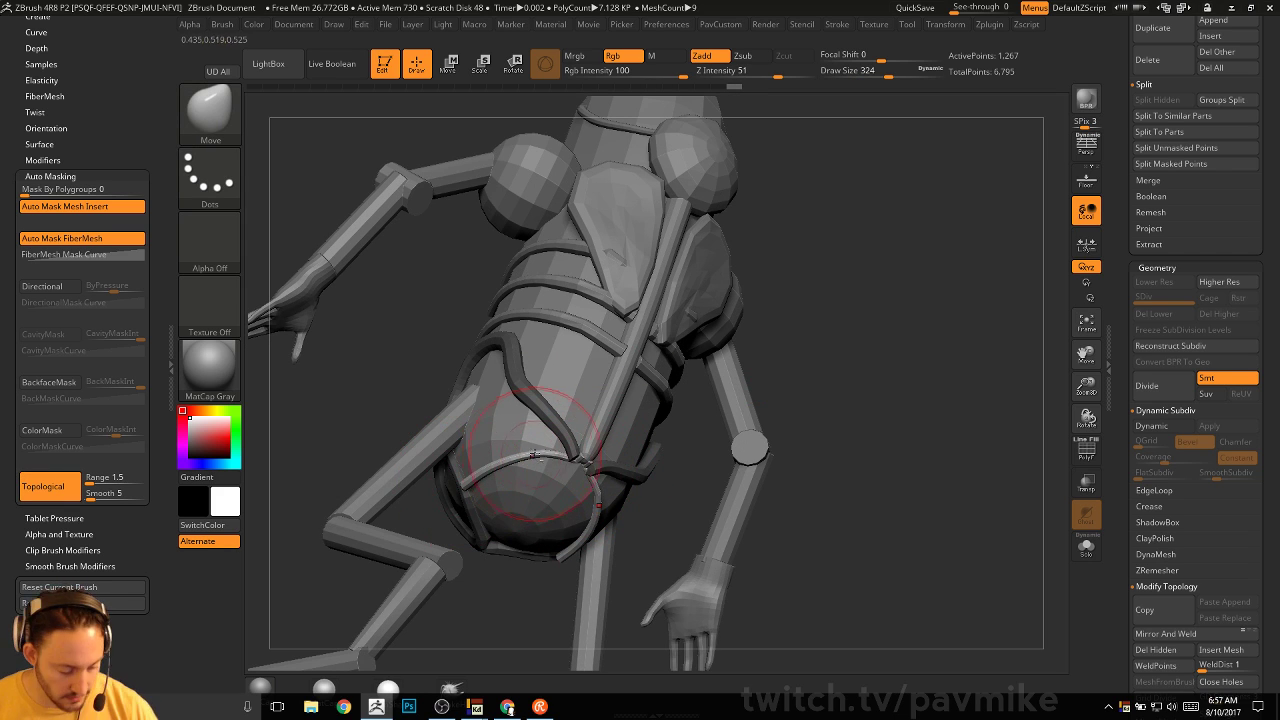
pyautogui.press('b')
pyautogui.press('i')
pyautogui.press('n')
pyautogui.moveTo(757, 429); pyautogui.dragTo(480, 474)
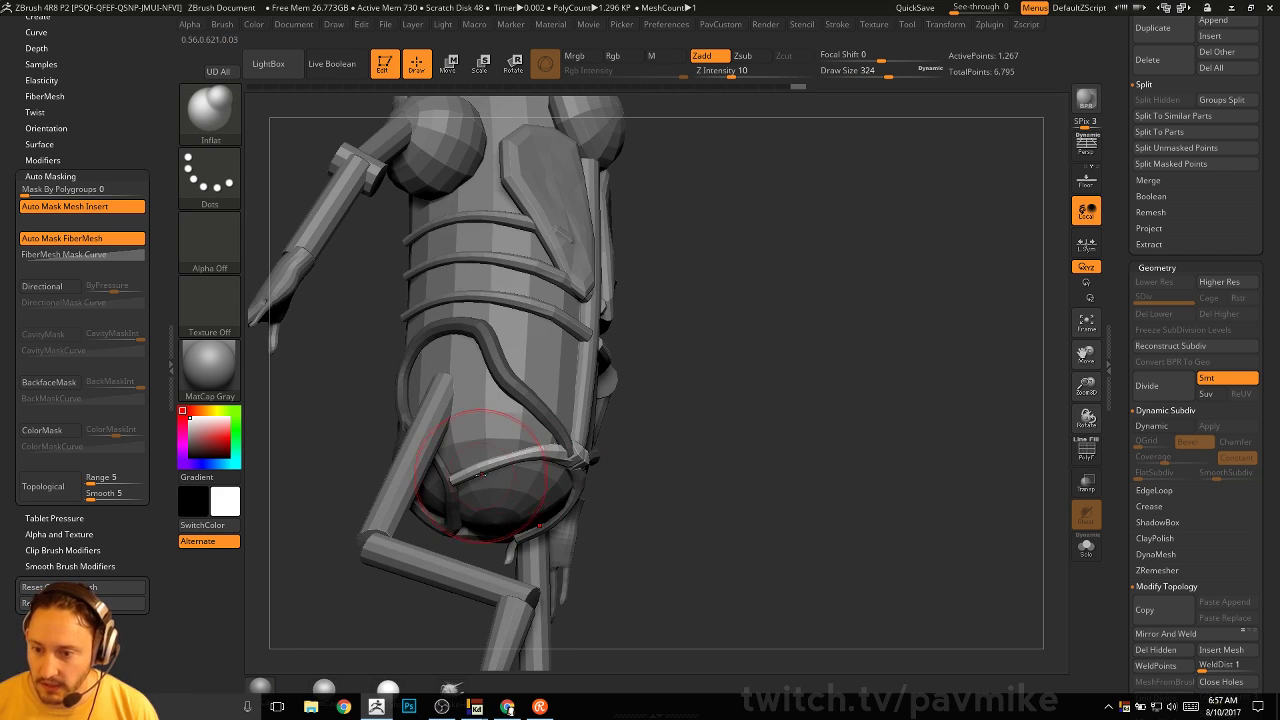
pyautogui.moveTo(703, 462); pyautogui.dragTo(560, 480)
# Refine the curve and ends of the new pelvis tubes with the Move brush, starting at Draw Size 305
pyautogui.press('b')
pyautogui.press('m')
pyautogui.press('t')
pyautogui.moveTo(462, 488); pyautogui.dragTo(450, 470)
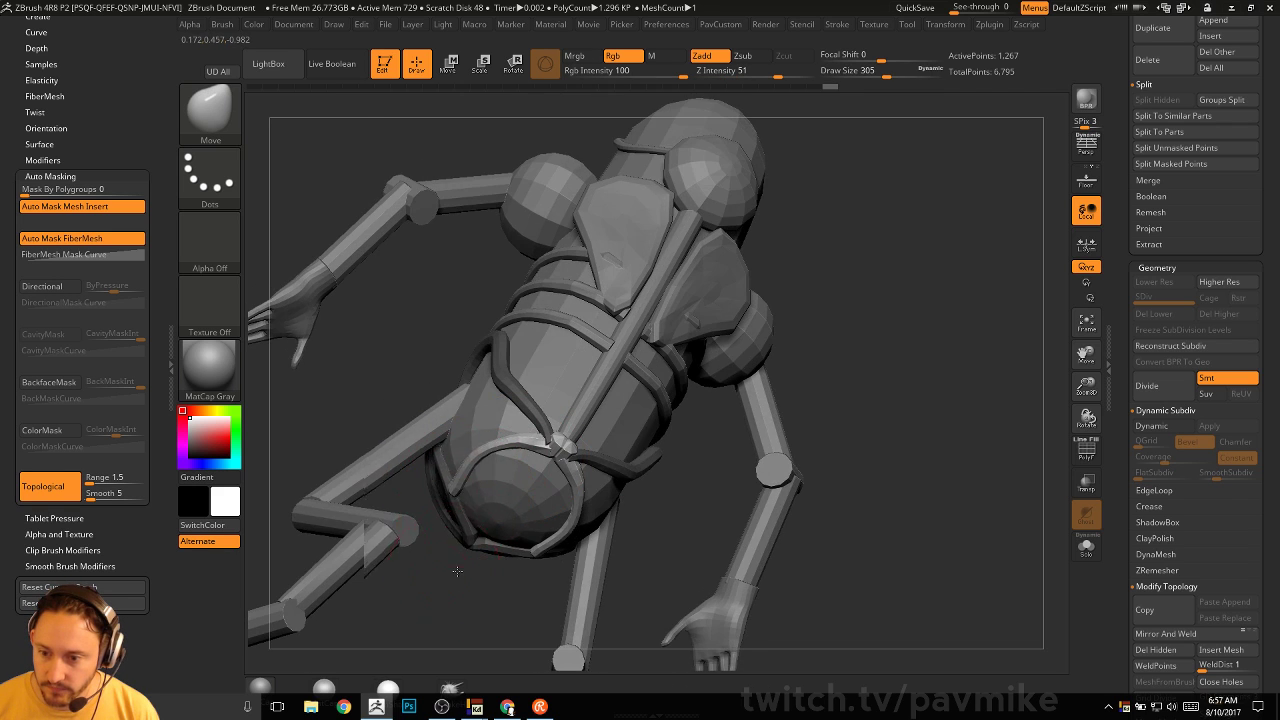
pyautogui.moveTo(457, 571); pyautogui.dragTo(500, 500)
pyautogui.moveTo(490, 490); pyautogui.dragTo(472, 484, button='right')
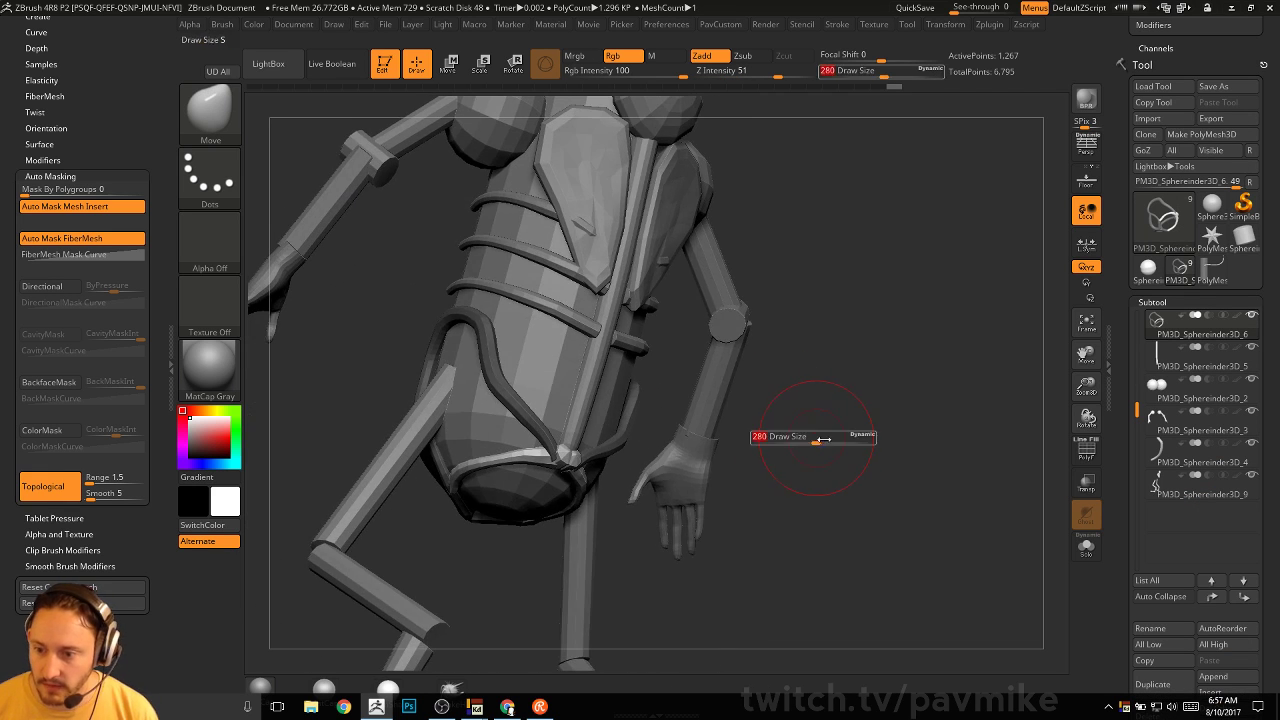
pyautogui.moveTo(809, 437)
pyautogui.mouseDown()
pyautogui.moveTo(820, 423)
pyautogui.moveTo(711, 429)
pyautogui.moveTo(823, 463)
pyautogui.moveTo(860, 423)
pyautogui.moveTo(700, 303)
pyautogui.moveTo(701, 279)
pyautogui.moveTo(769, 423)
pyautogui.moveTo(758, 371)
pyautogui.mouseUp()
# Isolate the brow tube in the facial details subtool and split the hidden parts into a separate subtool
pyautogui.keyDown('alt'); pyautogui.click(585, 472); pyautogui.keyUp('alt')
pyautogui.keyDown('alt'); pyautogui.moveTo(851, 402); pyautogui.dragTo(895, 462); pyautogui.keyUp('alt')
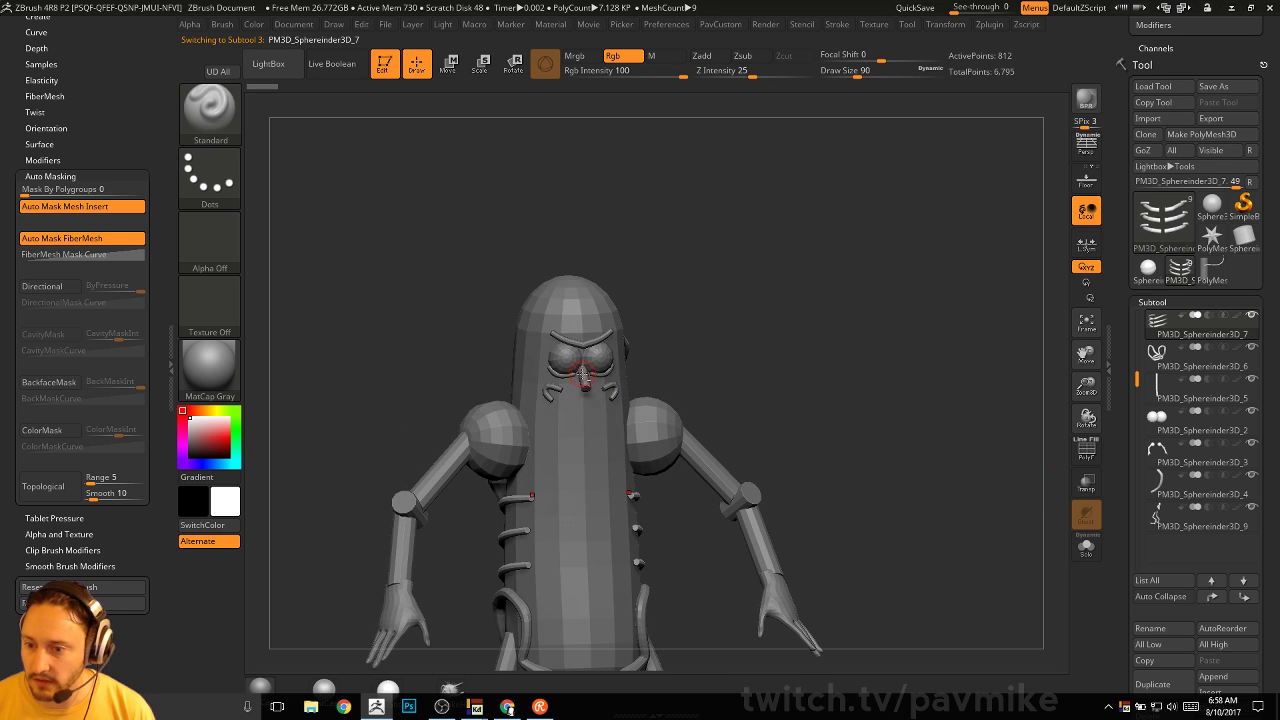
pyautogui.keyDown('alt'); pyautogui.click(583, 375); pyautogui.keyUp('alt')
pyautogui.moveTo(908, 380)
pyautogui.mouseDown()
pyautogui.moveTo(857, 371)
pyautogui.moveTo(886, 377)
pyautogui.mouseUp()
pyautogui.keyDown('ctrl'); pyautogui.moveTo(897, 328); pyautogui.dragTo(879, 362, button='right'); pyautogui.keyUp('ctrl')
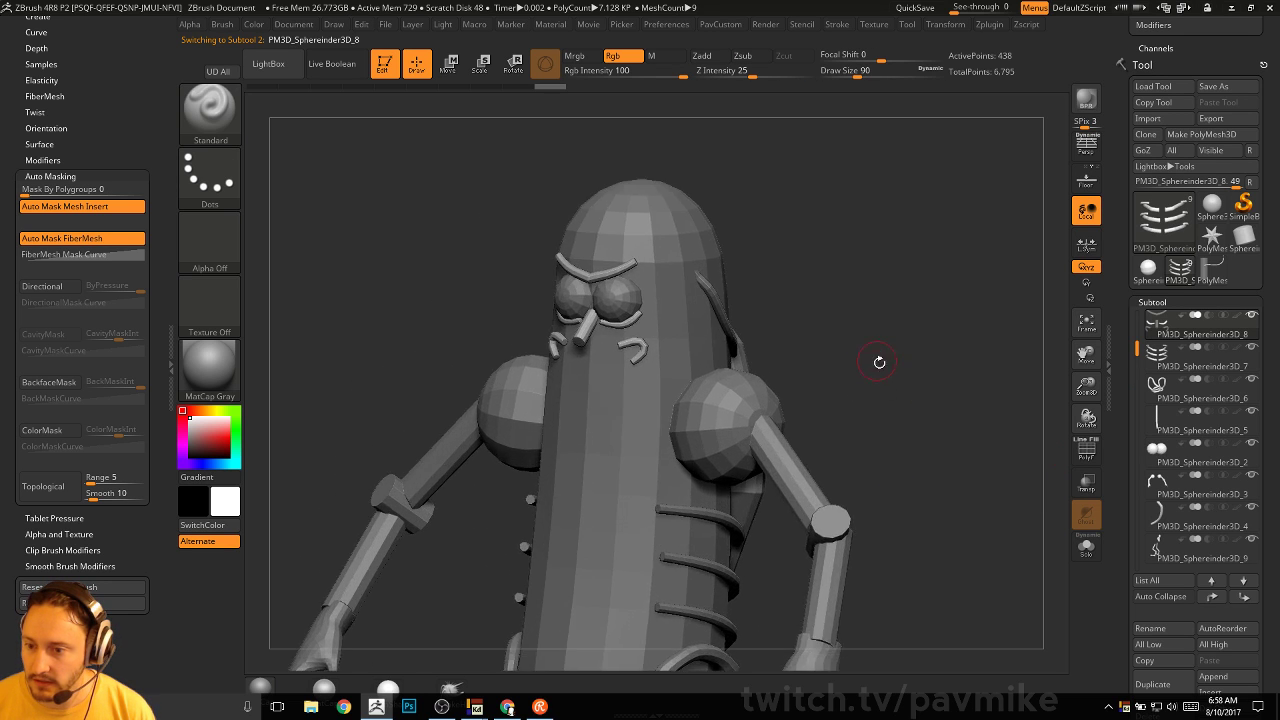
pyautogui.moveTo(879, 362); pyautogui.dragTo(723, 446)
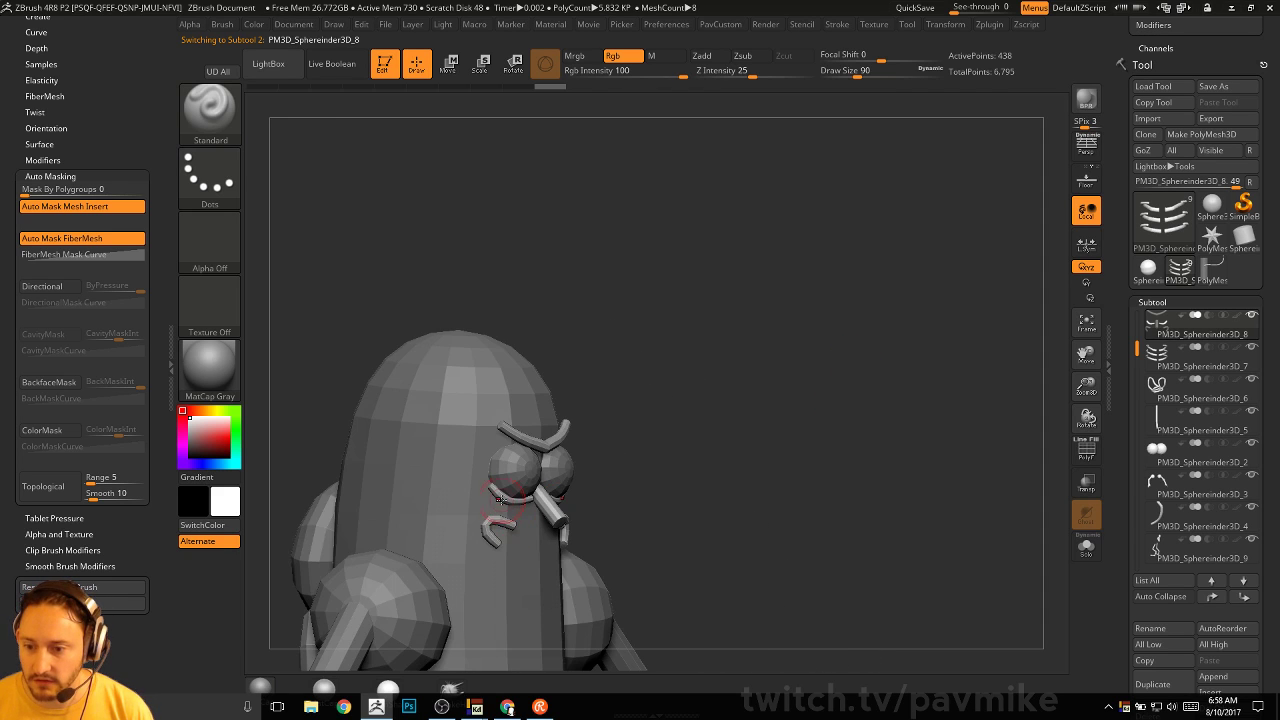
pyautogui.moveTo(633, 399); pyautogui.dragTo(650, 451)
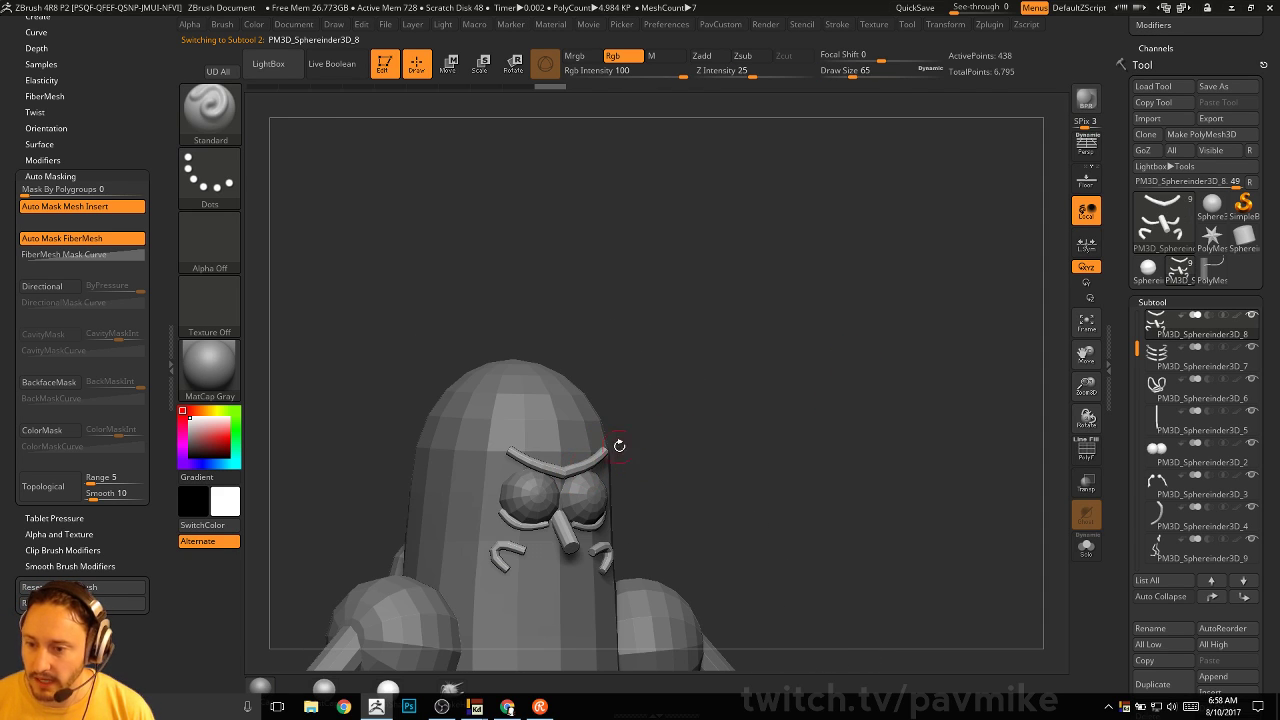
pyautogui.keyDown('ctrl'); pyautogui.keyDown('shift'); pyautogui.moveTo(674, 406); pyautogui.dragTo(588, 466); pyautogui.keyUp('shift'); pyautogui.keyUp('ctrl')
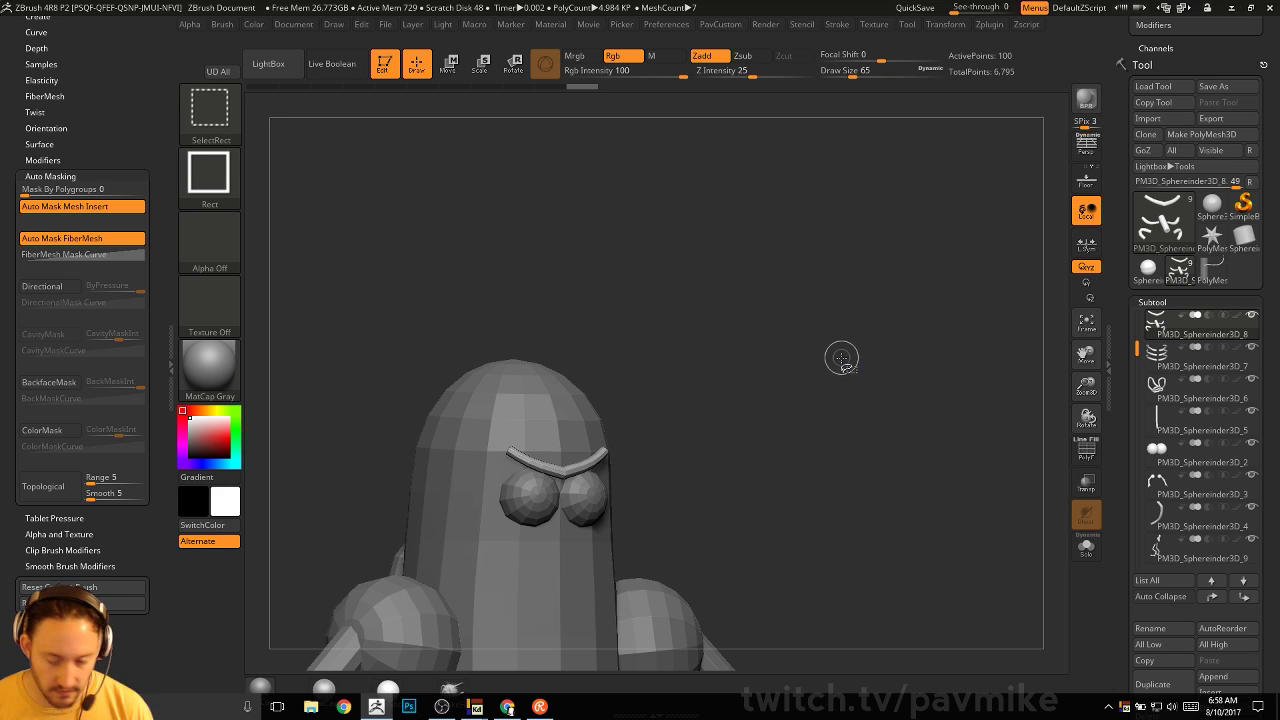
pyautogui.press('1')
pyautogui.click(886, 376)
# Isolate the two back plates in solo view and split the hidden legs and back sphere into a separate subtool
pyautogui.moveTo(723, 437)
pyautogui.mouseDown()
pyautogui.moveTo(771, 464)
pyautogui.moveTo(852, 300)
pyautogui.mouseUp()
pyautogui.moveTo(868, 345)
pyautogui.mouseDown()
pyautogui.moveTo(826, 371)
pyautogui.moveTo(838, 355)
pyautogui.moveTo(745, 368)
pyautogui.mouseUp()
pyautogui.press('s')
pyautogui.click(806, 374)
pyautogui.keyDown('alt'); pyautogui.click(688, 378); pyautogui.keyUp('alt')
pyautogui.keyDown('alt'); pyautogui.click(668, 383); pyautogui.keyUp('alt')
pyautogui.keyDown('alt'); pyautogui.moveTo(870, 414); pyautogui.dragTo(969, 417); pyautogui.keyUp('alt')
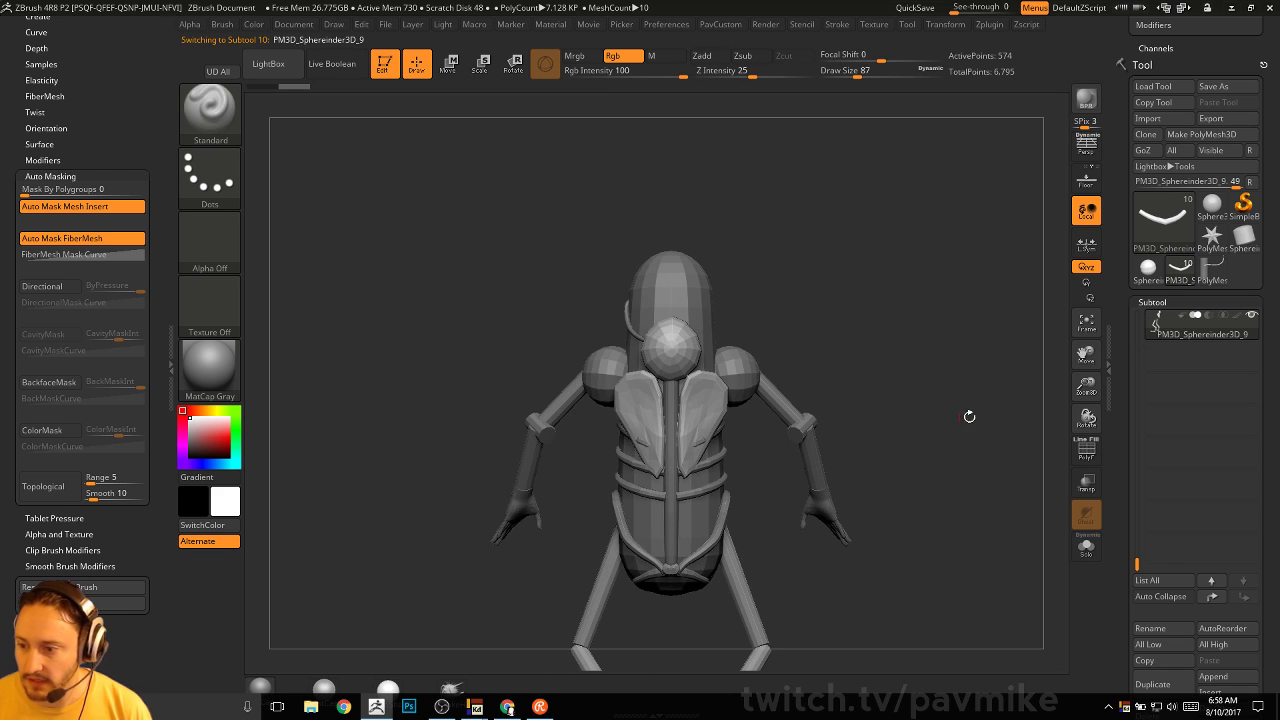
pyautogui.click(1086, 546)
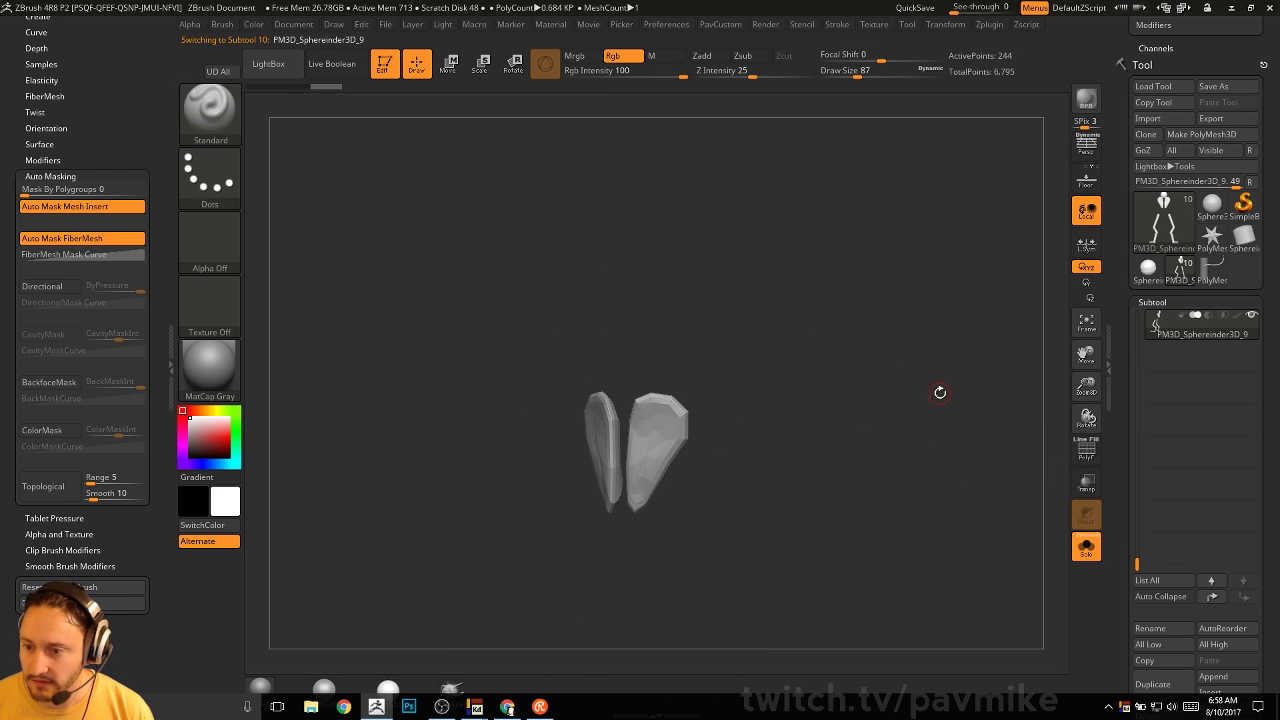
pyautogui.press('2')
pyautogui.click(973, 375)
pyautogui.keyDown('alt'); pyautogui.moveTo(817, 485); pyautogui.dragTo(1031, 438); pyautogui.keyUp('alt')
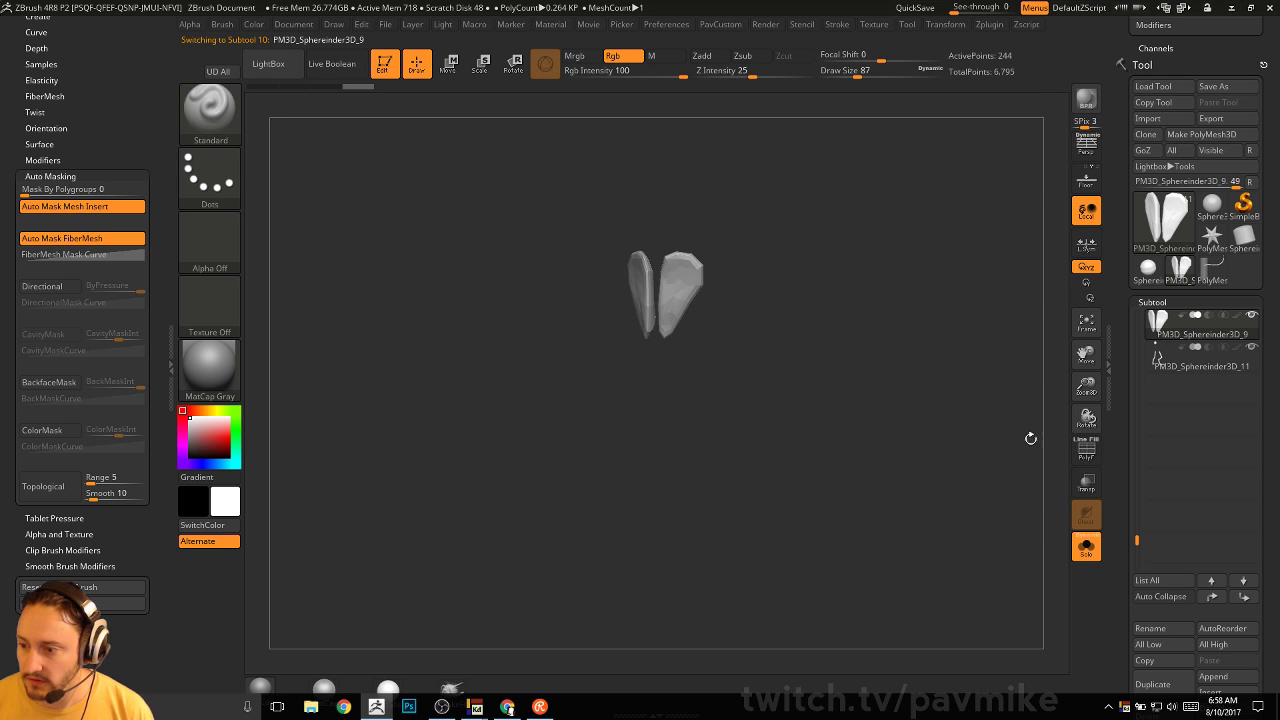
pyautogui.click(1086, 546)
# Isolate the leg cylinders in solo view and split the hidden back sphere into its own subtool
pyautogui.keyDown('shift'); pyautogui.moveTo(979, 479); pyautogui.dragTo(981, 484); pyautogui.keyUp('shift')
pyautogui.keyDown('alt'); pyautogui.moveTo(981, 484); pyautogui.dragTo(950, 434); pyautogui.keyUp('alt')
pyautogui.keyDown('alt'); pyautogui.click(668, 350); pyautogui.keyUp('alt')
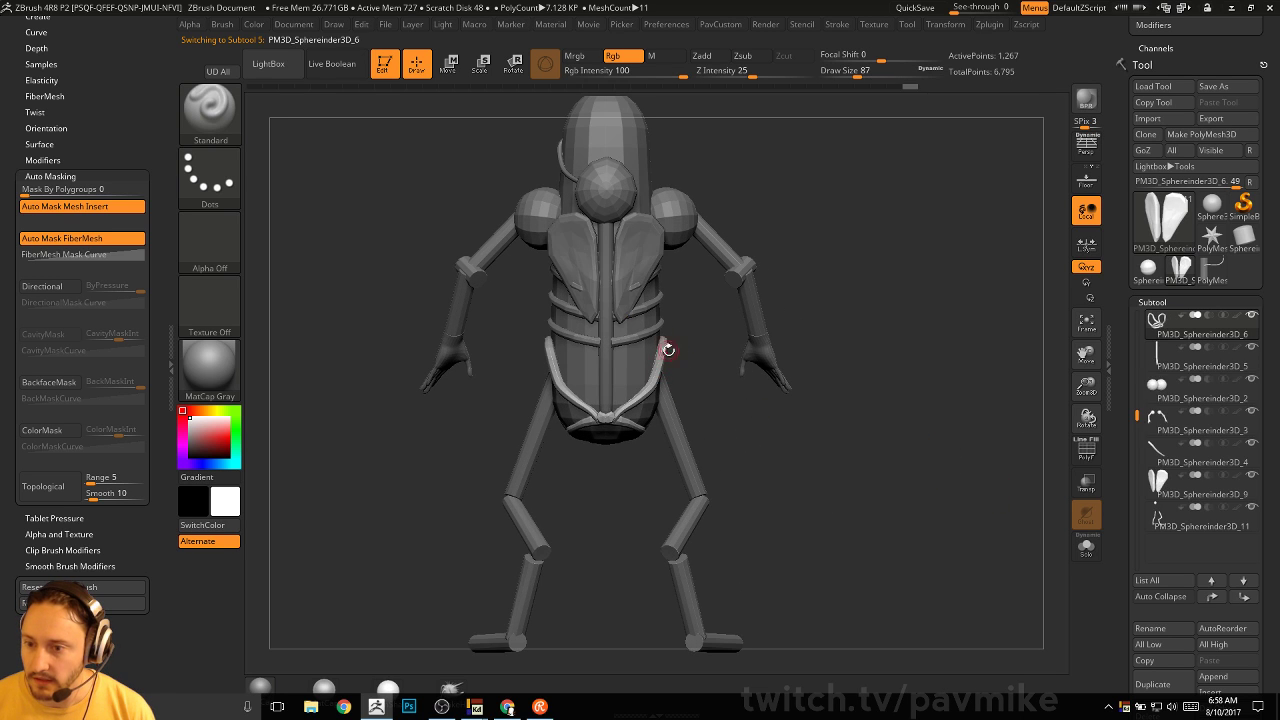
pyautogui.keyDown('alt'); pyautogui.click(648, 247); pyautogui.keyUp('alt')
pyautogui.moveTo(825, 253); pyautogui.dragTo(894, 282)
pyautogui.keyDown('alt'); pyautogui.click(628, 243); pyautogui.keyUp('alt')
pyautogui.moveTo(930, 335); pyautogui.dragTo(902, 331)
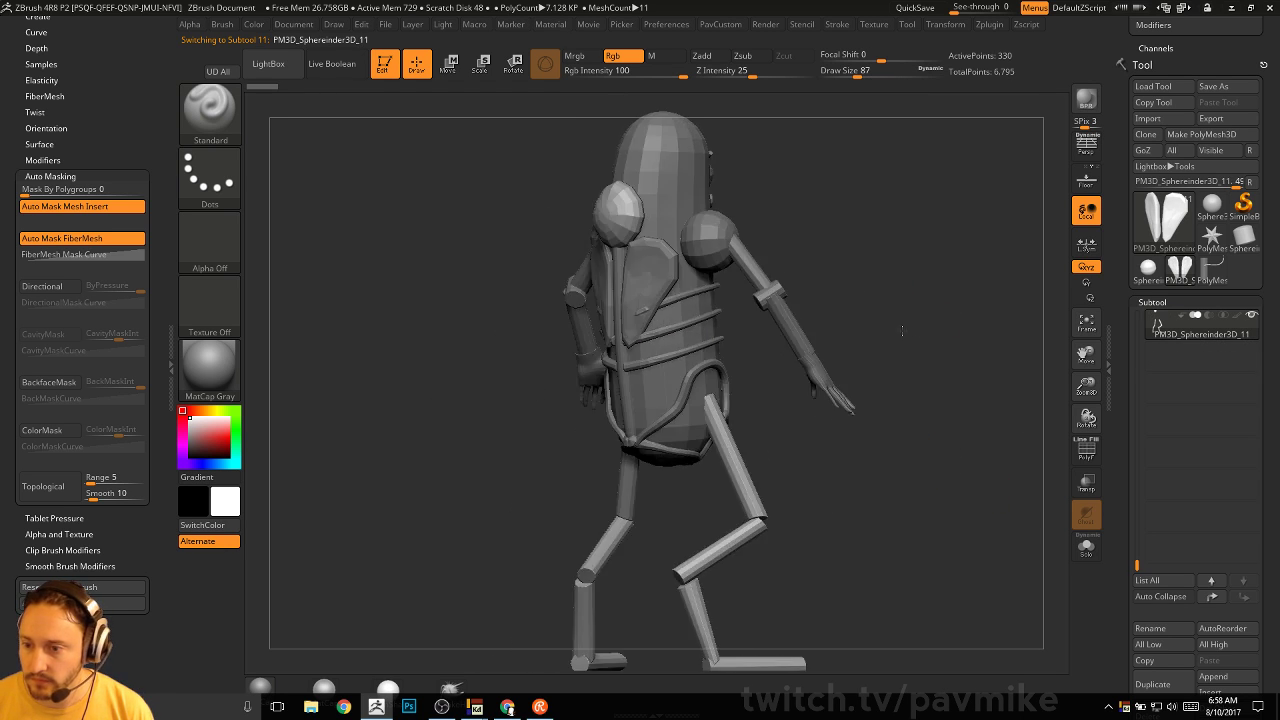
pyautogui.click(1096, 559)
pyautogui.keyDown('shift'); pyautogui.moveTo(1002, 546); pyautogui.dragTo(981, 535); pyautogui.keyUp('shift')
pyautogui.keyDown('ctrl'); pyautogui.keyDown('shift'); pyautogui.moveTo(533, 302); pyautogui.dragTo(765, 640); pyautogui.keyUp('shift'); pyautogui.keyUp('ctrl')
pyautogui.press('`')
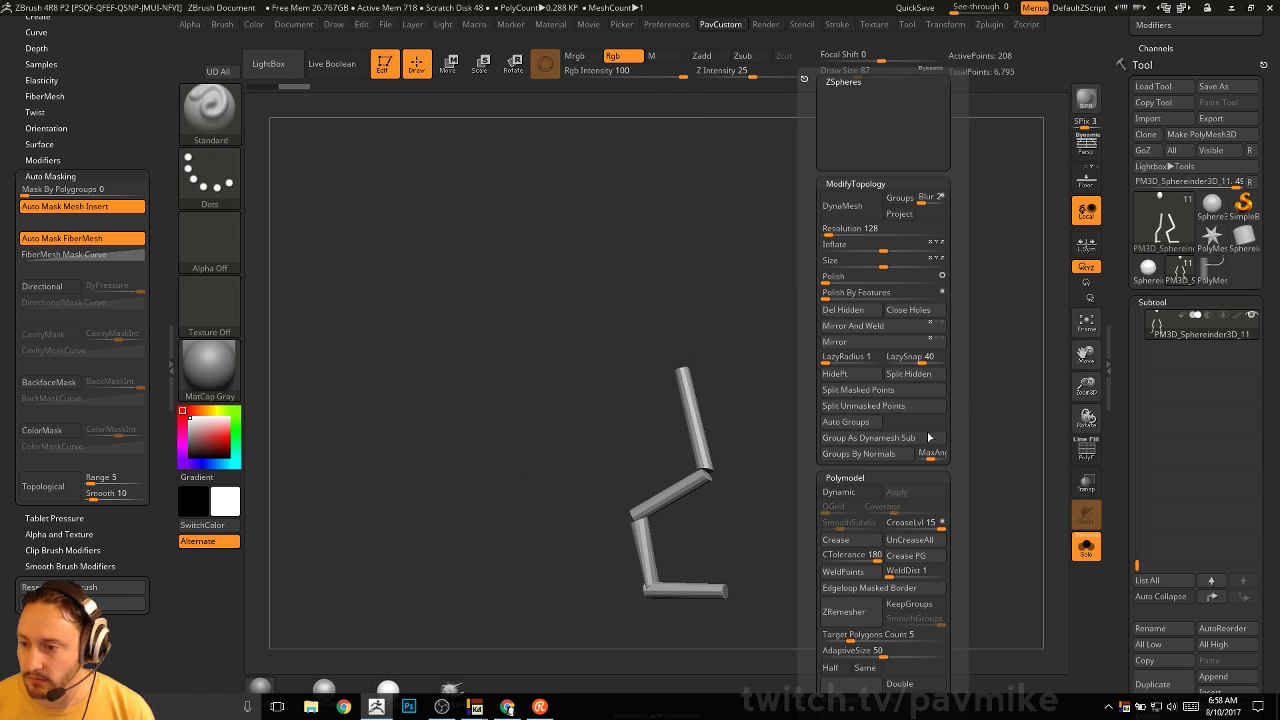
pyautogui.click(908, 373)
pyautogui.click(1087, 547)
# Isolate the two shoulder spheres and split the hidden arms into a separate subtool
pyautogui.keyDown('shift'); pyautogui.moveTo(1010, 470); pyautogui.dragTo(831, 383); pyautogui.keyUp('shift')
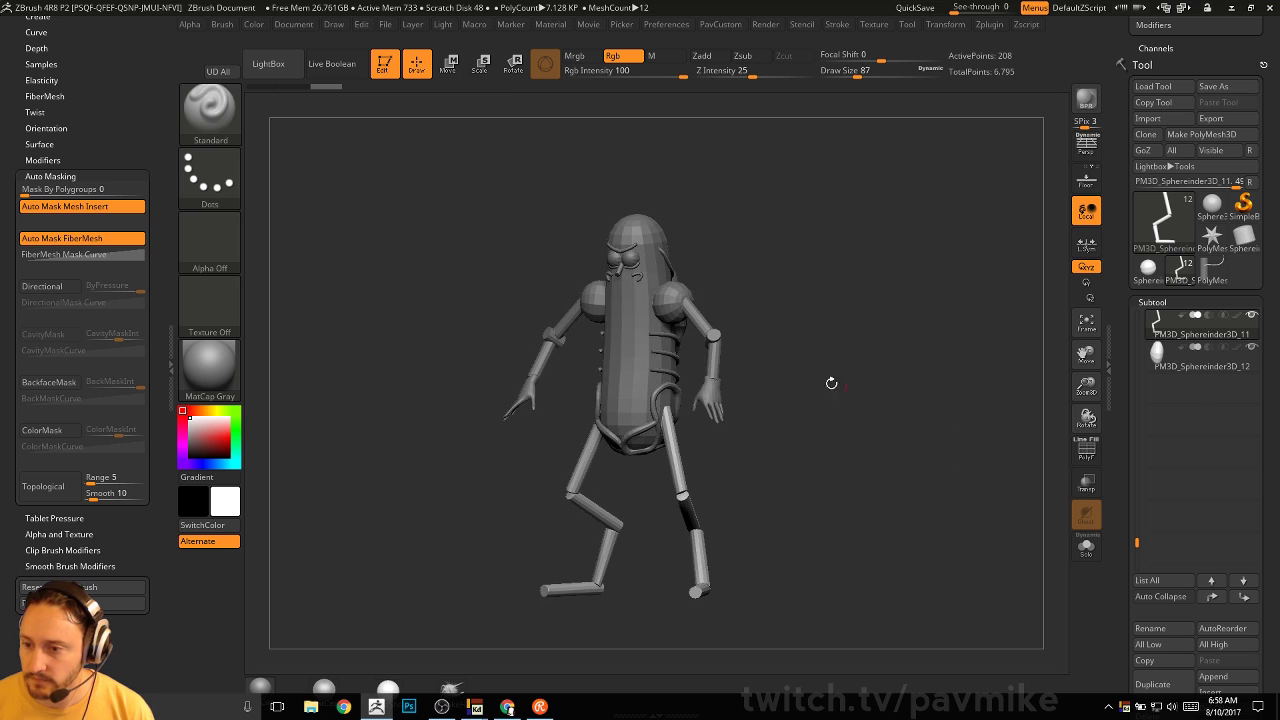
pyautogui.keyDown('shift'); pyautogui.moveTo(840, 335); pyautogui.dragTo(926, 501); pyautogui.keyUp('shift')
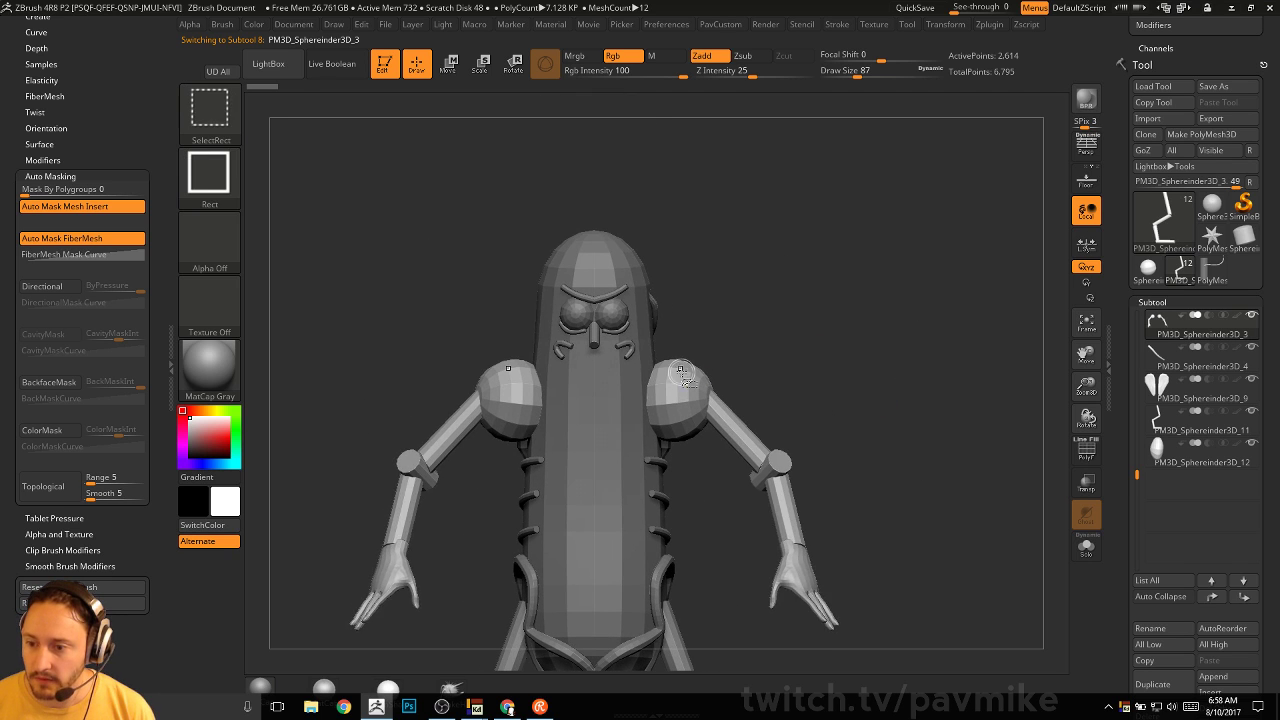
pyautogui.keyDown('ctrl'); pyautogui.keyDown('shift'); pyautogui.click(674, 374); pyautogui.keyUp('shift'); pyautogui.keyUp('ctrl')
pyautogui.press('`')
pyautogui.click(944, 375)
pyautogui.keyDown('alt'); pyautogui.moveTo(869, 399); pyautogui.dragTo(963, 460); pyautogui.keyUp('alt')
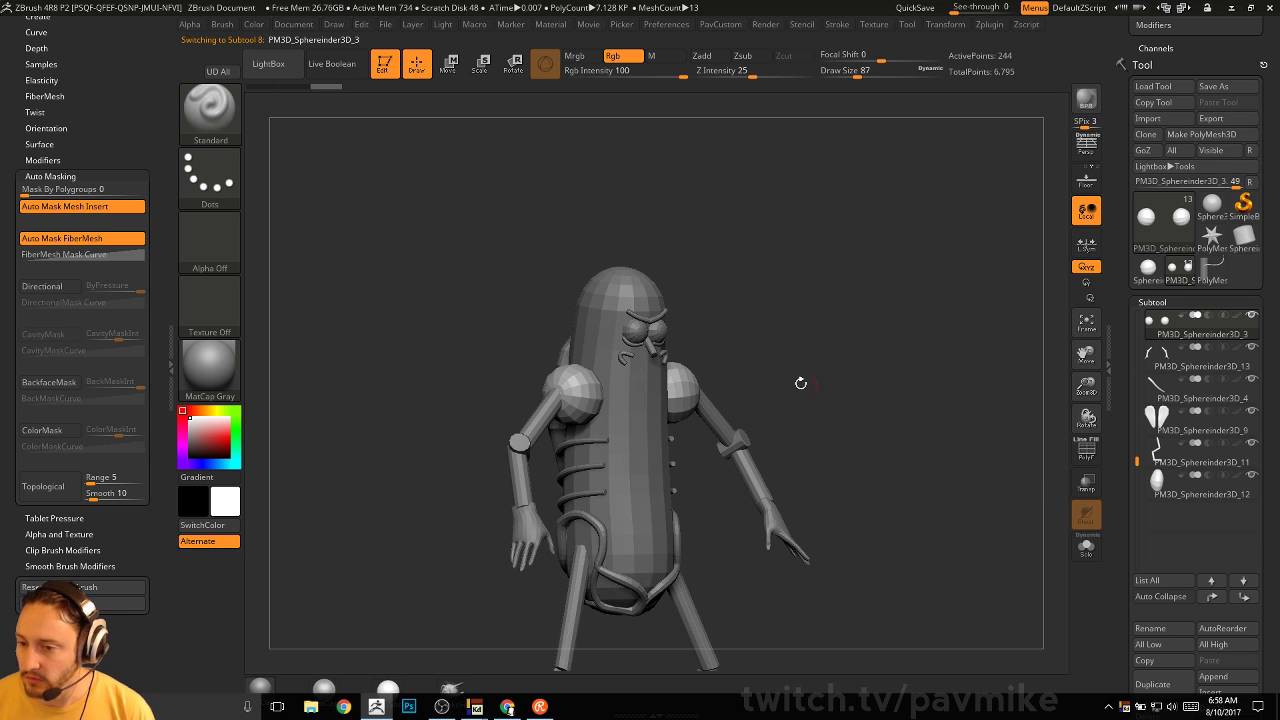
# Examine the separated subtools from several angles, including the shoulder spheres, back sphere, back plates and main body
pyautogui.keyDown('shift'); pyautogui.moveTo(803, 366); pyautogui.dragTo(630, 406); pyautogui.keyUp('shift')
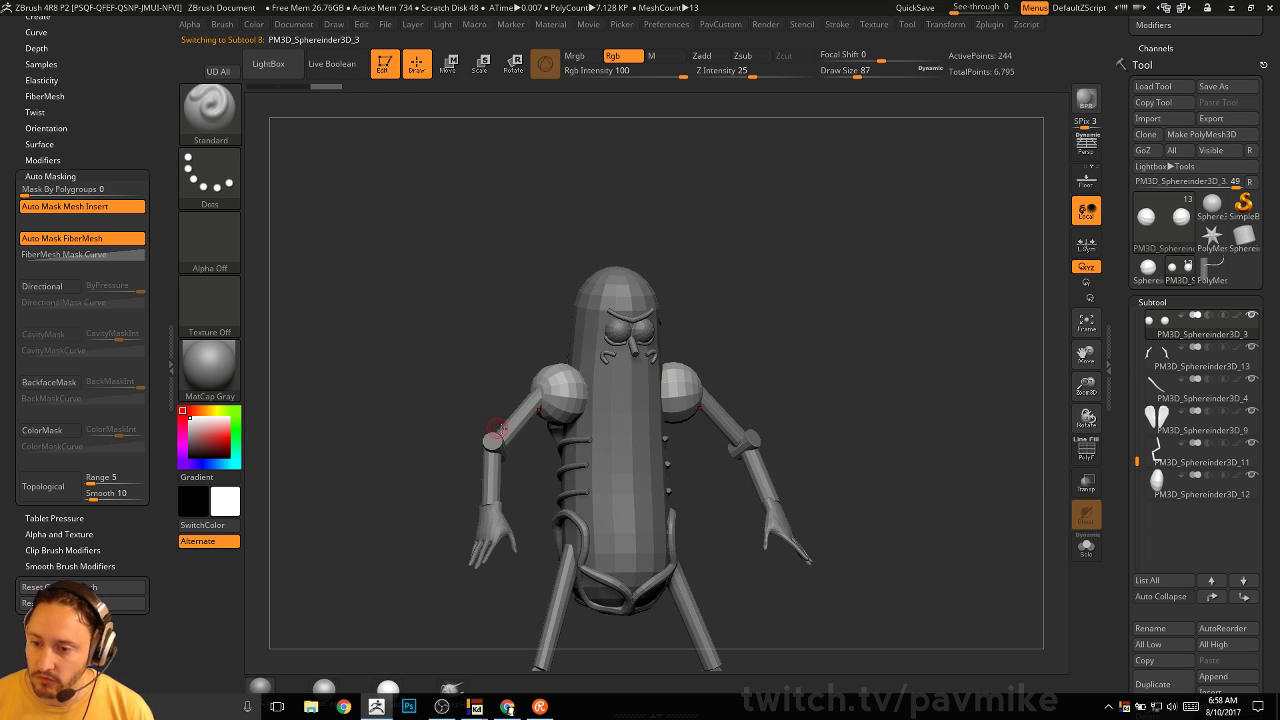
pyautogui.keyDown('alt'); pyautogui.moveTo(773, 309); pyautogui.dragTo(850, 364); pyautogui.keyUp('alt')
pyautogui.click(1094, 552)
pyautogui.click(1094, 552)
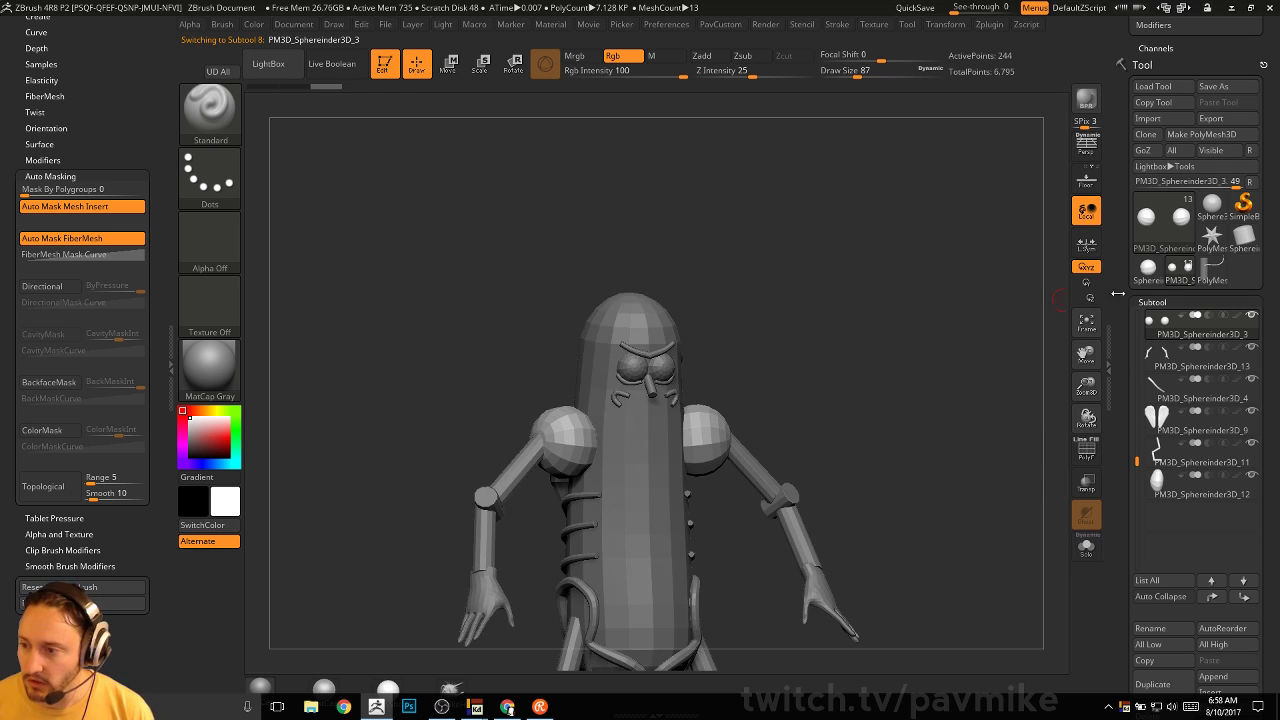
pyautogui.keyDown('alt'); pyautogui.moveTo(940, 517); pyautogui.dragTo(955, 428); pyautogui.keyUp('alt')
pyautogui.moveTo(1132, 452); pyautogui.dragTo(1136, 378)
pyautogui.moveTo(767, 447); pyautogui.dragTo(815, 441)
pyautogui.keyDown('alt'); pyautogui.click(697, 409); pyautogui.keyUp('alt')
pyautogui.moveTo(877, 369); pyautogui.dragTo(811, 382)
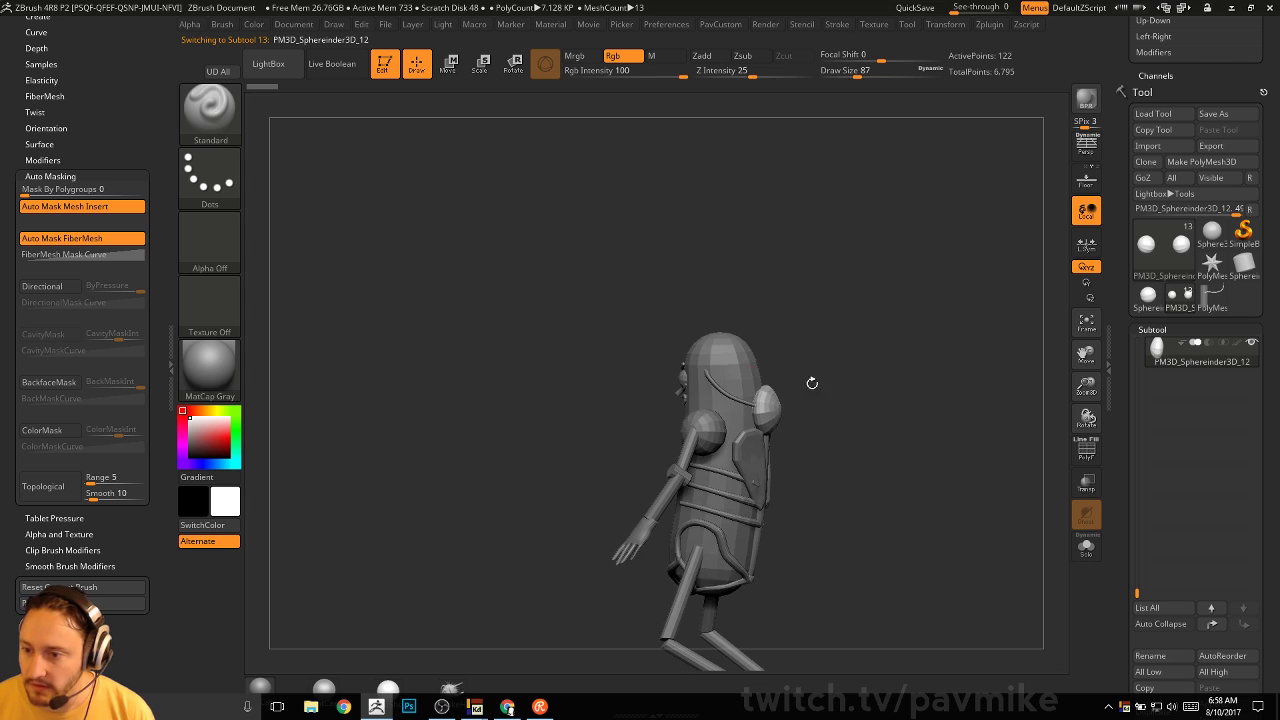
pyautogui.keyDown('alt'); pyautogui.click(742, 457); pyautogui.keyUp('alt')
pyautogui.keyDown('alt'); pyautogui.click(742, 457); pyautogui.keyUp('alt')
pyautogui.moveTo(790, 455); pyautogui.dragTo(740, 427)
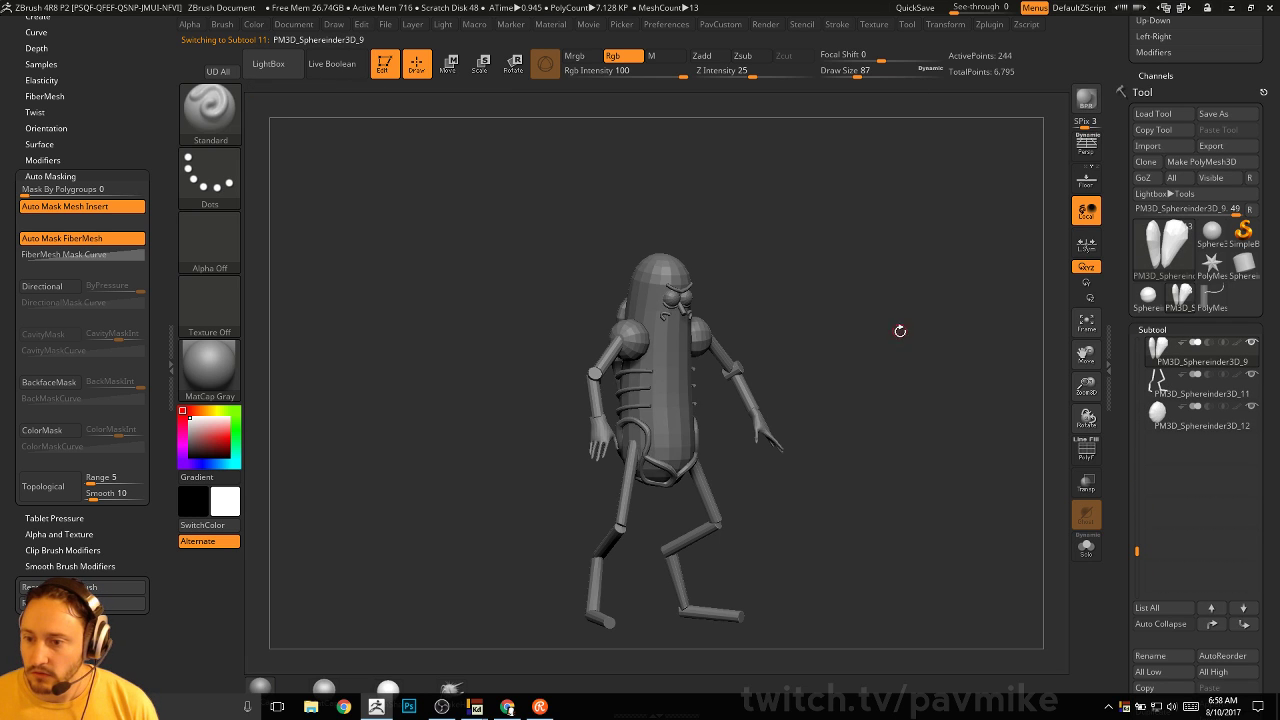
pyautogui.keyDown('shift'); pyautogui.moveTo(911, 342); pyautogui.dragTo(941, 403); pyautogui.keyUp('shift')
pyautogui.keyDown('alt'); pyautogui.click(757, 348); pyautogui.keyUp('alt')
pyautogui.keyDown('alt'); pyautogui.click(669, 400); pyautogui.keyUp('alt')
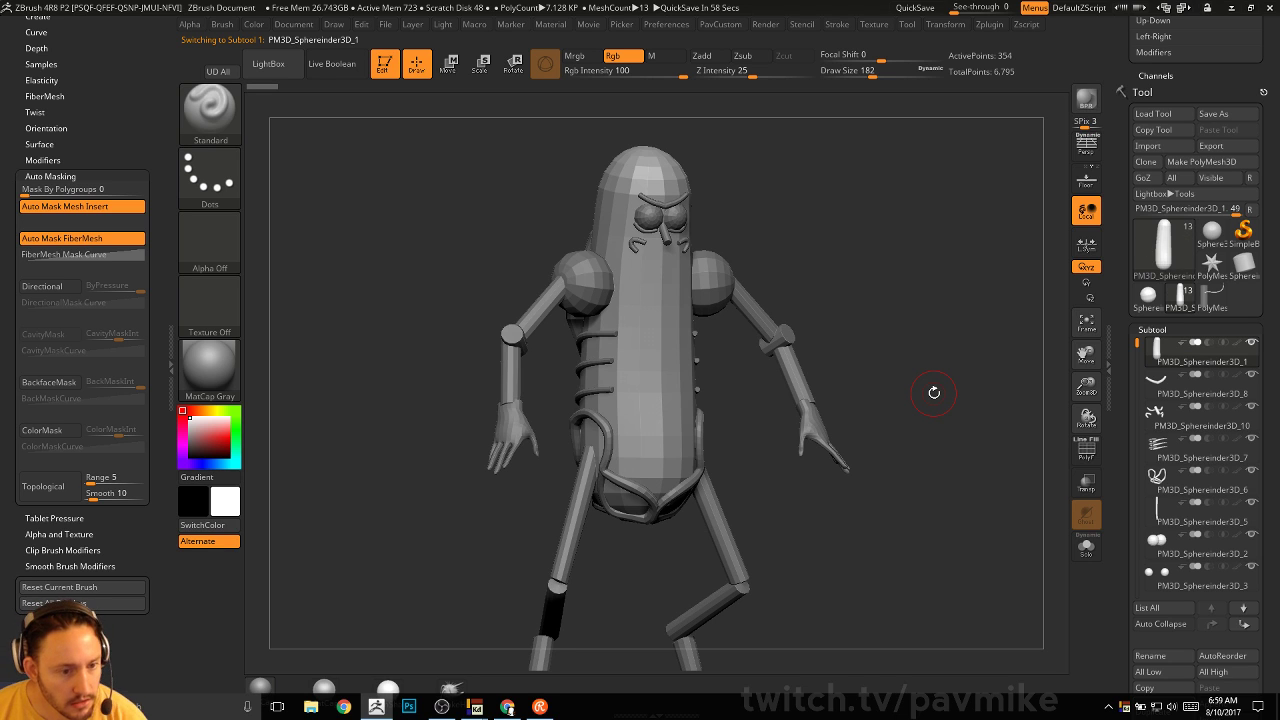
pyautogui.moveTo(930, 316)
pyautogui.mouseDown()
pyautogui.moveTo(940, 309)
pyautogui.moveTo(940, 327)
pyautogui.mouseUp()
pyautogui.moveTo(848, 374); pyautogui.dragTo(905, 349)
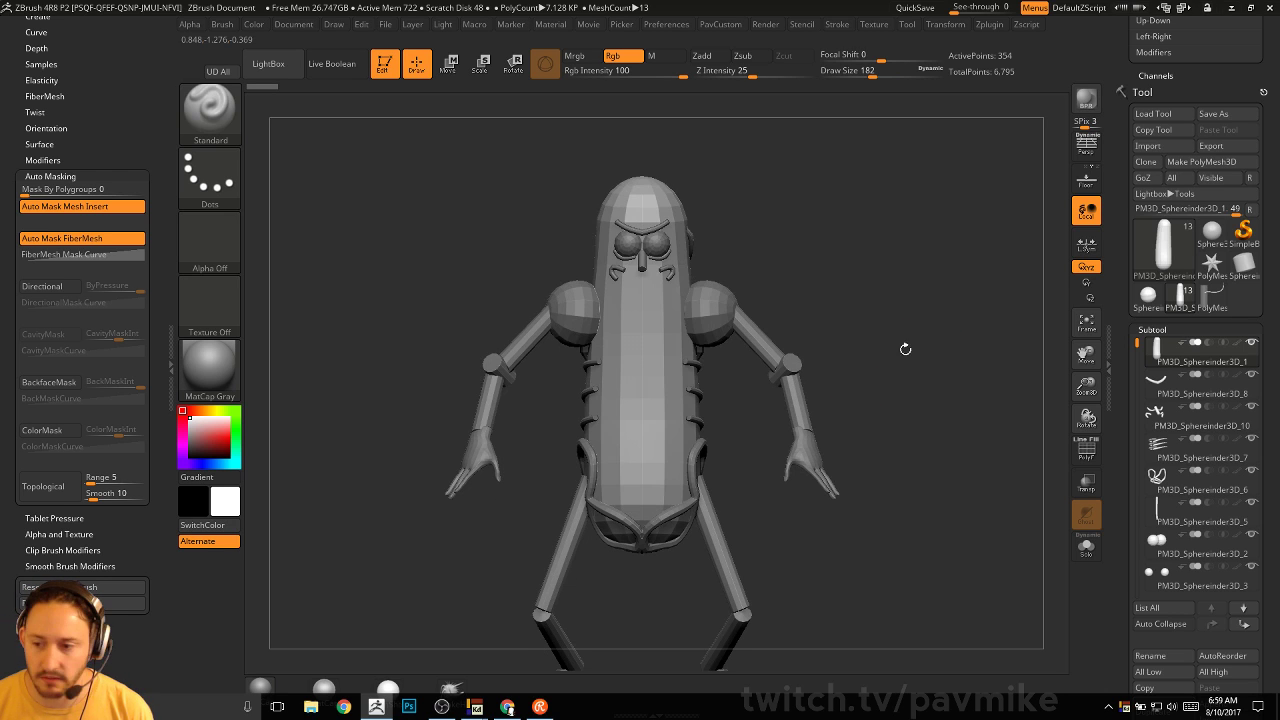
# Hide the sphere on the character's left shoulder, isolate the remaining one, and split the hidden sphere into its own subtool
pyautogui.press('s')
pyautogui.moveTo(703, 314)
pyautogui.mouseDown()
pyautogui.moveTo(786, 381)
pyautogui.moveTo(857, 391)
pyautogui.mouseUp()
pyautogui.keyDown('alt'); pyautogui.click(703, 291); pyautogui.keyUp('alt')
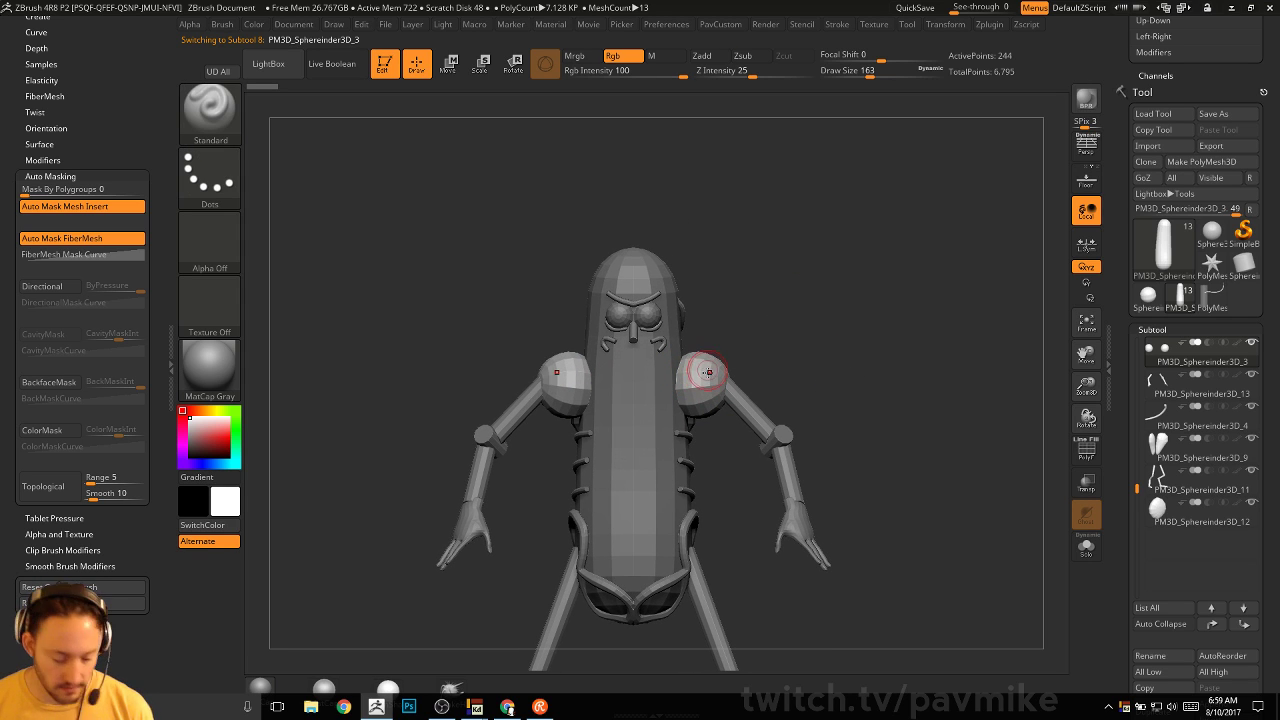
pyautogui.keyDown('ctrl'); pyautogui.keyDown('shift'); pyautogui.moveTo(843, 266); pyautogui.dragTo(645, 584); pyautogui.keyUp('shift'); pyautogui.keyUp('ctrl')
pyautogui.press('space')
pyautogui.click(945, 341)
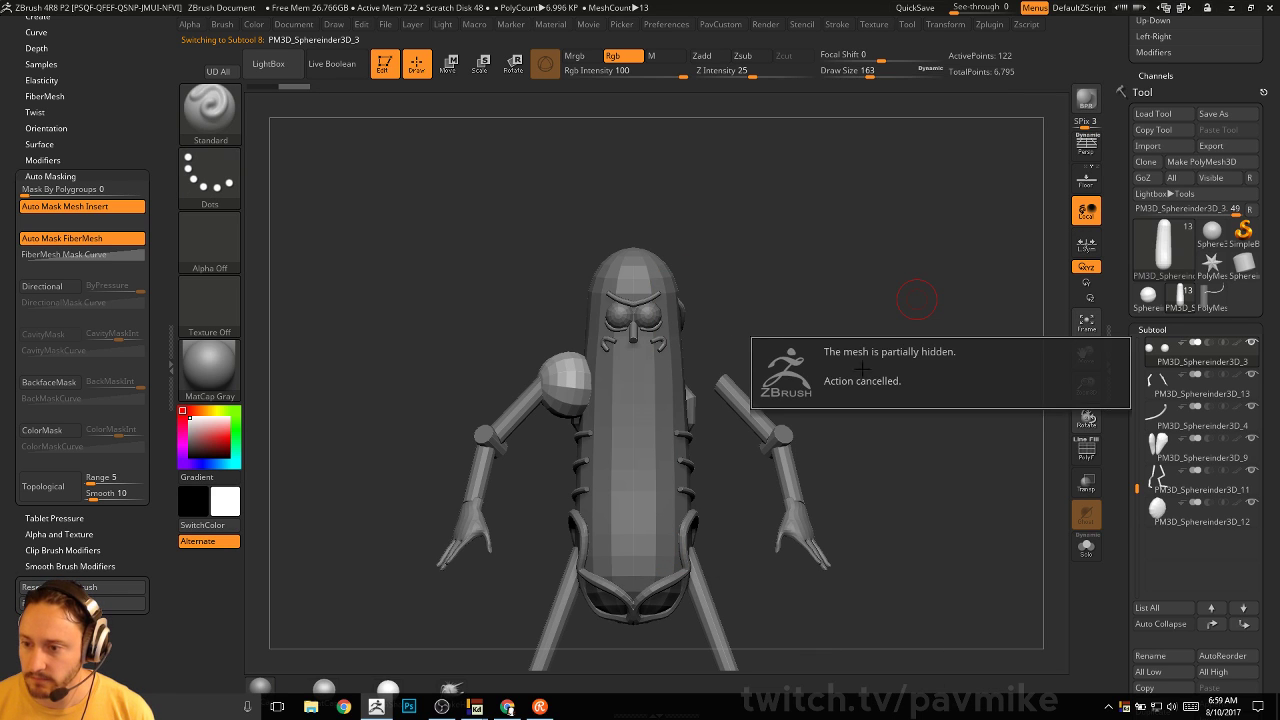
pyautogui.click(1087, 547)
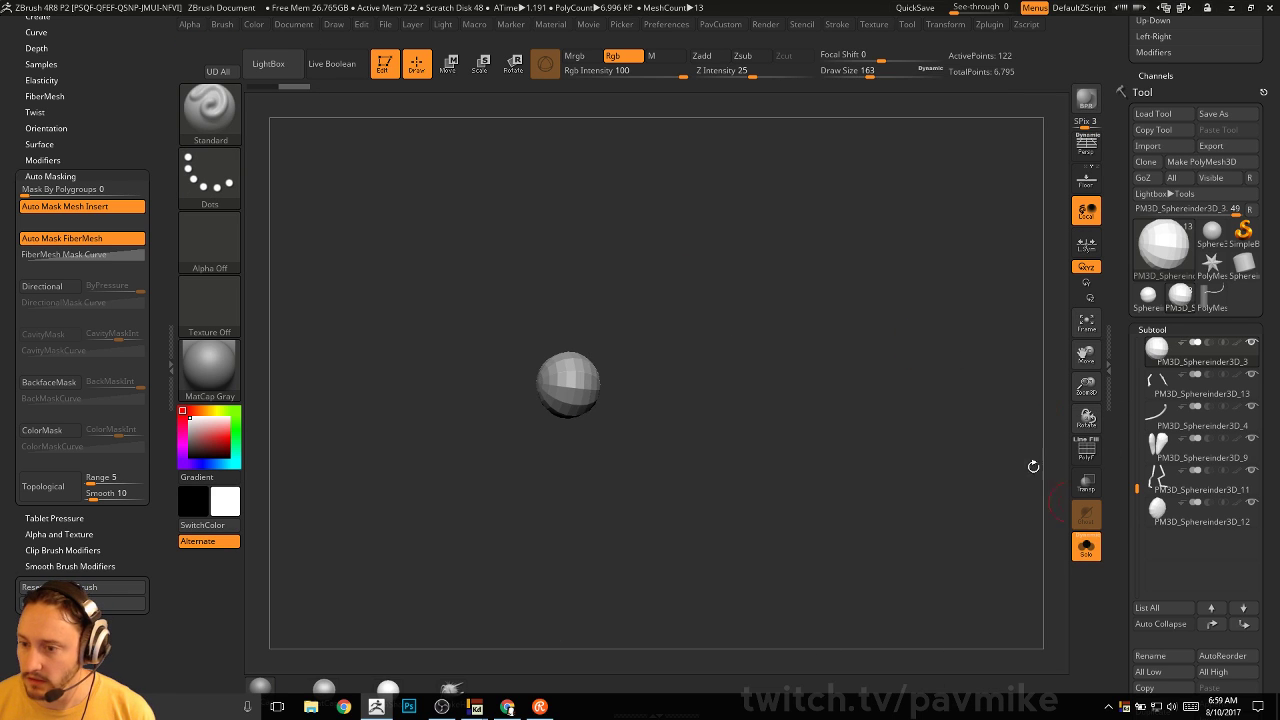
pyautogui.press('space')
pyautogui.click(945, 375)
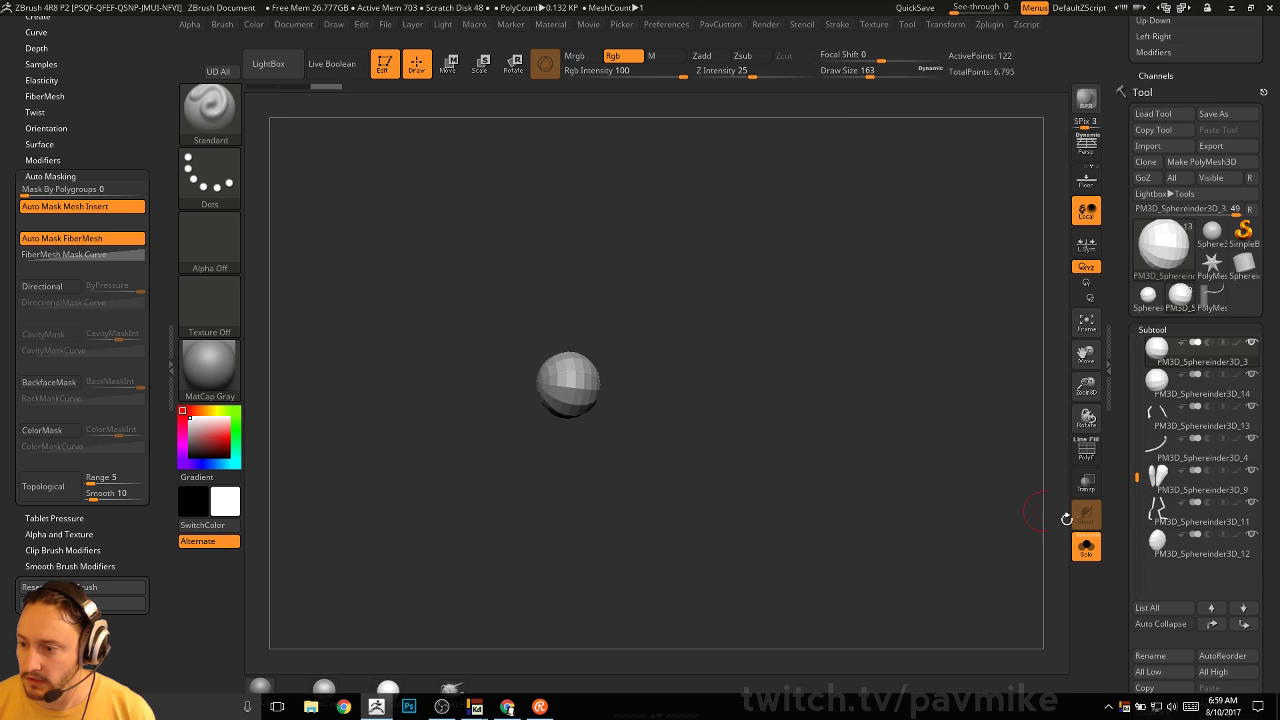
pyautogui.click(1087, 547)
# Make the character's left shoulder sphere the active subtool and subdivide it once
pyautogui.press('s')
pyautogui.keyDown('alt'); pyautogui.click(712, 364); pyautogui.keyUp('alt')
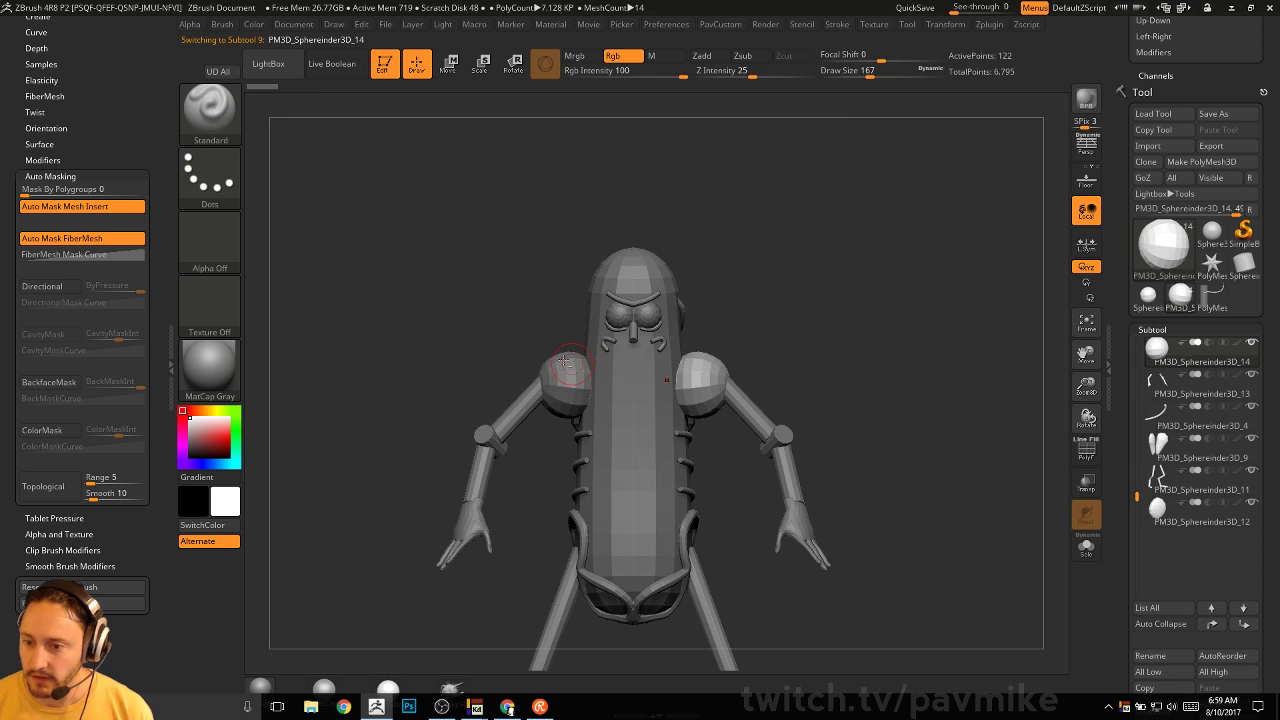
pyautogui.keyDown('alt'); pyautogui.click(562, 359); pyautogui.keyUp('alt')
pyautogui.click(230, 72)
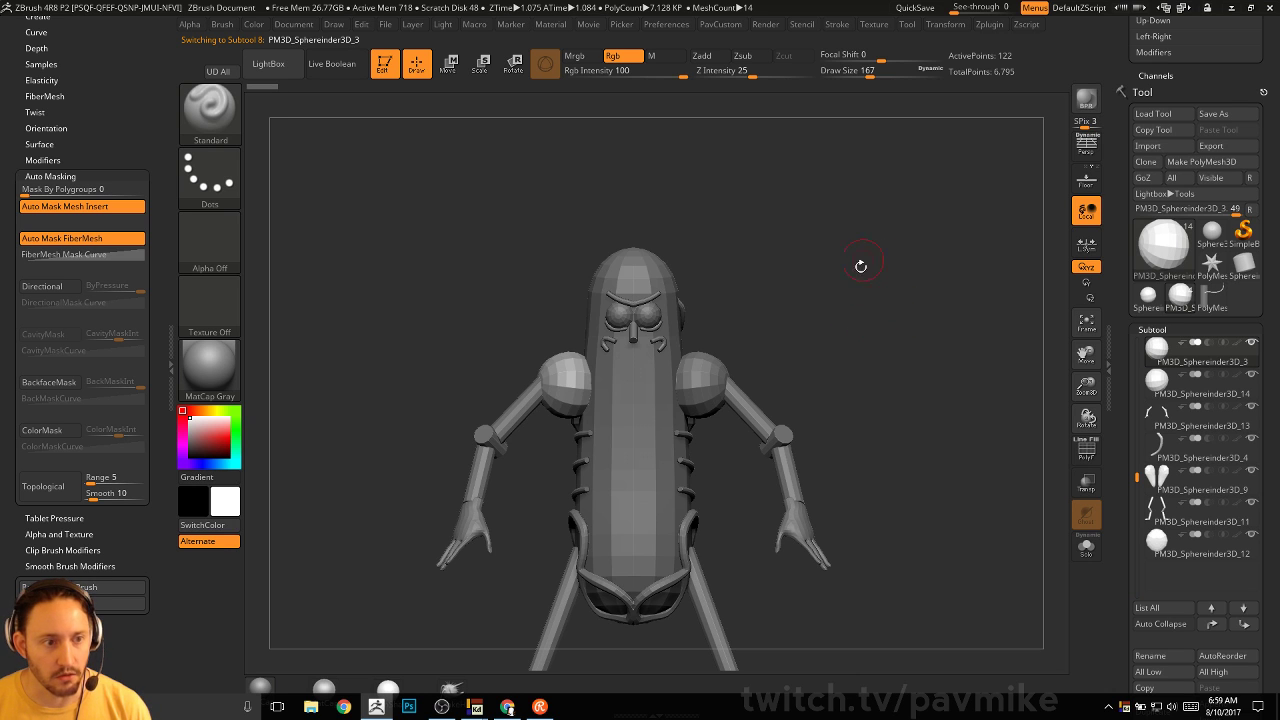
pyautogui.moveTo(861, 266); pyautogui.dragTo(895, 307)
pyautogui.hotkey('ctrl', 'd')
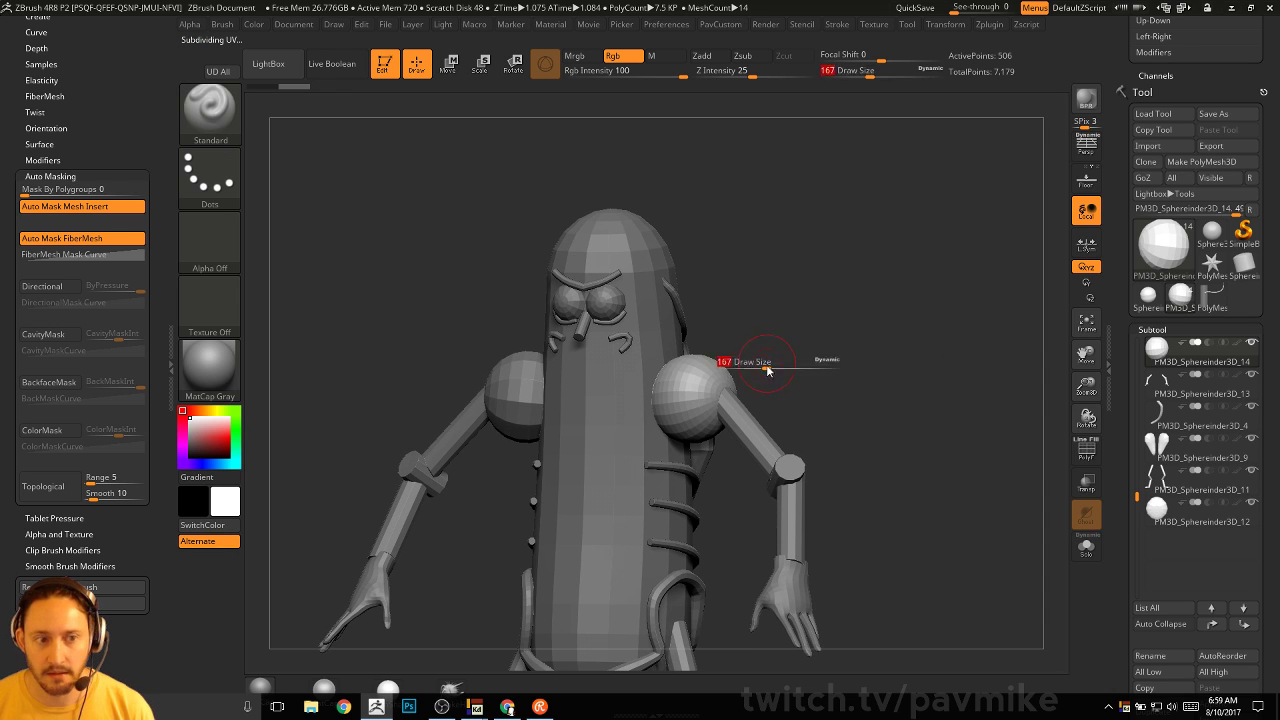
# Reshape the character's left shoulder sphere into a flattened, dome-like shoulder pad with the Move brush
pyautogui.press('b')
pyautogui.press('m')
pyautogui.press('v')
pyautogui.moveTo(769, 366)
pyautogui.mouseDown()
pyautogui.moveTo(741, 383)
pyautogui.moveTo(706, 375)
pyautogui.mouseUp()
pyautogui.press('s')
pyautogui.moveTo(848, 342)
pyautogui.mouseDown()
pyautogui.moveTo(810, 307)
pyautogui.moveTo(798, 340)
pyautogui.moveTo(666, 394)
pyautogui.moveTo(679, 410)
pyautogui.mouseUp()
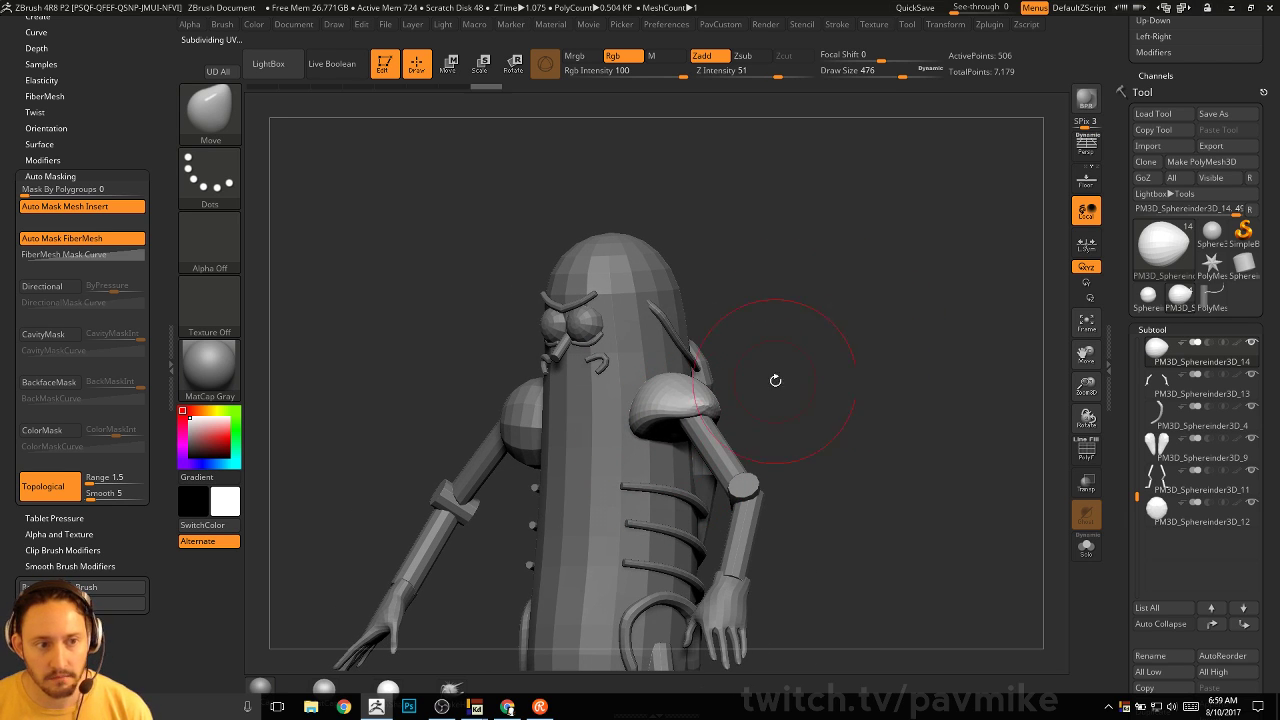
pyautogui.moveTo(775, 380)
pyautogui.mouseDown()
pyautogui.moveTo(715, 398)
pyautogui.moveTo(710, 416)
pyautogui.mouseUp()
pyautogui.moveTo(750, 413)
pyautogui.mouseDown()
pyautogui.moveTo(806, 409)
pyautogui.moveTo(585, 404)
pyautogui.mouseUp()
pyautogui.keyDown('shift'); pyautogui.moveTo(471, 353); pyautogui.dragTo(406, 391); pyautogui.keyUp('shift')
pyautogui.moveTo(647, 424)
pyautogui.mouseDown()
pyautogui.moveTo(811, 326)
pyautogui.moveTo(560, 434)
pyautogui.moveTo(929, 314)
pyautogui.moveTo(873, 284)
pyautogui.moveTo(800, 345)
pyautogui.mouseUp()
# Subdivide the two back plates and reshape their upper outer corners toward the shoulders with the Move brush
pyautogui.press('b')
pyautogui.press('s')
pyautogui.press('t')
pyautogui.keyDown('alt'); pyautogui.click(622, 470); pyautogui.keyUp('alt')
pyautogui.moveTo(715, 412); pyautogui.dragTo(733, 395)
pyautogui.press('b')
pyautogui.press('m')
pyautogui.press('v')
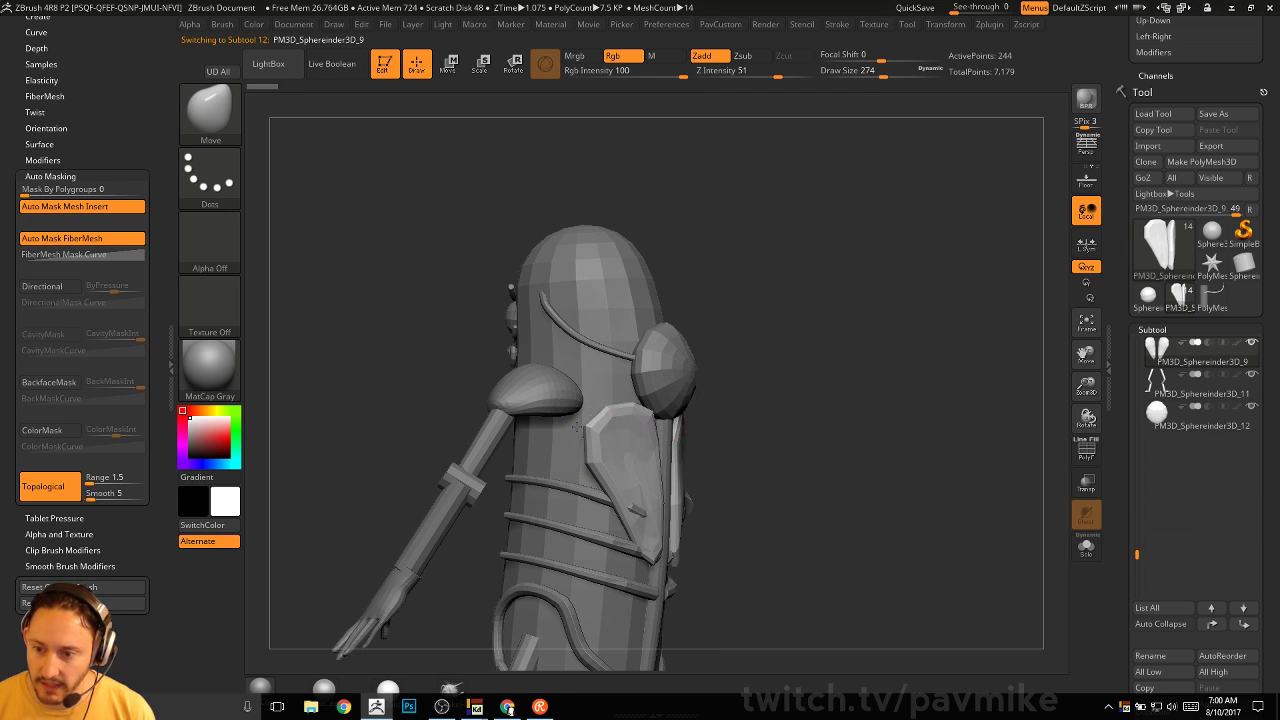
pyautogui.moveTo(781, 349); pyautogui.dragTo(666, 352)
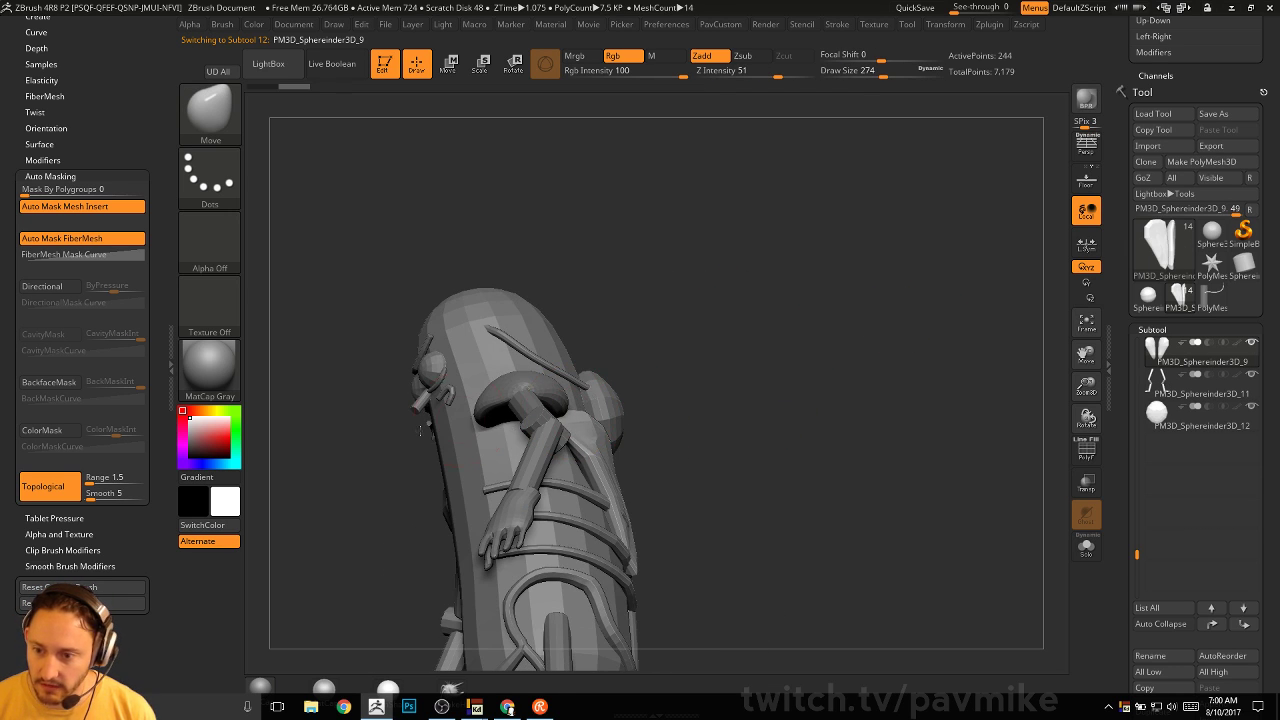
pyautogui.moveTo(420, 430); pyautogui.dragTo(616, 402)
pyautogui.moveTo(557, 443)
pyautogui.mouseDown()
pyautogui.moveTo(866, 386)
pyautogui.moveTo(799, 363)
pyautogui.mouseUp()
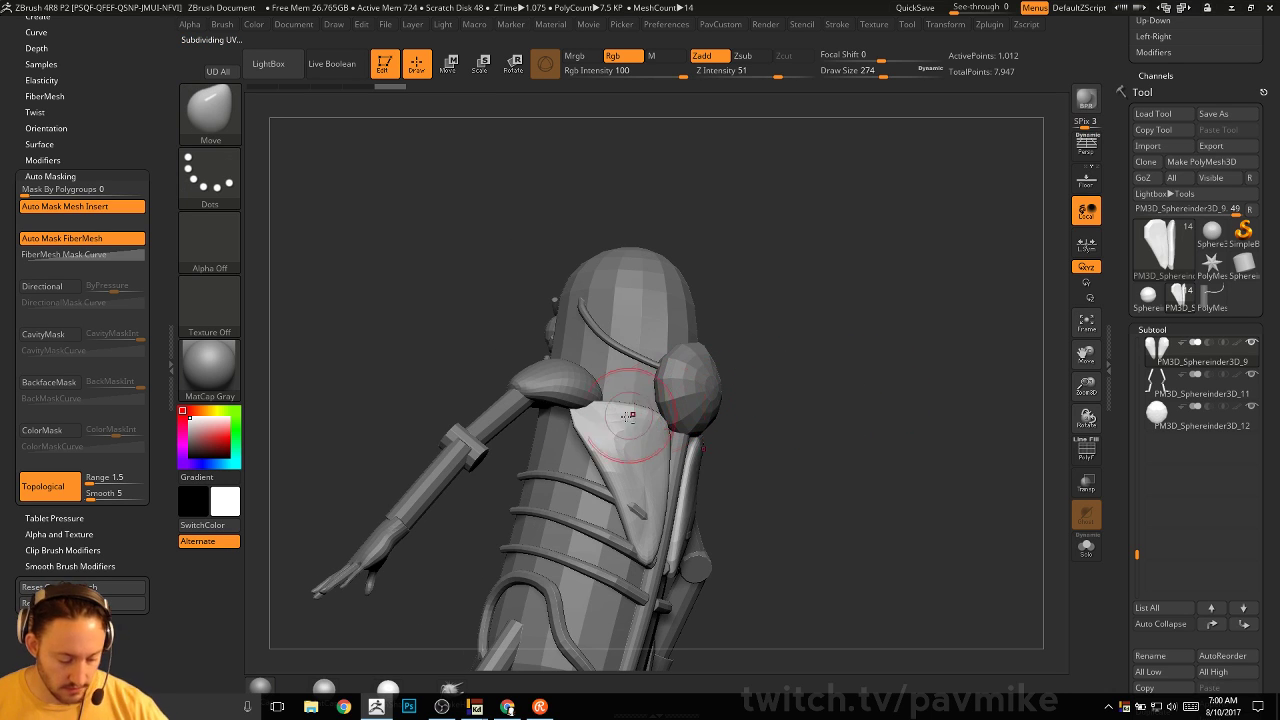
# Thicken the back plates with the Inflate brush and pull their outer corners under the shoulder pad with the Move brush
pyautogui.press('b')
pyautogui.press('i')
pyautogui.press('n')
pyautogui.moveTo(596, 420); pyautogui.dragTo(749, 349)
pyautogui.press('b')
pyautogui.press('m')
pyautogui.press('v')
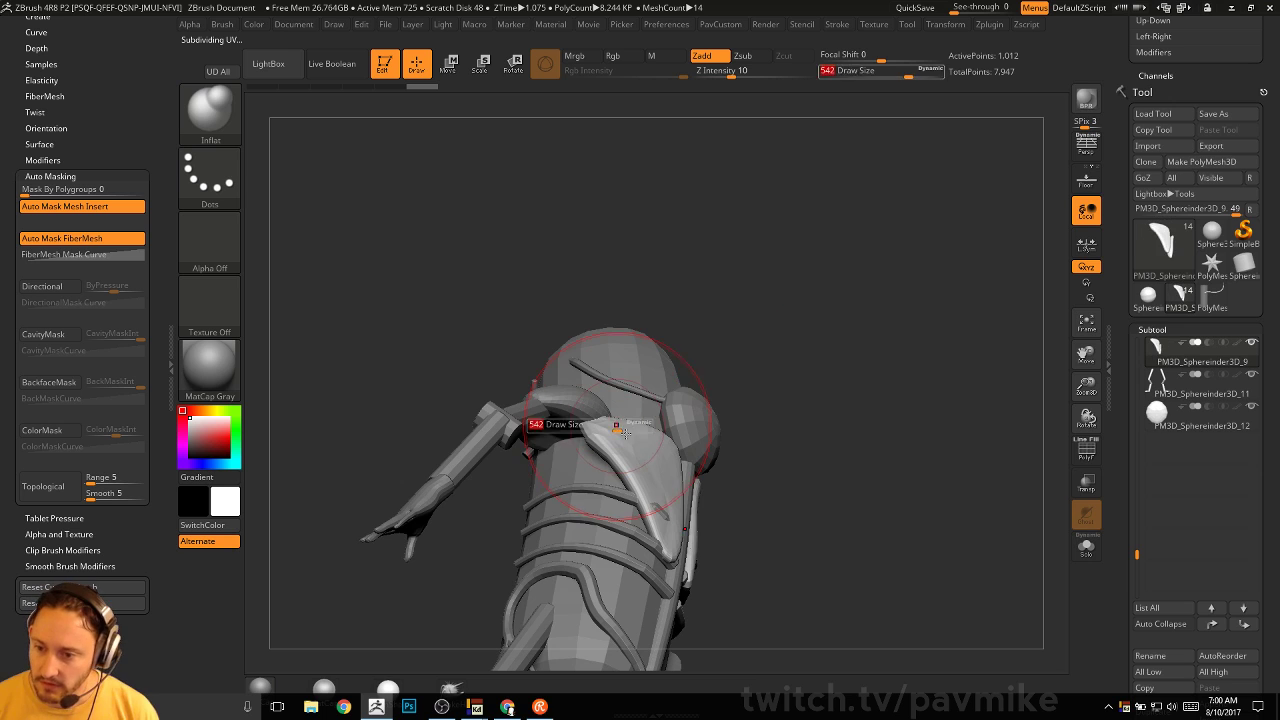
pyautogui.moveTo(671, 403); pyautogui.dragTo(556, 450)
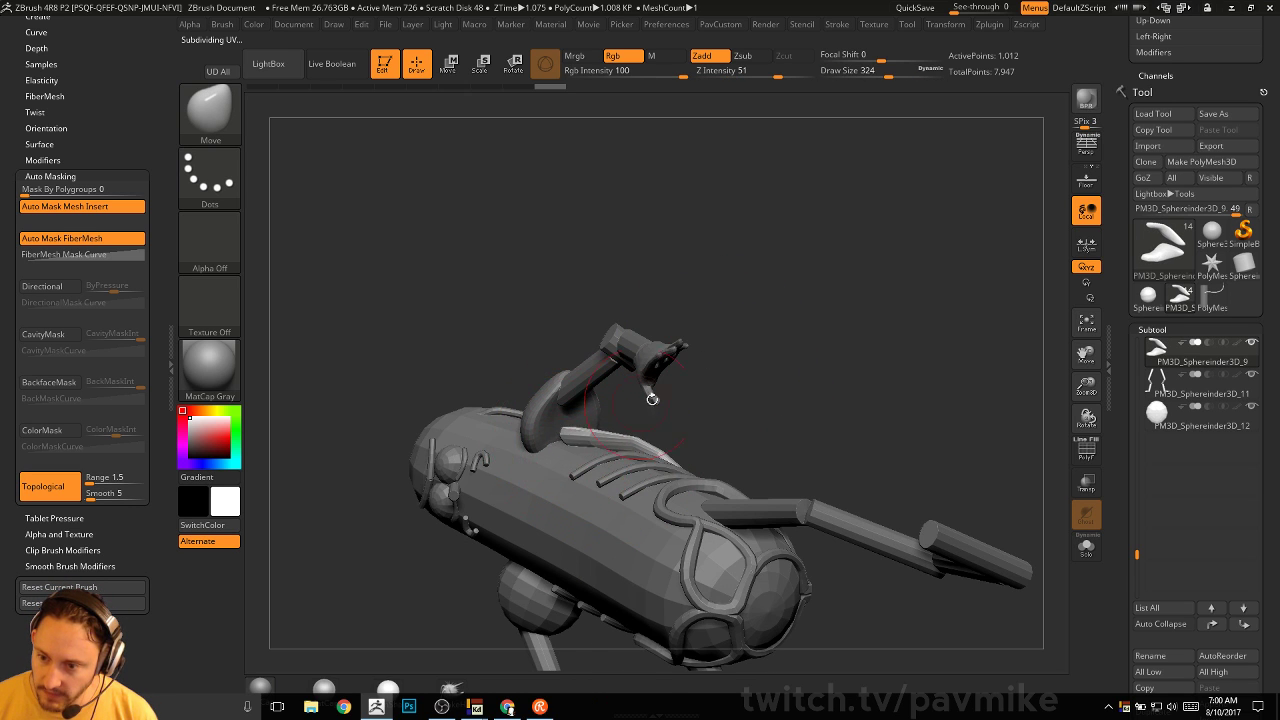
pyautogui.moveTo(651, 397)
pyautogui.mouseDown()
pyautogui.moveTo(620, 456)
pyautogui.moveTo(585, 450)
pyautogui.moveTo(562, 466)
pyautogui.moveTo(689, 451)
pyautogui.moveTo(634, 486)
pyautogui.moveTo(633, 515)
pyautogui.moveTo(794, 371)
pyautogui.moveTo(855, 360)
pyautogui.moveTo(871, 326)
pyautogui.mouseUp()
pyautogui.moveTo(728, 342); pyautogui.dragTo(529, 391)
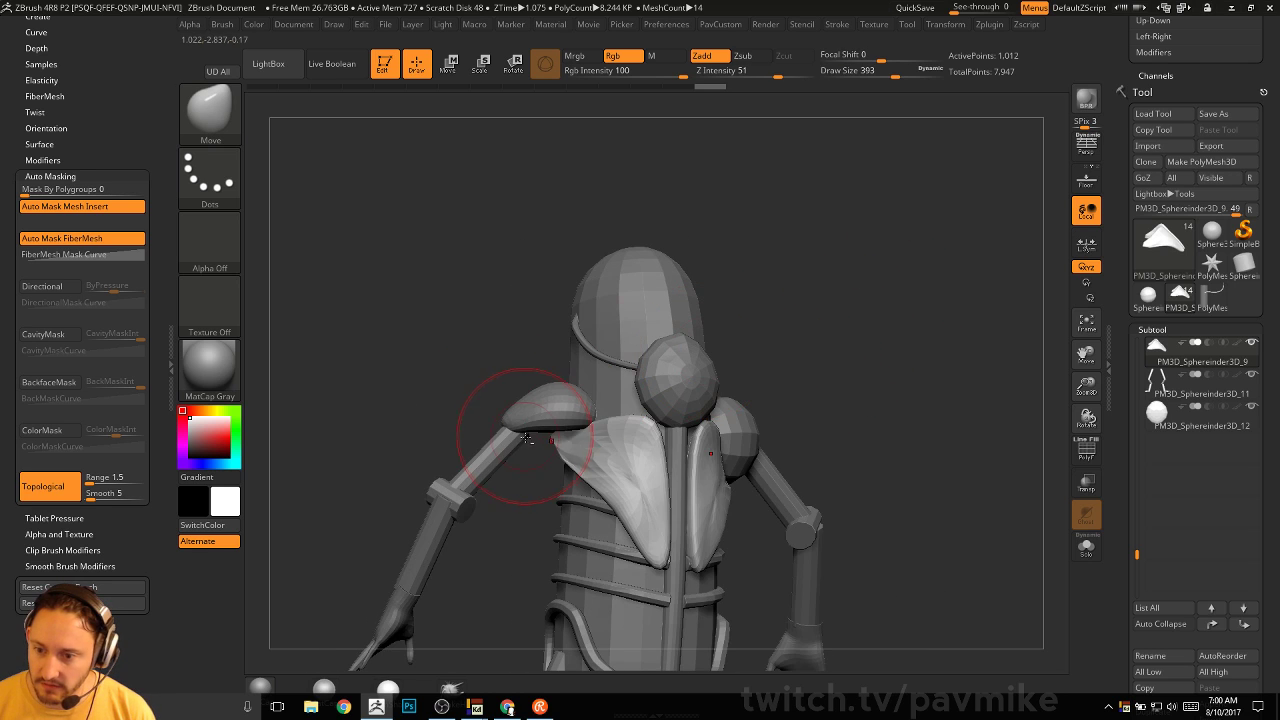
# Select the arms subtool and adjust the upper arms beneath the shoulder pad with the Move brush
pyautogui.keyDown('alt'); pyautogui.click(655, 382); pyautogui.keyUp('alt')
pyautogui.press('b')
pyautogui.press('m')
pyautogui.press('v')
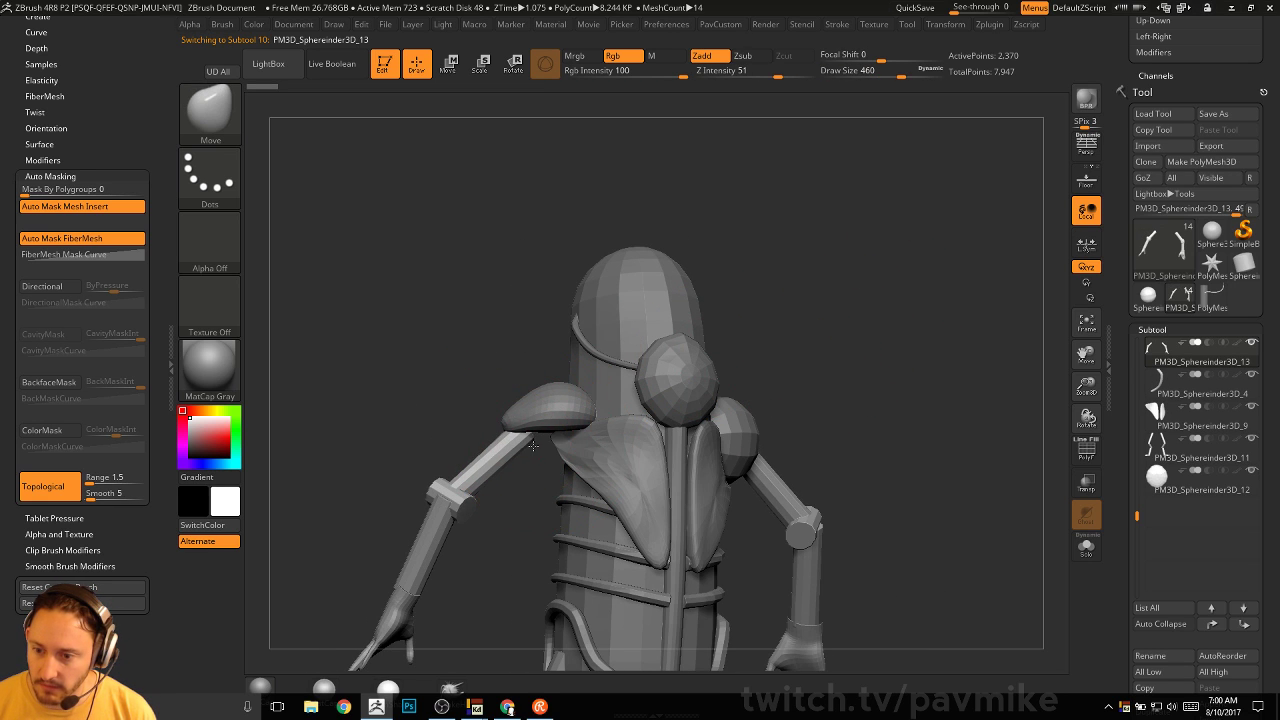
pyautogui.moveTo(749, 358); pyautogui.dragTo(615, 385)
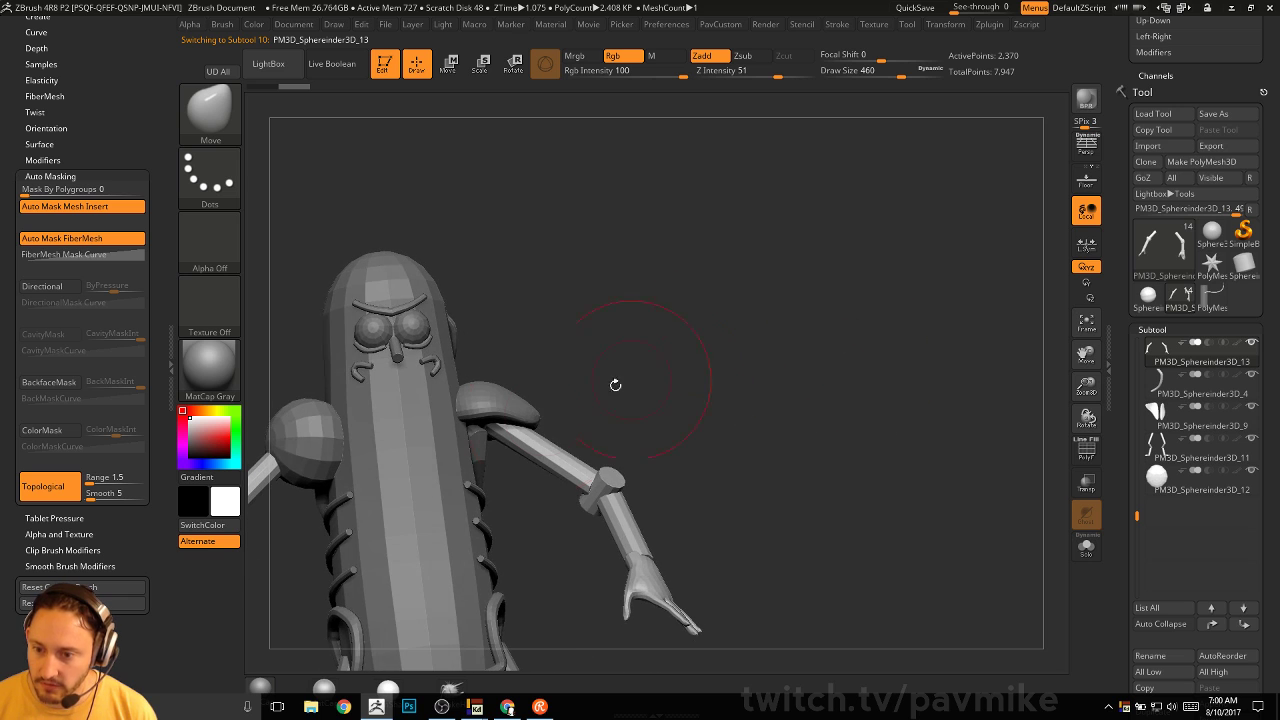
pyautogui.moveTo(458, 428); pyautogui.dragTo(519, 432, button='right')
pyautogui.press('s')
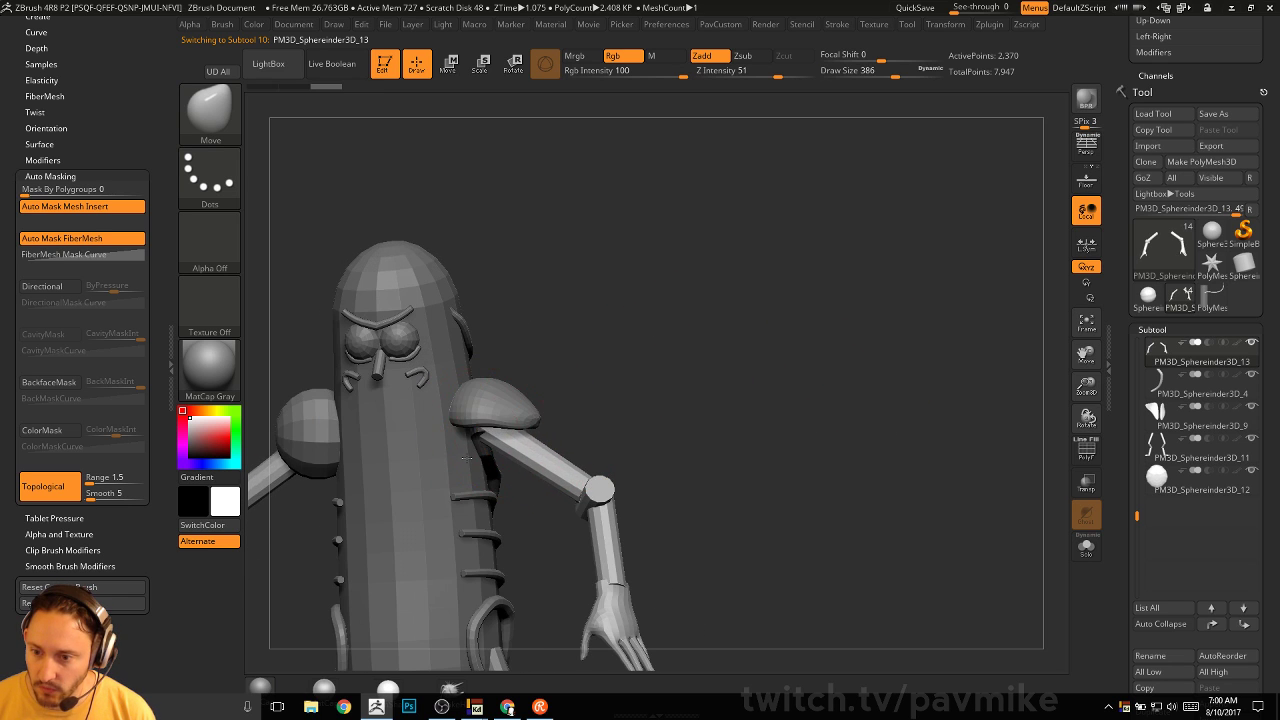
pyautogui.moveTo(652, 391)
pyautogui.mouseDown()
pyautogui.moveTo(694, 371)
pyautogui.moveTo(677, 423)
pyautogui.moveTo(524, 440)
pyautogui.moveTo(555, 470)
pyautogui.mouseUp()
# Select the flattened shoulder pad and tilt it outward over the upper arm with the transform gizmo
pyautogui.press('b')
pyautogui.press('s')
pyautogui.press('t')
pyautogui.moveTo(751, 439); pyautogui.dragTo(773, 367)
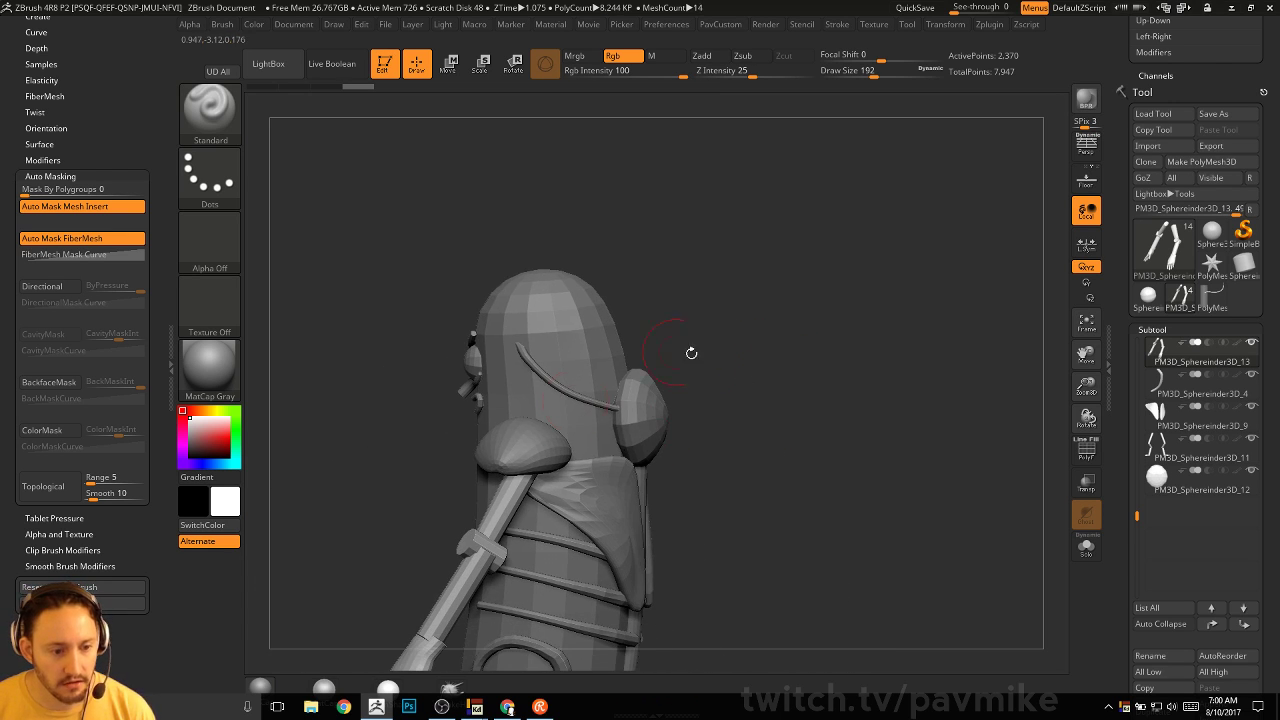
pyautogui.moveTo(691, 353)
pyautogui.mouseDown()
pyautogui.moveTo(797, 311)
pyautogui.moveTo(829, 309)
pyautogui.moveTo(893, 340)
pyautogui.moveTo(829, 363)
pyautogui.moveTo(687, 345)
pyautogui.mouseUp()
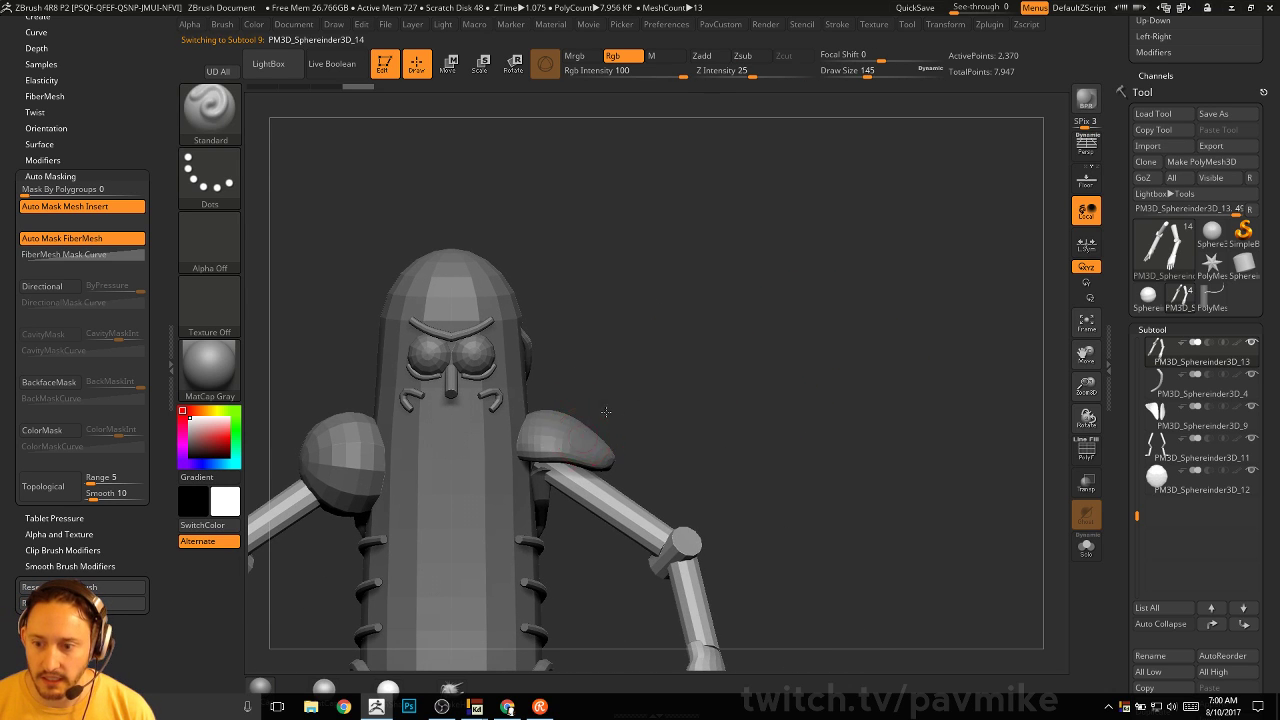
pyautogui.press('w')
pyautogui.click(588, 432)
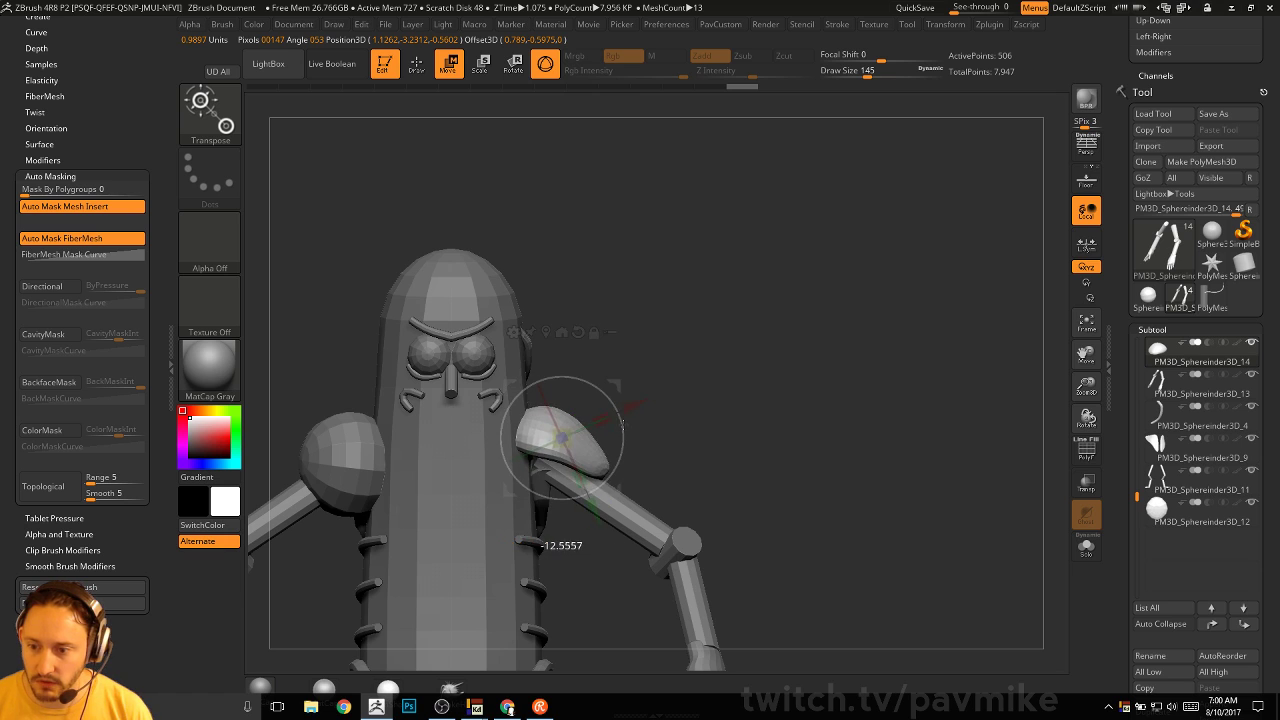
pyautogui.press('q')
pyautogui.moveTo(711, 380)
pyautogui.mouseDown()
pyautogui.moveTo(640, 417)
pyautogui.moveTo(687, 380)
pyautogui.mouseUp()
# Refine the tilted shoulder pad's outline from front and back with the Move brush
pyautogui.press('b')
pyautogui.press('m')
pyautogui.press('v')
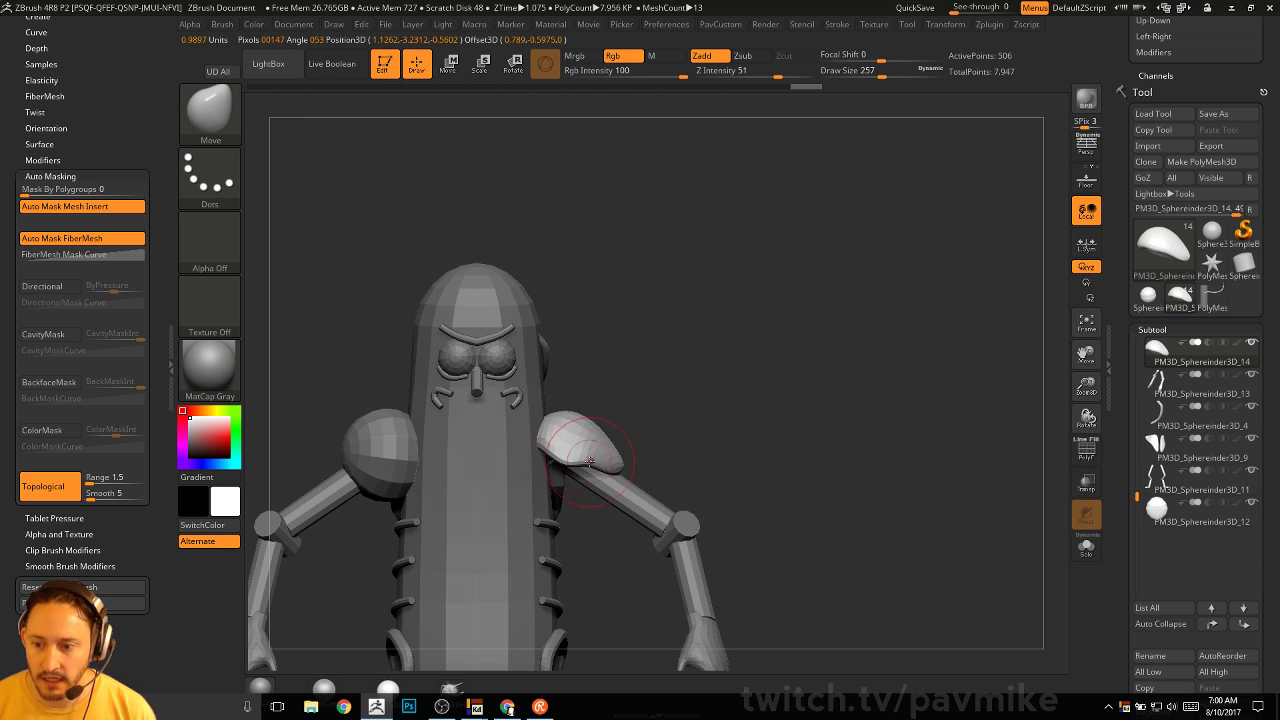
pyautogui.moveTo(580, 437); pyautogui.dragTo(575, 432)
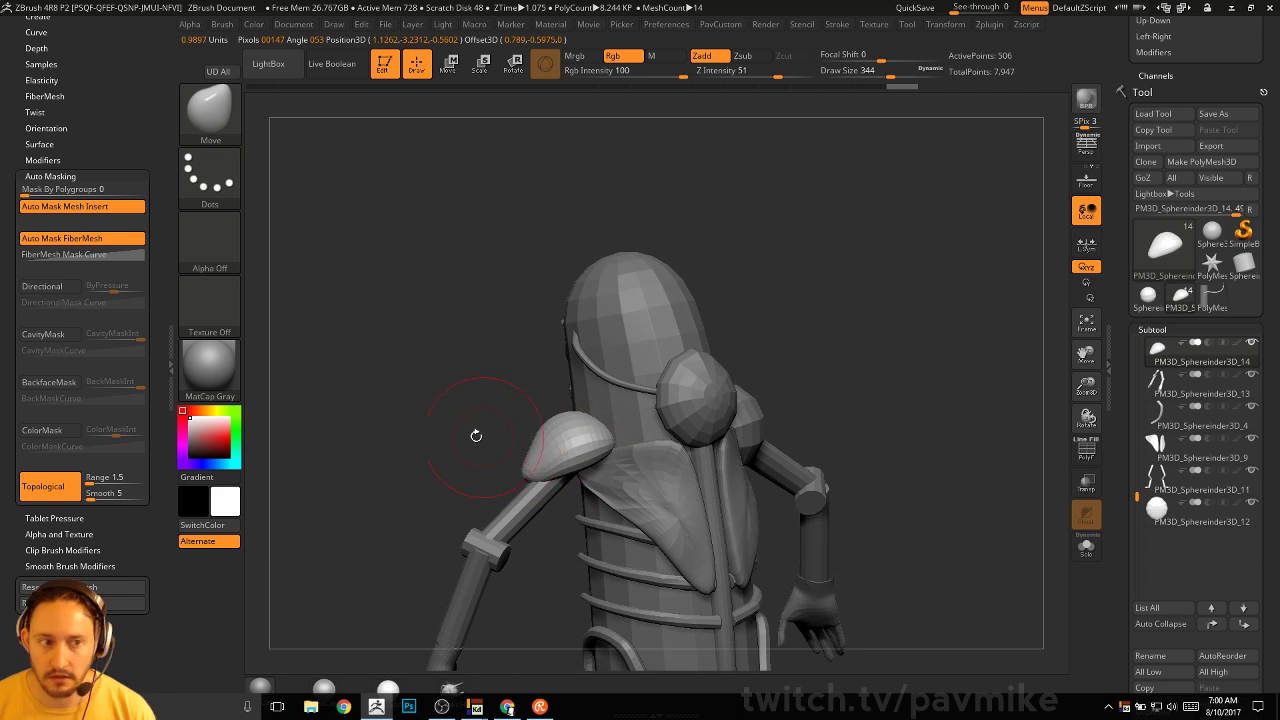
pyautogui.moveTo(474, 434)
pyautogui.mouseDown()
pyautogui.moveTo(625, 455)
pyautogui.moveTo(616, 430)
pyautogui.mouseUp()
# Select the back plates and refine their surfaces with the Standard brush at a smaller draw size
pyautogui.press('b')
pyautogui.press('s')
pyautogui.press('t')
pyautogui.moveTo(694, 394)
pyautogui.mouseDown()
pyautogui.moveTo(731, 408)
pyautogui.moveTo(615, 447)
pyautogui.mouseUp()
pyautogui.press('s')
pyautogui.keyDown('alt'); pyautogui.click(600, 540); pyautogui.keyUp('alt')
pyautogui.moveTo(855, 365)
pyautogui.mouseDown()
pyautogui.moveTo(797, 321)
pyautogui.moveTo(679, 413)
pyautogui.mouseUp()
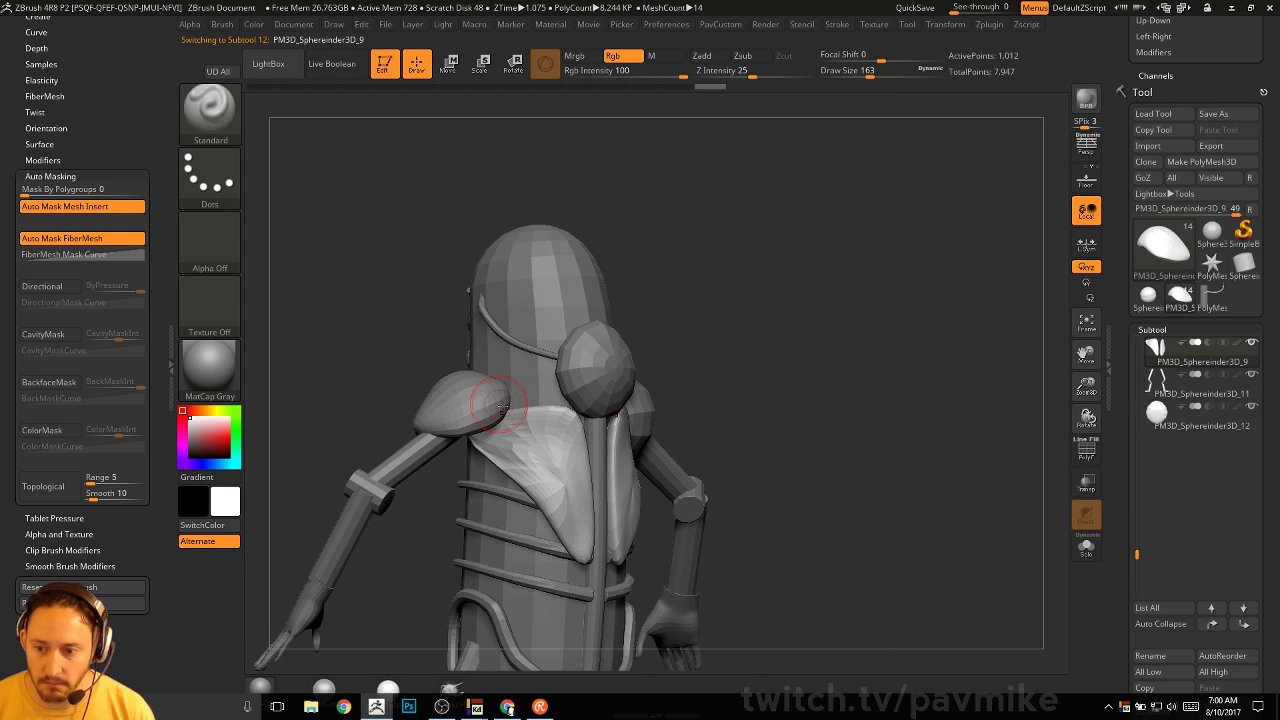
pyautogui.moveTo(683, 367); pyautogui.dragTo(505, 450)
pyautogui.press('[')
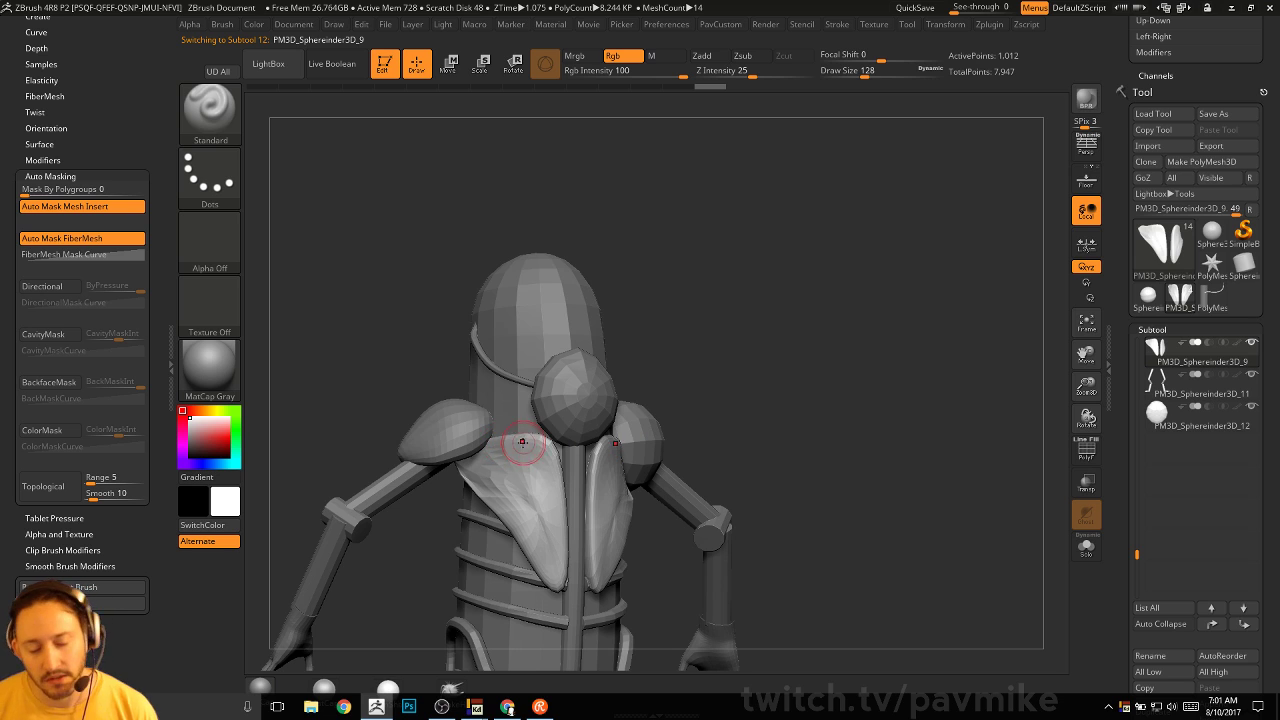
pyautogui.moveTo(806, 372)
pyautogui.mouseDown()
pyautogui.moveTo(751, 383)
pyautogui.moveTo(815, 350)
pyautogui.moveTo(786, 351)
pyautogui.moveTo(810, 340)
pyautogui.moveTo(786, 334)
pyautogui.mouseUp()
pyautogui.press(']')
pyautogui.press('[')
pyautogui.moveTo(689, 383)
pyautogui.mouseDown()
pyautogui.moveTo(771, 363)
pyautogui.moveTo(543, 443)
pyautogui.moveTo(574, 455)
pyautogui.mouseUp()
# Pull the back plates' upper and inner edges into a straighter outline with the Move brush
pyautogui.press('b')
pyautogui.press('m')
pyautogui.press('v')
pyautogui.press('s')
pyautogui.click(576, 464)
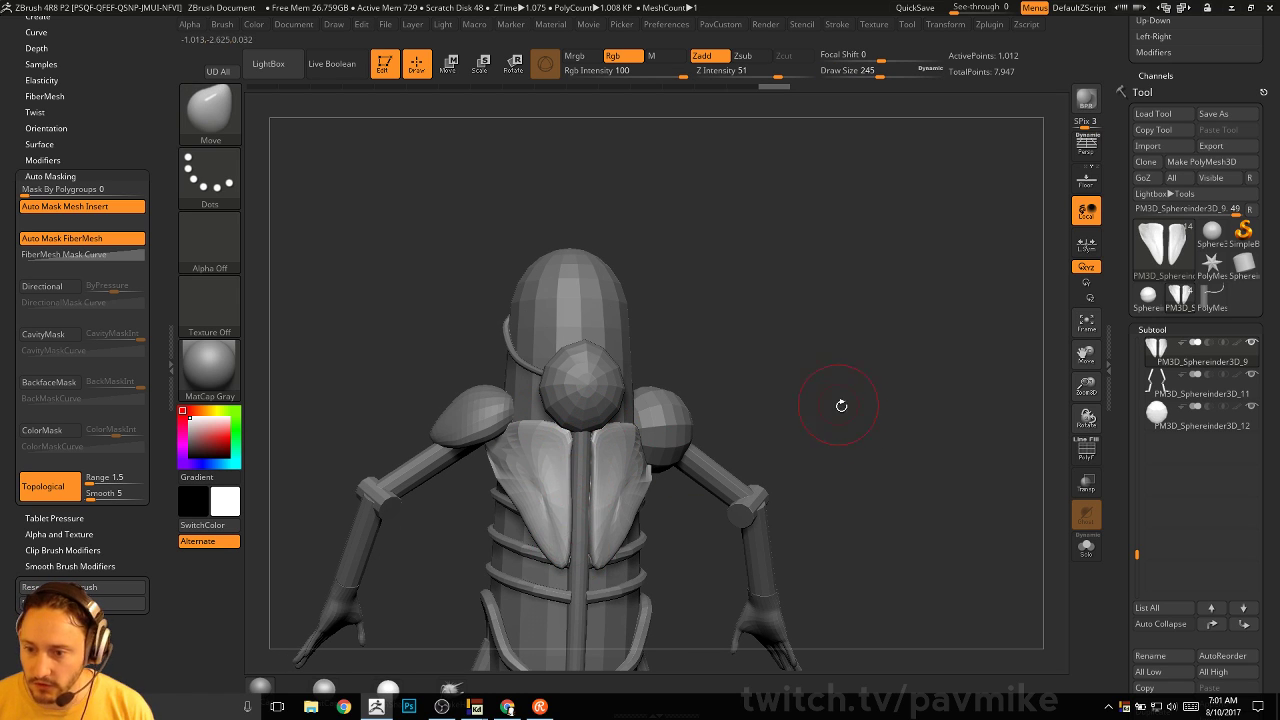
pyautogui.moveTo(840, 406); pyautogui.dragTo(834, 400)
# Choose the SimpleTube curve brush and try to draw a tube along the top of the back plate
pyautogui.press('b')
pyautogui.click(267, 657)
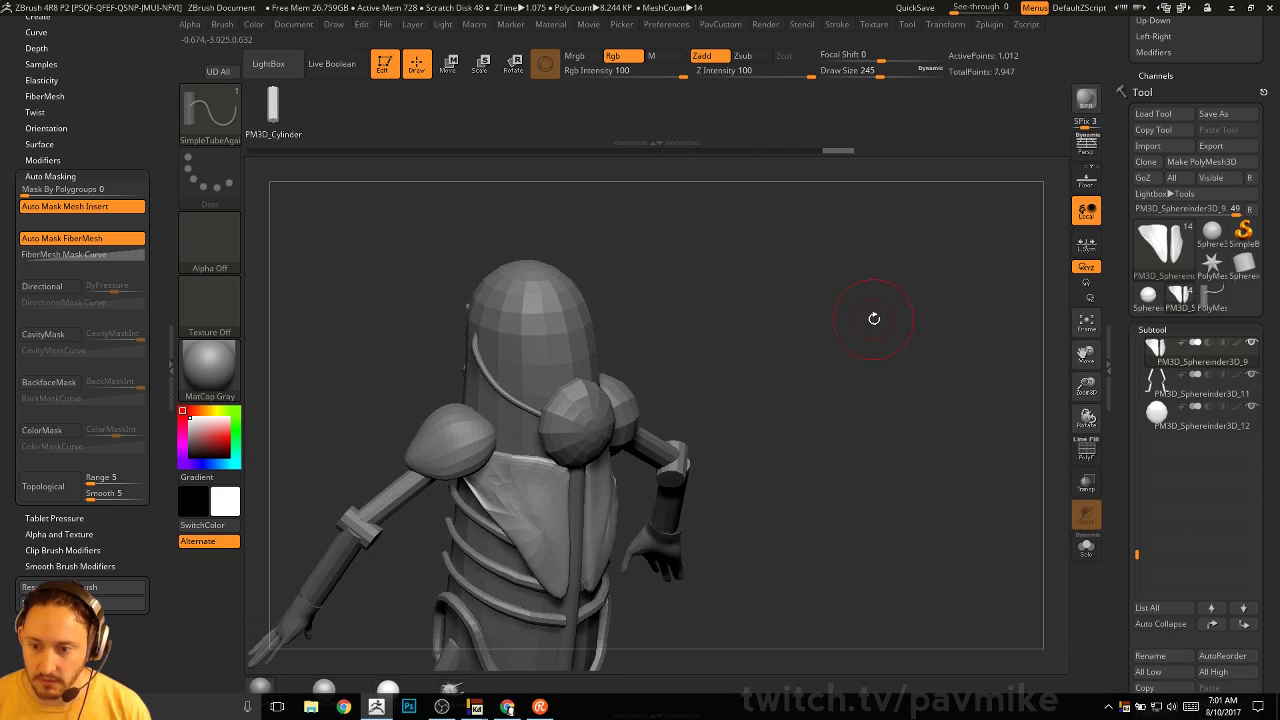
pyautogui.moveTo(871, 314); pyautogui.dragTo(594, 450)
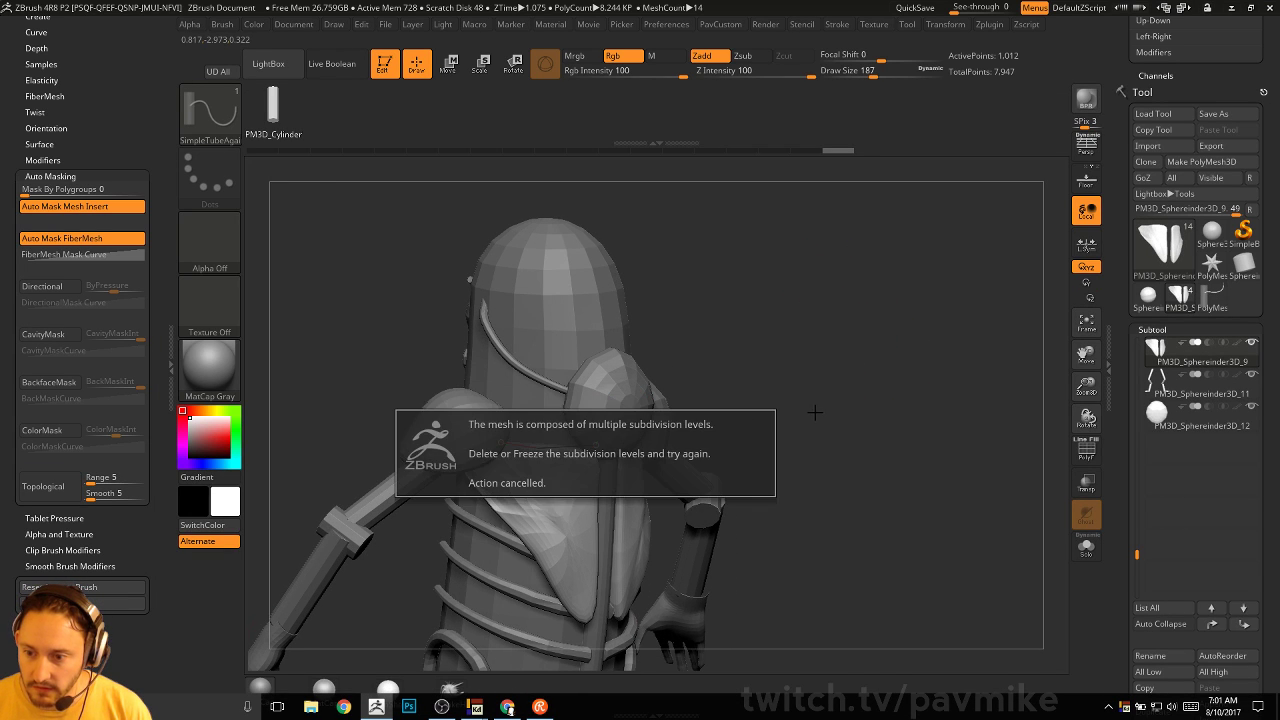
# Set the draw size to 128 and delete the back plates' lower subdivision levels
pyautogui.press('s')
pyautogui.click(889, 427)
pyautogui.moveTo(919, 426); pyautogui.dragTo(1050, 395)
pyautogui.scroll(-5, 1207, 498)
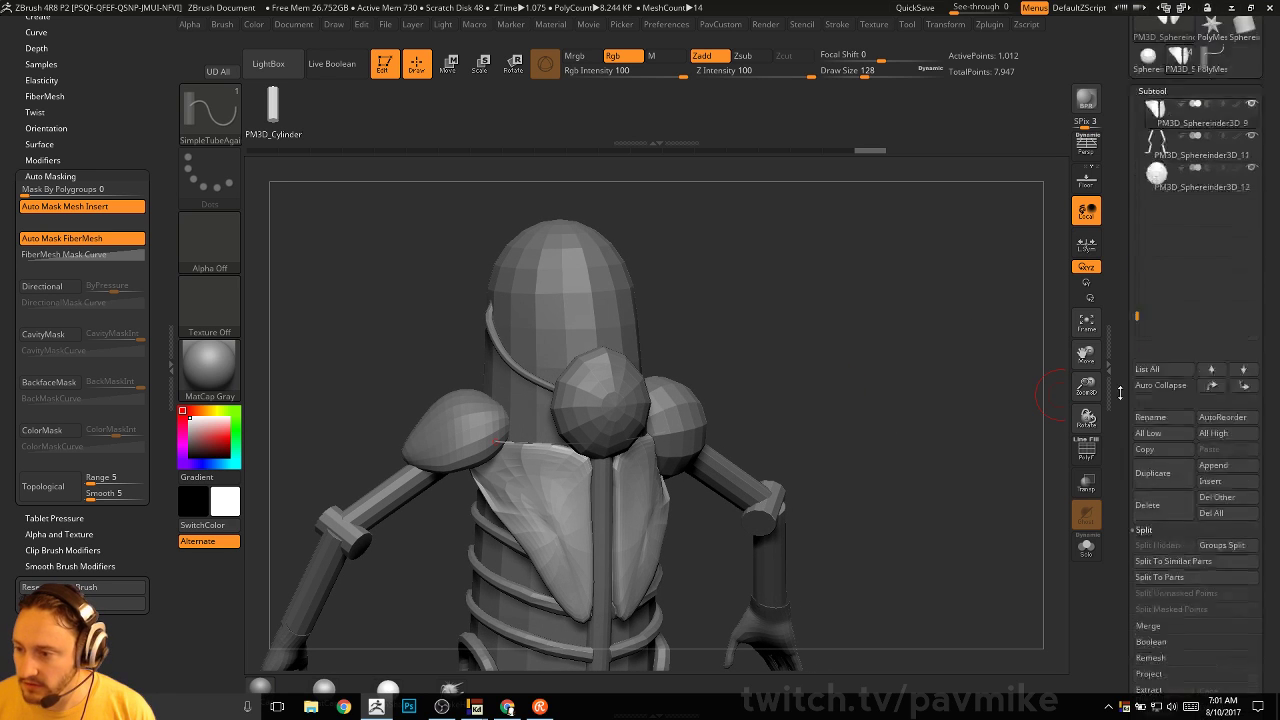
pyautogui.hotkey('shift', 'd')
pyautogui.moveTo(826, 333); pyautogui.dragTo(930, 336)
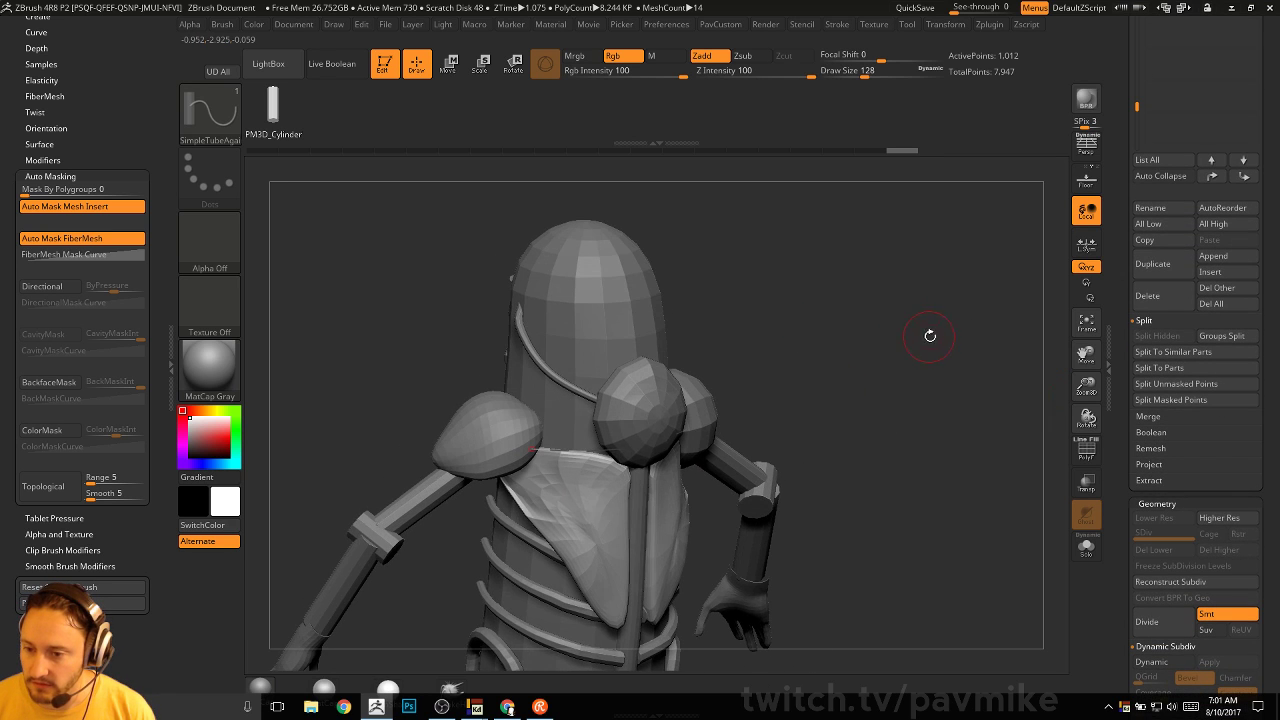
# Try drawing a curve tube along the back plates' top edge between shoulder pad and spine, undoing the attempts
pyautogui.click(577, 449)
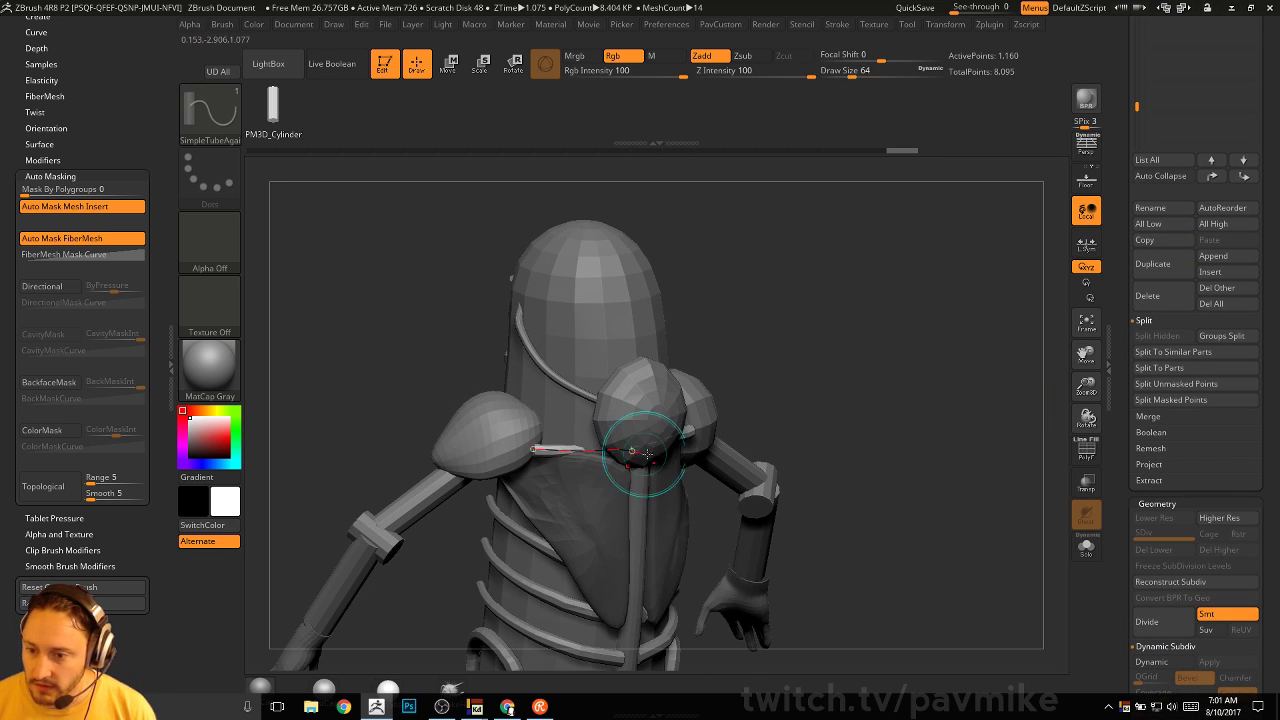
pyautogui.hotkey('ctrl', 'z')
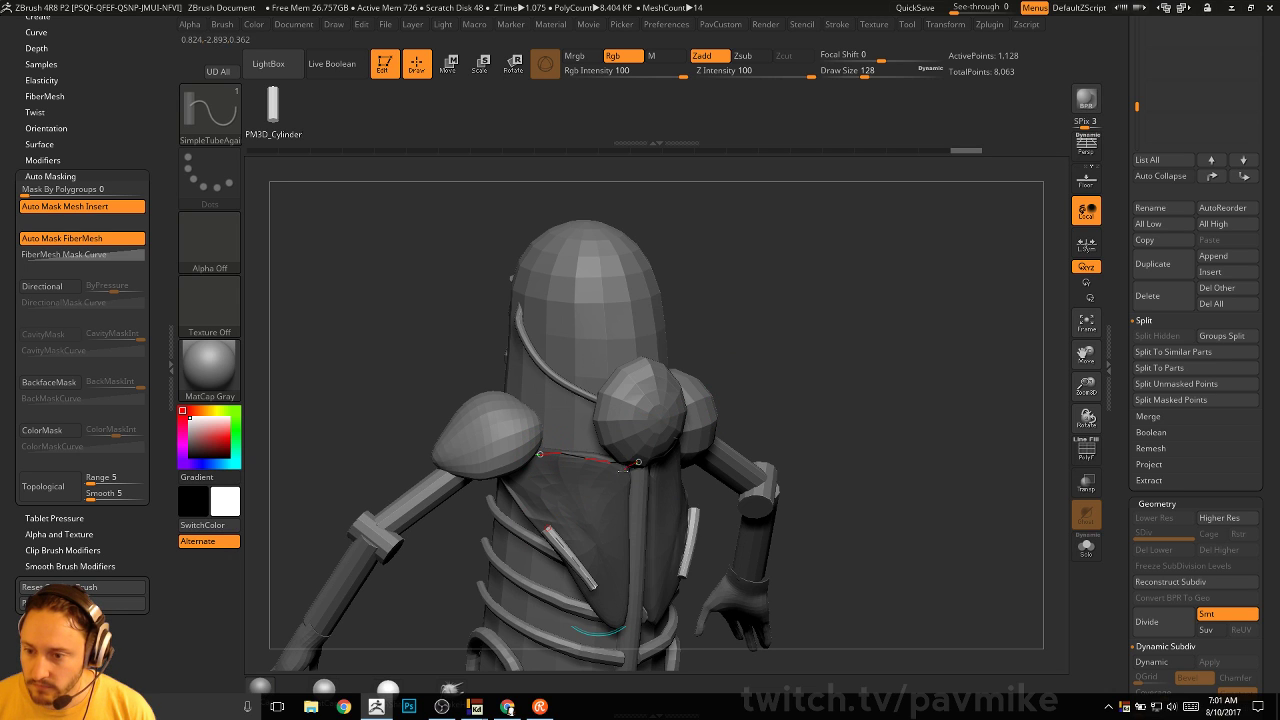
pyautogui.moveTo(638, 462); pyautogui.dragTo(645, 474)
pyautogui.hotkey('ctrl', 'z')
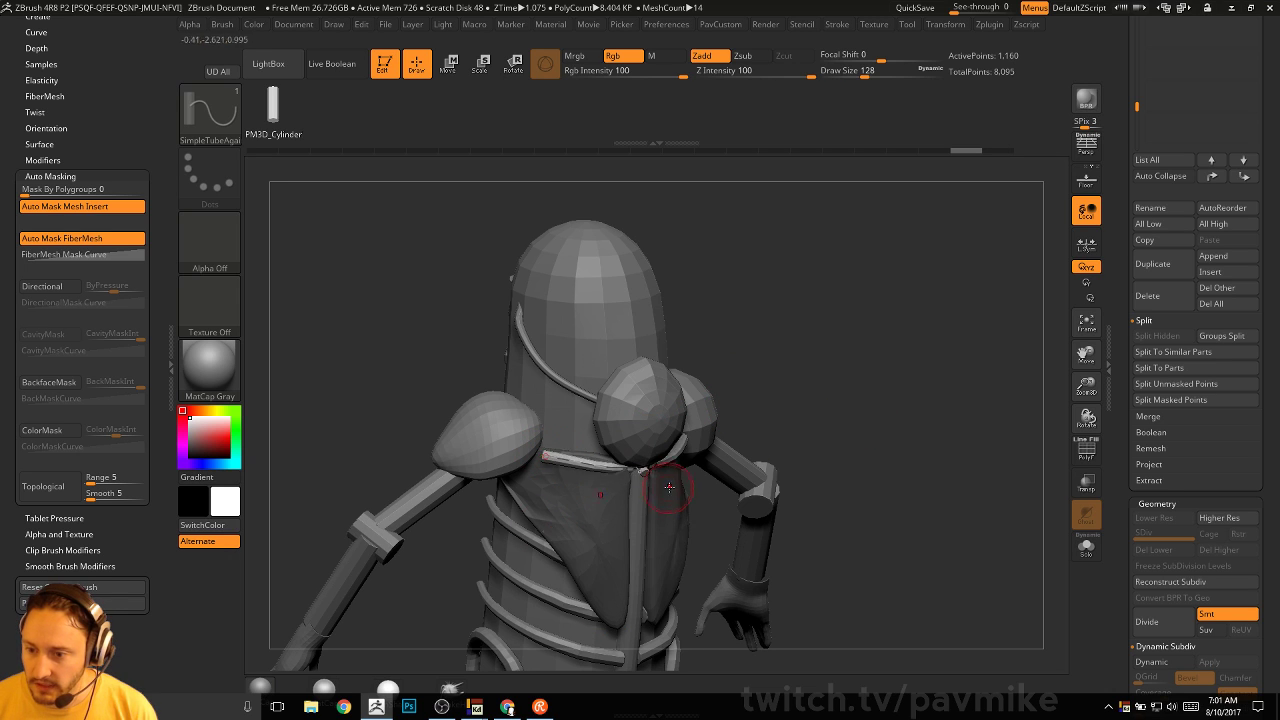
pyautogui.moveTo(791, 437); pyautogui.dragTo(738, 439)
pyautogui.hotkey('ctrl', 'z')
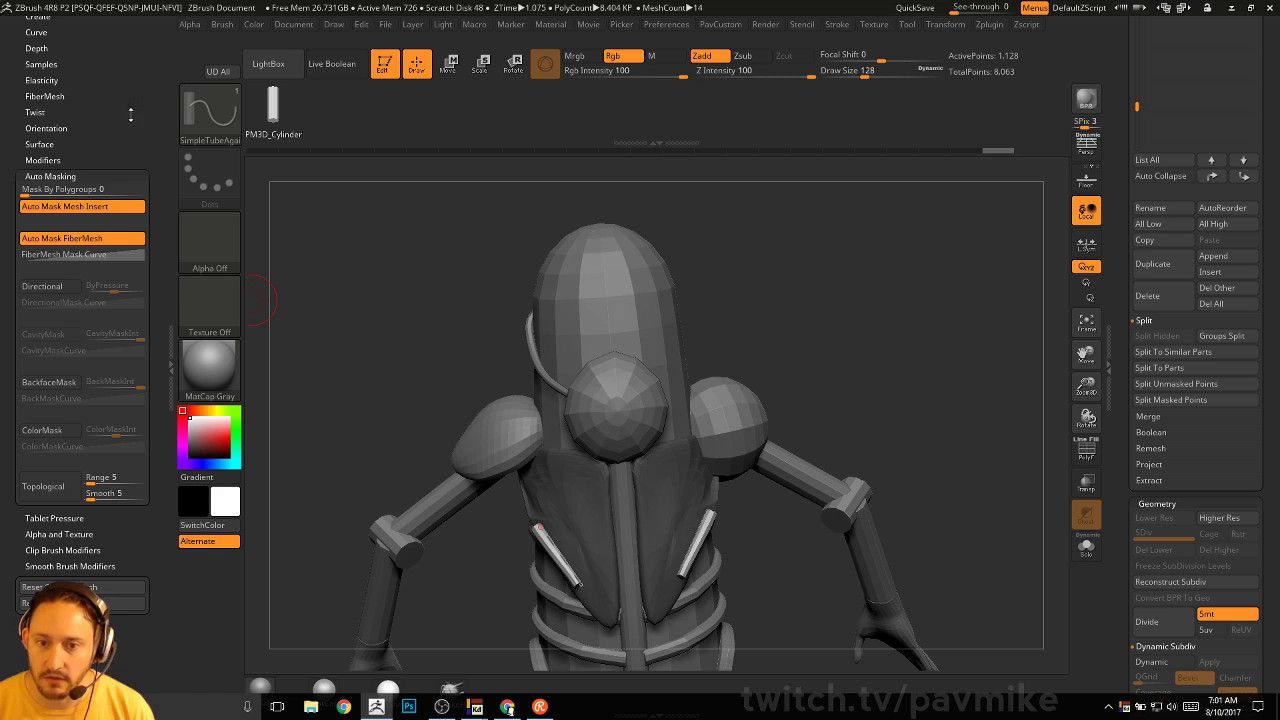
# Lower the curve snap distance in the stroke's curve settings for the SimpleTube brush
pyautogui.scroll(5, 68, 66)
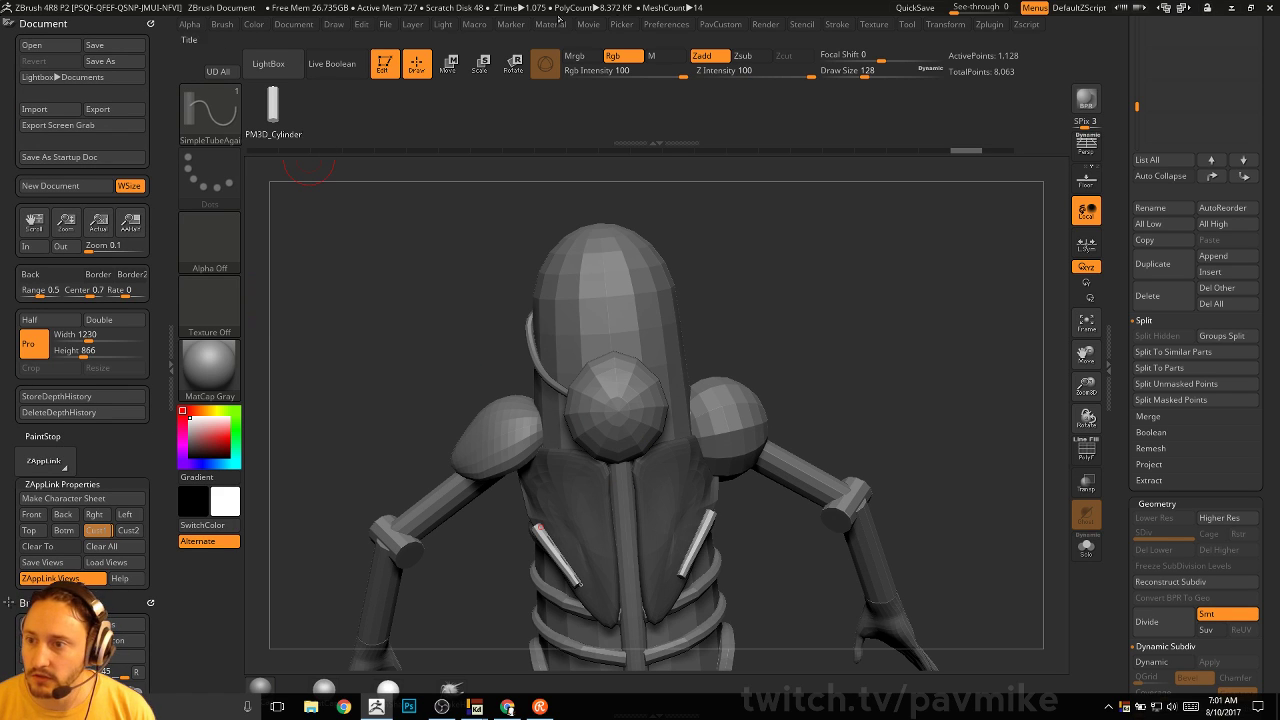
pyautogui.click(837, 24)
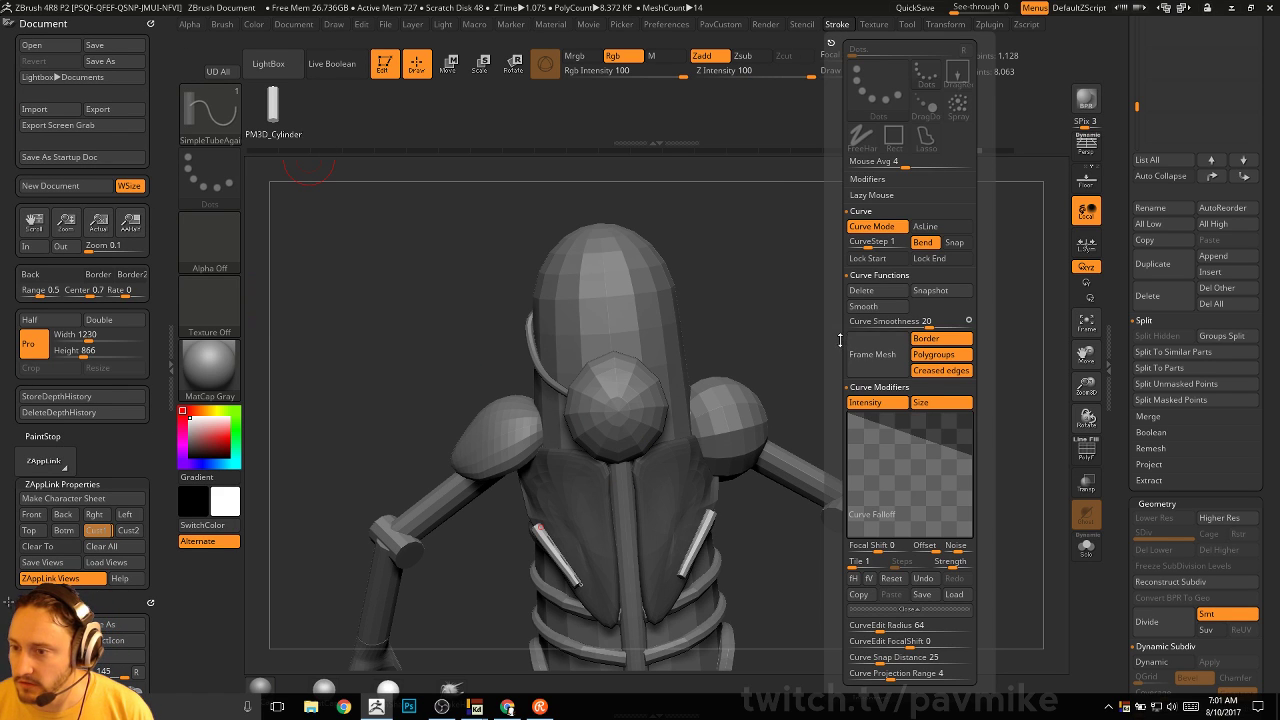
pyautogui.moveTo(840, 340); pyautogui.dragTo(840, 254)
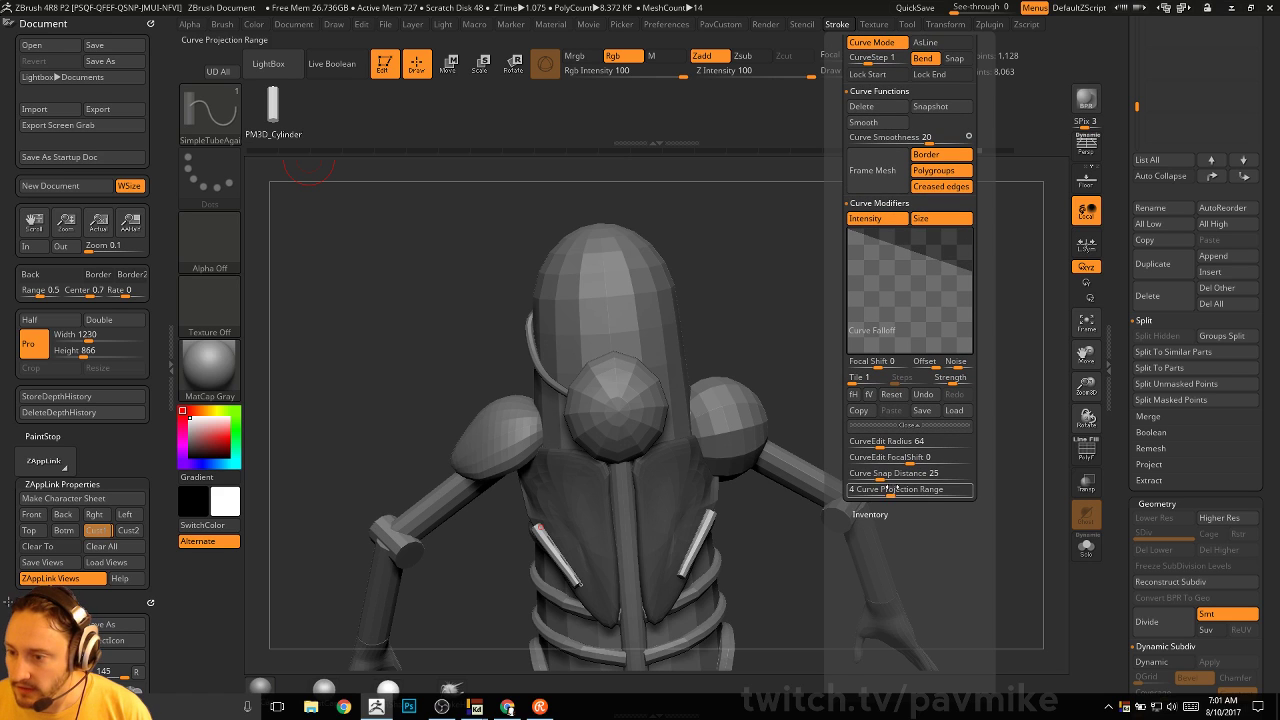
pyautogui.moveTo(884, 476); pyautogui.dragTo(862, 477)
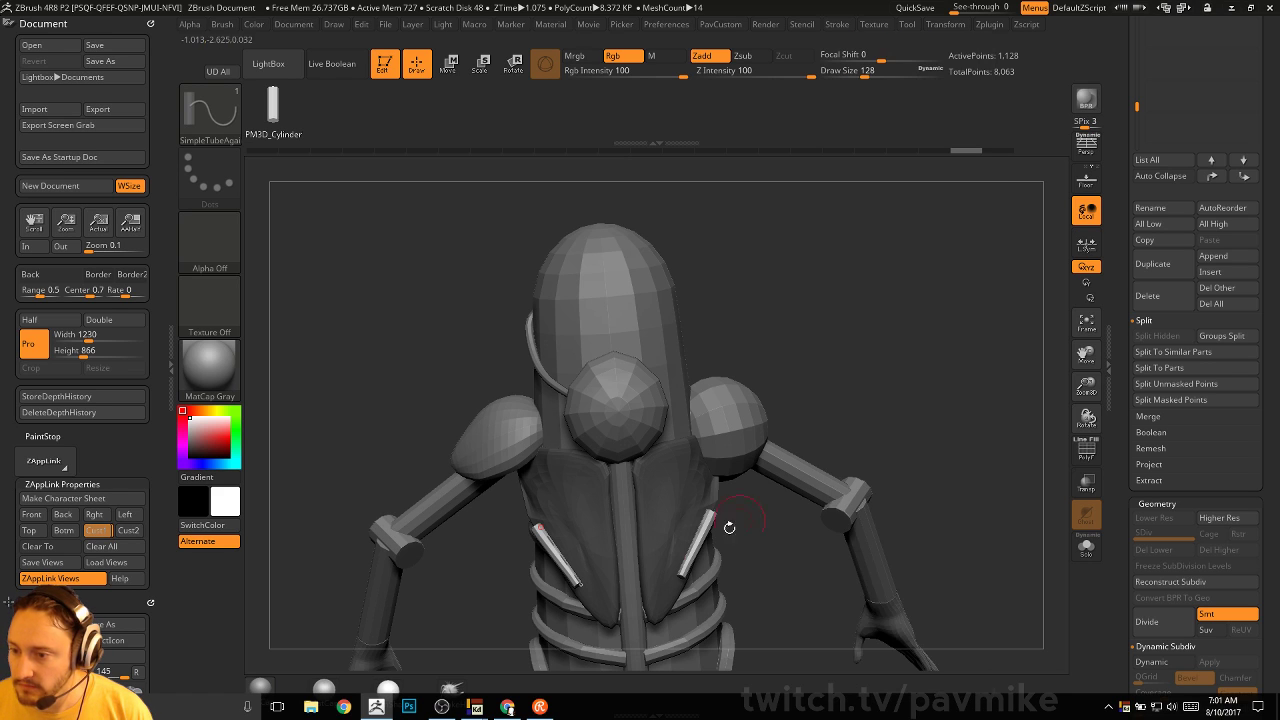
# Try to draw curve tubes at draw size 128 along the top of the back plate and undo them
pyautogui.moveTo(868, 403)
pyautogui.mouseDown()
pyautogui.moveTo(906, 309)
pyautogui.moveTo(582, 393)
pyautogui.moveTo(635, 397)
pyautogui.mouseUp()
pyautogui.hotkey('ctrl', 'z')
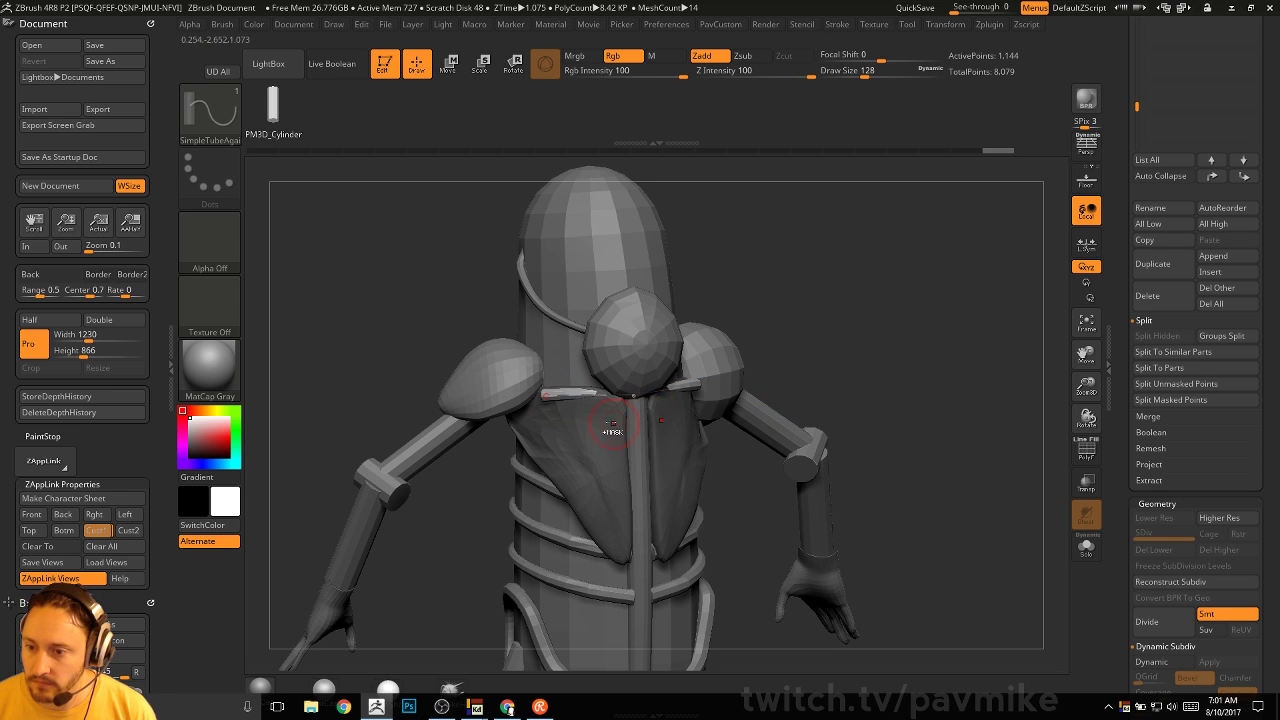
pyautogui.hotkey('ctrl', 'z')
pyautogui.moveTo(548, 397); pyautogui.dragTo(637, 414)
pyautogui.hotkey('ctrl', 'z')
# Set the draw size to 62 and draw a mirrored curve tube along the back plates' top edge toward the spine
pyautogui.press('s')
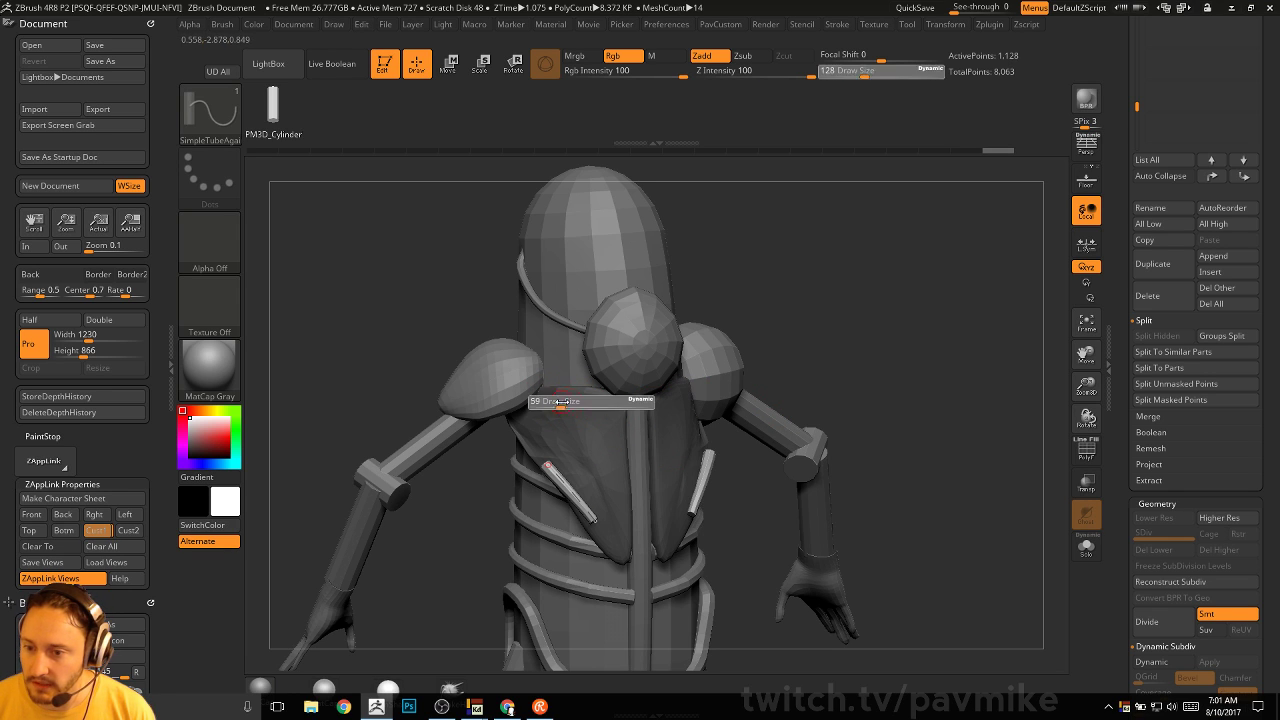
pyautogui.click(561, 404)
pyautogui.moveTo(543, 395)
pyautogui.mouseDown()
pyautogui.moveTo(576, 389)
pyautogui.moveTo(617, 410)
pyautogui.mouseUp()
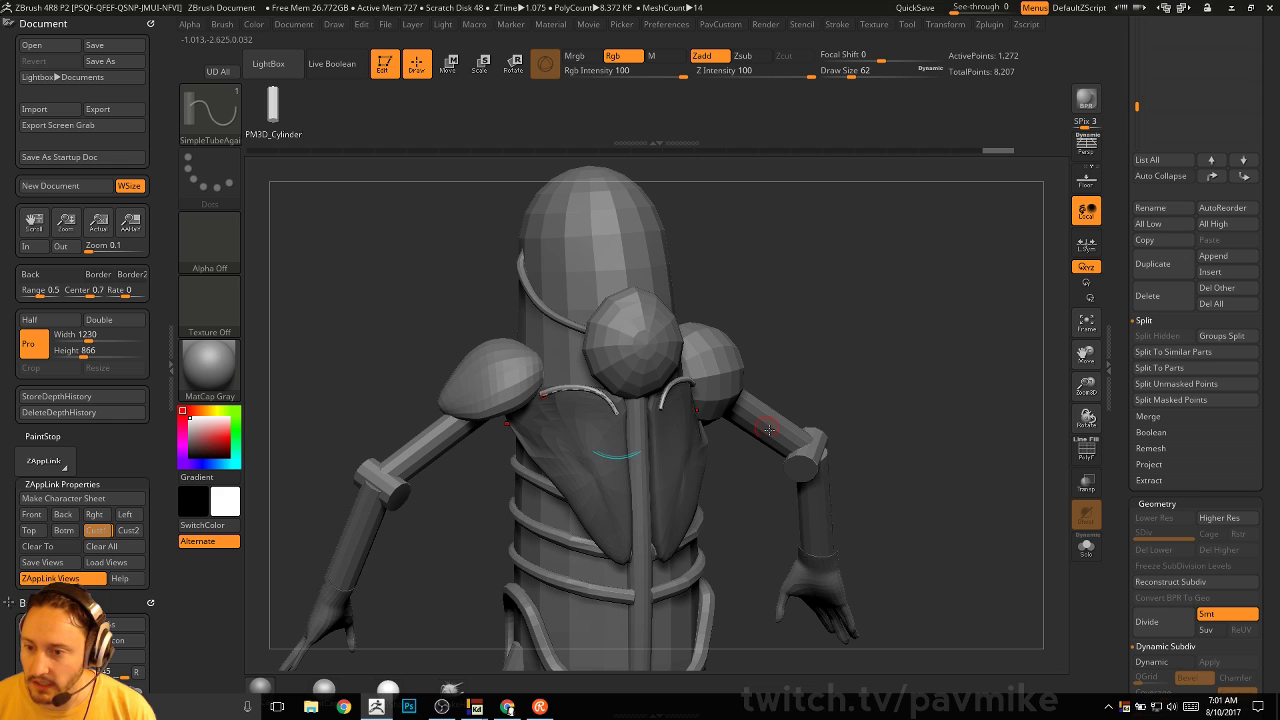
# Raise the draw size to 120 and reapply it to the curve to thicken the tube on the back plates
pyautogui.press('s')
pyautogui.click(880, 335)
pyautogui.click(591, 388)
pyautogui.keyDown('alt'); pyautogui.moveTo(857, 331); pyautogui.dragTo(786, 318); pyautogui.keyUp('alt')
pyautogui.click(575, 386)
pyautogui.moveTo(868, 335); pyautogui.dragTo(808, 318)
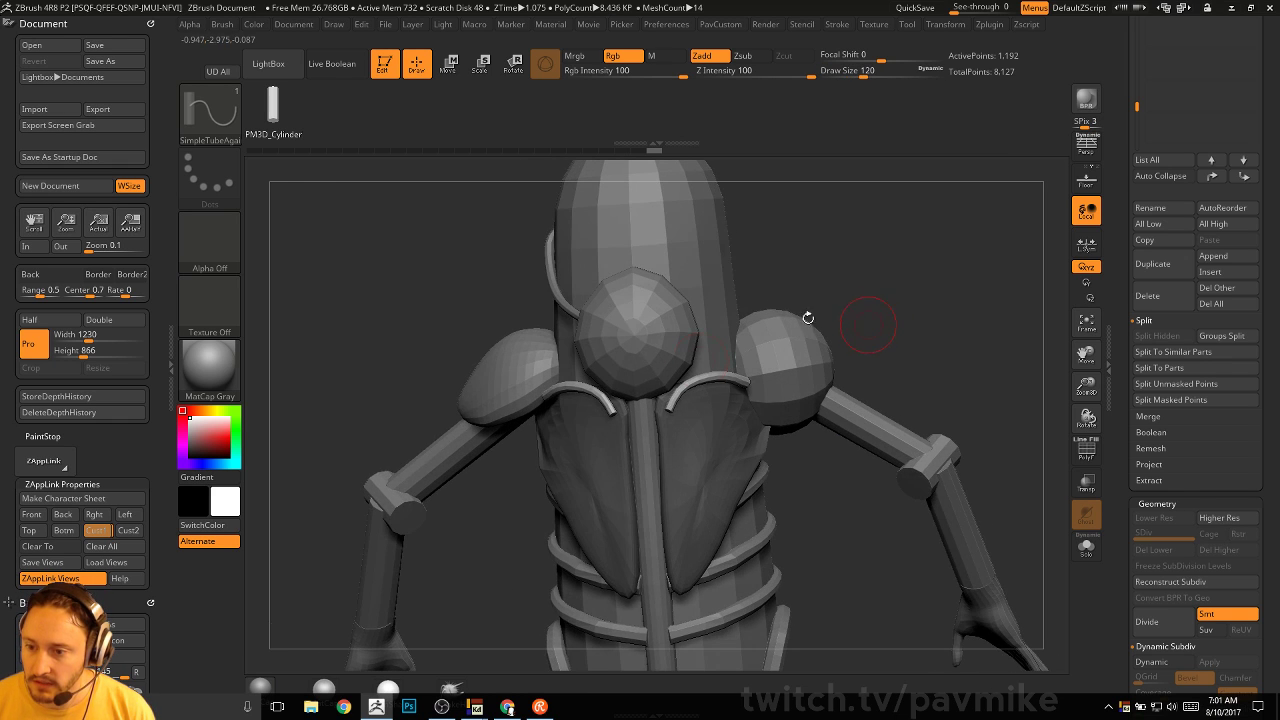
# Pull the new tube along the back plates' top edge to the inner corners with the Move brush at draw size 234
pyautogui.press('b')
pyautogui.press('m')
pyautogui.press('v')
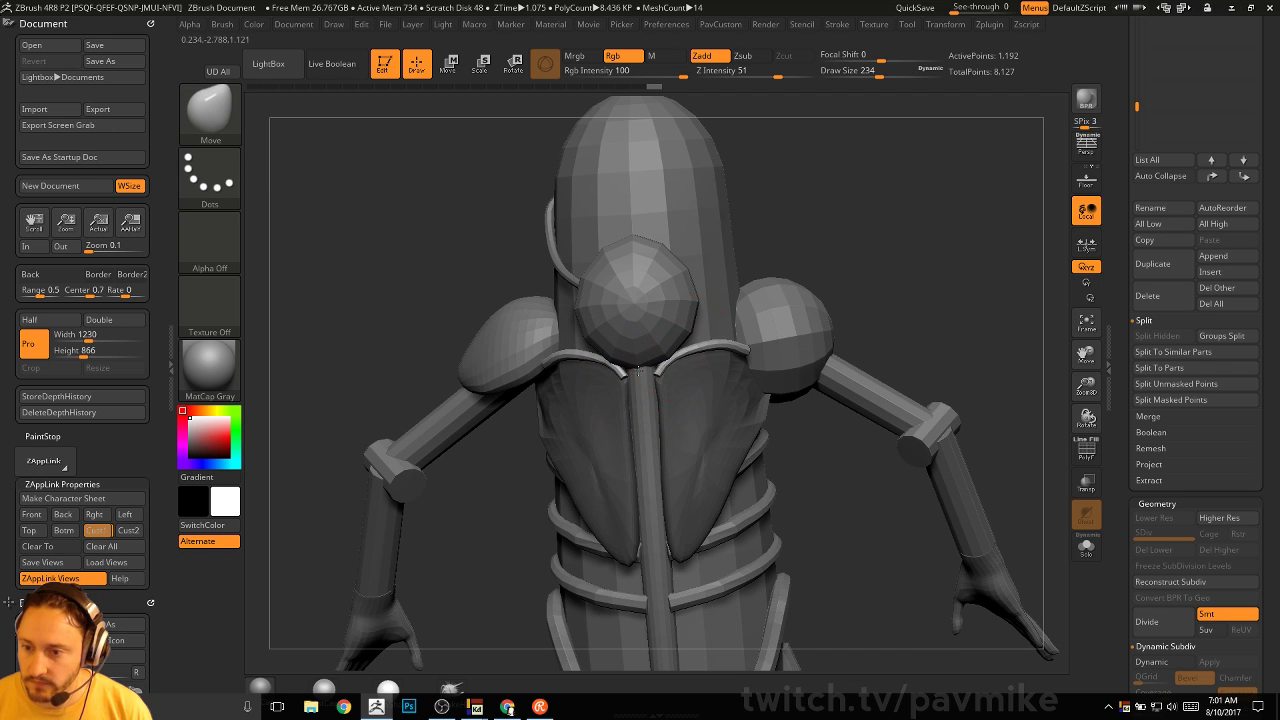
pyautogui.moveTo(911, 287); pyautogui.dragTo(991, 255)
pyautogui.moveTo(790, 326)
pyautogui.mouseDown()
pyautogui.moveTo(704, 319)
pyautogui.moveTo(650, 376)
pyautogui.mouseUp()
# Switch to the Inflat brush and clear the mask from the back plates
pyautogui.press('b')
pyautogui.press('i')
pyautogui.press('f')
pyautogui.keyDown('ctrl'); pyautogui.moveTo(852, 345); pyautogui.dragTo(886, 420); pyautogui.keyUp('ctrl')
pyautogui.moveTo(963, 306); pyautogui.dragTo(1040, 306)
# Switch to the Move brush with draw size 372 and toggle its topological auto masking
pyautogui.press('b')
pyautogui.press('m')
pyautogui.press('v')
pyautogui.press('s')
pyautogui.moveTo(620, 400); pyautogui.dragTo(602, 400)
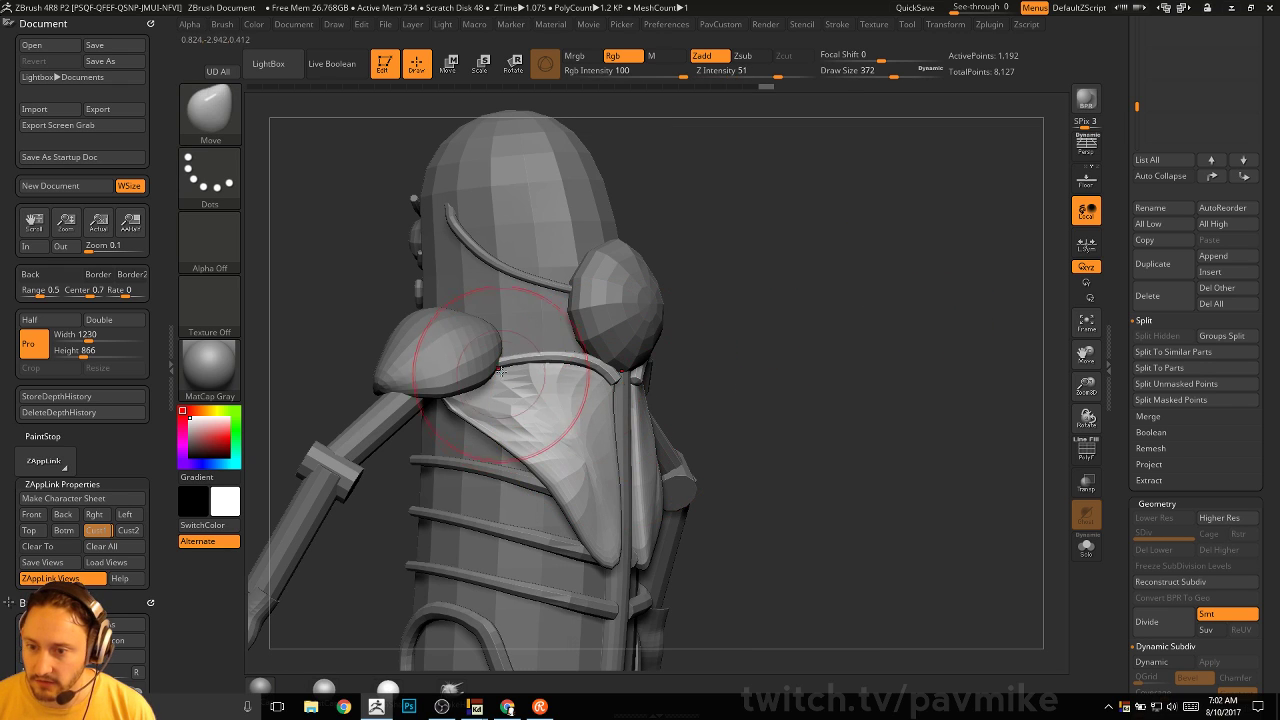
pyautogui.scroll(-5, 140, 312)
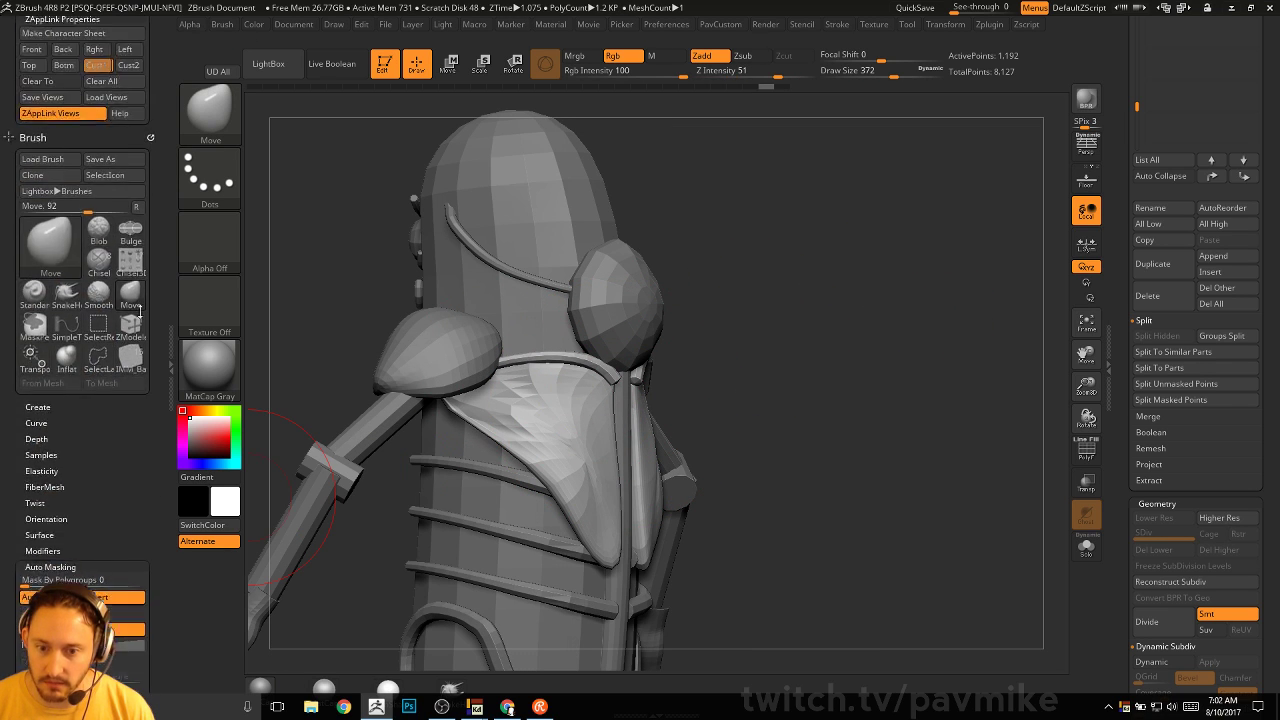
pyautogui.moveTo(140, 312); pyautogui.dragTo(138, 232)
pyautogui.click(62, 507)
# Set the draw size to 484 and pull the back plates' upper edge and inner corners against the tube
pyautogui.press('s')
pyautogui.moveTo(522, 423); pyautogui.dragTo(537, 423)
pyautogui.moveTo(508, 364); pyautogui.dragTo(509, 388)
pyautogui.moveTo(743, 340); pyautogui.dragTo(630, 344)
pyautogui.moveTo(523, 377); pyautogui.dragTo(514, 374)
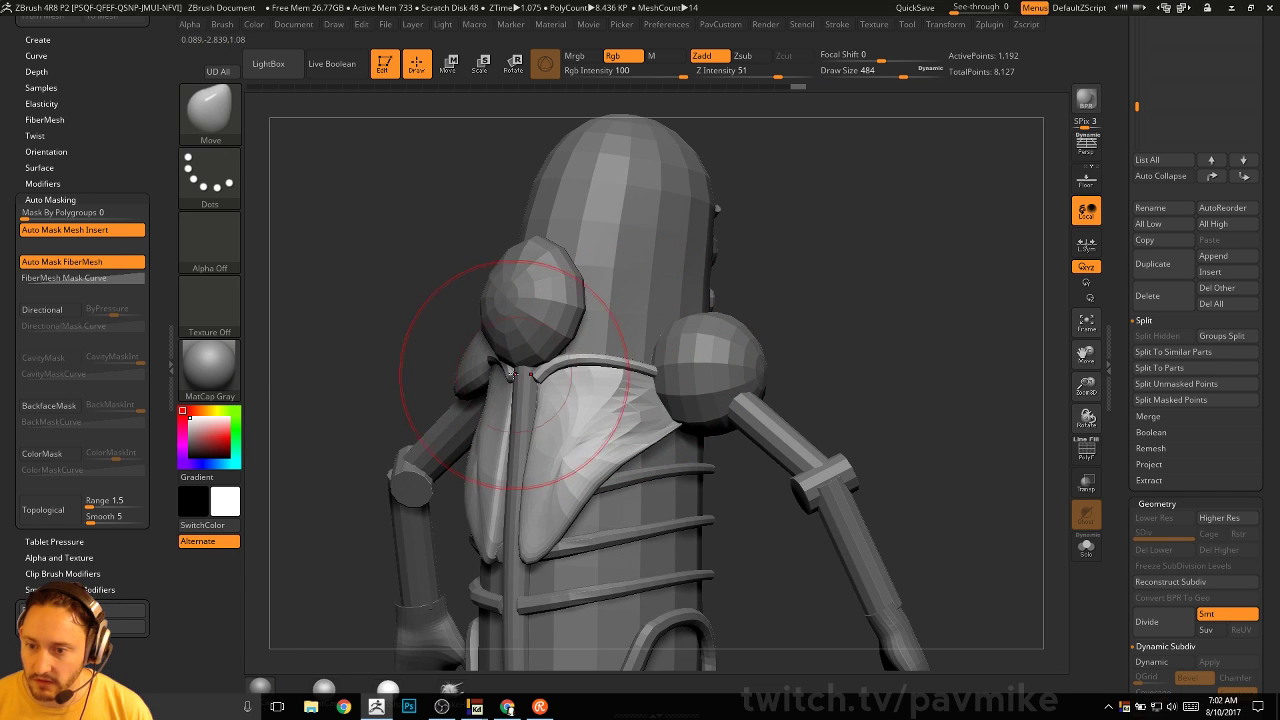
# Reduce the draw size to 234 and reshape the back plates' lower tips beside the spine
pyautogui.moveTo(429, 369); pyautogui.dragTo(905, 396)
pyautogui.press('s')
pyautogui.moveTo(571, 486); pyautogui.dragTo(526, 509)
pyautogui.press('s')
pyautogui.moveTo(560, 445); pyautogui.dragTo(512, 479)
pyautogui.moveTo(626, 450)
pyautogui.keyDown('alt'); pyautogui.mouseDown()
pyautogui.moveTo(614, 385)
pyautogui.moveTo(797, 403)
pyautogui.moveTo(806, 334)
pyautogui.moveTo(560, 486)
pyautogui.mouseUp(); pyautogui.keyUp('alt')
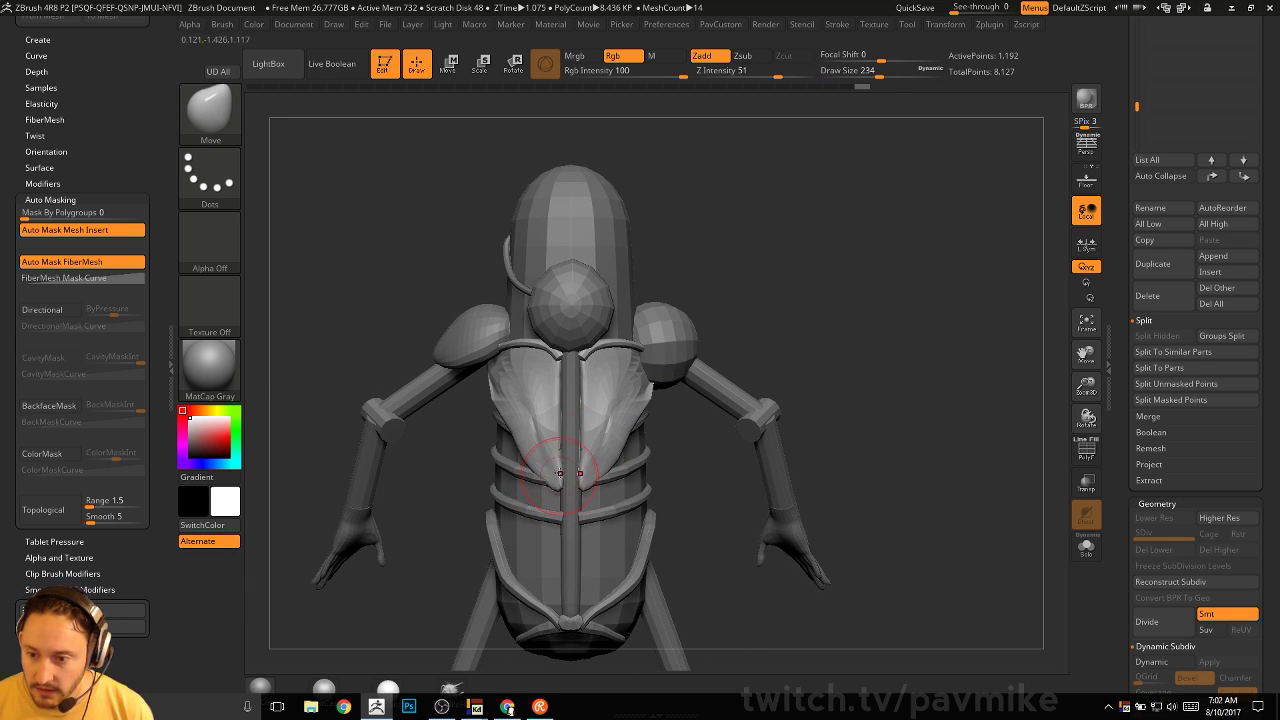
# Try the Standard brush, return to the Move brush at draw size 268 and adjust the back plates' outer edges
pyautogui.moveTo(758, 291)
pyautogui.mouseDown()
pyautogui.moveTo(540, 400)
pyautogui.moveTo(620, 372)
pyautogui.moveTo(540, 443)
pyautogui.mouseUp()
pyautogui.press('1')
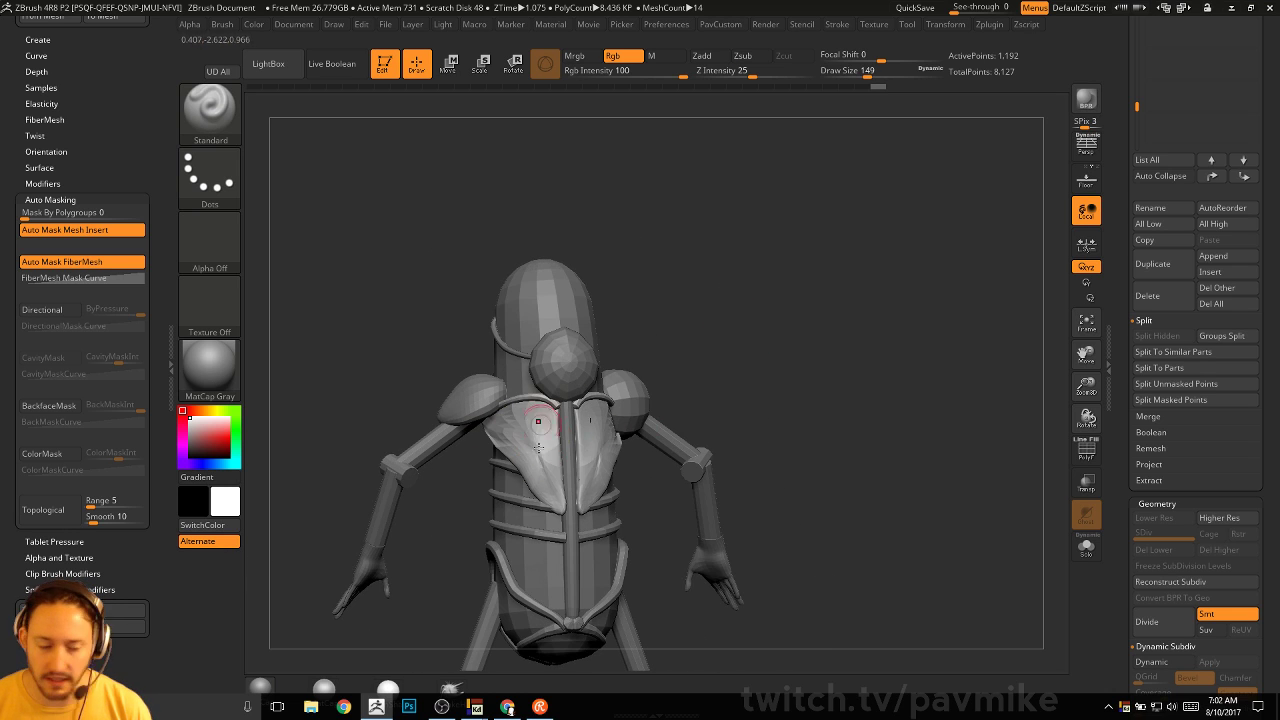
pyautogui.moveTo(798, 380)
pyautogui.mouseDown()
pyautogui.moveTo(802, 338)
pyautogui.moveTo(828, 342)
pyautogui.mouseUp()
pyautogui.moveTo(694, 389)
pyautogui.mouseDown()
pyautogui.moveTo(743, 397)
pyautogui.moveTo(798, 350)
pyautogui.mouseUp()
pyautogui.press('s')
pyautogui.moveTo(548, 434); pyautogui.dragTo(570, 434)
pyautogui.press('2')
pyautogui.press('[')
pyautogui.press('[')
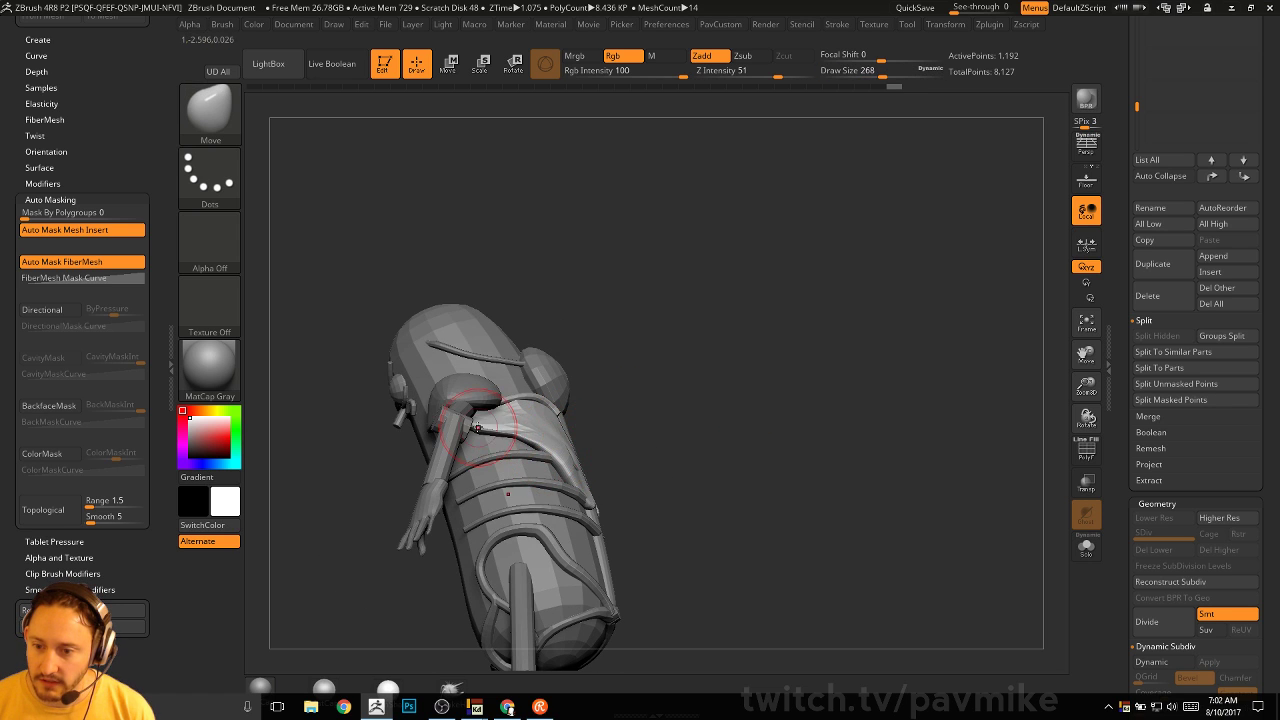
pyautogui.moveTo(643, 341)
pyautogui.mouseDown()
pyautogui.moveTo(741, 346)
pyautogui.moveTo(524, 394)
pyautogui.mouseUp()
# Switch to the Inflat brush, select the rib tubes and thicken them at draw size 318
pyautogui.press('b')
pyautogui.press('i')
pyautogui.press('f')
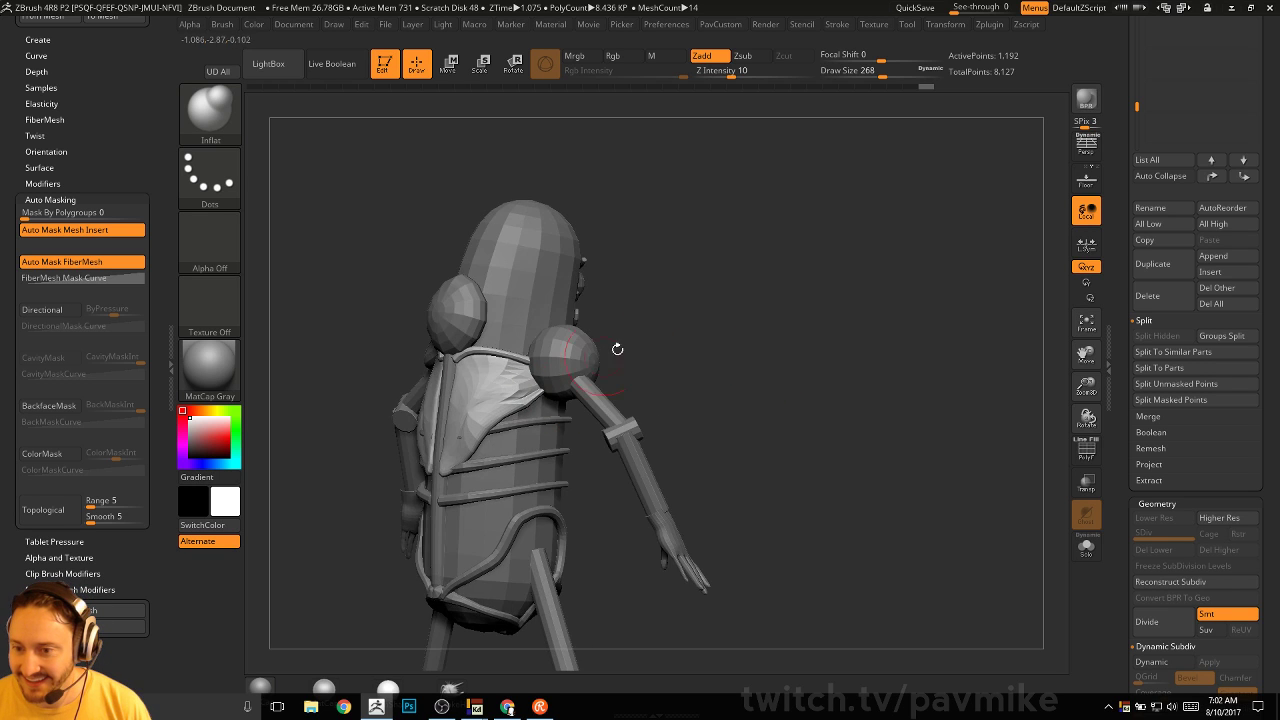
pyautogui.moveTo(617, 349)
pyautogui.mouseDown()
pyautogui.moveTo(704, 381)
pyautogui.moveTo(737, 344)
pyautogui.moveTo(600, 385)
pyautogui.mouseUp()
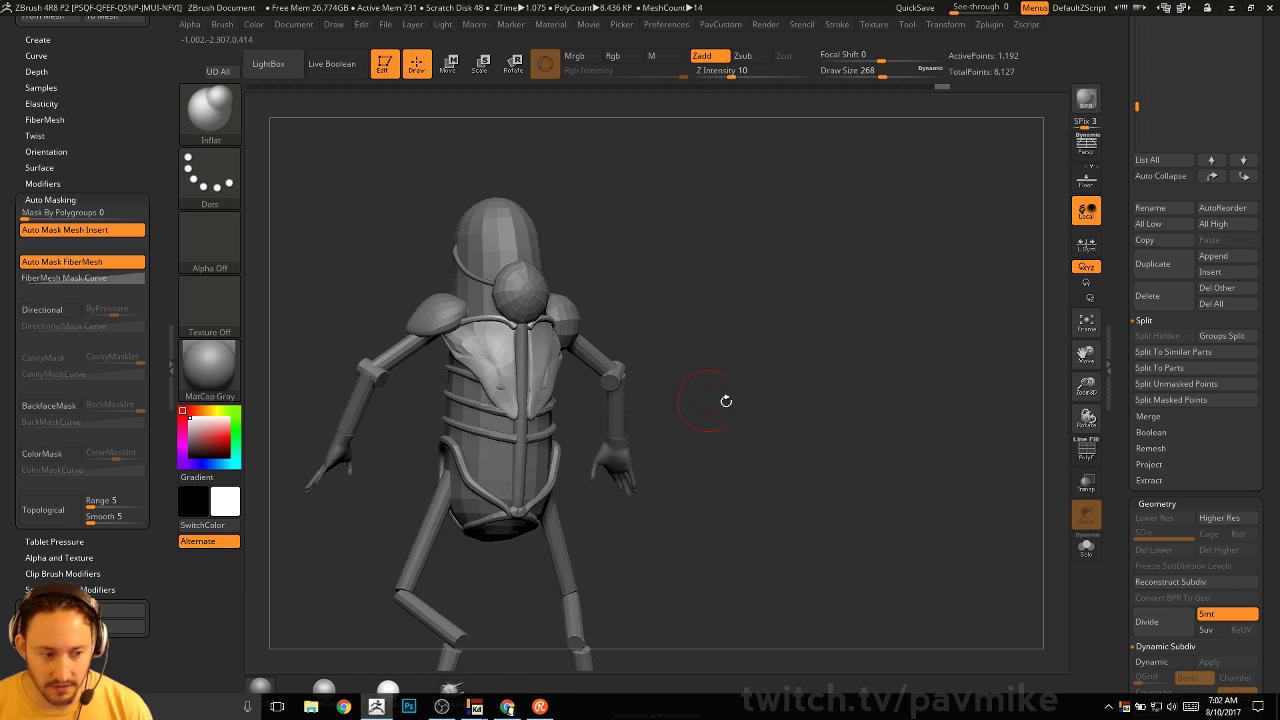
pyautogui.keyDown('alt'); pyautogui.moveTo(726, 401); pyautogui.dragTo(694, 392); pyautogui.keyUp('alt')
pyautogui.keyDown('alt'); pyautogui.keyDown('shift'); pyautogui.click(558, 443); pyautogui.keyUp('shift'); pyautogui.keyUp('alt')
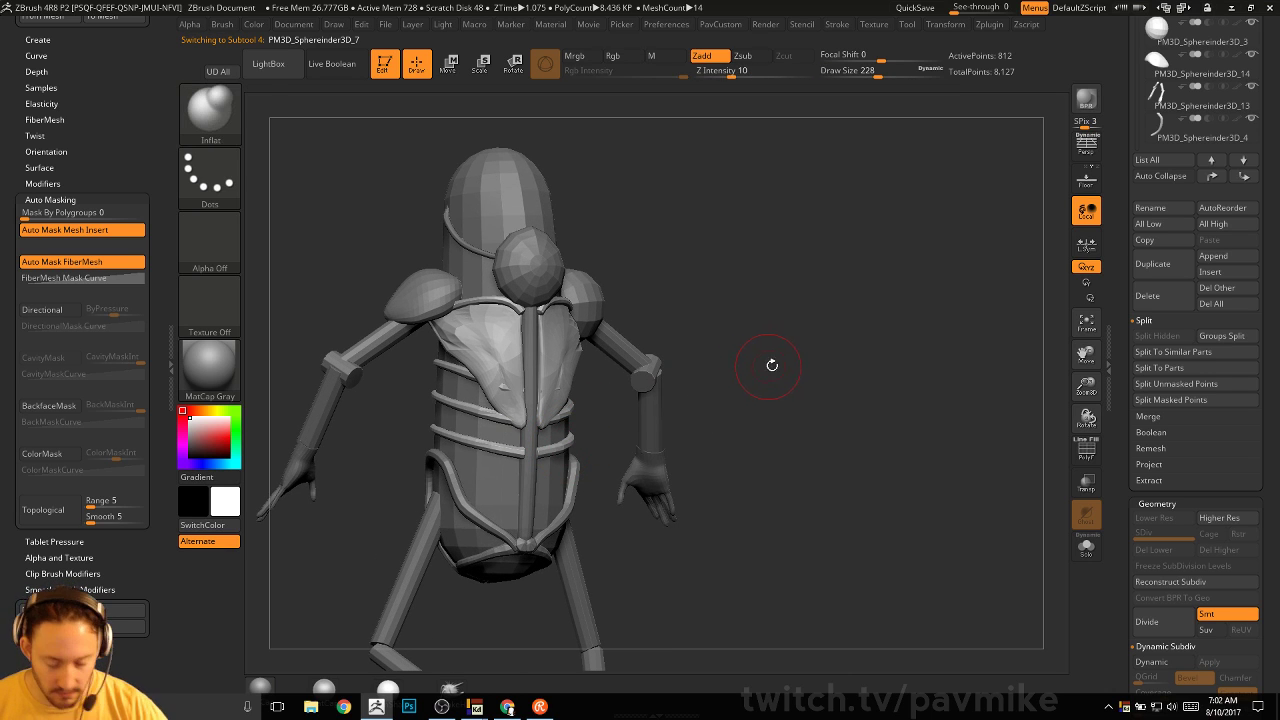
pyautogui.moveTo(772, 365); pyautogui.dragTo(500, 437)
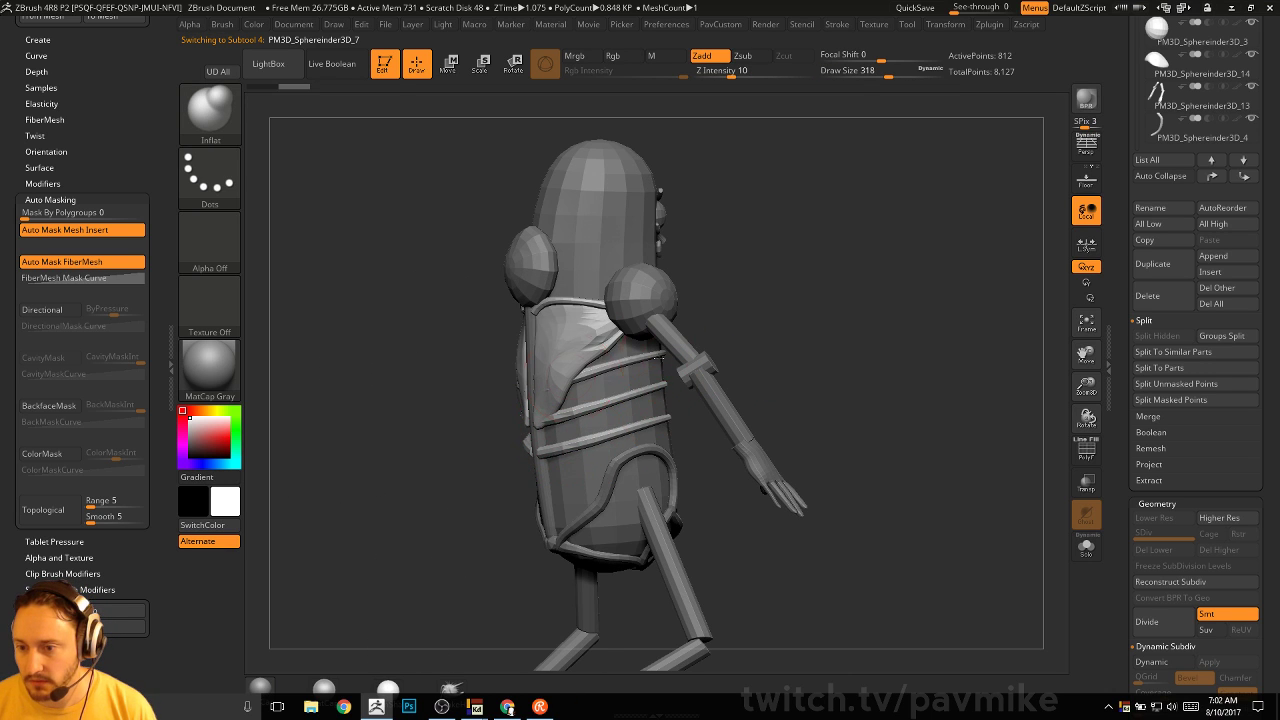
pyautogui.moveTo(760, 330); pyautogui.dragTo(723, 357)
pyautogui.keyDown('alt'); pyautogui.moveTo(875, 306); pyautogui.dragTo(836, 324); pyautogui.keyUp('alt')
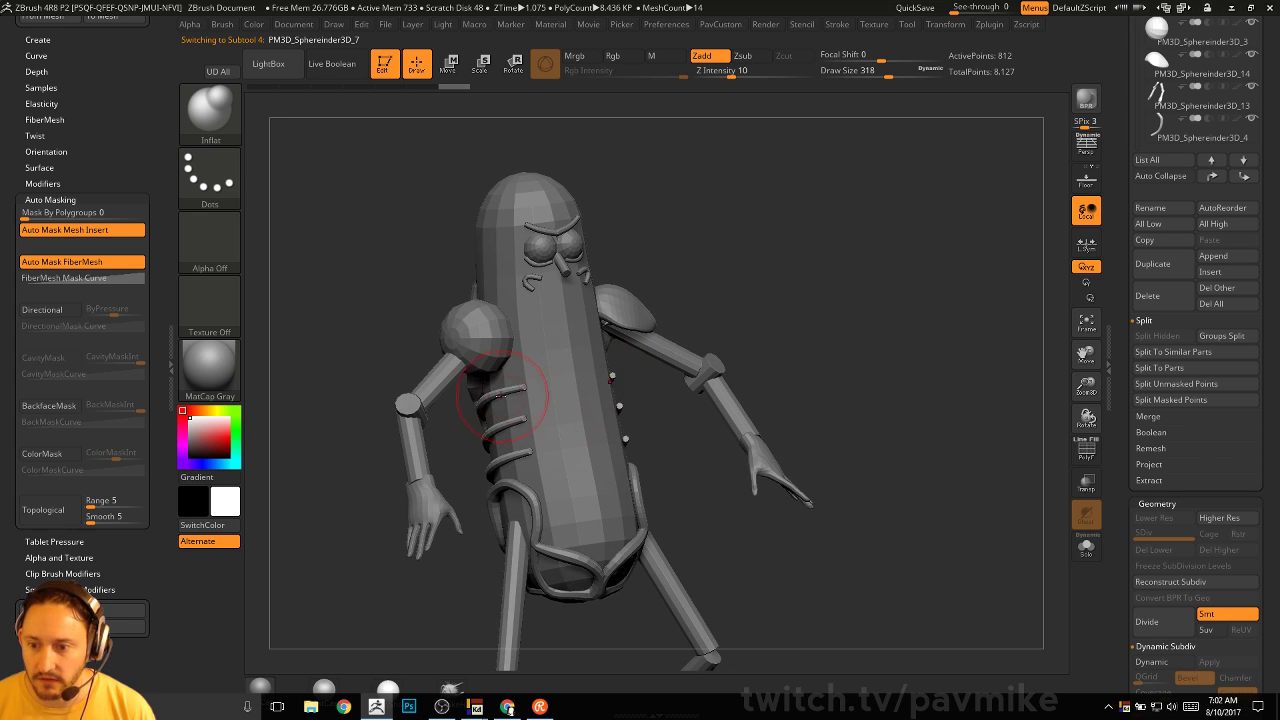
pyautogui.moveTo(785, 332); pyautogui.dragTo(674, 321)
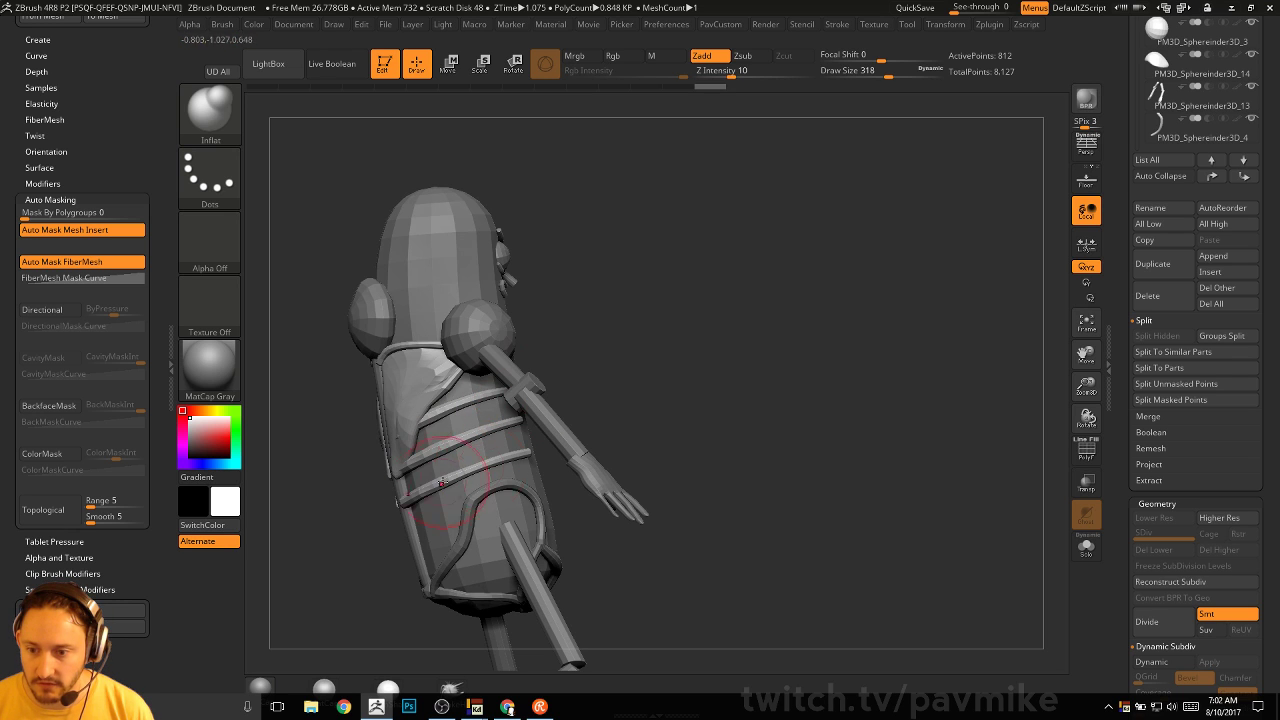
# Select the hip tubes and switch to the Standard brush, adjusting its draw size
pyautogui.moveTo(700, 372); pyautogui.dragTo(840, 385)
pyautogui.press('s')
pyautogui.keyDown('alt'); pyautogui.click(466, 532); pyautogui.keyUp('alt')
pyautogui.moveTo(672, 477)
pyautogui.mouseDown()
pyautogui.moveTo(829, 377)
pyautogui.moveTo(507, 482)
pyautogui.moveTo(631, 469)
pyautogui.moveTo(490, 490)
pyautogui.moveTo(760, 514)
pyautogui.moveTo(503, 450)
pyautogui.moveTo(607, 476)
pyautogui.moveTo(889, 489)
pyautogui.moveTo(829, 429)
pyautogui.mouseUp()
pyautogui.press('b')
pyautogui.press('i')
pyautogui.press('n')
pyautogui.keyDown('alt'); pyautogui.moveTo(802, 384); pyautogui.dragTo(795, 498); pyautogui.keyUp('alt')
pyautogui.press('s')
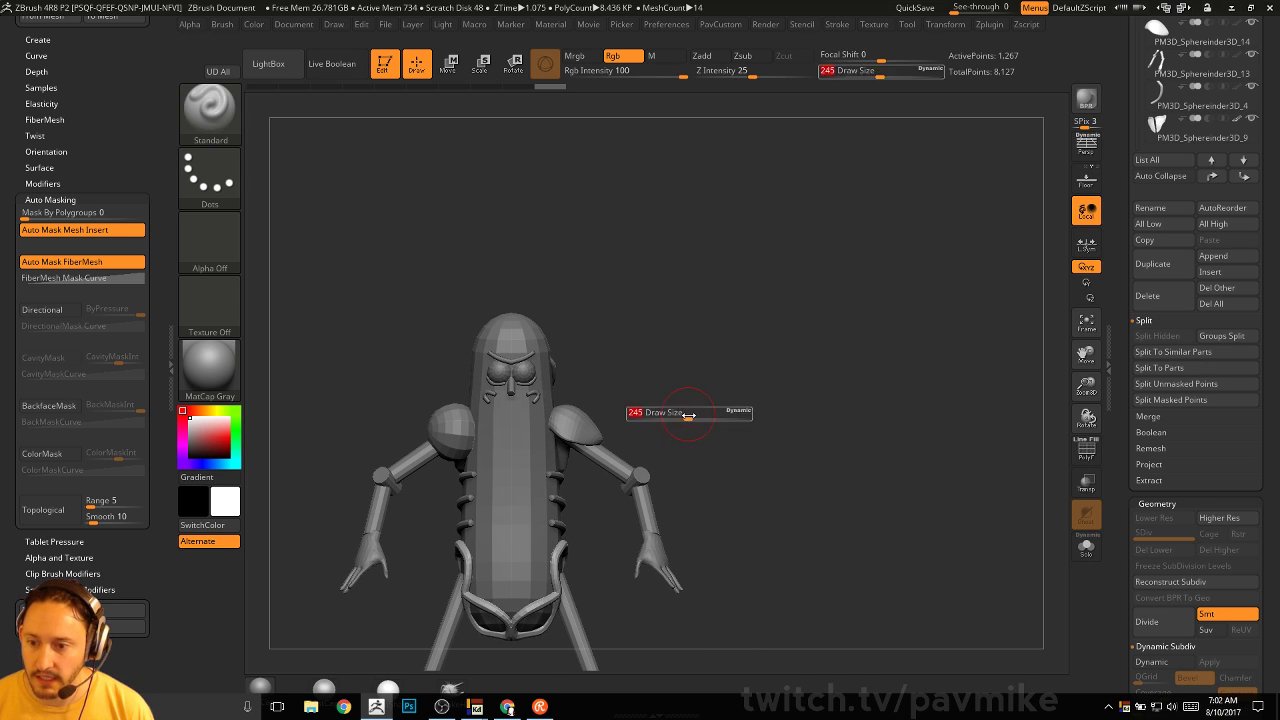
pyautogui.moveTo(687, 414); pyautogui.dragTo(680, 412)
# Select the shoulder pad and switch to the Move brush with draw size 415
pyautogui.keyDown('alt'); pyautogui.click(638, 468); pyautogui.keyUp('alt')
pyautogui.keyDown('alt'); pyautogui.moveTo(702, 350); pyautogui.dragTo(660, 410); pyautogui.keyUp('alt')
pyautogui.keyDown('alt'); pyautogui.click(598, 334); pyautogui.keyUp('alt')
pyautogui.moveTo(735, 290)
pyautogui.mouseDown()
pyautogui.moveTo(754, 343)
pyautogui.moveTo(771, 349)
pyautogui.moveTo(777, 337)
pyautogui.moveTo(675, 357)
pyautogui.moveTo(556, 402)
pyautogui.moveTo(560, 412)
pyautogui.mouseUp()
pyautogui.press('s')
pyautogui.press('b')
pyautogui.press('m')
pyautogui.press('v')
pyautogui.moveTo(702, 376)
pyautogui.mouseDown()
pyautogui.moveTo(609, 380)
pyautogui.moveTo(581, 424)
pyautogui.mouseUp()
pyautogui.press('s')
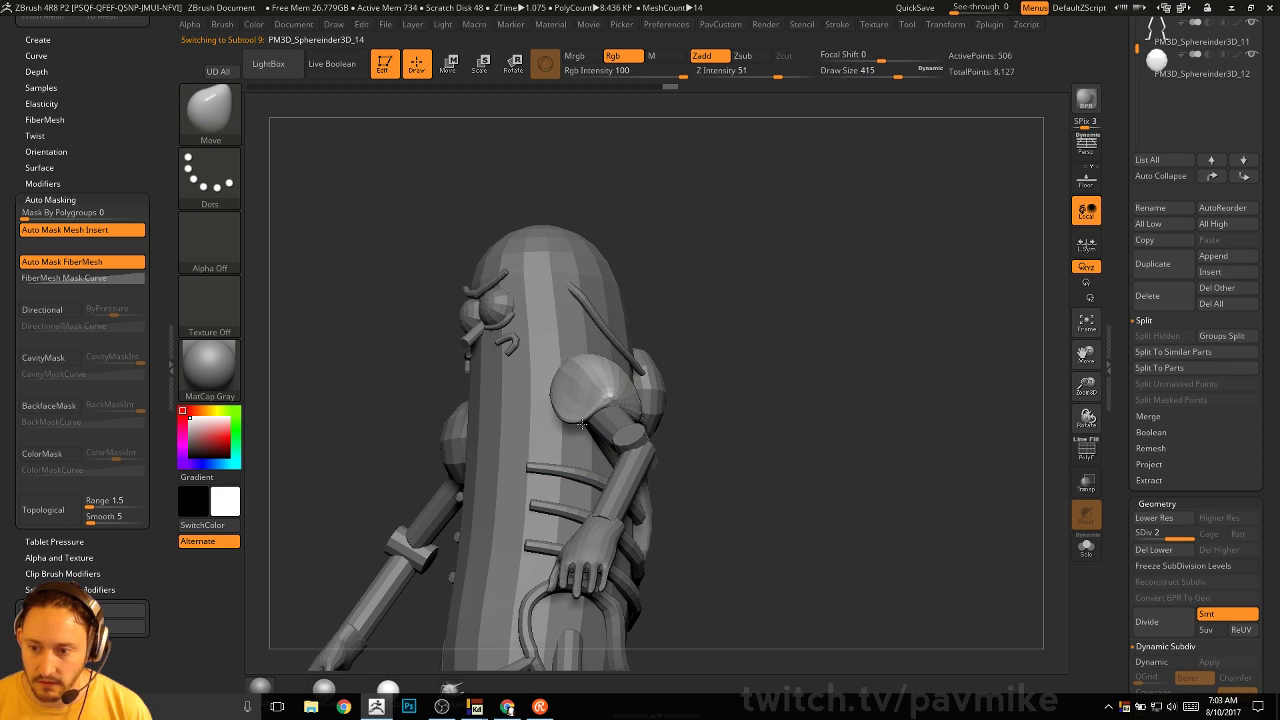
# Pull the shoulder pad's lower rim into shape around the upper arm
pyautogui.moveTo(770, 352); pyautogui.dragTo(698, 382)
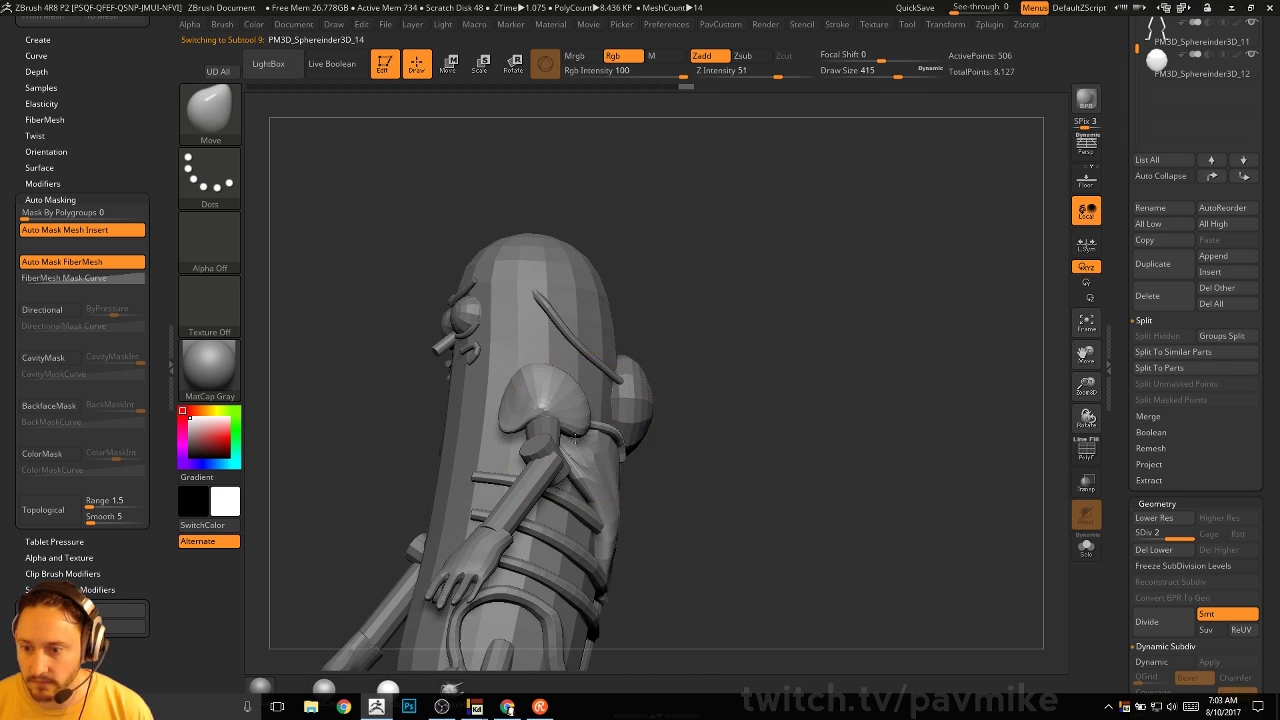
pyautogui.moveTo(575, 438); pyautogui.dragTo(571, 432)
pyautogui.moveTo(524, 409)
pyautogui.mouseDown()
pyautogui.moveTo(542, 411)
pyautogui.moveTo(526, 420)
pyautogui.mouseUp()
pyautogui.press('s')
pyautogui.moveTo(709, 331); pyautogui.dragTo(745, 366)
# Select the arms subtool and switch to the Standard brush with draw size 56
pyautogui.press('s')
pyautogui.press('b')
pyautogui.press('s')
pyautogui.press('t')
pyautogui.keyDown('alt'); pyautogui.click(571, 442); pyautogui.keyUp('alt')
pyautogui.keyDown('alt'); pyautogui.moveTo(688, 409); pyautogui.dragTo(753, 353); pyautogui.keyUp('alt')
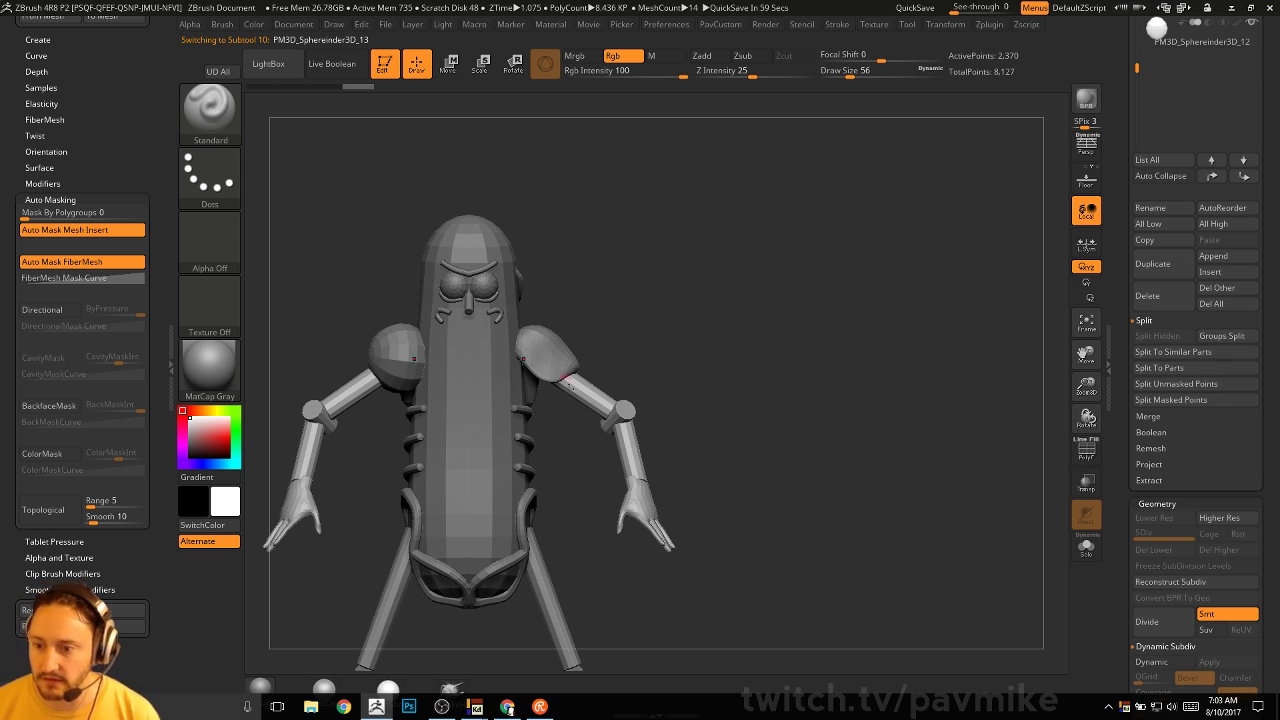
# Examine the figure's overall proportions from the front and the arm's elbow joint up close
pyautogui.keyDown('alt'); pyautogui.moveTo(698, 439); pyautogui.dragTo(879, 387); pyautogui.keyUp('alt')
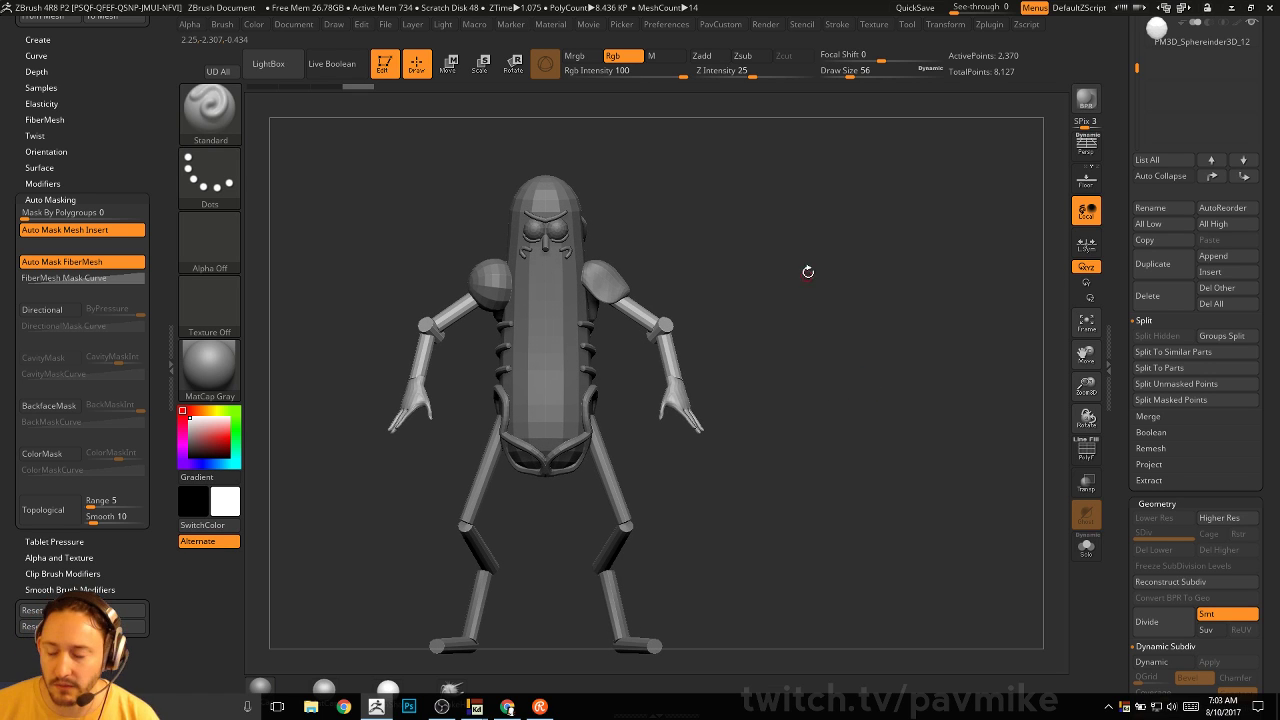
pyautogui.moveTo(728, 271)
pyautogui.keyDown('alt'); pyautogui.mouseDown()
pyautogui.moveTo(800, 286)
pyautogui.moveTo(752, 371)
pyautogui.mouseUp(); pyautogui.keyUp('alt')
pyautogui.press('s')
pyautogui.keyDown('alt'); pyautogui.moveTo(758, 369); pyautogui.dragTo(740, 381); pyautogui.keyUp('alt')
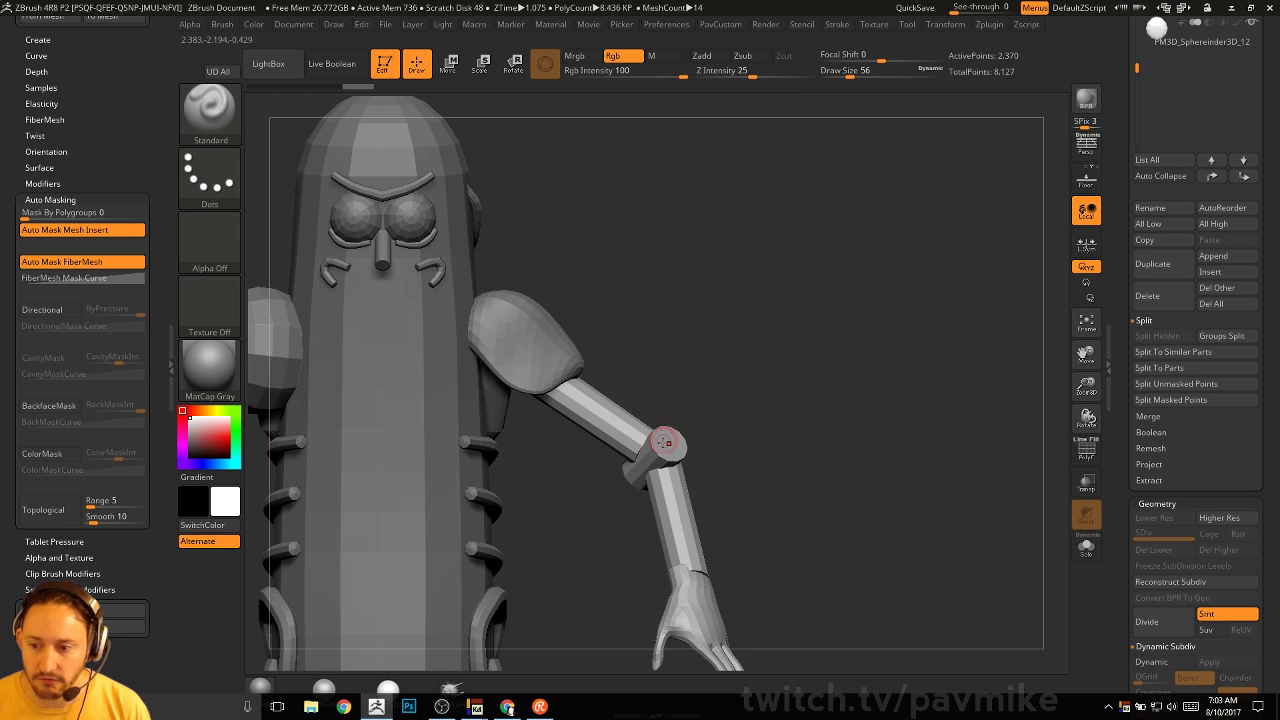
pyautogui.moveTo(777, 425)
pyautogui.keyDown('alt'); pyautogui.mouseDown()
pyautogui.moveTo(725, 363)
pyautogui.moveTo(713, 369)
pyautogui.moveTo(742, 383)
pyautogui.moveTo(703, 417)
pyautogui.moveTo(614, 408)
pyautogui.mouseUp(); pyautogui.keyUp('alt')
pyautogui.press('s')
pyautogui.press('s')
pyautogui.press('s')
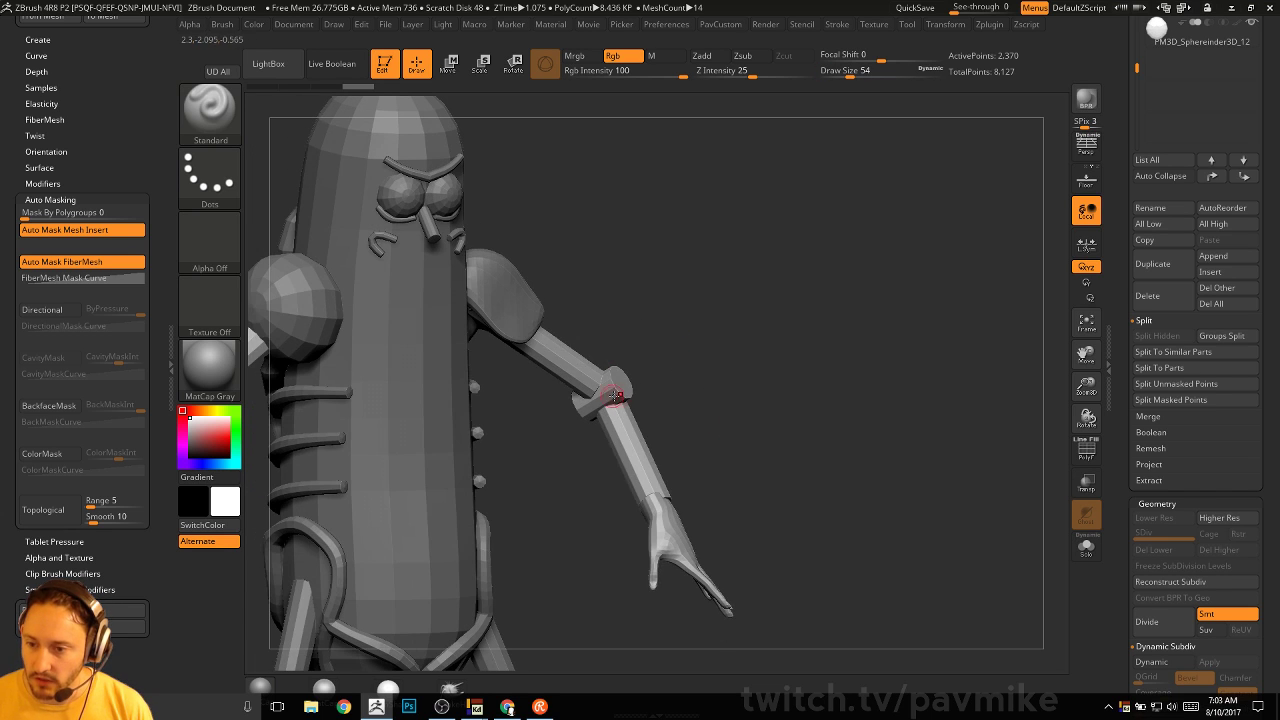
# Try isolating the arm's parts by hiding the elbow joint, and show the whole arm again
pyautogui.keyDown('ctrl'); pyautogui.keyDown('shift'); pyautogui.click(612, 395); pyautogui.keyUp('shift'); pyautogui.keyUp('ctrl')
pyautogui.moveTo(837, 363); pyautogui.dragTo(799, 347)
pyautogui.keyDown('ctrl'); pyautogui.keyDown('shift'); pyautogui.click(851, 434); pyautogui.keyUp('shift'); pyautogui.keyUp('ctrl')
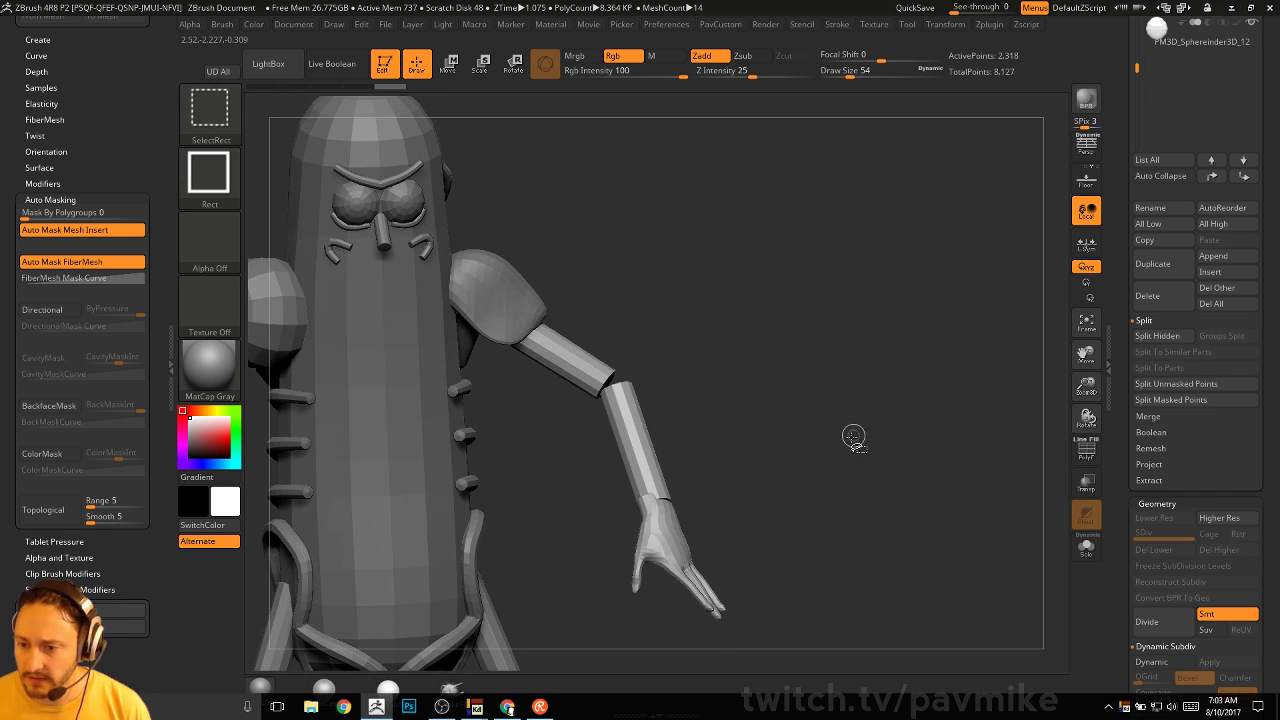
pyautogui.keyDown('ctrl'); pyautogui.keyDown('alt'); pyautogui.keyDown('shift'); pyautogui.click(665, 495); pyautogui.keyUp('shift'); pyautogui.keyUp('alt'); pyautogui.keyUp('ctrl')
pyautogui.keyDown('ctrl'); pyautogui.keyDown('shift'); pyautogui.click(780, 408); pyautogui.keyUp('shift'); pyautogui.keyUp('ctrl')
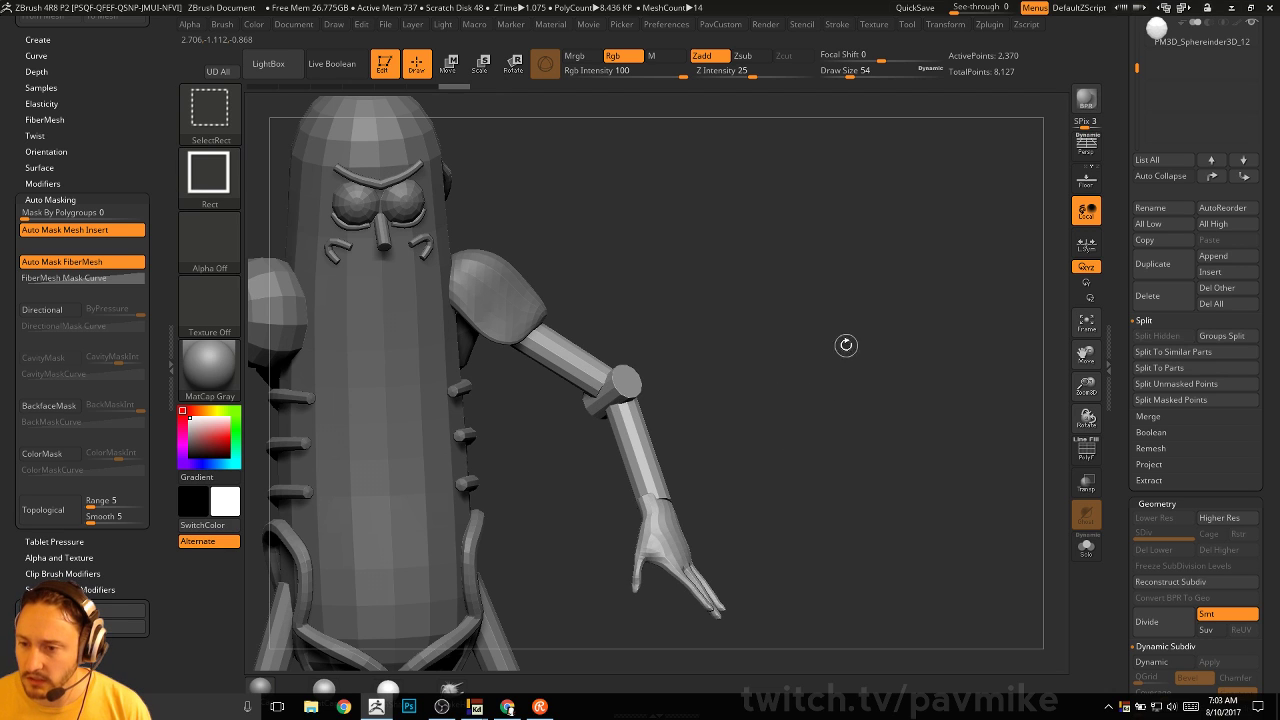
# Auto-group the arm parts into separate polygroups with the polyframe shown, and mirror them across to the other arm
pyautogui.hotkey('shift', 'f')
pyautogui.keyDown('shift'); pyautogui.moveTo(846, 343); pyautogui.dragTo(860, 317); pyautogui.keyUp('shift')
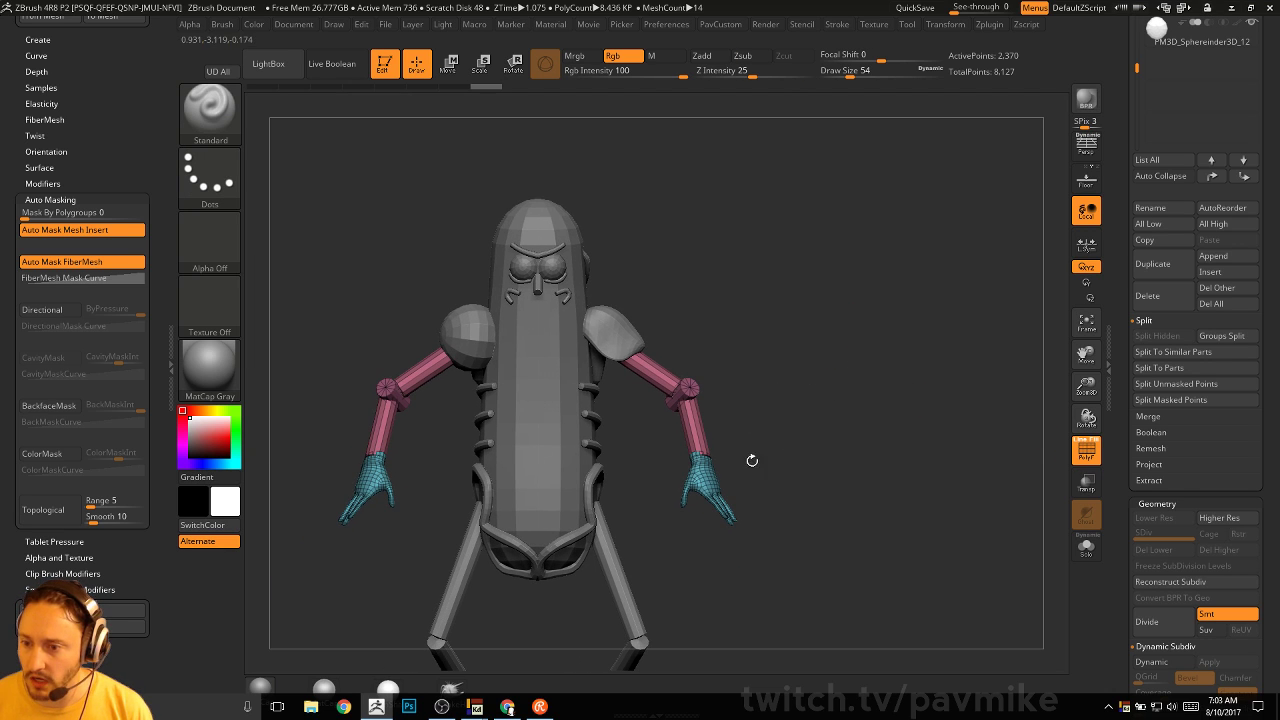
pyautogui.press('space')
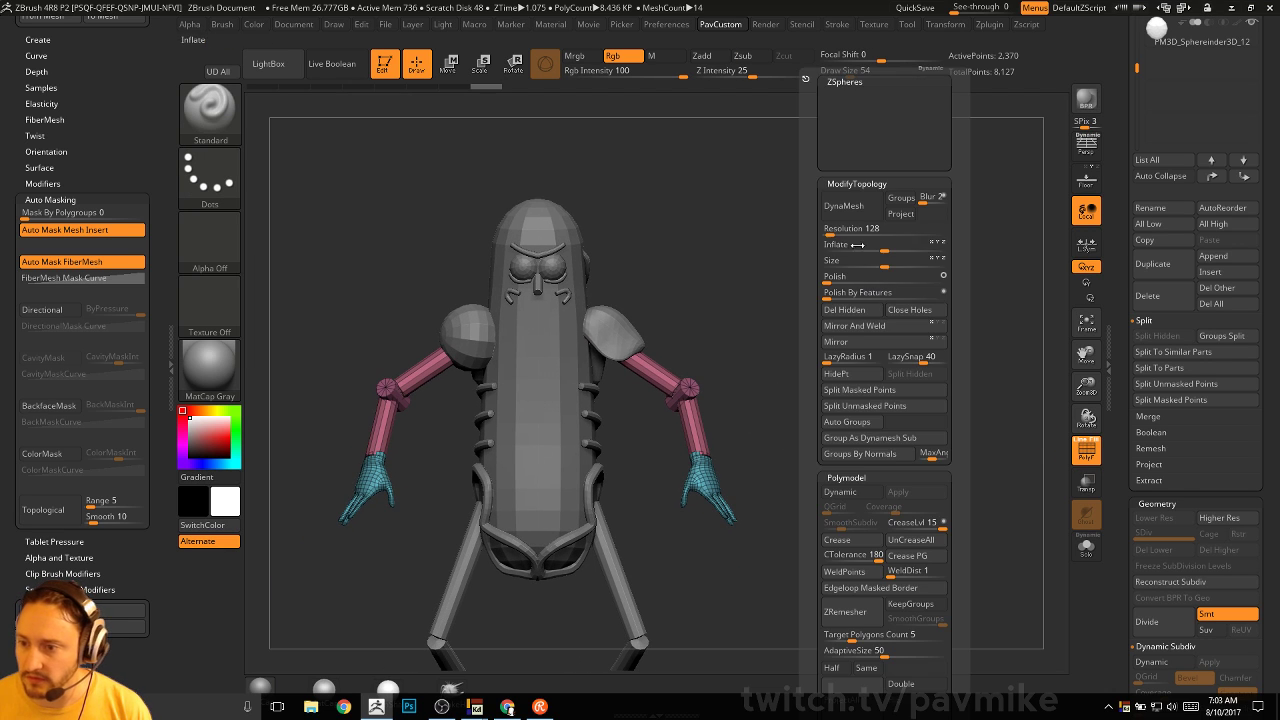
pyautogui.click(846, 422)
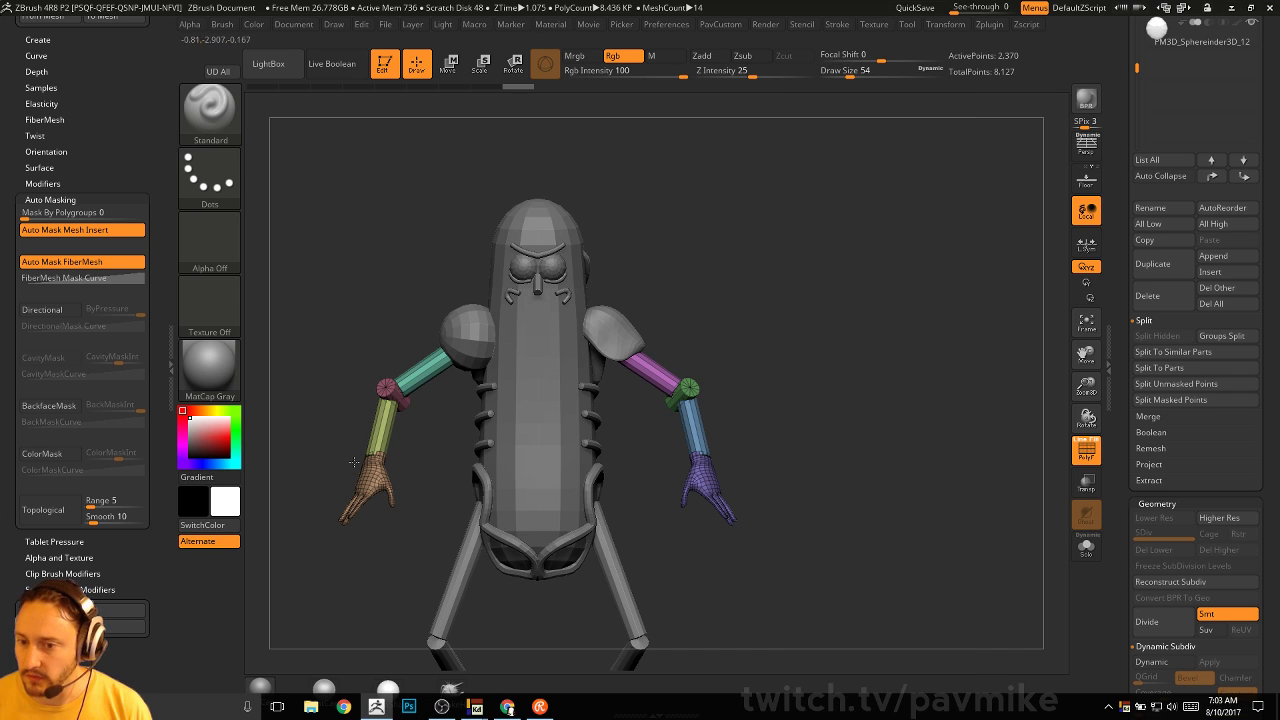
pyautogui.press('space')
pyautogui.click(958, 338)
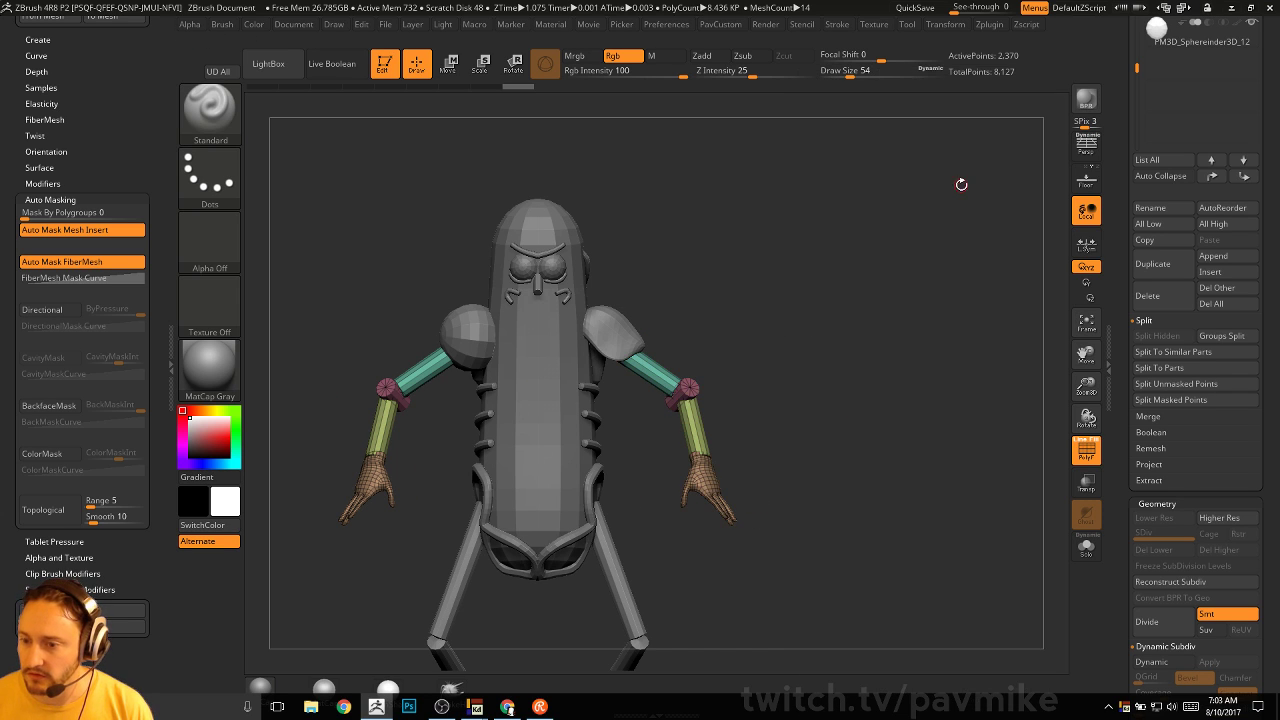
# Hide the elbow joint's polygroup on the arms subtool
pyautogui.moveTo(961, 184)
pyautogui.keyDown('alt'); pyautogui.mouseDown()
pyautogui.moveTo(855, 339)
pyautogui.moveTo(894, 383)
pyautogui.mouseUp(); pyautogui.keyUp('alt')
pyautogui.keyDown('ctrl'); pyautogui.keyDown('shift'); pyautogui.click(663, 312); pyautogui.keyUp('shift'); pyautogui.keyUp('ctrl')
pyautogui.keyDown('ctrl'); pyautogui.keyDown('shift'); pyautogui.moveTo(700, 400); pyautogui.dragTo(710, 420); pyautogui.keyUp('shift'); pyautogui.keyUp('ctrl')
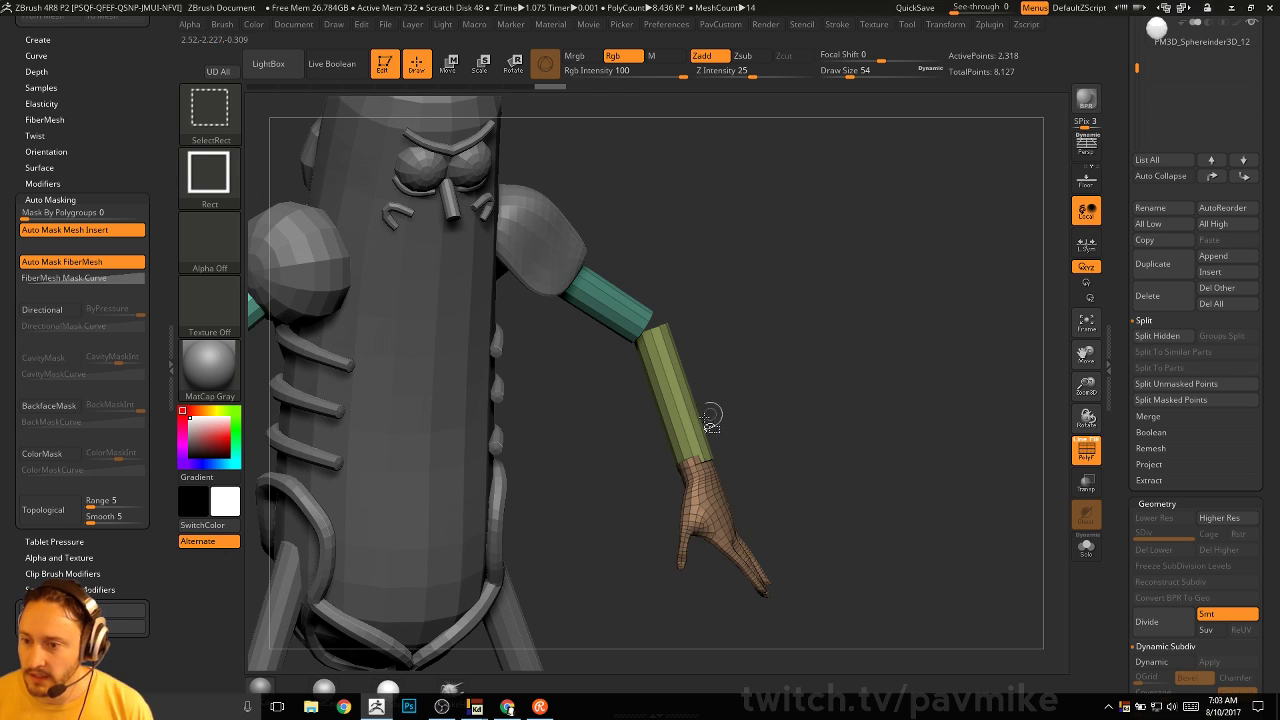
# Isolate the elbow joint and forearm polygroups and split the hidden arm parts off into a separate subtool
pyautogui.keyDown('ctrl'); pyautogui.keyDown('alt'); pyautogui.keyDown('shift'); pyautogui.click(710, 420); pyautogui.keyUp('shift'); pyautogui.keyUp('alt'); pyautogui.keyUp('ctrl')
pyautogui.keyDown('ctrl'); pyautogui.keyDown('shift'); pyautogui.moveTo(827, 310); pyautogui.dragTo(805, 345); pyautogui.keyUp('shift'); pyautogui.keyUp('ctrl')
pyautogui.keyDown('ctrl'); pyautogui.keyDown('shift'); pyautogui.click(805, 345); pyautogui.keyUp('shift'); pyautogui.keyUp('ctrl')
pyautogui.keyDown('ctrl'); pyautogui.keyDown('shift'); pyautogui.click(700, 465); pyautogui.keyUp('shift'); pyautogui.keyUp('ctrl')
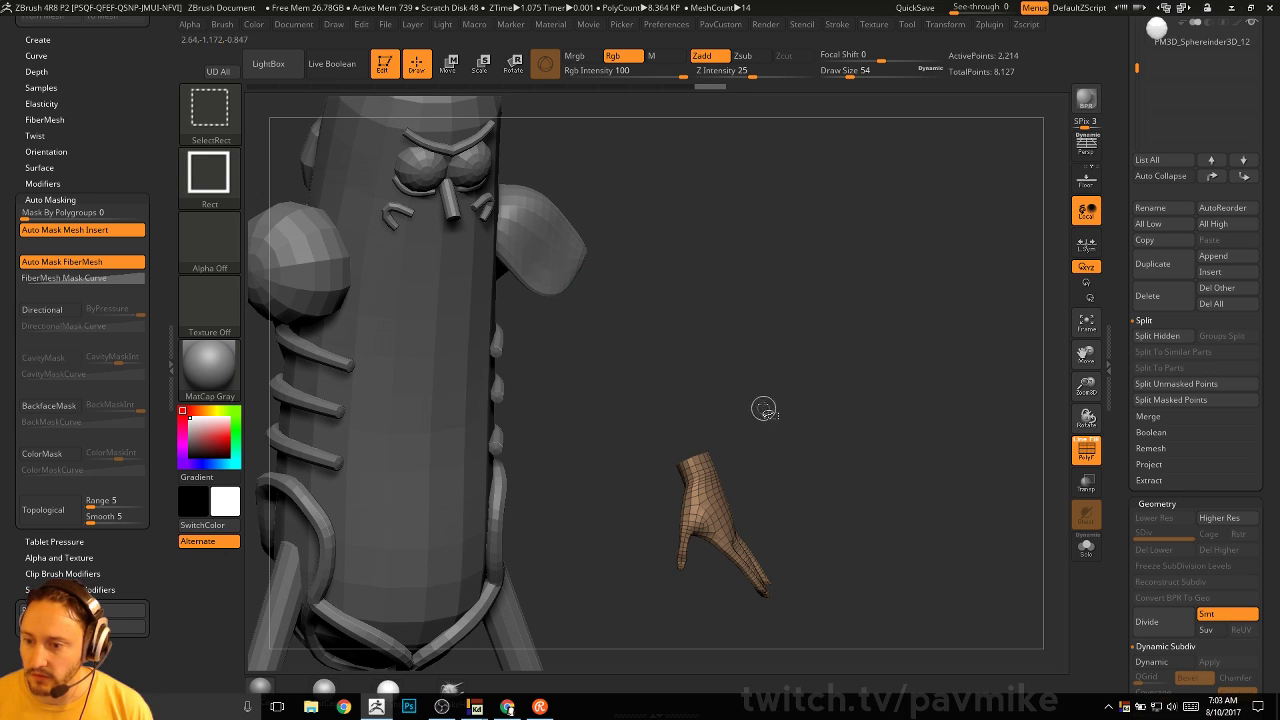
pyautogui.keyDown('ctrl'); pyautogui.keyDown('shift'); pyautogui.click(727, 364); pyautogui.keyUp('shift'); pyautogui.keyUp('ctrl')
pyautogui.keyDown('ctrl'); pyautogui.keyDown('shift'); pyautogui.click(690, 365); pyautogui.keyUp('shift'); pyautogui.keyUp('ctrl')
pyautogui.keyDown('ctrl'); pyautogui.keyDown('shift'); pyautogui.click(674, 331); pyautogui.keyUp('shift'); pyautogui.keyUp('ctrl')
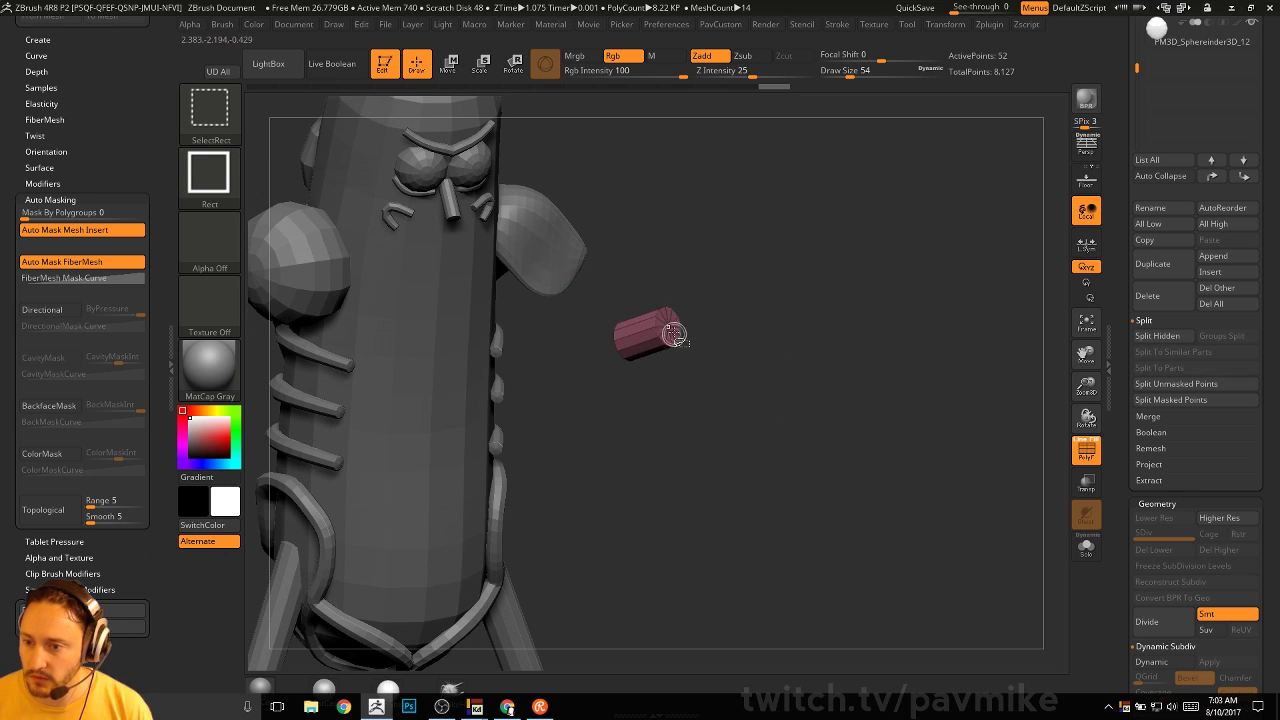
pyautogui.keyDown('ctrl'); pyautogui.keyDown('shift'); pyautogui.click(682, 337); pyautogui.keyUp('shift'); pyautogui.keyUp('ctrl')
pyautogui.keyDown('ctrl'); pyautogui.keyDown('shift'); pyautogui.click(752, 316); pyautogui.keyUp('shift'); pyautogui.keyUp('ctrl')
pyautogui.keyDown('ctrl'); pyautogui.keyDown('shift'); pyautogui.click(752, 316); pyautogui.keyUp('shift'); pyautogui.keyUp('ctrl')
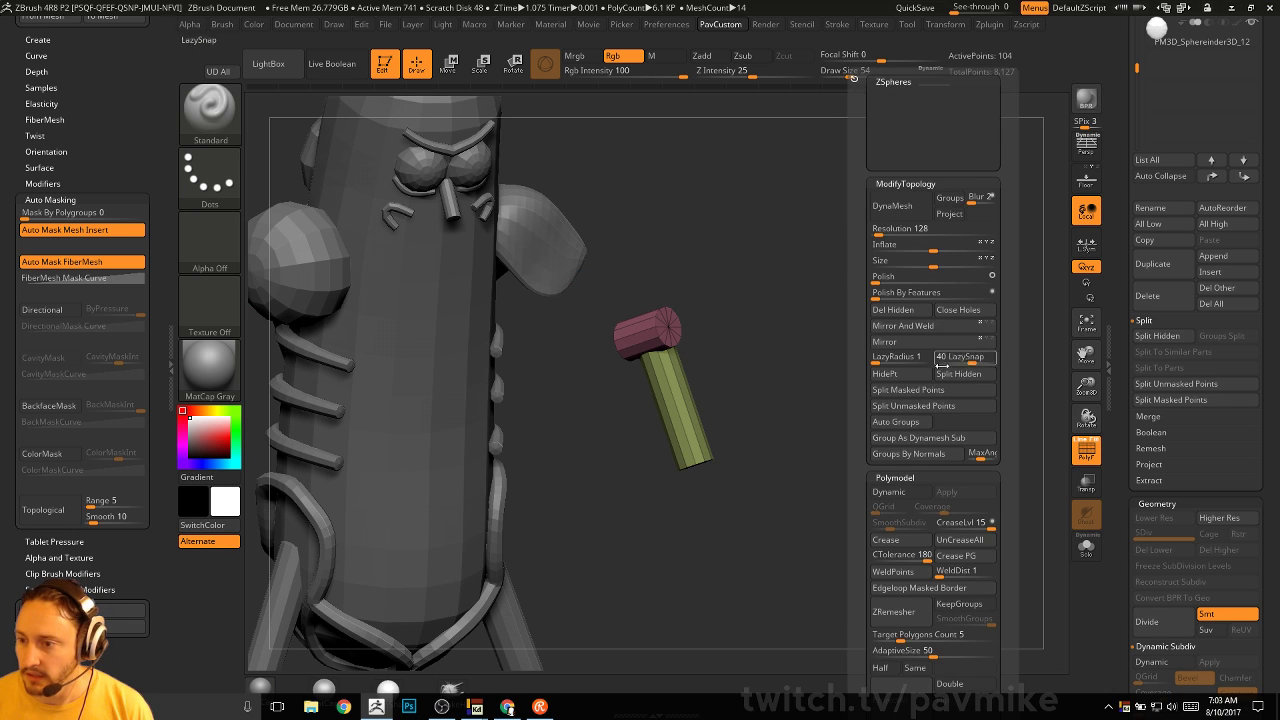
pyautogui.moveTo(771, 371); pyautogui.dragTo(648, 412)
pyautogui.moveTo(841, 420); pyautogui.dragTo(966, 408)
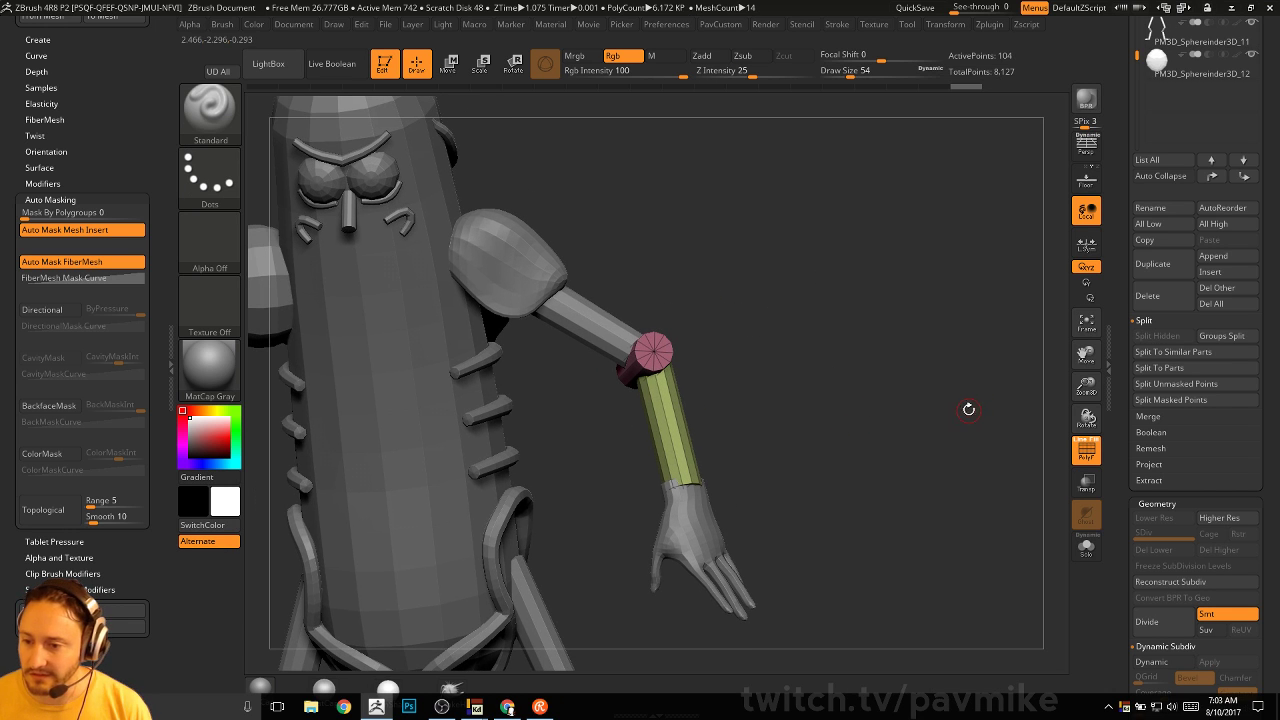
# Convert the elbow joint and forearm subtool to a single DynaMesh at resolution 128
pyautogui.press('space')
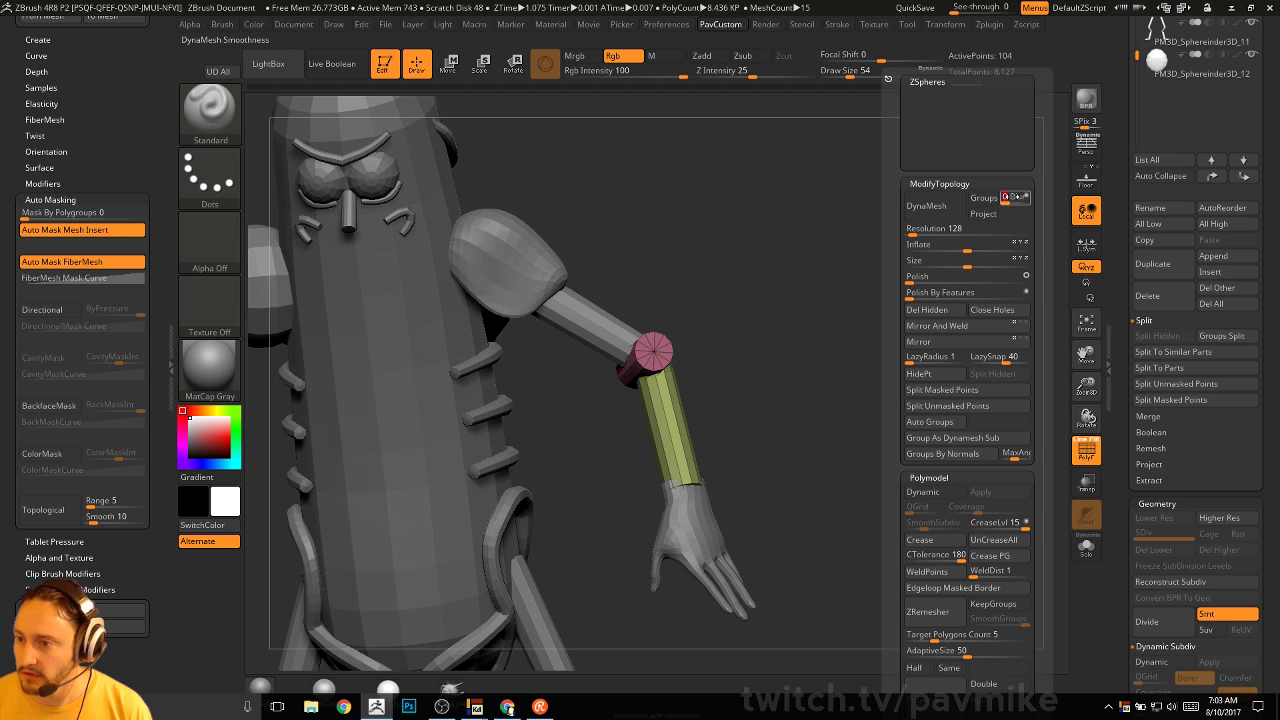
pyautogui.scroll(-5, 1114, 254)
pyautogui.scroll(1, 1114, 254)
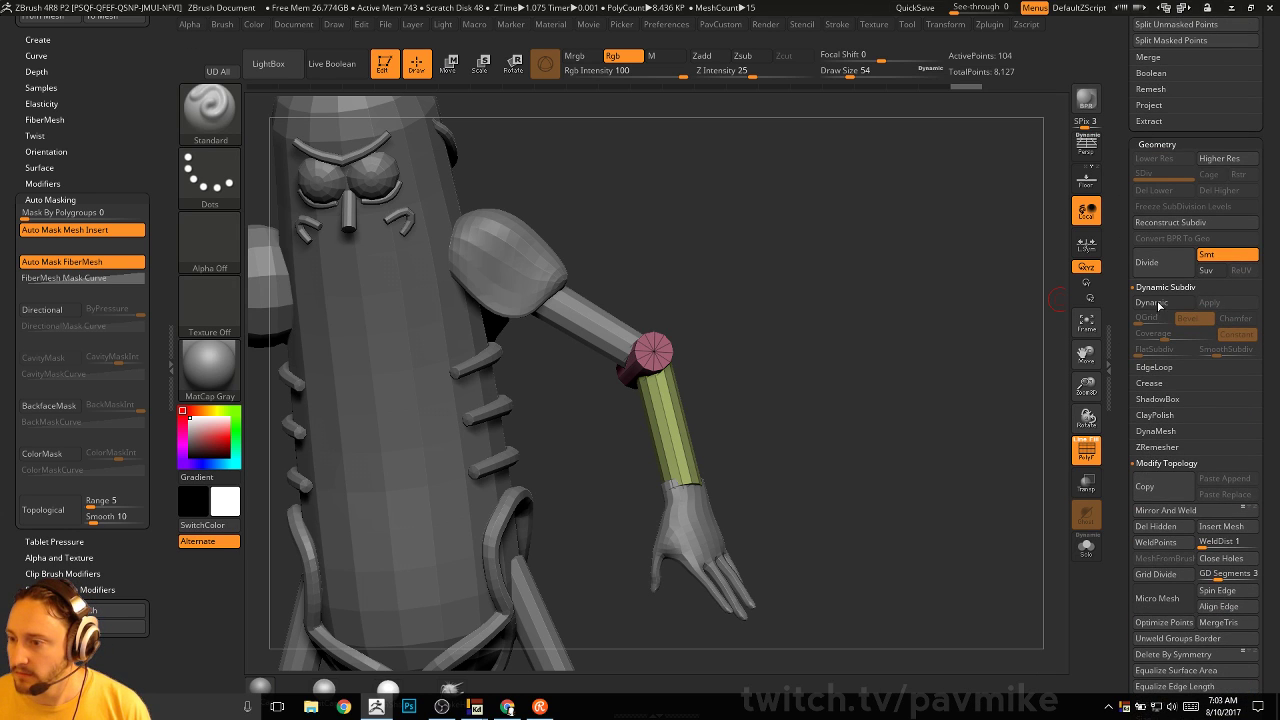
pyautogui.keyDown('shift'); pyautogui.click(1153, 462); pyautogui.keyUp('shift')
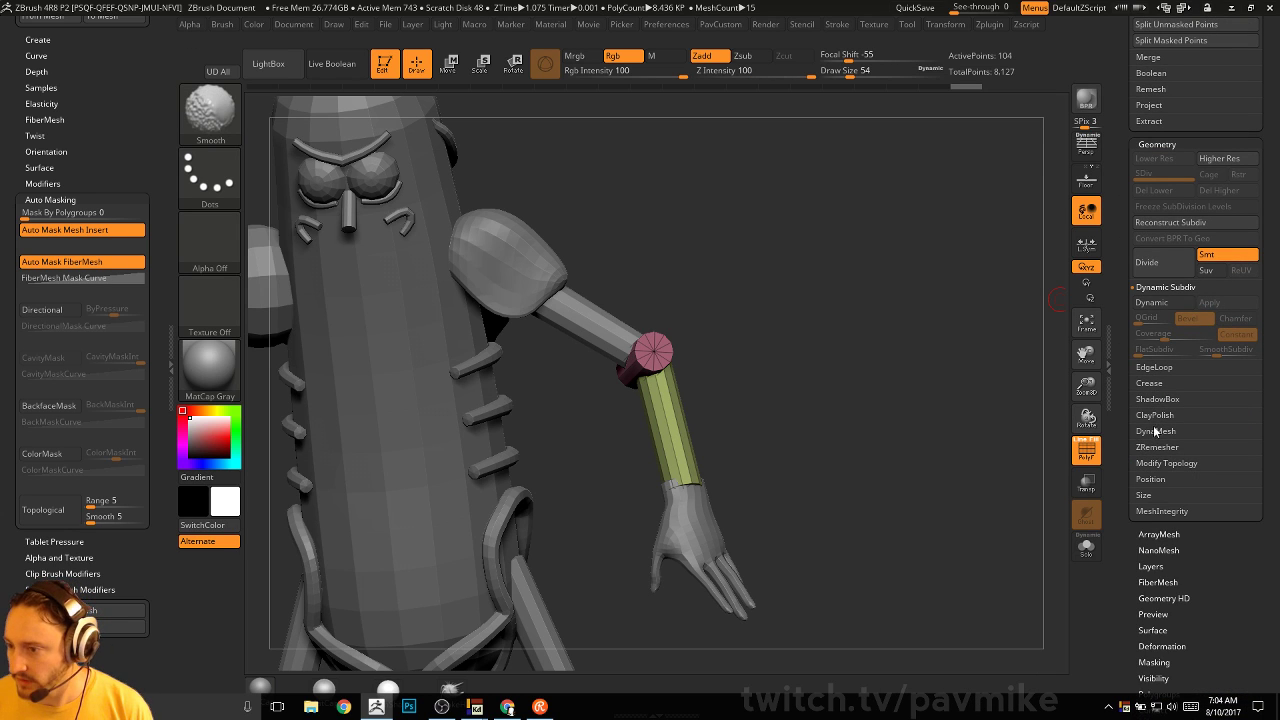
pyautogui.click(1155, 431)
pyautogui.press('space')
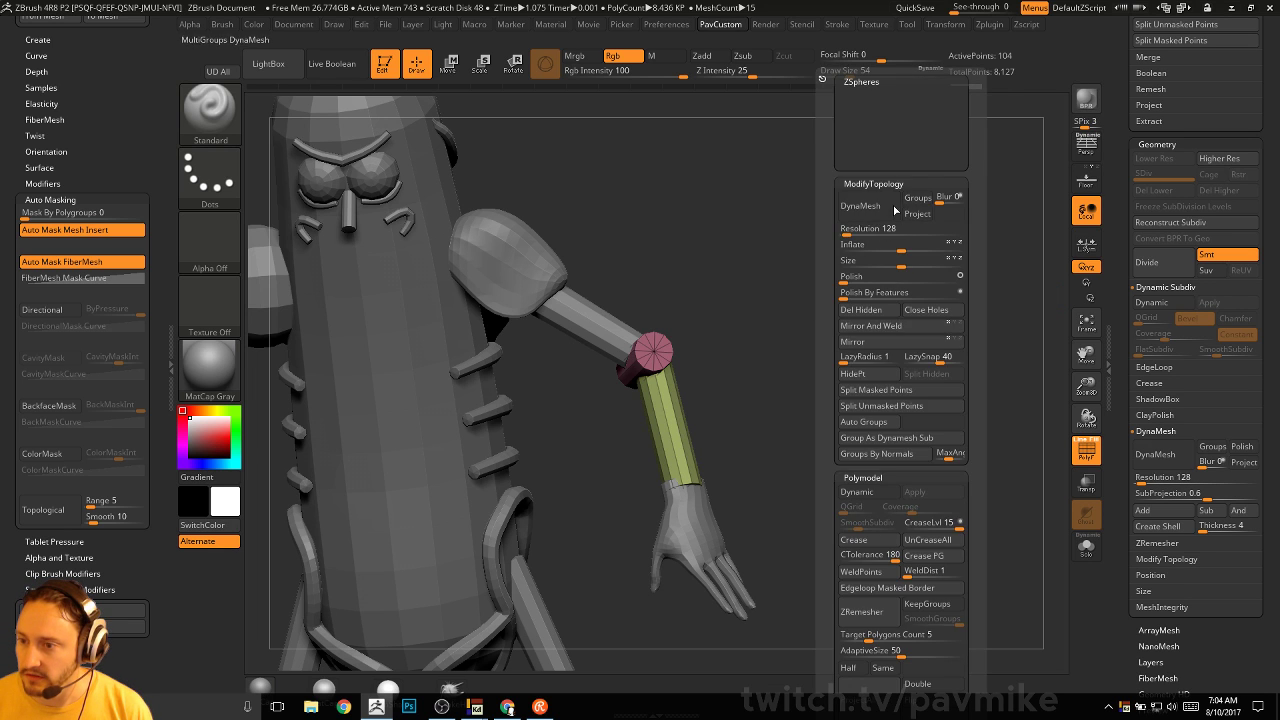
pyautogui.click(895, 210)
# Turn off the polyframe and smooth the outer end of the elbow joint
pyautogui.click(1086, 450)
pyautogui.moveTo(1037, 434); pyautogui.dragTo(847, 341)
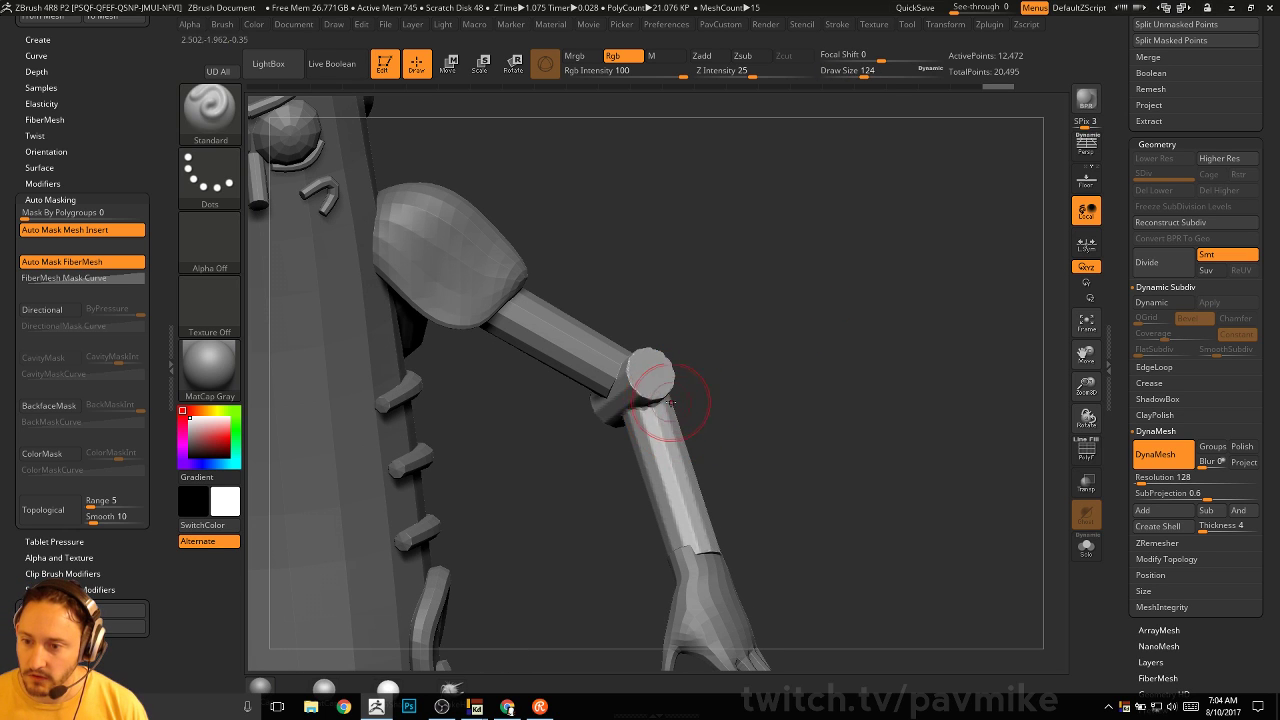
pyautogui.keyDown('shift'); pyautogui.moveTo(663, 384); pyautogui.dragTo(653, 379); pyautogui.keyUp('shift')
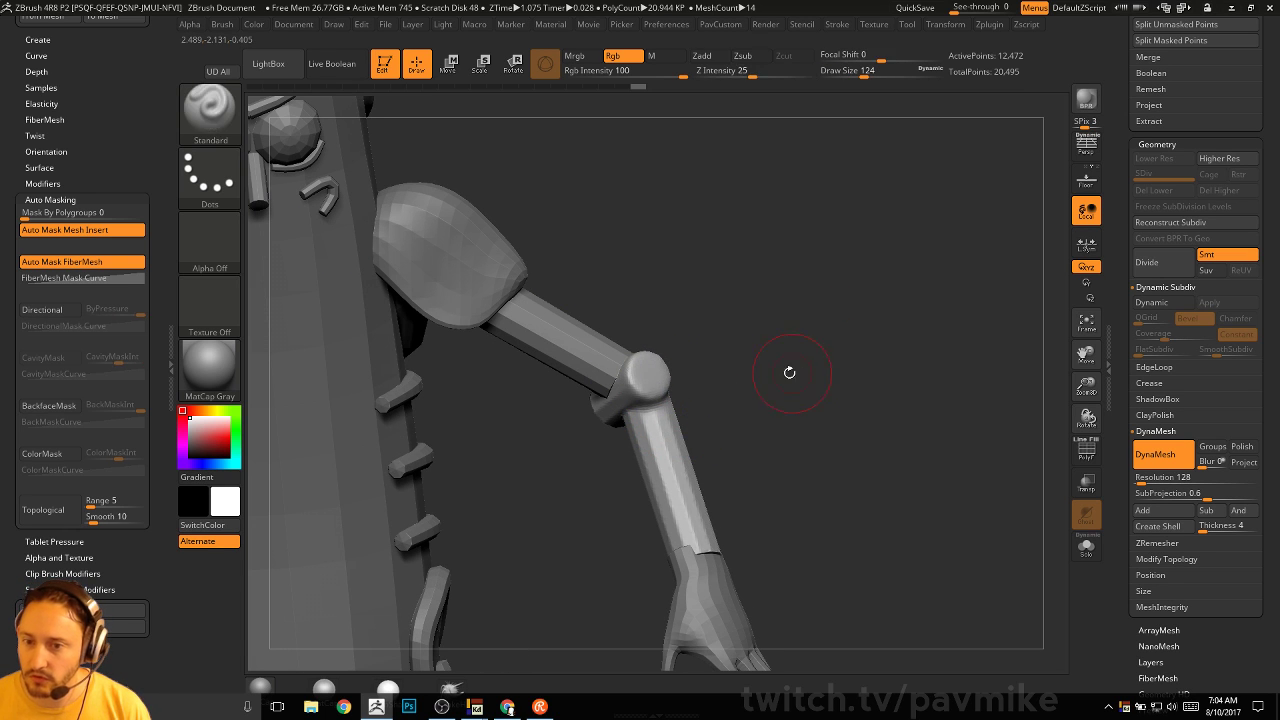
# Set Smooth Stronger as the smoothing brush and open its Smooth Brush Modifiers
pyautogui.click(210, 110)
pyautogui.click(205, 438)
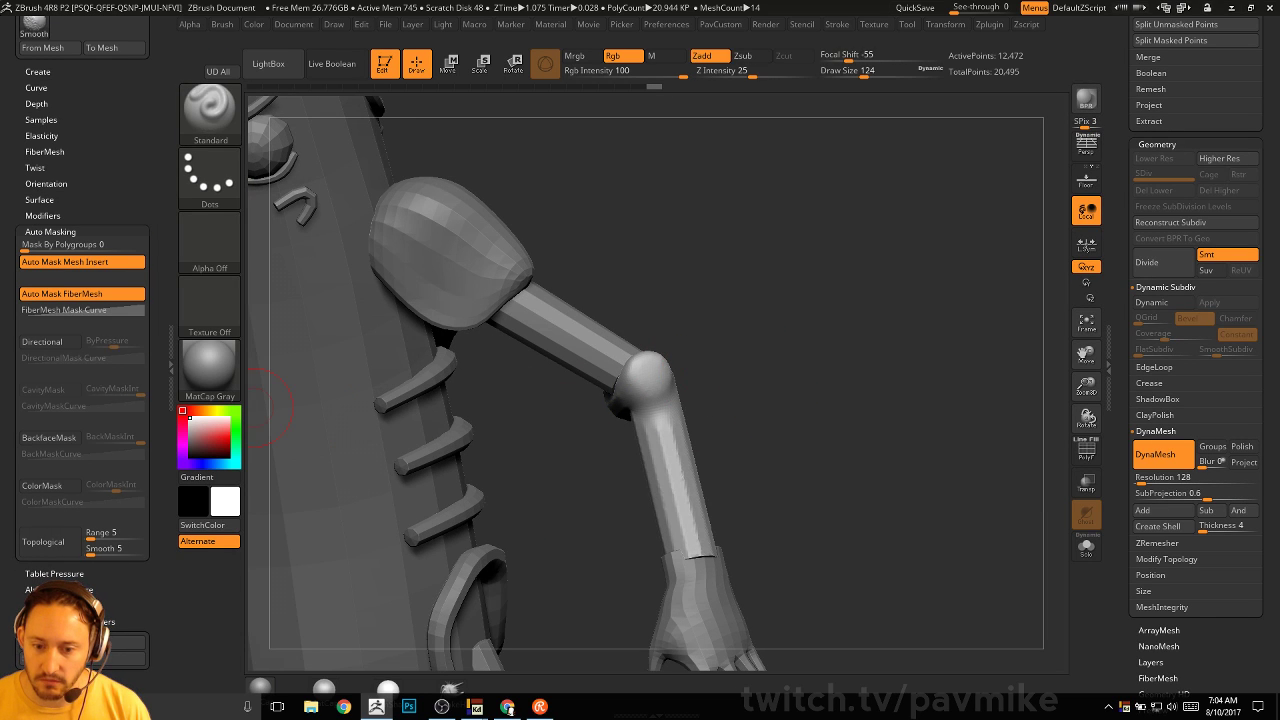
pyautogui.click(70, 621)
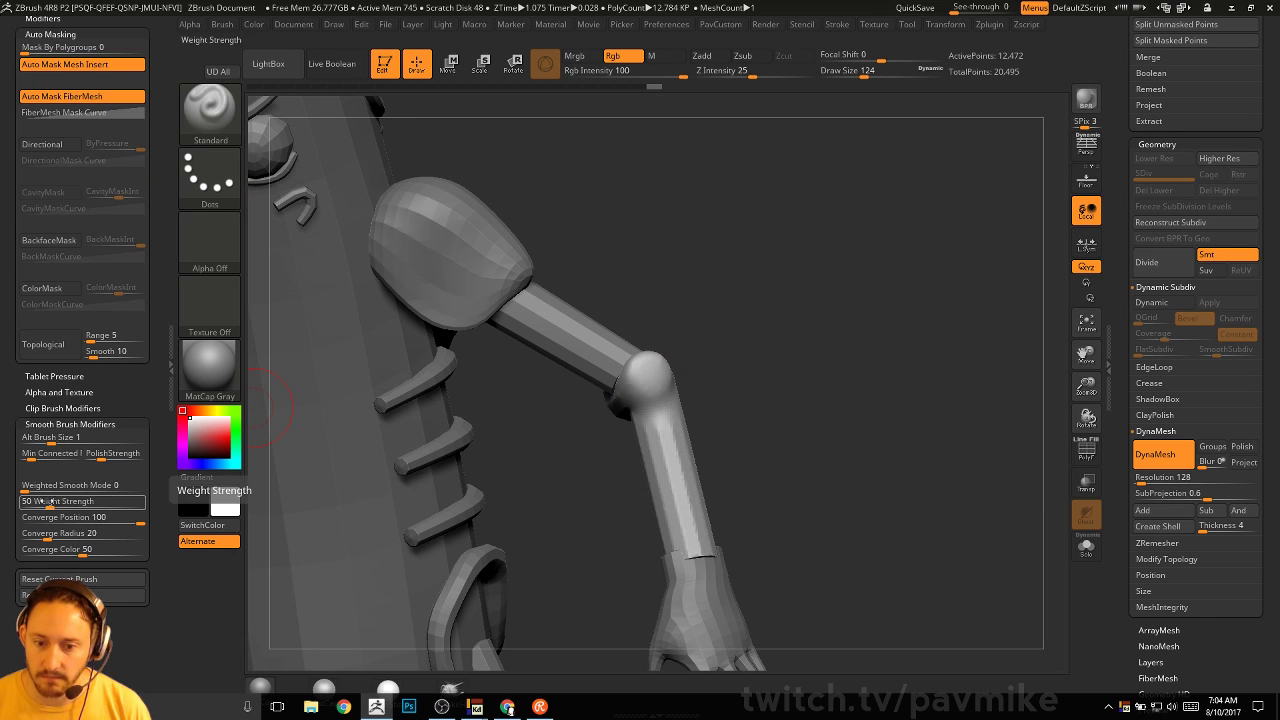
pyautogui.press('shift')
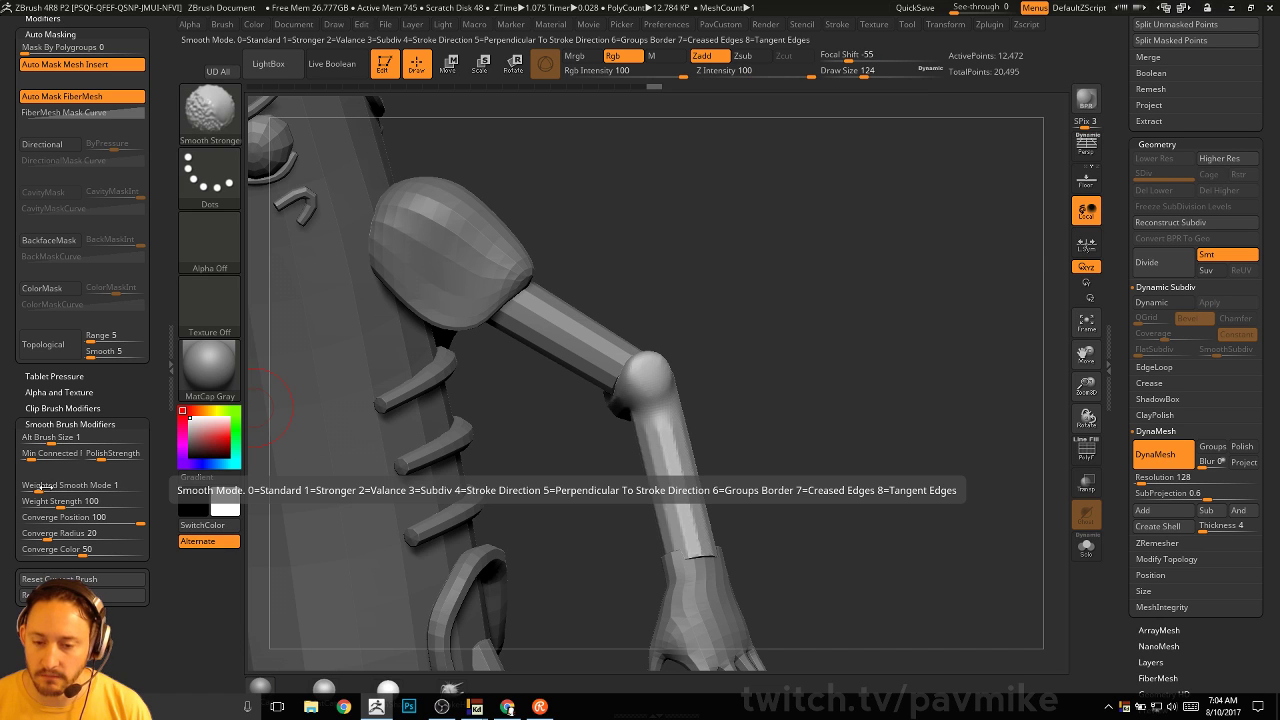
# Set the smoothing intensity to 58 and smooth the flat inner end of the elbow joint
pyautogui.moveTo(770, 470)
pyautogui.mouseDown()
pyautogui.moveTo(803, 477)
pyautogui.moveTo(836, 384)
pyautogui.mouseUp()
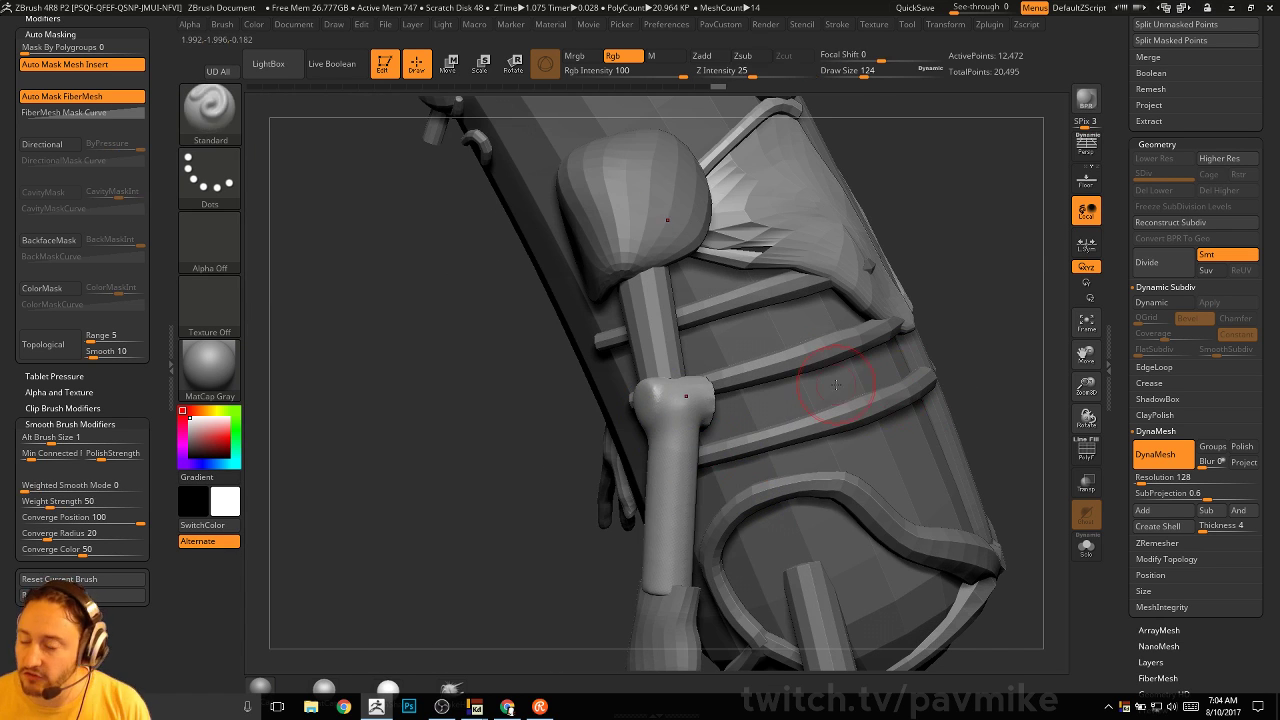
pyautogui.press('shift')
pyautogui.moveTo(779, 71); pyautogui.dragTo(783, 71)
pyautogui.moveTo(935, 155); pyautogui.dragTo(914, 240)
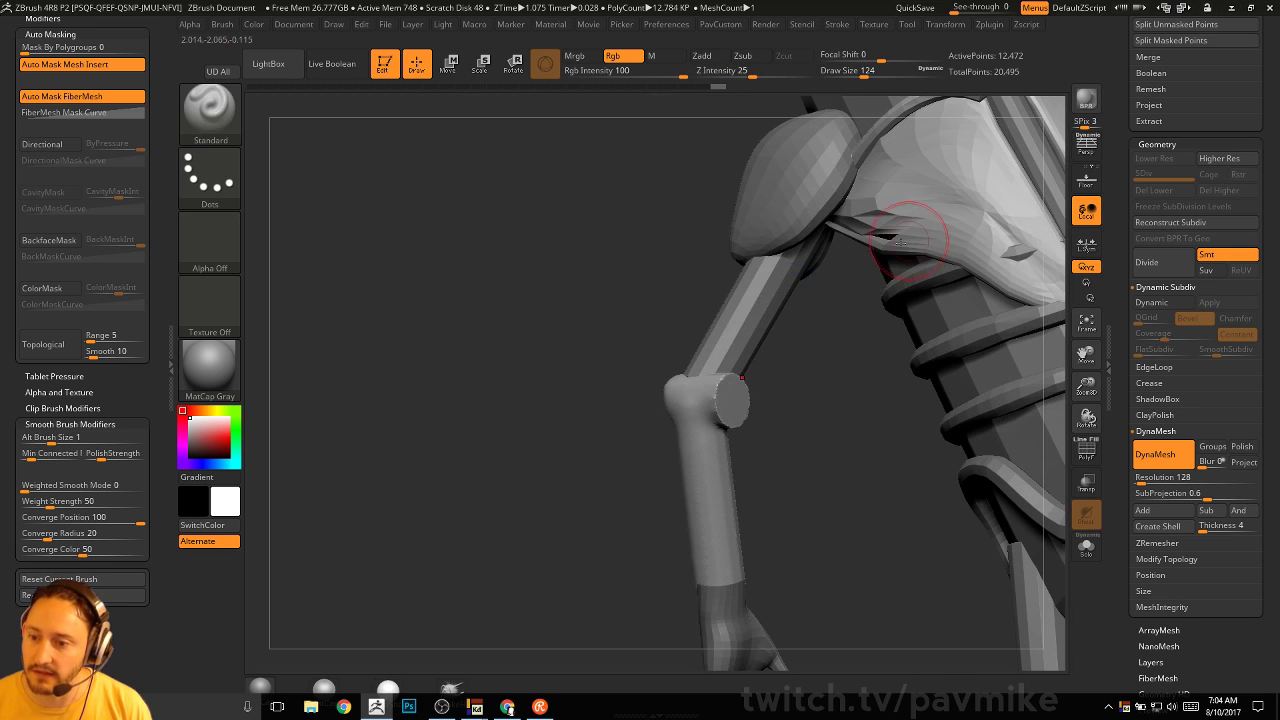
pyautogui.press('shift')
pyautogui.moveTo(745, 400)
pyautogui.mouseDown()
pyautogui.moveTo(830, 400)
pyautogui.moveTo(871, 380)
pyautogui.moveTo(706, 423)
pyautogui.mouseUp()
# Round off the elbow joint's ends with further smoothing, reducing the draw size to 108
pyautogui.moveTo(904, 189)
pyautogui.mouseDown()
pyautogui.moveTo(883, 286)
pyautogui.moveTo(640, 367)
pyautogui.mouseUp()
pyautogui.press('shift')
pyautogui.moveTo(790, 330); pyautogui.dragTo(860, 325)
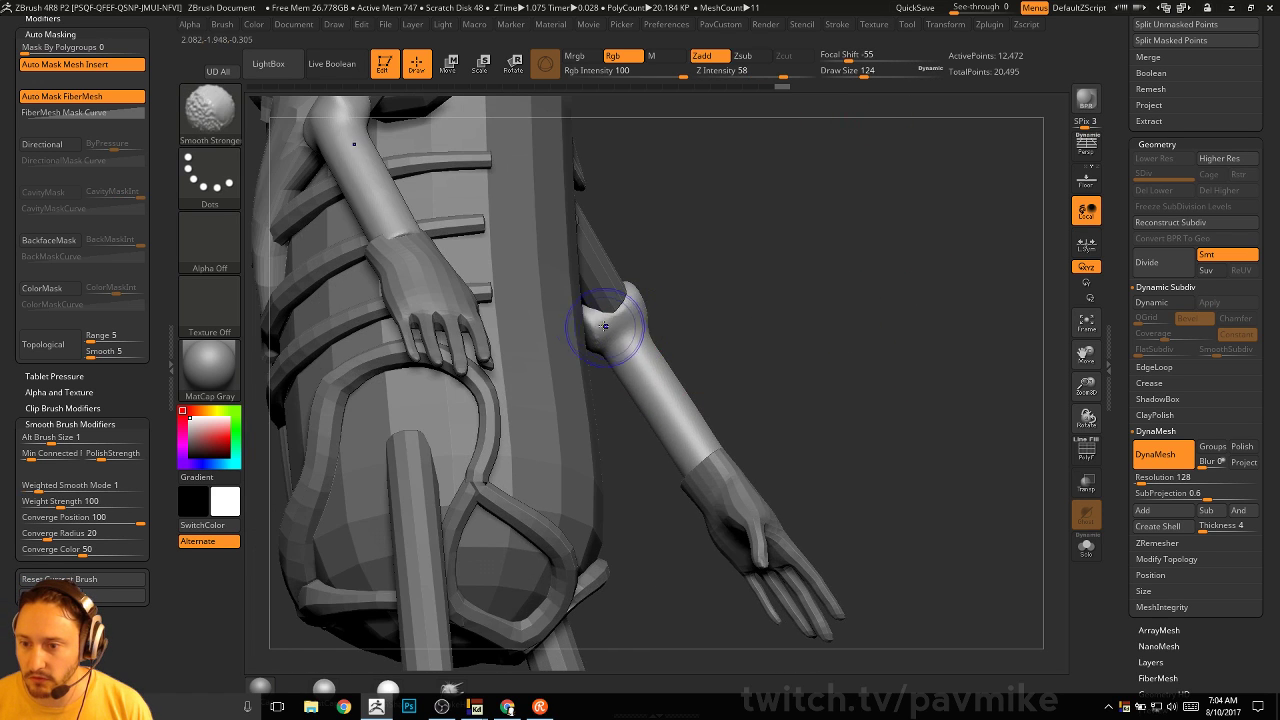
pyautogui.keyDown('shift'); pyautogui.moveTo(611, 323); pyautogui.dragTo(625, 335); pyautogui.keyUp('shift')
pyautogui.moveTo(760, 330)
pyautogui.mouseDown()
pyautogui.moveTo(850, 300)
pyautogui.moveTo(960, 290)
pyautogui.mouseUp()
pyautogui.press('s')
pyautogui.moveTo(609, 320); pyautogui.dragTo(604, 320)
pyautogui.keyDown('shift'); pyautogui.moveTo(562, 325); pyautogui.dragTo(553, 343); pyautogui.keyUp('shift')
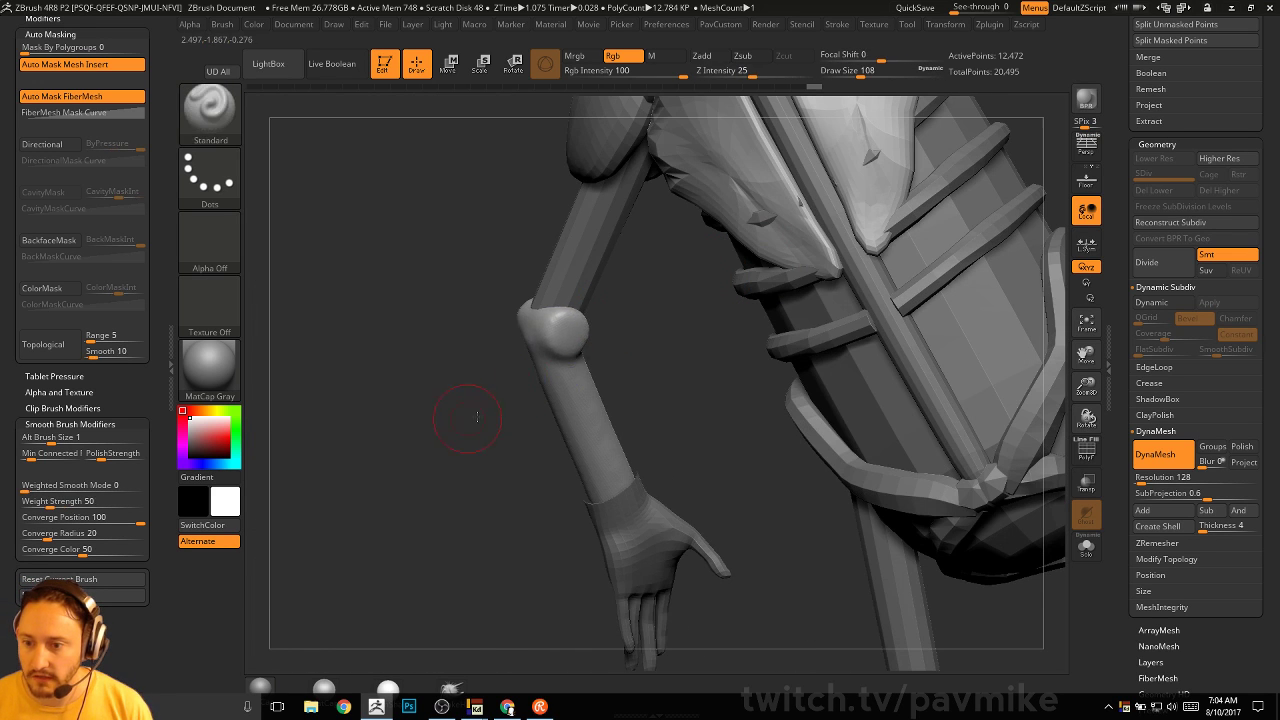
pyautogui.moveTo(451, 400)
pyautogui.mouseDown()
pyautogui.moveTo(505, 320)
pyautogui.moveTo(808, 290)
pyautogui.mouseUp()
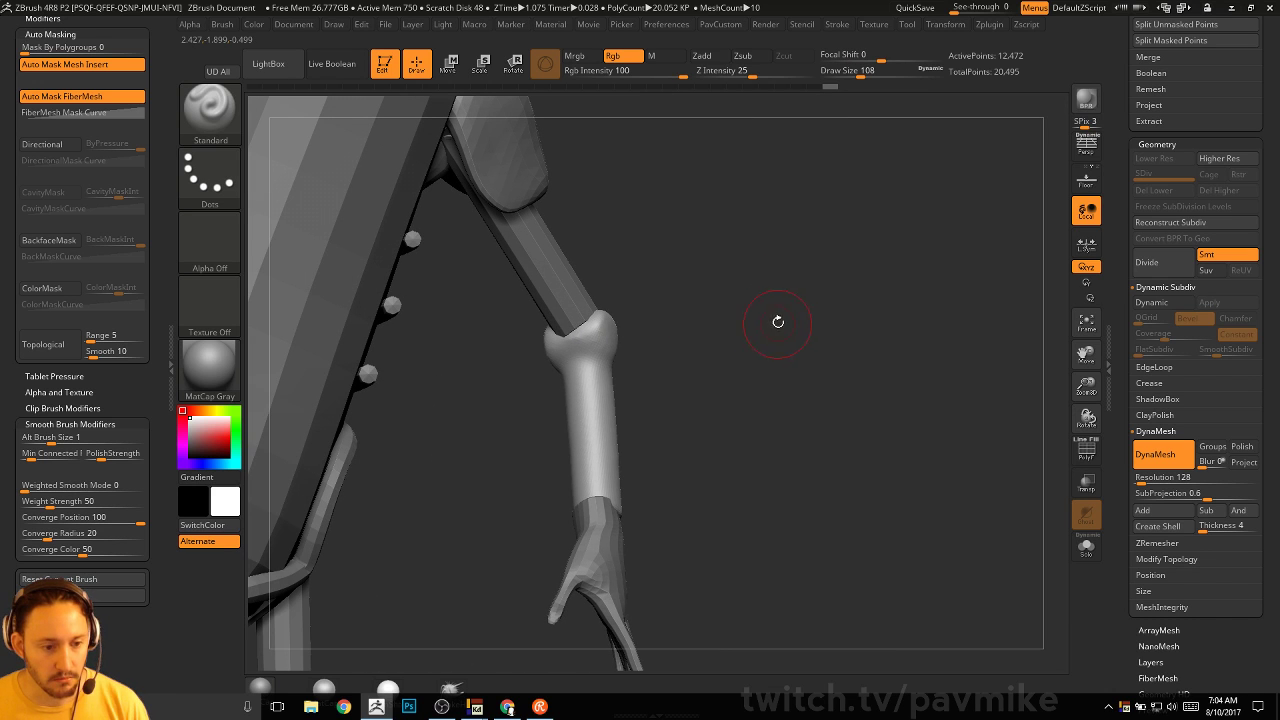
# Build up the rounded ends of the elbow joint with the Clay brush
pyautogui.press('b')
pyautogui.press('c')
pyautogui.press('l')
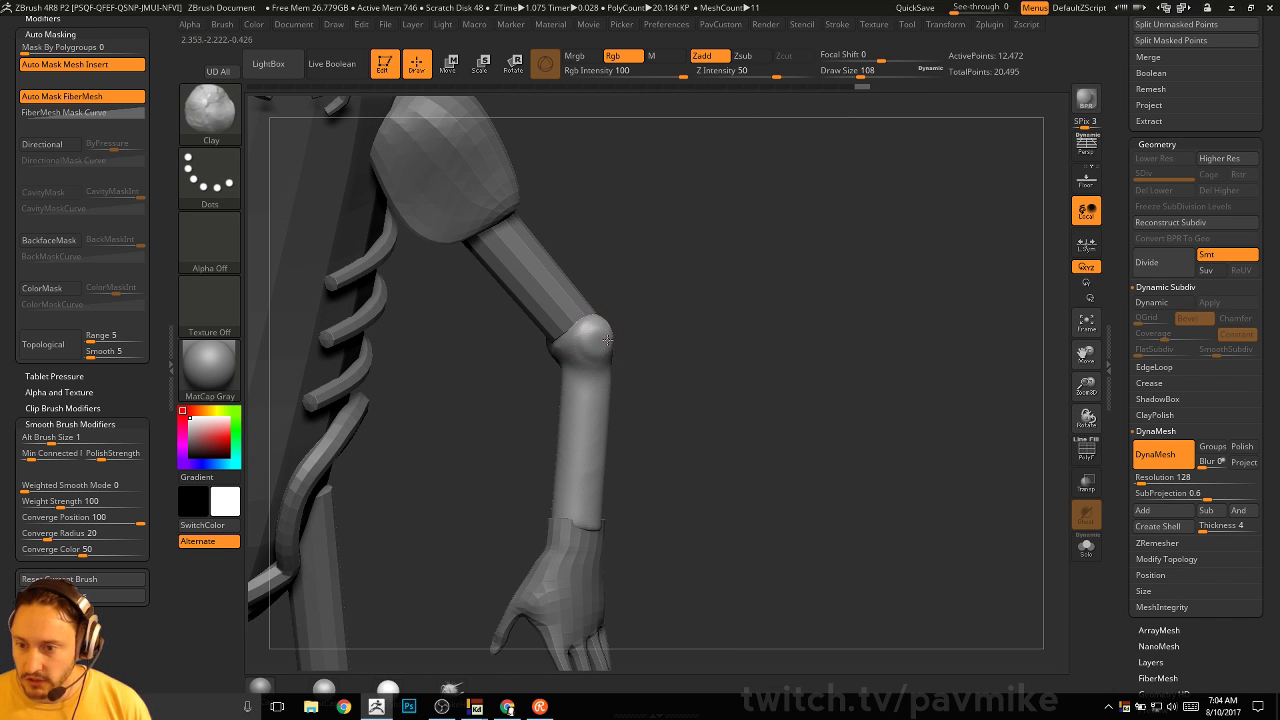
pyautogui.moveTo(693, 297); pyautogui.dragTo(540, 322)
pyautogui.moveTo(566, 363); pyautogui.dragTo(450, 350)
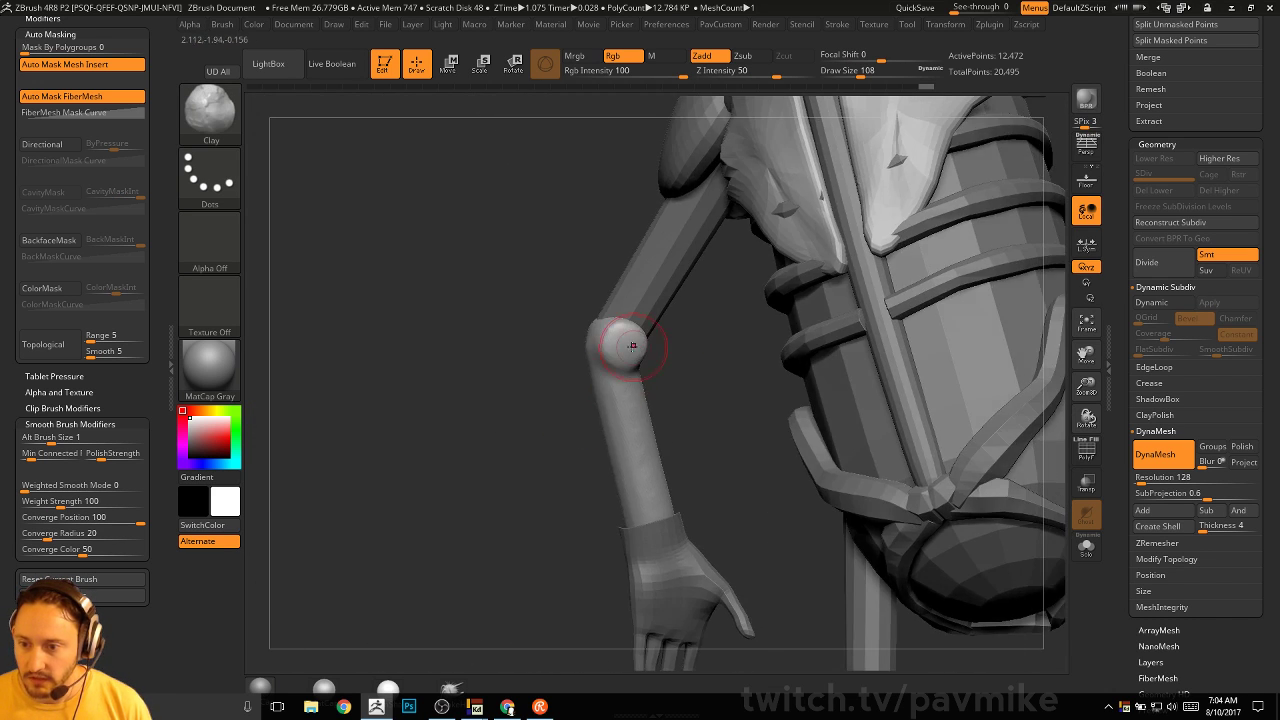
pyautogui.moveTo(517, 420); pyautogui.dragTo(883, 284)
pyautogui.moveTo(691, 328); pyautogui.dragTo(840, 316)
pyautogui.moveTo(886, 268); pyautogui.dragTo(833, 258)
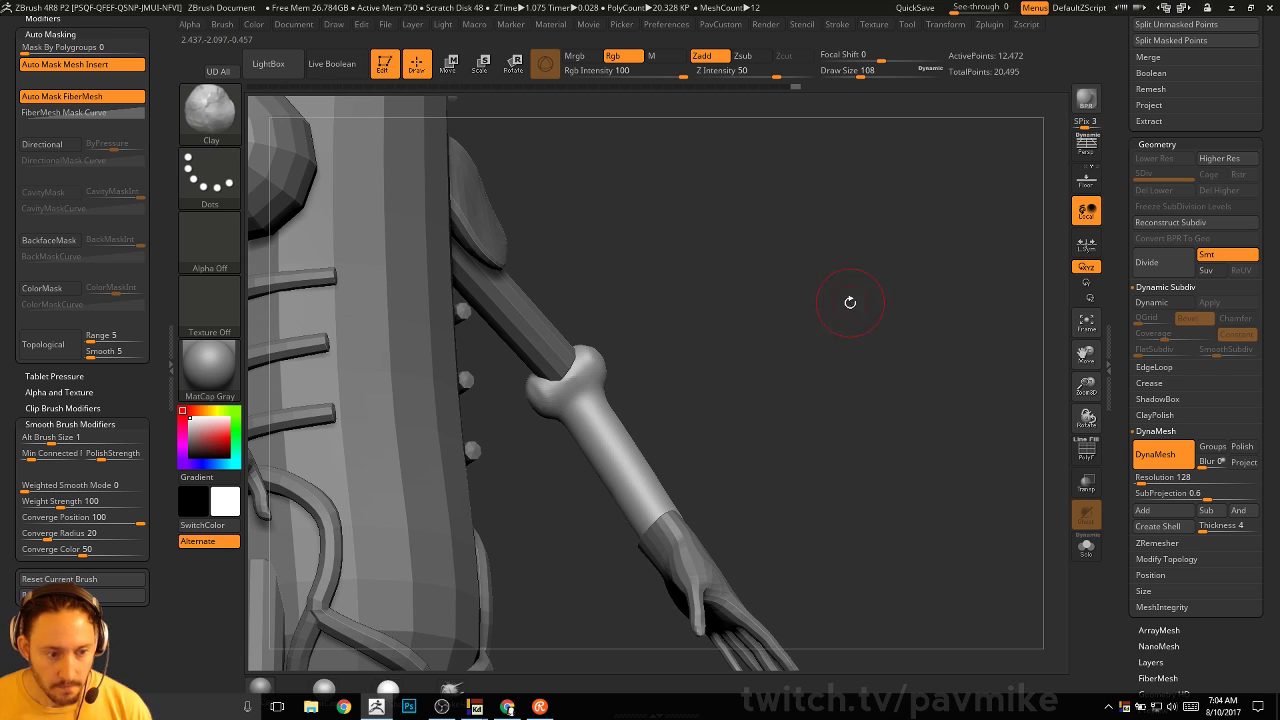
# Solo the forearm piece and carve a groove across the middle of the elbow joint with DamStandard
pyautogui.press('b')
pyautogui.press('s')
pyautogui.press('t')
pyautogui.click(1089, 547)
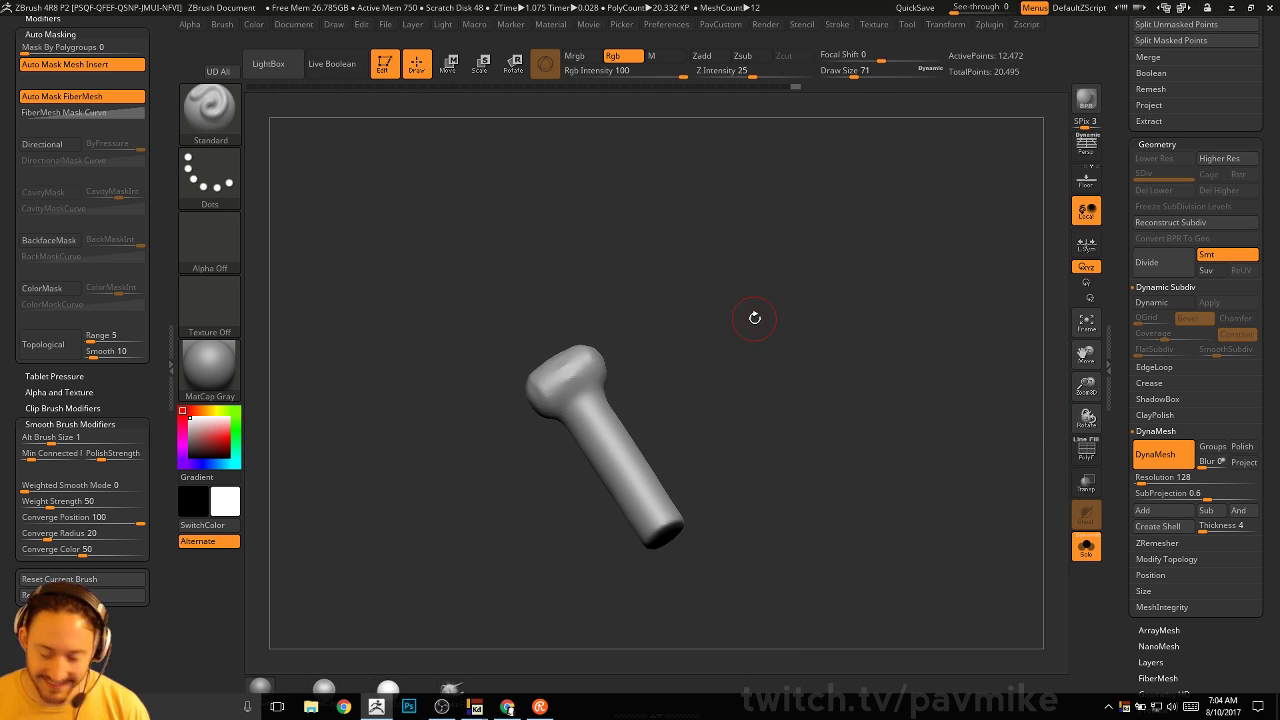
pyautogui.press('b')
pyautogui.press('d')
pyautogui.press('s')
pyautogui.moveTo(740, 342); pyautogui.dragTo(640, 374)
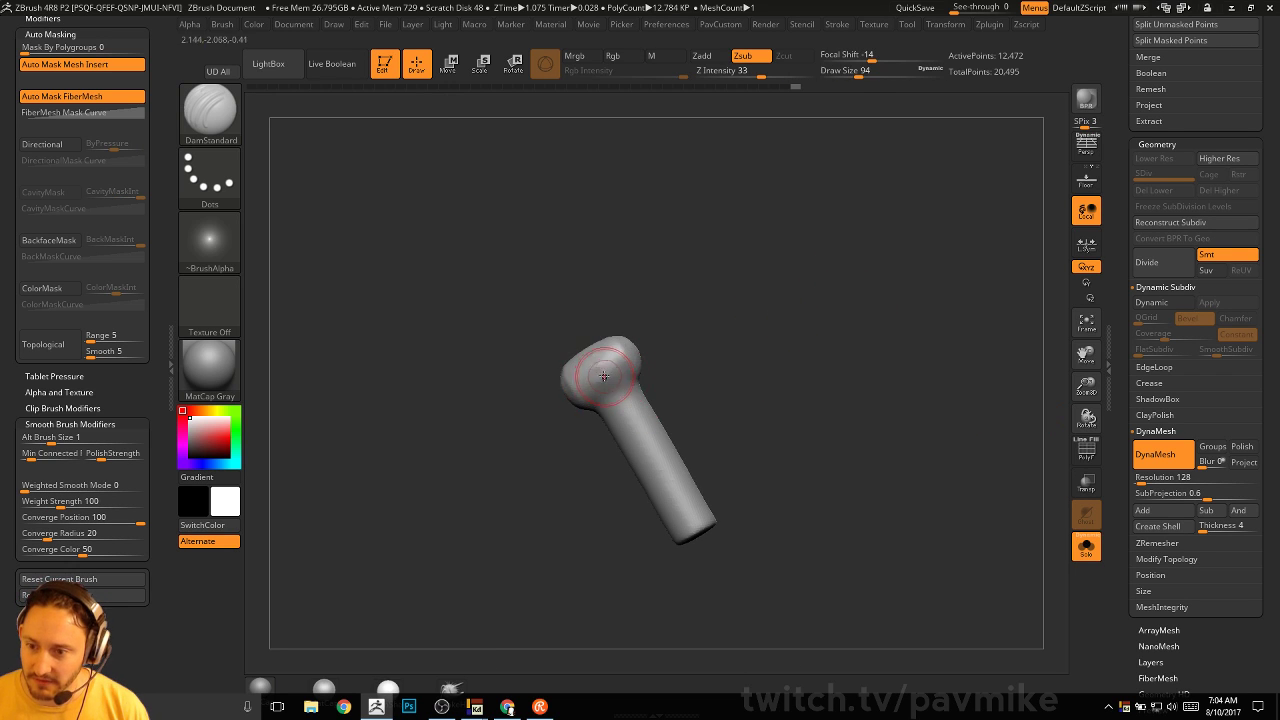
pyautogui.moveTo(648, 328); pyautogui.dragTo(613, 447)
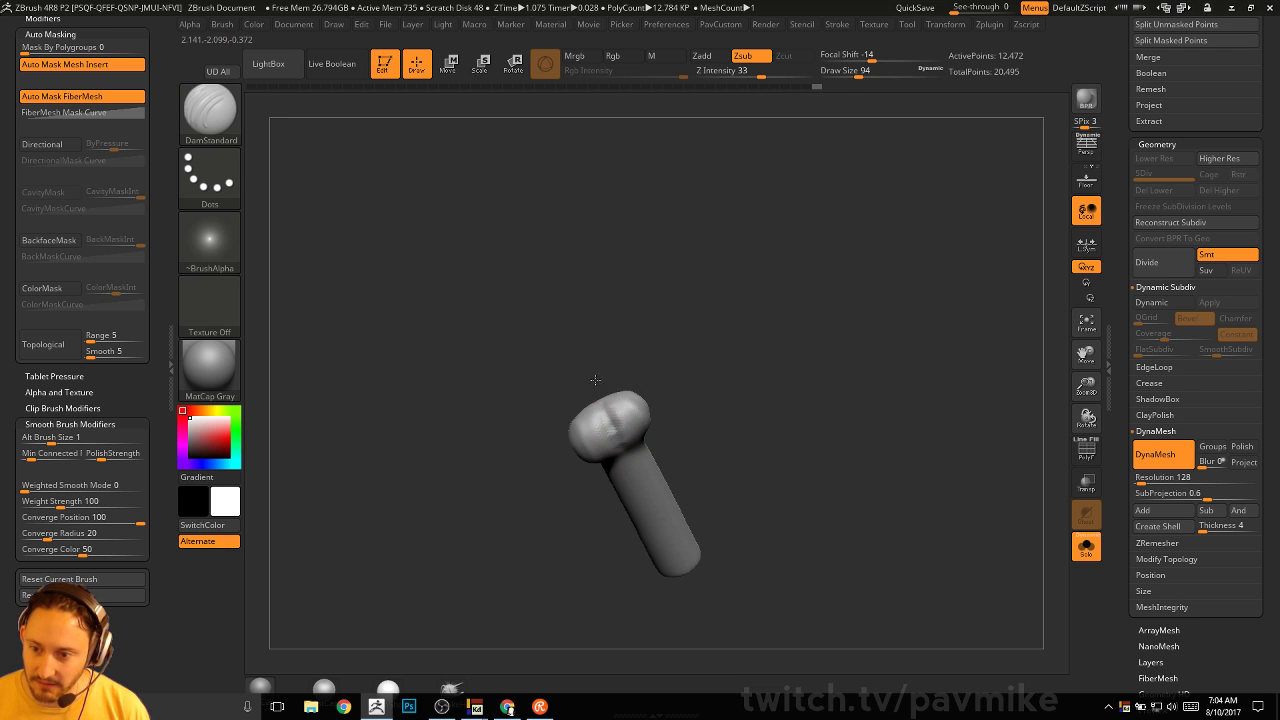
pyautogui.moveTo(673, 347); pyautogui.dragTo(640, 414)
# Remesh the forearm piece with DynaMesh and build up the elbow's two lobes with the Clay brush
pyautogui.moveTo(786, 320)
pyautogui.keyDown('ctrl'); pyautogui.mouseDown()
pyautogui.moveTo(746, 366)
pyautogui.moveTo(723, 363)
pyautogui.moveTo(734, 372)
pyautogui.moveTo(725, 354)
pyautogui.moveTo(694, 366)
pyautogui.mouseUp(); pyautogui.keyUp('ctrl')
pyautogui.press('b')
pyautogui.press('c')
pyautogui.press('l')
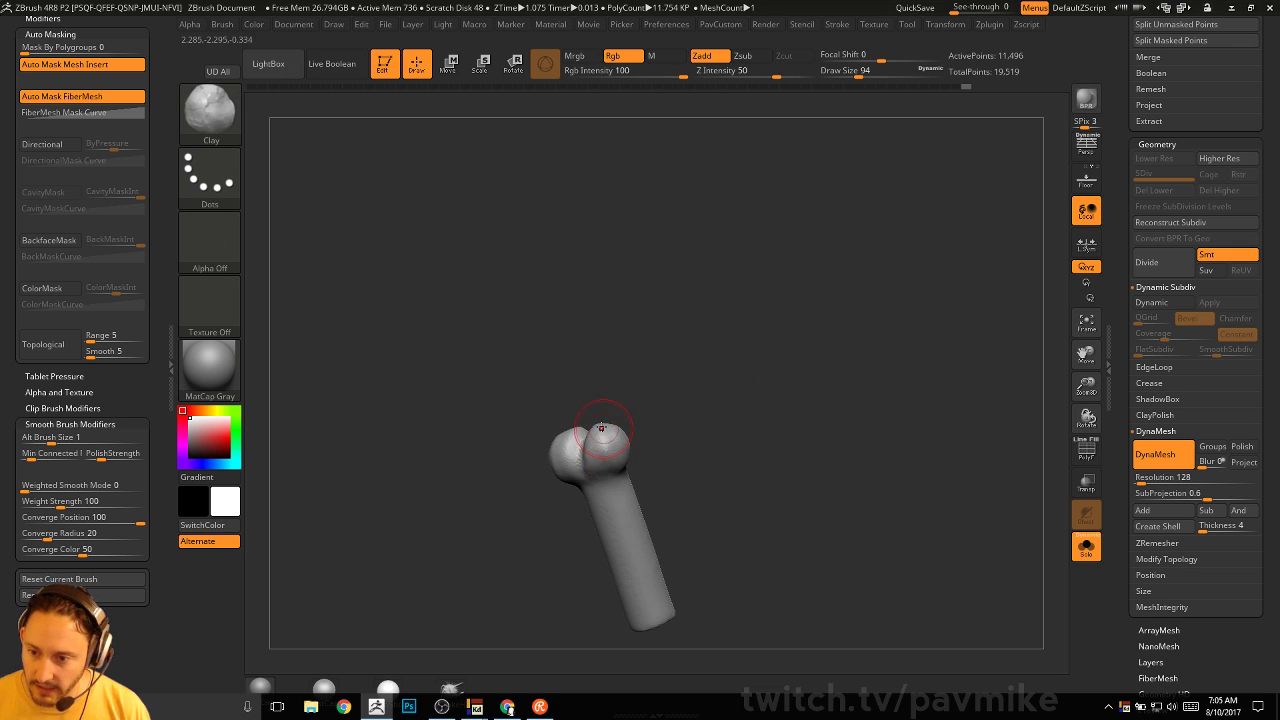
pyautogui.moveTo(601, 428); pyautogui.dragTo(623, 440, button='right')
pyautogui.moveTo(664, 416); pyautogui.dragTo(633, 435)
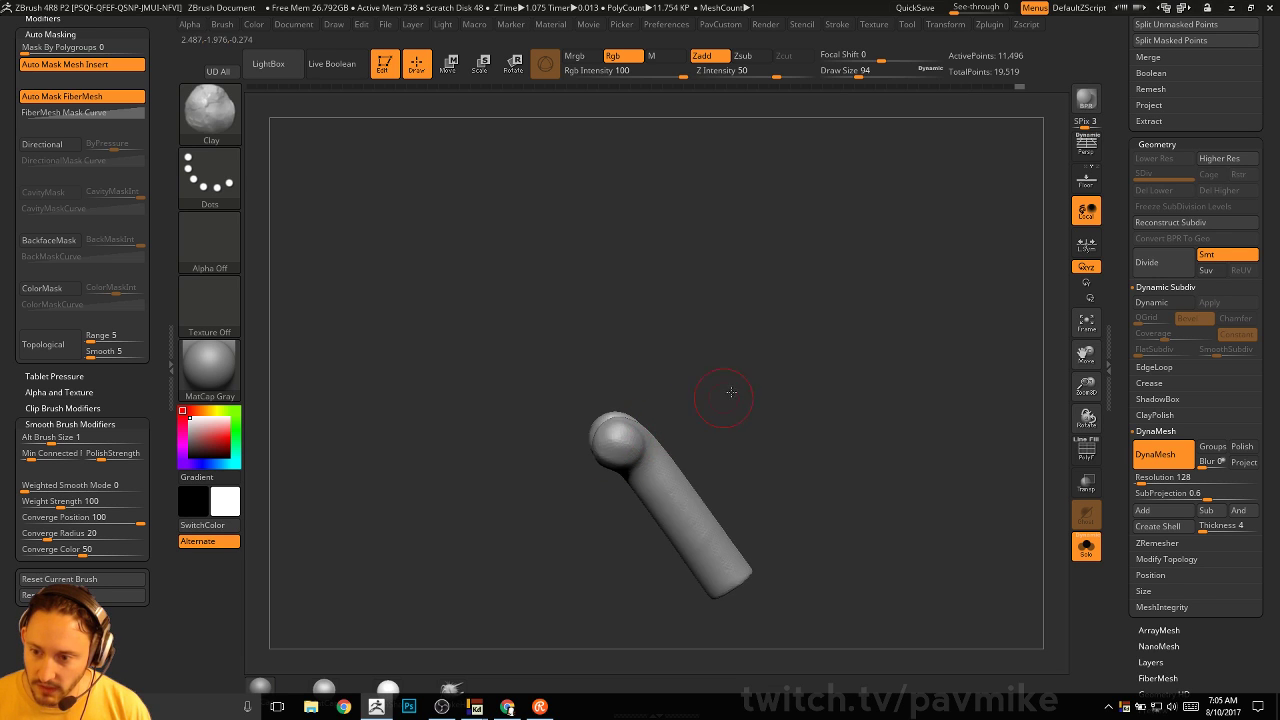
pyautogui.moveTo(731, 392); pyautogui.dragTo(689, 371)
pyautogui.moveTo(597, 470); pyautogui.dragTo(671, 396, button='right')
pyautogui.moveTo(560, 453); pyautogui.dragTo(568, 477)
# Smooth both elbow lobes and the crease between them from several sides
pyautogui.moveTo(655, 442); pyautogui.dragTo(705, 447, button='right')
pyautogui.keyDown('shift'); pyautogui.moveTo(594, 446); pyautogui.dragTo(590, 458); pyautogui.keyUp('shift')
pyautogui.moveTo(671, 423); pyautogui.dragTo(612, 432, button='right')
pyautogui.keyDown('shift'); pyautogui.moveTo(556, 464); pyautogui.dragTo(543, 468); pyautogui.keyUp('shift')
pyautogui.moveTo(543, 468)
pyautogui.mouseDown(button='right')
pyautogui.moveTo(547, 448)
pyautogui.moveTo(528, 457)
pyautogui.mouseUp(button='right')
pyautogui.keyDown('shift'); pyautogui.moveTo(528, 457); pyautogui.dragTo(532, 468); pyautogui.keyUp('shift')
pyautogui.moveTo(532, 468); pyautogui.dragTo(551, 460, button='right')
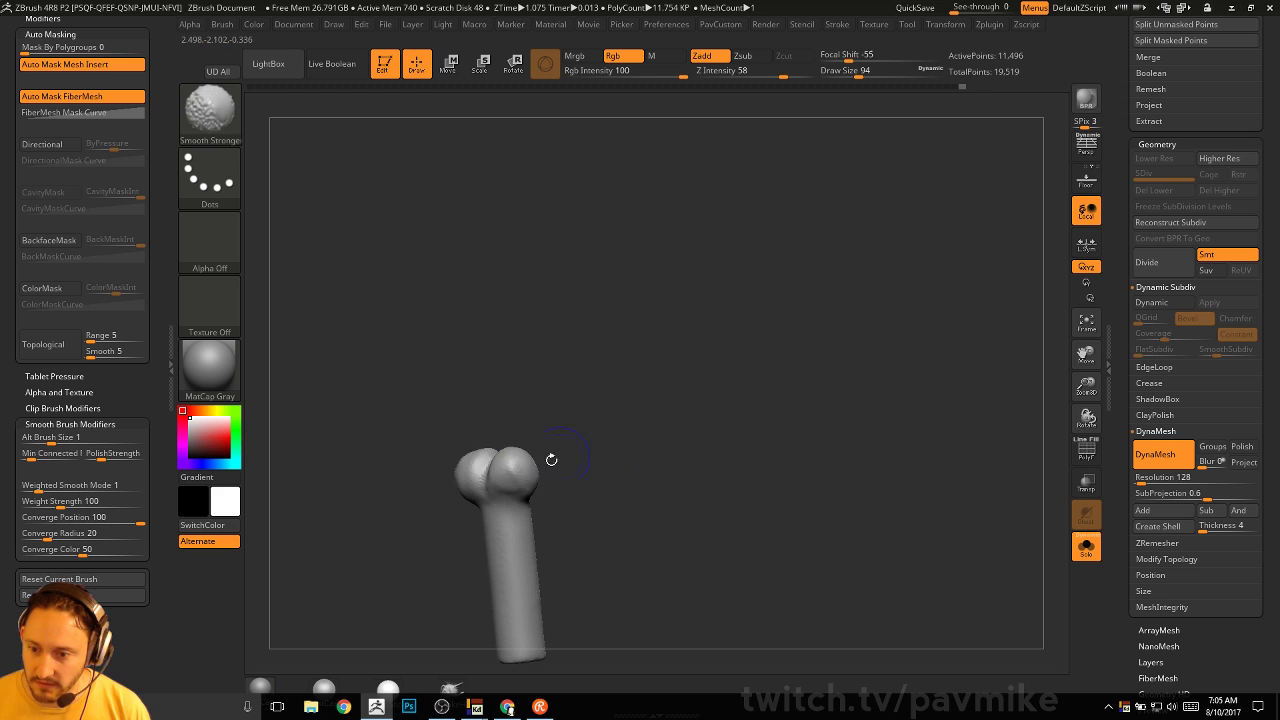
pyautogui.keyDown('shift'); pyautogui.moveTo(506, 476); pyautogui.dragTo(494, 463); pyautogui.keyUp('shift')
pyautogui.moveTo(583, 411); pyautogui.dragTo(543, 414)
pyautogui.keyDown('shift'); pyautogui.moveTo(463, 458); pyautogui.dragTo(444, 472); pyautogui.keyUp('shift')
pyautogui.moveTo(642, 326)
pyautogui.mouseDown()
pyautogui.moveTo(686, 320)
pyautogui.moveTo(699, 333)
pyautogui.mouseUp()
# Load the Spherical brush from the Misc brush folder in LightBox
pyautogui.press(',')
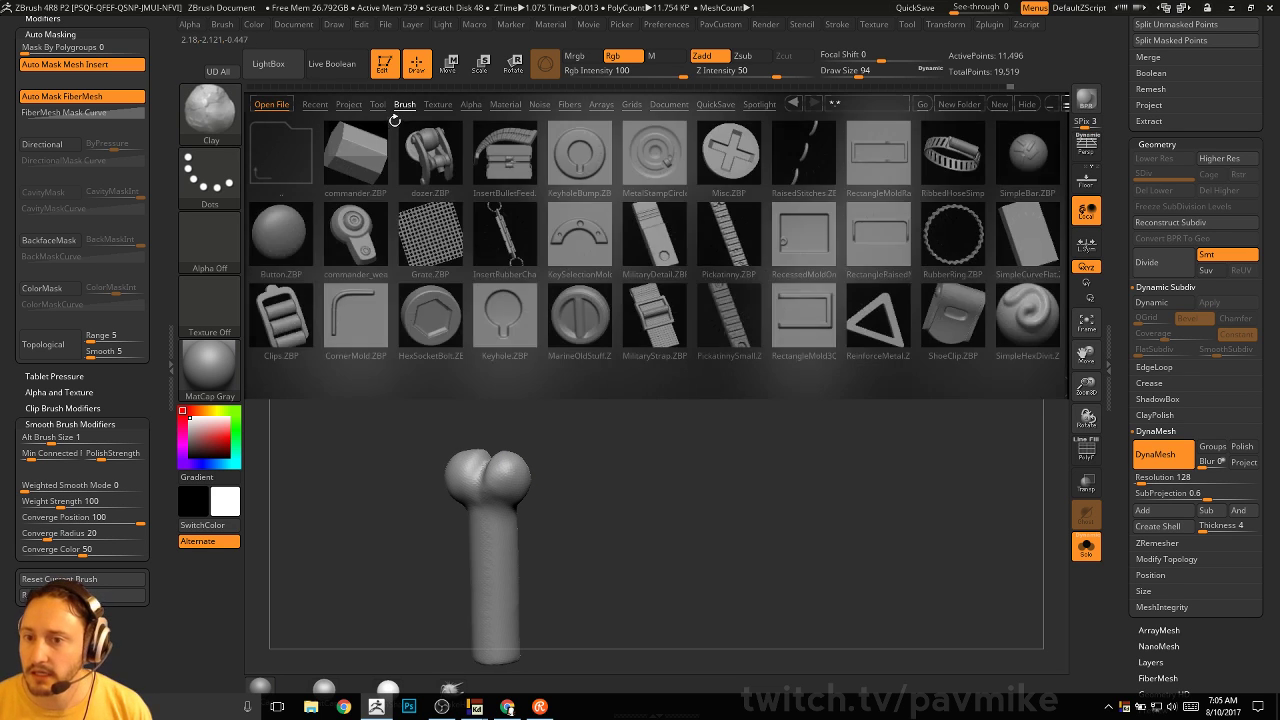
pyautogui.click(406, 105)
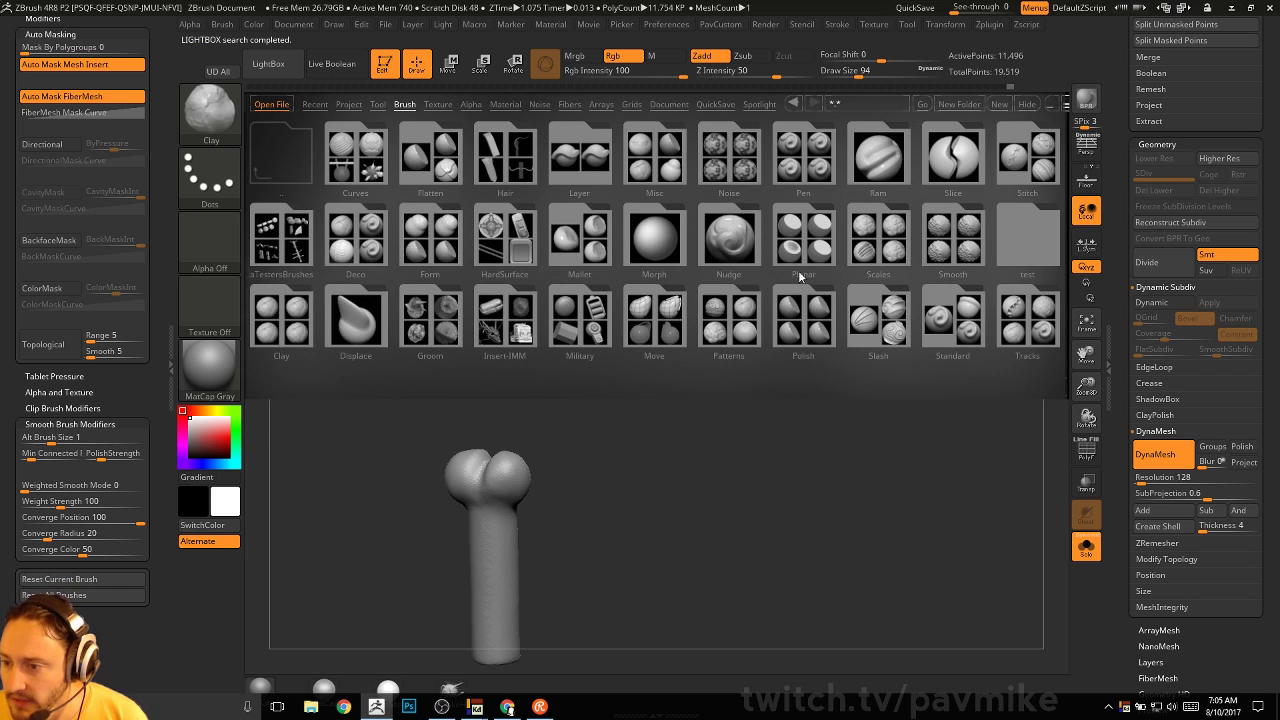
pyautogui.scroll(-2, 798, 270)
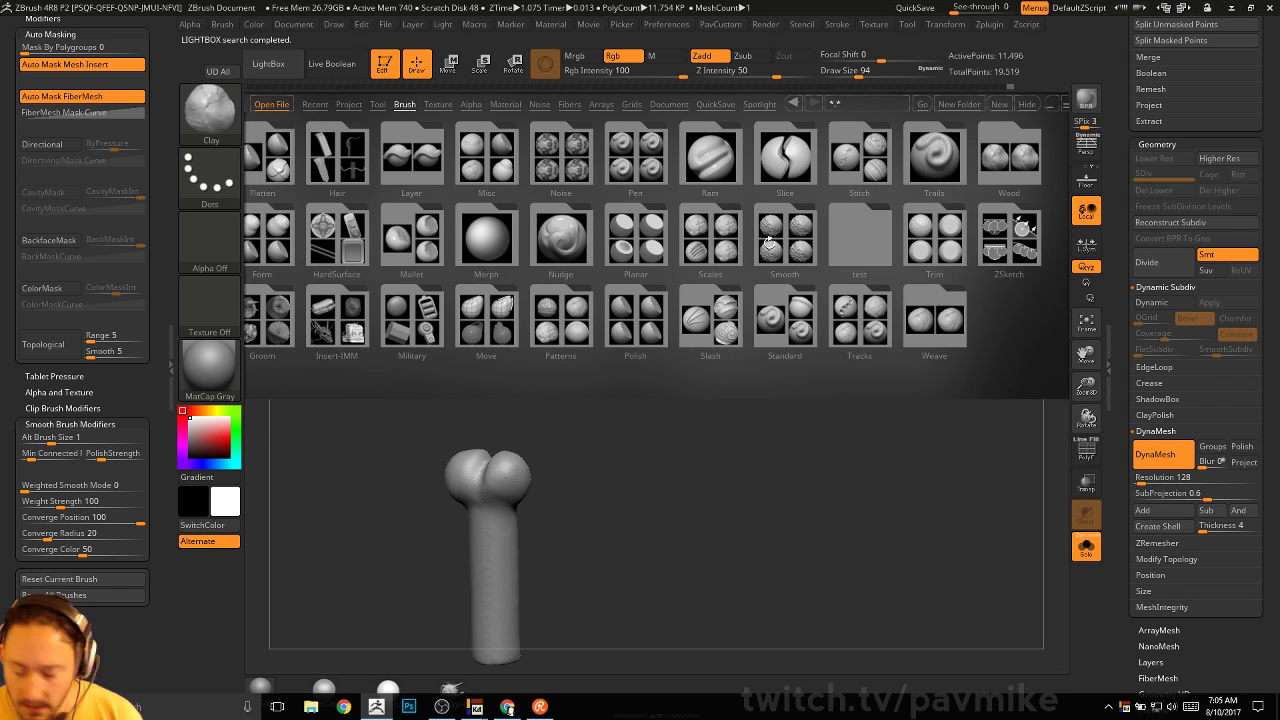
pyautogui.press(',')
pyautogui.press(',')
pyautogui.press(',')
pyautogui.press(',')
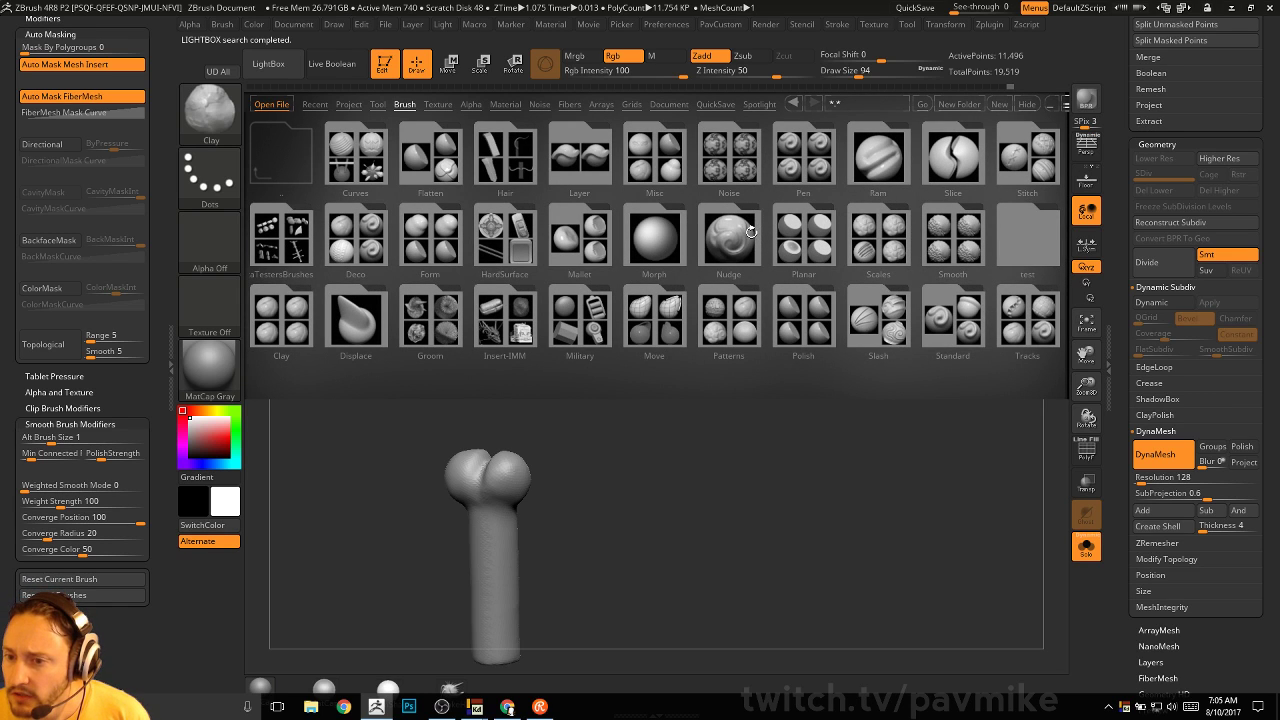
pyautogui.doubleClick(658, 165)
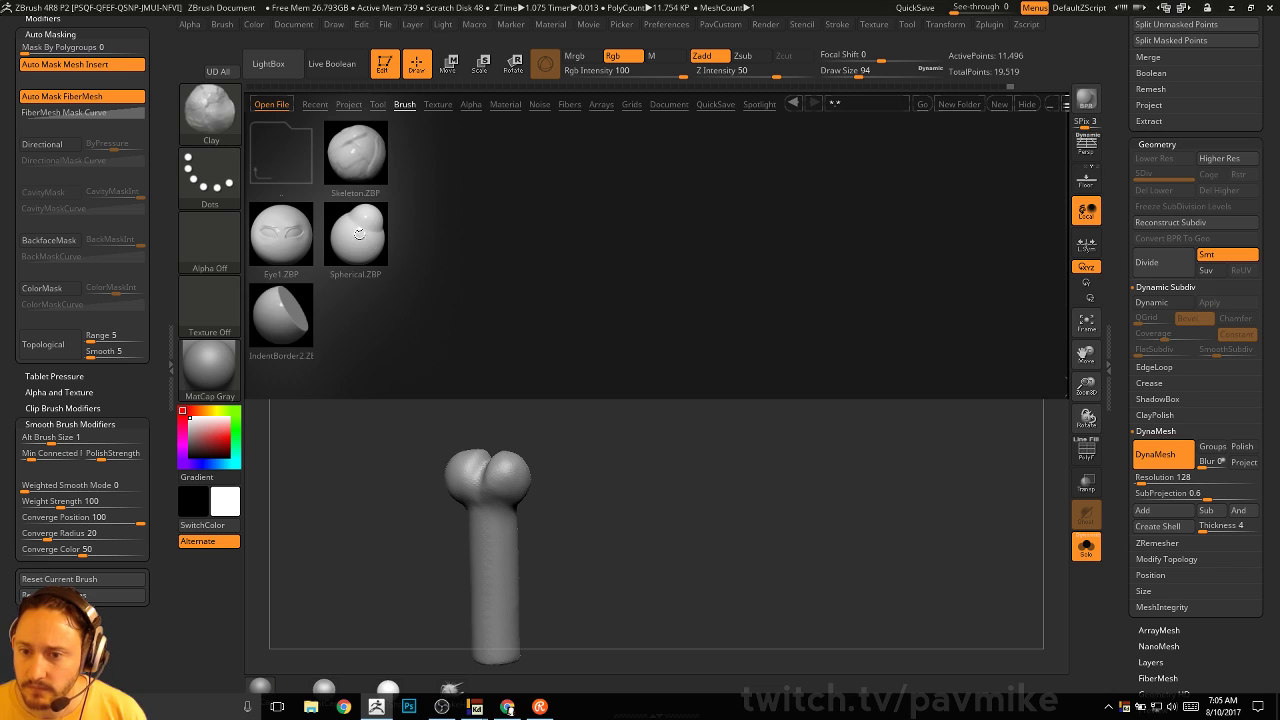
pyautogui.doubleClick(358, 232)
# Try the Spherical brush at different sizes on the forearm piece and undo the strokes
pyautogui.moveTo(560, 374)
pyautogui.mouseDown()
pyautogui.moveTo(633, 392)
pyautogui.moveTo(574, 380)
pyautogui.moveTo(543, 408)
pyautogui.mouseUp()
pyautogui.press(']')
pyautogui.hotkey('ctrl', 'z')
pyautogui.click(492, 410)
pyautogui.press('[')
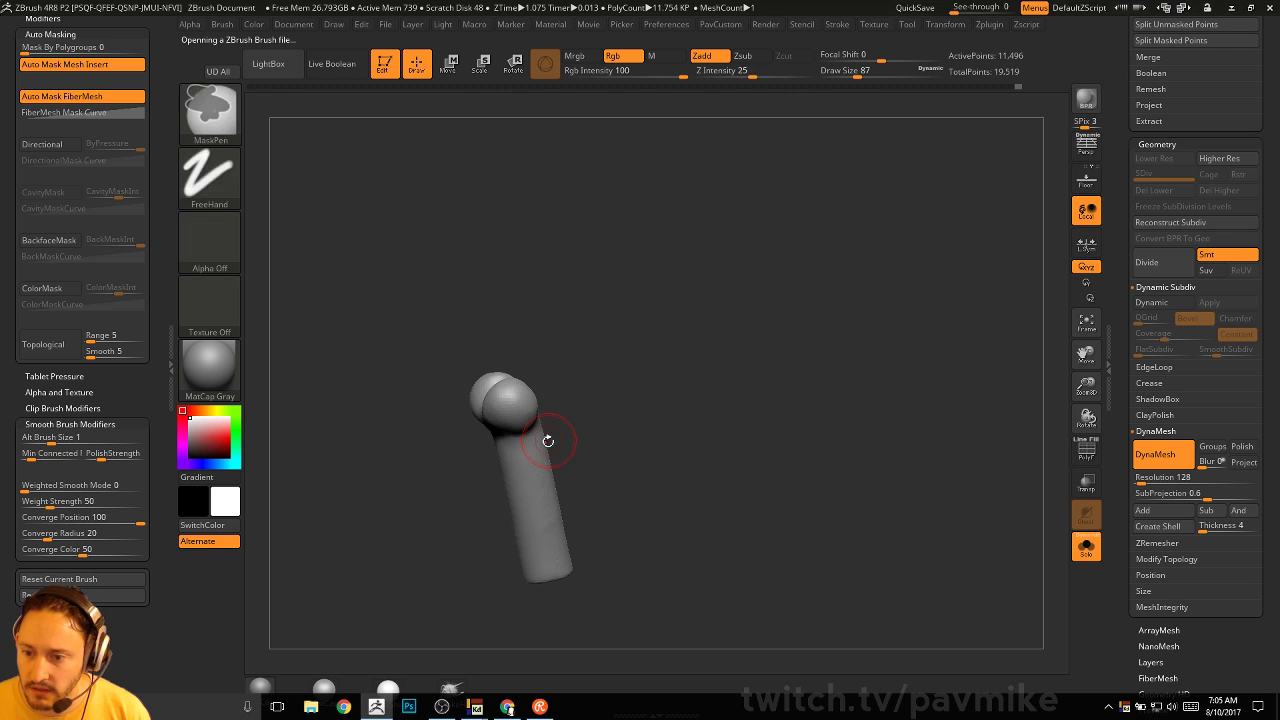
pyautogui.press(']')
pyautogui.moveTo(530, 493)
pyautogui.mouseDown()
pyautogui.moveTo(589, 471)
pyautogui.moveTo(505, 504)
pyautogui.moveTo(515, 476)
pyautogui.moveTo(693, 446)
pyautogui.mouseUp()
pyautogui.hotkey('ctrl', 'z')
pyautogui.hotkey('ctrl', 'z')
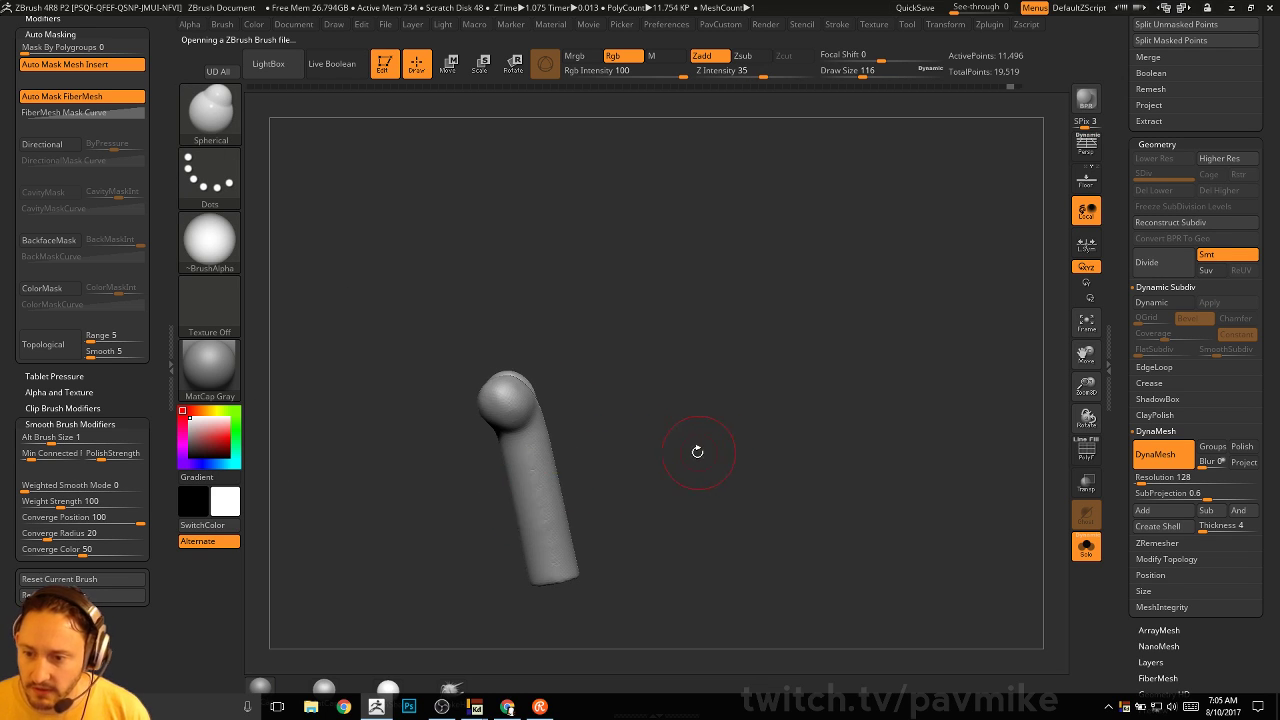
# Turn on BackfaceMask for the Spherical brush, try it on the forearm shaft and undo the strokes
pyautogui.moveTo(111, 391)
pyautogui.mouseDown()
pyautogui.moveTo(94, 546)
pyautogui.moveTo(100, 435)
pyautogui.mouseUp()
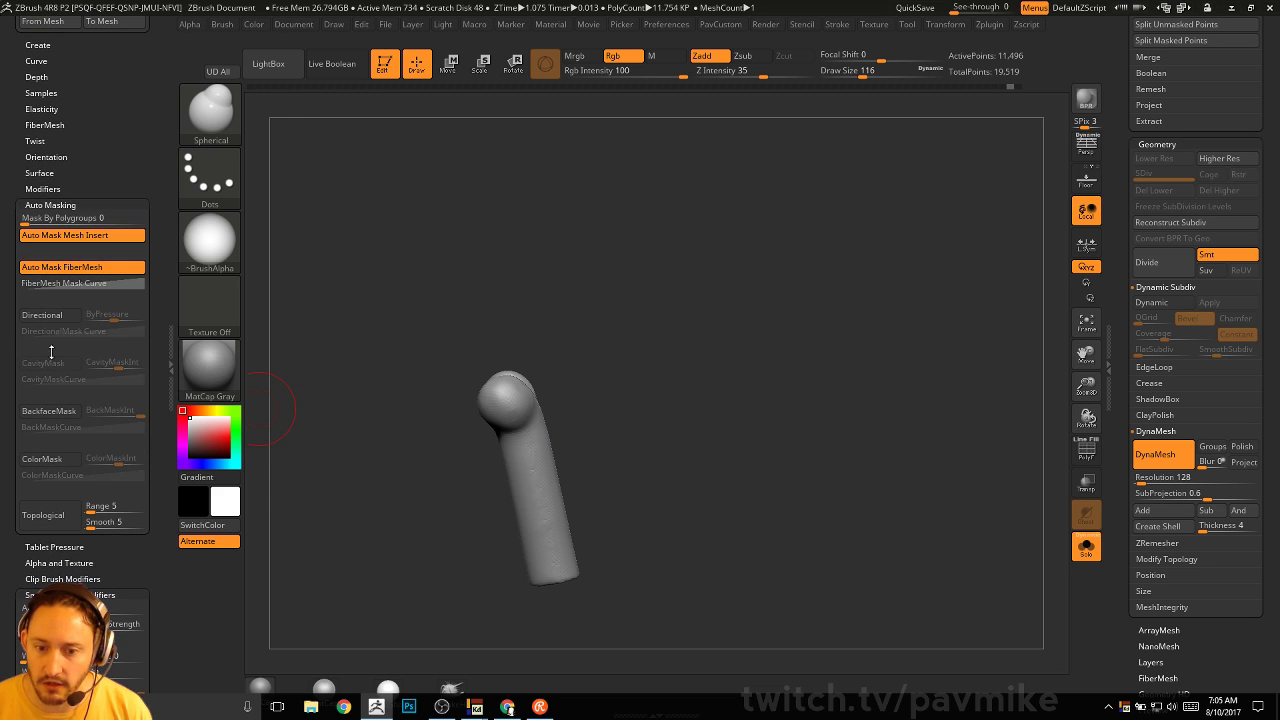
pyautogui.click(48, 410)
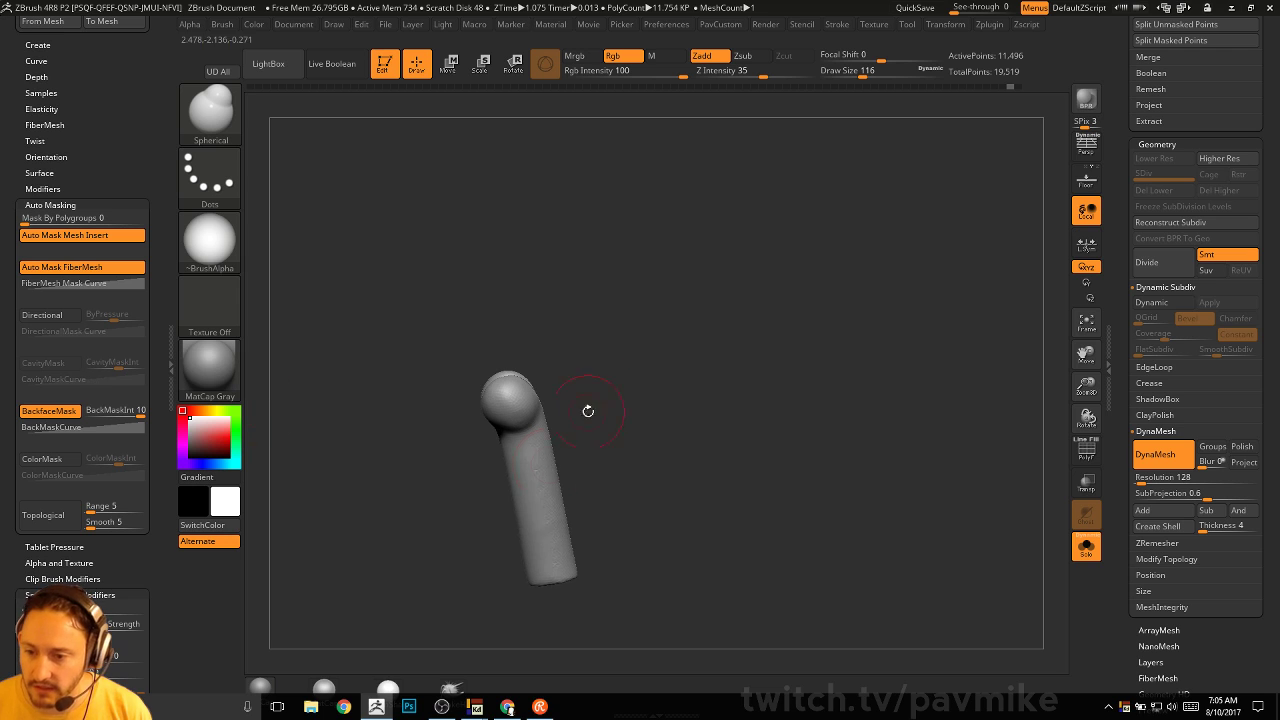
pyautogui.moveTo(582, 487); pyautogui.dragTo(540, 489)
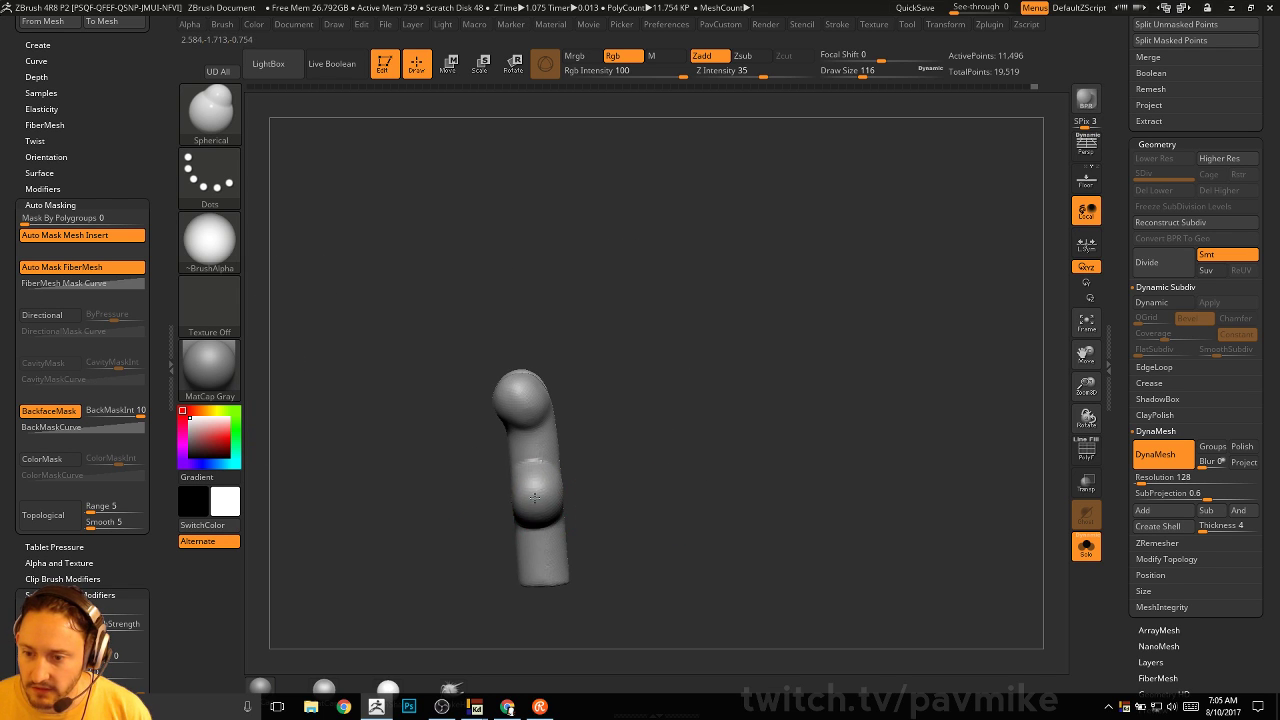
pyautogui.moveTo(623, 469)
pyautogui.mouseDown()
pyautogui.moveTo(572, 472)
pyautogui.moveTo(700, 466)
pyautogui.mouseUp()
pyautogui.hotkey('ctrl', 'z')
pyautogui.hotkey('ctrl', 'z')
pyautogui.hotkey('ctrl', 'z')
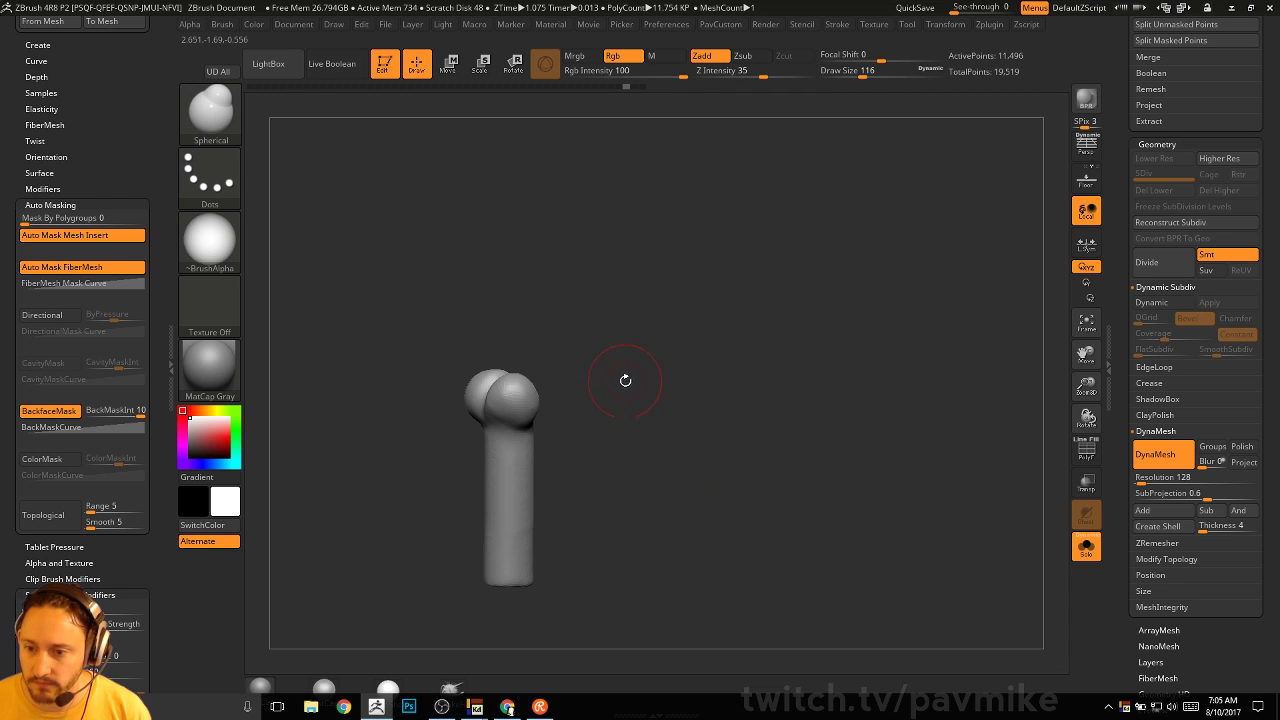
# Adjust the shape of the elbow lobes on the forearm piece with the Move brush
pyautogui.moveTo(625, 380); pyautogui.dragTo(511, 413)
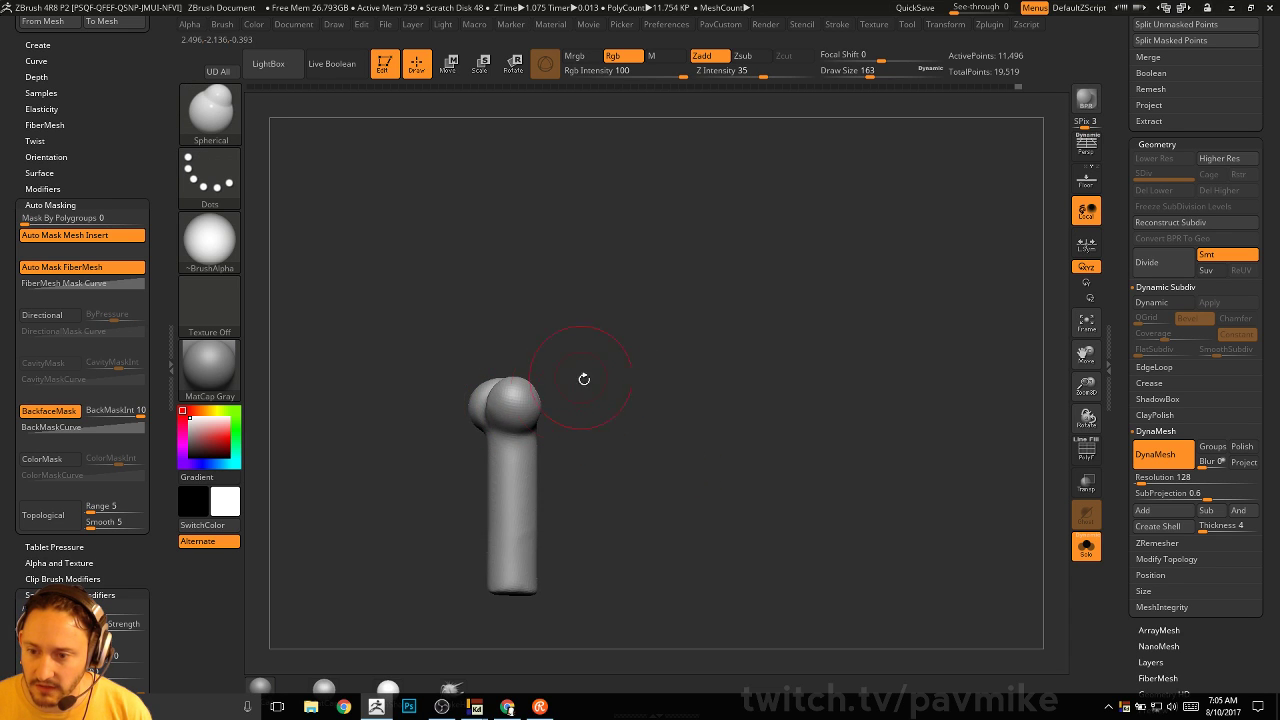
pyautogui.moveTo(584, 379); pyautogui.dragTo(663, 354)
pyautogui.moveTo(633, 395); pyautogui.dragTo(551, 376)
pyautogui.press('b')
pyautogui.press('m')
pyautogui.press('v')
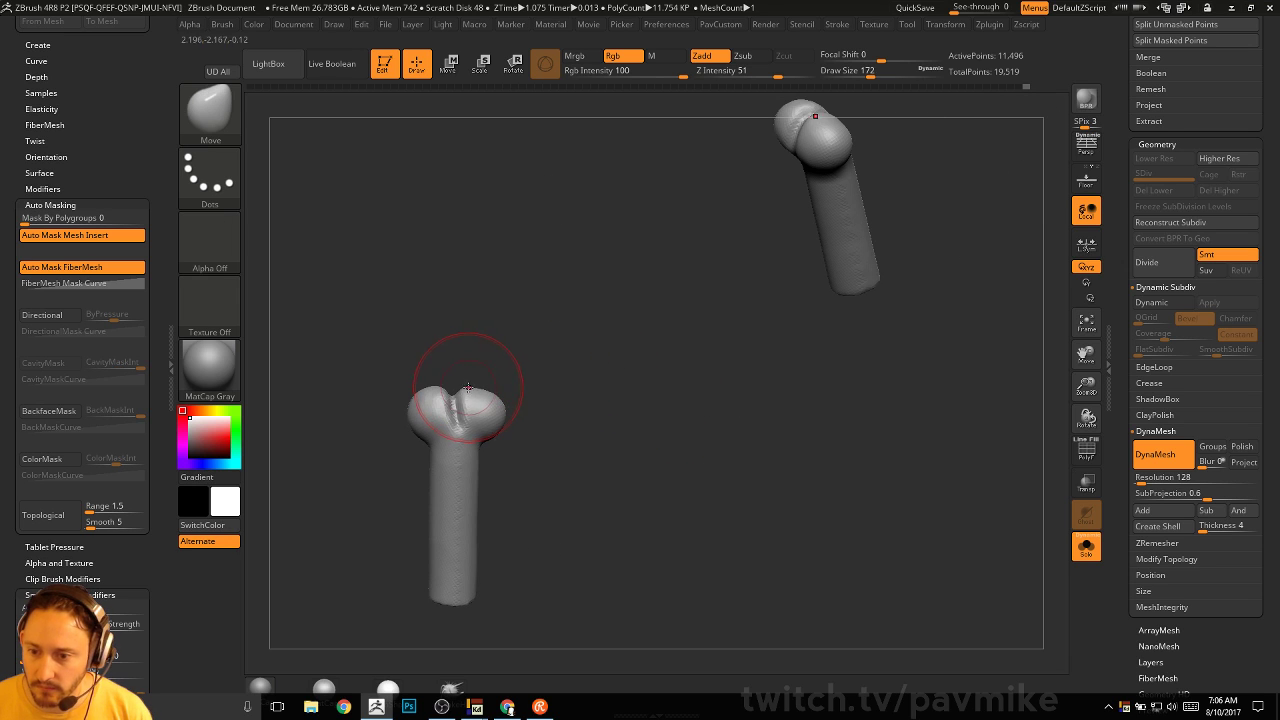
# Work over the cleft between the elbow lobes with a smaller Clay brush and bring the whole character back into view
pyautogui.press('b')
pyautogui.press('c')
pyautogui.press('l')
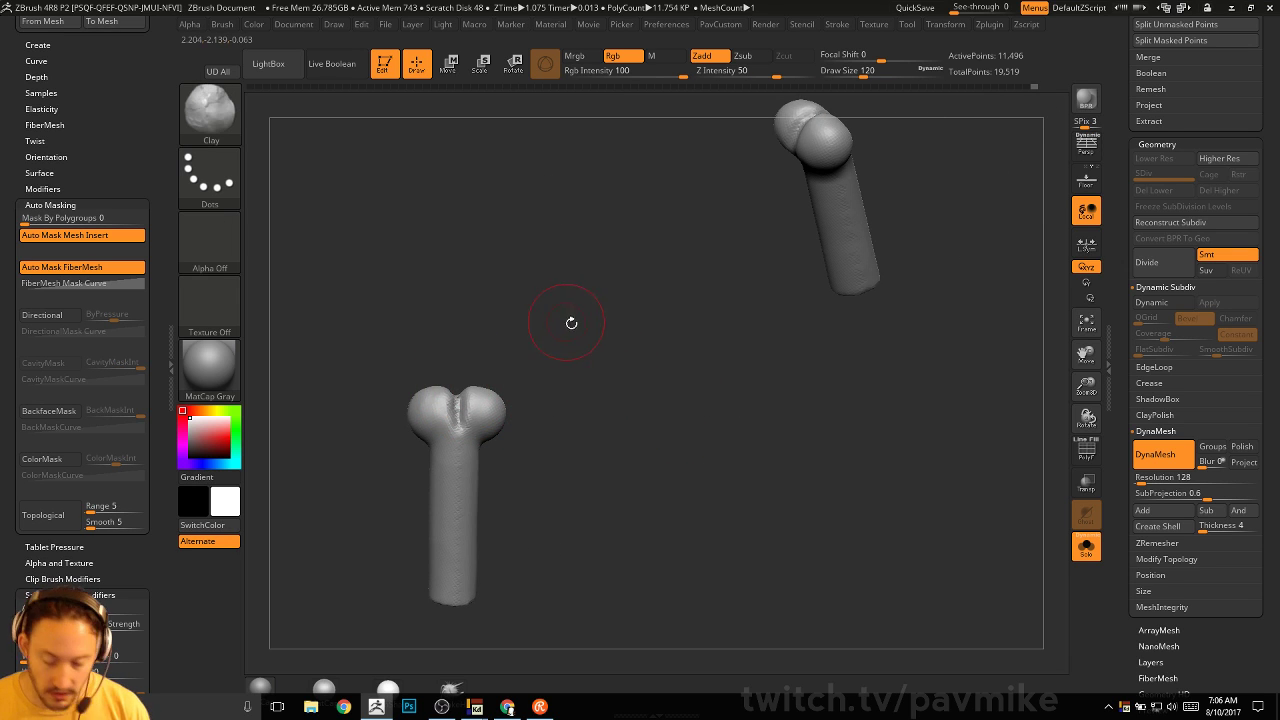
pyautogui.moveTo(571, 323); pyautogui.dragTo(515, 345)
pyautogui.press('[')
pyautogui.moveTo(495, 387); pyautogui.dragTo(489, 397)
pyautogui.moveTo(489, 397)
pyautogui.mouseDown(button='right')
pyautogui.moveTo(475, 396)
pyautogui.moveTo(757, 380)
pyautogui.moveTo(900, 437)
pyautogui.moveTo(994, 449)
pyautogui.moveTo(883, 370)
pyautogui.moveTo(802, 385)
pyautogui.moveTo(818, 390)
pyautogui.moveTo(745, 384)
pyautogui.moveTo(832, 372)
pyautogui.mouseUp(button='right')
pyautogui.hotkey('alt', 's')
pyautogui.moveTo(651, 354)
pyautogui.mouseDown(button='right')
pyautogui.moveTo(758, 352)
pyautogui.moveTo(650, 390)
pyautogui.moveTo(637, 377)
pyautogui.moveTo(646, 394)
pyautogui.mouseUp(button='right')
# Switch to the Inflat brush, enlarge its draw size and check the arm from several sides
pyautogui.press('b')
pyautogui.press('i')
pyautogui.press('n')
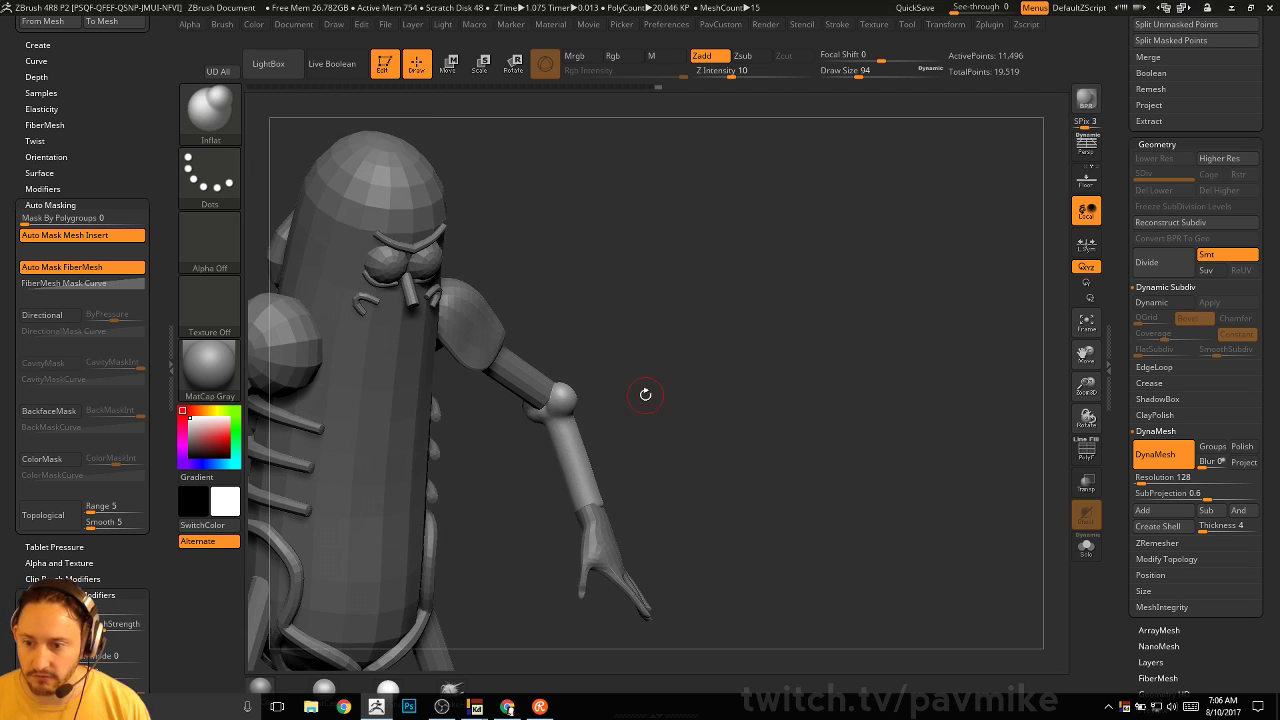
pyautogui.press('s')
pyautogui.moveTo(643, 397); pyautogui.dragTo(689, 397)
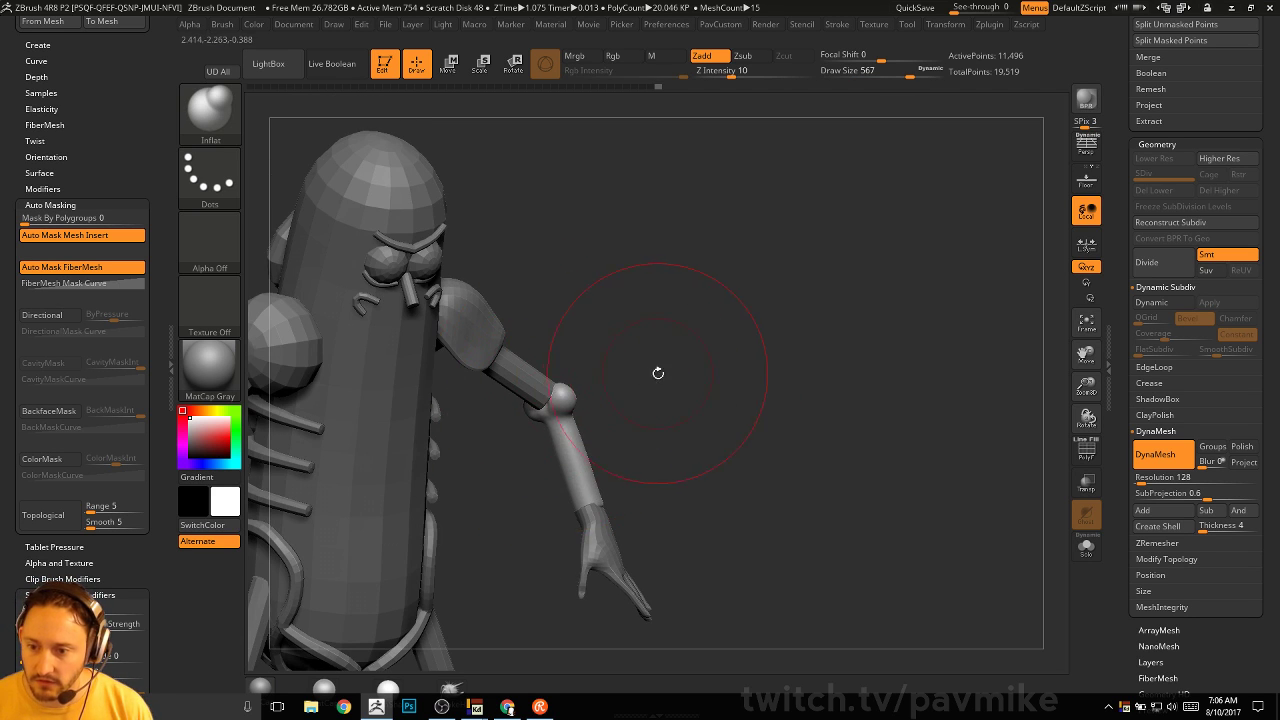
pyautogui.moveTo(658, 373); pyautogui.dragTo(541, 340, button='right')
pyautogui.moveTo(608, 317)
pyautogui.mouseDown(button='right')
pyautogui.moveTo(706, 360)
pyautogui.moveTo(561, 421)
pyautogui.mouseUp(button='right')
pyautogui.moveTo(535, 472)
pyautogui.mouseDown(button='right')
pyautogui.moveTo(580, 470)
pyautogui.moveTo(538, 464)
pyautogui.mouseUp(button='right')
pyautogui.moveTo(670, 456)
pyautogui.mouseDown(button='right')
pyautogui.moveTo(714, 406)
pyautogui.moveTo(748, 405)
pyautogui.moveTo(623, 466)
pyautogui.moveTo(571, 386)
pyautogui.moveTo(711, 451)
pyautogui.moveTo(612, 491)
pyautogui.mouseUp(button='right')
# Switch to the Standard brush and make the hand the active subtool, framing it up close
pyautogui.press('b')
pyautogui.press('z')
pyautogui.press('m')
pyautogui.press('b')
pyautogui.press('s')
pyautogui.press('t')
pyautogui.keyDown('alt'); pyautogui.click(606, 494); pyautogui.keyUp('alt')
pyautogui.keyDown('alt'); pyautogui.moveTo(745, 498); pyautogui.dragTo(740, 381, button='right'); pyautogui.keyUp('alt')
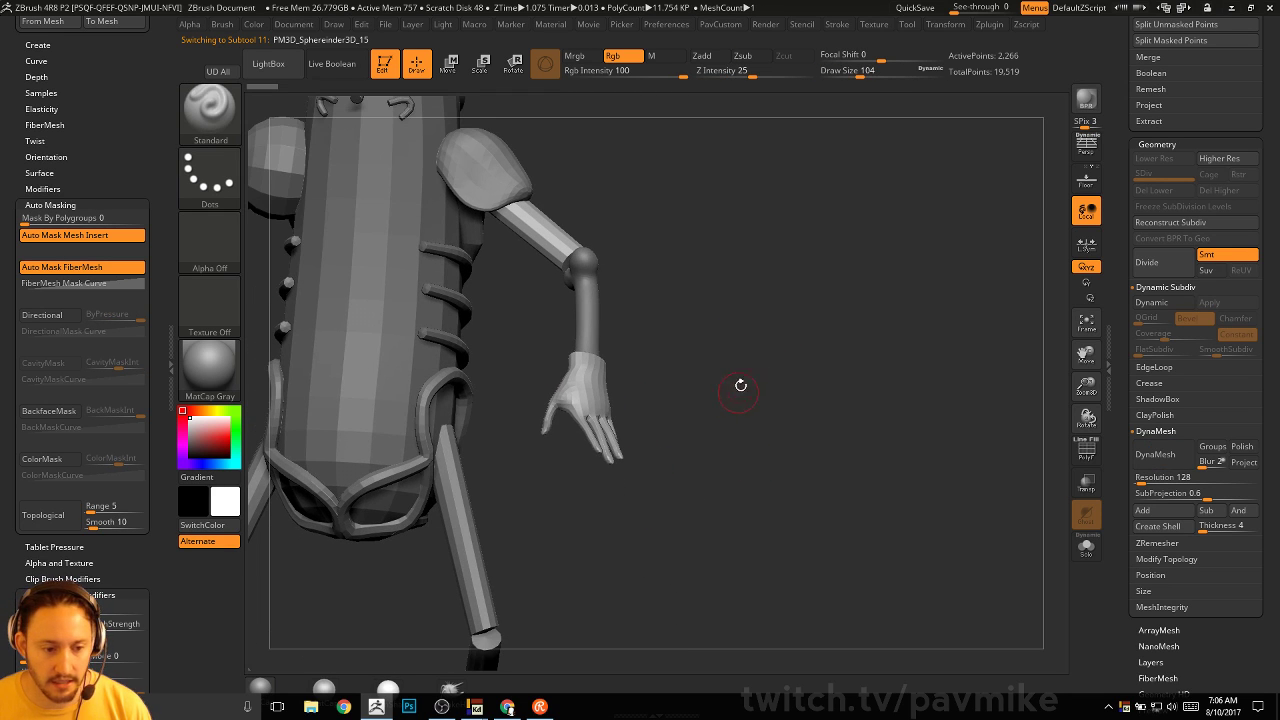
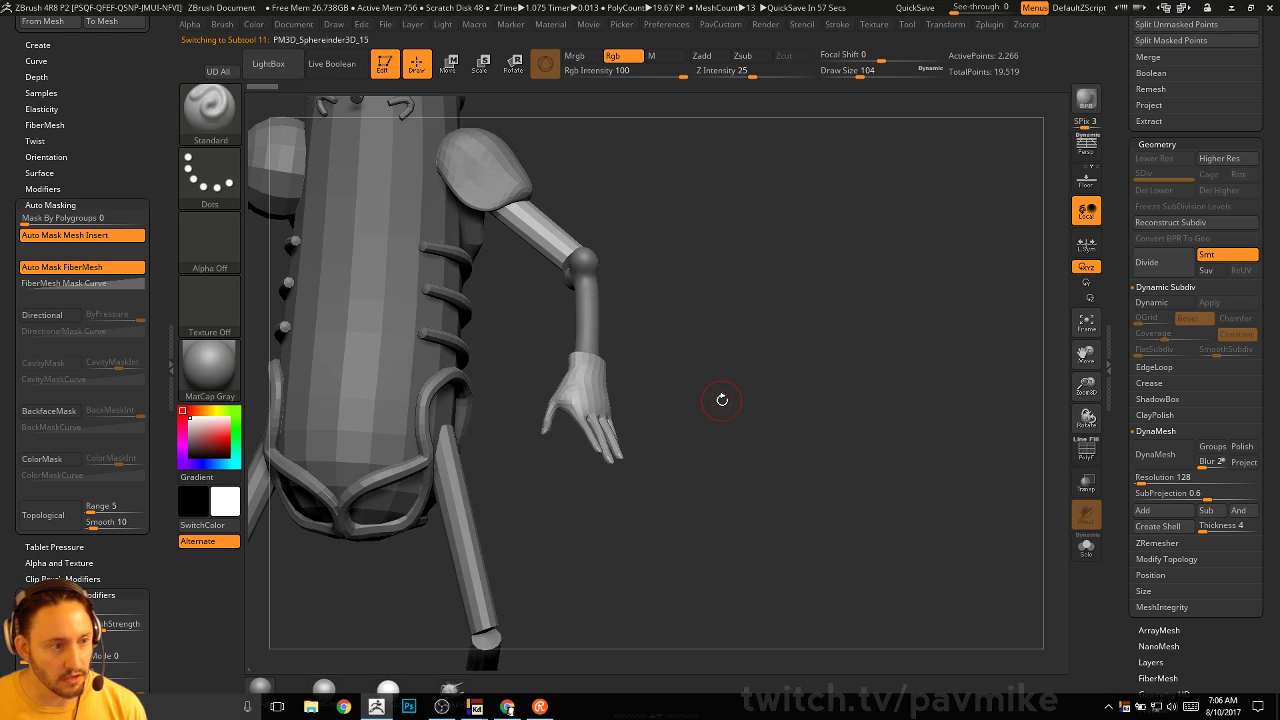
pyautogui.moveTo(677, 338); pyautogui.dragTo(343, 371)
pyautogui.keyDown('alt'); pyautogui.moveTo(659, 375); pyautogui.dragTo(744, 344); pyautogui.keyUp('alt')
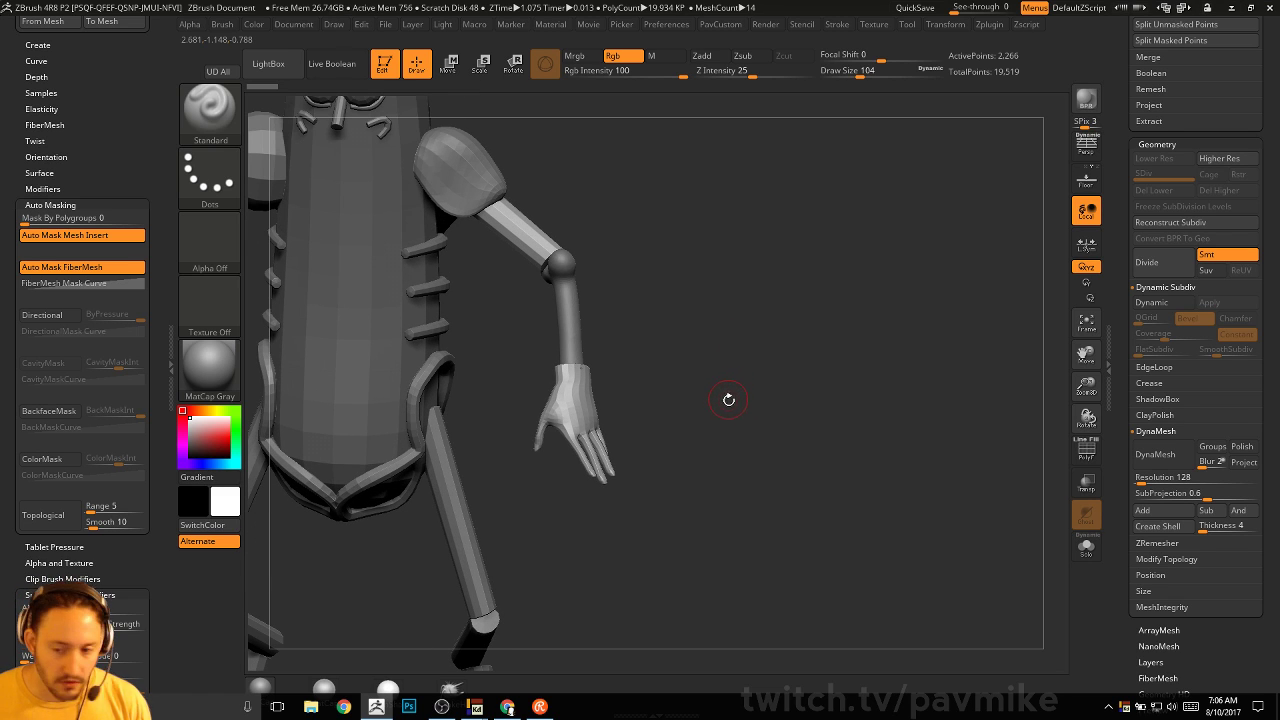
pyautogui.moveTo(728, 400); pyautogui.dragTo(707, 444)
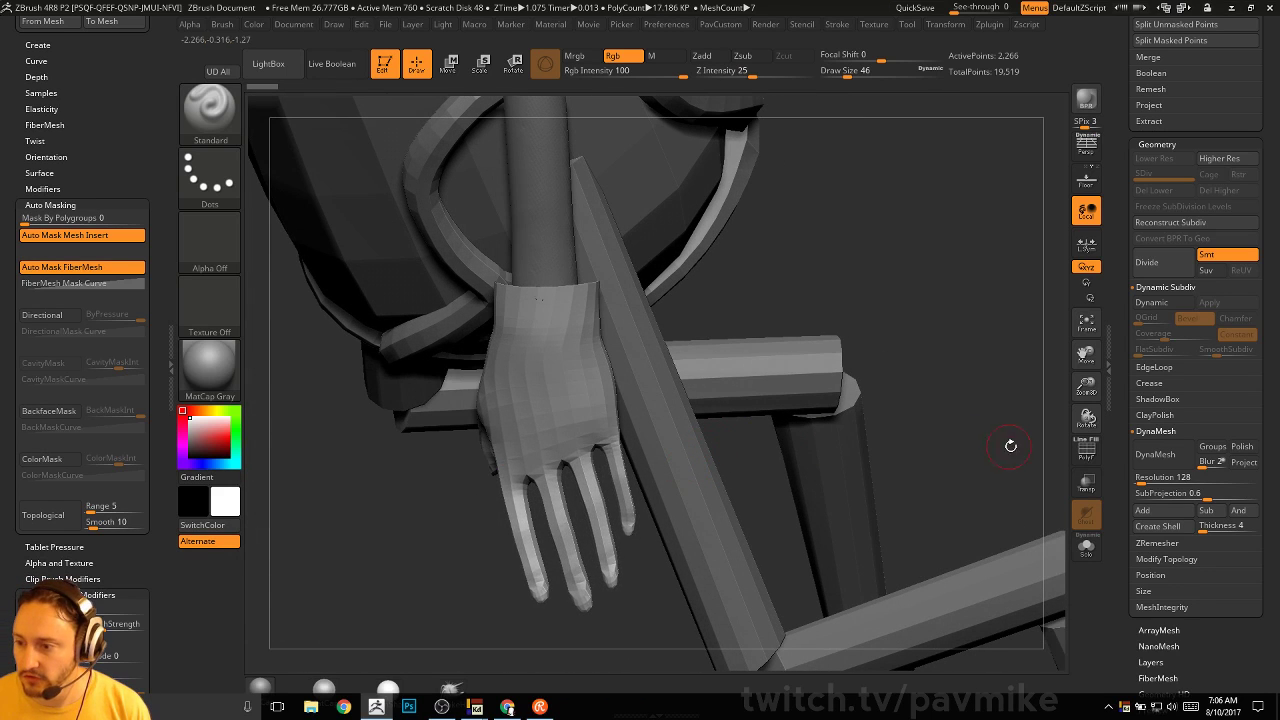
# Turn on the polyframe display and isolate the hand with Solo
pyautogui.click(1086, 451)
pyautogui.moveTo(906, 457); pyautogui.dragTo(1017, 449)
pyautogui.click(1085, 546)
pyautogui.moveTo(1044, 495)
pyautogui.mouseDown()
pyautogui.moveTo(940, 483)
pyautogui.moveTo(749, 400)
pyautogui.mouseUp()
# Hide the hand's ring finger with a selection brush, delete the hidden geometry and close the resulting hole
pyautogui.keyDown('ctrl'); pyautogui.keyDown('shift'); pyautogui.click(209, 110); pyautogui.keyUp('shift'); pyautogui.keyUp('ctrl')
pyautogui.click(521, 190)
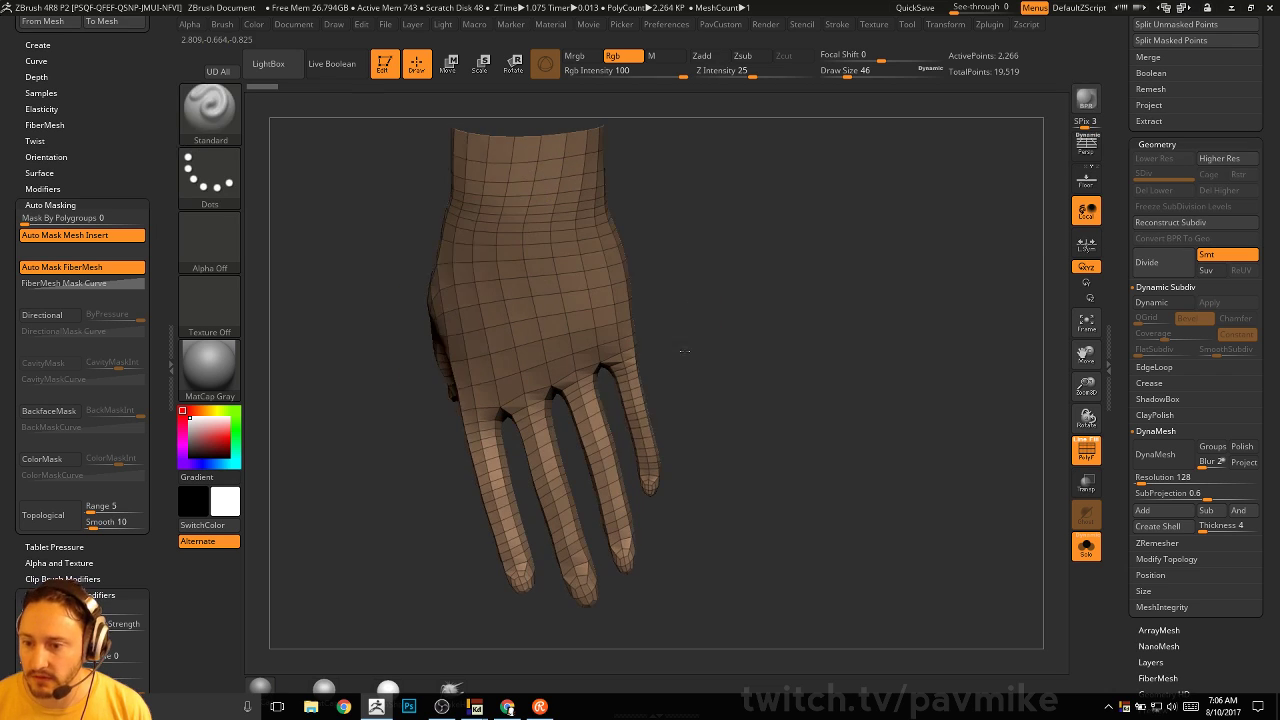
pyautogui.moveTo(680, 330)
pyautogui.mouseDown()
pyautogui.moveTo(615, 420)
pyautogui.moveTo(626, 608)
pyautogui.moveTo(650, 565)
pyautogui.mouseUp()
pyautogui.press('space')
pyautogui.click(802, 317)
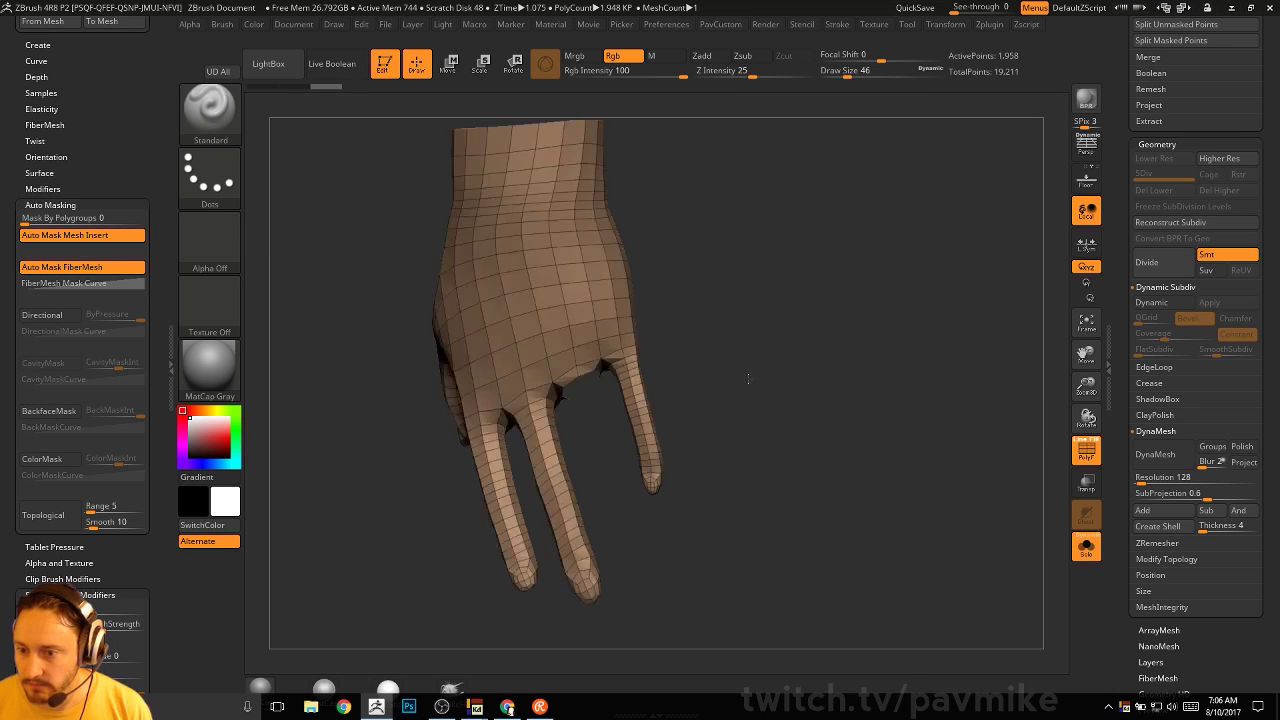
pyautogui.moveTo(745, 302); pyautogui.dragTo(783, 306)
pyautogui.press('space')
pyautogui.click(811, 310)
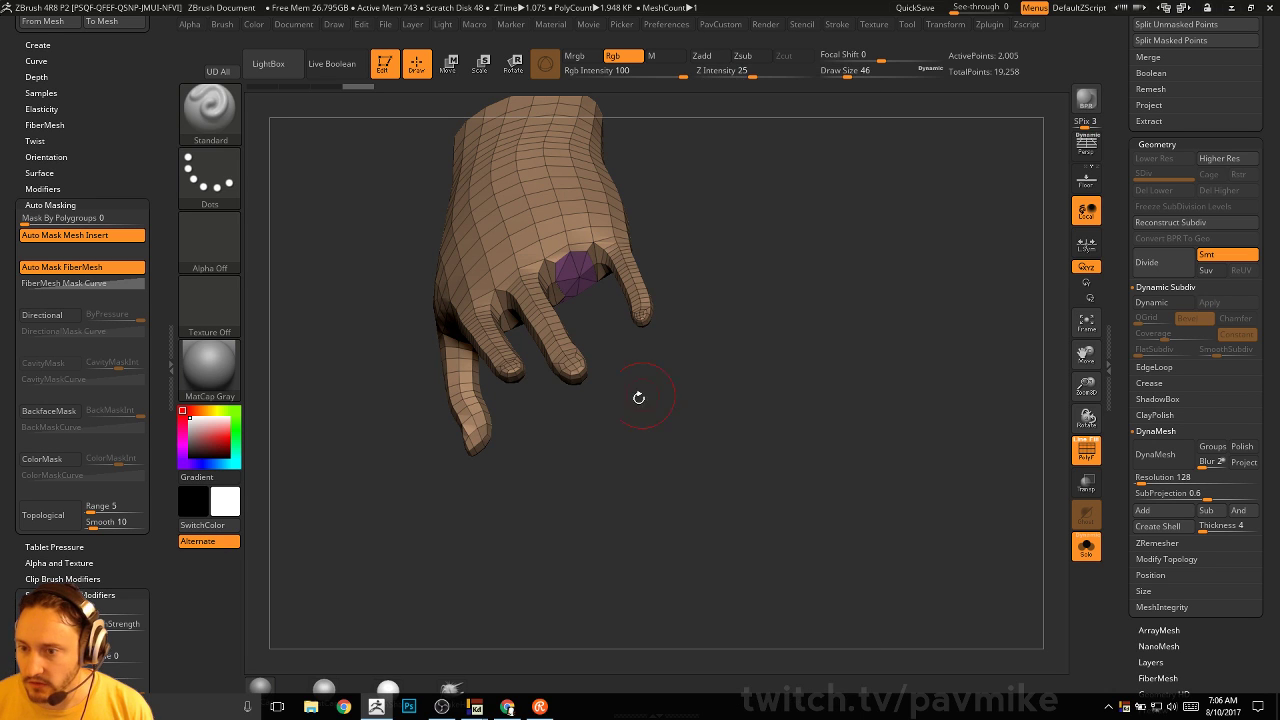
# Set the masking brush to MaskLasso and mask the whole hand except the middle finger
pyautogui.moveTo(640, 397); pyautogui.dragTo(722, 407)
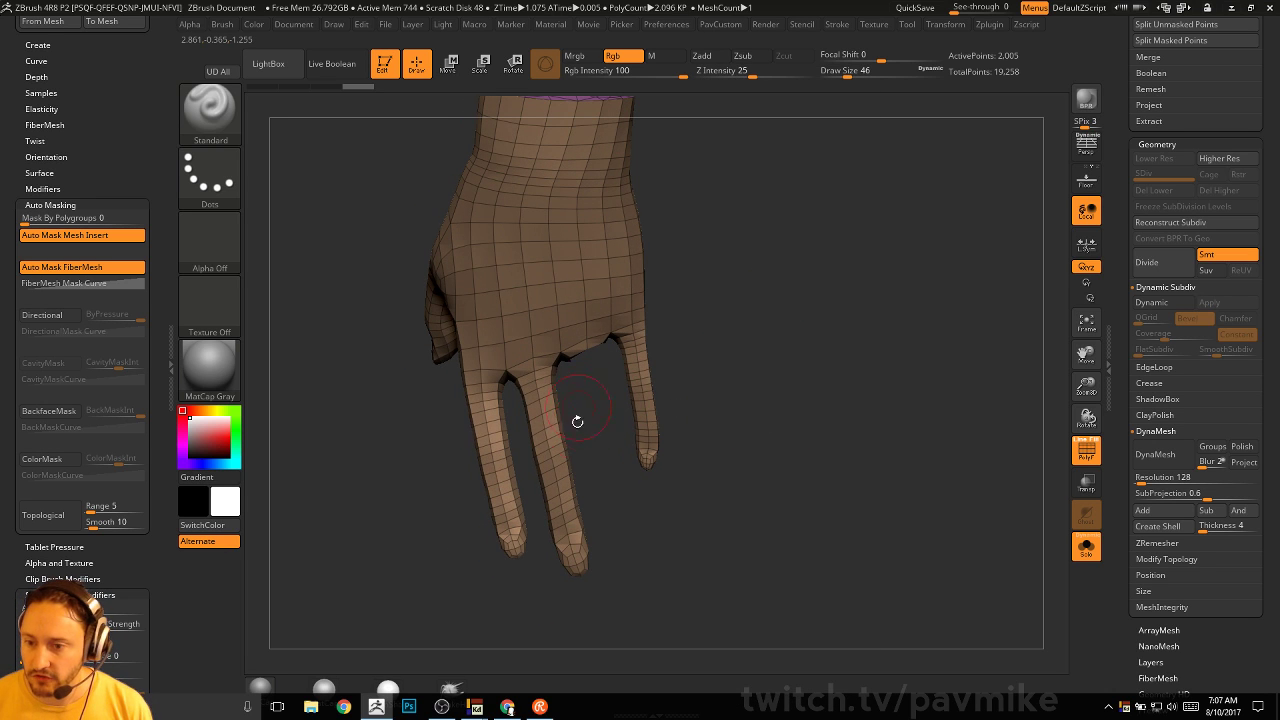
pyautogui.press('ctrl')
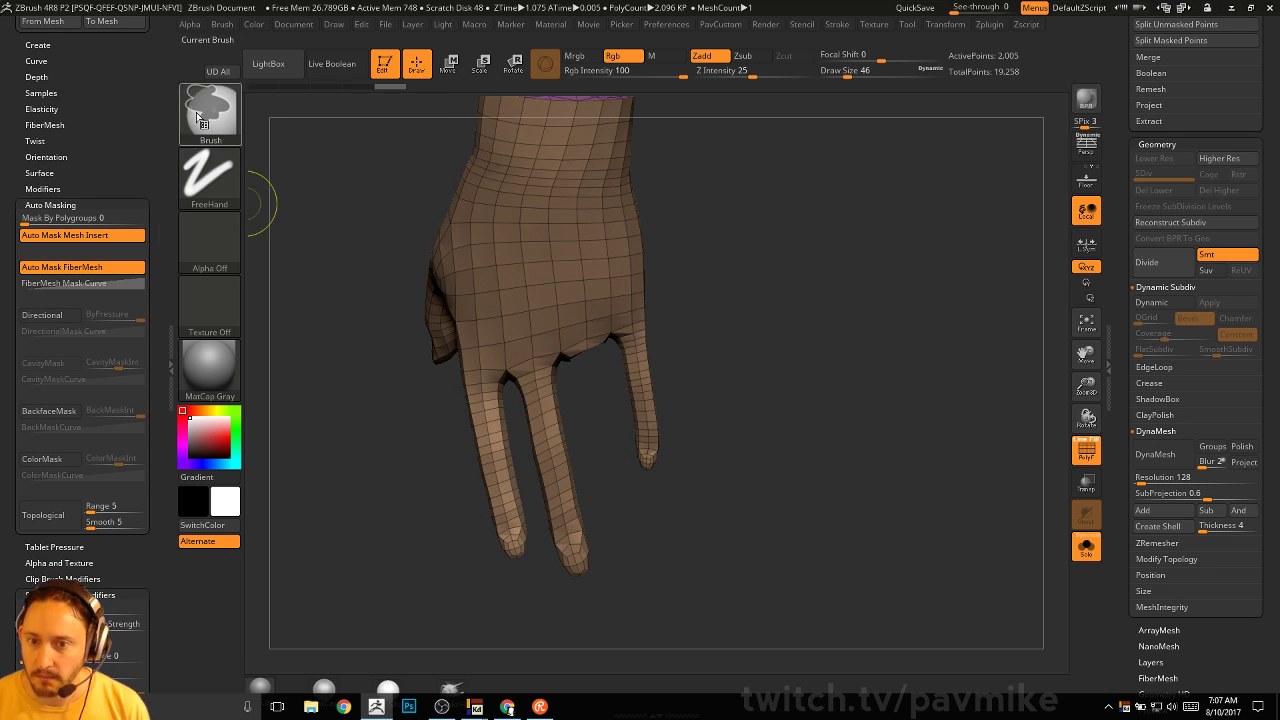
pyautogui.press('b')
pyautogui.press('m')
pyautogui.press('l')
pyautogui.moveTo(562, 355)
pyautogui.keyDown('ctrl'); pyautogui.mouseDown()
pyautogui.moveTo(505, 400)
pyautogui.moveTo(590, 545)
pyautogui.mouseUp(); pyautogui.keyUp('ctrl')
pyautogui.press('w')
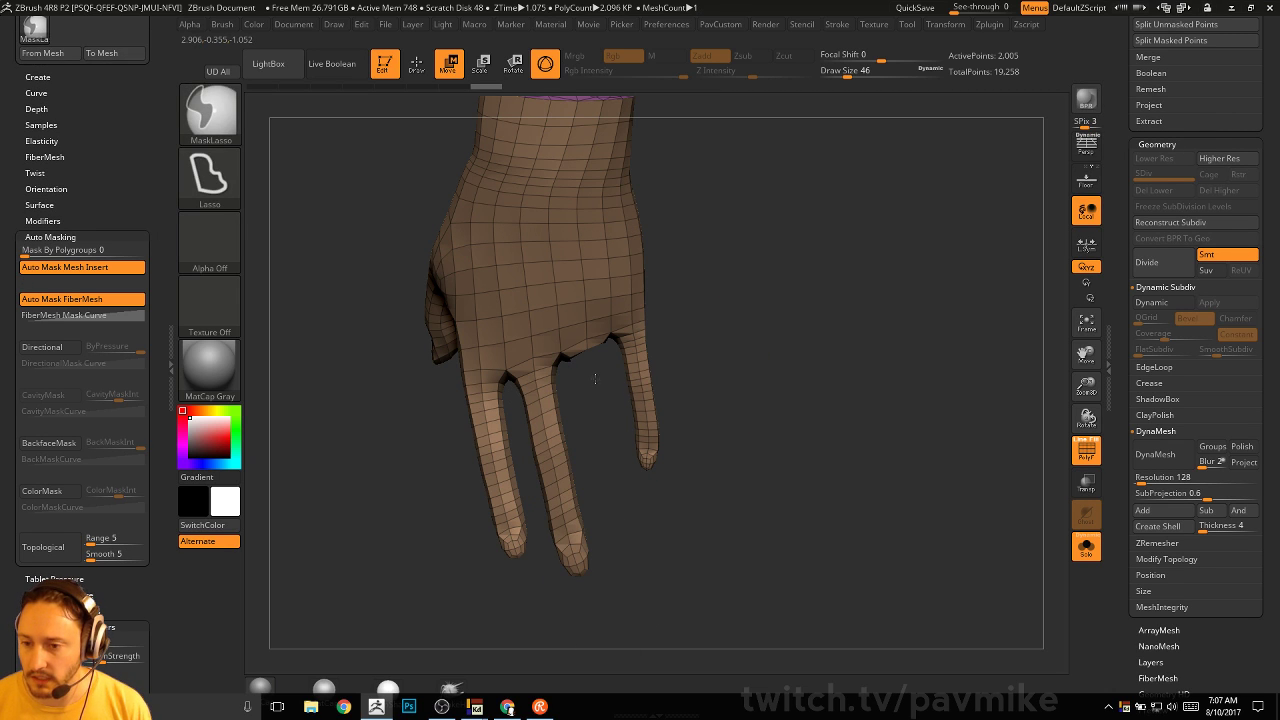
pyautogui.moveTo(605, 352)
pyautogui.keyDown('ctrl'); pyautogui.mouseDown()
pyautogui.moveTo(512, 345)
pyautogui.moveTo(505, 480)
pyautogui.moveTo(615, 625)
pyautogui.mouseUp(); pyautogui.keyUp('ctrl')
pyautogui.keyDown('ctrl'); pyautogui.click(734, 515); pyautogui.keyUp('ctrl')
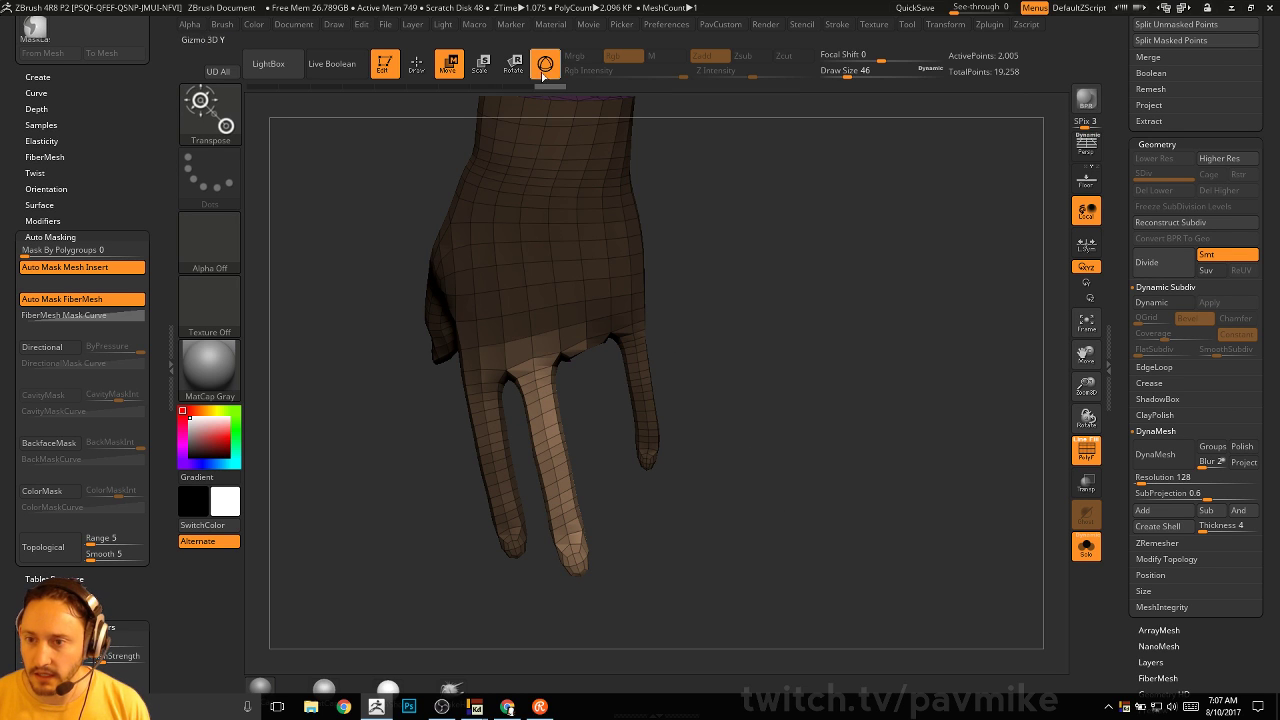
# Place the gizmo at the middle finger's base and shift the finger toward the gap beside the little finger
pyautogui.keyDown('alt'); pyautogui.click(547, 408); pyautogui.keyUp('alt')
pyautogui.moveTo(603, 358); pyautogui.dragTo(628, 343)
pyautogui.press('q')
pyautogui.moveTo(750, 351)
pyautogui.mouseDown()
pyautogui.moveTo(820, 354)
pyautogui.moveTo(863, 277)
pyautogui.moveTo(924, 279)
pyautogui.moveTo(951, 377)
pyautogui.moveTo(949, 331)
pyautogui.moveTo(882, 315)
pyautogui.moveTo(795, 343)
pyautogui.moveTo(803, 398)
pyautogui.mouseUp()
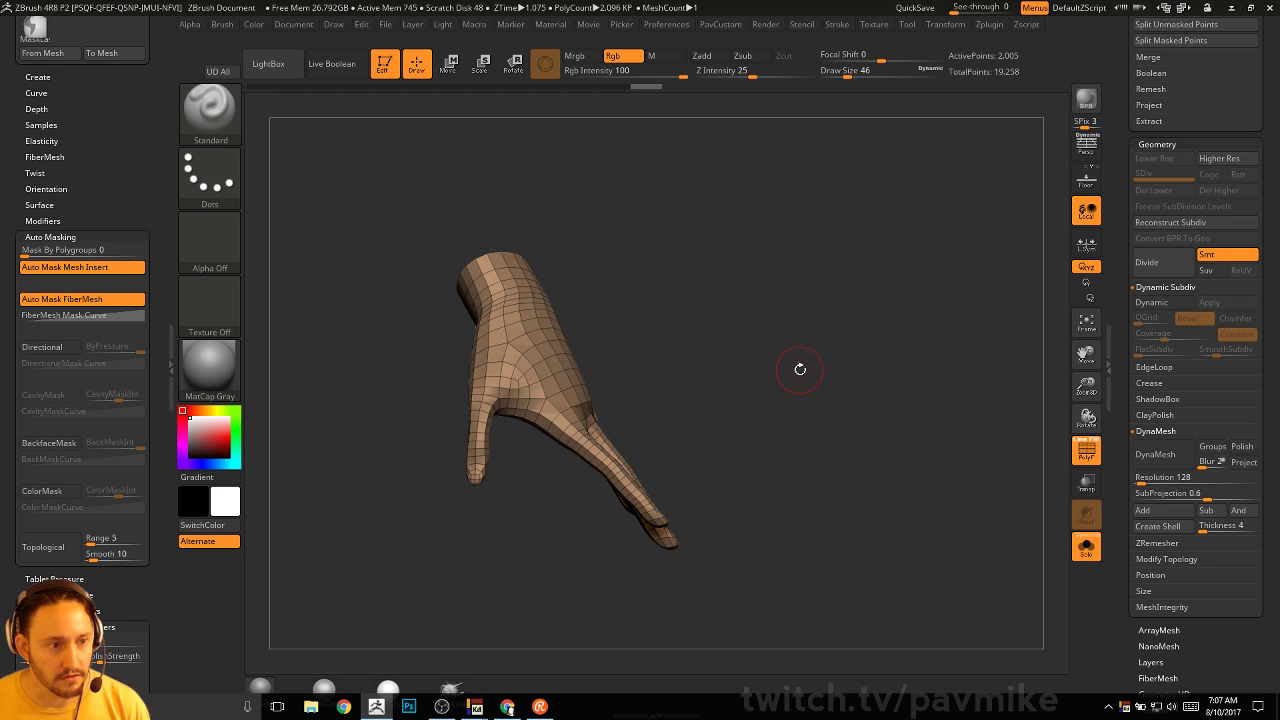
# Try to reposition the unmasked part of the fingers with the gizmo, undo it and clear the mask
pyautogui.moveTo(819, 366); pyautogui.dragTo(598, 470)
pyautogui.press('w')
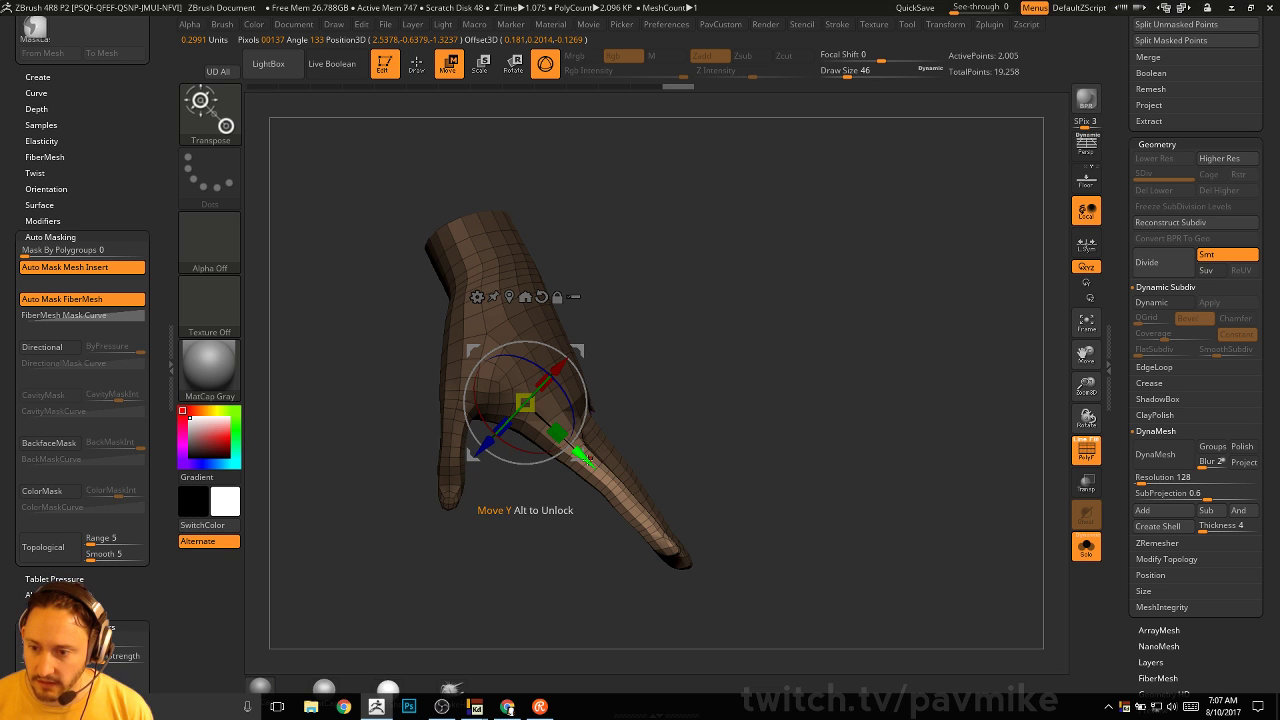
pyautogui.moveTo(674, 448); pyautogui.dragTo(613, 441)
pyautogui.hotkey('ctrl', 'z')
pyautogui.press('q')
pyautogui.keyDown('ctrl'); pyautogui.moveTo(721, 390); pyautogui.dragTo(745, 420); pyautogui.keyUp('ctrl')
# Mask everything except the index finger and repose the finger from its base with the gizmo
pyautogui.moveTo(730, 415)
pyautogui.mouseDown()
pyautogui.moveTo(766, 463)
pyautogui.moveTo(753, 477)
pyautogui.mouseUp()
pyautogui.keyDown('ctrl'); pyautogui.moveTo(717, 585); pyautogui.dragTo(656, 490); pyautogui.keyUp('ctrl')
pyautogui.keyDown('ctrl'); pyautogui.moveTo(556, 434); pyautogui.dragTo(560, 445); pyautogui.keyUp('ctrl')
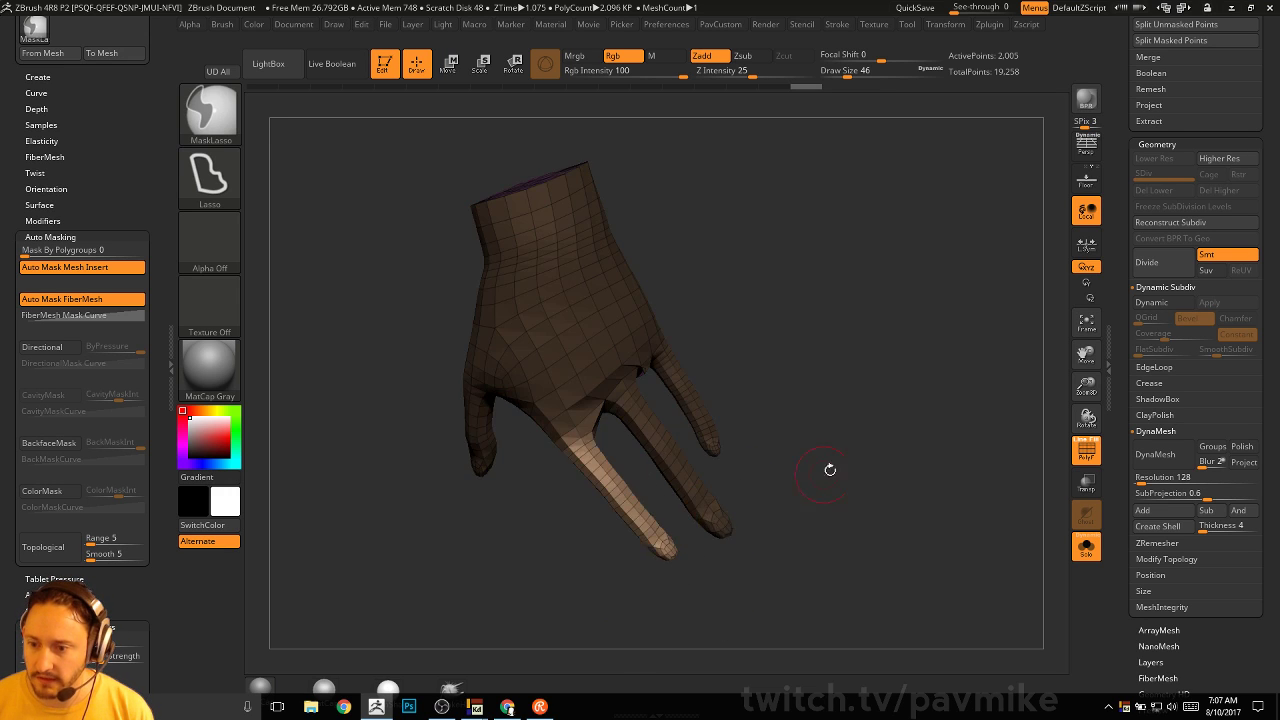
pyautogui.press('w')
pyautogui.moveTo(826, 469); pyautogui.dragTo(727, 424)
pyautogui.moveTo(612, 455); pyautogui.dragTo(731, 434)
pyautogui.hotkey('ctrl', 'z')
pyautogui.moveTo(692, 484); pyautogui.dragTo(806, 472)
pyautogui.moveTo(636, 531)
pyautogui.mouseDown()
pyautogui.moveTo(710, 475)
pyautogui.moveTo(749, 500)
pyautogui.moveTo(650, 563)
pyautogui.mouseUp()
pyautogui.press('q')
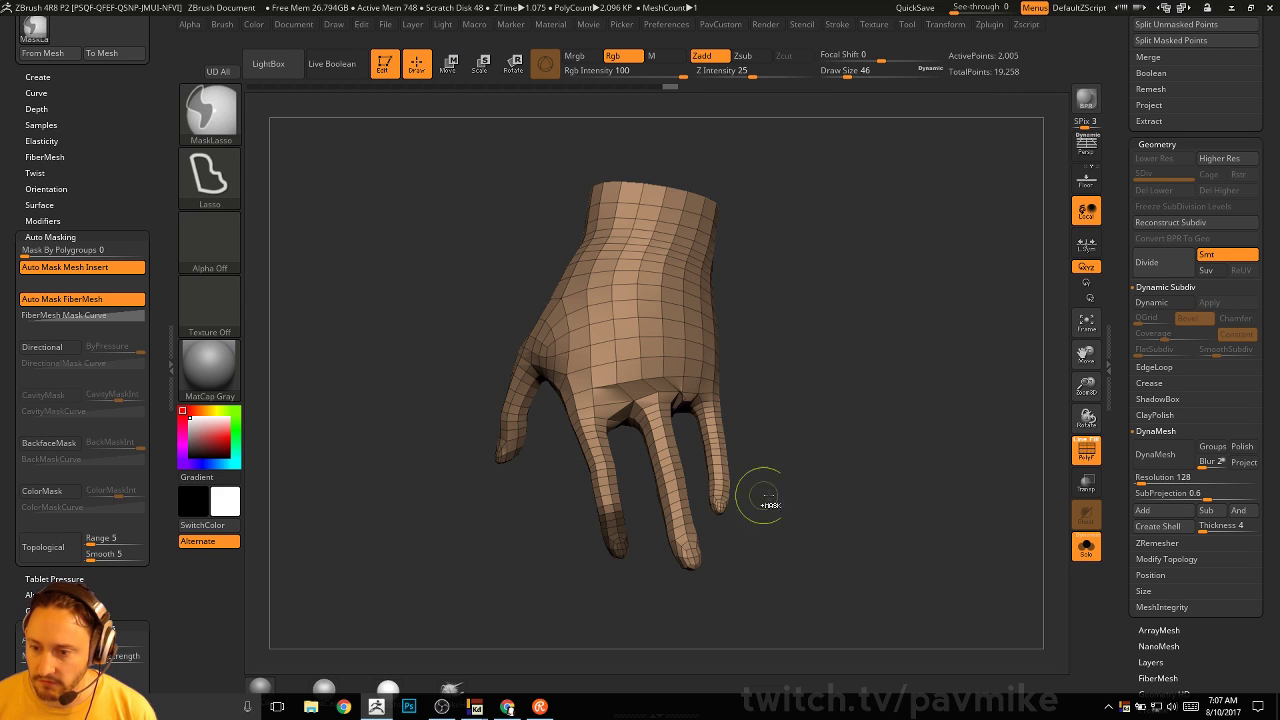
# Bend the outer segment of the index finger with the gizmo while the rest of the hand is masked
pyautogui.moveTo(763, 503)
pyautogui.mouseDown()
pyautogui.moveTo(556, 388)
pyautogui.moveTo(580, 430)
pyautogui.moveTo(781, 471)
pyautogui.moveTo(849, 391)
pyautogui.moveTo(828, 460)
pyautogui.moveTo(777, 440)
pyautogui.mouseUp()
pyautogui.press('w')
pyautogui.press('q')
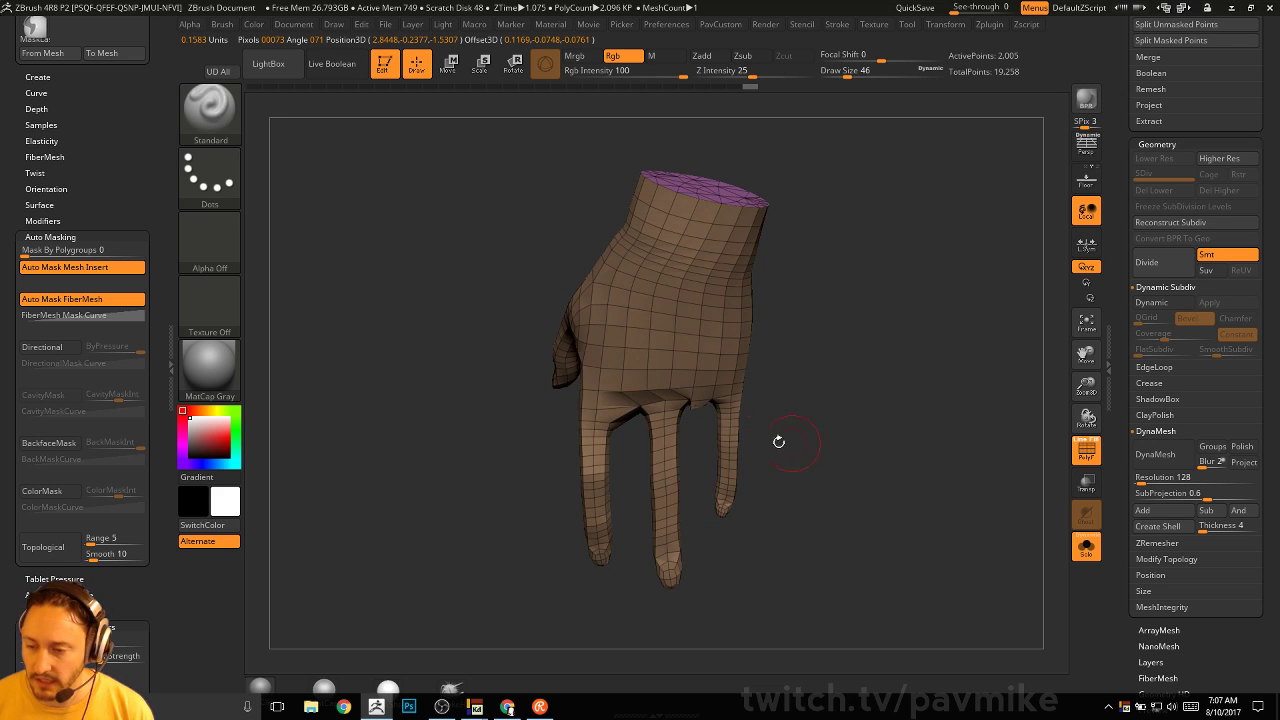
pyautogui.press('ctrl')
pyautogui.keyDown('ctrl'); pyautogui.moveTo(702, 461); pyautogui.dragTo(631, 422); pyautogui.keyUp('ctrl')
# Mask all but the outer half of the middle finger and rotate it toward the palm about its joint
pyautogui.moveTo(728, 560)
pyautogui.mouseDown()
pyautogui.moveTo(951, 443)
pyautogui.moveTo(833, 461)
pyautogui.moveTo(751, 494)
pyautogui.moveTo(621, 384)
pyautogui.mouseUp()
pyautogui.keyDown('ctrl'); pyautogui.moveTo(610, 487); pyautogui.dragTo(648, 530); pyautogui.keyUp('ctrl')
pyautogui.moveTo(743, 530); pyautogui.dragTo(720, 525)
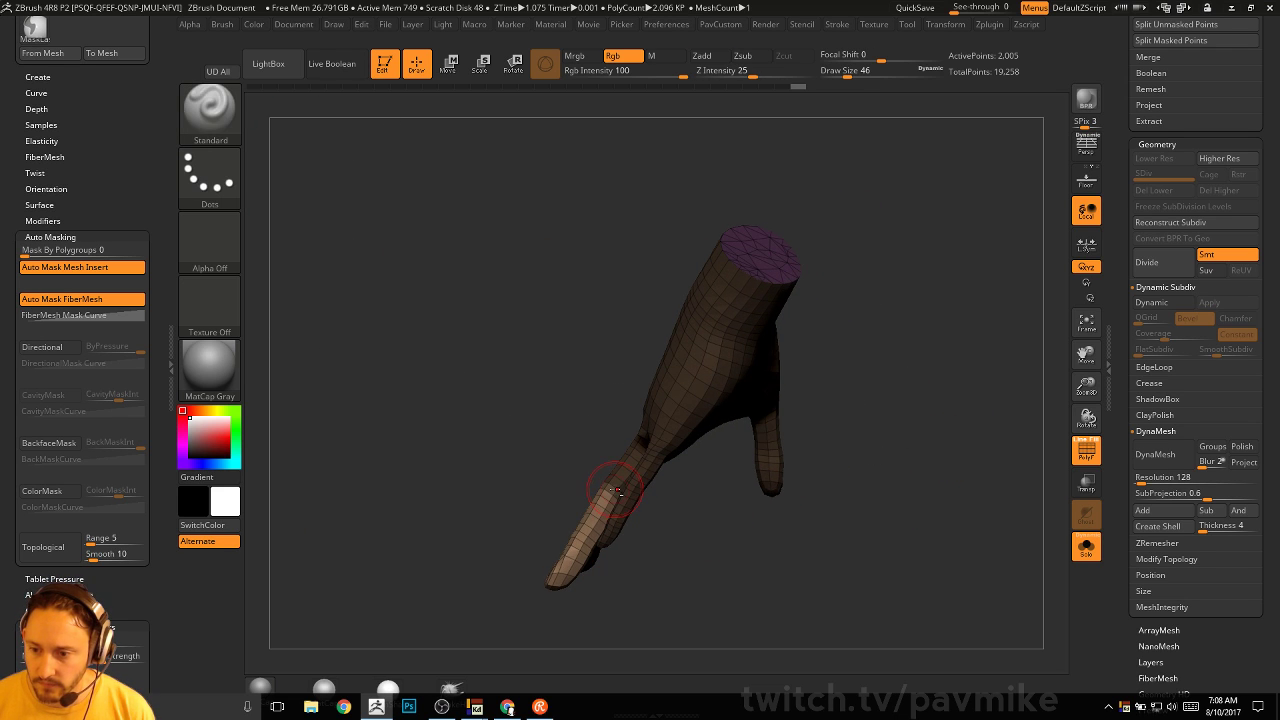
pyautogui.press('w')
pyautogui.moveTo(571, 514)
pyautogui.keyDown('alt'); pyautogui.mouseDown()
pyautogui.moveTo(657, 414)
pyautogui.moveTo(617, 490)
pyautogui.mouseUp(); pyautogui.keyUp('alt')
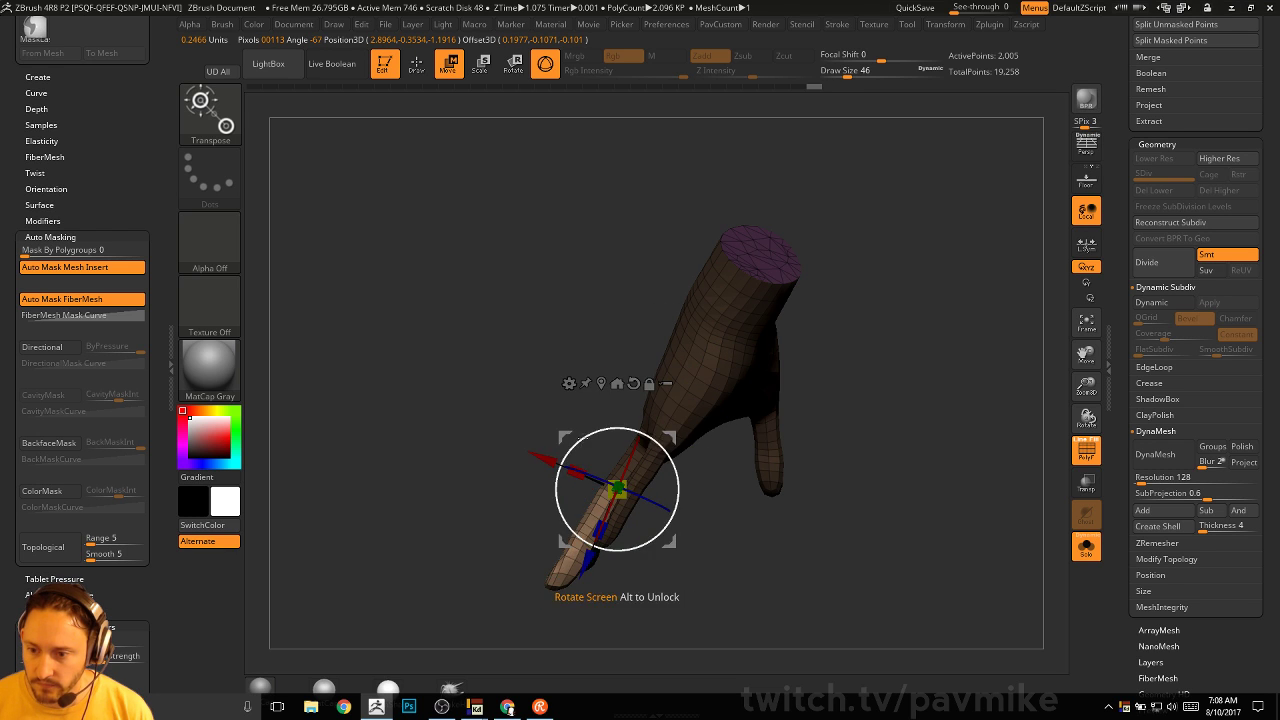
pyautogui.moveTo(650, 542)
pyautogui.mouseDown()
pyautogui.moveTo(683, 523)
pyautogui.moveTo(677, 552)
pyautogui.mouseUp()
pyautogui.press('q')
# Mask all but the middle finger's tip segment and rotate it to continue the finger's curl
pyautogui.keyDown('ctrl'); pyautogui.moveTo(690, 487); pyautogui.dragTo(658, 426); pyautogui.keyUp('ctrl')
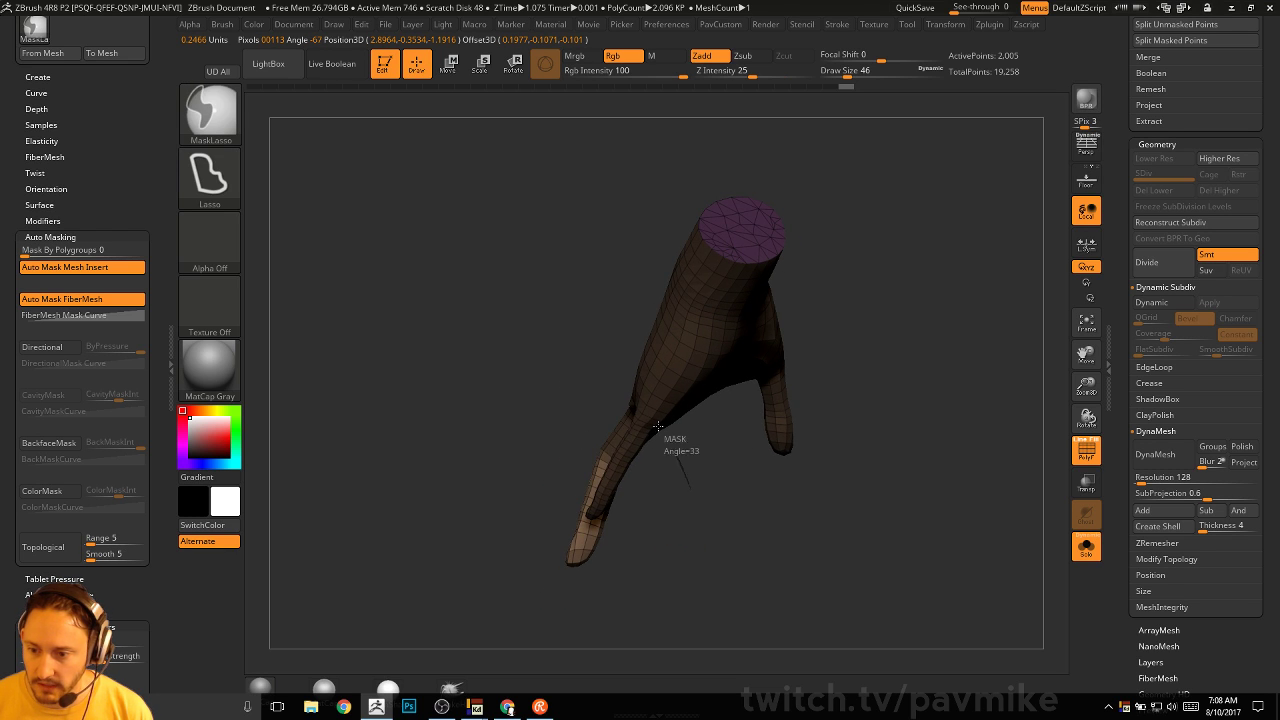
pyautogui.keyDown('ctrl'); pyautogui.moveTo(595, 512); pyautogui.dragTo(537, 500); pyautogui.keyUp('ctrl')
pyautogui.press('w')
pyautogui.keyDown('alt'); pyautogui.click(587, 535); pyautogui.keyUp('alt')
pyautogui.press('q')
pyautogui.moveTo(684, 512)
pyautogui.mouseDown()
pyautogui.moveTo(717, 523)
pyautogui.moveTo(690, 515)
pyautogui.mouseUp()
pyautogui.press('w')
pyautogui.moveTo(631, 484)
pyautogui.mouseDown()
pyautogui.moveTo(730, 480)
pyautogui.moveTo(771, 411)
pyautogui.moveTo(723, 543)
pyautogui.moveTo(750, 509)
pyautogui.moveTo(737, 562)
pyautogui.moveTo(727, 530)
pyautogui.mouseUp()
pyautogui.press('q')
# Mask all but the little finger and rotate it about 13 degrees toward the palm from its knuckle
pyautogui.keyDown('ctrl'); pyautogui.moveTo(723, 494); pyautogui.dragTo(725, 434); pyautogui.keyUp('ctrl')
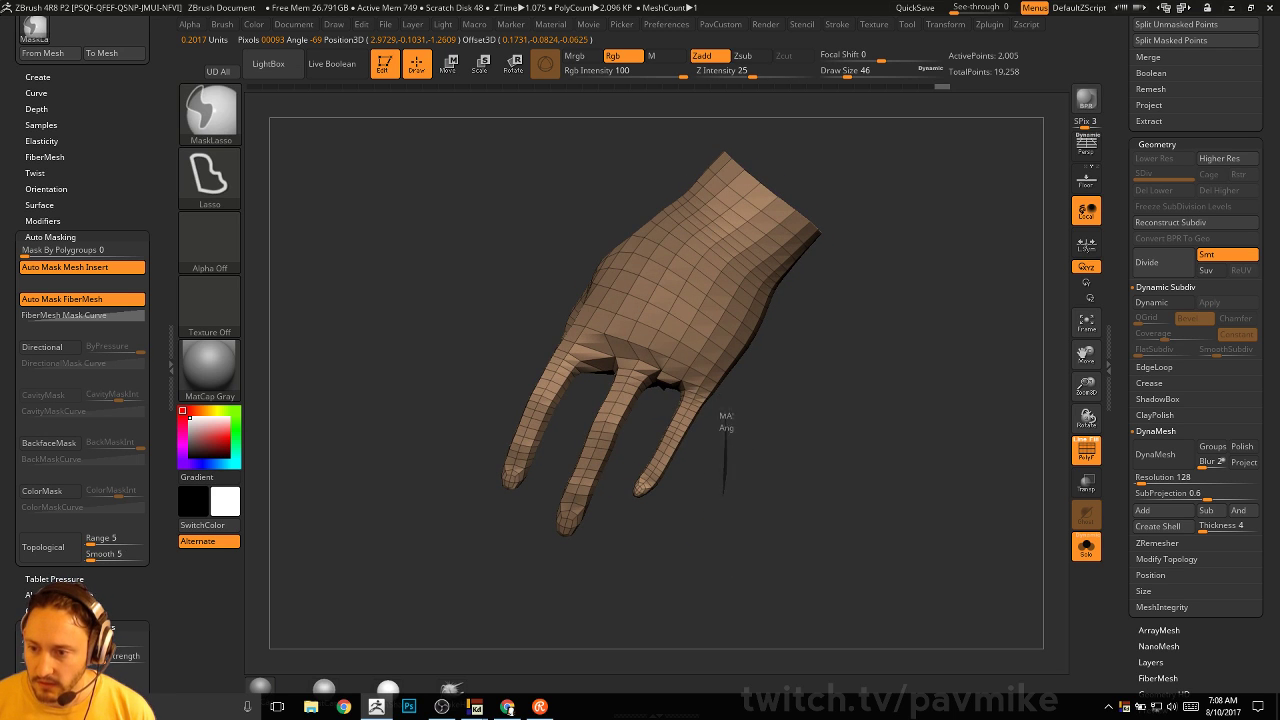
pyautogui.moveTo(657, 412)
pyautogui.keyDown('ctrl'); pyautogui.mouseDown()
pyautogui.moveTo(723, 486)
pyautogui.moveTo(726, 449)
pyautogui.mouseUp(); pyautogui.keyUp('ctrl')
pyautogui.press('w')
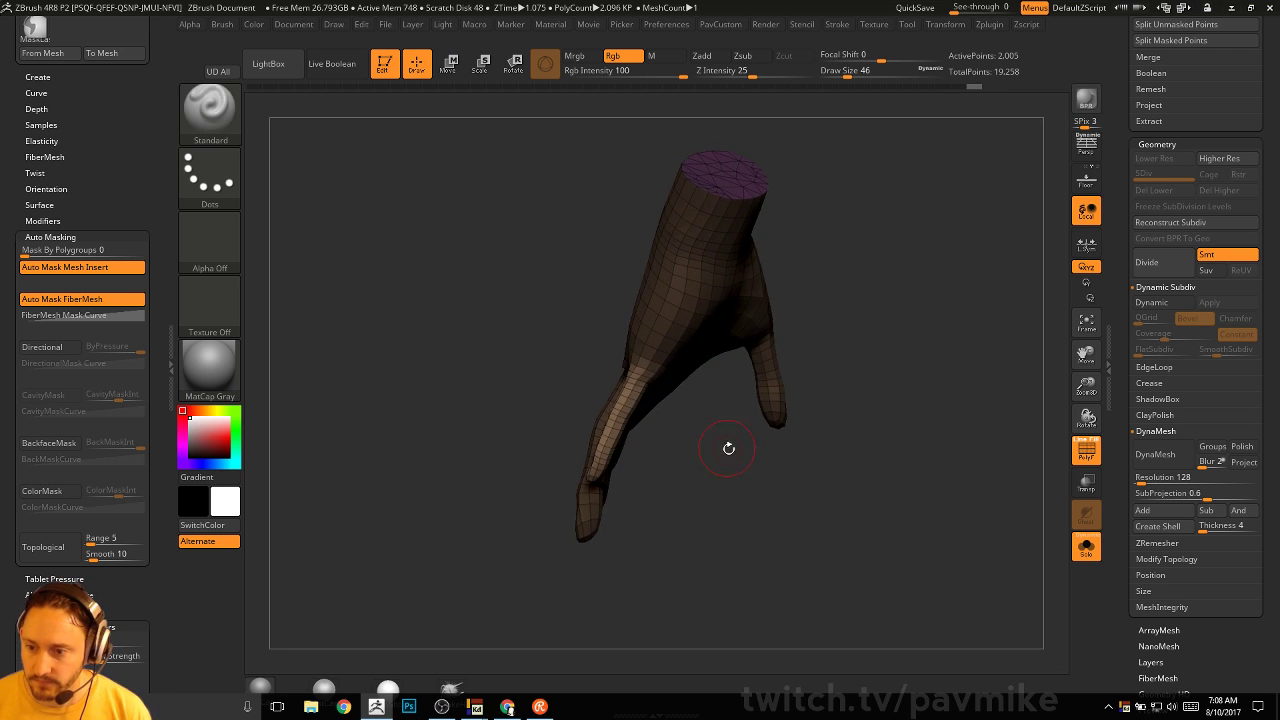
pyautogui.keyDown('alt'); pyautogui.click(641, 375); pyautogui.keyUp('alt')
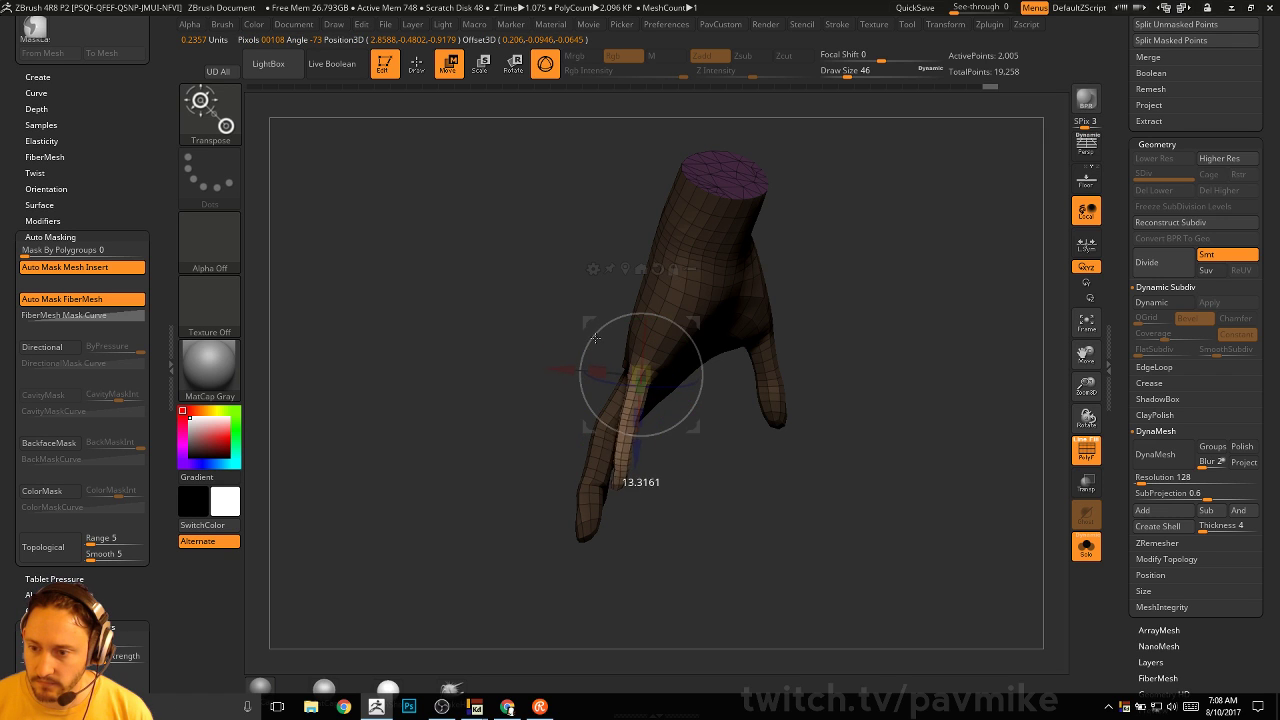
pyautogui.press('q')
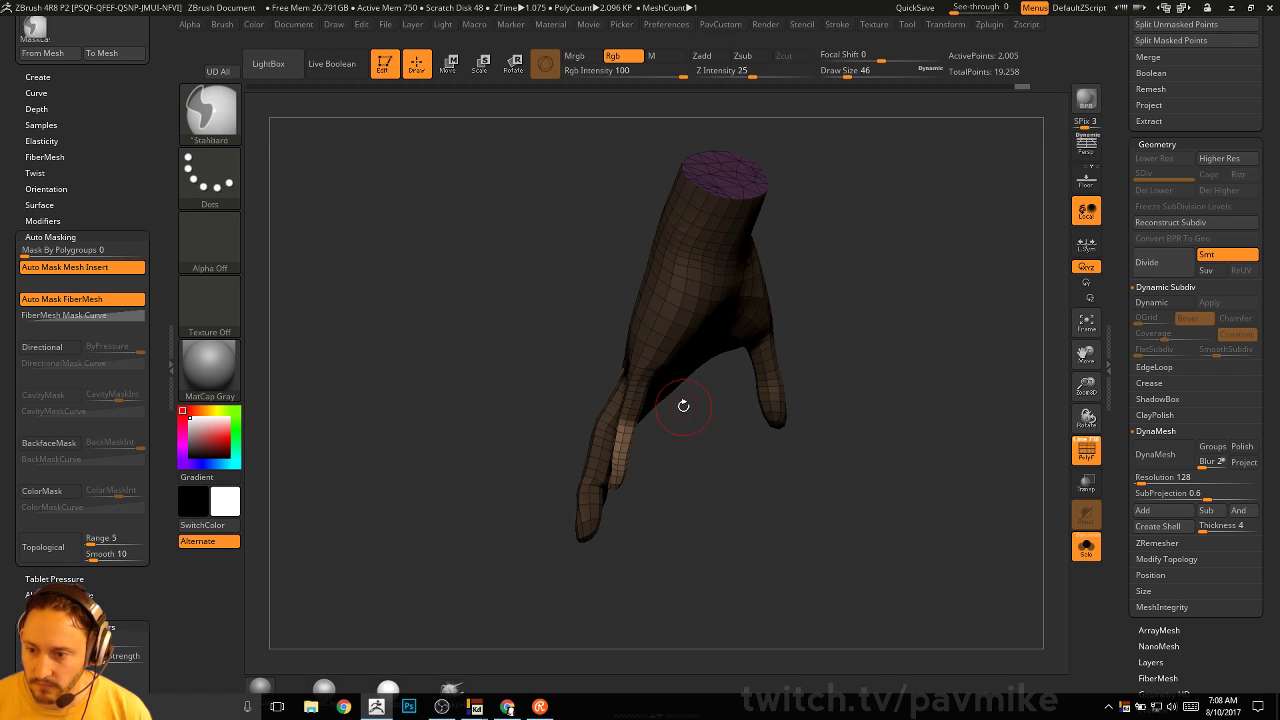
# Mask all but the outer part of the little finger and bend it toward the palm
pyautogui.press('w')
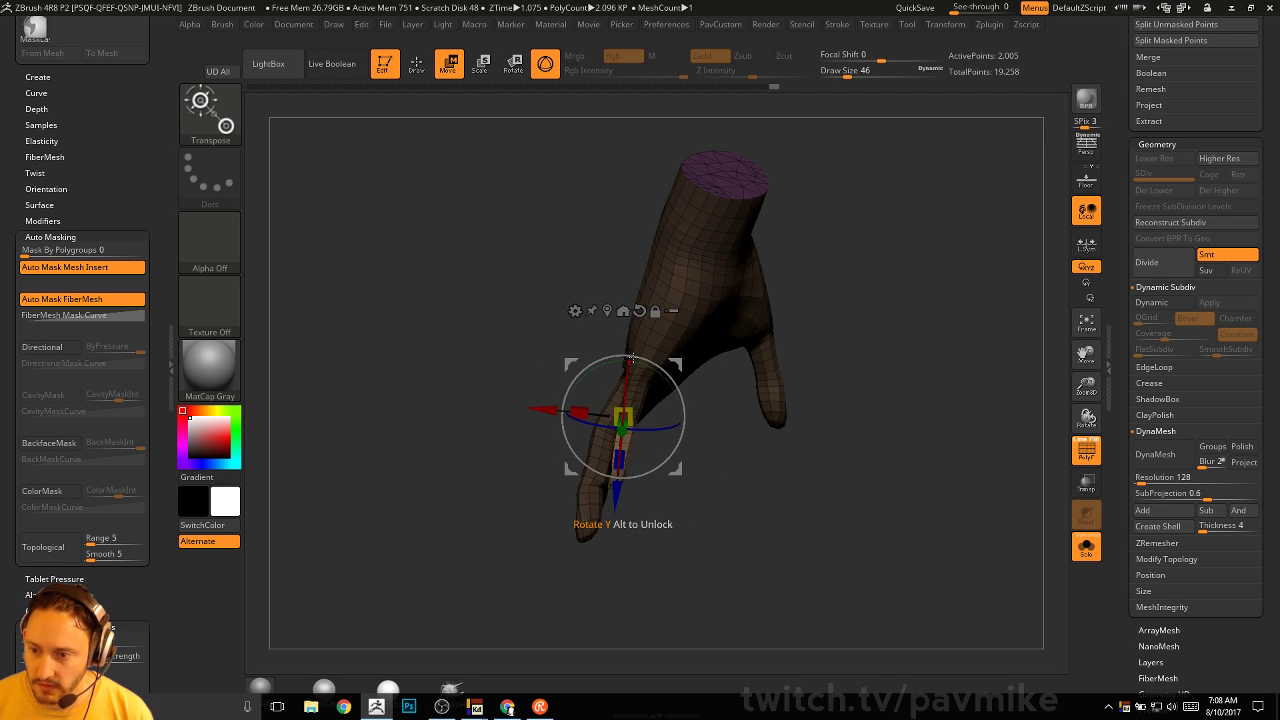
pyautogui.press('q')
pyautogui.moveTo(715, 460); pyautogui.dragTo(592, 399)
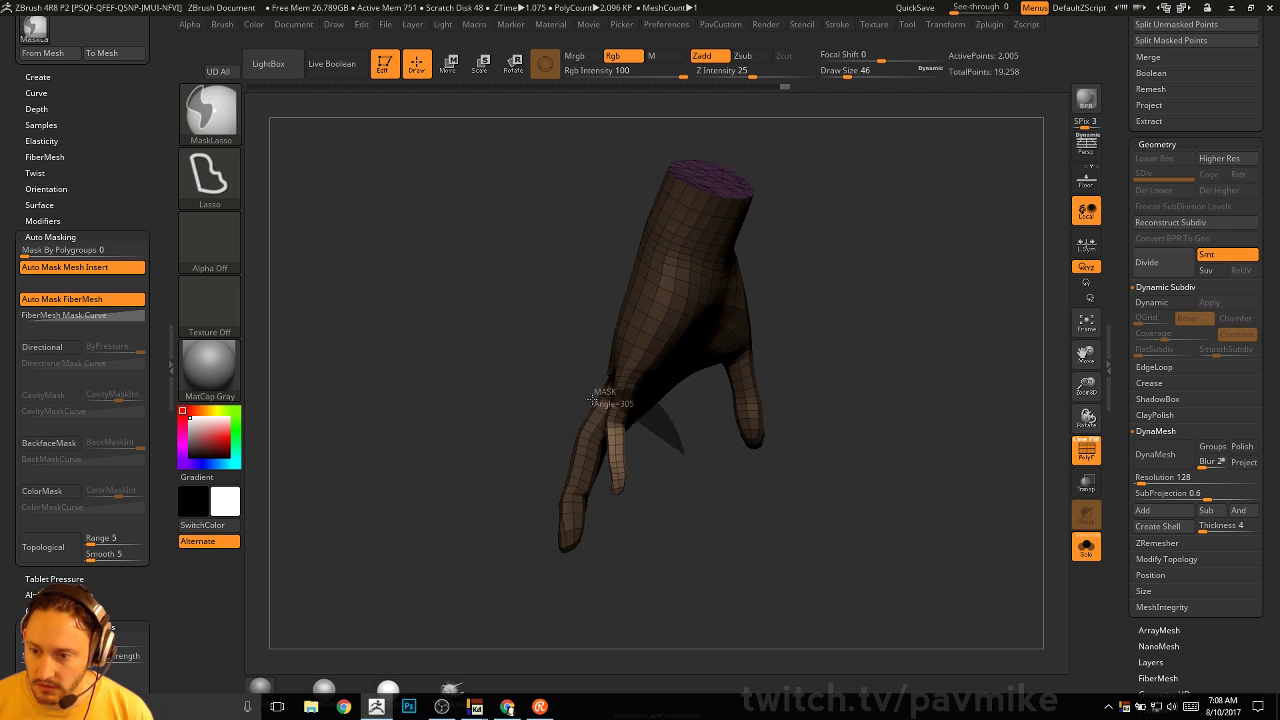
pyautogui.keyDown('ctrl'); pyautogui.moveTo(641, 452); pyautogui.dragTo(684, 444); pyautogui.keyUp('ctrl')
pyautogui.press('w')
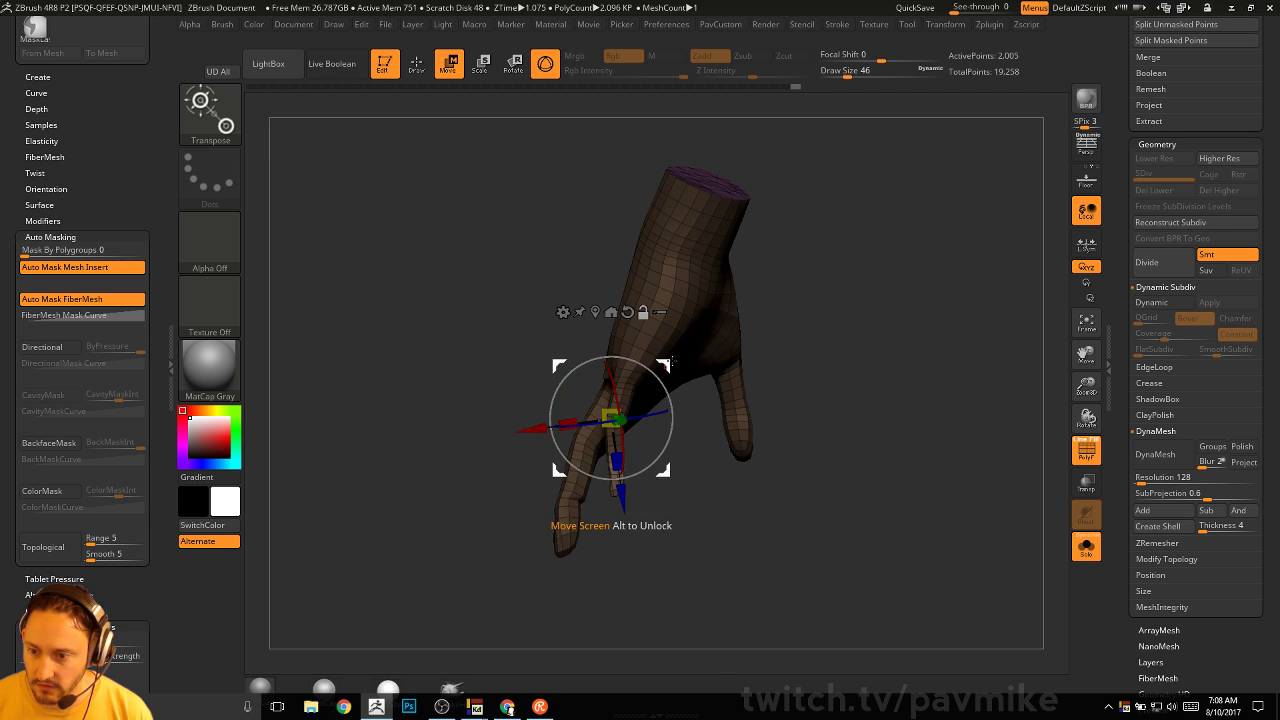
pyautogui.press('q')
# Clear the mask, mask everything except the whole little finger, and rotate it from its knuckle toward the palm
pyautogui.moveTo(800, 385)
pyautogui.keyDown('ctrl'); pyautogui.mouseDown()
pyautogui.moveTo(831, 400)
pyautogui.moveTo(915, 394)
pyautogui.moveTo(843, 394)
pyautogui.moveTo(863, 417)
pyautogui.moveTo(817, 480)
pyautogui.moveTo(731, 449)
pyautogui.moveTo(754, 446)
pyautogui.mouseUp(); pyautogui.keyUp('ctrl')
pyautogui.keyDown('ctrl'); pyautogui.moveTo(675, 451); pyautogui.dragTo(635, 366); pyautogui.keyUp('ctrl')
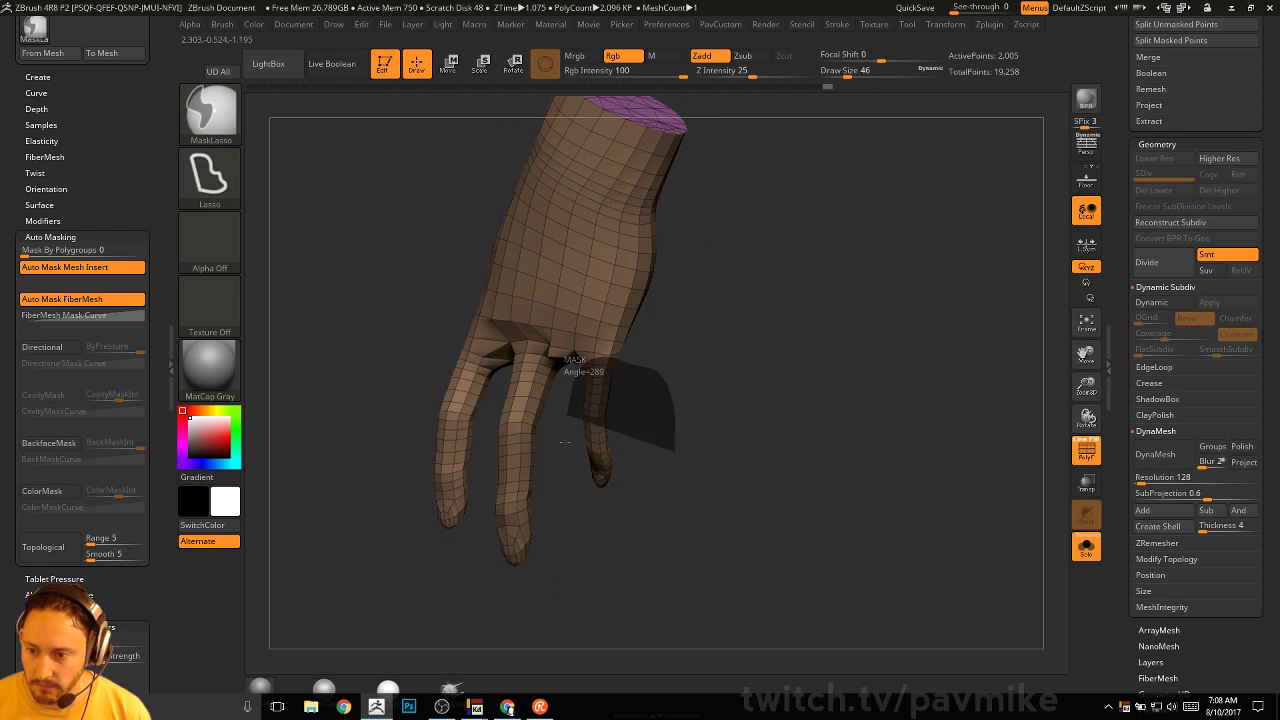
pyautogui.keyDown('ctrl'); pyautogui.moveTo(565, 442); pyautogui.dragTo(690, 510); pyautogui.keyUp('ctrl')
pyautogui.keyDown('ctrl'); pyautogui.click(774, 474); pyautogui.keyUp('ctrl')
pyautogui.moveTo(774, 474); pyautogui.dragTo(758, 447)
pyautogui.press('w')
pyautogui.keyDown('alt'); pyautogui.click(602, 367); pyautogui.keyUp('alt')
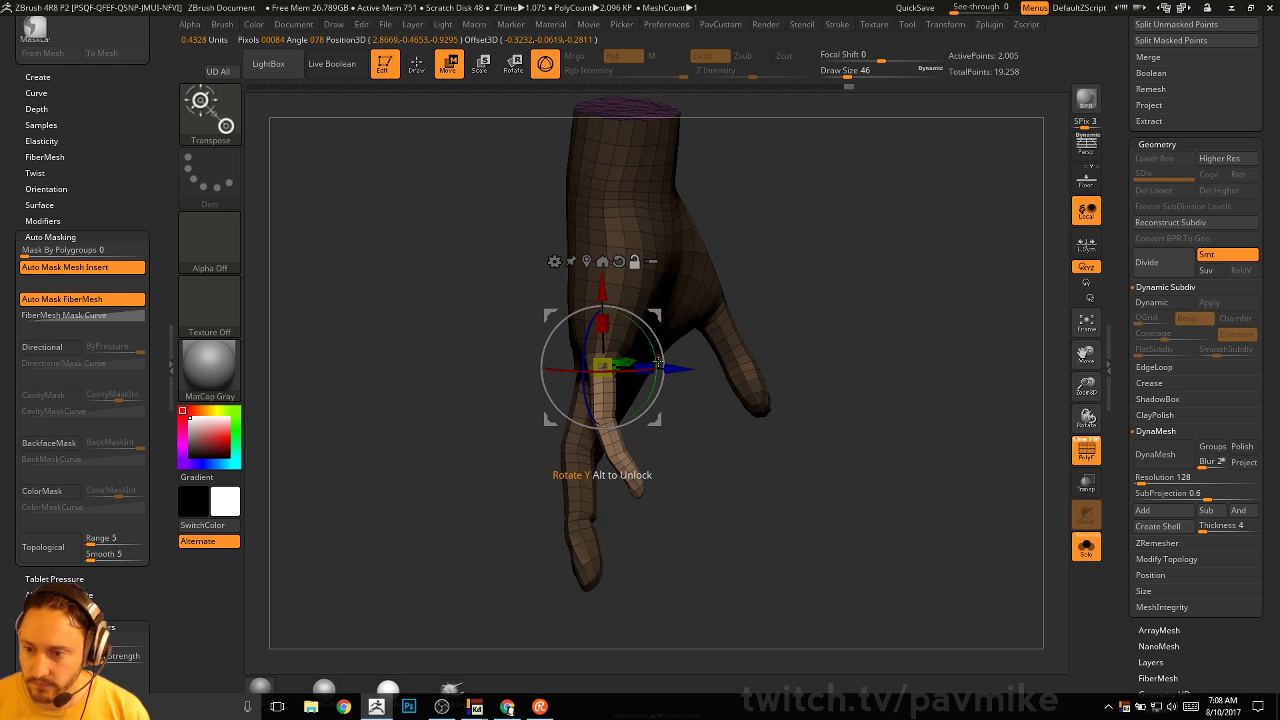
# Clear the mask from the hand and check the curled fingers from the other side
pyautogui.press('q')
pyautogui.keyDown('ctrl'); pyautogui.click(823, 337); pyautogui.keyUp('ctrl')
pyautogui.moveTo(823, 337)
pyautogui.mouseDown()
pyautogui.moveTo(880, 294)
pyautogui.moveTo(827, 349)
pyautogui.moveTo(850, 370)
pyautogui.moveTo(589, 400)
pyautogui.moveTo(900, 380)
pyautogui.mouseUp()
pyautogui.moveTo(907, 447); pyautogui.dragTo(945, 498)
pyautogui.click(1087, 461)
pyautogui.click(1087, 456)
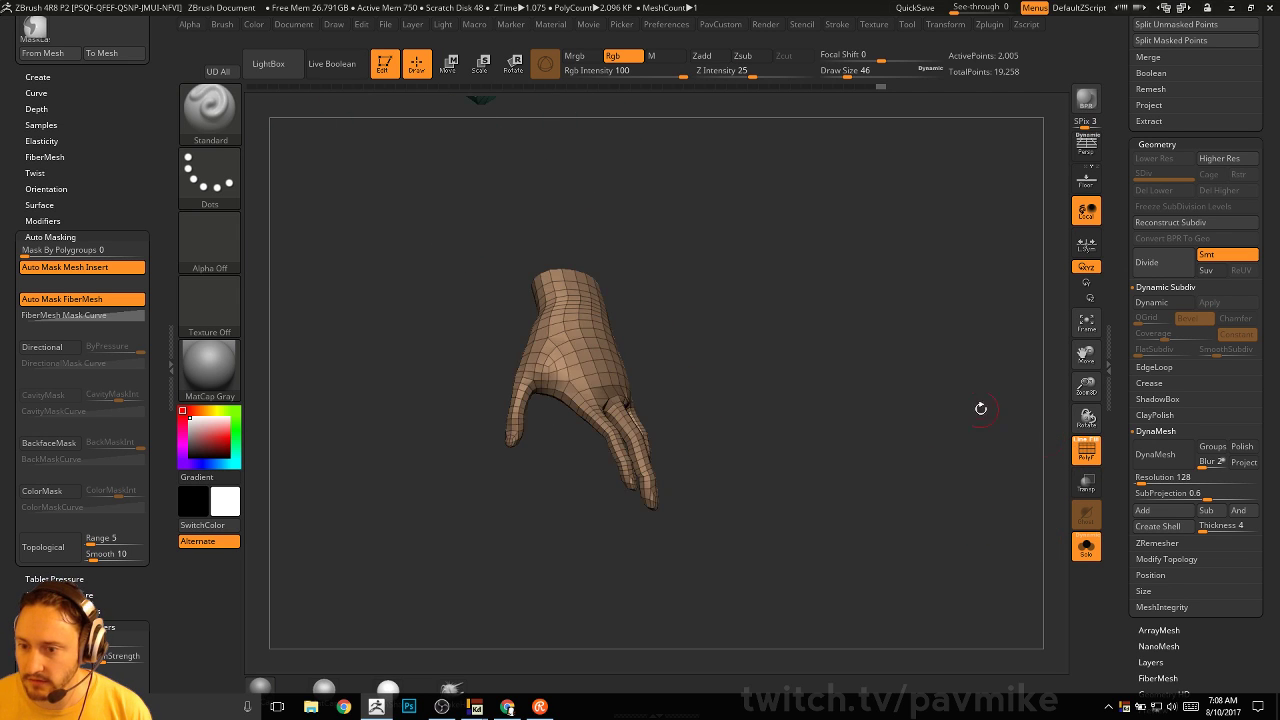
# Try subdividing the hand mesh once, and undo the subdivision
pyautogui.keyDown('alt'); pyautogui.moveTo(980, 407); pyautogui.dragTo(909, 437); pyautogui.keyUp('alt')
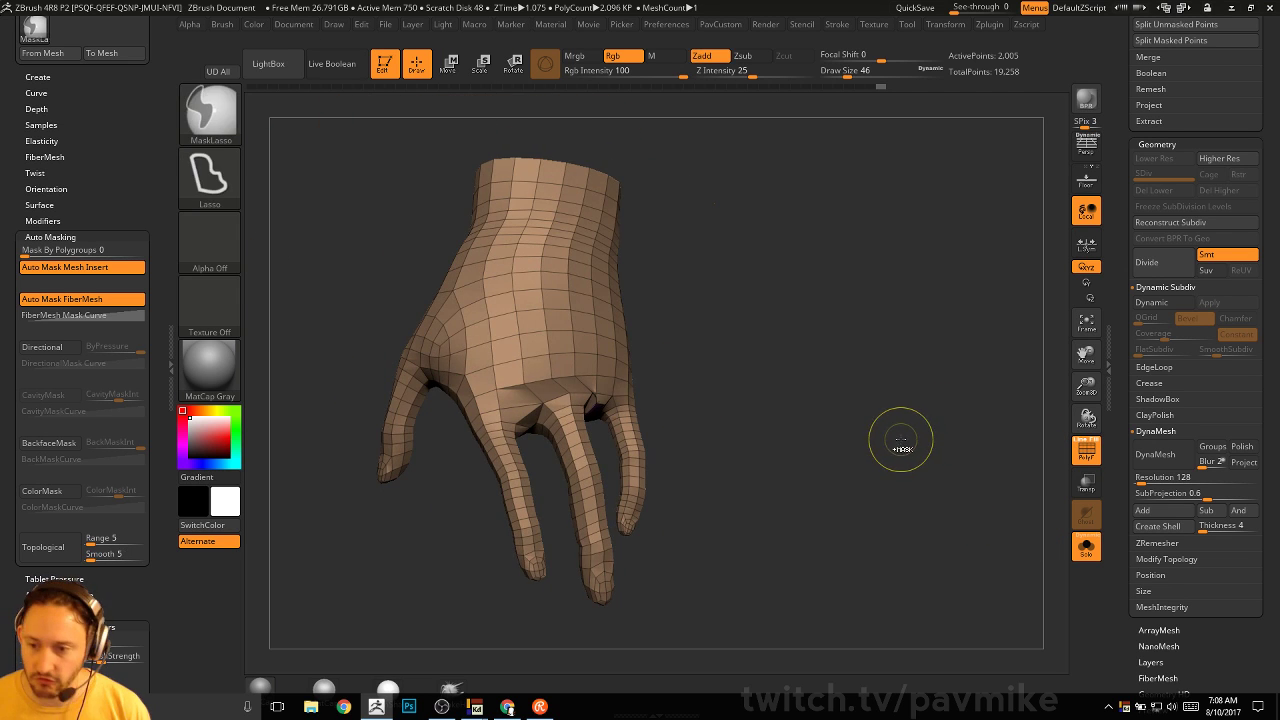
pyautogui.hotkey('ctrl', 'd')
pyautogui.keyDown('alt'); pyautogui.moveTo(806, 436); pyautogui.dragTo(826, 463); pyautogui.keyUp('alt')
pyautogui.hotkey('ctrl', 'z')
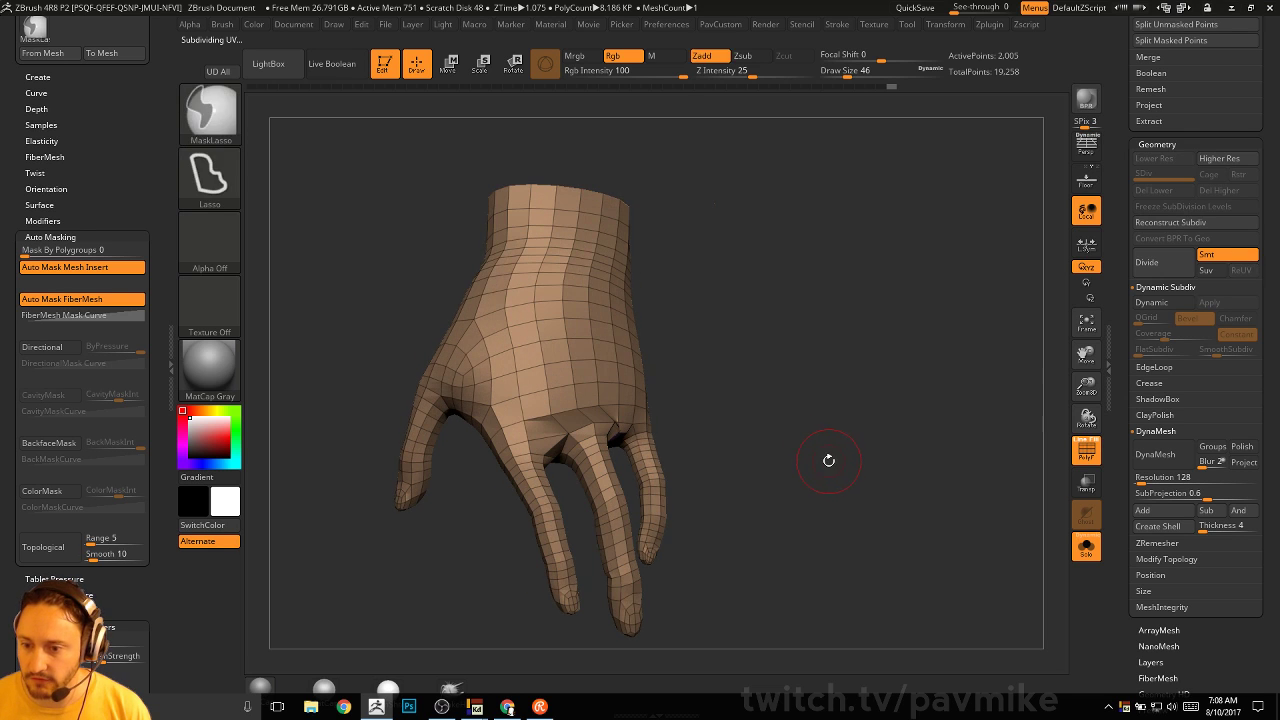
# Try remeshing the hand with DynaMesh at resolution 128, and undo the remesh
pyautogui.press('space')
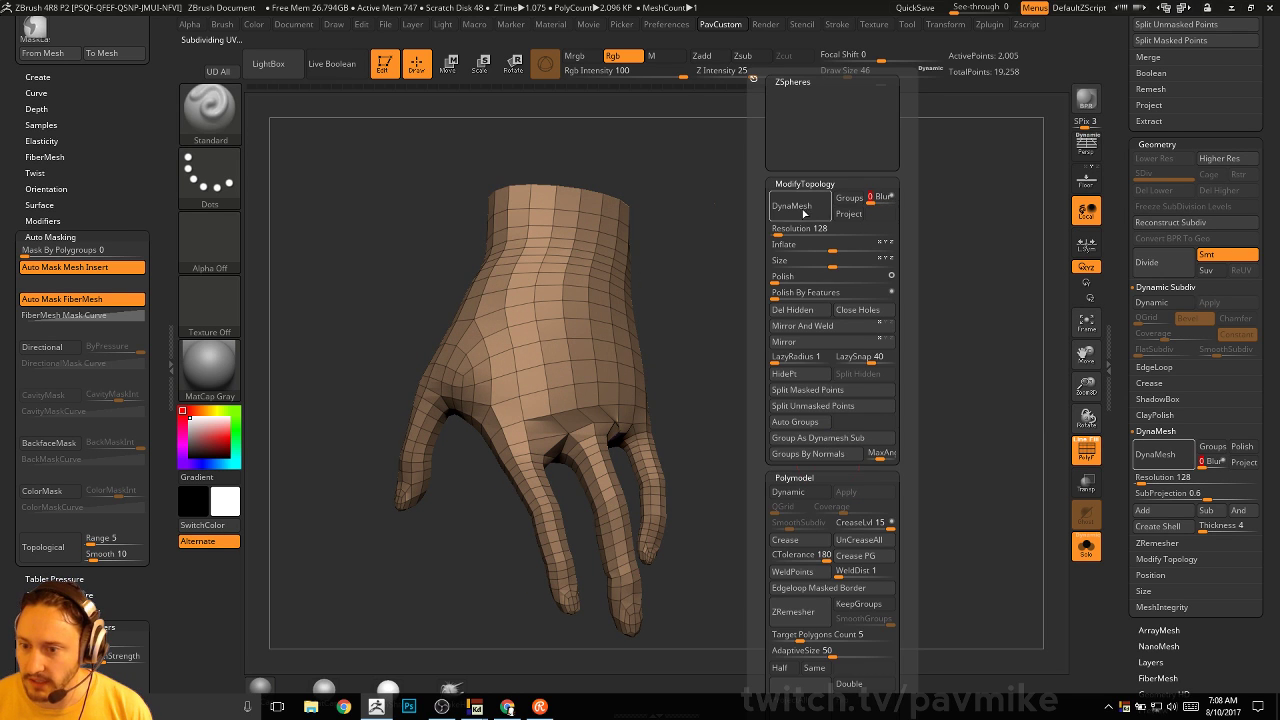
pyautogui.click(803, 213)
pyautogui.moveTo(755, 392); pyautogui.dragTo(797, 397)
pyautogui.hotkey('ctrl', 'z')
# Try remeshing the hand with DynaMesh at resolution 16, and undo the remesh
pyautogui.press('space')
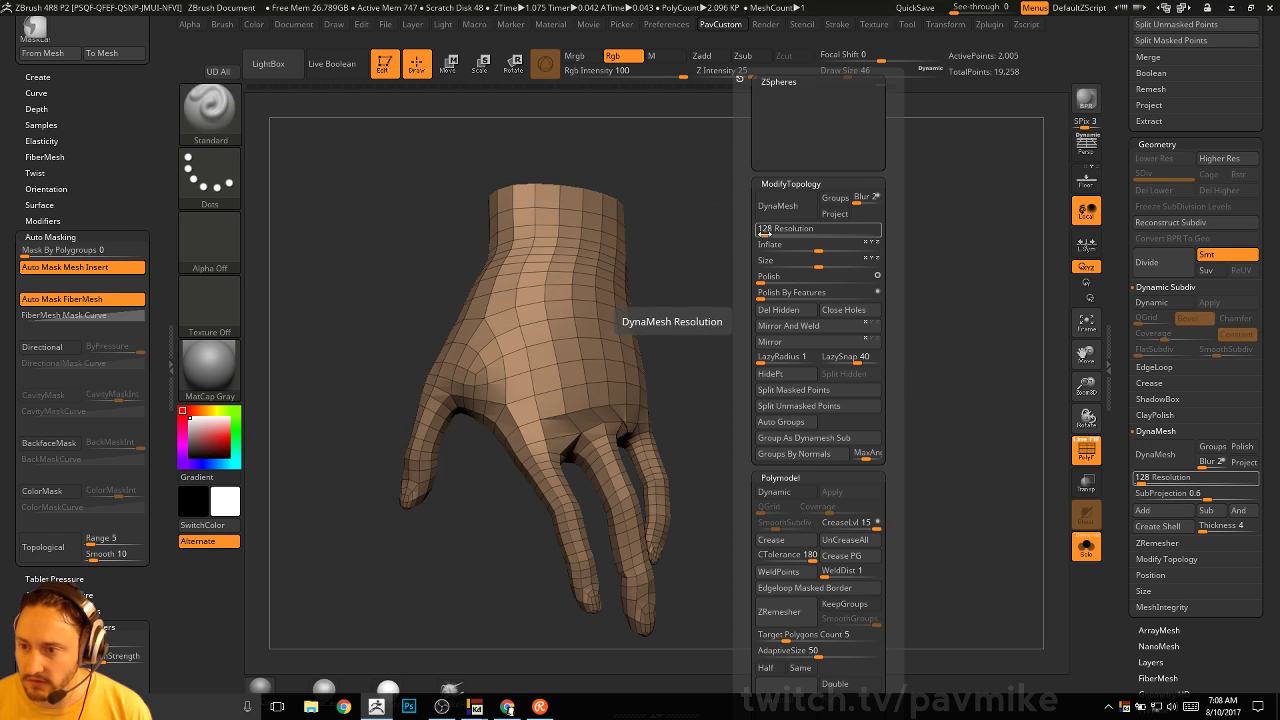
pyautogui.moveTo(764, 230); pyautogui.dragTo(762, 236)
pyautogui.click(780, 214)
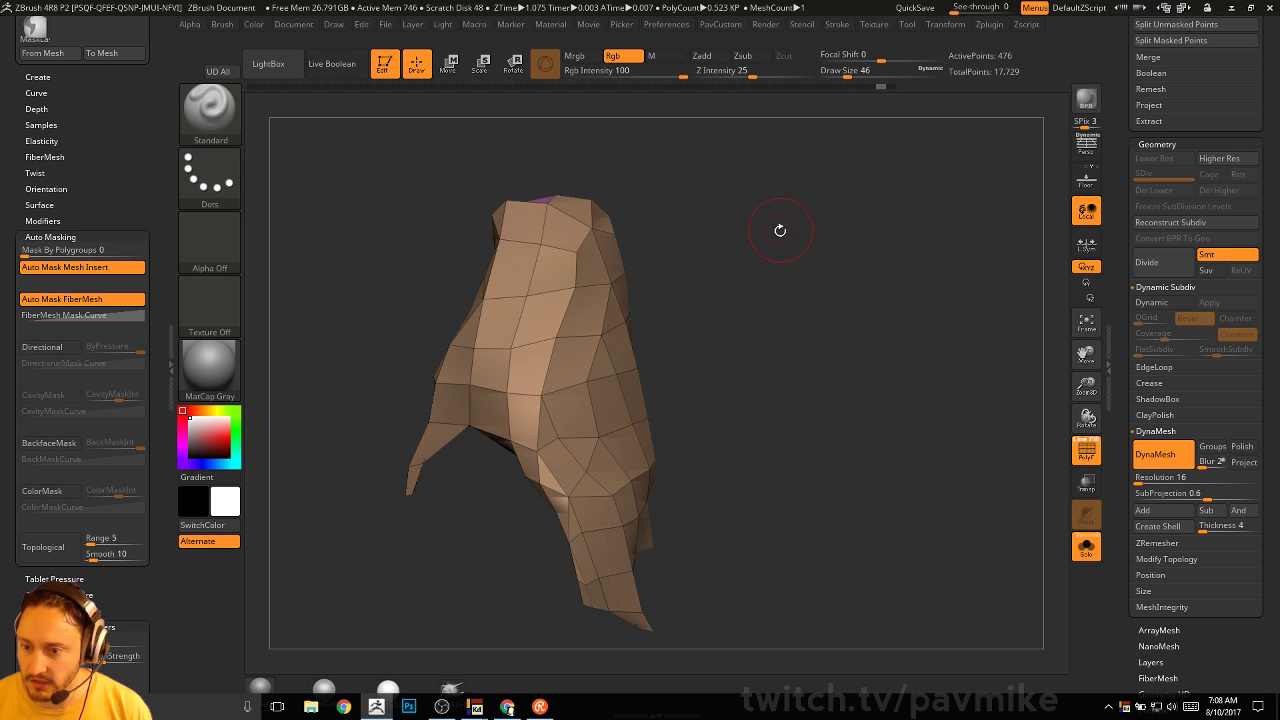
pyautogui.hotkey('ctrl', 'z')
pyautogui.press('space')
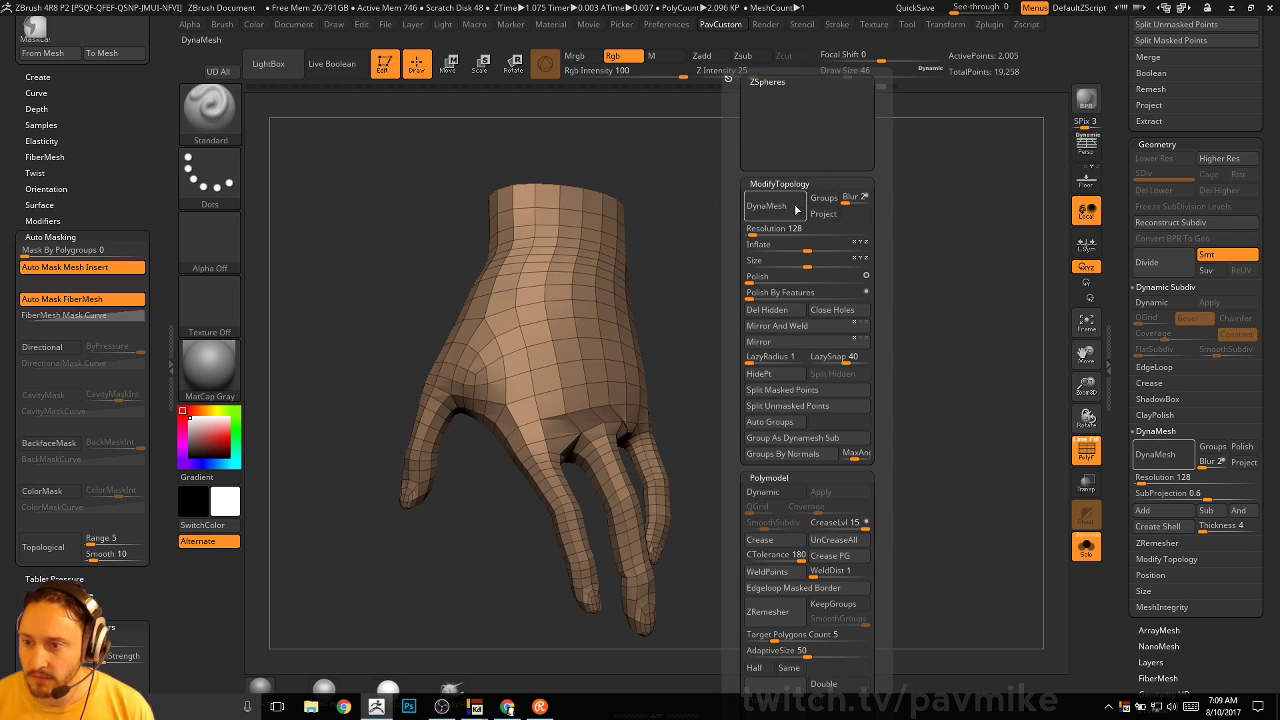
pyautogui.moveTo(768, 229); pyautogui.dragTo(764, 229)
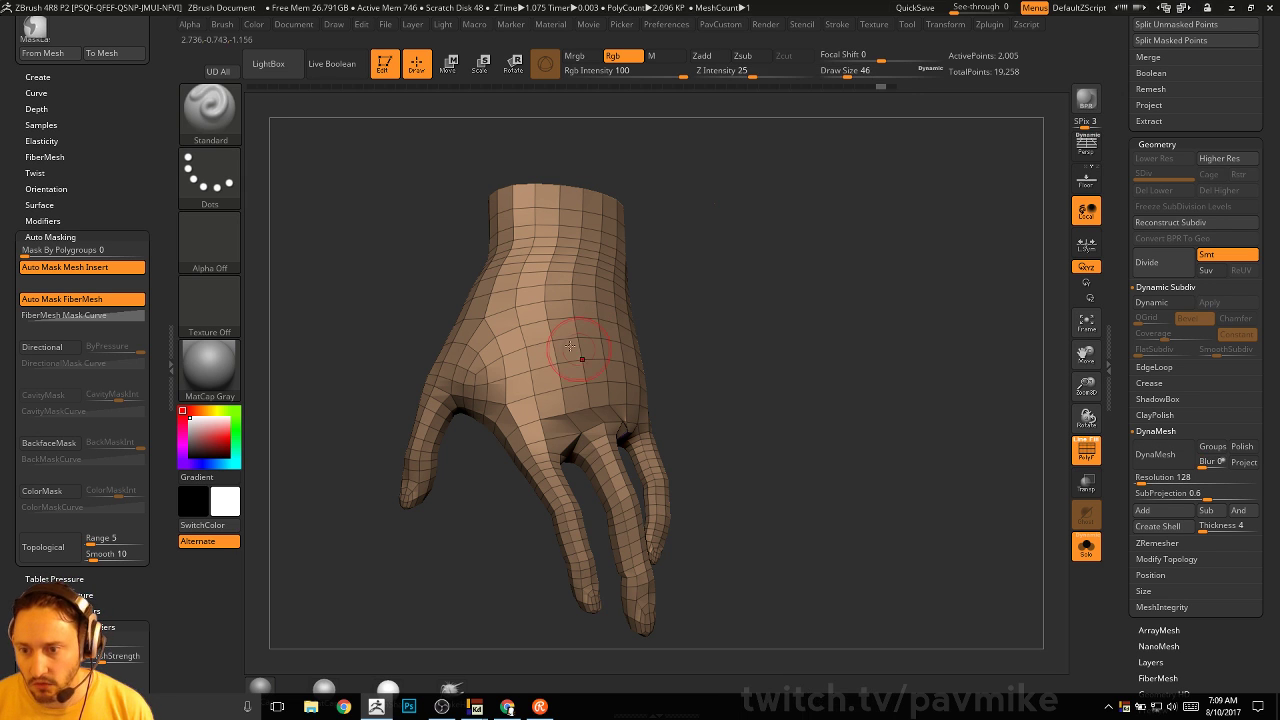
# Subdivide the hand mesh once, and show the whole character again without the wireframe
pyautogui.hotkey('ctrl', 'd')
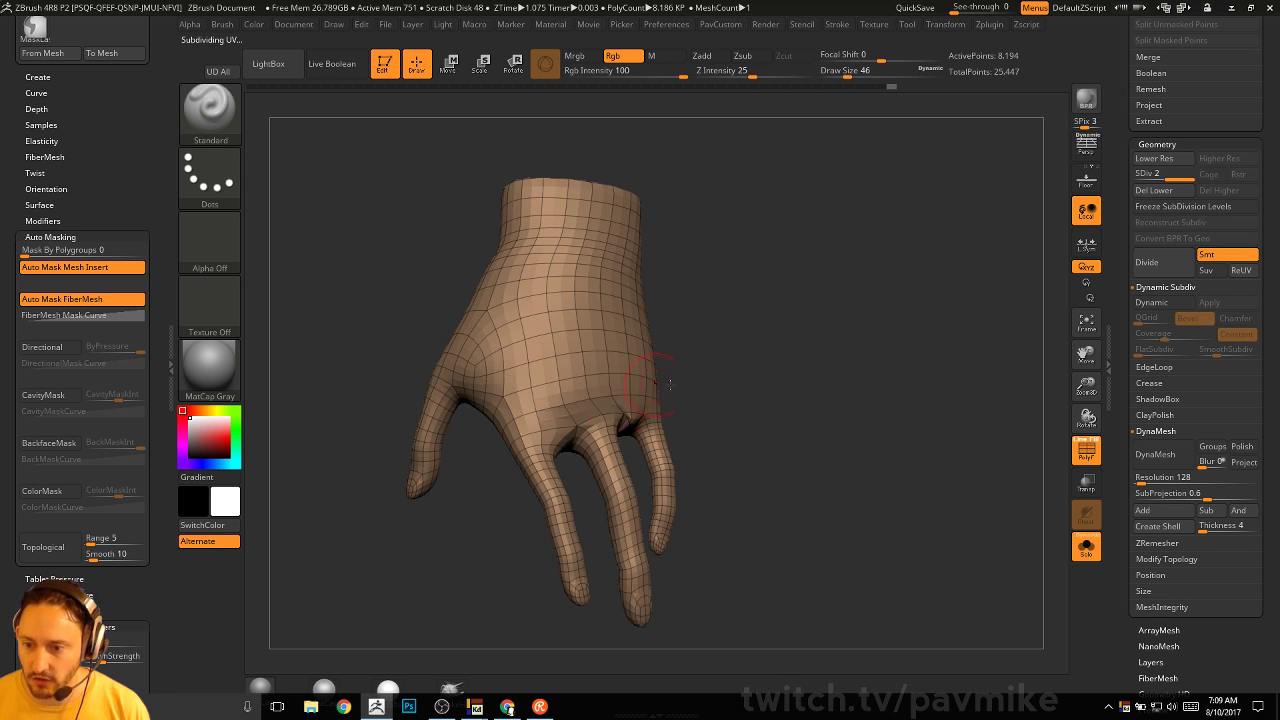
pyautogui.click(1086, 546)
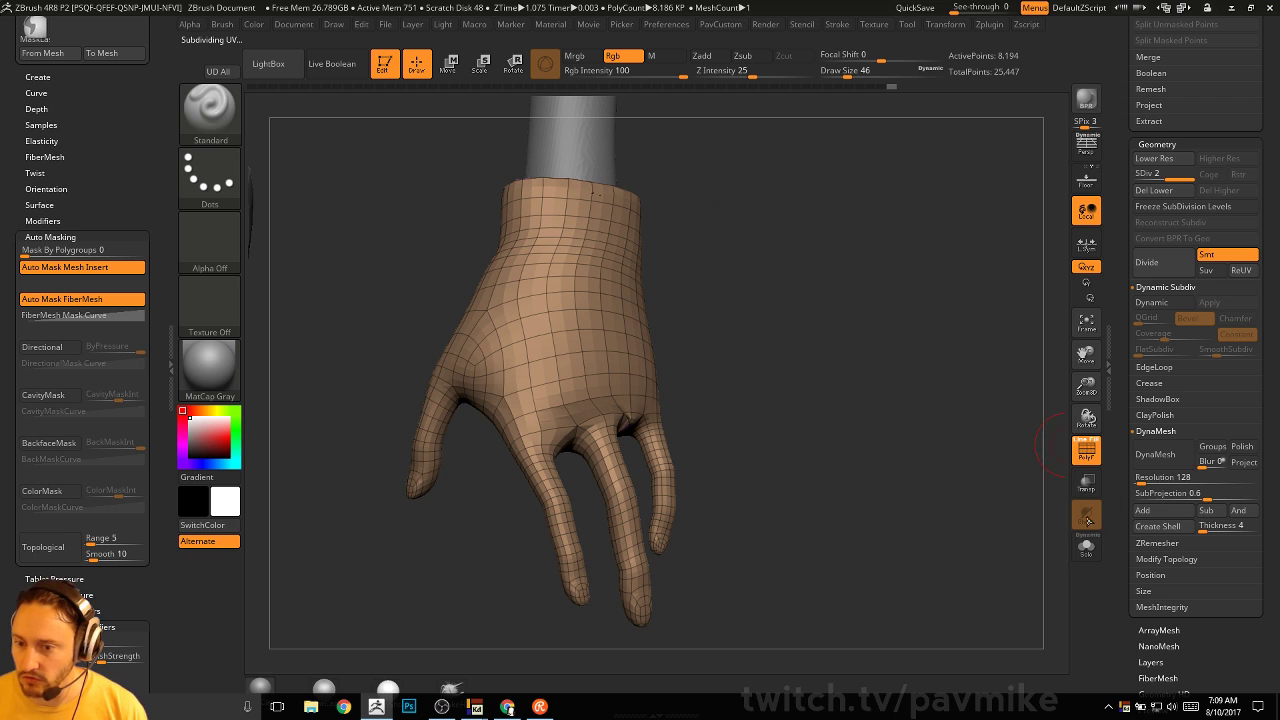
pyautogui.click(1088, 452)
pyautogui.press('b')
pyautogui.press('d')
pyautogui.press('s')
pyautogui.moveTo(772, 385); pyautogui.dragTo(804, 372)
pyautogui.press('s')
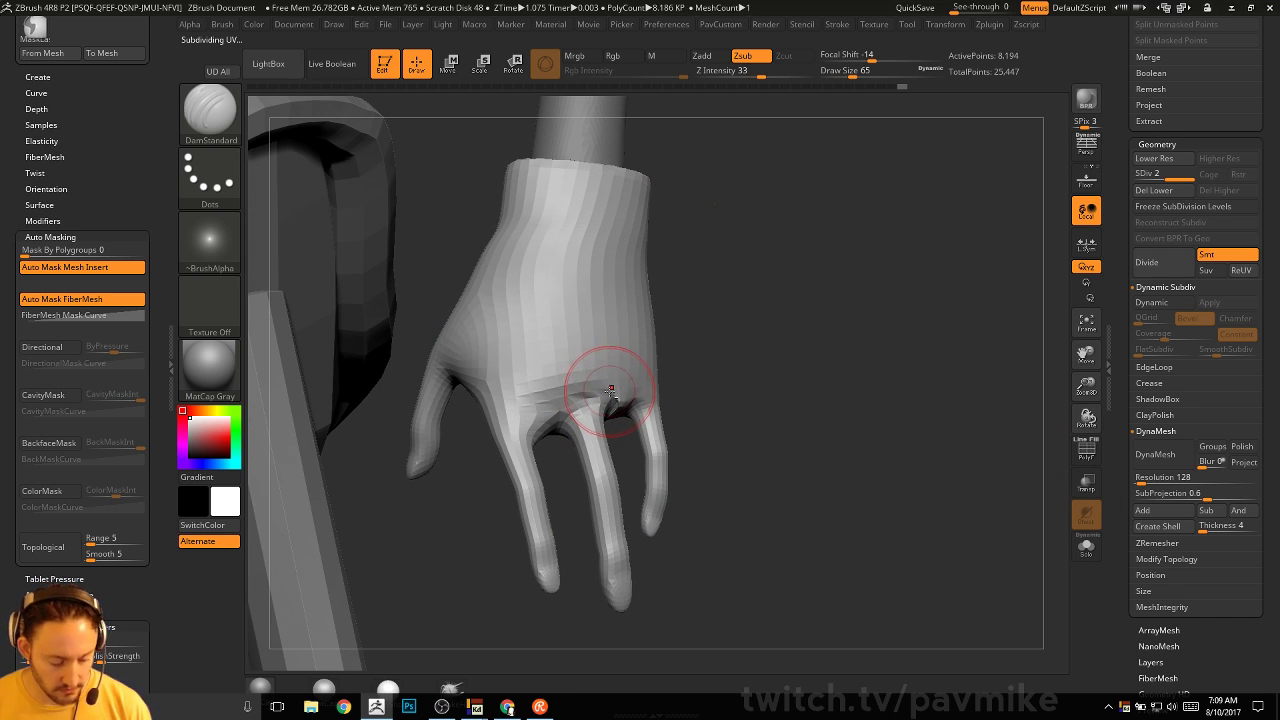
# Build up volume on the back of the hand and around the knuckles with the Clay brush
pyautogui.press('b')
pyautogui.press('c')
pyautogui.press('l')
pyautogui.moveTo(585, 384); pyautogui.dragTo(580, 402)
pyautogui.moveTo(738, 380)
pyautogui.mouseDown()
pyautogui.moveTo(757, 391)
pyautogui.moveTo(742, 400)
pyautogui.mouseUp()
pyautogui.moveTo(691, 443); pyautogui.dragTo(733, 399)
pyautogui.moveTo(572, 348); pyautogui.dragTo(606, 372)
pyautogui.moveTo(406, 421); pyautogui.dragTo(408, 408)
# Fill in the knuckles and the webbing between the fingers using the Clay brush at draw size 31
pyautogui.moveTo(583, 365); pyautogui.dragTo(544, 379)
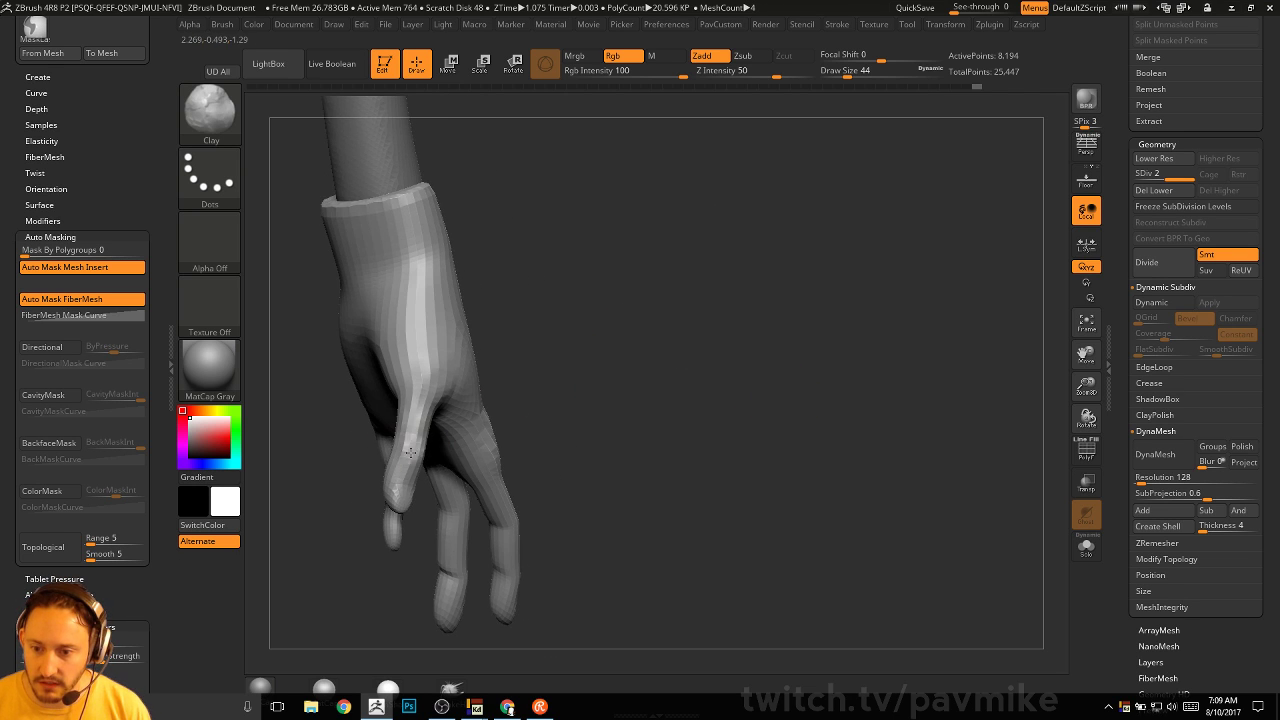
pyautogui.moveTo(635, 407); pyautogui.dragTo(450, 462)
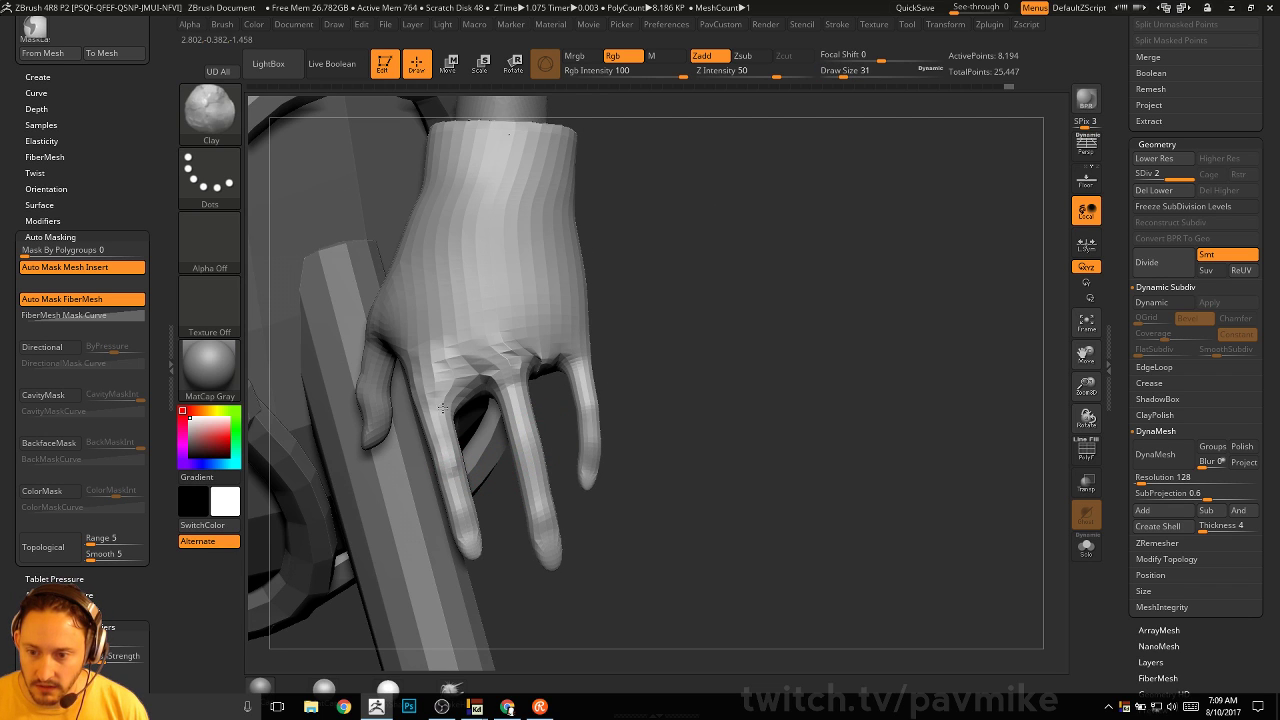
pyautogui.moveTo(650, 390); pyautogui.dragTo(560, 436)
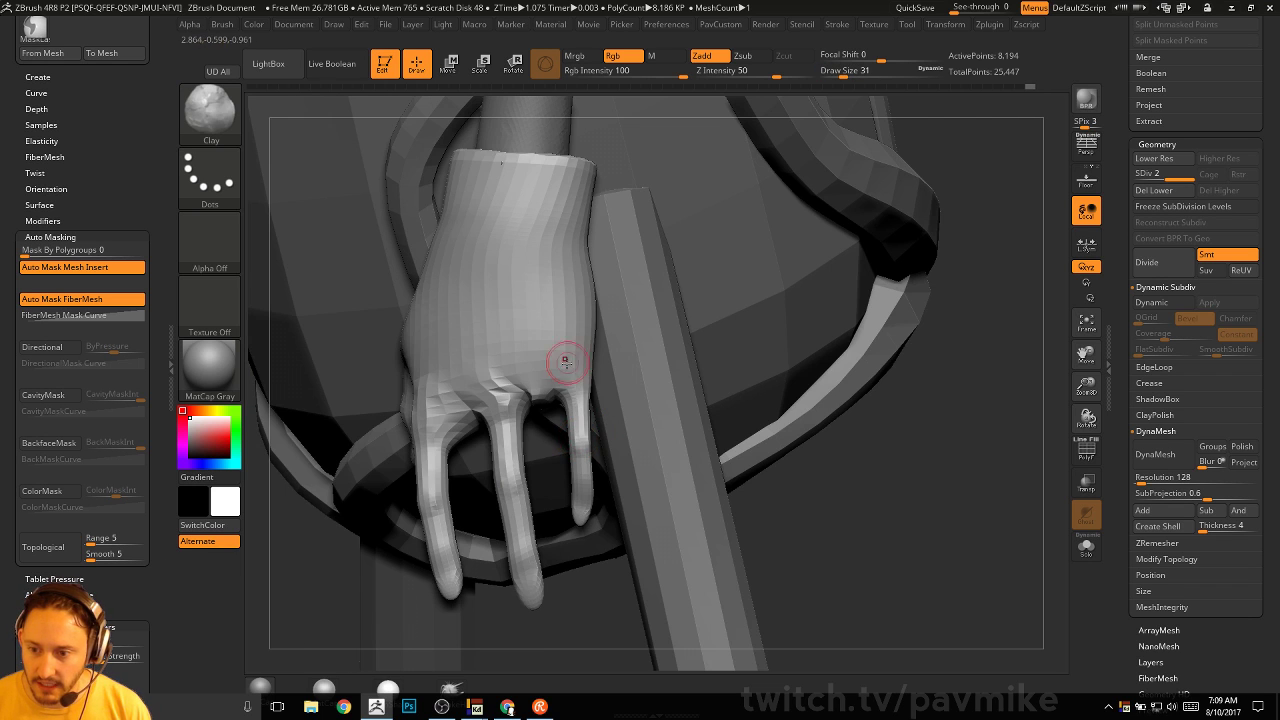
pyautogui.moveTo(860, 444); pyautogui.dragTo(531, 416)
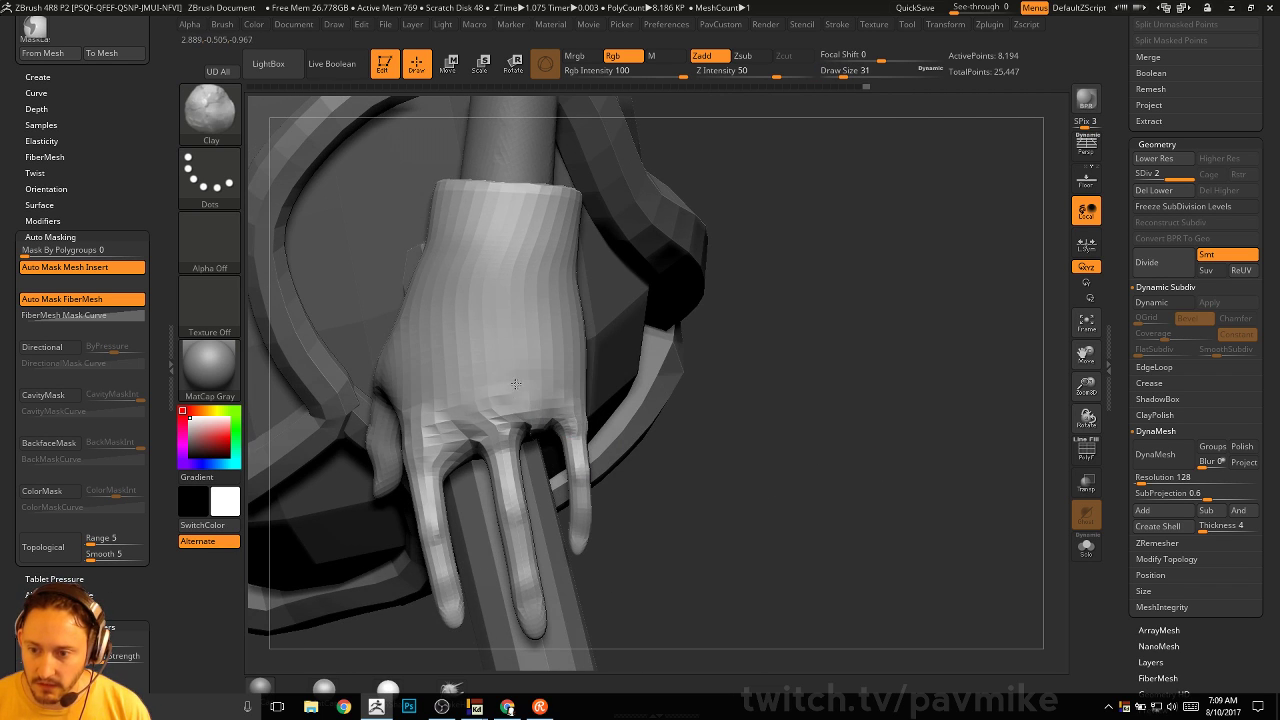
pyautogui.moveTo(848, 360)
pyautogui.mouseDown()
pyautogui.moveTo(733, 347)
pyautogui.moveTo(712, 373)
pyautogui.mouseUp()
# Reshape the wrist opening around the forearm with a large Move brush
pyautogui.press('s')
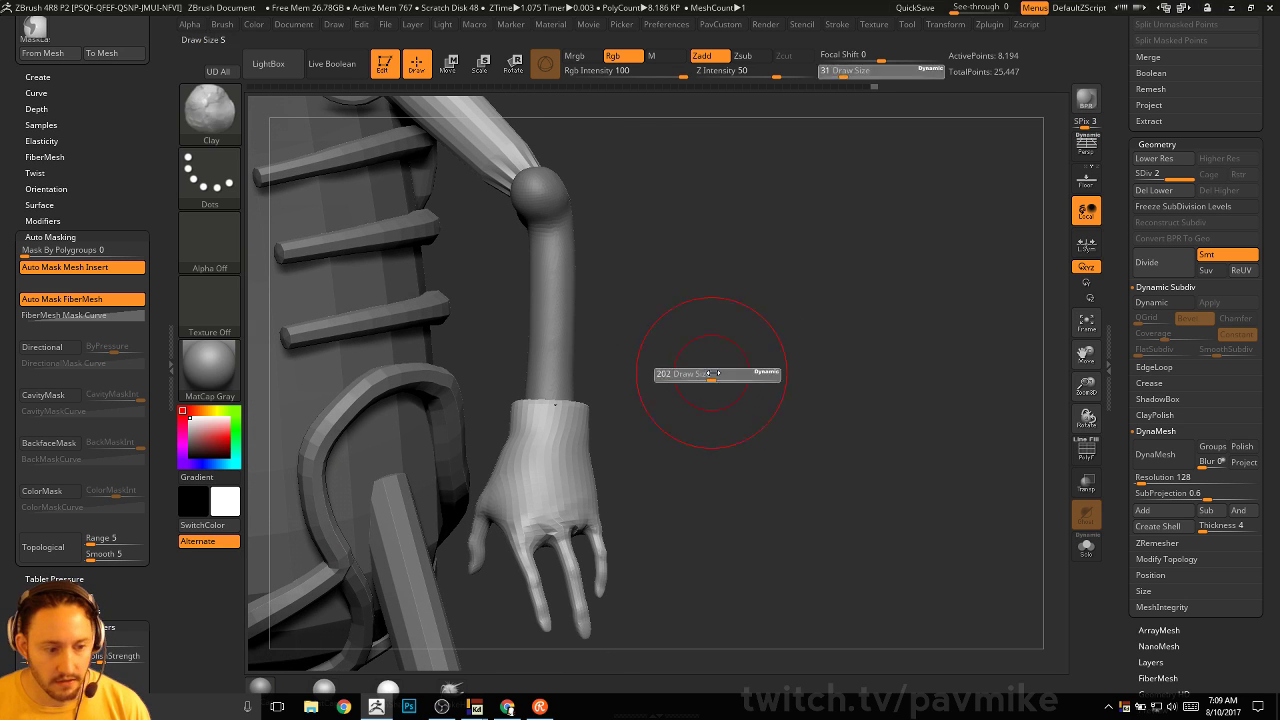
pyautogui.press('b')
pyautogui.press('m')
pyautogui.press('v')
pyautogui.moveTo(514, 411); pyautogui.dragTo(577, 418)
pyautogui.moveTo(669, 444); pyautogui.dragTo(580, 469)
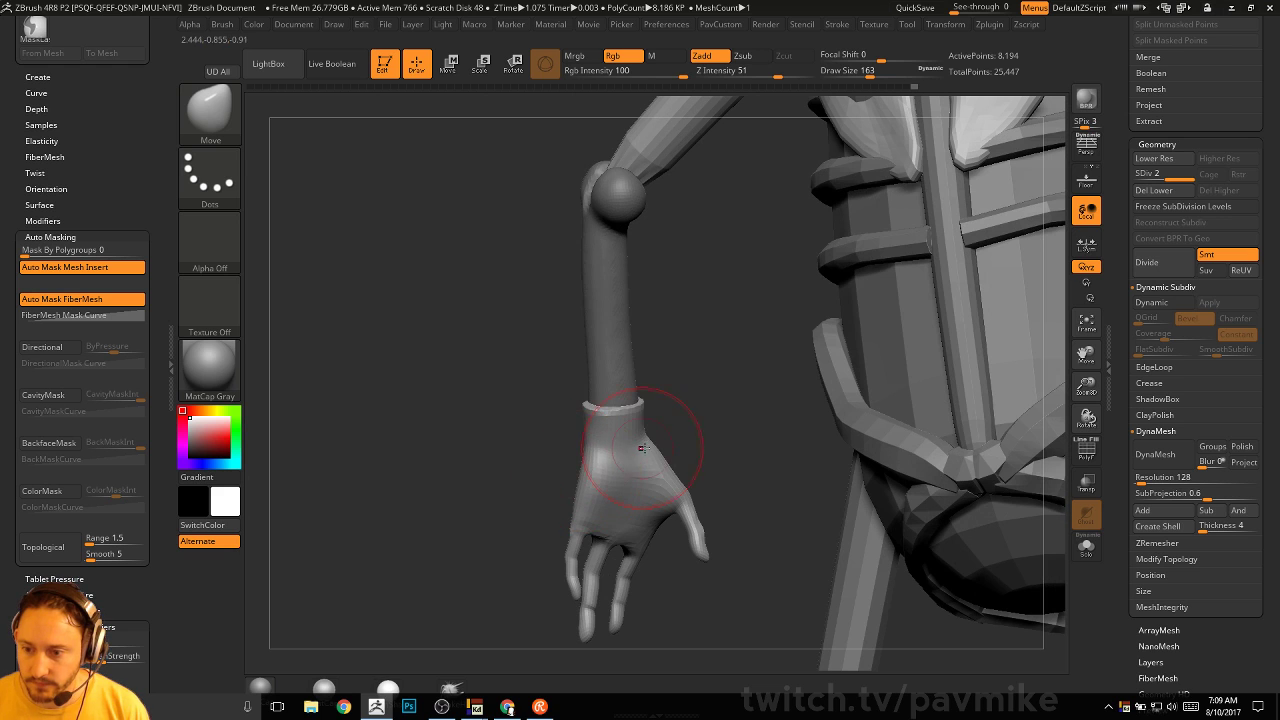
pyautogui.moveTo(588, 403)
pyautogui.mouseDown()
pyautogui.moveTo(640, 423)
pyautogui.moveTo(740, 400)
pyautogui.mouseUp()
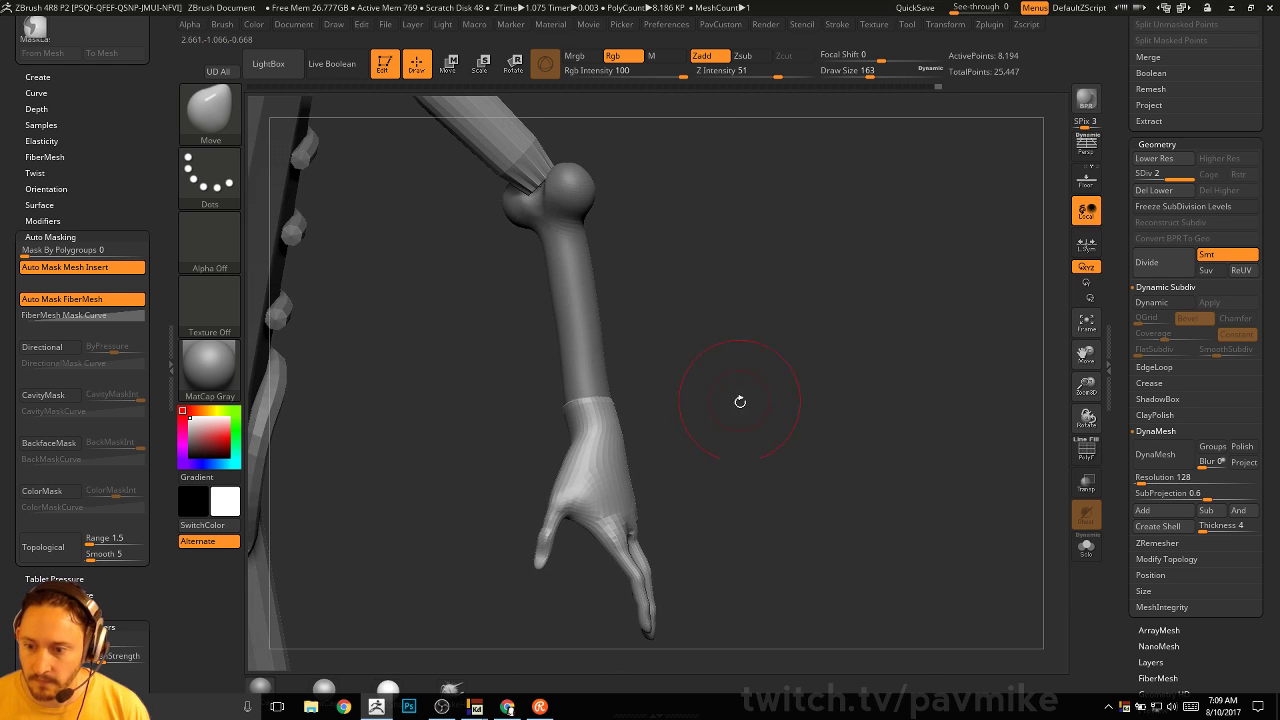
# Place the gizmo's pivot at the wrist and rotate the hand slightly to align it with the forearm
pyautogui.press('b')
pyautogui.press('s')
pyautogui.press('t')
pyautogui.moveTo(786, 437)
pyautogui.mouseDown()
pyautogui.moveTo(805, 341)
pyautogui.moveTo(954, 346)
pyautogui.moveTo(923, 292)
pyautogui.moveTo(920, 319)
pyautogui.moveTo(886, 309)
pyautogui.mouseUp()
pyautogui.press('w')
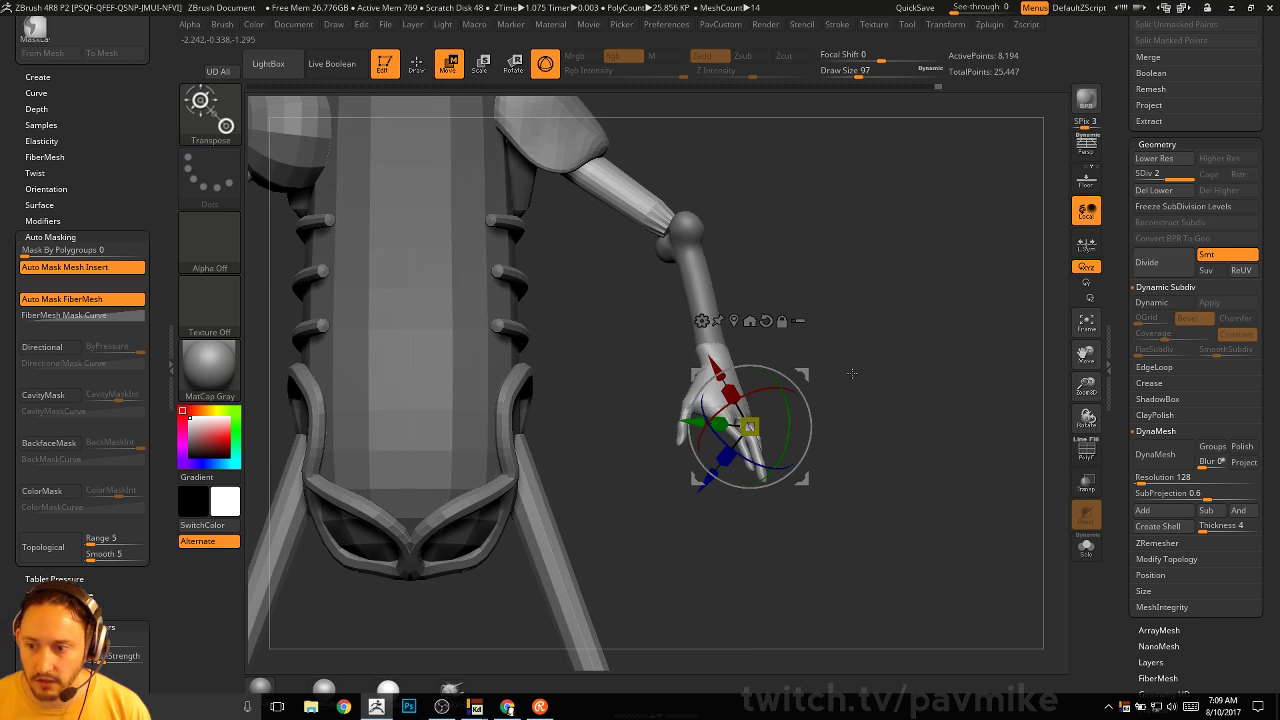
pyautogui.moveTo(851, 369); pyautogui.dragTo(838, 367)
pyautogui.click(720, 357)
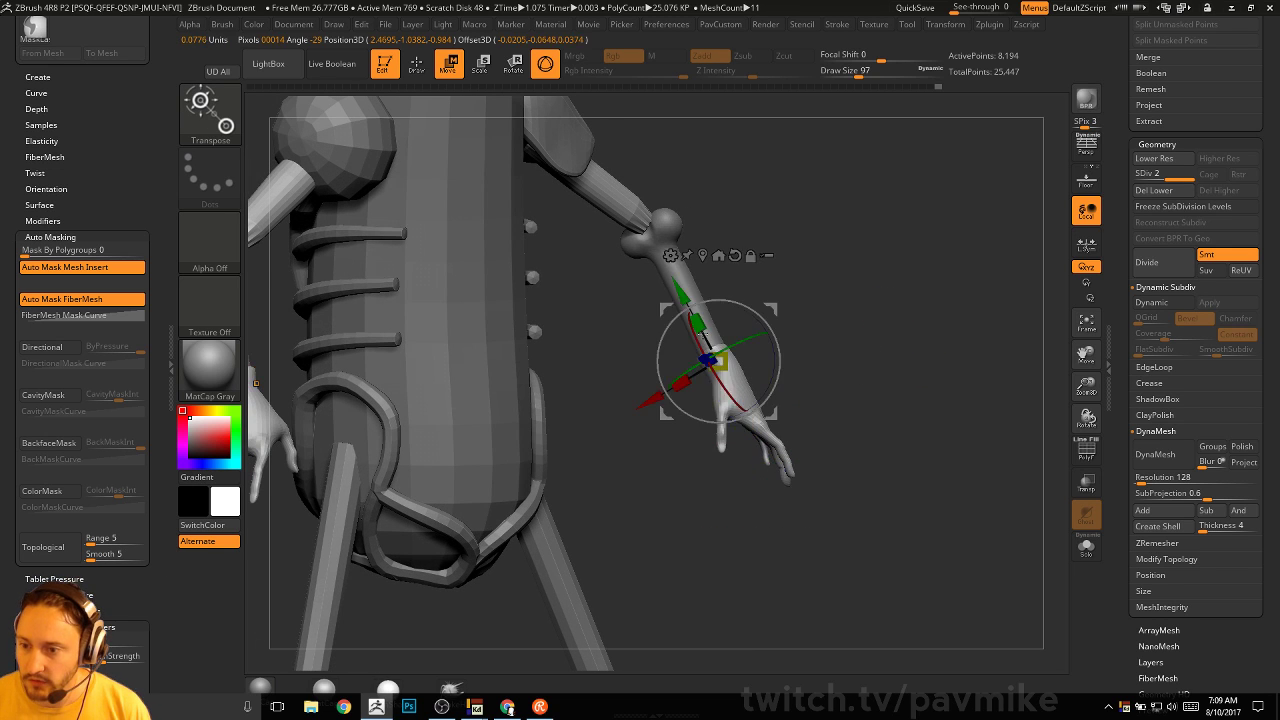
pyautogui.moveTo(718, 362); pyautogui.dragTo(697, 320)
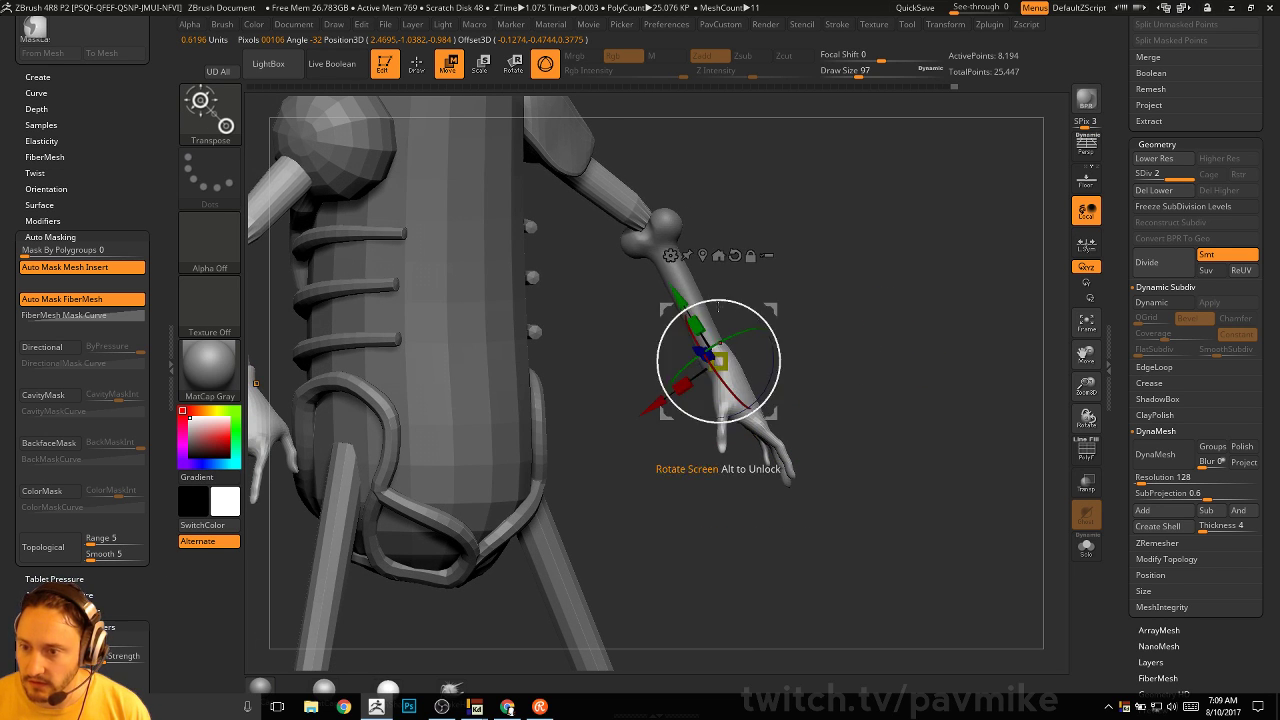
pyautogui.keyDown('ctrl'); pyautogui.click(837, 300); pyautogui.keyUp('ctrl')
pyautogui.press('q')
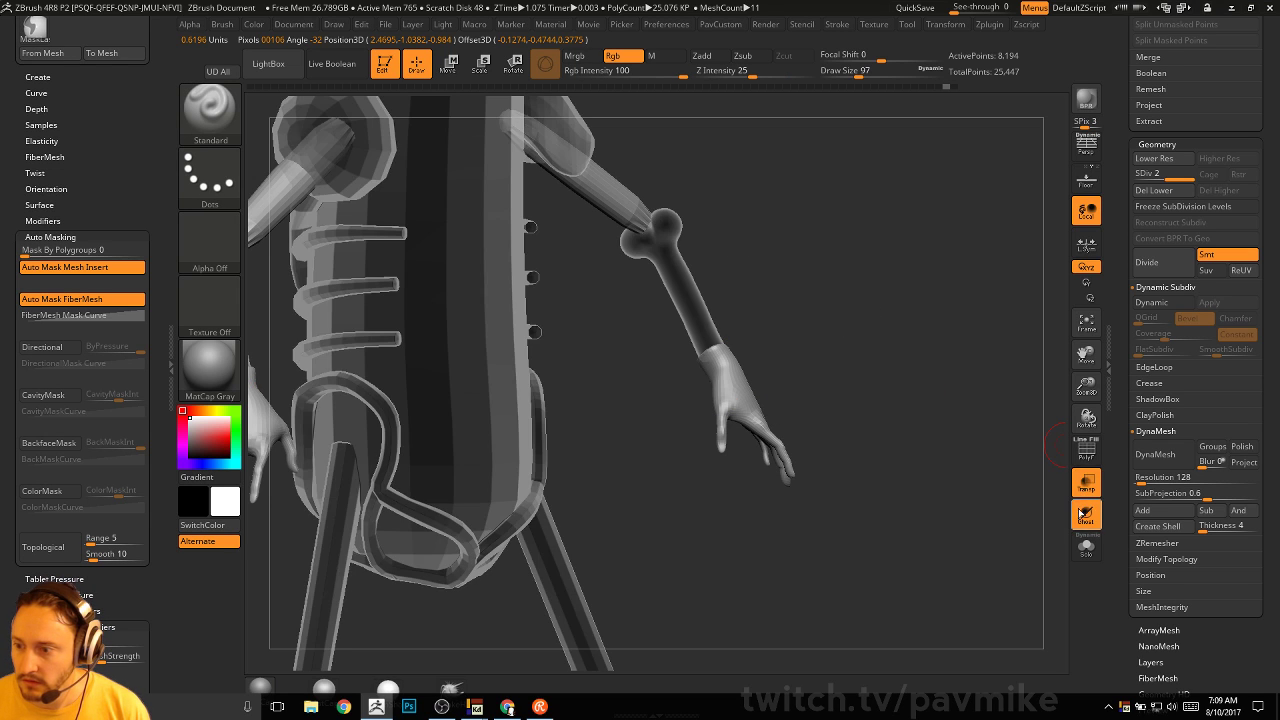
# Solo the subtool containing the hands and upper arms, and isolate only the upper arms
pyautogui.click(1086, 547)
pyautogui.press('f')
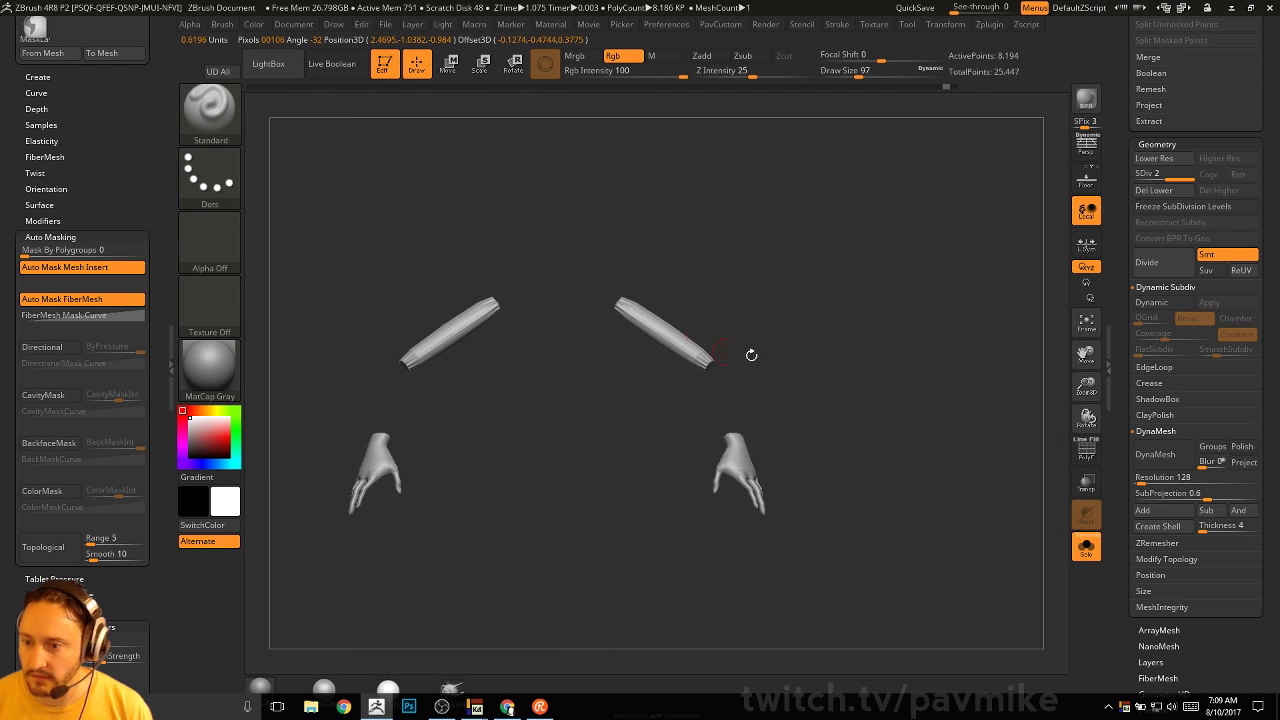
pyautogui.keyDown('ctrl'); pyautogui.keyDown('shift'); pyautogui.click(640, 320); pyautogui.keyUp('shift'); pyautogui.keyUp('ctrl')
pyautogui.press('1')
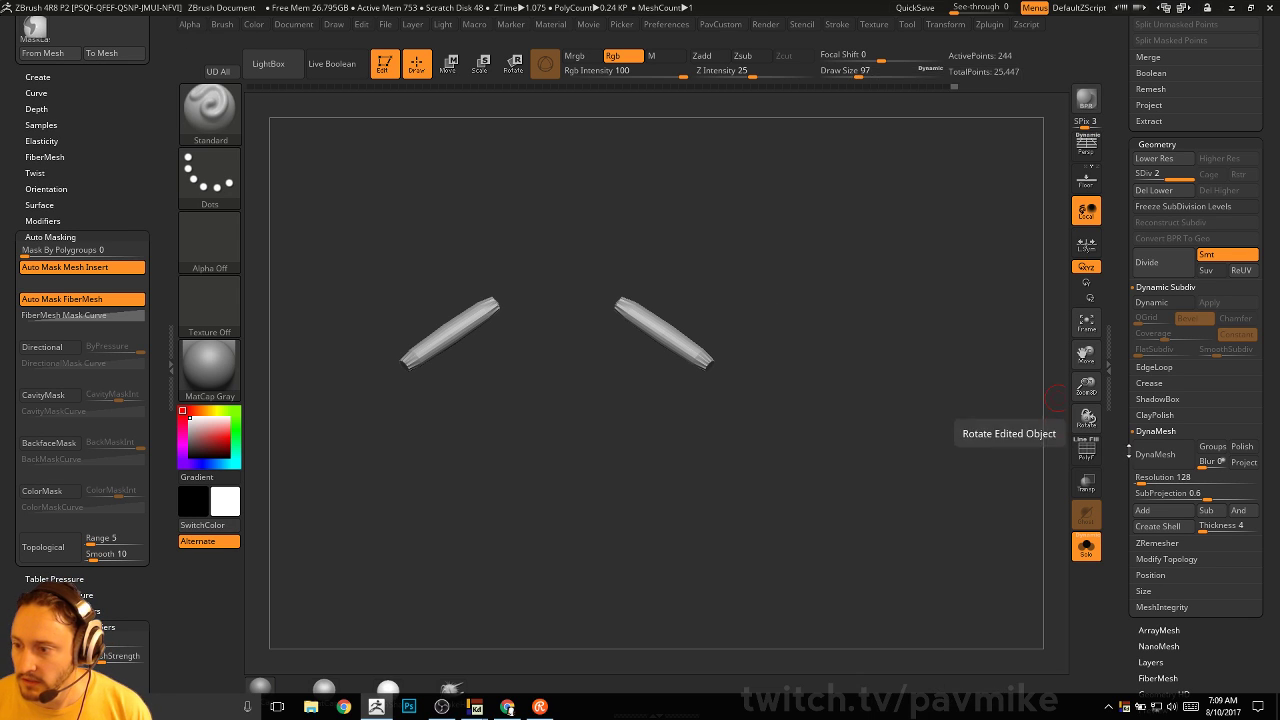
# Delete the lower subdivision levels and split the hidden hands into their own subtool, then show the full character
pyautogui.scroll(2, 1190, 400)
pyautogui.click(1153, 276)
pyautogui.press('1')
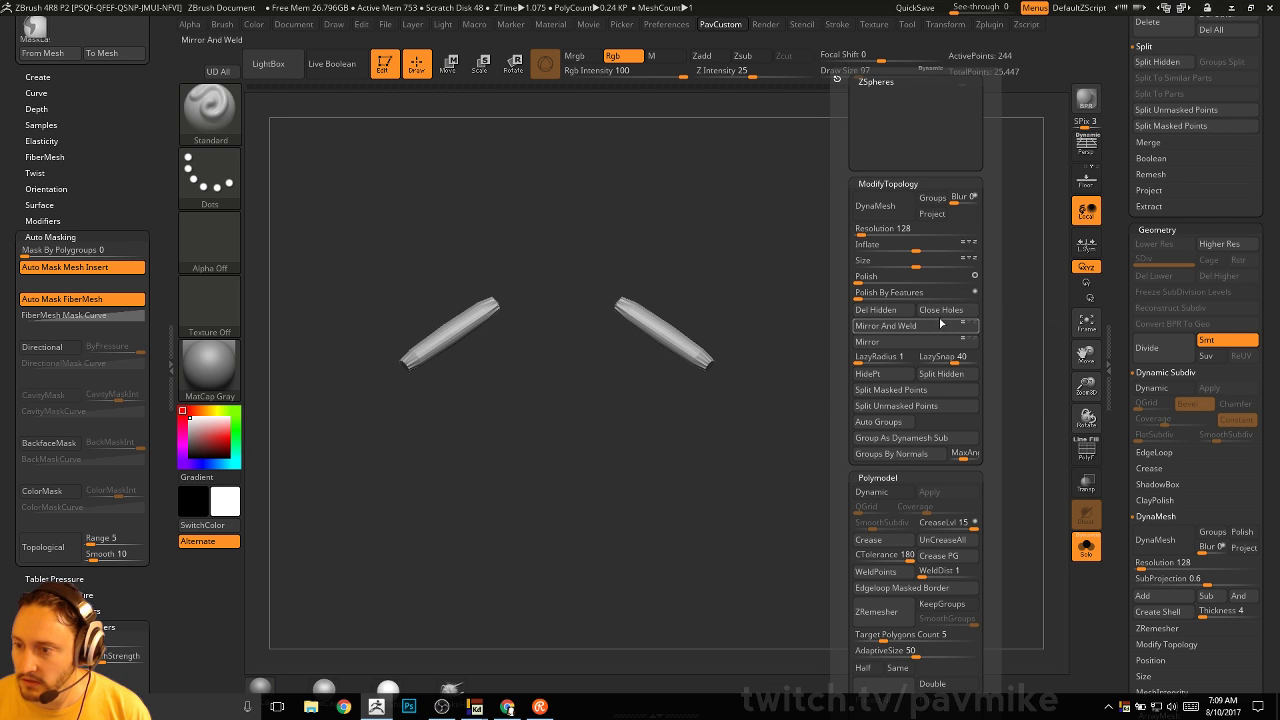
pyautogui.click(937, 374)
pyautogui.click(1086, 547)
pyautogui.keyDown('alt'); pyautogui.moveTo(957, 423); pyautogui.dragTo(901, 377); pyautogui.keyUp('alt')
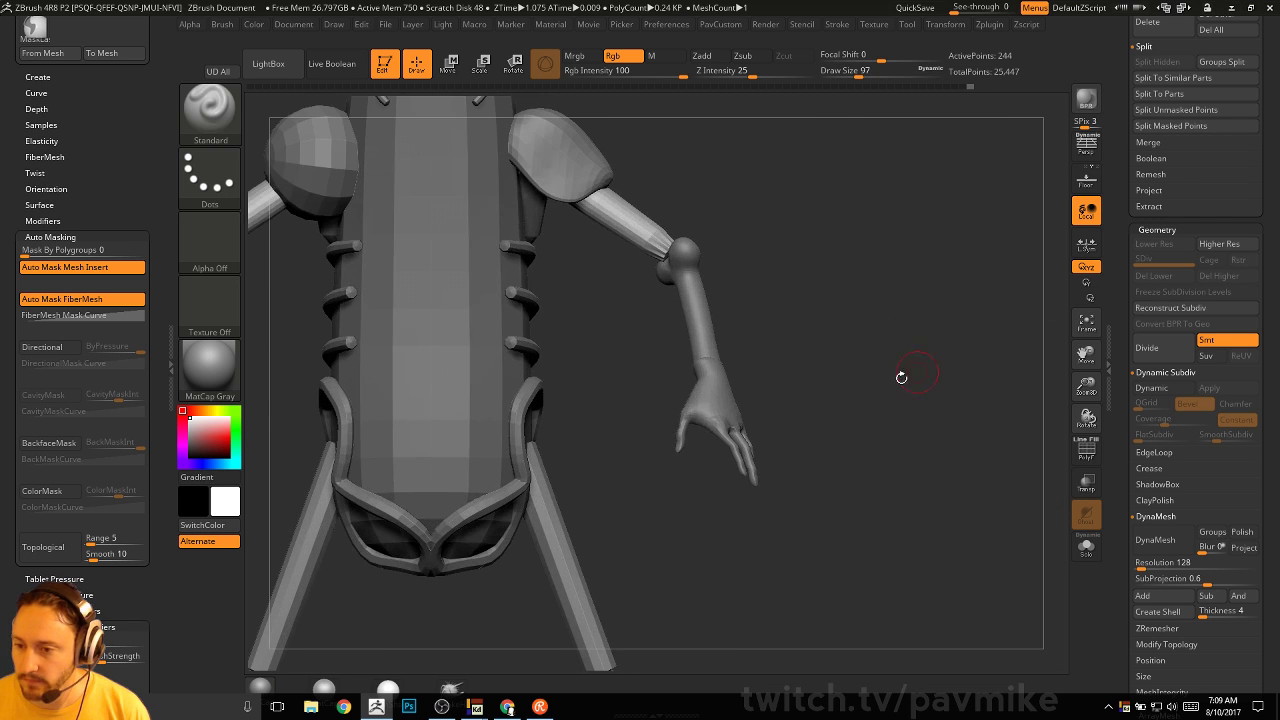
# Make the hands the active subtool and adjust the wrist area with a large Move brush
pyautogui.keyDown('alt'); pyautogui.click(722, 404); pyautogui.keyUp('alt')
pyautogui.moveTo(819, 400); pyautogui.dragTo(740, 417)
pyautogui.press('b')
pyautogui.press('m')
pyautogui.press('v')
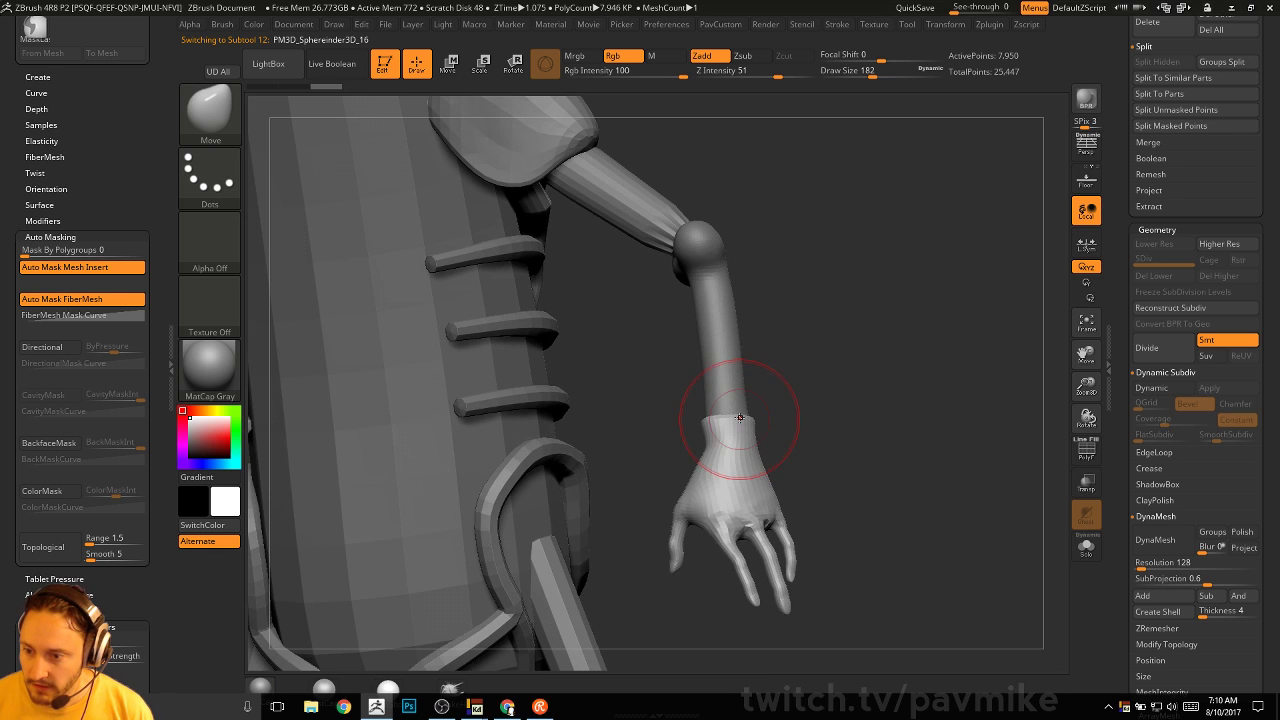
pyautogui.moveTo(835, 432)
pyautogui.mouseDown()
pyautogui.moveTo(742, 420)
pyautogui.moveTo(843, 391)
pyautogui.moveTo(824, 402)
pyautogui.moveTo(832, 387)
pyautogui.moveTo(718, 346)
pyautogui.mouseUp()
pyautogui.press('s')
pyautogui.click(823, 403)
# Shift the hands slightly with the gizmo and return to a front view of the character
pyautogui.press('w')
pyautogui.moveTo(657, 302); pyautogui.dragTo(632, 302)
pyautogui.press('q')
pyautogui.keyDown('alt'); pyautogui.moveTo(791, 289); pyautogui.dragTo(840, 345); pyautogui.keyUp('alt')
pyautogui.keyDown('shift'); pyautogui.moveTo(840, 345); pyautogui.dragTo(935, 398); pyautogui.keyUp('shift')
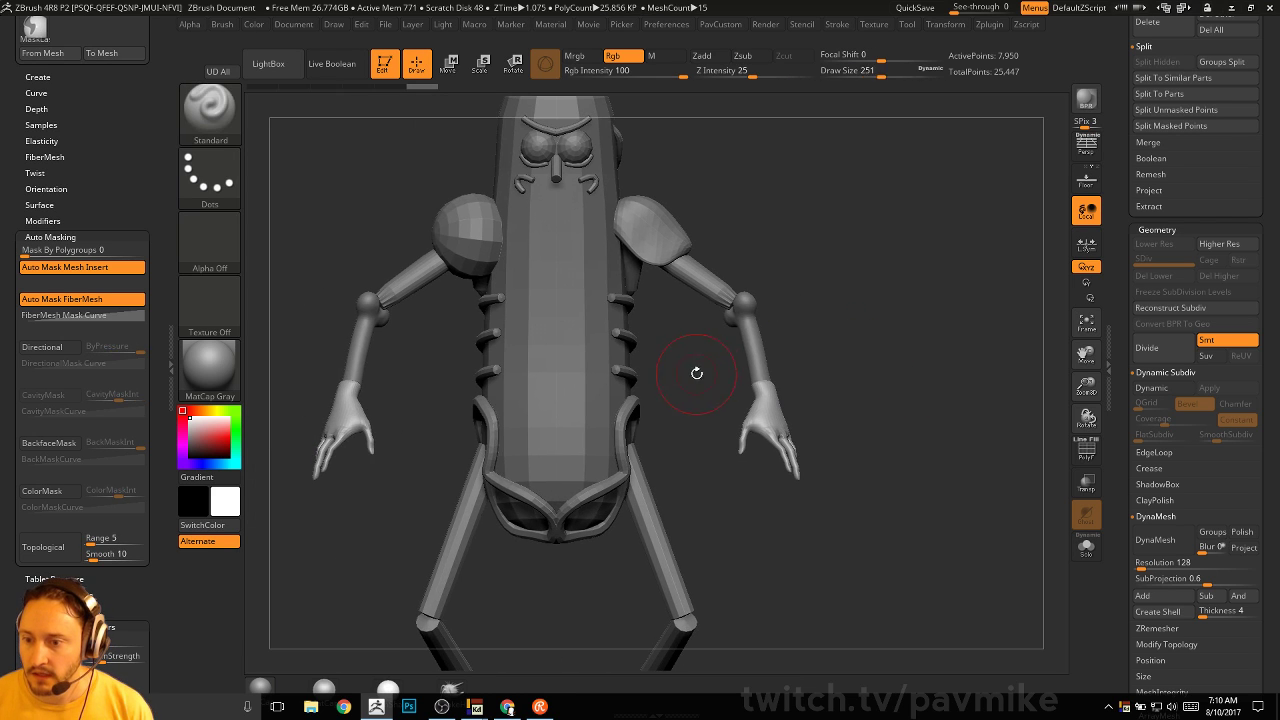
# Make the round shoulder sphere the active subtool, convert it to DynaMesh at resolution 128 with blur 0, and display its polyframe
pyautogui.keyDown('alt'); pyautogui.click(603, 362); pyautogui.keyUp('alt')
pyautogui.moveTo(771, 297); pyautogui.dragTo(902, 352)
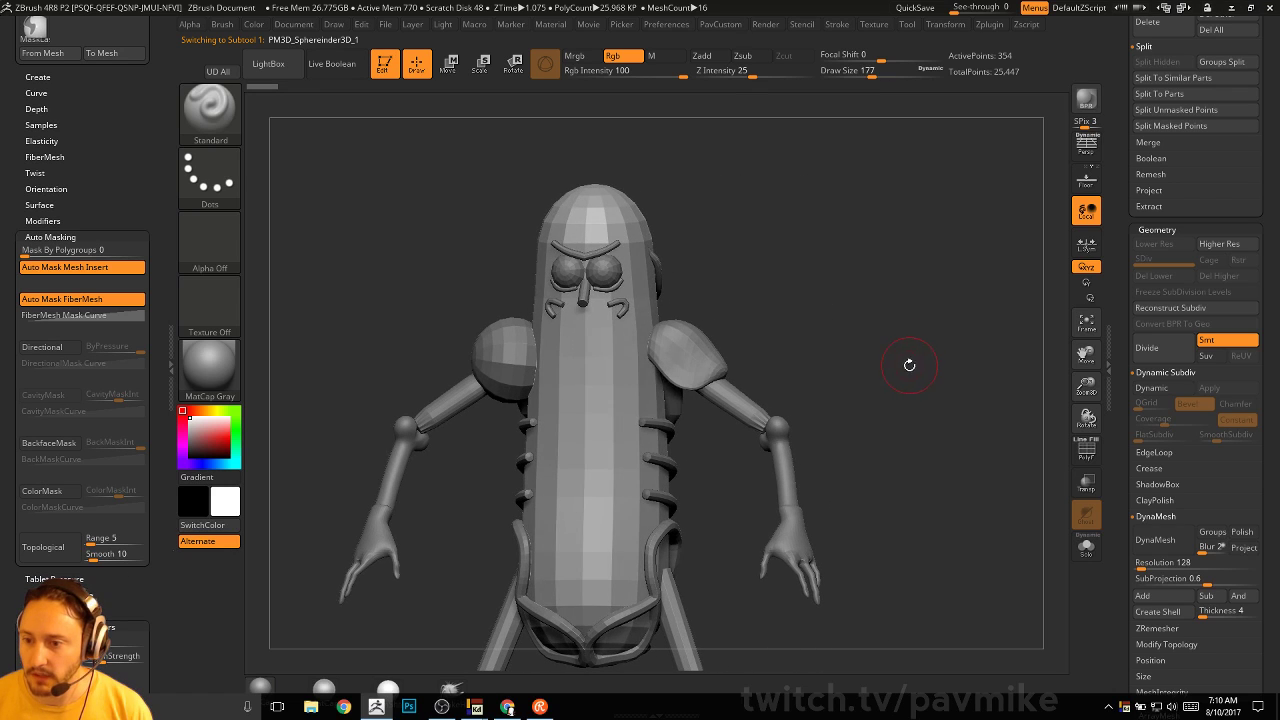
pyautogui.keyDown('alt'); pyautogui.click(706, 360); pyautogui.keyUp('alt')
pyautogui.keyDown('alt'); pyautogui.click(528, 335); pyautogui.keyUp('alt')
pyautogui.keyDown('alt'); pyautogui.moveTo(854, 247); pyautogui.dragTo(913, 266); pyautogui.keyUp('alt')
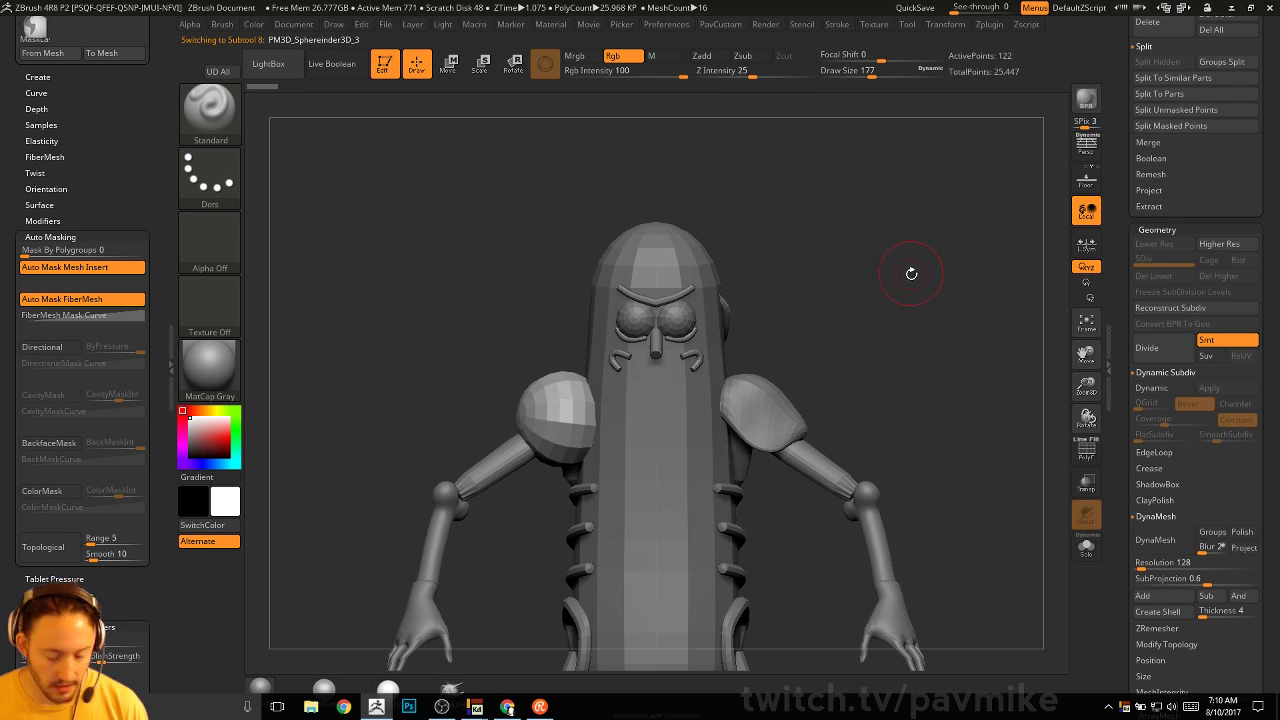
pyautogui.press('space')
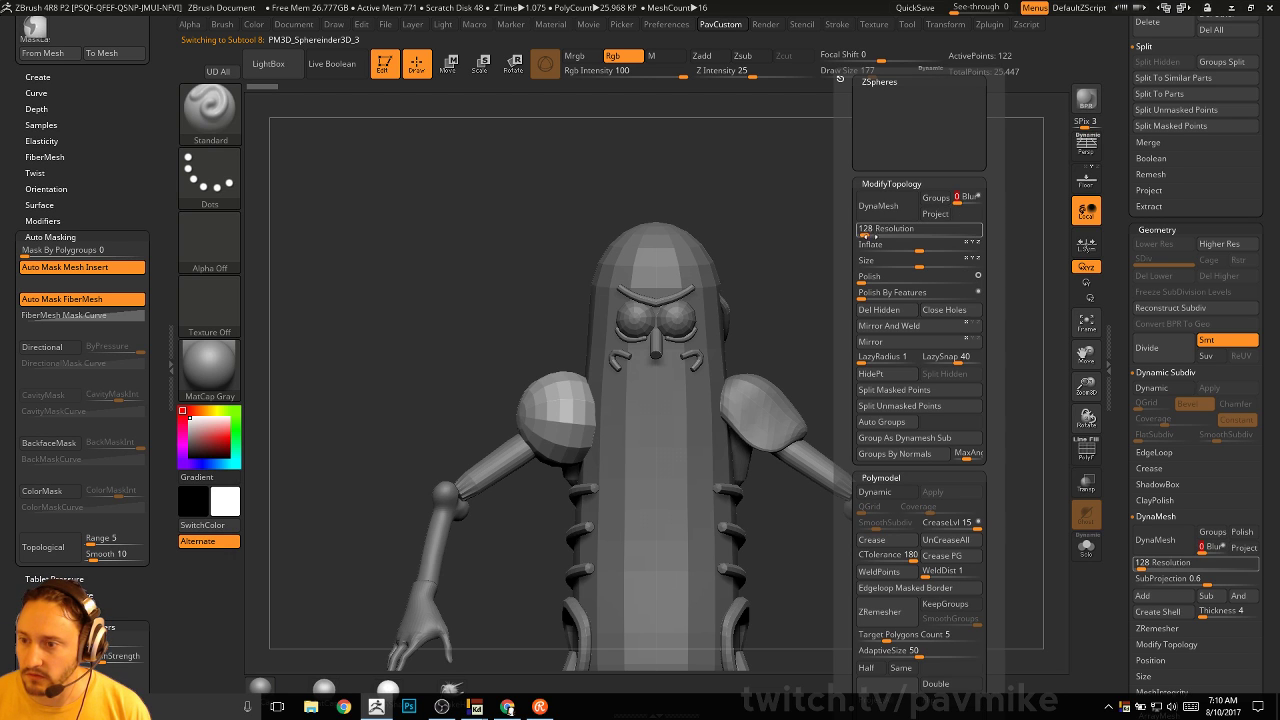
pyautogui.click(878, 205)
pyautogui.hotkey('shift', 'f')
pyautogui.keyDown('alt'); pyautogui.moveTo(966, 400); pyautogui.dragTo(971, 406); pyautogui.keyUp('alt')
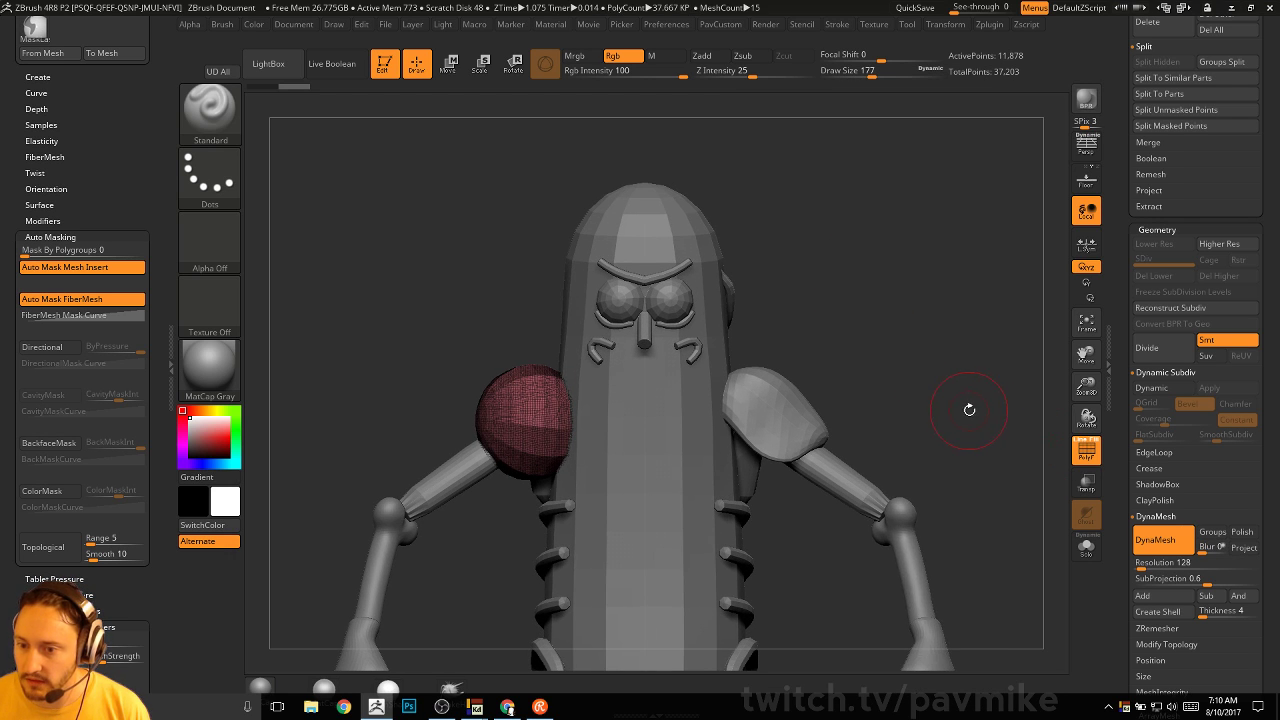
# Remesh the shoulder sphere with DynaMesh at resolution 104 and inspect its mesh density up close
pyautogui.press('space')
pyautogui.moveTo(913, 229); pyautogui.dragTo(911, 229)
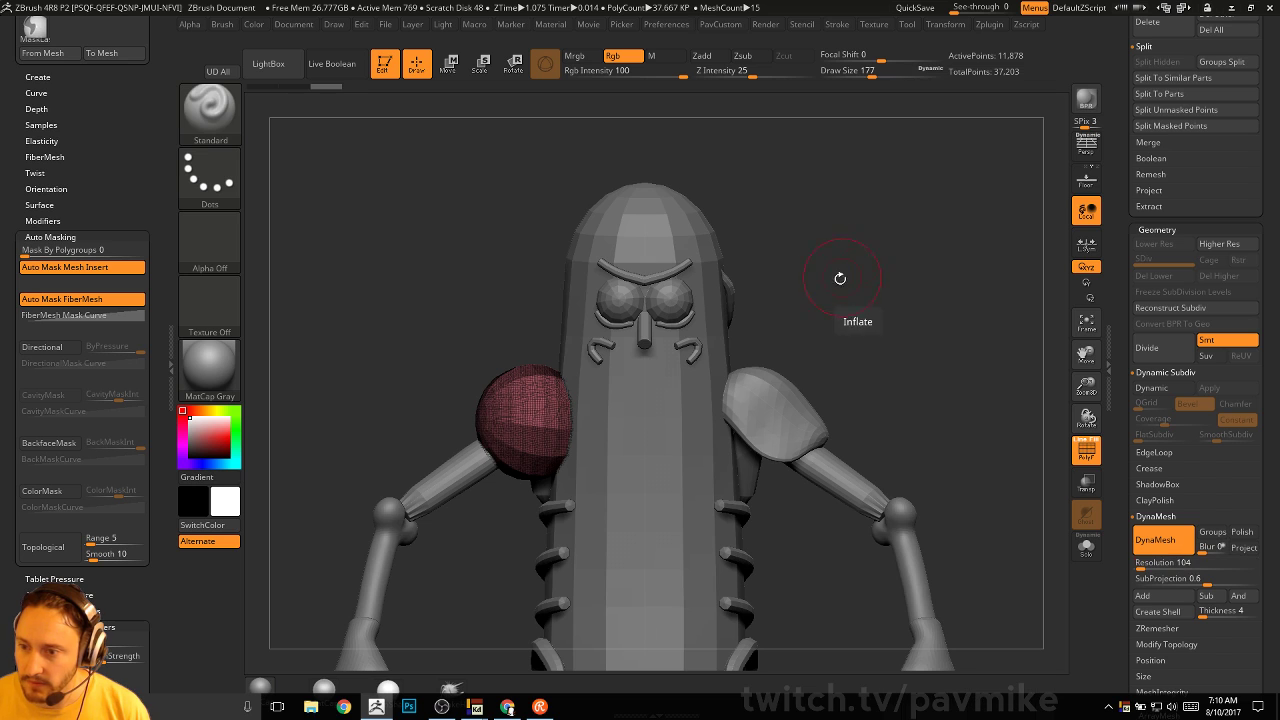
pyautogui.press('shift')
pyautogui.moveTo(880, 286)
pyautogui.mouseDown()
pyautogui.moveTo(903, 297)
pyautogui.moveTo(947, 271)
pyautogui.mouseUp()
pyautogui.press('s')
pyautogui.keyDown('alt'); pyautogui.moveTo(990, 264); pyautogui.dragTo(896, 289); pyautogui.keyUp('alt')
pyautogui.press('space')
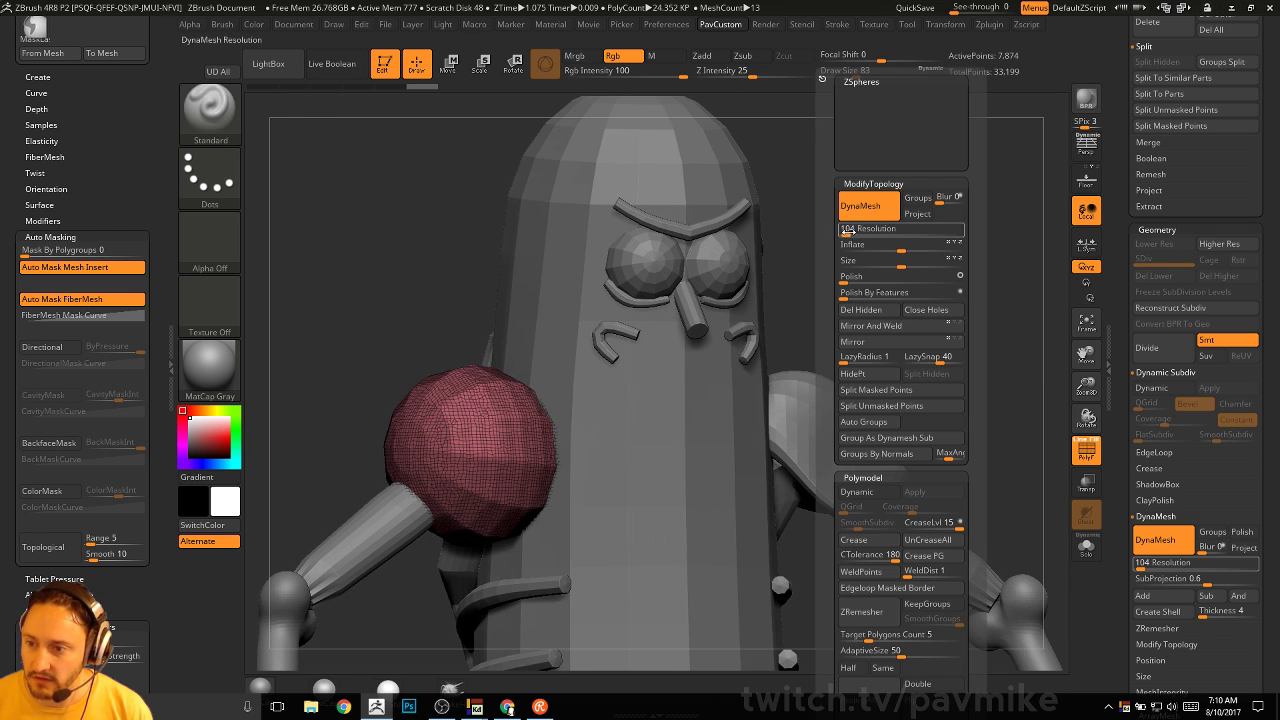
pyautogui.moveTo(845, 235); pyautogui.dragTo(843, 229)
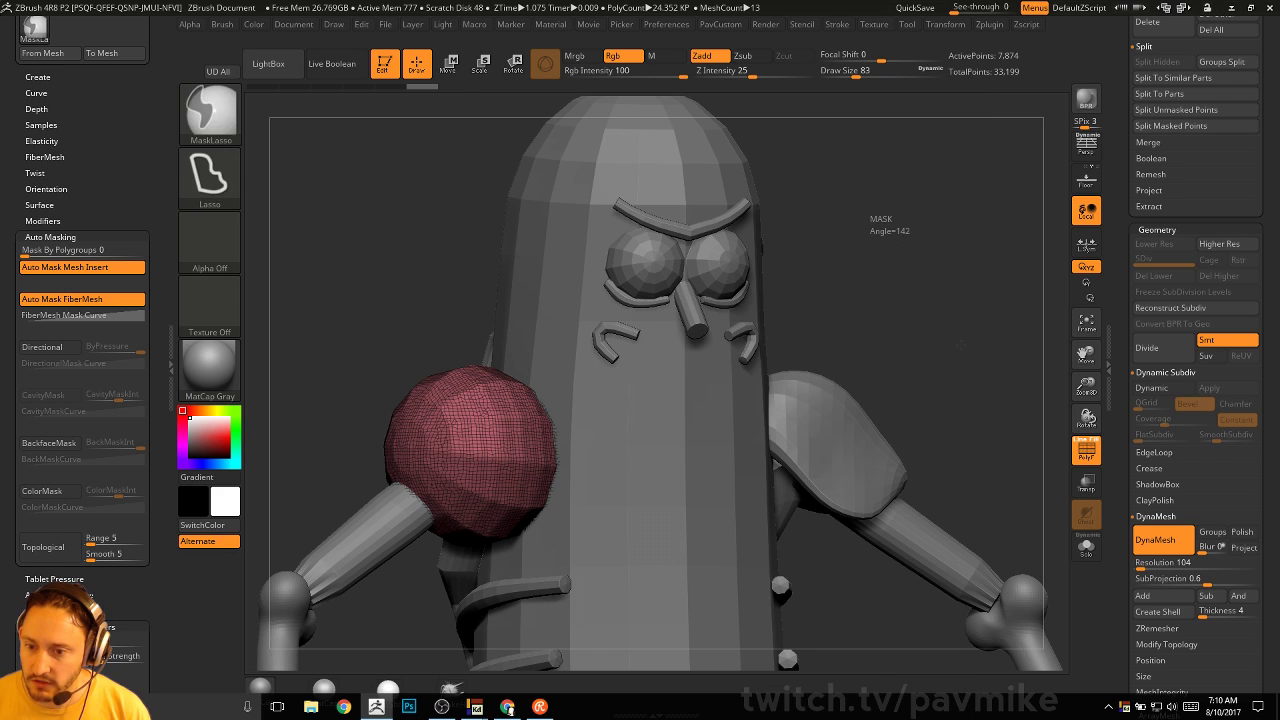
pyautogui.press('shift')
# Remesh the shoulder sphere at DynaMesh resolution 152, then reduce it to resolution 56 and remesh again
pyautogui.press('space')
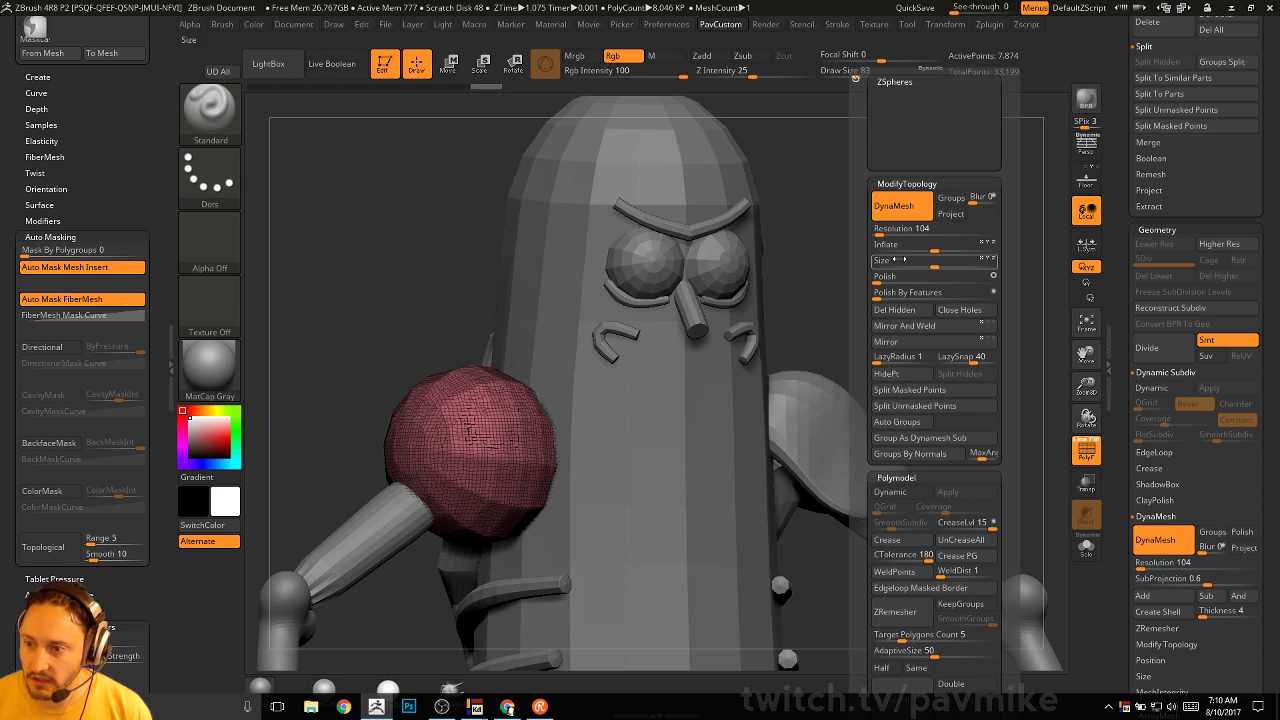
pyautogui.moveTo(876, 229); pyautogui.dragTo(880, 230)
pyautogui.keyDown('ctrl'); pyautogui.moveTo(943, 371); pyautogui.dragTo(945, 372); pyautogui.keyUp('ctrl')
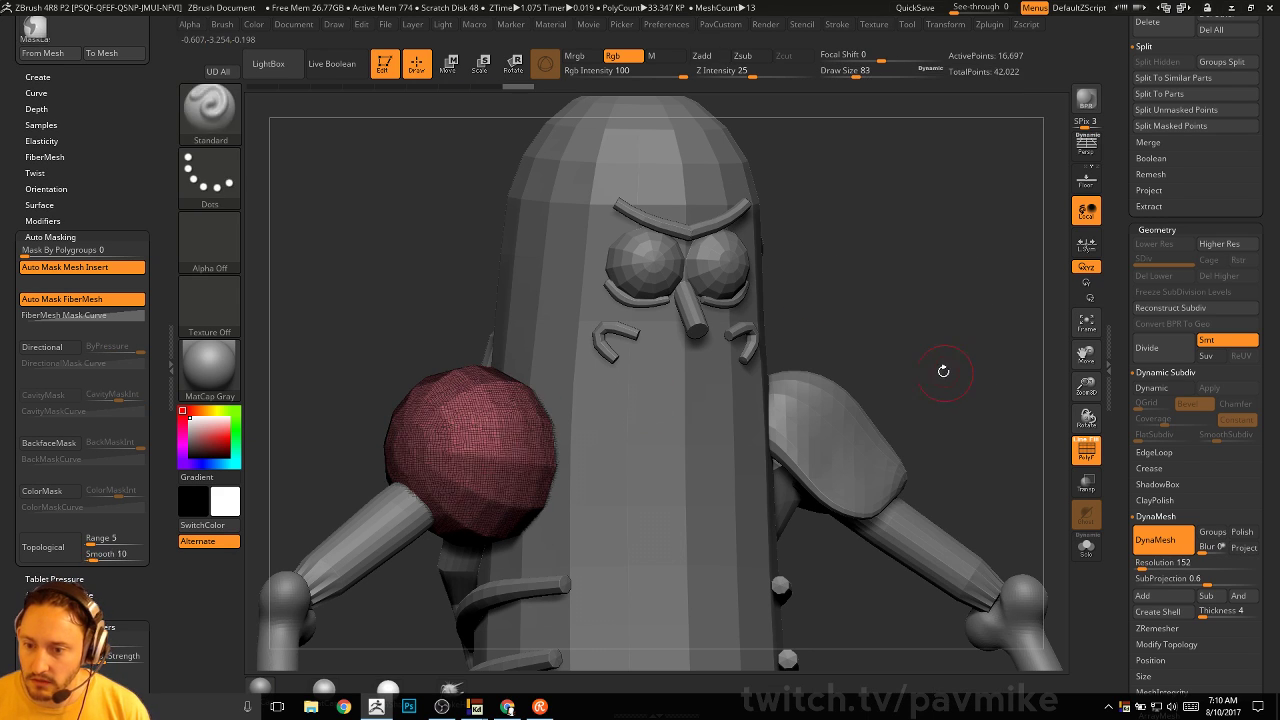
pyautogui.press('space')
pyautogui.moveTo(866, 232); pyautogui.dragTo(860, 231)
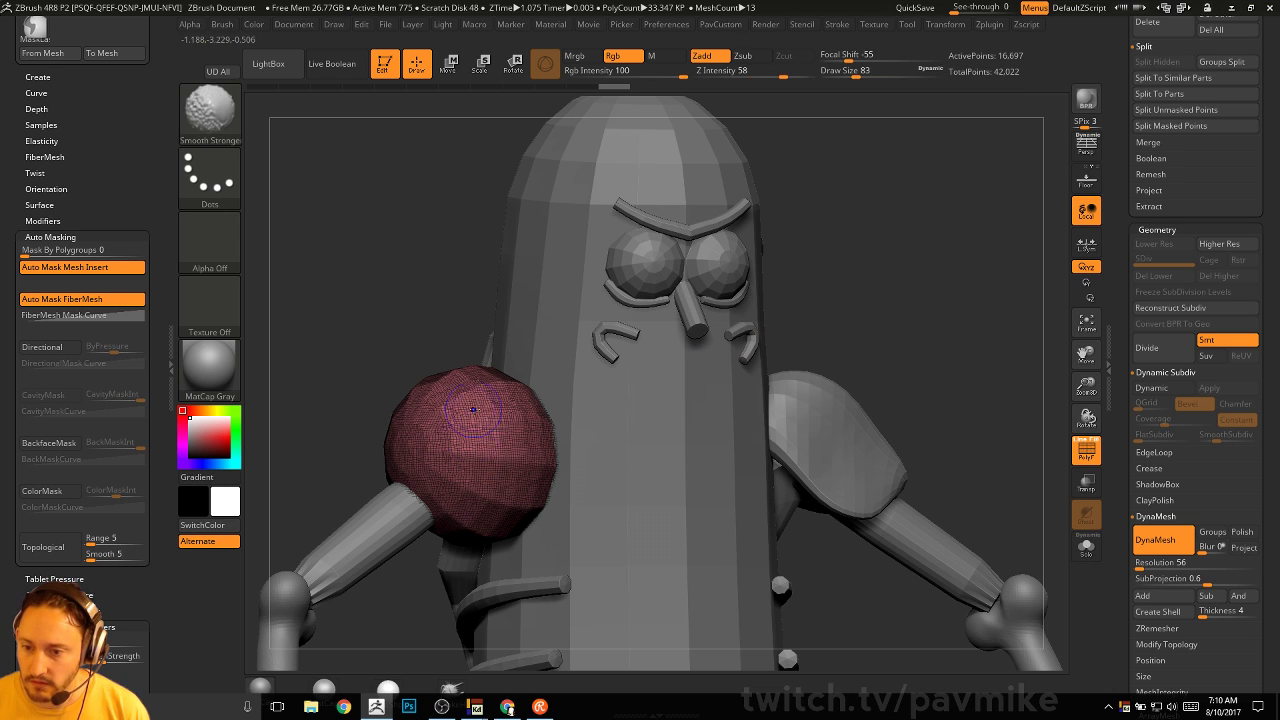
pyautogui.keyDown('ctrl'); pyautogui.moveTo(811, 312); pyautogui.dragTo(814, 313); pyautogui.keyUp('ctrl')
# Pull the shoulder sphere outward over the upper arm into a sloped pad with a large Move brush
pyautogui.press('f')
pyautogui.press('s')
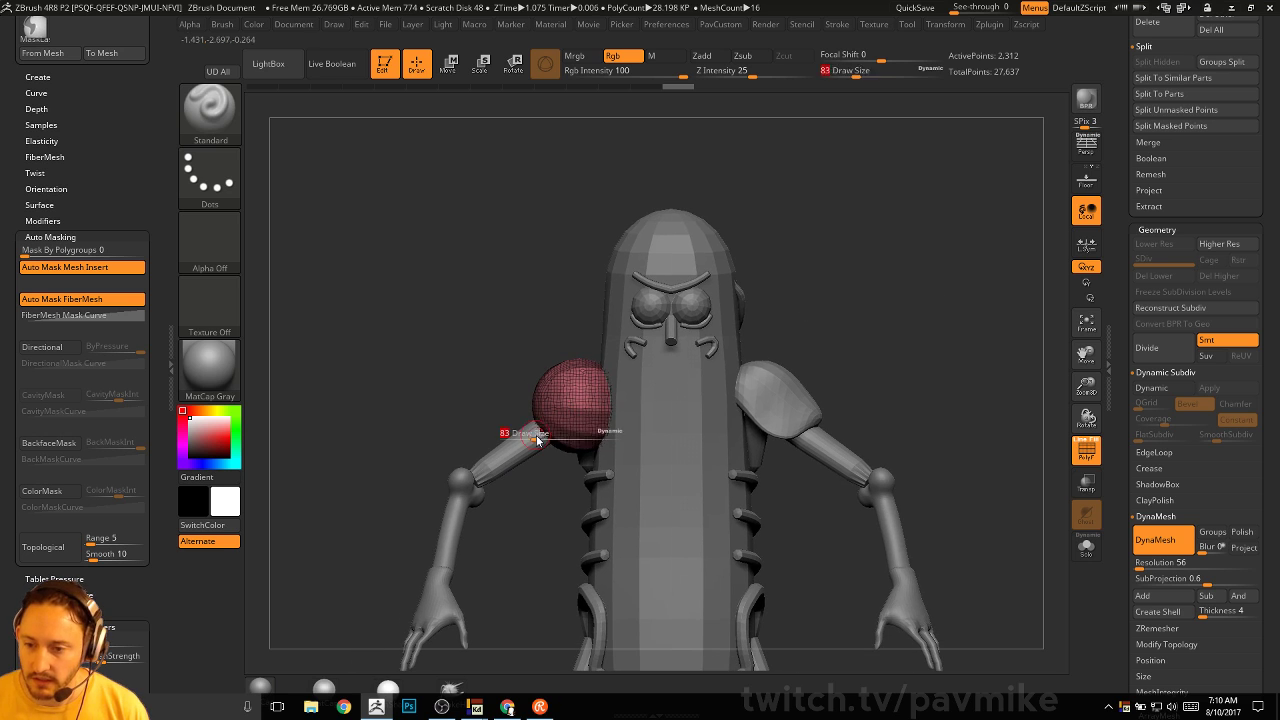
pyautogui.moveTo(590, 440); pyautogui.dragTo(520, 440)
pyautogui.press('b')
pyautogui.press('m')
pyautogui.press('v')
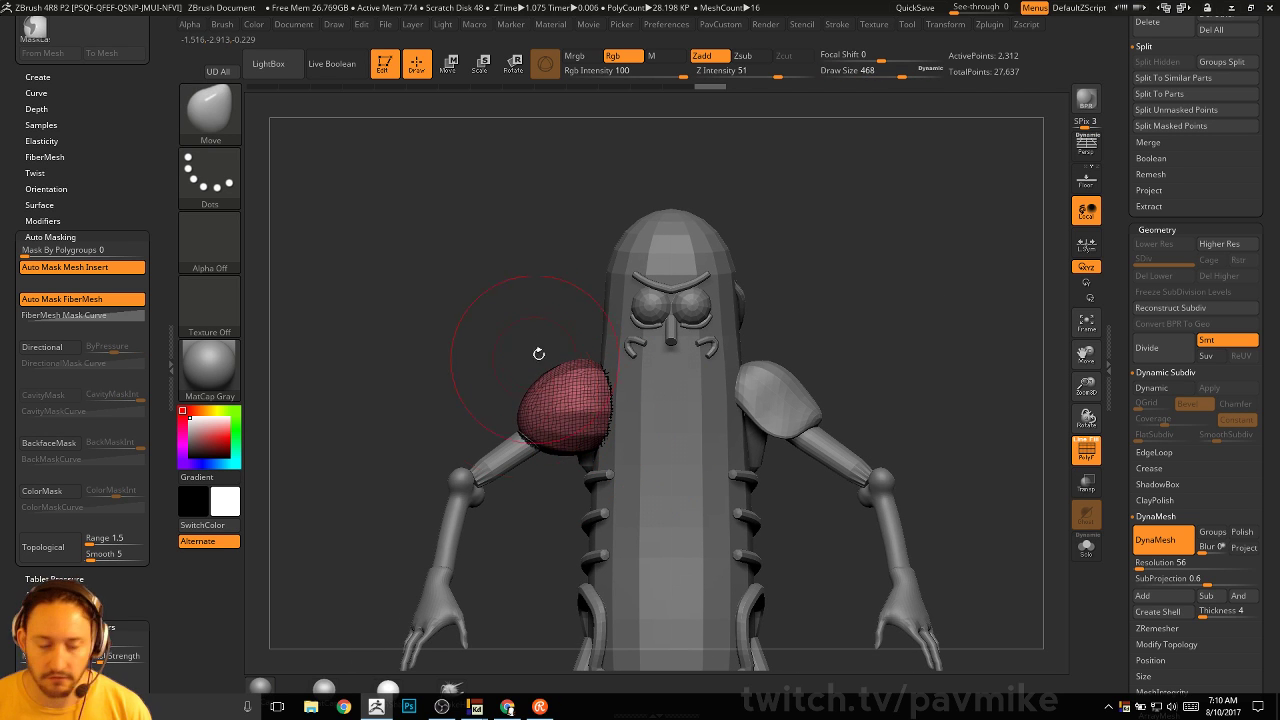
pyautogui.moveTo(537, 351)
pyautogui.mouseDown()
pyautogui.moveTo(494, 319)
pyautogui.moveTo(469, 331)
pyautogui.moveTo(700, 362)
pyautogui.moveTo(626, 377)
pyautogui.moveTo(672, 347)
pyautogui.moveTo(672, 318)
pyautogui.moveTo(596, 356)
pyautogui.mouseUp()
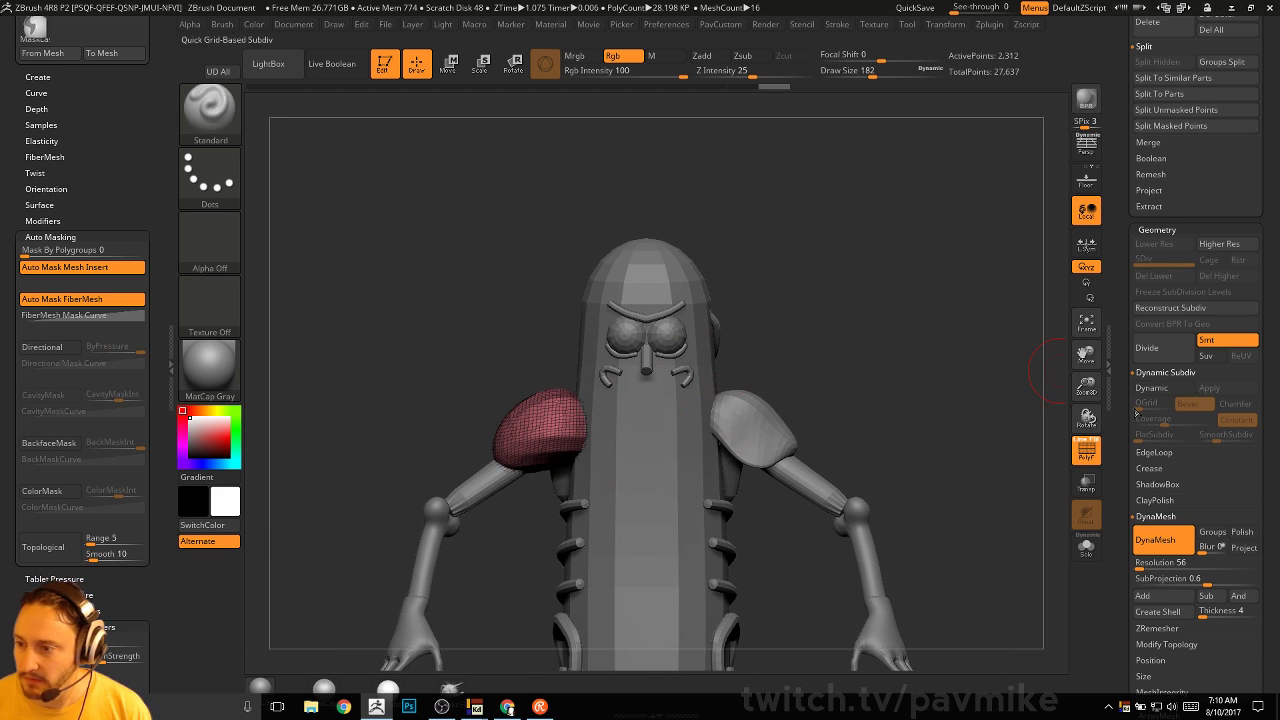
# Delete the active shoulder sphere subtool
pyautogui.moveTo(1137, 413); pyautogui.dragTo(1120, 516)
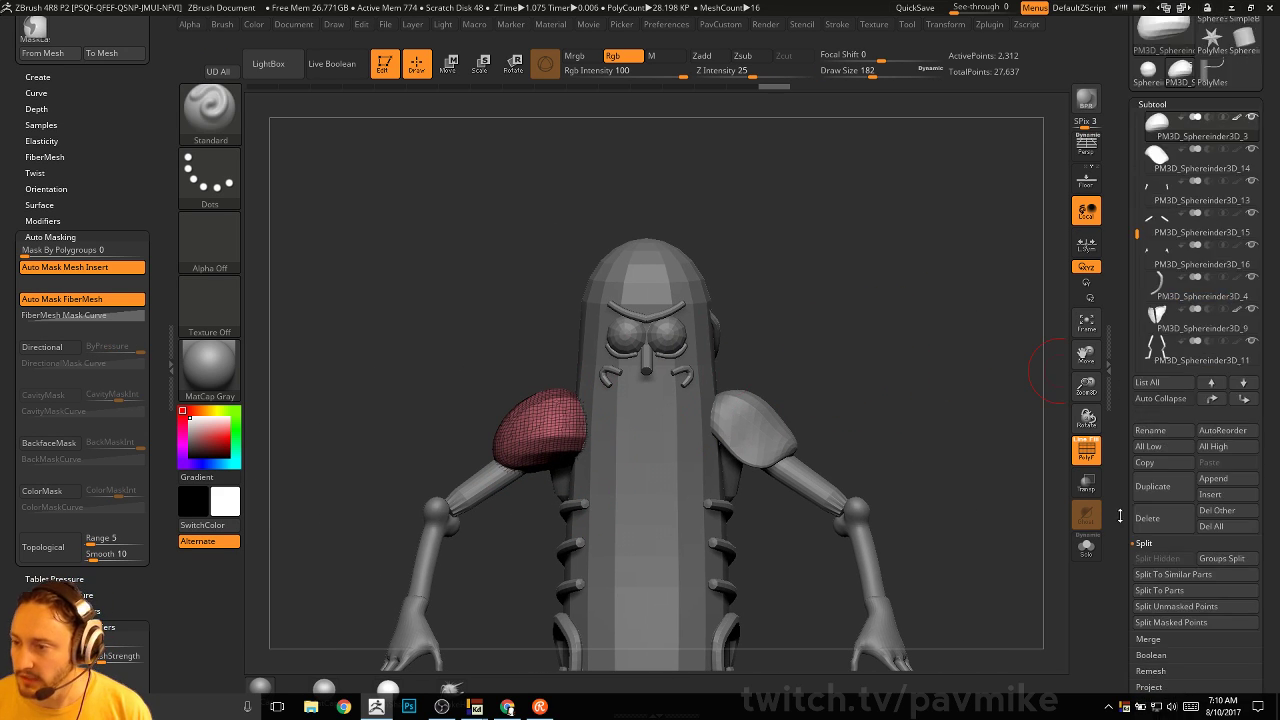
pyautogui.click(1163, 519)
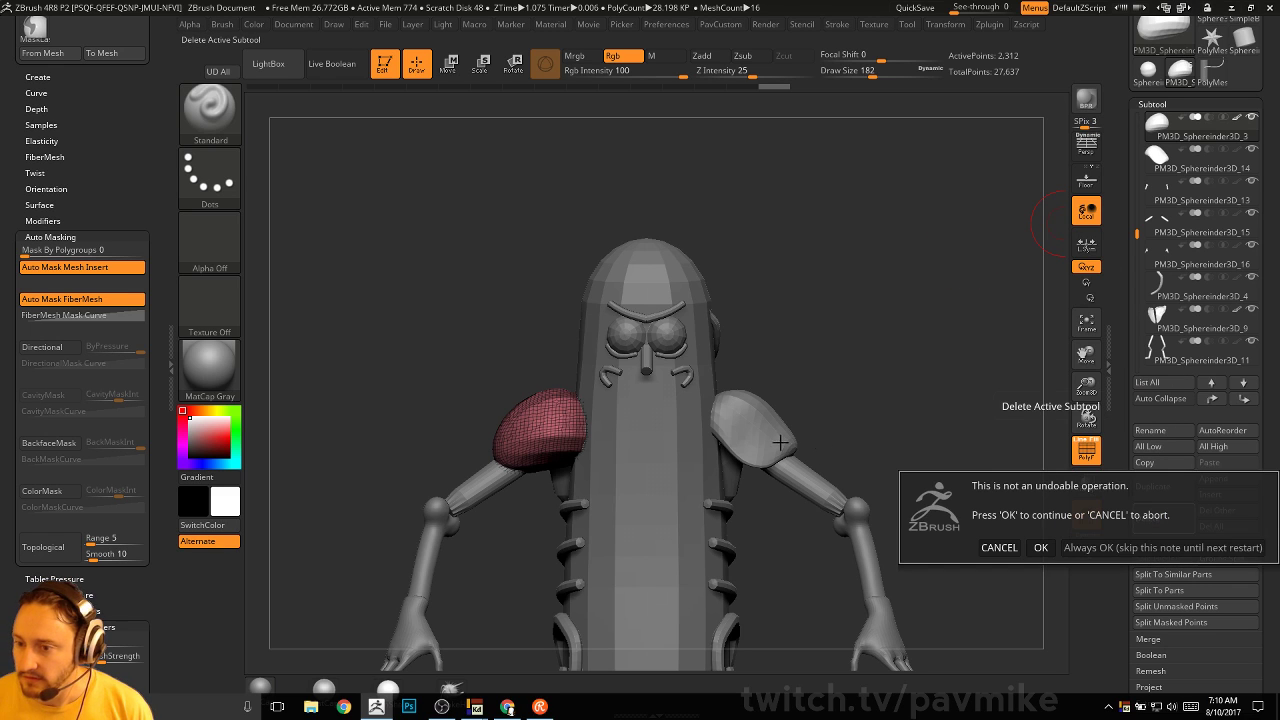
pyautogui.click(1064, 547)
pyautogui.press('s')
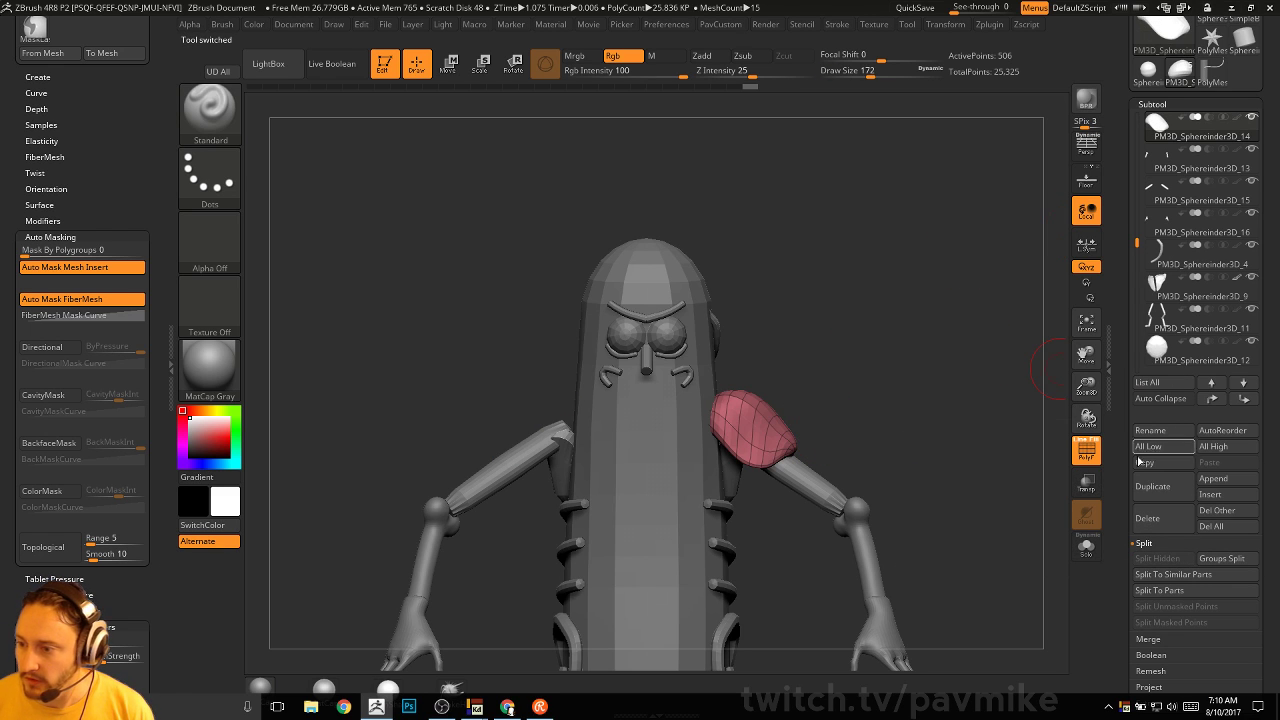
# Duplicate the remaining shoulder pad, removing the copy's lower subdivision levels so it can be mirrored onto the opposite arm
pyautogui.click(1168, 489)
pyautogui.press('space')
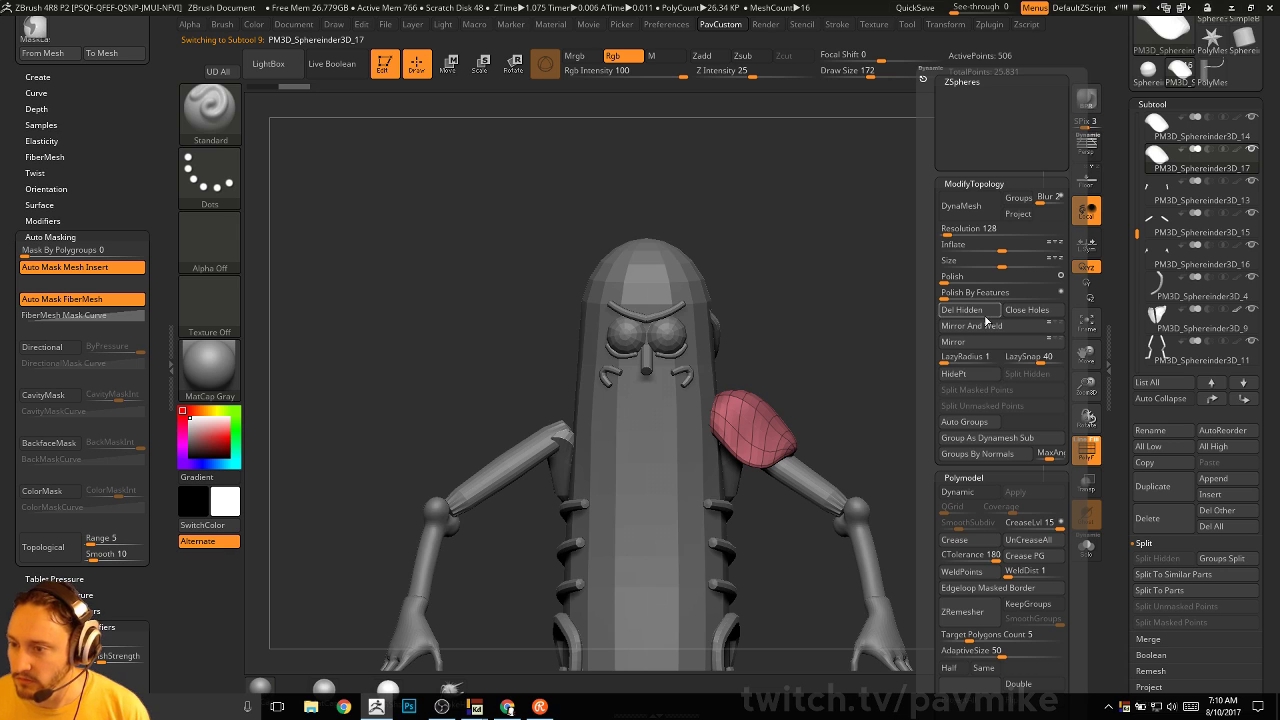
pyautogui.click(995, 343)
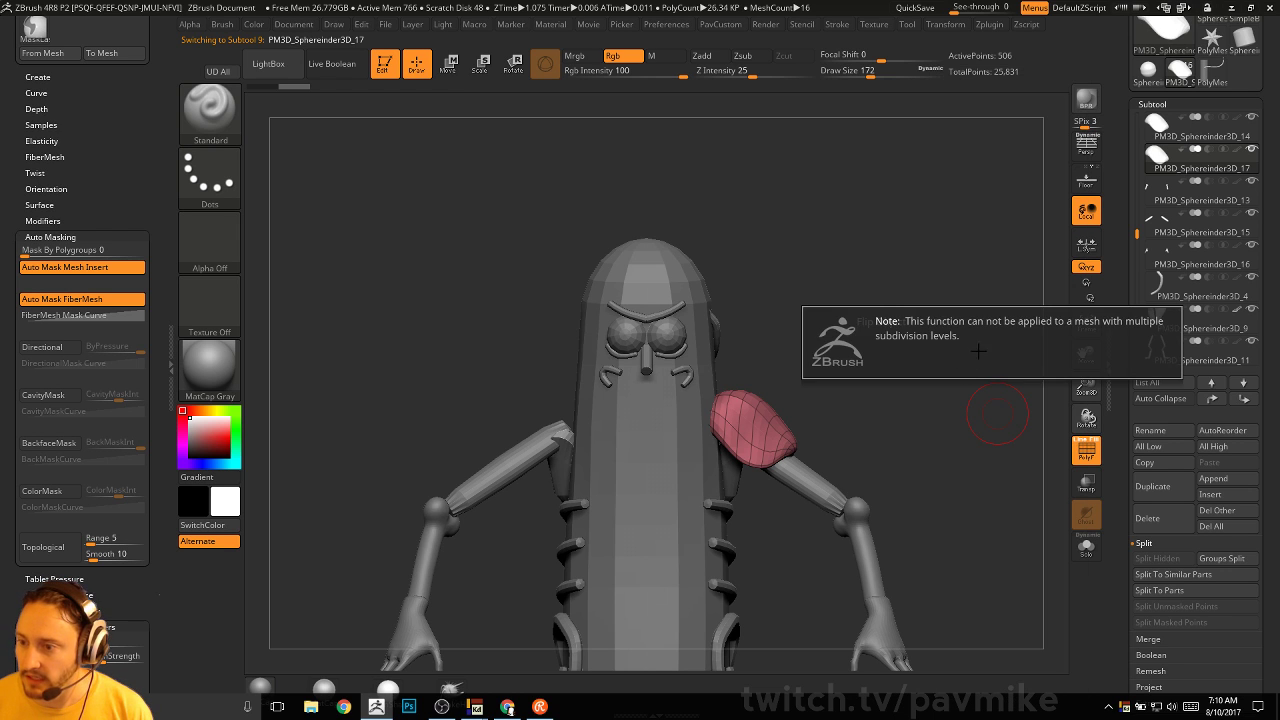
pyautogui.moveTo(1120, 345); pyautogui.dragTo(1112, 234)
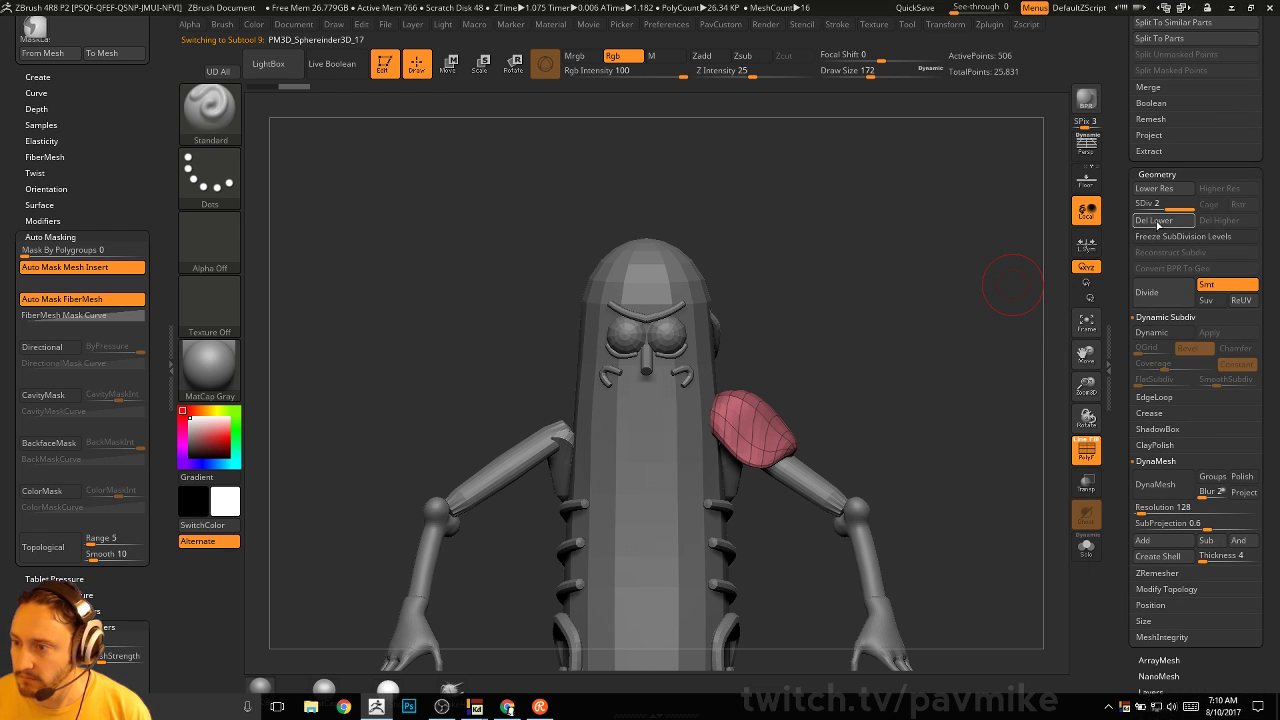
pyautogui.click(1155, 221)
pyautogui.press('space')
pyautogui.click(960, 345)
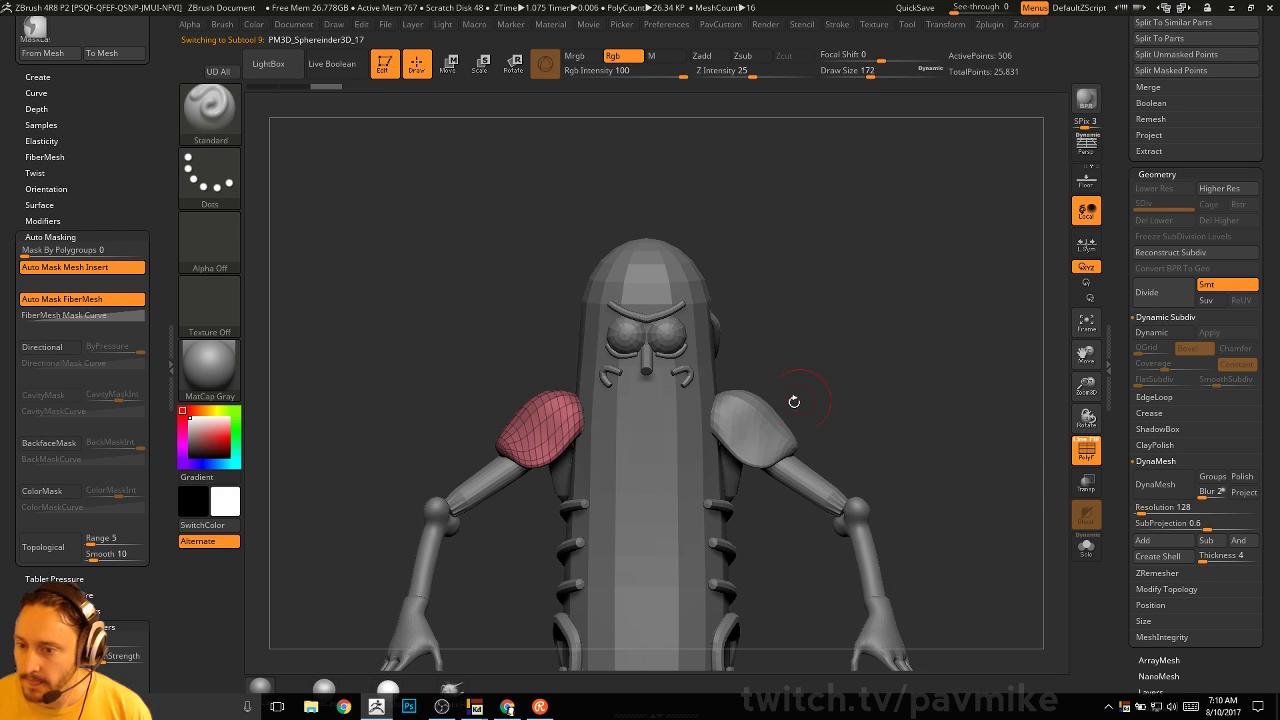
# Convert the mirrored shoulder pad to DynaMesh at resolution 80 with blur 0
pyautogui.moveTo(743, 331); pyautogui.dragTo(851, 313)
pyautogui.press('space')
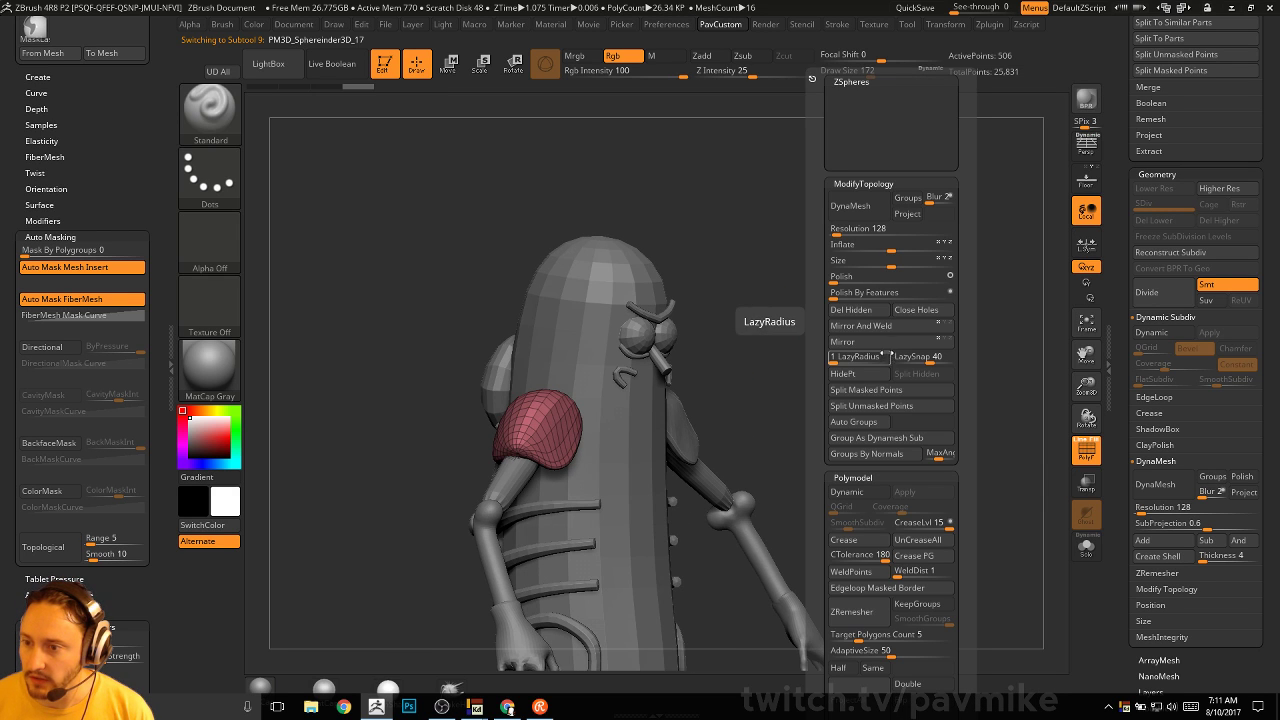
pyautogui.click(930, 198)
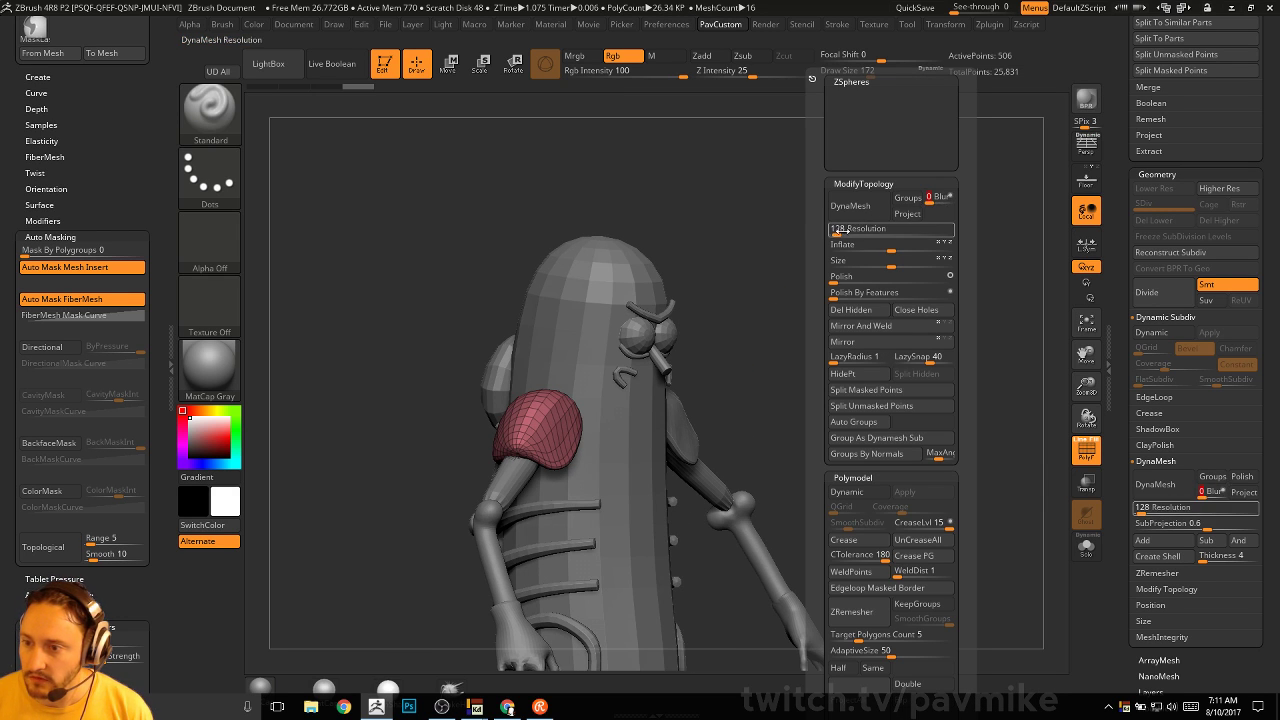
pyautogui.moveTo(836, 231); pyautogui.dragTo(838, 230)
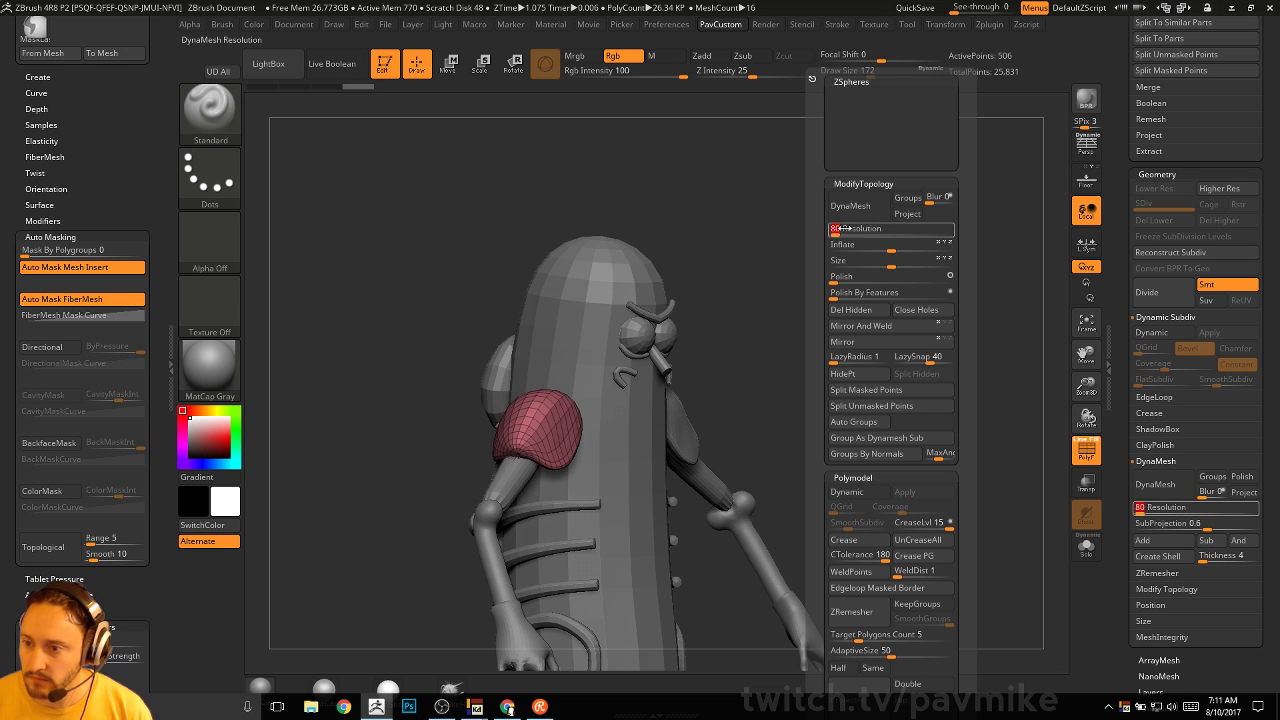
pyautogui.click(850, 205)
pyautogui.moveTo(714, 357)
pyautogui.mouseDown()
pyautogui.moveTo(840, 294)
pyautogui.moveTo(691, 370)
pyautogui.moveTo(811, 343)
pyautogui.moveTo(846, 369)
pyautogui.moveTo(615, 433)
pyautogui.mouseUp()
pyautogui.press('b')
pyautogui.press('i')
pyautogui.press('n')
pyautogui.moveTo(909, 349); pyautogui.dragTo(792, 304)
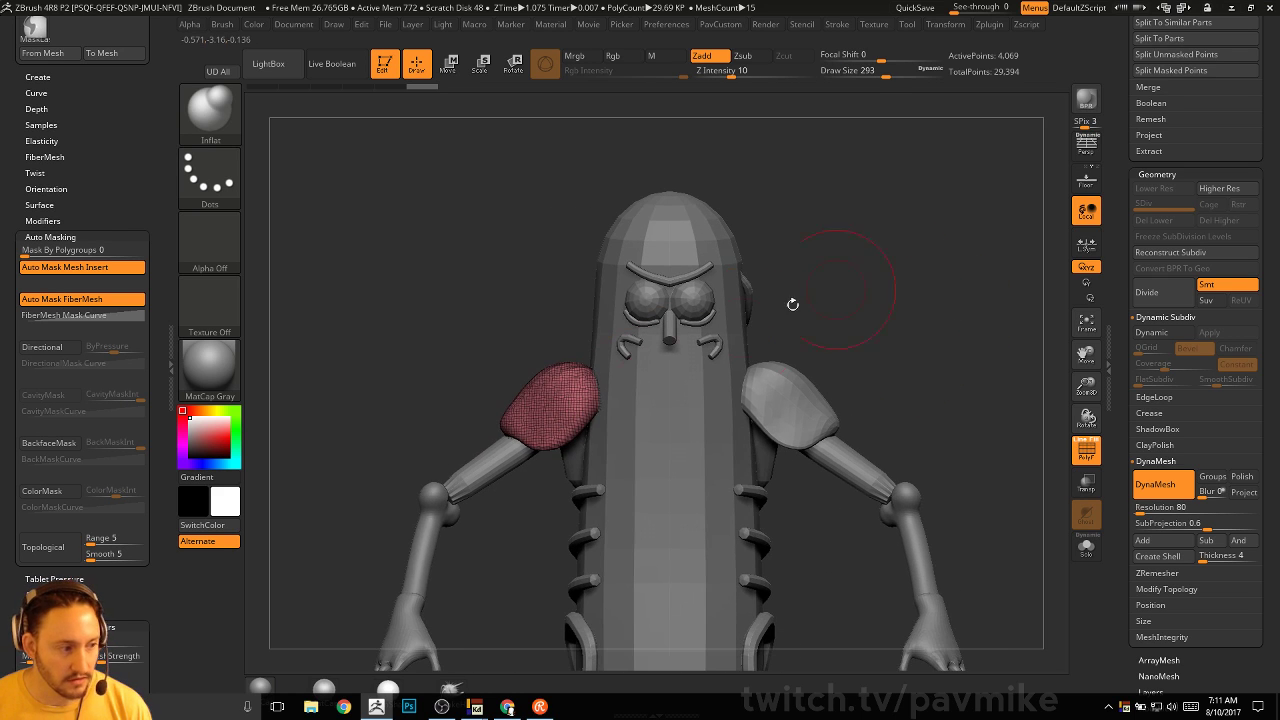
# Reshape the mirrored shoulder pad with a large Move brush from the front and back so it wraps over the upper arm
pyautogui.press('b')
pyautogui.press('m')
pyautogui.press('v')
pyautogui.moveTo(548, 414)
pyautogui.mouseDown()
pyautogui.moveTo(511, 418)
pyautogui.moveTo(594, 415)
pyautogui.moveTo(591, 454)
pyautogui.moveTo(495, 418)
pyautogui.mouseUp()
pyautogui.press('s')
pyautogui.moveTo(467, 401)
pyautogui.mouseDown()
pyautogui.moveTo(516, 407)
pyautogui.moveTo(591, 380)
pyautogui.moveTo(617, 354)
pyautogui.moveTo(518, 428)
pyautogui.moveTo(545, 428)
pyautogui.mouseUp()
pyautogui.press('s')
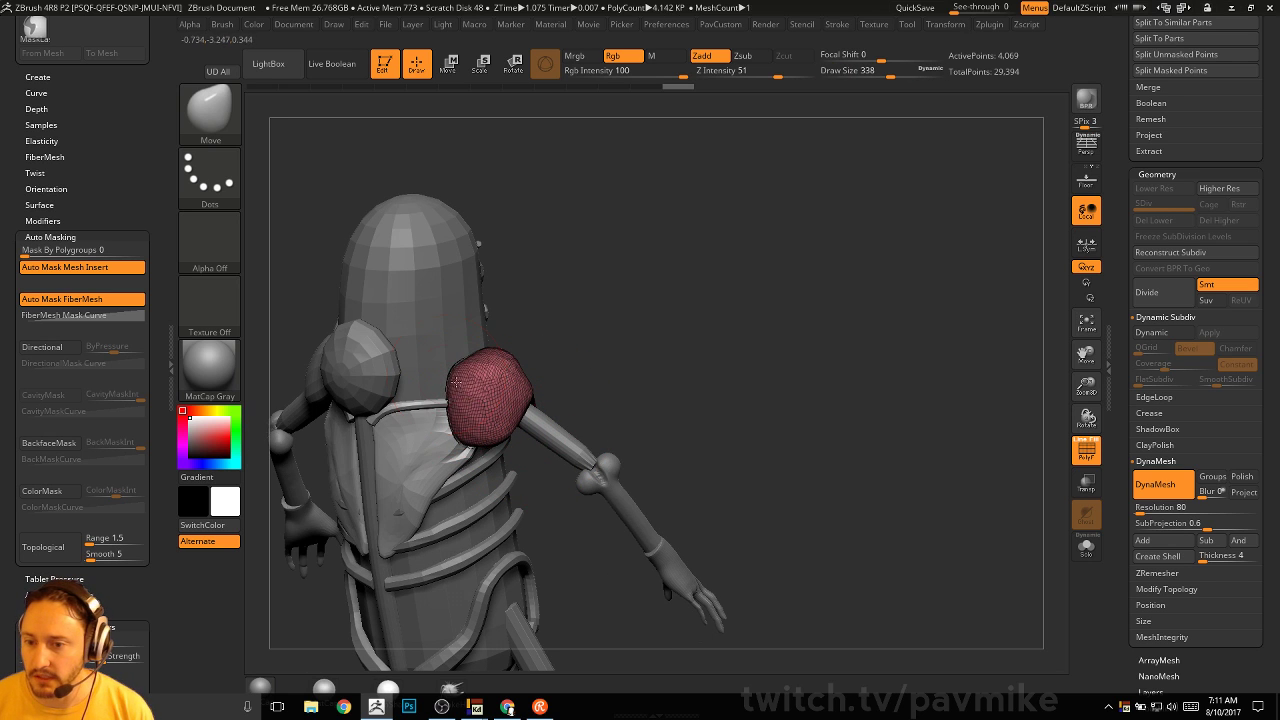
pyautogui.moveTo(517, 361); pyautogui.dragTo(508, 372)
pyautogui.moveTo(580, 385); pyautogui.dragTo(550, 420)
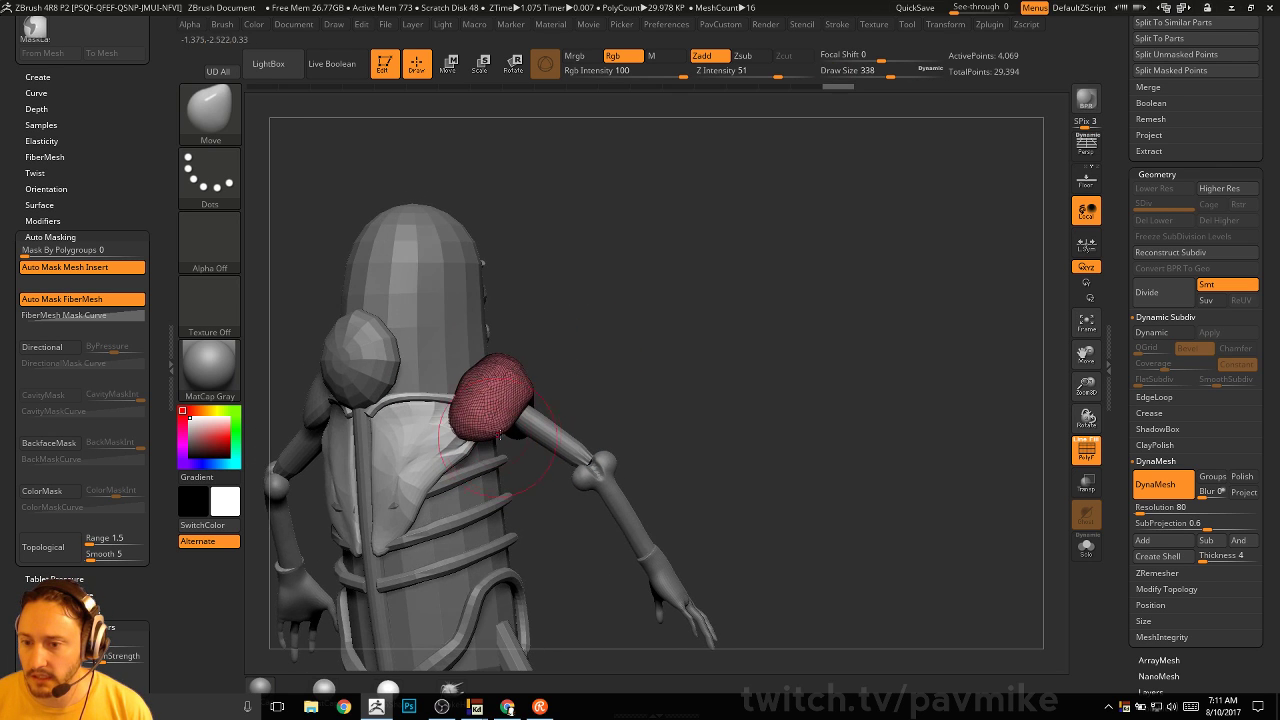
# Arch the shoulder pad's lower edge around the upper arm with a smaller Move brush and smooth its upper surface
pyautogui.press('s')
pyautogui.moveTo(477, 434)
pyautogui.mouseDown()
pyautogui.moveTo(460, 433)
pyautogui.moveTo(463, 404)
pyautogui.mouseUp()
pyautogui.moveTo(690, 365); pyautogui.dragTo(614, 357)
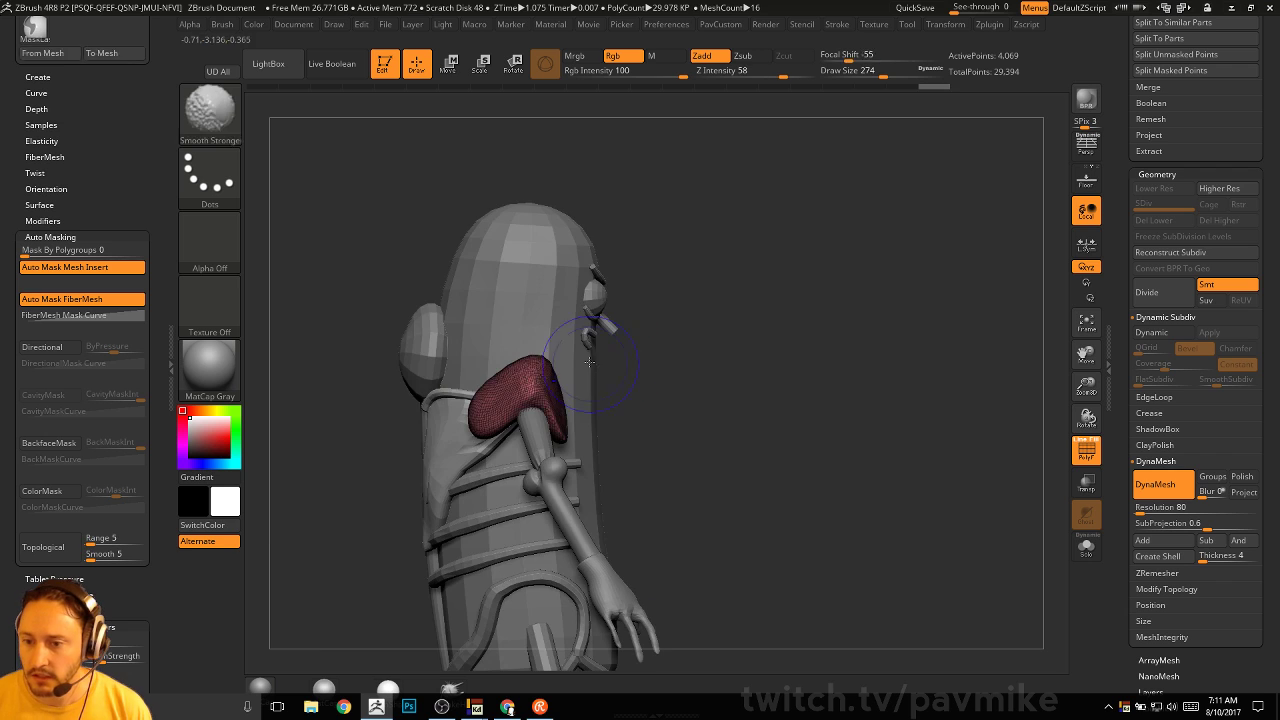
pyautogui.keyDown('shift'); pyautogui.moveTo(528, 377); pyautogui.dragTo(538, 364); pyautogui.keyUp('shift')
pyautogui.moveTo(630, 372); pyautogui.dragTo(856, 385)
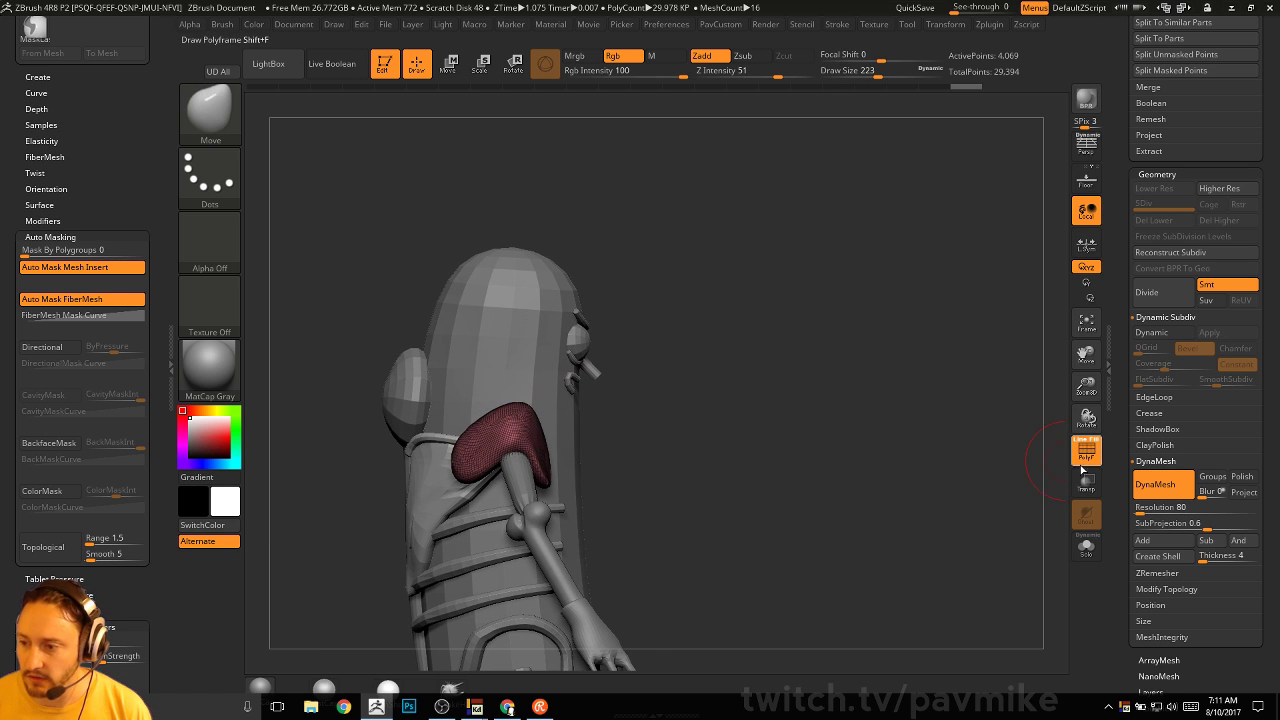
# Turn off the polyframe display and solo the reshaped shoulder pad
pyautogui.hotkey('shift', 'f')
pyautogui.moveTo(880, 429)
pyautogui.mouseDown()
pyautogui.moveTo(938, 446)
pyautogui.moveTo(815, 322)
pyautogui.mouseUp()
pyautogui.moveTo(975, 368); pyautogui.dragTo(830, 366)
pyautogui.click(1085, 544)
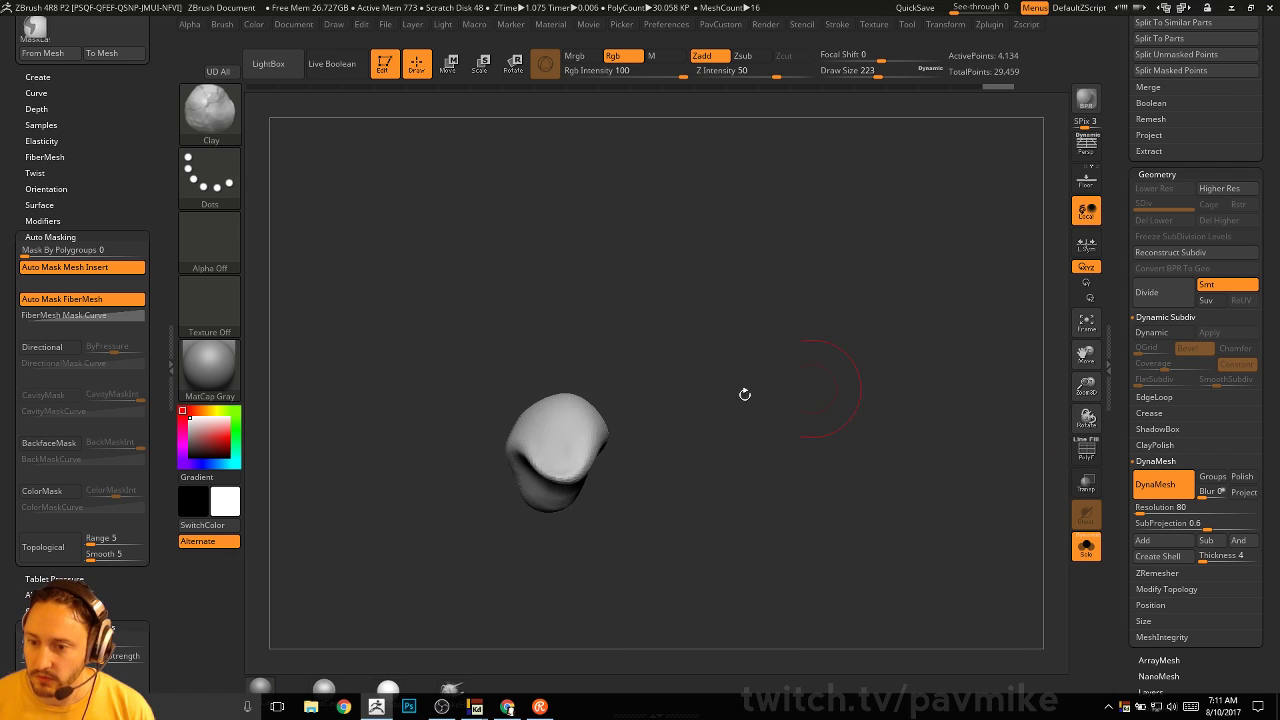
# Try building up the shoulder pad's hollow underside with the Clay brush, and undo the strokes
pyautogui.moveTo(743, 394); pyautogui.dragTo(586, 429)
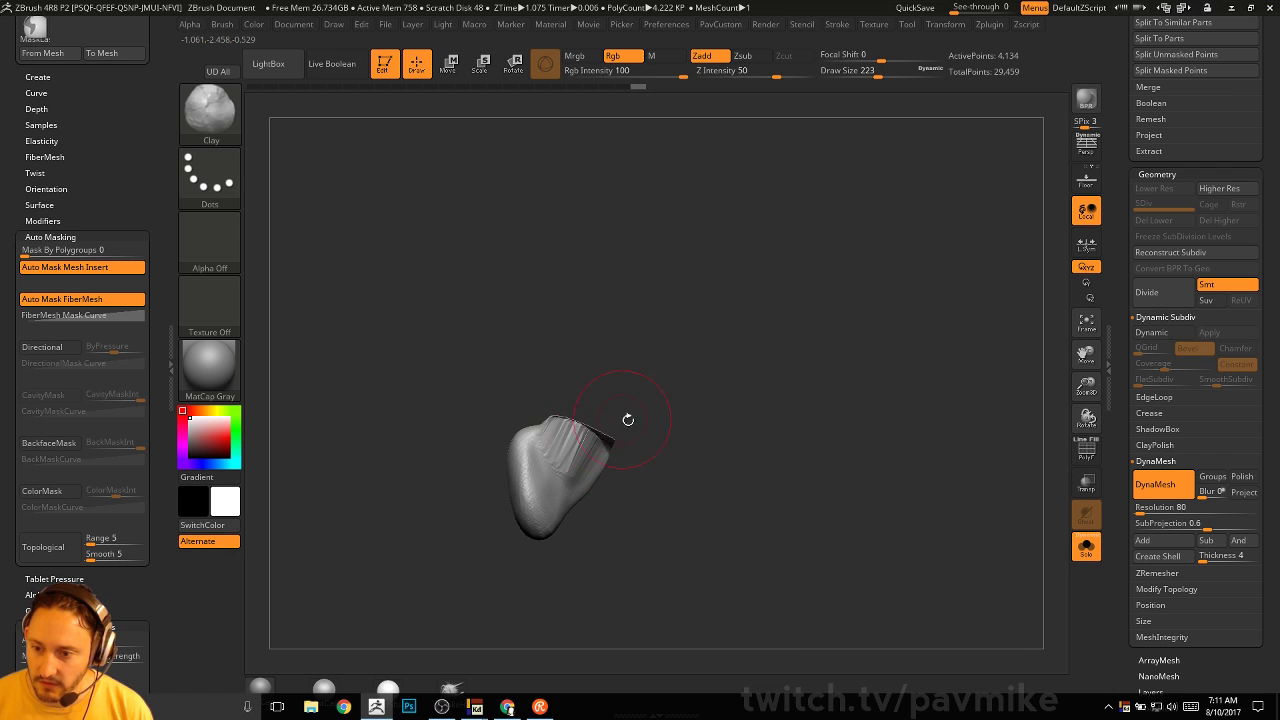
pyautogui.moveTo(717, 429)
pyautogui.mouseDown()
pyautogui.moveTo(666, 543)
pyautogui.moveTo(682, 438)
pyautogui.moveTo(757, 354)
pyautogui.mouseUp()
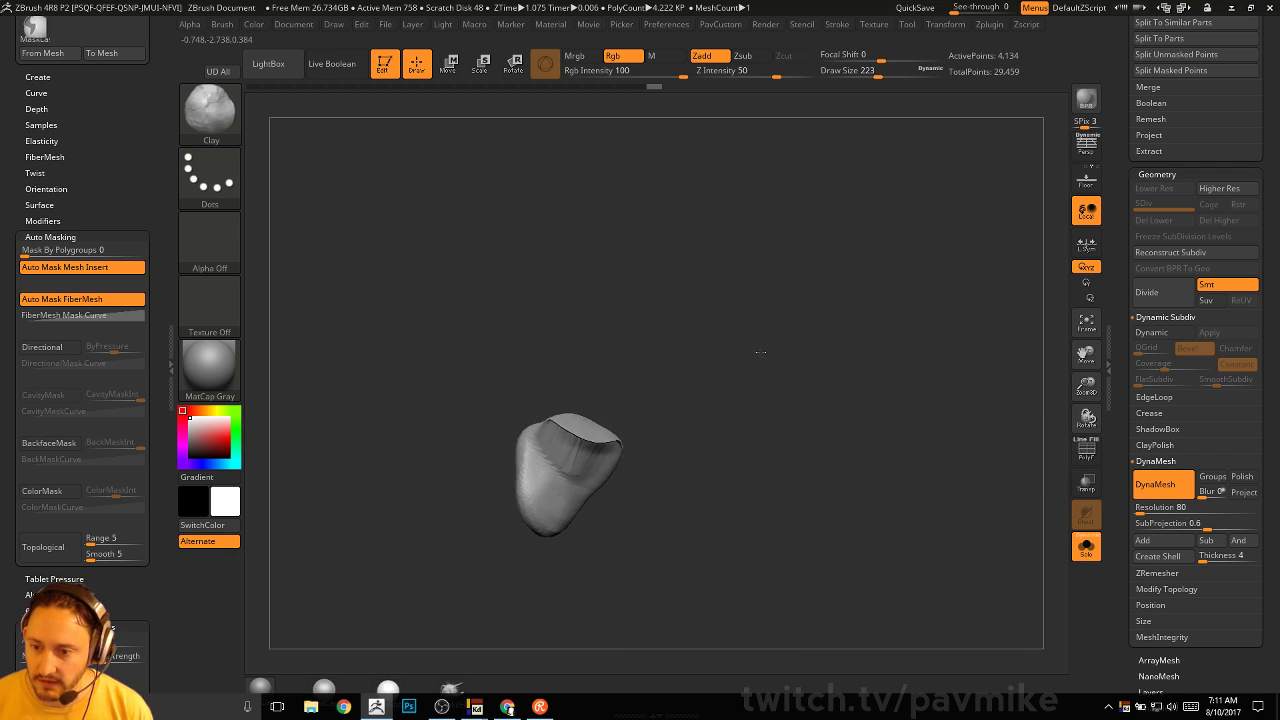
pyautogui.hotkey('ctrl', 'z')
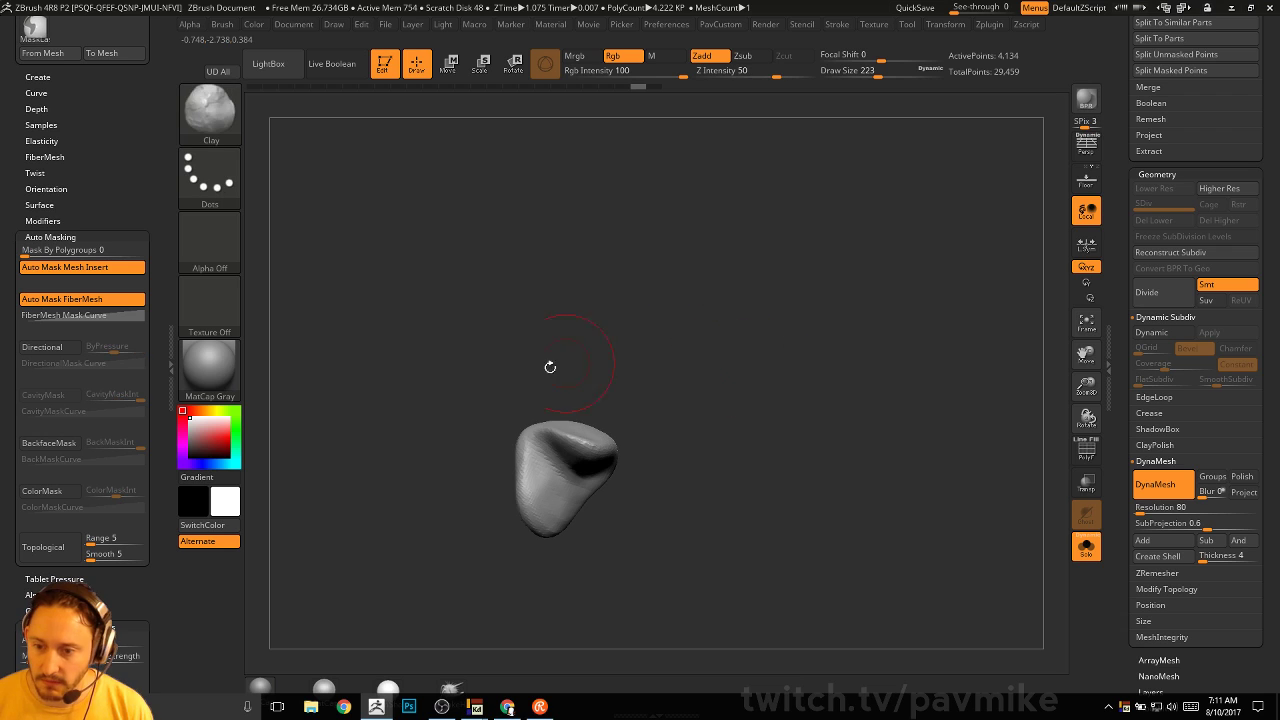
# Enable backface masking for the Clay and Standard brushes
pyautogui.click(64, 448)
pyautogui.press('b')
pyautogui.press('s')
pyautogui.press('t')
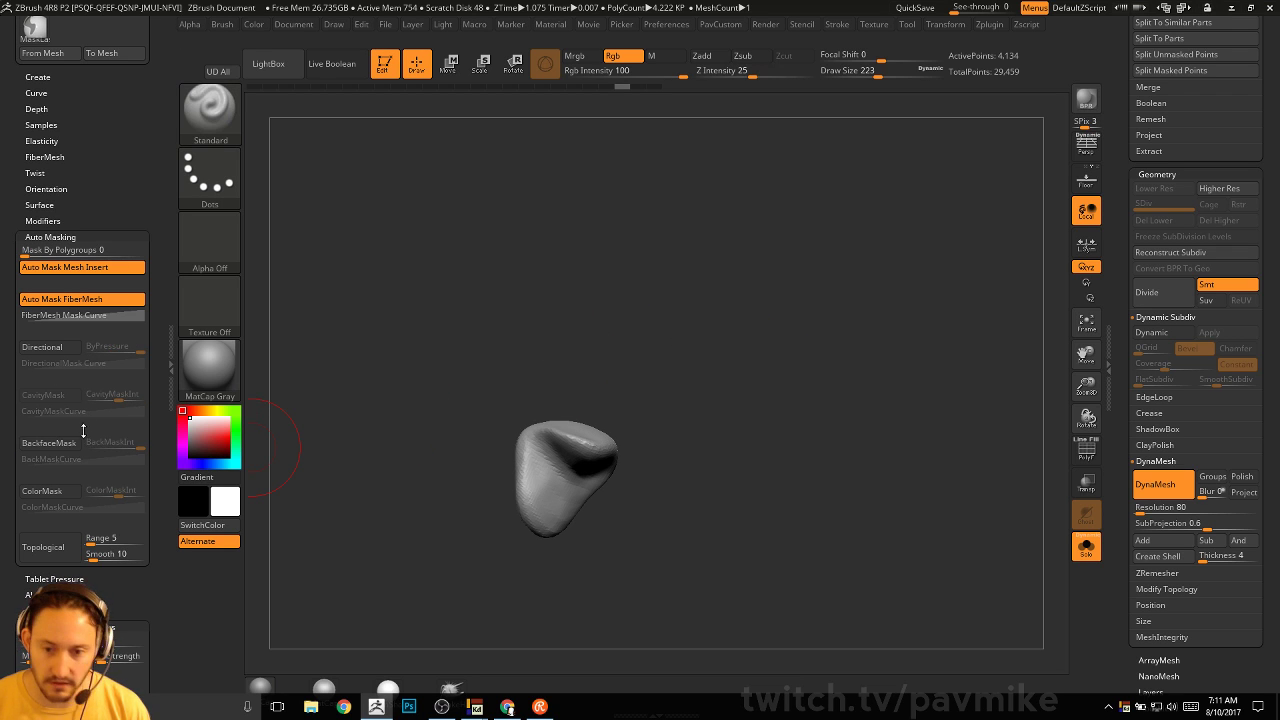
pyautogui.click(52, 443)
# Enable backface masking for the hPolish and TrimDynamic brushes, and return to the Standard brush
pyautogui.press('b')
pyautogui.press('h')
pyautogui.press('p')
pyautogui.click(58, 447)
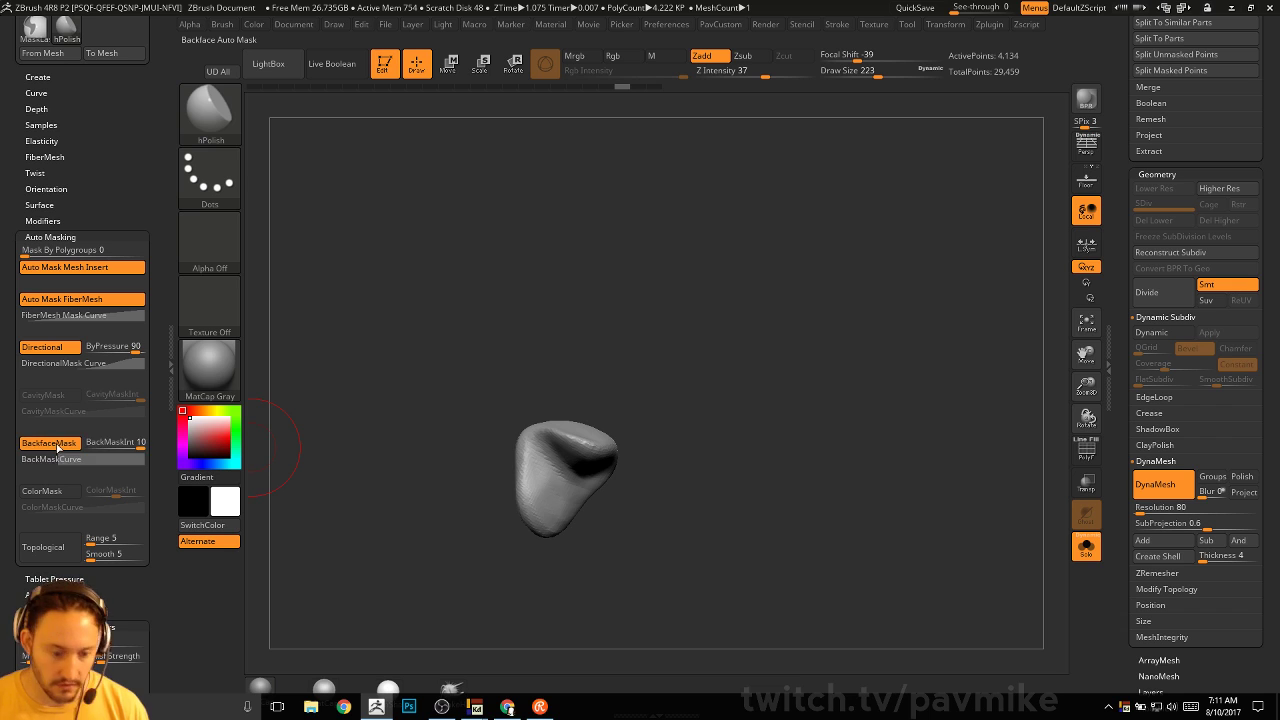
pyautogui.press('b')
pyautogui.press('t')
pyautogui.press('d')
pyautogui.click(71, 447)
pyautogui.press('b')
pyautogui.press('s')
pyautogui.press('t')
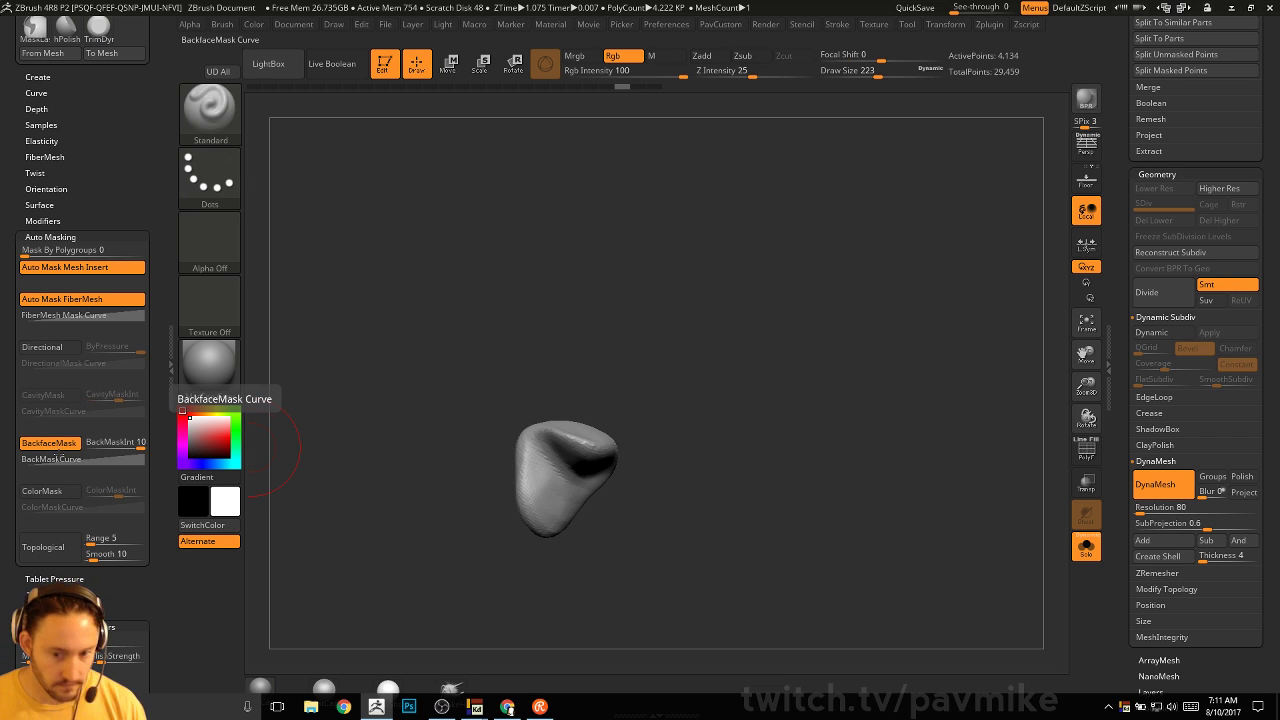
# Enable backface masking for the ClayTubes brush and turn off solo mode to show the whole character
pyautogui.press('b')
pyautogui.press('c')
pyautogui.press('t')
pyautogui.click(60, 448)
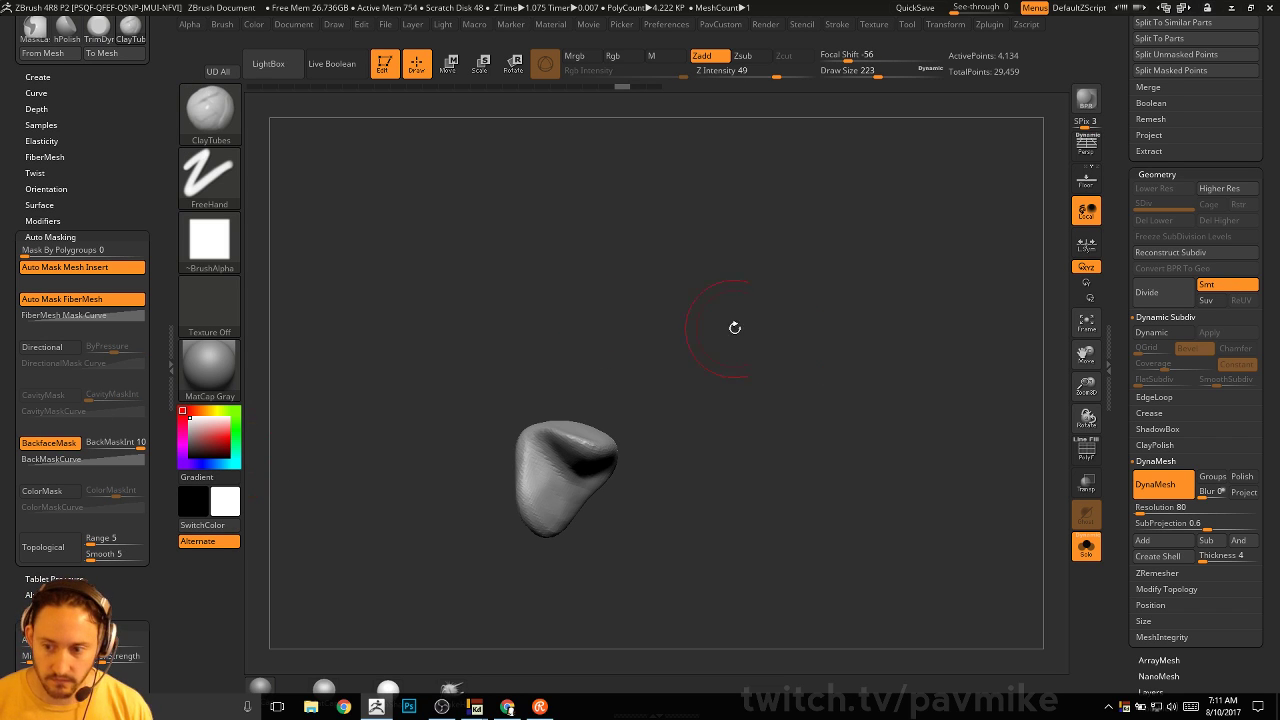
pyautogui.moveTo(734, 329); pyautogui.dragTo(880, 430)
pyautogui.click(1086, 546)
# Return to the Move brush with a draw size of 286 for the shoulder pad in side view
pyautogui.moveTo(893, 357)
pyautogui.mouseDown()
pyautogui.moveTo(923, 368)
pyautogui.moveTo(763, 369)
pyautogui.mouseUp()
pyautogui.press('s')
pyautogui.moveTo(669, 372); pyautogui.dragTo(690, 372)
pyautogui.press('b')
pyautogui.press('s')
pyautogui.press('t')
pyautogui.press('s')
pyautogui.click(503, 378)
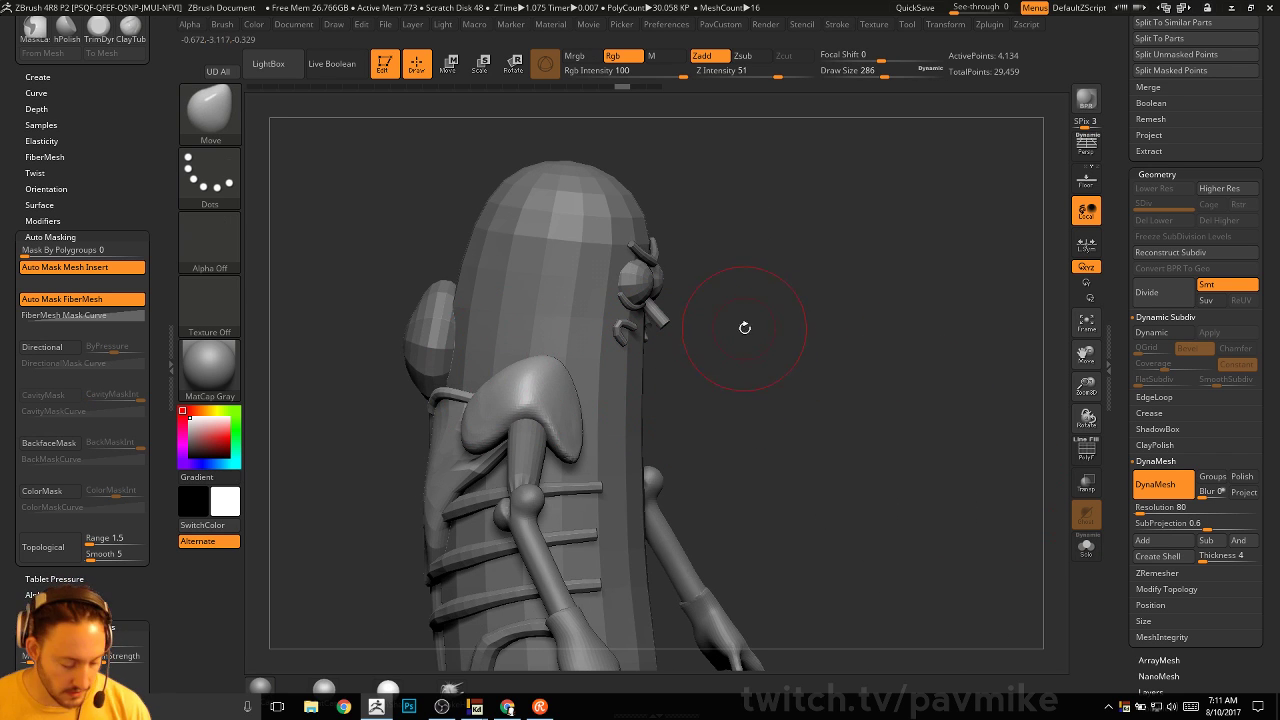
# Build up the shoulder pad's surface and lower edge with the Clay brush, enlarging the draw size to 460
pyautogui.press('b')
pyautogui.press('c')
pyautogui.press('l')
pyautogui.moveTo(779, 333); pyautogui.dragTo(850, 388)
pyautogui.moveTo(559, 429); pyautogui.dragTo(526, 452)
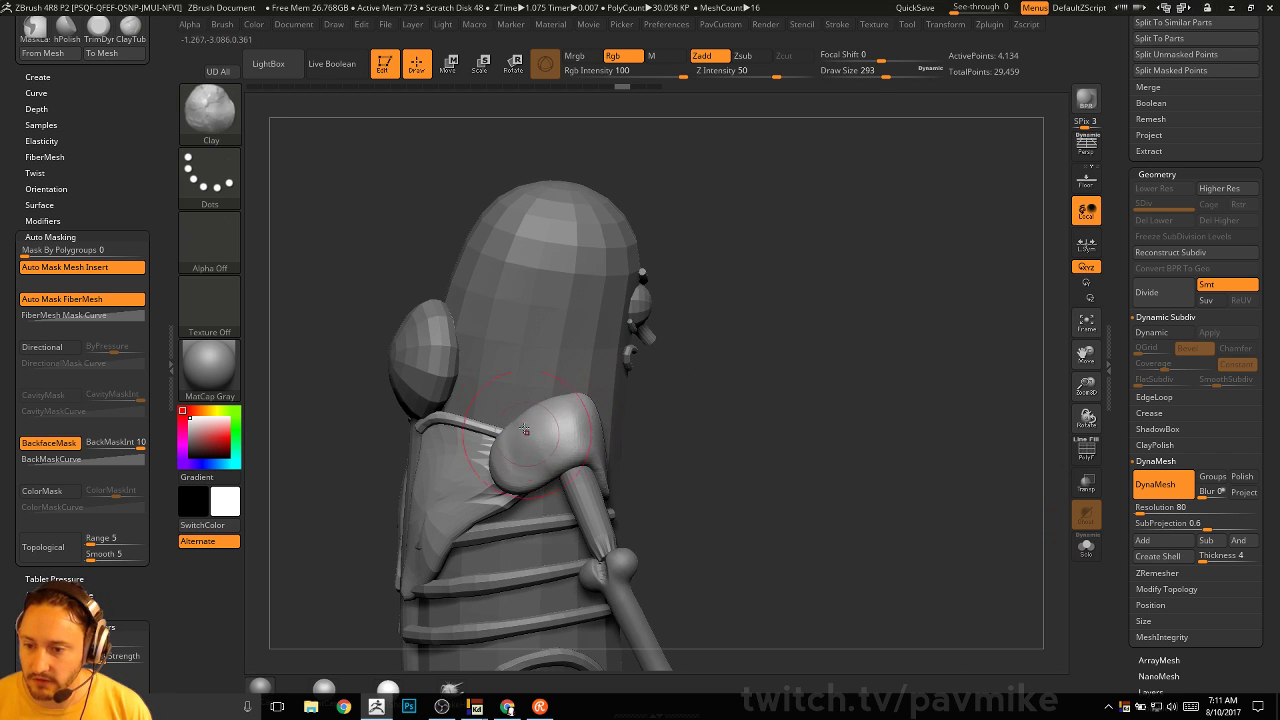
pyautogui.moveTo(730, 400); pyautogui.dragTo(785, 408)
pyautogui.moveTo(563, 450); pyautogui.dragTo(511, 463)
pyautogui.moveTo(683, 433)
pyautogui.mouseDown()
pyautogui.moveTo(602, 425)
pyautogui.moveTo(585, 458)
pyautogui.mouseUp()
pyautogui.moveTo(790, 372); pyautogui.dragTo(903, 363)
pyautogui.moveTo(823, 360); pyautogui.dragTo(800, 372)
pyautogui.press('s')
pyautogui.click(558, 465)
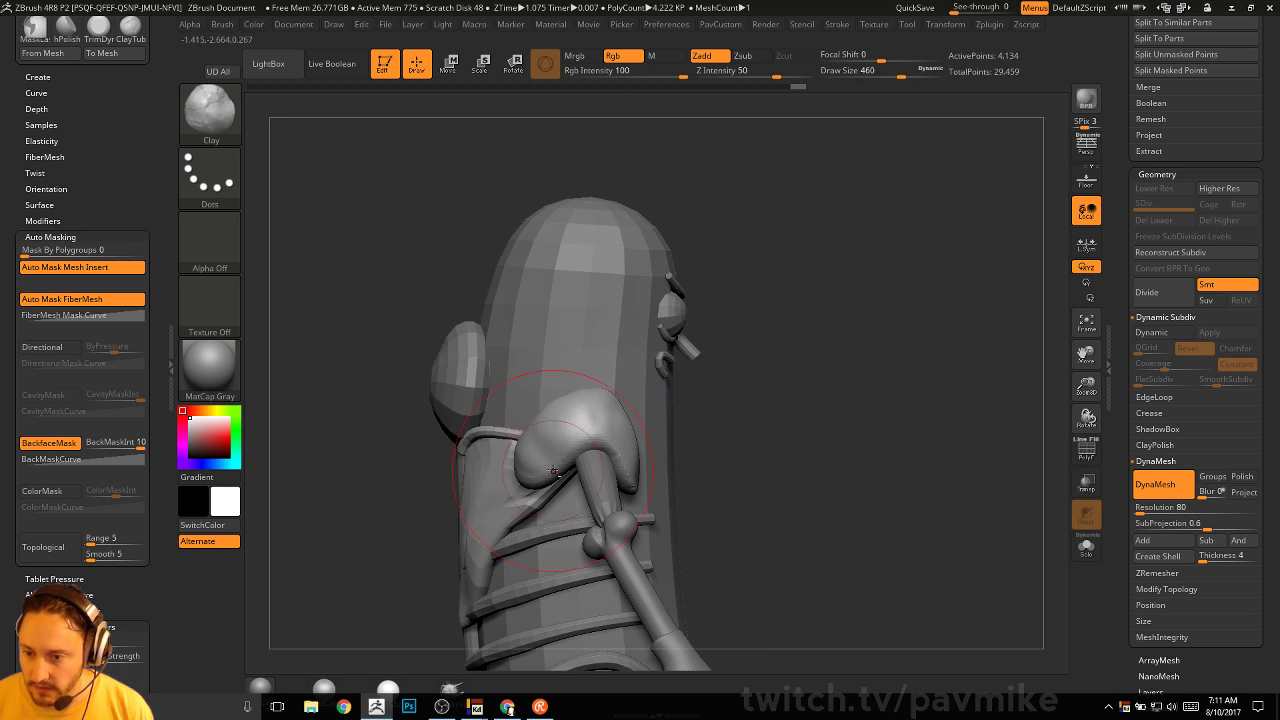
# Reshape the shoulder pad's rim around the upper arm with the Move brush, adjusting the draw size between strokes
pyautogui.press('b')
pyautogui.press('m')
pyautogui.press('v')
pyautogui.moveTo(542, 479); pyautogui.dragTo(568, 488)
pyautogui.moveTo(712, 417)
pyautogui.mouseDown()
pyautogui.moveTo(811, 343)
pyautogui.moveTo(800, 369)
pyautogui.moveTo(651, 423)
pyautogui.moveTo(676, 433)
pyautogui.moveTo(645, 426)
pyautogui.moveTo(625, 453)
pyautogui.moveTo(600, 450)
pyautogui.moveTo(619, 440)
pyautogui.moveTo(609, 406)
pyautogui.mouseUp()
pyautogui.press('s')
pyautogui.click(666, 439)
pyautogui.press('s')
pyautogui.click(643, 428)
pyautogui.moveTo(550, 395)
pyautogui.mouseDown()
pyautogui.moveTo(677, 354)
pyautogui.moveTo(674, 364)
pyautogui.mouseUp()
# Inspect the shoulder pad in solo mode, then pull its inner edge toward the body with the Move brush at draw size 262
pyautogui.press('s')
pyautogui.click(1086, 545)
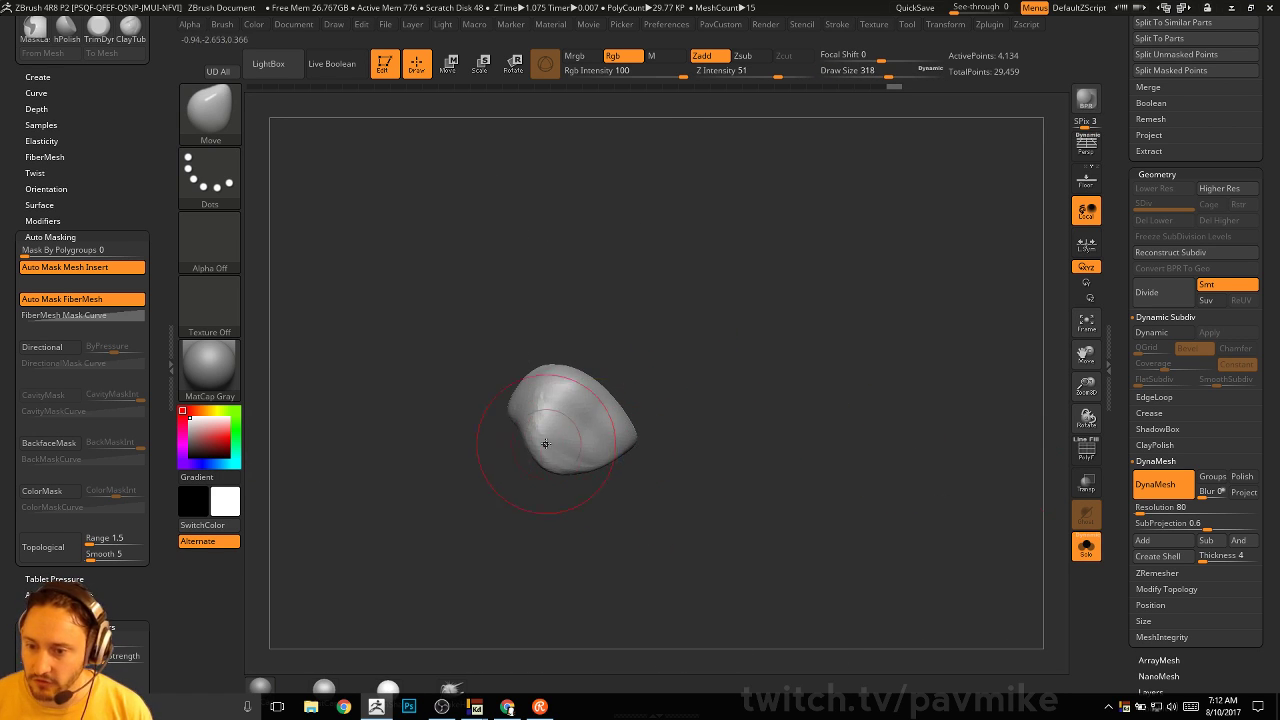
pyautogui.click(1084, 545)
pyautogui.moveTo(1040, 450); pyautogui.dragTo(915, 364)
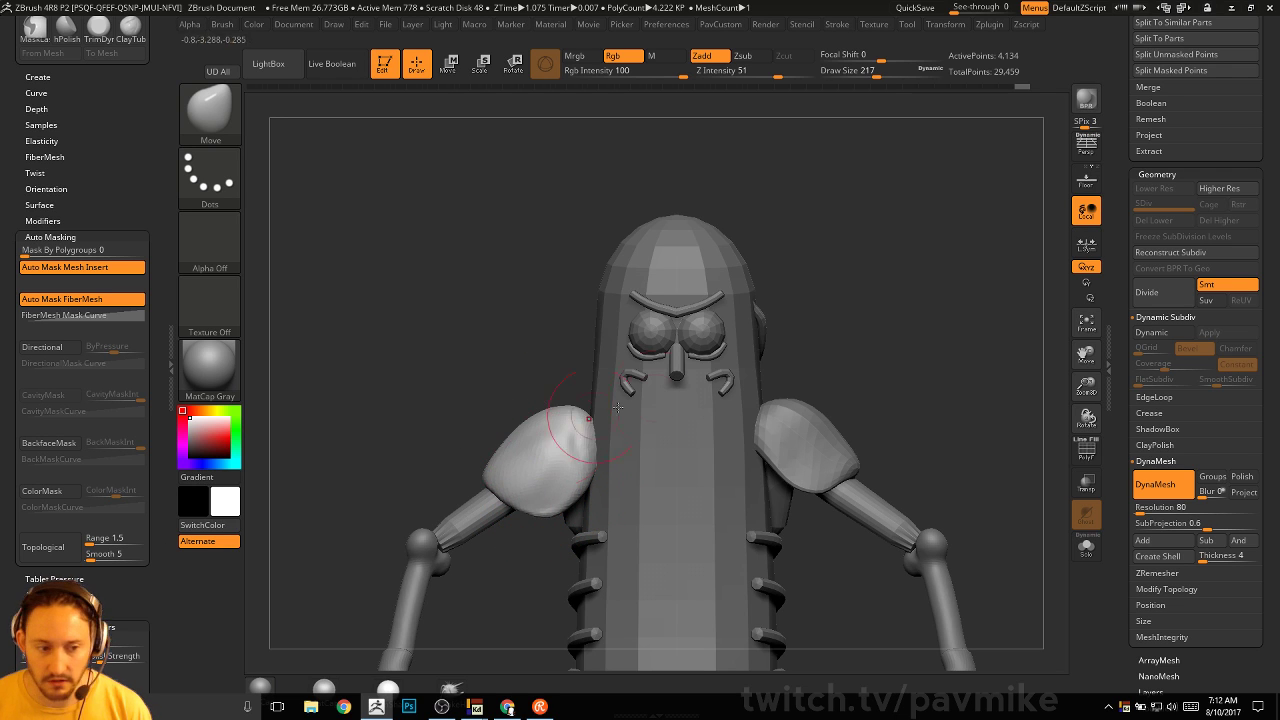
pyautogui.keyDown('alt'); pyautogui.moveTo(905, 390); pyautogui.dragTo(835, 378); pyautogui.keyUp('alt')
pyautogui.moveTo(835, 378)
pyautogui.mouseDown()
pyautogui.moveTo(837, 361)
pyautogui.moveTo(856, 364)
pyautogui.mouseUp()
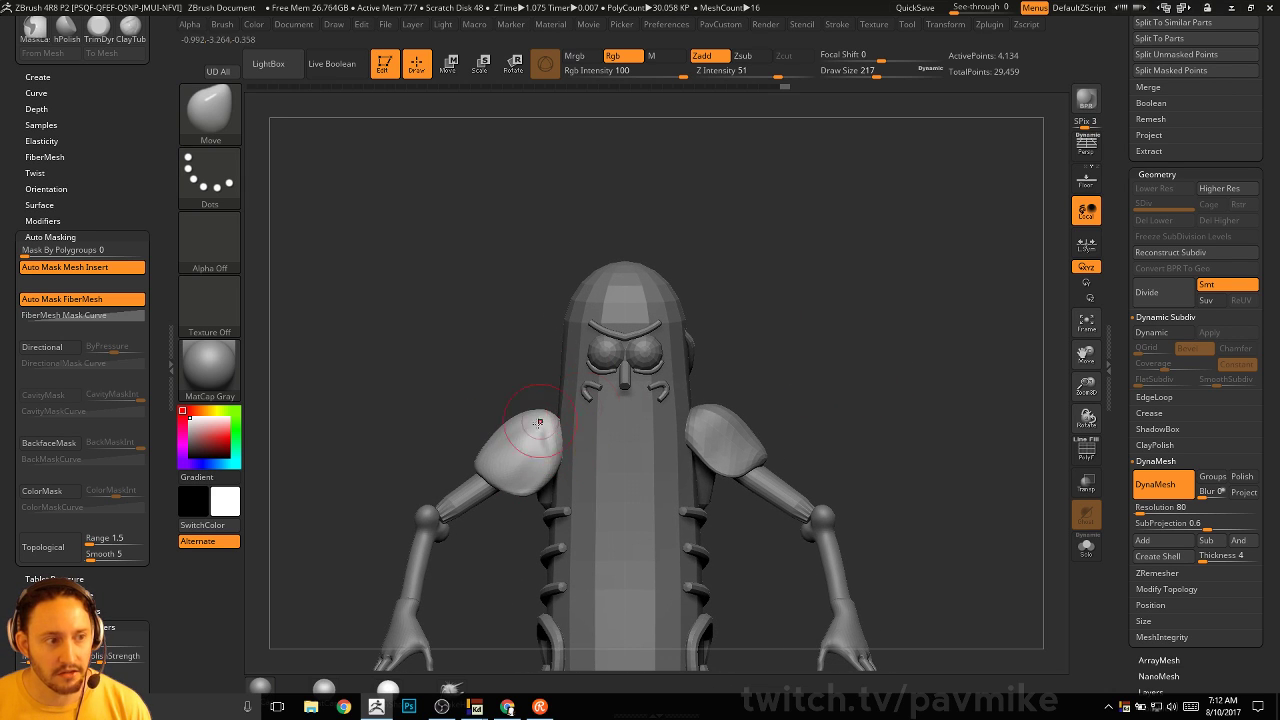
pyautogui.press('s')
pyautogui.moveTo(551, 437); pyautogui.dragTo(555, 437)
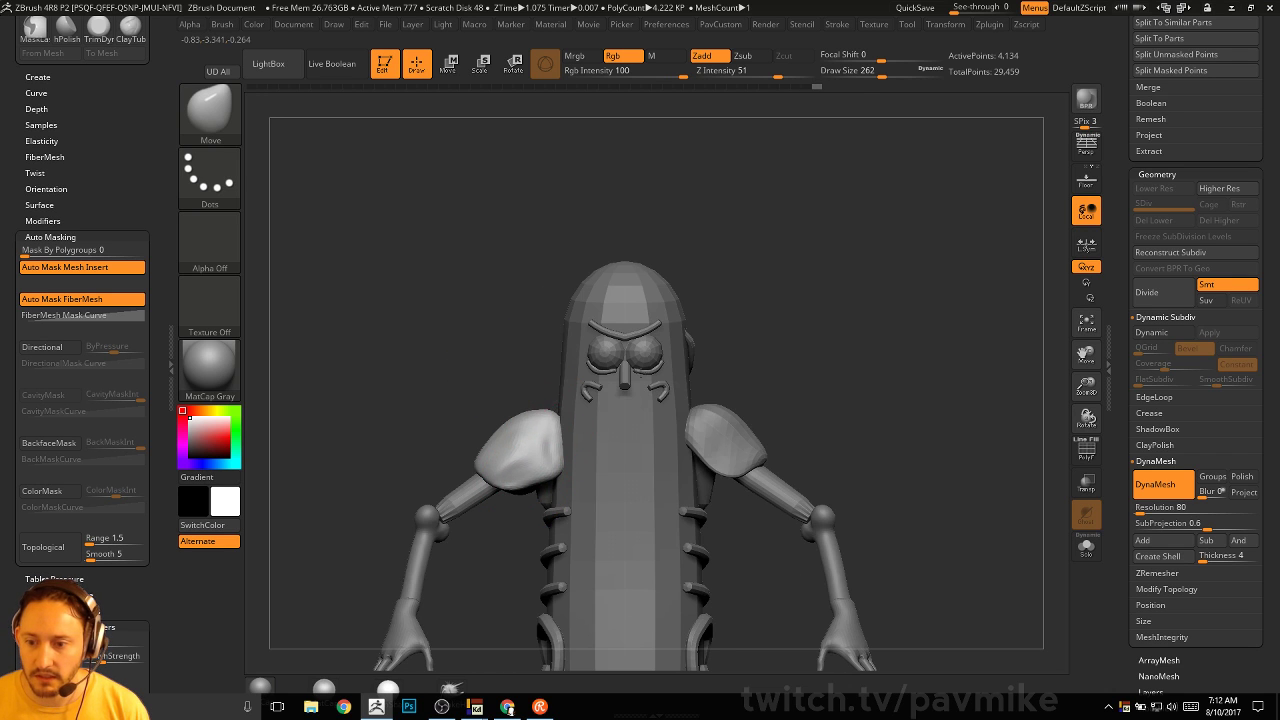
# Refine the shoulder pad's outline from the back and front with the Move brush, reducing the draw size to 251
pyautogui.moveTo(510, 384)
pyautogui.mouseDown()
pyautogui.moveTo(688, 361)
pyautogui.moveTo(598, 421)
pyautogui.mouseUp()
pyautogui.press('s')
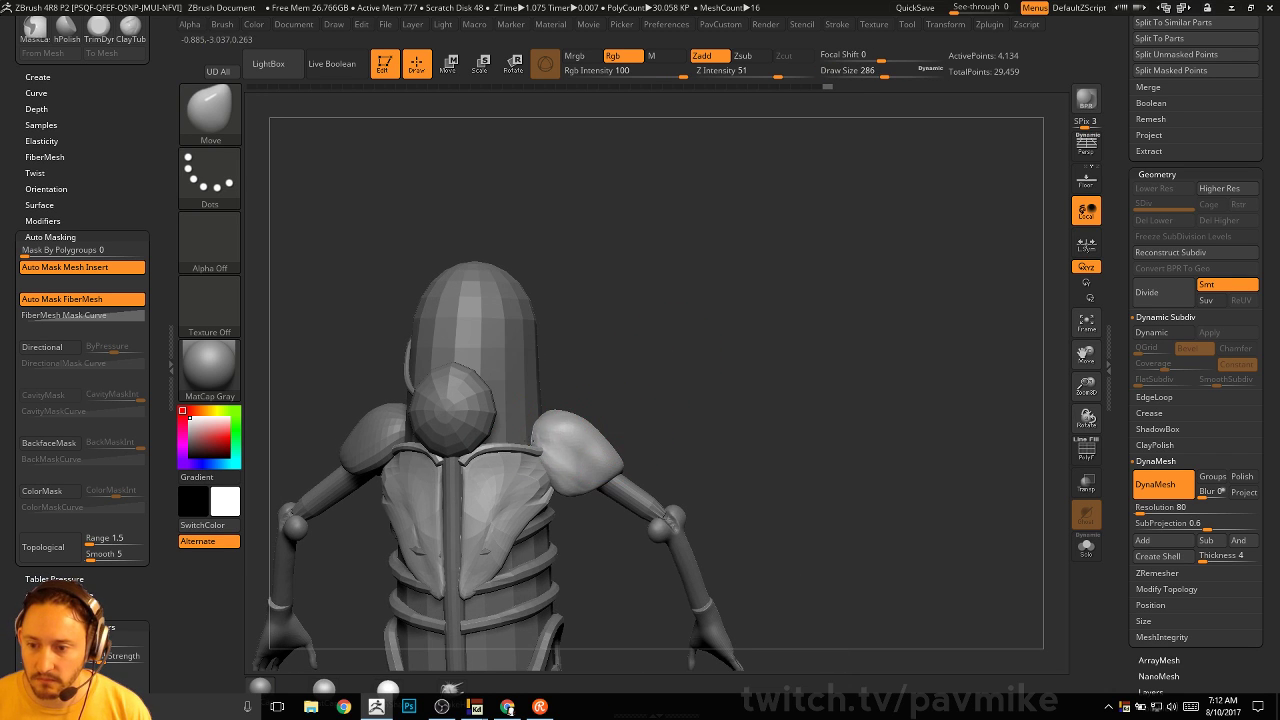
pyautogui.press('s')
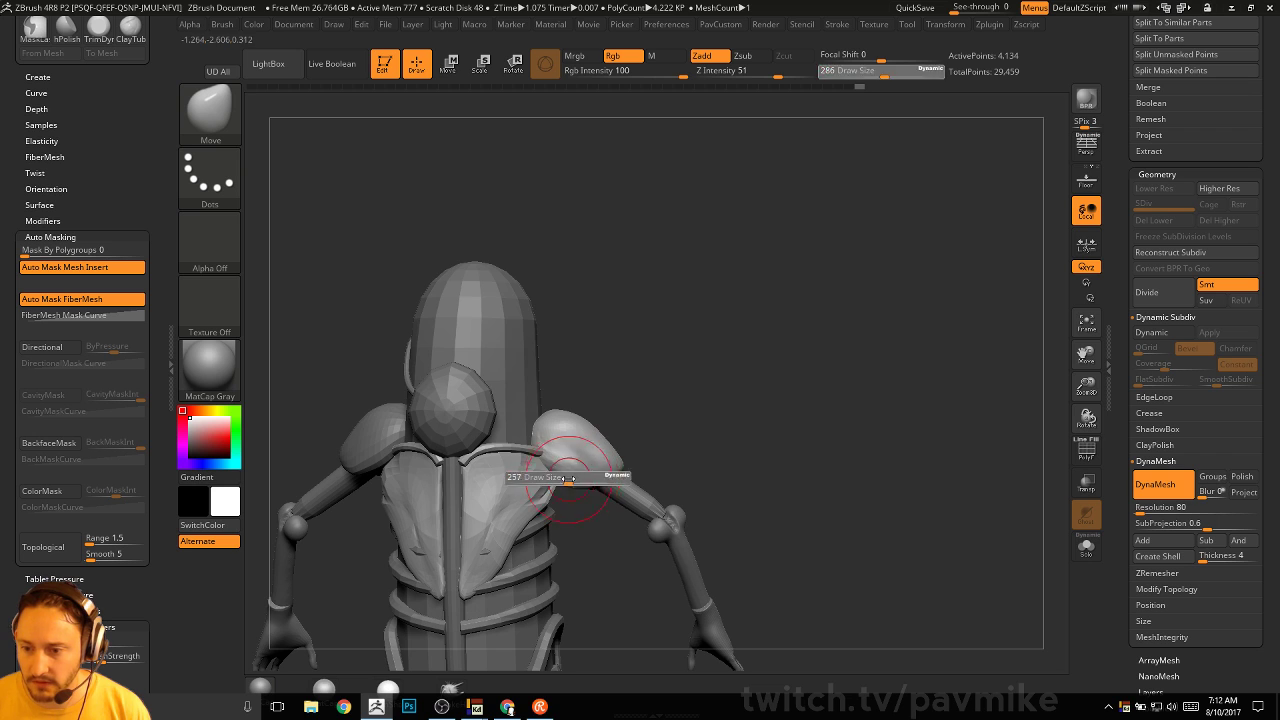
pyautogui.moveTo(573, 478); pyautogui.dragTo(569, 472)
pyautogui.moveTo(692, 430); pyautogui.dragTo(592, 450)
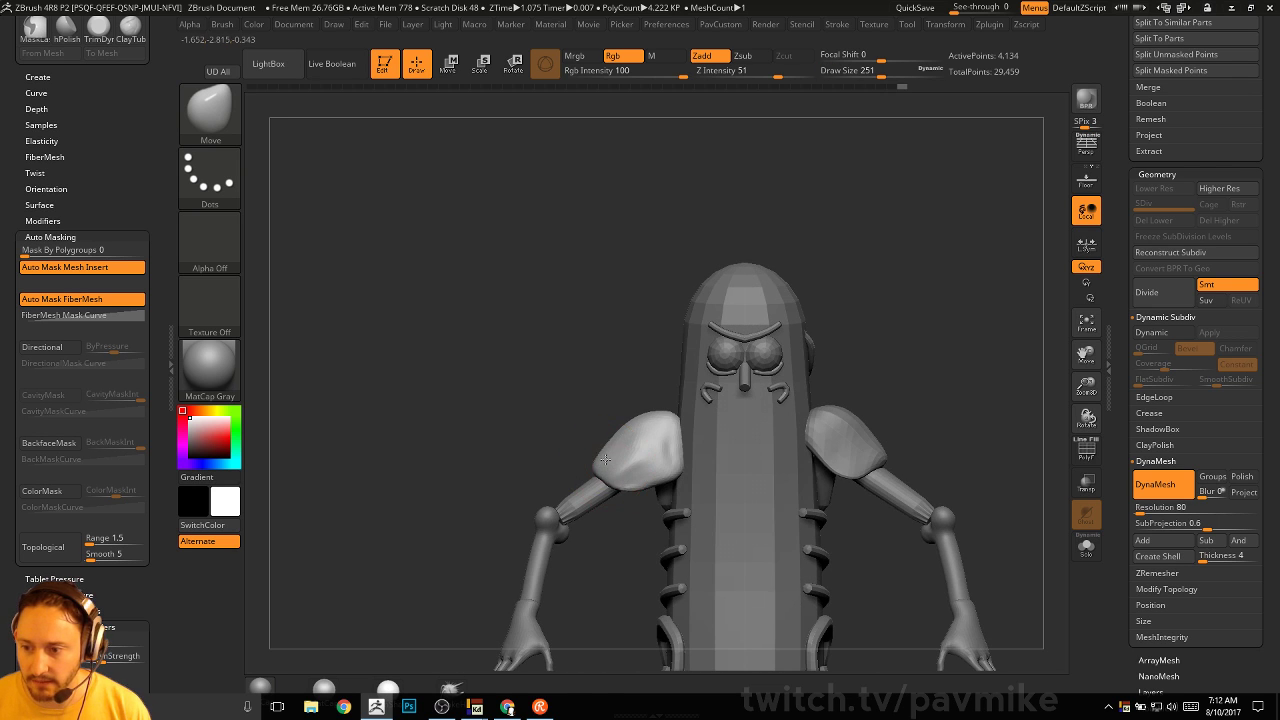
pyautogui.moveTo(950, 335)
pyautogui.keyDown('alt'); pyautogui.mouseDown()
pyautogui.moveTo(883, 311)
pyautogui.moveTo(894, 363)
pyautogui.moveTo(858, 343)
pyautogui.mouseUp(); pyautogui.keyUp('alt')
# Switch to the Standard brush and reduce the draw size to 112
pyautogui.press('b')
pyautogui.press('s')
pyautogui.press('t')
pyautogui.press('s')
pyautogui.moveTo(871, 361)
pyautogui.mouseDown()
pyautogui.moveTo(899, 347)
pyautogui.moveTo(863, 326)
pyautogui.moveTo(862, 350)
pyautogui.moveTo(829, 372)
pyautogui.mouseUp()
pyautogui.press('s')
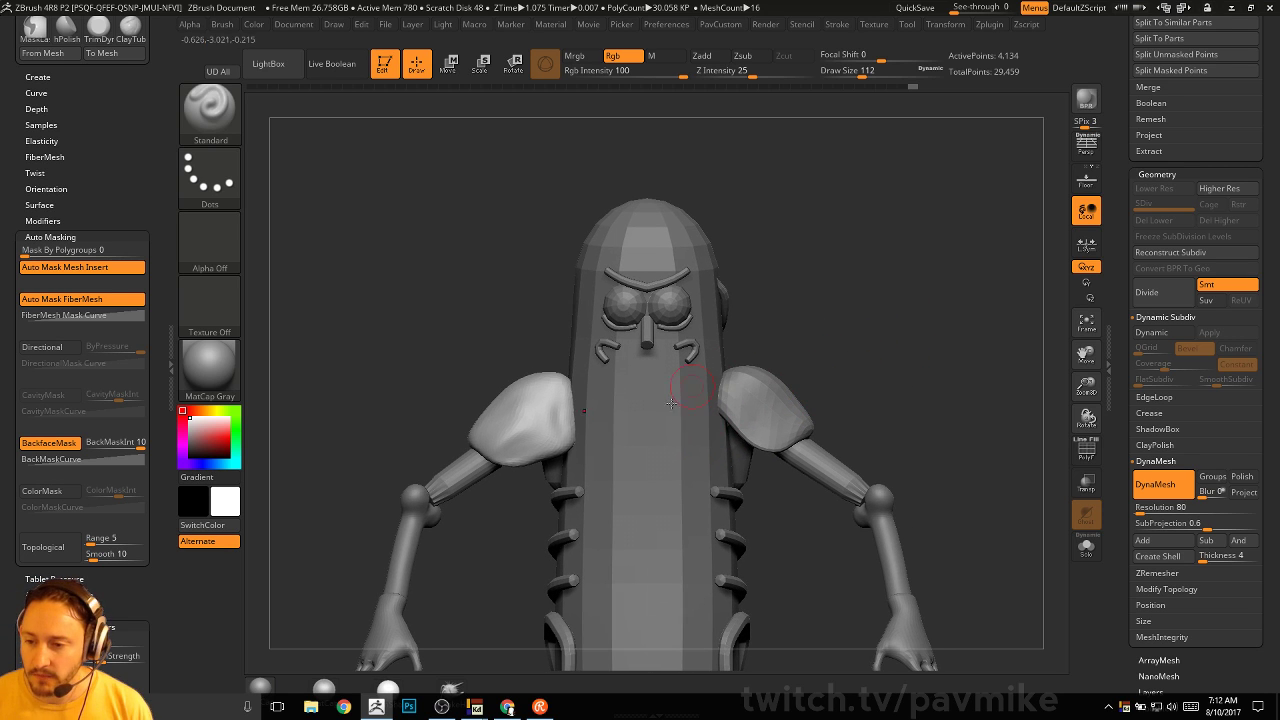
# Select the pickle body and insert a pair of small Cylinder12 primitives at the front of the shoulder pads
pyautogui.keyDown('alt'); pyautogui.click(687, 443); pyautogui.keyUp('alt')
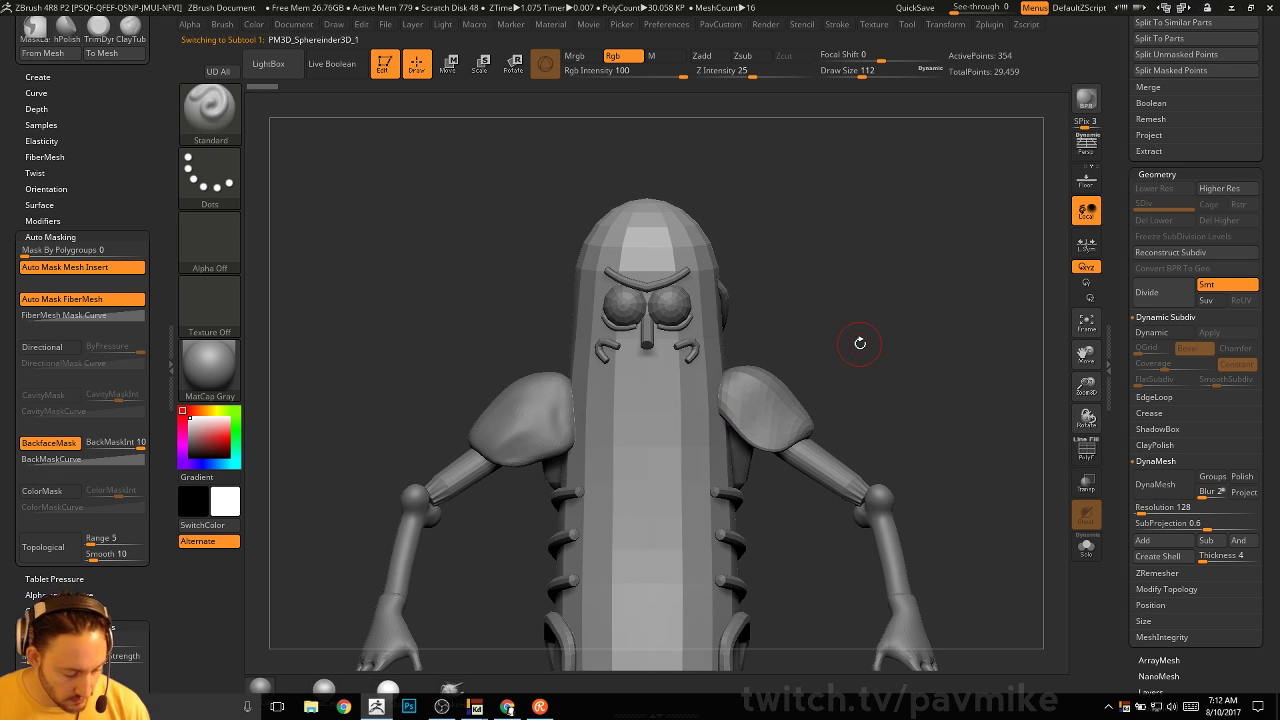
pyautogui.press('b')
pyautogui.press('i')
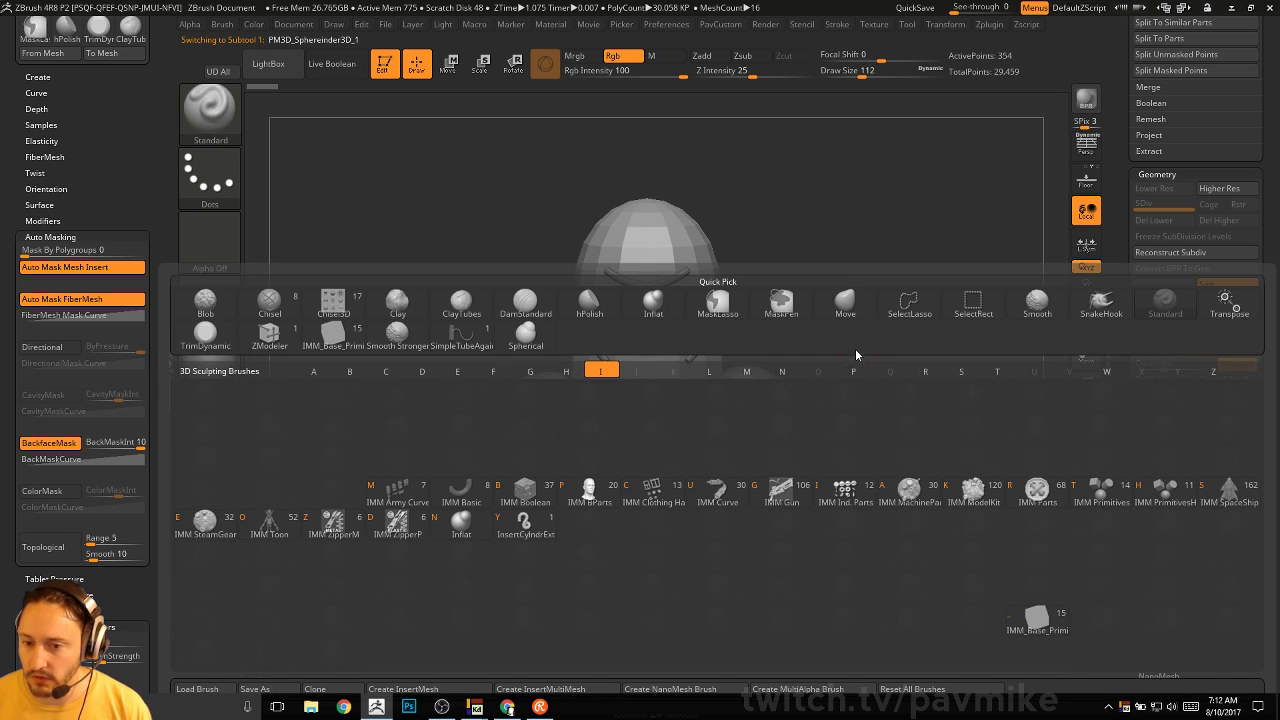
pyautogui.hotkey('shift', '-')
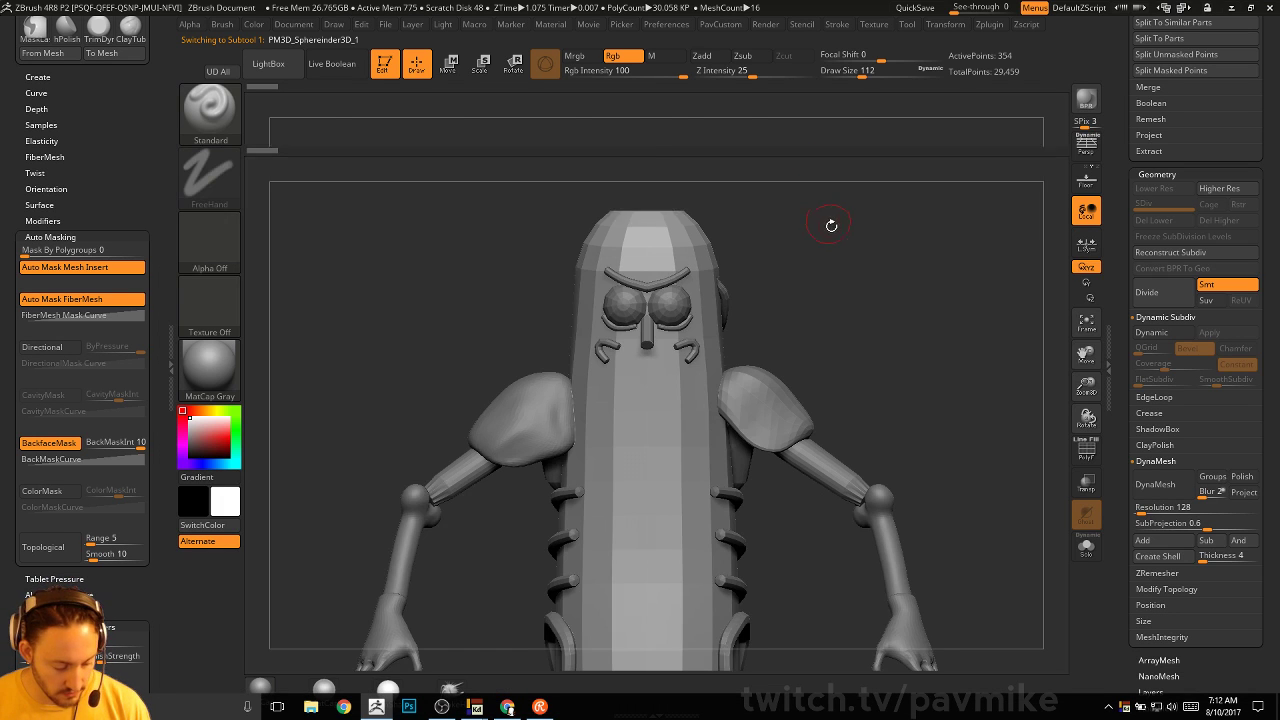
pyautogui.press('m')
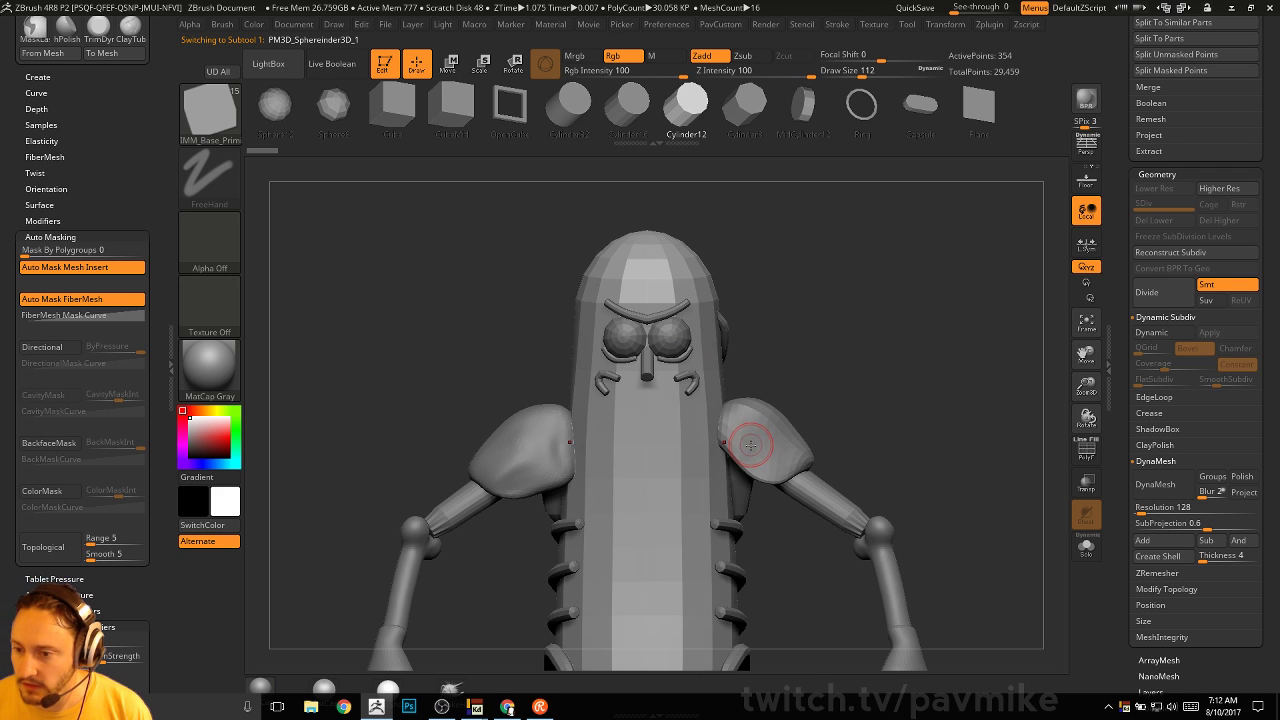
pyautogui.moveTo(751, 445); pyautogui.dragTo(770, 444)
pyautogui.moveTo(853, 388)
pyautogui.mouseDown()
pyautogui.moveTo(903, 395)
pyautogui.moveTo(831, 383)
pyautogui.moveTo(793, 436)
pyautogui.mouseUp()
# Split the inserted cylinders into their own subtool and scale them with local symmetry turned on
pyautogui.press('`')
pyautogui.click(899, 394)
pyautogui.press('w')
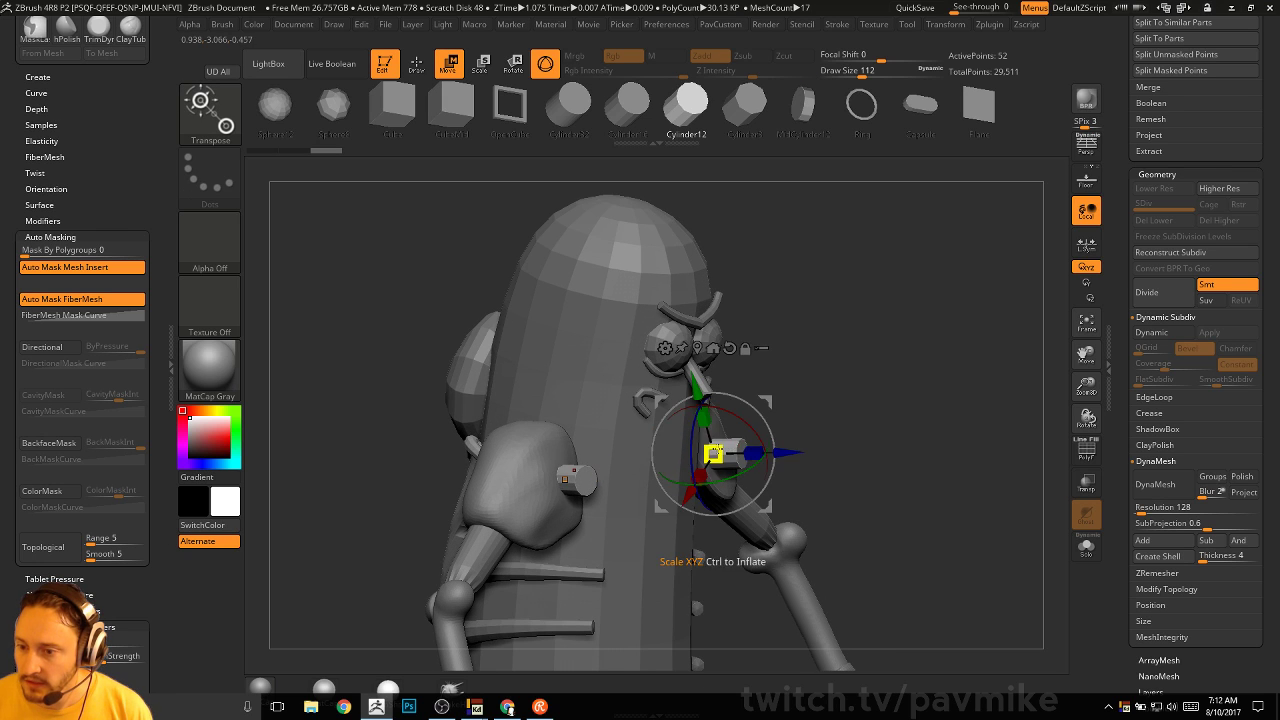
pyautogui.moveTo(715, 452); pyautogui.dragTo(723, 429)
pyautogui.hotkey('ctrl', 'z')
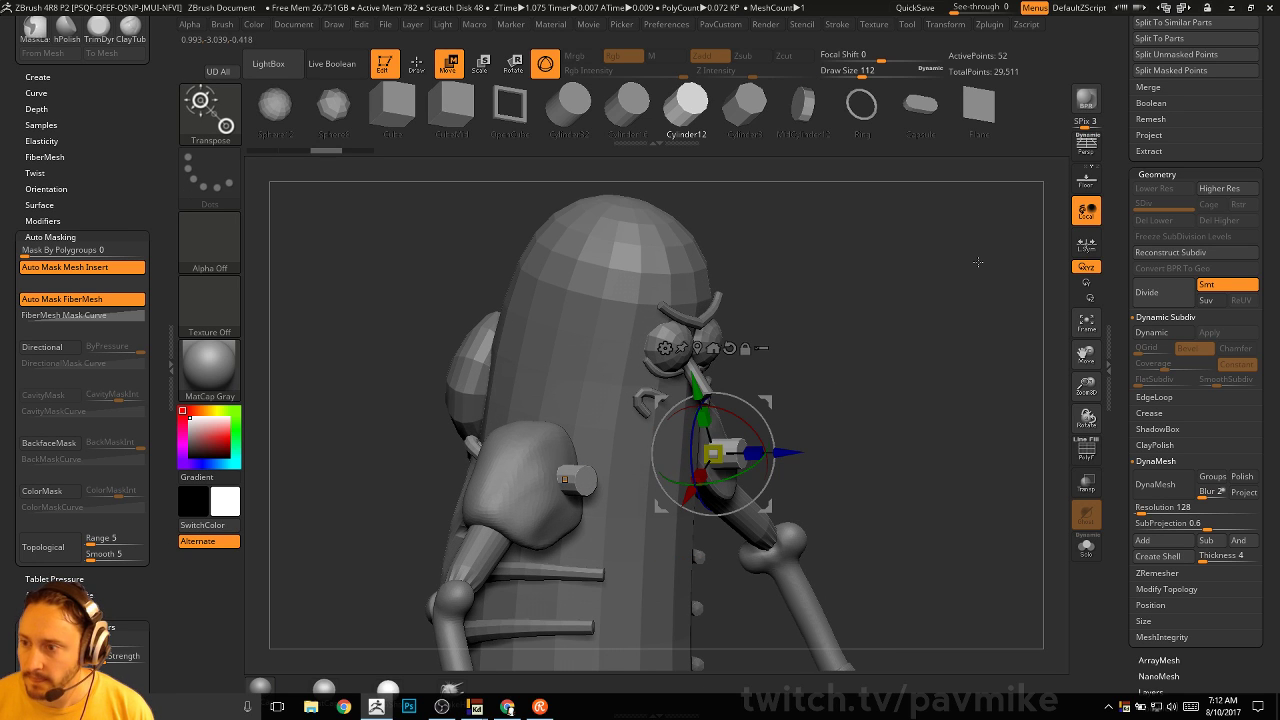
pyautogui.click(1091, 248)
pyautogui.moveTo(714, 453); pyautogui.dragTo(719, 434)
pyautogui.press('q')
# Pull the cylinders' front ends into points with the Move brush at draw size 65 to form shoulder spikes
pyautogui.click(451, 688)
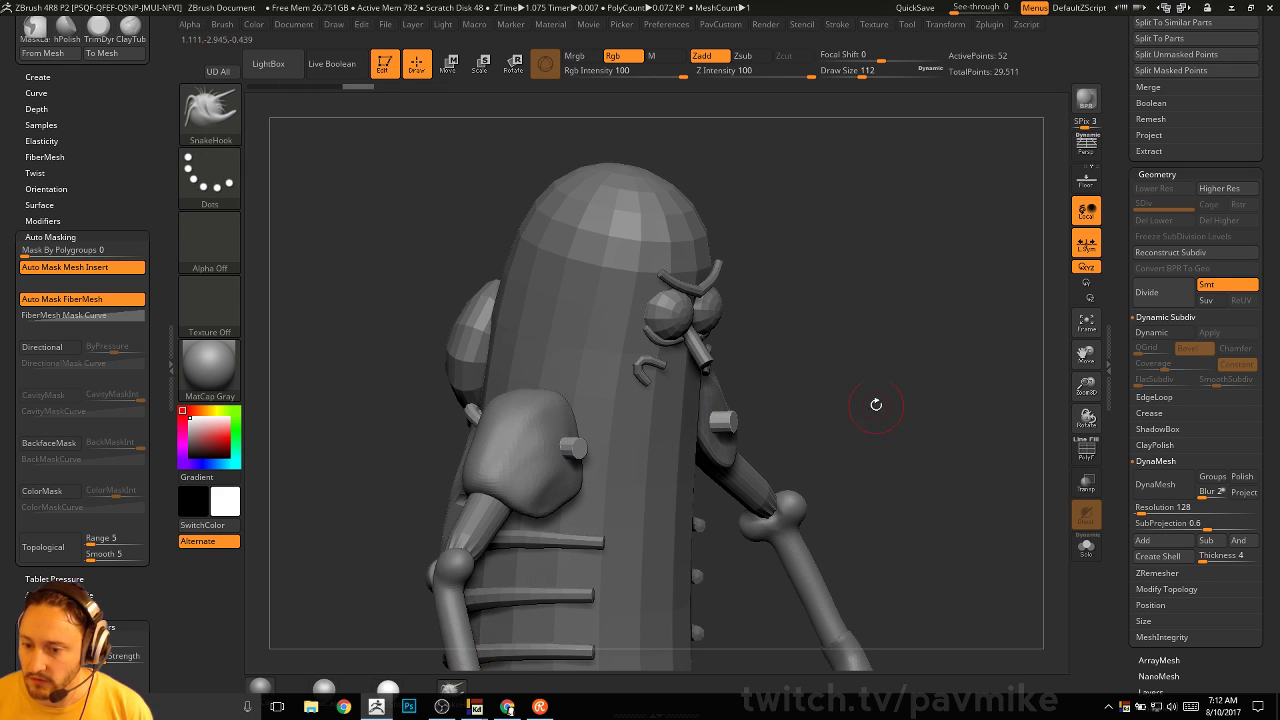
pyautogui.keyDown('alt'); pyautogui.moveTo(876, 404); pyautogui.dragTo(784, 408); pyautogui.keyUp('alt')
pyautogui.press('b')
pyautogui.press('m')
pyautogui.press('v')
pyautogui.moveTo(687, 450)
pyautogui.mouseDown()
pyautogui.moveTo(730, 441)
pyautogui.moveTo(688, 448)
pyautogui.mouseUp()
pyautogui.press('s')
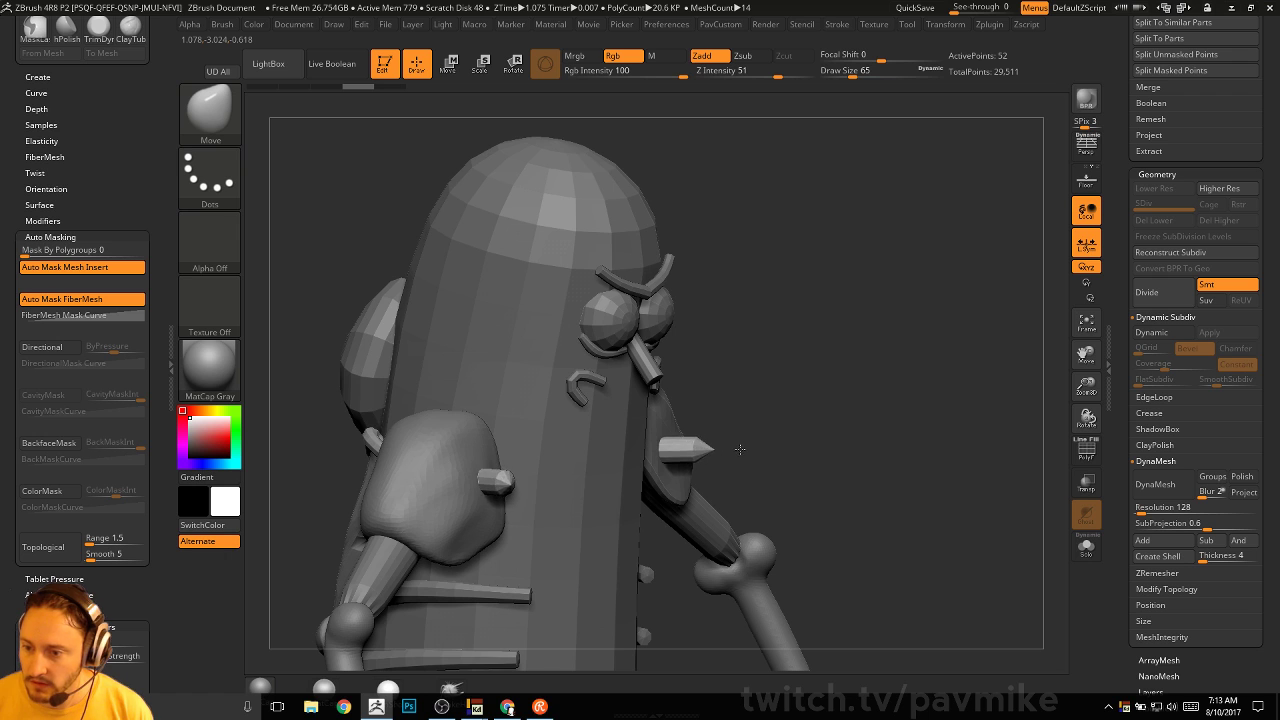
pyautogui.moveTo(792, 423); pyautogui.dragTo(485, 420)
# DynaMesh the shoulder spikes at resolution 128 and smooth their surface
pyautogui.press('space')
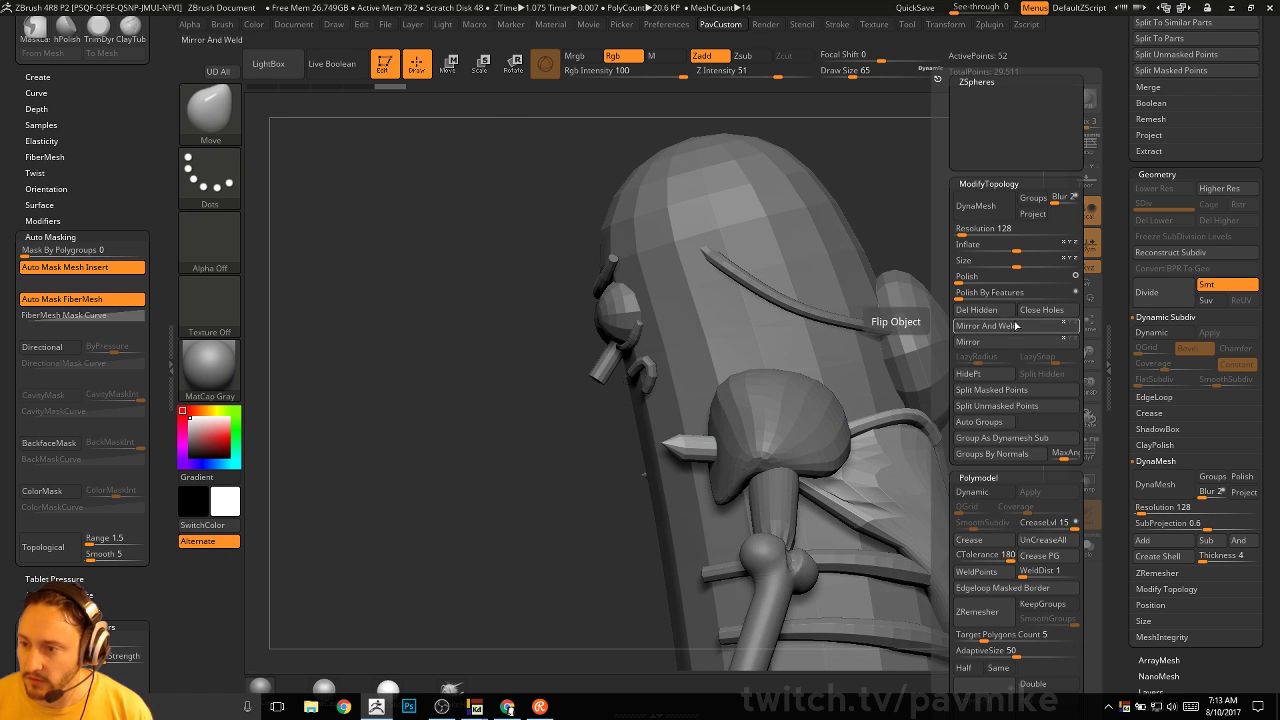
pyautogui.moveTo(1057, 200); pyautogui.dragTo(1044, 201)
pyautogui.click(980, 207)
pyautogui.moveTo(445, 556); pyautogui.dragTo(640, 525)
pyautogui.press('s')
pyautogui.moveTo(684, 482)
pyautogui.mouseDown()
pyautogui.moveTo(700, 482)
pyautogui.moveTo(666, 480)
pyautogui.mouseUp()
pyautogui.keyDown('shift'); pyautogui.moveTo(812, 405); pyautogui.dragTo(900, 380); pyautogui.keyUp('shift')
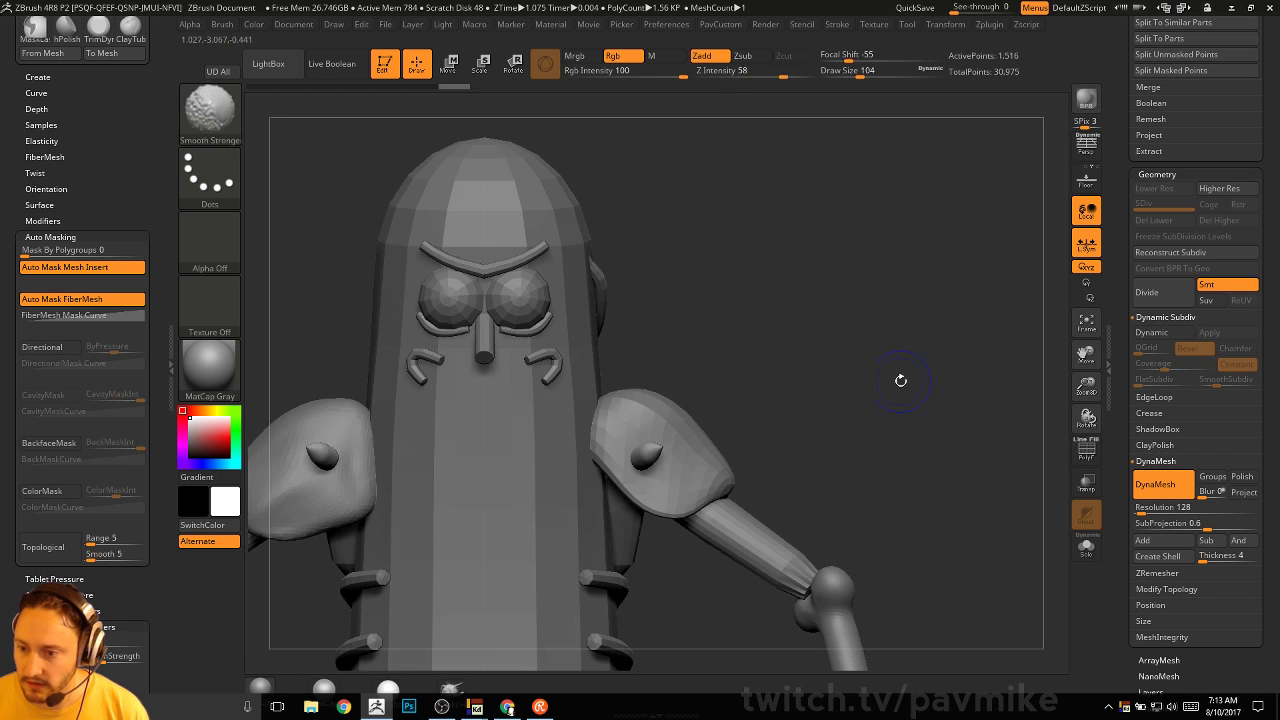
# Reshape the smoothed shoulder spikes with the Move brush at draw size 140
pyautogui.press('b')
pyautogui.press('s')
pyautogui.press('t')
pyautogui.moveTo(690, 425); pyautogui.dragTo(765, 418)
pyautogui.press('b')
pyautogui.press('m')
pyautogui.press('v')
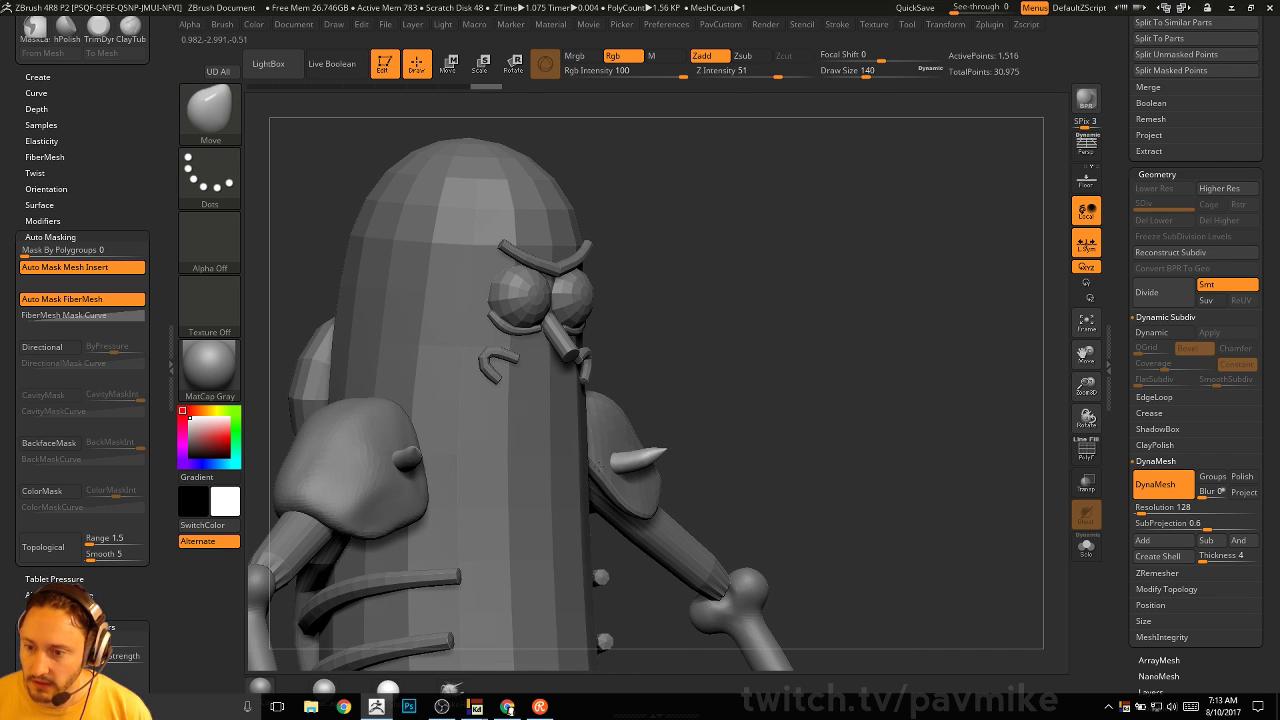
# Thicken the shoulder spikes with the Inflat brush and check them in front view
pyautogui.press('b')
pyautogui.press('z')
pyautogui.press('m')
pyautogui.moveTo(836, 364); pyautogui.dragTo(740, 425)
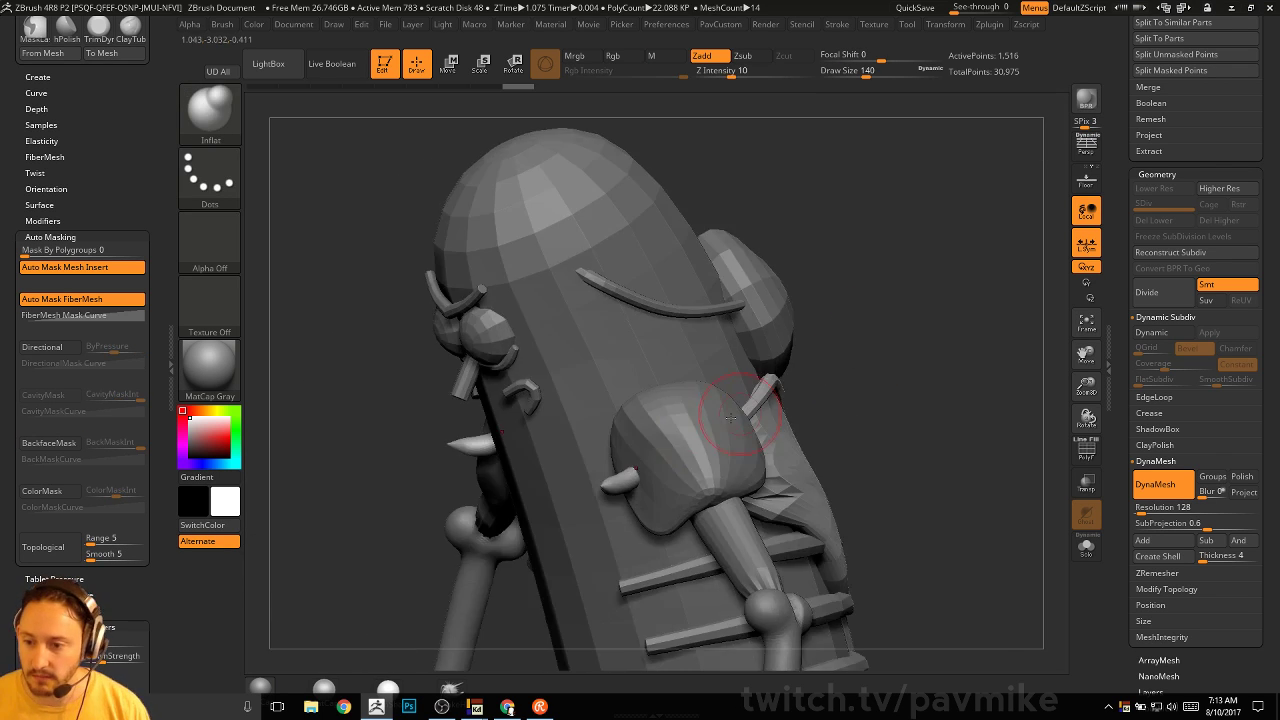
pyautogui.press('b')
pyautogui.press('i')
pyautogui.press('n')
pyautogui.moveTo(918, 387); pyautogui.dragTo(990, 384)
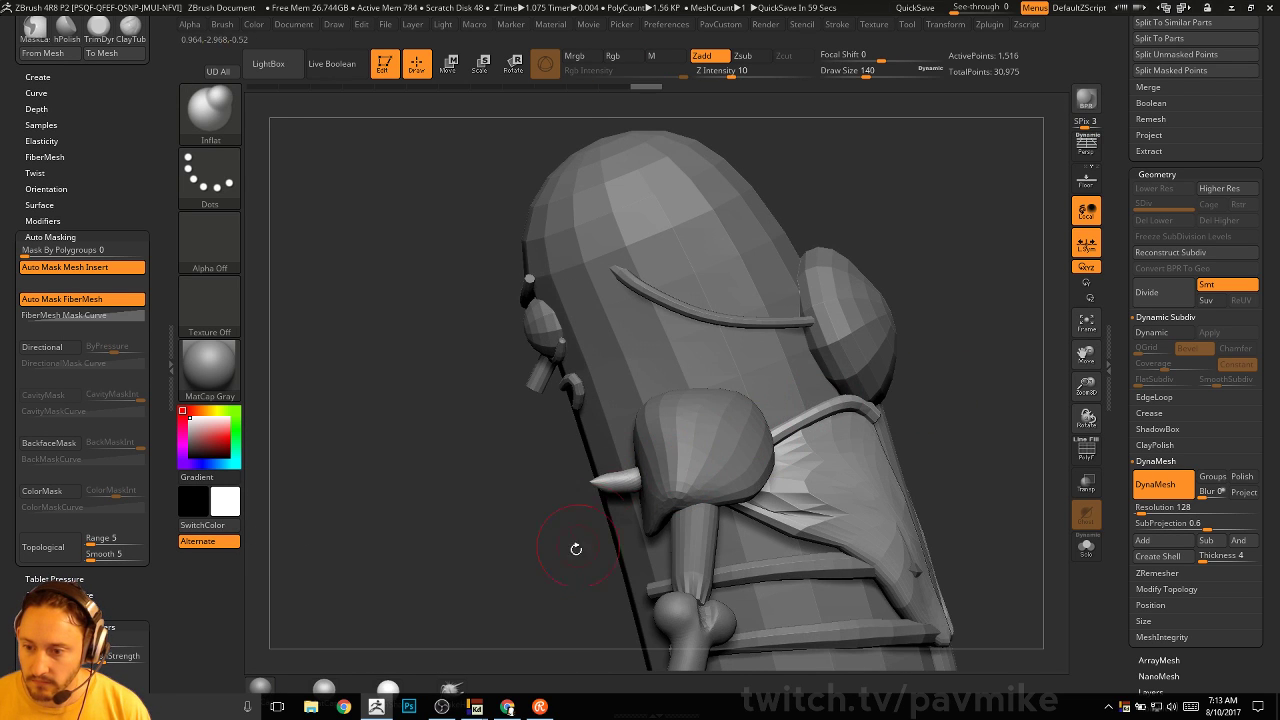
pyautogui.keyDown('shift'); pyautogui.moveTo(577, 549); pyautogui.dragTo(847, 343); pyautogui.keyUp('shift')
pyautogui.keyDown('alt'); pyautogui.moveTo(812, 297); pyautogui.dragTo(826, 309); pyautogui.keyUp('alt')
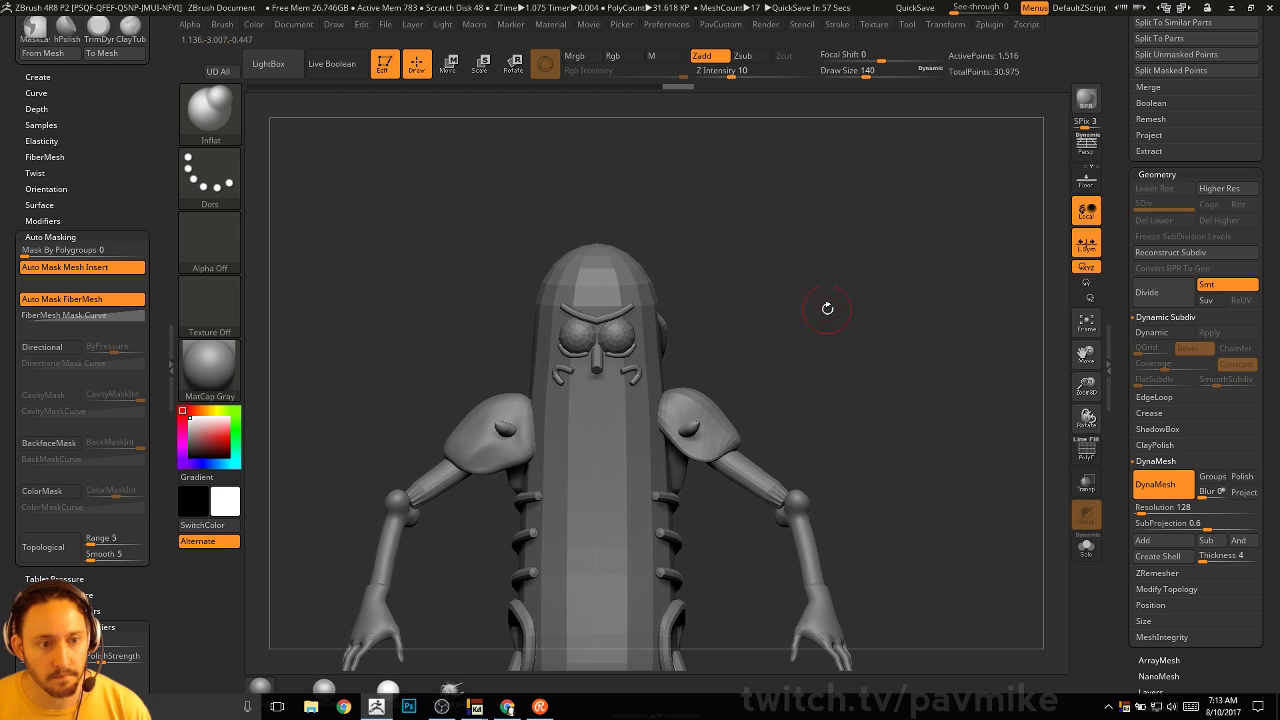
# Scale the shoulder spikes down slightly with the transform gizmo and return to sculpting
pyautogui.press('w')
pyautogui.moveTo(690, 430); pyautogui.dragTo(700, 430)
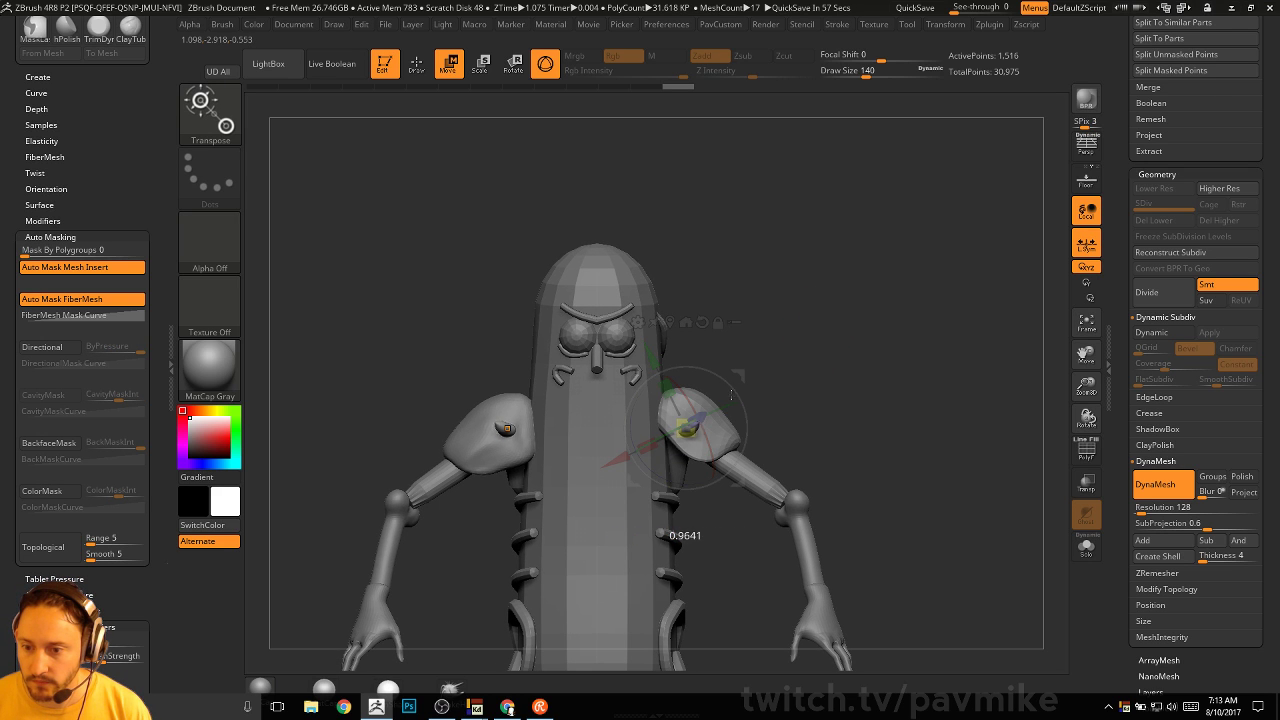
pyautogui.press('q')
pyautogui.moveTo(794, 377); pyautogui.dragTo(820, 386)
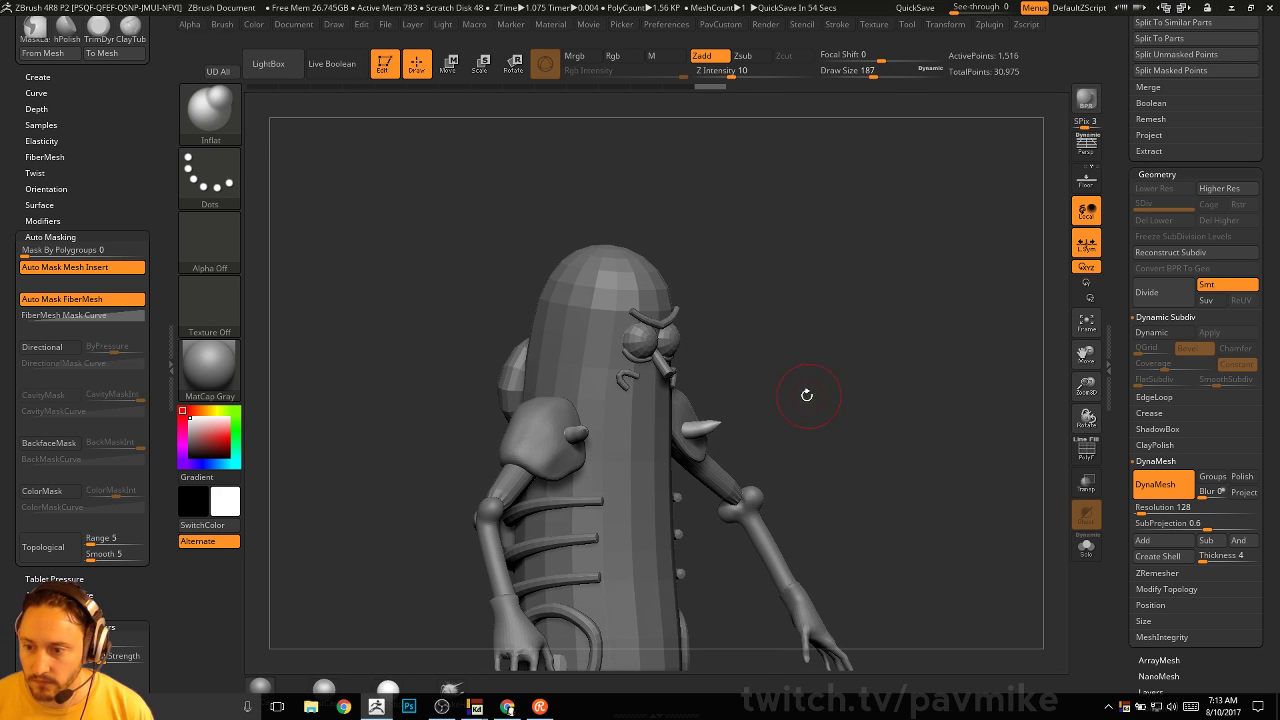
# Undo the last change on the shoulder spikes and enlarge the Move brush's draw size to 430
pyautogui.press('b')
pyautogui.press('m')
pyautogui.press('v')
pyautogui.hotkey('ctrl', 'z')
pyautogui.press('s')
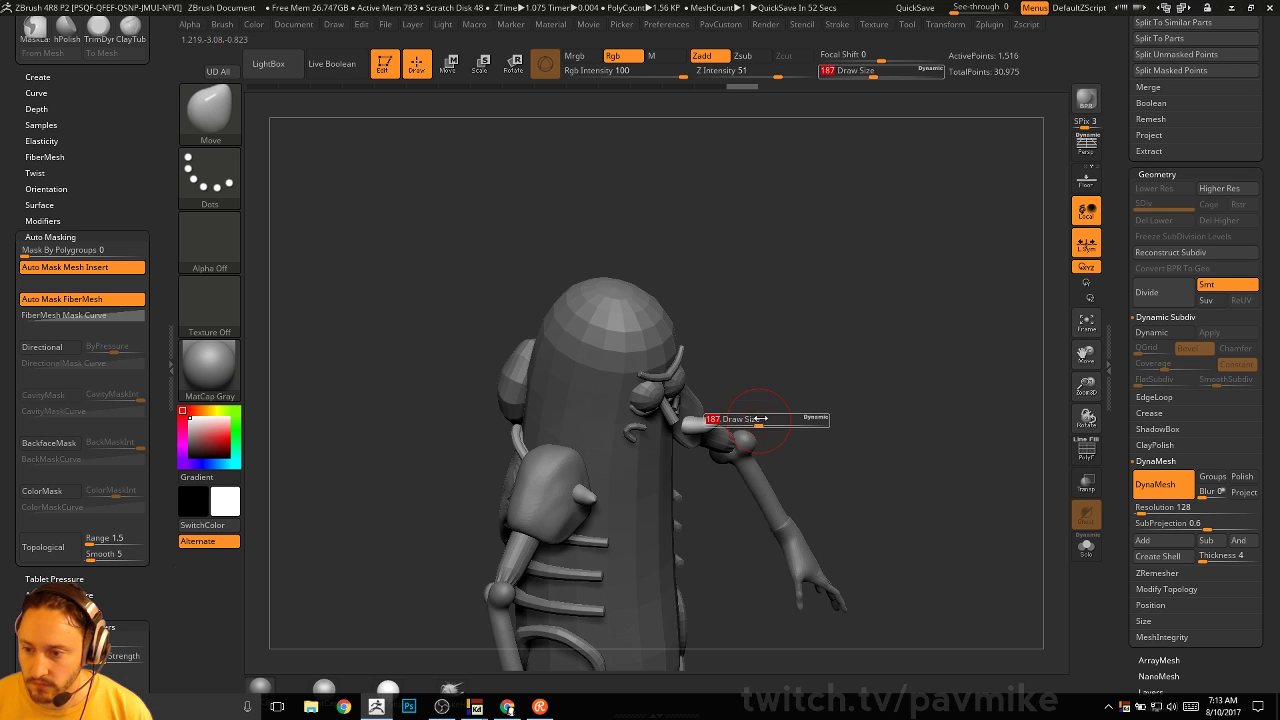
pyautogui.moveTo(759, 420)
pyautogui.mouseDown()
pyautogui.moveTo(799, 417)
pyautogui.moveTo(749, 406)
pyautogui.mouseUp()
pyautogui.press('s')
# Switch to the Standard brush at draw size 124, select the eyes and smooth them with Dynamic Subdivision
pyautogui.press('b')
pyautogui.press('s')
pyautogui.press('t')
pyautogui.press('s')
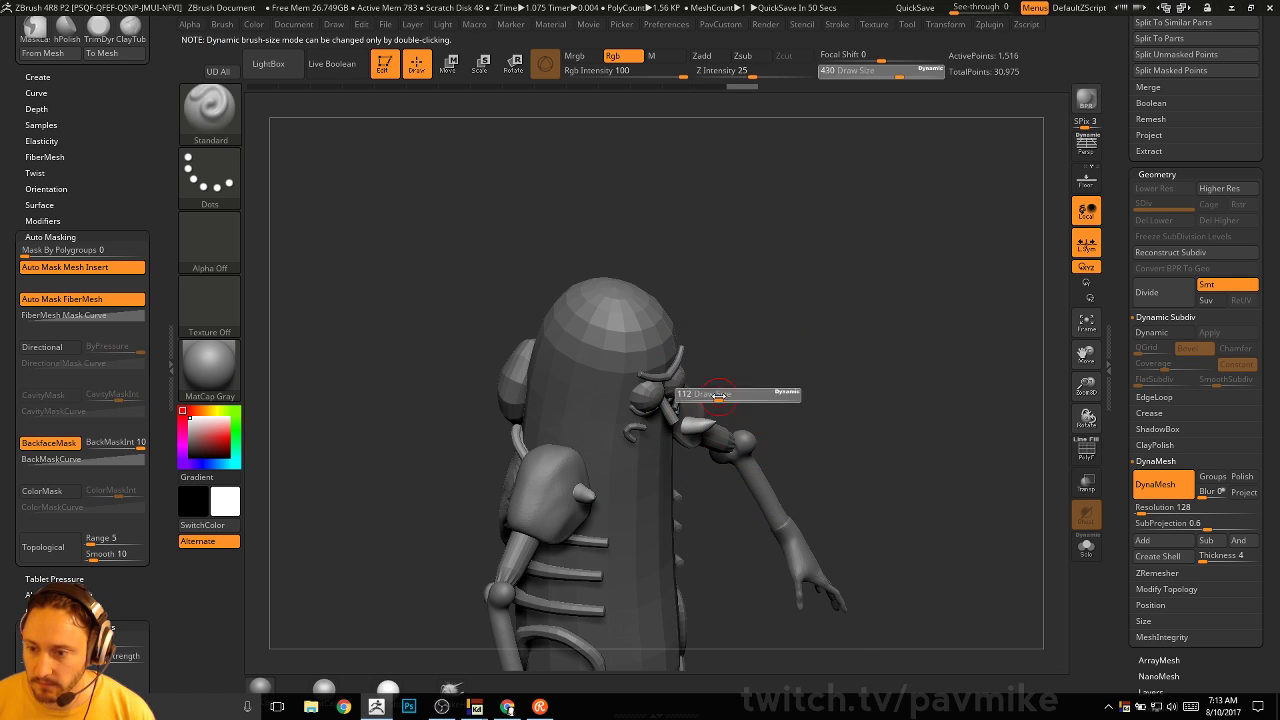
pyautogui.keyDown('shift'); pyautogui.moveTo(850, 380); pyautogui.dragTo(794, 364); pyautogui.keyUp('shift')
pyautogui.press('s')
pyautogui.moveTo(707, 367); pyautogui.dragTo(704, 367)
pyautogui.keyDown('alt'); pyautogui.click(637, 338); pyautogui.keyUp('alt')
pyautogui.moveTo(771, 311)
pyautogui.keyDown('alt'); pyautogui.mouseDown()
pyautogui.moveTo(840, 361)
pyautogui.moveTo(695, 375)
pyautogui.mouseUp(); pyautogui.keyUp('alt')
pyautogui.press('d')
# Select the eyebrows and adjust their shape against the head with the Move brush at draw size 124
pyautogui.keyDown('alt'); pyautogui.click(700, 373); pyautogui.keyUp('alt')
pyautogui.keyDown('alt'); pyautogui.moveTo(785, 320); pyautogui.dragTo(870, 371); pyautogui.keyUp('alt')
pyautogui.press('1')
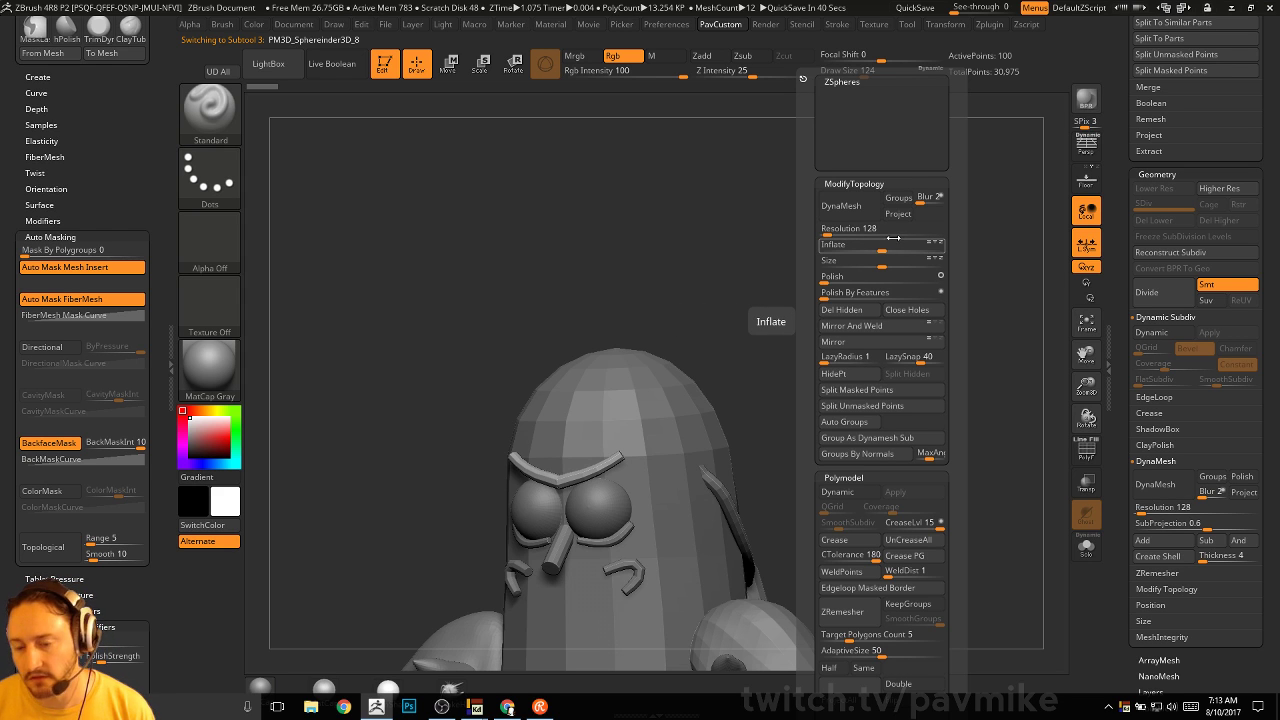
pyautogui.moveTo(651, 314)
pyautogui.mouseDown()
pyautogui.moveTo(854, 260)
pyautogui.moveTo(737, 377)
pyautogui.mouseUp()
pyautogui.press('s')
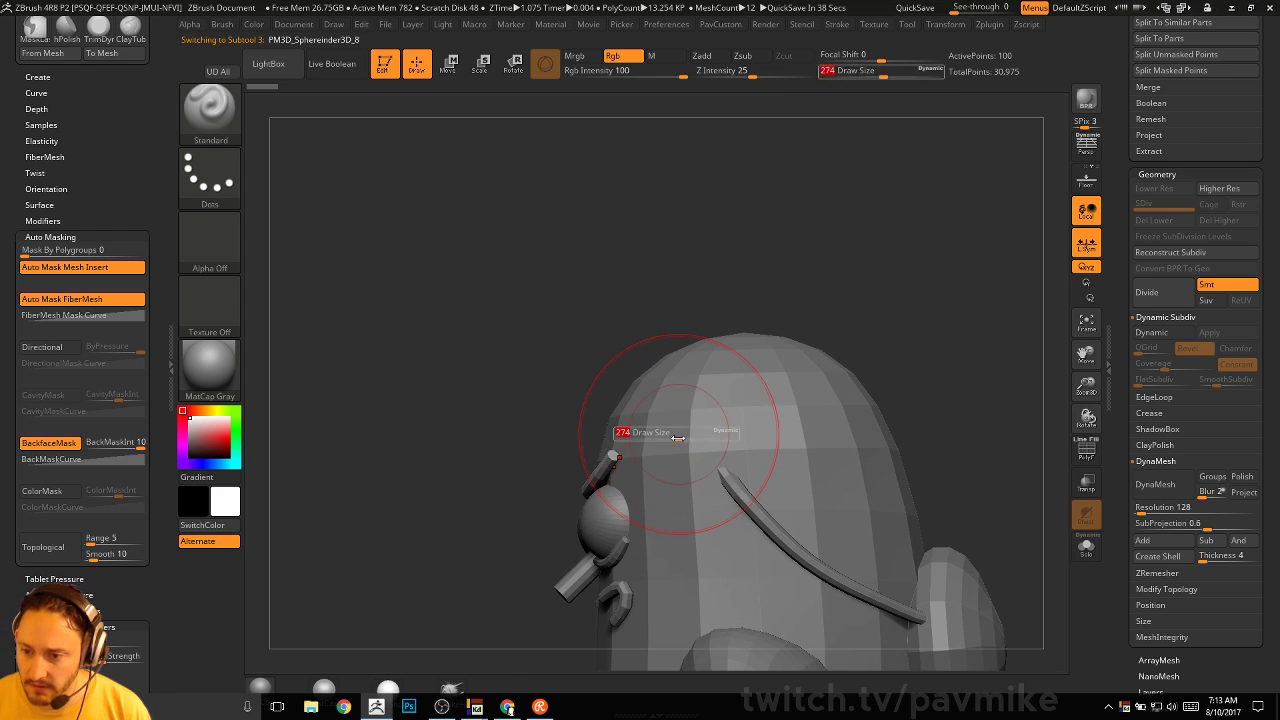
pyautogui.press('b')
pyautogui.press('m')
pyautogui.press('v')
pyautogui.press('s')
pyautogui.moveTo(625, 455)
pyautogui.mouseDown()
pyautogui.moveTo(602, 466)
pyautogui.moveTo(833, 357)
pyautogui.mouseUp()
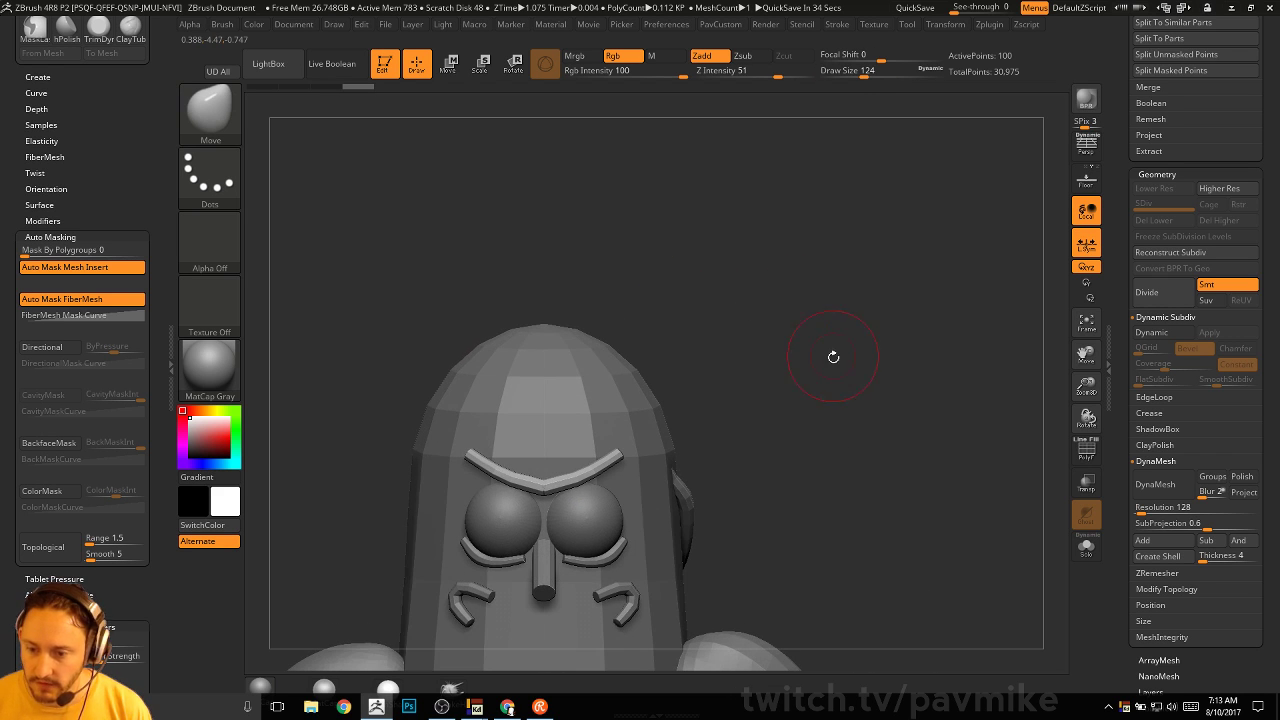
# Turn on Dynamic Subdivision for the eyebrows and display their polyframe
pyautogui.press('d')
pyautogui.moveTo(760, 331); pyautogui.dragTo(878, 397)
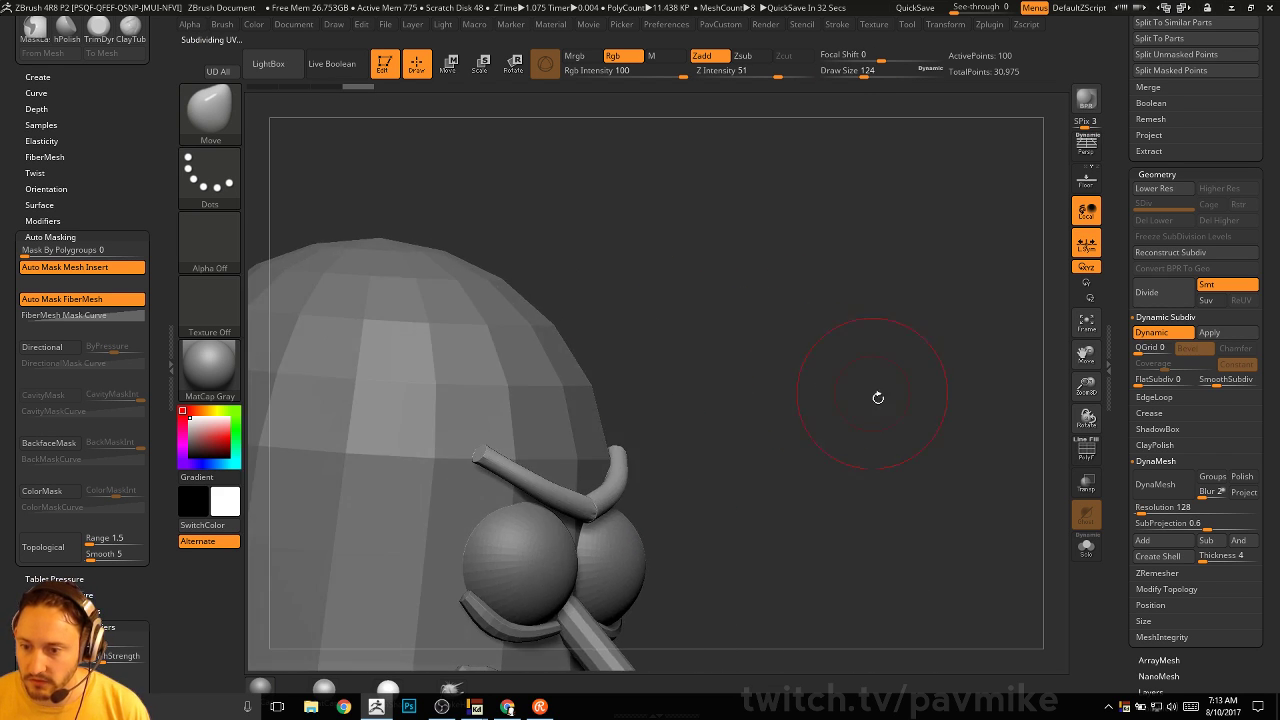
pyautogui.hotkey('shift', 'f')
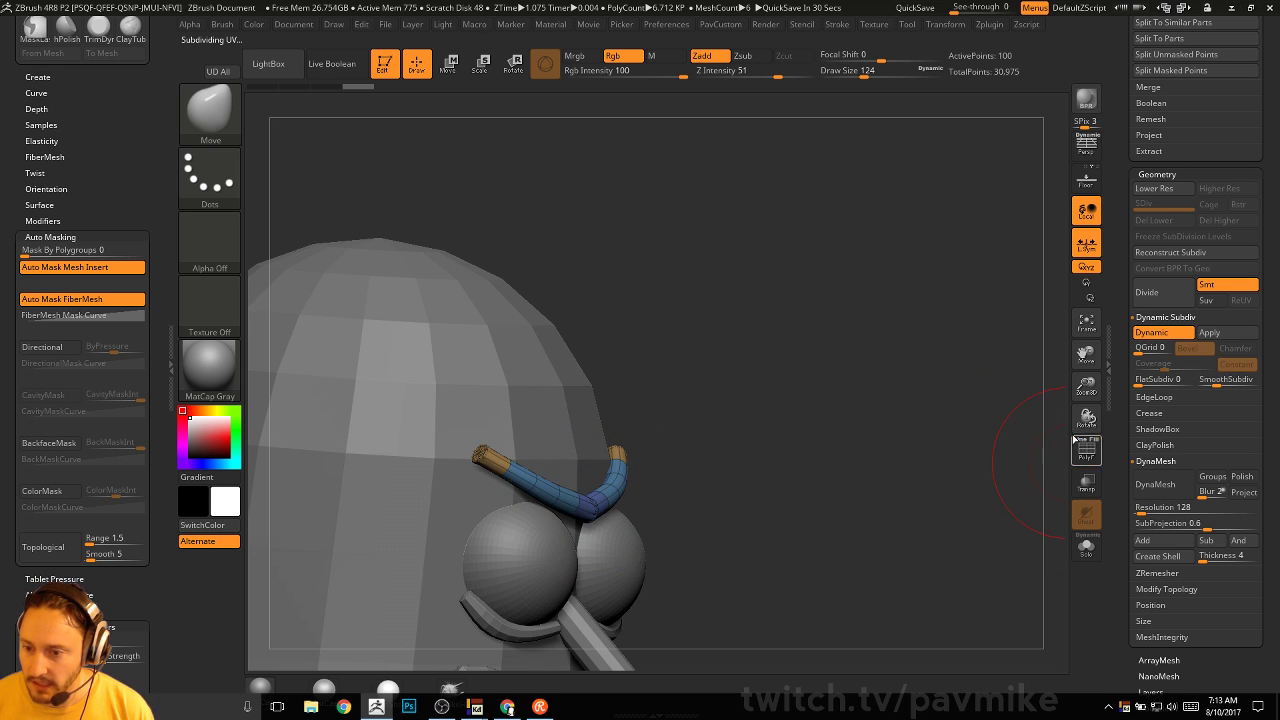
# Hide the eyebrows' polyframe and apply their Dynamic Subdivision as real subdivision levels
pyautogui.click(1082, 447)
pyautogui.moveTo(1010, 420); pyautogui.dragTo(891, 393)
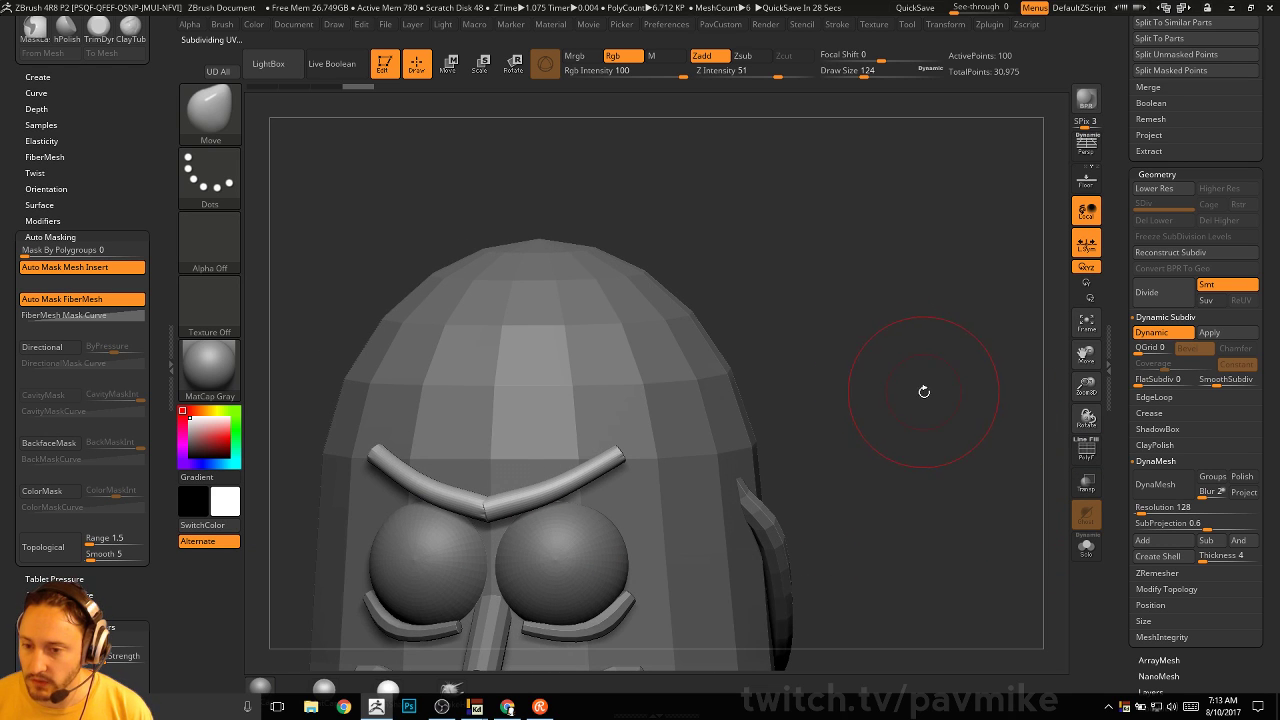
pyautogui.press('space')
pyautogui.click(900, 600)
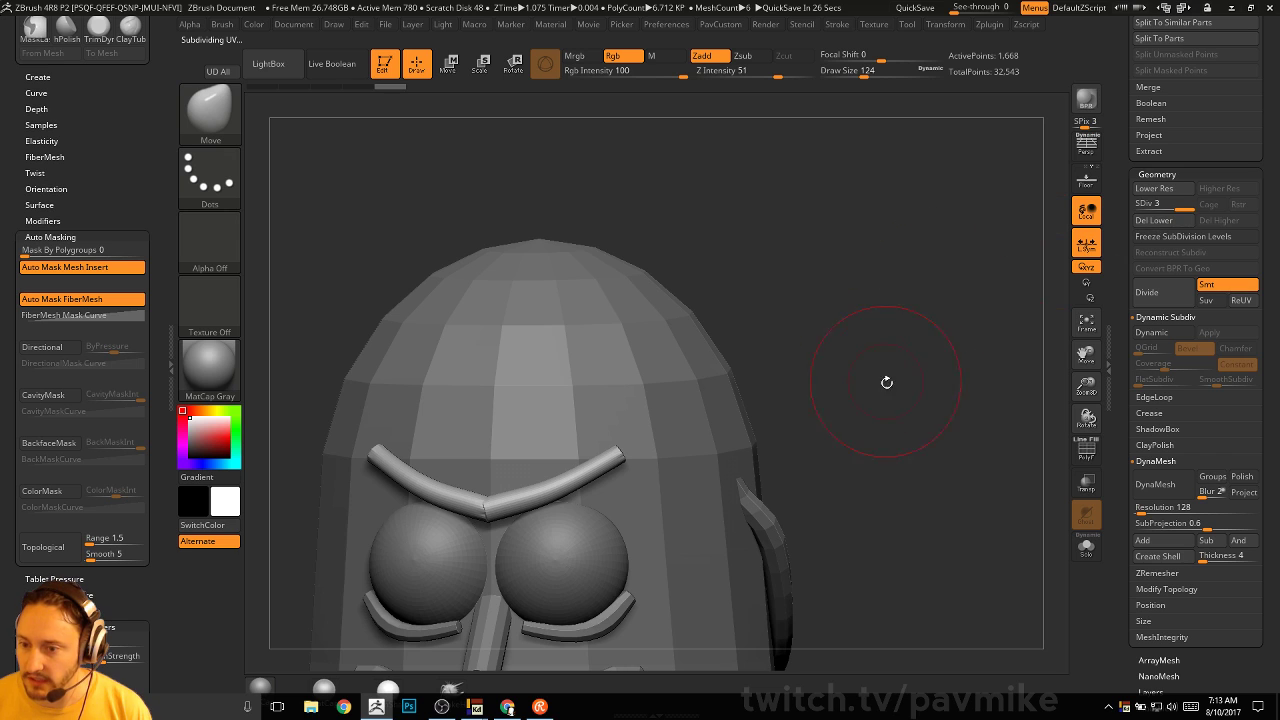
# Try to DynaMesh the eyebrows at resolution 128 with blur 0
pyautogui.moveTo(1178, 207)
pyautogui.mouseDown()
pyautogui.moveTo(1156, 208)
pyautogui.moveTo(1198, 221)
pyautogui.mouseUp()
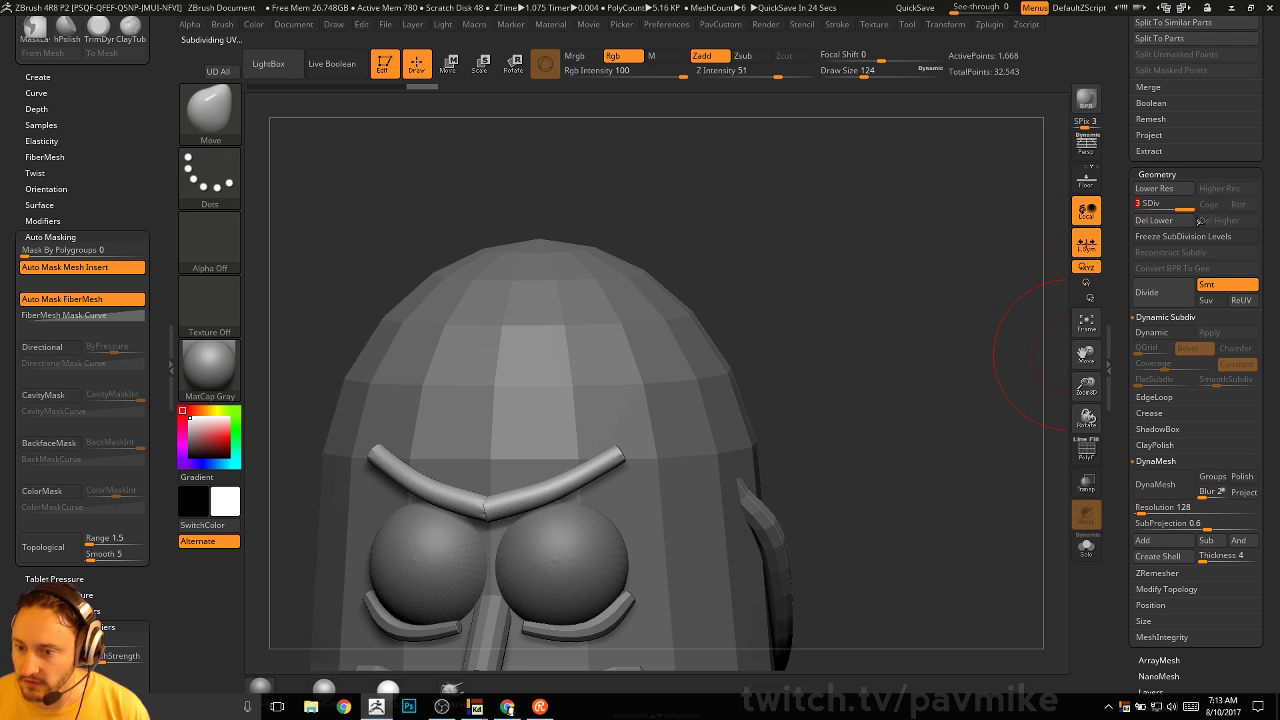
pyautogui.press('space')
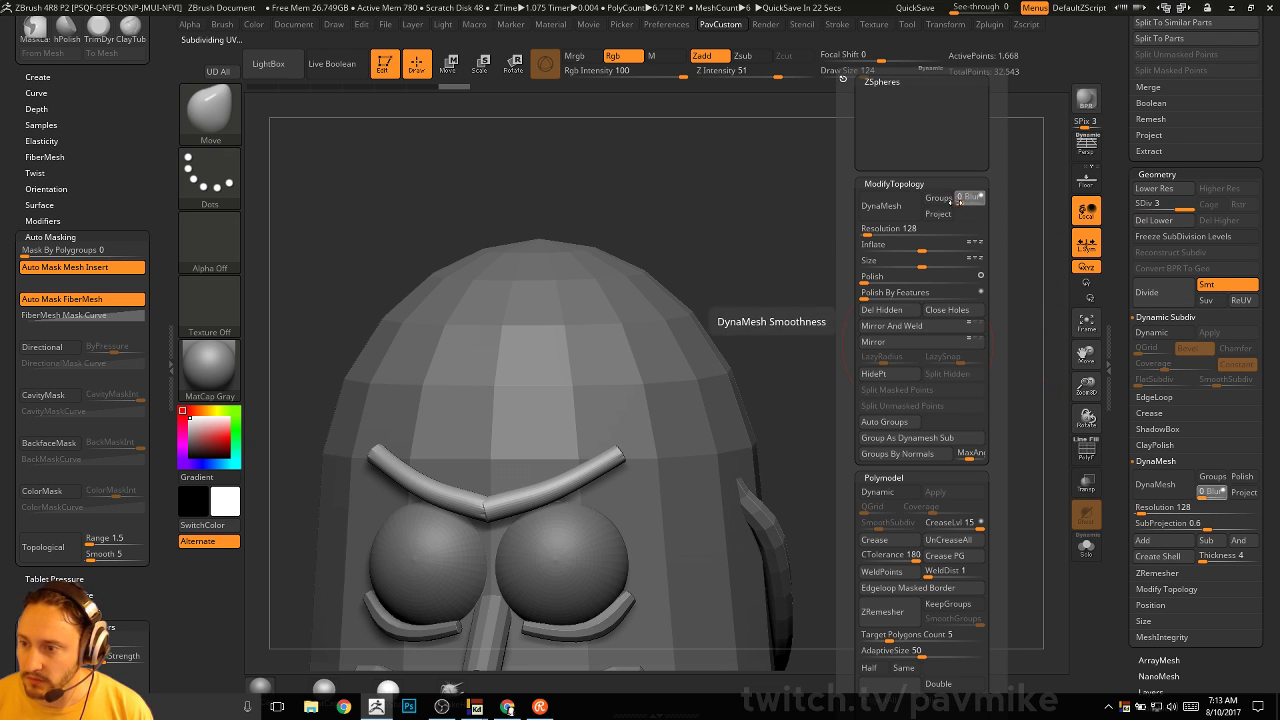
pyautogui.click(903, 207)
pyautogui.click(840, 234)
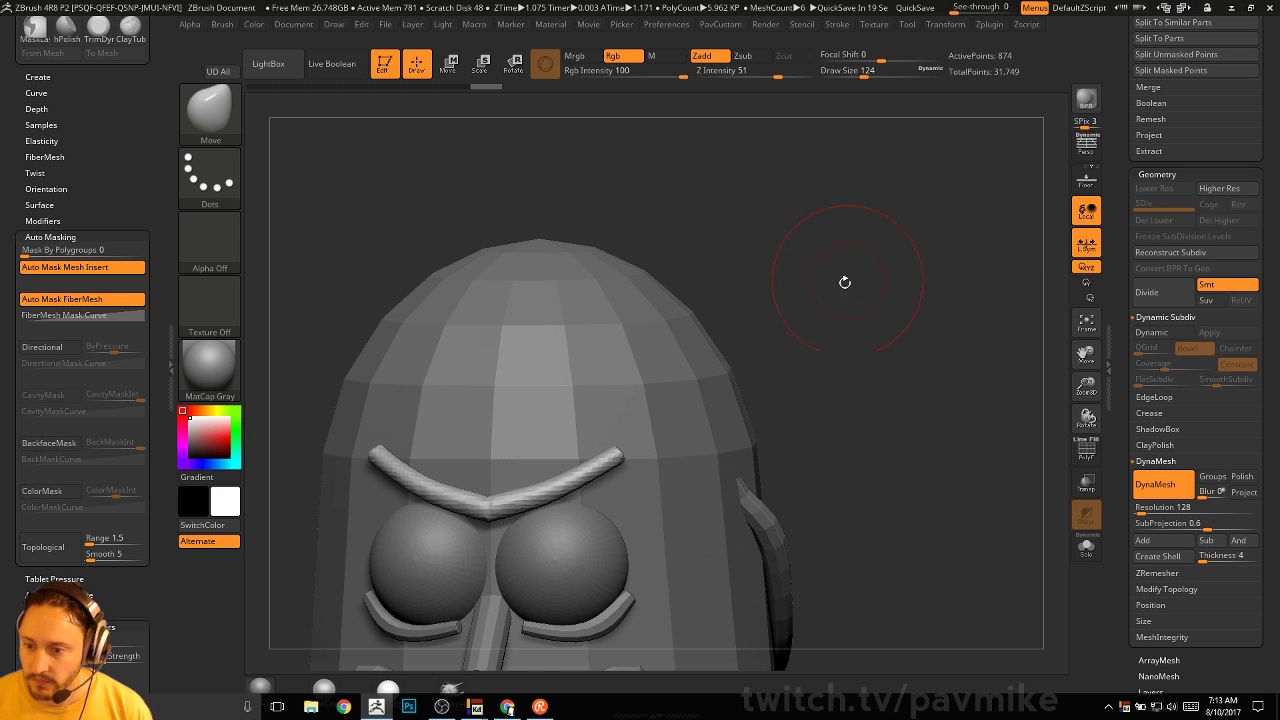
pyautogui.moveTo(773, 324); pyautogui.dragTo(885, 266)
# DynaMesh the eyebrows at resolution 360 without freezing their subdivision levels
pyautogui.hotkey('shift', 'space')
pyautogui.click(845, 228)
pyautogui.write('360')
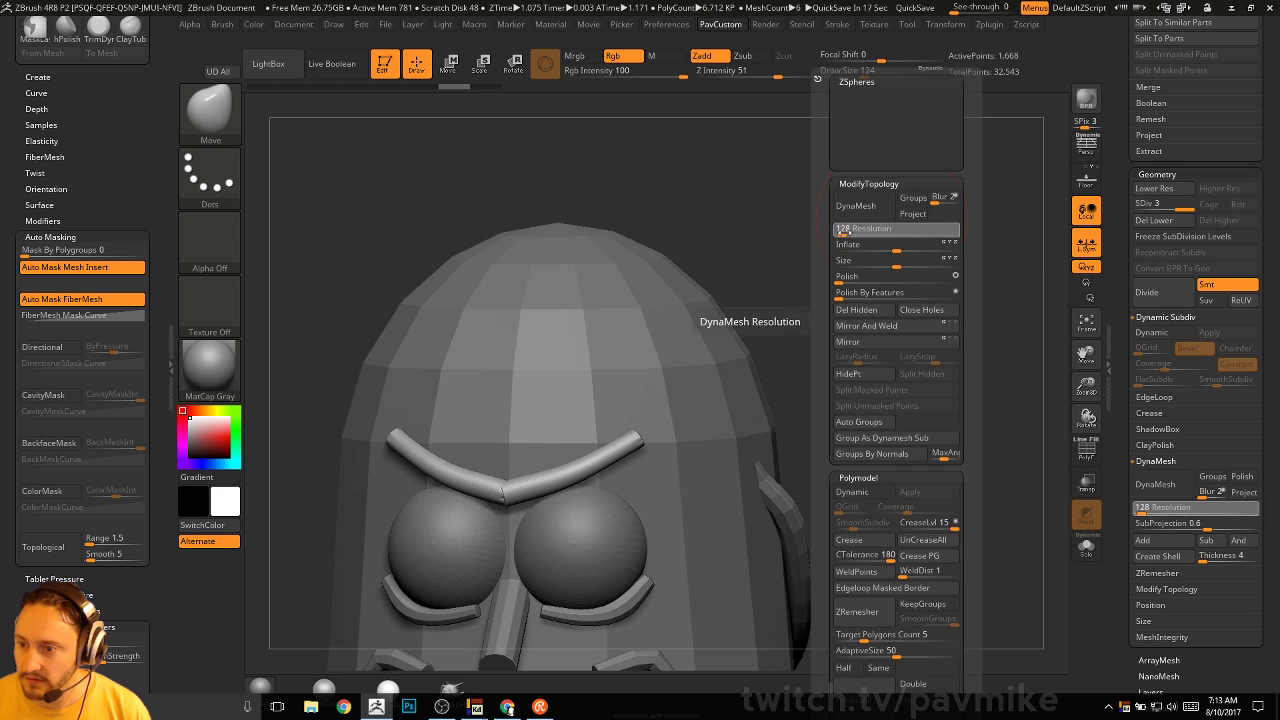
pyautogui.click(876, 207)
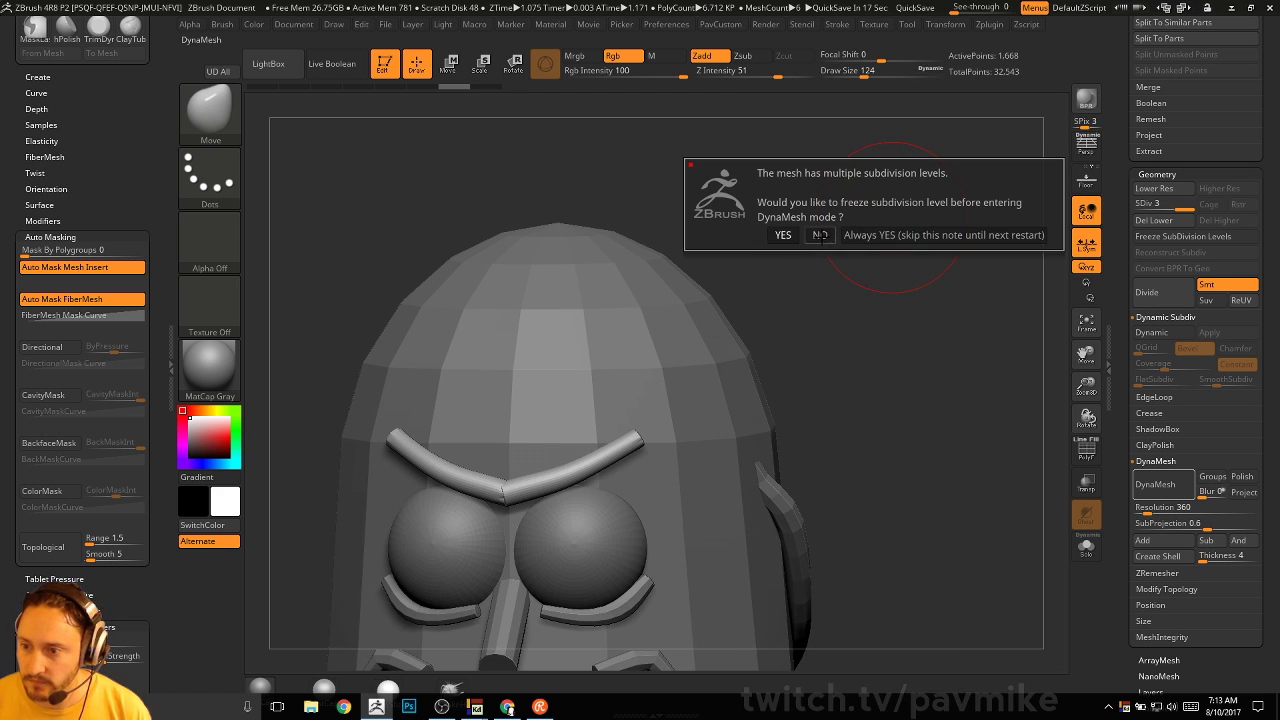
pyautogui.click(820, 234)
# Try to smooth the middle of the eyebrows and refresh their DynaMesh
pyautogui.press('b')
pyautogui.press('s')
pyautogui.press('t')
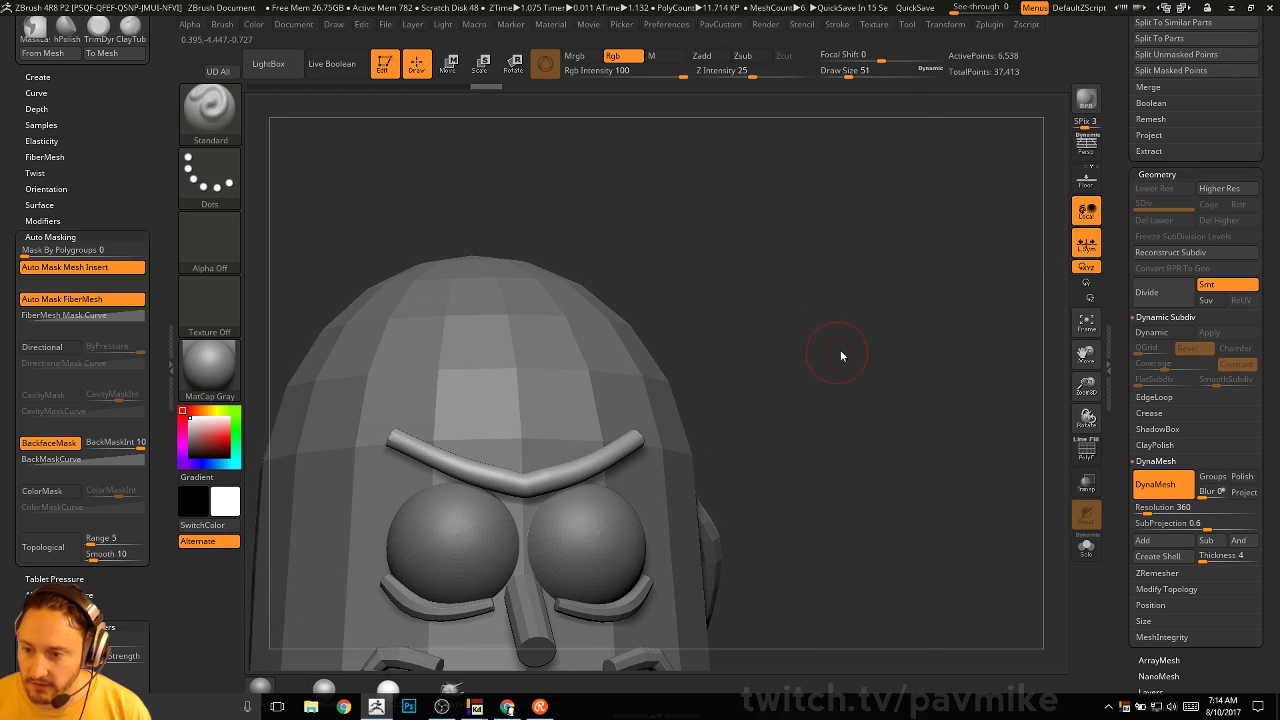
pyautogui.hotkey('shift', 'space')
pyautogui.moveTo(731, 371)
pyautogui.keyDown('alt'); pyautogui.mouseDown()
pyautogui.moveTo(576, 488)
pyautogui.moveTo(543, 478)
pyautogui.mouseUp(); pyautogui.keyUp('alt')
pyautogui.press('shift')
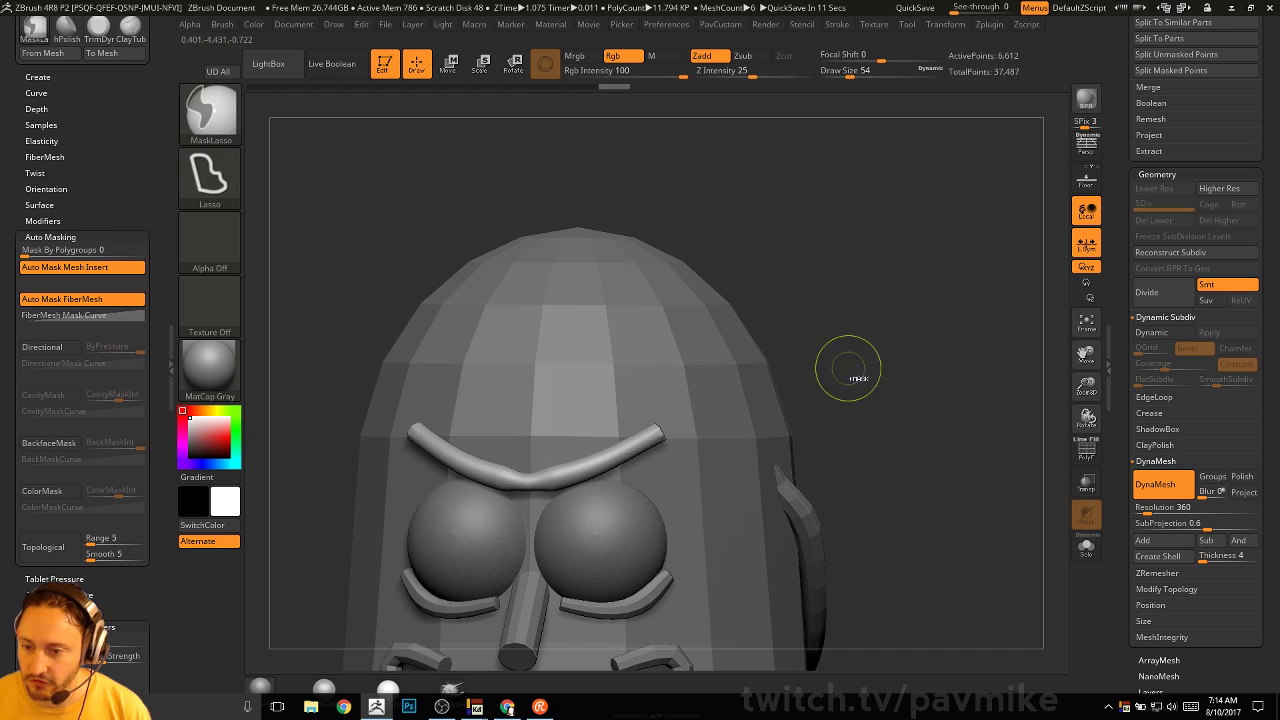
pyautogui.hotkey('ctrl', 'z')
pyautogui.hotkey('ctrl', 'z')
pyautogui.hotkey('ctrl', 'z')
# Thicken the middle of the eyebrows with the Inflat brush at draw size 163 and smooth their outer ends
pyautogui.moveTo(841, 371)
pyautogui.keyDown('alt'); pyautogui.mouseDown()
pyautogui.moveTo(875, 365)
pyautogui.moveTo(557, 486)
pyautogui.mouseUp(); pyautogui.keyUp('alt')
pyautogui.press('b')
pyautogui.press('i')
pyautogui.press('n')
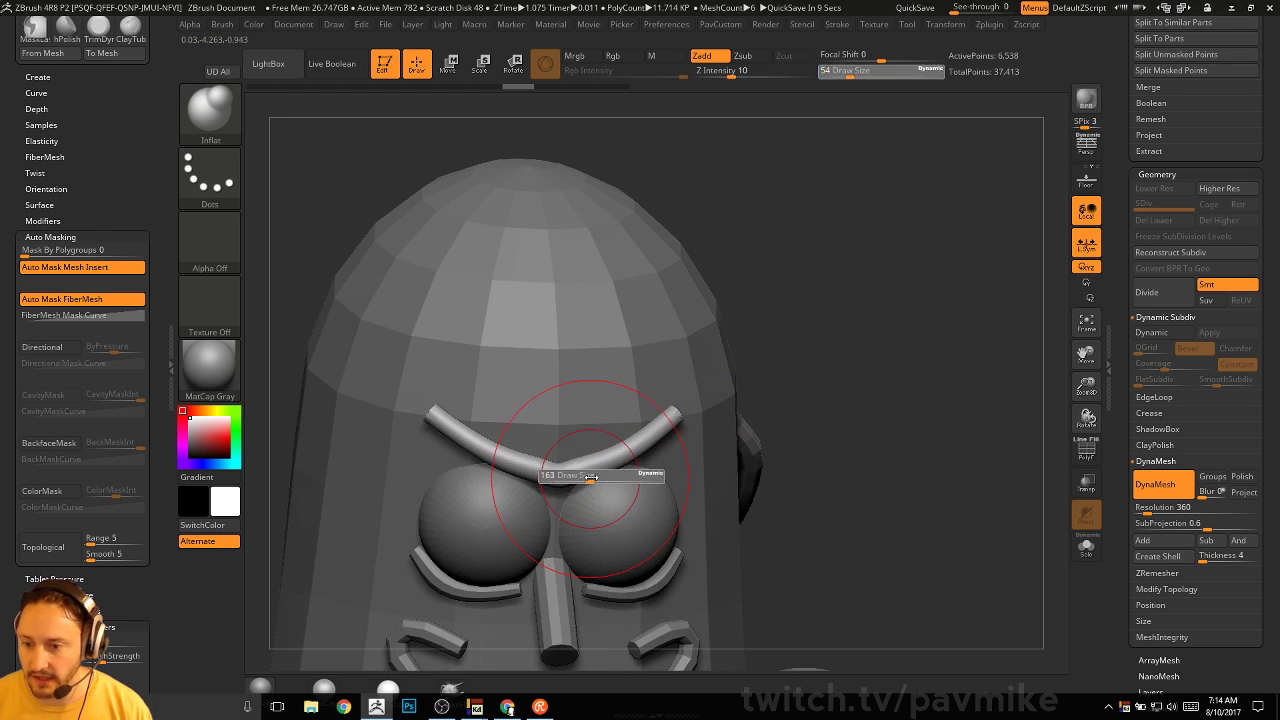
pyautogui.moveTo(800, 400)
pyautogui.mouseDown()
pyautogui.moveTo(886, 370)
pyautogui.moveTo(860, 365)
pyautogui.mouseUp()
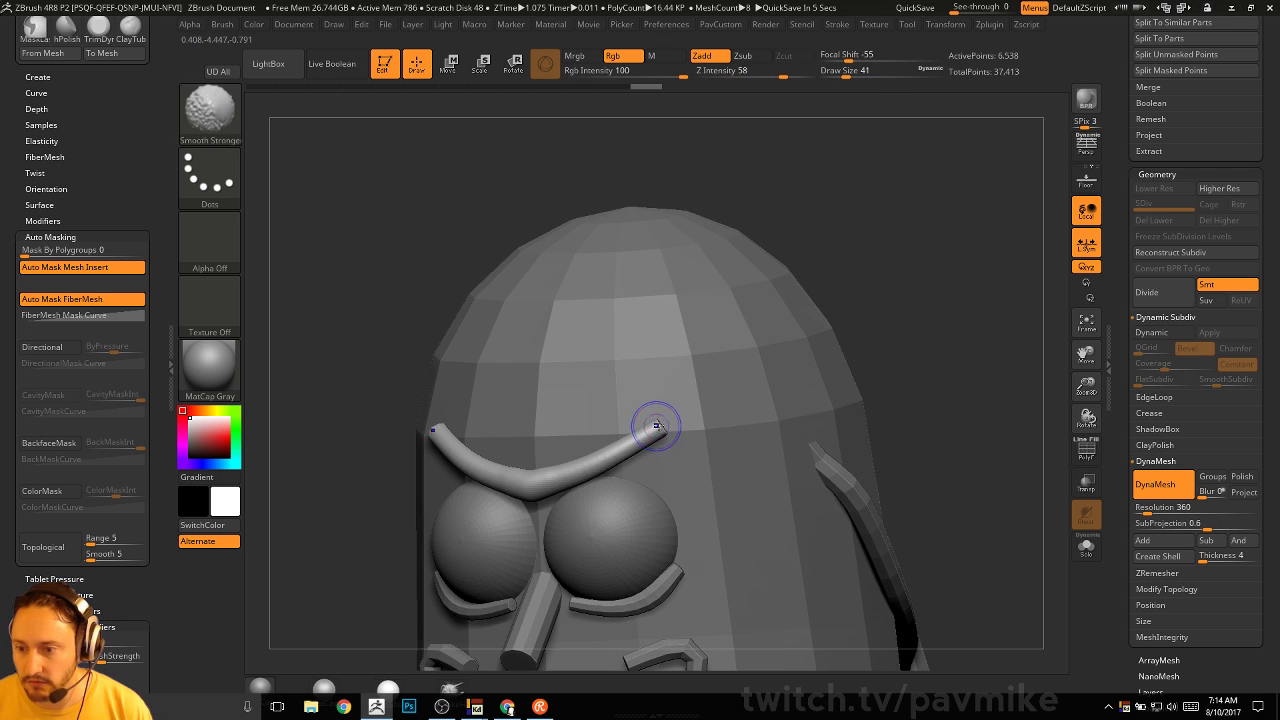
# Reshape the outer ends of the eyebrows with the Move brush at draw size 41
pyautogui.press('b')
pyautogui.press('m')
pyautogui.press('v')
pyautogui.moveTo(520, 260)
pyautogui.mouseDown()
pyautogui.moveTo(468, 531)
pyautogui.moveTo(837, 386)
pyautogui.mouseUp()
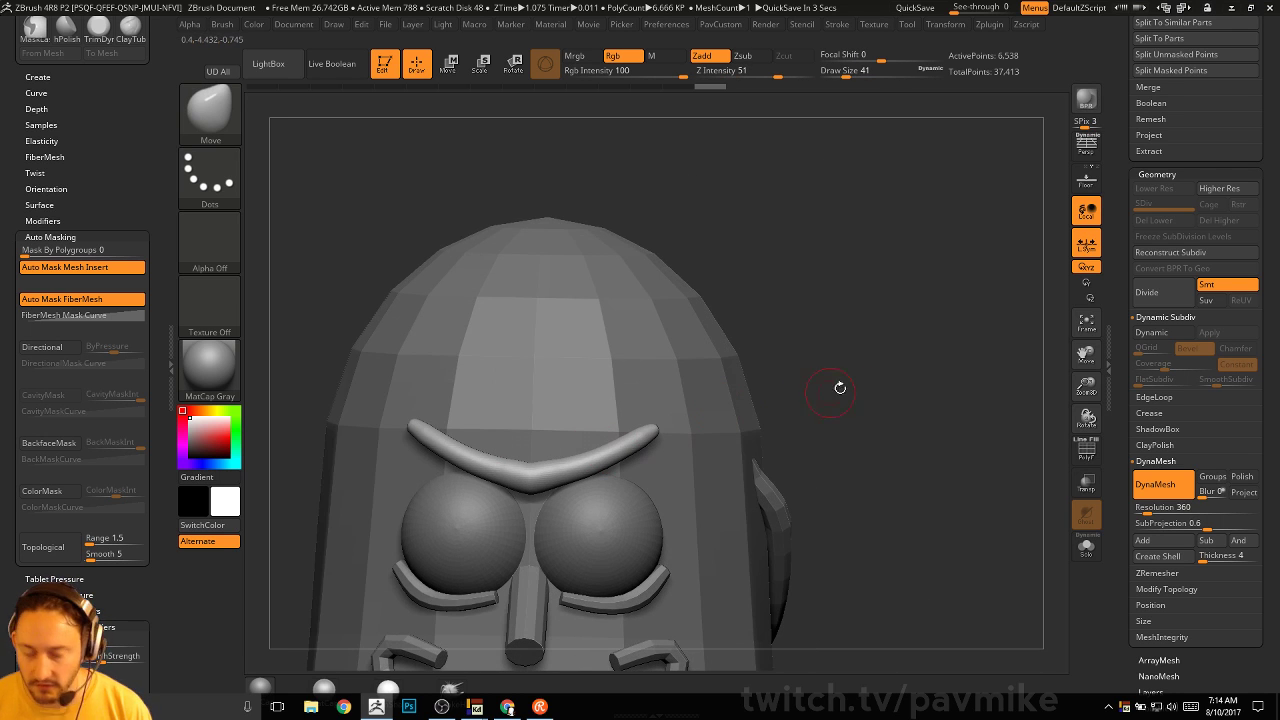
# Fill out the eyebrows toward their ends with the Inflat brush, reducing its draw size from 197 to 62
pyautogui.press('b')
pyautogui.press('i')
pyautogui.press('n')
pyautogui.press(']')
pyautogui.press(']')
pyautogui.press(']')
pyautogui.press(']')
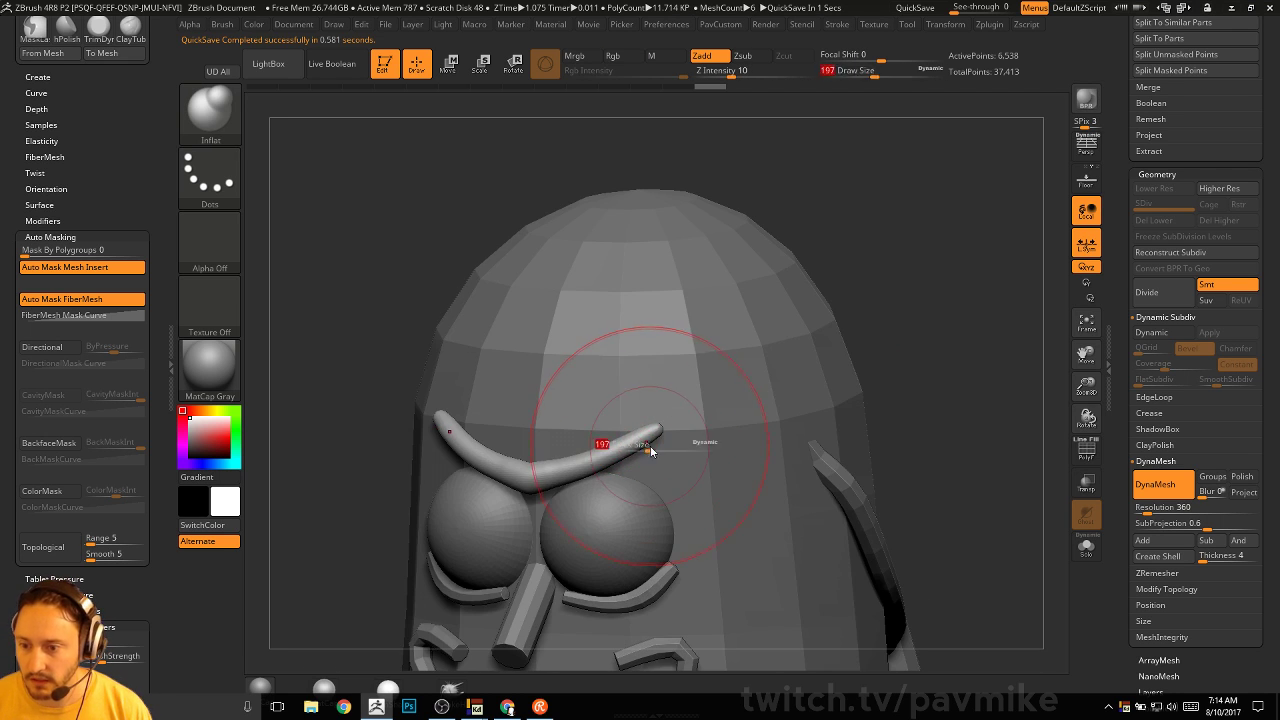
pyautogui.moveTo(733, 388); pyautogui.dragTo(876, 367)
pyautogui.press('s')
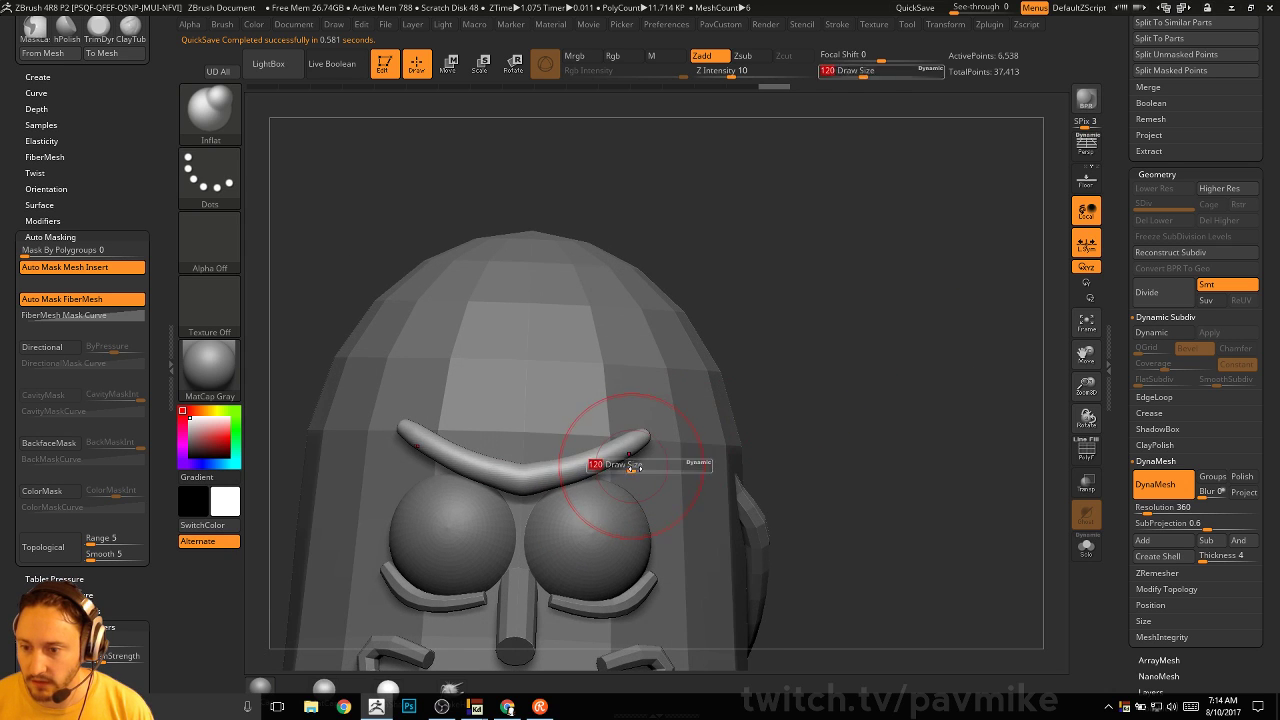
pyautogui.moveTo(632, 466); pyautogui.dragTo(619, 466)
# Display the eyebrows' polyframe and assign the whole mesh to a single polygroup
pyautogui.click(1084, 450)
pyautogui.moveTo(974, 439); pyautogui.dragTo(904, 467)
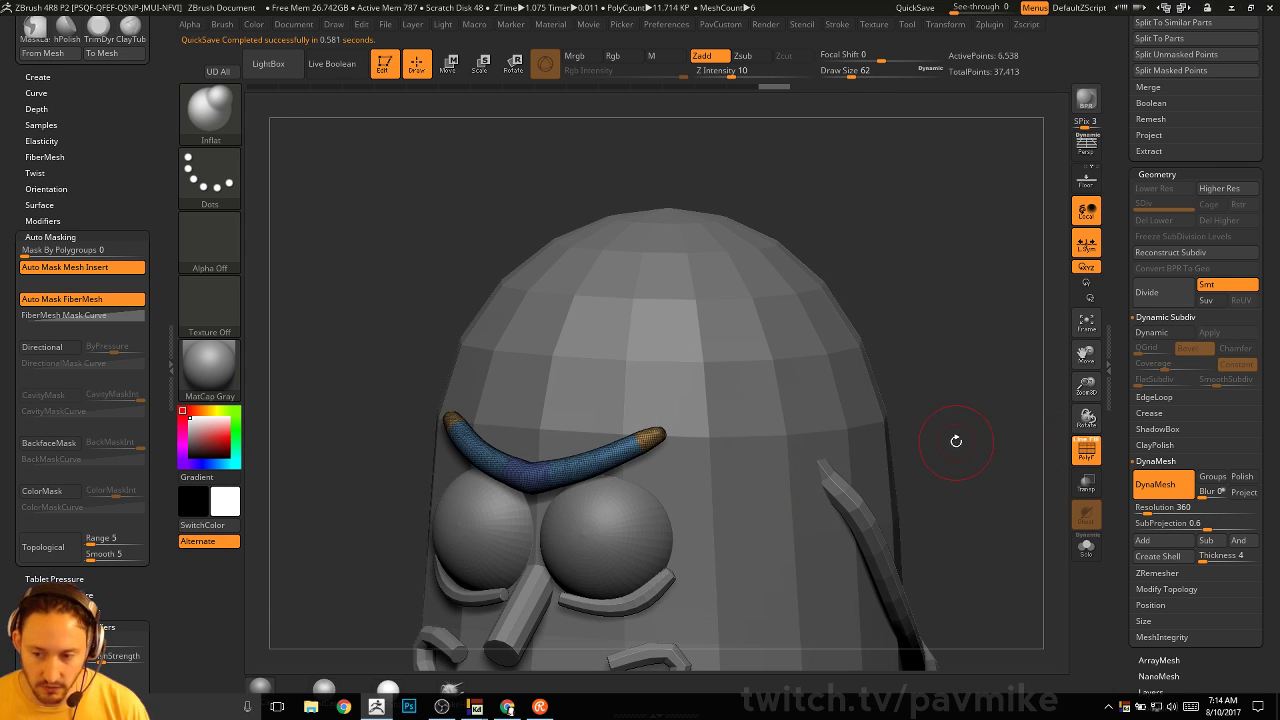
pyautogui.hotkey('ctrl', 'w')
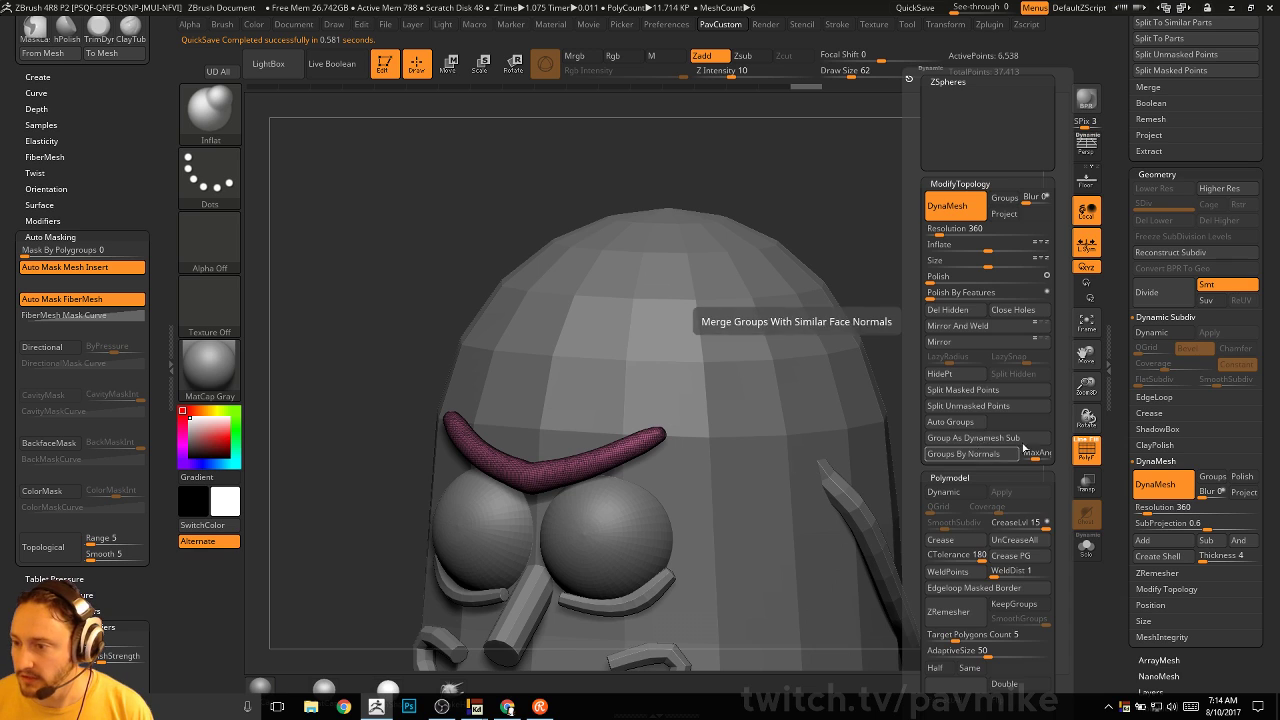
# Run ZRemesher on the eyebrows three times with the Half option and an AdaptiveSize of 0
pyautogui.moveTo(1121, 318); pyautogui.dragTo(1150, 232)
pyautogui.moveTo(1124, 426); pyautogui.dragTo(1226, 229)
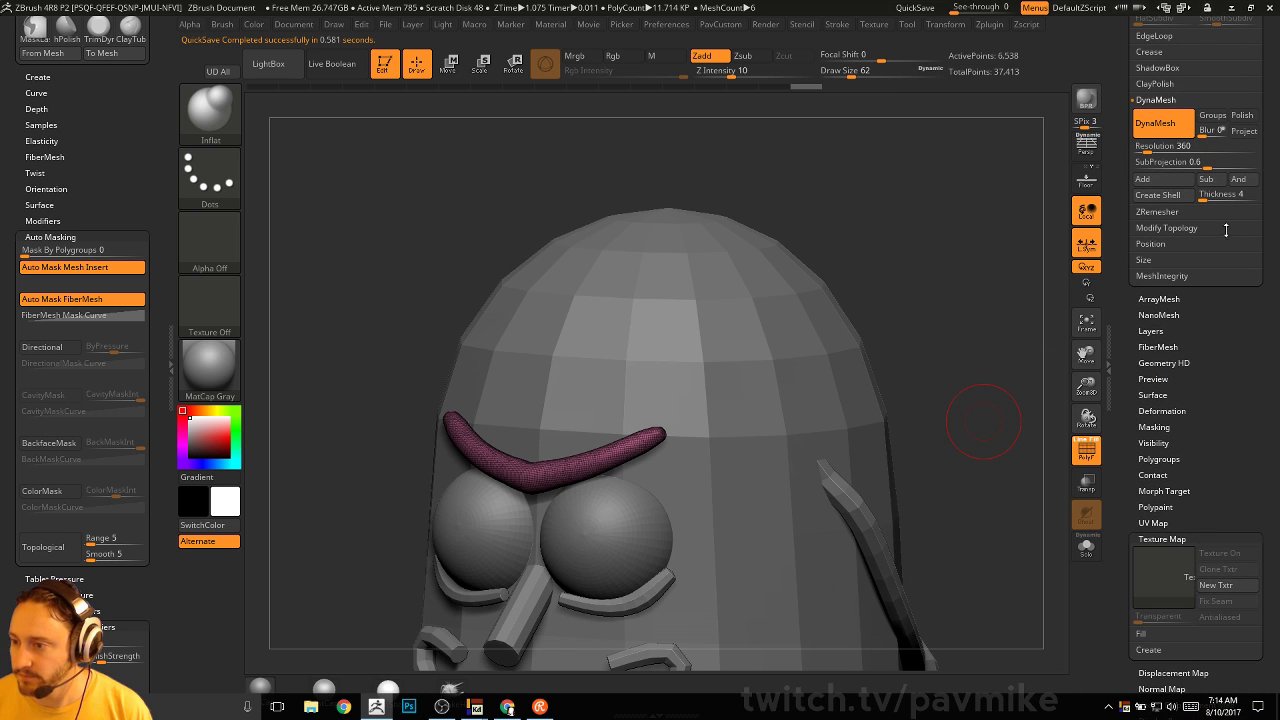
pyautogui.press('space')
pyautogui.click(913, 651)
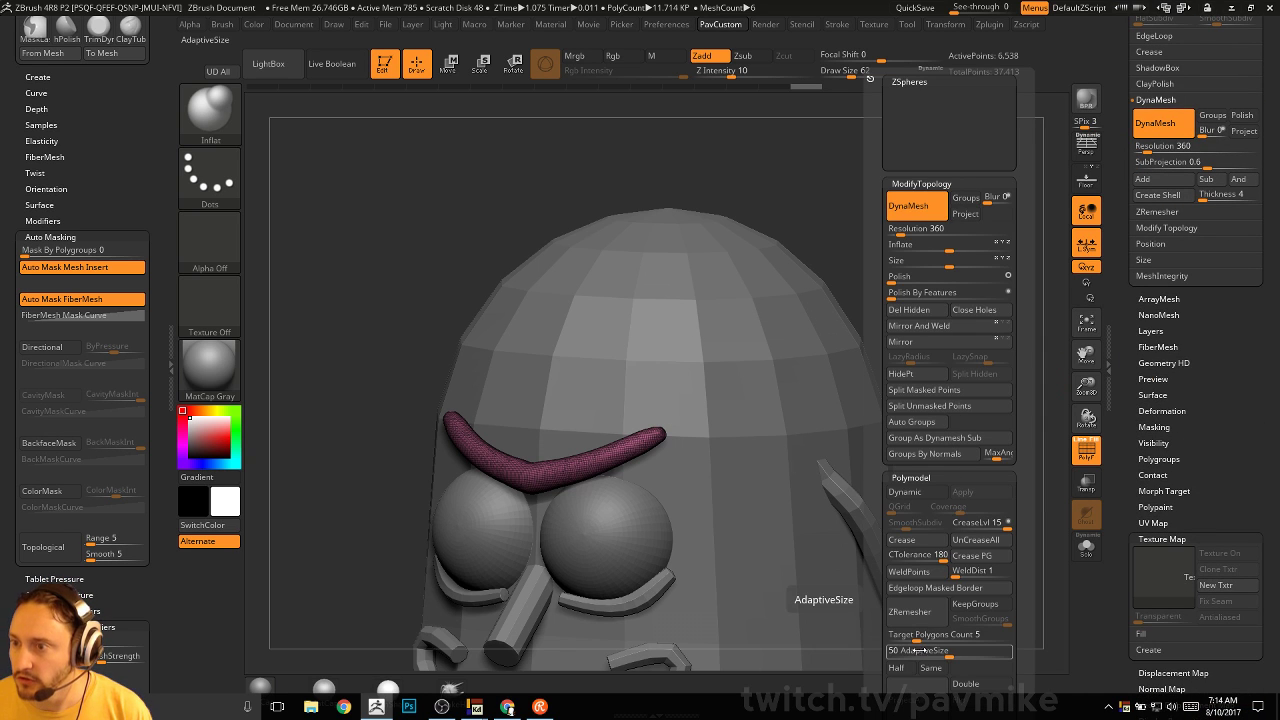
pyautogui.click(897, 667)
pyautogui.click(900, 651)
pyautogui.write('0')
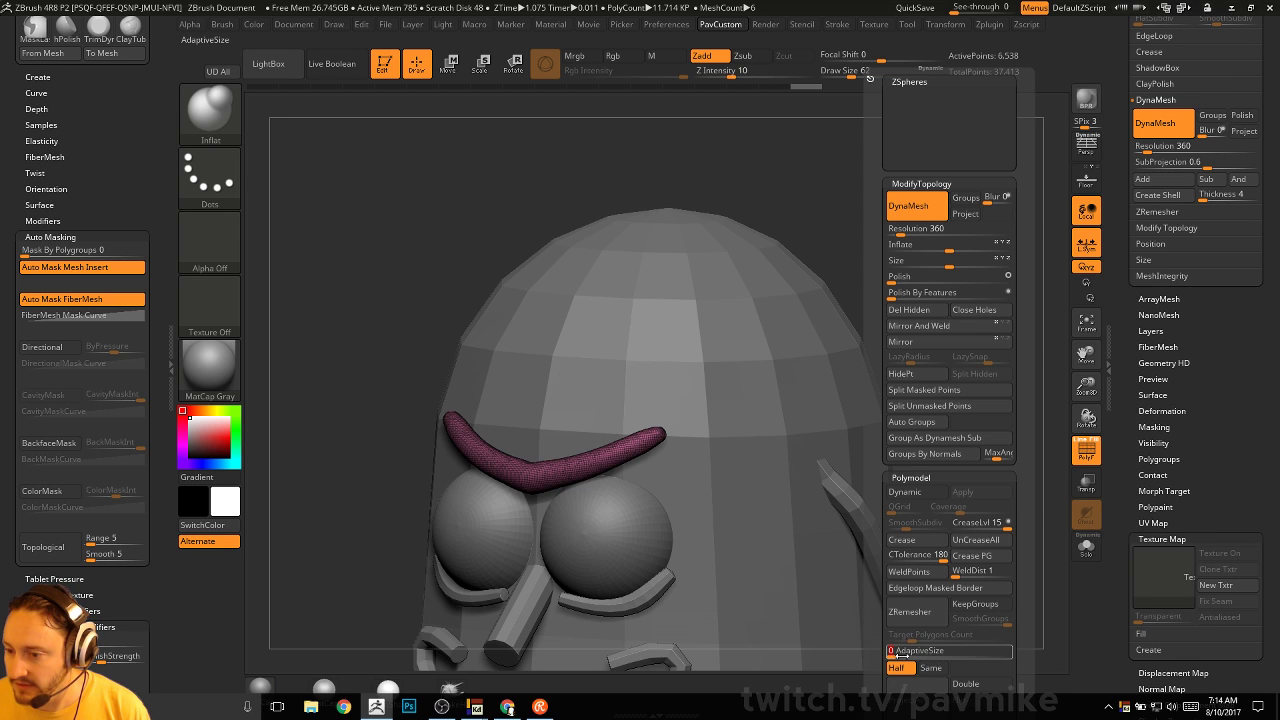
pyautogui.press('Return')
pyautogui.click(935, 618)
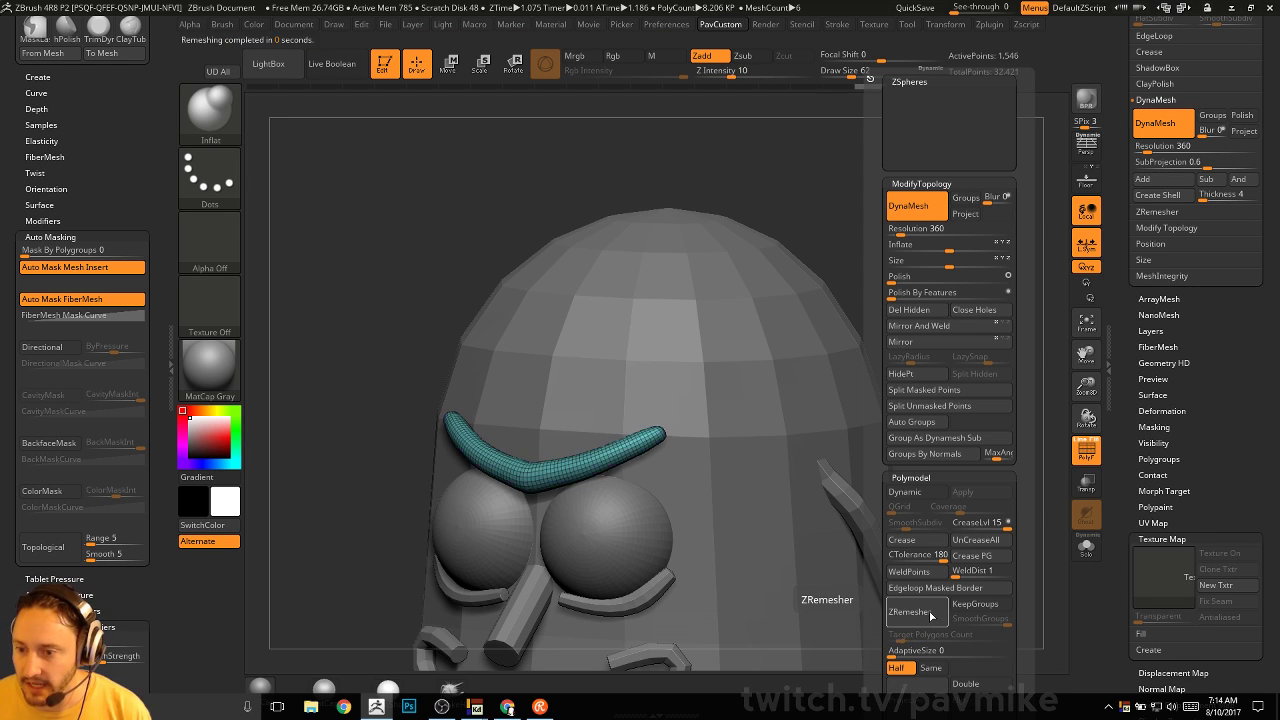
pyautogui.click(930, 615)
pyautogui.click(930, 615)
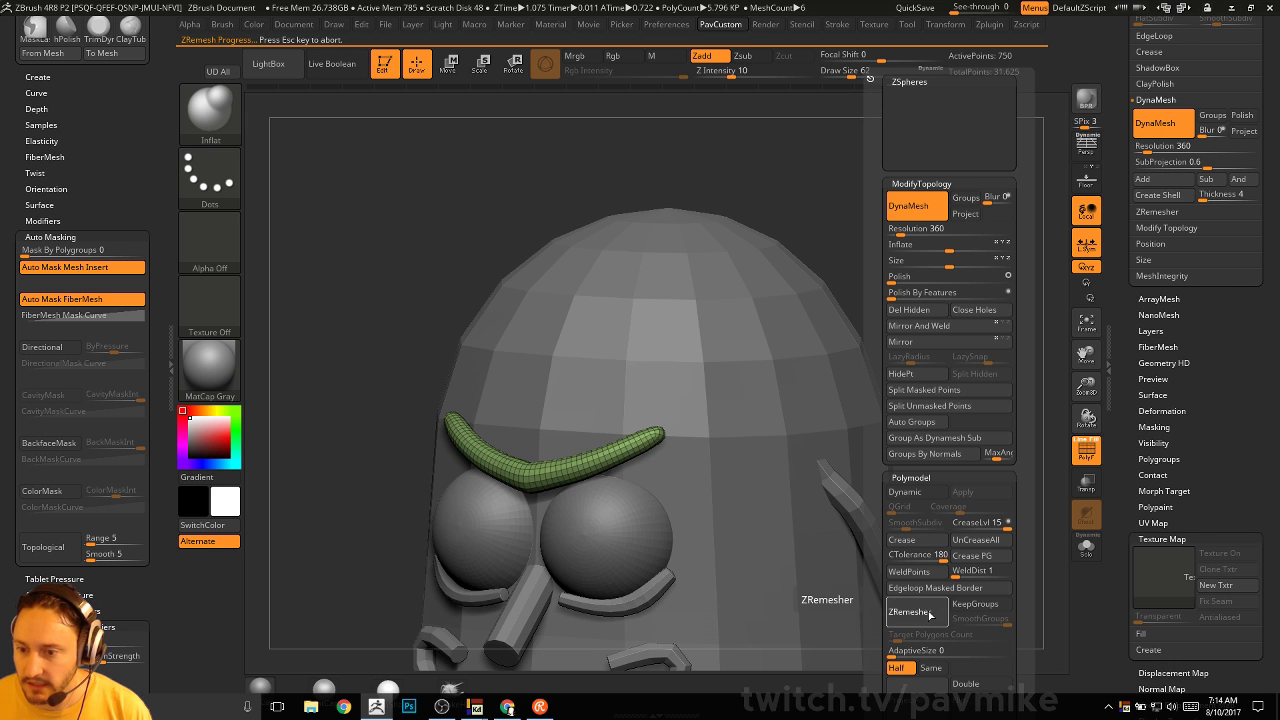
# Hide the polyframe and adjust the eyebrows' position over the eyes in side view with the Move brush at draw size 116
pyautogui.keyDown('shift'); pyautogui.moveTo(880, 560); pyautogui.dragTo(926, 312); pyautogui.keyUp('shift')
pyautogui.click(1085, 452)
pyautogui.moveTo(965, 422); pyautogui.dragTo(958, 380)
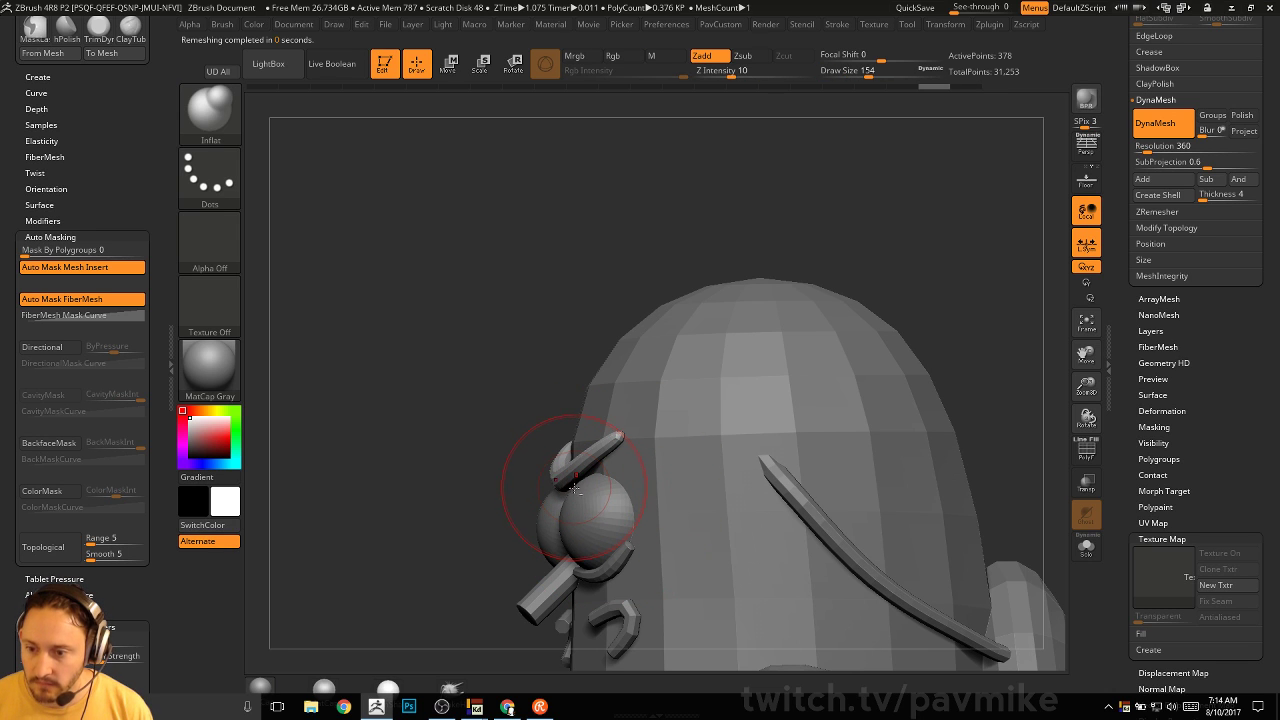
pyautogui.press('b')
pyautogui.press('m')
pyautogui.press('v')
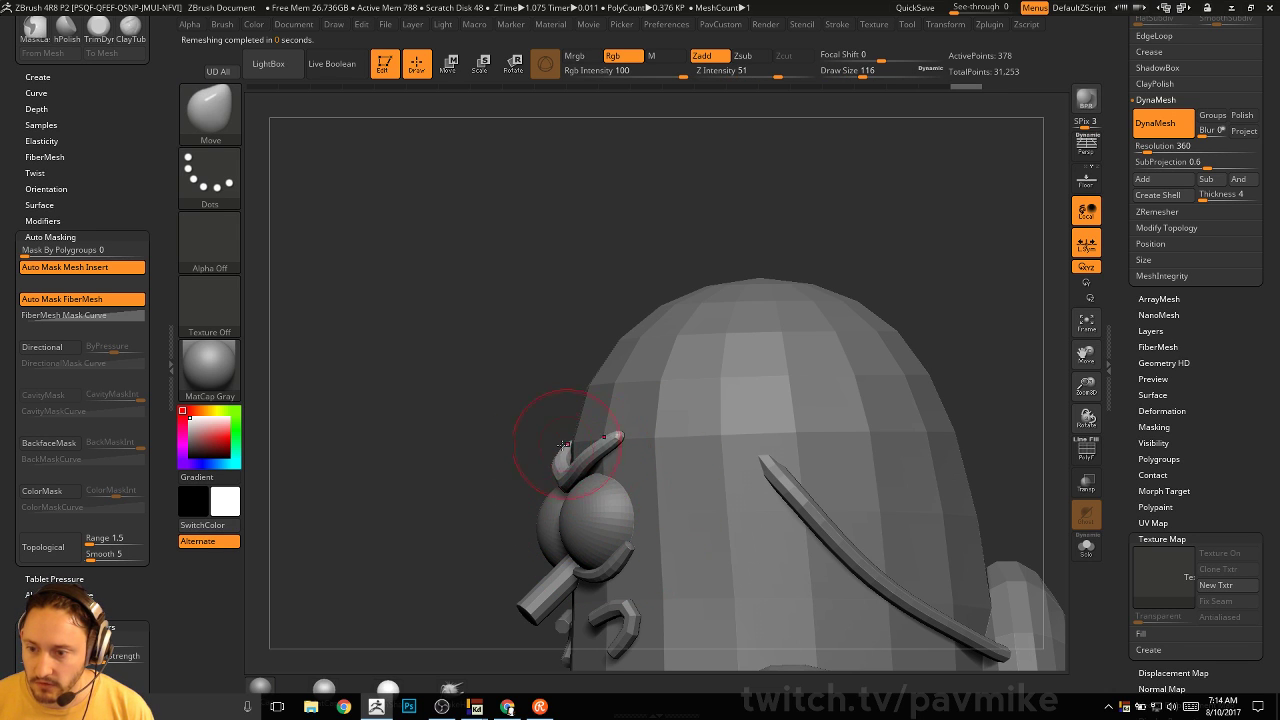
pyautogui.moveTo(566, 445)
pyautogui.mouseDown()
pyautogui.moveTo(484, 460)
pyautogui.moveTo(510, 465)
pyautogui.mouseUp()
# Select the subtool containing the nose, isolate the nose and split the hidden facial pieces into a separate subtool
pyautogui.press('b')
pyautogui.press('s')
pyautogui.press('t')
pyautogui.keyDown('alt'); pyautogui.click(610, 514); pyautogui.keyUp('alt')
pyautogui.moveTo(800, 440)
pyautogui.keyDown('alt'); pyautogui.mouseDown()
pyautogui.moveTo(868, 412)
pyautogui.moveTo(859, 379)
pyautogui.mouseUp(); pyautogui.keyUp('alt')
pyautogui.moveTo(859, 379); pyautogui.dragTo(876, 440)
pyautogui.moveTo(876, 440); pyautogui.dragTo(896, 429)
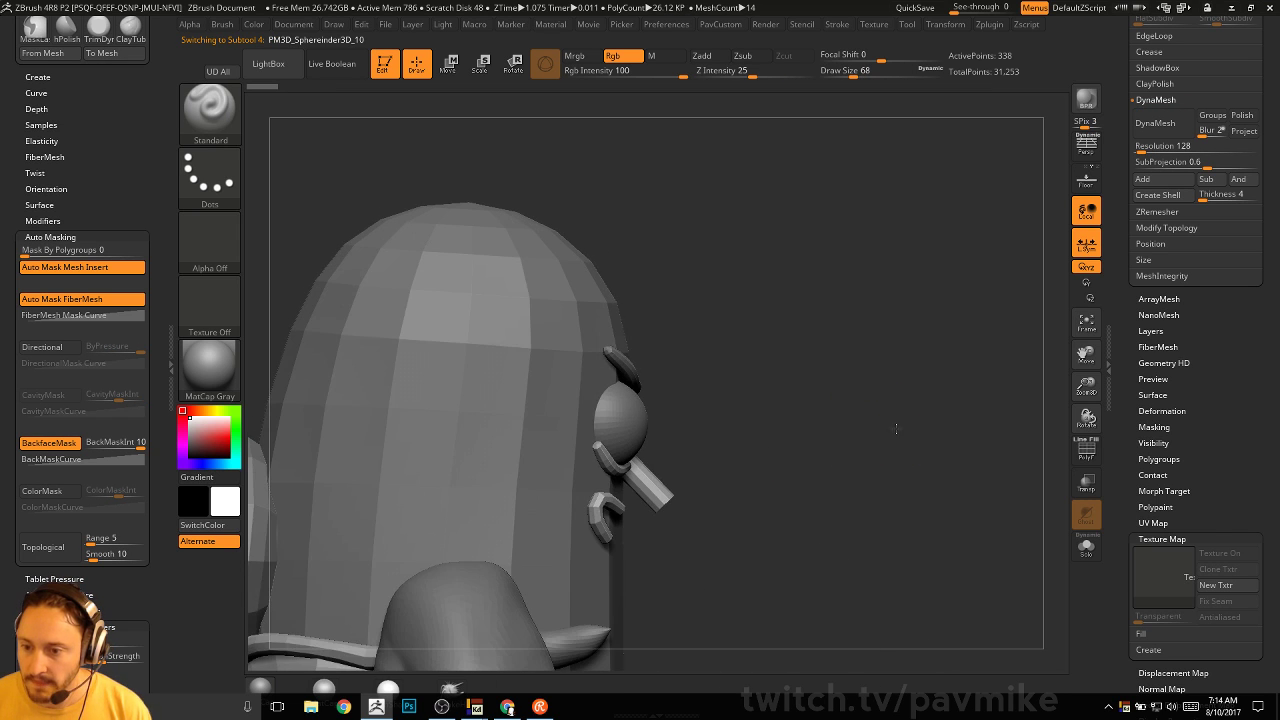
pyautogui.moveTo(709, 493)
pyautogui.keyDown('ctrl'); pyautogui.keyDown('shift'); pyautogui.mouseDown()
pyautogui.moveTo(701, 475)
pyautogui.moveTo(716, 470)
pyautogui.mouseUp(); pyautogui.keyUp('shift'); pyautogui.keyUp('ctrl')
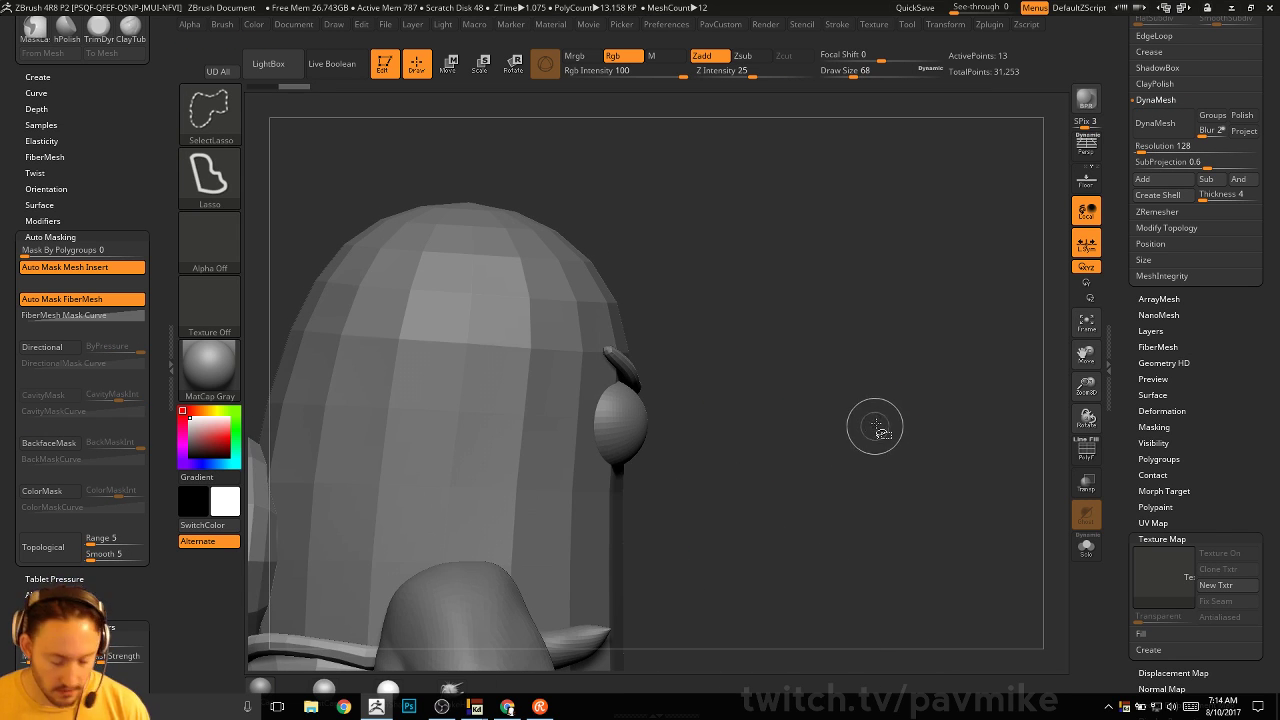
pyautogui.hotkey('ctrl', 'shift', 'a')
pyautogui.press('space')
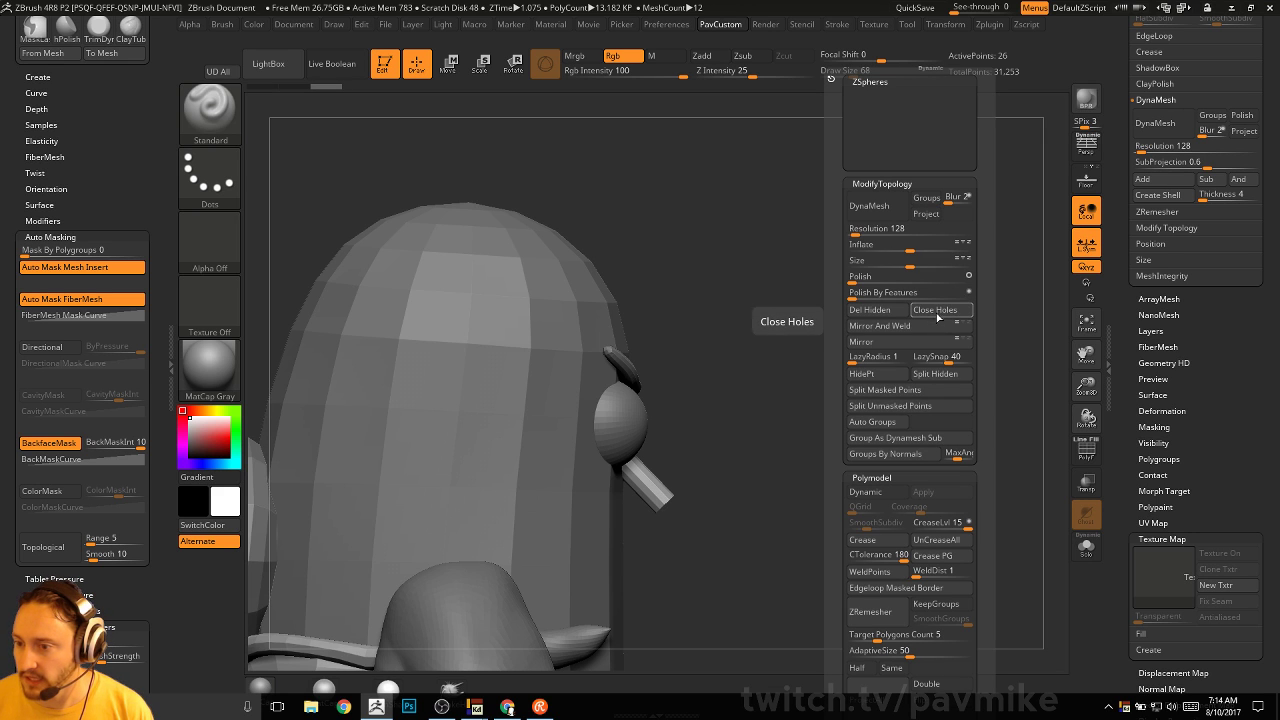
pyautogui.keyDown('alt'); pyautogui.moveTo(771, 375); pyautogui.dragTo(886, 302); pyautogui.keyUp('alt')
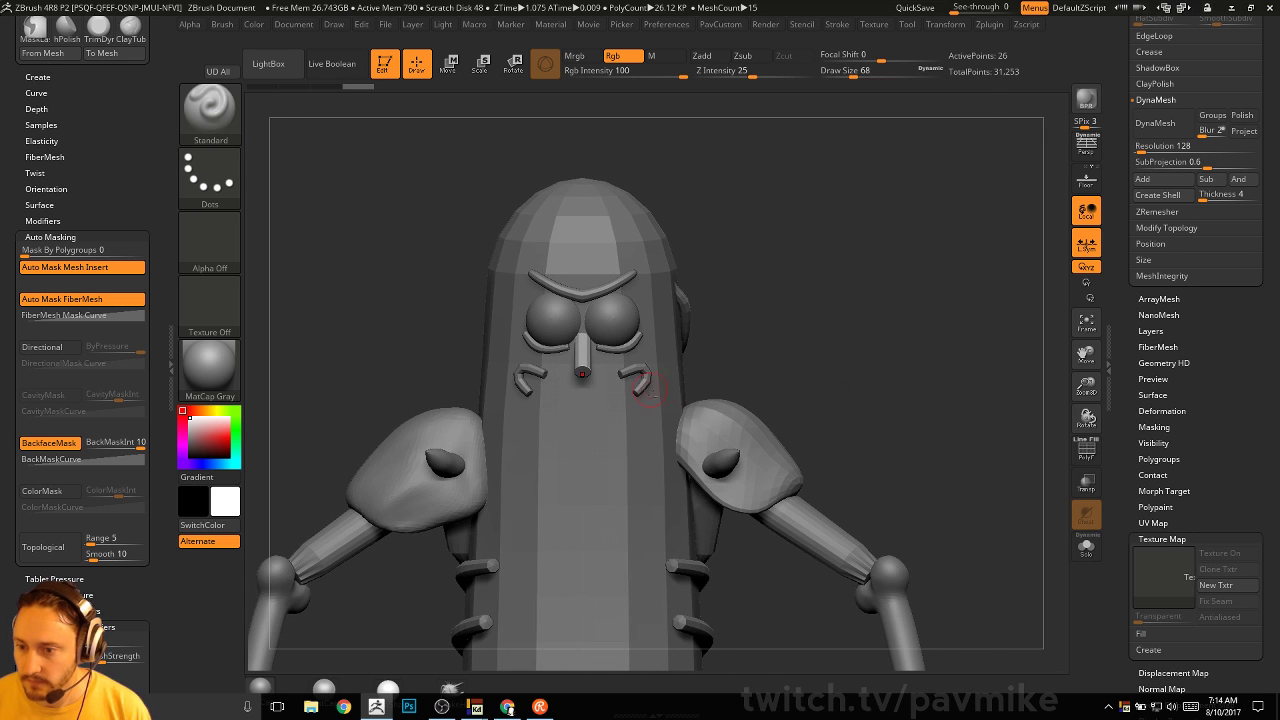
# Select the cheek and under-eye pieces and examine the whole character from the front and three-quarter views
pyautogui.keyDown('alt'); pyautogui.click(645, 388); pyautogui.keyUp('alt')
pyautogui.moveTo(810, 367); pyautogui.dragTo(970, 336)
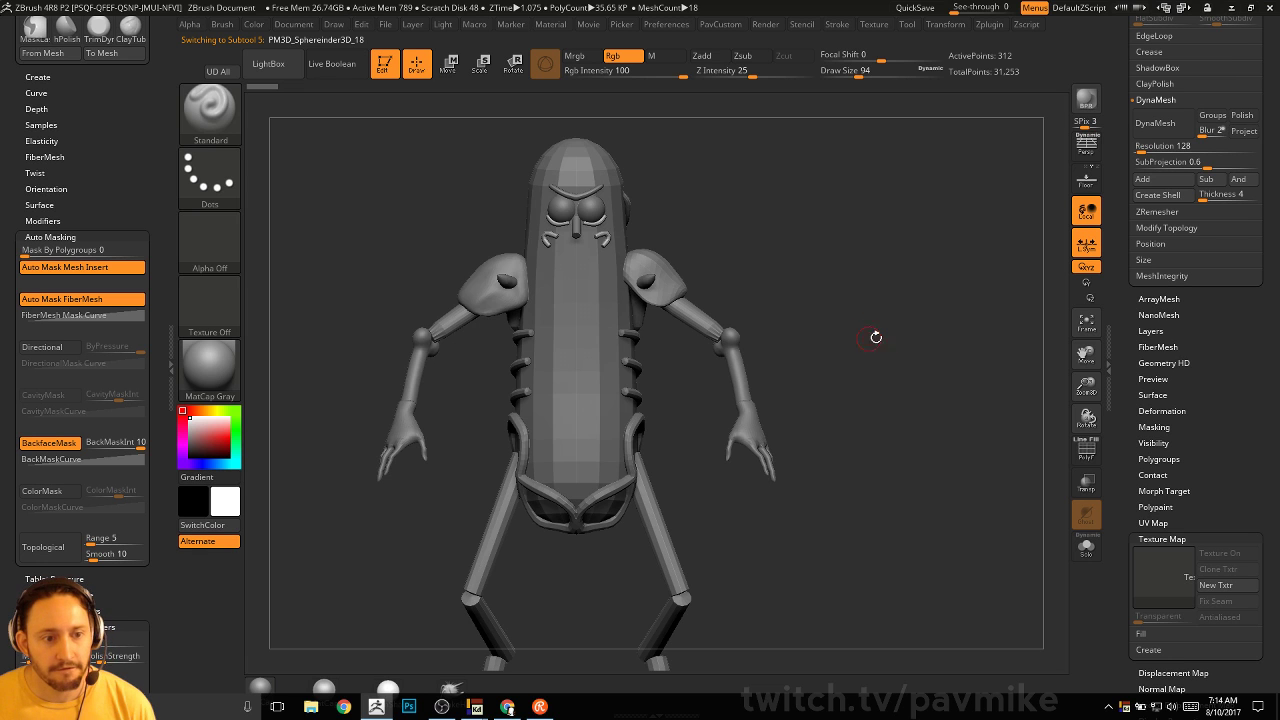
pyautogui.moveTo(876, 338)
pyautogui.keyDown('alt'); pyautogui.mouseDown()
pyautogui.moveTo(882, 384)
pyautogui.moveTo(932, 355)
pyautogui.moveTo(864, 362)
pyautogui.mouseUp(); pyautogui.keyUp('alt')
pyautogui.press('b')
pyautogui.press('z')
pyautogui.press('m')
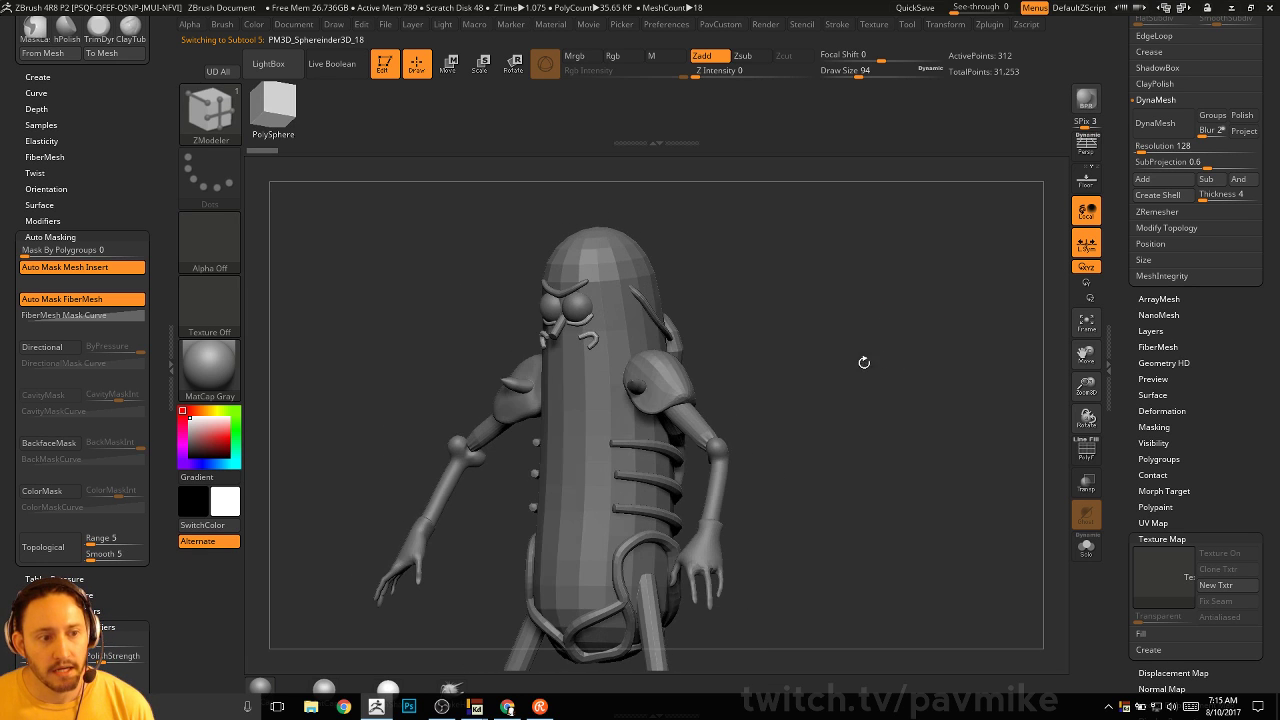
pyautogui.moveTo(860, 286)
pyautogui.mouseDown()
pyautogui.moveTo(863, 311)
pyautogui.moveTo(891, 334)
pyautogui.moveTo(755, 385)
pyautogui.mouseUp()
pyautogui.press('b')
pyautogui.press('s')
pyautogui.press('t')
pyautogui.press('s')
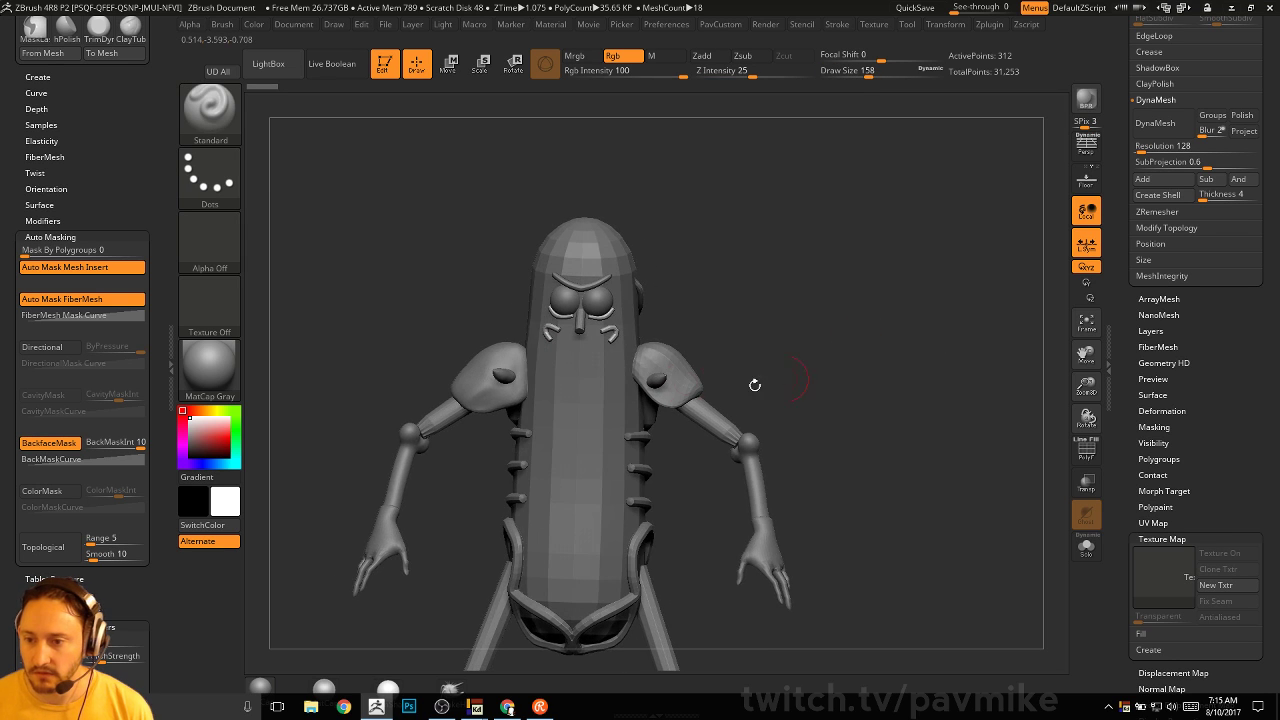
pyautogui.moveTo(860, 335)
pyautogui.mouseDown()
pyautogui.moveTo(860, 371)
pyautogui.moveTo(875, 328)
pyautogui.mouseUp()
pyautogui.press('s')
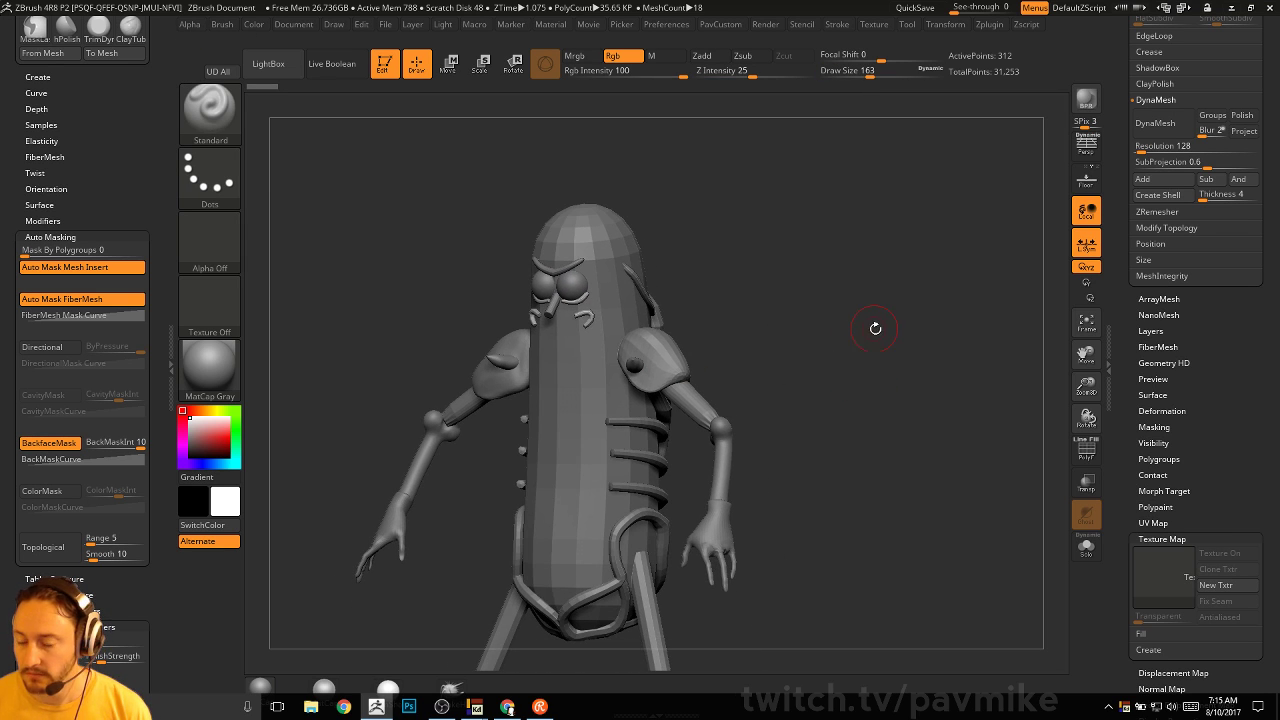
# Select the pickle body, divide it up to subdivision level 3 and display its polyframe
pyautogui.keyDown('alt'); pyautogui.click(585, 225); pyautogui.keyUp('alt')
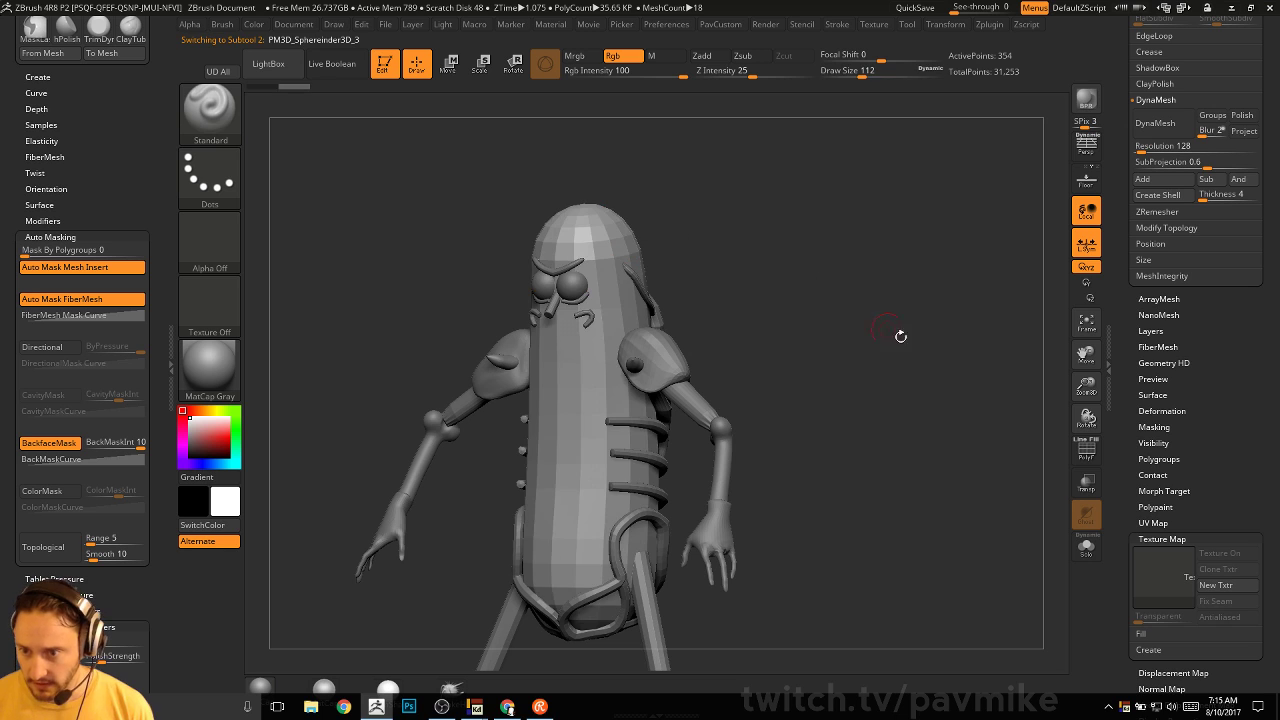
pyautogui.moveTo(1130, 353); pyautogui.dragTo(1060, 449)
pyautogui.hotkey('ctrl', 'd')
pyautogui.hotkey('ctrl', 'd')
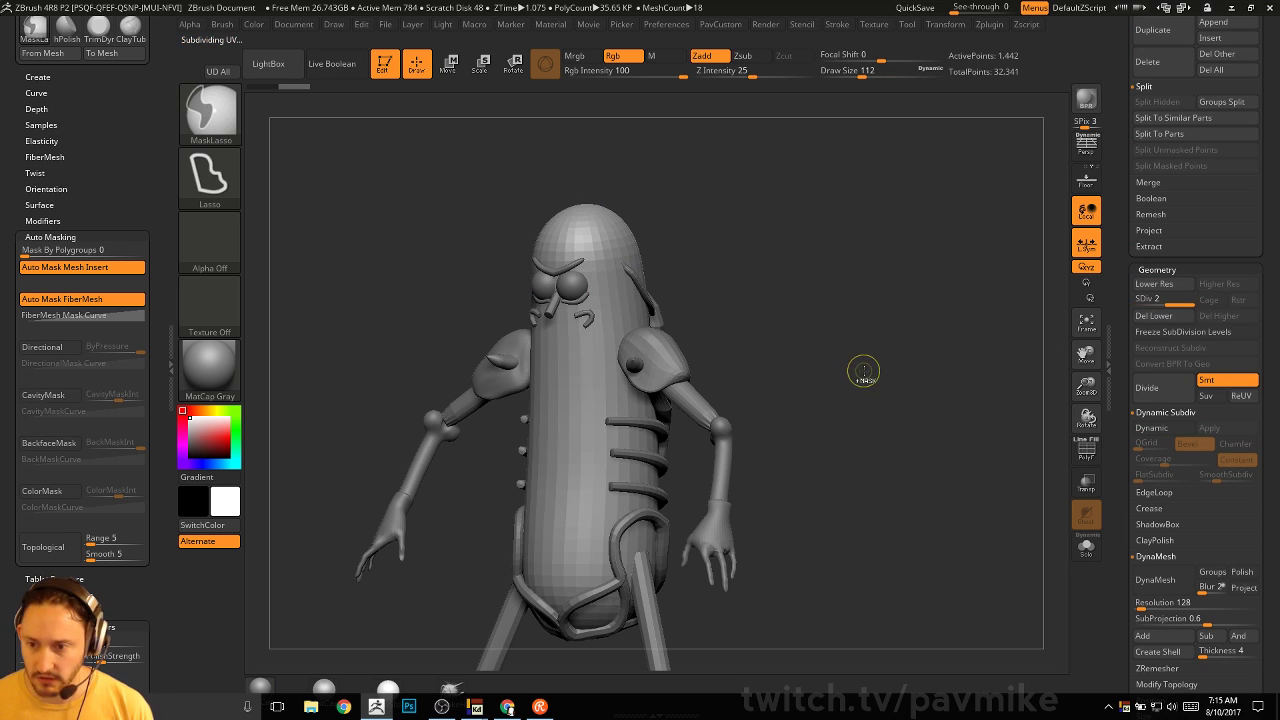
pyautogui.keyDown('shift'); pyautogui.moveTo(863, 337); pyautogui.dragTo(886, 357); pyautogui.keyUp('shift')
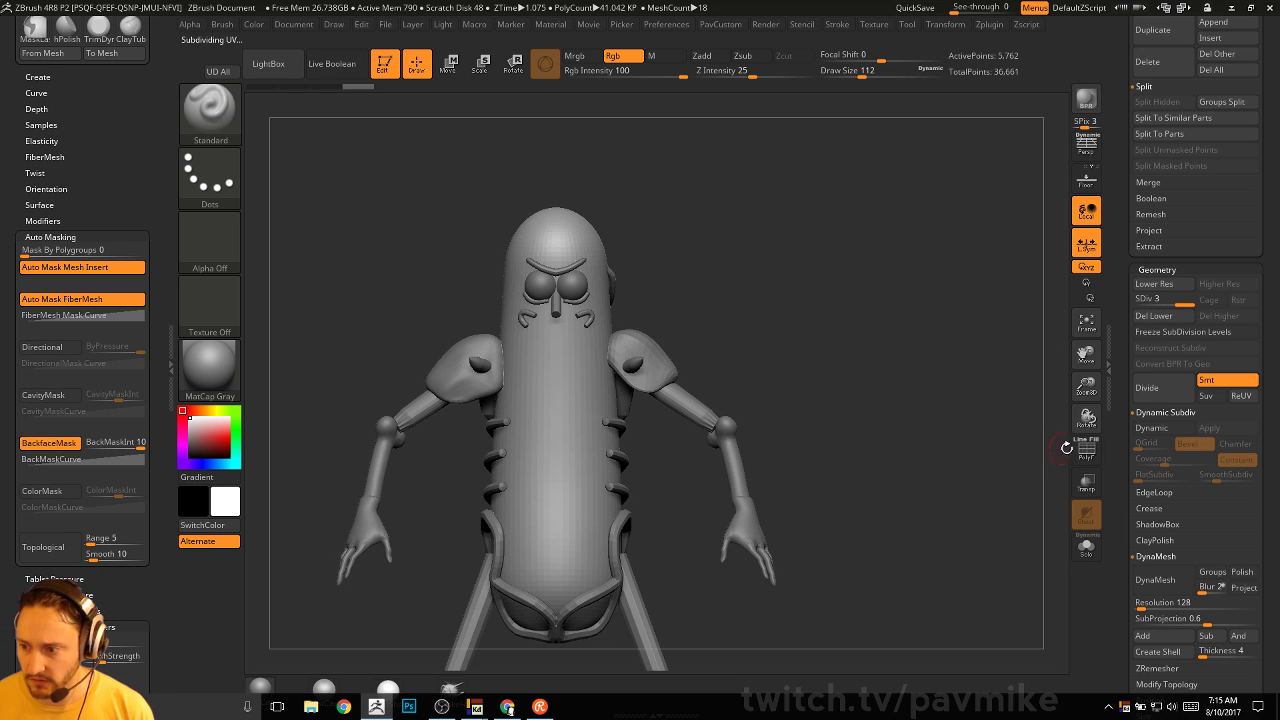
pyautogui.click(1084, 450)
pyautogui.moveTo(949, 443); pyautogui.dragTo(727, 571)
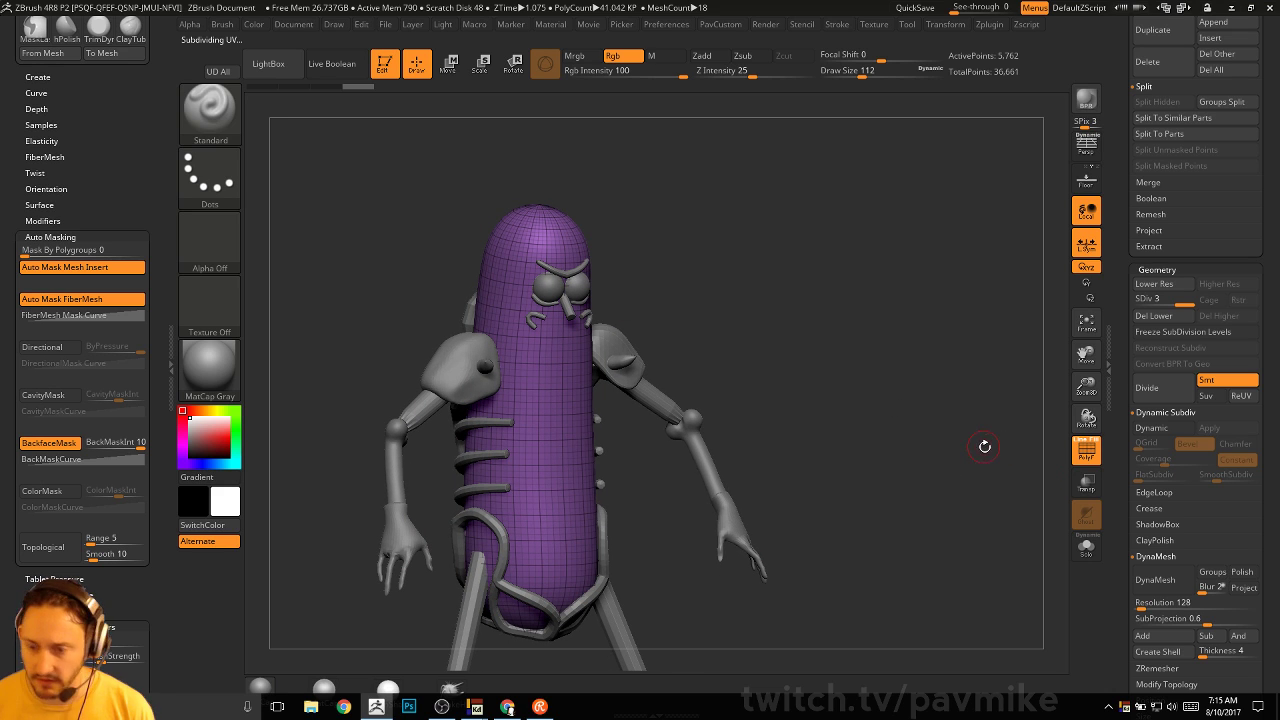
# Divide the pickle body up to subdivision level 4 and hide its polyframe
pyautogui.hotkey('ctrl', 'd')
pyautogui.click(1086, 452)
pyautogui.keyDown('shift'); pyautogui.moveTo(1018, 450); pyautogui.dragTo(973, 452); pyautogui.keyUp('shift')
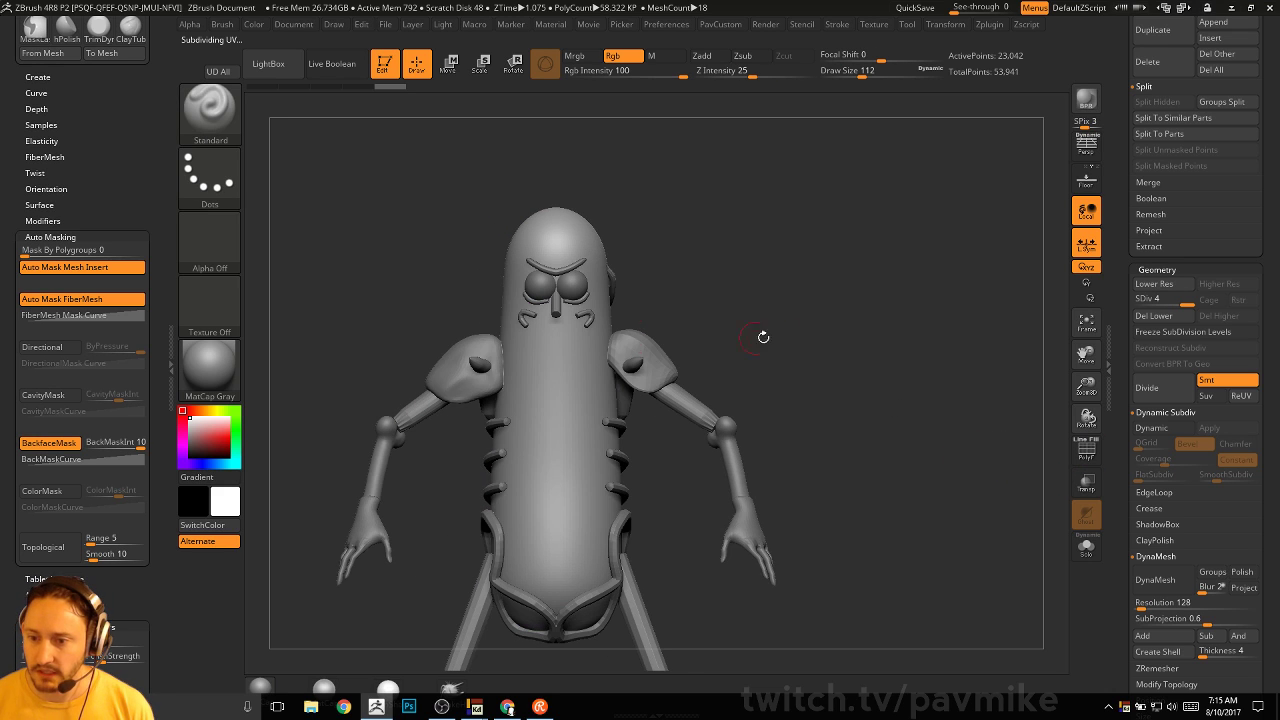
pyautogui.press('s')
pyautogui.moveTo(763, 337)
pyautogui.keyDown('alt'); pyautogui.mouseDown()
pyautogui.moveTo(791, 323)
pyautogui.moveTo(824, 353)
pyautogui.mouseUp(); pyautogui.keyUp('alt')
pyautogui.press('b')
pyautogui.press('z')
pyautogui.press('m')
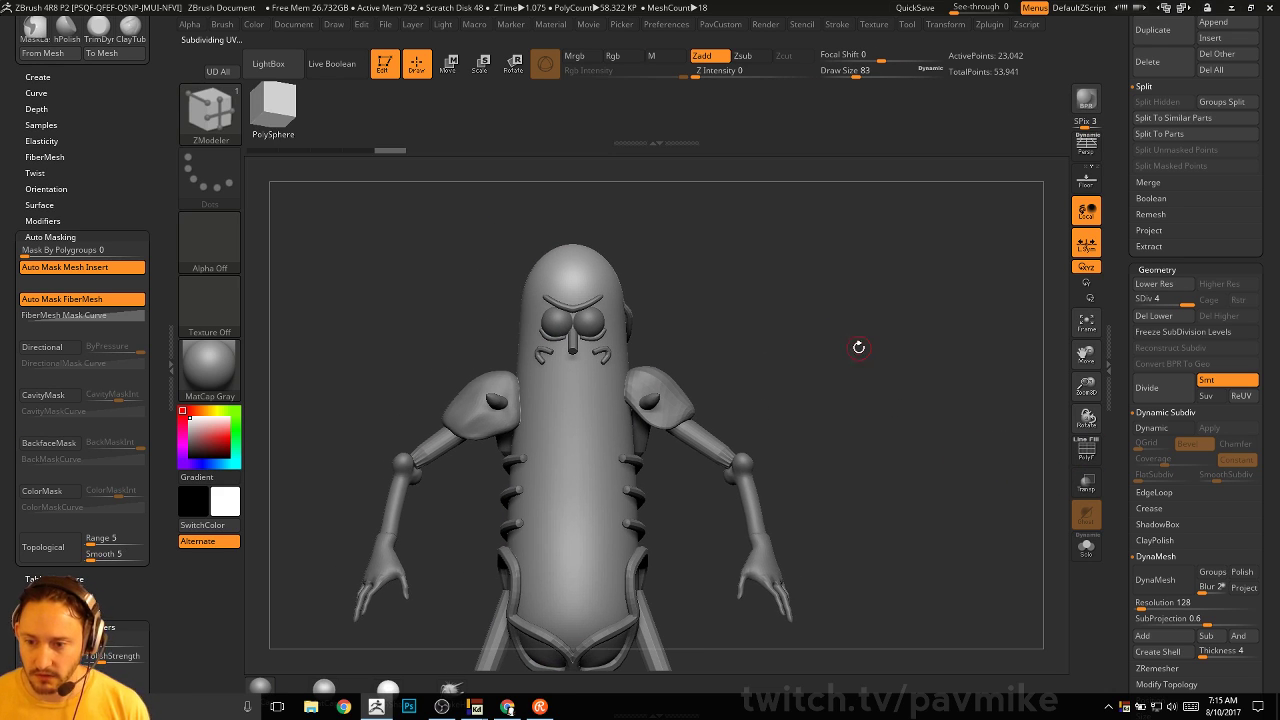
pyautogui.moveTo(845, 302); pyautogui.dragTo(870, 323)
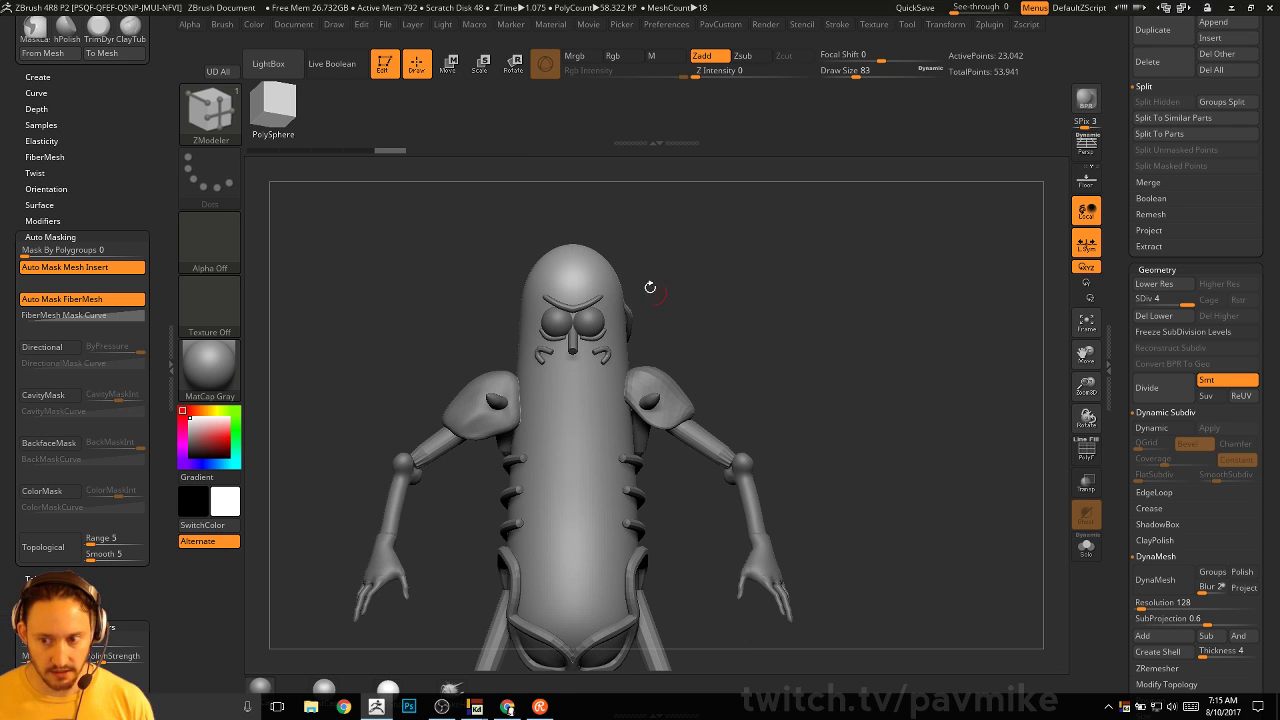
pyautogui.moveTo(810, 331)
pyautogui.keyDown('alt'); pyautogui.mouseDown()
pyautogui.moveTo(820, 307)
pyautogui.moveTo(841, 308)
pyautogui.moveTo(801, 341)
pyautogui.mouseUp(); pyautogui.keyUp('alt')
# Choose the Standard brush at draw size 132 and set it to sculpt with Zadd instead of painting Rgb
pyautogui.press('b')
pyautogui.press('s')
pyautogui.press('t')
pyautogui.press('s')
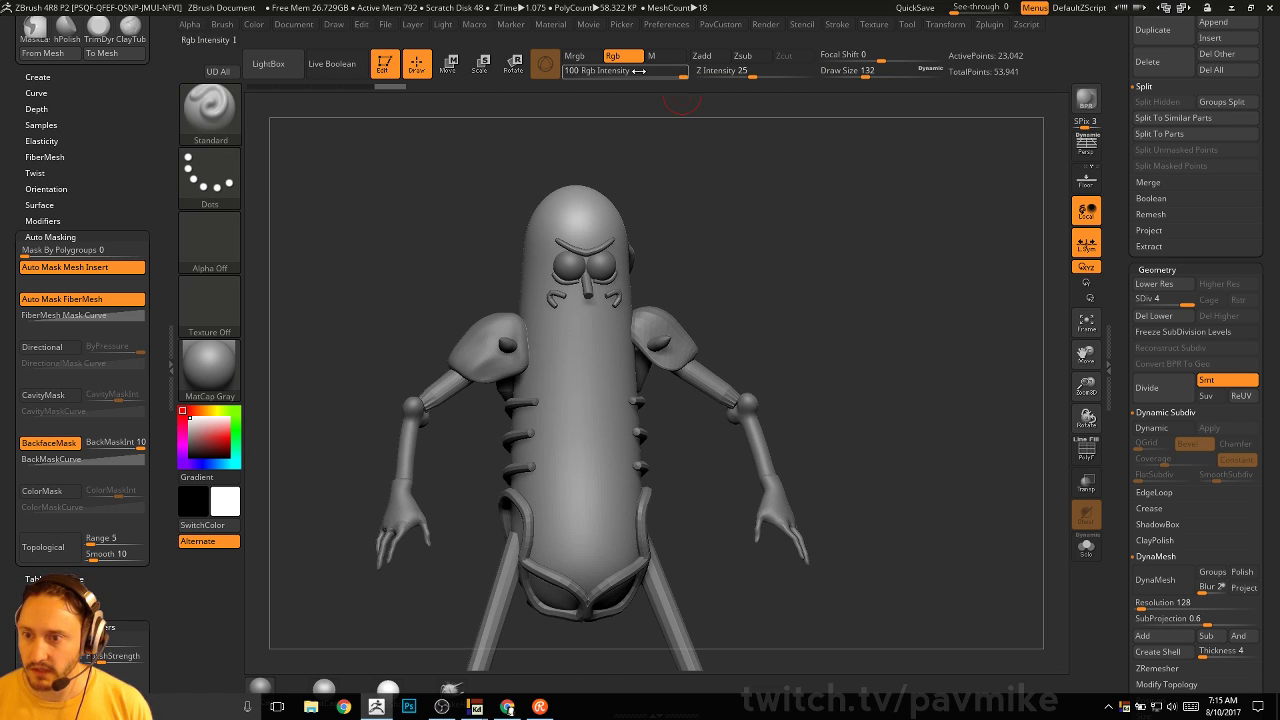
pyautogui.click(622, 57)
# Toggle the polypaint display for all subtools at once from the pickle body's subtool entry
pyautogui.moveTo(1126, 217); pyautogui.dragTo(1128, 400)
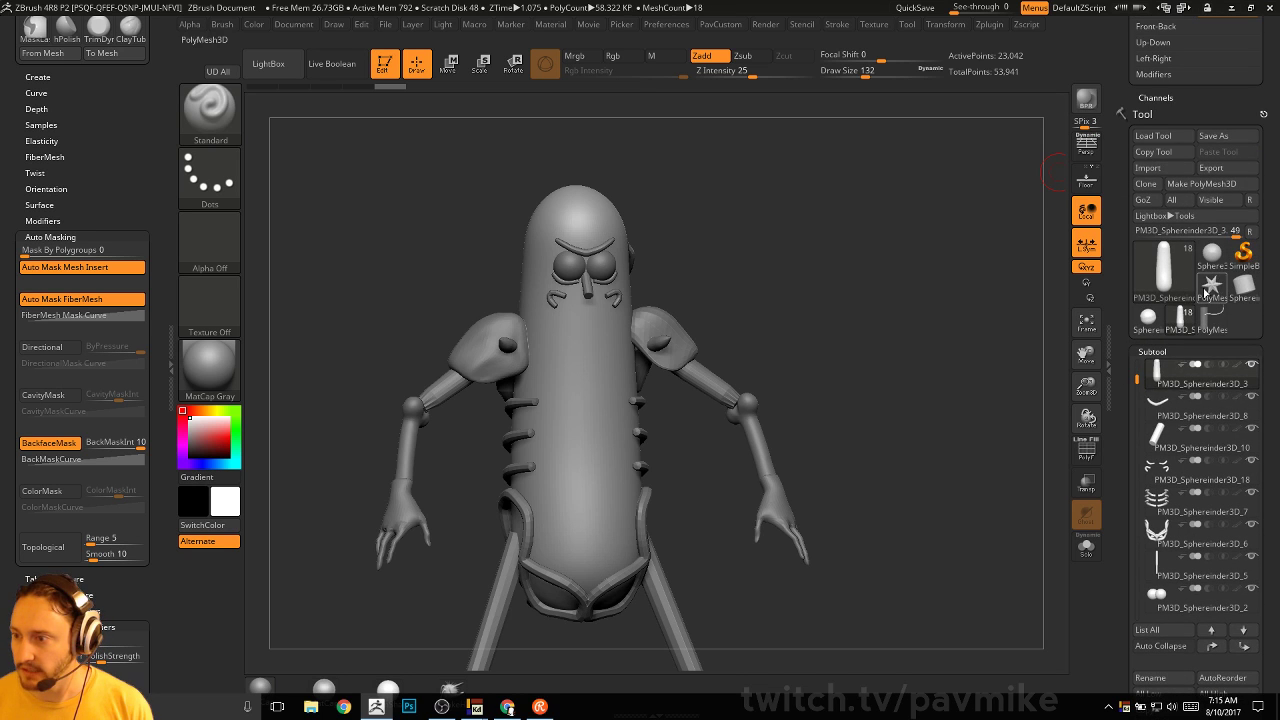
pyautogui.press('shift')
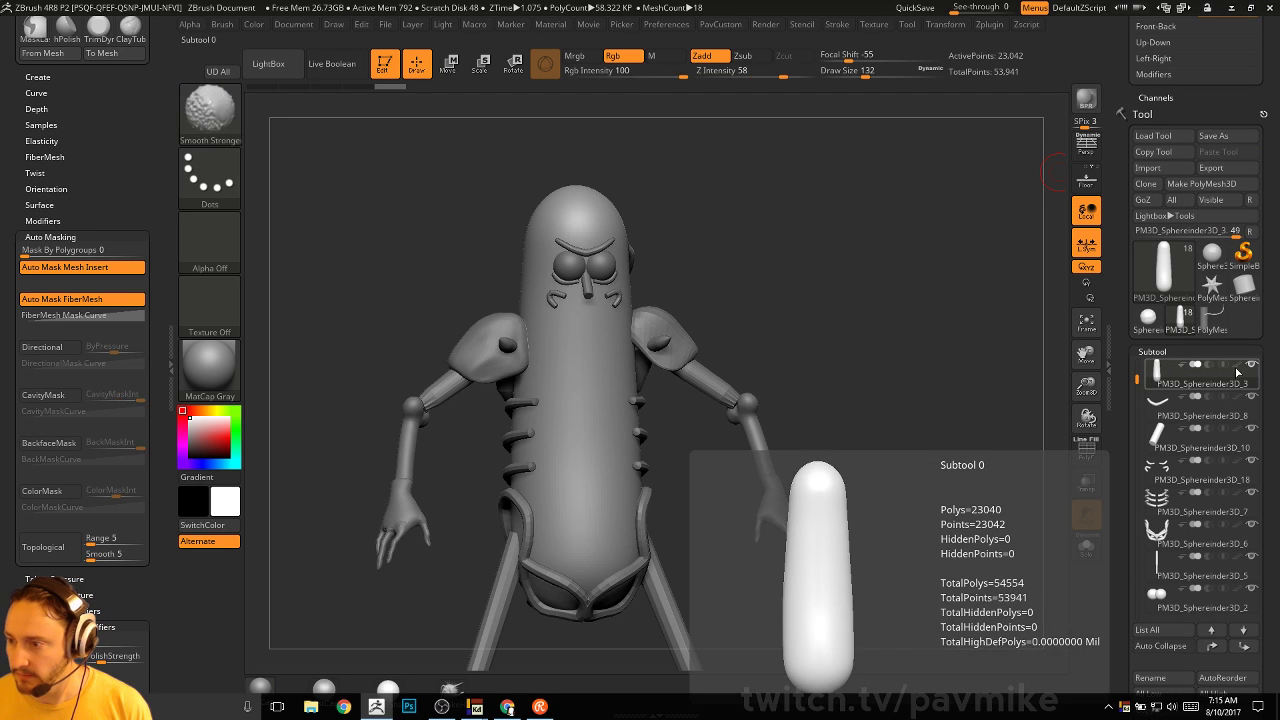
pyautogui.keyDown('shift'); pyautogui.click(1237, 368); pyautogui.keyUp('shift')
# Sculpt vertical ridges down the front of the pickle body with the Standard brush at draw size 128
pyautogui.keyDown('shift'); pyautogui.moveTo(931, 424); pyautogui.dragTo(912, 425); pyautogui.keyUp('shift')
pyautogui.press('s')
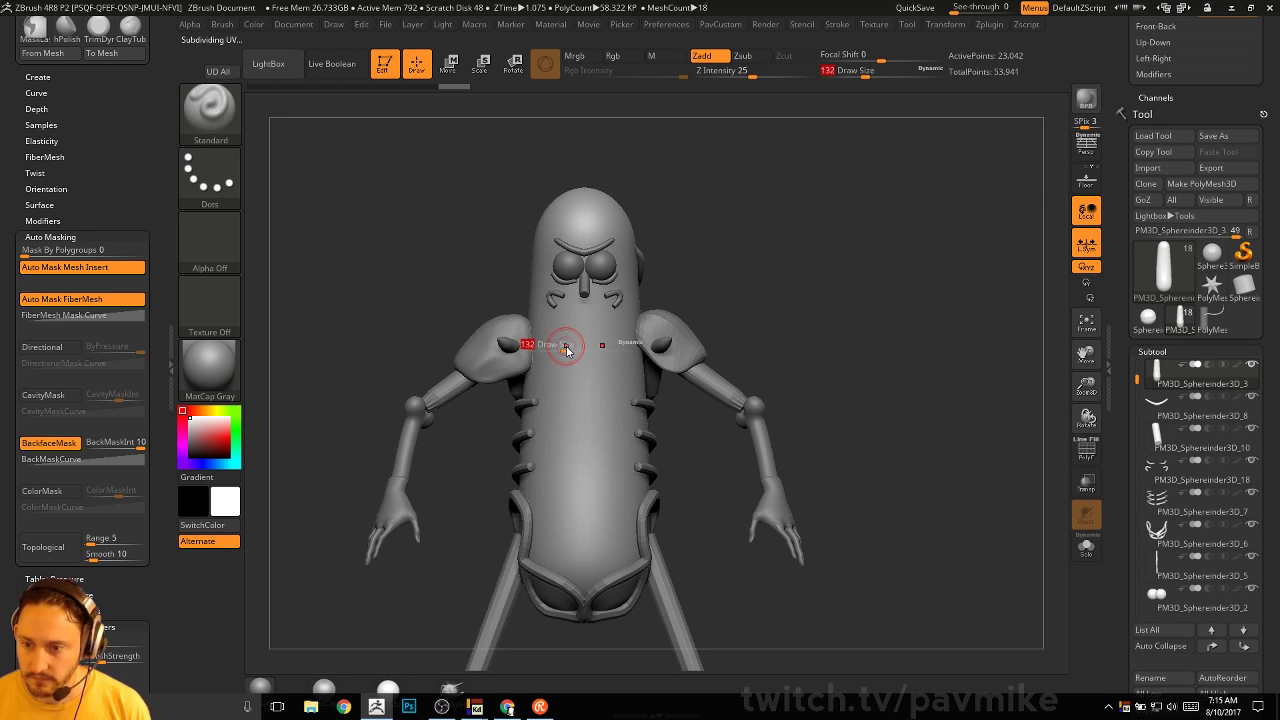
pyautogui.moveTo(555, 466); pyautogui.dragTo(557, 508)
# Try another vertical ridge stroke on the body's front, undo it and bring up the LazyRadius setting for adjustment
pyautogui.press('space')
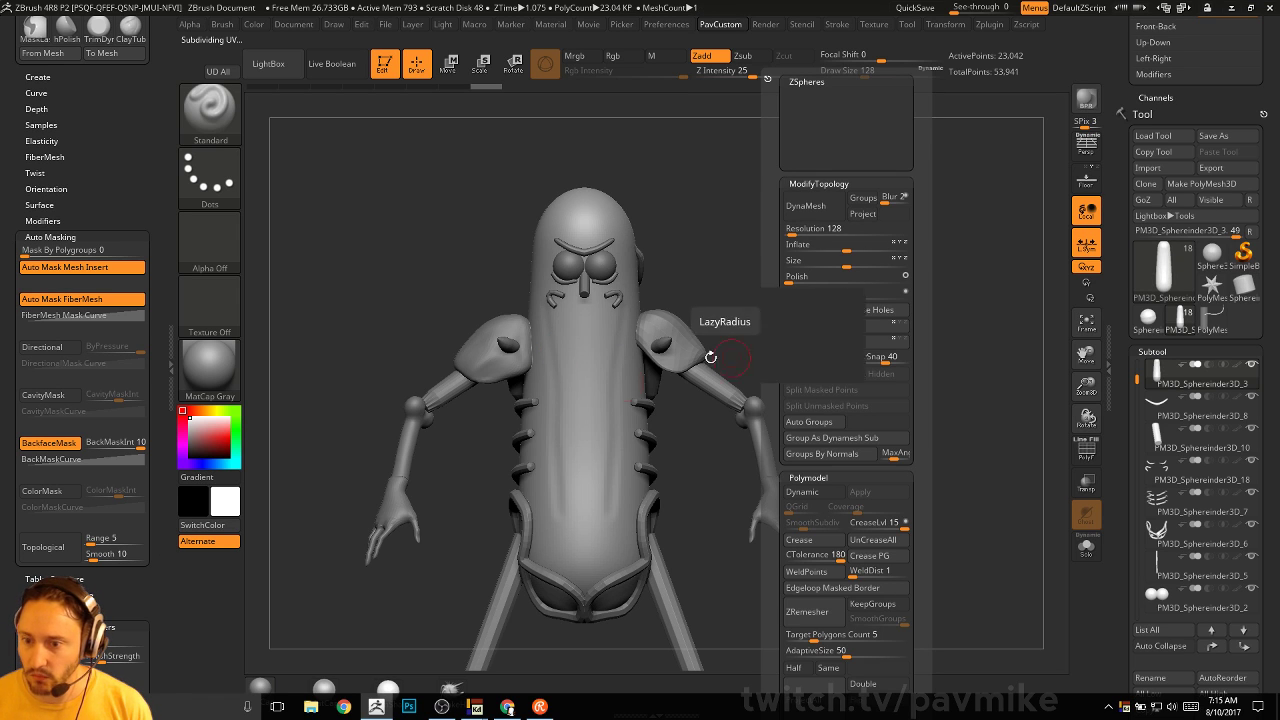
pyautogui.moveTo(572, 368)
pyautogui.mouseDown()
pyautogui.moveTo(564, 524)
pyautogui.moveTo(559, 375)
pyautogui.mouseUp()
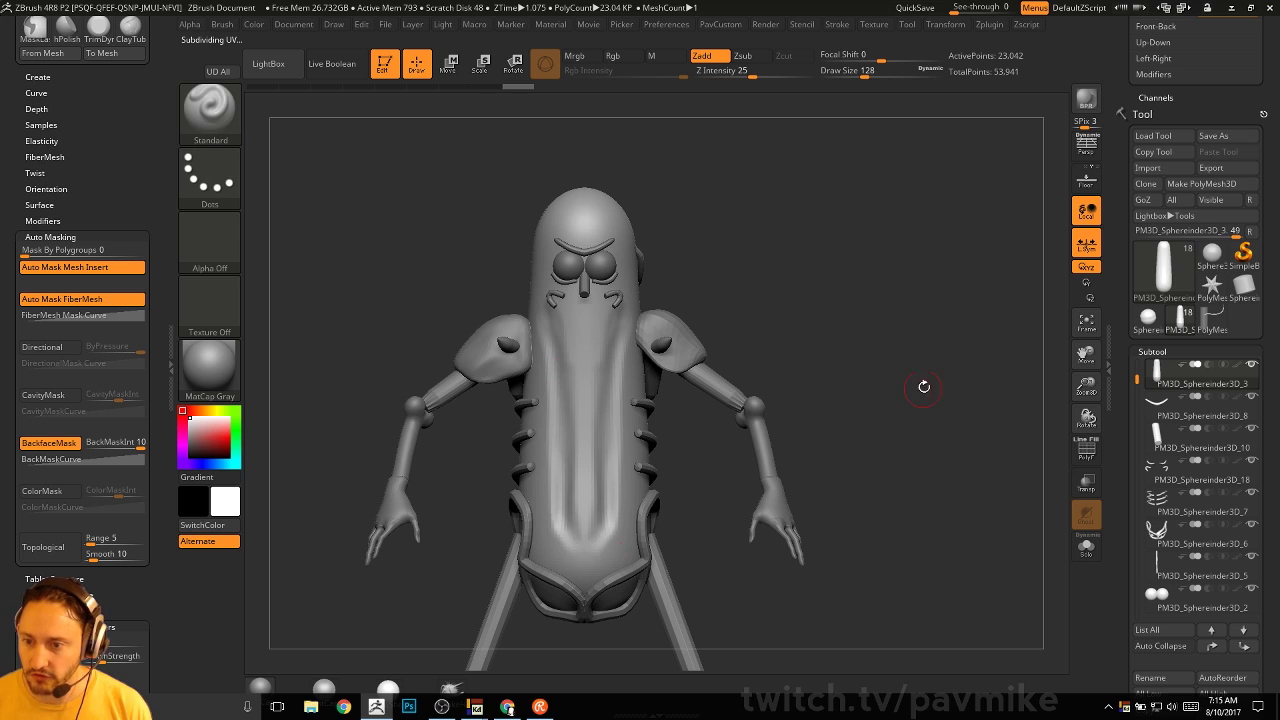
pyautogui.hotkey('ctrl', 'z')
pyautogui.press('space')
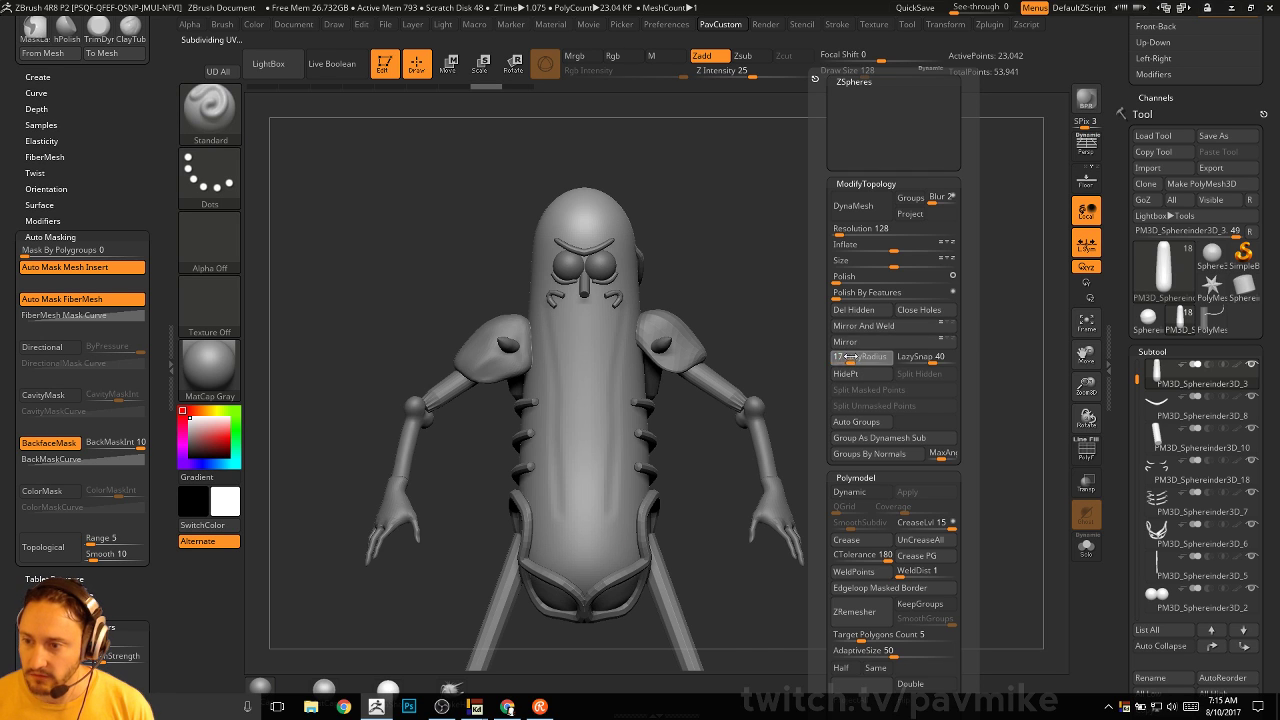
# Turn on LazyMouse in the stroke settings of the Standard brush
pyautogui.click(836, 28)
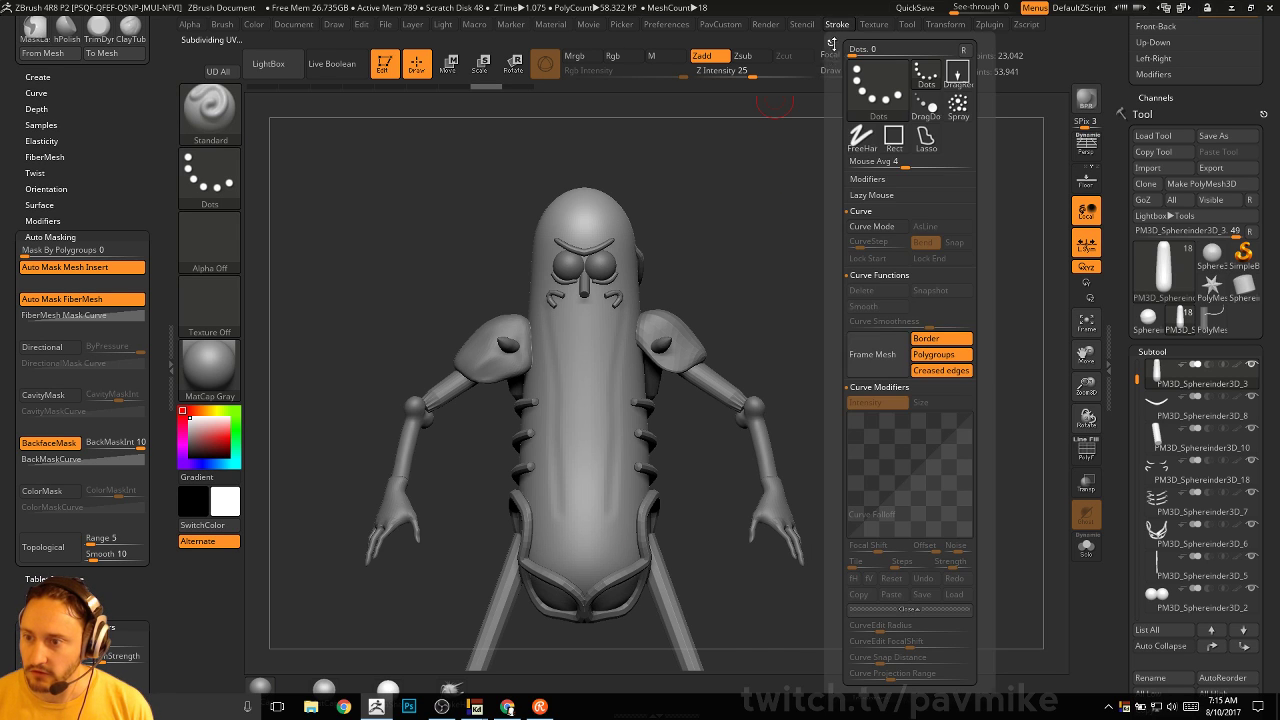
pyautogui.click(868, 277)
pyautogui.click(872, 213)
pyautogui.click(872, 242)
pyautogui.click(872, 195)
pyautogui.click(874, 210)
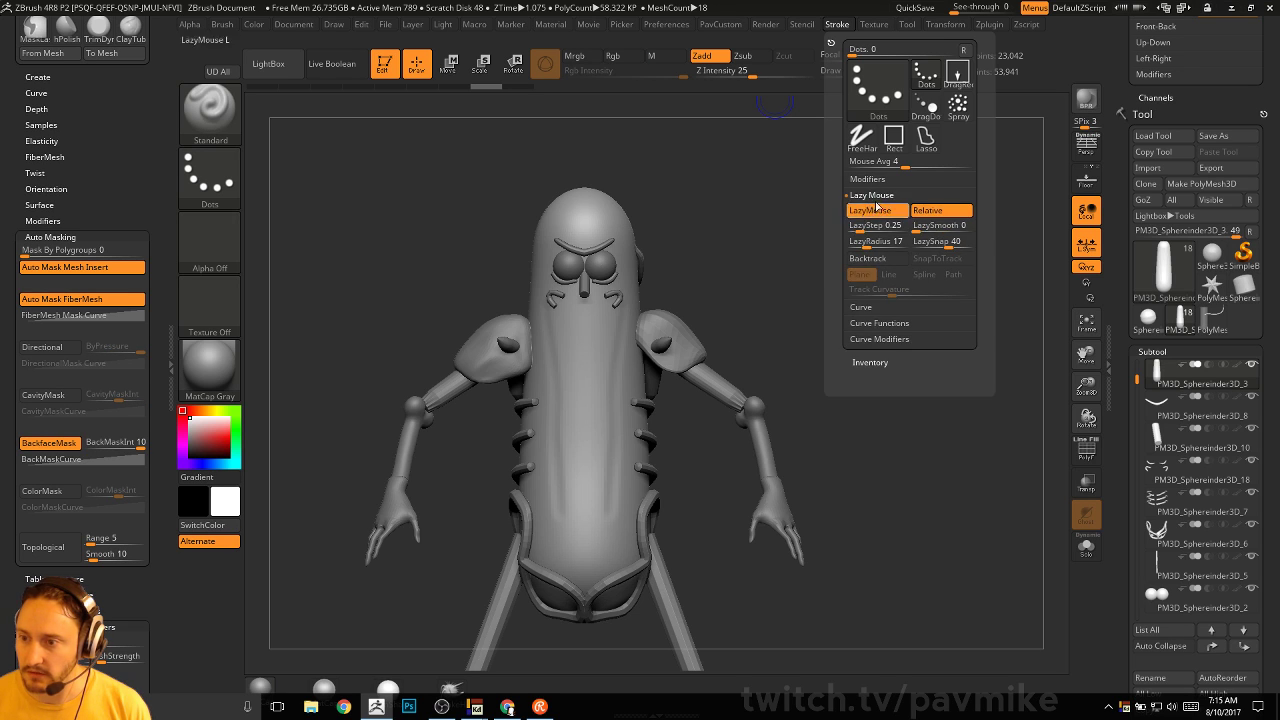
# Show the other subtools as transparent, smooth out the streaks on the front of the pickle body, and turn transparency back off
pyautogui.moveTo(765, 282); pyautogui.dragTo(712, 290)
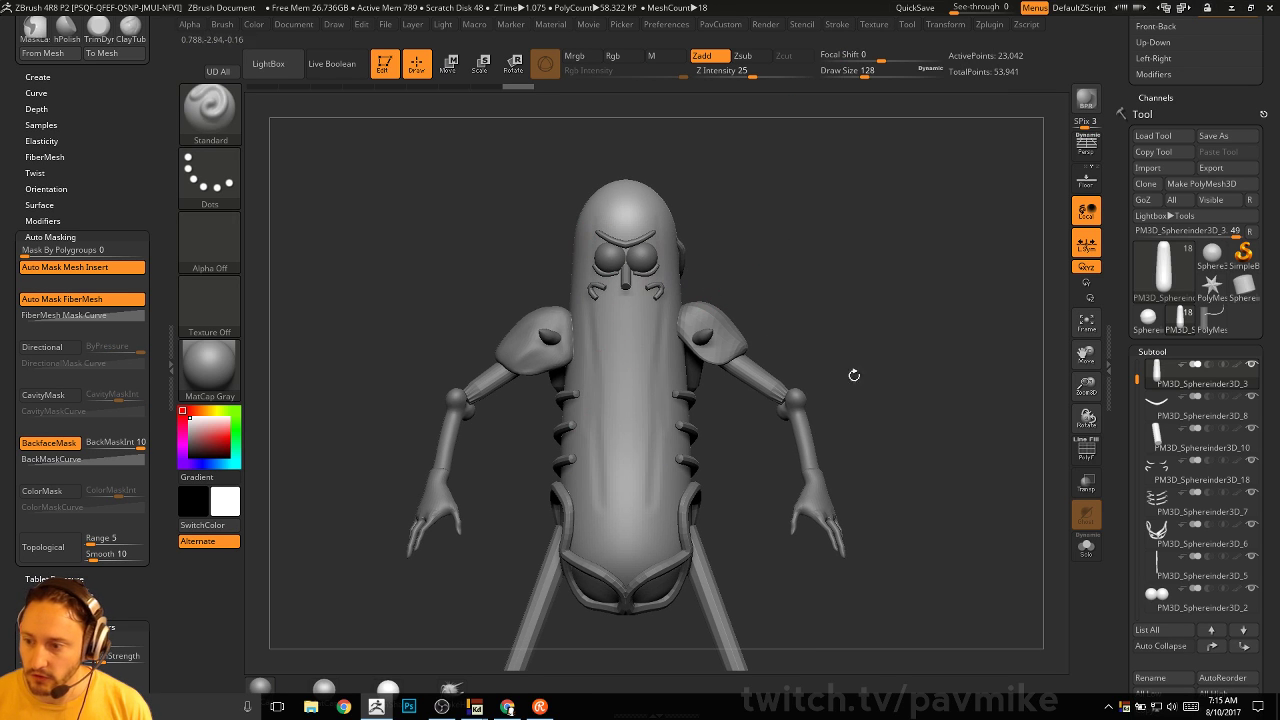
pyautogui.click(1088, 484)
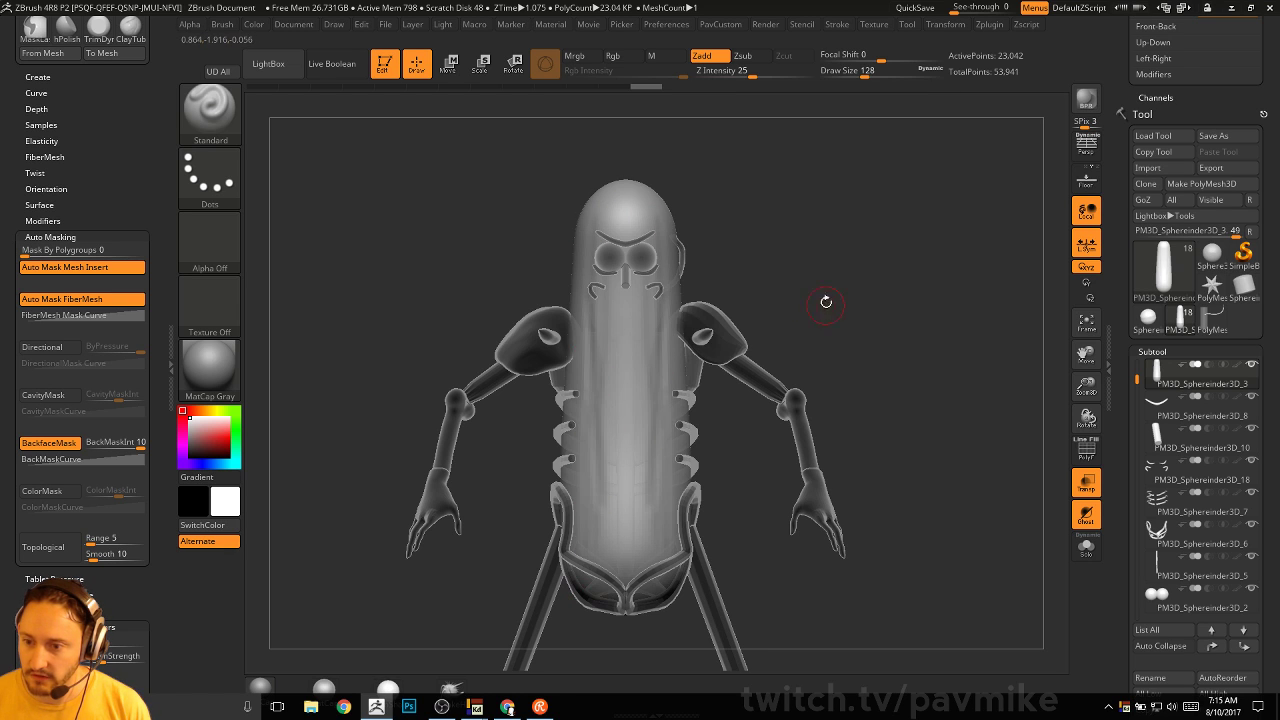
pyautogui.moveTo(826, 302); pyautogui.dragTo(787, 301)
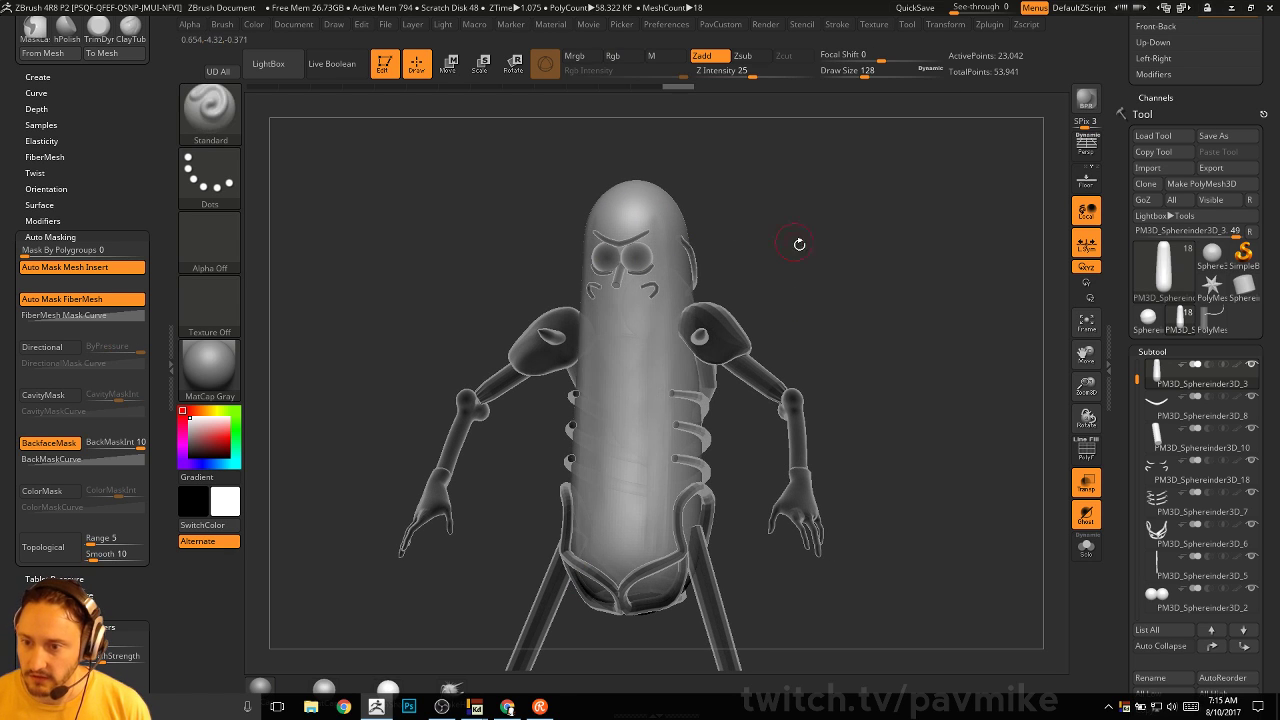
pyautogui.moveTo(800, 245); pyautogui.dragTo(825, 264)
pyautogui.click(1088, 484)
pyautogui.keyDown('shift'); pyautogui.moveTo(1026, 460); pyautogui.dragTo(949, 460); pyautogui.keyUp('shift')
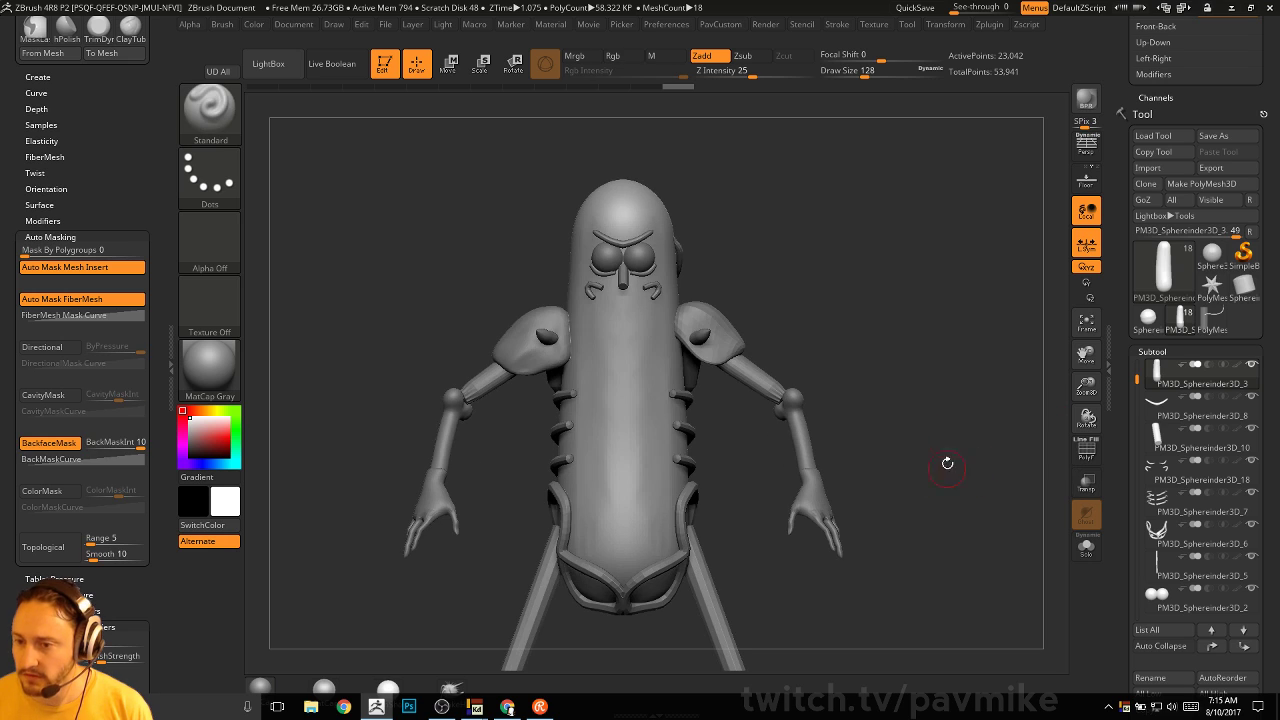
pyautogui.moveTo(862, 484); pyautogui.dragTo(785, 377)
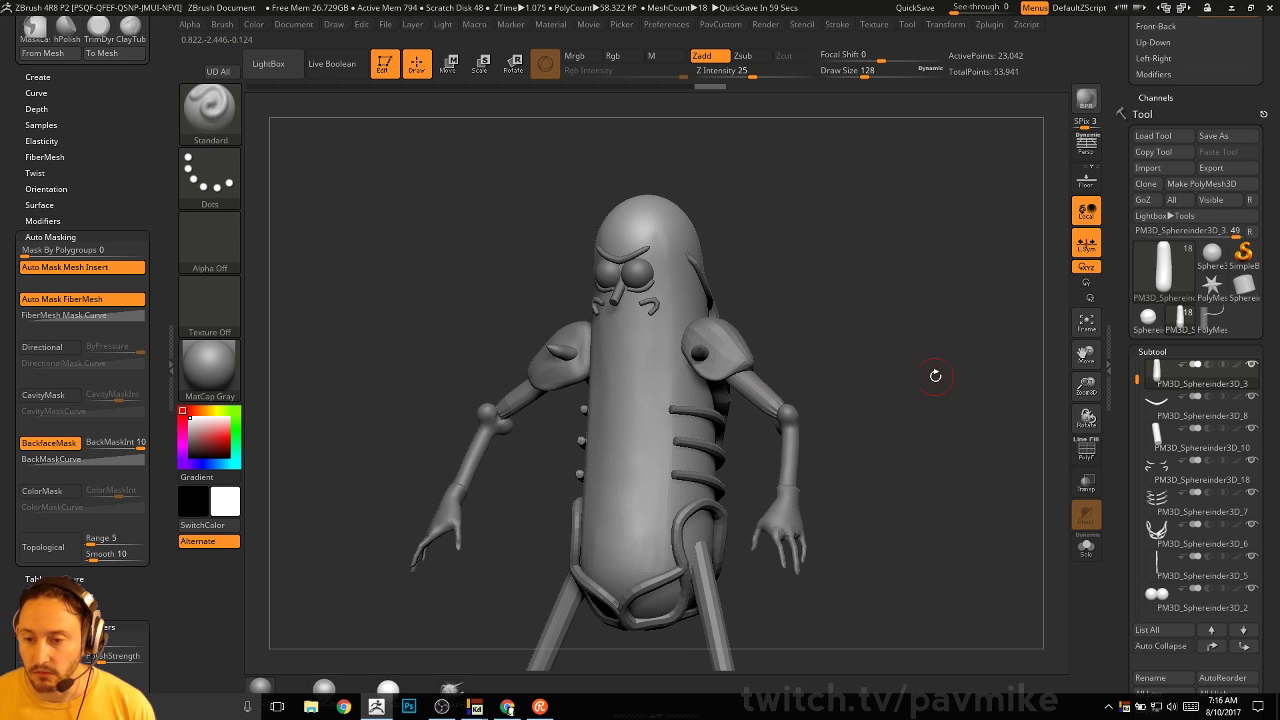
# Apply the Ink_shade black material to the model
pyautogui.keyDown('alt'); pyautogui.moveTo(935, 376); pyautogui.dragTo(905, 384); pyautogui.keyUp('alt')
pyautogui.click(238, 369)
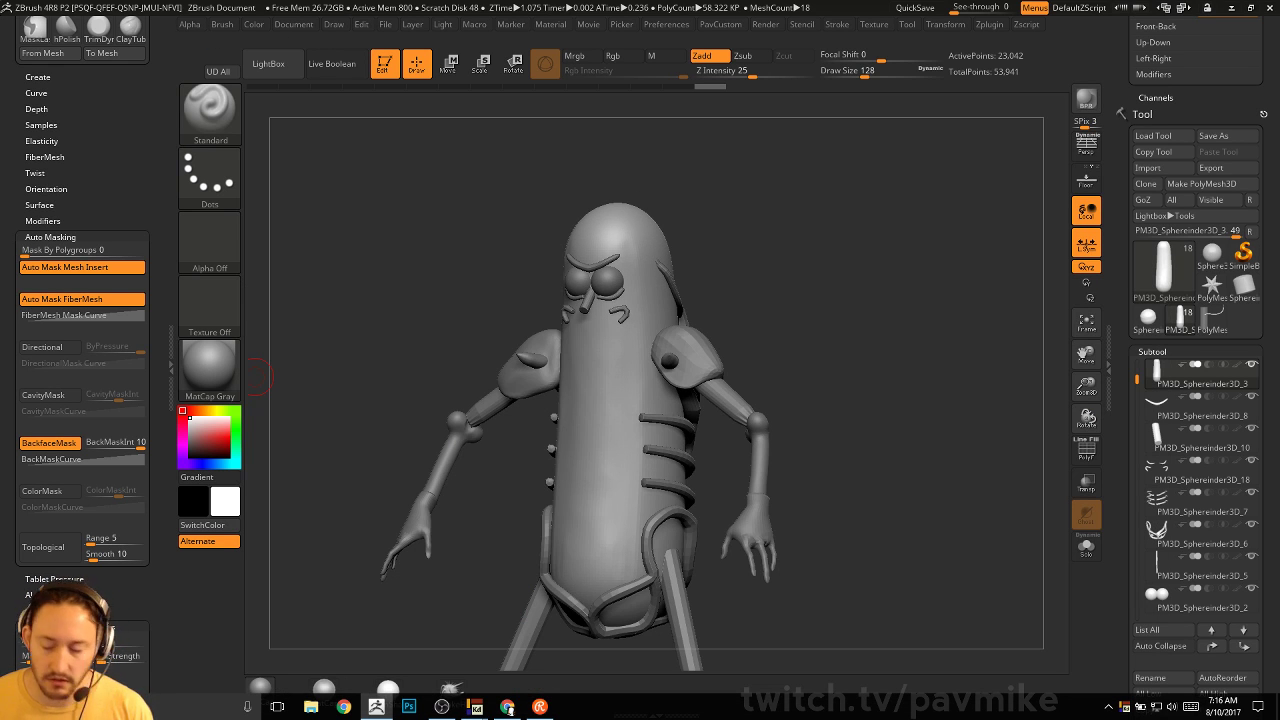
pyautogui.keyDown('shift'); pyautogui.moveTo(802, 283); pyautogui.dragTo(841, 273); pyautogui.keyUp('shift')
pyautogui.moveTo(683, 324); pyautogui.dragTo(833, 302)
pyautogui.click(209, 366)
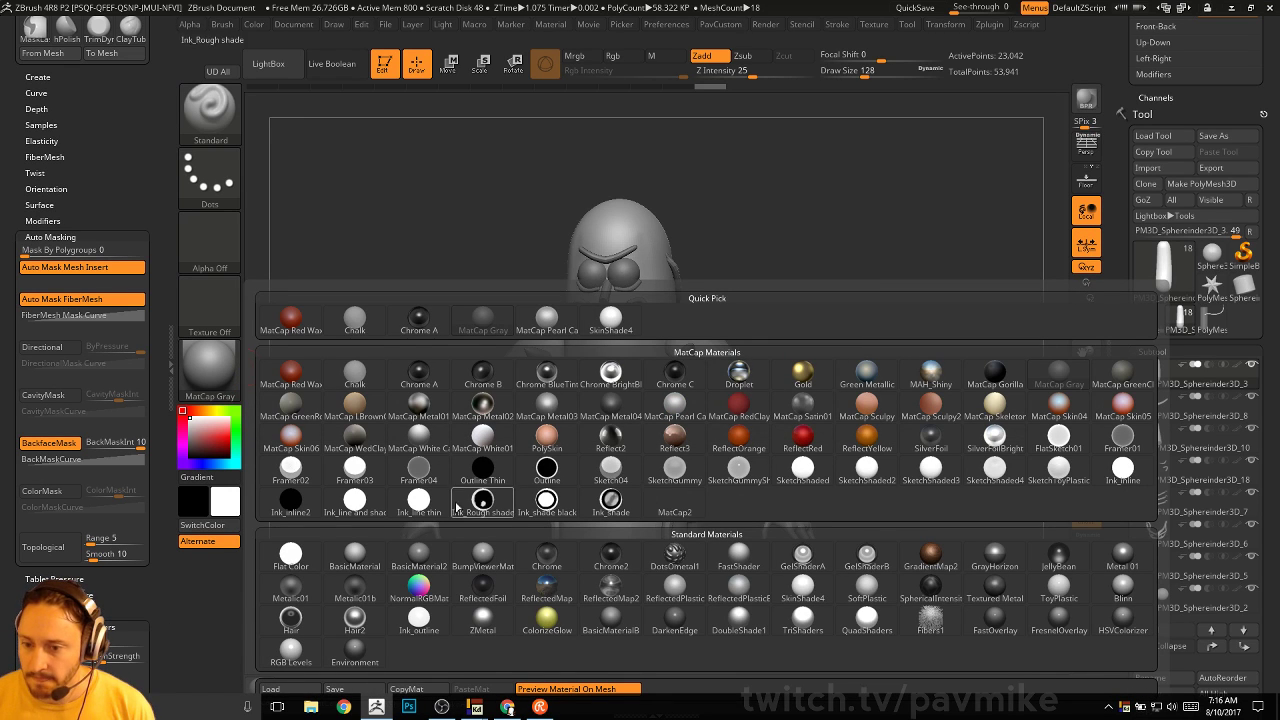
pyautogui.click(546, 502)
pyautogui.moveTo(636, 350); pyautogui.dragTo(577, 362, button='right')
# Load the green Pablander comic material from the LightBox library onto the model
pyautogui.press(',')
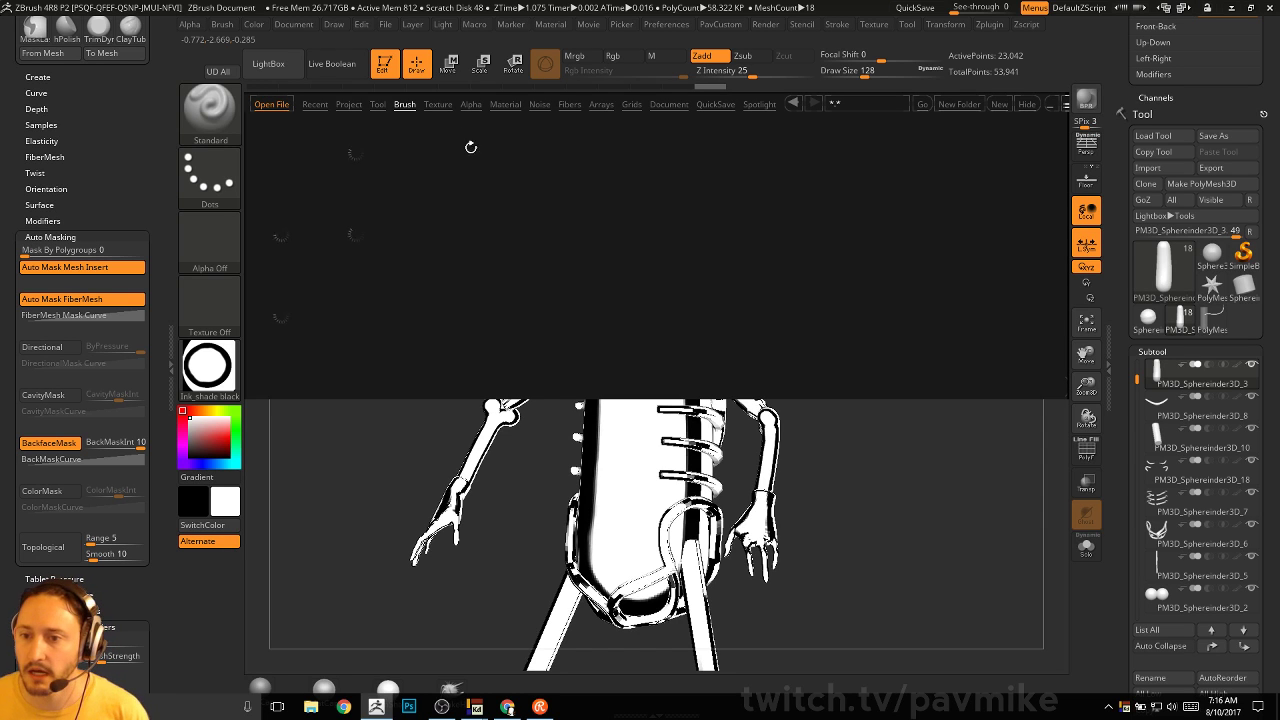
pyautogui.click(503, 105)
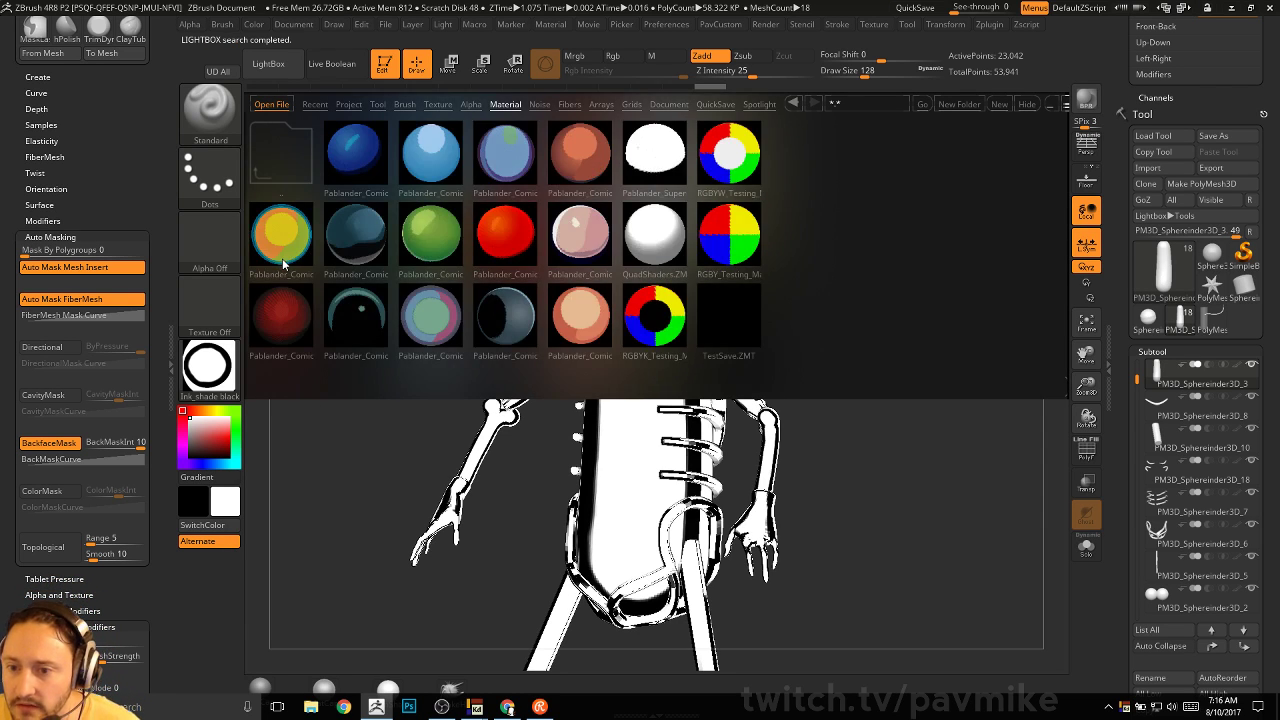
pyautogui.doubleClick(431, 235)
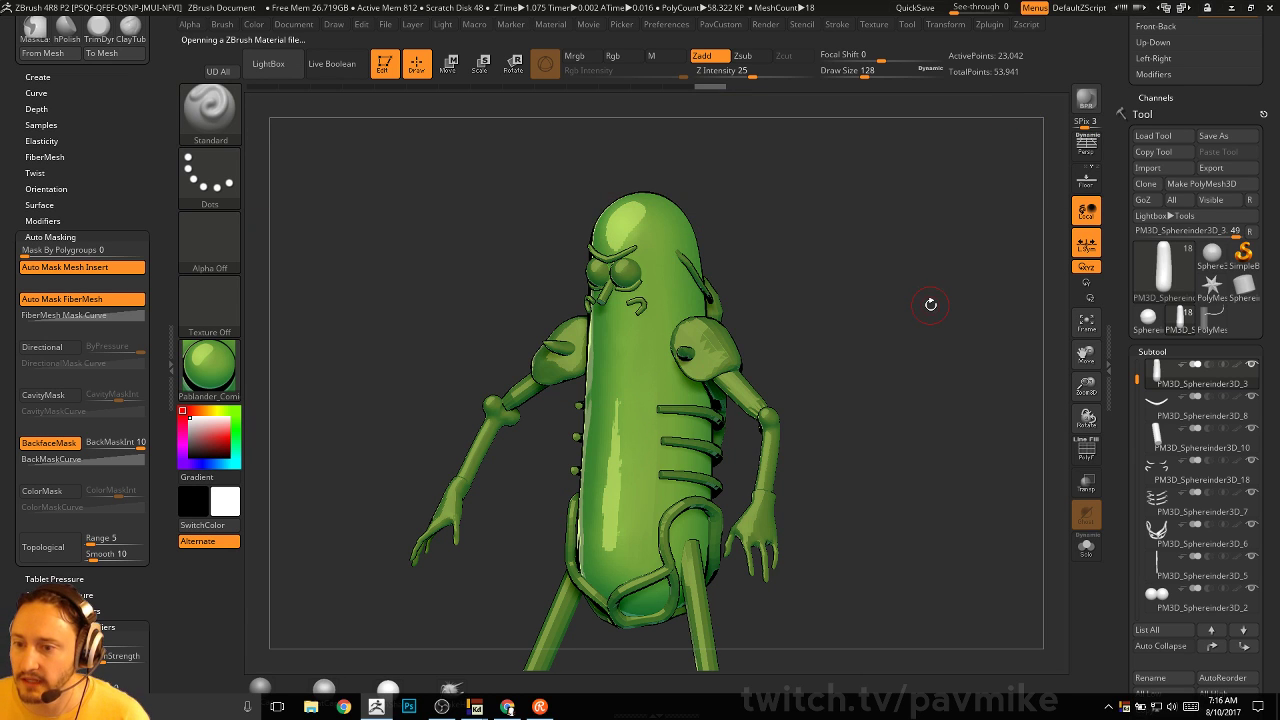
pyautogui.keyDown('shift'); pyautogui.moveTo(930, 304); pyautogui.dragTo(896, 290); pyautogui.keyUp('shift')
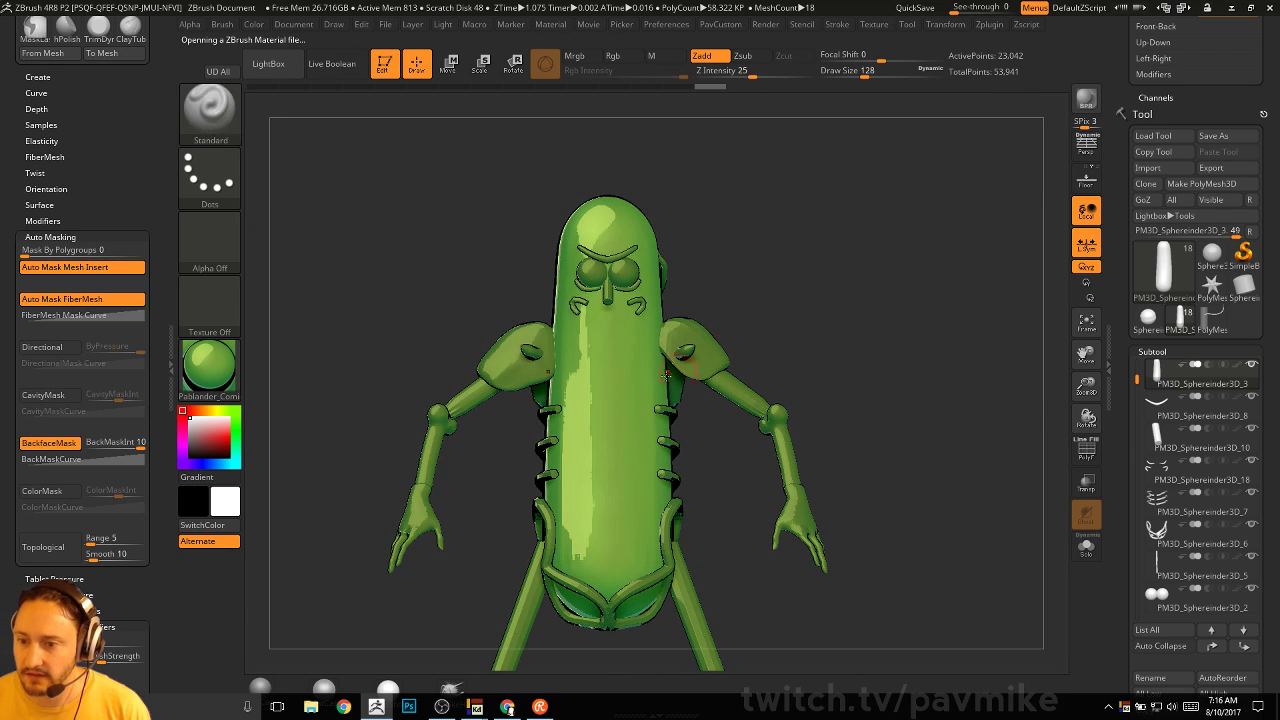
# Enlarge the brush to a draw size of about 251 and smooth the front of the pickle body
pyautogui.moveTo(583, 336)
pyautogui.mouseDown()
pyautogui.moveTo(580, 486)
pyautogui.moveTo(583, 468)
pyautogui.mouseUp()
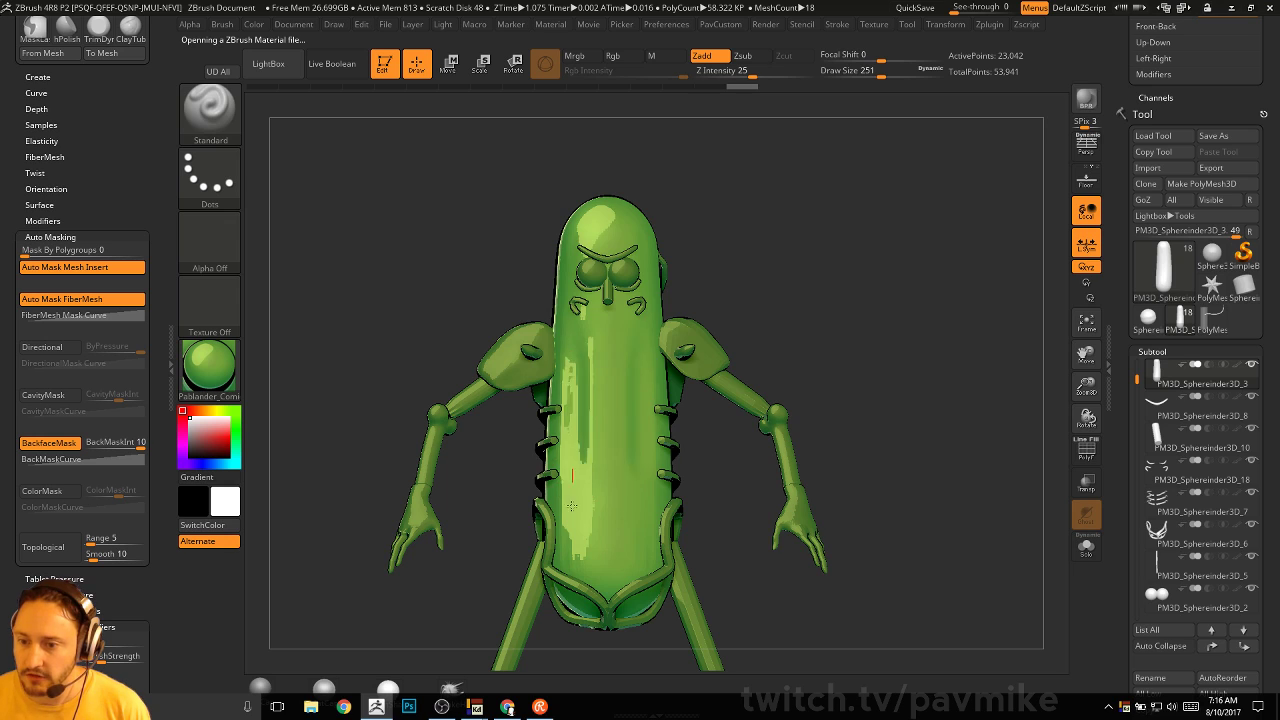
pyautogui.moveTo(775, 329); pyautogui.dragTo(728, 342)
pyautogui.keyDown('shift'); pyautogui.moveTo(610, 345); pyautogui.dragTo(594, 436); pyautogui.keyUp('shift')
pyautogui.moveTo(849, 323)
pyautogui.mouseDown()
pyautogui.moveTo(764, 324)
pyautogui.moveTo(750, 347)
pyautogui.moveTo(664, 325)
pyautogui.mouseUp()
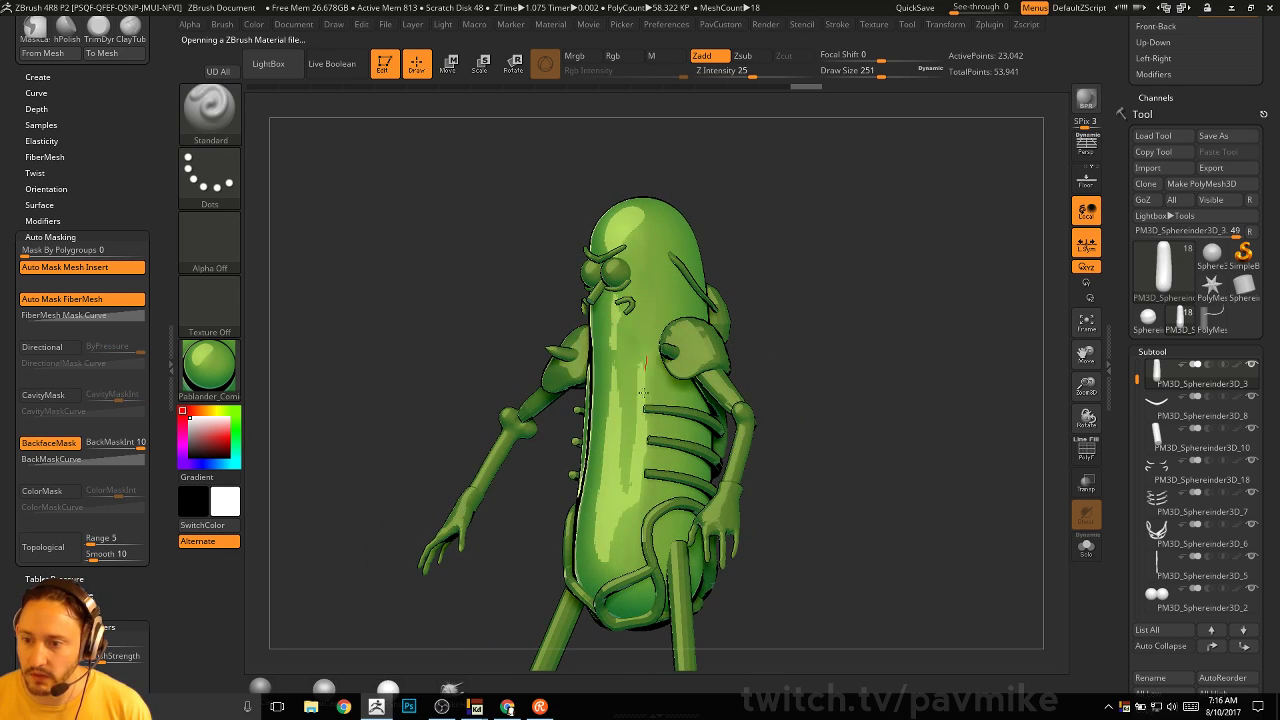
# Make the other subtools transparent and smooth the side and back of the pickle body with a draw size of about 223
pyautogui.click(1086, 483)
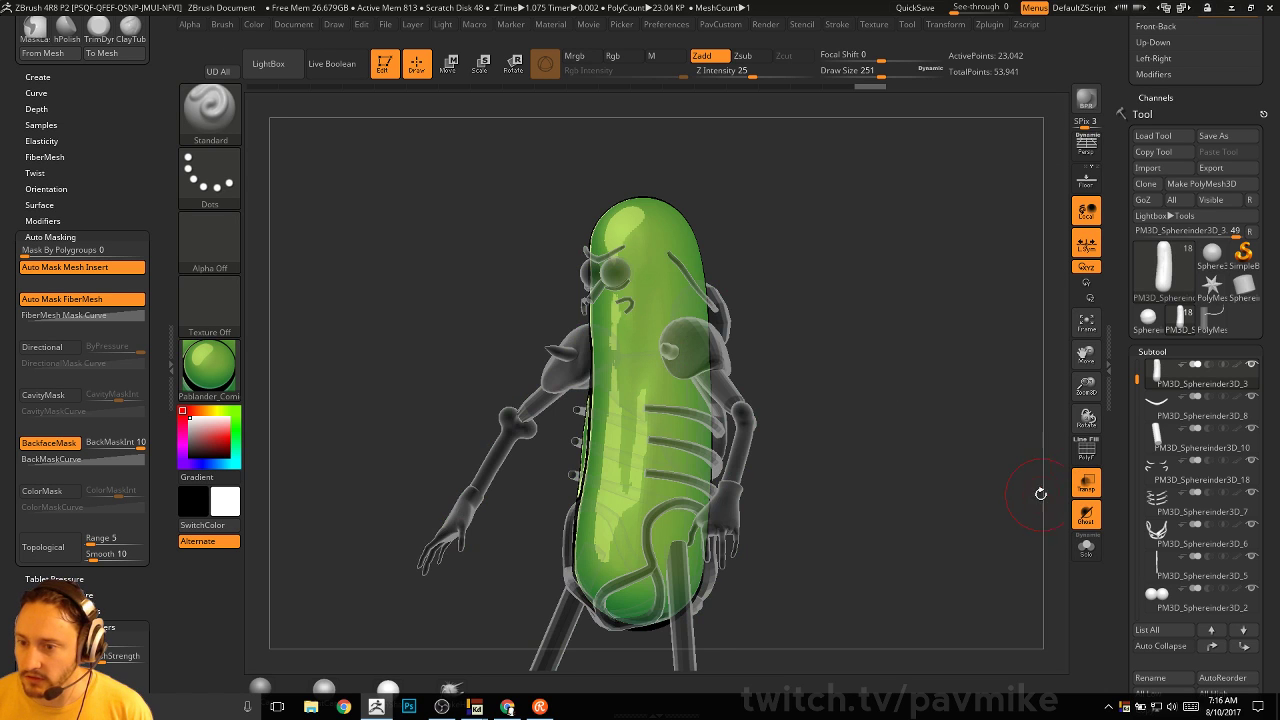
pyautogui.moveTo(1037, 491)
pyautogui.mouseDown()
pyautogui.moveTo(995, 495)
pyautogui.moveTo(830, 420)
pyautogui.mouseUp()
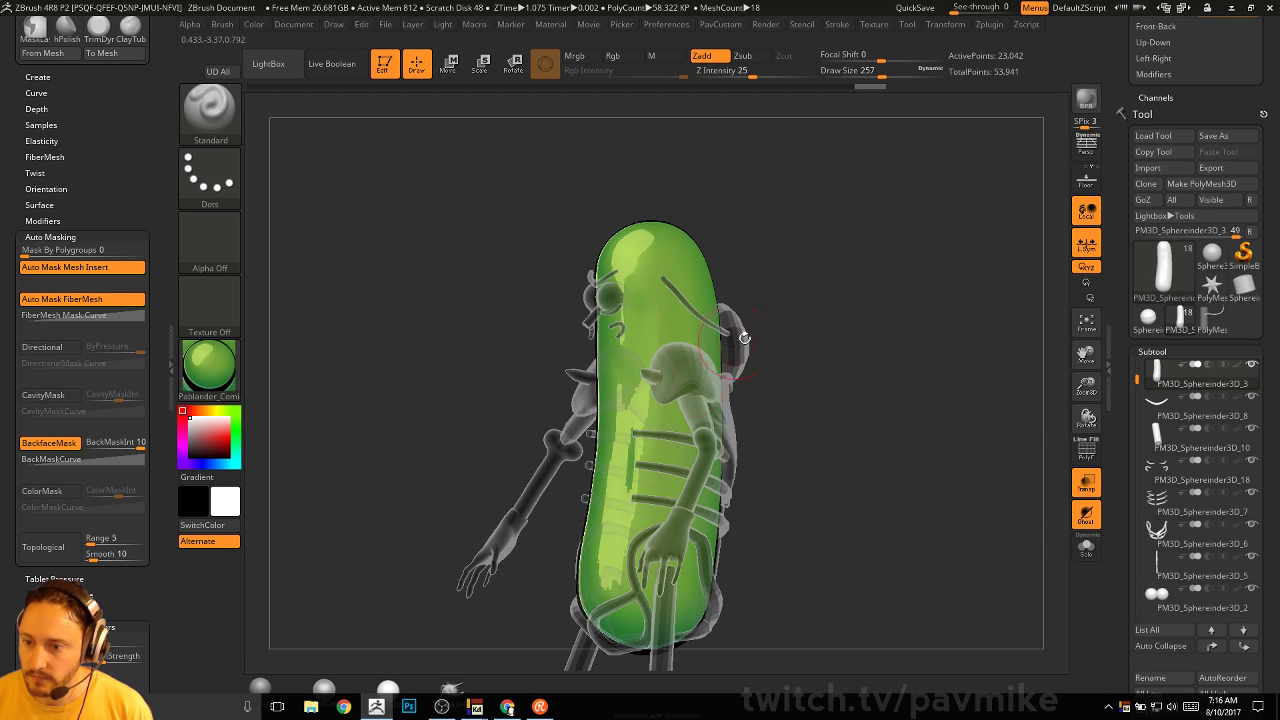
pyautogui.moveTo(744, 338); pyautogui.dragTo(717, 312)
pyautogui.moveTo(706, 389); pyautogui.dragTo(690, 243, button='right')
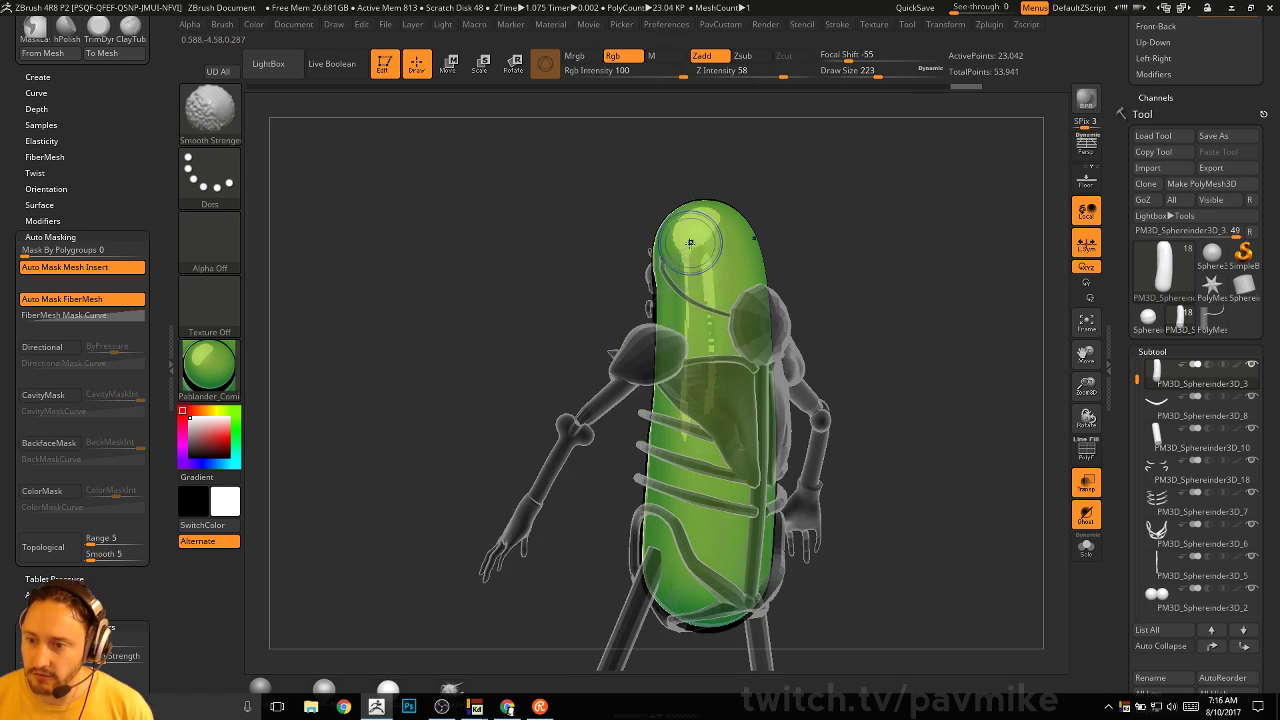
pyautogui.moveTo(688, 367); pyautogui.dragTo(748, 370, button='right')
pyautogui.press('shift')
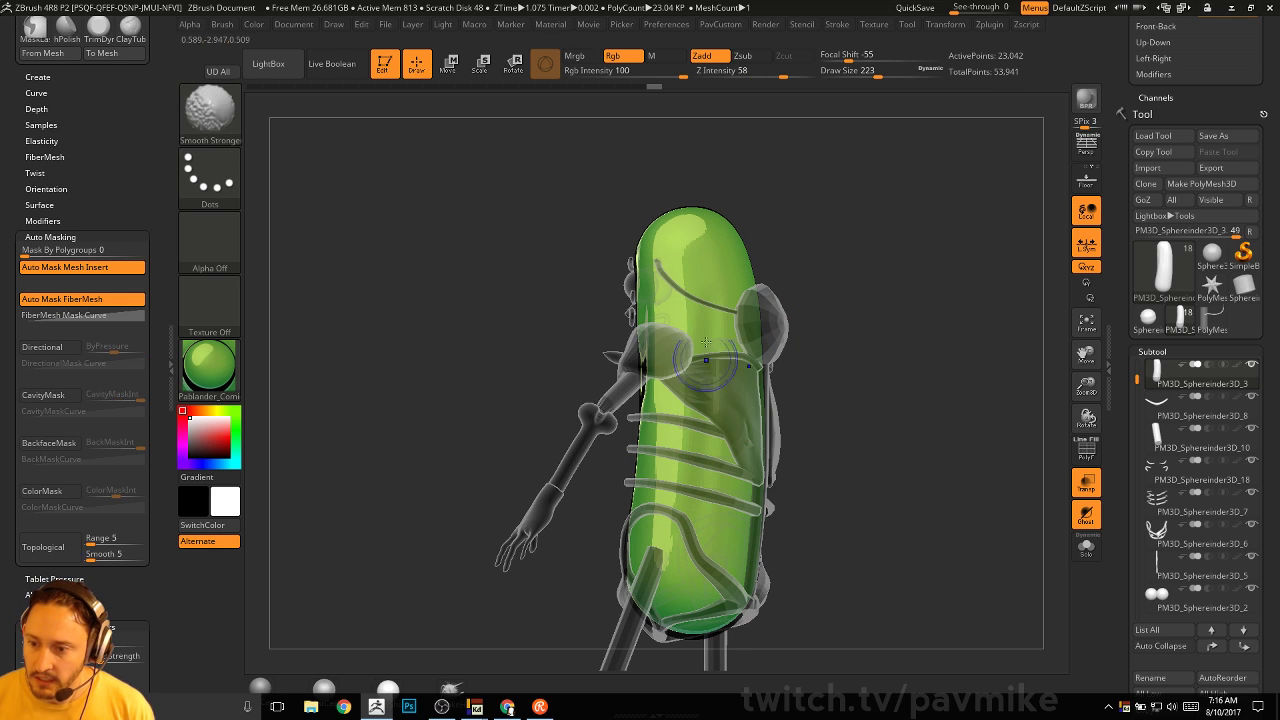
pyautogui.keyDown('shift'); pyautogui.moveTo(757, 470); pyautogui.dragTo(672, 382, button='right'); pyautogui.keyUp('shift')
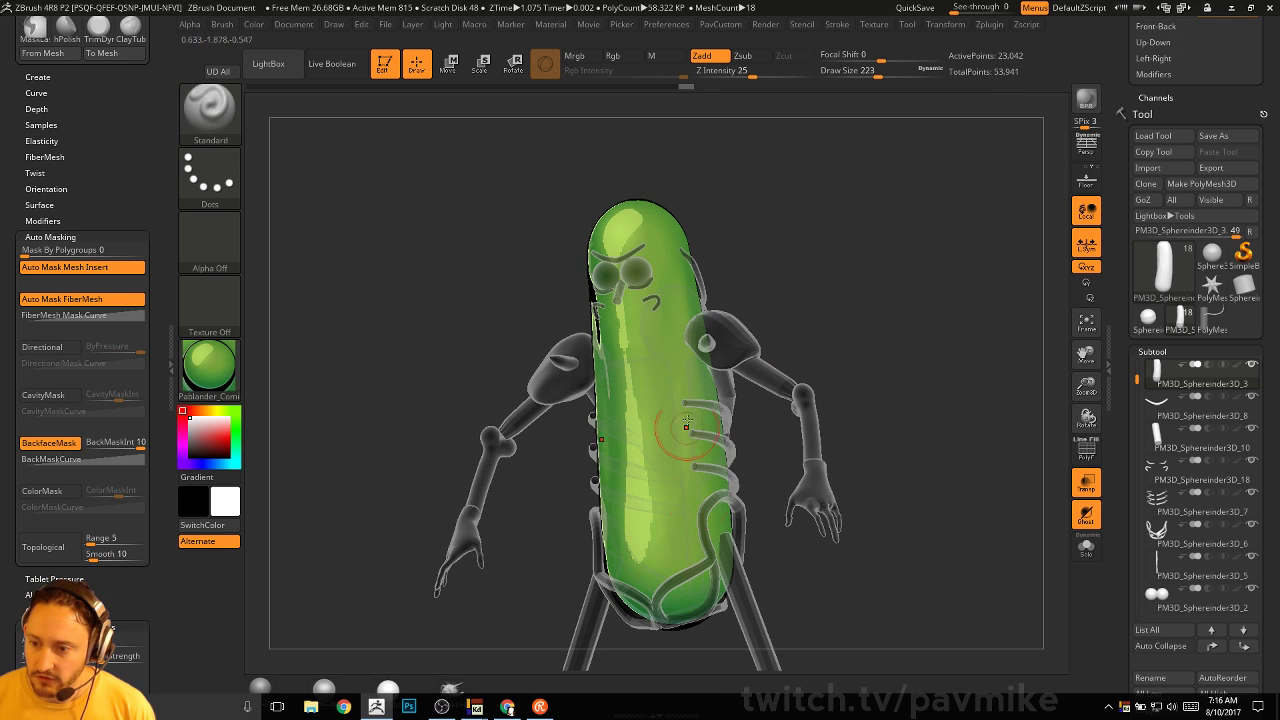
# Reduce the draw size to about 167 and refine the lower front and side of the pickle body
pyautogui.moveTo(872, 392); pyautogui.dragTo(950, 335, button='right')
pyautogui.moveTo(827, 303)
pyautogui.mouseDown(button='right')
pyautogui.moveTo(760, 360)
pyautogui.moveTo(740, 345)
pyautogui.moveTo(678, 343)
pyautogui.moveTo(704, 437)
pyautogui.moveTo(752, 440)
pyautogui.mouseUp(button='right')
pyautogui.press('s')
pyautogui.moveTo(752, 440); pyautogui.dragTo(721, 447)
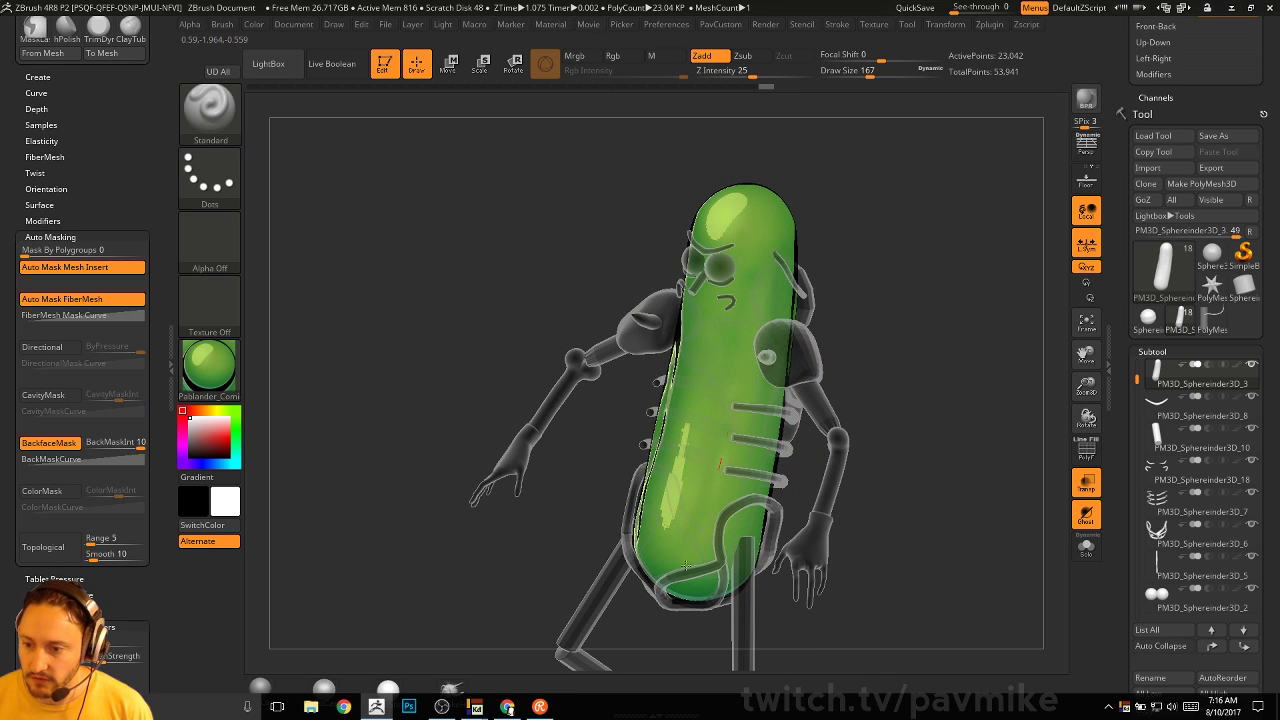
pyautogui.press('shift')
pyautogui.moveTo(947, 392)
pyautogui.keyDown('shift'); pyautogui.mouseDown(button='right')
pyautogui.moveTo(989, 363)
pyautogui.moveTo(998, 388)
pyautogui.moveTo(975, 387)
pyautogui.mouseUp(button='right'); pyautogui.keyUp('shift')
# Apply the MatCap Gray material and turn off transparency for the other subtools
pyautogui.click(208, 365)
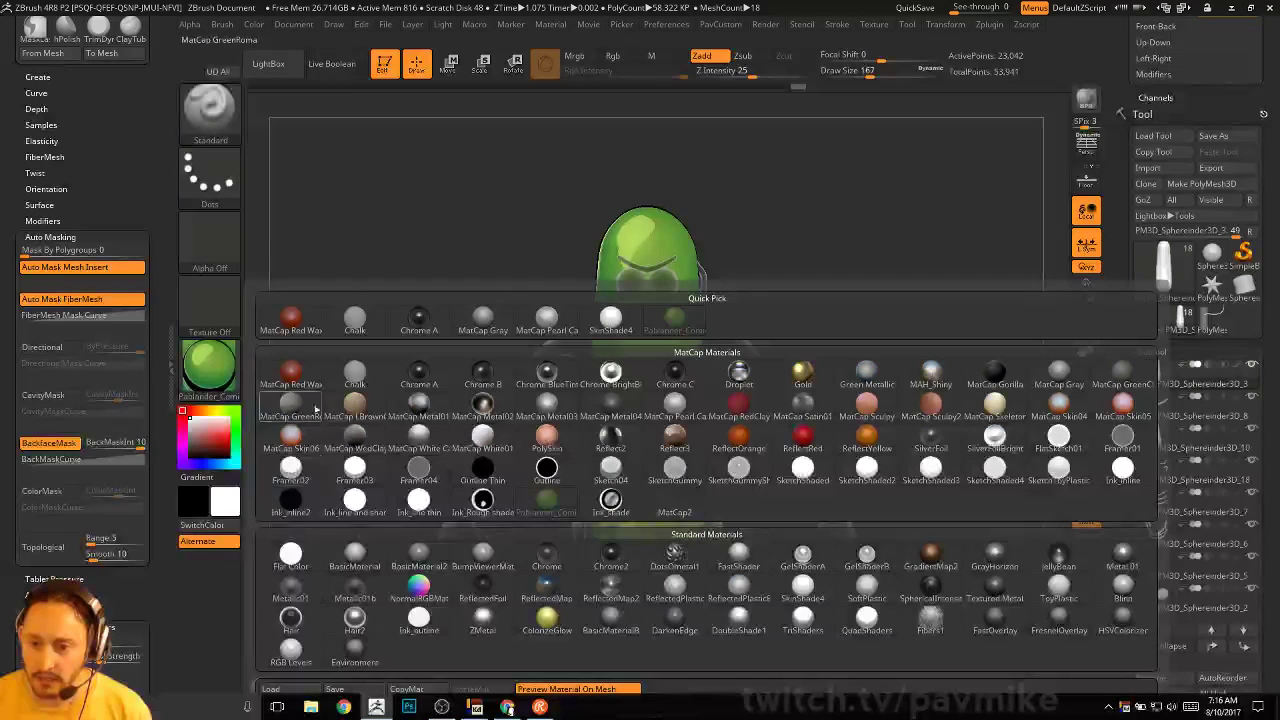
pyautogui.click(1058, 375)
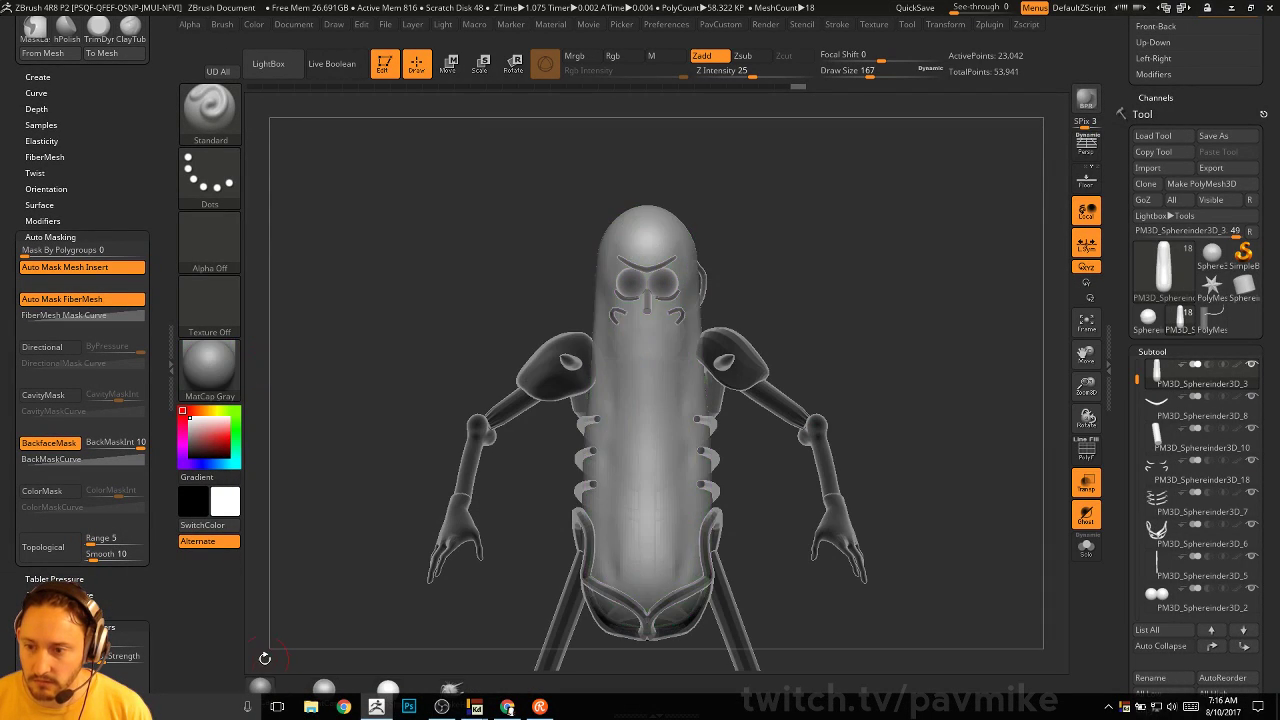
pyautogui.moveTo(964, 395); pyautogui.dragTo(934, 392)
pyautogui.click(1086, 482)
pyautogui.keyDown('shift'); pyautogui.moveTo(980, 450); pyautogui.dragTo(850, 440, button='right'); pyautogui.keyUp('shift')
# Try BasicMaterial on the model and switch to BasicMaterial2
pyautogui.click(219, 366)
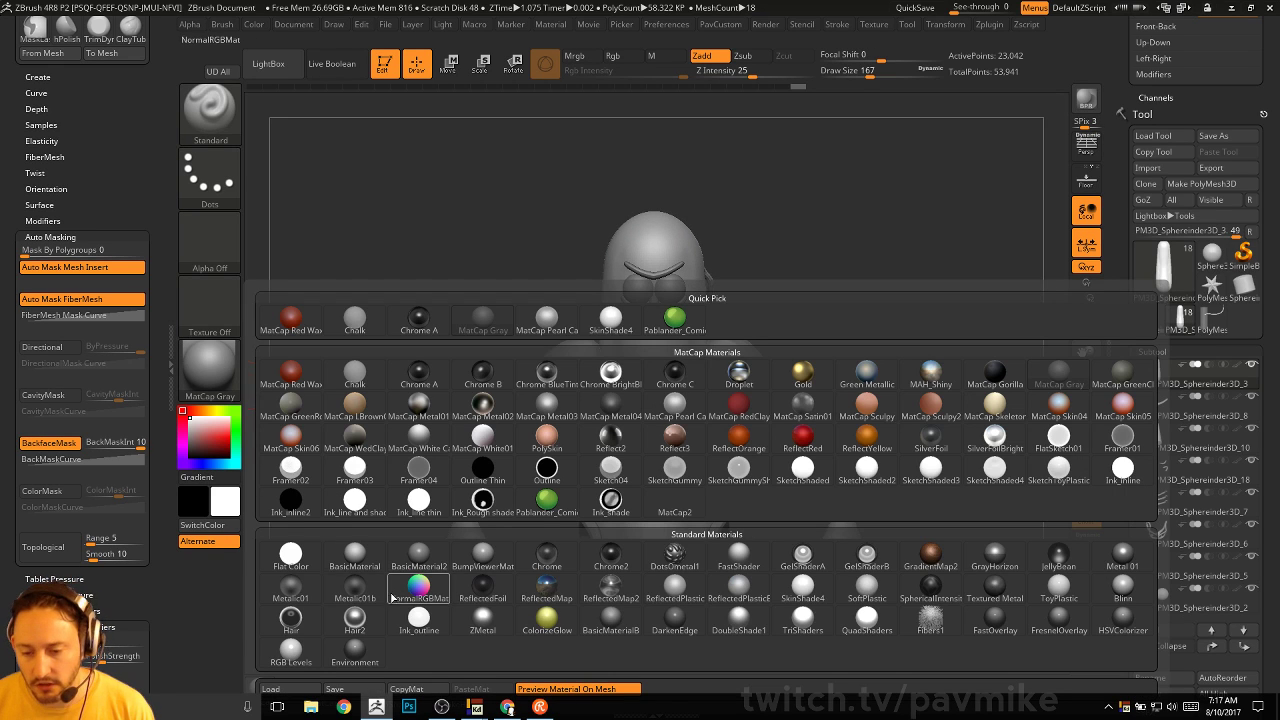
pyautogui.click(355, 553)
pyautogui.press('m')
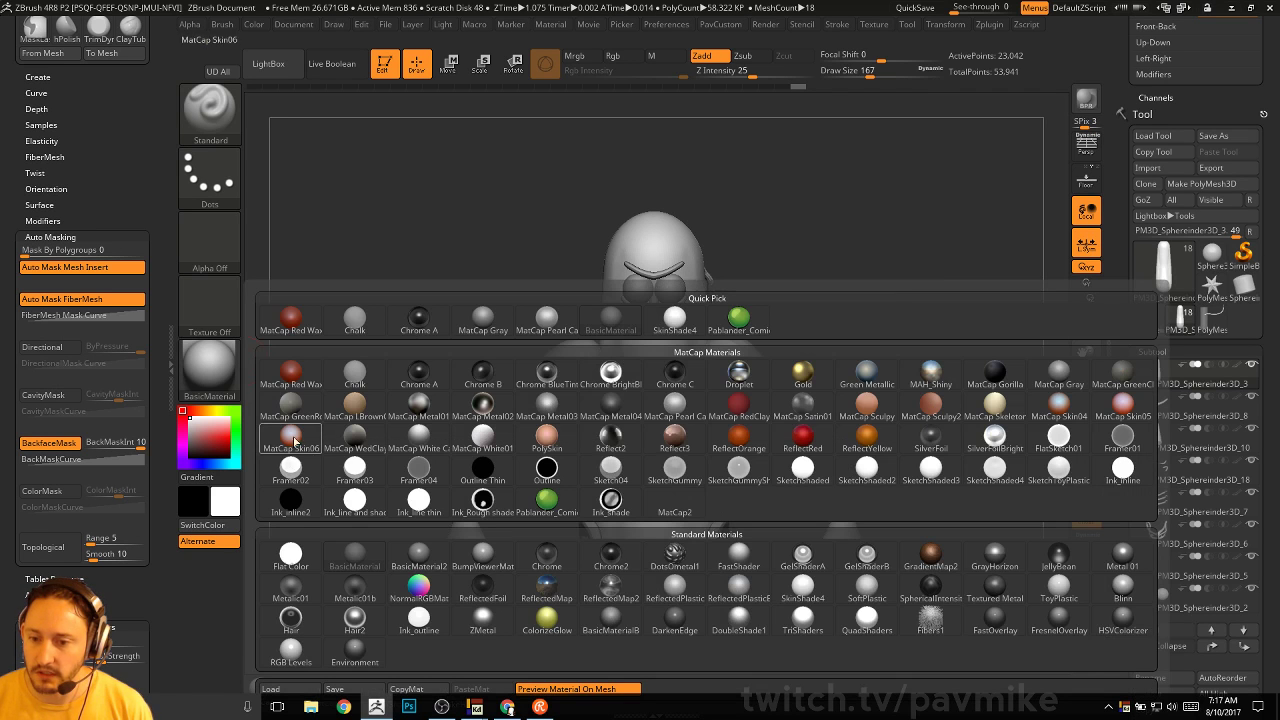
pyautogui.click(450, 550)
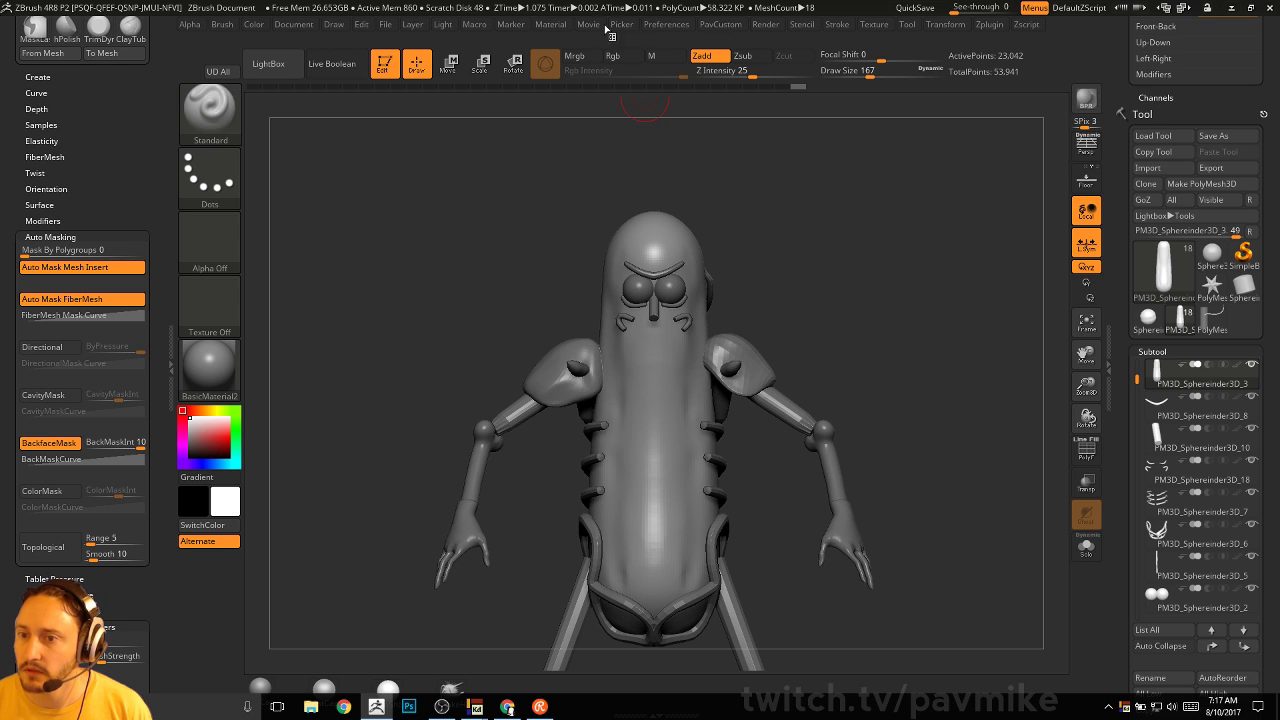
# Dock the Light palette in the side tray and shift the main light slightly up and to the left
pyautogui.click(443, 25)
pyautogui.moveTo(447, 60)
pyautogui.mouseDown()
pyautogui.moveTo(109, 52)
pyautogui.moveTo(109, 150)
pyautogui.moveTo(152, 23)
pyautogui.mouseUp()
pyautogui.click(150, 23)
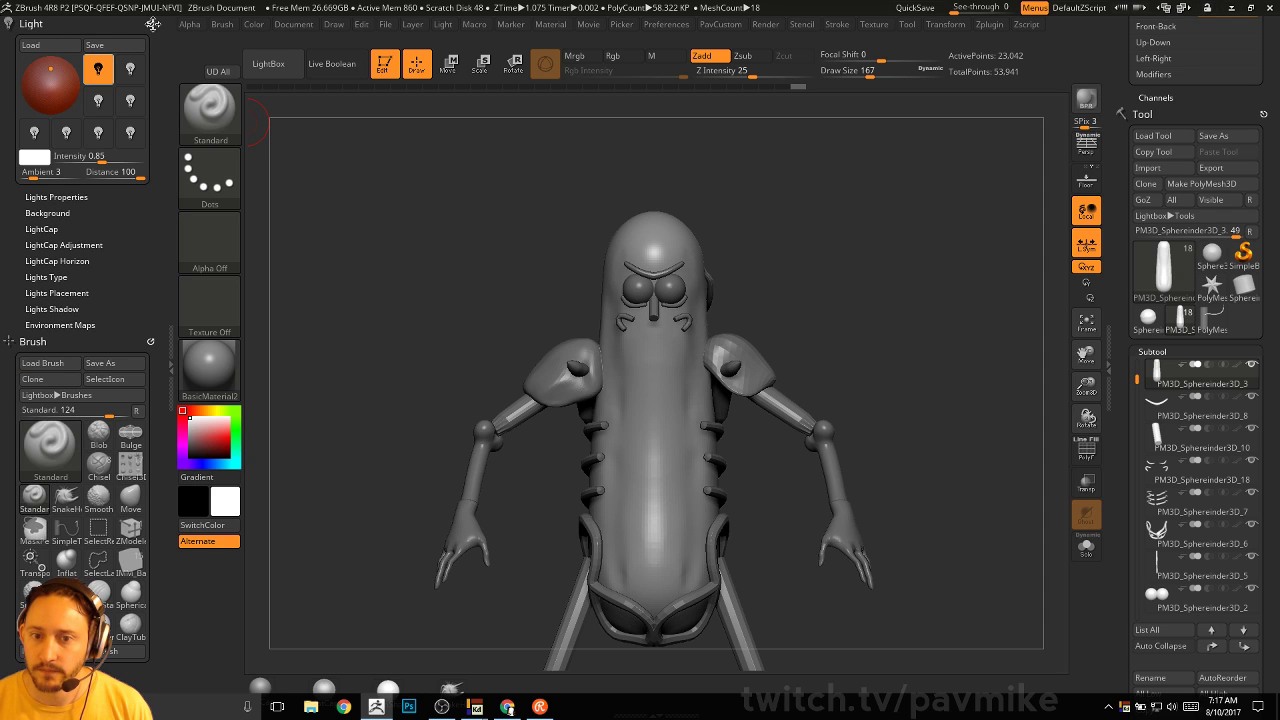
pyautogui.moveTo(52, 78); pyautogui.dragTo(46, 70)
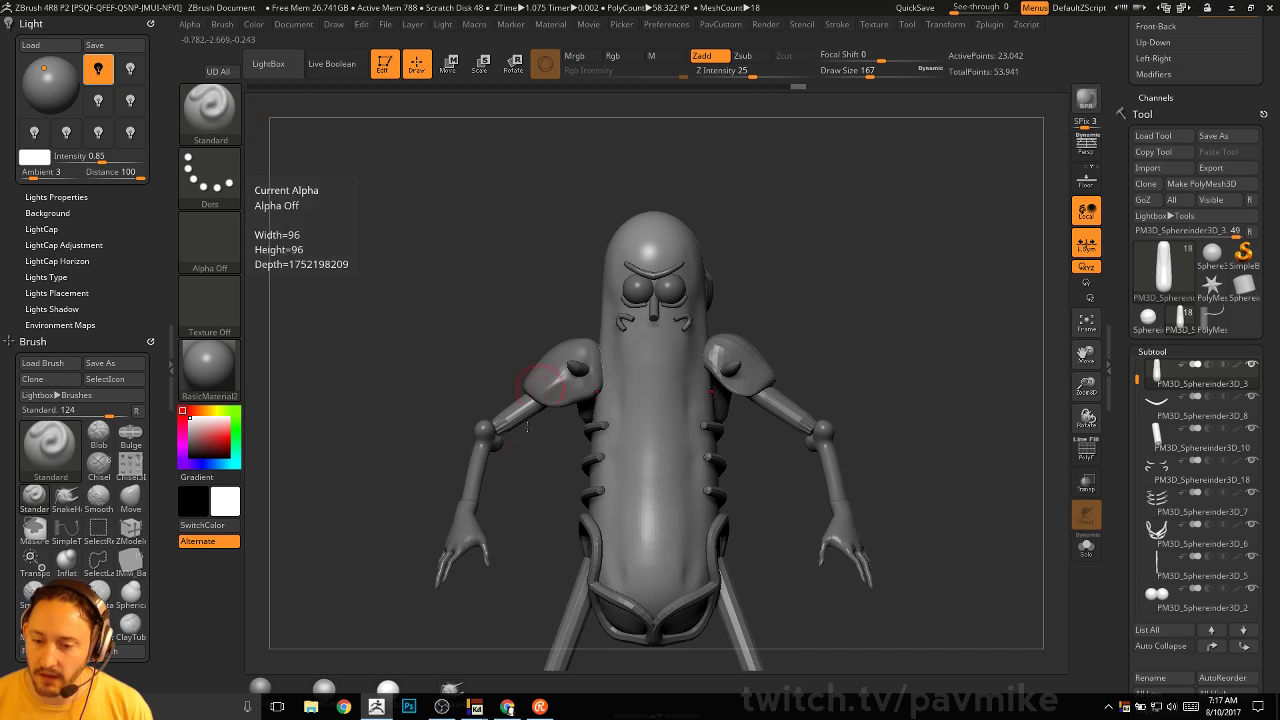
# Select the subtool with the cheek and under-eye lines and adjust the cheek lines against the face with the Move brush
pyautogui.moveTo(891, 286)
pyautogui.mouseDown()
pyautogui.moveTo(880, 337)
pyautogui.moveTo(657, 377)
pyautogui.mouseUp()
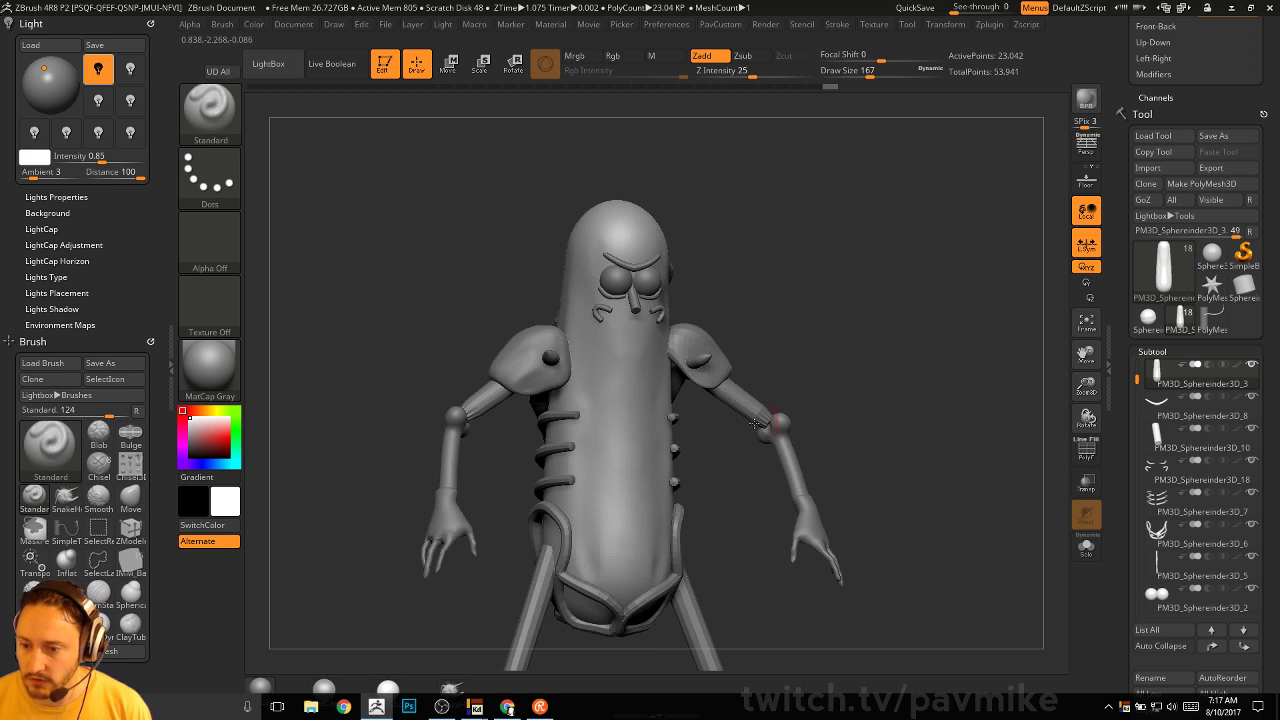
pyautogui.moveTo(760, 300)
pyautogui.mouseDown()
pyautogui.moveTo(841, 323)
pyautogui.moveTo(566, 503)
pyautogui.moveTo(557, 243)
pyautogui.mouseUp()
pyautogui.moveTo(646, 194)
pyautogui.mouseDown()
pyautogui.moveTo(771, 206)
pyautogui.moveTo(725, 228)
pyautogui.moveTo(523, 266)
pyautogui.mouseUp()
pyautogui.moveTo(697, 271)
pyautogui.mouseDown()
pyautogui.moveTo(874, 317)
pyautogui.moveTo(825, 328)
pyautogui.moveTo(471, 309)
pyautogui.mouseUp()
pyautogui.moveTo(798, 381)
pyautogui.keyDown('alt'); pyautogui.mouseDown()
pyautogui.moveTo(928, 357)
pyautogui.moveTo(885, 372)
pyautogui.moveTo(903, 383)
pyautogui.moveTo(891, 370)
pyautogui.moveTo(902, 346)
pyautogui.moveTo(923, 371)
pyautogui.moveTo(662, 395)
pyautogui.moveTo(828, 391)
pyautogui.moveTo(786, 391)
pyautogui.moveTo(800, 380)
pyautogui.moveTo(663, 451)
pyautogui.mouseUp(); pyautogui.keyUp('alt')
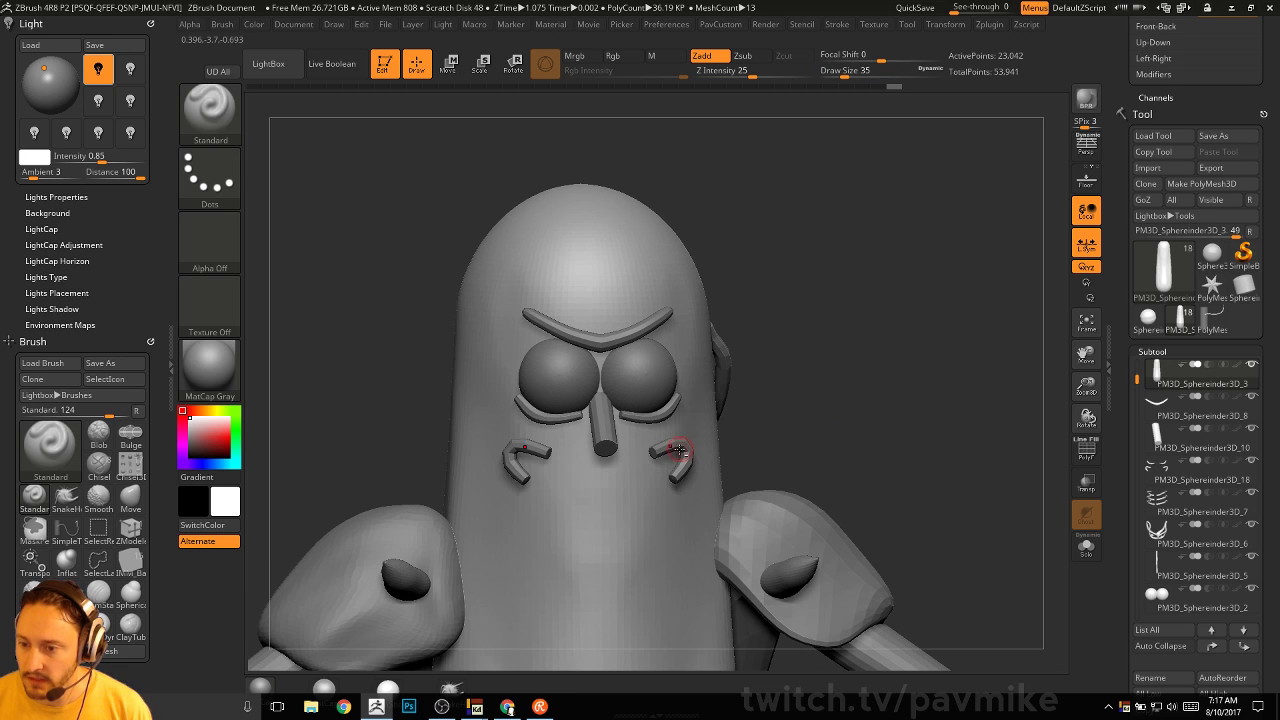
pyautogui.keyDown('alt'); pyautogui.click(580, 323); pyautogui.keyUp('alt')
pyautogui.moveTo(722, 298)
pyautogui.mouseDown()
pyautogui.moveTo(837, 277)
pyautogui.moveTo(870, 285)
pyautogui.moveTo(935, 338)
pyautogui.moveTo(820, 382)
pyautogui.mouseUp()
pyautogui.press('b')
pyautogui.press('m')
pyautogui.press('v')
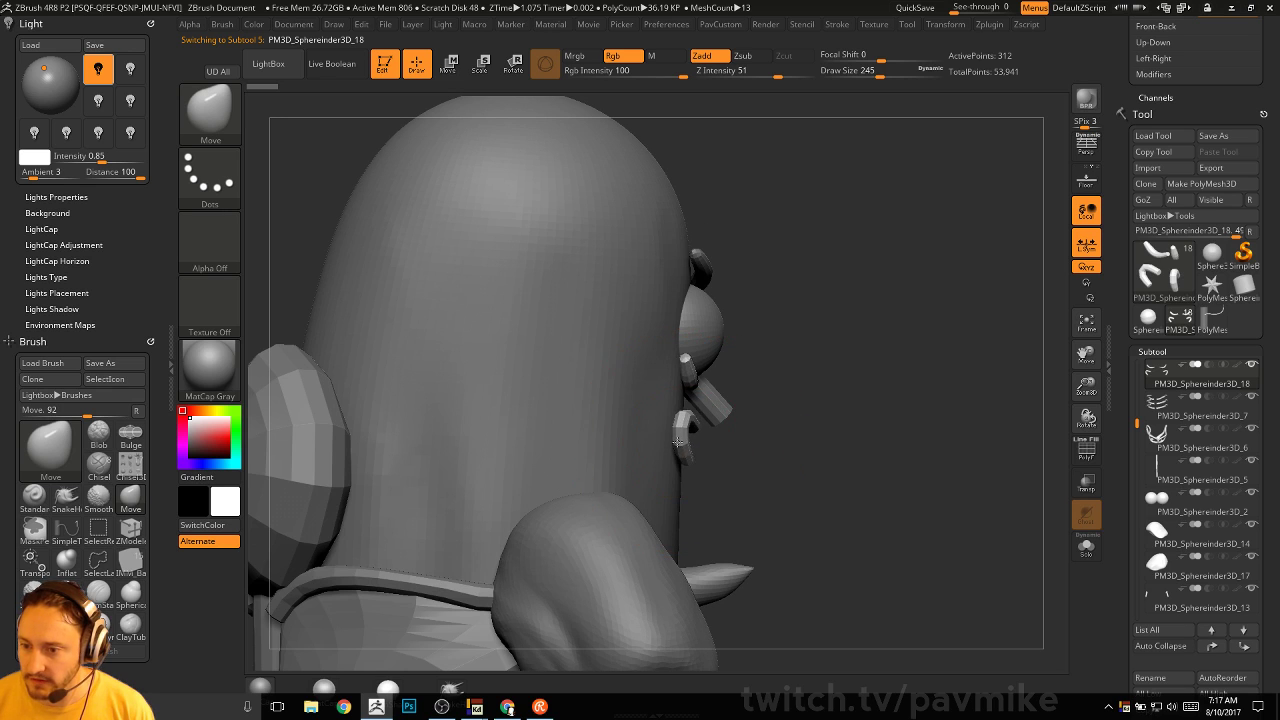
pyautogui.moveTo(664, 440)
pyautogui.mouseDown()
pyautogui.moveTo(640, 445)
pyautogui.moveTo(844, 281)
pyautogui.mouseUp()
pyautogui.press('s')
pyautogui.click(657, 443)
# Switch to the Standard brush with a draw size of about 83 and make the pickle body the active subtool
pyautogui.press('b')
pyautogui.press('s')
pyautogui.press('t')
pyautogui.press('s')
pyautogui.click(614, 434)
pyautogui.press('s')
pyautogui.moveTo(880, 343)
pyautogui.mouseDown()
pyautogui.moveTo(857, 344)
pyautogui.moveTo(864, 299)
pyautogui.moveTo(894, 293)
pyautogui.mouseUp()
pyautogui.keyDown('alt'); pyautogui.click(615, 458); pyautogui.keyUp('alt')
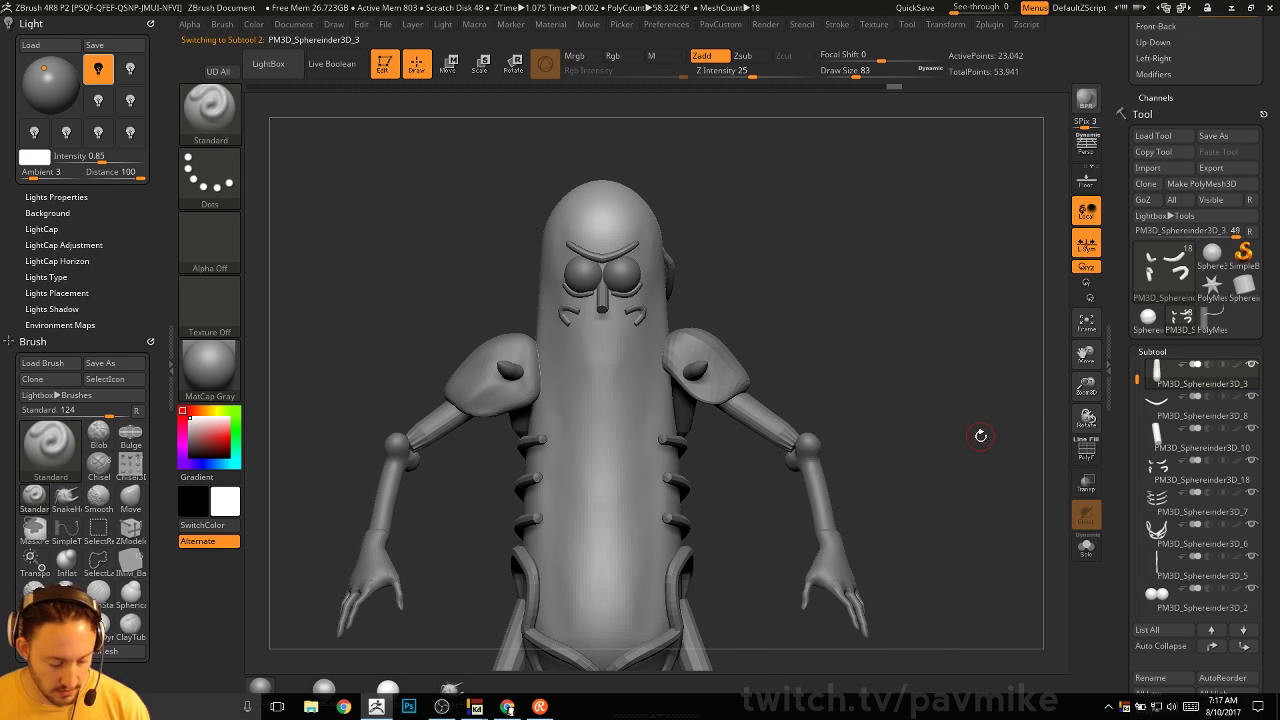
# Turn on polypaint for all subtools and bring the body's Geometry settings into view
pyautogui.keyDown('shift'); pyautogui.click(1237, 365); pyautogui.keyUp('shift')
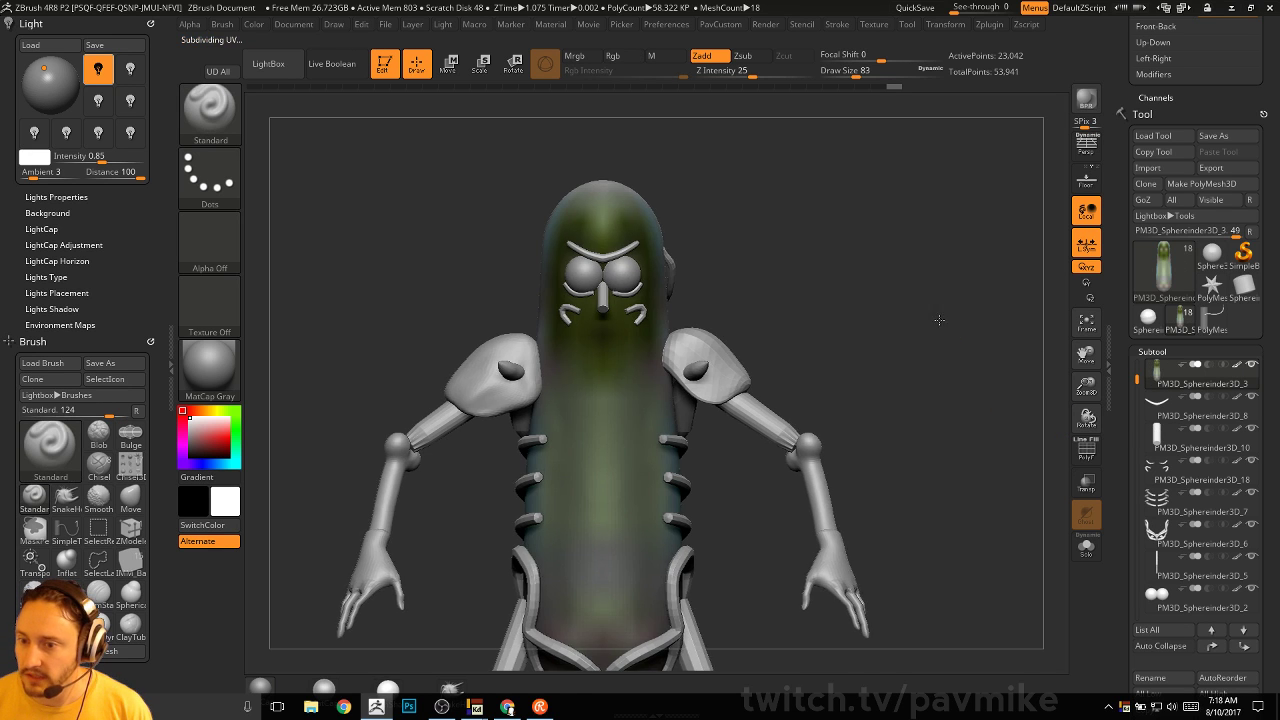
pyautogui.keyDown('alt'); pyautogui.moveTo(938, 320); pyautogui.dragTo(944, 342); pyautogui.keyUp('alt')
pyautogui.scroll(-10, 1129, 434)
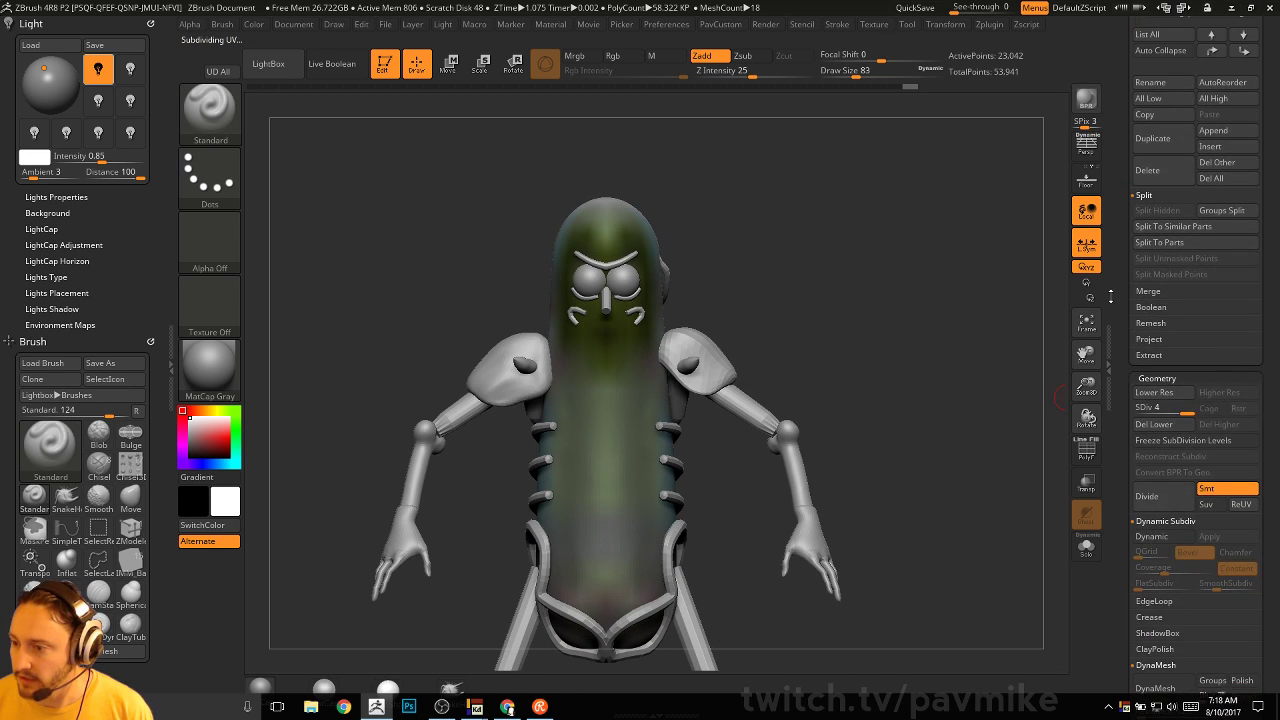
pyautogui.press('ctrl')
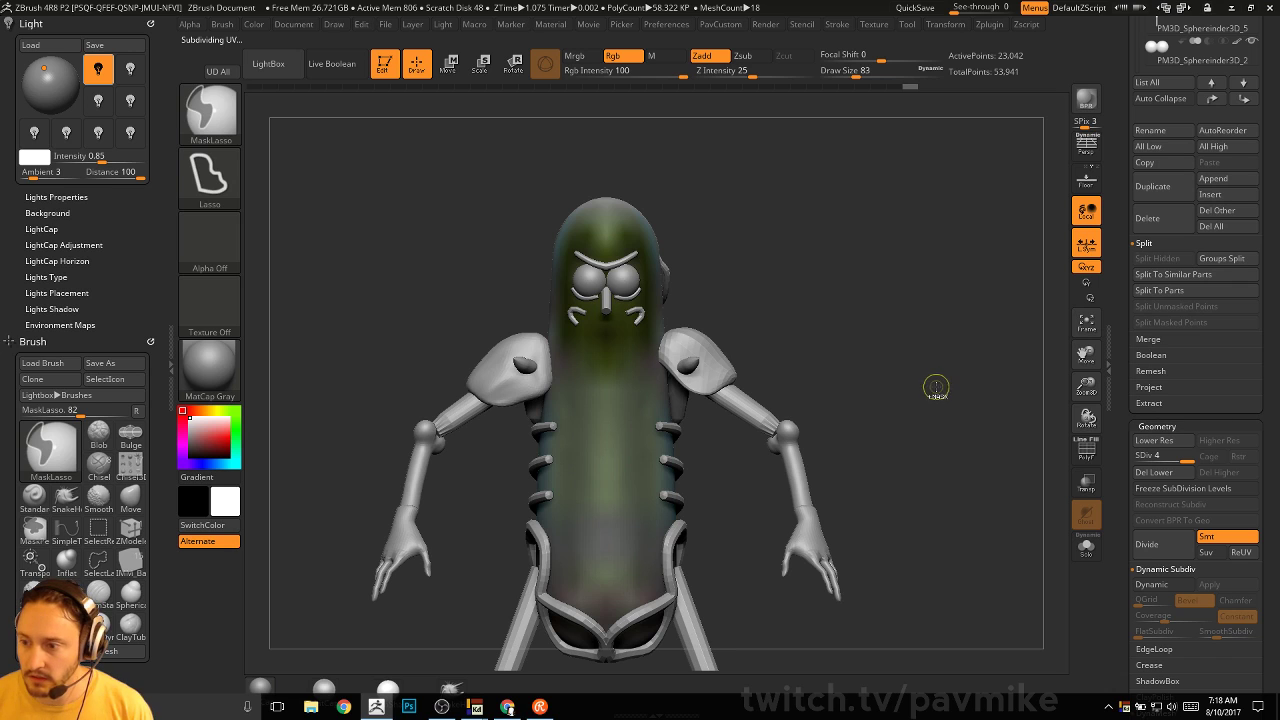
# Divide the pickle body once more to raise it to subdivision level 5
pyautogui.click(1086, 452)
pyautogui.click(1086, 452)
pyautogui.hotkey('ctrl', 'd')
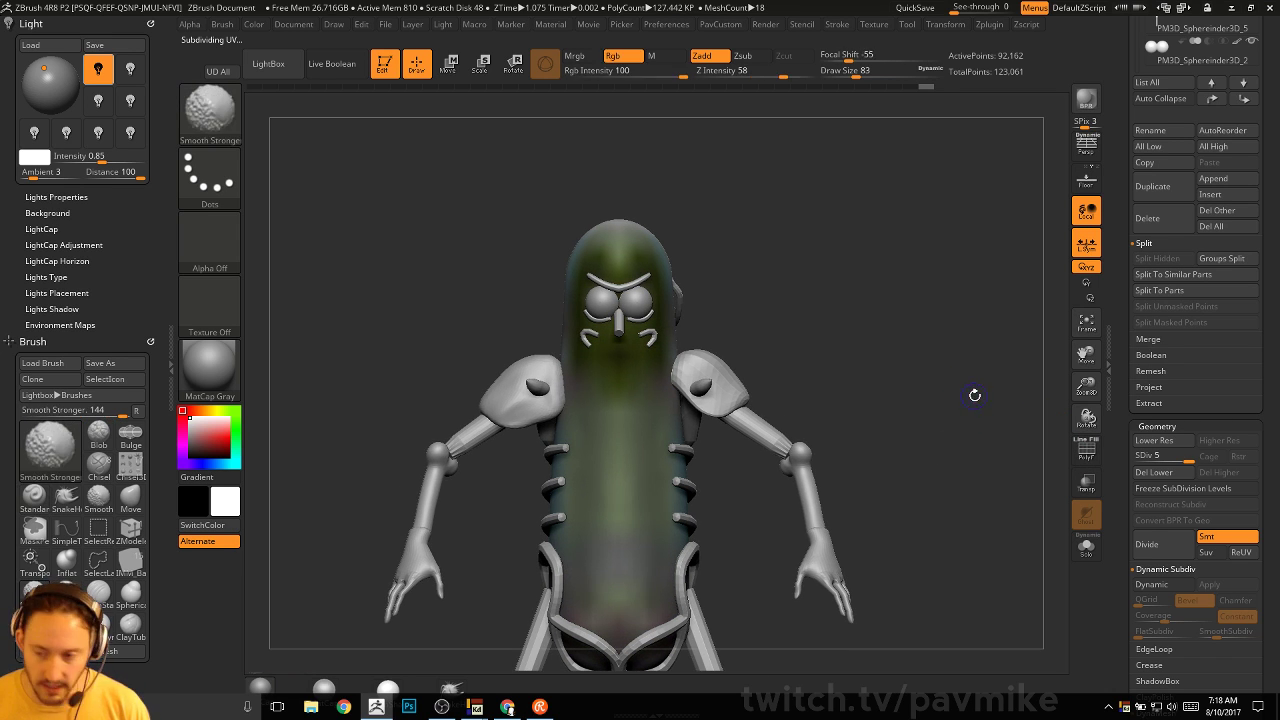
# Show the reference image overlay, turn on perspective and line the character up with the reference pose
pyautogui.hotkey('shift', 'z')
pyautogui.press('z')
pyautogui.moveTo(973, 394); pyautogui.dragTo(1072, 314)
pyautogui.click(1086, 147)
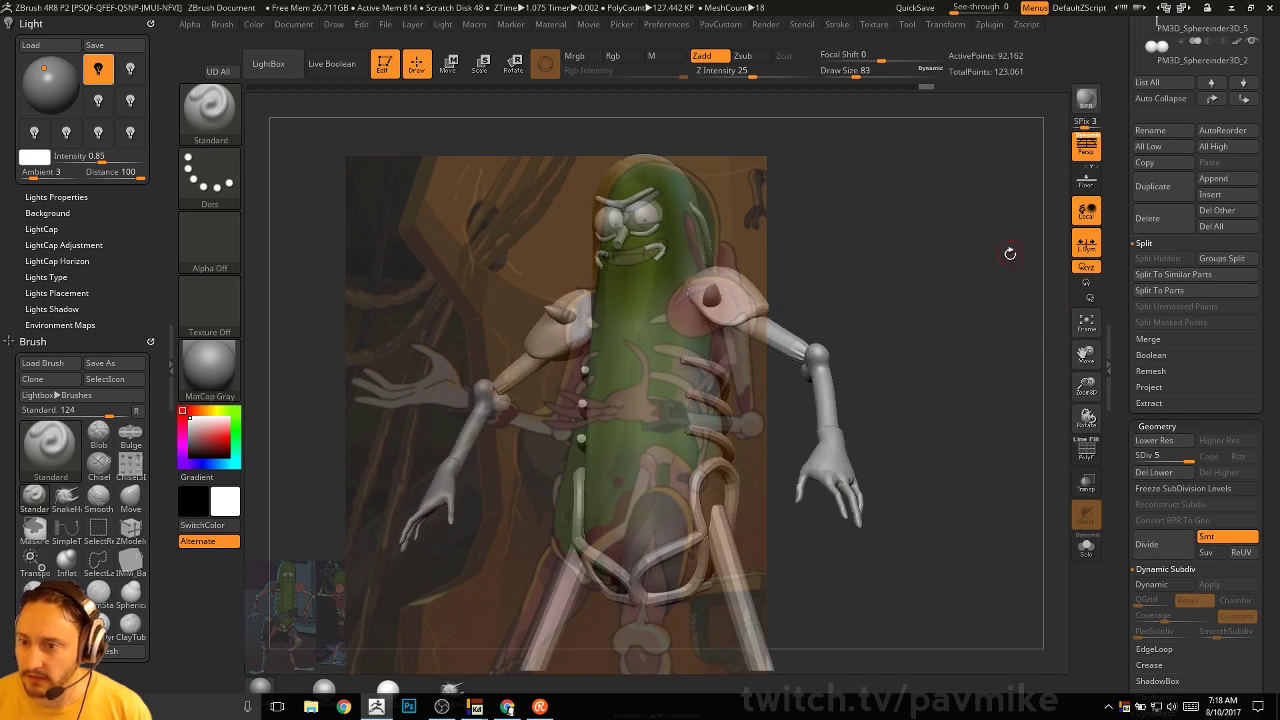
pyautogui.moveTo(1009, 251); pyautogui.dragTo(1000, 294)
# Project the reference's mouth colours onto the pickle body with the Standard brush at draw size 187, colour only, and hide the reference
pyautogui.press('s')
pyautogui.moveTo(658, 282)
pyautogui.mouseDown()
pyautogui.moveTo(669, 281)
pyautogui.moveTo(612, 260)
pyautogui.mouseUp()
pyautogui.press('s')
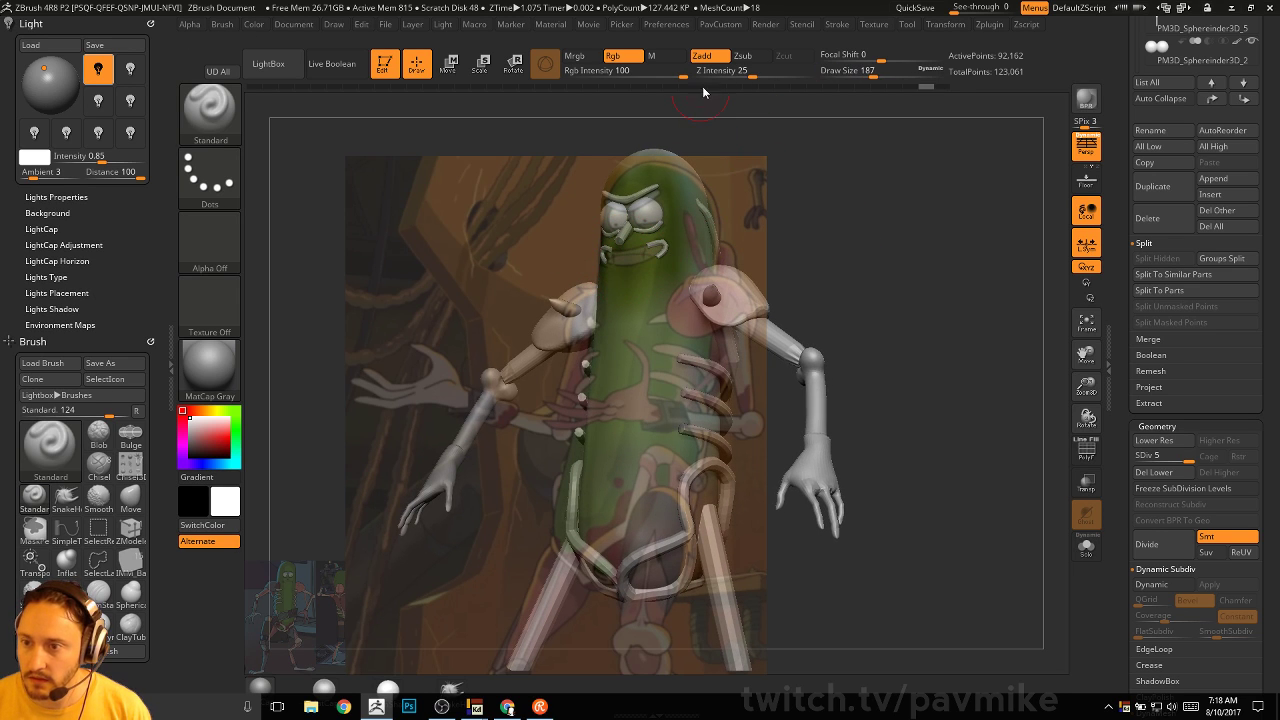
pyautogui.press('a')
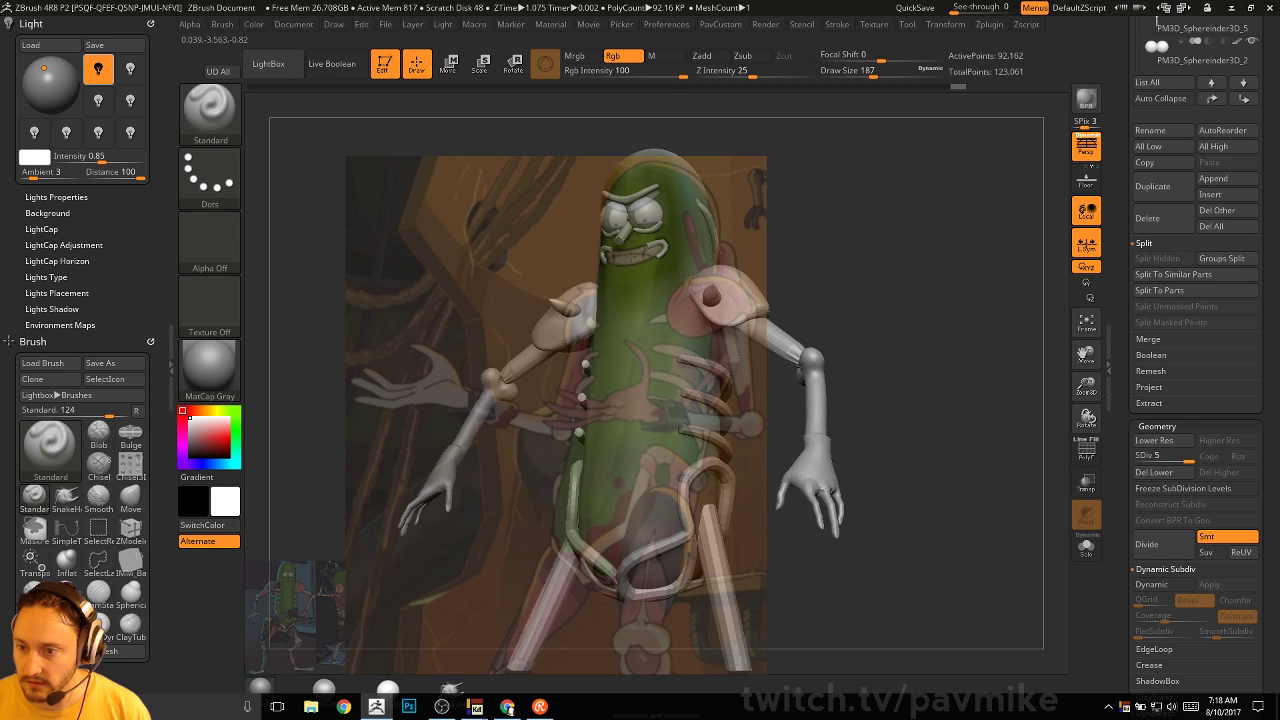
pyautogui.hotkey('shift', 'z')
# Isolate the pickle body, divide it to subdivision level 6 and reduce the draw size to about 44
pyautogui.moveTo(887, 242)
pyautogui.keyDown('shift'); pyautogui.mouseDown()
pyautogui.moveTo(920, 273)
pyautogui.moveTo(870, 293)
pyautogui.mouseUp(); pyautogui.keyUp('shift')
pyautogui.press('s')
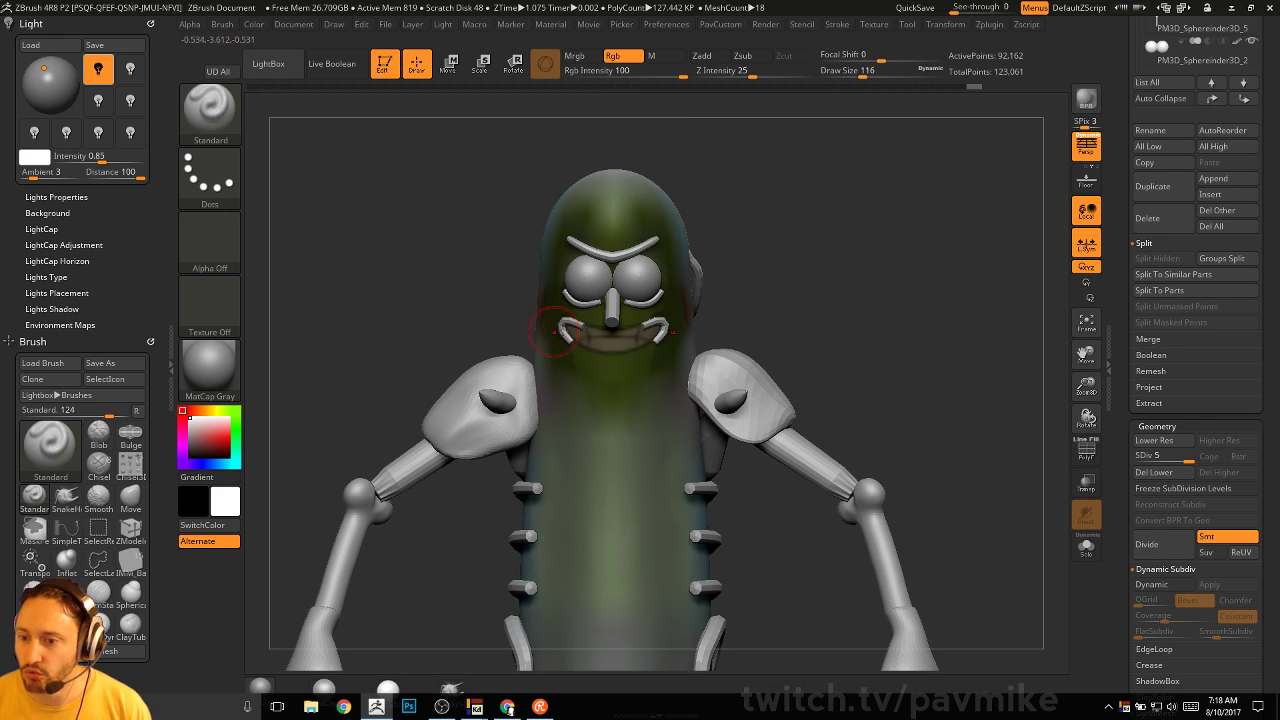
pyautogui.moveTo(891, 363); pyautogui.dragTo(912, 371)
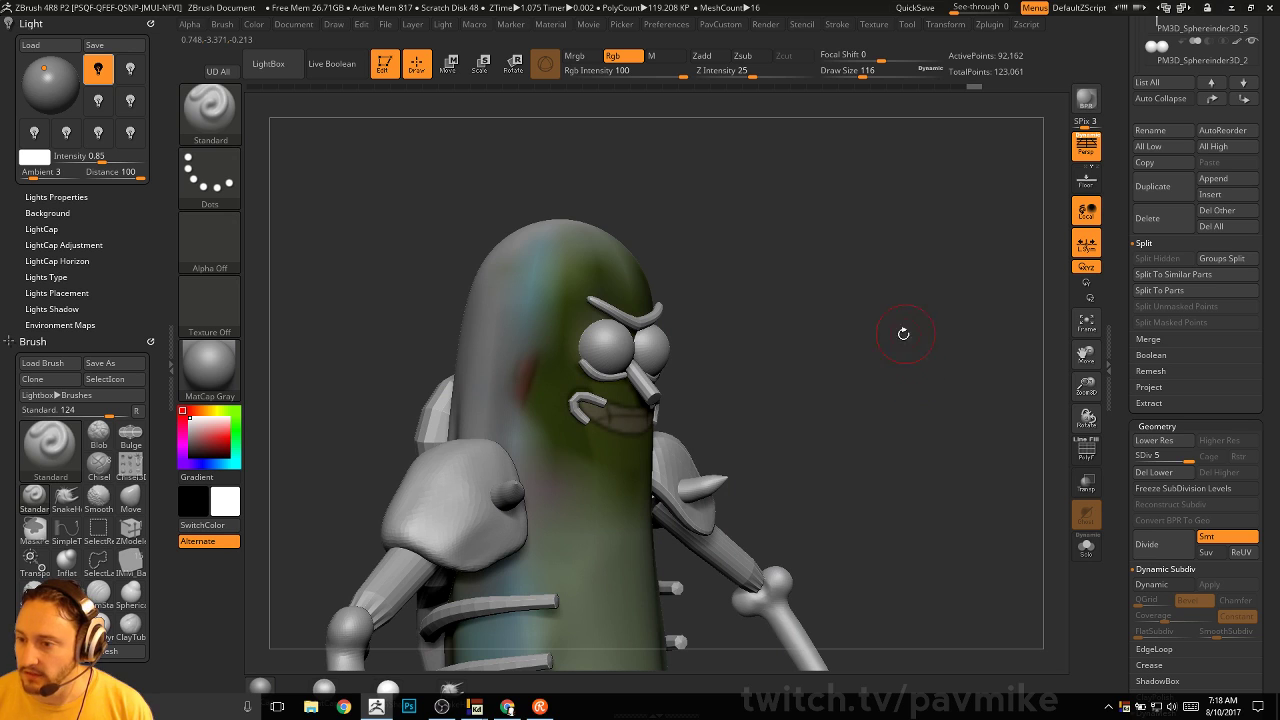
pyautogui.click(1086, 547)
pyautogui.keyDown('shift'); pyautogui.moveTo(971, 466); pyautogui.dragTo(966, 478); pyautogui.keyUp('shift')
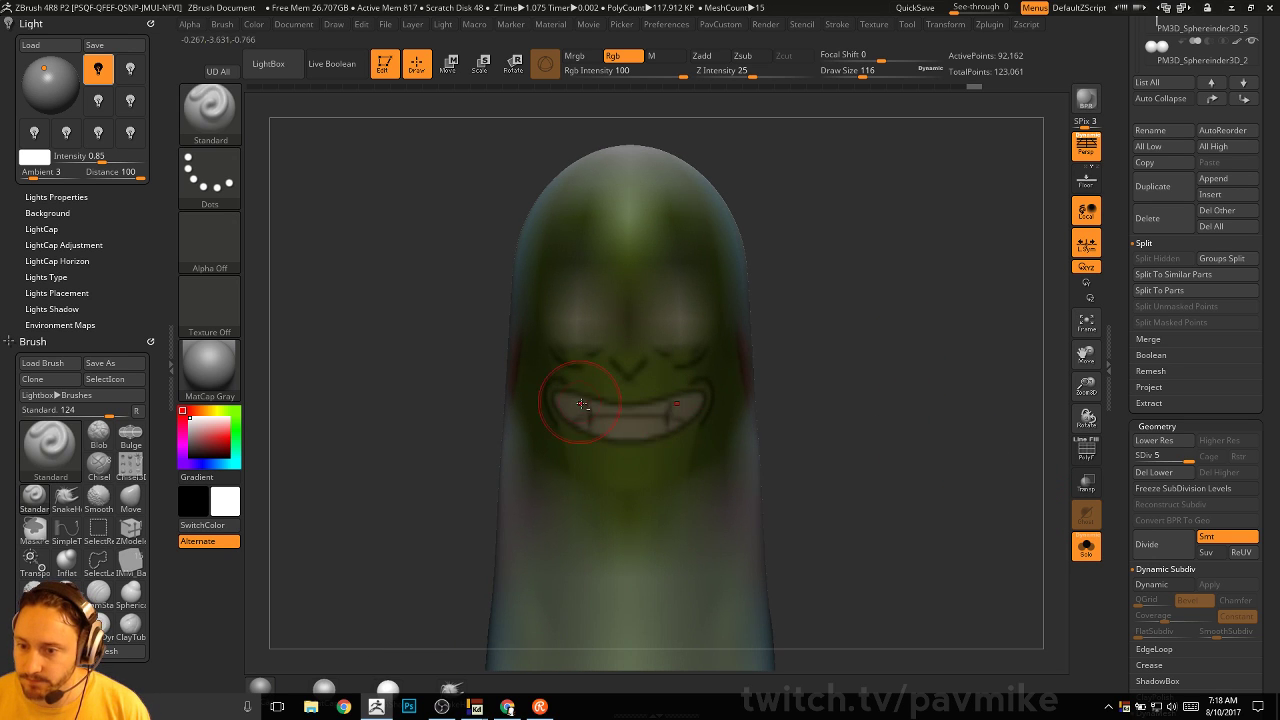
pyautogui.press('s')
pyautogui.moveTo(568, 408); pyautogui.dragTo(553, 408)
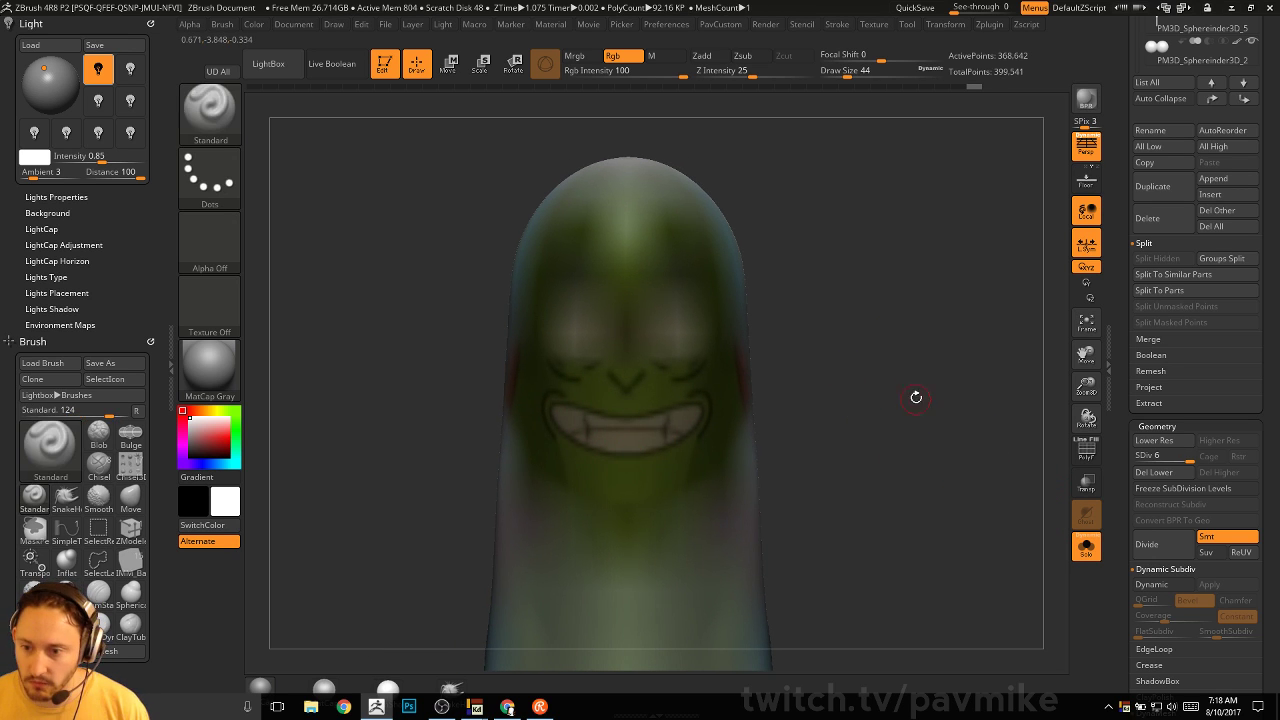
# Switch the masking brush to MaskPen, paint a mask over the projected mouth shape and invert it
pyautogui.moveTo(914, 397); pyautogui.dragTo(685, 437)
pyautogui.press('ctrl')
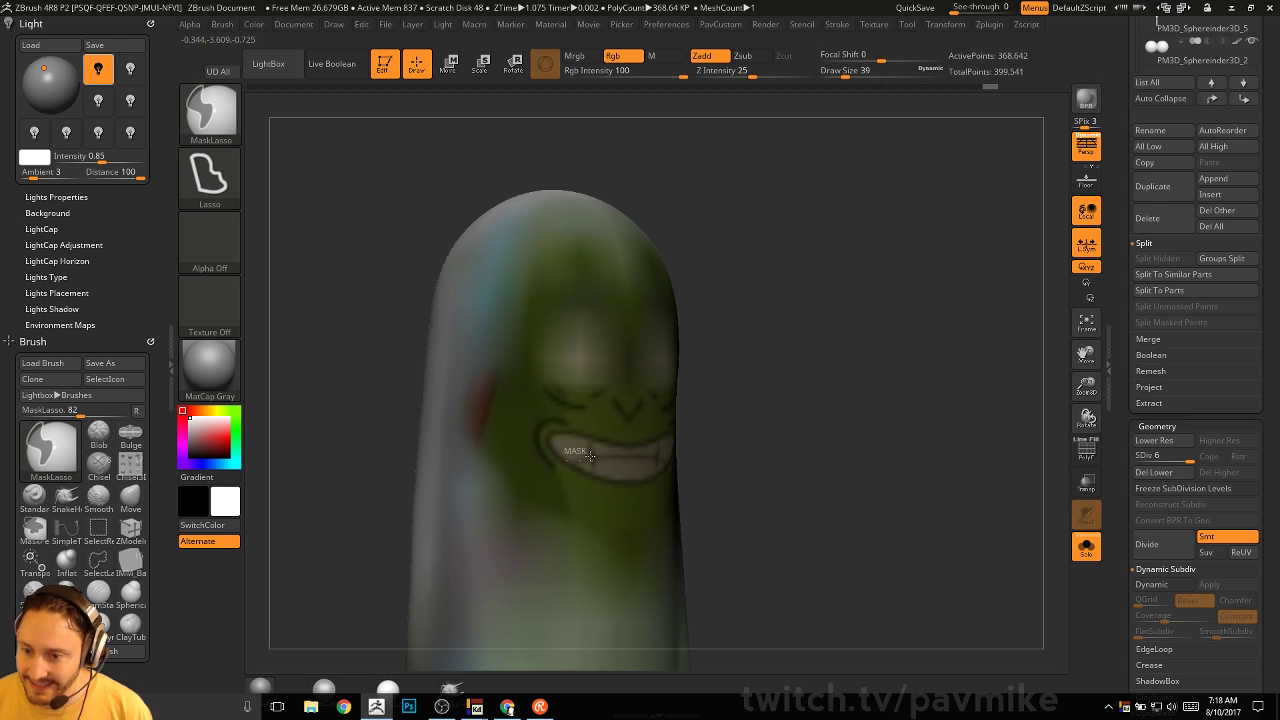
pyautogui.keyDown('ctrl'); pyautogui.click(214, 120); pyautogui.keyUp('ctrl')
pyautogui.keyDown('ctrl'); pyautogui.click(267, 124); pyautogui.keyUp('ctrl')
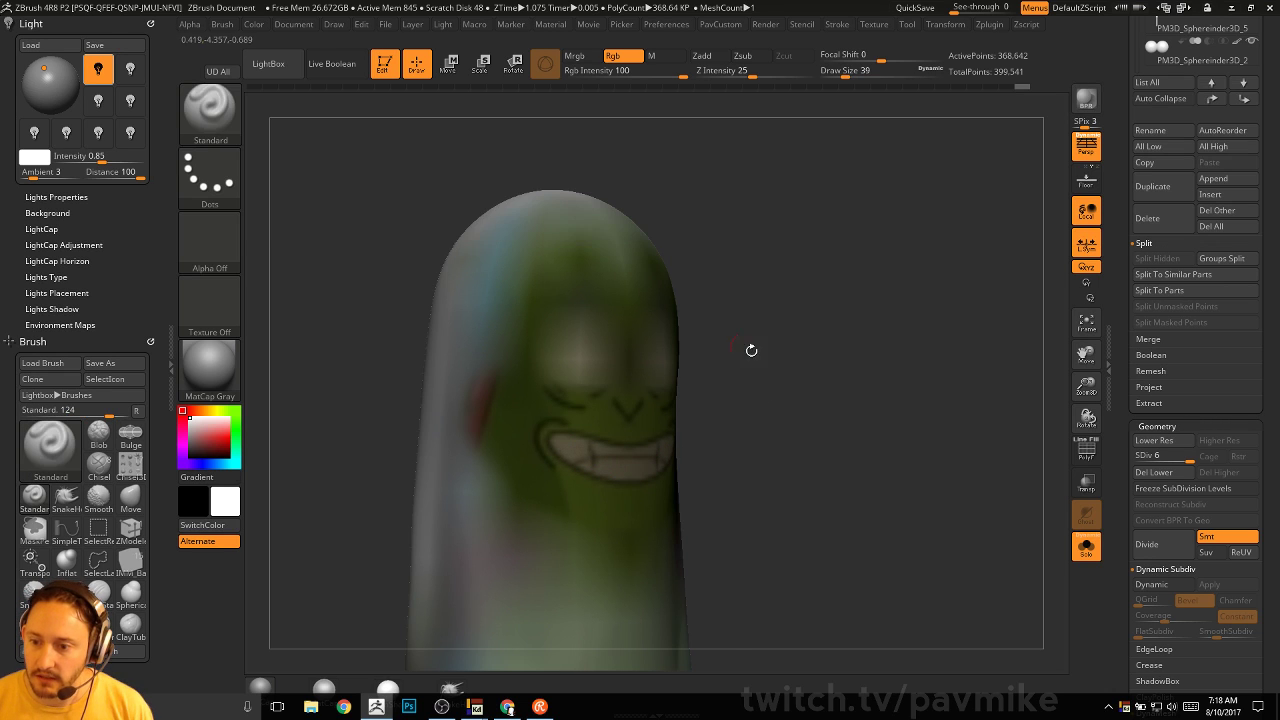
pyautogui.keyDown('shift'); pyautogui.moveTo(751, 351); pyautogui.dragTo(775, 355); pyautogui.keyUp('shift')
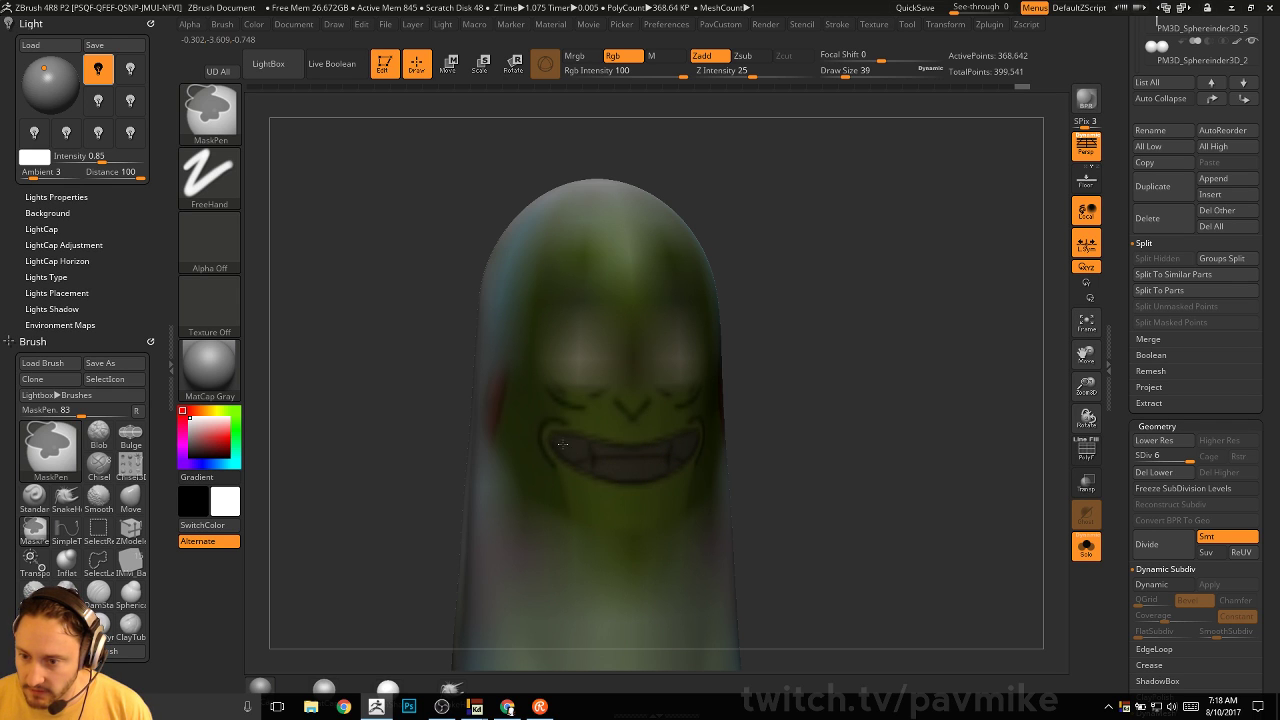
pyautogui.keyDown('ctrl'); pyautogui.click(892, 403); pyautogui.keyUp('ctrl')
# Push the unmasked mouth area inward into the pickle body with the Move transform and return to drawing mode
pyautogui.moveTo(892, 403); pyautogui.dragTo(780, 385)
pyautogui.press('w')
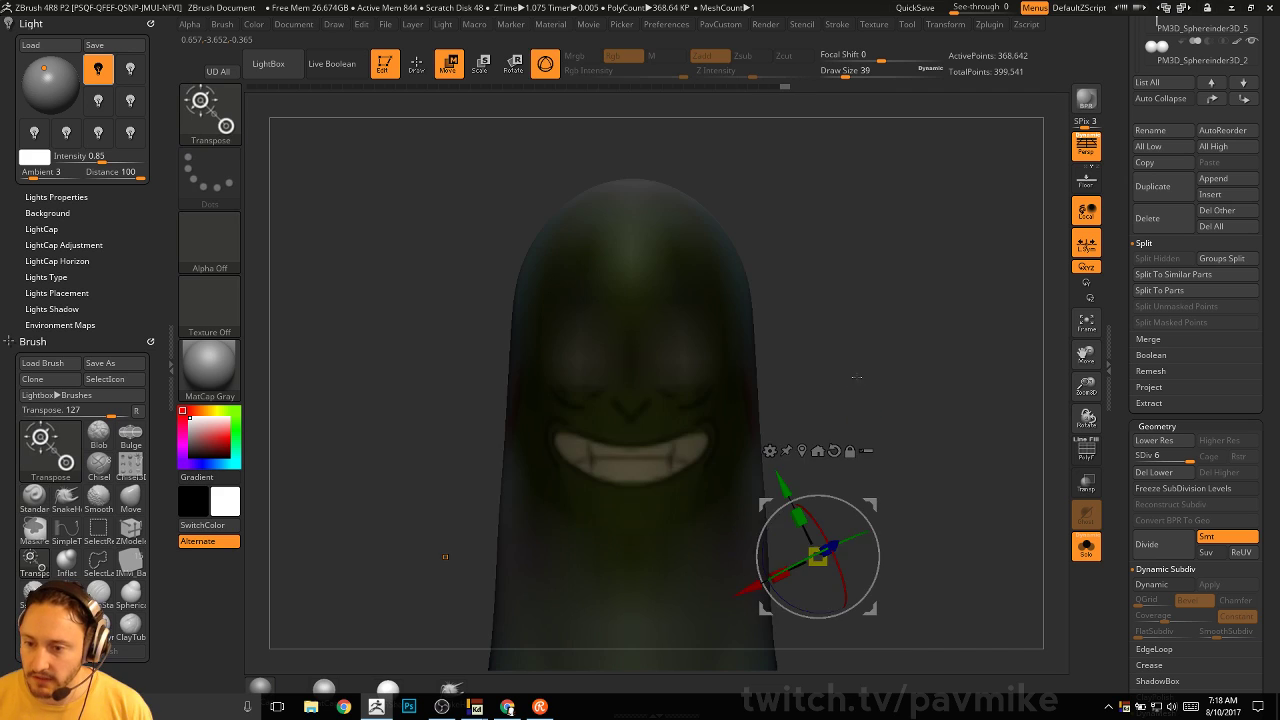
pyautogui.moveTo(857, 371)
pyautogui.keyDown('shift'); pyautogui.mouseDown()
pyautogui.moveTo(780, 369)
pyautogui.moveTo(733, 391)
pyautogui.moveTo(844, 382)
pyautogui.mouseUp(); pyautogui.keyUp('shift')
pyautogui.keyDown('alt'); pyautogui.click(754, 449); pyautogui.keyUp('alt')
pyautogui.press('q')
pyautogui.keyDown('shift'); pyautogui.moveTo(640, 470); pyautogui.dragTo(711, 489); pyautogui.keyUp('shift')
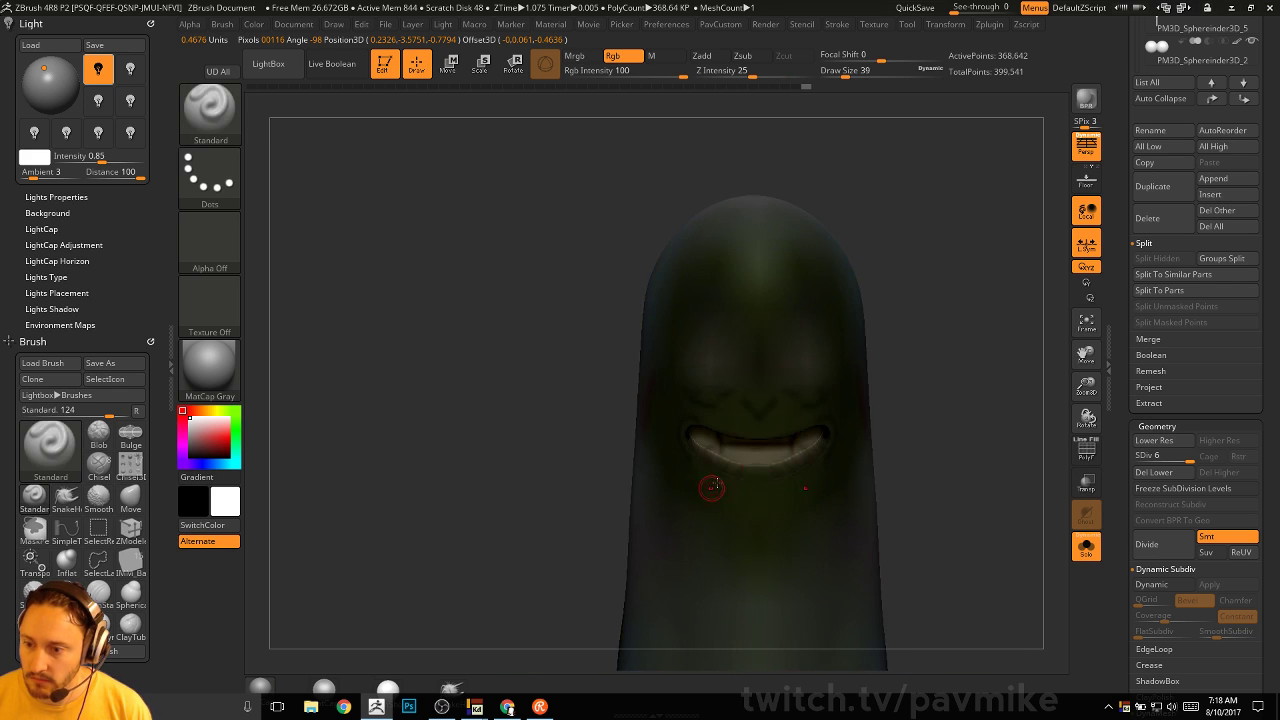
# Clear the mask, bring back all the other subtools and check the polygon wireframe around the mouth
pyautogui.moveTo(965, 430)
pyautogui.keyDown('ctrl'); pyautogui.mouseDown()
pyautogui.moveTo(1000, 440)
pyautogui.moveTo(922, 452)
pyautogui.mouseUp(); pyautogui.keyUp('ctrl')
pyautogui.click(1086, 547)
pyautogui.moveTo(971, 497); pyautogui.dragTo(986, 437)
pyautogui.hotkey('shift', 'f')
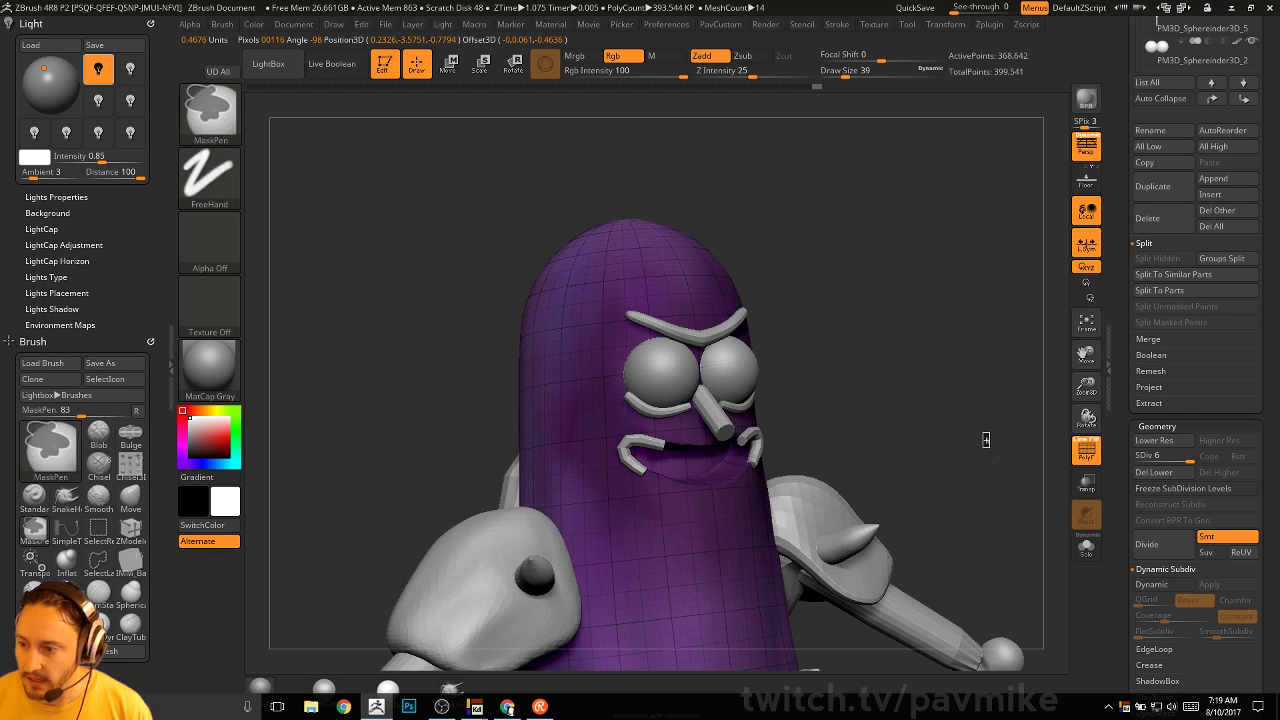
pyautogui.hotkey('shift', 'f')
# Smooth the lower edge of the recessed mouth on the pickle body
pyautogui.press('s')
pyautogui.moveTo(661, 498)
pyautogui.mouseDown()
pyautogui.moveTo(673, 502)
pyautogui.moveTo(642, 485)
pyautogui.mouseUp()
pyautogui.moveTo(829, 428)
pyautogui.keyDown('shift'); pyautogui.mouseDown()
pyautogui.moveTo(824, 409)
pyautogui.moveTo(792, 424)
pyautogui.mouseUp(); pyautogui.keyUp('shift')
pyautogui.keyDown('shift'); pyautogui.moveTo(672, 480); pyautogui.dragTo(656, 489); pyautogui.keyUp('shift')
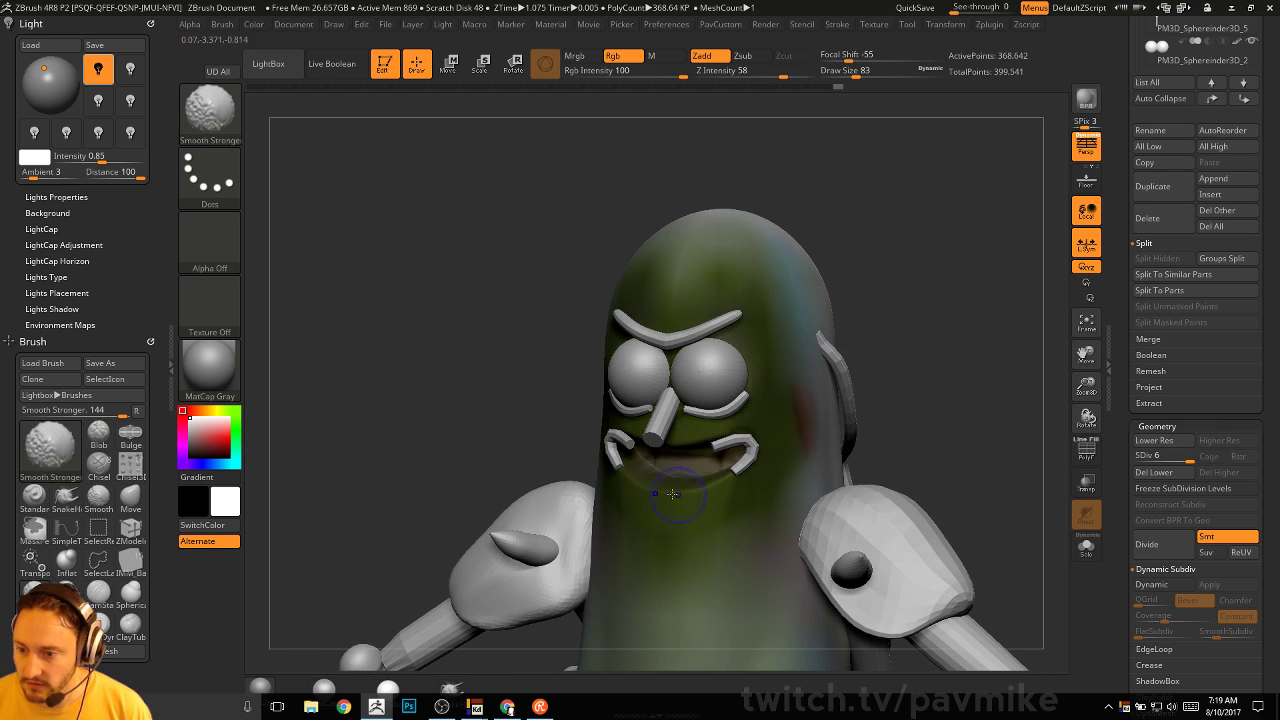
pyautogui.moveTo(853, 430)
pyautogui.mouseDown()
pyautogui.moveTo(917, 381)
pyautogui.moveTo(830, 398)
pyautogui.mouseUp()
pyautogui.keyDown('alt'); pyautogui.moveTo(955, 360); pyautogui.dragTo(921, 403); pyautogui.keyUp('alt')
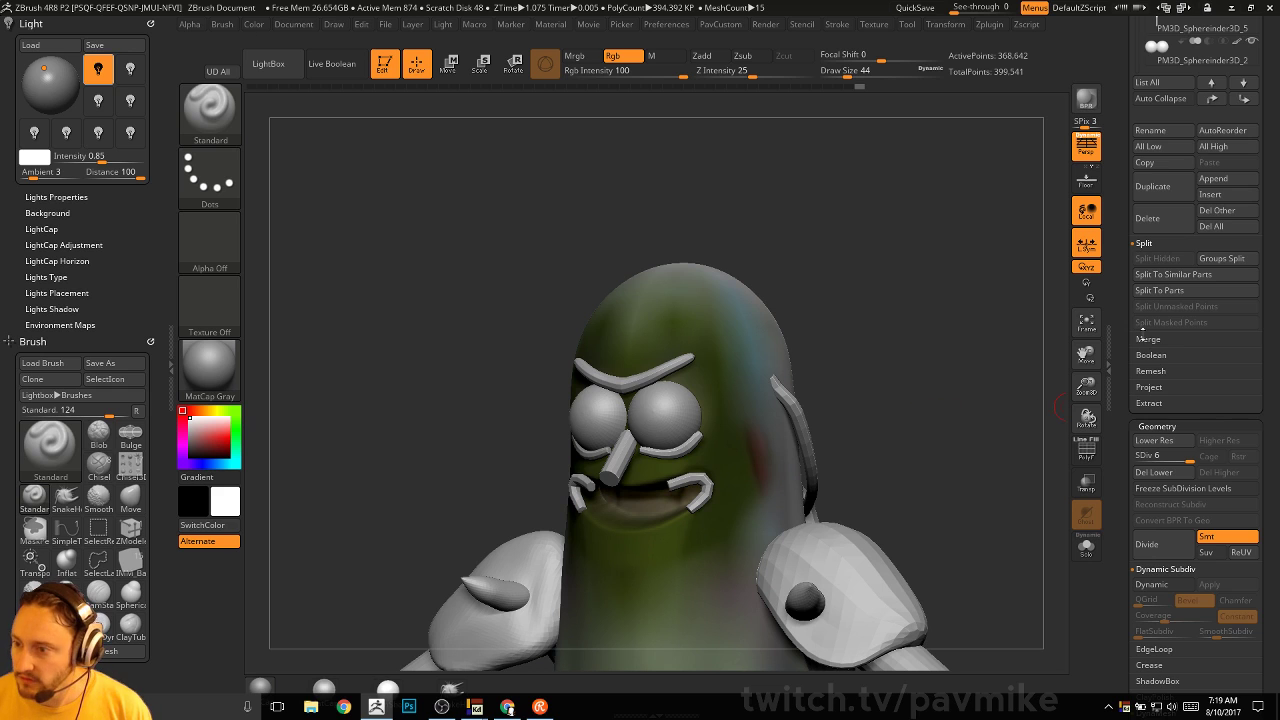
# Turn off polypaint for all subtools so the character shows plain material
pyautogui.scroll(5, 1142, 337)
pyautogui.moveTo(1178, 258); pyautogui.dragTo(1190, 388)
pyautogui.click(1263, 24)
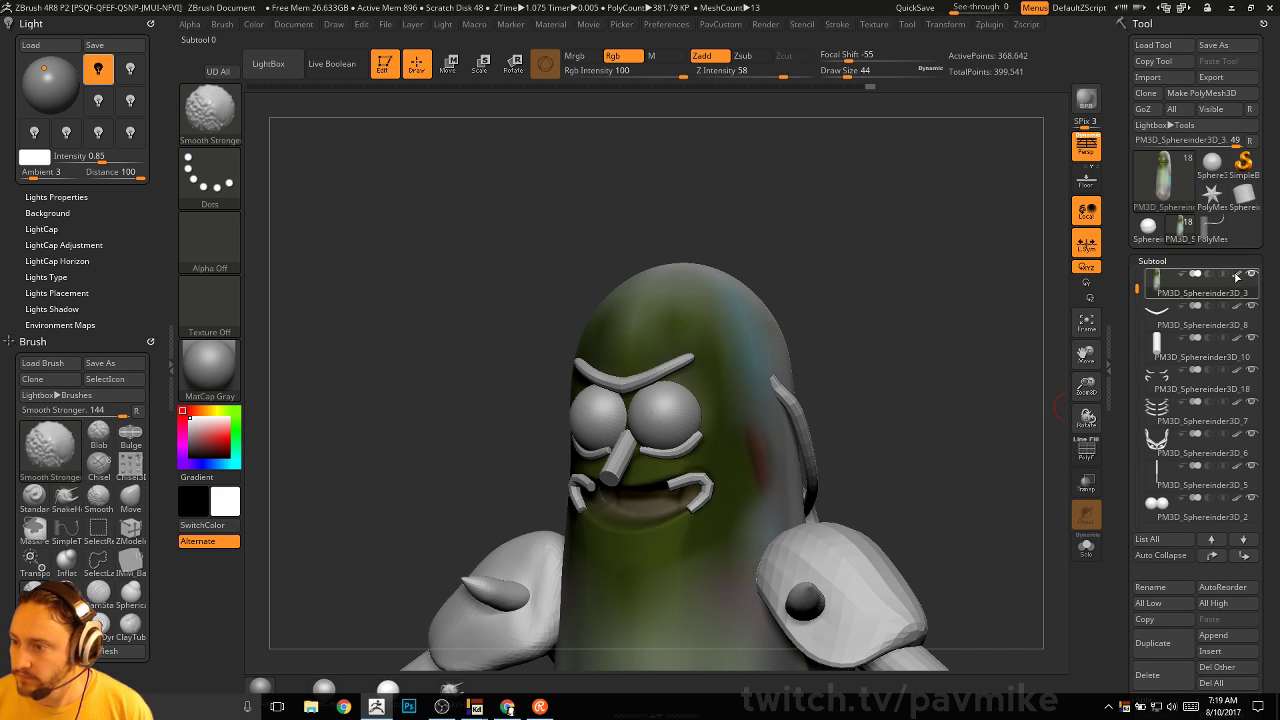
pyautogui.keyDown('shift'); pyautogui.click(1237, 274); pyautogui.keyUp('shift')
pyautogui.moveTo(928, 346); pyautogui.dragTo(850, 362)
# Select the cheek and under-eye lines subtool and reposition the cheek lines at the mouth corners with the Move brush
pyautogui.keyDown('alt'); pyautogui.click(692, 447); pyautogui.keyUp('alt')
pyautogui.moveTo(954, 380); pyautogui.dragTo(1015, 375)
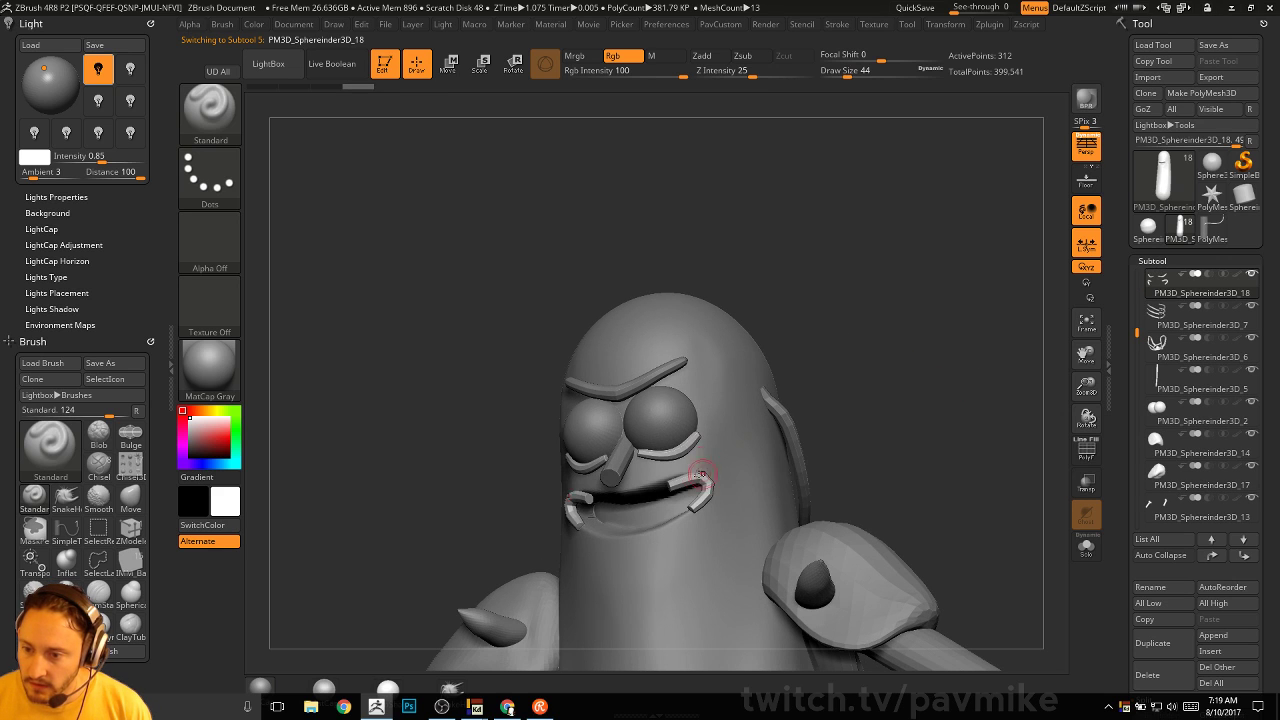
pyautogui.press('s')
pyautogui.moveTo(700, 476)
pyautogui.mouseDown()
pyautogui.moveTo(713, 477)
pyautogui.moveTo(672, 482)
pyautogui.mouseUp()
pyautogui.press('b')
pyautogui.press('m')
pyautogui.press('v')
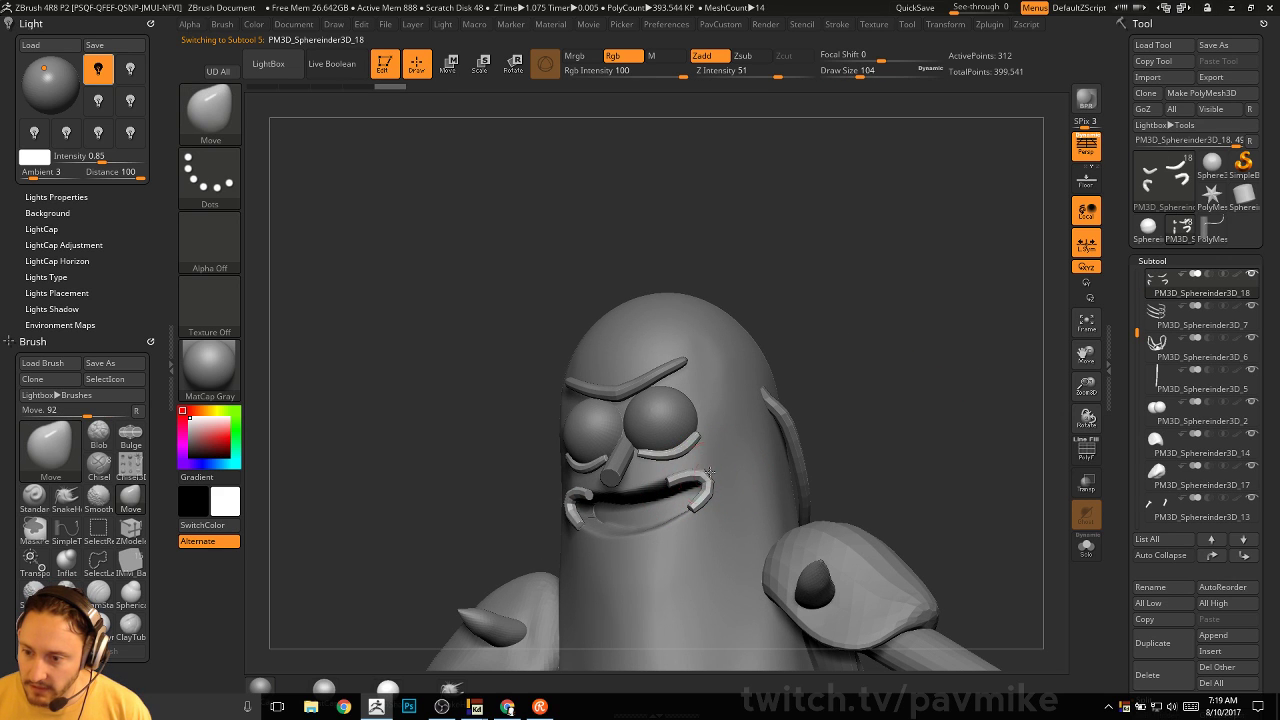
pyautogui.moveTo(886, 412); pyautogui.dragTo(940, 408)
pyautogui.moveTo(688, 490); pyautogui.dragTo(683, 486)
# Make the pickle body active and reshape the lower lip with the Move brush at draw sizes of 132 and 112
pyautogui.keyDown('alt'); pyautogui.click(712, 508); pyautogui.keyUp('alt')
pyautogui.moveTo(900, 415); pyautogui.dragTo(810, 428)
pyautogui.press('s')
pyautogui.moveTo(680, 498); pyautogui.dragTo(690, 498)
pyautogui.moveTo(866, 426)
pyautogui.mouseDown()
pyautogui.moveTo(935, 412)
pyautogui.moveTo(880, 418)
pyautogui.mouseUp()
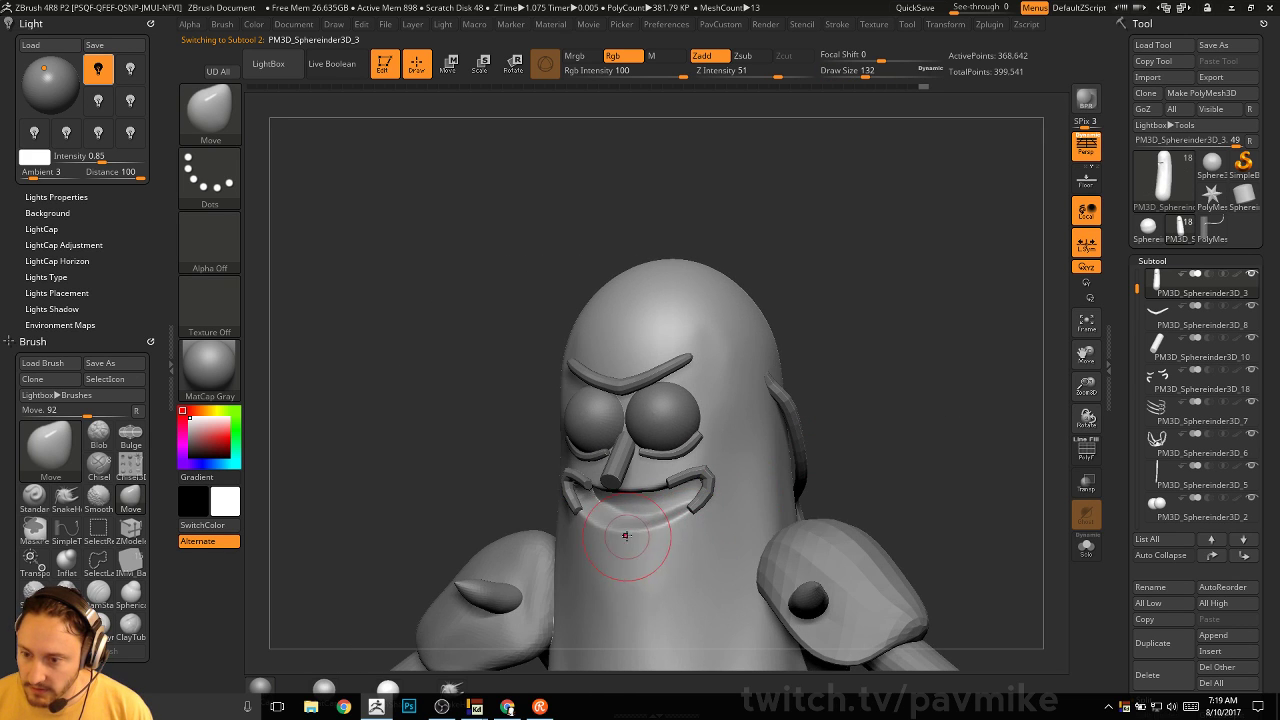
pyautogui.moveTo(626, 536); pyautogui.dragTo(627, 530)
pyautogui.moveTo(896, 440)
pyautogui.mouseDown()
pyautogui.moveTo(974, 433)
pyautogui.moveTo(908, 438)
pyautogui.mouseUp()
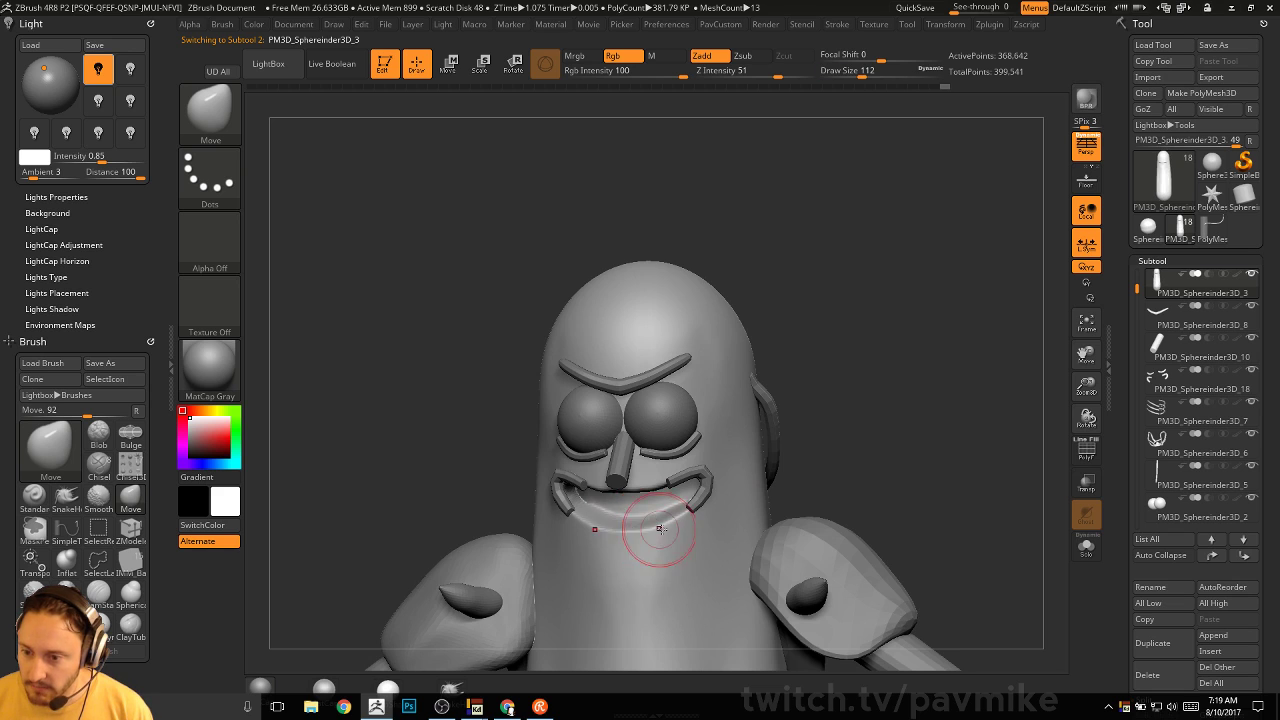
pyautogui.moveTo(659, 529); pyautogui.dragTo(660, 533)
# Make the eyebrow subtool active with the Standard brush at draw size 83 and inspect how it sits on the face
pyautogui.moveTo(880, 450)
pyautogui.keyDown('alt'); pyautogui.mouseDown()
pyautogui.moveTo(878, 415)
pyautogui.moveTo(849, 419)
pyautogui.moveTo(894, 491)
pyautogui.mouseUp(); pyautogui.keyUp('alt')
pyautogui.press('1')
pyautogui.press('s')
pyautogui.moveTo(700, 416); pyautogui.dragTo(674, 416)
pyautogui.keyDown('alt'); pyautogui.click(680, 390); pyautogui.keyUp('alt')
pyautogui.keyDown('alt'); pyautogui.moveTo(834, 326); pyautogui.dragTo(844, 378); pyautogui.keyUp('alt')
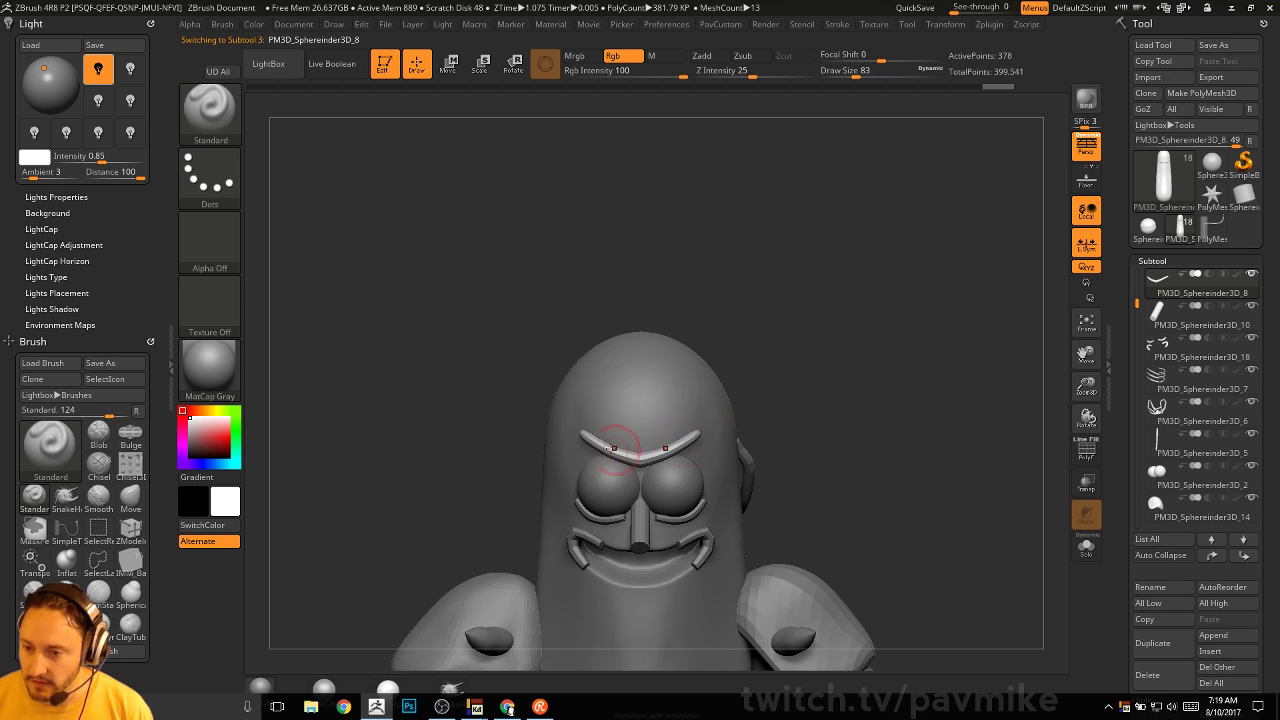
pyautogui.moveTo(863, 413)
pyautogui.mouseDown()
pyautogui.moveTo(790, 411)
pyautogui.moveTo(872, 403)
pyautogui.mouseUp()
pyautogui.keyDown('alt'); pyautogui.moveTo(866, 460); pyautogui.dragTo(855, 420); pyautogui.keyUp('alt')
pyautogui.moveTo(850, 392); pyautogui.dragTo(815, 398)
pyautogui.press('s')
pyautogui.moveTo(690, 455); pyautogui.dragTo(681, 455)
# Select the cheek and under-eye lines subtool and adjust the under-eye lines below the eyeballs with the Move brush at draw sizes 145 and 132
pyautogui.keyDown('alt'); pyautogui.click(755, 417); pyautogui.keyUp('alt')
pyautogui.moveTo(899, 352); pyautogui.dragTo(820, 412)
pyautogui.press('s')
pyautogui.moveTo(657, 488); pyautogui.dragTo(680, 488)
pyautogui.press('b')
pyautogui.press('m')
pyautogui.press('v')
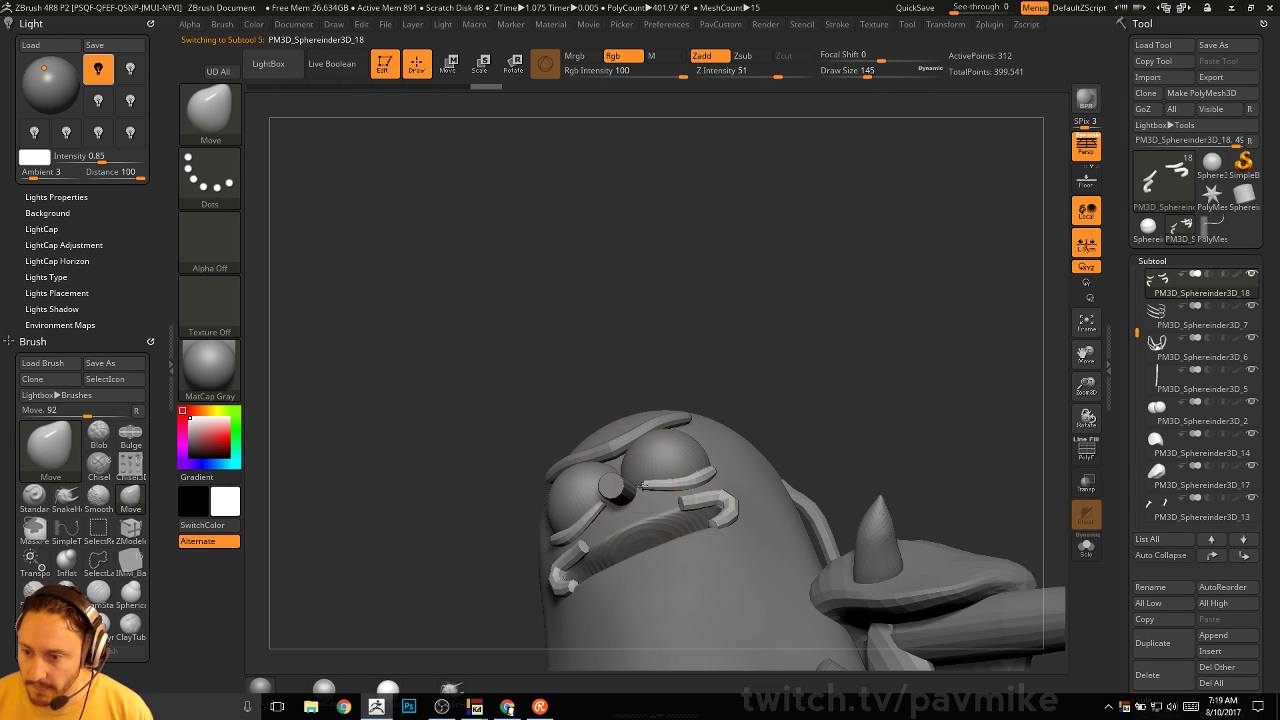
pyautogui.moveTo(822, 362); pyautogui.dragTo(817, 438)
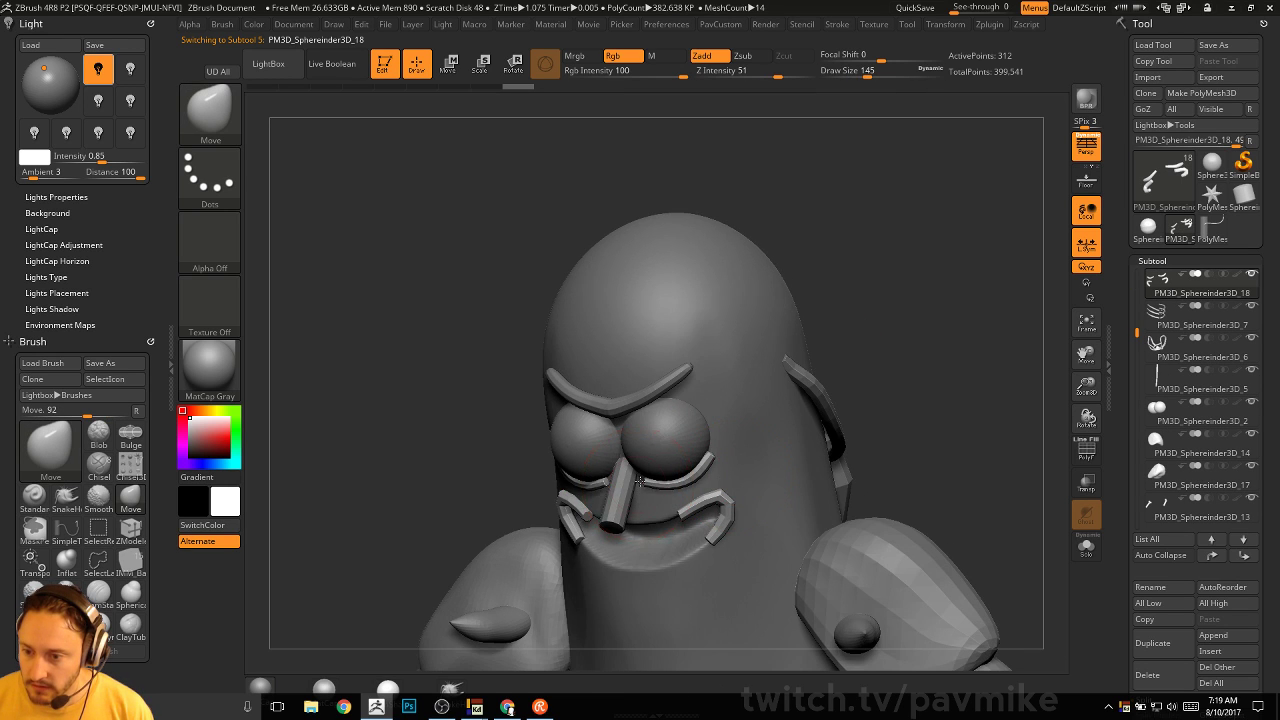
pyautogui.moveTo(642, 479); pyautogui.dragTo(643, 482)
pyautogui.moveTo(862, 376); pyautogui.dragTo(797, 386)
pyautogui.press('s')
pyautogui.moveTo(660, 487); pyautogui.dragTo(657, 487)
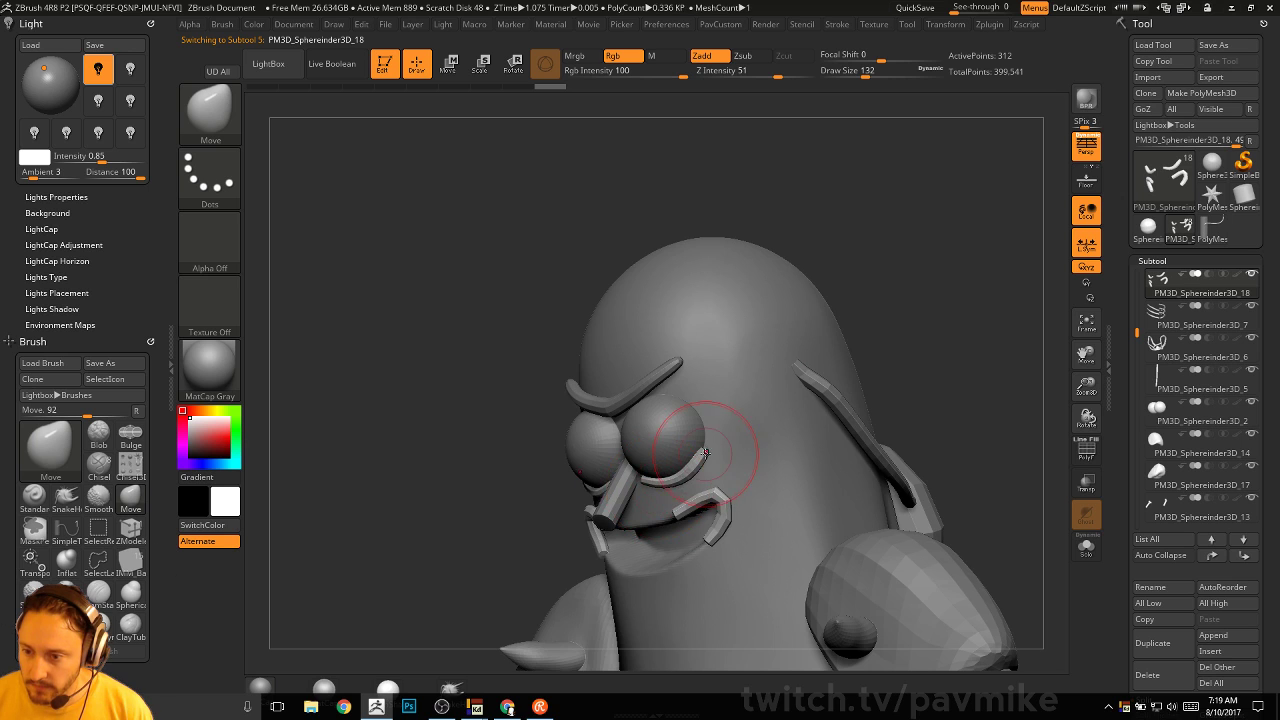
# Switch to the Standard brush, view the cheek and under-eye lines in isolation and show the whole character again
pyautogui.moveTo(876, 383)
pyautogui.mouseDown()
pyautogui.moveTo(957, 383)
pyautogui.moveTo(897, 400)
pyautogui.moveTo(933, 376)
pyautogui.moveTo(968, 411)
pyautogui.mouseUp()
pyautogui.press('b')
pyautogui.press('s')
pyautogui.press('t')
pyautogui.click(1085, 543)
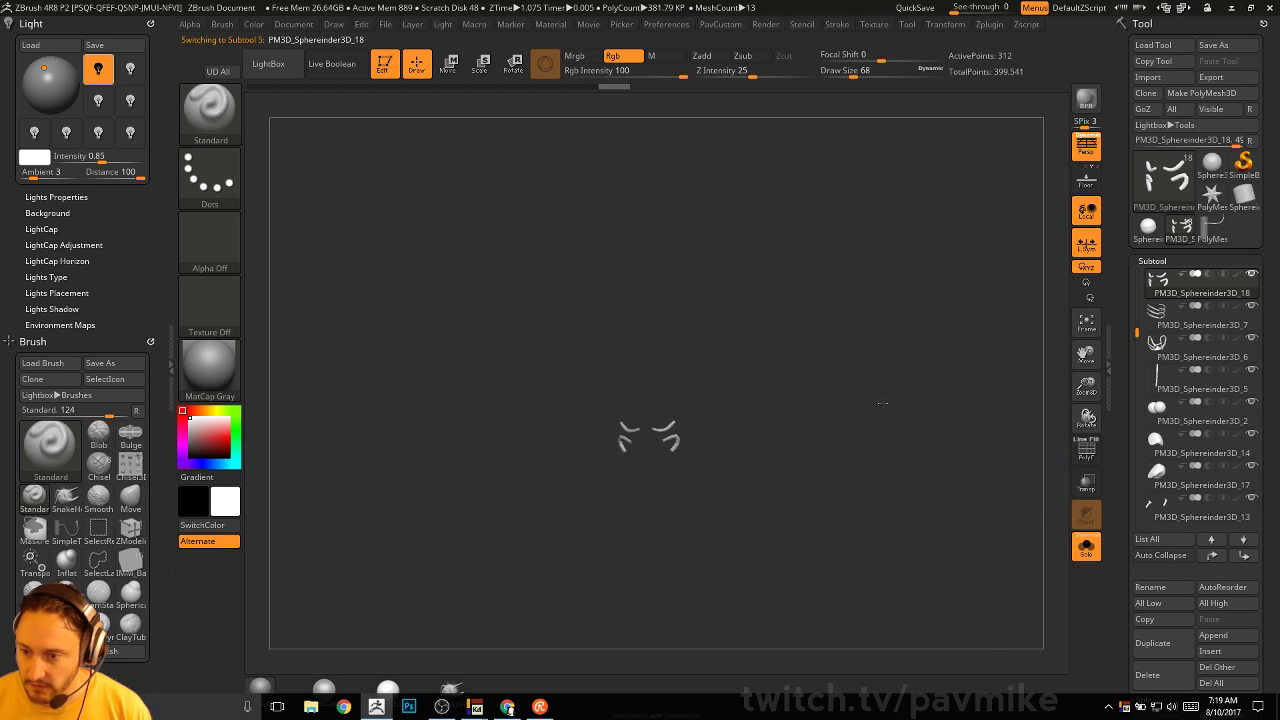
pyautogui.click(1086, 547)
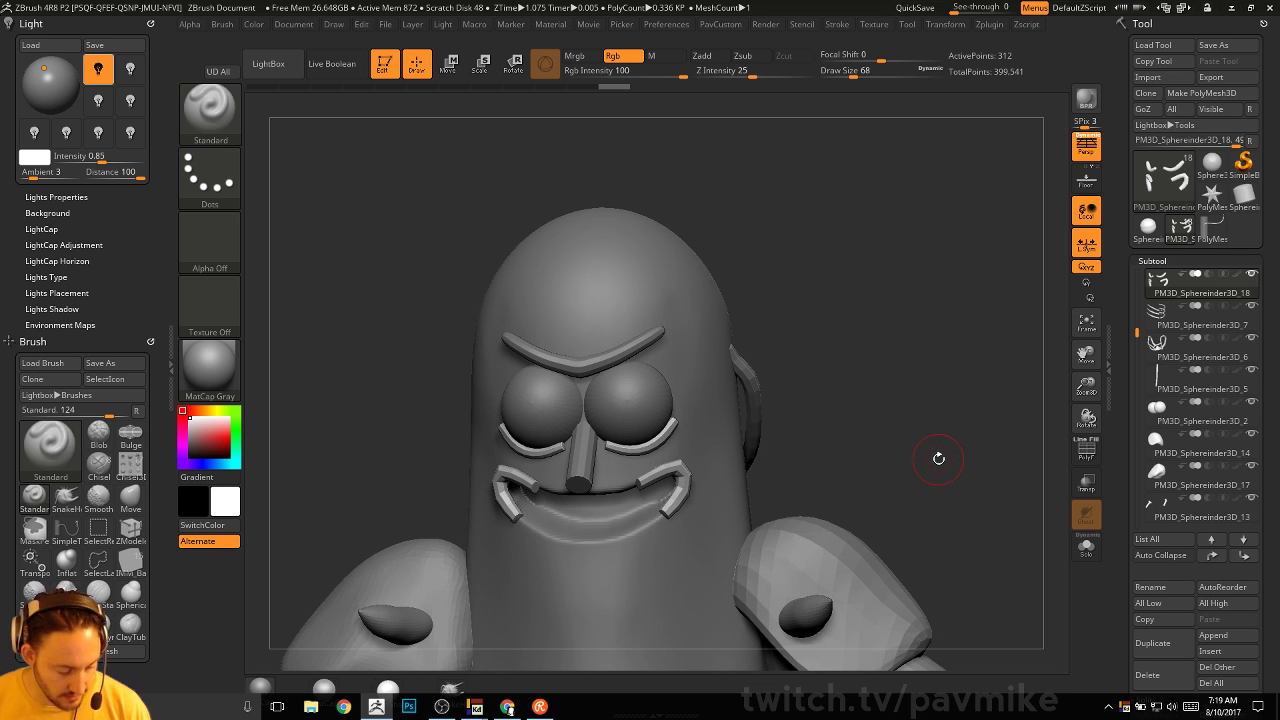
# Smooth the cheek and under-eye lines with dynamic subdivision and wrap the under-eye lines around the eyeballs with a smaller Move brush
pyautogui.moveTo(914, 414); pyautogui.dragTo(681, 447)
pyautogui.press('s')
pyautogui.press('b')
pyautogui.press('m')
pyautogui.press('v')
pyautogui.press('s')
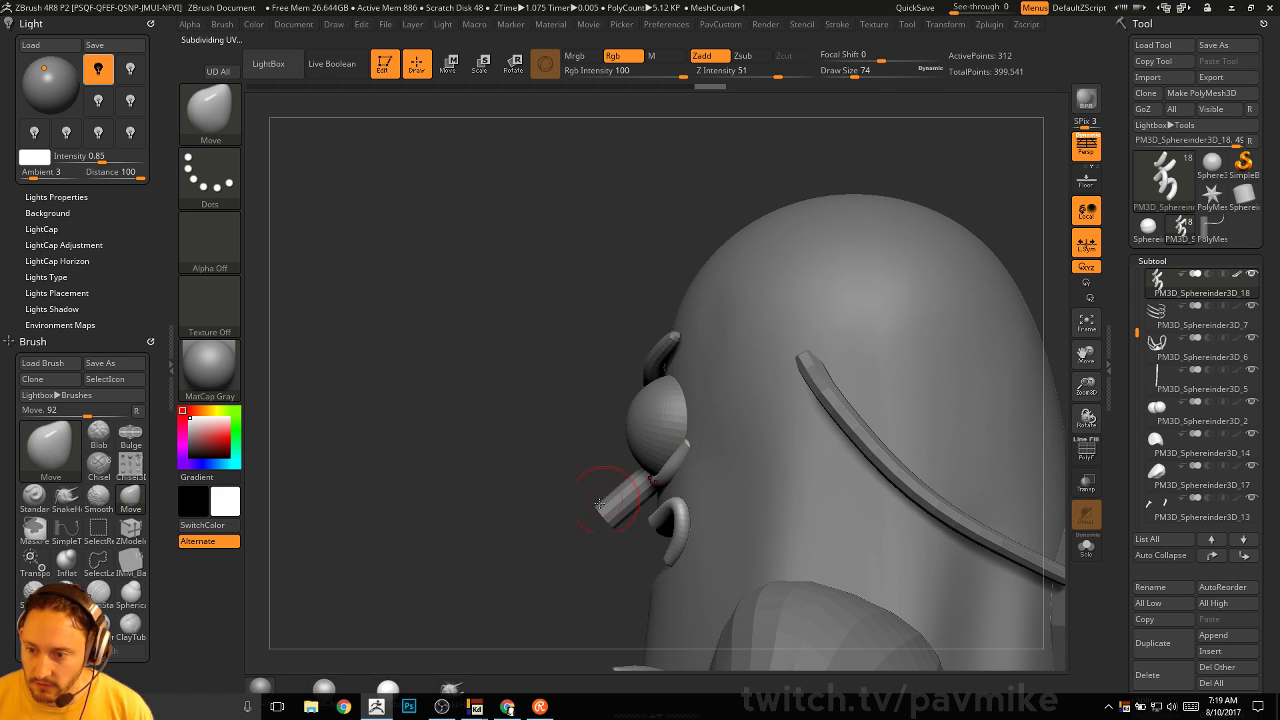
pyautogui.moveTo(598, 505)
pyautogui.mouseDown()
pyautogui.moveTo(685, 445)
pyautogui.moveTo(679, 435)
pyautogui.mouseUp()
pyautogui.moveTo(880, 368); pyautogui.dragTo(940, 325)
pyautogui.moveTo(773, 432); pyautogui.dragTo(728, 450)
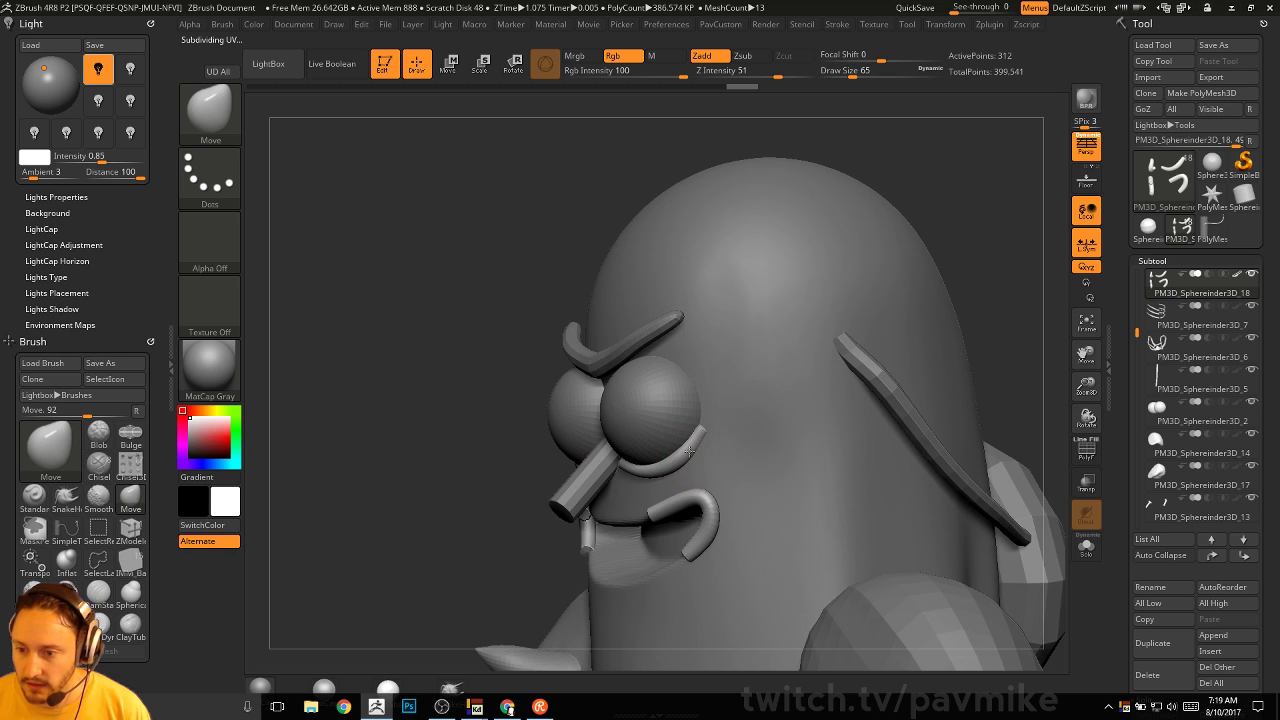
pyautogui.moveTo(942, 345); pyautogui.dragTo(1002, 327)
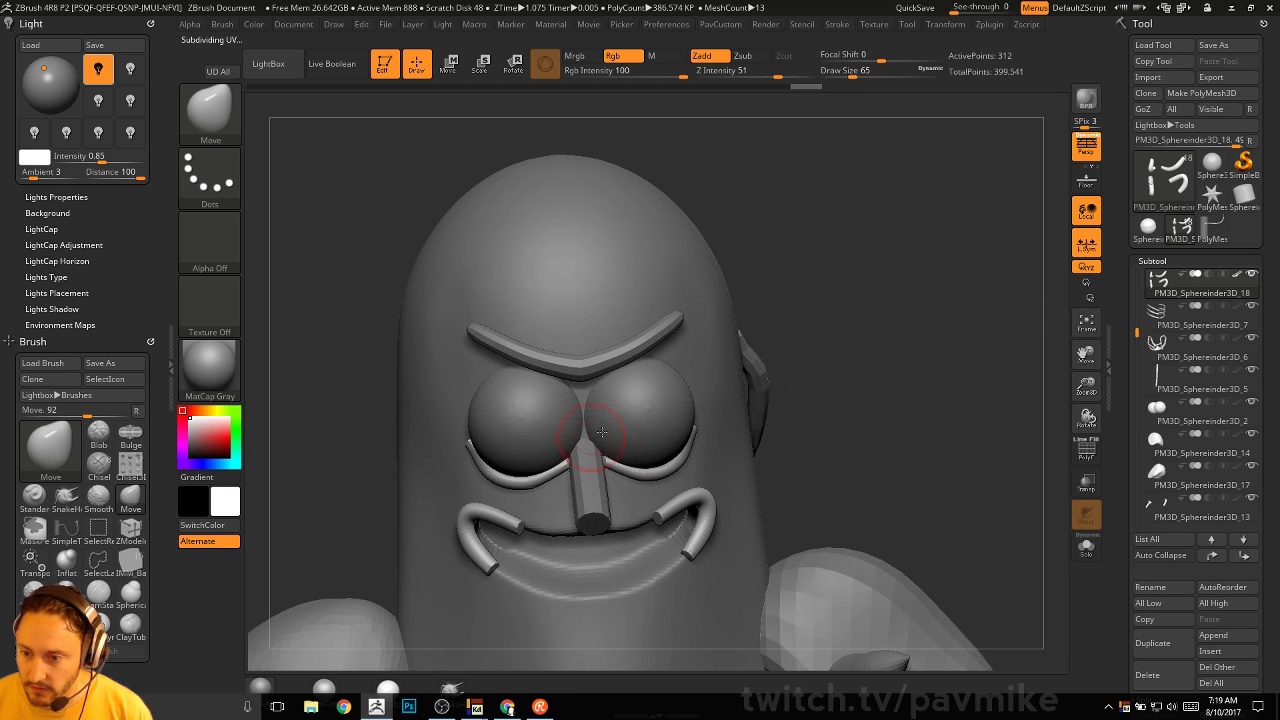
# Fit the under-eye lines closely against the eyeballs with the Move brush, reducing the draw size from 65 to 33
pyautogui.moveTo(822, 400); pyautogui.dragTo(745, 225)
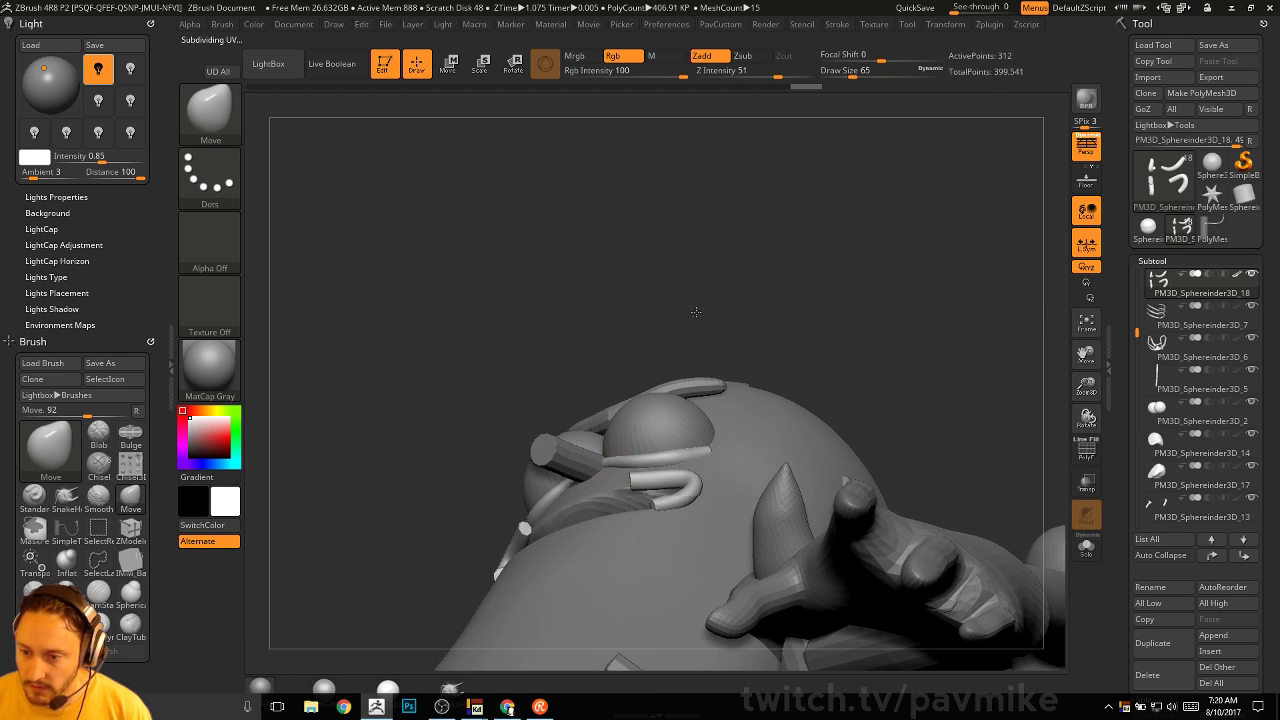
pyautogui.moveTo(694, 306); pyautogui.dragTo(757, 395)
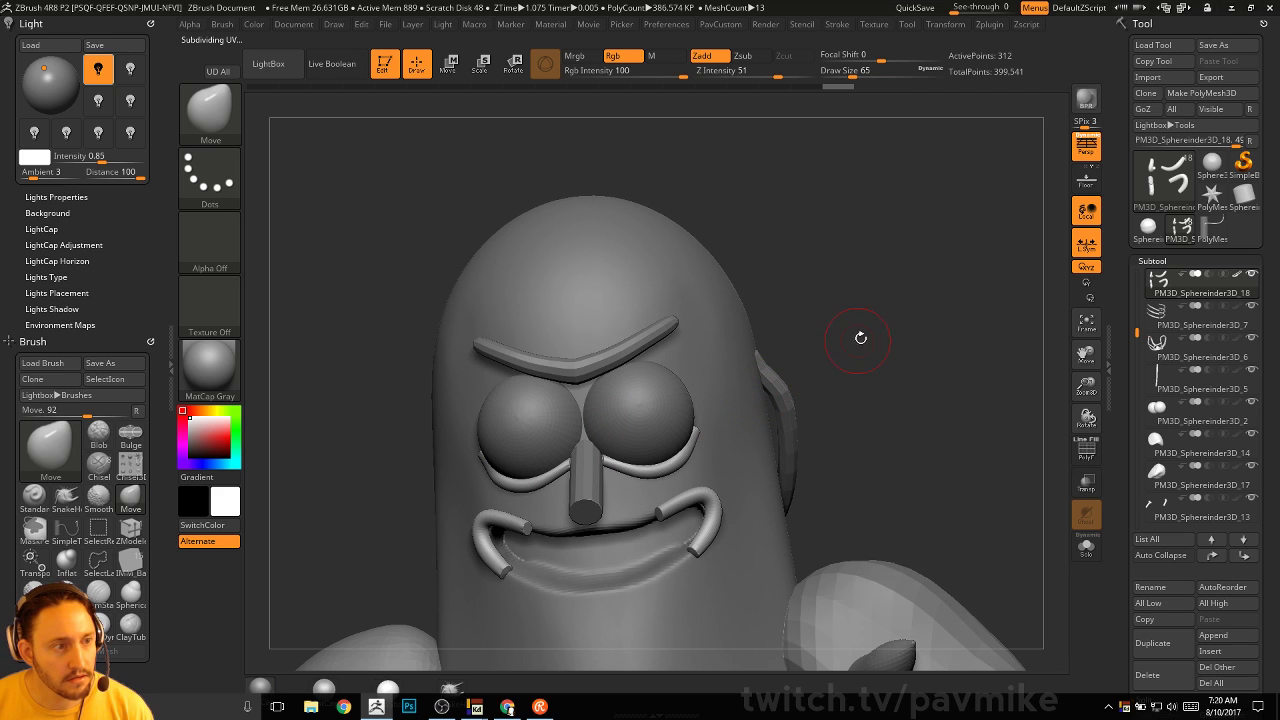
pyautogui.moveTo(860, 338); pyautogui.dragTo(609, 456)
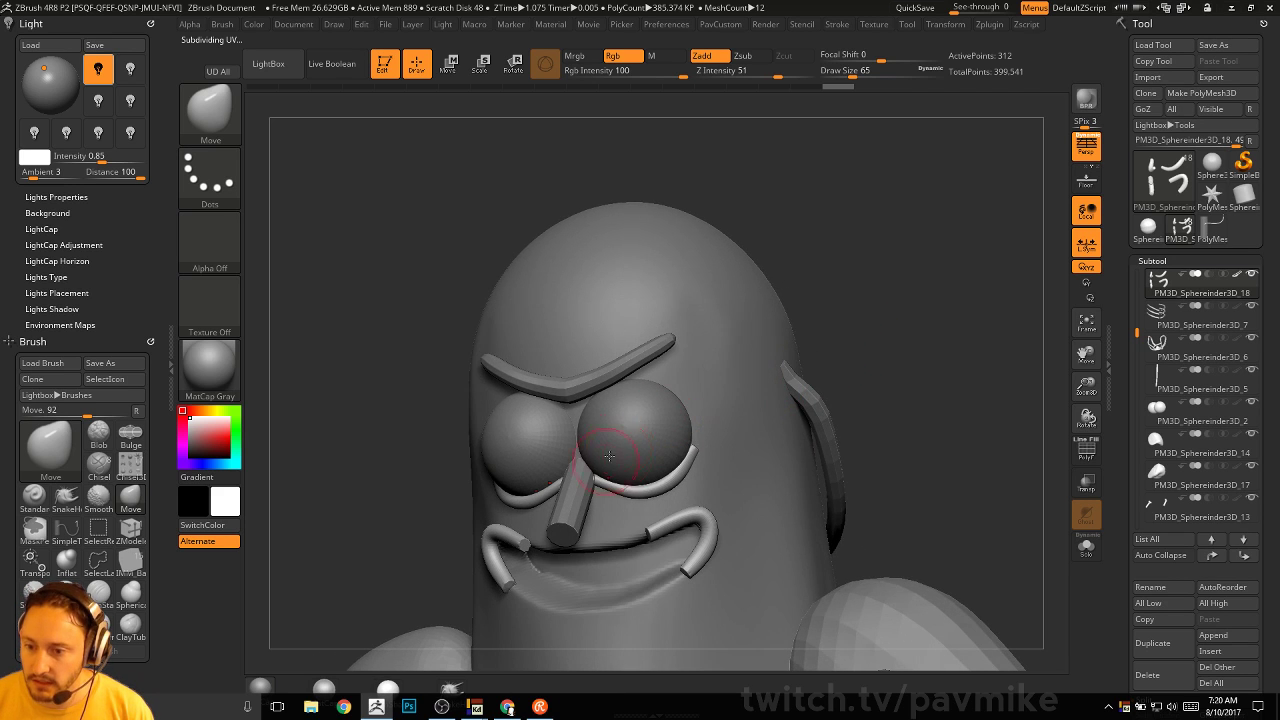
pyautogui.moveTo(866, 331); pyautogui.dragTo(572, 451)
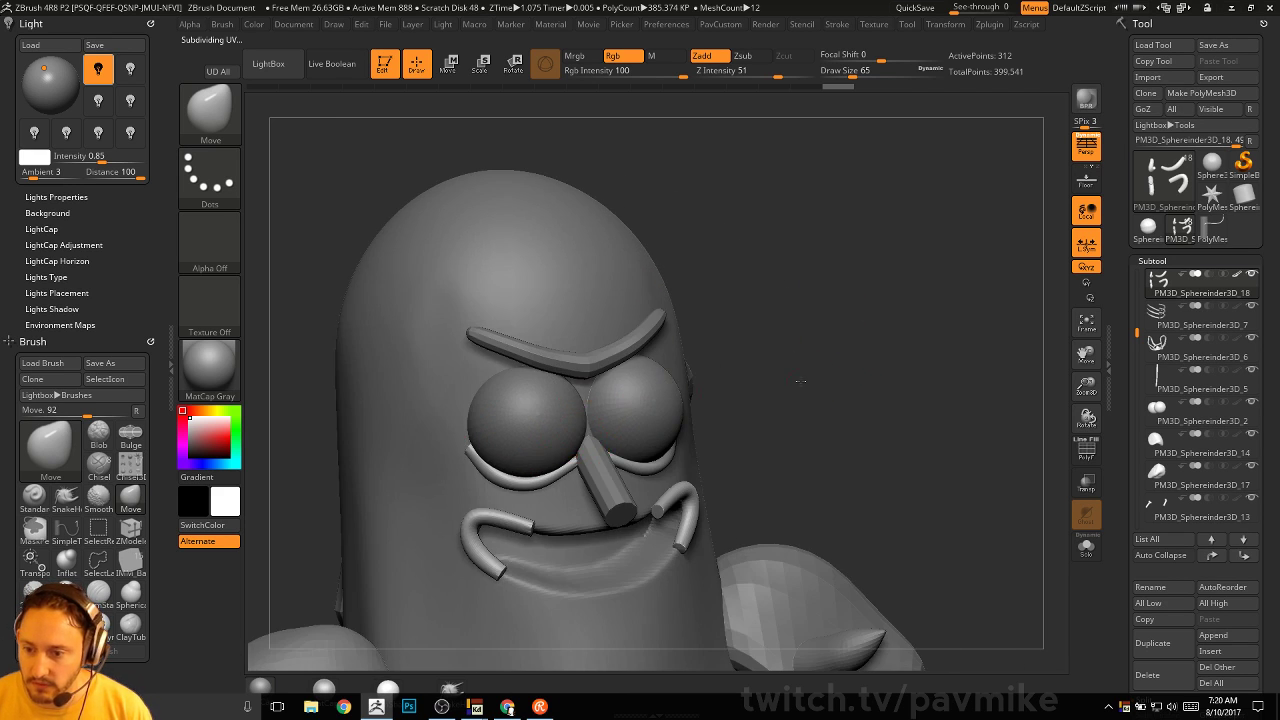
pyautogui.moveTo(801, 381); pyautogui.dragTo(622, 445)
pyautogui.moveTo(805, 348); pyautogui.dragTo(640, 412)
pyautogui.press('s')
pyautogui.moveTo(628, 462); pyautogui.dragTo(609, 465)
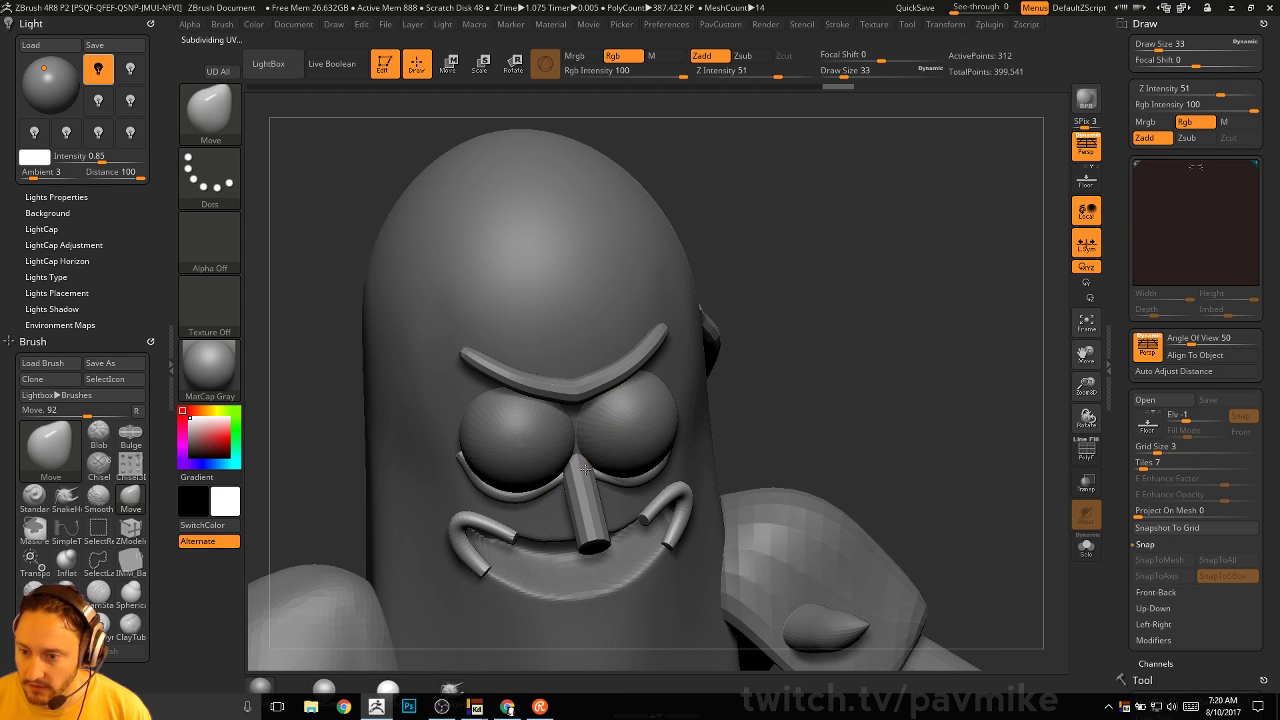
# Thicken the under-eye lines with the Inflat brush at a Z intensity of 10
pyautogui.press('F1')
pyautogui.moveTo(949, 277); pyautogui.dragTo(920, 301)
pyautogui.press('b')
pyautogui.press('i')
pyautogui.press('n')
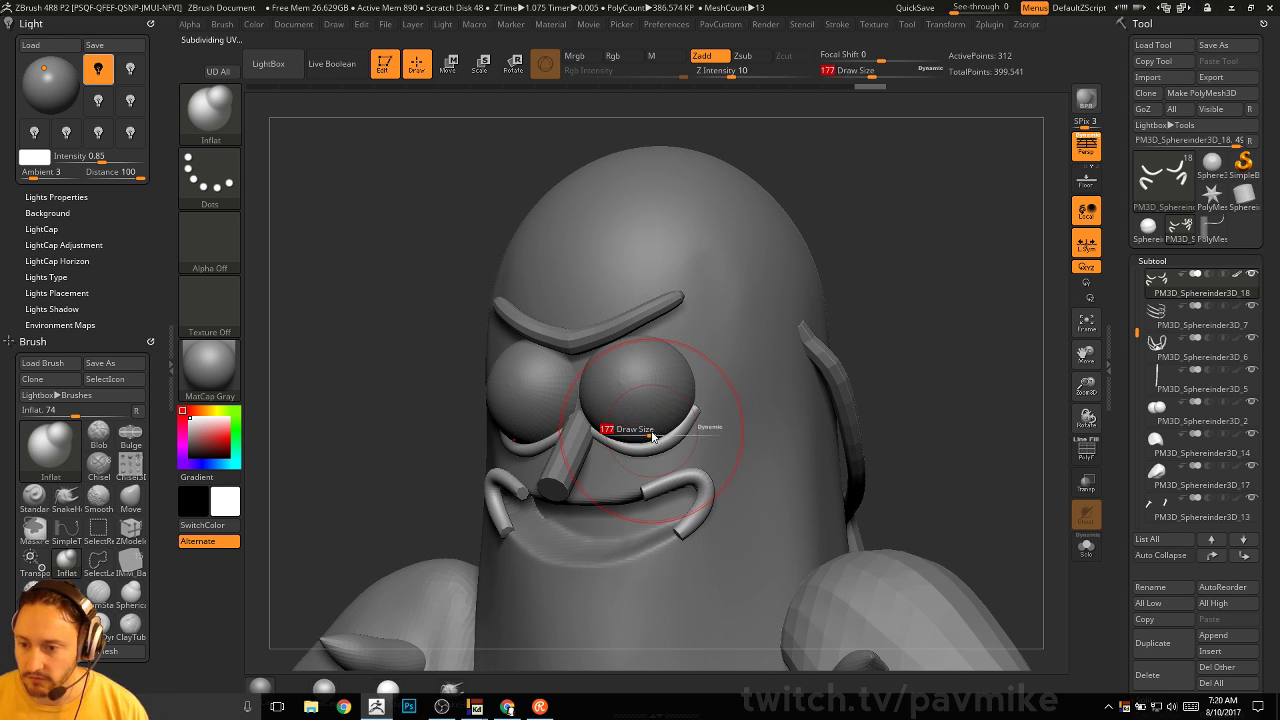
pyautogui.moveTo(652, 436); pyautogui.dragTo(641, 453)
pyautogui.moveTo(900, 380)
pyautogui.mouseDown()
pyautogui.moveTo(880, 356)
pyautogui.moveTo(894, 380)
pyautogui.moveTo(843, 371)
pyautogui.mouseUp()
# Switch through the Standard brush to the Move brush at draw size 77 and fit the cheek lines around the mouth corners
pyautogui.press('b')
pyautogui.press('s')
pyautogui.press('t')
pyautogui.press('s')
pyautogui.moveTo(740, 404); pyautogui.dragTo(760, 405)
pyautogui.press('b')
pyautogui.press('m')
pyautogui.press('v')
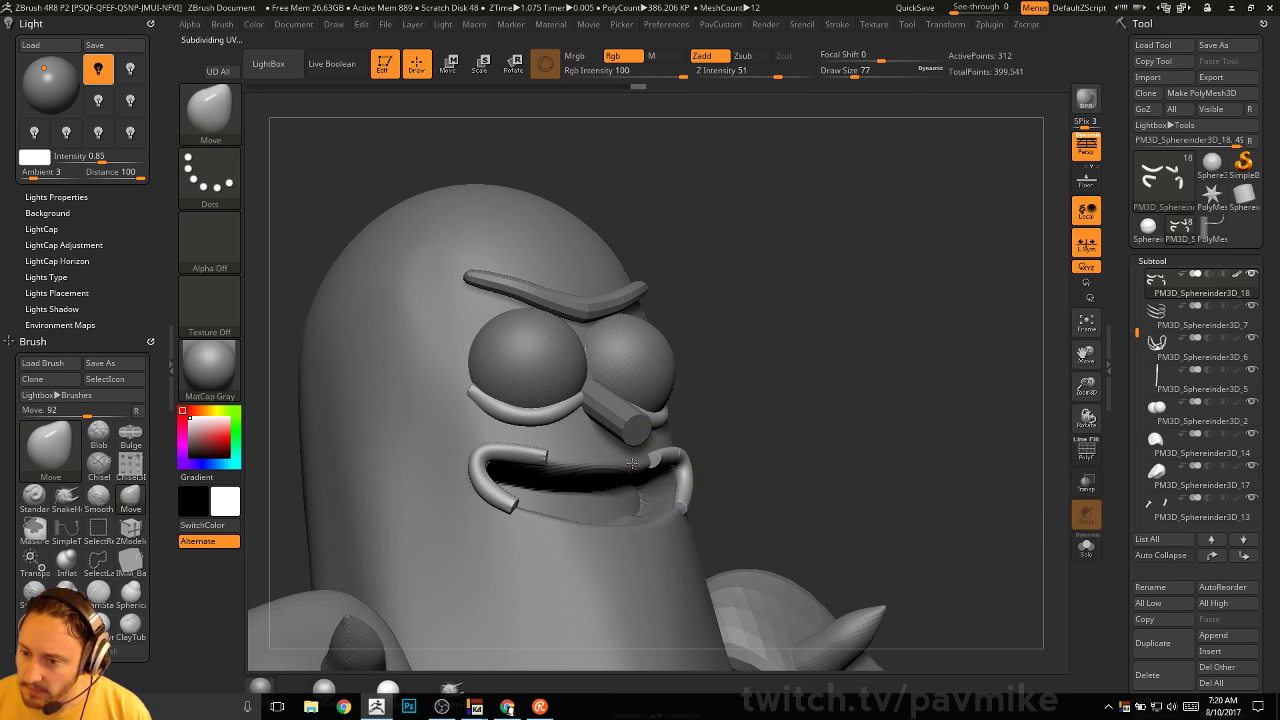
pyautogui.moveTo(632, 463); pyautogui.dragTo(638, 524, button='right')
pyautogui.moveTo(875, 383); pyautogui.dragTo(640, 513, button='right')
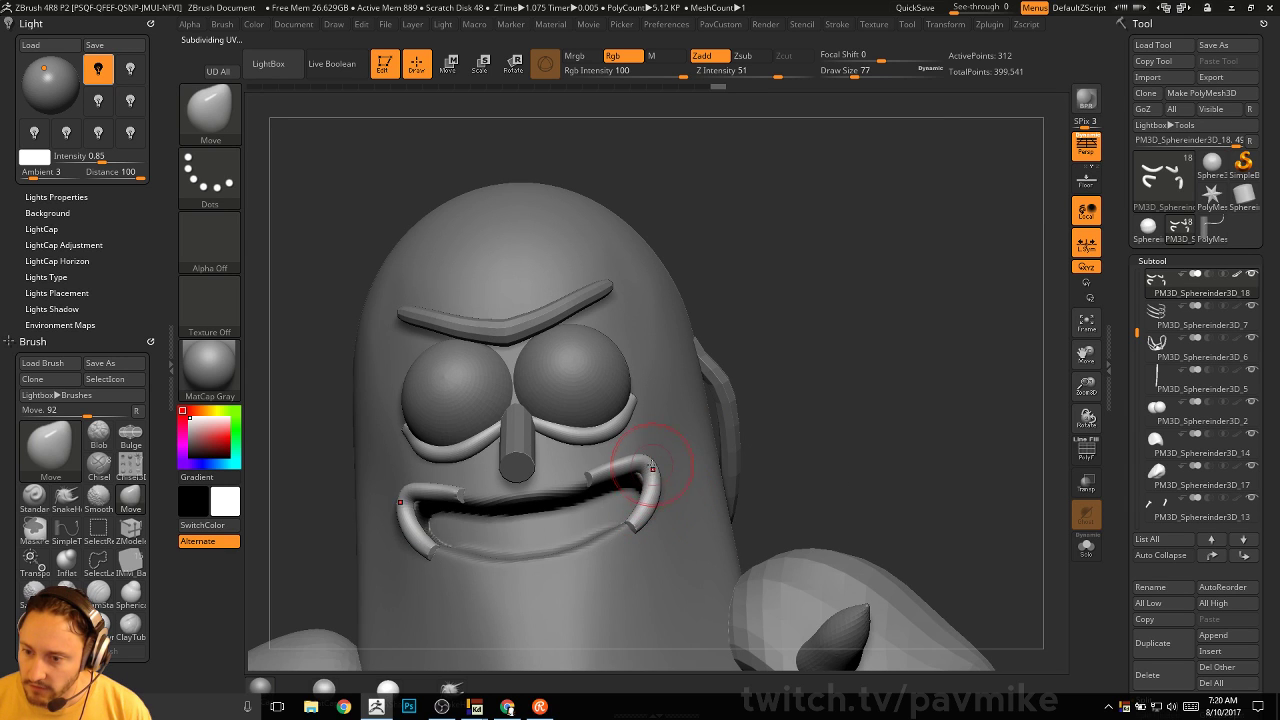
pyautogui.moveTo(770, 399)
pyautogui.mouseDown(button='right')
pyautogui.moveTo(606, 343)
pyautogui.moveTo(586, 349)
pyautogui.moveTo(600, 463)
pyautogui.moveTo(777, 354)
pyautogui.moveTo(628, 455)
pyautogui.mouseUp(button='right')
# Refine the inner ends of the cheek lines along the upper lip with the Move brush at draw size 46
pyautogui.press('s')
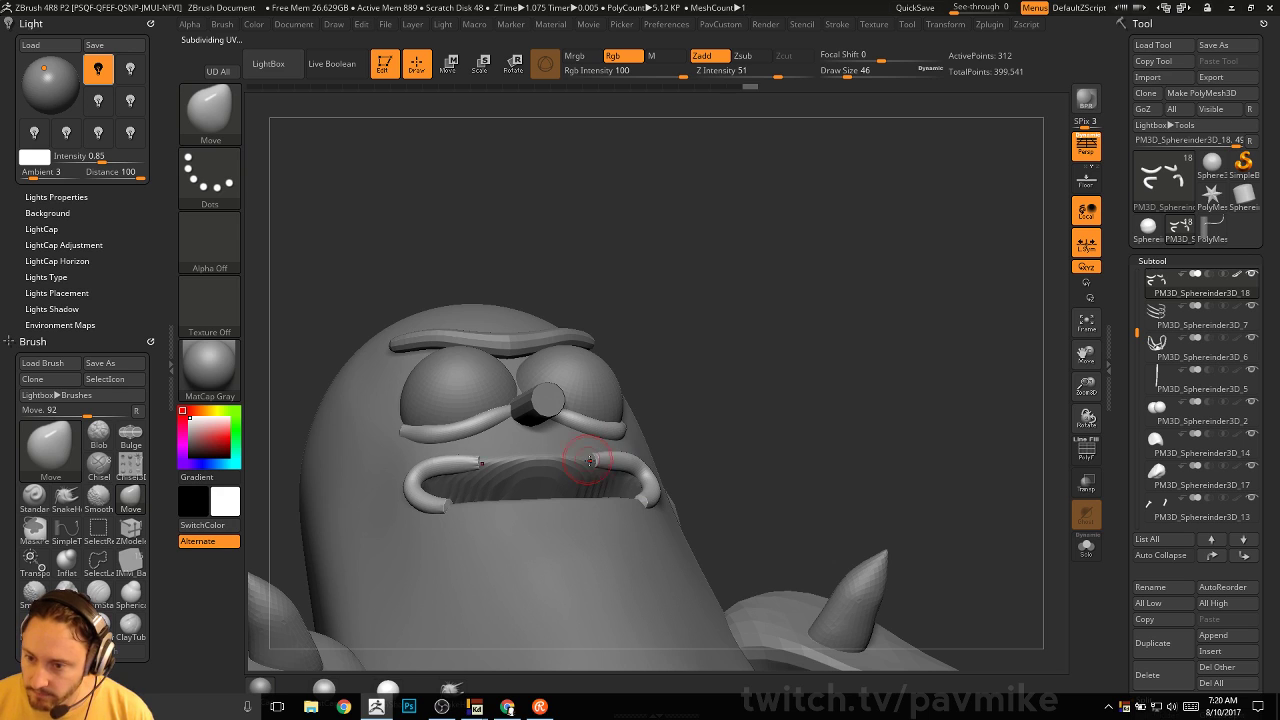
pyautogui.moveTo(636, 472)
pyautogui.mouseDown(button='right')
pyautogui.moveTo(703, 477)
pyautogui.moveTo(641, 483)
pyautogui.mouseUp(button='right')
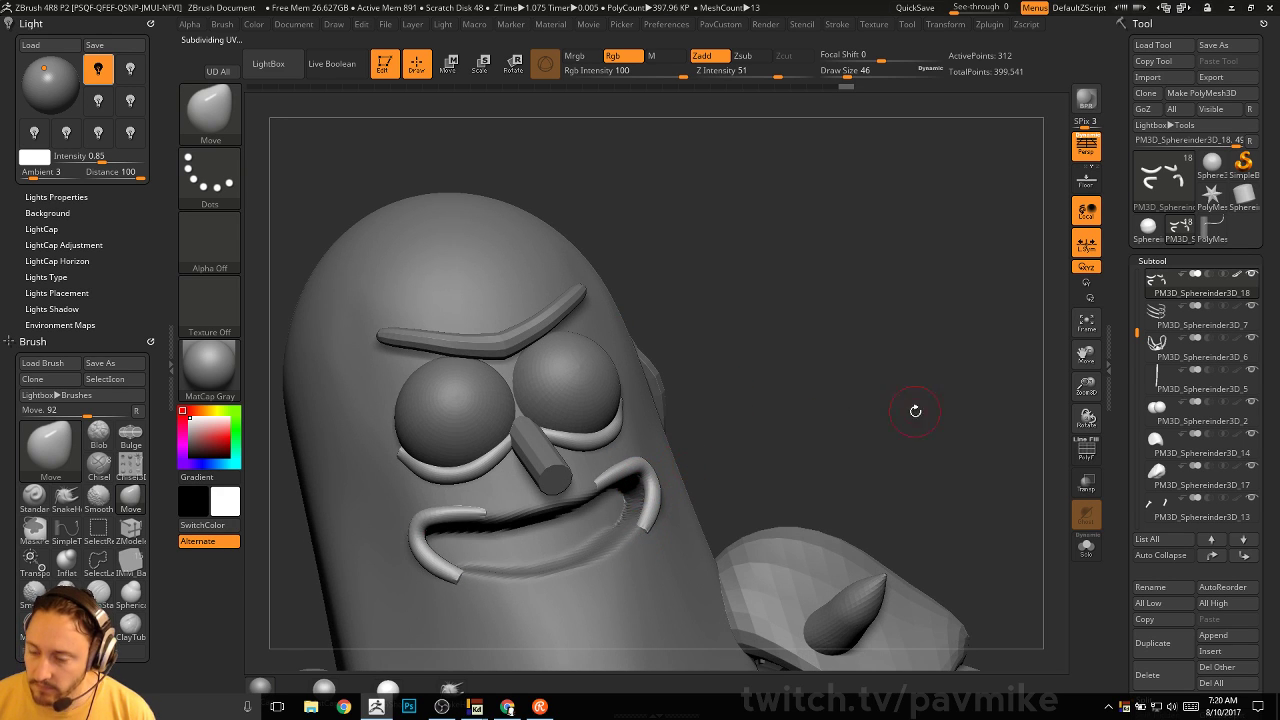
pyautogui.moveTo(915, 411)
pyautogui.mouseDown(button='right')
pyautogui.moveTo(840, 385)
pyautogui.moveTo(930, 415)
pyautogui.moveTo(568, 468)
pyautogui.mouseUp(button='right')
# Inflate the cheek and under-eye lines with the Inflat brush at draw size 97 and return to the Standard brush
pyautogui.press('b')
pyautogui.press('i')
pyautogui.press('n')
pyautogui.press('s')
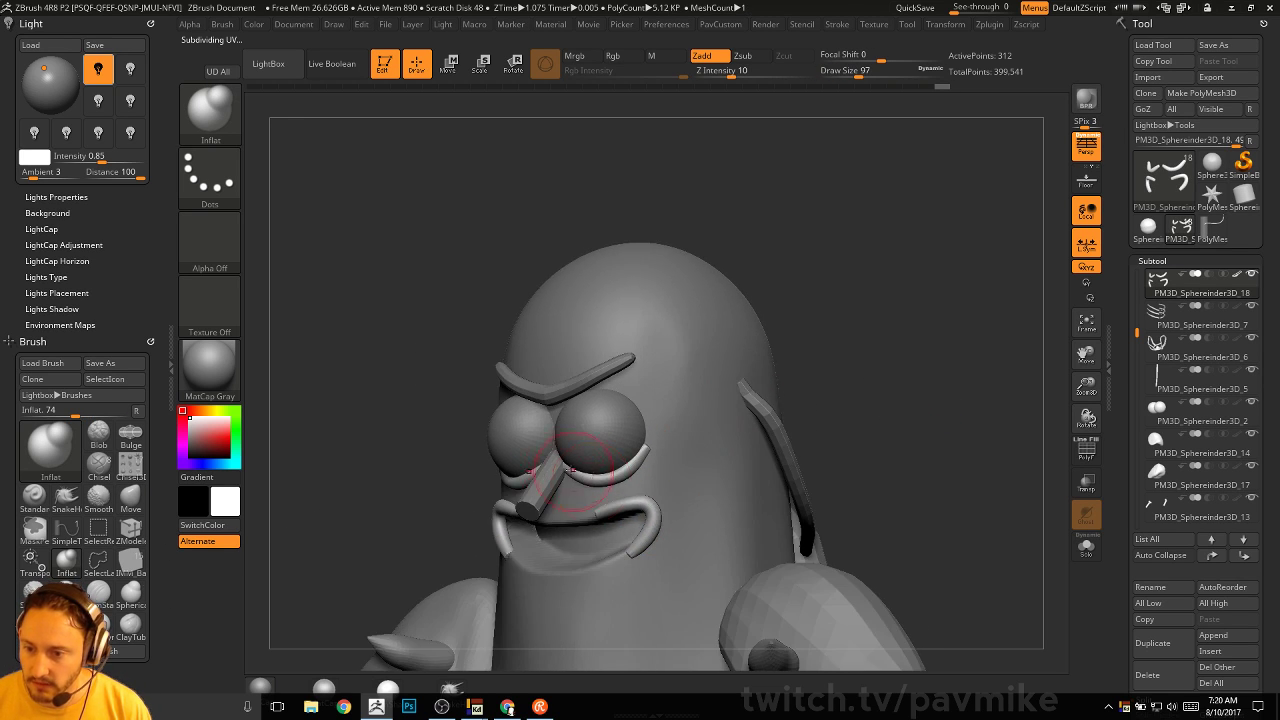
pyautogui.moveTo(753, 385); pyautogui.dragTo(688, 418, button='right')
pyautogui.press('b')
pyautogui.press('s')
pyautogui.press('t')
# Make the body subtool active and set the draw size to 33
pyautogui.keyDown('ctrl'); pyautogui.moveTo(855, 414); pyautogui.dragTo(950, 315, button='right'); pyautogui.keyUp('ctrl')
pyautogui.moveTo(950, 315)
pyautogui.keyDown('ctrl'); pyautogui.mouseDown(button='right')
pyautogui.moveTo(954, 294)
pyautogui.moveTo(885, 332)
pyautogui.moveTo(934, 300)
pyautogui.moveTo(955, 310)
pyautogui.moveTo(918, 321)
pyautogui.moveTo(943, 306)
pyautogui.moveTo(949, 334)
pyautogui.moveTo(900, 346)
pyautogui.moveTo(923, 340)
pyautogui.moveTo(927, 299)
pyautogui.moveTo(910, 358)
pyautogui.mouseUp(button='right'); pyautogui.keyUp('ctrl')
pyautogui.press('s')
pyautogui.click(930, 323)
pyautogui.press('s')
pyautogui.click(911, 362)
# Choose the CubeMid primitive of the IMM Primitives brush and try to insert it at the mouth
pyautogui.press('b')
pyautogui.press('i')
pyautogui.press('m')
pyautogui.press('m')
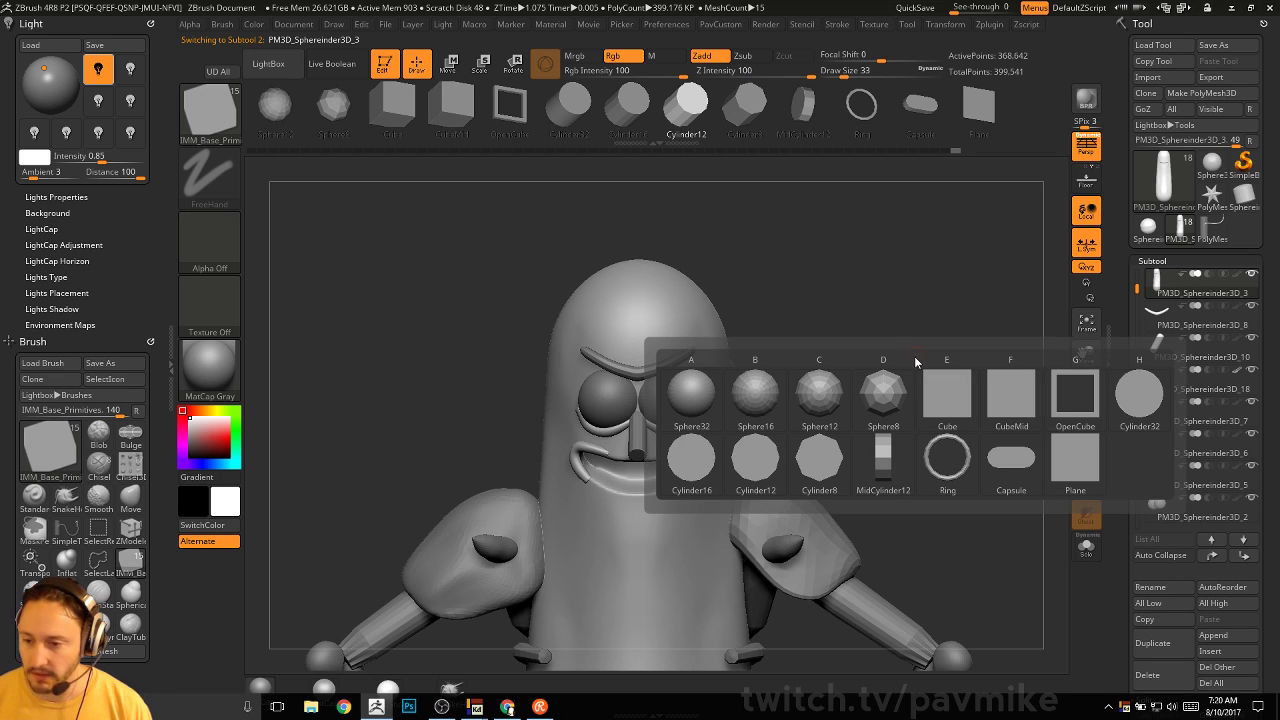
pyautogui.click(963, 394)
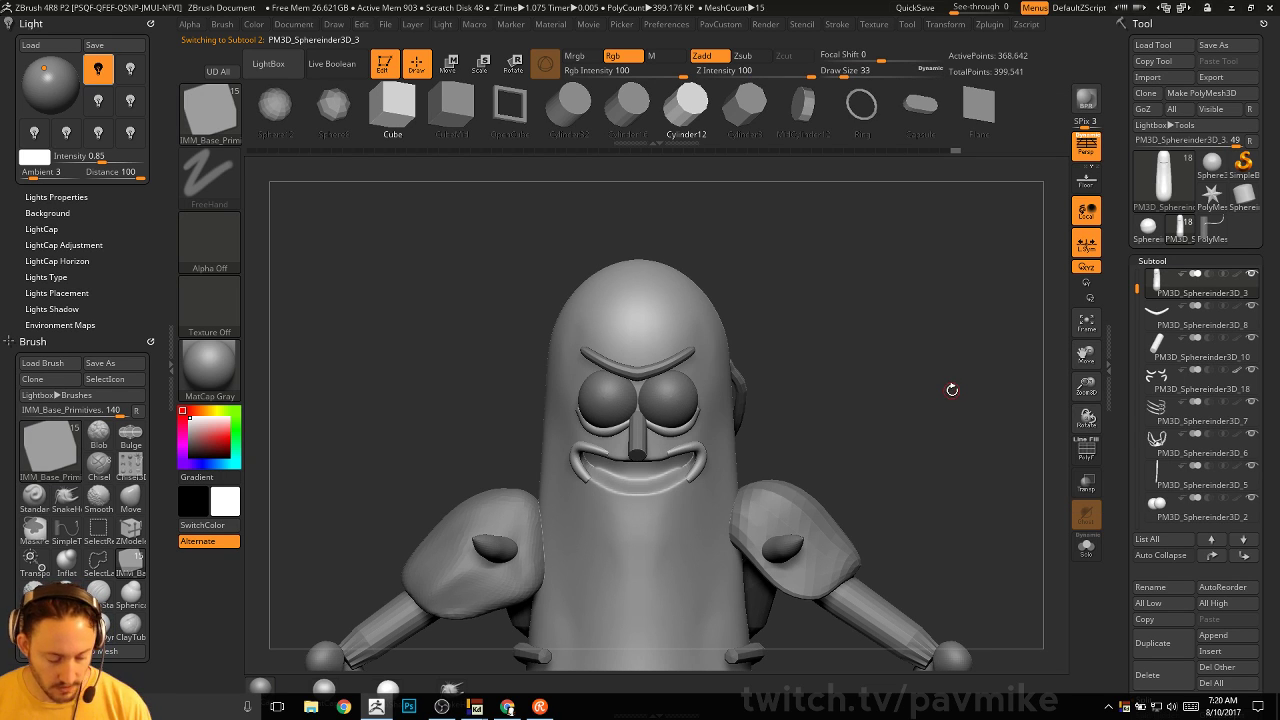
pyautogui.press('m')
pyautogui.click(983, 425)
pyautogui.click(640, 467)
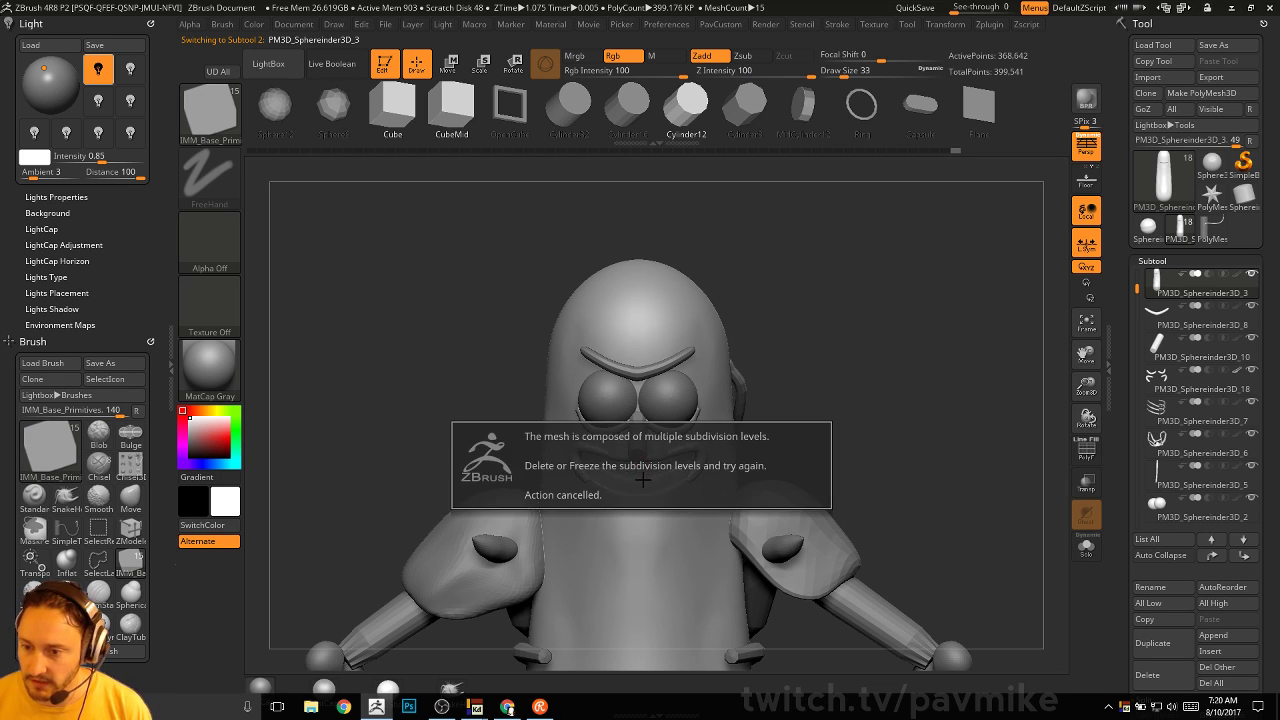
# Delete the body's lower subdivision levels and insert the CubeMid primitive in the mouth
pyautogui.scroll(-5, 1115, 403)
pyautogui.scroll(1, 1115, 403)
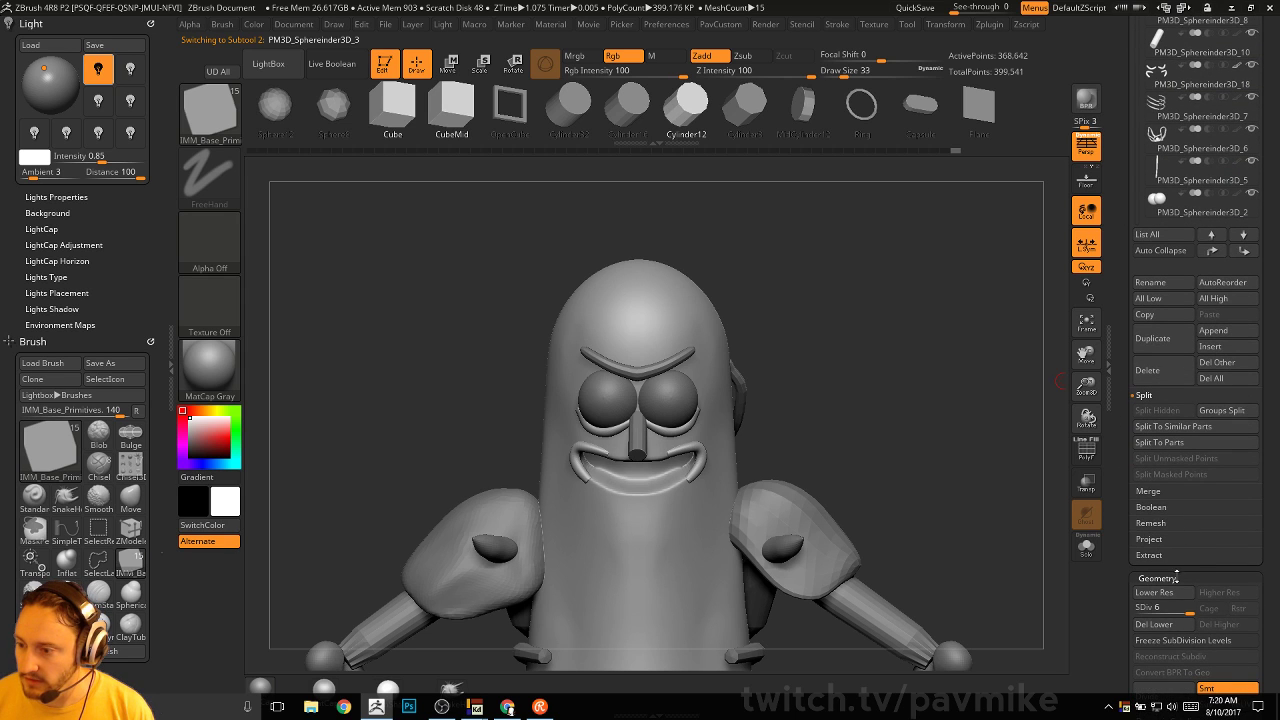
pyautogui.click(1156, 622)
pyautogui.moveTo(640, 467); pyautogui.dragTo(641, 502)
# Separate the inserted cube from the body with Split Masked Points
pyautogui.moveTo(820, 375); pyautogui.dragTo(884, 380)
pyautogui.press('space')
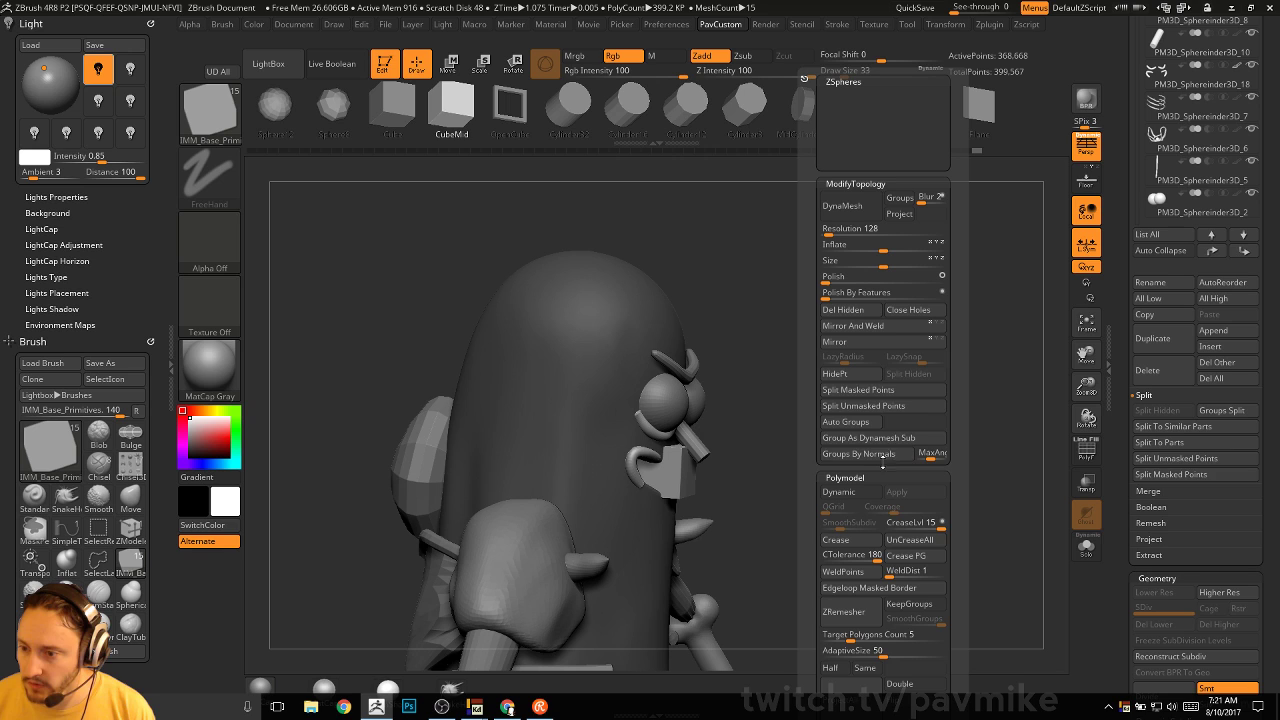
pyautogui.click(858, 389)
# Widen the cube across the mouth with the transform gizmo to form a block for the teeth
pyautogui.moveTo(785, 420); pyautogui.dragTo(857, 371)
pyautogui.press('w')
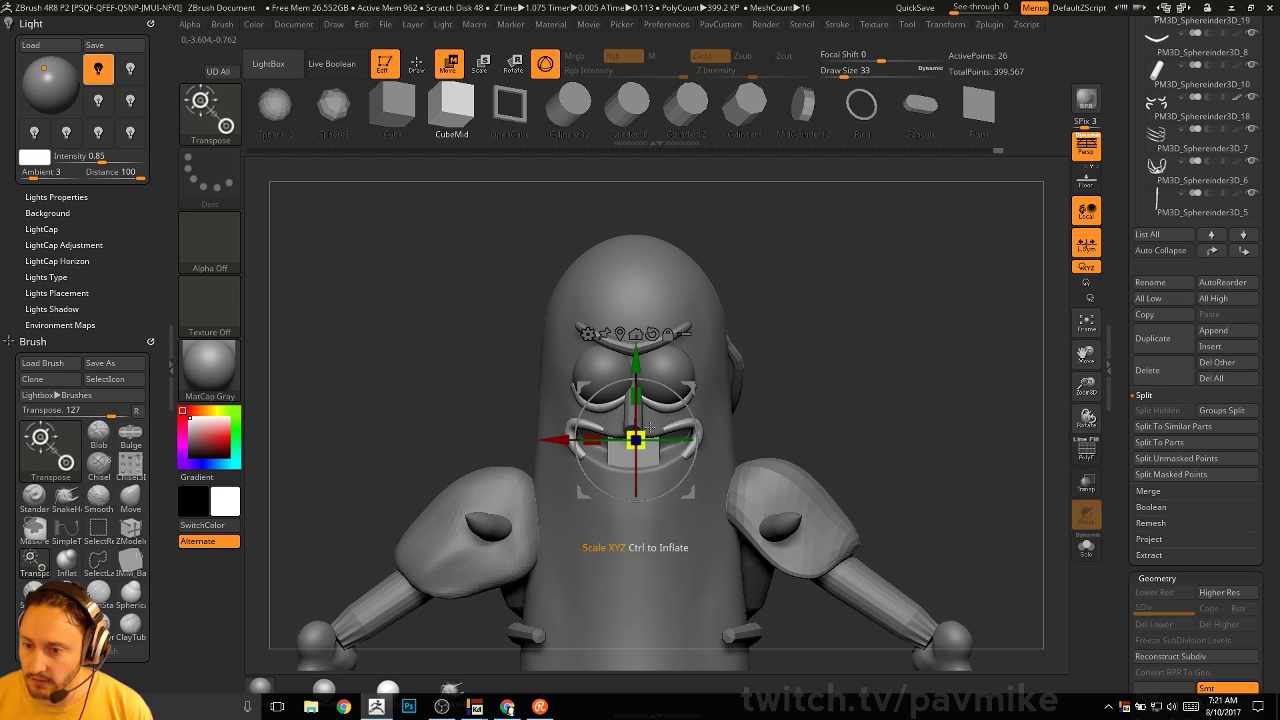
pyautogui.moveTo(700, 445); pyautogui.dragTo(791, 401)
pyautogui.moveTo(596, 449); pyautogui.dragTo(537, 449)
pyautogui.press('q')
# Show the polygon wireframe and insert edge loops across the teeth block with the ZModeler brush
pyautogui.moveTo(870, 420)
pyautogui.mouseDown()
pyautogui.moveTo(912, 329)
pyautogui.moveTo(1014, 391)
pyautogui.moveTo(966, 403)
pyautogui.mouseUp()
pyautogui.hotkey('shift', 'f')
pyautogui.press('b')
pyautogui.press('z')
pyautogui.press('m')
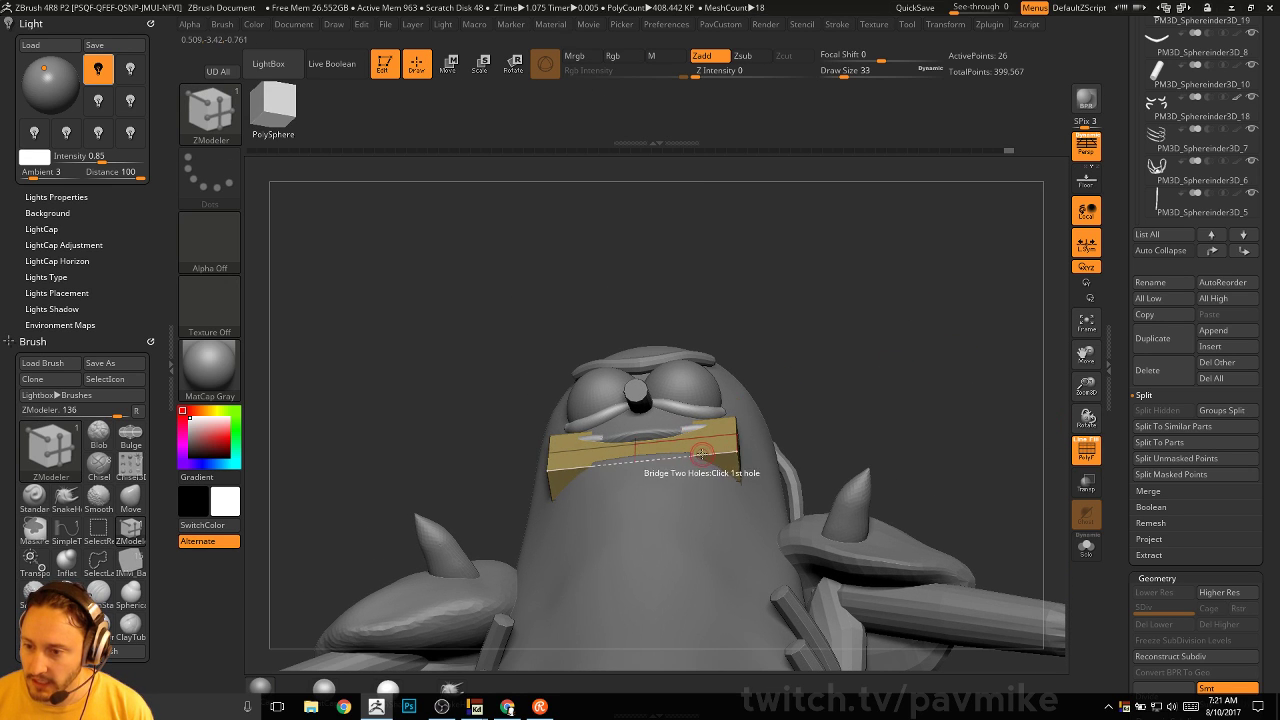
pyautogui.press('space')
pyautogui.press('space')
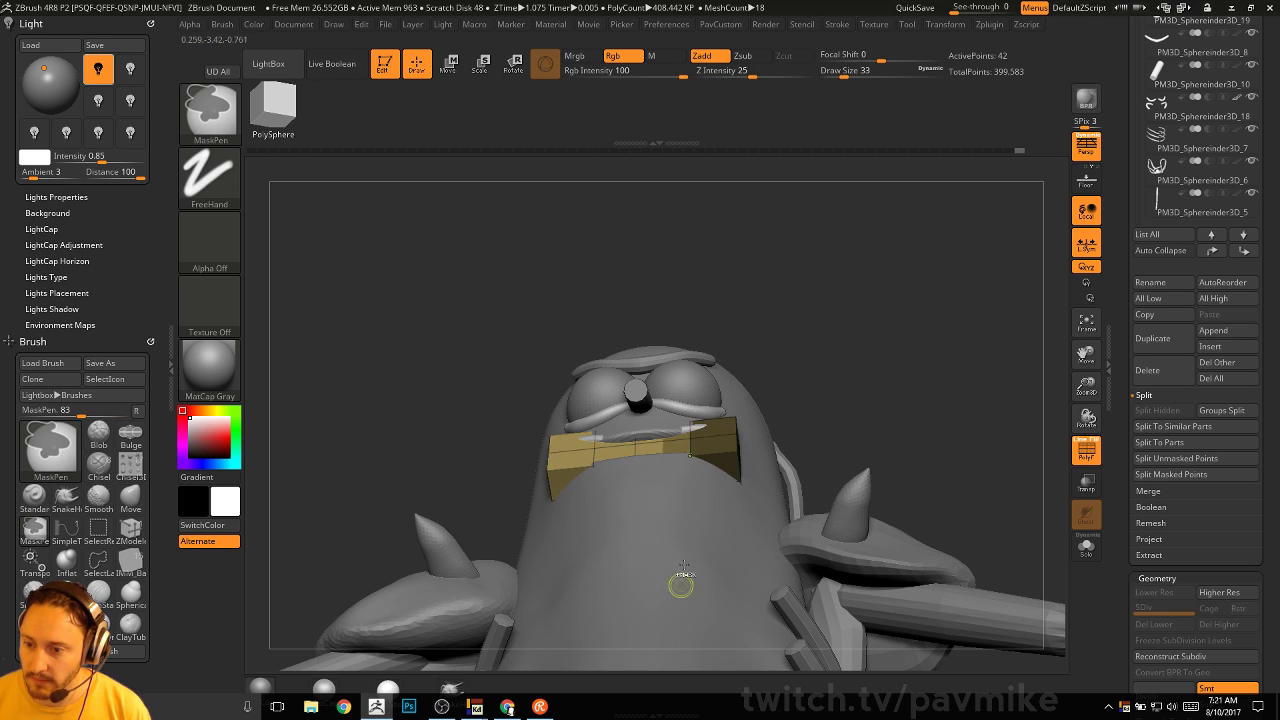
# Curve the teeth block to follow the mouth with the gizmo and the Move brush at draw size 158
pyautogui.press('w')
pyautogui.moveTo(644, 436); pyautogui.dragTo(648, 458)
pyautogui.moveTo(850, 330)
pyautogui.mouseDown()
pyautogui.moveTo(900, 360)
pyautogui.moveTo(992, 334)
pyautogui.moveTo(800, 385)
pyautogui.mouseUp()
pyautogui.press('q')
pyautogui.press('s')
pyautogui.moveTo(624, 495); pyautogui.dragTo(644, 490)
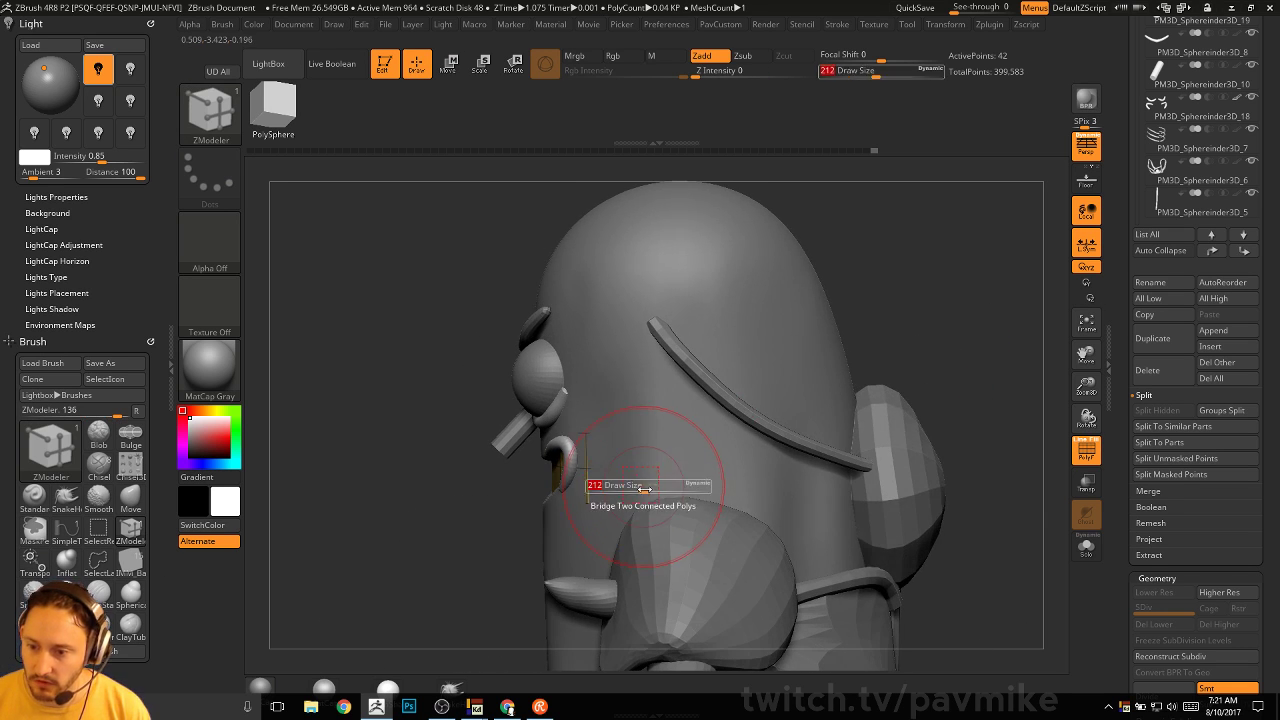
pyautogui.press('b')
pyautogui.press('m')
pyautogui.press('v')
pyautogui.moveTo(510, 452); pyautogui.dragTo(720, 440)
# Recentre the gizmo on the teeth block's unmasked mesh centre and turn off perspective
pyautogui.press('w')
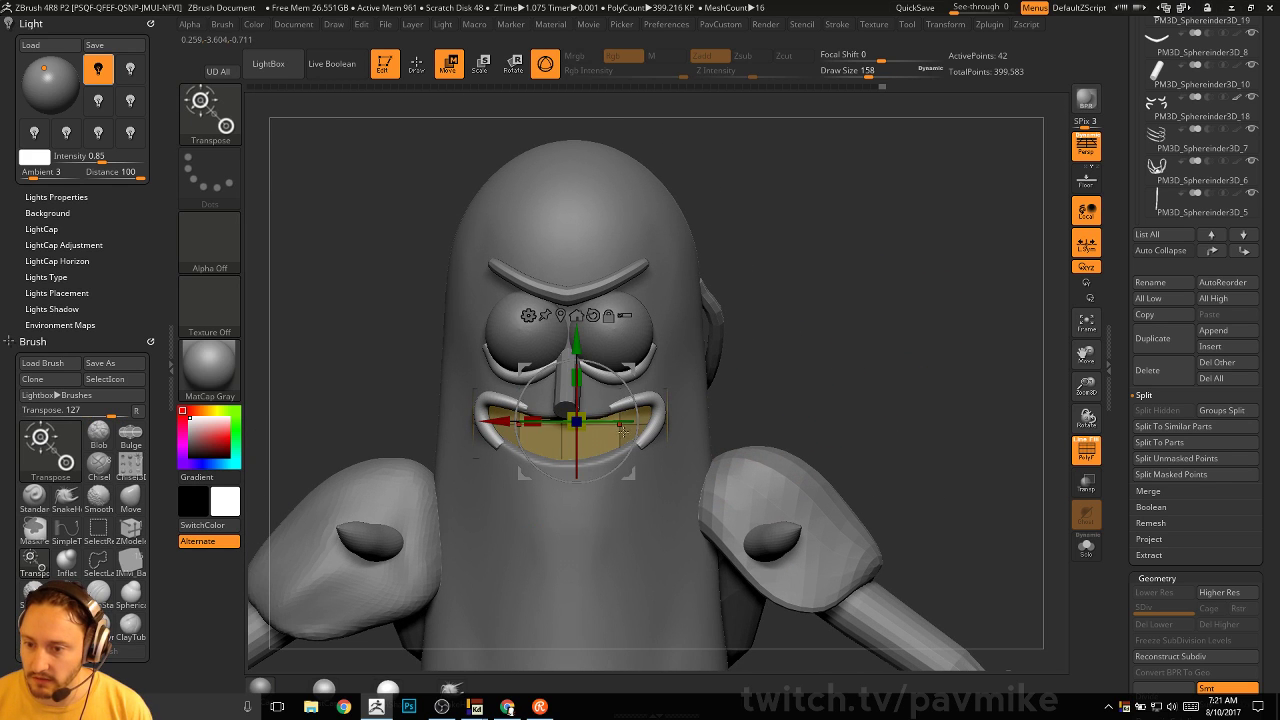
pyautogui.keyDown('alt'); pyautogui.moveTo(576, 330); pyautogui.dragTo(755, 358); pyautogui.keyUp('alt')
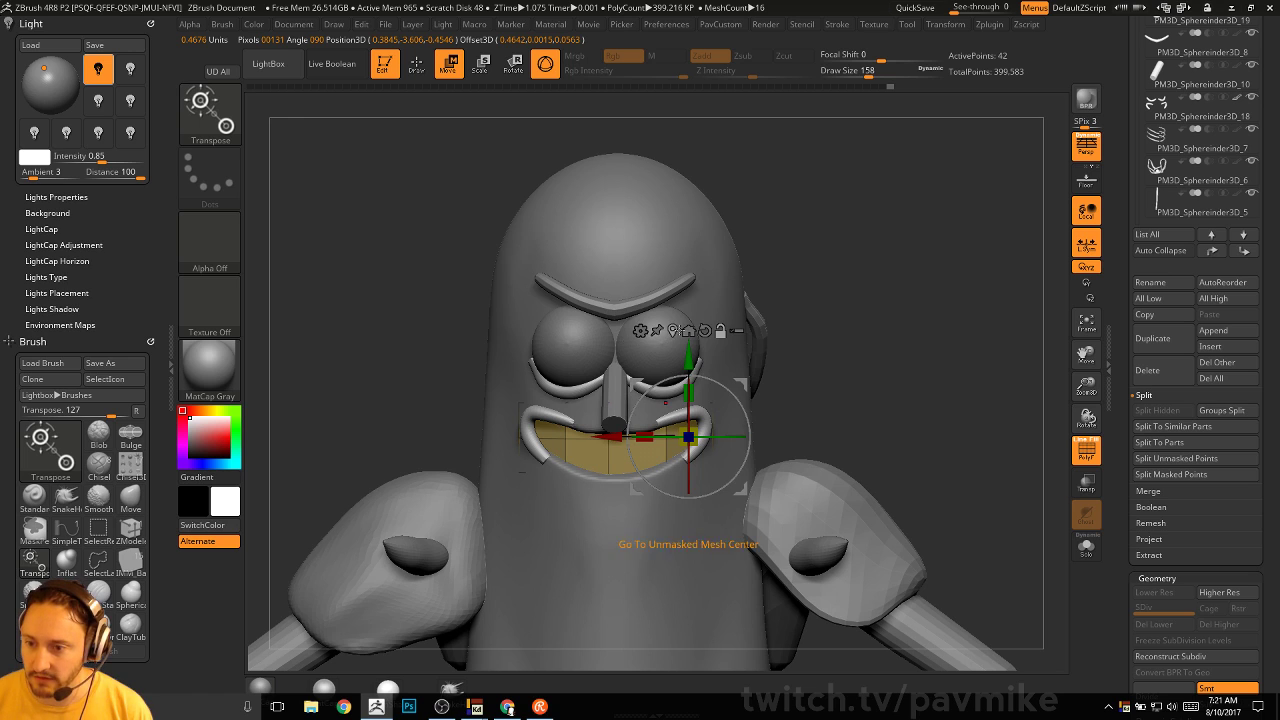
pyautogui.click(688, 330)
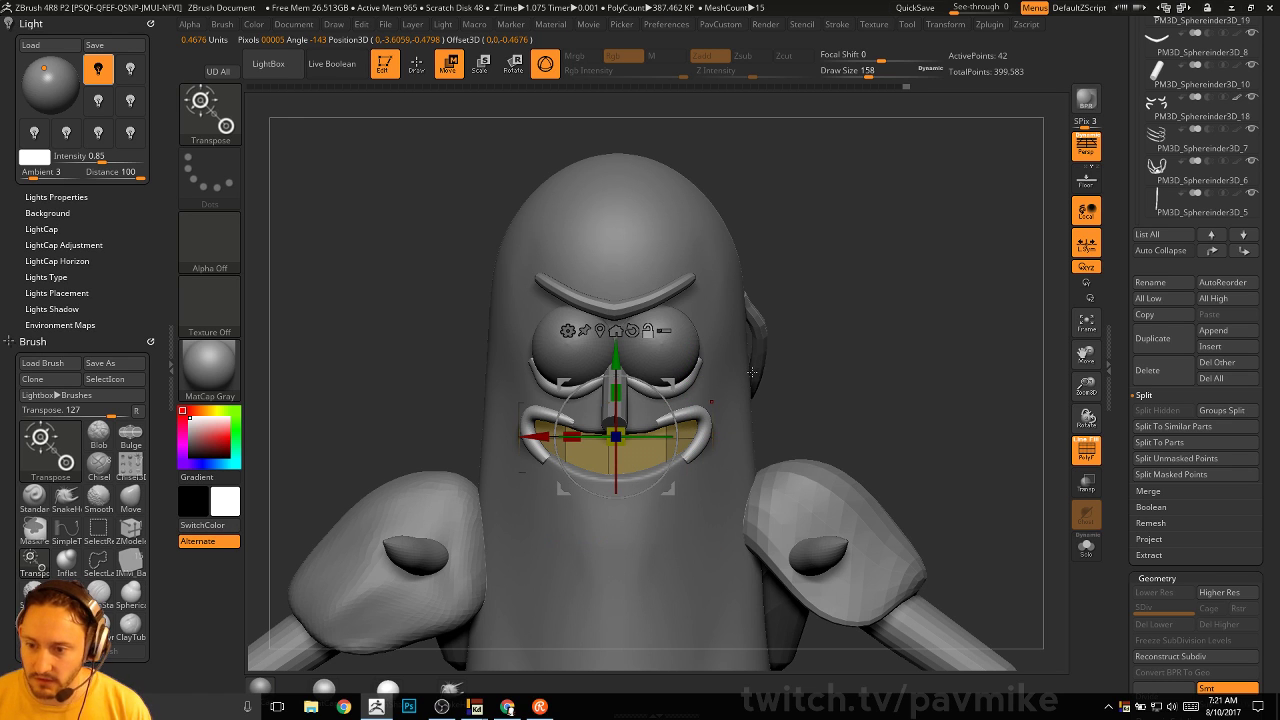
pyautogui.click(1087, 150)
pyautogui.keyDown('alt'); pyautogui.moveTo(858, 295); pyautogui.dragTo(908, 303); pyautogui.keyUp('alt')
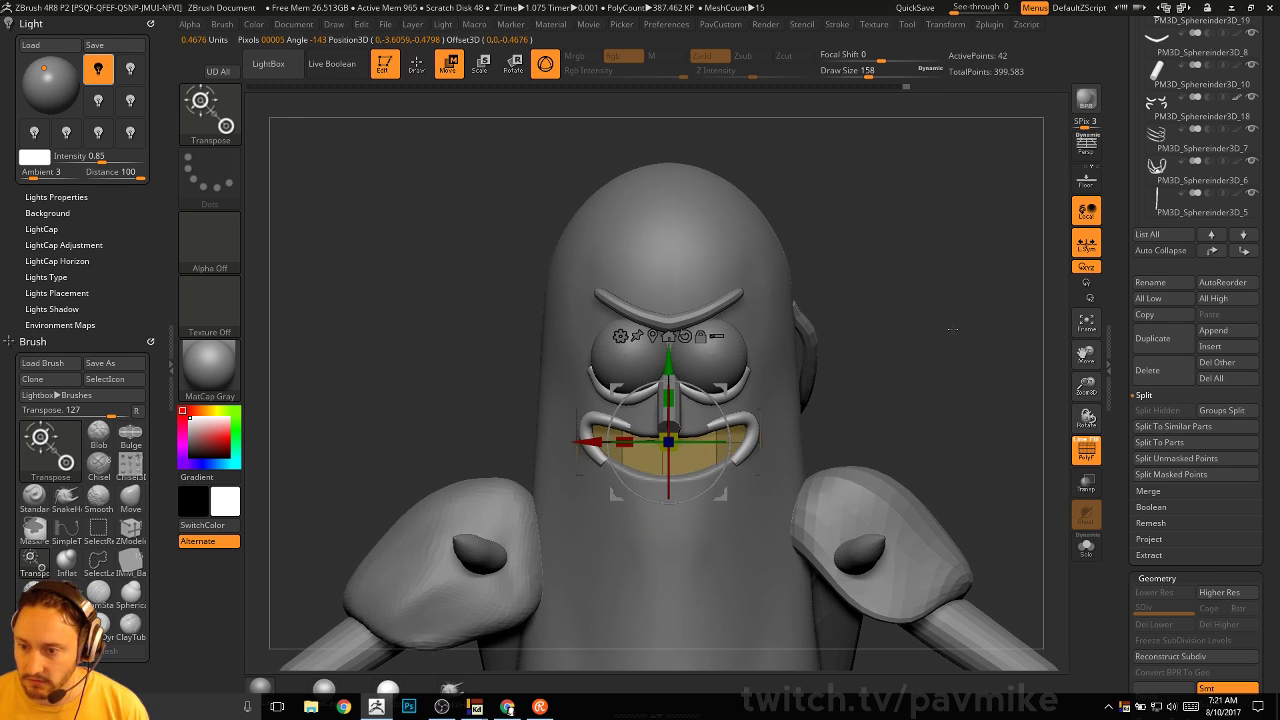
# Apply Mirror And Weld to the teeth block
pyautogui.press('q')
pyautogui.press('3')
pyautogui.press('3')
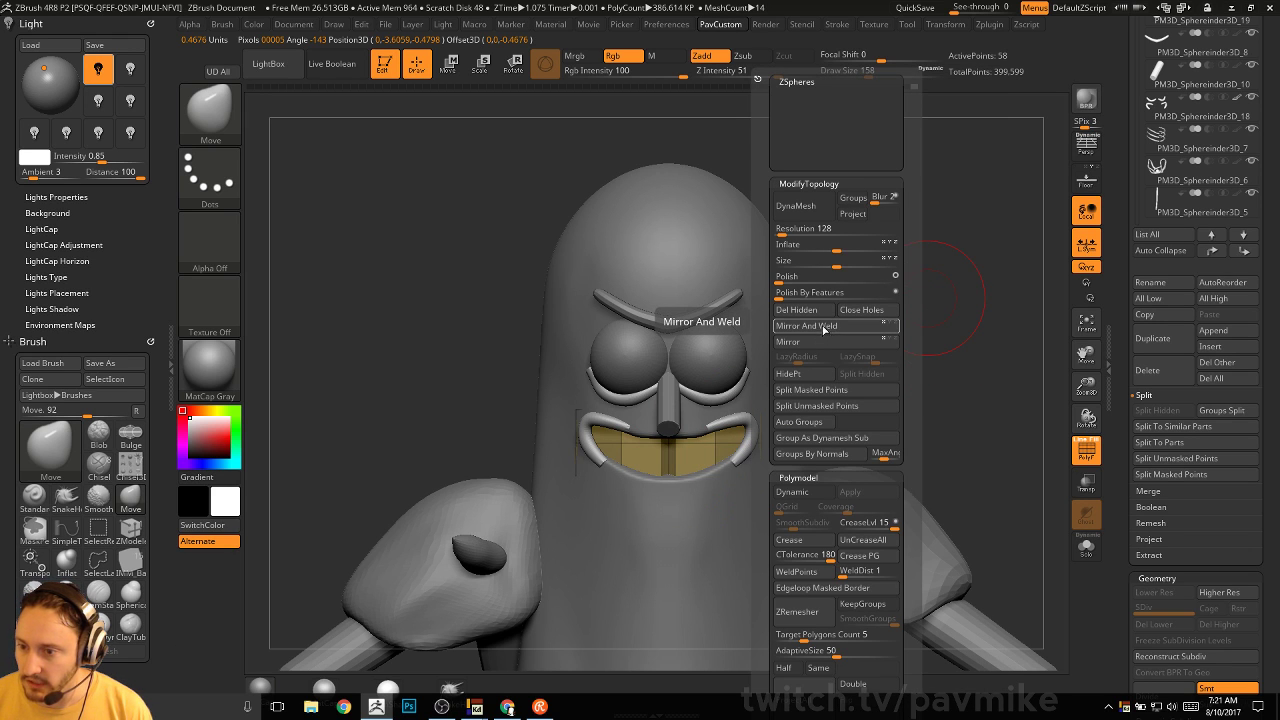
# Isolate the teeth block and delete the extra edge loop beside its centre with the ZModeler brush at draw size 51
pyautogui.press('s')
pyautogui.click(912, 374)
pyautogui.click(1084, 540)
pyautogui.moveTo(972, 434); pyautogui.dragTo(1008, 402)
pyautogui.press('1')
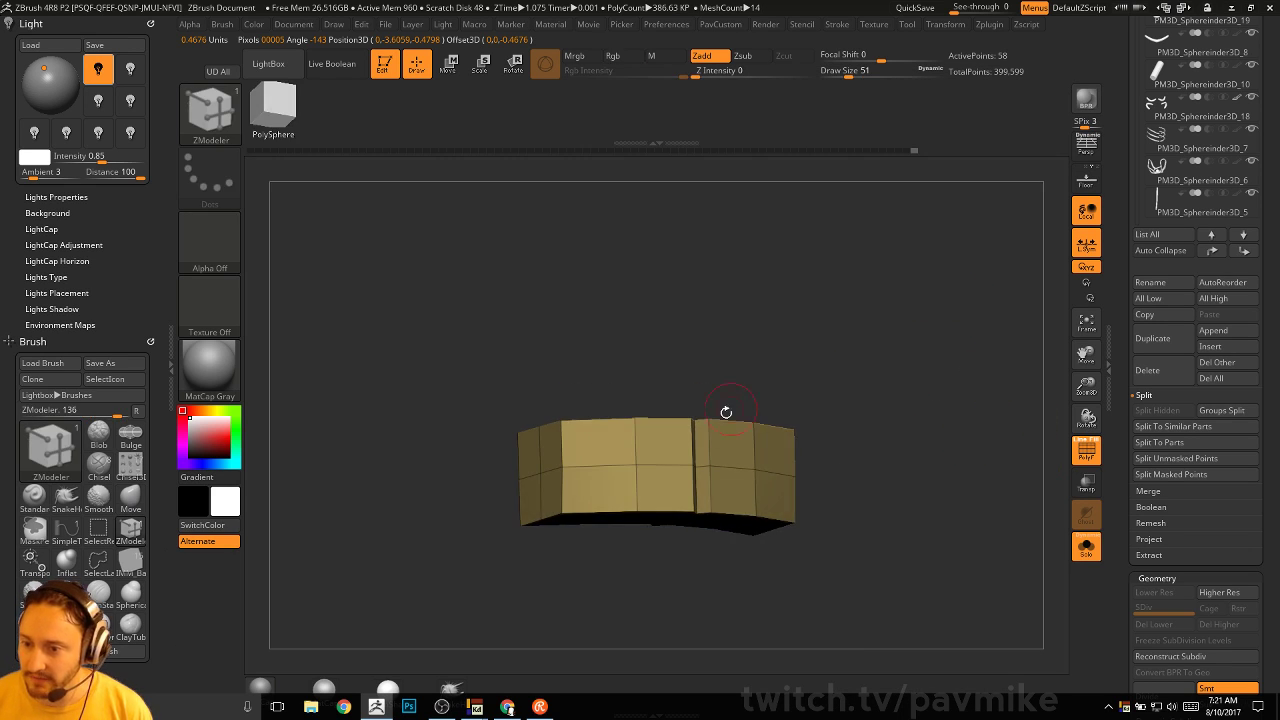
pyautogui.press('space')
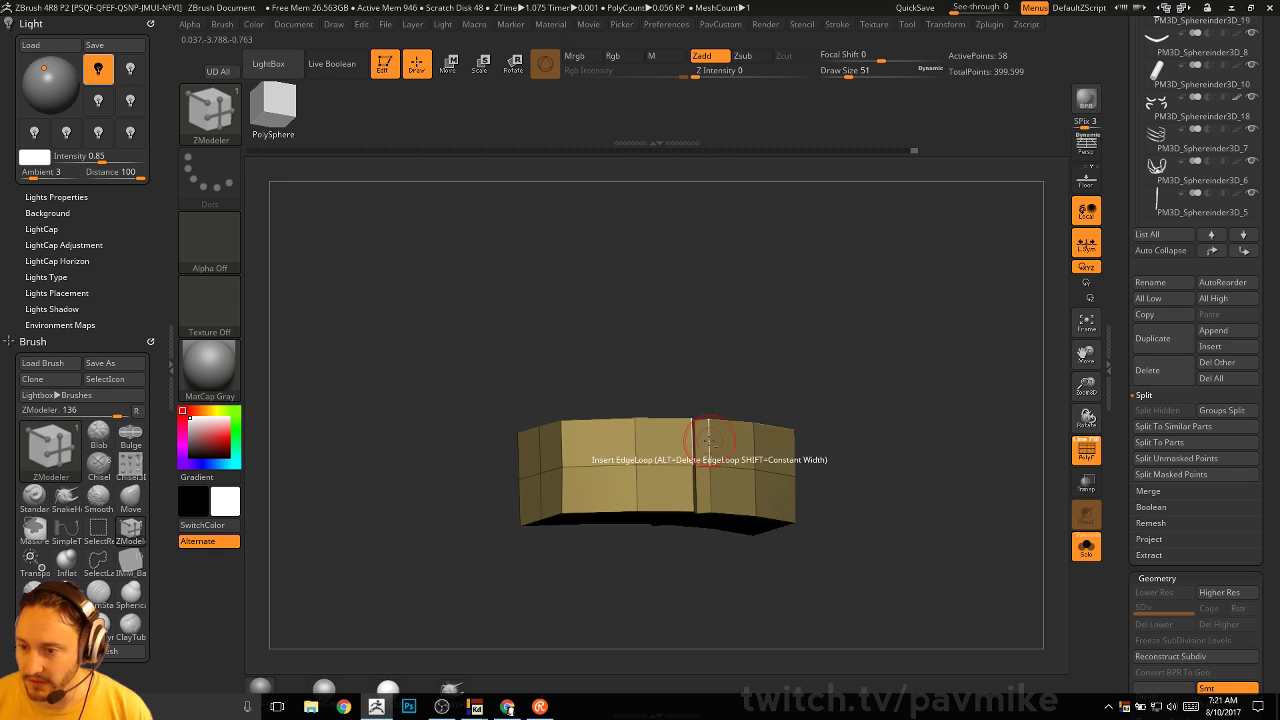
pyautogui.keyDown('alt'); pyautogui.click(709, 441); pyautogui.keyUp('alt')
# Mask around the teeth block's middle edge loop and adjust that loop with the gizmo to even out the curve
pyautogui.keyDown('shift'); pyautogui.moveTo(851, 426); pyautogui.dragTo(820, 360); pyautogui.keyUp('shift')
pyautogui.keyDown('ctrl'); pyautogui.moveTo(675, 385); pyautogui.dragTo(710, 548); pyautogui.keyUp('ctrl')
pyautogui.keyDown('ctrl'); pyautogui.moveTo(708, 593); pyautogui.dragTo(725, 597); pyautogui.keyUp('ctrl')
pyautogui.press('w')
pyautogui.keyDown('ctrl'); pyautogui.keyDown('alt'); pyautogui.moveTo(716, 320); pyautogui.dragTo(680, 566); pyautogui.keyUp('alt'); pyautogui.keyUp('ctrl')
pyautogui.press('q')
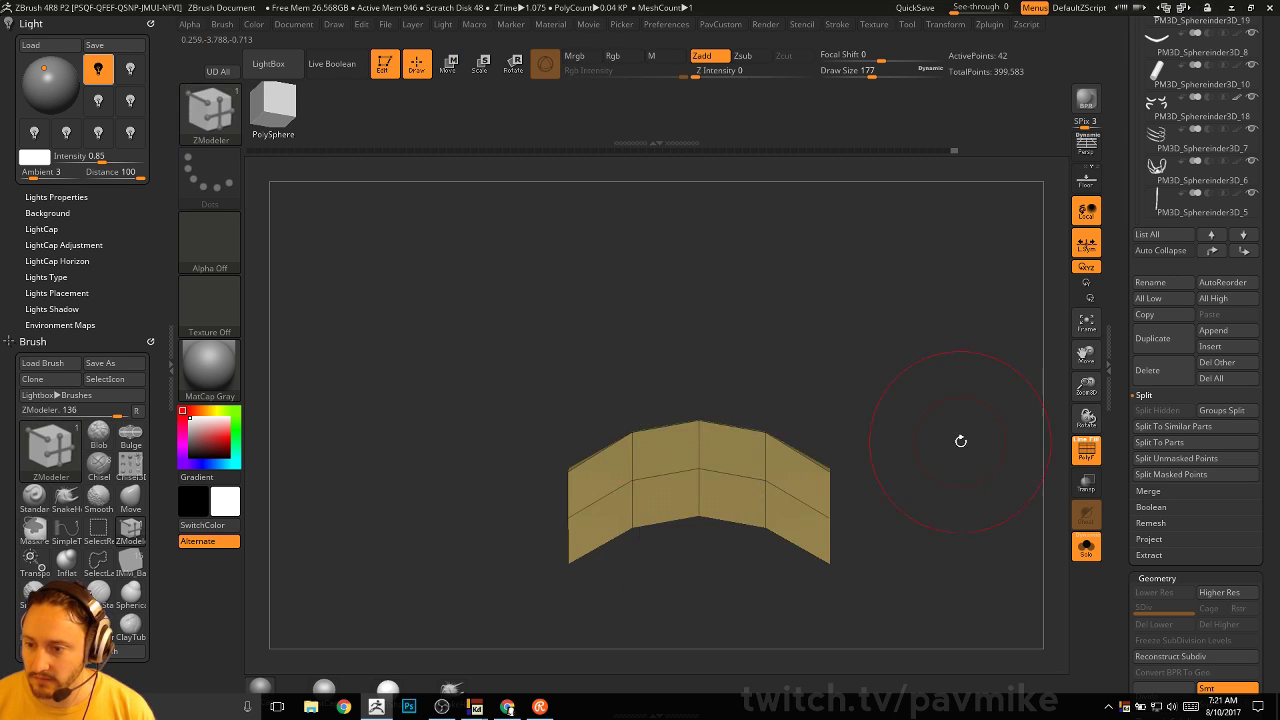
# Hide the polygon wireframe and show the whole character again
pyautogui.keyDown('shift'); pyautogui.moveTo(961, 441); pyautogui.dragTo(948, 494); pyautogui.keyUp('shift')
pyautogui.click(1084, 449)
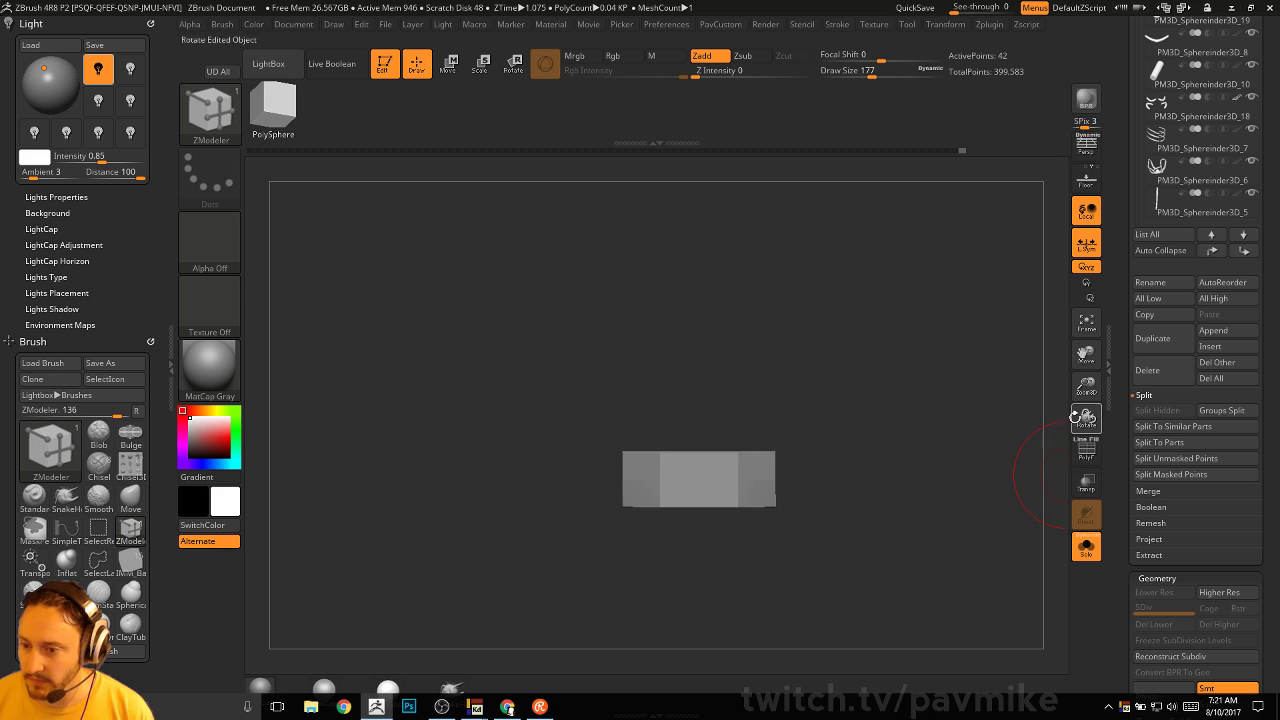
pyautogui.click(1080, 549)
pyautogui.moveTo(938, 403); pyautogui.dragTo(735, 417)
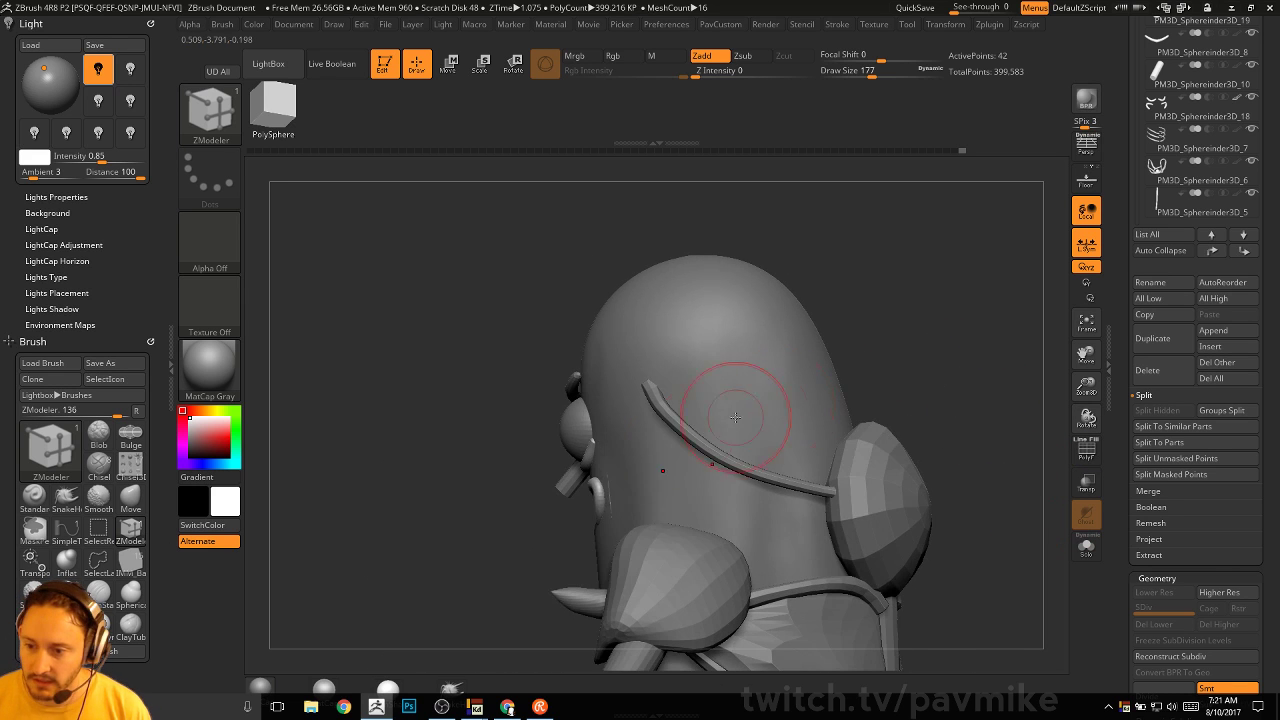
# Fit the teeth block inside the mouth with the Move brush at draw size 197
pyautogui.press('s')
pyautogui.click(651, 490)
pyautogui.press('b')
pyautogui.press('m')
pyautogui.press('v')
pyautogui.moveTo(551, 495); pyautogui.dragTo(638, 480)
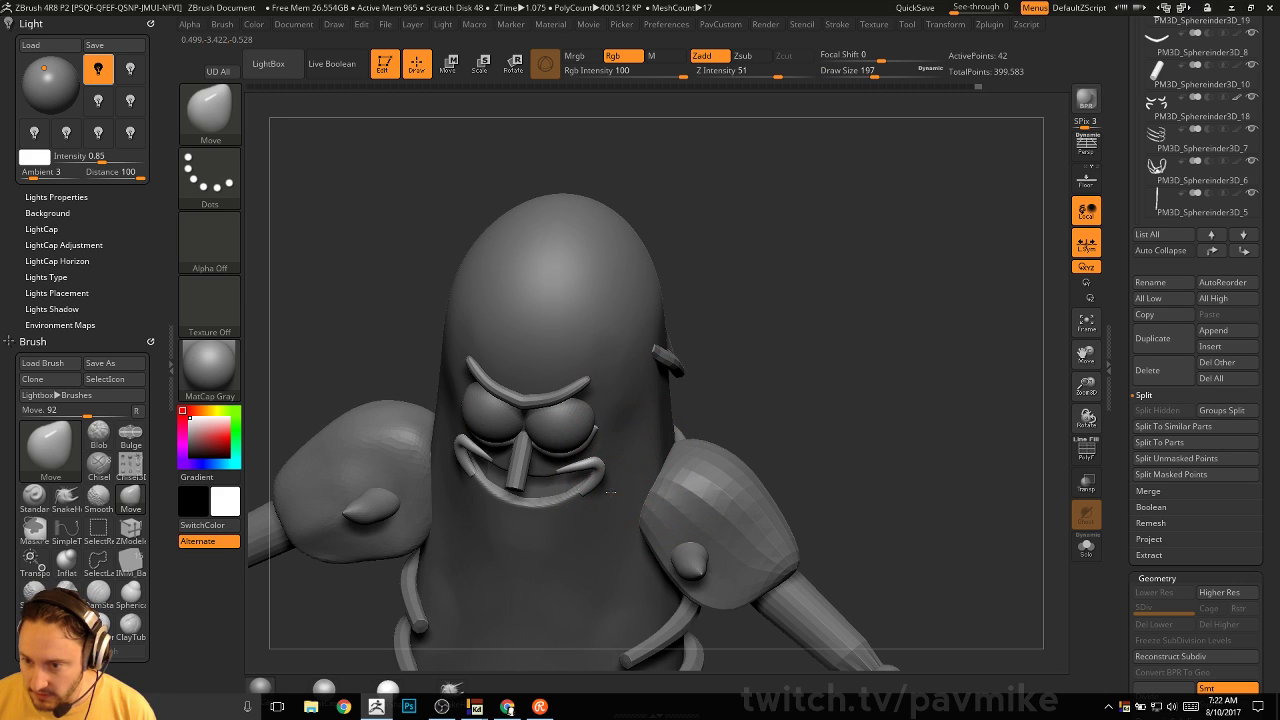
# Switch to the Standard brush at draw size 65 and inspect the teeth and face from front and three-quarter views
pyautogui.moveTo(798, 424)
pyautogui.mouseDown()
pyautogui.moveTo(828, 377)
pyautogui.moveTo(872, 348)
pyautogui.mouseUp()
pyautogui.press('b')
pyautogui.press('s')
pyautogui.press('t')
pyautogui.press('s')
pyautogui.click(820, 397)
pyautogui.moveTo(782, 392); pyautogui.dragTo(794, 354)
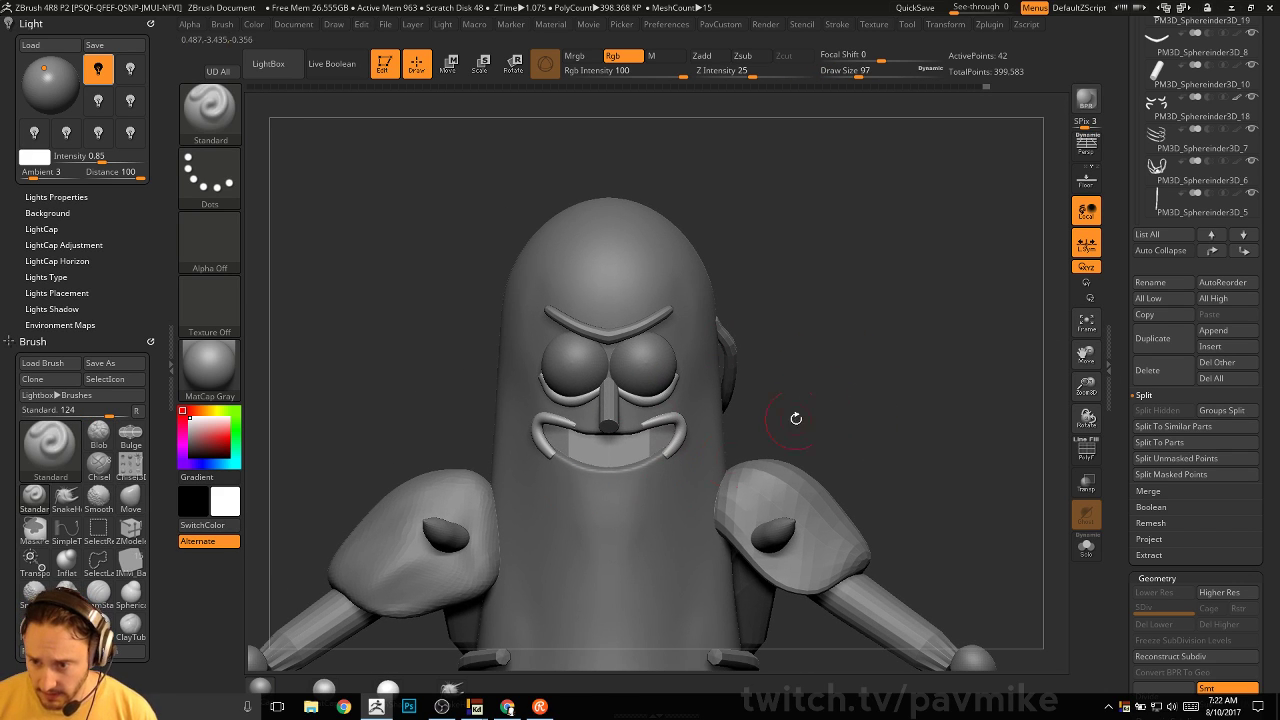
pyautogui.press('s')
pyautogui.click(830, 408)
pyautogui.moveTo(858, 391)
pyautogui.keyDown('alt'); pyautogui.mouseDown()
pyautogui.moveTo(912, 363)
pyautogui.moveTo(902, 376)
pyautogui.moveTo(894, 331)
pyautogui.mouseUp(); pyautogui.keyUp('alt')
pyautogui.moveTo(908, 391); pyautogui.dragTo(955, 458)
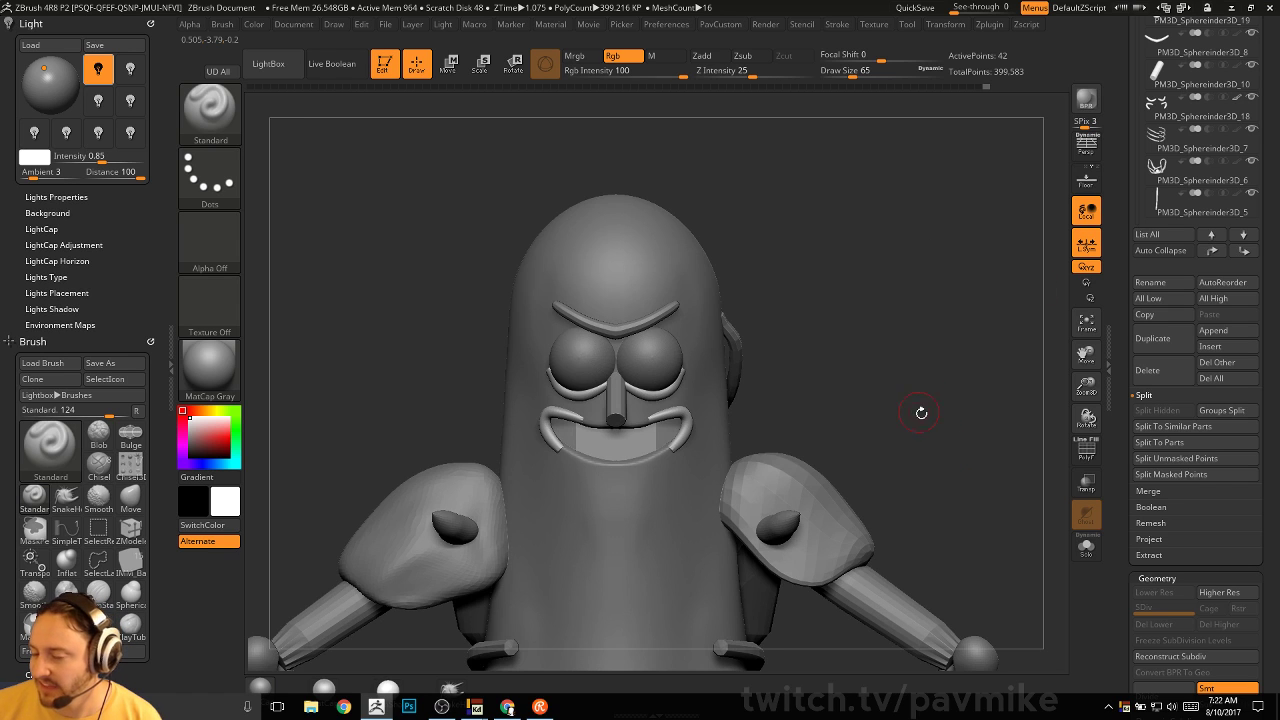
pyautogui.keyDown('alt'); pyautogui.moveTo(921, 413); pyautogui.dragTo(892, 362); pyautogui.keyUp('alt')
pyautogui.moveTo(892, 362); pyautogui.dragTo(926, 411)
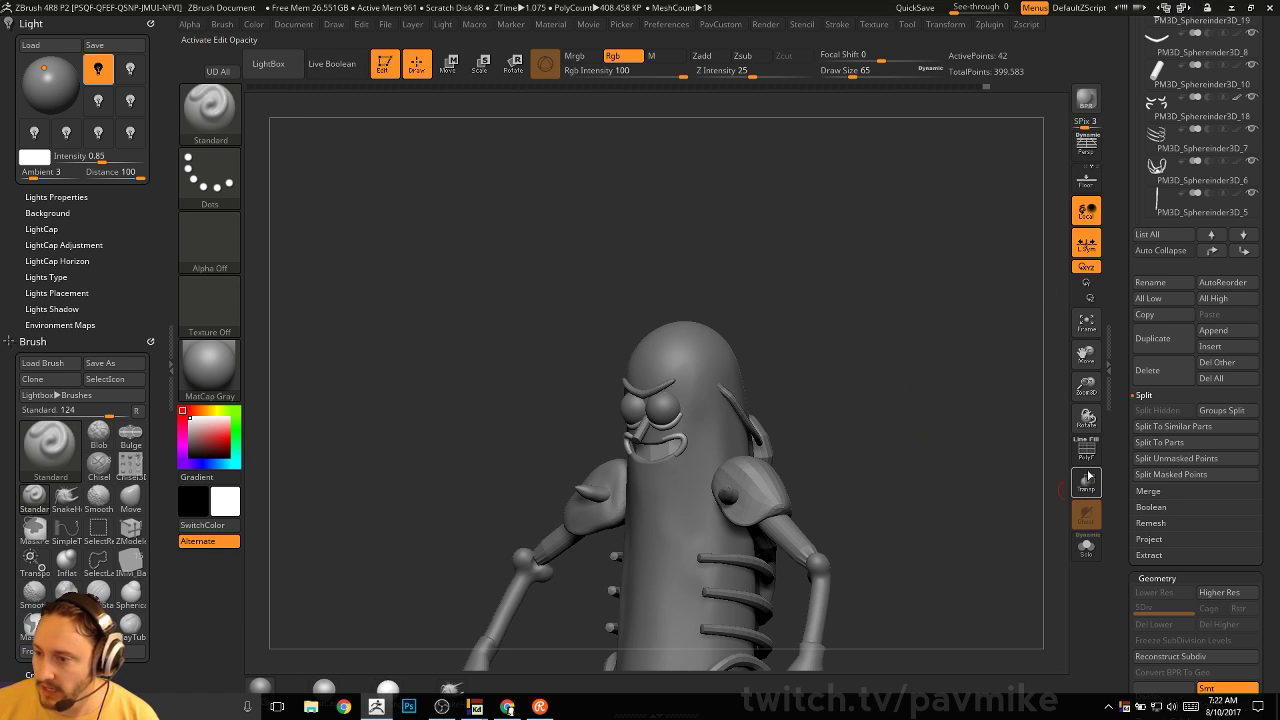
pyautogui.keyDown('shift'); pyautogui.moveTo(899, 395); pyautogui.dragTo(1002, 467); pyautogui.keyUp('shift')
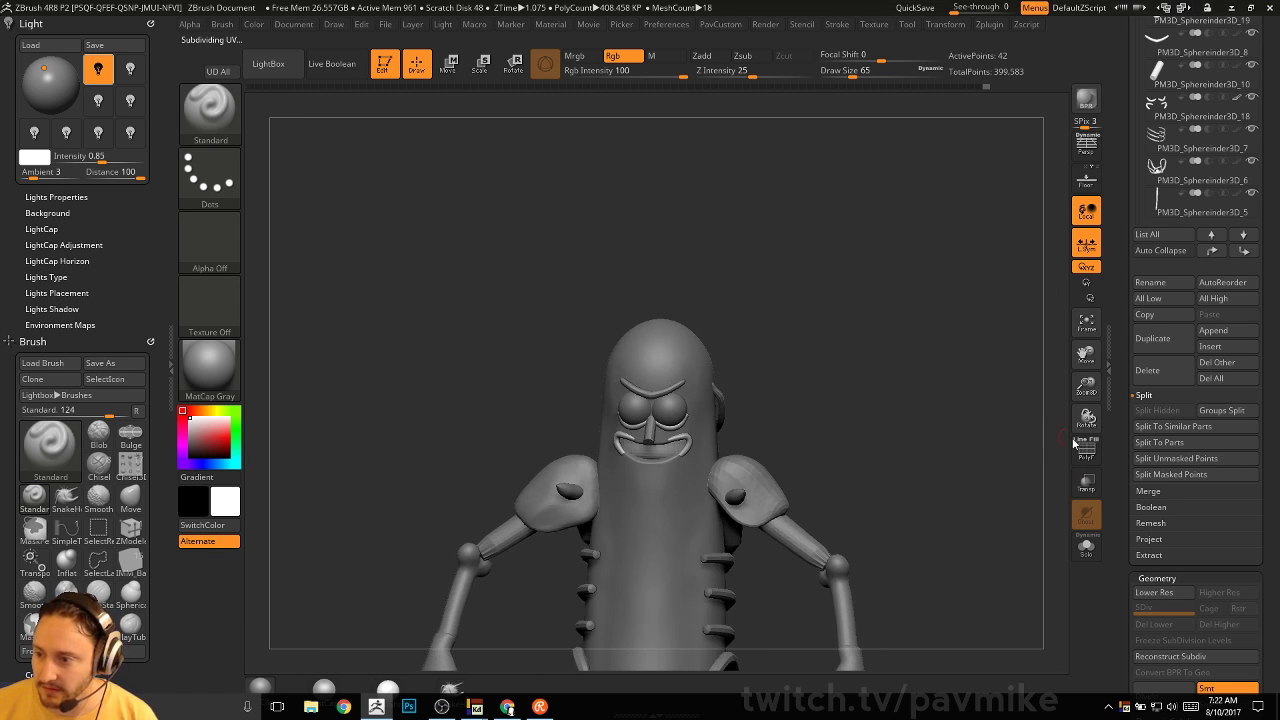
# Select the pickle body and reconstruct its lower subdivision levels down to the coarsest possible mesh
pyautogui.press('w')
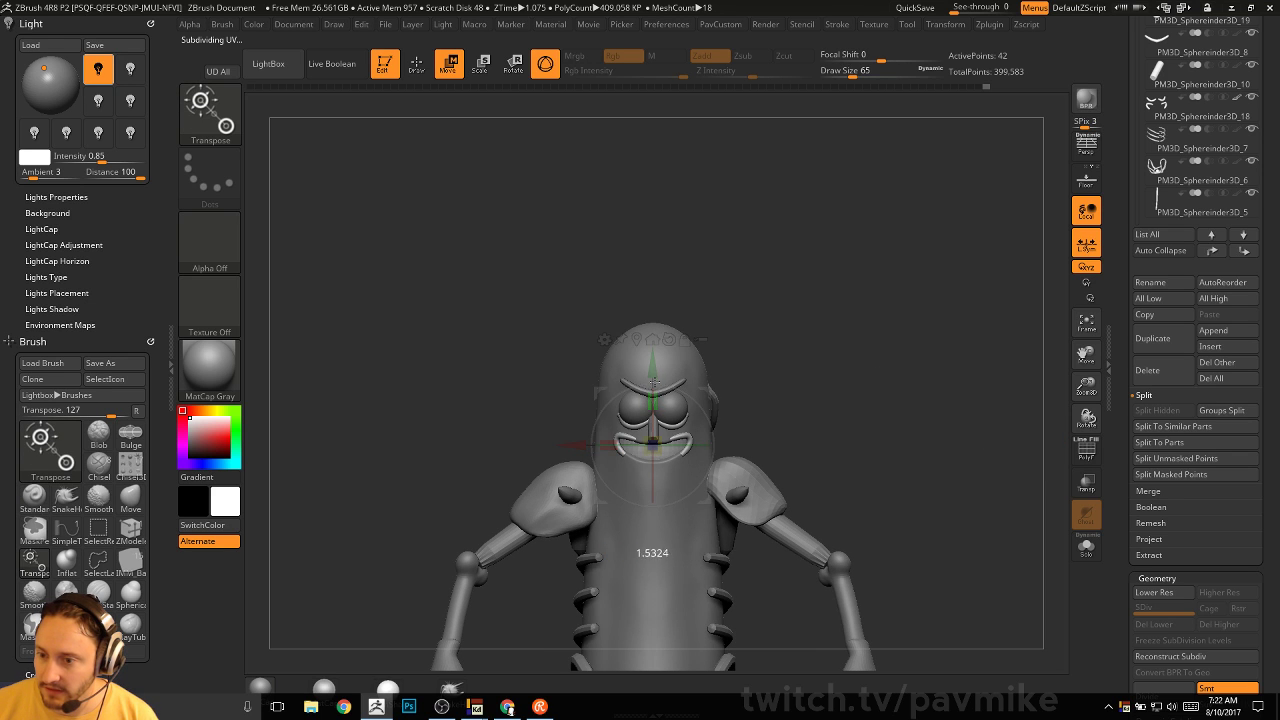
pyautogui.press('q')
pyautogui.moveTo(869, 352)
pyautogui.mouseDown()
pyautogui.moveTo(837, 395)
pyautogui.moveTo(920, 377)
pyautogui.moveTo(908, 342)
pyautogui.moveTo(934, 333)
pyautogui.moveTo(822, 370)
pyautogui.moveTo(926, 354)
pyautogui.moveTo(731, 389)
pyautogui.moveTo(994, 371)
pyautogui.moveTo(974, 409)
pyautogui.mouseUp()
pyautogui.keyDown('alt'); pyautogui.click(720, 372); pyautogui.keyUp('alt')
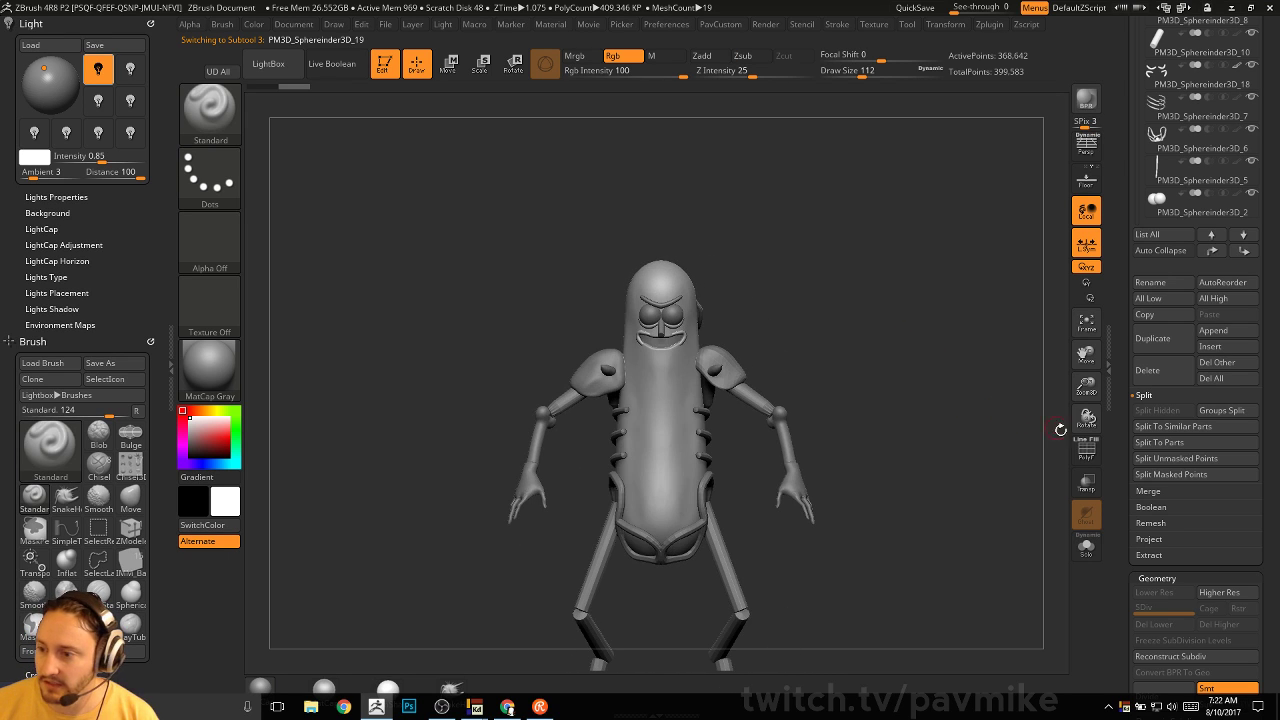
pyautogui.scroll(-3, 1123, 572)
pyautogui.click(1184, 508)
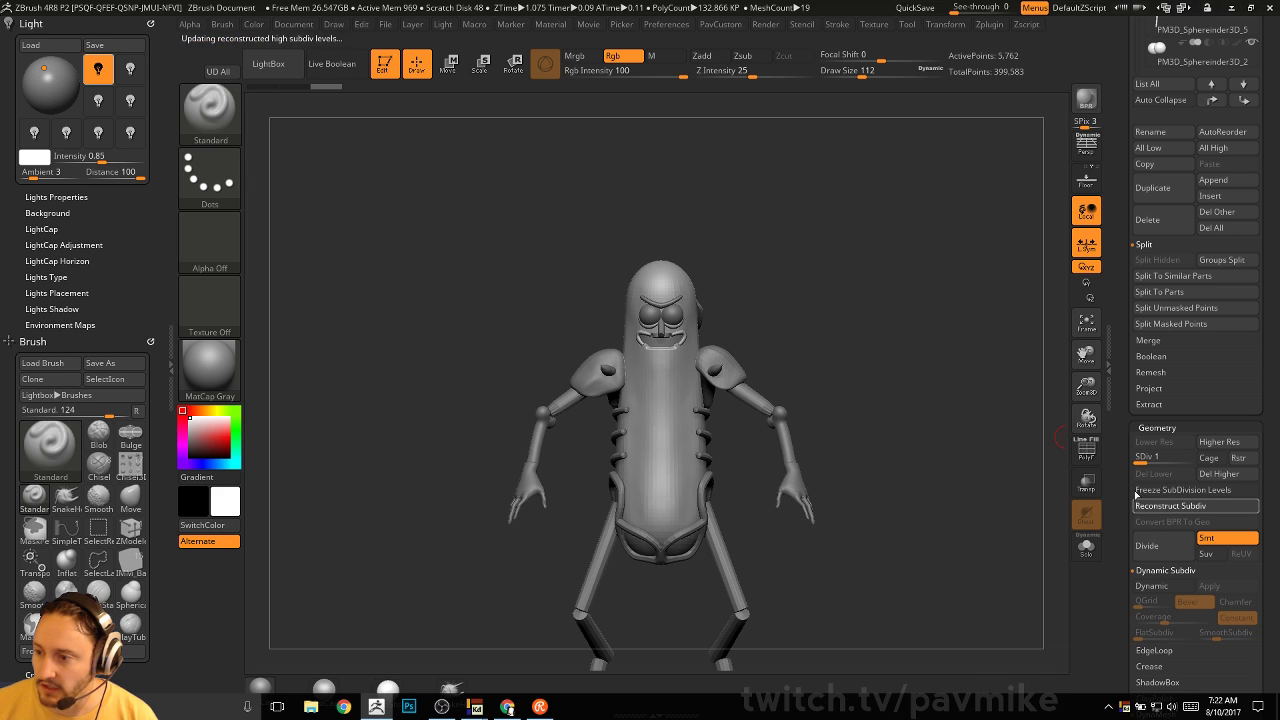
pyautogui.hotkey('shift', 'f')
pyautogui.moveTo(964, 444); pyautogui.dragTo(877, 392)
pyautogui.click(1087, 452)
pyautogui.keyDown('shift'); pyautogui.moveTo(940, 460); pyautogui.dragTo(900, 460); pyautogui.keyUp('shift')
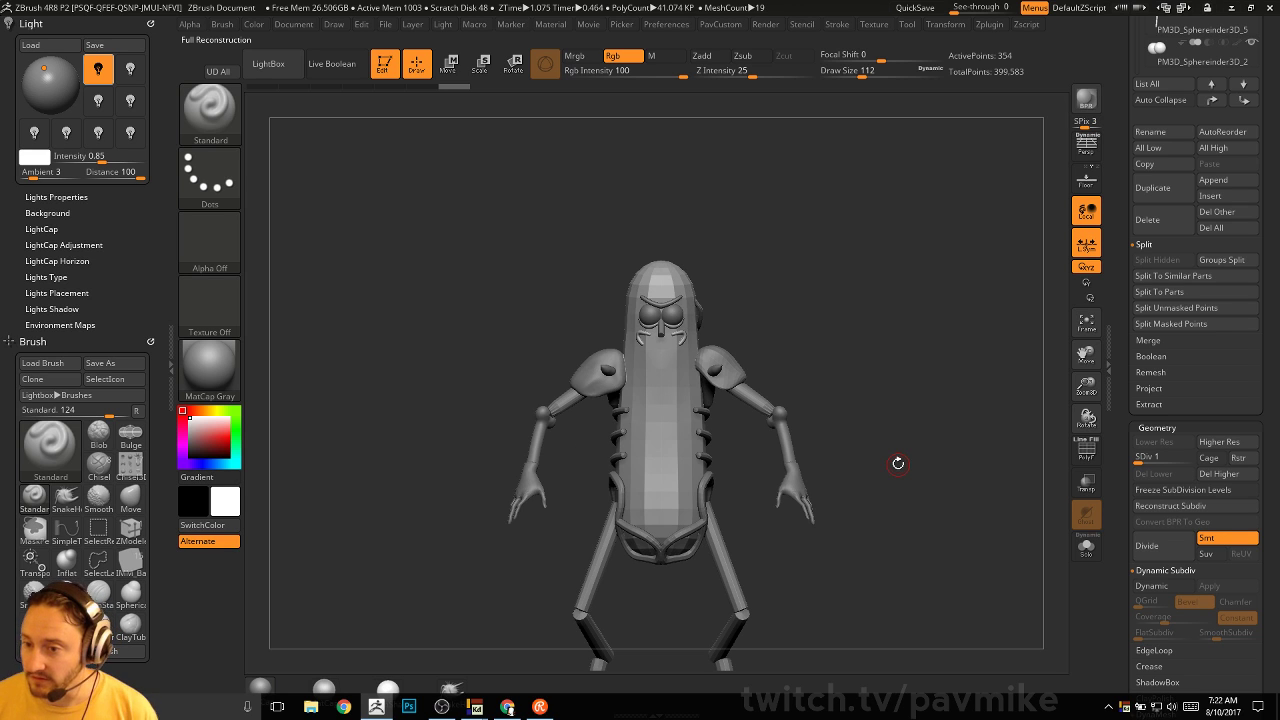
# Return the pickle body to its highest subdivision level and set the draw size to 101
pyautogui.moveTo(1190, 457); pyautogui.dragTo(1192, 457)
pyautogui.keyDown('alt'); pyautogui.moveTo(893, 279); pyautogui.dragTo(955, 347); pyautogui.keyUp('alt')
pyautogui.moveTo(991, 446)
pyautogui.mouseDown()
pyautogui.moveTo(971, 457)
pyautogui.moveTo(957, 400)
pyautogui.moveTo(846, 315)
pyautogui.moveTo(864, 328)
pyautogui.mouseUp()
pyautogui.press('s')
pyautogui.click(847, 320)
pyautogui.press('s')
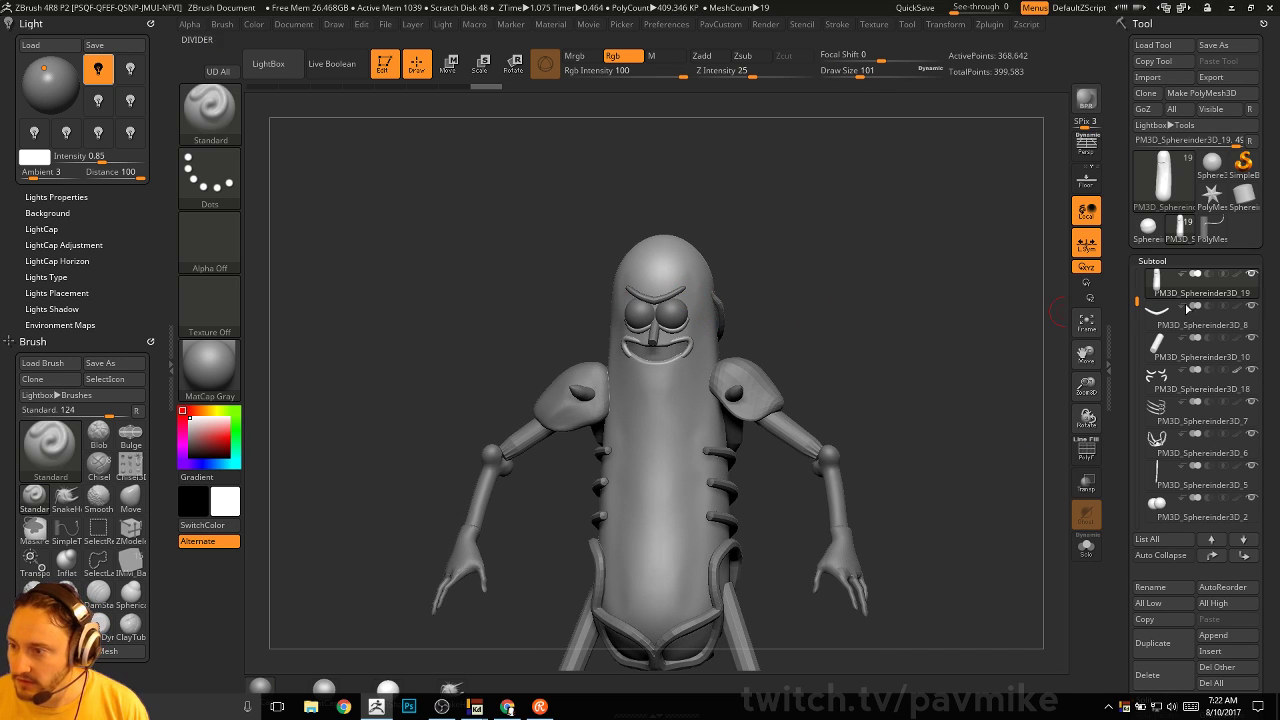
# Move the body and facial line subtools to the head of the subtool list and merge the lines into the body
pyautogui.moveTo(952, 380); pyautogui.dragTo(944, 371)
pyautogui.press('shift')
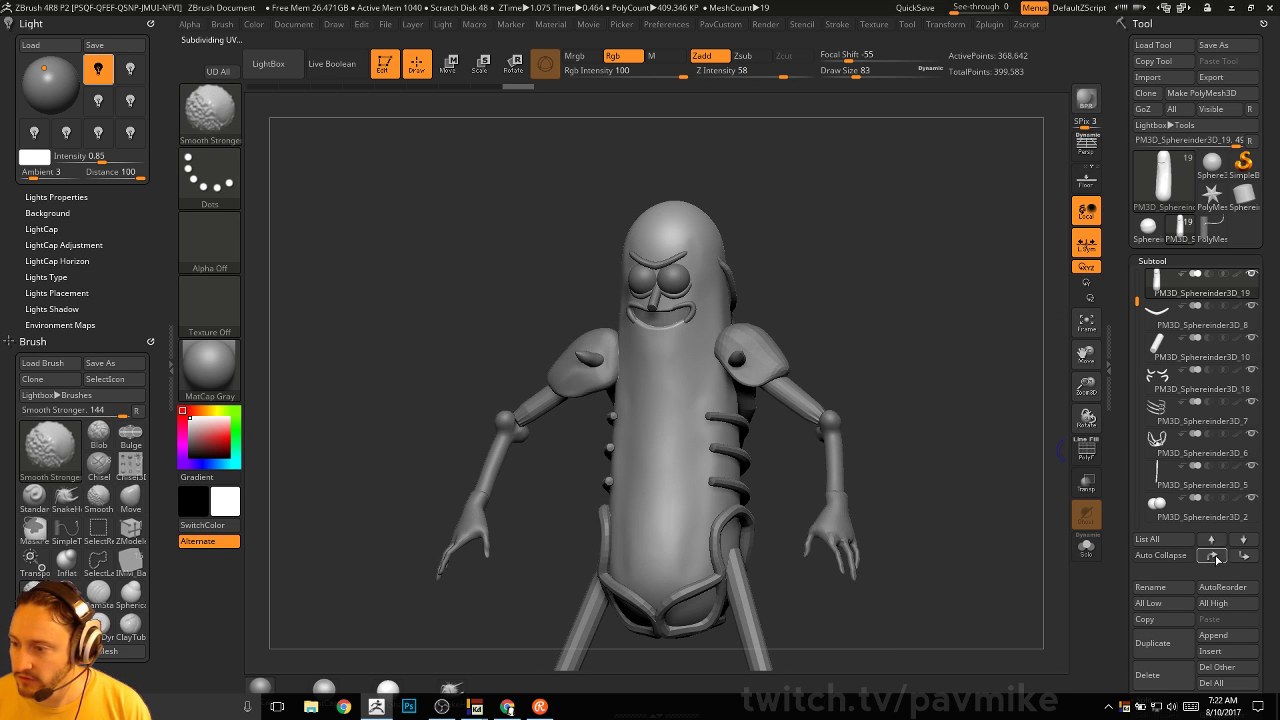
pyautogui.keyDown('shift'); pyautogui.click(1215, 557); pyautogui.keyUp('shift')
pyautogui.press('s')
pyautogui.keyDown('alt'); pyautogui.click(691, 313); pyautogui.keyUp('alt')
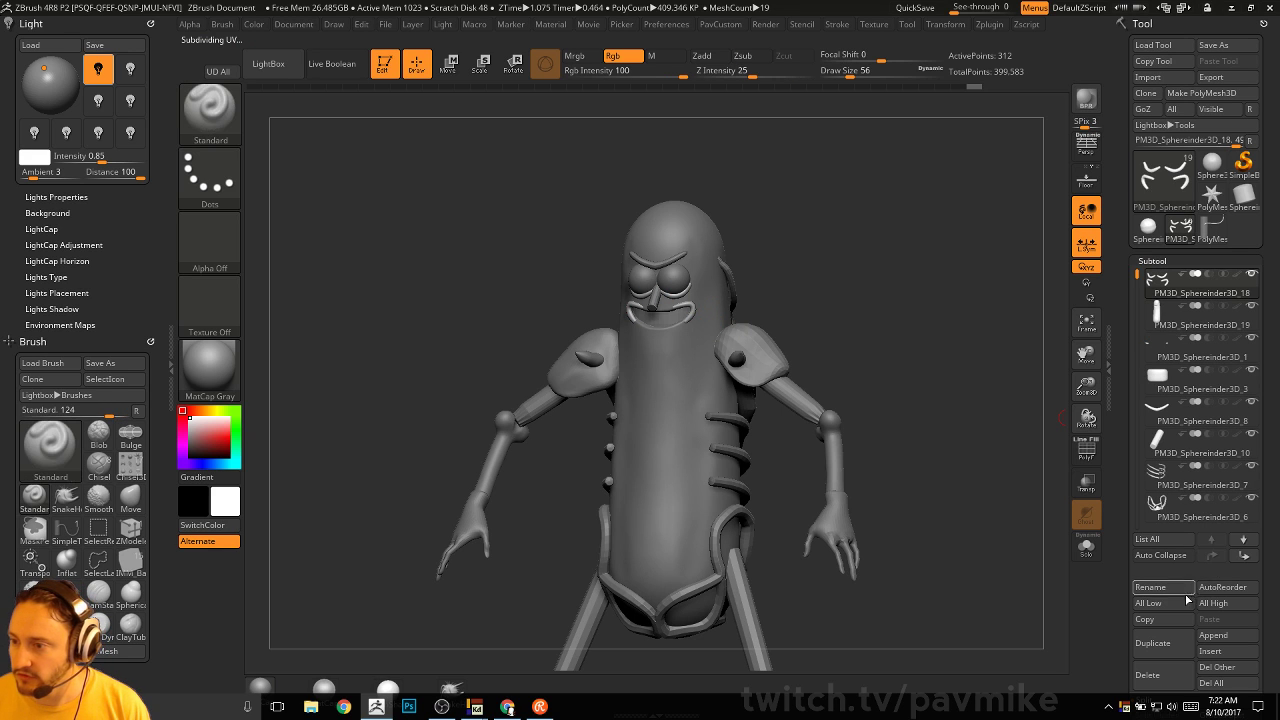
pyautogui.hotkey('ctrl', 'd')
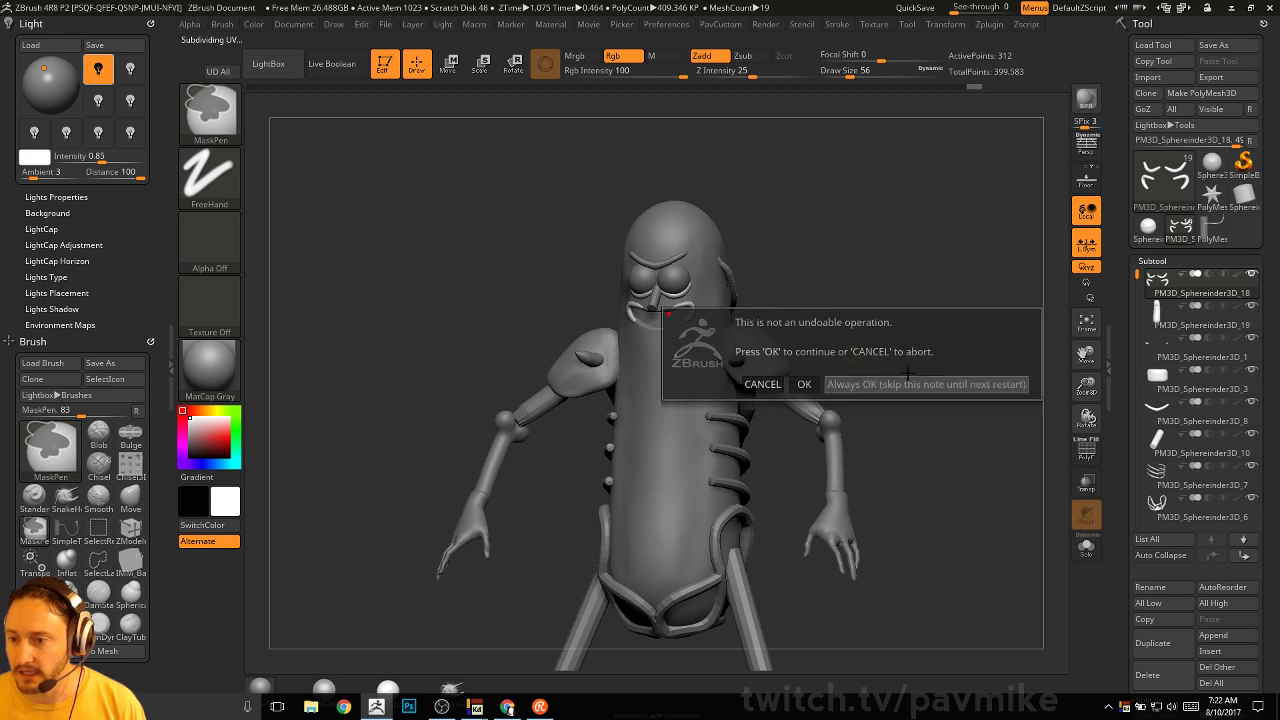
pyautogui.press('Return')
pyautogui.scroll(-3, 1150, 470)
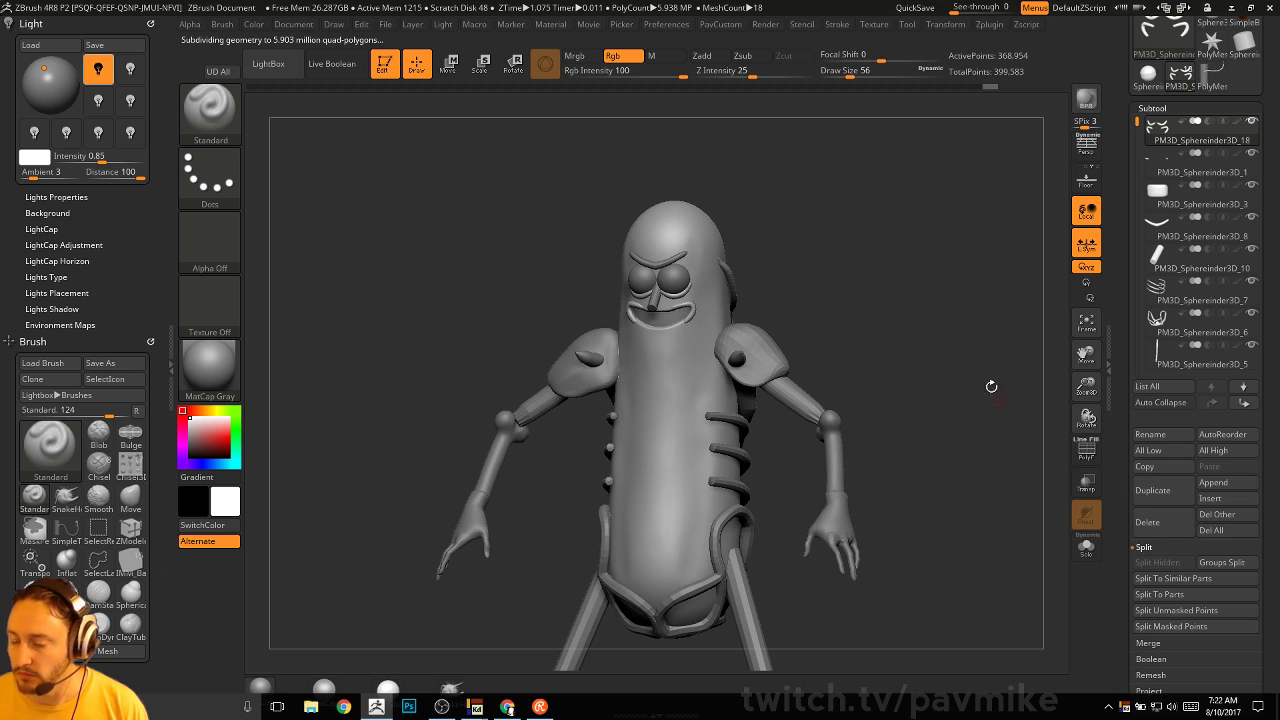
# Set the Z intensity to 68 and DynaMesh the merged body at resolution 128 with blur 0
pyautogui.keyDown('alt'); pyautogui.moveTo(996, 405); pyautogui.dragTo(953, 332); pyautogui.keyUp('alt')
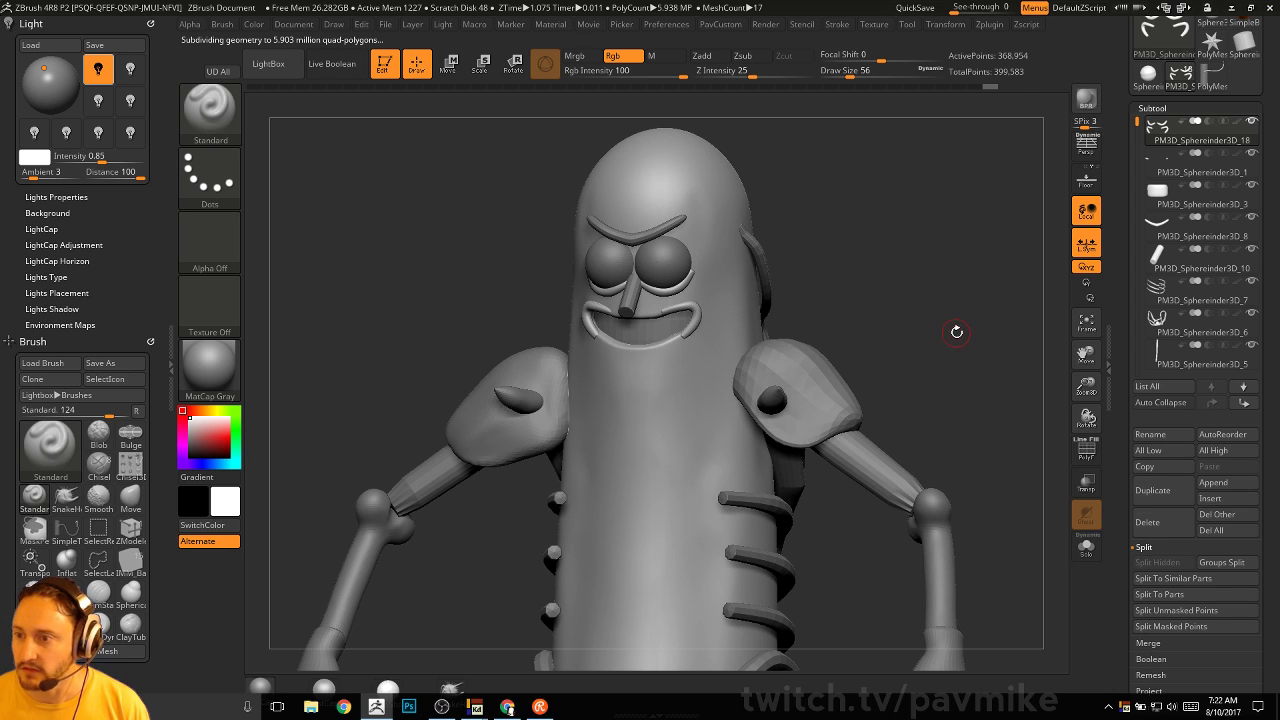
pyautogui.press('space')
pyautogui.click(922, 492)
pyautogui.keyDown('alt'); pyautogui.moveTo(803, 471); pyautogui.dragTo(794, 531); pyautogui.keyUp('alt')
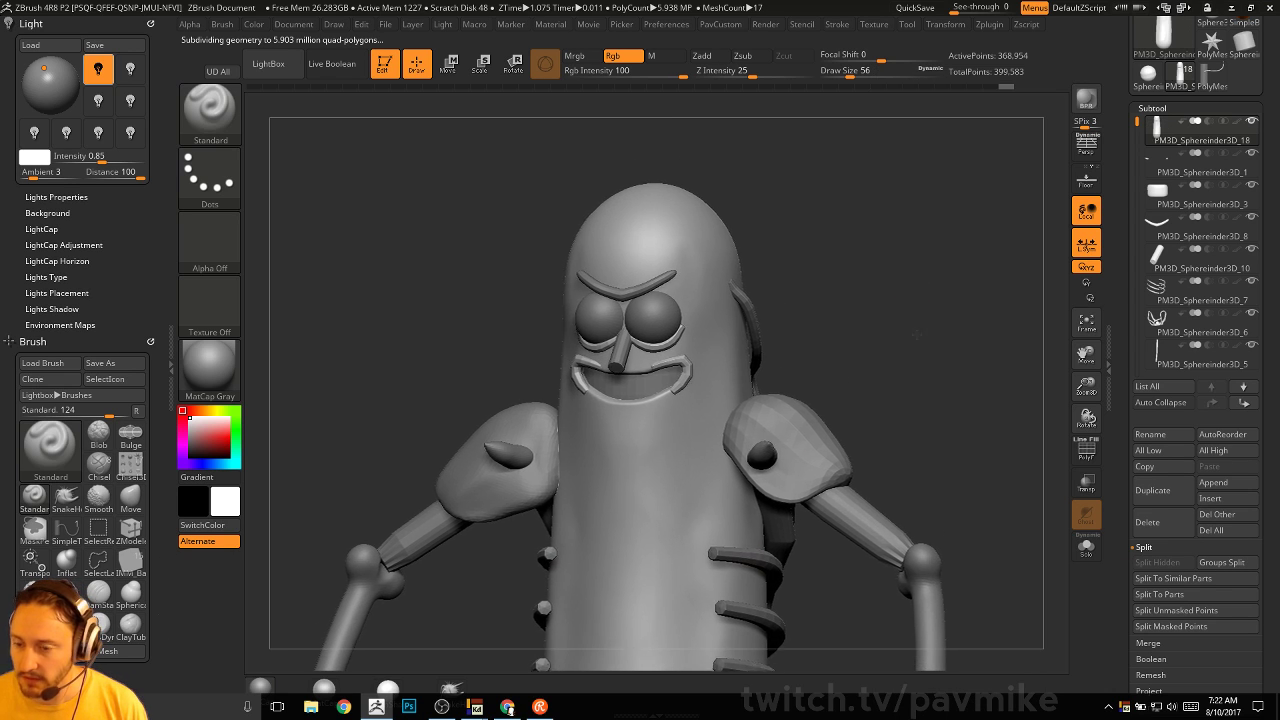
pyautogui.press('space')
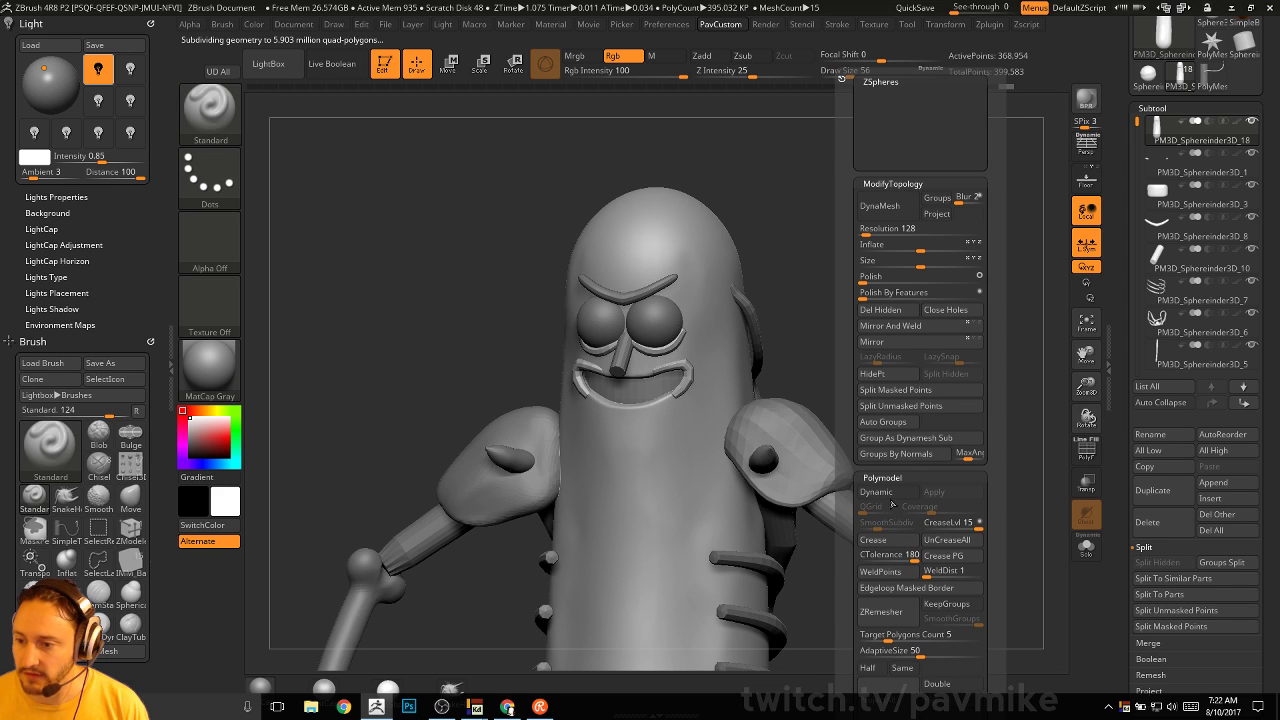
pyautogui.moveTo(803, 332); pyautogui.dragTo(925, 356)
pyautogui.press('shift')
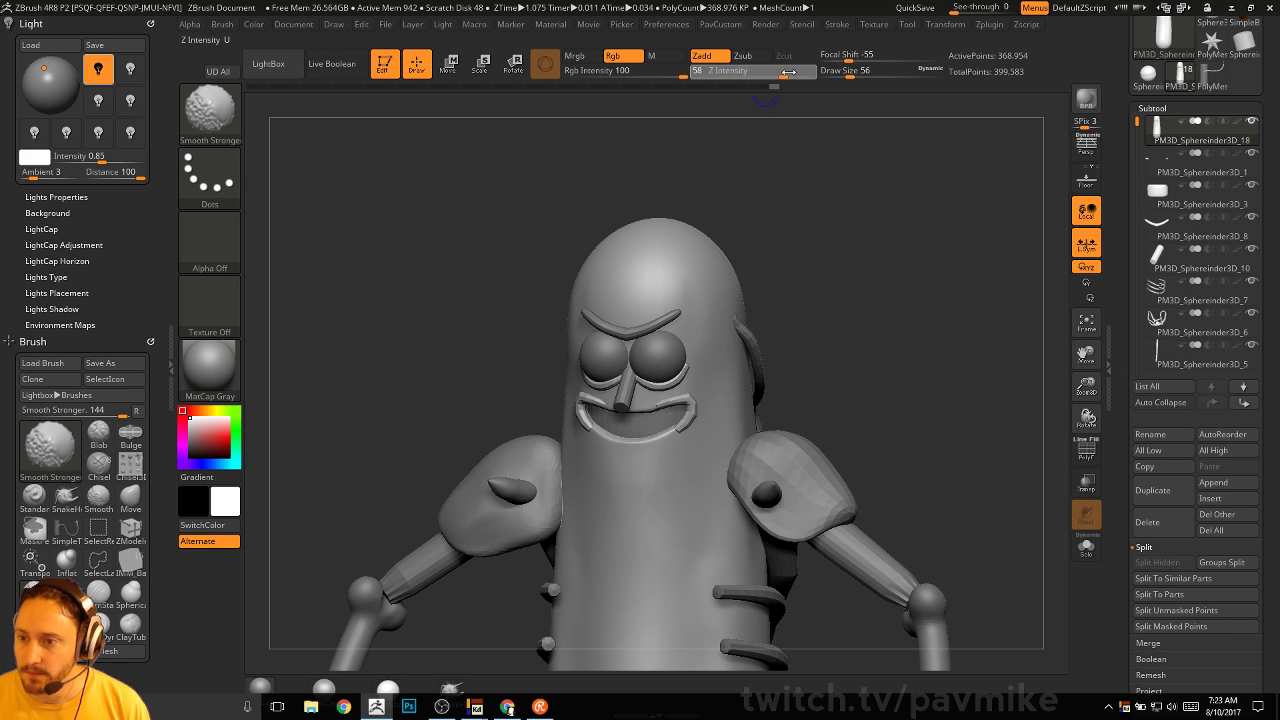
pyautogui.press('space')
pyautogui.moveTo(1000, 199); pyautogui.dragTo(987, 215)
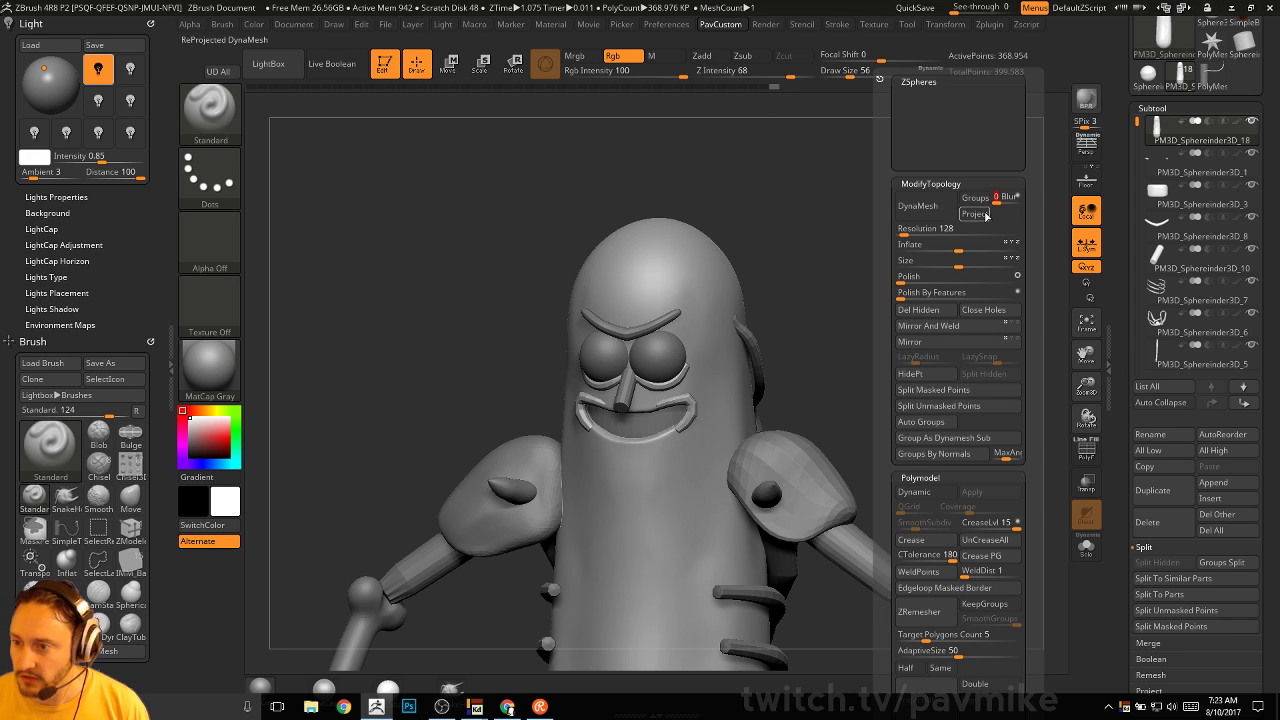
pyautogui.click(921, 214)
# Smooth the lines around the mouth and under the eyes into the face at draw size 54
pyautogui.moveTo(909, 389)
pyautogui.mouseDown()
pyautogui.moveTo(950, 388)
pyautogui.moveTo(973, 364)
pyautogui.moveTo(930, 370)
pyautogui.mouseUp()
pyautogui.press('s')
pyautogui.moveTo(694, 449)
pyautogui.mouseDown()
pyautogui.moveTo(708, 449)
pyautogui.moveTo(674, 451)
pyautogui.mouseUp()
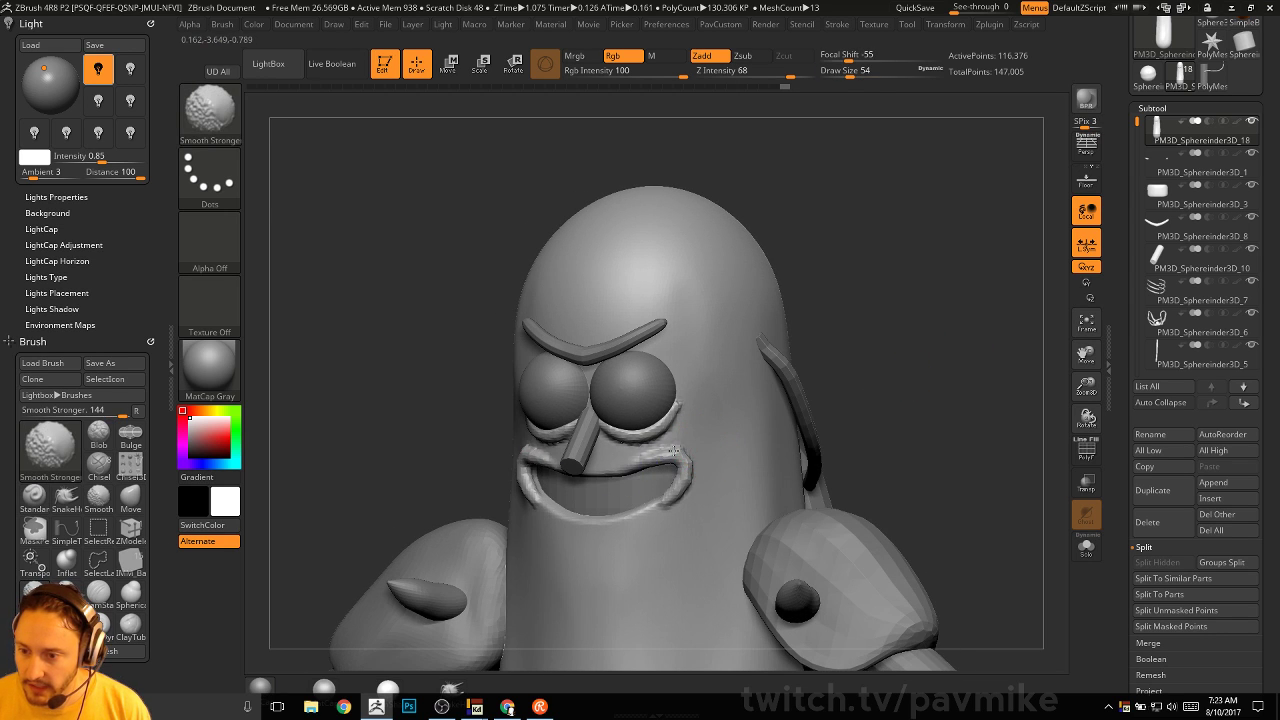
pyautogui.keyDown('shift'); pyautogui.moveTo(649, 524); pyautogui.dragTo(662, 496); pyautogui.keyUp('shift')
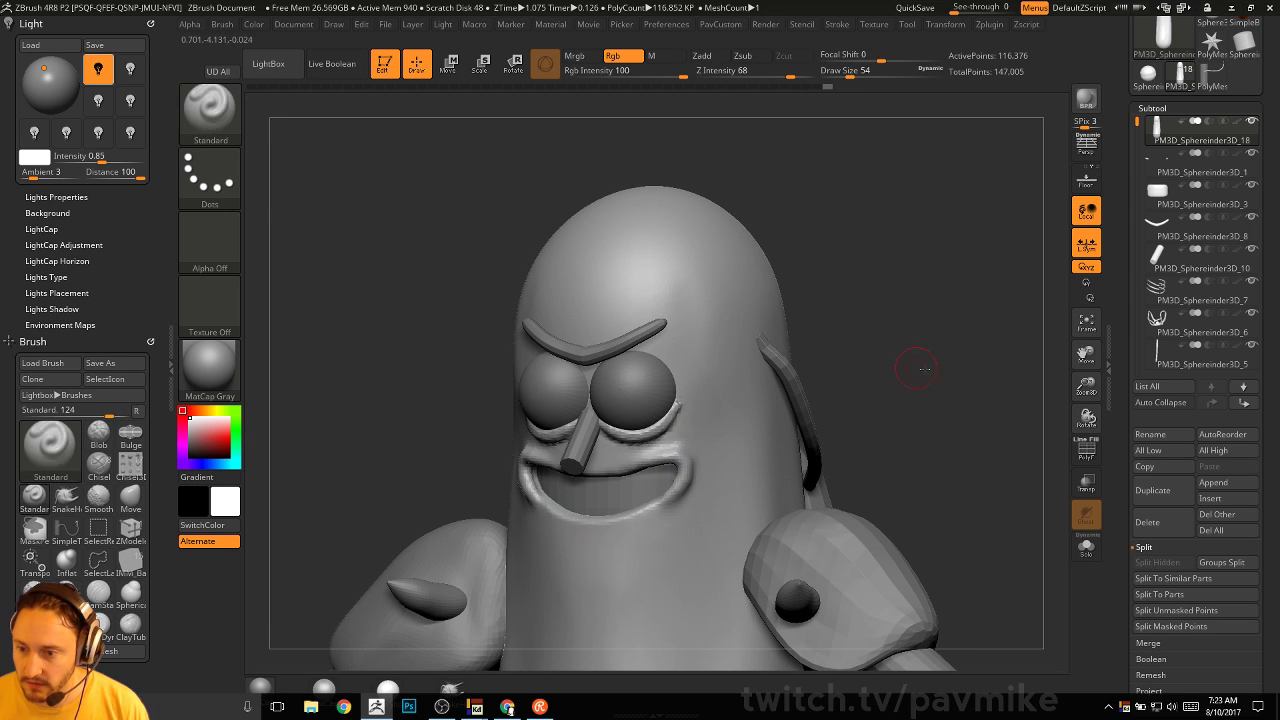
pyautogui.keyDown('alt'); pyautogui.moveTo(920, 363); pyautogui.dragTo(941, 362); pyautogui.keyUp('alt')
pyautogui.keyDown('shift'); pyautogui.moveTo(643, 440); pyautogui.dragTo(703, 402); pyautogui.keyUp('shift')
pyautogui.moveTo(840, 354); pyautogui.dragTo(944, 348)
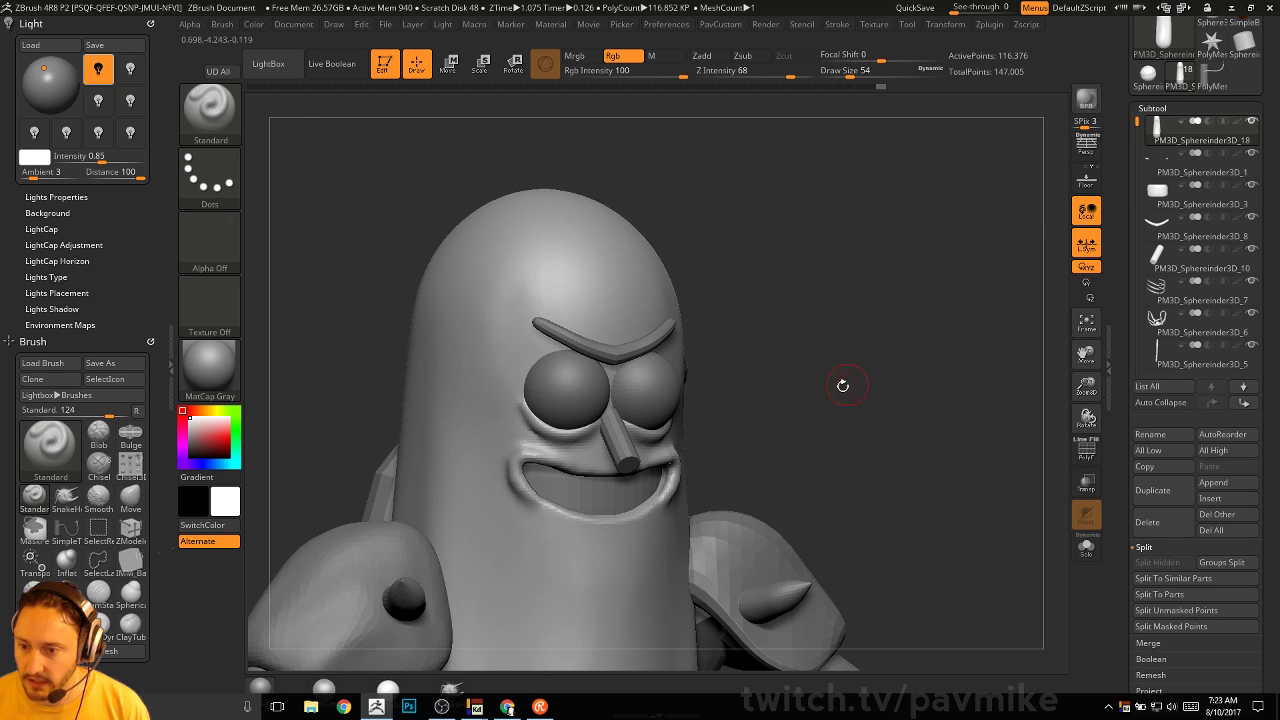
# Make the nose the active subtool and show its polygon wireframe
pyautogui.press('s')
pyautogui.moveTo(743, 391); pyautogui.dragTo(729, 391)
pyautogui.keyDown('alt'); pyautogui.click(630, 453); pyautogui.keyUp('alt')
pyautogui.moveTo(937, 386); pyautogui.dragTo(937, 334)
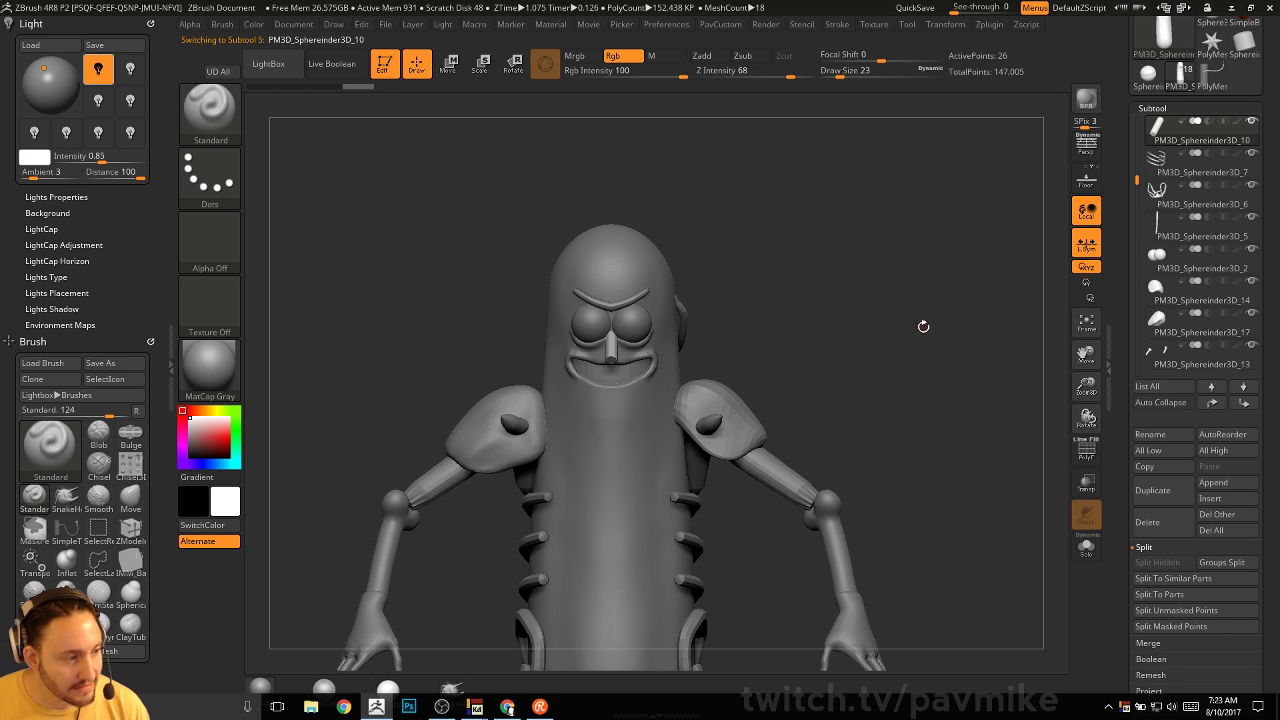
pyautogui.moveTo(921, 325); pyautogui.dragTo(941, 376)
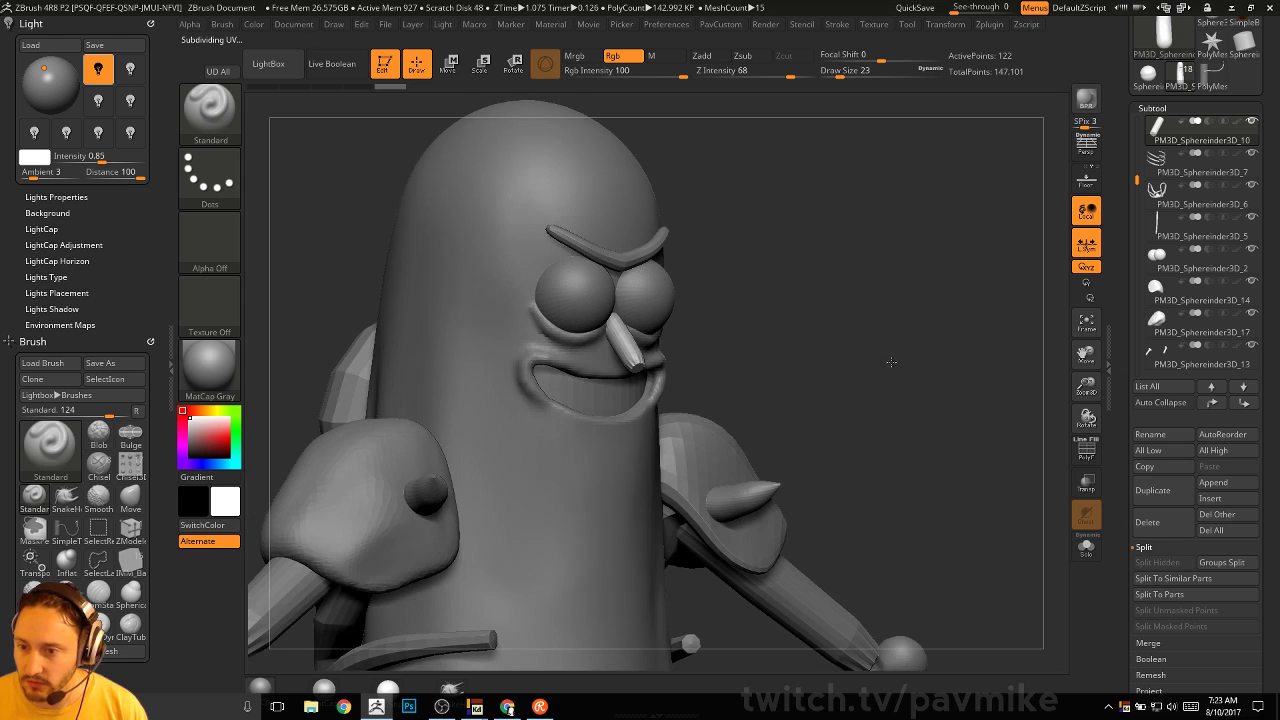
pyautogui.moveTo(911, 357)
pyautogui.mouseDown()
pyautogui.moveTo(918, 340)
pyautogui.moveTo(948, 392)
pyautogui.moveTo(928, 404)
pyautogui.mouseUp()
pyautogui.click(1088, 455)
# Bevel the edge loop around the nose's tip with ZModeler and subdivide the nose
pyautogui.press('b')
pyautogui.press('z')
pyautogui.press('m')
pyautogui.press('space')
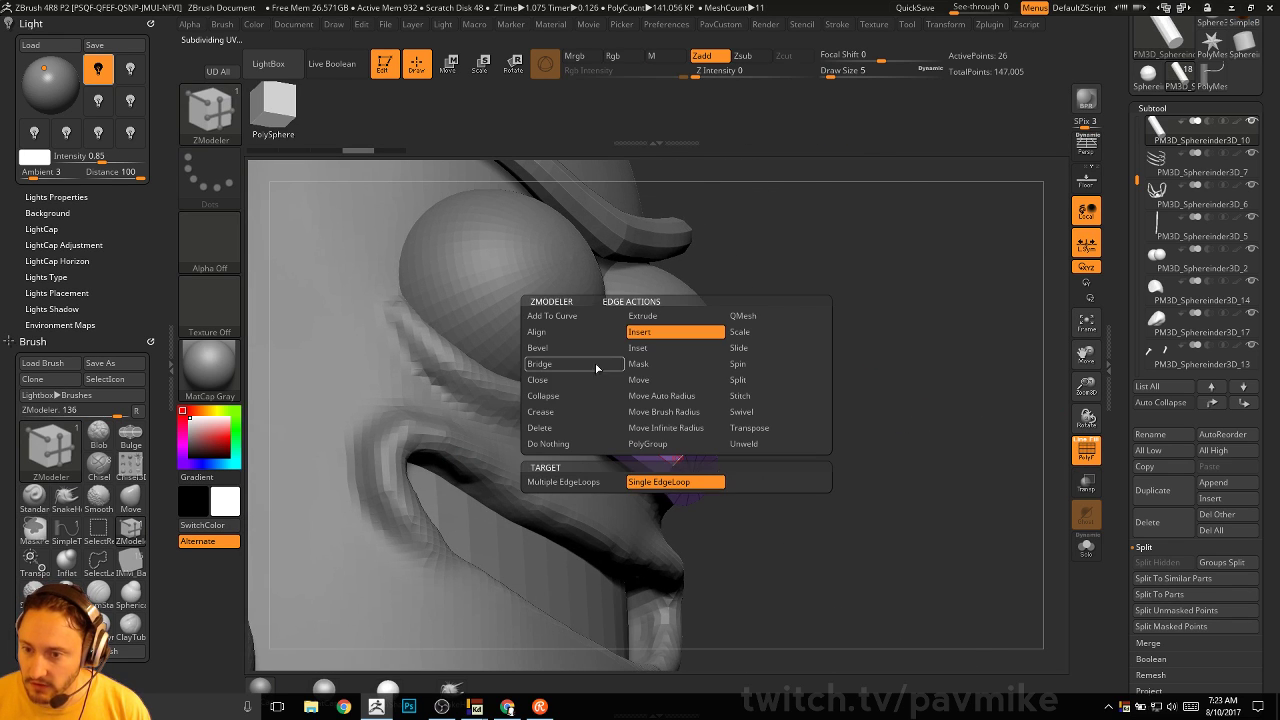
pyautogui.click(581, 364)
pyautogui.click(550, 520)
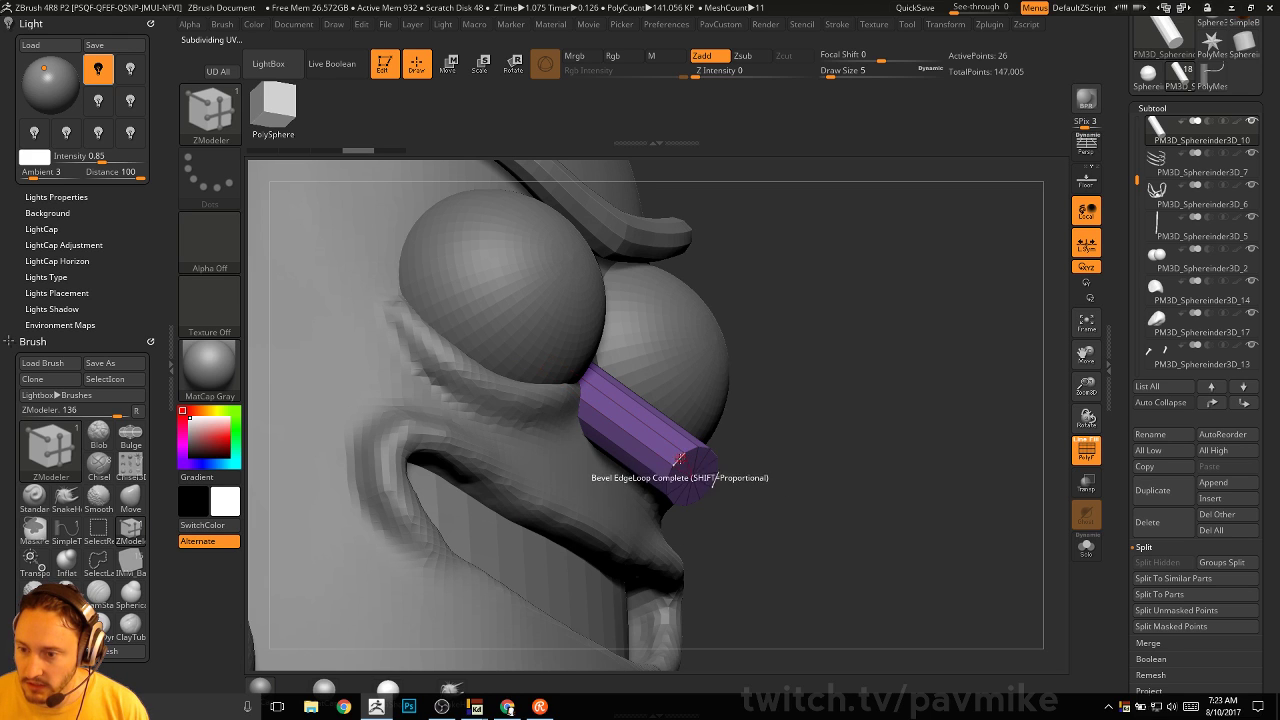
pyautogui.press('f')
pyautogui.moveTo(900, 380)
pyautogui.mouseDown()
pyautogui.moveTo(920, 355)
pyautogui.moveTo(954, 384)
pyautogui.moveTo(914, 371)
pyautogui.mouseUp()
pyautogui.hotkey('shift', 'f')
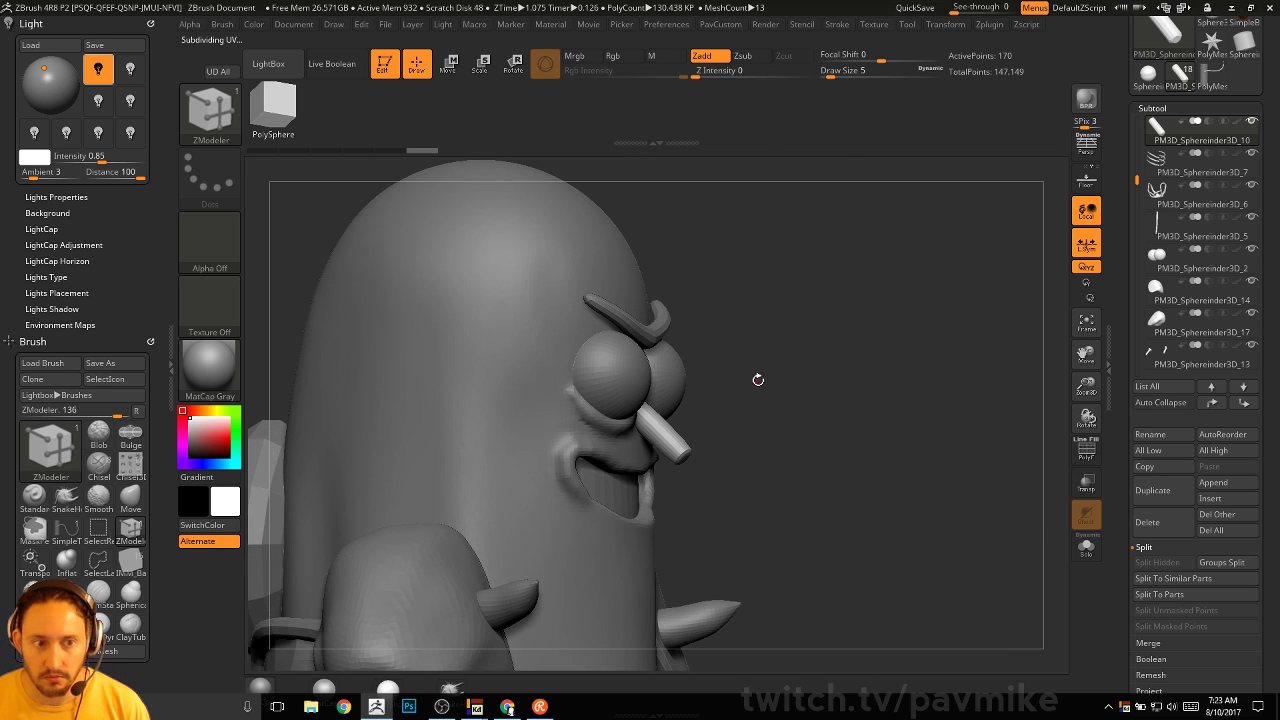
# Adjust the nose's shape with the Move brush at draw size 140 and subdivide it again
pyautogui.press('b')
pyautogui.press('m')
pyautogui.press('v')
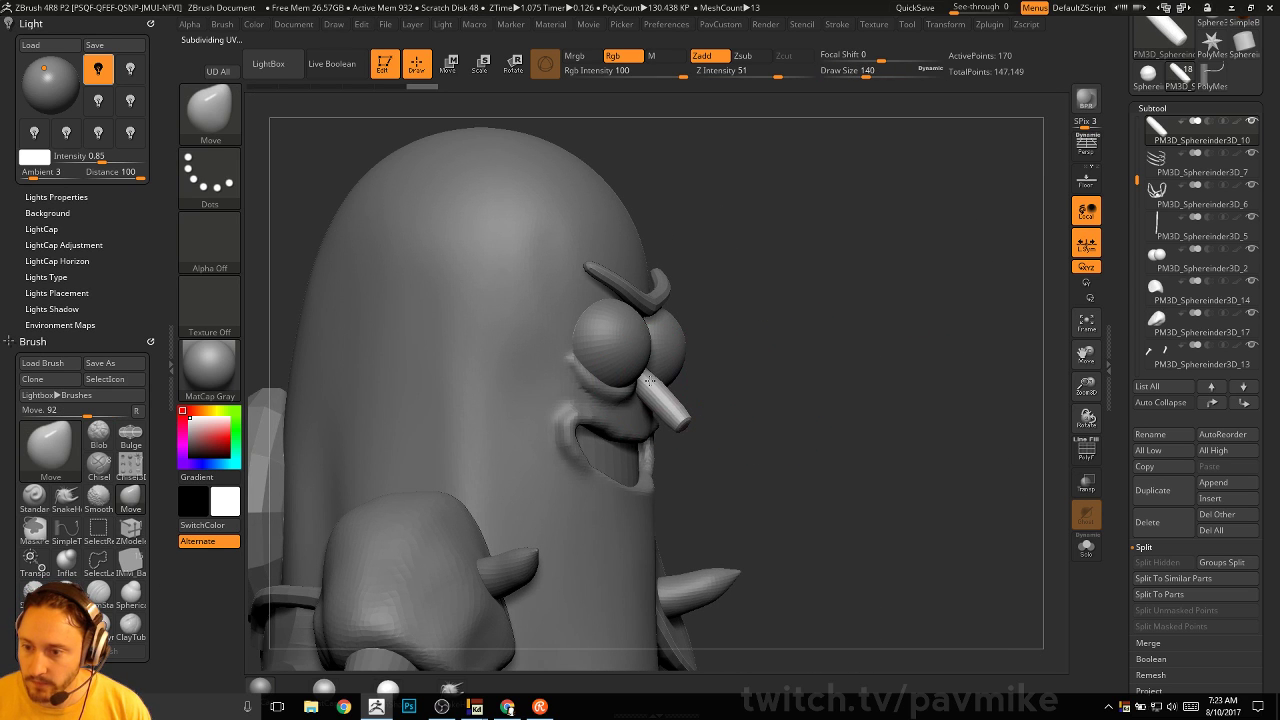
pyautogui.moveTo(810, 377)
pyautogui.mouseDown()
pyautogui.moveTo(770, 390)
pyautogui.moveTo(850, 392)
pyautogui.moveTo(737, 402)
pyautogui.moveTo(894, 317)
pyautogui.moveTo(857, 343)
pyautogui.mouseUp()
# Switch to the Standard brush and make the pickle body the active subtool
pyautogui.press('s')
pyautogui.press('b')
pyautogui.press('s')
pyautogui.press('t')
pyautogui.press('s')
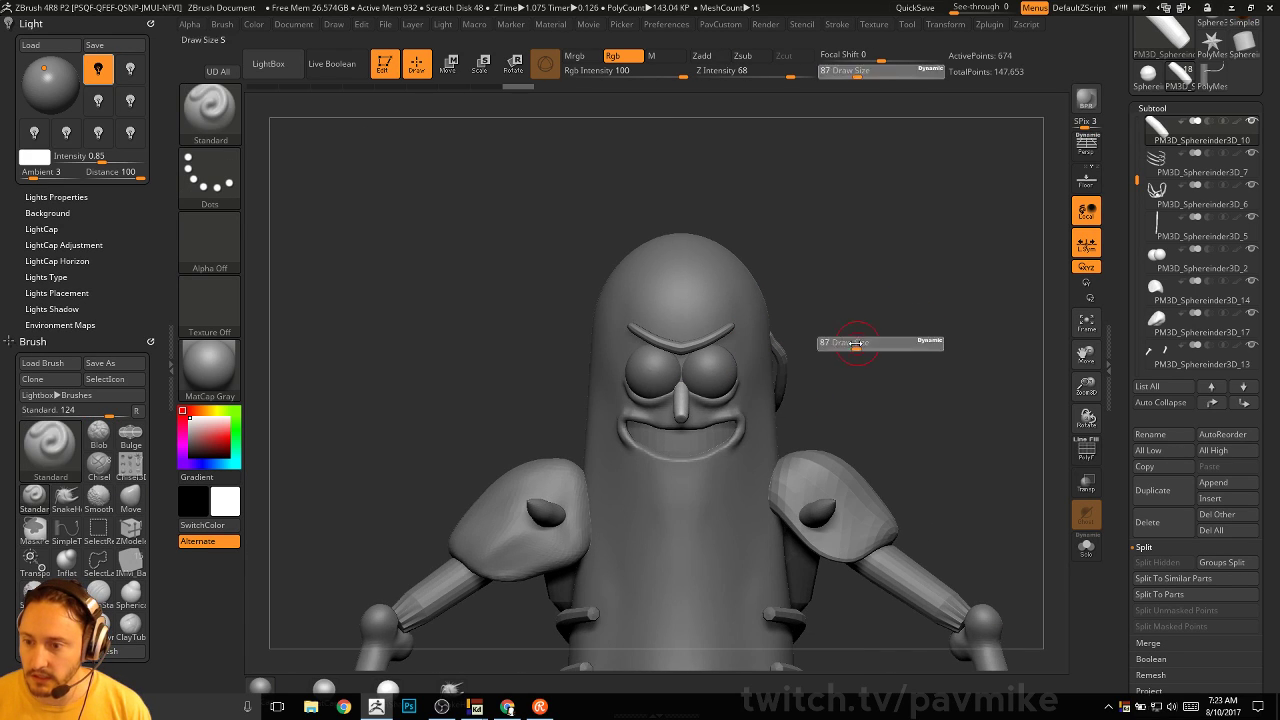
pyautogui.moveTo(886, 297)
pyautogui.keyDown('alt'); pyautogui.mouseDown()
pyautogui.moveTo(883, 357)
pyautogui.moveTo(906, 360)
pyautogui.moveTo(634, 391)
pyautogui.mouseUp(); pyautogui.keyUp('alt')
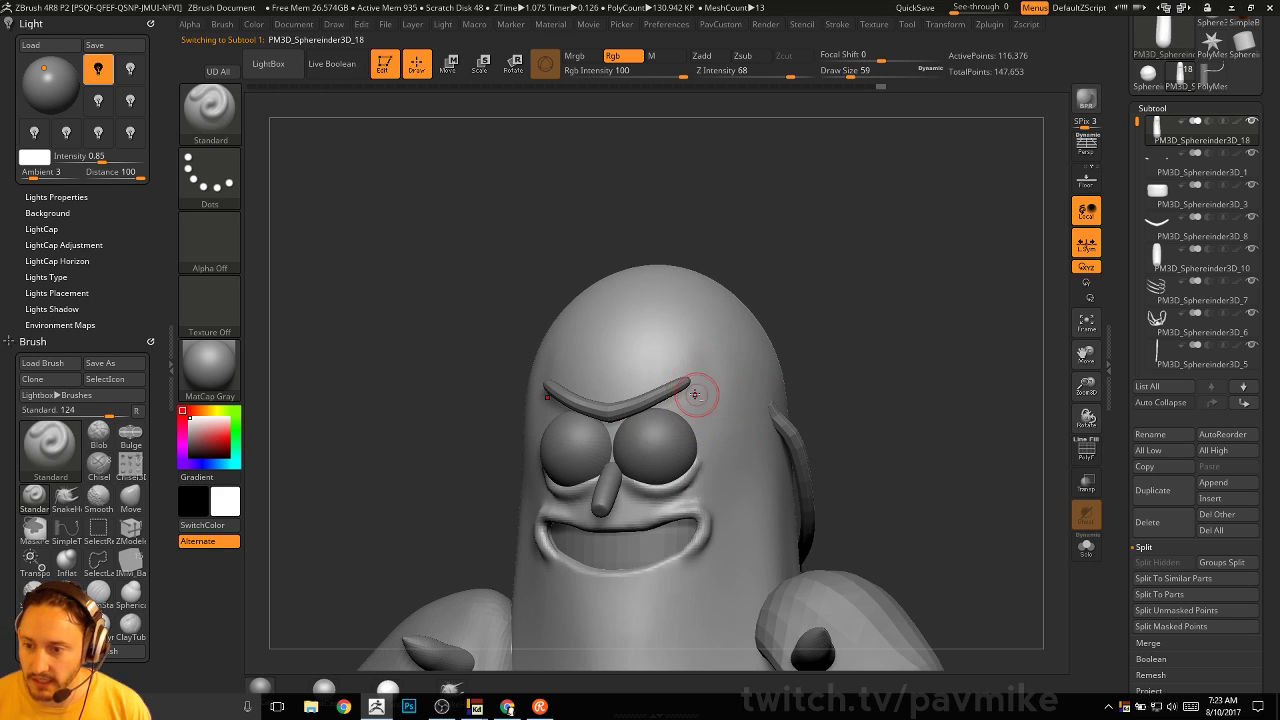
# Hide the eyebrow subtool and reselect the pickle body for sculpting
pyautogui.keyDown('alt'); pyautogui.click(695, 394); pyautogui.keyUp('alt')
pyautogui.scroll(3, 1235, 313)
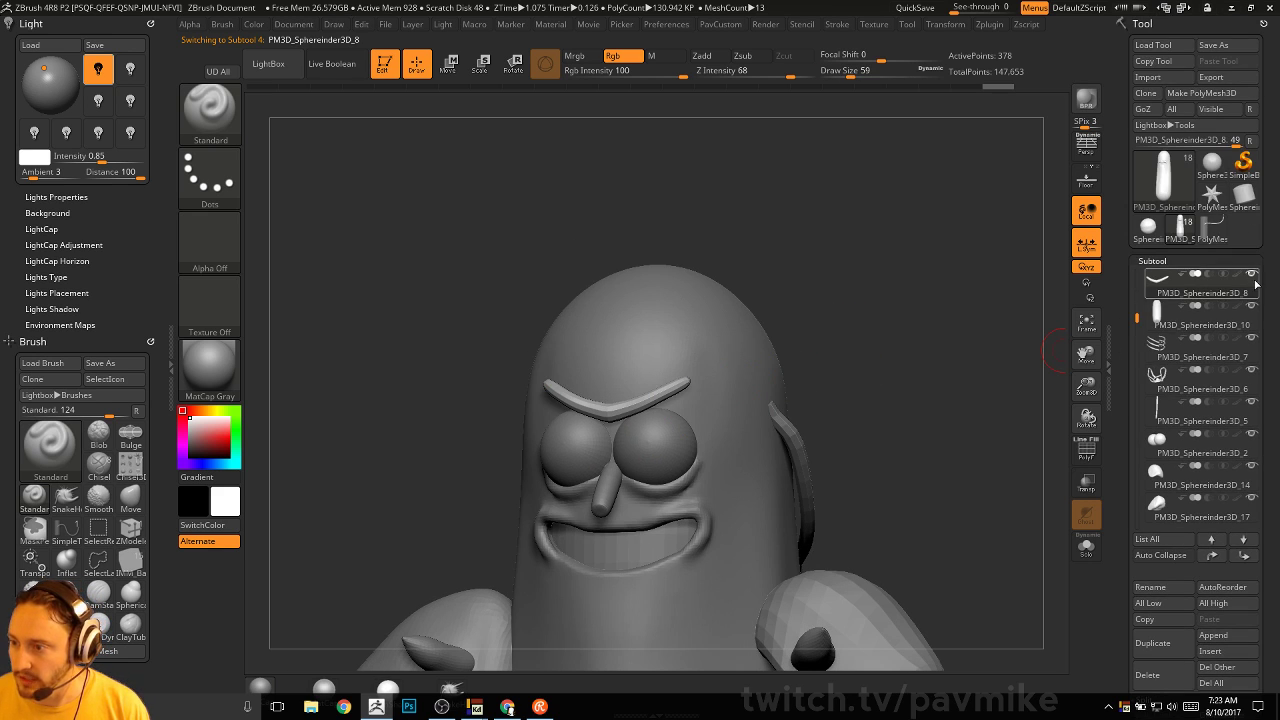
pyautogui.keyDown('alt'); pyautogui.click(764, 372); pyautogui.keyUp('alt')
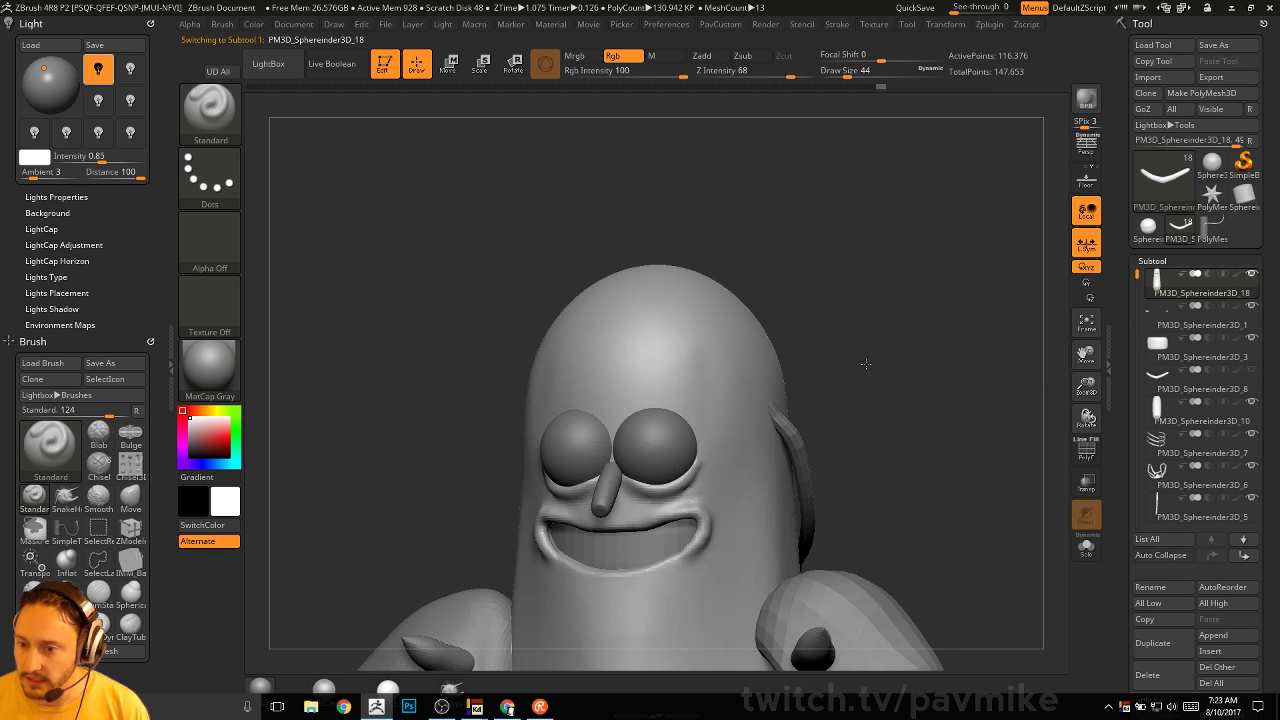
pyautogui.keyDown('shift'); pyautogui.moveTo(868, 364); pyautogui.dragTo(884, 366); pyautogui.keyUp('shift')
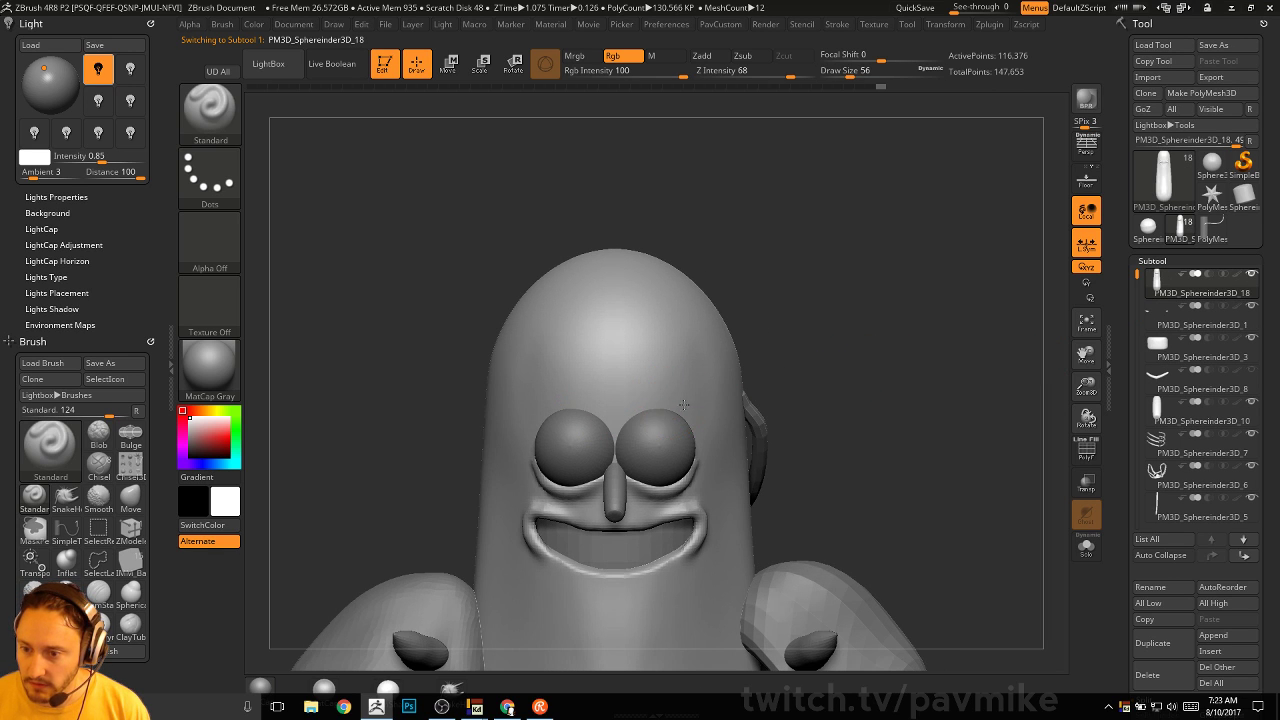
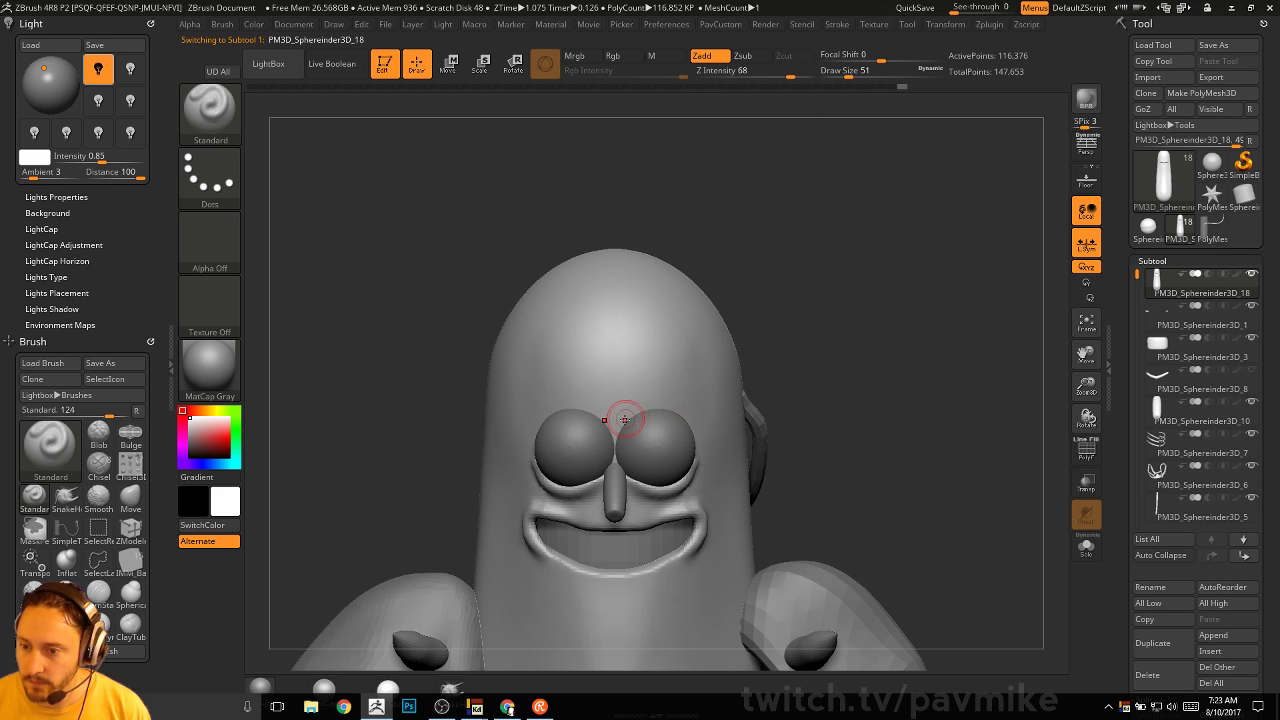
# Raise symmetrical ridges above both eyes with the Standard brush at draw size 51 and smooth them into the forehead
pyautogui.press('space')
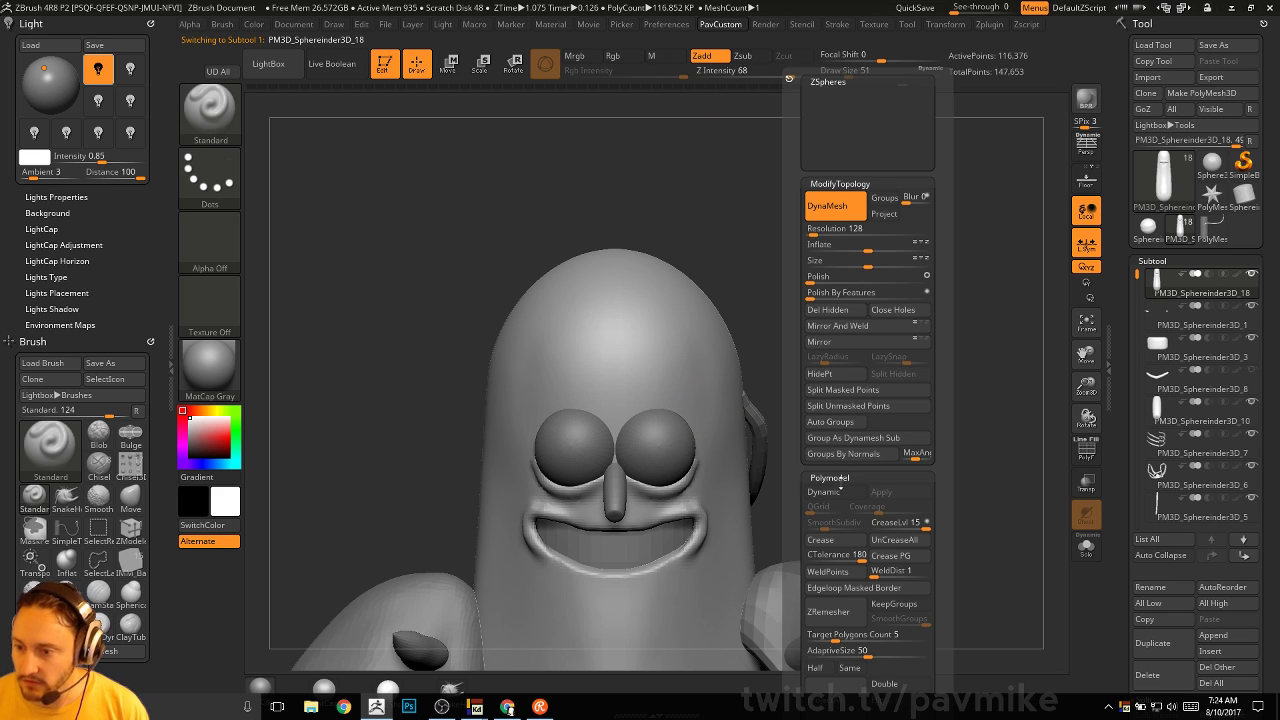
pyautogui.click(836, 541)
pyautogui.moveTo(790, 470)
pyautogui.mouseDown()
pyautogui.moveTo(599, 416)
pyautogui.moveTo(774, 363)
pyautogui.mouseUp()
pyautogui.press('shift')
pyautogui.keyDown('shift'); pyautogui.moveTo(647, 436); pyautogui.dragTo(663, 360); pyautogui.keyUp('shift')
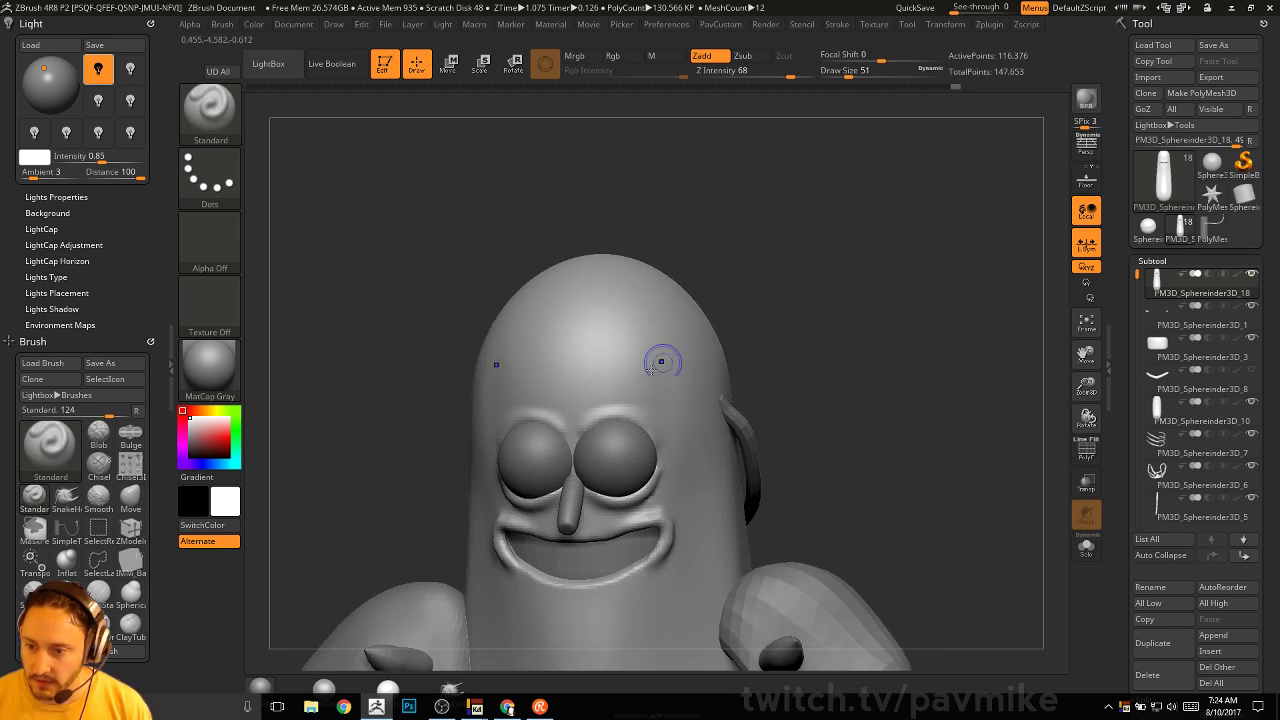
# Sculpt the brow area between the eyes above the nose and smooth it
pyautogui.moveTo(878, 310); pyautogui.dragTo(599, 447)
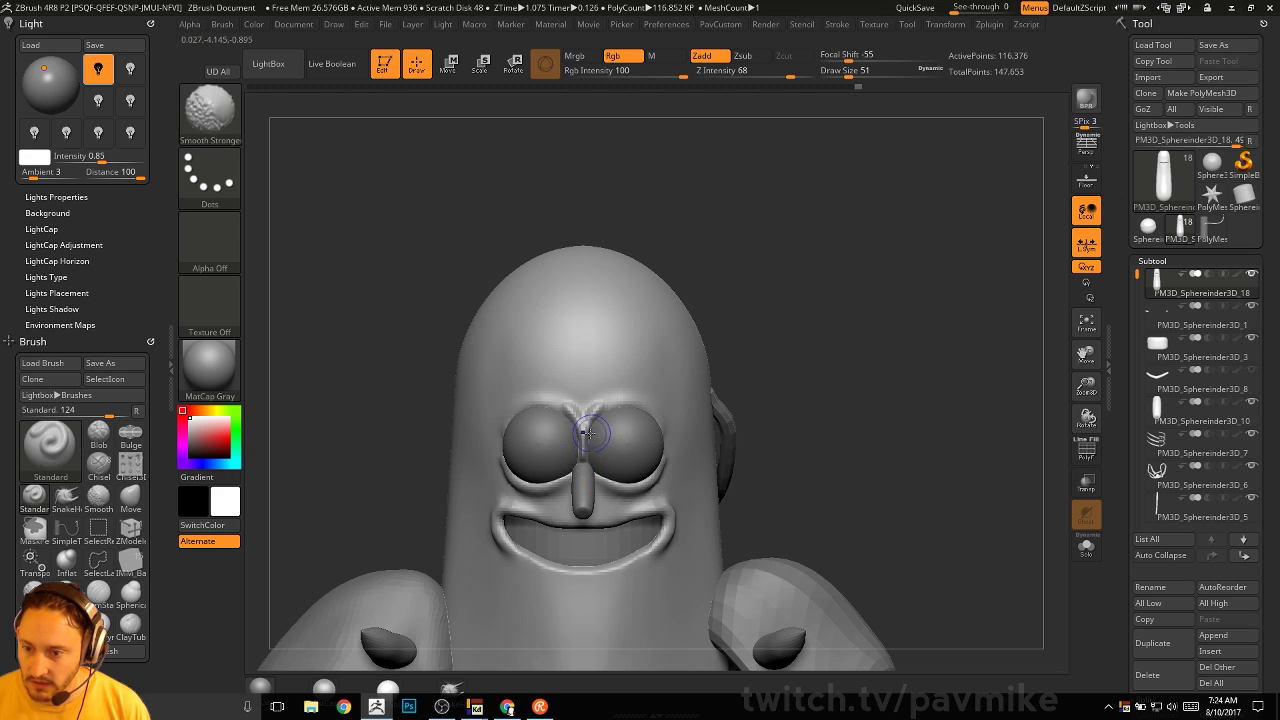
pyautogui.keyDown('shift'); pyautogui.moveTo(571, 429); pyautogui.dragTo(582, 446); pyautogui.keyUp('shift')
pyautogui.keyDown('shift'); pyautogui.moveTo(606, 404); pyautogui.dragTo(616, 424); pyautogui.keyUp('shift')
# Build up the brow ridges around the outer eye corners with the Clay brush at draw size 51 and smooth them
pyautogui.press('b')
pyautogui.press('c')
pyautogui.press('l')
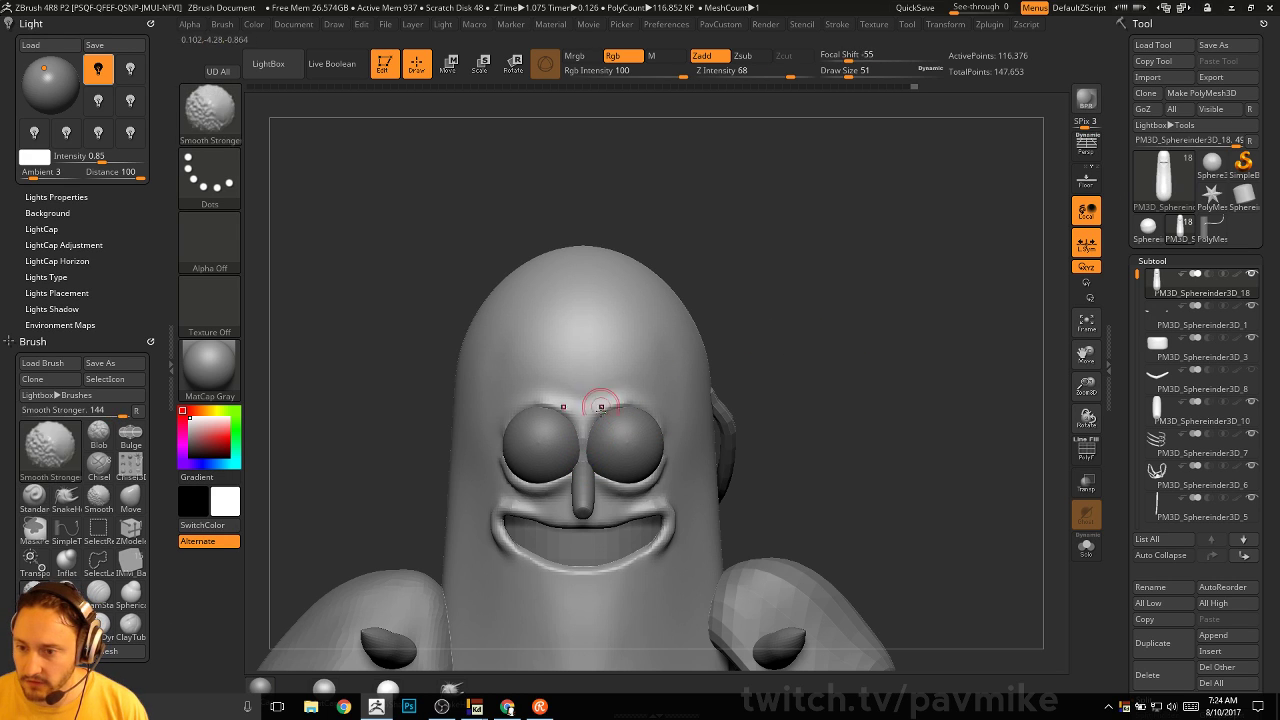
pyautogui.moveTo(771, 374); pyautogui.dragTo(630, 425)
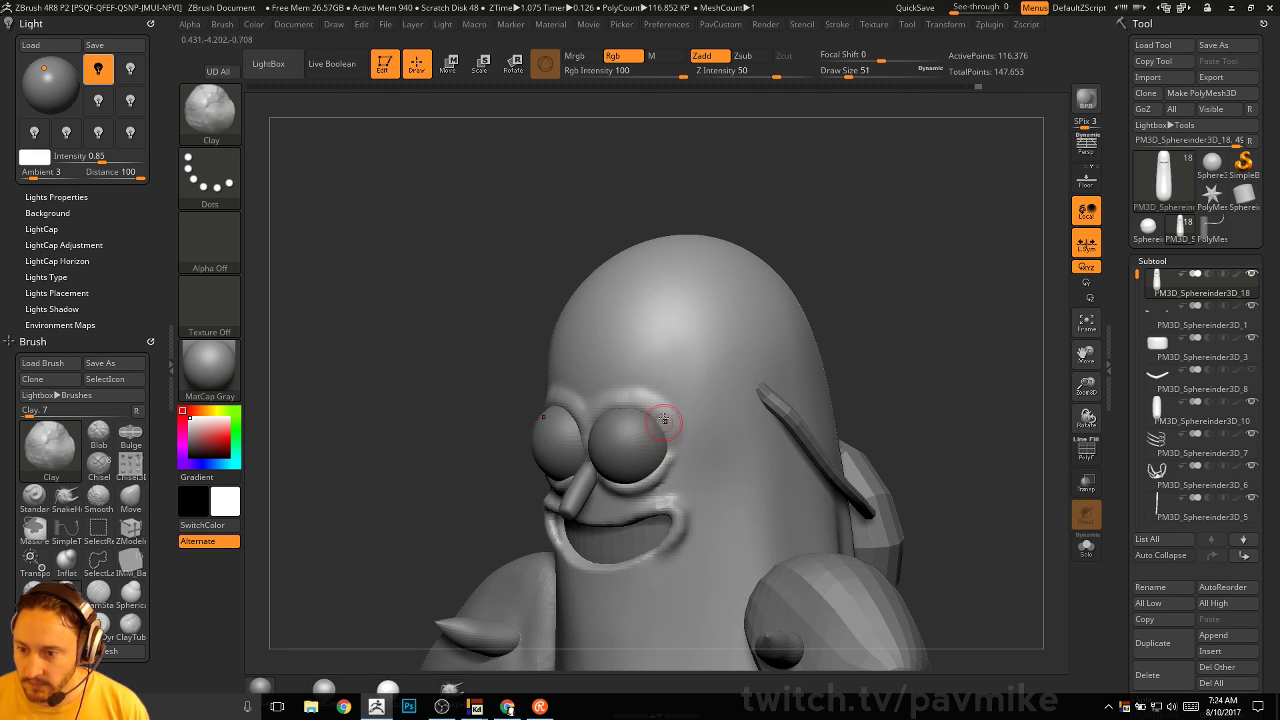
pyautogui.keyDown('shift'); pyautogui.moveTo(624, 381); pyautogui.dragTo(667, 416); pyautogui.keyUp('shift')
# Smooth the brow area between the eyes, and reshape the brow ridge in profile with the Move brush at draw size 87
pyautogui.moveTo(931, 354)
pyautogui.mouseDown()
pyautogui.moveTo(957, 337)
pyautogui.moveTo(629, 378)
pyautogui.mouseUp()
pyautogui.press('b')
pyautogui.press('s')
pyautogui.press('t')
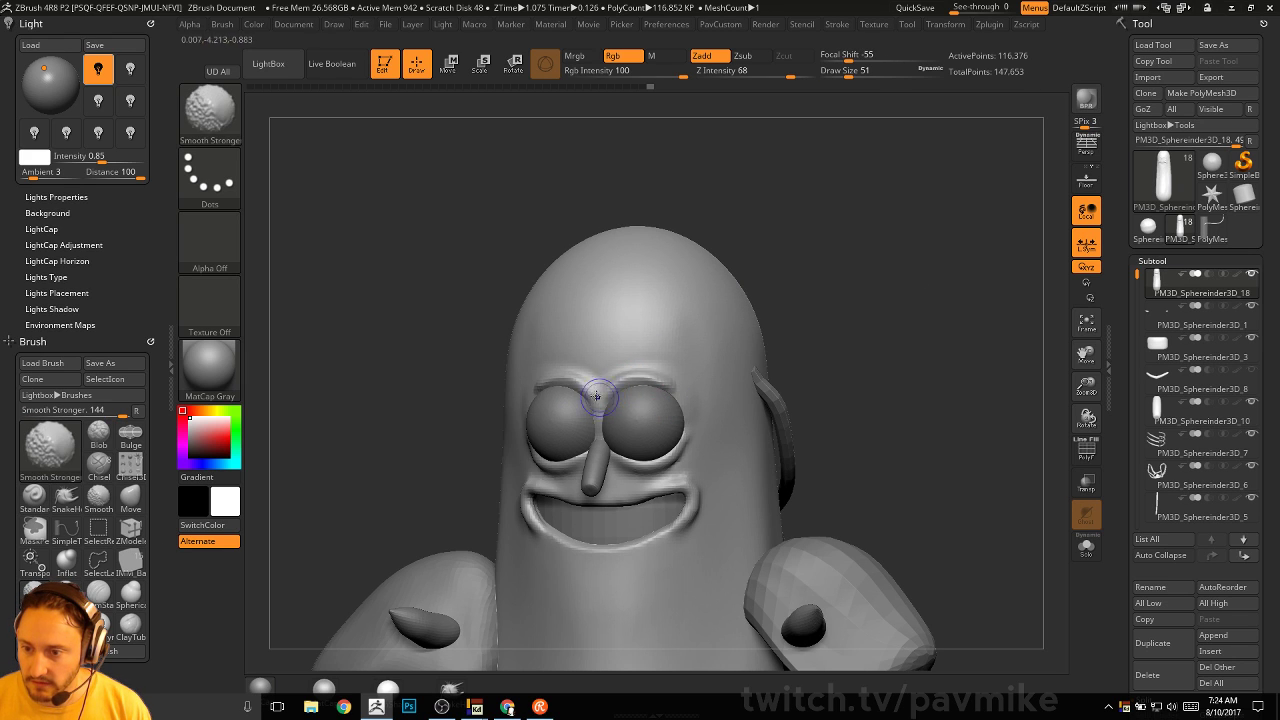
pyautogui.moveTo(848, 337)
pyautogui.mouseDown()
pyautogui.moveTo(914, 327)
pyautogui.moveTo(690, 405)
pyautogui.moveTo(629, 389)
pyautogui.moveTo(715, 385)
pyautogui.mouseUp()
pyautogui.press('s')
pyautogui.press('b')
pyautogui.press('m')
pyautogui.press('v')
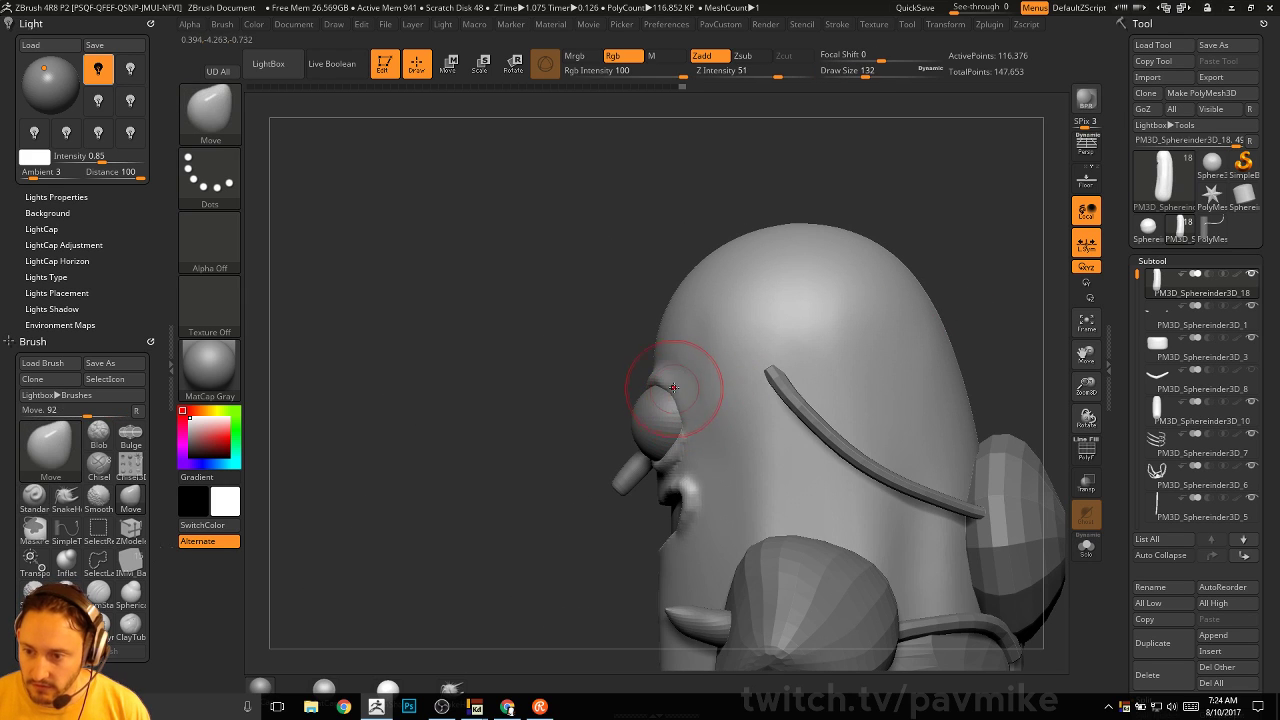
pyautogui.press('[')
pyautogui.press('[')
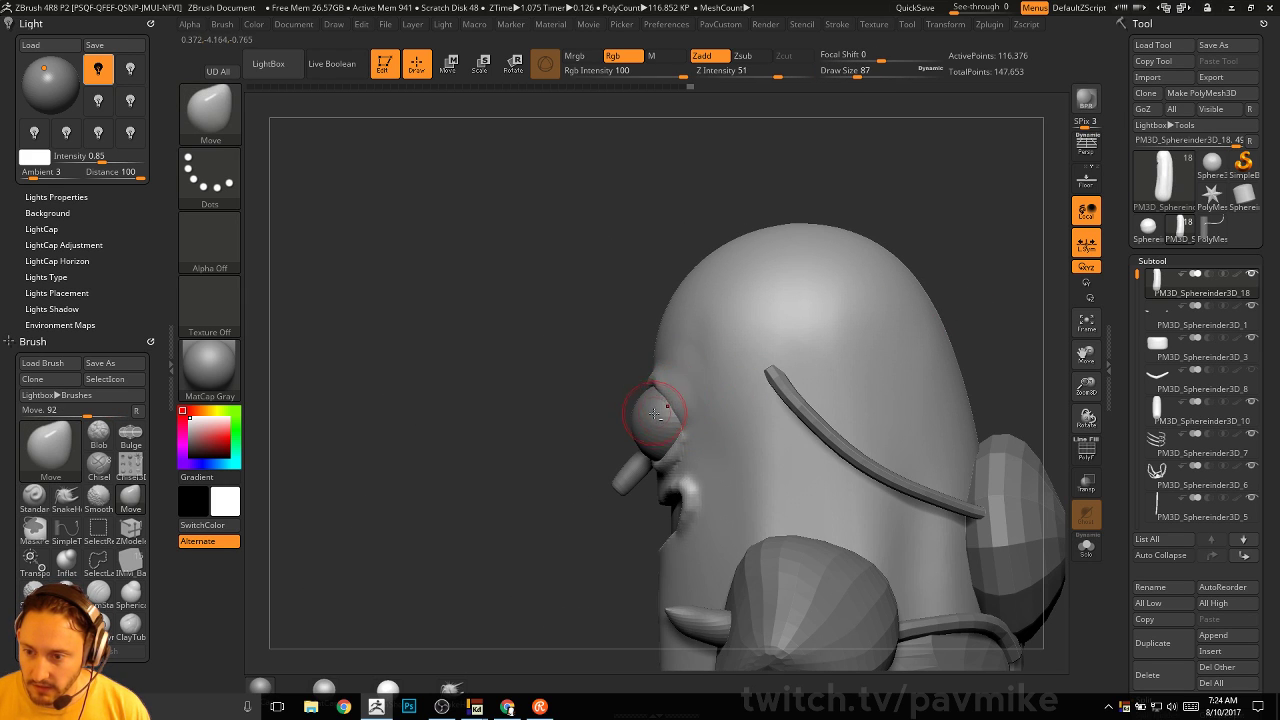
# Select the eyeballs subtool and adjust the eyeballs' fit in the face with the transform gizmo
pyautogui.press('w')
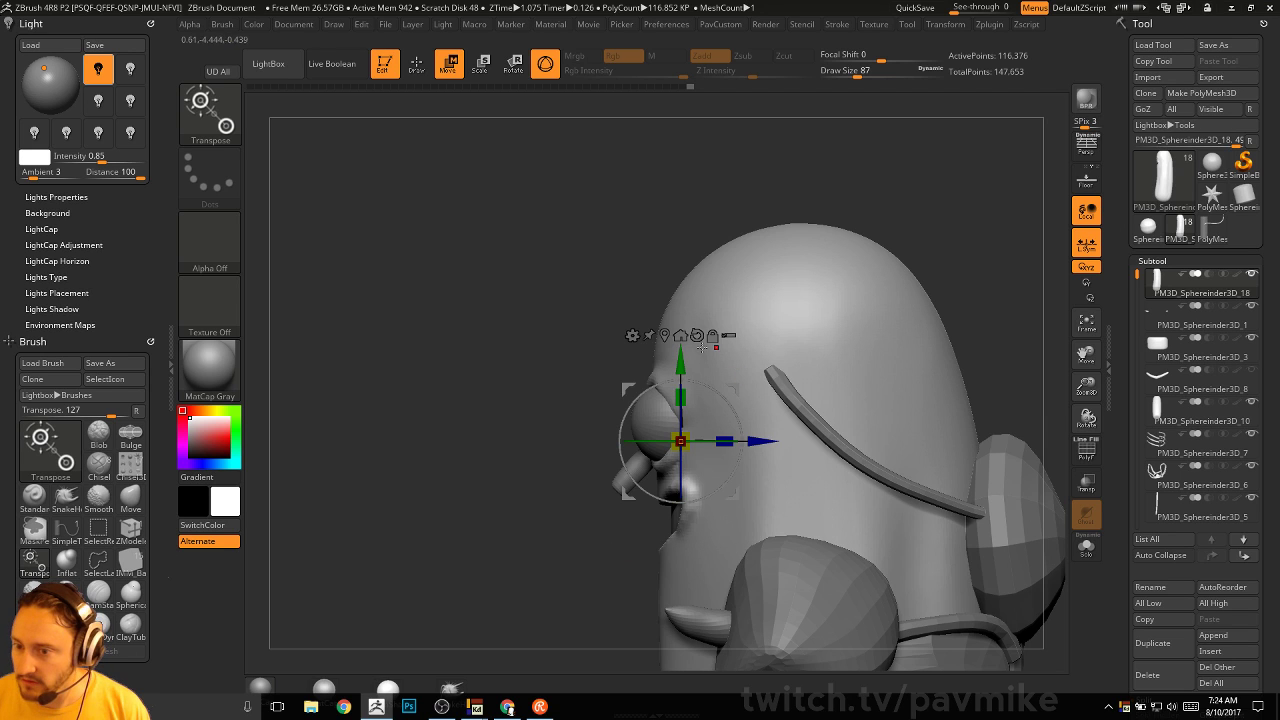
pyautogui.press('q')
pyautogui.keyDown('alt'); pyautogui.click(659, 413); pyautogui.keyUp('alt')
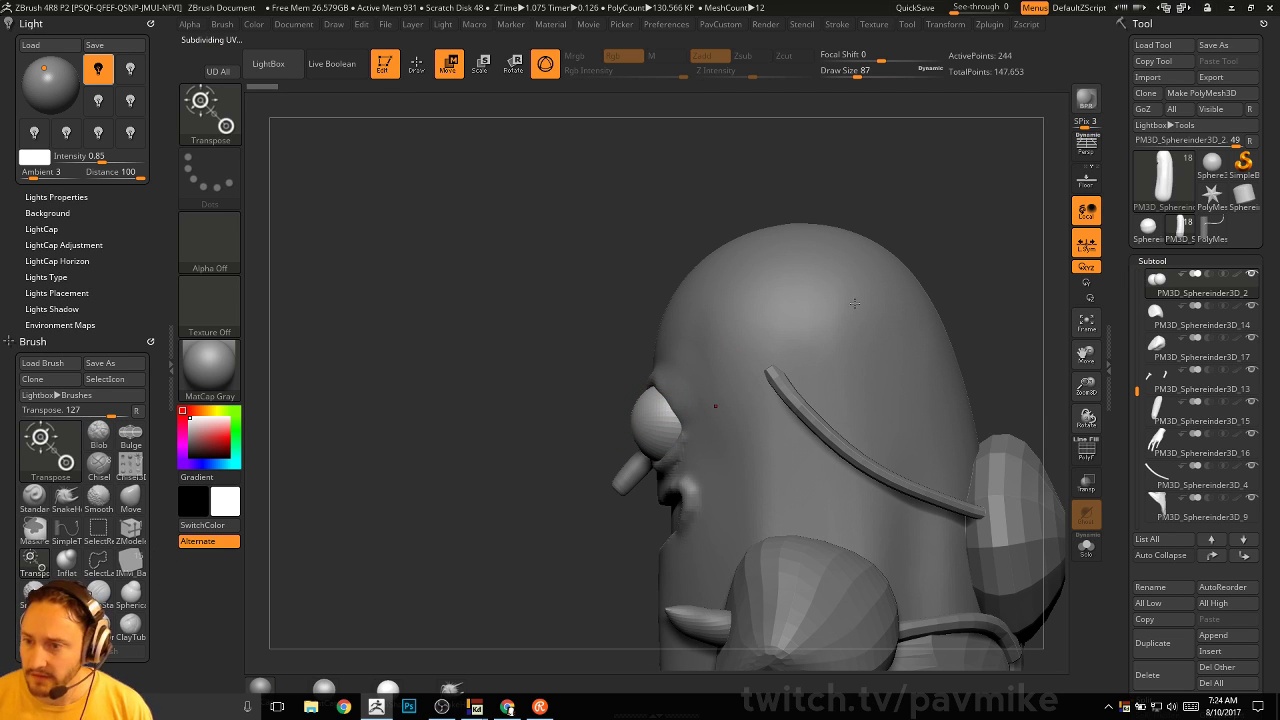
pyautogui.moveTo(855, 302); pyautogui.dragTo(651, 415, button='right')
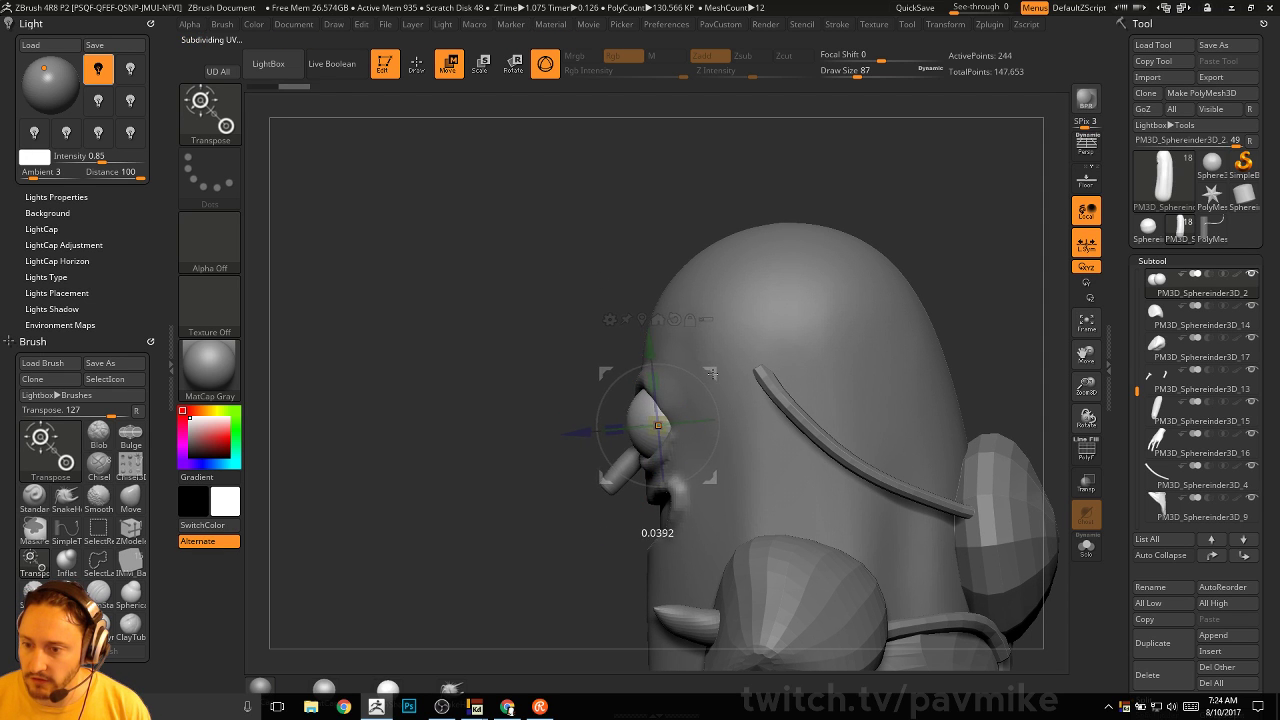
pyautogui.press('q')
pyautogui.moveTo(710, 373)
pyautogui.mouseDown(button='right')
pyautogui.moveTo(880, 342)
pyautogui.moveTo(815, 338)
pyautogui.moveTo(951, 341)
pyautogui.moveTo(905, 320)
pyautogui.moveTo(926, 297)
pyautogui.moveTo(974, 375)
pyautogui.moveTo(935, 337)
pyautogui.moveTo(900, 360)
pyautogui.moveTo(945, 362)
pyautogui.moveTo(968, 392)
pyautogui.moveTo(899, 324)
pyautogui.moveTo(924, 347)
pyautogui.moveTo(845, 355)
pyautogui.mouseUp(button='right')
pyautogui.press('w')
# Reshape the eyeballs in side view with the Move brush at draw size 268
pyautogui.press('q')
pyautogui.press('s')
pyautogui.moveTo(642, 424); pyautogui.dragTo(687, 423)
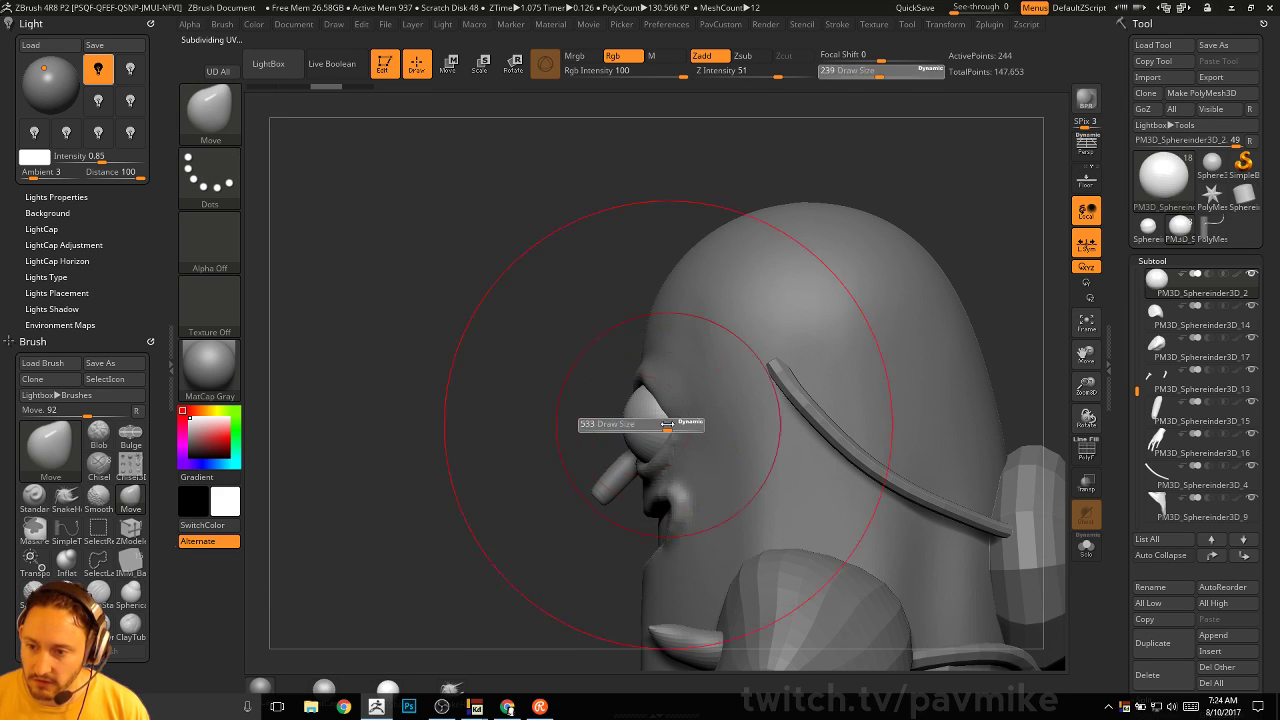
pyautogui.press('s')
pyautogui.click(651, 445)
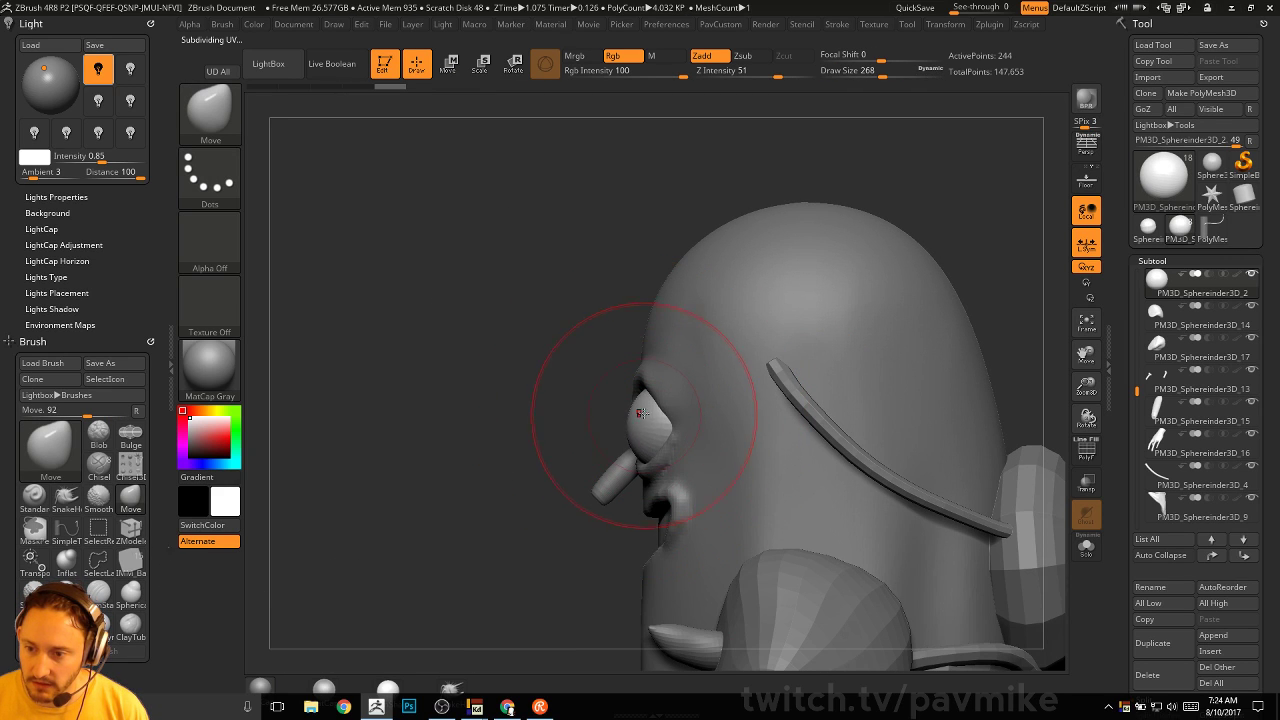
pyautogui.moveTo(637, 427); pyautogui.dragTo(617, 429, button='right')
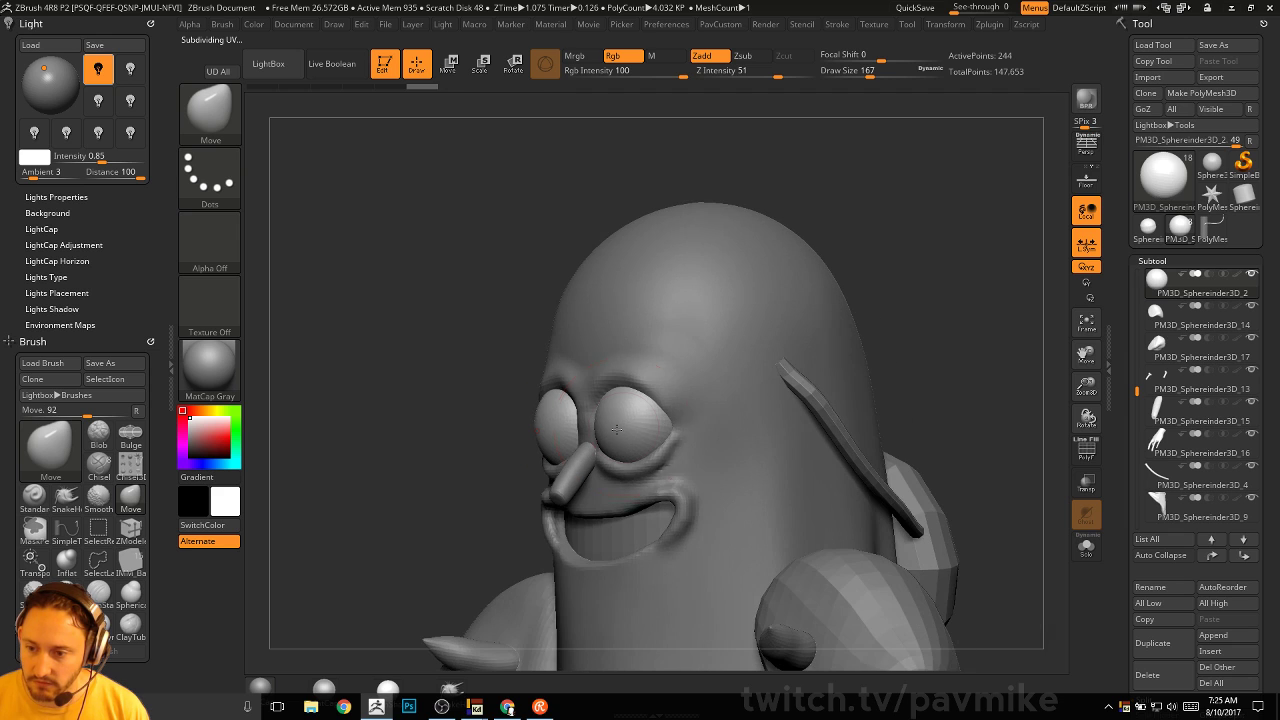
# Reselect the pickle body and adjust the brow ridges above the eyes with the Move brush at draw size 101
pyautogui.press('b')
pyautogui.press('s')
pyautogui.press('t')
pyautogui.keyDown('alt'); pyautogui.click(762, 365); pyautogui.keyUp('alt')
pyautogui.moveTo(1004, 318)
pyautogui.mouseDown(button='right')
pyautogui.moveTo(957, 314)
pyautogui.moveTo(973, 276)
pyautogui.moveTo(1047, 246)
pyautogui.moveTo(700, 240)
pyautogui.moveTo(714, 397)
pyautogui.mouseUp(button='right')
pyautogui.press('s')
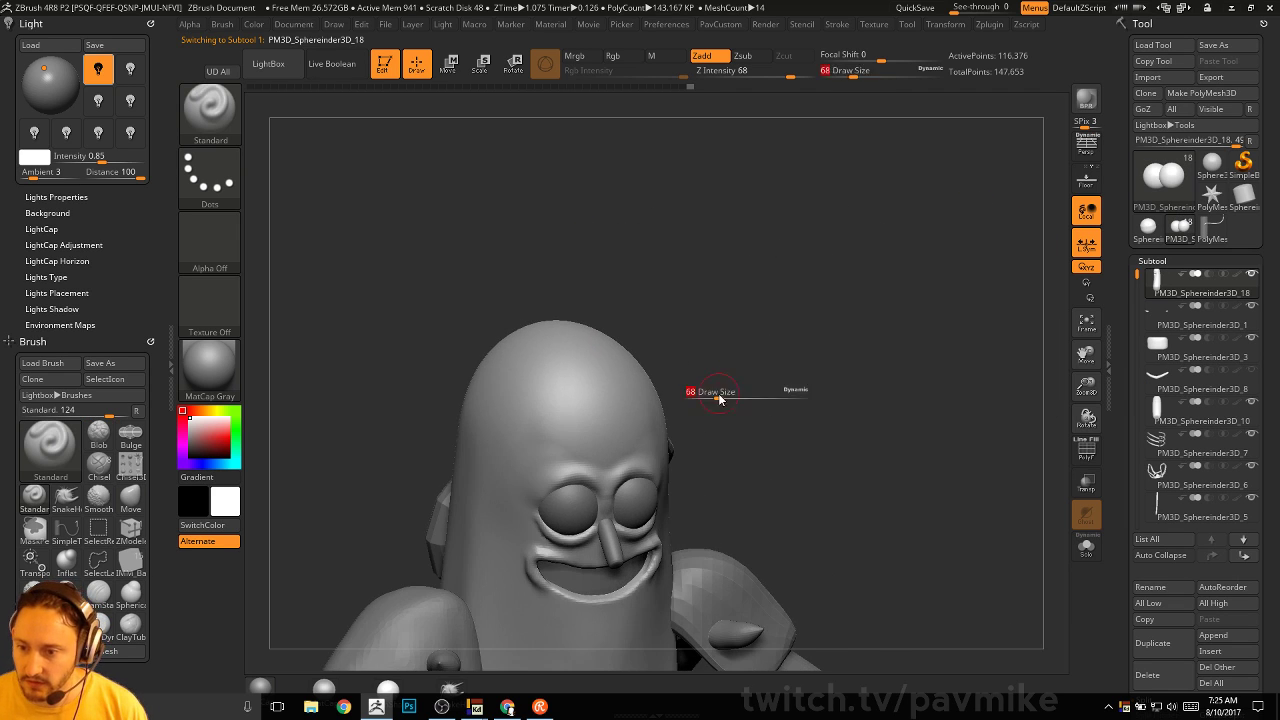
pyautogui.press('b')
pyautogui.press('m')
pyautogui.press('v')
pyautogui.moveTo(627, 477); pyautogui.dragTo(647, 416, button='right')
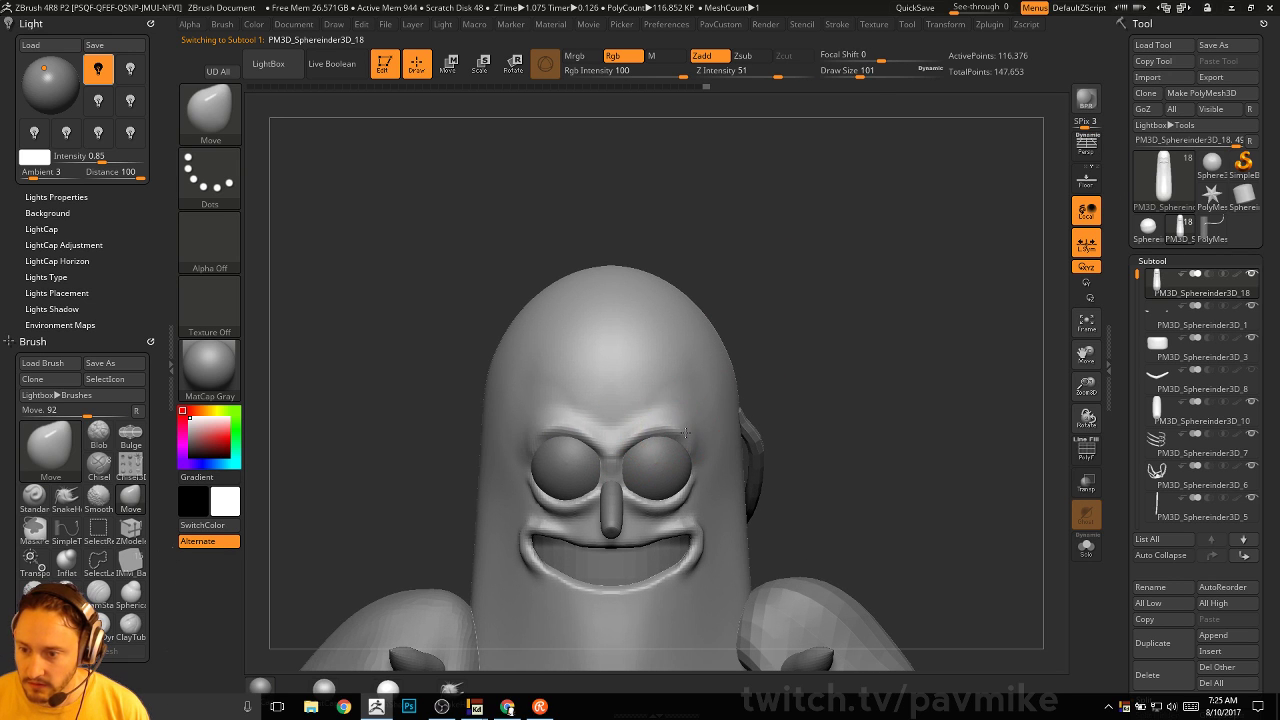
# Refine the upper eyelid edges with the Move brush at draw size 77 and smooth the nose bridge at draw size 54
pyautogui.moveTo(798, 406); pyautogui.dragTo(776, 408, button='right')
pyautogui.press('s')
pyautogui.moveTo(703, 461); pyautogui.dragTo(697, 461)
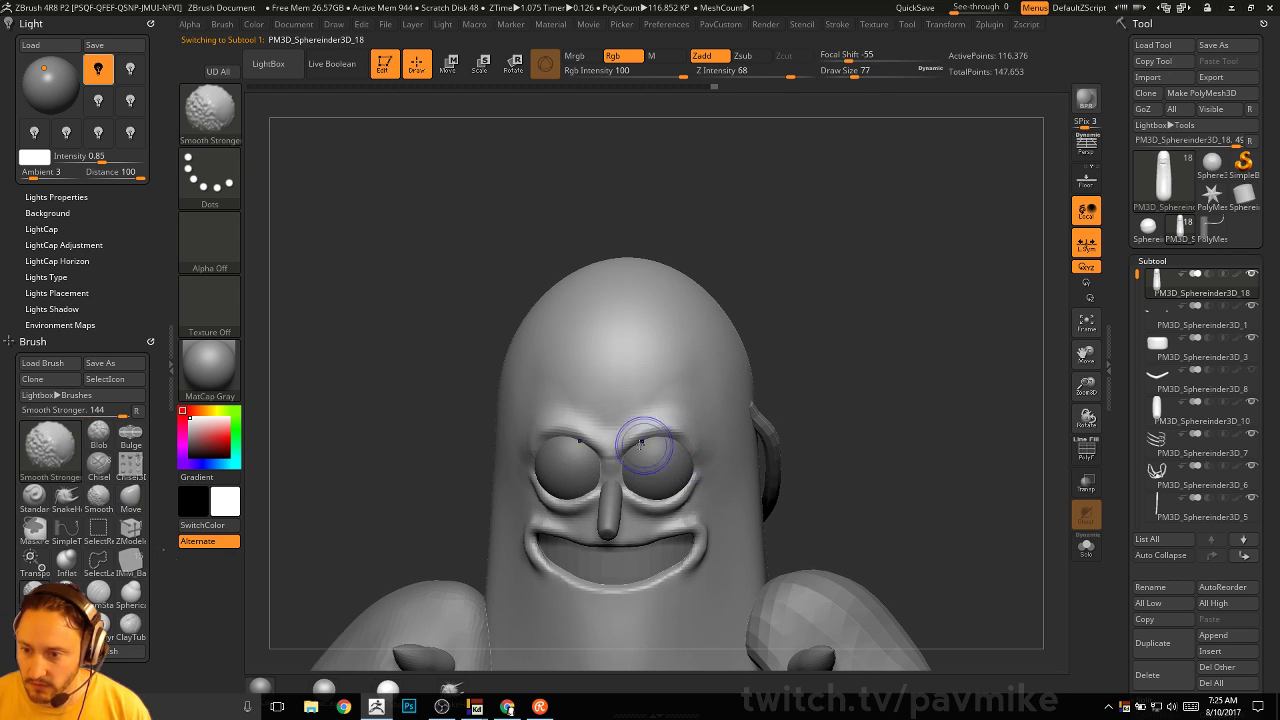
pyautogui.moveTo(871, 394); pyautogui.dragTo(752, 404, button='right')
pyautogui.moveTo(714, 480); pyautogui.dragTo(822, 450, button='right')
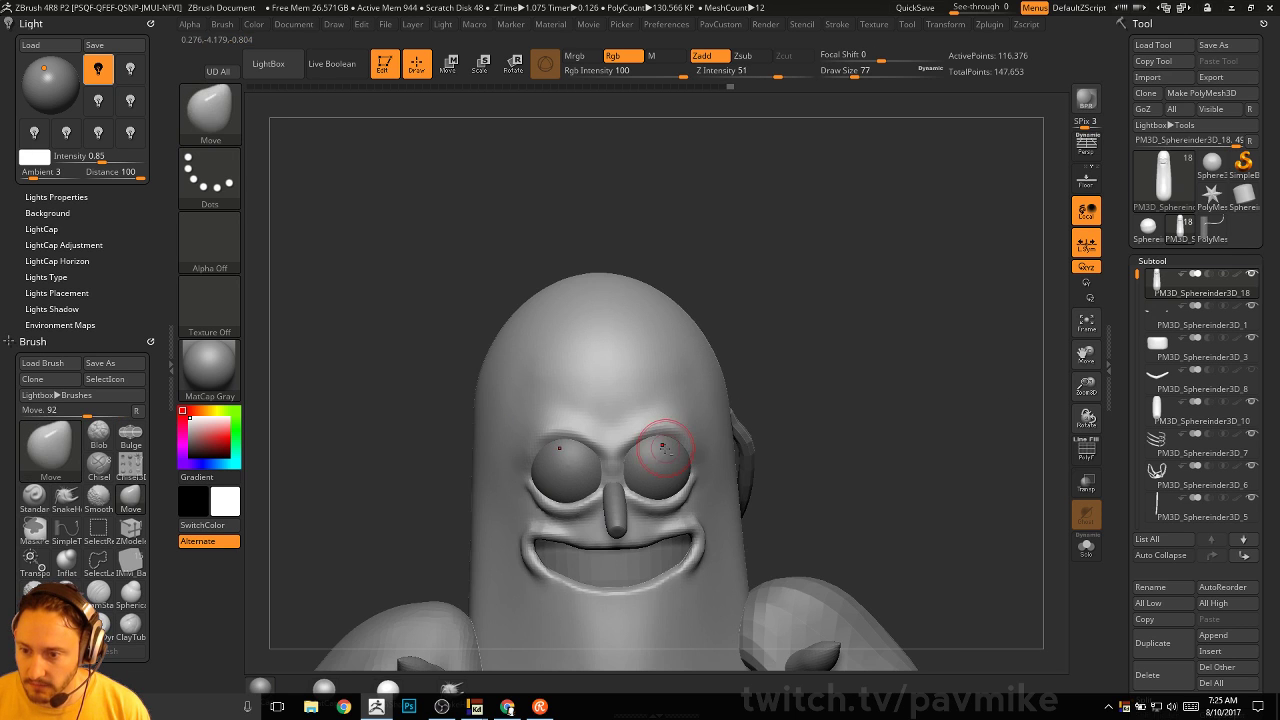
pyautogui.moveTo(903, 406)
pyautogui.mouseDown(button='right')
pyautogui.moveTo(931, 417)
pyautogui.moveTo(900, 495)
pyautogui.mouseUp(button='right')
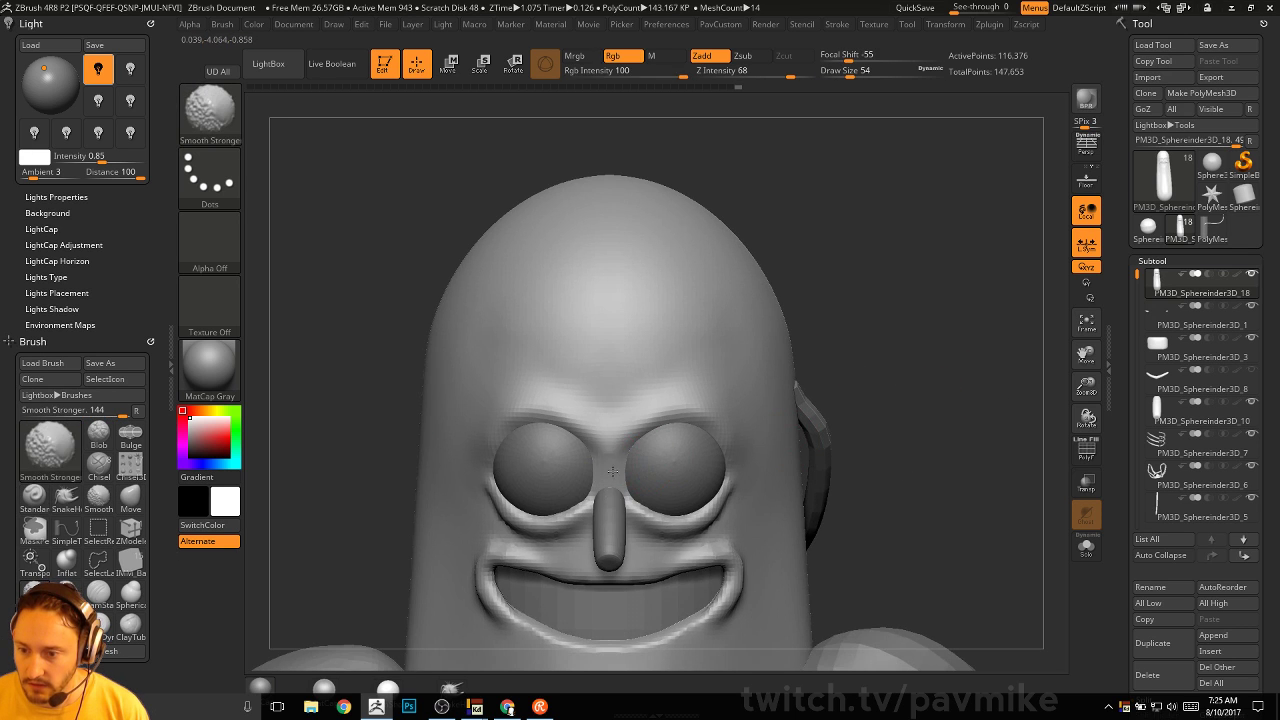
pyautogui.keyDown('ctrl'); pyautogui.moveTo(996, 387); pyautogui.dragTo(900, 409, button='right'); pyautogui.keyUp('ctrl')
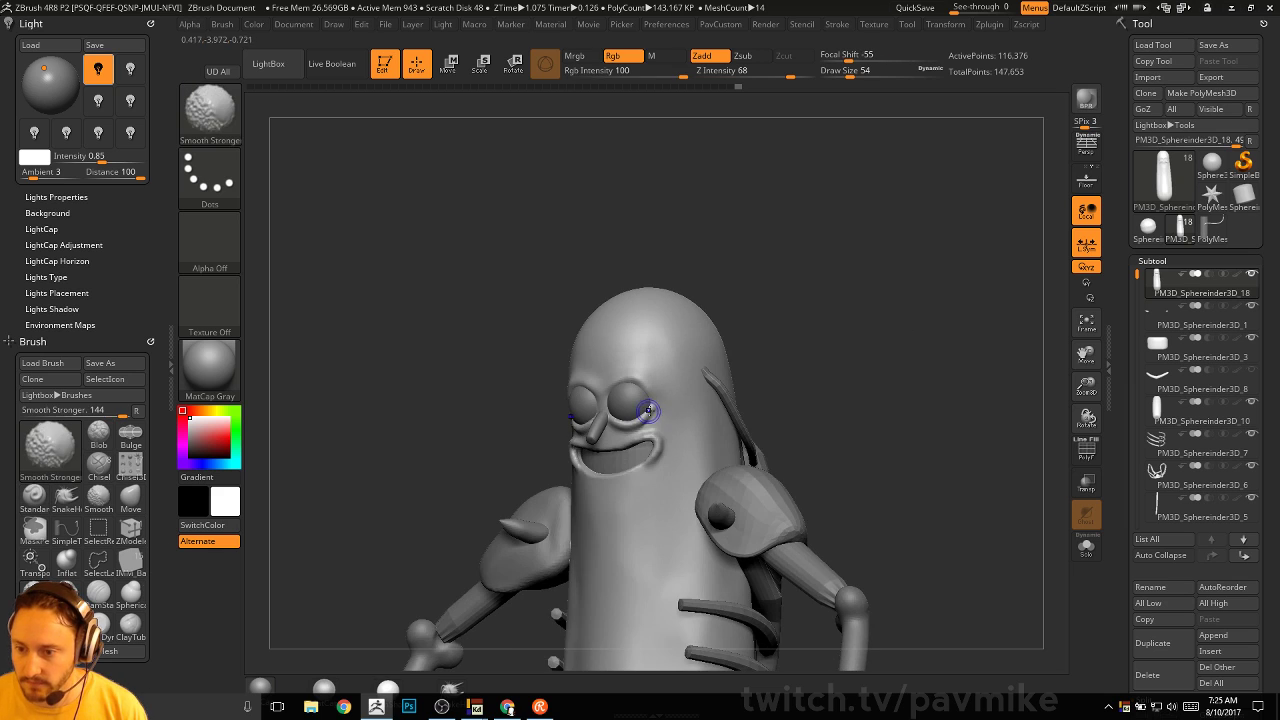
# Touch up the outer eye area with the Standard brush at draw size 68, and adjust the head's side with Move at draw size 87
pyautogui.keyDown('ctrl'); pyautogui.moveTo(759, 409); pyautogui.dragTo(940, 350, button='right'); pyautogui.keyUp('ctrl')
pyautogui.press('s')
pyautogui.moveTo(694, 424); pyautogui.dragTo(701, 424)
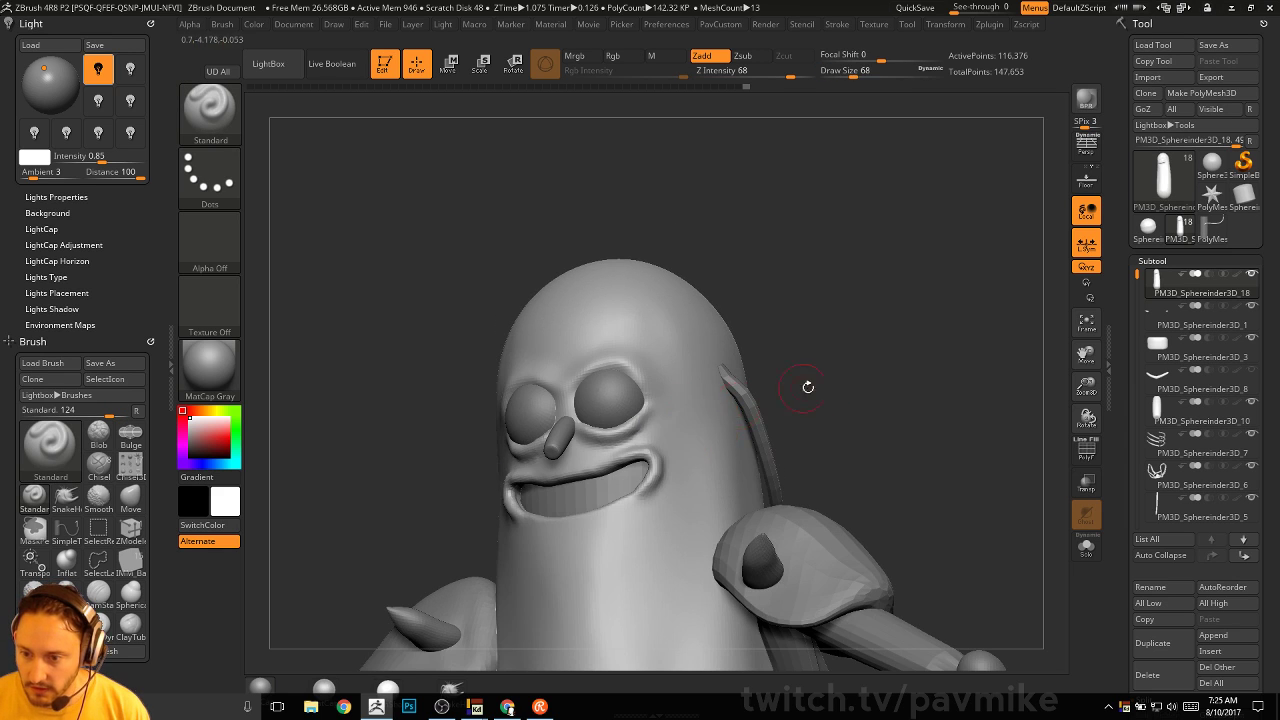
pyautogui.moveTo(806, 386); pyautogui.dragTo(868, 398, button='right')
pyautogui.press('s')
pyautogui.press('b')
pyautogui.press('m')
pyautogui.press('v')
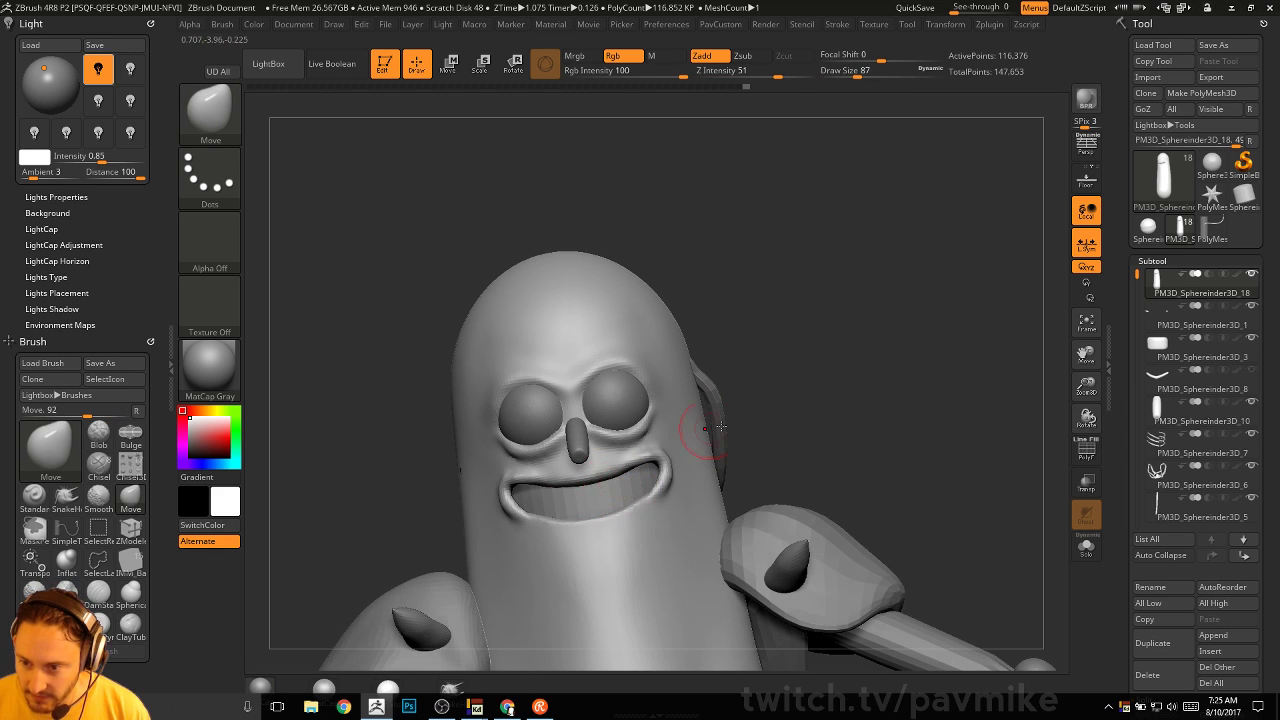
# Try building up rounded cheeks beside the eyes and mouth with the Clay brush at draw size 77
pyautogui.moveTo(720, 427)
pyautogui.keyDown('ctrl'); pyautogui.mouseDown(button='right')
pyautogui.moveTo(974, 391)
pyautogui.moveTo(929, 366)
pyautogui.moveTo(945, 362)
pyautogui.moveTo(938, 324)
pyautogui.moveTo(980, 257)
pyautogui.moveTo(994, 283)
pyautogui.moveTo(885, 402)
pyautogui.mouseUp(button='right'); pyautogui.keyUp('ctrl')
pyautogui.press('b')
pyautogui.press('c')
pyautogui.press('l')
pyautogui.moveTo(794, 313)
pyautogui.mouseDown(button='right')
pyautogui.moveTo(897, 320)
pyautogui.moveTo(628, 432)
pyautogui.moveTo(690, 410)
pyautogui.moveTo(722, 378)
pyautogui.mouseUp(button='right')
pyautogui.press('s')
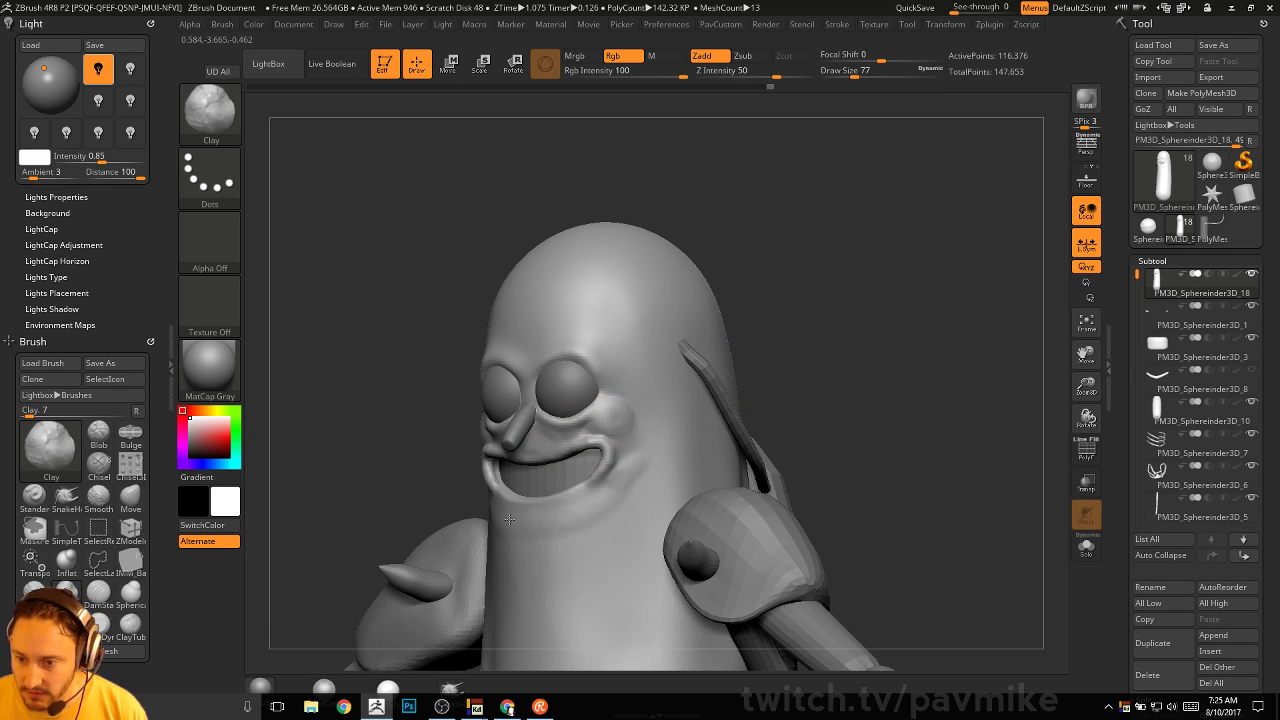
pyautogui.moveTo(897, 402)
pyautogui.mouseDown(button='right')
pyautogui.moveTo(926, 402)
pyautogui.moveTo(886, 345)
pyautogui.moveTo(914, 337)
pyautogui.moveTo(969, 393)
pyautogui.moveTo(860, 391)
pyautogui.moveTo(908, 382)
pyautogui.mouseUp(button='right')
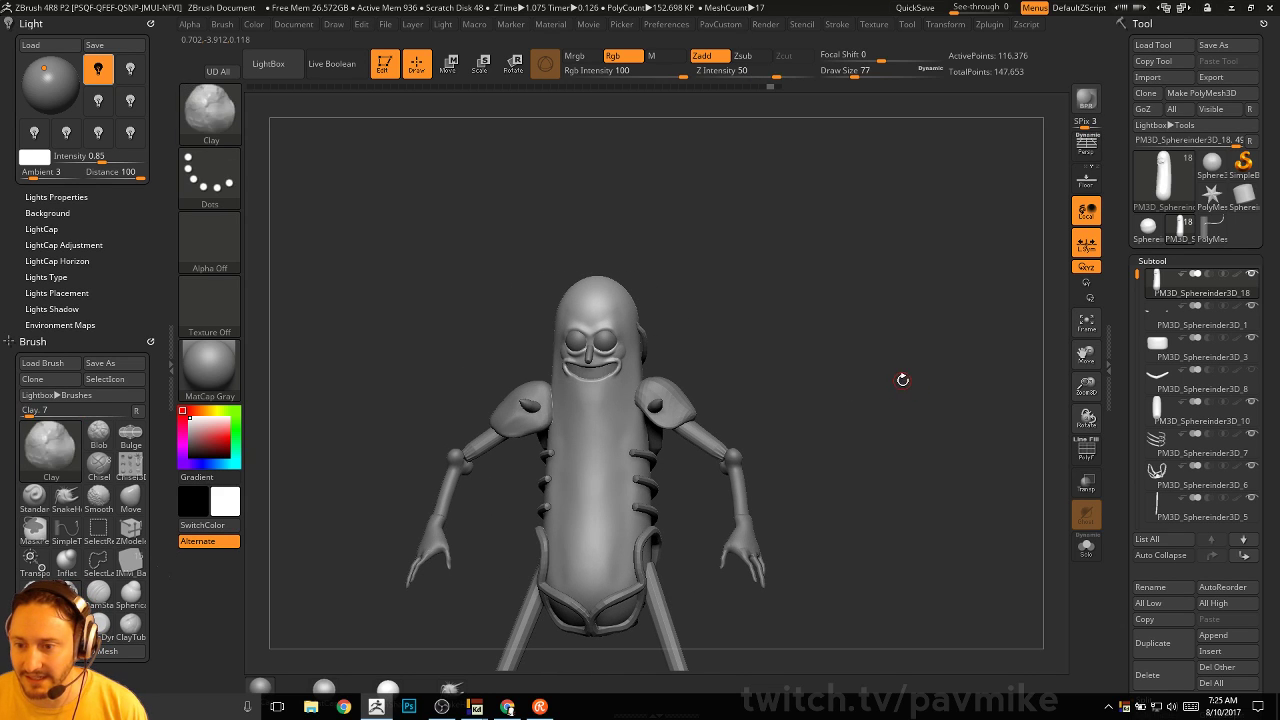
pyautogui.press('ctrl')
pyautogui.keyDown('ctrl'); pyautogui.moveTo(888, 337); pyautogui.dragTo(700, 401, button='right'); pyautogui.keyUp('ctrl')
# Build up the cheeks beside the mouth with the Clay brush at draw size 108 and smooth them into the head
pyautogui.press('[')
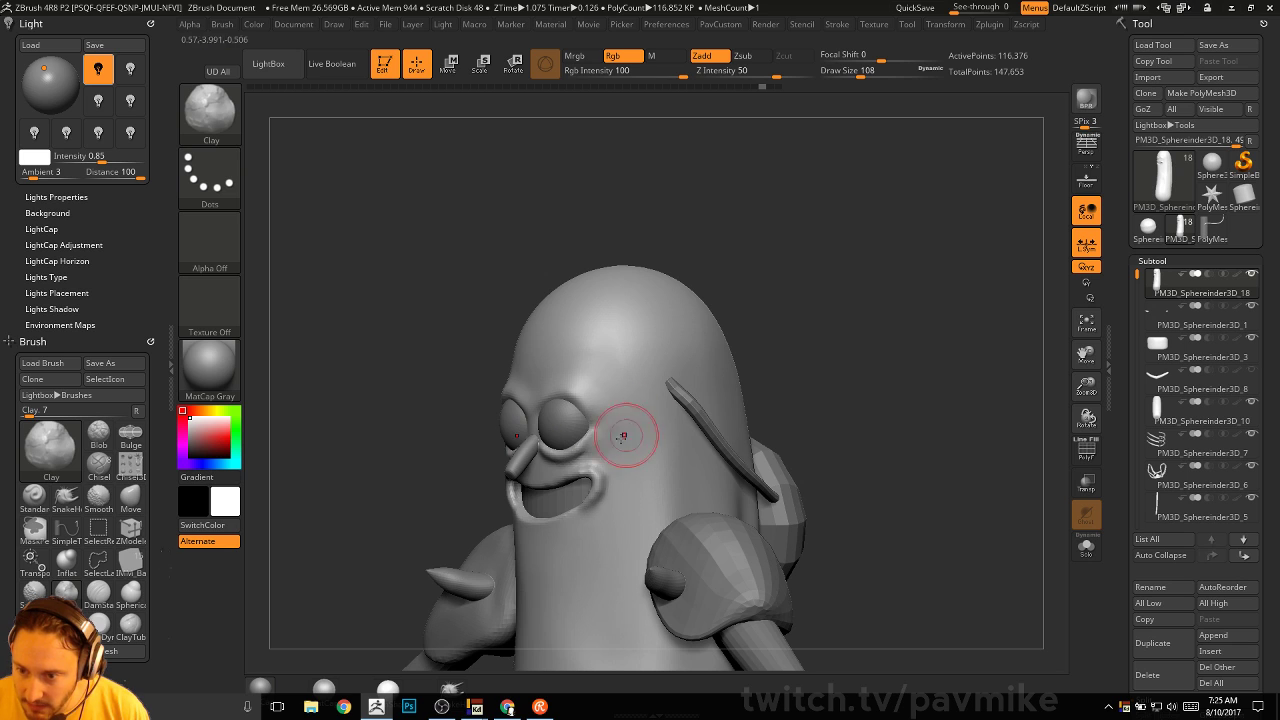
pyautogui.moveTo(623, 480)
pyautogui.mouseDown()
pyautogui.moveTo(630, 425)
pyautogui.moveTo(628, 455)
pyautogui.mouseUp()
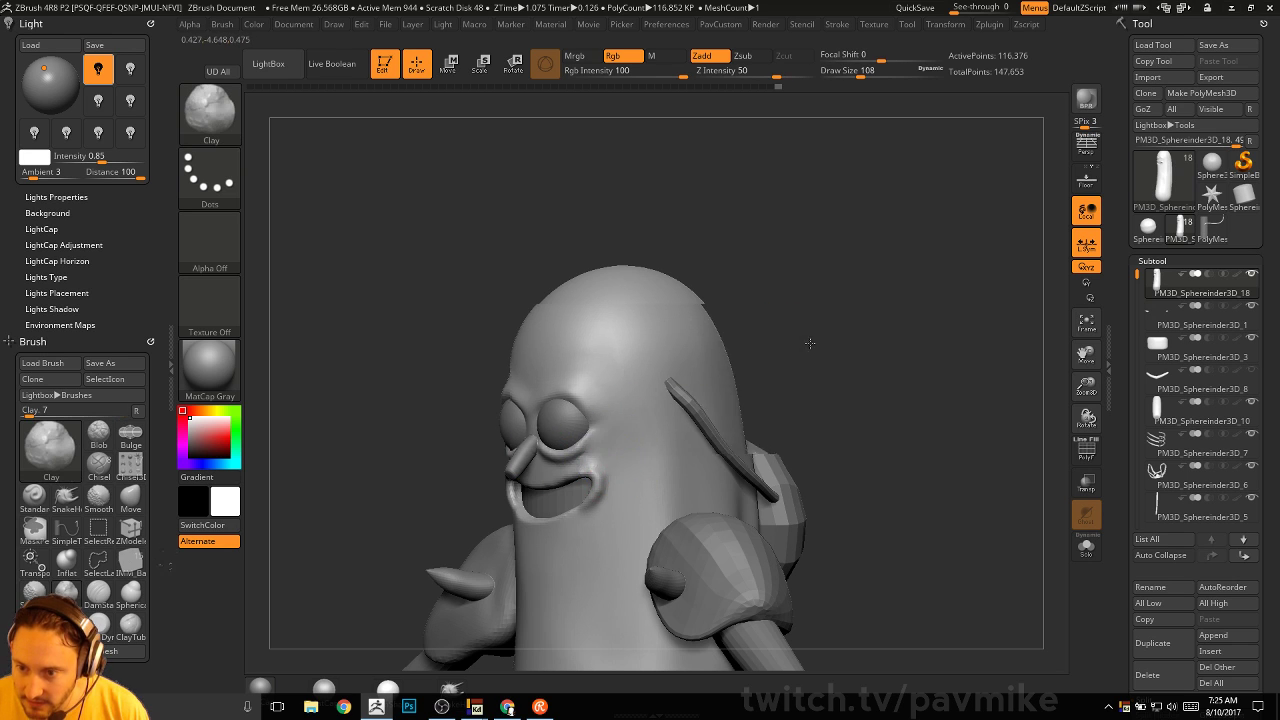
pyautogui.moveTo(809, 343)
pyautogui.mouseDown(button='right')
pyautogui.moveTo(868, 344)
pyautogui.moveTo(712, 362)
pyautogui.mouseUp(button='right')
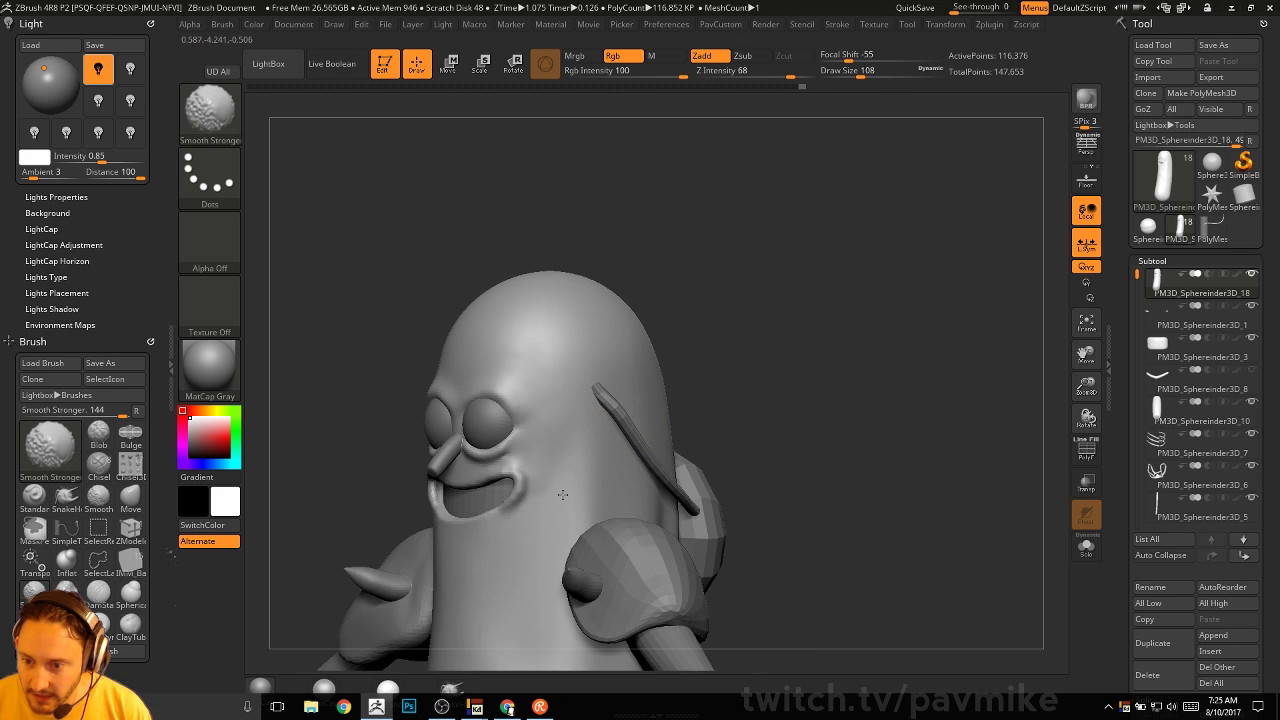
pyautogui.moveTo(791, 390); pyautogui.dragTo(900, 371, button='right')
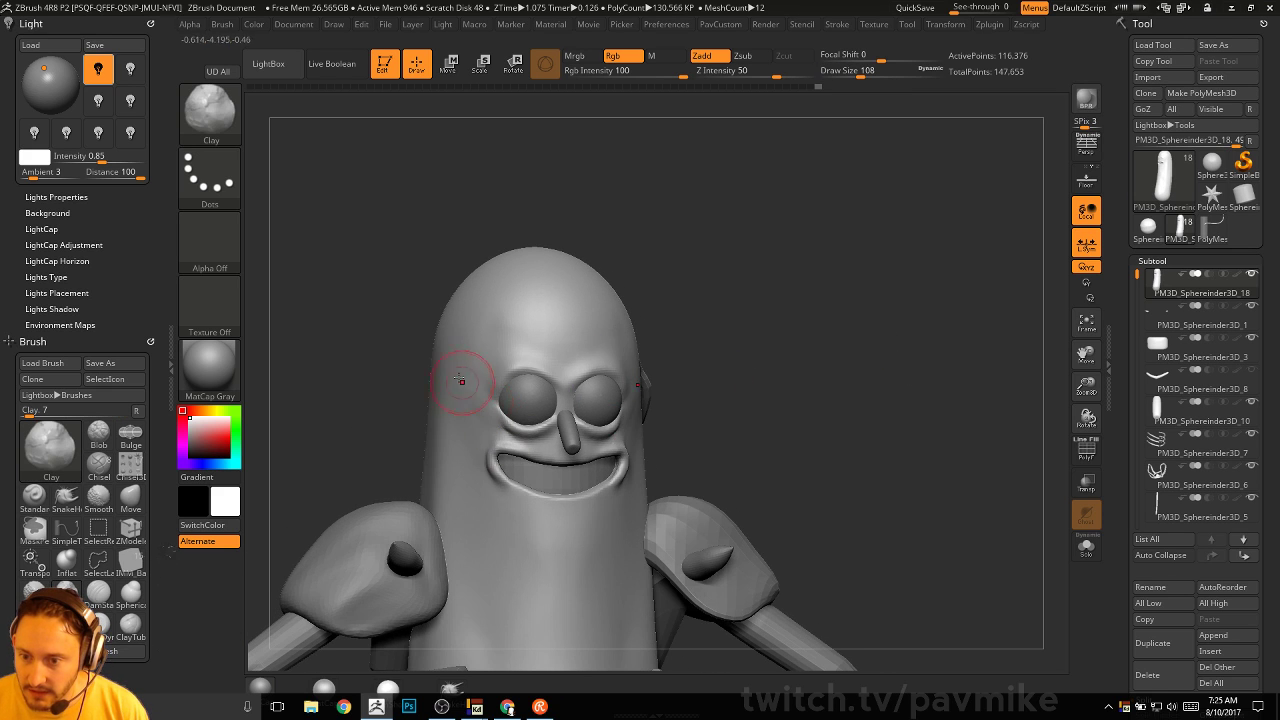
pyautogui.moveTo(742, 354); pyautogui.dragTo(826, 357)
pyautogui.keyDown('shift'); pyautogui.moveTo(492, 452); pyautogui.dragTo(489, 473); pyautogui.keyUp('shift')
pyautogui.moveTo(820, 362); pyautogui.dragTo(716, 368)
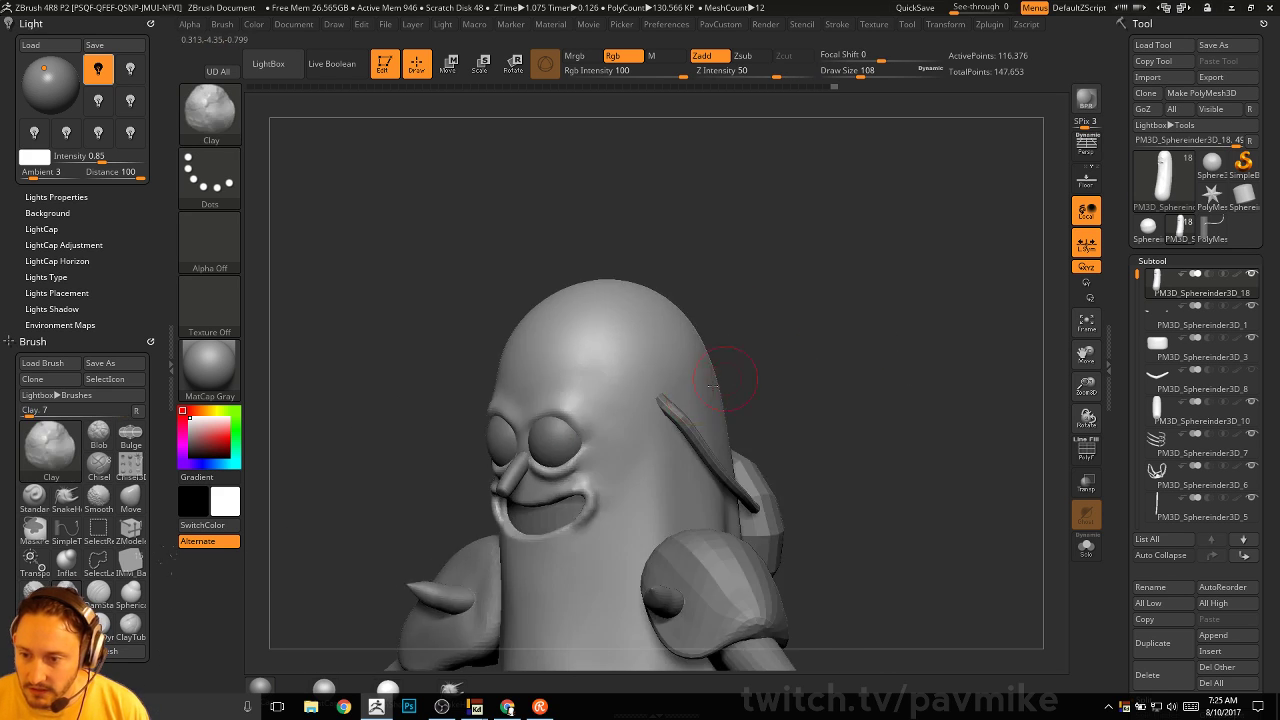
pyautogui.moveTo(832, 430)
pyautogui.mouseDown()
pyautogui.moveTo(931, 414)
pyautogui.moveTo(900, 408)
pyautogui.moveTo(866, 319)
pyautogui.moveTo(903, 363)
pyautogui.moveTo(893, 432)
pyautogui.mouseUp()
# Puff up the areas around the mouth corners with the Inflat brush at draw sizes 145 and 124
pyautogui.press('b')
pyautogui.press('i')
pyautogui.press('n')
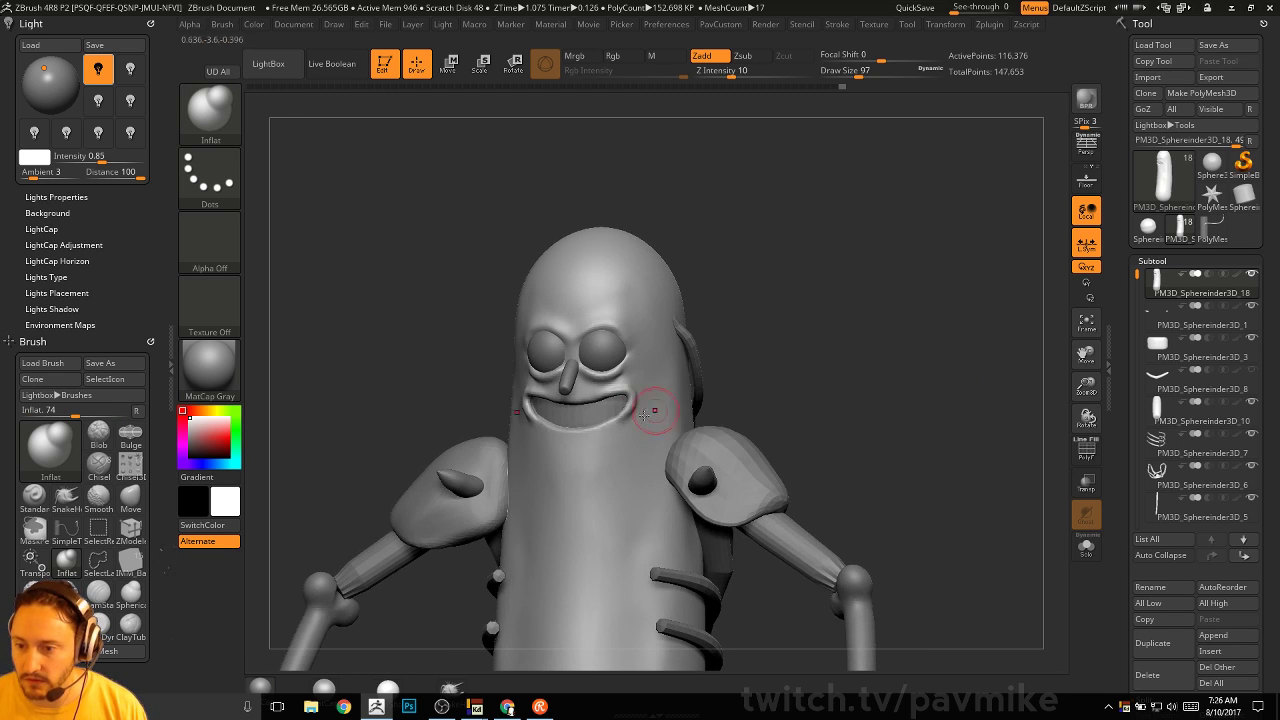
pyautogui.press('s')
pyautogui.click(656, 413)
pyautogui.moveTo(817, 306)
pyautogui.keyDown('alt'); pyautogui.mouseDown()
pyautogui.moveTo(848, 399)
pyautogui.moveTo(651, 508)
pyautogui.mouseUp(); pyautogui.keyUp('alt')
pyautogui.press('s')
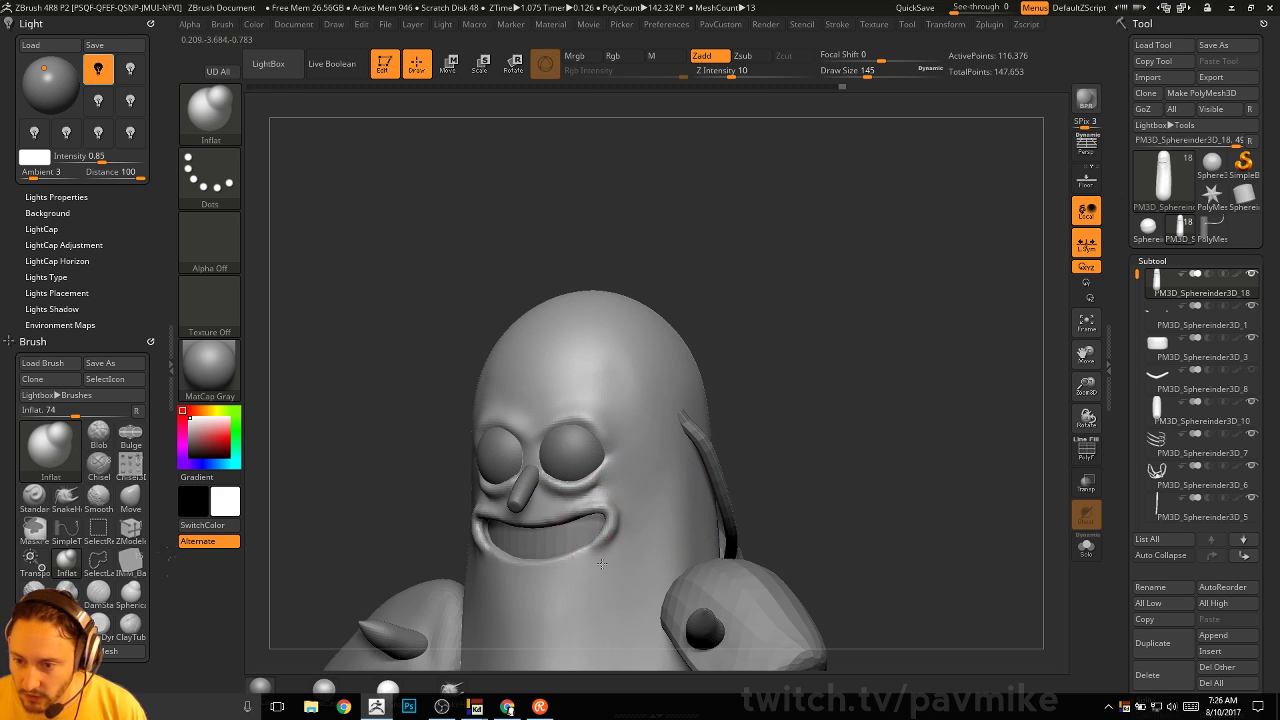
pyautogui.moveTo(813, 467); pyautogui.dragTo(866, 393)
pyautogui.press('s')
pyautogui.click(611, 486)
pyautogui.moveTo(583, 542); pyautogui.dragTo(492, 507)
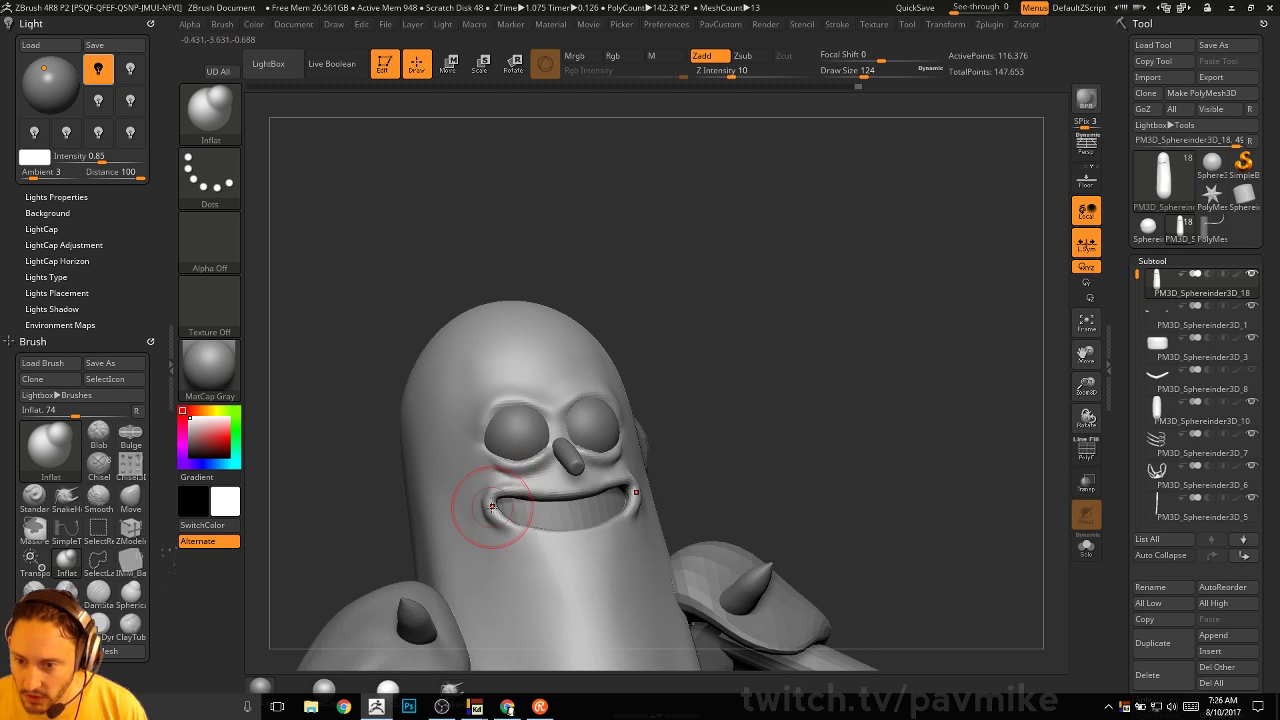
# Reshape the mouth corners in profile with the Move brush at draw size 136 and smooth the cheeks at draw size 87
pyautogui.moveTo(749, 449)
pyautogui.mouseDown()
pyautogui.moveTo(822, 455)
pyautogui.moveTo(766, 437)
pyautogui.moveTo(620, 468)
pyautogui.mouseUp()
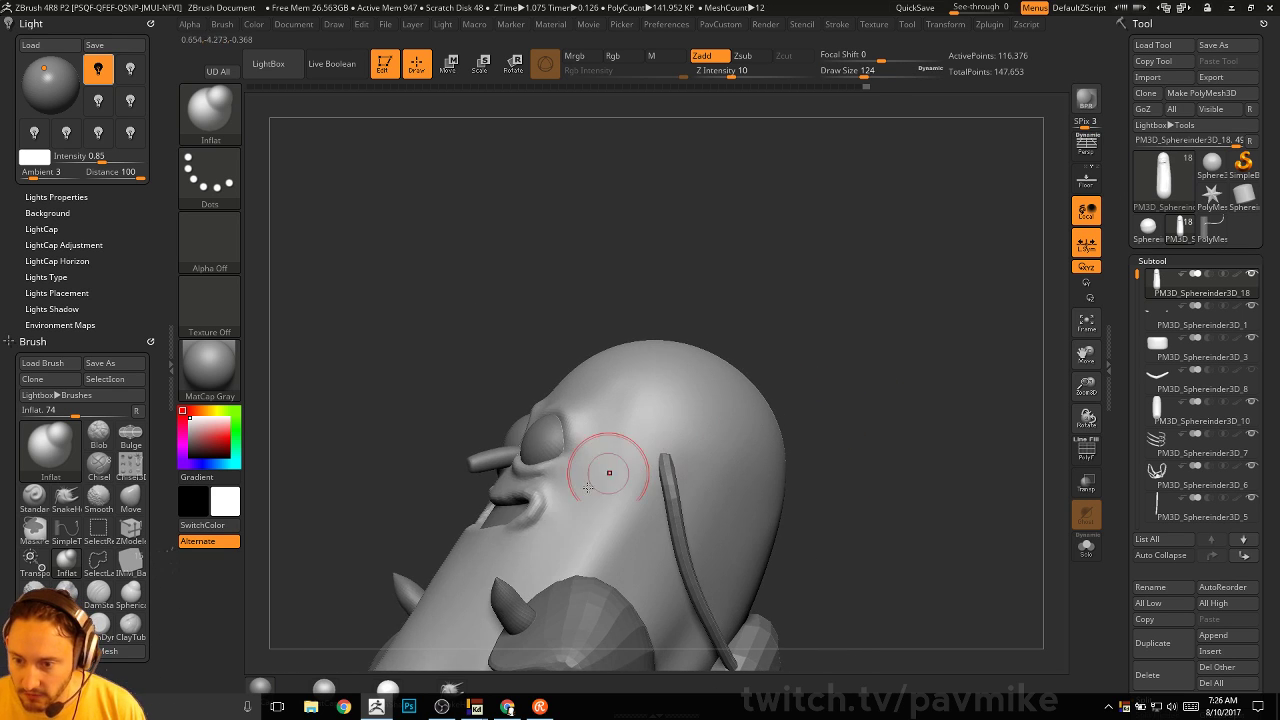
pyautogui.press('b')
pyautogui.press('m')
pyautogui.press('v')
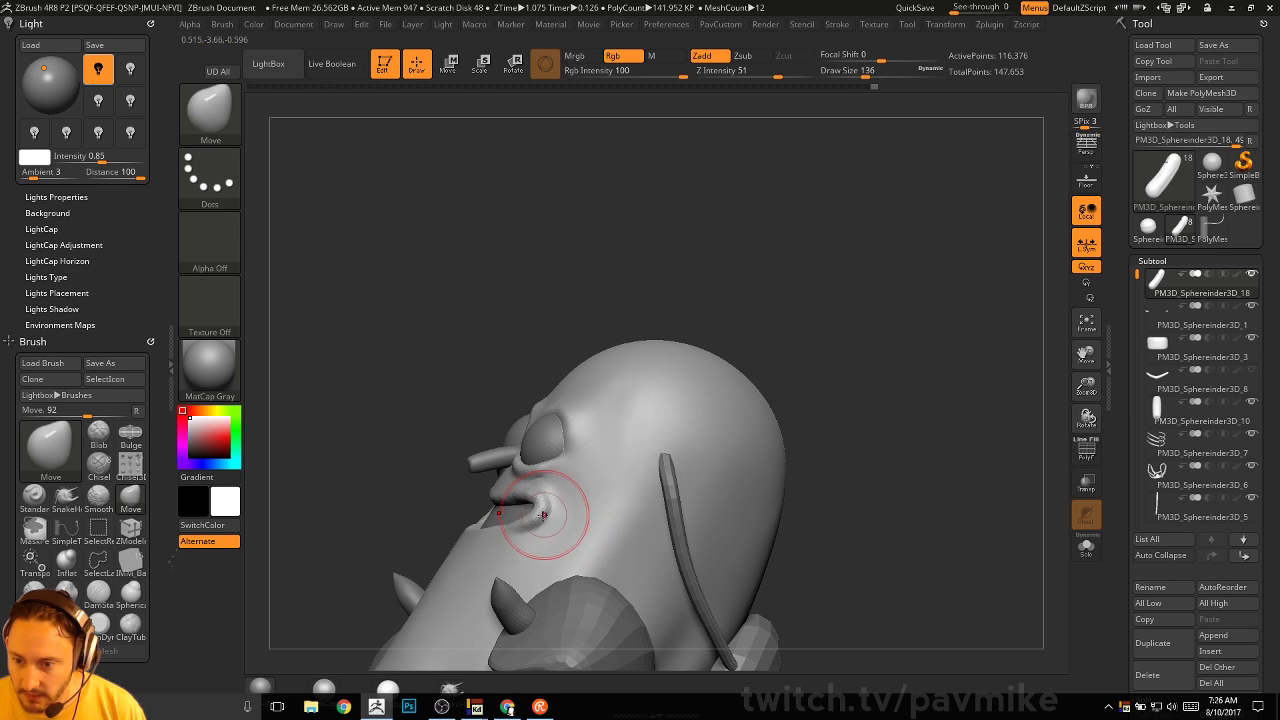
pyautogui.moveTo(762, 385)
pyautogui.mouseDown()
pyautogui.moveTo(857, 437)
pyautogui.moveTo(614, 486)
pyautogui.moveTo(600, 457)
pyautogui.mouseUp()
pyautogui.press('s')
pyautogui.press('shift')
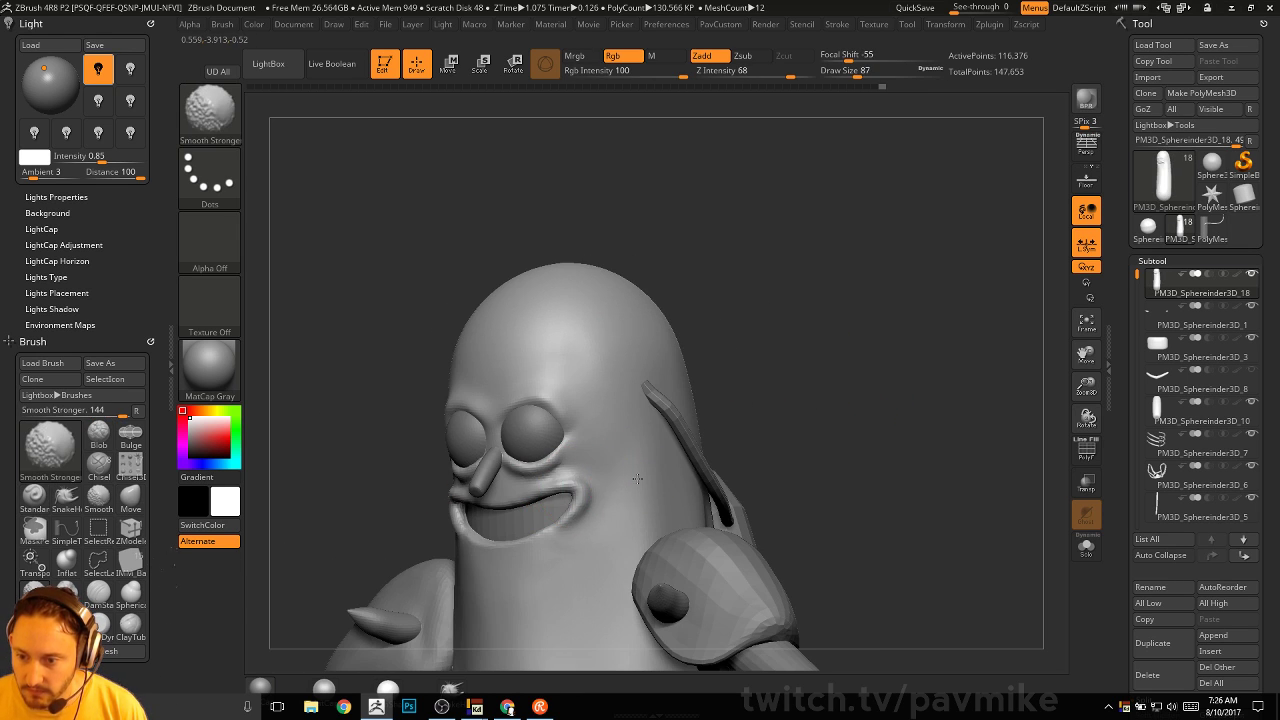
# Show only the pickle body, and turn all subtools back on so the eyebrows are included
pyautogui.keyDown('shift'); pyautogui.moveTo(840, 400); pyautogui.dragTo(889, 363); pyautogui.keyUp('shift')
pyautogui.moveTo(945, 396)
pyautogui.keyDown('alt'); pyautogui.mouseDown()
pyautogui.moveTo(869, 331)
pyautogui.moveTo(863, 434)
pyautogui.moveTo(871, 385)
pyautogui.moveTo(931, 349)
pyautogui.mouseUp(); pyautogui.keyUp('alt')
pyautogui.keyDown('shift'); pyautogui.click(1252, 276); pyautogui.keyUp('shift')
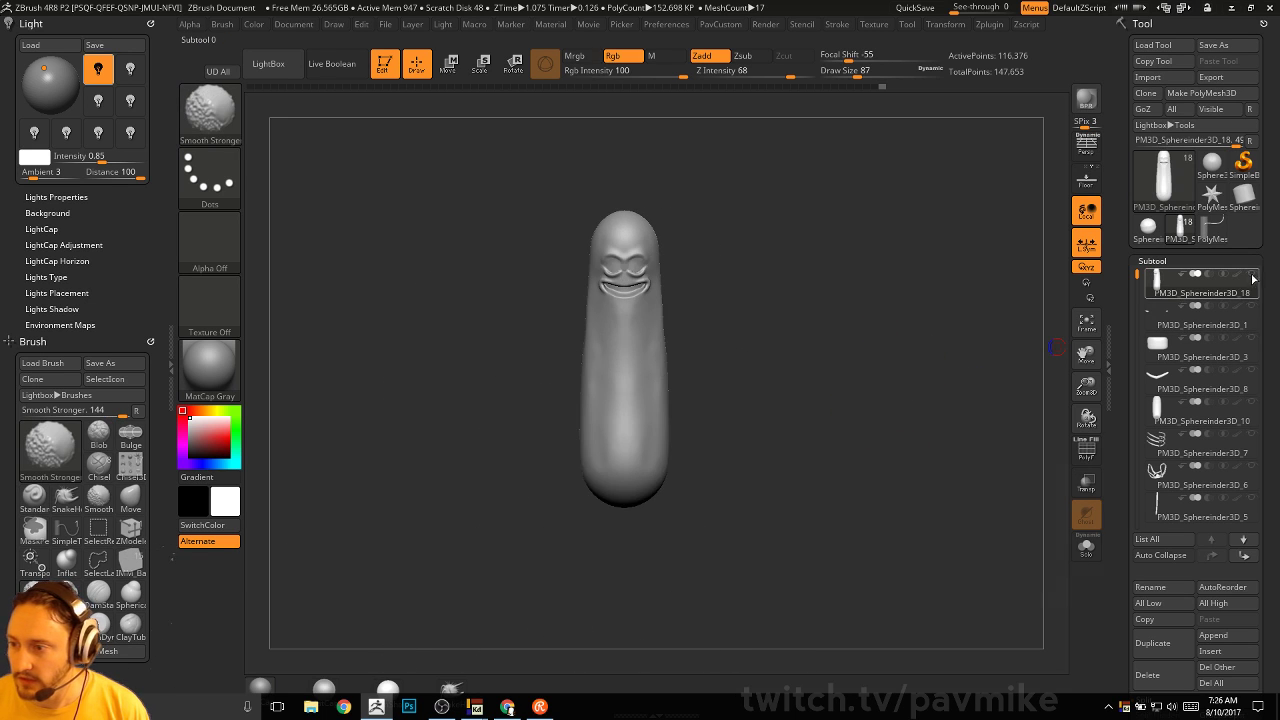
pyautogui.keyDown('shift'); pyautogui.click(1252, 278); pyautogui.keyUp('shift')
# Smooth the side of the head beside the eyes at draw size 116
pyautogui.press('s')
pyautogui.moveTo(845, 336)
pyautogui.mouseDown()
pyautogui.moveTo(829, 336)
pyautogui.moveTo(928, 361)
pyautogui.moveTo(903, 354)
pyautogui.moveTo(889, 451)
pyautogui.moveTo(857, 214)
pyautogui.mouseUp()
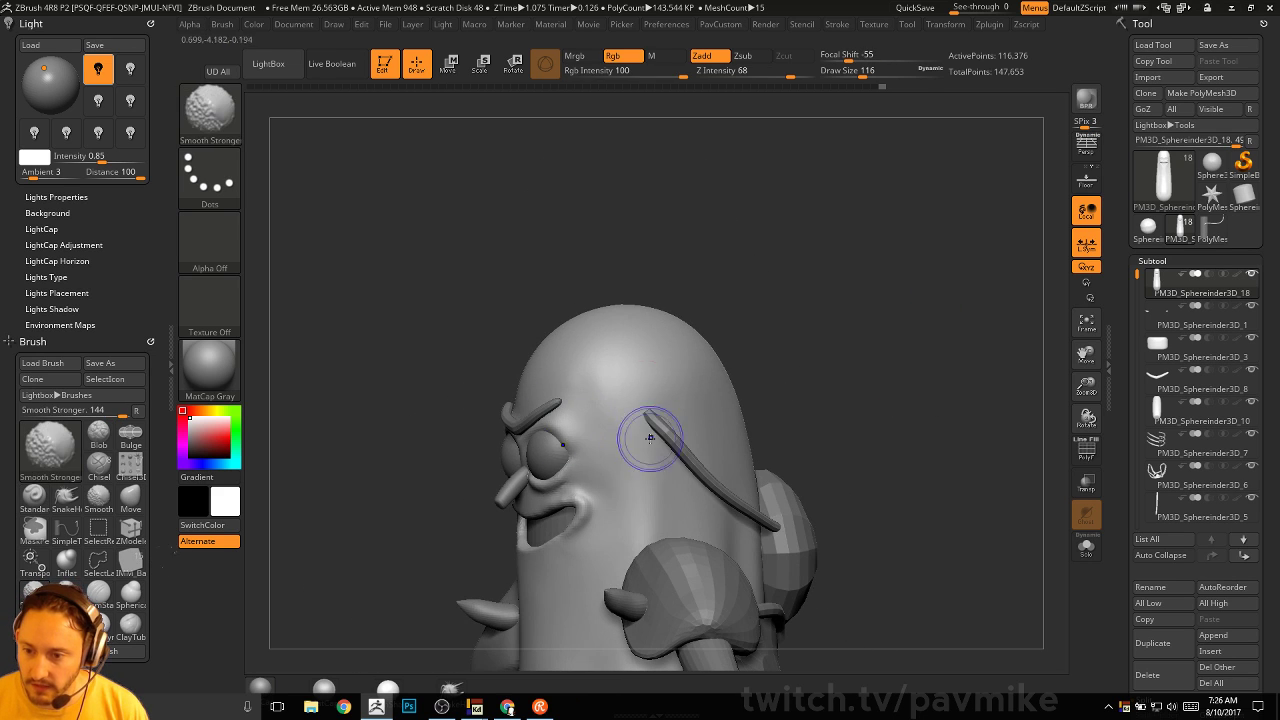
pyautogui.keyDown('shift'); pyautogui.moveTo(650, 437); pyautogui.dragTo(592, 354); pyautogui.keyUp('shift')
pyautogui.moveTo(891, 391)
pyautogui.keyDown('shift'); pyautogui.mouseDown()
pyautogui.moveTo(905, 394)
pyautogui.moveTo(866, 366)
pyautogui.moveTo(874, 339)
pyautogui.mouseUp(); pyautogui.keyUp('shift')
pyautogui.press('s')
# Select the upper arms subtool, display its wireframe and isolate it with Solo
pyautogui.keyDown('alt'); pyautogui.click(718, 360); pyautogui.keyUp('alt')
pyautogui.keyDown('alt'); pyautogui.moveTo(783, 350); pyautogui.dragTo(778, 424); pyautogui.keyUp('alt')
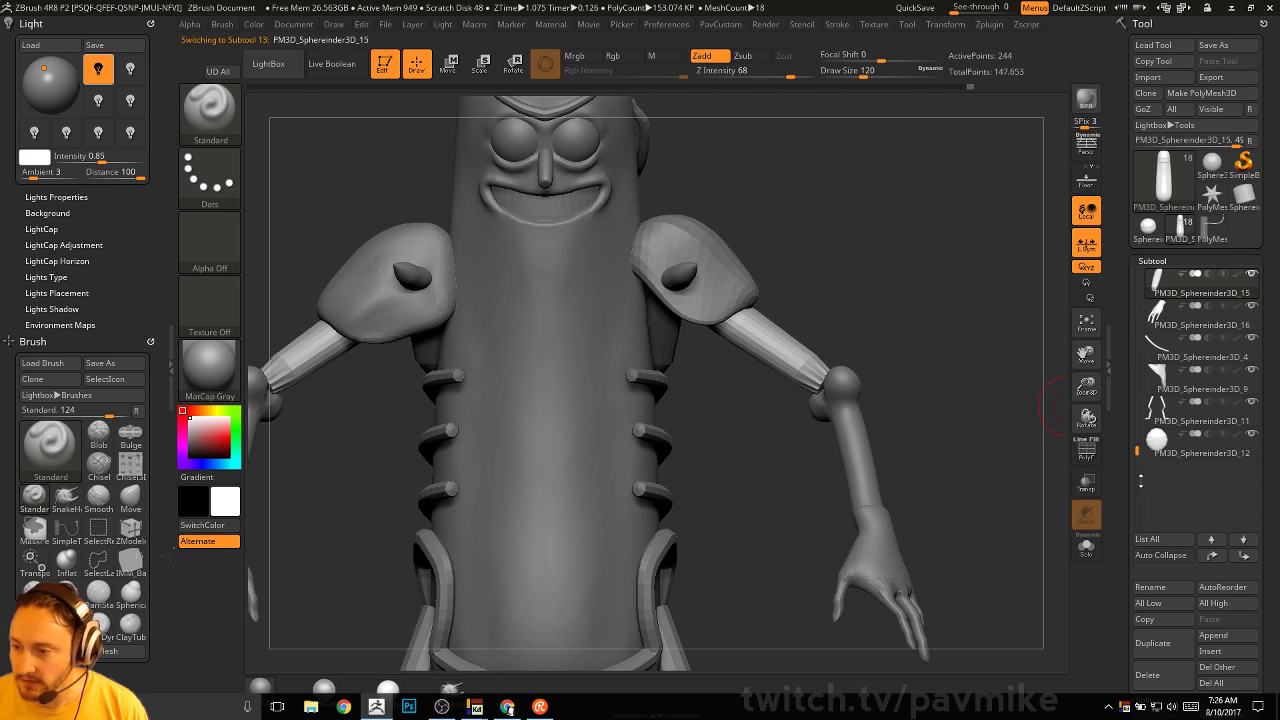
pyautogui.click(1086, 451)
pyautogui.keyDown('alt'); pyautogui.moveTo(997, 413); pyautogui.dragTo(944, 471); pyautogui.keyUp('alt')
pyautogui.click(1088, 550)
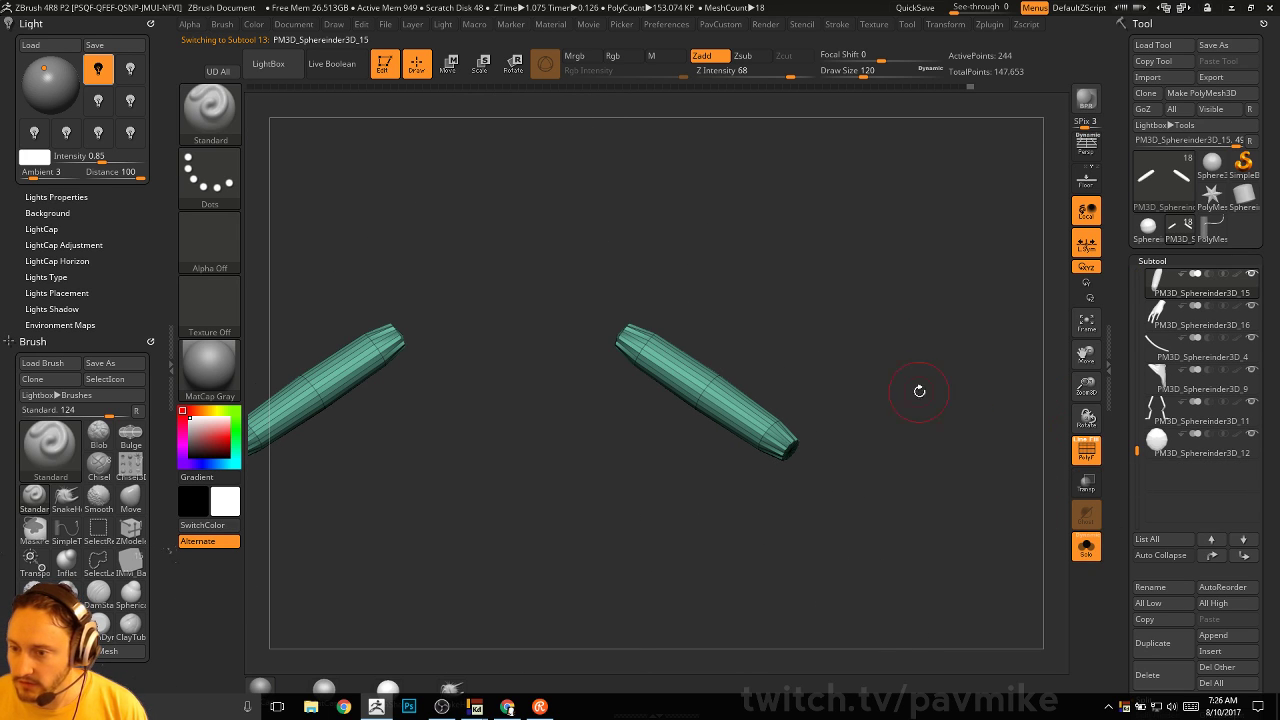
pyautogui.scroll(-5, 1126, 557)
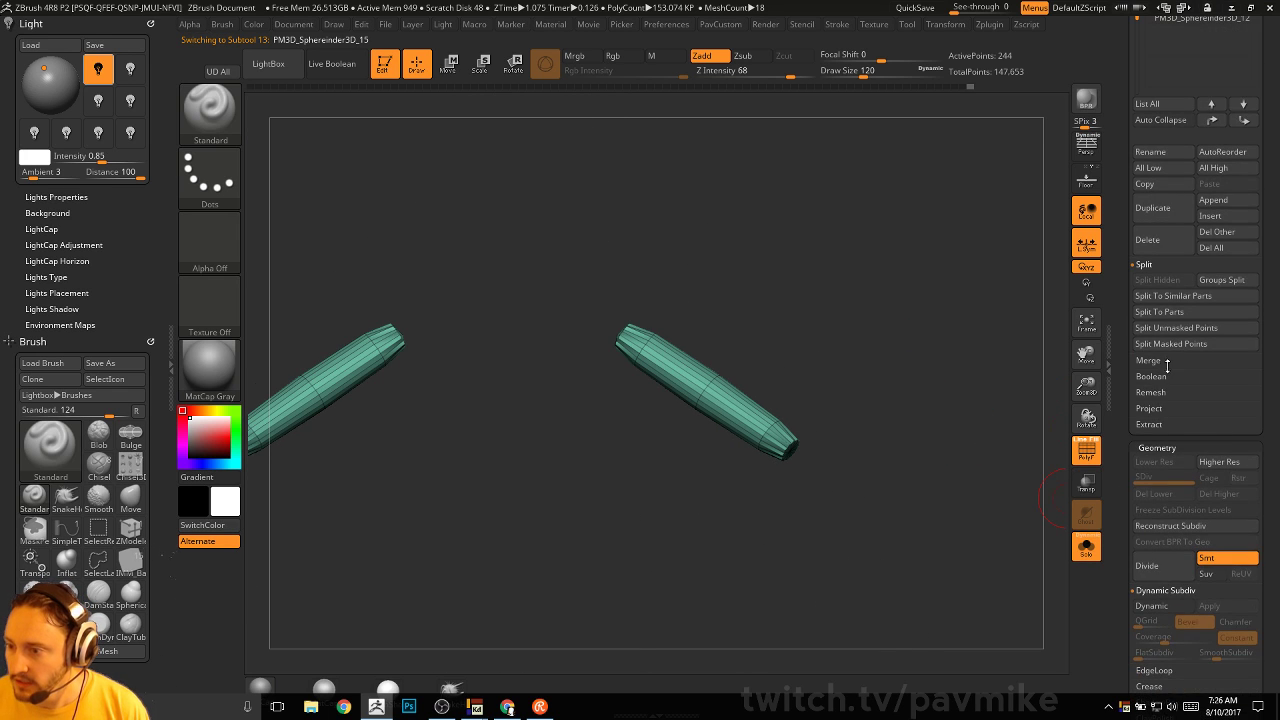
# Reconstruct the upper arms' lower subdivision level and try the ClipCurve brush on one arm's inner end
pyautogui.click(1170, 525)
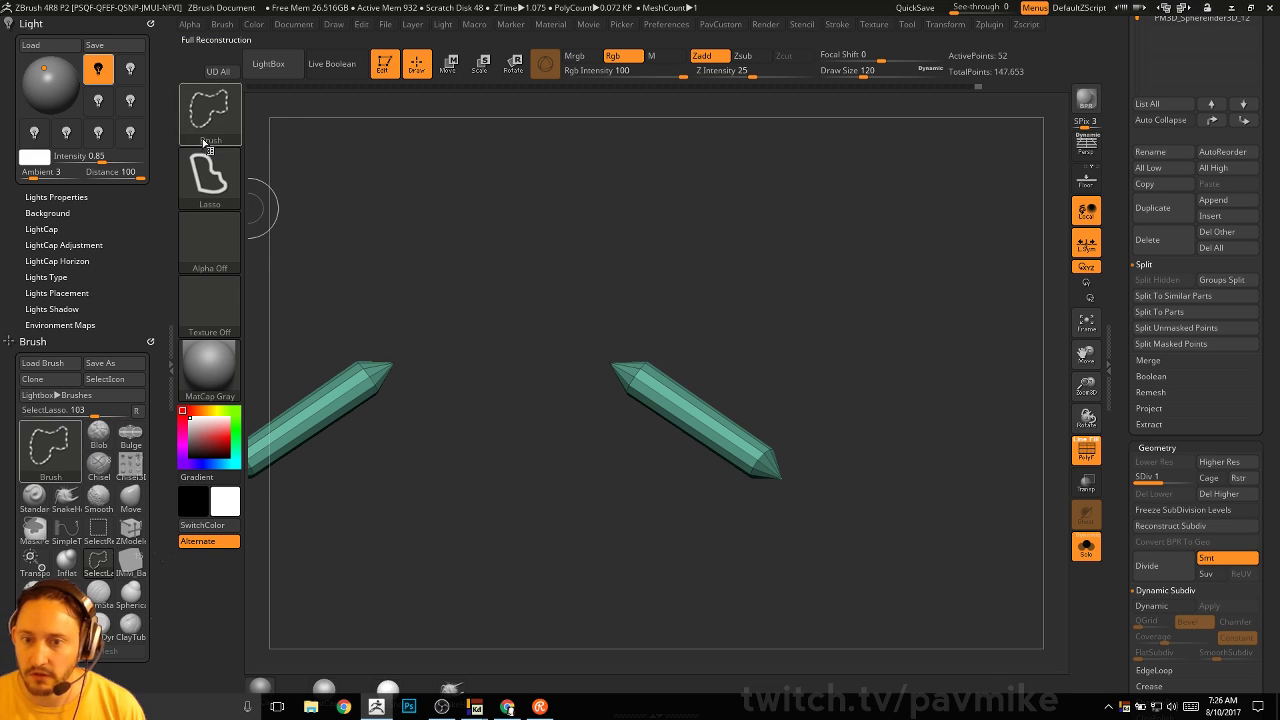
pyautogui.keyDown('ctrl'); pyautogui.keyDown('shift'); pyautogui.click(210, 127); pyautogui.keyUp('shift'); pyautogui.keyUp('ctrl')
pyautogui.keyDown('ctrl'); pyautogui.keyDown('shift'); pyautogui.click(336, 184); pyautogui.keyUp('shift'); pyautogui.keyUp('ctrl')
pyautogui.keyDown('ctrl'); pyautogui.keyDown('shift'); pyautogui.moveTo(520, 318); pyautogui.dragTo(622, 411); pyautogui.keyUp('shift'); pyautogui.keyUp('ctrl')
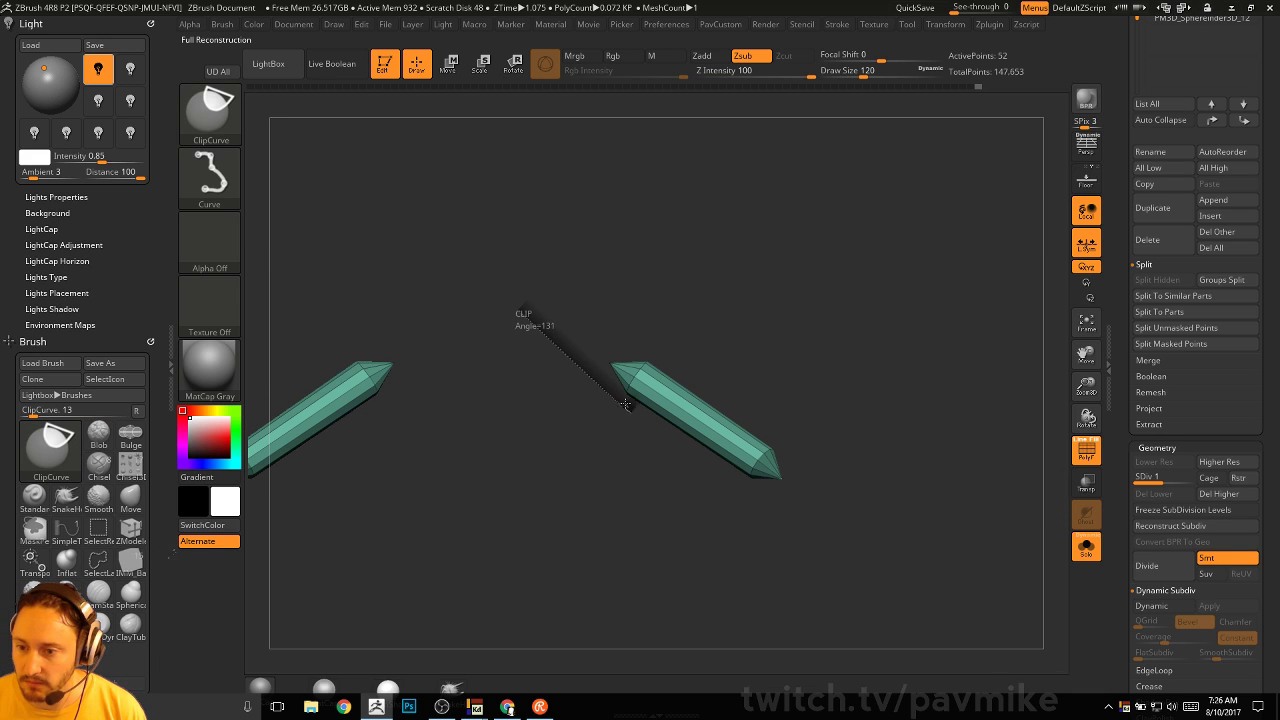
pyautogui.keyDown('ctrl'); pyautogui.keyDown('shift'); pyautogui.moveTo(687, 312); pyautogui.dragTo(690, 310); pyautogui.keyUp('shift'); pyautogui.keyUp('ctrl')
pyautogui.moveTo(814, 374)
pyautogui.mouseDown()
pyautogui.moveTo(820, 434)
pyautogui.moveTo(831, 423)
pyautogui.moveTo(805, 379)
pyautogui.mouseUp()
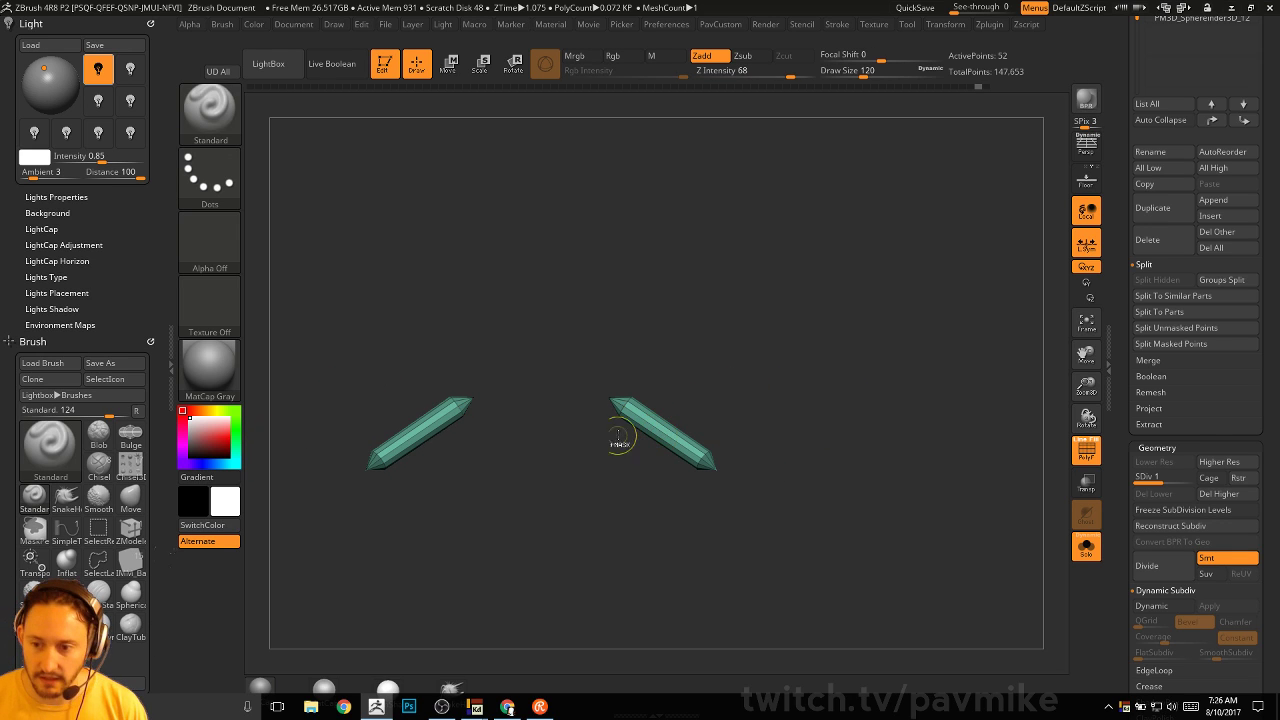
# Mask one upper arm and clip off both pointed ends of the other with the ClipCurve brush
pyautogui.keyDown('ctrl'); pyautogui.moveTo(327, 292); pyautogui.dragTo(485, 566); pyautogui.keyUp('ctrl')
pyautogui.keyDown('alt'); pyautogui.moveTo(790, 300); pyautogui.dragTo(829, 354); pyautogui.keyUp('alt')
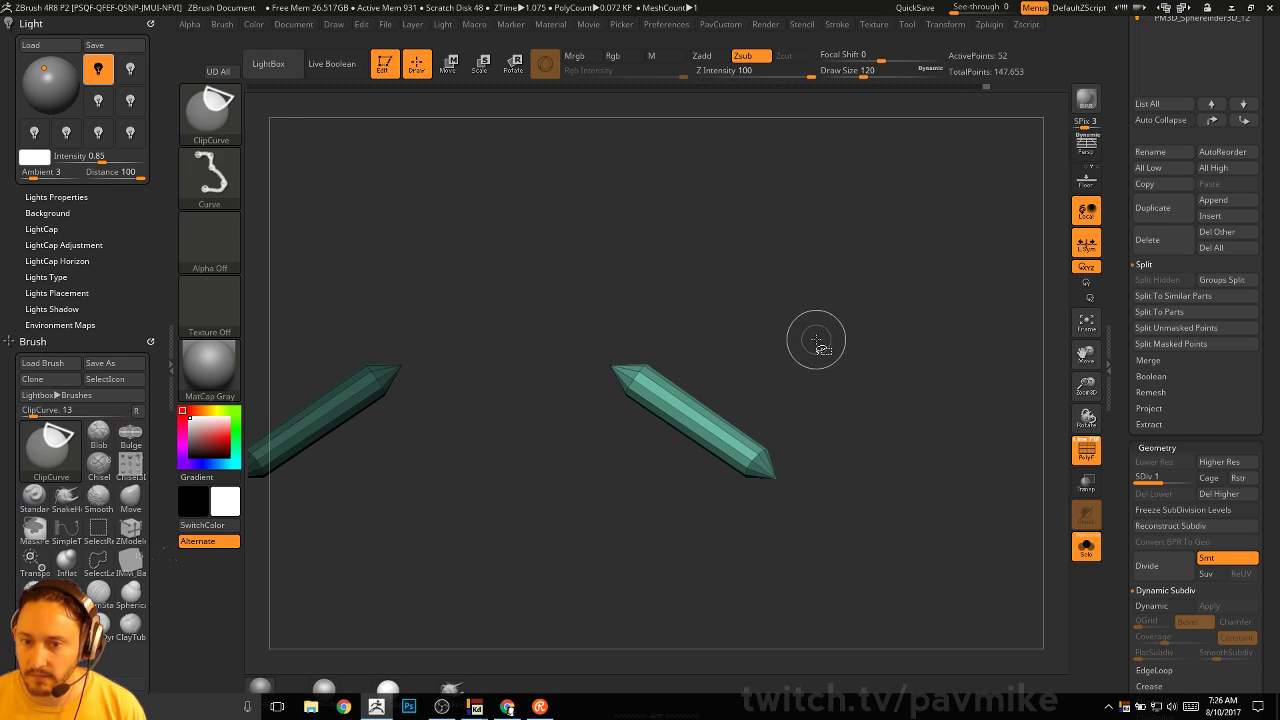
pyautogui.moveTo(567, 471)
pyautogui.keyDown('ctrl'); pyautogui.keyDown('shift'); pyautogui.mouseDown()
pyautogui.moveTo(686, 214)
pyautogui.moveTo(740, 222)
pyautogui.mouseUp(); pyautogui.keyUp('shift'); pyautogui.keyUp('ctrl')
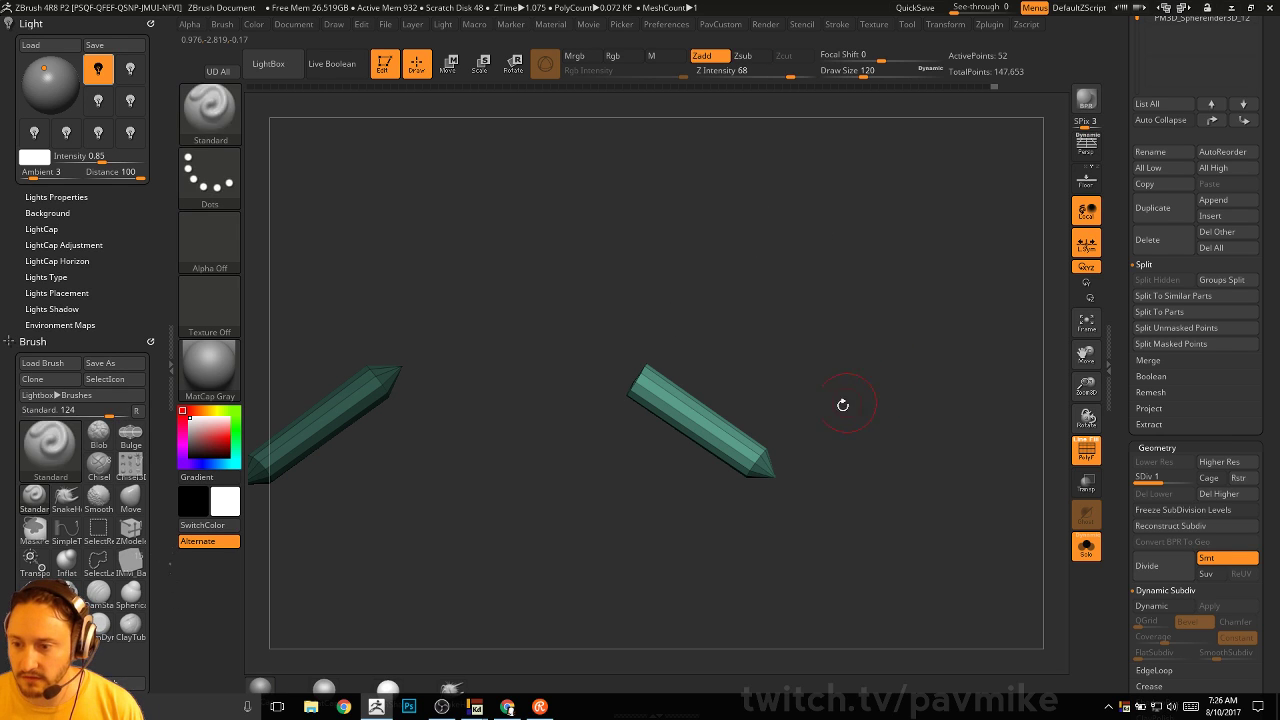
pyautogui.moveTo(818, 372)
pyautogui.keyDown('ctrl'); pyautogui.keyDown('shift'); pyautogui.mouseDown()
pyautogui.moveTo(707, 566)
pyautogui.moveTo(699, 559)
pyautogui.mouseUp(); pyautogui.keyUp('shift'); pyautogui.keyUp('ctrl')
pyautogui.moveTo(900, 429)
pyautogui.mouseDown()
pyautogui.moveTo(909, 381)
pyautogui.moveTo(893, 386)
pyautogui.moveTo(923, 392)
pyautogui.mouseUp()
# Remove the upper arms' extra subdivision level with local symmetry off, and mirror the clipped arm to the other side
pyautogui.press('2')
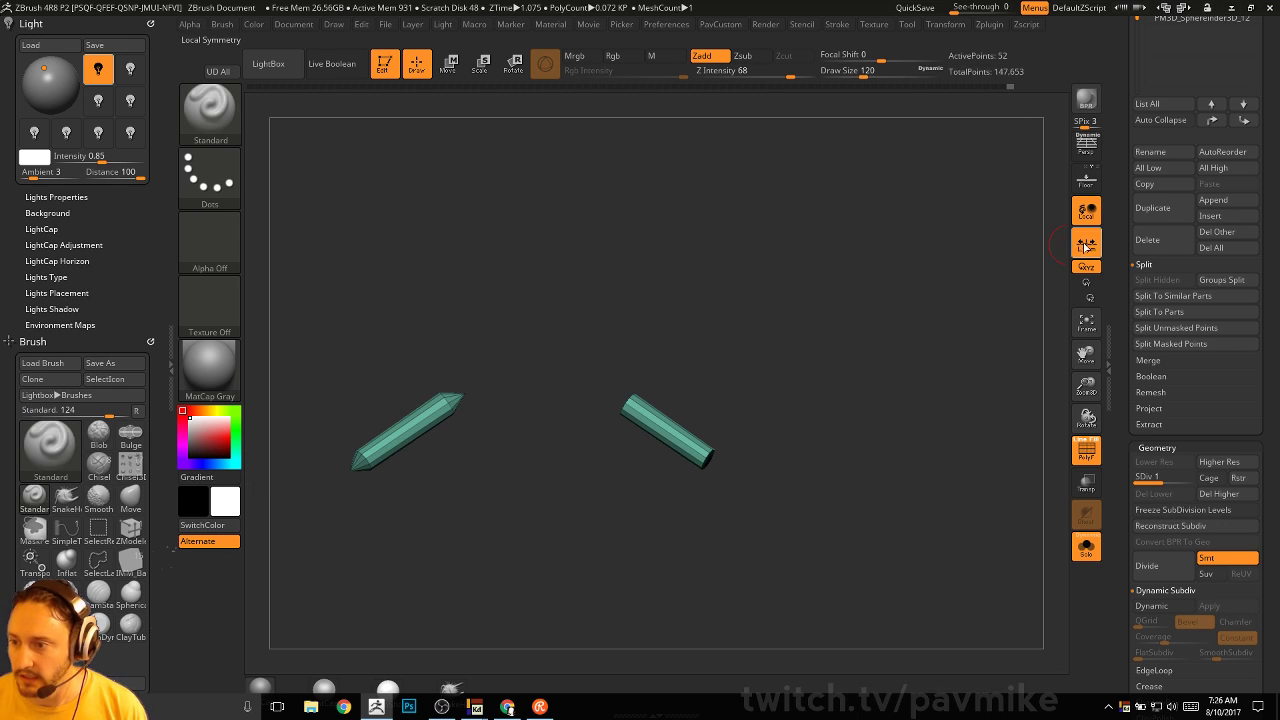
pyautogui.press('2')
pyautogui.click(898, 346)
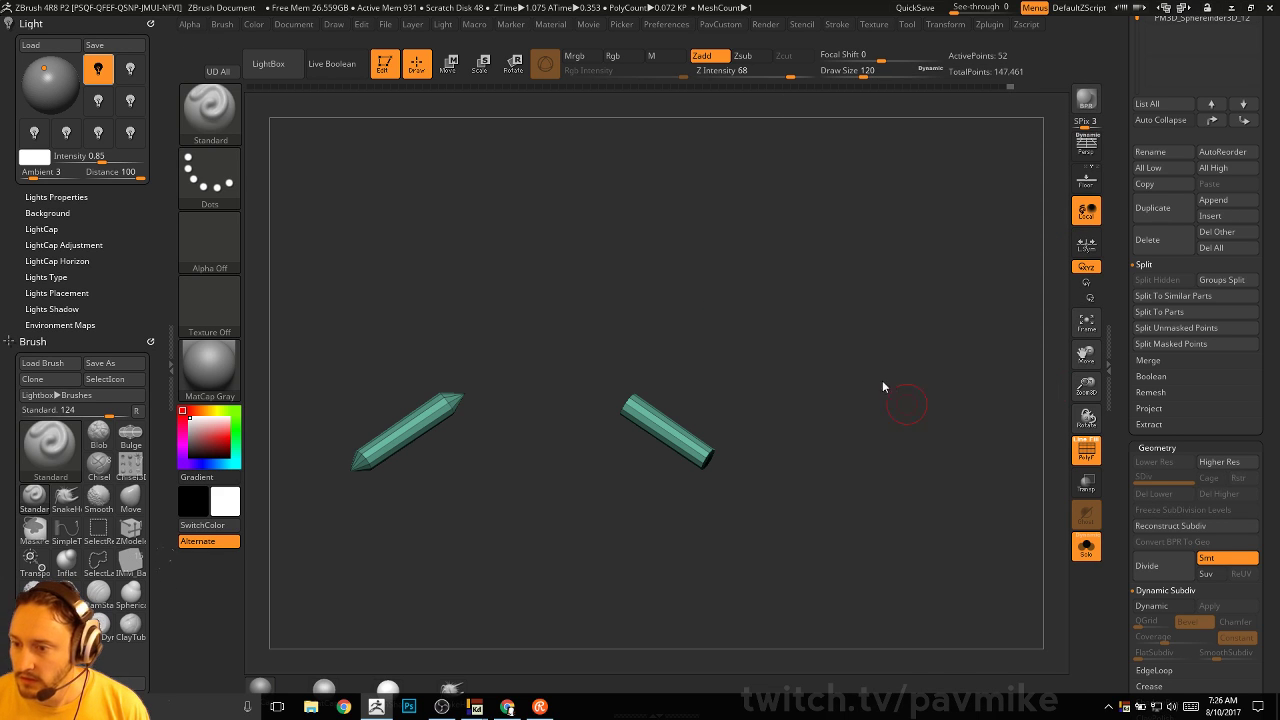
pyautogui.press('2')
pyautogui.click(875, 333)
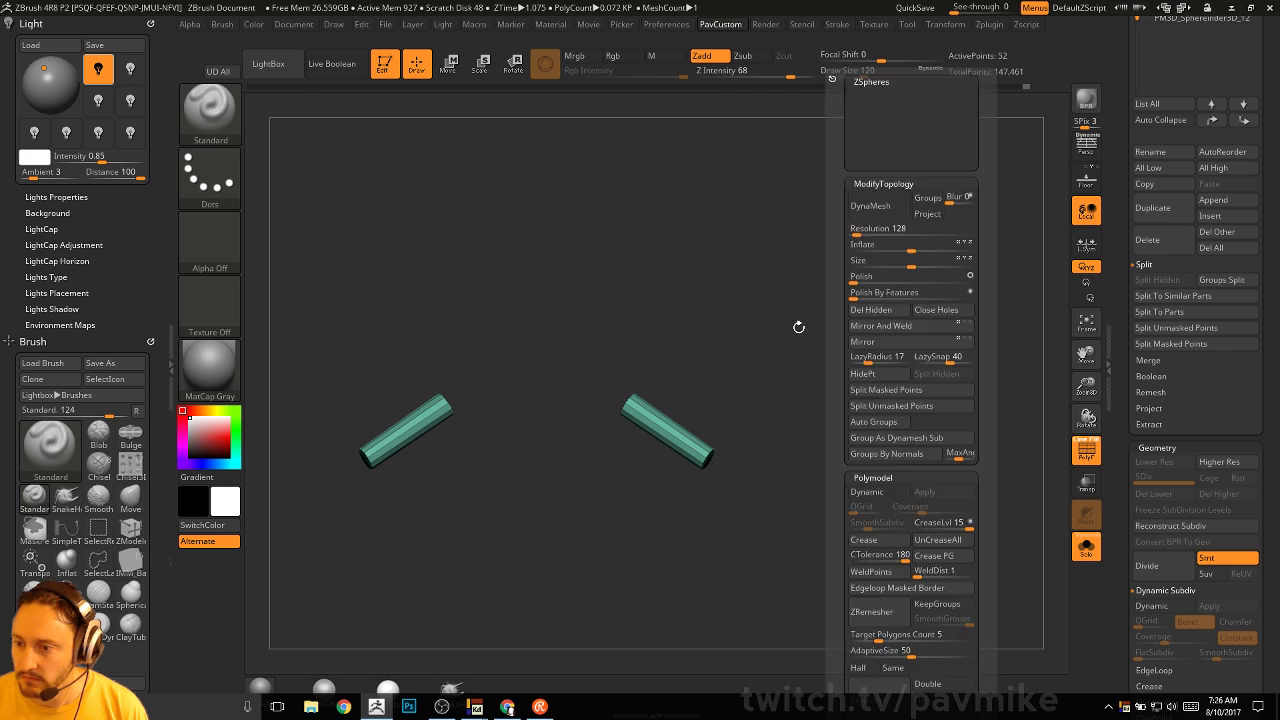
# Hide the wireframe, centre the Move gizmo on the upper arm's lower end cap, and show the full model
pyautogui.click(1087, 458)
pyautogui.click(1086, 548)
pyautogui.keyDown('alt'); pyautogui.moveTo(948, 394); pyautogui.dragTo(888, 388); pyautogui.keyUp('alt')
pyautogui.press('w')
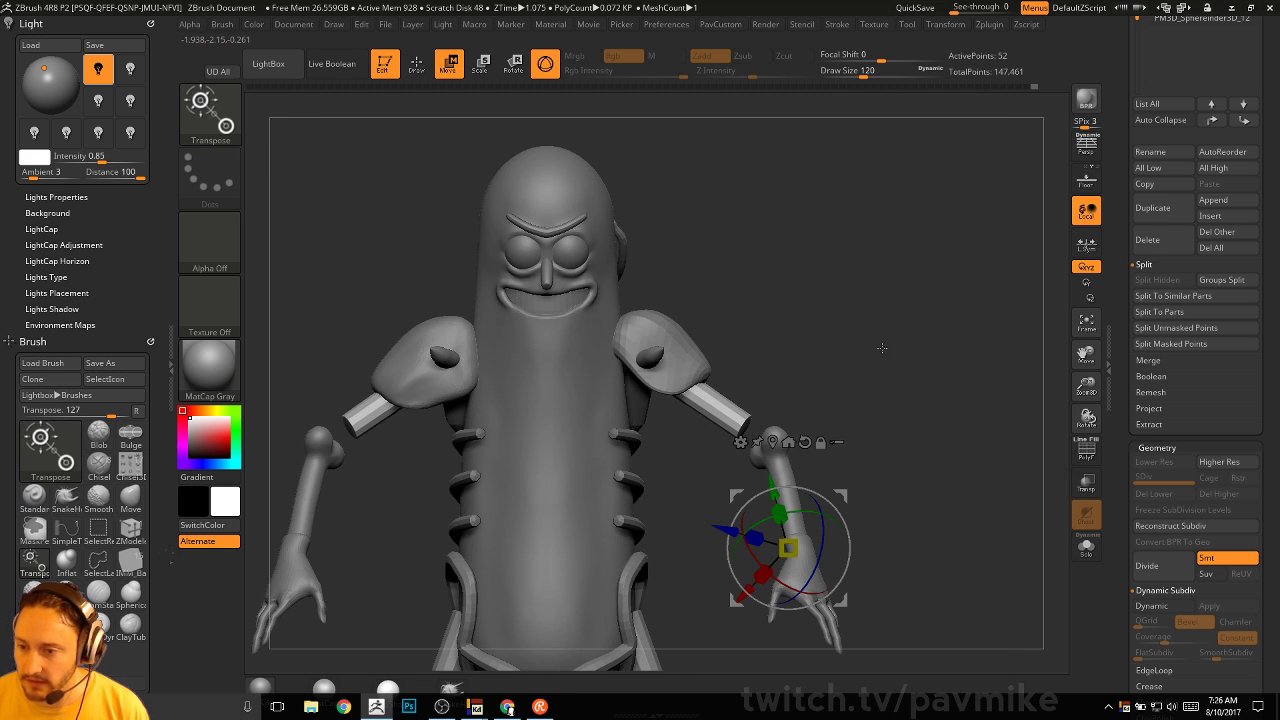
pyautogui.click(1086, 548)
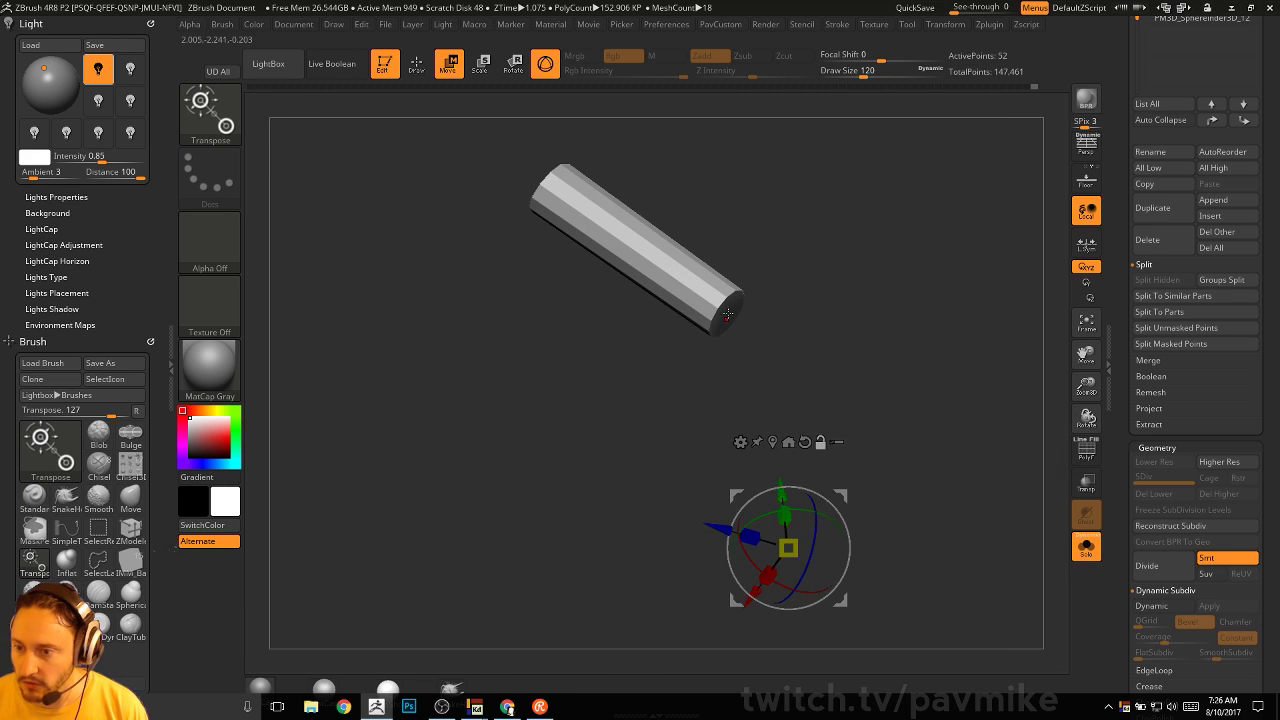
pyautogui.keyDown('alt'); pyautogui.click(728, 314); pyautogui.keyUp('alt')
pyautogui.moveTo(950, 363); pyautogui.dragTo(953, 327)
pyautogui.click(1096, 548)
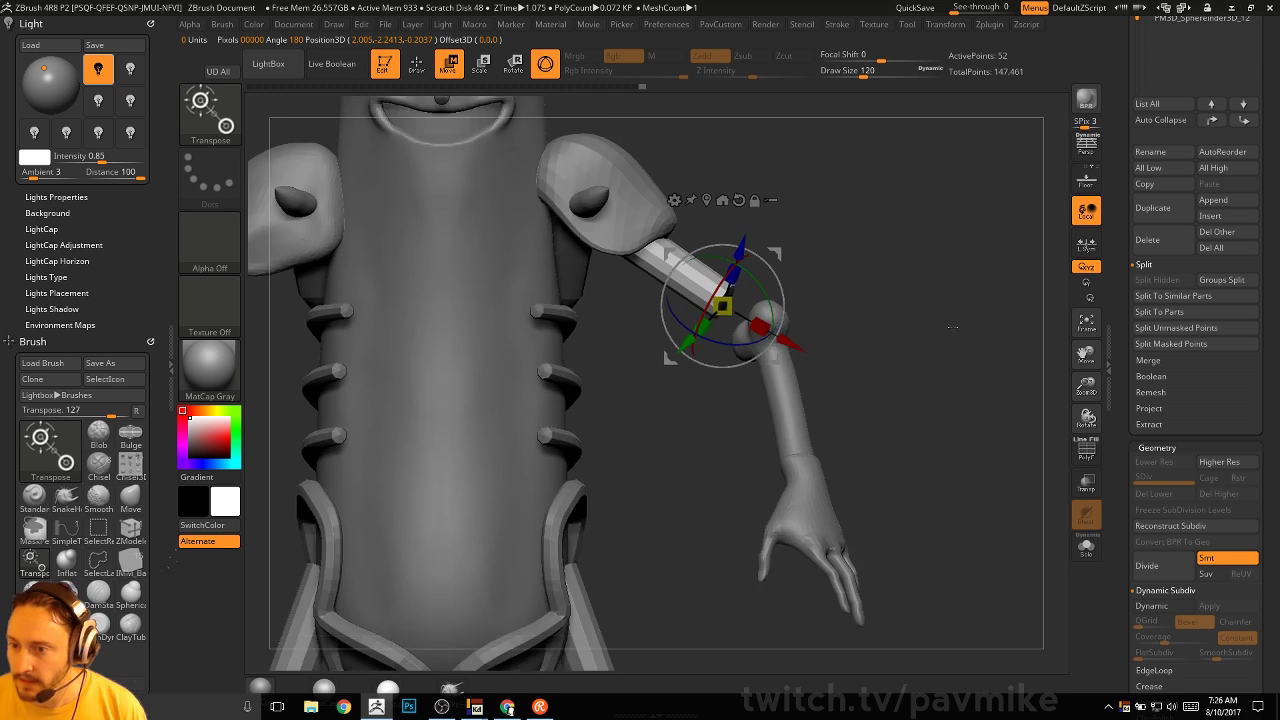
# Reposition one upper arm with the gizmo so its lower end meets the elbow joint
pyautogui.press('f')
pyautogui.moveTo(793, 483); pyautogui.dragTo(830, 489)
pyautogui.hotkey('ctrl', 'z')
pyautogui.press('q')
pyautogui.moveTo(1063, 528); pyautogui.dragTo(1037, 525)
pyautogui.press('w')
pyautogui.moveTo(560, 520)
pyautogui.mouseDown()
pyautogui.moveTo(545, 490)
pyautogui.moveTo(557, 465)
pyautogui.mouseUp()
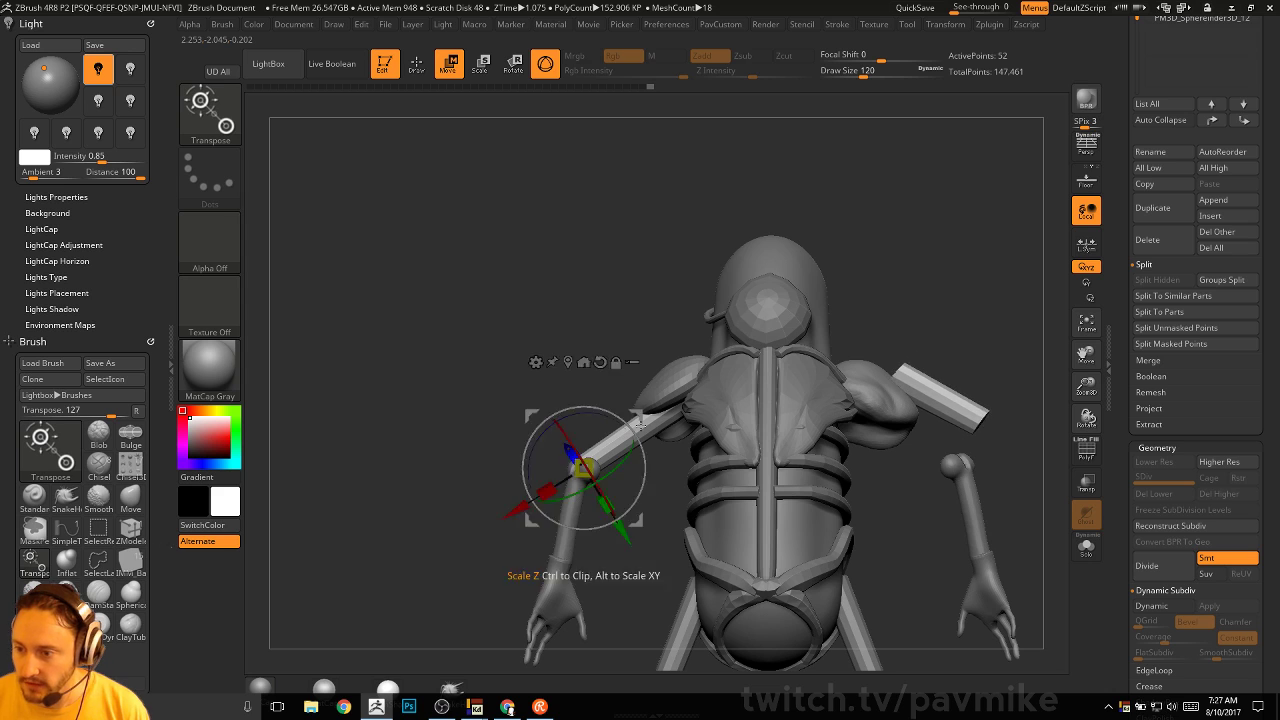
pyautogui.press('q')
# Mirror the repositioned upper arm to the opposite side of the body
pyautogui.moveTo(877, 271)
pyautogui.mouseDown()
pyautogui.moveTo(966, 311)
pyautogui.moveTo(971, 349)
pyautogui.mouseUp()
pyautogui.press('f')
pyautogui.press('m')
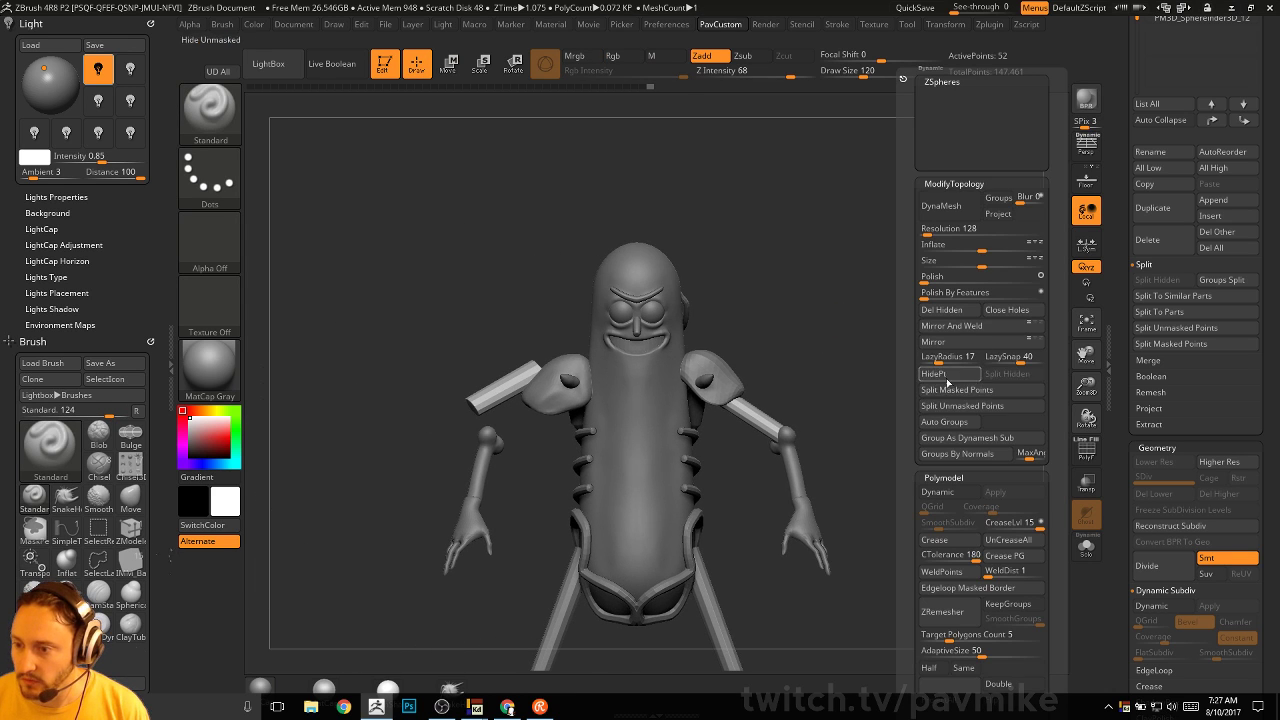
pyautogui.click(948, 343)
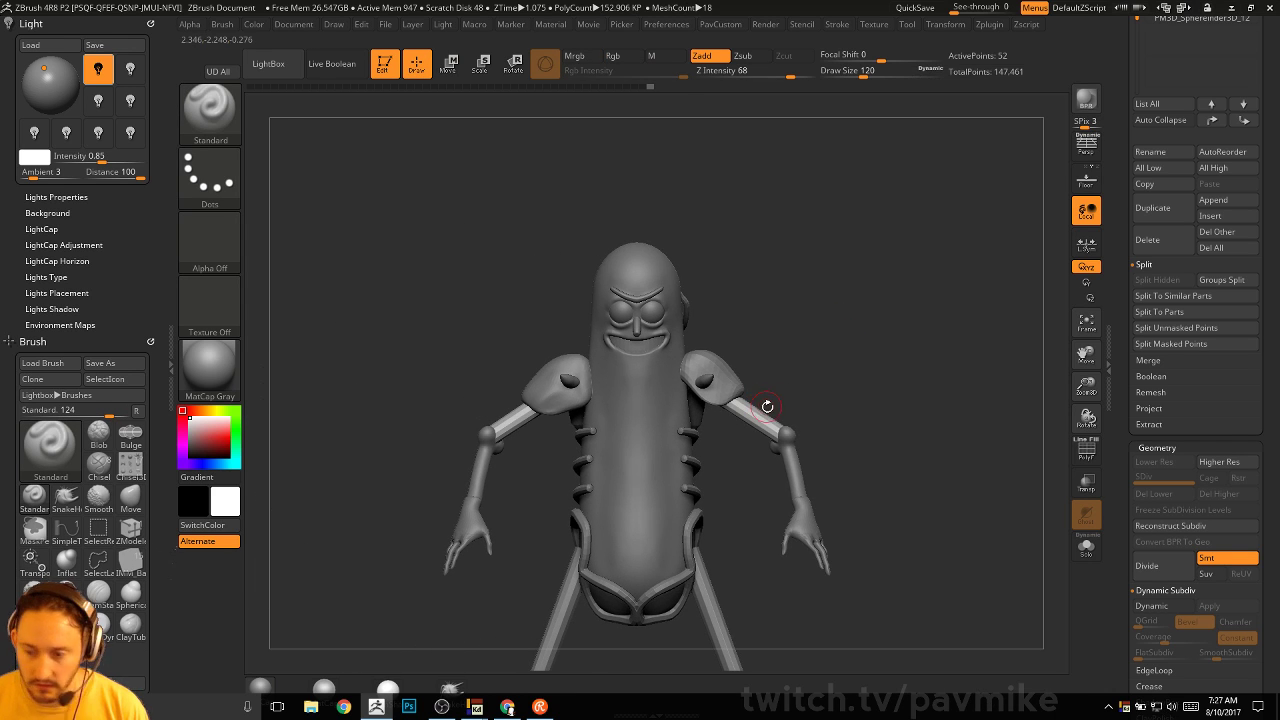
pyautogui.moveTo(760, 399); pyautogui.dragTo(902, 359)
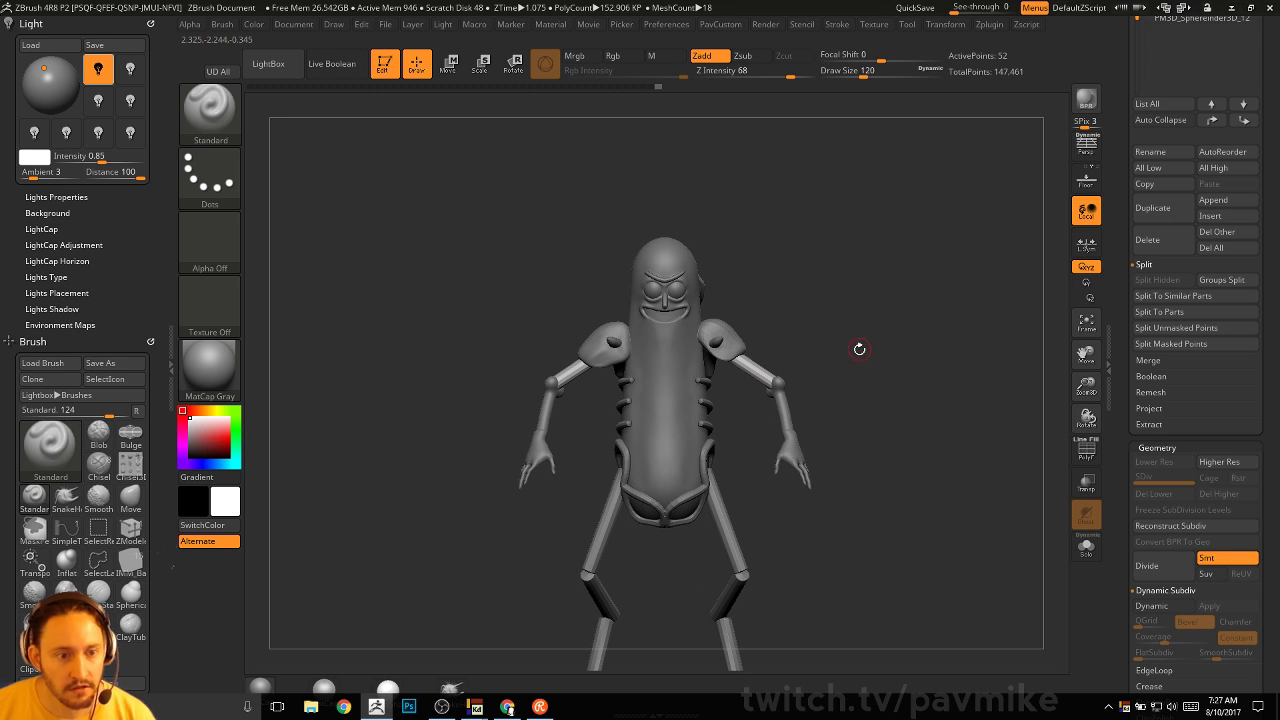
# Select the subtool of the curved pelvis frame around the pickle's lower body
pyautogui.keyDown('alt'); pyautogui.click(681, 455); pyautogui.keyUp('alt')
pyautogui.moveTo(860, 420)
pyautogui.keyDown('alt'); pyautogui.mouseDown()
pyautogui.moveTo(884, 398)
pyautogui.moveTo(738, 491)
pyautogui.moveTo(856, 504)
pyautogui.moveTo(845, 530)
pyautogui.moveTo(790, 445)
pyautogui.moveTo(858, 394)
pyautogui.moveTo(903, 453)
pyautogui.moveTo(690, 440)
pyautogui.moveTo(722, 459)
pyautogui.moveTo(880, 440)
pyautogui.moveTo(850, 420)
pyautogui.moveTo(890, 400)
pyautogui.moveTo(790, 492)
pyautogui.moveTo(598, 463)
pyautogui.mouseUp(); pyautogui.keyUp('alt')
pyautogui.keyDown('alt'); pyautogui.click(672, 455); pyautogui.keyUp('alt')
pyautogui.keyDown('alt'); pyautogui.moveTo(841, 515); pyautogui.dragTo(946, 522); pyautogui.keyUp('alt')
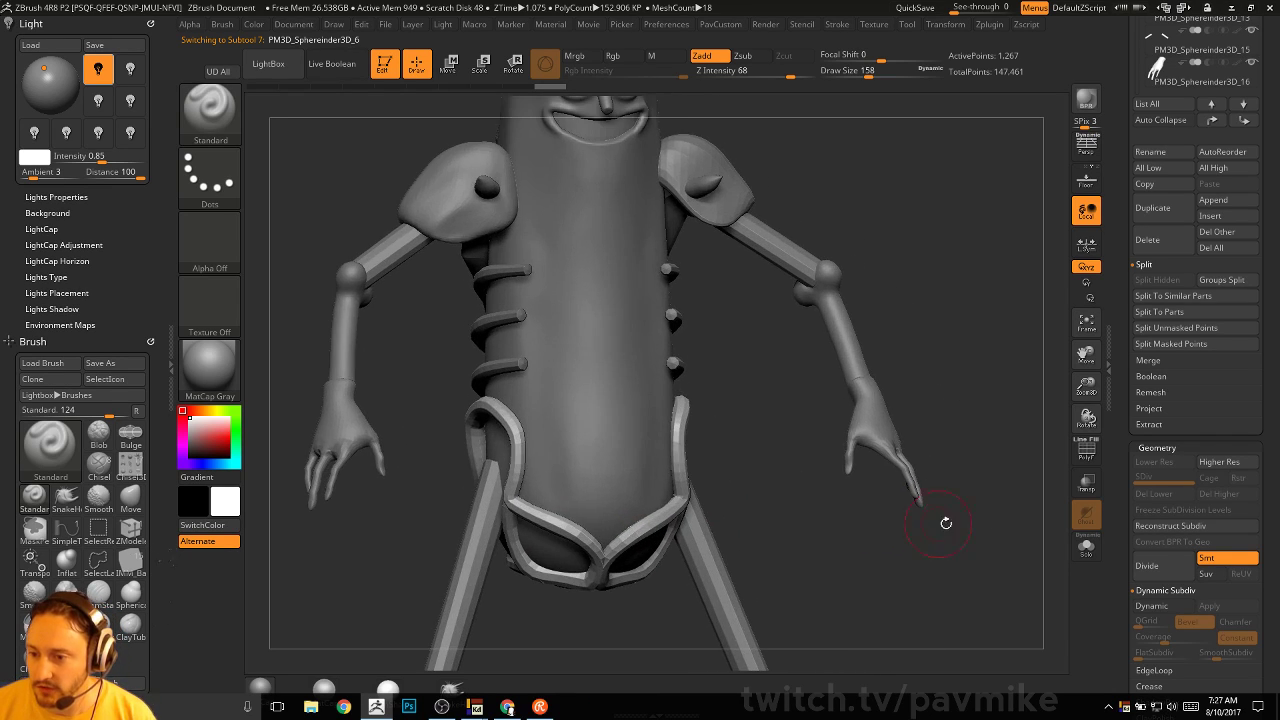
# Try to DynaMesh the pelvis frame at resolution 128 with blur 2
pyautogui.click(1086, 452)
pyautogui.moveTo(1030, 465); pyautogui.dragTo(788, 493)
pyautogui.press('space')
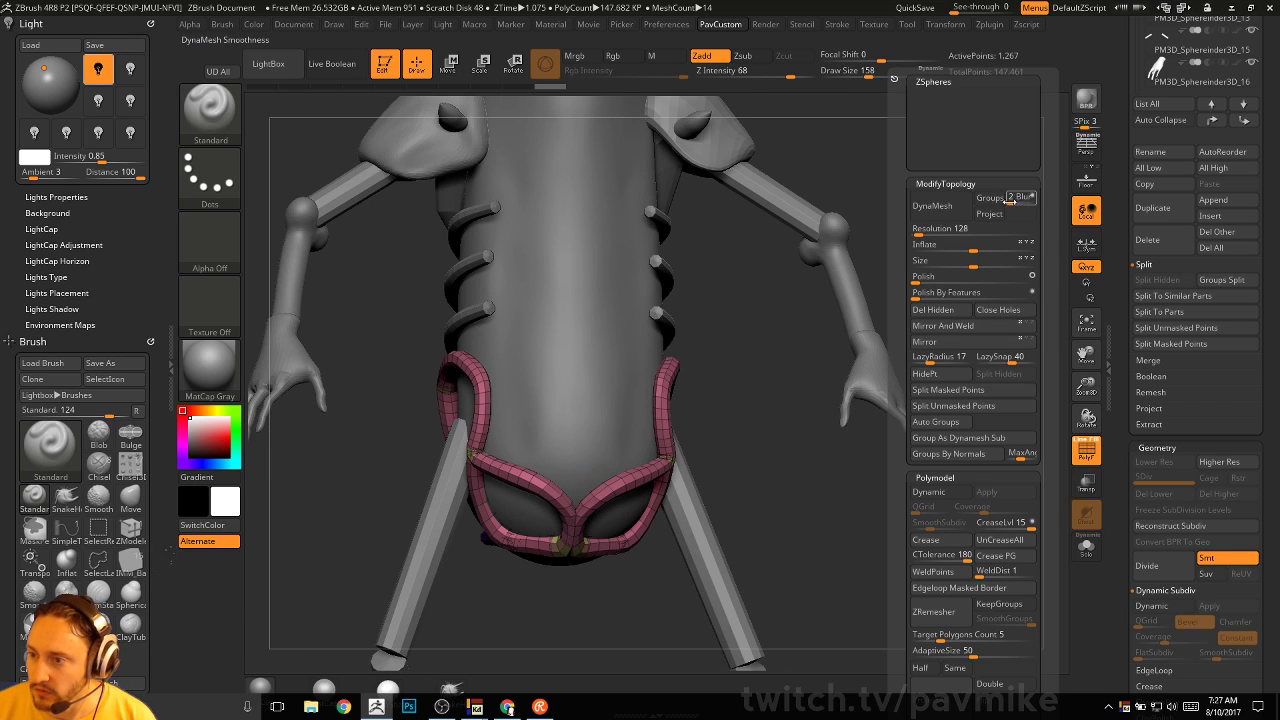
pyautogui.click(940, 207)
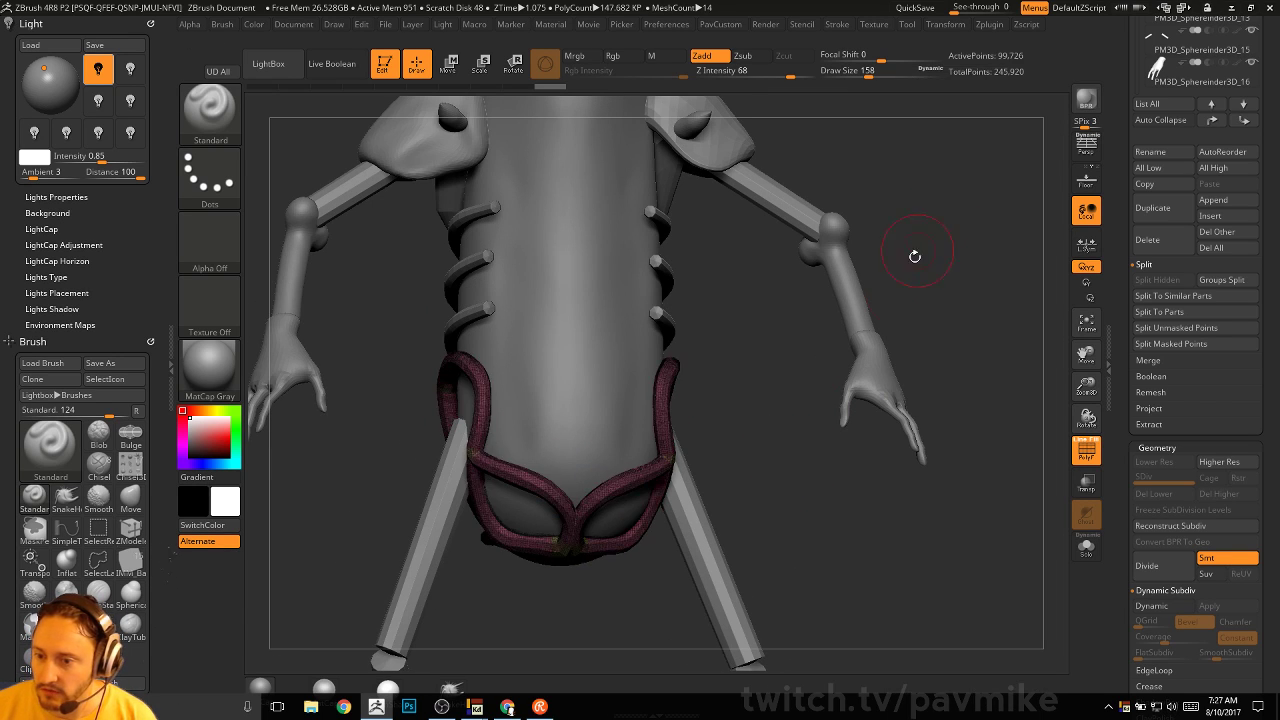
pyautogui.click(1086, 452)
pyautogui.moveTo(770, 455); pyautogui.dragTo(727, 432)
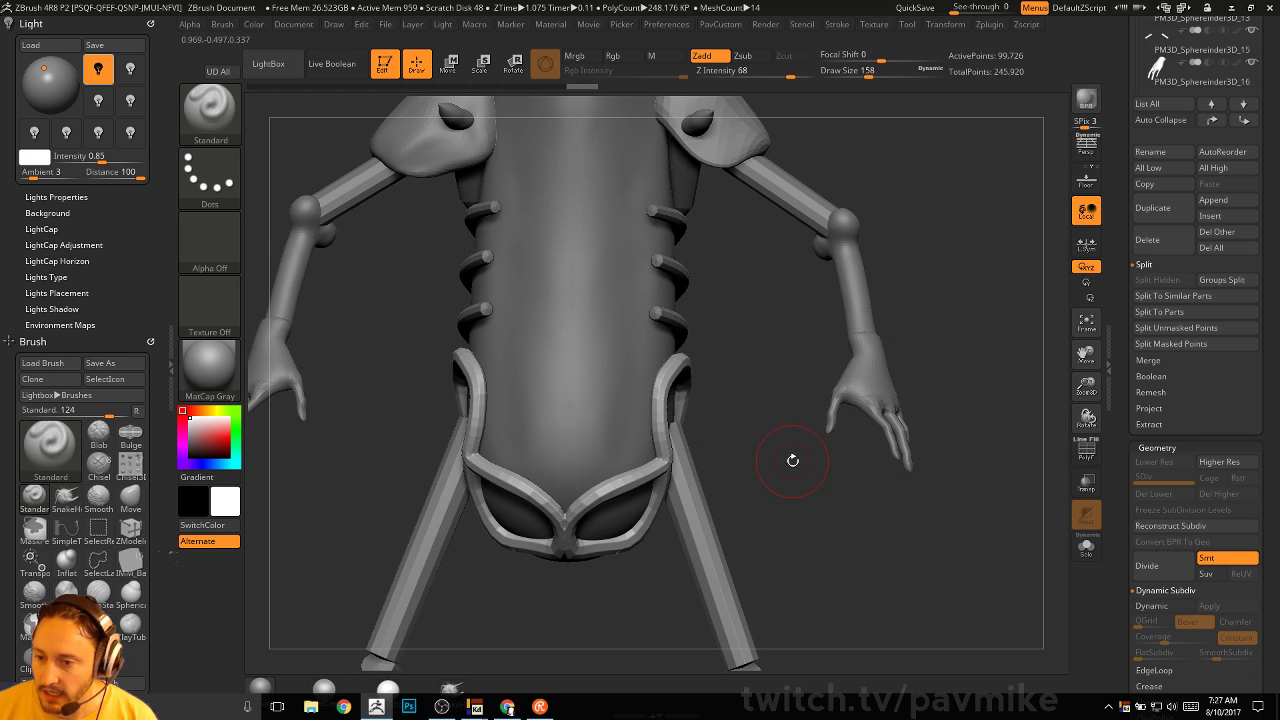
# Turn on dynamic subdivision for the pelvis frame and apply it to the mesh
pyautogui.press('space')
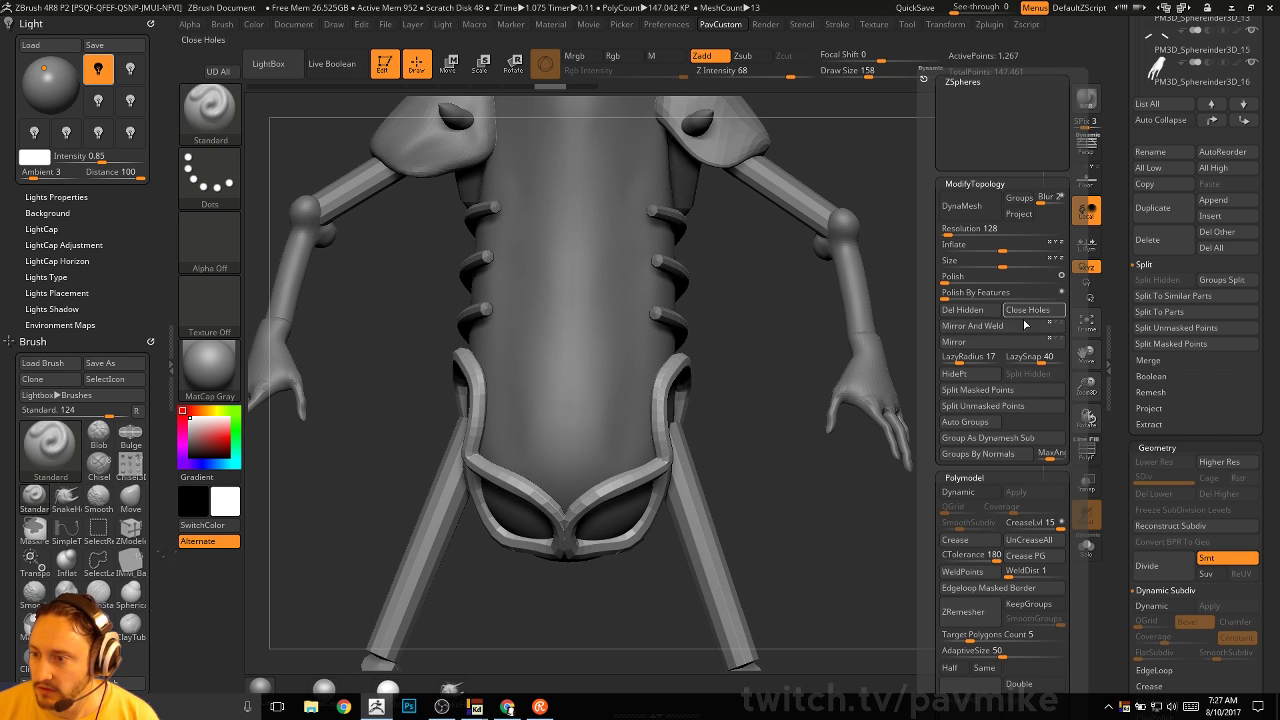
pyautogui.press('d')
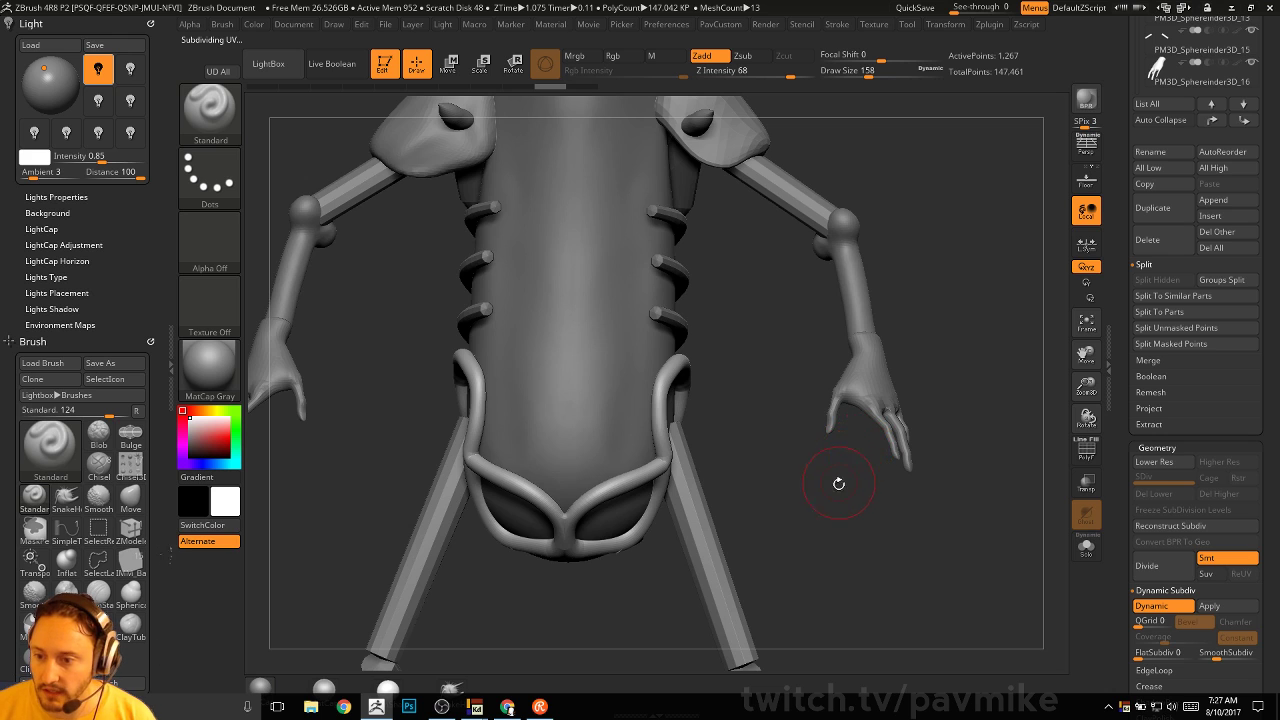
pyautogui.moveTo(838, 483)
pyautogui.mouseDown()
pyautogui.moveTo(845, 525)
pyautogui.moveTo(860, 491)
pyautogui.mouseUp()
pyautogui.press('space')
pyautogui.click(900, 495)
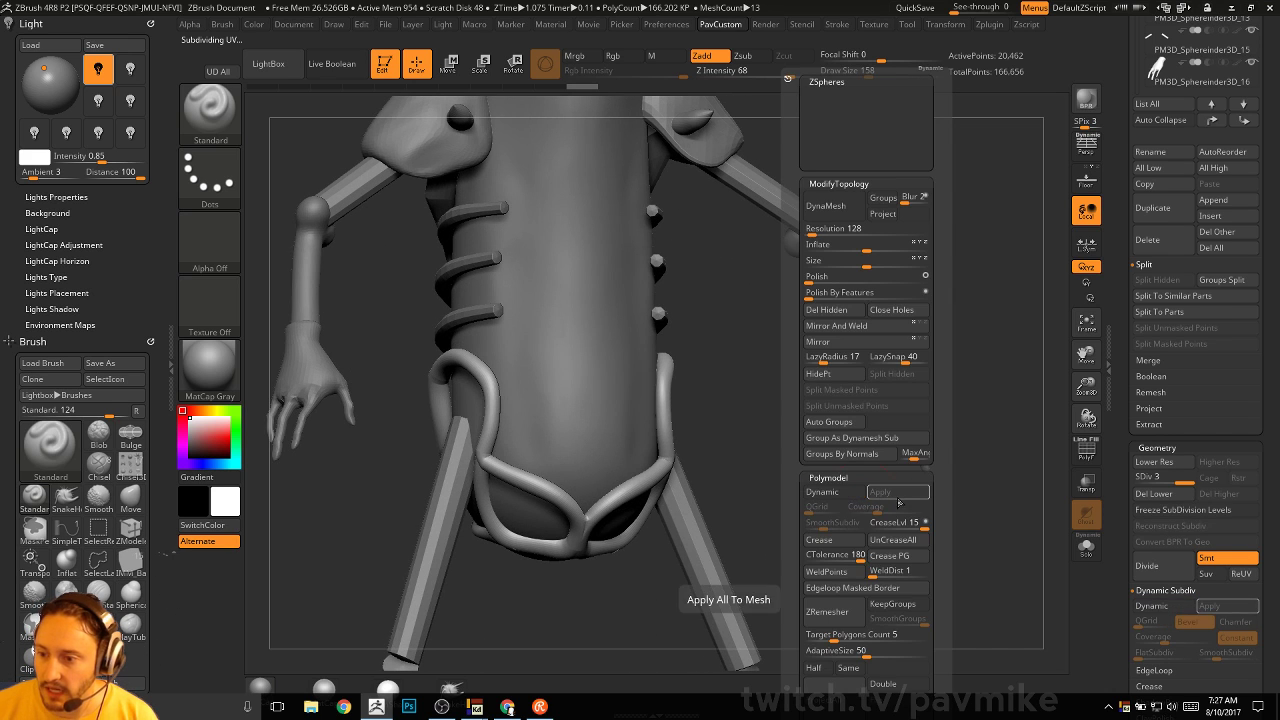
# DynaMesh the subdivided pelvis frame at resolution 128 with blur 0
pyautogui.press('space')
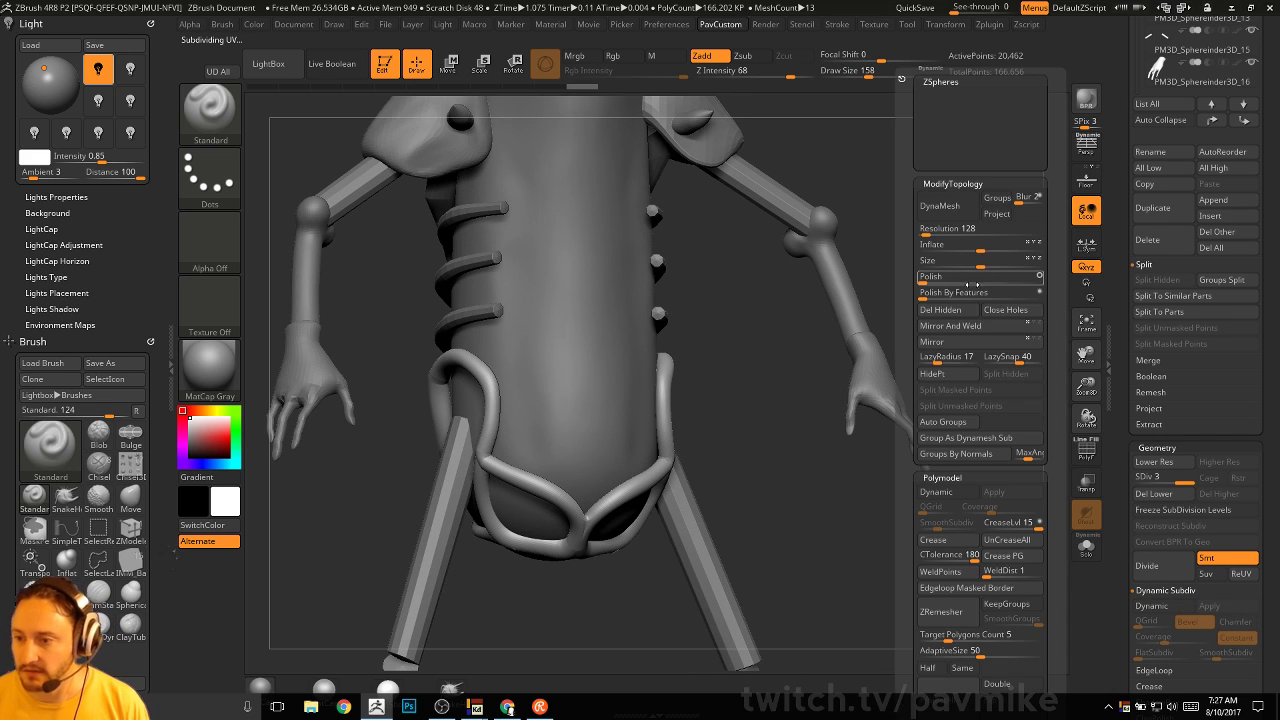
pyautogui.moveTo(1020, 198); pyautogui.dragTo(961, 224)
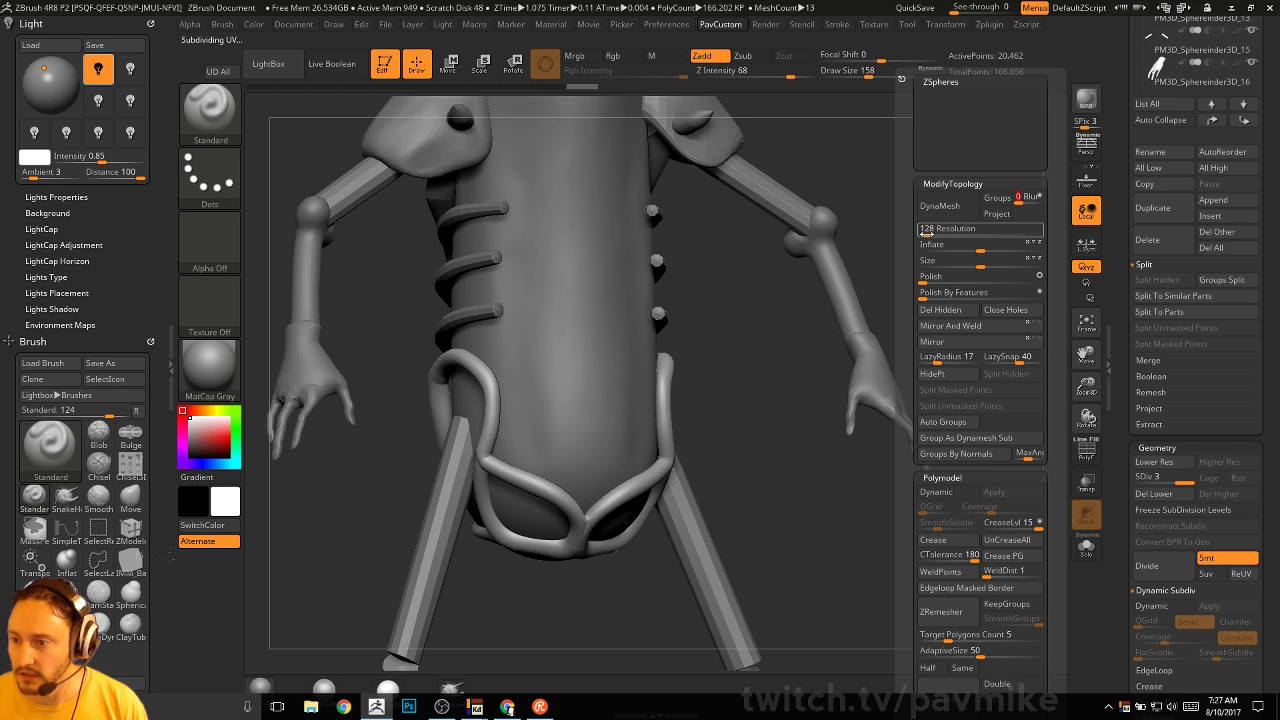
pyautogui.click(940, 206)
pyautogui.click(891, 236)
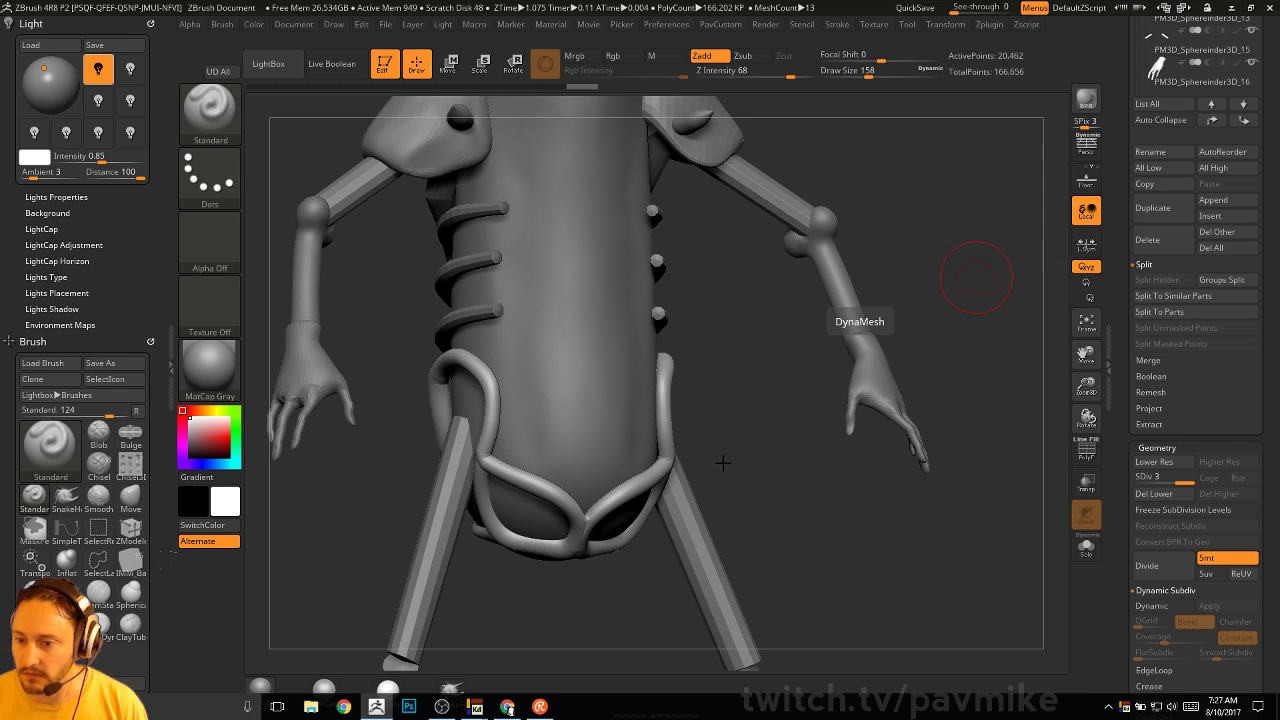
# Smooth the pelvis frame's bars and junctions all around with the Smooth Stronger brush, starting at draw size 223
pyautogui.moveTo(786, 452)
pyautogui.mouseDown()
pyautogui.moveTo(666, 472)
pyautogui.moveTo(657, 414)
pyautogui.moveTo(700, 451)
pyautogui.mouseUp()
pyautogui.press('[')
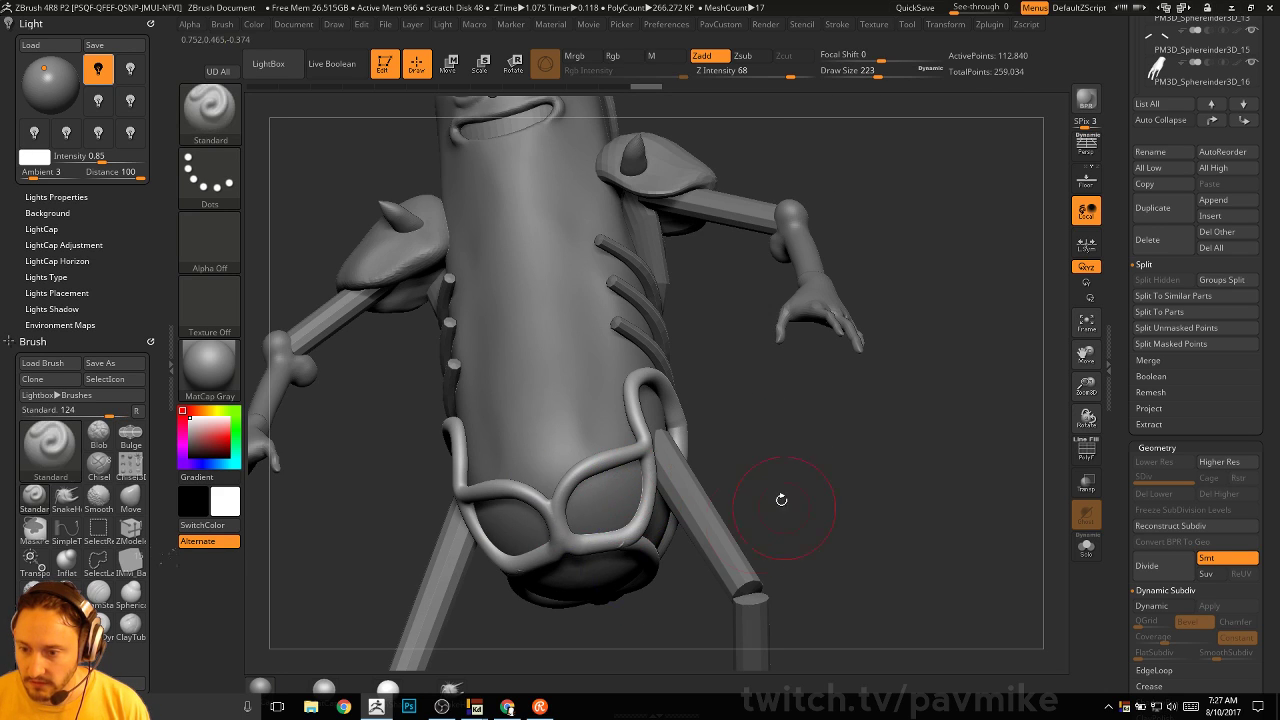
pyautogui.moveTo(780, 497)
pyautogui.mouseDown()
pyautogui.moveTo(818, 400)
pyautogui.moveTo(749, 451)
pyautogui.mouseUp()
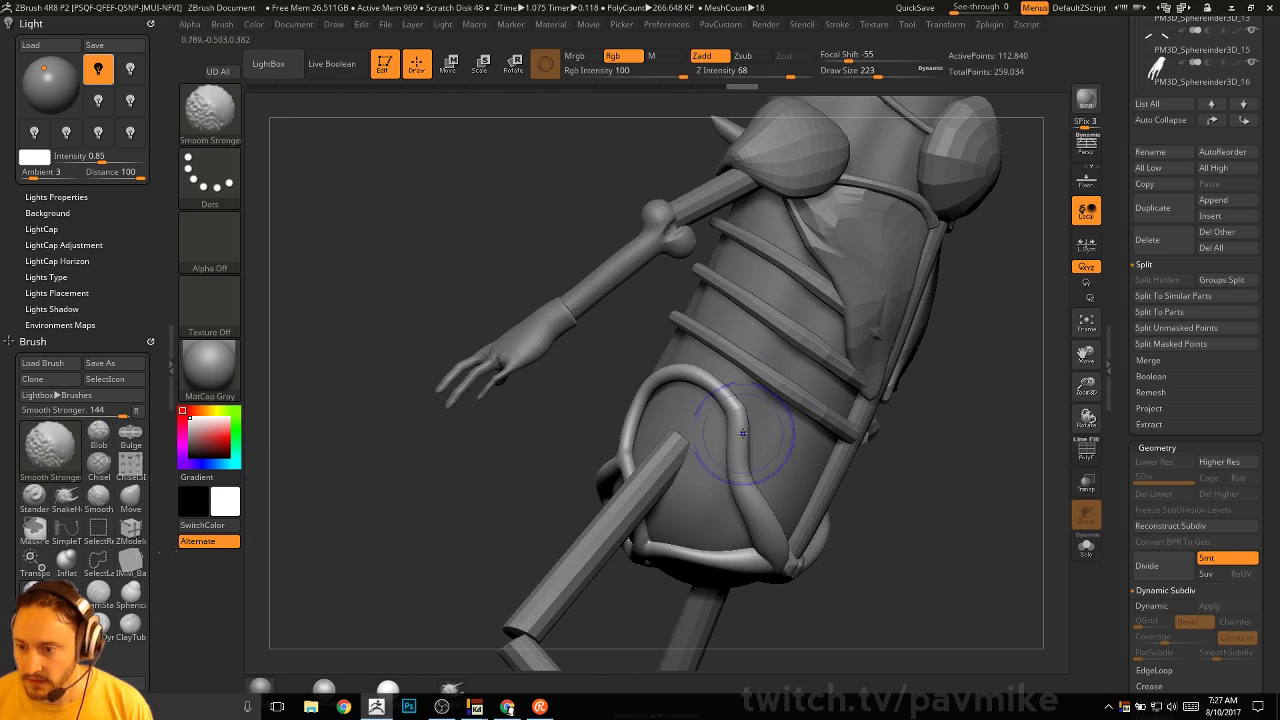
pyautogui.moveTo(943, 529); pyautogui.dragTo(805, 583)
pyautogui.moveTo(713, 599)
pyautogui.mouseDown()
pyautogui.moveTo(722, 555)
pyautogui.moveTo(768, 510)
pyautogui.mouseUp()
pyautogui.moveTo(600, 590); pyautogui.dragTo(668, 562)
pyautogui.keyDown('shift'); pyautogui.moveTo(692, 592); pyautogui.dragTo(706, 590); pyautogui.keyUp('shift')
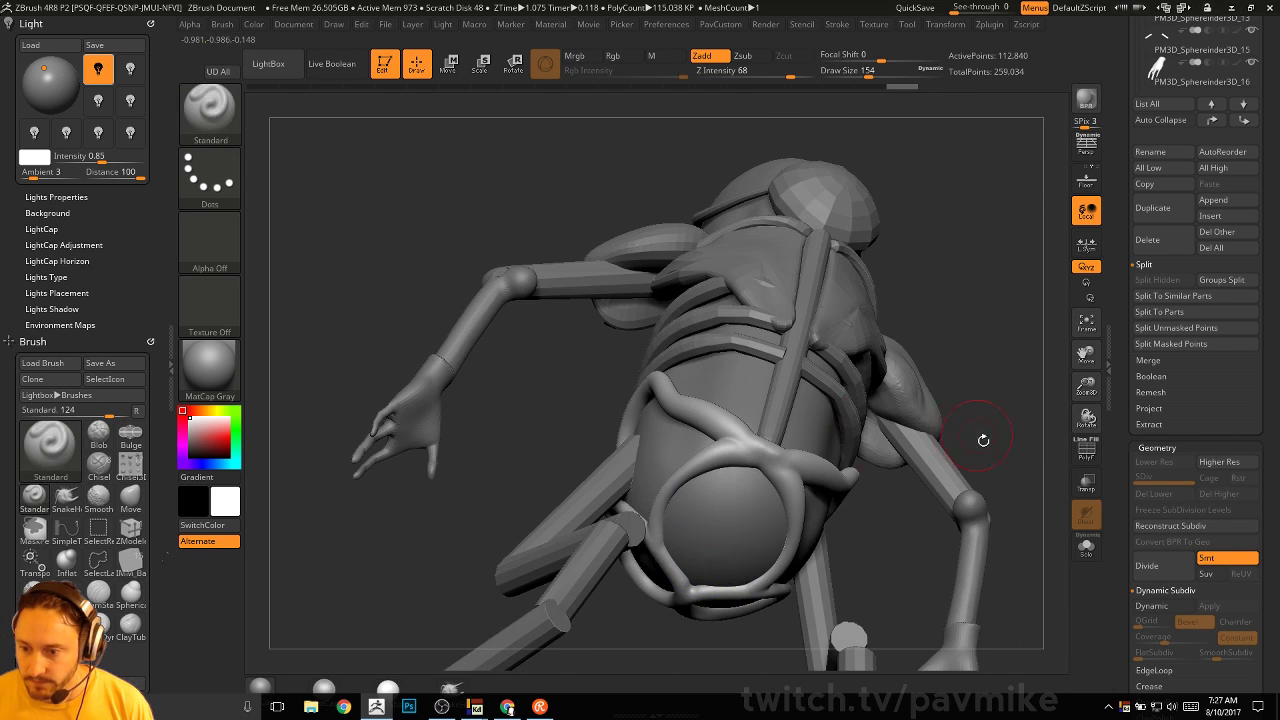
pyautogui.keyDown('shift'); pyautogui.moveTo(983, 440); pyautogui.dragTo(1000, 390); pyautogui.keyUp('shift')
pyautogui.press('b')
pyautogui.press('z')
pyautogui.press('m')
pyautogui.moveTo(920, 415)
pyautogui.mouseDown()
pyautogui.moveTo(903, 480)
pyautogui.moveTo(934, 508)
pyautogui.moveTo(869, 449)
pyautogui.moveTo(893, 430)
pyautogui.mouseUp()
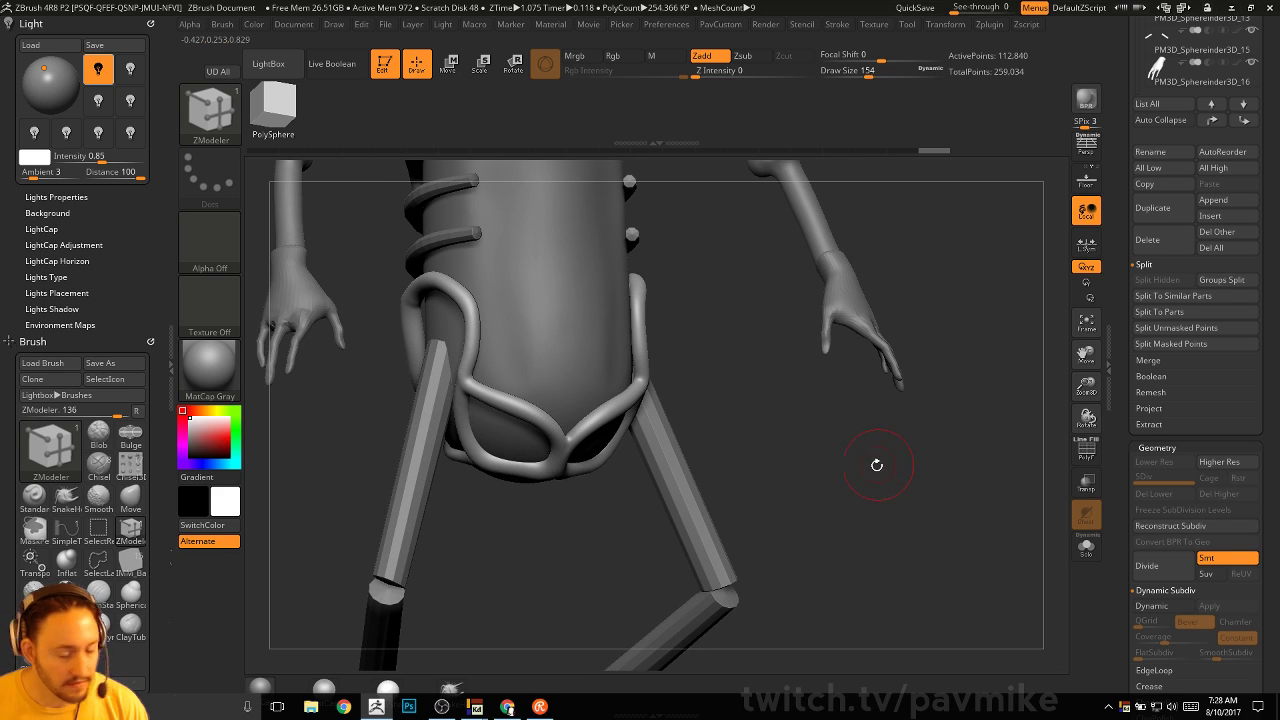
pyautogui.moveTo(771, 423); pyautogui.dragTo(714, 542)
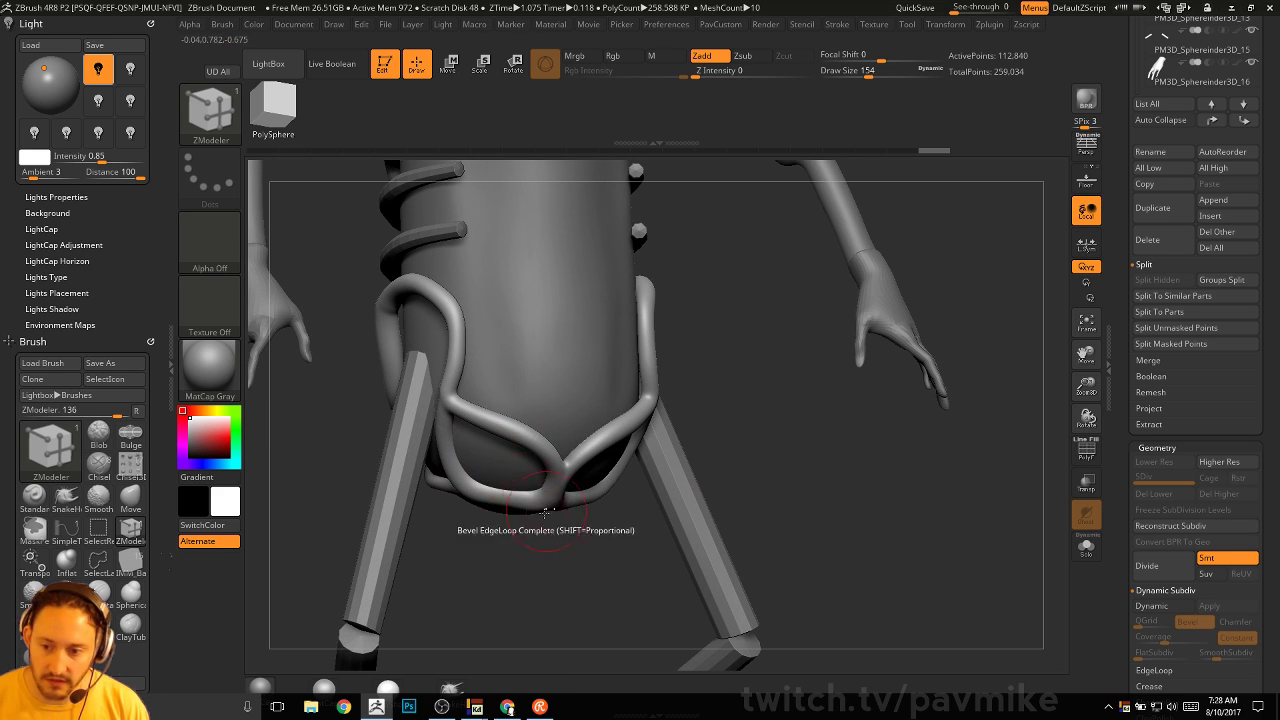
pyautogui.moveTo(823, 449); pyautogui.dragTo(880, 471)
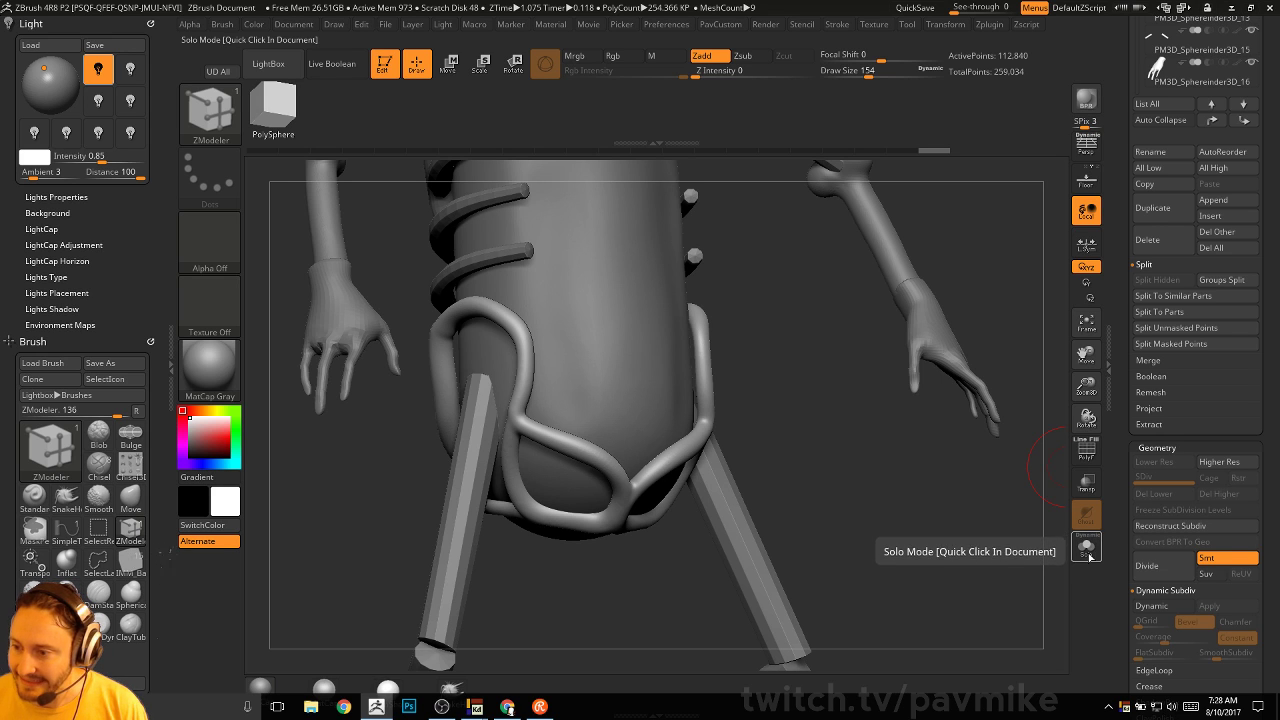
# Isolate the pelvis frame and polish its side junction with the hPolish brush at draw size 140
pyautogui.click(1087, 550)
pyautogui.moveTo(914, 453); pyautogui.dragTo(929, 457)
pyautogui.press('b')
pyautogui.press('h')
pyautogui.press('p')
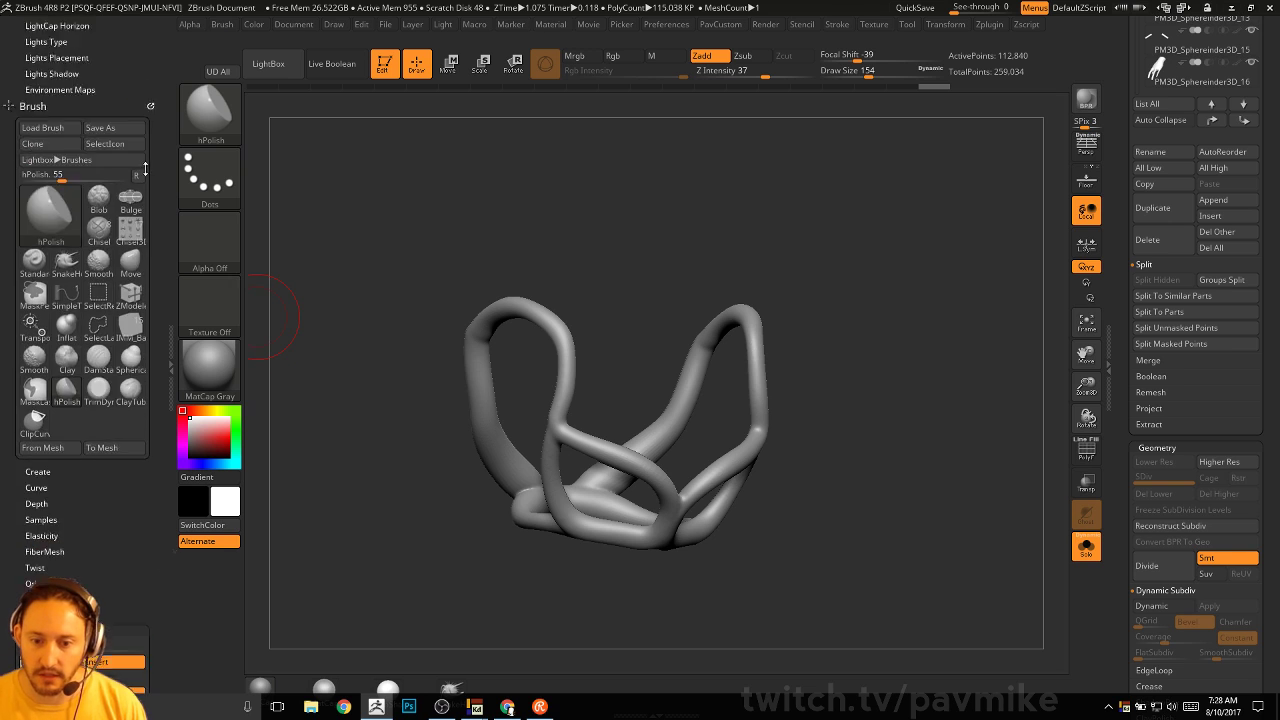
pyautogui.moveTo(851, 477); pyautogui.dragTo(900, 380)
pyautogui.scroll(-2, 109, 337)
pyautogui.press('[')
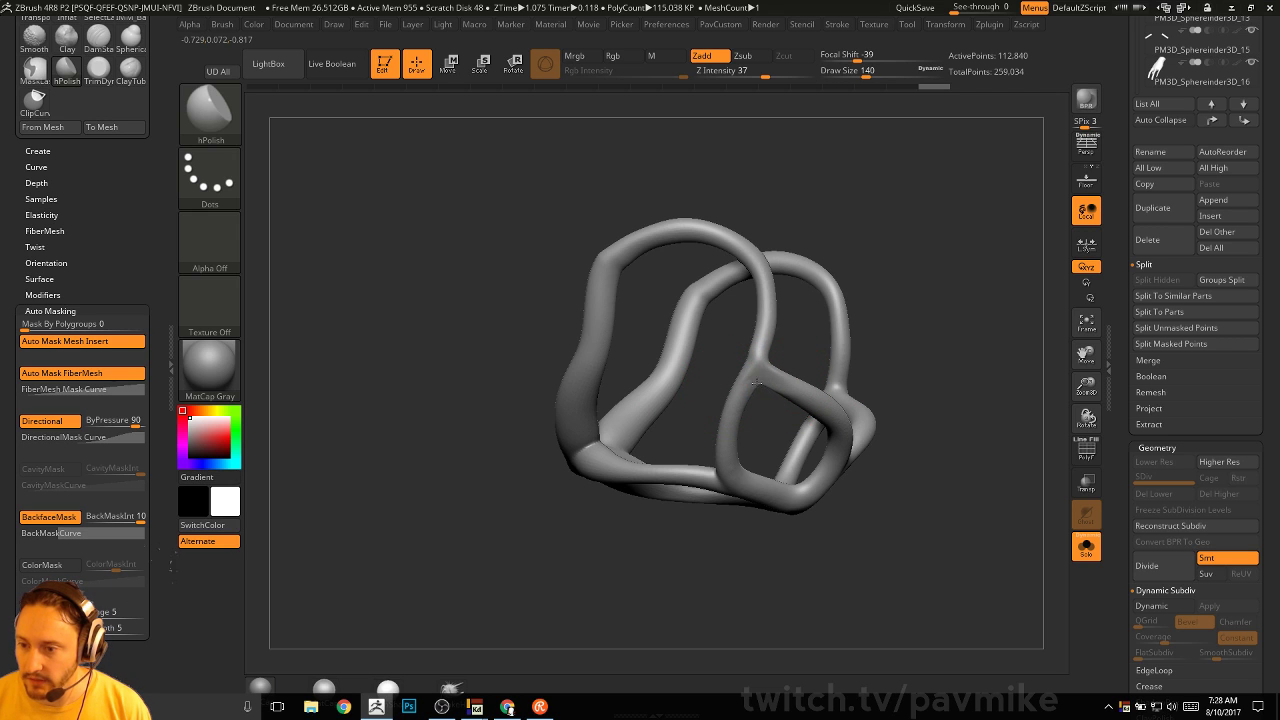
pyautogui.moveTo(757, 381)
pyautogui.mouseDown()
pyautogui.moveTo(940, 400)
pyautogui.moveTo(829, 423)
pyautogui.moveTo(777, 409)
pyautogui.moveTo(751, 281)
pyautogui.moveTo(674, 317)
pyautogui.mouseUp()
# Adjust the pelvis frame's side junction with the Move brush at draw size 97
pyautogui.press('b')
pyautogui.press('m')
pyautogui.press('v')
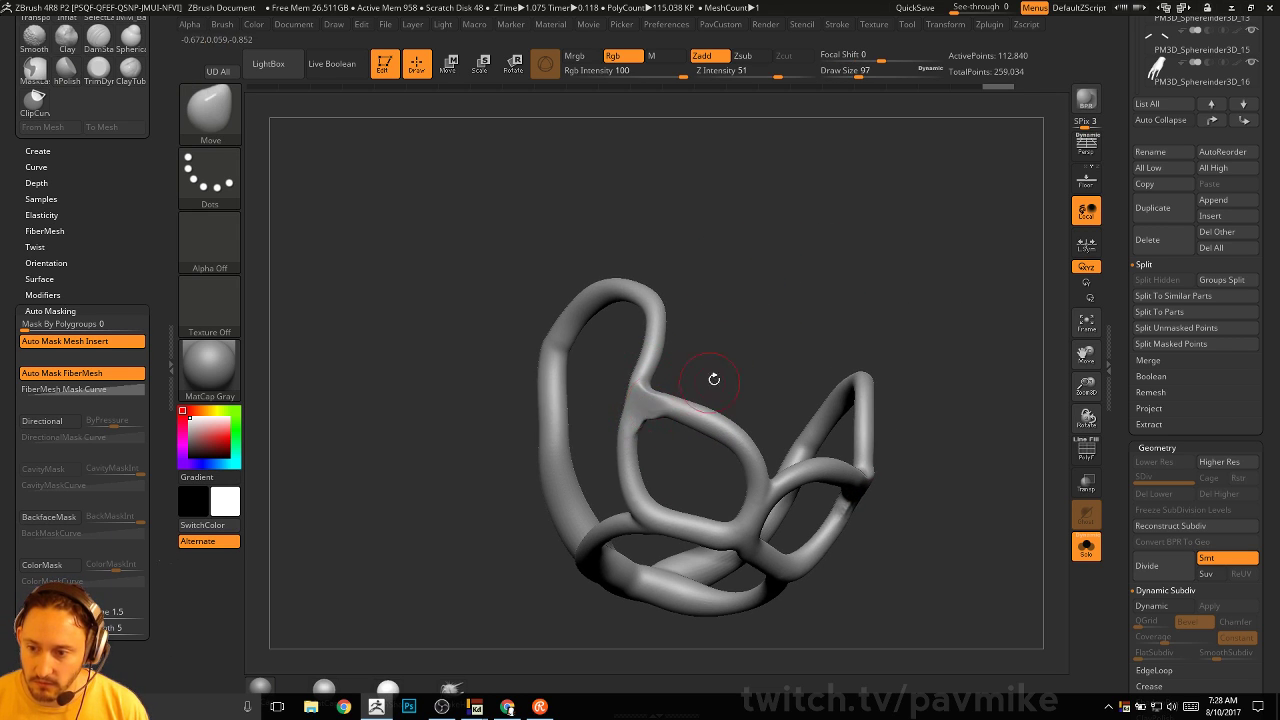
pyautogui.moveTo(714, 379); pyautogui.dragTo(655, 400)
# Polish the pelvis frame's side junction with the hPolish brush at draw size 97
pyautogui.press('b')
pyautogui.press('h')
pyautogui.press('p')
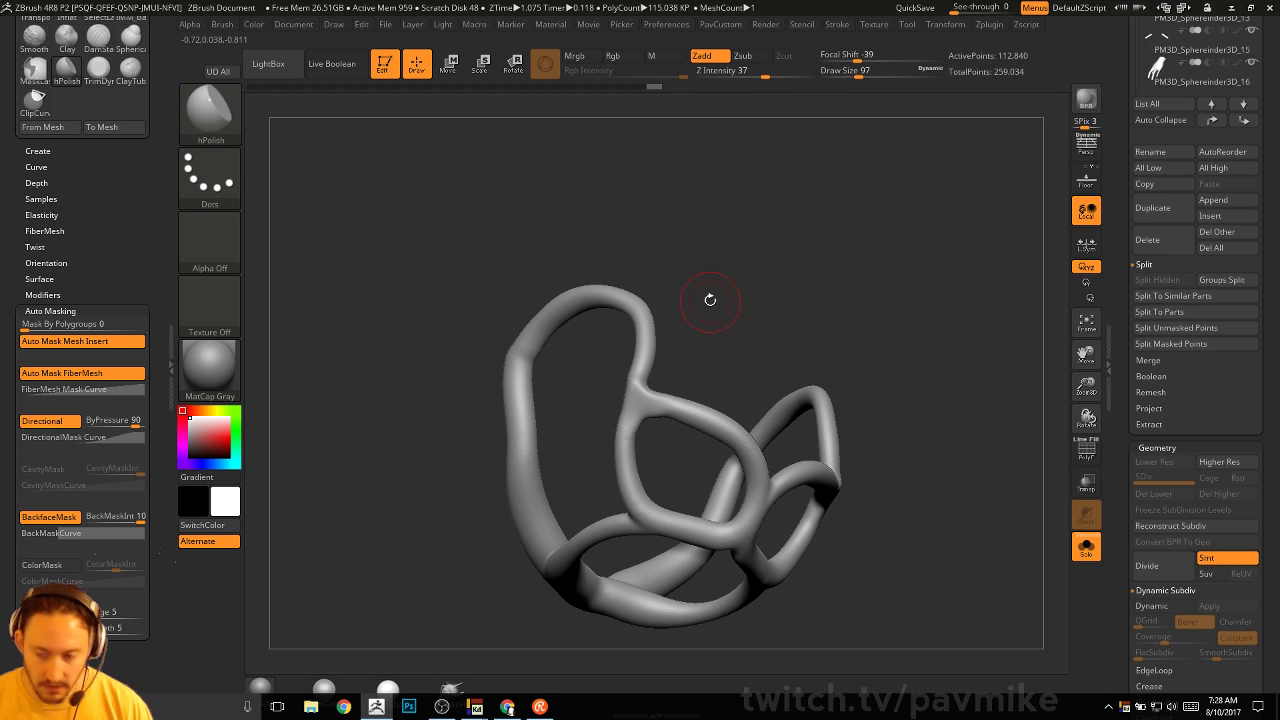
pyautogui.moveTo(709, 296); pyautogui.dragTo(670, 362)
pyautogui.moveTo(670, 408)
pyautogui.mouseDown()
pyautogui.moveTo(737, 340)
pyautogui.moveTo(780, 339)
pyautogui.moveTo(683, 420)
pyautogui.mouseUp()
# Flatten the front side bar below the junction with the TrimDynamic brush, starting at draw size 101
pyautogui.press('b')
pyautogui.press('t')
pyautogui.press('d')
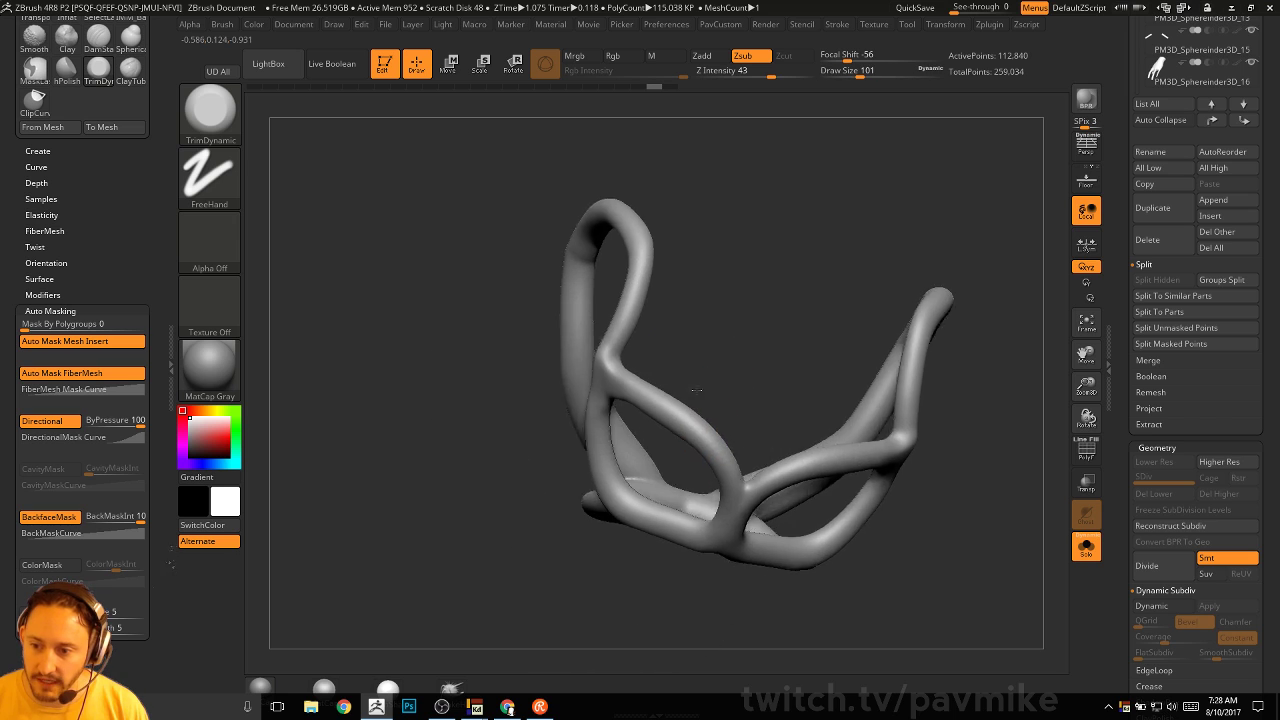
pyautogui.moveTo(753, 364)
pyautogui.mouseDown()
pyautogui.moveTo(702, 367)
pyautogui.moveTo(597, 411)
pyautogui.moveTo(550, 384)
pyautogui.mouseUp()
pyautogui.moveTo(590, 417)
pyautogui.mouseDown()
pyautogui.moveTo(554, 388)
pyautogui.moveTo(663, 482)
pyautogui.mouseUp()
pyautogui.moveTo(725, 395)
pyautogui.keyDown('alt'); pyautogui.mouseDown()
pyautogui.moveTo(737, 377)
pyautogui.moveTo(571, 429)
pyautogui.mouseUp(); pyautogui.keyUp('alt')
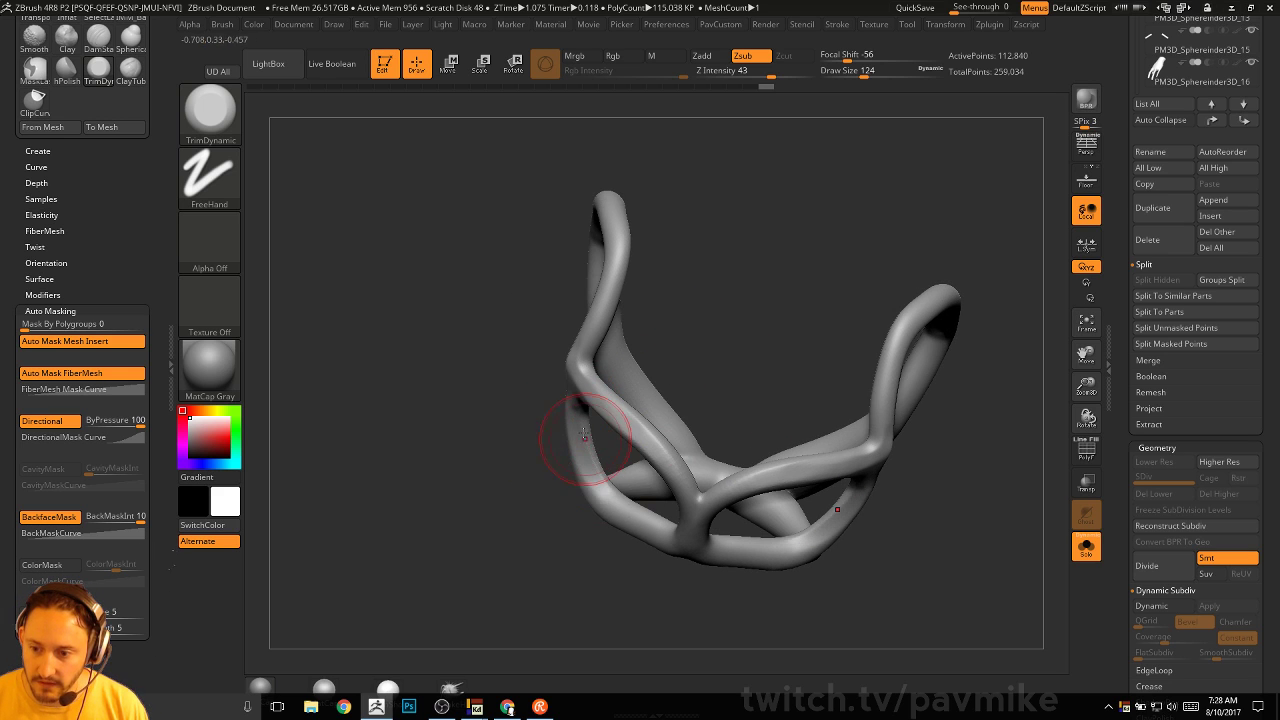
# Trim the lower front bar and the side junction with TrimDynamic at draw sizes 124 and 94
pyautogui.moveTo(593, 548)
pyautogui.mouseDown()
pyautogui.moveTo(645, 485)
pyautogui.moveTo(632, 513)
pyautogui.mouseUp()
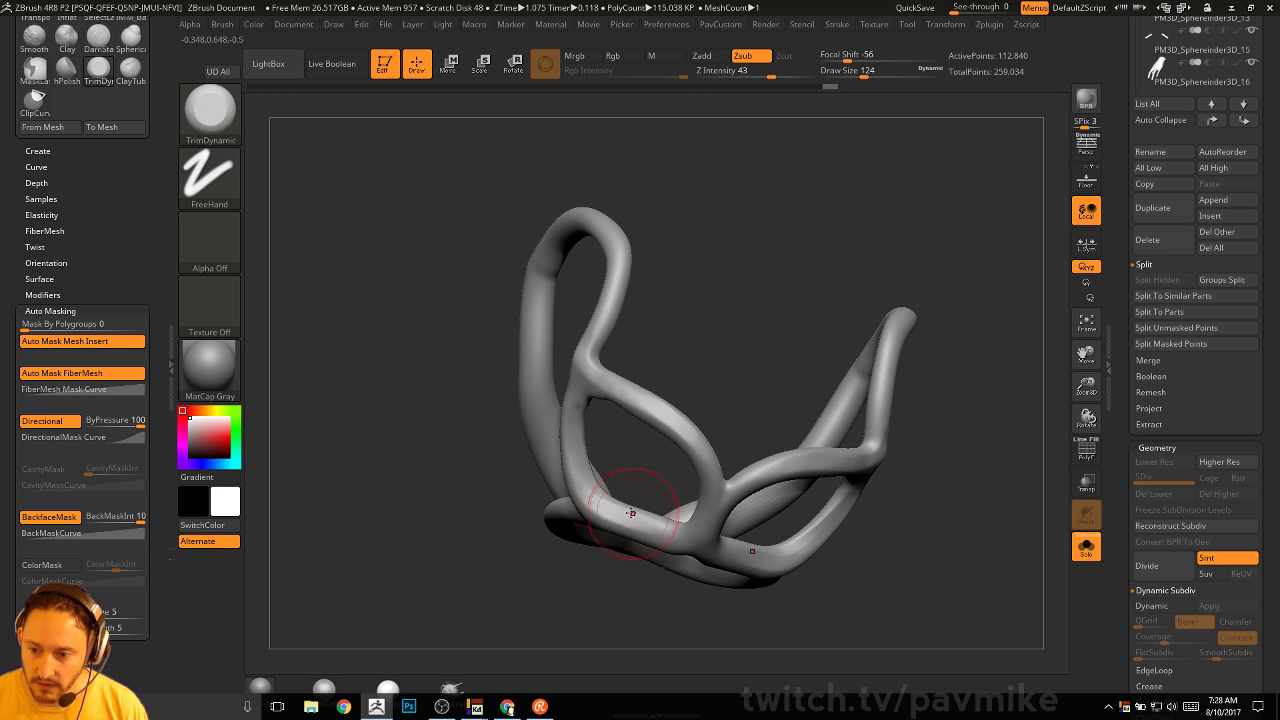
pyautogui.moveTo(587, 473); pyautogui.dragTo(609, 510)
pyautogui.moveTo(680, 365)
pyautogui.mouseDown()
pyautogui.moveTo(660, 317)
pyautogui.moveTo(669, 357)
pyautogui.moveTo(700, 385)
pyautogui.mouseUp()
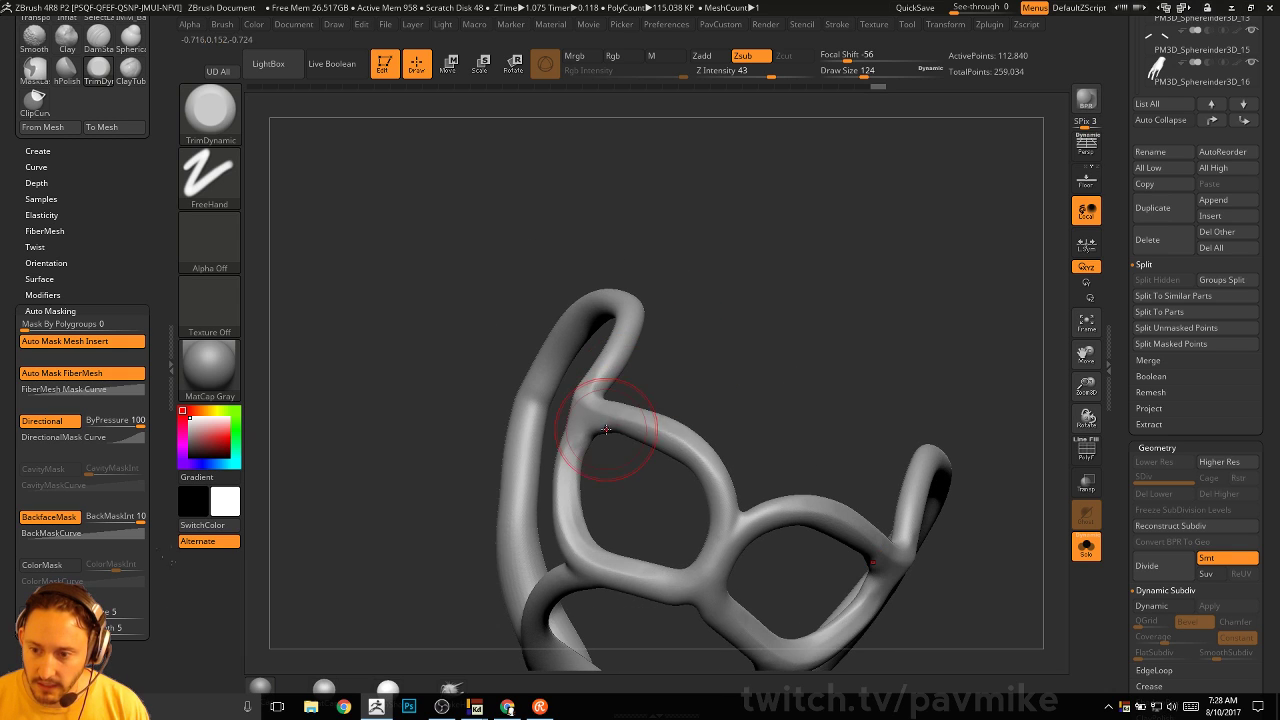
pyautogui.moveTo(646, 418)
pyautogui.mouseDown()
pyautogui.moveTo(594, 434)
pyautogui.moveTo(586, 459)
pyautogui.moveTo(669, 371)
pyautogui.moveTo(567, 408)
pyautogui.moveTo(640, 283)
pyautogui.moveTo(579, 401)
pyautogui.mouseUp()
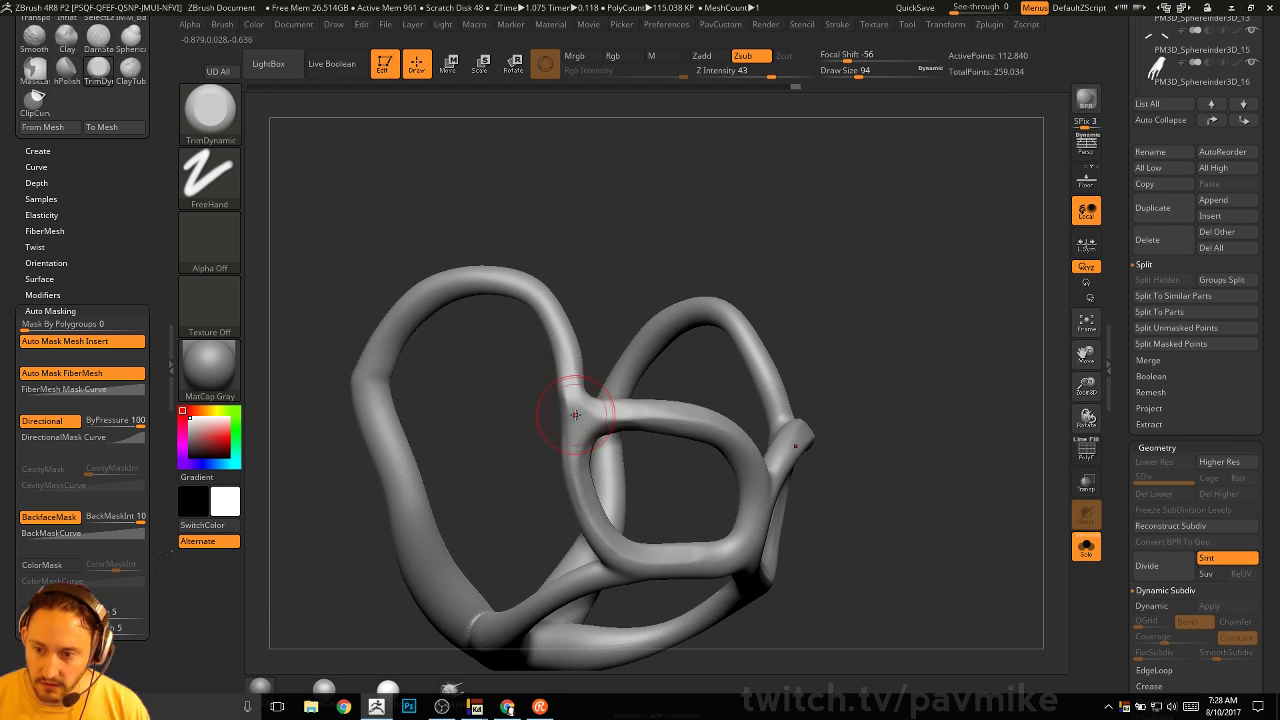
# Flatten the tall side loop's bars all around with TrimDynamic, mainly at draw size 112
pyautogui.moveTo(802, 241); pyautogui.dragTo(612, 348)
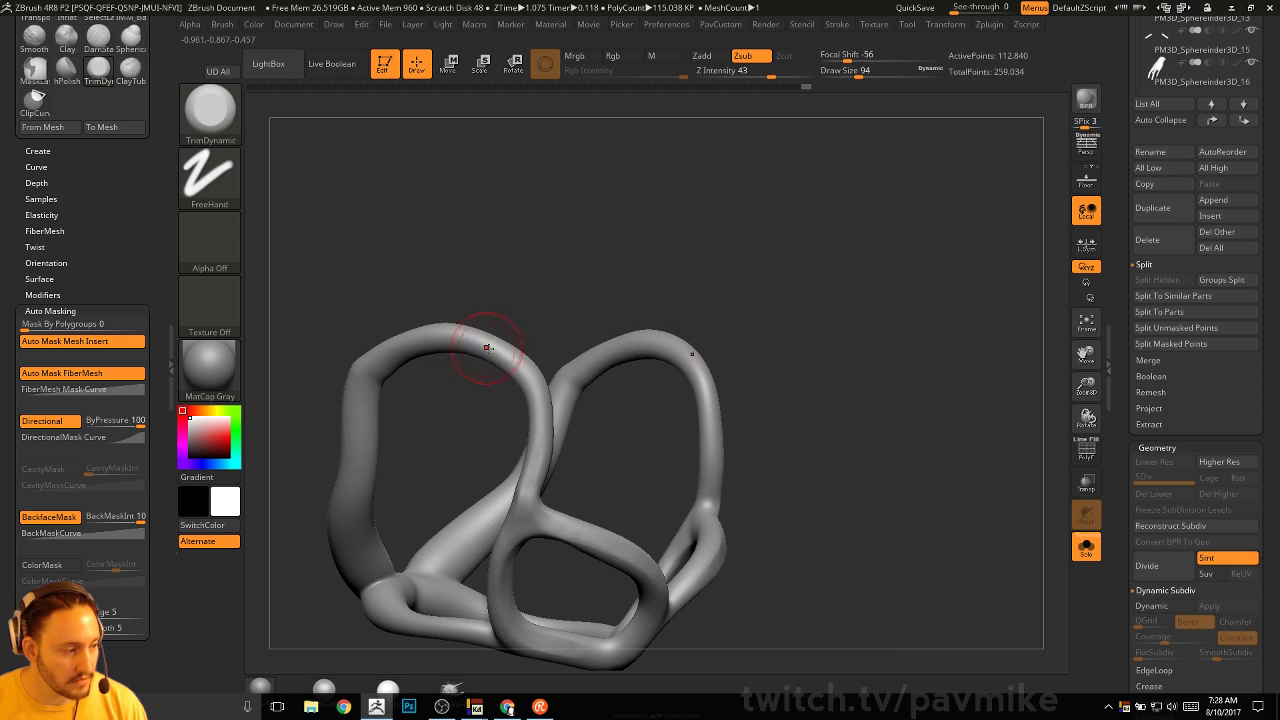
pyautogui.moveTo(537, 273)
pyautogui.mouseDown()
pyautogui.moveTo(685, 188)
pyautogui.moveTo(552, 386)
pyautogui.mouseUp()
pyautogui.press('s')
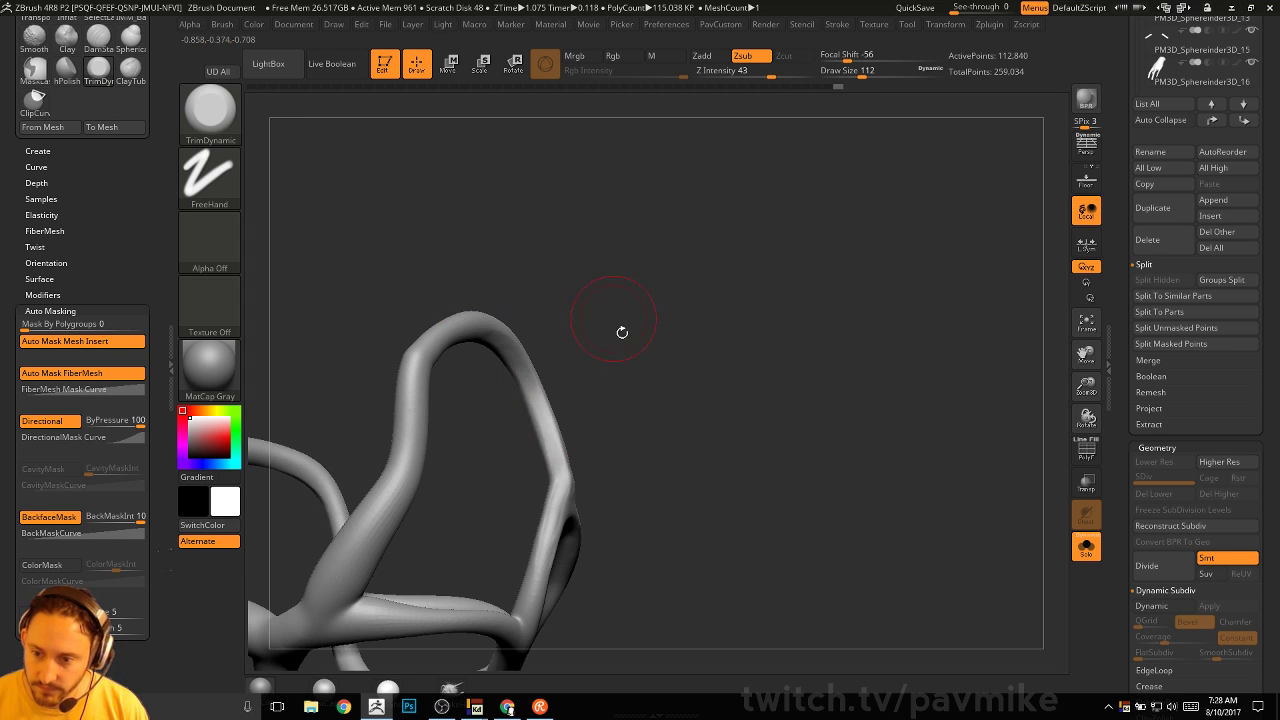
pyautogui.moveTo(622, 332); pyautogui.dragTo(584, 329)
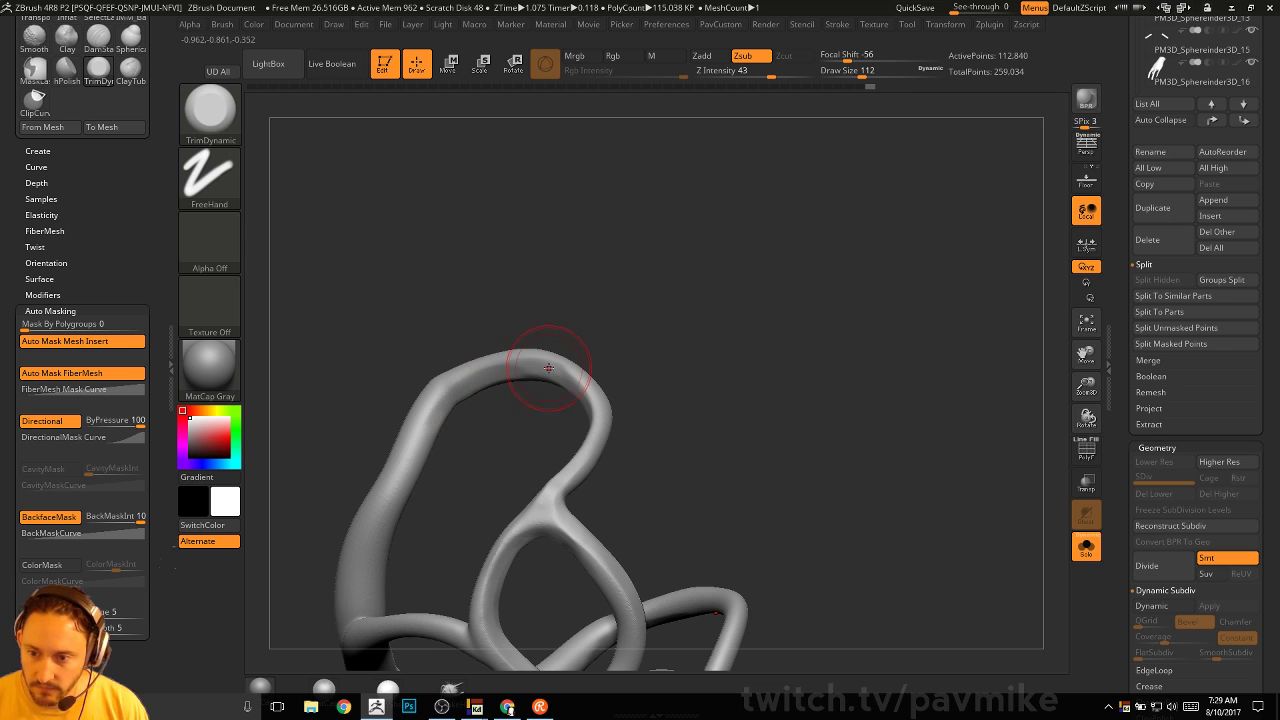
pyautogui.moveTo(567, 385); pyautogui.dragTo(512, 378)
pyautogui.moveTo(597, 337); pyautogui.dragTo(632, 334)
pyautogui.moveTo(446, 394)
pyautogui.mouseDown()
pyautogui.moveTo(428, 432)
pyautogui.moveTo(446, 420)
pyautogui.mouseUp()
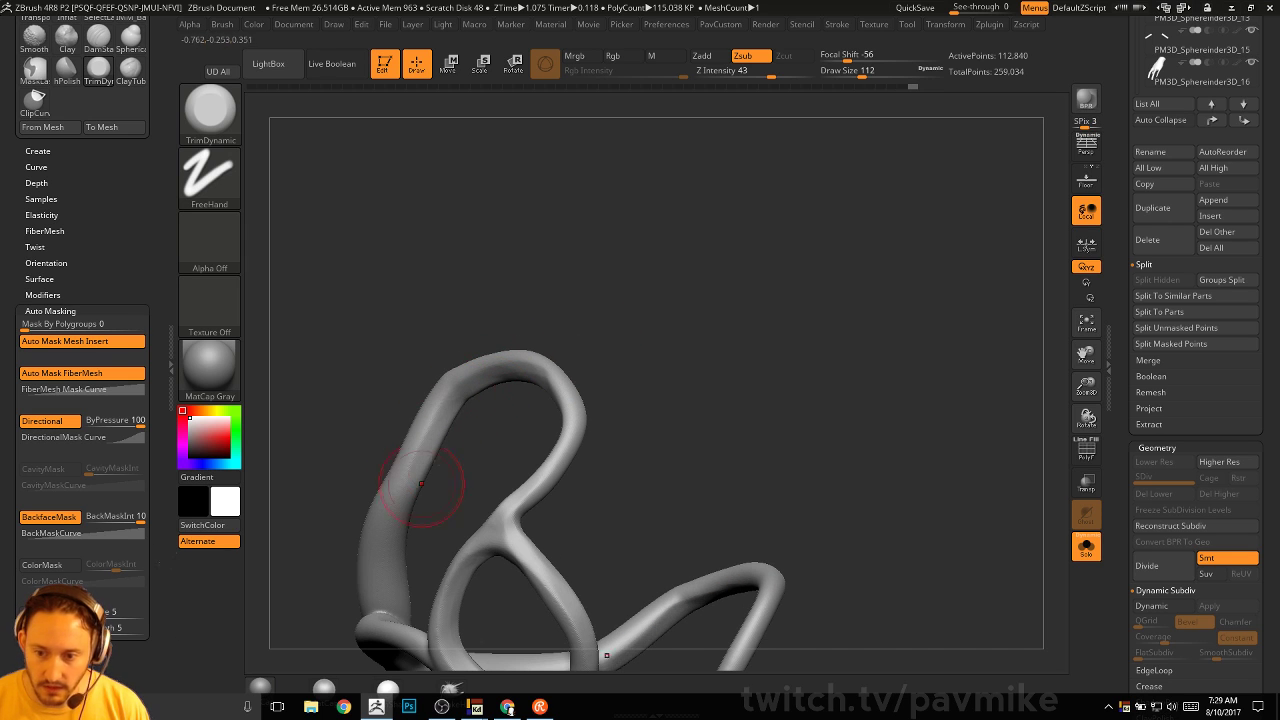
pyautogui.moveTo(735, 290)
pyautogui.mouseDown()
pyautogui.moveTo(767, 317)
pyautogui.moveTo(746, 263)
pyautogui.moveTo(661, 247)
pyautogui.moveTo(674, 243)
pyautogui.moveTo(634, 226)
pyautogui.moveTo(593, 269)
pyautogui.mouseUp()
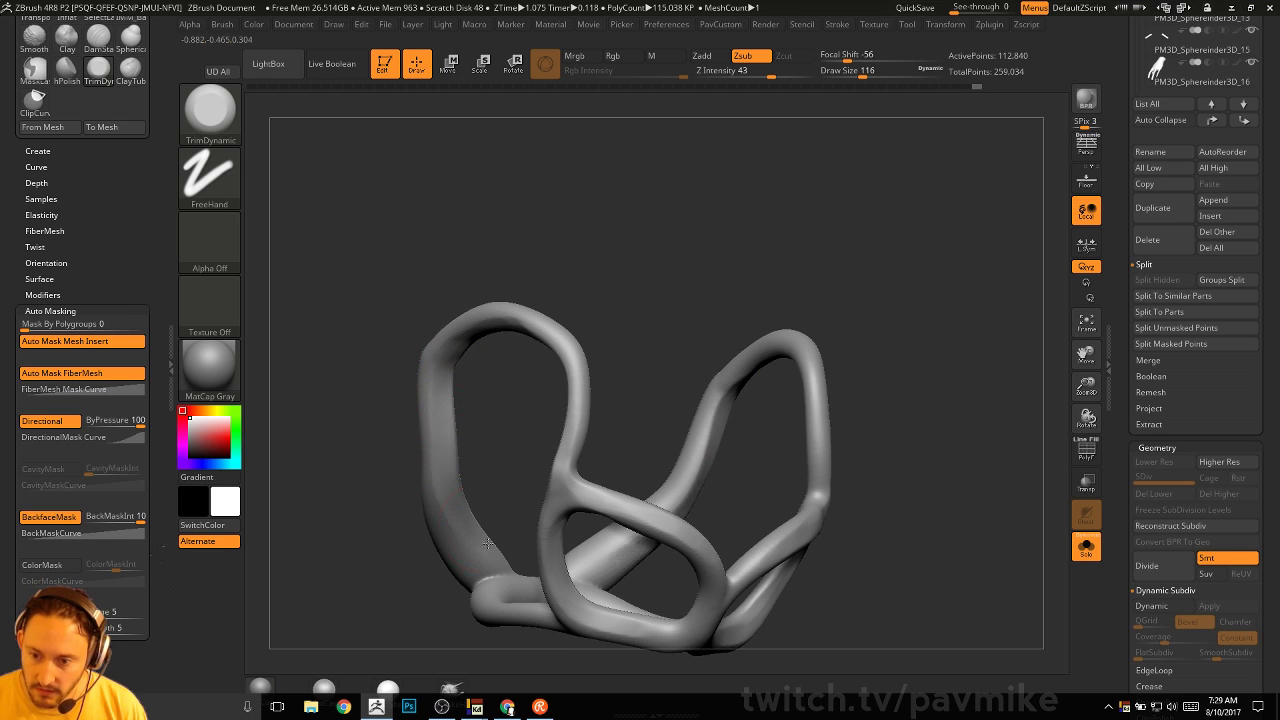
# Trim the upper front bars leading to the central notch with TrimDynamic at draw size 116
pyautogui.moveTo(506, 454)
pyautogui.mouseDown()
pyautogui.moveTo(814, 366)
pyautogui.moveTo(851, 266)
pyautogui.moveTo(734, 309)
pyautogui.moveTo(583, 277)
pyautogui.moveTo(514, 371)
pyautogui.mouseUp()
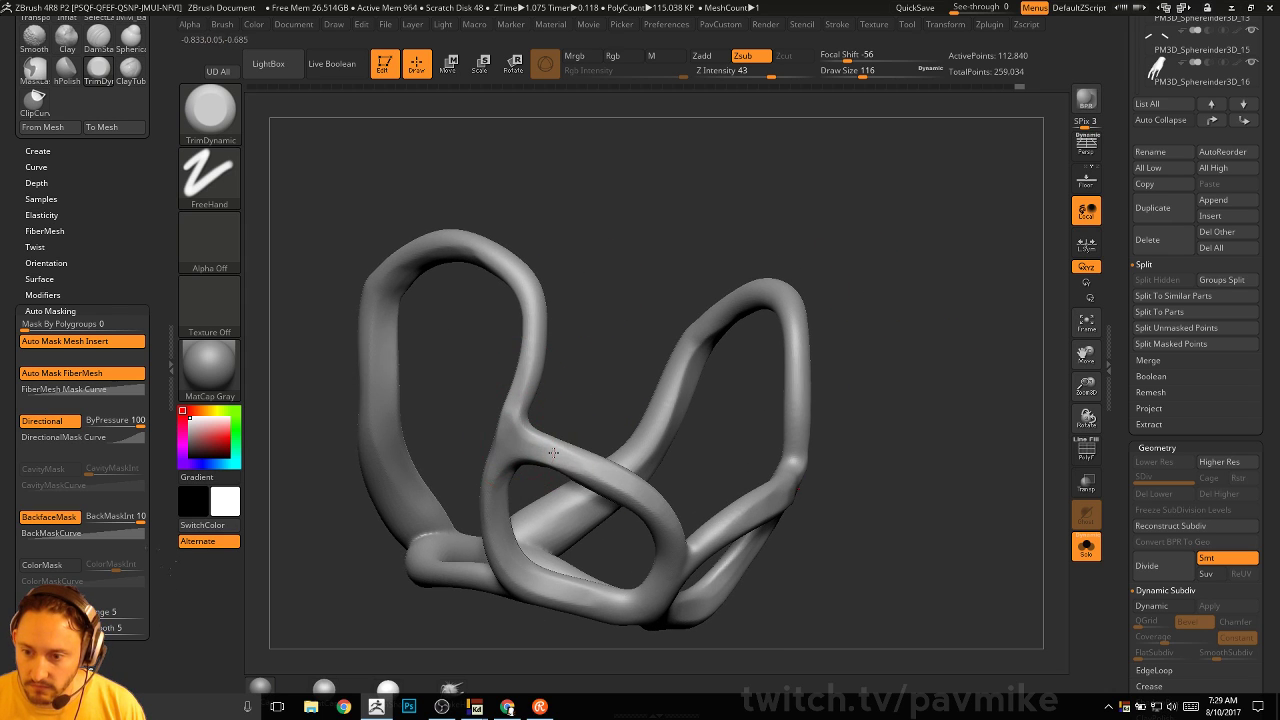
pyautogui.moveTo(553, 453); pyautogui.dragTo(540, 460, button='right')
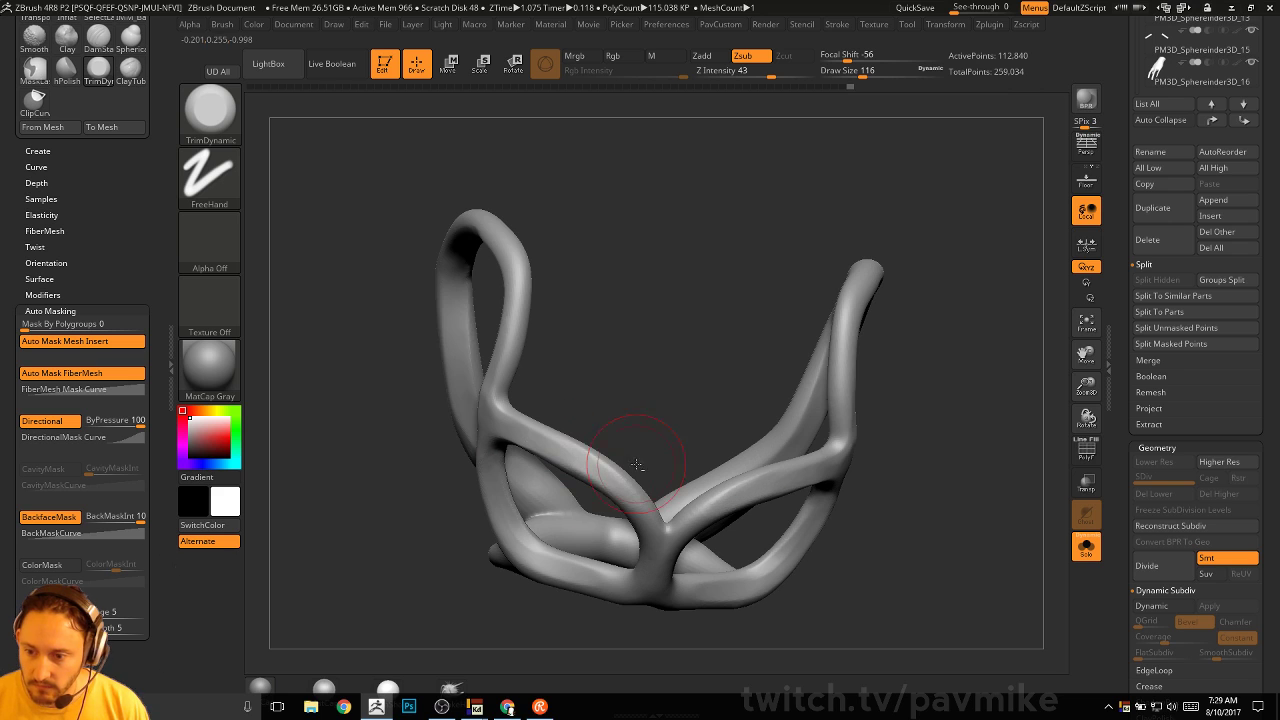
pyautogui.moveTo(637, 465); pyautogui.dragTo(508, 428, button='right')
pyautogui.keyDown('alt'); pyautogui.moveTo(641, 415); pyautogui.dragTo(597, 359); pyautogui.keyUp('alt')
pyautogui.moveTo(923, 389)
pyautogui.keyDown('shift'); pyautogui.mouseDown()
pyautogui.moveTo(940, 397)
pyautogui.moveTo(932, 380)
pyautogui.moveTo(880, 398)
pyautogui.mouseUp(); pyautogui.keyUp('shift')
pyautogui.moveTo(545, 345); pyautogui.dragTo(564, 331)
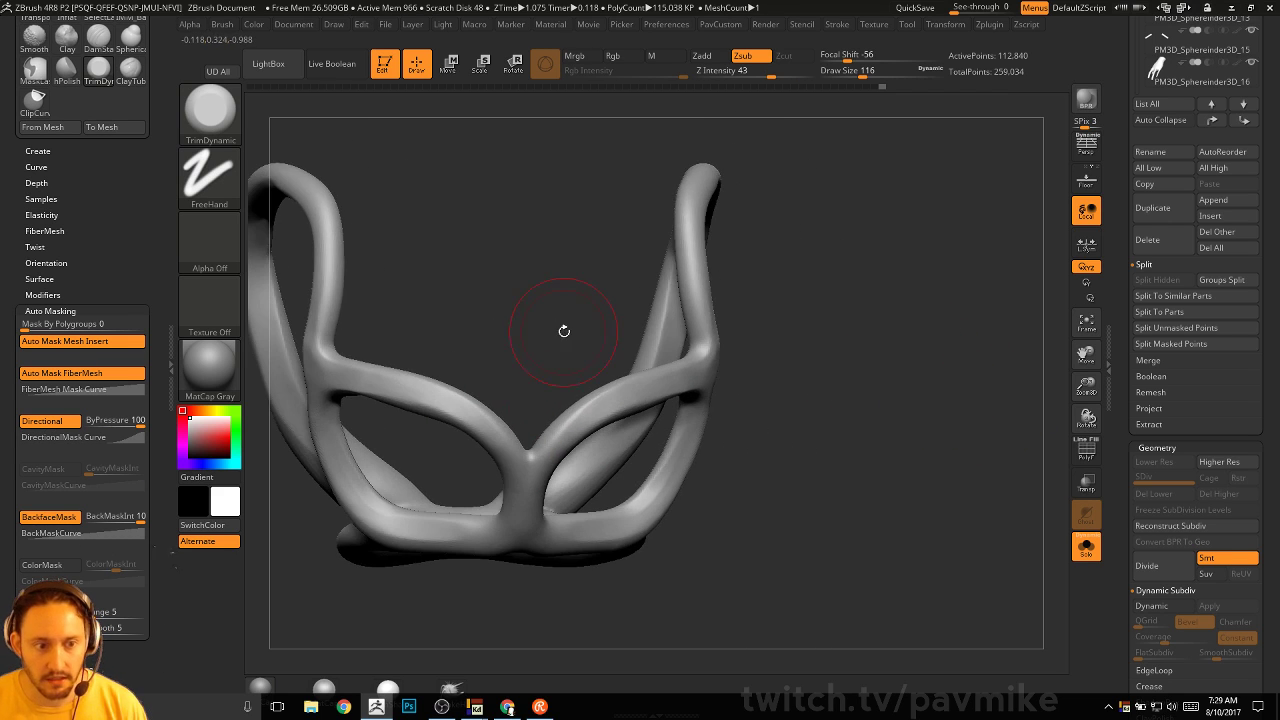
# Try to pull the central notch's corners to sharp points with the MoveAccu brush at draw size 145, using AccuCurve
pyautogui.press('1')
pyautogui.moveTo(857, 337)
pyautogui.mouseDown()
pyautogui.moveTo(514, 396)
pyautogui.moveTo(500, 411)
pyautogui.moveTo(478, 396)
pyautogui.mouseUp()
pyautogui.keyDown('alt'); pyautogui.moveTo(528, 314); pyautogui.dragTo(589, 378); pyautogui.keyUp('alt')
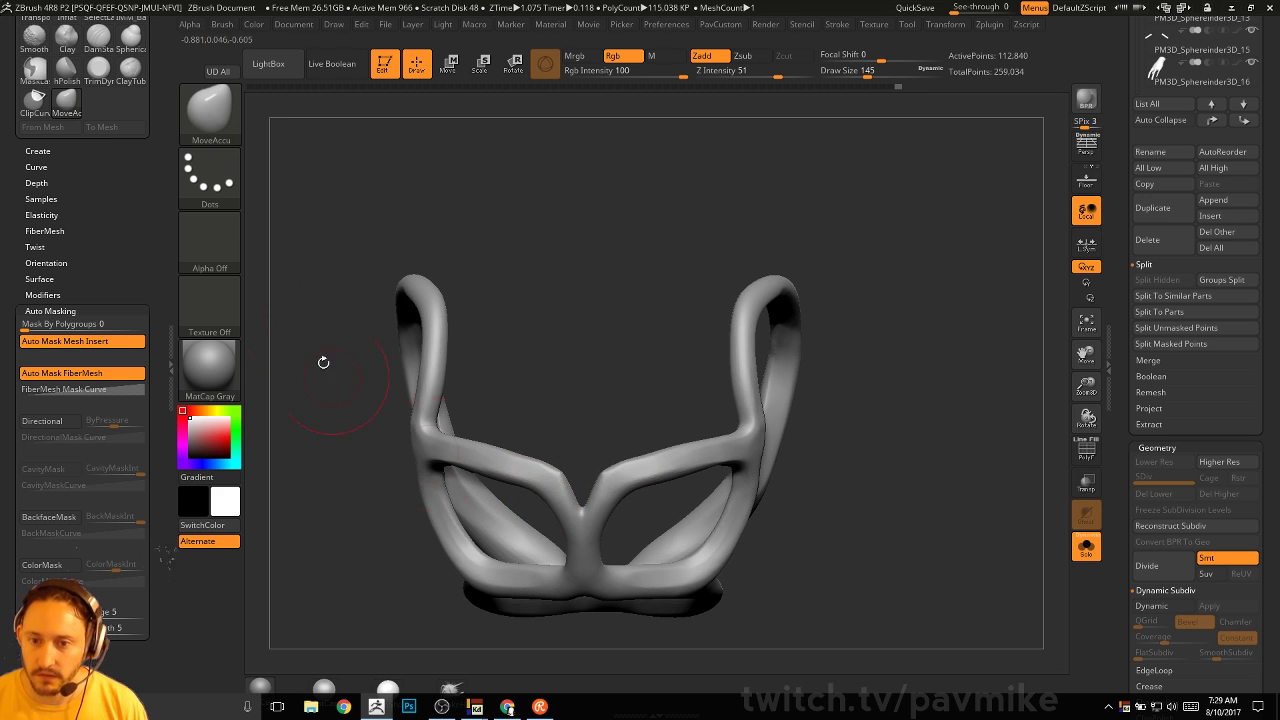
pyautogui.moveTo(117, 240); pyautogui.dragTo(114, 271)
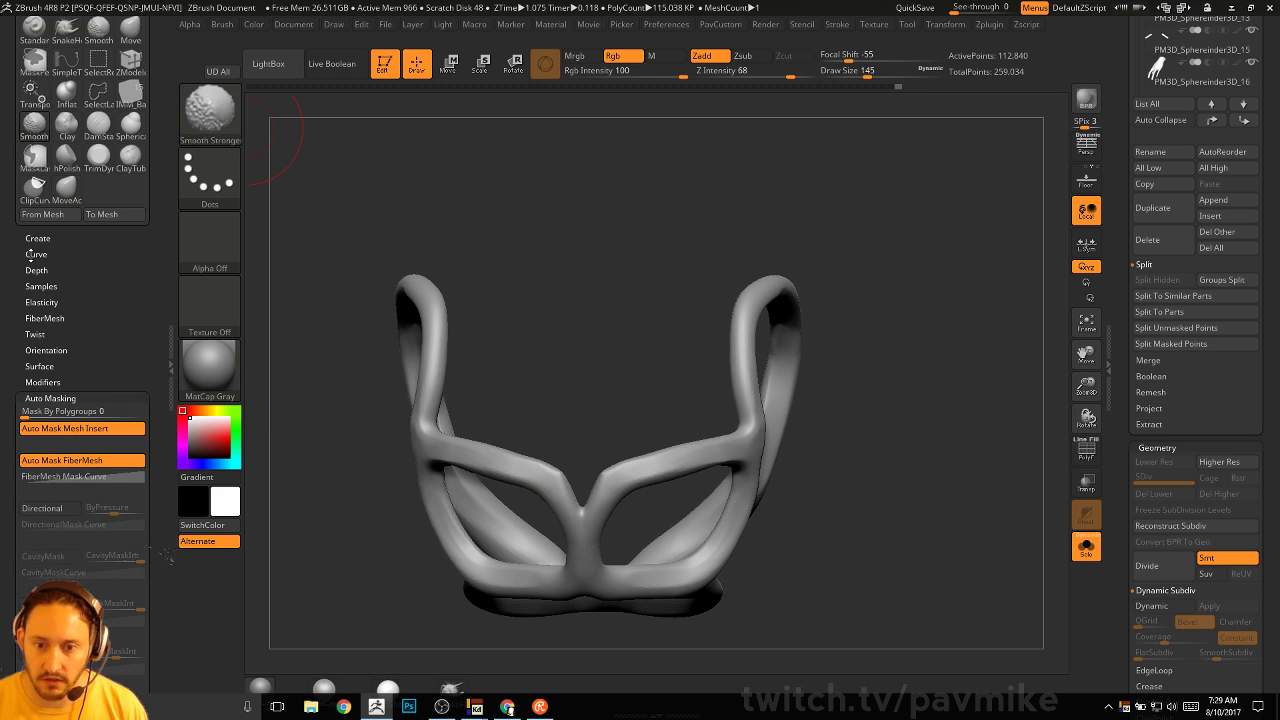
pyautogui.click(35, 254)
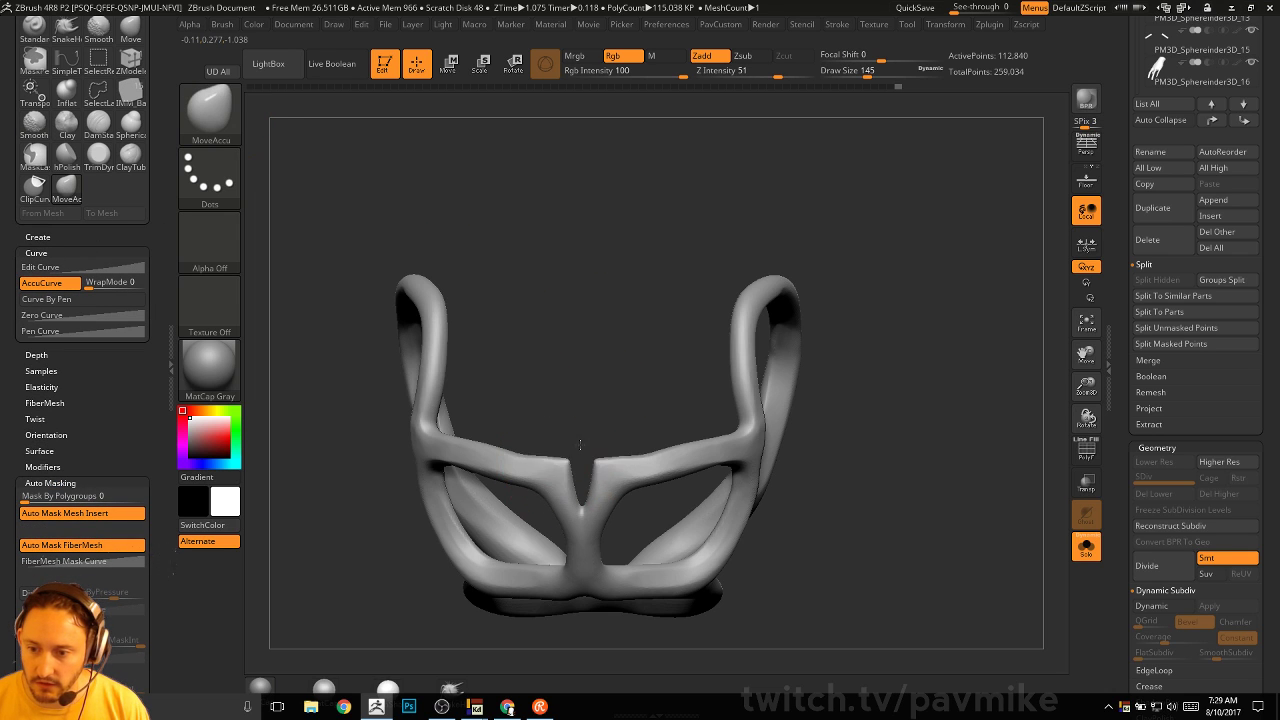
pyautogui.keyDown('alt'); pyautogui.moveTo(640, 398); pyautogui.dragTo(606, 365); pyautogui.keyUp('alt')
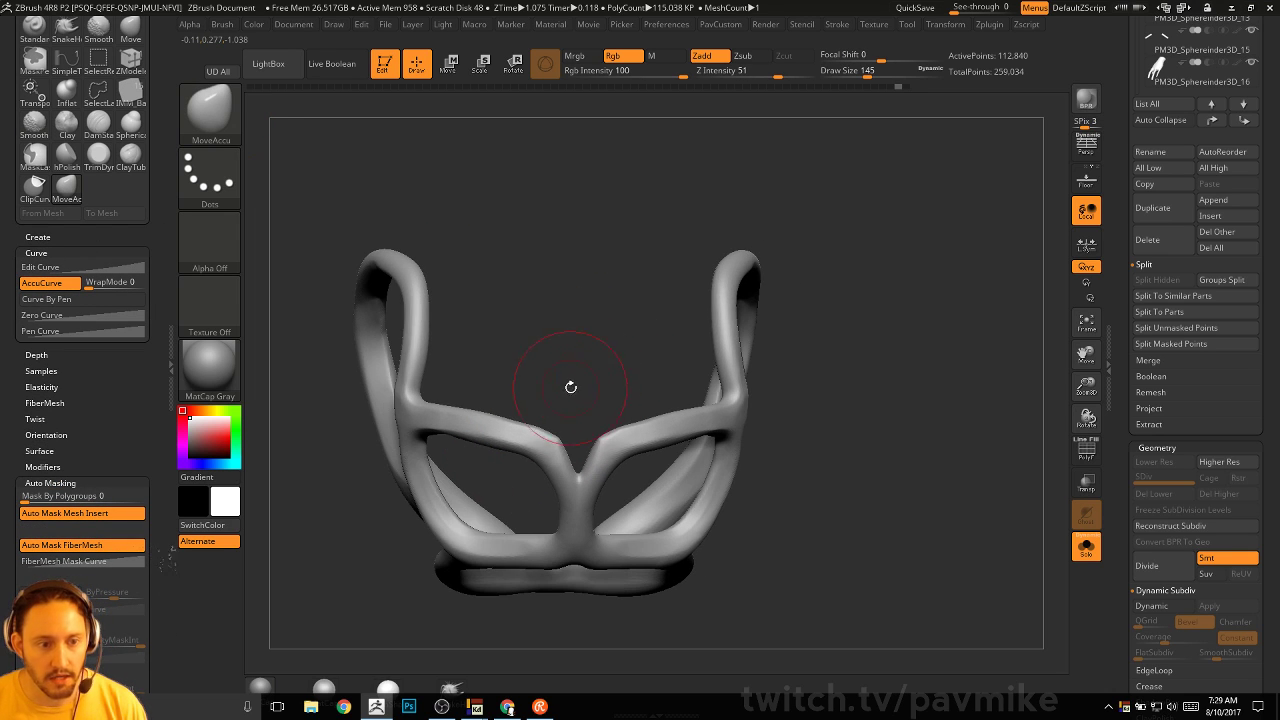
pyautogui.moveTo(543, 458); pyautogui.dragTo(554, 451)
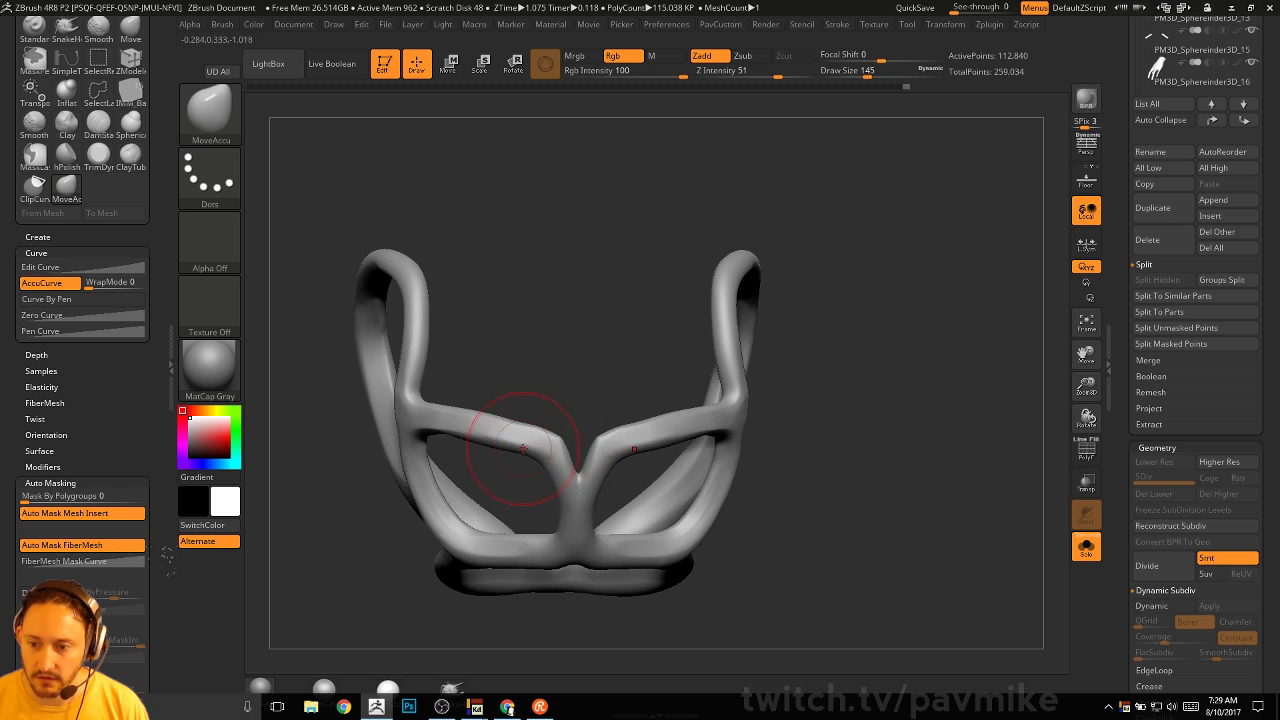
# Adjust the lower front bar near the frame's center with the MoveAccu brush, starting at draw size 145
pyautogui.moveTo(540, 398)
pyautogui.keyDown('alt'); pyautogui.mouseDown()
pyautogui.moveTo(554, 372)
pyautogui.moveTo(551, 288)
pyautogui.mouseUp(); pyautogui.keyUp('alt')
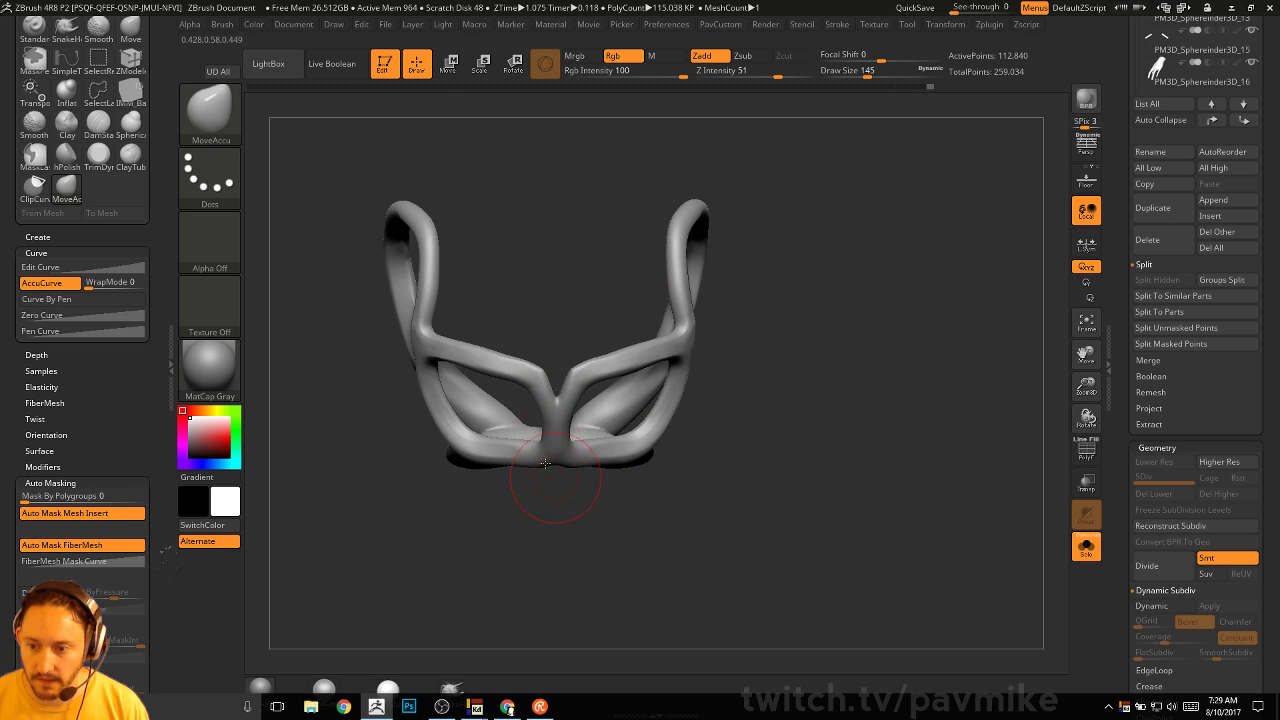
pyautogui.moveTo(536, 461); pyautogui.dragTo(507, 459)
pyautogui.moveTo(495, 550)
pyautogui.mouseDown()
pyautogui.moveTo(550, 548)
pyautogui.moveTo(771, 467)
pyautogui.moveTo(793, 494)
pyautogui.moveTo(900, 500)
pyautogui.moveTo(814, 551)
pyautogui.moveTo(869, 517)
pyautogui.moveTo(755, 538)
pyautogui.mouseUp()
pyautogui.keyDown('alt'); pyautogui.moveTo(589, 564); pyautogui.dragTo(566, 566); pyautogui.keyUp('alt')
pyautogui.press('s')
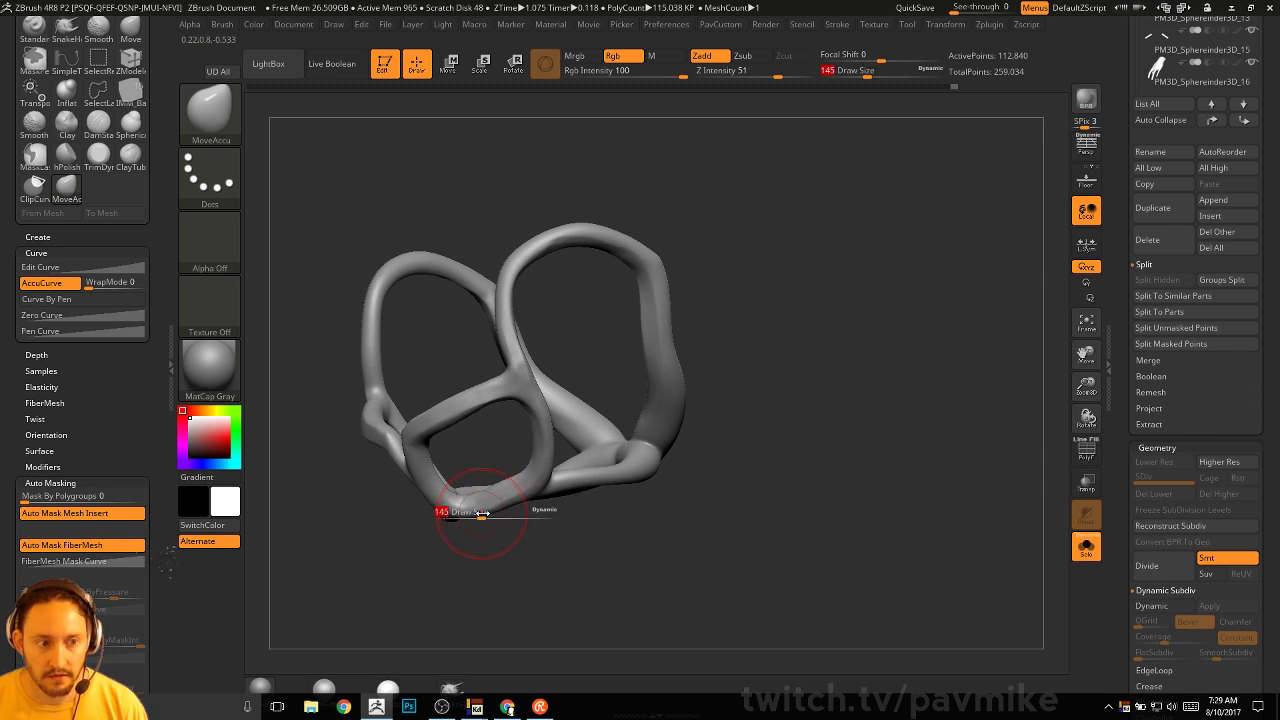
pyautogui.moveTo(481, 514)
pyautogui.mouseDown()
pyautogui.moveTo(492, 514)
pyautogui.moveTo(445, 514)
pyautogui.mouseUp()
# Reshape the underside of the lower front bar with the Move brush at draw size 192
pyautogui.press('b')
pyautogui.press('m')
pyautogui.press('v')
pyautogui.press('s')
pyautogui.moveTo(460, 496); pyautogui.dragTo(454, 503)
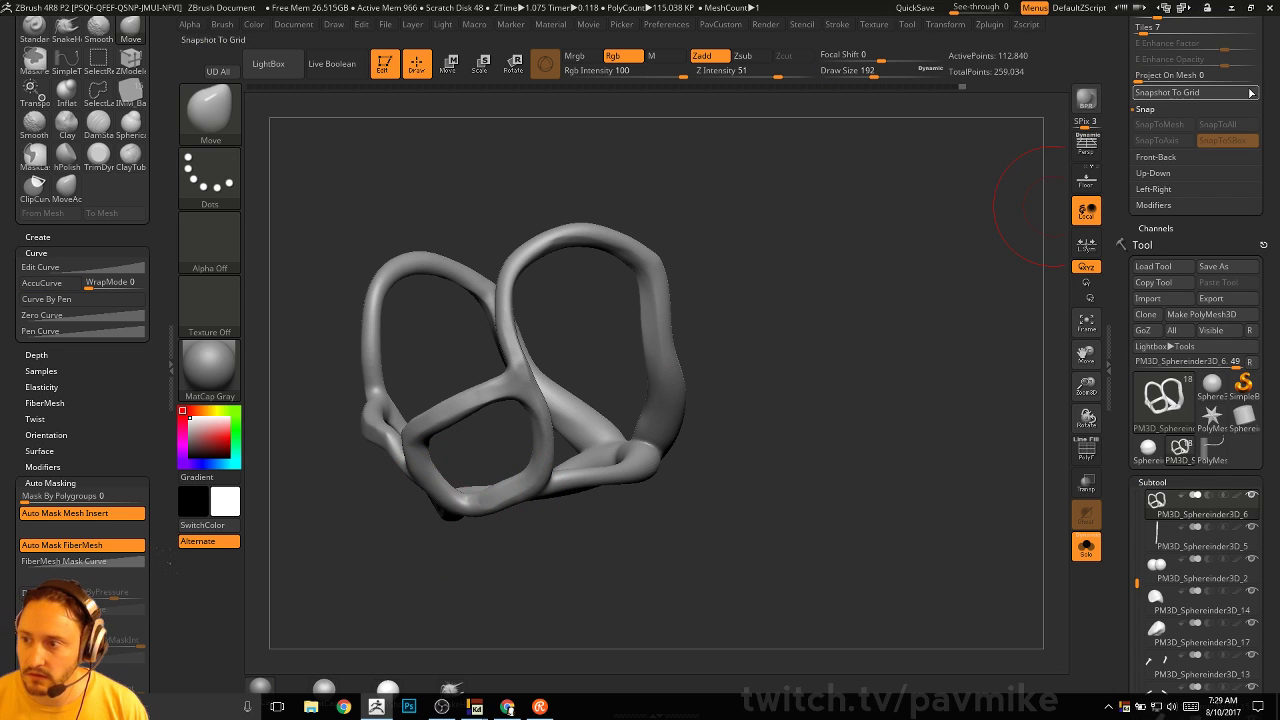
pyautogui.moveTo(1261, 43); pyautogui.dragTo(1261, 478)
pyautogui.click(1263, 24)
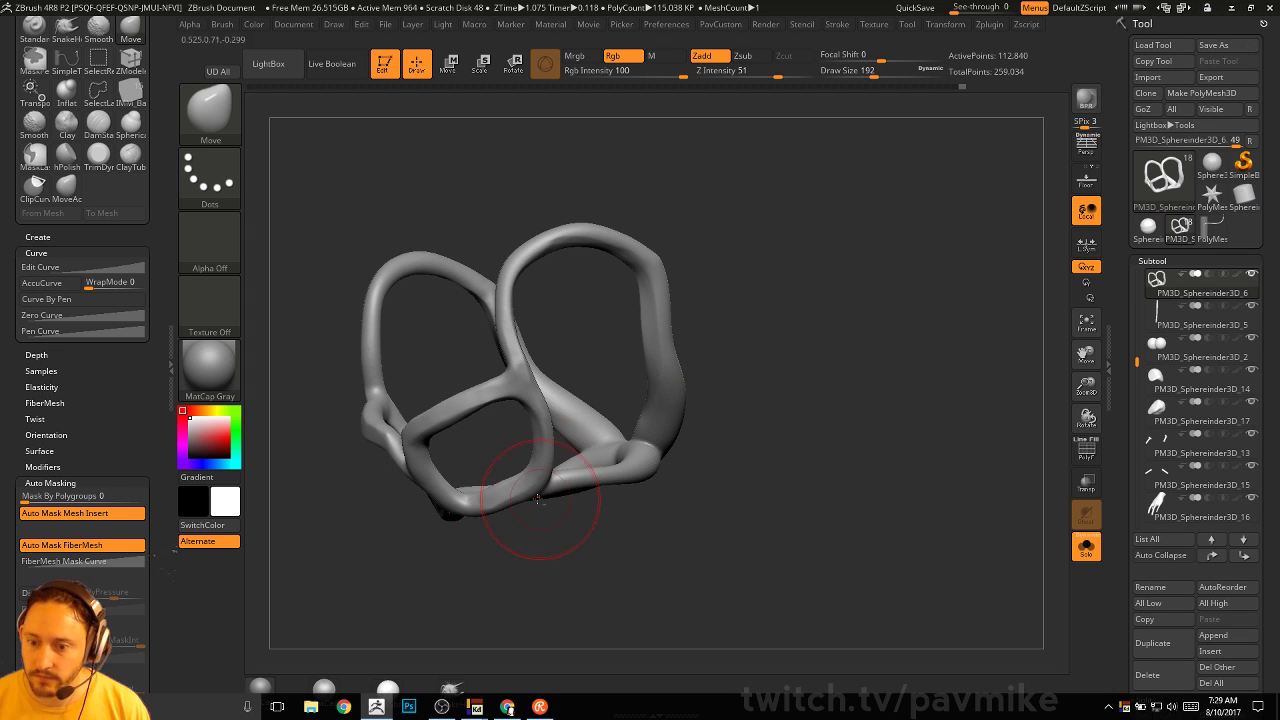
# Flatten the upper front bar around the front opening with TrimDynamic at draw size 132
pyautogui.press('b')
pyautogui.press('s')
pyautogui.press('t')
pyautogui.moveTo(535, 568)
pyautogui.keyDown('alt'); pyautogui.mouseDown()
pyautogui.moveTo(556, 551)
pyautogui.moveTo(579, 562)
pyautogui.mouseUp(); pyautogui.keyUp('alt')
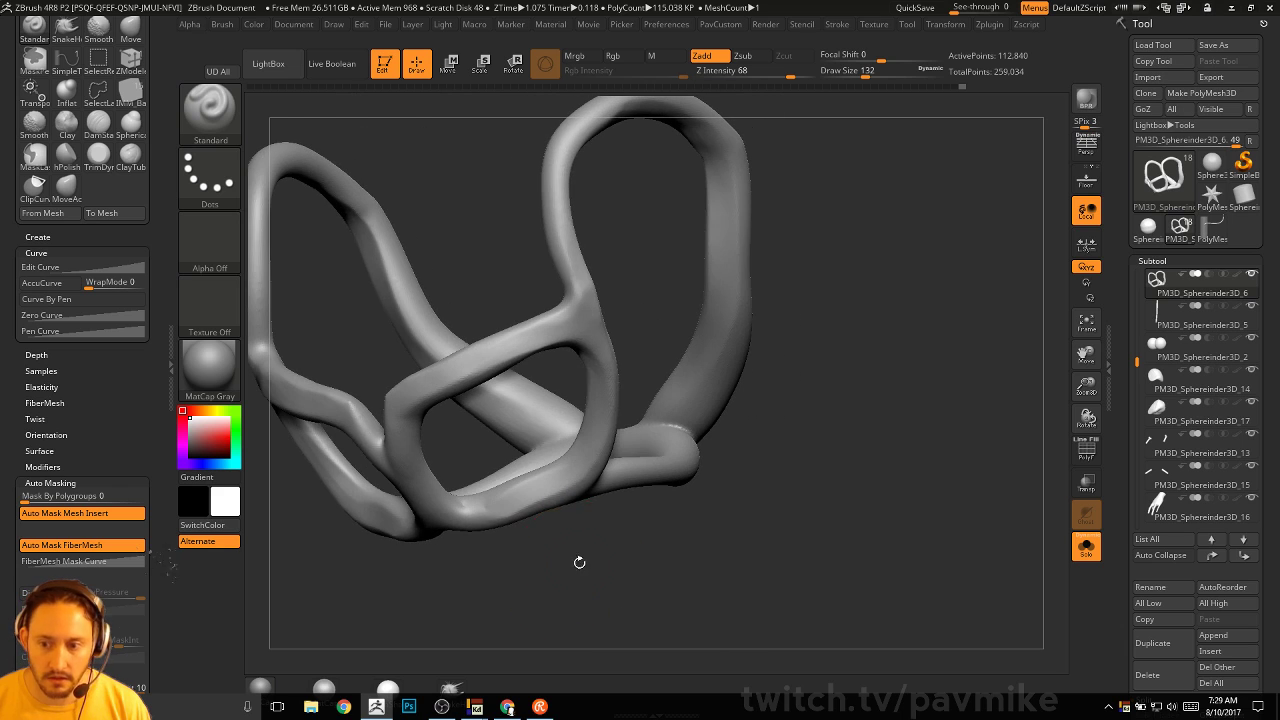
pyautogui.press('b')
pyautogui.press('t')
pyautogui.press('d')
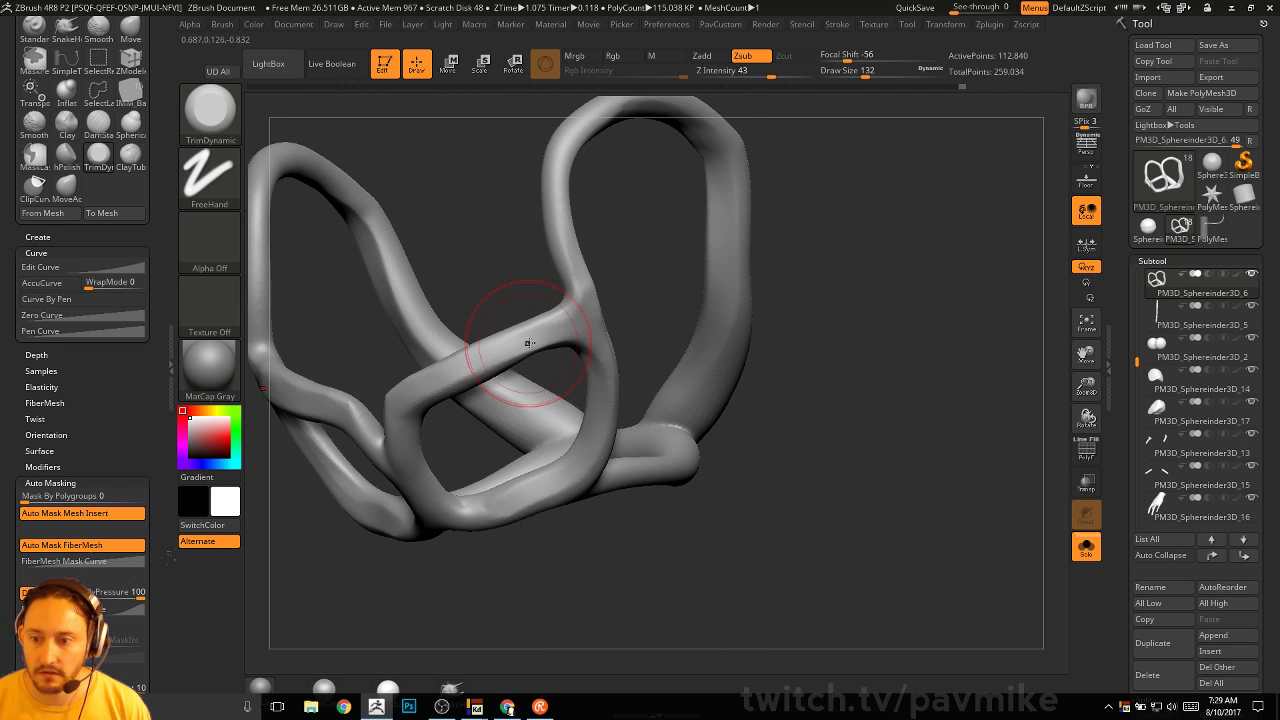
pyautogui.moveTo(410, 415); pyautogui.dragTo(427, 420)
# Reduce TrimDynamic to draw size 94 and flatten the lower bar and side of the front opening
pyautogui.press('[')
pyautogui.press('[')
pyautogui.moveTo(474, 537)
pyautogui.mouseDown()
pyautogui.moveTo(476, 503)
pyautogui.moveTo(503, 568)
pyautogui.moveTo(488, 550)
pyautogui.mouseUp()
pyautogui.press('[')
pyautogui.press('[')
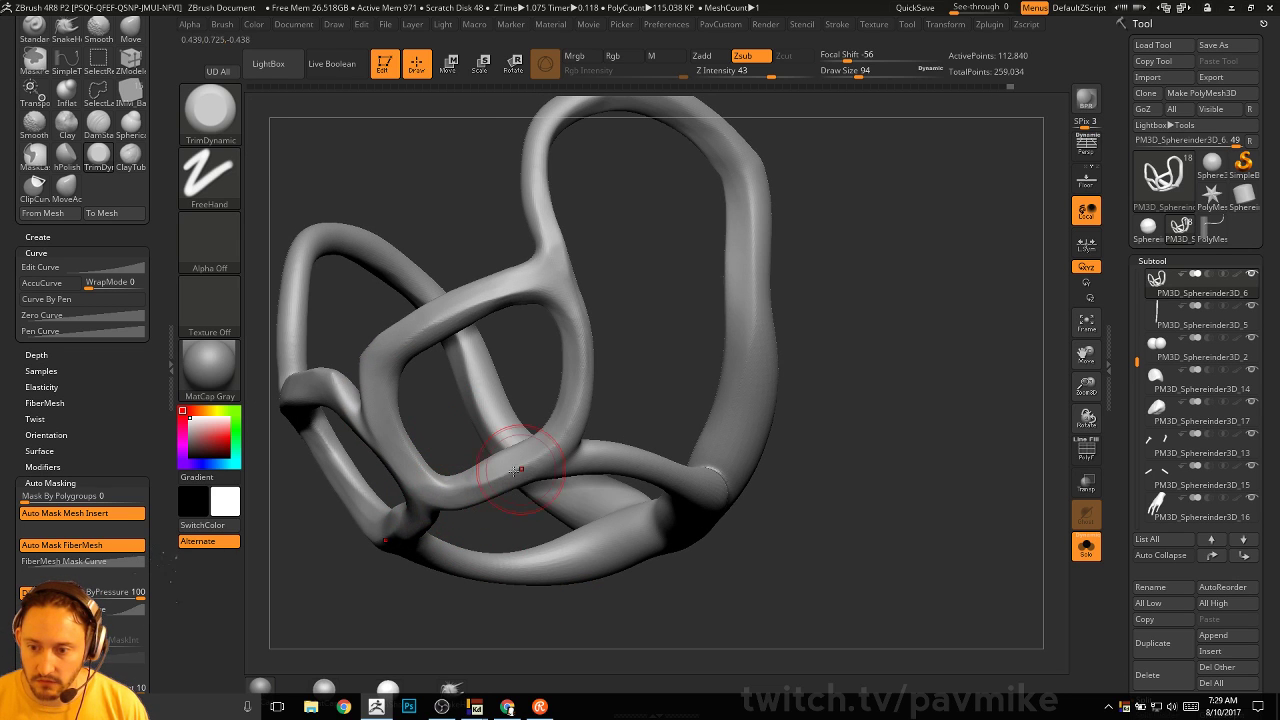
pyautogui.moveTo(514, 443); pyautogui.dragTo(450, 471)
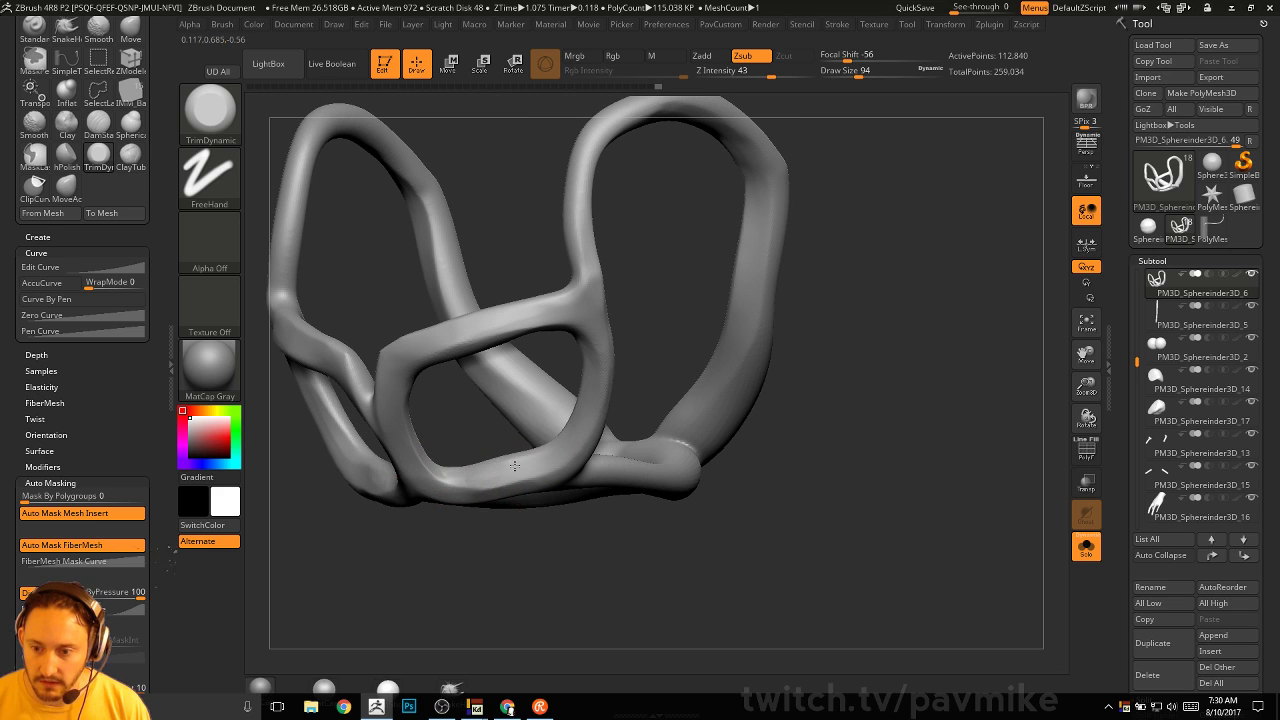
pyautogui.moveTo(800, 400); pyautogui.dragTo(834, 433)
pyautogui.moveTo(594, 434)
pyautogui.mouseDown()
pyautogui.moveTo(545, 502)
pyautogui.moveTo(562, 471)
pyautogui.moveTo(590, 505)
pyautogui.mouseUp()
pyautogui.moveTo(728, 425)
pyautogui.mouseDown()
pyautogui.moveTo(752, 441)
pyautogui.moveTo(758, 398)
pyautogui.mouseUp()
# Polish the inner side and upper corner of the front opening with hPolish at draw size 90
pyautogui.press('s')
pyautogui.press('b')
pyautogui.press('h')
pyautogui.press('p')
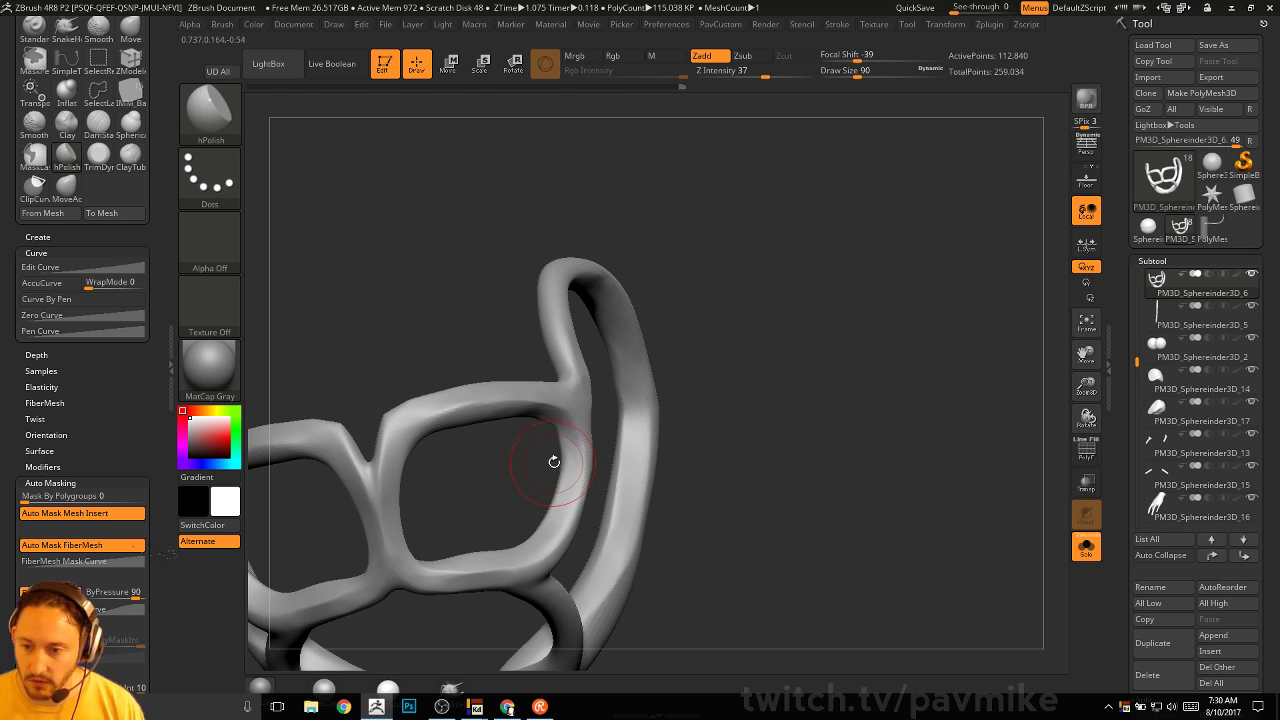
pyautogui.moveTo(559, 427); pyautogui.dragTo(557, 423)
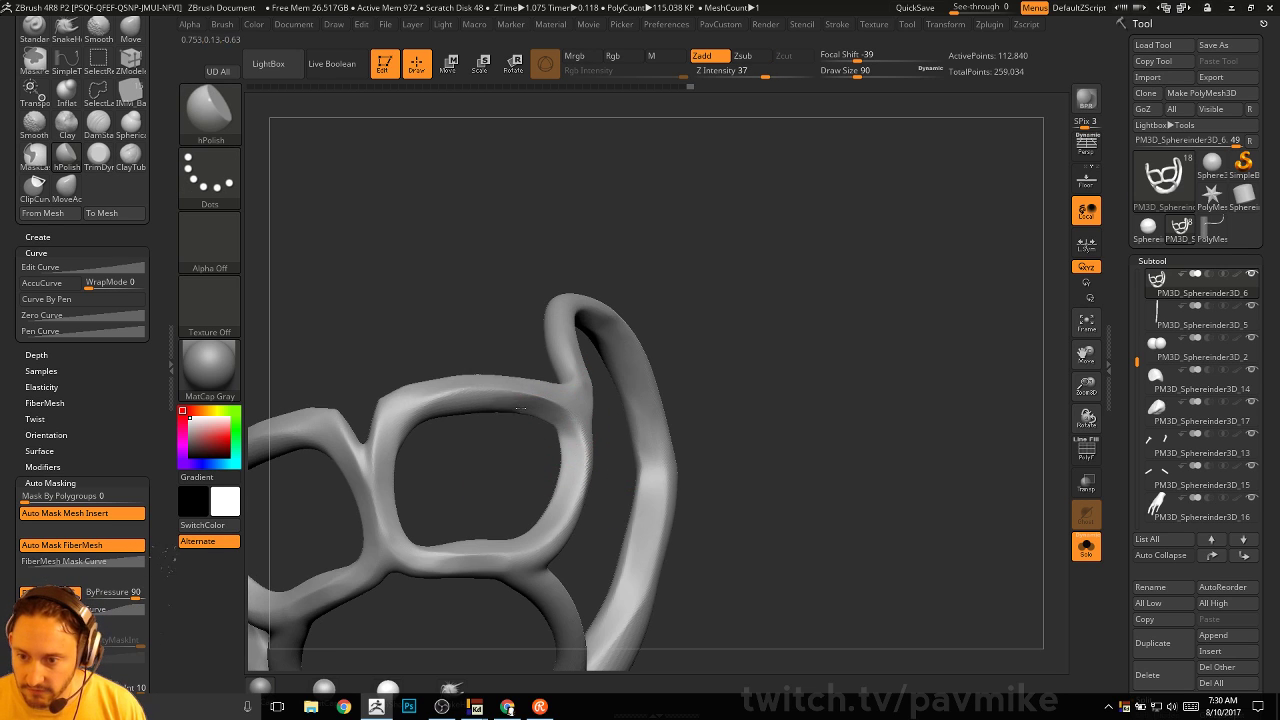
pyautogui.moveTo(520, 408); pyautogui.dragTo(521, 404, button='right')
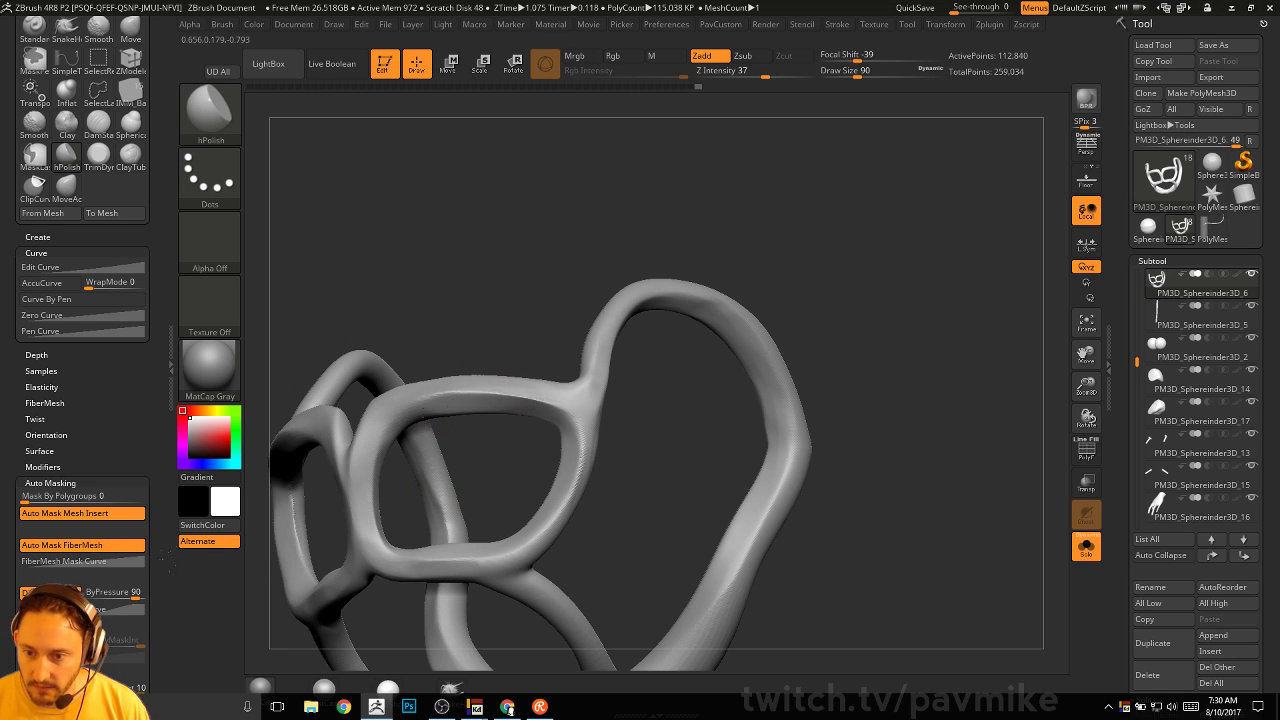
# Polish the upper bar and outer corner of the front opening with hPolish at draw size 90
pyautogui.moveTo(504, 444); pyautogui.dragTo(477, 408)
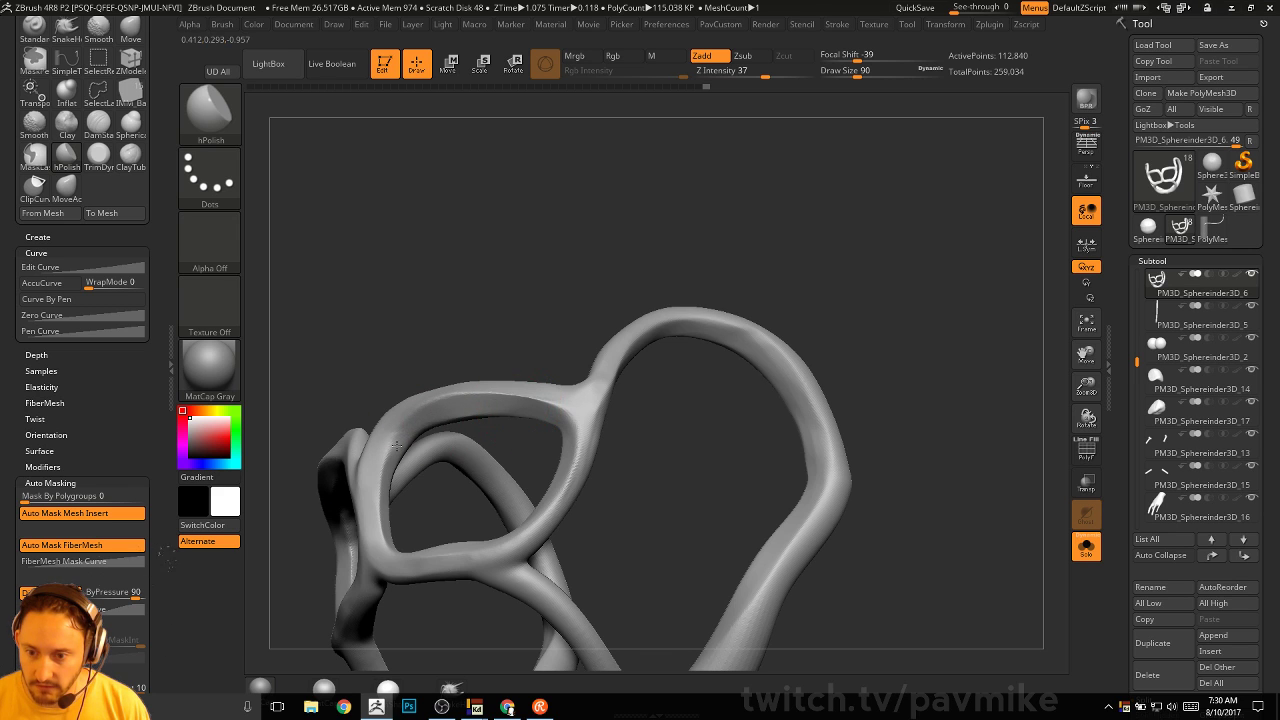
pyautogui.moveTo(397, 446); pyautogui.dragTo(400, 455, button='right')
pyautogui.moveTo(412, 540); pyautogui.dragTo(434, 413)
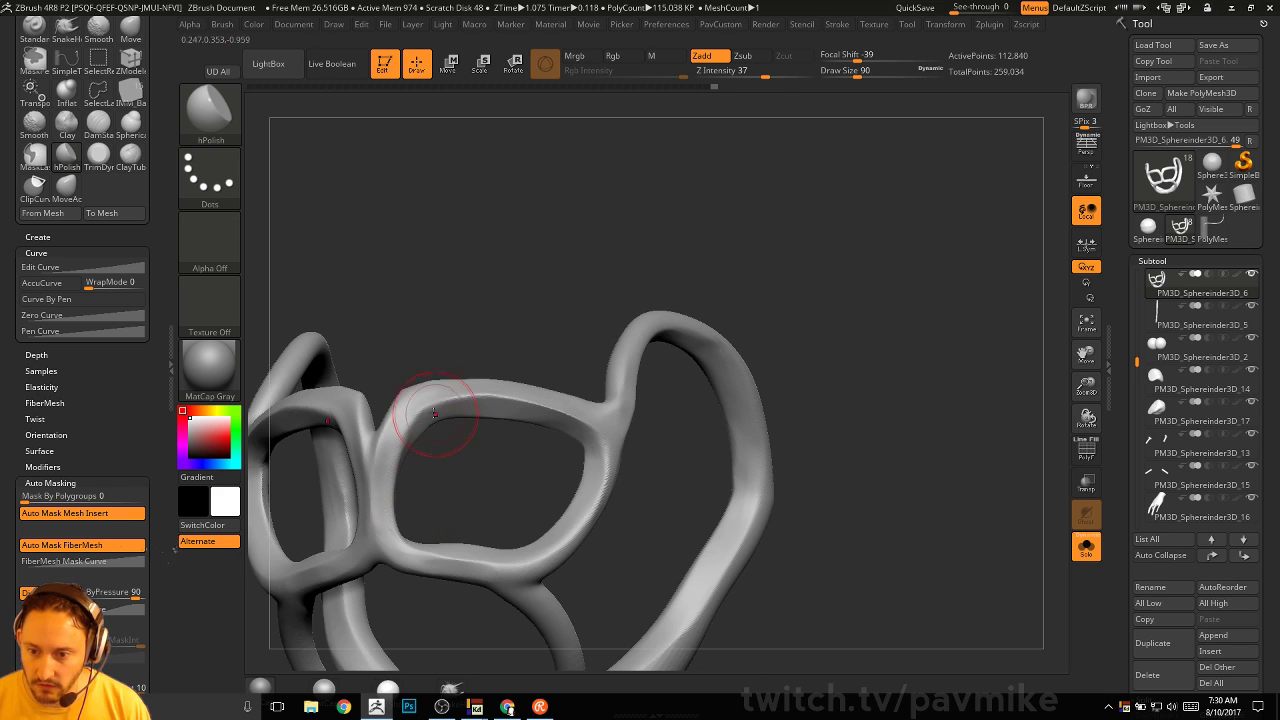
pyautogui.moveTo(489, 456); pyautogui.dragTo(445, 530)
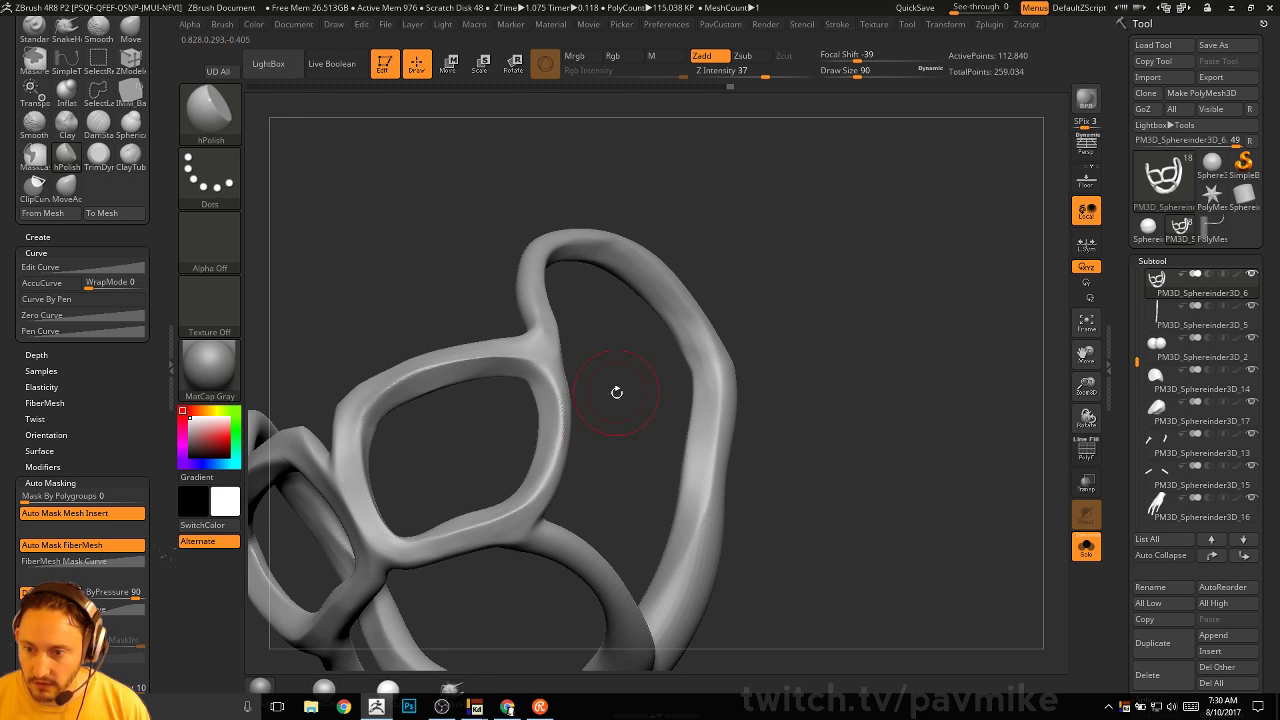
pyautogui.moveTo(617, 392); pyautogui.dragTo(381, 459)
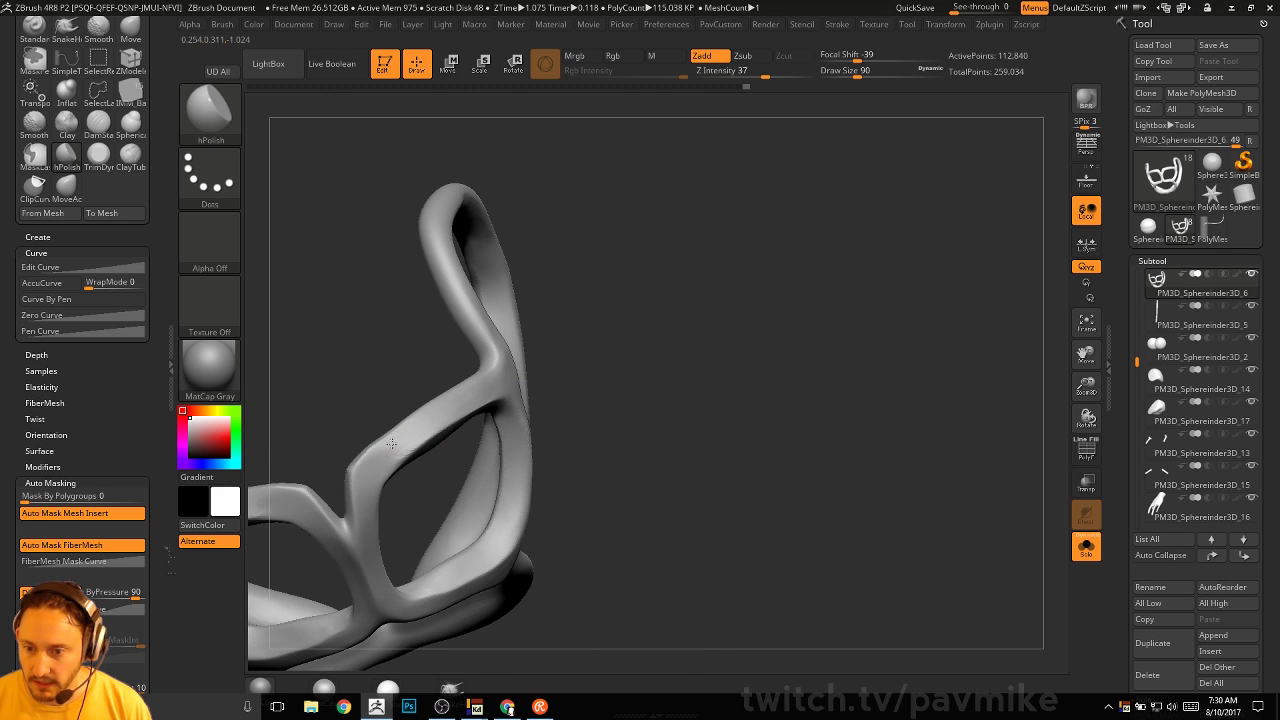
# Polish the side bar and lower corner of the front opening with hPolish, keeping draw size 90
pyautogui.moveTo(613, 338); pyautogui.dragTo(569, 420)
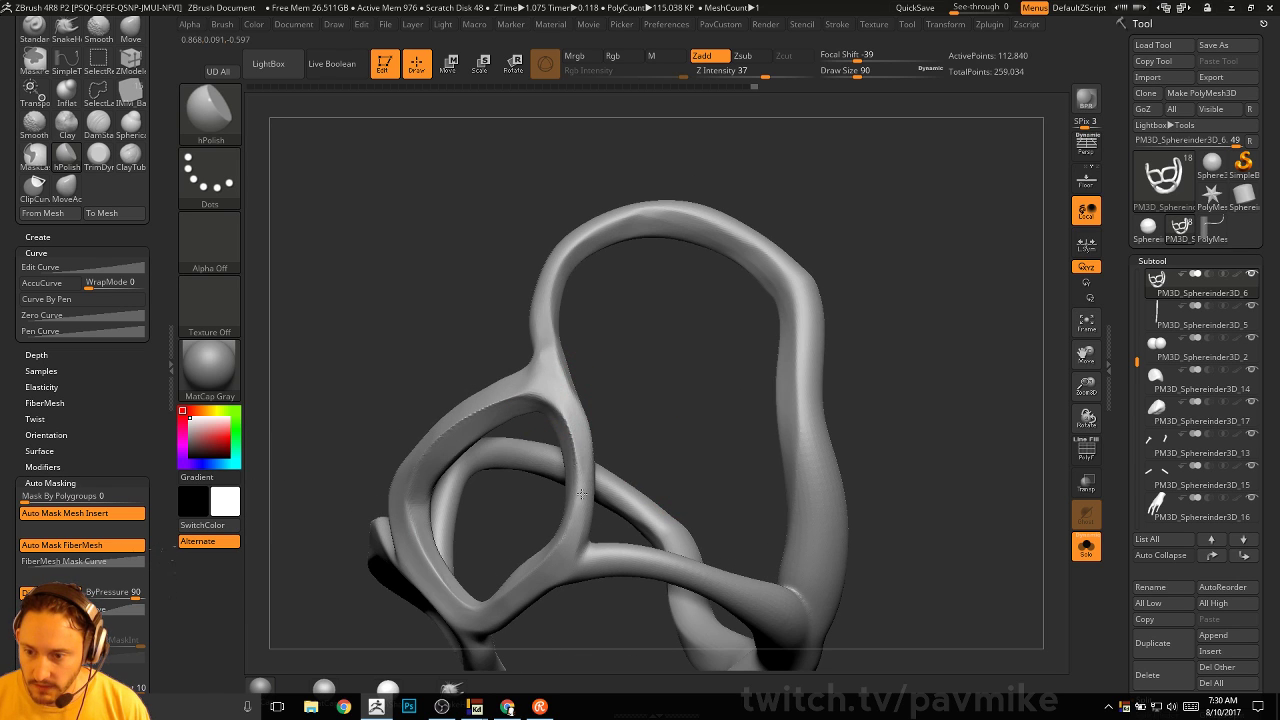
pyautogui.moveTo(581, 493); pyautogui.dragTo(581, 412)
pyautogui.moveTo(552, 506); pyautogui.dragTo(568, 377)
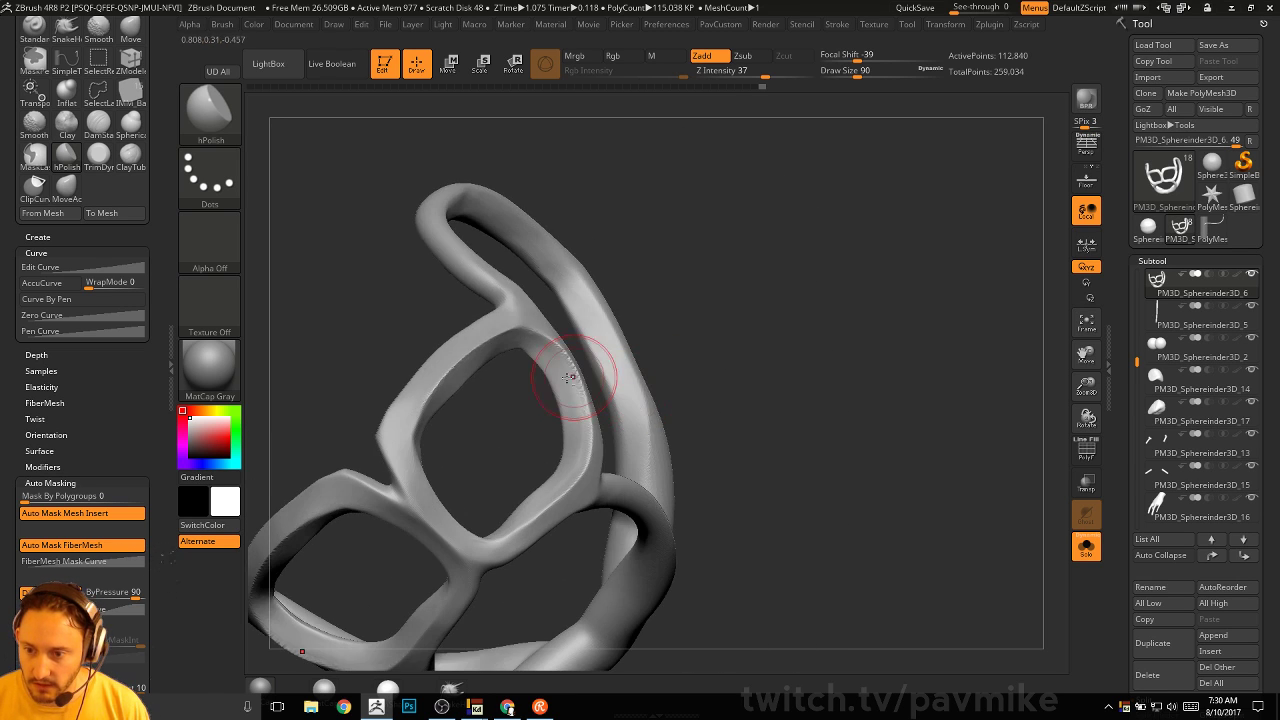
pyautogui.moveTo(458, 444); pyautogui.dragTo(520, 497)
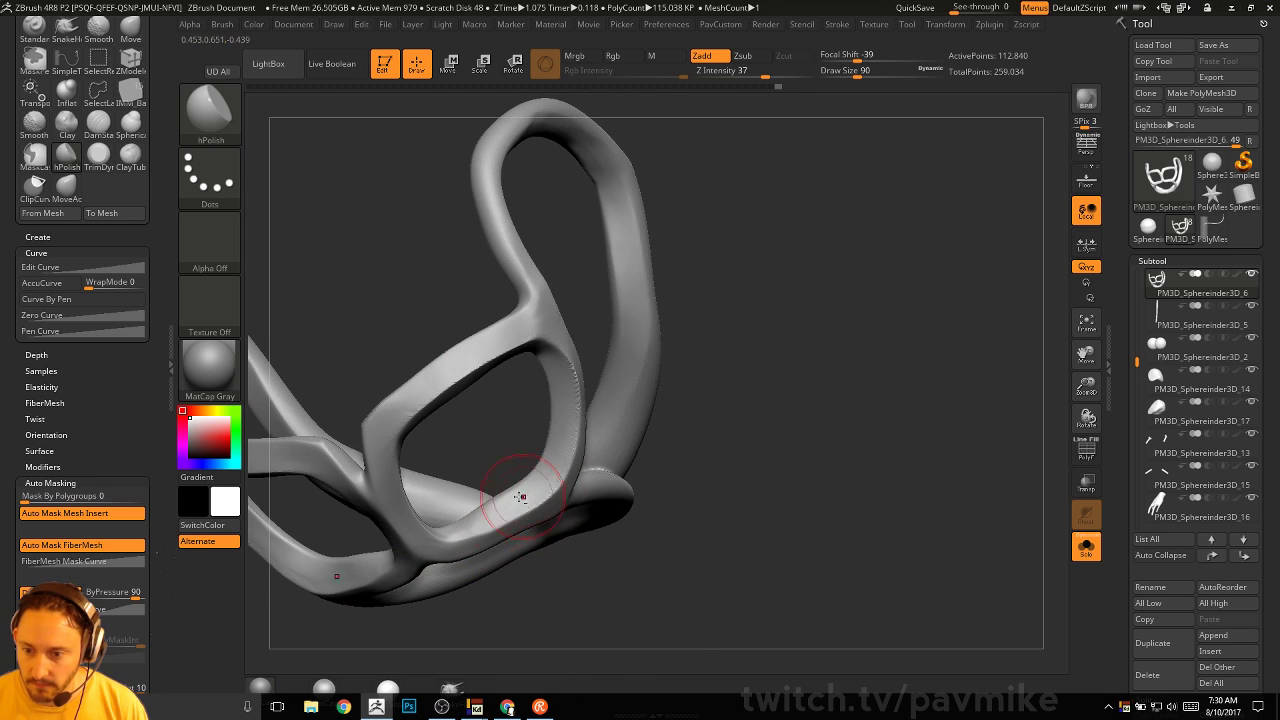
pyautogui.moveTo(561, 458)
pyautogui.mouseDown()
pyautogui.moveTo(503, 549)
pyautogui.moveTo(857, 477)
pyautogui.moveTo(935, 414)
pyautogui.moveTo(923, 334)
pyautogui.moveTo(507, 330)
pyautogui.moveTo(543, 457)
pyautogui.moveTo(504, 455)
pyautogui.moveTo(589, 314)
pyautogui.moveTo(686, 314)
pyautogui.moveTo(663, 269)
pyautogui.moveTo(514, 368)
pyautogui.moveTo(629, 260)
pyautogui.moveTo(704, 238)
pyautogui.moveTo(677, 252)
pyautogui.mouseUp()
# Inflate the front upper corners of the tall side loops with the Inflat brush at draw size 158
pyautogui.press('b')
pyautogui.press('t')
pyautogui.press('d')
pyautogui.moveTo(575, 258)
pyautogui.mouseDown()
pyautogui.moveTo(620, 293)
pyautogui.moveTo(547, 404)
pyautogui.moveTo(540, 438)
pyautogui.moveTo(629, 314)
pyautogui.mouseUp()
pyautogui.press('b')
pyautogui.press('i')
pyautogui.press('n')
pyautogui.press('s')
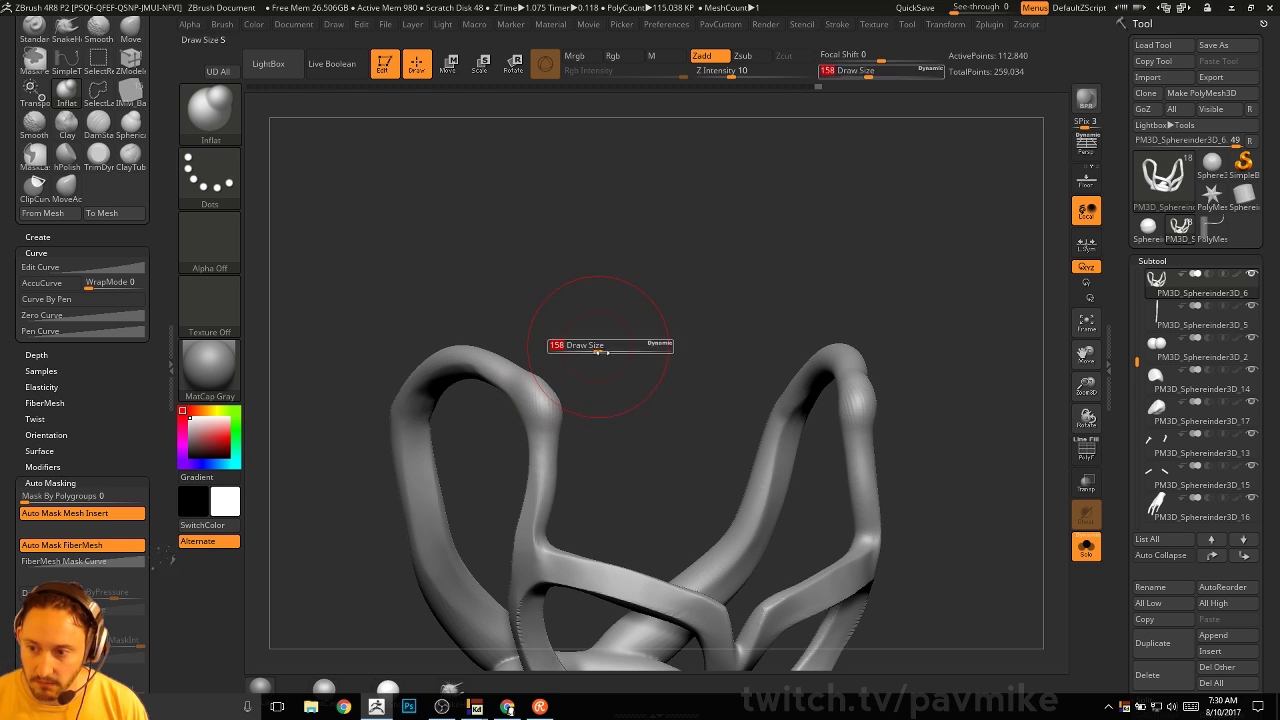
pyautogui.moveTo(550, 345); pyautogui.dragTo(513, 380)
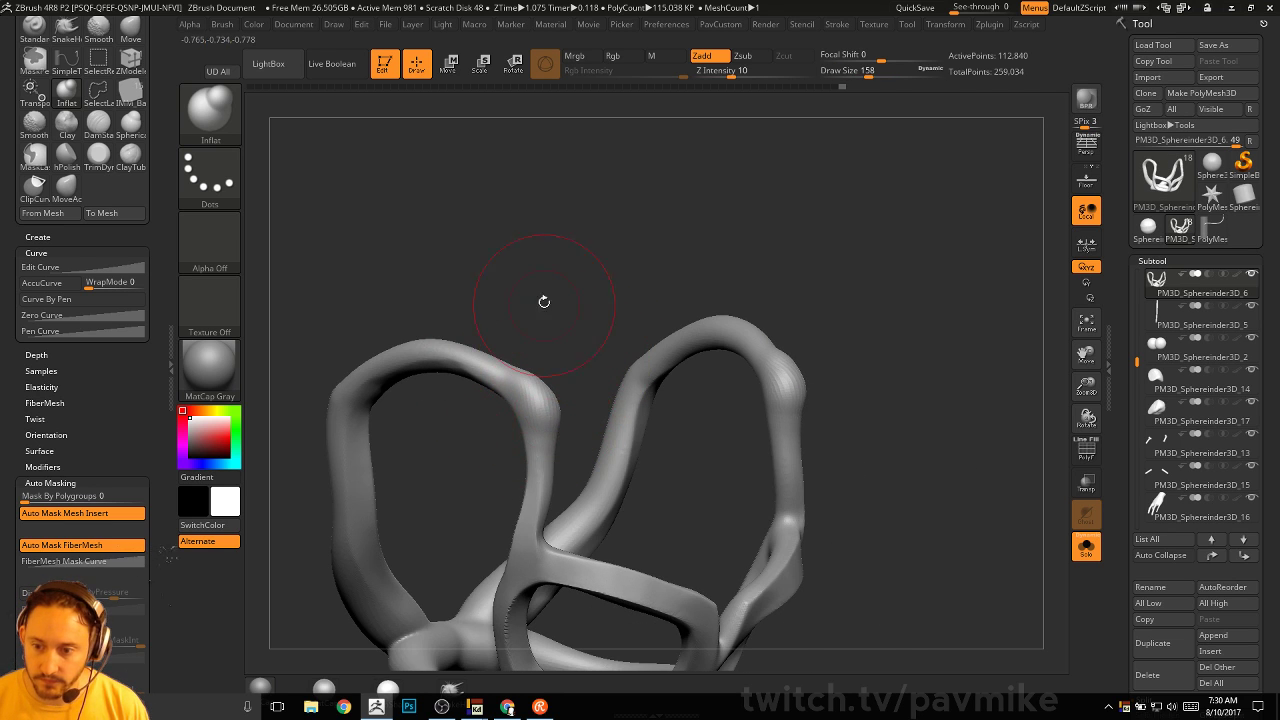
pyautogui.moveTo(543, 297)
pyautogui.mouseDown()
pyautogui.moveTo(635, 238)
pyautogui.moveTo(722, 223)
pyautogui.moveTo(811, 232)
pyautogui.moveTo(821, 248)
pyautogui.moveTo(793, 258)
pyautogui.moveTo(840, 266)
pyautogui.moveTo(795, 272)
pyautogui.mouseUp()
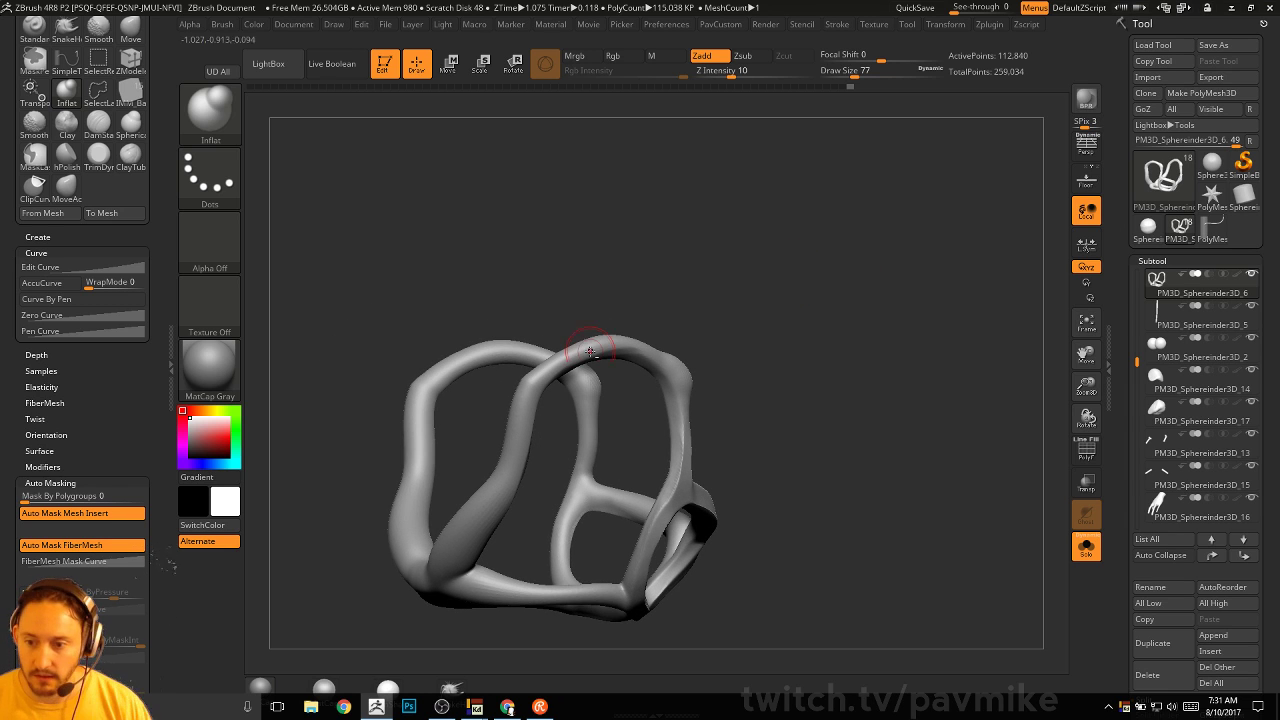
# Flatten the long rear bar of the tall side loop with TrimDynamic at draw size 145
pyautogui.press(']')
pyautogui.press(']')
pyautogui.press(']')
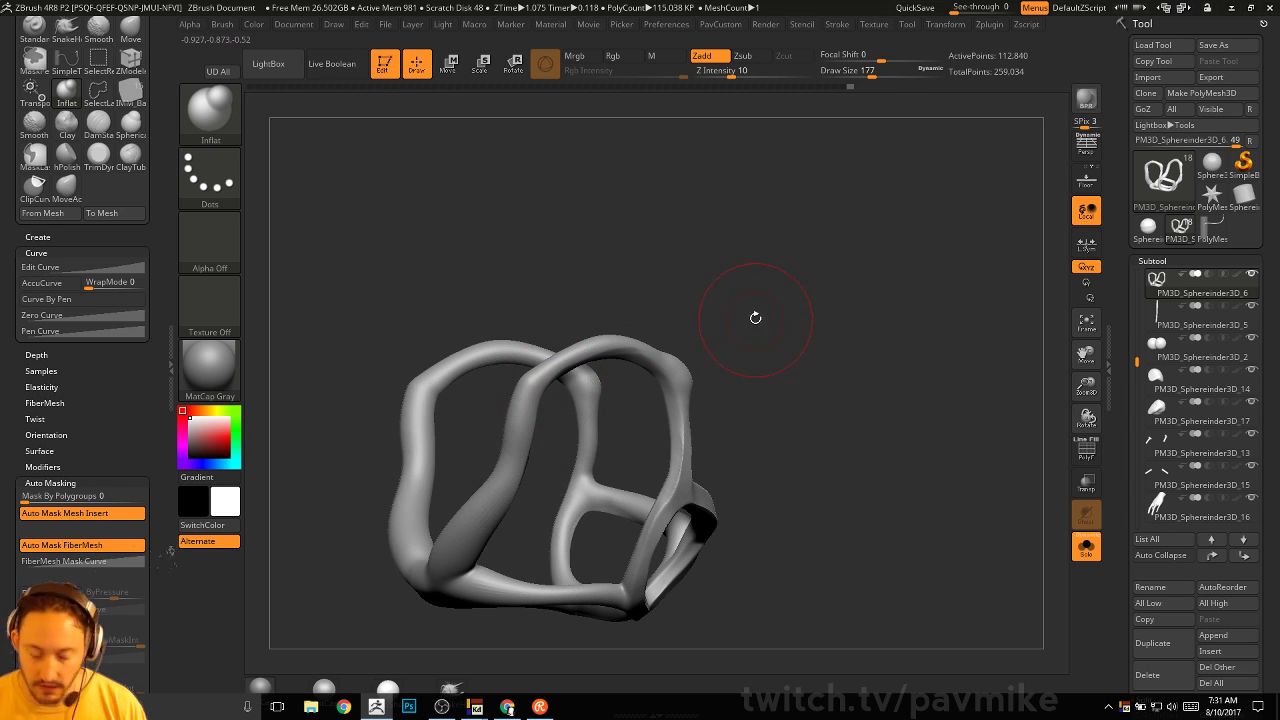
pyautogui.press('b')
pyautogui.press('p')
pyautogui.press('i')
pyautogui.press('b')
pyautogui.press('t')
pyautogui.press('d')
pyautogui.moveTo(794, 287)
pyautogui.keyDown('alt'); pyautogui.mouseDown()
pyautogui.moveTo(849, 301)
pyautogui.moveTo(765, 320)
pyautogui.mouseUp(); pyautogui.keyUp('alt')
pyautogui.press('s')
pyautogui.moveTo(570, 408)
pyautogui.mouseDown()
pyautogui.moveTo(550, 398)
pyautogui.moveTo(586, 363)
pyautogui.moveTo(529, 414)
pyautogui.mouseUp()
pyautogui.press('[')
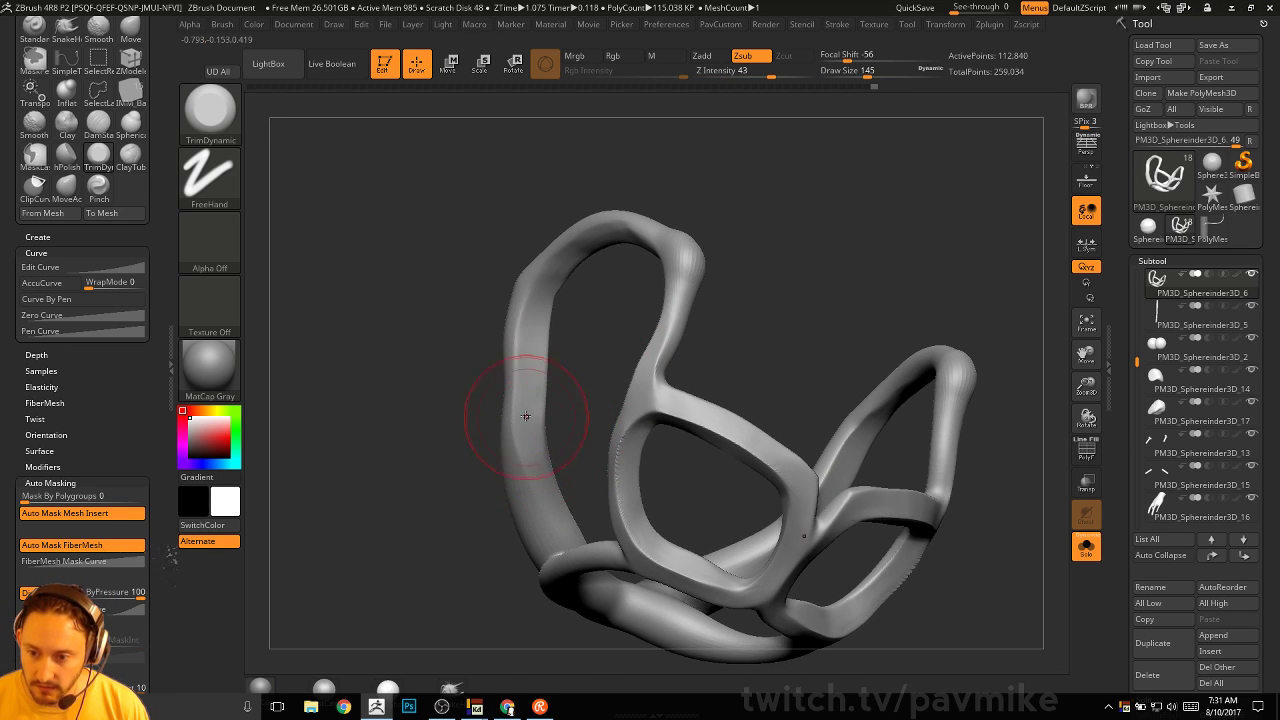
pyautogui.moveTo(492, 553)
pyautogui.mouseDown()
pyautogui.moveTo(530, 464)
pyautogui.moveTo(505, 470)
pyautogui.moveTo(514, 529)
pyautogui.moveTo(503, 436)
pyautogui.moveTo(815, 401)
pyautogui.moveTo(811, 473)
pyautogui.moveTo(548, 492)
pyautogui.moveTo(560, 470)
pyautogui.moveTo(591, 471)
pyautogui.moveTo(500, 480)
pyautogui.moveTo(583, 449)
pyautogui.moveTo(622, 372)
pyautogui.mouseUp()
# Flatten the rim of the round lower opening with TrimDynamic, reducing the draw size from 124 to 94
pyautogui.press('[')
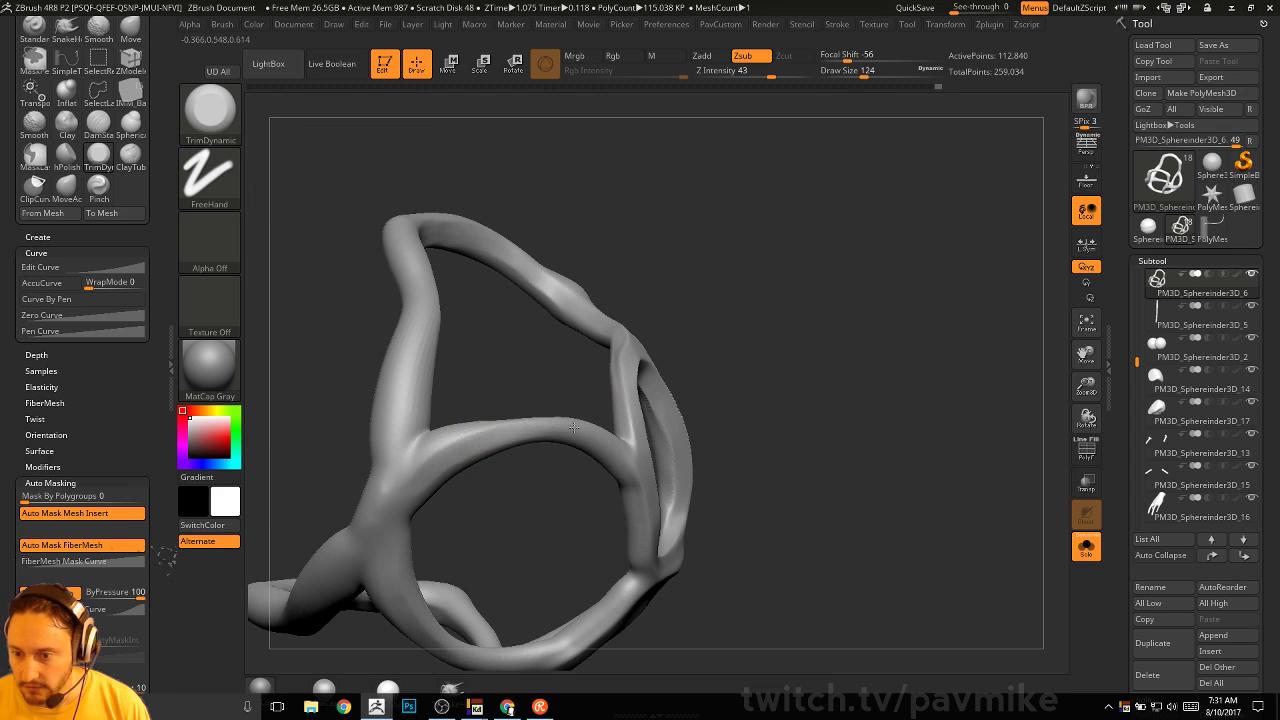
pyautogui.moveTo(640, 438); pyautogui.dragTo(574, 436, button='right')
pyautogui.moveTo(574, 436); pyautogui.dragTo(630, 440)
pyautogui.moveTo(734, 444); pyautogui.dragTo(643, 502, button='right')
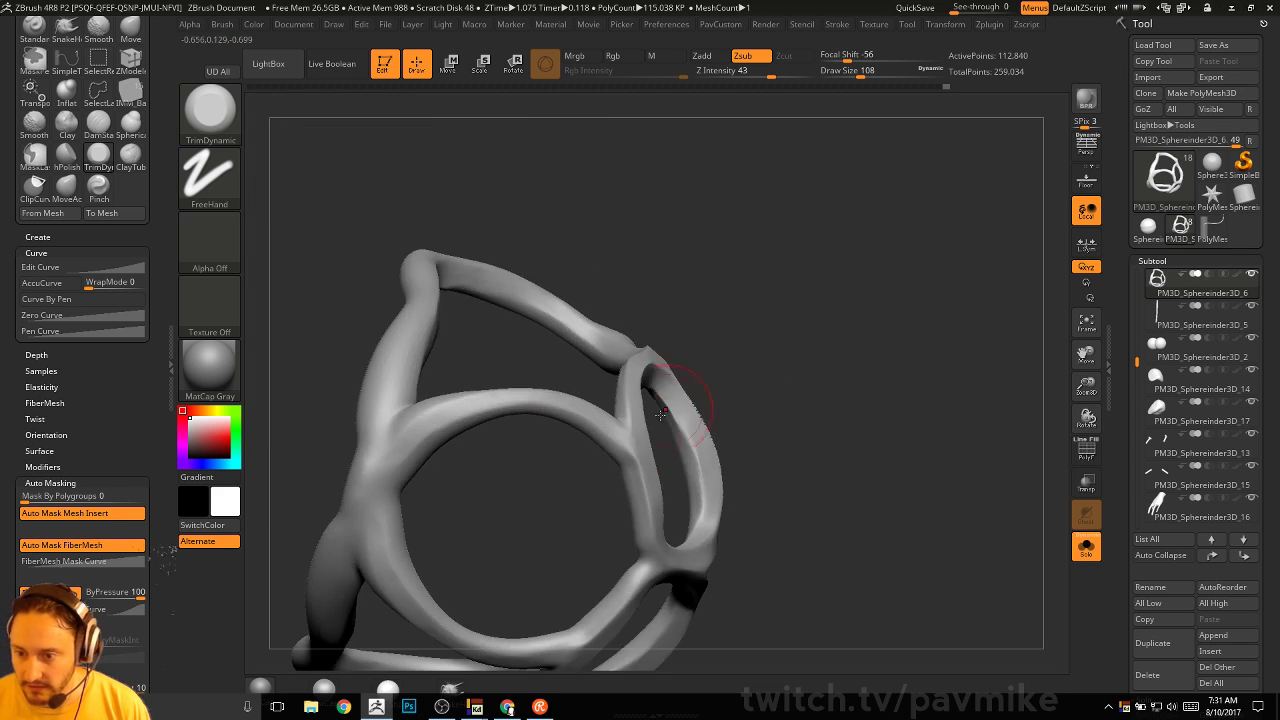
pyautogui.moveTo(746, 398); pyautogui.dragTo(743, 371, button='right')
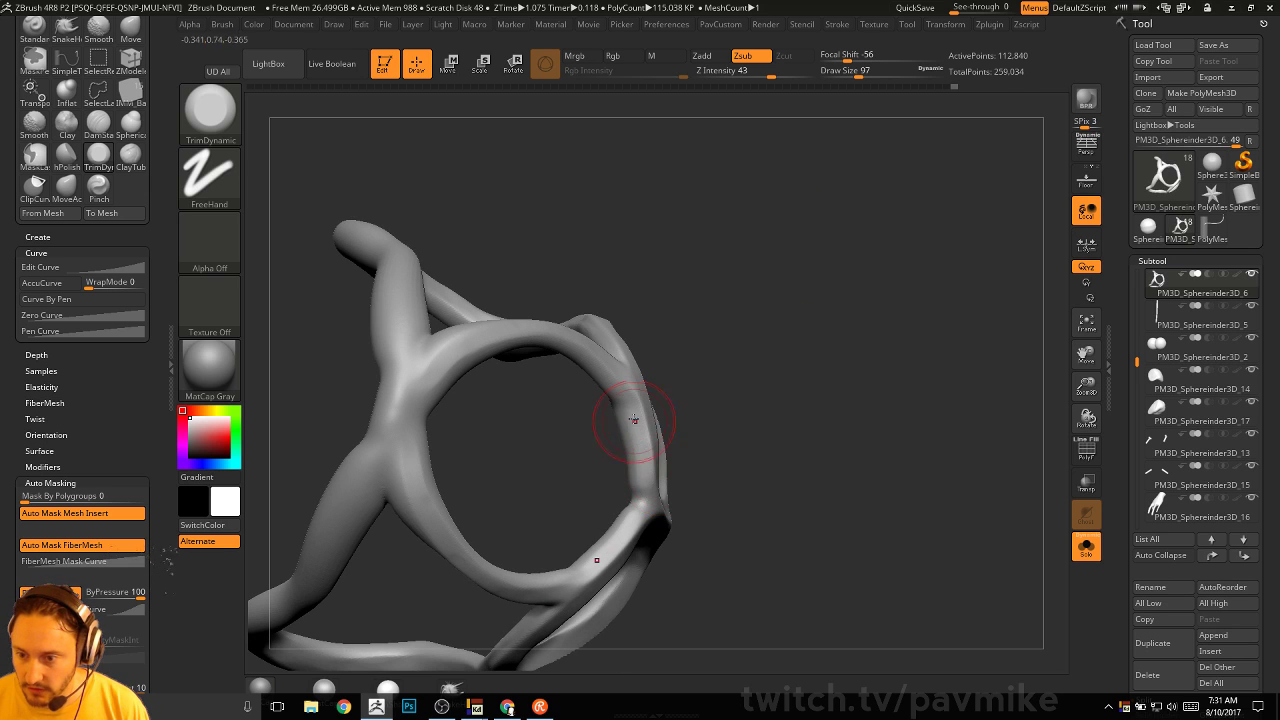
pyautogui.moveTo(644, 488); pyautogui.dragTo(557, 374, button='right')
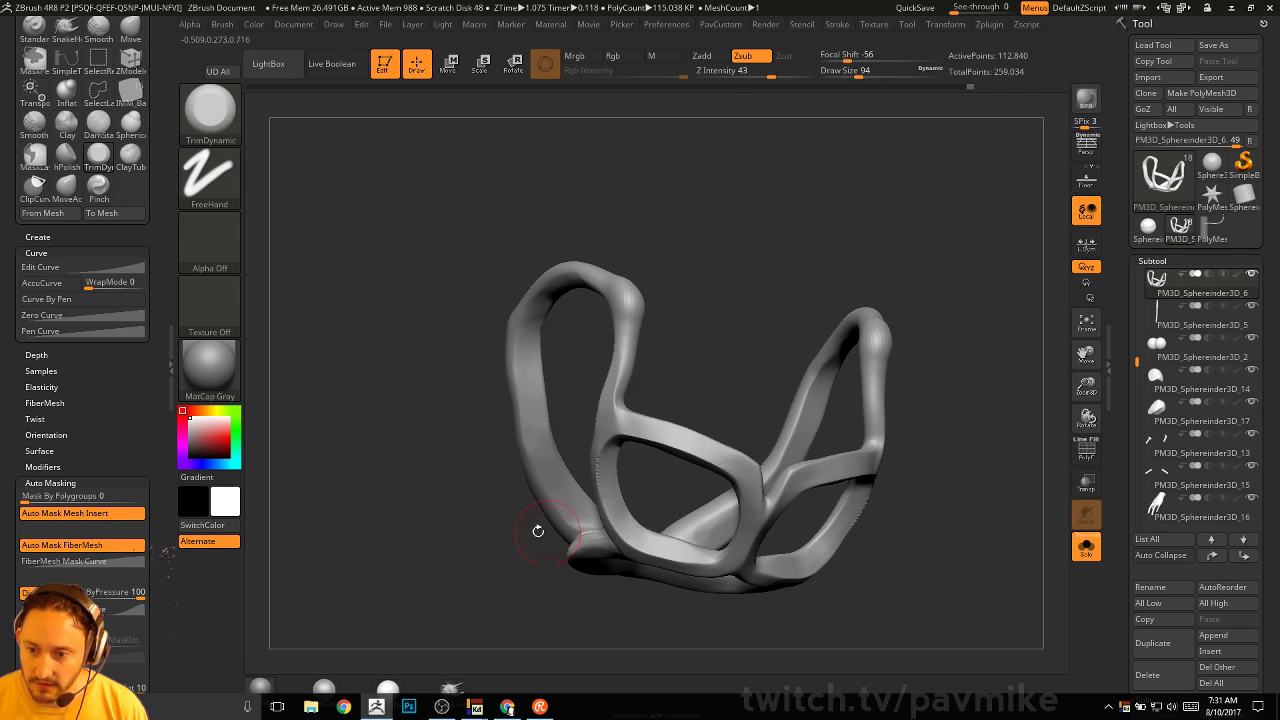
# Polish the top arch and inner face of the tall side loop with hPolish at draw size 94
pyautogui.moveTo(537, 531)
pyautogui.mouseDown(button='right')
pyautogui.moveTo(462, 461)
pyautogui.moveTo(457, 529)
pyautogui.moveTo(617, 349)
pyautogui.mouseUp(button='right')
pyautogui.press('b')
pyautogui.press('h')
pyautogui.press('p')
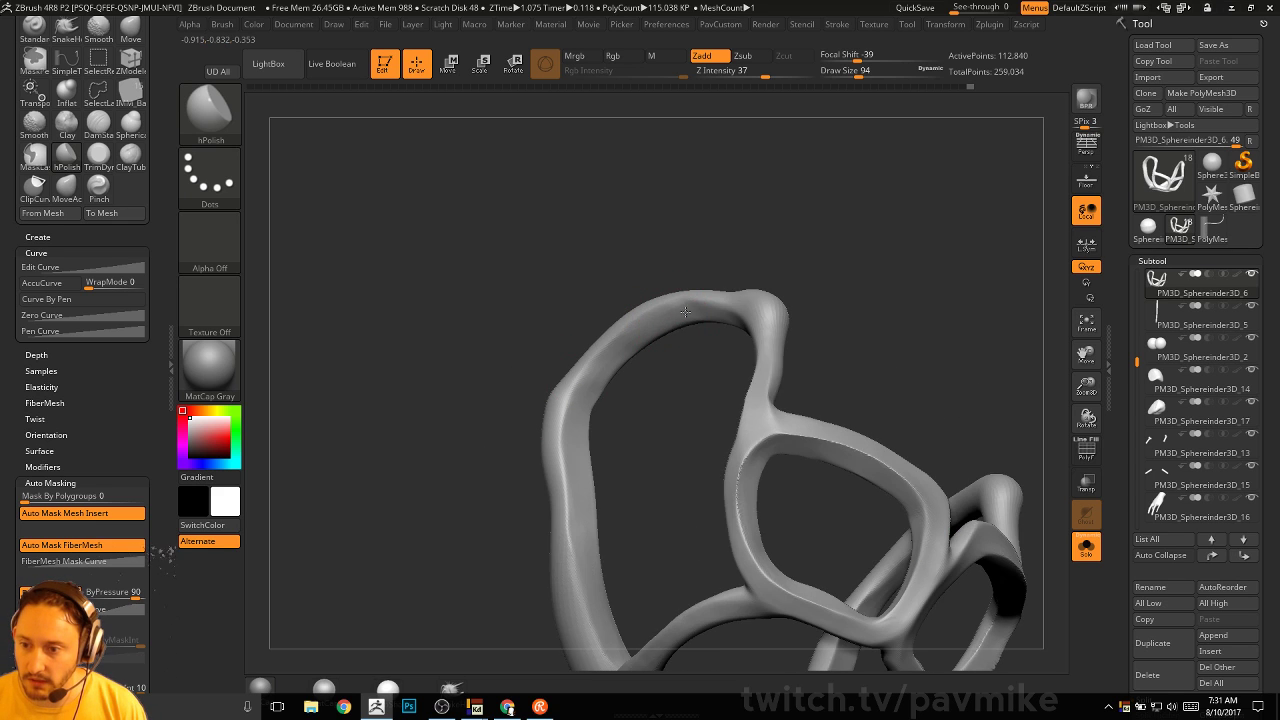
pyautogui.moveTo(685, 312)
pyautogui.mouseDown(button='right')
pyautogui.moveTo(721, 342)
pyautogui.moveTo(700, 326)
pyautogui.mouseUp(button='right')
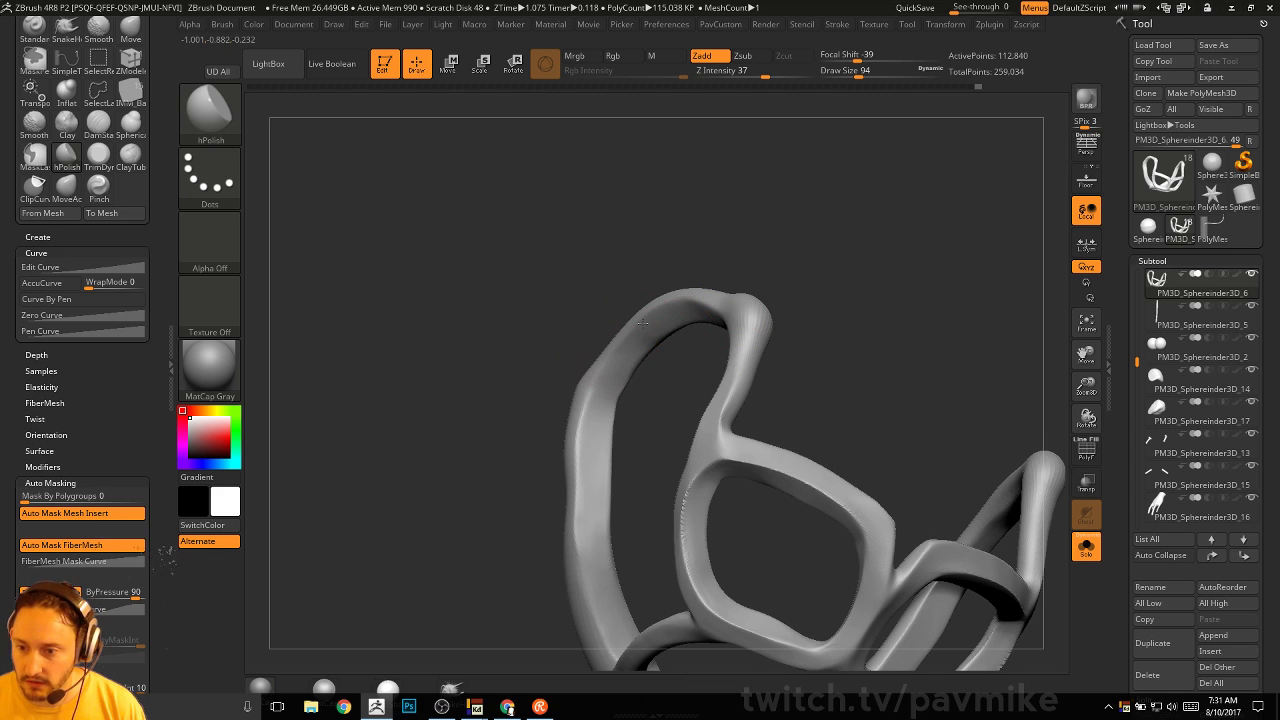
pyautogui.moveTo(591, 460); pyautogui.dragTo(613, 395, button='right')
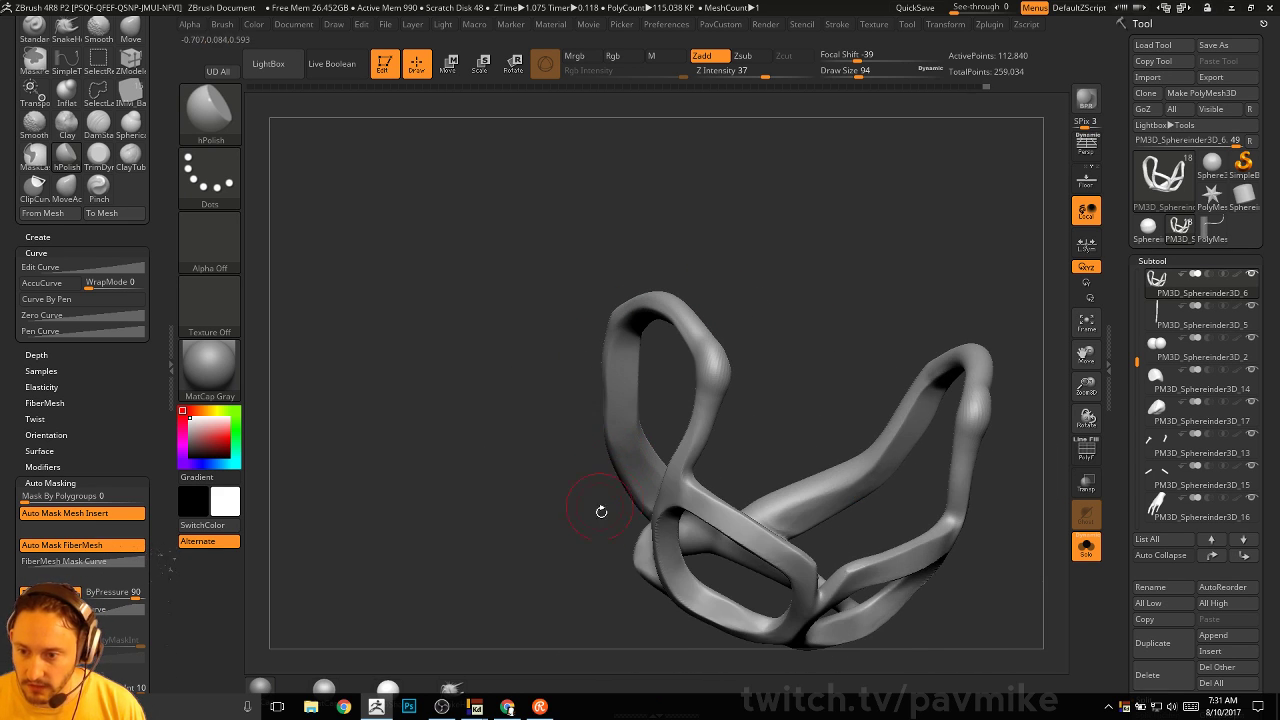
# Enlarge hPolish to draw size 116 and polish the side loop's top arch, rear corner and rear bar
pyautogui.moveTo(601, 511); pyautogui.dragTo(613, 444, button='right')
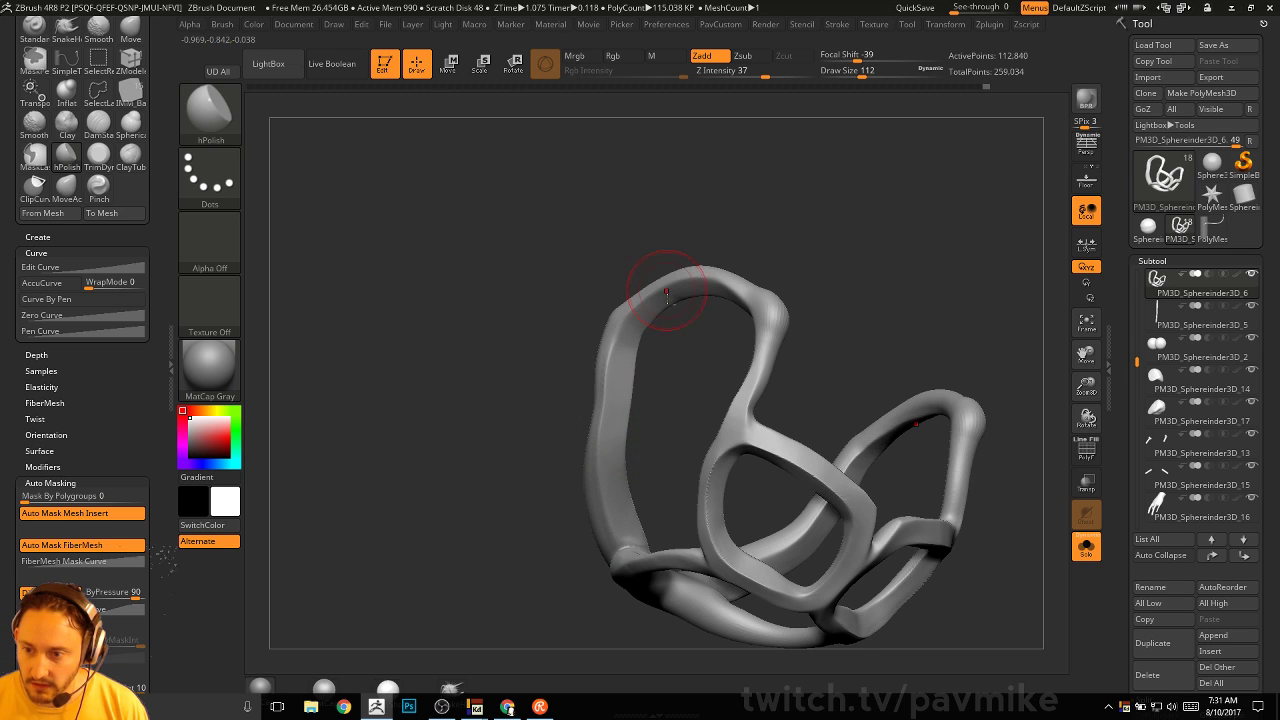
pyautogui.moveTo(667, 292); pyautogui.dragTo(670, 291, button='right')
pyautogui.moveTo(674, 343); pyautogui.dragTo(616, 322, button='right')
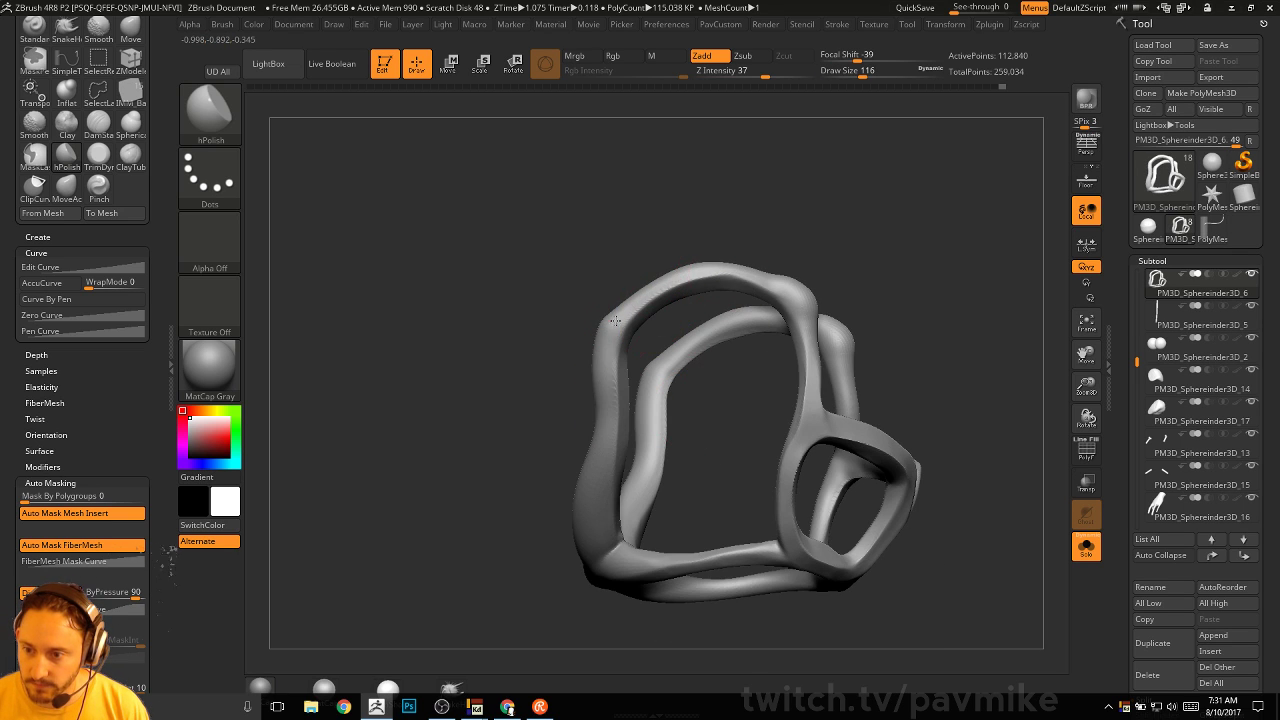
pyautogui.moveTo(606, 403)
pyautogui.mouseDown(button='right')
pyautogui.moveTo(555, 462)
pyautogui.moveTo(606, 401)
pyautogui.mouseUp(button='right')
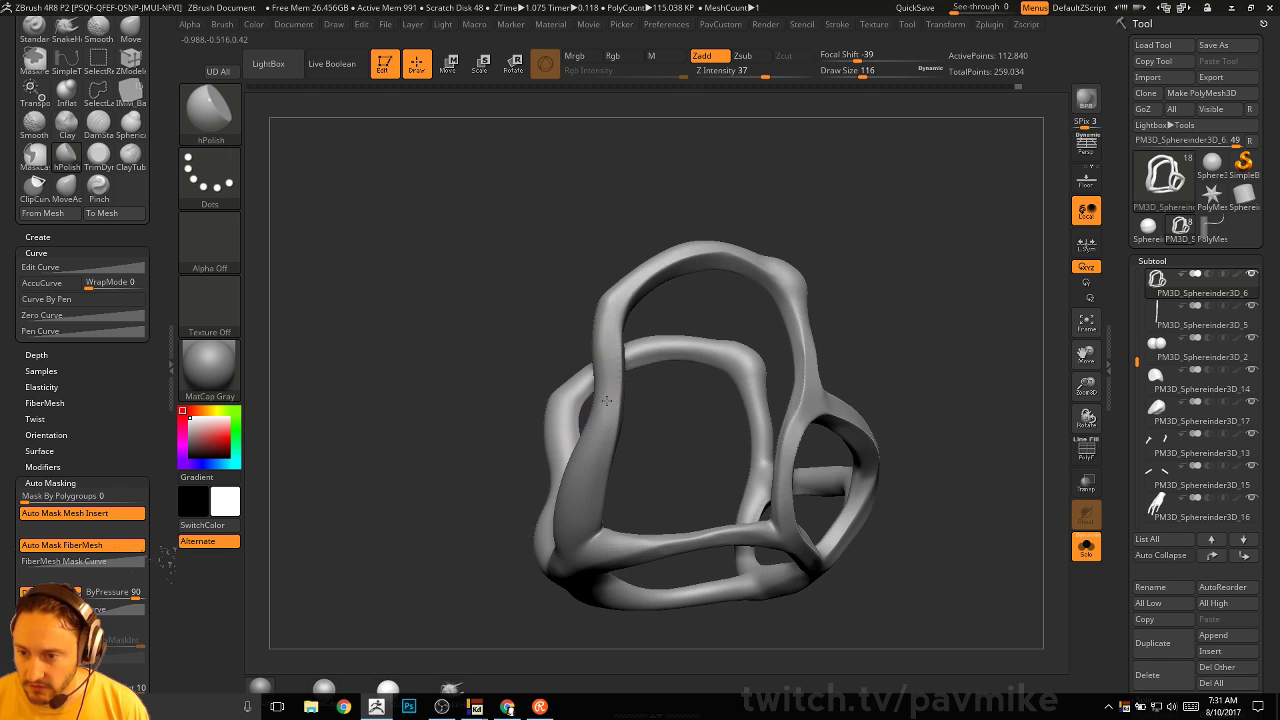
pyautogui.moveTo(590, 481)
pyautogui.mouseDown(button='right')
pyautogui.moveTo(850, 380)
pyautogui.moveTo(670, 281)
pyautogui.moveTo(686, 231)
pyautogui.moveTo(672, 272)
pyautogui.moveTo(455, 291)
pyautogui.moveTo(631, 325)
pyautogui.mouseUp(button='right')
# Flatten the side loop's rear corner and the outer face of its rear bar with TrimDynamic at draw size 116
pyautogui.press('3')
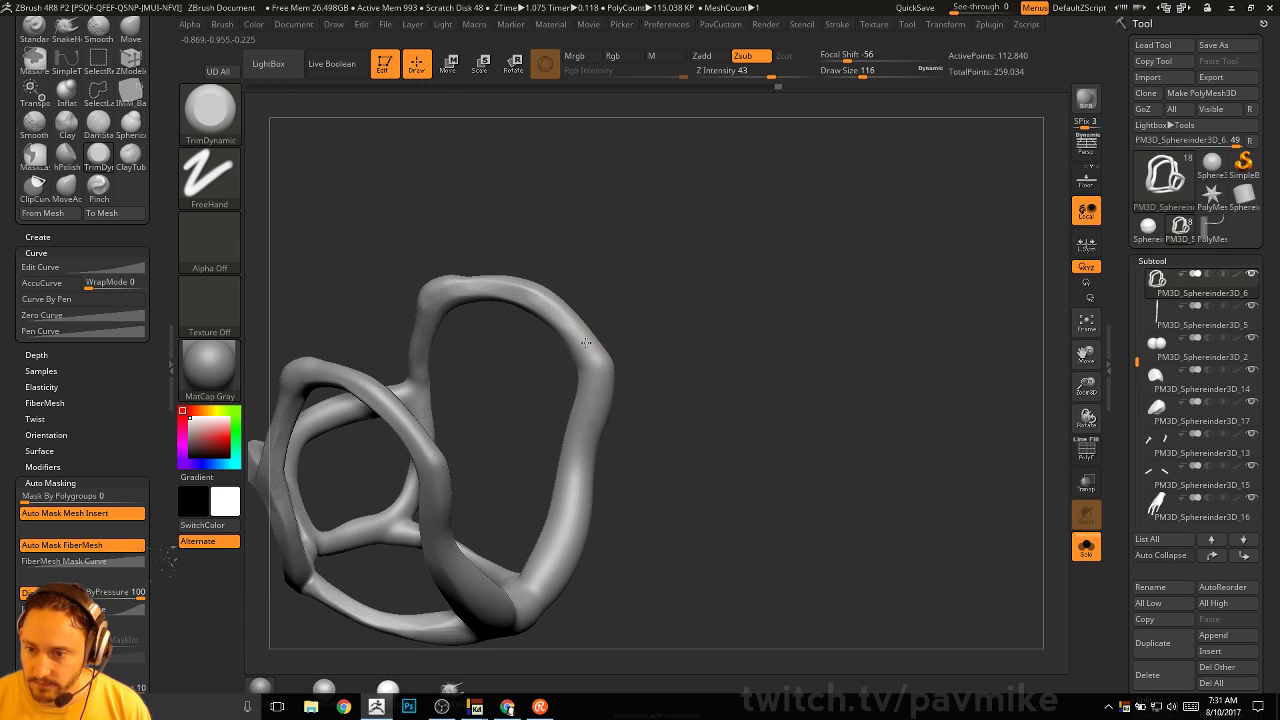
pyautogui.moveTo(604, 377); pyautogui.dragTo(598, 316, button='right')
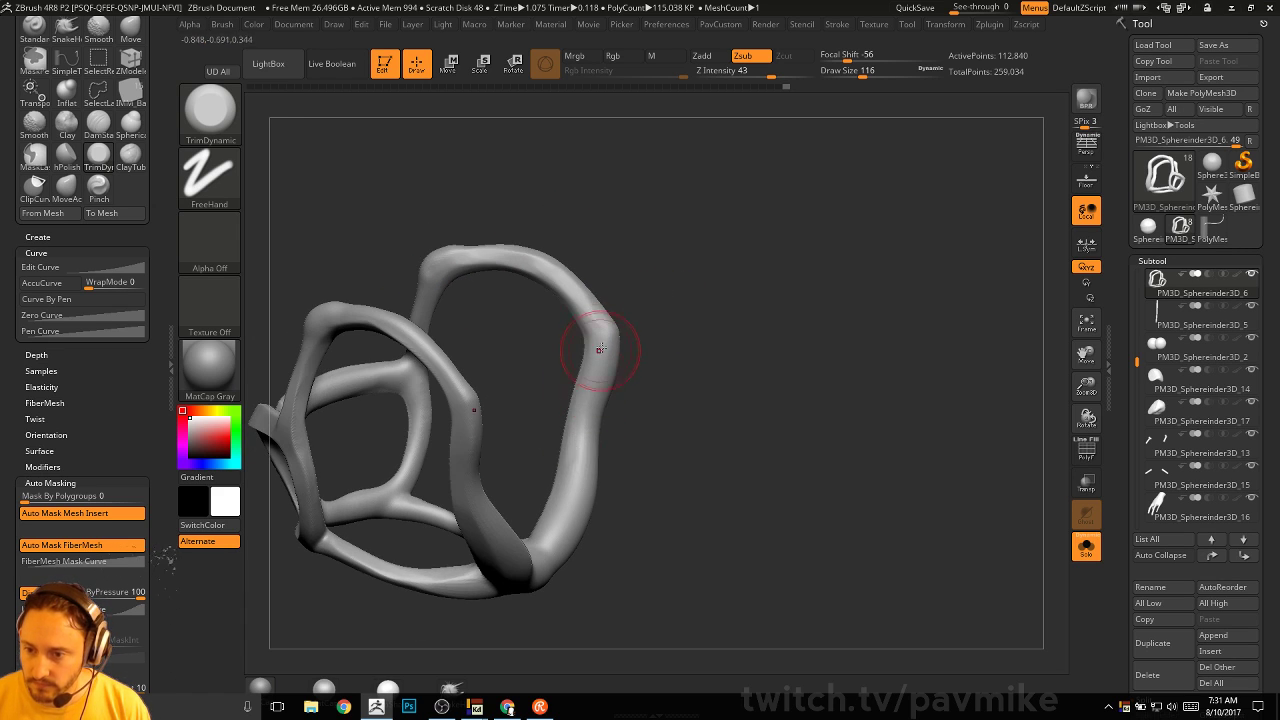
pyautogui.moveTo(566, 491); pyautogui.dragTo(669, 474, button='right')
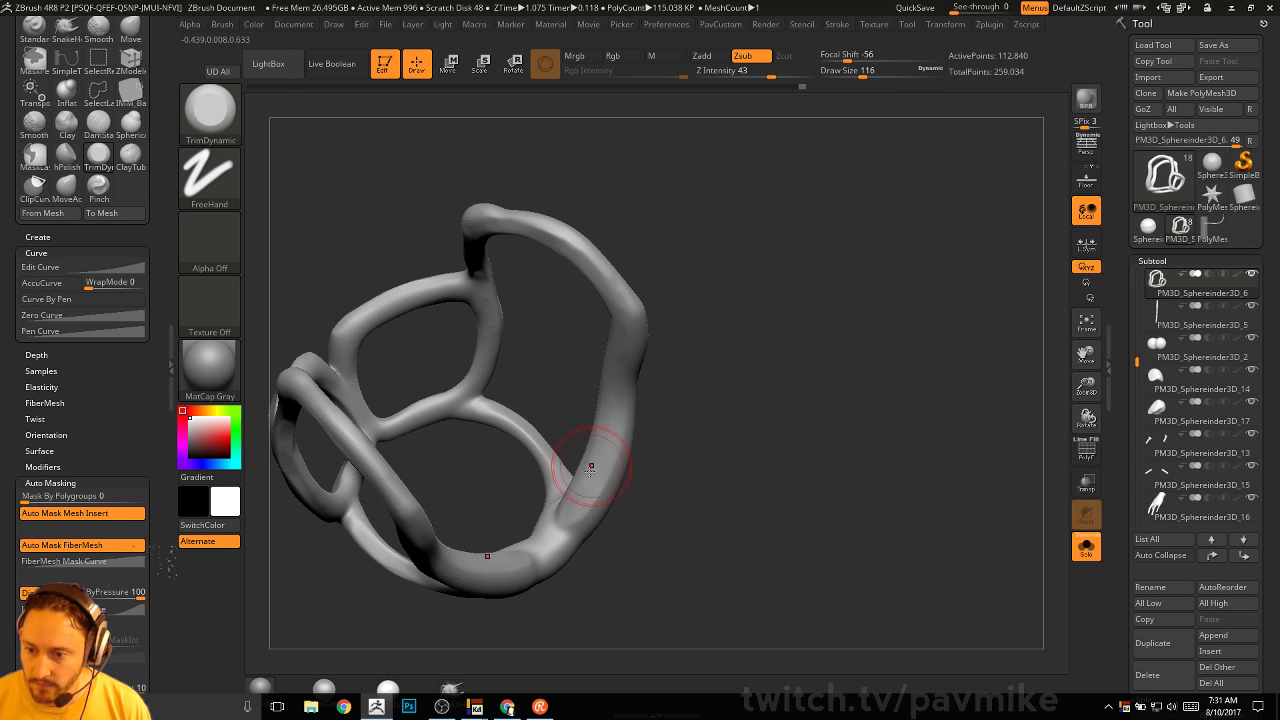
pyautogui.moveTo(591, 466); pyautogui.dragTo(532, 340, button='right')
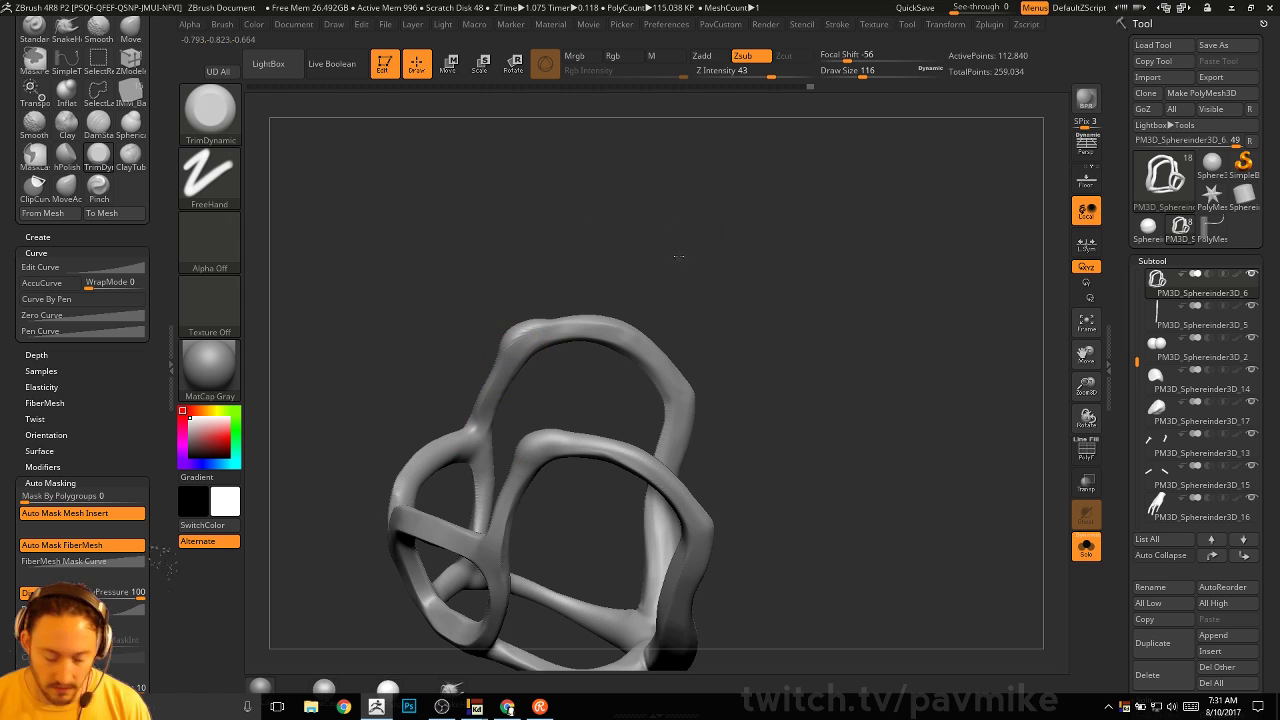
# Polish the side loop's inflated front corner, top arch and rear corner with hPolish at draw size 108
pyautogui.press('b')
pyautogui.press('h')
pyautogui.press('p')
pyautogui.moveTo(679, 257)
pyautogui.keyDown('alt'); pyautogui.mouseDown(button='right')
pyautogui.moveTo(678, 291)
pyautogui.moveTo(645, 275)
pyautogui.mouseUp(button='right'); pyautogui.keyUp('alt')
pyautogui.press('s')
pyautogui.click(494, 421)
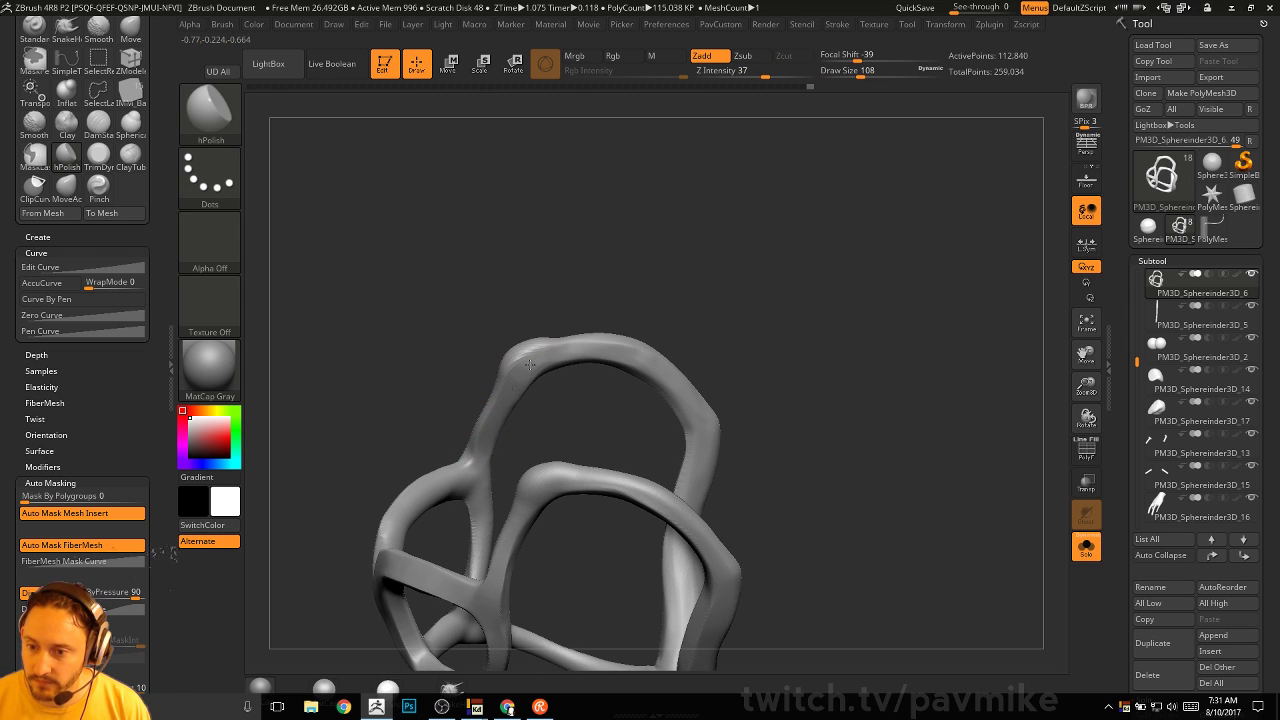
pyautogui.moveTo(614, 341)
pyautogui.keyDown('alt'); pyautogui.mouseDown(button='right')
pyautogui.moveTo(578, 337)
pyautogui.moveTo(608, 364)
pyautogui.mouseUp(button='right'); pyautogui.keyUp('alt')
pyautogui.moveTo(653, 427); pyautogui.dragTo(716, 349, button='right')
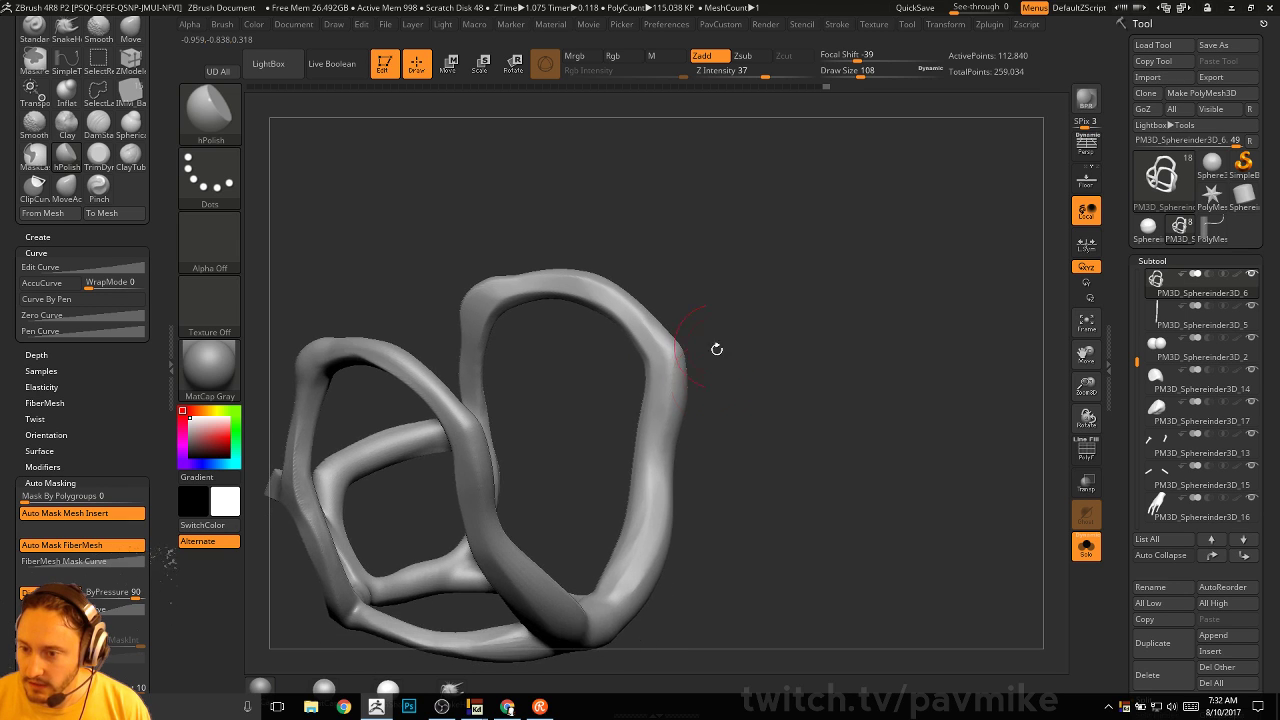
pyautogui.moveTo(741, 414); pyautogui.dragTo(653, 404, button='right')
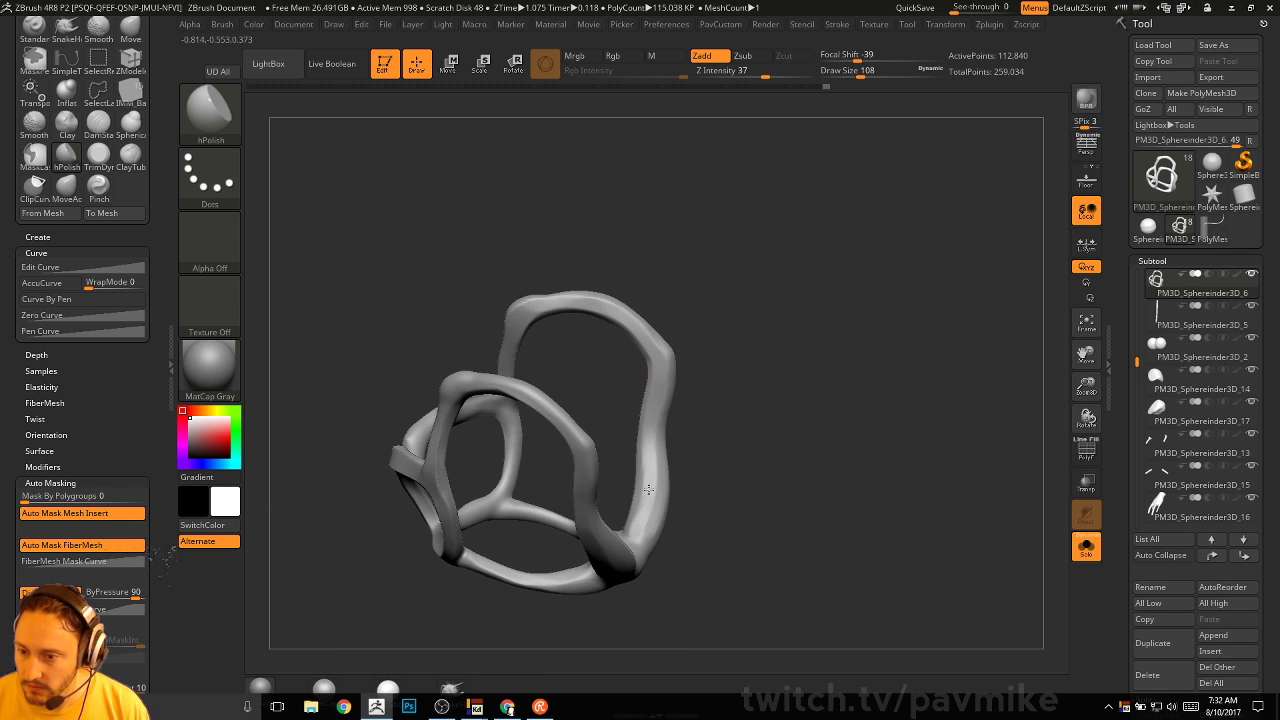
# Polish the side loop's rear bar down to the rear junction with hPolish at draw size 108
pyautogui.moveTo(634, 536); pyautogui.dragTo(639, 318, button='right')
pyautogui.moveTo(617, 371); pyautogui.dragTo(622, 389, button='right')
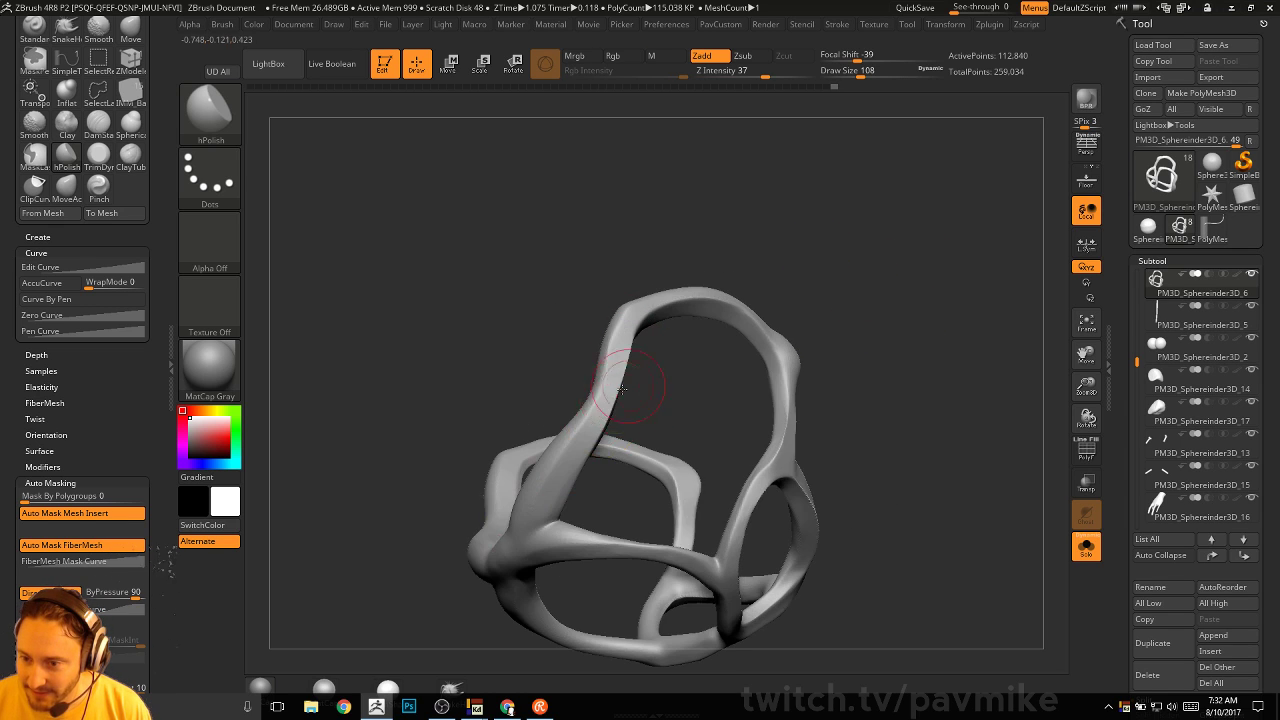
pyautogui.moveTo(544, 502); pyautogui.dragTo(796, 335, button='right')
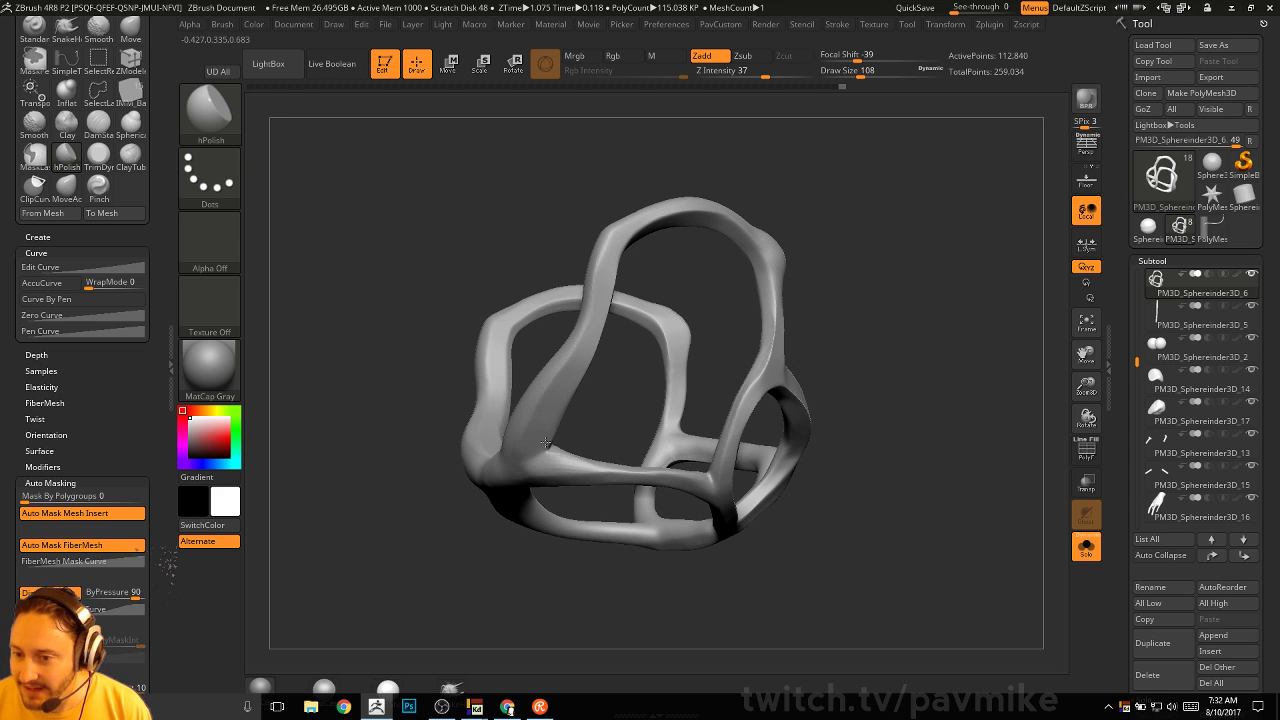
pyautogui.moveTo(538, 447)
pyautogui.mouseDown(button='right')
pyautogui.moveTo(606, 394)
pyautogui.moveTo(540, 441)
pyautogui.moveTo(497, 363)
pyautogui.mouseUp(button='right')
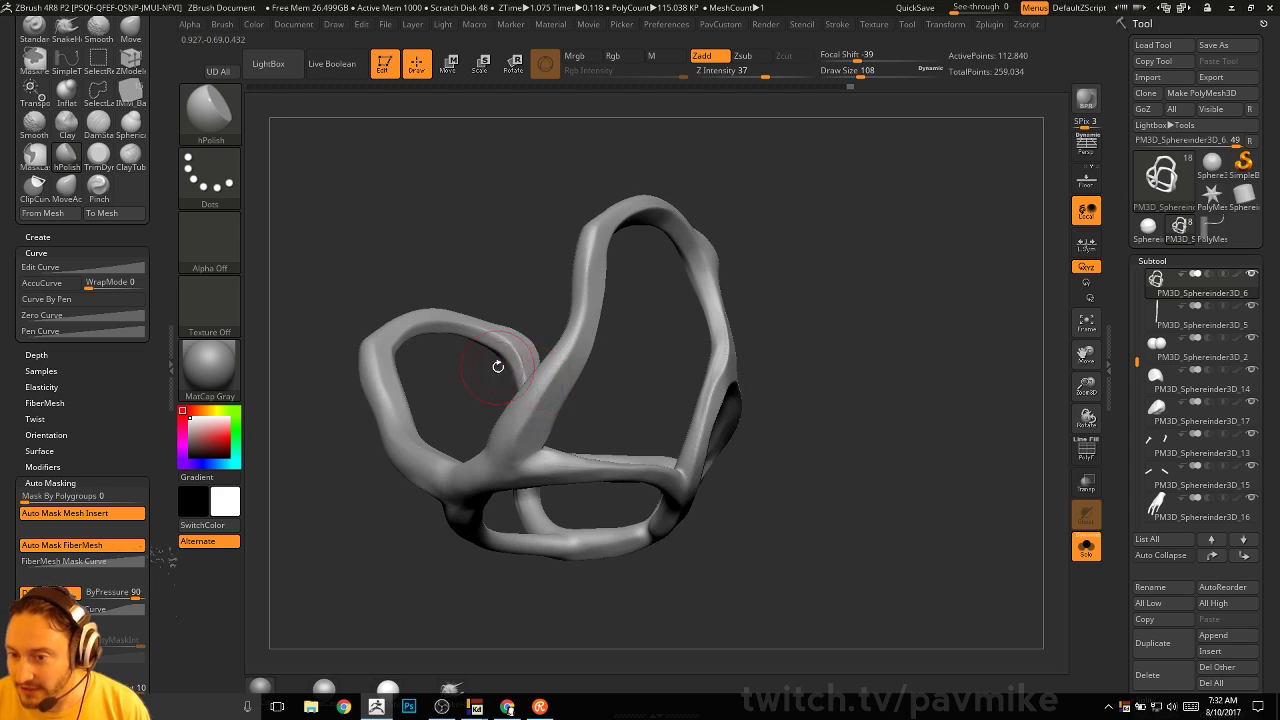
# Set hPolish to draw size 116 and polish the lower part of the rear bar into the rear junction
pyautogui.press('s')
pyautogui.moveTo(536, 393); pyautogui.dragTo(537, 393)
pyautogui.moveTo(533, 393); pyautogui.dragTo(576, 378, button='right')
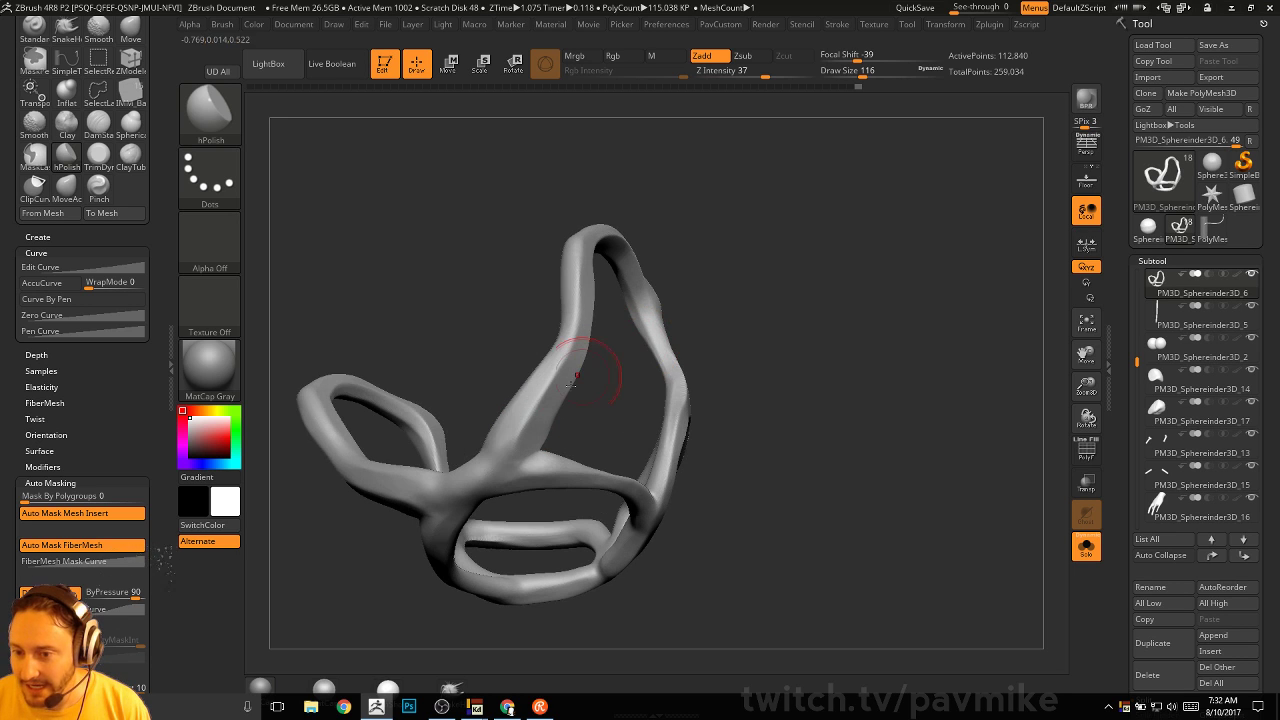
pyautogui.moveTo(489, 451); pyautogui.dragTo(468, 459)
pyautogui.moveTo(645, 377)
pyautogui.mouseDown(button='right')
pyautogui.moveTo(831, 297)
pyautogui.moveTo(874, 330)
pyautogui.mouseUp(button='right')
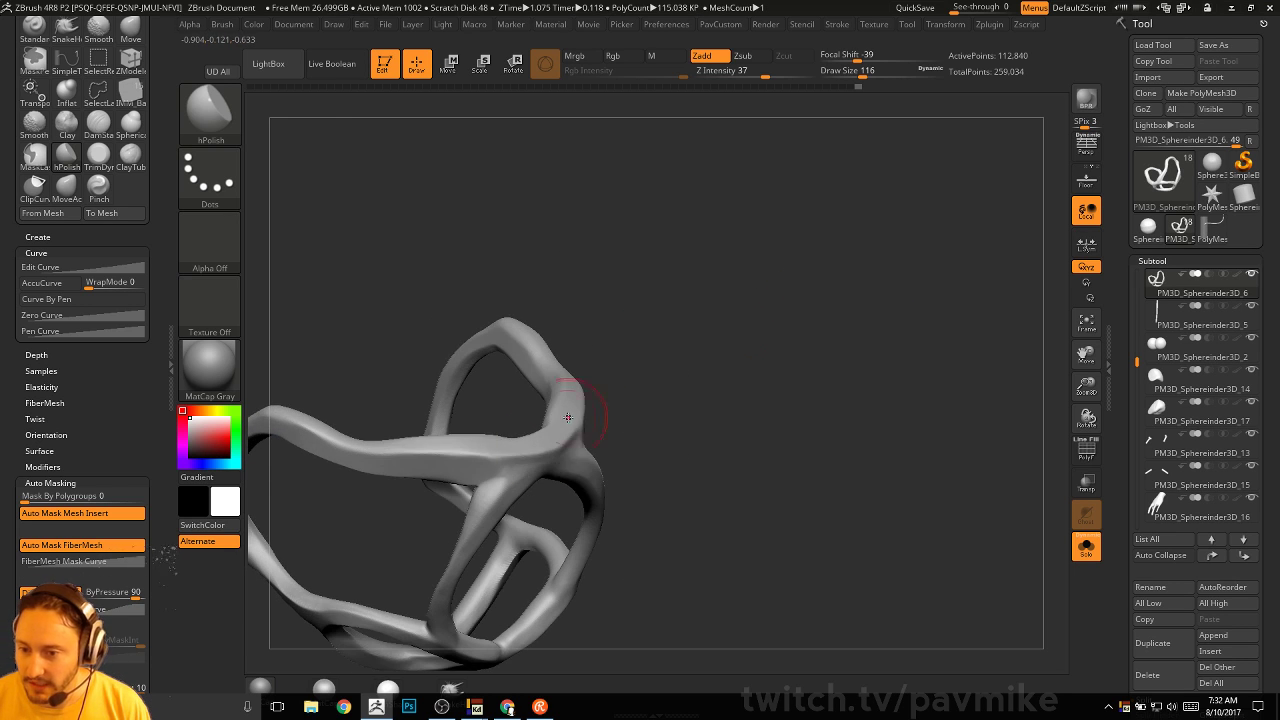
# Flatten the pelvis frame's rear junction and the adjoining bar with TrimDynamic at draw size 97
pyautogui.press('s')
pyautogui.moveTo(545, 454); pyautogui.dragTo(542, 454)
pyautogui.moveTo(596, 486)
pyautogui.mouseDown(button='right')
pyautogui.moveTo(624, 422)
pyautogui.moveTo(677, 449)
pyautogui.moveTo(524, 480)
pyautogui.mouseUp(button='right')
pyautogui.press('b')
pyautogui.press('t')
pyautogui.press('d')
pyautogui.moveTo(411, 510); pyautogui.dragTo(480, 480, button='right')
pyautogui.moveTo(532, 452); pyautogui.dragTo(577, 446)
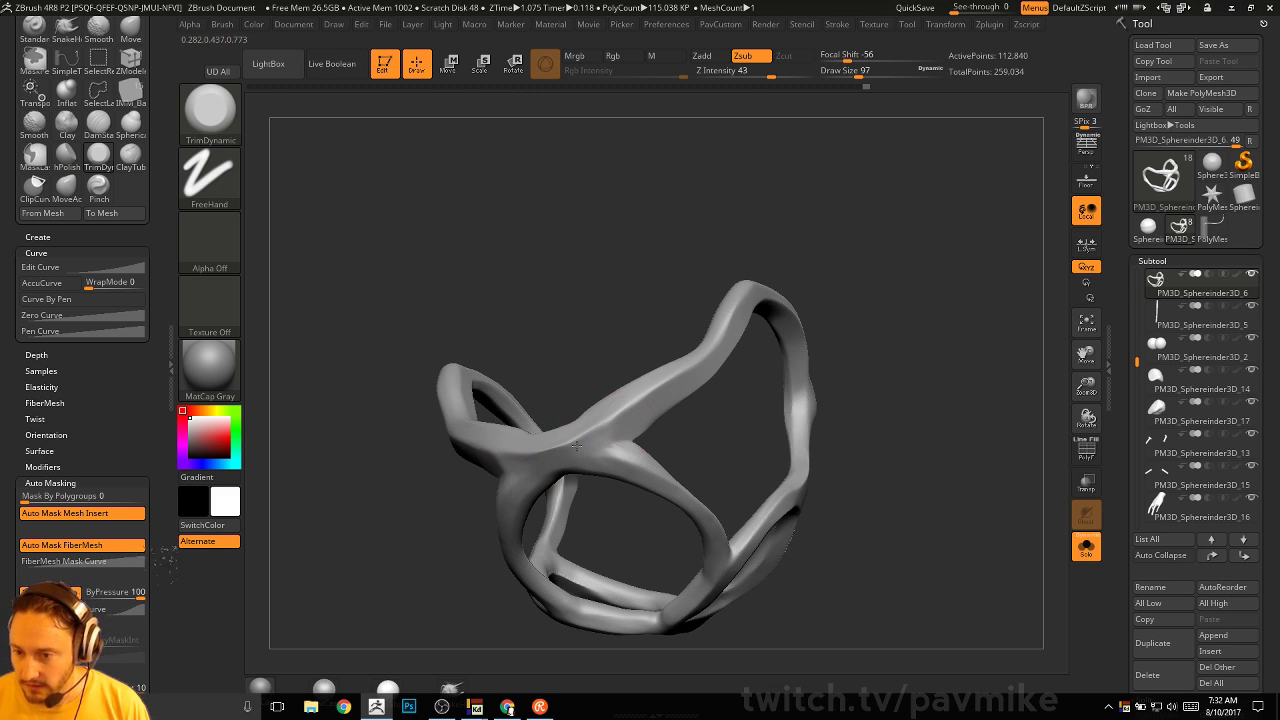
pyautogui.moveTo(691, 382); pyautogui.dragTo(643, 467, button='right')
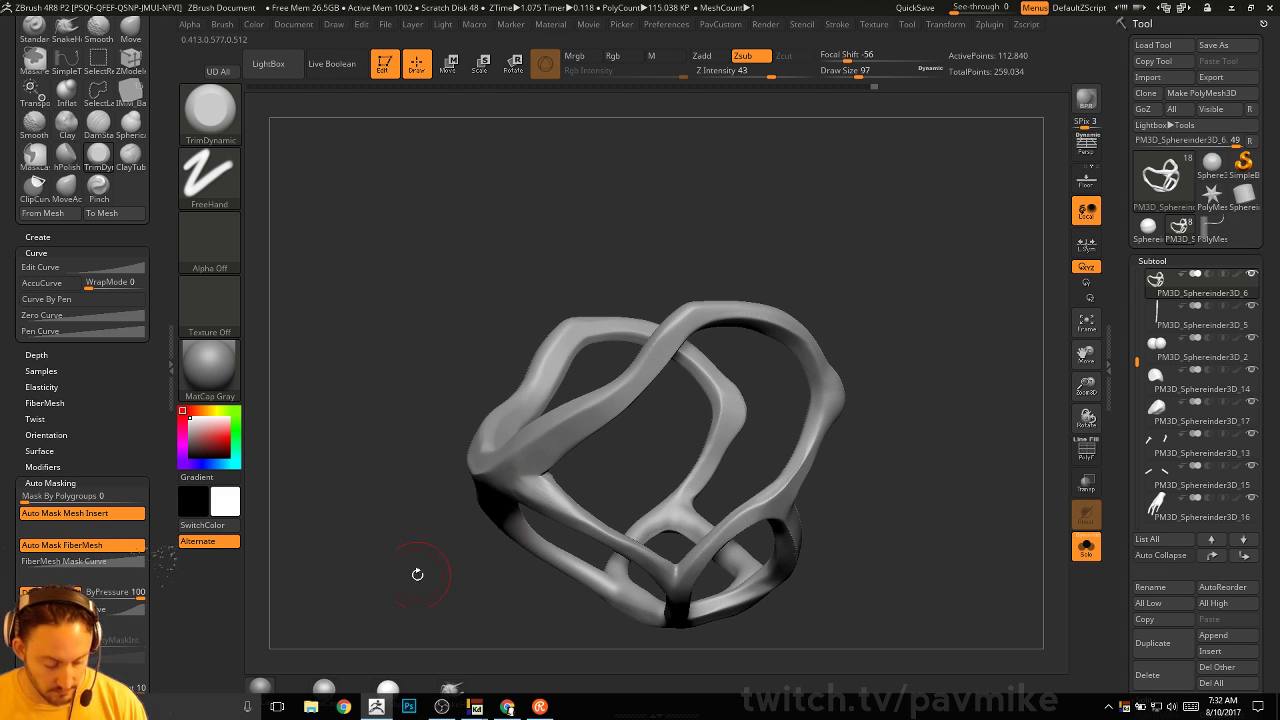
# Even out the lower bar leading away from the rear junction with hPolish and TrimDynamic at draw size 97
pyautogui.press('b')
pyautogui.press('h')
pyautogui.press('p')
pyautogui.moveTo(417, 574); pyautogui.dragTo(581, 449, button='right')
pyautogui.moveTo(653, 476)
pyautogui.mouseDown(button='right')
pyautogui.moveTo(689, 411)
pyautogui.moveTo(619, 479)
pyautogui.moveTo(535, 438)
pyautogui.moveTo(548, 530)
pyautogui.moveTo(565, 506)
pyautogui.mouseUp(button='right')
pyautogui.press('b')
pyautogui.press('t')
pyautogui.press('d')
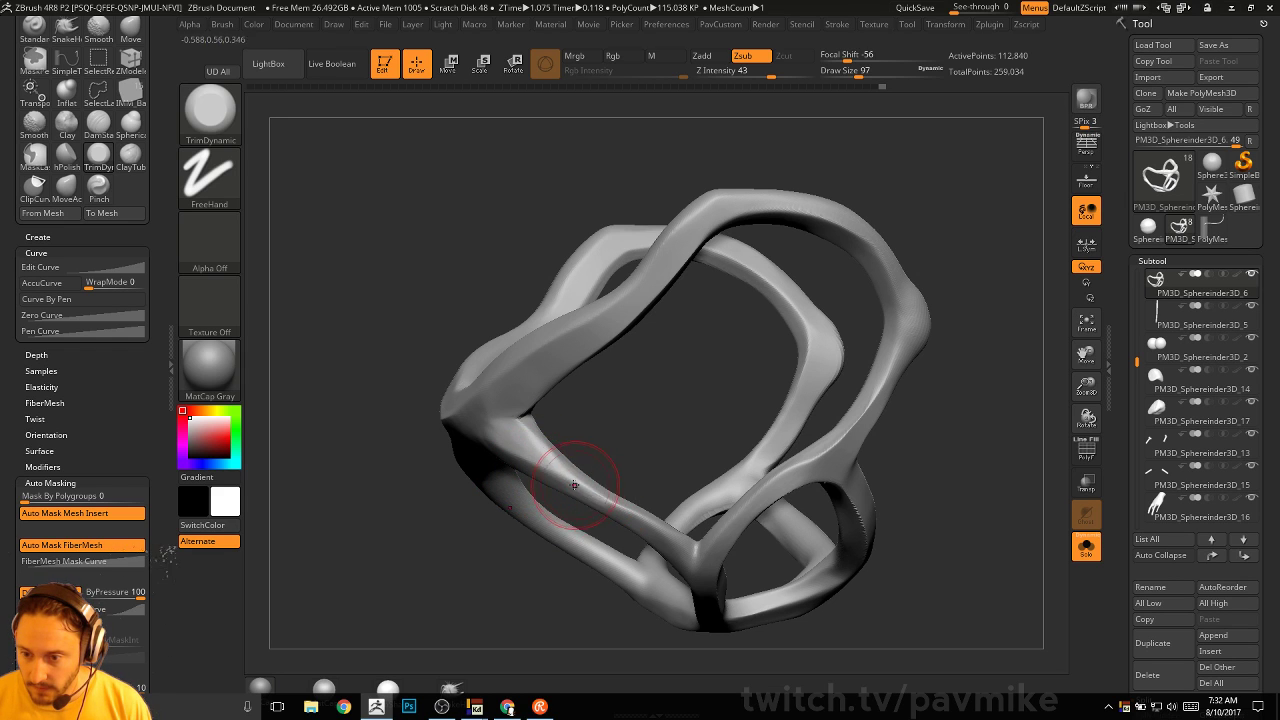
pyautogui.moveTo(557, 473); pyautogui.dragTo(648, 528, button='right')
pyautogui.moveTo(642, 577)
pyautogui.mouseDown(button='right')
pyautogui.moveTo(906, 417)
pyautogui.moveTo(860, 409)
pyautogui.moveTo(855, 371)
pyautogui.moveTo(558, 466)
pyautogui.mouseUp(button='right')
# Polish the junction above the pelvis frame's large round opening and its upper rim with hPolish at draw size 97
pyautogui.press('b')
pyautogui.press('h')
pyautogui.press('p')
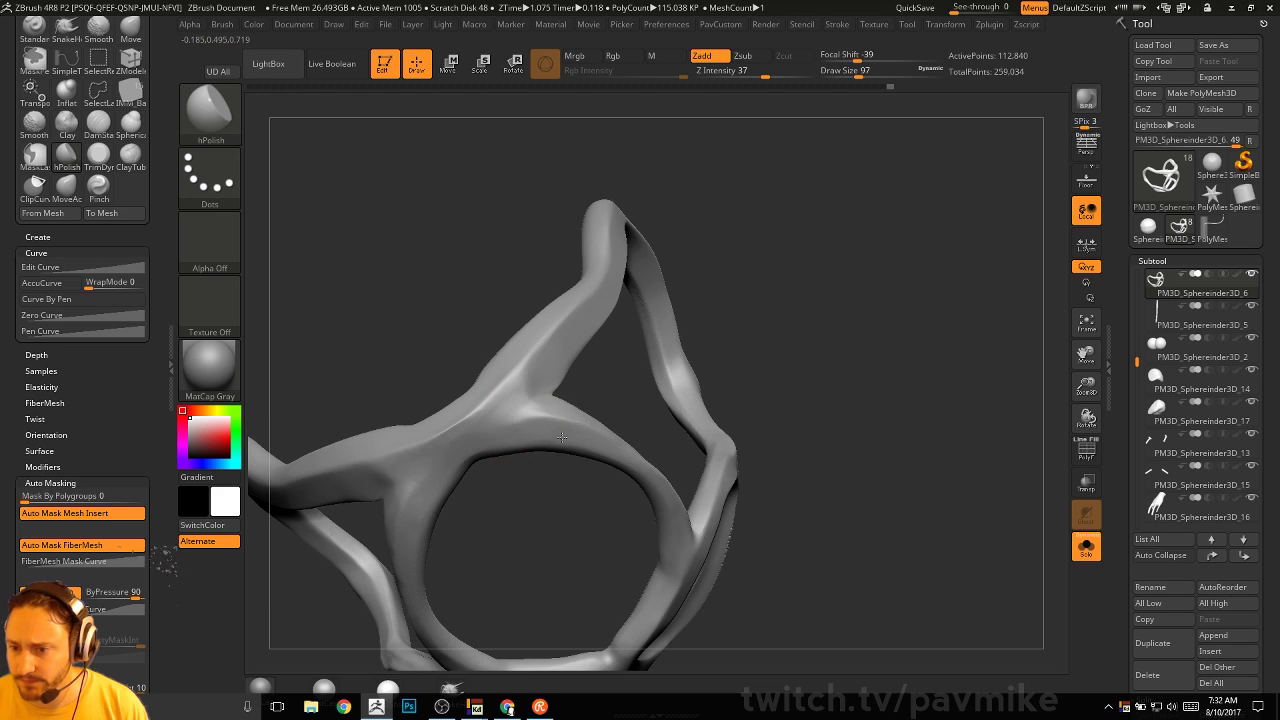
pyautogui.moveTo(562, 437); pyautogui.dragTo(640, 468)
pyautogui.moveTo(850, 462)
pyautogui.mouseDown()
pyautogui.moveTo(852, 426)
pyautogui.moveTo(768, 432)
pyautogui.mouseUp()
# Turn off solo display to show the pelvis frame together with the rest of the body
pyautogui.moveTo(493, 600)
pyautogui.mouseDown(button='right')
pyautogui.moveTo(474, 413)
pyautogui.moveTo(580, 403)
pyautogui.mouseUp(button='right')
pyautogui.moveTo(738, 530); pyautogui.dragTo(659, 510, button='right')
pyautogui.moveTo(925, 291)
pyautogui.keyDown('alt'); pyautogui.mouseDown()
pyautogui.moveTo(897, 420)
pyautogui.moveTo(838, 413)
pyautogui.moveTo(968, 446)
pyautogui.moveTo(862, 482)
pyautogui.moveTo(946, 489)
pyautogui.mouseUp(); pyautogui.keyUp('alt')
pyautogui.click(1086, 546)
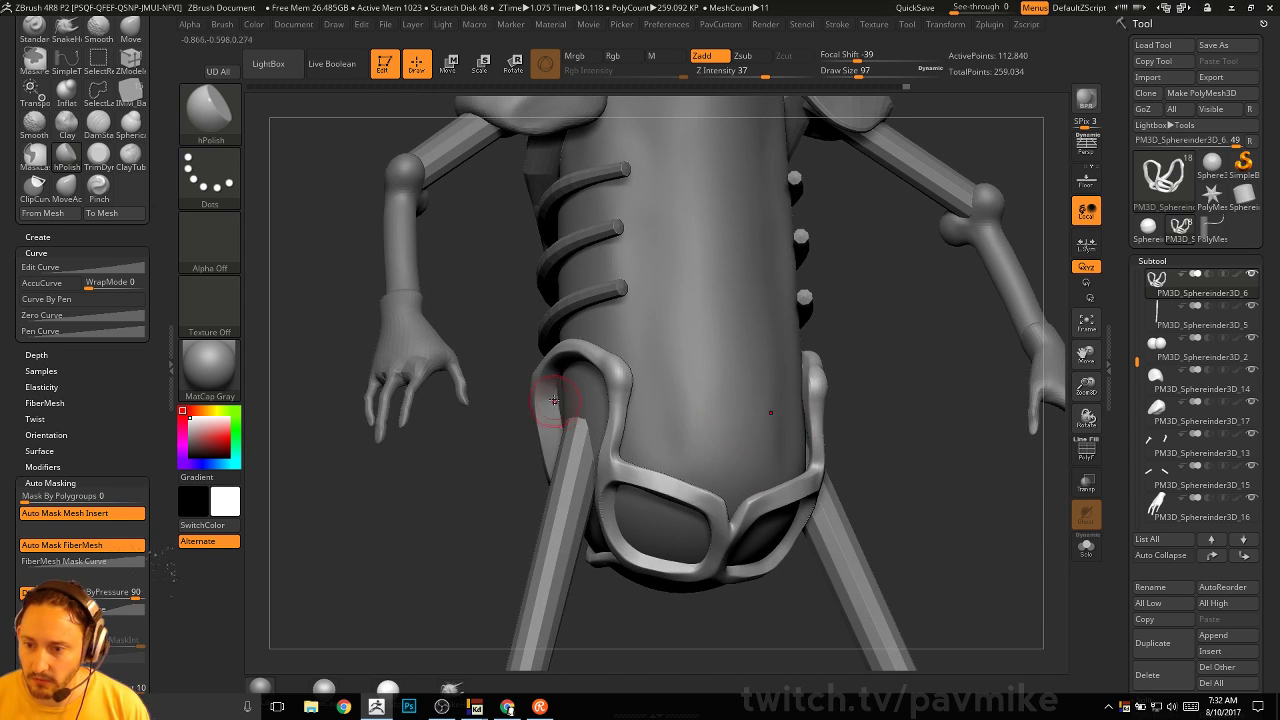
# Reshape the pelvis frame's side loop around the body with the Move brush
pyautogui.press('b')
pyautogui.press('m')
pyautogui.press('v')
pyautogui.press('s')
pyautogui.moveTo(557, 396); pyautogui.dragTo(537, 395)
pyautogui.moveTo(378, 520)
pyautogui.mouseDown()
pyautogui.moveTo(464, 537)
pyautogui.moveTo(460, 517)
pyautogui.moveTo(395, 500)
pyautogui.moveTo(398, 483)
pyautogui.moveTo(490, 480)
pyautogui.mouseUp()
pyautogui.press('s')
pyautogui.moveTo(561, 453); pyautogui.dragTo(558, 453)
# Smooth the side loop and the frame around the front openings with Smooth Stronger at draw size 234
pyautogui.press('shift')
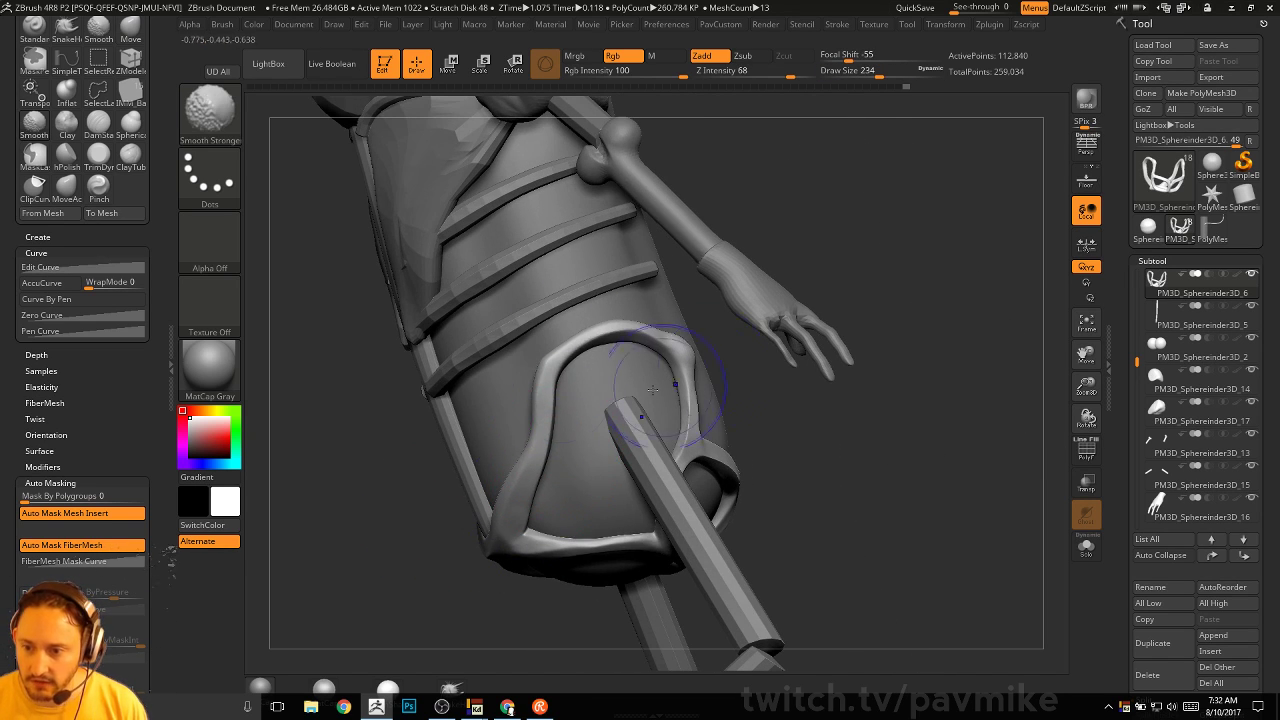
pyautogui.moveTo(828, 420); pyautogui.dragTo(732, 425)
pyautogui.moveTo(812, 524); pyautogui.dragTo(690, 515)
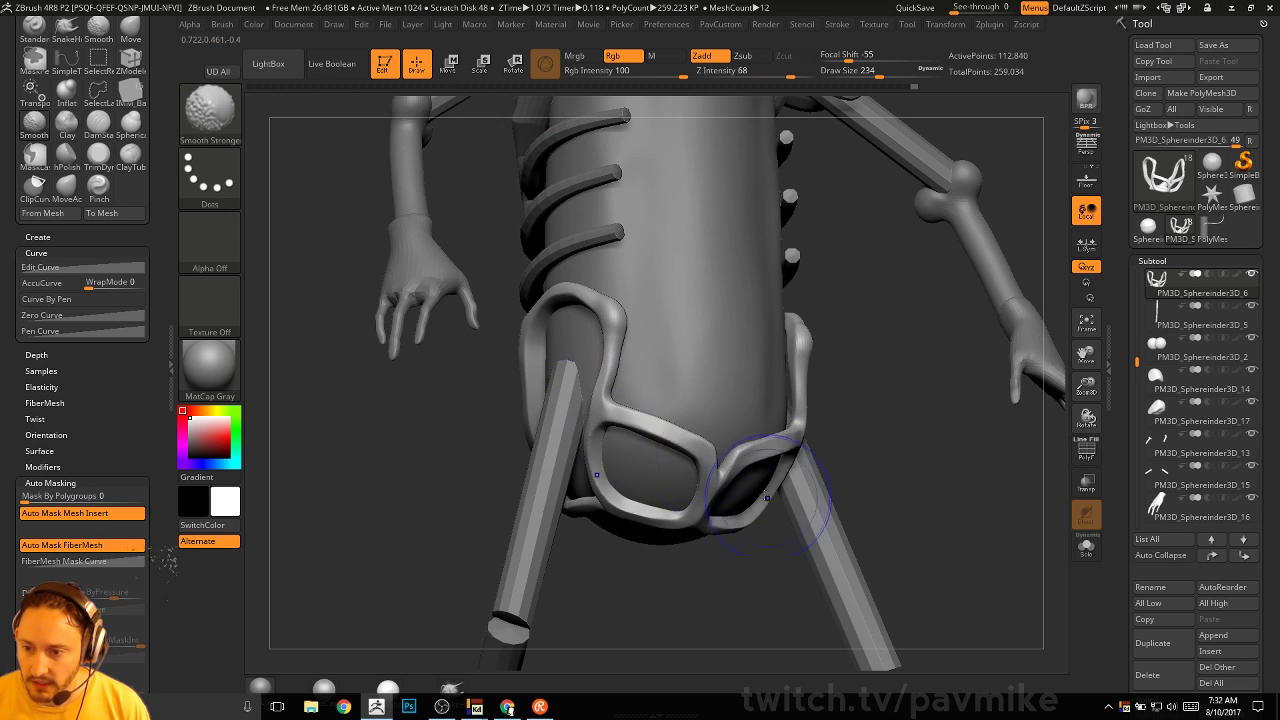
pyautogui.keyDown('shift'); pyautogui.moveTo(768, 497); pyautogui.dragTo(706, 448); pyautogui.keyUp('shift')
pyautogui.moveTo(880, 520)
pyautogui.mouseDown()
pyautogui.moveTo(862, 486)
pyautogui.moveTo(877, 380)
pyautogui.moveTo(494, 623)
pyautogui.moveTo(669, 546)
pyautogui.mouseUp()
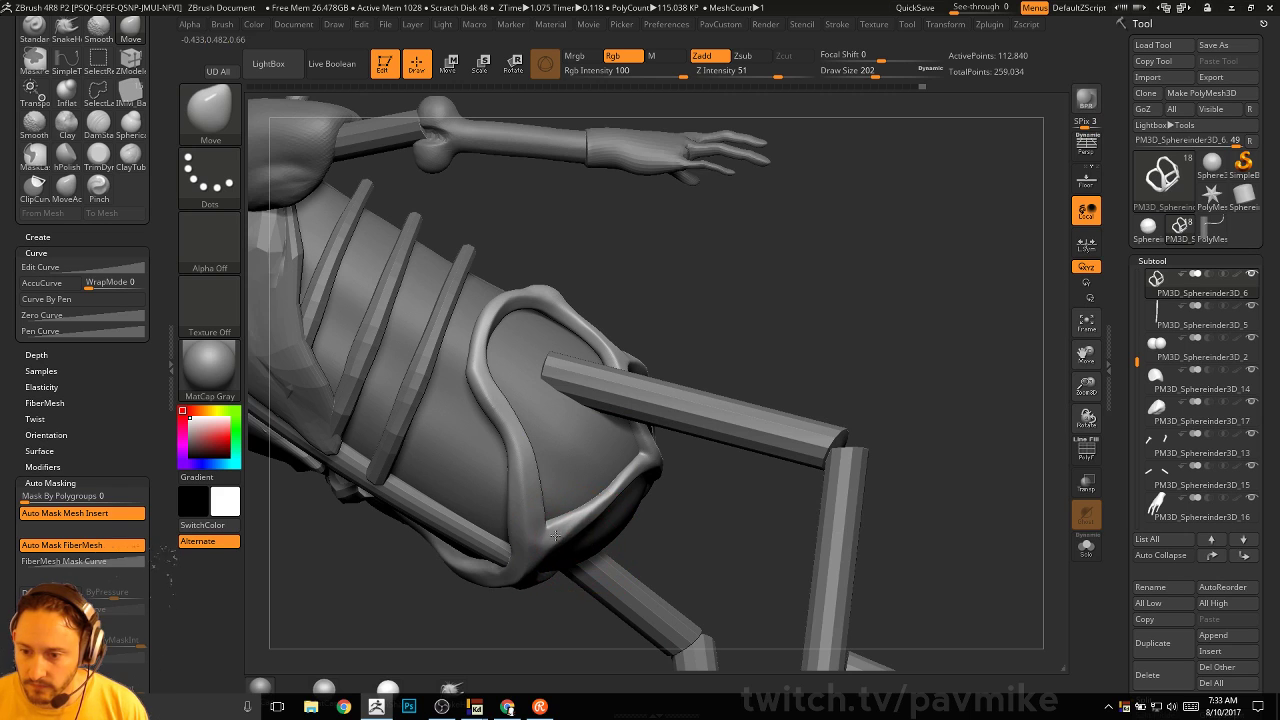
# Adjust the sweep of the pelvis frame's rear side bars against the body with the Move brush, starting at draw size 393
pyautogui.moveTo(800, 325); pyautogui.dragTo(815, 480)
pyautogui.moveTo(687, 507)
pyautogui.mouseDown()
pyautogui.moveTo(711, 497)
pyautogui.moveTo(715, 511)
pyautogui.mouseUp()
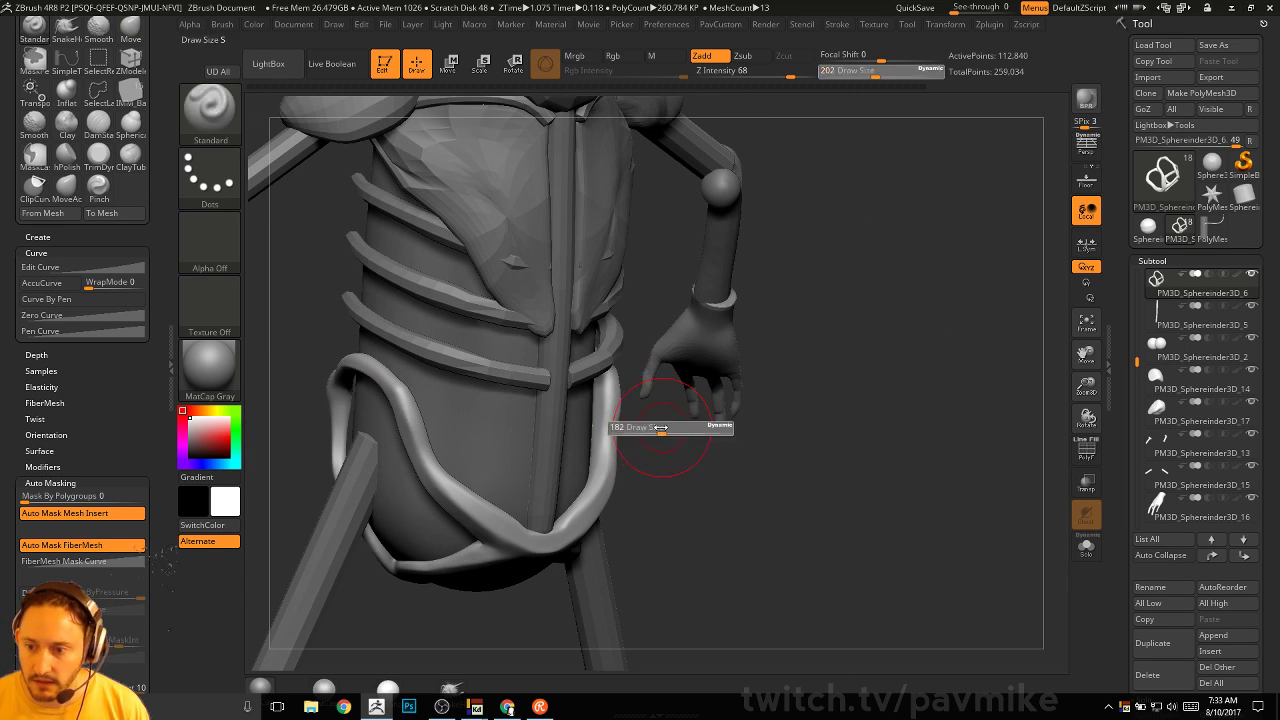
pyautogui.moveTo(598, 467)
pyautogui.mouseDown()
pyautogui.moveTo(657, 400)
pyautogui.moveTo(694, 443)
pyautogui.mouseUp()
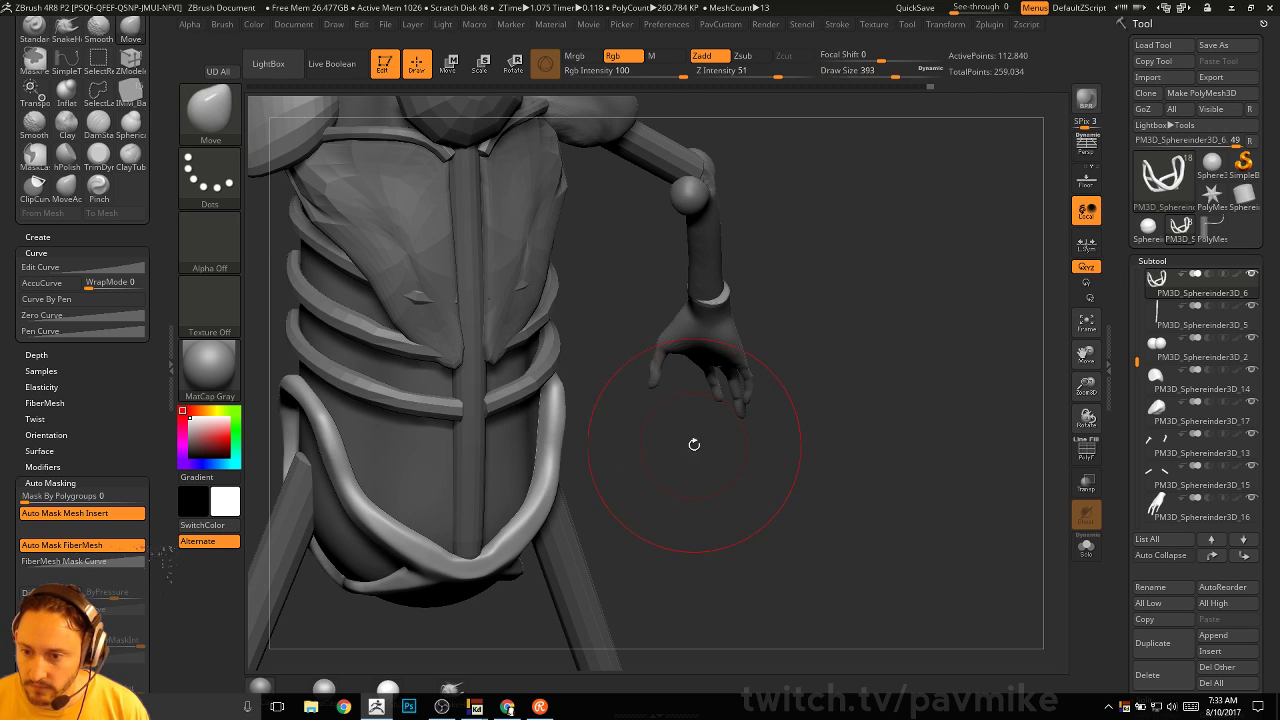
pyautogui.moveTo(556, 424); pyautogui.dragTo(566, 444)
pyautogui.press('s')
pyautogui.moveTo(585, 456); pyautogui.dragTo(572, 457)
pyautogui.moveTo(665, 470)
pyautogui.mouseDown()
pyautogui.moveTo(734, 453)
pyautogui.moveTo(728, 437)
pyautogui.mouseUp()
pyautogui.press('s')
pyautogui.moveTo(604, 483)
pyautogui.mouseDown()
pyautogui.moveTo(592, 485)
pyautogui.moveTo(594, 457)
pyautogui.moveTo(588, 505)
pyautogui.mouseUp()
# Select the spine bar subtool and set the Standard brush to draw size 132
pyautogui.press('s')
pyautogui.keyDown('alt'); pyautogui.click(530, 460); pyautogui.keyUp('alt')
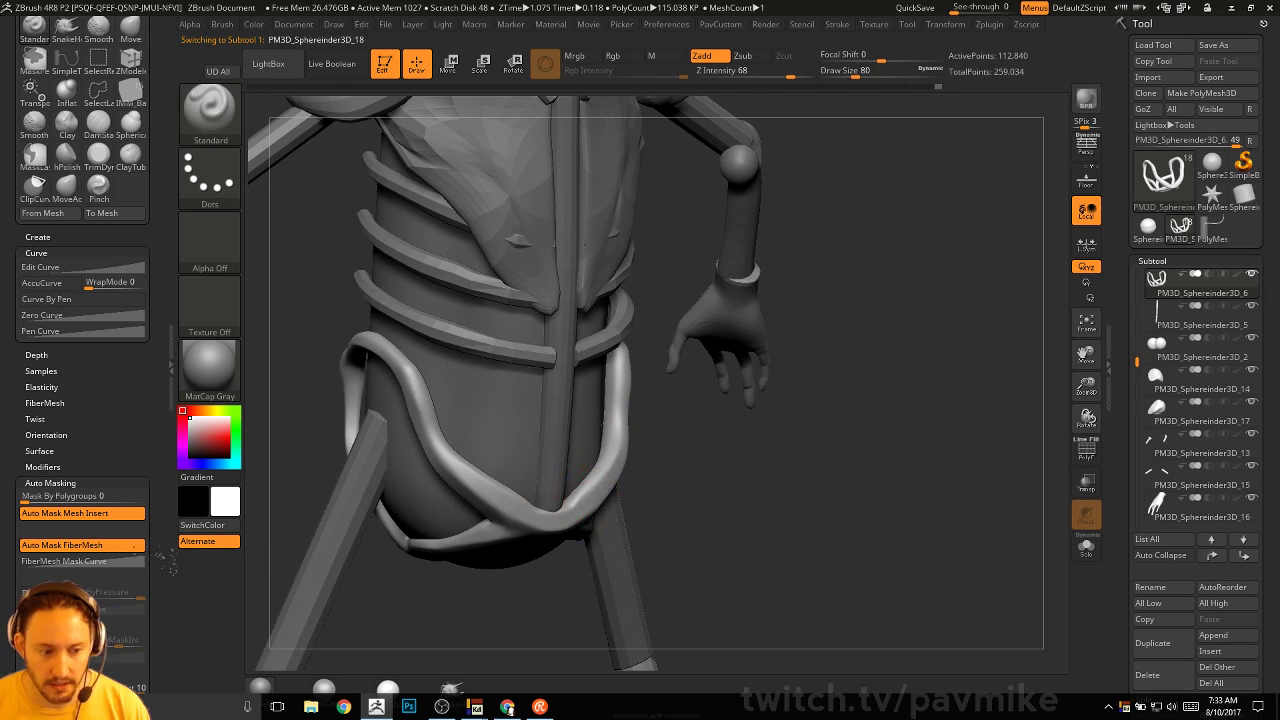
pyautogui.moveTo(745, 510)
pyautogui.keyDown('alt'); pyautogui.mouseDown()
pyautogui.moveTo(745, 476)
pyautogui.moveTo(700, 470)
pyautogui.mouseUp(); pyautogui.keyUp('alt')
pyautogui.press('s')
pyautogui.moveTo(564, 446); pyautogui.dragTo(568, 445)
pyautogui.keyDown('alt'); pyautogui.click(564, 442); pyautogui.keyUp('alt')
pyautogui.moveTo(885, 325)
pyautogui.mouseDown()
pyautogui.moveTo(940, 331)
pyautogui.moveTo(931, 293)
pyautogui.moveTo(957, 317)
pyautogui.moveTo(810, 345)
pyautogui.moveTo(886, 371)
pyautogui.moveTo(863, 366)
pyautogui.mouseUp()
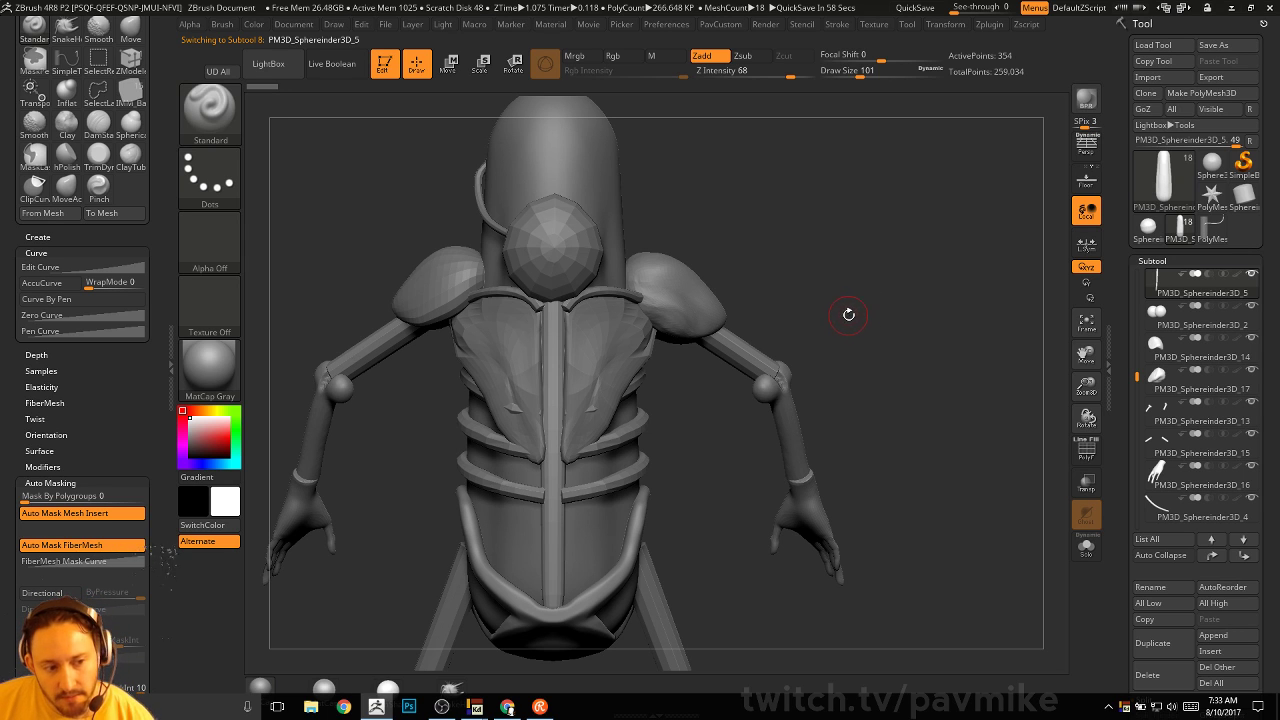
pyautogui.moveTo(850, 295)
pyautogui.mouseDown()
pyautogui.moveTo(863, 323)
pyautogui.moveTo(820, 306)
pyautogui.mouseUp()
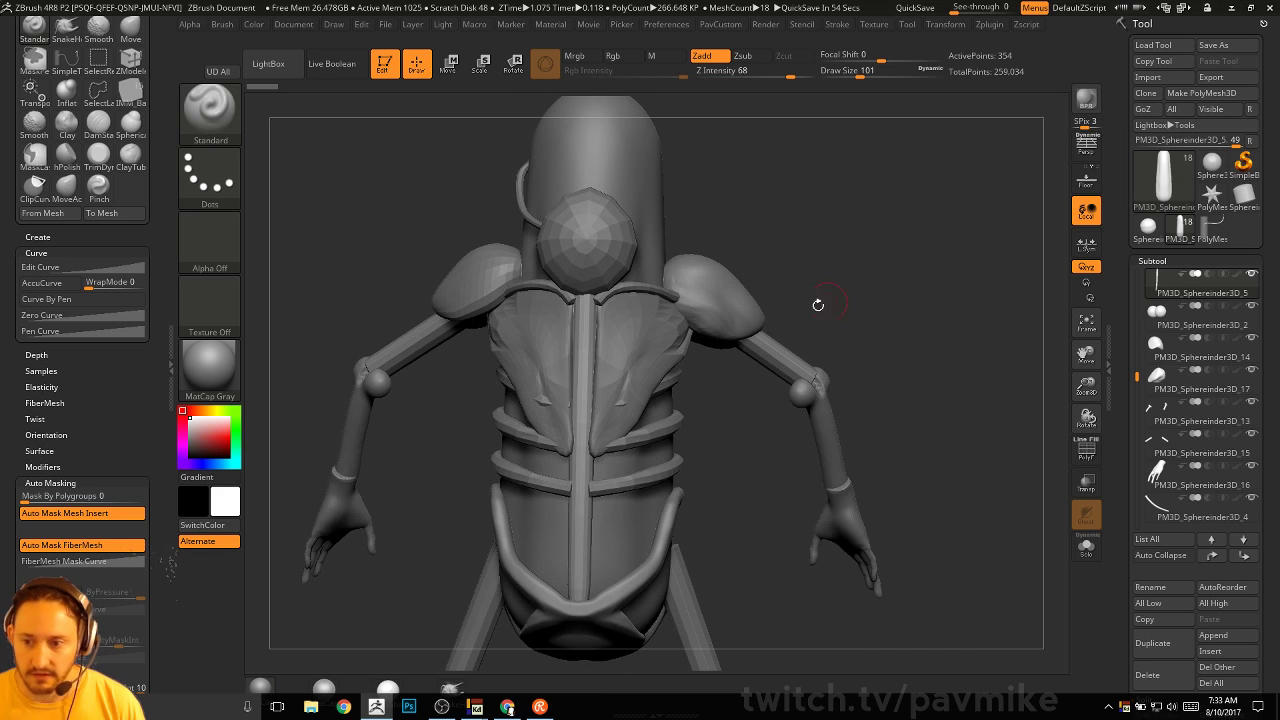
pyautogui.press('s')
pyautogui.moveTo(606, 347); pyautogui.dragTo(609, 327)
pyautogui.press('shift')
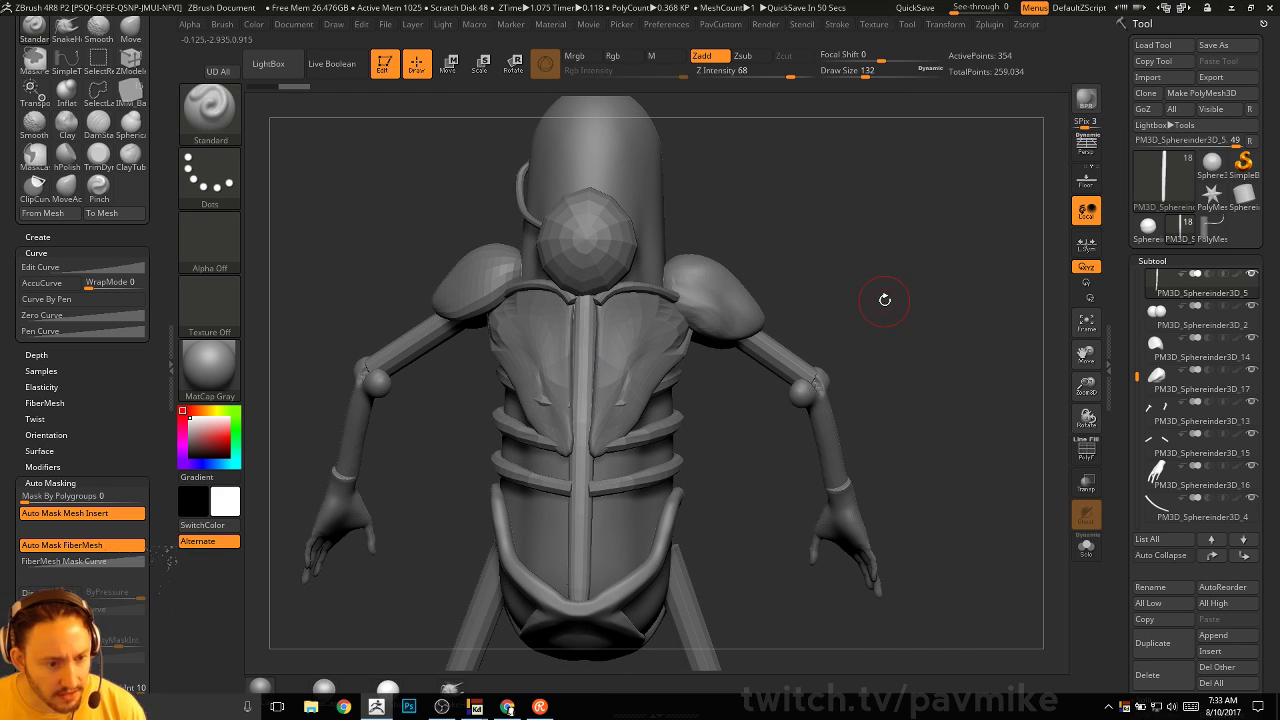
# Select the back plates and pull their rims' inner ends down beside the spine with the Move brush at draw sizes 234 and 172
pyautogui.moveTo(895, 293); pyautogui.dragTo(827, 305)
pyautogui.keyDown('alt'); pyautogui.click(633, 327); pyautogui.keyUp('alt')
pyautogui.moveTo(633, 327); pyautogui.dragTo(647, 335, button='right')
pyautogui.keyDown('alt'); pyautogui.moveTo(849, 320); pyautogui.dragTo(738, 388); pyautogui.keyUp('alt')
pyautogui.moveTo(787, 326); pyautogui.dragTo(640, 354)
pyautogui.press('b')
pyautogui.press('m')
pyautogui.press('v')
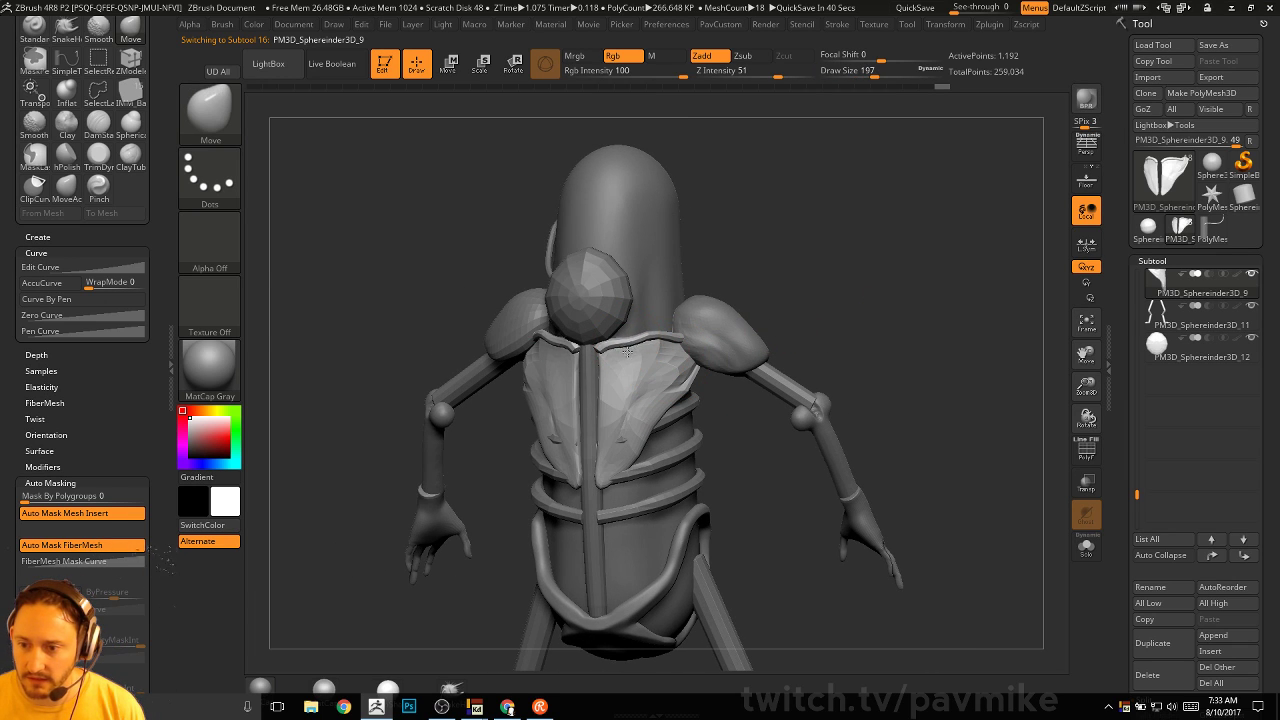
pyautogui.press(']')
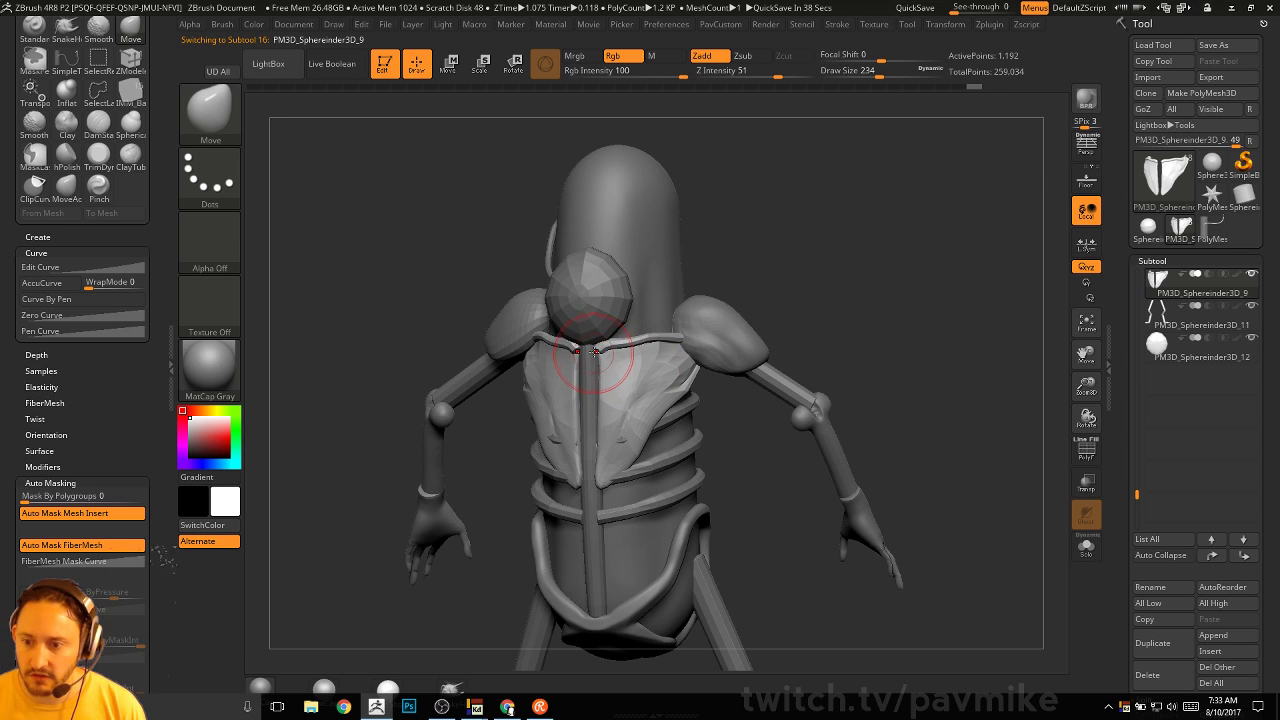
pyautogui.moveTo(605, 357); pyautogui.dragTo(611, 352)
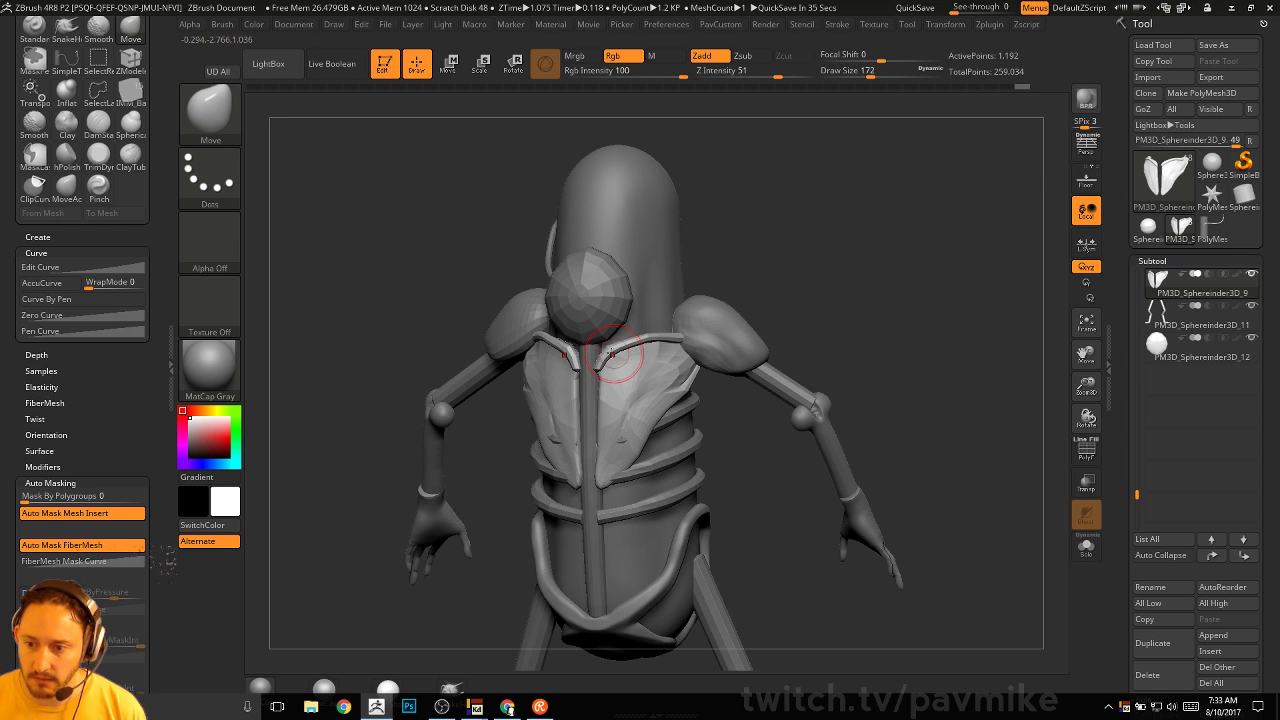
pyautogui.moveTo(830, 313); pyautogui.dragTo(600, 371)
pyautogui.press('b')
pyautogui.press('s')
pyautogui.press('t')
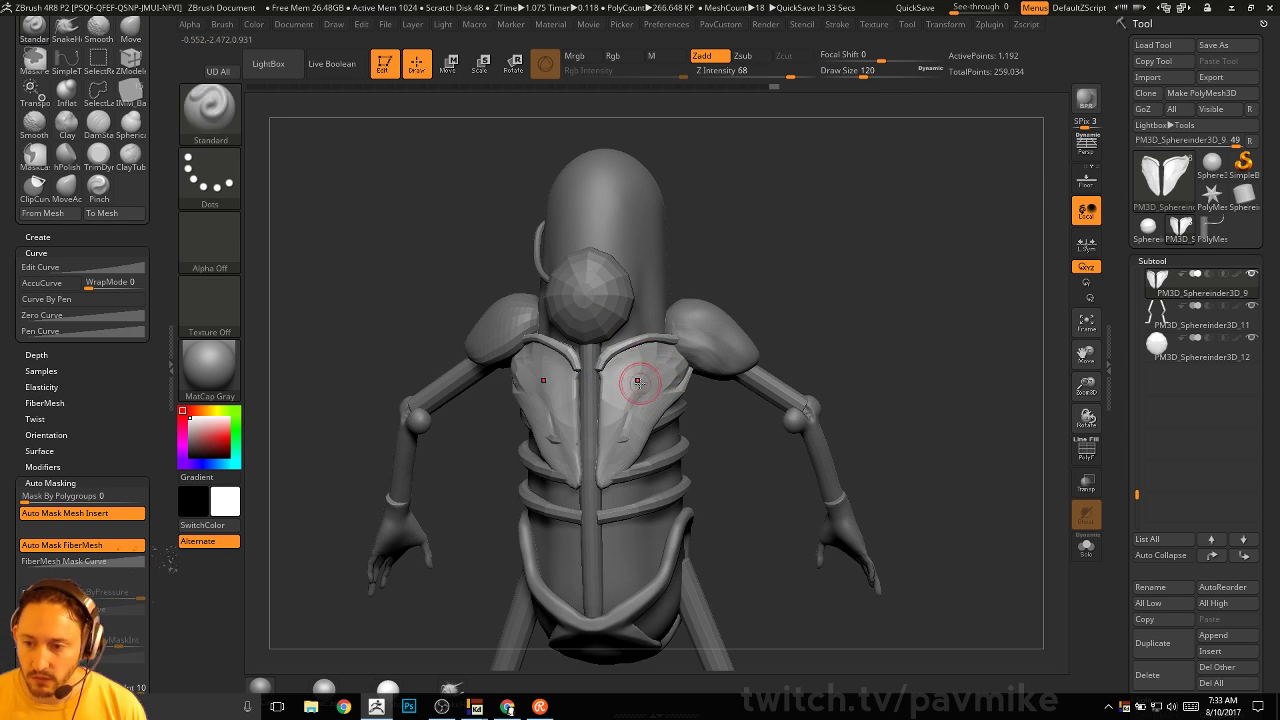
pyautogui.press('b')
pyautogui.press('z')
pyautogui.press('m')
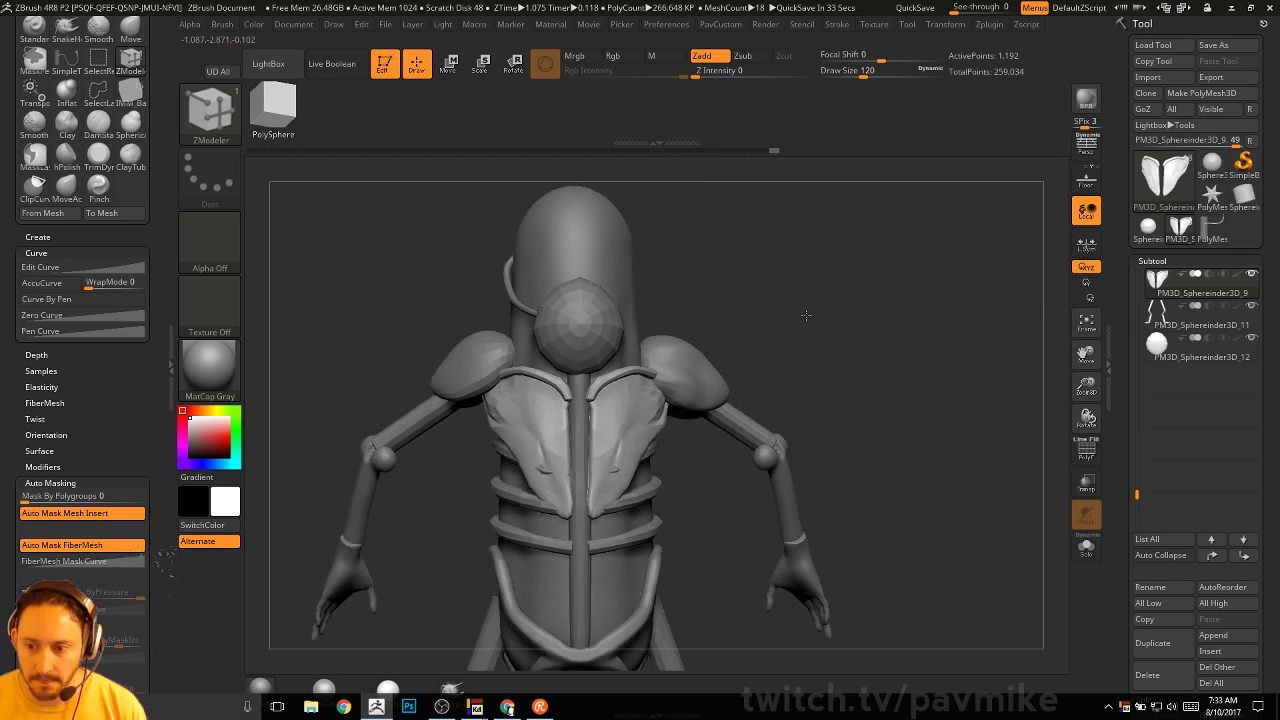
pyautogui.moveTo(800, 318); pyautogui.dragTo(784, 320)
# Reshape the inner curve of the back plates' upper rims with the Move brush at draw size 217
pyautogui.press('s')
pyautogui.press('b')
pyautogui.press('m')
pyautogui.press('v')
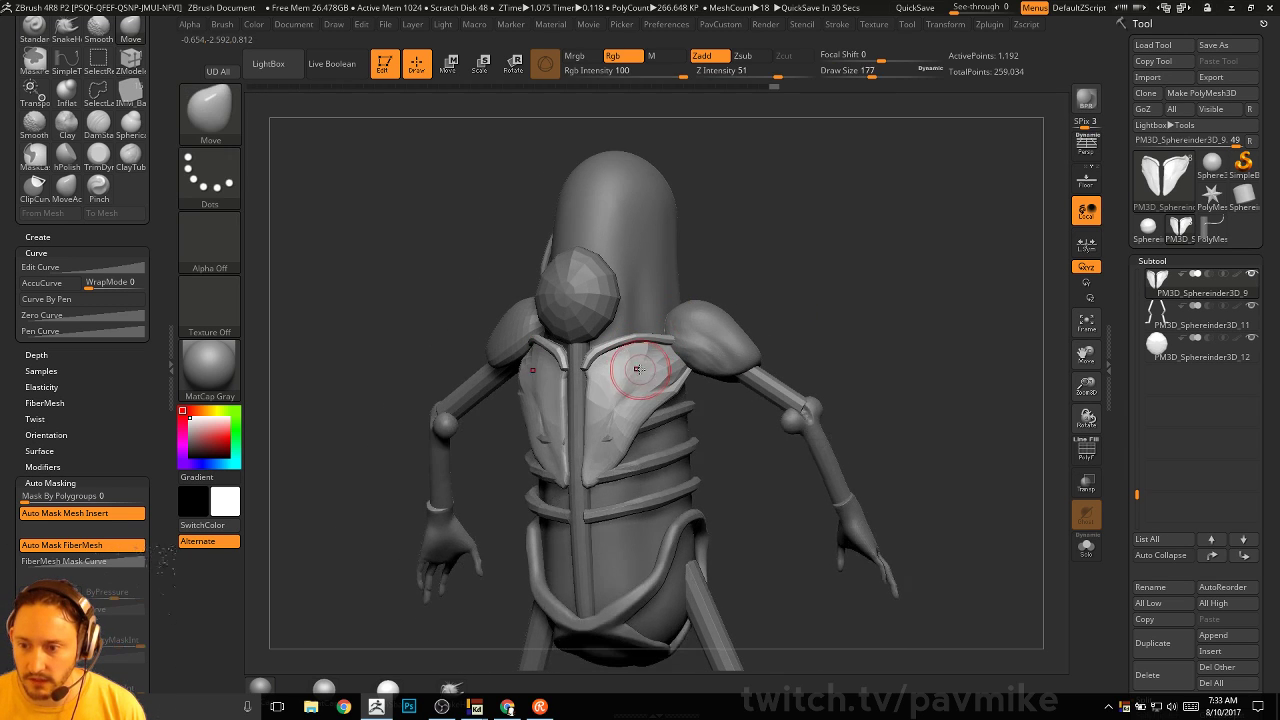
pyautogui.press('s')
pyautogui.moveTo(641, 363); pyautogui.dragTo(644, 362)
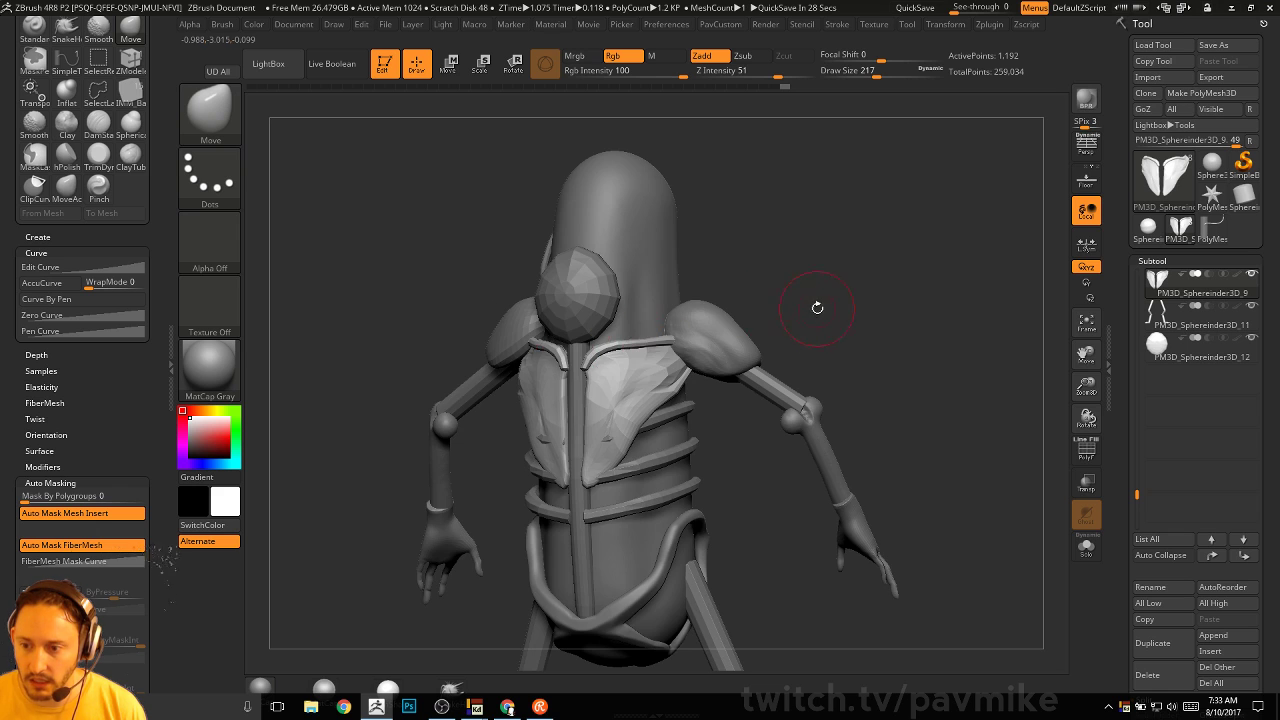
# Split the hidden upper rims off the back plates into their own subtool with Split Hidden
pyautogui.moveTo(817, 307); pyautogui.dragTo(623, 371)
pyautogui.press('space')
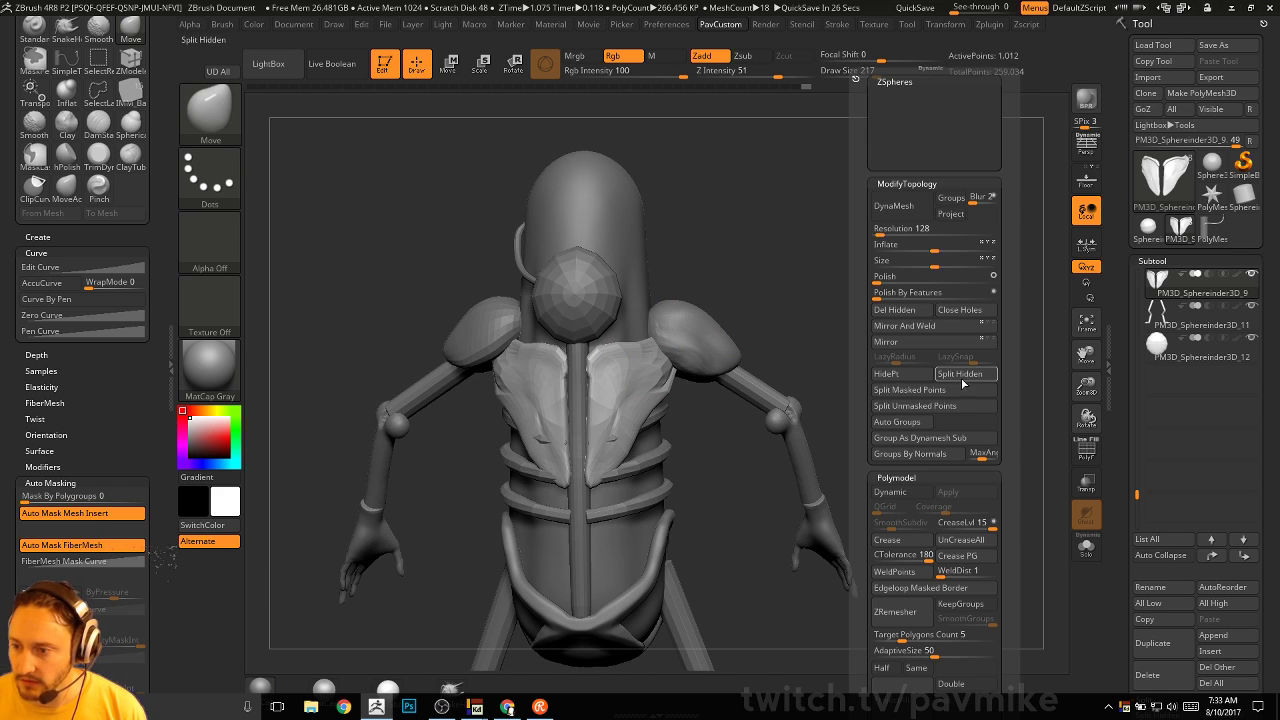
pyautogui.click(960, 376)
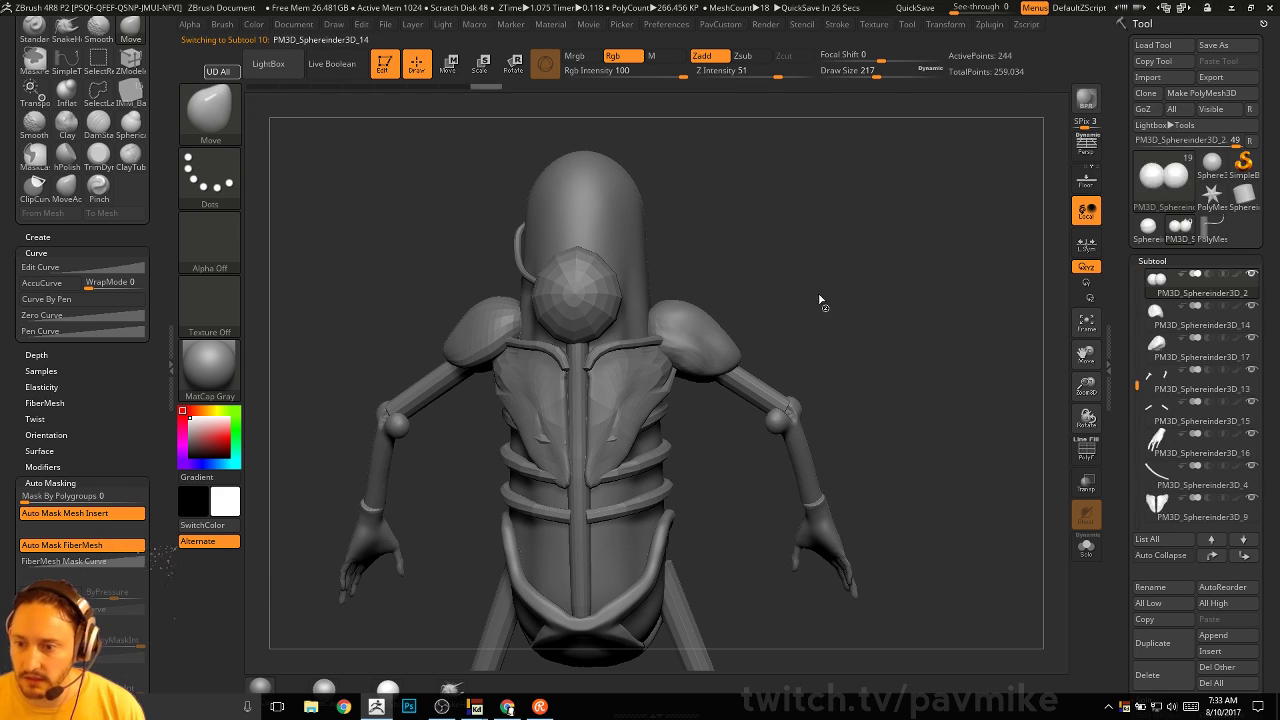
# Subdivide the back plates and convert them to DynaMesh at resolution 128 without freezing subdivision levels
pyautogui.press('b')
pyautogui.press('s')
pyautogui.press('t')
pyautogui.moveTo(849, 292)
pyautogui.keyDown('alt'); pyautogui.mouseDown()
pyautogui.moveTo(850, 330)
pyautogui.moveTo(825, 331)
pyautogui.moveTo(817, 423)
pyautogui.moveTo(889, 320)
pyautogui.moveTo(865, 239)
pyautogui.moveTo(857, 331)
pyautogui.mouseUp(); pyautogui.keyUp('alt')
pyautogui.press('space')
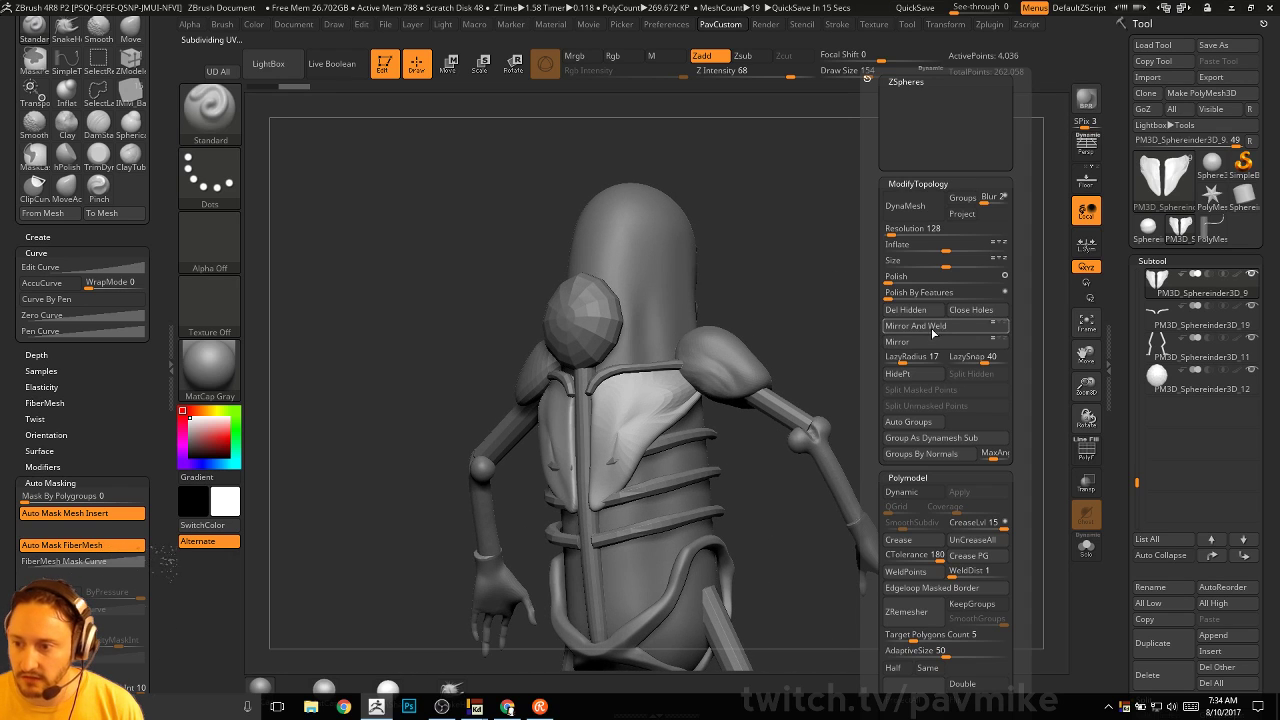
pyautogui.click(905, 205)
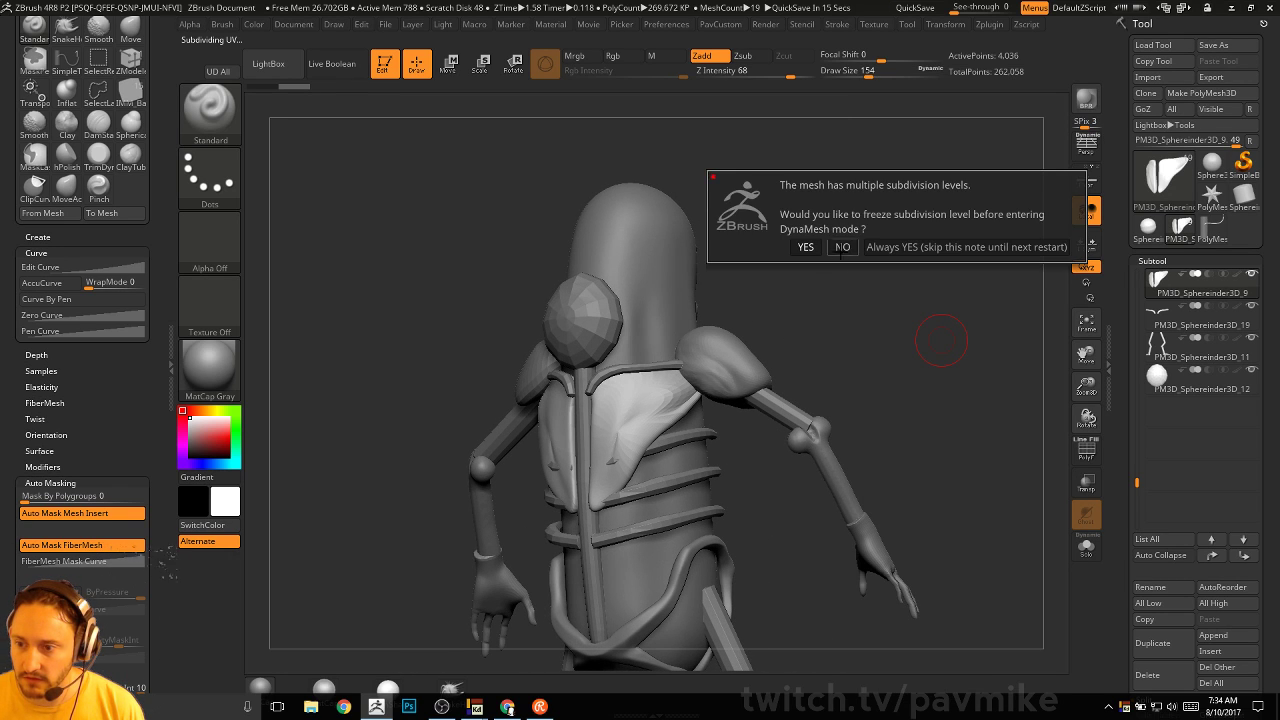
pyautogui.click(842, 247)
# Smooth the remeshed back plates and reshape their lower tips with the Move brush at draw size 305
pyautogui.press('shift')
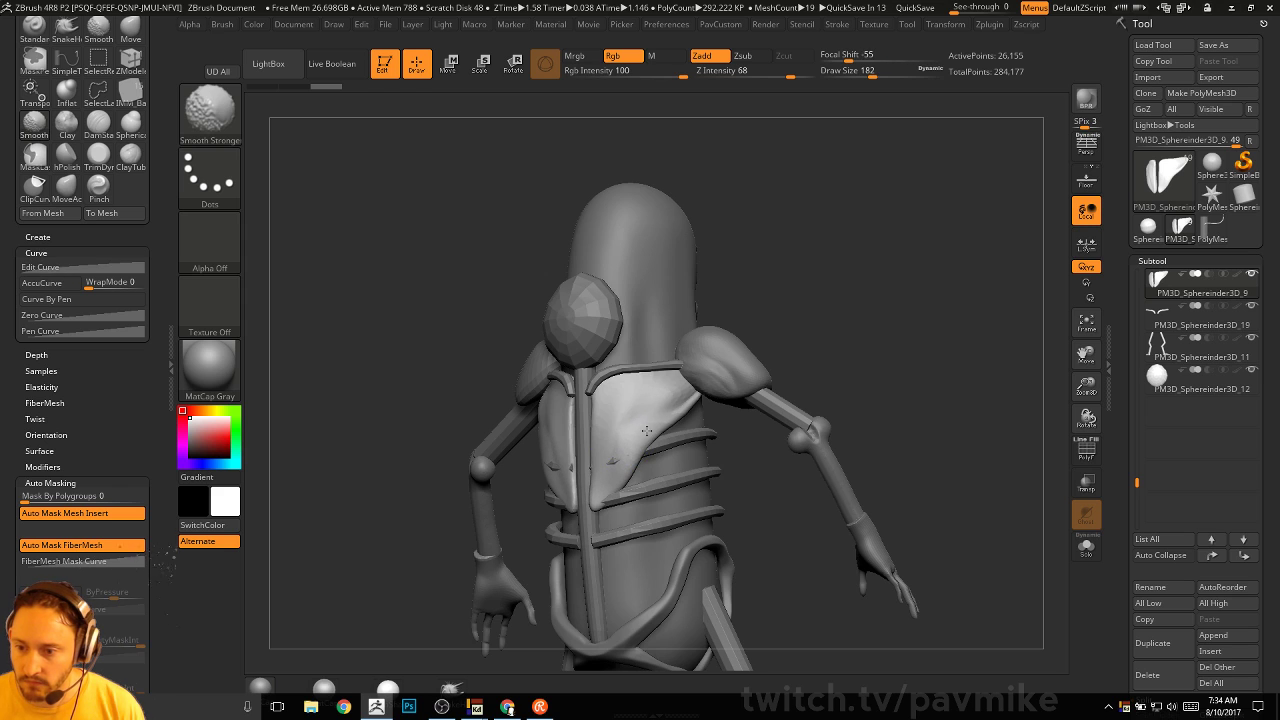
pyautogui.moveTo(774, 323)
pyautogui.mouseDown()
pyautogui.moveTo(880, 283)
pyautogui.moveTo(843, 277)
pyautogui.moveTo(878, 302)
pyautogui.moveTo(600, 443)
pyautogui.moveTo(596, 472)
pyautogui.moveTo(582, 470)
pyautogui.mouseUp()
pyautogui.press('b')
pyautogui.press('m')
pyautogui.press('v')
pyautogui.press('s')
pyautogui.press('s')
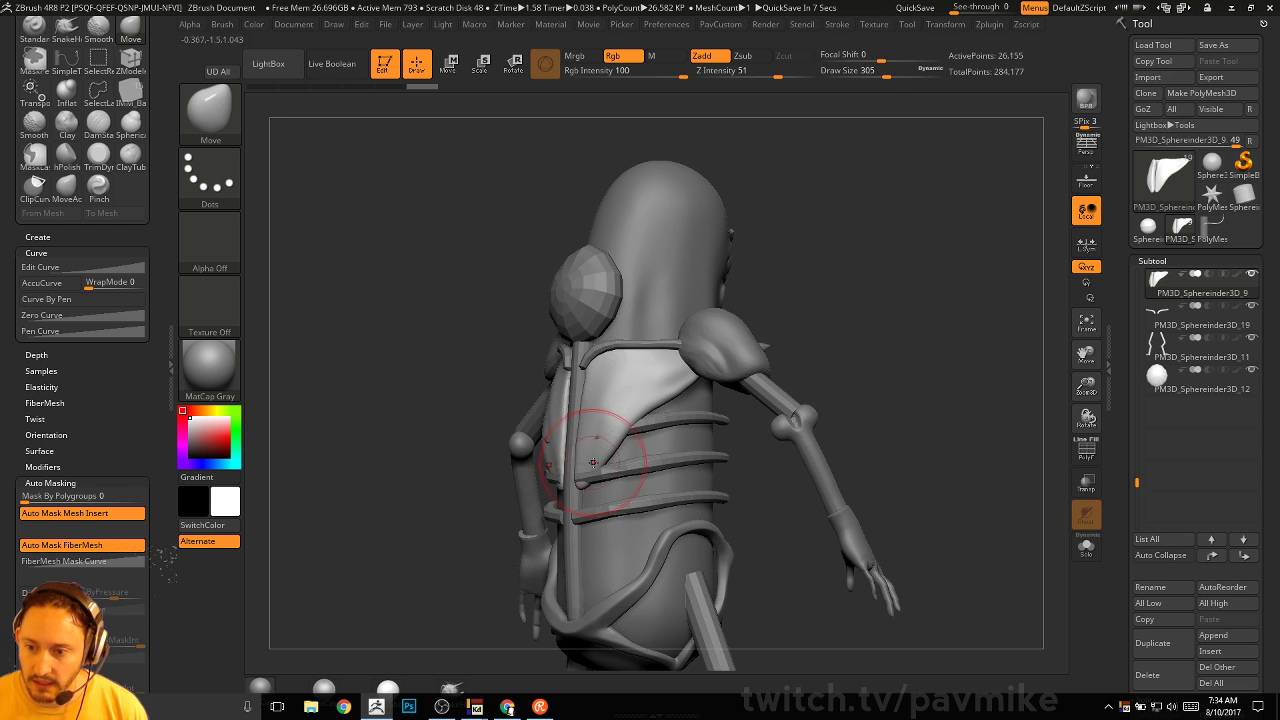
pyautogui.moveTo(870, 320)
pyautogui.mouseDown()
pyautogui.moveTo(894, 334)
pyautogui.moveTo(563, 449)
pyautogui.mouseUp()
# Set the Standard brush to draw size 128 and undo the last edit
pyautogui.press('b')
pyautogui.press('s')
pyautogui.press('t')
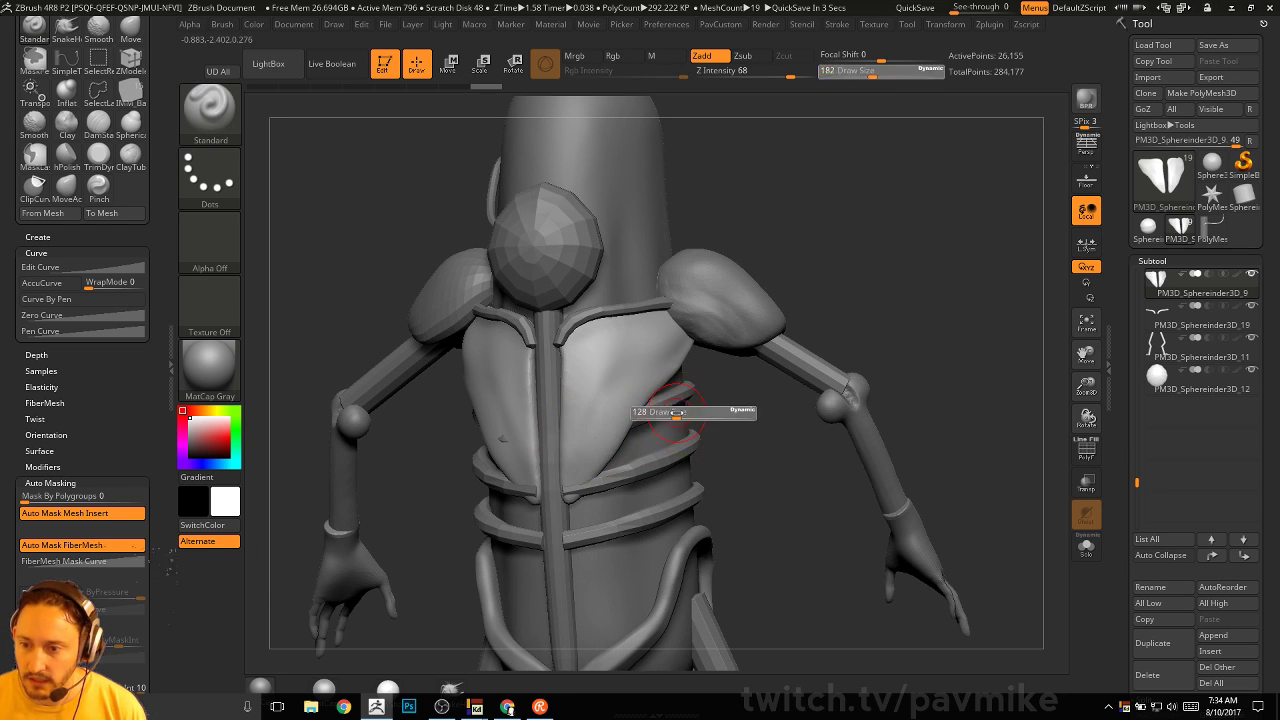
pyautogui.hotkey('ctrl', 'z')
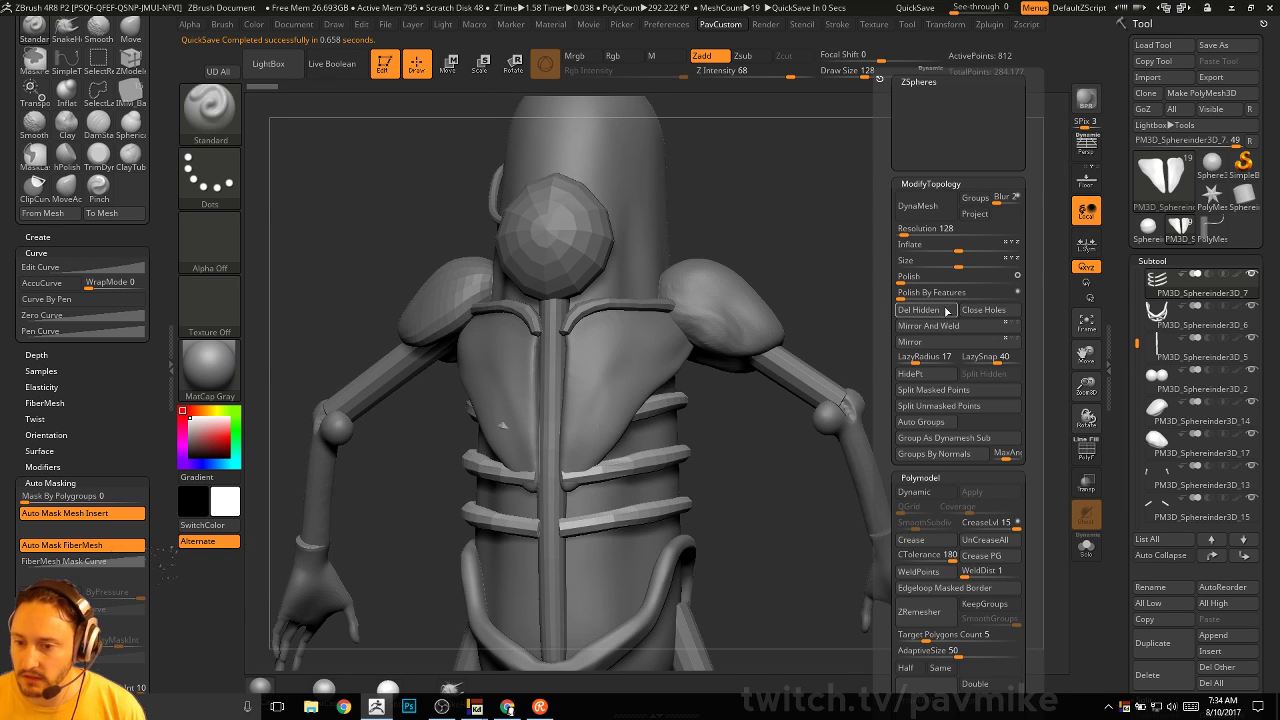
# Apply Mirror And Weld to the ribs and to the back plates to make both sides match
pyautogui.keyDown('alt'); pyautogui.moveTo(900, 330); pyautogui.dragTo(672, 416); pyautogui.keyUp('alt')
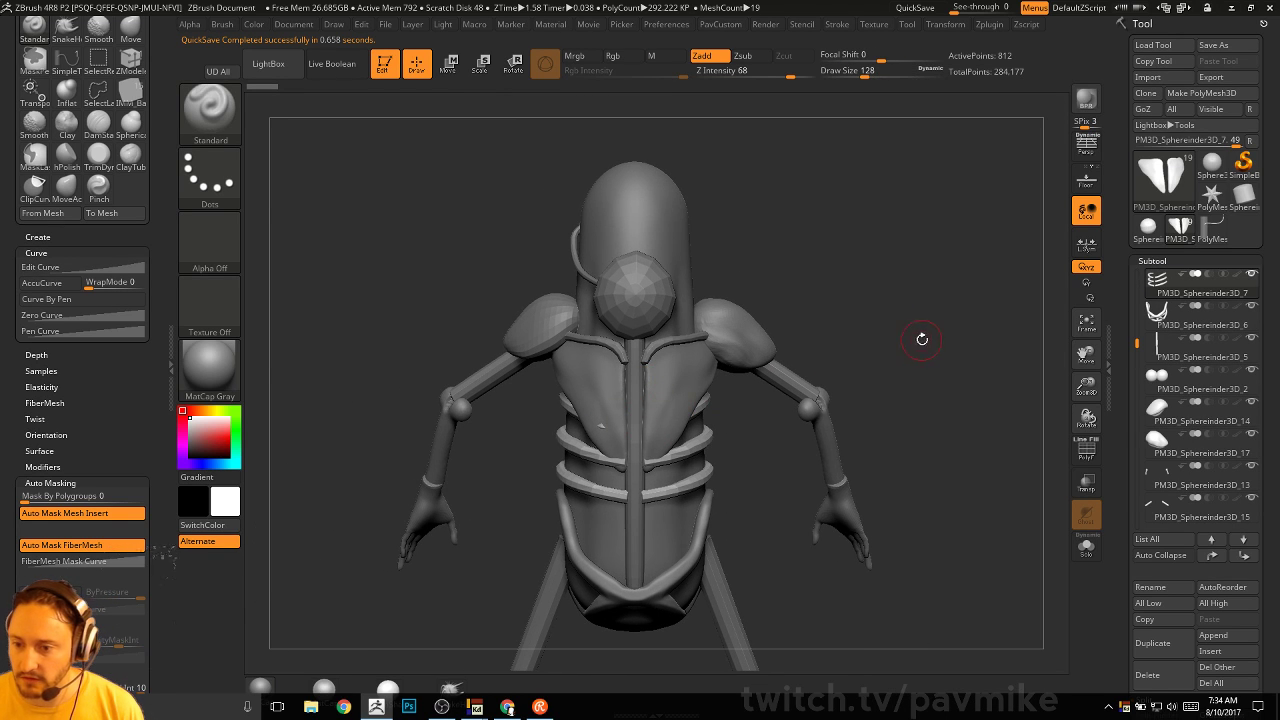
pyautogui.press('space')
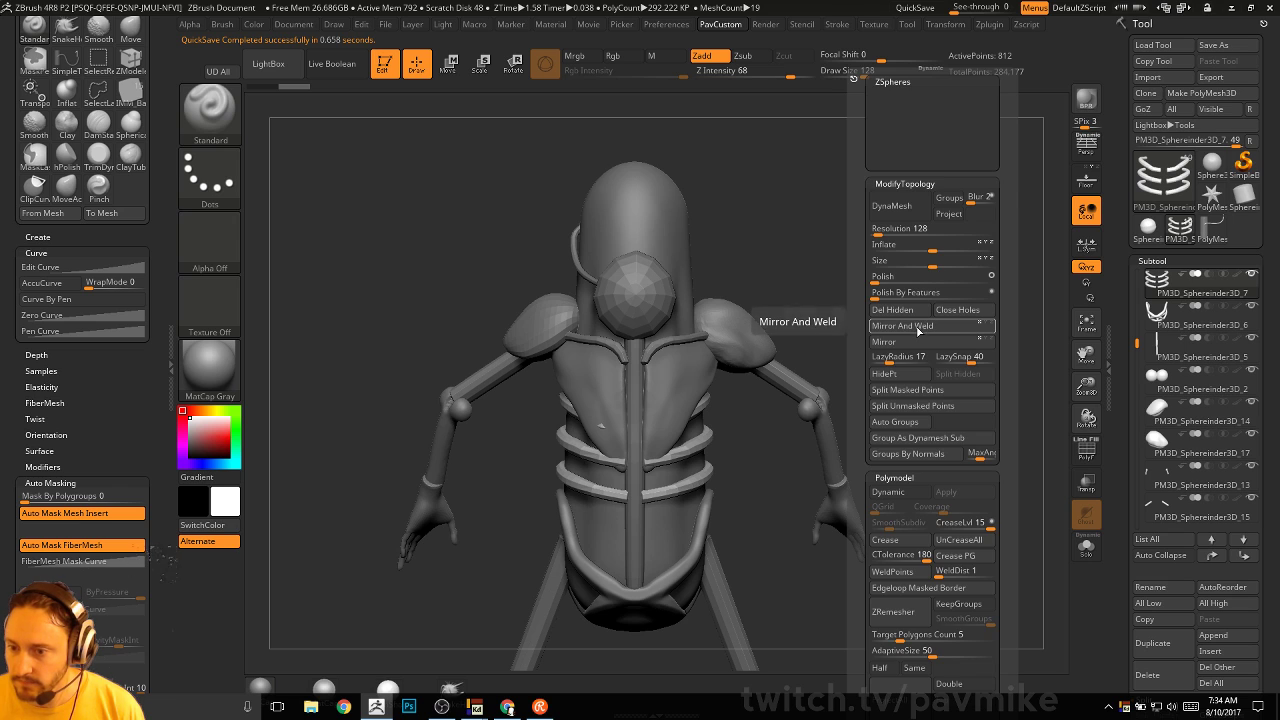
pyautogui.click(912, 330)
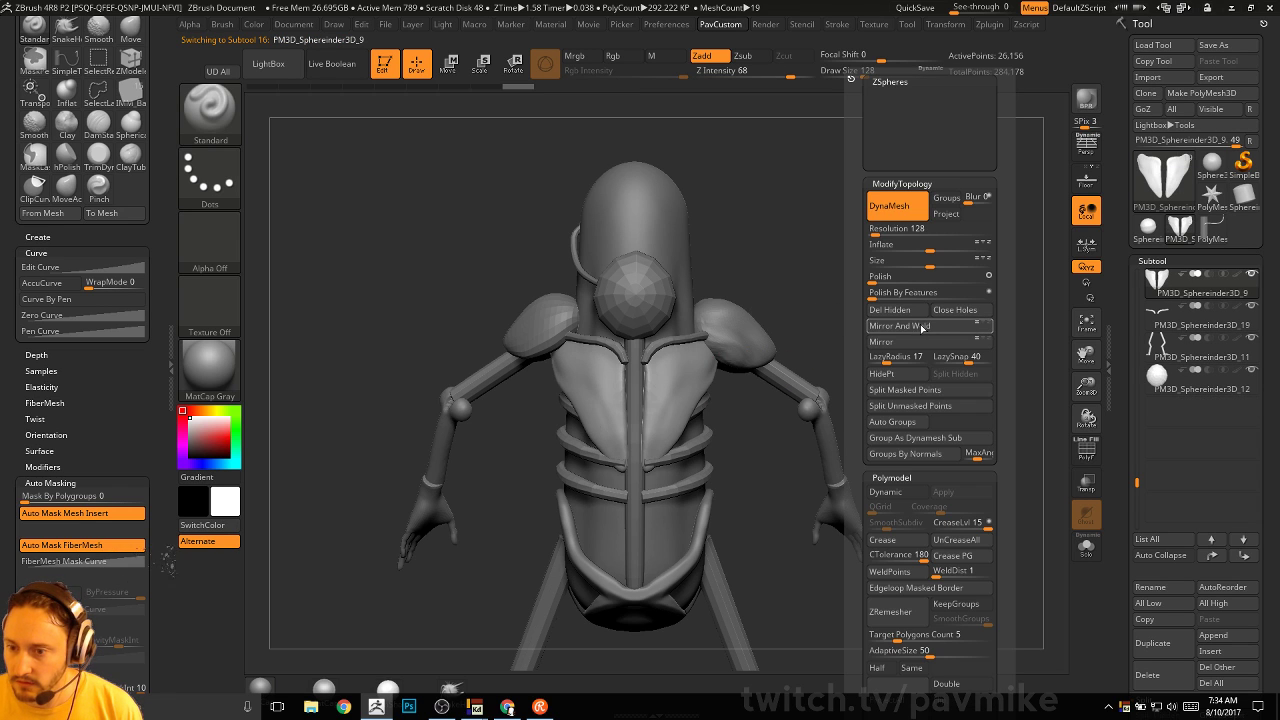
# Smooth the back plates' outer edge, and set the Standard brush to draw size 182 and Z Intensity 36
pyautogui.keyDown('alt'); pyautogui.moveTo(847, 263); pyautogui.dragTo(934, 251); pyautogui.keyUp('alt')
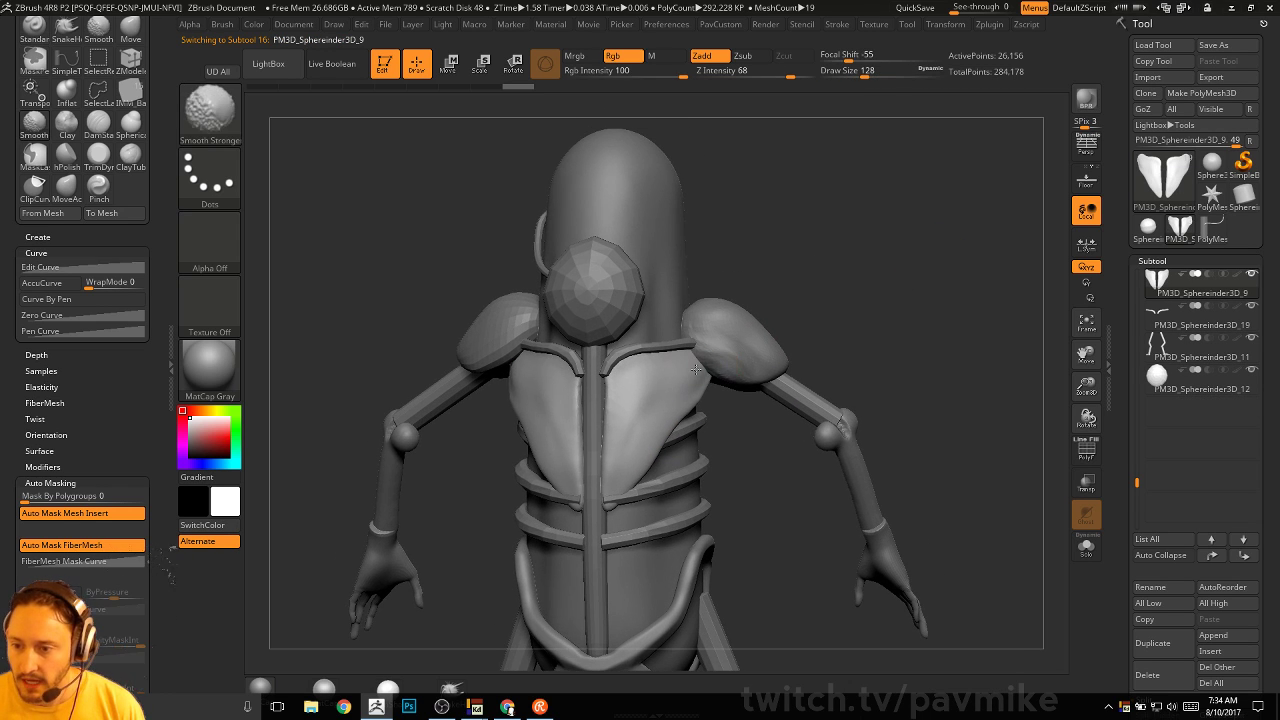
pyautogui.moveTo(874, 337)
pyautogui.keyDown('alt'); pyautogui.mouseDown()
pyautogui.moveTo(924, 304)
pyautogui.moveTo(663, 429)
pyautogui.moveTo(586, 443)
pyautogui.moveTo(657, 432)
pyautogui.mouseUp(); pyautogui.keyUp('alt')
pyautogui.press('s')
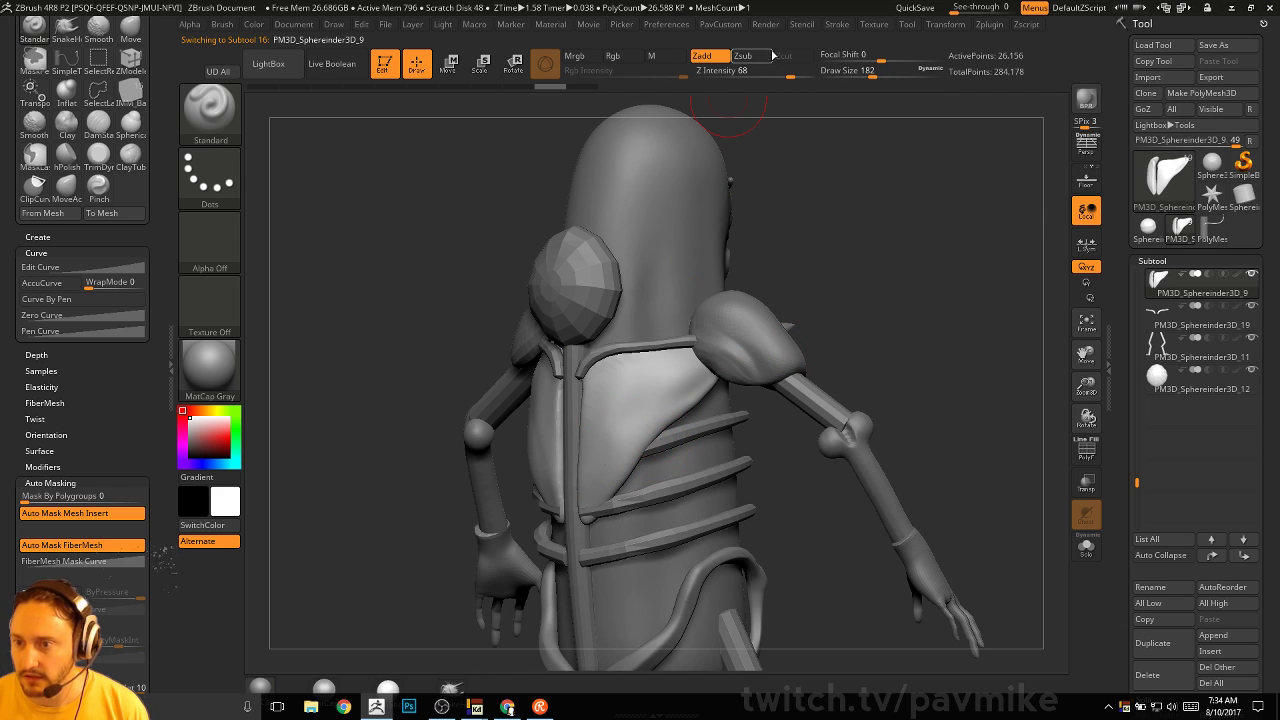
pyautogui.moveTo(776, 68); pyautogui.dragTo(757, 70)
pyautogui.moveTo(867, 253); pyautogui.dragTo(840, 275)
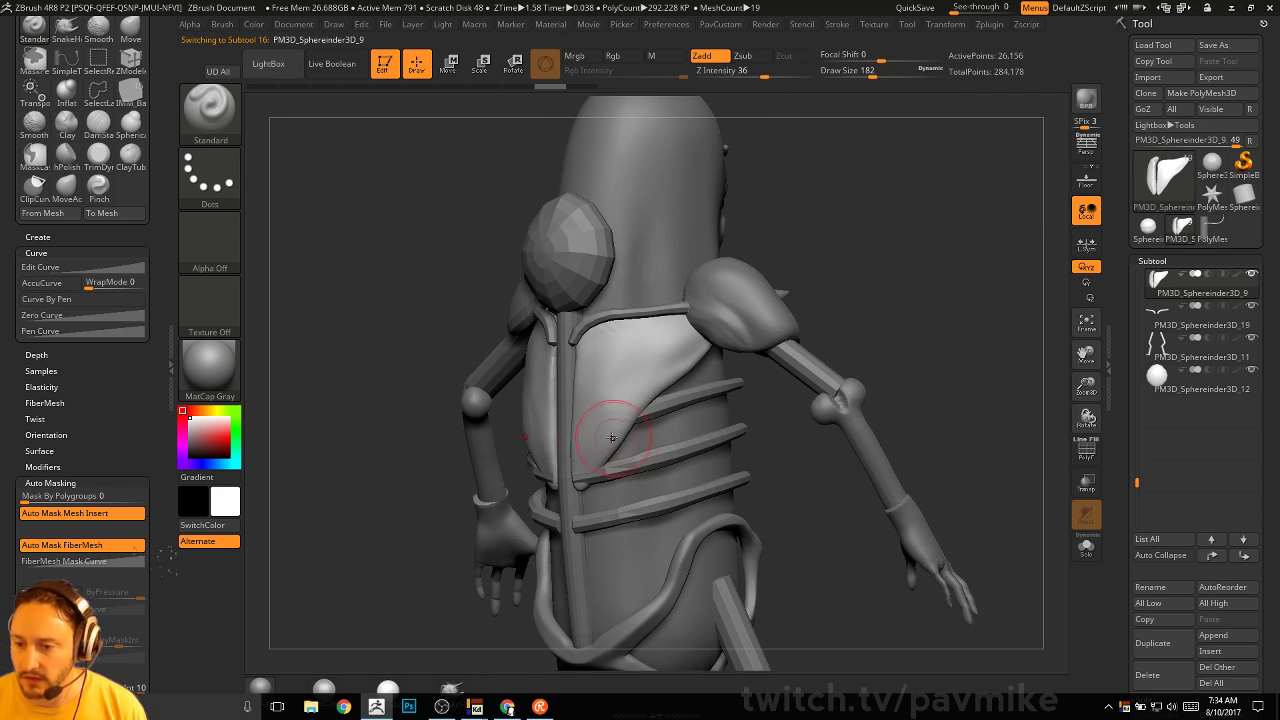
# Smooth the back plates' surface and outer edges with the Smooth Stronger brush
pyautogui.moveTo(697, 390)
pyautogui.keyDown('shift'); pyautogui.mouseDown()
pyautogui.moveTo(586, 451)
pyautogui.moveTo(648, 414)
pyautogui.moveTo(600, 386)
pyautogui.moveTo(571, 450)
pyautogui.moveTo(614, 357)
pyautogui.mouseUp(); pyautogui.keyUp('shift')
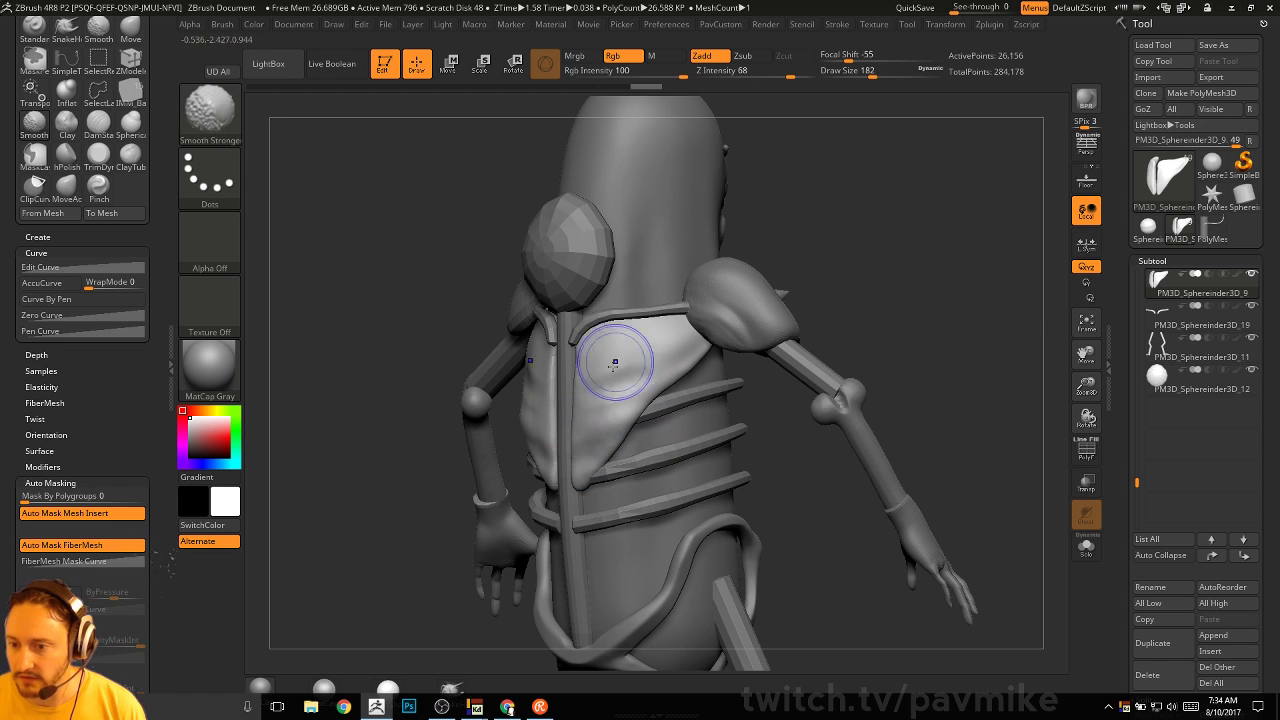
pyautogui.moveTo(838, 301); pyautogui.dragTo(850, 300)
pyautogui.moveTo(857, 307)
pyautogui.keyDown('shift'); pyautogui.mouseDown()
pyautogui.moveTo(908, 297)
pyautogui.moveTo(686, 357)
pyautogui.mouseUp(); pyautogui.keyUp('shift')
pyautogui.press('ctrl')
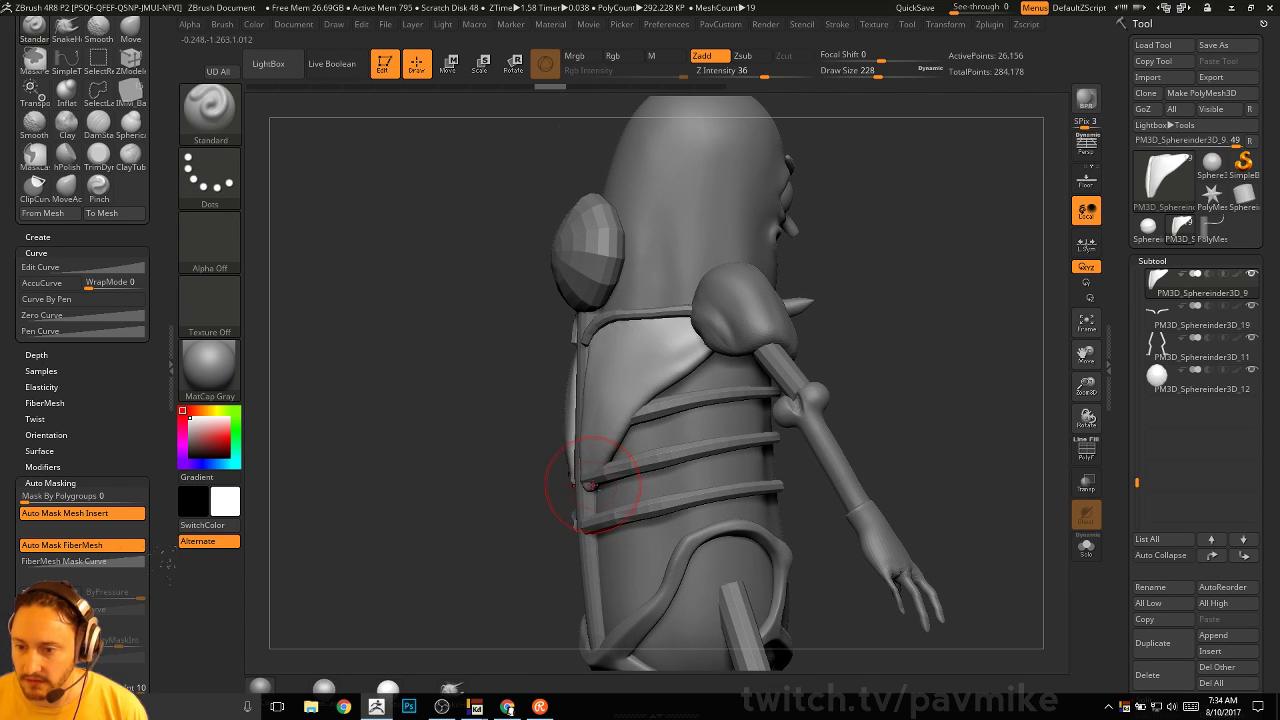
pyautogui.press('b')
pyautogui.press('m')
pyautogui.press('v')
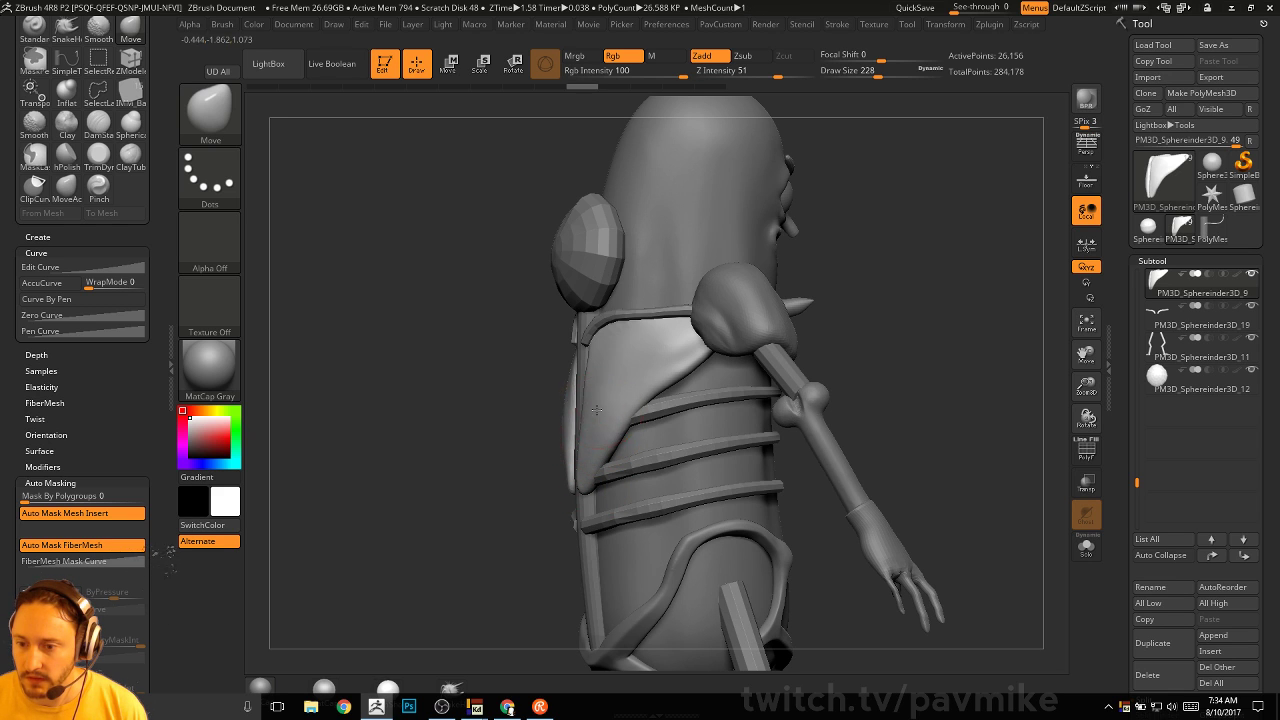
# Reset all brushes to their default settings and set the Standard brush to draw size 104
pyautogui.press('b')
pyautogui.press('s')
pyautogui.press('t')
pyautogui.press('s')
pyautogui.moveTo(622, 376); pyautogui.dragTo(609, 374)
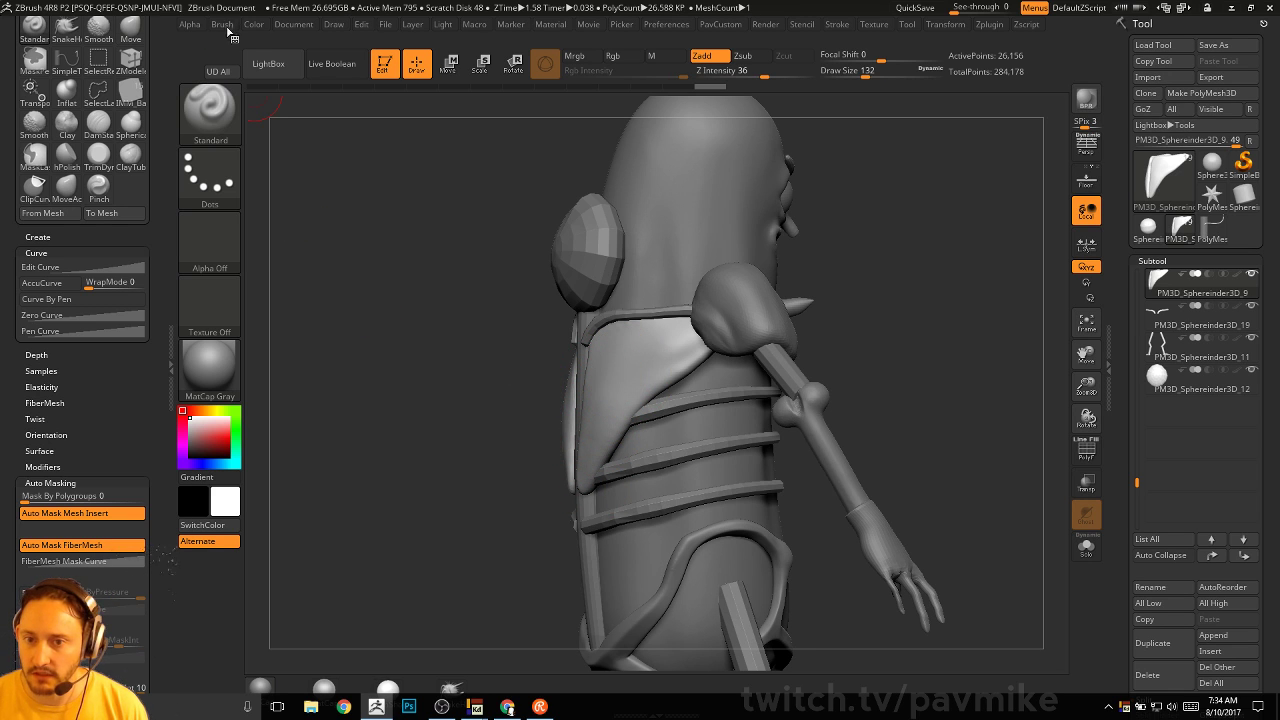
pyautogui.click(223, 25)
pyautogui.scroll(-10, 229, 577)
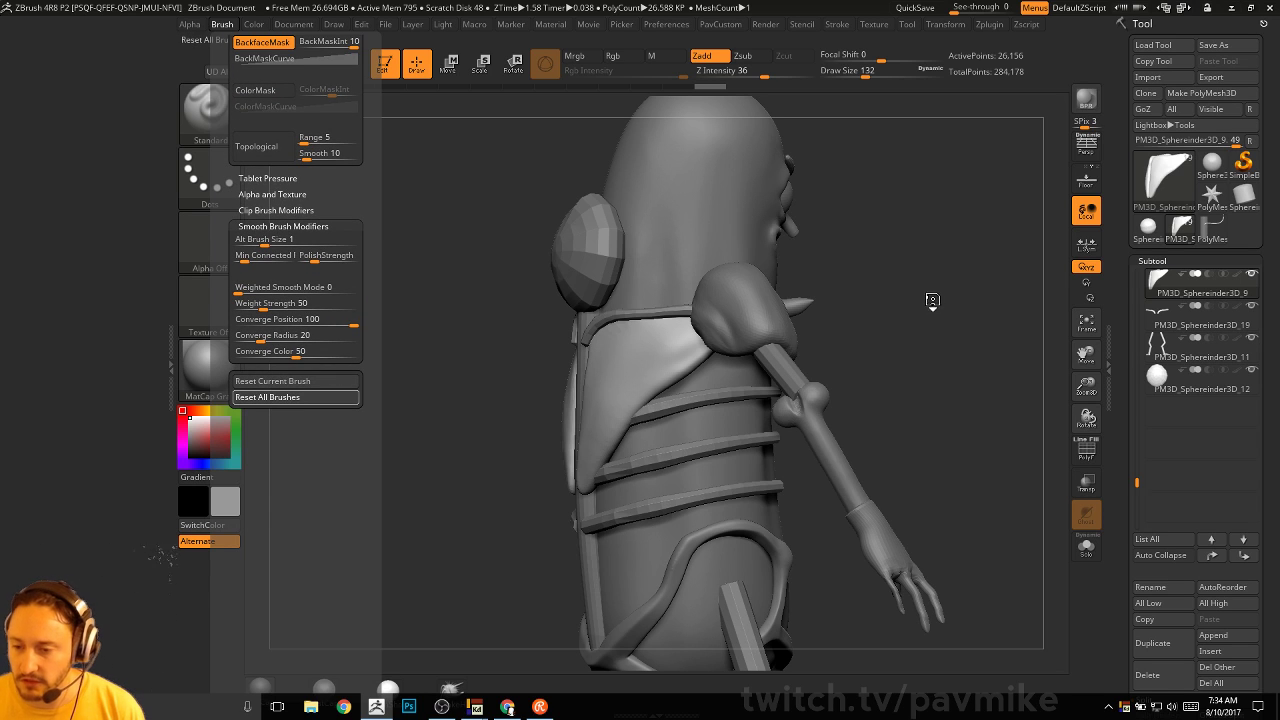
pyautogui.moveTo(929, 286)
pyautogui.mouseDown()
pyautogui.moveTo(960, 286)
pyautogui.moveTo(908, 343)
pyautogui.mouseUp()
pyautogui.press('s')
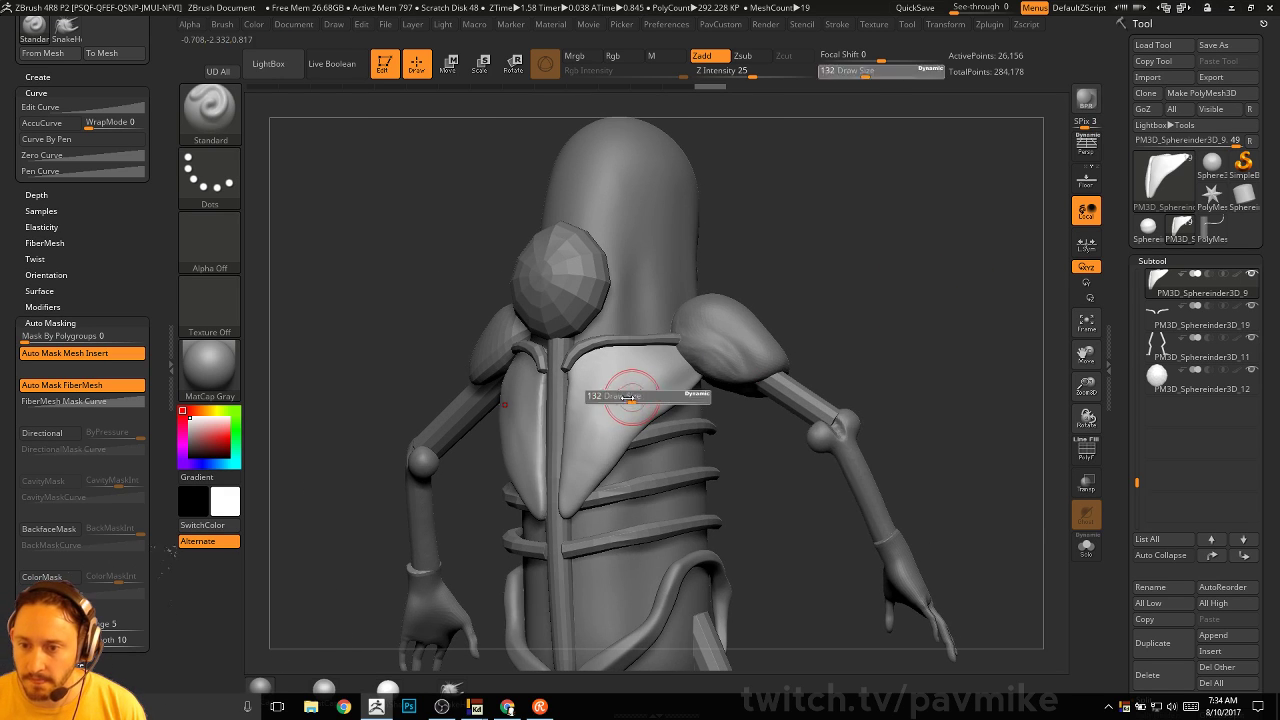
pyautogui.moveTo(627, 397); pyautogui.dragTo(620, 397)
# Set up the DamStandard brush with draw size 158 for carving the back plates
pyautogui.keyDown('alt'); pyautogui.moveTo(850, 285); pyautogui.dragTo(866, 296); pyautogui.keyUp('alt')
pyautogui.press('3')
pyautogui.moveTo(832, 357); pyautogui.dragTo(828, 357)
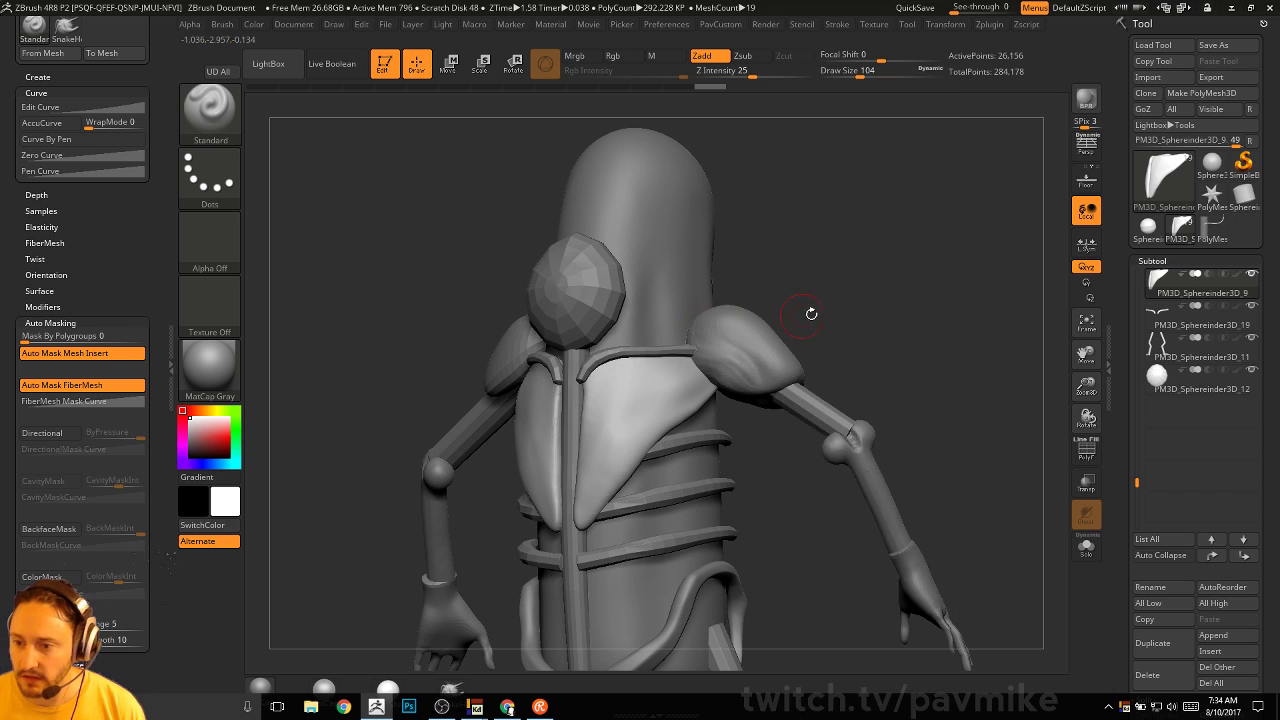
pyautogui.press('3')
pyautogui.moveTo(829, 286)
pyautogui.mouseDown()
pyautogui.moveTo(857, 283)
pyautogui.moveTo(845, 282)
pyautogui.moveTo(874, 303)
pyautogui.mouseUp()
pyautogui.press('s')
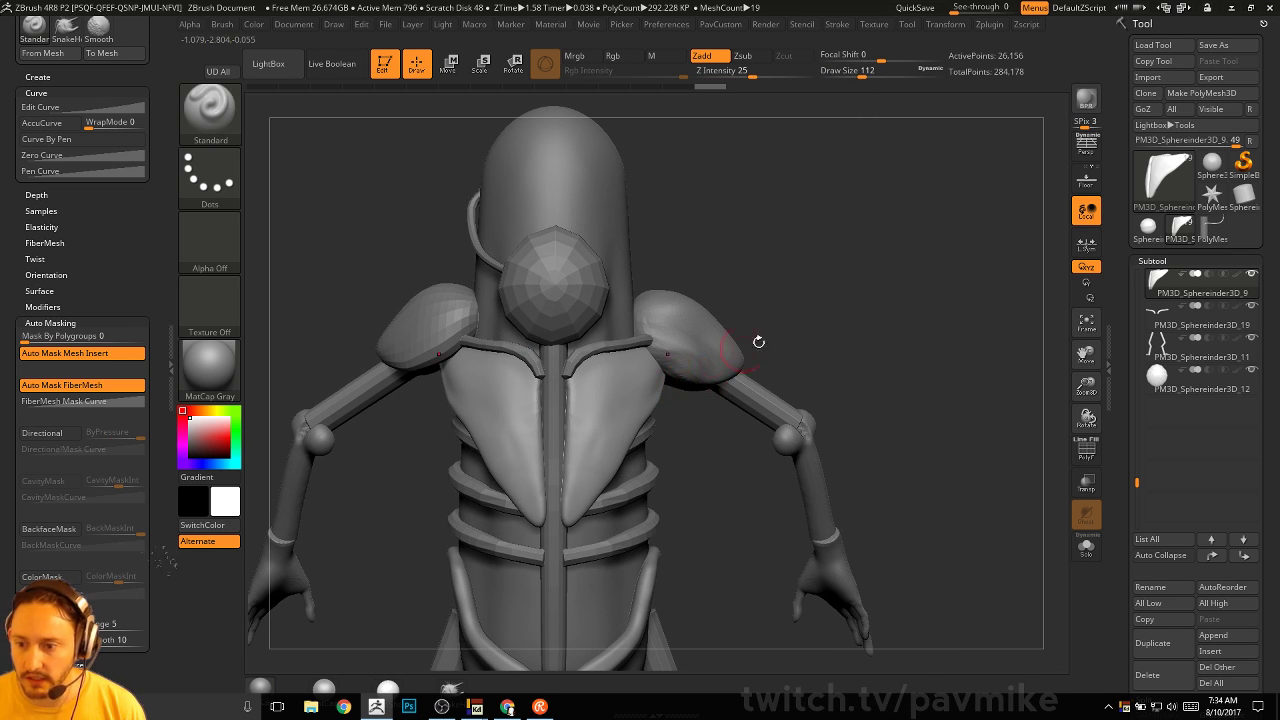
pyautogui.moveTo(758, 342); pyautogui.dragTo(838, 324)
pyautogui.press('b')
pyautogui.press('d')
pyautogui.press('s')
pyautogui.press('s')
pyautogui.moveTo(682, 396); pyautogui.dragTo(674, 396)
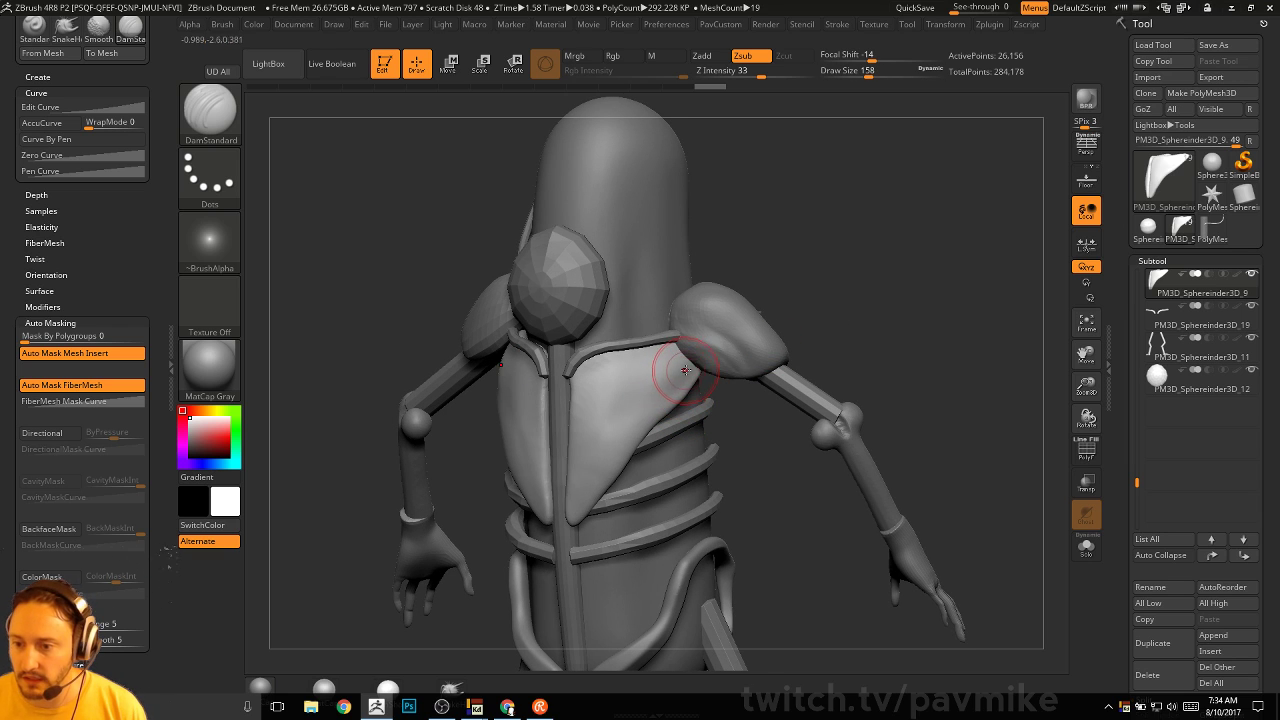
# Undo the first trial groove, isolate the back plates and carve a diagonal groove along their outer edges with DamStandard at draw size 154
pyautogui.press('ctrl')
pyautogui.moveTo(608, 436); pyautogui.dragTo(678, 382)
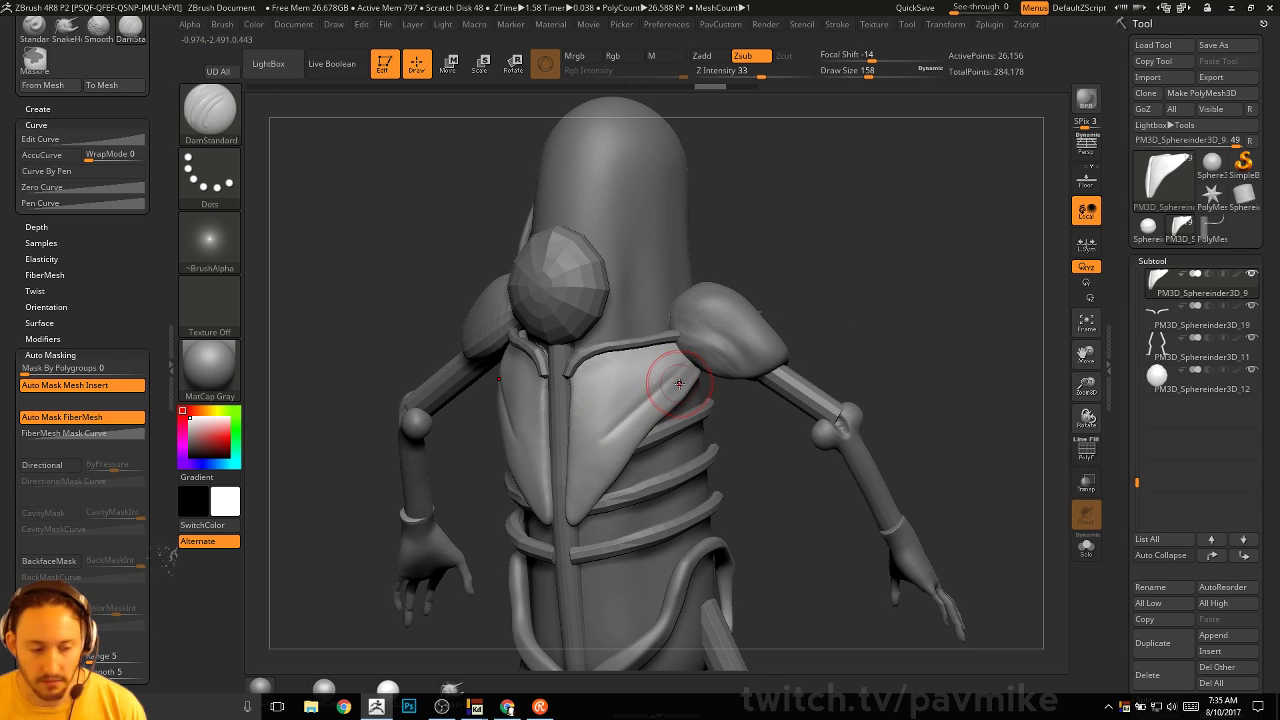
pyautogui.hotkey('ctrl', 'z')
pyautogui.click(1085, 547)
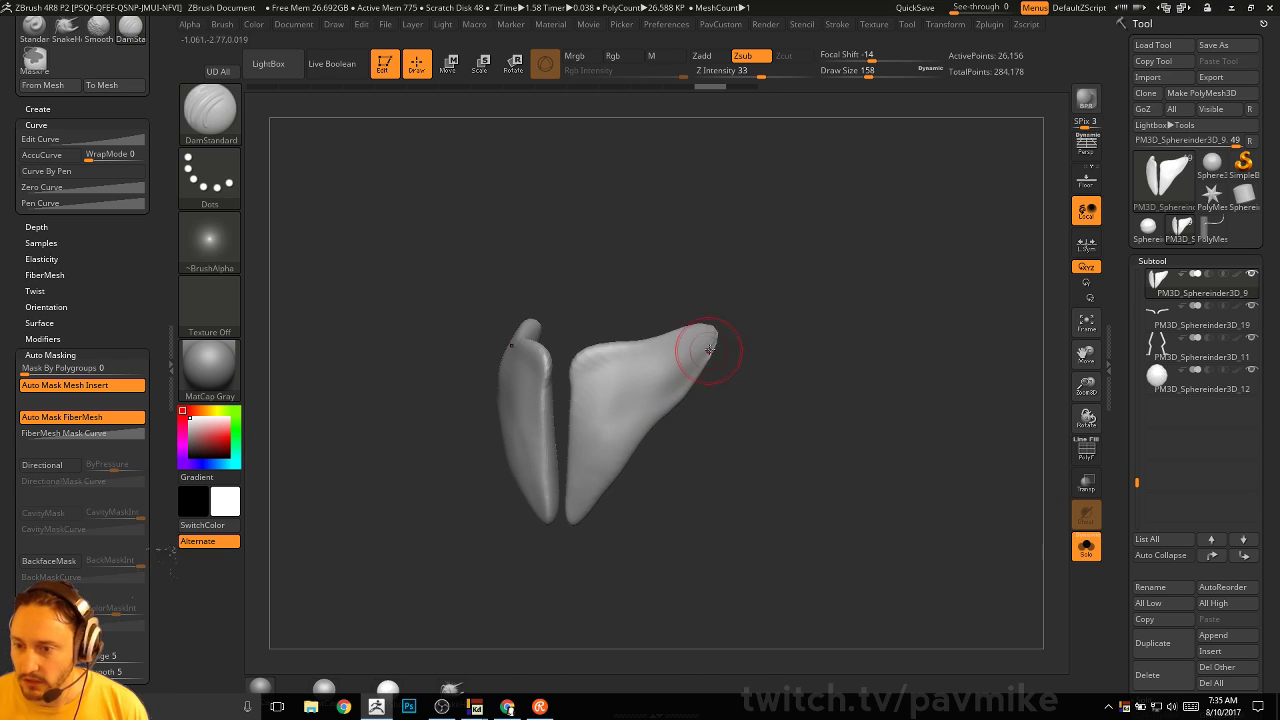
pyautogui.press('shift')
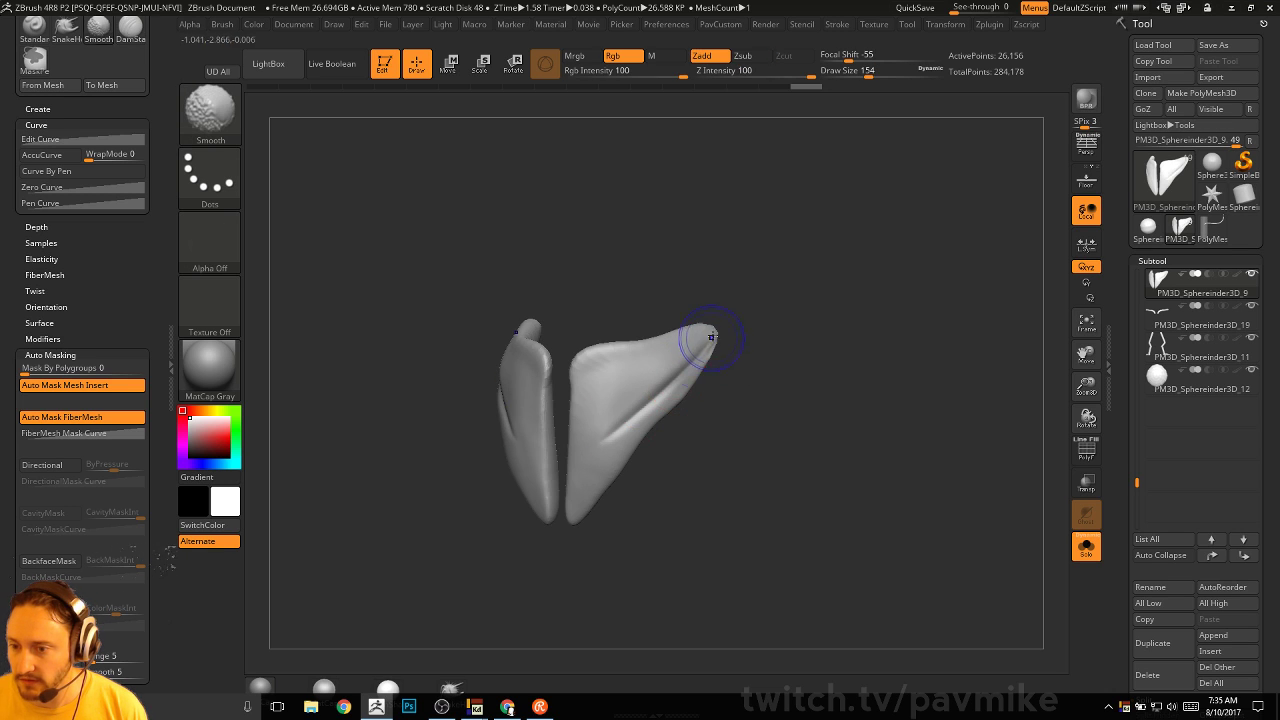
pyautogui.moveTo(674, 446)
pyautogui.mouseDown()
pyautogui.moveTo(709, 446)
pyautogui.moveTo(617, 554)
pyautogui.mouseUp()
pyautogui.click(1087, 546)
pyautogui.keyDown('alt'); pyautogui.moveTo(911, 397); pyautogui.dragTo(911, 429); pyautogui.keyUp('alt')
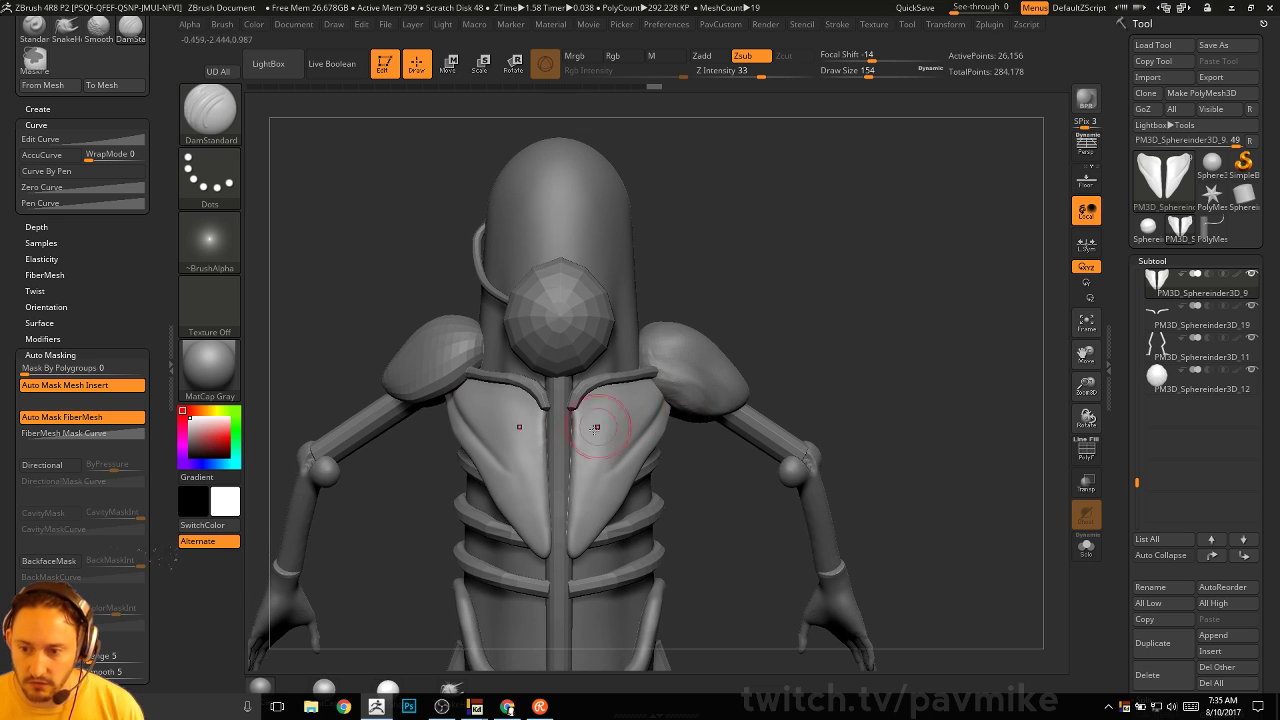
pyautogui.press('s')
pyautogui.click(600, 436)
pyautogui.moveTo(604, 437); pyautogui.dragTo(583, 436)
pyautogui.press('ctrl')
pyautogui.press('b')
pyautogui.press('m')
pyautogui.press('v')
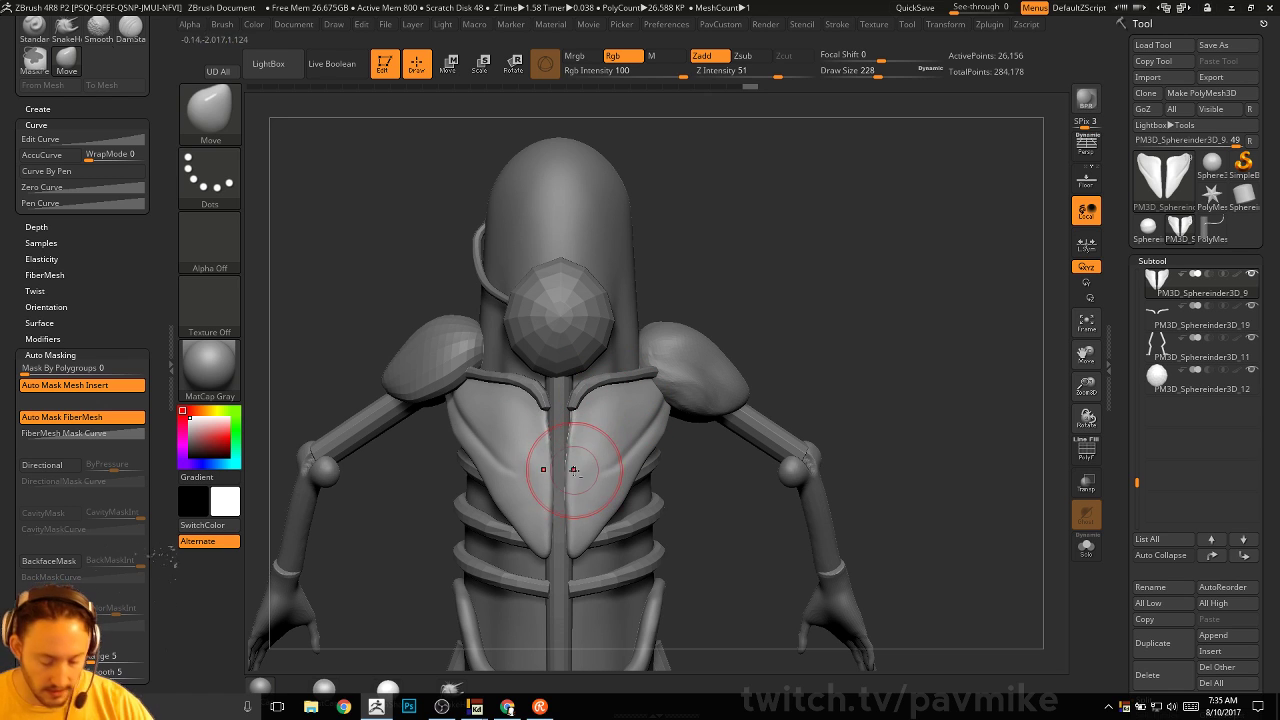
pyautogui.press('b')
pyautogui.press('i')
pyautogui.press('n')
pyautogui.moveTo(836, 340); pyautogui.dragTo(796, 344)
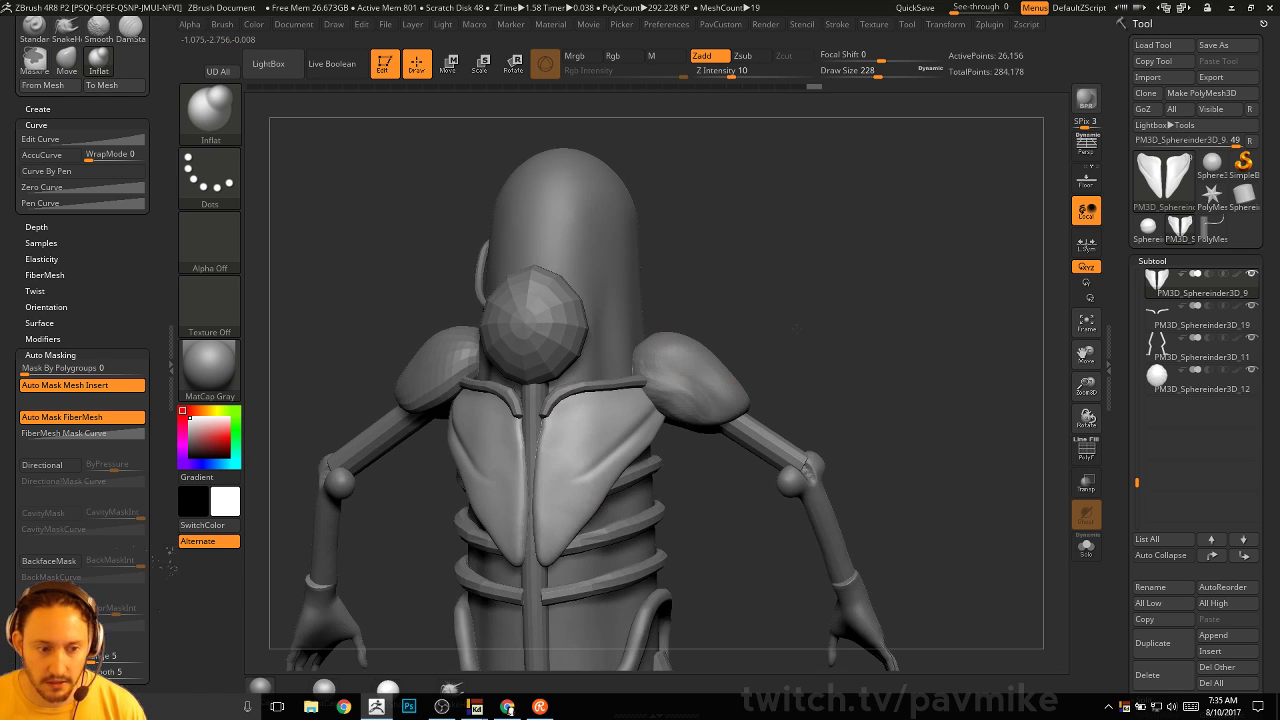
# Raise the surface beside the back plates' diagonal grooves with the Standard brush, ending at draw size 154
pyautogui.press('b')
pyautogui.press('s')
pyautogui.press('t')
pyautogui.press('s')
pyautogui.moveTo(588, 440); pyautogui.dragTo(556, 468)
pyautogui.keyDown('alt'); pyautogui.moveTo(851, 357); pyautogui.dragTo(836, 350); pyautogui.keyUp('alt')
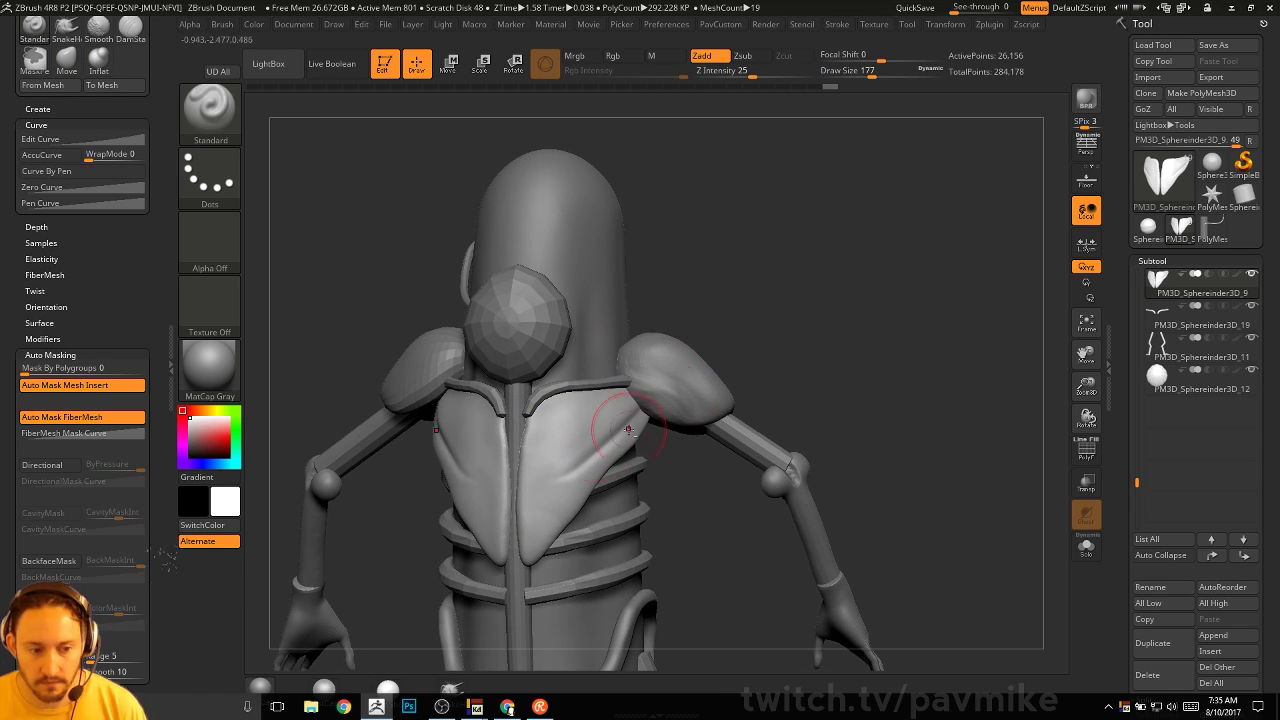
pyautogui.press('s')
pyautogui.moveTo(614, 434); pyautogui.dragTo(610, 434)
pyautogui.moveTo(606, 438); pyautogui.dragTo(570, 470)
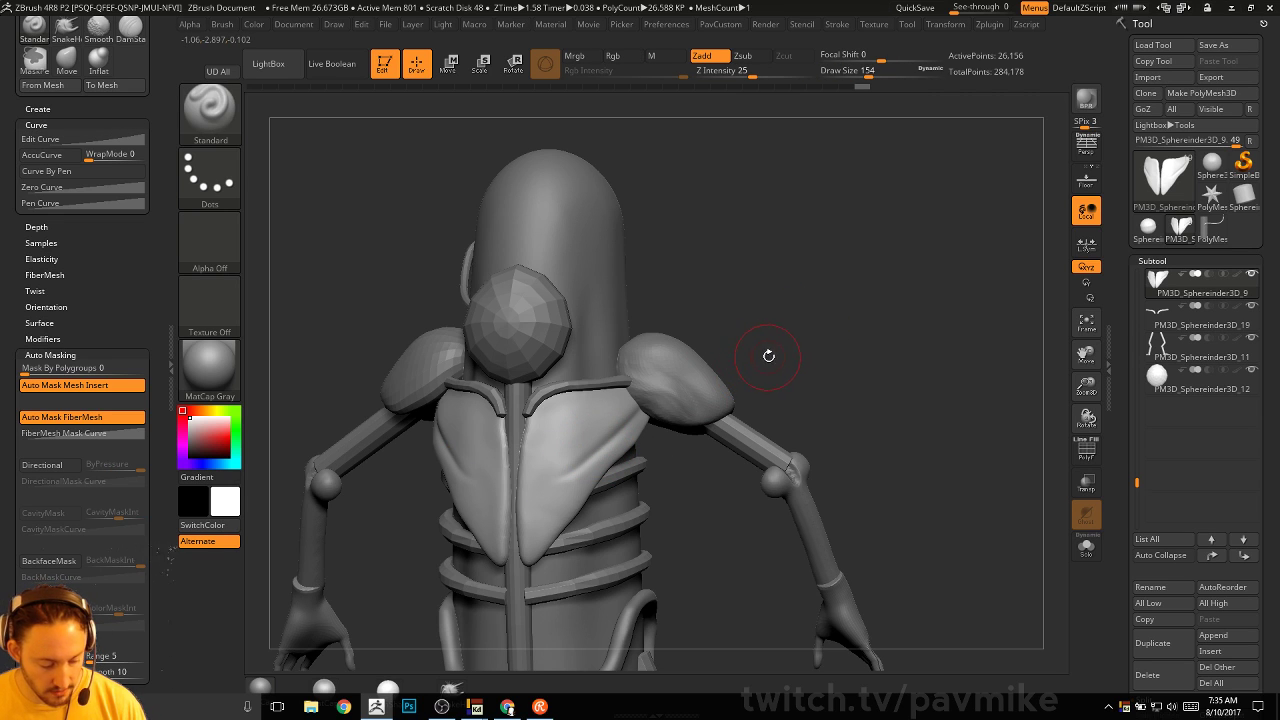
# Set the Clay brush to draw size 149 and assign Smooth Stronger as the smoothing brush
pyautogui.press('b')
pyautogui.press('c')
pyautogui.press('l')
pyautogui.moveTo(797, 343)
pyautogui.mouseDown()
pyautogui.moveTo(586, 423)
pyautogui.moveTo(656, 420)
pyautogui.mouseUp()
pyautogui.press('s')
pyautogui.moveTo(662, 422); pyautogui.dragTo(596, 418)
pyautogui.keyDown('alt'); pyautogui.moveTo(868, 365); pyautogui.dragTo(854, 349); pyautogui.keyUp('alt')
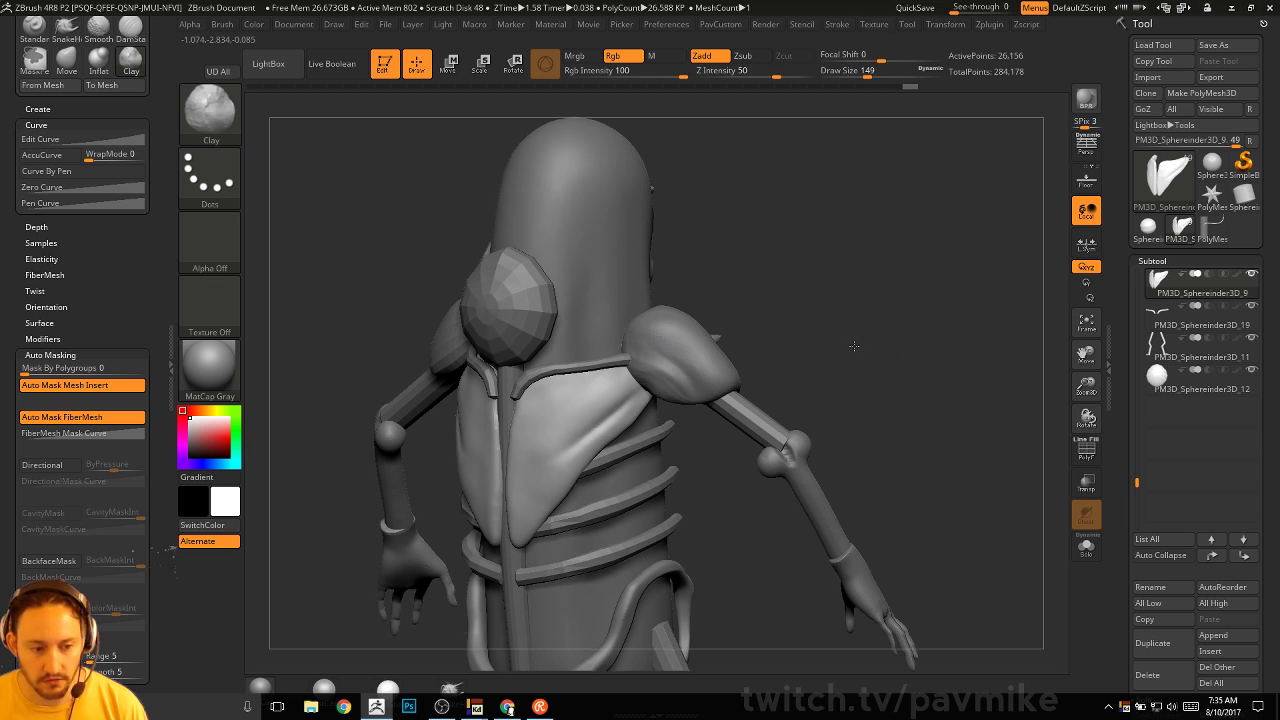
pyautogui.keyDown('shift'); pyautogui.click(238, 130); pyautogui.keyUp('shift')
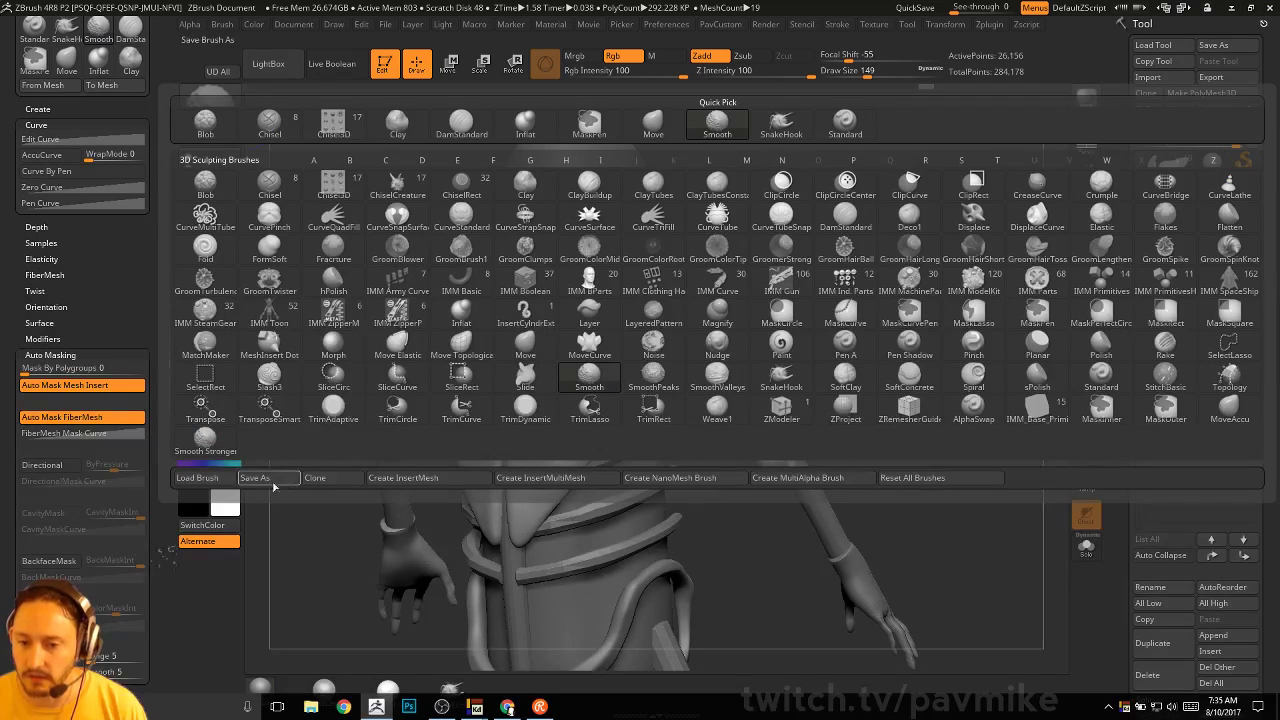
pyautogui.keyDown('shift'); pyautogui.click(207, 441); pyautogui.keyUp('shift')
# Adjust the back plates' upper outer edge with the Move brush and smooth their lower tips with Smooth Stronger
pyautogui.moveTo(906, 413)
pyautogui.keyDown('alt'); pyautogui.mouseDown()
pyautogui.moveTo(917, 377)
pyautogui.moveTo(866, 351)
pyautogui.moveTo(915, 365)
pyautogui.mouseUp(); pyautogui.keyUp('alt')
pyautogui.press('b')
pyautogui.press('m')
pyautogui.press('v')
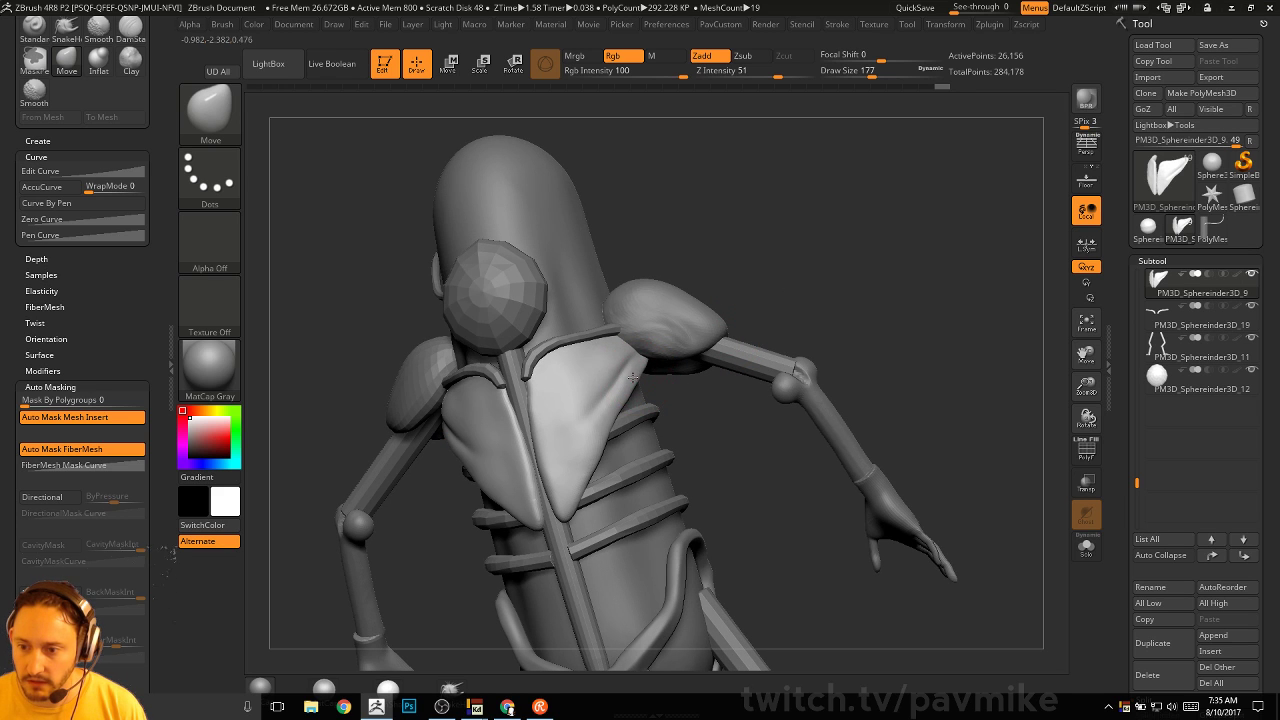
pyautogui.moveTo(678, 400); pyautogui.dragTo(643, 400)
pyautogui.press('shift')
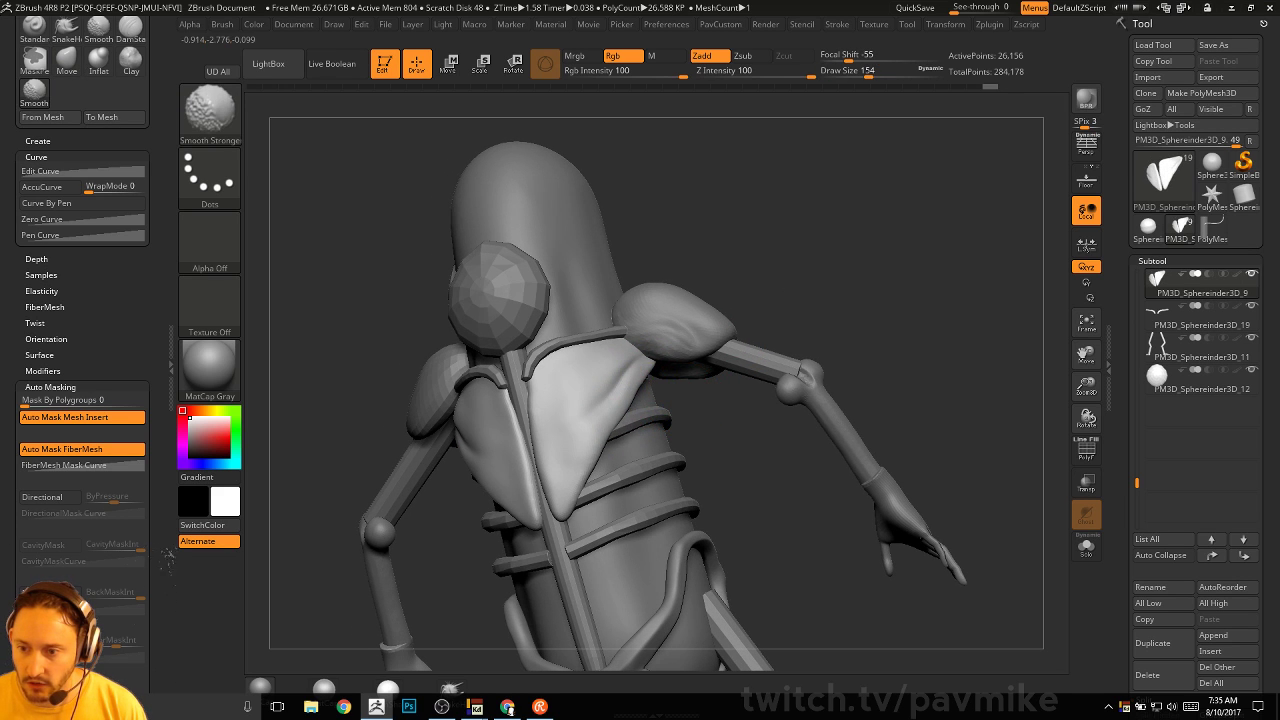
pyautogui.keyDown('shift'); pyautogui.moveTo(575, 503); pyautogui.dragTo(578, 508); pyautogui.keyUp('shift')
# Reshape the back plates' outer profile with the Move brush at draw size 197, working from below
pyautogui.moveTo(906, 446)
pyautogui.mouseDown()
pyautogui.moveTo(838, 430)
pyautogui.moveTo(850, 388)
pyautogui.moveTo(871, 374)
pyautogui.moveTo(866, 310)
pyautogui.mouseUp()
pyautogui.press('s')
pyautogui.moveTo(656, 376); pyautogui.dragTo(663, 376)
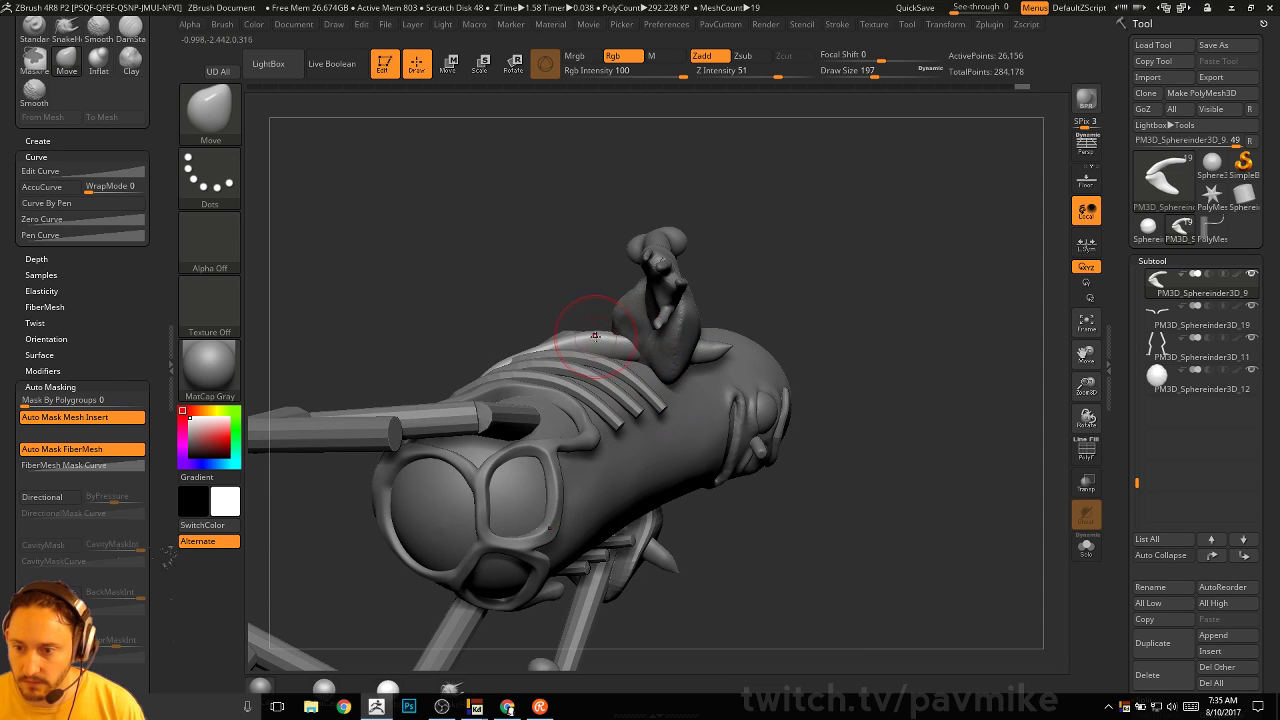
pyautogui.press('shift')
pyautogui.moveTo(868, 262); pyautogui.dragTo(880, 362)
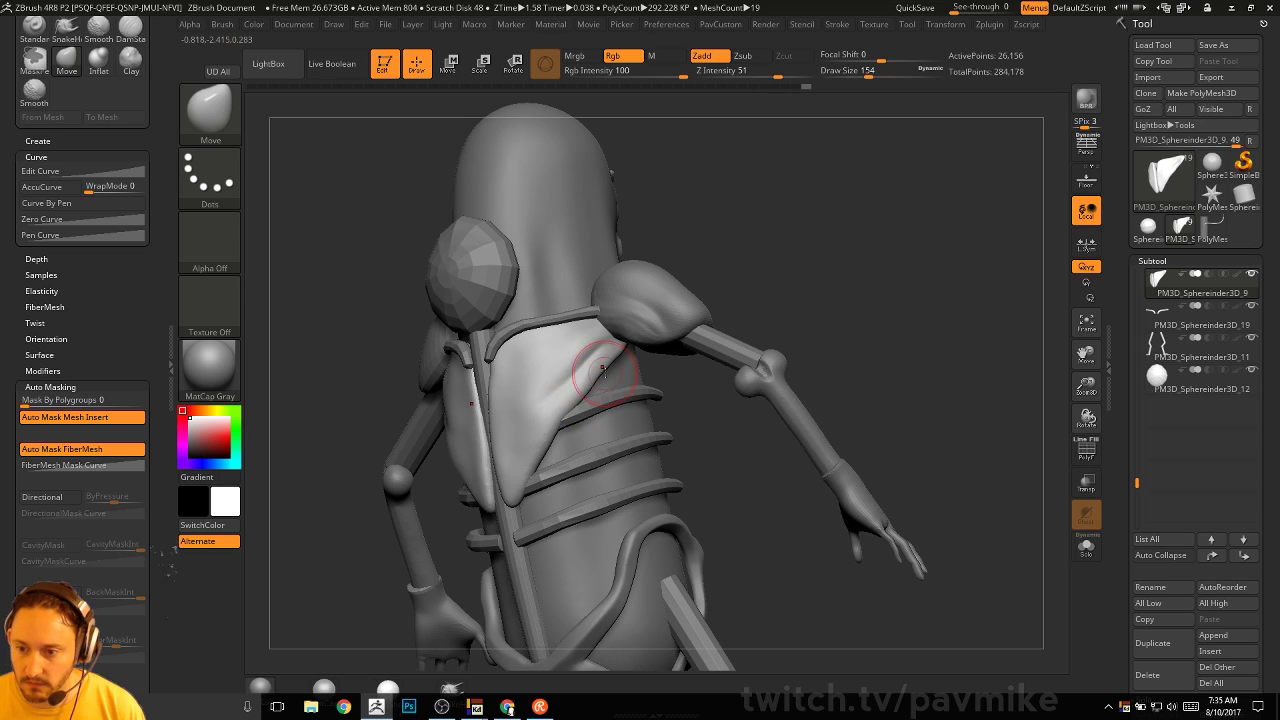
# Apply Mirror And Weld to the back plates to match both sides
pyautogui.moveTo(720, 24)
pyautogui.click(776, 328)
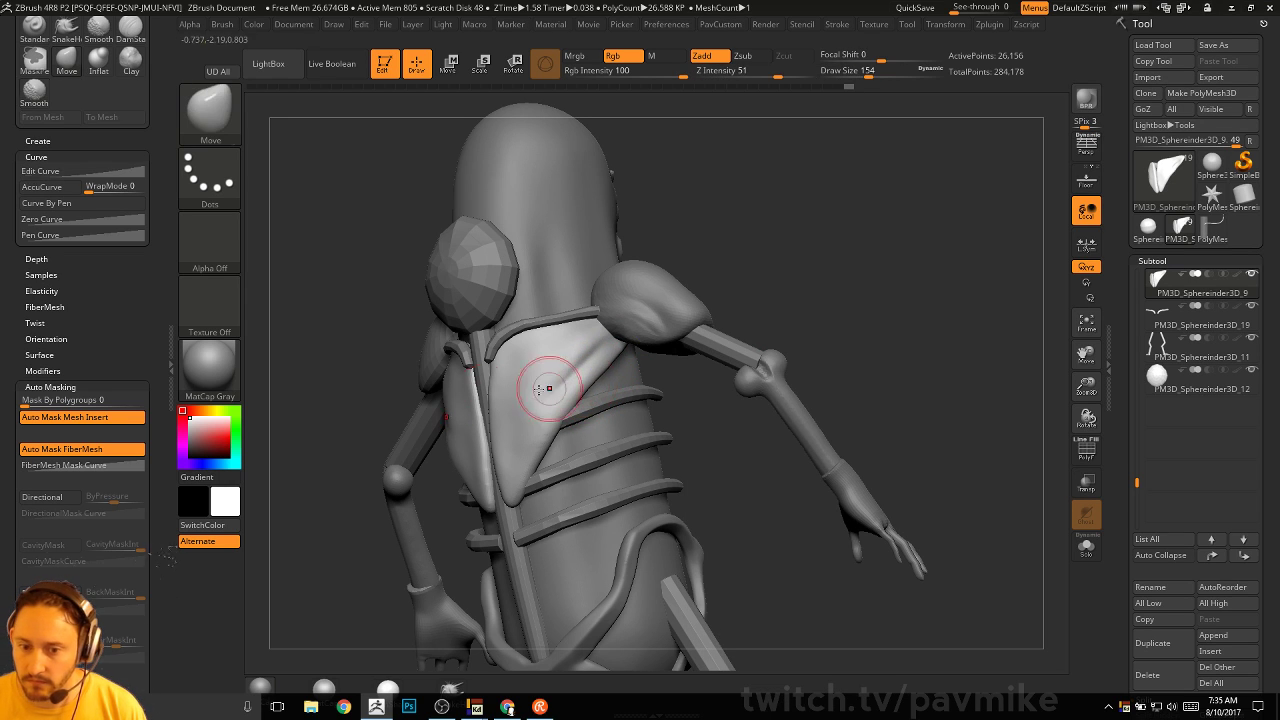
pyautogui.scroll(-5, 133, 224)
pyautogui.moveTo(133, 224); pyautogui.dragTo(133, 256)
pyautogui.moveTo(927, 296); pyautogui.dragTo(911, 331)
# Switch to the Standard brush and make the ribs the active subtool
pyautogui.press('b')
pyautogui.press('s')
pyautogui.press('t')
pyautogui.keyDown('alt'); pyautogui.click(586, 402); pyautogui.keyUp('alt')
pyautogui.moveTo(782, 343)
pyautogui.mouseDown()
pyautogui.moveTo(883, 331)
pyautogui.moveTo(861, 311)
pyautogui.moveTo(935, 326)
pyautogui.moveTo(929, 306)
pyautogui.moveTo(919, 337)
pyautogui.moveTo(882, 340)
pyautogui.moveTo(895, 333)
pyautogui.mouseUp()
pyautogui.press('ctrl')
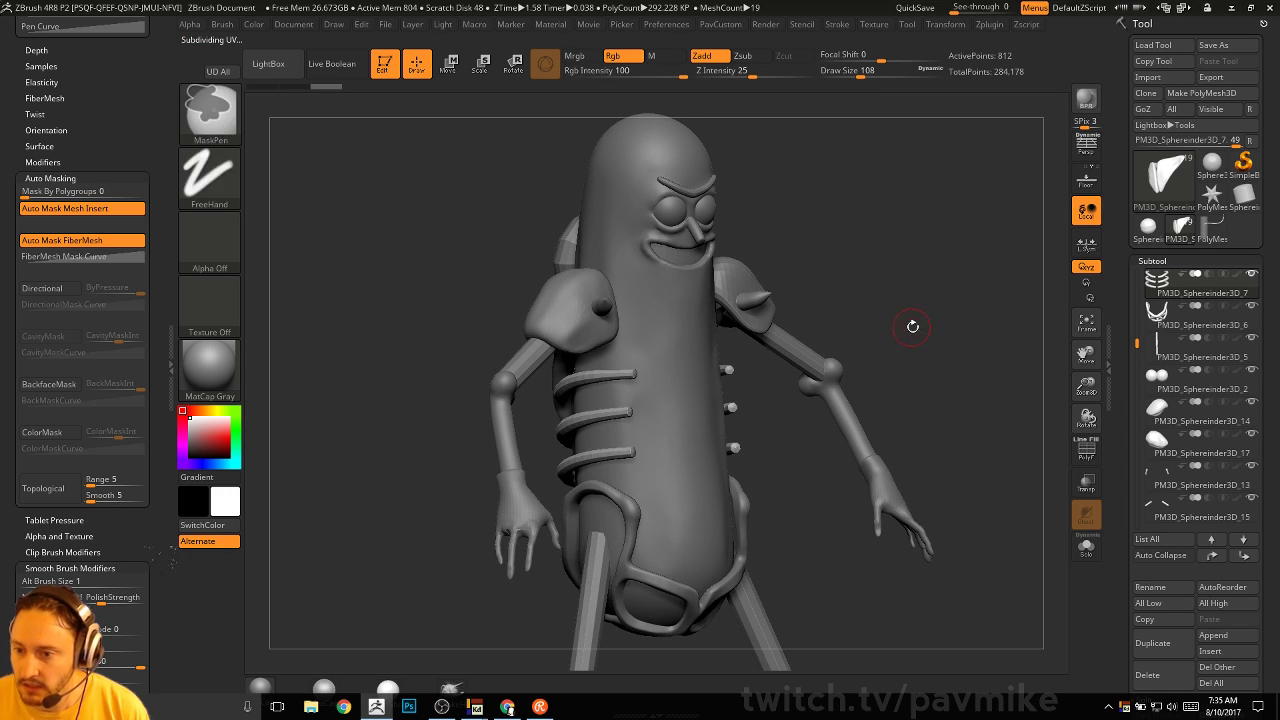
# Isolate the ribs with their polyframe shown and merge their polygroups into a single group
pyautogui.hotkey('shift', 'f')
pyautogui.keyDown('alt'); pyautogui.moveTo(997, 398); pyautogui.dragTo(888, 452); pyautogui.keyUp('alt')
pyautogui.press('s')
pyautogui.moveTo(706, 349)
pyautogui.mouseDown()
pyautogui.moveTo(666, 271)
pyautogui.moveTo(743, 243)
pyautogui.mouseUp()
pyautogui.press('2')
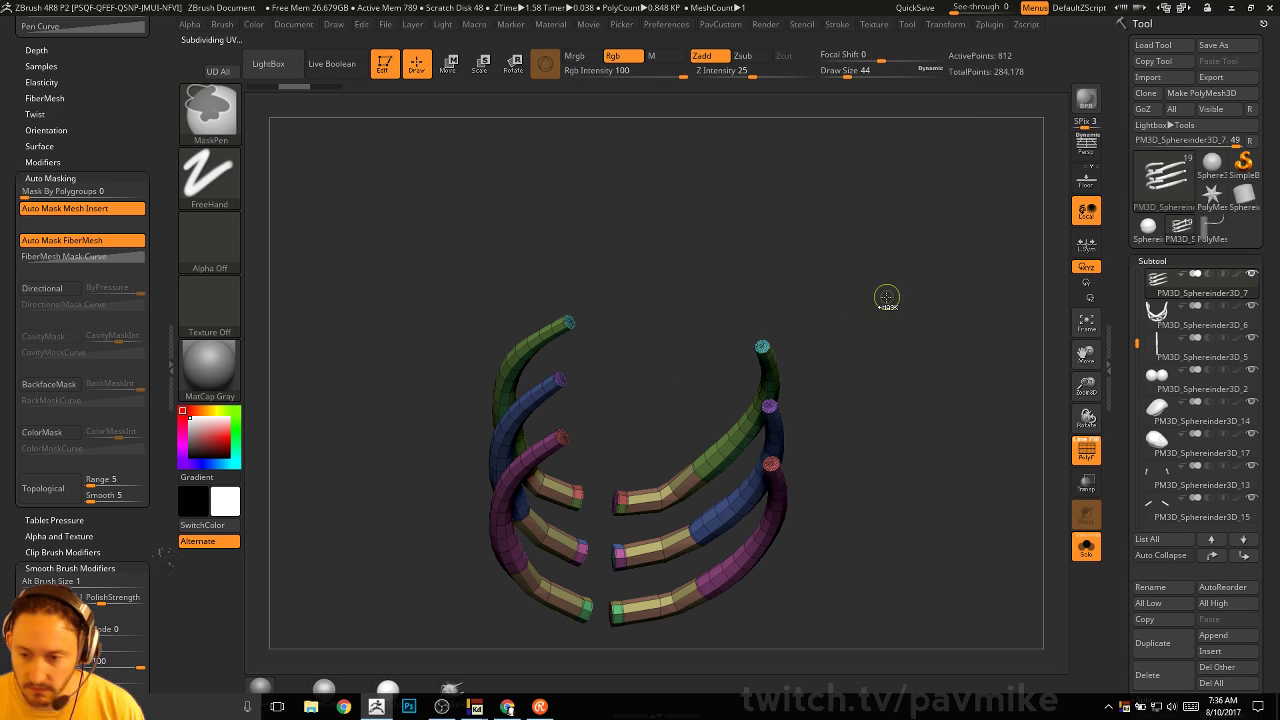
pyautogui.hotkey('shift', 'f')
pyautogui.press('2')
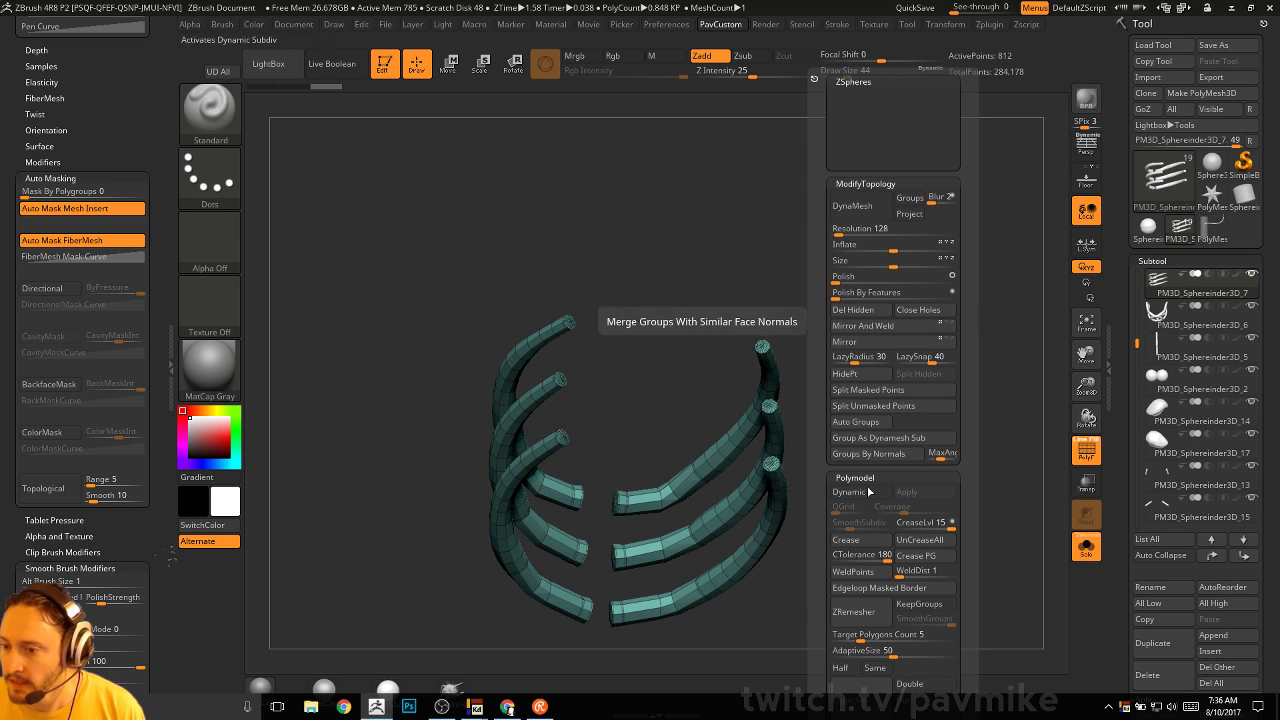
# Remove all creases from the ribs, divide them once and return to the lower subdivision level with the whole character shown
pyautogui.click(925, 547)
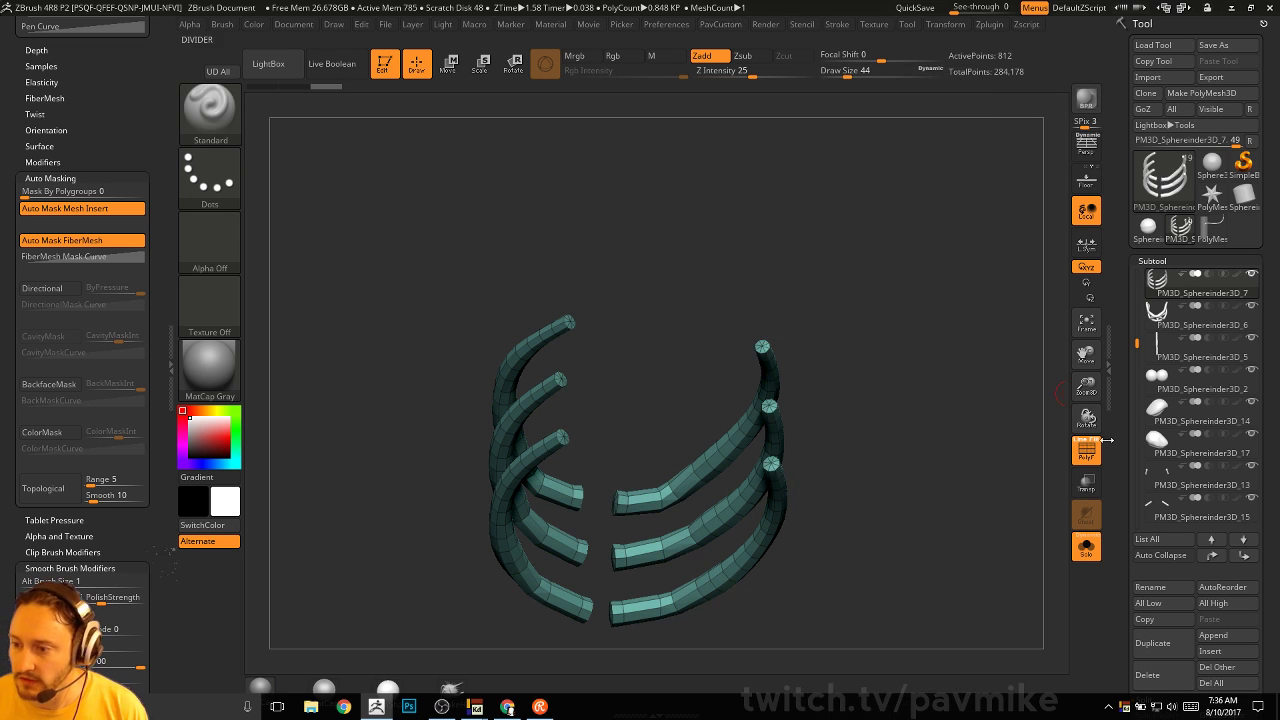
pyautogui.hotkey('shift', 'f')
pyautogui.moveTo(894, 357); pyautogui.dragTo(969, 371)
pyautogui.press('ctrl')
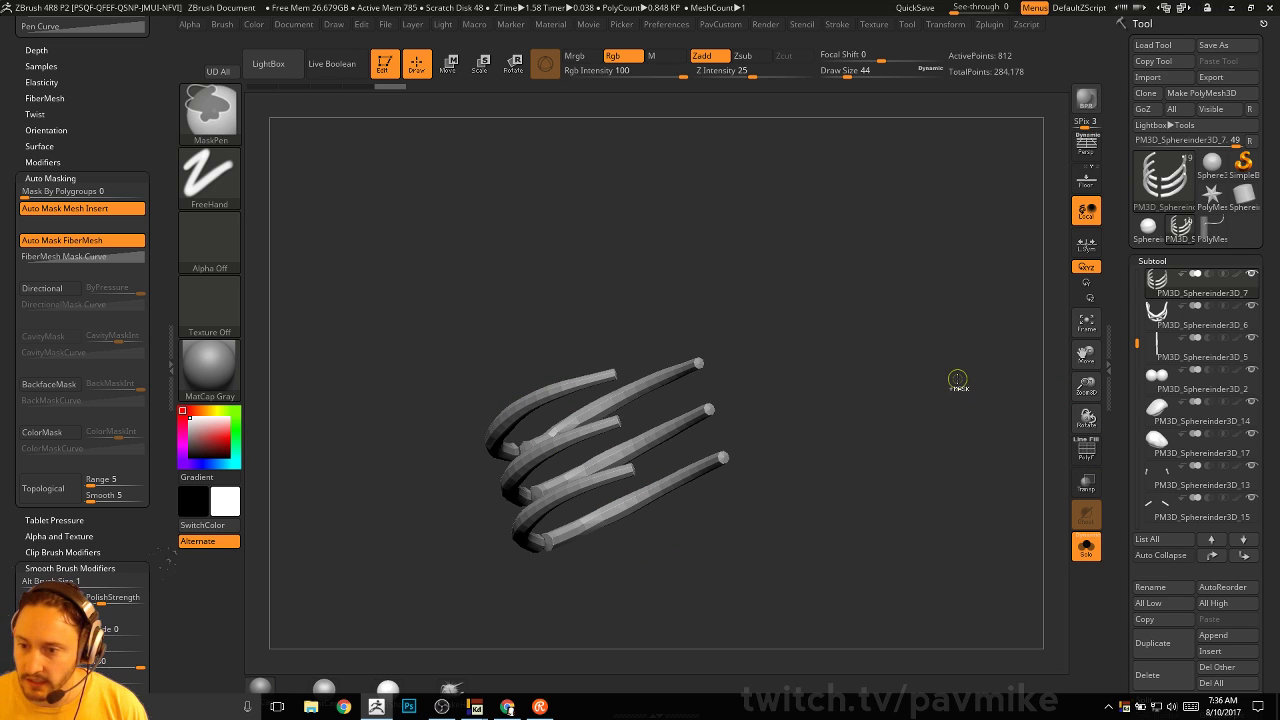
pyautogui.hotkey('ctrl', 'd')
pyautogui.click(1086, 546)
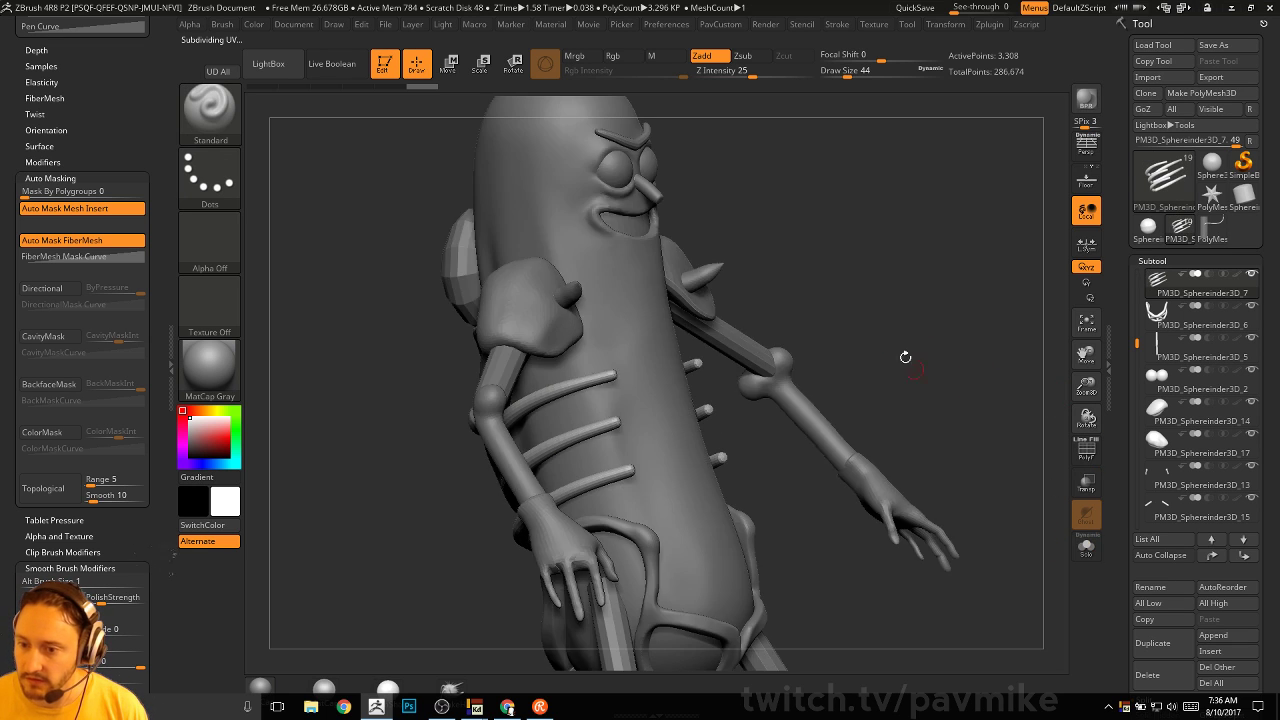
pyautogui.moveTo(903, 360)
pyautogui.mouseDown()
pyautogui.moveTo(891, 294)
pyautogui.moveTo(863, 350)
pyautogui.moveTo(628, 423)
pyautogui.moveTo(678, 423)
pyautogui.mouseUp()
pyautogui.hotkey('shift', 'd')
# Move the front end of the upper ribs against the pickle body with the Move brush
pyautogui.press('s')
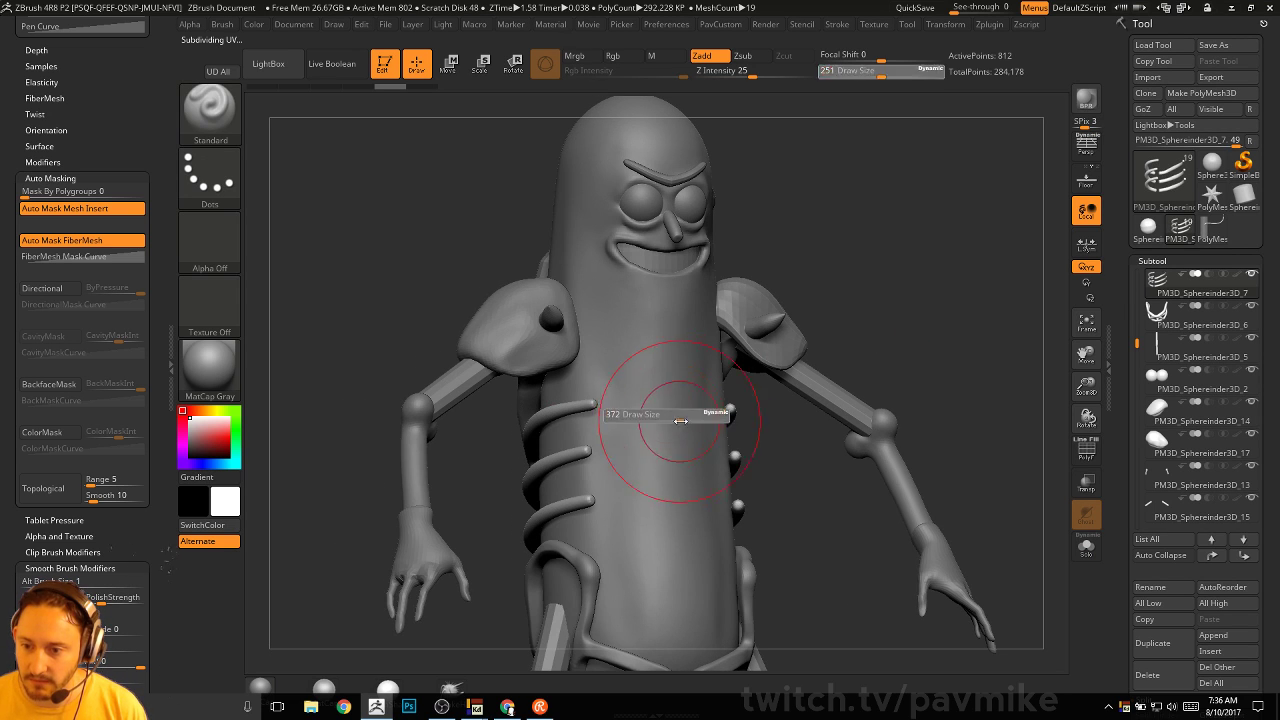
pyautogui.press('b')
pyautogui.press('m')
pyautogui.press('v')
pyautogui.moveTo(600, 405); pyautogui.dragTo(592, 399)
pyautogui.moveTo(850, 296); pyautogui.dragTo(728, 265)
pyautogui.moveTo(598, 398); pyautogui.dragTo(589, 402)
pyautogui.press('s')
pyautogui.press('s')
pyautogui.press('s')
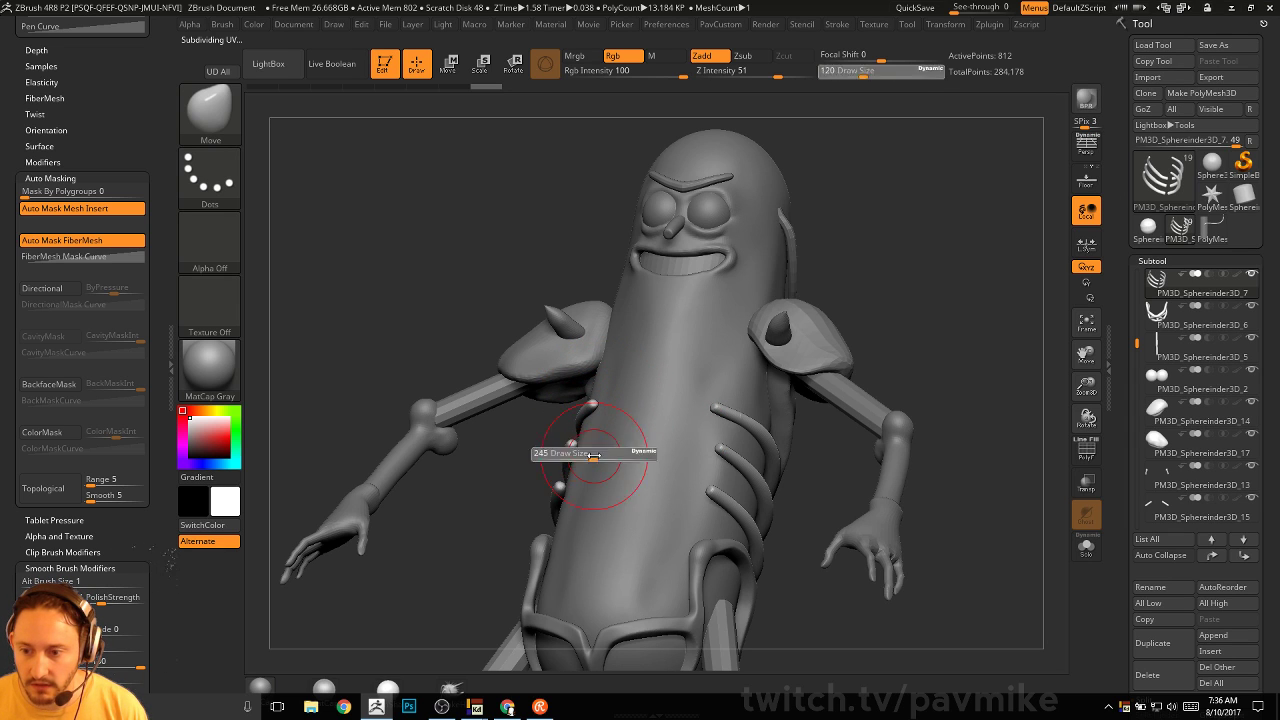
# Move the front ends of the middle and lower ribs against the body, using the Move brush at draw size 124 and 116
pyautogui.moveTo(574, 447)
pyautogui.mouseDown()
pyautogui.moveTo(592, 447)
pyautogui.moveTo(578, 443)
pyautogui.mouseUp()
pyautogui.press('s')
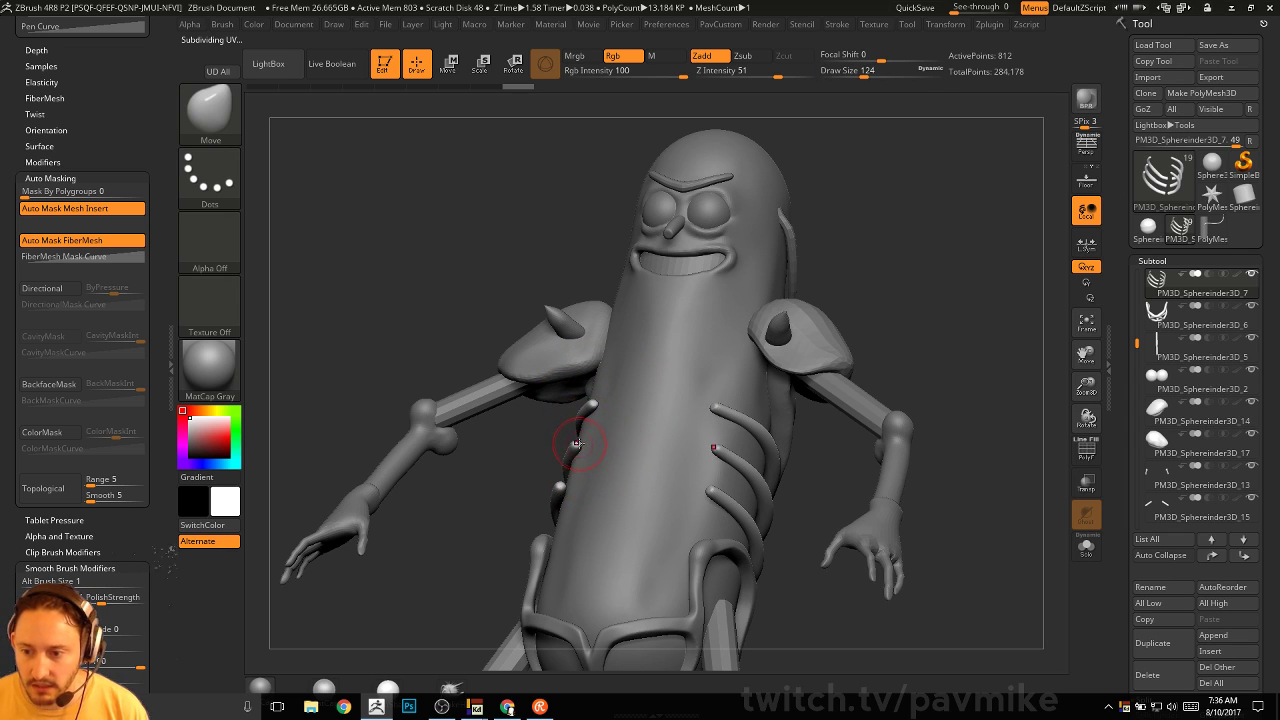
pyautogui.press('s')
pyautogui.moveTo(580, 498); pyautogui.dragTo(568, 487)
pyautogui.press('s')
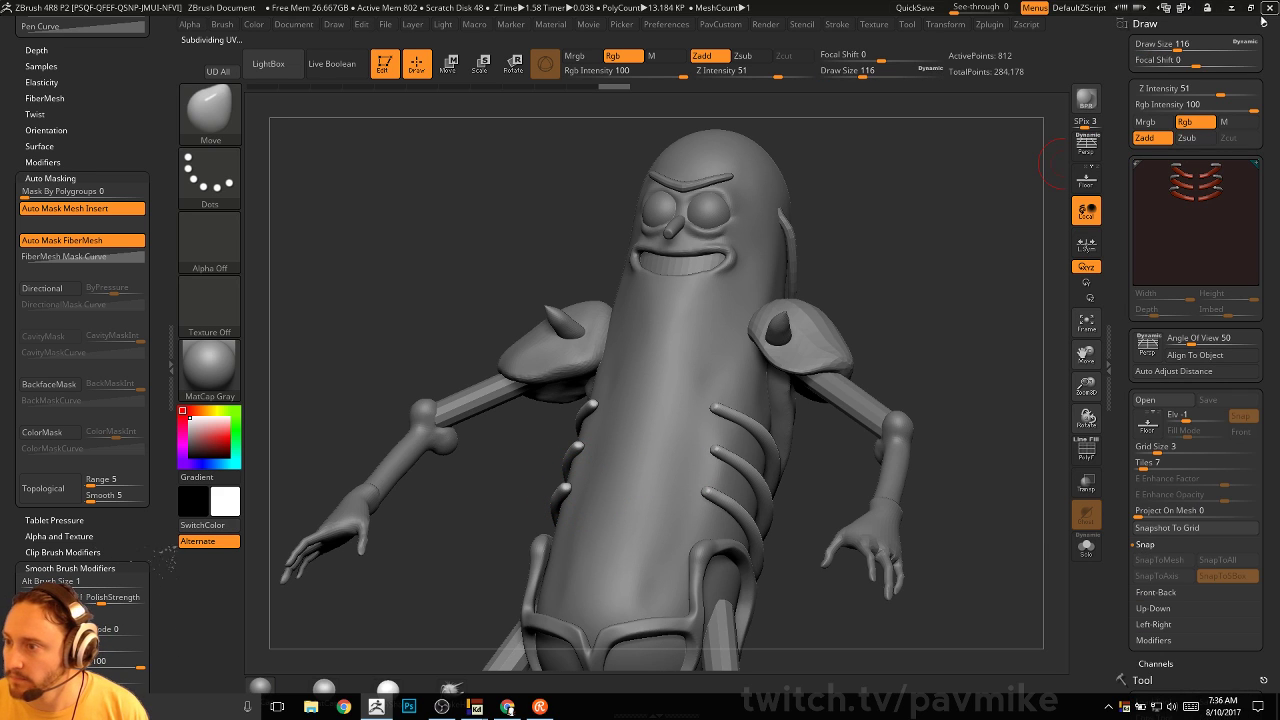
pyautogui.click(1263, 21)
# Adjust the front ends of the ribs against the body from below, using the Move brush at draw size 177
pyautogui.moveTo(930, 370)
pyautogui.mouseDown()
pyautogui.moveTo(951, 212)
pyautogui.moveTo(957, 221)
pyautogui.mouseUp()
pyautogui.press('s')
pyautogui.moveTo(646, 407); pyautogui.dragTo(653, 407)
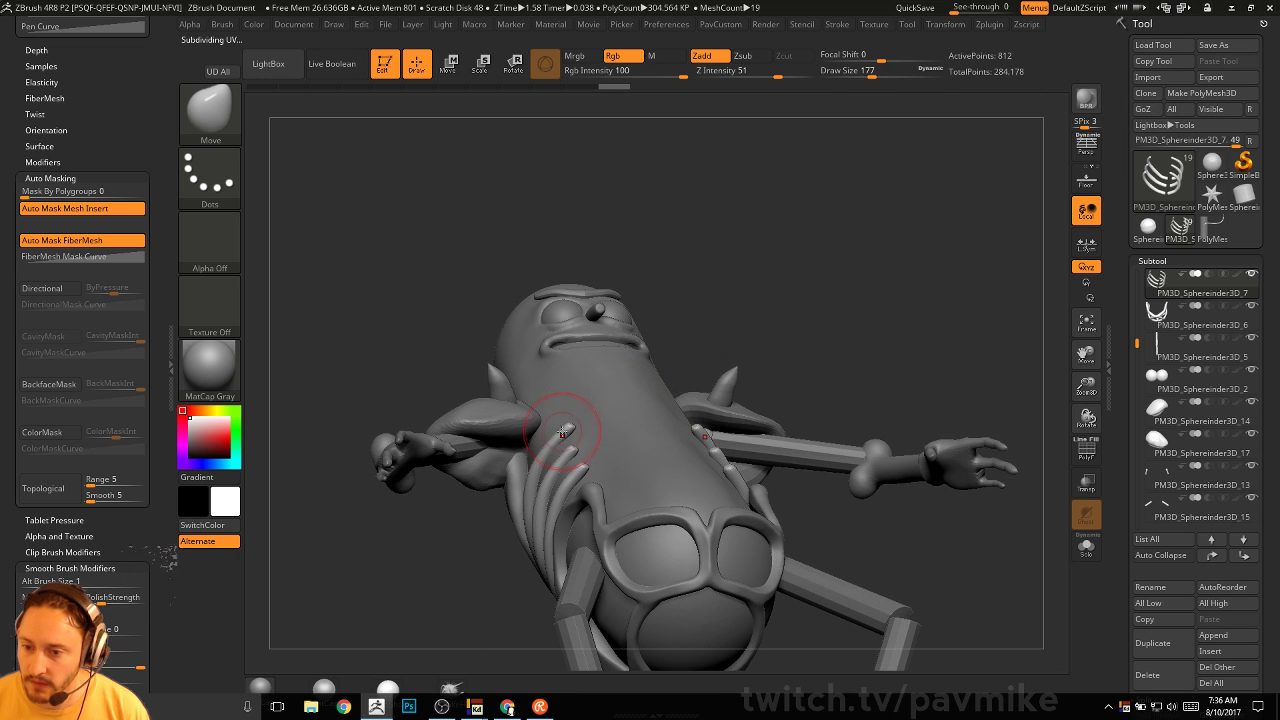
pyautogui.moveTo(827, 249); pyautogui.dragTo(560, 415)
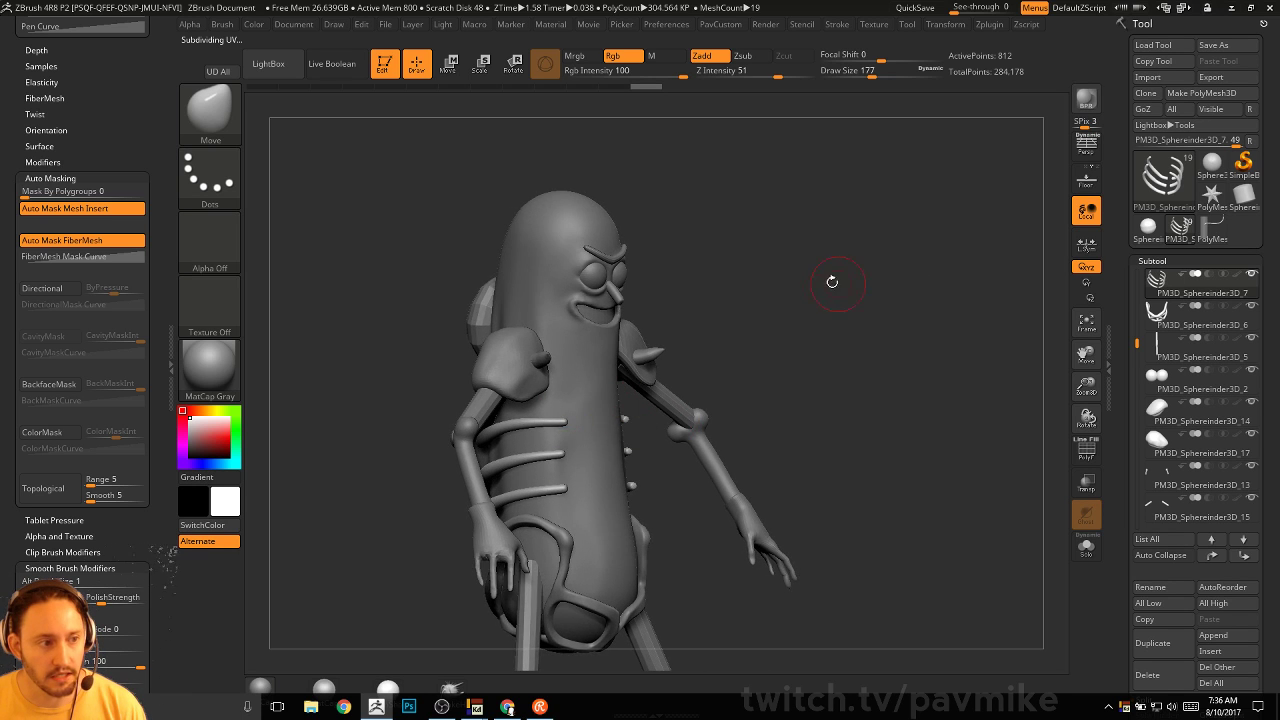
# Enable Topological auto masking for the Move brush and shift the upper ribs' front ends at draw size 331
pyautogui.moveTo(832, 282); pyautogui.dragTo(853, 275)
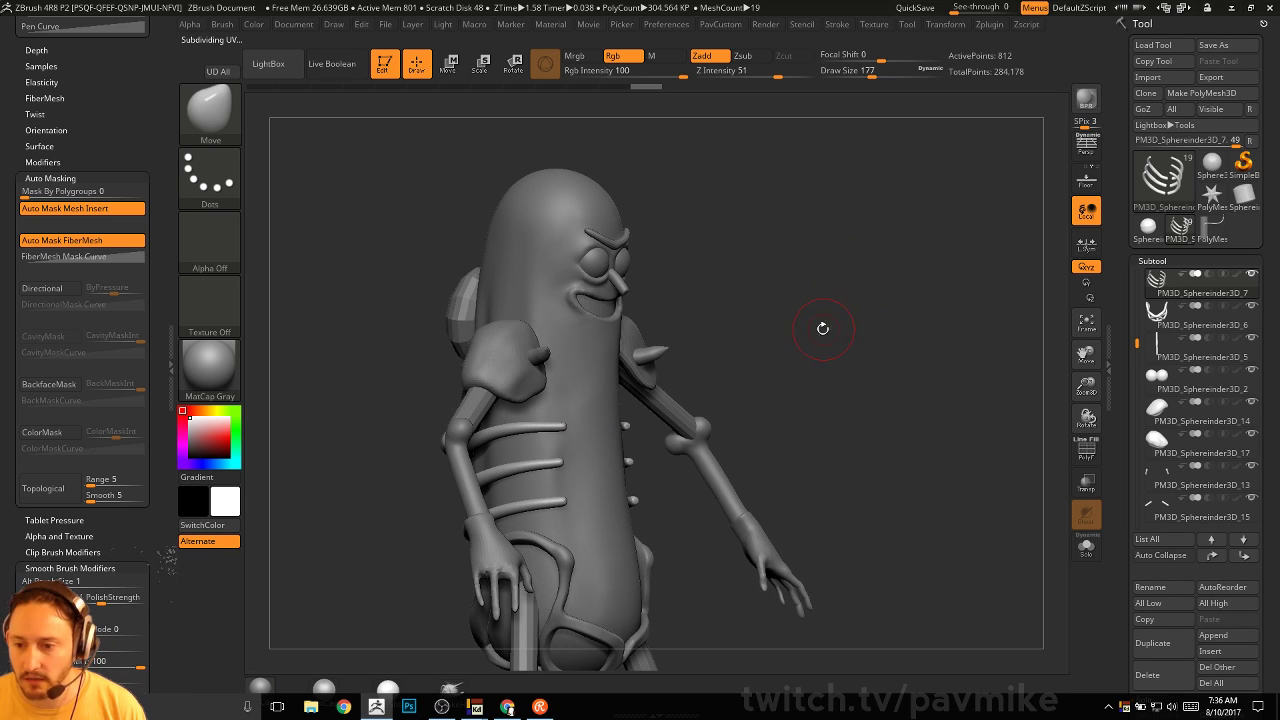
pyautogui.moveTo(823, 328); pyautogui.dragTo(843, 330)
pyautogui.press('s')
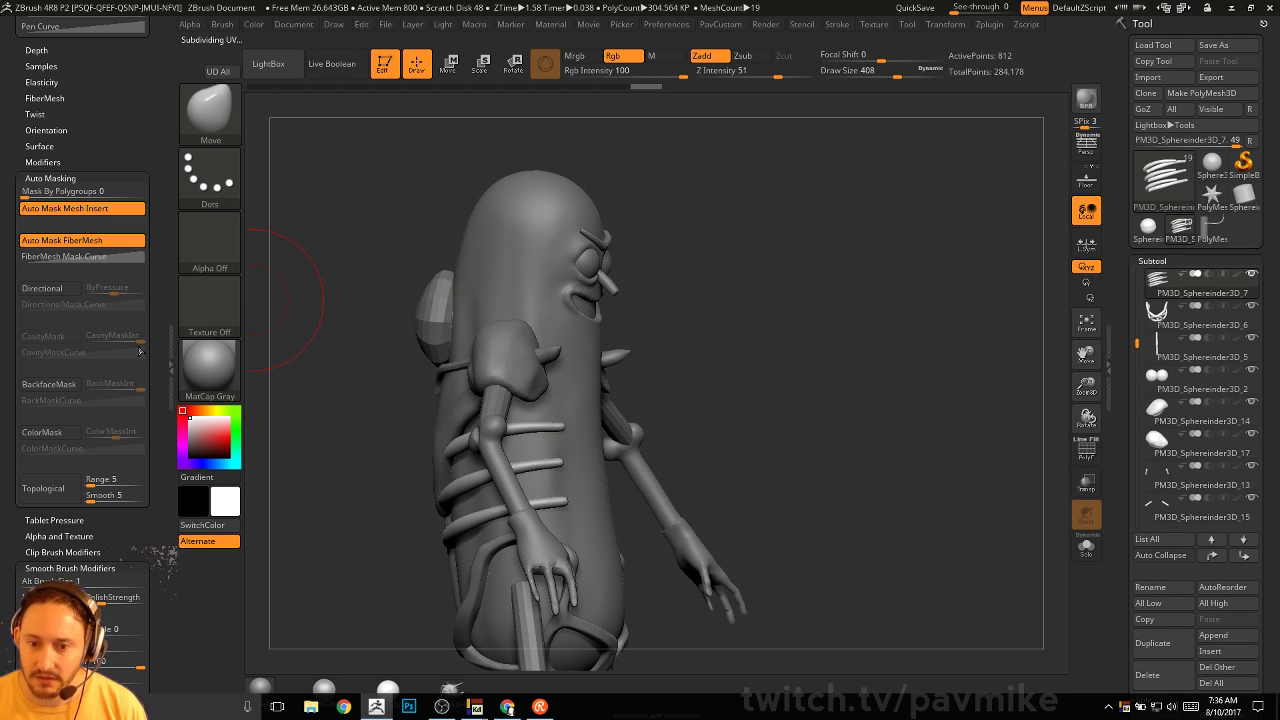
pyautogui.scroll(-3, 100, 330)
pyautogui.click(43, 393)
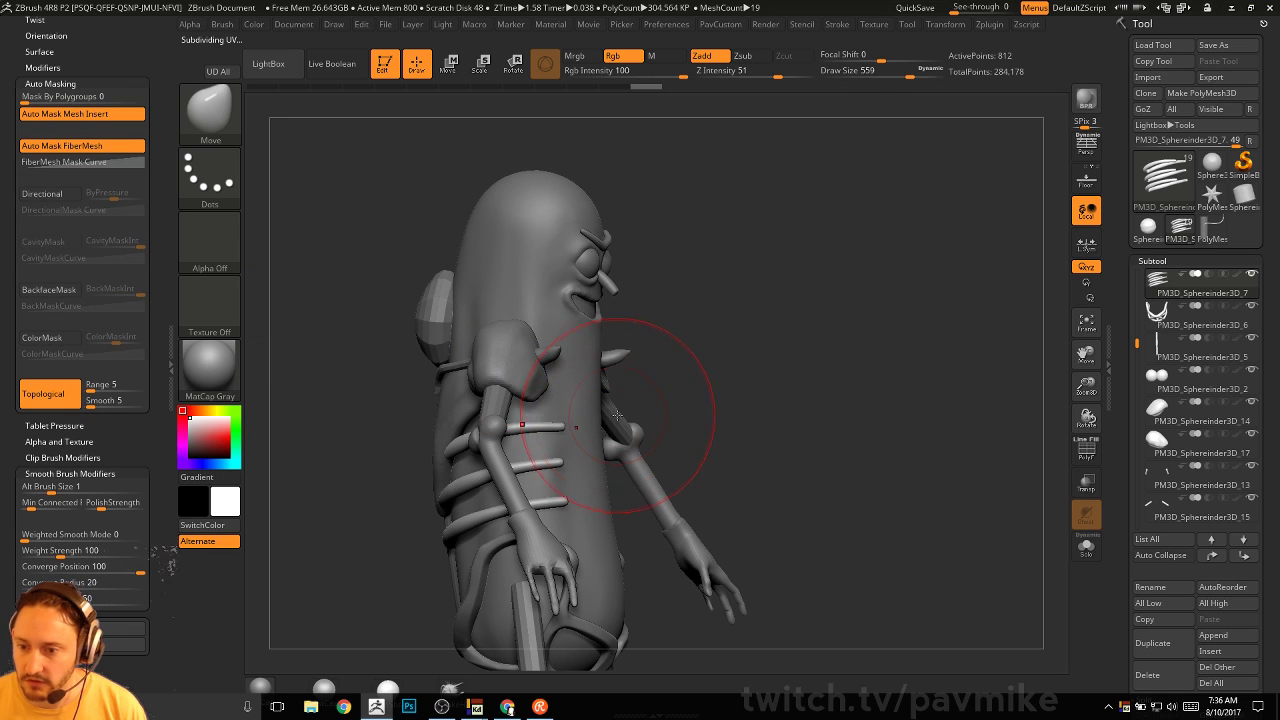
pyautogui.press('[')
pyautogui.press('[')
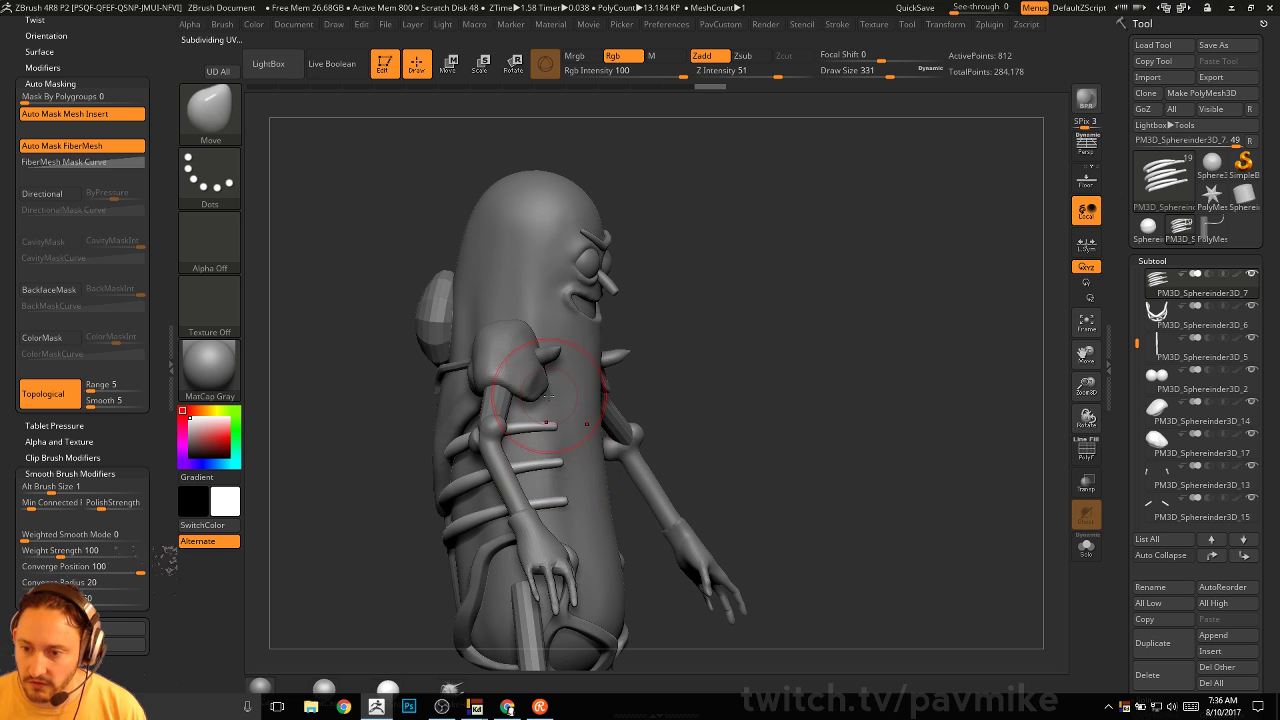
pyautogui.moveTo(610, 333); pyautogui.dragTo(556, 340)
pyautogui.moveTo(662, 444)
pyautogui.mouseDown()
pyautogui.moveTo(547, 472)
pyautogui.moveTo(777, 271)
pyautogui.moveTo(606, 423)
pyautogui.mouseUp()
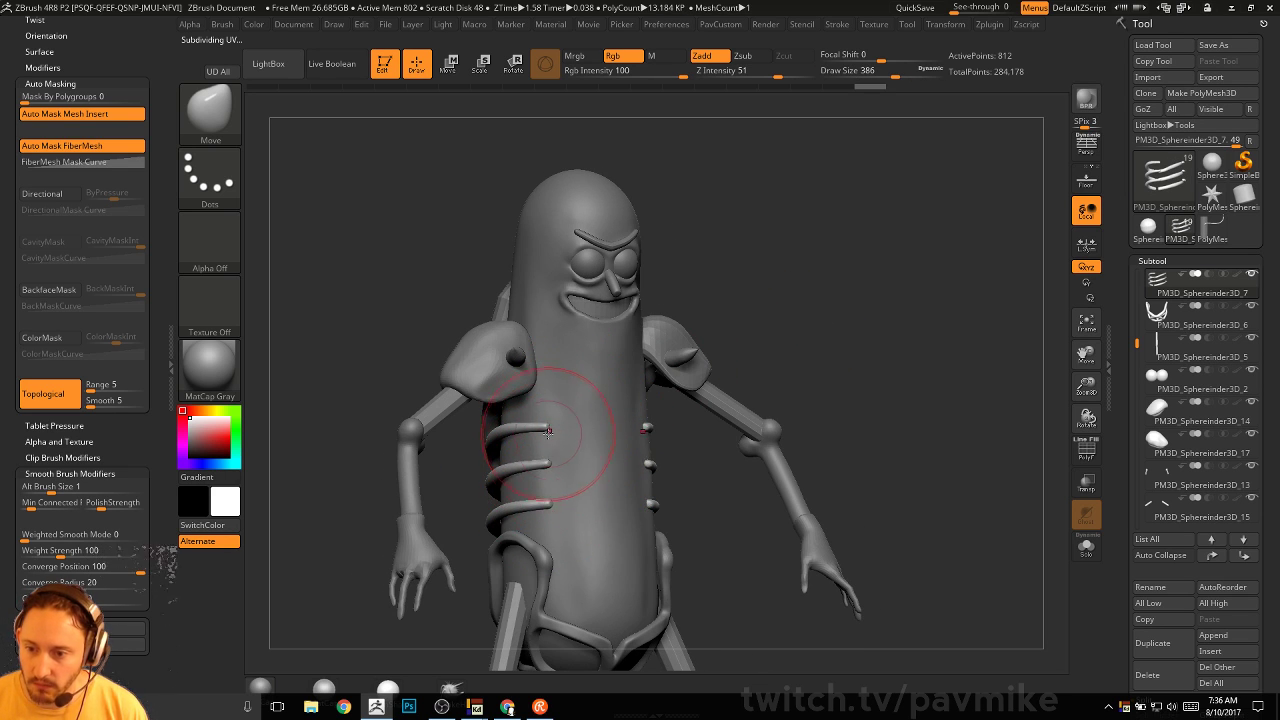
# Refine the fit of the ribs around the body's side with the topologically masked Move brush
pyautogui.moveTo(625, 368)
pyautogui.mouseDown()
pyautogui.moveTo(547, 431)
pyautogui.moveTo(600, 429)
pyautogui.moveTo(550, 460)
pyautogui.mouseUp()
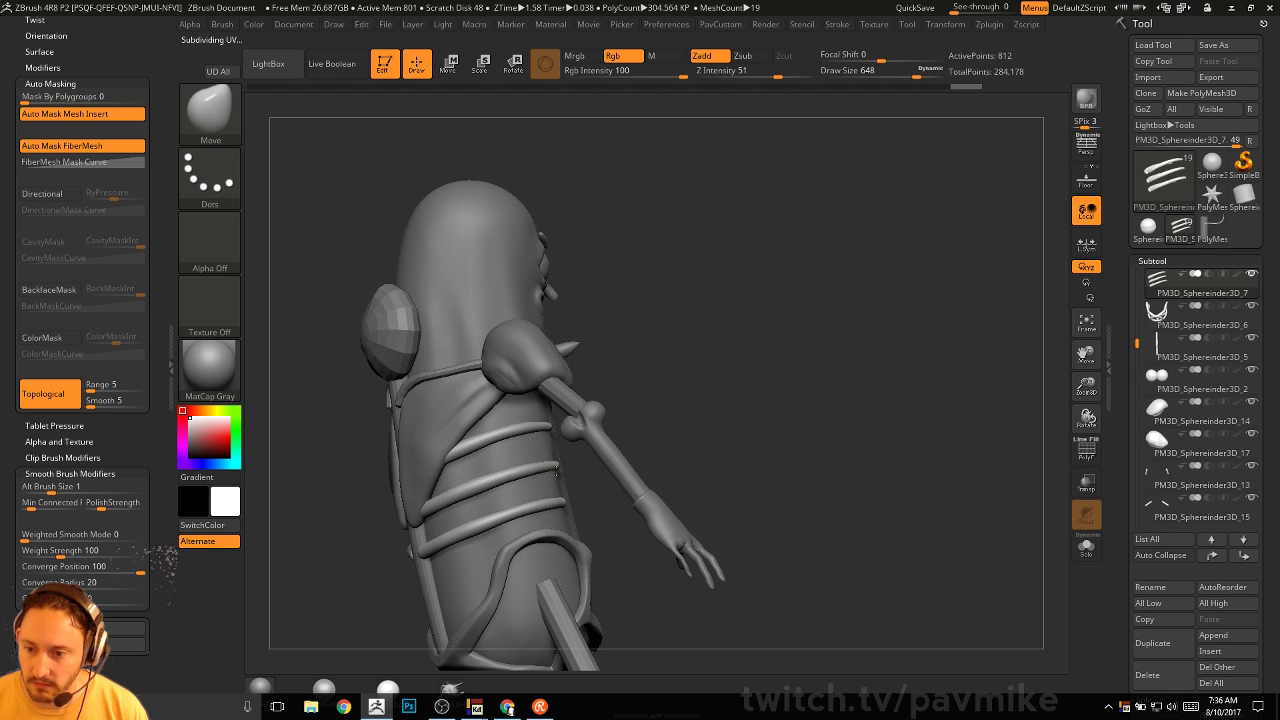
pyautogui.press('[')
pyautogui.moveTo(703, 424); pyautogui.dragTo(543, 486)
pyautogui.press('[')
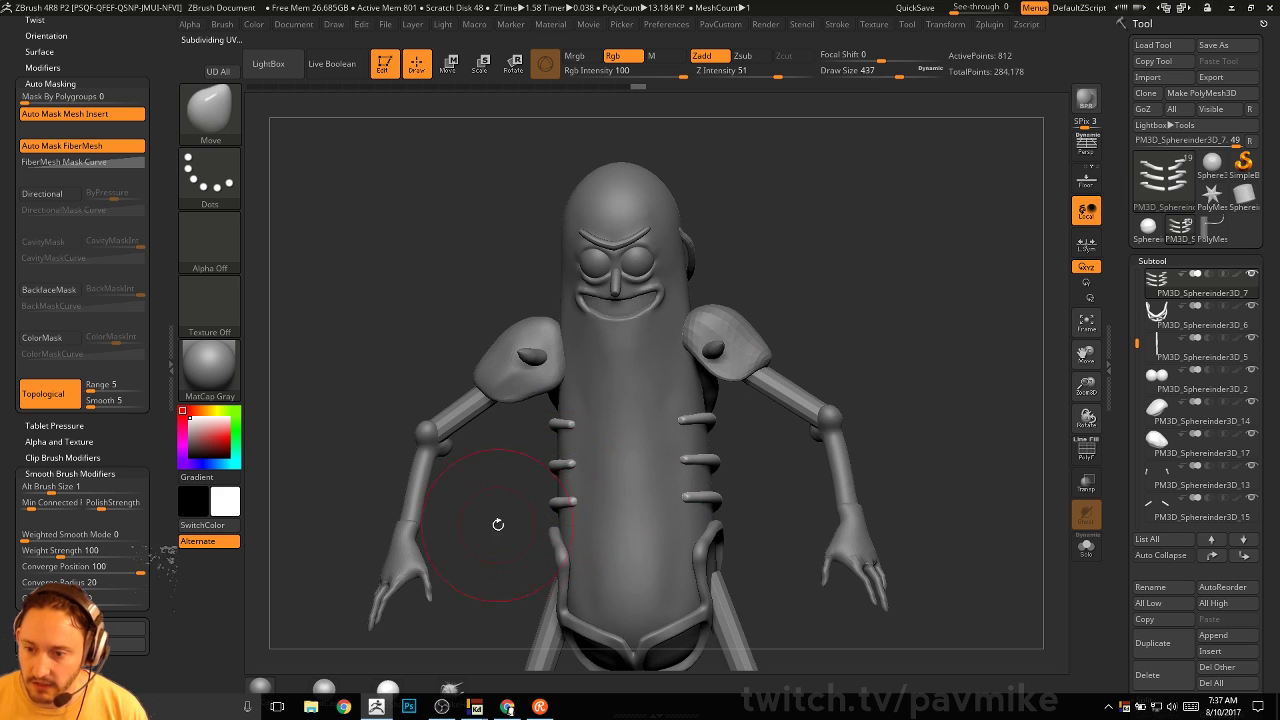
# Select the faceted sphere on the upper back and divide it twice
pyautogui.moveTo(497, 523)
pyautogui.mouseDown()
pyautogui.moveTo(857, 314)
pyautogui.moveTo(936, 388)
pyautogui.moveTo(963, 354)
pyautogui.moveTo(980, 354)
pyautogui.moveTo(928, 354)
pyautogui.mouseUp()
pyautogui.press('s')
pyautogui.moveTo(816, 384); pyautogui.dragTo(628, 457)
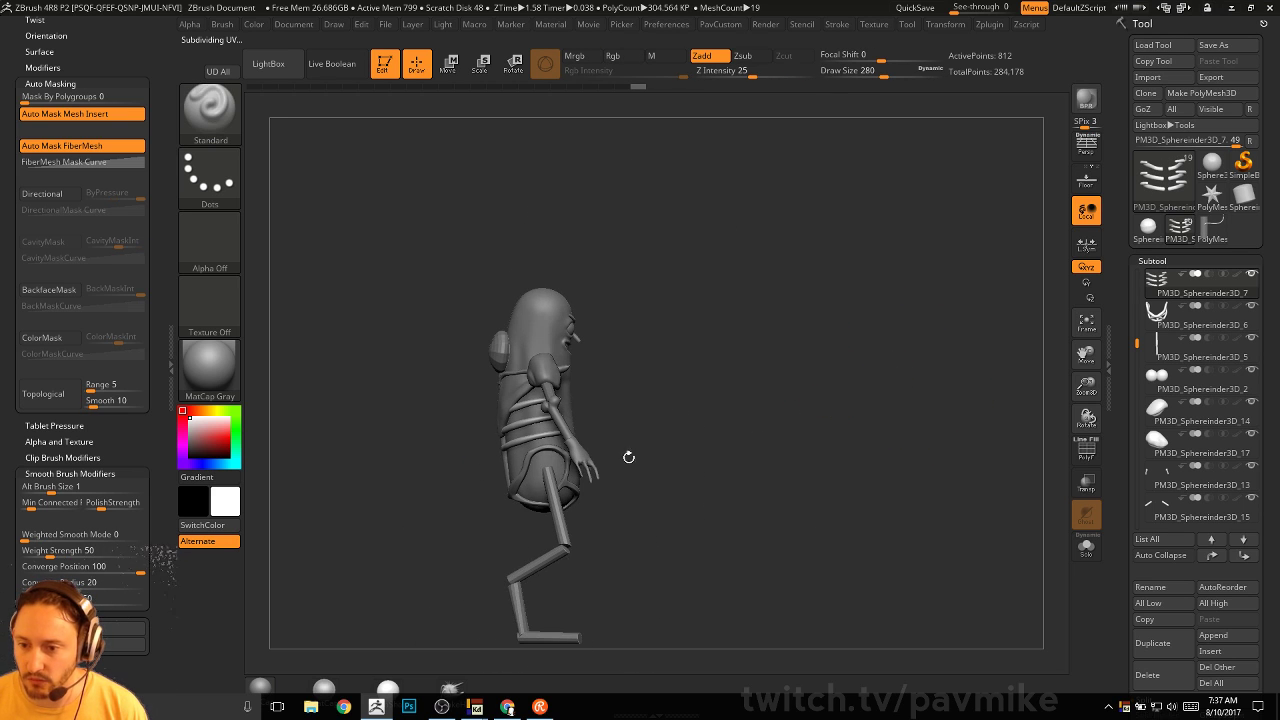
pyautogui.moveTo(658, 338)
pyautogui.mouseDown()
pyautogui.moveTo(831, 371)
pyautogui.moveTo(794, 380)
pyautogui.moveTo(893, 289)
pyautogui.moveTo(754, 360)
pyautogui.moveTo(908, 302)
pyautogui.moveTo(886, 289)
pyautogui.moveTo(876, 320)
pyautogui.mouseUp()
pyautogui.press('s')
pyautogui.keyDown('alt'); pyautogui.click(806, 391); pyautogui.keyUp('alt')
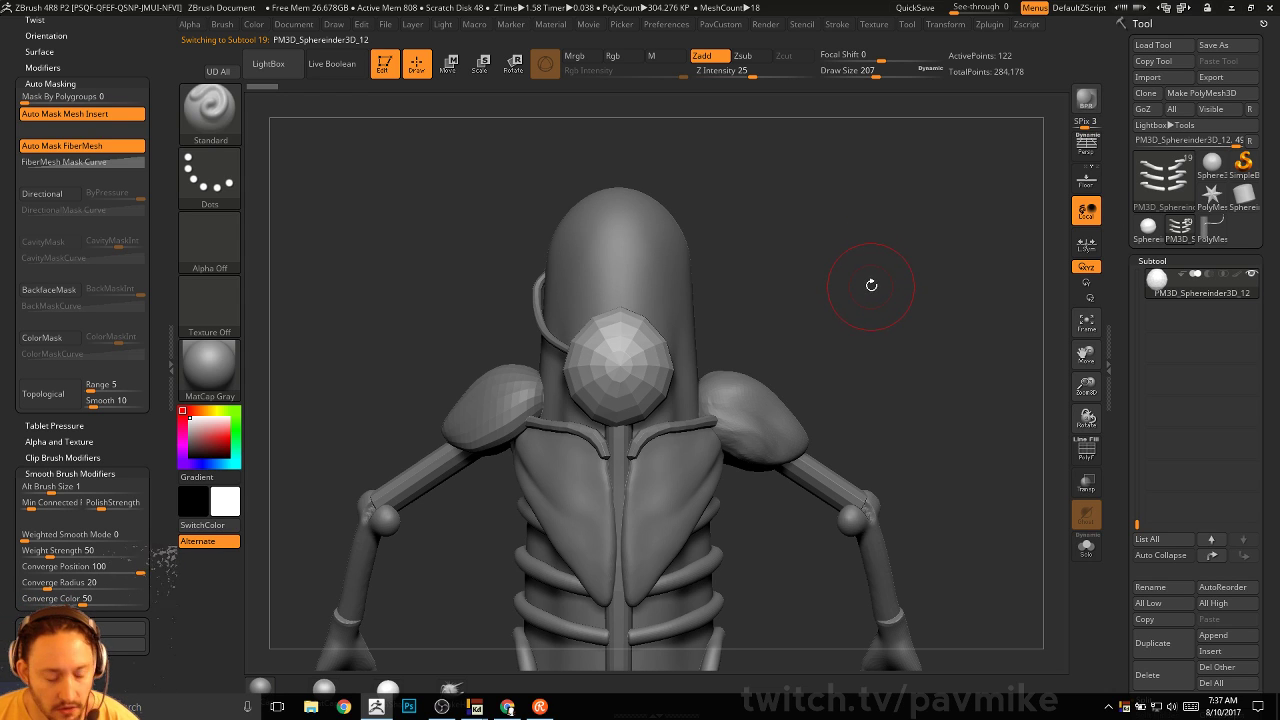
pyautogui.hotkey('ctrl', 'd')
pyautogui.hotkey('ctrl', 'd')
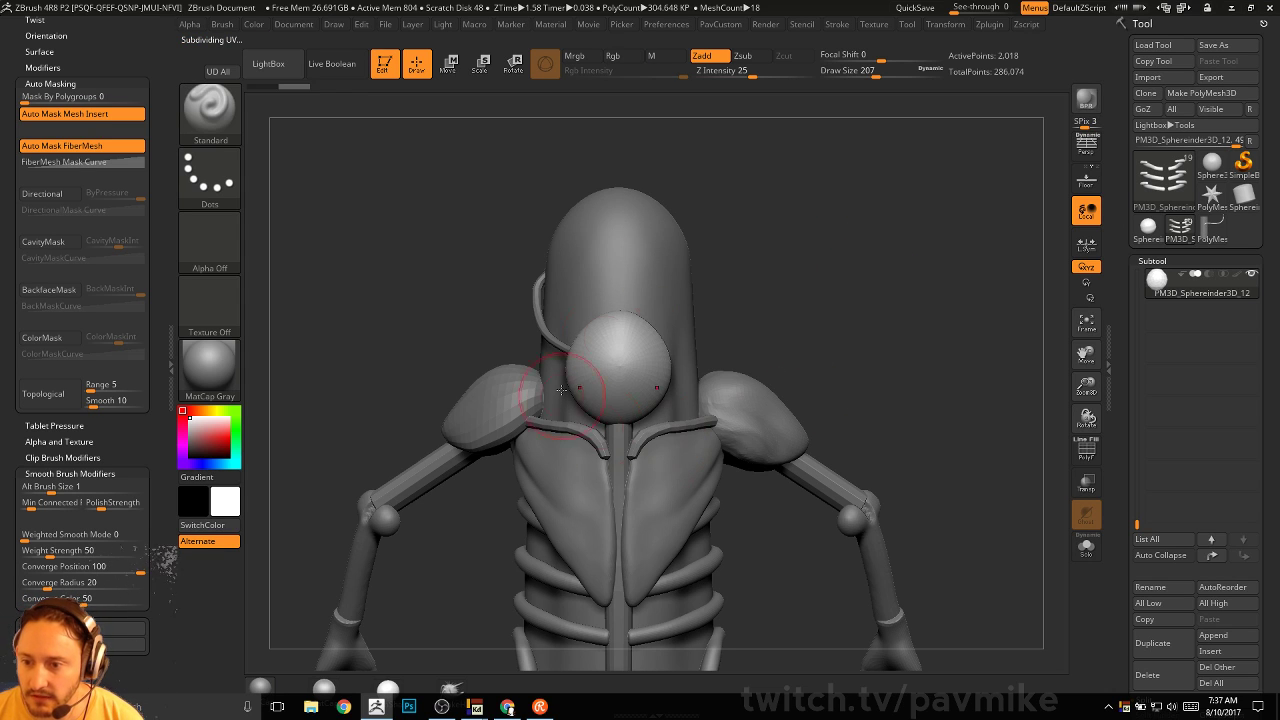
# Convert the back sphere to a DynaMesh at resolution 128
pyautogui.press('space')
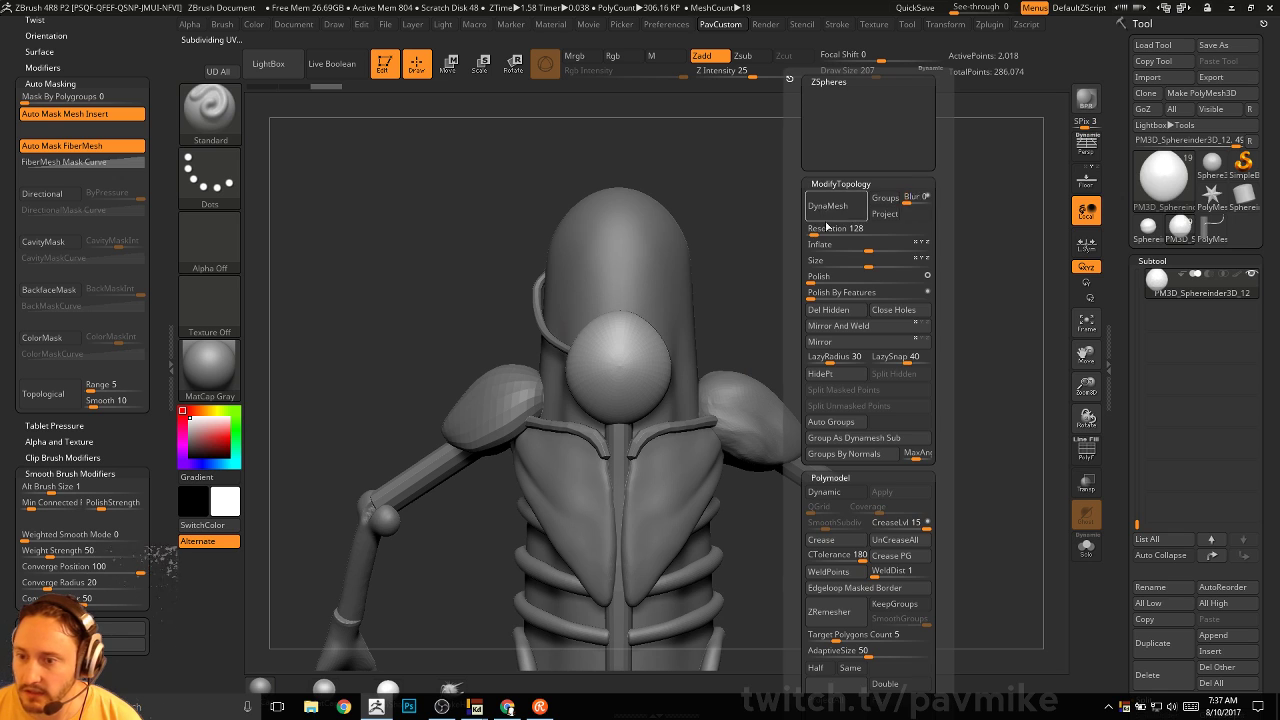
pyautogui.click(828, 205)
pyautogui.click(731, 245)
# Carve a vertical groove down the middle of the back sphere with the DamStandard brush
pyautogui.moveTo(852, 297)
pyautogui.keyDown('alt'); pyautogui.mouseDown()
pyautogui.moveTo(869, 311)
pyautogui.moveTo(857, 366)
pyautogui.mouseUp(); pyautogui.keyUp('alt')
pyautogui.press('b')
pyautogui.press('d')
pyautogui.press('s')
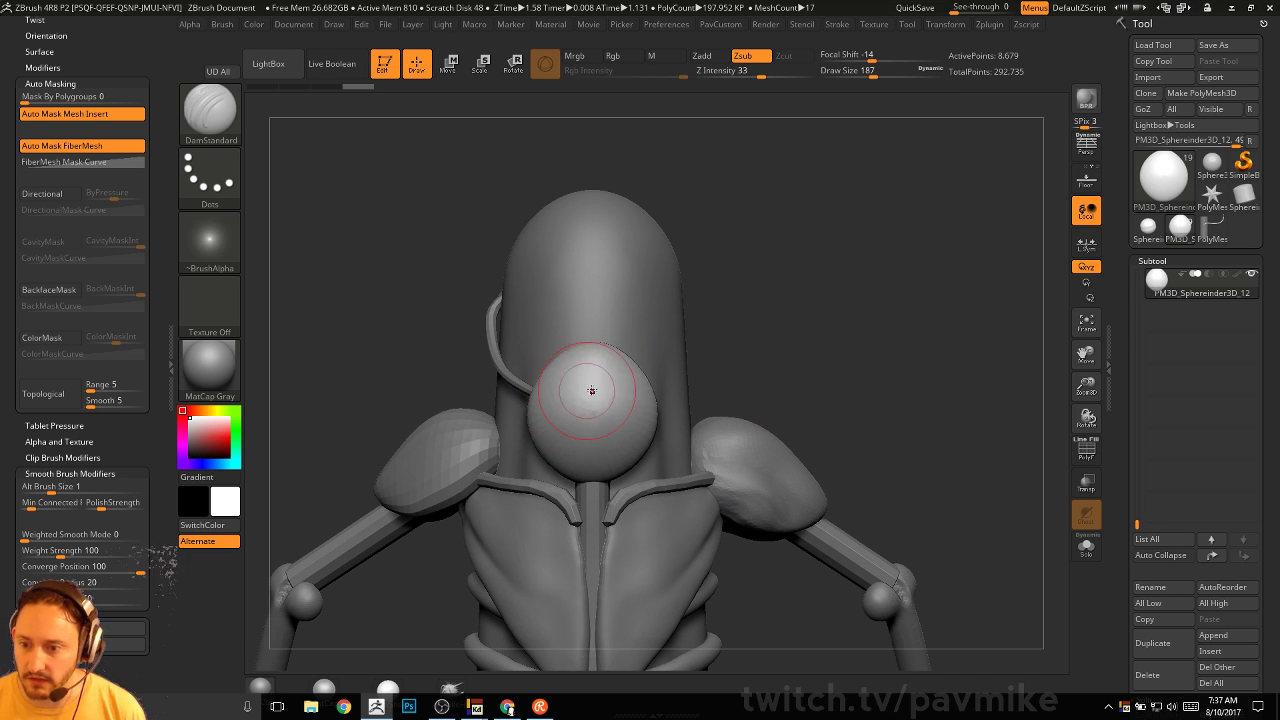
pyautogui.moveTo(591, 438); pyautogui.dragTo(591, 352)
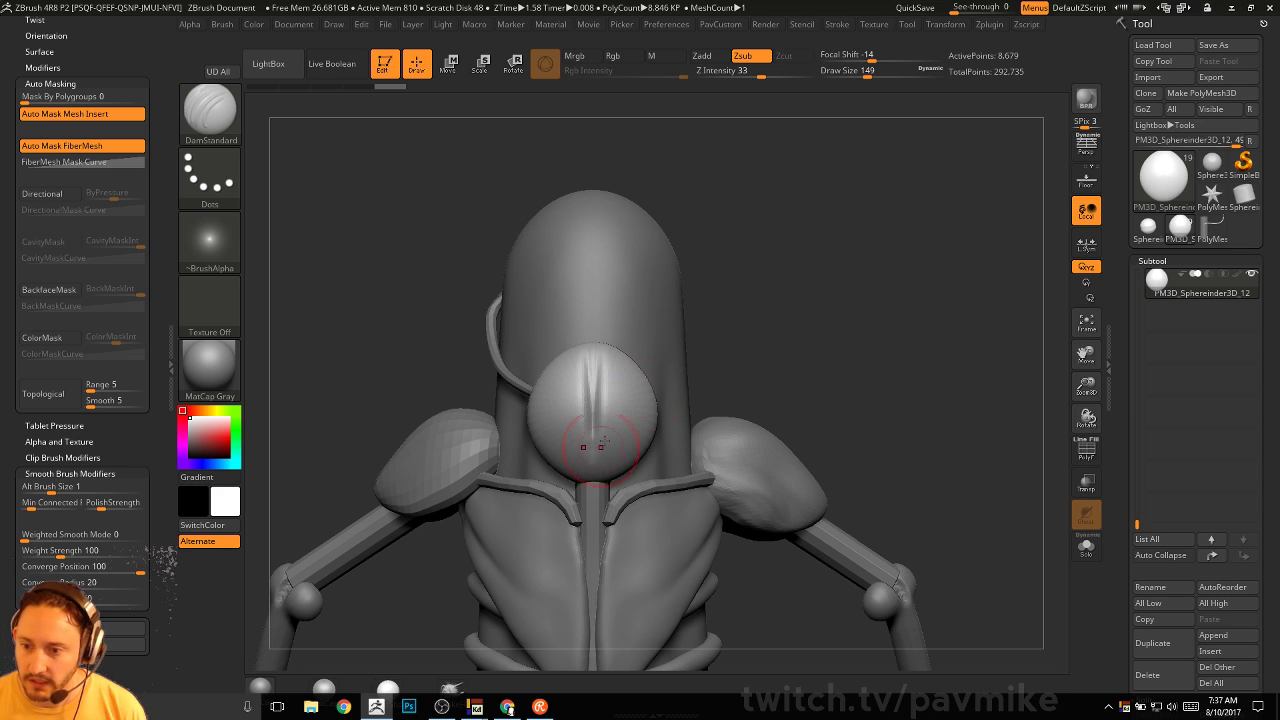
pyautogui.press('s')
pyautogui.moveTo(823, 337); pyautogui.dragTo(814, 330)
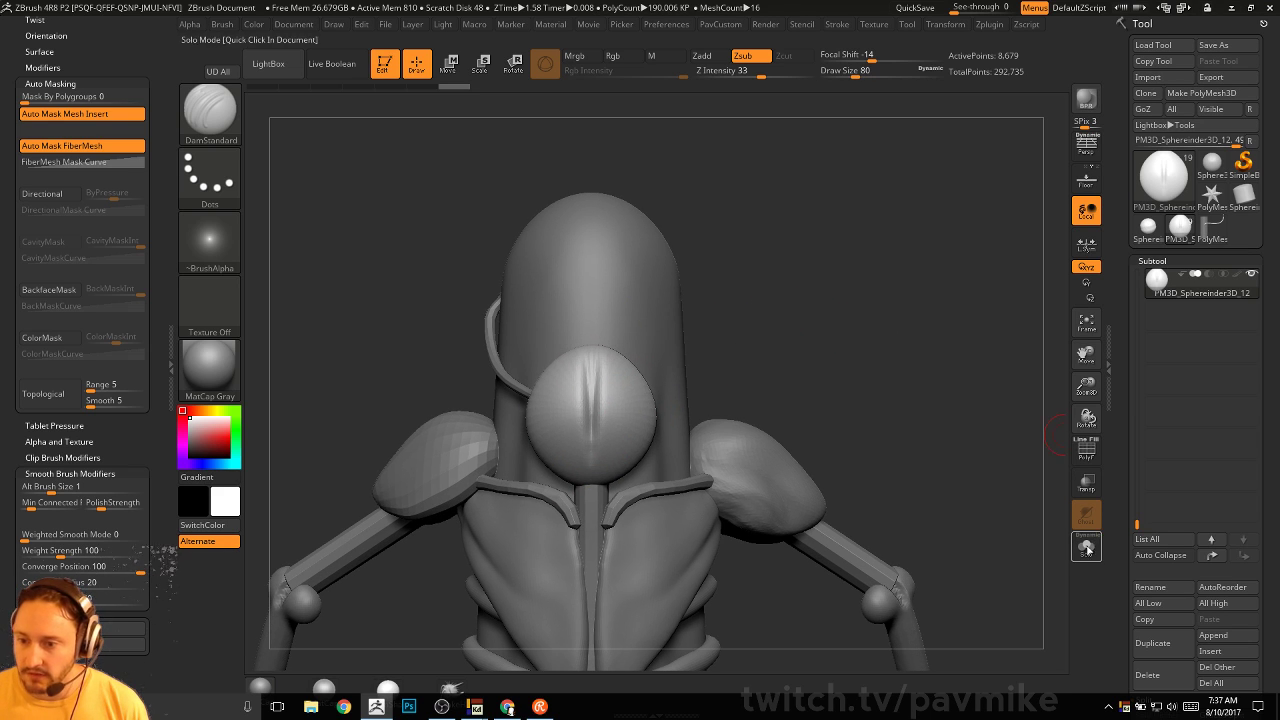
# Isolate the back sphere and extend its central groove around the surface with the DamStandard brush at draw size 80
pyautogui.click(1087, 547)
pyautogui.moveTo(795, 402); pyautogui.dragTo(621, 442)
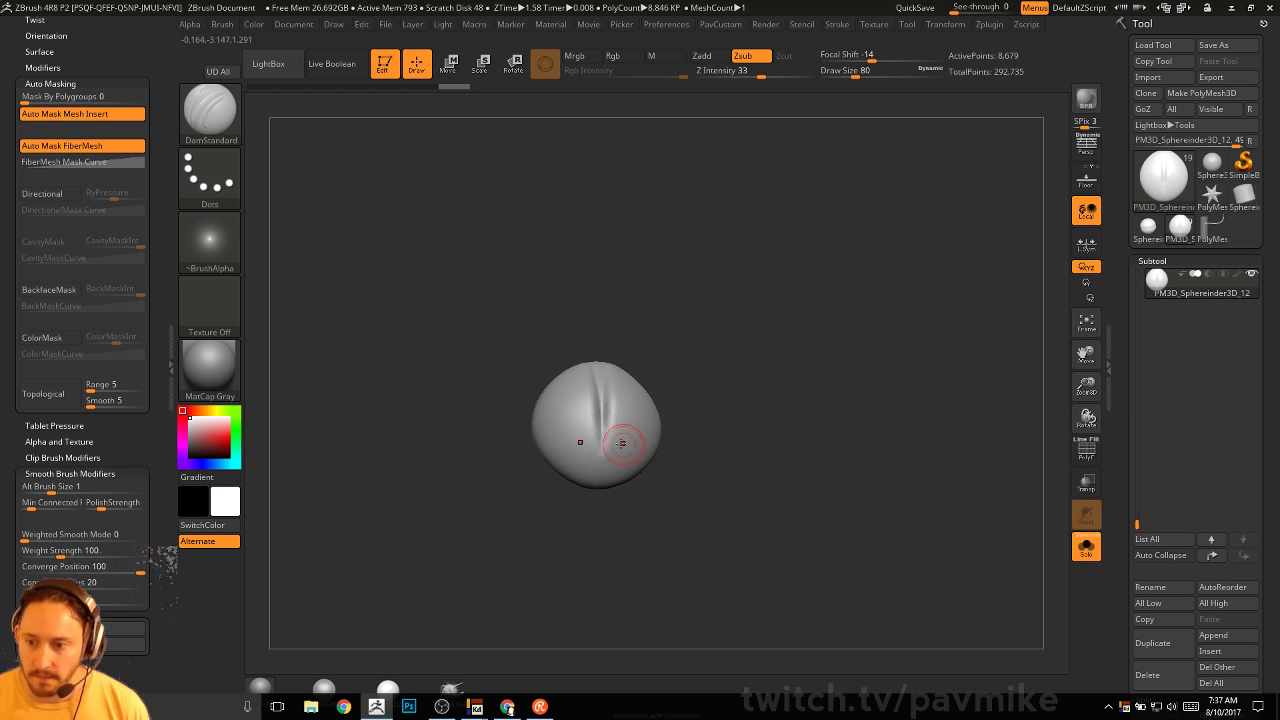
pyautogui.moveTo(708, 371); pyautogui.dragTo(681, 367)
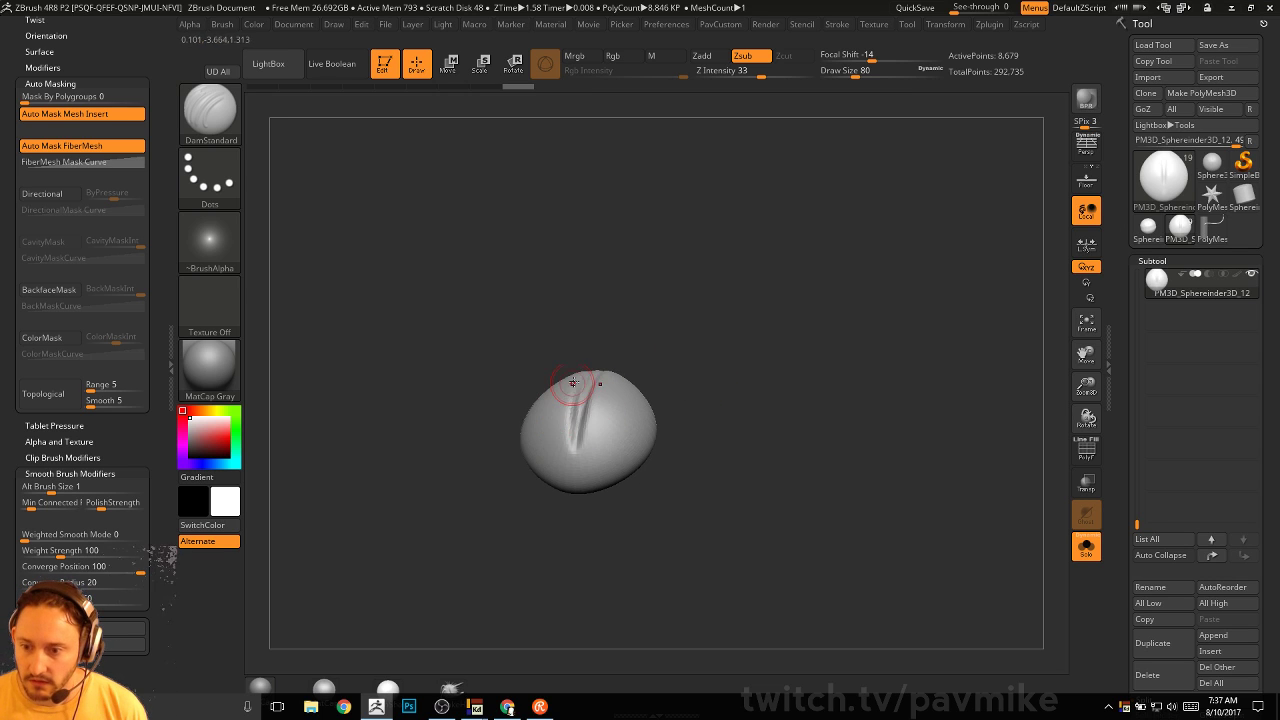
pyautogui.moveTo(580, 463); pyautogui.dragTo(586, 423)
pyautogui.moveTo(684, 462)
pyautogui.mouseDown()
pyautogui.moveTo(726, 403)
pyautogui.moveTo(729, 367)
pyautogui.mouseUp()
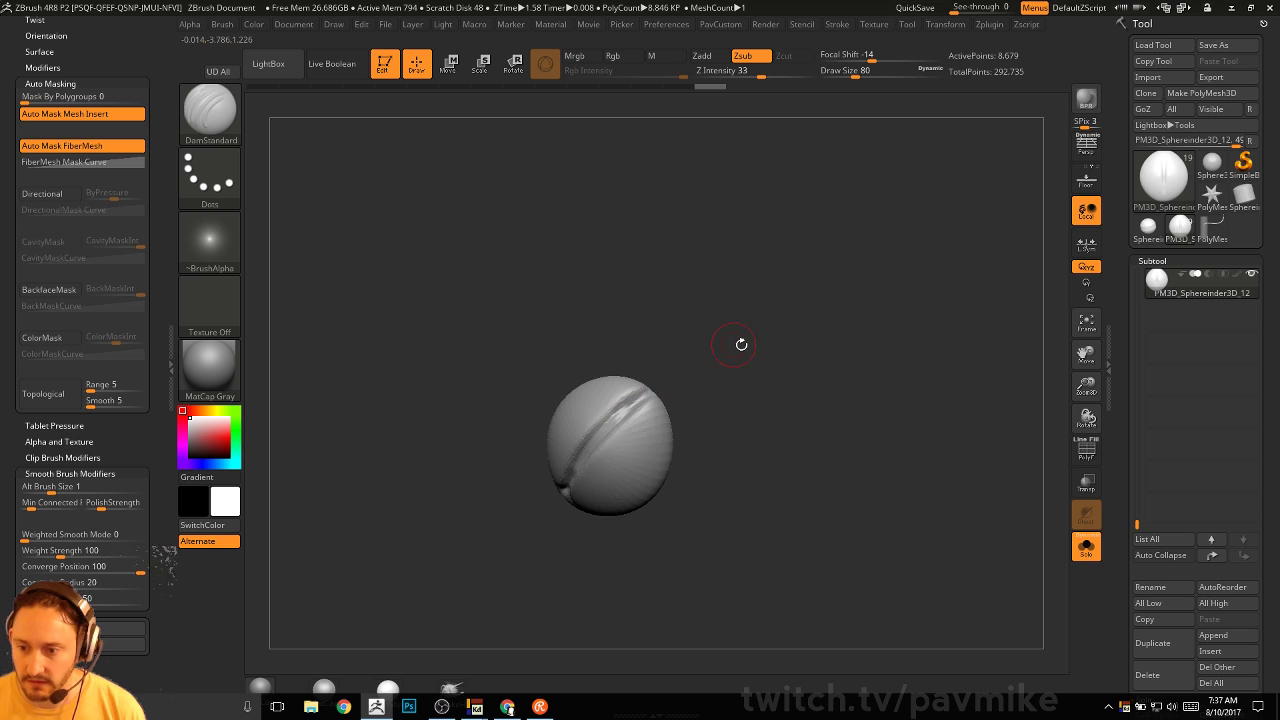
# Load the Spherical brush from the Misc folder of the LightBox brush library
pyautogui.press('b')
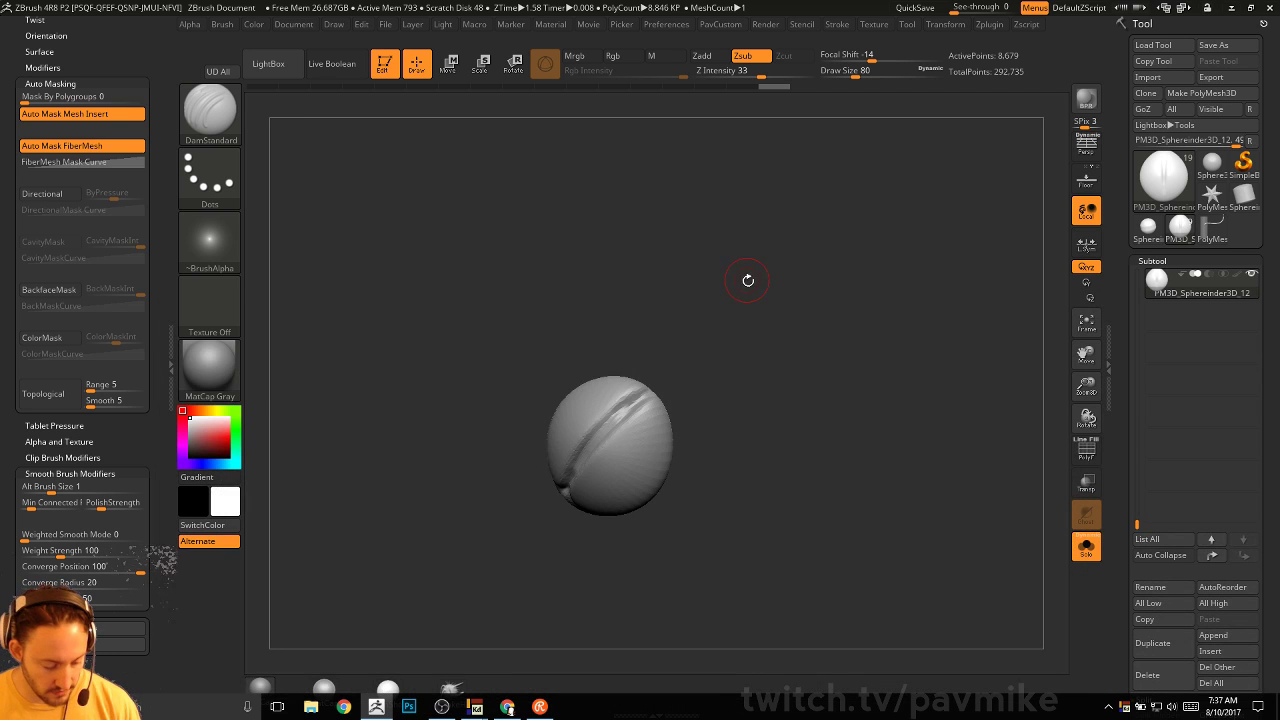
pyautogui.press(',')
pyautogui.click(404, 104)
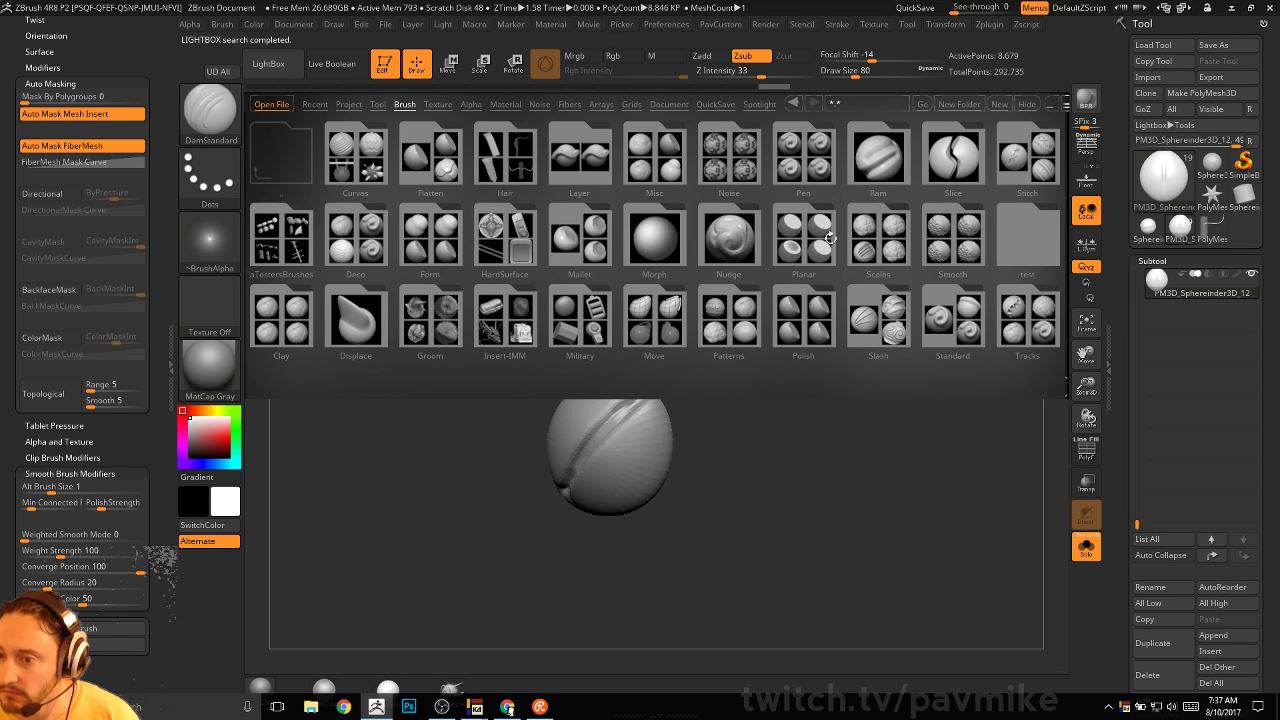
pyautogui.click(726, 290)
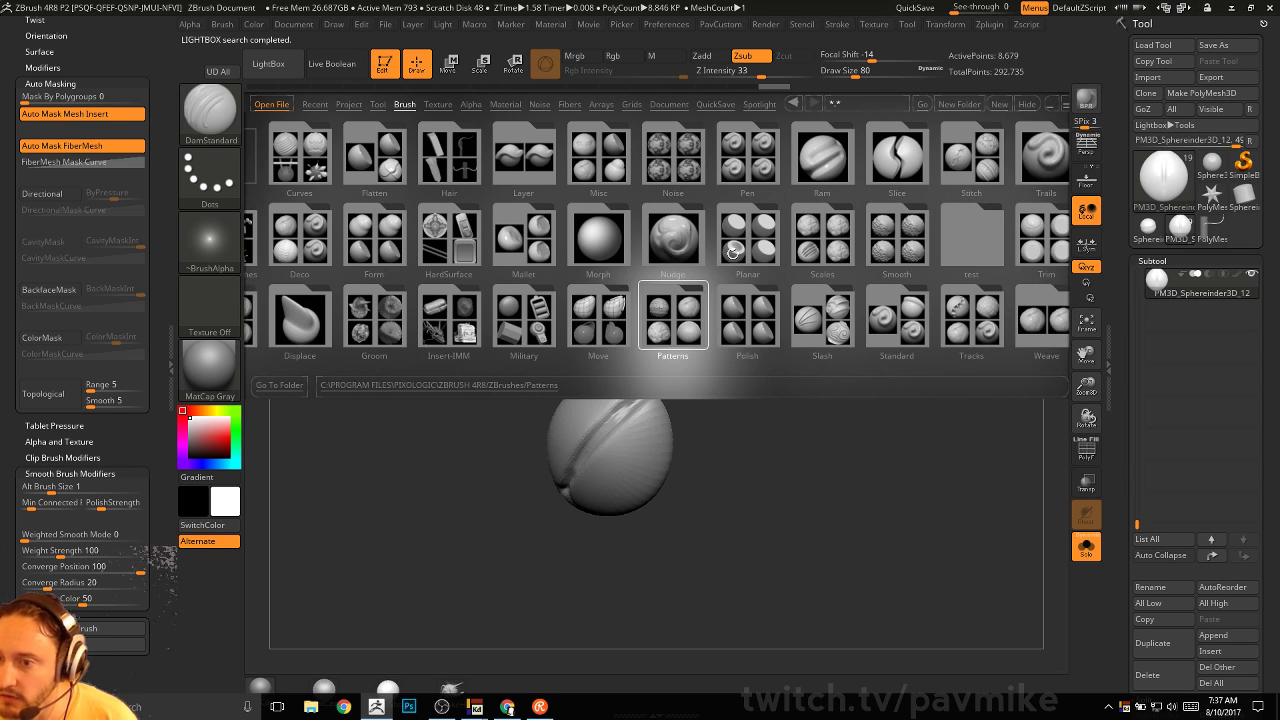
pyautogui.doubleClick(613, 158)
pyautogui.doubleClick(434, 283)
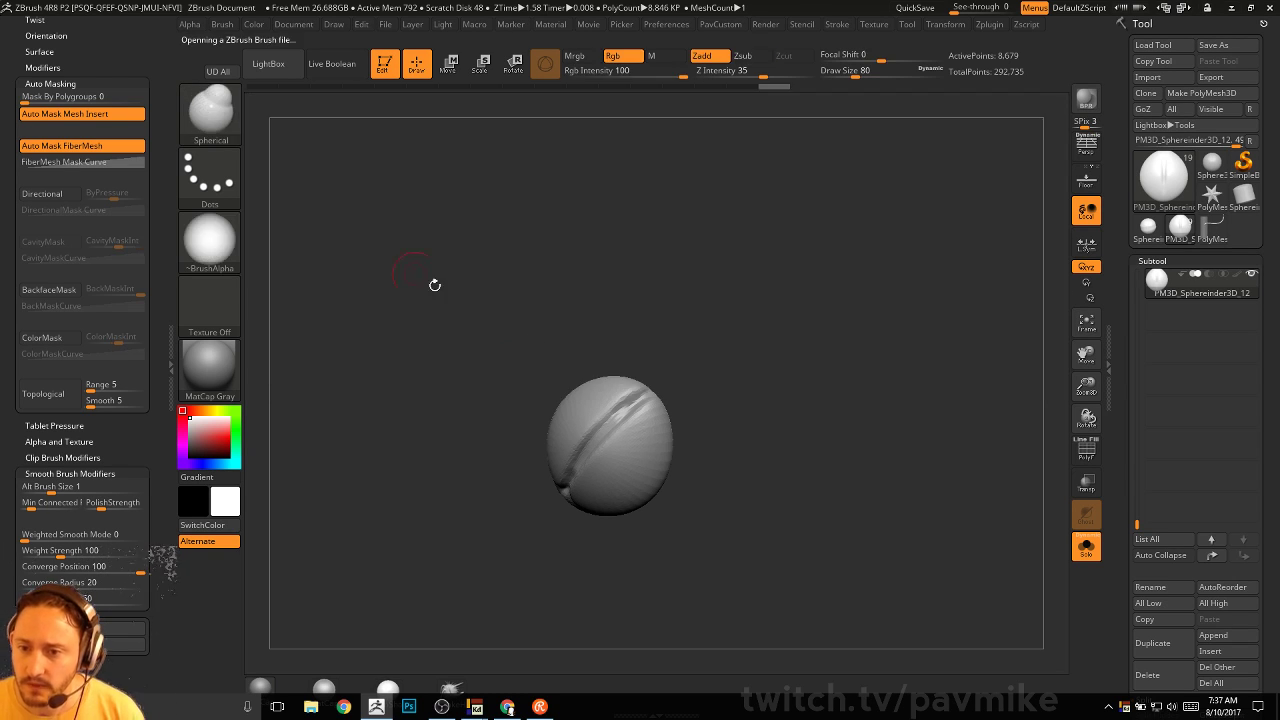
# Build up two rounded bumps at the upper end of the groove with the Spherical brush at draw size 120
pyautogui.write('s120')
pyautogui.press('Return')
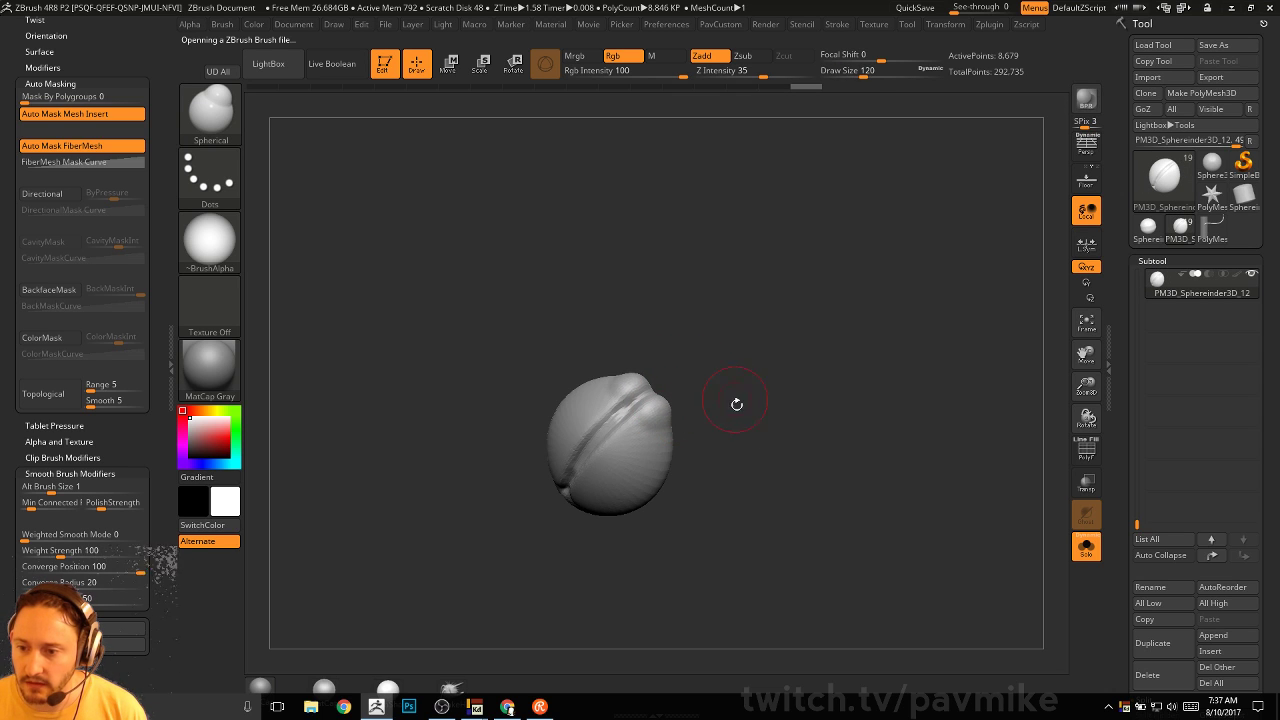
pyautogui.moveTo(736, 404)
pyautogui.mouseDown()
pyautogui.moveTo(716, 388)
pyautogui.moveTo(715, 399)
pyautogui.moveTo(775, 378)
pyautogui.moveTo(730, 380)
pyautogui.moveTo(799, 401)
pyautogui.moveTo(823, 457)
pyautogui.moveTo(796, 426)
pyautogui.moveTo(791, 393)
pyautogui.moveTo(631, 423)
pyautogui.moveTo(711, 406)
pyautogui.moveTo(731, 423)
pyautogui.moveTo(722, 407)
pyautogui.mouseUp()
# Swell the two halves of the grooved sphere with the Inflat brush at draw size 167
pyautogui.press('b')
pyautogui.press('i')
pyautogui.press('n')
pyautogui.press('s')
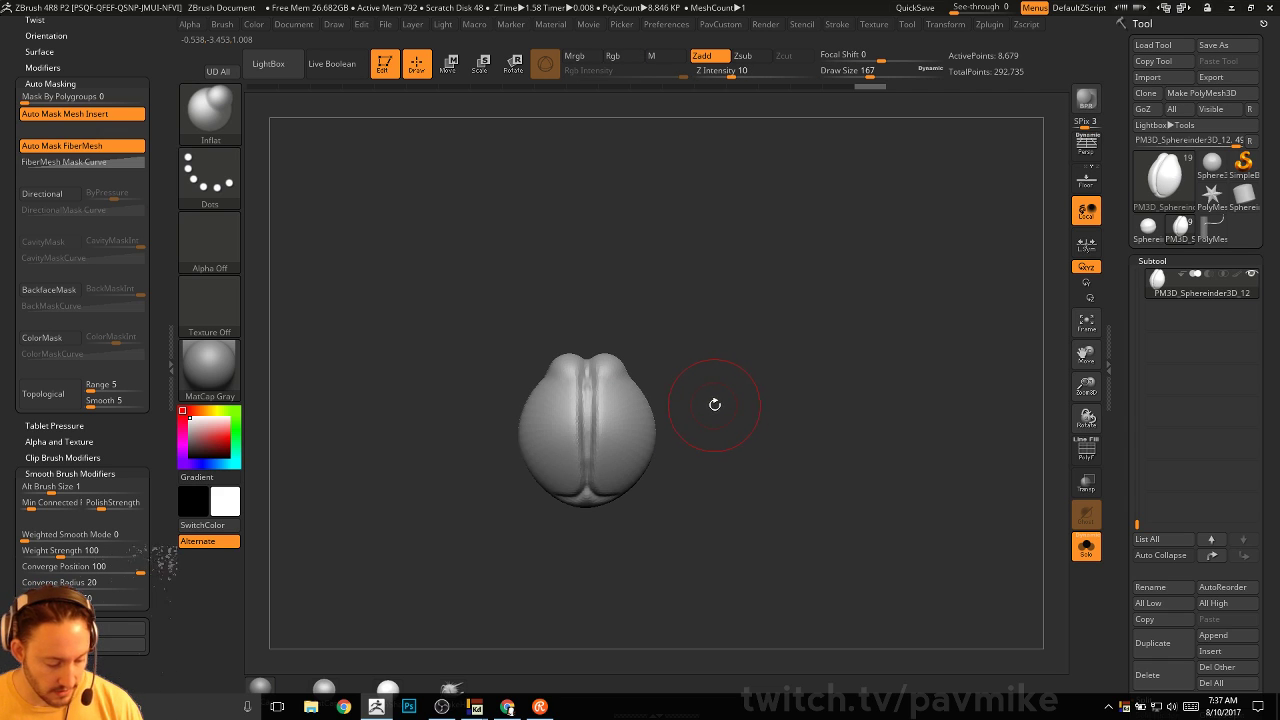
# Build up the two lobes on either side of the groove with the Spherical brush at draw size 167
pyautogui.press('b')
pyautogui.moveTo(689, 409)
pyautogui.mouseDown()
pyautogui.moveTo(616, 444)
pyautogui.moveTo(672, 417)
pyautogui.moveTo(642, 411)
pyautogui.moveTo(722, 406)
pyautogui.mouseUp()
pyautogui.moveTo(643, 414)
pyautogui.keyDown('shift'); pyautogui.mouseDown()
pyautogui.moveTo(634, 405)
pyautogui.moveTo(682, 408)
pyautogui.mouseUp(); pyautogui.keyUp('shift')
pyautogui.moveTo(693, 455); pyautogui.dragTo(693, 429)
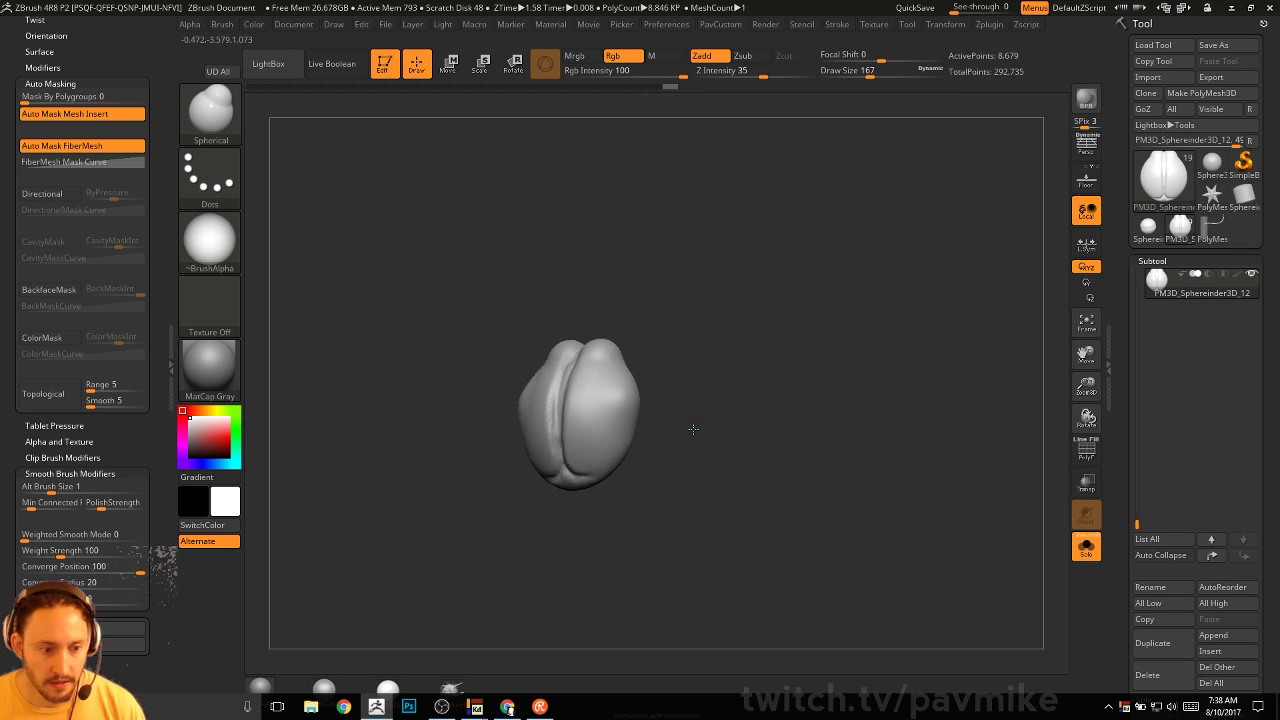
pyautogui.moveTo(568, 398); pyautogui.dragTo(566, 401)
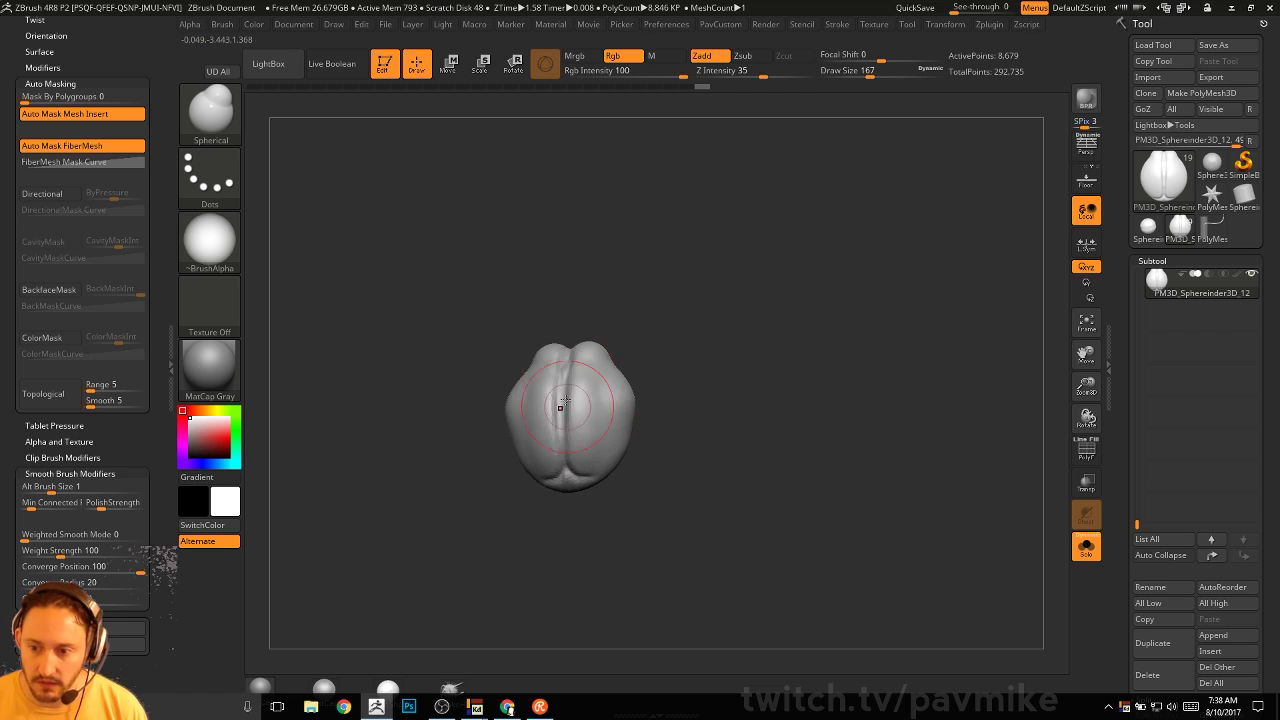
# Inflate the lobes' inner edges along the central groove with the Inflat brush at intensity 10
pyautogui.press('b')
pyautogui.press('i')
pyautogui.press('n')
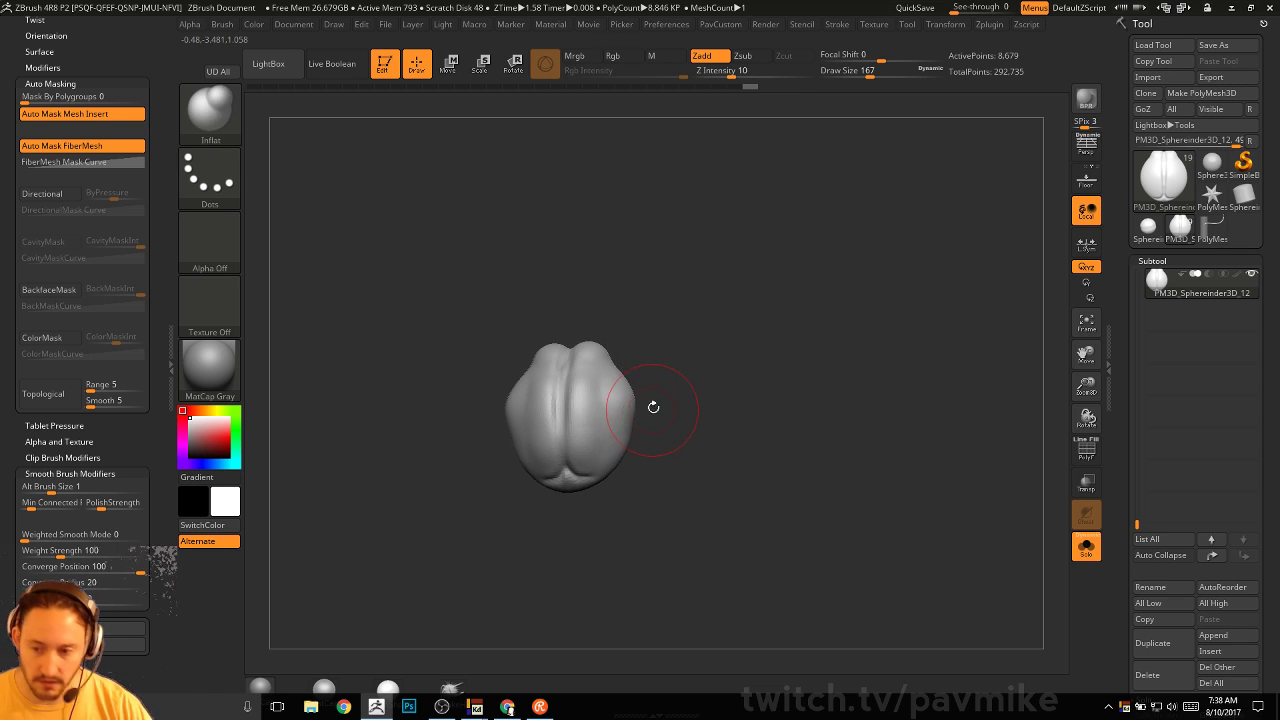
pyautogui.moveTo(651, 406)
pyautogui.mouseDown()
pyautogui.moveTo(556, 355)
pyautogui.moveTo(578, 456)
pyautogui.mouseUp()
# Tighten the crease between the two lobes with the Pinch brush at intensity 20
pyautogui.press('b')
pyautogui.press('p')
pyautogui.press('i')
pyautogui.moveTo(720, 363); pyautogui.dragTo(694, 305)
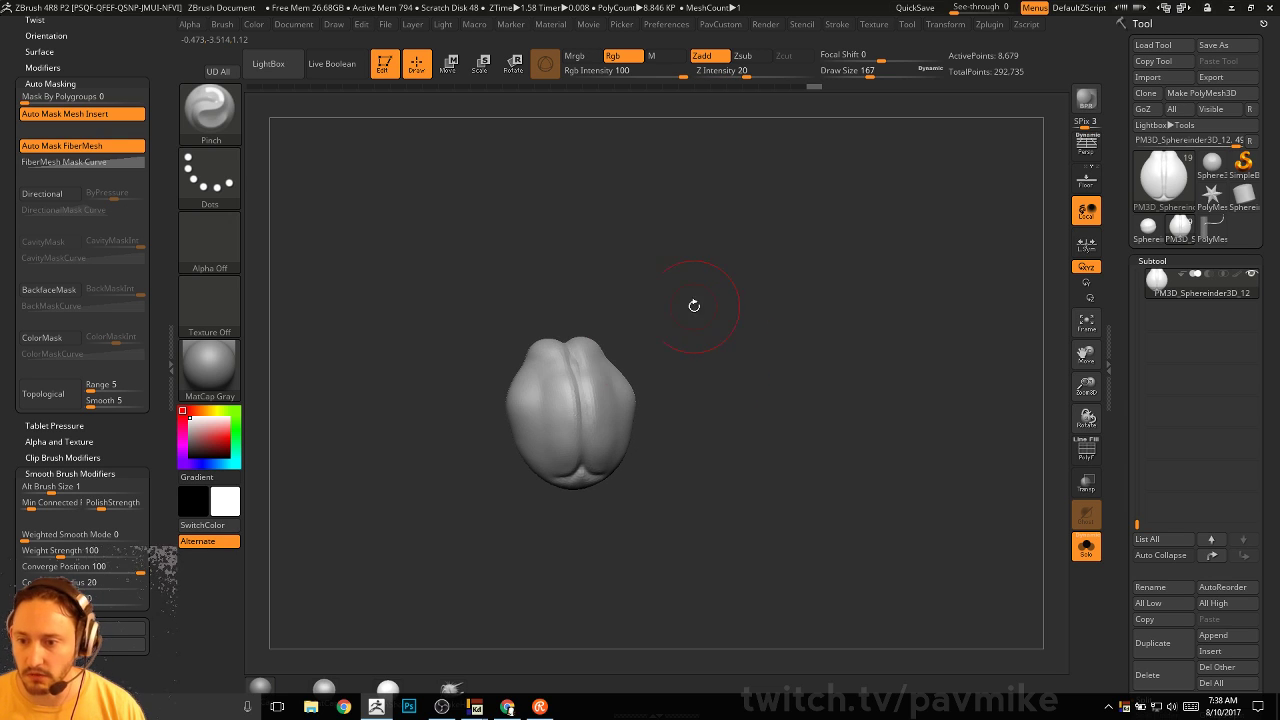
pyautogui.moveTo(686, 379)
pyautogui.mouseDown()
pyautogui.moveTo(714, 365)
pyautogui.moveTo(692, 340)
pyautogui.mouseUp()
# Recut the upper part of the central groove with the DamStandard brush, reducing its draw size to 65
pyautogui.press('b')
pyautogui.press('d')
pyautogui.press('s')
pyautogui.press('[')
pyautogui.press('[')
pyautogui.press('[')
pyautogui.press('[')
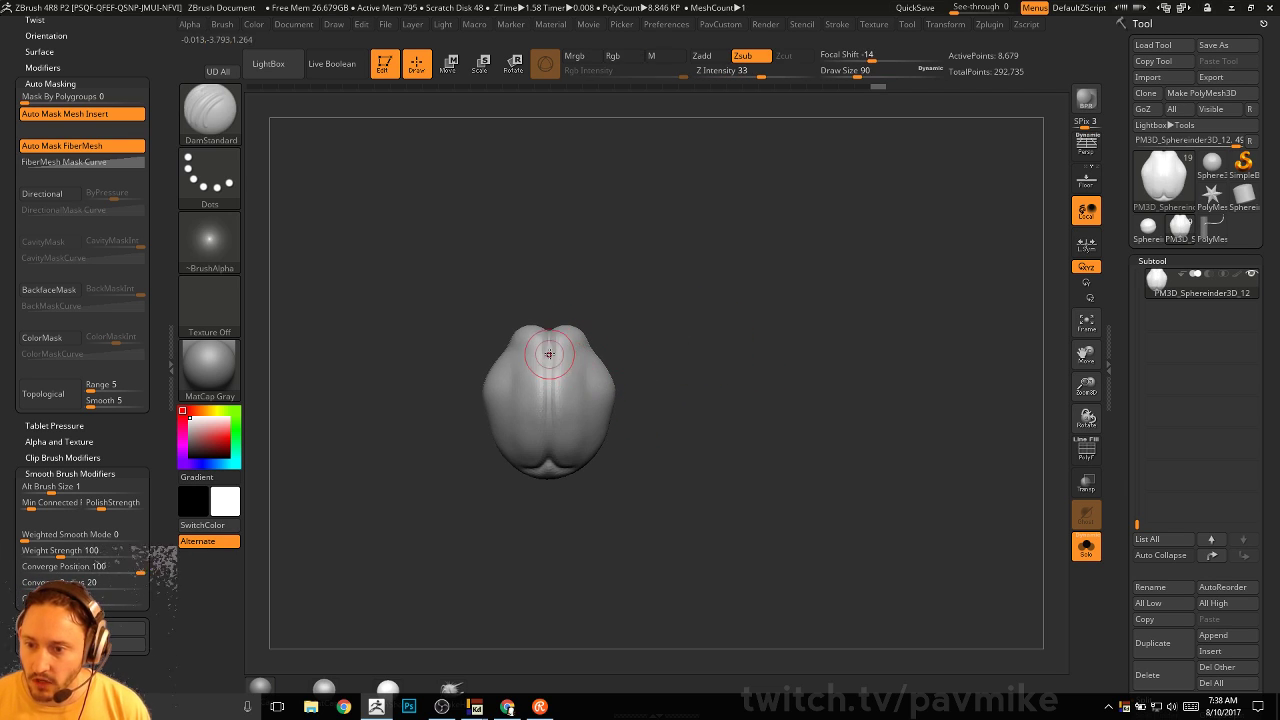
pyautogui.moveTo(551, 364)
pyautogui.mouseDown()
pyautogui.moveTo(551, 393)
pyautogui.moveTo(551, 350)
pyautogui.mouseUp()
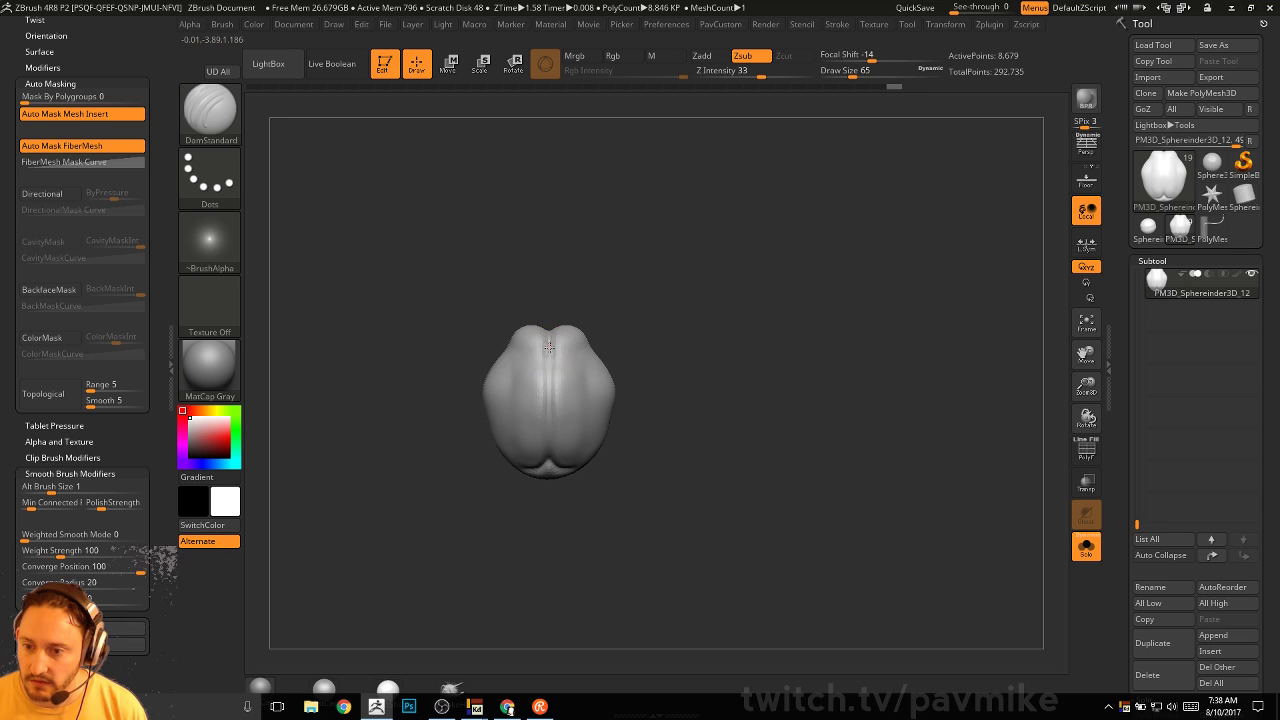
# Set the DamStandard stroke's LazyStep to 0 and try a cut down the central groove
pyautogui.click(835, 25)
pyautogui.moveTo(866, 228); pyautogui.dragTo(847, 231)
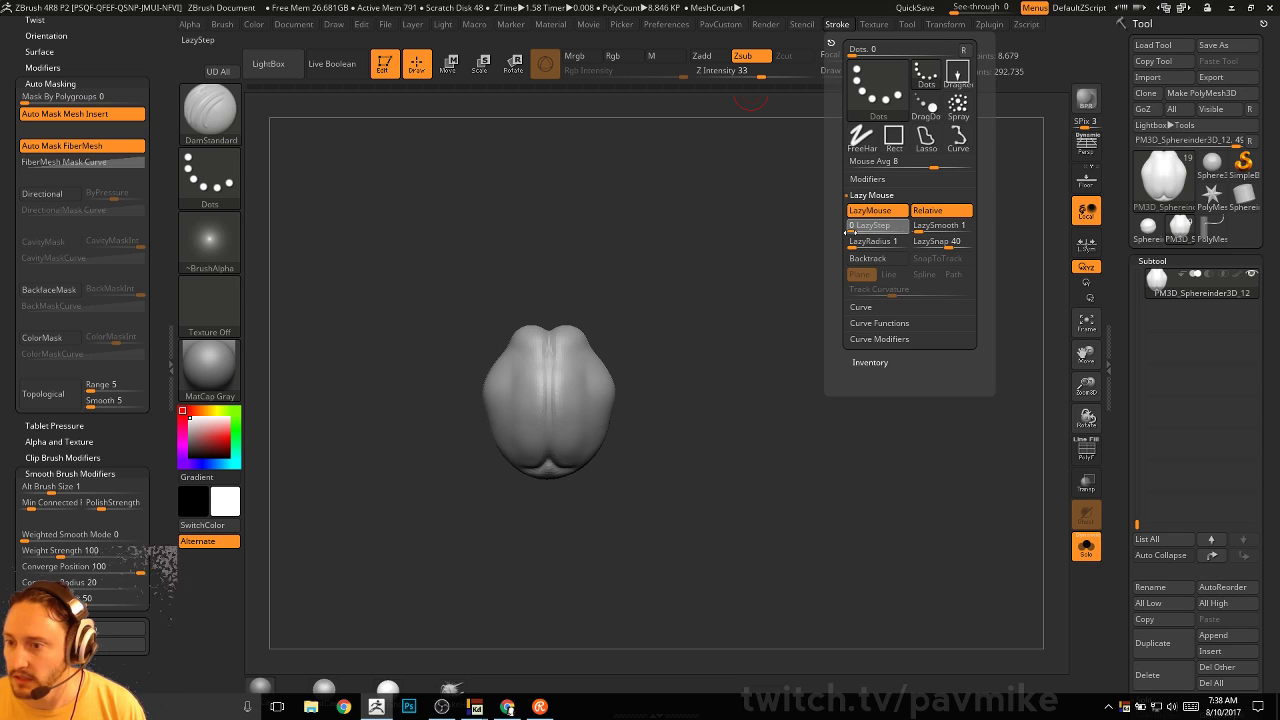
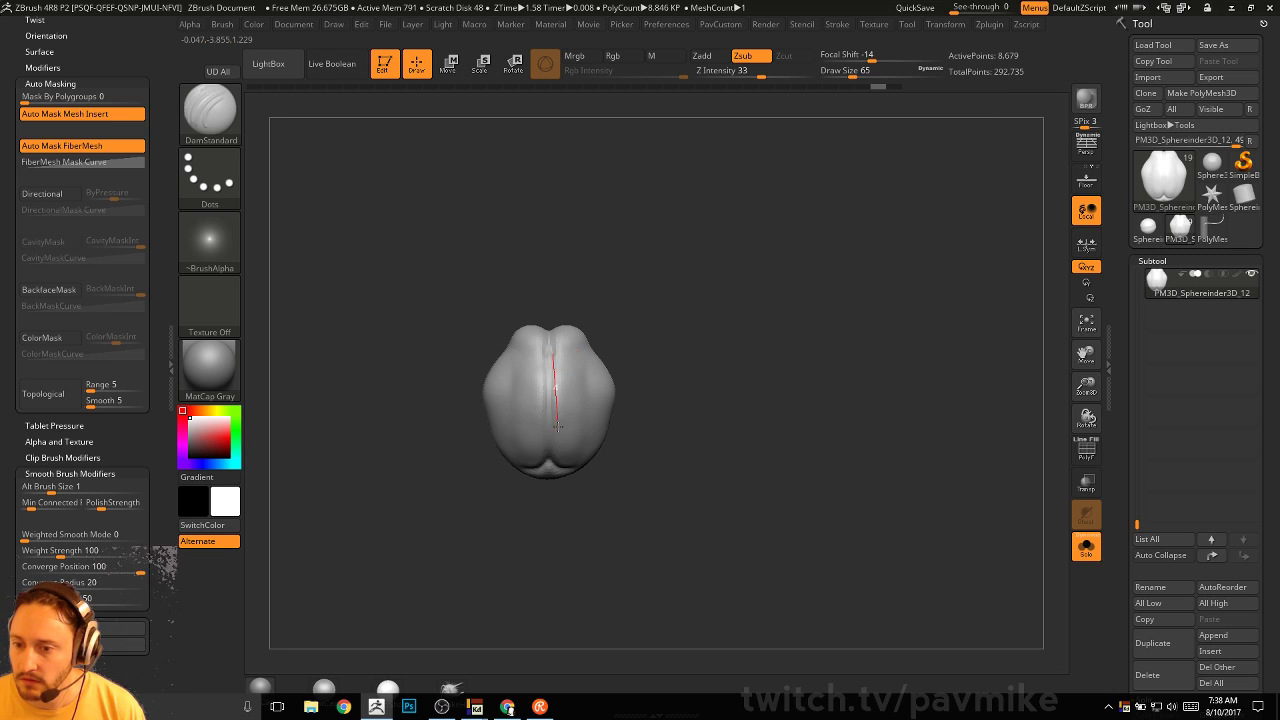
pyautogui.moveTo(558, 425); pyautogui.dragTo(557, 422)
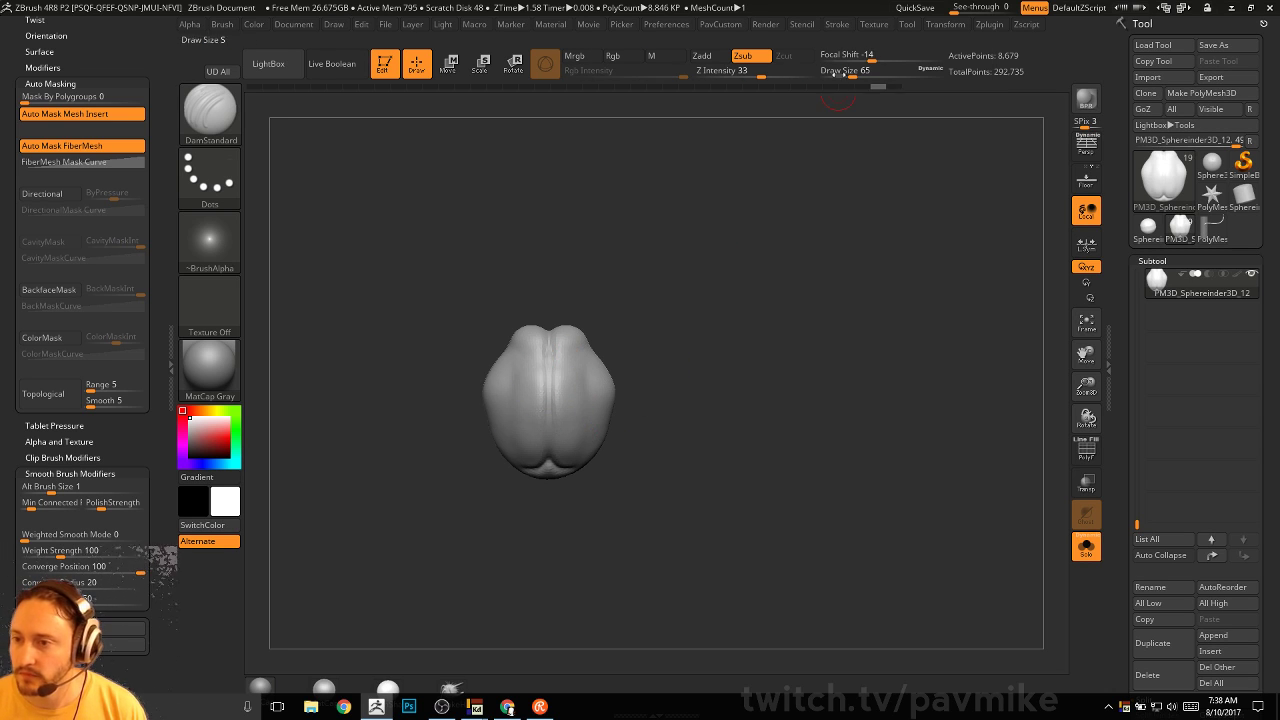
pyautogui.click(835, 25)
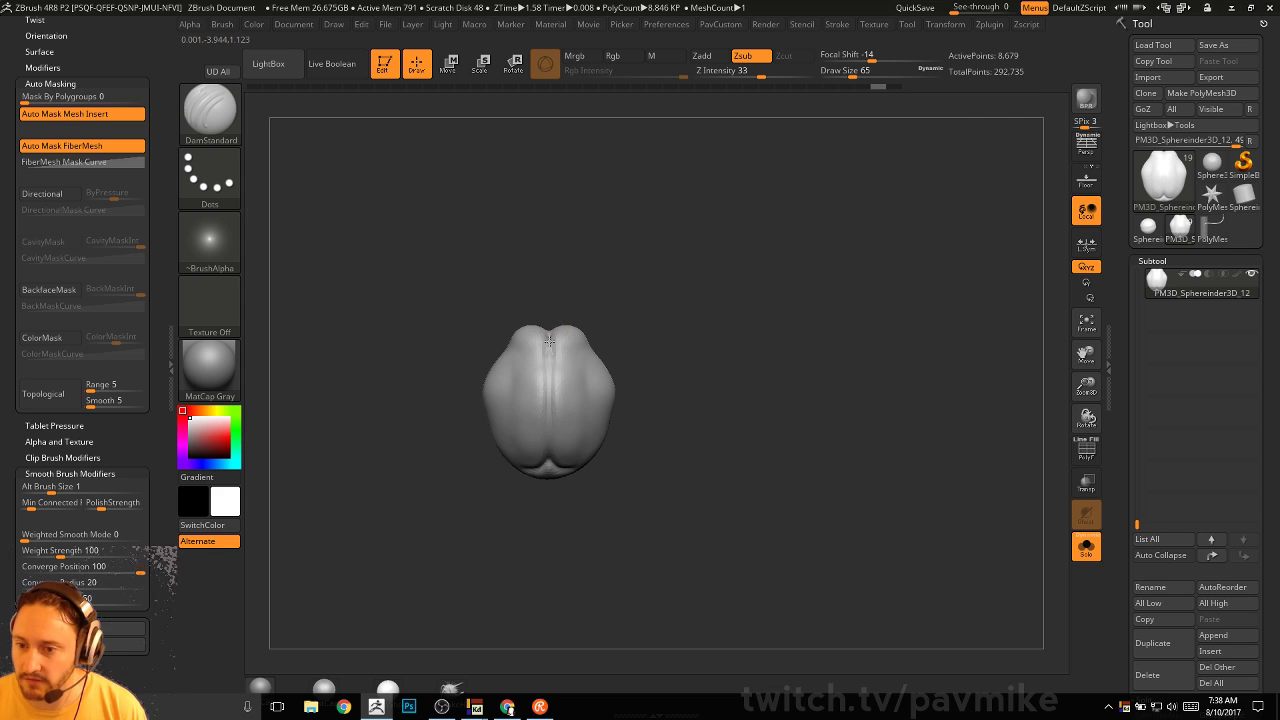
pyautogui.hotkey('ctrl', 'z')
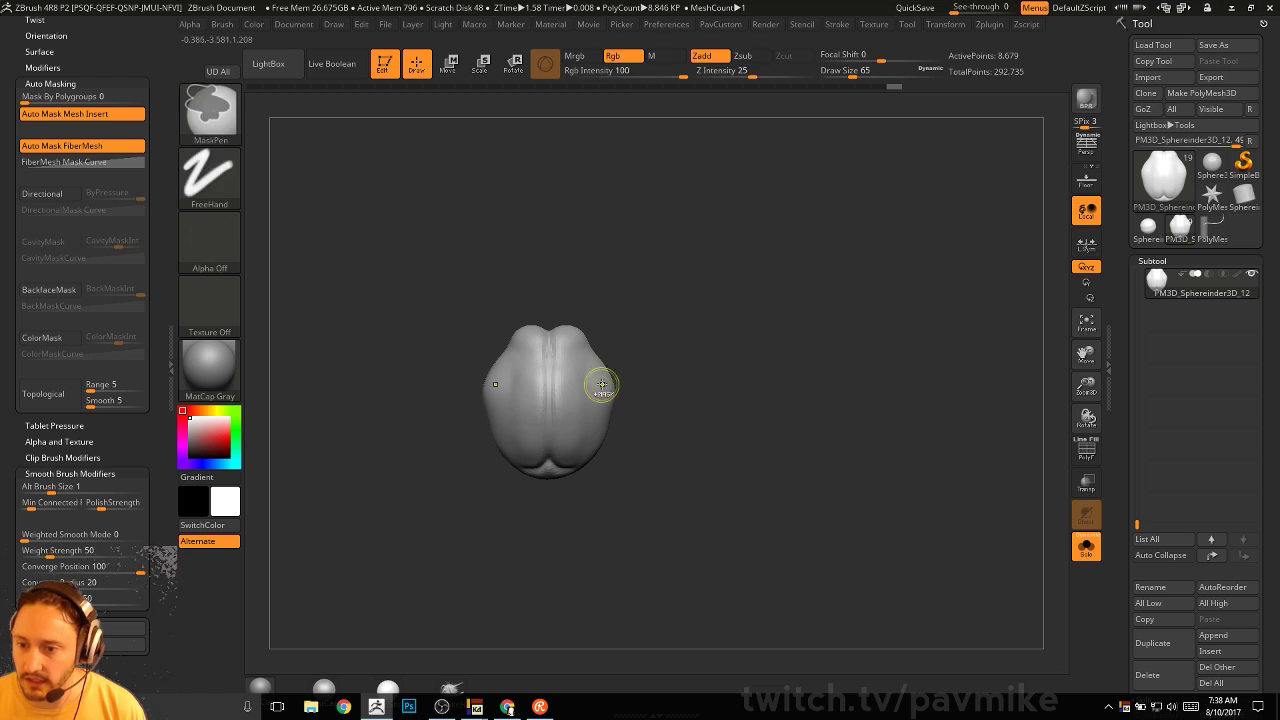
# Undo the trial grooves on the lobes' sides and recut the central groove along its full length with DamStandard
pyautogui.moveTo(596, 380)
pyautogui.keyDown('shift'); pyautogui.mouseDown()
pyautogui.moveTo(588, 427)
pyautogui.moveTo(586, 386)
pyautogui.moveTo(575, 413)
pyautogui.mouseUp(); pyautogui.keyUp('shift')
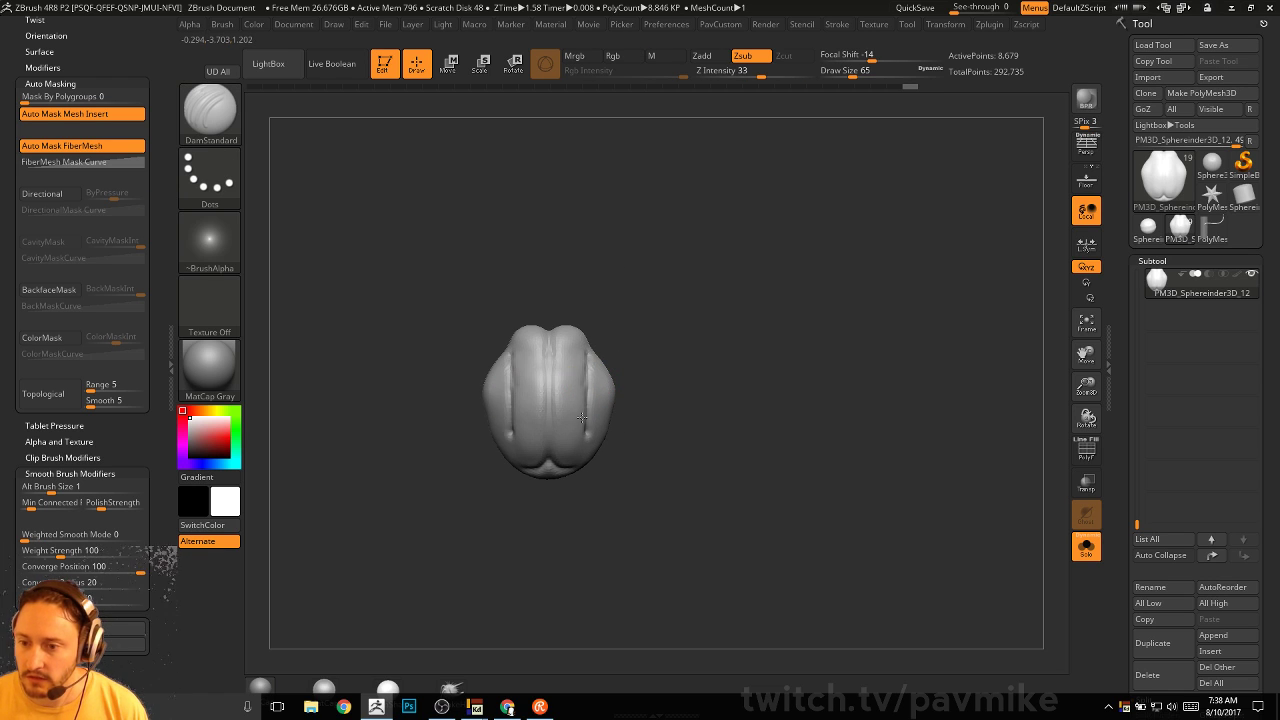
pyautogui.hotkey('ctrl', 'z')
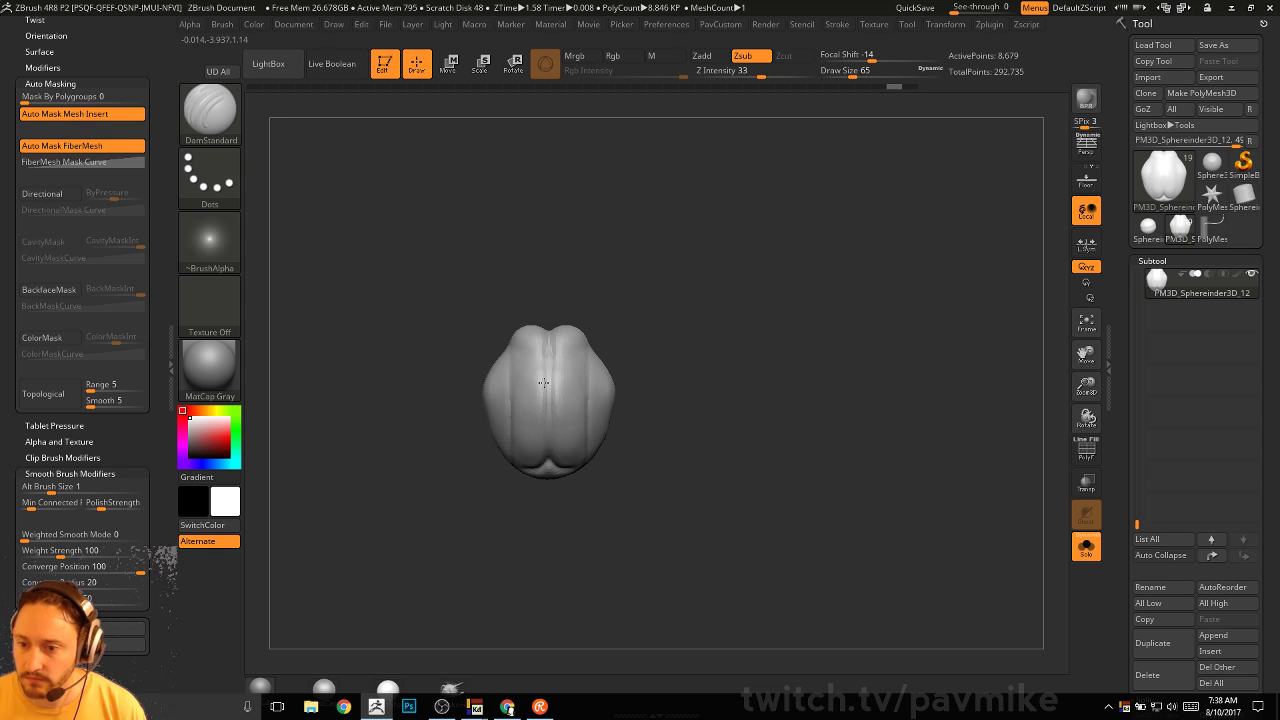
pyautogui.keyDown('shift'); pyautogui.moveTo(543, 383); pyautogui.dragTo(546, 341); pyautogui.keyUp('shift')
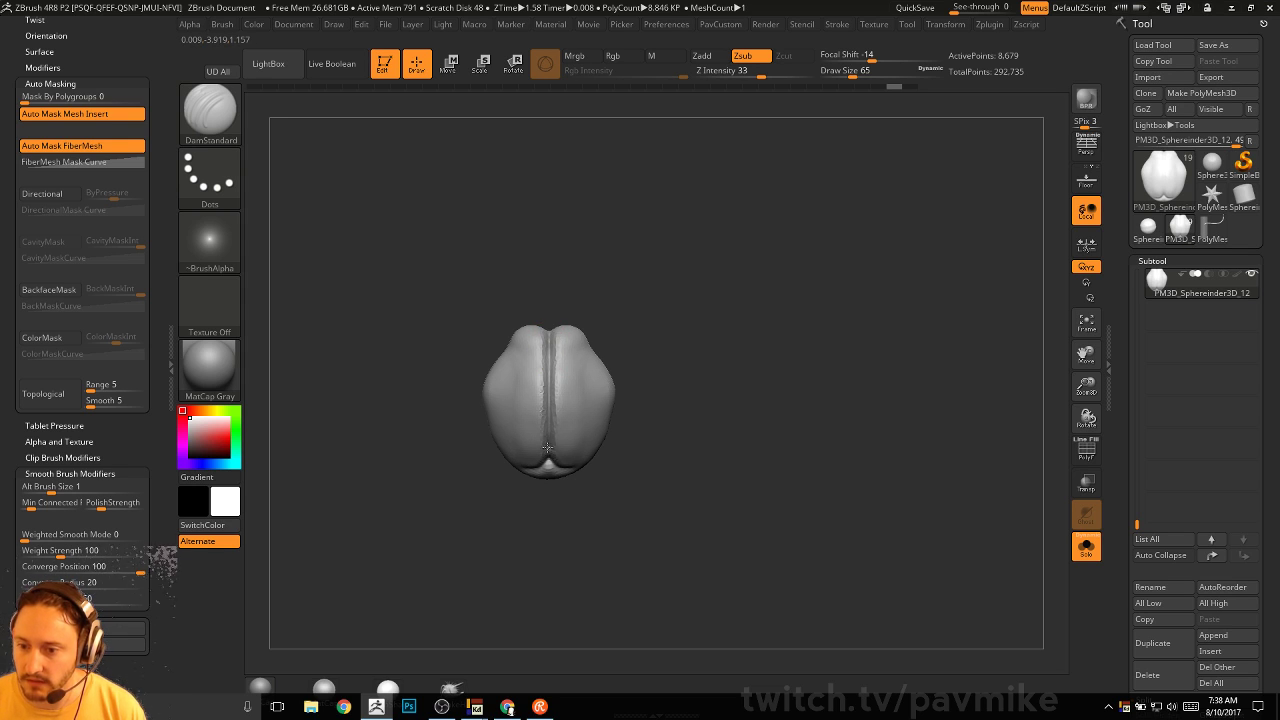
# Tighten the recut central groove with the Pinch brush at draw size 154
pyautogui.press('b')
pyautogui.press('p')
pyautogui.press('i')
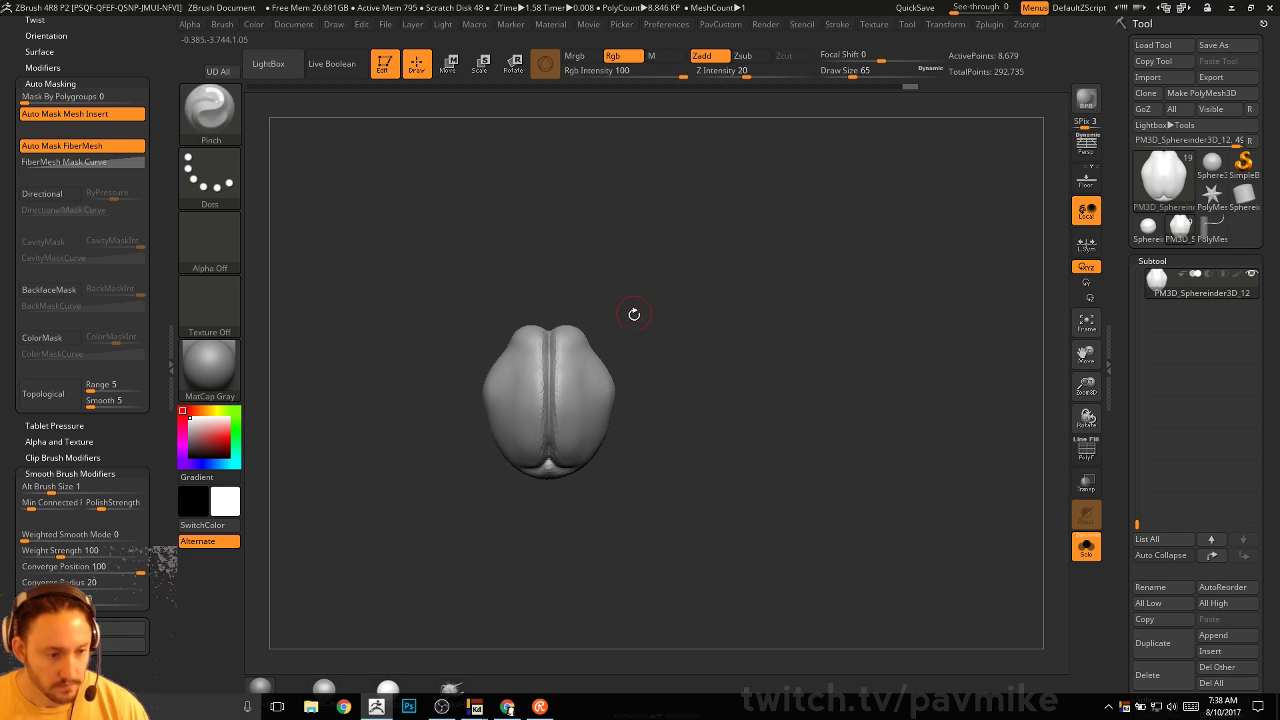
pyautogui.press('s')
pyautogui.moveTo(640, 314); pyautogui.dragTo(671, 313)
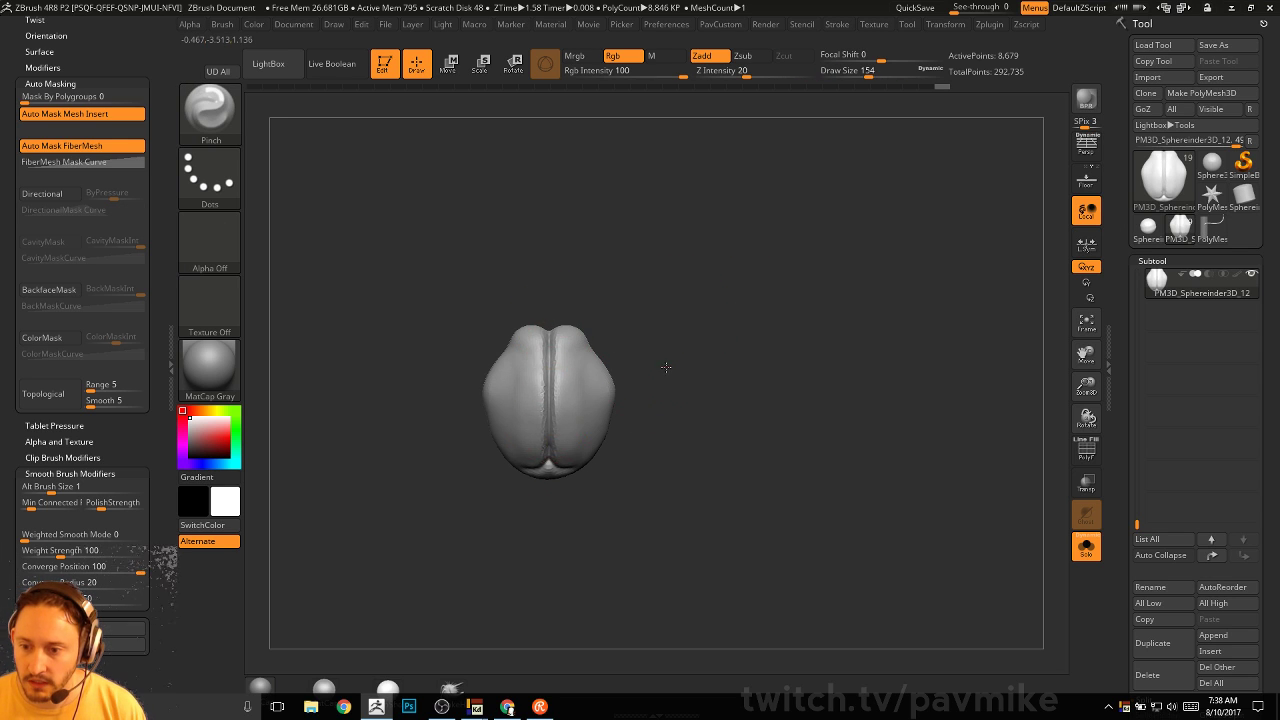
pyautogui.moveTo(665, 367); pyautogui.dragTo(720, 341)
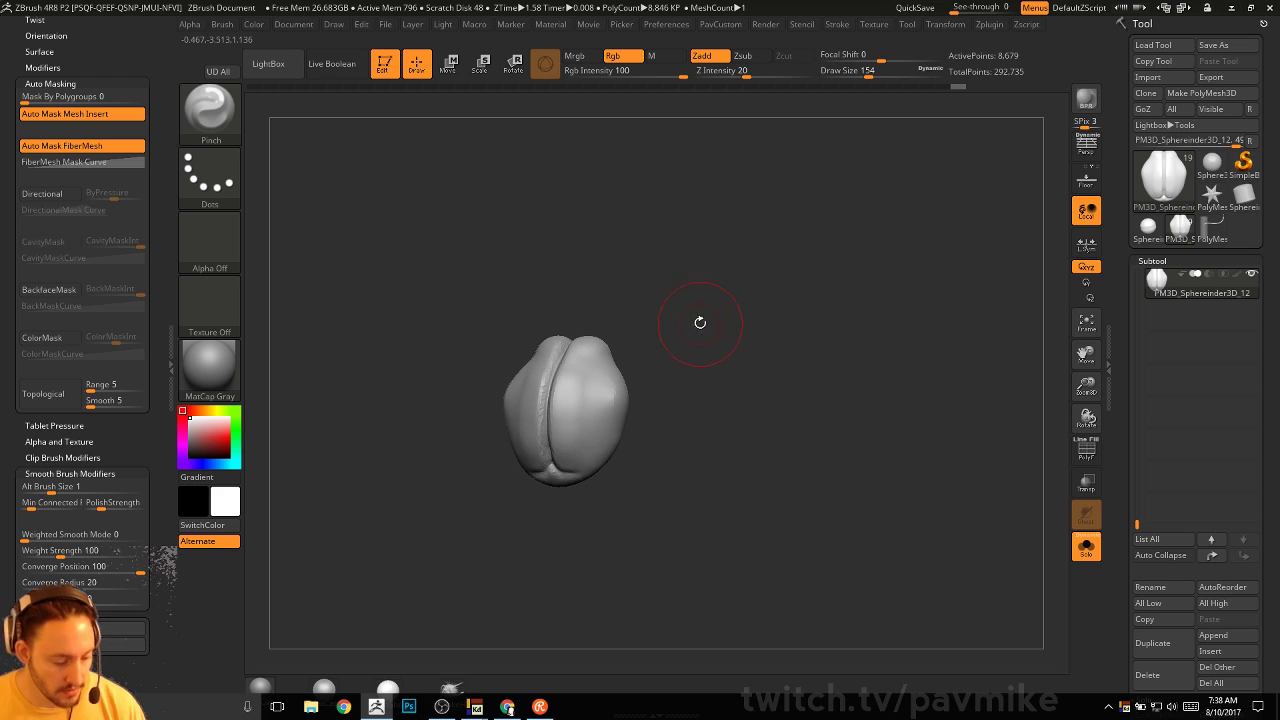
# Build up the lobes beside the groove with the Clay brush, starting at draw size 74 and enlarging it to 94
pyautogui.press('b')
pyautogui.press('c')
pyautogui.press('l')
pyautogui.moveTo(703, 294); pyautogui.dragTo(691, 331)
pyautogui.press('s')
pyautogui.moveTo(592, 368)
pyautogui.mouseDown()
pyautogui.moveTo(569, 373)
pyautogui.moveTo(573, 395)
pyautogui.mouseUp()
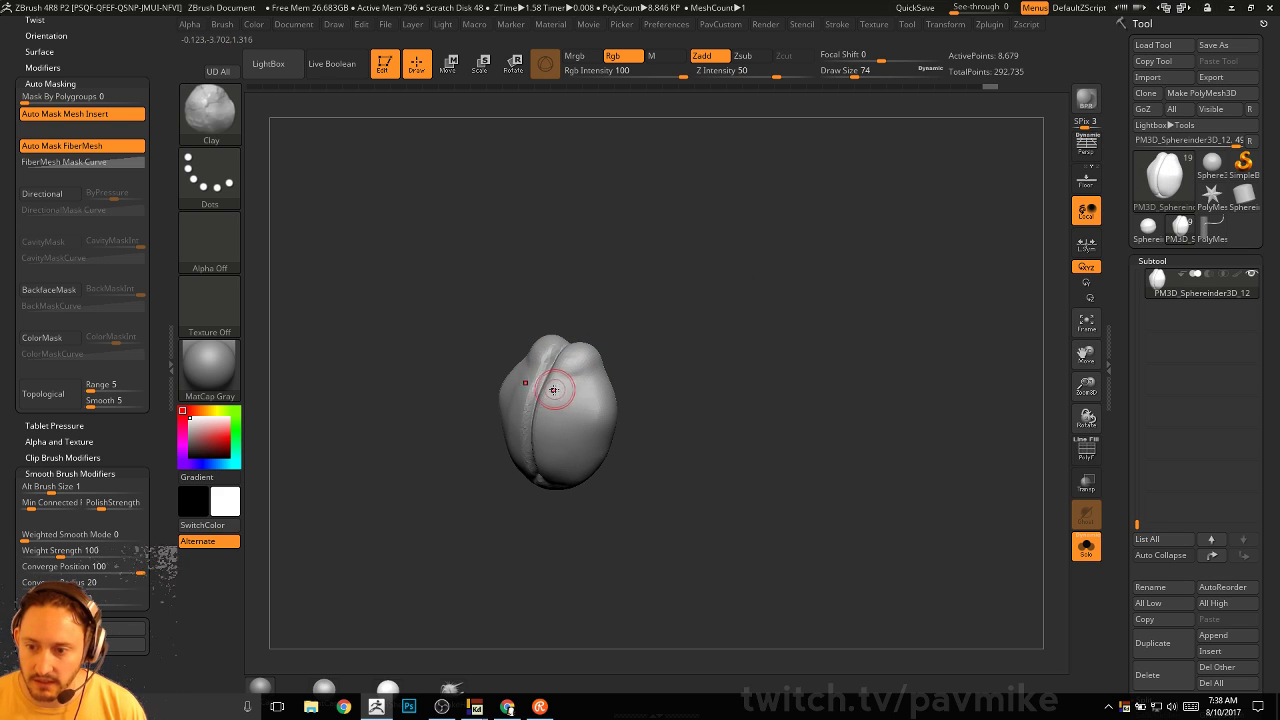
pyautogui.moveTo(618, 462)
pyautogui.mouseDown()
pyautogui.moveTo(655, 400)
pyautogui.moveTo(580, 363)
pyautogui.moveTo(632, 332)
pyautogui.moveTo(650, 342)
pyautogui.mouseUp()
pyautogui.press(']')
pyautogui.press(']')
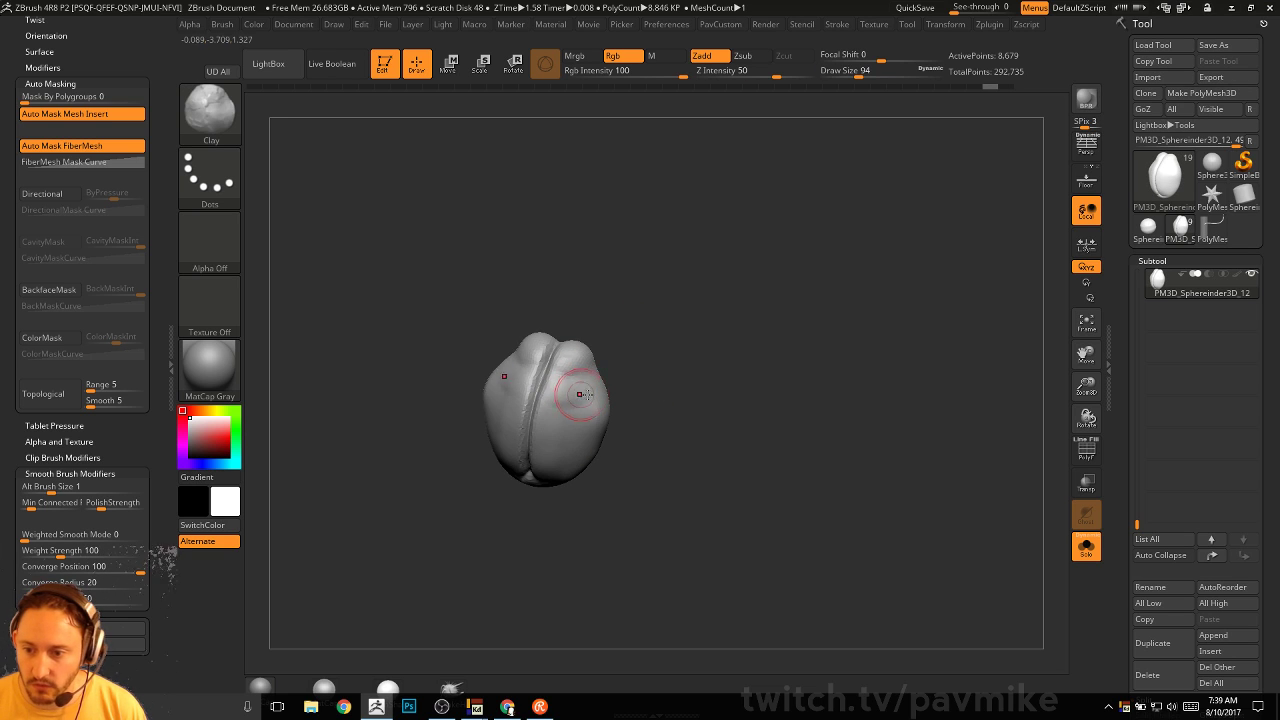
pyautogui.moveTo(631, 390); pyautogui.dragTo(601, 339)
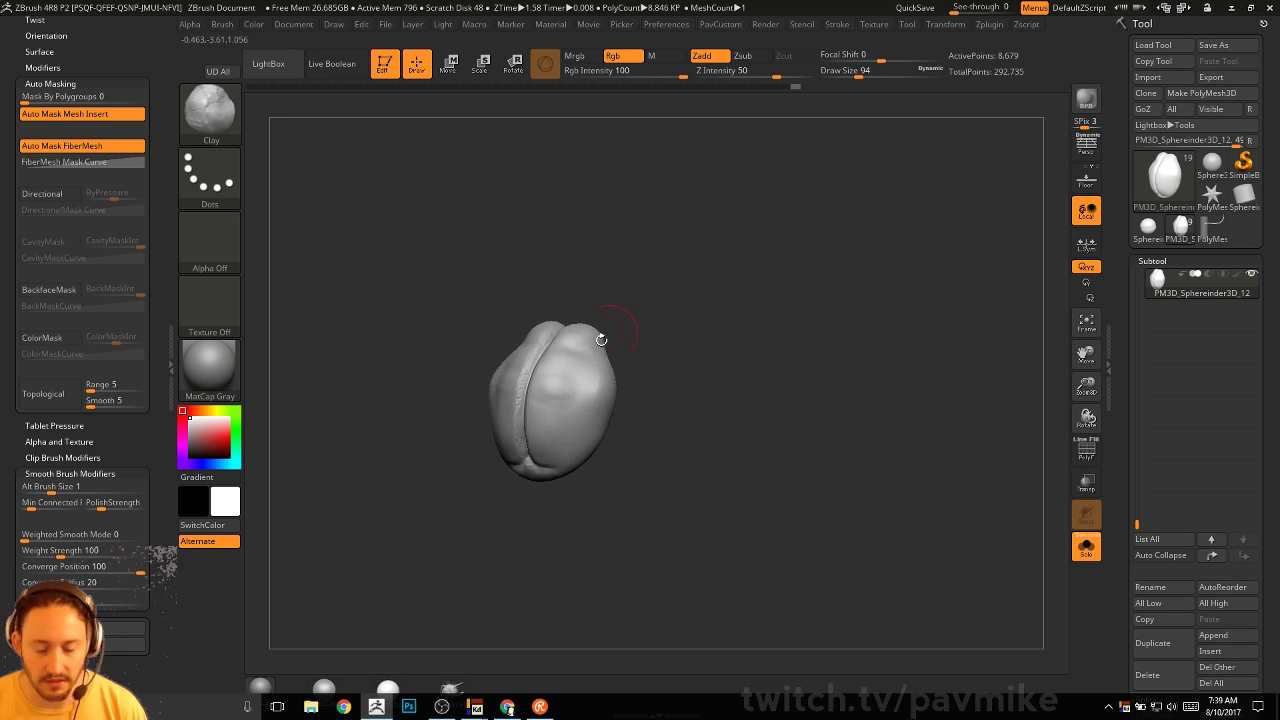
# Build up the volume of the brain's lobes with the Clay brush, using draw sizes of 140, 187 and 145
pyautogui.moveTo(564, 438); pyautogui.dragTo(570, 432)
pyautogui.moveTo(660, 400)
pyautogui.mouseDown()
pyautogui.moveTo(714, 337)
pyautogui.moveTo(691, 406)
pyautogui.moveTo(650, 400)
pyautogui.mouseUp()
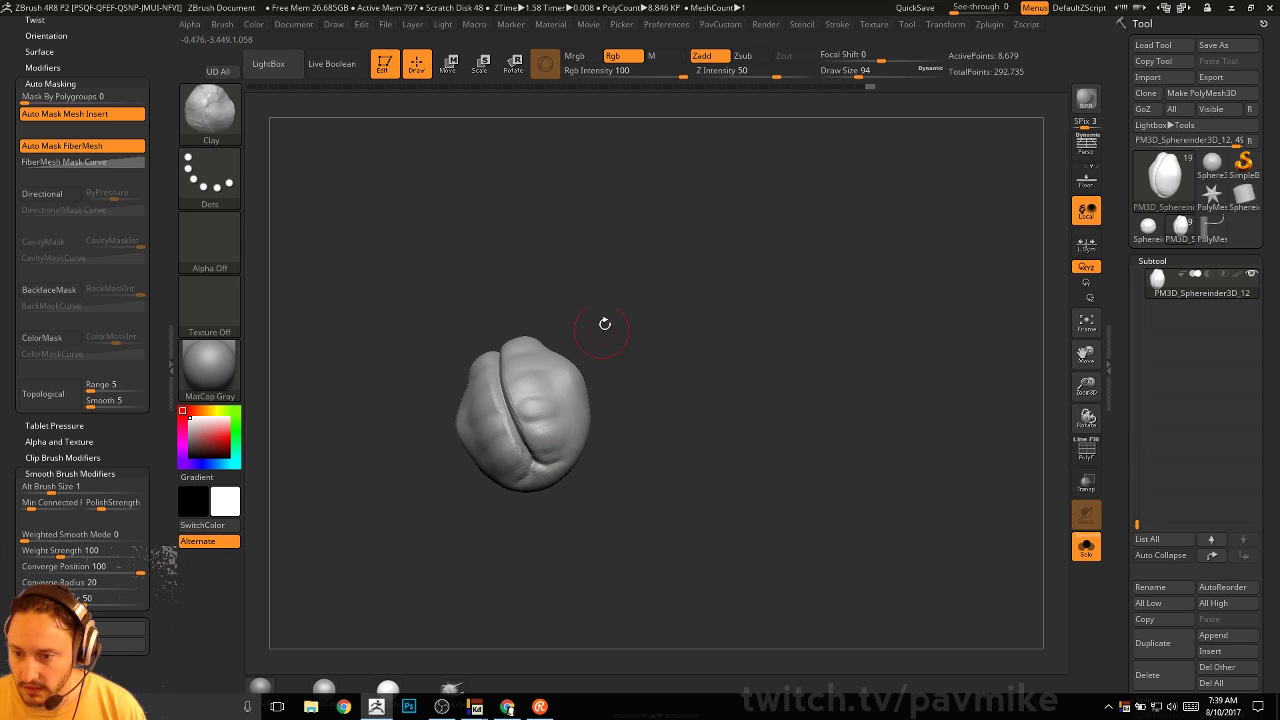
pyautogui.moveTo(605, 323)
pyautogui.mouseDown()
pyautogui.moveTo(569, 449)
pyautogui.moveTo(545, 436)
pyautogui.mouseUp()
pyautogui.moveTo(657, 383)
pyautogui.mouseDown()
pyautogui.moveTo(677, 312)
pyautogui.moveTo(673, 355)
pyautogui.moveTo(603, 414)
pyautogui.moveTo(660, 423)
pyautogui.mouseUp()
pyautogui.press(']')
pyautogui.press(']')
pyautogui.press('ctrl')
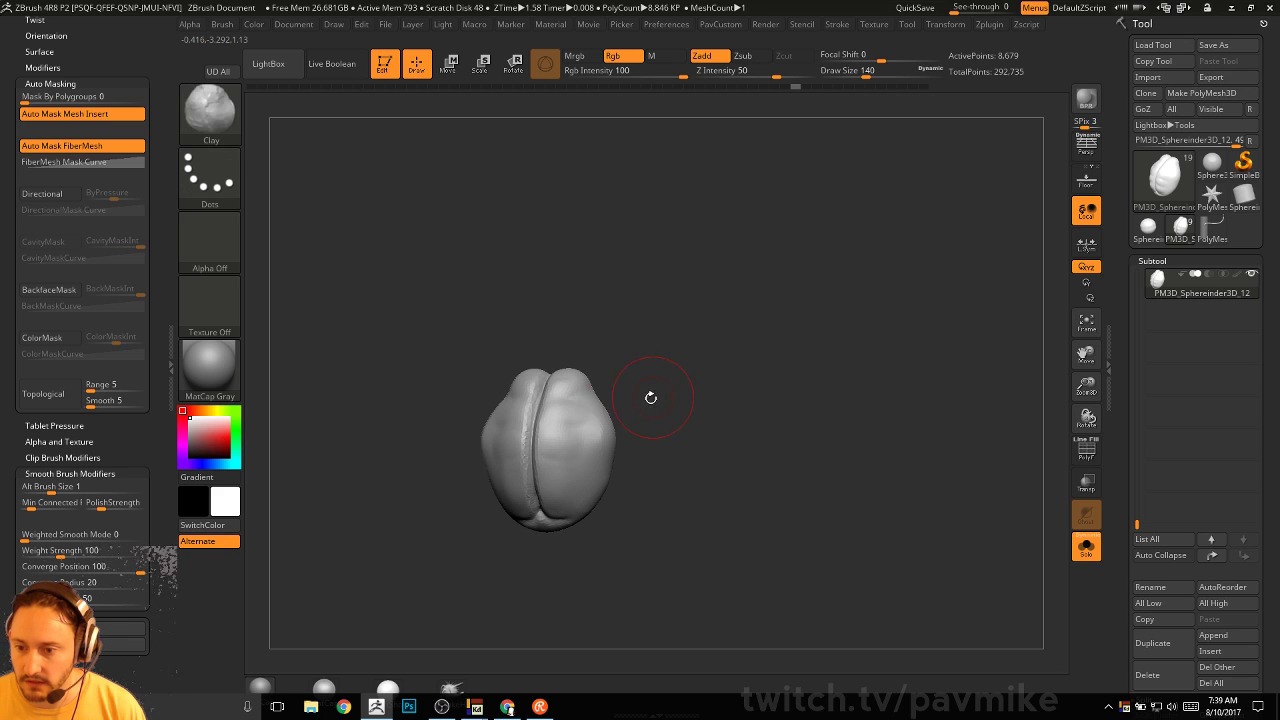
pyautogui.moveTo(652, 400); pyautogui.dragTo(580, 423)
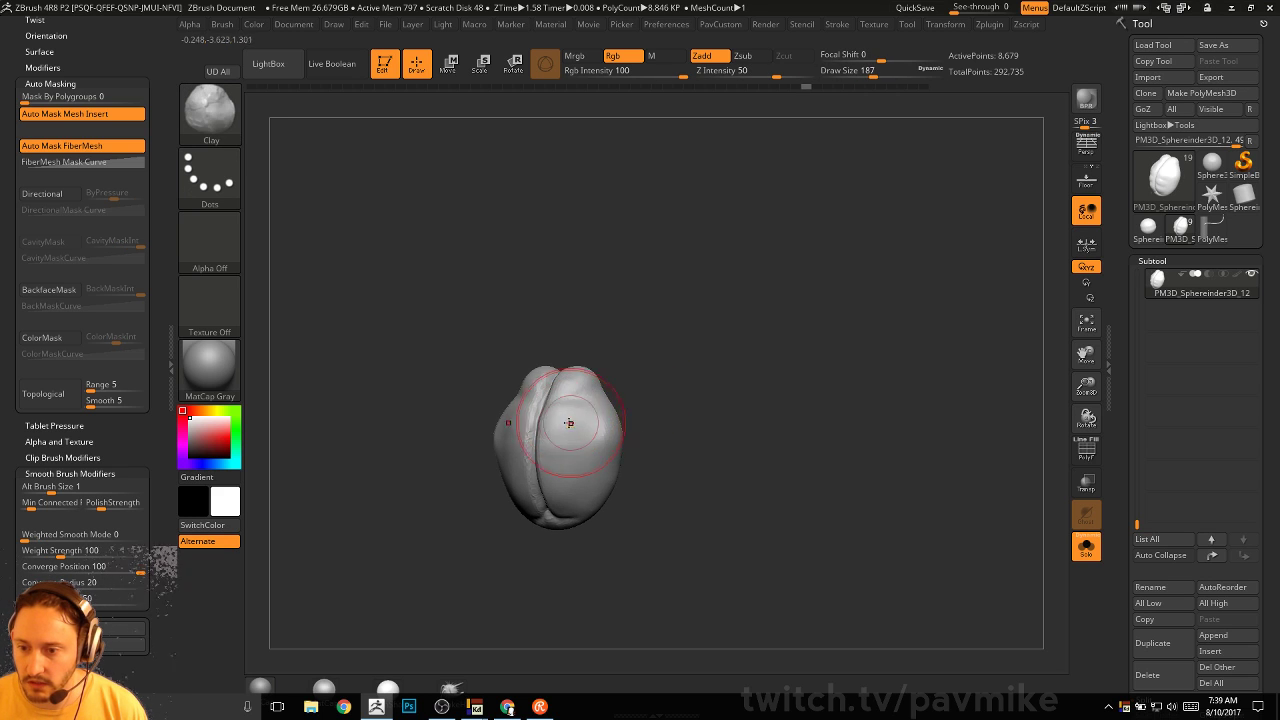
pyautogui.press('[')
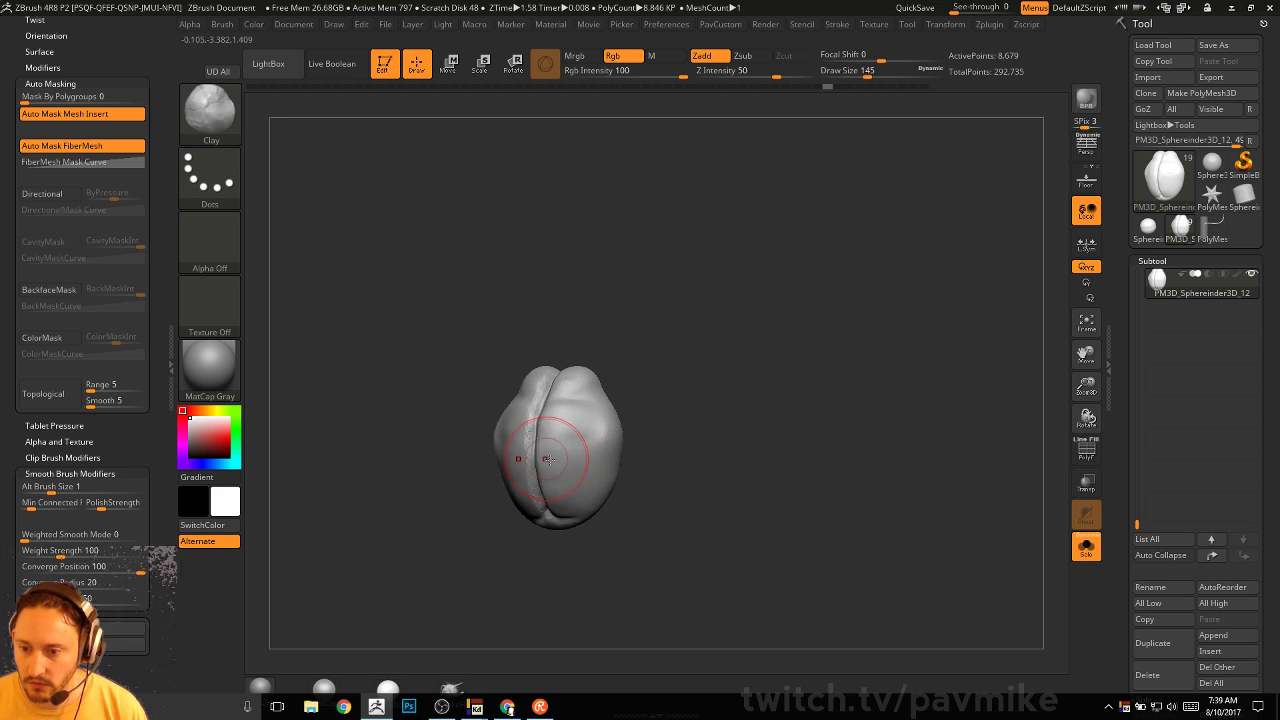
pyautogui.moveTo(680, 434); pyautogui.dragTo(600, 429)
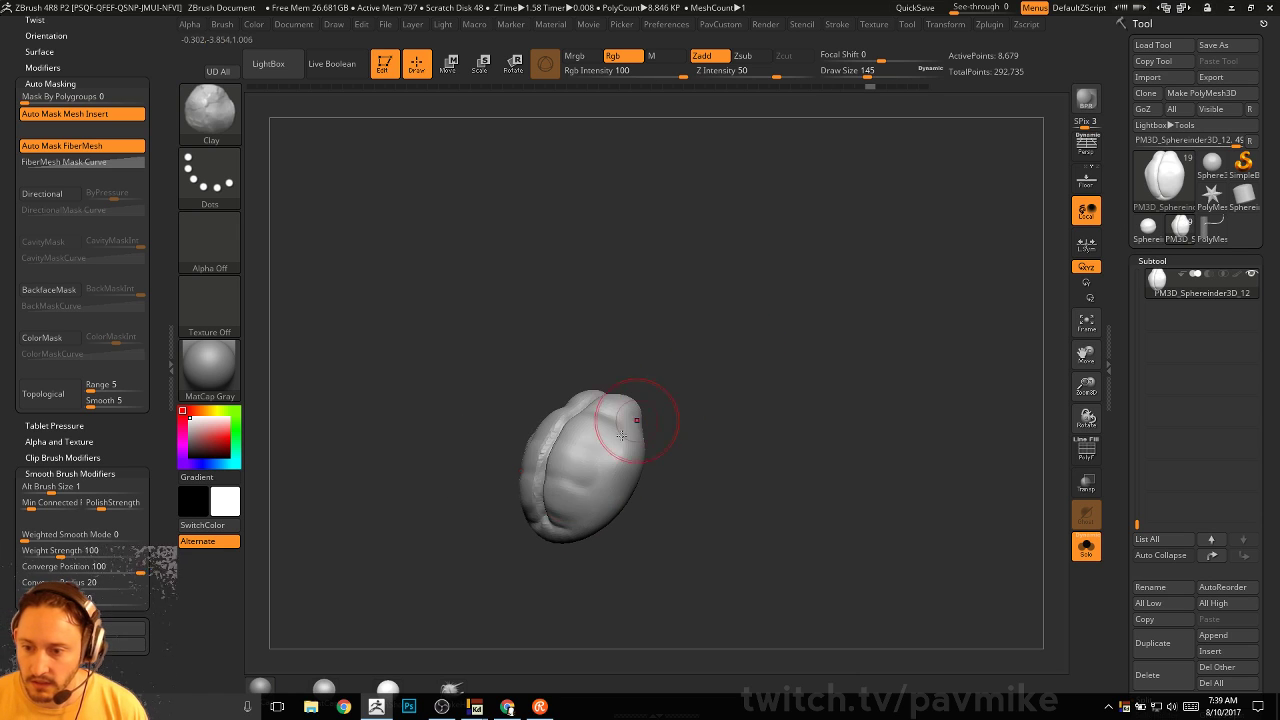
# Swell the folds along the brain's lobes with the Inflat brush, reducing the draw size to 104 and 94
pyautogui.press('[')
pyautogui.press('b')
pyautogui.press('i')
pyautogui.press('n')
pyautogui.moveTo(718, 383); pyautogui.dragTo(701, 396)
pyautogui.press('s')
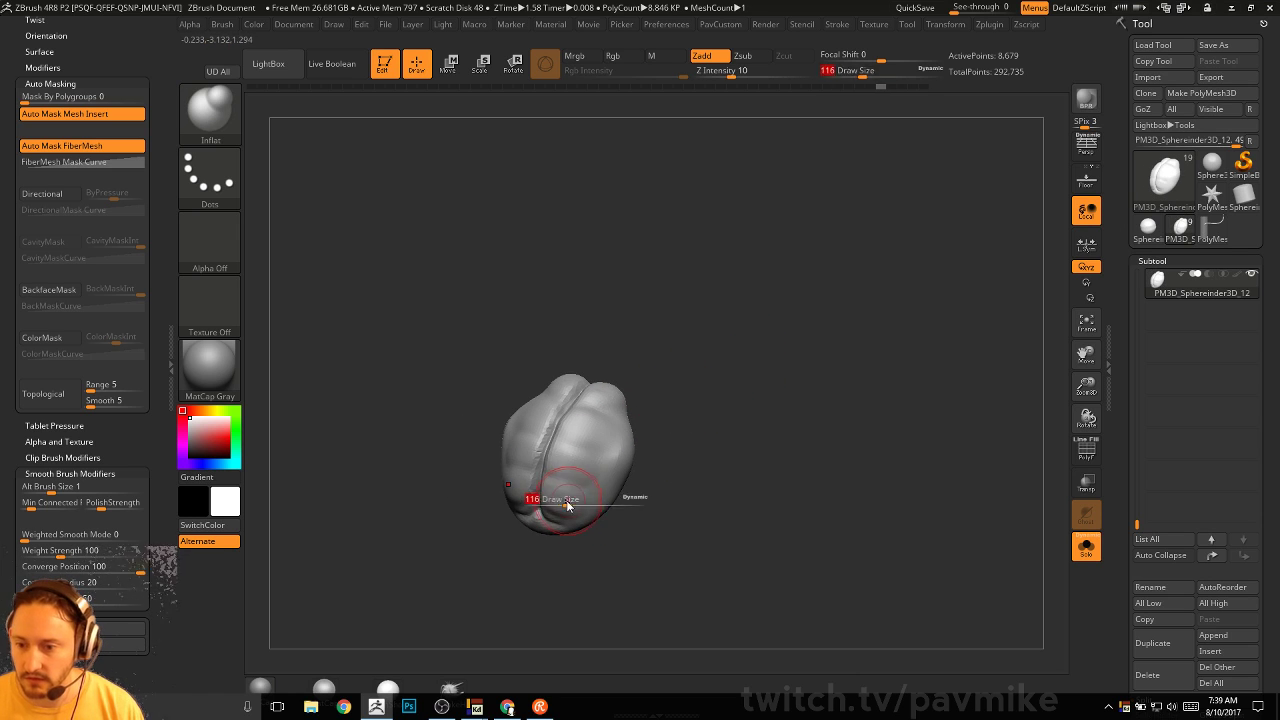
pyautogui.moveTo(566, 506); pyautogui.dragTo(562, 505)
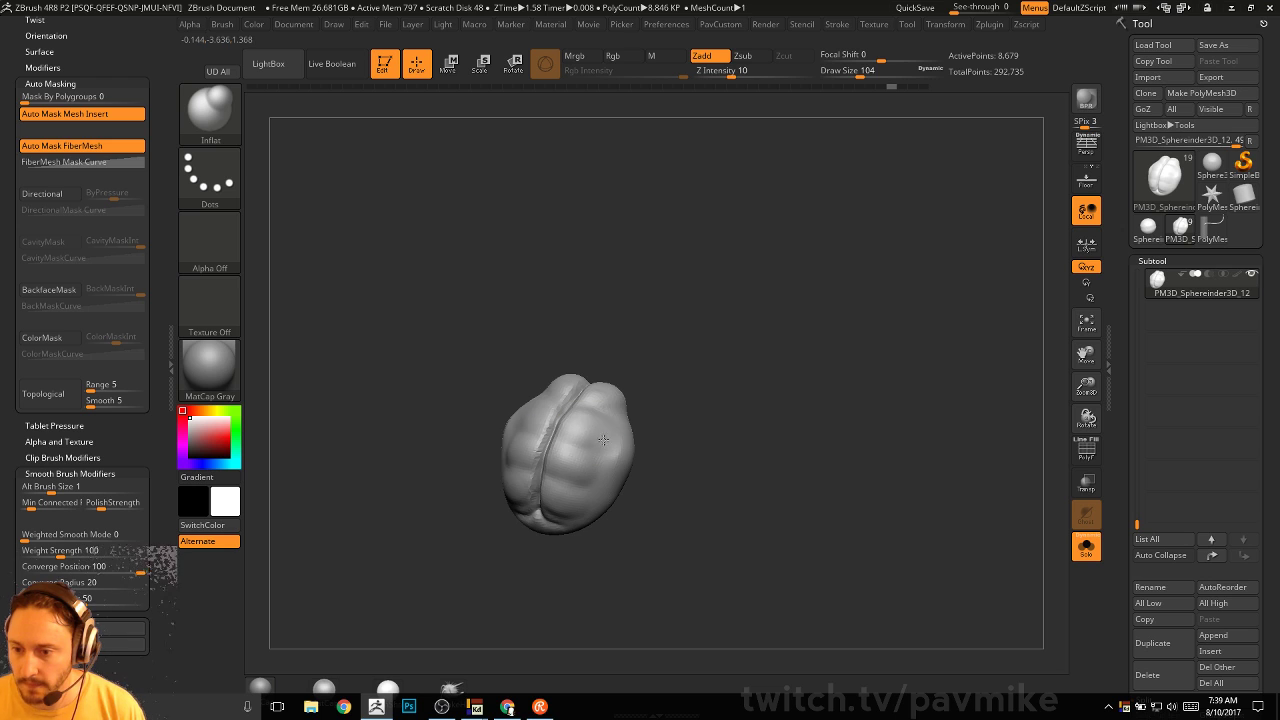
pyautogui.moveTo(603, 440); pyautogui.dragTo(601, 429, button='right')
pyautogui.press('s')
pyautogui.moveTo(601, 429); pyautogui.dragTo(598, 429)
pyautogui.moveTo(728, 378); pyautogui.dragTo(766, 324)
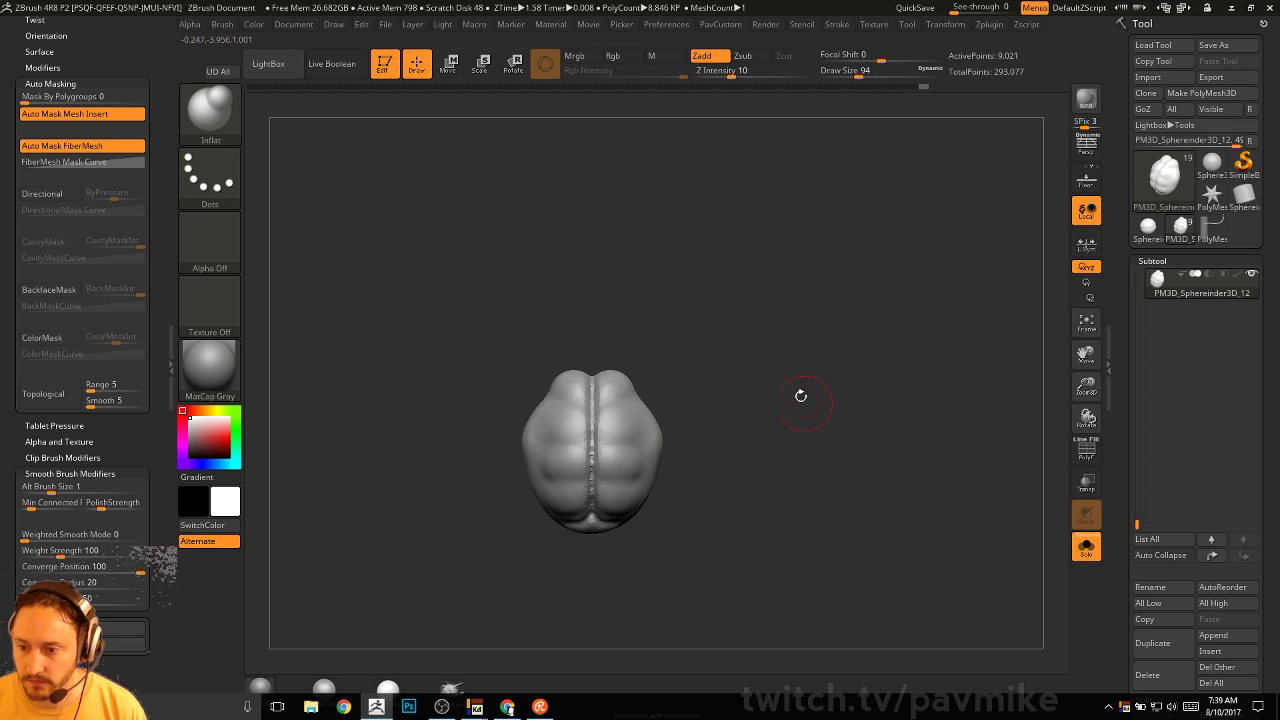
# Set the DynaMesh resolution to 400 and remesh the brain
pyautogui.keyDown('ctrl'); pyautogui.moveTo(800, 397); pyautogui.dragTo(830, 430); pyautogui.keyUp('ctrl')
pyautogui.moveTo(640, 404); pyautogui.dragTo(655, 437)
pyautogui.press('1')
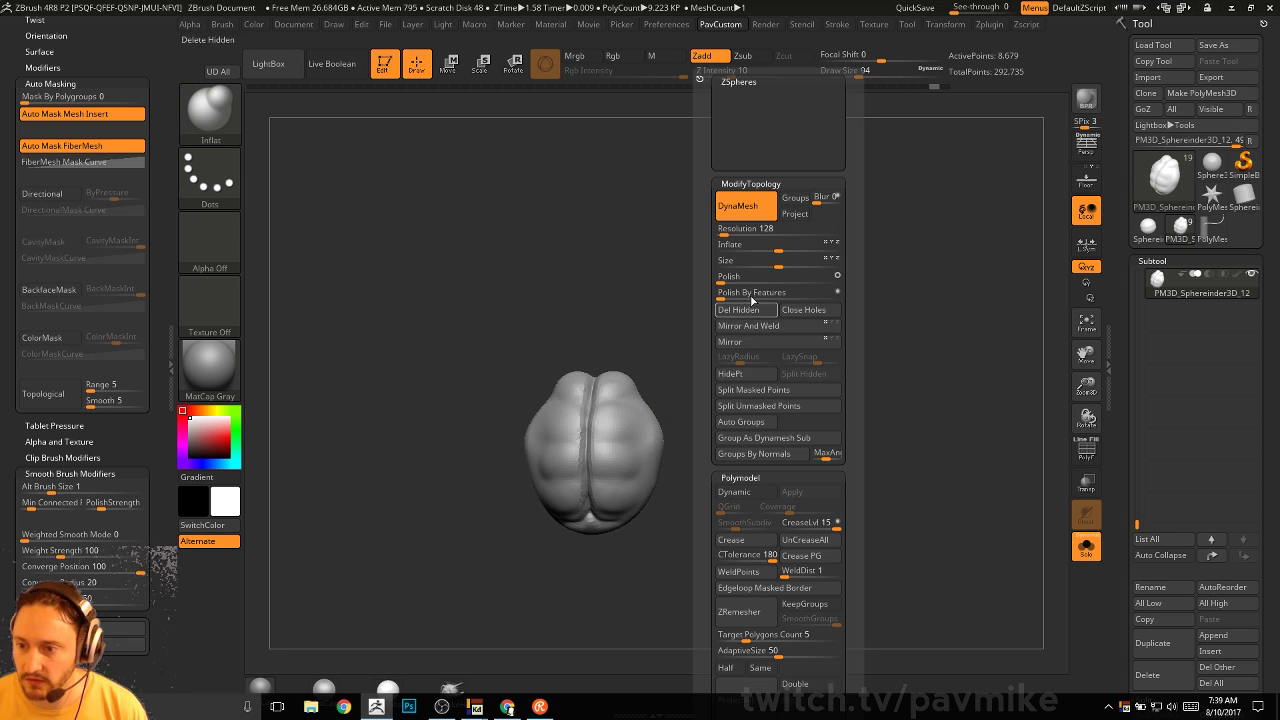
pyautogui.click(725, 231)
pyautogui.write('400')
pyautogui.press('Return')
pyautogui.keyDown('ctrl'); pyautogui.moveTo(752, 385); pyautogui.dragTo(782, 423); pyautogui.keyUp('ctrl')
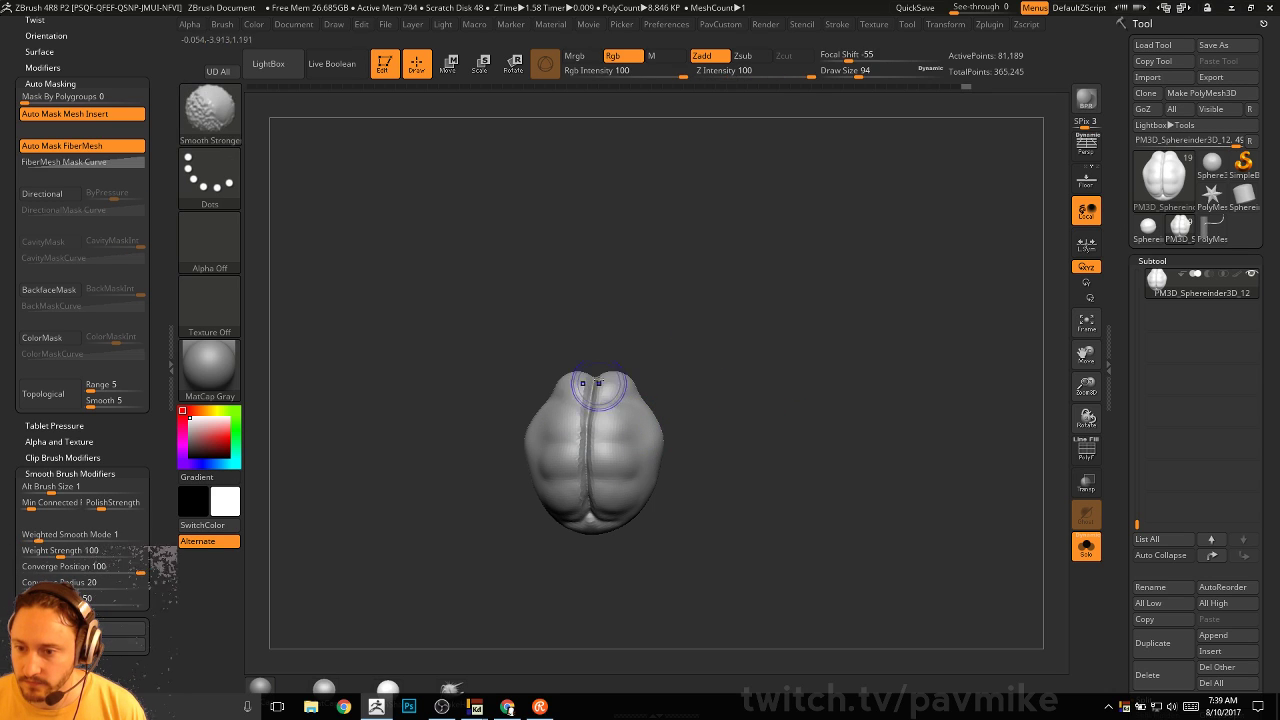
# Smooth the brain's central groove at a draw size of 94 and remesh the brain
pyautogui.keyDown('shift'); pyautogui.moveTo(597, 398); pyautogui.dragTo(590, 498); pyautogui.keyUp('shift')
pyautogui.keyDown('ctrl'); pyautogui.moveTo(820, 264); pyautogui.dragTo(810, 452); pyautogui.keyUp('ctrl')
pyautogui.keyDown('shift'); pyautogui.moveTo(598, 495); pyautogui.dragTo(599, 472); pyautogui.keyUp('shift')
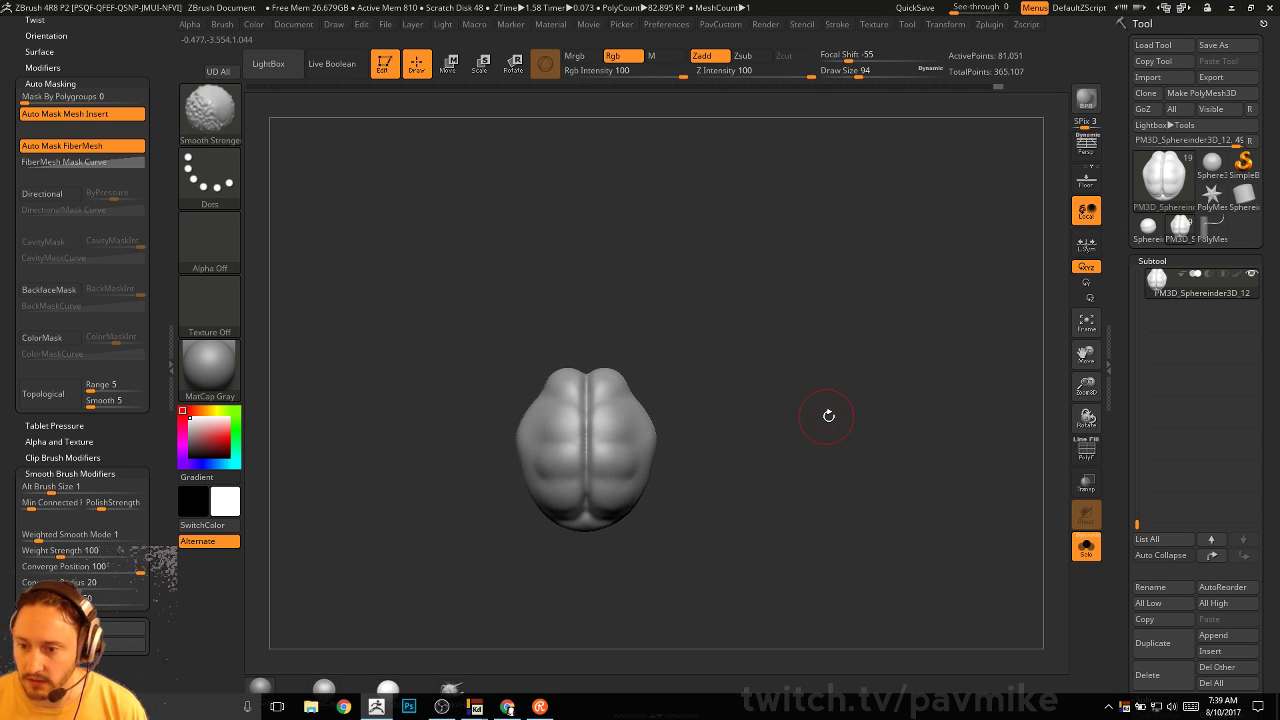
# Puff up the brain's folds with the Inflat brush at a draw size of 94
pyautogui.press('b')
pyautogui.press('i')
pyautogui.press('n')
pyautogui.moveTo(826, 414)
pyautogui.mouseDown()
pyautogui.moveTo(826, 369)
pyautogui.moveTo(846, 420)
pyautogui.moveTo(747, 388)
pyautogui.mouseUp()
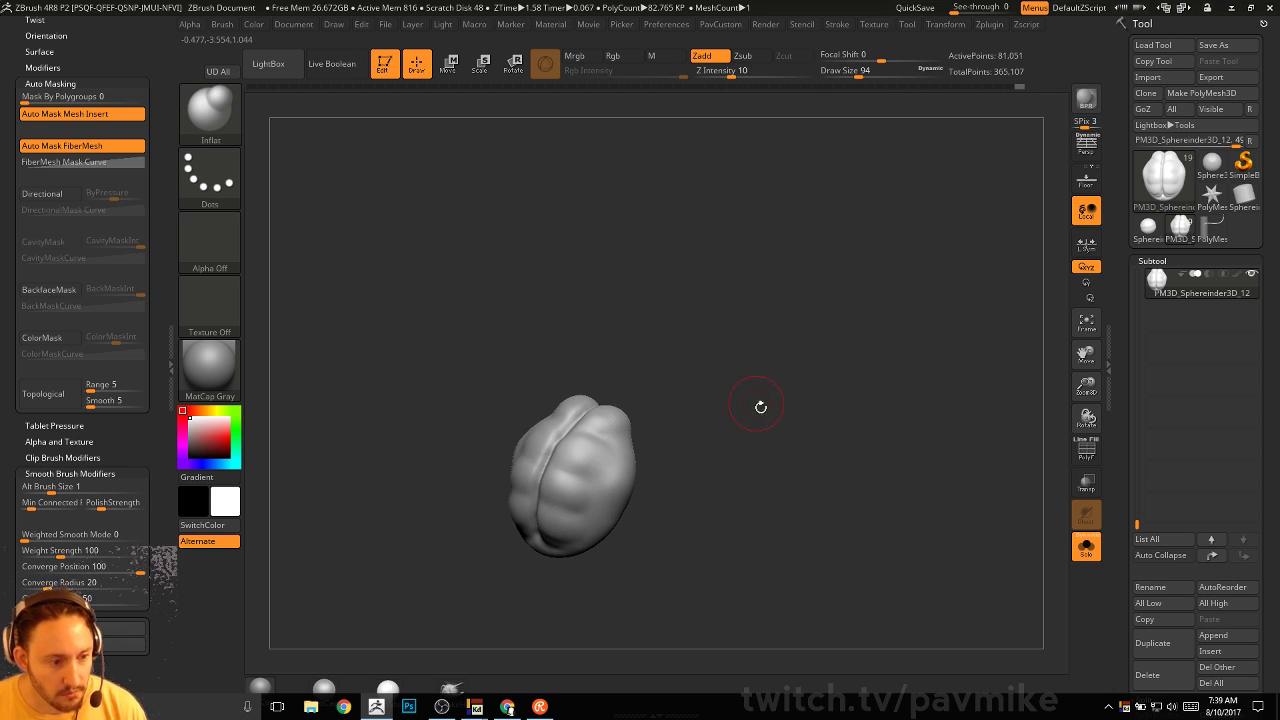
pyautogui.moveTo(779, 434)
pyautogui.mouseDown()
pyautogui.moveTo(766, 391)
pyautogui.moveTo(777, 409)
pyautogui.moveTo(780, 397)
pyautogui.moveTo(665, 401)
pyautogui.mouseUp()
# Carve the groove between the brain's hemispheres with the DamStandard brush at a draw size of 80
pyautogui.press('b')
pyautogui.press('d')
pyautogui.press('s')
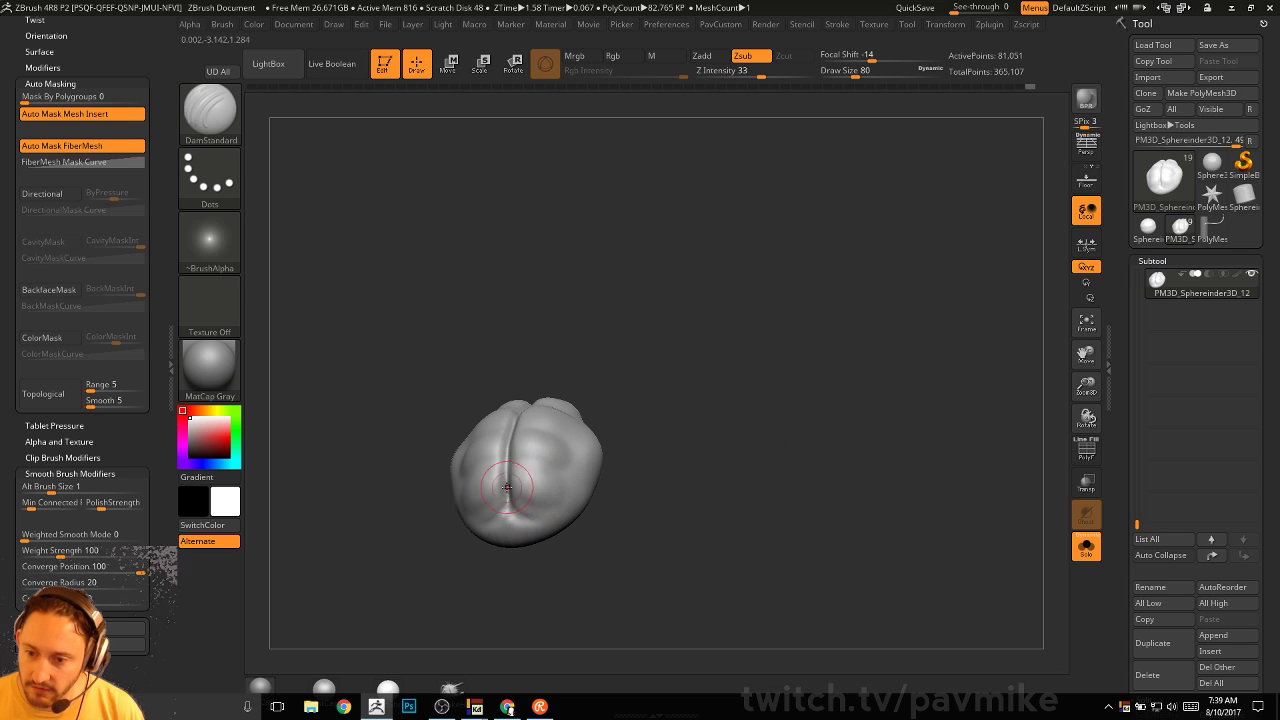
pyautogui.moveTo(507, 488)
pyautogui.mouseDown()
pyautogui.moveTo(526, 513)
pyautogui.moveTo(508, 523)
pyautogui.moveTo(546, 517)
pyautogui.mouseUp()
pyautogui.moveTo(664, 381)
pyautogui.mouseDown()
pyautogui.moveTo(663, 429)
pyautogui.moveTo(640, 440)
pyautogui.mouseUp()
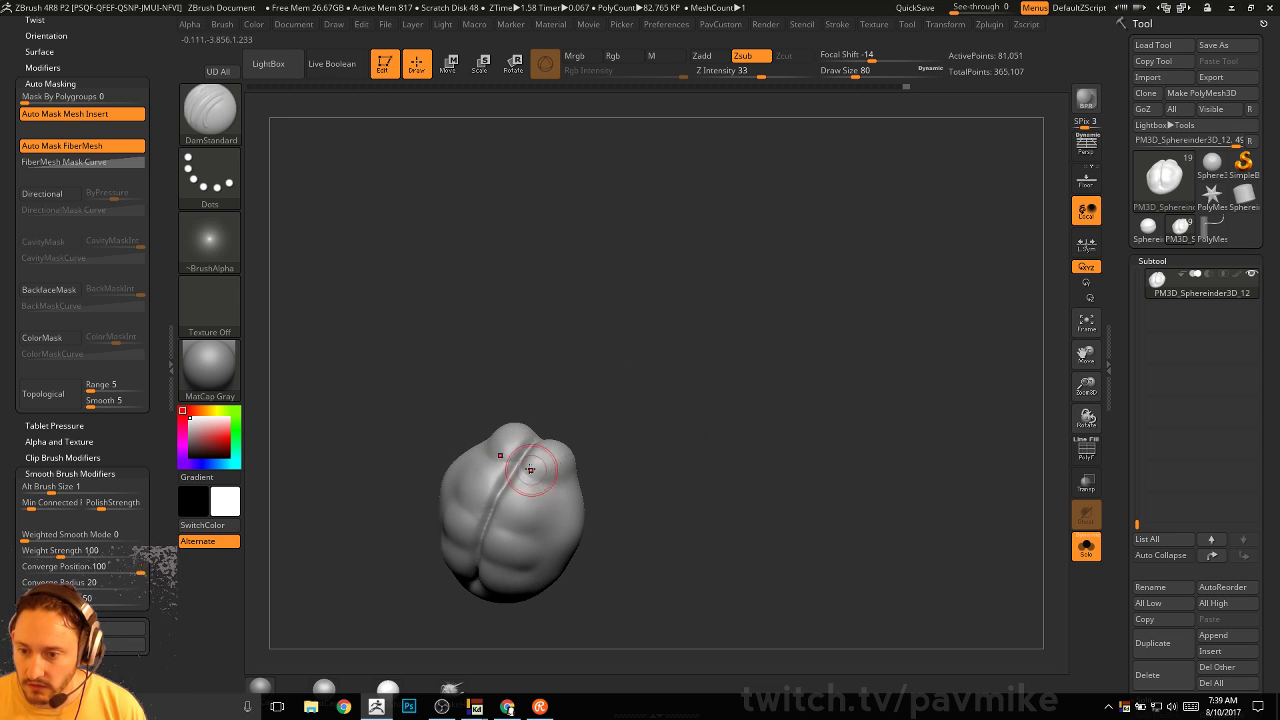
pyautogui.moveTo(531, 469)
pyautogui.mouseDown()
pyautogui.moveTo(541, 463)
pyautogui.moveTo(535, 480)
pyautogui.moveTo(517, 443)
pyautogui.mouseUp()
# Cut and soften creases across the upper lobes, and deepen the lower end of the central groove with DamStandard
pyautogui.moveTo(633, 461); pyautogui.dragTo(604, 467)
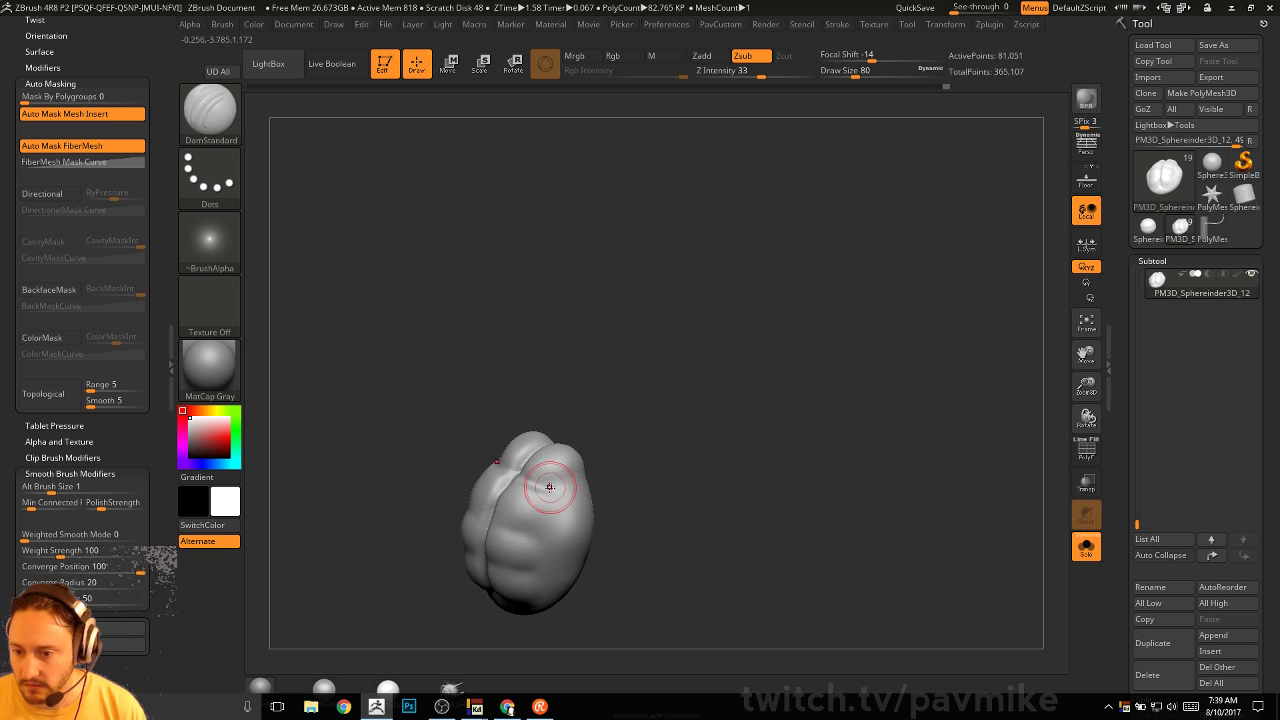
pyautogui.keyDown('shift'); pyautogui.moveTo(523, 463); pyautogui.dragTo(560, 467); pyautogui.keyUp('shift')
pyautogui.moveTo(618, 427); pyautogui.dragTo(598, 440)
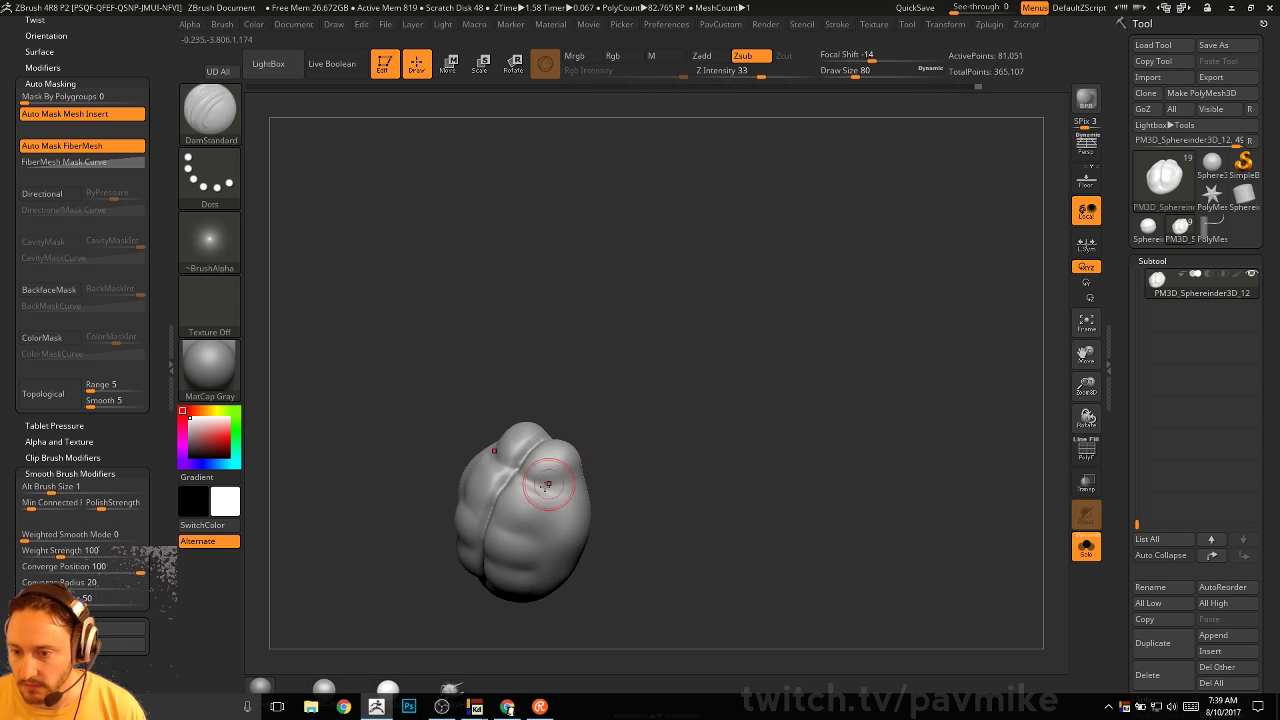
pyautogui.moveTo(660, 496)
pyautogui.keyDown('alt'); pyautogui.mouseDown()
pyautogui.moveTo(680, 453)
pyautogui.moveTo(526, 481)
pyautogui.mouseUp(); pyautogui.keyUp('alt')
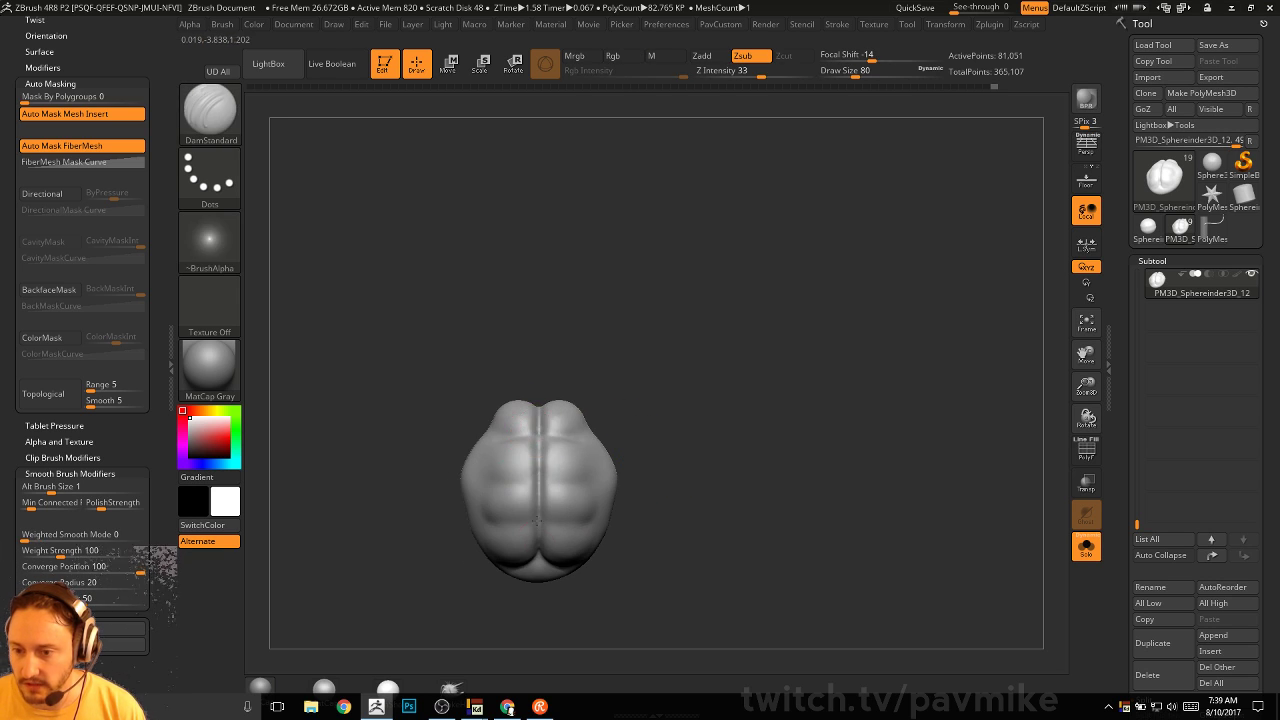
pyautogui.moveTo(540, 570); pyautogui.dragTo(609, 400)
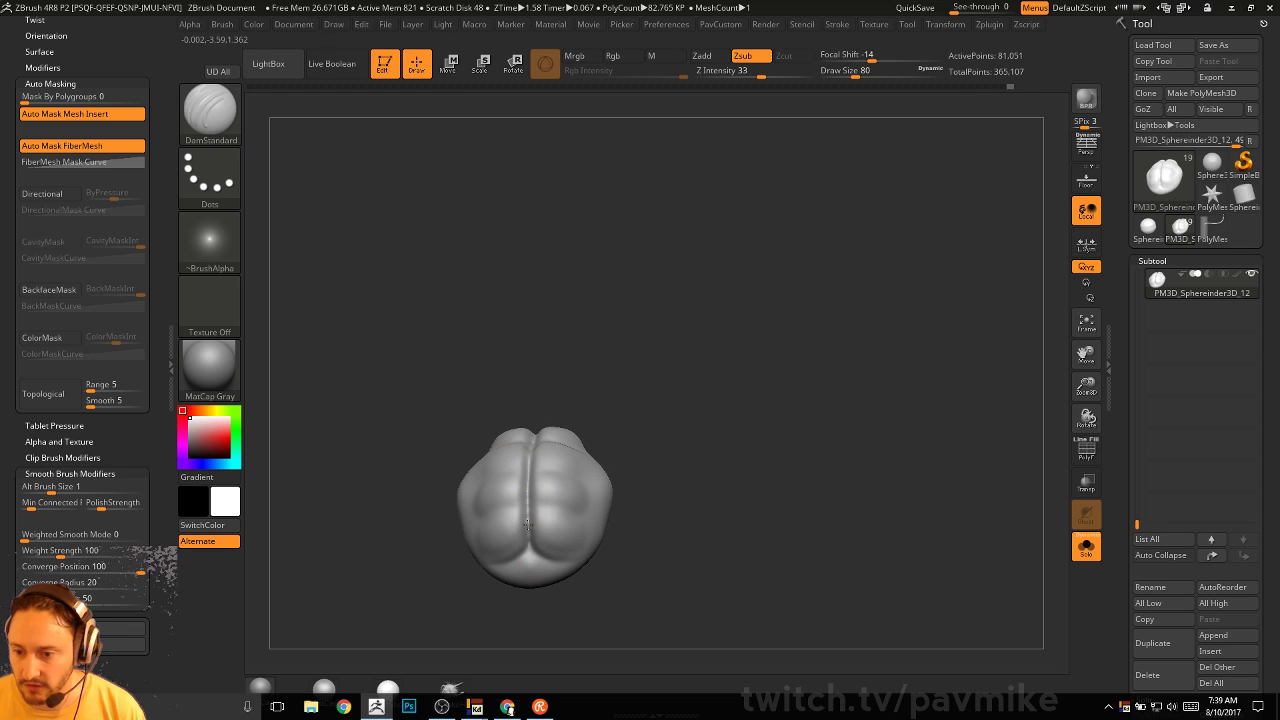
pyautogui.moveTo(730, 487)
pyautogui.mouseDown()
pyautogui.moveTo(754, 509)
pyautogui.moveTo(723, 466)
pyautogui.moveTo(675, 463)
pyautogui.moveTo(726, 463)
pyautogui.moveTo(530, 506)
pyautogui.moveTo(528, 524)
pyautogui.mouseUp()
# Add volume to the brain's lower lobes beside the central groove with the Clay brush at a draw size of 132
pyautogui.press('s')
pyautogui.moveTo(616, 496)
pyautogui.mouseDown()
pyautogui.moveTo(566, 560)
pyautogui.moveTo(632, 564)
pyautogui.mouseUp()
pyautogui.press('b')
pyautogui.press('c')
pyautogui.press('l')
pyautogui.moveTo(534, 520); pyautogui.dragTo(547, 516)
pyautogui.moveTo(598, 566); pyautogui.dragTo(569, 545)
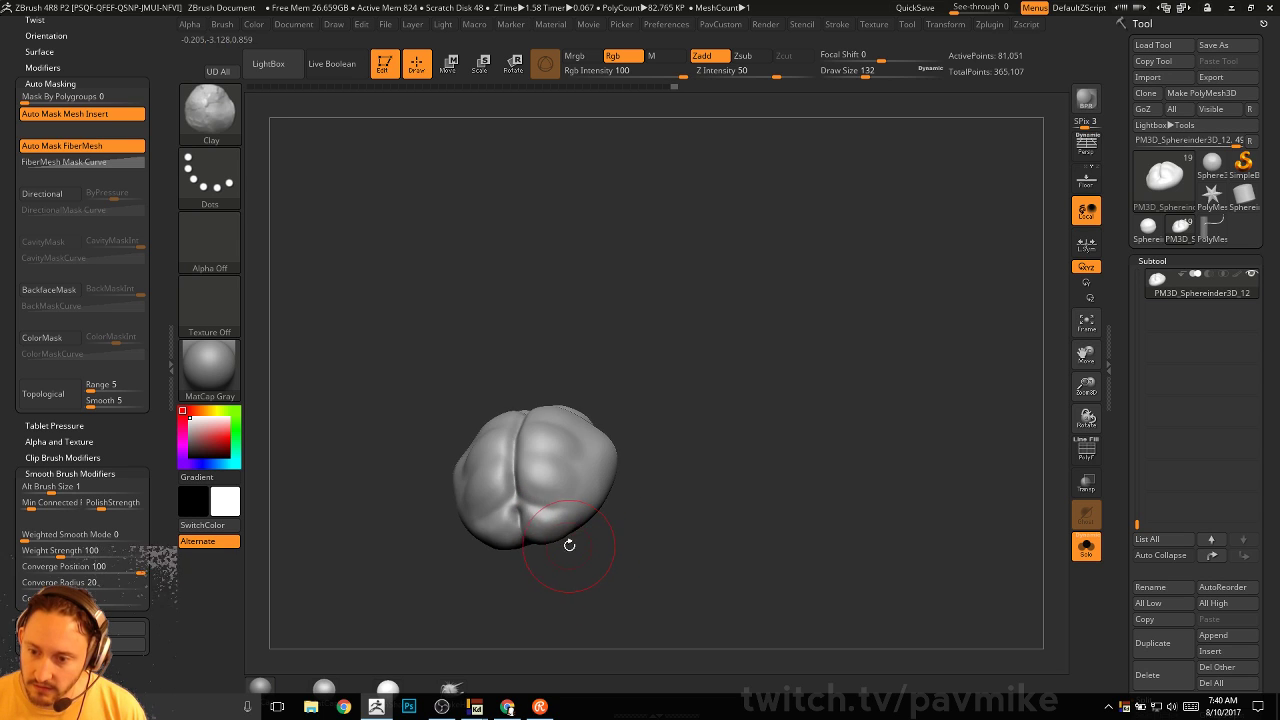
pyautogui.press('[')
pyautogui.moveTo(660, 490)
pyautogui.keyDown('shift'); pyautogui.mouseDown()
pyautogui.moveTo(786, 449)
pyautogui.moveTo(794, 537)
pyautogui.moveTo(786, 502)
pyautogui.mouseUp(); pyautogui.keyUp('shift')
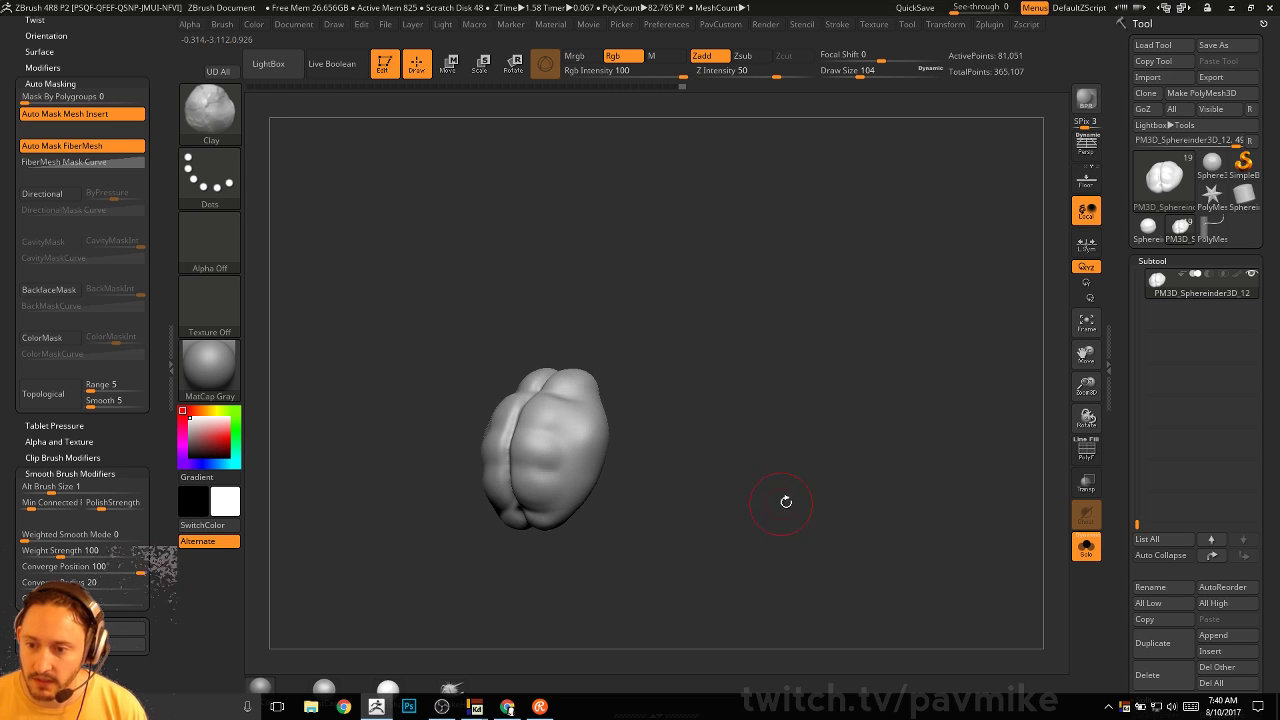
# Show the whole character and refine the brain's folds against the head with the Standard brush at draw sizes 136 and 94
pyautogui.click(1087, 548)
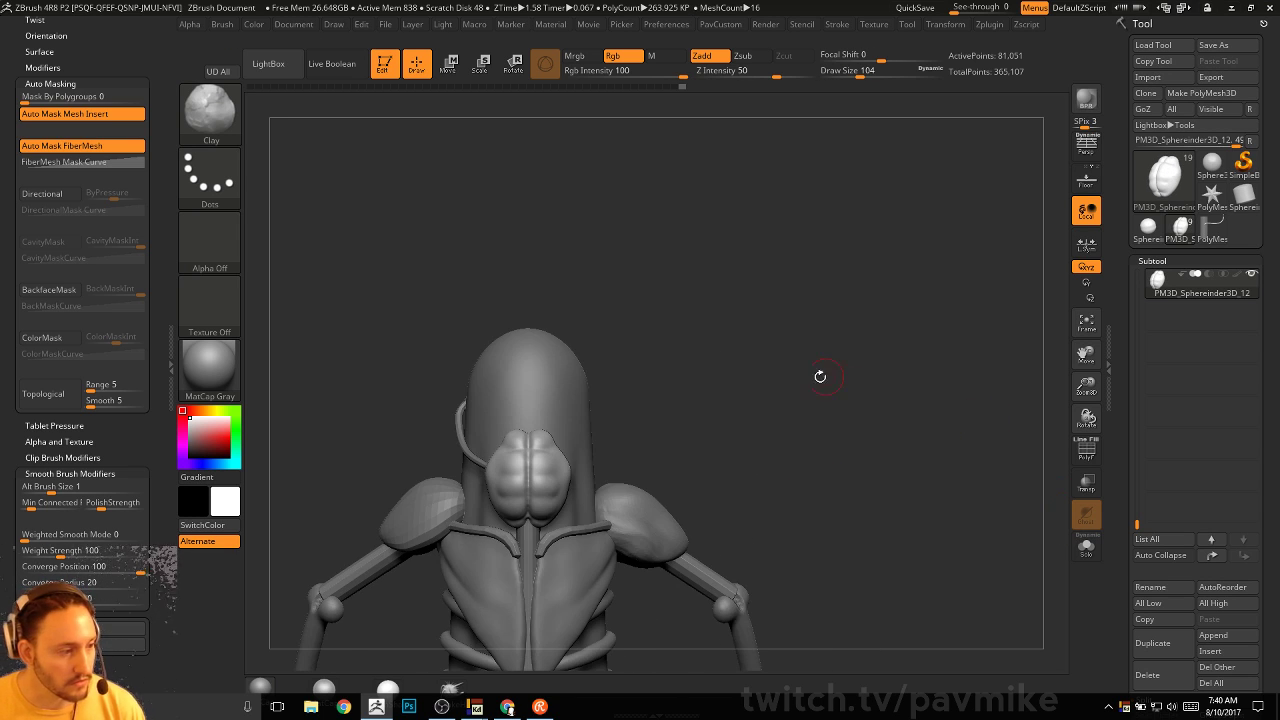
pyautogui.moveTo(820, 376)
pyautogui.mouseDown()
pyautogui.moveTo(806, 347)
pyautogui.moveTo(835, 360)
pyautogui.mouseUp()
pyautogui.press('b')
pyautogui.press('s')
pyautogui.press('t')
pyautogui.moveTo(831, 414)
pyautogui.mouseDown()
pyautogui.moveTo(829, 400)
pyautogui.moveTo(841, 432)
pyautogui.mouseUp()
pyautogui.moveTo(532, 500); pyautogui.dragTo(508, 432)
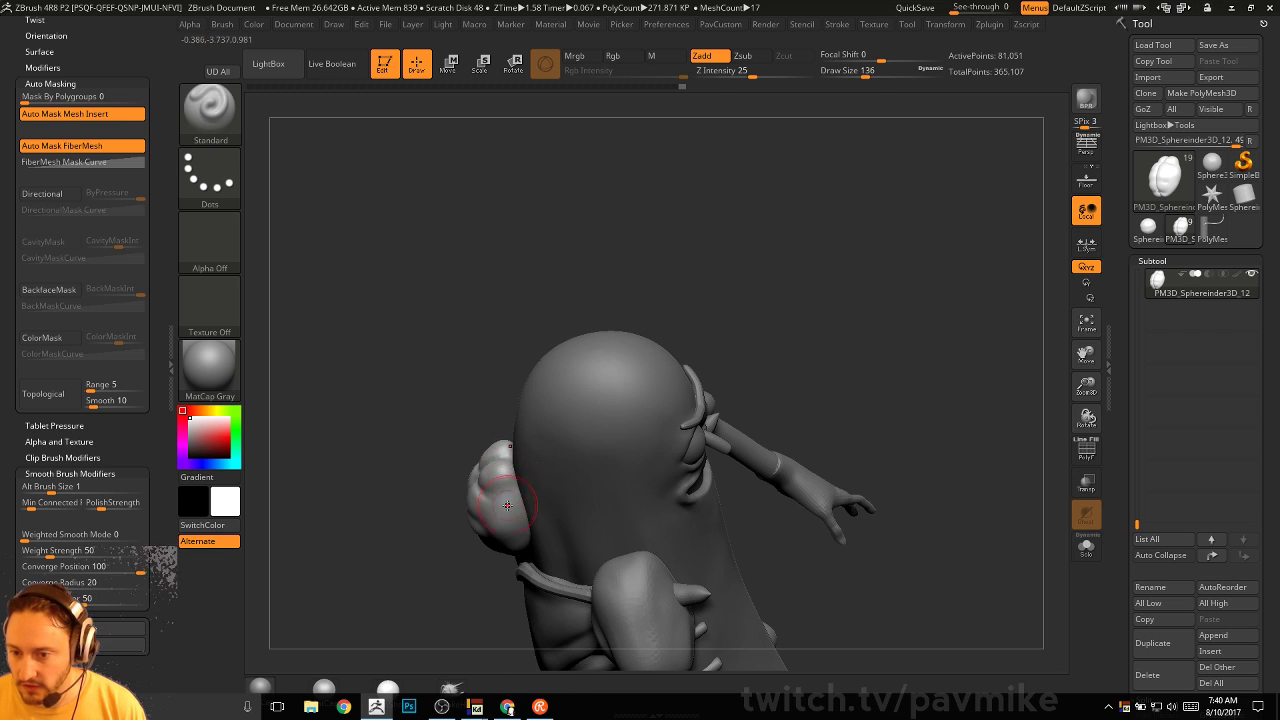
pyautogui.moveTo(870, 380)
pyautogui.mouseDown()
pyautogui.moveTo(900, 366)
pyautogui.moveTo(820, 363)
pyautogui.mouseUp()
pyautogui.press('s')
pyautogui.click(900, 368)
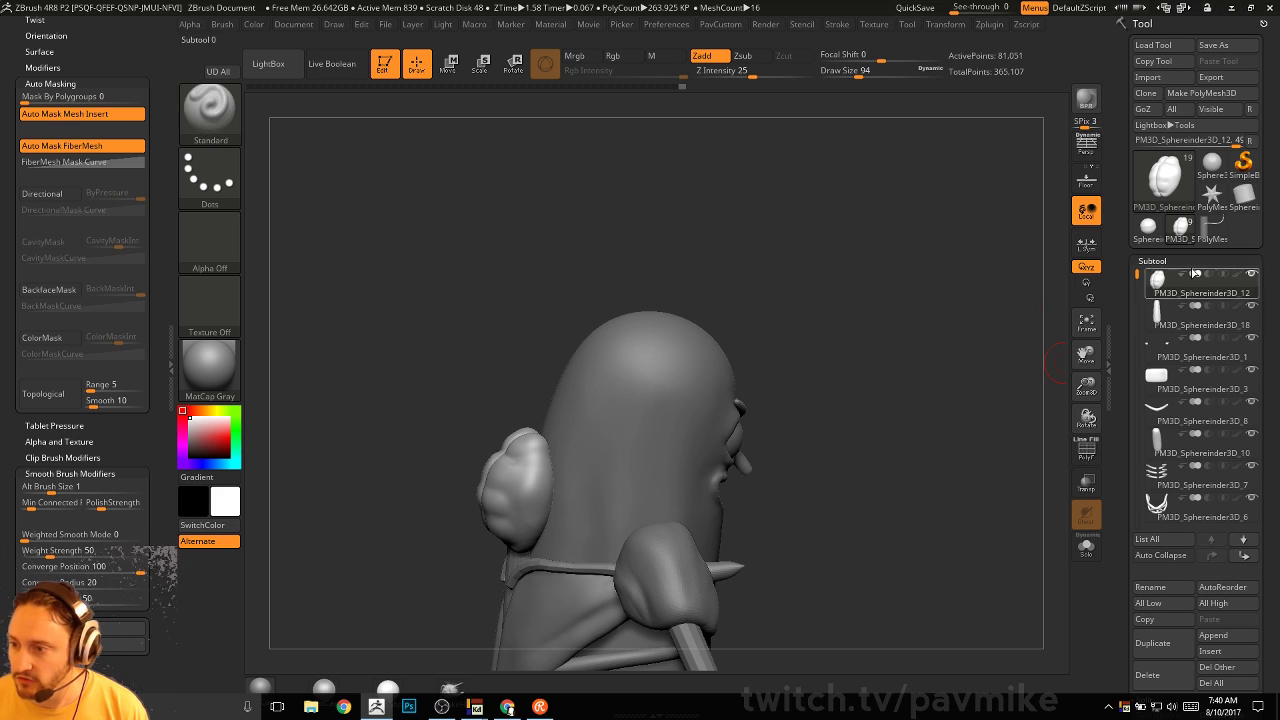
# Cut the head's shape out of the brain by merging a subtractive duplicate of the head subtool into it and remeshing
pyautogui.keyDown('alt'); pyautogui.click(676, 430); pyautogui.keyUp('alt')
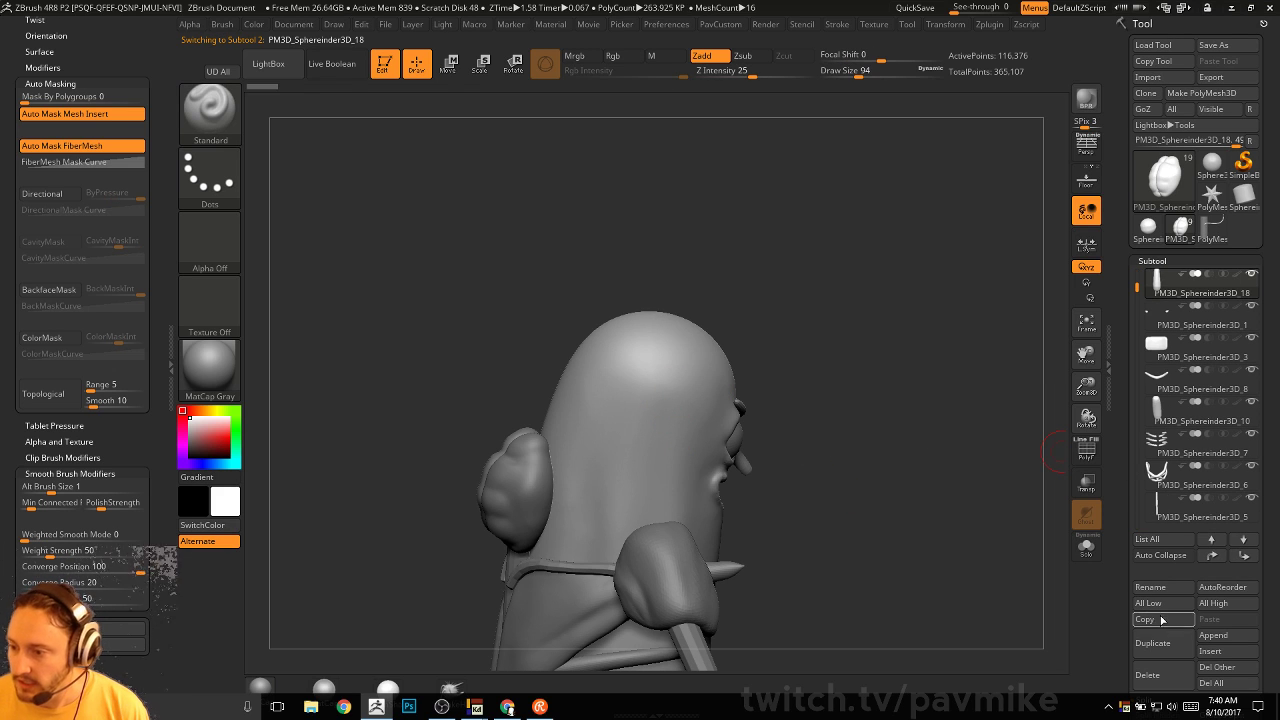
pyautogui.click(1244, 557)
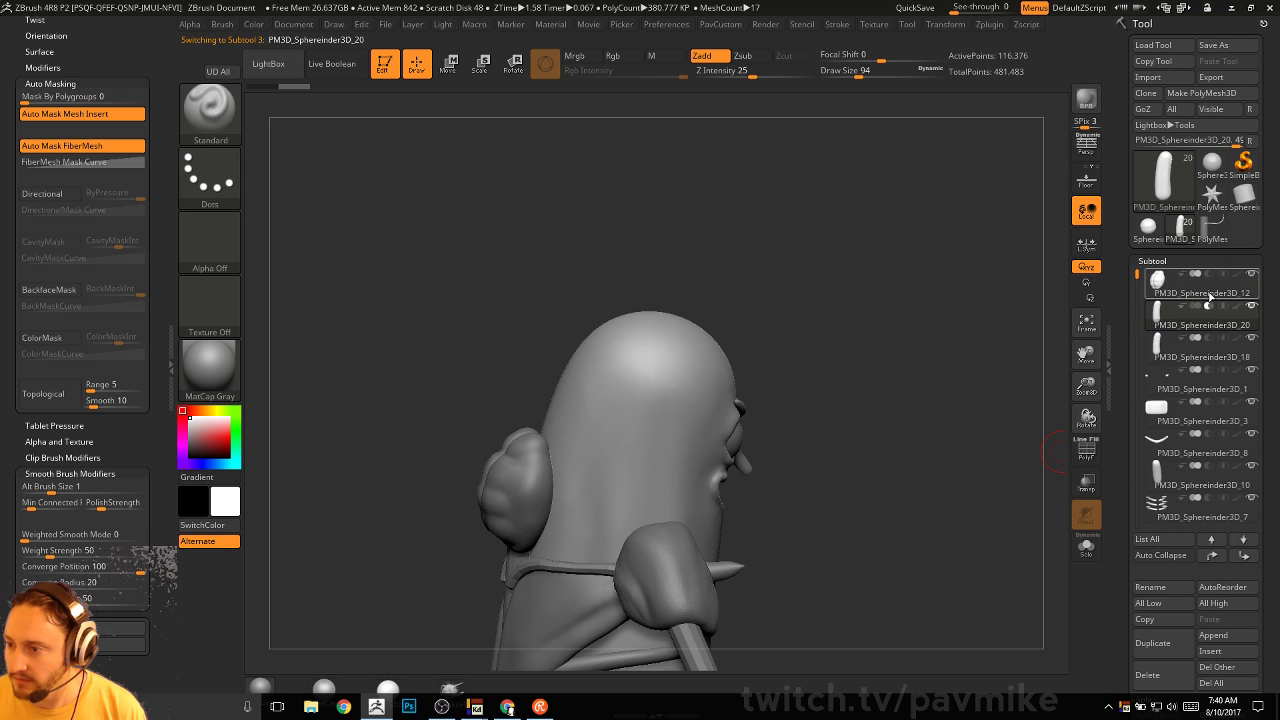
pyautogui.click(1208, 293)
pyautogui.keyDown('ctrl'); pyautogui.moveTo(918, 298); pyautogui.dragTo(971, 454); pyautogui.keyUp('ctrl')
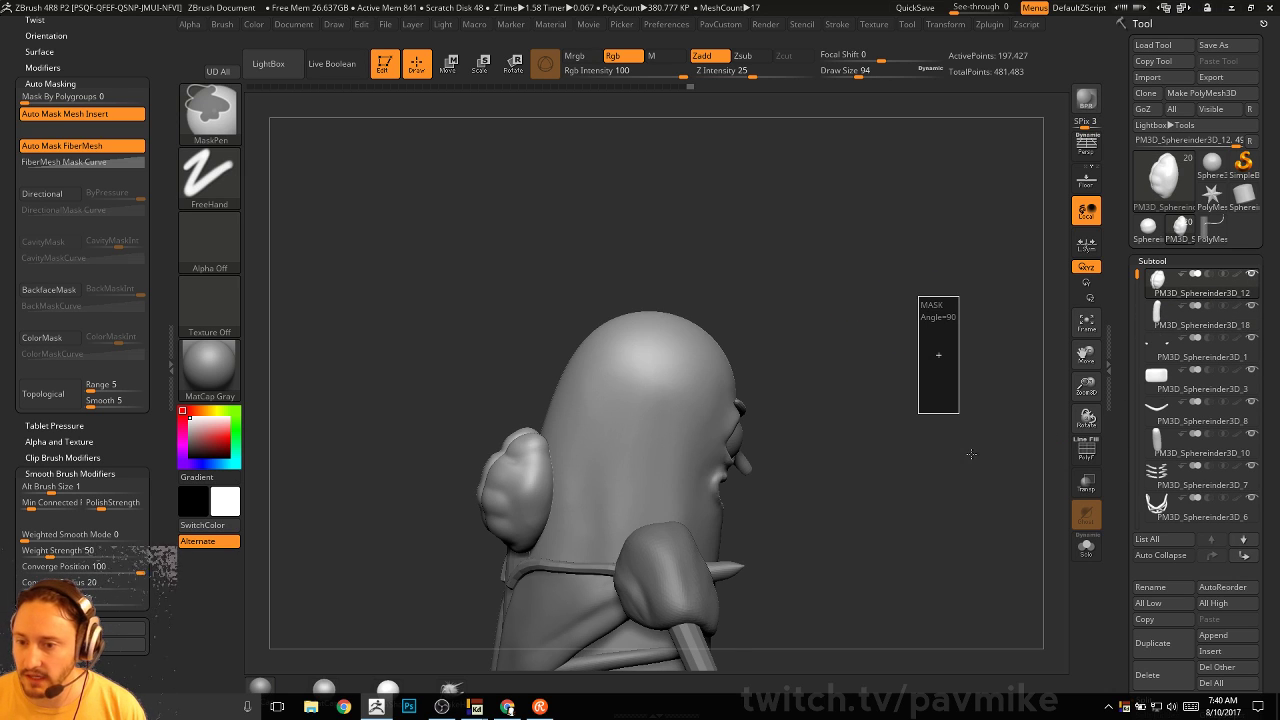
pyautogui.moveTo(1021, 504)
pyautogui.keyDown('ctrl'); pyautogui.mouseDown()
pyautogui.moveTo(1040, 511)
pyautogui.moveTo(978, 518)
pyautogui.moveTo(934, 487)
pyautogui.mouseUp(); pyautogui.keyUp('ctrl')
# Isolate the brain and smooth the sharp rim of its cut inner face at a draw size of 97
pyautogui.hotkey('ctrl', 'shift', 's')
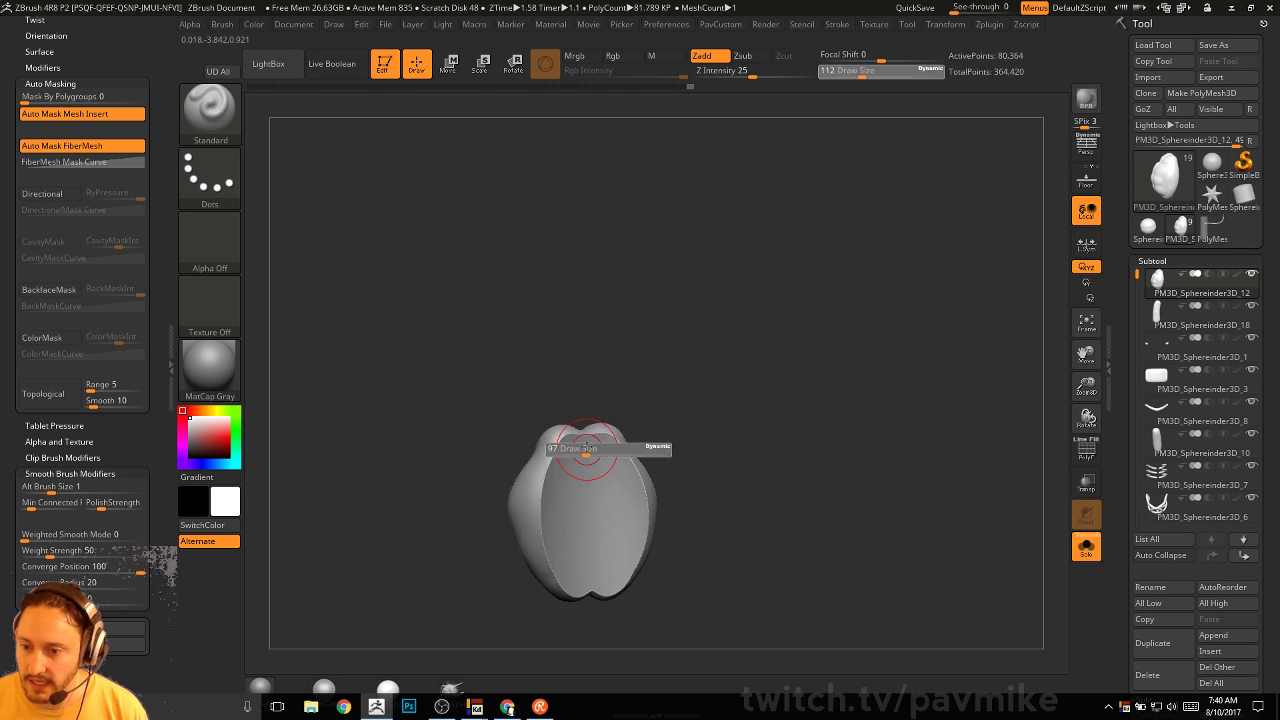
pyautogui.press('shift')
pyautogui.moveTo(557, 578); pyautogui.dragTo(563, 521)
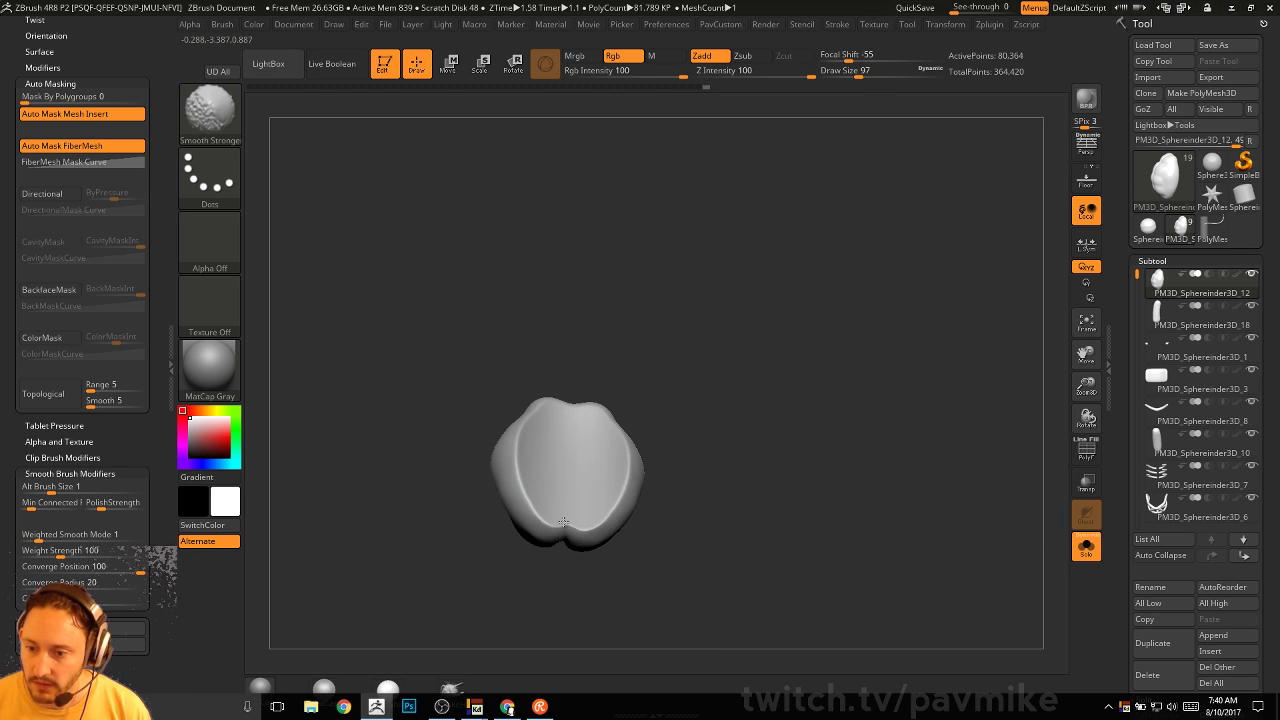
pyautogui.moveTo(599, 351)
pyautogui.mouseDown()
pyautogui.moveTo(690, 432)
pyautogui.moveTo(730, 408)
pyautogui.mouseUp()
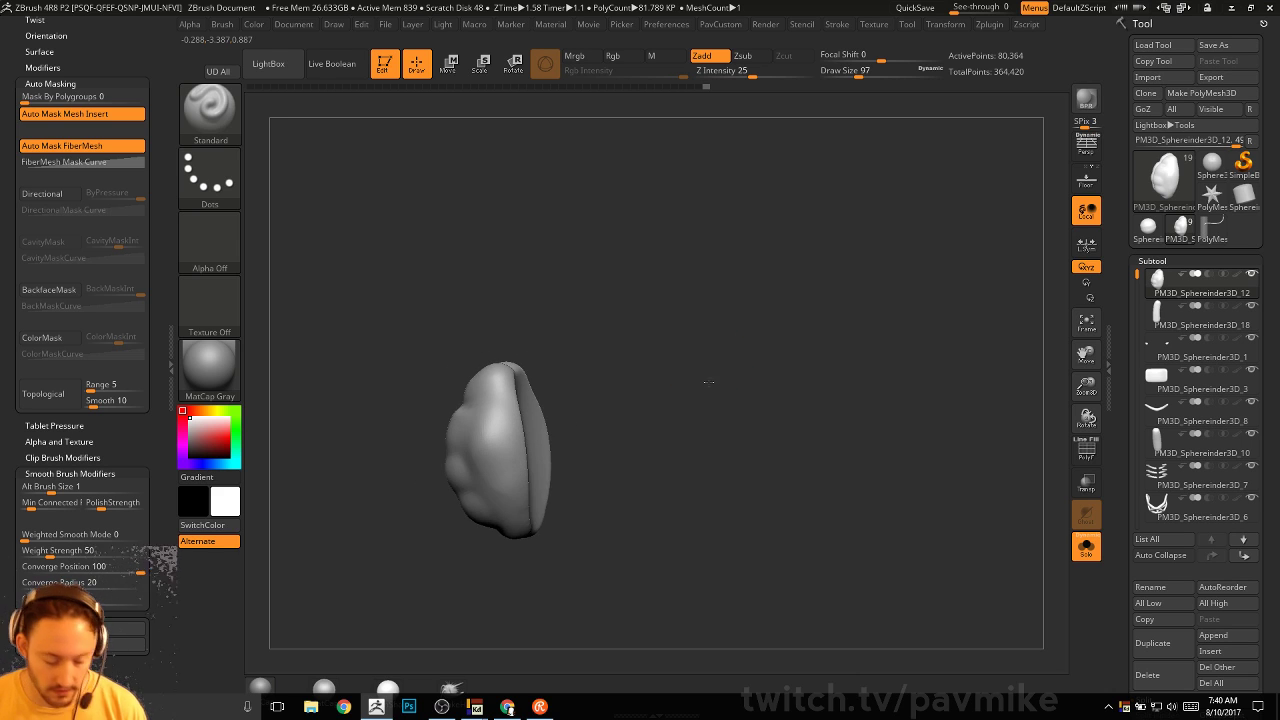
# Flatten the rim around the brain's cut face with the TrimDynamic brush at a draw size of 108
pyautogui.moveTo(726, 349); pyautogui.dragTo(529, 457)
pyautogui.press('b')
pyautogui.press('t')
pyautogui.press('d')
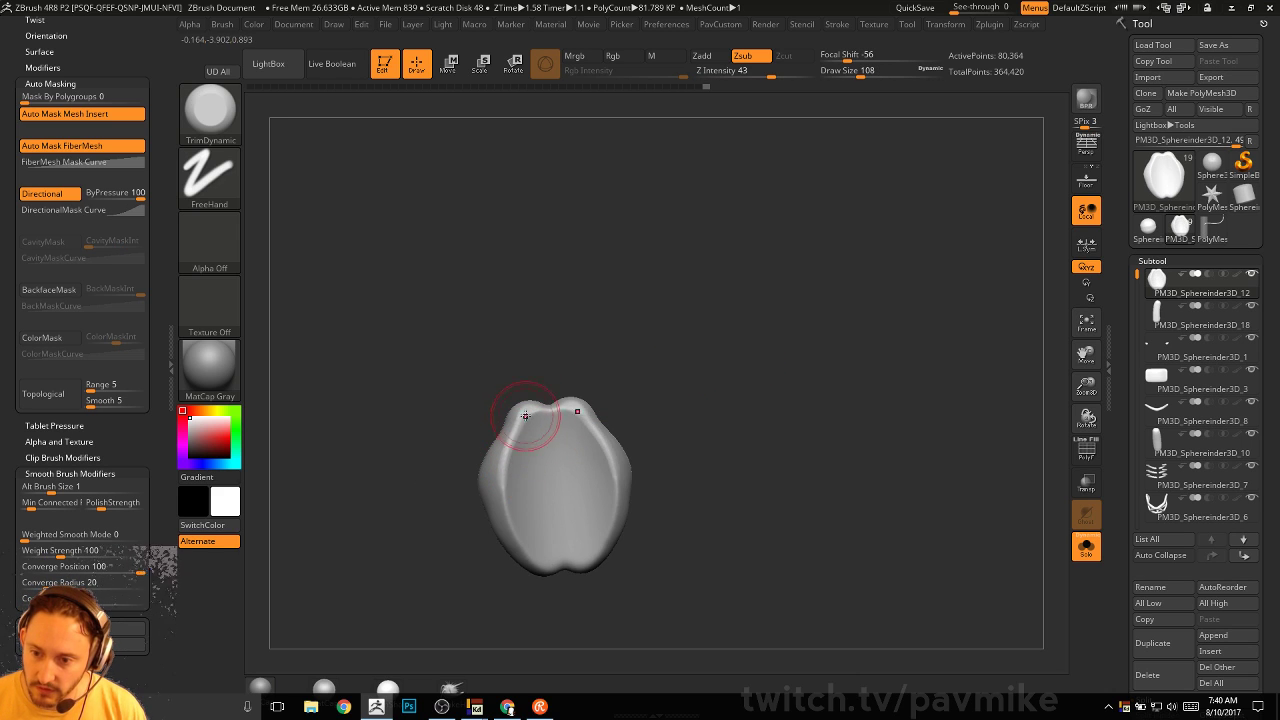
pyautogui.moveTo(520, 591); pyautogui.dragTo(543, 418)
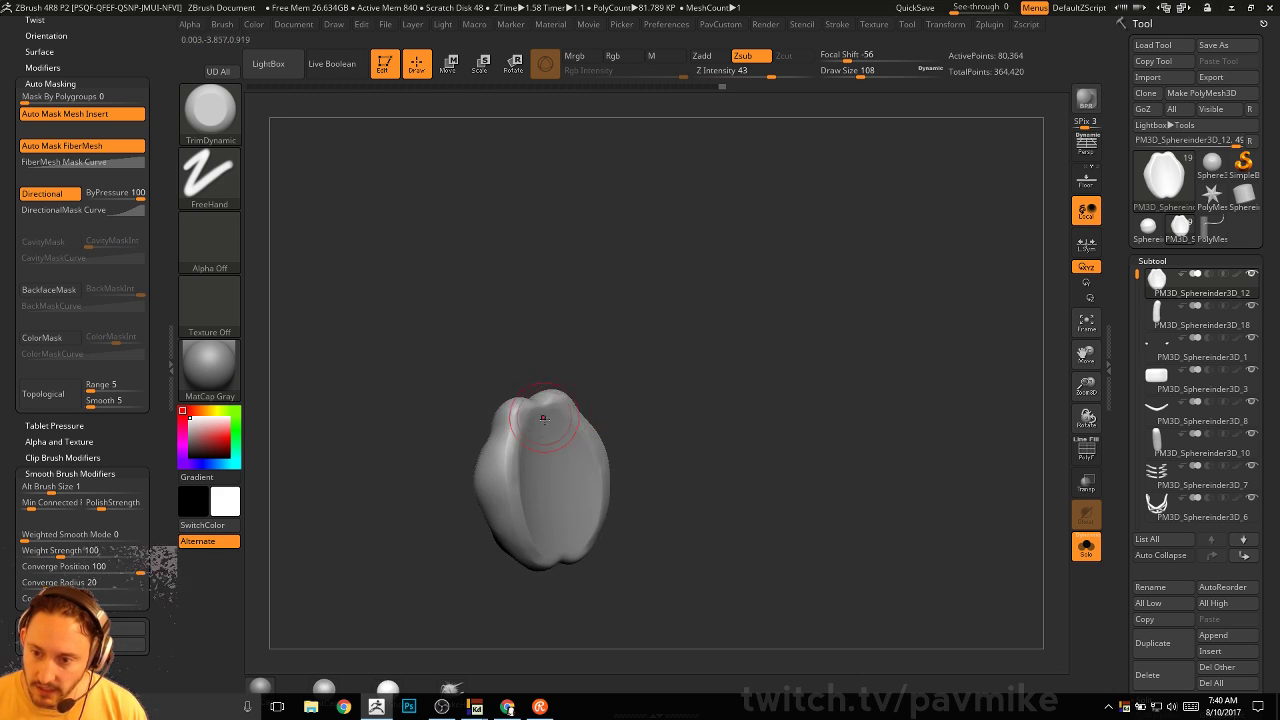
# Show the full character and trim the brain's edge where it meets the head at a draw size of 77
pyautogui.click(1086, 546)
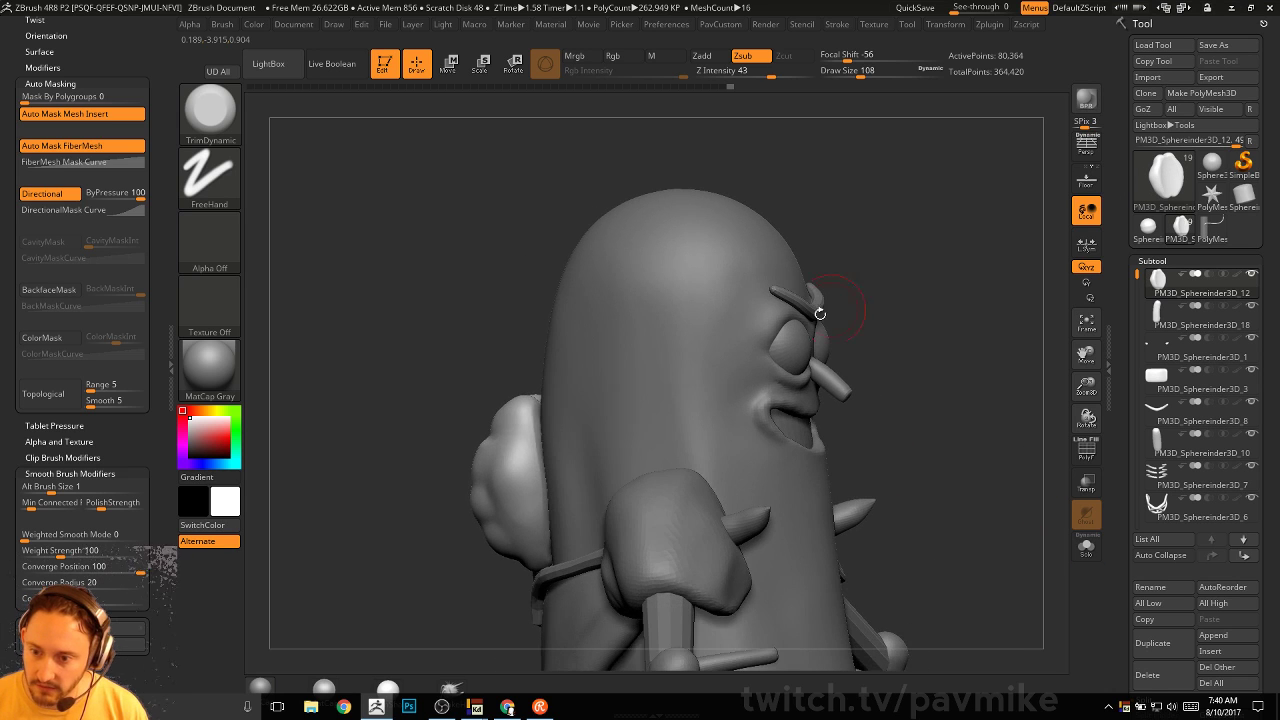
pyautogui.press('[')
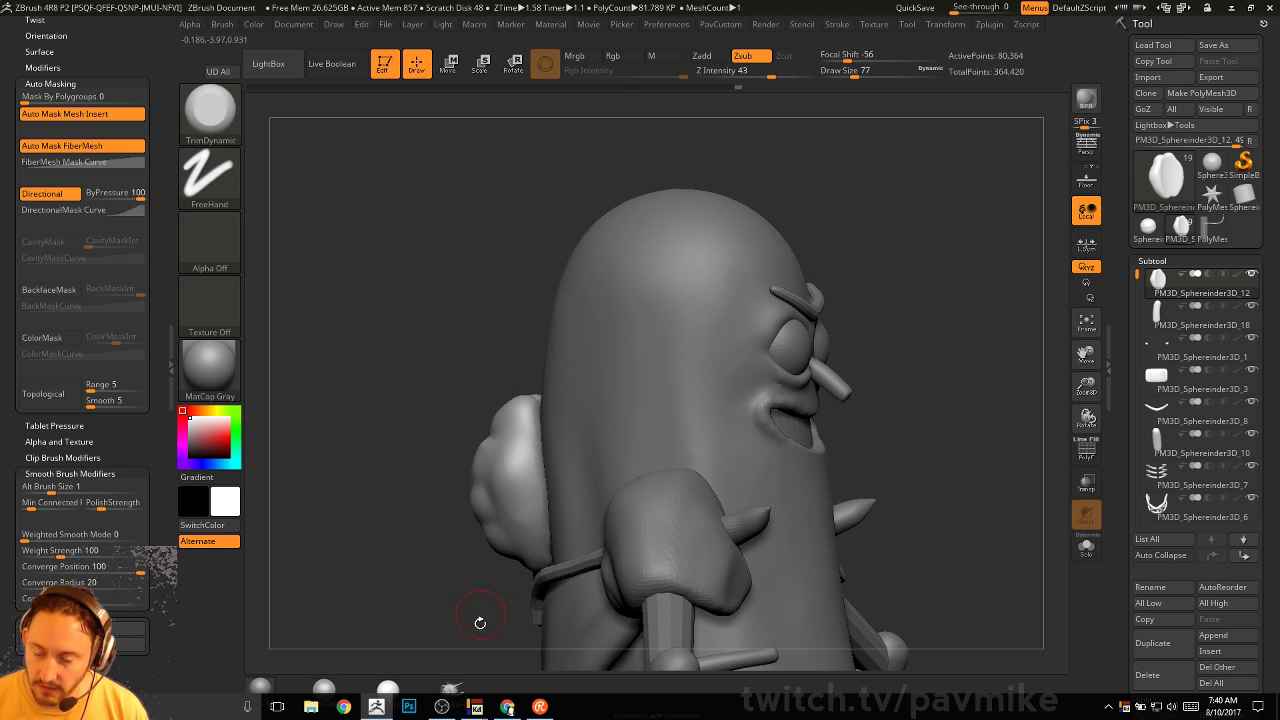
pyautogui.moveTo(480, 620); pyautogui.dragTo(552, 497)
pyautogui.moveTo(491, 594); pyautogui.dragTo(871, 320)
# Move the brain so that it sits snugly against the back of the character's head
pyautogui.press('w')
pyautogui.moveTo(511, 453); pyautogui.dragTo(597, 405)
pyautogui.press('q')
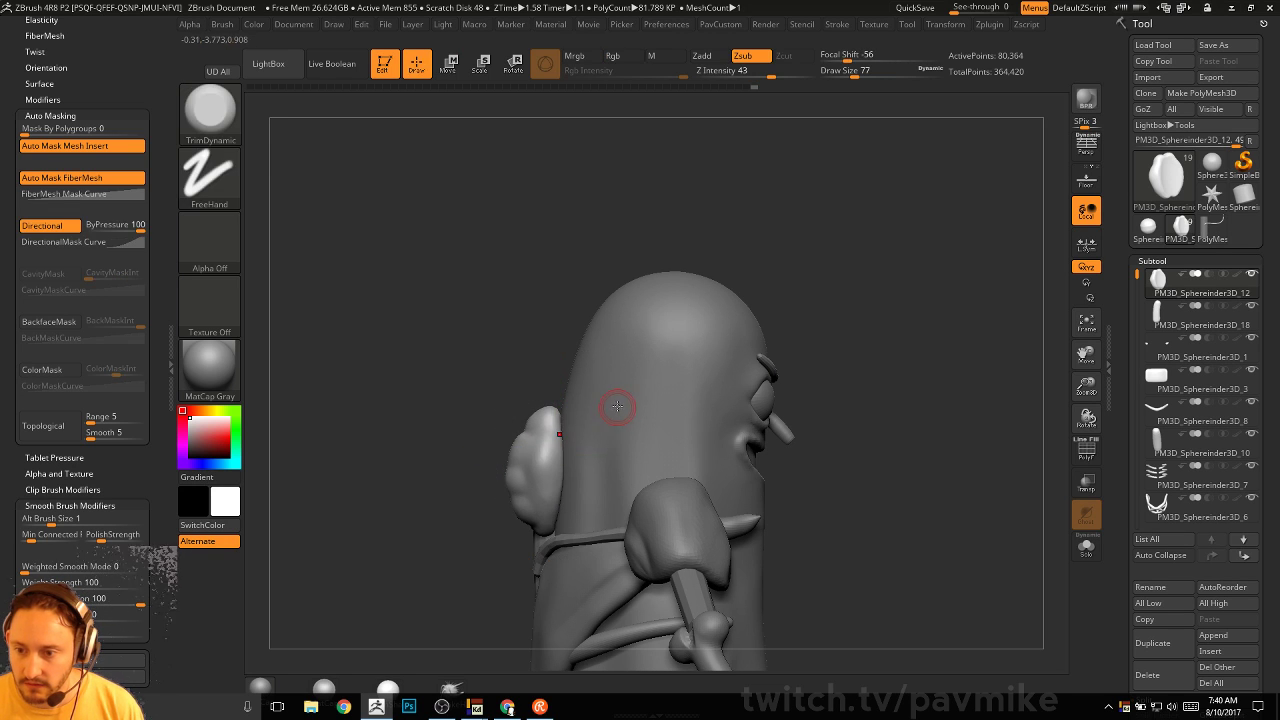
pyautogui.press('w')
pyautogui.press('q')
# Select the curved tube between the head and the brain and isolate it with its wireframe shown
pyautogui.moveTo(851, 350)
pyautogui.mouseDown()
pyautogui.moveTo(840, 352)
pyautogui.moveTo(866, 354)
pyautogui.moveTo(827, 375)
pyautogui.moveTo(763, 371)
pyautogui.moveTo(814, 366)
pyautogui.moveTo(772, 396)
pyautogui.moveTo(782, 364)
pyautogui.moveTo(657, 380)
pyautogui.moveTo(545, 455)
pyautogui.mouseUp()
pyautogui.press('b')
pyautogui.press('s')
pyautogui.press('t')
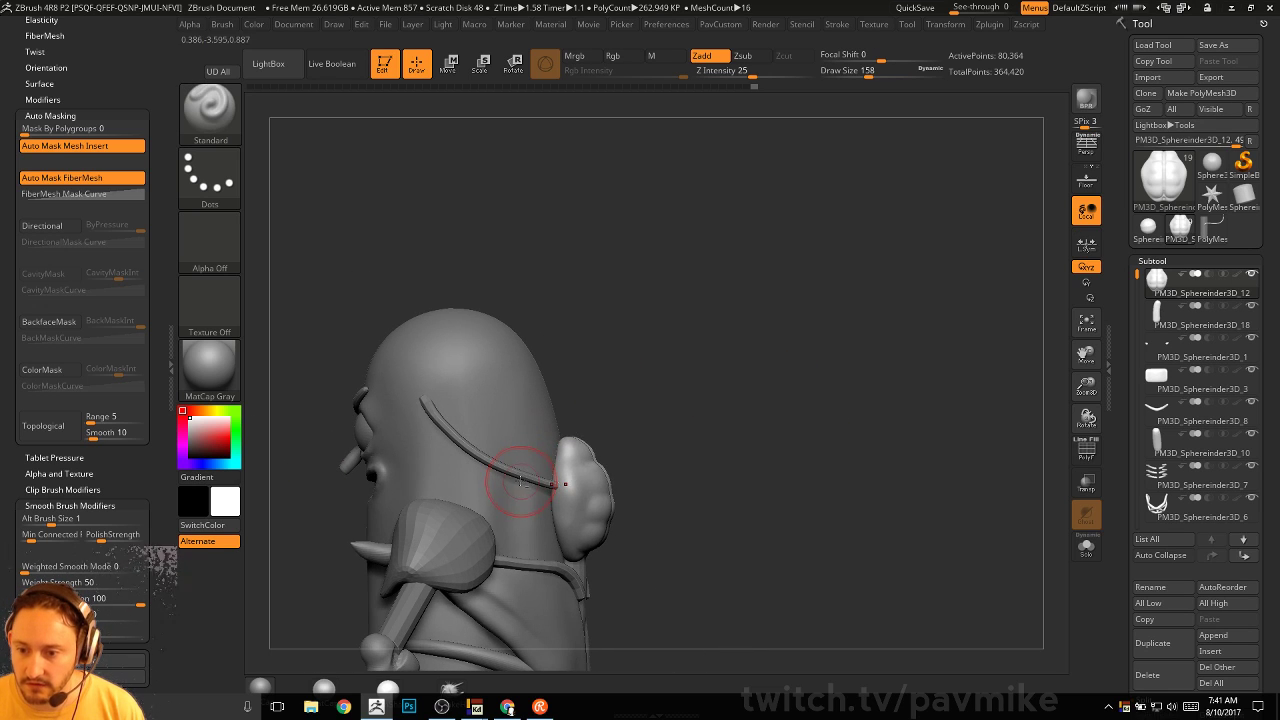
pyautogui.keyDown('alt'); pyautogui.click(541, 460); pyautogui.keyUp('alt')
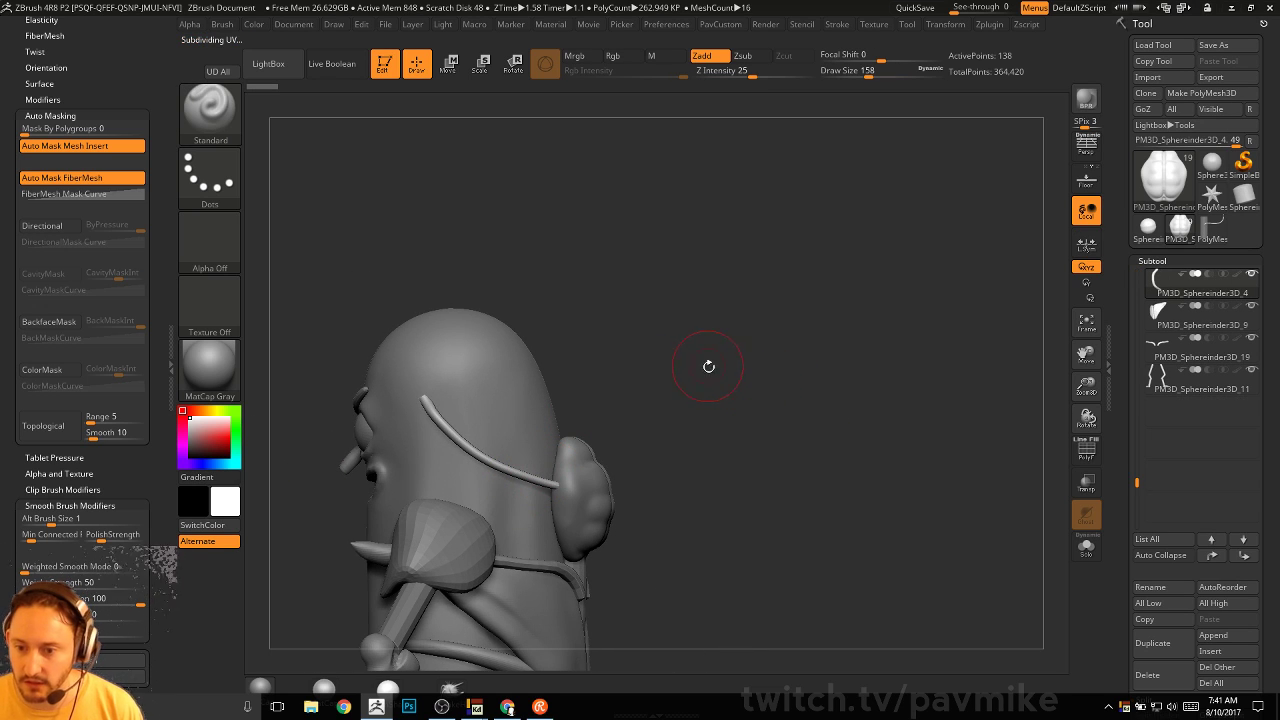
pyautogui.moveTo(709, 367)
pyautogui.mouseDown()
pyautogui.moveTo(747, 381)
pyautogui.moveTo(732, 400)
pyautogui.moveTo(475, 449)
pyautogui.mouseUp()
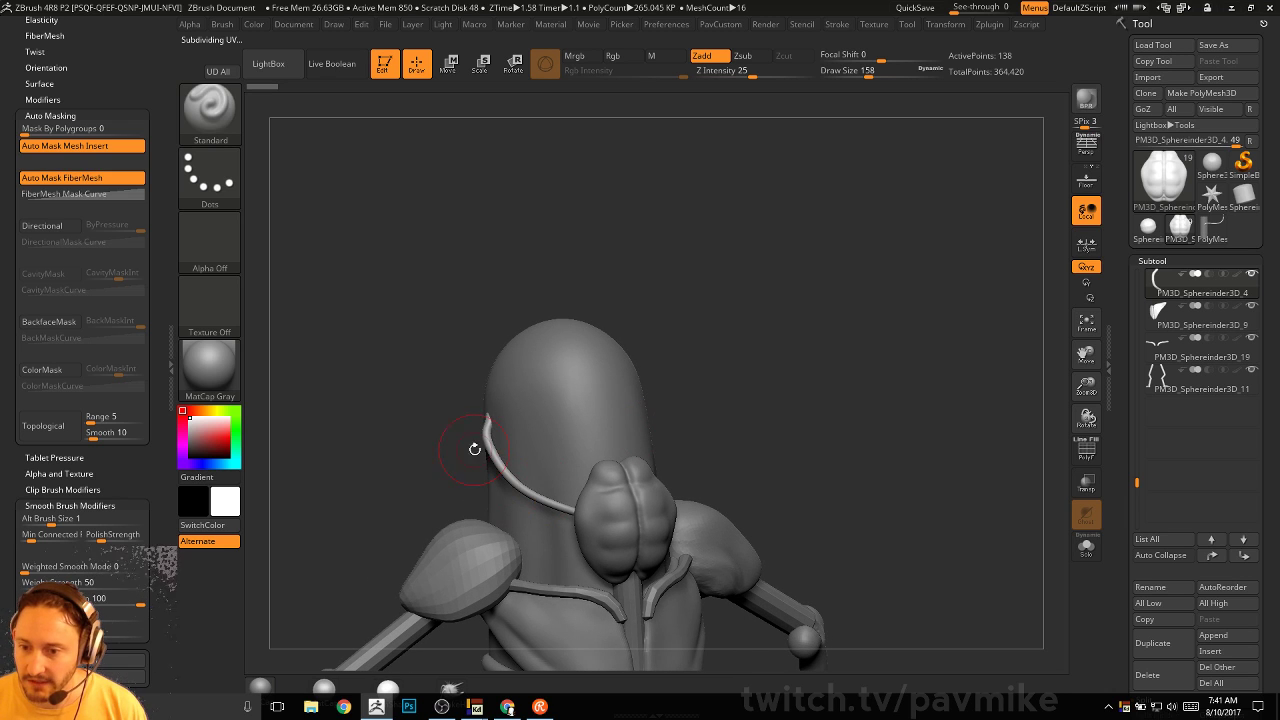
pyautogui.click(1084, 449)
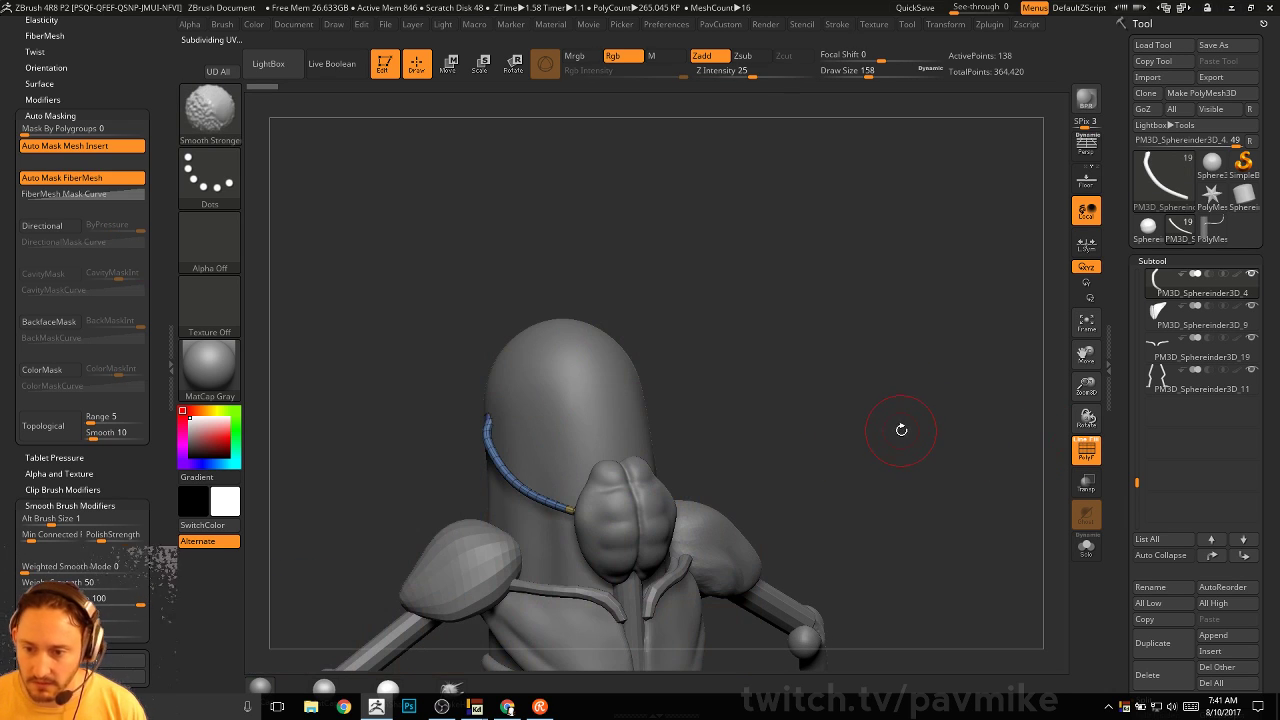
pyautogui.click(1086, 548)
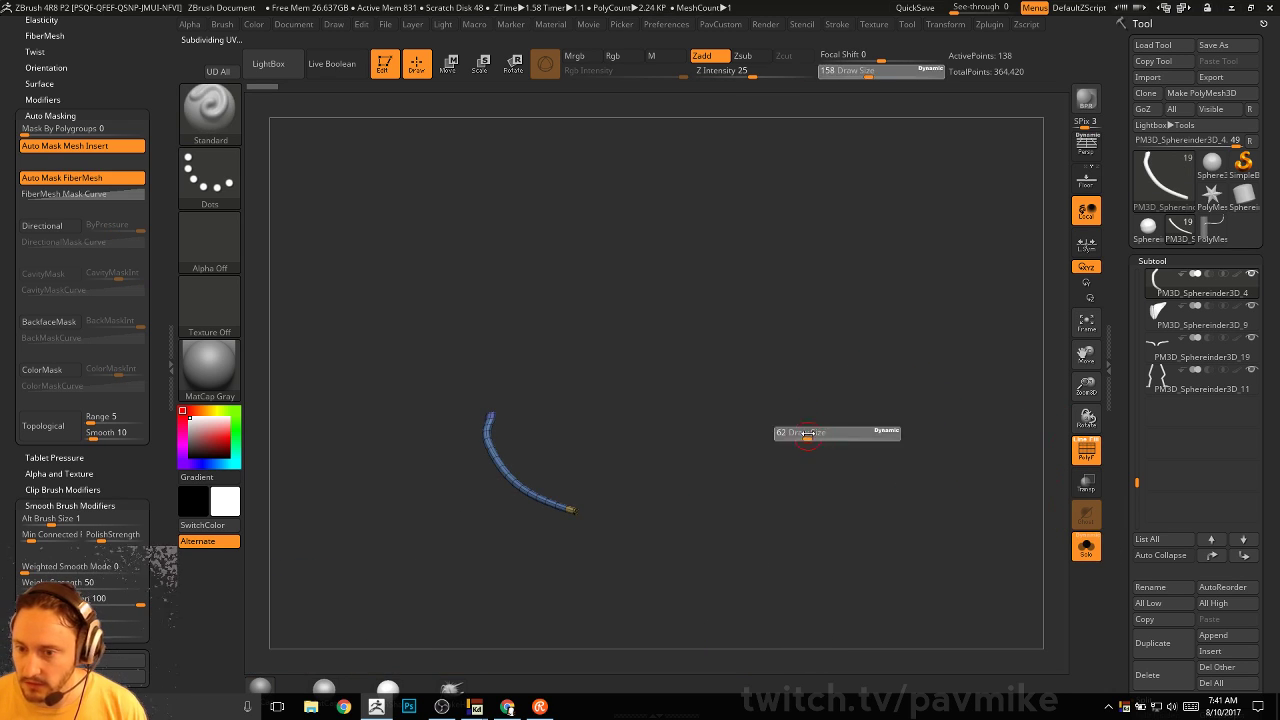
pyautogui.moveTo(806, 434); pyautogui.dragTo(741, 363)
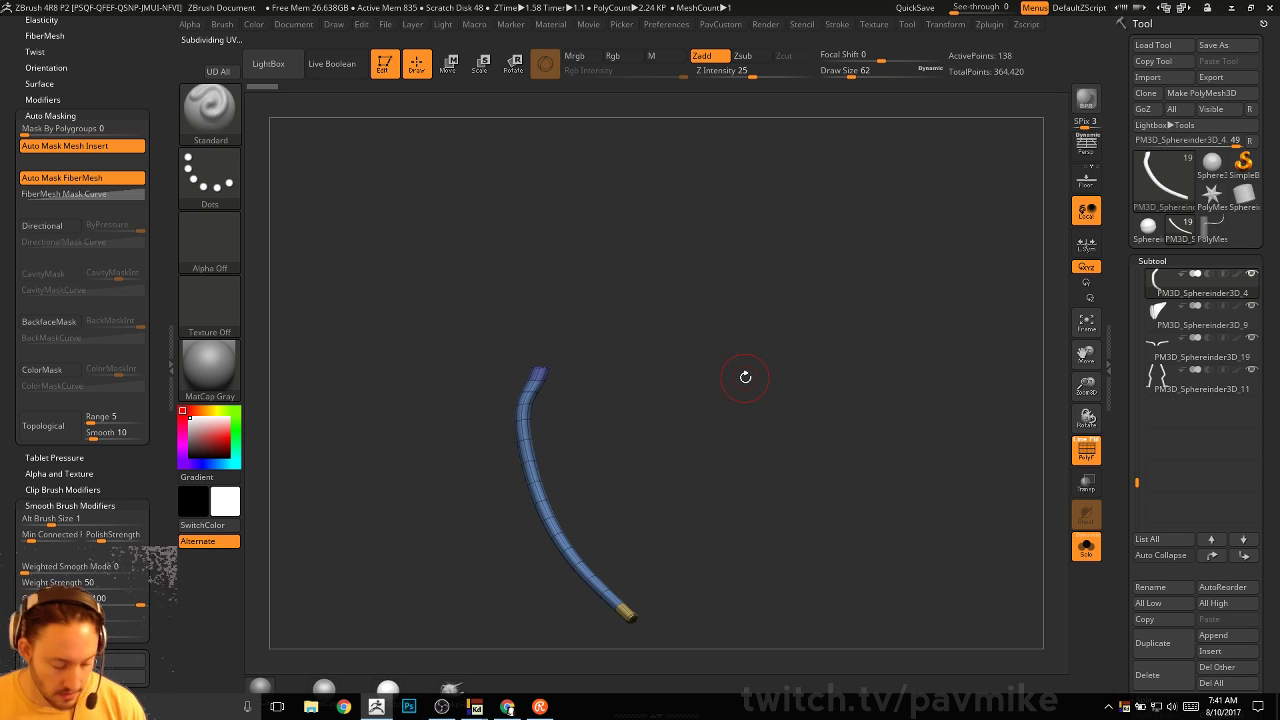
# Hide the bent upper tip of the tube and delete the hidden geometry
pyautogui.hotkey('ctrl', 'shift')
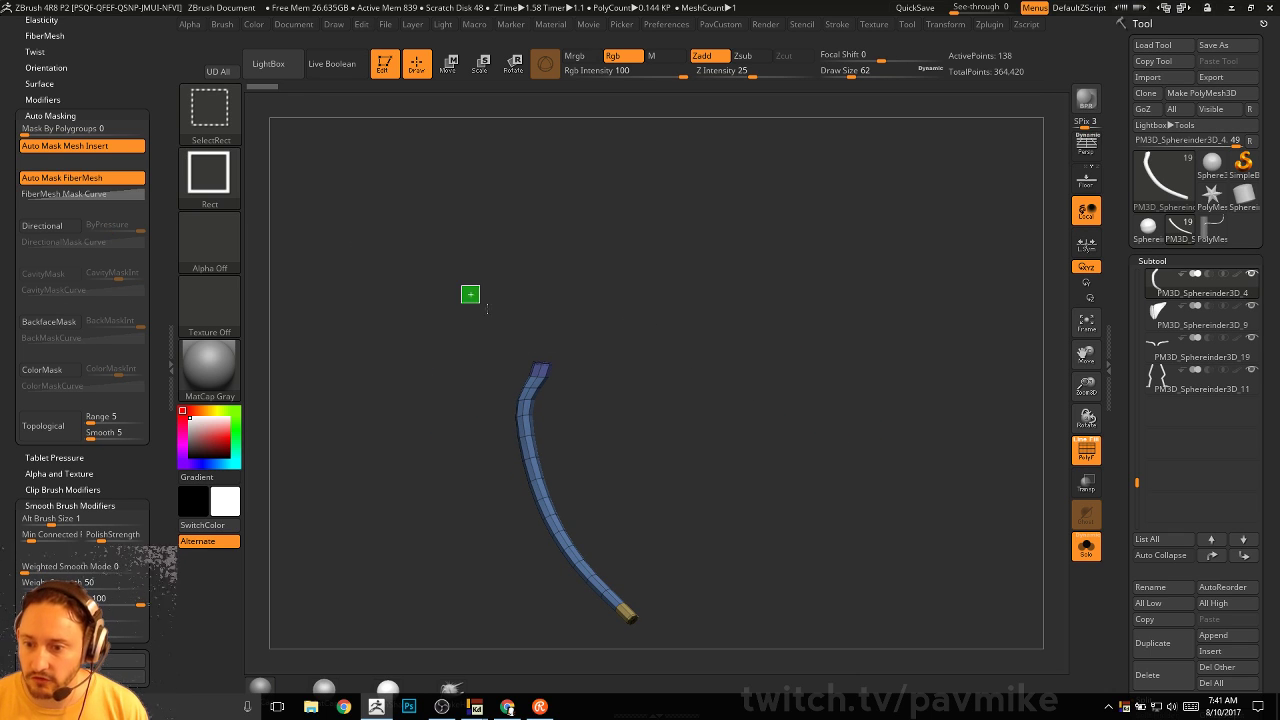
pyautogui.keyDown('ctrl'); pyautogui.keyDown('shift'); pyautogui.moveTo(470, 294); pyautogui.dragTo(630, 412); pyautogui.keyUp('shift'); pyautogui.keyUp('ctrl')
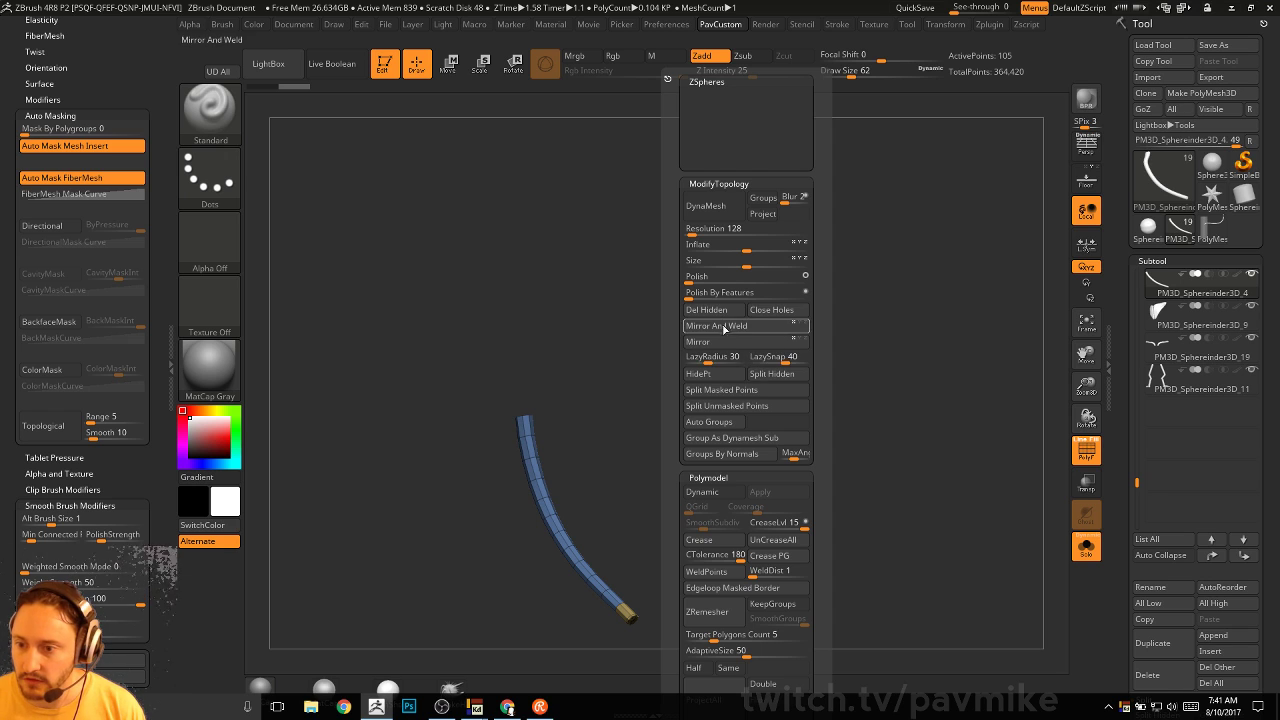
pyautogui.moveTo(618, 310)
pyautogui.keyDown('alt'); pyautogui.mouseDown()
pyautogui.moveTo(634, 369)
pyautogui.moveTo(691, 406)
pyautogui.moveTo(703, 431)
pyautogui.mouseUp(); pyautogui.keyUp('alt')
# Close the open upper end of the tube with the ZModeler brush
pyautogui.press('s')
pyautogui.click(648, 407)
pyautogui.press('b')
pyautogui.press('z')
pyautogui.press('m')
pyautogui.press('space')
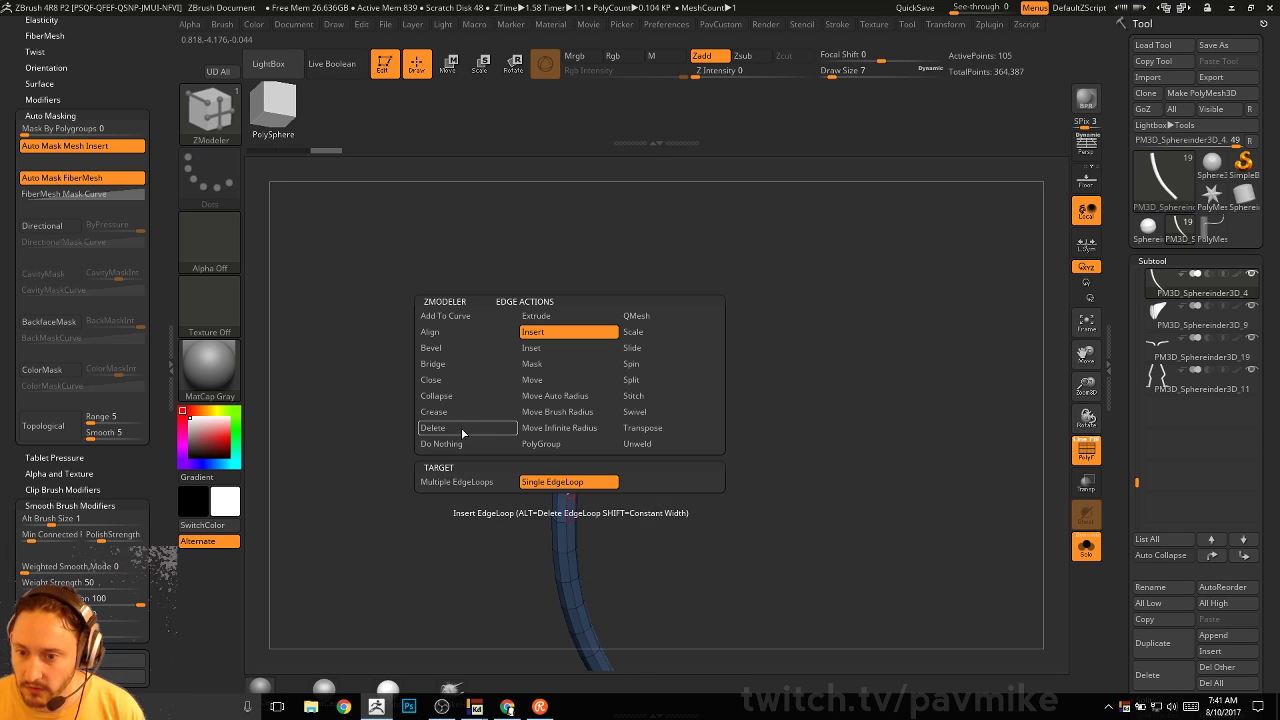
pyautogui.click(557, 412)
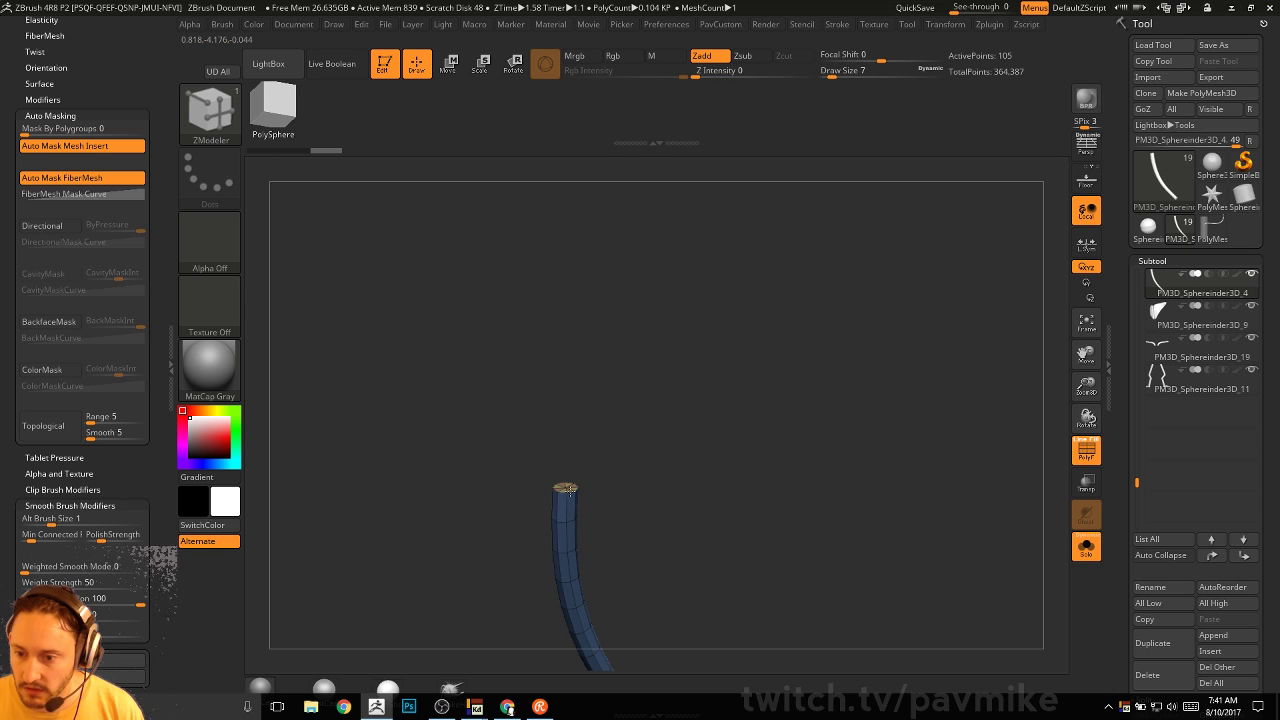
# Pull a short detached segment out of the tube's upper end cap with a ZModeler polygon action
pyautogui.keyDown('ctrl'); pyautogui.keyDown('shift'); pyautogui.click(565, 488); pyautogui.keyUp('shift'); pyautogui.keyUp('ctrl')
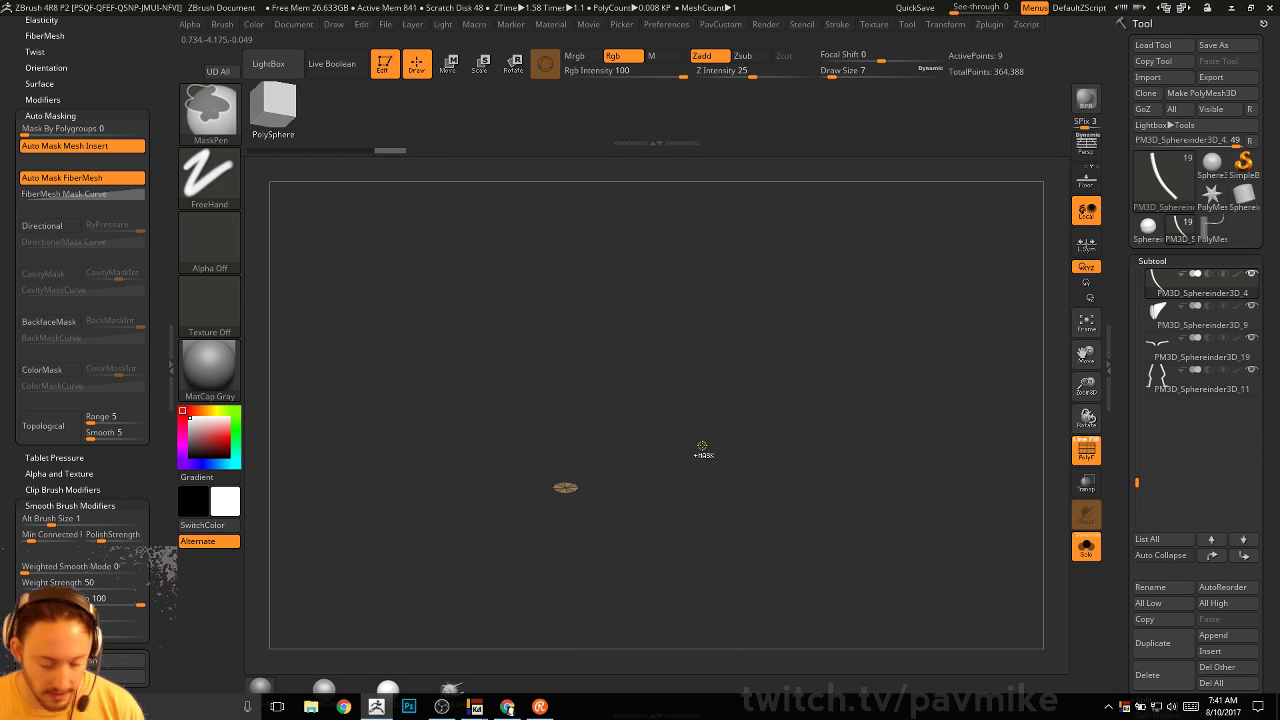
pyautogui.keyDown('ctrl'); pyautogui.keyDown('shift'); pyautogui.click(691, 452); pyautogui.keyUp('shift'); pyautogui.keyUp('ctrl')
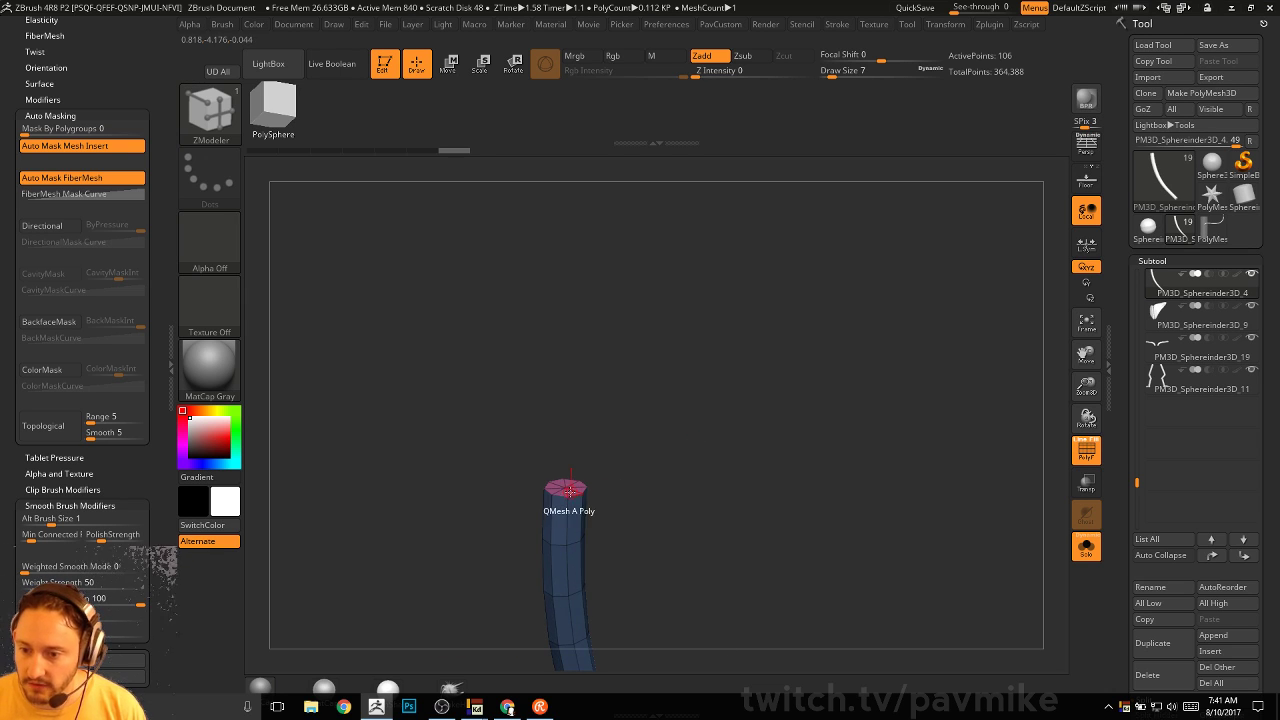
pyautogui.press('space')
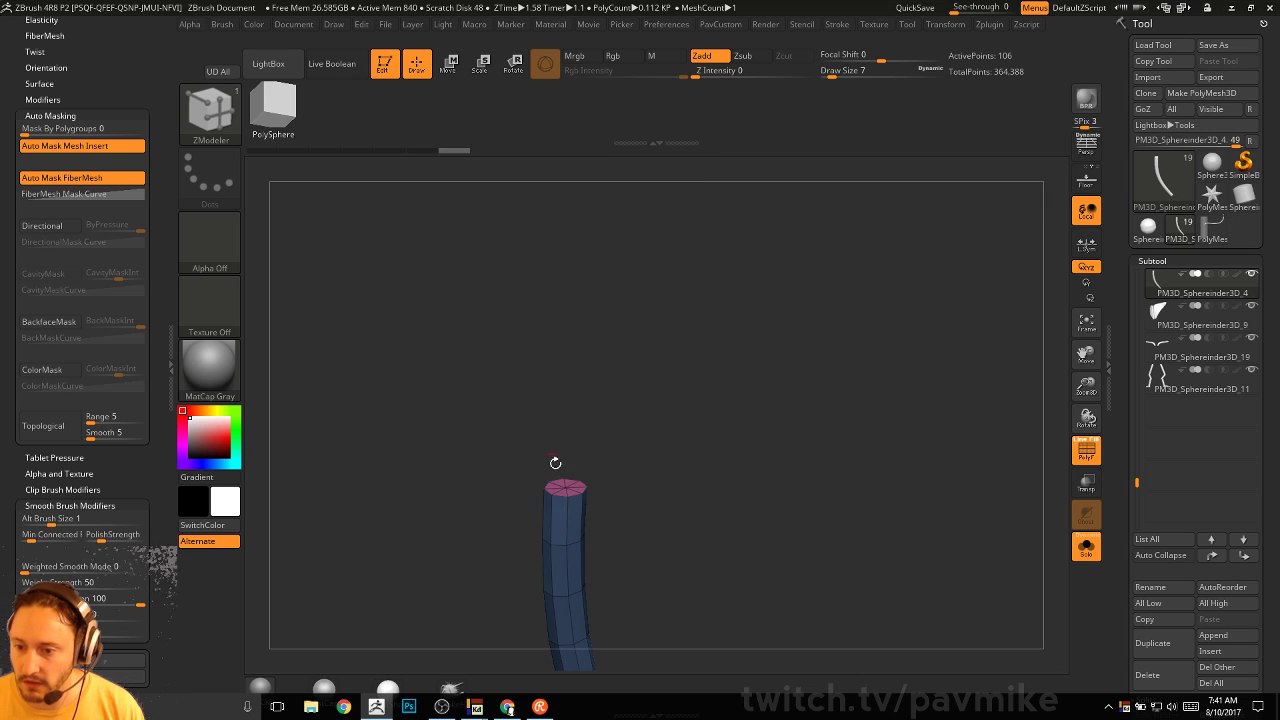
pyautogui.moveTo(567, 472); pyautogui.dragTo(570, 466)
pyautogui.moveTo(604, 424); pyautogui.dragTo(603, 375)
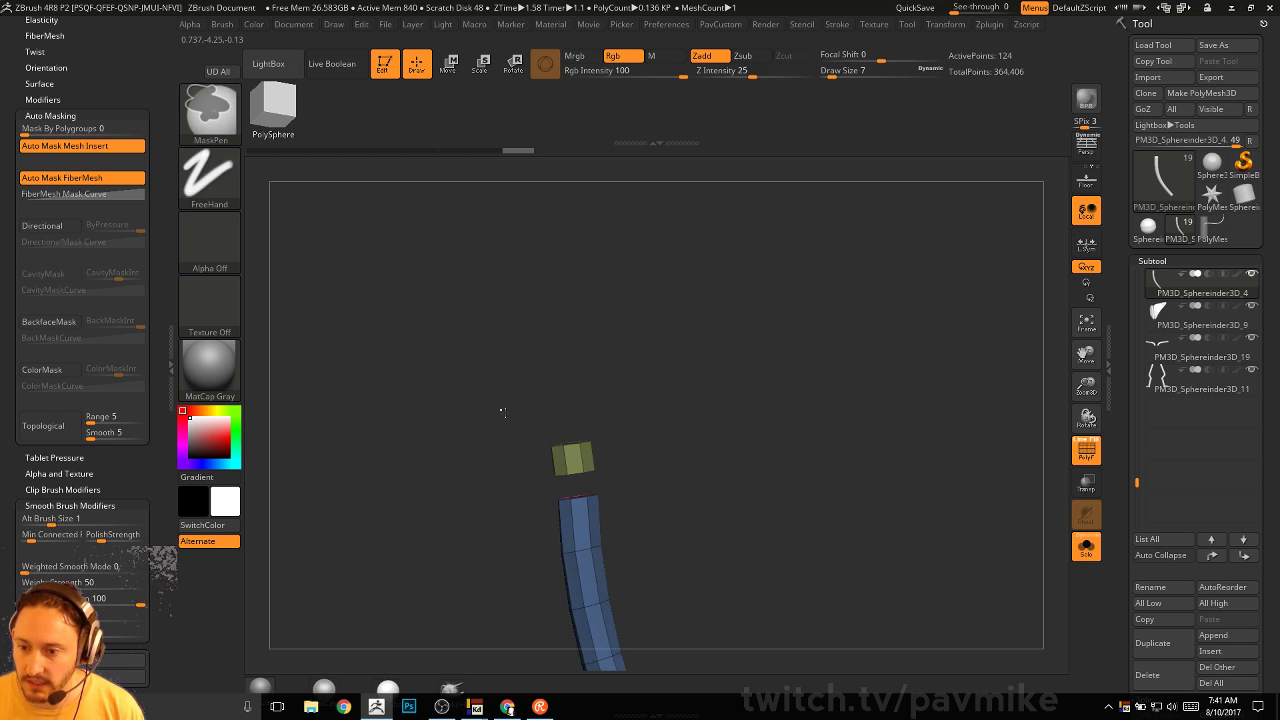
# Mask the tube except the detached segment, move and rotate the segment to start a bend, and clear the mask
pyautogui.keyDown('ctrl'); pyautogui.moveTo(500, 409); pyautogui.dragTo(626, 475); pyautogui.keyUp('ctrl')
pyautogui.keyDown('ctrl'); pyautogui.click(645, 459); pyautogui.keyUp('ctrl')
pyautogui.press('w')
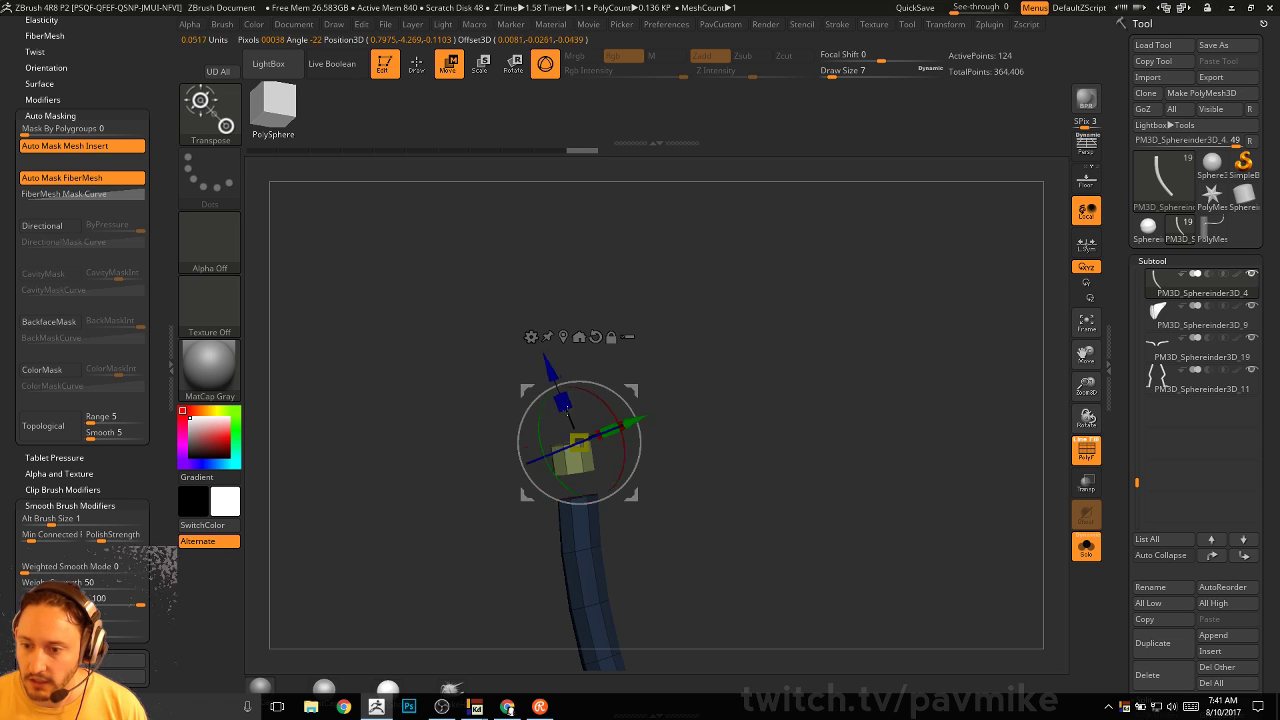
pyautogui.moveTo(638, 428); pyautogui.dragTo(645, 464)
pyautogui.moveTo(634, 389); pyautogui.dragTo(708, 397)
pyautogui.press('q')
pyautogui.moveTo(783, 340)
pyautogui.keyDown('ctrl'); pyautogui.mouseDown()
pyautogui.moveTo(776, 360)
pyautogui.moveTo(837, 370)
pyautogui.mouseUp(); pyautogui.keyUp('ctrl')
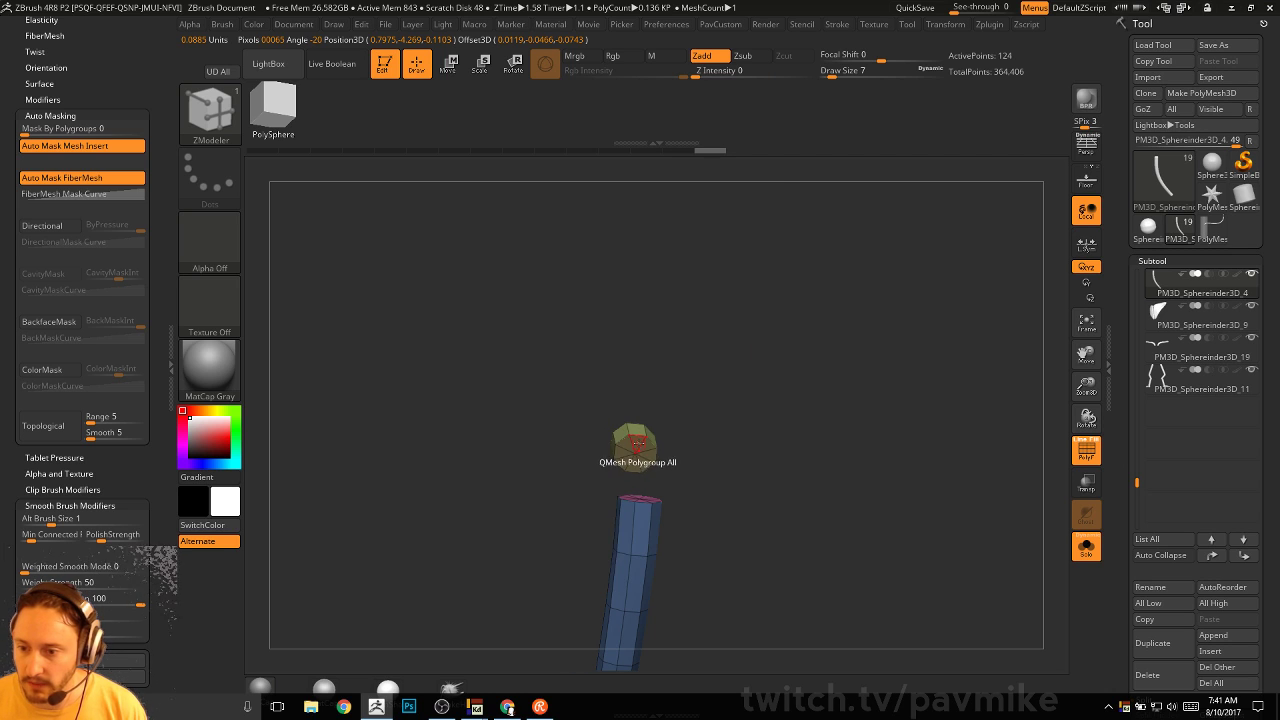
# Delete the facing end caps of the detached segment and the tube with ZModeler
pyautogui.press('space')
pyautogui.click(510, 238)
pyautogui.moveTo(716, 406); pyautogui.dragTo(764, 408)
pyautogui.click(648, 453)
pyautogui.moveTo(711, 457); pyautogui.dragTo(710, 471)
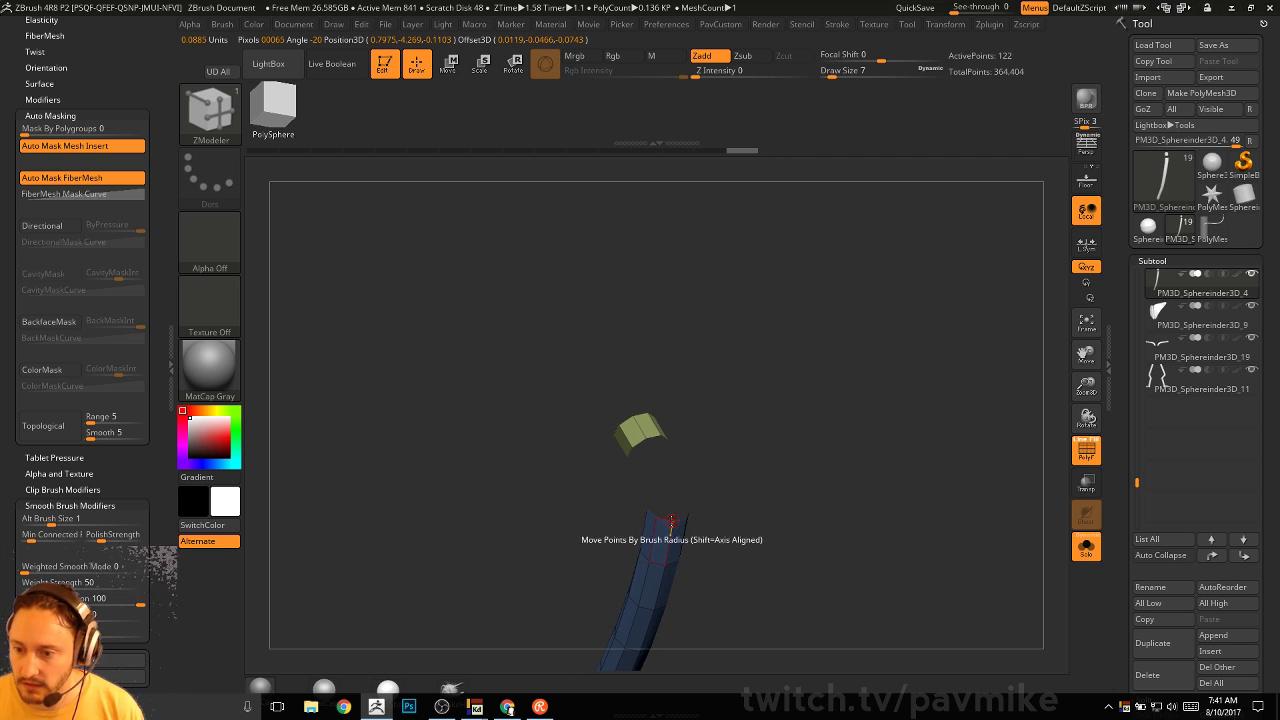
# Bridge the two open holes to join the segment to the tube with a bend
pyautogui.press('space')
pyautogui.click(551, 366)
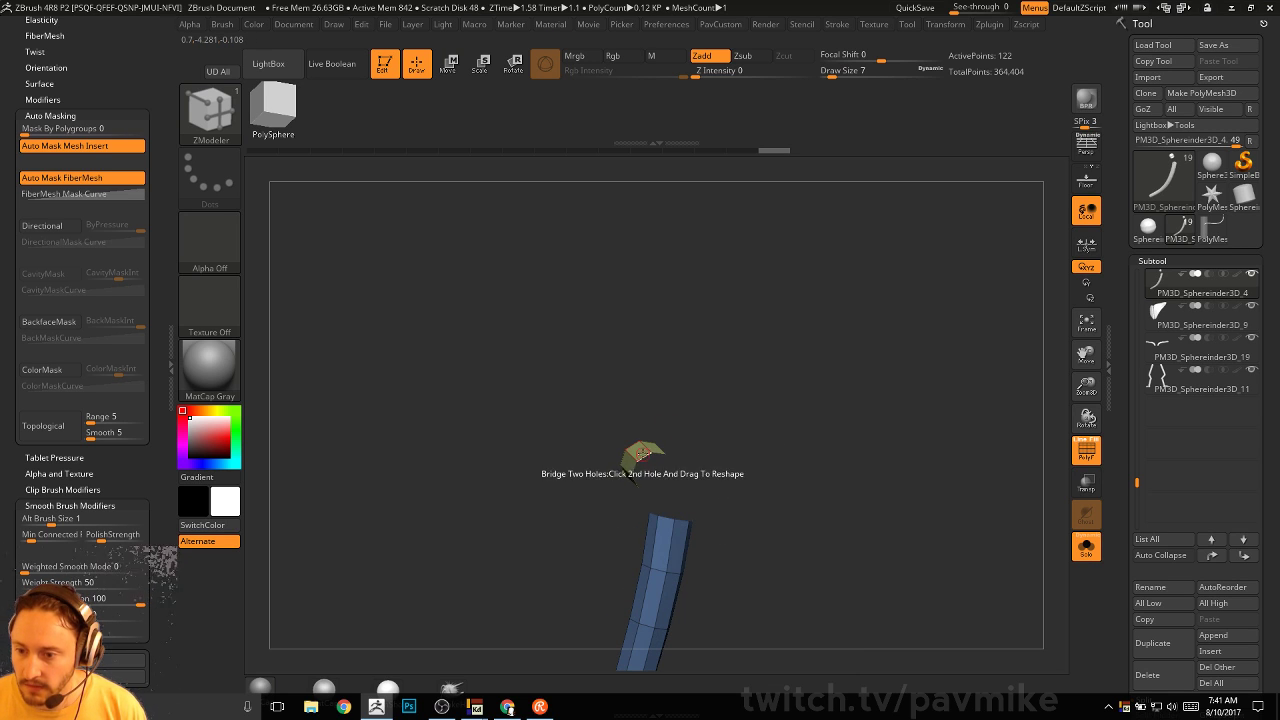
pyautogui.moveTo(634, 478)
pyautogui.mouseDown()
pyautogui.moveTo(792, 416)
pyautogui.moveTo(789, 379)
pyautogui.mouseUp()
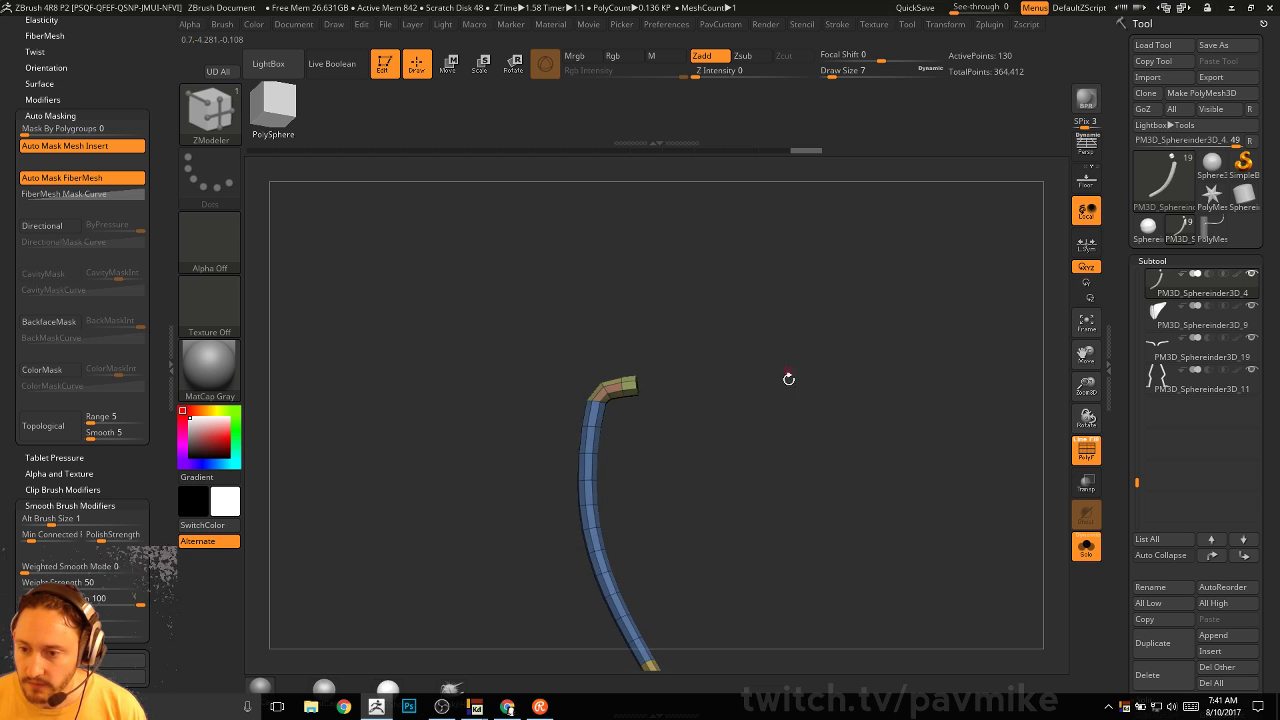
# Merge the tube into one polygroup and crease its sharp edges with a crease tolerance of 63
pyautogui.moveTo(736, 488); pyautogui.dragTo(791, 466)
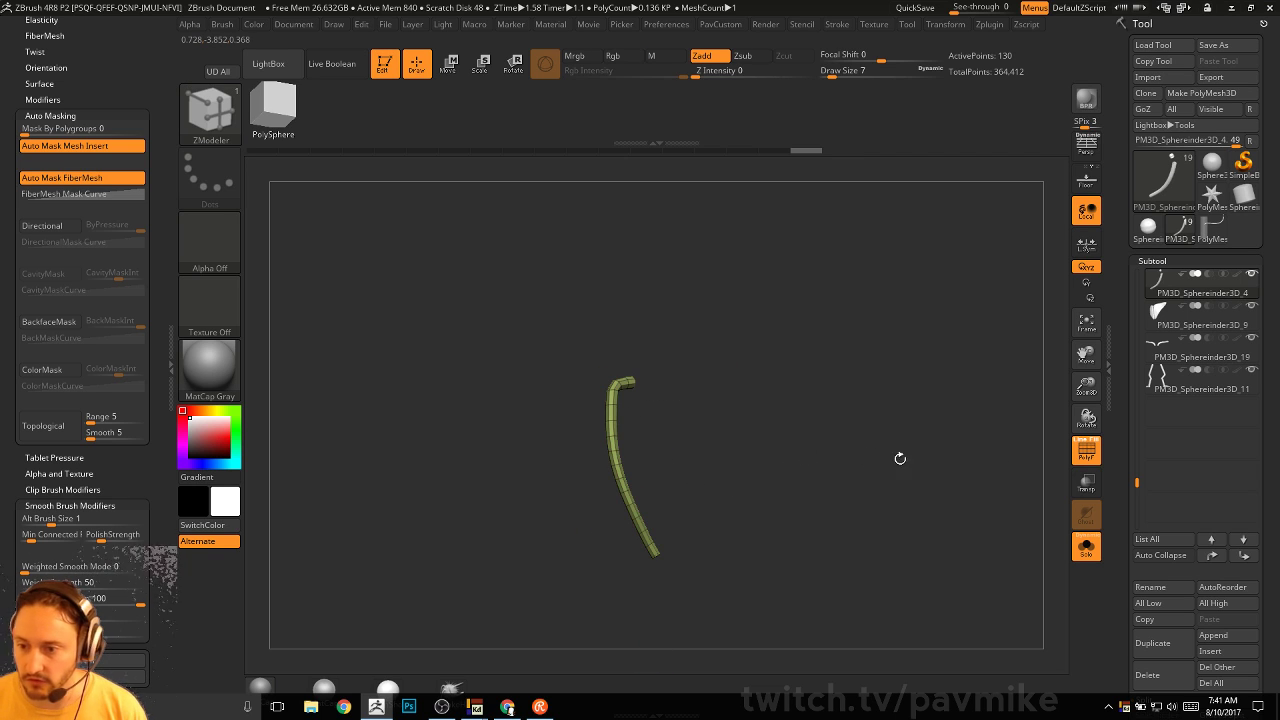
pyautogui.click(1087, 452)
pyautogui.moveTo(823, 391); pyautogui.dragTo(854, 521)
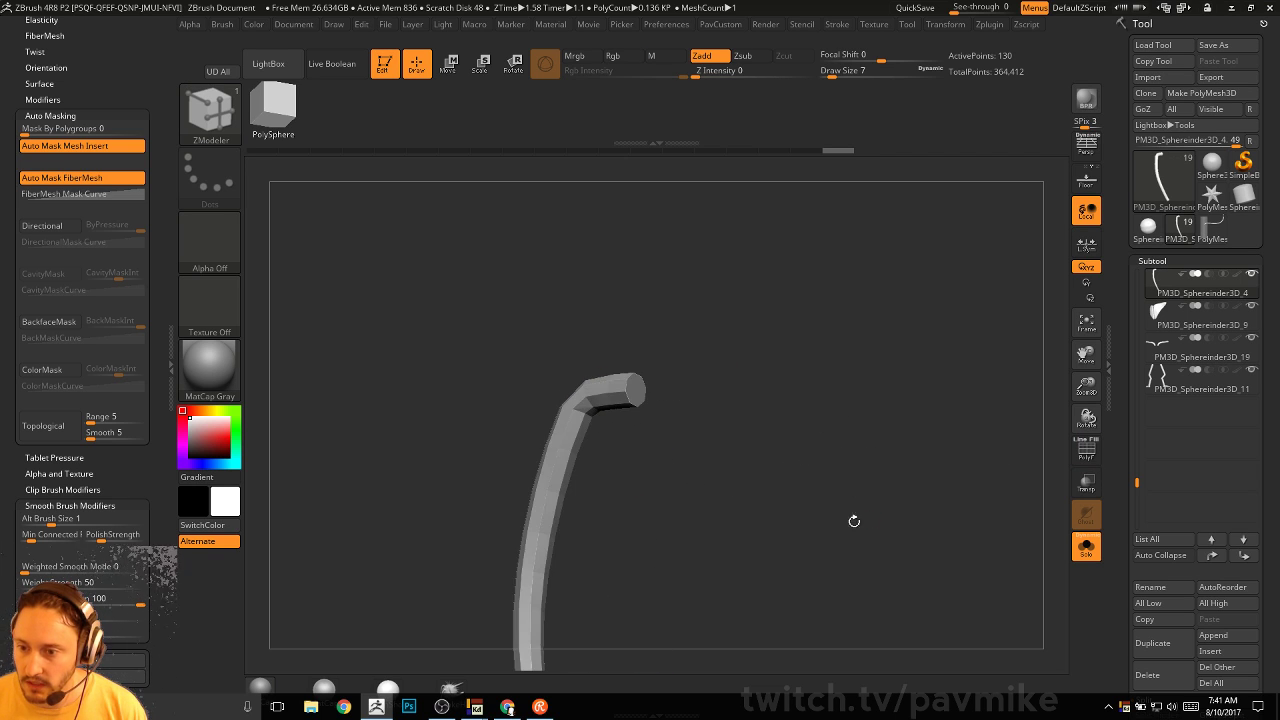
pyautogui.click(1087, 455)
pyautogui.press('2')
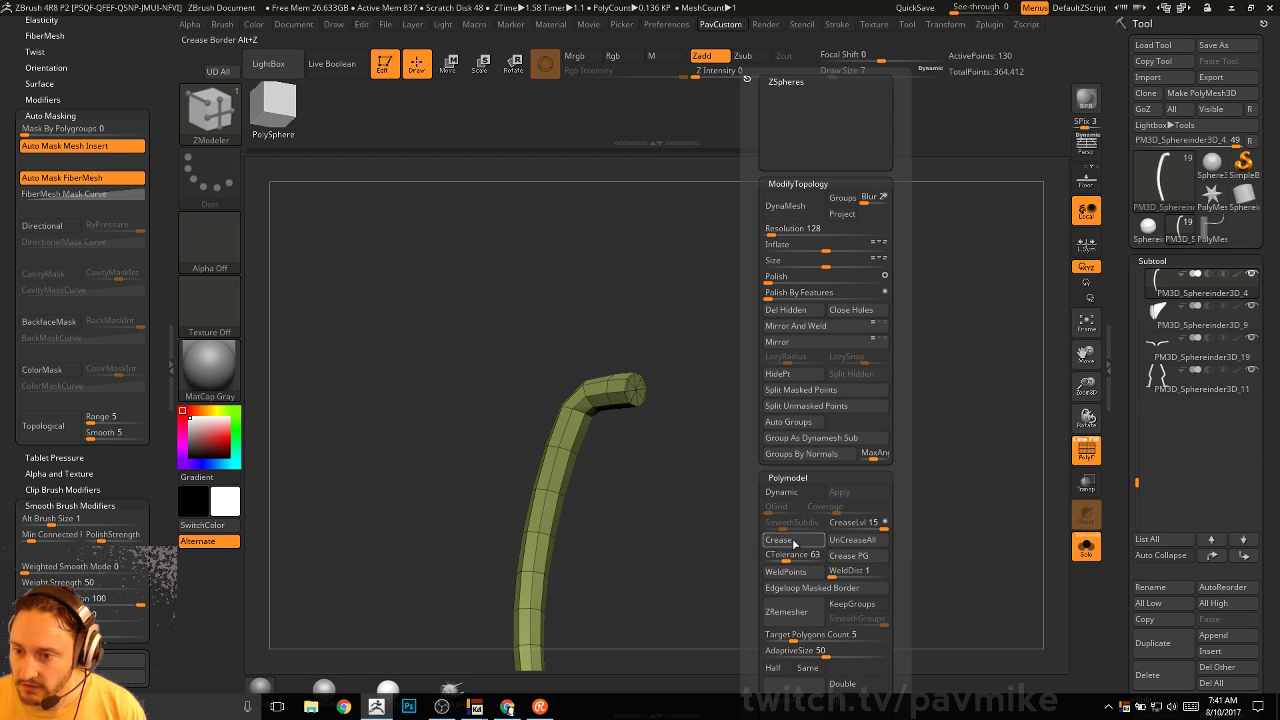
pyautogui.moveTo(700, 528)
pyautogui.mouseDown()
pyautogui.moveTo(743, 420)
pyautogui.moveTo(778, 446)
pyautogui.moveTo(823, 420)
pyautogui.mouseUp()
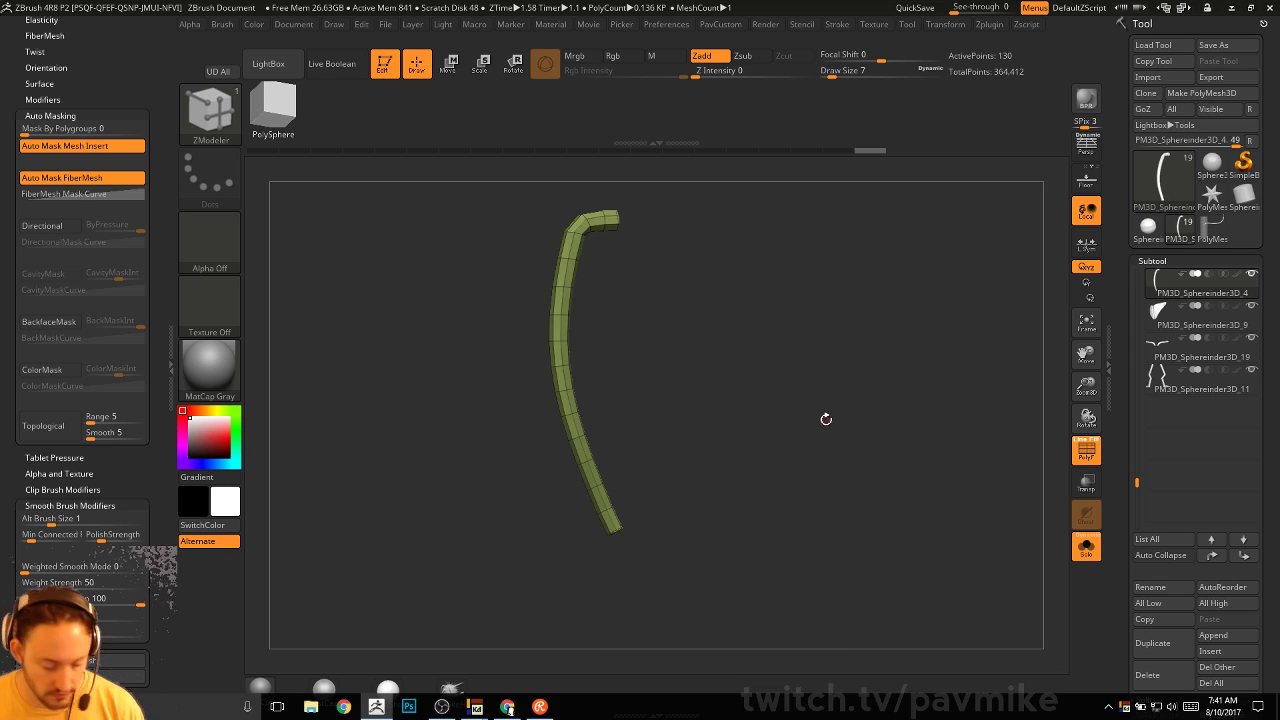
# Show the full character without wireframe and adjust the tube's bent tip against the head with the Move brush at a draw size of 163
pyautogui.moveTo(649, 321)
pyautogui.mouseDown()
pyautogui.moveTo(774, 473)
pyautogui.moveTo(801, 401)
pyautogui.mouseUp()
pyautogui.click(1087, 450)
pyautogui.click(1087, 550)
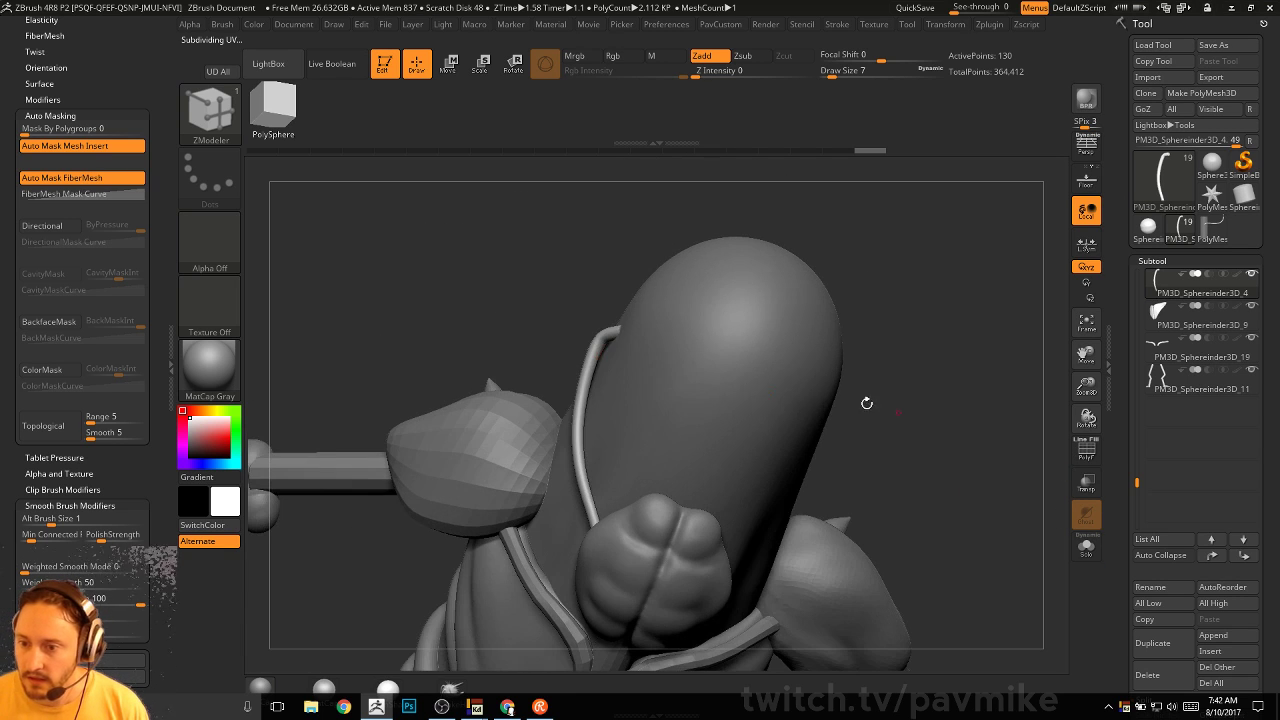
pyautogui.press('b')
pyautogui.press('m')
pyautogui.press('v')
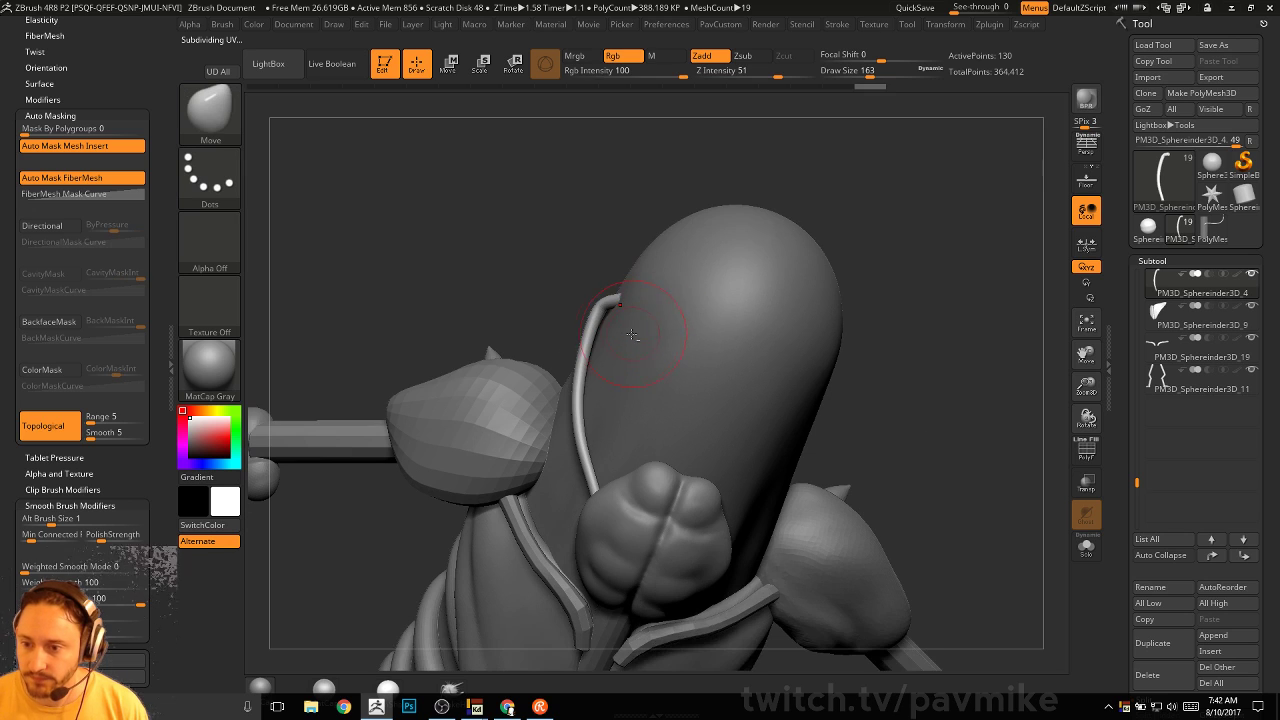
pyautogui.moveTo(881, 287)
pyautogui.mouseDown()
pyautogui.moveTo(746, 337)
pyautogui.moveTo(655, 333)
pyautogui.mouseUp()
# Mask the tube's rear half and move its front half relative to the side of the head
pyautogui.keyDown('ctrl'); pyautogui.moveTo(415, 241); pyautogui.dragTo(673, 441); pyautogui.keyUp('ctrl')
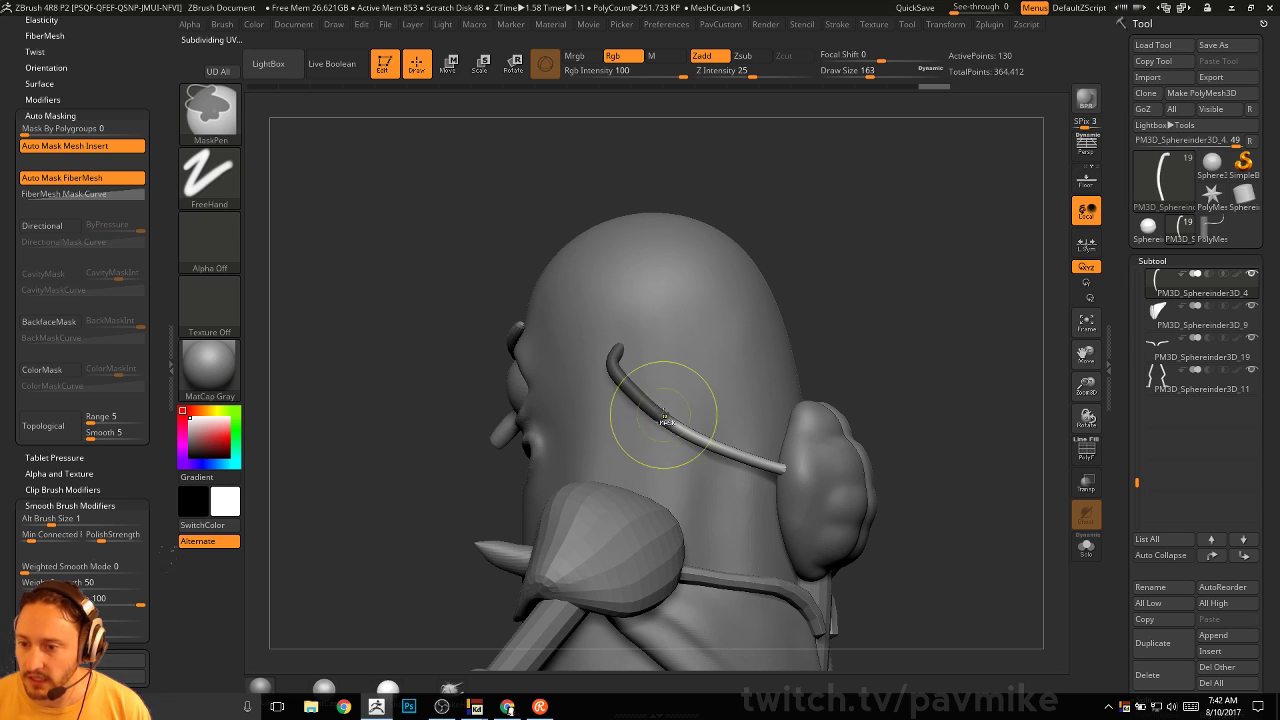
pyautogui.keyDown('ctrl'); pyautogui.click(815, 338); pyautogui.keyUp('ctrl')
pyautogui.moveTo(890, 295); pyautogui.dragTo(951, 295)
pyautogui.press('w')
pyautogui.keyDown('alt'); pyautogui.click(664, 422); pyautogui.keyUp('alt')
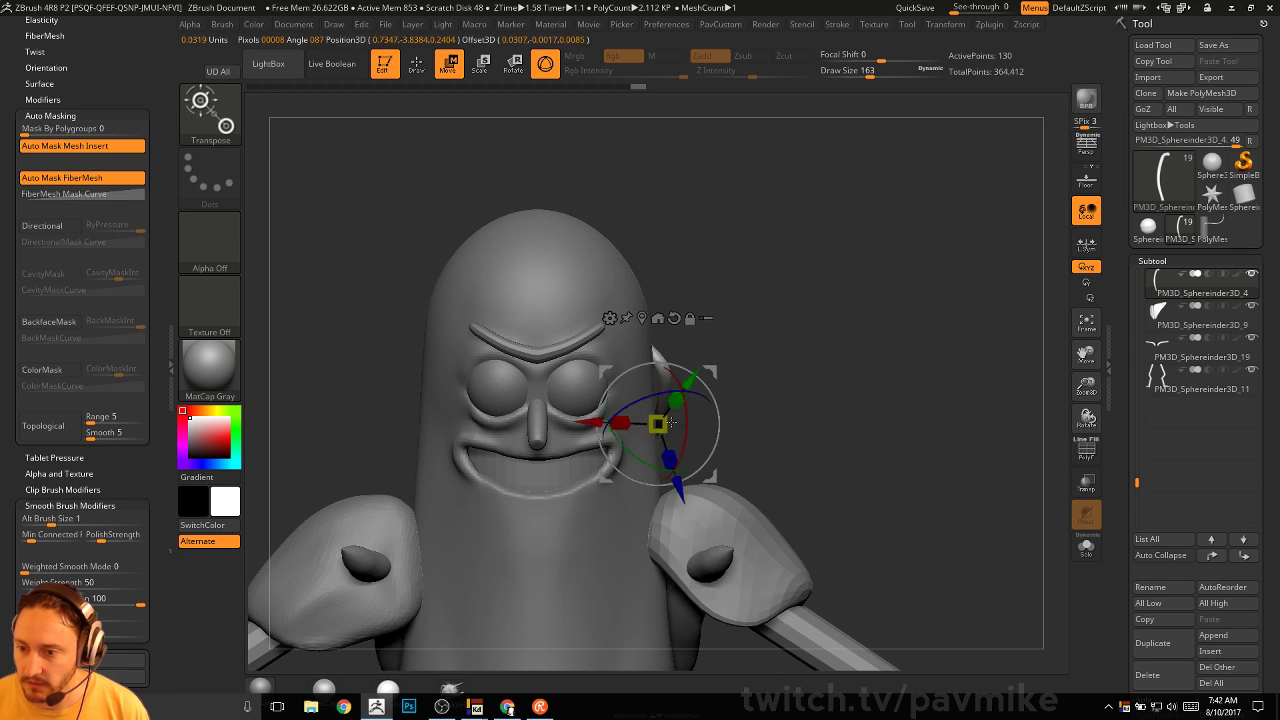
pyautogui.press('q')
# Reshape the tube to follow the side of the head with the Move brush at a draw size of 251
pyautogui.moveTo(777, 374); pyautogui.dragTo(668, 366)
pyautogui.moveTo(955, 308)
pyautogui.mouseDown()
pyautogui.moveTo(933, 320)
pyautogui.moveTo(922, 372)
pyautogui.mouseUp()
pyautogui.press('s')
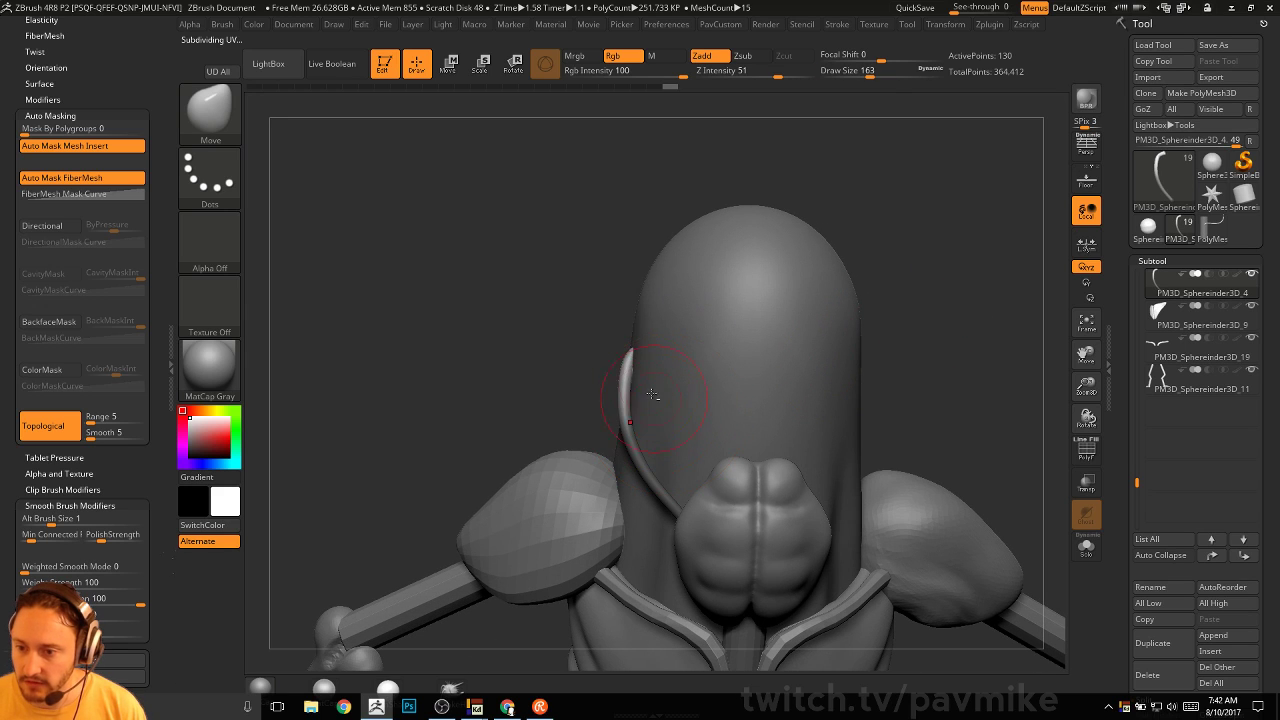
pyautogui.moveTo(943, 294); pyautogui.dragTo(624, 412)
pyautogui.hotkey('ctrl', 'z')
pyautogui.press('s')
pyautogui.click(627, 417)
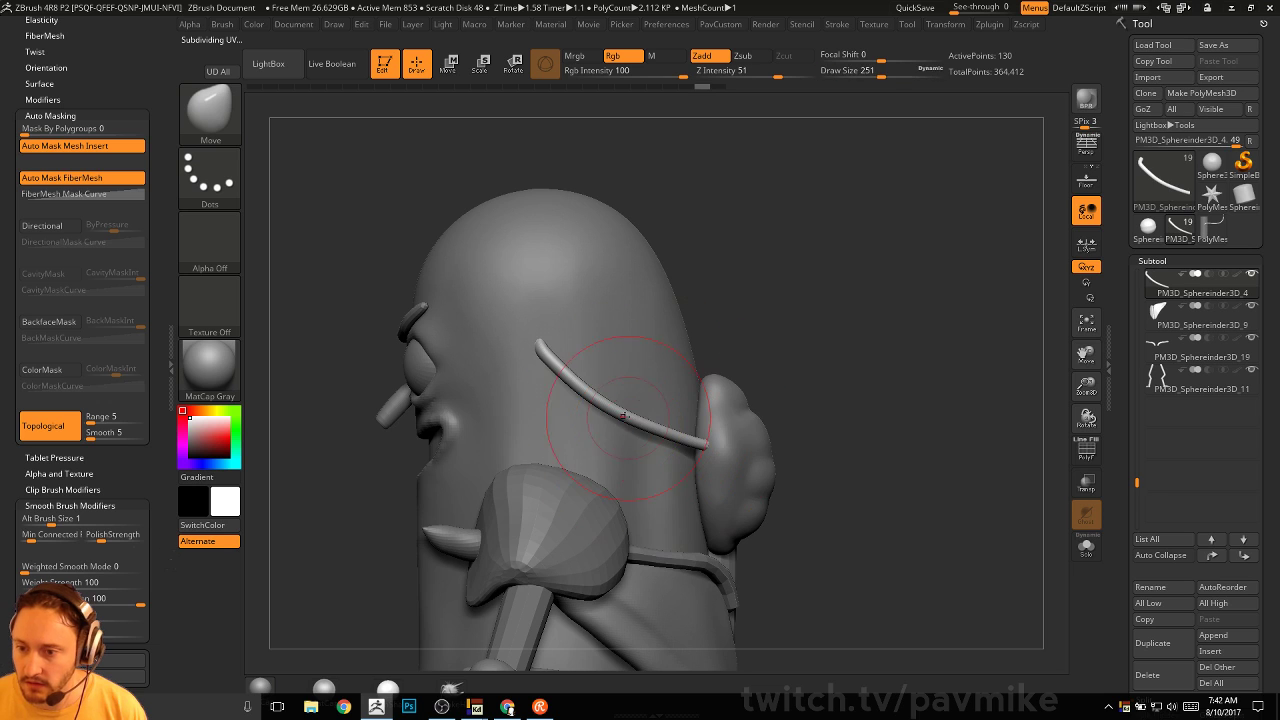
pyautogui.moveTo(671, 377); pyautogui.dragTo(678, 372)
# Thicken the tube along the side of the head with the Inflat brush and even out its shape
pyautogui.moveTo(840, 400)
pyautogui.keyDown('alt'); pyautogui.mouseDown()
pyautogui.moveTo(829, 317)
pyautogui.moveTo(848, 411)
pyautogui.moveTo(867, 345)
pyautogui.moveTo(844, 279)
pyautogui.mouseUp(); pyautogui.keyUp('alt')
pyautogui.press('b')
pyautogui.press('i')
pyautogui.press('n')
pyautogui.moveTo(568, 449); pyautogui.dragTo(622, 492)
pyautogui.moveTo(765, 388); pyautogui.dragTo(852, 362)
pyautogui.press('s')
pyautogui.moveTo(729, 423); pyautogui.dragTo(690, 418)
pyautogui.press('s')
pyautogui.moveTo(535, 408); pyautogui.dragTo(562, 448)
pyautogui.moveTo(797, 406)
pyautogui.keyDown('shift'); pyautogui.mouseDown()
pyautogui.moveTo(824, 440)
pyautogui.moveTo(741, 415)
pyautogui.moveTo(702, 429)
pyautogui.mouseUp(); pyautogui.keyUp('shift')
# Select the head and raise its surface around the tube's upper tip with the Standard brush at a draw size of 41
pyautogui.press('b')
pyautogui.press('s')
pyautogui.press('t')
pyautogui.press('s')
pyautogui.keyDown('alt'); pyautogui.moveTo(724, 360); pyautogui.dragTo(763, 420); pyautogui.keyUp('alt')
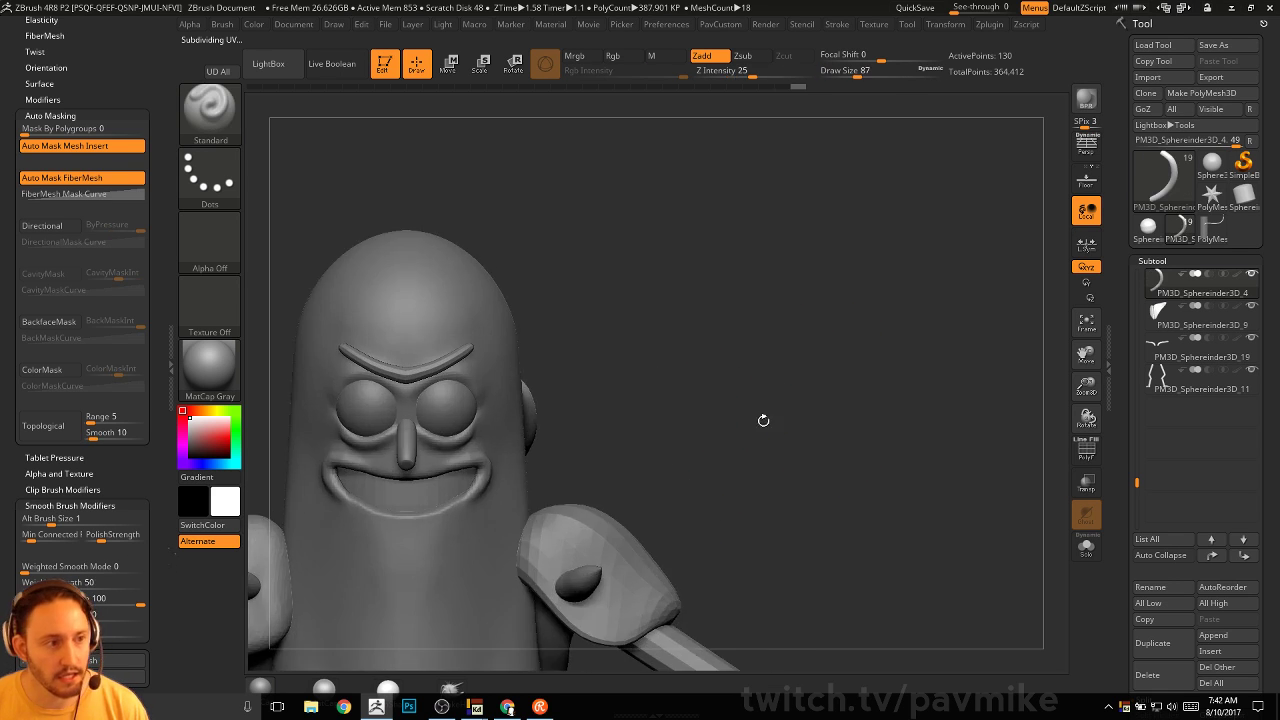
pyautogui.moveTo(781, 351)
pyautogui.keyDown('alt'); pyautogui.mouseDown()
pyautogui.moveTo(777, 414)
pyautogui.moveTo(729, 357)
pyautogui.moveTo(704, 386)
pyautogui.mouseUp(); pyautogui.keyUp('alt')
pyautogui.press('s')
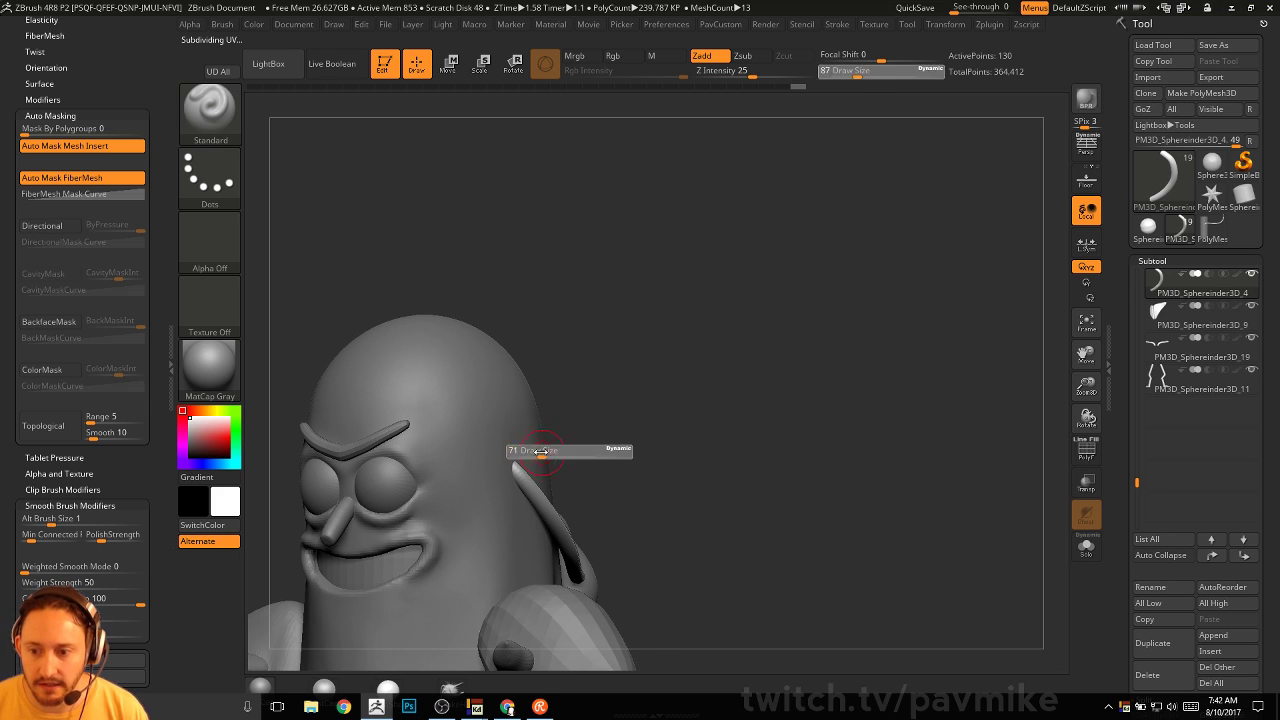
pyautogui.moveTo(545, 449); pyautogui.dragTo(538, 449)
pyautogui.keyDown('alt'); pyautogui.click(538, 449); pyautogui.keyUp('alt')
pyautogui.keyDown('alt'); pyautogui.moveTo(677, 382); pyautogui.dragTo(655, 420); pyautogui.keyUp('alt')
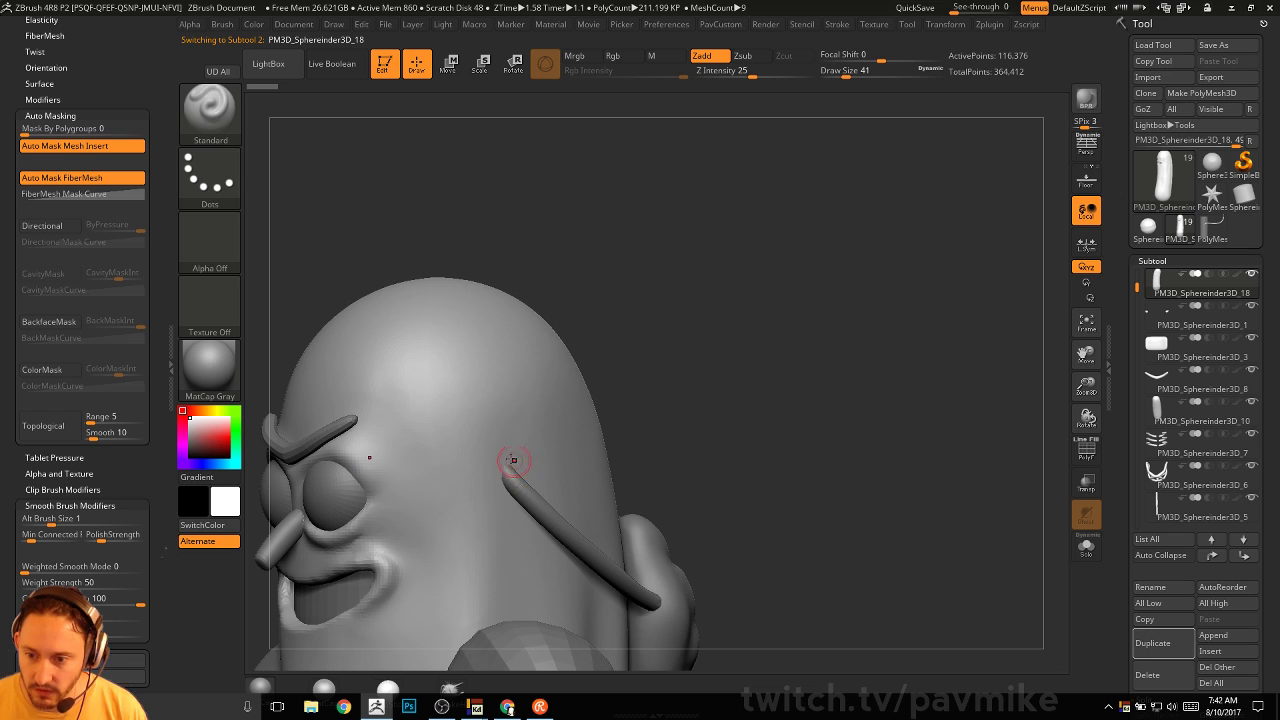
pyautogui.keyDown('shift'); pyautogui.moveTo(651, 403); pyautogui.dragTo(700, 415); pyautogui.keyUp('shift')
pyautogui.keyDown('alt'); pyautogui.moveTo(700, 415); pyautogui.dragTo(560, 420); pyautogui.keyUp('alt')
pyautogui.keyDown('alt'); pyautogui.moveTo(560, 420); pyautogui.dragTo(565, 465); pyautogui.keyUp('alt')
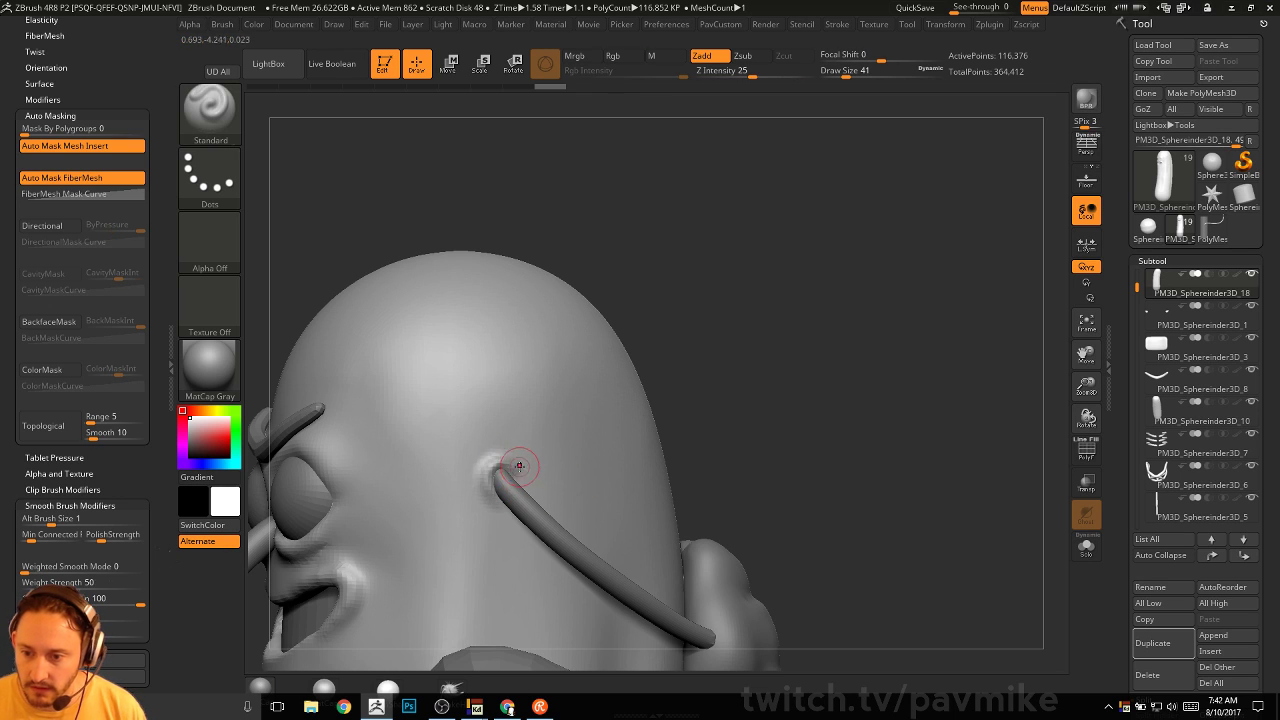
pyautogui.moveTo(690, 385)
pyautogui.mouseDown()
pyautogui.moveTo(788, 370)
pyautogui.moveTo(715, 385)
pyautogui.moveTo(767, 425)
pyautogui.moveTo(703, 414)
pyautogui.moveTo(735, 375)
pyautogui.mouseUp()
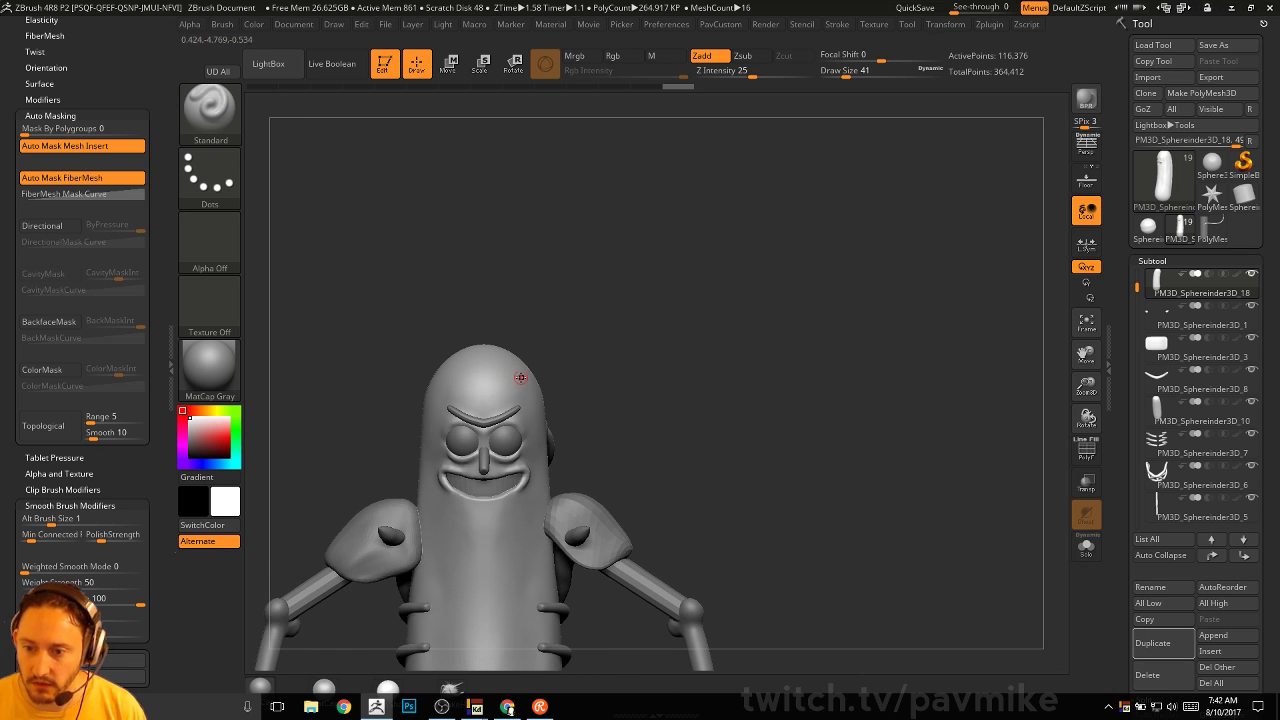
# Select the shoulder pad, subdivide it once and remesh it with DynaMesh at resolution 128 and blur 0, without freezing subdivision levels
pyautogui.moveTo(722, 450)
pyautogui.keyDown('alt'); pyautogui.mouseDown()
pyautogui.moveTo(720, 406)
pyautogui.moveTo(756, 306)
pyautogui.moveTo(775, 375)
pyautogui.mouseUp(); pyautogui.keyUp('alt')
pyautogui.press('s')
pyautogui.click(788, 338)
pyautogui.keyDown('alt'); pyautogui.click(654, 402); pyautogui.keyUp('alt')
pyautogui.moveTo(860, 381); pyautogui.dragTo(838, 338)
pyautogui.press('space')
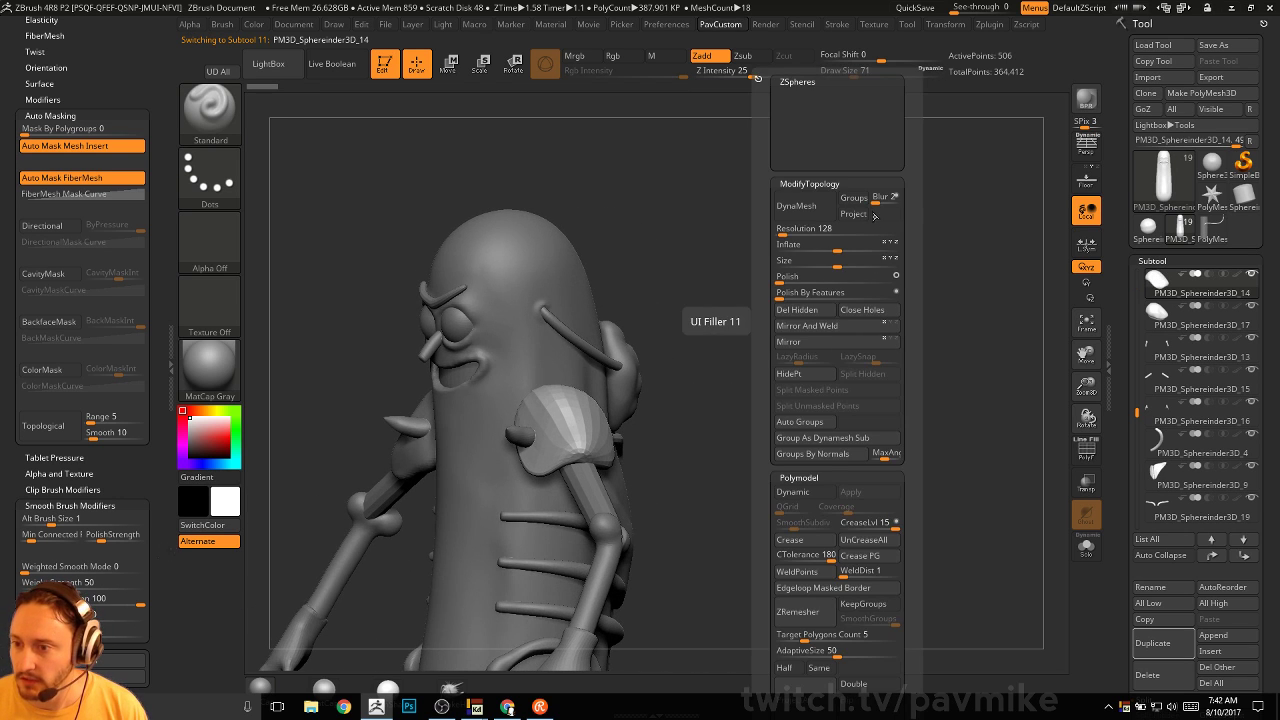
pyautogui.hotkey('ctrl', 'd')
pyautogui.press('space')
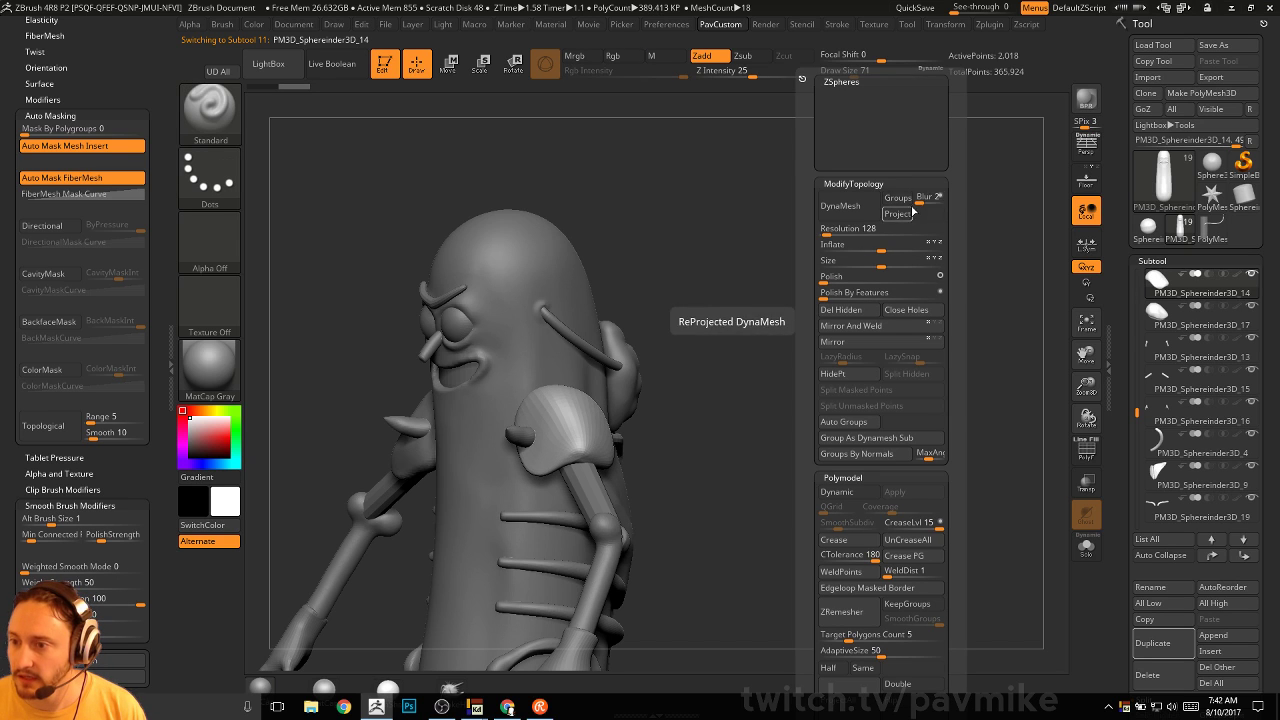
pyautogui.moveTo(921, 201); pyautogui.dragTo(915, 201)
pyautogui.click(838, 206)
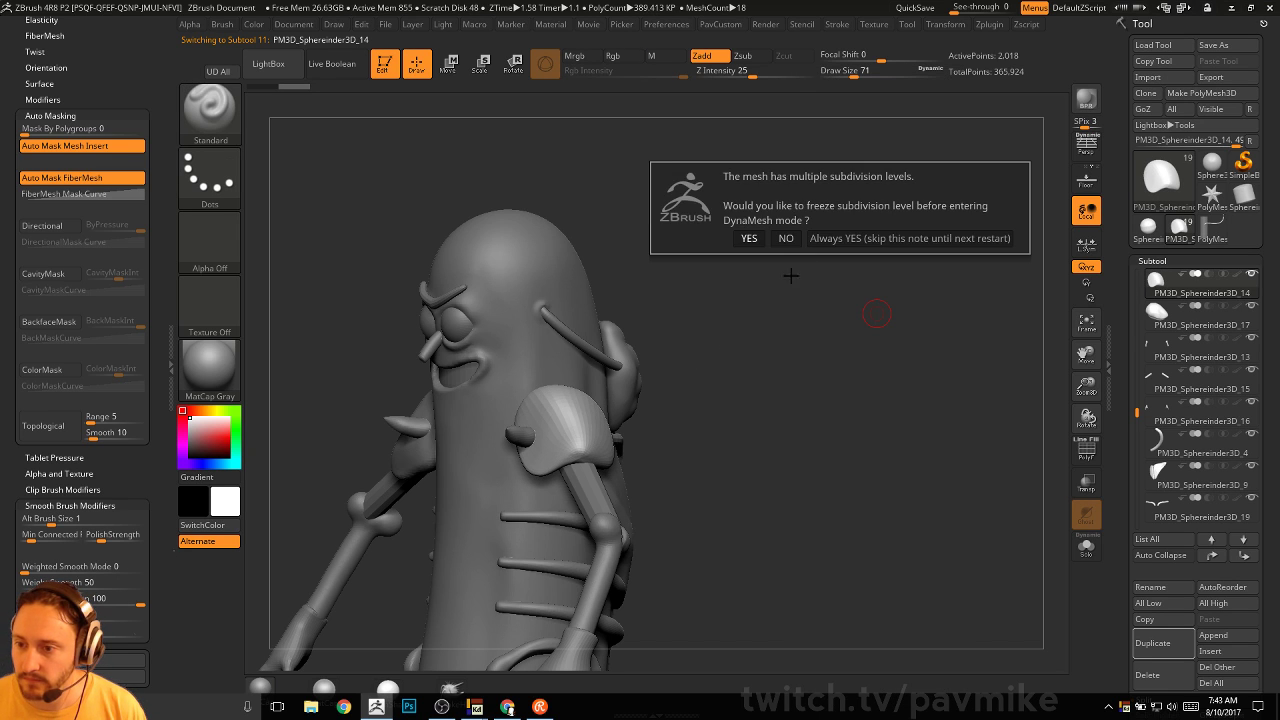
pyautogui.click(787, 238)
pyautogui.moveTo(787, 250); pyautogui.dragTo(752, 340)
# Smooth the remeshed shoulder pad's faceted surface with the Smooth brush at a draw size of 207
pyautogui.press('shift')
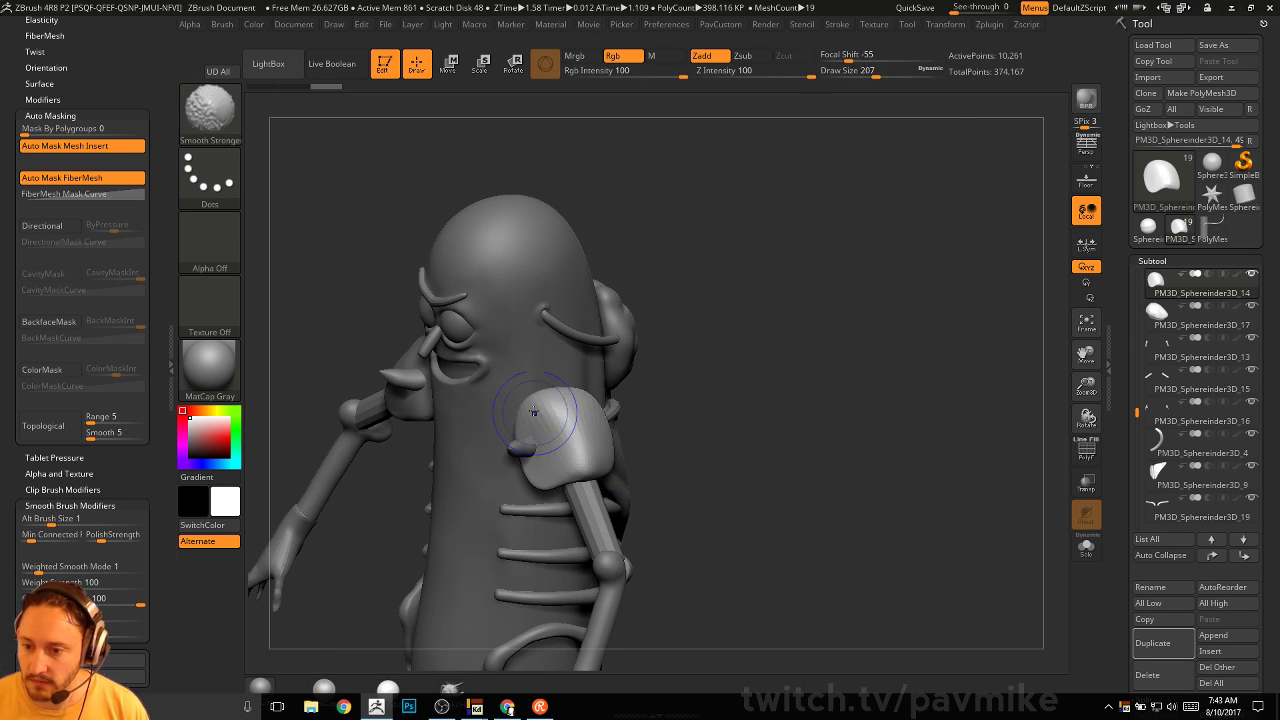
pyautogui.keyDown('shift'); pyautogui.moveTo(561, 410); pyautogui.dragTo(597, 446); pyautogui.keyUp('shift')
pyautogui.moveTo(700, 443)
pyautogui.mouseDown()
pyautogui.moveTo(634, 434)
pyautogui.moveTo(602, 405)
pyautogui.moveTo(570, 420)
pyautogui.mouseUp()
pyautogui.moveTo(770, 320)
pyautogui.mouseDown()
pyautogui.moveTo(945, 325)
pyautogui.moveTo(750, 360)
pyautogui.moveTo(743, 343)
pyautogui.moveTo(698, 355)
pyautogui.moveTo(713, 352)
pyautogui.mouseUp()
# Push the shoulder pad's inner edge away from the body with the Move brush at a draw size of 274
pyautogui.press('s')
pyautogui.press('b')
pyautogui.press('m')
pyautogui.press('v')
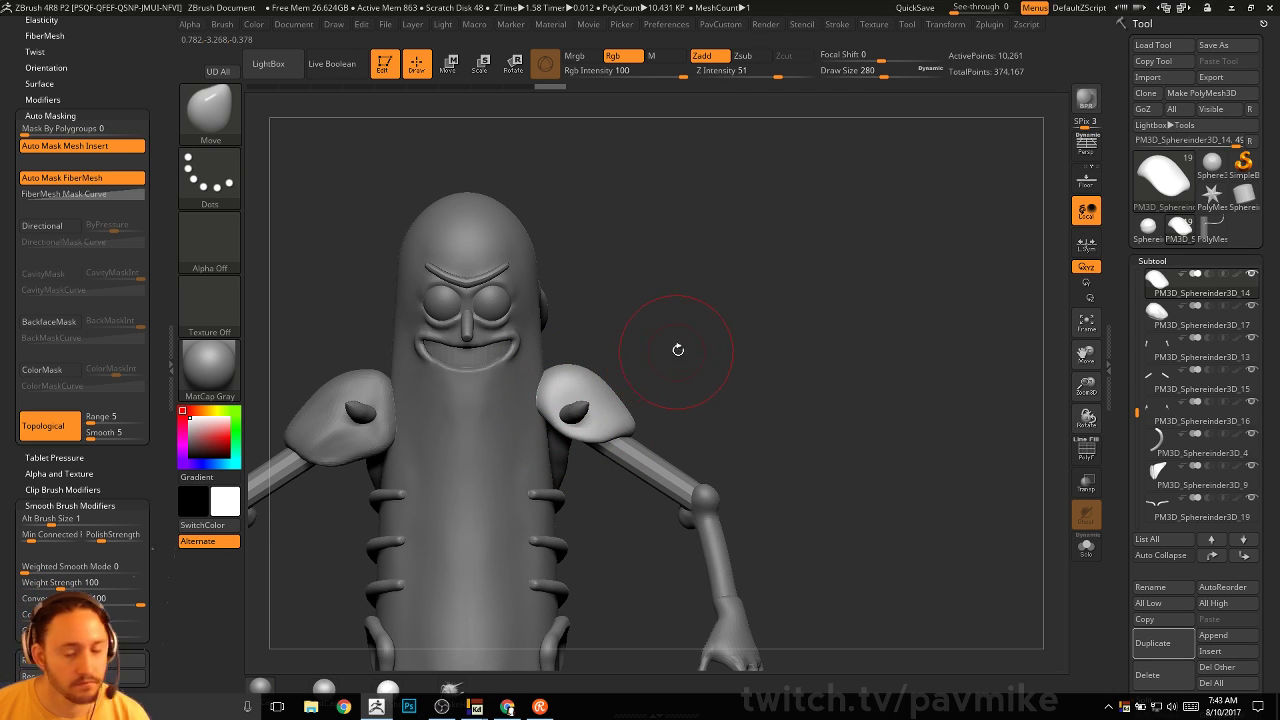
pyautogui.keyDown('alt'); pyautogui.moveTo(678, 349); pyautogui.dragTo(666, 385); pyautogui.keyUp('alt')
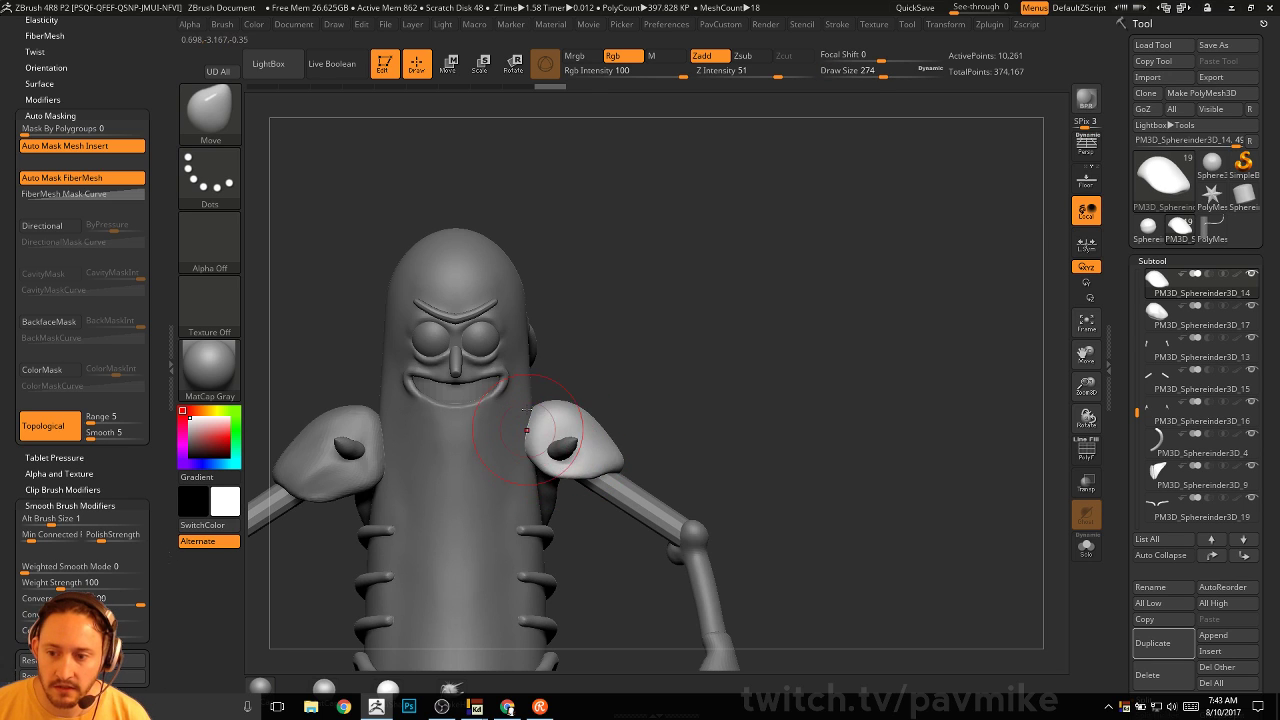
pyautogui.moveTo(526, 430); pyautogui.dragTo(566, 430)
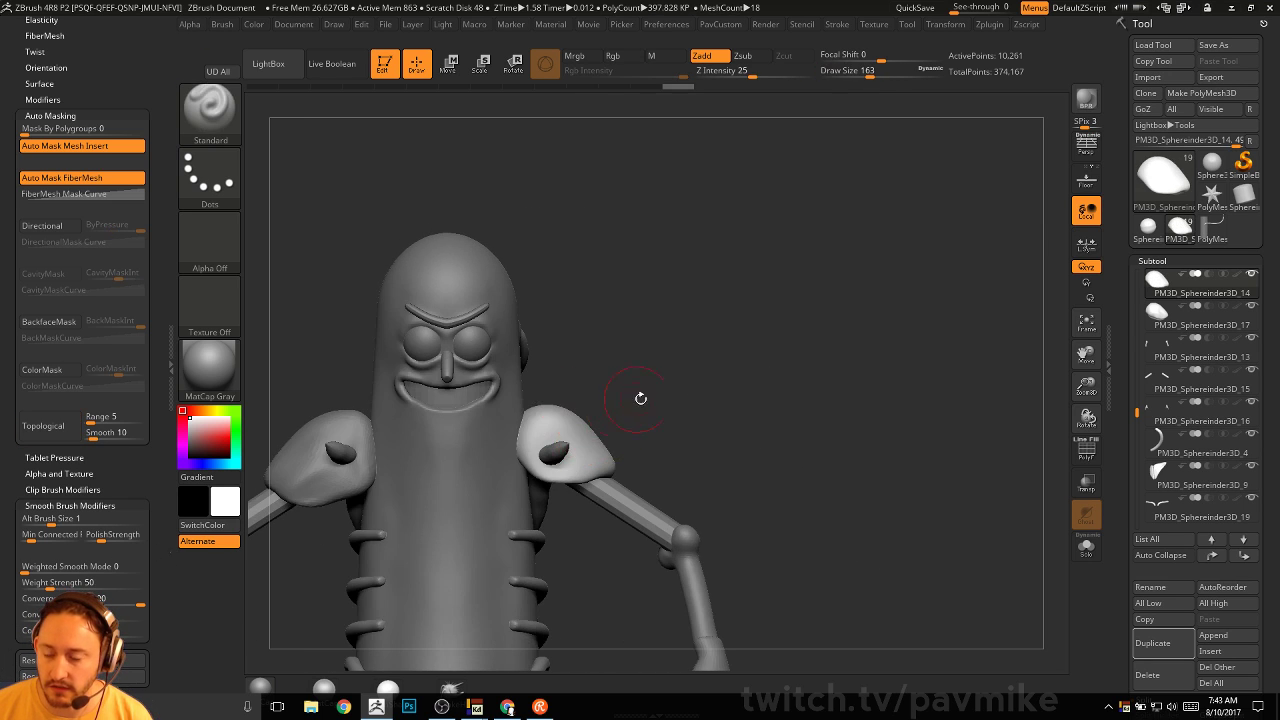
# Reshape the side of the shoulder pad with the Move brush at a draw size of 257
pyautogui.moveTo(640, 399); pyautogui.dragTo(508, 486)
pyautogui.press('b')
pyautogui.press('m')
pyautogui.press('v')
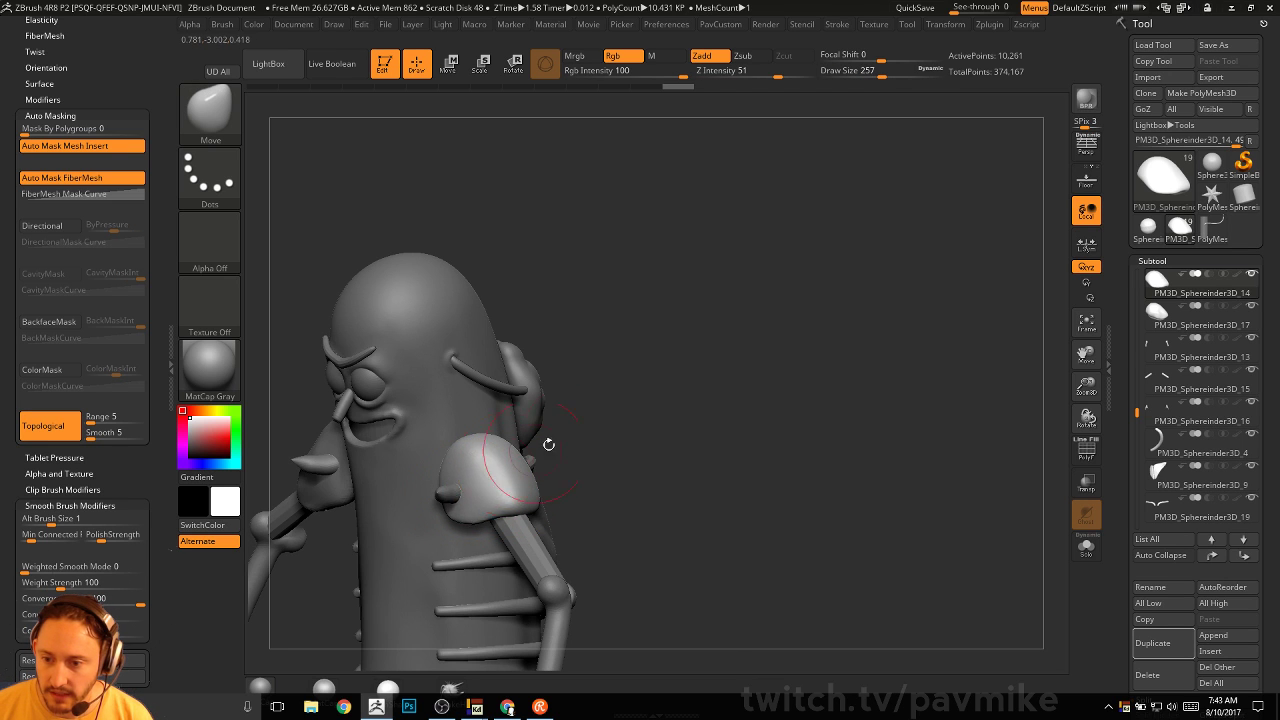
pyautogui.moveTo(549, 444); pyautogui.dragTo(538, 475)
pyautogui.moveTo(752, 404)
pyautogui.keyDown('shift'); pyautogui.mouseDown()
pyautogui.moveTo(769, 376)
pyautogui.moveTo(763, 329)
pyautogui.moveTo(677, 346)
pyautogui.mouseUp(); pyautogui.keyUp('shift')
pyautogui.press('s')
# Adjust the shoulder pad's shape from behind with the Move brush at a draw size of 293 and remesh it
pyautogui.moveTo(642, 403)
pyautogui.mouseDown()
pyautogui.moveTo(545, 432)
pyautogui.moveTo(460, 487)
pyautogui.moveTo(484, 440)
pyautogui.moveTo(540, 479)
pyautogui.moveTo(568, 440)
pyautogui.mouseUp()
pyautogui.press('s')
pyautogui.press('s')
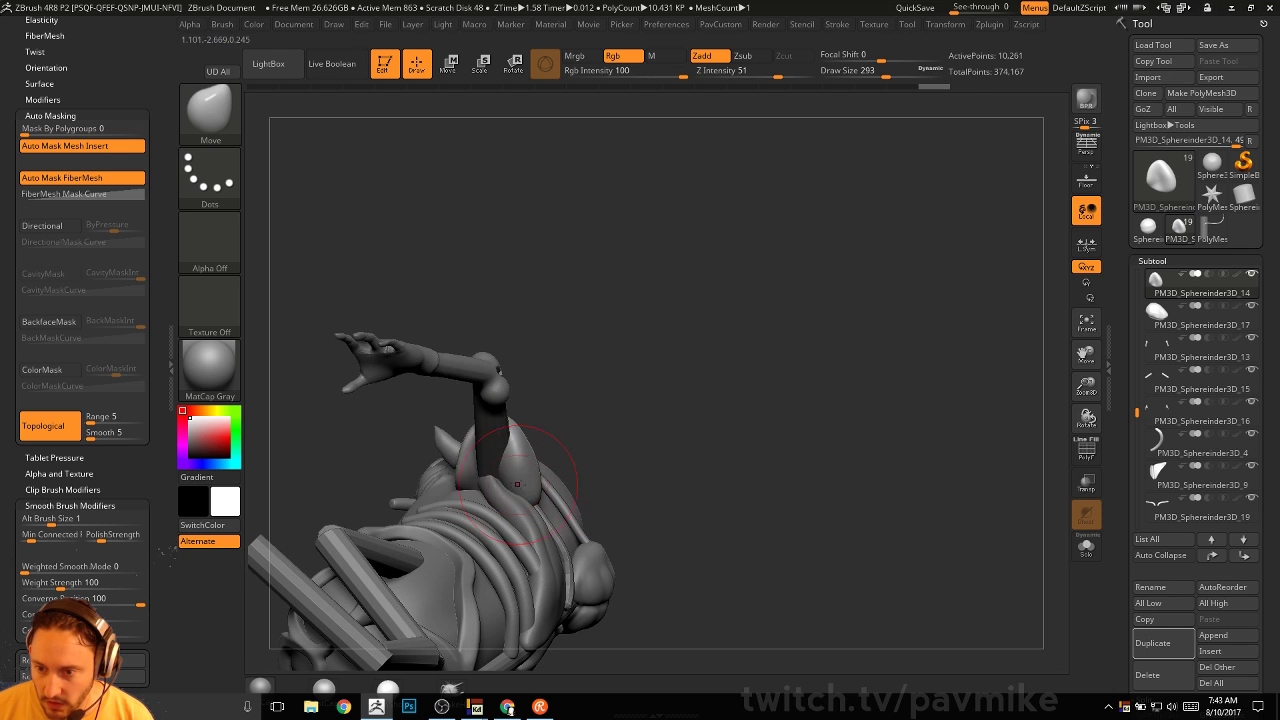
pyautogui.moveTo(531, 487)
pyautogui.mouseDown()
pyautogui.moveTo(563, 367)
pyautogui.moveTo(698, 436)
pyautogui.mouseUp()
pyautogui.press('b')
pyautogui.press('s')
pyautogui.press('t')
pyautogui.moveTo(680, 331)
pyautogui.mouseDown()
pyautogui.moveTo(715, 447)
pyautogui.moveTo(744, 445)
pyautogui.mouseUp()
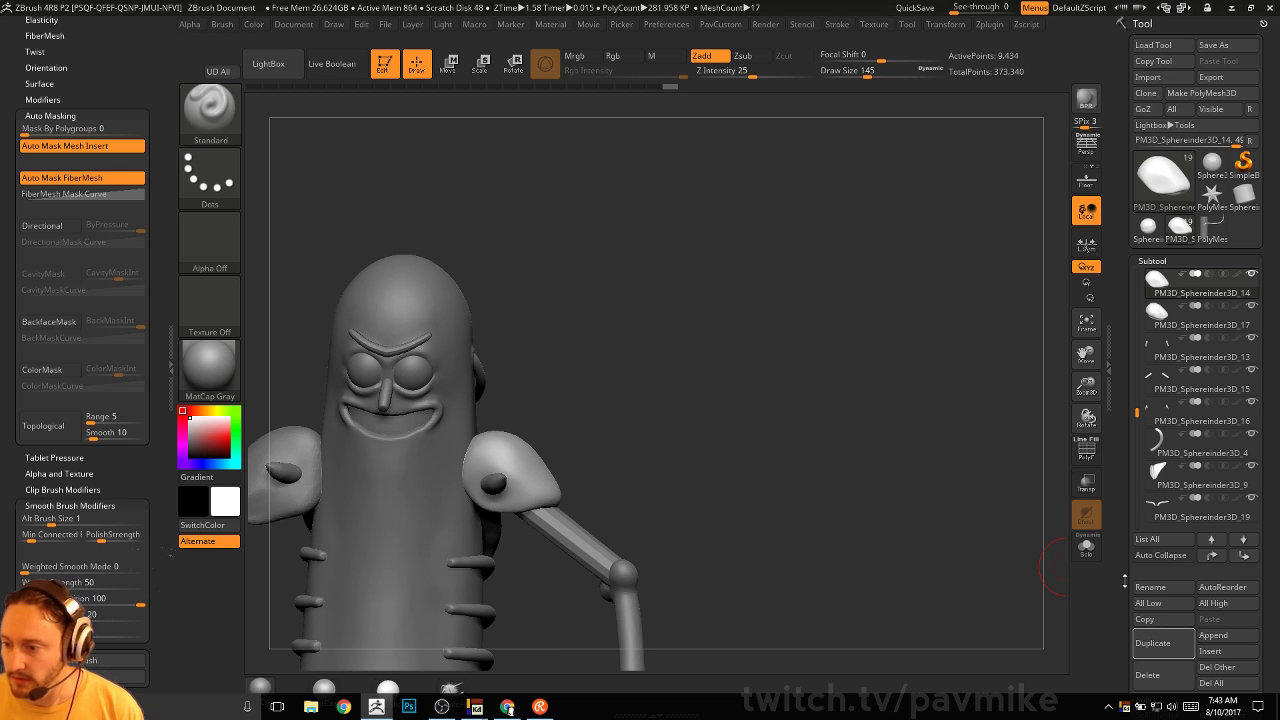
# Duplicate the body, merge the copy into the shoulder pad as a subtraction and remesh to cut the pad's inner side
pyautogui.moveTo(1125, 590); pyautogui.dragTo(1125, 549)
pyautogui.keyDown('shift'); pyautogui.click(1211, 516); pyautogui.keyUp('shift')
pyautogui.keyDown('alt'); pyautogui.click(451, 449); pyautogui.keyUp('alt')
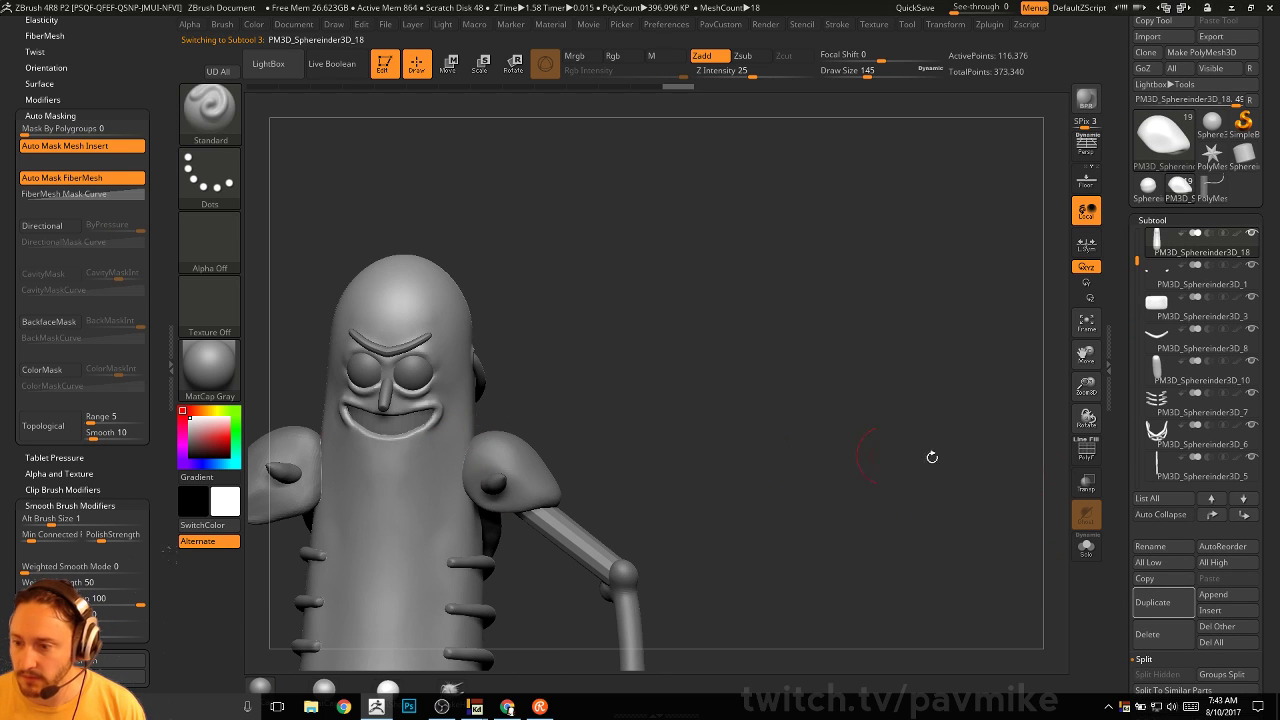
pyautogui.click(1160, 603)
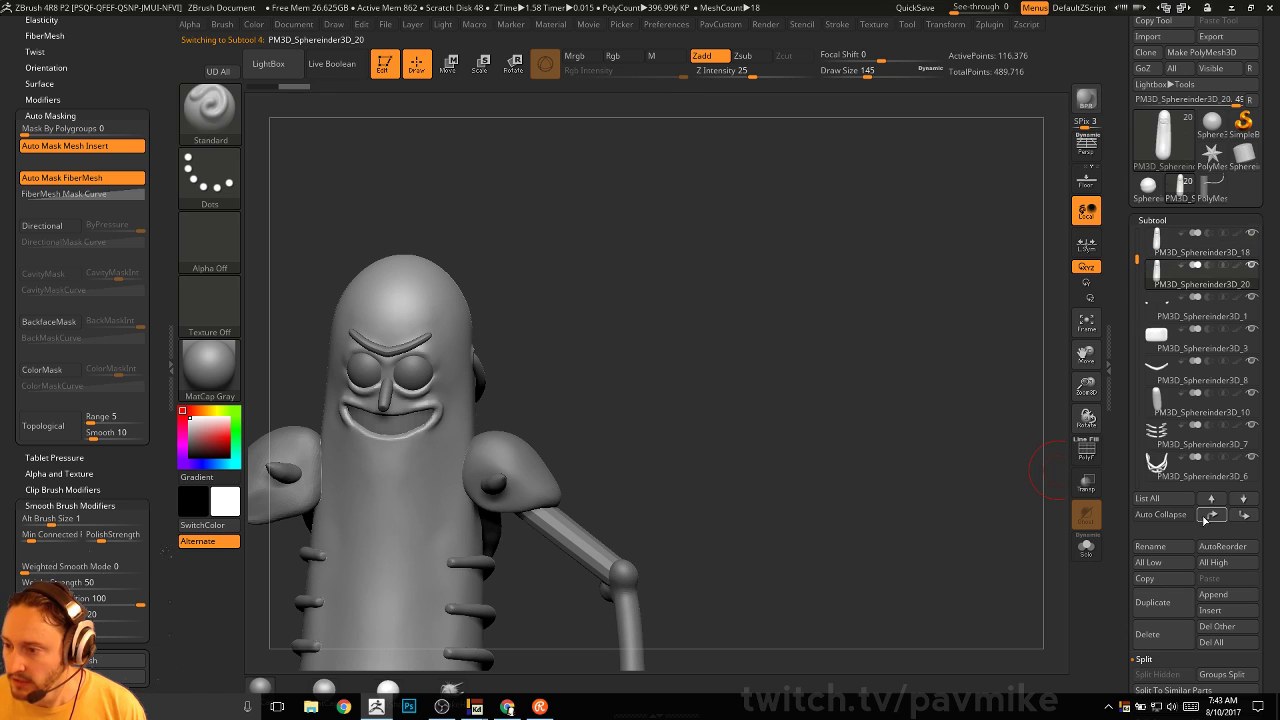
pyautogui.click(1186, 253)
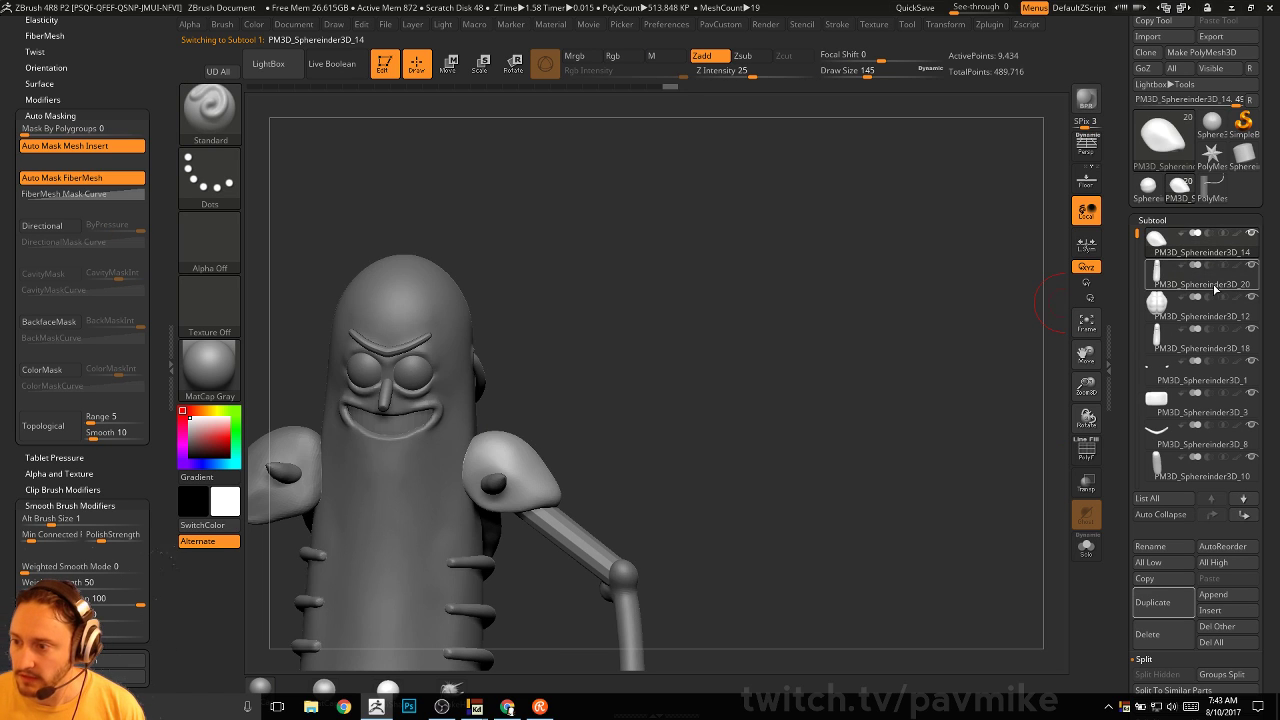
pyautogui.hotkey('ctrl', 'z')
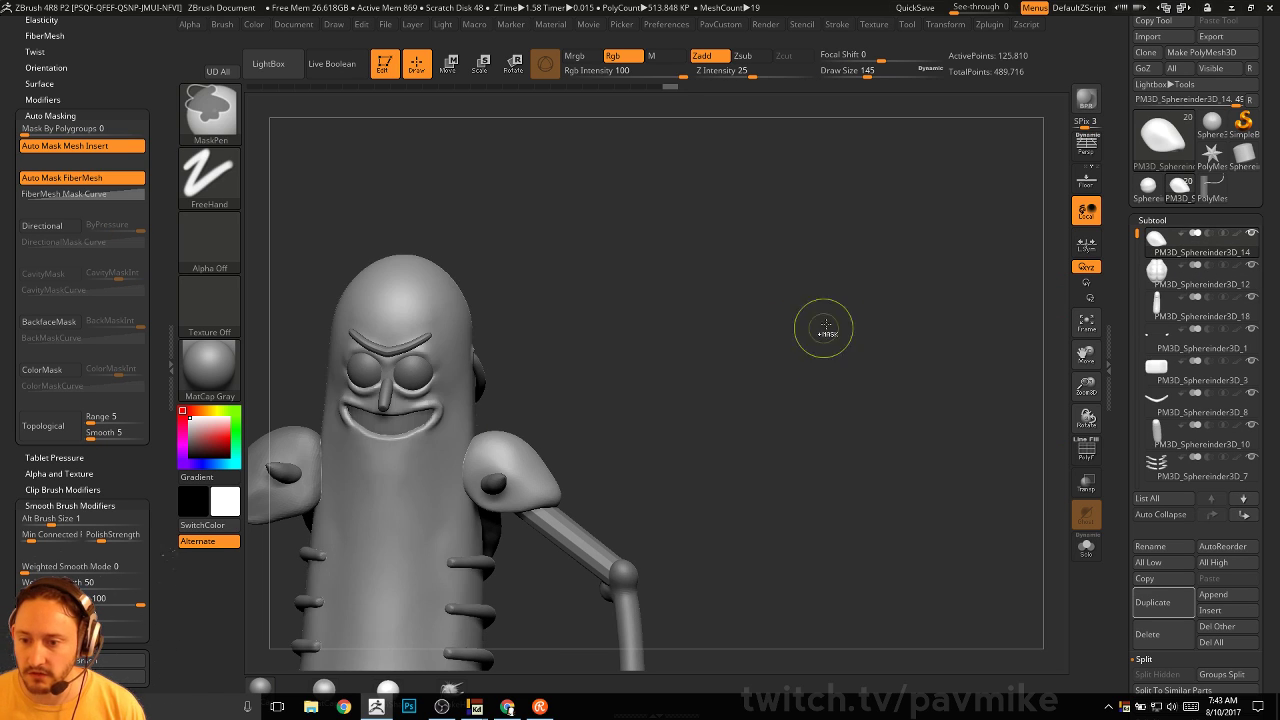
pyautogui.click(1086, 547)
pyautogui.moveTo(874, 420); pyautogui.dragTo(491, 446)
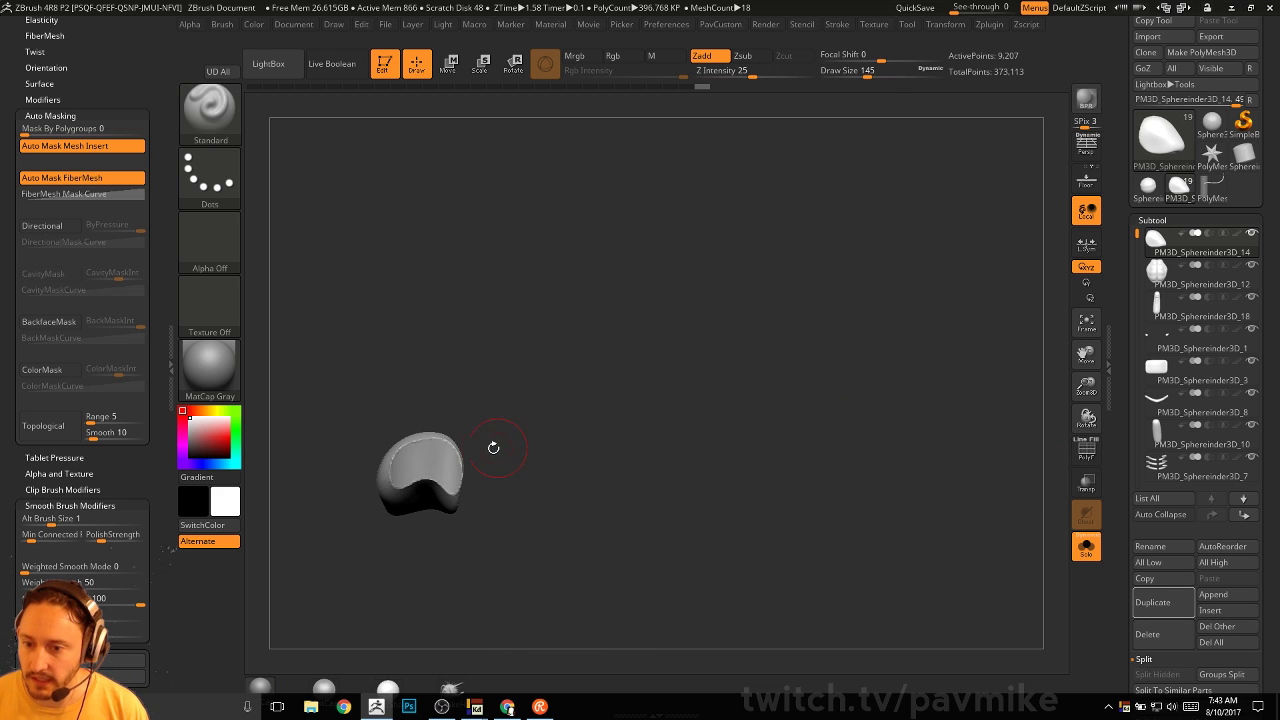
# Smooth the isolated shoulder pad's cut side, refine it with the TrimDynamic brush and show the whole character again
pyautogui.moveTo(429, 473); pyautogui.dragTo(552, 424)
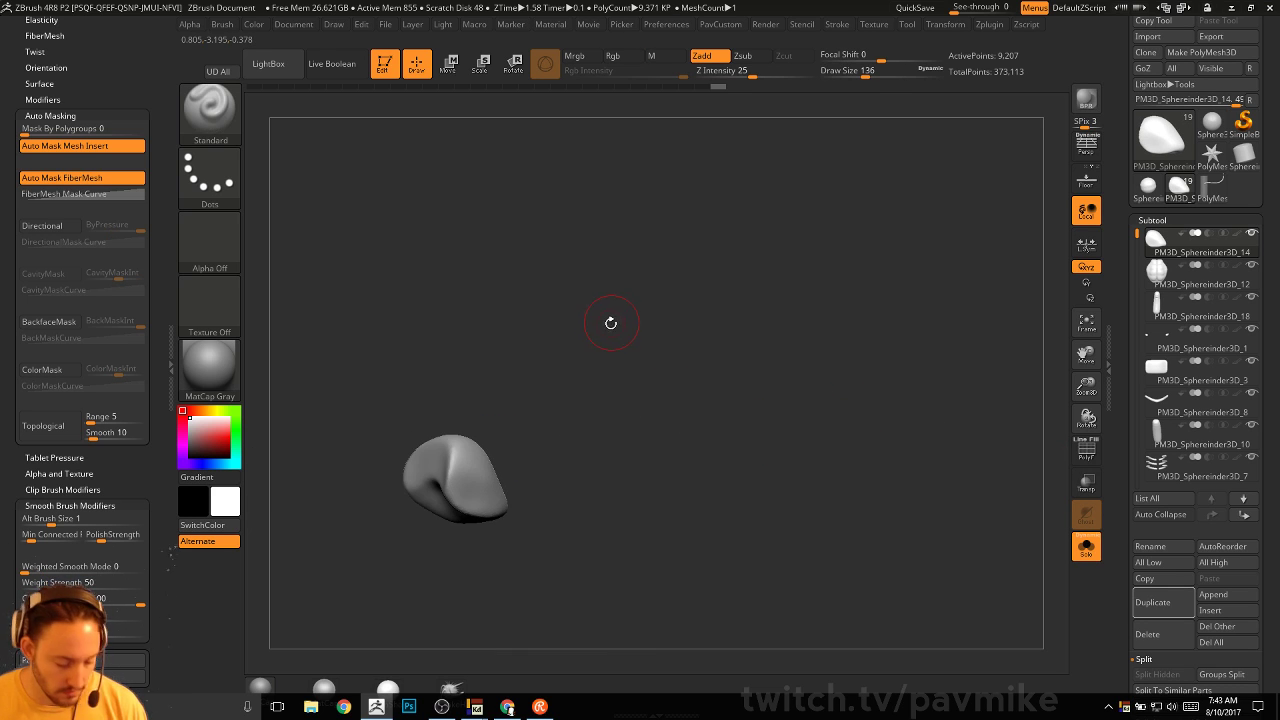
pyautogui.press('b')
pyautogui.press('t')
pyautogui.press('d')
pyautogui.moveTo(611, 323)
pyautogui.mouseDown()
pyautogui.moveTo(470, 430)
pyautogui.moveTo(549, 400)
pyautogui.moveTo(414, 432)
pyautogui.mouseUp()
pyautogui.moveTo(398, 483)
pyautogui.mouseDown()
pyautogui.moveTo(529, 400)
pyautogui.moveTo(468, 432)
pyautogui.moveTo(663, 398)
pyautogui.moveTo(757, 468)
pyautogui.mouseUp()
pyautogui.click(1086, 547)
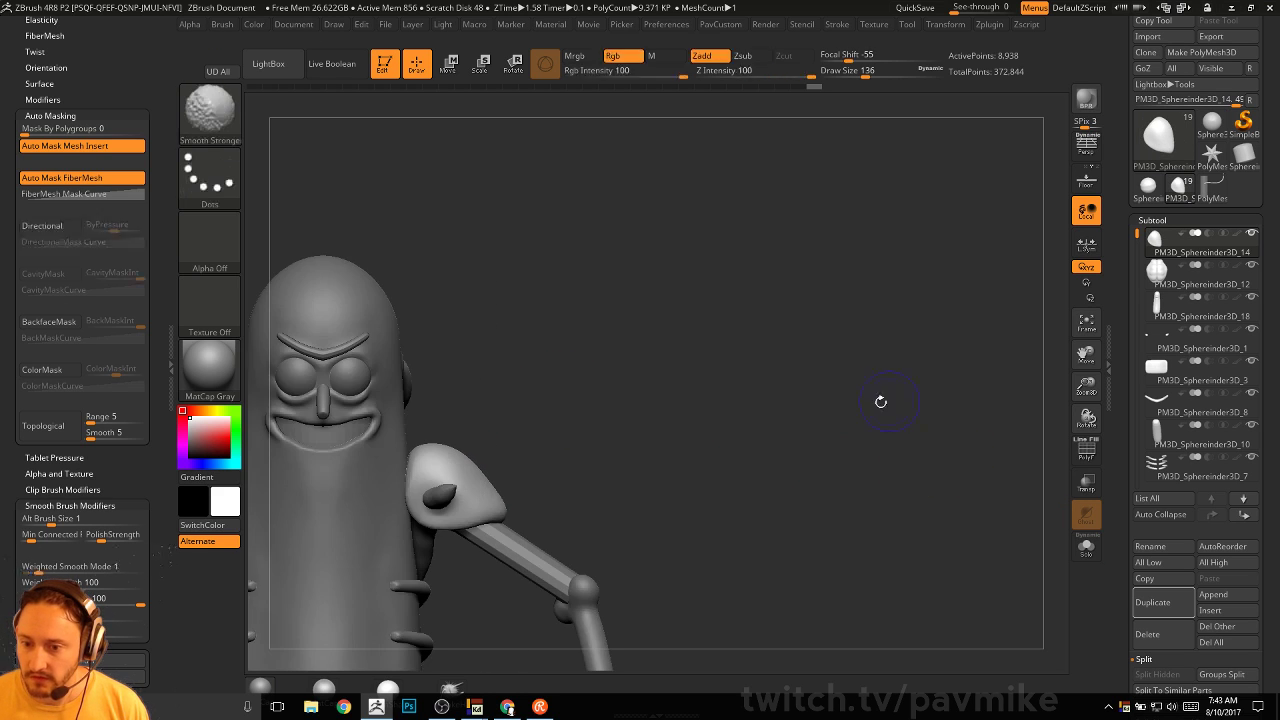
# Duplicate the upper arm tubes, place the copy at the head of the subtool list and isolate it with its wireframe shown
pyautogui.moveTo(880, 400)
pyautogui.mouseDown()
pyautogui.moveTo(760, 370)
pyautogui.moveTo(650, 442)
pyautogui.moveTo(652, 494)
pyautogui.moveTo(839, 407)
pyautogui.mouseUp()
pyautogui.click(1150, 600)
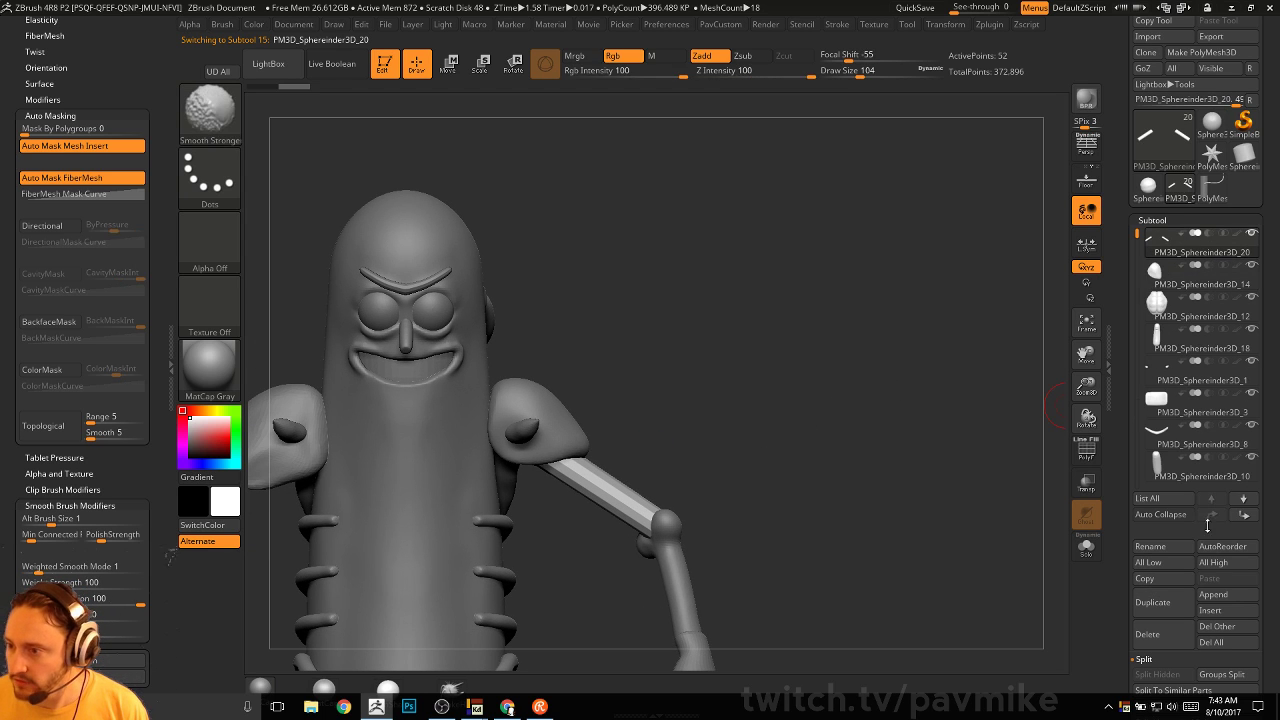
pyautogui.click(1086, 450)
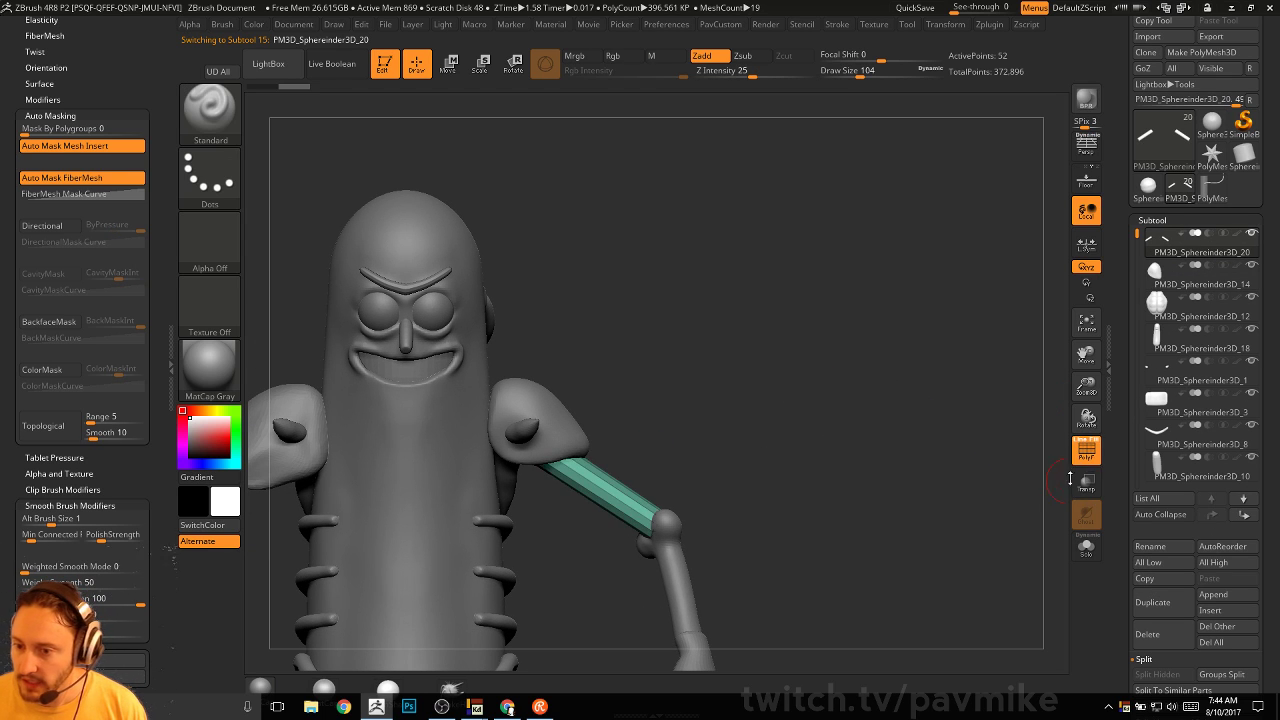
pyautogui.click(1086, 483)
pyautogui.moveTo(983, 466); pyautogui.dragTo(1063, 491)
pyautogui.click(1086, 547)
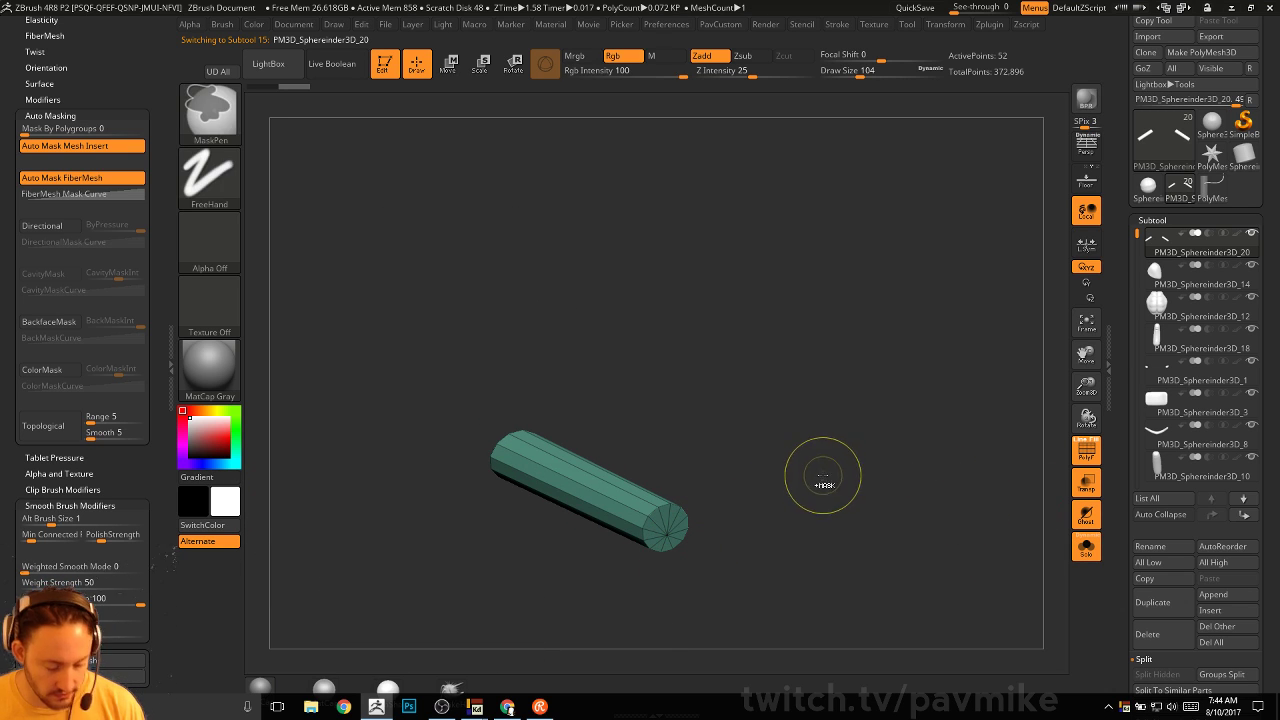
# Crease the duplicated arm tubes at a tolerance of 70 and subdivide them twice
pyautogui.hotkey('ctrl', 'd')
pyautogui.hotkey('ctrl', 'z')
pyautogui.press('space')
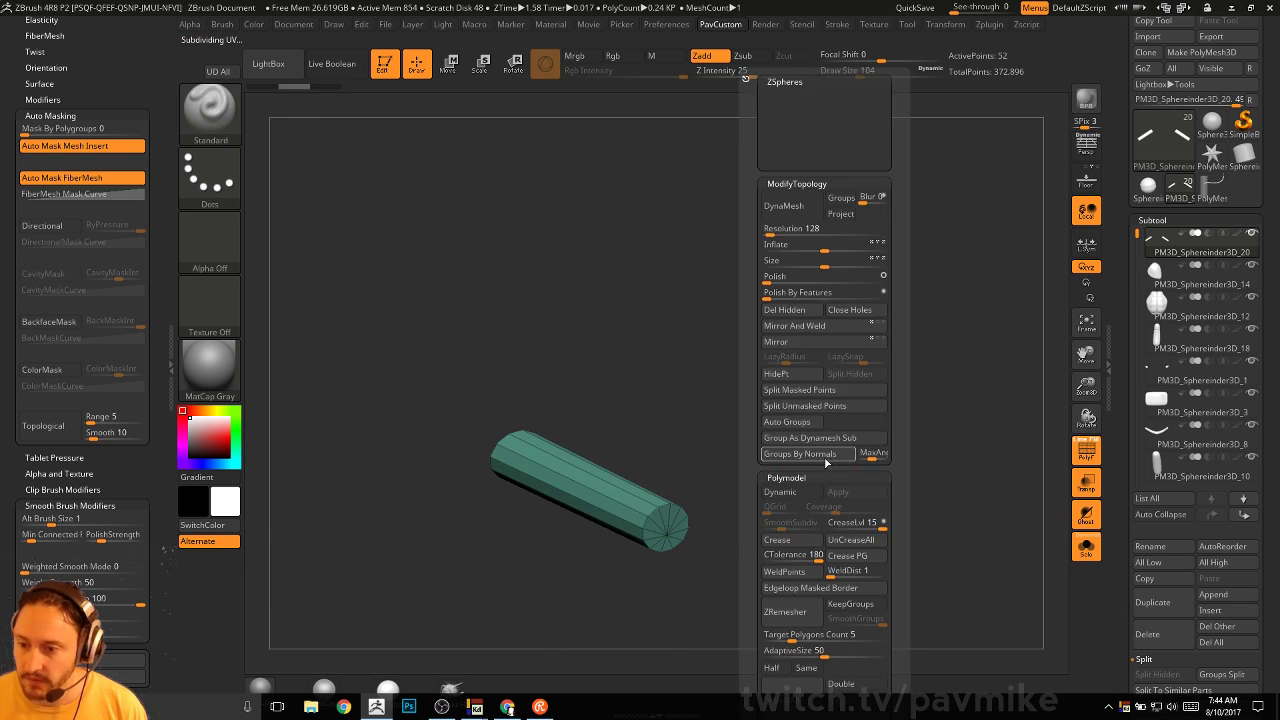
pyautogui.moveTo(800, 555); pyautogui.dragTo(772, 555)
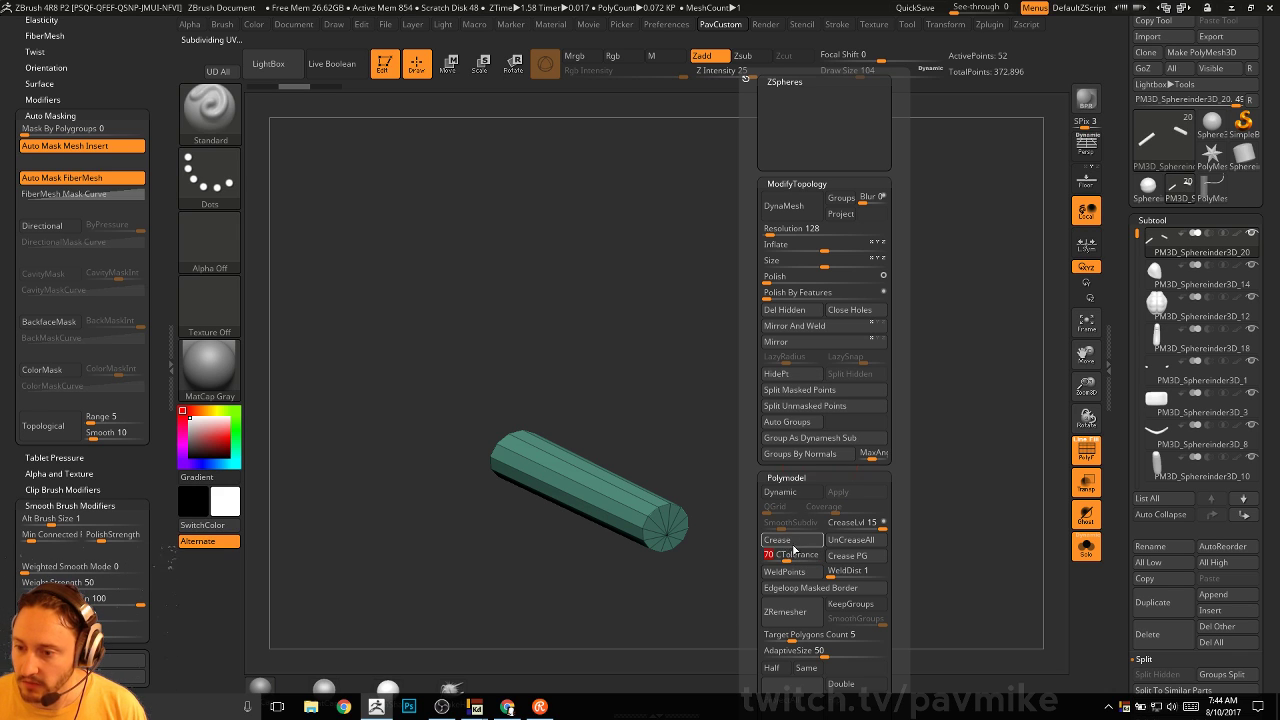
pyautogui.click(776, 539)
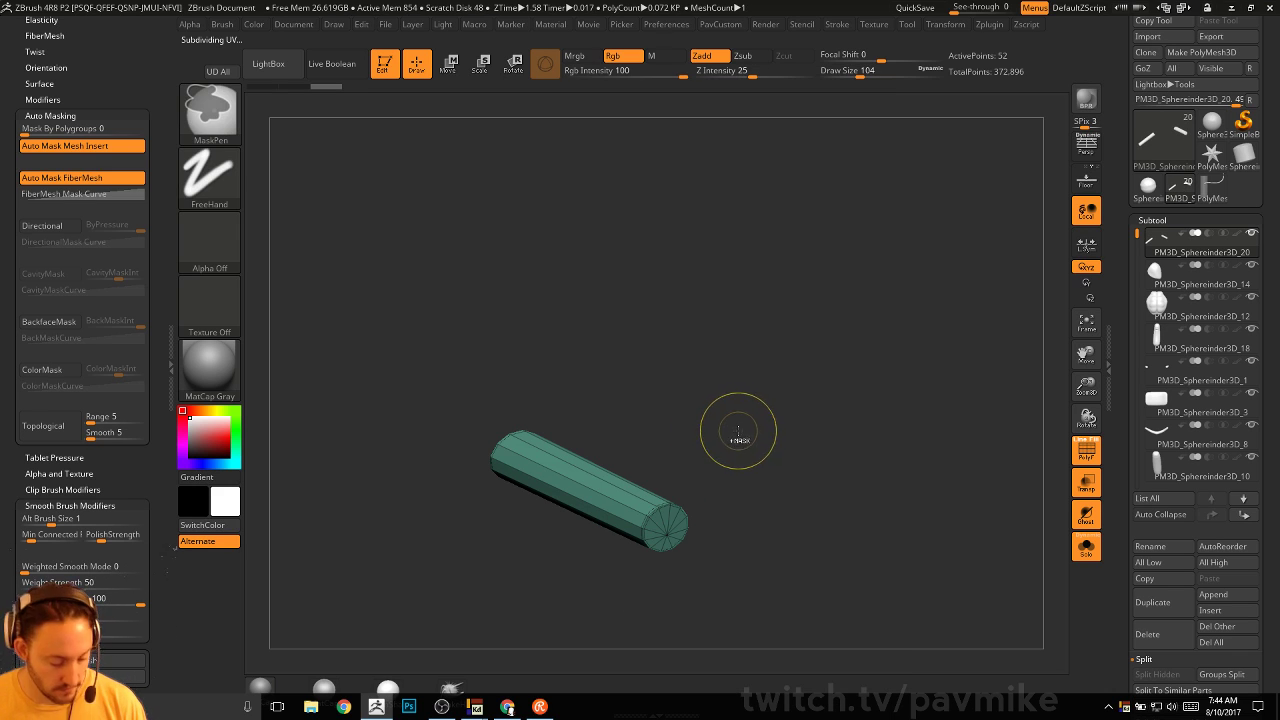
pyautogui.press('space')
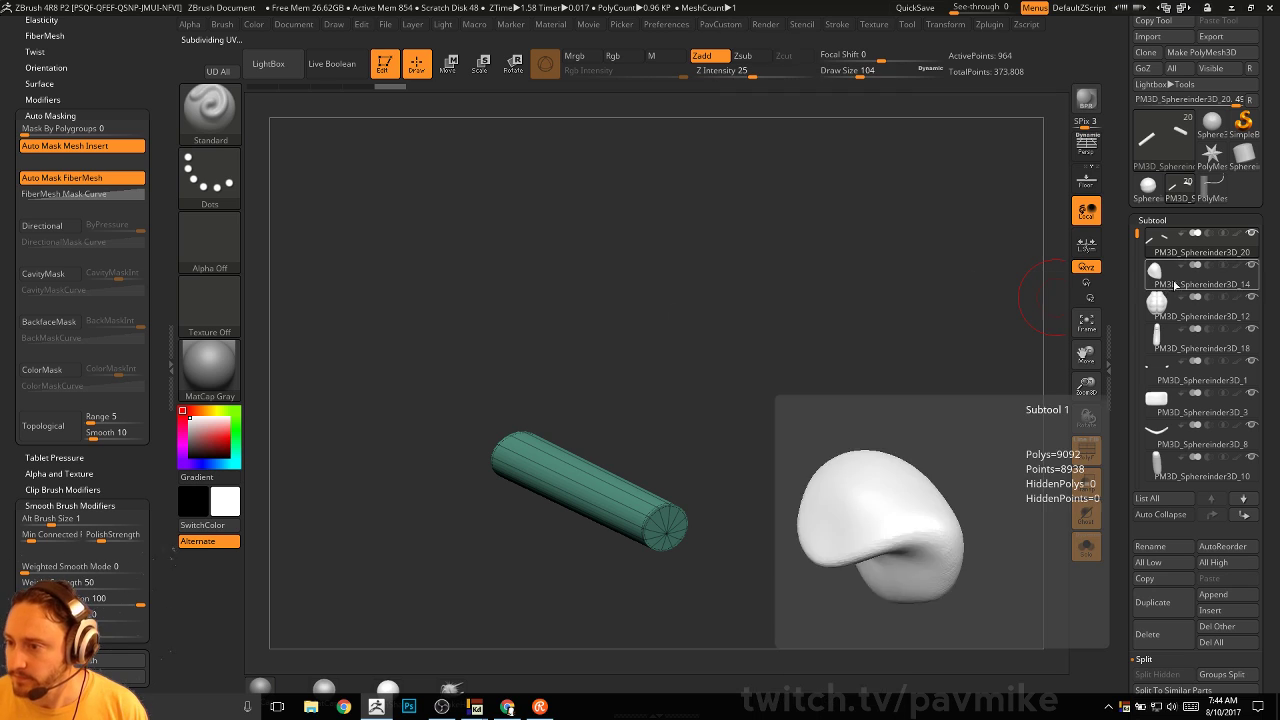
# Move the arm tube copy below the shoulder pad in the subtool list and merge it into the pad as a subtraction
pyautogui.click(1243, 514)
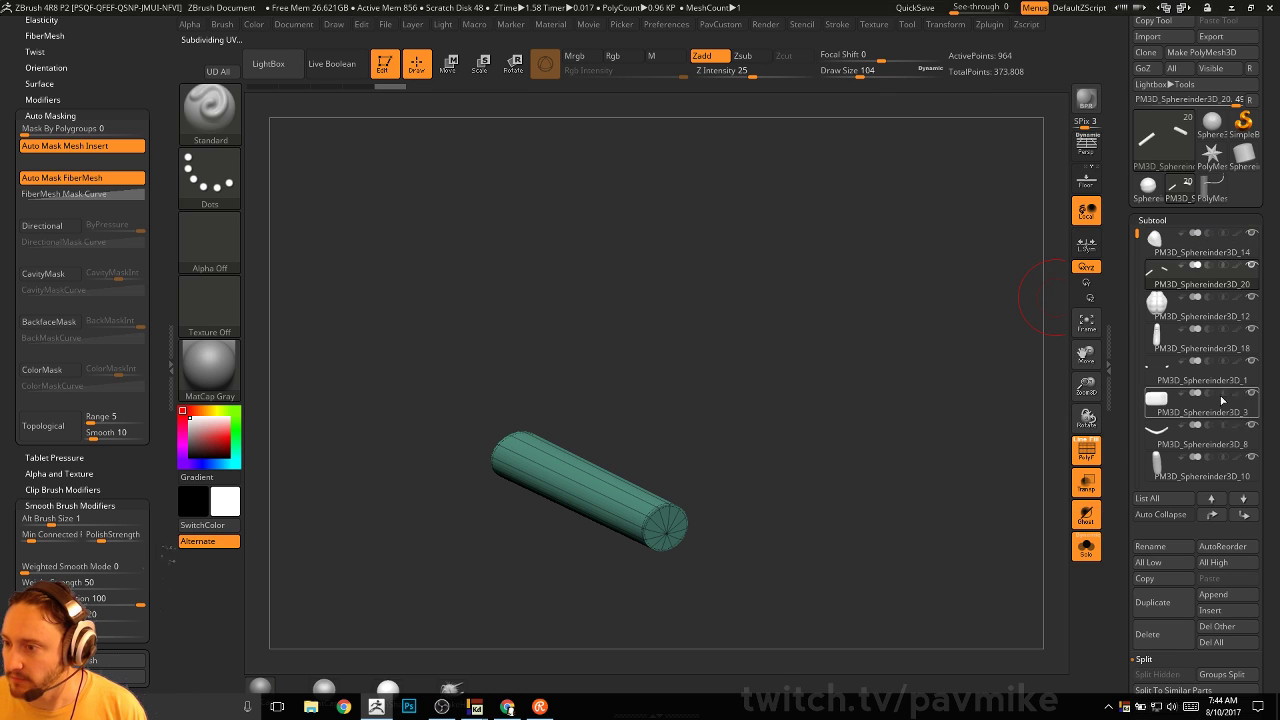
pyautogui.click(1195, 245)
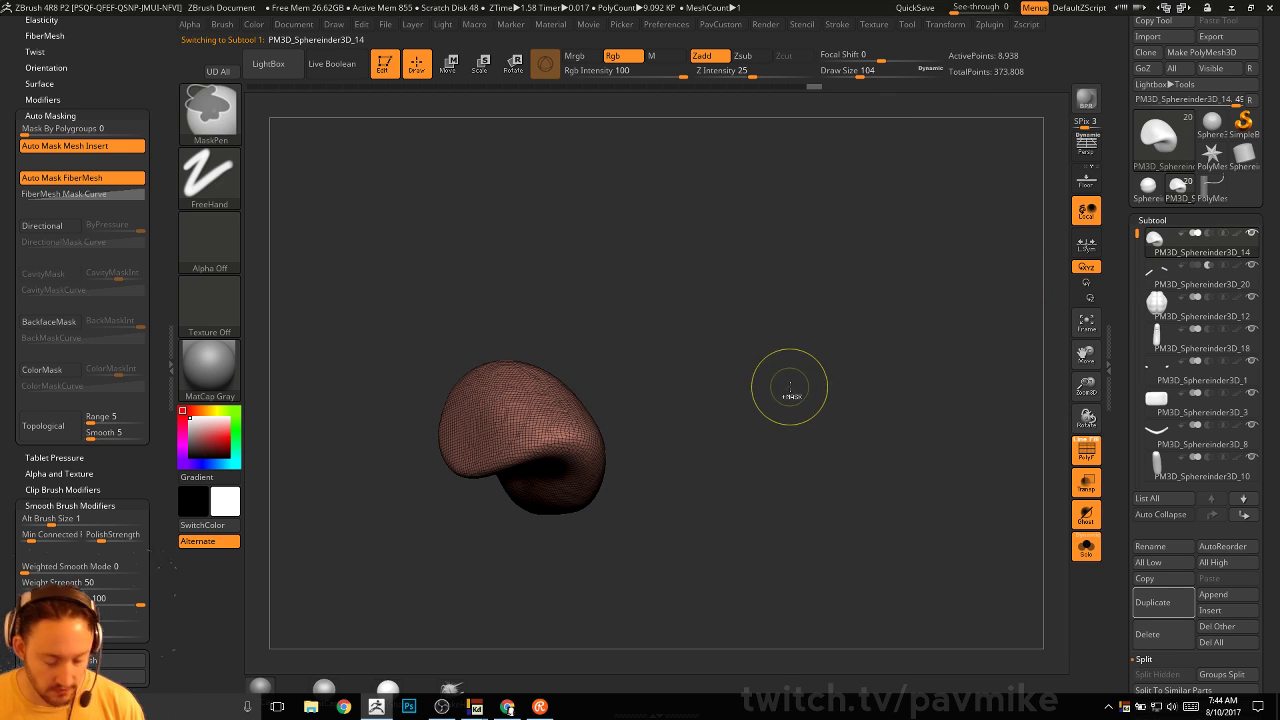
pyautogui.keyDown('ctrl'); pyautogui.click(791, 383); pyautogui.keyUp('ctrl')
pyautogui.moveTo(860, 463); pyautogui.dragTo(940, 420)
pyautogui.moveTo(800, 440); pyautogui.dragTo(856, 445)
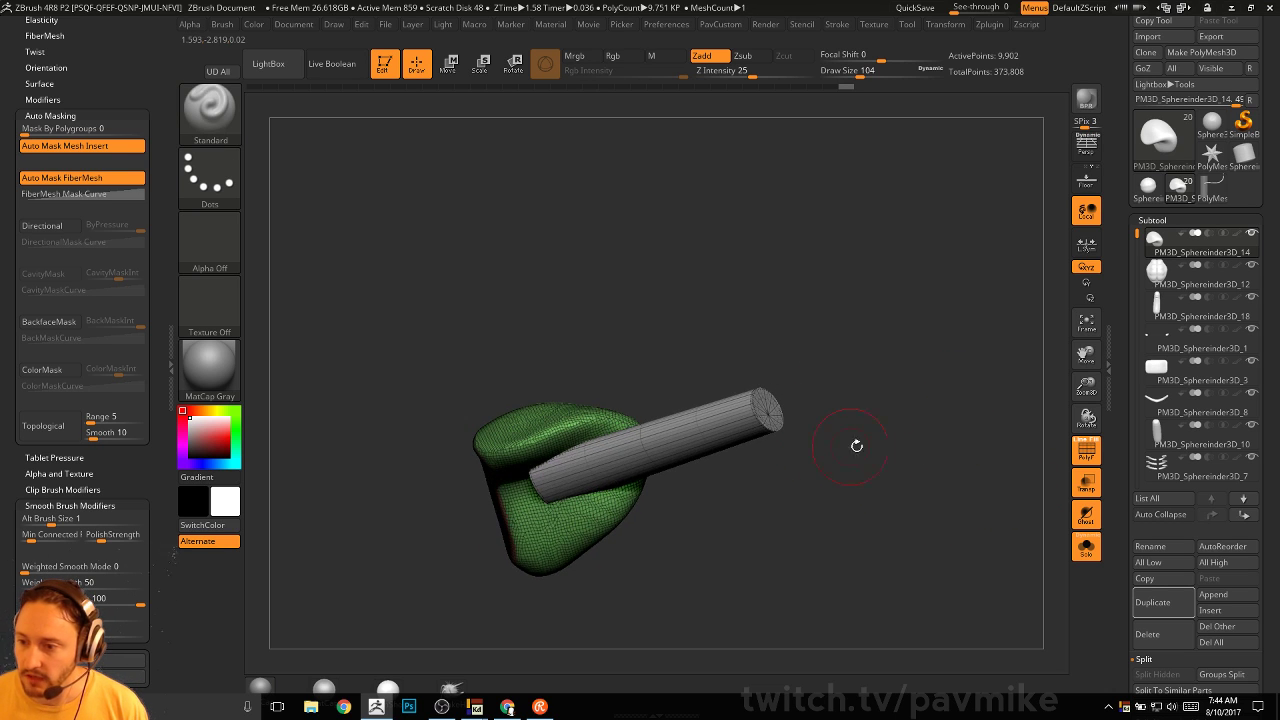
# Mask the shoulder pad while leaving the arm tube copy unmasked, and place the move gizmo at the tube's outer end
pyautogui.keyDown('ctrl'); pyautogui.keyDown('shift'); pyautogui.click(749, 409); pyautogui.keyUp('shift'); pyautogui.keyUp('ctrl')
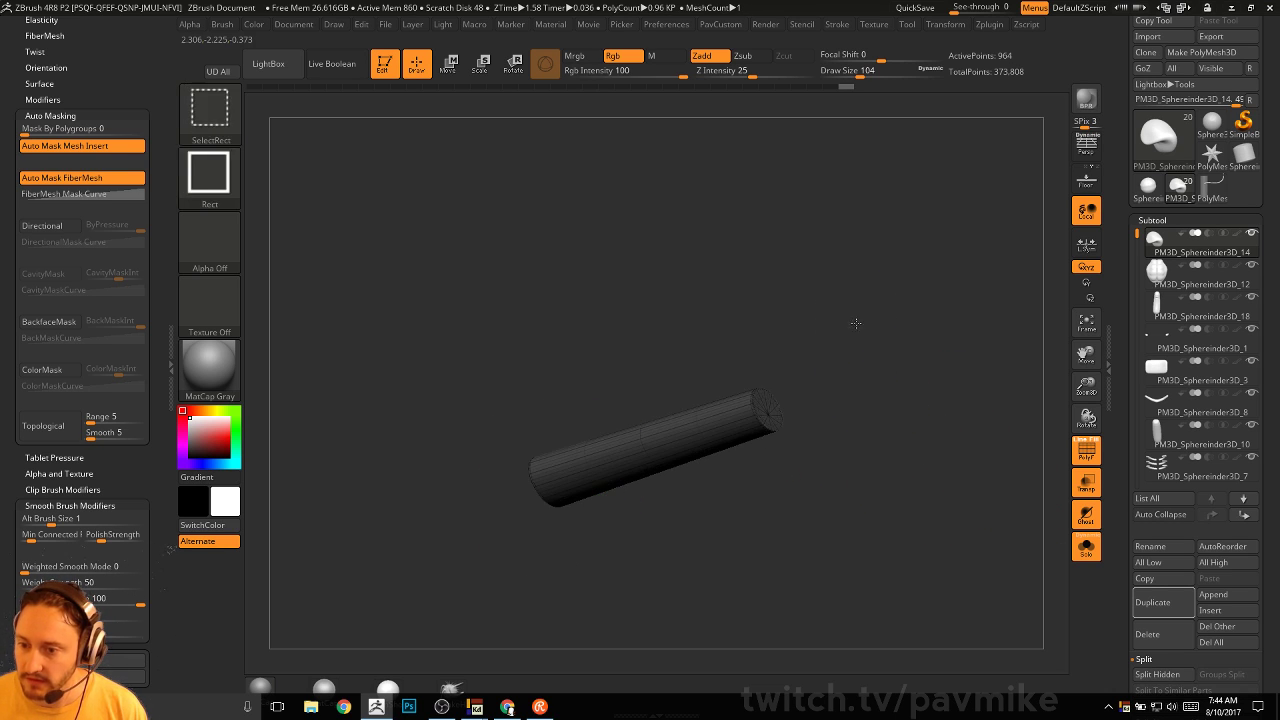
pyautogui.keyDown('ctrl'); pyautogui.keyDown('shift'); pyautogui.click(829, 377); pyautogui.keyUp('shift'); pyautogui.keyUp('ctrl')
pyautogui.press('w')
pyautogui.click(783, 403)
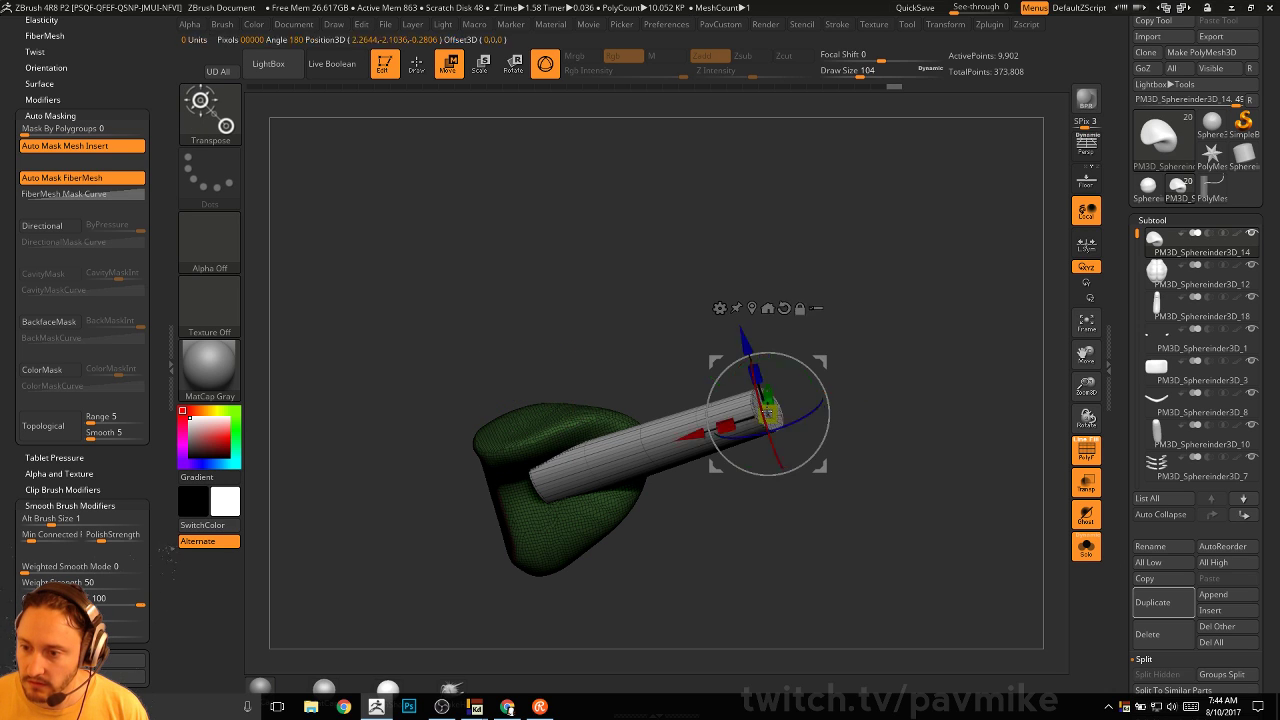
# Turn on Local Symmetry and stretch the arm tube copy through the shoulder pad along its length by about 1.25
pyautogui.moveTo(803, 400)
pyautogui.mouseDown()
pyautogui.moveTo(992, 385)
pyautogui.moveTo(795, 402)
pyautogui.moveTo(932, 393)
pyautogui.moveTo(940, 363)
pyautogui.mouseUp()
pyautogui.press('q')
pyautogui.press('w')
pyautogui.click(1070, 254)
pyautogui.hotkey('ctrl', 'z')
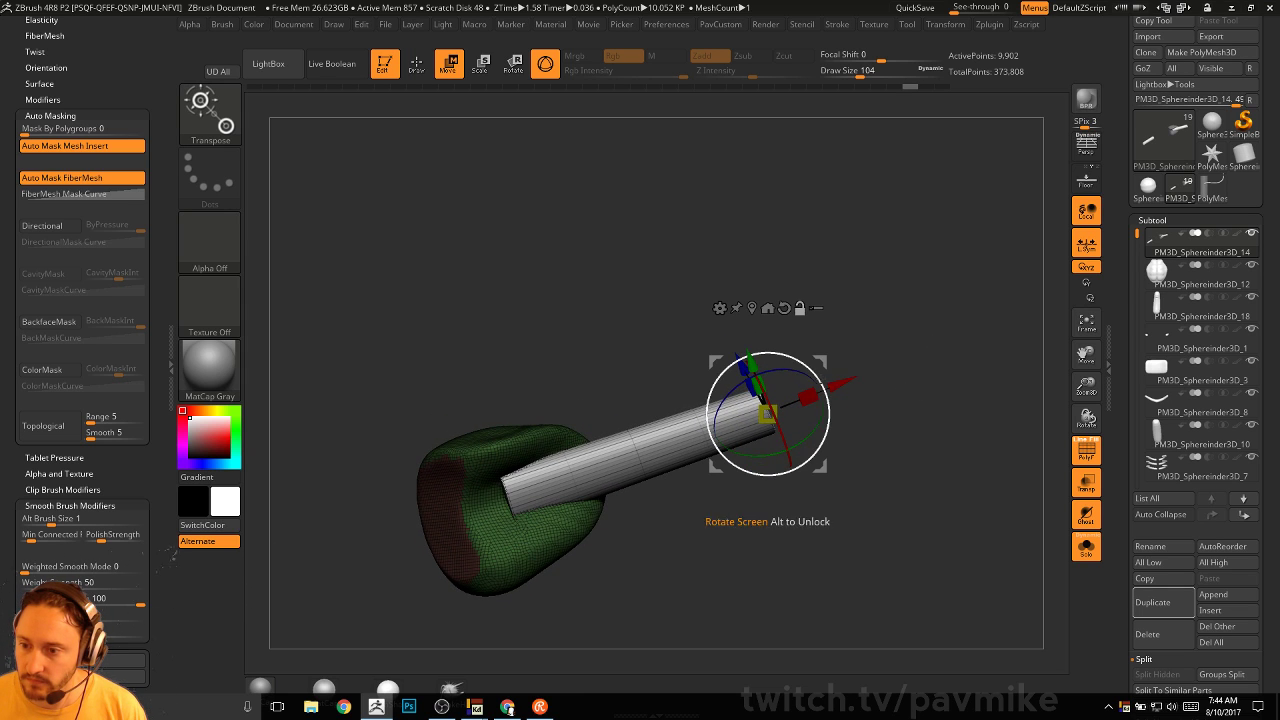
pyautogui.moveTo(842, 383); pyautogui.dragTo(858, 388)
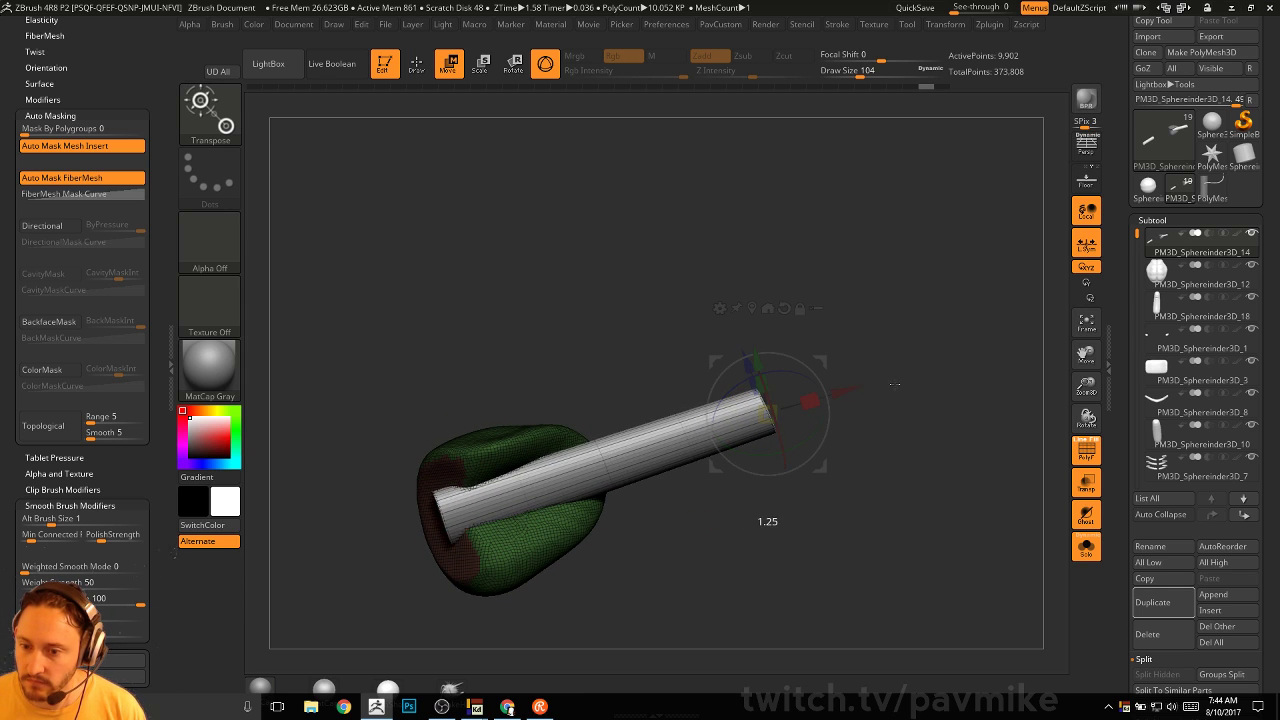
# Remesh the shoulder pad with DynaMesh so the arm tube copy cuts a channel through its underside
pyautogui.press('q')
pyautogui.moveTo(920, 326)
pyautogui.mouseDown()
pyautogui.moveTo(971, 334)
pyautogui.moveTo(820, 415)
pyautogui.mouseUp()
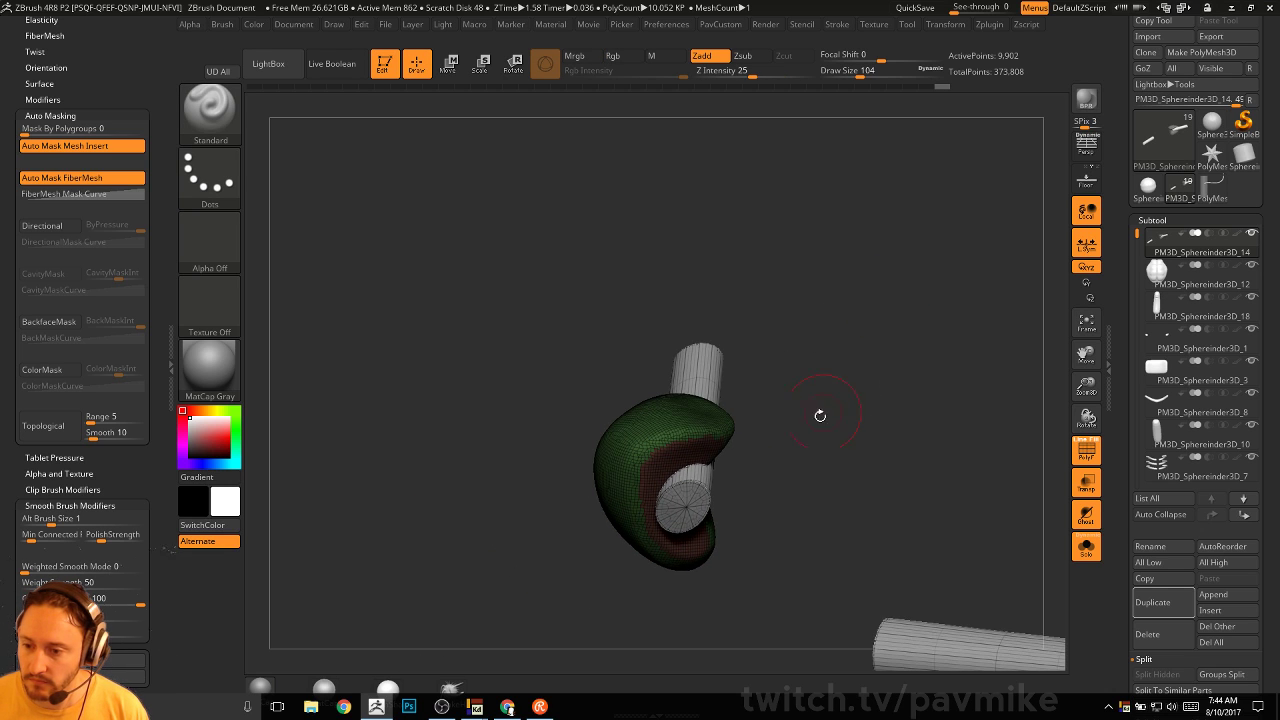
pyautogui.moveTo(686, 489); pyautogui.dragTo(900, 398, button='right')
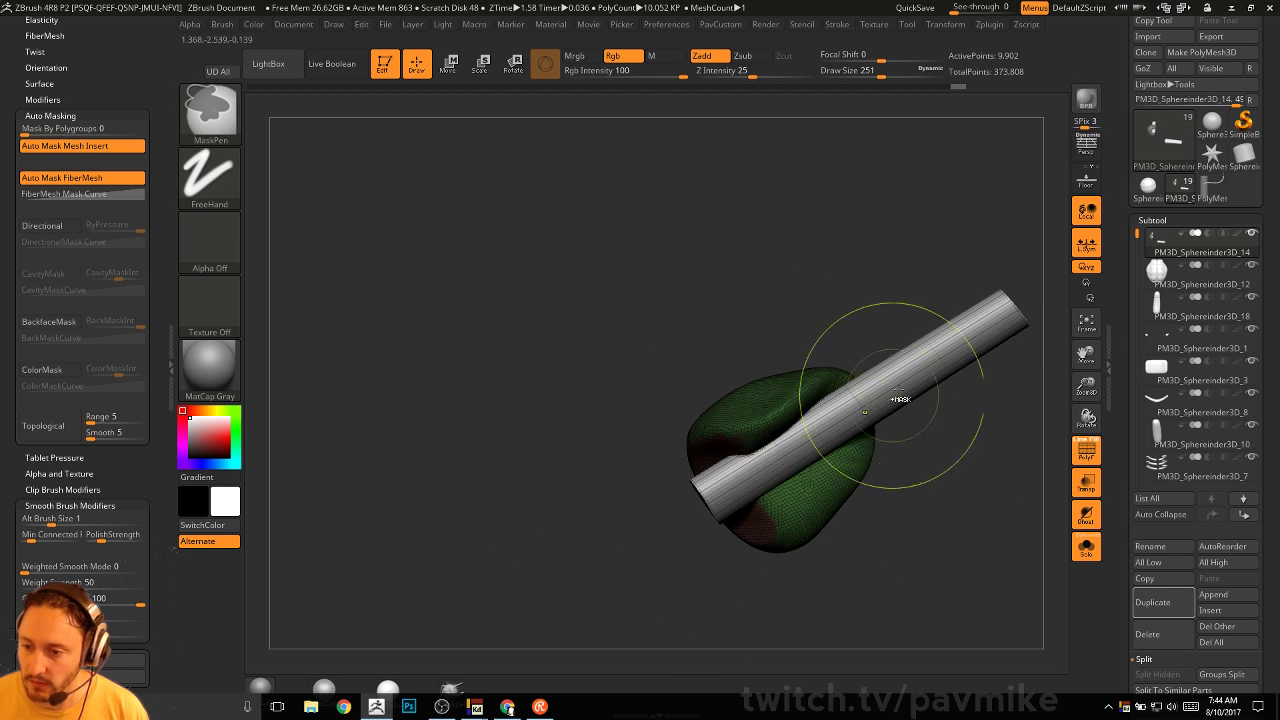
pyautogui.moveTo(858, 270)
pyautogui.keyDown('ctrl'); pyautogui.mouseDown()
pyautogui.moveTo(834, 279)
pyautogui.moveTo(862, 325)
pyautogui.mouseUp(); pyautogui.keyUp('ctrl')
pyautogui.moveTo(897, 426)
pyautogui.mouseDown()
pyautogui.moveTo(877, 486)
pyautogui.moveTo(847, 424)
pyautogui.moveTo(658, 479)
pyautogui.mouseUp()
# Hide the wireframe and smooth the edges of the shoulder pad's arm channel with the Smooth brush at a draw size of 140
pyautogui.click(1087, 451)
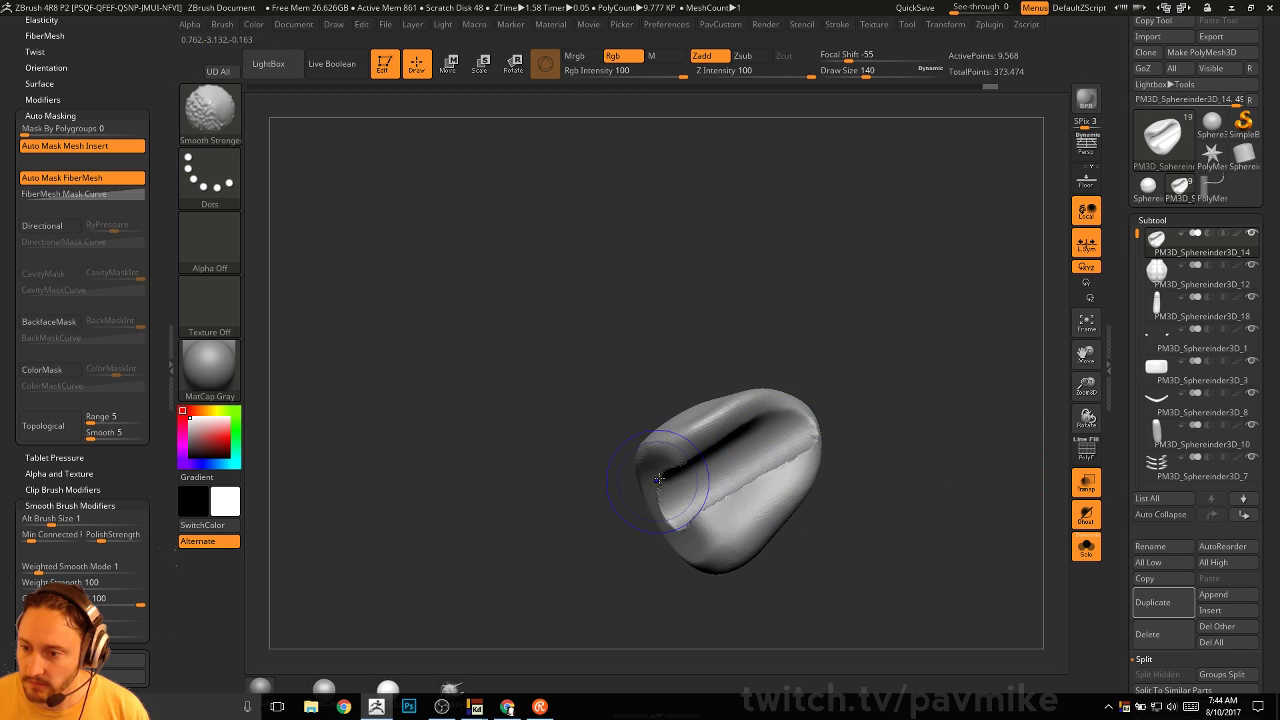
pyautogui.keyDown('shift'); pyautogui.moveTo(677, 521); pyautogui.dragTo(828, 428); pyautogui.keyUp('shift')
pyautogui.moveTo(880, 380)
pyautogui.mouseDown()
pyautogui.moveTo(903, 331)
pyautogui.moveTo(930, 469)
pyautogui.mouseUp()
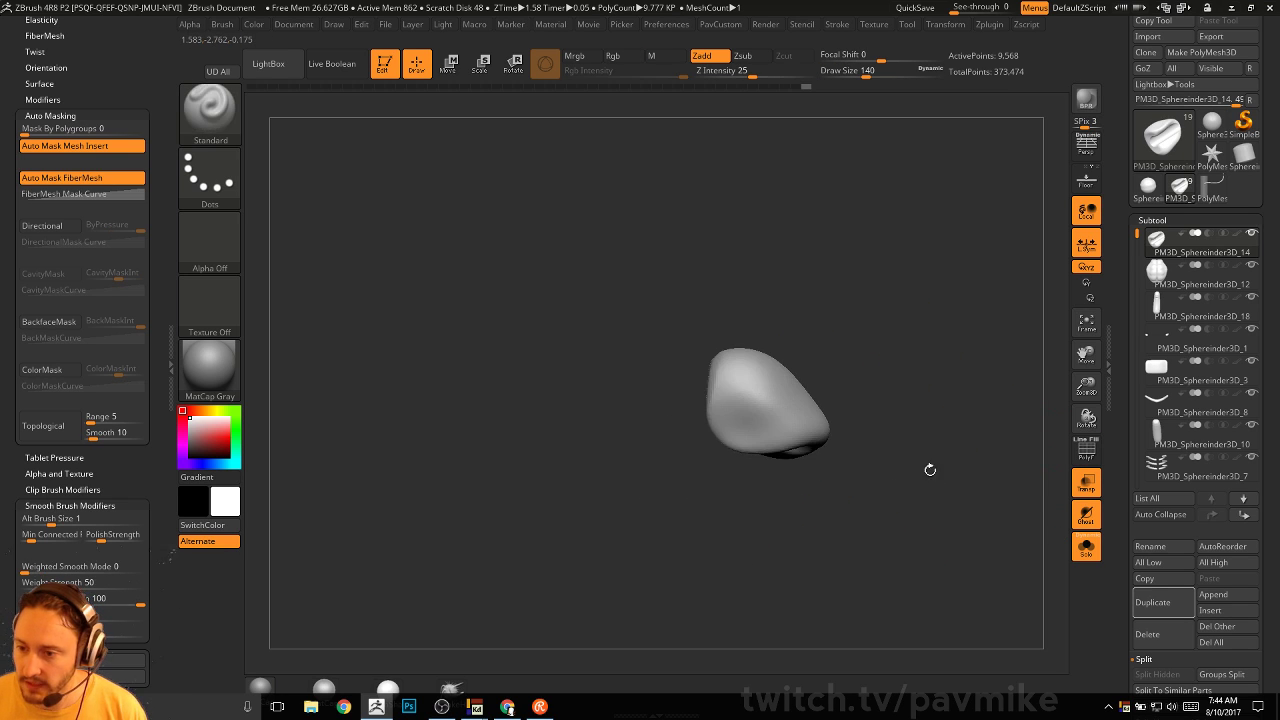
# Turn off transparency and Solo to bring back the whole character, and select the shoulder spikes with a draw size of 71
pyautogui.moveTo(1061, 495); pyautogui.dragTo(571, 472)
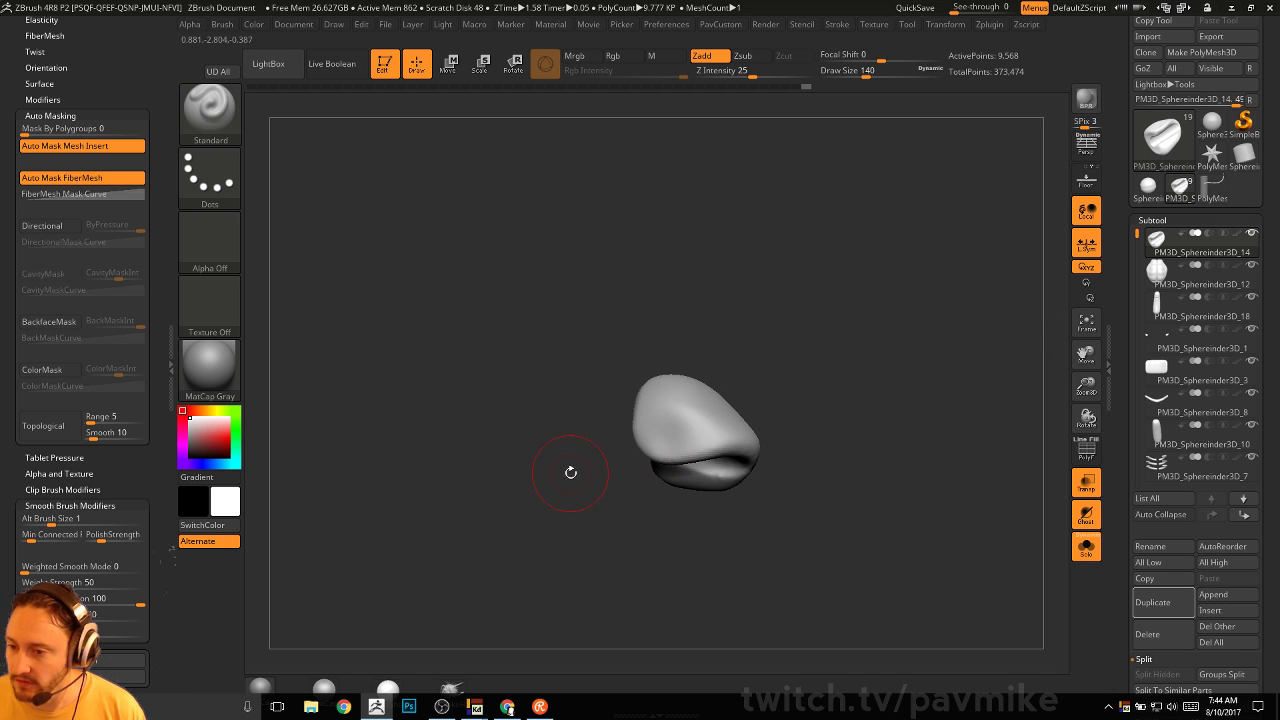
pyautogui.click(1088, 484)
pyautogui.click(1086, 546)
pyautogui.moveTo(1015, 400); pyautogui.dragTo(883, 384)
pyautogui.keyDown('alt'); pyautogui.moveTo(822, 330); pyautogui.dragTo(797, 347); pyautogui.keyUp('alt')
pyautogui.press('s')
pyautogui.moveTo(797, 347)
pyautogui.mouseDown()
pyautogui.moveTo(735, 370)
pyautogui.moveTo(737, 392)
pyautogui.moveTo(689, 377)
pyautogui.mouseUp()
pyautogui.click(587, 426)
pyautogui.moveTo(628, 410)
pyautogui.mouseDown()
pyautogui.moveTo(749, 397)
pyautogui.moveTo(776, 422)
pyautogui.moveTo(786, 397)
pyautogui.mouseUp()
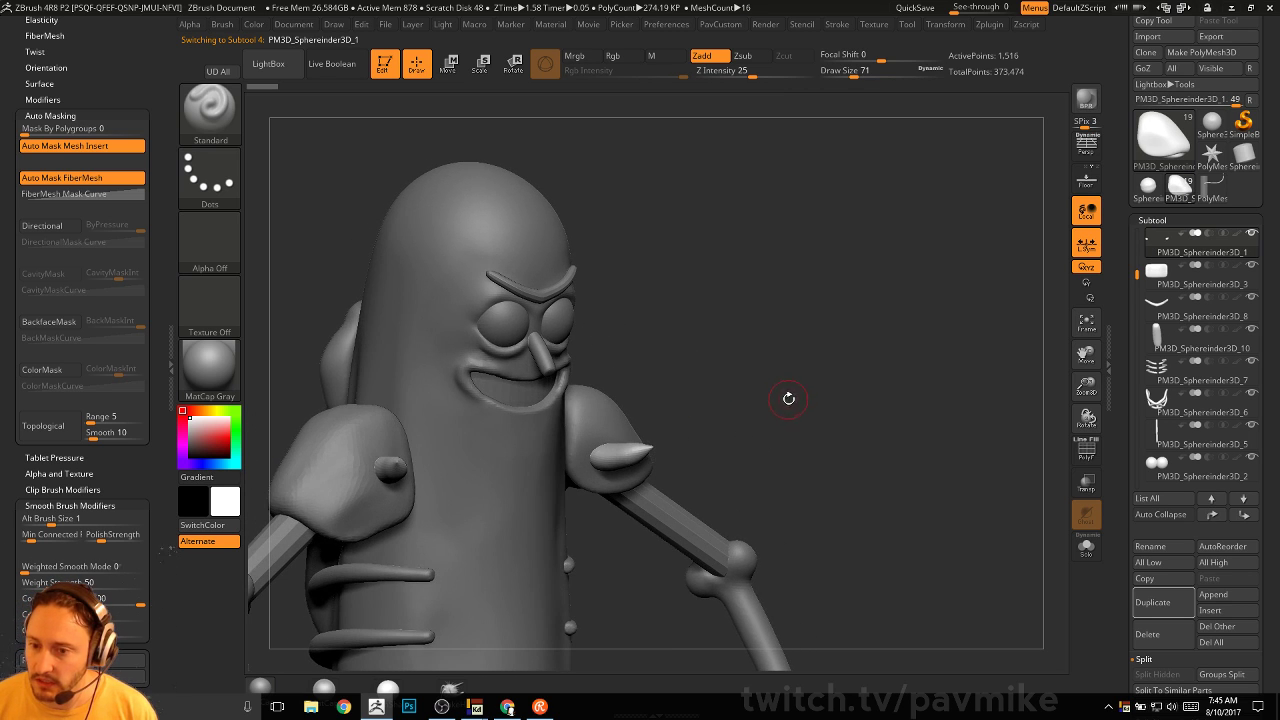
# Turn on the wireframe display for the selected shoulder spikes
pyautogui.press('shift')
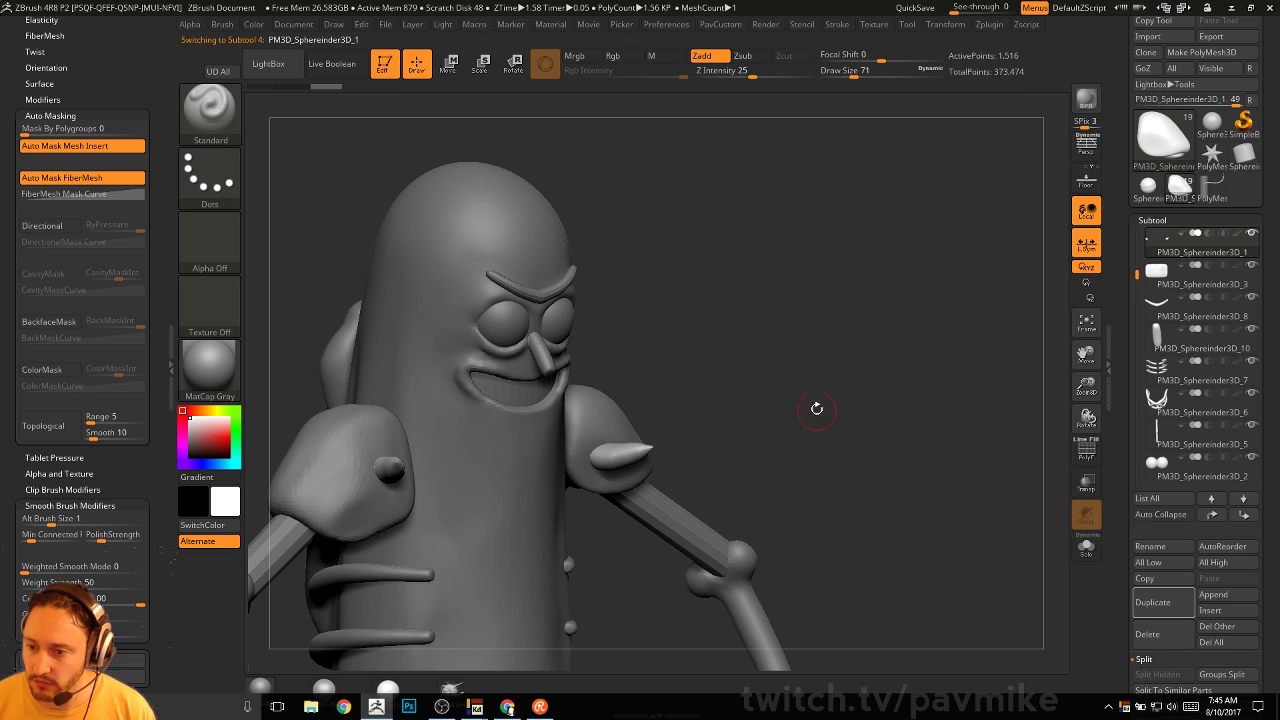
pyautogui.press('super+a')
pyautogui.press('super')
pyautogui.hotkey('ctrl', 'a')
pyautogui.moveTo(946, 464); pyautogui.dragTo(937, 430)
pyautogui.click(1086, 450)
pyautogui.moveTo(990, 357); pyautogui.dragTo(1042, 338)
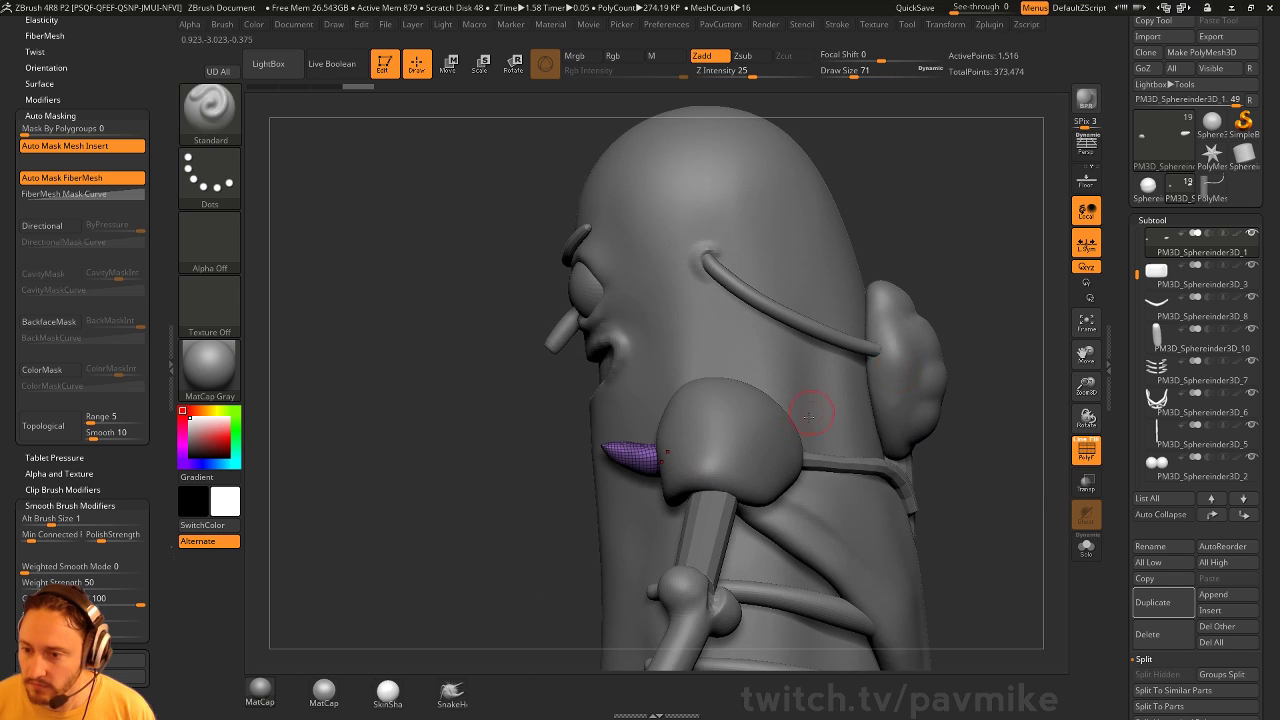
# Reduce the shoulder spikes' mesh density with repeated ZRemesher passes set to Half
pyautogui.moveTo(507, 531); pyautogui.dragTo(867, 373)
pyautogui.hotkey('ctrl', 'a')
pyautogui.click(826, 612)
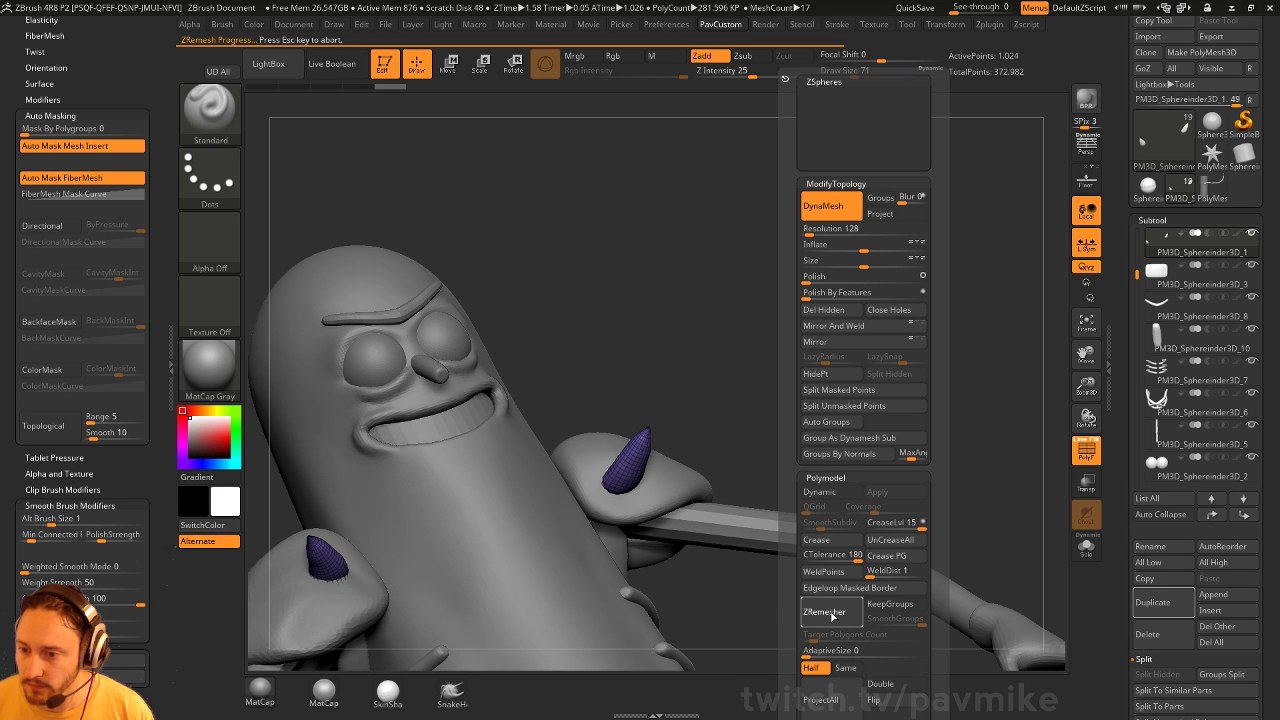
pyautogui.moveTo(920, 350); pyautogui.dragTo(642, 458)
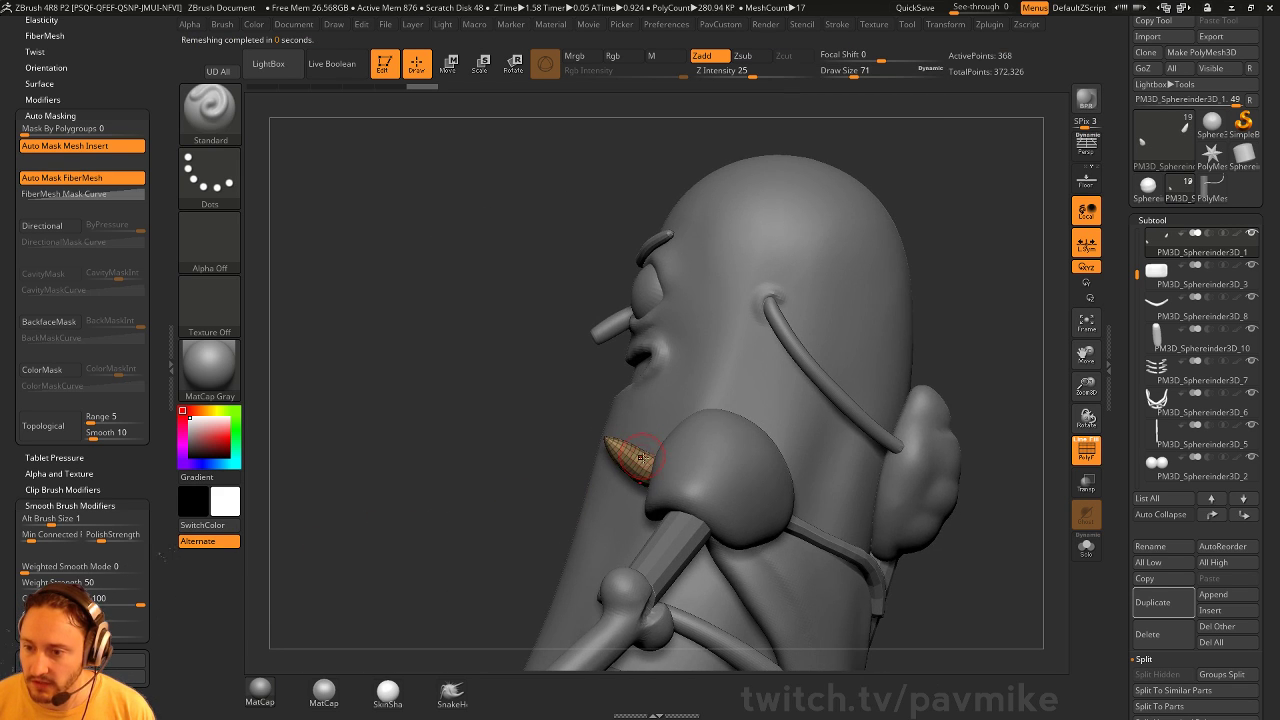
pyautogui.press('2')
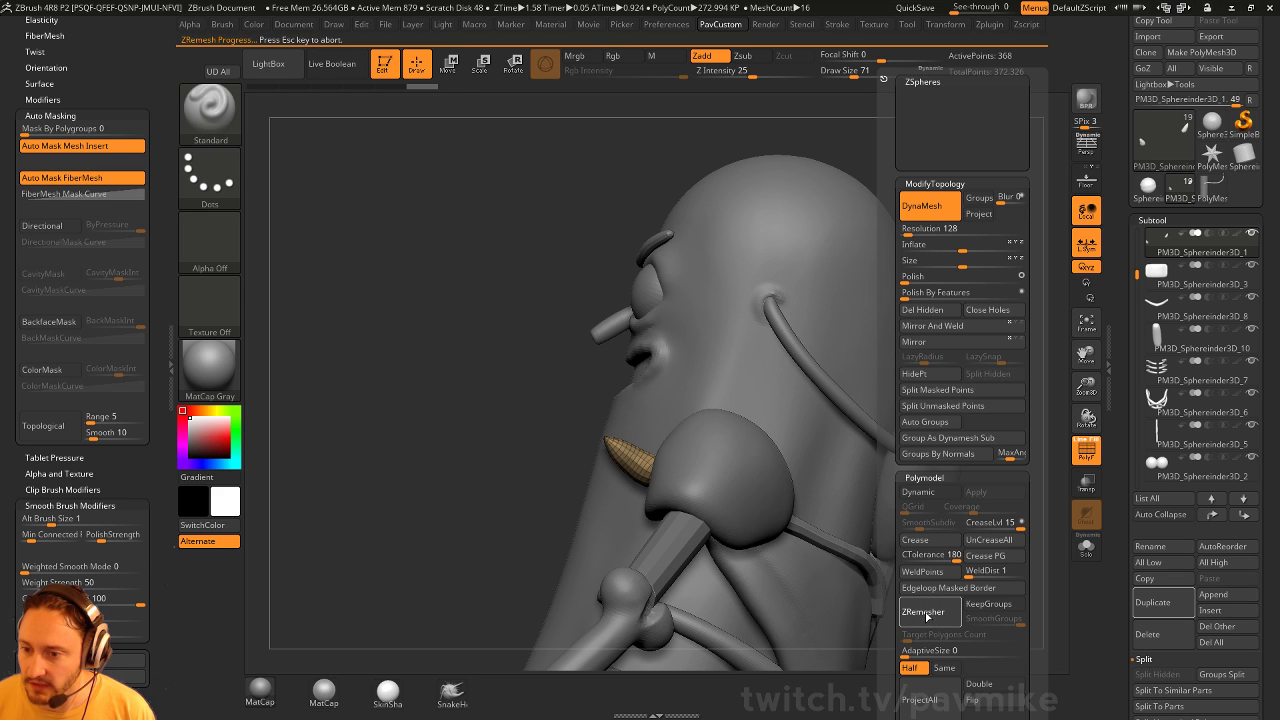
pyautogui.click(922, 611)
pyautogui.moveTo(815, 516); pyautogui.dragTo(813, 385)
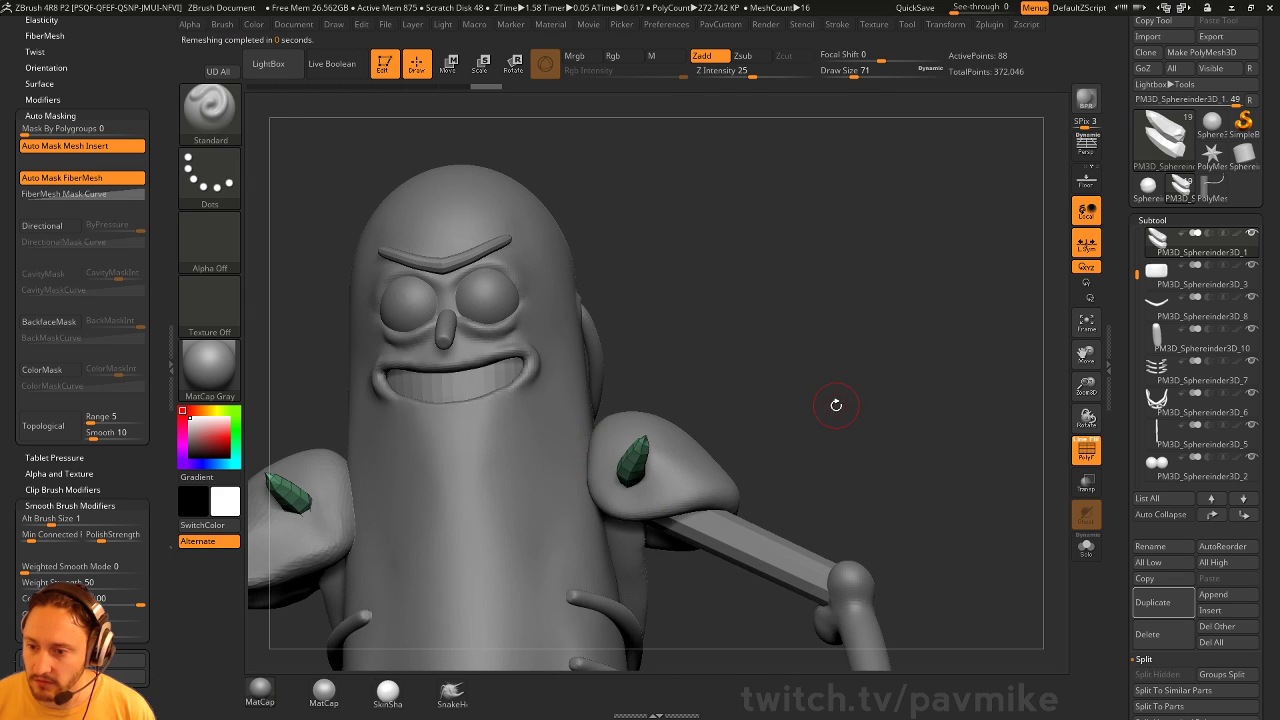
pyautogui.moveTo(914, 403); pyautogui.dragTo(822, 390)
pyautogui.hotkey('shift', 'z')
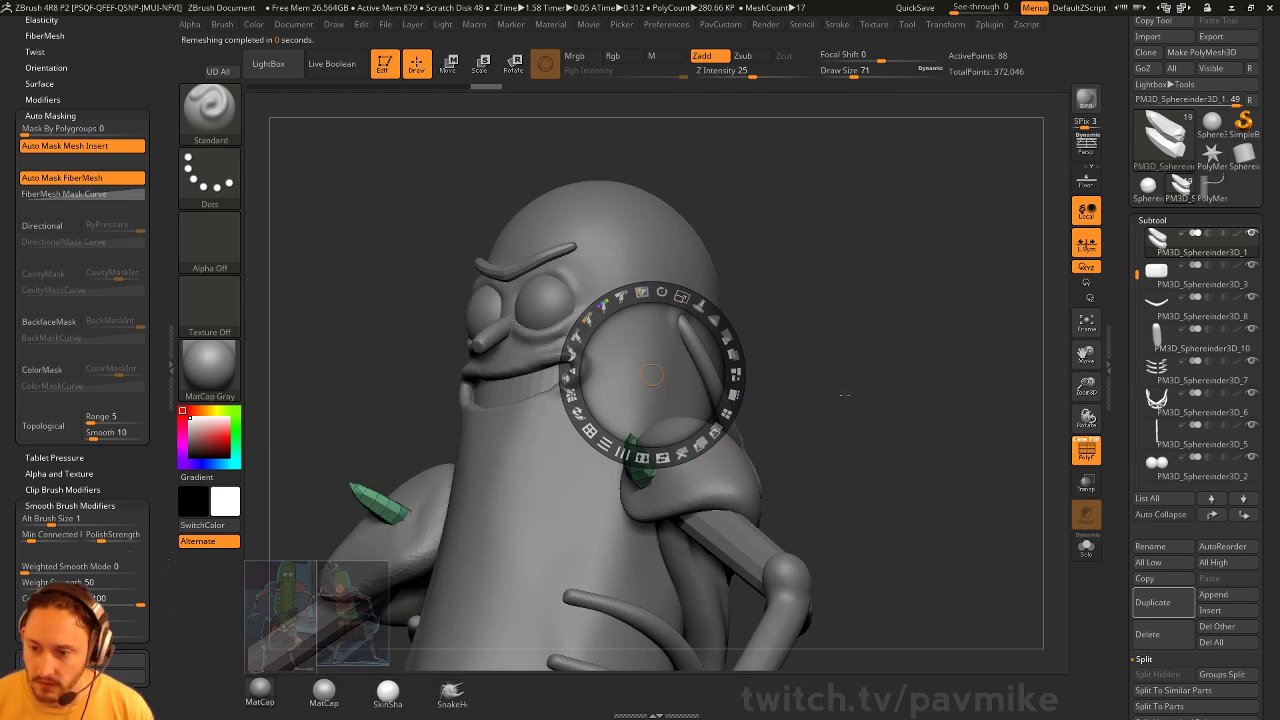
pyautogui.click(880, 354)
pyautogui.hotkey('shift', 'z')
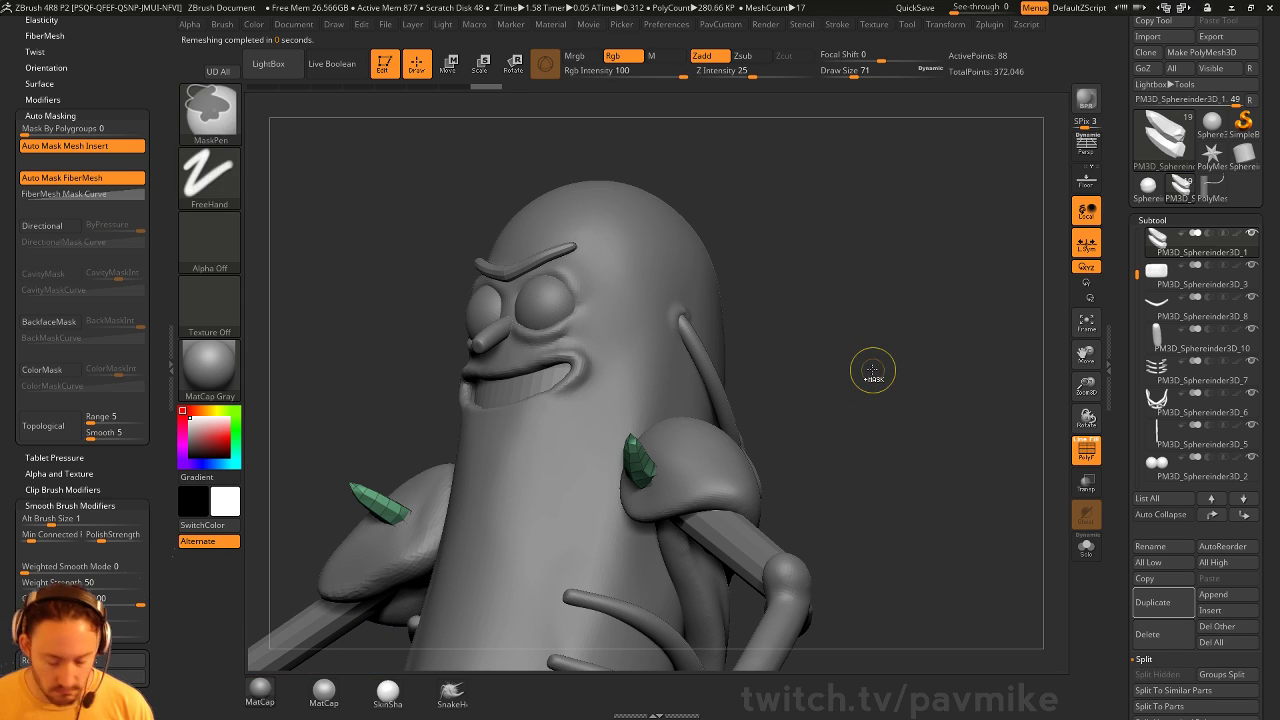
# Reshape the shoulder spikes with the Move Topological brush at a draw size of 90
pyautogui.moveTo(880, 372); pyautogui.dragTo(800, 390)
pyautogui.press(']')
pyautogui.press('b')
pyautogui.press('m')
pyautogui.press('v')
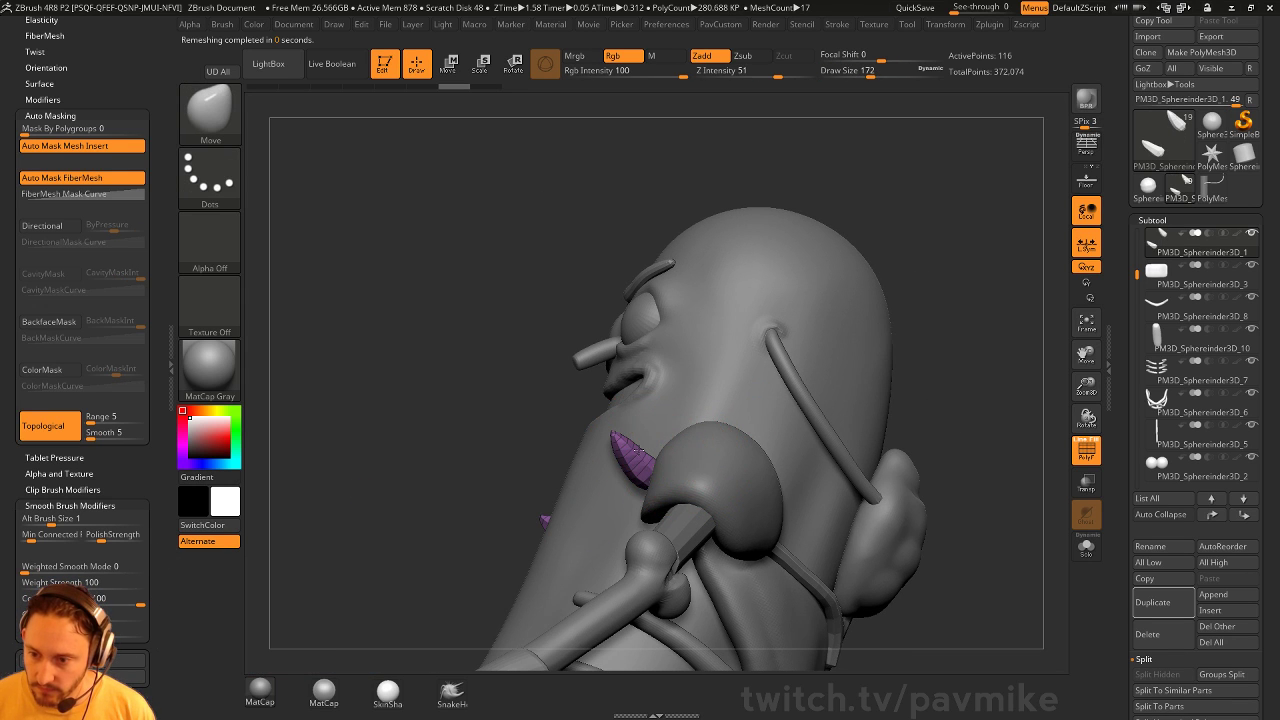
pyautogui.moveTo(548, 485)
pyautogui.mouseDown()
pyautogui.moveTo(668, 477)
pyautogui.moveTo(661, 445)
pyautogui.moveTo(798, 400)
pyautogui.mouseUp()
pyautogui.press('s')
pyautogui.click(671, 477)
pyautogui.press('s')
pyautogui.click(800, 399)
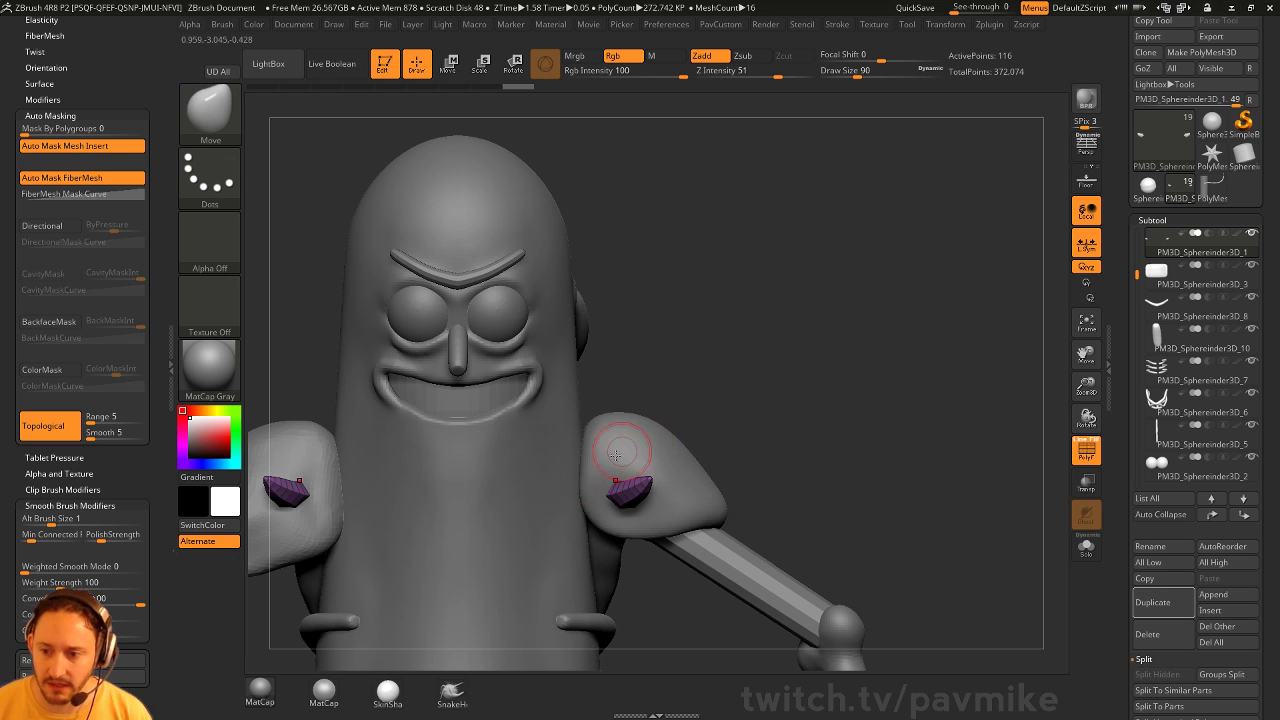
# Rotate the shoulder spikes with the gizmo so their tips point forward and toward the chest
pyautogui.keyDown('alt'); pyautogui.moveTo(779, 434); pyautogui.dragTo(761, 397); pyautogui.keyUp('alt')
pyautogui.press('e')
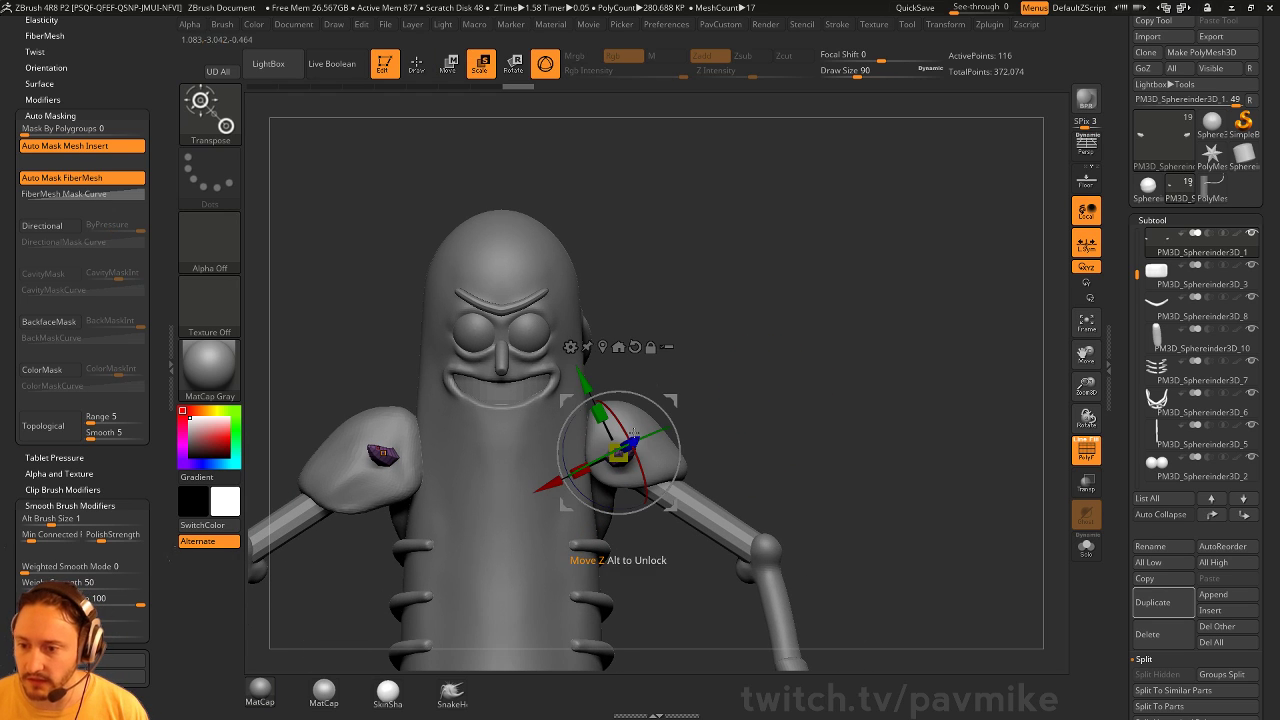
pyautogui.moveTo(657, 403); pyautogui.dragTo(457, 437)
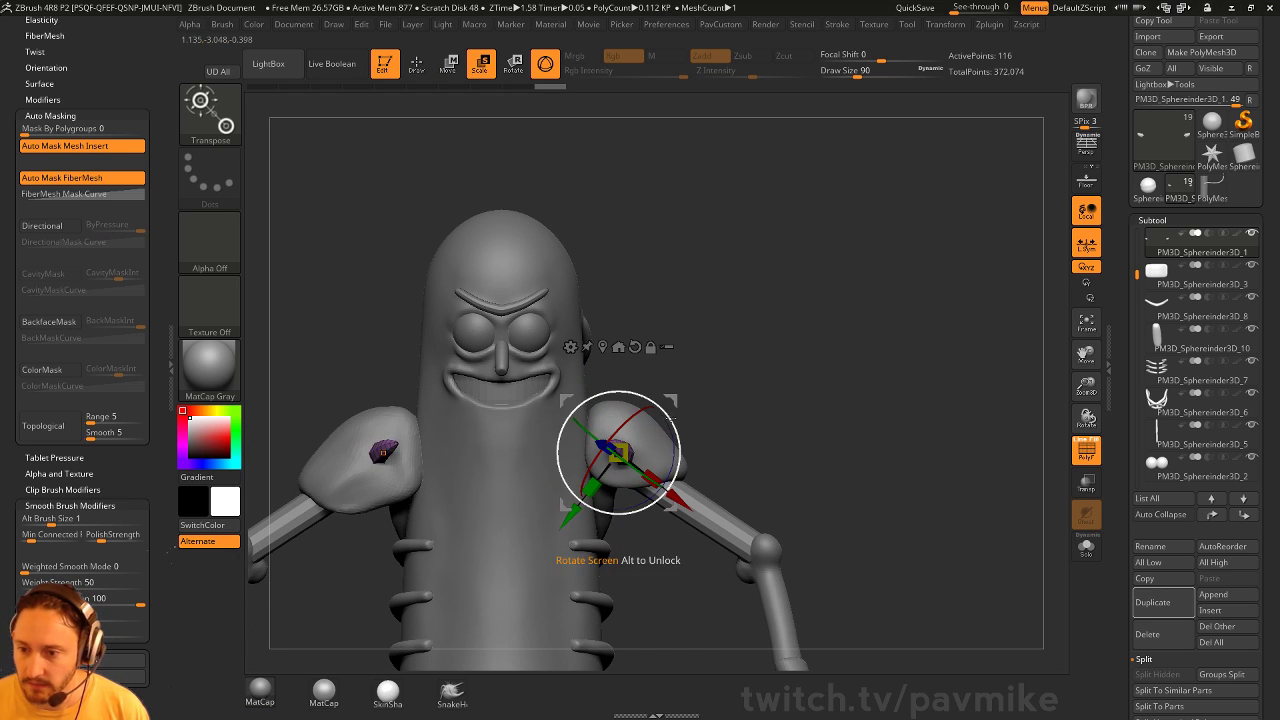
pyautogui.moveTo(631, 415); pyautogui.dragTo(599, 438)
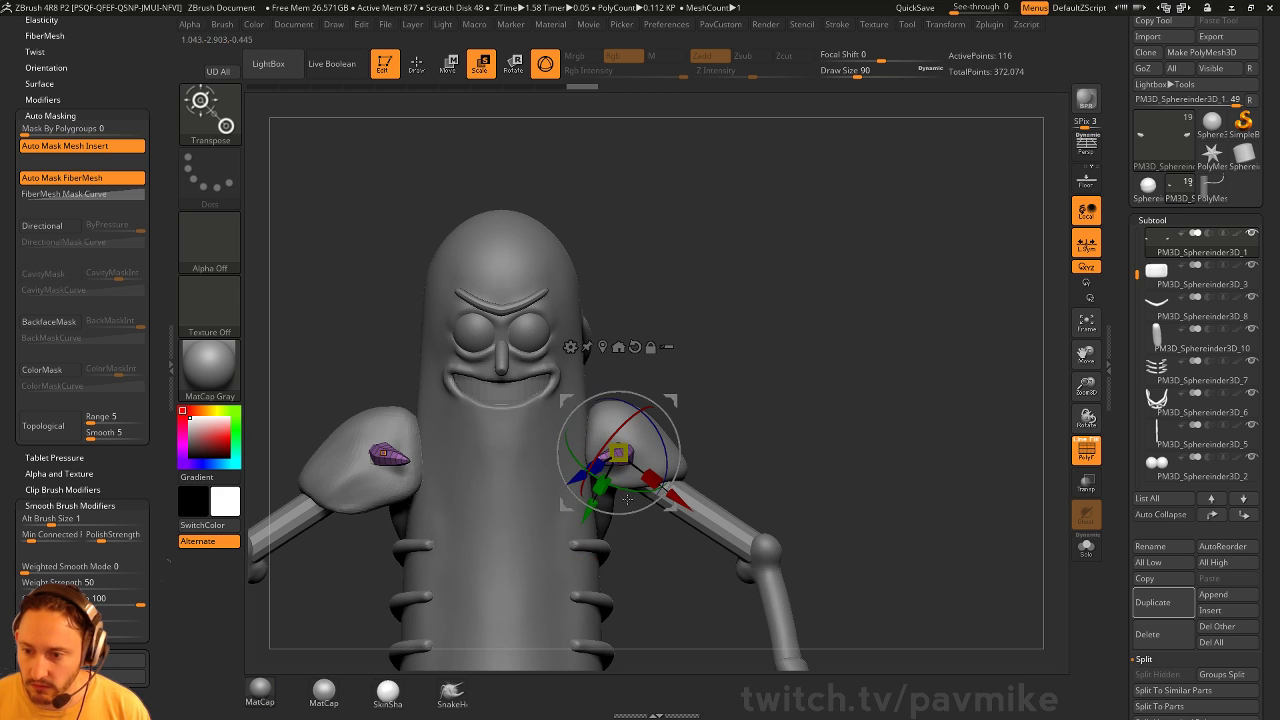
pyautogui.moveTo(638, 491); pyautogui.dragTo(617, 484)
pyautogui.moveTo(675, 400); pyautogui.dragTo(657, 408)
pyautogui.moveTo(746, 346); pyautogui.dragTo(780, 411)
pyautogui.press('q')
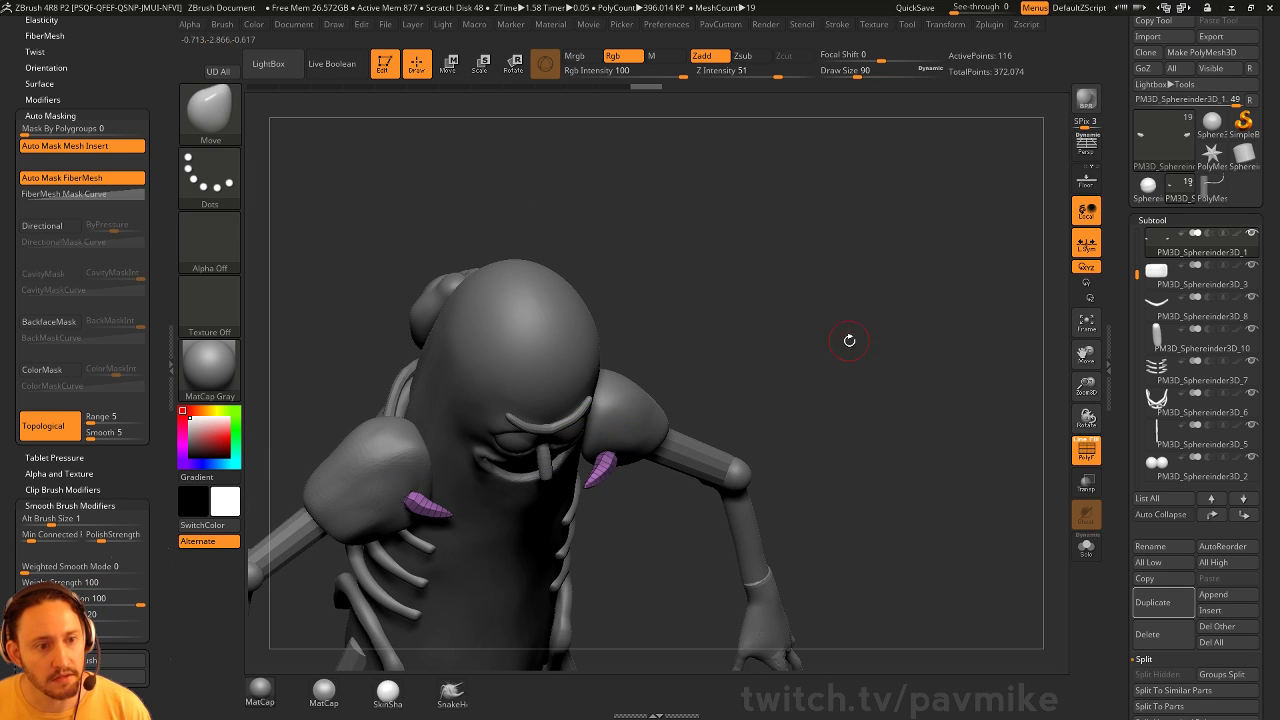
# Shift and rotate the shoulder spikes with the gizmo so they sit on the front inner part of the pads
pyautogui.moveTo(855, 379); pyautogui.dragTo(843, 349)
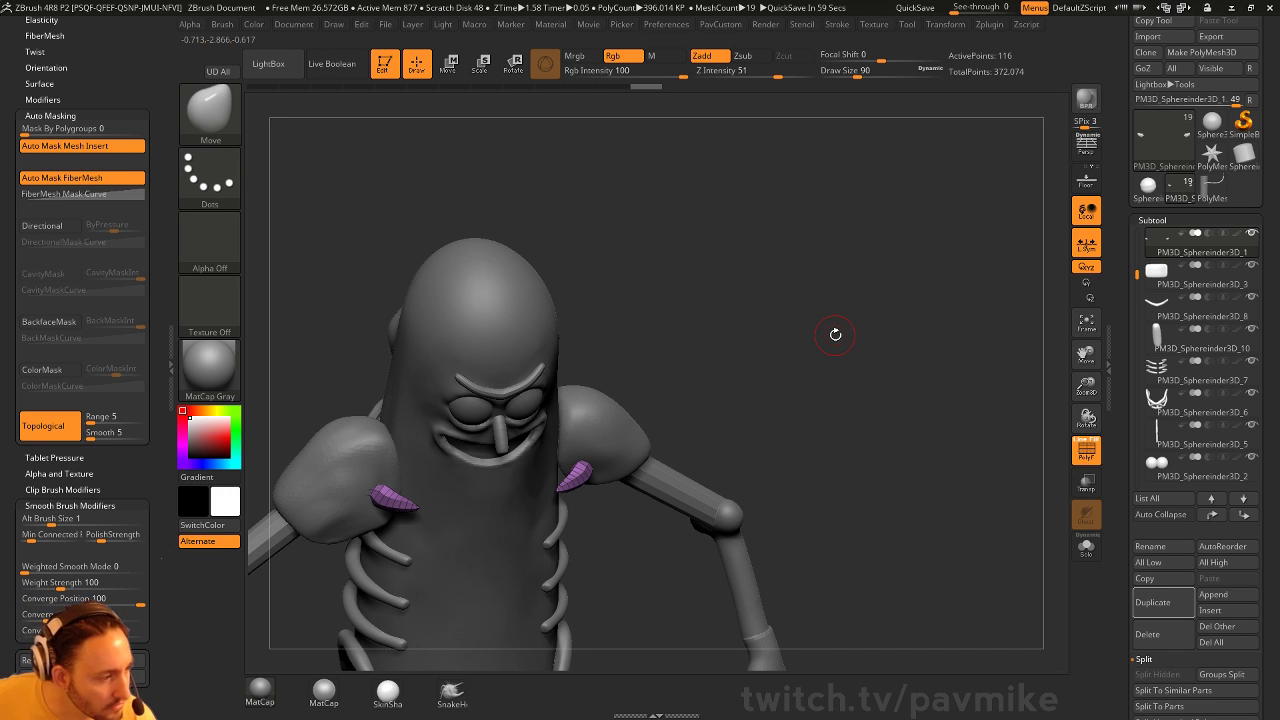
pyautogui.moveTo(854, 322); pyautogui.dragTo(842, 338)
pyautogui.press('w')
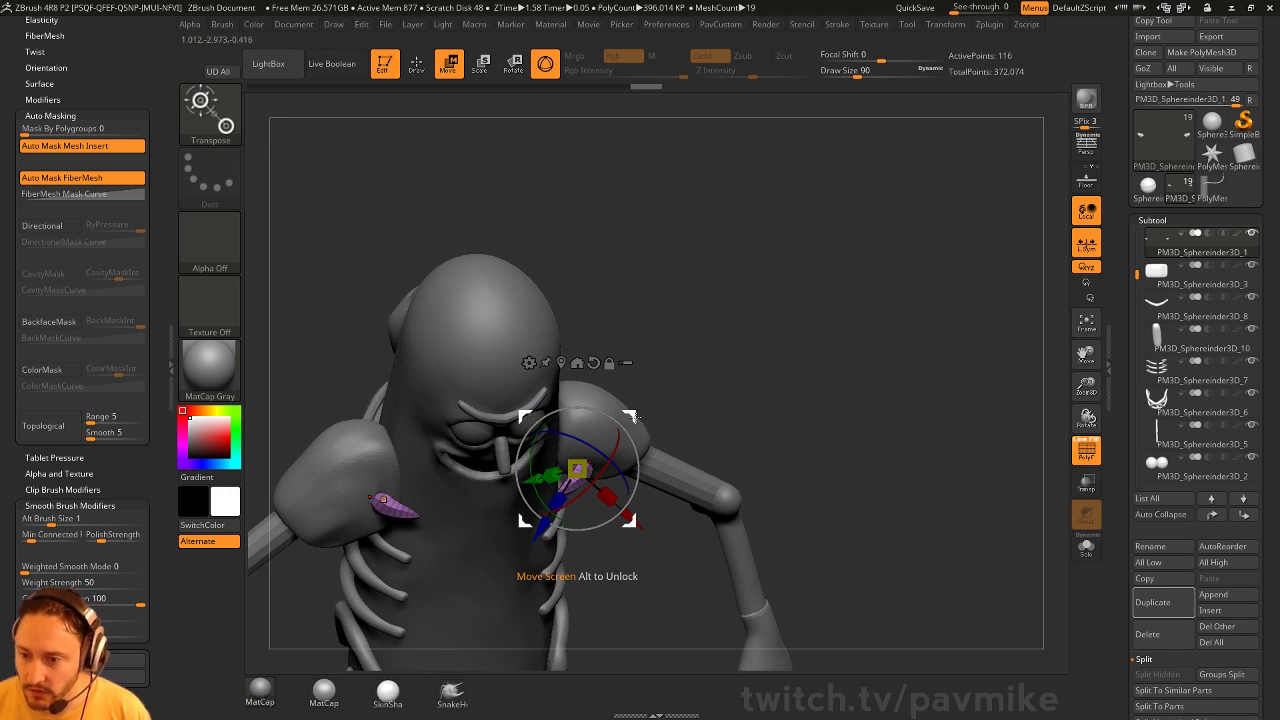
pyautogui.moveTo(640, 532); pyautogui.dragTo(627, 520)
pyautogui.moveTo(718, 388); pyautogui.dragTo(709, 347)
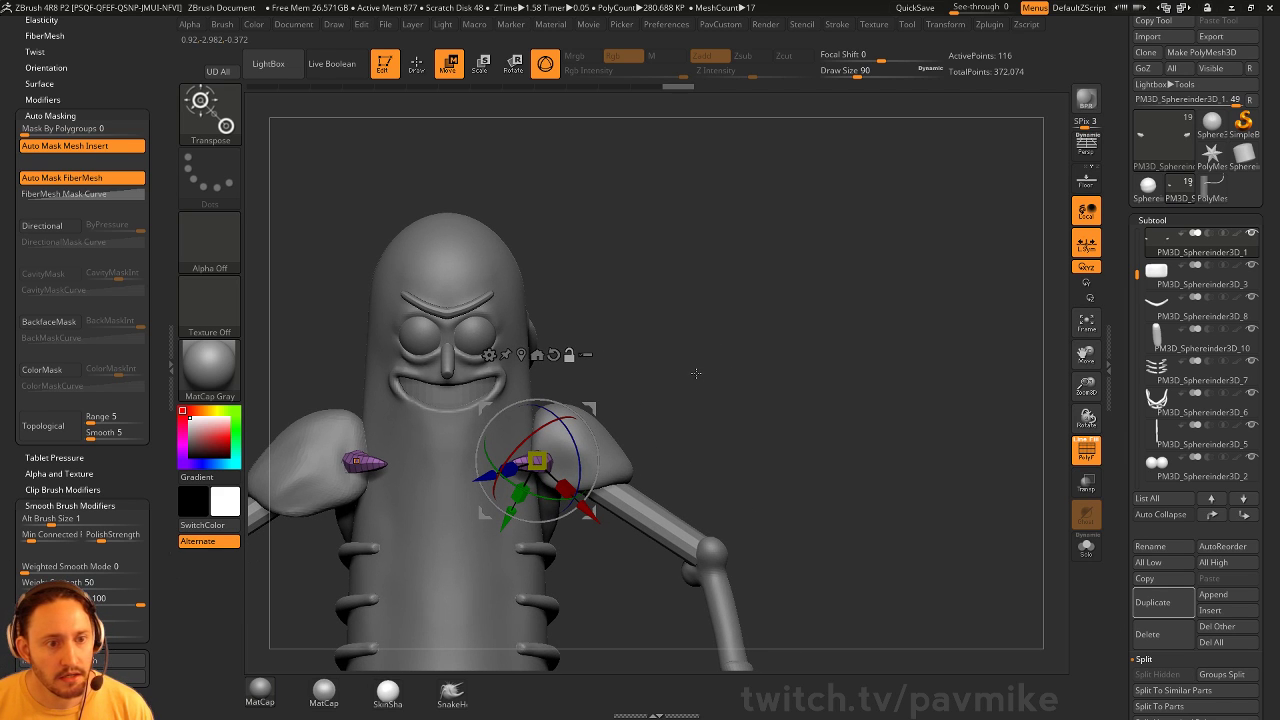
pyautogui.moveTo(591, 405); pyautogui.dragTo(670, 428)
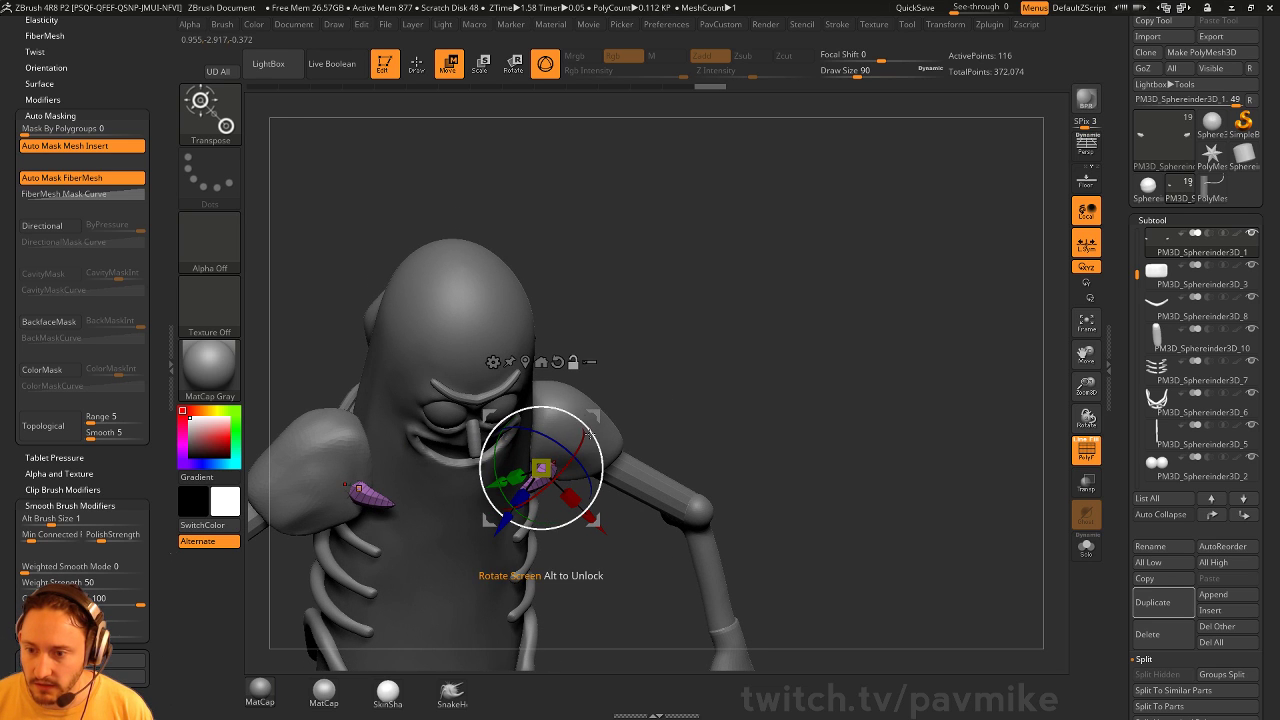
pyautogui.moveTo(566, 447); pyautogui.dragTo(565, 502)
pyautogui.press('q')
# Bend the shoulder spikes into an inward curve with the Move Topological brush at a draw size of 268
pyautogui.moveTo(640, 390); pyautogui.dragTo(631, 457)
pyautogui.press('s')
pyautogui.press('s')
pyautogui.moveTo(541, 480); pyautogui.dragTo(543, 480)
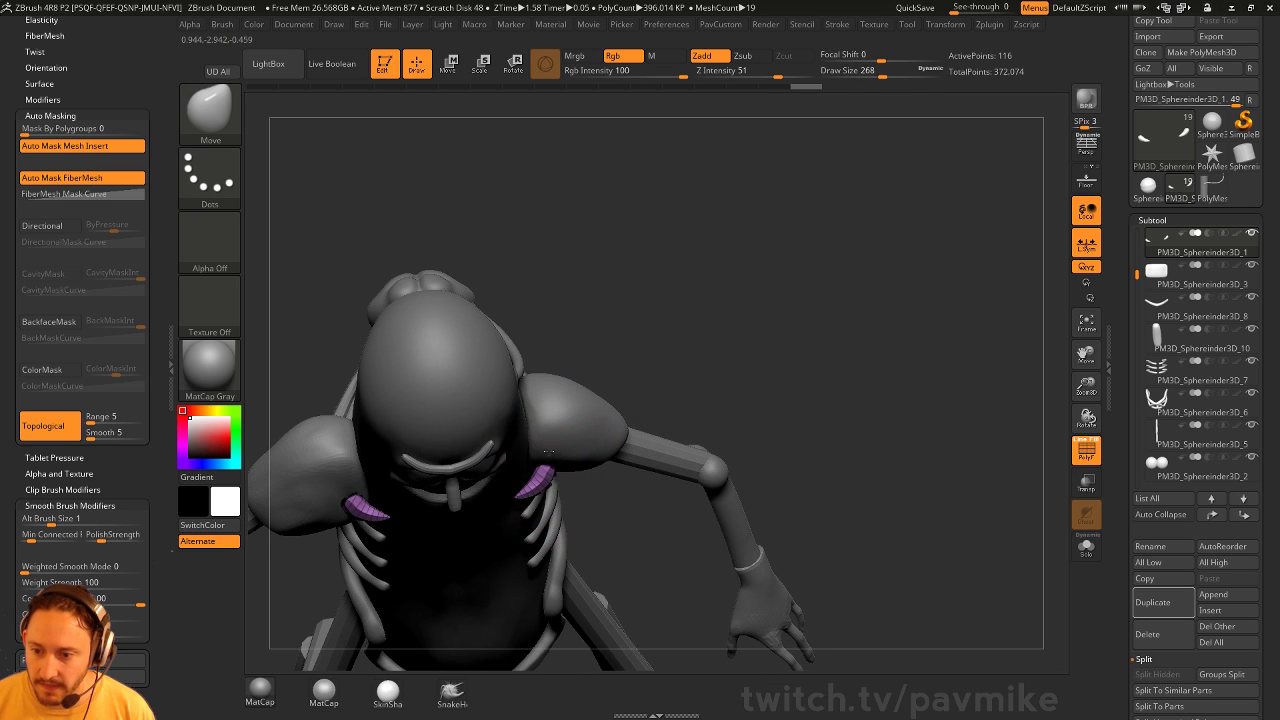
pyautogui.moveTo(700, 280); pyautogui.dragTo(692, 372)
# Set the Smooth Stronger brush's Z Intensity to 16 and smooth the shoulder spikes
pyautogui.press('space')
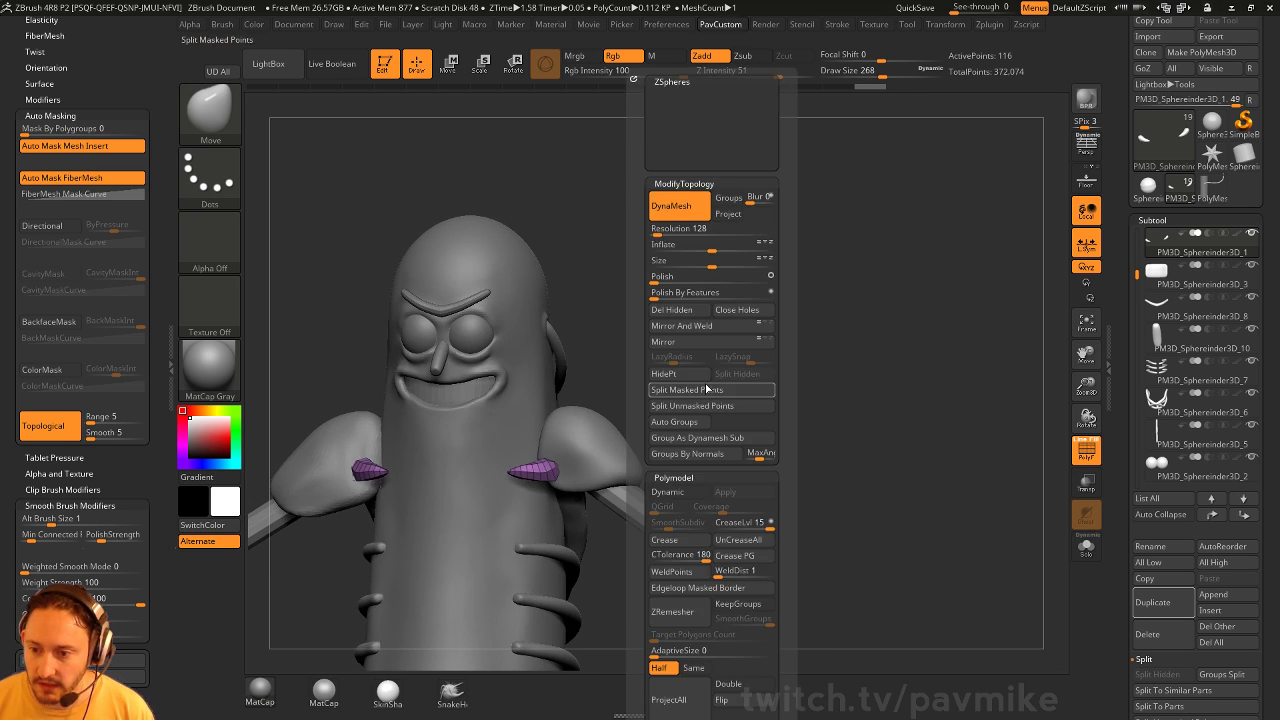
pyautogui.press('space')
pyautogui.press('space')
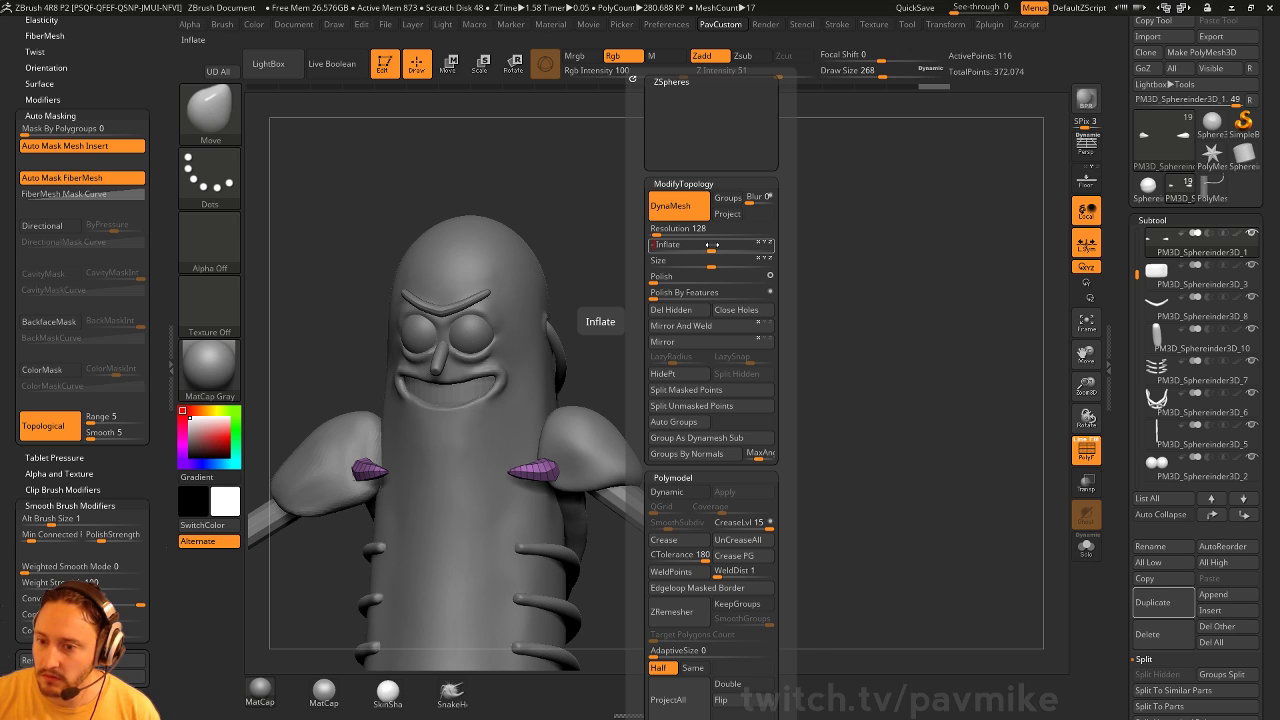
pyautogui.moveTo(586, 343); pyautogui.dragTo(600, 400)
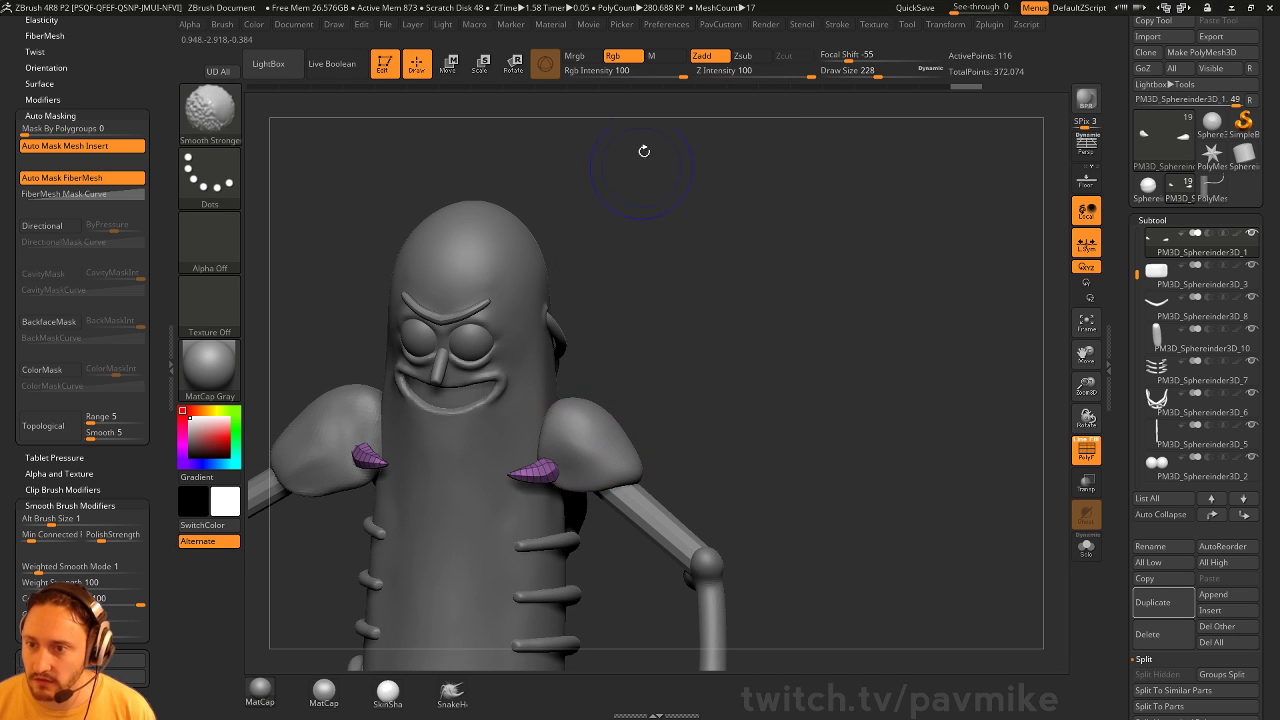
pyautogui.click(711, 72)
pyautogui.keyDown('shift'); pyautogui.moveTo(556, 466); pyautogui.dragTo(615, 462); pyautogui.keyUp('shift')
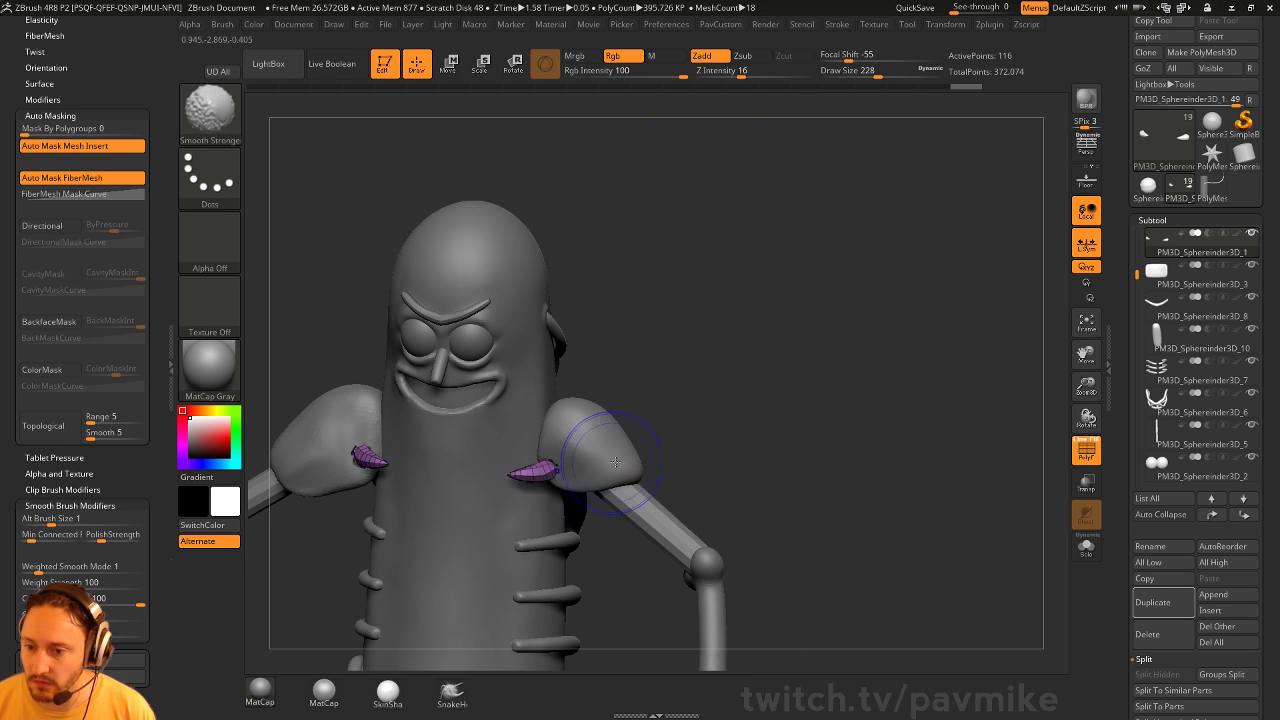
# Reshape both shoulder pads in turn with the Move Topological brush, using draw sizes of 492 and 386
pyautogui.moveTo(508, 463)
pyautogui.mouseDown()
pyautogui.moveTo(614, 455)
pyautogui.moveTo(695, 367)
pyautogui.moveTo(660, 420)
pyautogui.moveTo(620, 441)
pyautogui.moveTo(749, 357)
pyautogui.moveTo(700, 515)
pyautogui.moveTo(595, 438)
pyautogui.mouseUp()
pyautogui.press('[')
pyautogui.press('[')
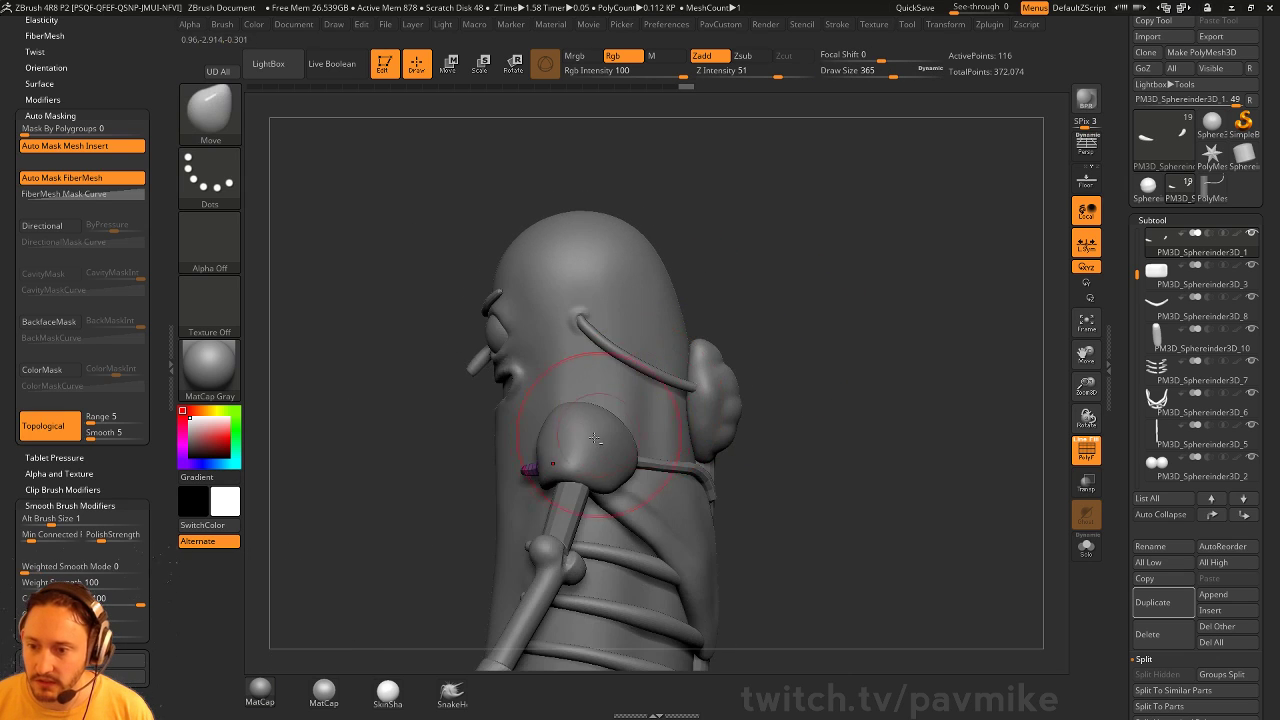
pyautogui.keyDown('alt'); pyautogui.click(595, 438); pyautogui.keyUp('alt')
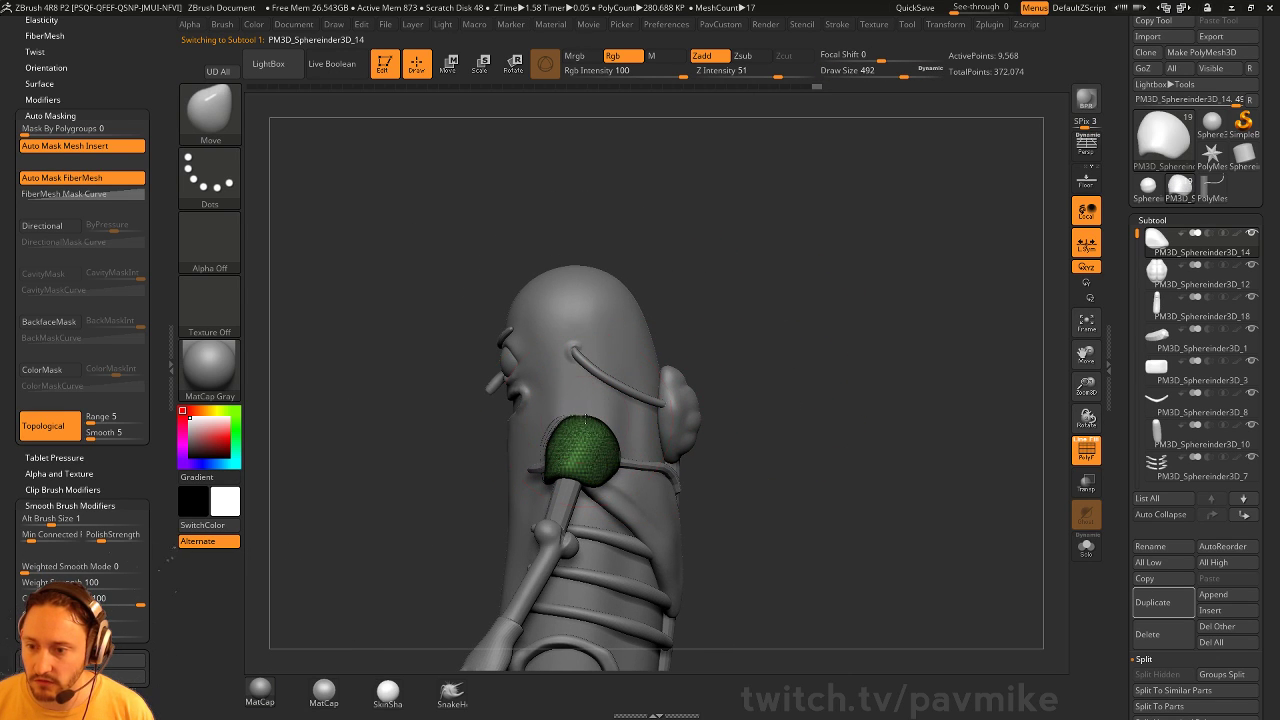
pyautogui.moveTo(623, 371)
pyautogui.mouseDown()
pyautogui.moveTo(614, 429)
pyautogui.moveTo(560, 444)
pyautogui.mouseUp()
pyautogui.keyDown('alt'); pyautogui.click(604, 433); pyautogui.keyUp('alt')
pyautogui.press('s')
pyautogui.press('s')
pyautogui.moveTo(548, 441); pyautogui.dragTo(506, 462)
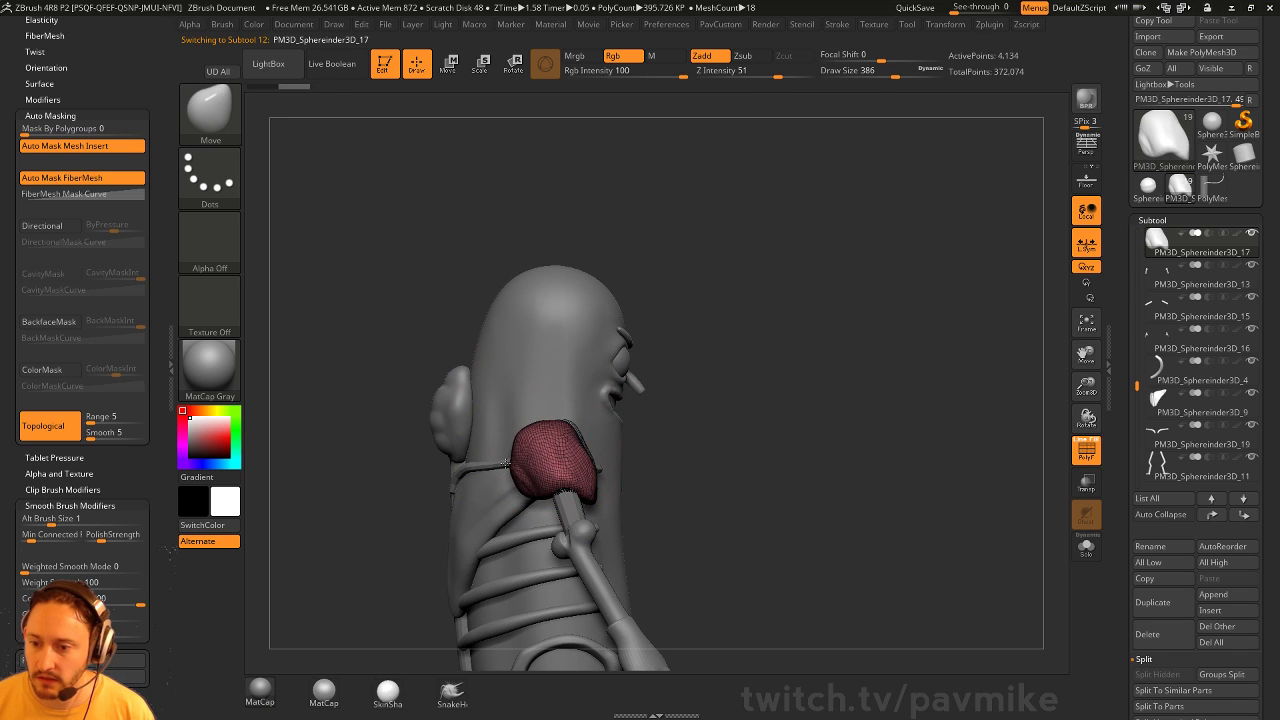
pyautogui.moveTo(650, 380)
pyautogui.mouseDown()
pyautogui.moveTo(666, 340)
pyautogui.moveTo(714, 303)
pyautogui.moveTo(716, 355)
pyautogui.moveTo(648, 362)
pyautogui.moveTo(680, 334)
pyautogui.moveTo(703, 383)
pyautogui.moveTo(670, 372)
pyautogui.mouseUp()
pyautogui.press('s')
pyautogui.moveTo(515, 401); pyautogui.dragTo(532, 400)
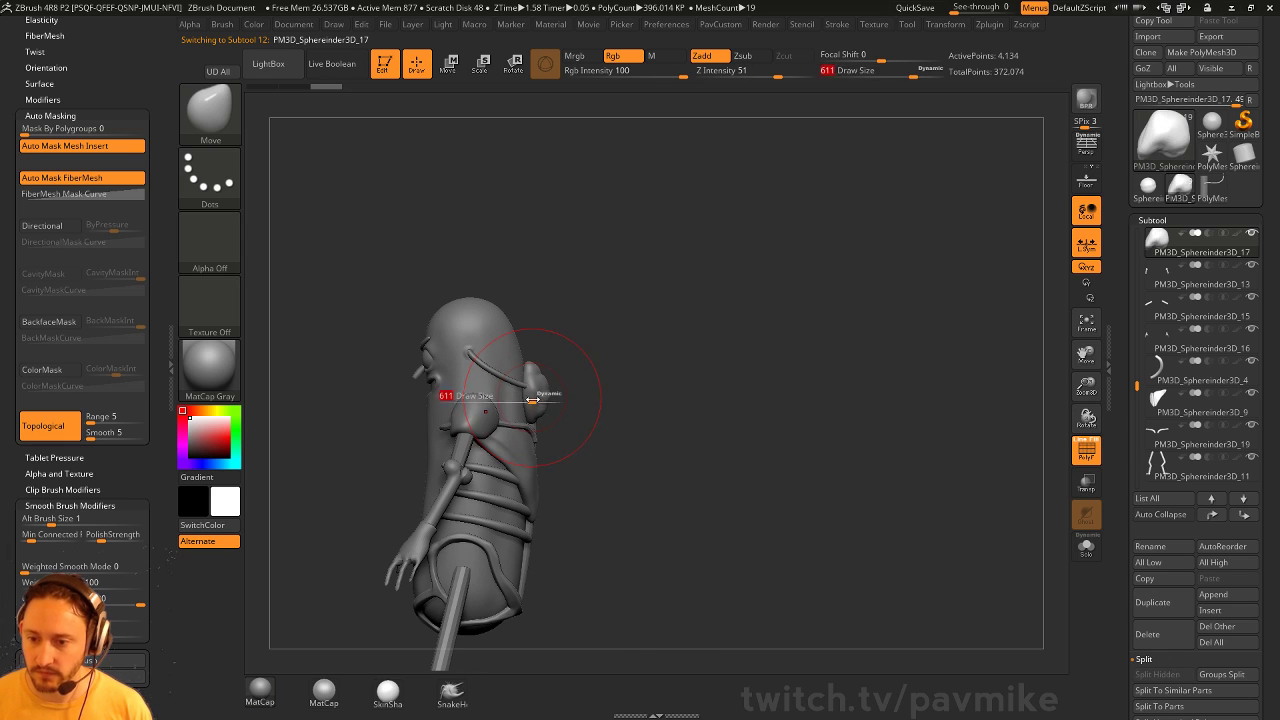
# Adjust the character's left shoulder pad with the Move Topological brush at a draw size of 533, and switch back to the Standard brush
pyautogui.keyDown('alt'); pyautogui.click(475, 418); pyautogui.keyUp('alt')
pyautogui.press('s')
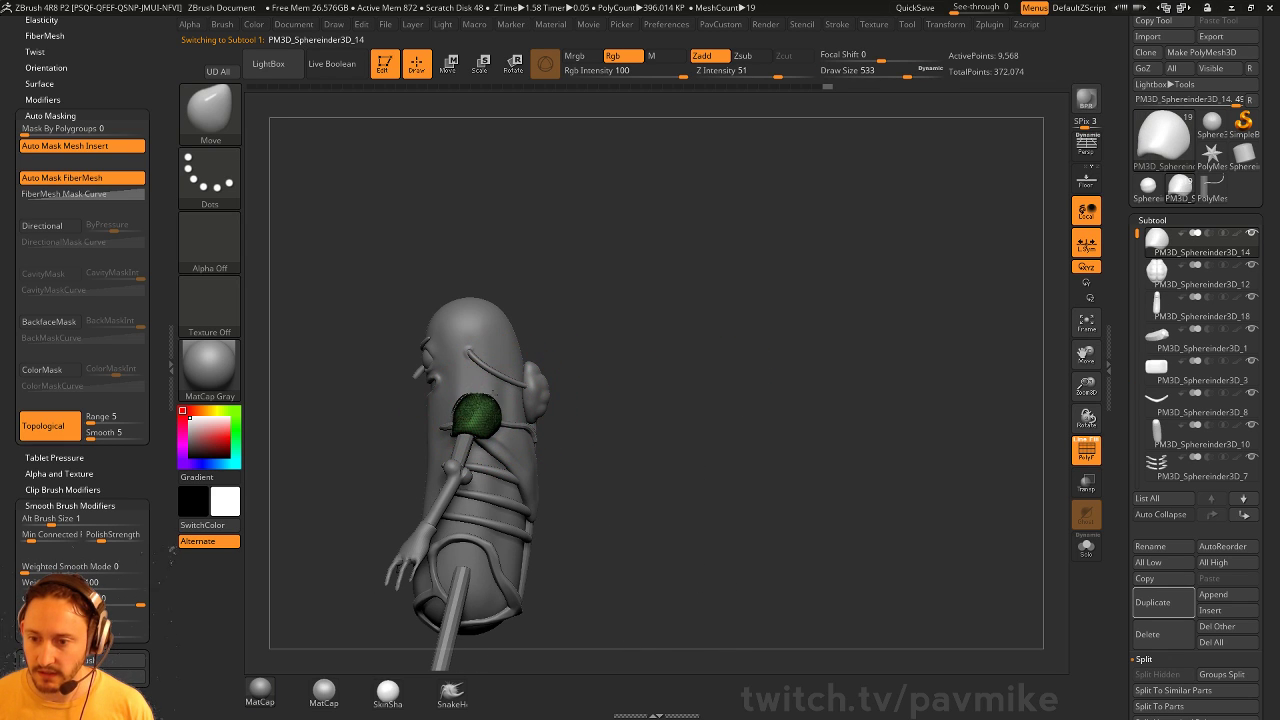
pyautogui.press('b')
pyautogui.press('s')
pyautogui.press('t')
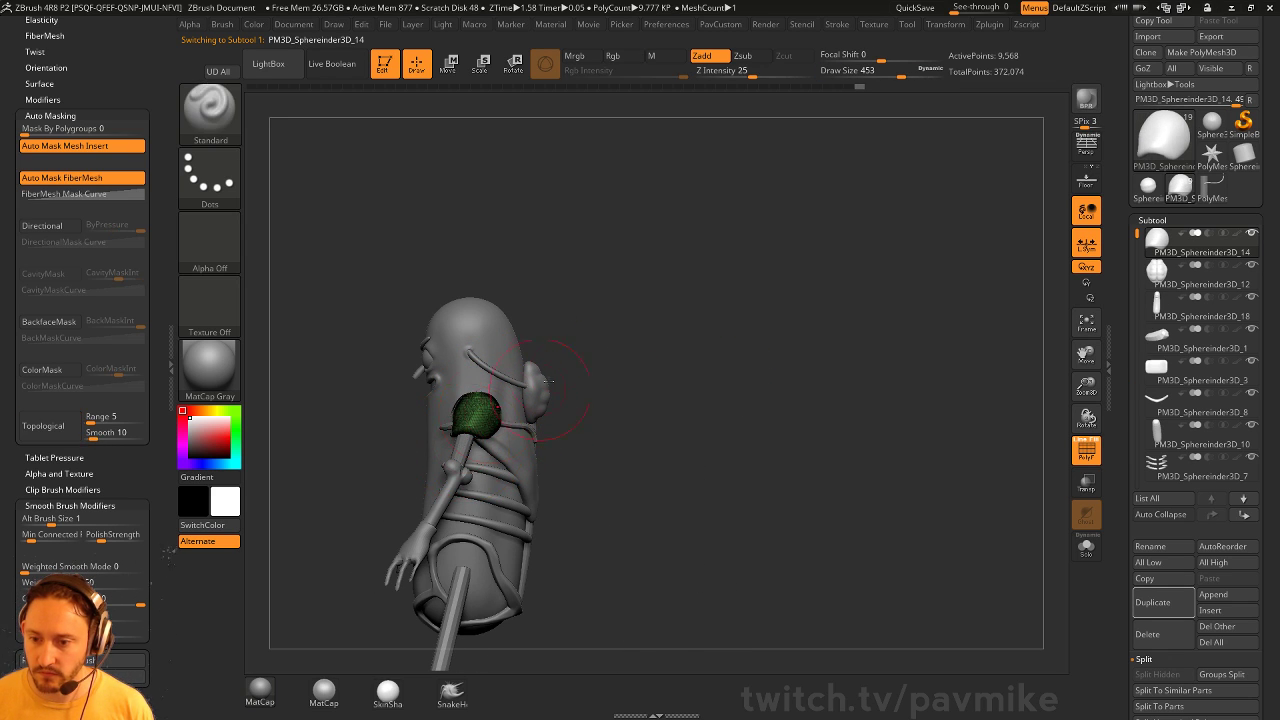
pyautogui.moveTo(553, 394)
pyautogui.mouseDown()
pyautogui.moveTo(611, 366)
pyautogui.moveTo(593, 372)
pyautogui.mouseUp()
# Select the character's right shoulder pad and refine its shape with the Move Topological brush at a draw size of 460
pyautogui.keyDown('alt'); pyautogui.click(467, 451); pyautogui.keyUp('alt')
pyautogui.press('b')
pyautogui.press('m')
pyautogui.press('t')
pyautogui.press('b')
pyautogui.press('s')
pyautogui.press('t')
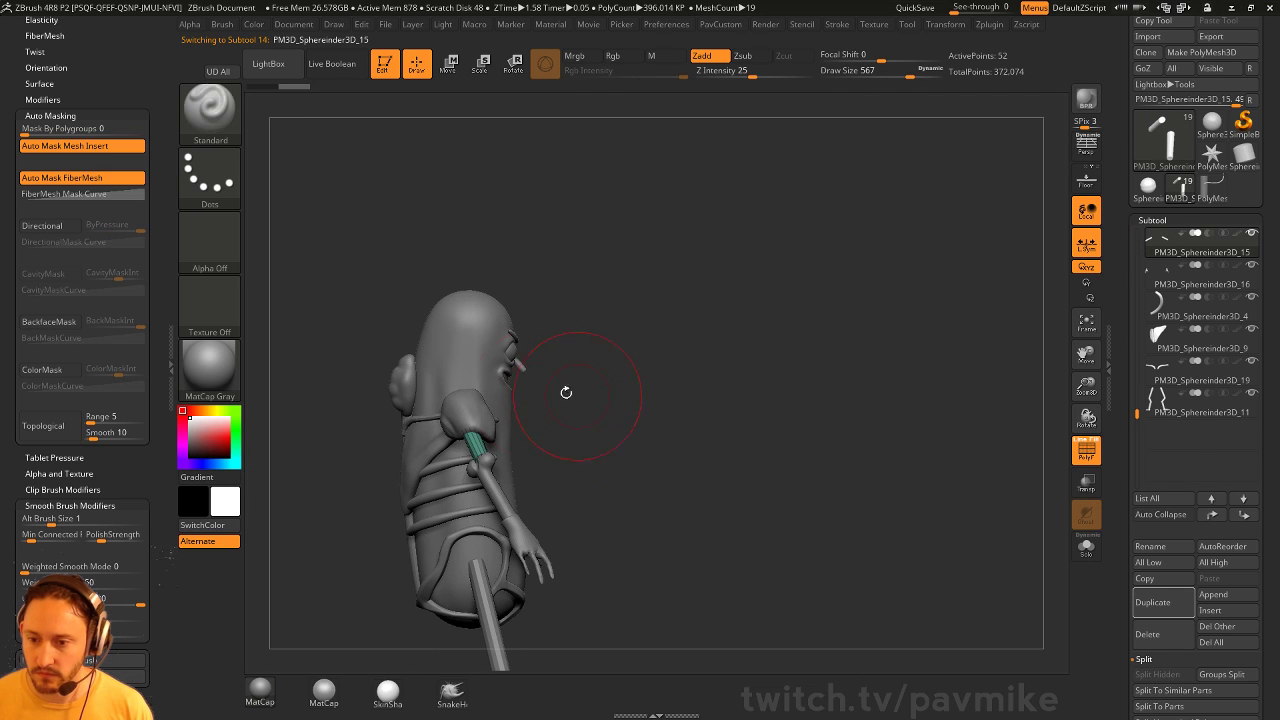
pyautogui.keyDown('alt'); pyautogui.click(470, 418); pyautogui.keyUp('alt')
pyautogui.press('b')
pyautogui.press('m')
pyautogui.press('t')
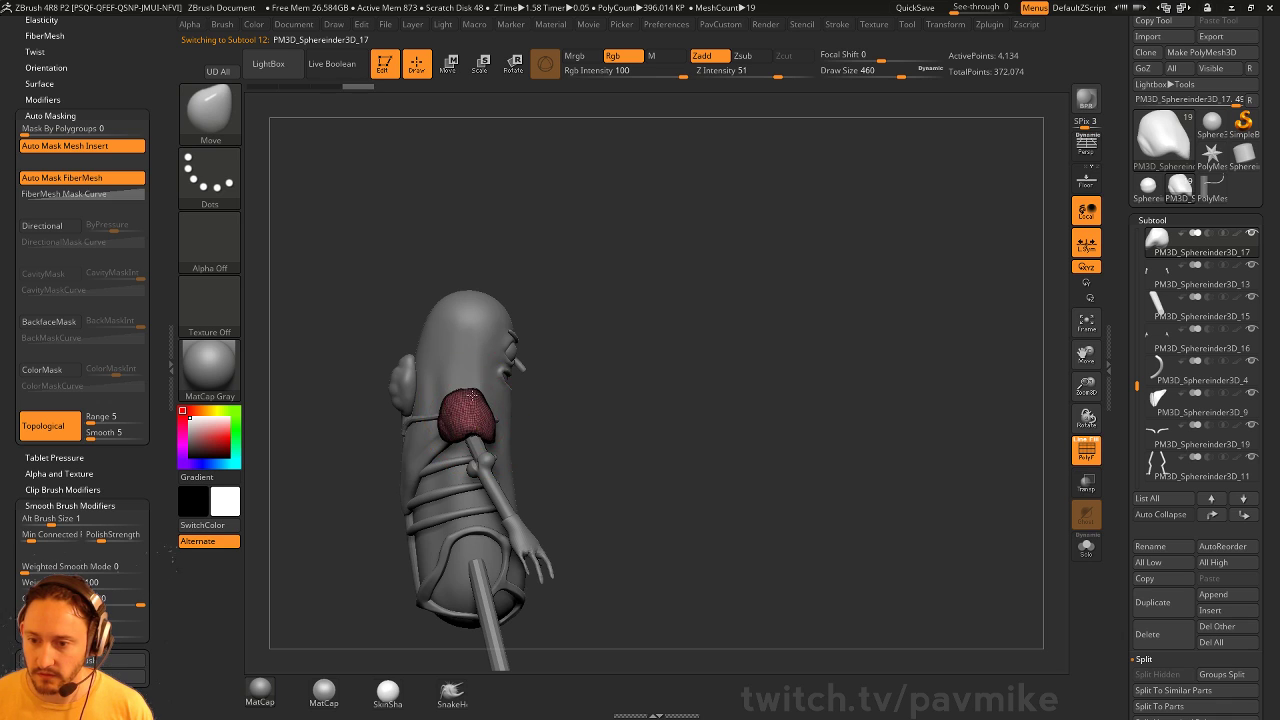
pyautogui.moveTo(524, 380); pyautogui.dragTo(620, 375)
# Select the character's left shoulder pad, carve a crease above the arm with the DamStandard brush at draw size 136, and smooth it
pyautogui.press('b')
pyautogui.press('s')
pyautogui.press('t')
pyautogui.keyDown('alt'); pyautogui.click(495, 415); pyautogui.keyUp('alt')
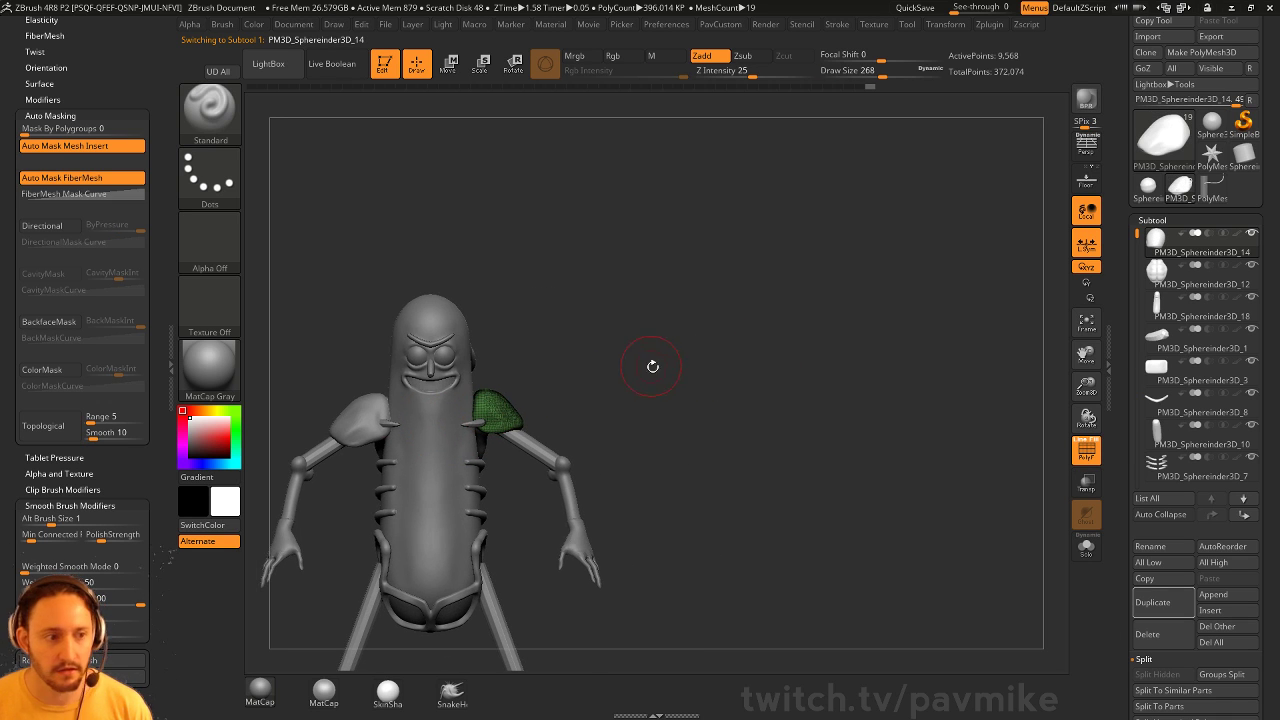
pyautogui.moveTo(996, 418)
pyautogui.keyDown('alt'); pyautogui.mouseDown()
pyautogui.moveTo(946, 374)
pyautogui.moveTo(805, 342)
pyautogui.moveTo(857, 363)
pyautogui.moveTo(514, 400)
pyautogui.mouseUp(); pyautogui.keyUp('alt')
pyautogui.press('b')
pyautogui.press('d')
pyautogui.press('s')
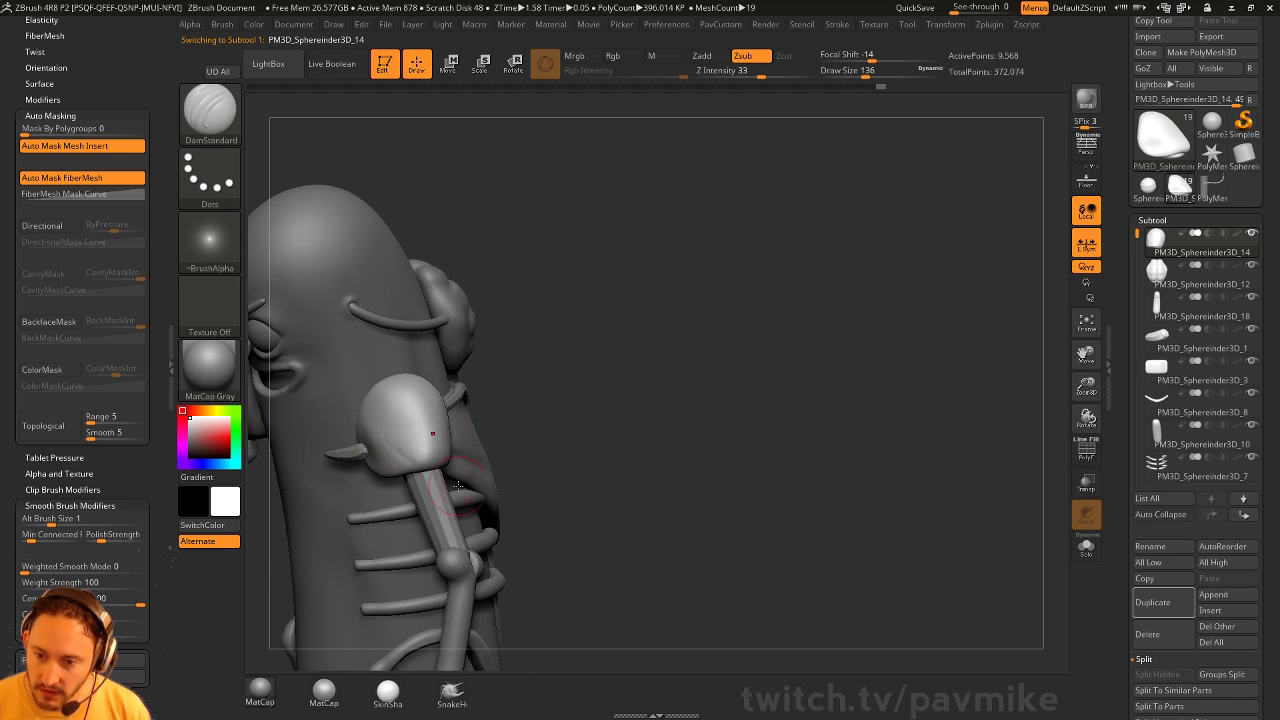
pyautogui.moveTo(457, 486); pyautogui.dragTo(470, 460, button='right')
pyautogui.moveTo(411, 519); pyautogui.dragTo(457, 423, button='right')
pyautogui.keyDown('shift'); pyautogui.moveTo(600, 426); pyautogui.dragTo(592, 388, button='right'); pyautogui.keyUp('shift')
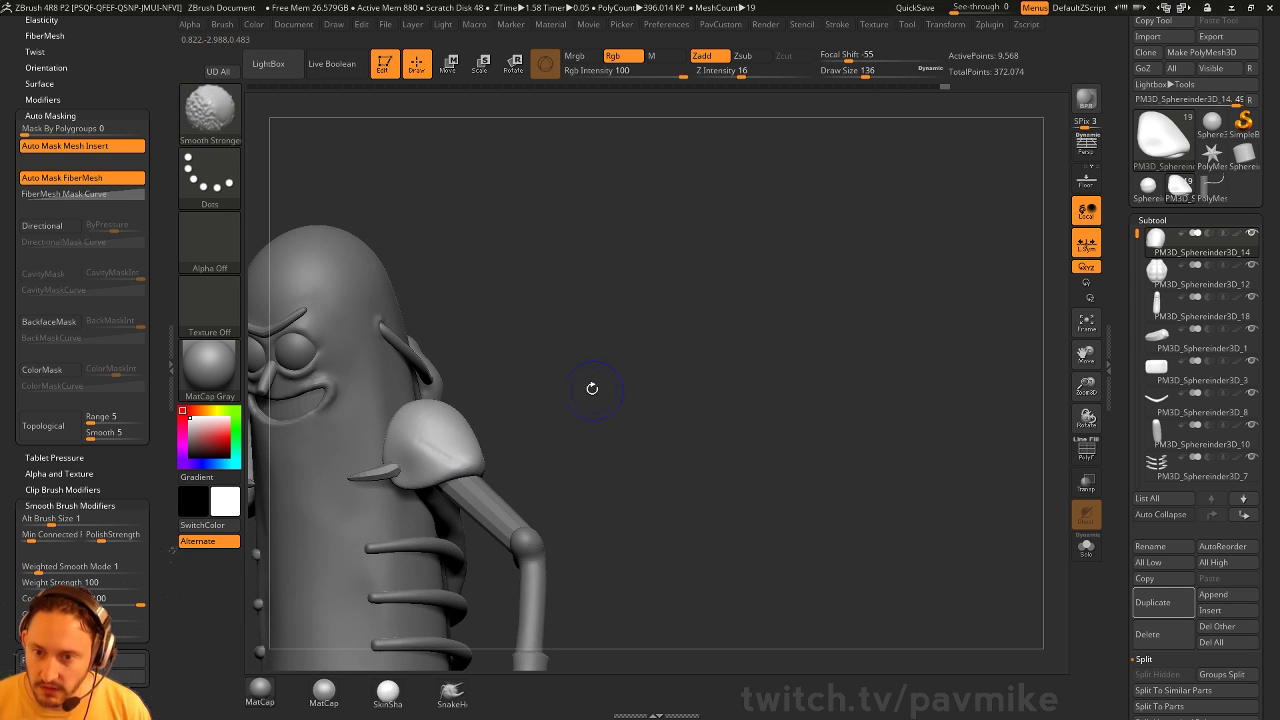
pyautogui.moveTo(730, 230)
pyautogui.mouseDown(button='right')
pyautogui.moveTo(737, 291)
pyautogui.moveTo(471, 434)
pyautogui.moveTo(509, 480)
pyautogui.mouseUp(button='right')
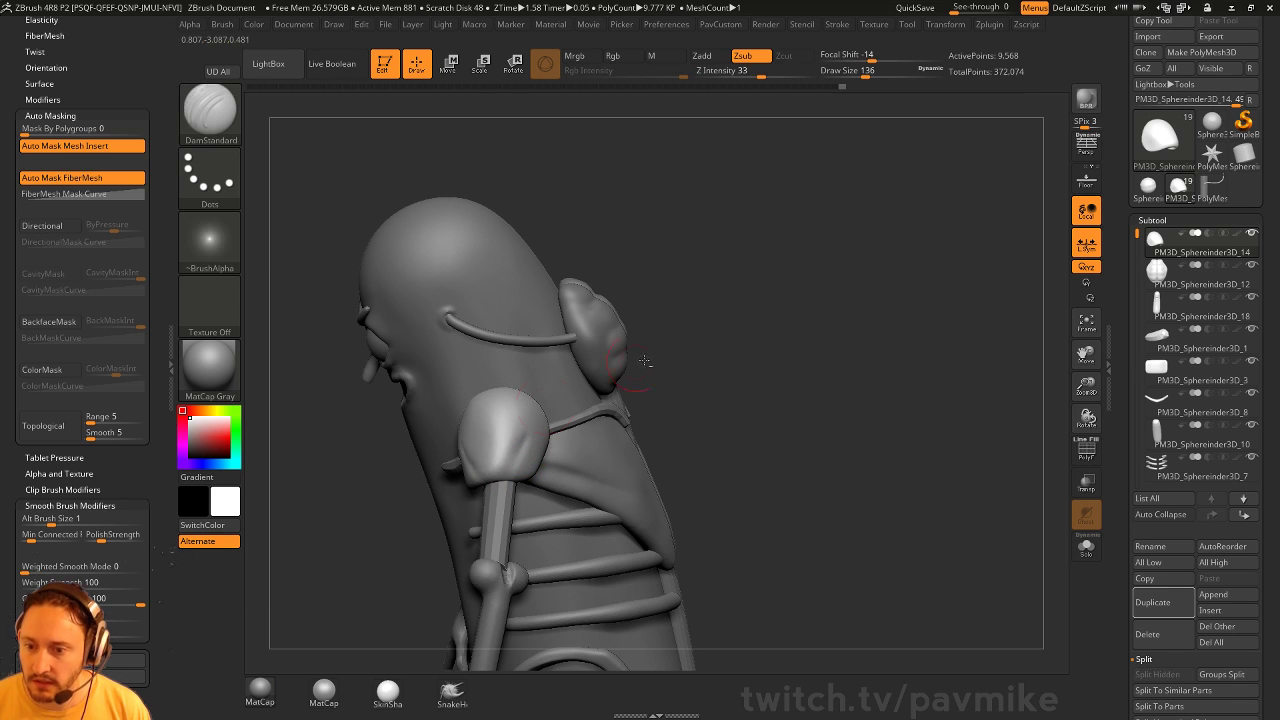
pyautogui.moveTo(700, 345)
pyautogui.mouseDown(button='right')
pyautogui.moveTo(619, 393)
pyautogui.moveTo(521, 404)
pyautogui.mouseUp(button='right')
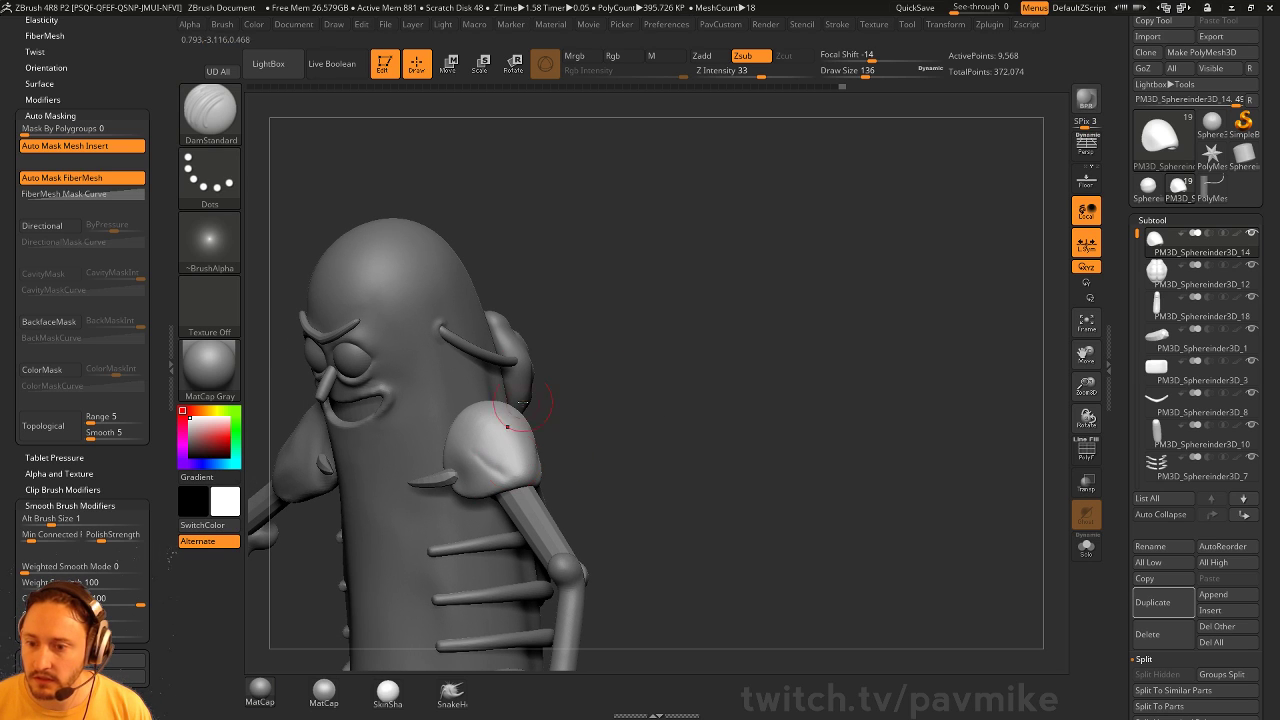
# Set the DamStandard brush's LazyRadius to 32 and deepen the crease along the lower part of the left shoulder pad
pyautogui.click(222, 24)
pyautogui.moveTo(227, 539); pyautogui.dragTo(228, 357)
pyautogui.scroll(-3, 117, 140)
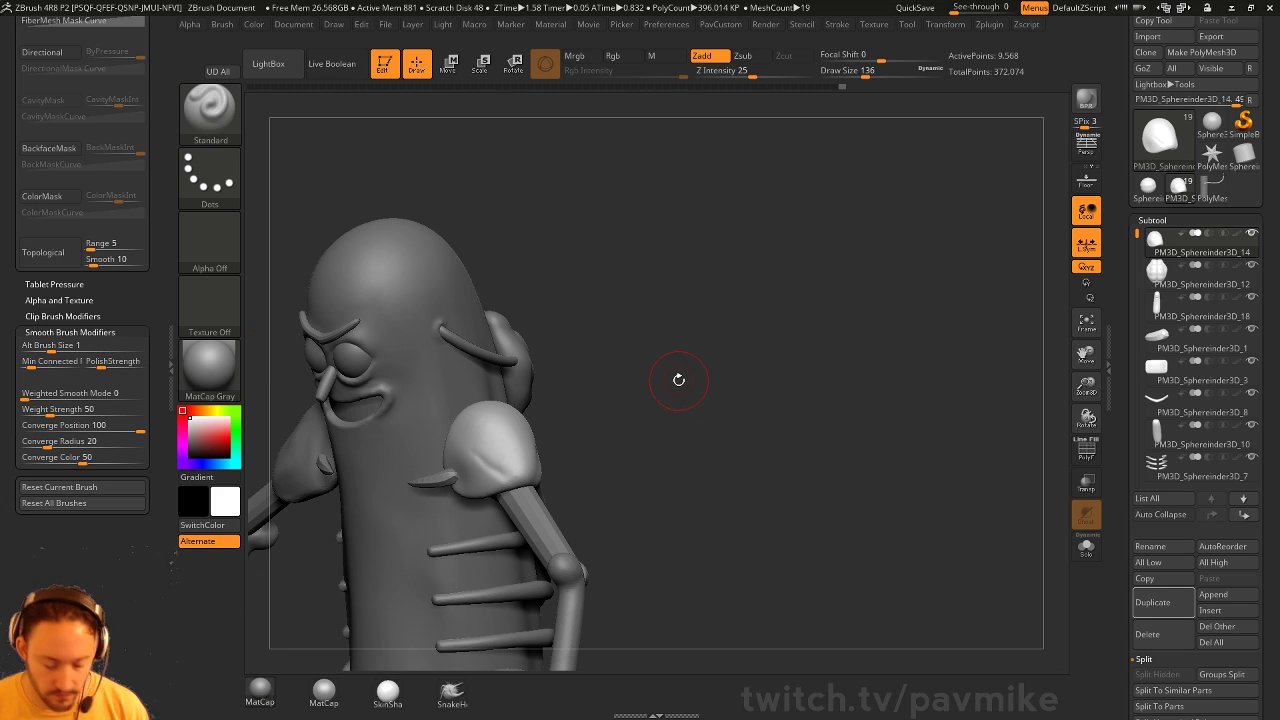
pyautogui.moveTo(676, 378); pyautogui.dragTo(672, 362)
pyautogui.hotkey('alt', 'q')
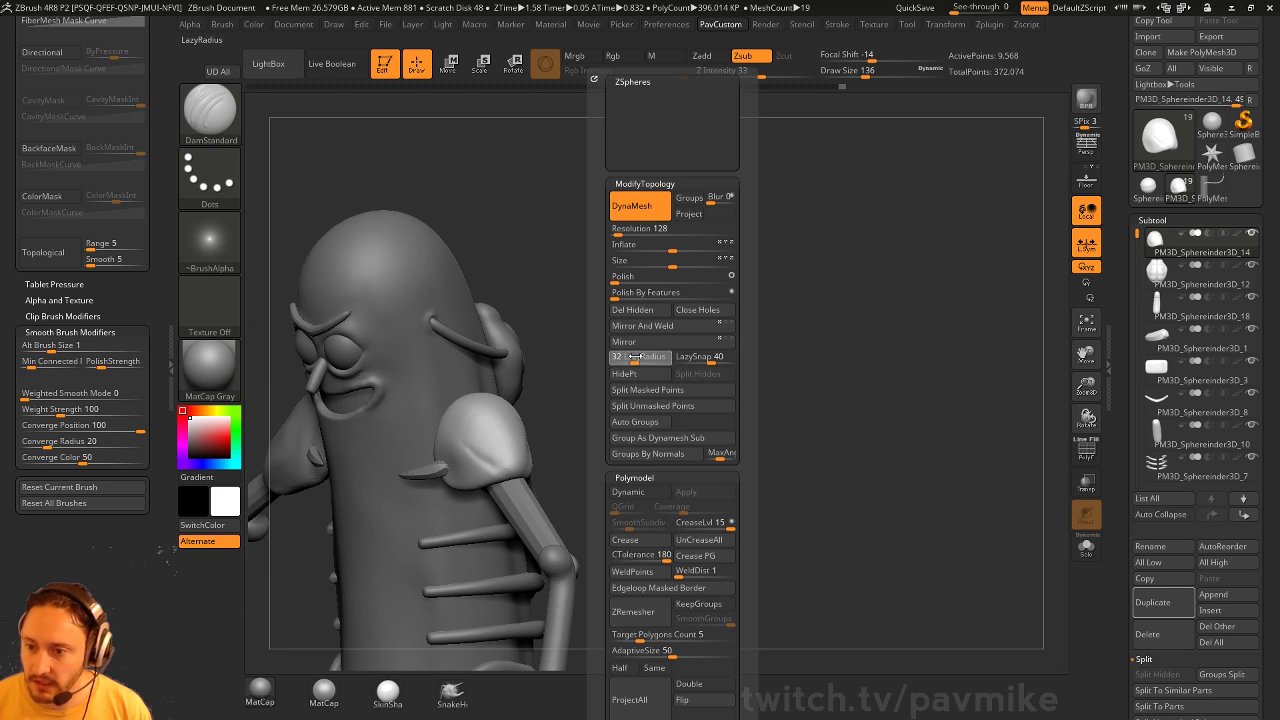
pyautogui.moveTo(566, 346); pyautogui.dragTo(485, 450)
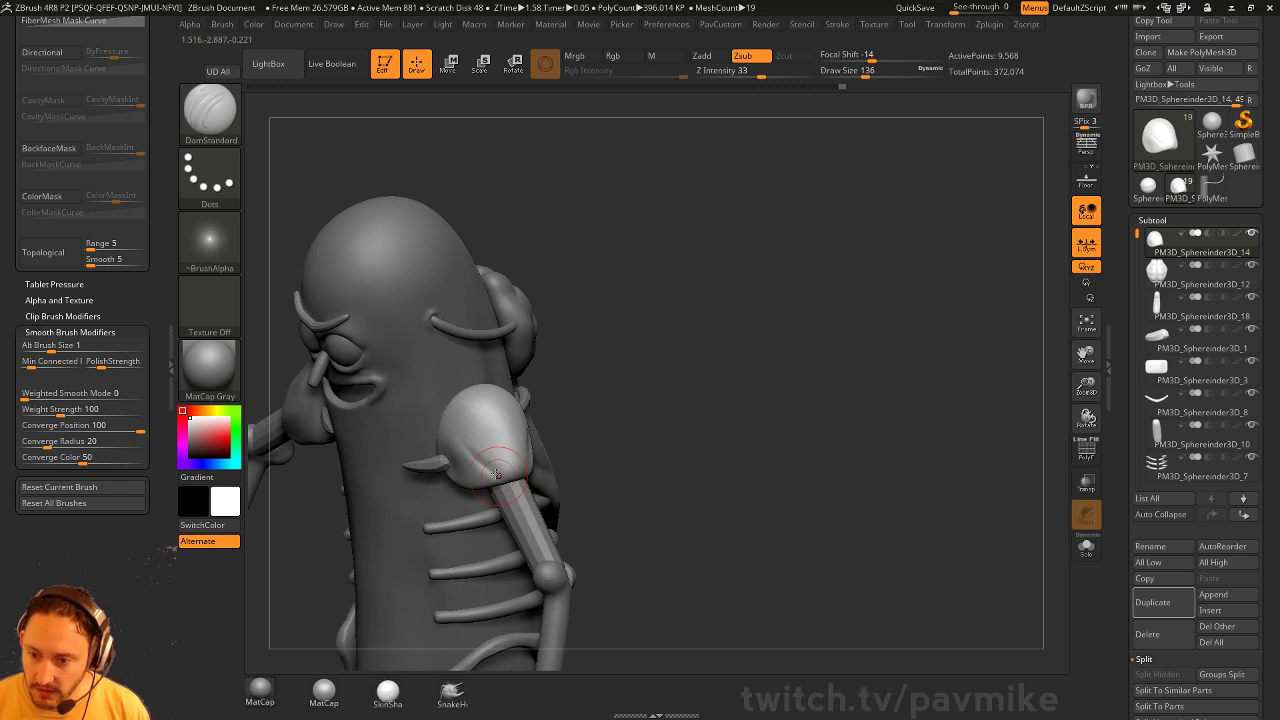
pyautogui.moveTo(614, 417); pyautogui.dragTo(547, 458)
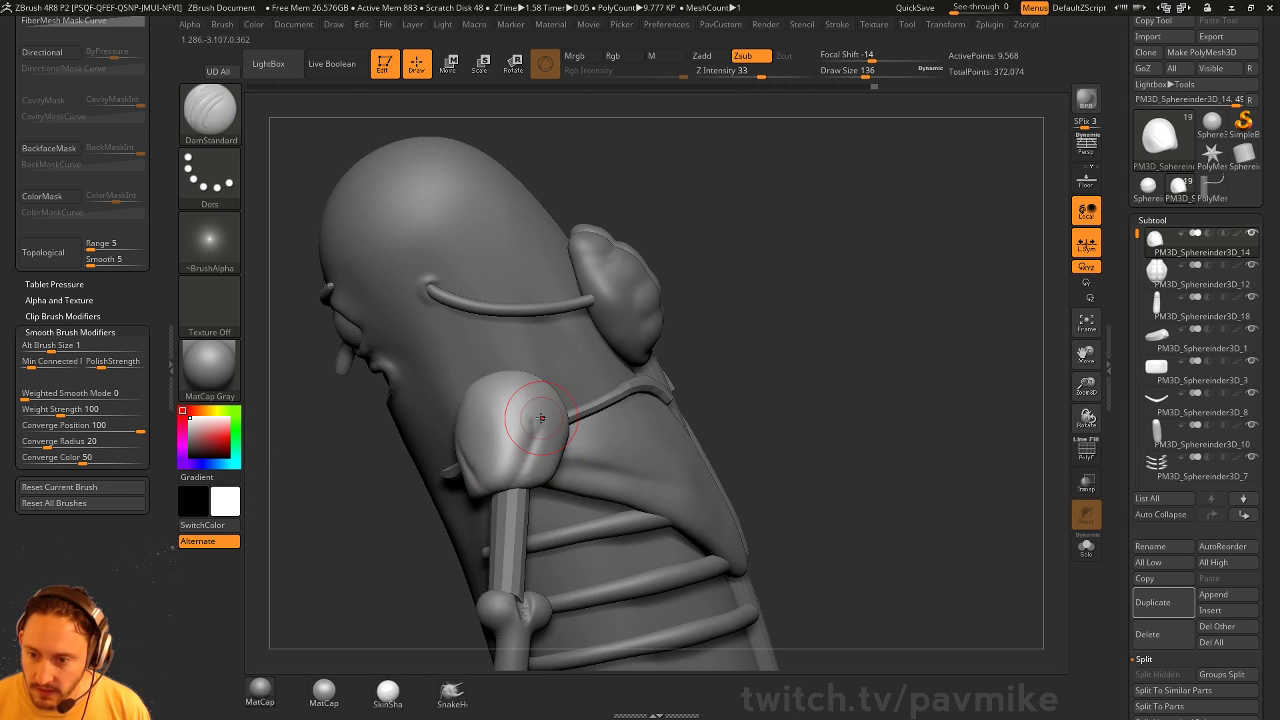
pyautogui.moveTo(430, 560); pyautogui.dragTo(509, 521)
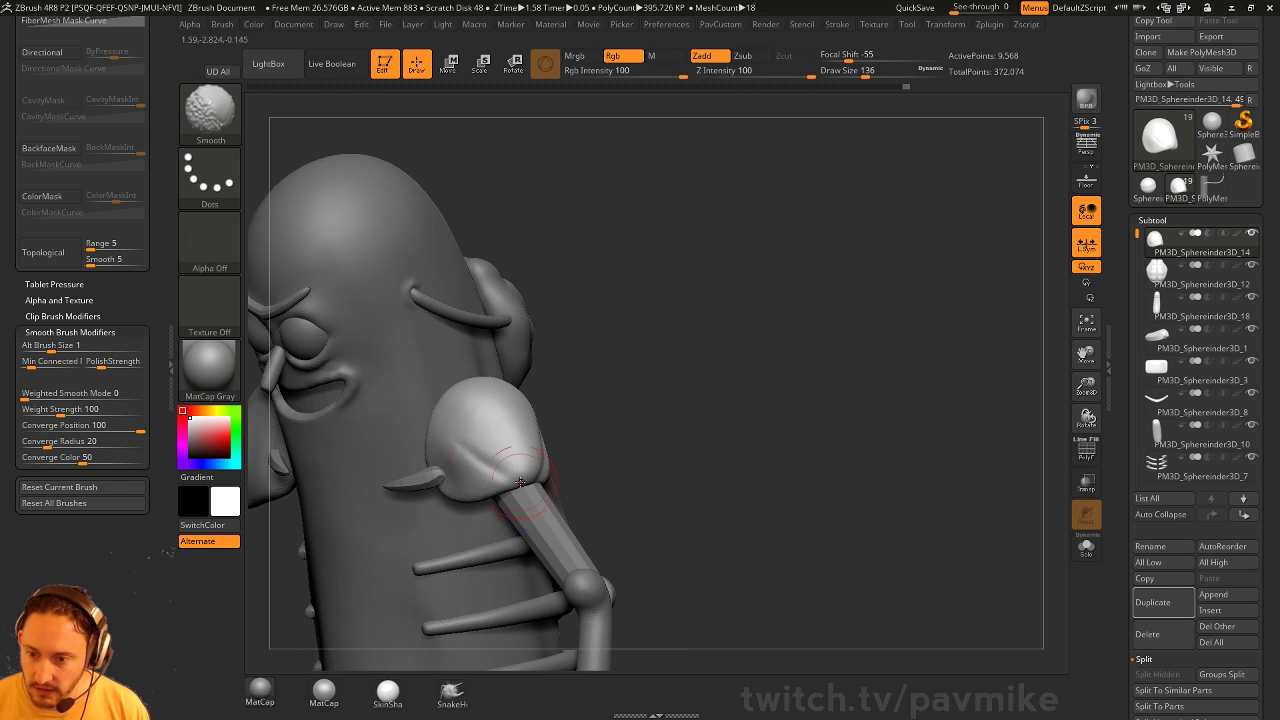
# Adjust the left shoulder pad's lower edge around the arm with the Move brush at a draw size of 116
pyautogui.press('b')
pyautogui.press('m')
pyautogui.press('v')
pyautogui.moveTo(634, 363)
pyautogui.mouseDown()
pyautogui.moveTo(589, 451)
pyautogui.moveTo(541, 479)
pyautogui.mouseUp()
pyautogui.press('s')
pyautogui.moveTo(561, 476); pyautogui.dragTo(550, 476)
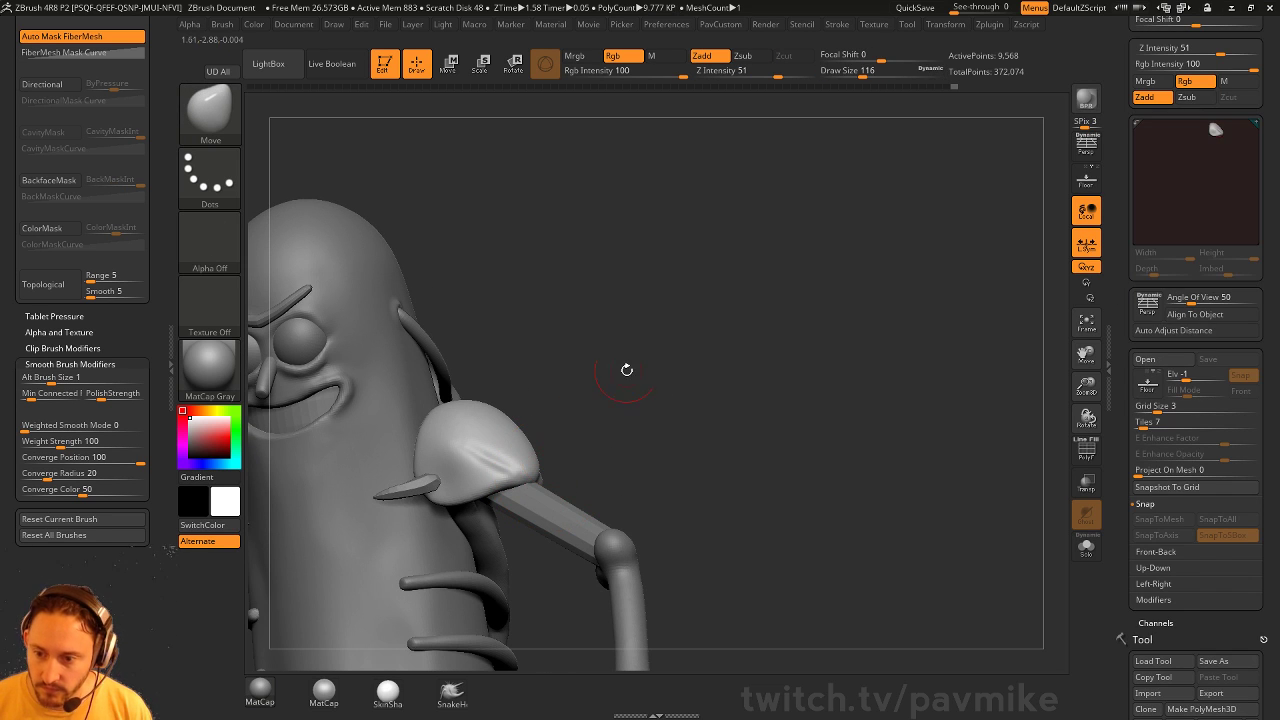
pyautogui.moveTo(1272, 18); pyautogui.dragTo(1272, 119)
pyautogui.click(1263, 23)
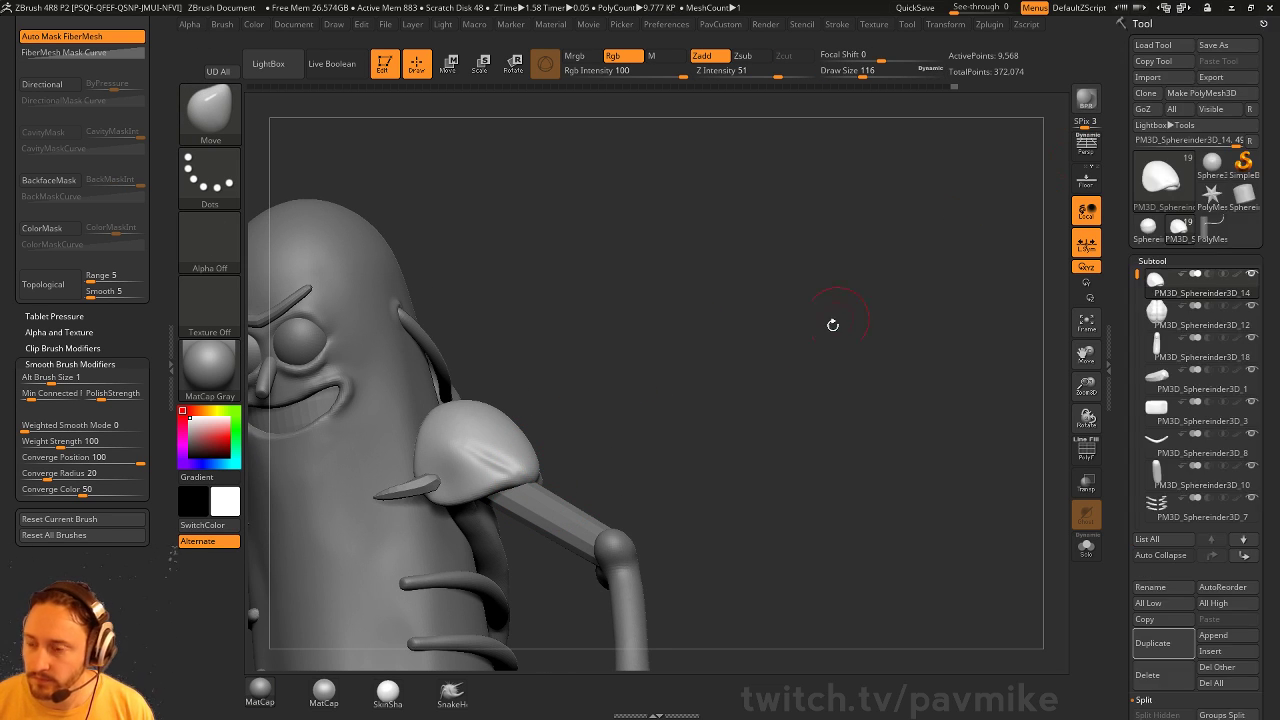
pyautogui.moveTo(831, 323)
pyautogui.mouseDown()
pyautogui.moveTo(756, 336)
pyautogui.moveTo(848, 309)
pyautogui.moveTo(830, 315)
pyautogui.mouseUp()
pyautogui.moveTo(606, 405)
pyautogui.mouseDown()
pyautogui.moveTo(746, 397)
pyautogui.moveTo(691, 346)
pyautogui.mouseUp()
# Select the character's right shoulder pad and smooth its surface with the Smooth and Smooth Stronger brushes
pyautogui.keyDown('alt'); pyautogui.click(734, 403); pyautogui.keyUp('alt')
pyautogui.moveTo(540, 336); pyautogui.dragTo(850, 273)
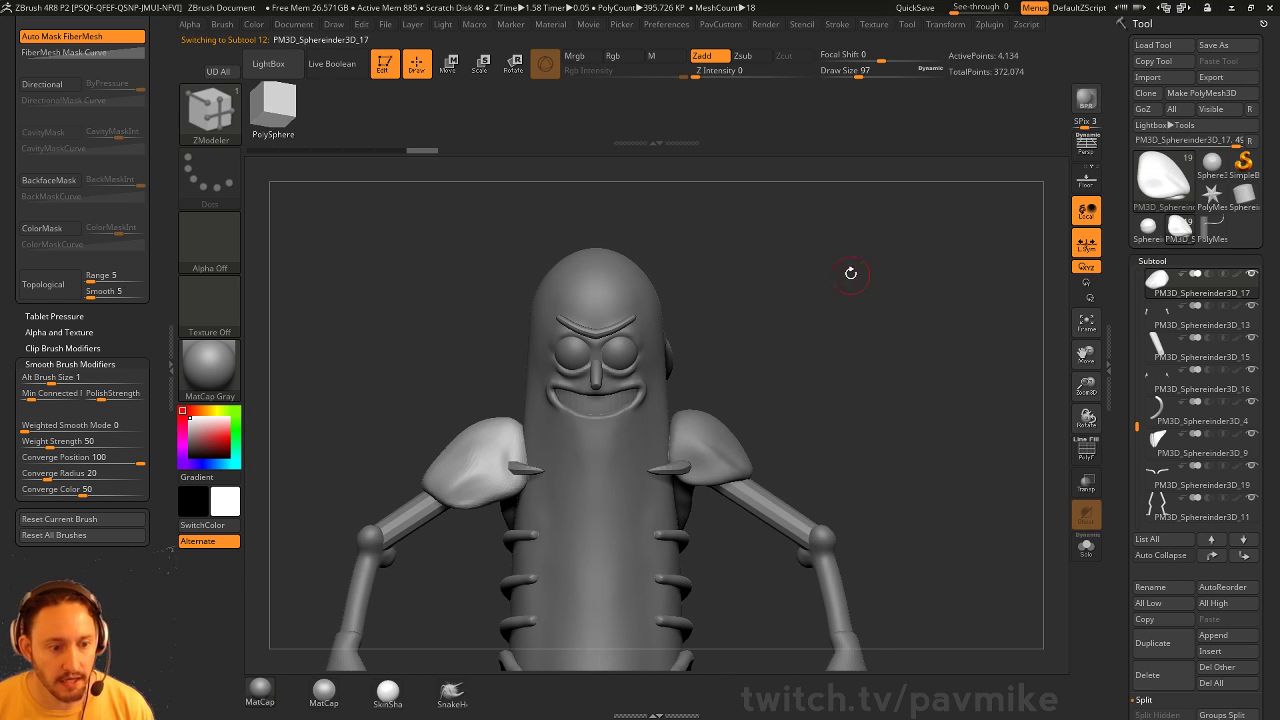
pyautogui.moveTo(817, 325); pyautogui.dragTo(780, 306)
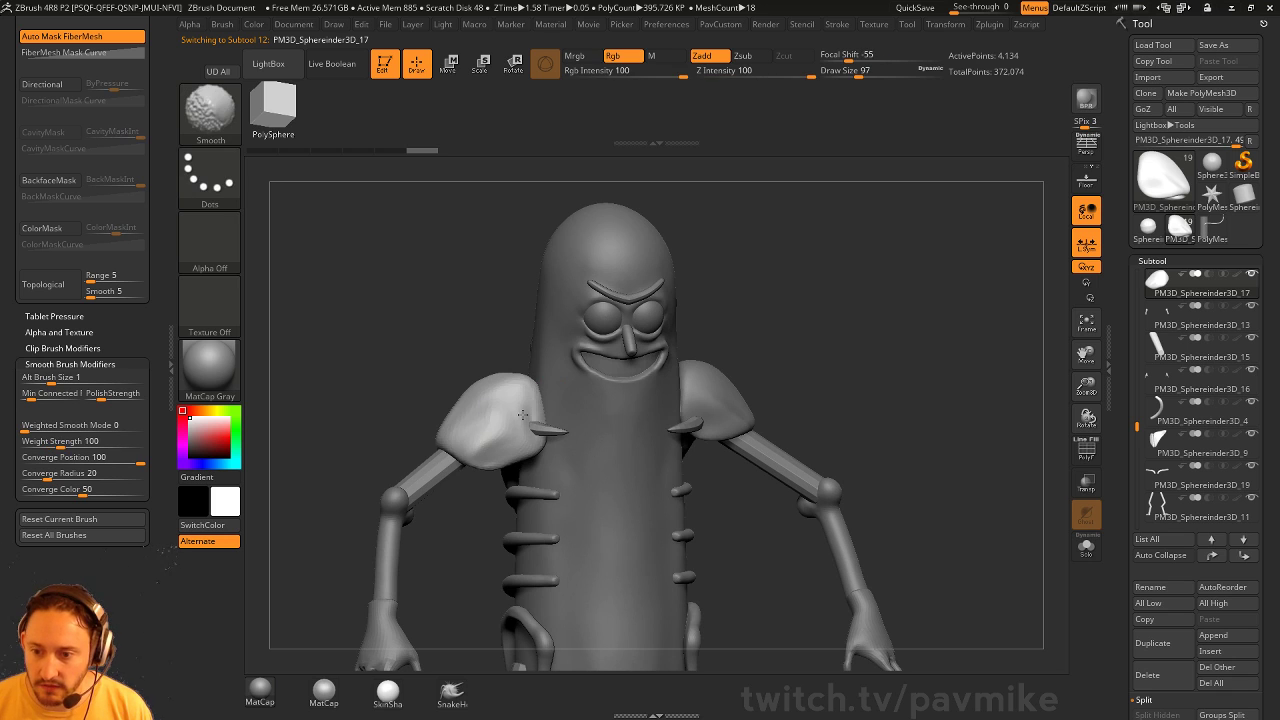
pyautogui.moveTo(443, 420)
pyautogui.mouseDown()
pyautogui.moveTo(623, 409)
pyautogui.moveTo(494, 410)
pyautogui.mouseUp()
pyautogui.press('shift')
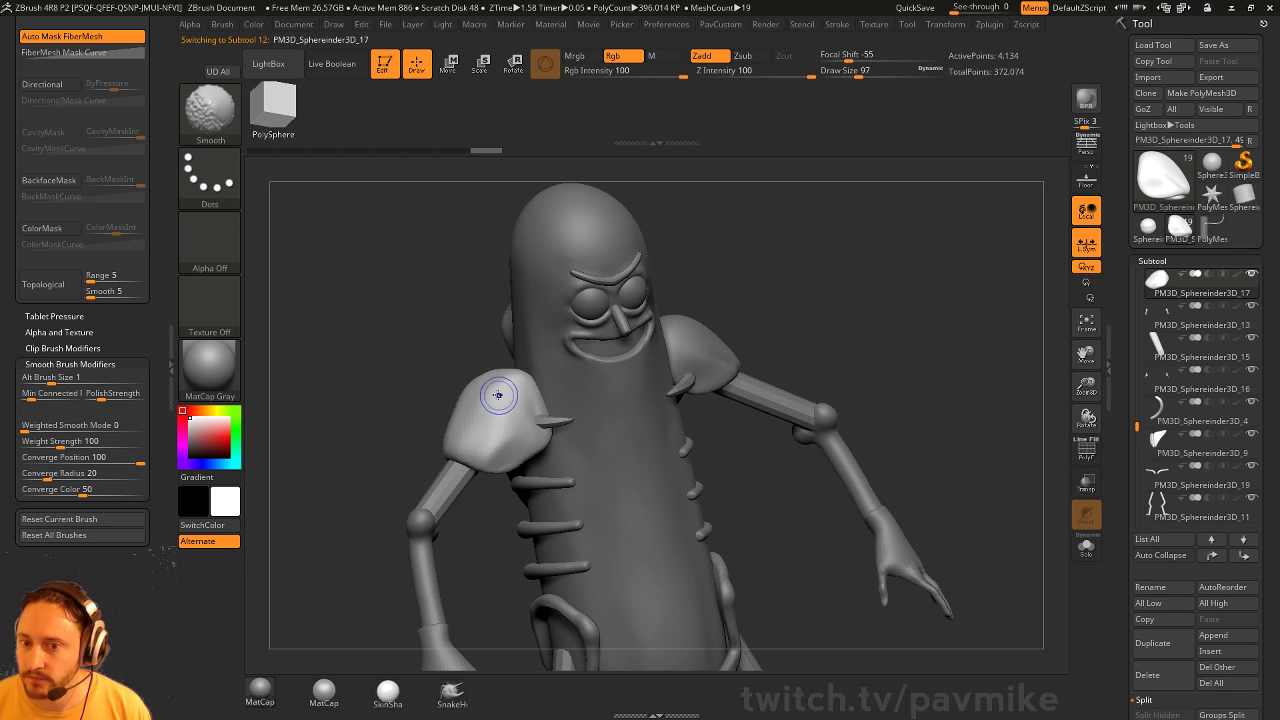
pyautogui.click(210, 118)
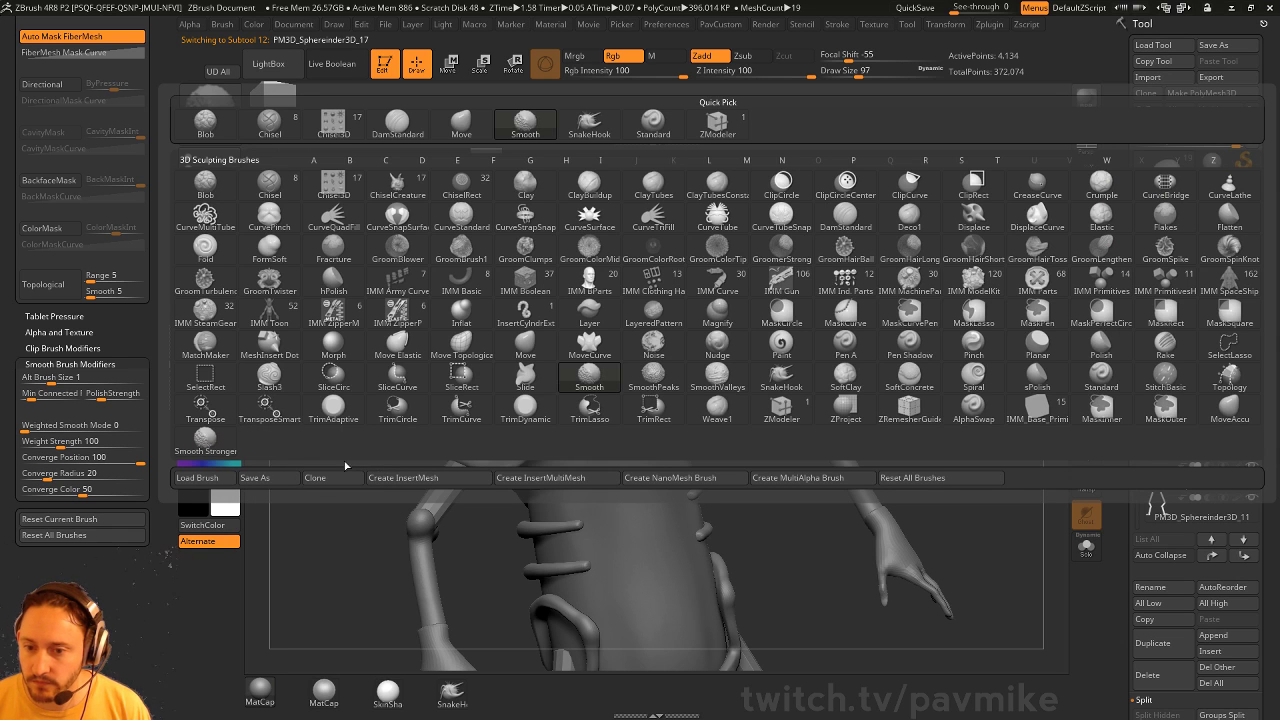
pyautogui.click(205, 440)
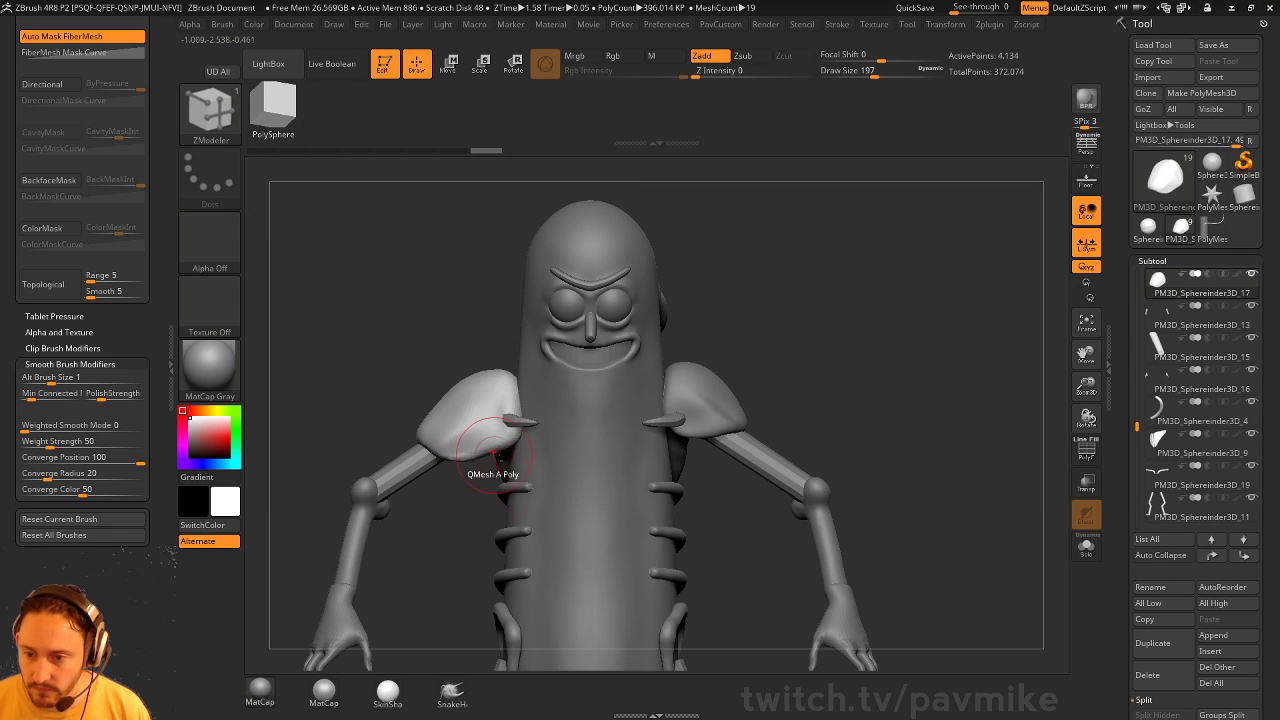
pyautogui.keyDown('alt'); pyautogui.moveTo(460, 328); pyautogui.dragTo(463, 378); pyautogui.keyUp('alt')
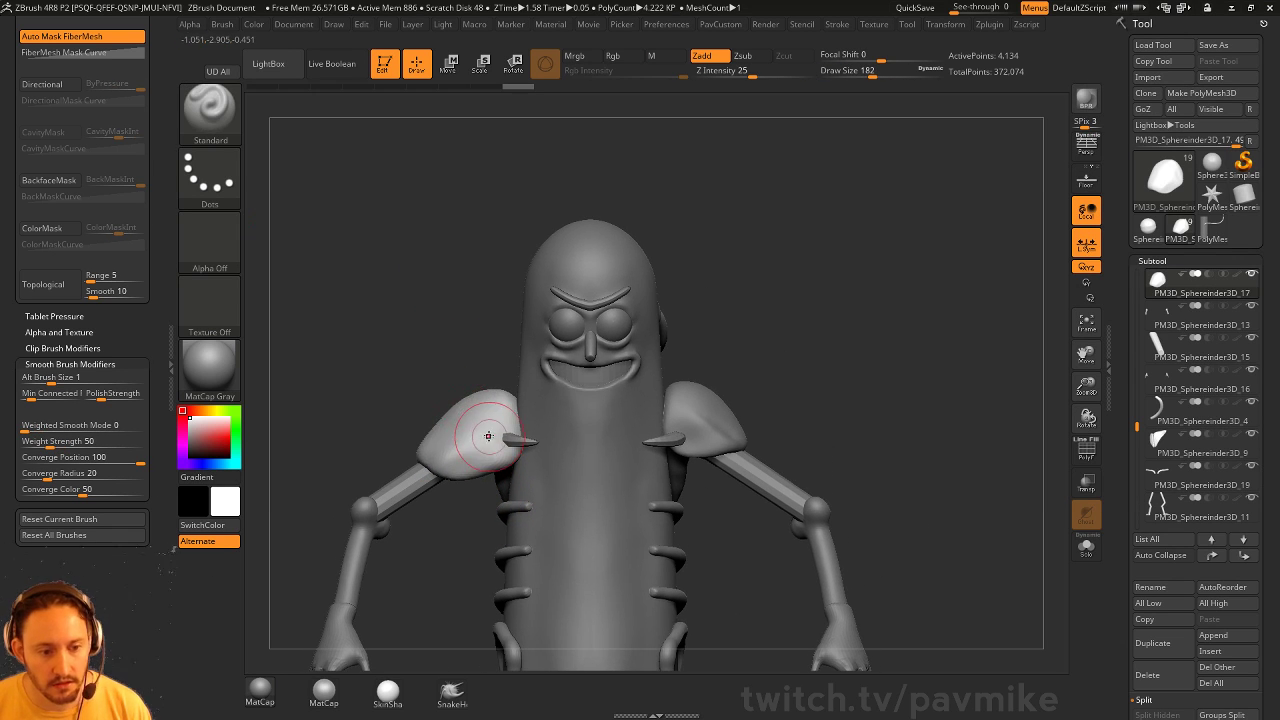
# Select the upper arms and duplicate them as a separate subtool
pyautogui.keyDown('alt'); pyautogui.click(425, 478); pyautogui.keyUp('alt')
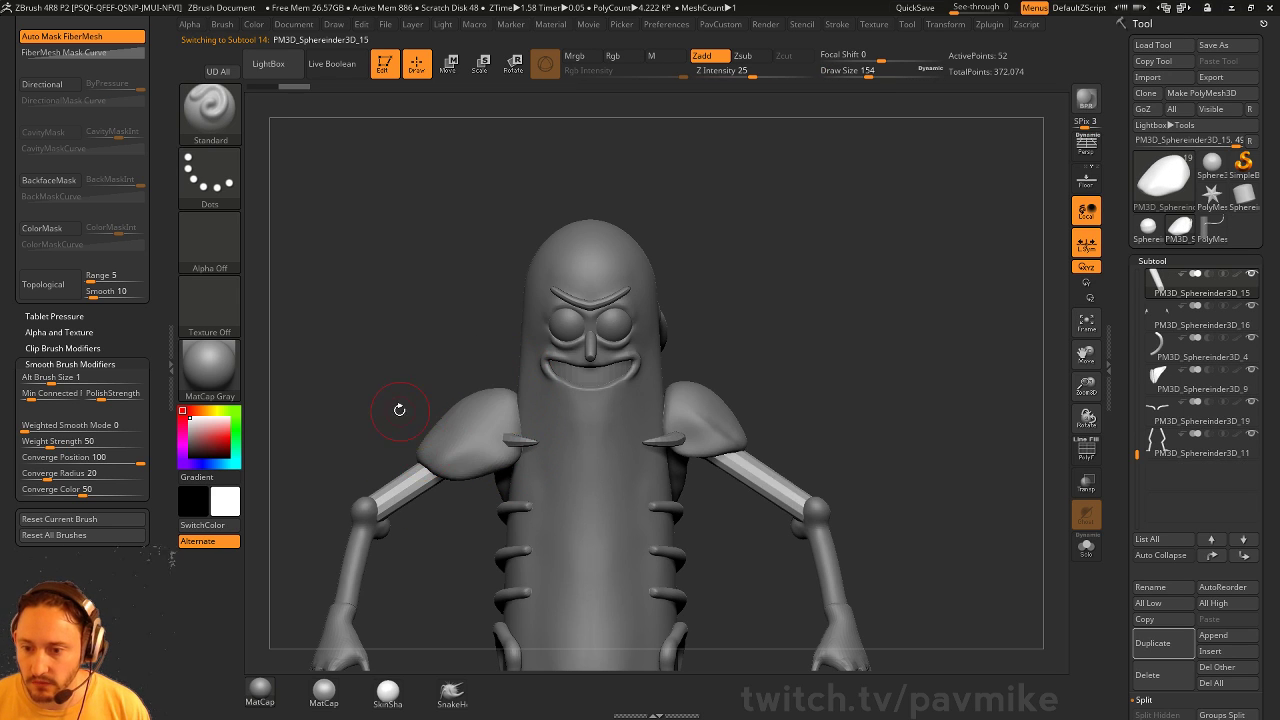
pyautogui.moveTo(399, 409); pyautogui.dragTo(480, 405)
pyautogui.keyDown('alt'); pyautogui.click(480, 410); pyautogui.keyUp('alt')
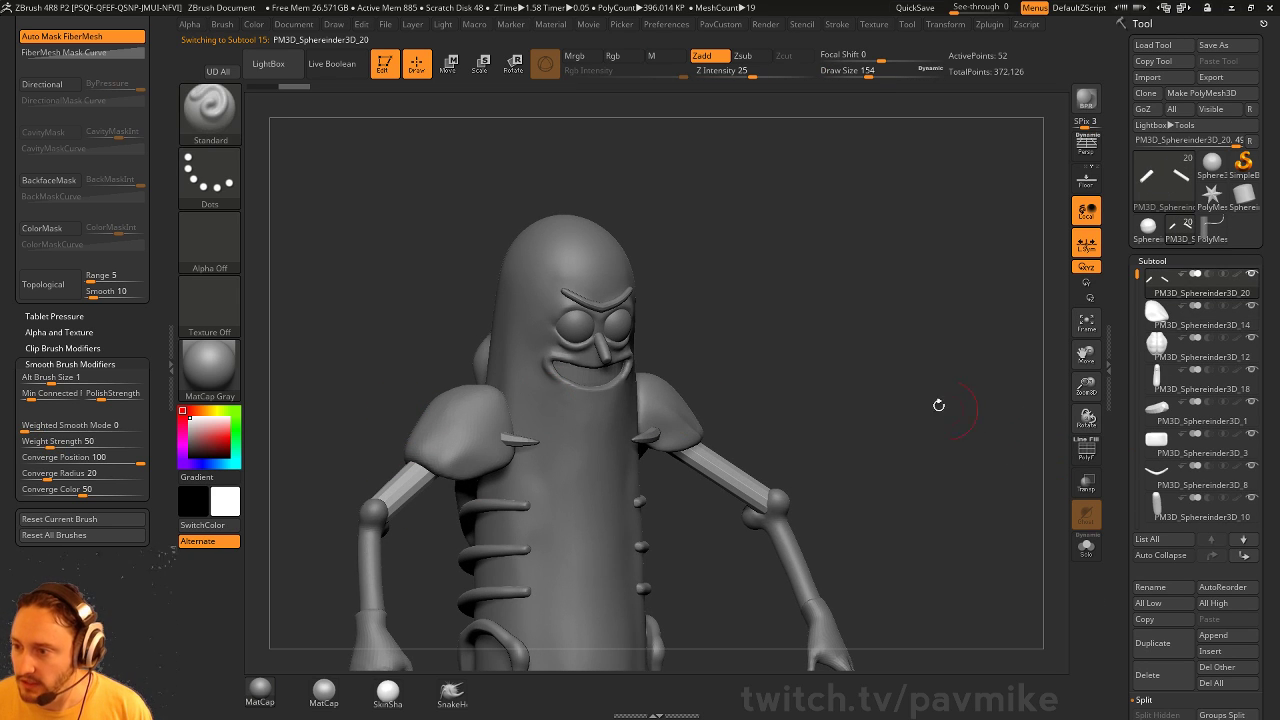
pyautogui.moveTo(938, 405); pyautogui.dragTo(1197, 316)
# Crease the duplicated upper arms' edges with a tolerance of 56 and subdivide the copy twice
pyautogui.press('ctrl')
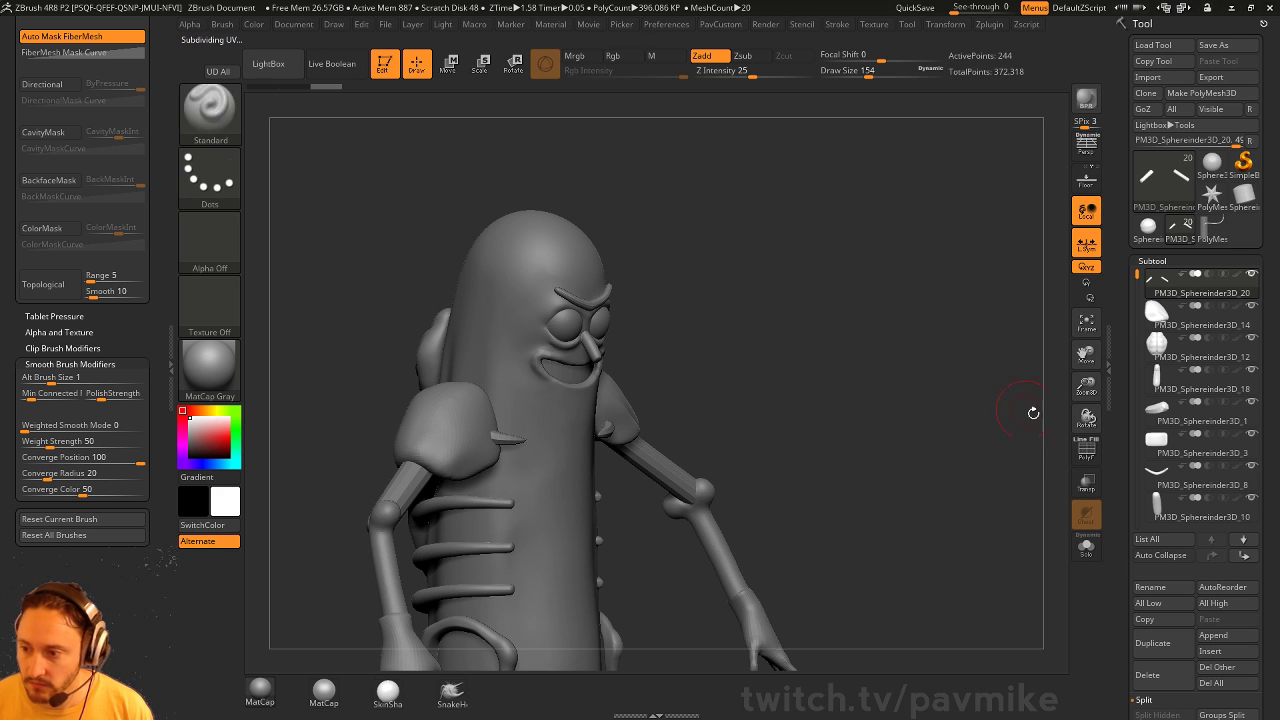
pyautogui.hotkey('ctrl', 'z')
pyautogui.press('c')
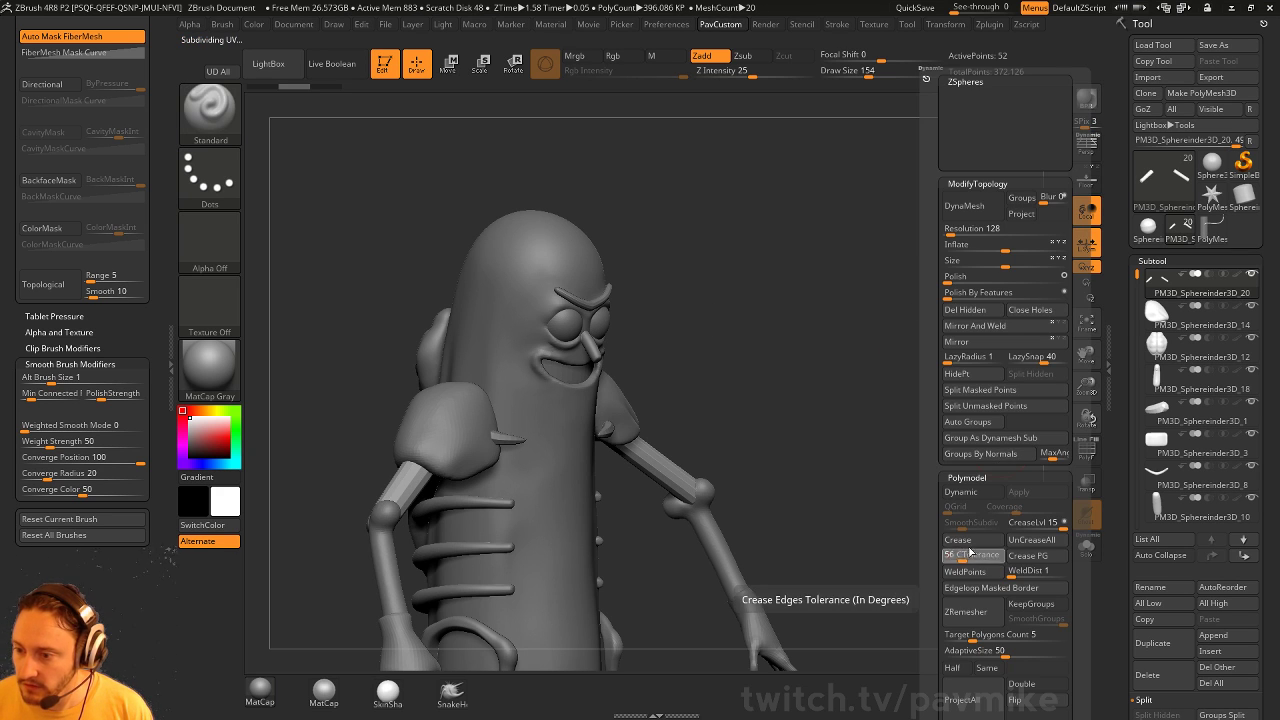
pyautogui.hotkey('ctrl', 'z')
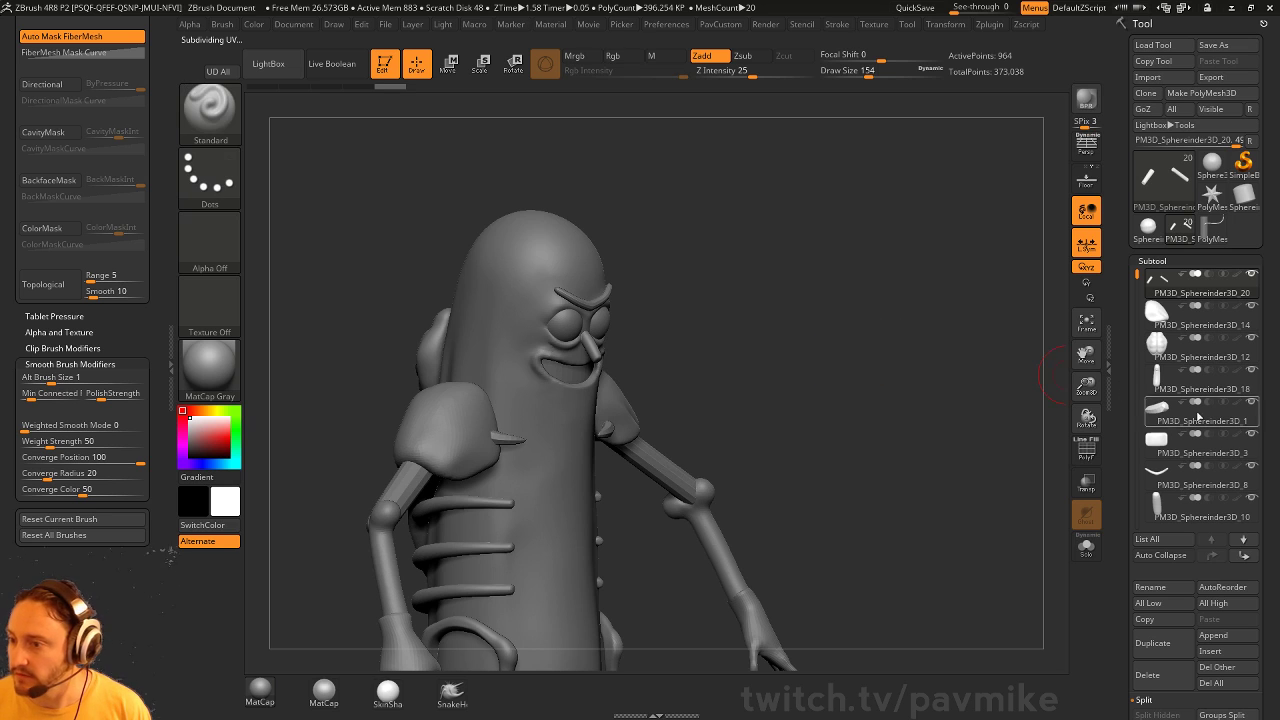
# Set the arm copy to subtract, place it below the right shoulder pad, and merge them with DynaMesh to cut an arm opening
pyautogui.click(1241, 556)
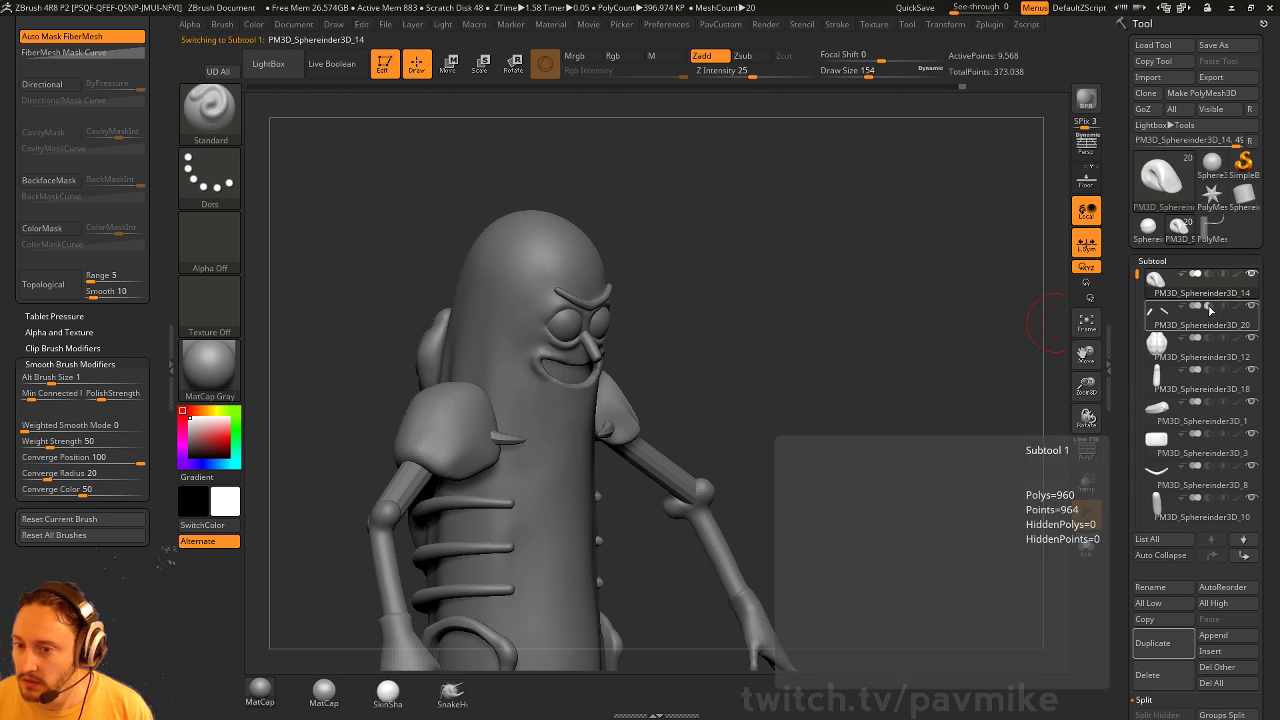
pyautogui.keyDown('alt'); pyautogui.click(492, 424); pyautogui.keyUp('alt')
pyautogui.keyDown('alt'); pyautogui.click(492, 424); pyautogui.keyUp('alt')
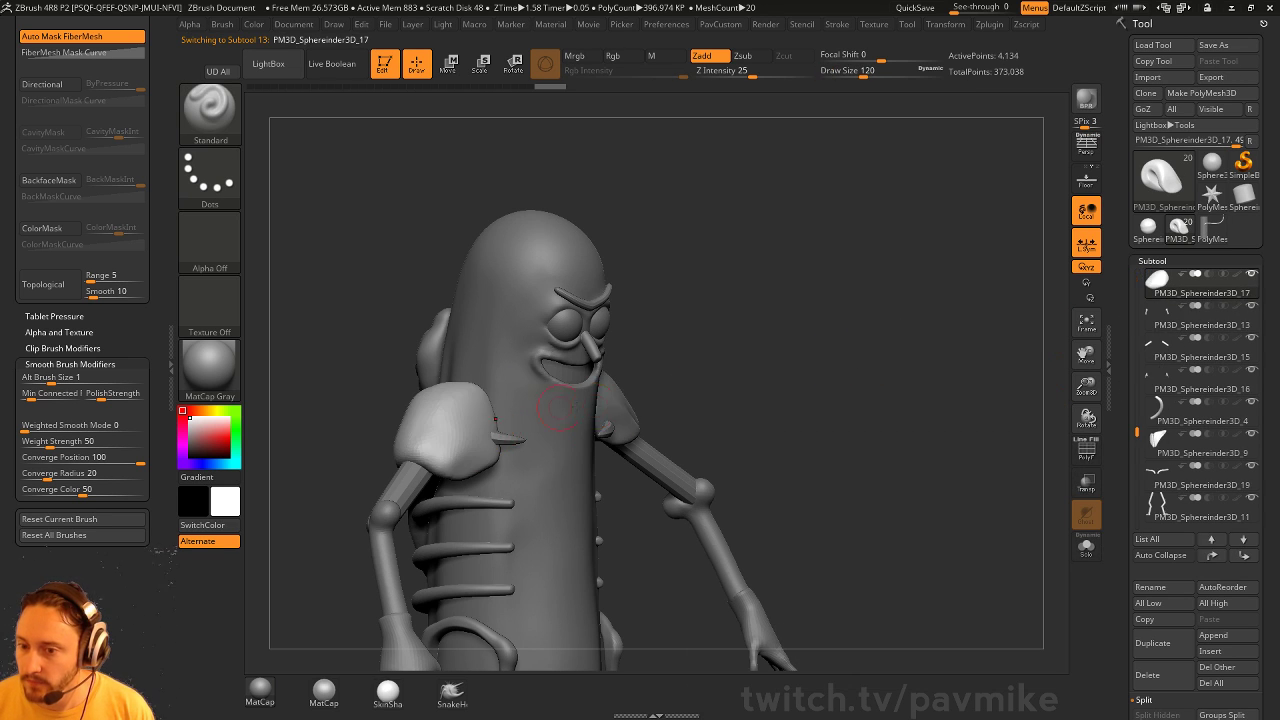
pyautogui.click(1213, 556)
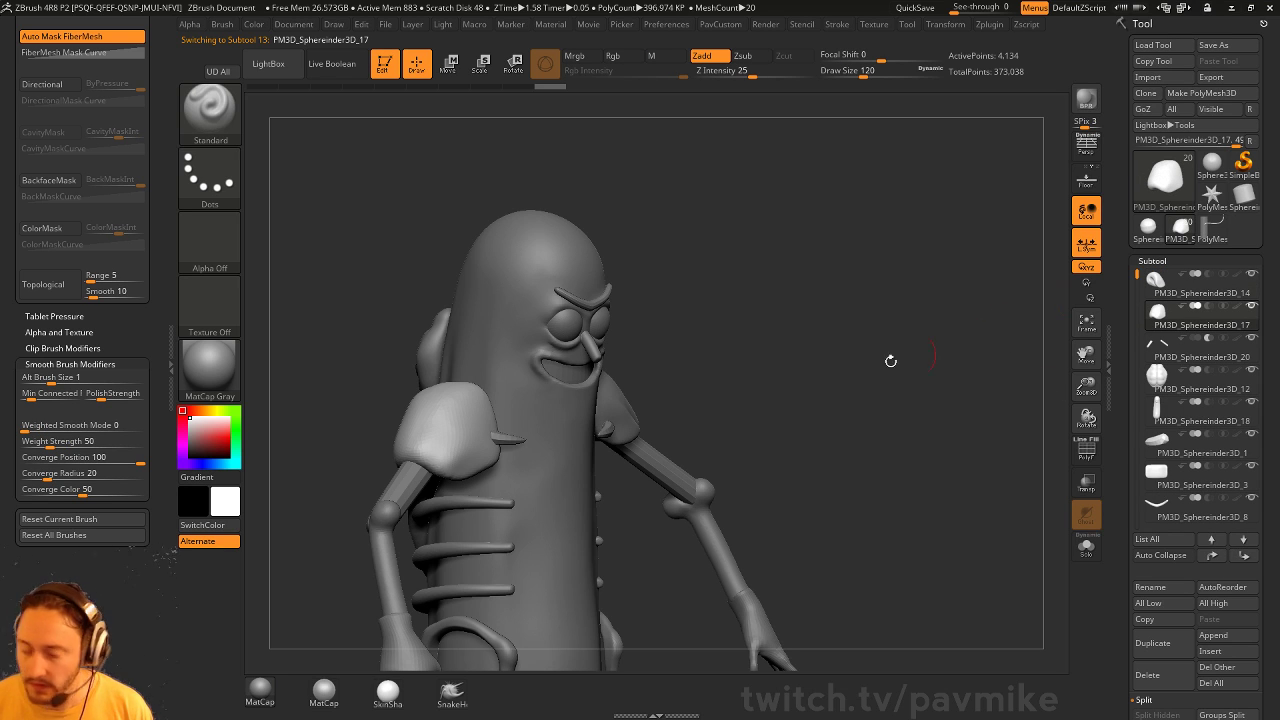
pyautogui.hotkey('ctrl', 'e')
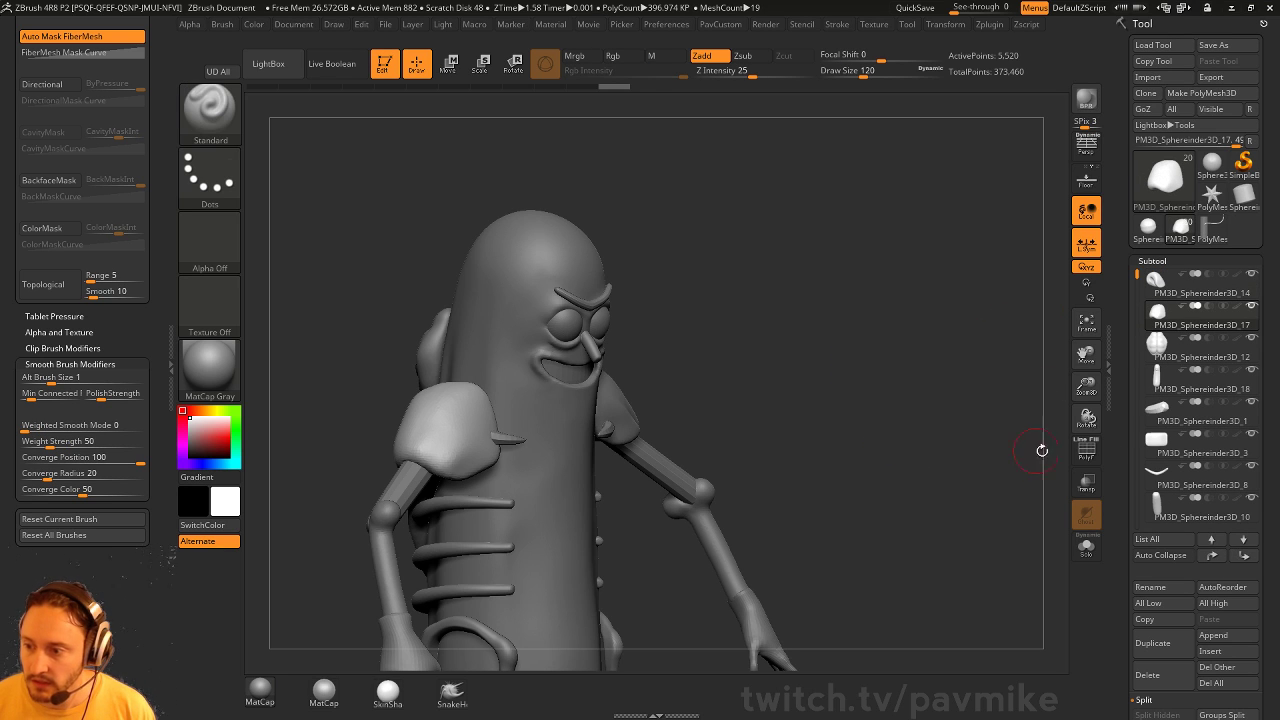
# Isolate the right shoulder pad and examine the arm opening on its underside, with the other parts hidden
pyautogui.click(1086, 483)
pyautogui.click(1086, 547)
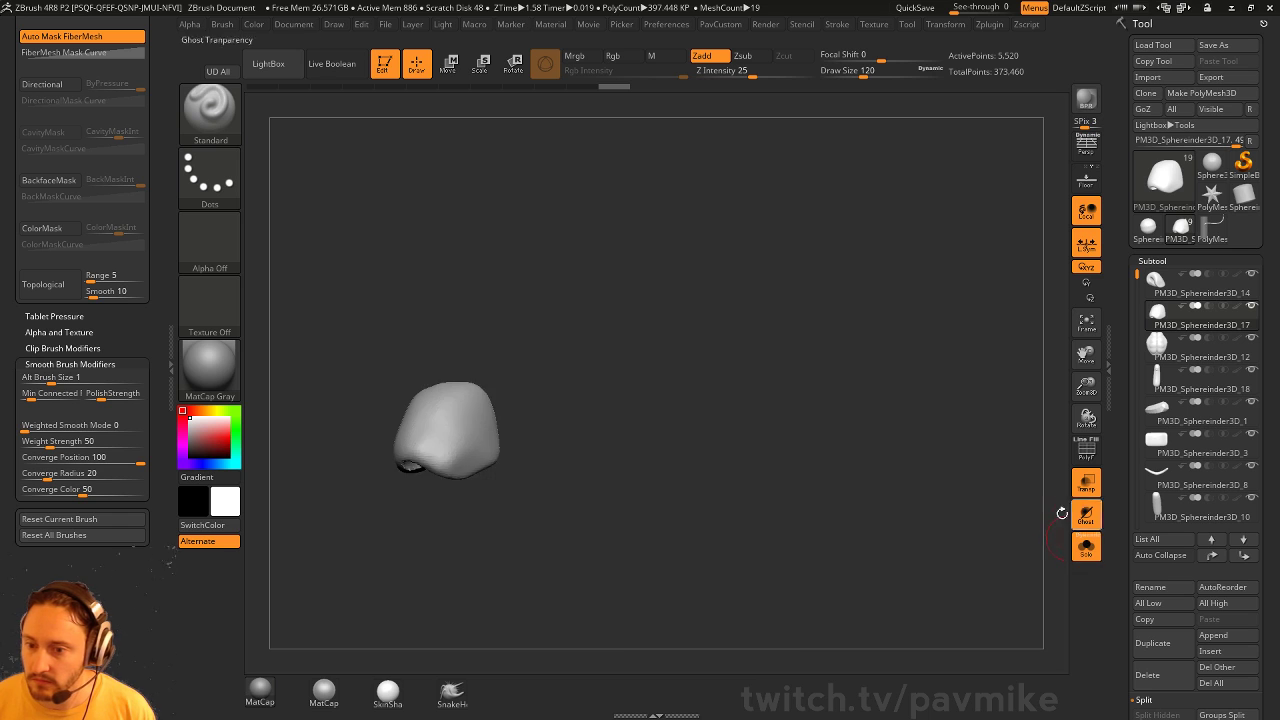
pyautogui.moveTo(1062, 513); pyautogui.dragTo(1055, 479)
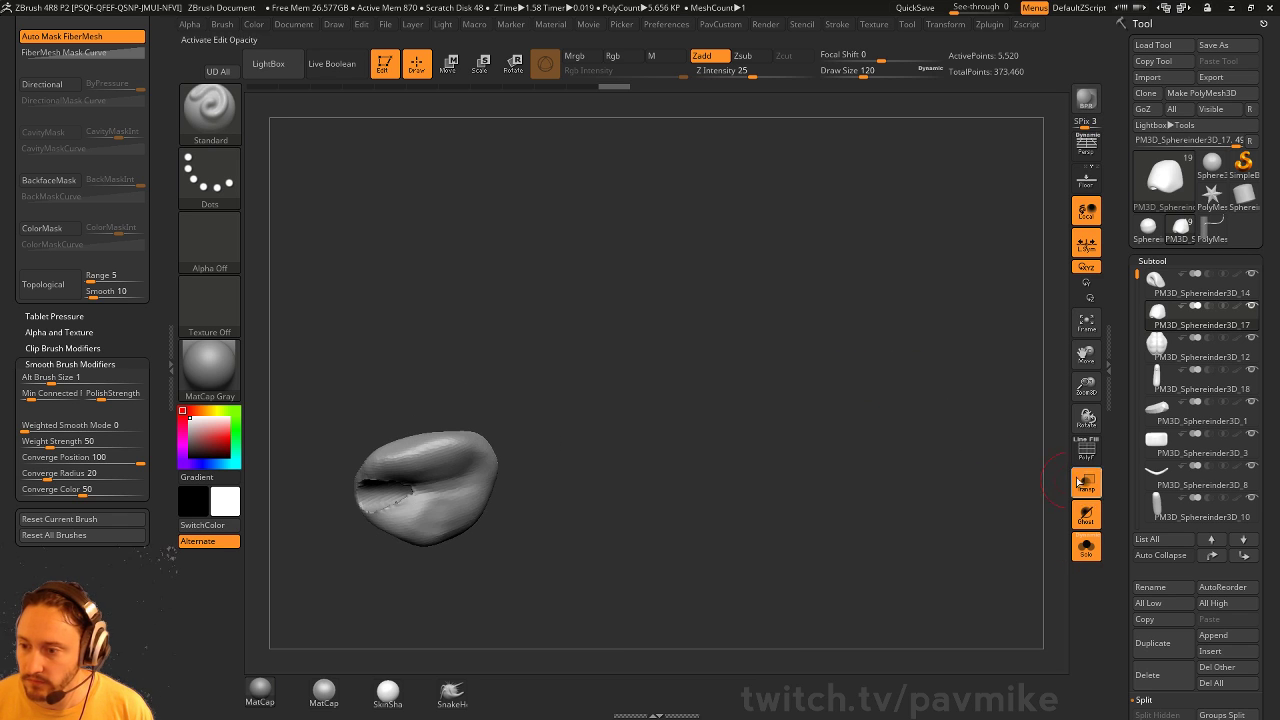
pyautogui.click(1086, 483)
pyautogui.click(1086, 547)
pyautogui.moveTo(1010, 530); pyautogui.dragTo(835, 434)
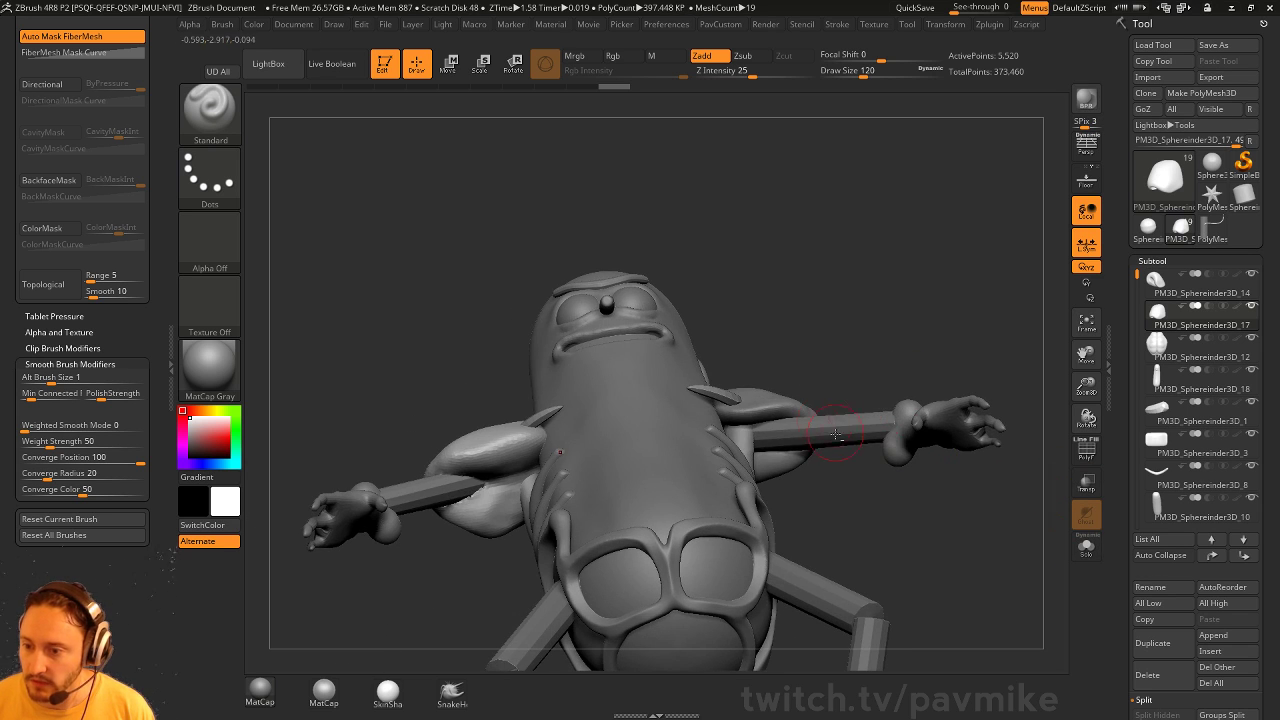
# Select and isolate the upper arms, and stretch them lengthwise from the elbow ends toward the shoulders with the transform gizmo
pyautogui.keyDown('alt'); pyautogui.click(846, 428); pyautogui.keyUp('alt')
pyautogui.moveTo(889, 363); pyautogui.dragTo(941, 388)
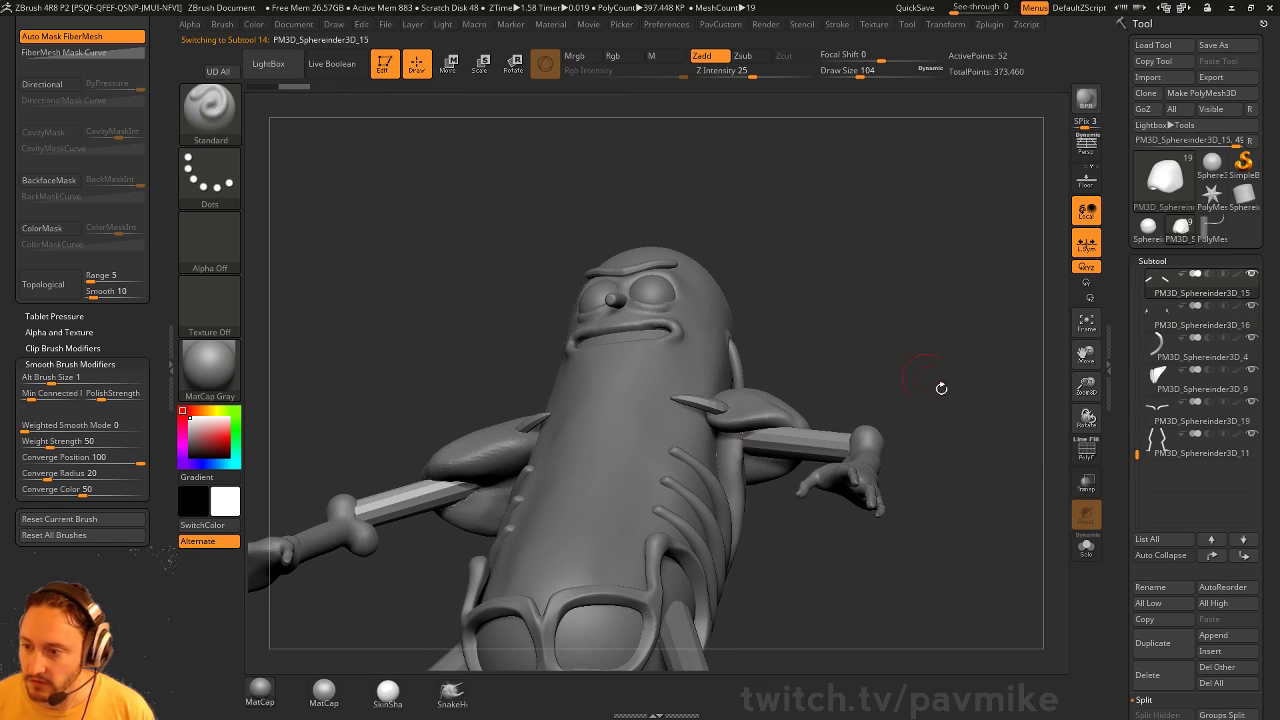
pyautogui.click(1084, 547)
pyautogui.press('w')
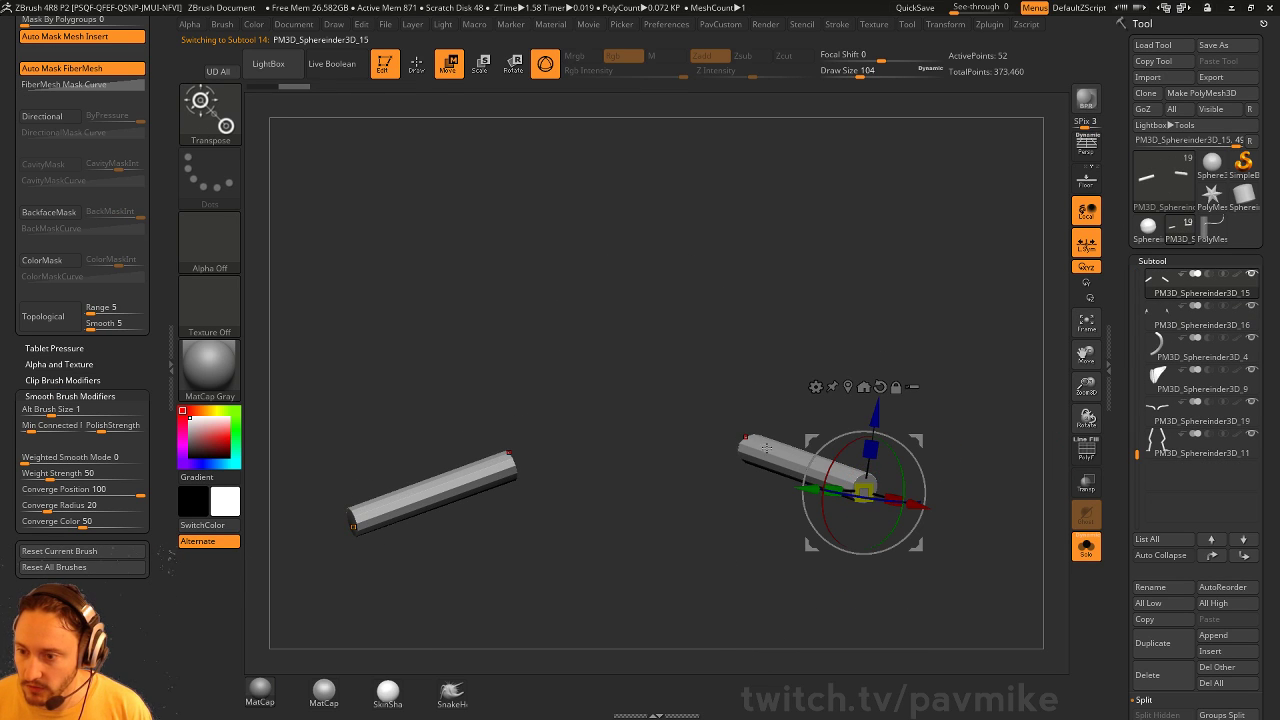
pyautogui.click(776, 449)
pyautogui.click(869, 490)
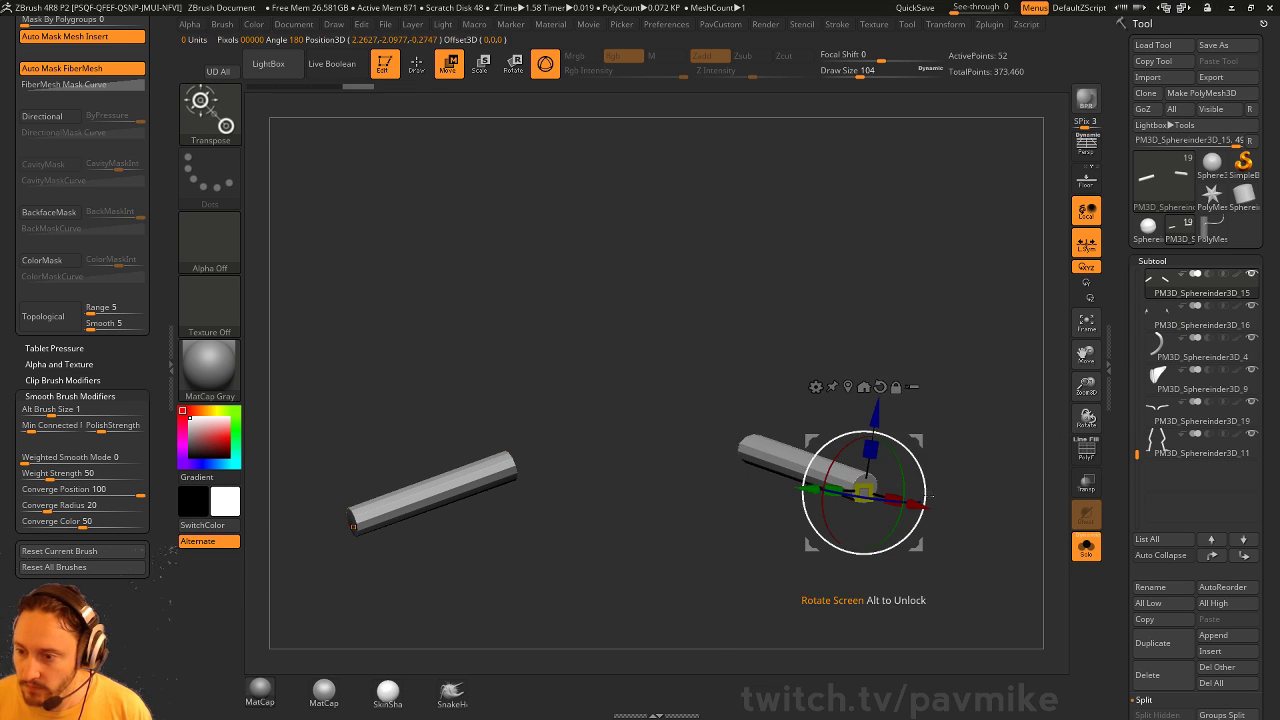
pyautogui.moveTo(892, 498); pyautogui.dragTo(909, 502)
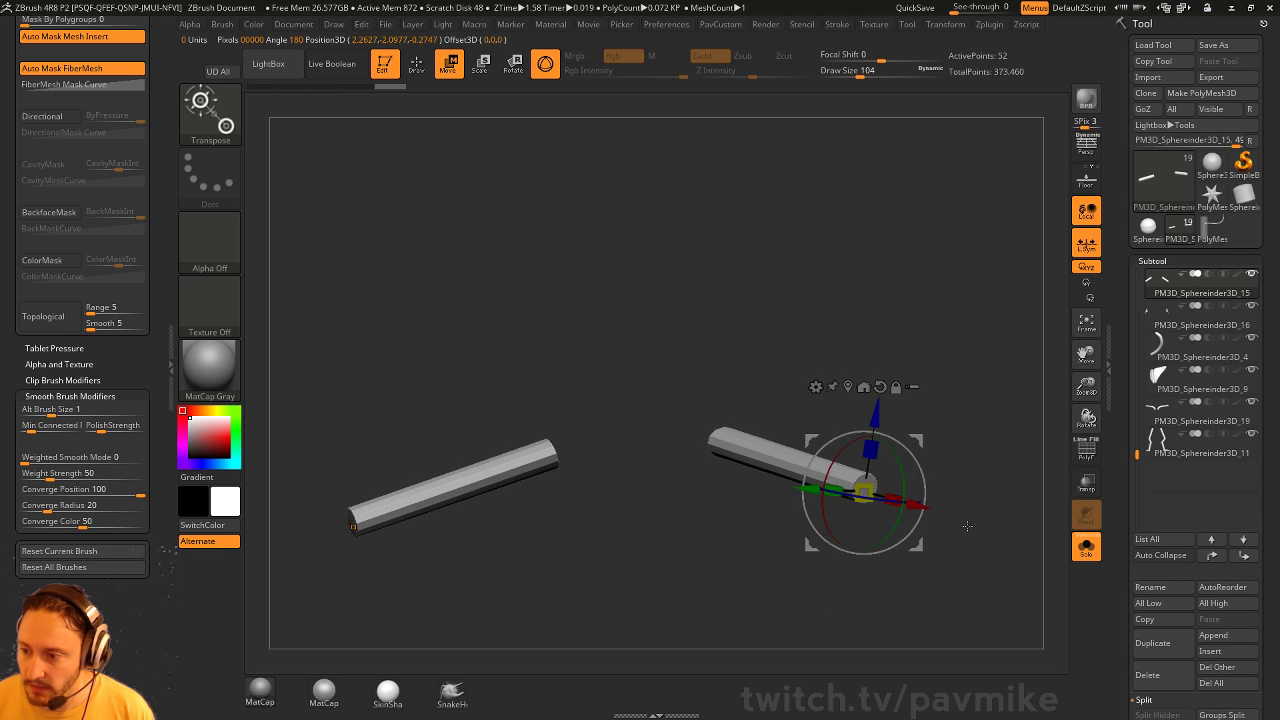
pyautogui.press('q')
pyautogui.click(1086, 545)
pyautogui.moveTo(979, 453)
pyautogui.mouseDown()
pyautogui.moveTo(1003, 440)
pyautogui.moveTo(996, 472)
pyautogui.mouseUp()
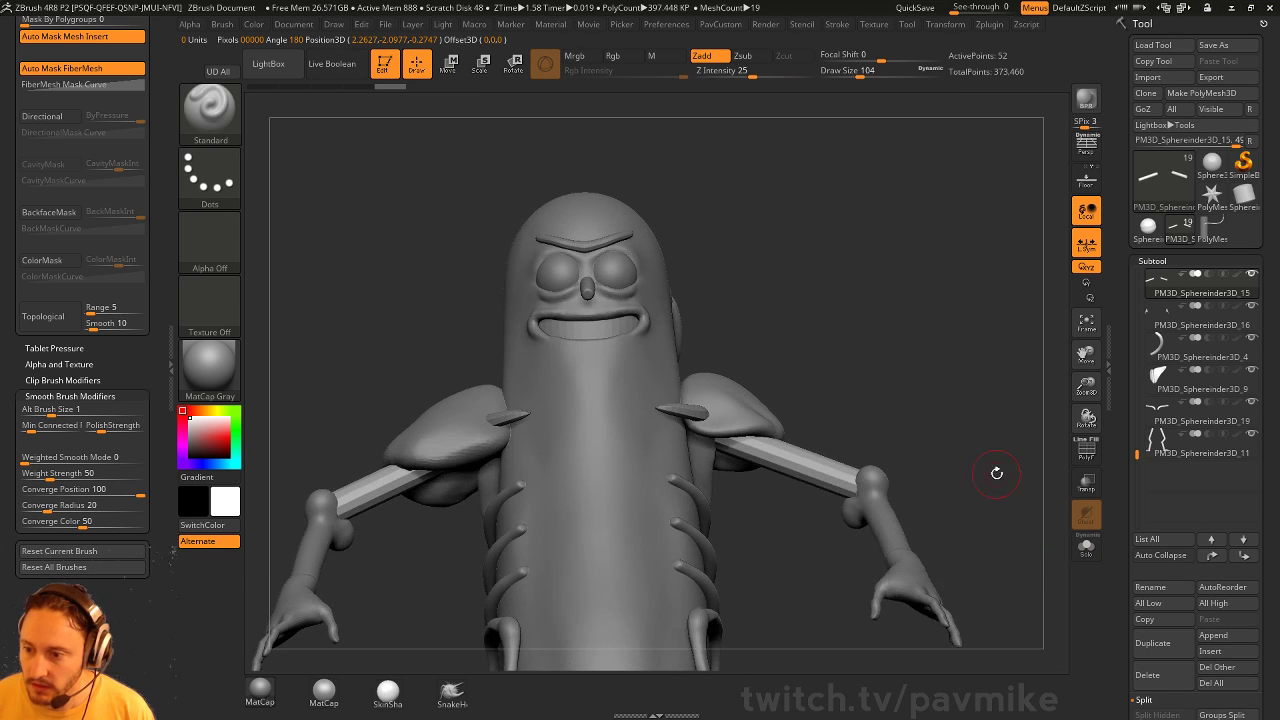
# Crease the upper arms' edges with a tolerance of 81 and smooth them with dynamic subdivision
pyautogui.press('space')
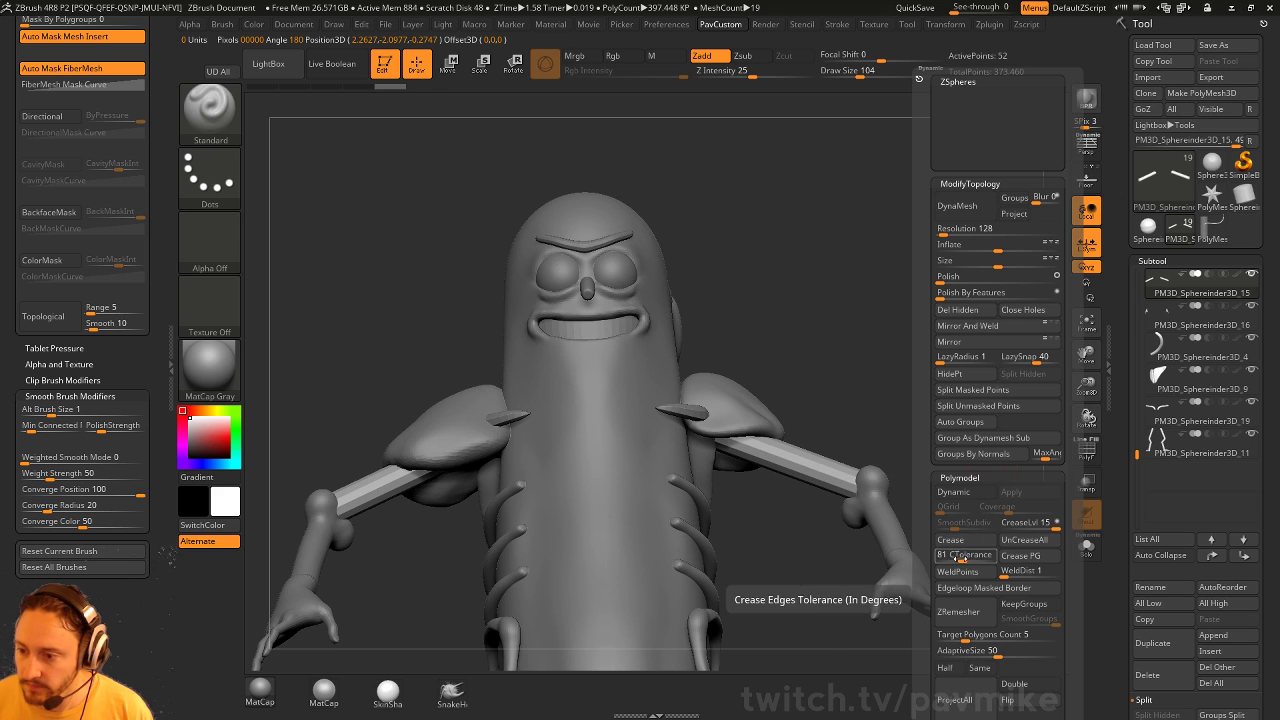
pyautogui.click(963, 542)
pyautogui.moveTo(882, 288)
pyautogui.mouseDown()
pyautogui.moveTo(908, 358)
pyautogui.moveTo(942, 350)
pyautogui.mouseUp()
pyautogui.press('d')
pyautogui.press('s')
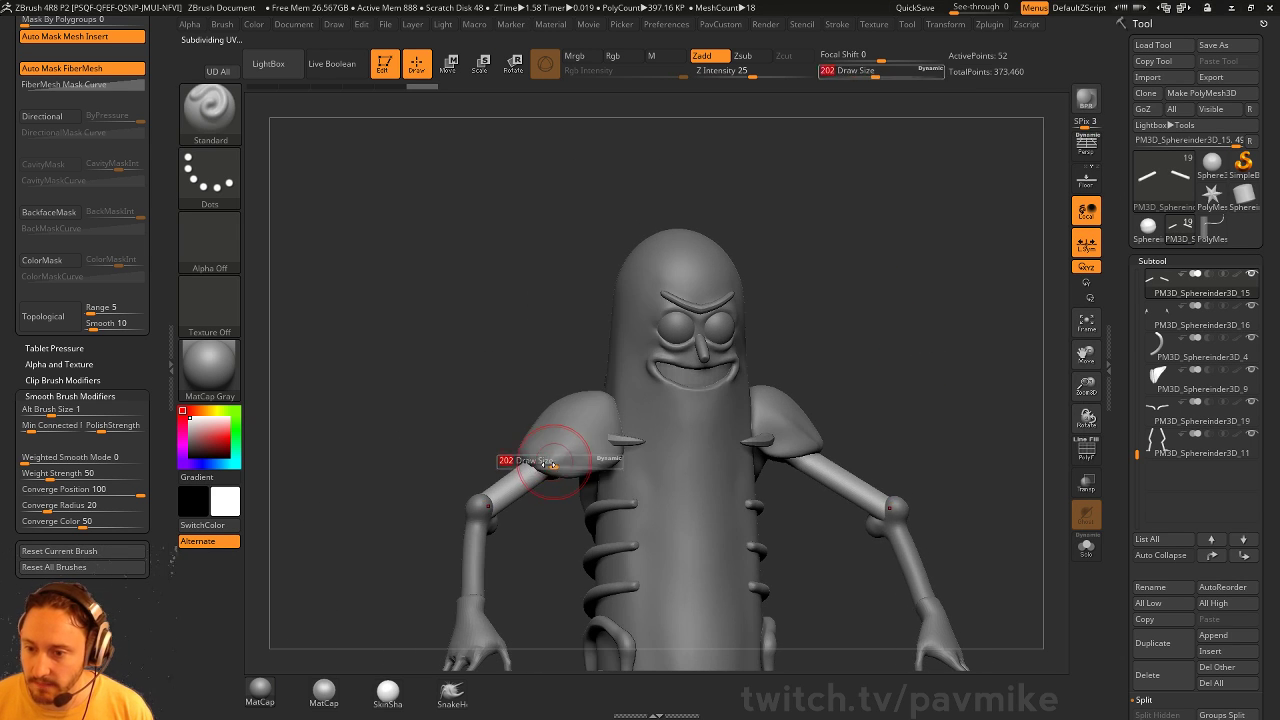
# Isolate the right shoulder pad and build up its underside around the arm opening with the Clay brush
pyautogui.keyDown('alt'); pyautogui.click(560, 448); pyautogui.keyUp('alt')
pyautogui.moveTo(847, 353); pyautogui.dragTo(1107, 490)
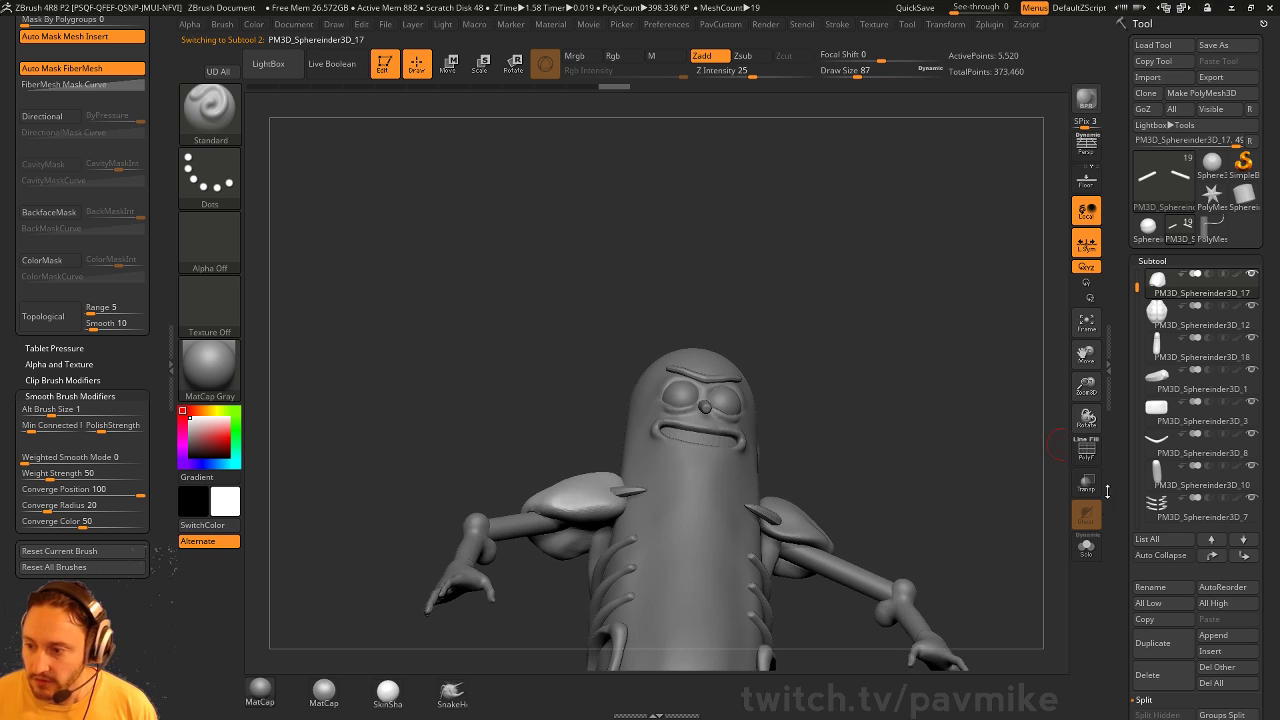
pyautogui.click(1086, 543)
pyautogui.moveTo(857, 385)
pyautogui.mouseDown()
pyautogui.moveTo(838, 374)
pyautogui.moveTo(723, 420)
pyautogui.mouseUp()
pyautogui.press('b')
pyautogui.press('c')
pyautogui.press('l')
pyautogui.press('s')
pyautogui.click(650, 508)
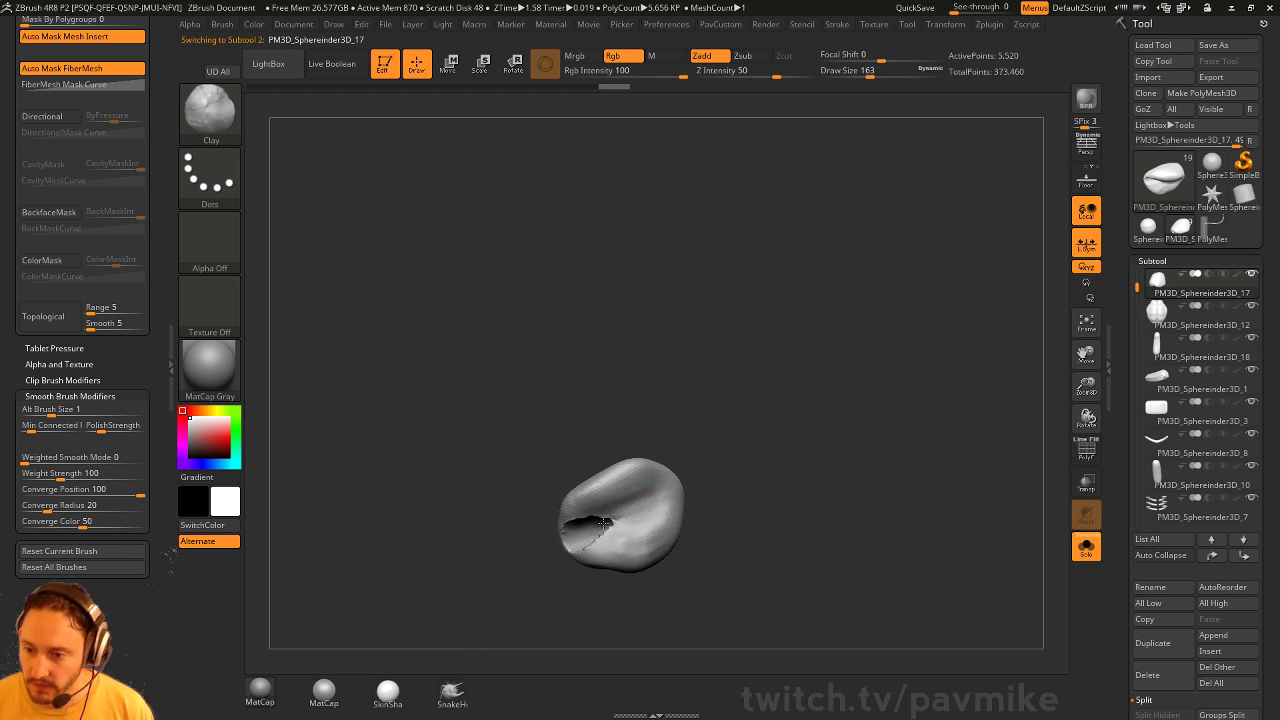
pyautogui.moveTo(604, 523); pyautogui.dragTo(645, 505)
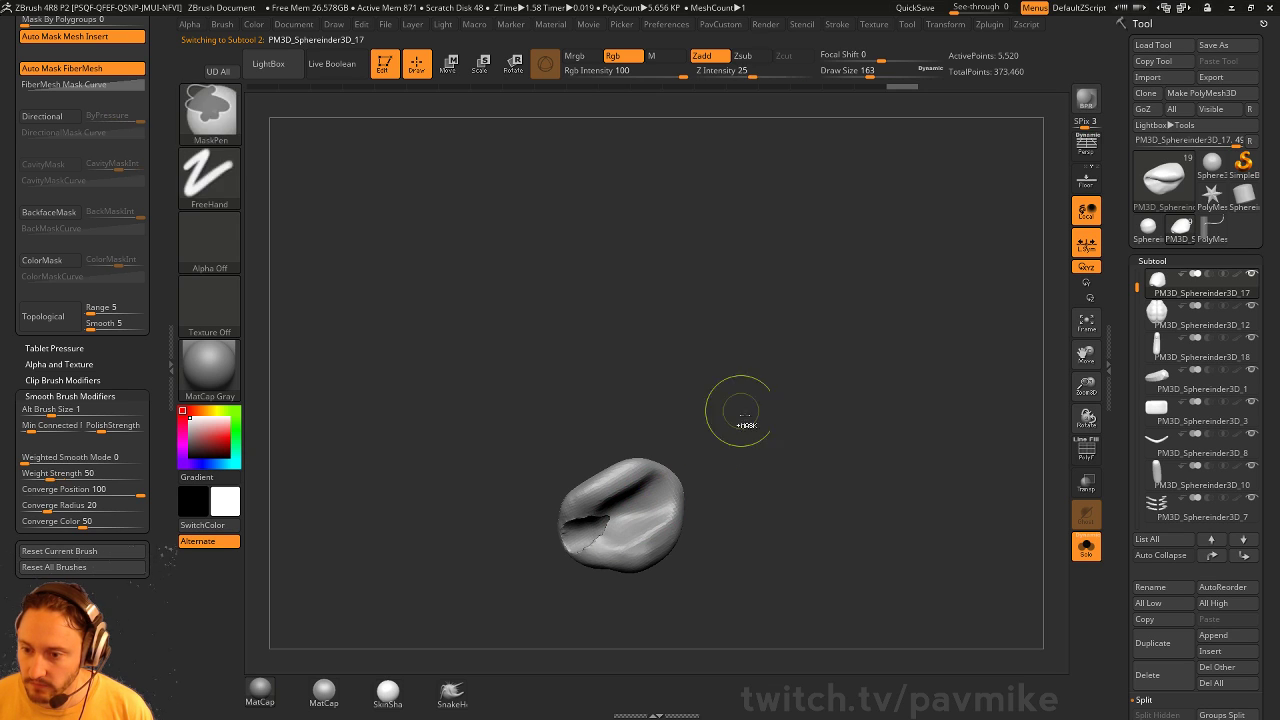
# Close the arm opening by repeatedly remeshing with DynaMesh and smoothing, and bring the other parts back into view
pyautogui.keyDown('ctrl'); pyautogui.moveTo(741, 411); pyautogui.dragTo(778, 465); pyautogui.keyUp('ctrl')
pyautogui.keyDown('shift'); pyautogui.moveTo(594, 530); pyautogui.dragTo(636, 514); pyautogui.keyUp('shift')
pyautogui.keyDown('ctrl'); pyautogui.moveTo(738, 422); pyautogui.dragTo(778, 476); pyautogui.keyUp('ctrl')
pyautogui.moveTo(650, 520)
pyautogui.keyDown('shift'); pyautogui.mouseDown()
pyautogui.moveTo(620, 520)
pyautogui.moveTo(667, 492)
pyautogui.moveTo(622, 512)
pyautogui.moveTo(660, 508)
pyautogui.mouseUp(); pyautogui.keyUp('shift')
pyautogui.keyDown('ctrl'); pyautogui.moveTo(748, 338); pyautogui.dragTo(785, 379); pyautogui.keyUp('ctrl')
pyautogui.moveTo(598, 535)
pyautogui.mouseDown()
pyautogui.moveTo(662, 500)
pyautogui.moveTo(605, 528)
pyautogui.mouseUp()
pyautogui.keyDown('shift'); pyautogui.moveTo(800, 471); pyautogui.dragTo(1010, 535); pyautogui.keyUp('shift')
pyautogui.click(1086, 547)
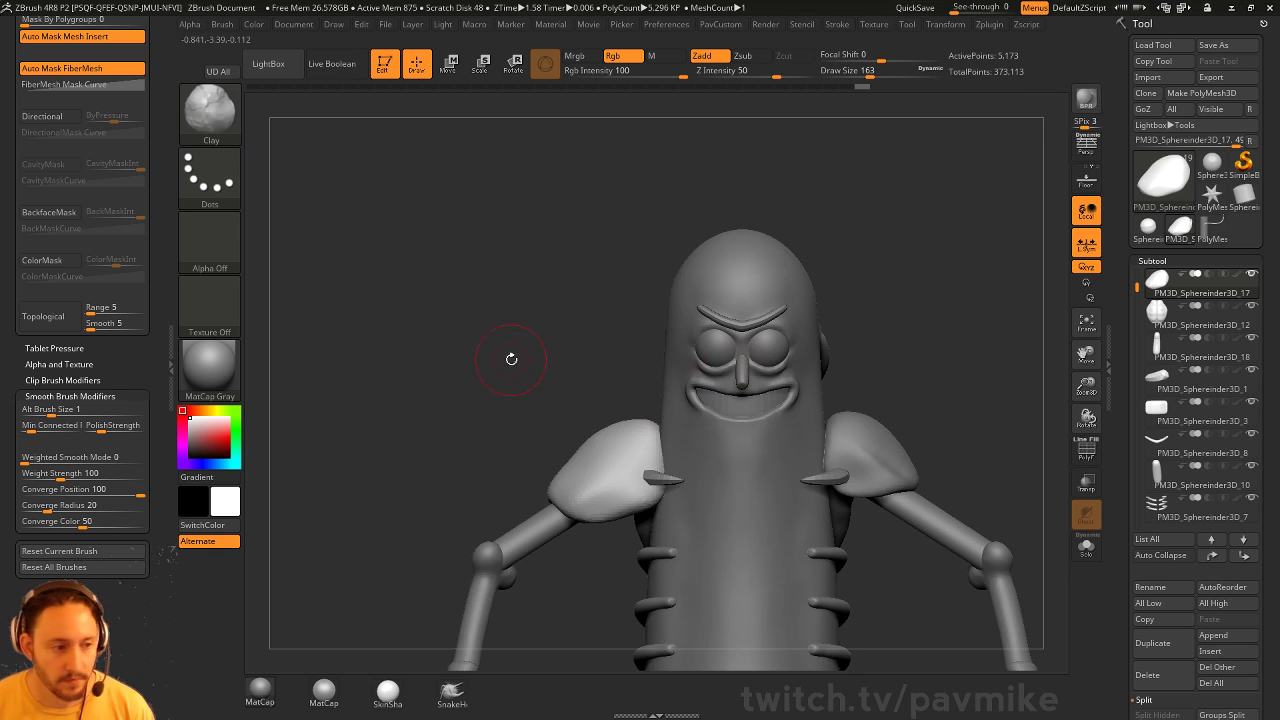
# Carve crease lines into the outer face of the right shoulder pad with the DamStandard brush
pyautogui.press('b')
pyautogui.press('z')
pyautogui.press('m')
pyautogui.moveTo(511, 359)
pyautogui.mouseDown()
pyautogui.moveTo(507, 389)
pyautogui.moveTo(779, 389)
pyautogui.moveTo(769, 423)
pyautogui.moveTo(757, 406)
pyautogui.moveTo(585, 410)
pyautogui.mouseUp()
pyautogui.press('b')
pyautogui.press('d')
pyautogui.press('s')
pyautogui.moveTo(690, 413); pyautogui.dragTo(584, 432)
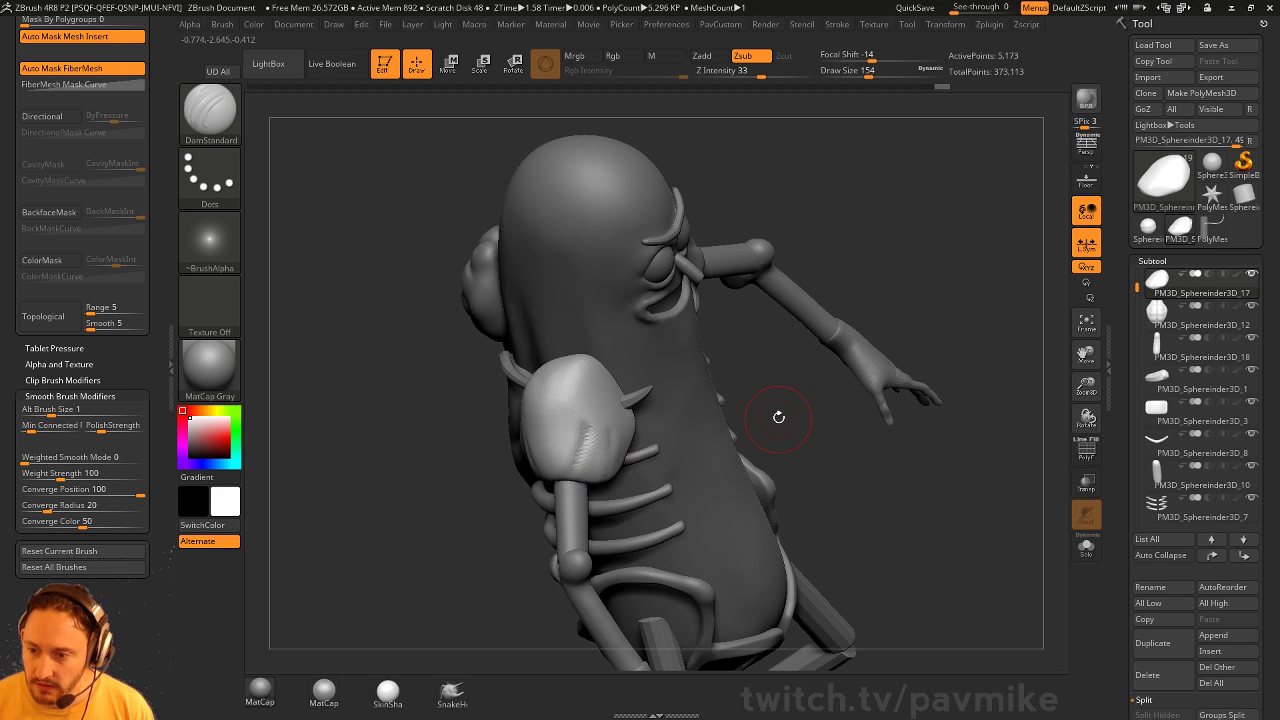
# Remesh the right shoulder pad at a DynaMesh resolution of 240 and smooth its jagged creases
pyautogui.press('space')
pyautogui.click(730, 232)
pyautogui.write('256')
pyautogui.press('Return')
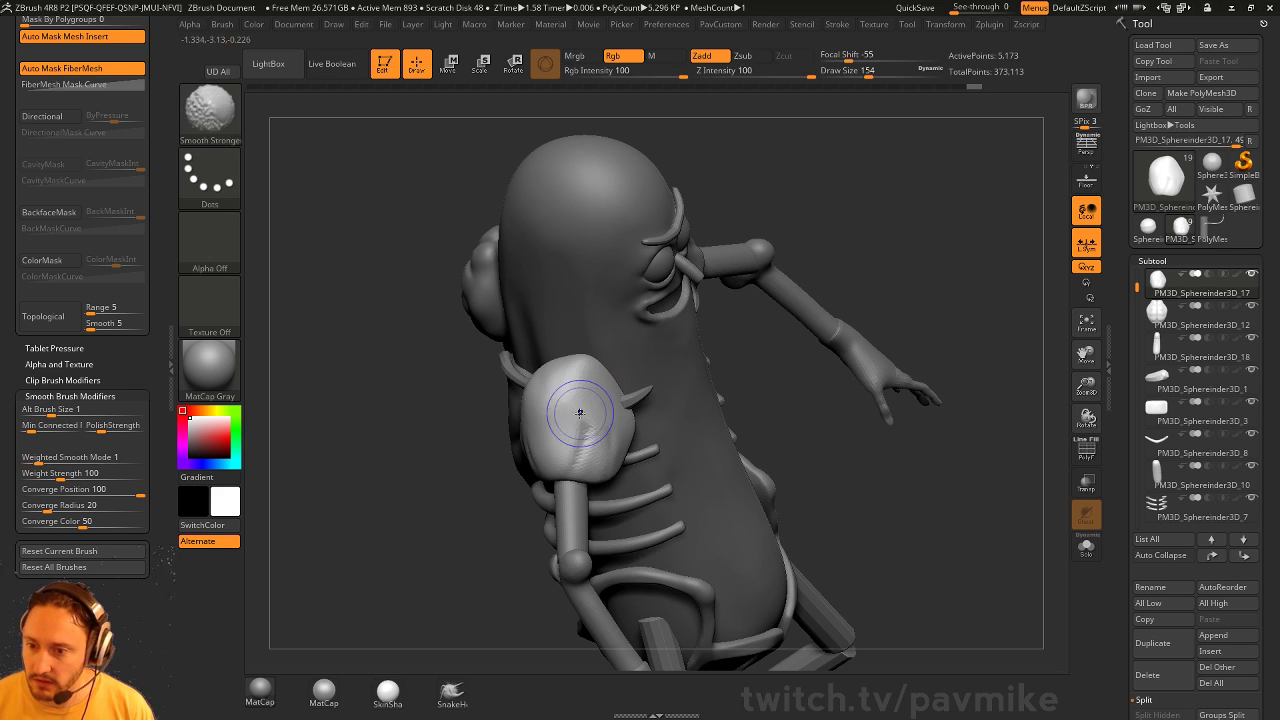
pyautogui.moveTo(580, 420)
pyautogui.keyDown('shift'); pyautogui.mouseDown()
pyautogui.moveTo(600, 440)
pyautogui.moveTo(543, 400)
pyautogui.mouseUp(); pyautogui.keyUp('shift')
pyautogui.moveTo(403, 531); pyautogui.dragTo(505, 345)
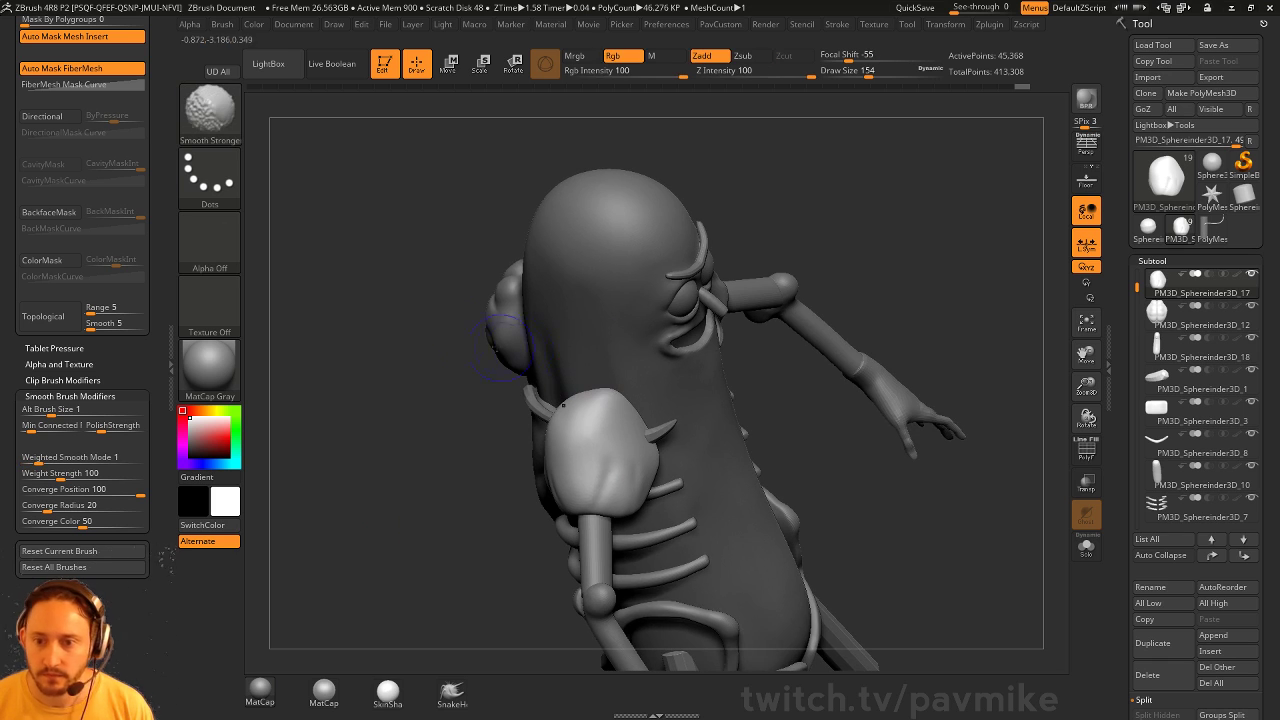
# Reshape the right shoulder pad's outline from the side with a large Move brush
pyautogui.moveTo(817, 103)
pyautogui.mouseDown()
pyautogui.moveTo(877, 326)
pyautogui.moveTo(629, 449)
pyautogui.moveTo(636, 461)
pyautogui.mouseUp()
pyautogui.press('s')
pyautogui.press('b')
pyautogui.press('m')
pyautogui.press('v')
pyautogui.moveTo(745, 470); pyautogui.dragTo(615, 476)
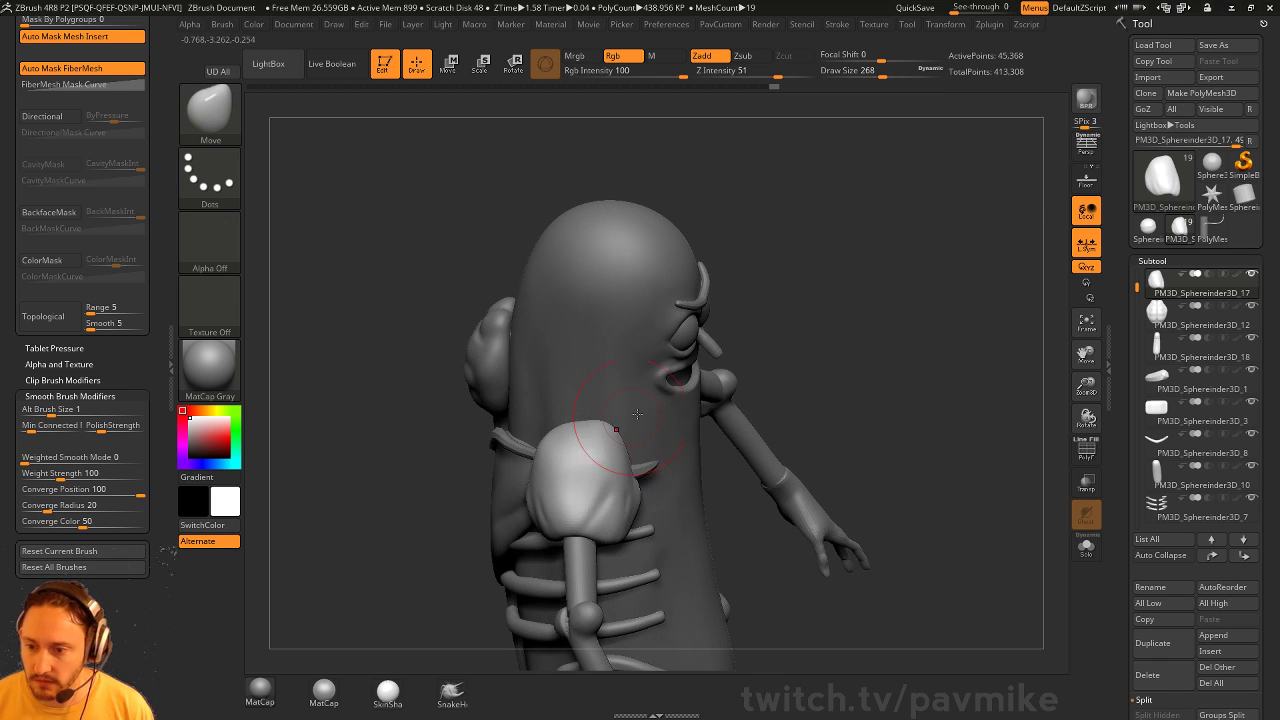
pyautogui.moveTo(658, 400); pyautogui.dragTo(580, 434)
pyautogui.press('s')
pyautogui.click(579, 434)
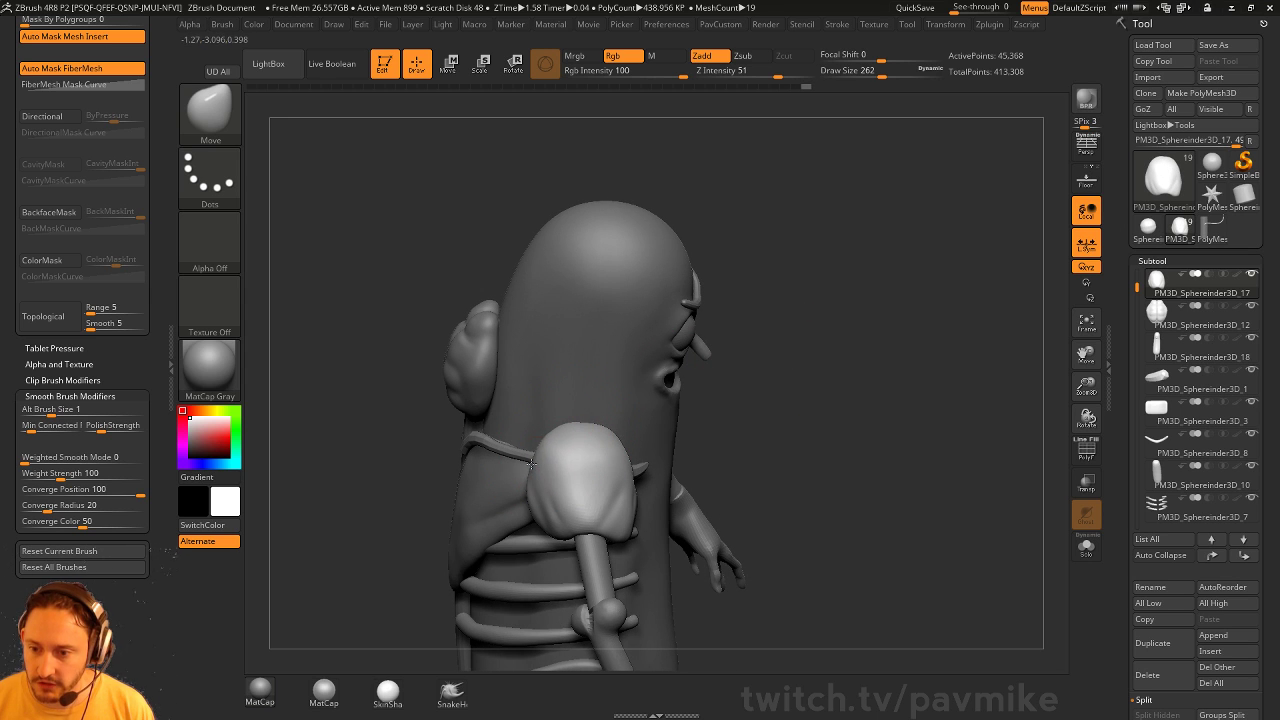
# Build up soft forms on the outer and front surfaces of the right shoulder pad with the Clay brush
pyautogui.press('b')
pyautogui.press('c')
pyautogui.press('l')
pyautogui.moveTo(764, 384); pyautogui.dragTo(580, 462)
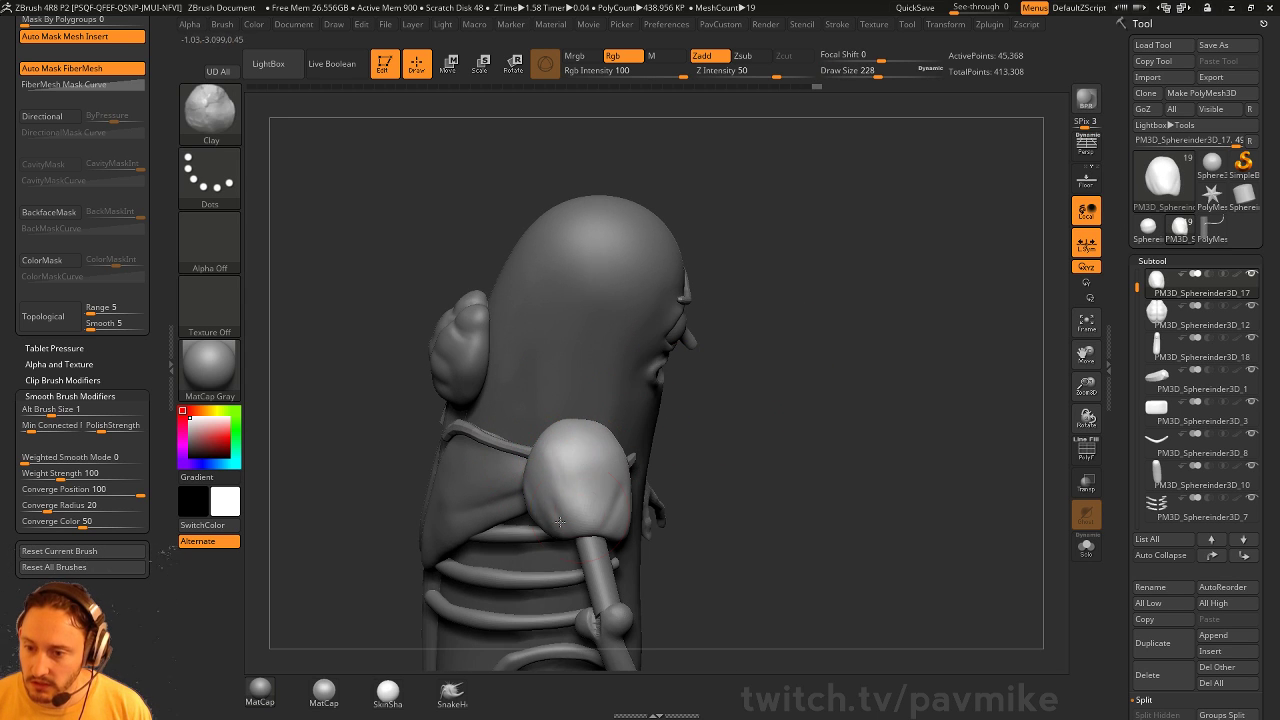
pyautogui.moveTo(578, 415); pyautogui.dragTo(590, 440)
pyautogui.moveTo(742, 428)
pyautogui.mouseDown()
pyautogui.moveTo(614, 471)
pyautogui.moveTo(602, 450)
pyautogui.moveTo(609, 503)
pyautogui.mouseUp()
pyautogui.press('s')
pyautogui.click(606, 472)
pyautogui.moveTo(779, 456)
pyautogui.mouseDown()
pyautogui.moveTo(611, 516)
pyautogui.moveTo(846, 369)
pyautogui.mouseUp()
pyautogui.moveTo(620, 452); pyautogui.dragTo(606, 484)
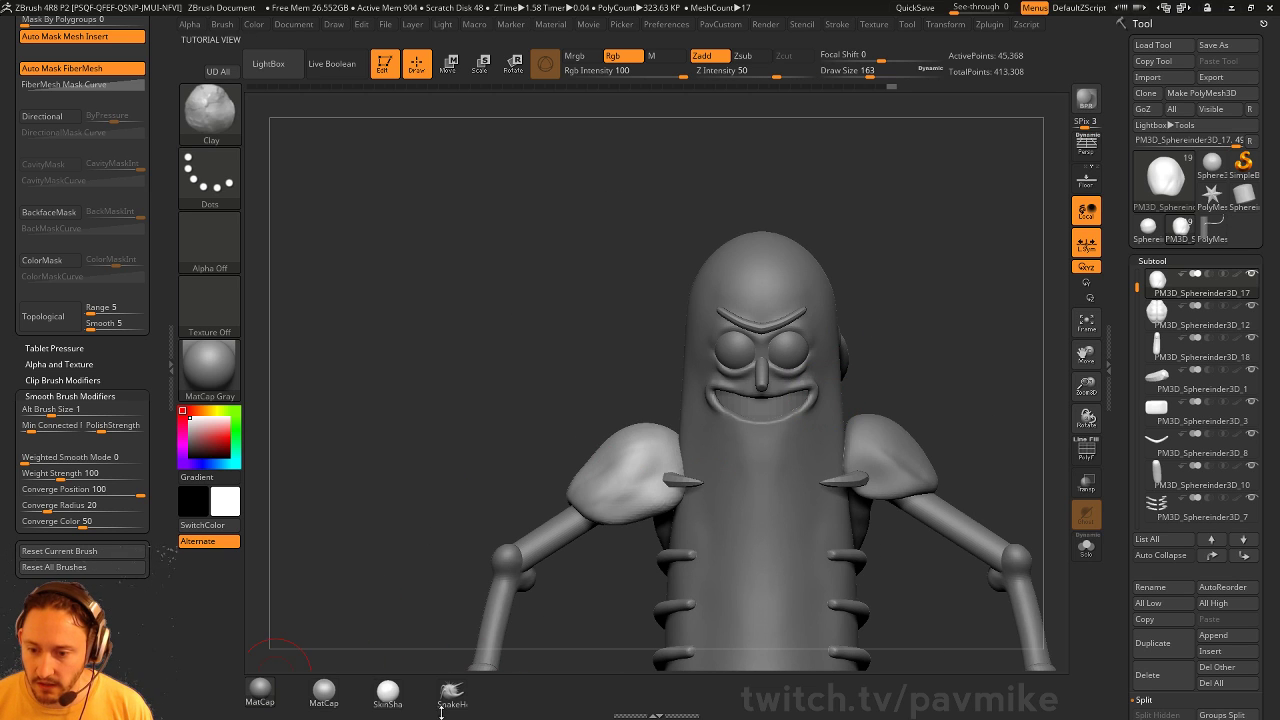
# Reposition the transform gizmo onto the right shoulder pad and adjust the pad's size and fit against the body
pyautogui.keyDown('alt'); pyautogui.moveTo(439, 434); pyautogui.dragTo(383, 400); pyautogui.keyUp('alt')
pyautogui.press('w')
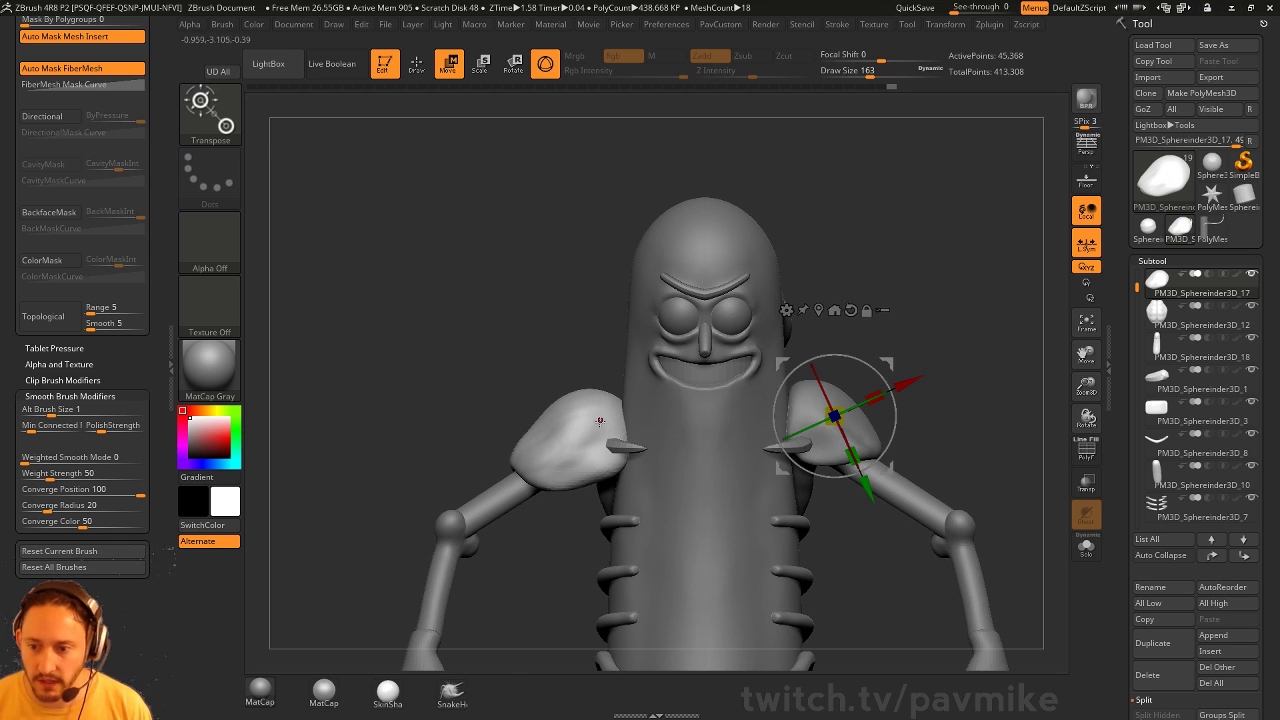
pyautogui.click(593, 424)
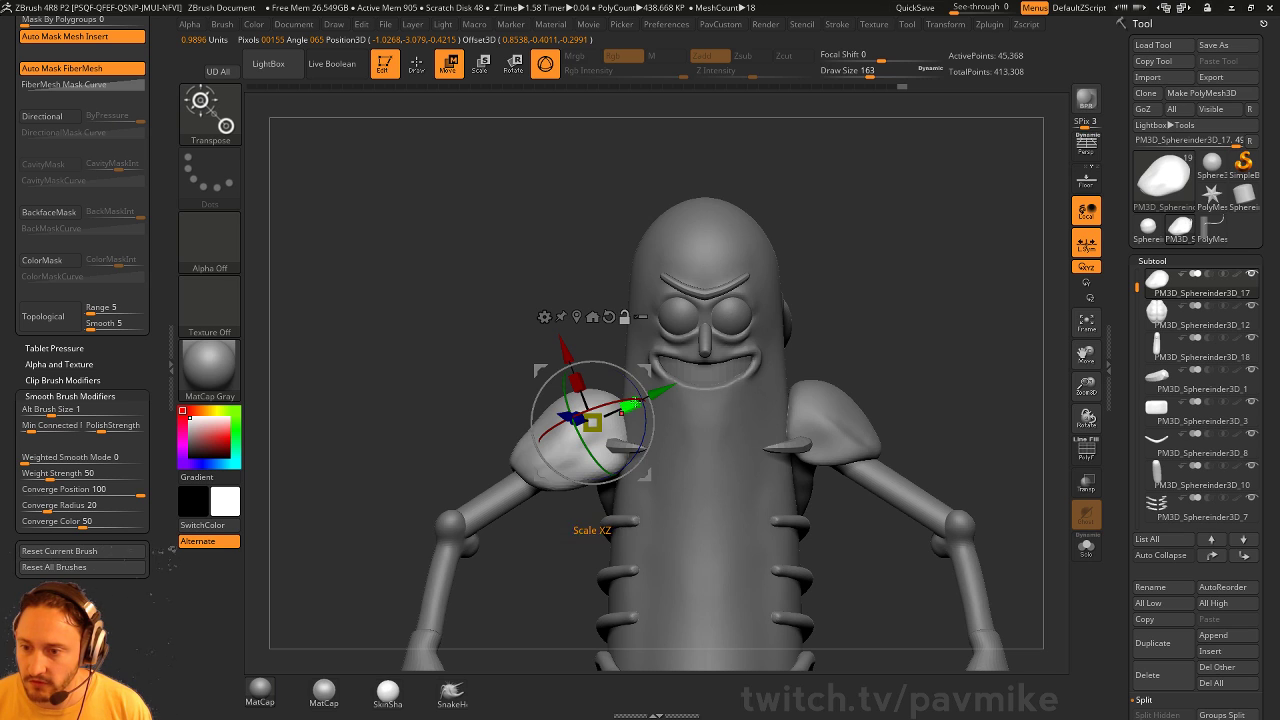
pyautogui.moveTo(592, 423)
pyautogui.mouseDown()
pyautogui.moveTo(597, 438)
pyautogui.moveTo(625, 394)
pyautogui.mouseUp()
pyautogui.press('q')
pyautogui.moveTo(928, 297)
pyautogui.keyDown('alt'); pyautogui.mouseDown()
pyautogui.moveTo(902, 319)
pyautogui.moveTo(575, 435)
pyautogui.mouseUp(); pyautogui.keyUp('alt')
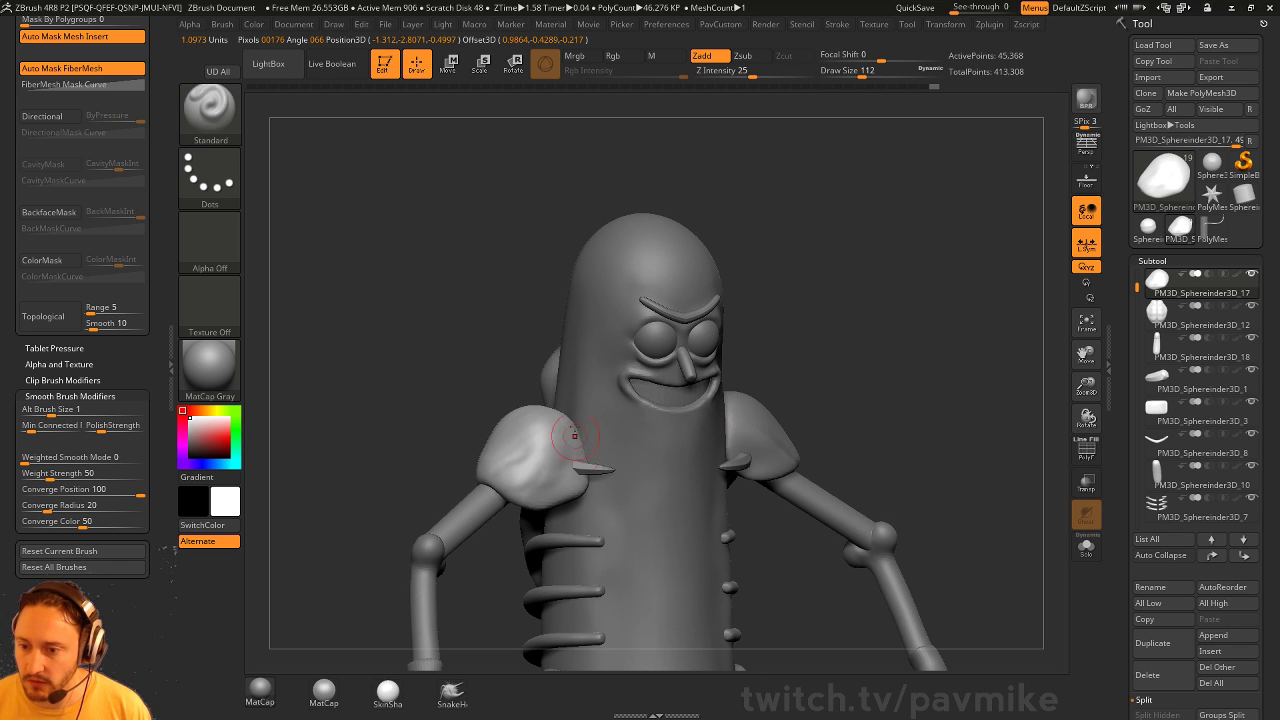
# Duplicate the body, set the copy to subtract below the right shoulder pad, and merge them with DynaMesh to cut away the overlap
pyautogui.keyDown('alt'); pyautogui.click(686, 447); pyautogui.keyUp('alt')
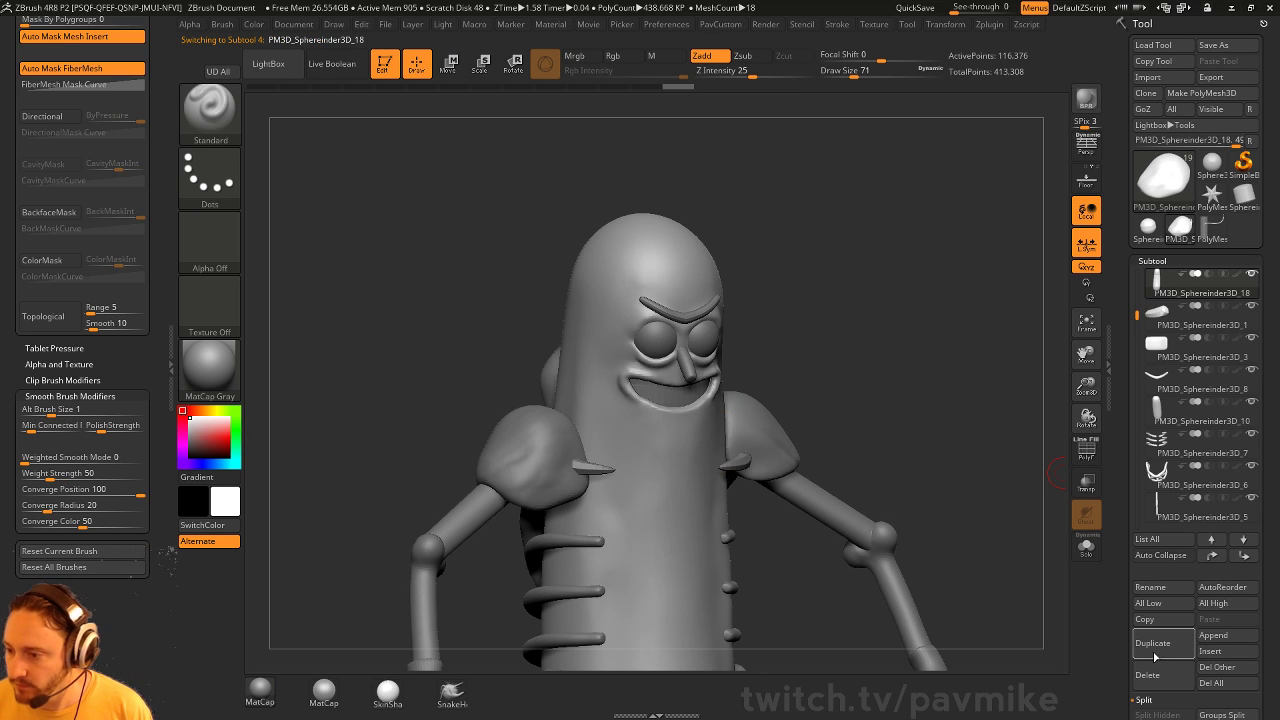
pyautogui.click(1154, 657)
pyautogui.keyDown('shift'); pyautogui.click(1211, 556); pyautogui.keyUp('shift')
pyautogui.keyDown('alt'); pyautogui.click(543, 441); pyautogui.keyUp('alt')
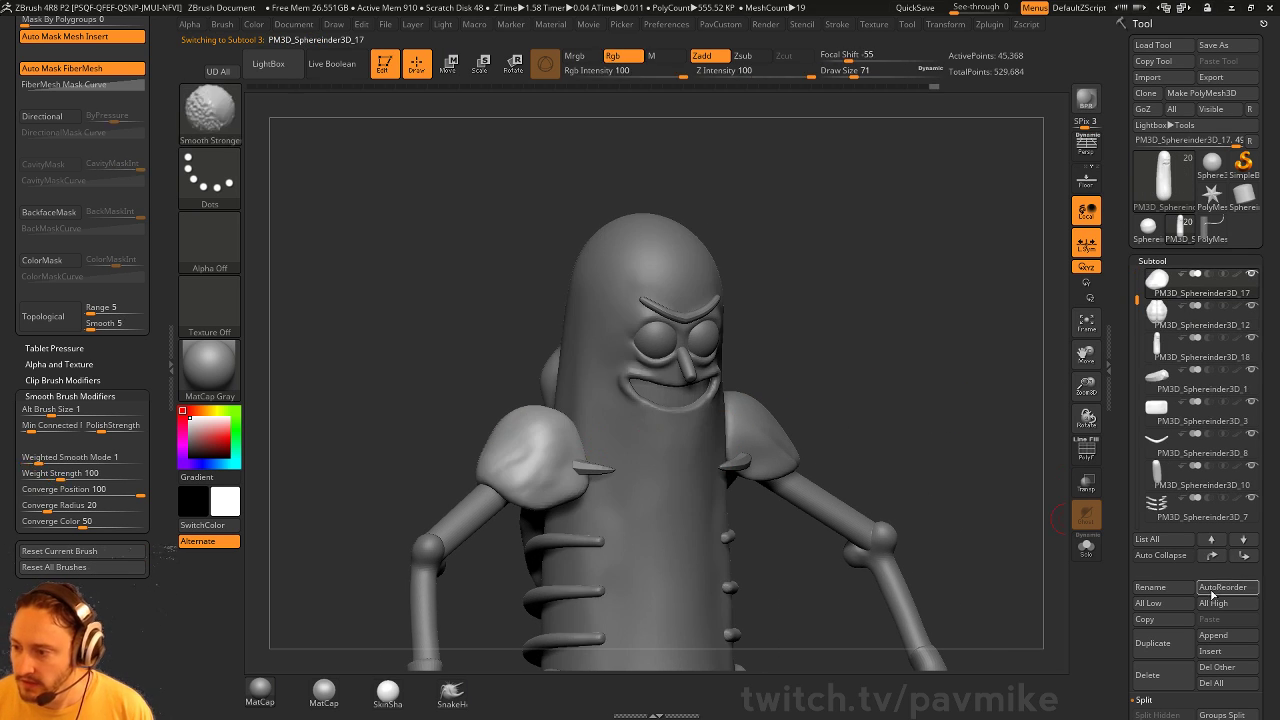
pyautogui.click(1214, 590)
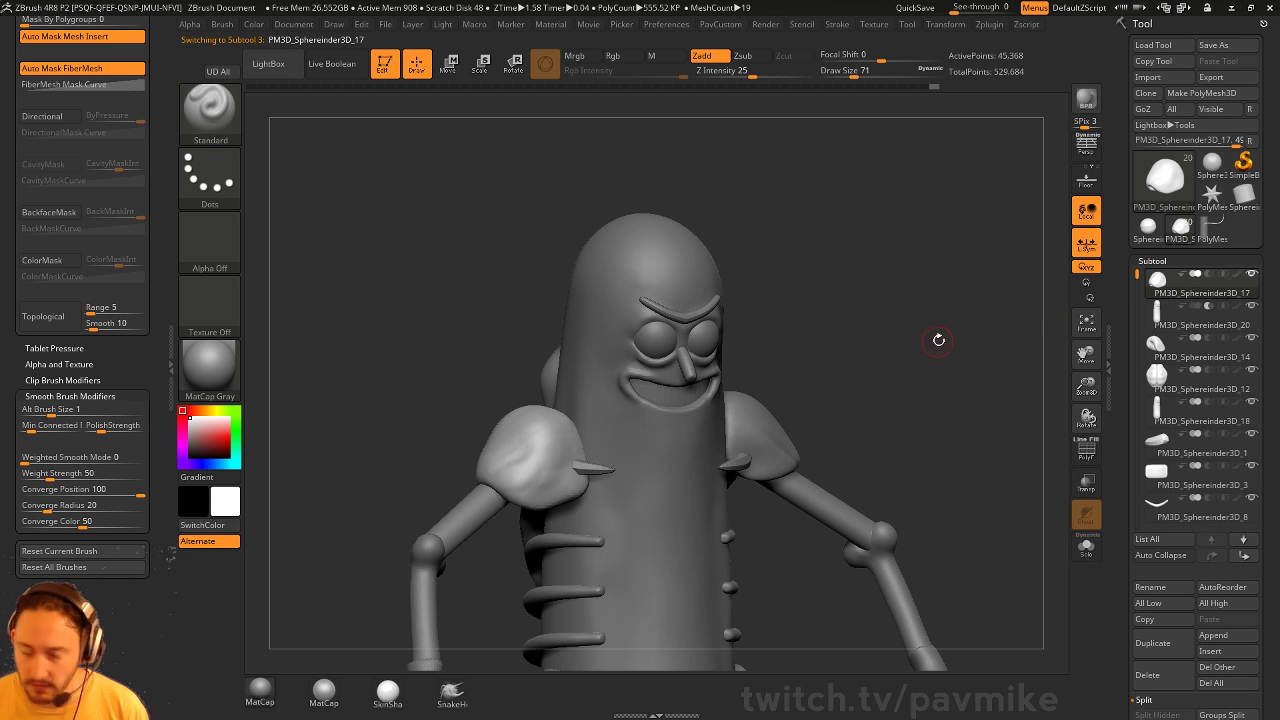
pyautogui.hotkey('ctrl', 'e')
pyautogui.keyDown('ctrl'); pyautogui.moveTo(923, 291); pyautogui.dragTo(967, 373); pyautogui.keyUp('ctrl')
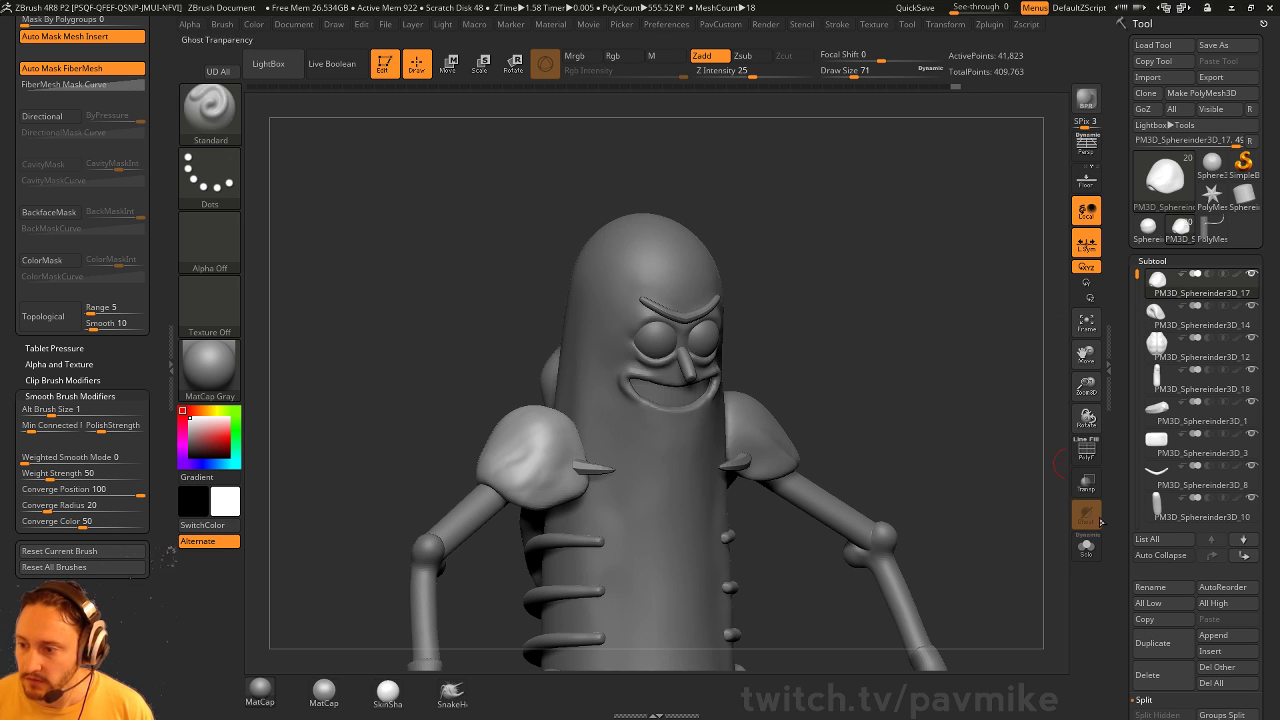
# Isolate the right shoulder pad, flatten its body-side cut edges with TrimDynamic, smooth and remesh it, and show all parts again
pyautogui.click(1086, 546)
pyautogui.moveTo(700, 330)
pyautogui.mouseDown()
pyautogui.moveTo(735, 348)
pyautogui.moveTo(623, 423)
pyautogui.moveTo(634, 466)
pyautogui.mouseUp()
pyautogui.press('b')
pyautogui.press('t')
pyautogui.press('d')
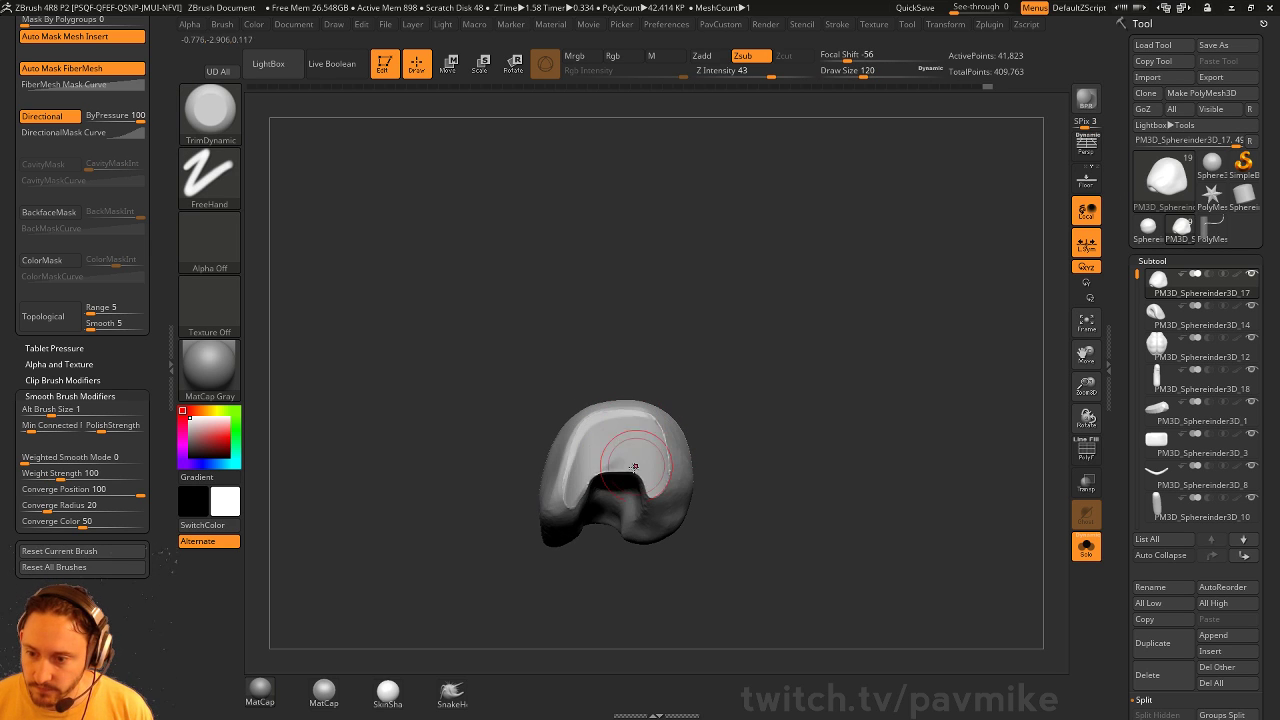
pyautogui.moveTo(786, 374); pyautogui.dragTo(661, 452)
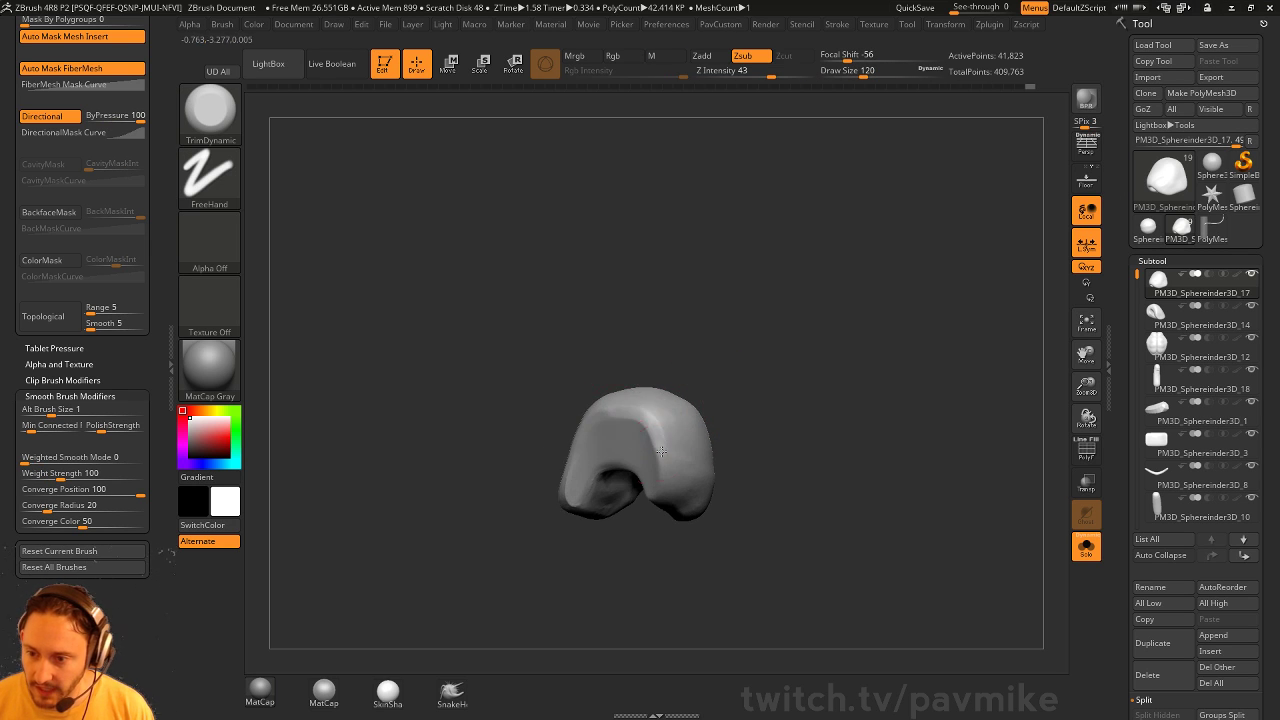
pyautogui.moveTo(710, 414); pyautogui.dragTo(590, 465)
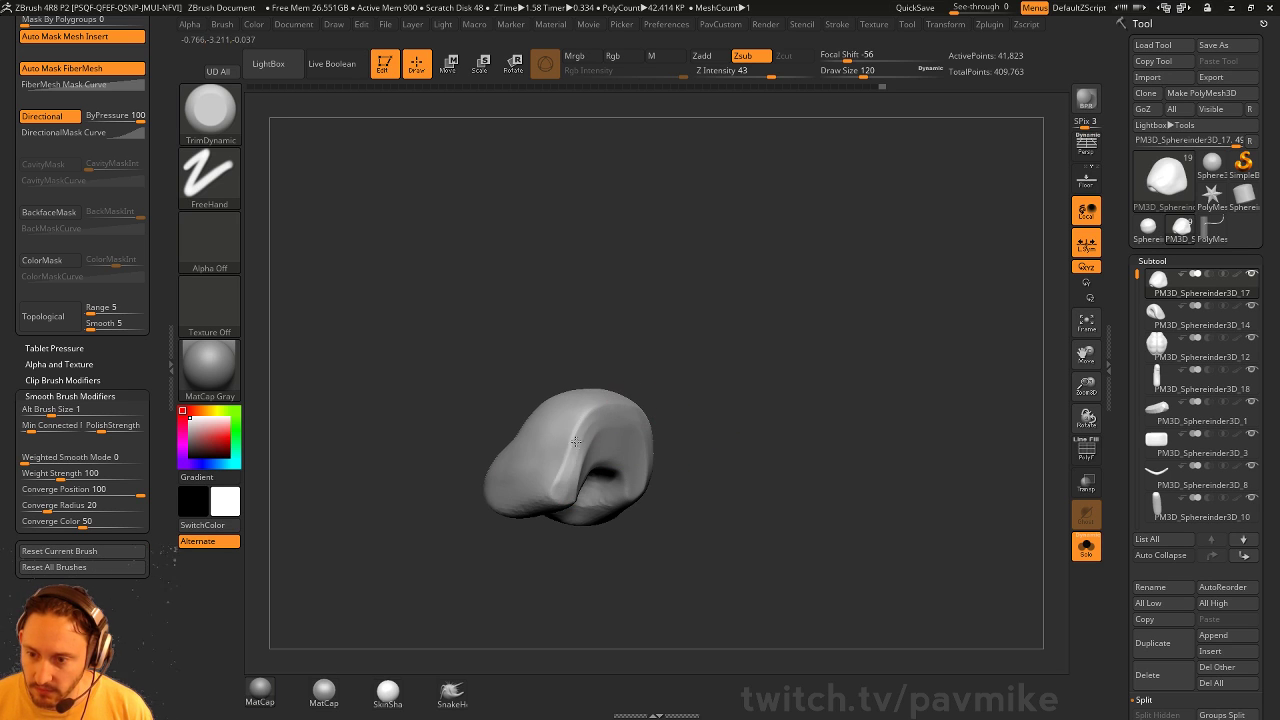
pyautogui.keyDown('shift'); pyautogui.moveTo(615, 405); pyautogui.dragTo(570, 485); pyautogui.keyUp('shift')
pyautogui.keyDown('ctrl'); pyautogui.moveTo(797, 374); pyautogui.dragTo(831, 432); pyautogui.keyUp('ctrl')
pyautogui.click(1088, 548)
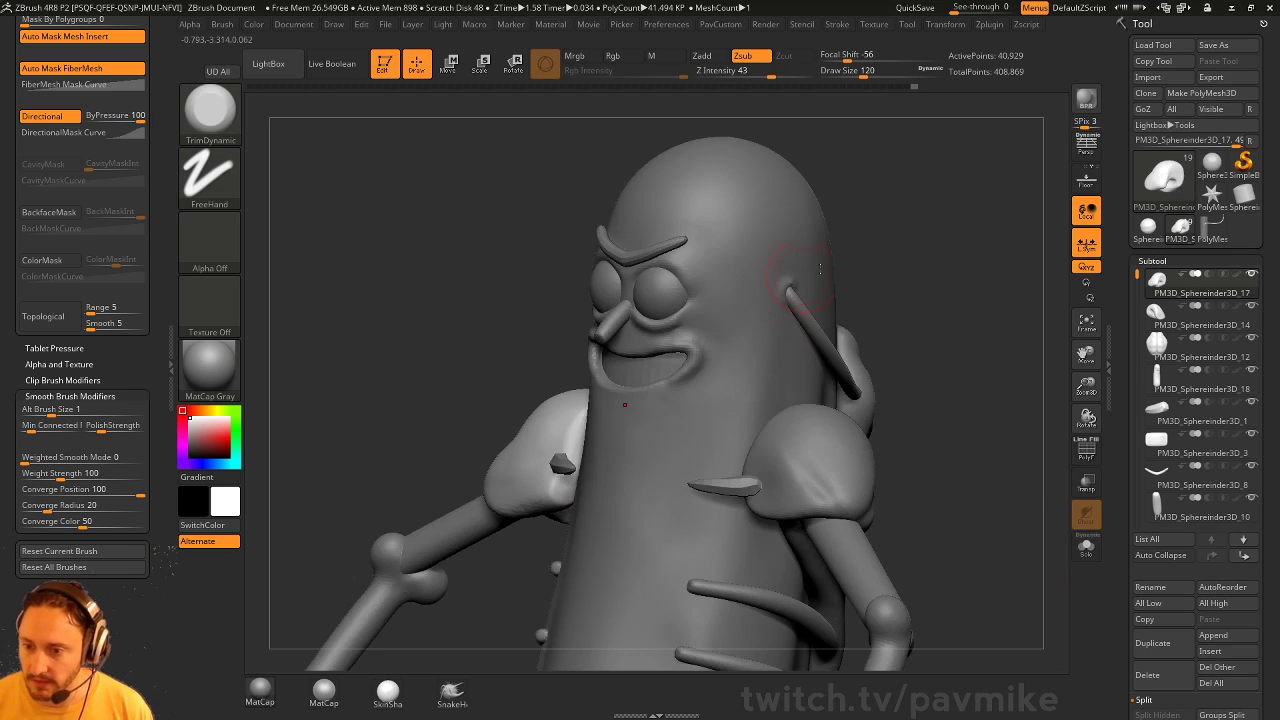
# Adjust the right shoulder pad's inner edge where it meets the body with the Move brush
pyautogui.keyDown('shift'); pyautogui.moveTo(870, 300); pyautogui.dragTo(960, 340); pyautogui.keyUp('shift')
pyautogui.press('b')
pyautogui.press('m')
pyautogui.press('v')
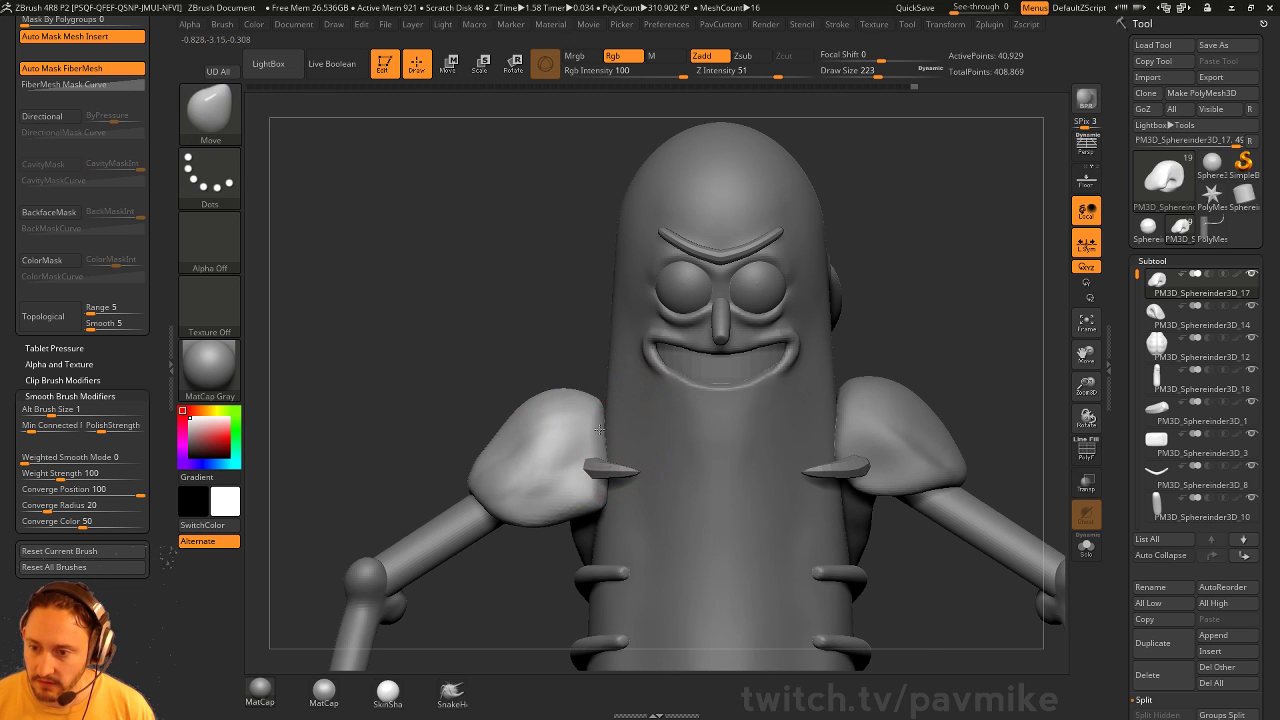
pyautogui.press('s')
pyautogui.moveTo(591, 499)
pyautogui.mouseDown()
pyautogui.moveTo(606, 497)
pyautogui.moveTo(591, 428)
pyautogui.mouseUp()
pyautogui.keyDown('alt'); pyautogui.moveTo(922, 262); pyautogui.dragTo(903, 310); pyautogui.keyUp('alt')
pyautogui.press('b')
pyautogui.press('s')
pyautogui.press('t')
pyautogui.press('w')
pyautogui.press('q')
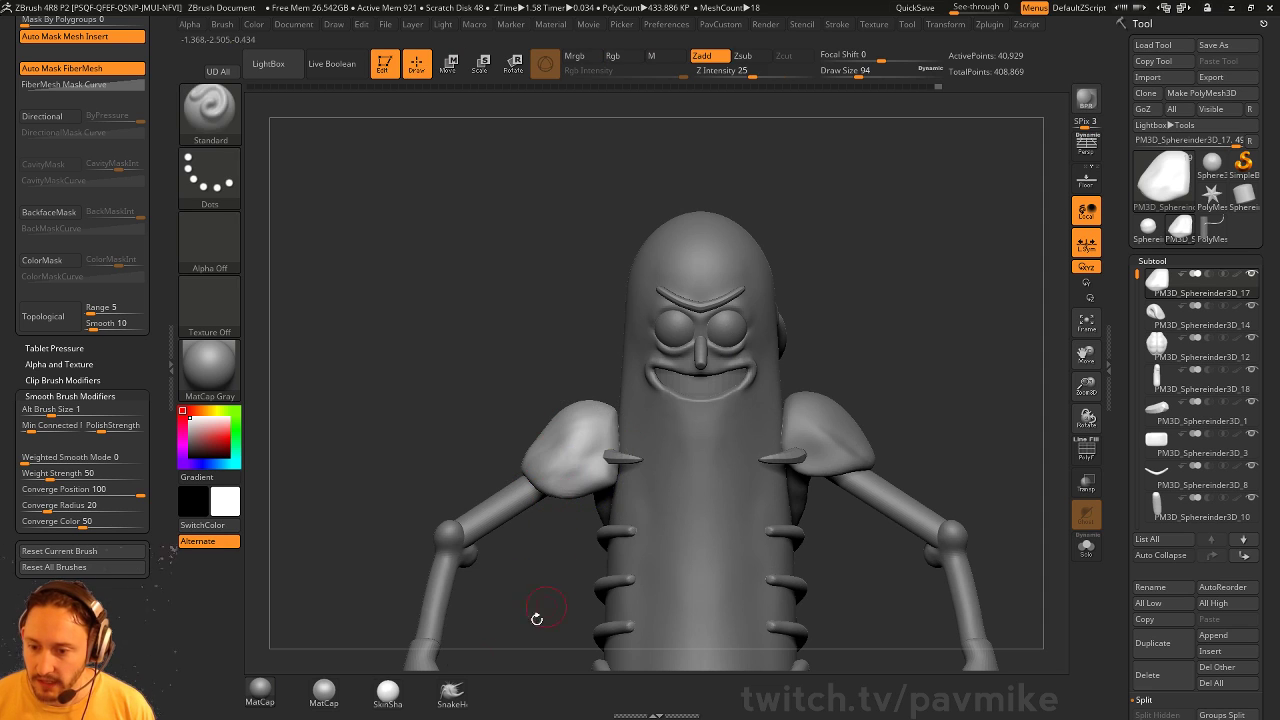
# Pull the right shoulder pad's lower edge into drooping points over the upper arm with the SnakeHook brush
pyautogui.click(451, 691)
pyautogui.moveTo(547, 597)
pyautogui.mouseDown()
pyautogui.moveTo(566, 580)
pyautogui.moveTo(564, 600)
pyautogui.moveTo(554, 532)
pyautogui.mouseUp()
pyautogui.press('s')
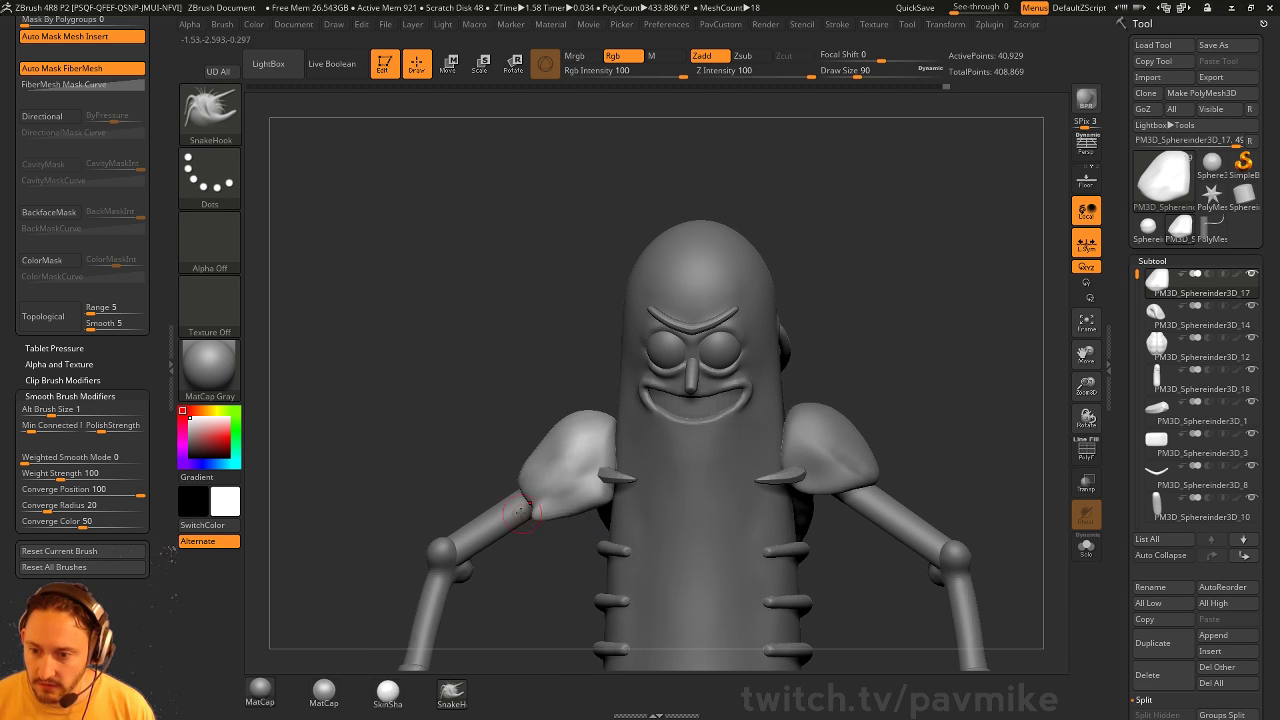
pyautogui.moveTo(498, 476); pyautogui.dragTo(519, 478)
pyautogui.press('s')
pyautogui.moveTo(518, 490)
pyautogui.mouseDown()
pyautogui.moveTo(510, 498)
pyautogui.moveTo(580, 451)
pyautogui.moveTo(505, 513)
pyautogui.moveTo(492, 508)
pyautogui.moveTo(604, 486)
pyautogui.moveTo(571, 415)
pyautogui.mouseUp()
pyautogui.press('s')
pyautogui.press('s')
# Lay a raised band across the upper face of the right shoulder pad with the ClayTubes brush
pyautogui.press('2')
pyautogui.moveTo(641, 396)
pyautogui.mouseDown()
pyautogui.moveTo(656, 406)
pyautogui.moveTo(530, 450)
pyautogui.mouseUp()
pyautogui.press('s')
pyautogui.moveTo(486, 487); pyautogui.dragTo(505, 489)
pyautogui.press('s')
pyautogui.moveTo(388, 563)
pyautogui.mouseDown()
pyautogui.moveTo(514, 500)
pyautogui.moveTo(497, 501)
pyautogui.mouseUp()
# Turn on LazyMouse for the ClayTubes brush and adjust its LazyStep
pyautogui.click(837, 24)
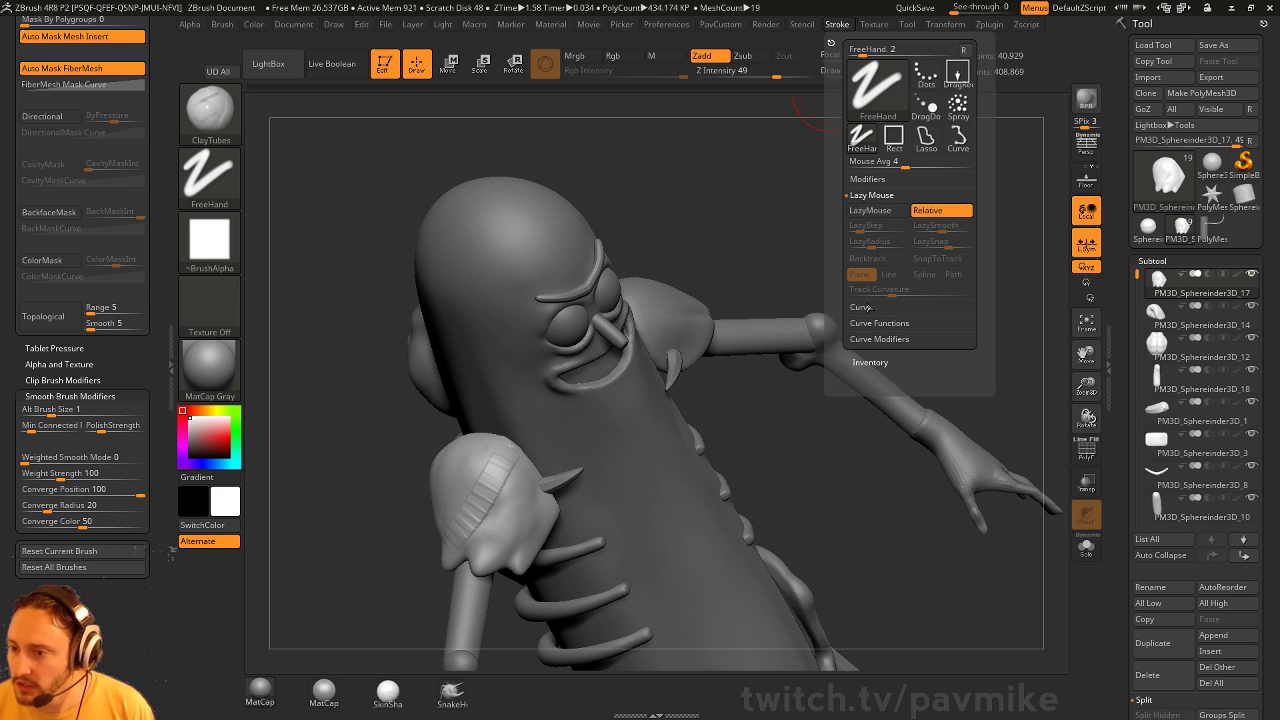
pyautogui.press('shift')
pyautogui.click(877, 372)
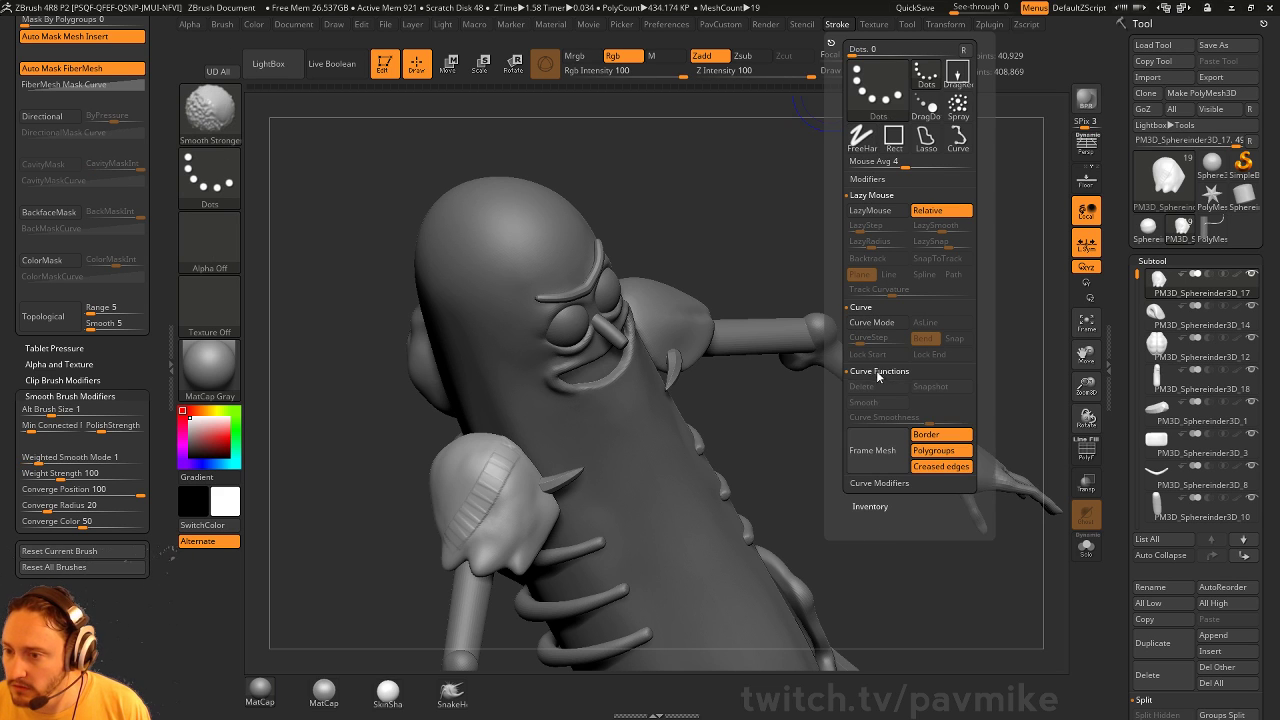
pyautogui.click(865, 309)
pyautogui.click(877, 325)
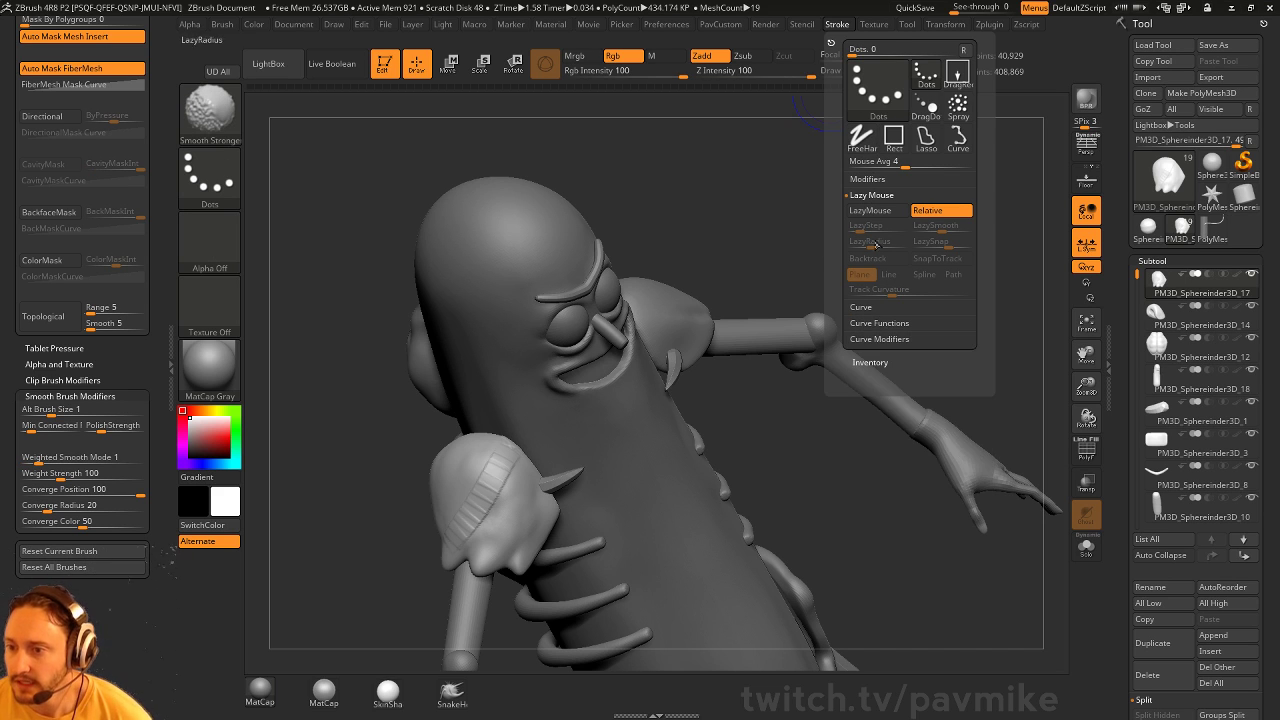
pyautogui.click(881, 213)
pyautogui.press('shift')
pyautogui.press('shift')
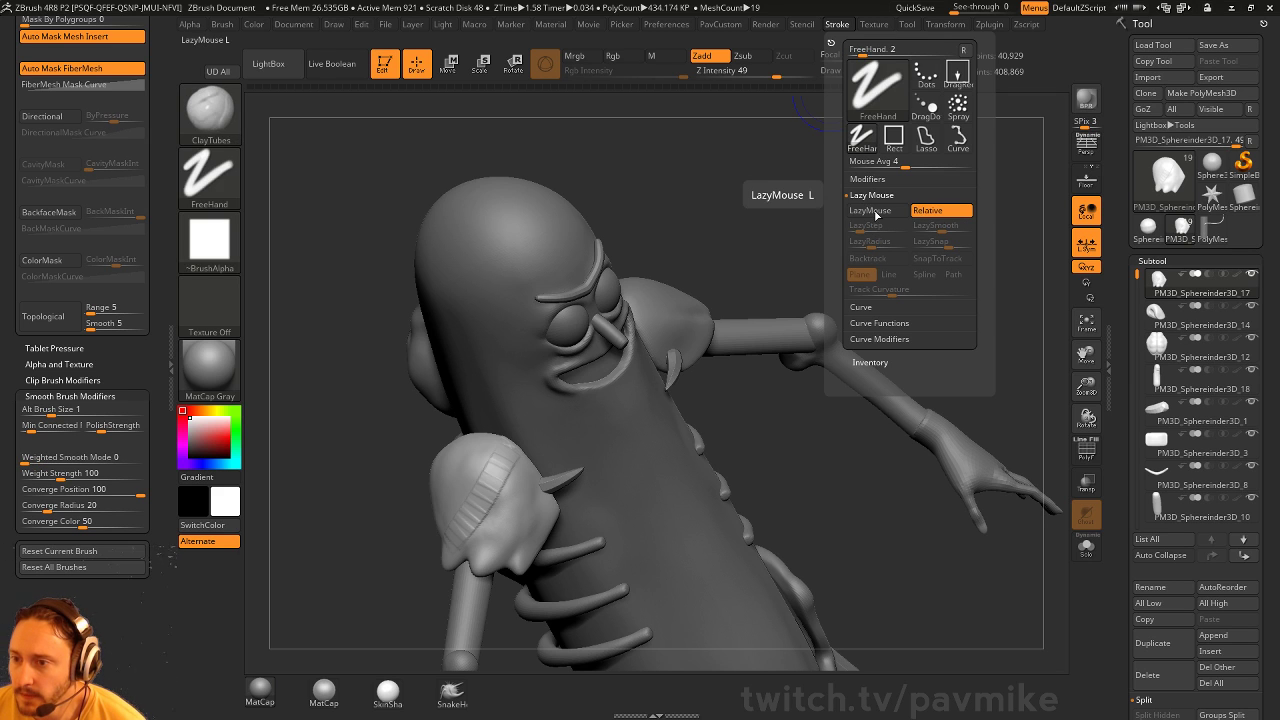
pyautogui.click(874, 214)
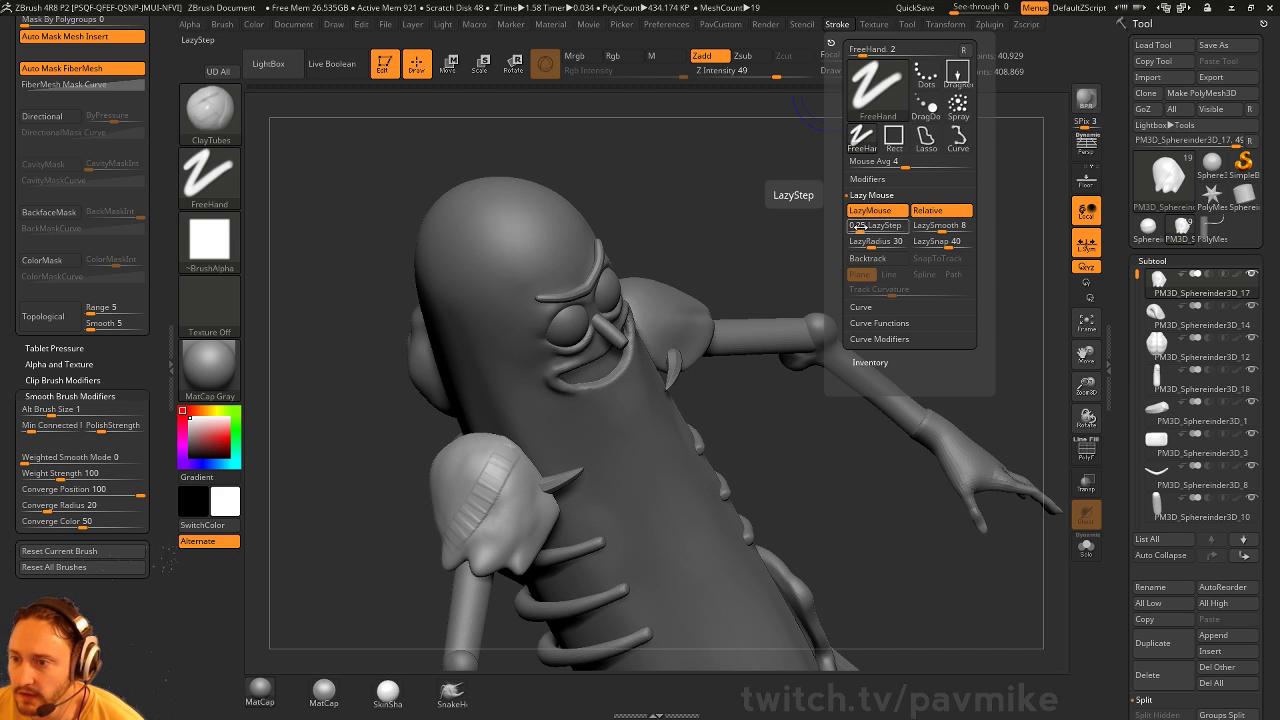
pyautogui.moveTo(859, 228); pyautogui.dragTo(857, 227)
# Set LazyRadius to 1 and add ClayTubes strokes over the upper and outer right shoulder pad
pyautogui.click(720, 24)
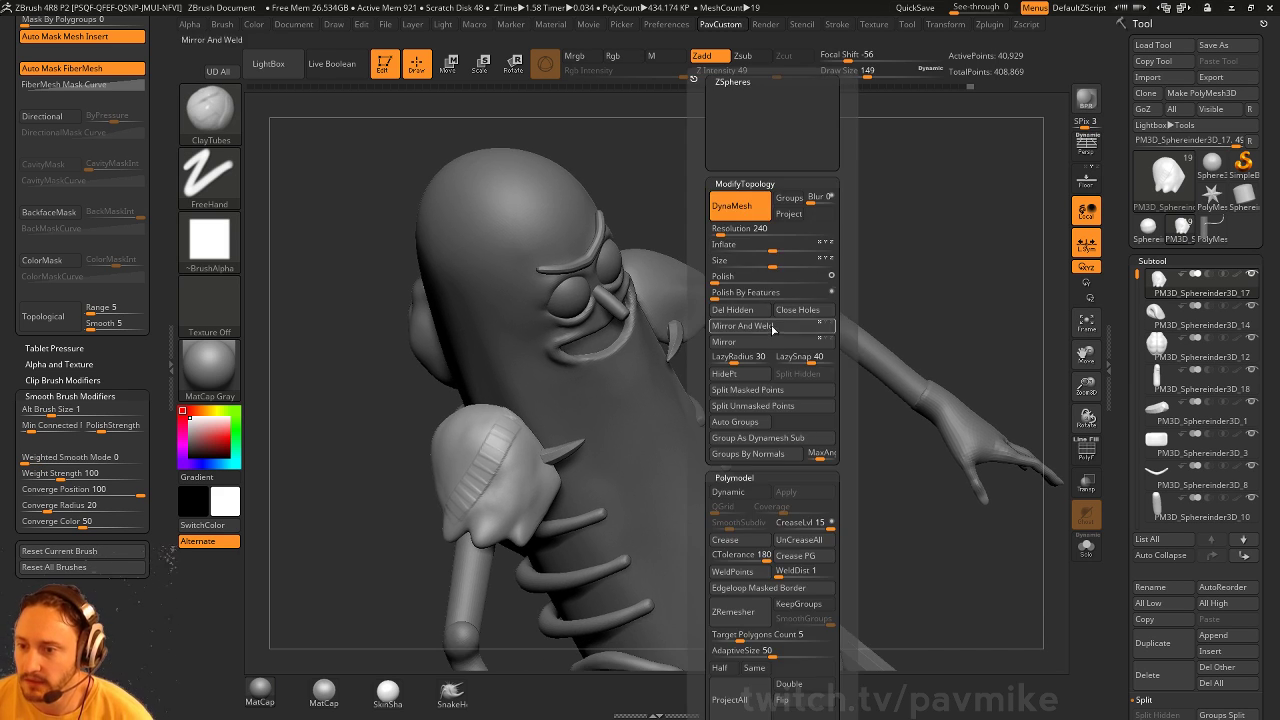
pyautogui.moveTo(700, 360)
pyautogui.mouseDown()
pyautogui.moveTo(514, 429)
pyautogui.moveTo(462, 484)
pyautogui.moveTo(480, 484)
pyautogui.mouseUp()
pyautogui.press('shift')
pyautogui.press('c')
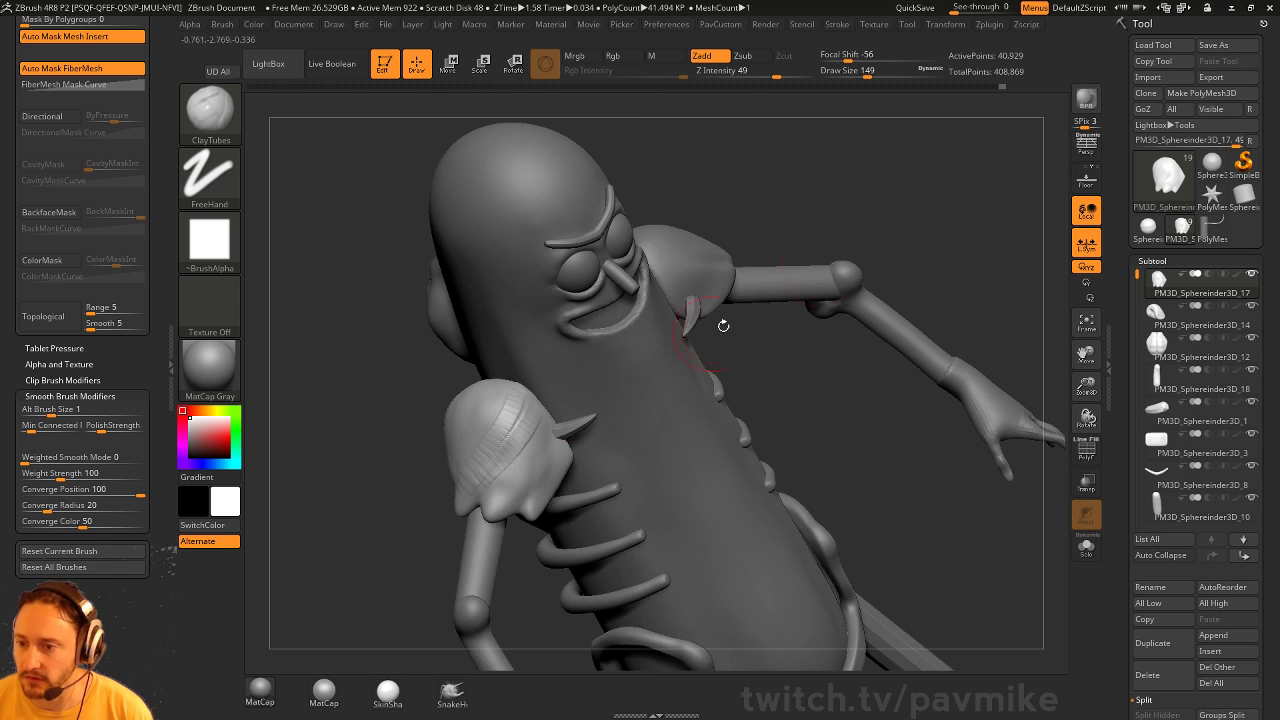
pyautogui.press('c')
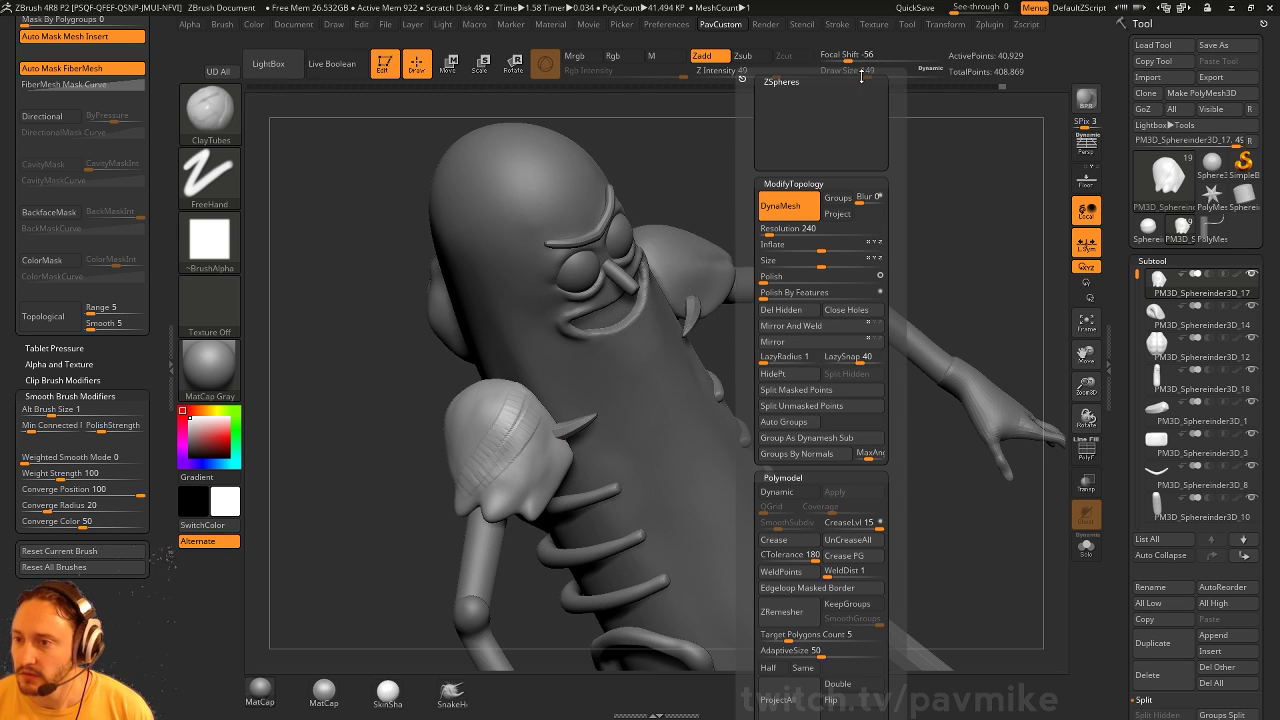
# Layer diagonal ClayTubes bands across the front of the right shoulder pad, reducing the draw size to 120
pyautogui.hotkey('shift', 's')
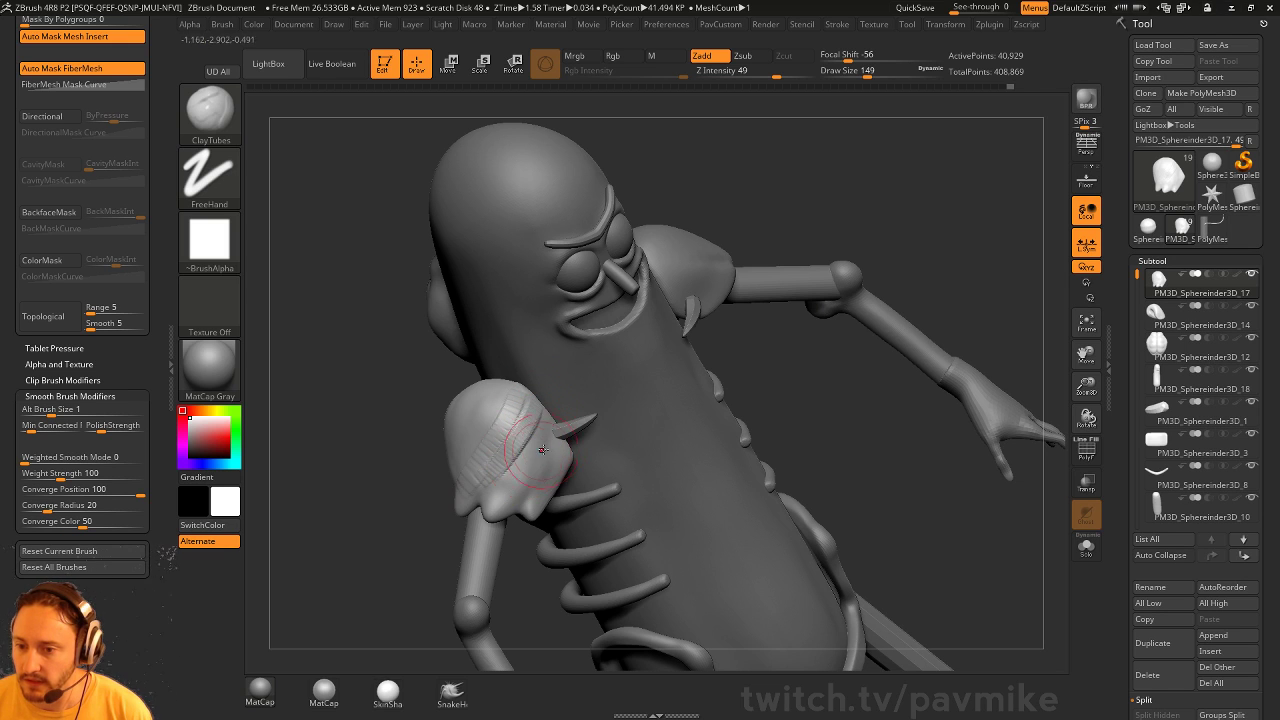
pyautogui.hotkey('shift', 's')
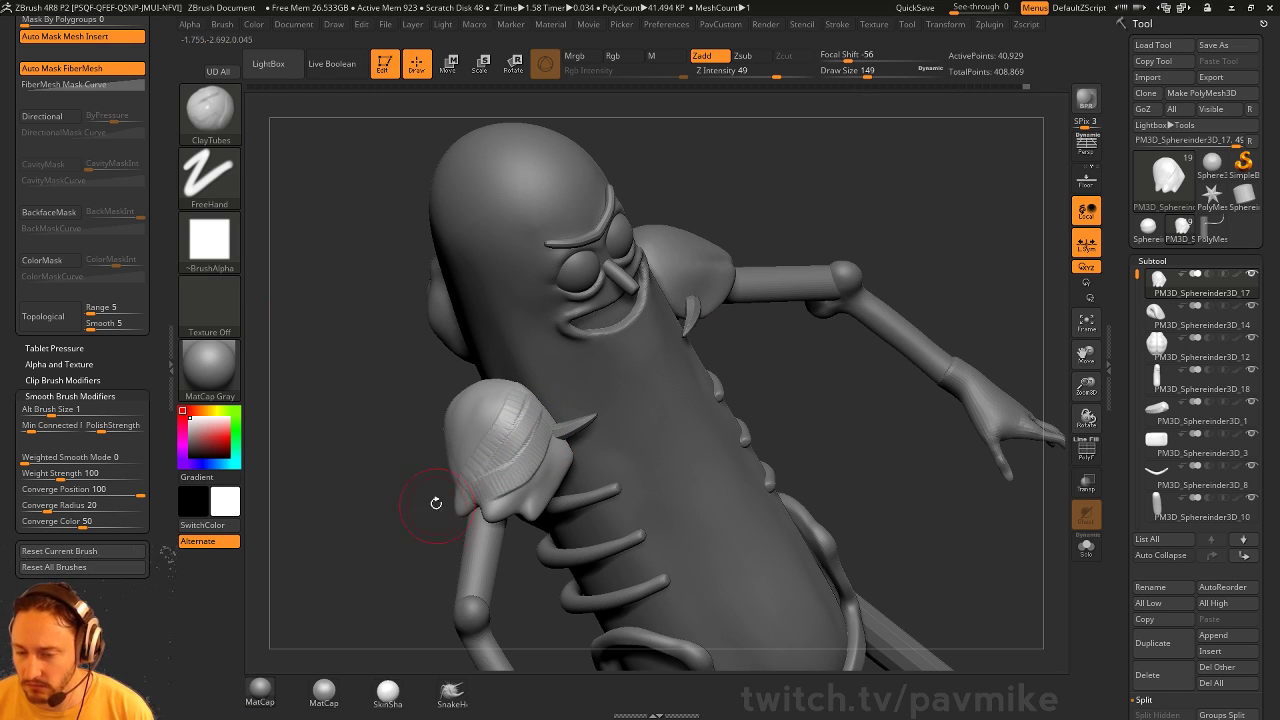
pyautogui.click(837, 24)
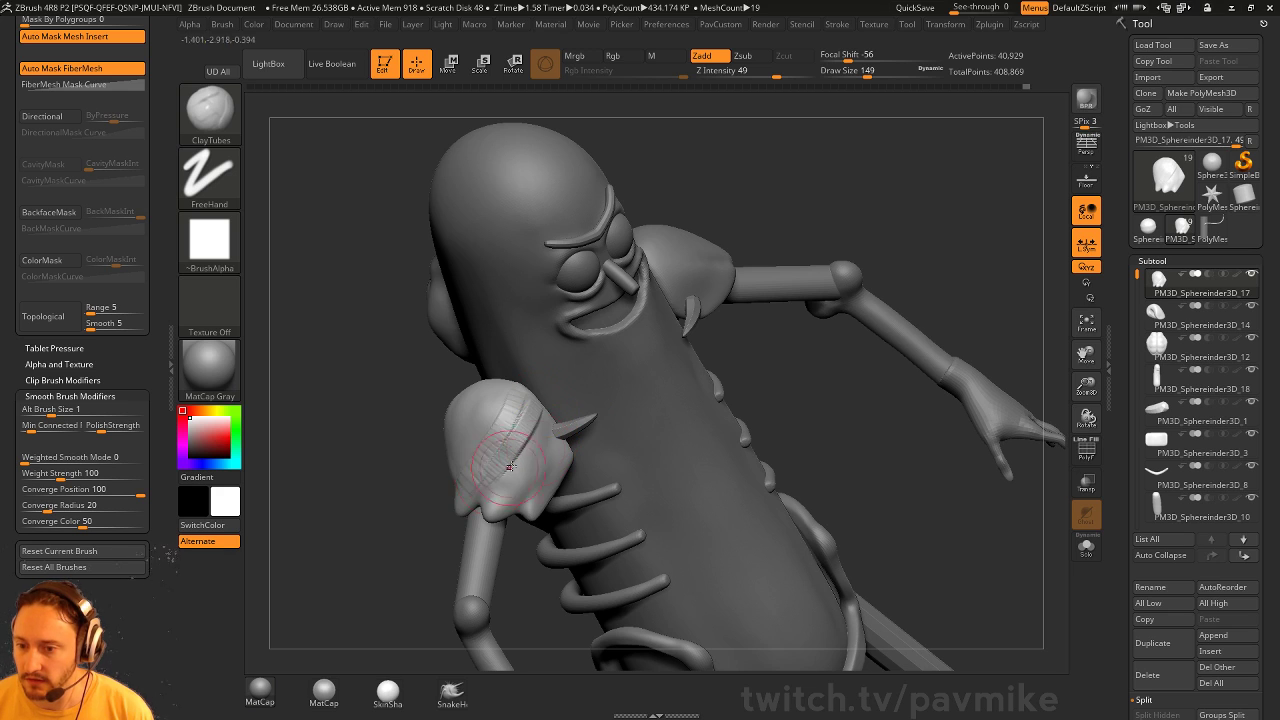
pyautogui.press('[')
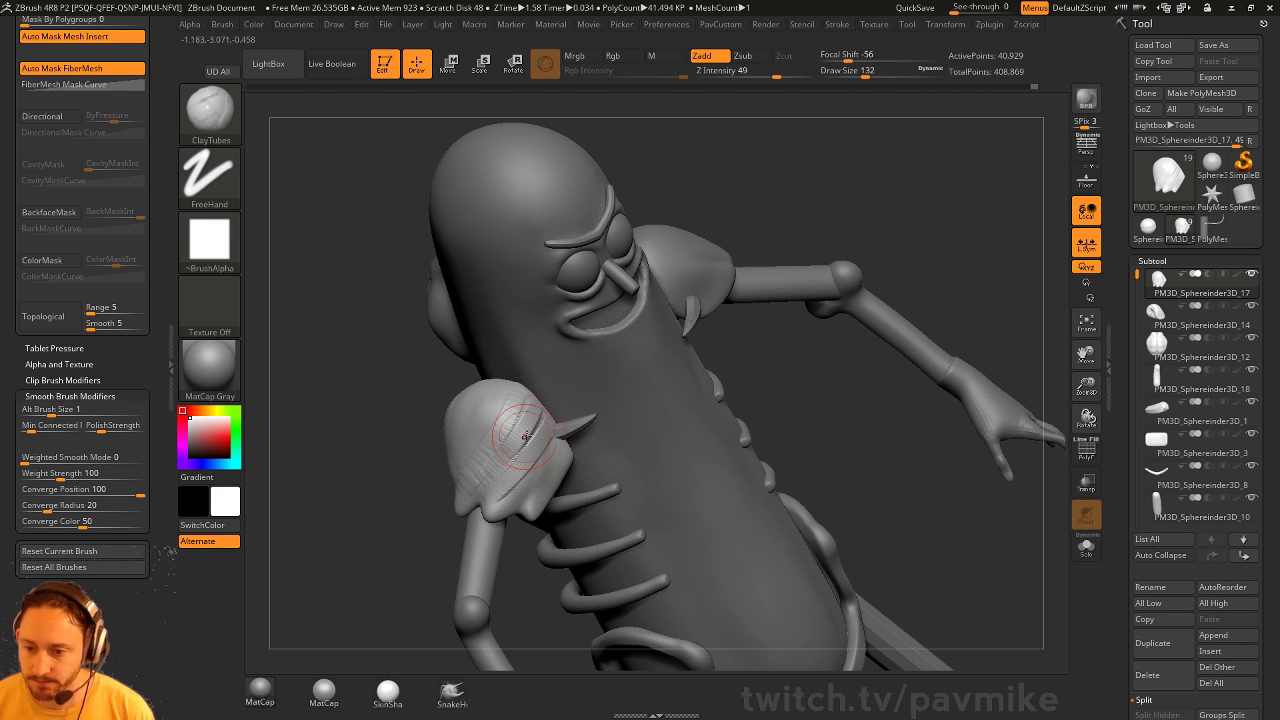
pyautogui.press('[')
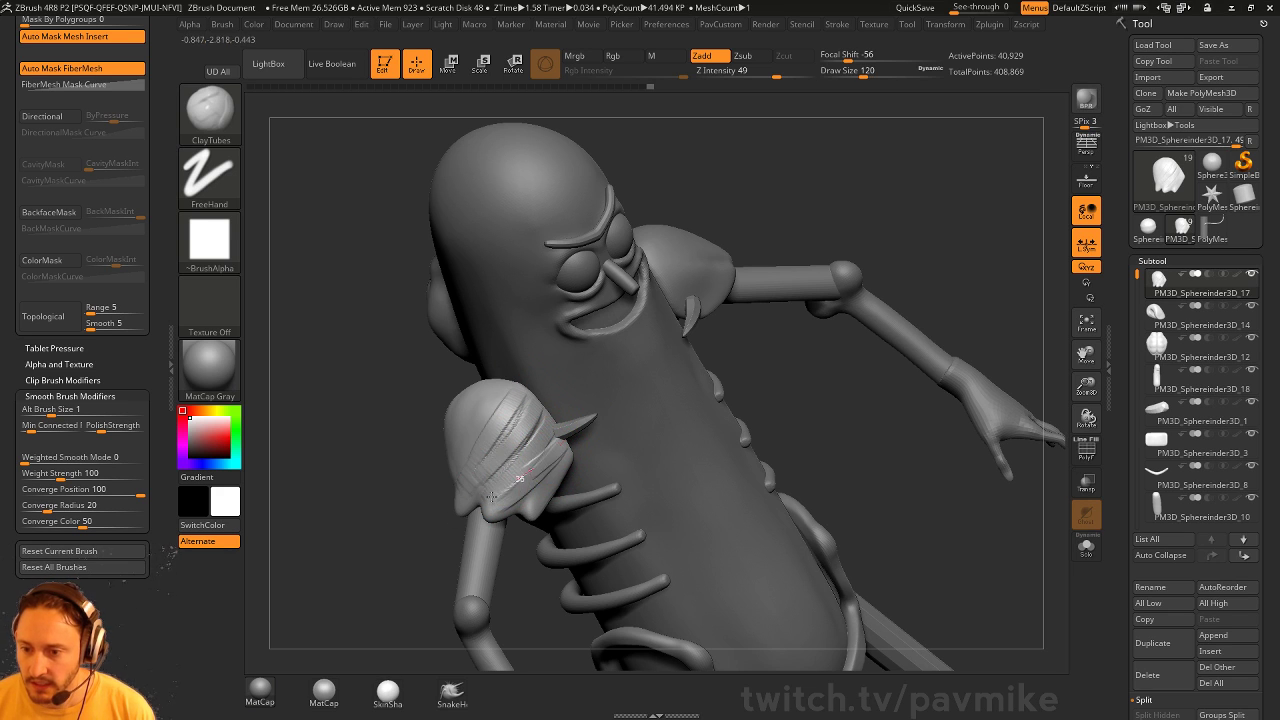
# Smooth the bands on the right shoulder pad and remesh it with a DynaMesh resolution of 192
pyautogui.moveTo(761, 184)
pyautogui.mouseDown()
pyautogui.moveTo(646, 409)
pyautogui.moveTo(546, 410)
pyautogui.mouseUp()
pyautogui.press('shift')
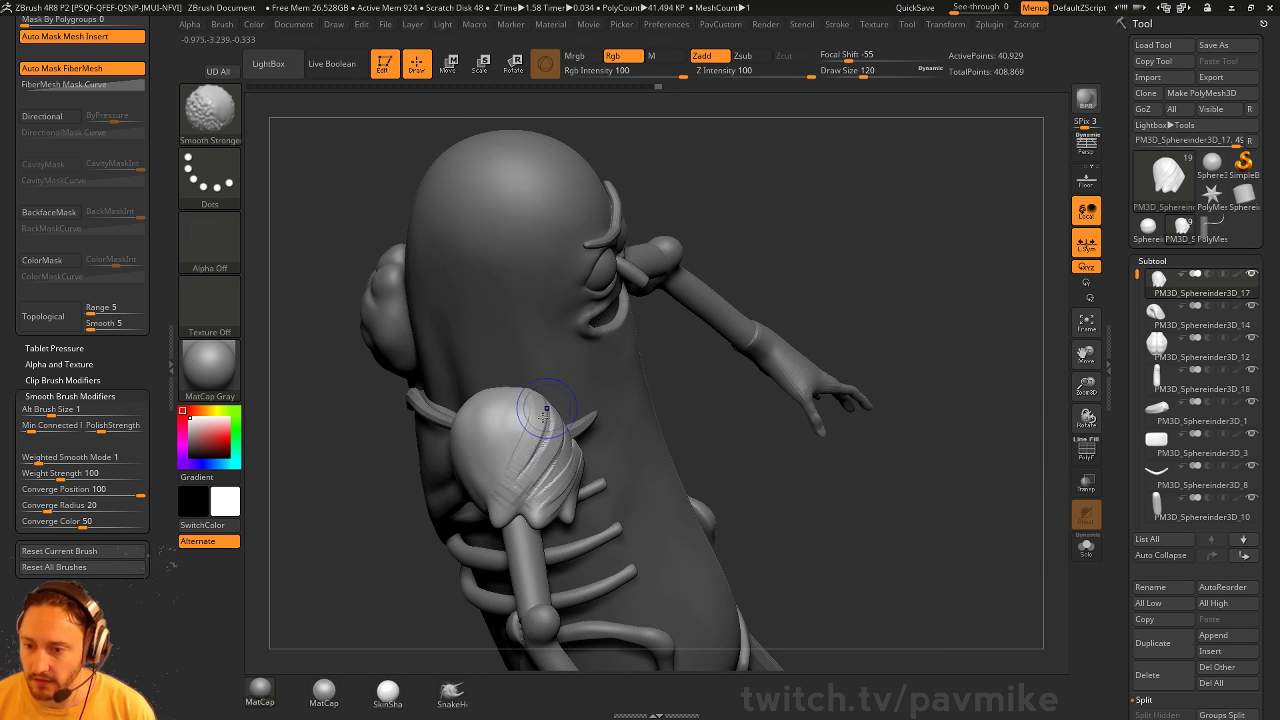
pyautogui.moveTo(760, 480); pyautogui.dragTo(580, 442)
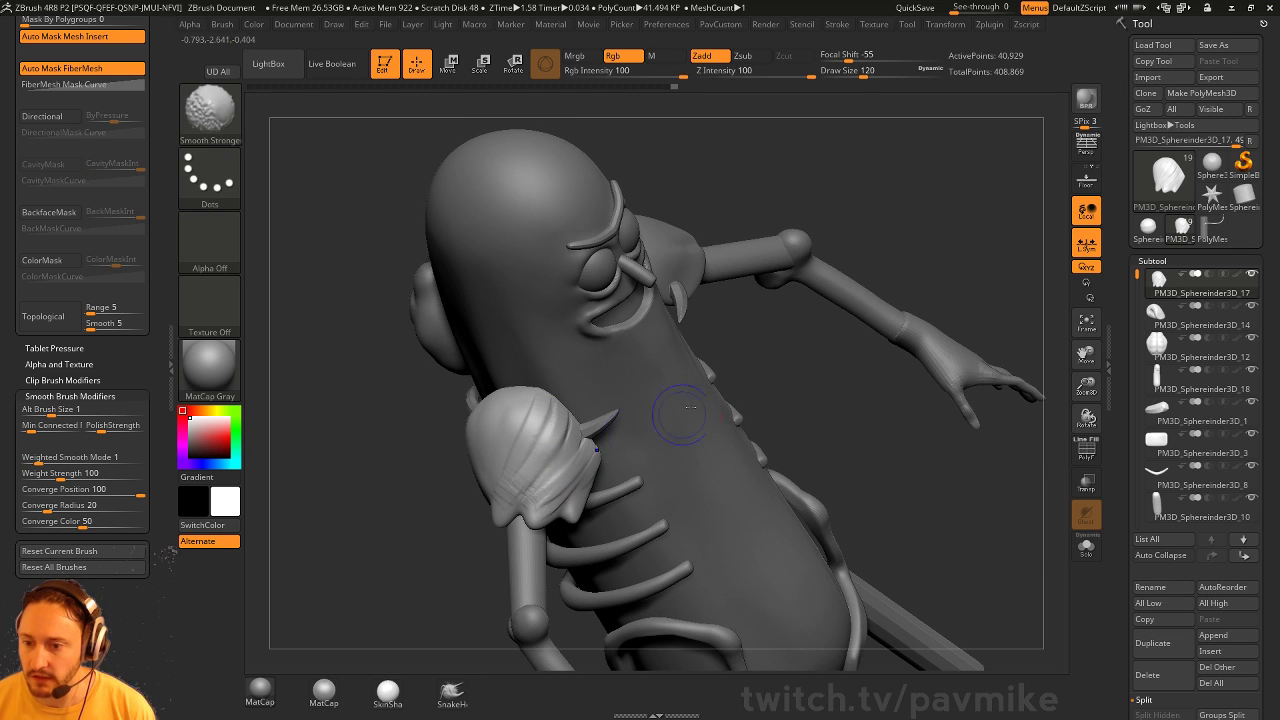
pyautogui.press('d')
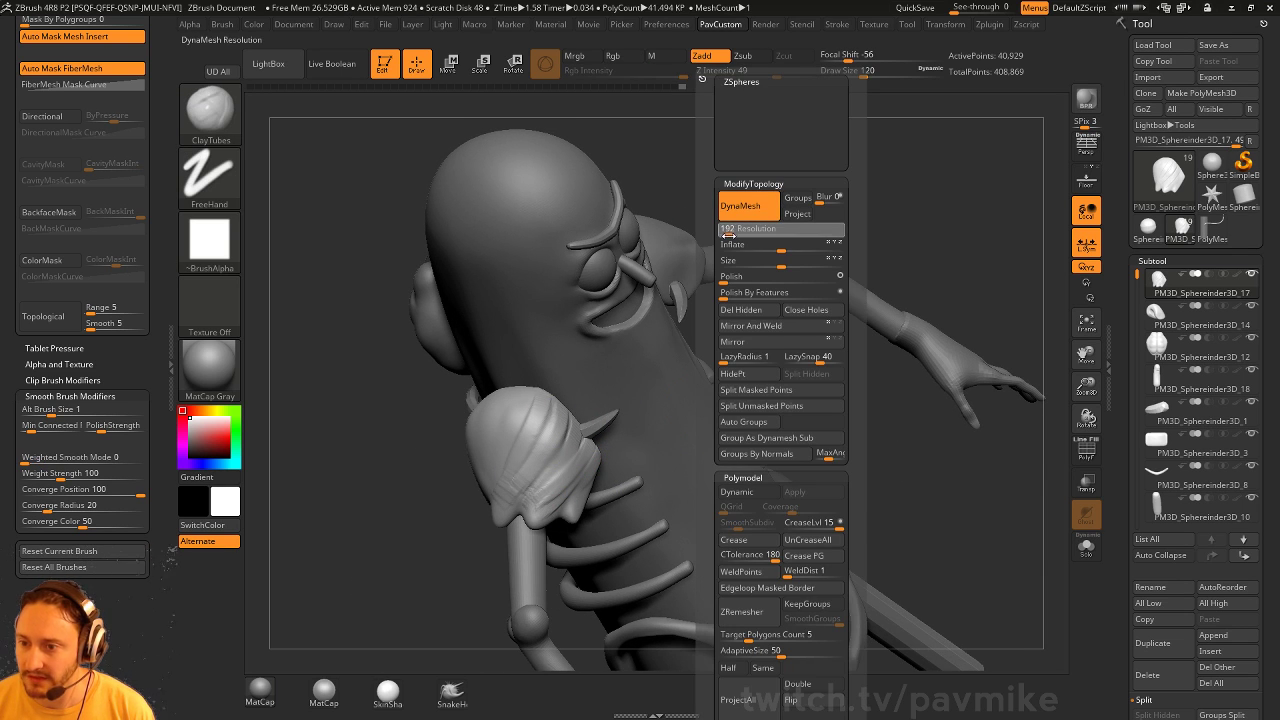
pyautogui.click(727, 233)
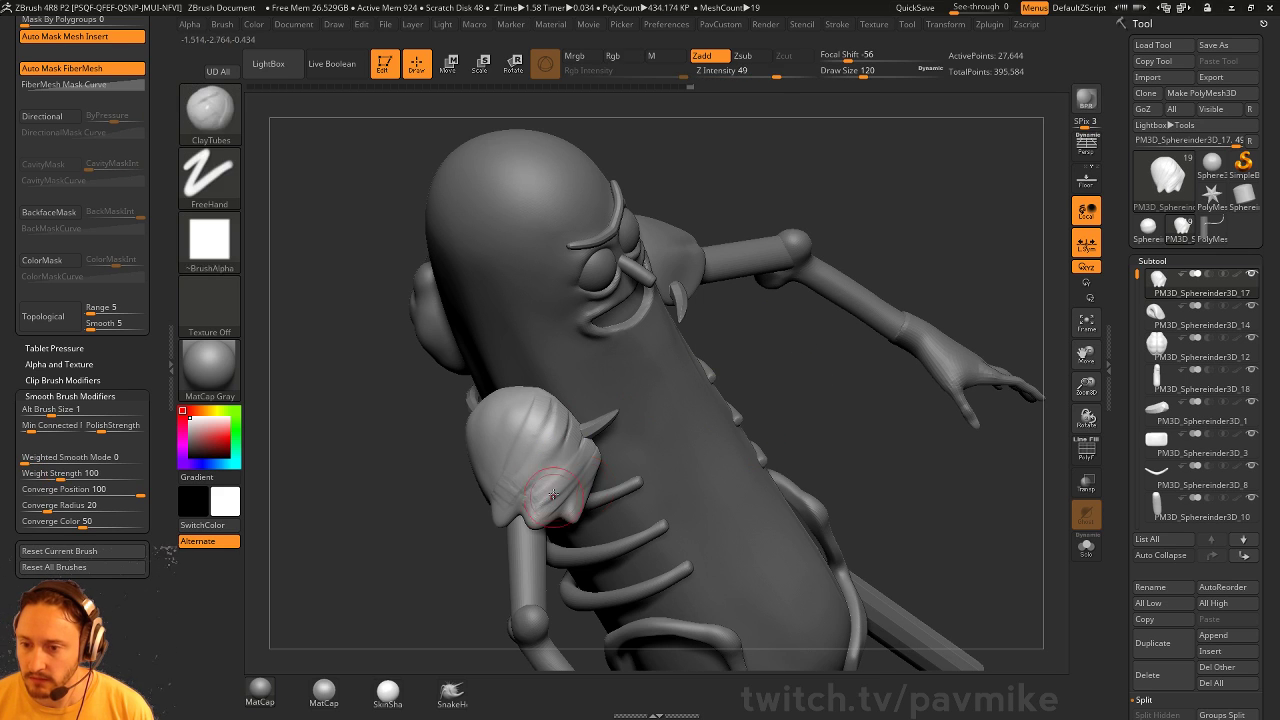
# Build ClayTubes ridges over the outer side and back of the right shoulder pad, converging on its lower points, finishing at draw size 104
pyautogui.press('shift')
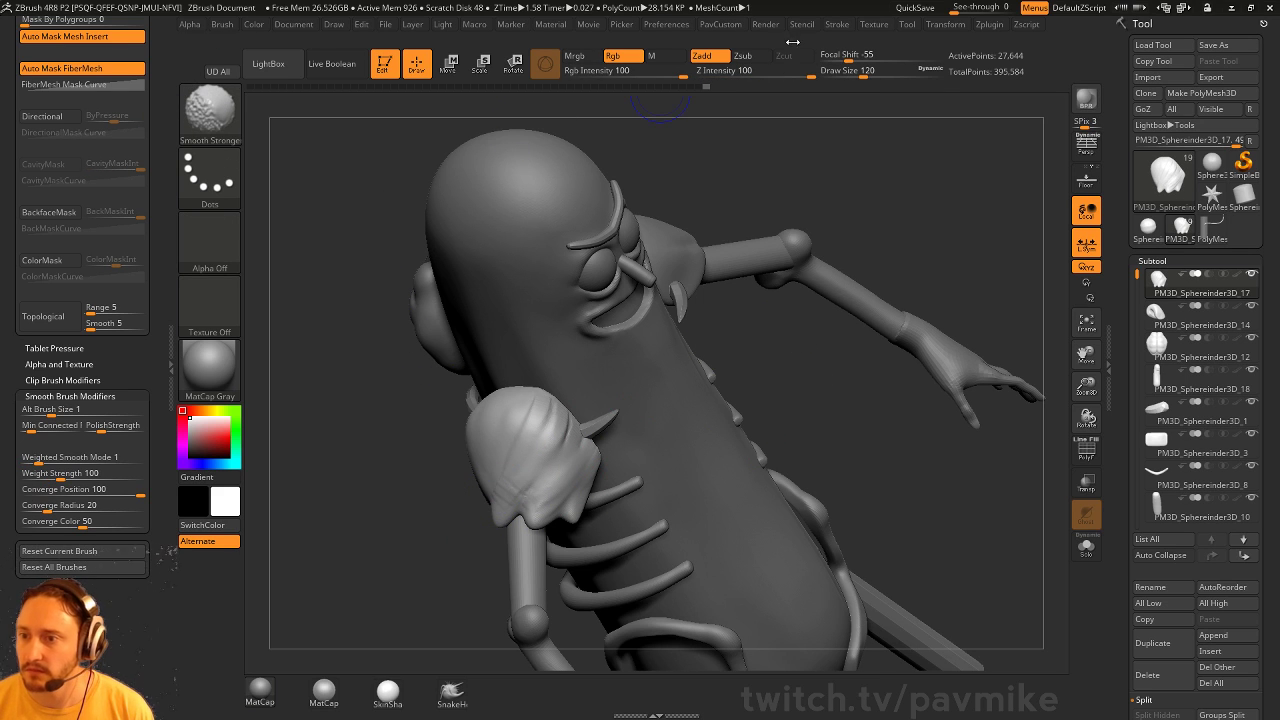
pyautogui.click(838, 30)
pyautogui.moveTo(423, 500)
pyautogui.keyDown('alt'); pyautogui.mouseDown()
pyautogui.moveTo(461, 461)
pyautogui.moveTo(583, 420)
pyautogui.mouseUp(); pyautogui.keyUp('alt')
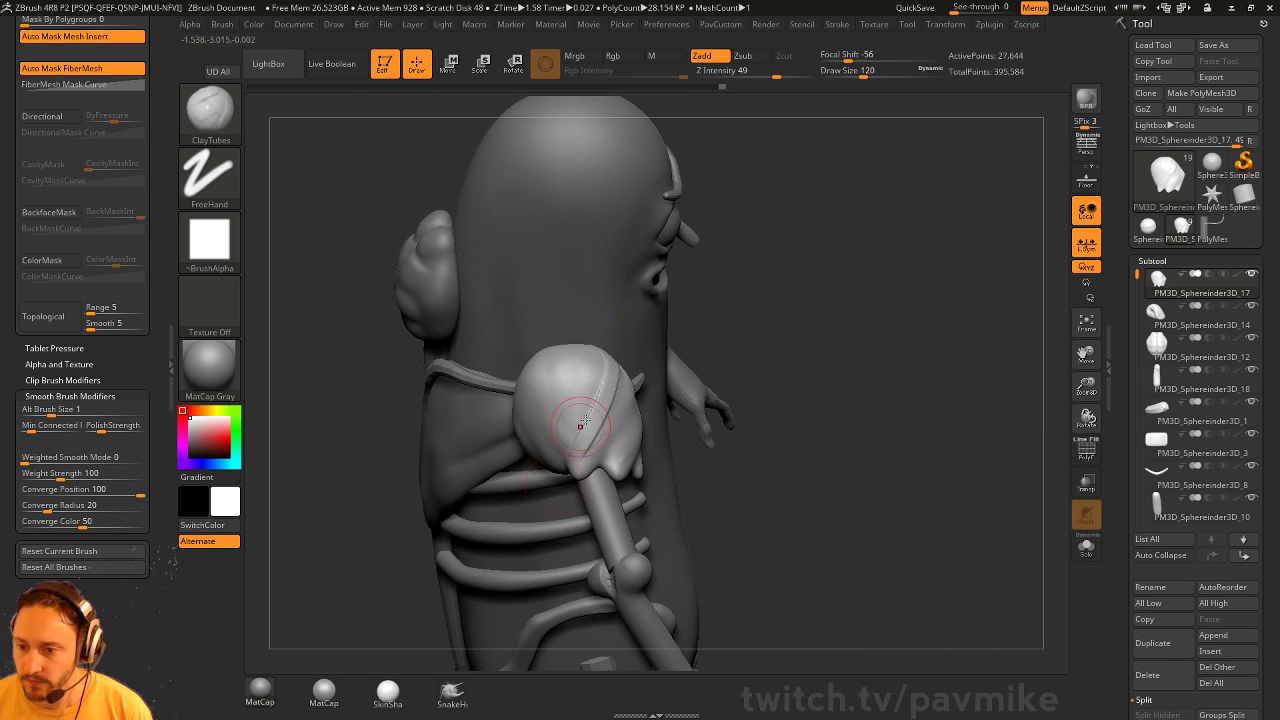
pyautogui.moveTo(591, 433); pyautogui.dragTo(576, 405, button='right')
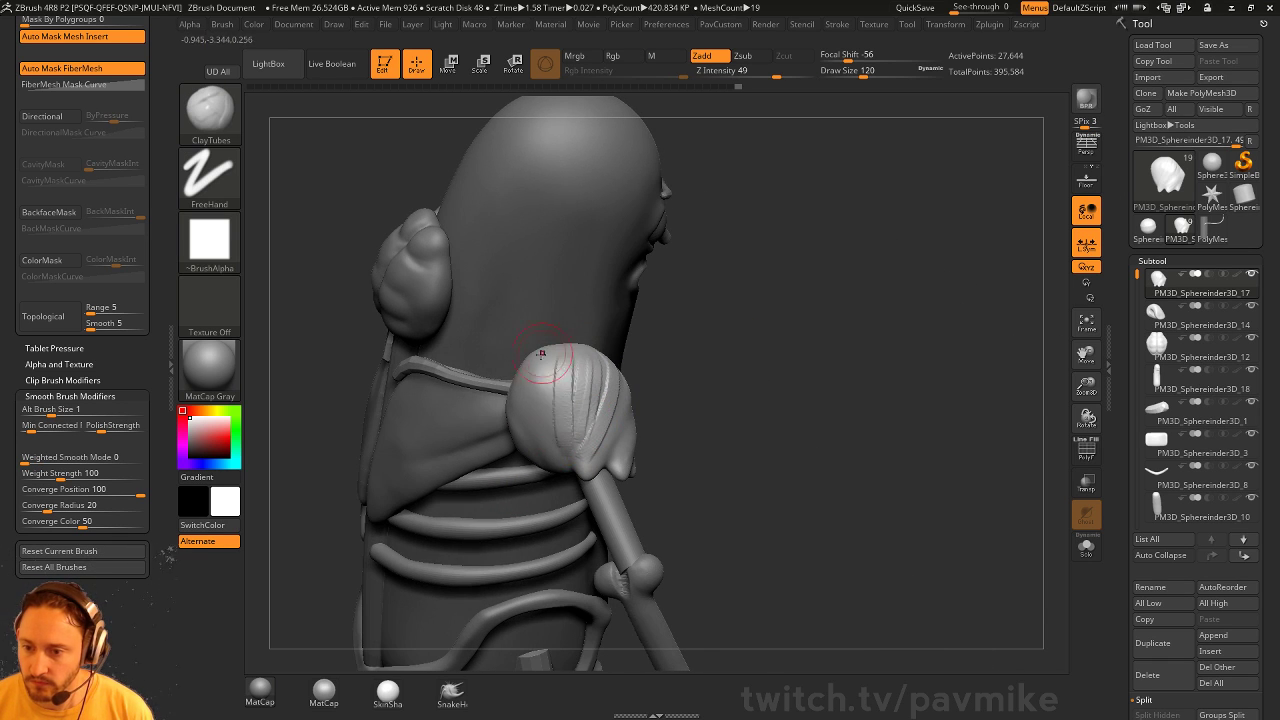
pyautogui.moveTo(541, 353); pyautogui.dragTo(571, 371, button='right')
pyautogui.press('[')
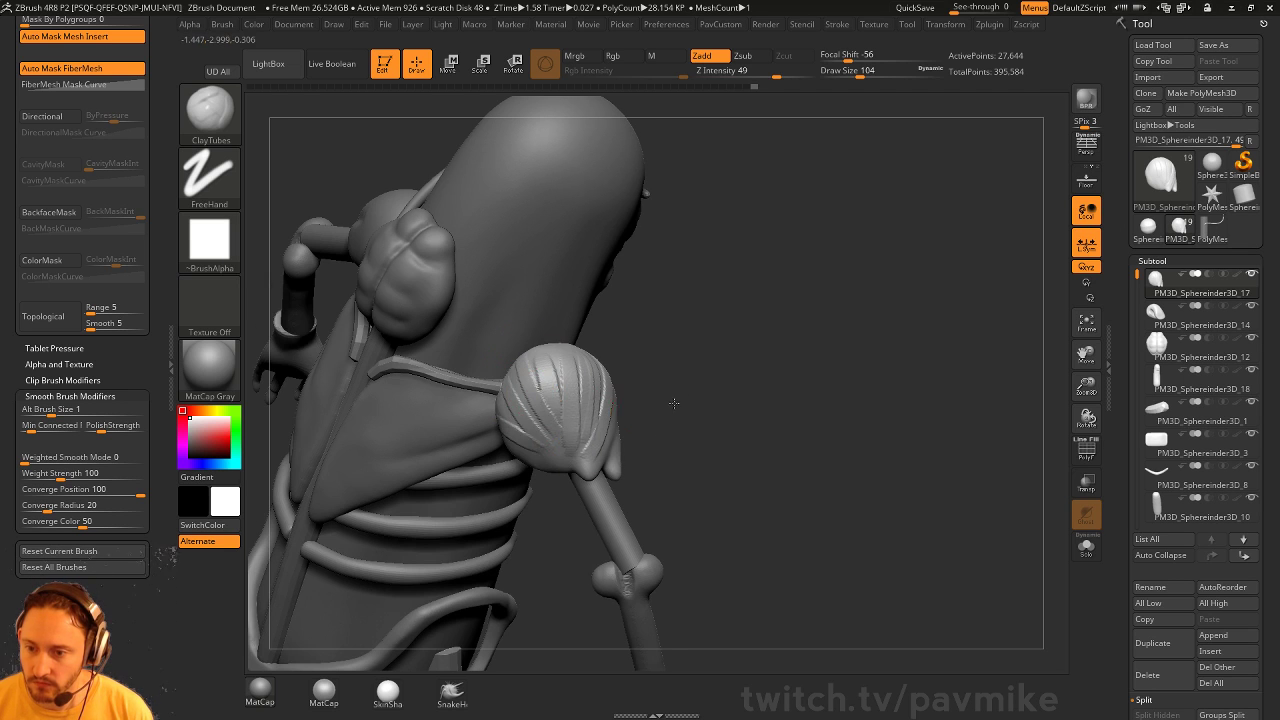
pyautogui.moveTo(674, 403)
pyautogui.mouseDown(button='right')
pyautogui.moveTo(514, 402)
pyautogui.moveTo(620, 370)
pyautogui.moveTo(686, 331)
pyautogui.mouseUp(button='right')
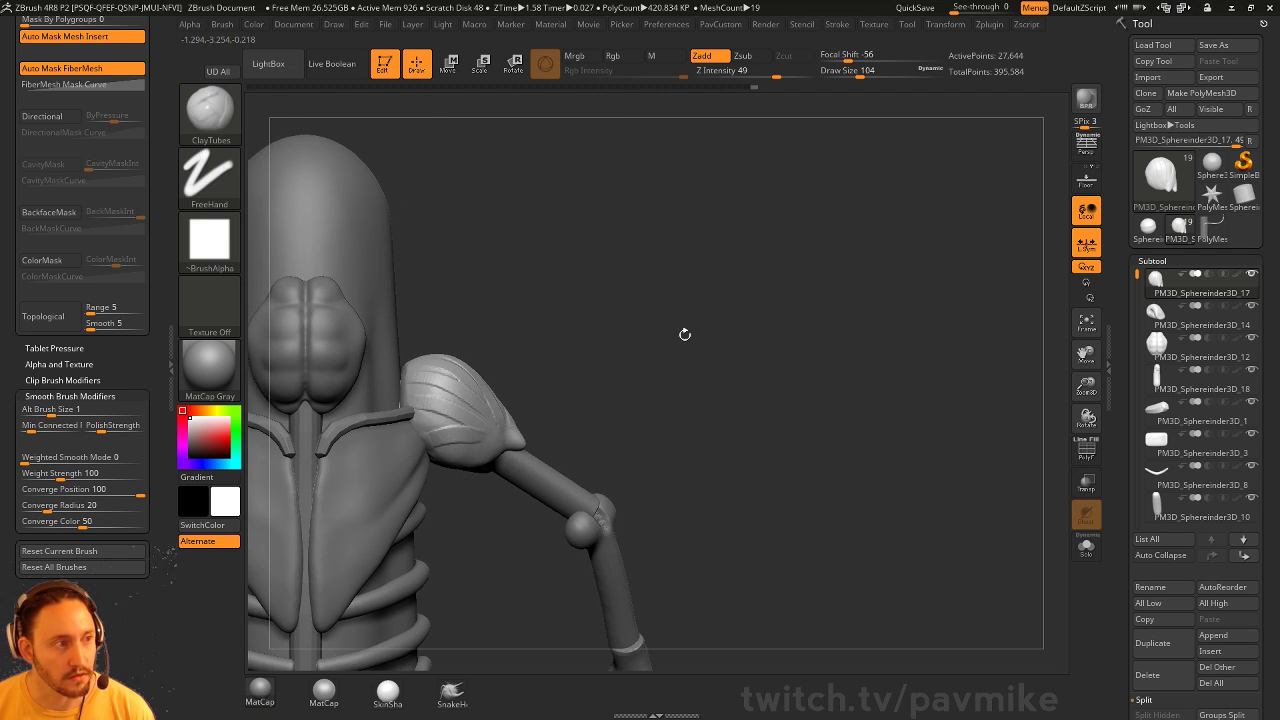
pyautogui.moveTo(449, 400); pyautogui.dragTo(445, 440, button='right')
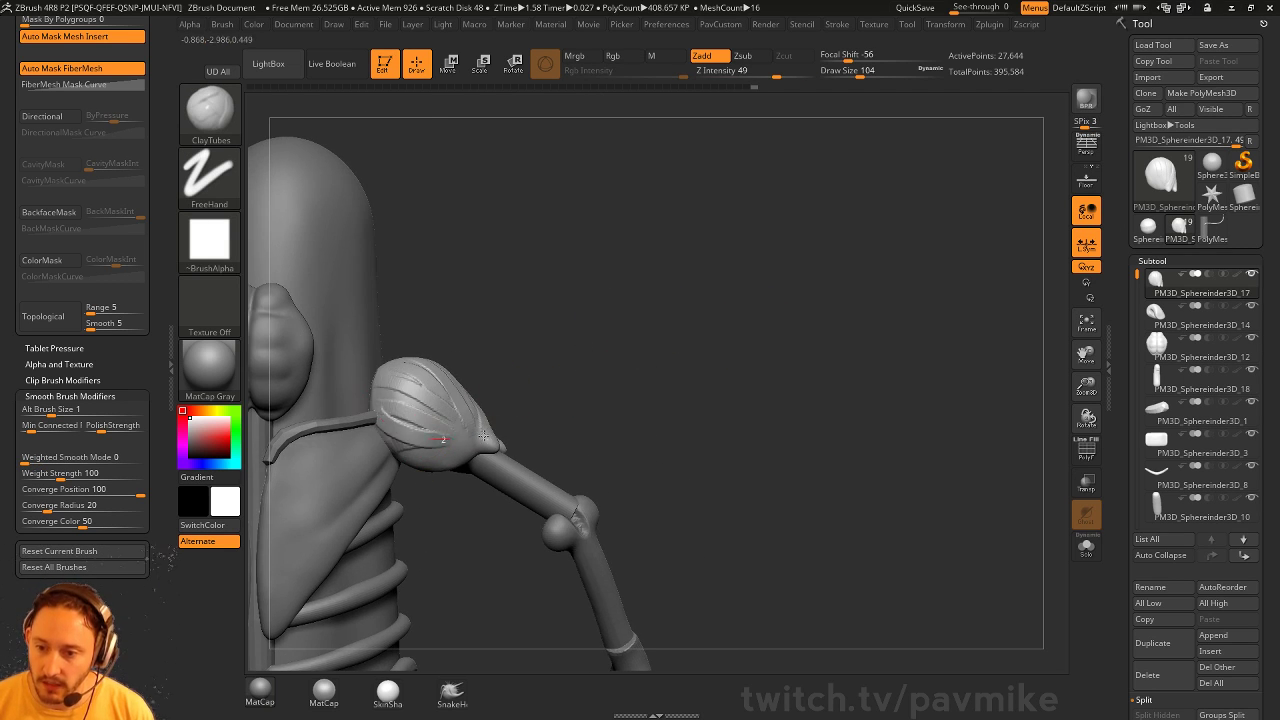
pyautogui.moveTo(523, 410); pyautogui.dragTo(482, 412, button='right')
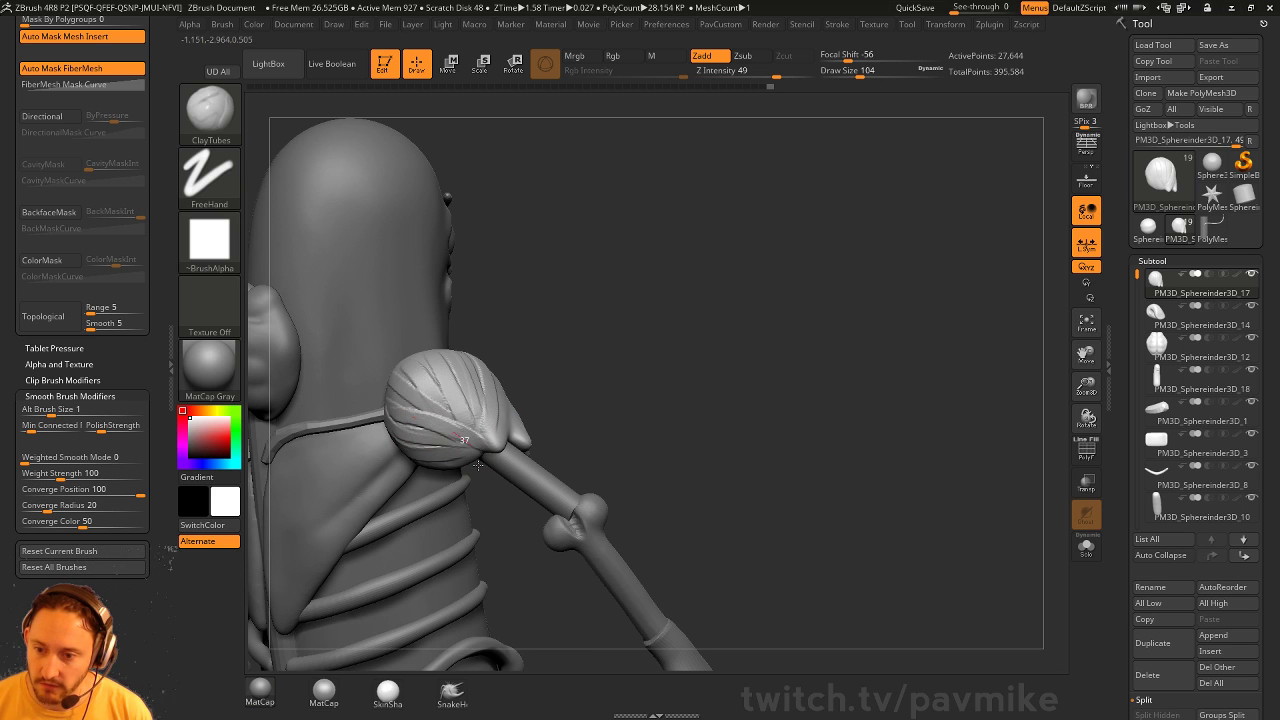
# Smooth the ridges on the right shoulder pad and add ClayTubes strokes near its front lower edge
pyautogui.press('shift')
pyautogui.keyDown('shift'); pyautogui.moveTo(397, 392); pyautogui.dragTo(450, 400); pyautogui.keyUp('shift')
pyautogui.moveTo(470, 400)
pyautogui.mouseDown(button='right')
pyautogui.moveTo(543, 371)
pyautogui.moveTo(443, 363)
pyautogui.mouseUp(button='right')
pyautogui.press('shift')
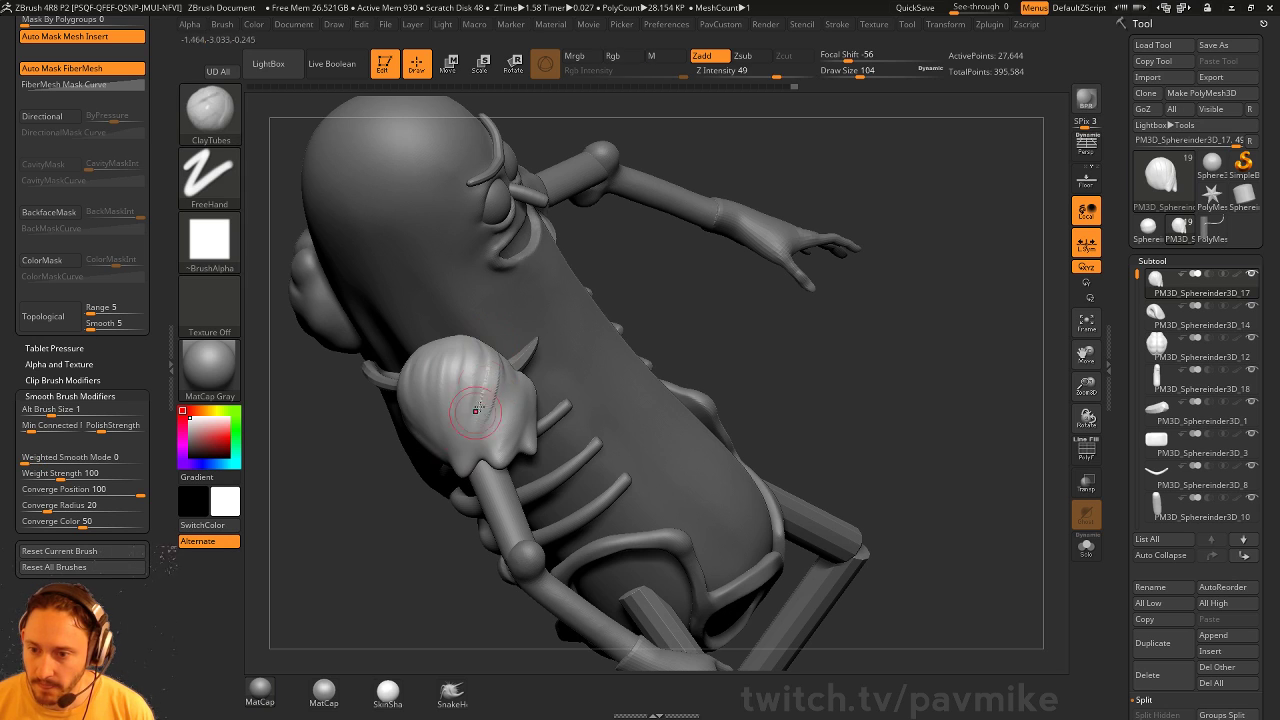
pyautogui.press('shift')
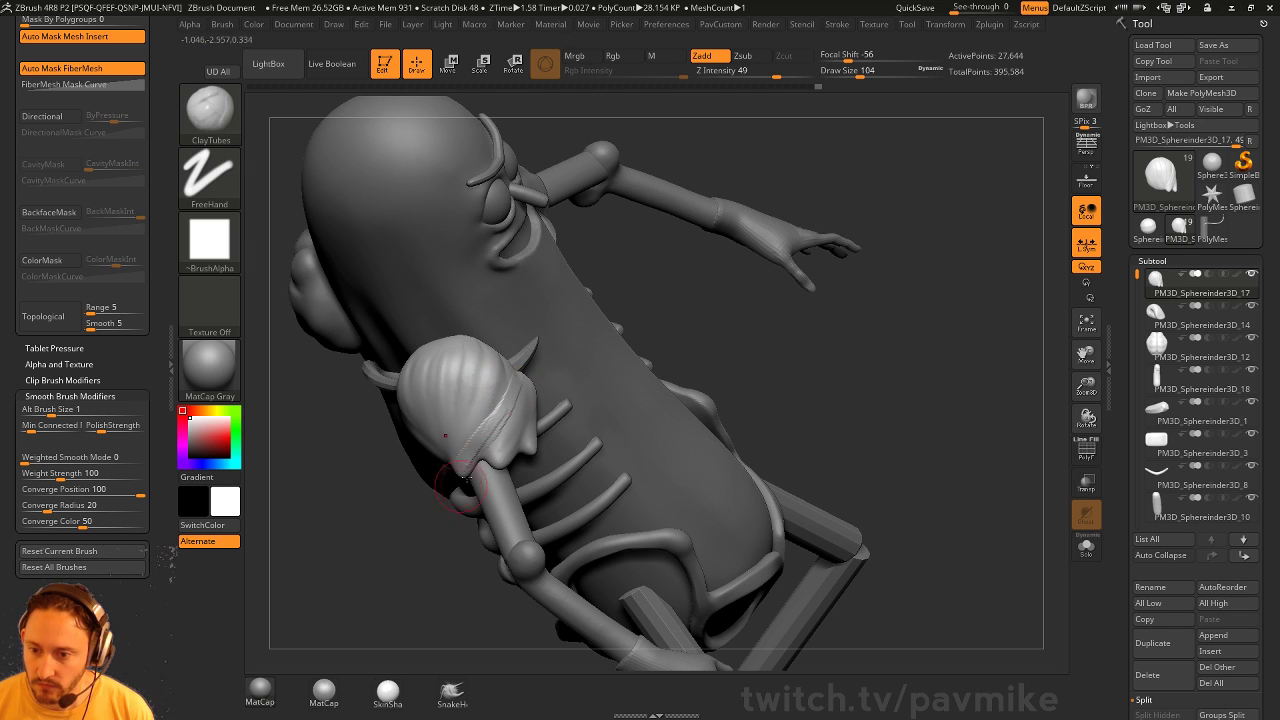
pyautogui.moveTo(463, 480)
pyautogui.mouseDown(button='right')
pyautogui.moveTo(430, 370)
pyautogui.moveTo(633, 283)
pyautogui.moveTo(714, 323)
pyautogui.mouseUp(button='right')
# Switch to the DamStandard brush, turn LazyMouse off, and carve creases over the back and outer side of the right shoulder pad
pyautogui.press('b')
pyautogui.press('d')
pyautogui.press('s')
pyautogui.moveTo(774, 354)
pyautogui.mouseDown(button='right')
pyautogui.moveTo(760, 337)
pyautogui.moveTo(604, 366)
pyautogui.mouseUp(button='right')
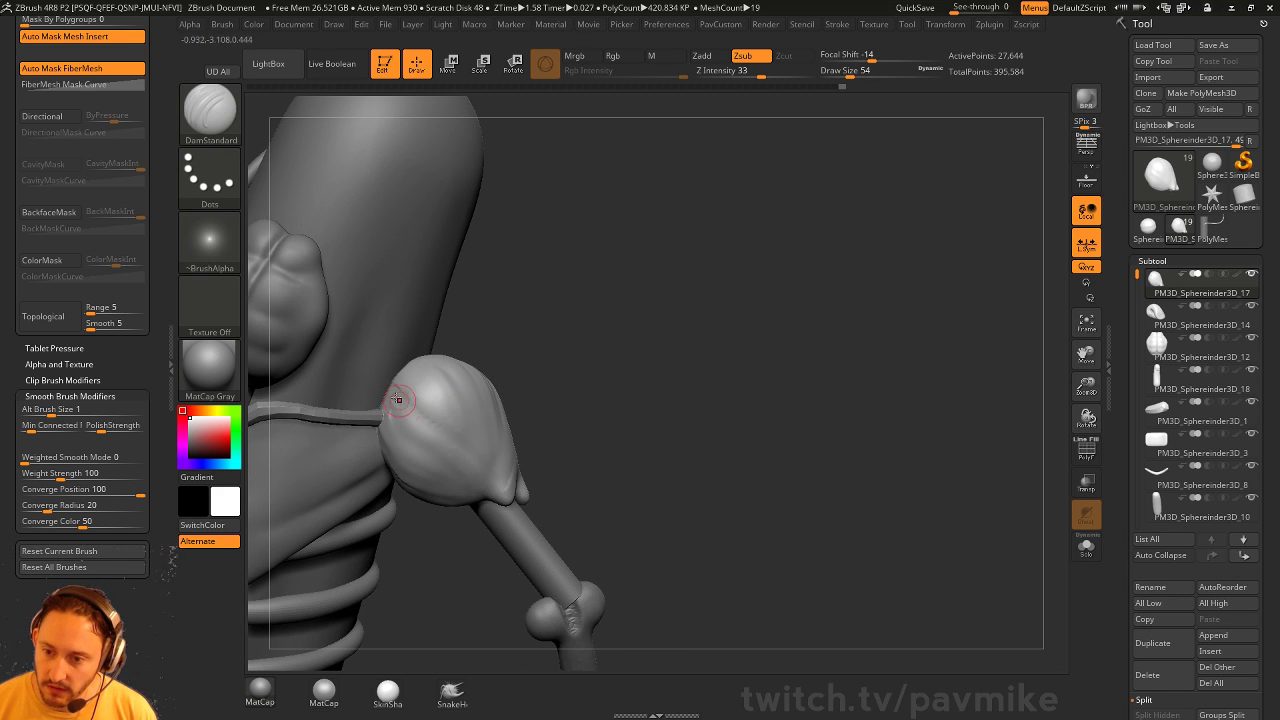
pyautogui.moveTo(605, 379); pyautogui.dragTo(646, 382)
pyautogui.press('space')
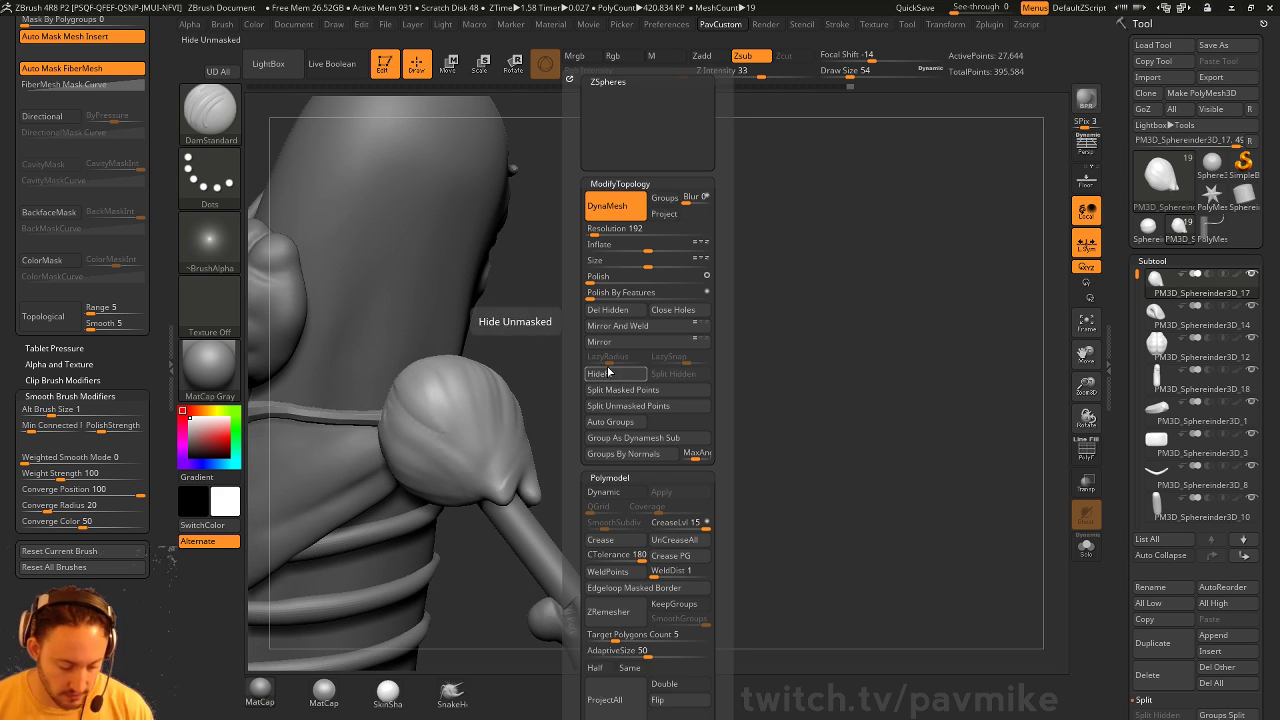
pyautogui.moveTo(514, 354)
pyautogui.mouseDown()
pyautogui.moveTo(448, 372)
pyautogui.moveTo(470, 410)
pyautogui.moveTo(521, 429)
pyautogui.mouseUp()
pyautogui.moveTo(438, 403); pyautogui.dragTo(466, 366)
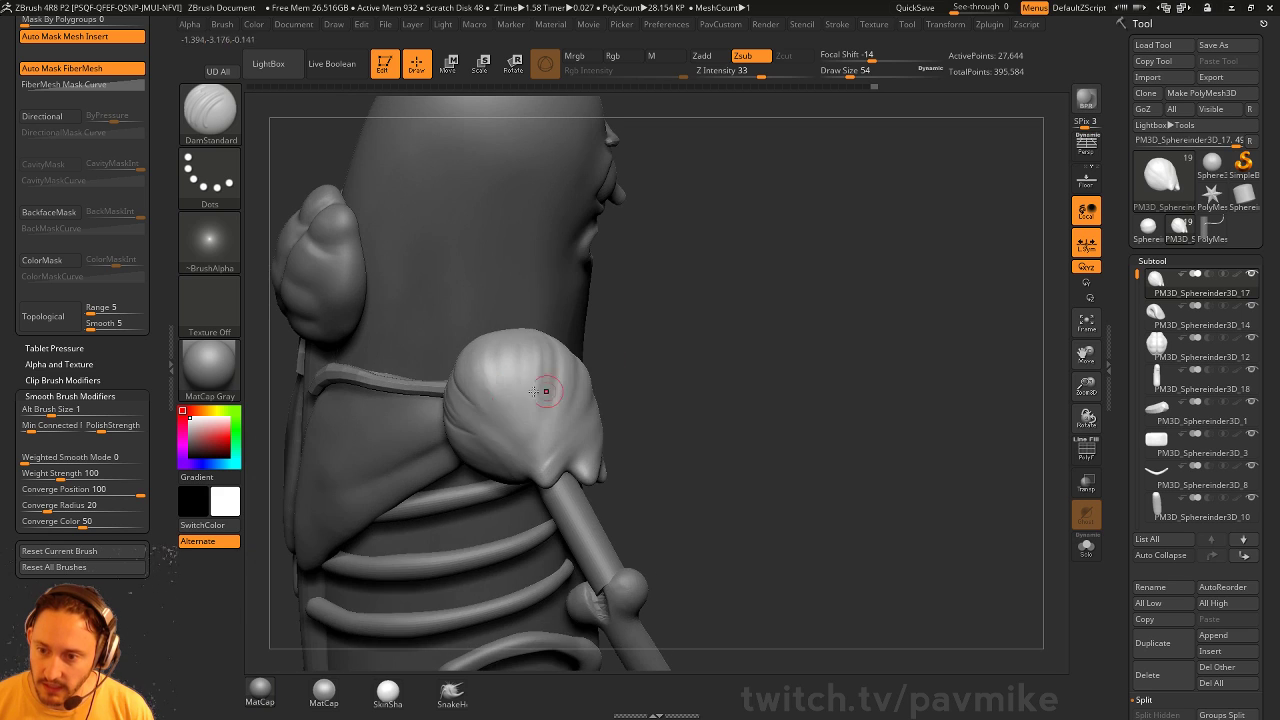
# Carve DamStandard creases down the top and outer face of the right shoulder pad, raising the draw size to 68
pyautogui.moveTo(707, 363)
pyautogui.mouseDown()
pyautogui.moveTo(443, 374)
pyautogui.moveTo(491, 423)
pyautogui.mouseUp()
pyautogui.moveTo(495, 376)
pyautogui.mouseDown()
pyautogui.moveTo(490, 418)
pyautogui.moveTo(509, 428)
pyautogui.mouseUp()
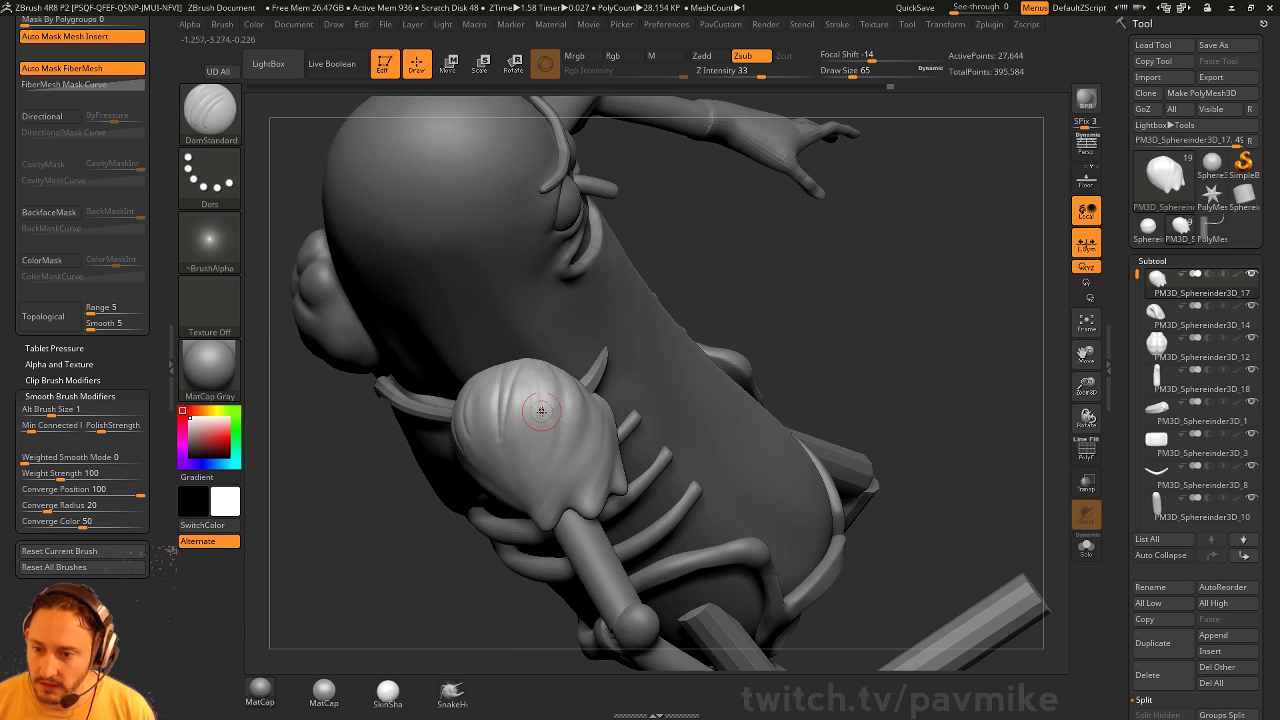
pyautogui.moveTo(580, 405); pyautogui.dragTo(549, 414, button='right')
pyautogui.moveTo(538, 378)
pyautogui.mouseDown()
pyautogui.moveTo(545, 428)
pyautogui.moveTo(561, 413)
pyautogui.moveTo(563, 424)
pyautogui.mouseUp()
pyautogui.moveTo(472, 522)
pyautogui.mouseDown()
pyautogui.moveTo(449, 534)
pyautogui.moveTo(446, 556)
pyautogui.mouseUp()
pyautogui.moveTo(581, 397)
pyautogui.mouseDown()
pyautogui.moveTo(546, 467)
pyautogui.moveTo(606, 431)
pyautogui.moveTo(596, 450)
pyautogui.mouseUp()
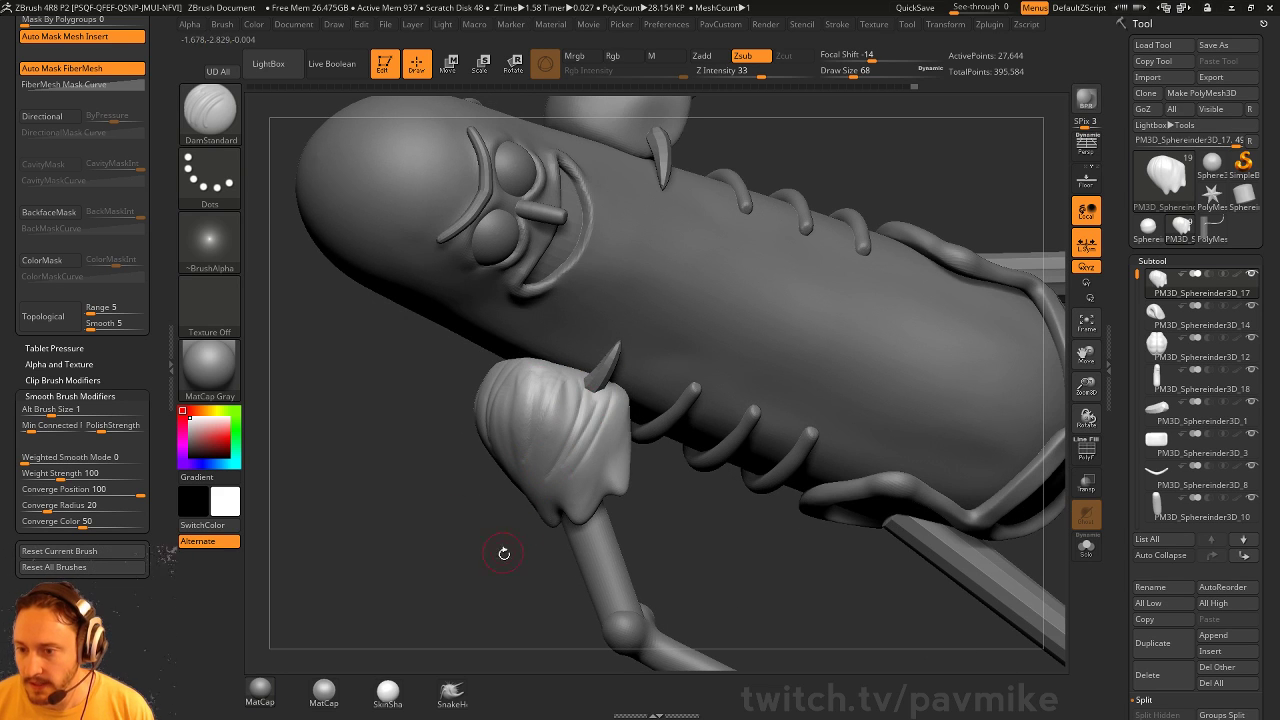
# Cut long DamStandard creases down the front of the right shoulder pad between the spike and the ragged edge
pyautogui.moveTo(503, 554); pyautogui.dragTo(474, 548)
pyautogui.moveTo(594, 402)
pyautogui.mouseDown()
pyautogui.moveTo(564, 485)
pyautogui.moveTo(580, 500)
pyautogui.mouseUp()
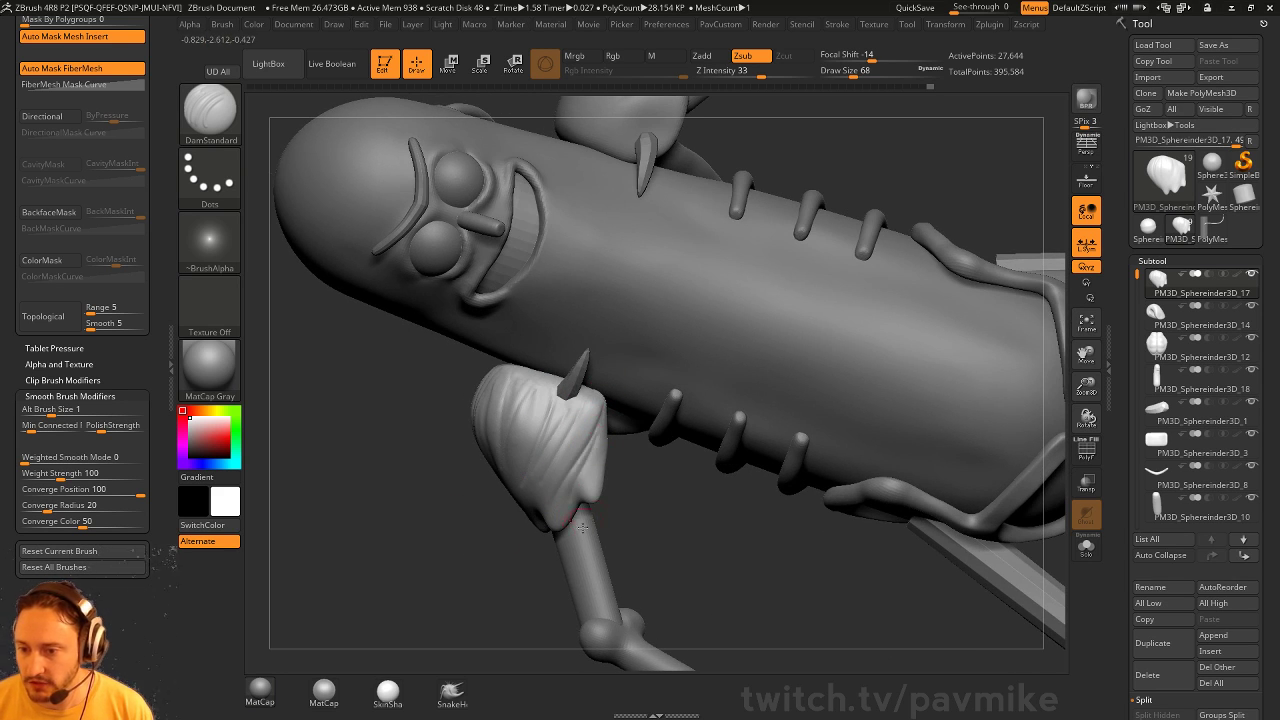
pyautogui.moveTo(636, 530); pyautogui.dragTo(662, 512)
pyautogui.moveTo(592, 420); pyautogui.dragTo(560, 484)
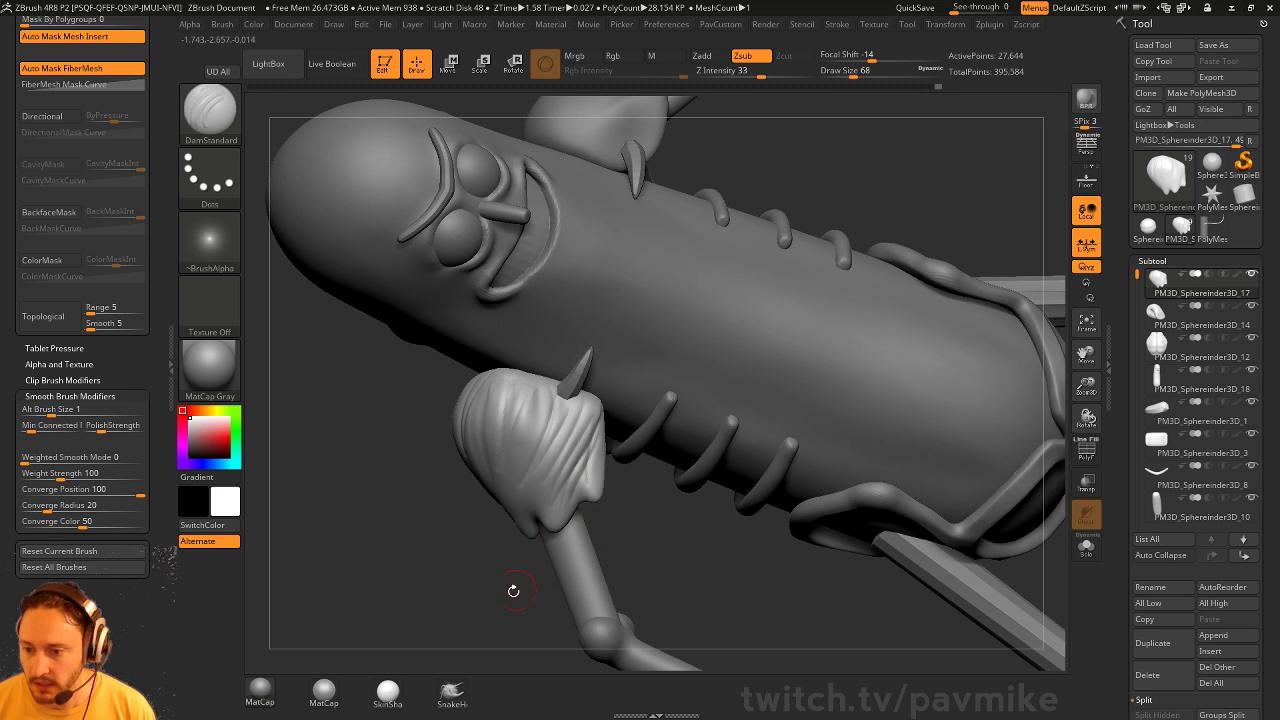
pyautogui.moveTo(514, 591); pyautogui.dragTo(486, 598)
# Soften the creases on the front and top of the right shoulder pad with smoothing strokes
pyautogui.keyDown('shift'); pyautogui.moveTo(588, 412); pyautogui.dragTo(568, 486); pyautogui.keyUp('shift')
pyautogui.moveTo(593, 441)
pyautogui.mouseDown()
pyautogui.moveTo(582, 500)
pyautogui.moveTo(566, 454)
pyautogui.mouseUp()
pyautogui.moveTo(521, 549); pyautogui.dragTo(506, 534)
pyautogui.keyDown('shift'); pyautogui.moveTo(562, 392); pyautogui.dragTo(524, 432); pyautogui.keyUp('shift')
pyautogui.moveTo(943, 277); pyautogui.dragTo(943, 250)
pyautogui.moveTo(880, 300); pyautogui.dragTo(840, 330)
pyautogui.keyDown('shift'); pyautogui.moveTo(458, 450); pyautogui.dragTo(453, 467); pyautogui.keyUp('shift')
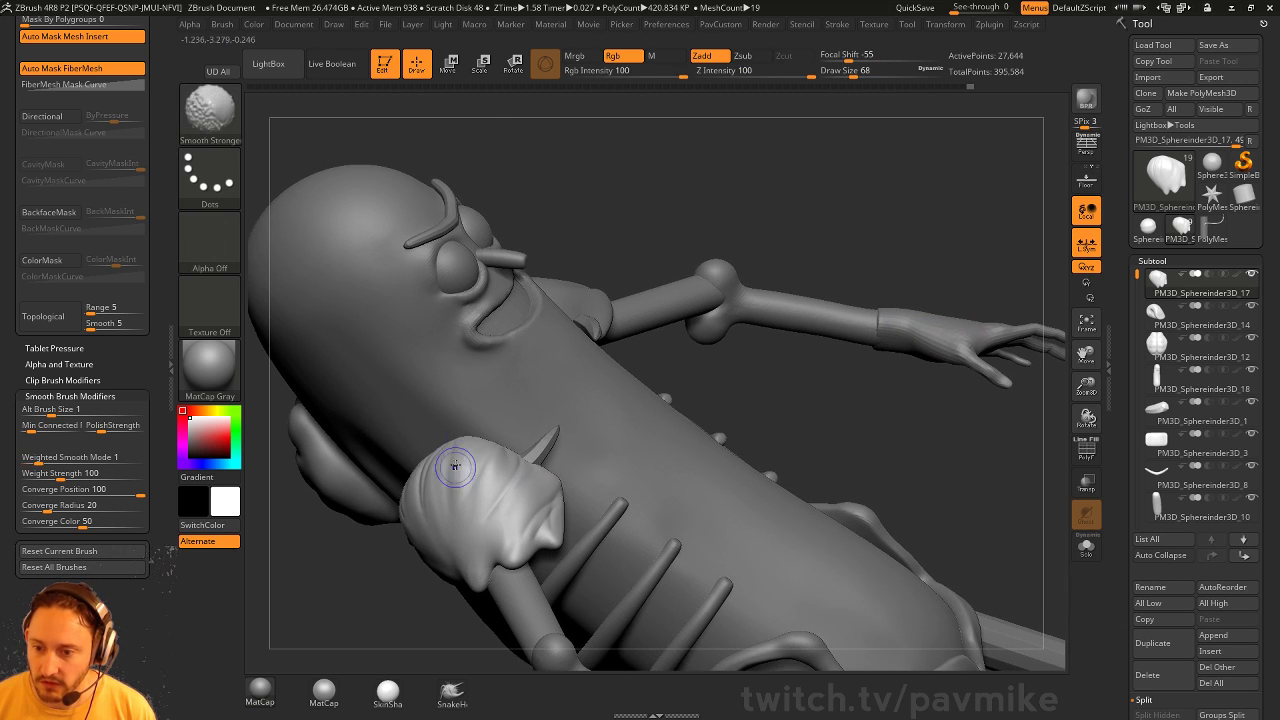
pyautogui.moveTo(449, 601)
pyautogui.mouseDown()
pyautogui.moveTo(441, 617)
pyautogui.moveTo(438, 606)
pyautogui.mouseUp()
pyautogui.moveTo(436, 504)
pyautogui.keyDown('shift'); pyautogui.mouseDown()
pyautogui.moveTo(393, 499)
pyautogui.moveTo(425, 530)
pyautogui.mouseUp(); pyautogui.keyUp('shift')
pyautogui.moveTo(563, 437); pyautogui.dragTo(510, 450)
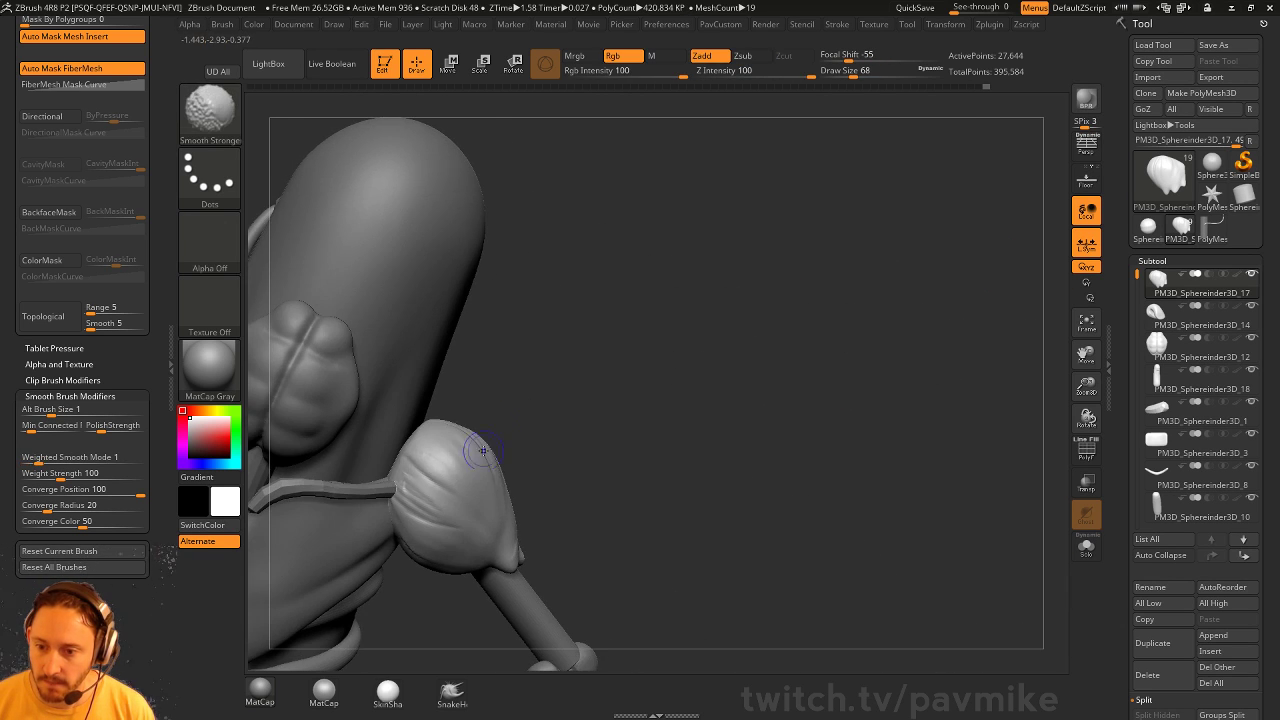
# Add DamStandard creases over the upper back and top of the right shoulder pad
pyautogui.moveTo(610, 290); pyautogui.dragTo(518, 300)
pyautogui.moveTo(468, 397)
pyautogui.mouseDown()
pyautogui.moveTo(545, 398)
pyautogui.moveTo(459, 443)
pyautogui.mouseUp()
pyautogui.moveTo(682, 420)
pyautogui.mouseDown()
pyautogui.moveTo(610, 445)
pyautogui.moveTo(571, 431)
pyautogui.mouseUp()
pyautogui.moveTo(480, 446); pyautogui.dragTo(609, 457)
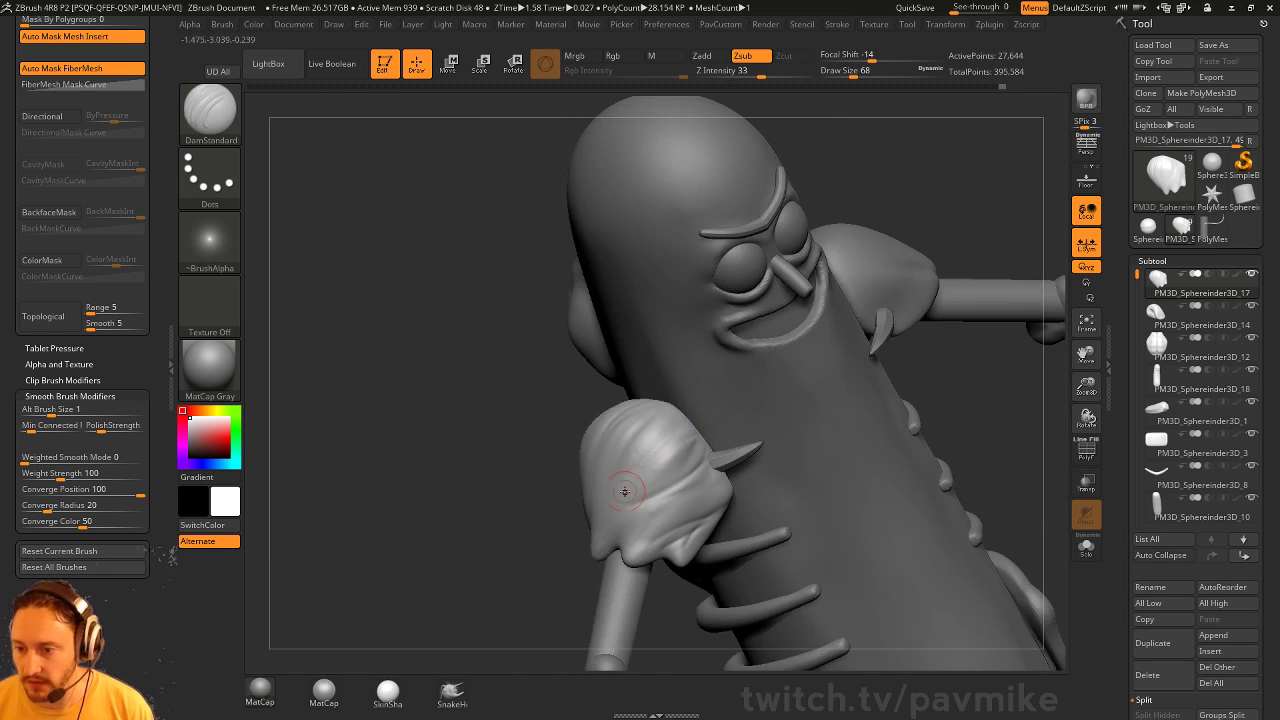
# Deepen and partly smooth the folds above the right shoulder pad's front drooping points, raising the DamStandard draw size to 90
pyautogui.moveTo(576, 550)
pyautogui.mouseDown()
pyautogui.moveTo(640, 515)
pyautogui.moveTo(655, 480)
pyautogui.mouseUp()
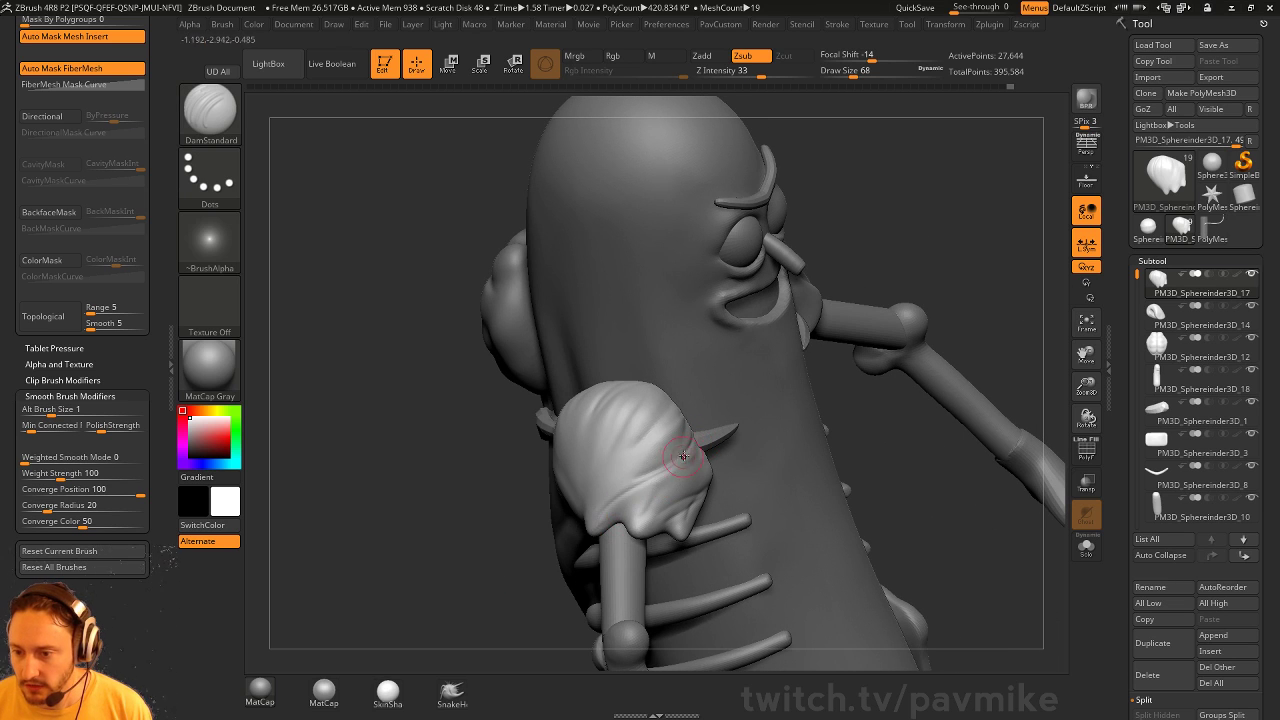
pyautogui.moveTo(551, 574); pyautogui.dragTo(646, 474)
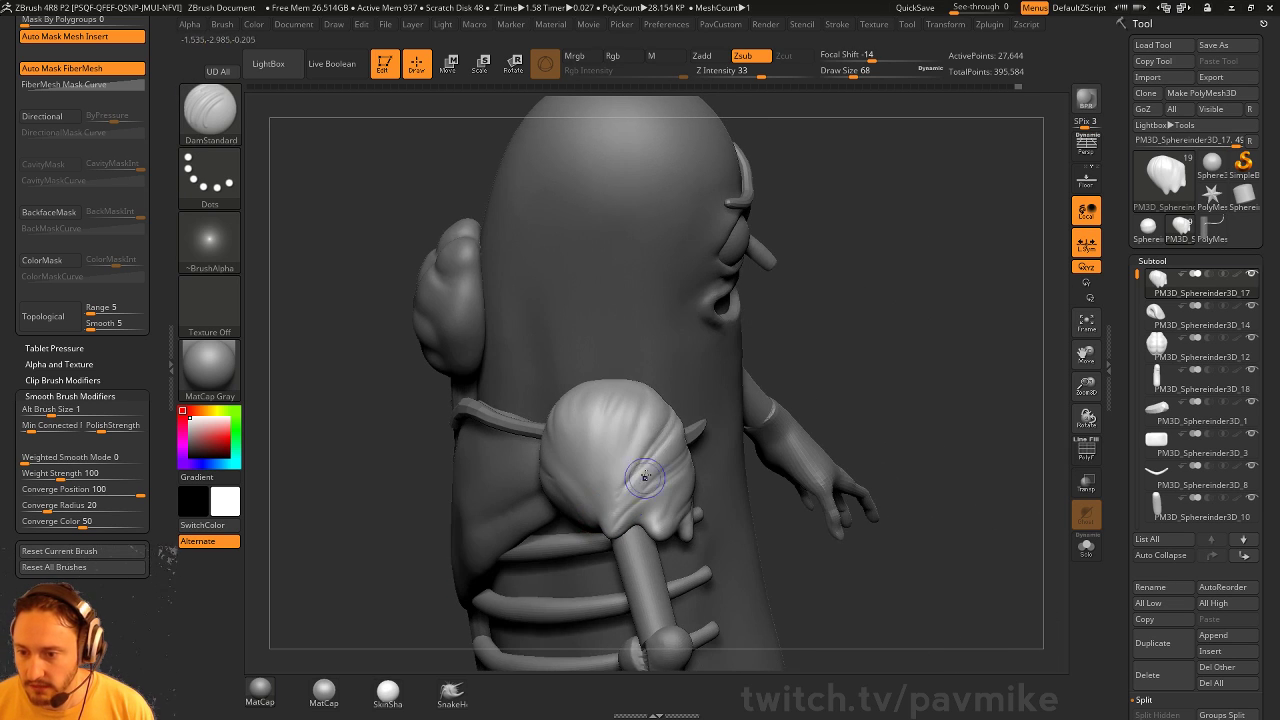
pyautogui.press('shift')
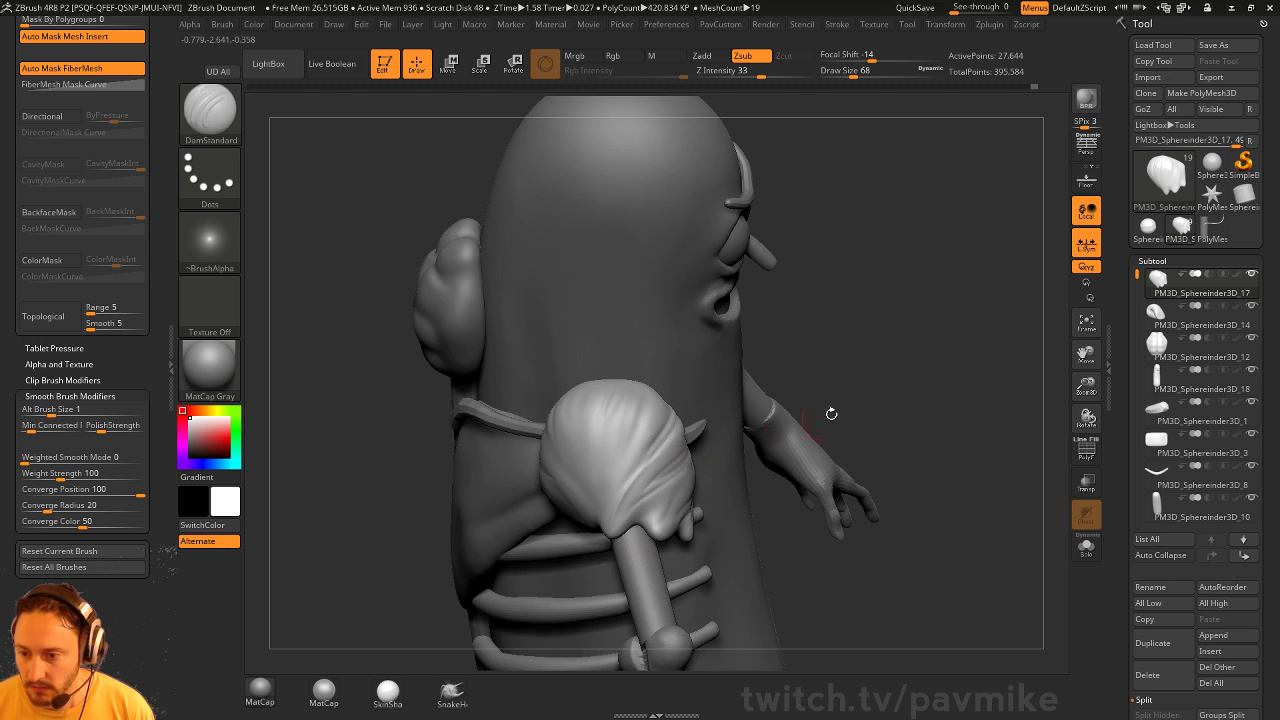
pyautogui.moveTo(829, 414); pyautogui.dragTo(609, 466)
pyautogui.moveTo(946, 294); pyautogui.dragTo(601, 507)
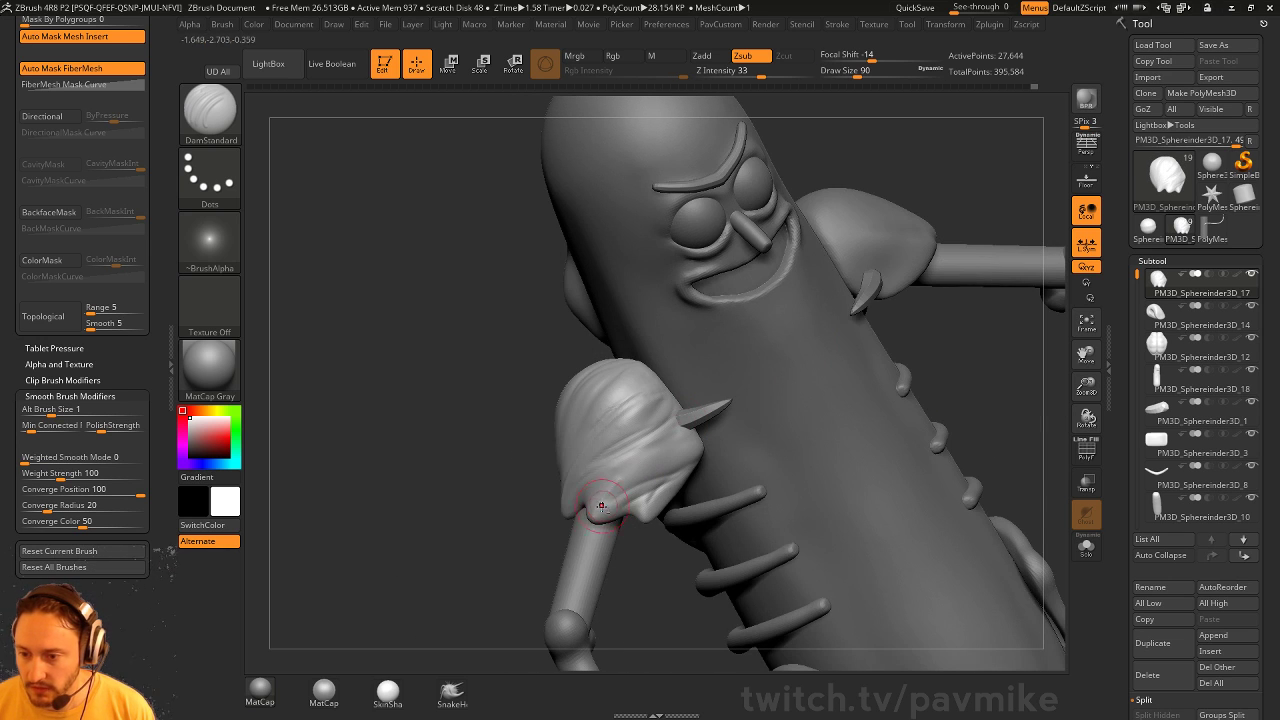
# Pull the rear lower edge of the right shoulder pad into points with the SnakeHook brush at draw size 51
pyautogui.moveTo(450, 530); pyautogui.dragTo(880, 360)
pyautogui.moveTo(527, 397); pyautogui.dragTo(646, 419)
pyautogui.click(452, 692)
pyautogui.moveTo(500, 661); pyautogui.dragTo(597, 506)
pyautogui.hotkey('ctrl', 'z')
pyautogui.press('s')
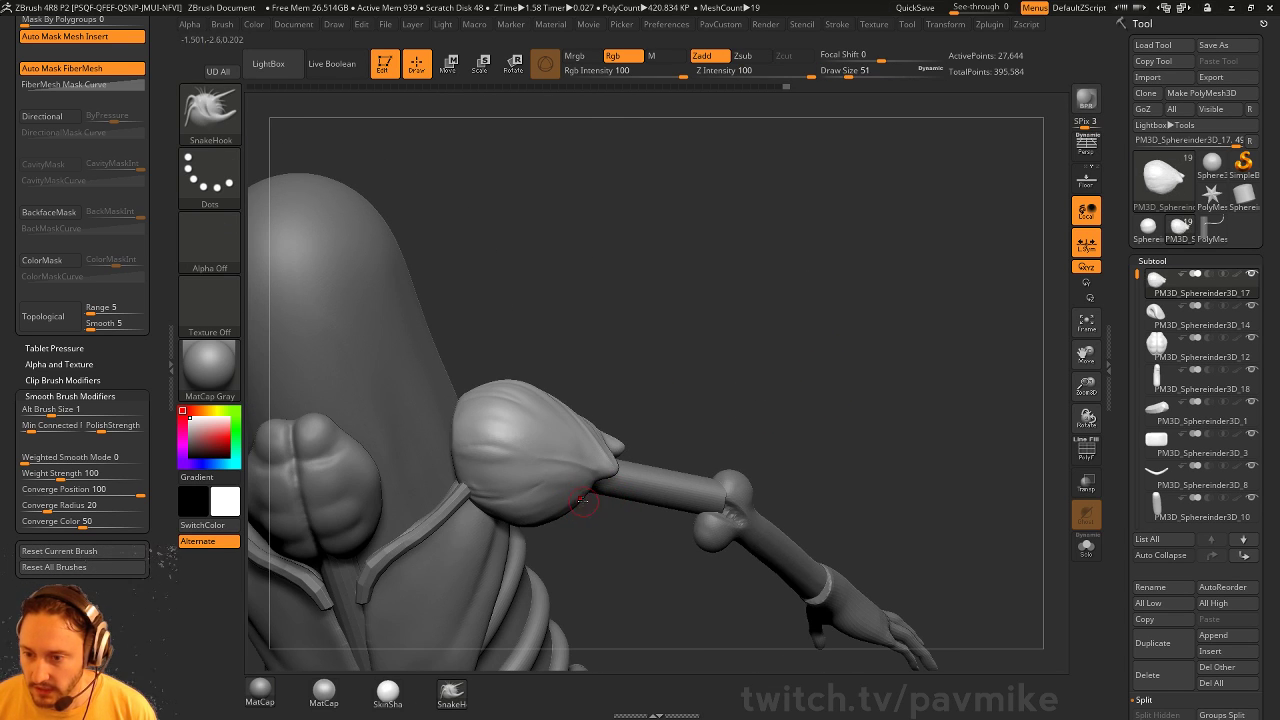
pyautogui.moveTo(680, 445)
pyautogui.mouseDown()
pyautogui.moveTo(846, 326)
pyautogui.moveTo(860, 350)
pyautogui.mouseUp()
# Switch back to the DamStandard brush and recompute the right shoulder pad's DynaMesh
pyautogui.press('b')
pyautogui.press('d')
pyautogui.press('s')
pyautogui.moveTo(860, 340)
pyautogui.keyDown('ctrl'); pyautogui.mouseDown()
pyautogui.moveTo(889, 367)
pyautogui.moveTo(860, 405)
pyautogui.mouseUp(); pyautogui.keyUp('ctrl')
# Carve DamStandard creases running into the points on the right shoulder pad's rear lower edge, reducing the draw size to 62
pyautogui.press('s')
pyautogui.moveTo(545, 468); pyautogui.dragTo(588, 510)
pyautogui.moveTo(688, 444); pyautogui.dragTo(660, 449)
pyautogui.press('s')
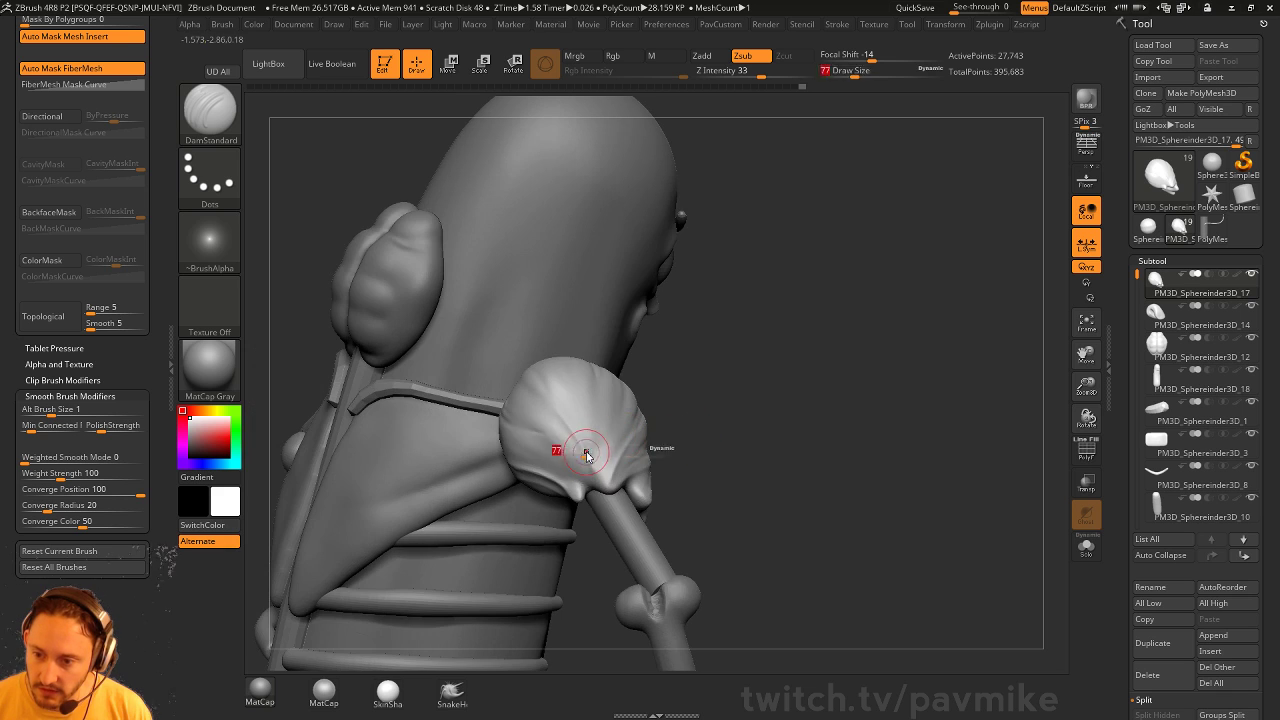
pyautogui.moveTo(561, 450); pyautogui.dragTo(585, 465)
pyautogui.moveTo(719, 454); pyautogui.dragTo(655, 459)
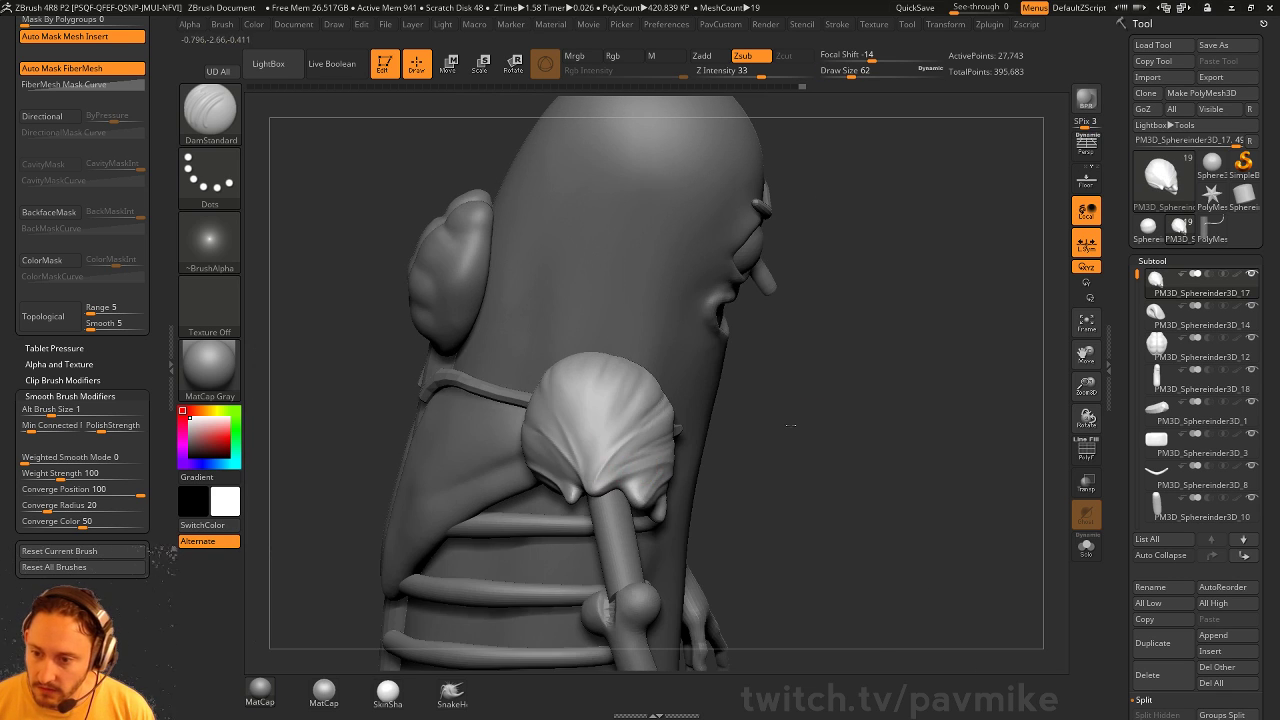
# Carve and partly smooth folds around the front, top and rear of the right shoulder pad with the DamStandard brush at draw size 74
pyautogui.moveTo(785, 424); pyautogui.dragTo(670, 445)
pyautogui.keyDown('shift'); pyautogui.moveTo(561, 490); pyautogui.dragTo(650, 466); pyautogui.keyUp('shift')
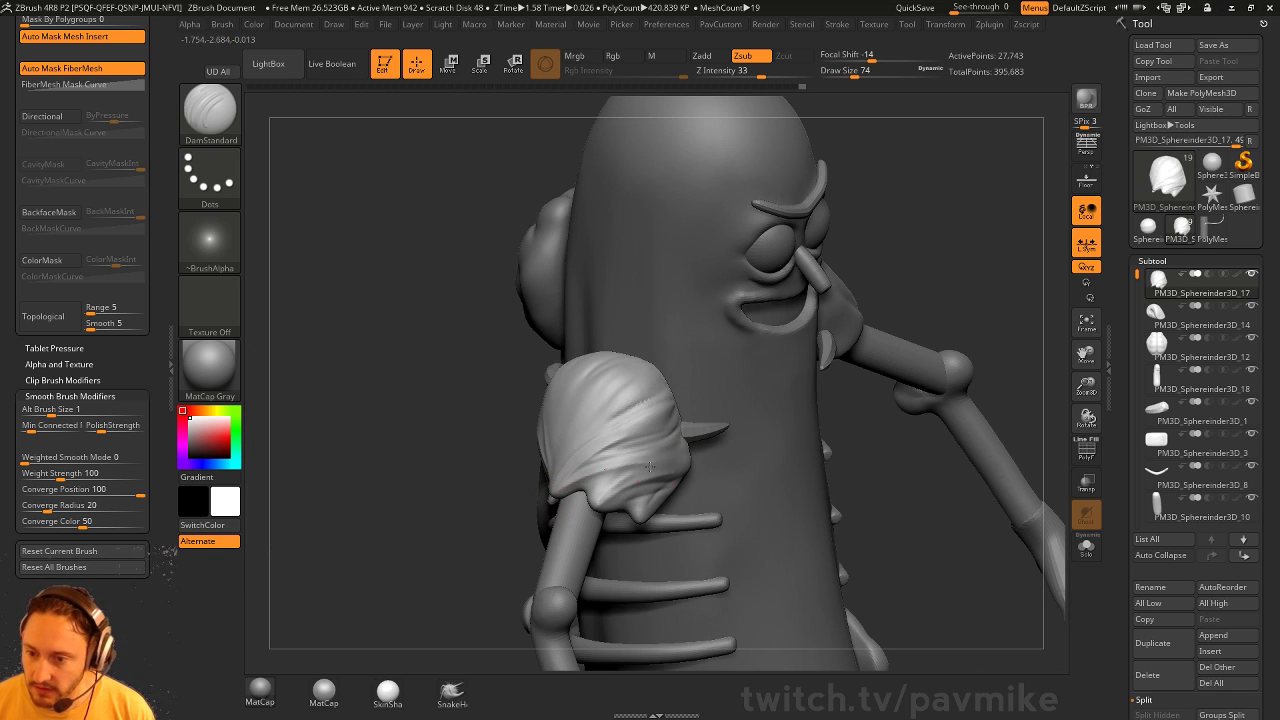
pyautogui.moveTo(517, 507)
pyautogui.mouseDown()
pyautogui.moveTo(491, 549)
pyautogui.moveTo(577, 509)
pyautogui.moveTo(568, 428)
pyautogui.mouseUp()
pyautogui.moveTo(488, 480); pyautogui.dragTo(624, 440)
pyautogui.moveTo(810, 400); pyautogui.dragTo(930, 408)
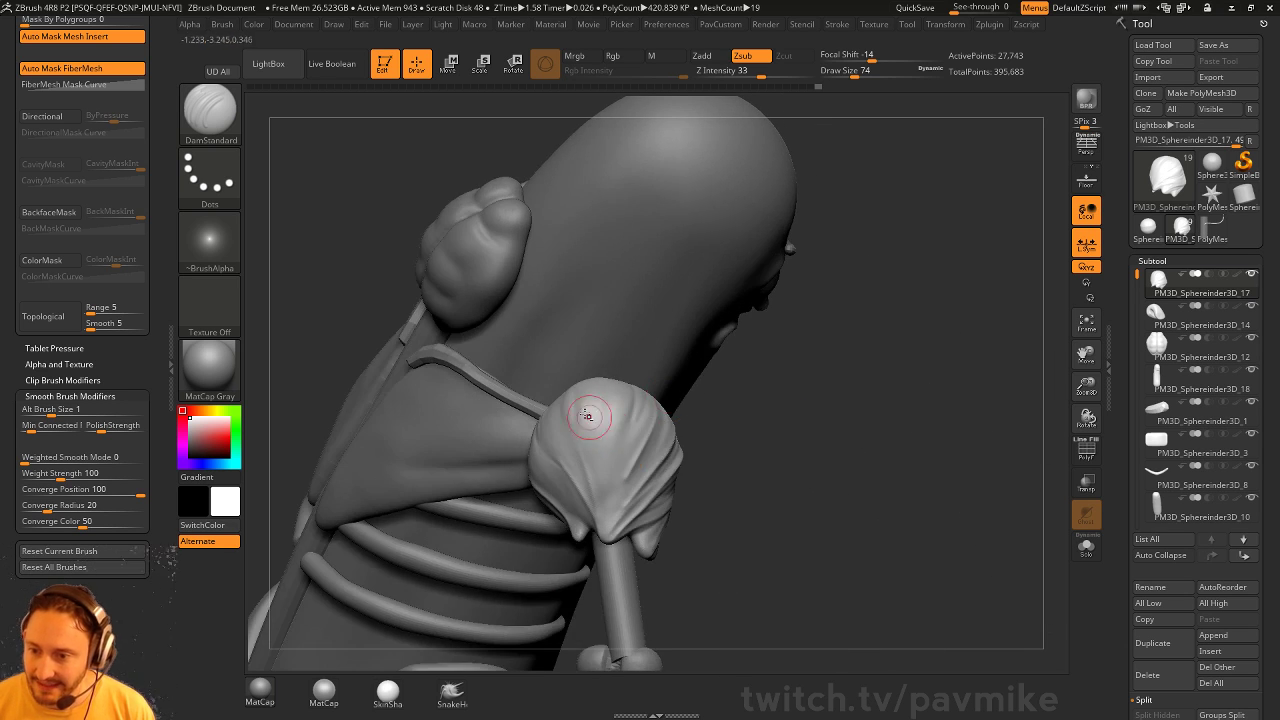
pyautogui.moveTo(593, 443); pyautogui.dragTo(581, 400)
pyautogui.moveTo(699, 450); pyautogui.dragTo(563, 446)
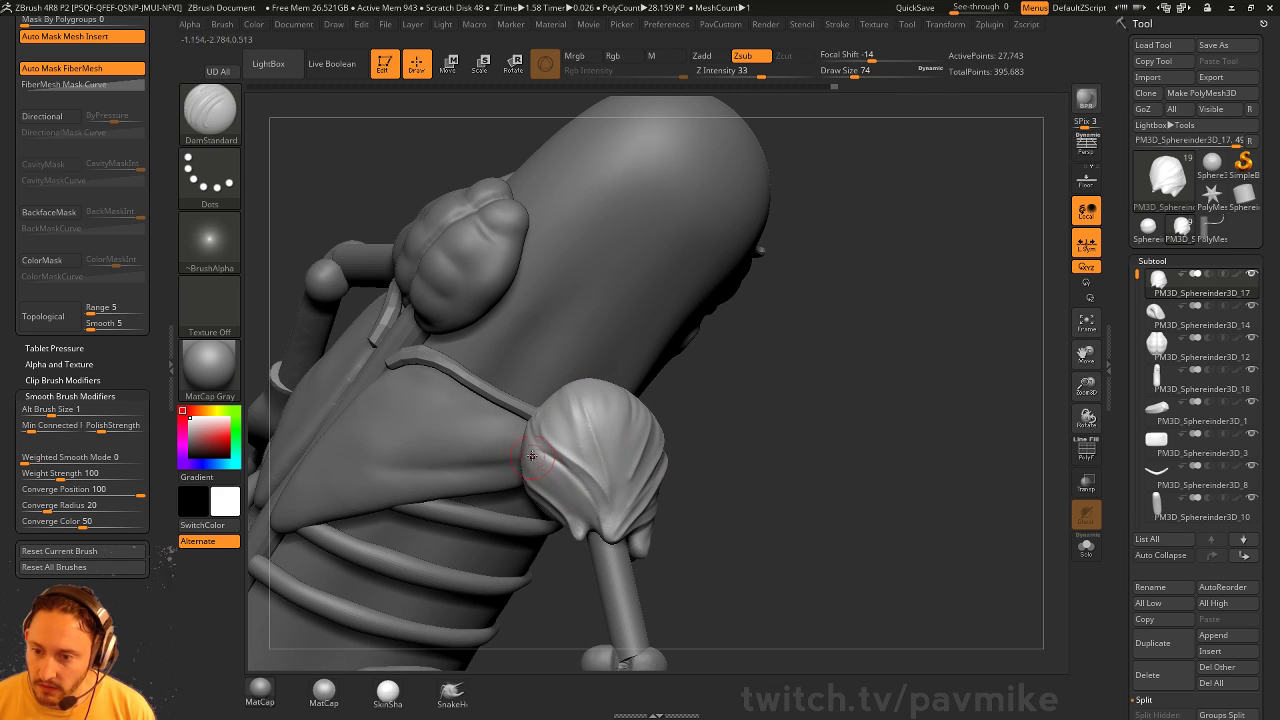
pyautogui.moveTo(532, 456)
pyautogui.mouseDown()
pyautogui.moveTo(577, 528)
pyautogui.moveTo(591, 435)
pyautogui.mouseUp()
pyautogui.moveTo(715, 443); pyautogui.dragTo(625, 434)
# Enlarge the DamStandard draw size to 104 and widen the creases over the right shoulder pad's upper surface
pyautogui.press(']')
pyautogui.press(']')
pyautogui.press(']')
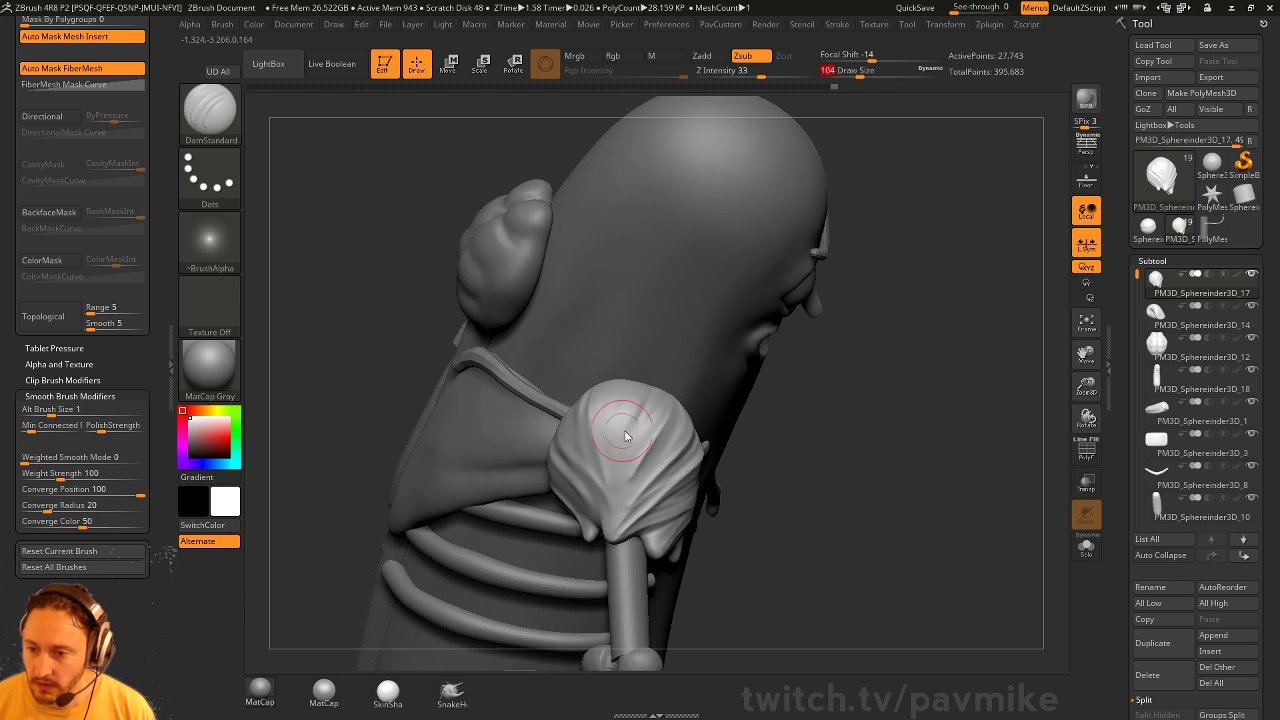
pyautogui.moveTo(832, 417); pyautogui.dragTo(685, 410)
pyautogui.moveTo(520, 543); pyautogui.dragTo(506, 481)
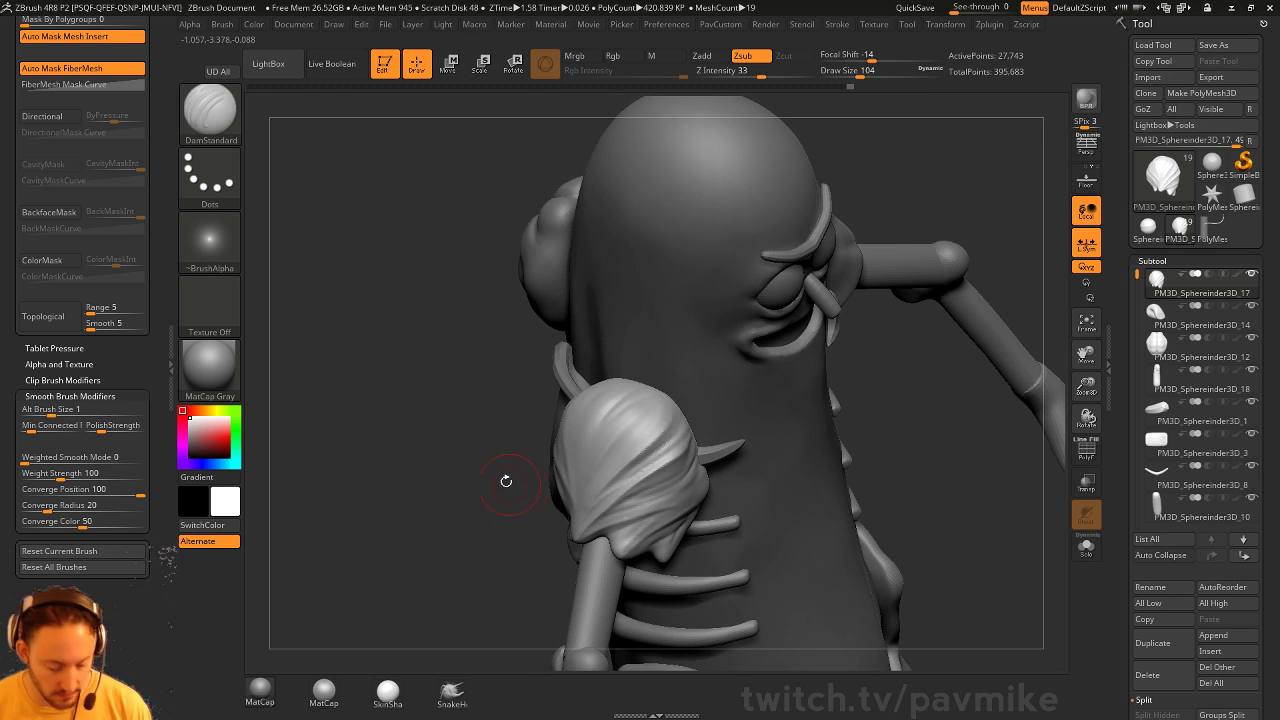
# Build up the areas between the right shoulder pad's folds with the Clay brush at draw size 71
pyautogui.press('b')
pyautogui.press('c')
pyautogui.press('l')
pyautogui.moveTo(457, 526); pyautogui.dragTo(545, 495)
pyautogui.moveTo(491, 543); pyautogui.dragTo(585, 472)
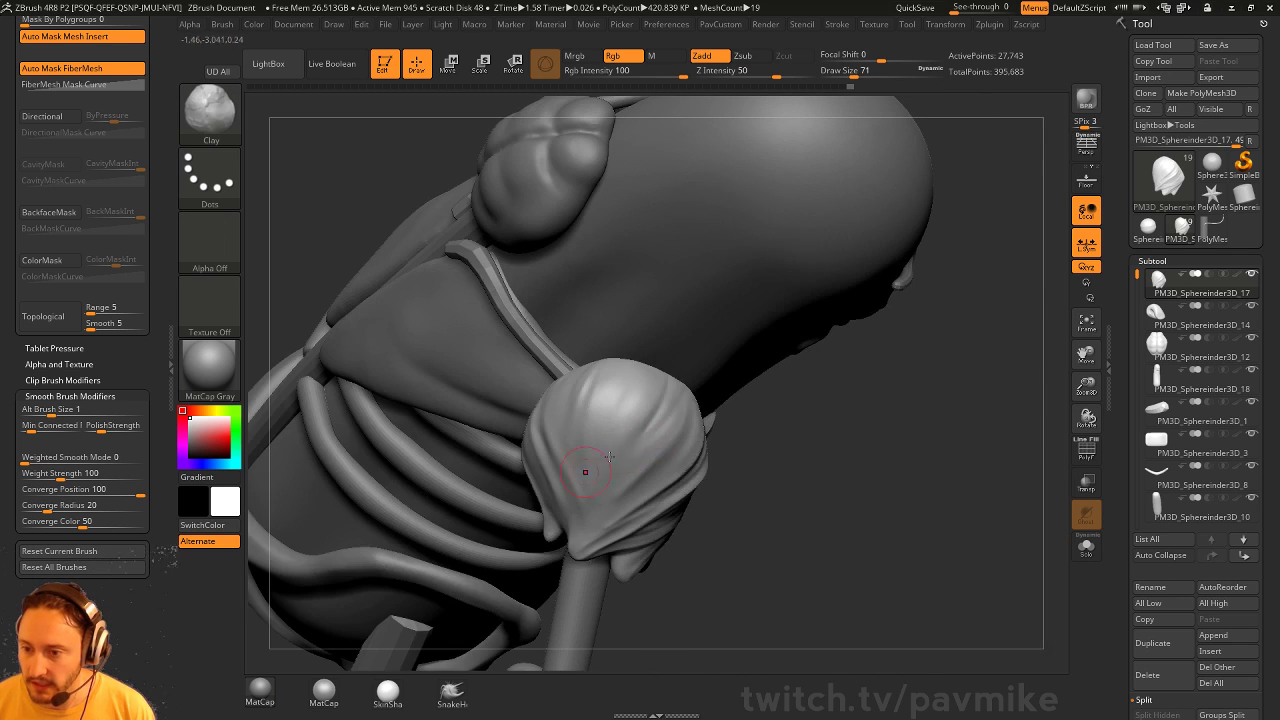
# Return to DamStandard at draw size 104 and carve broad creases over the crown of the right shoulder pad
pyautogui.press('b')
pyautogui.press('d')
pyautogui.press('s')
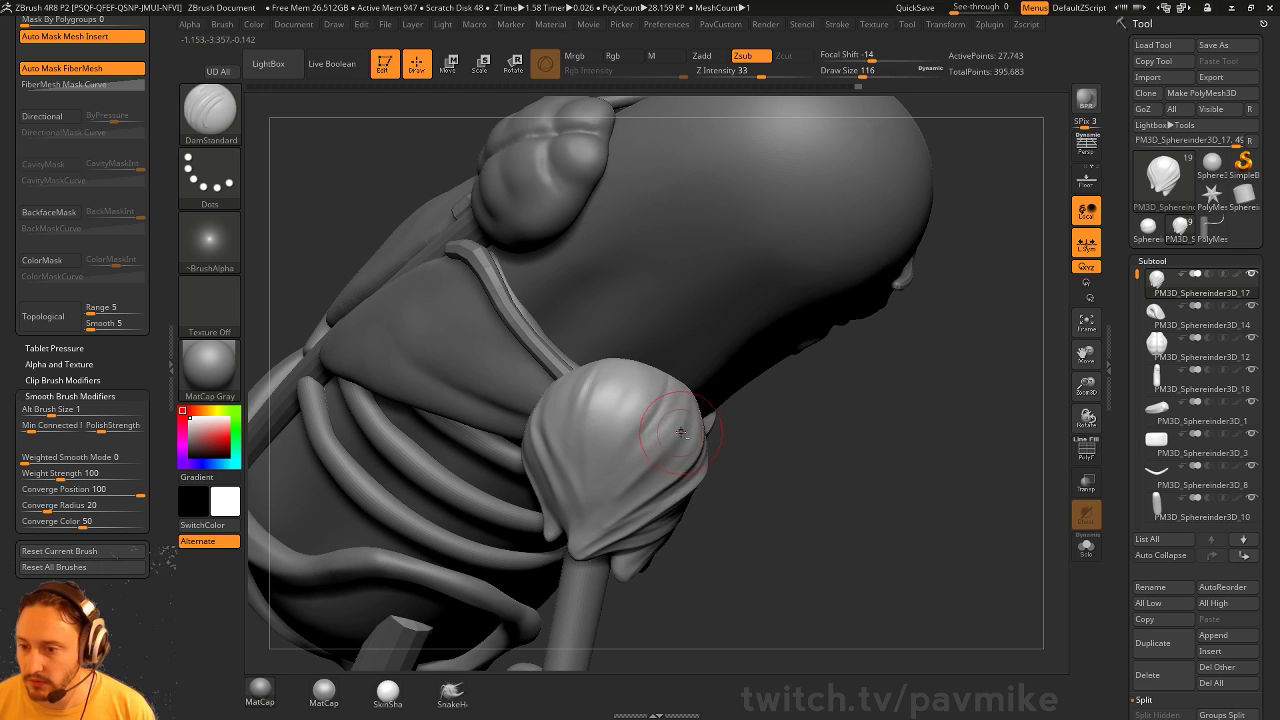
pyautogui.press('s')
pyautogui.moveTo(649, 450); pyautogui.dragTo(646, 450)
pyautogui.moveTo(645, 374)
pyautogui.mouseDown()
pyautogui.moveTo(606, 423)
pyautogui.moveTo(584, 532)
pyautogui.moveTo(625, 465)
pyautogui.moveTo(609, 399)
pyautogui.mouseUp()
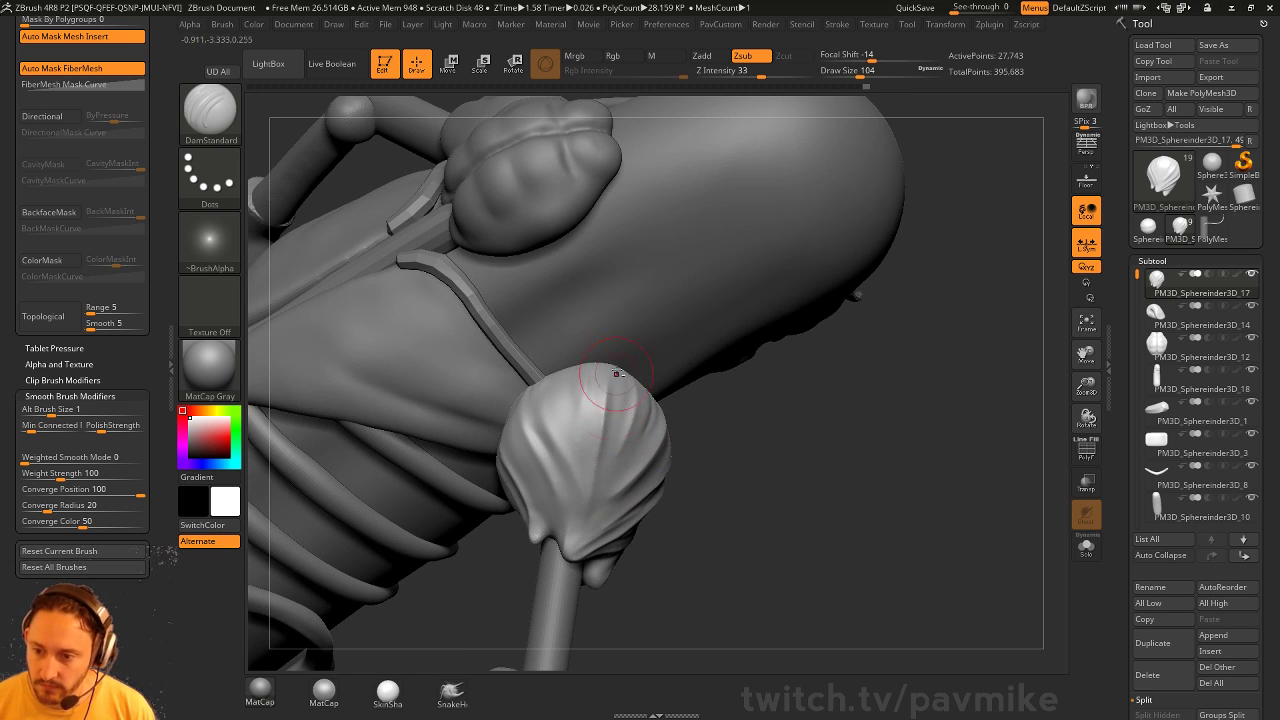
pyautogui.moveTo(706, 451); pyautogui.dragTo(620, 410)
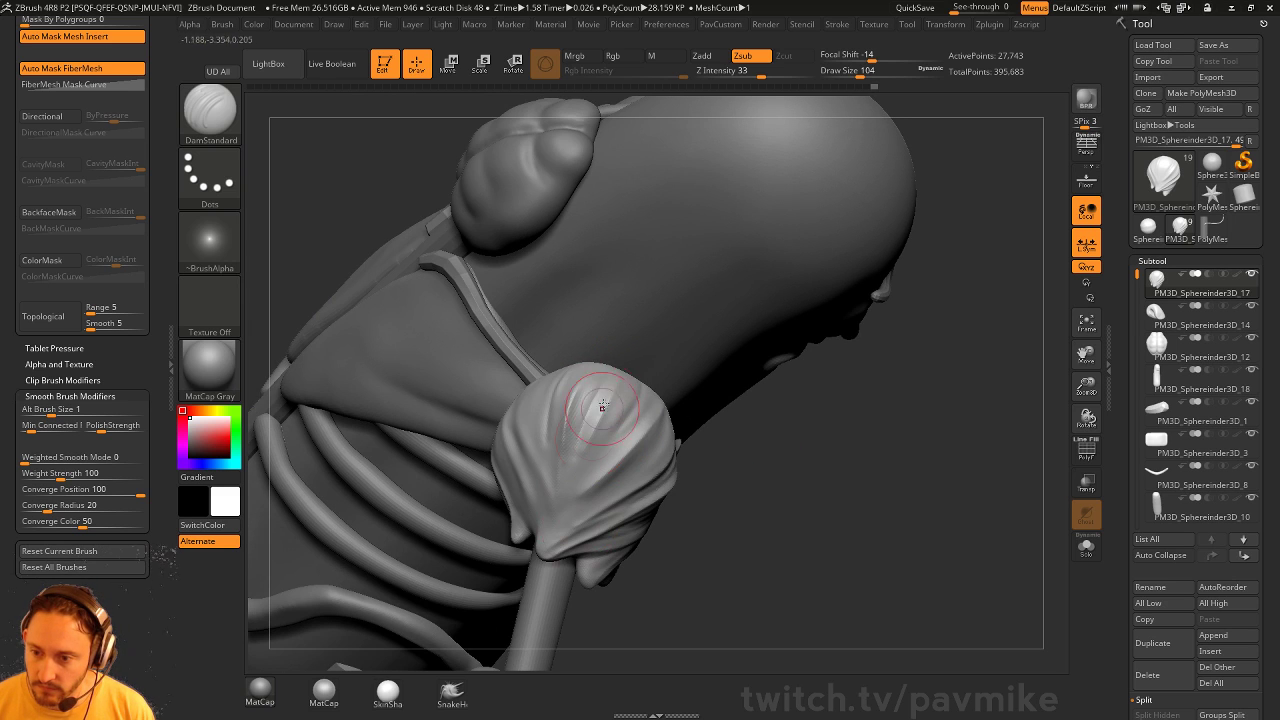
# Carve finer creases down the rear inner side of the right shoulder pad with DamStandard at draw size 90
pyautogui.moveTo(749, 506)
pyautogui.mouseDown()
pyautogui.moveTo(566, 400)
pyautogui.moveTo(550, 472)
pyautogui.mouseUp()
pyautogui.moveTo(523, 402)
pyautogui.mouseDown()
pyautogui.moveTo(554, 458)
pyautogui.moveTo(543, 518)
pyautogui.mouseUp()
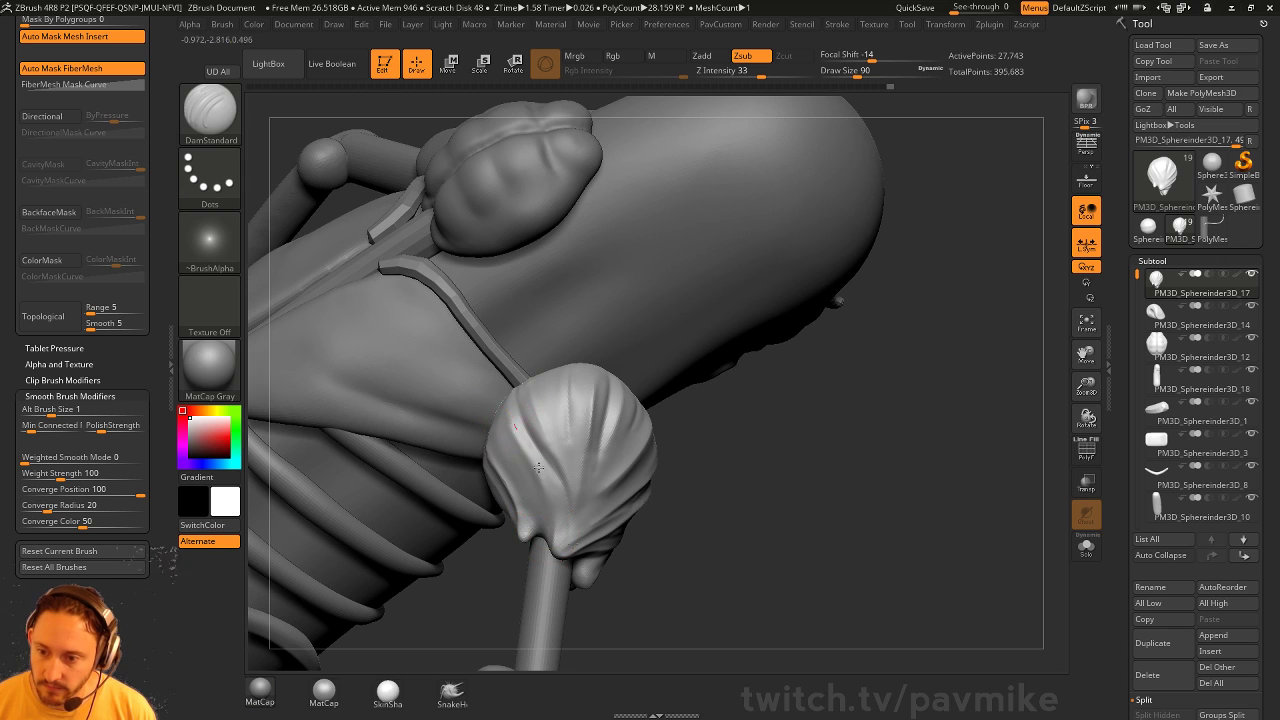
pyautogui.moveTo(705, 473); pyautogui.dragTo(640, 440)
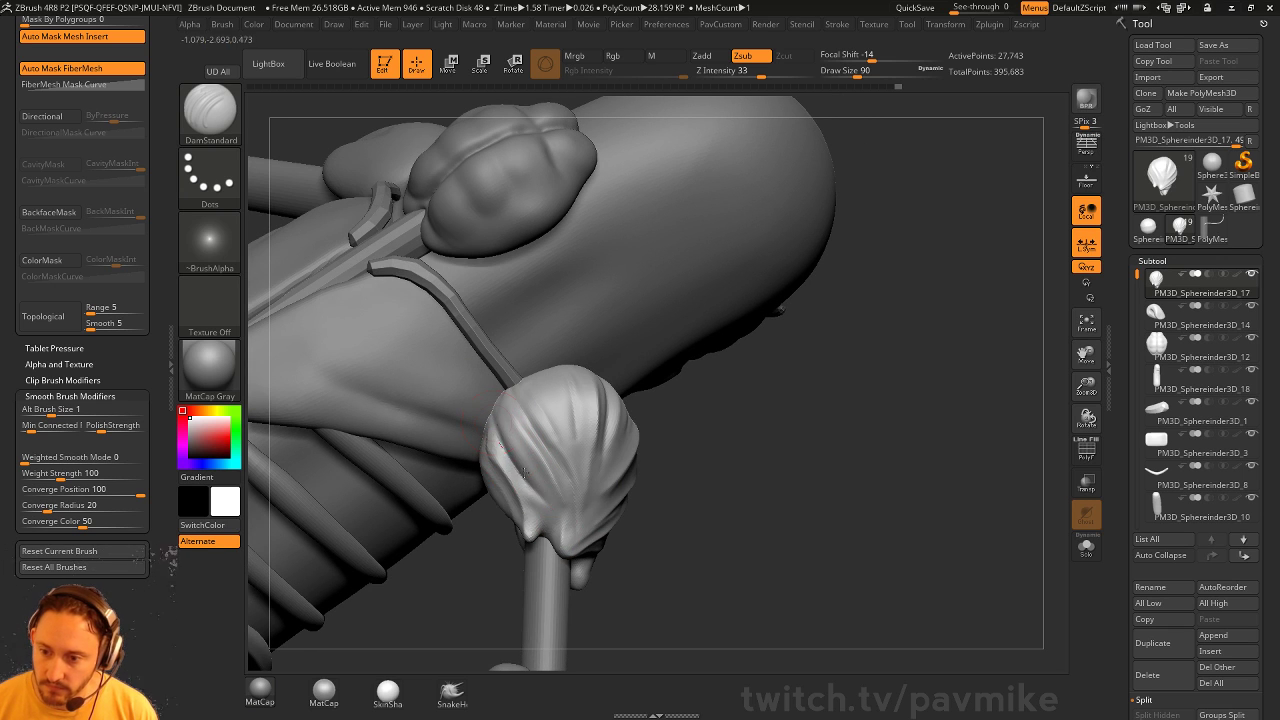
pyautogui.moveTo(515, 430); pyautogui.dragTo(543, 485)
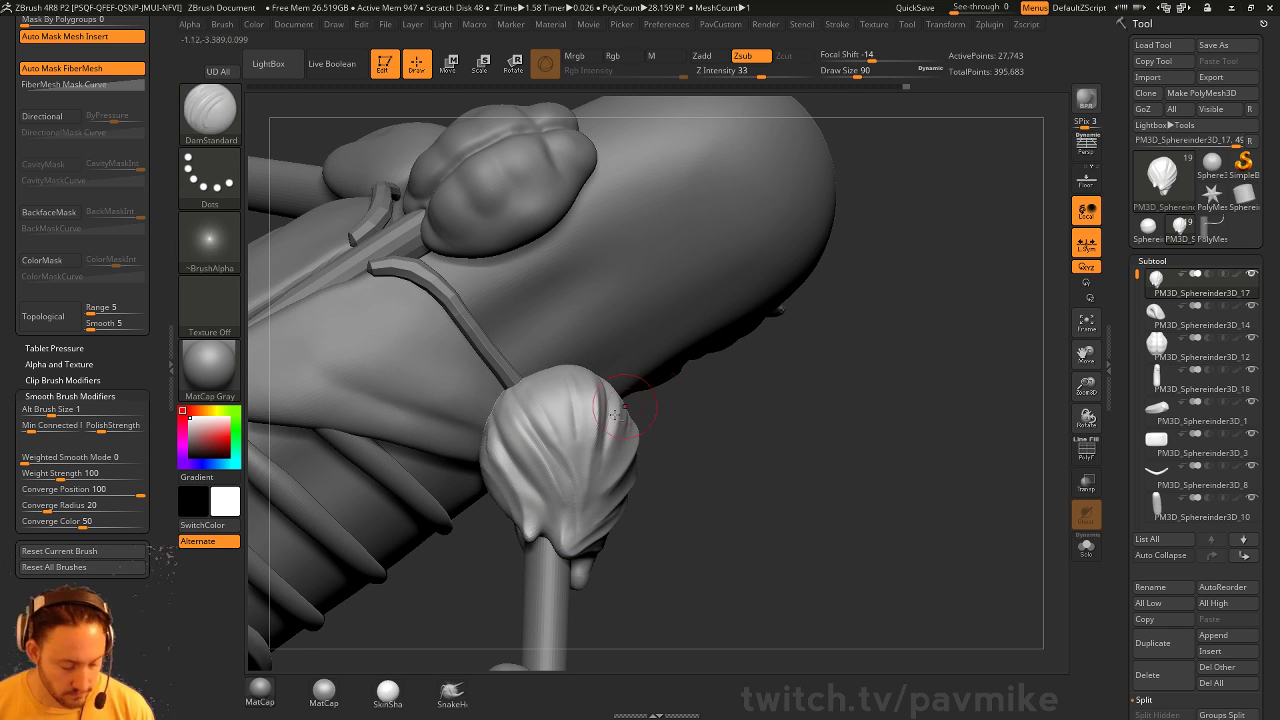
# Fill out the folds on the right shoulder pad's rear with the Clay brush at draw size 65
pyautogui.press('b')
pyautogui.press('c')
pyautogui.press('l')
pyautogui.moveTo(662, 450); pyautogui.dragTo(600, 432)
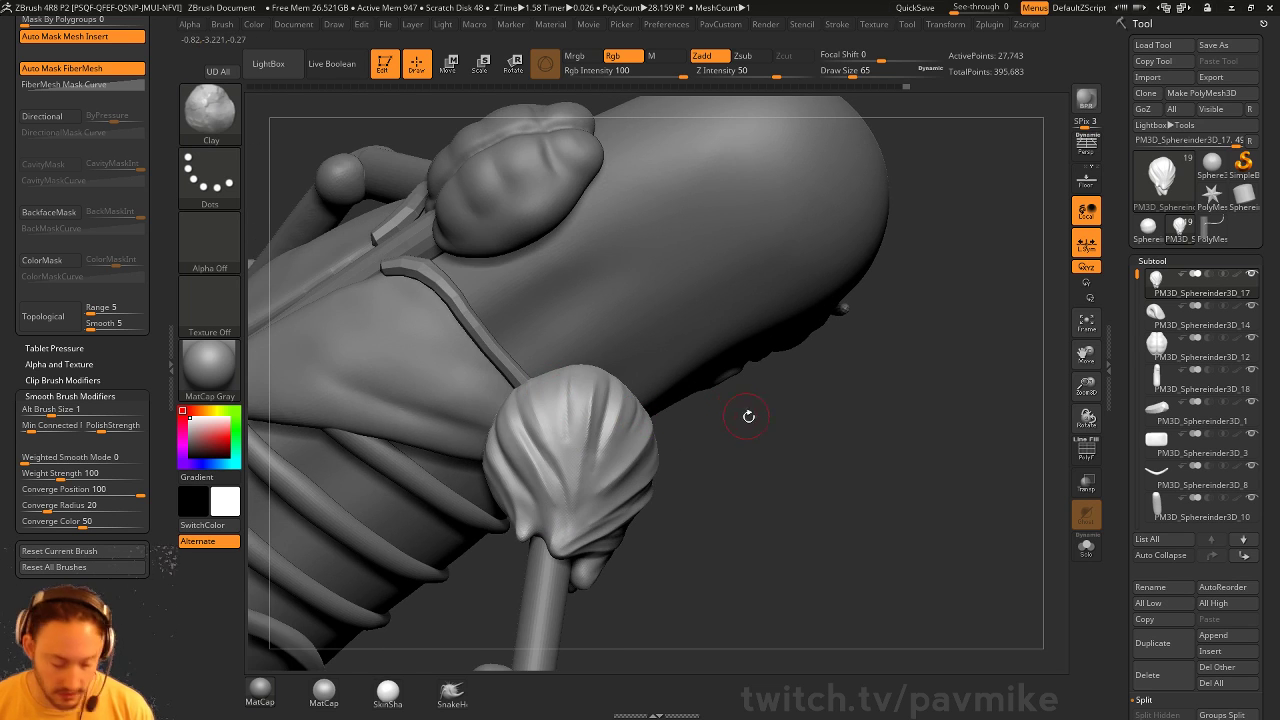
pyautogui.moveTo(748, 415); pyautogui.dragTo(700, 286)
# Deepen the creases near the strap on the right shoulder pad's rear with DamStandard at draw size 87
pyautogui.press('b')
pyautogui.press('d')
pyautogui.press('s')
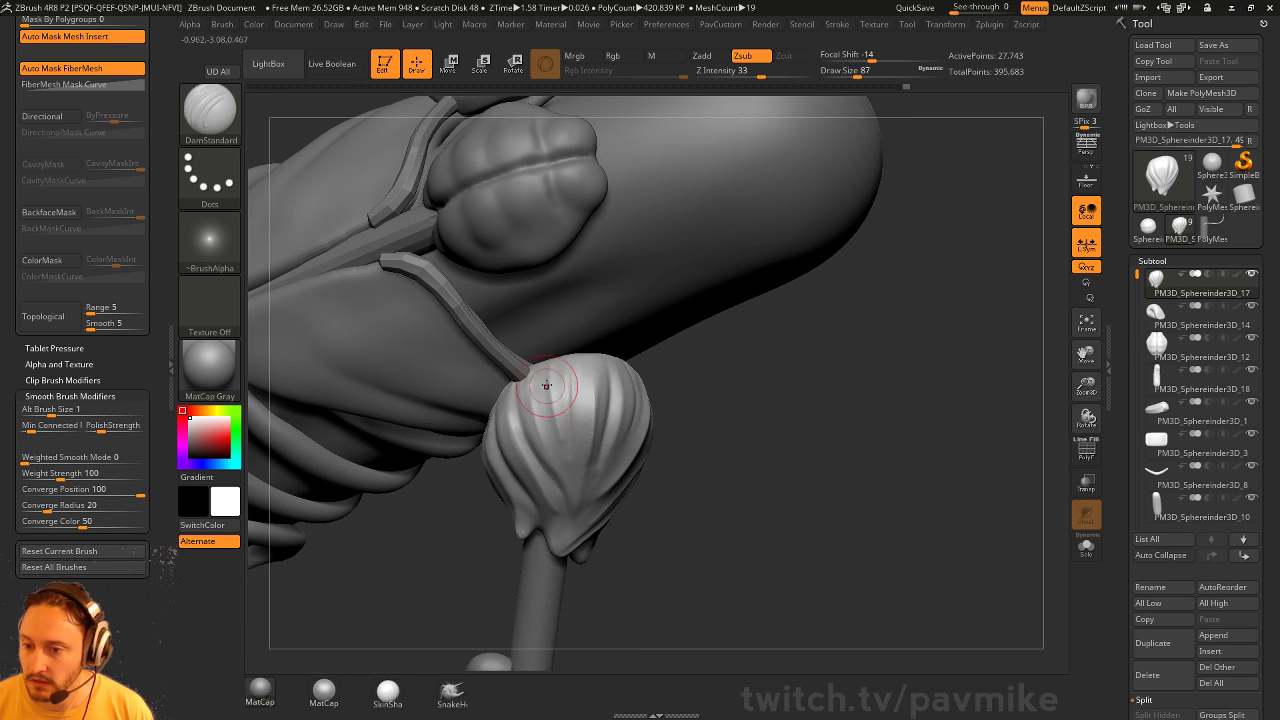
pyautogui.moveTo(671, 462)
pyautogui.mouseDown()
pyautogui.moveTo(534, 389)
pyautogui.moveTo(571, 426)
pyautogui.mouseUp()
# Switch to the Standard brush at draw size 41 and raise ridges between the creases on the right shoulder pad's rear
pyautogui.press('b')
pyautogui.press('s')
pyautogui.press('t')
pyautogui.press('[')
pyautogui.press('[')
pyautogui.press('[')
pyautogui.press('[')
pyautogui.press('1')
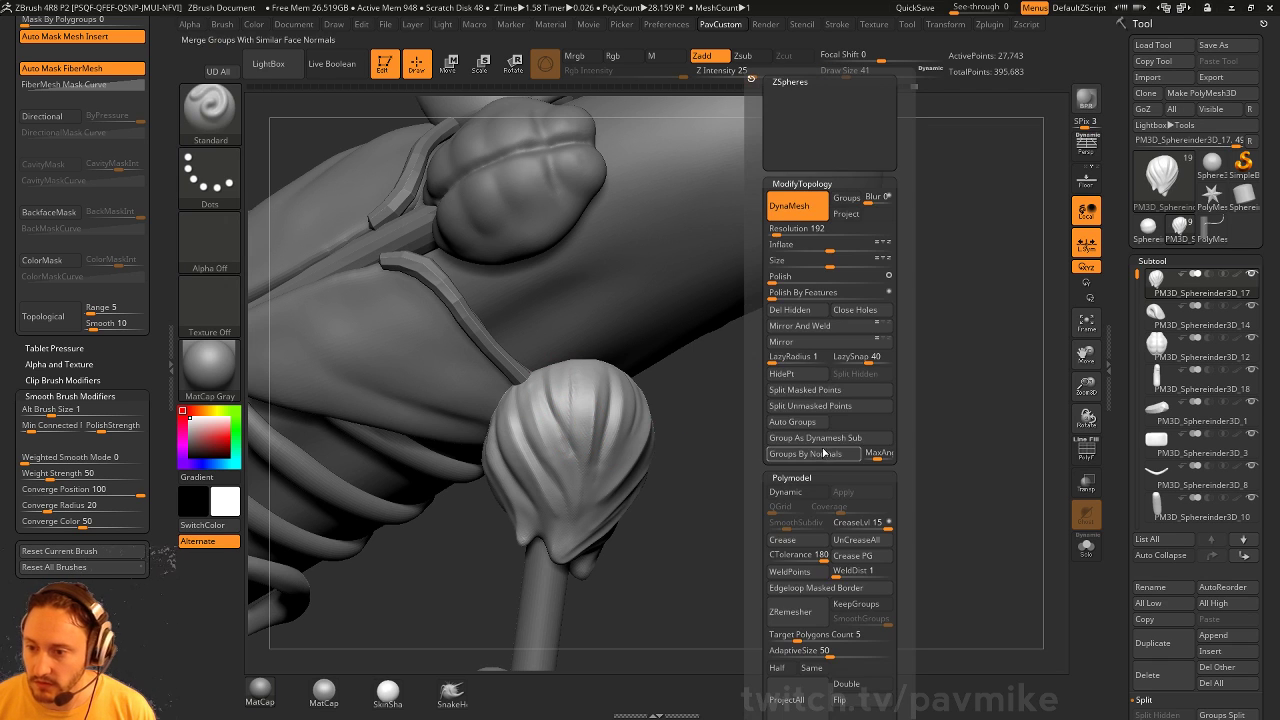
pyautogui.click(796, 359)
pyautogui.moveTo(687, 442); pyautogui.dragTo(609, 426)
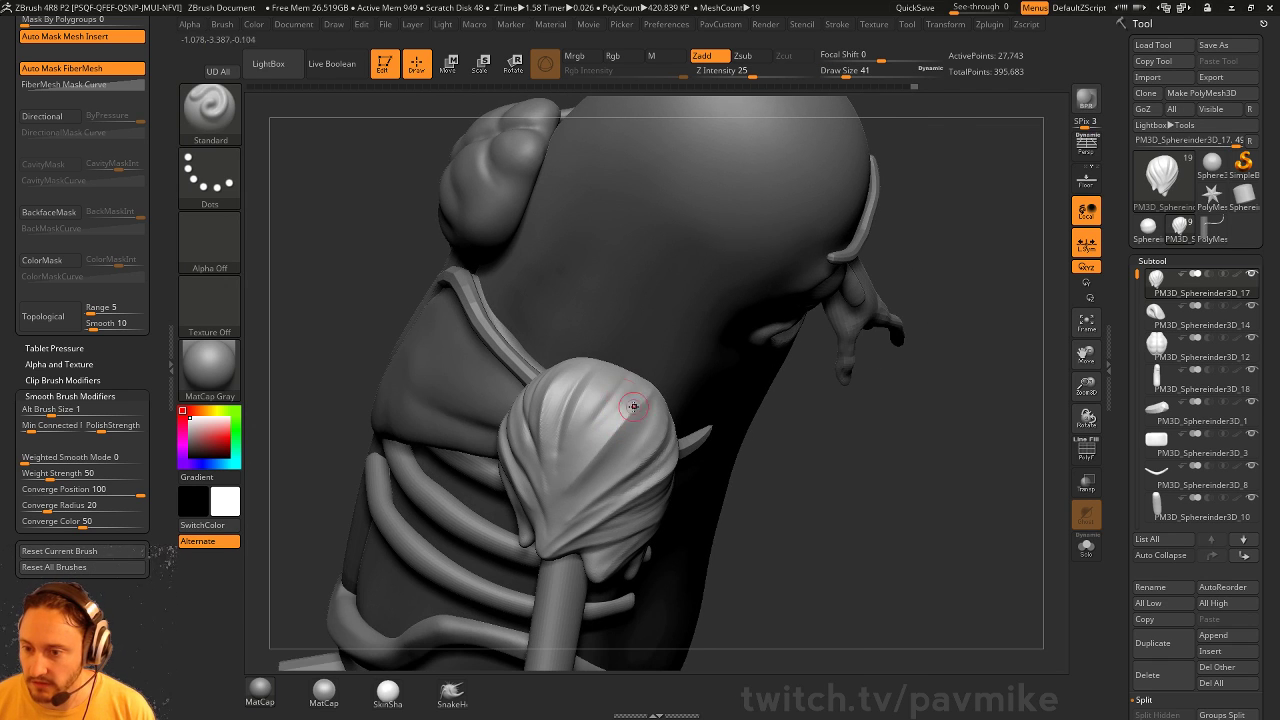
# Raise thin ridges along the folds on the right shoulder pad's front and outer side with the Standard brush
pyautogui.moveTo(761, 456); pyautogui.dragTo(656, 394)
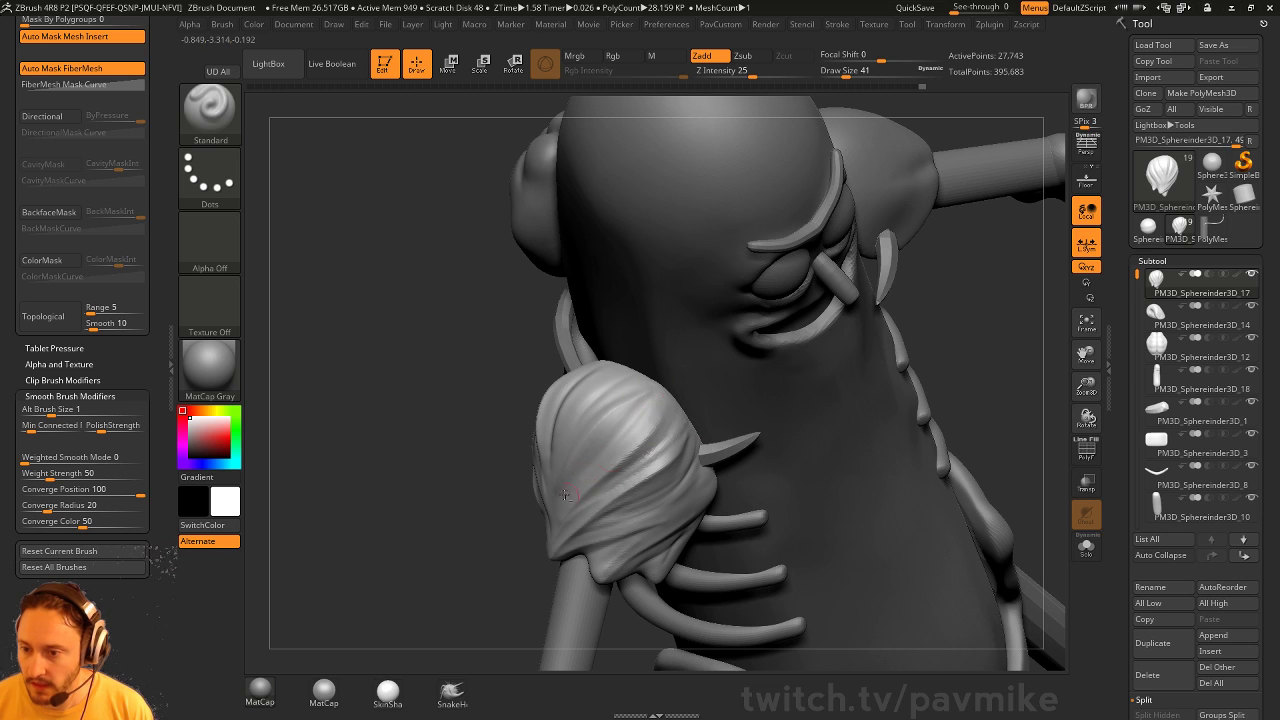
pyautogui.moveTo(543, 519); pyautogui.dragTo(465, 490)
pyautogui.click(630, 494)
pyautogui.moveTo(430, 430); pyautogui.dragTo(600, 428)
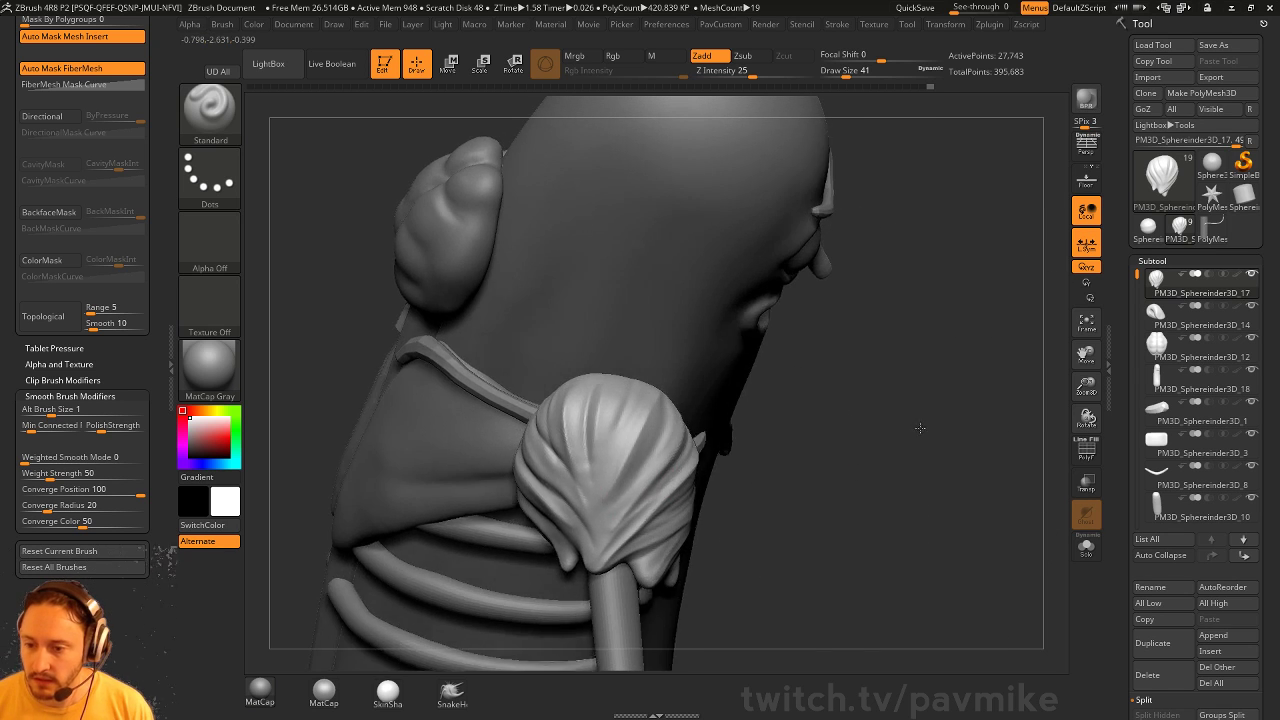
pyautogui.moveTo(922, 429); pyautogui.dragTo(869, 427)
pyautogui.moveTo(463, 458); pyautogui.dragTo(557, 456)
pyautogui.moveTo(441, 478); pyautogui.dragTo(669, 383)
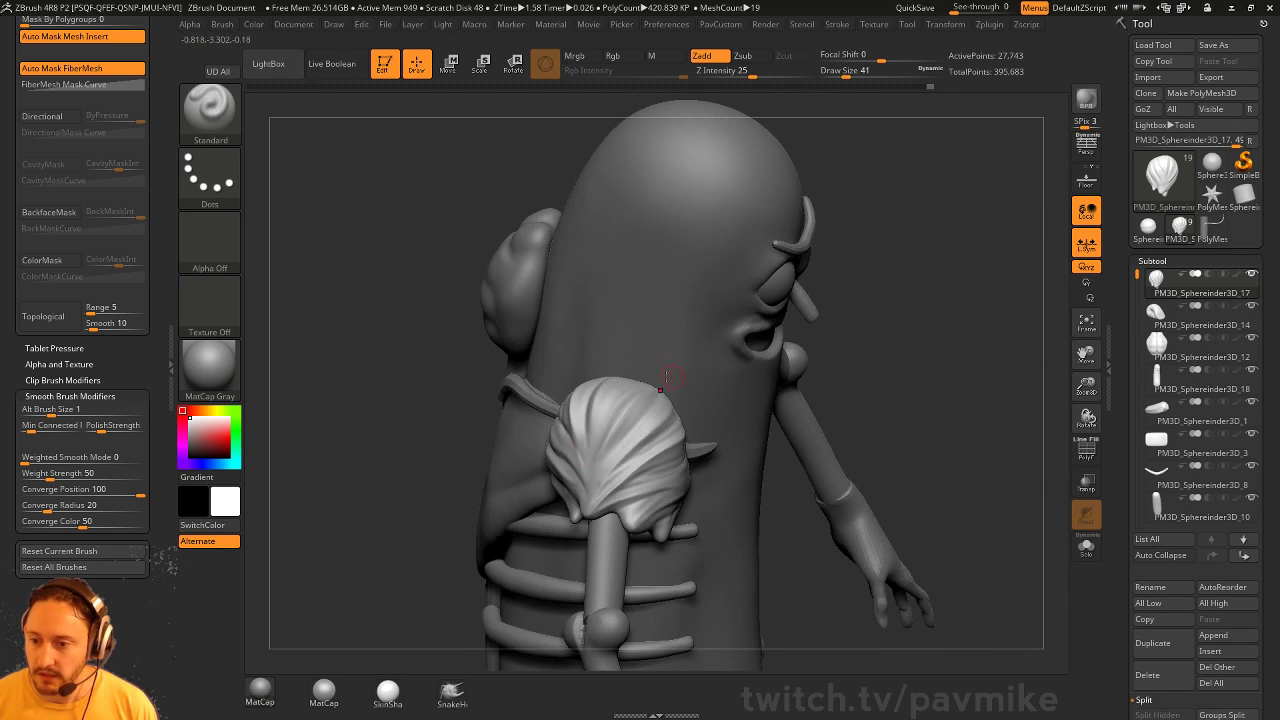
# Adjust the right shoulder pad's silhouette with the SnakeHook brush, increasing its draw size to 192
pyautogui.moveTo(888, 362)
pyautogui.mouseDown()
pyautogui.moveTo(440, 564)
pyautogui.moveTo(690, 440)
pyautogui.moveTo(749, 366)
pyautogui.moveTo(765, 372)
pyautogui.mouseUp()
pyautogui.click(447, 697)
pyautogui.press('s')
pyautogui.click(652, 464)
pyautogui.moveTo(736, 416)
pyautogui.mouseDown()
pyautogui.moveTo(729, 458)
pyautogui.moveTo(741, 388)
pyautogui.mouseUp()
pyautogui.moveTo(822, 388)
pyautogui.mouseDown()
pyautogui.moveTo(894, 291)
pyautogui.moveTo(866, 285)
pyautogui.moveTo(456, 433)
pyautogui.moveTo(420, 425)
pyautogui.mouseUp()
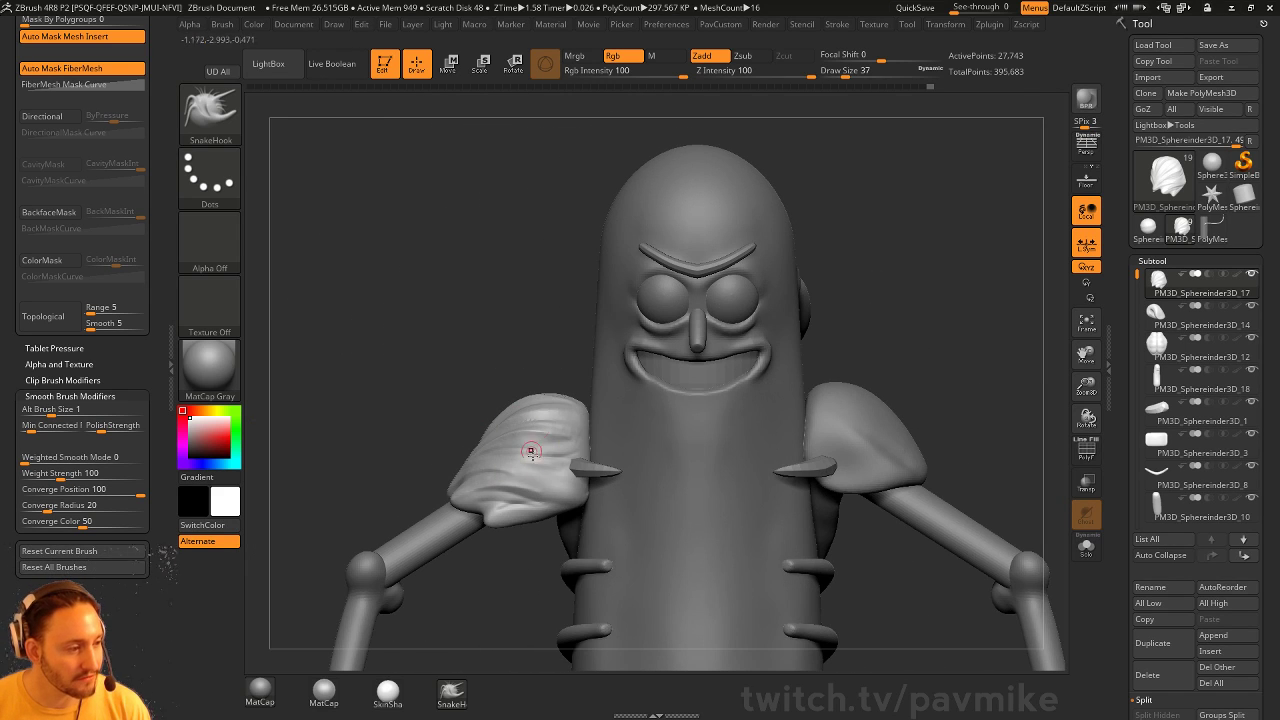
pyautogui.moveTo(461, 357); pyautogui.dragTo(453, 408)
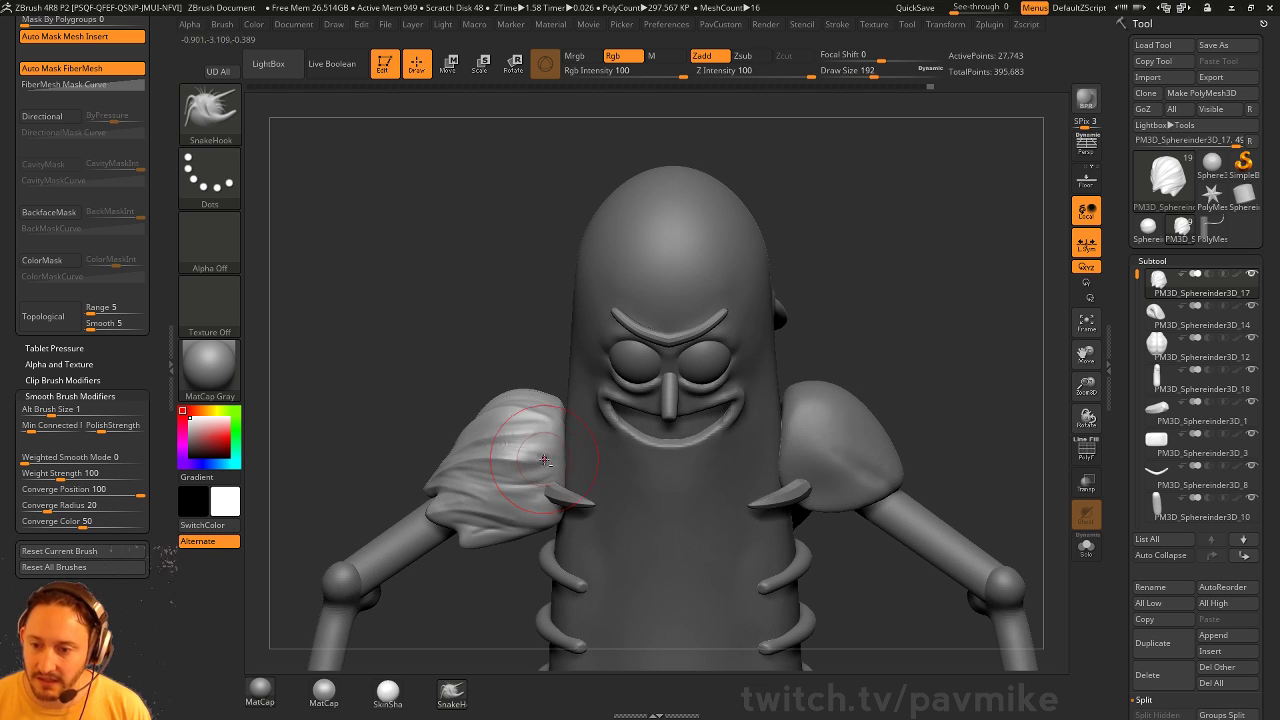
# Smooth out the folds on top of the right shoulder pad and set the Standard brush's draw size to 101
pyautogui.press('b')
pyautogui.press('s')
pyautogui.press('t')
pyautogui.moveTo(551, 343)
pyautogui.mouseDown()
pyautogui.moveTo(672, 390)
pyautogui.moveTo(655, 415)
pyautogui.mouseUp()
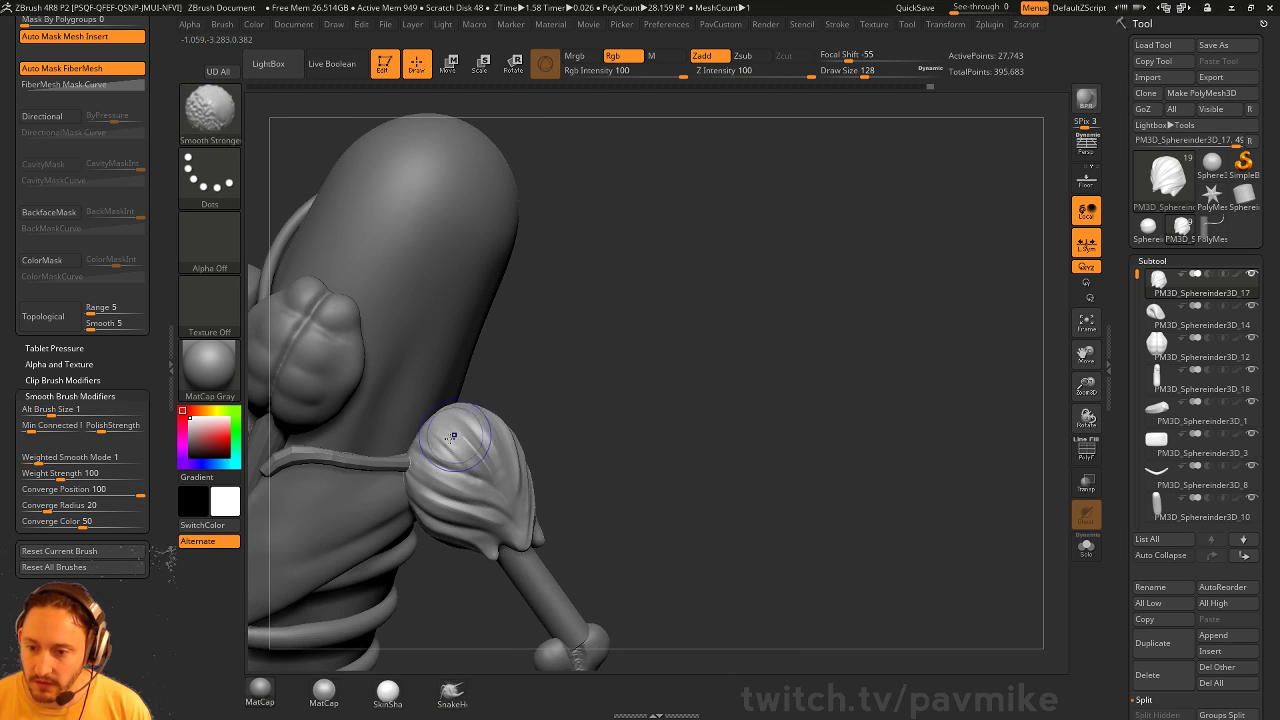
pyautogui.moveTo(457, 430)
pyautogui.keyDown('shift'); pyautogui.mouseDown()
pyautogui.moveTo(462, 492)
pyautogui.moveTo(478, 445)
pyautogui.mouseUp(); pyautogui.keyUp('shift')
pyautogui.moveTo(640, 358); pyautogui.dragTo(512, 470)
pyautogui.press('[')
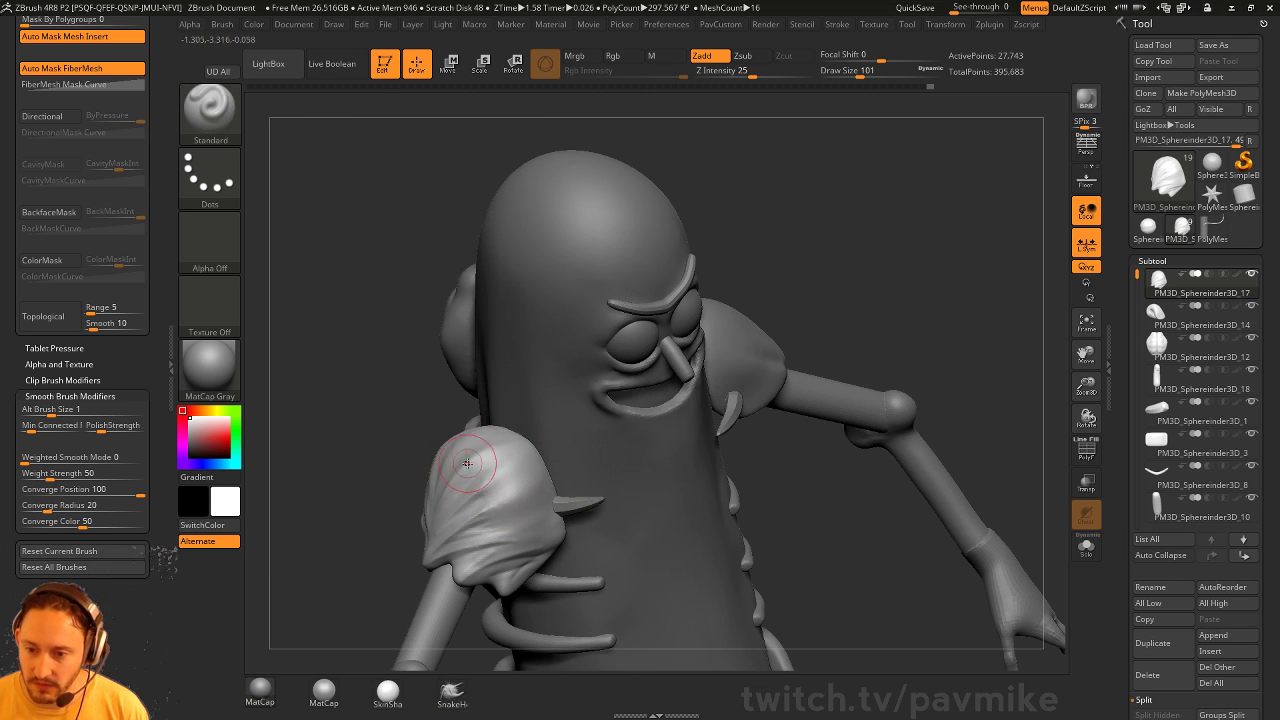
# Layer ClayTubes strokes at draw size 83 along the folds on the right shoulder pad's front
pyautogui.press('b')
pyautogui.press('c')
pyautogui.press('t')
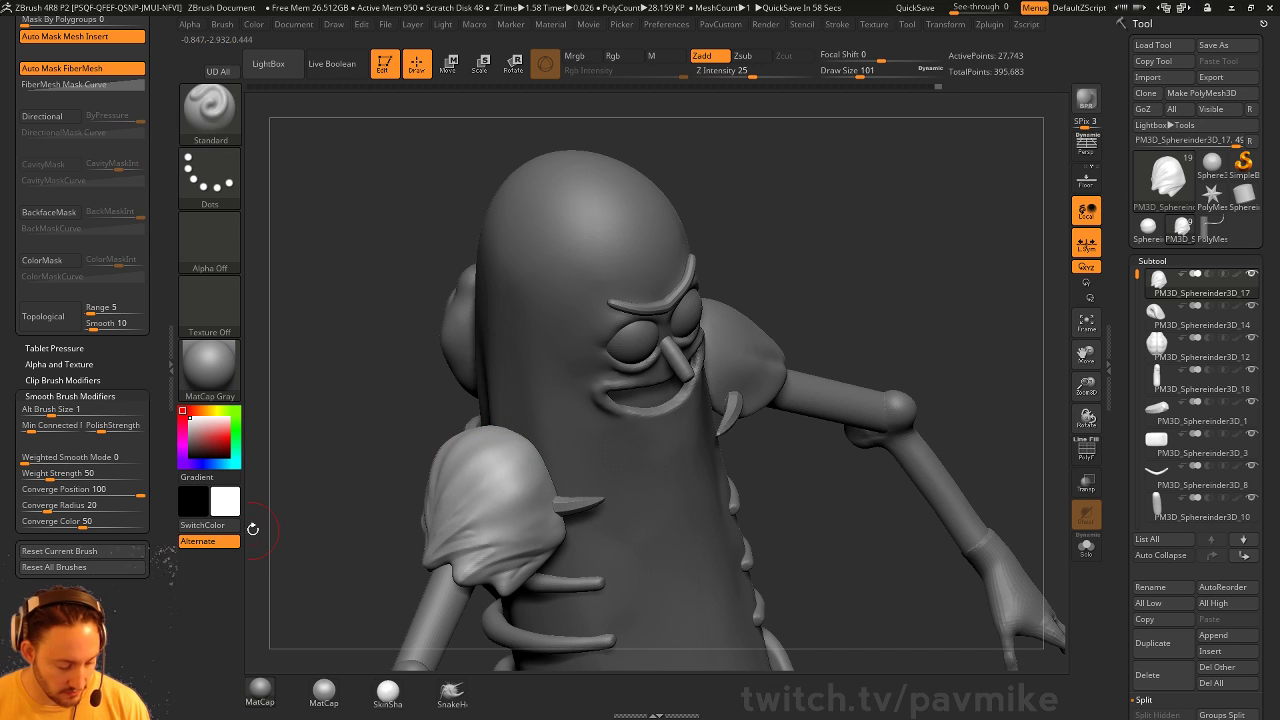
pyautogui.moveTo(270, 541)
pyautogui.mouseDown()
pyautogui.moveTo(319, 573)
pyautogui.moveTo(826, 443)
pyautogui.moveTo(560, 500)
pyautogui.mouseUp()
pyautogui.press('s')
pyautogui.click(526, 506)
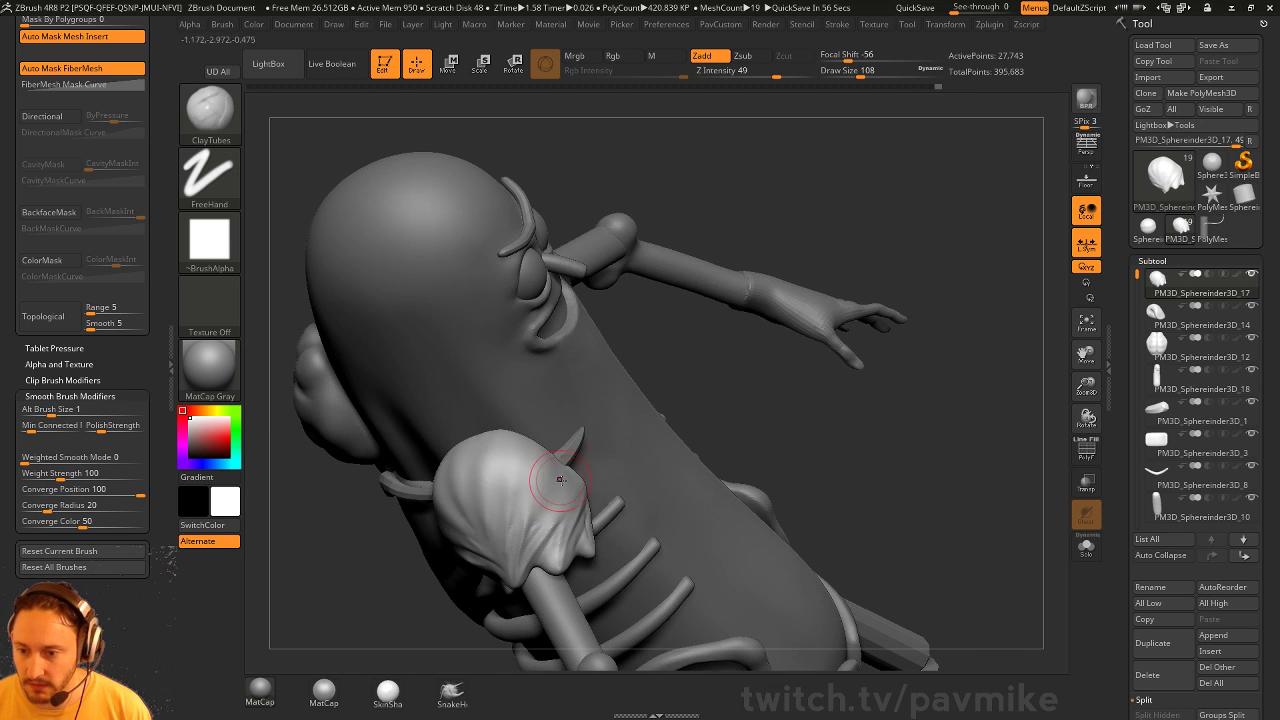
pyautogui.moveTo(560, 482); pyautogui.dragTo(565, 503, button='right')
pyautogui.moveTo(567, 490); pyautogui.dragTo(510, 553)
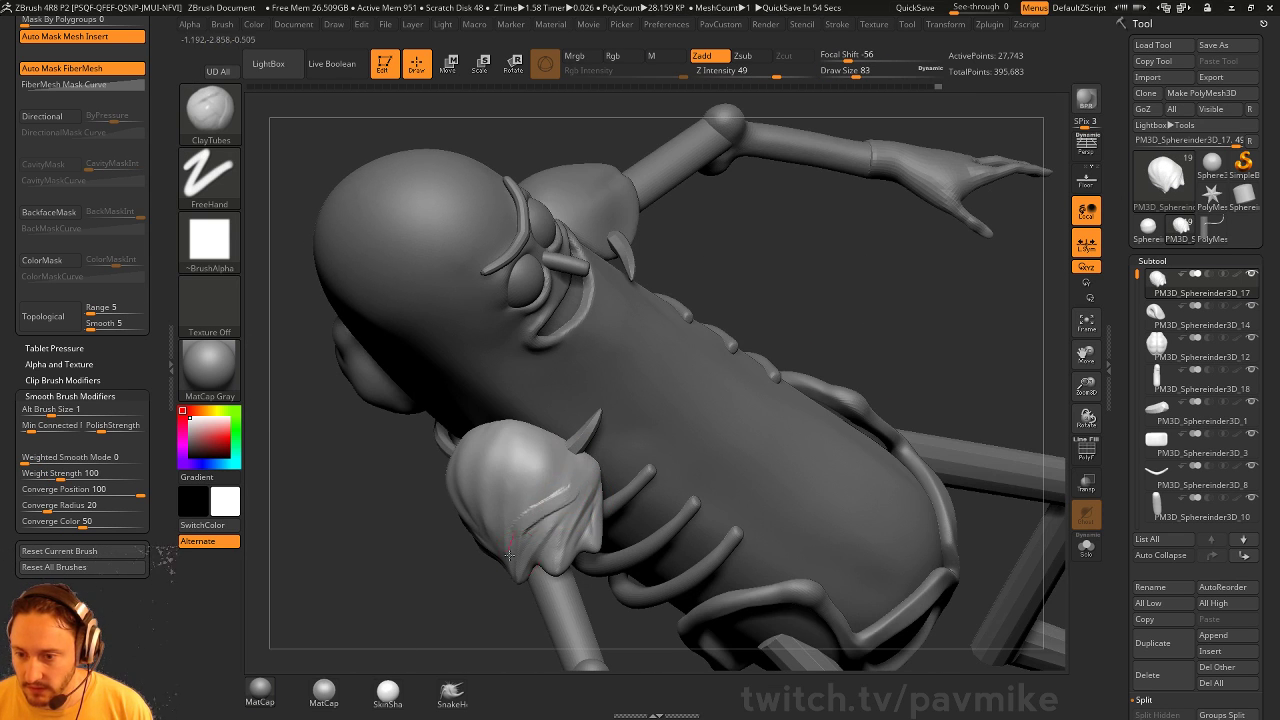
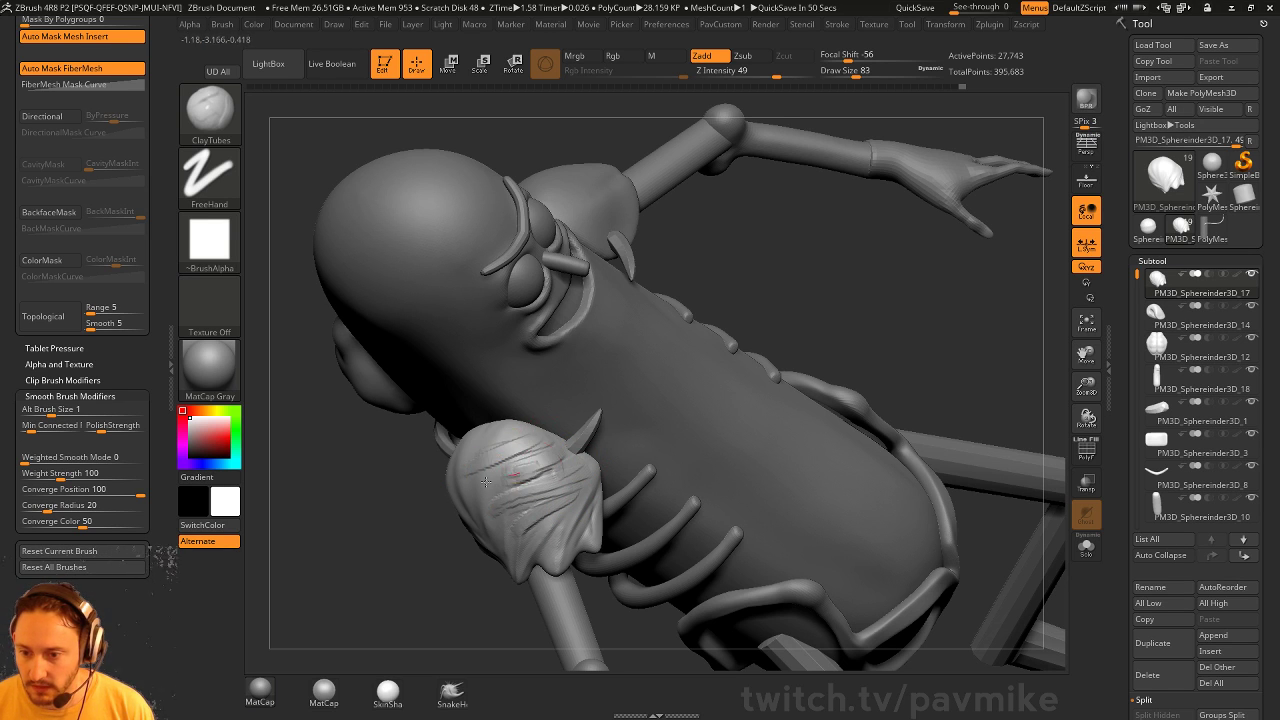
# Continue the layered ClayTubes strokes over the crown and rear of the right shoulder pad
pyautogui.moveTo(505, 440)
pyautogui.mouseDown(button='right')
pyautogui.moveTo(518, 511)
pyautogui.moveTo(683, 440)
pyautogui.moveTo(510, 415)
pyautogui.moveTo(503, 435)
pyautogui.moveTo(565, 449)
pyautogui.mouseUp(button='right')
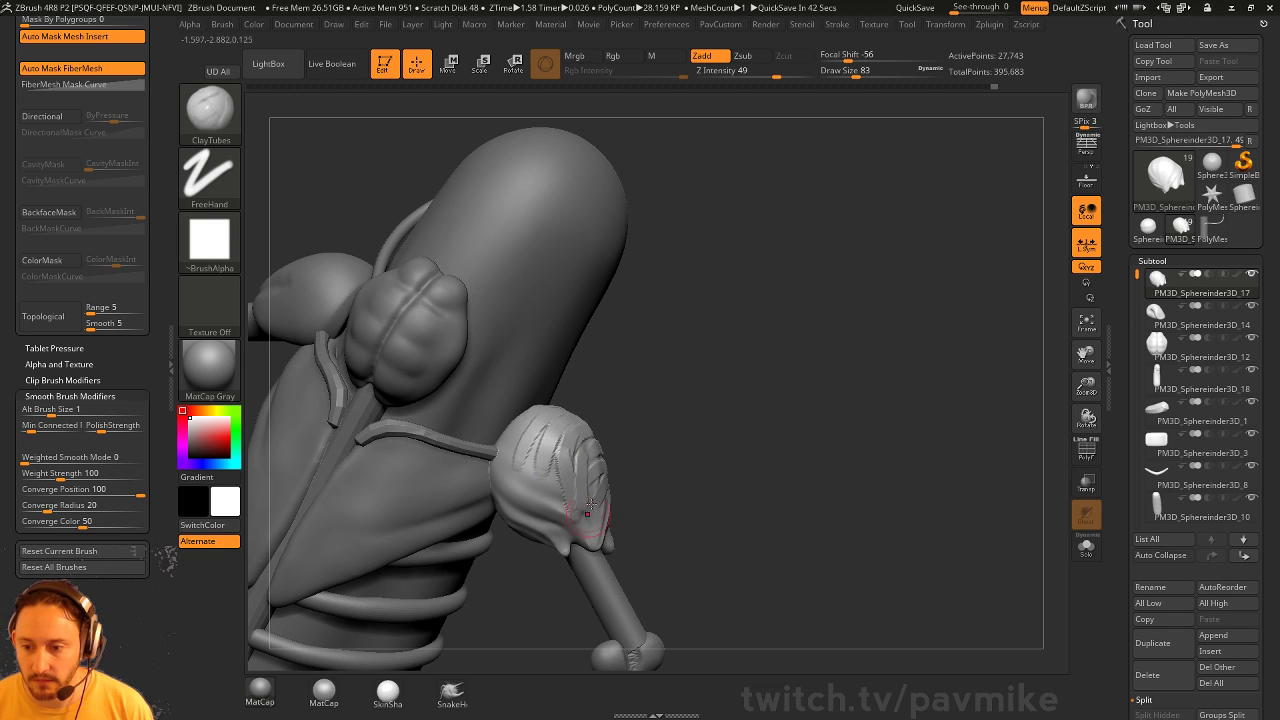
pyautogui.moveTo(534, 530); pyautogui.dragTo(541, 412, button='right')
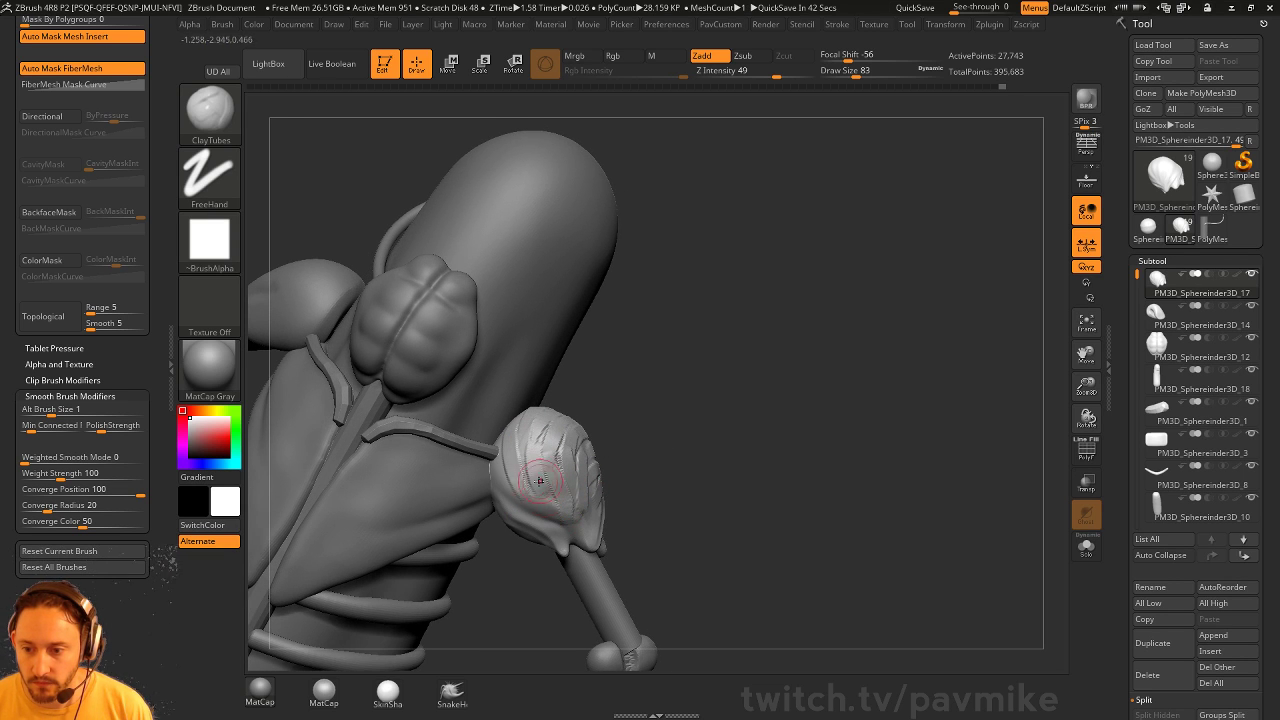
pyautogui.moveTo(500, 478); pyautogui.dragTo(785, 440, button='right')
# Pull a first pointed tuft out of the right shoulder pad's top with the SnakeHook brush at draw size 51
pyautogui.click(451, 690)
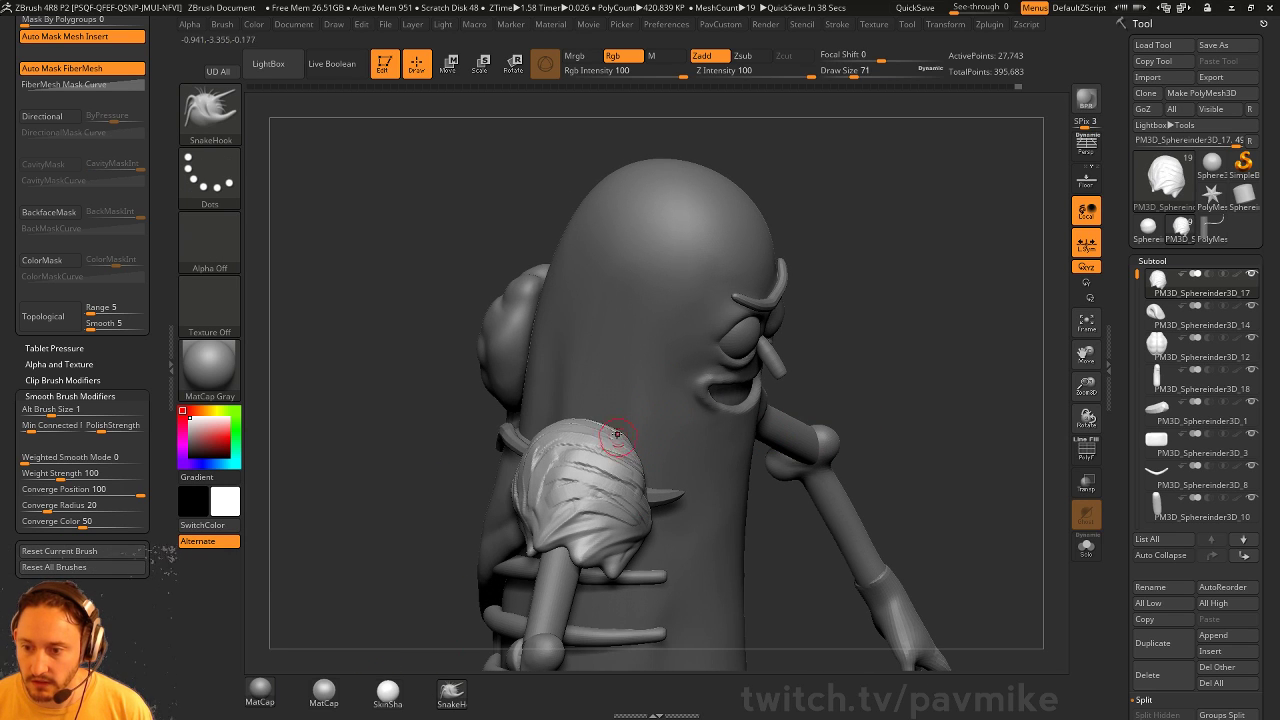
pyautogui.moveTo(489, 455); pyautogui.dragTo(583, 462, button='right')
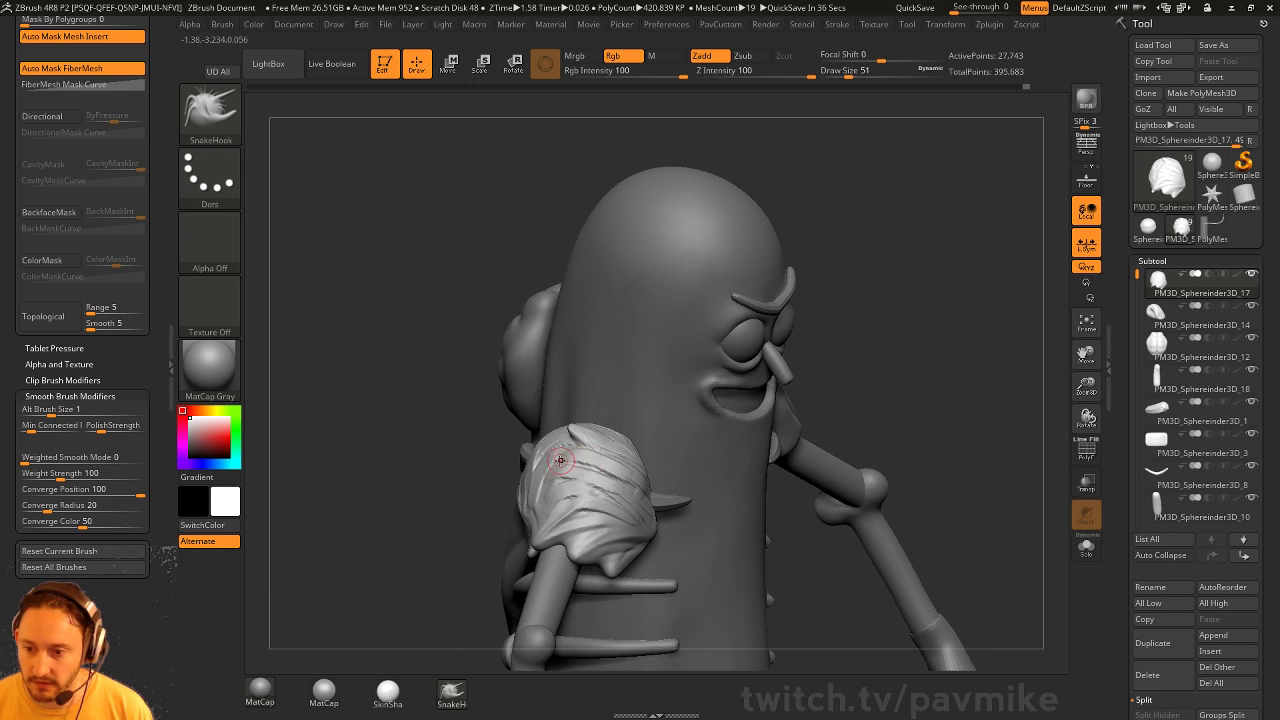
pyautogui.moveTo(445, 491)
pyautogui.mouseDown(button='right')
pyautogui.moveTo(580, 460)
pyautogui.moveTo(540, 448)
pyautogui.moveTo(562, 453)
pyautogui.mouseUp(button='right')
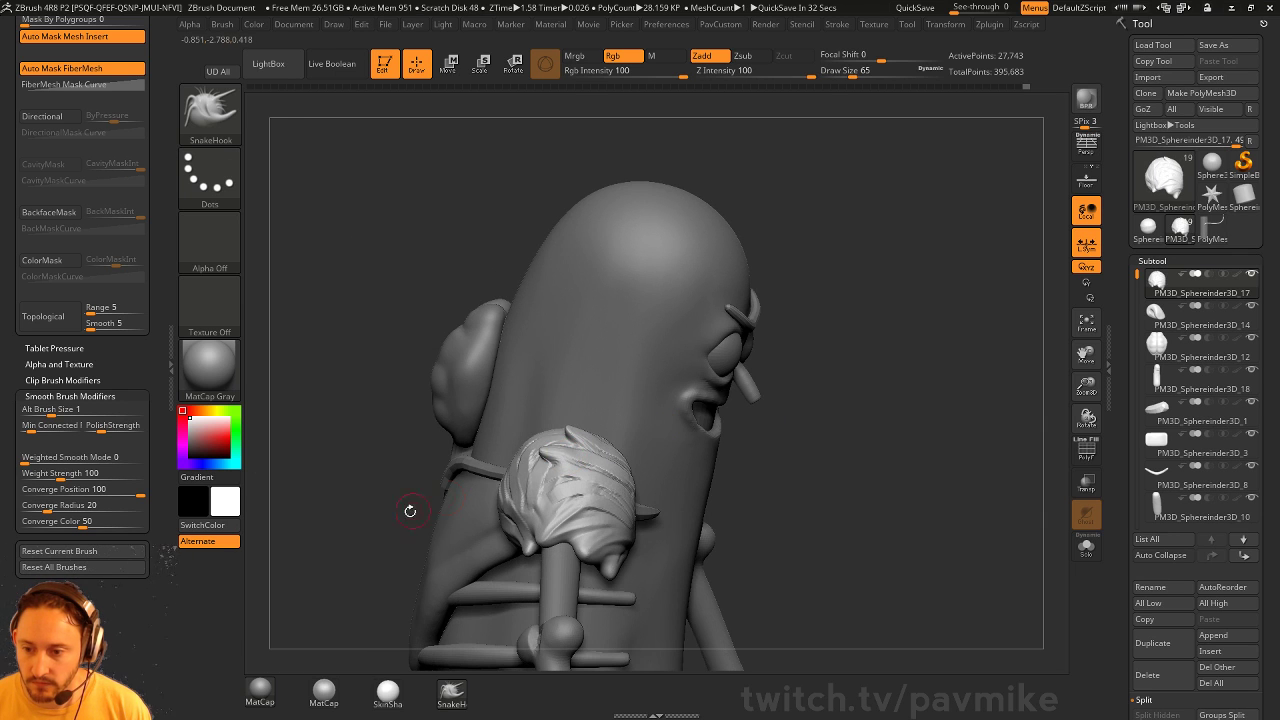
# Pull more ragged, hair-like tufts from the right shoulder pad's top and outer side with SnakeHook at draw sizes 65 and 59
pyautogui.moveTo(410, 511); pyautogui.dragTo(547, 503, button='right')
pyautogui.moveTo(433, 508); pyautogui.dragTo(557, 441, button='right')
pyautogui.moveTo(407, 513); pyautogui.dragTo(520, 470, button='right')
pyautogui.moveTo(380, 454); pyautogui.dragTo(467, 429, button='right')
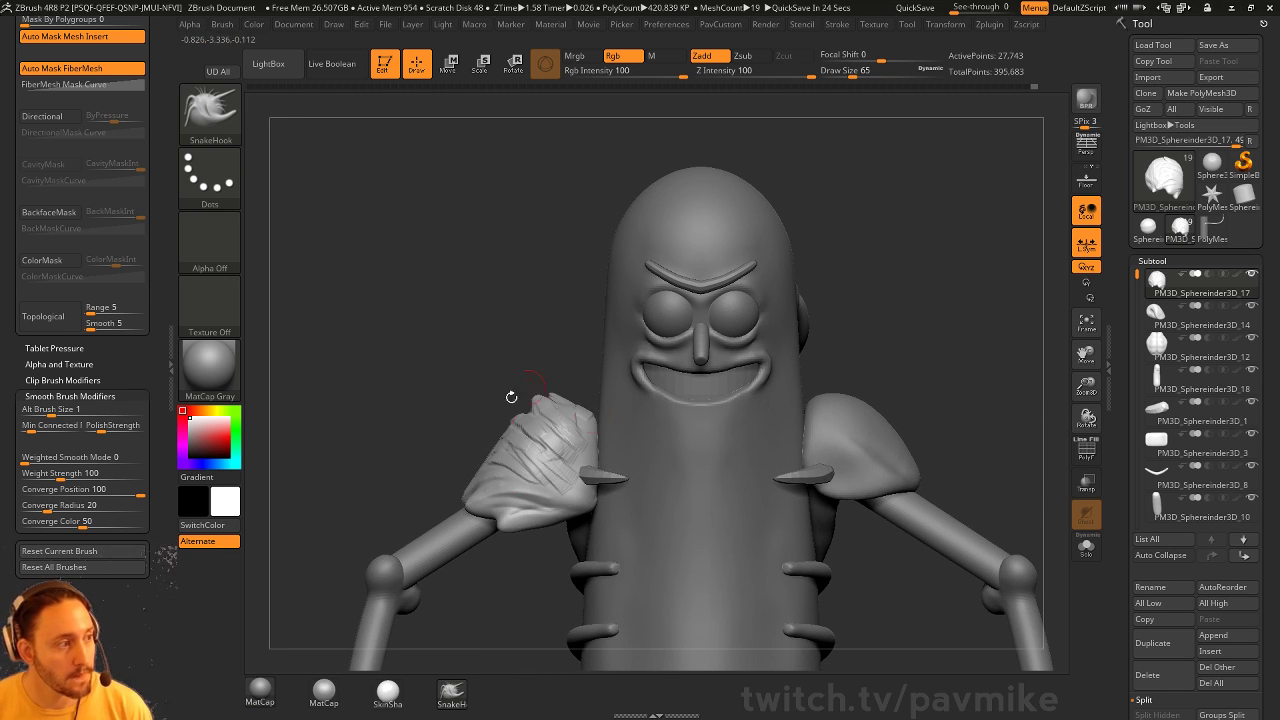
pyautogui.moveTo(502, 473); pyautogui.dragTo(560, 468, button='right')
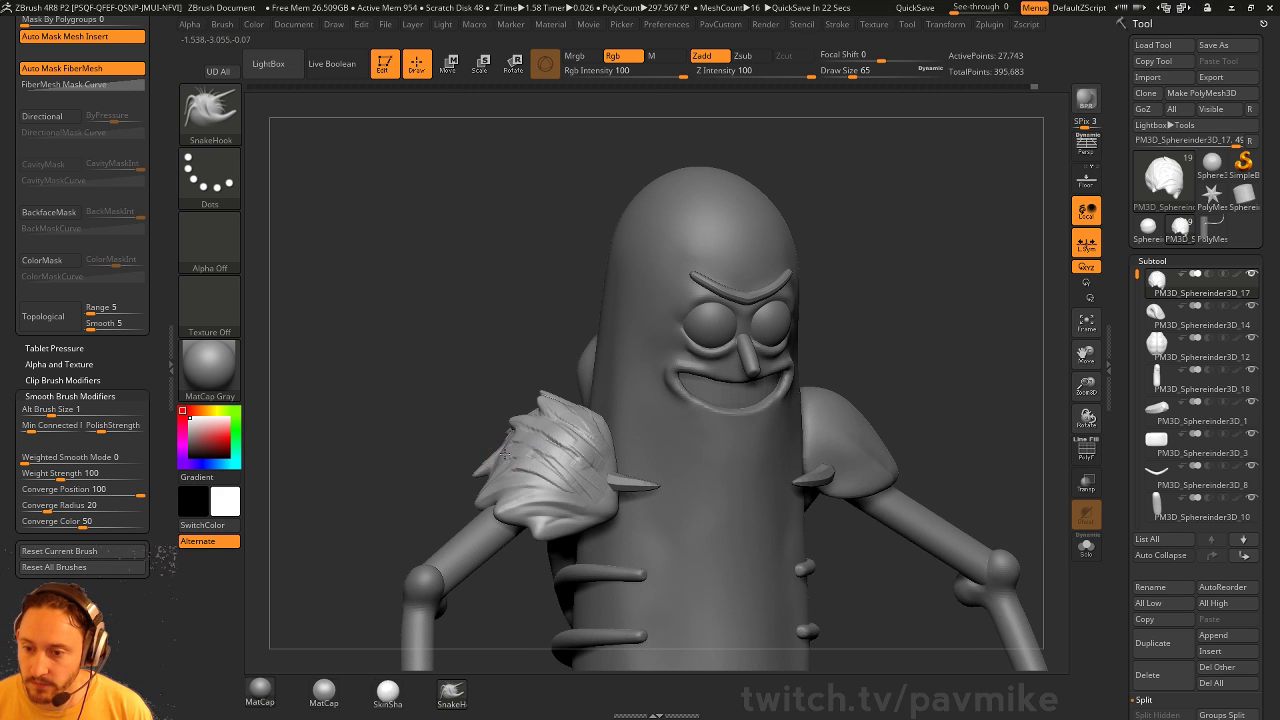
pyautogui.moveTo(451, 471); pyautogui.dragTo(514, 455, button='right')
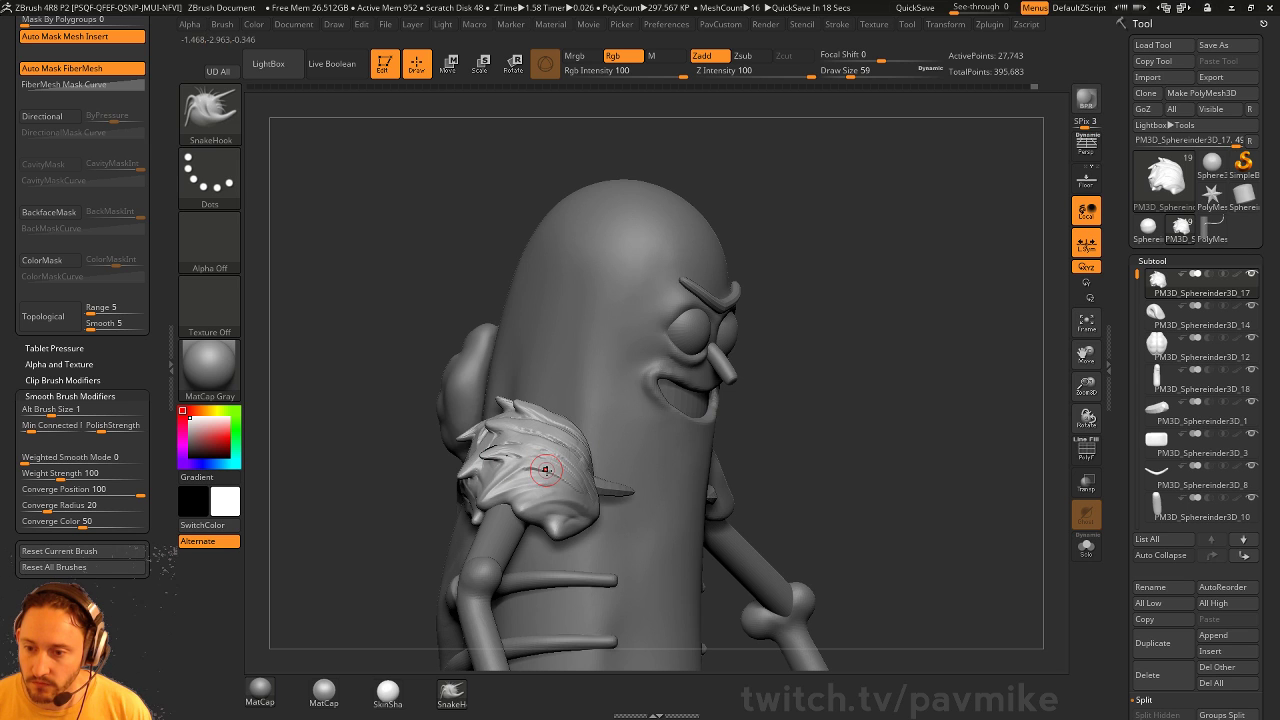
# Smooth the folds and tufts on the right shoulder pad's front and top at draw size 59, and remesh the pad
pyautogui.moveTo(546, 469); pyautogui.dragTo(441, 516, button='right')
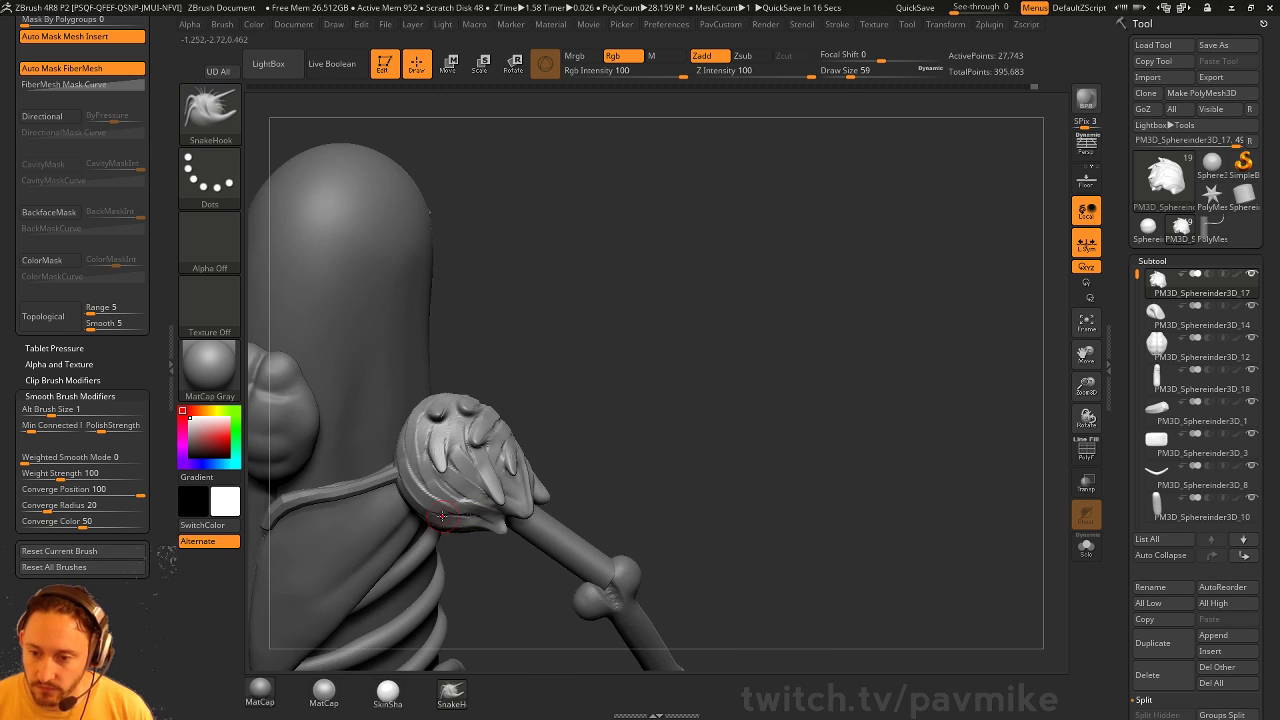
pyautogui.moveTo(497, 570); pyautogui.dragTo(545, 452, button='right')
pyautogui.press('shift')
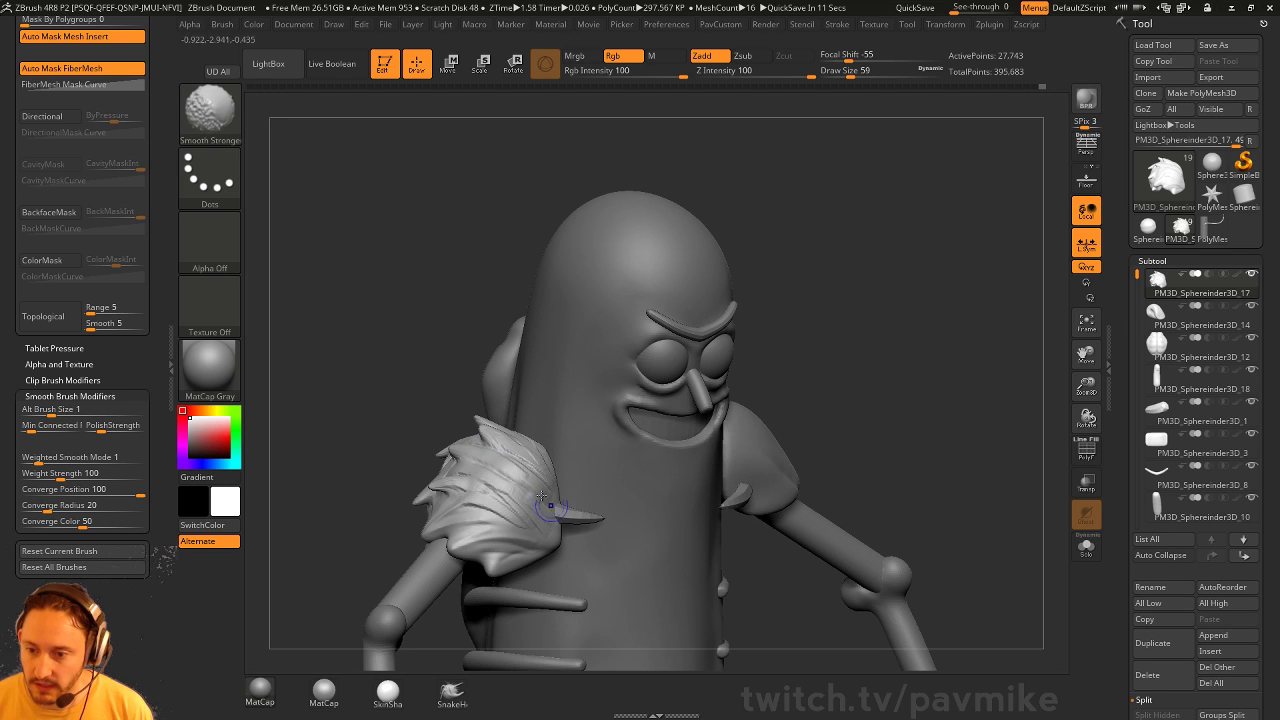
pyautogui.moveTo(486, 454)
pyautogui.keyDown('shift'); pyautogui.mouseDown()
pyautogui.moveTo(457, 486)
pyautogui.moveTo(490, 510)
pyautogui.mouseUp(); pyautogui.keyUp('shift')
pyautogui.moveTo(920, 374); pyautogui.dragTo(751, 343, button='right')
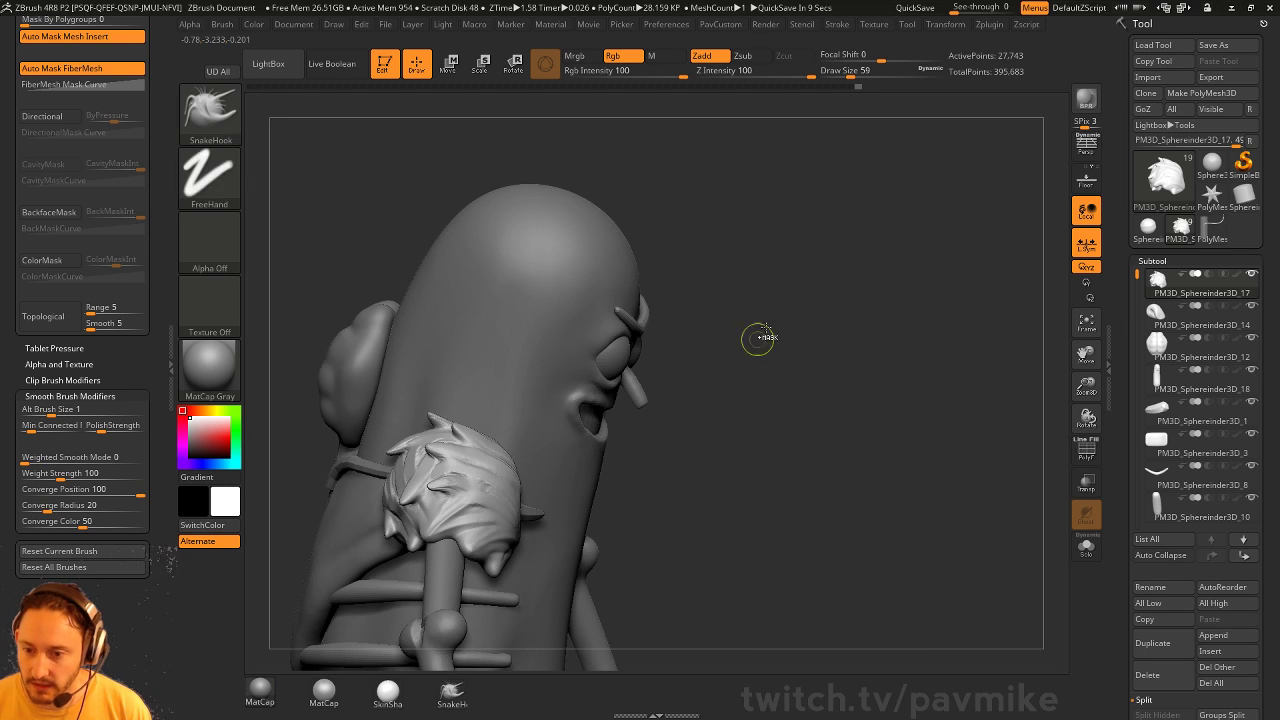
pyautogui.moveTo(713, 397); pyautogui.dragTo(540, 487, button='right')
pyautogui.press('shift')
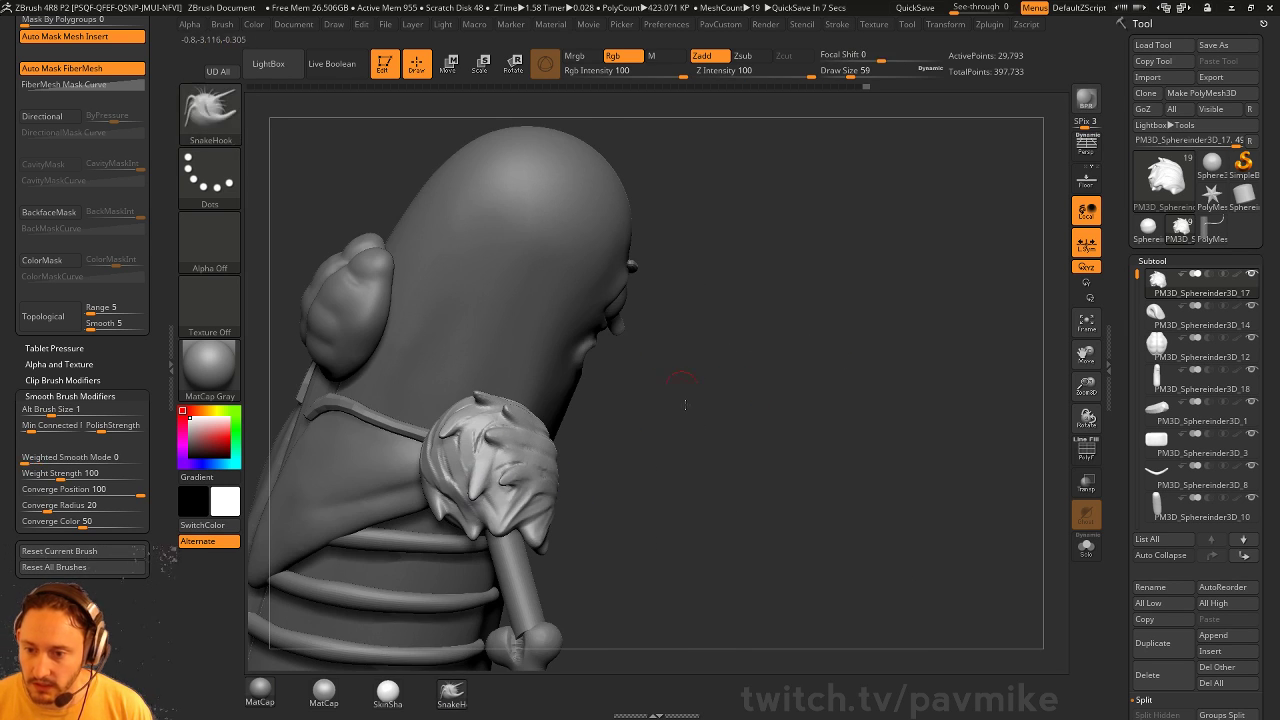
pyautogui.moveTo(680, 463); pyautogui.dragTo(476, 379, button='right')
pyautogui.keyDown('shift'); pyautogui.moveTo(475, 379); pyautogui.dragTo(440, 440); pyautogui.keyUp('shift')
# Carve grooves between the tufts on the right shoulder pad's upper front with the DamStandard brush at draw sizes 68 and 74
pyautogui.press('alt')
pyautogui.moveTo(755, 390)
pyautogui.mouseDown(button='right')
pyautogui.moveTo(511, 328)
pyautogui.moveTo(443, 471)
pyautogui.mouseUp(button='right')
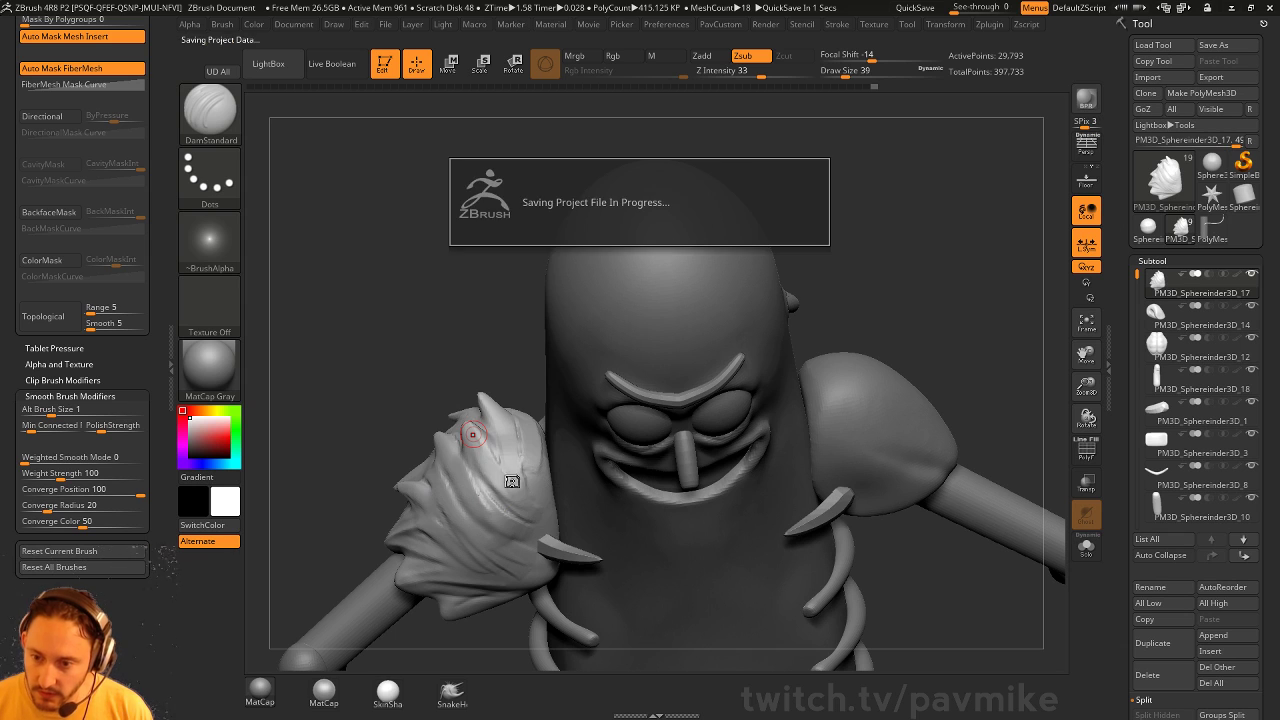
pyautogui.press('s')
pyautogui.click(497, 462)
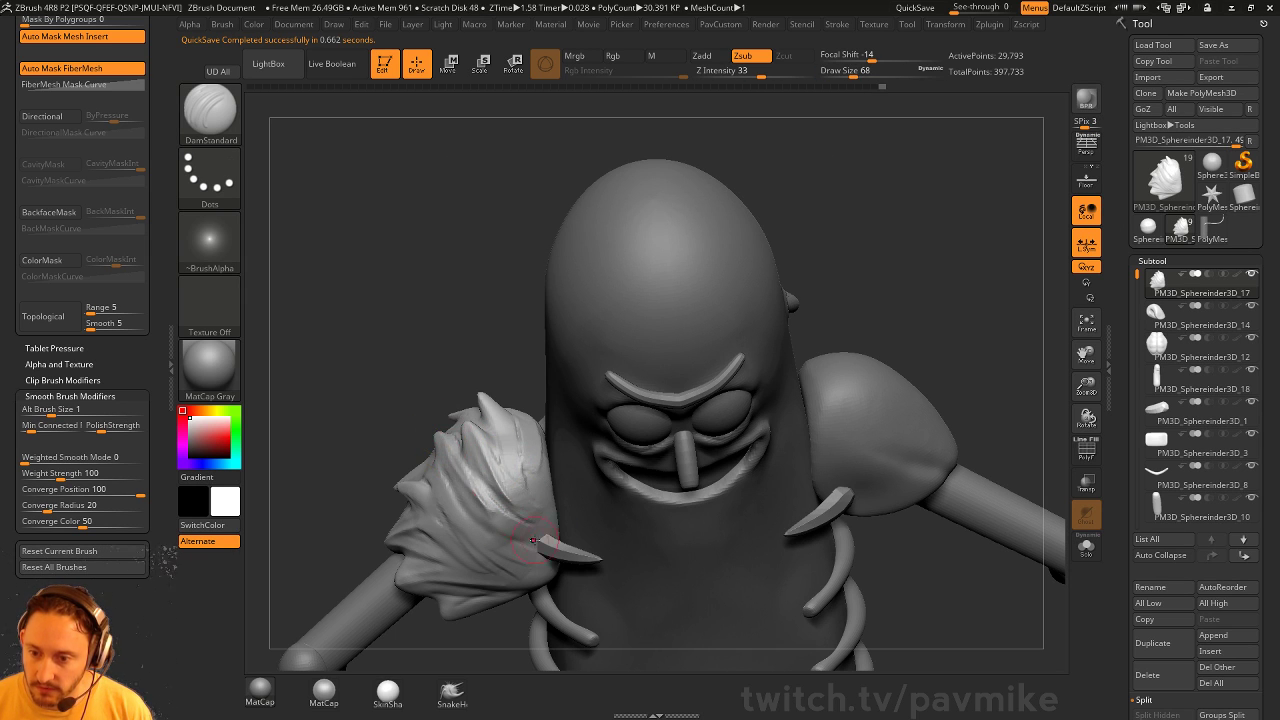
pyautogui.moveTo(533, 540)
pyautogui.mouseDown(button='right')
pyautogui.moveTo(457, 428)
pyautogui.moveTo(483, 407)
pyautogui.moveTo(554, 404)
pyautogui.moveTo(506, 440)
pyautogui.moveTo(519, 426)
pyautogui.mouseUp(button='right')
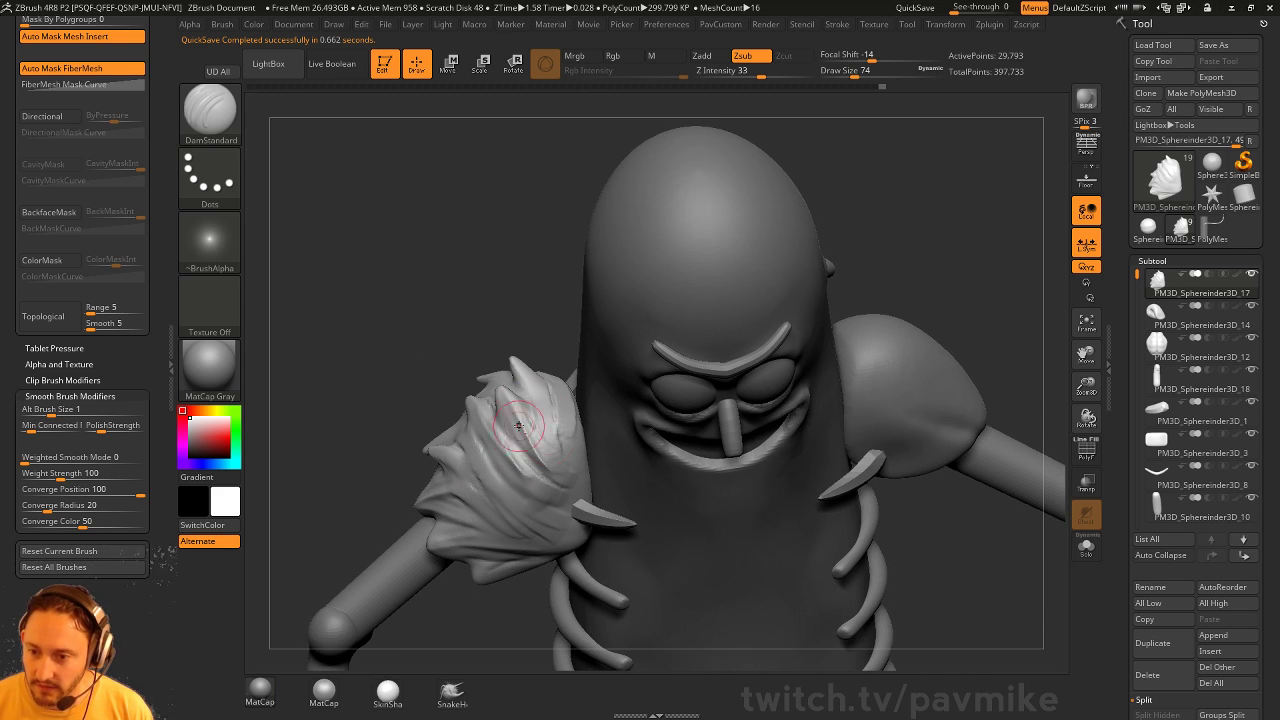
pyautogui.moveTo(504, 451)
pyautogui.keyDown('shift'); pyautogui.mouseDown()
pyautogui.moveTo(476, 404)
pyautogui.moveTo(511, 456)
pyautogui.mouseUp(); pyautogui.keyUp('shift')
pyautogui.press('p')
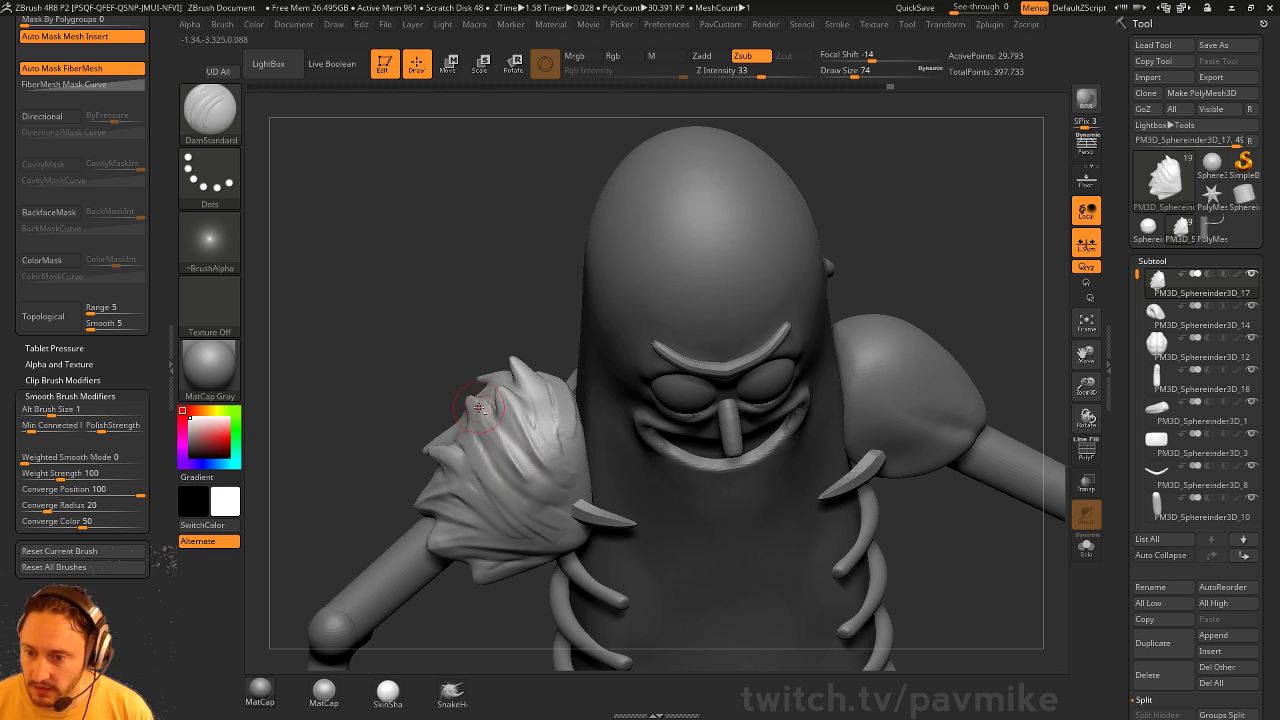
# Cut broader DamStandard grooves down the right shoulder pad's front at draw sizes 116 and 120, smoothing the area near the neck
pyautogui.press(']')
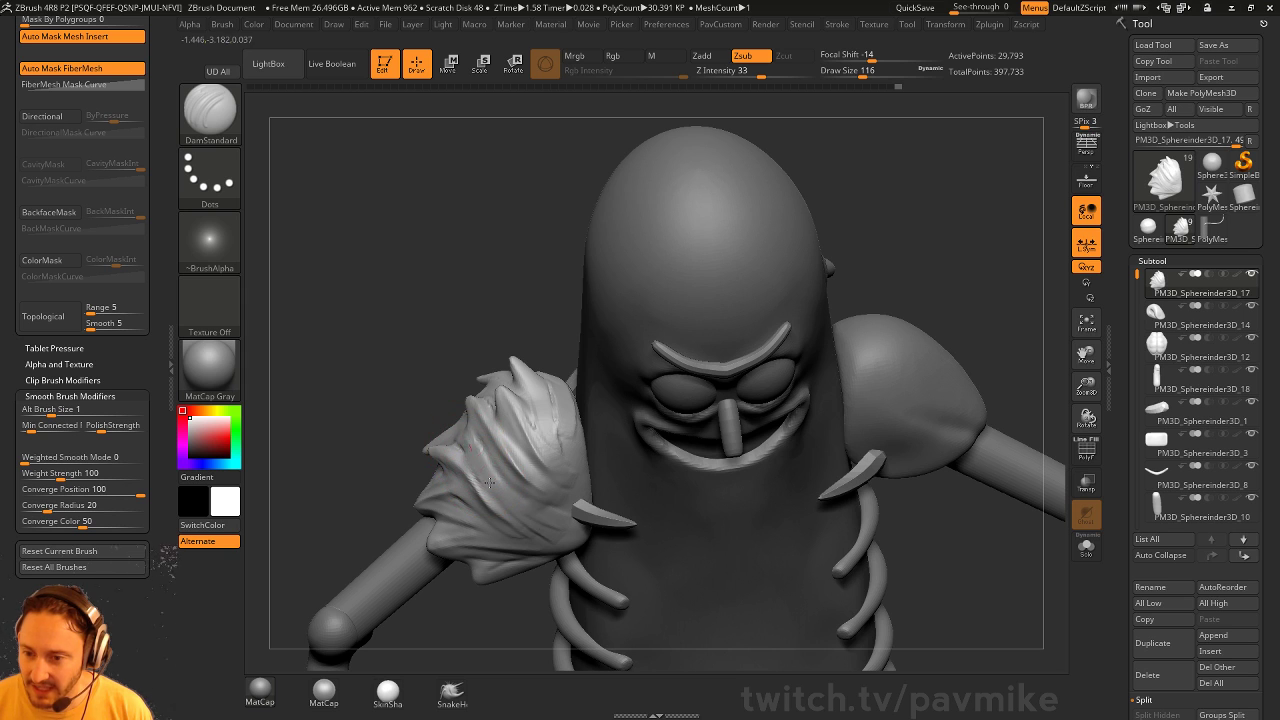
pyautogui.moveTo(479, 459); pyautogui.dragTo(516, 503)
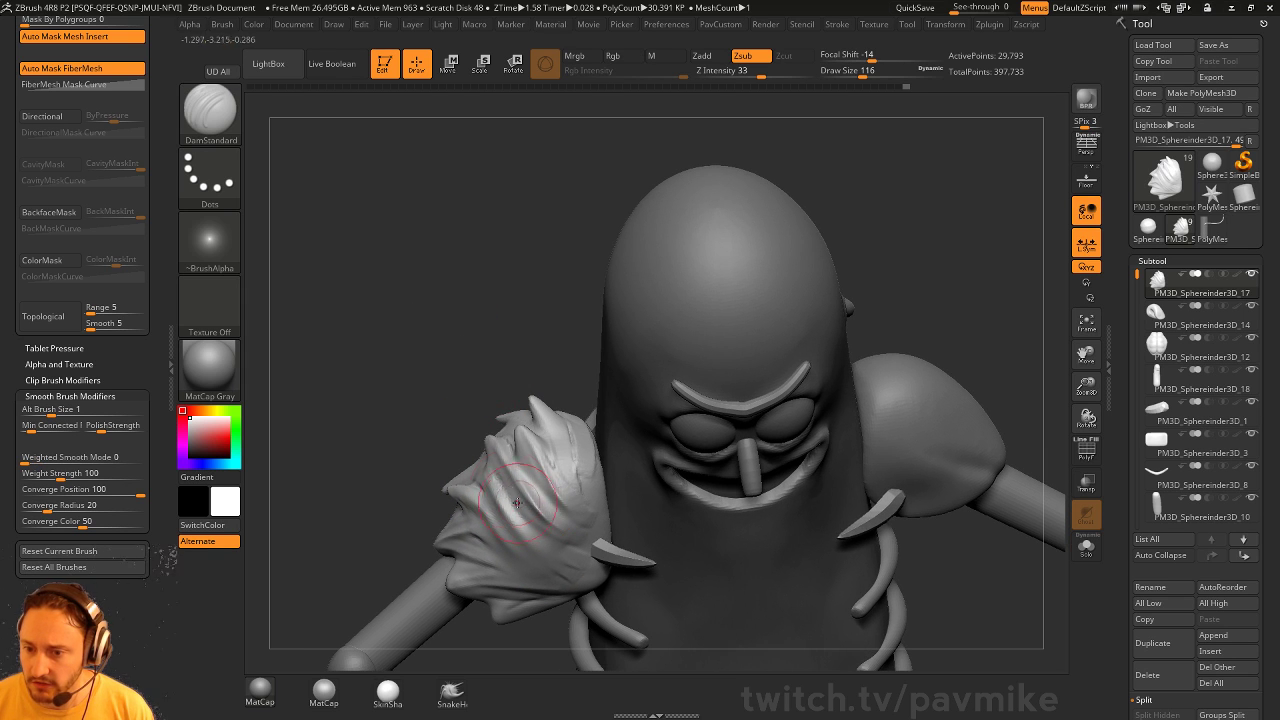
pyautogui.moveTo(511, 366)
pyautogui.mouseDown()
pyautogui.moveTo(480, 340)
pyautogui.moveTo(517, 297)
pyautogui.moveTo(573, 446)
pyautogui.mouseUp()
pyautogui.moveTo(543, 404); pyautogui.dragTo(567, 526, button='right')
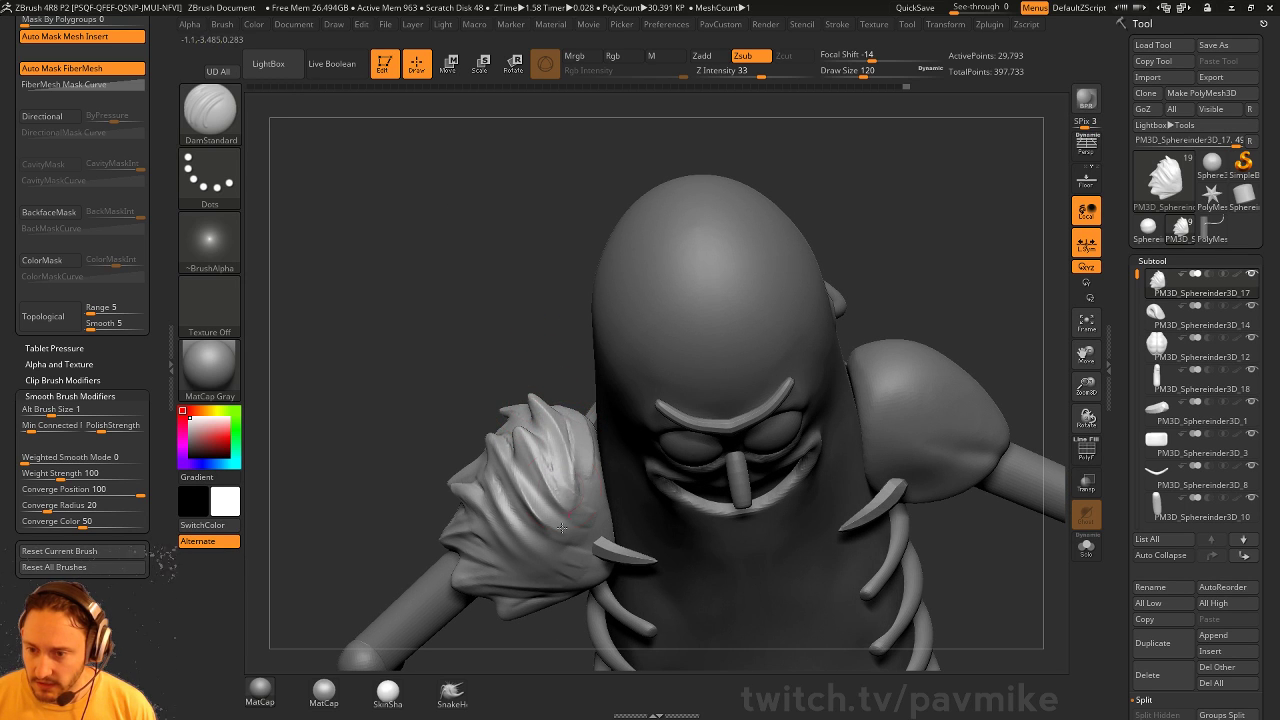
pyautogui.moveTo(574, 414); pyautogui.dragTo(568, 500)
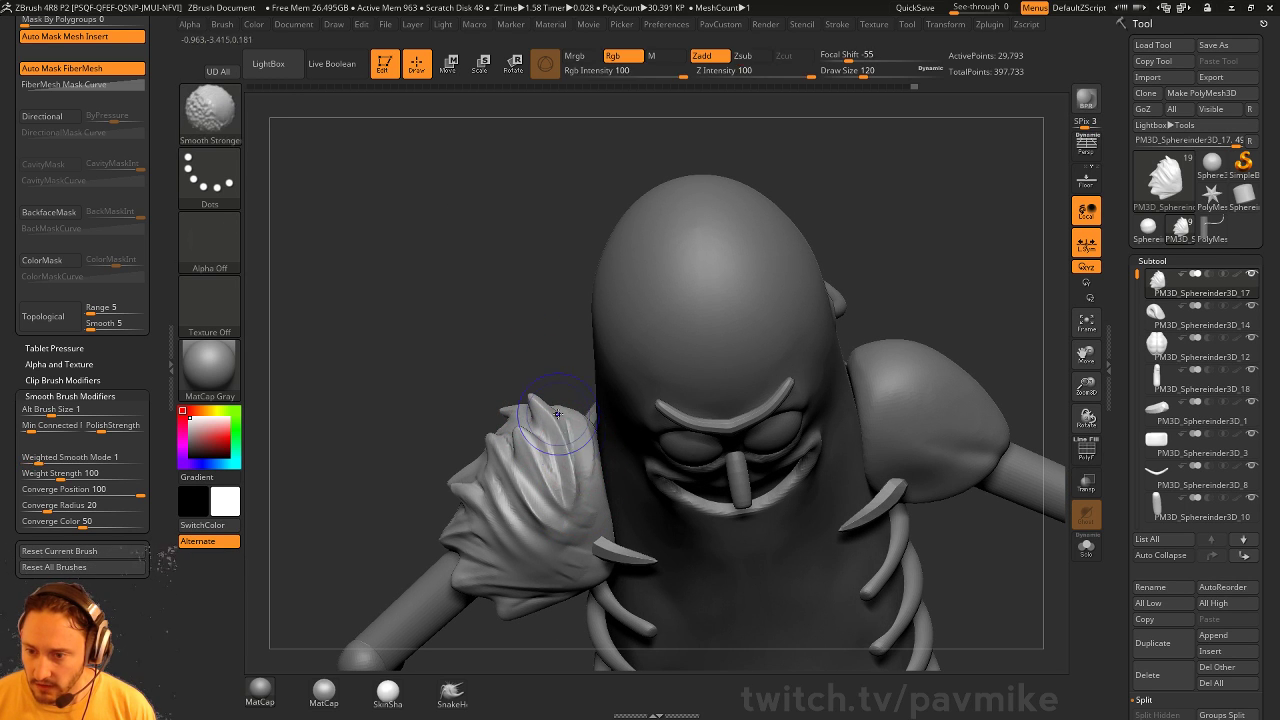
pyautogui.moveTo(556, 450)
pyautogui.keyDown('shift'); pyautogui.mouseDown()
pyautogui.moveTo(557, 494)
pyautogui.moveTo(580, 538)
pyautogui.mouseUp(); pyautogui.keyUp('shift')
pyautogui.moveTo(413, 467); pyautogui.dragTo(425, 420)
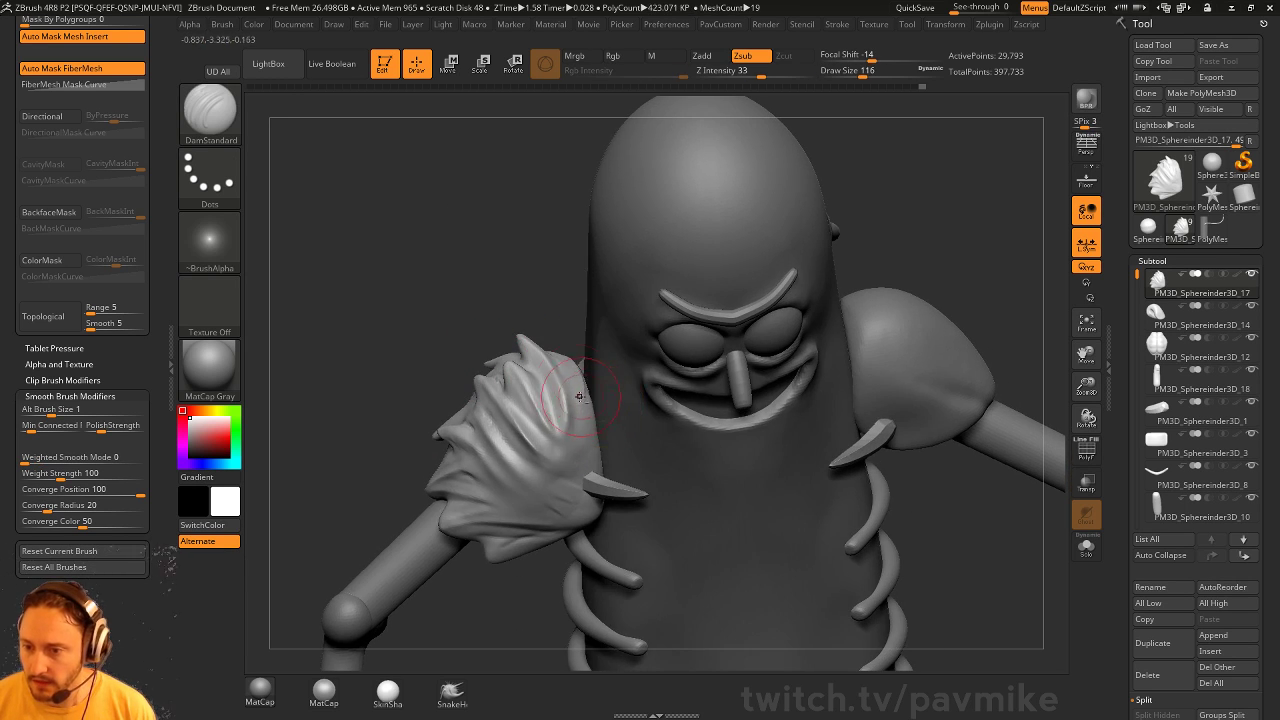
# Carve finer DamStandard grooves along the right shoulder pad's lower front and outer edge at draw size 80
pyautogui.press('[')
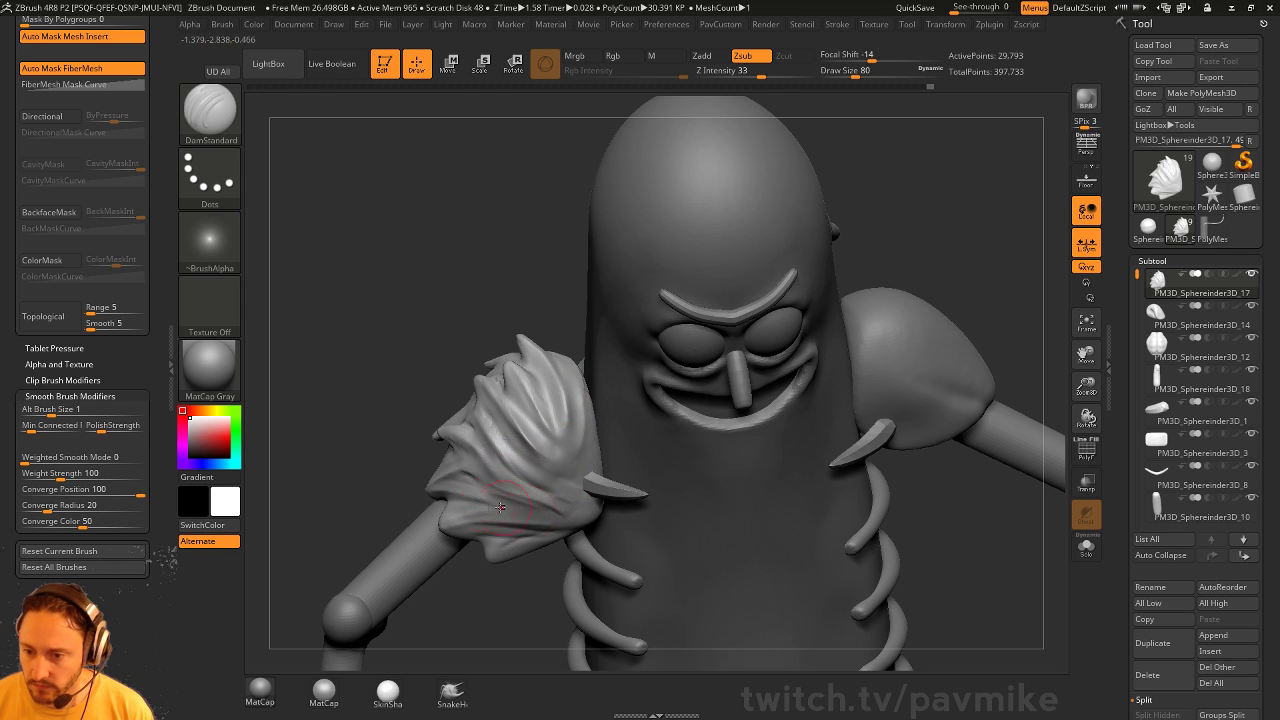
pyautogui.moveTo(498, 645); pyautogui.dragTo(492, 520)
pyautogui.moveTo(538, 596)
pyautogui.mouseDown()
pyautogui.moveTo(516, 592)
pyautogui.moveTo(549, 518)
pyautogui.mouseUp()
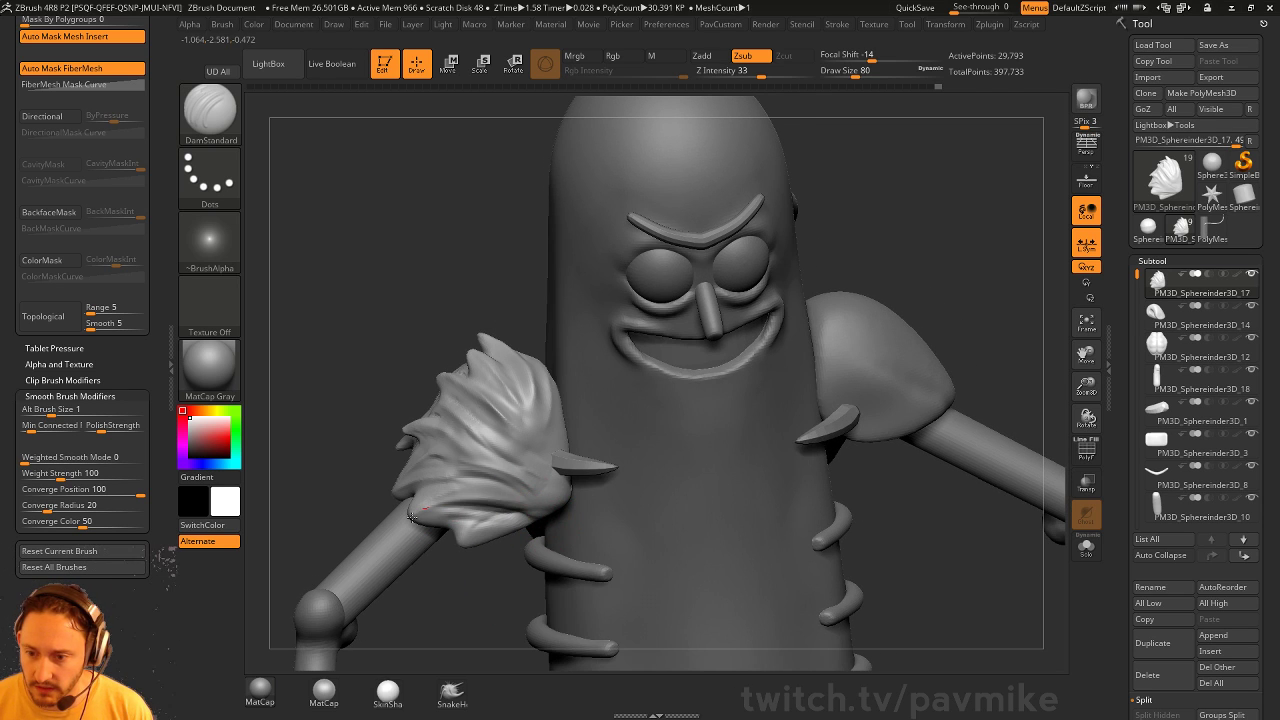
pyautogui.moveTo(376, 455)
pyautogui.mouseDown()
pyautogui.moveTo(754, 329)
pyautogui.moveTo(530, 465)
pyautogui.mouseUp()
# Carve DamStandard grooves between the tufts on the right shoulder pad's crown, rear and arm side at draw size 71
pyautogui.moveTo(595, 291)
pyautogui.mouseDown()
pyautogui.moveTo(572, 338)
pyautogui.moveTo(548, 348)
pyautogui.moveTo(530, 399)
pyautogui.mouseUp()
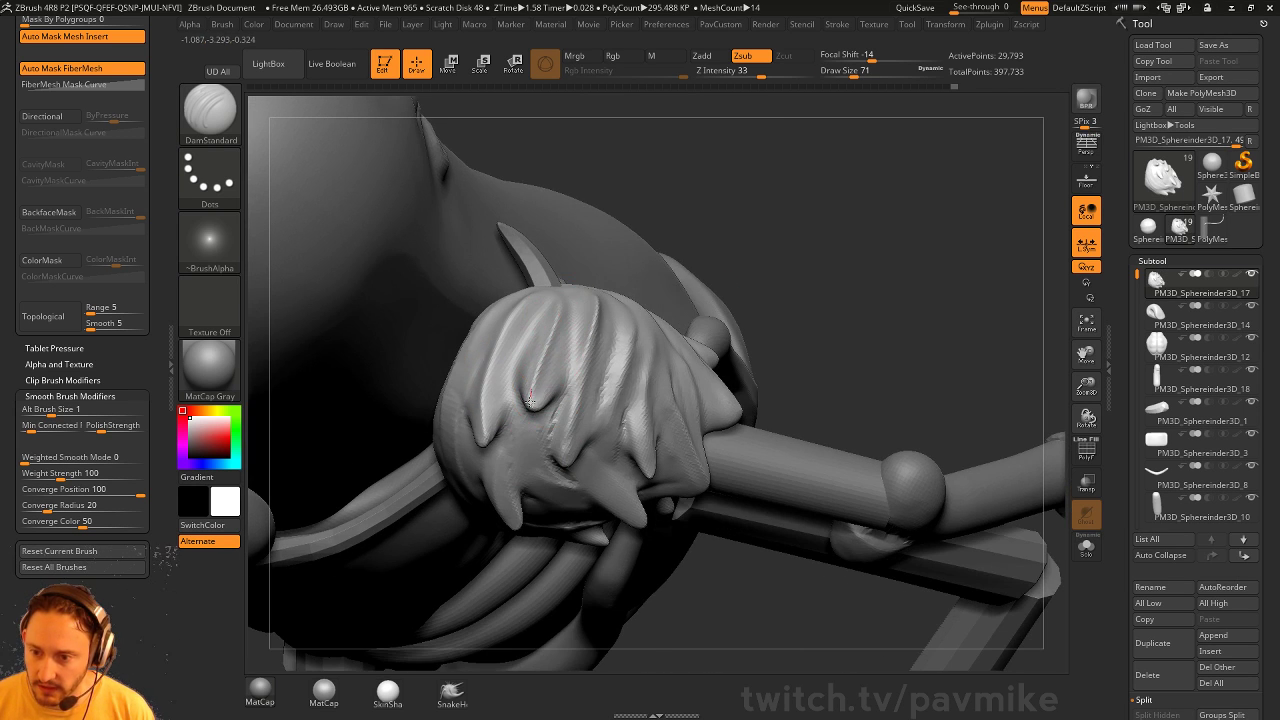
pyautogui.moveTo(530, 400); pyautogui.dragTo(543, 380, button='right')
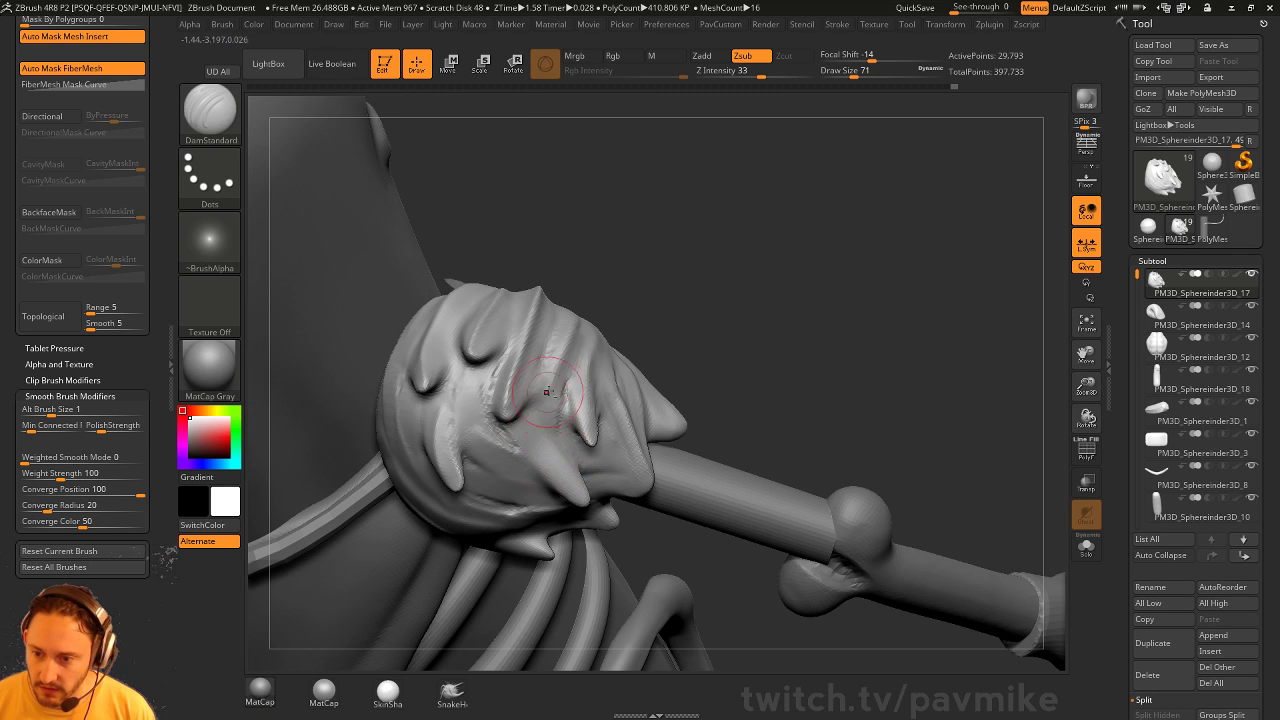
pyautogui.moveTo(543, 386); pyautogui.dragTo(576, 492)
pyautogui.moveTo(540, 436); pyautogui.dragTo(563, 384, button='right')
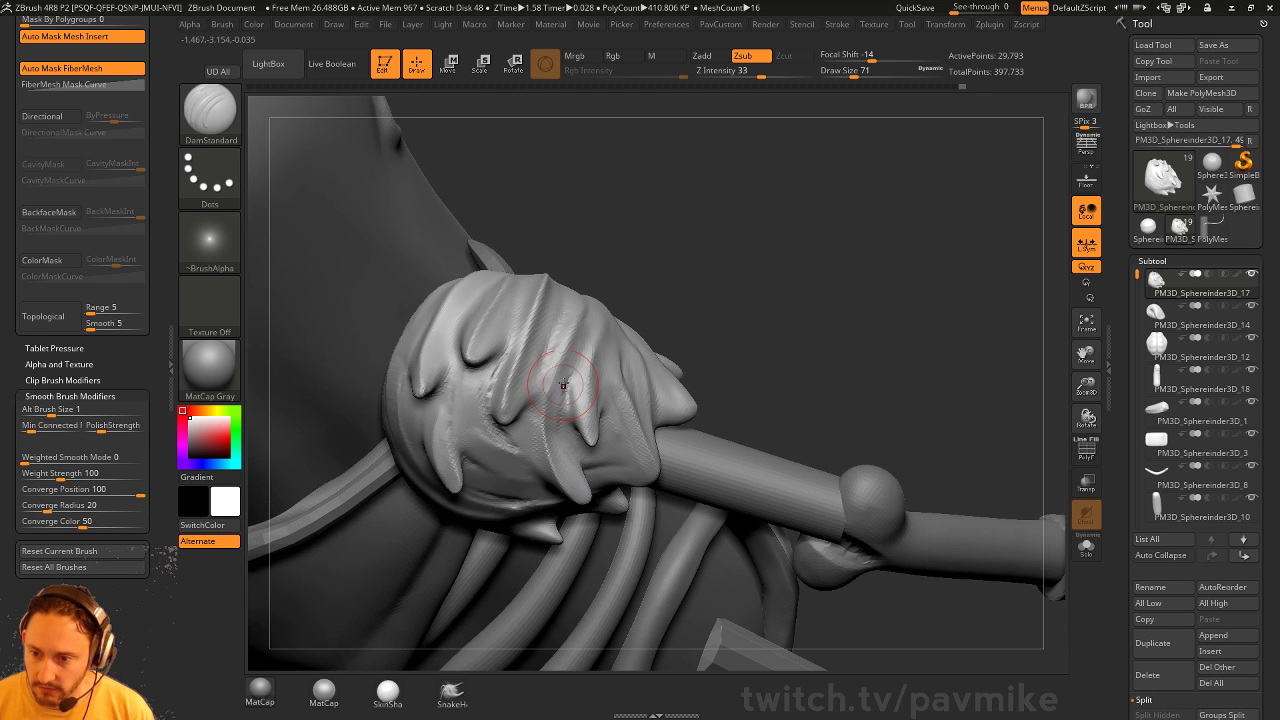
pyautogui.moveTo(563, 384); pyautogui.dragTo(593, 443)
pyautogui.moveTo(600, 430); pyautogui.dragTo(652, 376, button='right')
pyautogui.moveTo(624, 378); pyautogui.dragTo(675, 463)
pyautogui.moveTo(822, 300); pyautogui.dragTo(768, 440)
pyautogui.moveTo(608, 356)
pyautogui.mouseDown()
pyautogui.moveTo(615, 438)
pyautogui.moveTo(614, 425)
pyautogui.mouseUp()
pyautogui.moveTo(600, 603); pyautogui.dragTo(584, 481)
# Reshape the tuft tips where the right shoulder pad meets the upper arm with the MoveAccu brush at draw sizes 44 and 51
pyautogui.press('b')
pyautogui.press('m')
pyautogui.press('v')
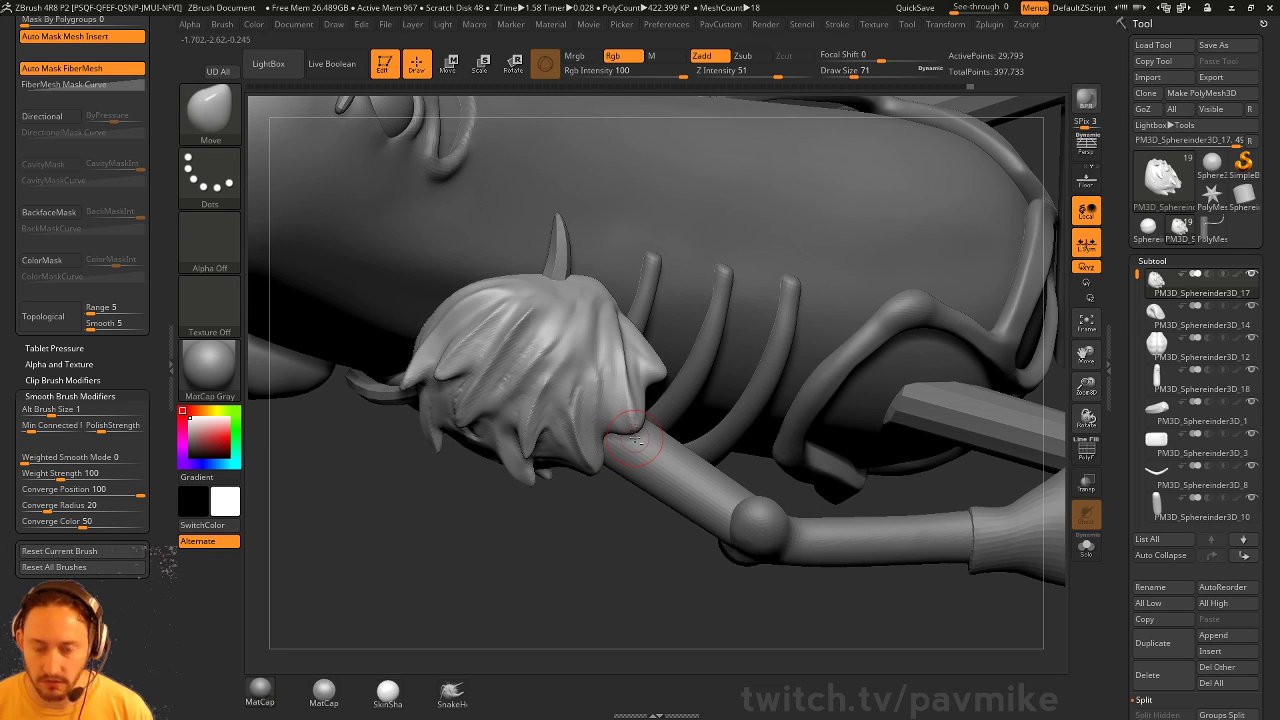
pyautogui.press('b')
pyautogui.press('m')
pyautogui.press('a')
pyautogui.press('s')
pyautogui.moveTo(667, 434); pyautogui.dragTo(660, 434)
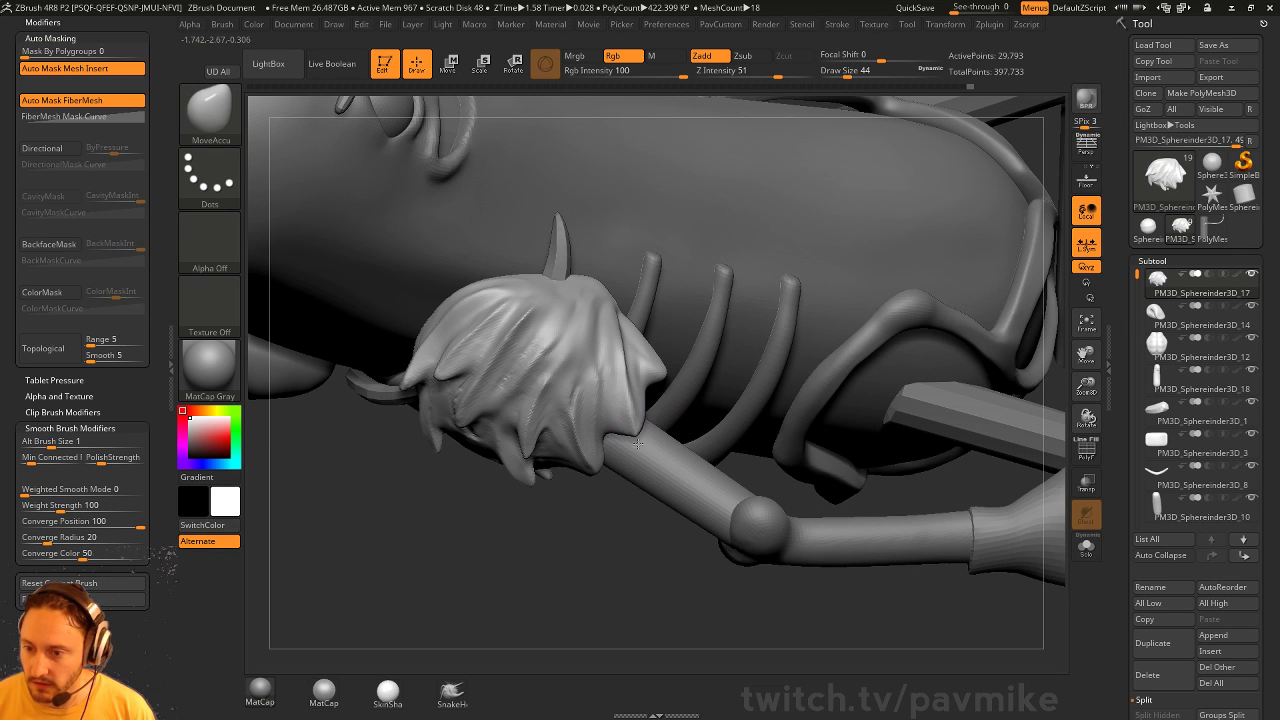
pyautogui.moveTo(598, 496); pyautogui.dragTo(599, 482)
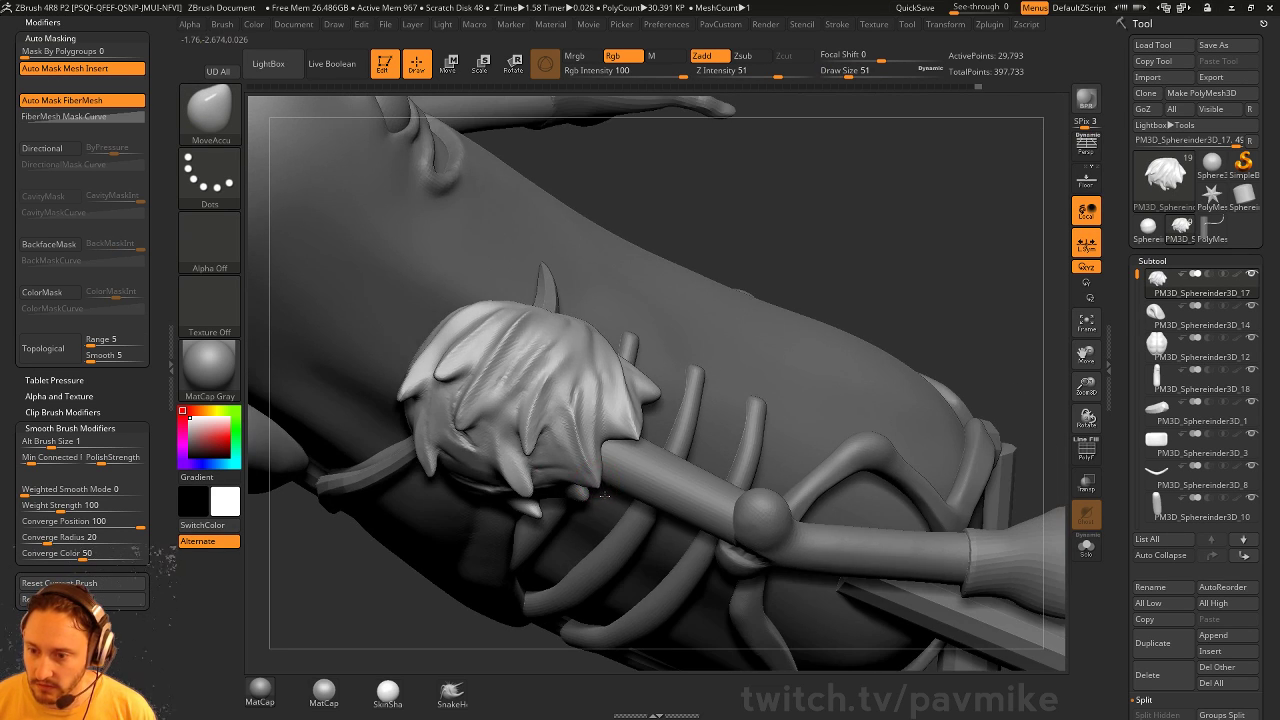
# Sharpen and reposition the remaining tuft tips around the right shoulder pad's rear and outer side with MoveAccu at draw size 51
pyautogui.moveTo(794, 283); pyautogui.dragTo(512, 497)
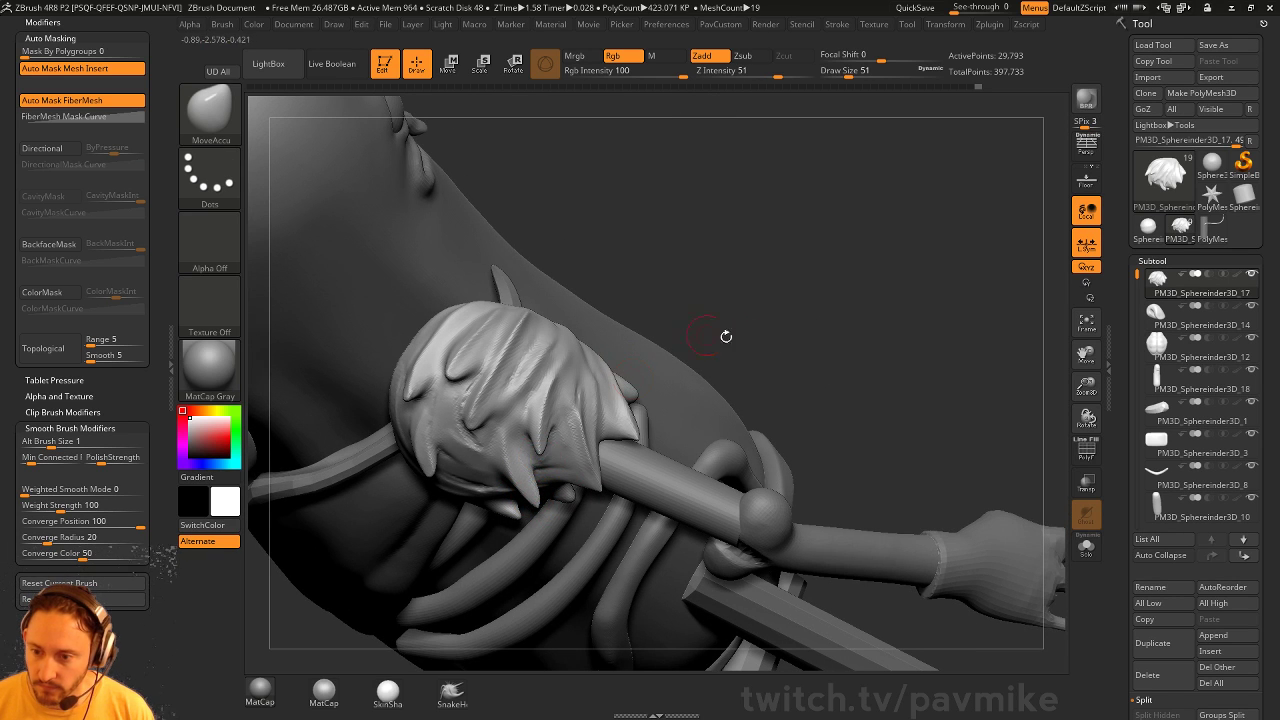
pyautogui.moveTo(726, 336); pyautogui.dragTo(541, 393)
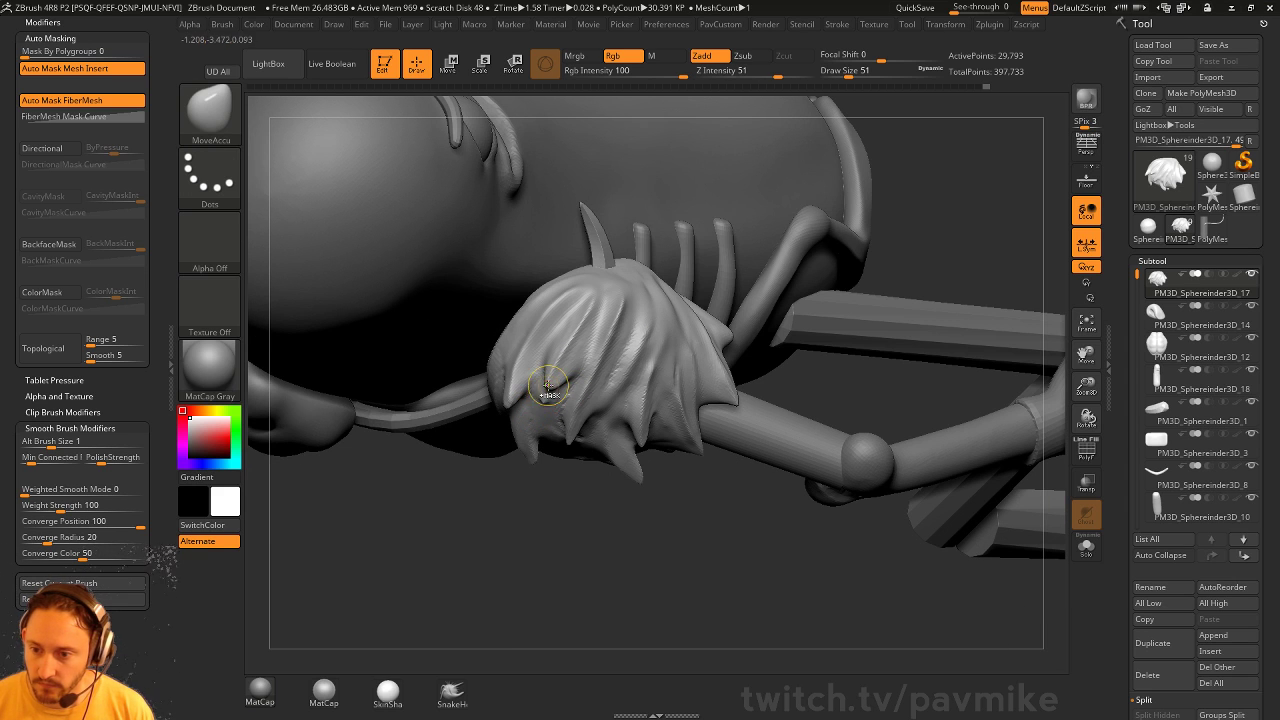
pyautogui.moveTo(488, 509); pyautogui.dragTo(527, 446)
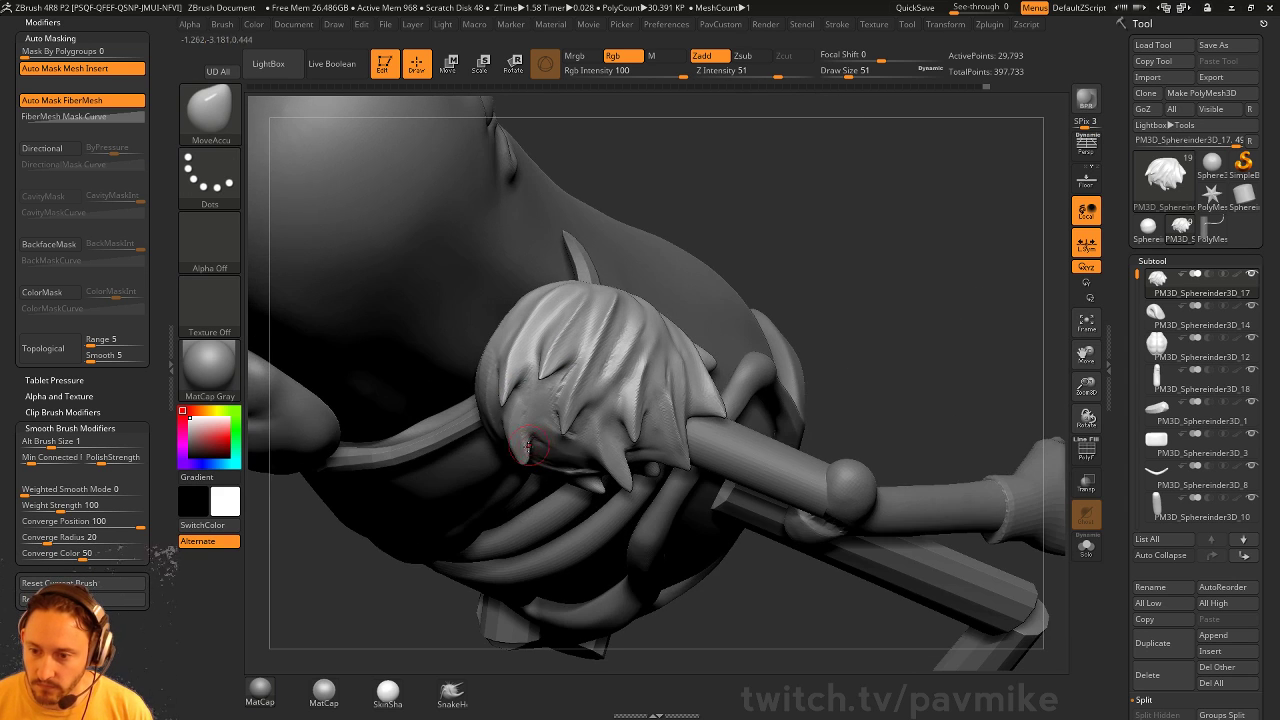
pyautogui.moveTo(851, 244); pyautogui.dragTo(521, 465)
pyautogui.moveTo(710, 365); pyautogui.dragTo(790, 315)
pyautogui.moveTo(660, 423); pyautogui.dragTo(540, 422)
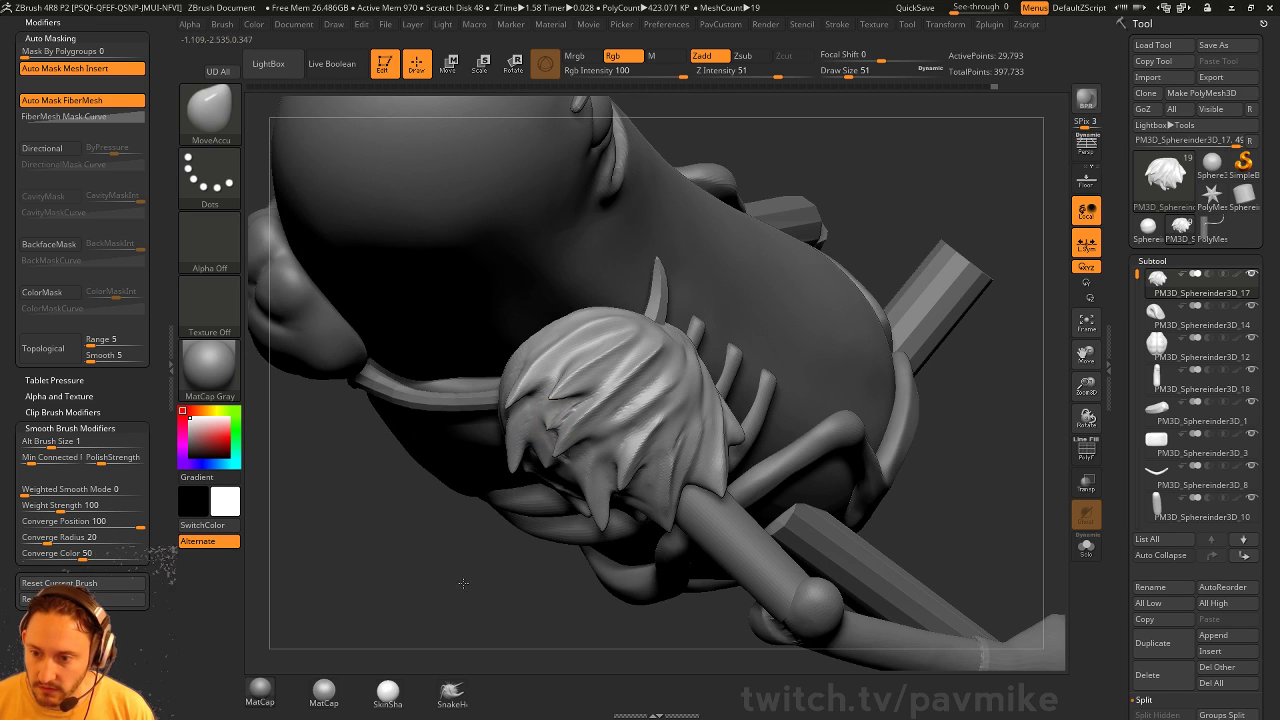
pyautogui.moveTo(463, 583); pyautogui.dragTo(588, 443)
pyautogui.moveTo(554, 549); pyautogui.dragTo(621, 410)
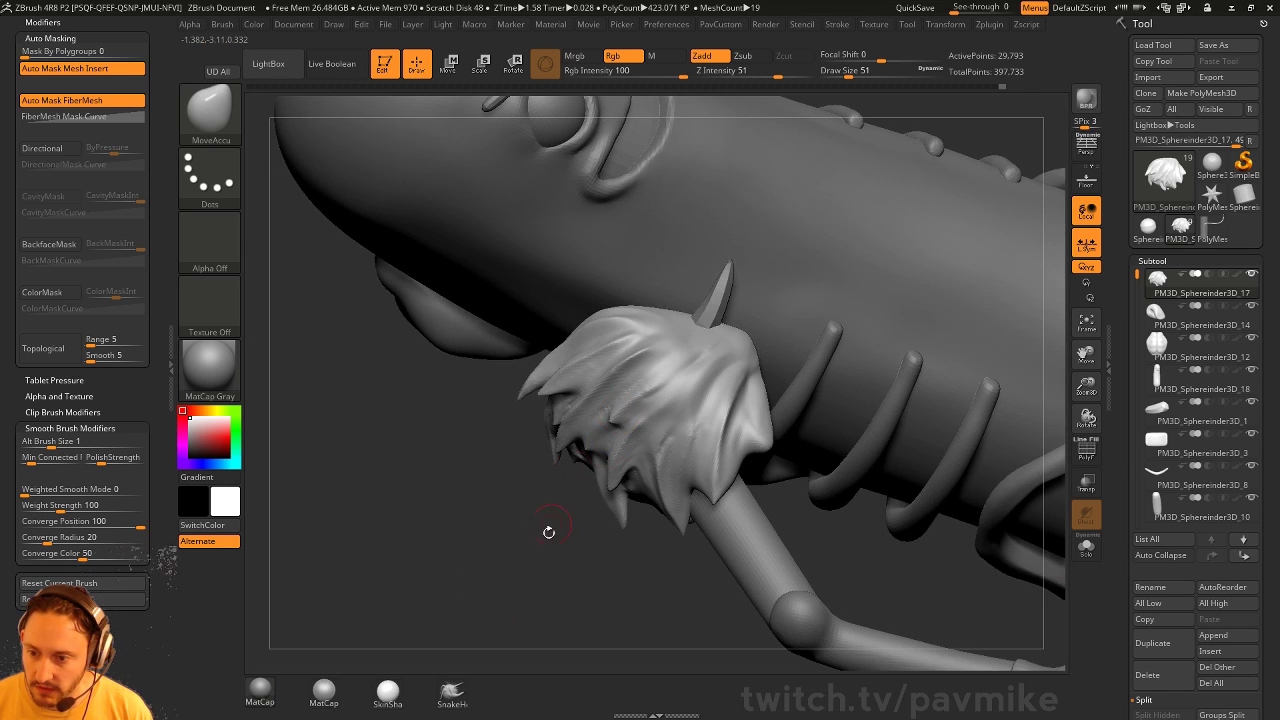
pyautogui.moveTo(549, 532); pyautogui.dragTo(525, 467)
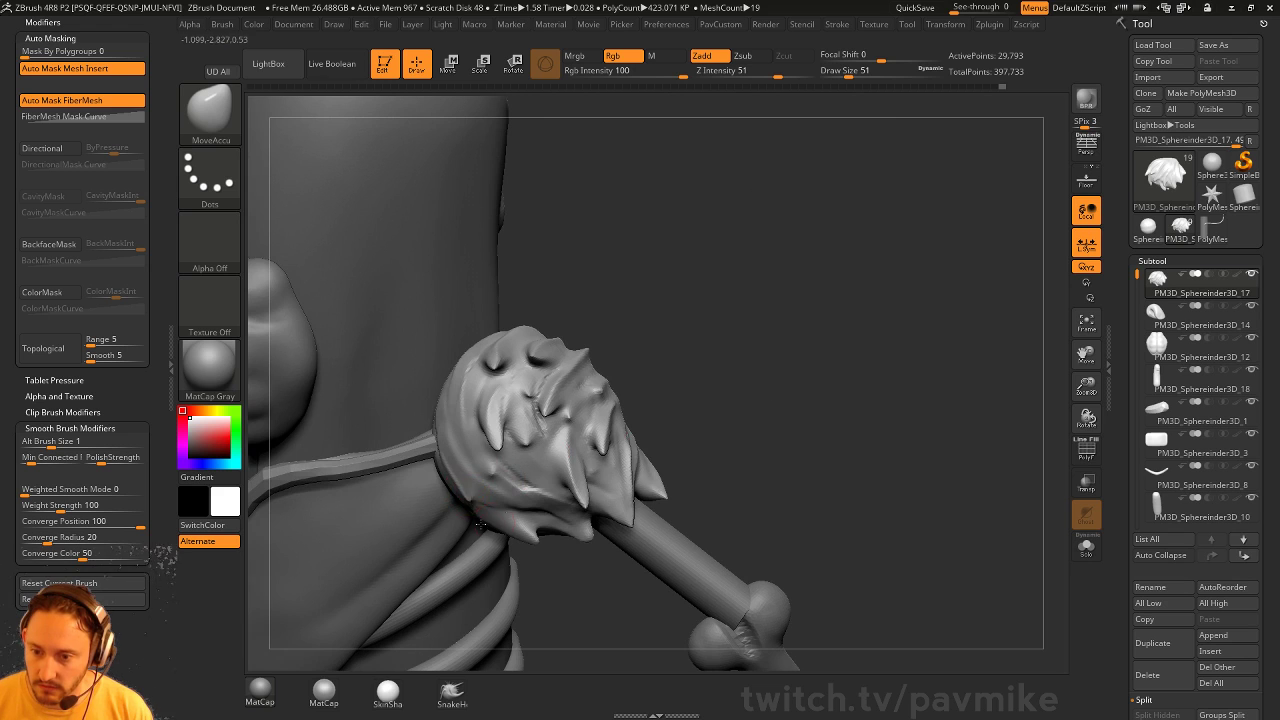
pyautogui.moveTo(480, 523); pyautogui.dragTo(581, 424)
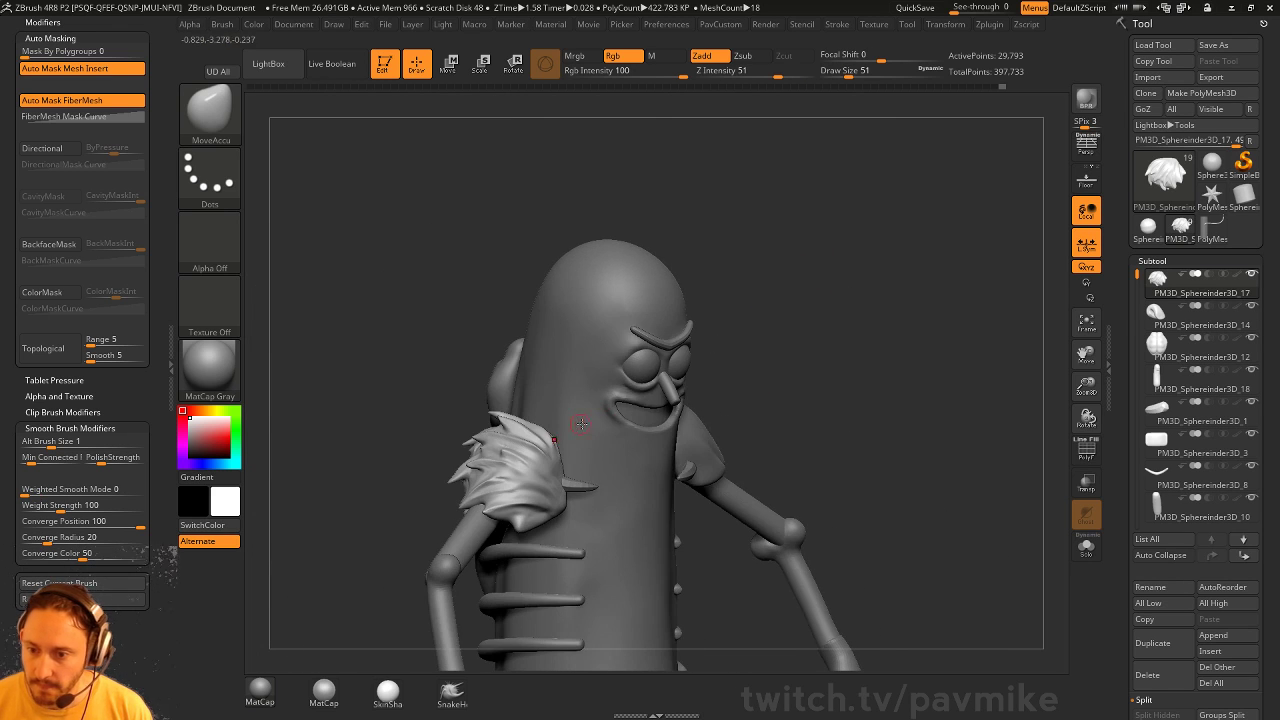
# Switch to the Standard brush at draw size 94 and make the forearm tubes the active subtool
pyautogui.moveTo(899, 361)
pyautogui.mouseDown()
pyautogui.moveTo(880, 363)
pyautogui.moveTo(925, 283)
pyautogui.mouseUp()
pyautogui.press('b')
pyautogui.press('s')
pyautogui.press('t')
pyautogui.press('s')
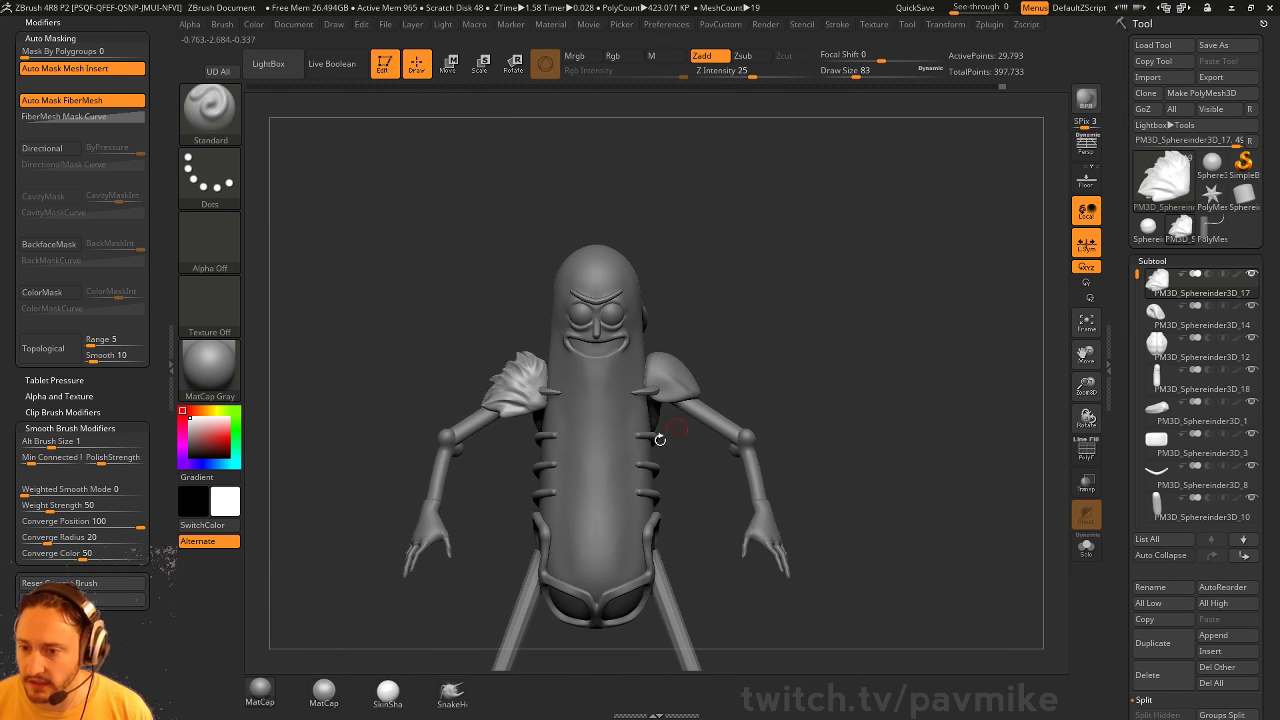
pyautogui.press('s')
pyautogui.keyDown('alt'); pyautogui.click(608, 434); pyautogui.keyUp('alt')
pyautogui.moveTo(716, 362); pyautogui.dragTo(724, 357)
pyautogui.keyDown('alt'); pyautogui.moveTo(922, 361); pyautogui.dragTo(692, 379); pyautogui.keyUp('alt')
pyautogui.keyDown('alt'); pyautogui.moveTo(750, 320); pyautogui.dragTo(704, 350); pyautogui.keyUp('alt')
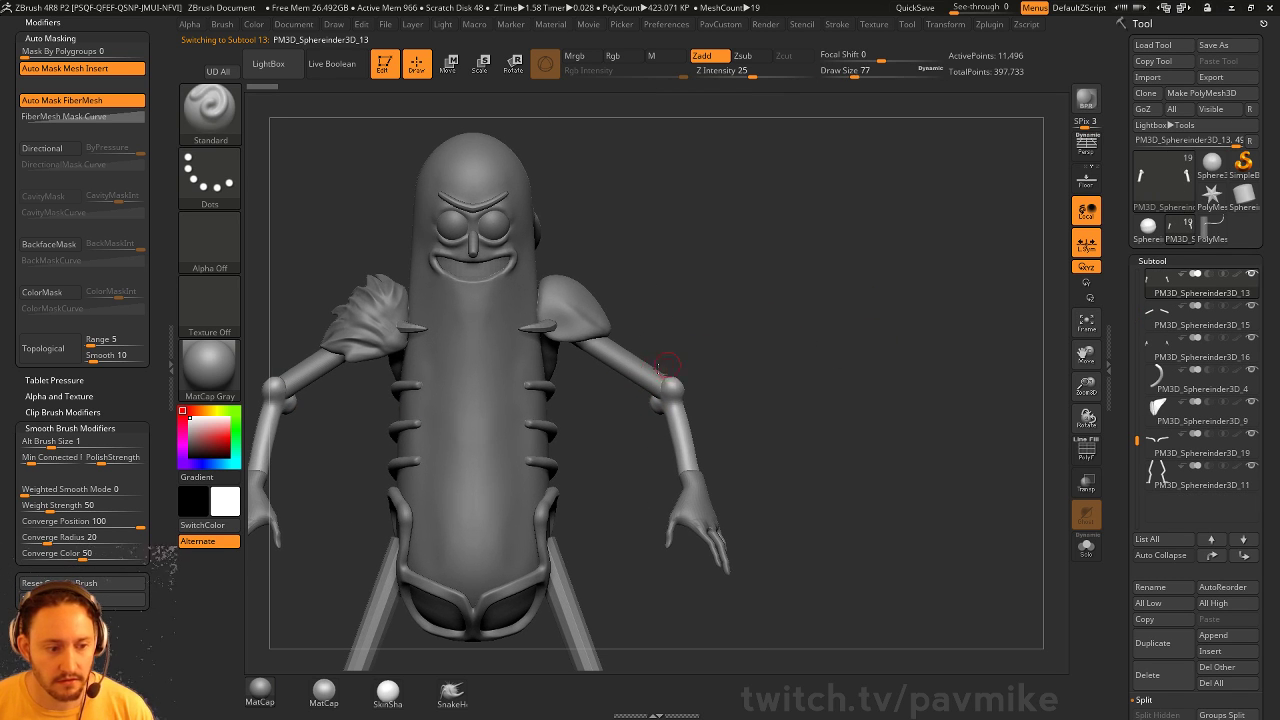
pyautogui.press('s')
pyautogui.moveTo(666, 374); pyautogui.dragTo(670, 374)
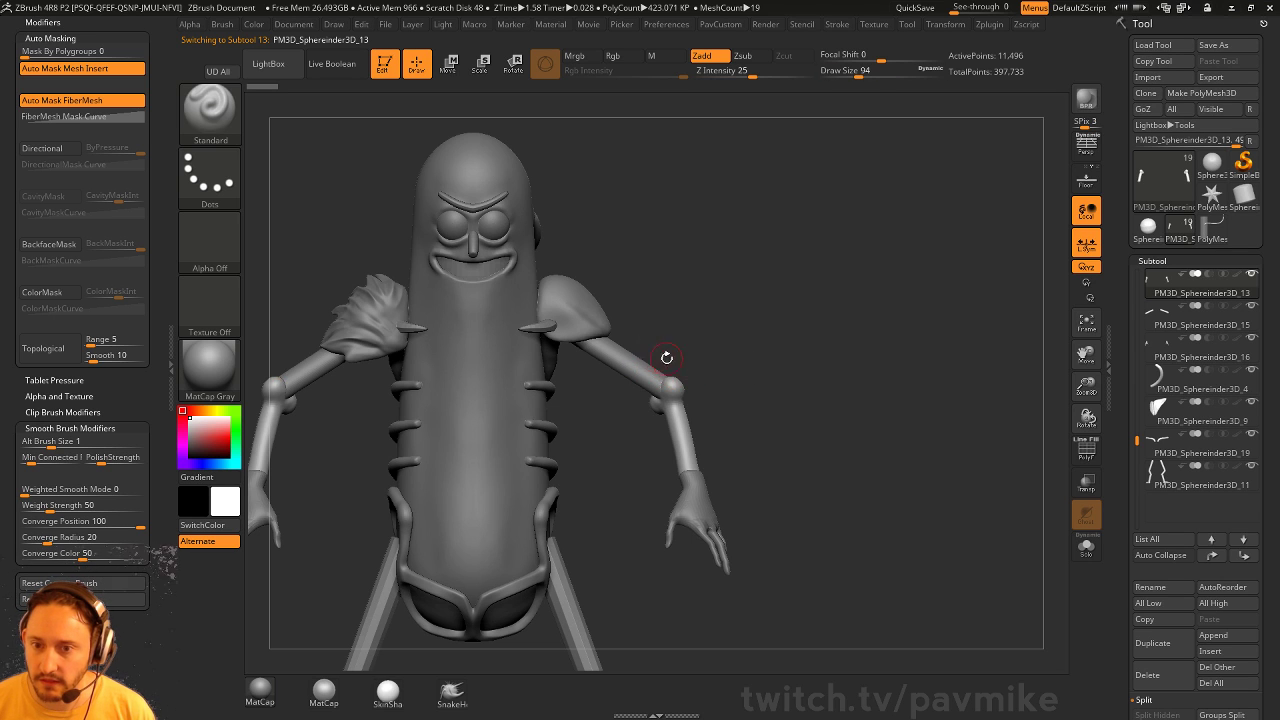
# Make the upper arm tubes the active subtool and enlarge the Standard brush to draw size 202
pyautogui.keyDown('alt'); pyautogui.click(640, 366); pyautogui.keyUp('alt')
pyautogui.press('1')
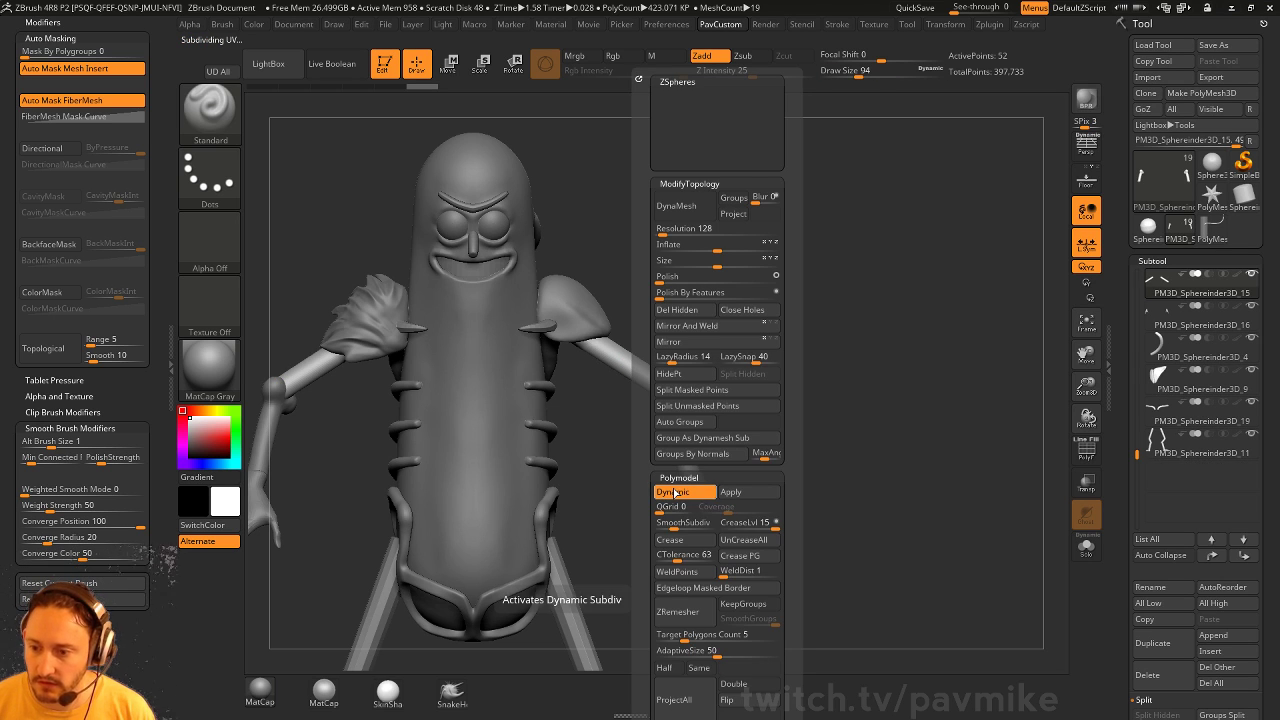
pyautogui.moveTo(798, 277)
pyautogui.keyDown('alt'); pyautogui.mouseDown()
pyautogui.moveTo(743, 306)
pyautogui.moveTo(767, 339)
pyautogui.mouseUp(); pyautogui.keyUp('alt')
pyautogui.press('s')
pyautogui.press('s')
pyautogui.moveTo(695, 375); pyautogui.dragTo(710, 377)
pyautogui.moveTo(624, 394); pyautogui.dragTo(634, 403)
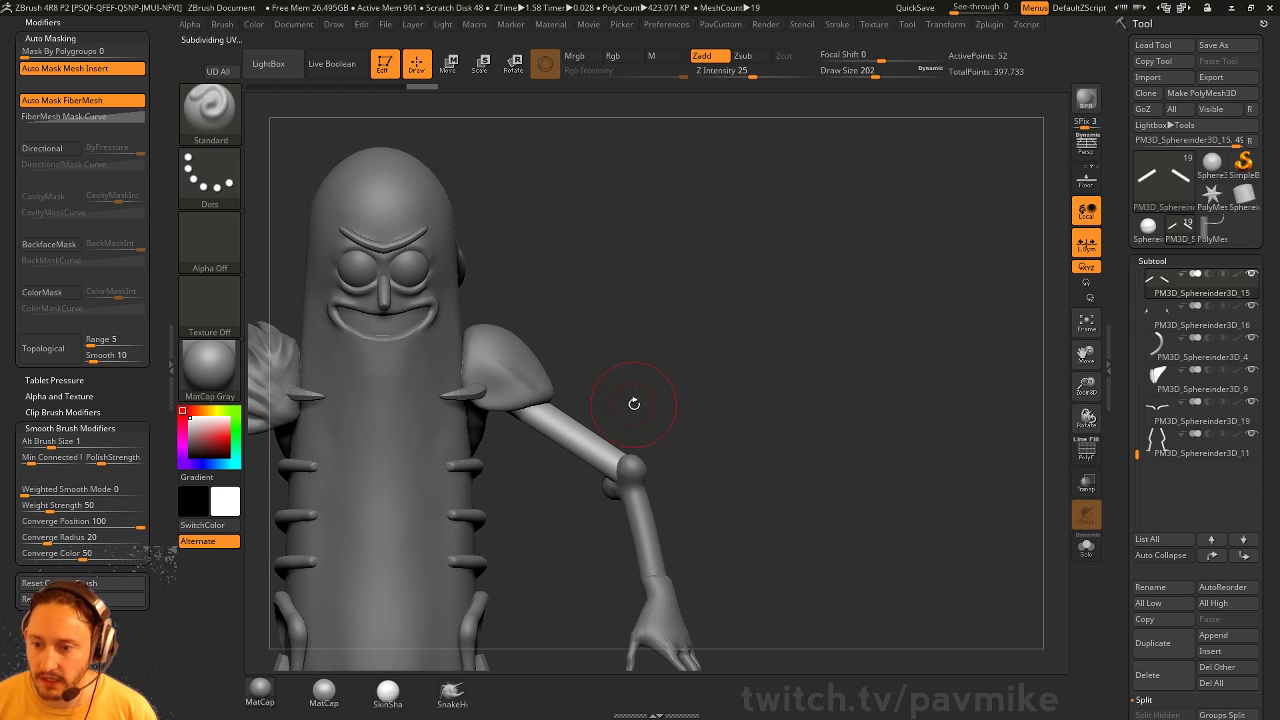
# Apply the upper arm tubes' dynamic subdivision and convert them to DynaMesh at resolution 128, declining to freeze subdivision levels
pyautogui.keyDown('shift'); pyautogui.moveTo(608, 464); pyautogui.dragTo(620, 456); pyautogui.keyUp('shift')
pyautogui.hotkey('ctrl', 'z')
pyautogui.press('1')
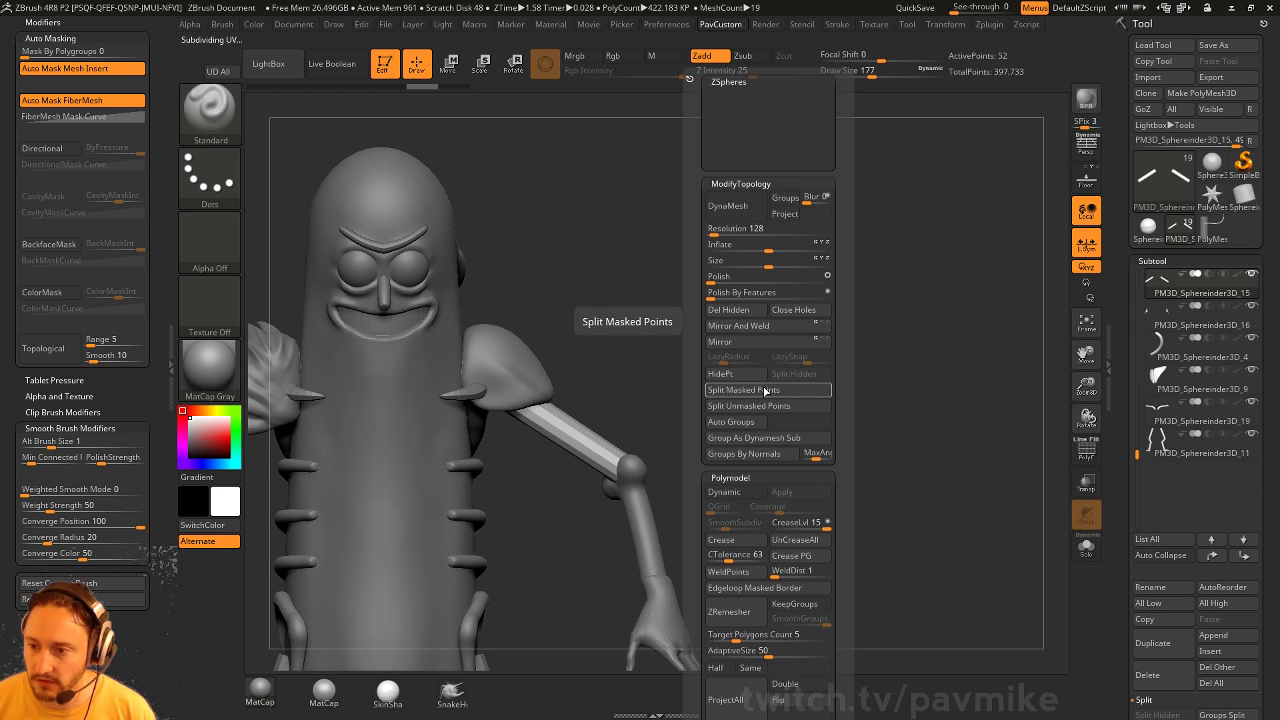
pyautogui.press('s')
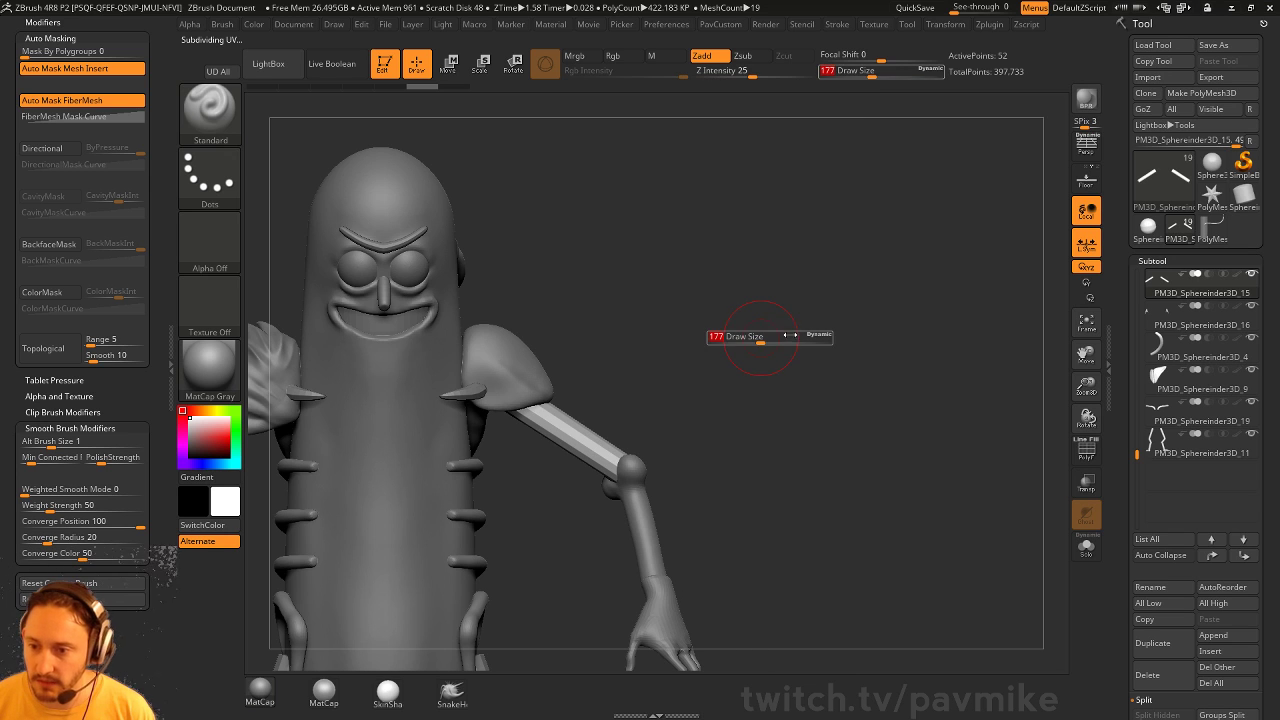
pyautogui.press('1')
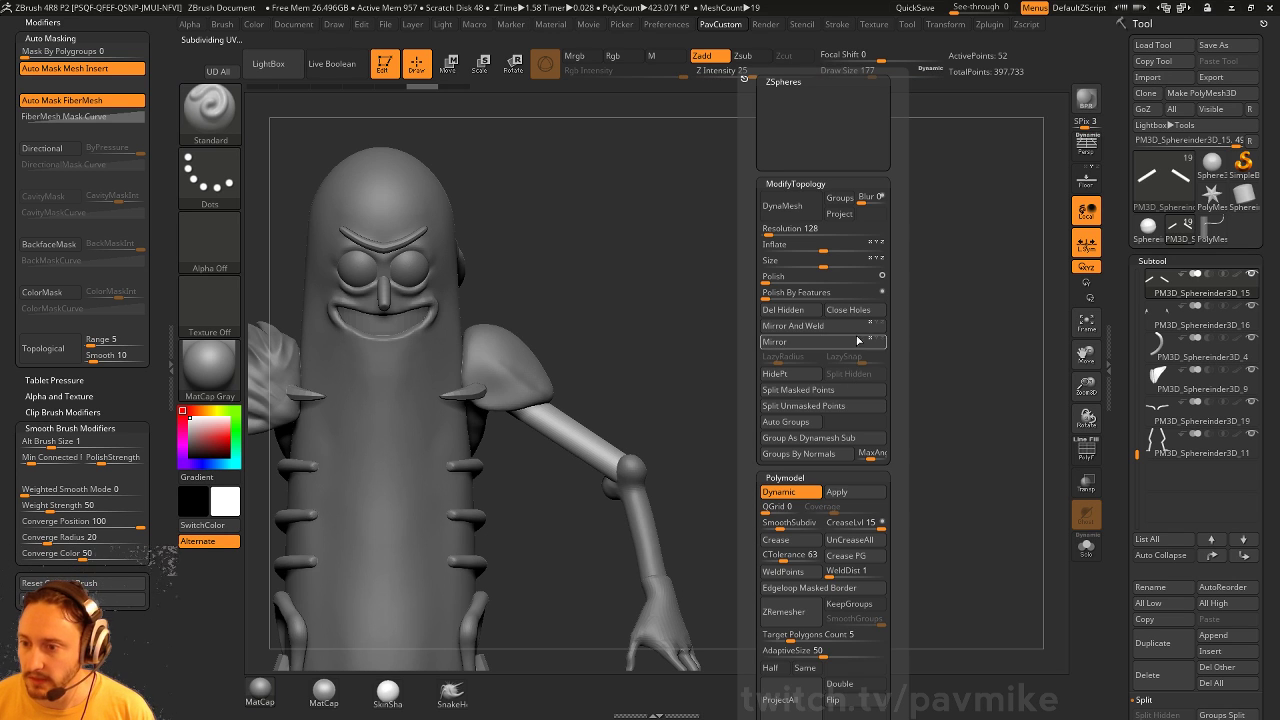
pyautogui.click(838, 492)
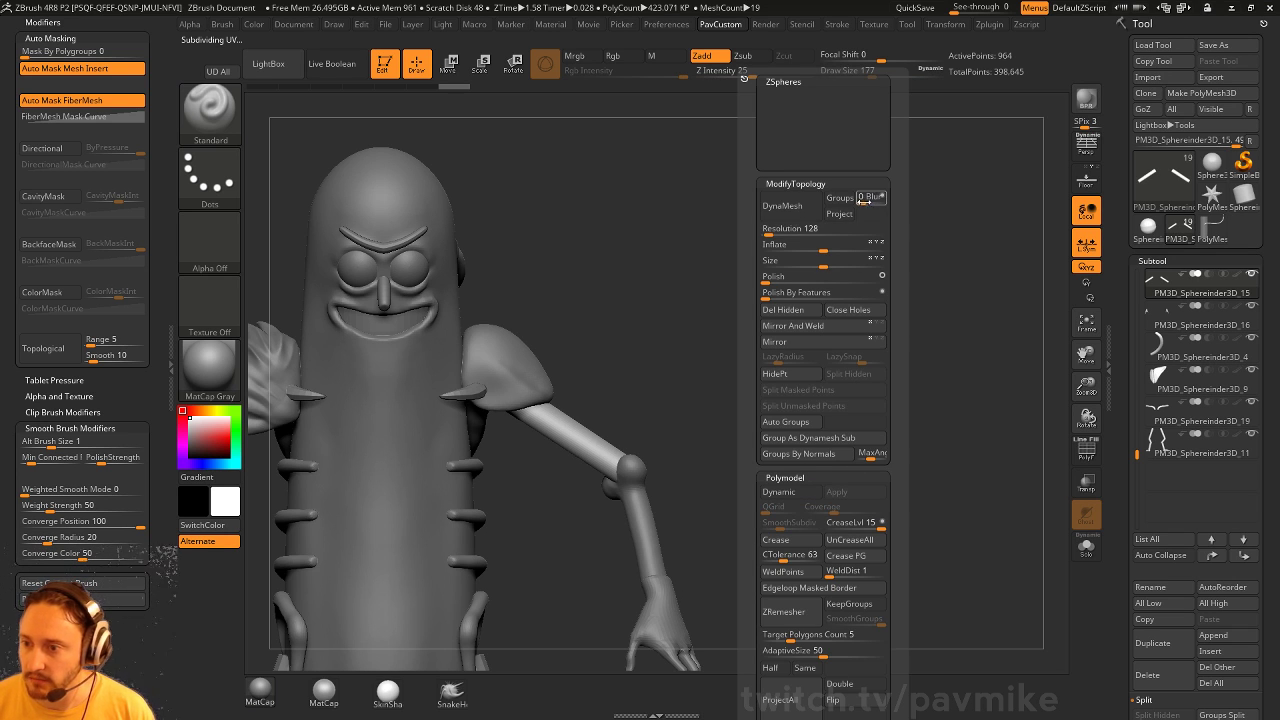
pyautogui.click(782, 205)
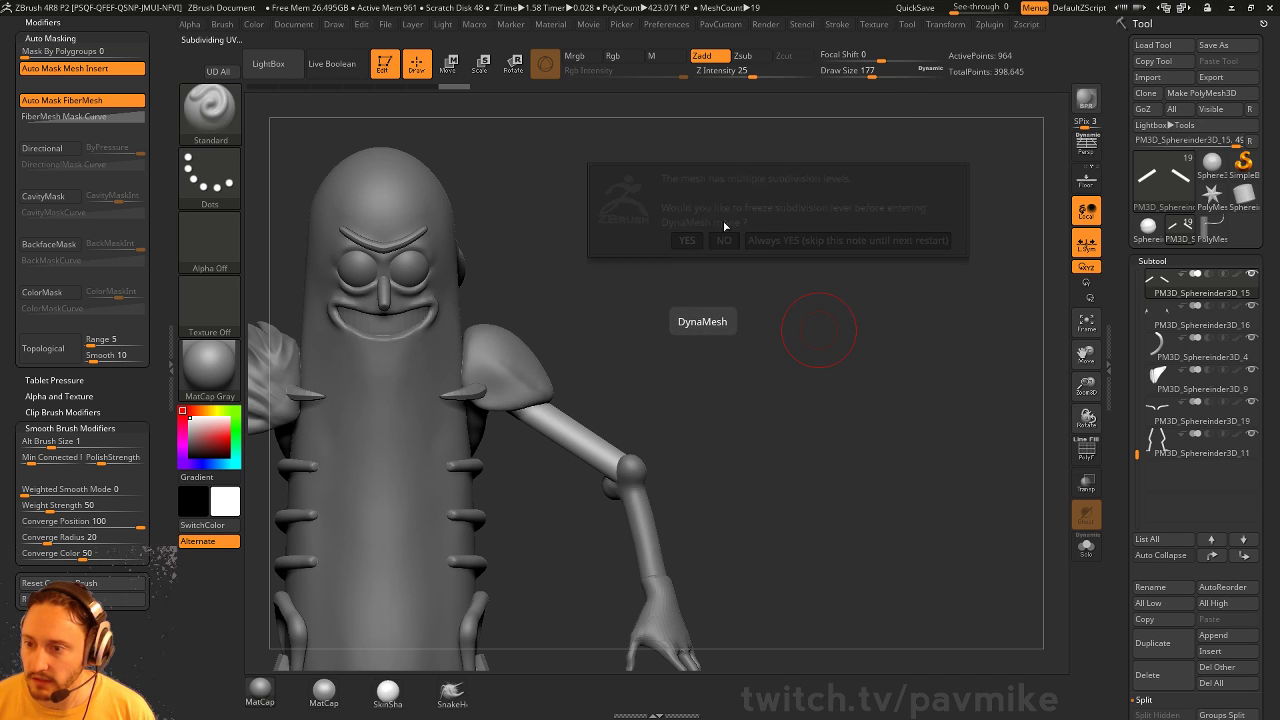
pyautogui.click(723, 241)
pyautogui.press('1')
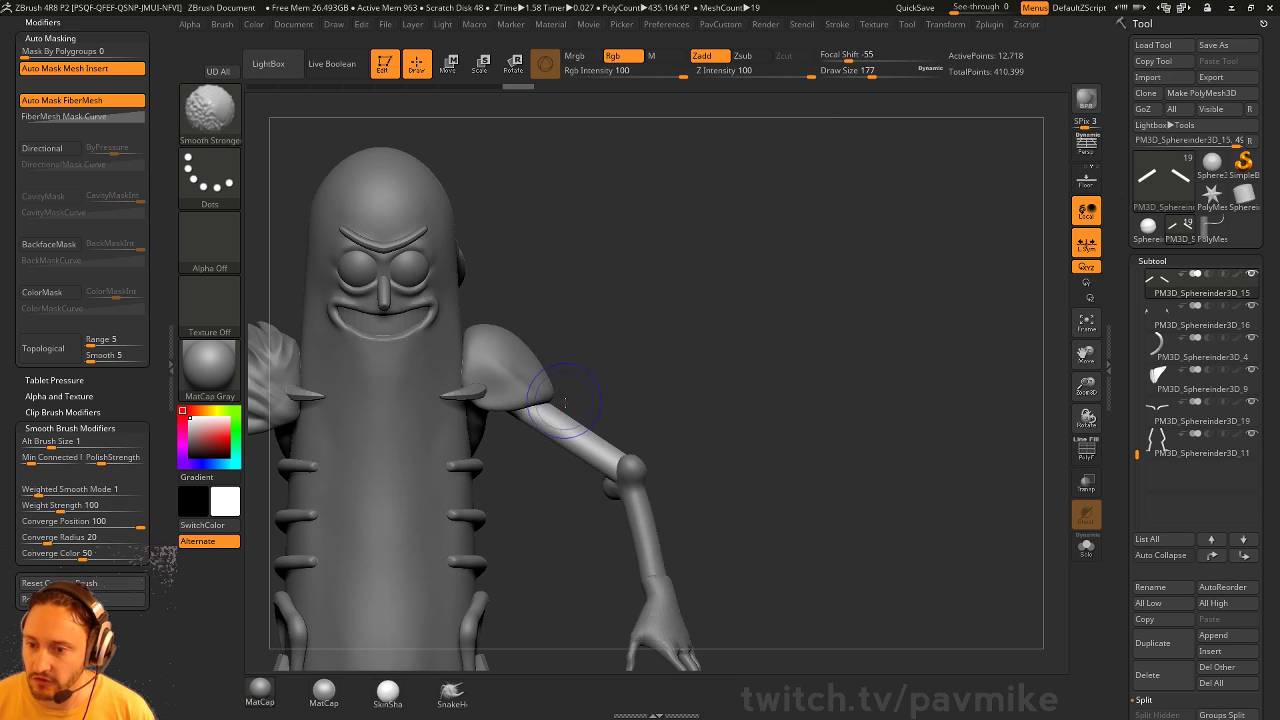
# Smooth the upper arm tube between the shoulder pad and the elbow with the Smooth Stronger brush
pyautogui.moveTo(708, 343); pyautogui.dragTo(692, 366)
pyautogui.moveTo(634, 398)
pyautogui.keyDown('shift'); pyautogui.mouseDown()
pyautogui.moveTo(684, 425)
pyautogui.moveTo(655, 455)
pyautogui.mouseUp(); pyautogui.keyUp('shift')
pyautogui.keyDown('shift'); pyautogui.moveTo(660, 393); pyautogui.dragTo(715, 434); pyautogui.keyUp('shift')
pyautogui.moveTo(883, 364); pyautogui.dragTo(790, 390)
# Reshape the upper arm tube between the shoulder pad and the elbow with the Move brush at draw size 415
pyautogui.press('s')
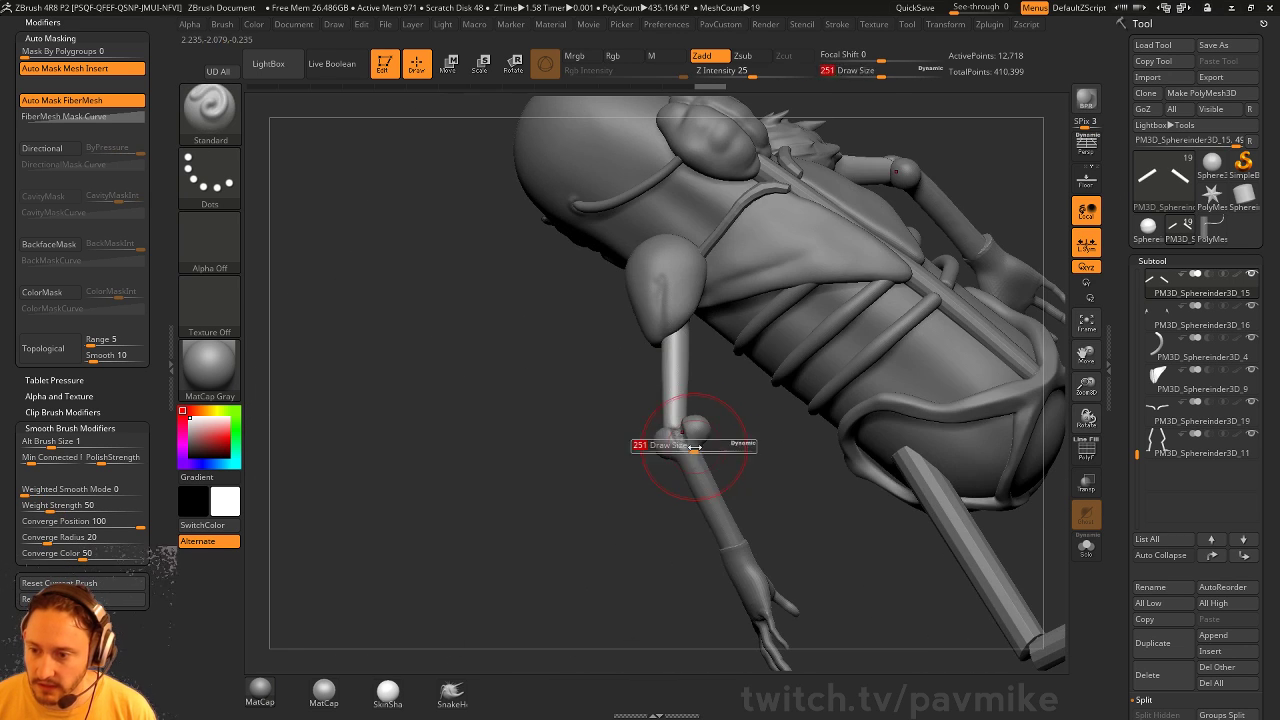
pyautogui.press('b')
pyautogui.press('m')
pyautogui.press('v')
pyautogui.moveTo(626, 503); pyautogui.dragTo(660, 484)
pyautogui.press('s')
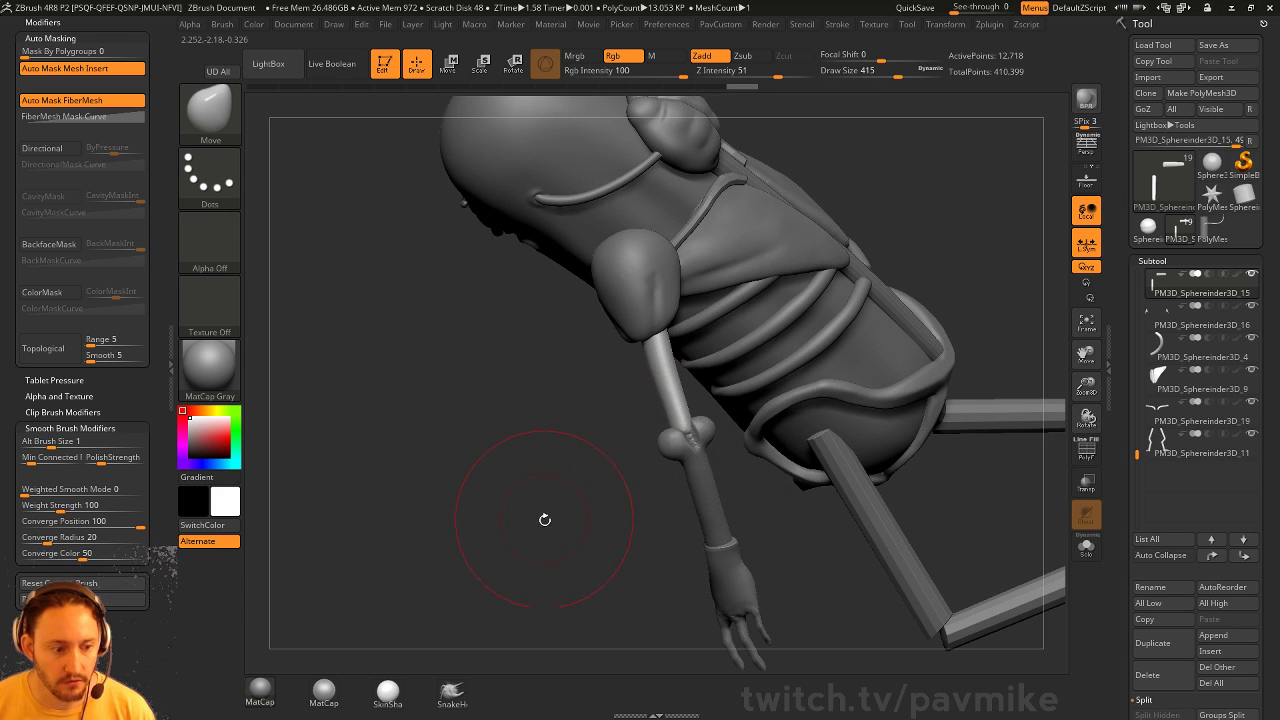
pyautogui.moveTo(544, 519)
pyautogui.mouseDown()
pyautogui.moveTo(906, 334)
pyautogui.moveTo(700, 380)
pyautogui.moveTo(468, 403)
pyautogui.moveTo(570, 452)
pyautogui.moveTo(634, 455)
pyautogui.mouseUp()
# Make the forearm tubes the active subtool and rebuild their DynaMesh at a higher resolution
pyautogui.press('b')
pyautogui.press('s')
pyautogui.press('t')
pyautogui.press('s')
pyautogui.press('s')
pyautogui.keyDown('alt'); pyautogui.click(640, 440); pyautogui.keyUp('alt')
pyautogui.keyDown('alt'); pyautogui.moveTo(560, 455); pyautogui.dragTo(590, 520); pyautogui.keyUp('alt')
pyautogui.press('1')
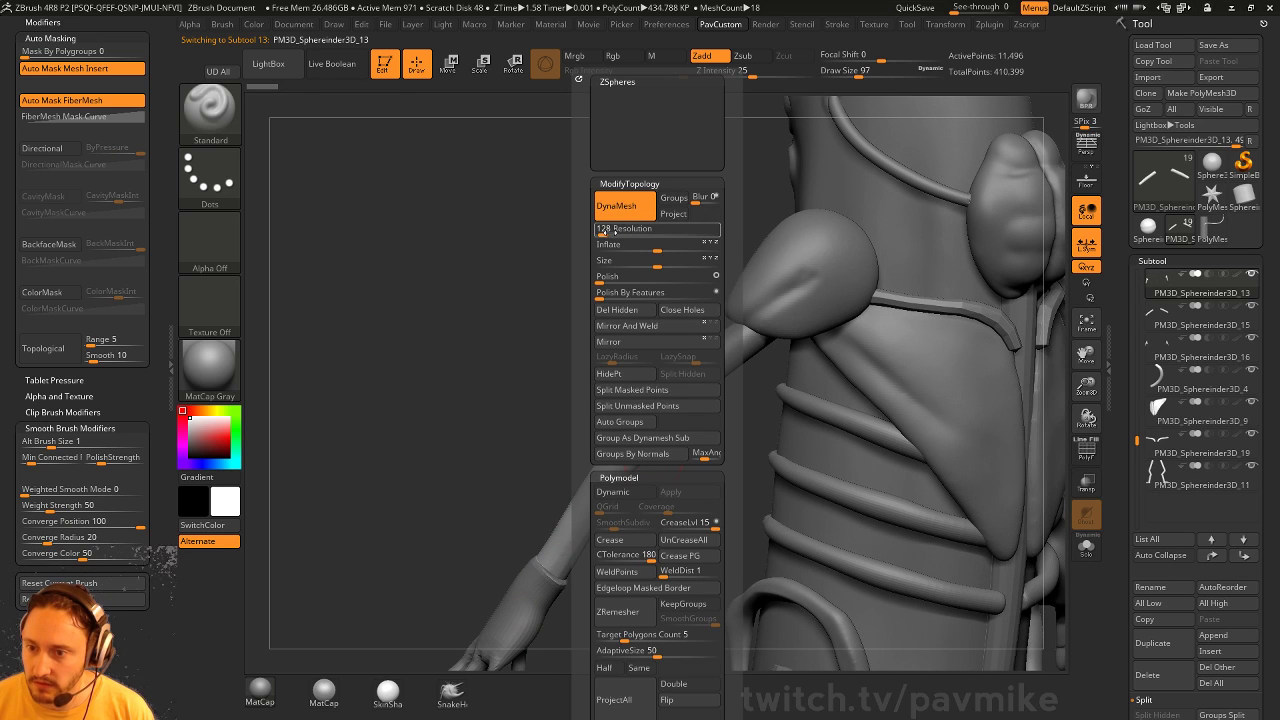
pyautogui.keyDown('ctrl'); pyautogui.moveTo(498, 394); pyautogui.dragTo(512, 406); pyautogui.keyUp('ctrl')
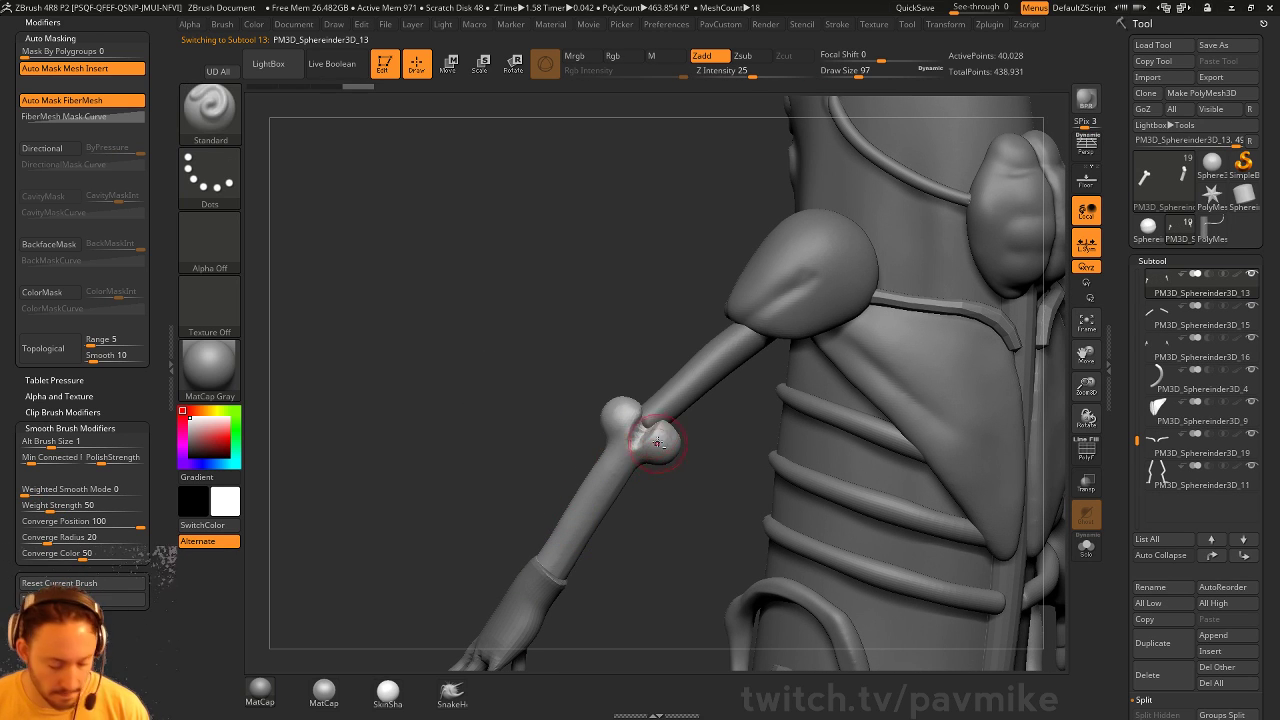
# Isolate the forearm tubes and smooth the junction below the elbow knobs with Smooth Stronger at draw size 87
pyautogui.press('b')
pyautogui.press('d')
pyautogui.press('s')
pyautogui.click(1086, 545)
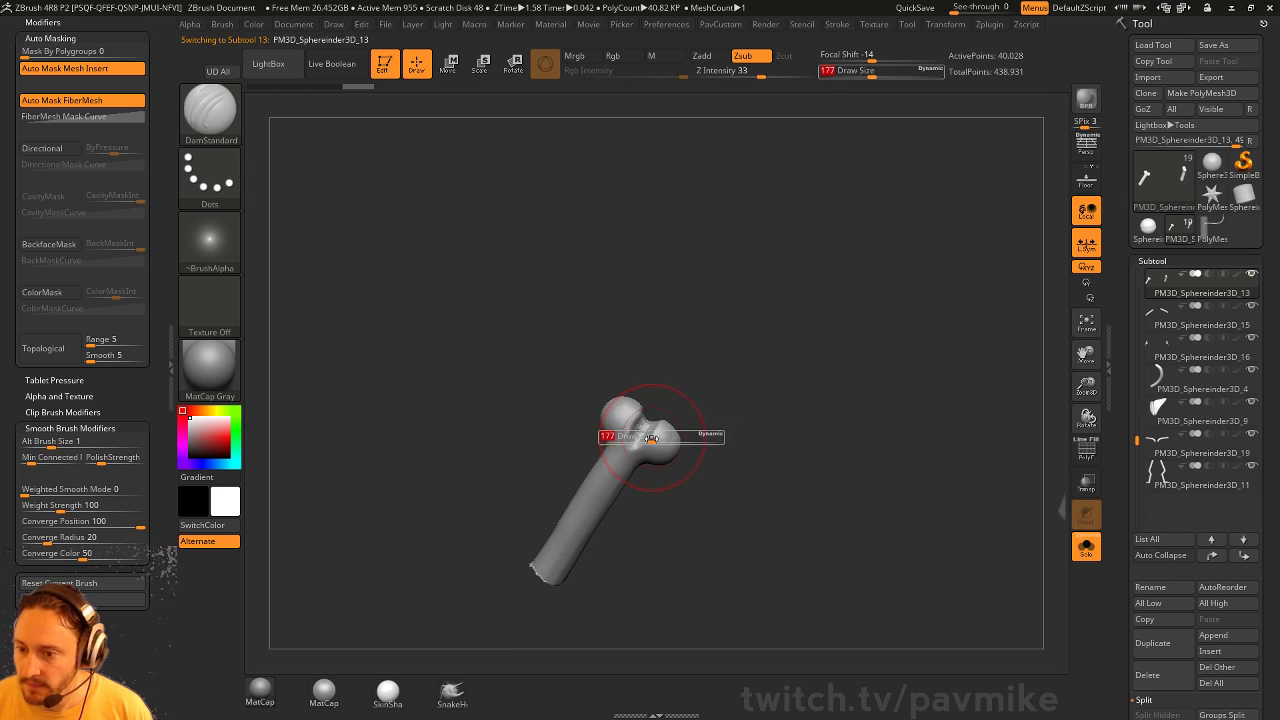
pyautogui.keyDown('shift'); pyautogui.moveTo(628, 455); pyautogui.dragTo(623, 449); pyautogui.keyUp('shift')
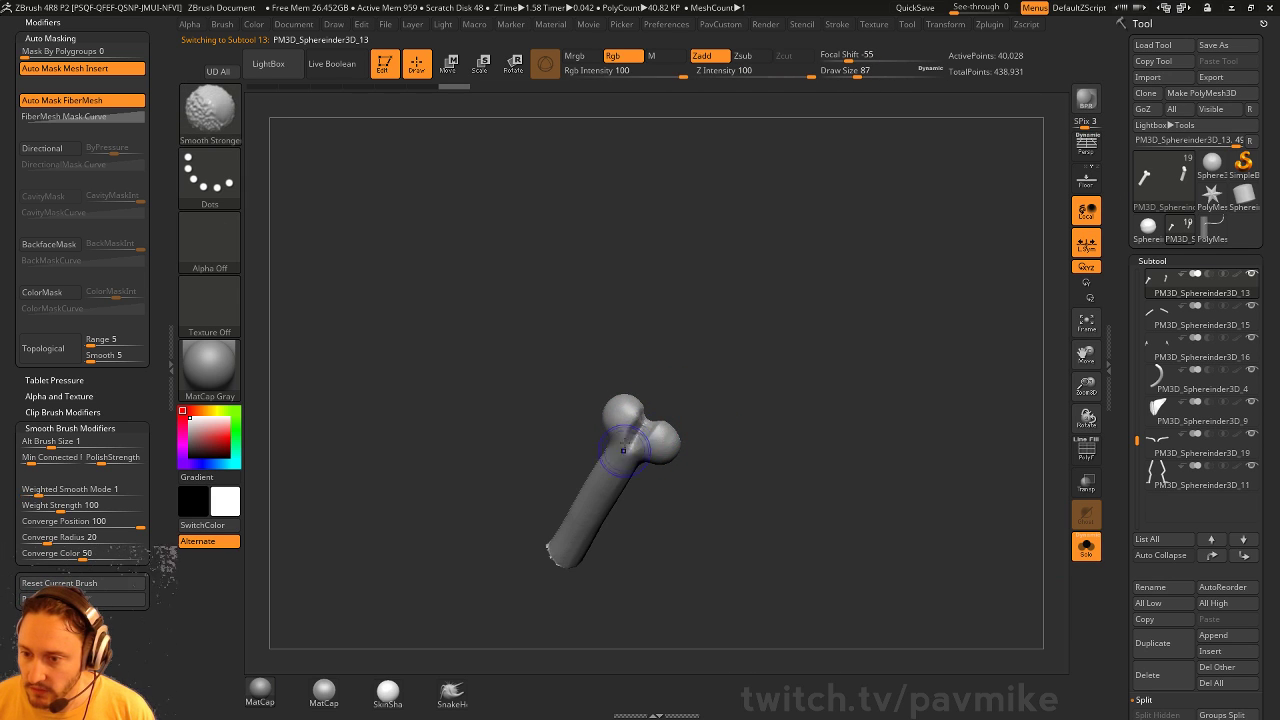
# Swell the two elbow knobs of the forearm tube with the Inflat brush at draw size 87
pyautogui.press('b')
pyautogui.press('i')
pyautogui.press('n')
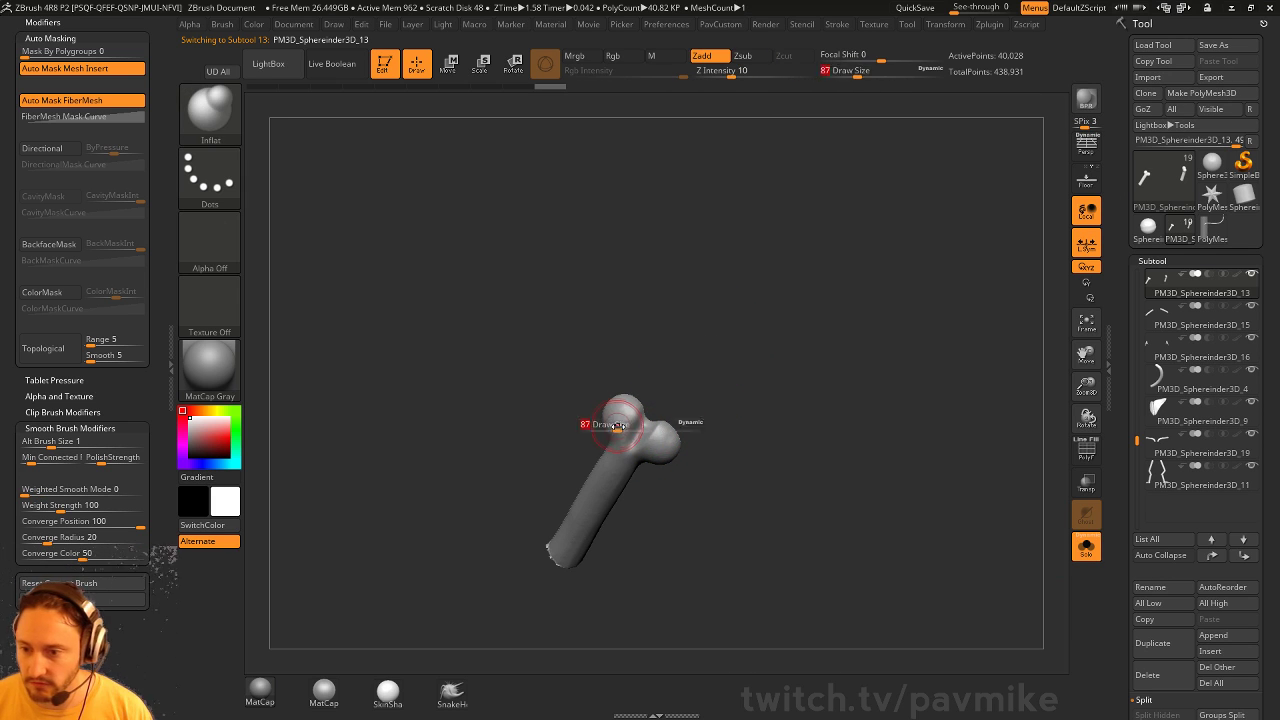
pyautogui.moveTo(700, 413); pyautogui.dragTo(635, 408)
pyautogui.moveTo(660, 366)
pyautogui.mouseDown()
pyautogui.moveTo(737, 429)
pyautogui.moveTo(735, 390)
pyautogui.moveTo(688, 399)
pyautogui.moveTo(690, 433)
pyautogui.mouseUp()
# Carve the groove between the elbow knobs with DamStandard at draw size 87, then show all subtools again
pyautogui.press('b')
pyautogui.press('d')
pyautogui.press('s')
pyautogui.press('[')
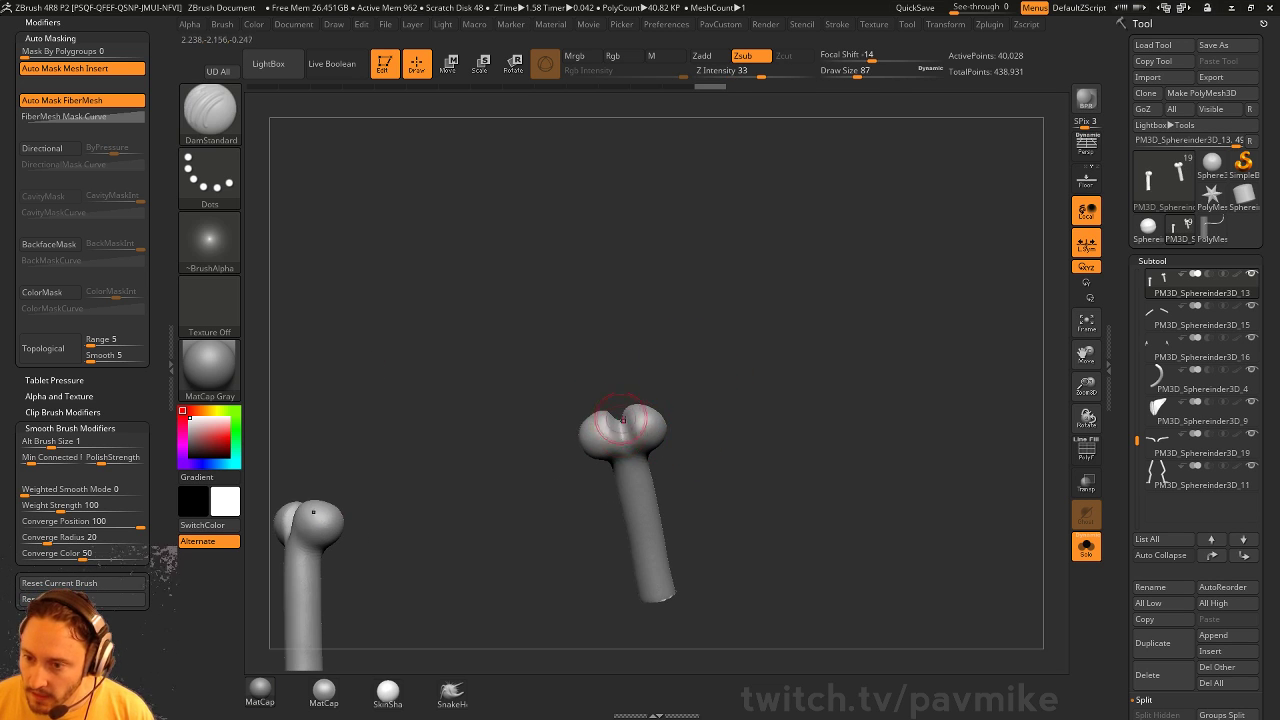
pyautogui.click(1086, 546)
pyautogui.moveTo(893, 417)
pyautogui.mouseDown()
pyautogui.moveTo(620, 412)
pyautogui.moveTo(628, 440)
pyautogui.mouseUp()
# Make the upper arm tubes the active subtool and curve them with the Move brush at draw sizes 262 and 234
pyautogui.press('b')
pyautogui.press('m')
pyautogui.press('v')
pyautogui.keyDown('alt'); pyautogui.click(628, 457); pyautogui.keyUp('alt')
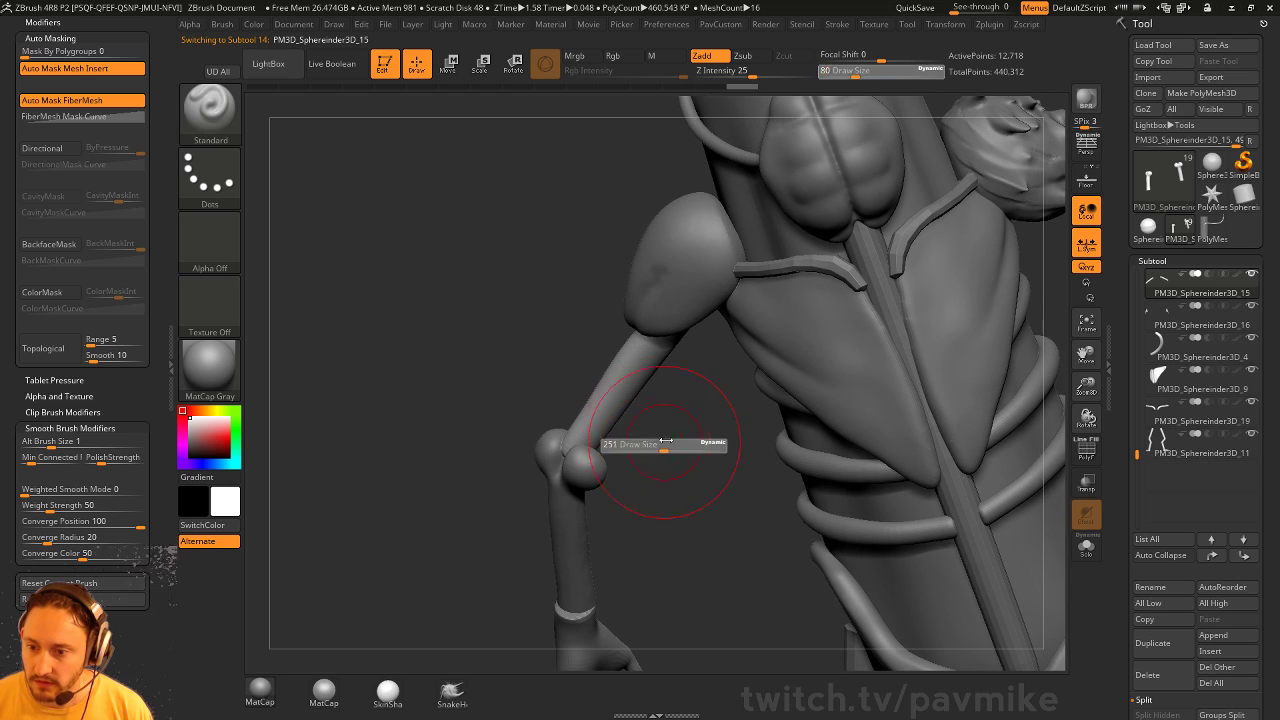
pyautogui.moveTo(554, 480)
pyautogui.mouseDown()
pyautogui.moveTo(592, 460)
pyautogui.moveTo(576, 475)
pyautogui.moveTo(583, 540)
pyautogui.mouseUp()
pyautogui.moveTo(537, 369); pyautogui.dragTo(563, 425)
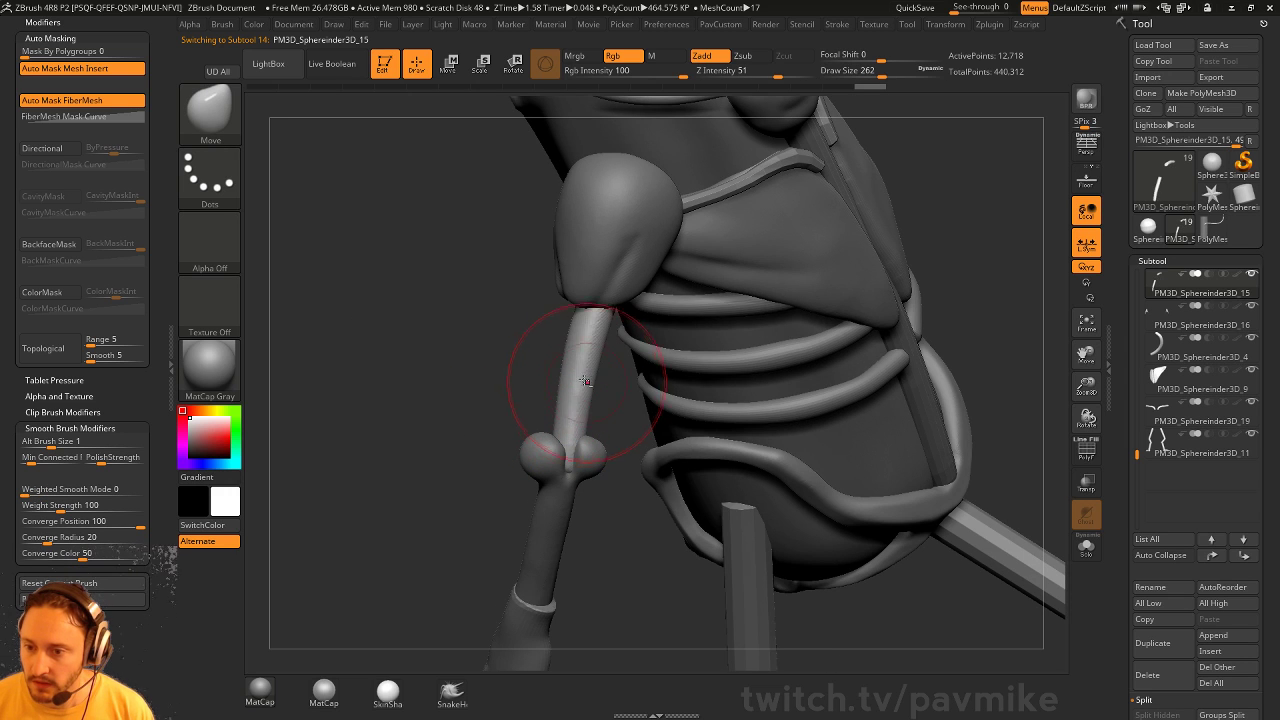
pyautogui.moveTo(585, 381); pyautogui.dragTo(578, 355)
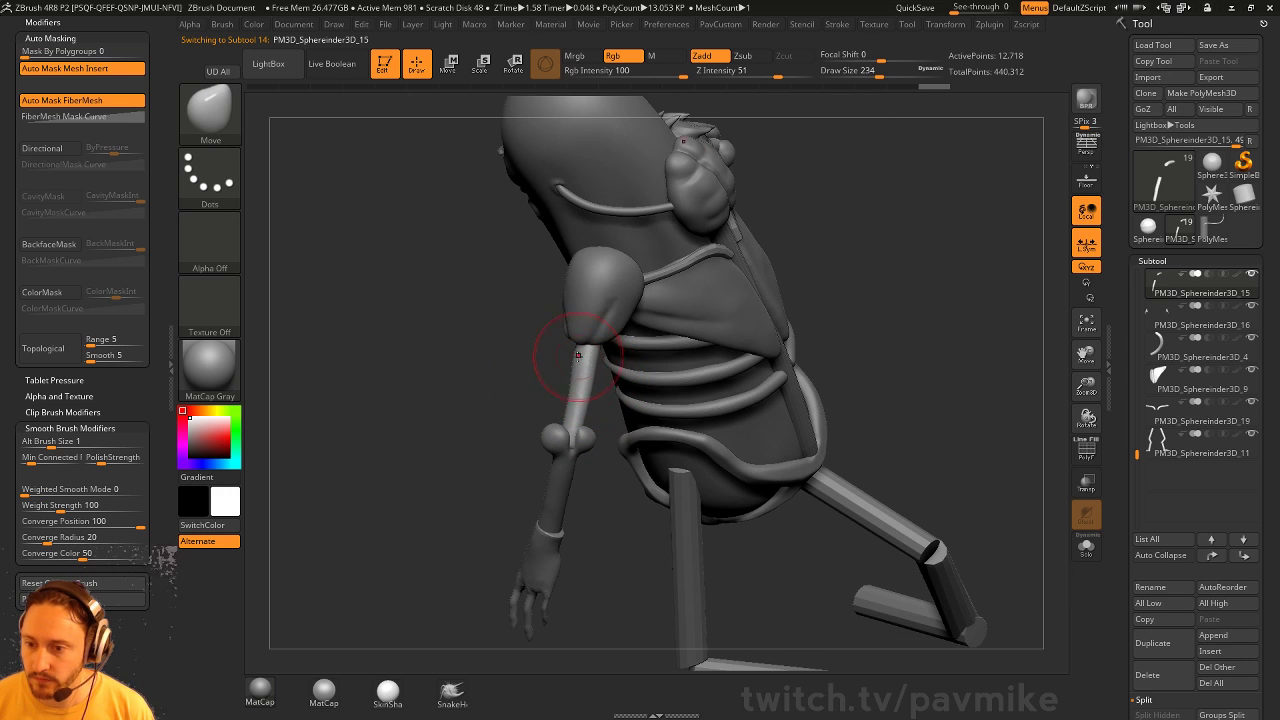
# Make the pelvis tubes the active subtool and work on them with the Inflat brush at draw size 202
pyautogui.moveTo(486, 408)
pyautogui.keyDown('shift'); pyautogui.mouseDown()
pyautogui.moveTo(706, 366)
pyautogui.moveTo(760, 371)
pyautogui.mouseUp(); pyautogui.keyUp('shift')
pyautogui.keyDown('alt'); pyautogui.moveTo(682, 359); pyautogui.dragTo(766, 300); pyautogui.keyUp('alt')
pyautogui.keyDown('alt'); pyautogui.click(536, 376); pyautogui.keyUp('alt')
pyautogui.keyDown('alt'); pyautogui.moveTo(834, 398); pyautogui.dragTo(813, 296); pyautogui.keyUp('alt')
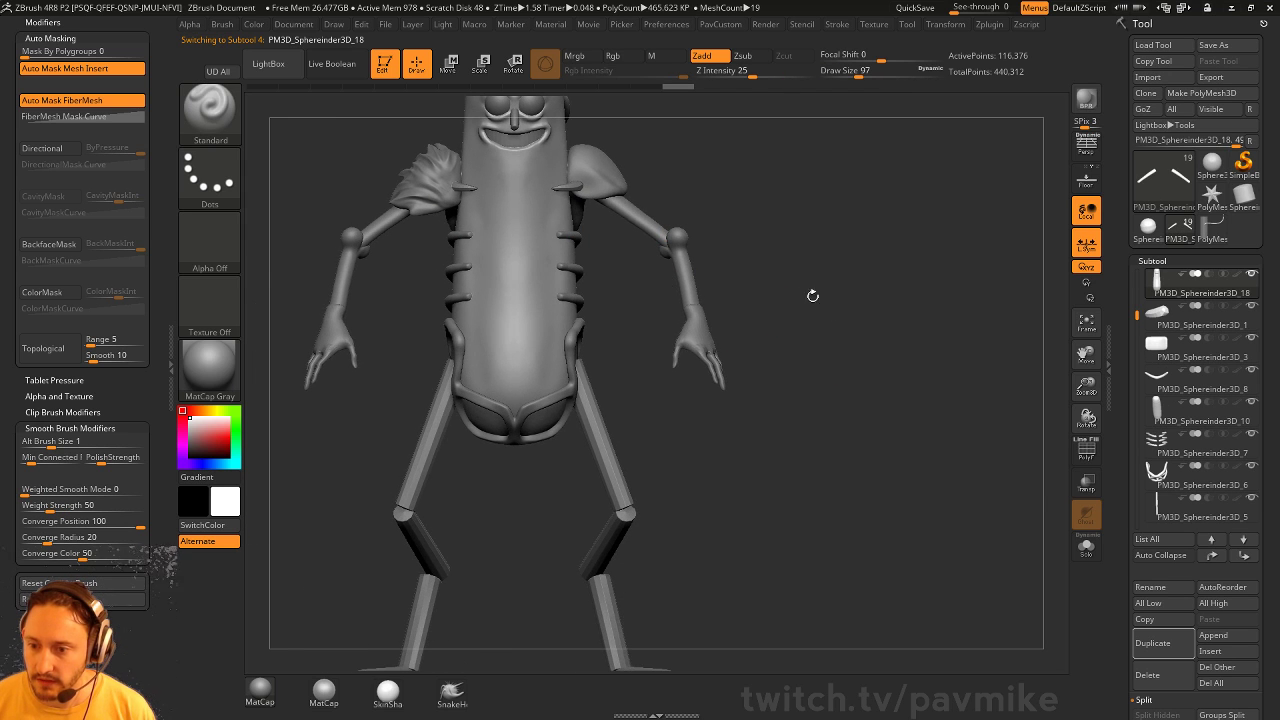
pyautogui.keyDown('alt'); pyautogui.moveTo(811, 382); pyautogui.dragTo(651, 423); pyautogui.keyUp('alt')
pyautogui.keyDown('alt'); pyautogui.click(606, 402); pyautogui.keyUp('alt')
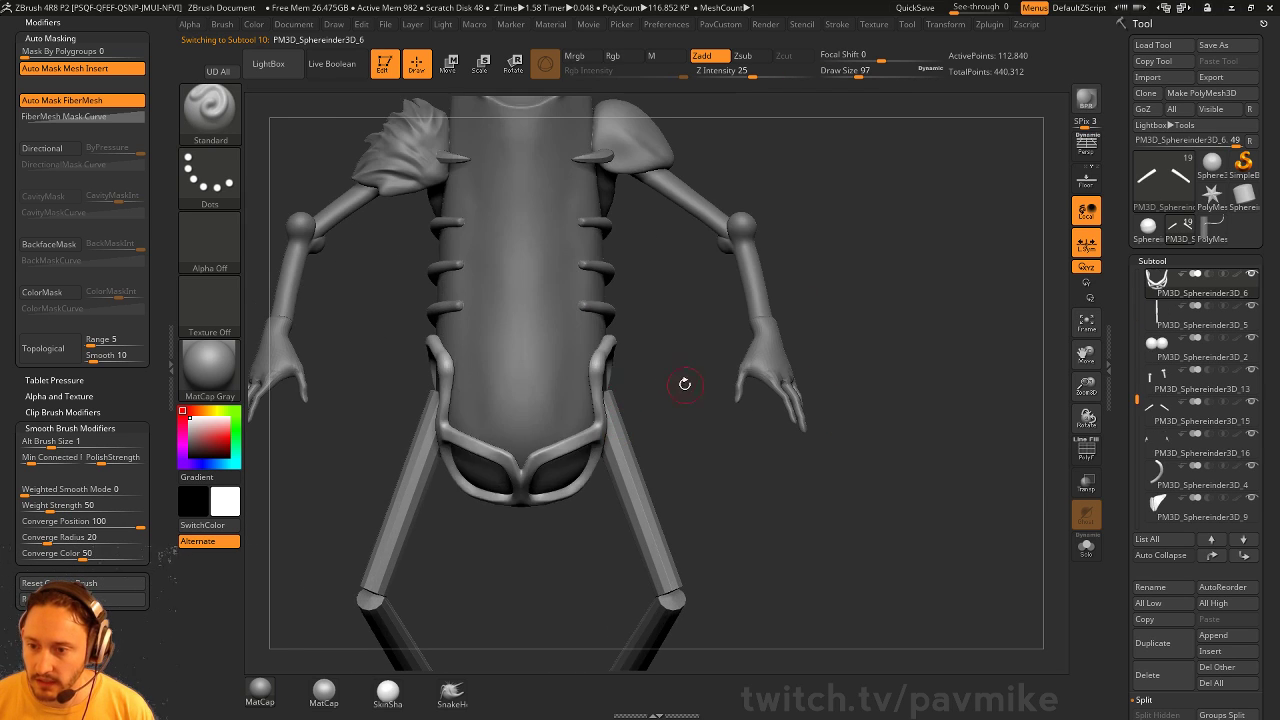
pyautogui.moveTo(683, 383)
pyautogui.keyDown('alt'); pyautogui.mouseDown()
pyautogui.moveTo(714, 405)
pyautogui.moveTo(701, 427)
pyautogui.moveTo(686, 409)
pyautogui.moveTo(614, 457)
pyautogui.moveTo(569, 520)
pyautogui.moveTo(709, 523)
pyautogui.moveTo(613, 478)
pyautogui.moveTo(657, 508)
pyautogui.mouseUp(); pyautogui.keyUp('alt')
pyautogui.press('b')
pyautogui.press('i')
pyautogui.press('n')
pyautogui.press('shift')
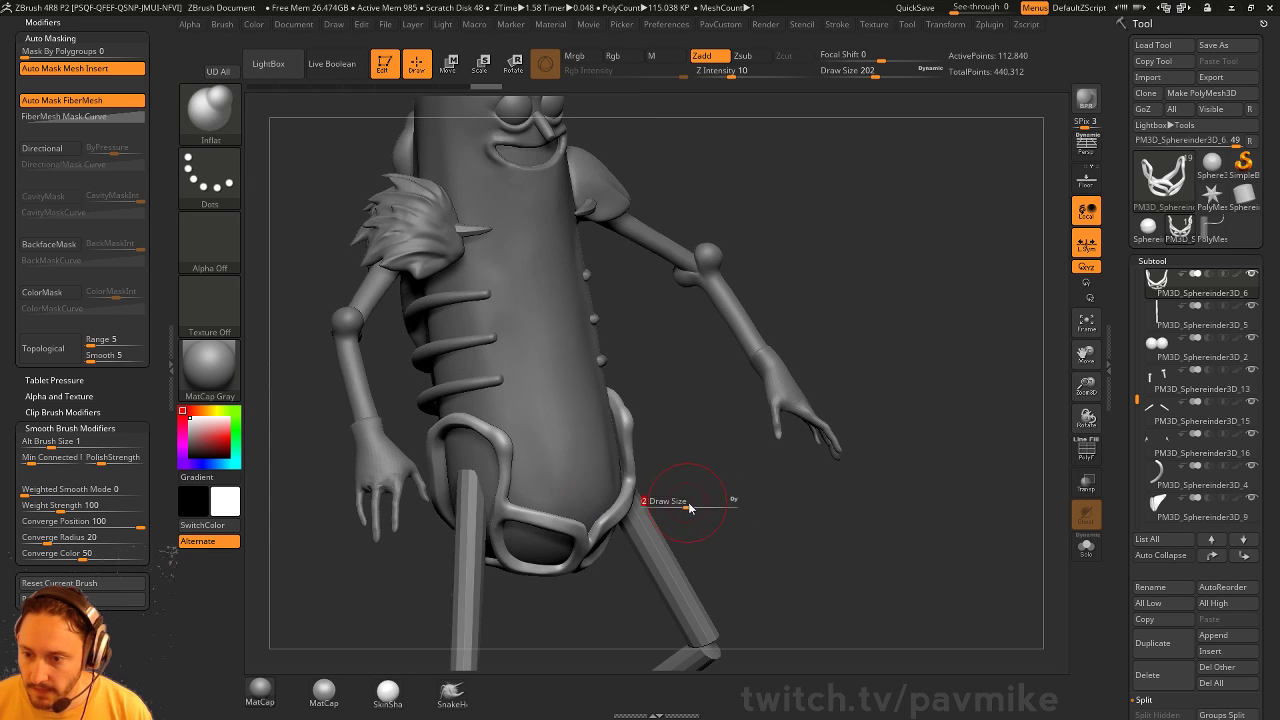
# Adjust the shape of the pelvis tubes around the lower body with the Move brush
pyautogui.press('b')
pyautogui.press('m')
pyautogui.press('v')
pyautogui.press('[')
pyautogui.moveTo(669, 457)
pyautogui.mouseDown()
pyautogui.moveTo(655, 495)
pyautogui.moveTo(531, 467)
pyautogui.mouseUp()
# Switch to the Standard brush at draw size 112 and make the eyeballs the active subtool
pyautogui.press('b')
pyautogui.press('s')
pyautogui.press('t')
pyautogui.press('s')
pyautogui.keyDown('alt'); pyautogui.click(572, 432); pyautogui.keyUp('alt')
pyautogui.moveTo(954, 420)
pyautogui.keyDown('alt'); pyautogui.mouseDown()
pyautogui.moveTo(917, 352)
pyautogui.moveTo(799, 400)
pyautogui.moveTo(798, 335)
pyautogui.moveTo(797, 455)
pyautogui.moveTo(739, 382)
pyautogui.mouseUp(); pyautogui.keyUp('alt')
pyautogui.press('s')
pyautogui.keyDown('alt'); pyautogui.click(609, 414); pyautogui.keyUp('alt')
pyautogui.keyDown('alt'); pyautogui.click(542, 255); pyautogui.keyUp('alt')
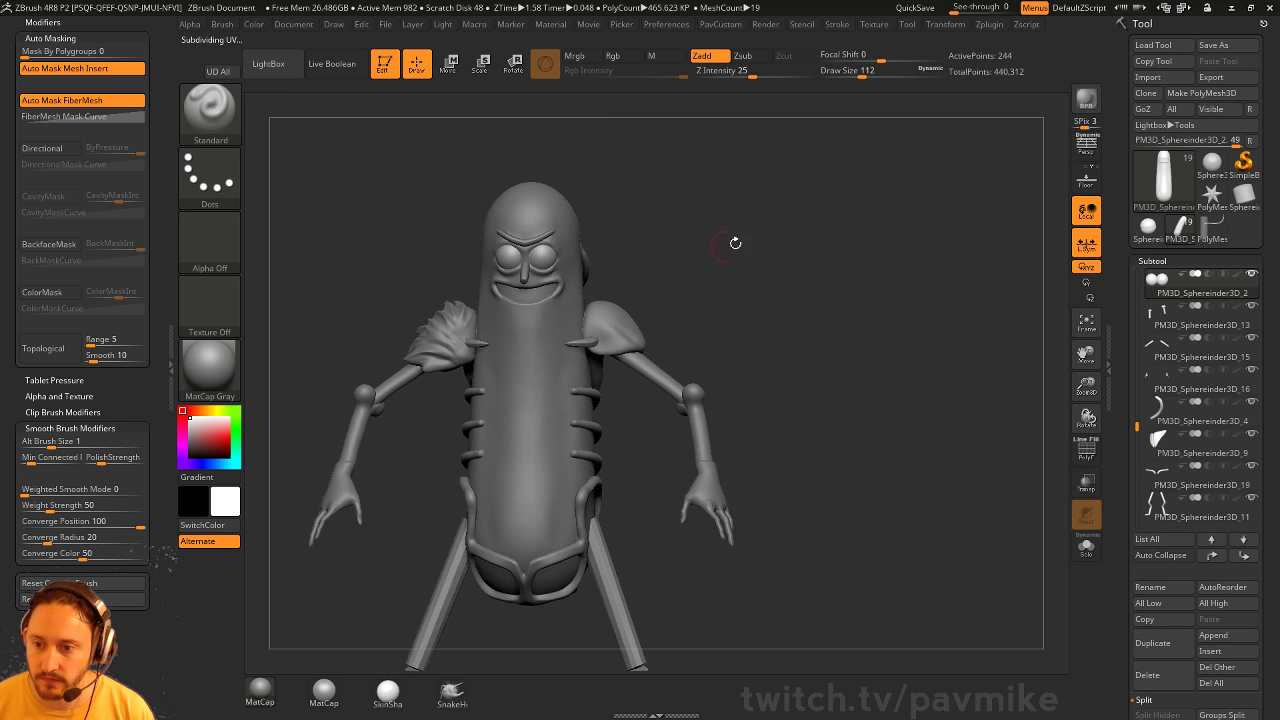
# Activate the transform gizmo on the eyeballs and turn off their dynamic subdivision
pyautogui.press('shift')
pyautogui.moveTo(737, 240)
pyautogui.keyDown('alt'); pyautogui.mouseDown()
pyautogui.moveTo(809, 251)
pyautogui.moveTo(977, 377)
pyautogui.moveTo(920, 314)
pyautogui.moveTo(814, 400)
pyautogui.moveTo(792, 396)
pyautogui.mouseUp(); pyautogui.keyUp('alt')
pyautogui.press('s')
pyautogui.keyDown('alt'); pyautogui.moveTo(792, 400); pyautogui.dragTo(773, 442); pyautogui.keyUp('alt')
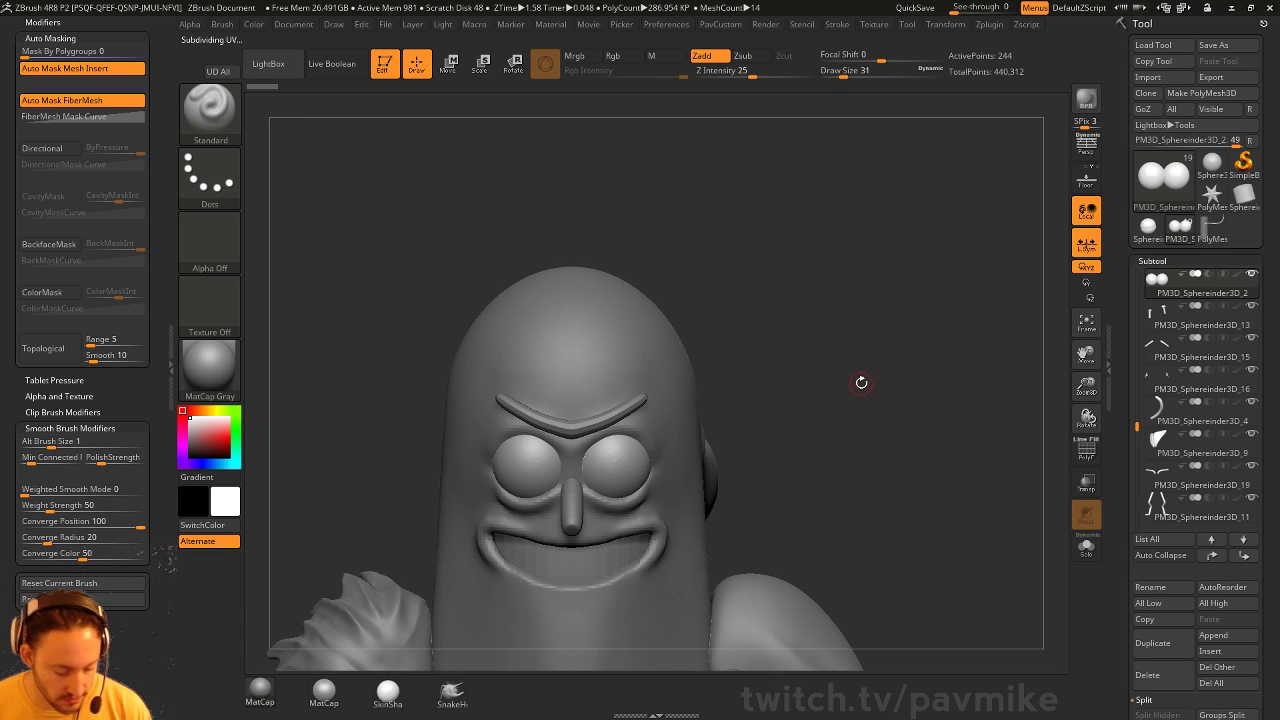
pyautogui.press('w')
pyautogui.keyDown('alt'); pyautogui.moveTo(857, 383); pyautogui.dragTo(614, 330); pyautogui.keyUp('alt')
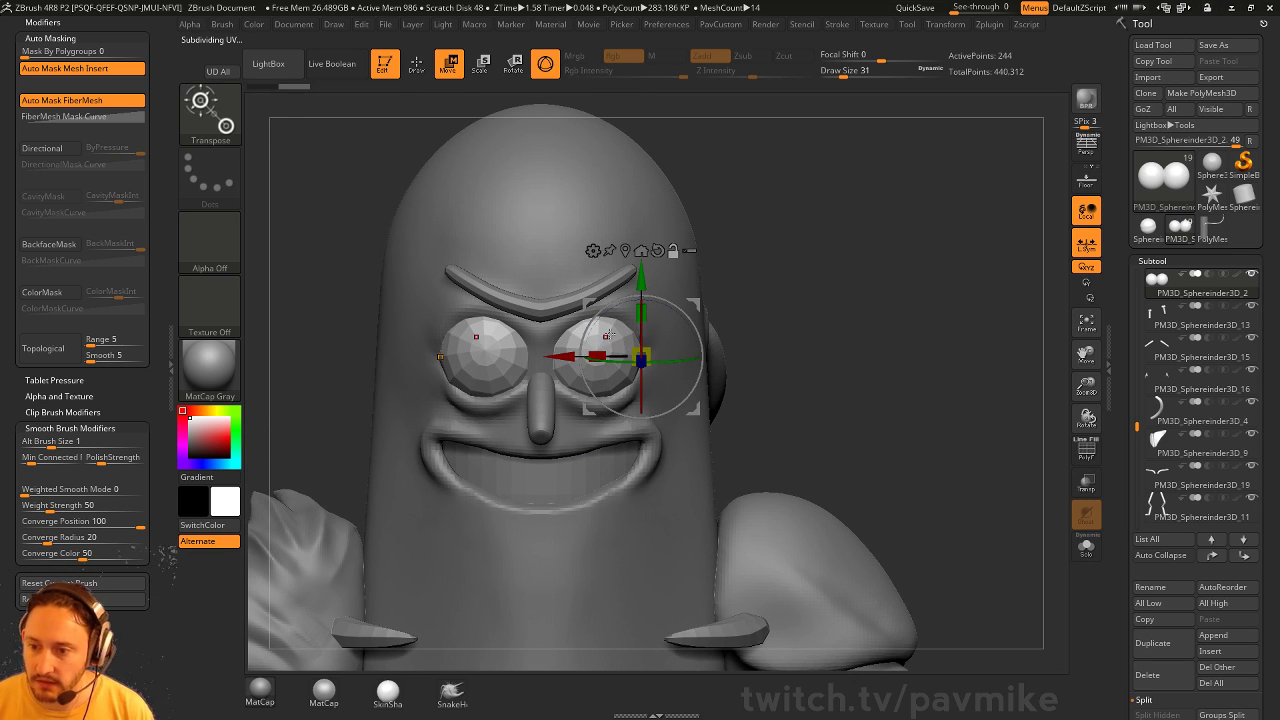
pyautogui.press('d')
pyautogui.hotkey('shift', 'd')
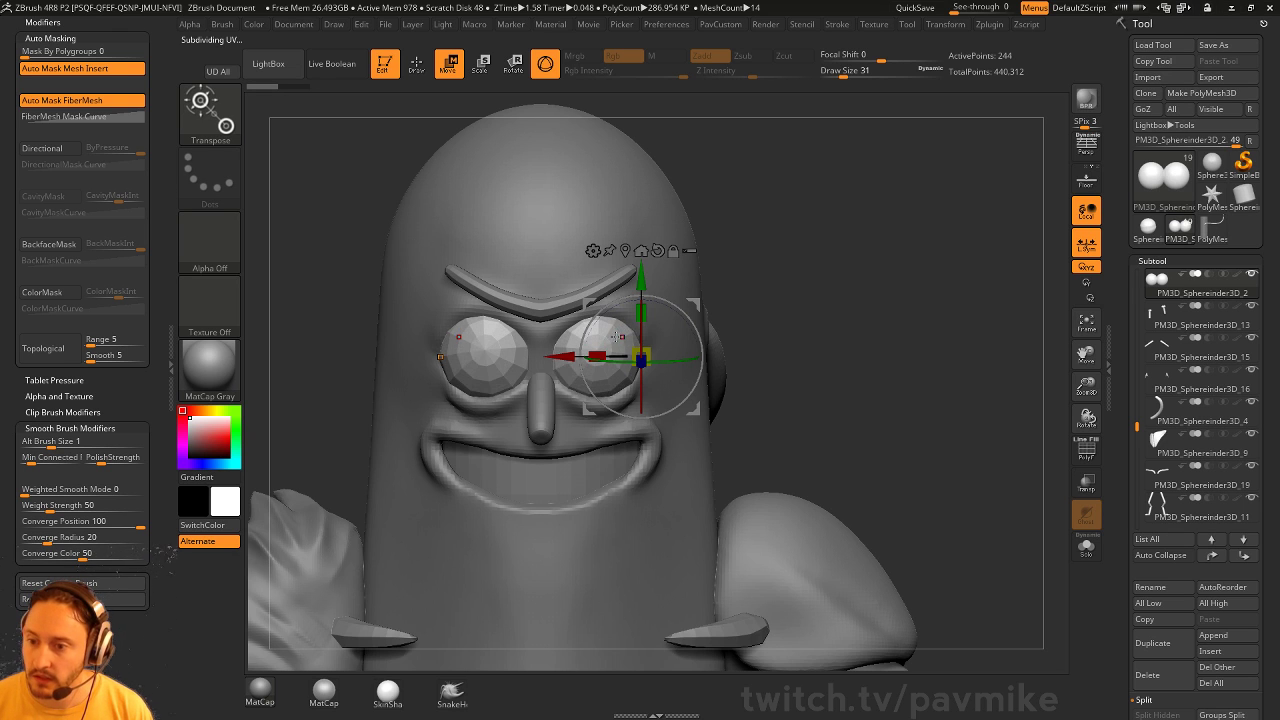
# Centre the gizmo on one eyeball, reset its orientation and rotate the eyeballs so their poles face forward
pyautogui.keyDown('alt'); pyautogui.moveTo(640, 300); pyautogui.dragTo(530, 395); pyautogui.keyUp('alt')
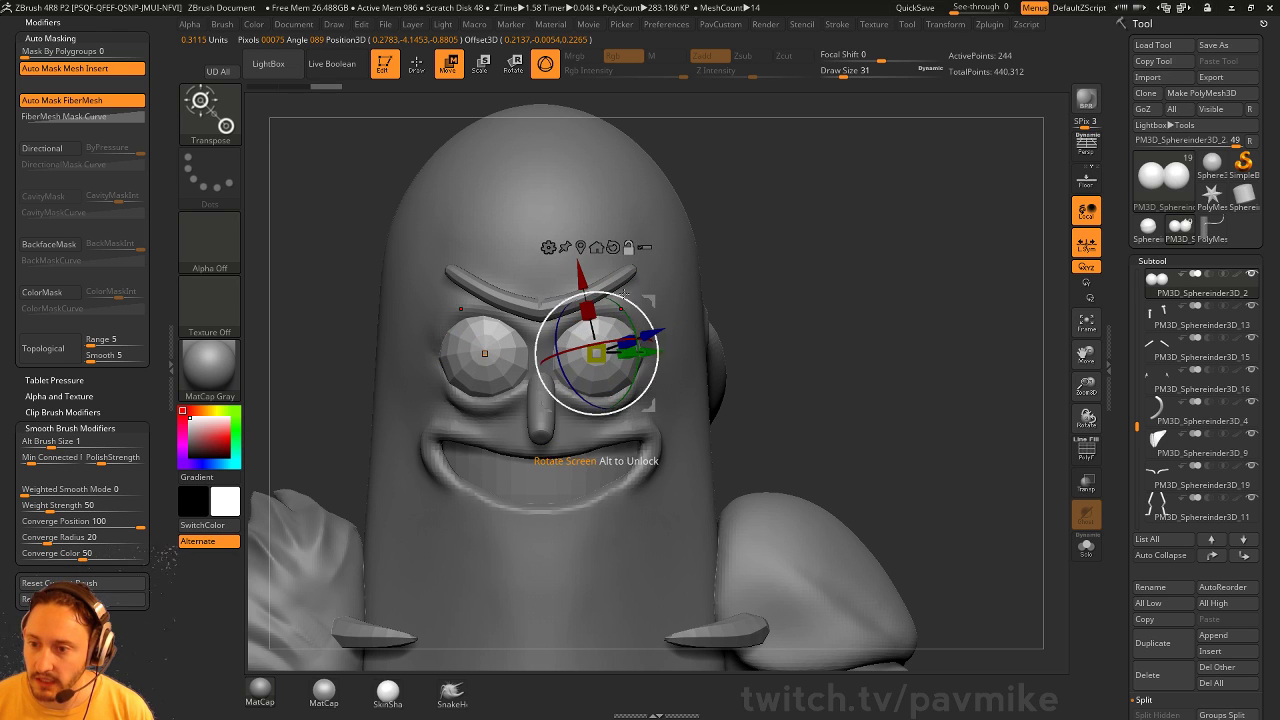
pyautogui.click(608, 247)
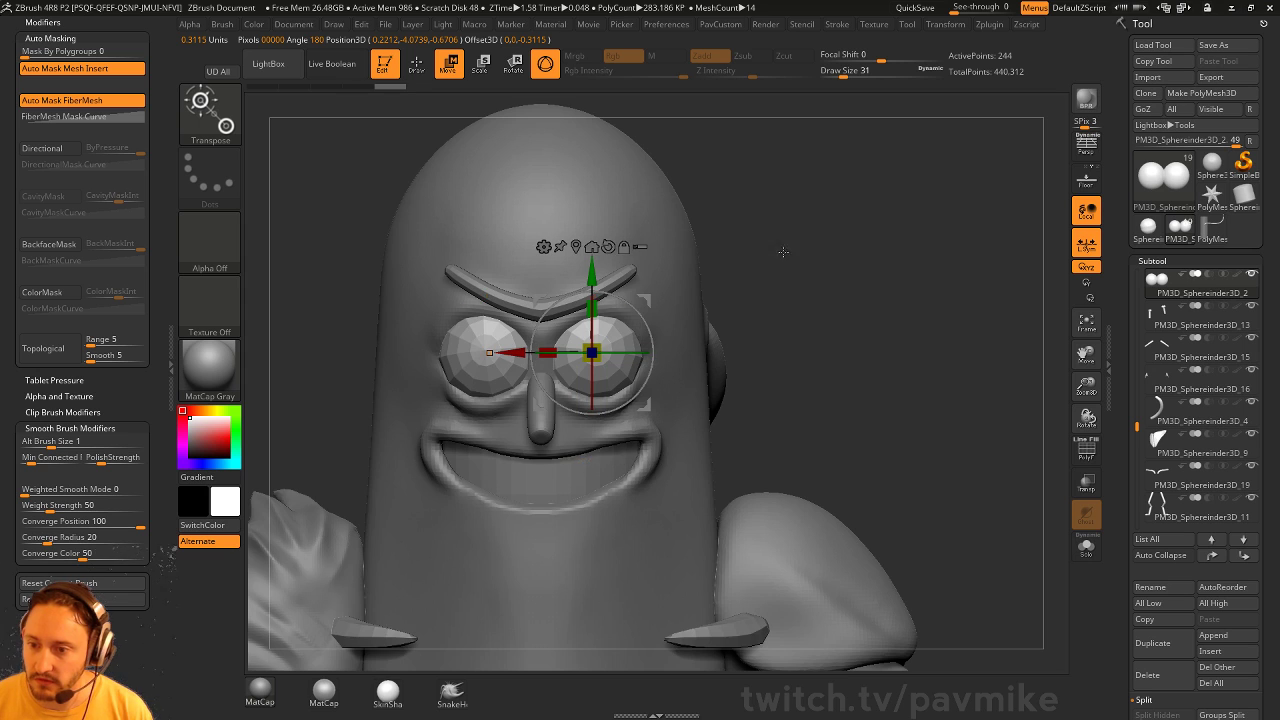
pyautogui.keyDown('alt'); pyautogui.moveTo(786, 251); pyautogui.dragTo(776, 295); pyautogui.keyUp('alt')
pyautogui.moveTo(588, 366); pyautogui.dragTo(616, 402)
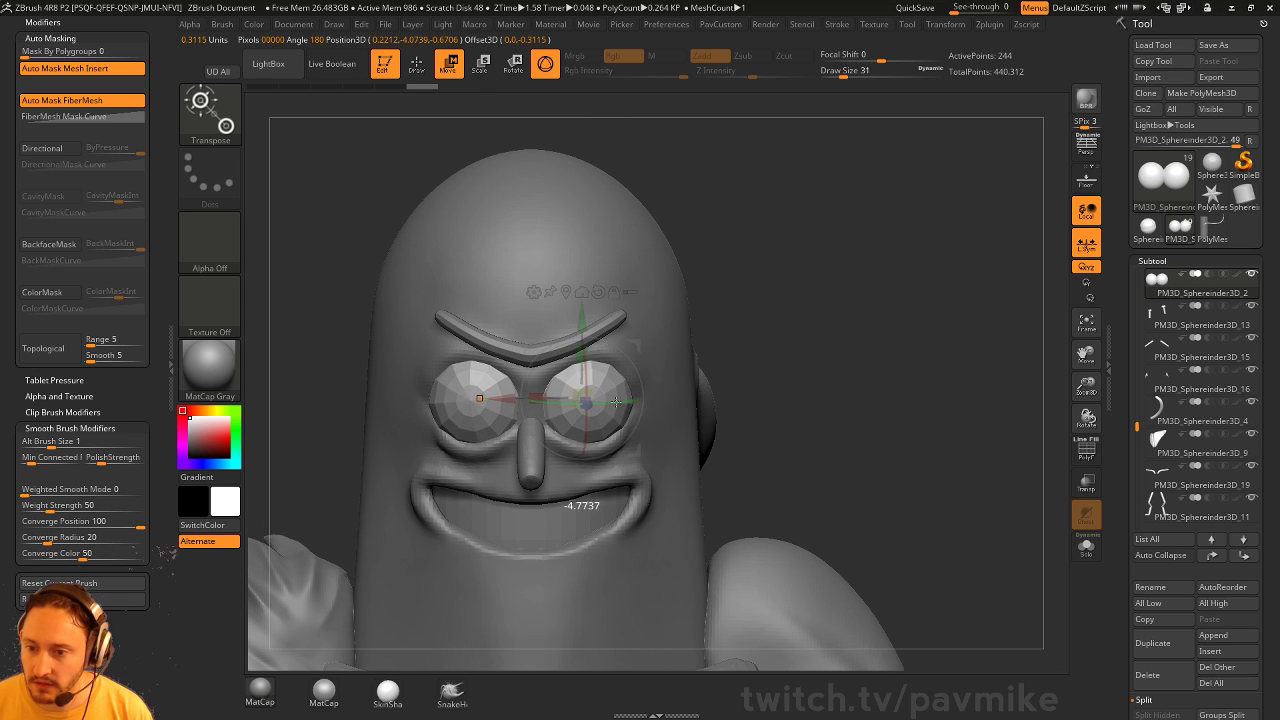
# Return to Draw mode, turn on the eyeballs' dynamic subdivision and display their polyframe
pyautogui.press('q')
pyautogui.moveTo(700, 380); pyautogui.dragTo(803, 337)
pyautogui.press('ctrl')
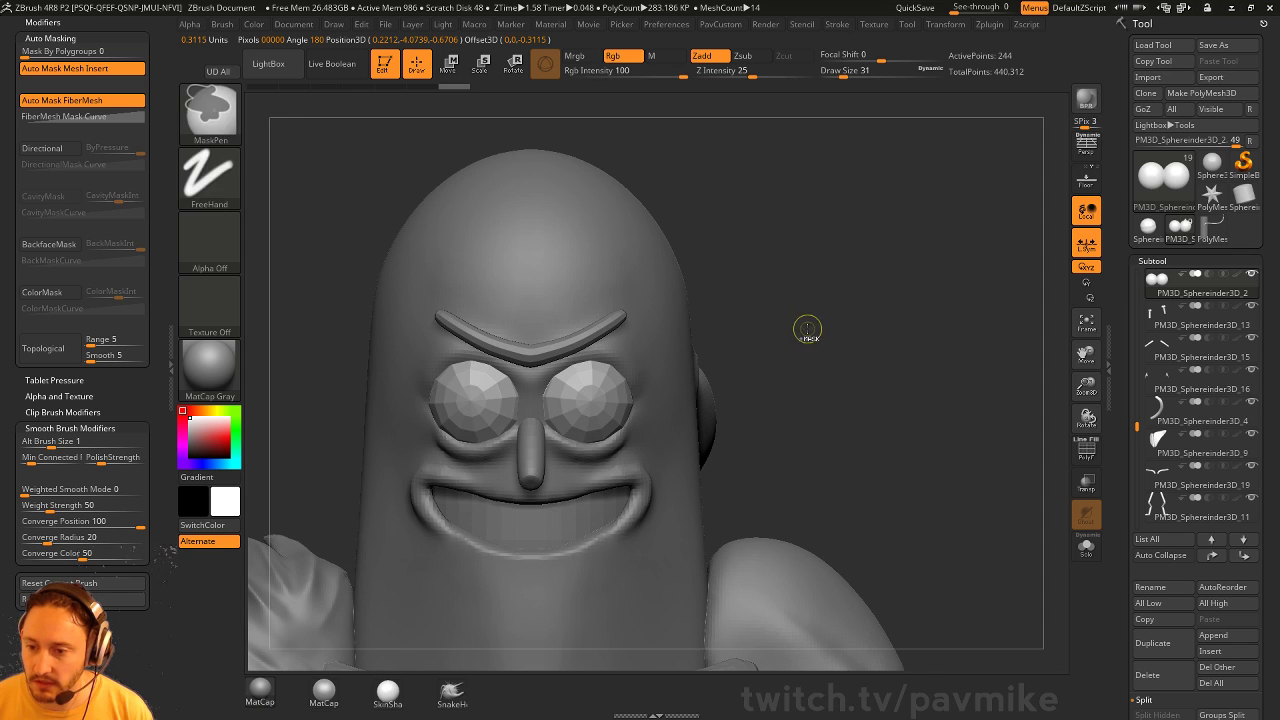
pyautogui.hotkey('ctrl', 'd')
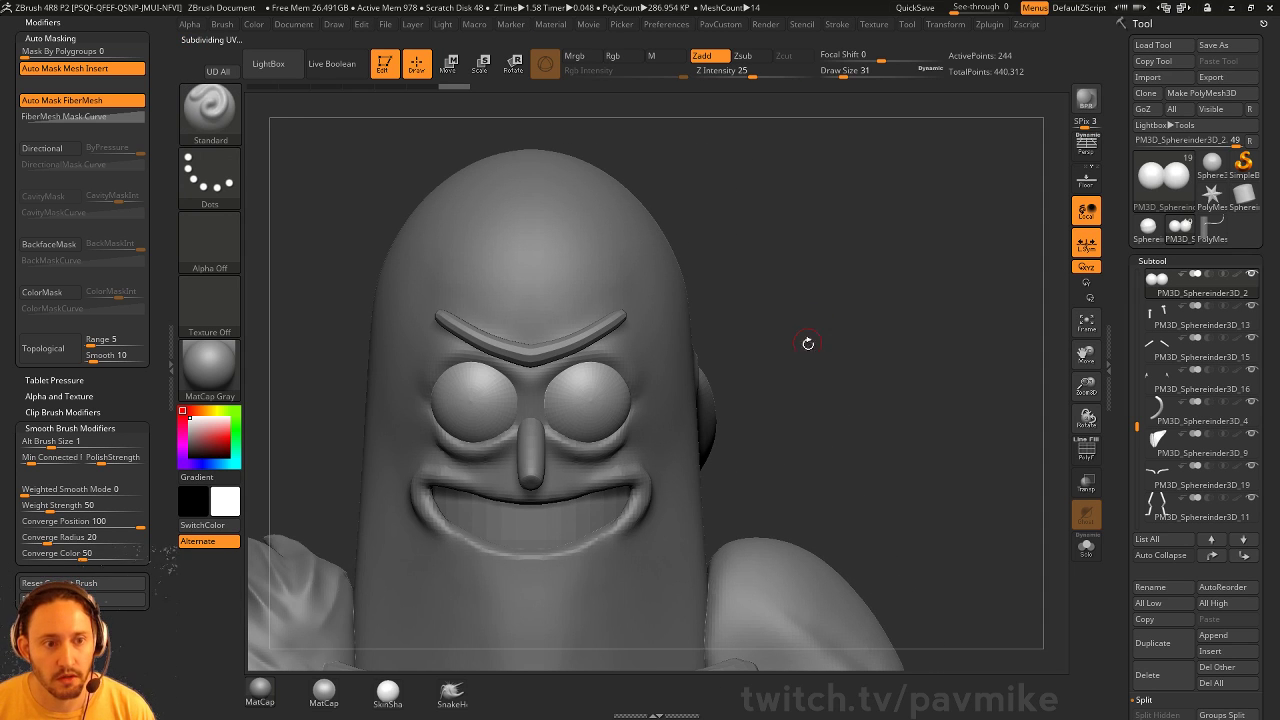
pyautogui.keyDown('alt'); pyautogui.moveTo(799, 344); pyautogui.dragTo(840, 400); pyautogui.keyUp('alt')
pyautogui.click(1086, 450)
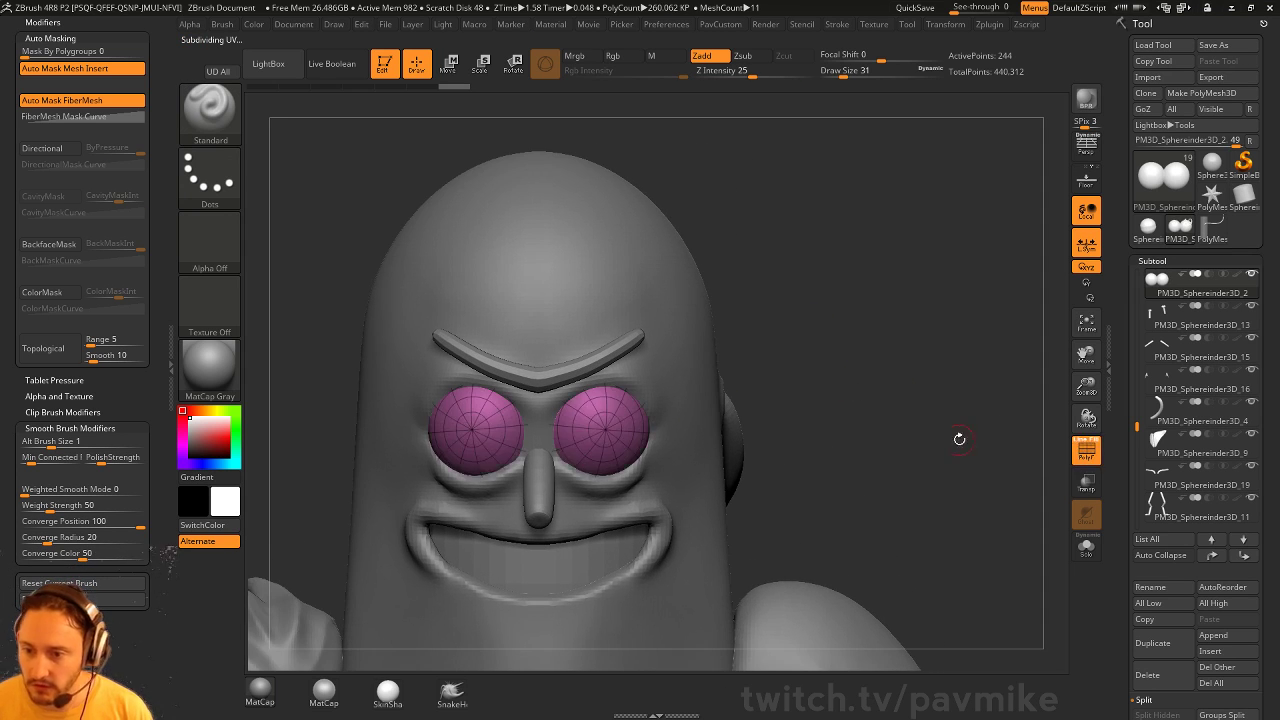
# Turn off the eyeballs' dynamic subdivision and mark the polygons around each front pole with the ZModeler brush
pyautogui.press('shift')
pyautogui.hotkey('shift', 'd')
pyautogui.moveTo(949, 414)
pyautogui.keyDown('alt'); pyautogui.mouseDown()
pyautogui.moveTo(972, 428)
pyautogui.moveTo(990, 418)
pyautogui.mouseUp(); pyautogui.keyUp('alt')
pyautogui.press('s')
pyautogui.press('b')
pyautogui.press('z')
pyautogui.press('m')
pyautogui.click(626, 462)
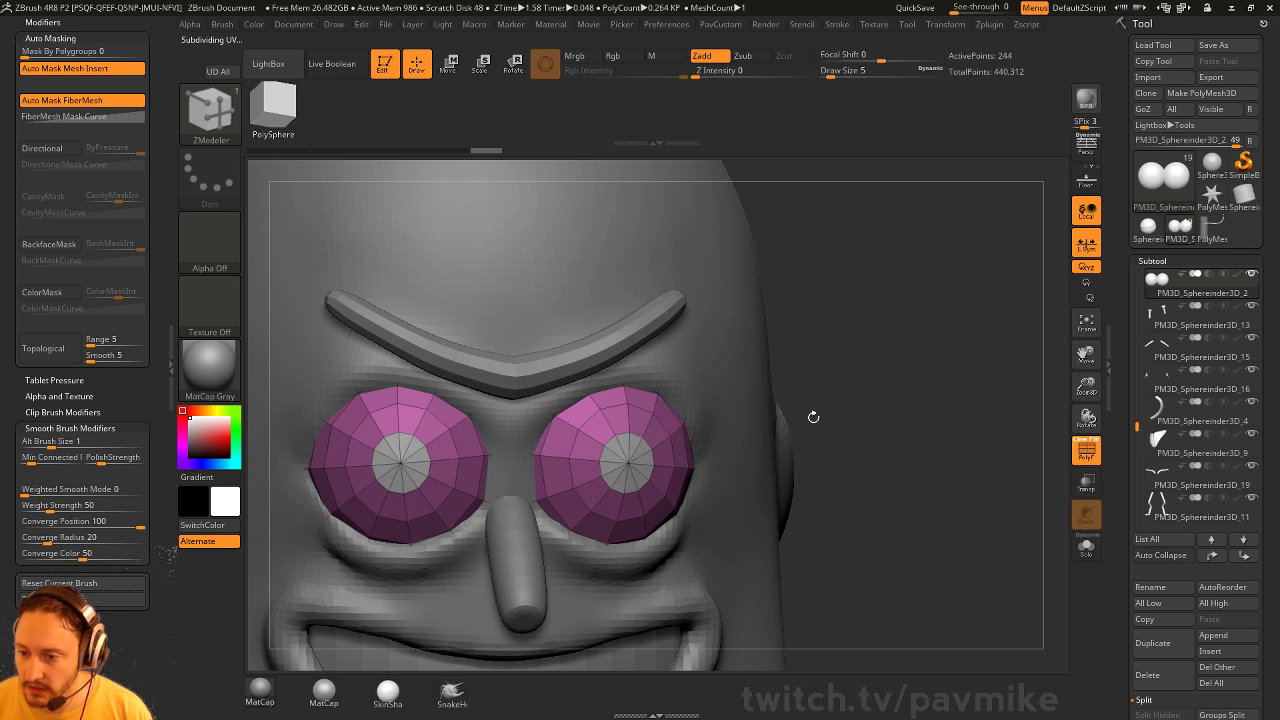
# Extrude the marked front polygons of both eyeballs into raised pupil discs with the ZModeler QMesh polygon action
pyautogui.moveTo(814, 414); pyautogui.dragTo(666, 469)
pyautogui.press('space')
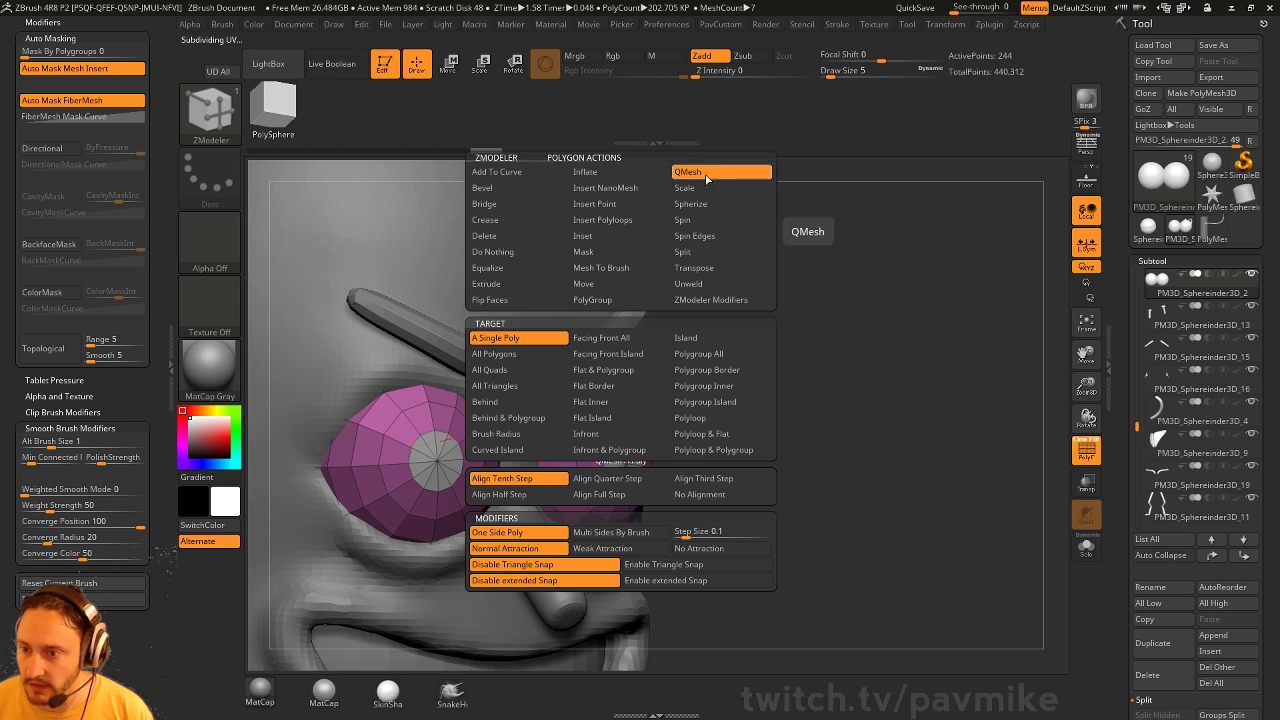
pyautogui.click(620, 462)
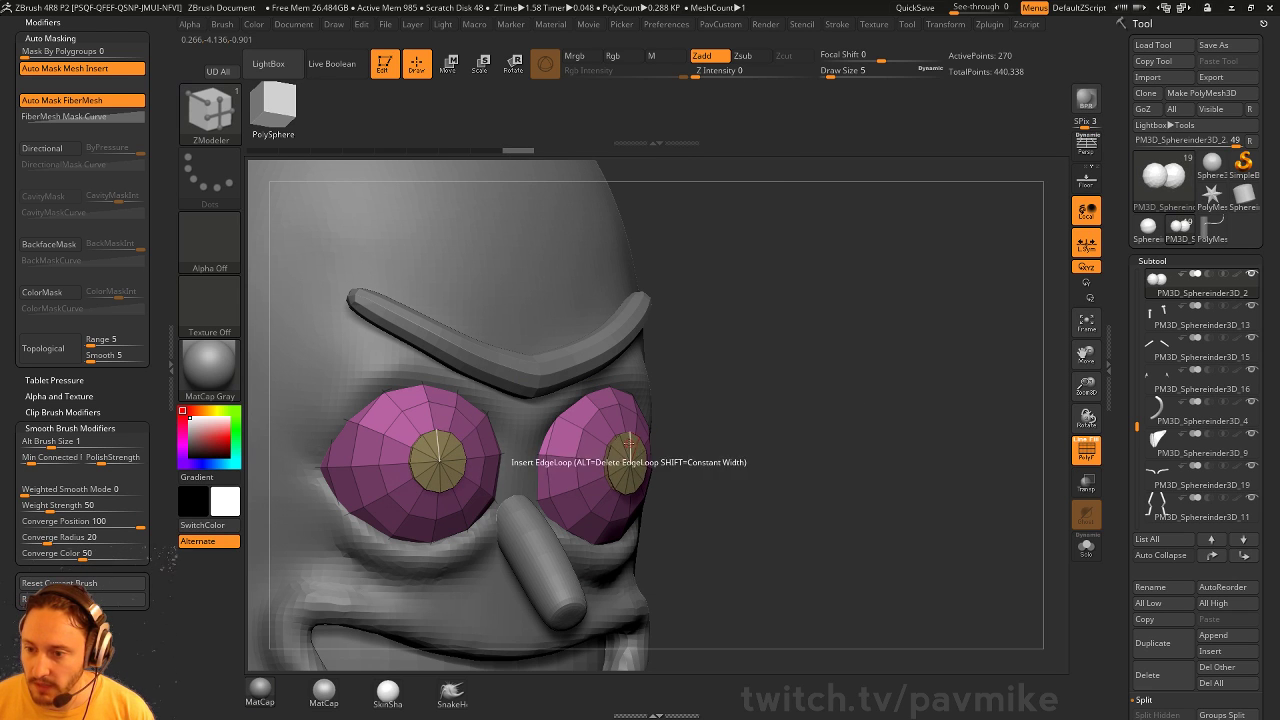
pyautogui.moveTo(625, 441); pyautogui.dragTo(658, 466)
# Isolate the pupil discs' polygons and split them from the eyeballs into their own subtool
pyautogui.hotkey('ctrl', 'shift')
pyautogui.keyDown('shift'); pyautogui.moveTo(753, 440); pyautogui.dragTo(748, 432); pyautogui.keyUp('shift')
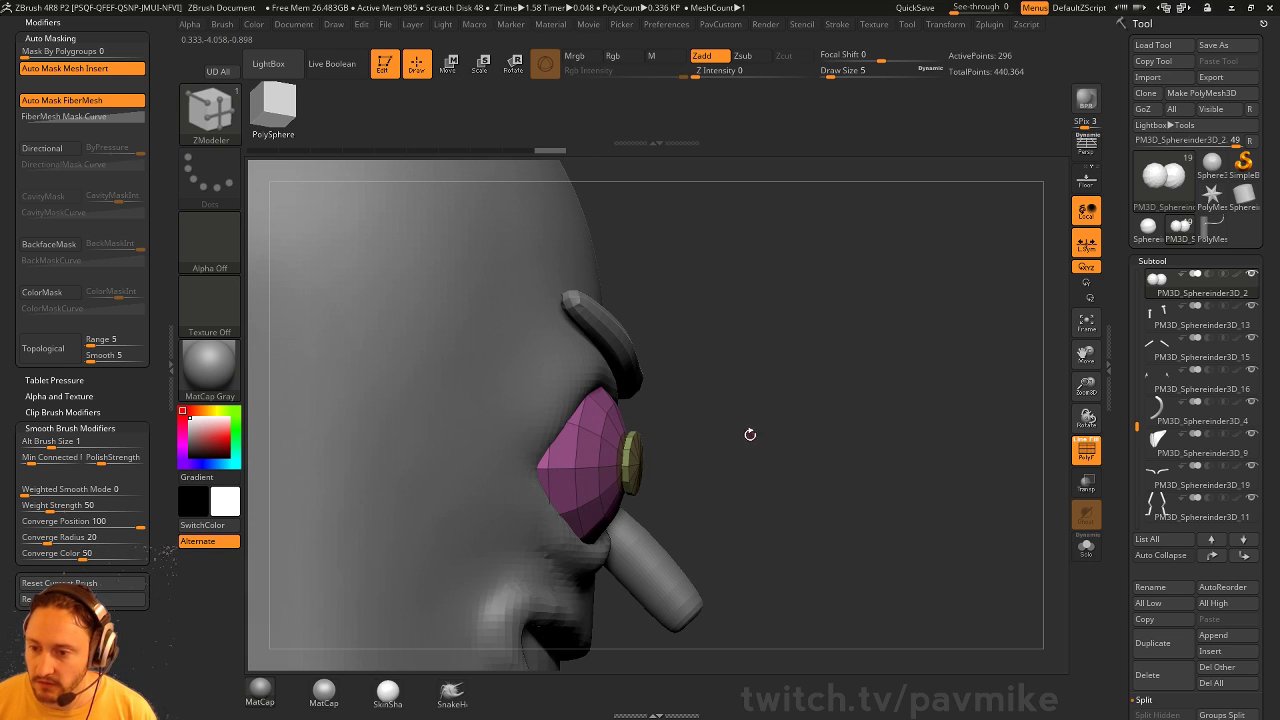
pyautogui.hotkey('ctrl', 'shift')
pyautogui.keyDown('ctrl'); pyautogui.keyDown('shift'); pyautogui.click(650, 423); pyautogui.keyUp('shift'); pyautogui.keyUp('ctrl')
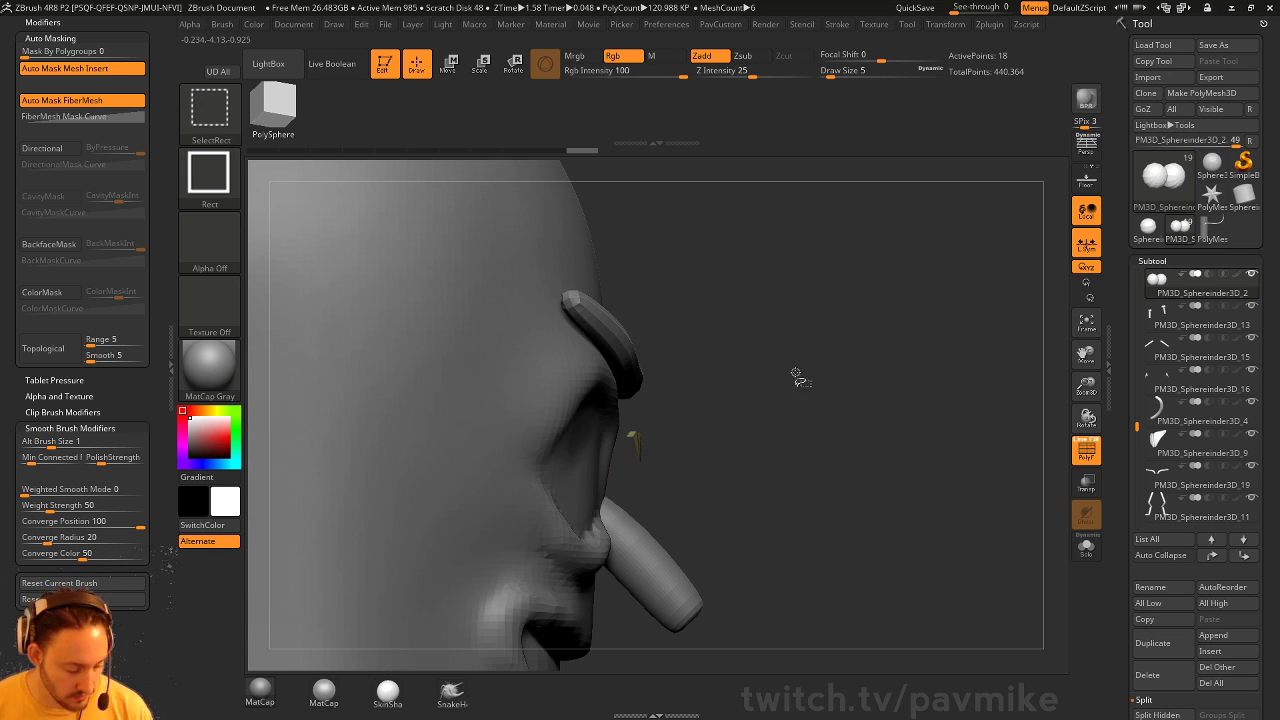
pyautogui.hotkey('ctrl', 'shift', 'a')
pyautogui.press('v')
pyautogui.click(866, 373)
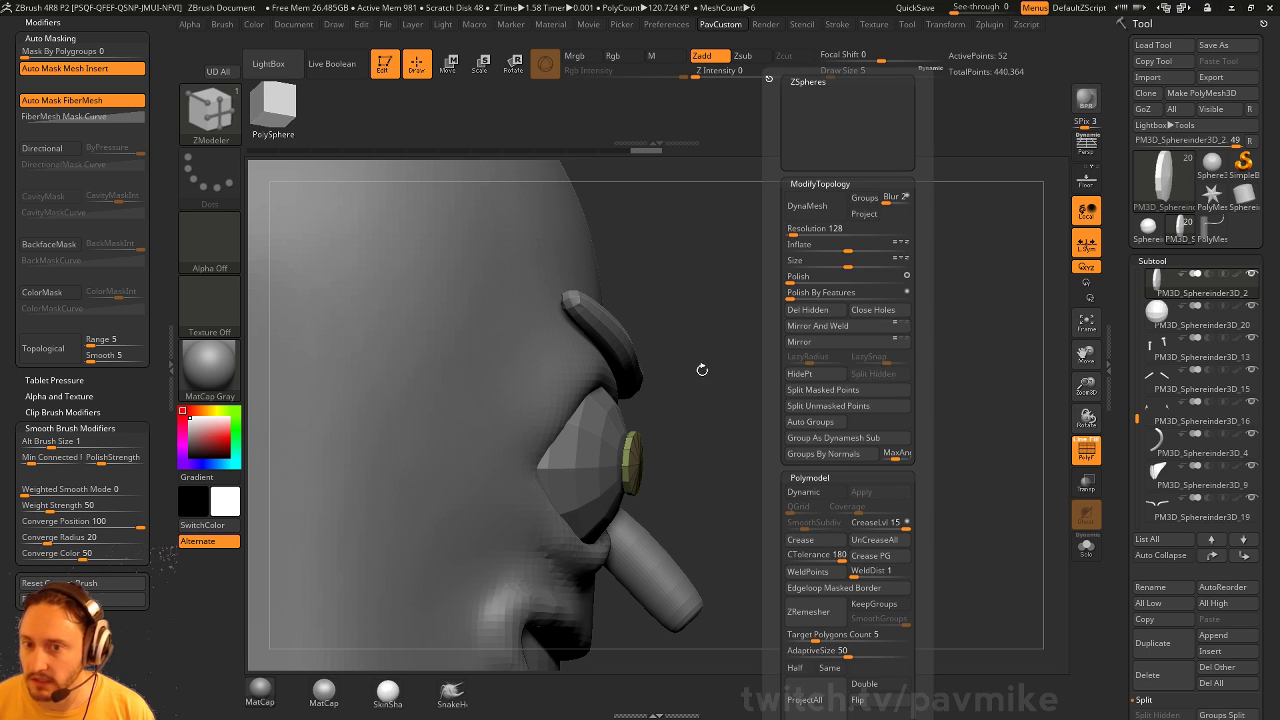
pyautogui.click(215, 61)
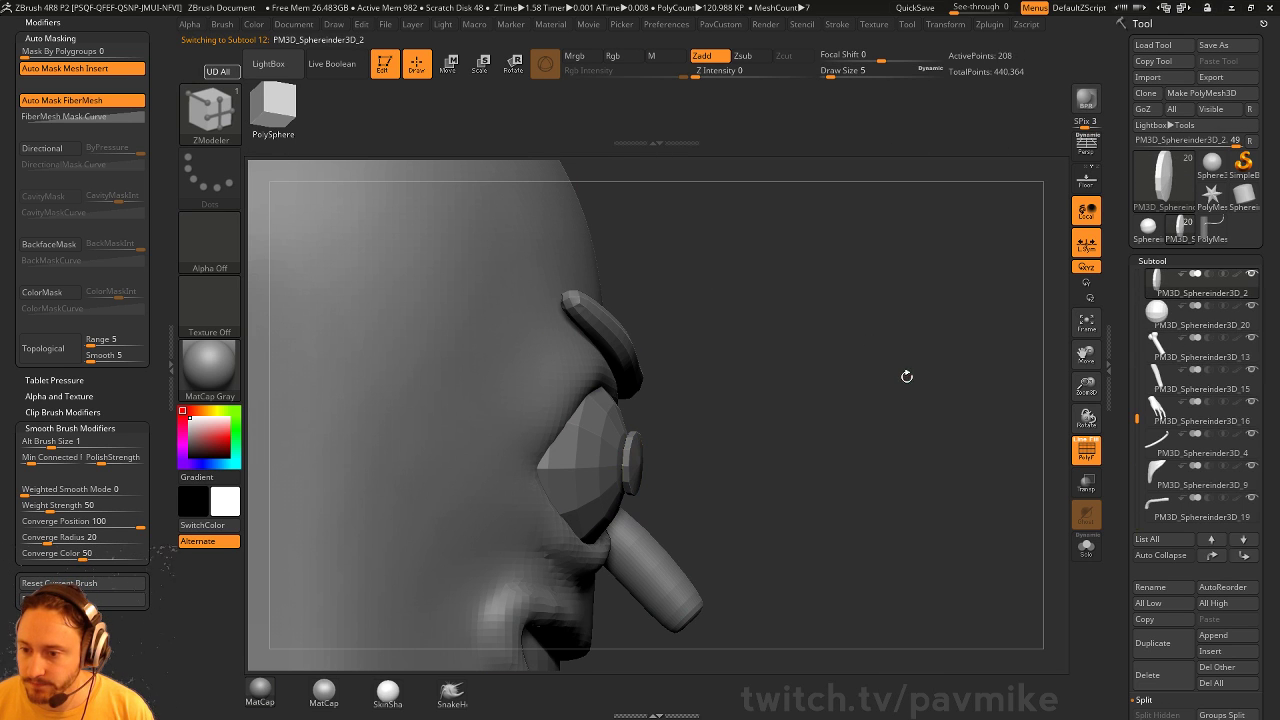
# Move the pupil discs back into the eyeballs and scale them down around the centre of one pupil
pyautogui.moveTo(907, 376); pyautogui.dragTo(775, 400)
pyautogui.press('w')
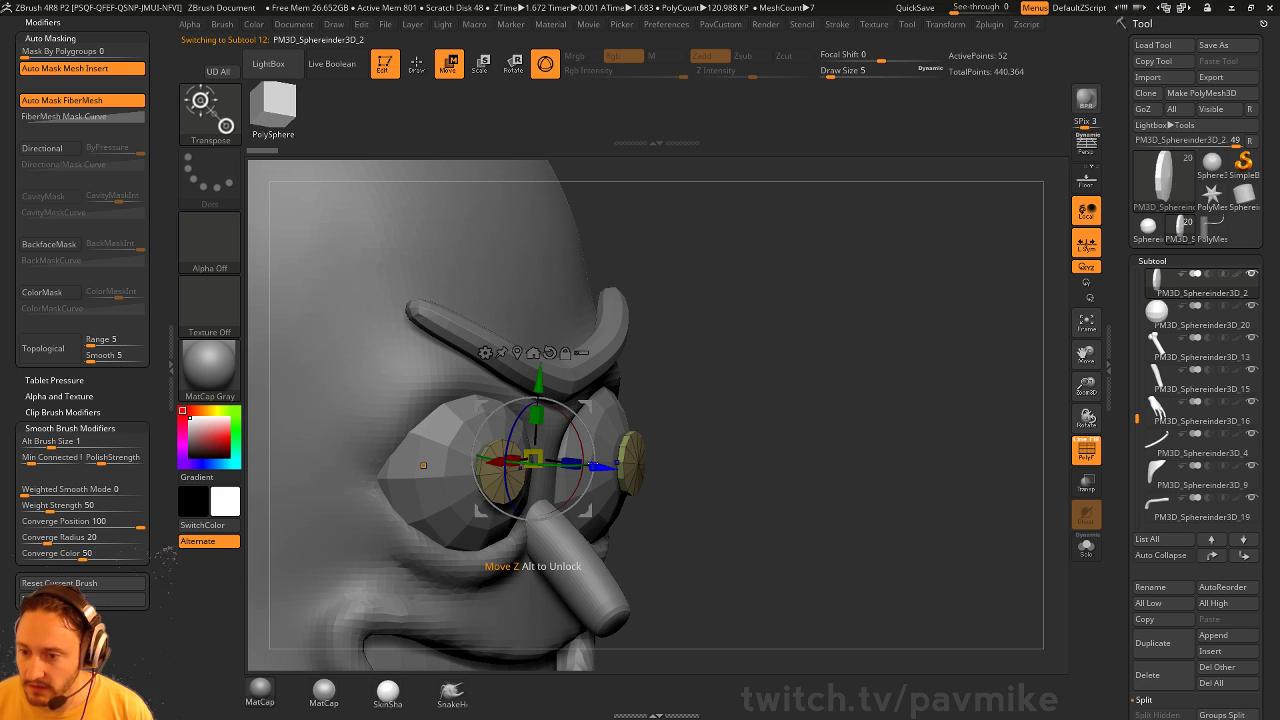
pyautogui.moveTo(597, 464); pyautogui.dragTo(589, 462)
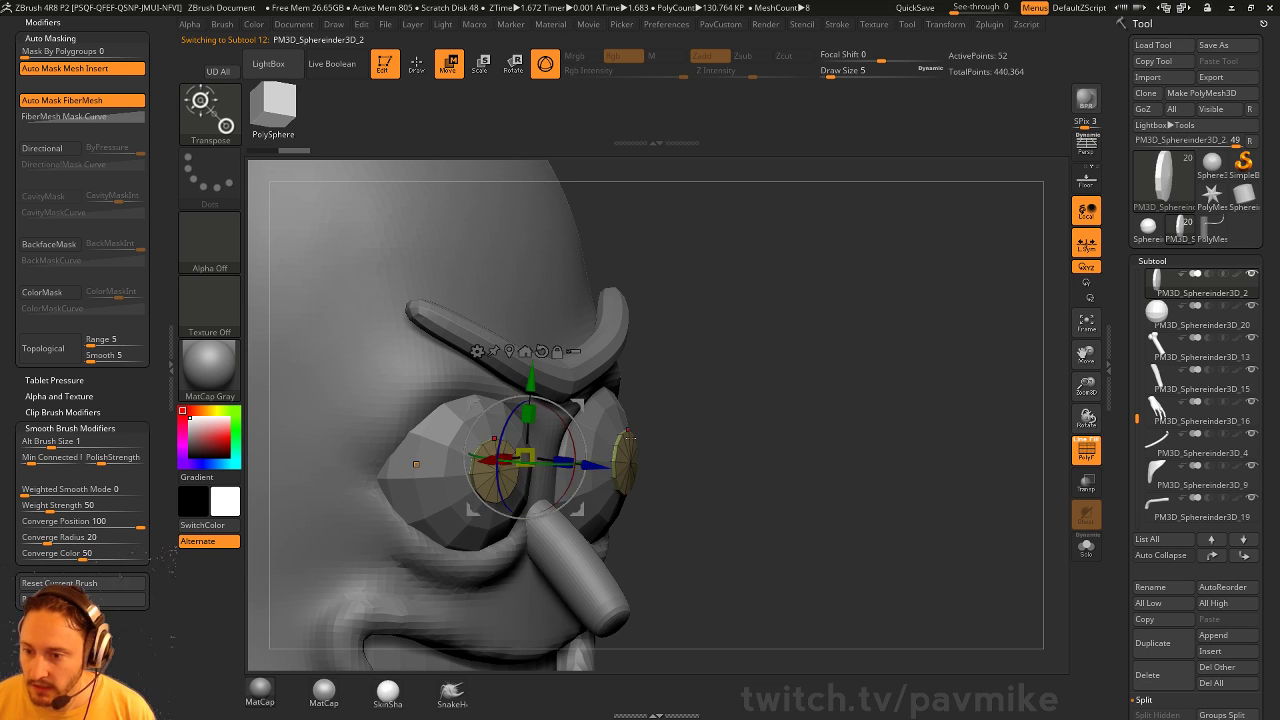
pyautogui.moveTo(872, 388); pyautogui.dragTo(789, 399)
pyautogui.moveTo(908, 331); pyautogui.dragTo(941, 271)
pyautogui.click(525, 352)
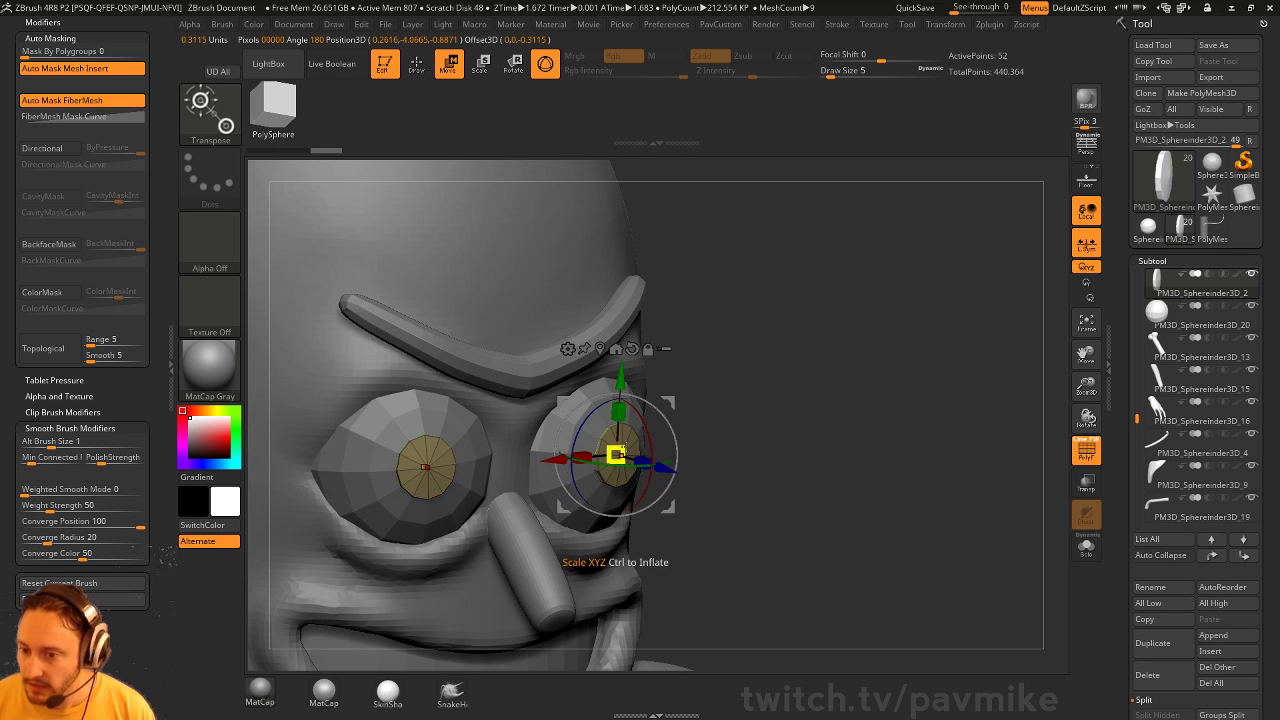
pyautogui.moveTo(616, 454); pyautogui.dragTo(579, 451)
pyautogui.moveTo(668, 467); pyautogui.dragTo(667, 469)
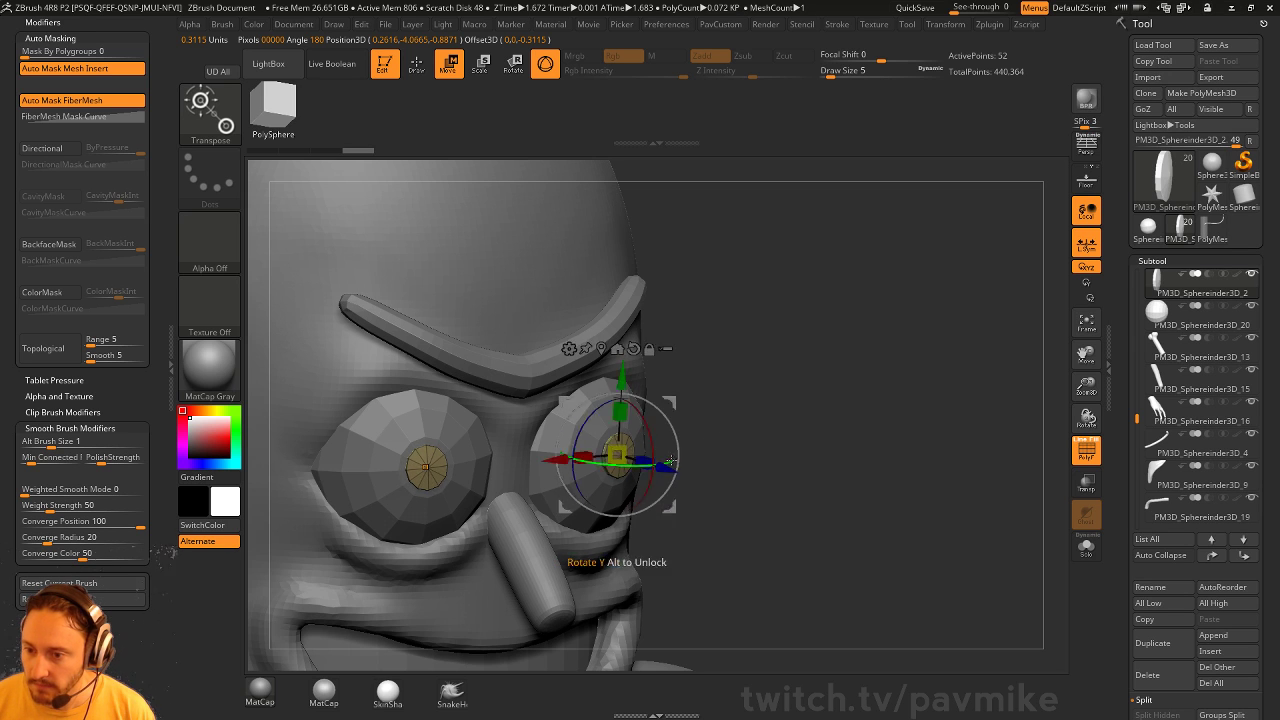
# Return to Draw mode with the Standard brush, turn on the eyeballs' dynamic subdivision and hide the polyframe
pyautogui.press('q')
pyautogui.moveTo(758, 444); pyautogui.dragTo(691, 437)
pyautogui.press('b')
pyautogui.press('s')
pyautogui.press('t')
pyautogui.keyDown('alt'); pyautogui.click(680, 439); pyautogui.keyUp('alt')
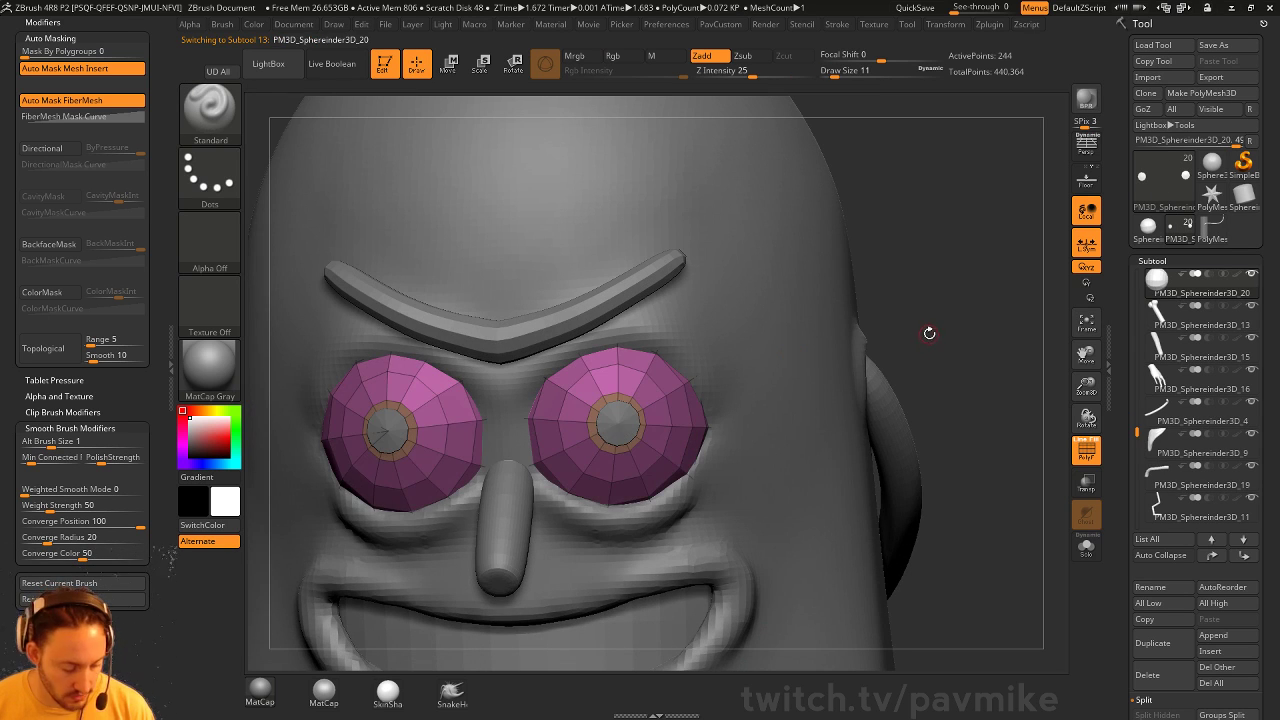
pyautogui.press('d')
pyautogui.keyDown('shift'); pyautogui.moveTo(940, 312); pyautogui.dragTo(1021, 440); pyautogui.keyUp('shift')
pyautogui.hotkey('shift', 'f')
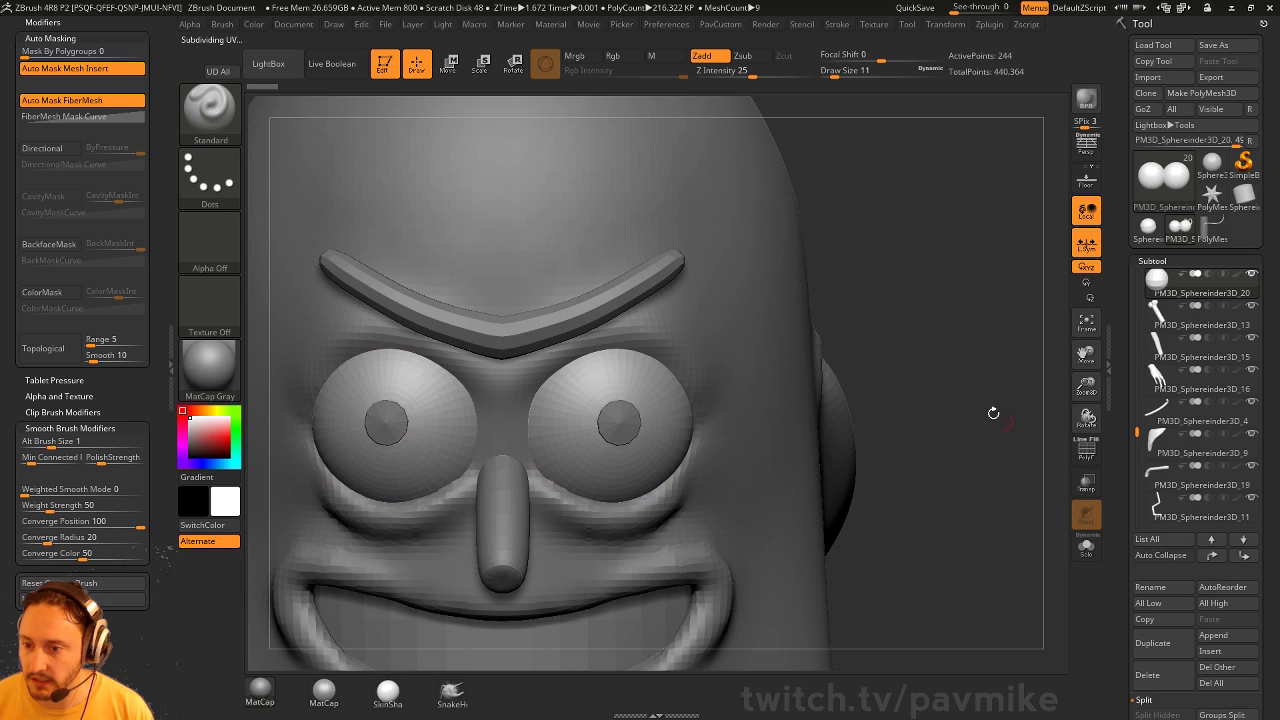
# Crease the pupils' edges with a crease tolerance of 70 and turn on their dynamic subdivision
pyautogui.keyDown('alt'); pyautogui.click(628, 418); pyautogui.keyUp('alt')
pyautogui.write('3')
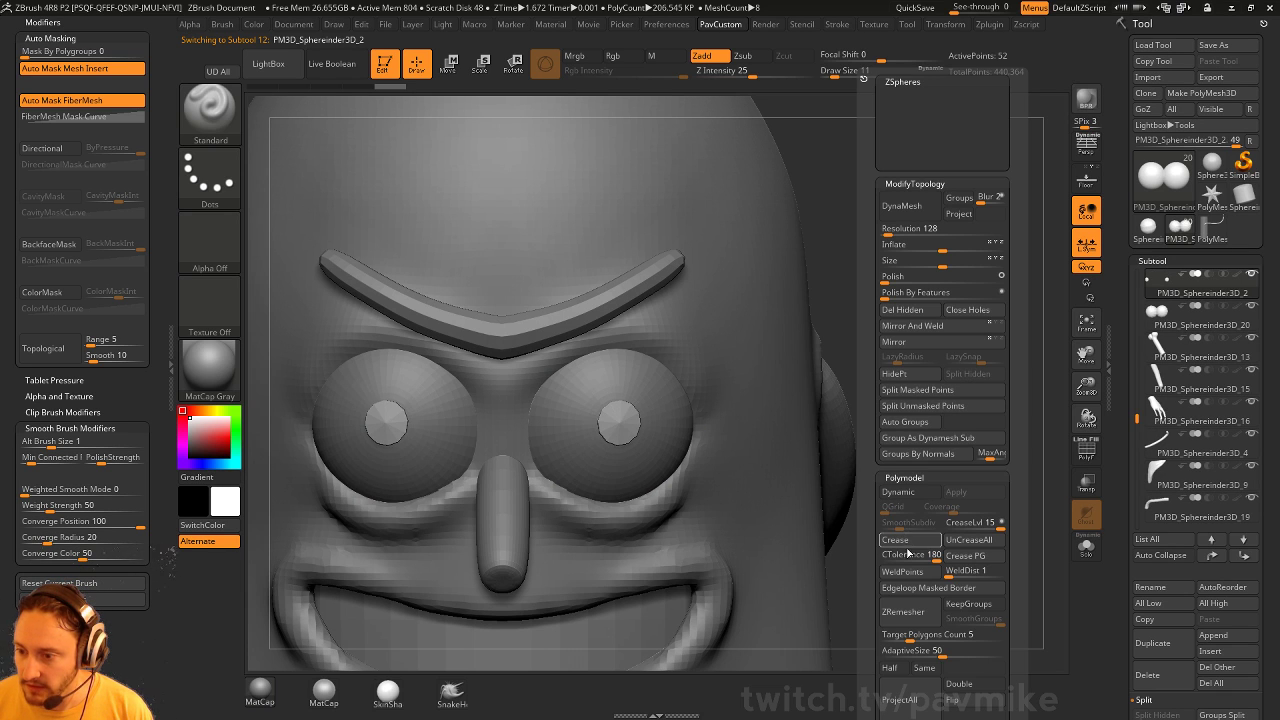
pyautogui.write('70')
pyautogui.click(970, 559)
pyautogui.click(906, 493)
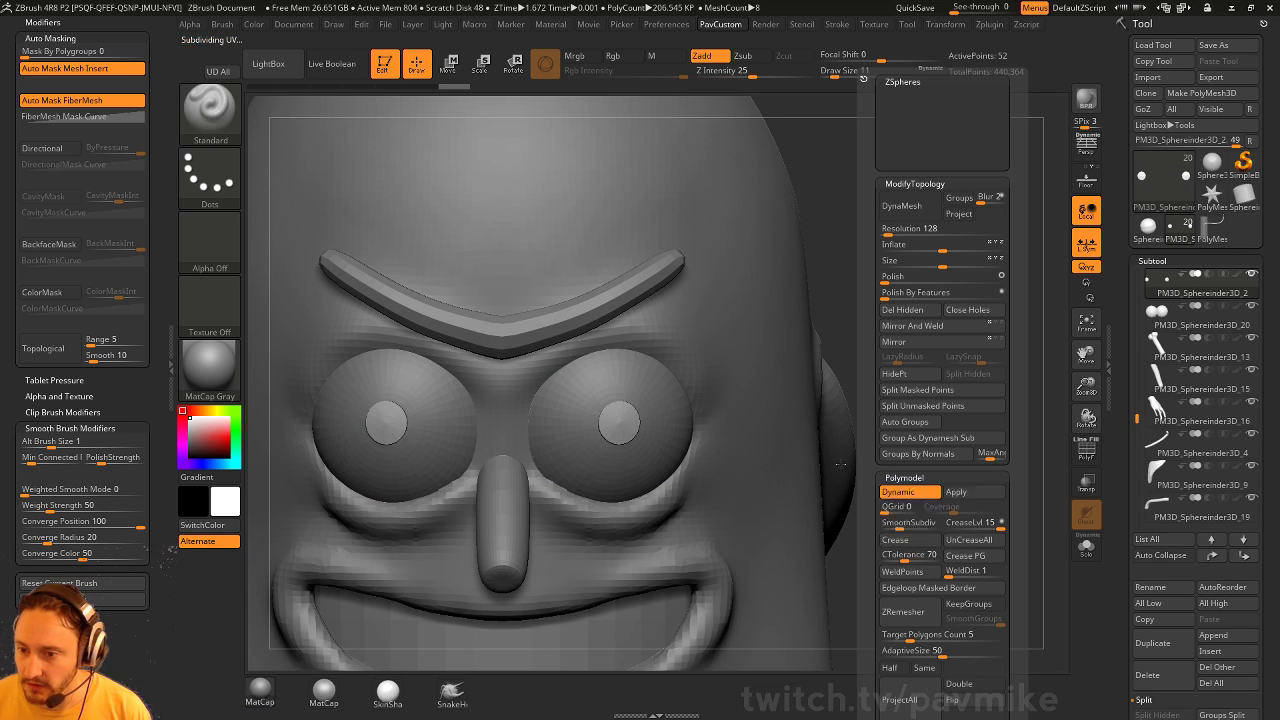
pyautogui.keyDown('alt'); pyautogui.moveTo(871, 368); pyautogui.dragTo(1010, 427); pyautogui.keyUp('alt')
pyautogui.keyDown('alt'); pyautogui.moveTo(1063, 361); pyautogui.dragTo(943, 365); pyautogui.keyUp('alt')
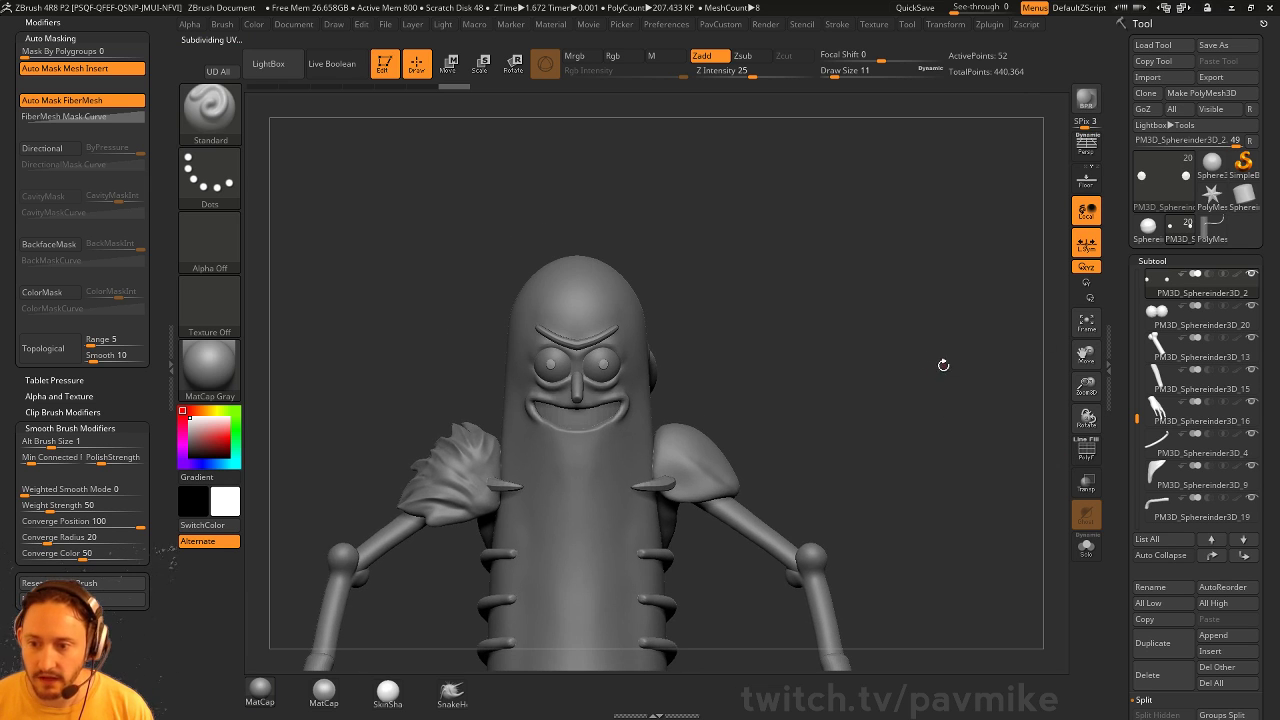
# Scale the pupils slightly smaller with the gizmo and return to Draw mode
pyautogui.keyDown('alt'); pyautogui.moveTo(907, 314); pyautogui.dragTo(926, 420); pyautogui.keyUp('alt')
pyautogui.moveTo(926, 420); pyautogui.dragTo(957, 366)
pyautogui.press('w')
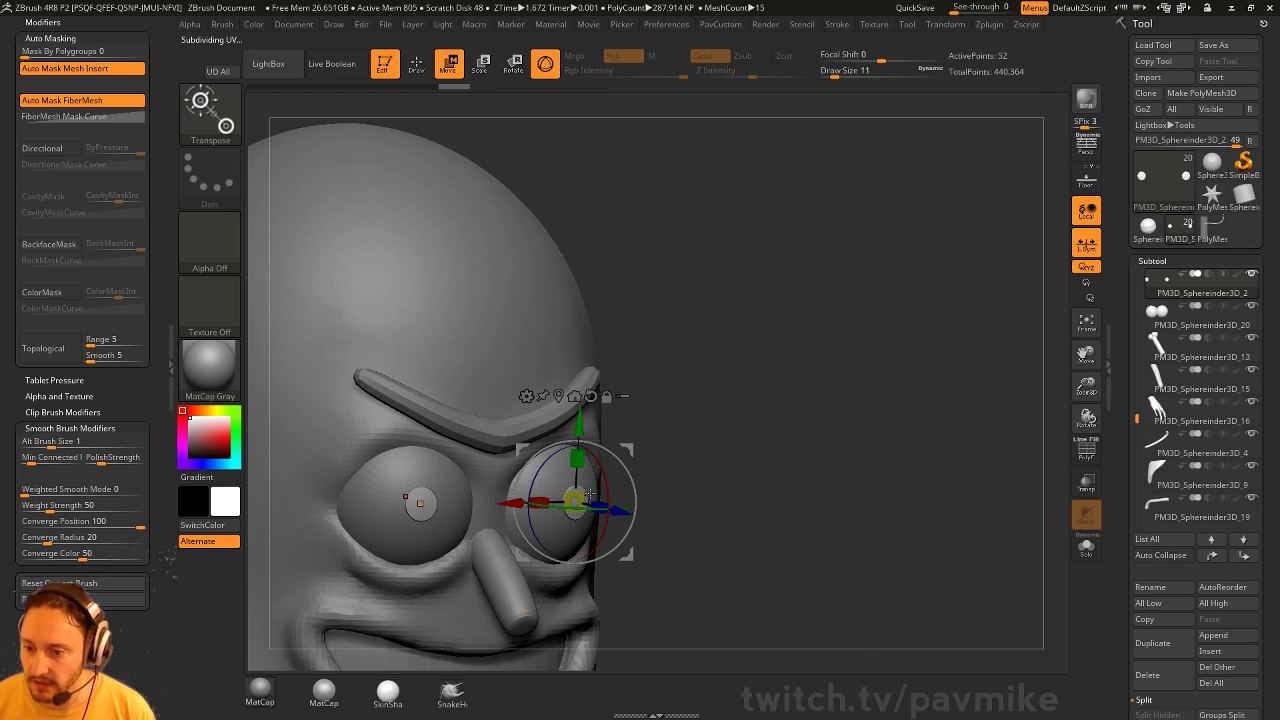
pyautogui.moveTo(586, 496); pyautogui.dragTo(578, 500)
pyautogui.press('q')
# Make the hands the active subtool, subdivide them once and show them in solo with the Clay brush chosen
pyautogui.moveTo(880, 490)
pyautogui.keyDown('alt'); pyautogui.mouseDown()
pyautogui.moveTo(866, 488)
pyautogui.moveTo(883, 457)
pyautogui.moveTo(869, 300)
pyautogui.moveTo(855, 340)
pyautogui.mouseUp(); pyautogui.keyUp('alt')
pyautogui.press('s')
pyautogui.moveTo(850, 406)
pyautogui.mouseDown()
pyautogui.moveTo(868, 402)
pyautogui.moveTo(853, 378)
pyautogui.moveTo(895, 396)
pyautogui.moveTo(891, 406)
pyautogui.mouseUp()
pyautogui.keyDown('alt'); pyautogui.click(567, 460); pyautogui.keyUp('alt')
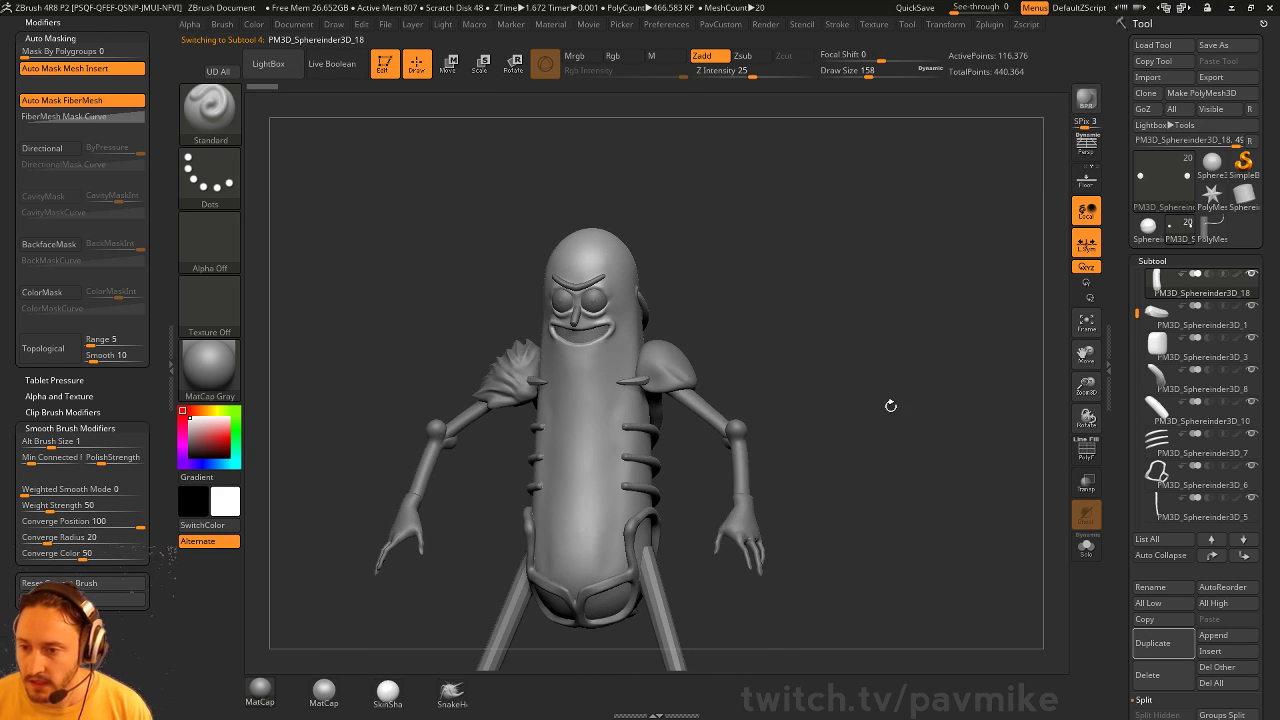
pyautogui.keyDown('alt'); pyautogui.click(740, 521); pyautogui.keyUp('alt')
pyautogui.press('s')
pyautogui.moveTo(868, 505)
pyautogui.keyDown('alt'); pyautogui.mouseDown()
pyautogui.moveTo(860, 394)
pyautogui.moveTo(891, 400)
pyautogui.moveTo(771, 357)
pyautogui.moveTo(845, 397)
pyautogui.moveTo(817, 369)
pyautogui.moveTo(820, 396)
pyautogui.moveTo(784, 468)
pyautogui.moveTo(874, 443)
pyautogui.moveTo(800, 363)
pyautogui.moveTo(560, 500)
pyautogui.moveTo(614, 337)
pyautogui.moveTo(763, 314)
pyautogui.moveTo(717, 417)
pyautogui.mouseUp(); pyautogui.keyUp('alt')
pyautogui.press('b')
pyautogui.press('c')
pyautogui.press('l')
pyautogui.hotkey('ctrl', 'd')
pyautogui.click(1086, 546)
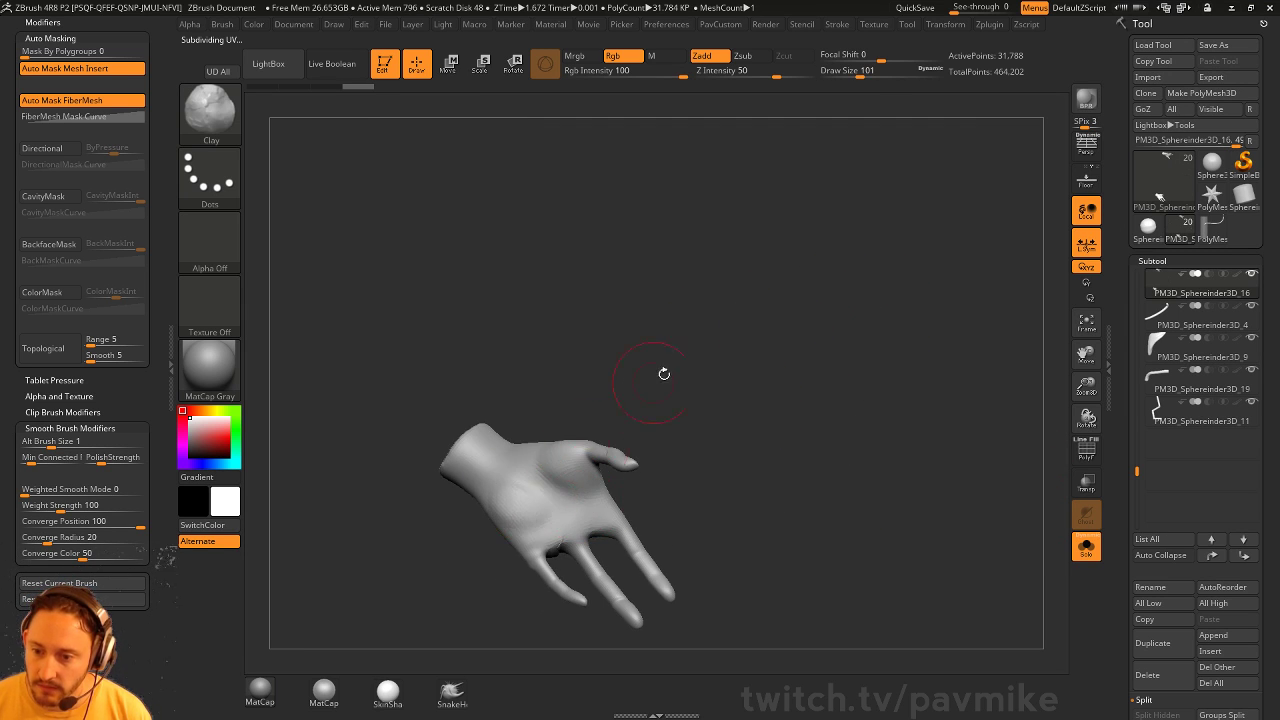
# Carve the palm crease around the base of the thumb with the DamStandard brush and smooth it
pyautogui.moveTo(663, 373)
pyautogui.mouseDown()
pyautogui.moveTo(637, 408)
pyautogui.moveTo(643, 394)
pyautogui.moveTo(554, 444)
pyautogui.mouseUp()
pyautogui.press('b')
pyautogui.press('d')
pyautogui.press('s')
pyautogui.press('s')
pyautogui.moveTo(646, 392); pyautogui.dragTo(606, 400)
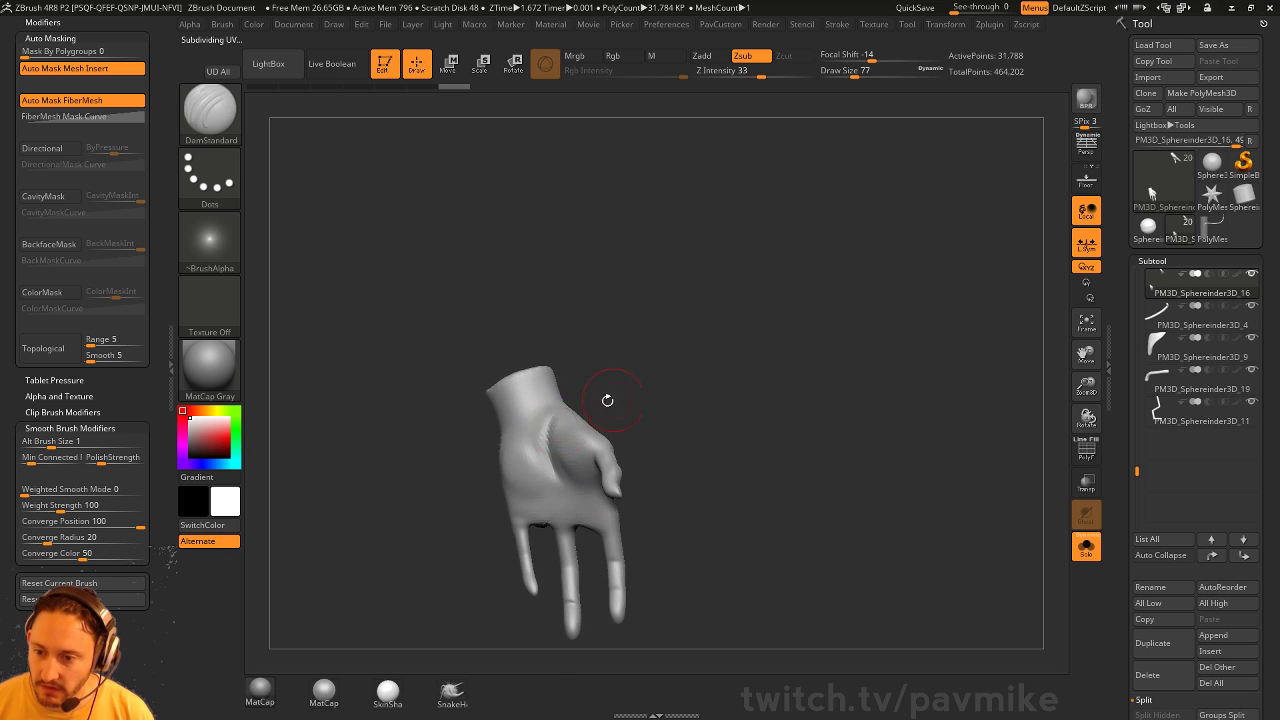
pyautogui.moveTo(543, 450); pyautogui.dragTo(551, 491)
pyautogui.moveTo(622, 402); pyautogui.dragTo(672, 408)
pyautogui.moveTo(549, 436)
pyautogui.keyDown('shift'); pyautogui.mouseDown()
pyautogui.moveTo(541, 453)
pyautogui.moveTo(545, 440)
pyautogui.mouseUp(); pyautogui.keyUp('shift')
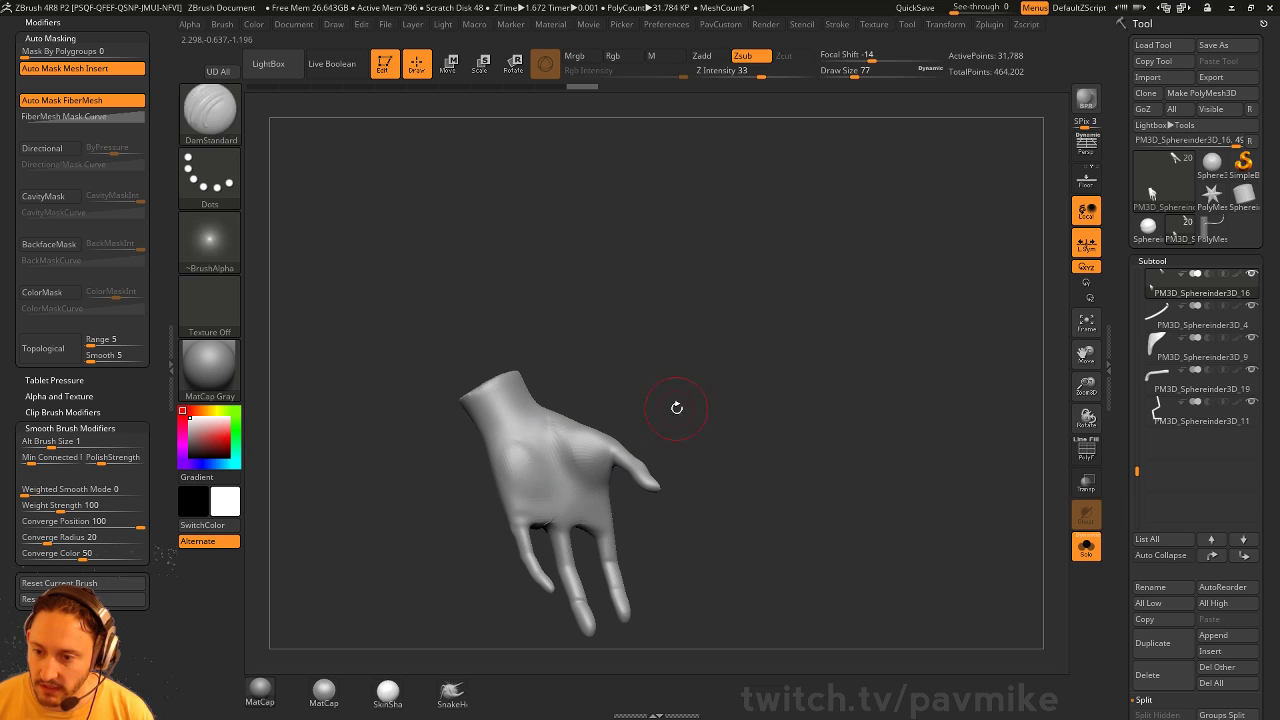
# Work the palm beside the thumb with the Standard brush at Draw Size 59
pyautogui.moveTo(677, 406); pyautogui.dragTo(648, 404)
pyautogui.press('b')
pyautogui.press('s')
pyautogui.press('t')
pyautogui.press('s')
pyautogui.moveTo(538, 441); pyautogui.dragTo(533, 441)
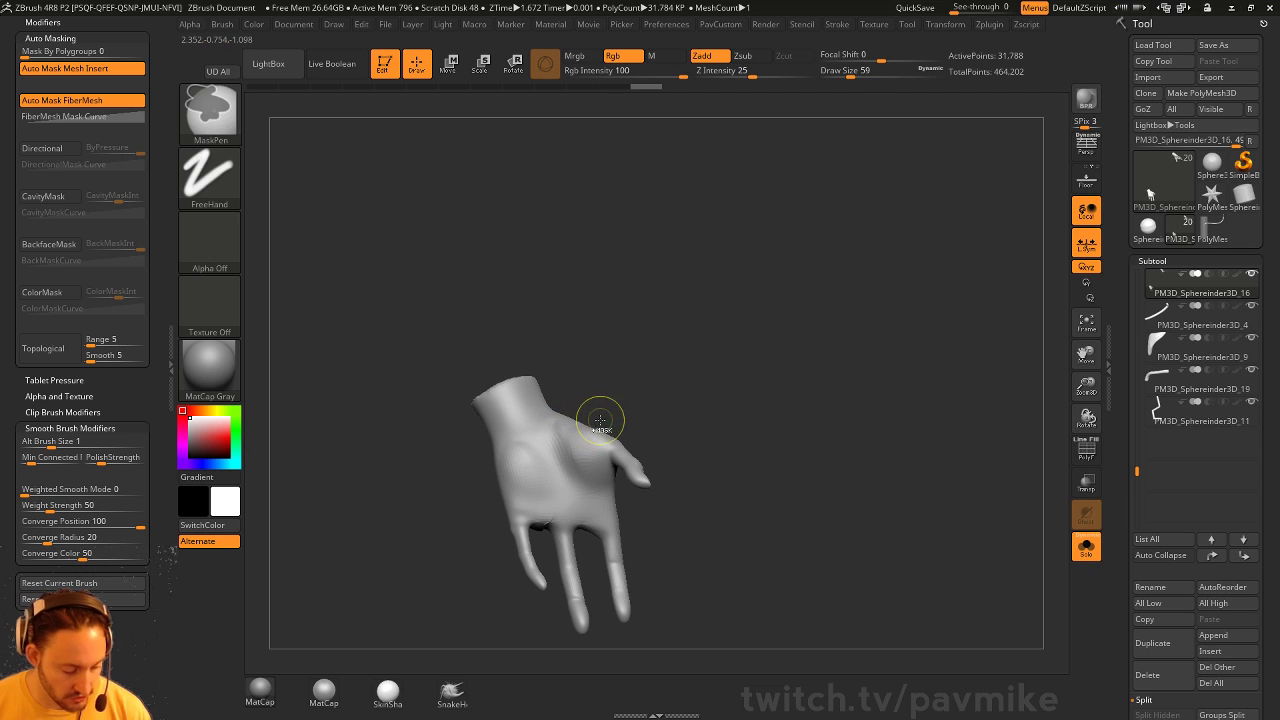
# Deepen the creases at the base of the thumb and across the palm with the DamStandard brush
pyautogui.press('b')
pyautogui.press('d')
pyautogui.press('s')
pyautogui.moveTo(597, 395)
pyautogui.mouseDown()
pyautogui.moveTo(572, 436)
pyautogui.moveTo(562, 412)
pyautogui.mouseUp()
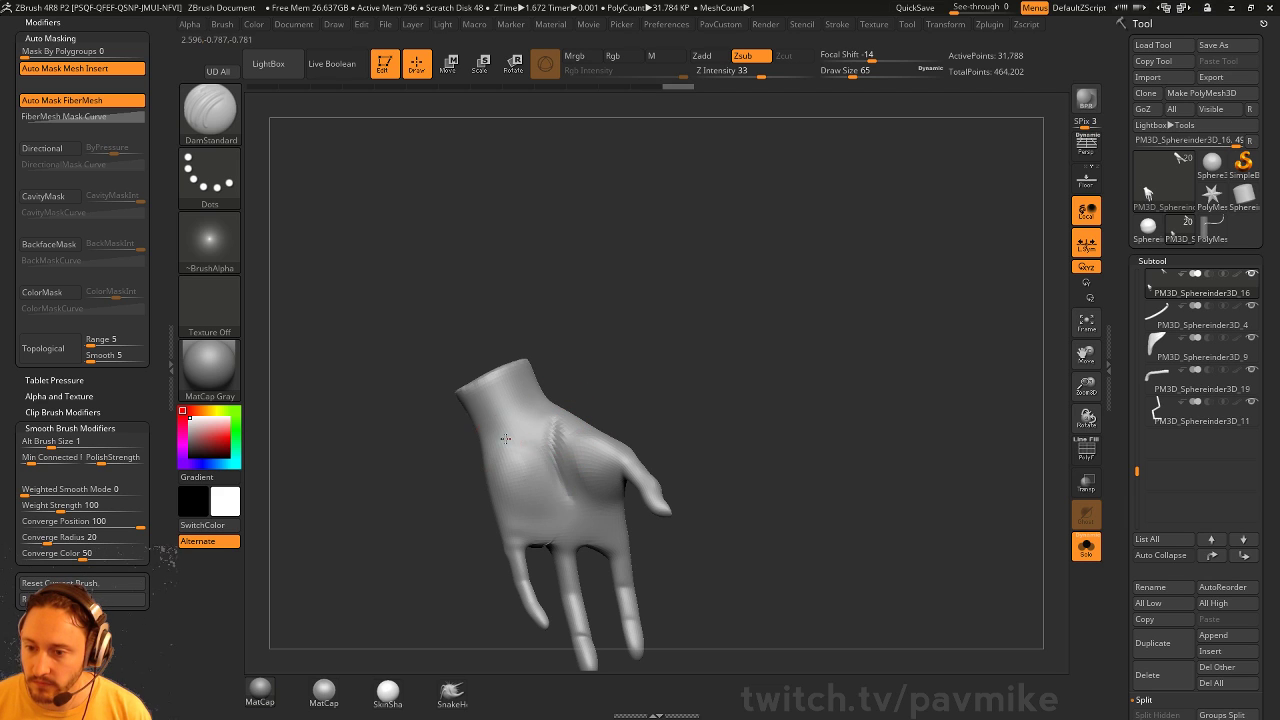
pyautogui.moveTo(688, 470); pyautogui.dragTo(713, 319)
pyautogui.moveTo(562, 415)
pyautogui.mouseDown()
pyautogui.moveTo(627, 379)
pyautogui.moveTo(627, 414)
pyautogui.mouseUp()
pyautogui.moveTo(544, 426); pyautogui.dragTo(618, 461)
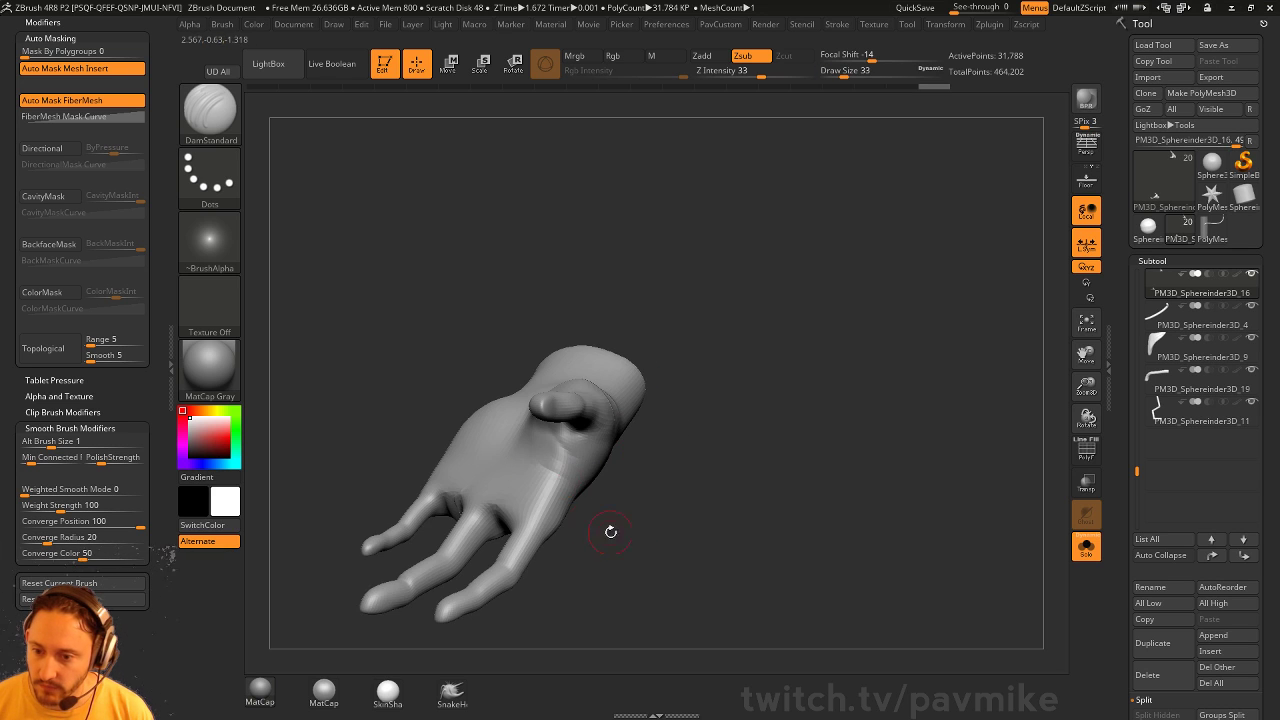
# Define the webbing between the fingers with DamStandard and choose the Move brush for the back of the hand
pyautogui.moveTo(610, 531); pyautogui.dragTo(736, 305)
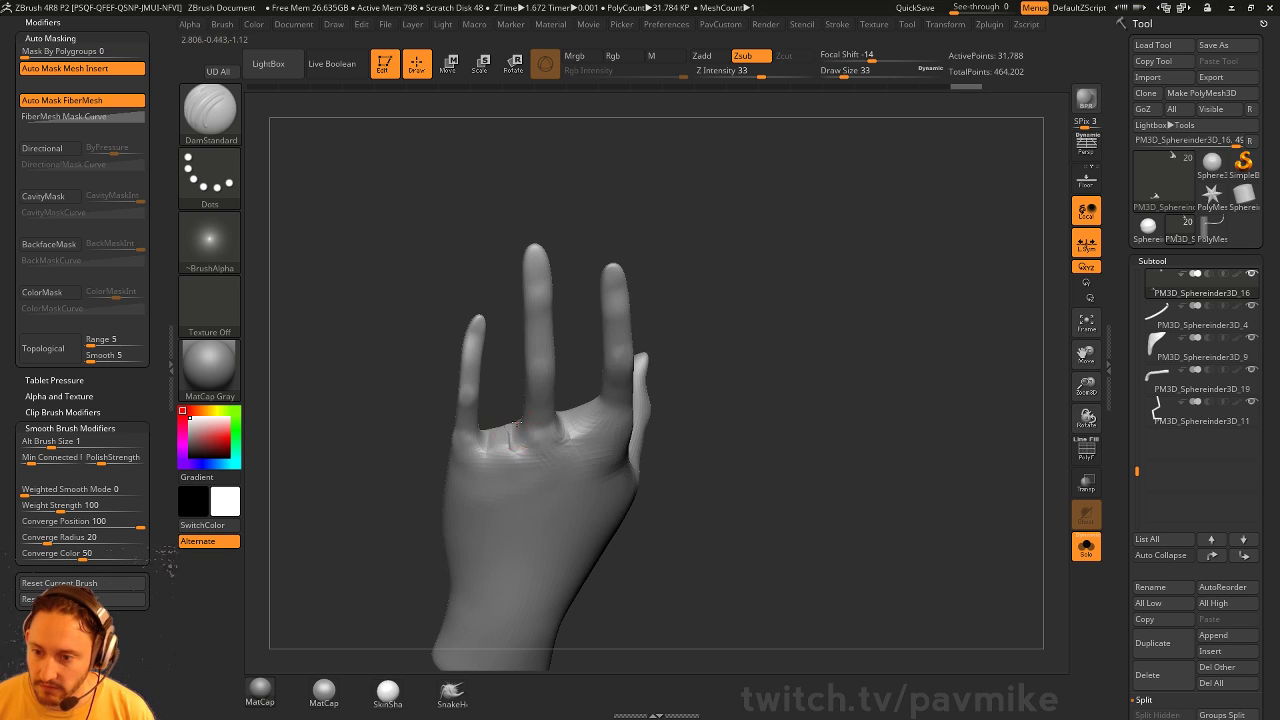
pyautogui.moveTo(517, 424); pyautogui.dragTo(700, 374)
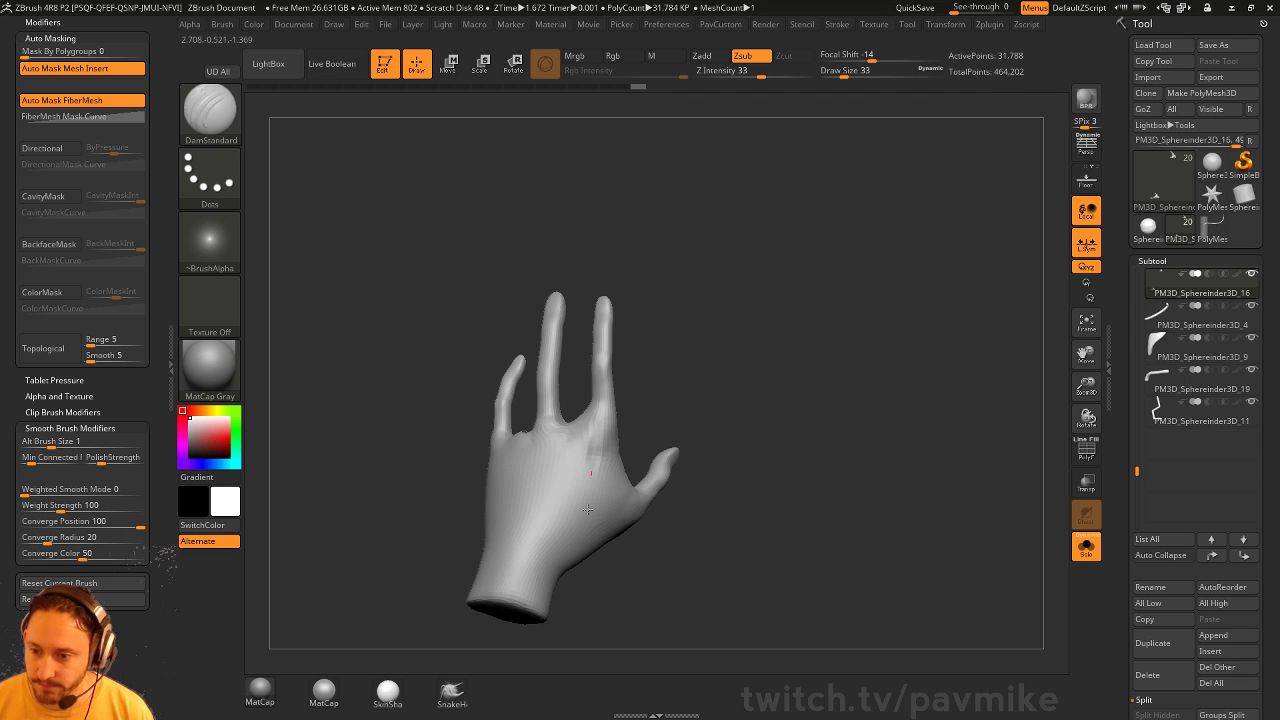
pyautogui.moveTo(716, 430)
pyautogui.mouseDown()
pyautogui.moveTo(648, 411)
pyautogui.moveTo(593, 439)
pyautogui.mouseUp()
pyautogui.press('b')
pyautogui.press('m')
pyautogui.press('v')
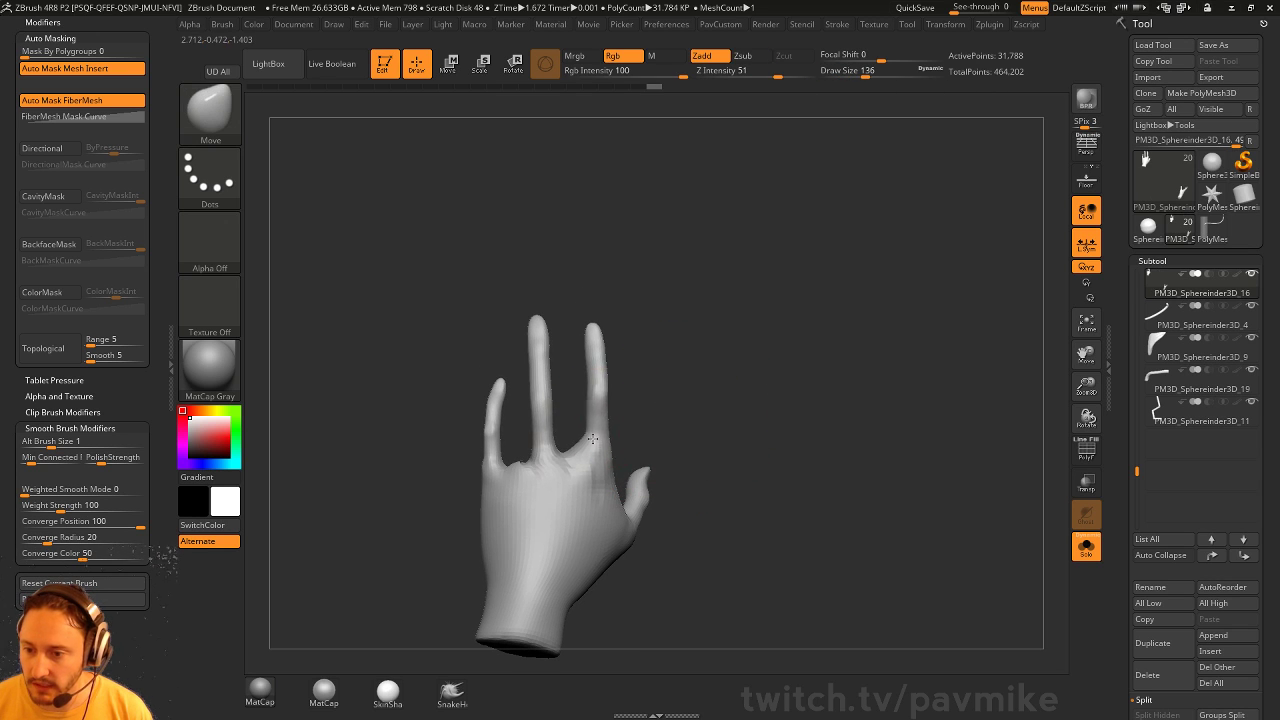
# Work the knuckles with the Inflat brush at Draw Size 158 and switch back to the Move brush
pyautogui.press('b')
pyautogui.press('i')
pyautogui.press('n')
pyautogui.moveTo(673, 363)
pyautogui.mouseDown()
pyautogui.moveTo(710, 371)
pyautogui.moveTo(682, 385)
pyautogui.moveTo(726, 366)
pyautogui.moveTo(733, 389)
pyautogui.moveTo(714, 388)
pyautogui.mouseUp()
pyautogui.press('s')
pyautogui.moveTo(506, 480); pyautogui.dragTo(519, 480)
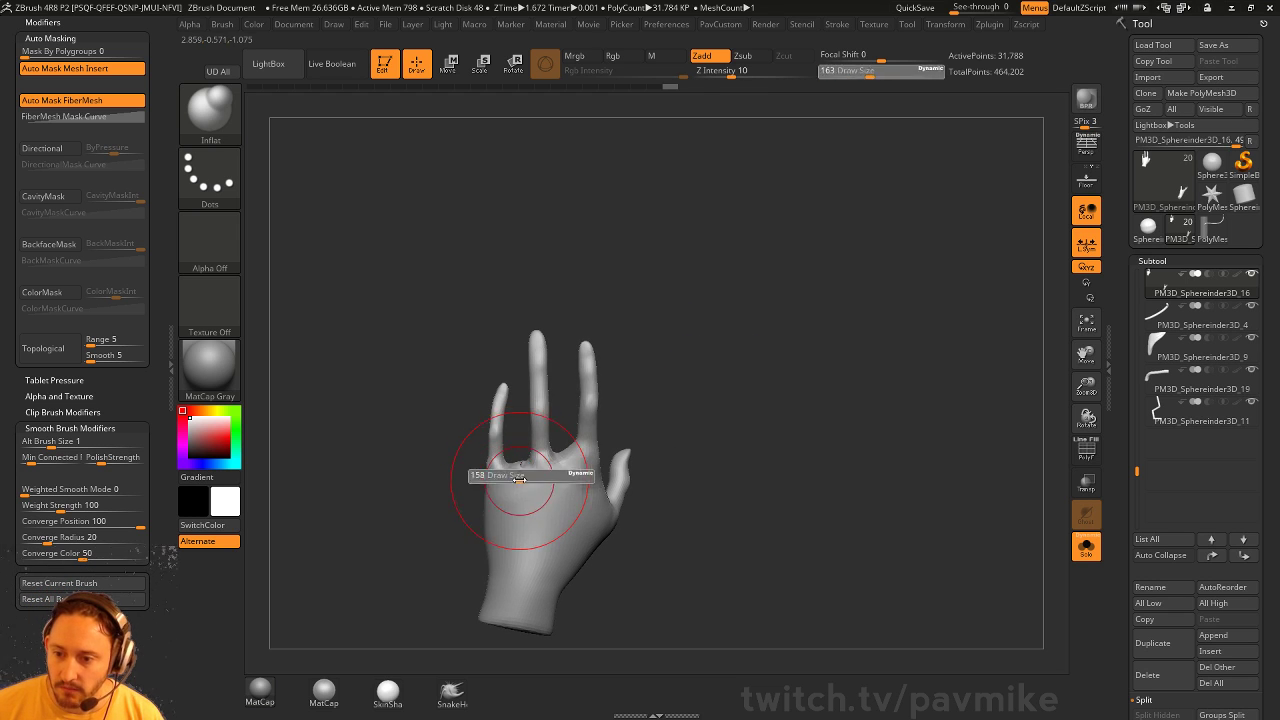
pyautogui.press('b')
pyautogui.press('m')
pyautogui.press('v')
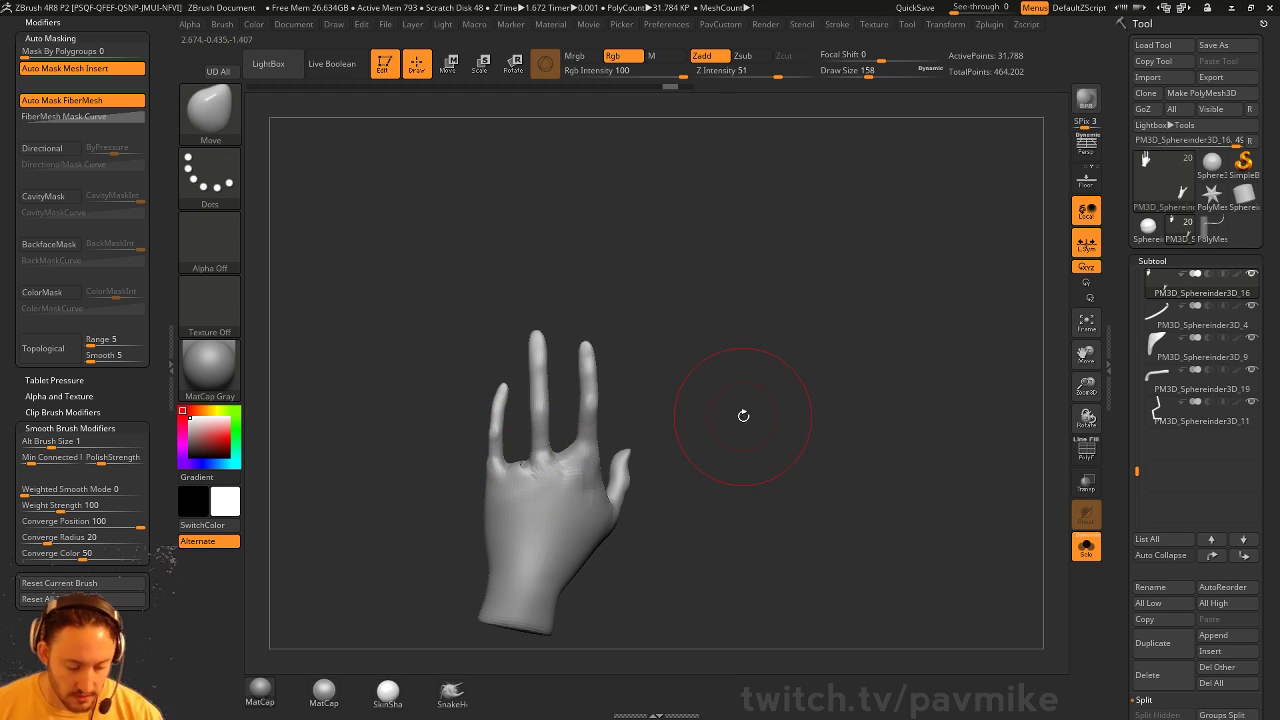
# Puff up the knuckles on the back of the hand with the Inflat brush and smooth the finger bases
pyautogui.press('b')
pyautogui.press('i')
pyautogui.press('n')
pyautogui.moveTo(746, 421); pyautogui.dragTo(537, 466)
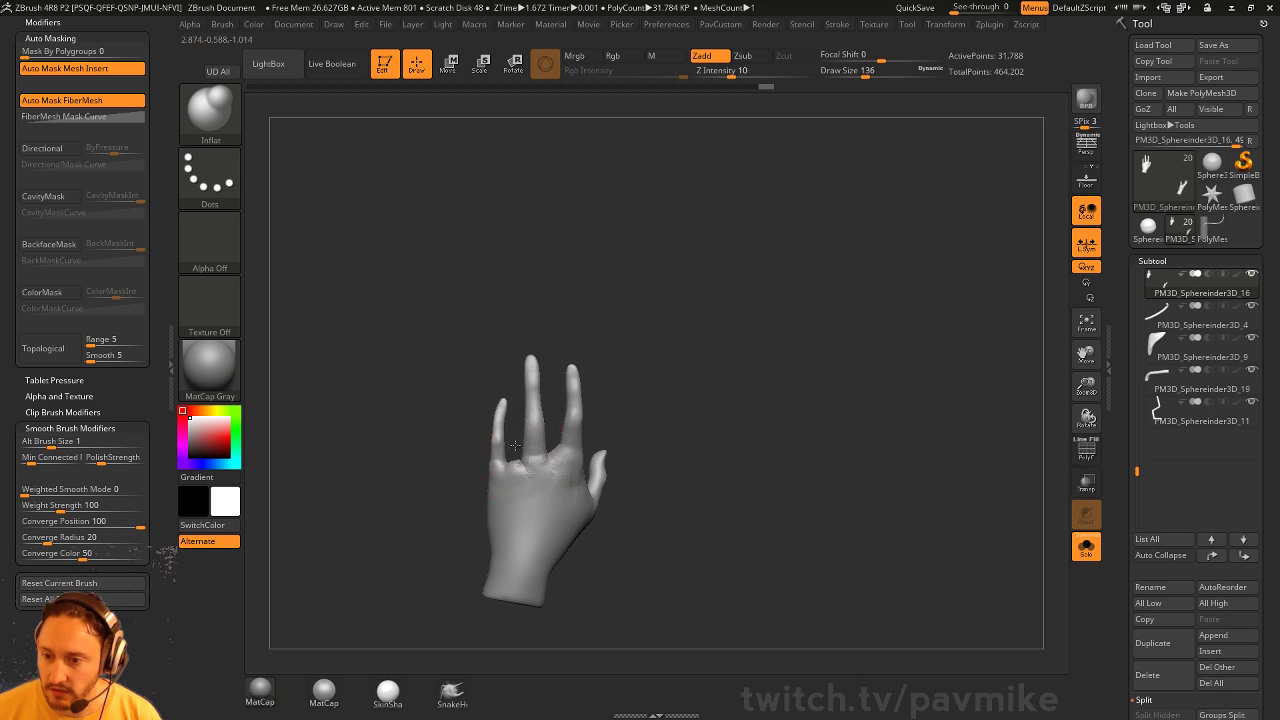
pyautogui.moveTo(619, 397)
pyautogui.mouseDown()
pyautogui.moveTo(605, 446)
pyautogui.moveTo(537, 470)
pyautogui.mouseUp()
pyautogui.press('s')
pyautogui.moveTo(545, 470)
pyautogui.keyDown('shift'); pyautogui.mouseDown()
pyautogui.moveTo(543, 437)
pyautogui.moveTo(543, 480)
pyautogui.mouseUp(); pyautogui.keyUp('shift')
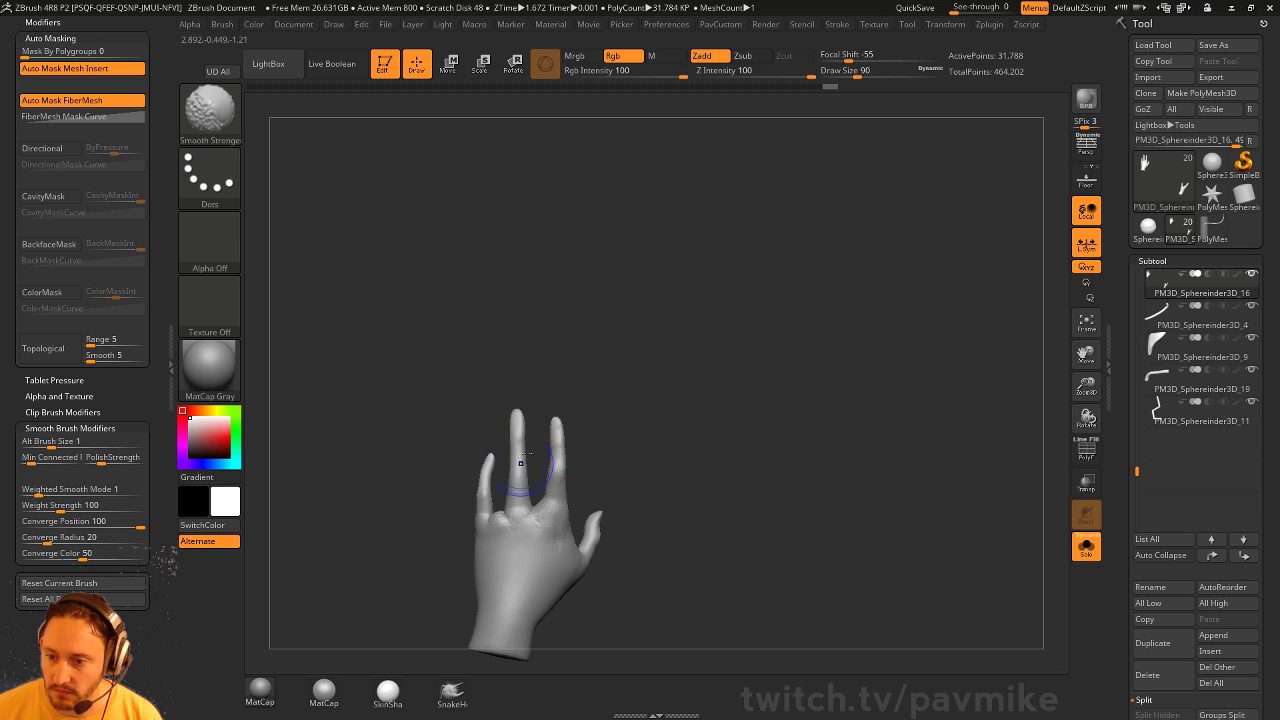
# Adjust the shape and position of the fingers with the Move brush
pyautogui.moveTo(637, 436)
pyautogui.mouseDown()
pyautogui.moveTo(780, 389)
pyautogui.moveTo(840, 394)
pyautogui.moveTo(671, 443)
pyautogui.moveTo(661, 469)
pyautogui.mouseUp()
pyautogui.press('s')
pyautogui.press('b')
pyautogui.press('m')
pyautogui.press('v')
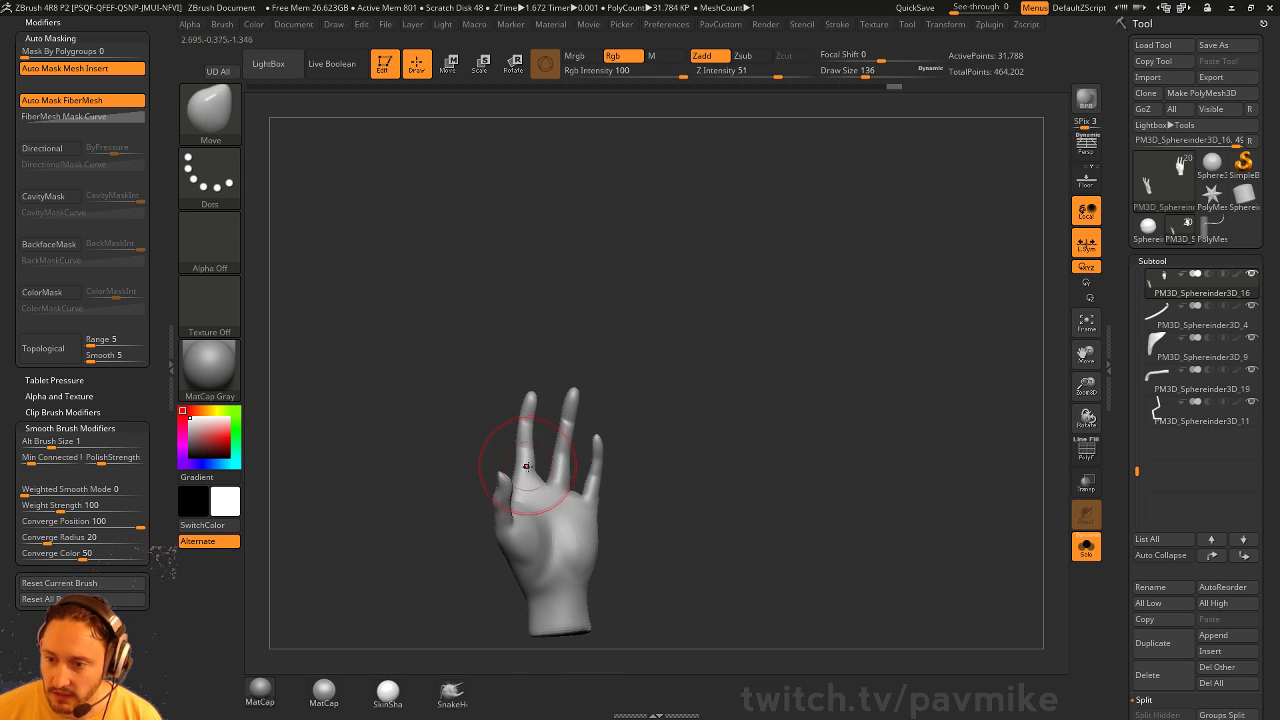
pyautogui.moveTo(647, 403); pyautogui.dragTo(783, 428)
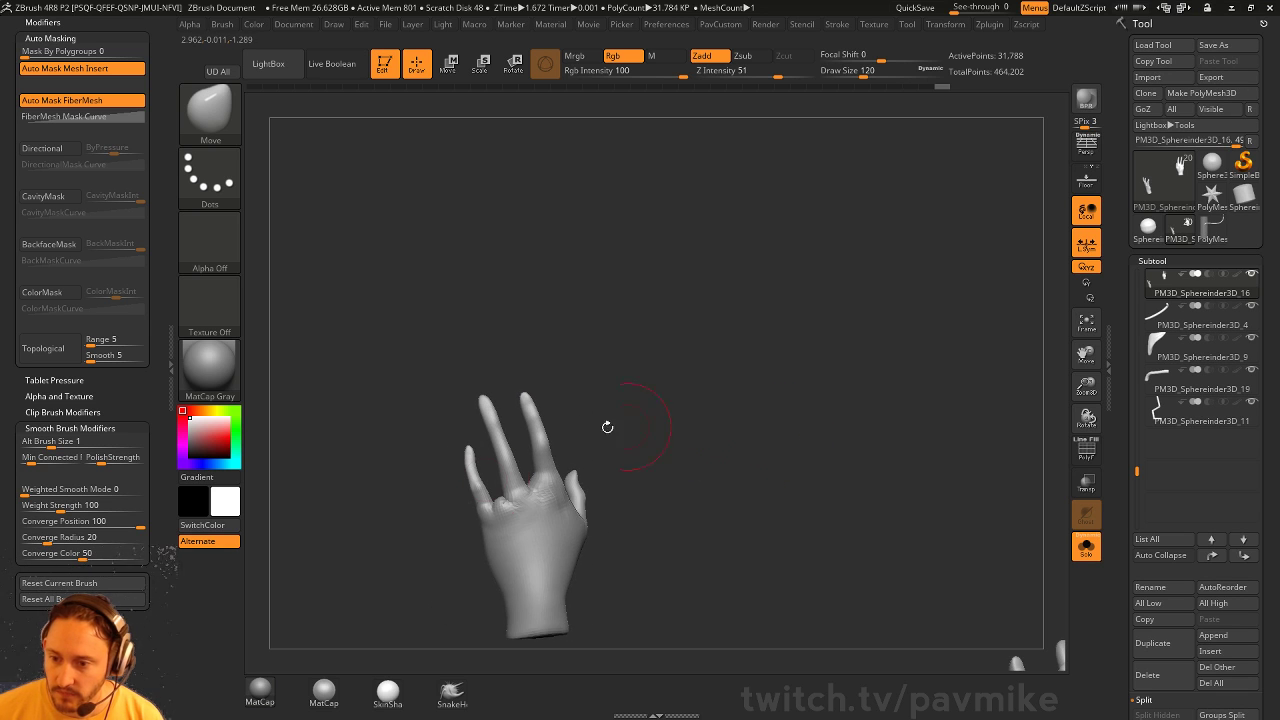
# Display the hands' polyframe and isolate the polygroup that caps the wrist
pyautogui.moveTo(688, 372); pyautogui.dragTo(837, 473)
pyautogui.click(1087, 453)
pyautogui.press('[')
pyautogui.press('[')
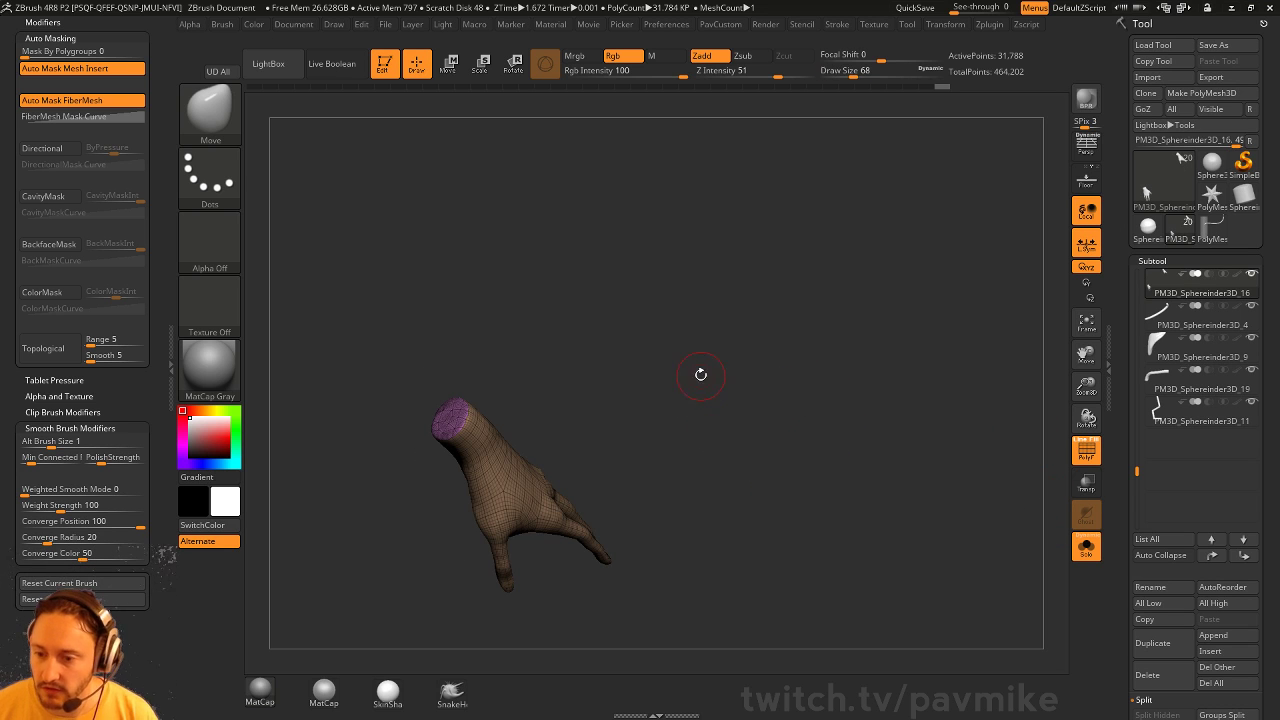
pyautogui.moveTo(701, 375)
pyautogui.keyDown('alt'); pyautogui.mouseDown()
pyautogui.moveTo(714, 414)
pyautogui.moveTo(651, 403)
pyautogui.moveTo(698, 418)
pyautogui.moveTo(651, 360)
pyautogui.mouseUp(); pyautogui.keyUp('alt')
pyautogui.keyDown('ctrl'); pyautogui.keyDown('shift'); pyautogui.click(429, 384); pyautogui.keyUp('shift'); pyautogui.keyUp('ctrl')
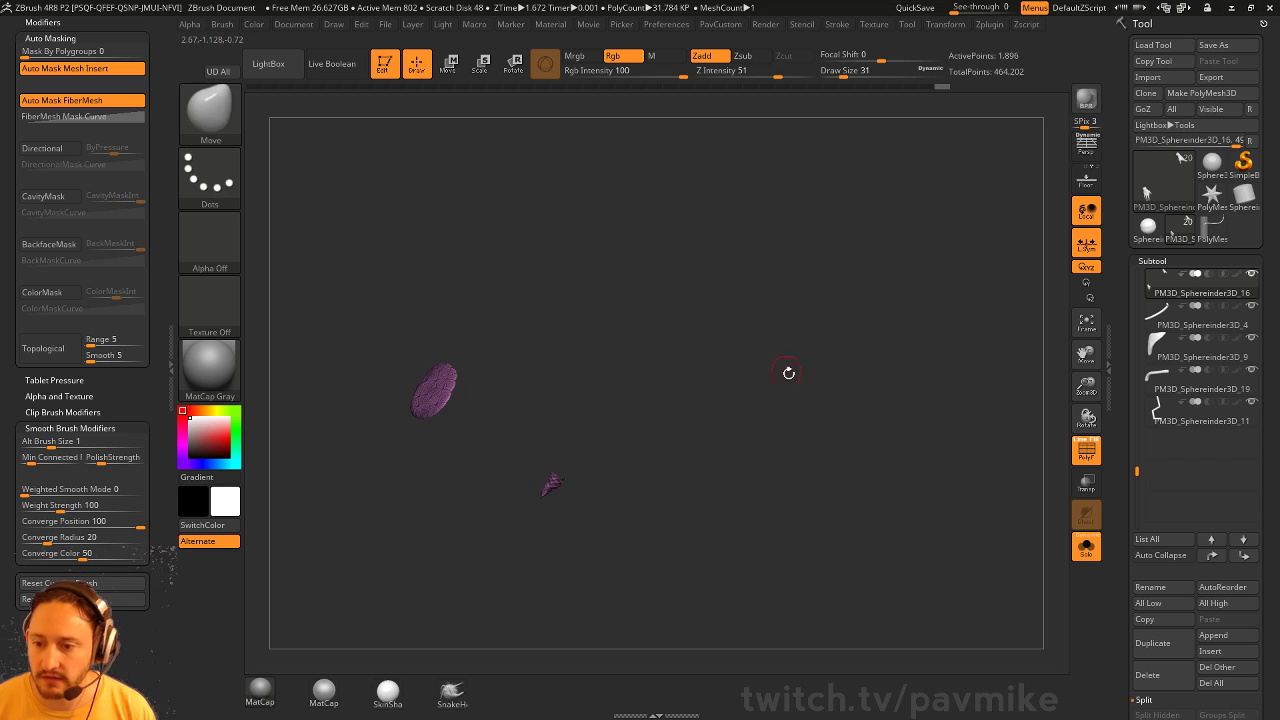
# Show the whole hand again and hide only the wrist cap polygroup
pyautogui.moveTo(788, 371); pyautogui.dragTo(763, 350)
pyautogui.keyDown('ctrl'); pyautogui.keyDown('shift'); pyautogui.click(762, 352); pyautogui.keyUp('shift'); pyautogui.keyUp('ctrl')
pyautogui.moveTo(748, 408); pyautogui.dragTo(531, 547)
pyautogui.keyDown('ctrl'); pyautogui.keyDown('shift'); pyautogui.click(435, 391); pyautogui.keyUp('shift'); pyautogui.keyUp('ctrl')
pyautogui.keyDown('ctrl'); pyautogui.keyDown('shift'); pyautogui.click(785, 297); pyautogui.keyUp('shift'); pyautogui.keyUp('ctrl')
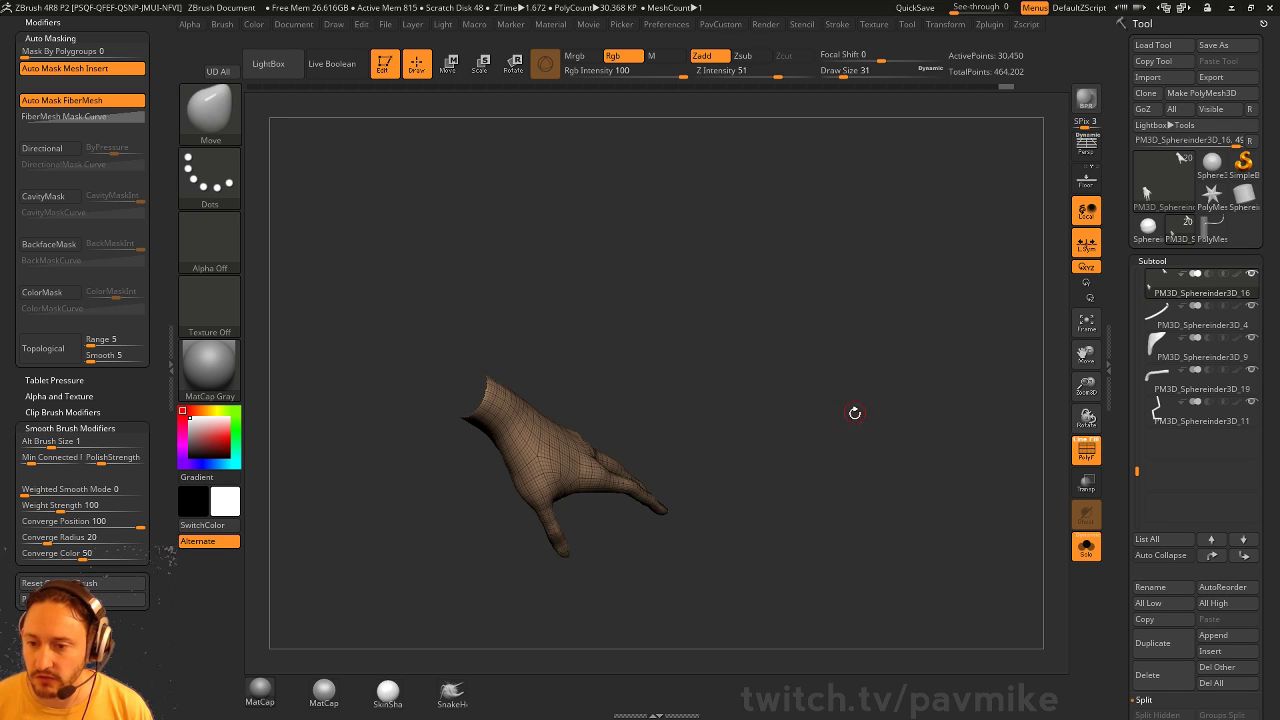
# Delete the hands' lower subdivision level and remove the hidden wrist cap polygons
pyautogui.moveTo(851, 417)
pyautogui.mouseDown()
pyautogui.moveTo(802, 386)
pyautogui.moveTo(829, 401)
pyautogui.mouseUp()
pyautogui.press('g')
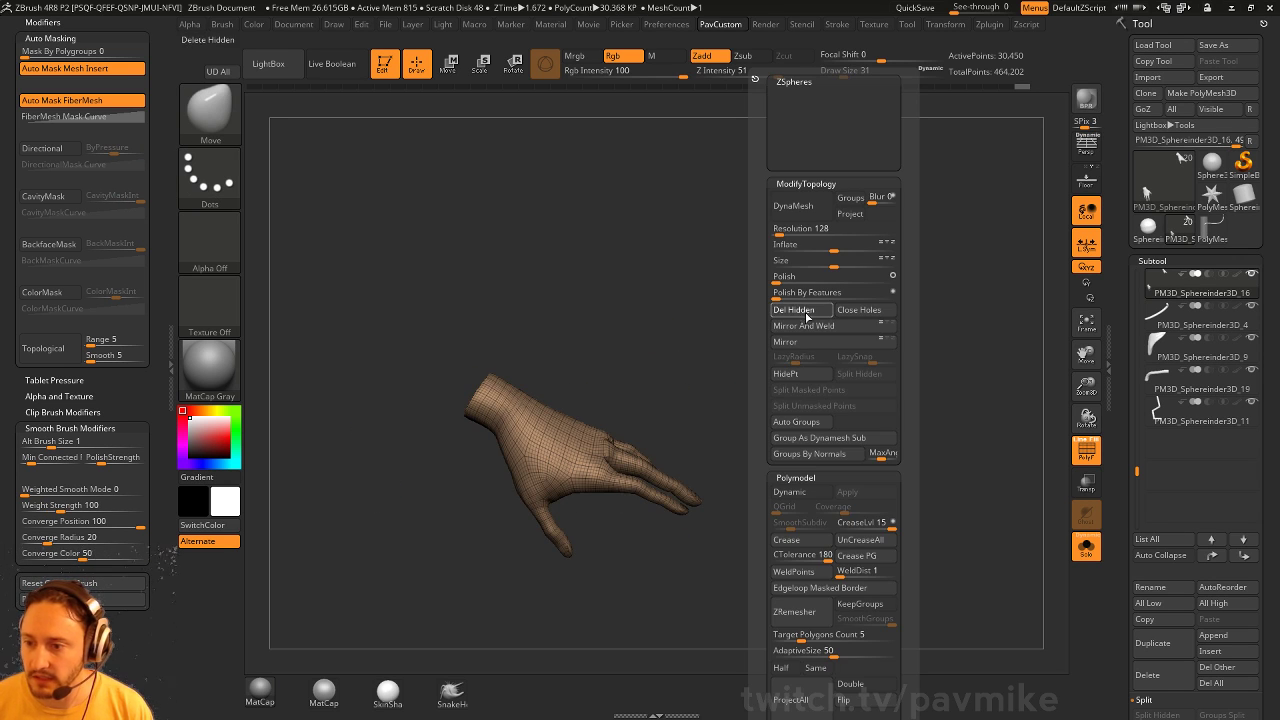
pyautogui.click(800, 311)
pyautogui.scroll(-5, 1164, 510)
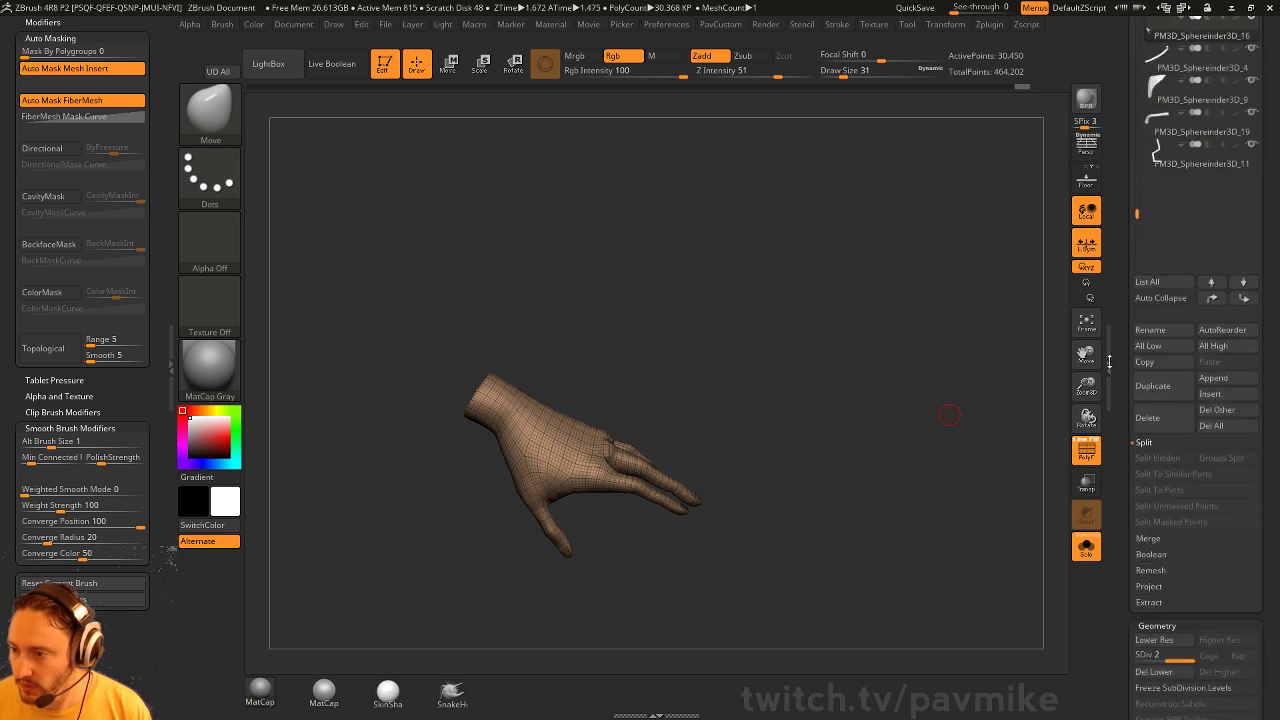
pyautogui.click(1149, 637)
pyautogui.press('g')
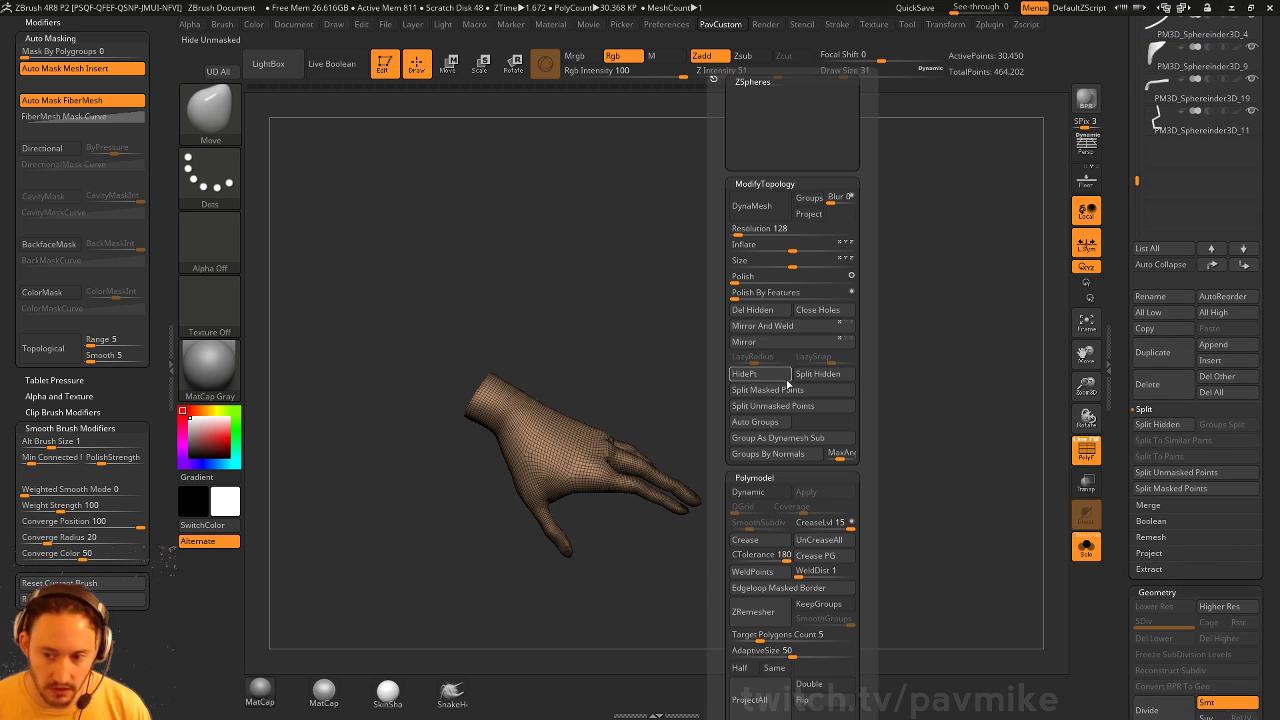
pyautogui.click(754, 311)
# Merge the hands' polygons into a single polygroup
pyautogui.moveTo(880, 313)
pyautogui.mouseDown()
pyautogui.moveTo(729, 333)
pyautogui.moveTo(825, 391)
pyautogui.mouseUp()
pyautogui.hotkey('ctrl', 'w')
pyautogui.press('g')
pyautogui.moveTo(719, 321); pyautogui.dragTo(857, 277)
# Try to DynaMesh the hands at resolution 128, and undo the remesh
pyautogui.press('g')
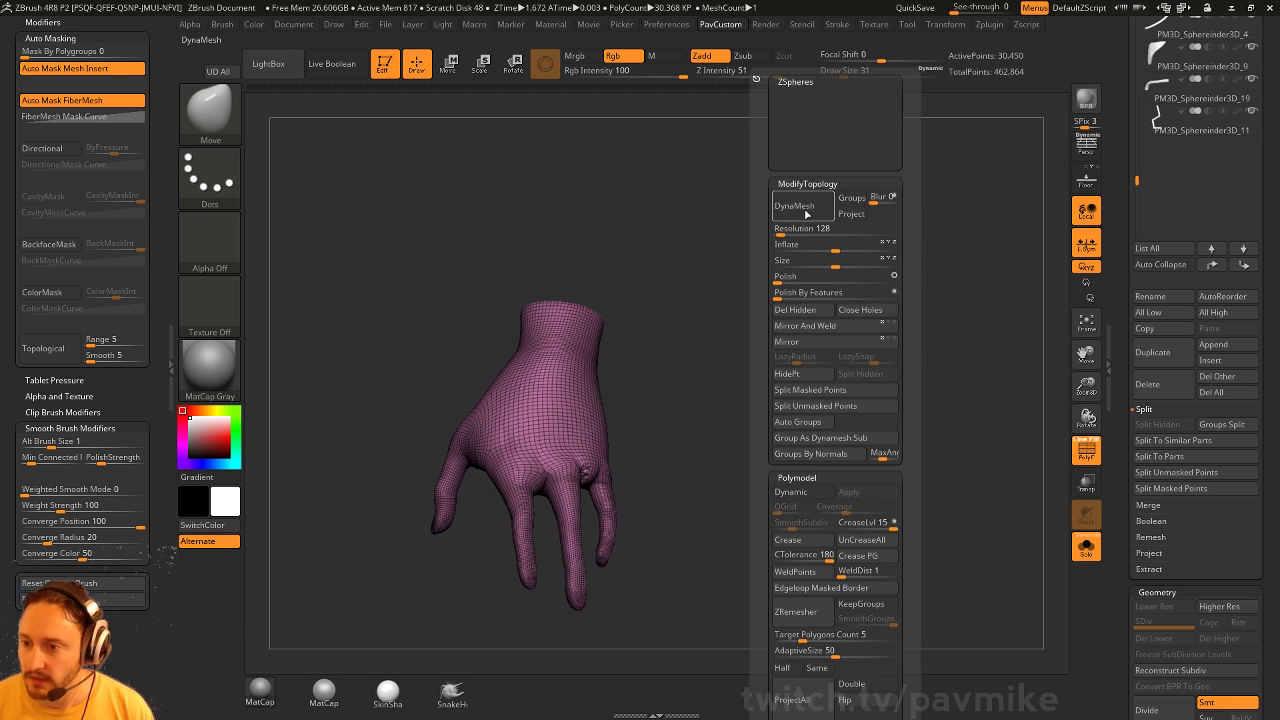
pyautogui.click(814, 207)
pyautogui.moveTo(667, 443); pyautogui.dragTo(700, 440)
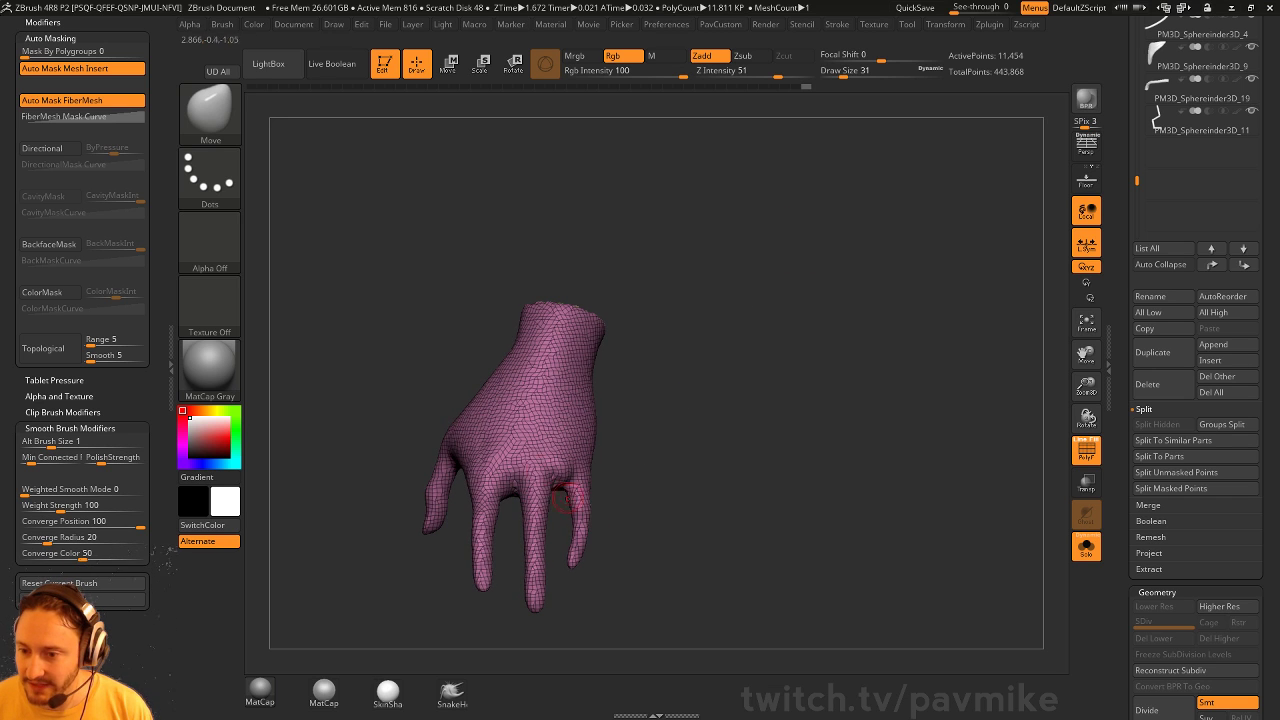
pyautogui.hotkey('ctrl', 'z')
# Raise the DynaMesh resolution for the hands to 192
pyautogui.press('g')
pyautogui.click(722, 229)
pyautogui.write('216')
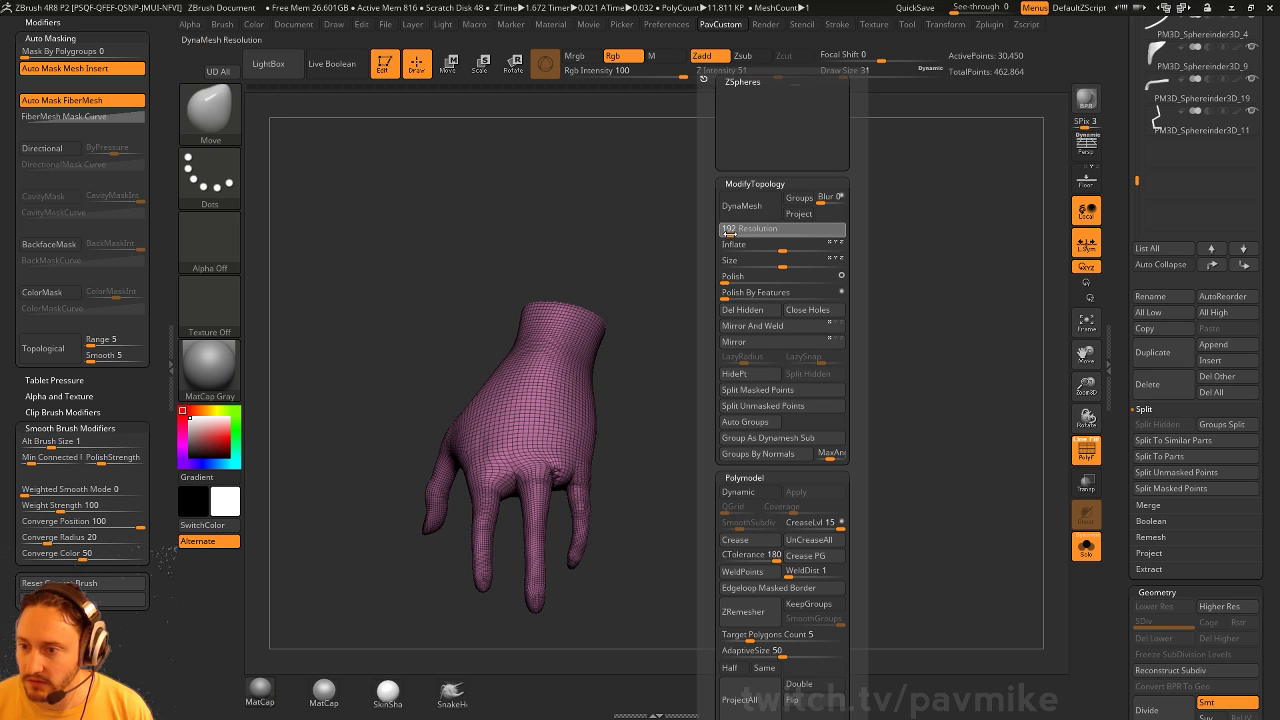
# Remesh the hand with DynaMesh at resolution 192 and turn off the polygon frame display
pyautogui.press('Return')
pyautogui.click(758, 211)
pyautogui.moveTo(723, 334); pyautogui.dragTo(760, 425)
pyautogui.click(1083, 455)
pyautogui.moveTo(1040, 470); pyautogui.dragTo(943, 409)
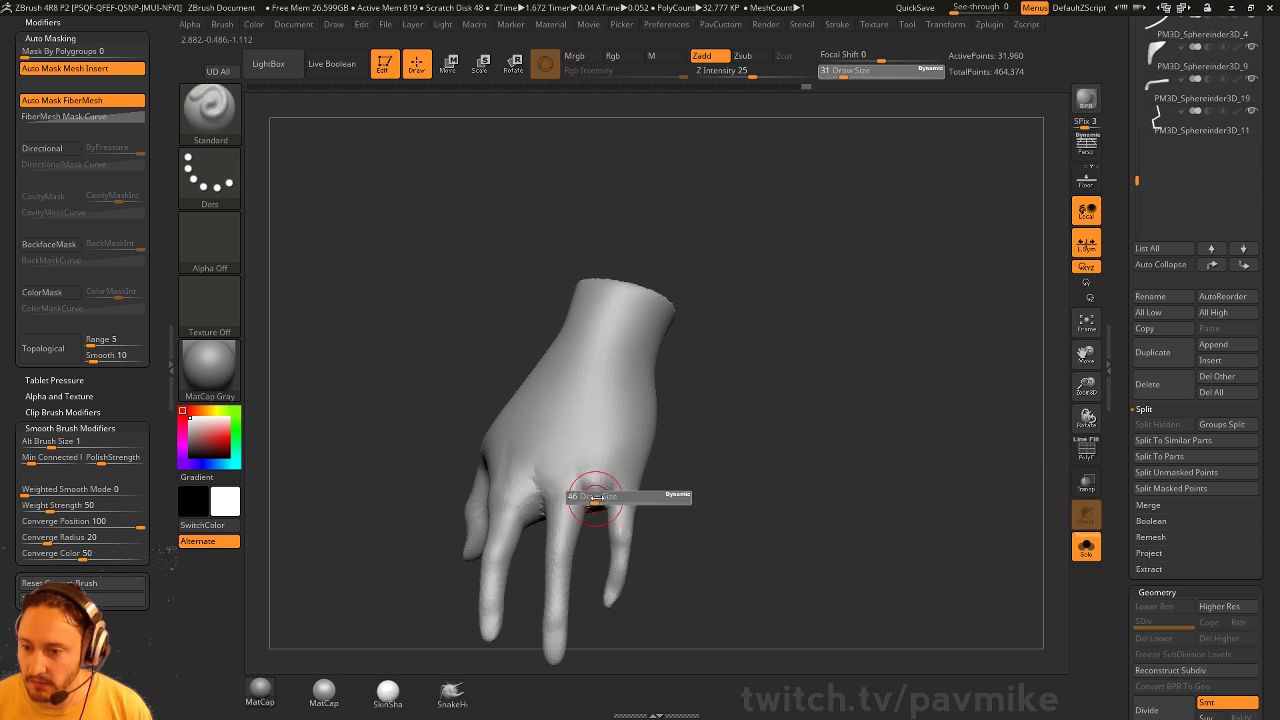
# Smooth the rough, pinched surface around the base of the fingers
pyautogui.moveTo(586, 480)
pyautogui.mouseDown()
pyautogui.moveTo(565, 488)
pyautogui.moveTo(611, 449)
pyautogui.mouseUp()
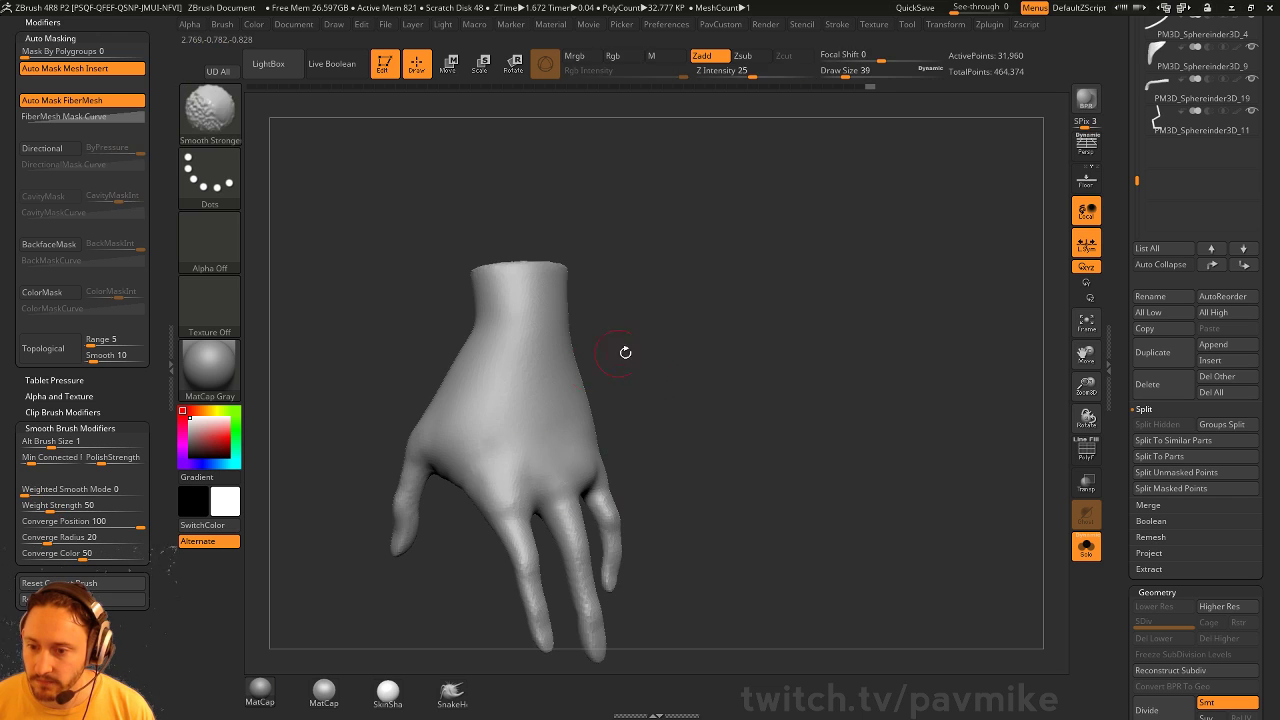
pyautogui.moveTo(626, 354); pyautogui.dragTo(543, 457)
pyautogui.moveTo(712, 371)
pyautogui.mouseDown()
pyautogui.moveTo(735, 353)
pyautogui.moveTo(748, 390)
pyautogui.mouseUp()
# Thicken the thumb, its base and the fingers with the Inflat brush, adjusting the draw size to suit each area
pyautogui.press('b')
pyautogui.press('i')
pyautogui.press('n')
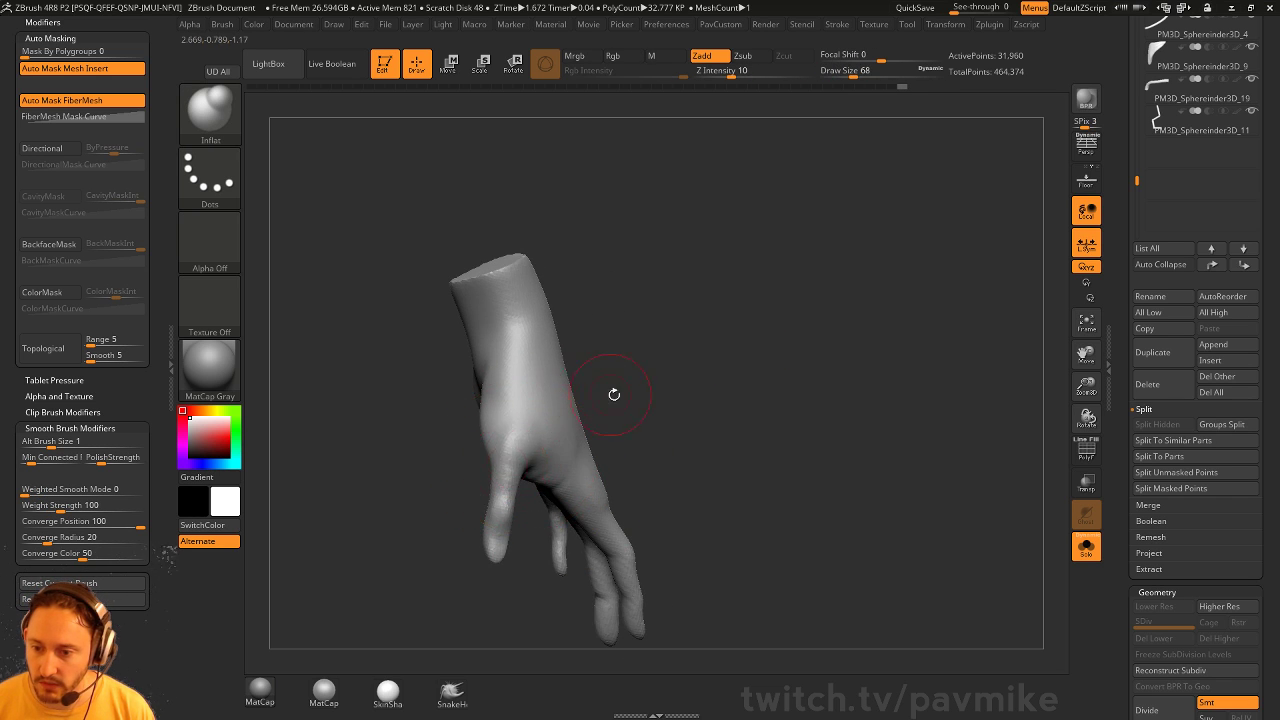
pyautogui.moveTo(614, 394); pyautogui.dragTo(784, 296)
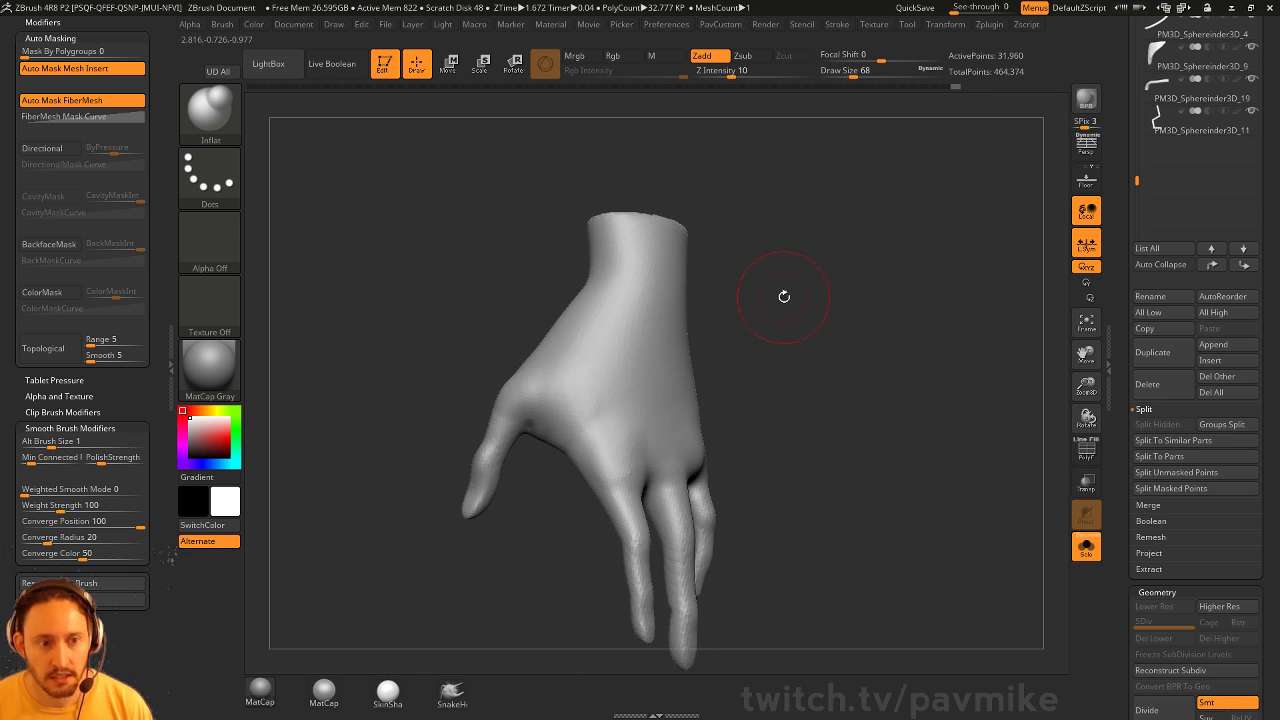
pyautogui.moveTo(486, 525); pyautogui.dragTo(474, 556)
pyautogui.press('s')
pyautogui.moveTo(513, 468); pyautogui.dragTo(499, 459)
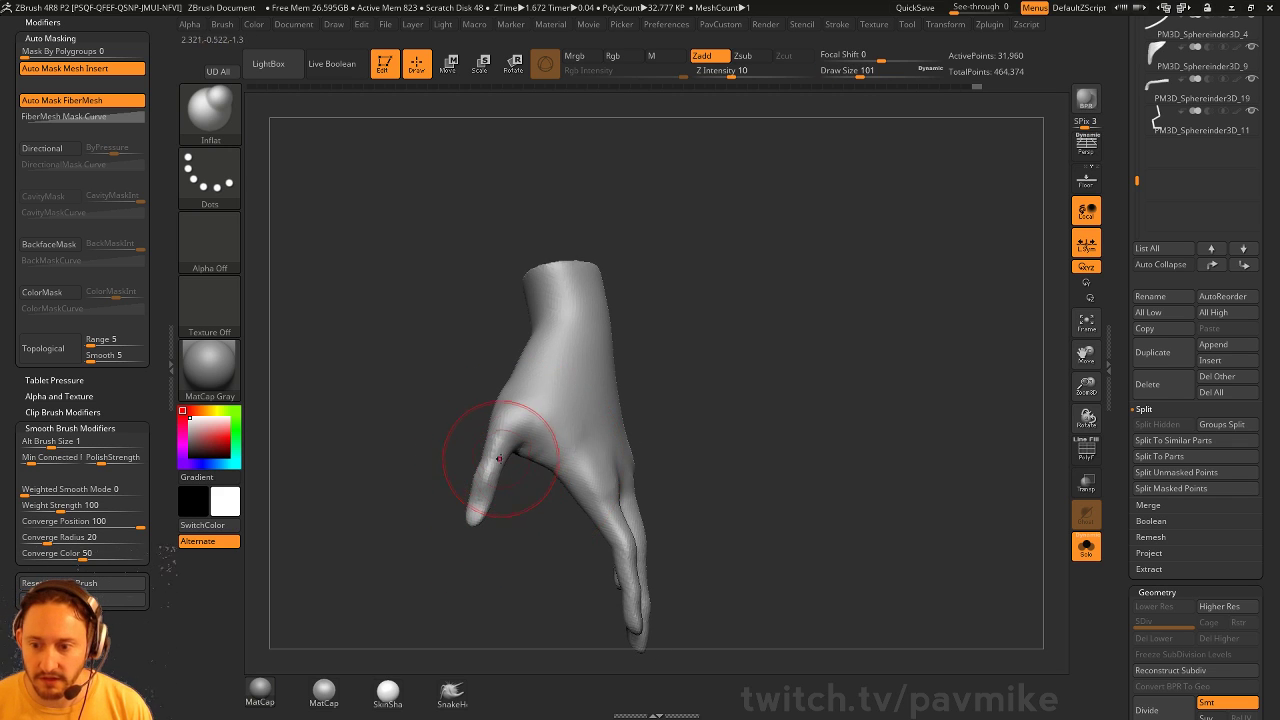
pyautogui.moveTo(729, 399)
pyautogui.mouseDown()
pyautogui.moveTo(626, 363)
pyautogui.moveTo(580, 454)
pyautogui.mouseUp()
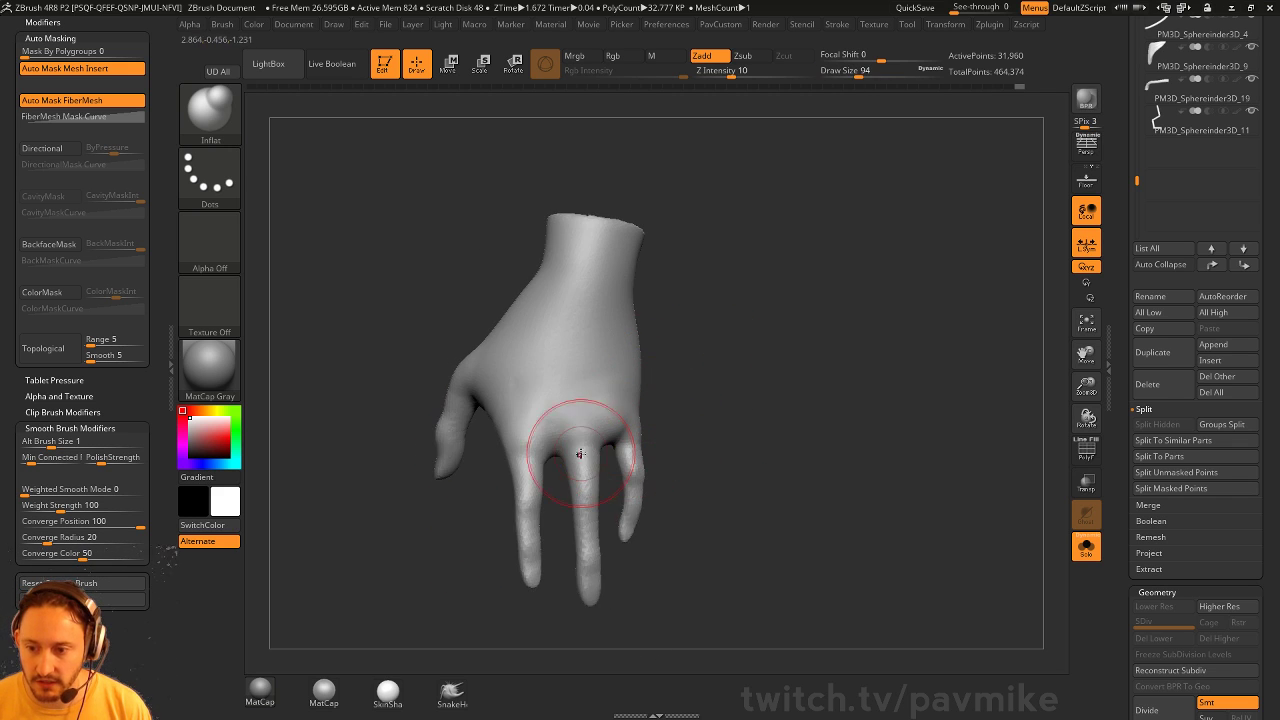
pyautogui.keyDown('alt'); pyautogui.moveTo(753, 485); pyautogui.dragTo(724, 435); pyautogui.keyUp('alt')
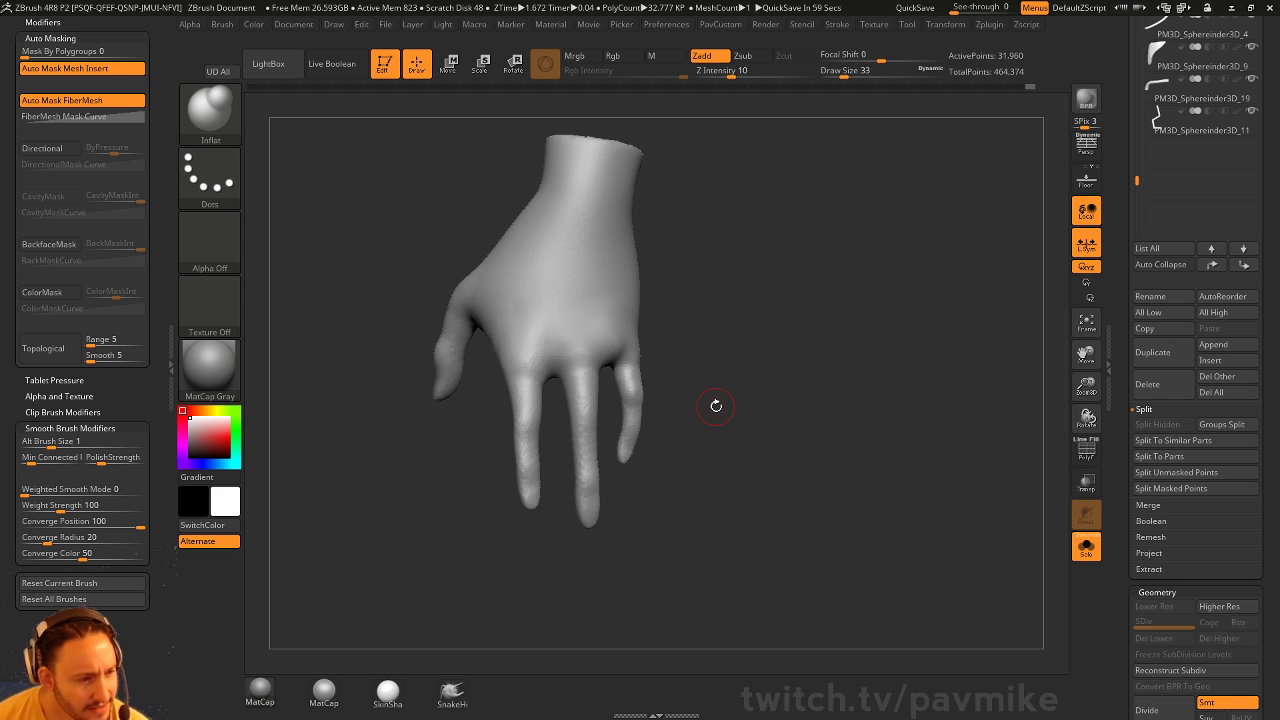
# Pull the tips of the fingers and thumb into longer, tapered points with the SnakeHook brush
pyautogui.moveTo(716, 405)
pyautogui.mouseDown()
pyautogui.moveTo(865, 460)
pyautogui.moveTo(845, 480)
pyautogui.moveTo(830, 420)
pyautogui.moveTo(771, 414)
pyautogui.moveTo(609, 526)
pyautogui.mouseUp()
pyautogui.click(452, 690)
pyautogui.press('s')
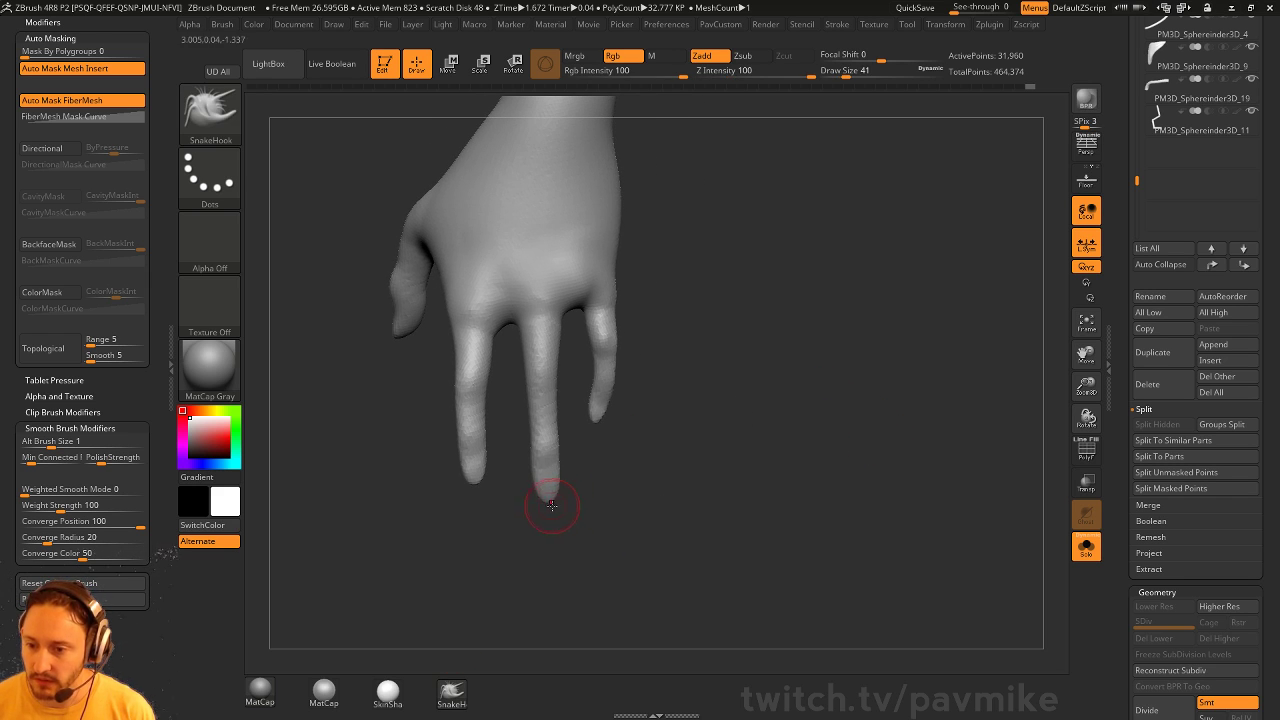
pyautogui.press('s')
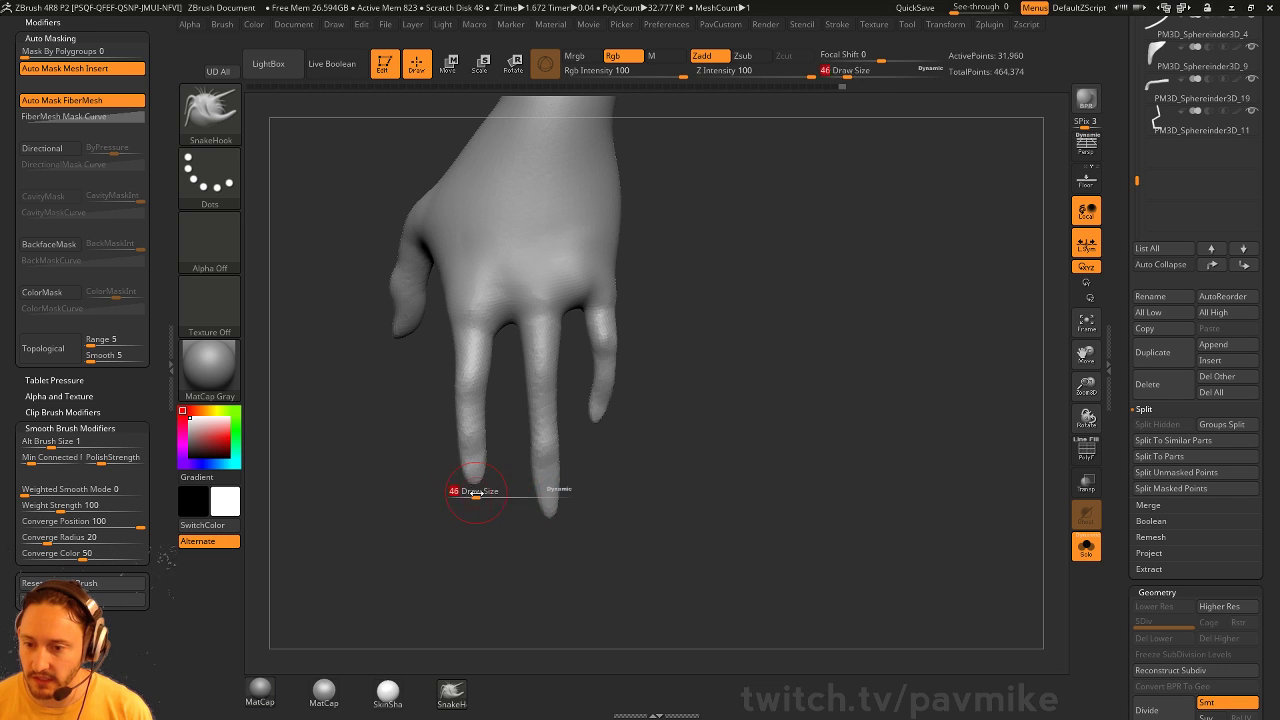
pyautogui.moveTo(466, 497)
pyautogui.mouseDown()
pyautogui.moveTo(603, 466)
pyautogui.moveTo(574, 449)
pyautogui.moveTo(694, 449)
pyautogui.moveTo(395, 442)
pyautogui.moveTo(396, 481)
pyautogui.moveTo(720, 450)
pyautogui.moveTo(580, 412)
pyautogui.mouseUp()
pyautogui.press('s')
pyautogui.press('s')
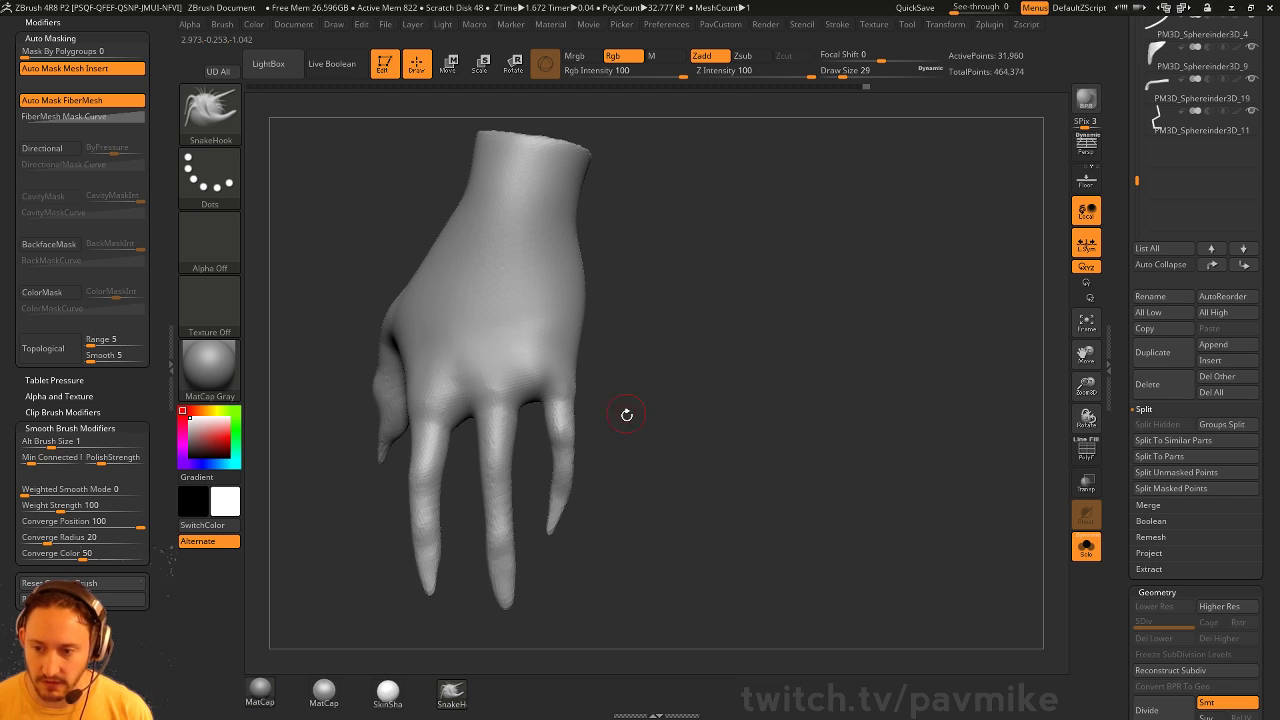
# Mask the whole hand except the short outermost finger using MaskLasso
pyautogui.keyDown('ctrl'); pyautogui.click(210, 110); pyautogui.keyUp('ctrl')
pyautogui.click(394, 183)
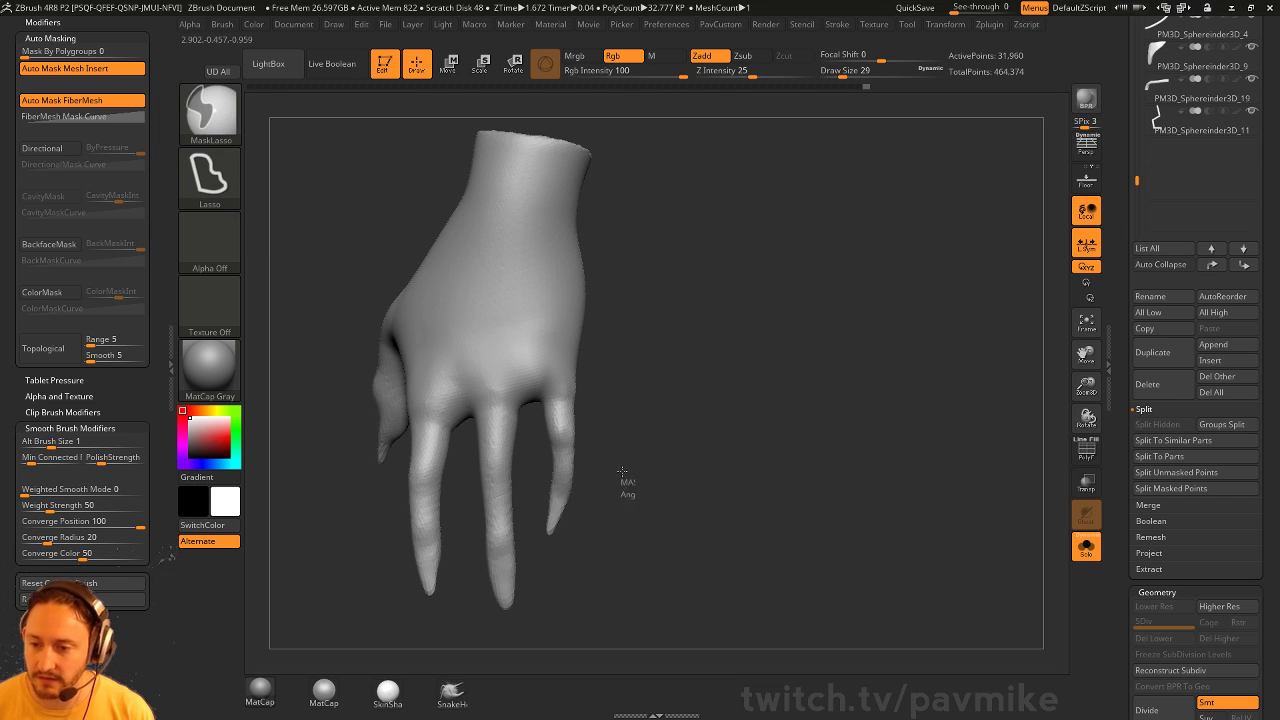
pyautogui.moveTo(600, 390)
pyautogui.keyDown('ctrl'); pyautogui.mouseDown()
pyautogui.moveTo(590, 540)
pyautogui.moveTo(603, 392)
pyautogui.mouseUp(); pyautogui.keyUp('ctrl')
# Reposition the unmasked outermost finger with the Move brush at draw size 90, and clear the mask
pyautogui.press('b')
pyautogui.press('s')
pyautogui.press('h')
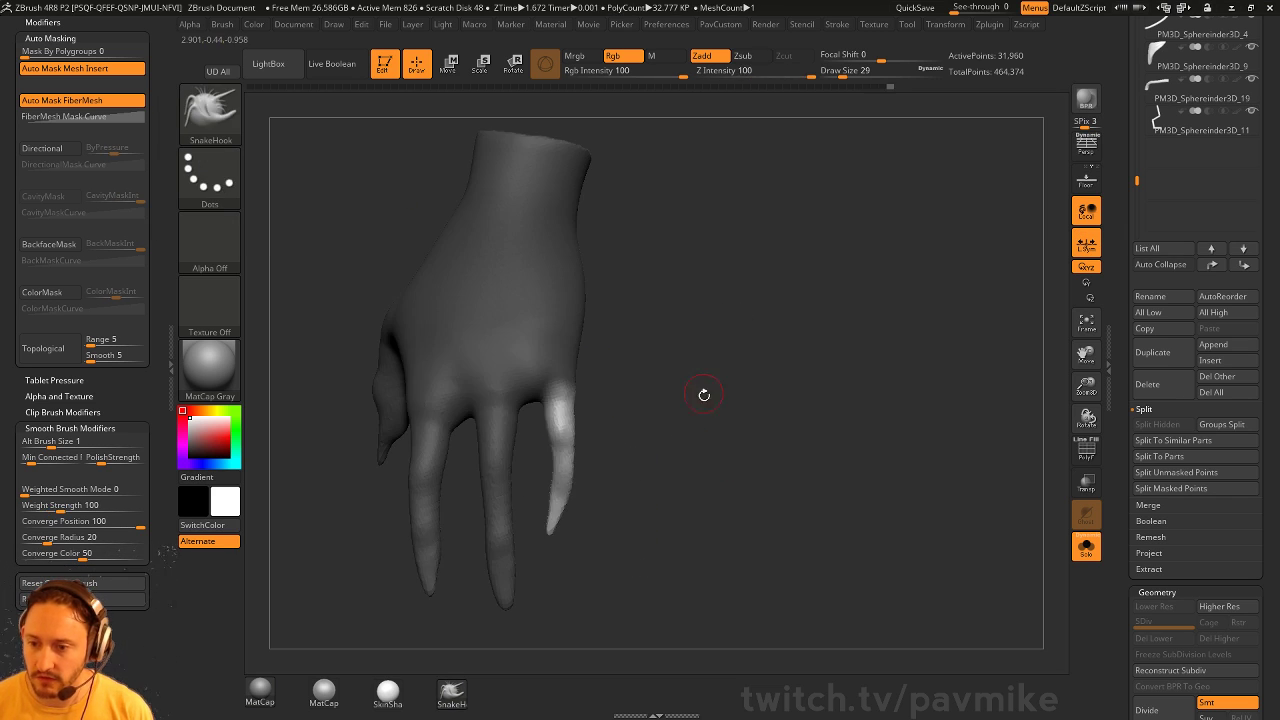
pyautogui.moveTo(703, 394); pyautogui.dragTo(700, 400)
pyautogui.press('s')
pyautogui.press('s')
pyautogui.moveTo(640, 430); pyautogui.dragTo(622, 432)
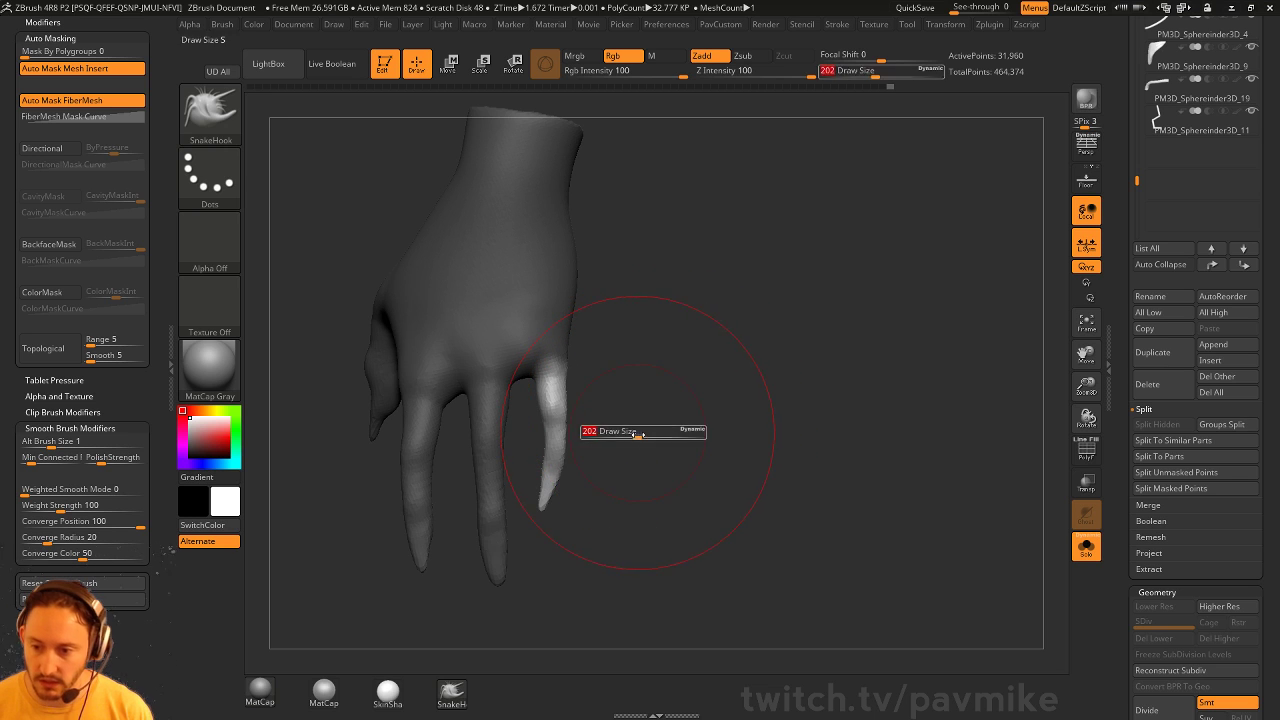
pyautogui.press('b')
pyautogui.press('m')
pyautogui.press('v')
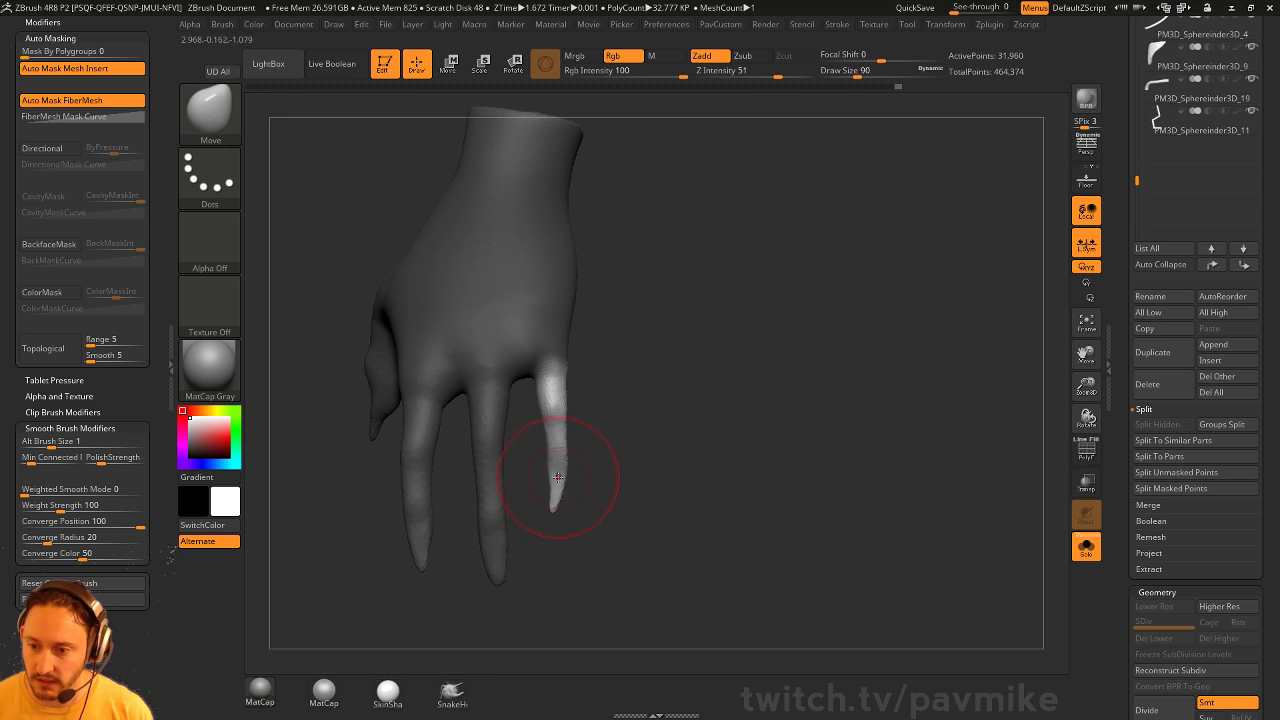
pyautogui.moveTo(608, 431); pyautogui.dragTo(557, 428)
pyautogui.keyDown('ctrl'); pyautogui.click(700, 365); pyautogui.keyUp('ctrl')
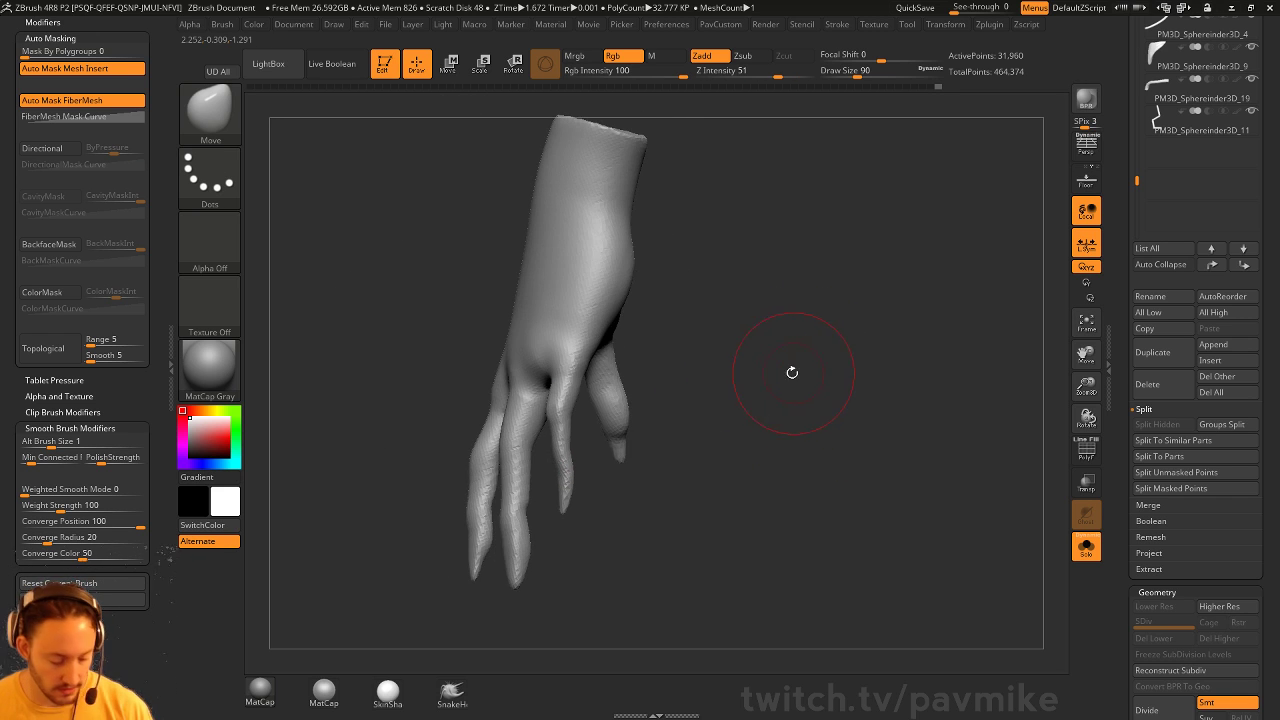
# Add volume to the outermost finger and the thumb with the Inflat brush at draw size 90
pyautogui.press('b')
pyautogui.press('i')
pyautogui.press('n')
pyautogui.moveTo(561, 462); pyautogui.dragTo(684, 413)
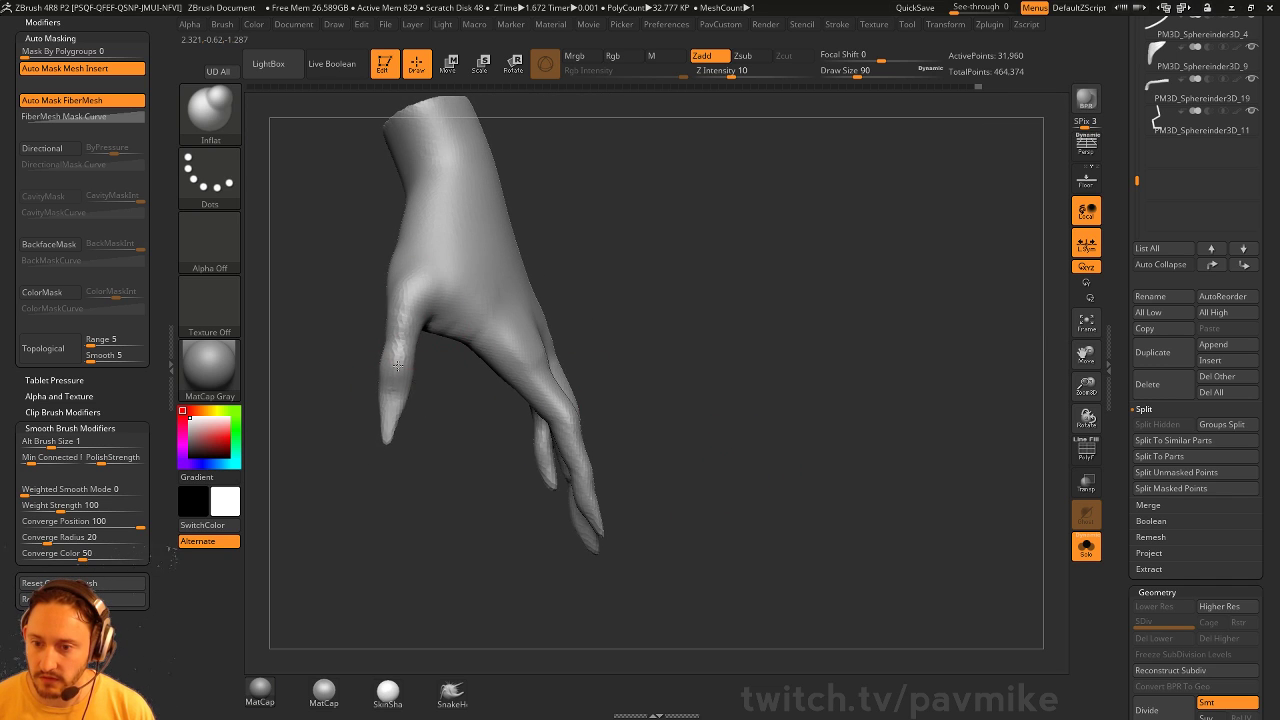
# Build up the knuckles across the back of the hand with the Clay brush at draw size 41 and smooth them
pyautogui.moveTo(669, 257)
pyautogui.mouseDown()
pyautogui.moveTo(691, 317)
pyautogui.moveTo(511, 434)
pyautogui.mouseUp()
pyautogui.press('b')
pyautogui.press('c')
pyautogui.press('l')
pyautogui.moveTo(476, 476); pyautogui.dragTo(526, 414)
pyautogui.moveTo(539, 431)
pyautogui.mouseDown(button='right')
pyautogui.moveTo(666, 349)
pyautogui.moveTo(573, 392)
pyautogui.moveTo(569, 374)
pyautogui.moveTo(482, 397)
pyautogui.mouseUp(button='right')
pyautogui.press('shift')
pyautogui.moveTo(658, 319)
pyautogui.mouseDown()
pyautogui.moveTo(448, 418)
pyautogui.moveTo(500, 408)
pyautogui.mouseUp()
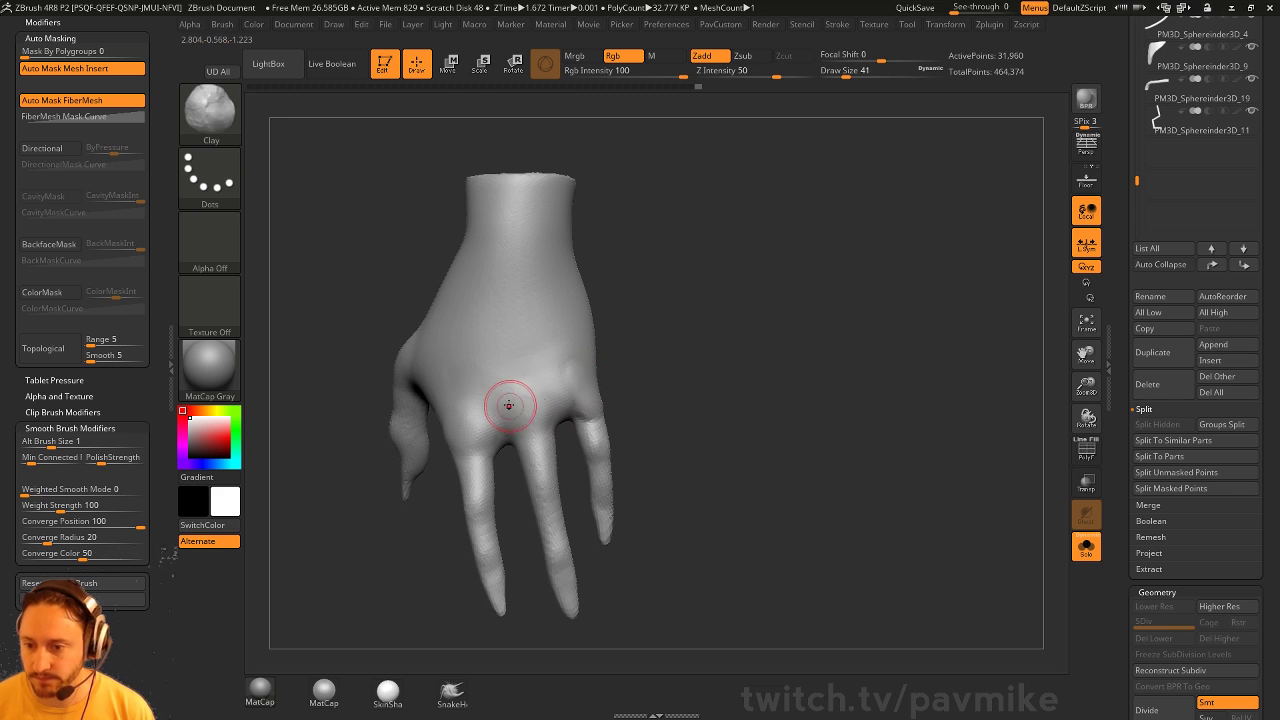
pyautogui.moveTo(690, 280); pyautogui.dragTo(690, 447)
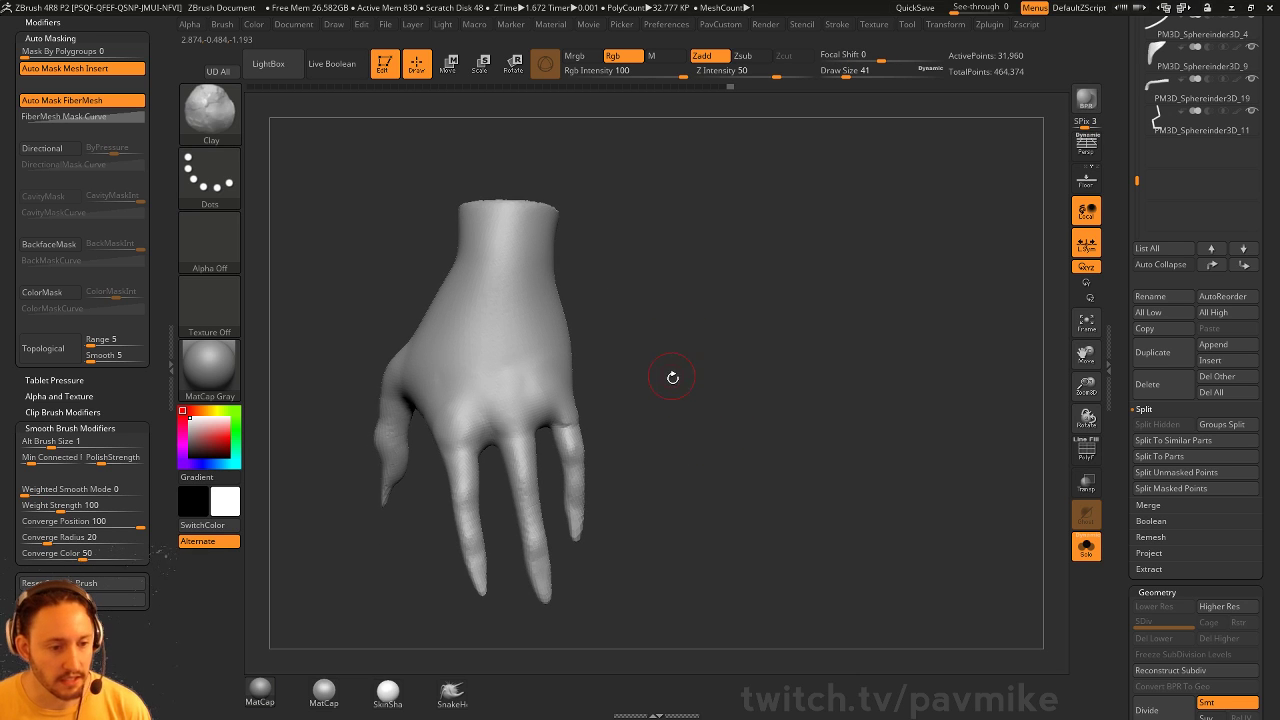
pyautogui.moveTo(668, 375); pyautogui.dragTo(639, 387)
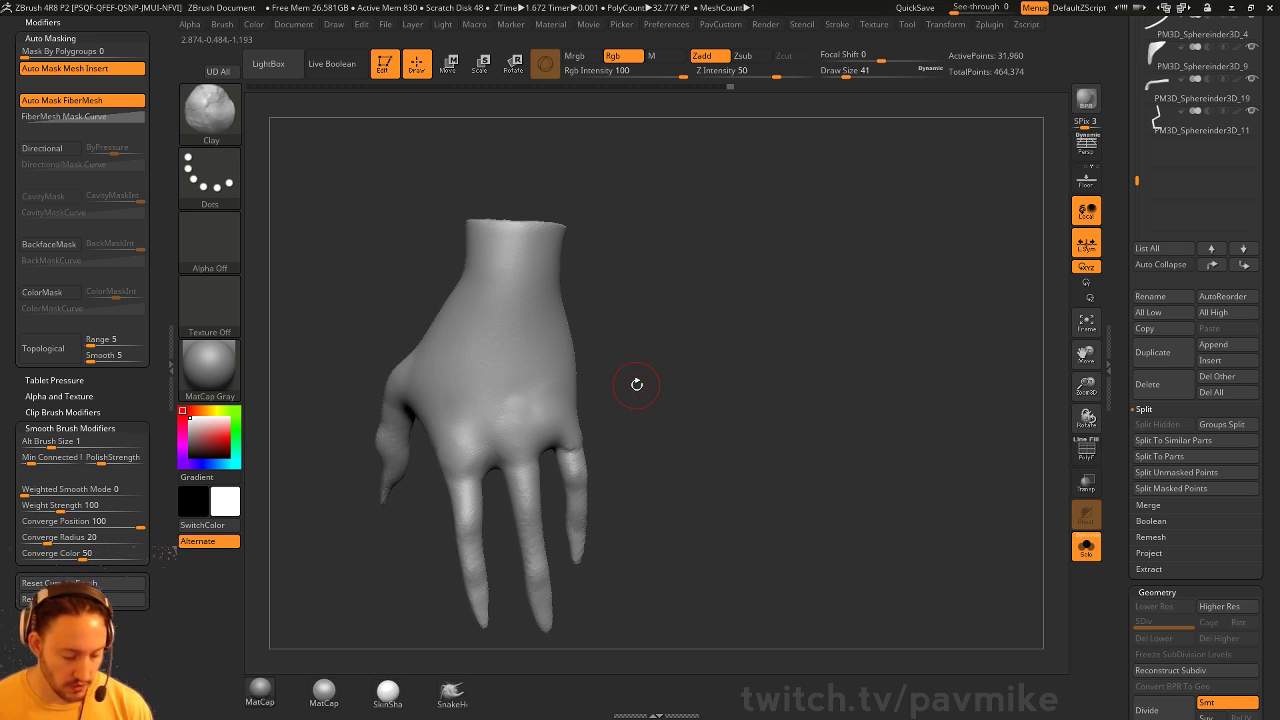
# Sculpt raised tendons from the wrist to the knuckles with the Standard brush at draw size 39
pyautogui.press('b')
pyautogui.press('s')
pyautogui.press('t')
pyautogui.press('space')
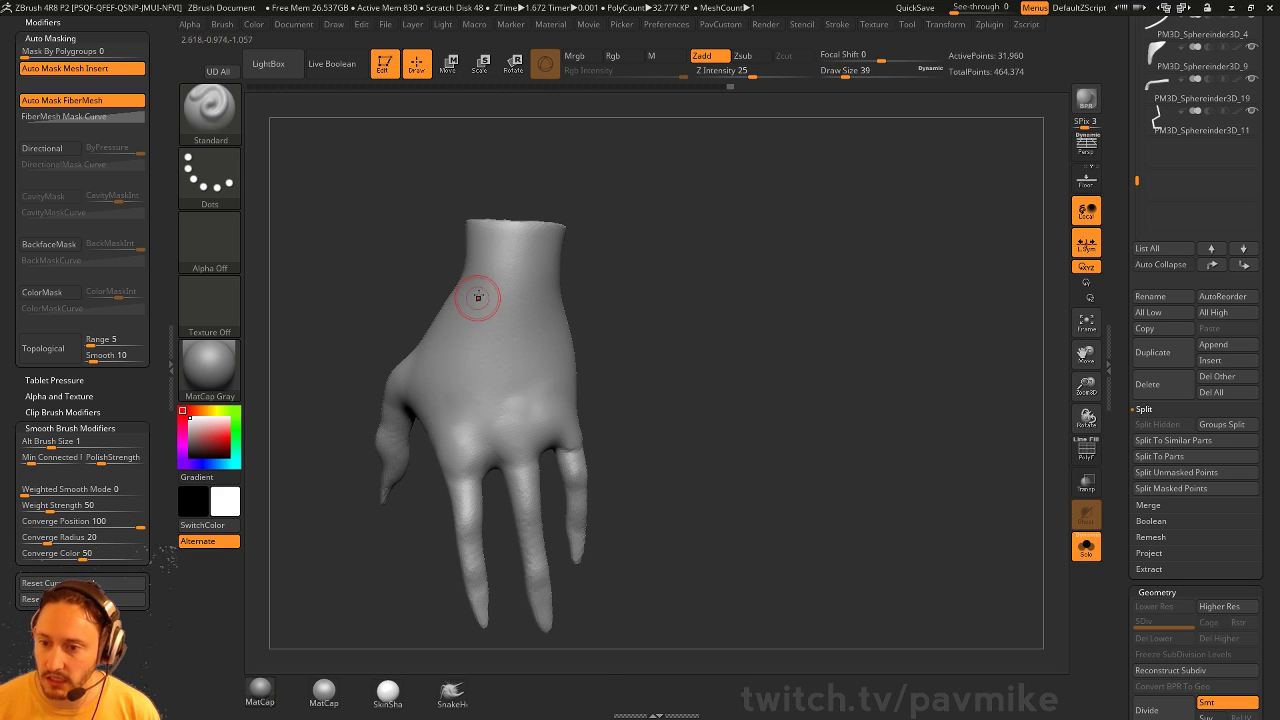
pyautogui.moveTo(504, 320); pyautogui.dragTo(554, 386, button='right')
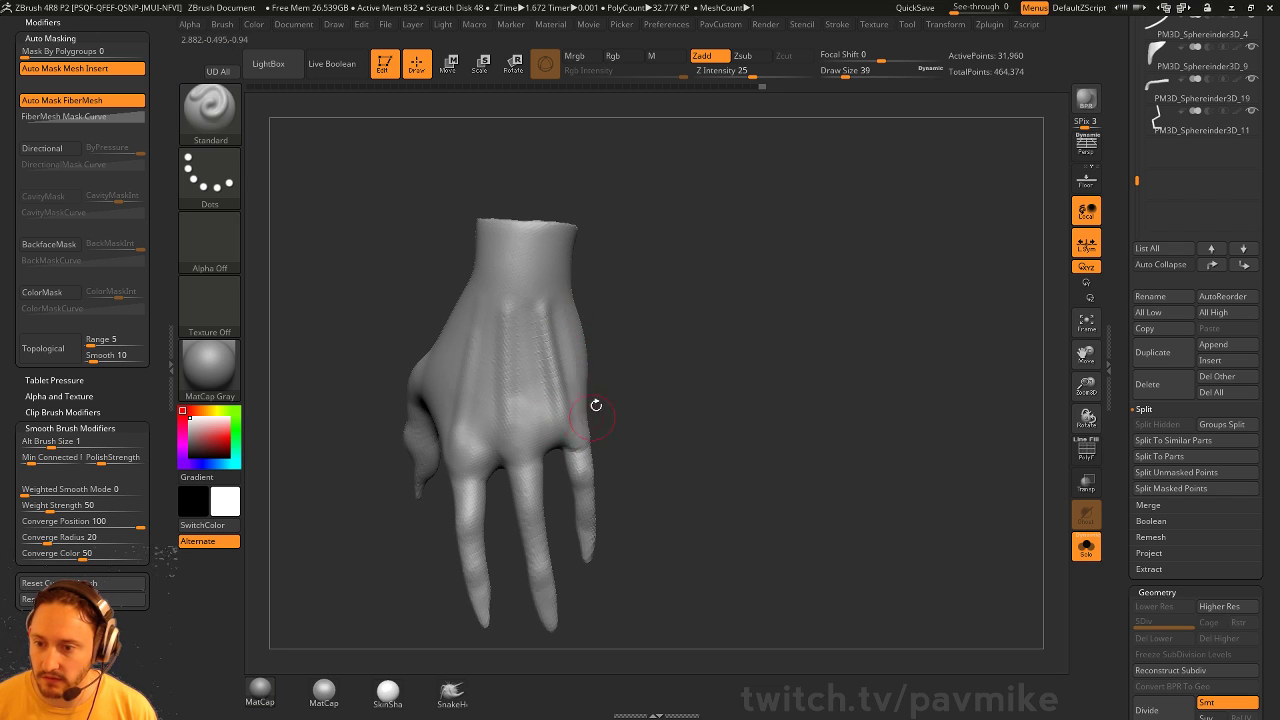
pyautogui.moveTo(513, 412); pyautogui.dragTo(457, 397, button='right')
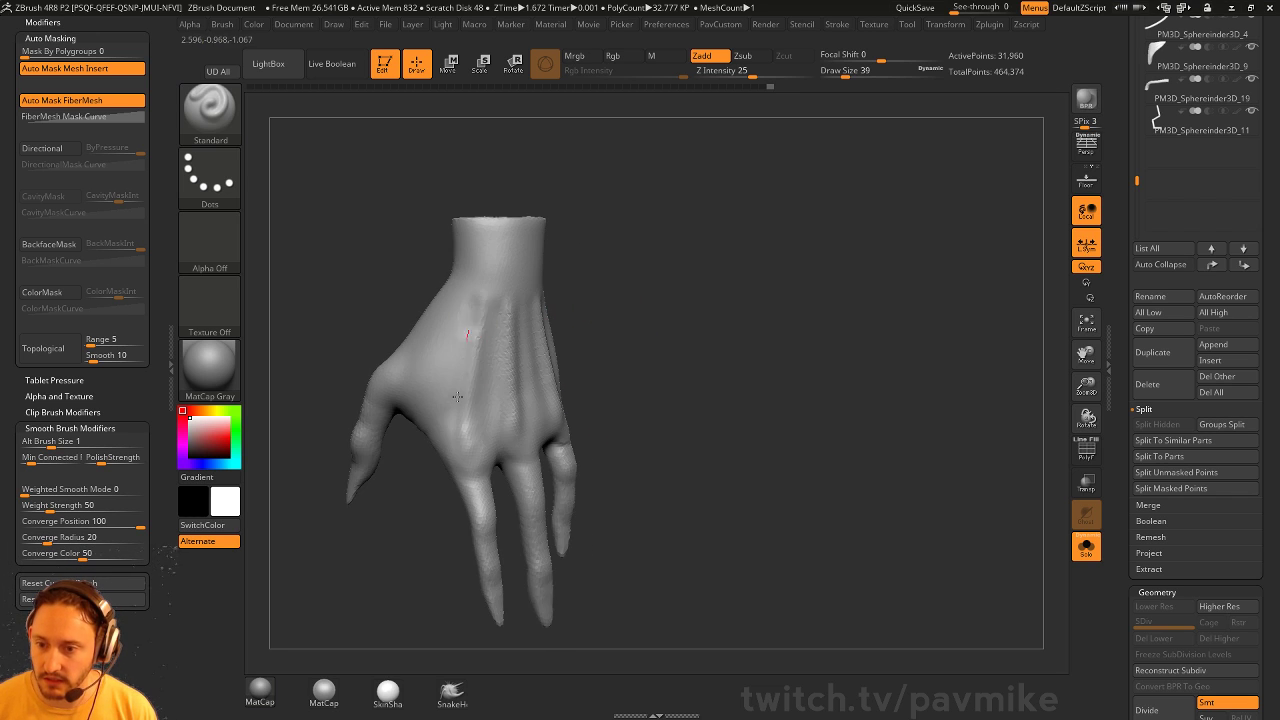
# Soften the tendons on the back of the hand with the Smooth Stronger brush
pyautogui.keyDown('shift'); pyautogui.moveTo(603, 343); pyautogui.dragTo(512, 292, button='right'); pyautogui.keyUp('shift')
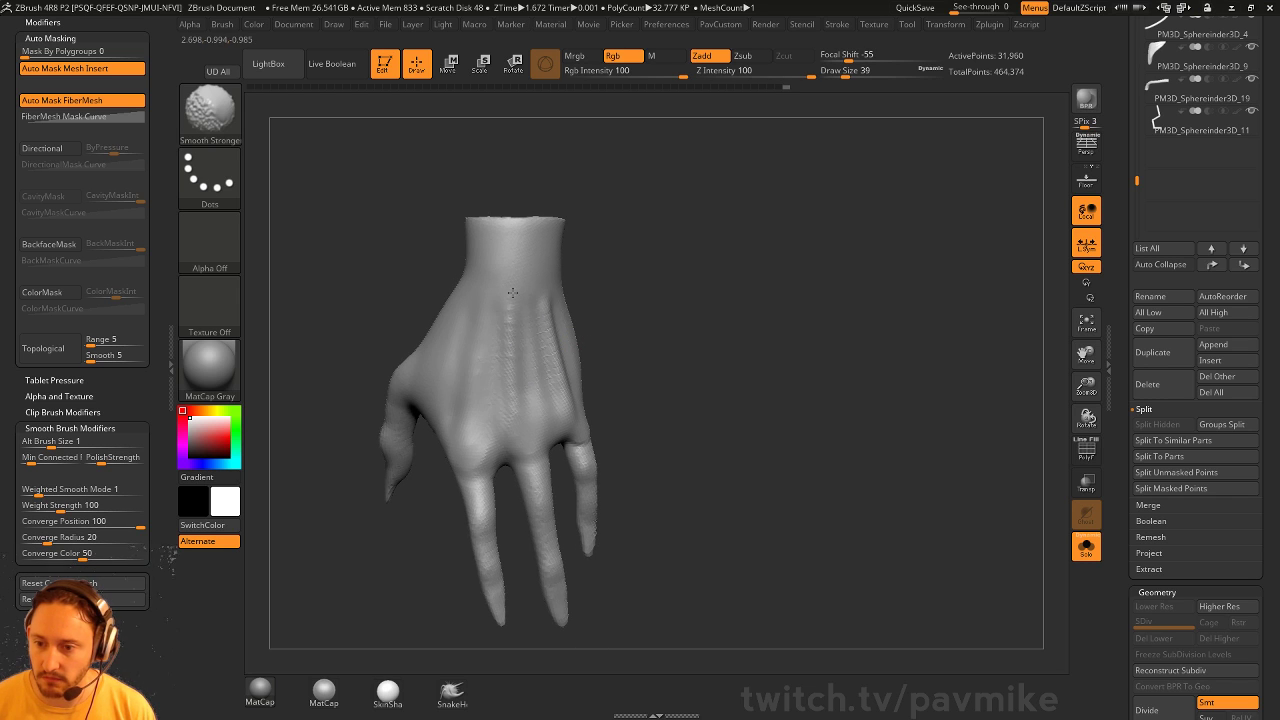
pyautogui.moveTo(563, 399); pyautogui.dragTo(550, 340, button='right')
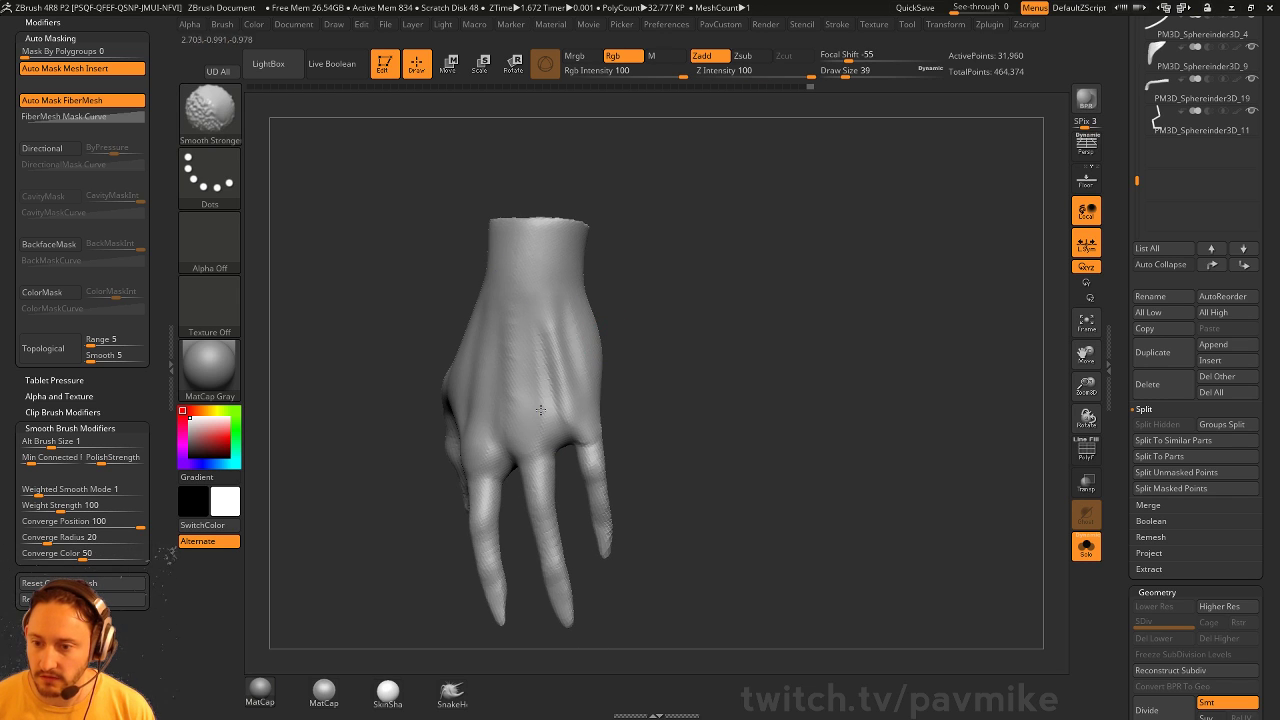
pyautogui.moveTo(625, 372); pyautogui.dragTo(703, 331, button='right')
pyautogui.moveTo(717, 397)
pyautogui.mouseDown(button='right')
pyautogui.moveTo(657, 323)
pyautogui.moveTo(570, 404)
pyautogui.moveTo(624, 386)
pyautogui.mouseUp(button='right')
# Strengthen the knuckles at the finger bases with the Clay brush at draw size 44
pyautogui.press('s')
pyautogui.moveTo(530, 450); pyautogui.dragTo(622, 381, button='right')
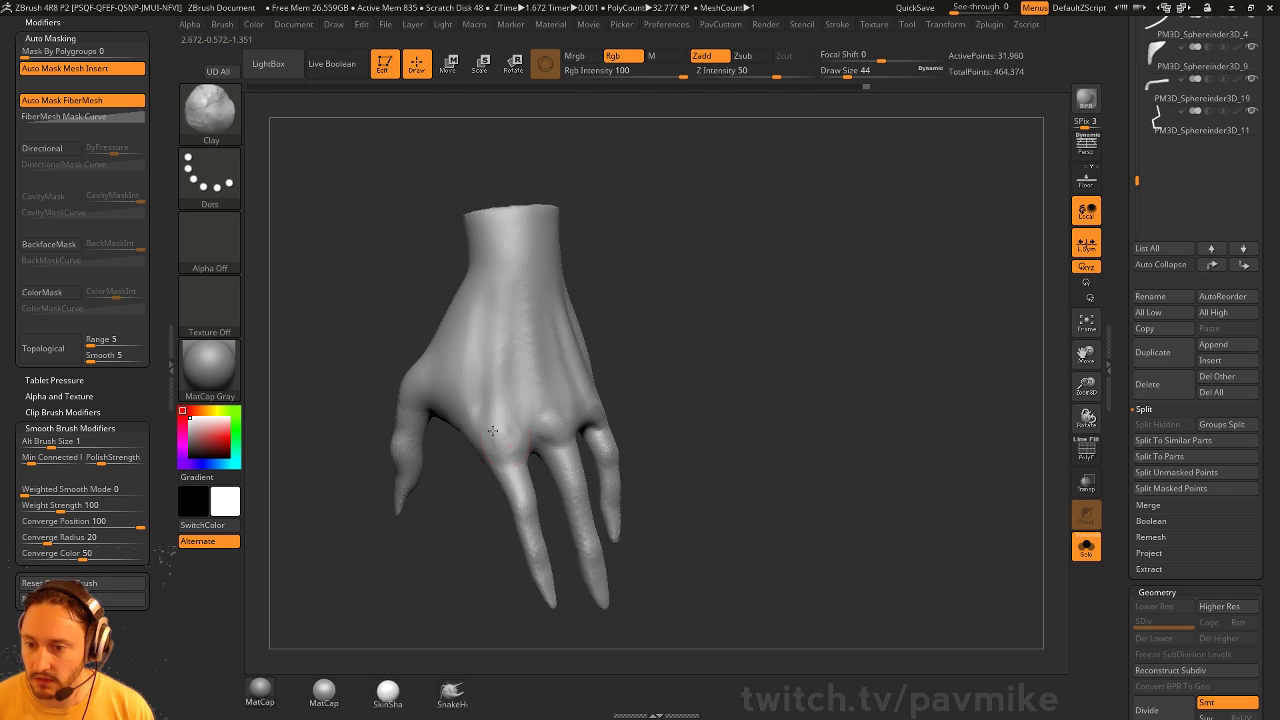
pyautogui.moveTo(492, 430)
pyautogui.mouseDown(button='right')
pyautogui.moveTo(580, 374)
pyautogui.moveTo(643, 357)
pyautogui.moveTo(556, 380)
pyautogui.moveTo(638, 346)
pyautogui.mouseUp(button='right')
# Add finer tendon and crease detail along the thumb side and wrist with the Standard brush
pyautogui.press('b')
pyautogui.press('s')
pyautogui.press('t')
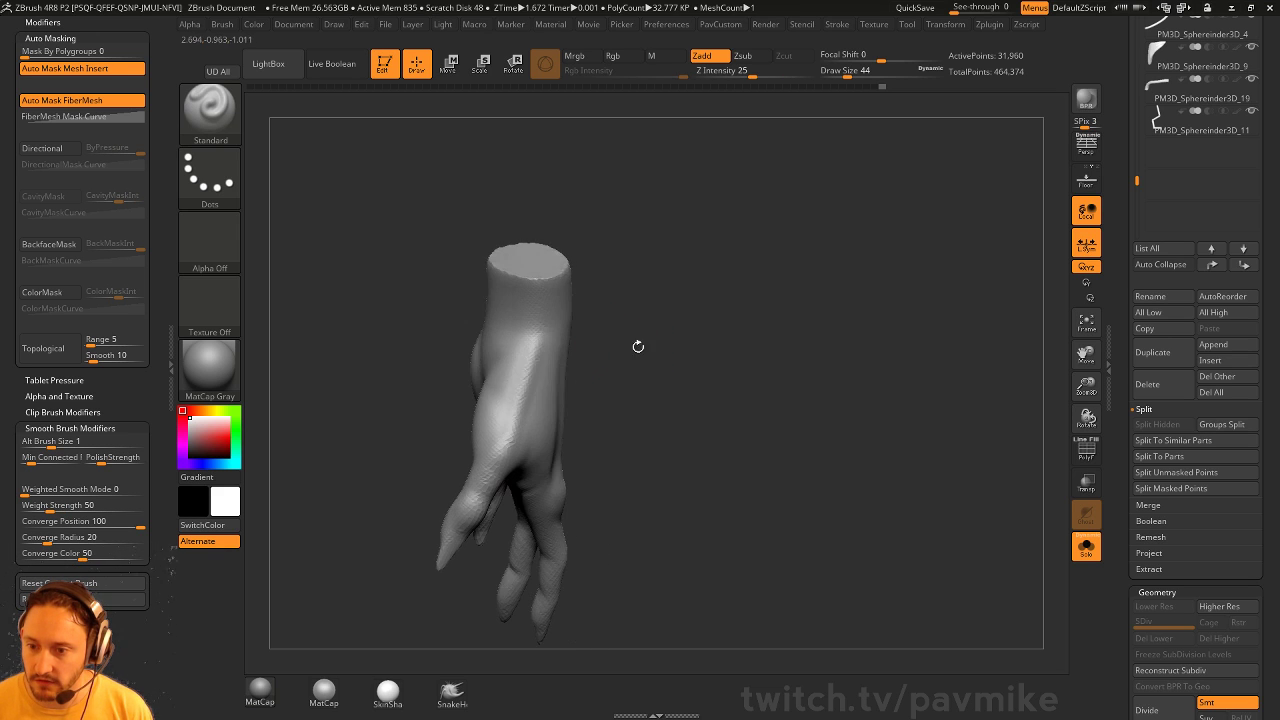
pyautogui.moveTo(516, 451); pyautogui.dragTo(526, 346, button='right')
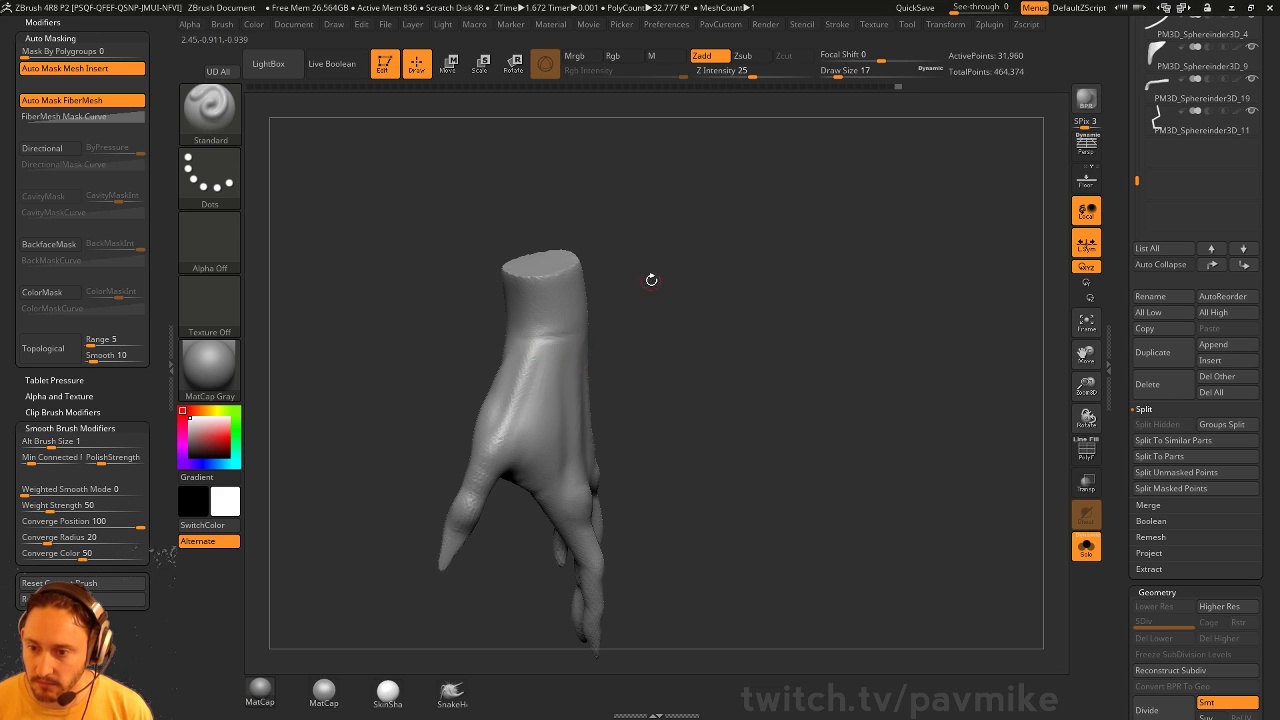
pyautogui.moveTo(651, 280); pyautogui.dragTo(565, 403, button='right')
pyautogui.press('s')
pyautogui.moveTo(522, 387); pyautogui.dragTo(542, 396)
pyautogui.moveTo(522, 393); pyautogui.dragTo(568, 402)
pyautogui.moveTo(518, 389)
pyautogui.mouseDown(button='right')
pyautogui.moveTo(668, 349)
pyautogui.moveTo(641, 320)
pyautogui.moveTo(680, 341)
pyautogui.moveTo(640, 314)
pyautogui.mouseUp(button='right')
# Refine the form of the wrist with the Clay brush at draw size 46 and smooth it
pyautogui.press('b')
pyautogui.press('c')
pyautogui.press('l')
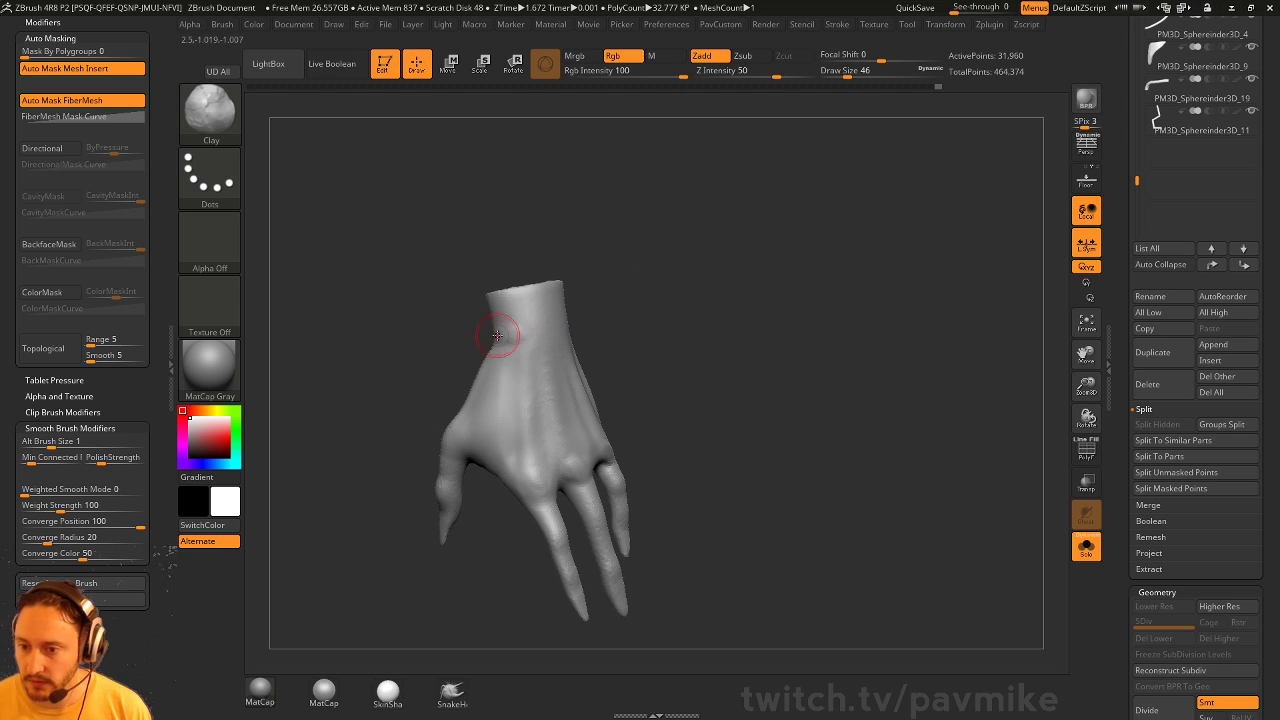
pyautogui.moveTo(497, 335)
pyautogui.mouseDown(button='right')
pyautogui.moveTo(583, 331)
pyautogui.moveTo(509, 349)
pyautogui.mouseUp(button='right')
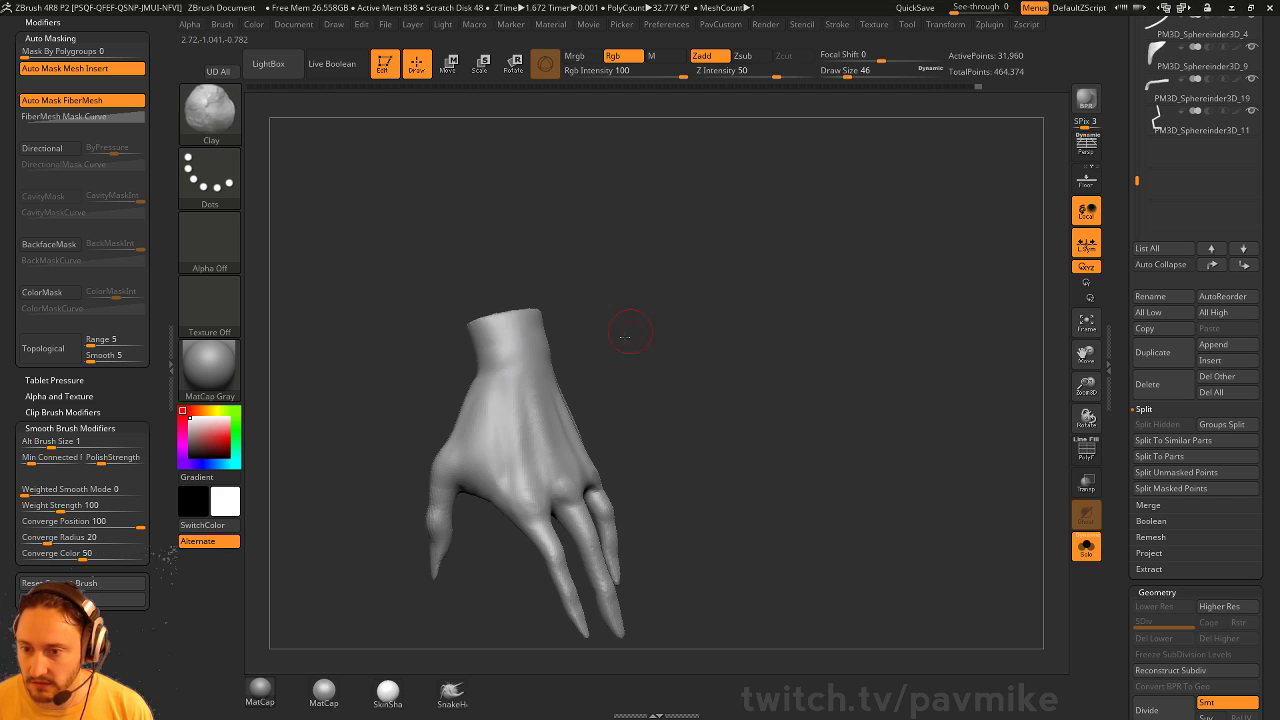
pyautogui.moveTo(625, 337); pyautogui.dragTo(503, 335, button='right')
pyautogui.keyDown('shift'); pyautogui.moveTo(480, 326); pyautogui.dragTo(446, 336); pyautogui.keyUp('shift')
pyautogui.moveTo(562, 280)
pyautogui.mouseDown(button='right')
pyautogui.moveTo(612, 269)
pyautogui.moveTo(666, 300)
pyautogui.moveTo(706, 266)
pyautogui.moveTo(706, 317)
pyautogui.mouseUp(button='right')
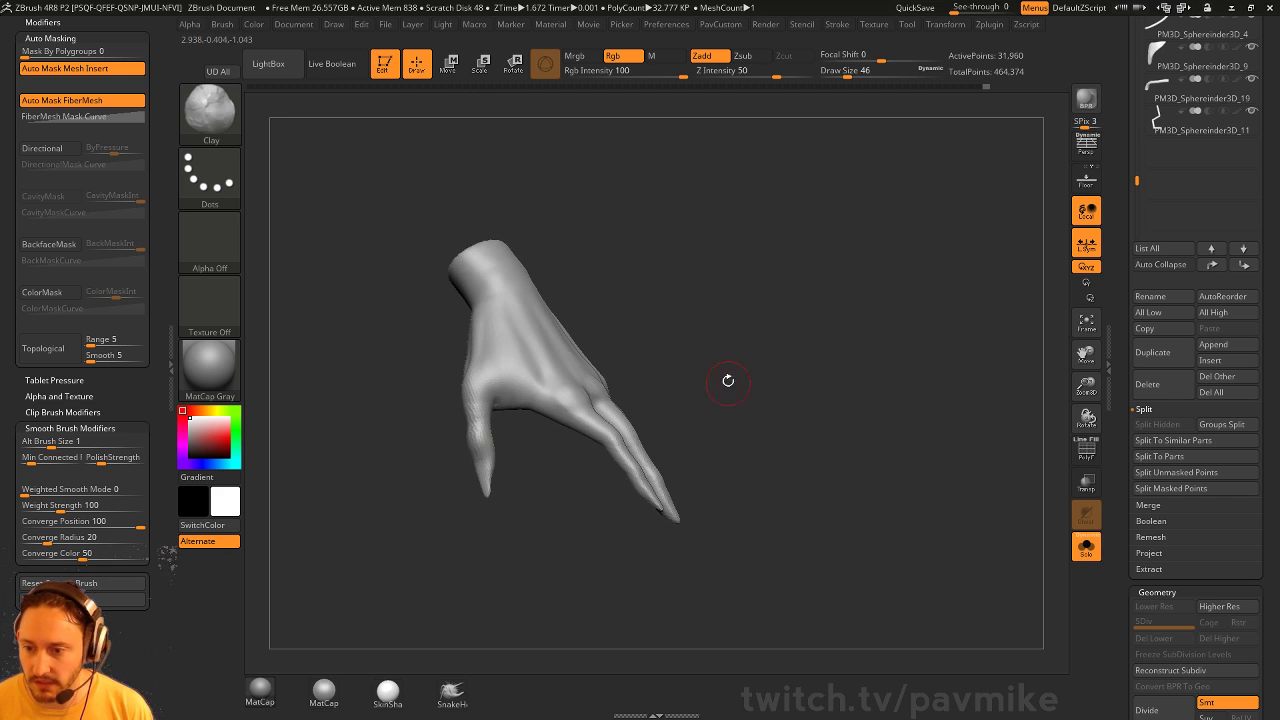
# Carve the palm crease around the thumb pad and the creases at the finger bases with the DamStandard brush
pyautogui.moveTo(728, 380)
pyautogui.mouseDown(button='right')
pyautogui.moveTo(519, 371)
pyautogui.moveTo(600, 355)
pyautogui.moveTo(653, 301)
pyautogui.moveTo(557, 323)
pyautogui.moveTo(502, 400)
pyautogui.moveTo(563, 326)
pyautogui.mouseUp(button='right')
pyautogui.press('b')
pyautogui.press('d')
pyautogui.press('s')
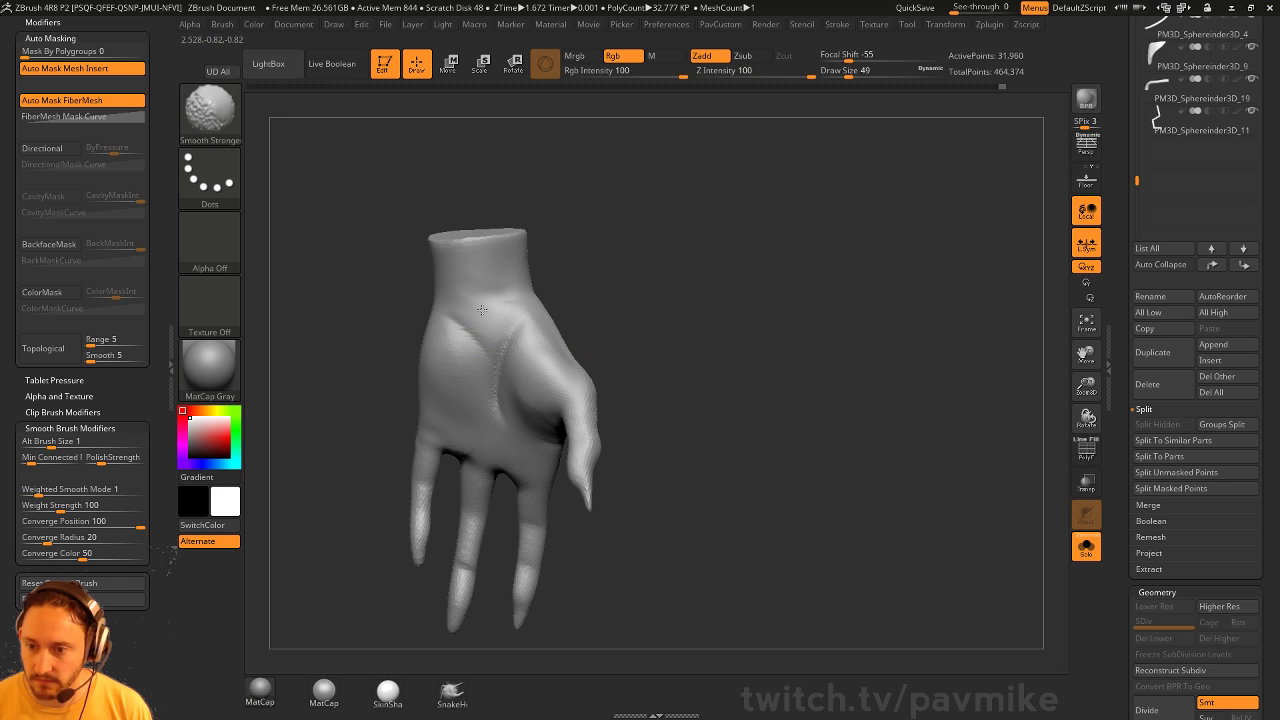
pyautogui.moveTo(500, 380); pyautogui.dragTo(557, 327, button='right')
pyautogui.moveTo(540, 452)
pyautogui.mouseDown(button='right')
pyautogui.moveTo(634, 440)
pyautogui.moveTo(731, 447)
pyautogui.moveTo(740, 466)
pyautogui.moveTo(746, 446)
pyautogui.moveTo(503, 437)
pyautogui.mouseUp(button='right')
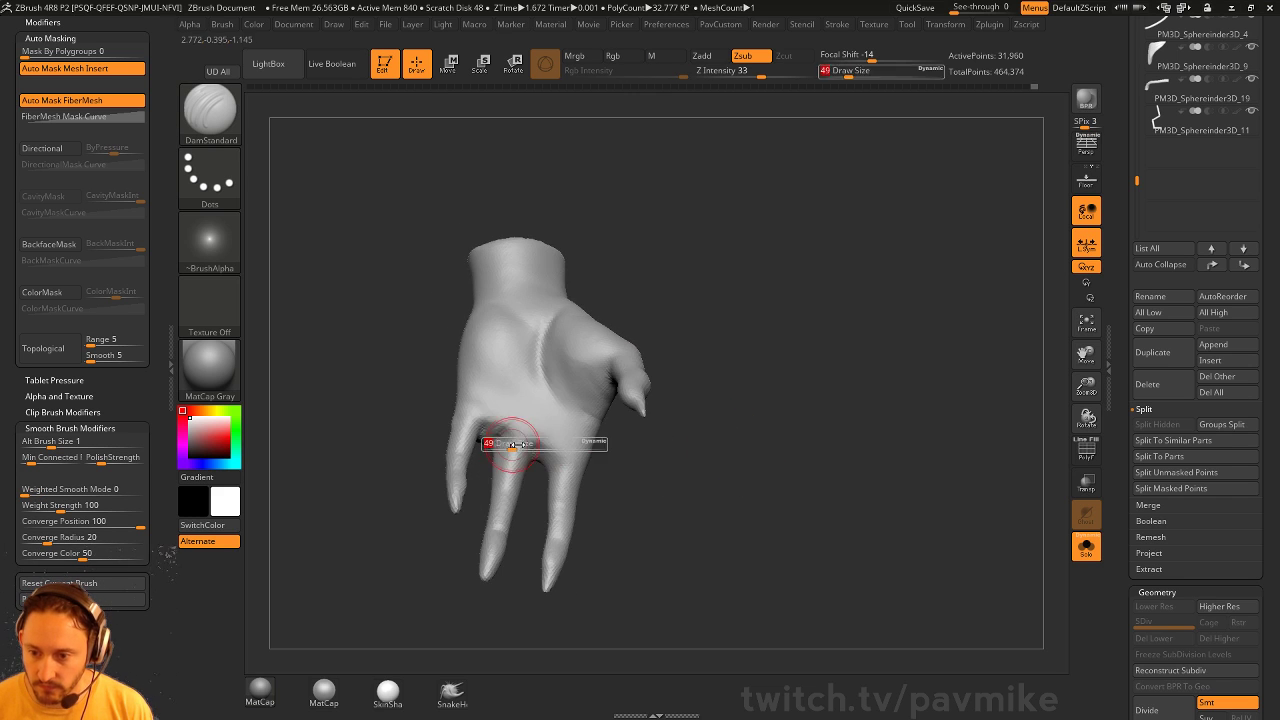
pyautogui.moveTo(634, 433)
pyautogui.mouseDown(button='right')
pyautogui.moveTo(723, 491)
pyautogui.moveTo(497, 451)
pyautogui.moveTo(557, 468)
pyautogui.moveTo(483, 383)
pyautogui.moveTo(403, 400)
pyautogui.moveTo(534, 432)
pyautogui.mouseUp(button='right')
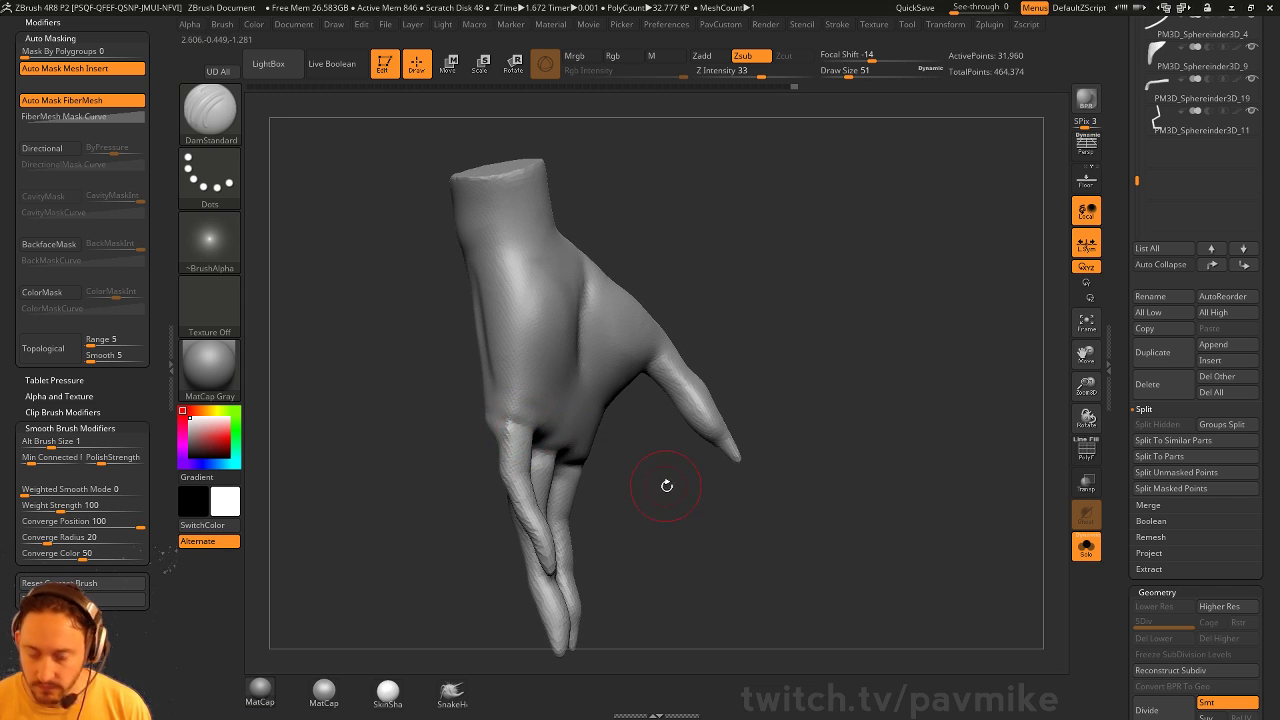
# Reshape the thumb base and the web between thumb and fingers with the Move brush, reducing the draw size to 54
pyautogui.press('s')
pyautogui.moveTo(679, 497)
pyautogui.mouseDown(button='right')
pyautogui.moveTo(674, 477)
pyautogui.moveTo(598, 416)
pyautogui.moveTo(614, 380)
pyautogui.moveTo(500, 345)
pyautogui.moveTo(611, 334)
pyautogui.mouseUp(button='right')
pyautogui.press('b')
pyautogui.press('m')
pyautogui.press('v')
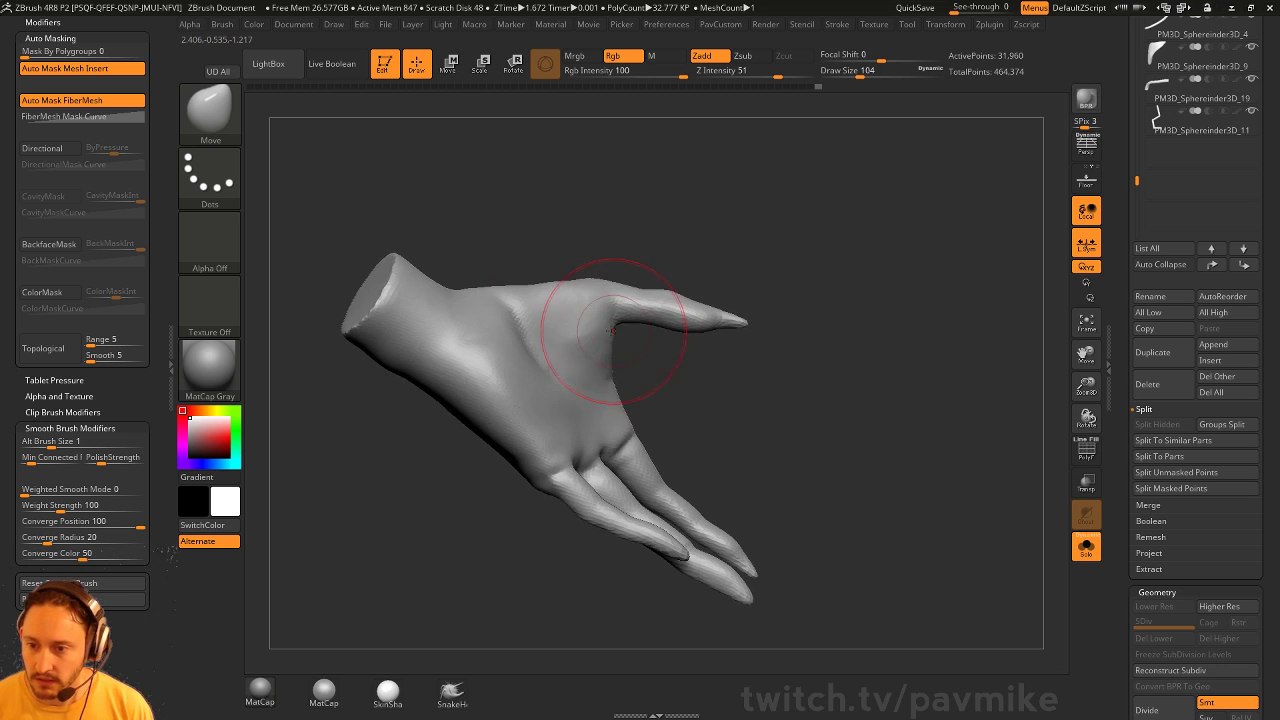
pyautogui.press('s')
pyautogui.click(582, 338)
pyautogui.moveTo(697, 399); pyautogui.dragTo(710, 414, button='right')
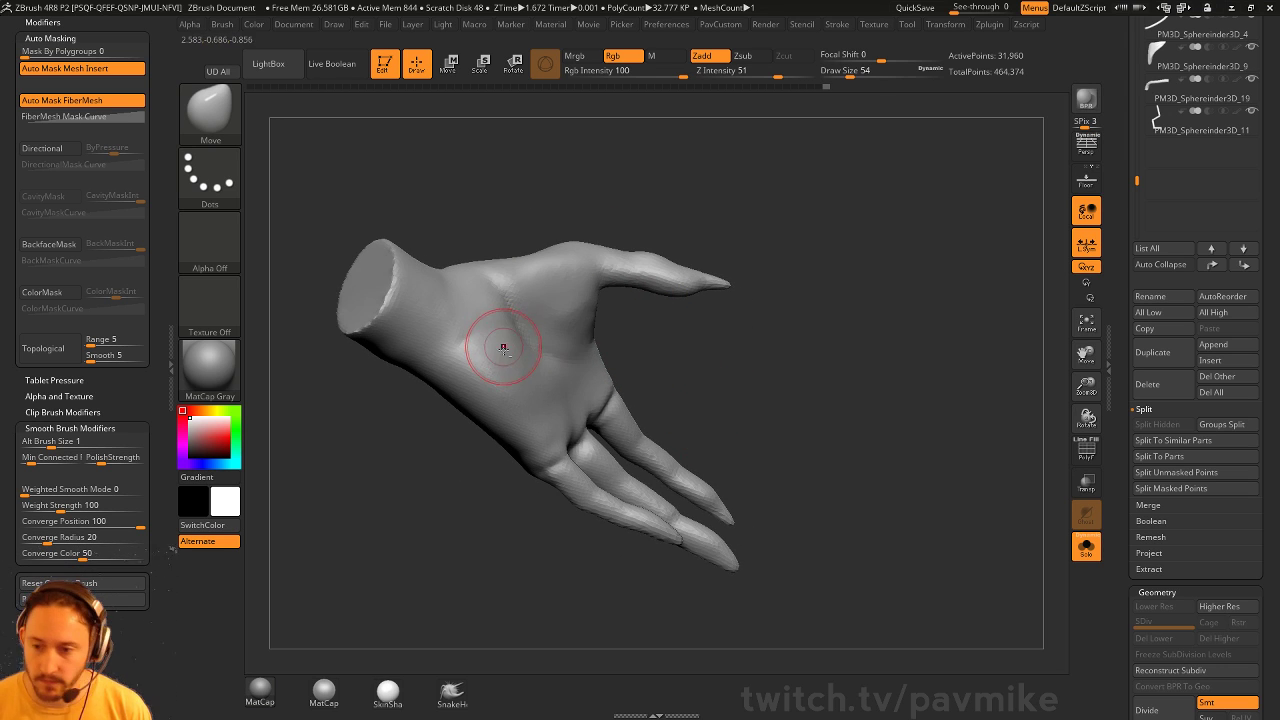
# Deepen the crease running across the palm beside the thumb pad with the DamStandard brush
pyautogui.press('b')
pyautogui.press('d')
pyautogui.press('s')
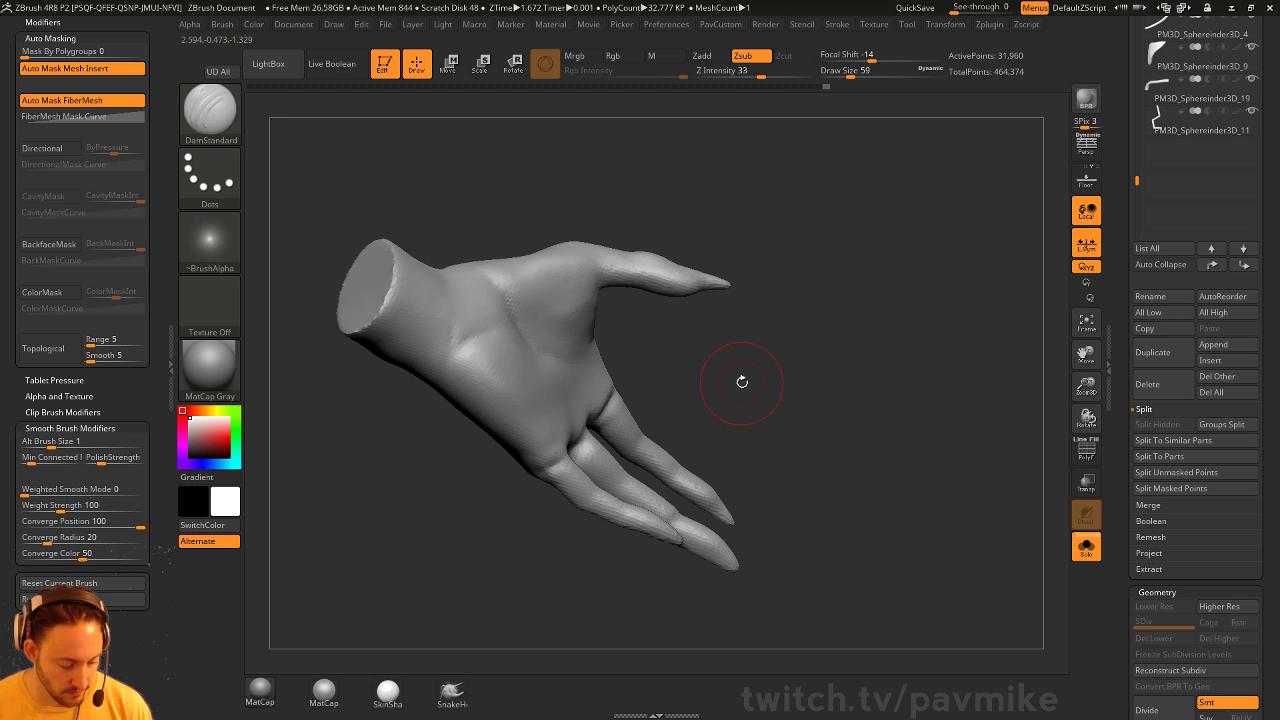
# Build up fleshy pads on the palm at the finger bases with the Clay brush at draw sizes 29 and 39
pyautogui.press('b')
pyautogui.press('c')
pyautogui.press('l')
pyautogui.moveTo(742, 382); pyautogui.dragTo(577, 421, button='right')
pyautogui.press('s')
pyautogui.click(560, 437)
pyautogui.moveTo(673, 384); pyautogui.dragTo(682, 388, button='right')
pyautogui.press('s')
pyautogui.click(612, 424)
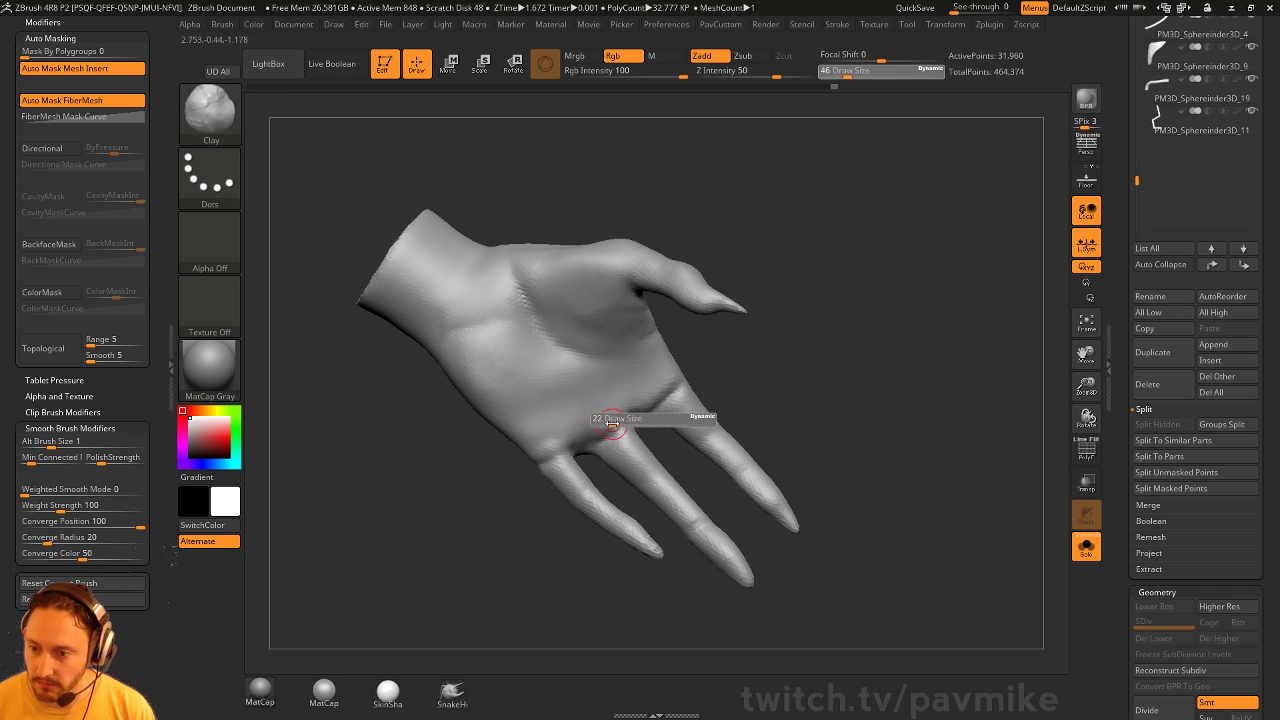
pyautogui.press('[')
pyautogui.press('[')
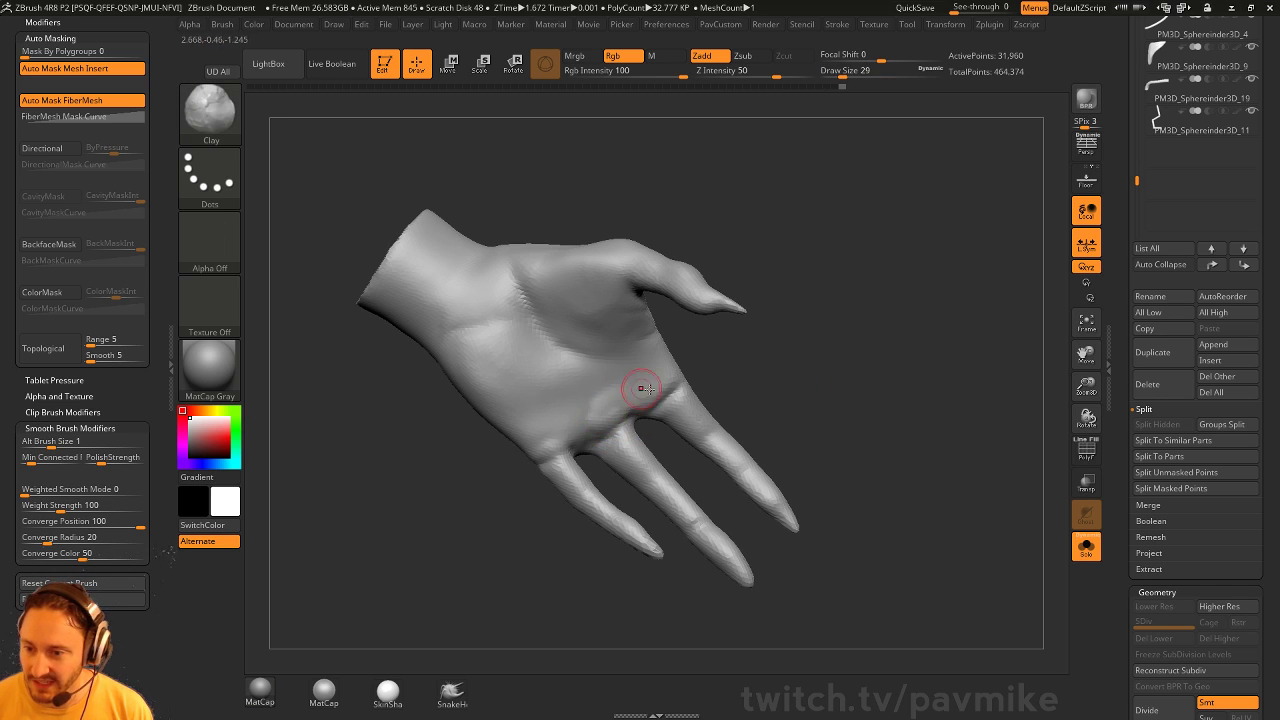
pyautogui.press(']')
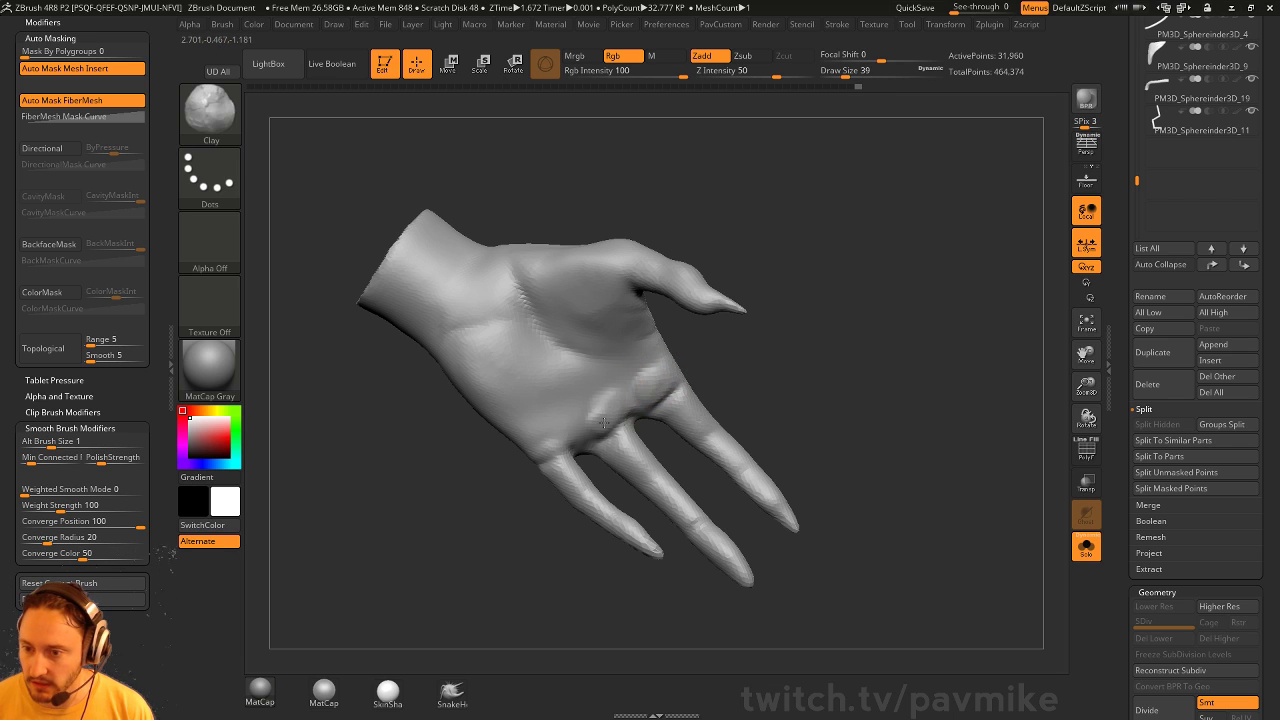
pyautogui.press('shift')
# Turn off Solo mode, frame the whole figure and select the leg cylinders subtool
pyautogui.moveTo(800, 370)
pyautogui.keyDown('alt'); pyautogui.mouseDown()
pyautogui.moveTo(811, 286)
pyautogui.moveTo(826, 394)
pyautogui.moveTo(791, 394)
pyautogui.moveTo(923, 405)
pyautogui.moveTo(973, 391)
pyautogui.mouseUp(); pyautogui.keyUp('alt')
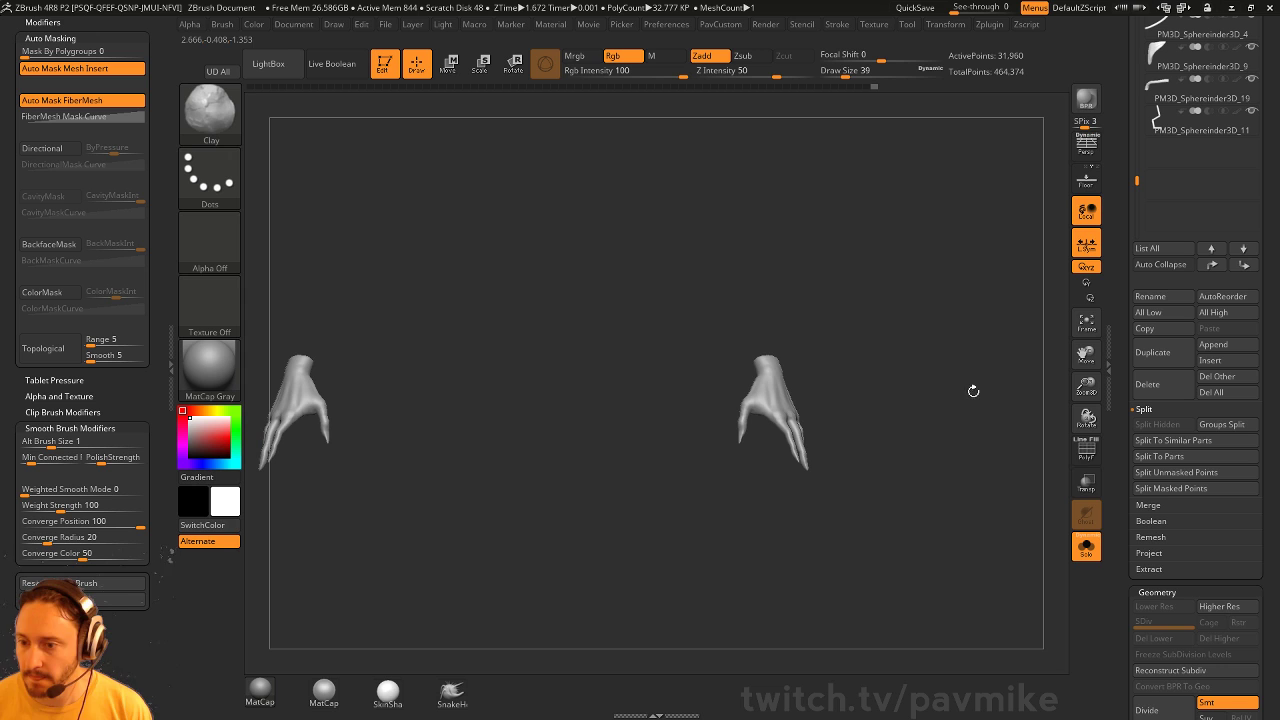
pyautogui.click(1086, 545)
pyautogui.press('f')
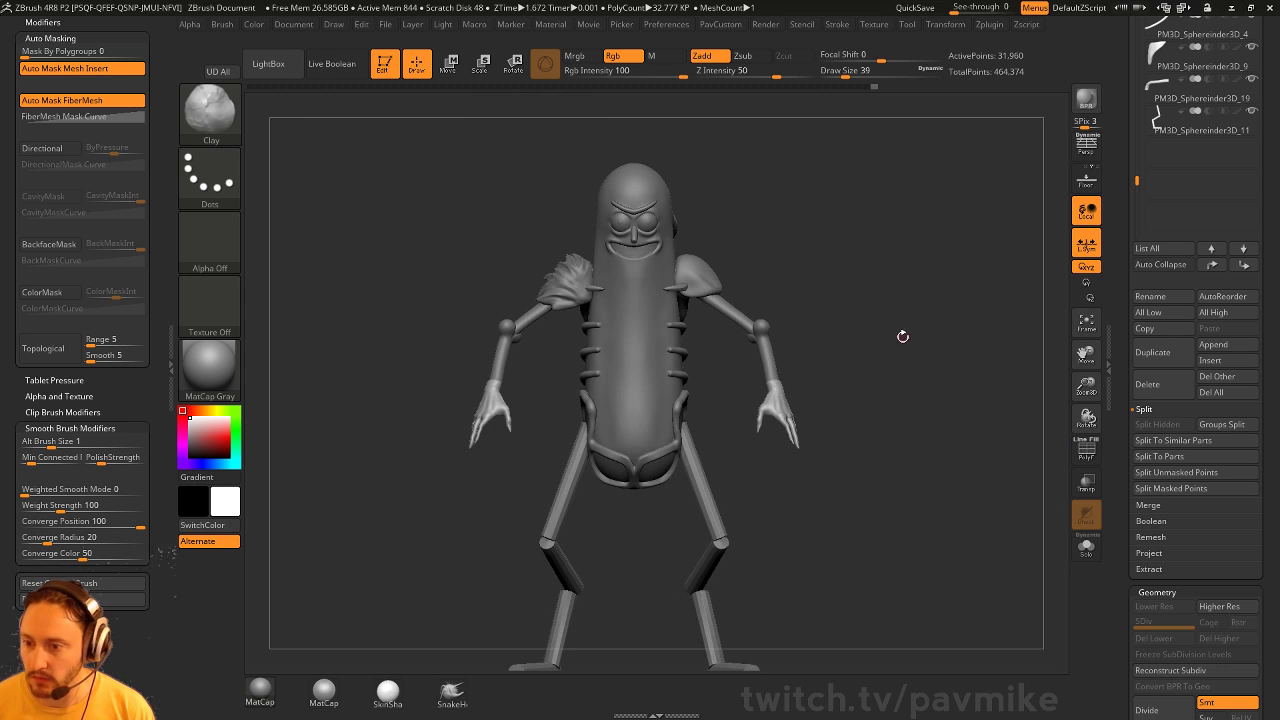
pyautogui.moveTo(903, 337); pyautogui.dragTo(864, 332)
pyautogui.press('s')
pyautogui.press('s')
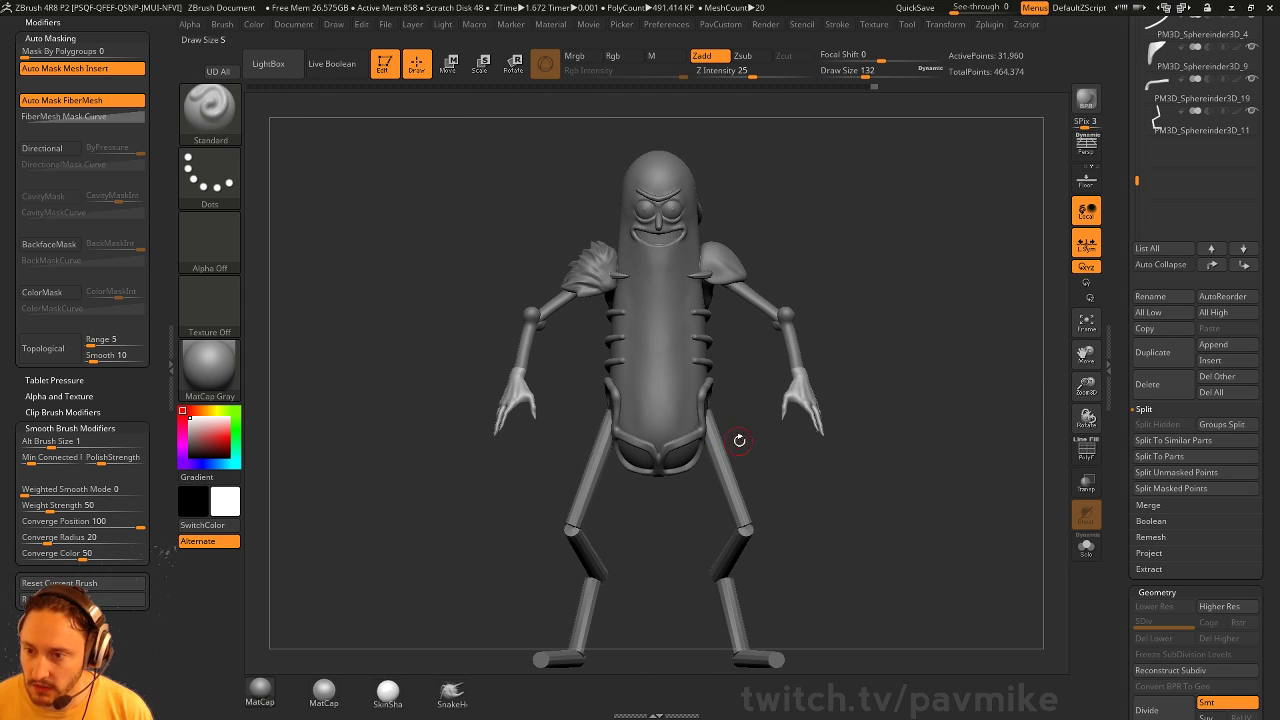
pyautogui.keyDown('alt'); pyautogui.click(739, 440); pyautogui.keyUp('alt')
pyautogui.keyDown('alt'); pyautogui.moveTo(739, 440); pyautogui.dragTo(817, 435); pyautogui.keyUp('alt')
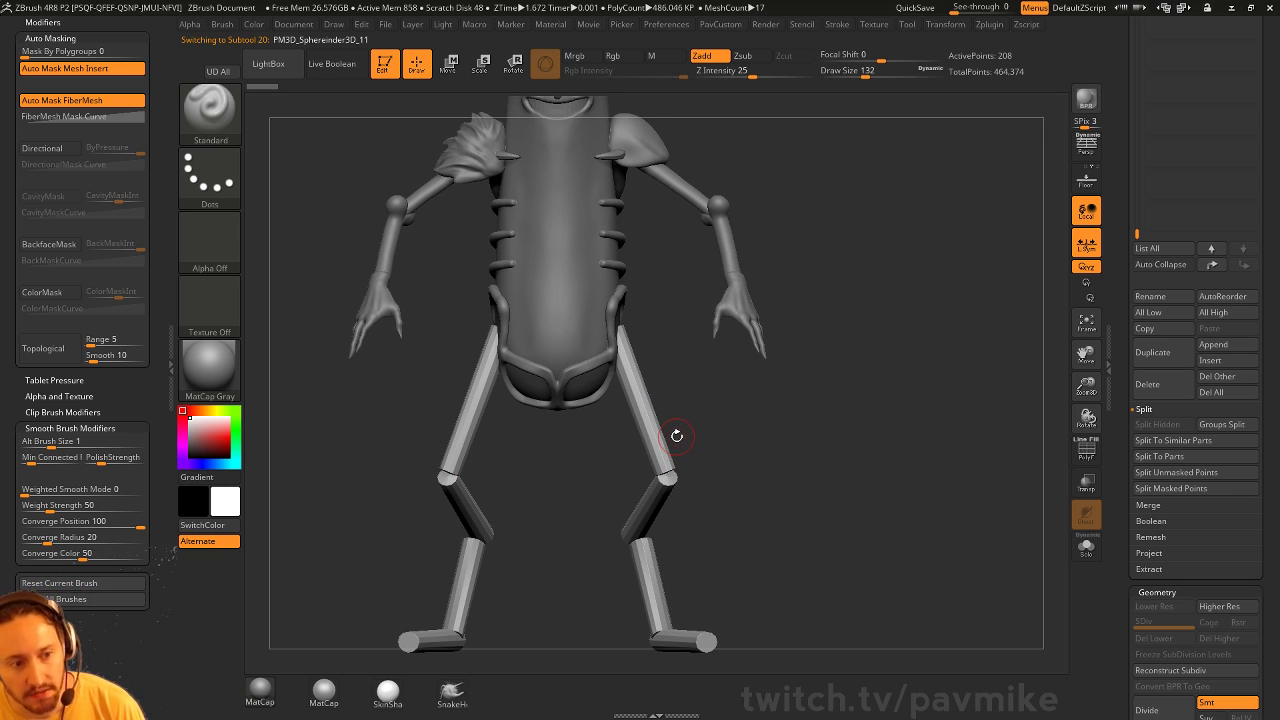
# Isolate the two cylinders below the knees and split them from the other leg segments into a separate subtool
pyautogui.keyDown('alt'); pyautogui.moveTo(749, 465); pyautogui.dragTo(680, 454); pyautogui.keyUp('alt')
pyautogui.keyDown('ctrl'); pyautogui.keyDown('shift'); pyautogui.click(680, 452); pyautogui.keyUp('shift'); pyautogui.keyUp('ctrl')
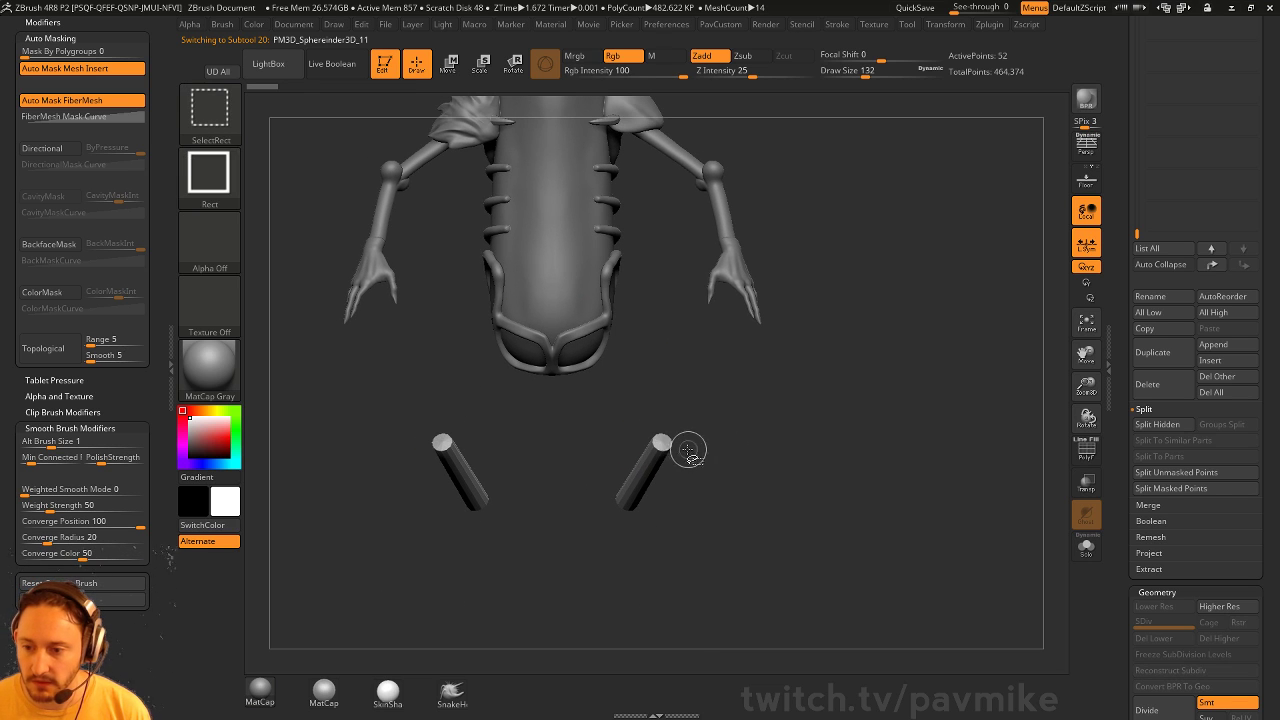
pyautogui.press('2')
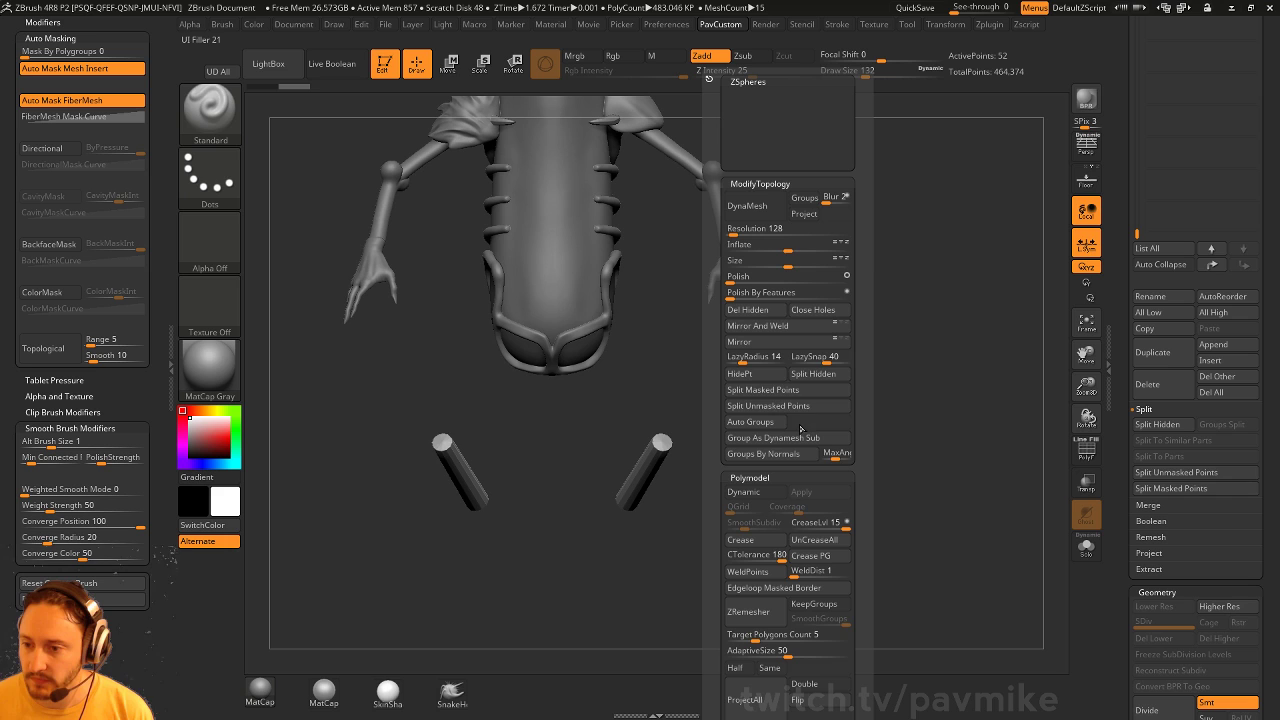
pyautogui.click(817, 376)
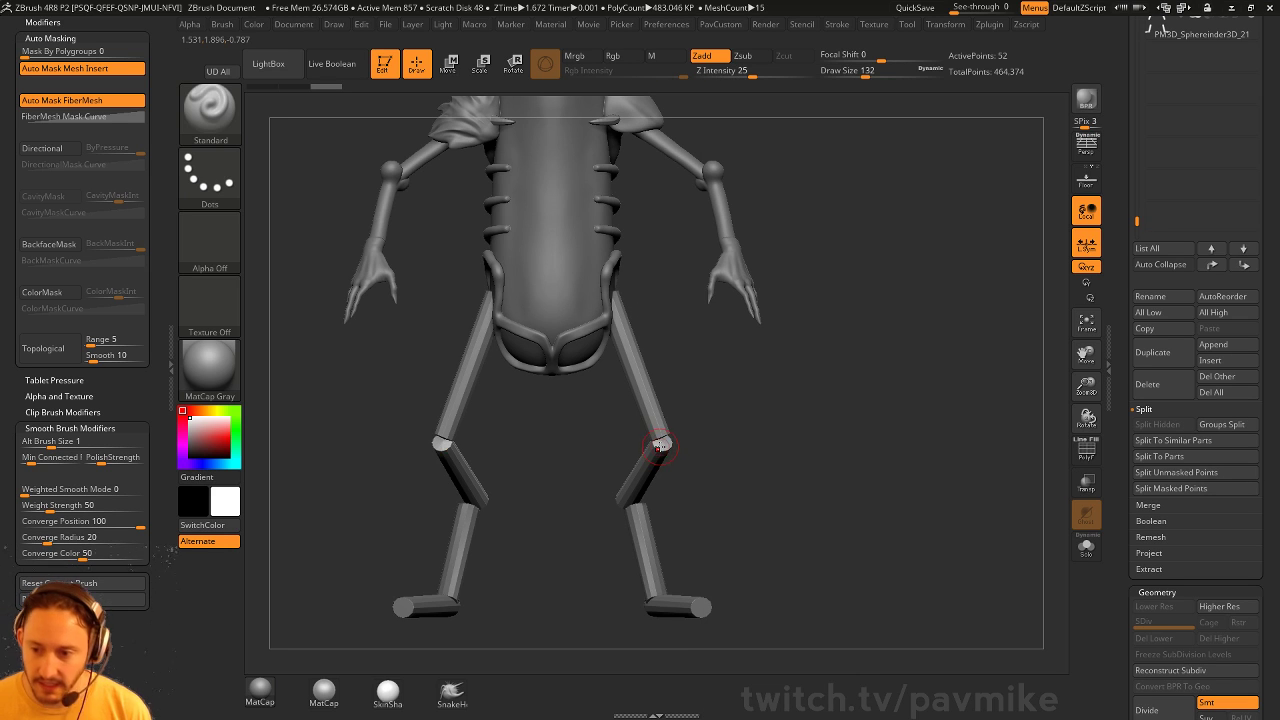
# Hide one of the two split-off leg cylinders and delete the hidden geometry
pyautogui.hotkey('ctrl', 'shift')
pyautogui.keyDown('ctrl'); pyautogui.keyDown('alt'); pyautogui.keyDown('shift'); pyautogui.moveTo(328, 343); pyautogui.dragTo(535, 563); pyautogui.keyUp('shift'); pyautogui.keyUp('alt'); pyautogui.keyUp('ctrl')
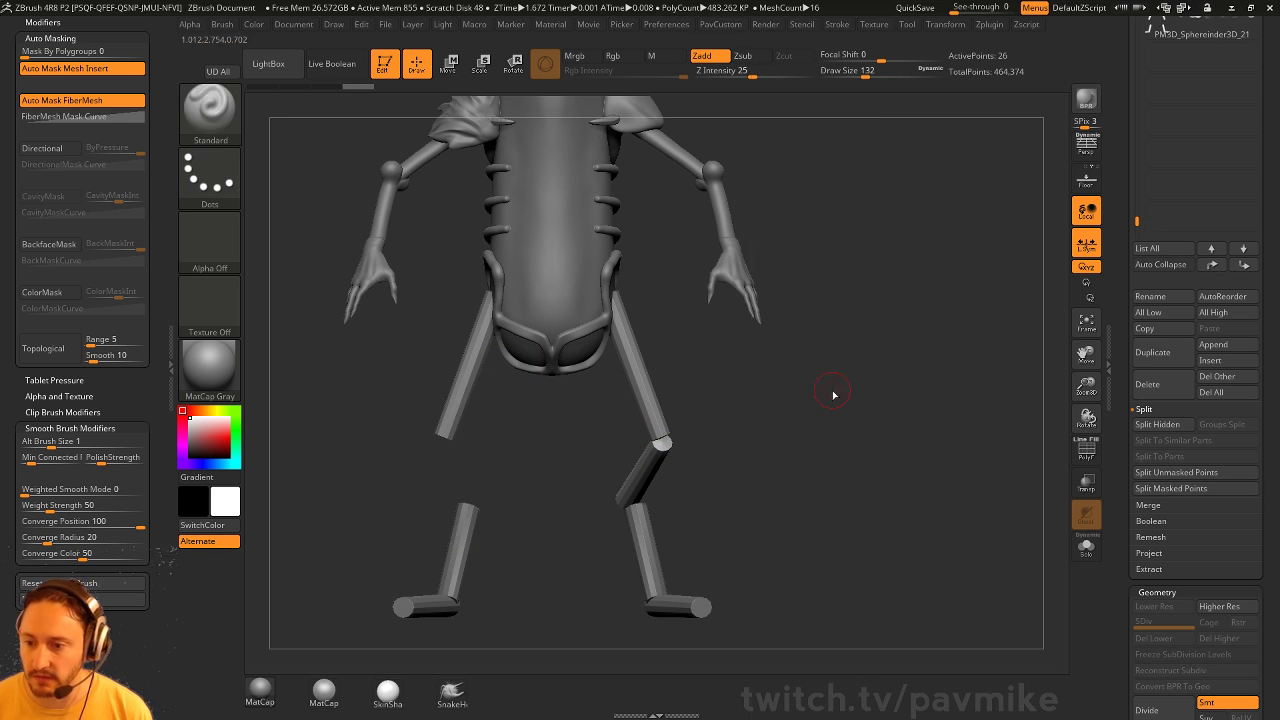
pyautogui.press('2')
# Insert a Cylinder12 primitive onto the remaining leg cylinder at the knee with the IMM base primitives brush
pyautogui.press('b')
pyautogui.press('z')
pyautogui.press('m')
pyautogui.moveTo(807, 335)
pyautogui.keyDown('alt'); pyautogui.mouseDown()
pyautogui.moveTo(825, 349)
pyautogui.moveTo(660, 415)
pyautogui.moveTo(762, 448)
pyautogui.mouseUp(); pyautogui.keyUp('alt')
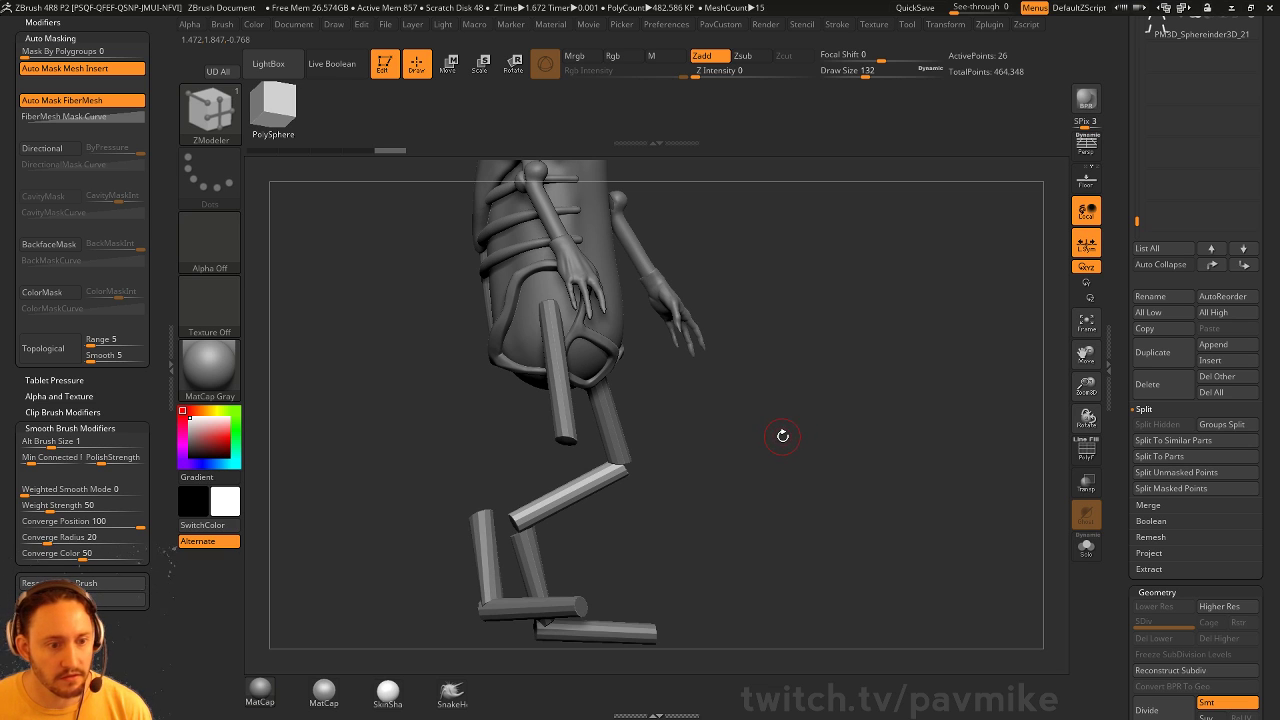
pyautogui.moveTo(680, 470); pyautogui.dragTo(763, 402)
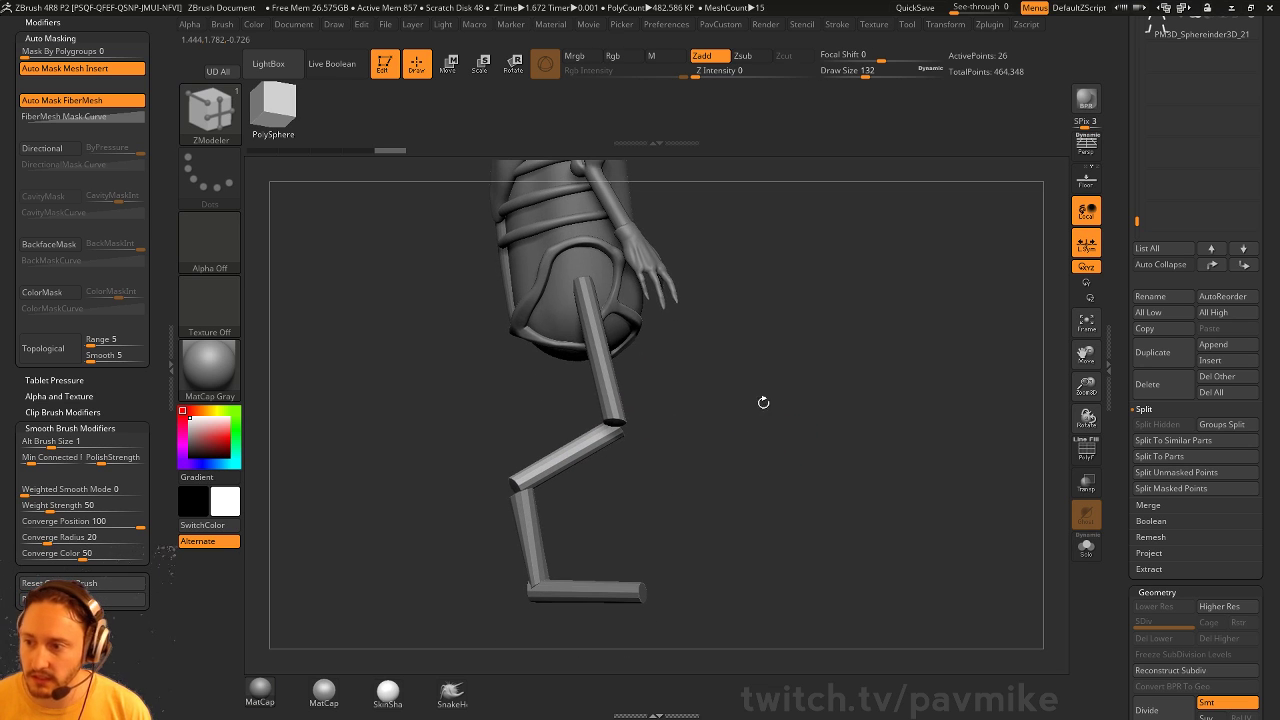
pyautogui.press('1')
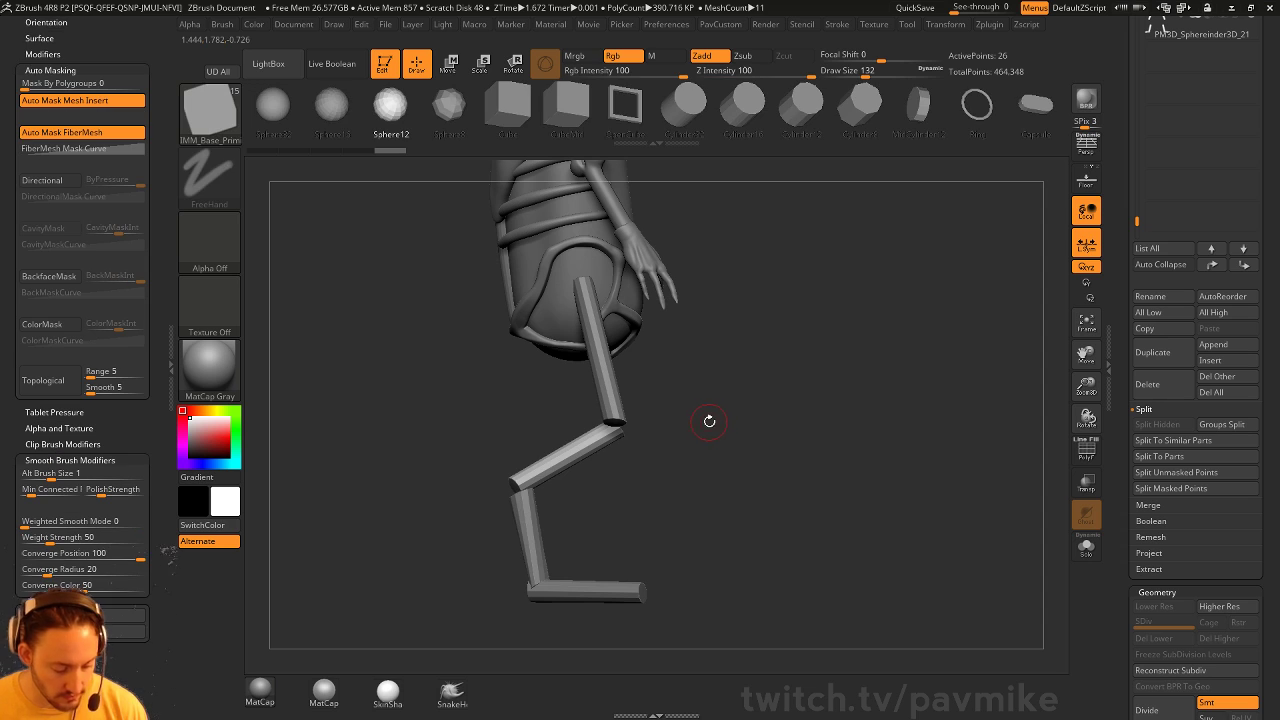
pyautogui.press('m')
pyautogui.click(552, 524)
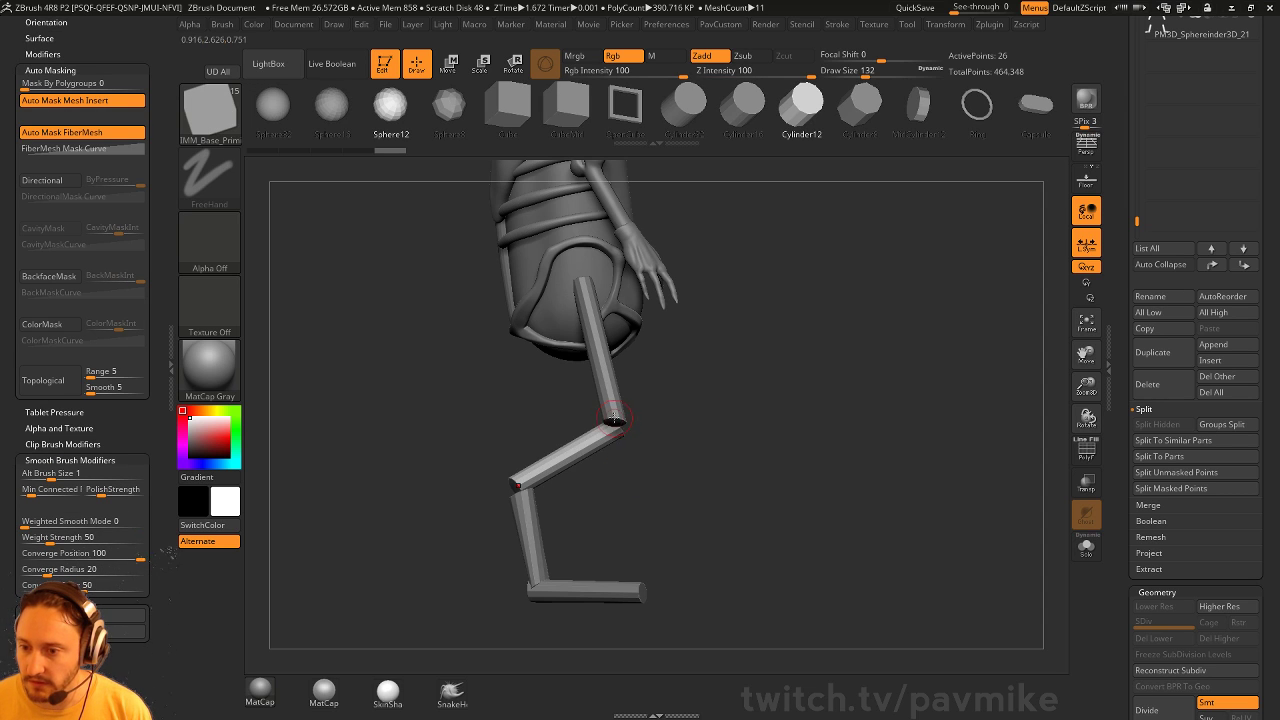
pyautogui.moveTo(614, 418); pyautogui.dragTo(686, 391)
# Position, rotate and scale the inserted cylinder so it lies sideways across the leg below the knee, and enable the polyframe display
pyautogui.press('w')
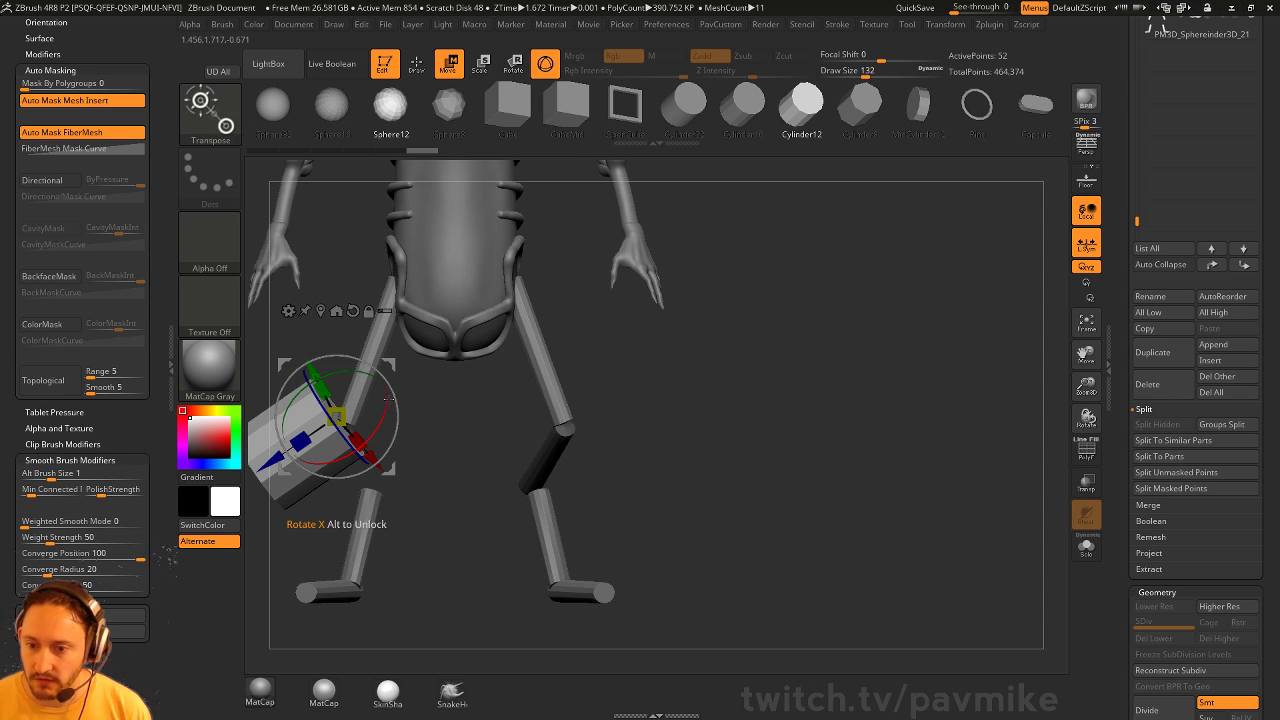
pyautogui.moveTo(389, 398); pyautogui.dragTo(554, 497)
pyautogui.keyDown('alt'); pyautogui.moveTo(411, 463); pyautogui.dragTo(398, 434); pyautogui.keyUp('alt')
pyautogui.keyDown('shift'); pyautogui.moveTo(560, 480); pyautogui.dragTo(507, 455); pyautogui.keyUp('shift')
pyautogui.press('q')
pyautogui.moveTo(600, 430)
pyautogui.mouseDown()
pyautogui.moveTo(669, 360)
pyautogui.moveTo(687, 417)
pyautogui.mouseUp()
pyautogui.press('w')
pyautogui.moveTo(546, 445)
pyautogui.mouseDown()
pyautogui.moveTo(645, 397)
pyautogui.moveTo(598, 430)
pyautogui.moveTo(686, 418)
pyautogui.mouseUp()
pyautogui.press('q')
pyautogui.click(1087, 451)
pyautogui.moveTo(960, 452)
pyautogui.mouseDown()
pyautogui.moveTo(808, 400)
pyautogui.moveTo(766, 411)
pyautogui.mouseUp()
# Switch the selection brush to SelectLasso and hide the upper part of the inserted cylinder
pyautogui.hotkey('ctrl', 'shift')
pyautogui.click(222, 140)
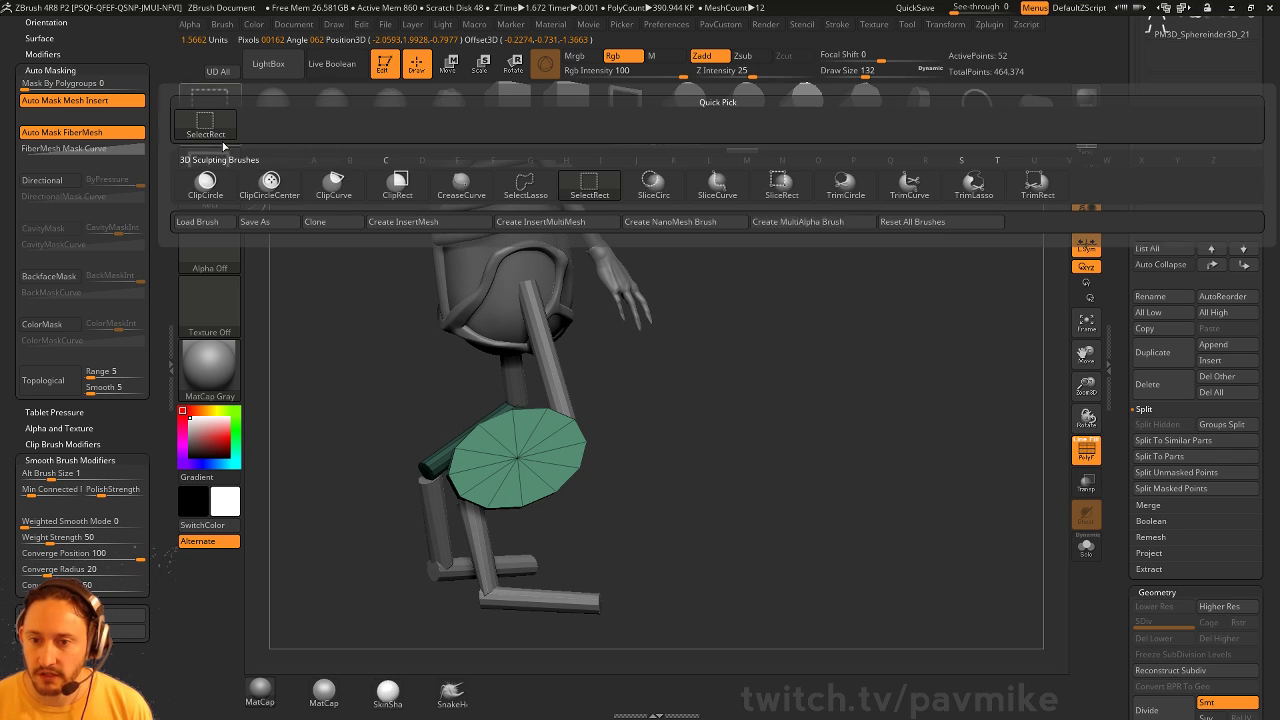
pyautogui.click(525, 185)
pyautogui.moveTo(404, 332)
pyautogui.keyDown('ctrl'); pyautogui.keyDown('alt'); pyautogui.keyDown('shift'); pyautogui.mouseDown()
pyautogui.moveTo(630, 420)
pyautogui.moveTo(640, 340)
pyautogui.mouseUp(); pyautogui.keyUp('shift'); pyautogui.keyUp('alt'); pyautogui.keyUp('ctrl')
pyautogui.moveTo(756, 373)
pyautogui.mouseDown()
pyautogui.moveTo(546, 432)
pyautogui.moveTo(700, 430)
pyautogui.moveTo(860, 400)
pyautogui.mouseUp()
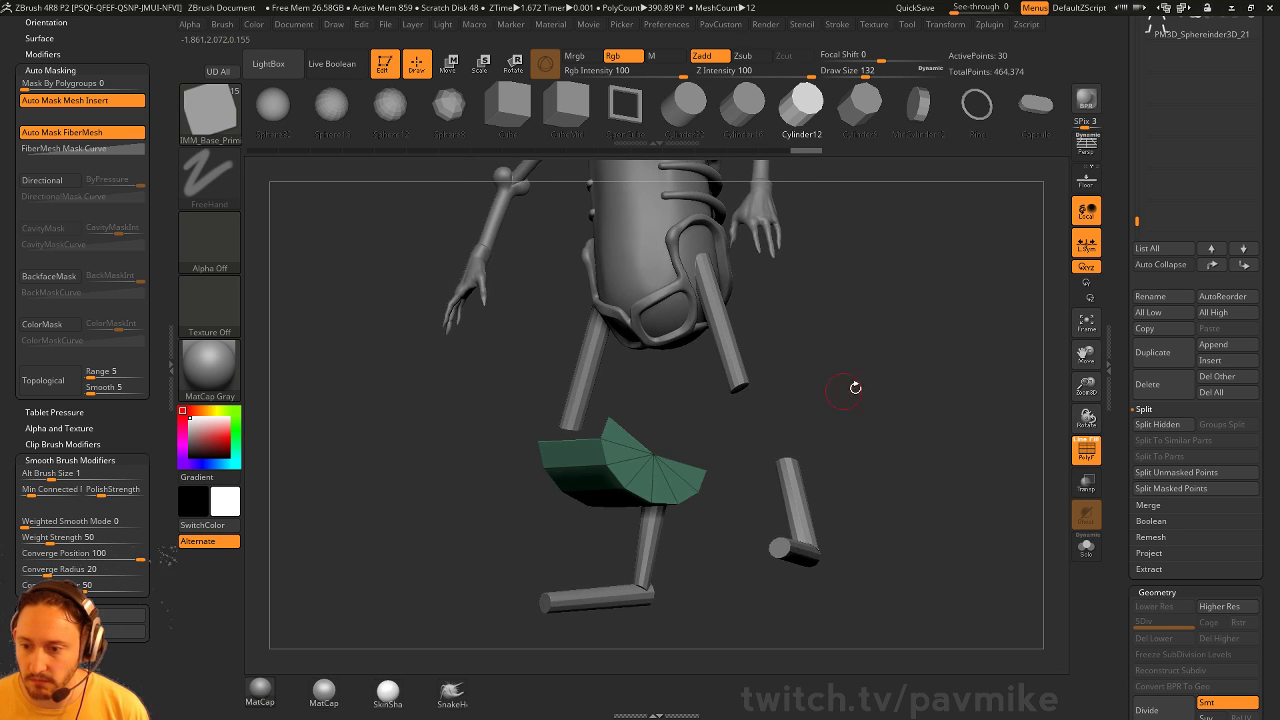
# Hide the cylinder's end caps and excess side faces and delete the hidden geometry
pyautogui.moveTo(934, 386)
pyautogui.mouseDown()
pyautogui.moveTo(666, 434)
pyautogui.moveTo(680, 406)
pyautogui.moveTo(560, 440)
pyautogui.moveTo(620, 460)
pyautogui.mouseUp()
pyautogui.keyDown('ctrl'); pyautogui.keyDown('shift'); pyautogui.click(772, 375); pyautogui.keyUp('shift'); pyautogui.keyUp('ctrl')
pyautogui.moveTo(772, 375)
pyautogui.mouseDown()
pyautogui.moveTo(820, 390)
pyautogui.moveTo(889, 363)
pyautogui.moveTo(851, 429)
pyautogui.moveTo(880, 428)
pyautogui.moveTo(779, 489)
pyautogui.moveTo(866, 394)
pyautogui.moveTo(697, 397)
pyautogui.mouseUp()
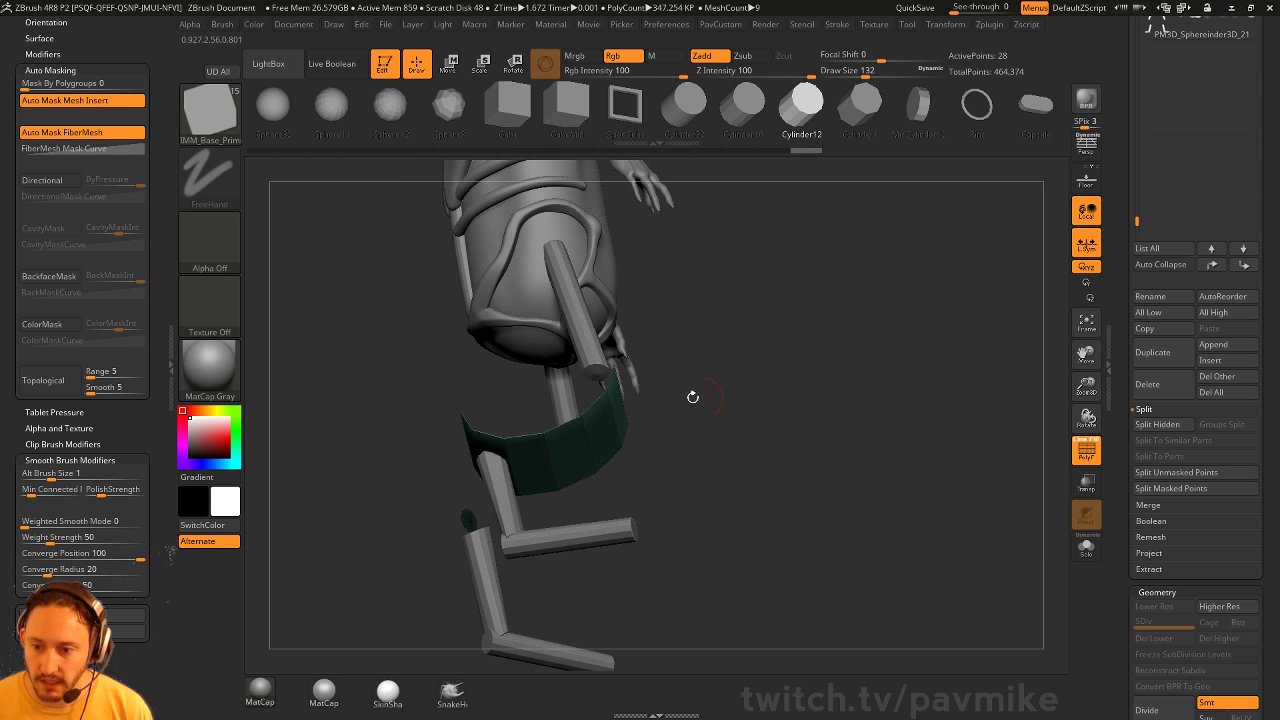
pyautogui.hotkey('ctrl', 'shift')
pyautogui.keyDown('ctrl'); pyautogui.keyDown('shift'); pyautogui.moveTo(485, 385); pyautogui.dragTo(488, 388); pyautogui.keyUp('shift'); pyautogui.keyUp('ctrl')
pyautogui.hotkey('shift', 'space')
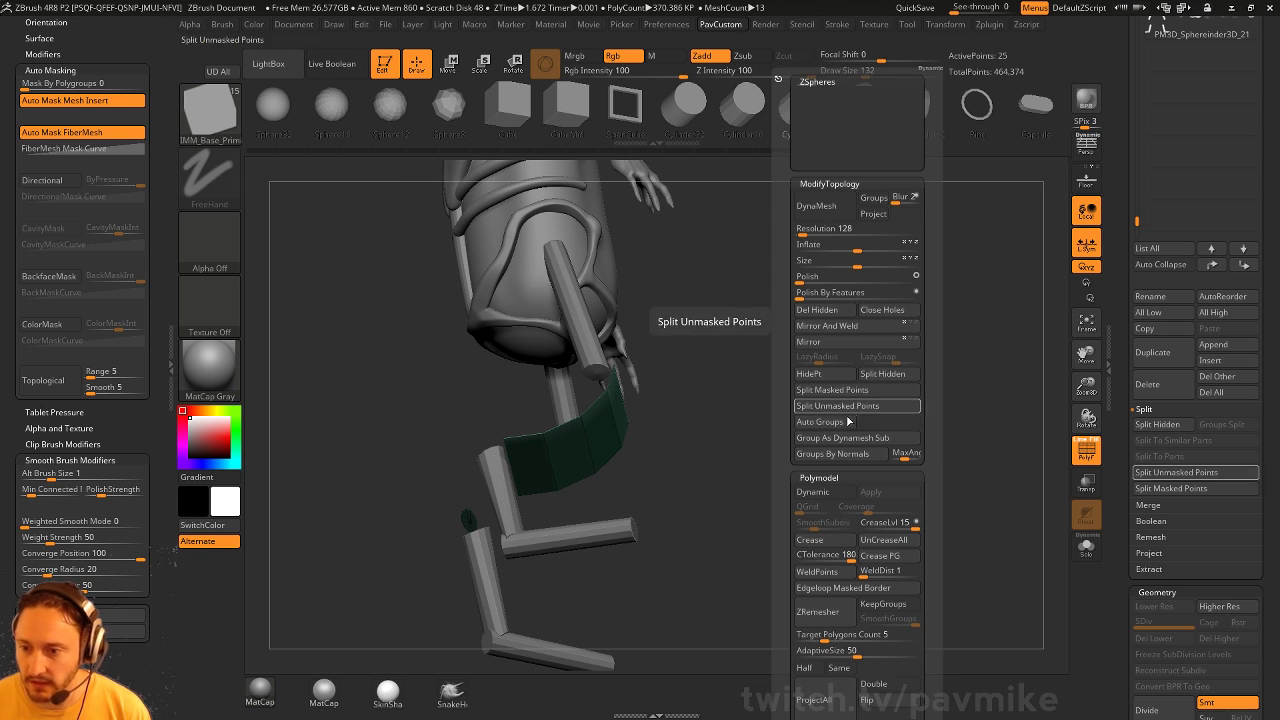
pyautogui.click(833, 312)
# Hide the leftover cap of the old leg cylinder and delete it, keeping only the curved strip
pyautogui.moveTo(830, 330); pyautogui.dragTo(800, 395)
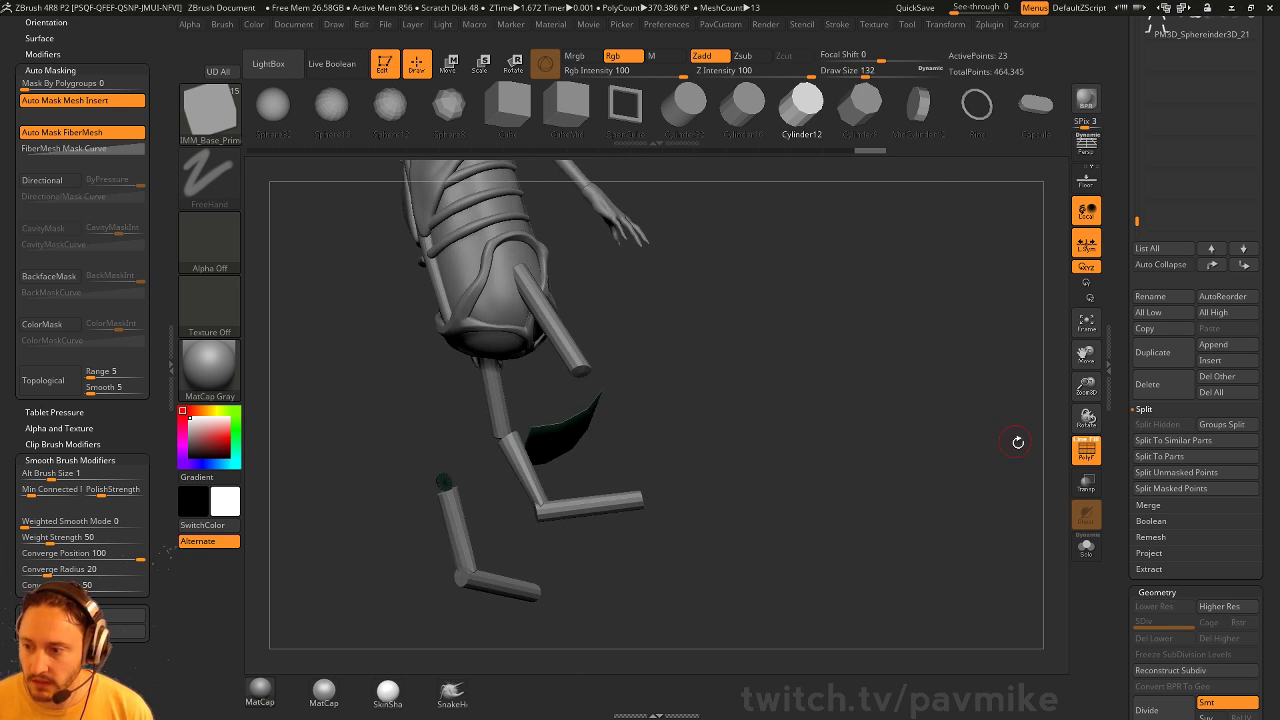
pyautogui.click(1086, 547)
pyautogui.click(1086, 547)
pyautogui.moveTo(626, 414); pyautogui.dragTo(543, 420)
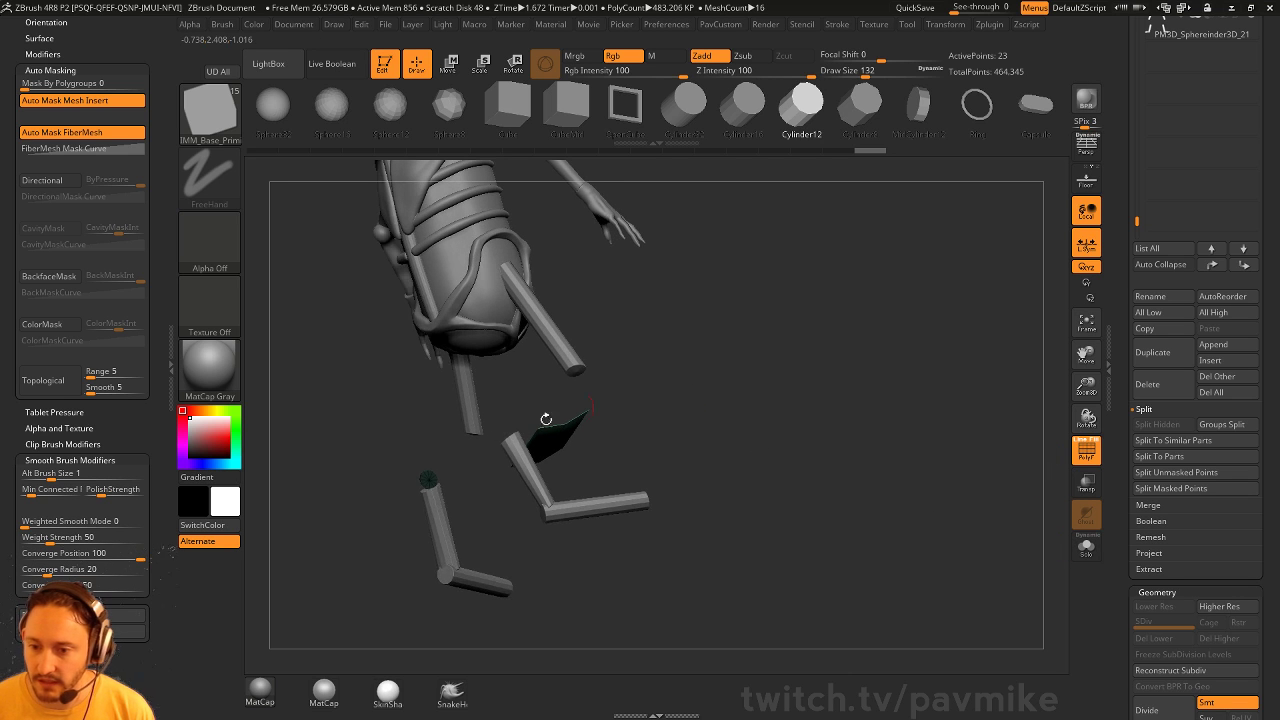
pyautogui.moveTo(430, 433)
pyautogui.keyDown('ctrl'); pyautogui.keyDown('shift'); pyautogui.mouseDown()
pyautogui.moveTo(398, 543)
pyautogui.moveTo(425, 500)
pyautogui.mouseUp(); pyautogui.keyUp('shift'); pyautogui.keyUp('ctrl')
pyautogui.moveTo(766, 440); pyautogui.dragTo(745, 400)
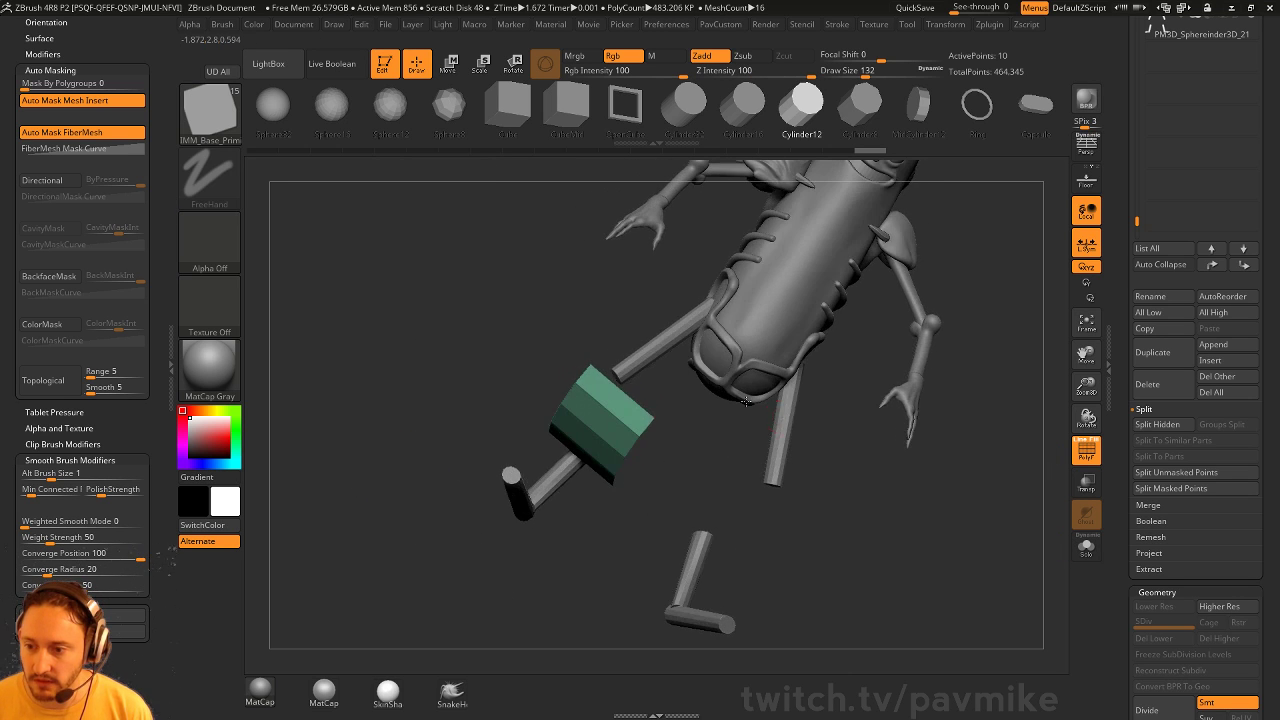
pyautogui.click(1080, 551)
pyautogui.click(1080, 551)
pyautogui.moveTo(1042, 540); pyautogui.dragTo(1000, 511)
pyautogui.press('p')
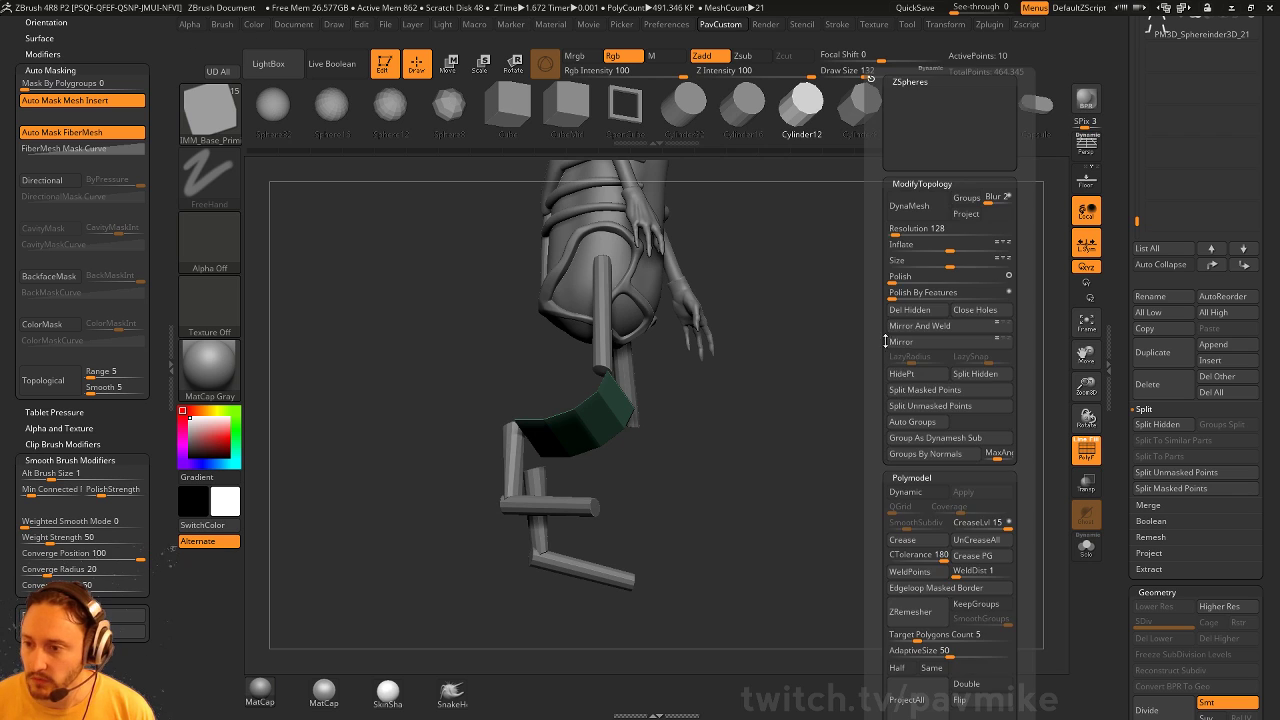
pyautogui.click(912, 310)
# Try to narrow the curved strip across the leg with the transform gizmo
pyautogui.moveTo(903, 494); pyautogui.dragTo(615, 318)
pyautogui.press('w')
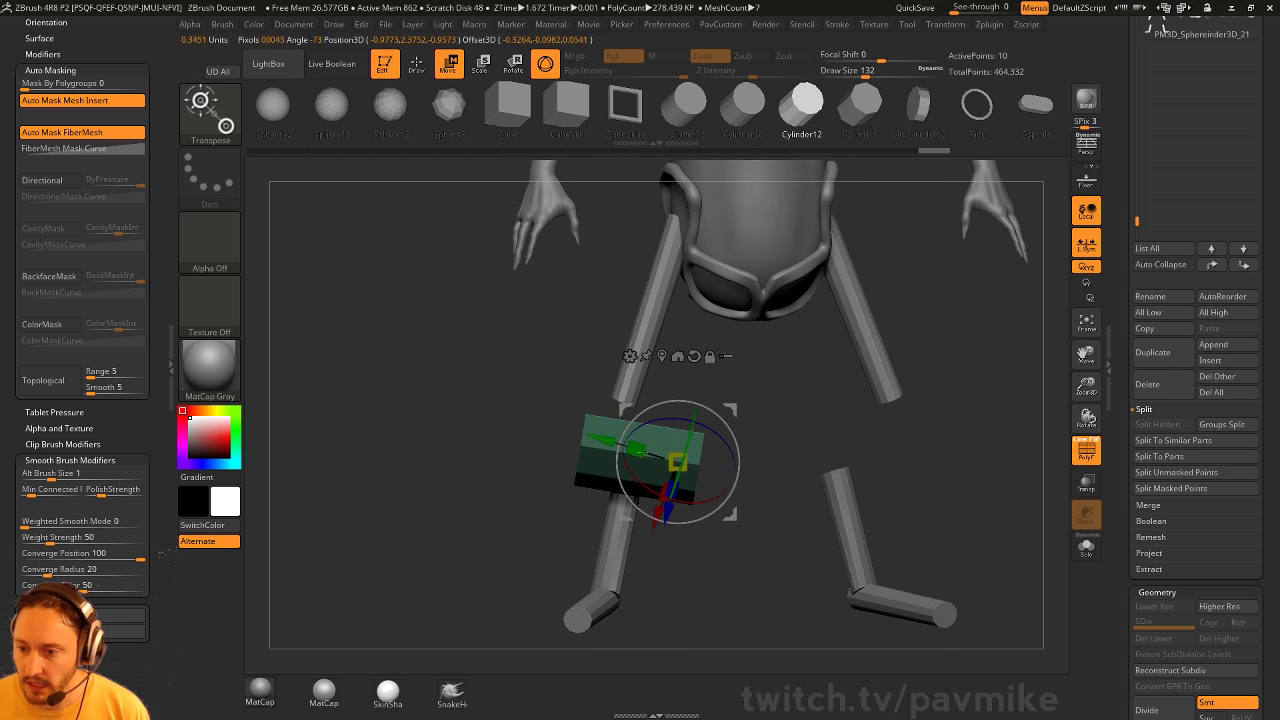
pyautogui.keyDown('ctrl'); pyautogui.moveTo(615, 452); pyautogui.dragTo(650, 455); pyautogui.keyUp('ctrl')
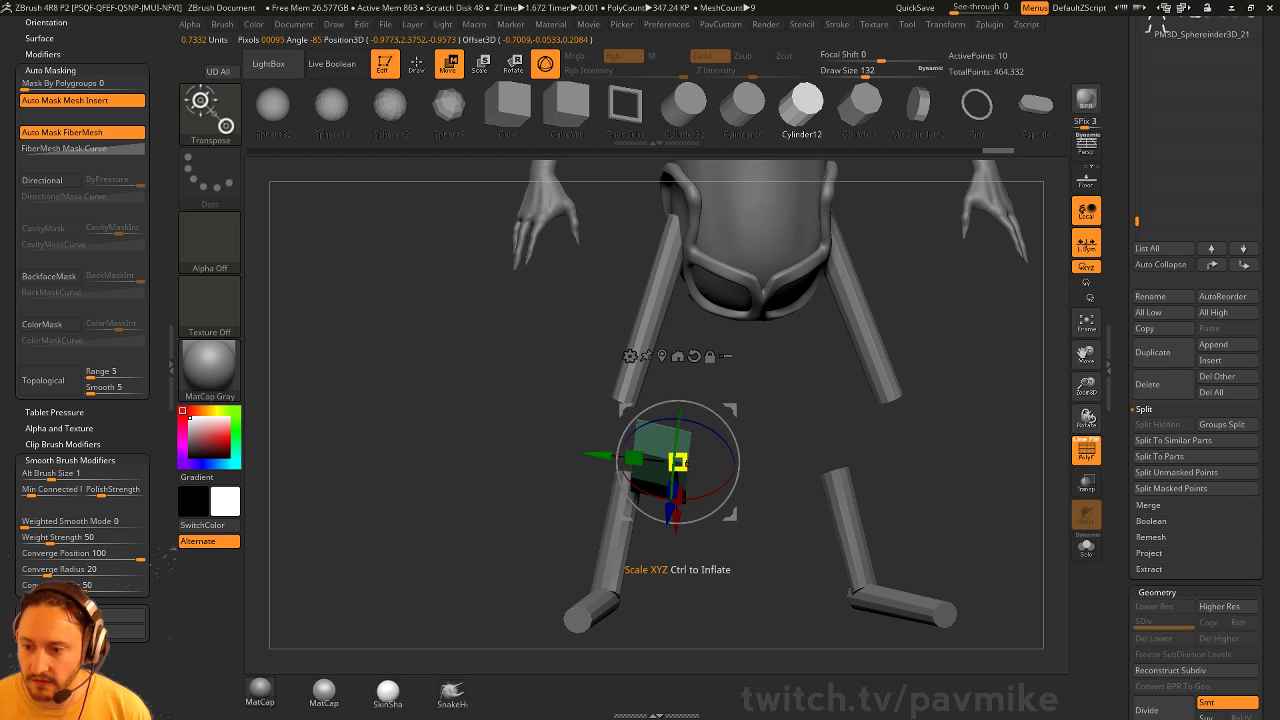
pyautogui.moveTo(735, 465); pyautogui.dragTo(773, 400)
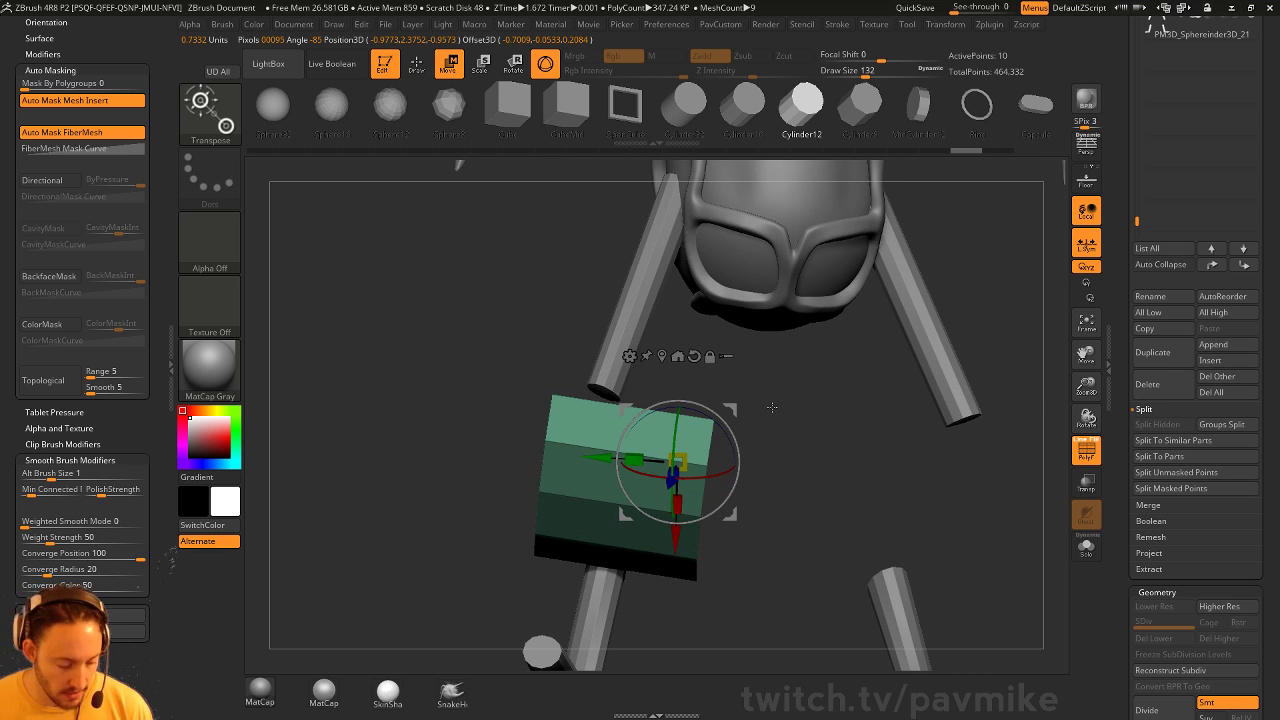
# Align the transform gizmo to the strip with a transpose line and fit the strip between the thigh and the next leg segment
pyautogui.press('y')
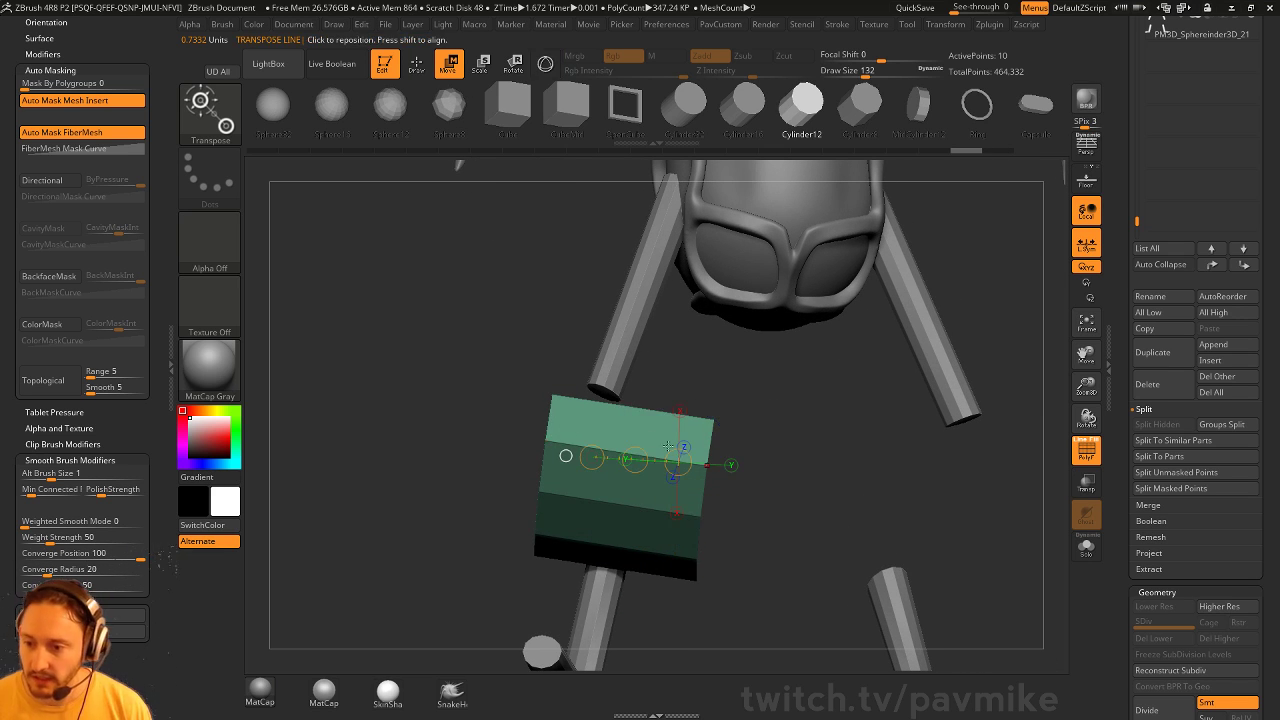
pyautogui.moveTo(586, 460); pyautogui.dragTo(607, 502)
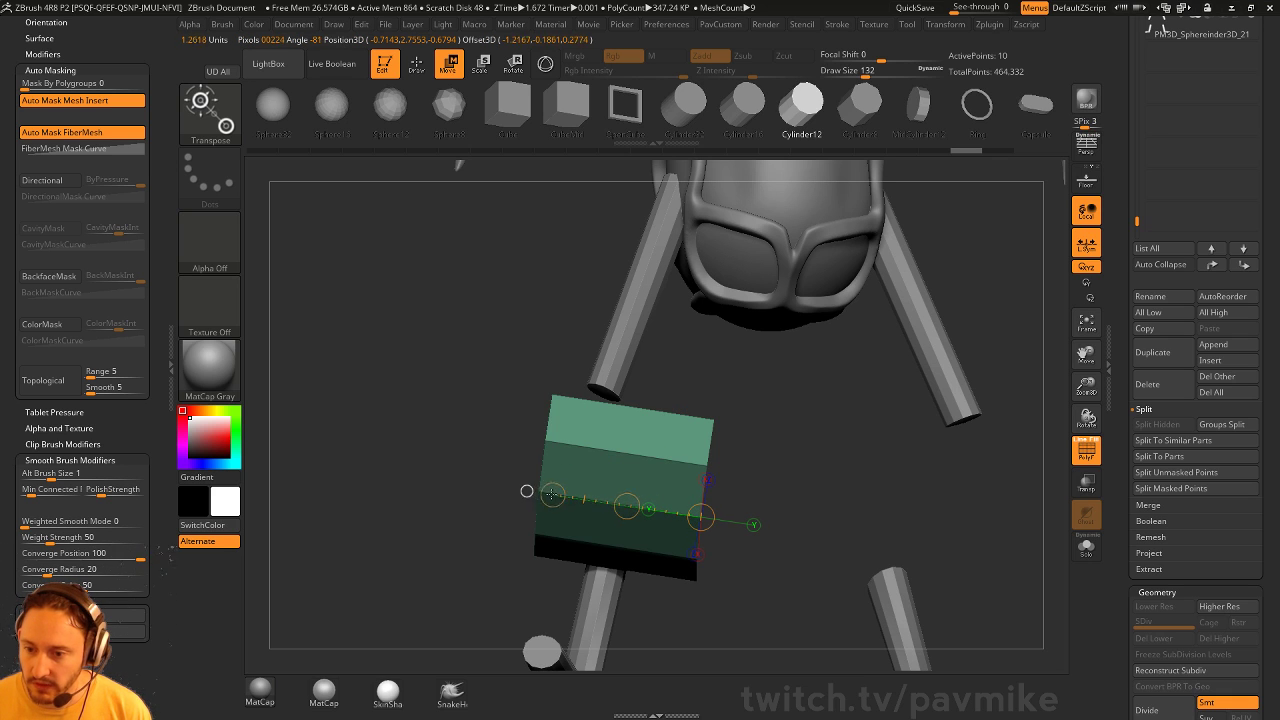
pyautogui.moveTo(527, 490)
pyautogui.mouseDown()
pyautogui.moveTo(512, 487)
pyautogui.moveTo(653, 508)
pyautogui.moveTo(540, 491)
pyautogui.moveTo(801, 433)
pyautogui.moveTo(735, 393)
pyautogui.mouseUp()
pyautogui.press('q')
pyautogui.press('w')
pyautogui.press('r')
pyautogui.hotkey('ctrl', 'z')
pyautogui.moveTo(722, 408); pyautogui.dragTo(715, 415)
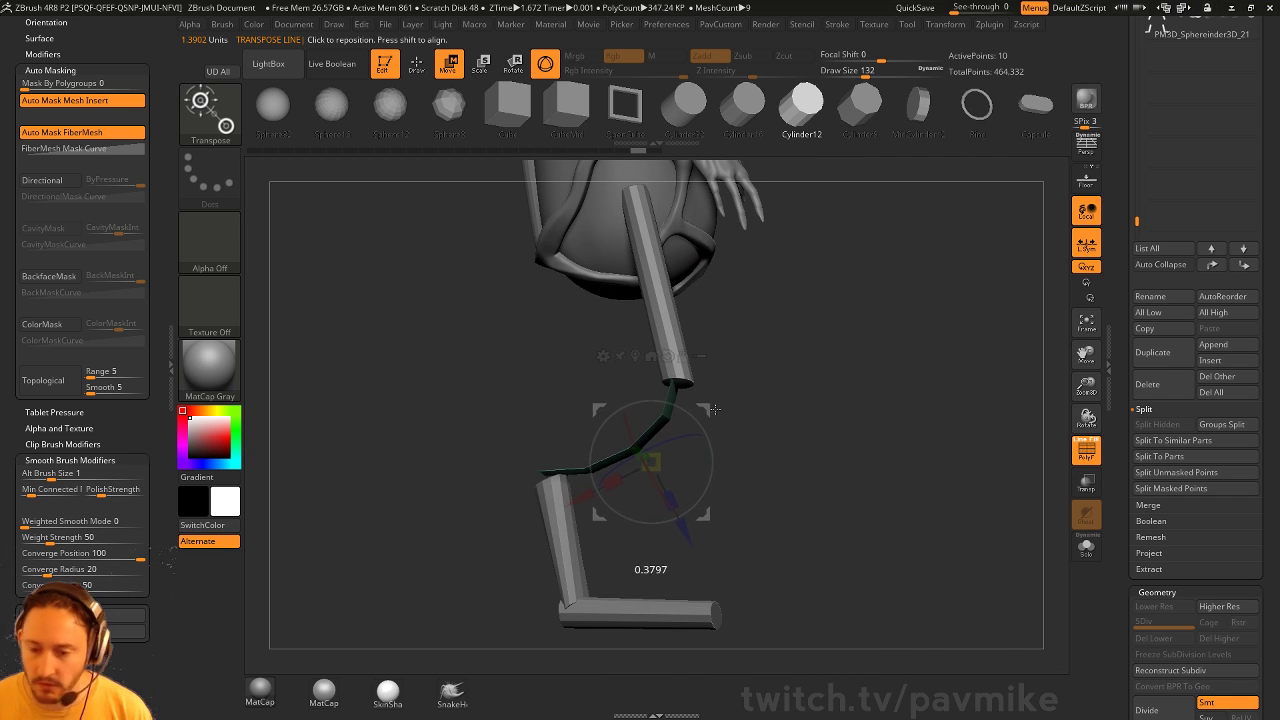
pyautogui.press('q')
pyautogui.moveTo(891, 351)
pyautogui.mouseDown()
pyautogui.moveTo(903, 340)
pyautogui.moveTo(827, 421)
pyautogui.moveTo(672, 438)
pyautogui.moveTo(660, 470)
pyautogui.moveTo(661, 456)
pyautogui.mouseUp()
pyautogui.press('w')
pyautogui.moveTo(684, 436)
pyautogui.mouseDown()
pyautogui.moveTo(698, 434)
pyautogui.moveTo(670, 436)
pyautogui.mouseUp()
# Extrude the curved strip's polygons with the ZModeler brush to give the strip thickness
pyautogui.press('q')
pyautogui.moveTo(668, 404)
pyautogui.mouseDown()
pyautogui.moveTo(800, 414)
pyautogui.moveTo(677, 397)
pyautogui.mouseUp()
pyautogui.press('space')
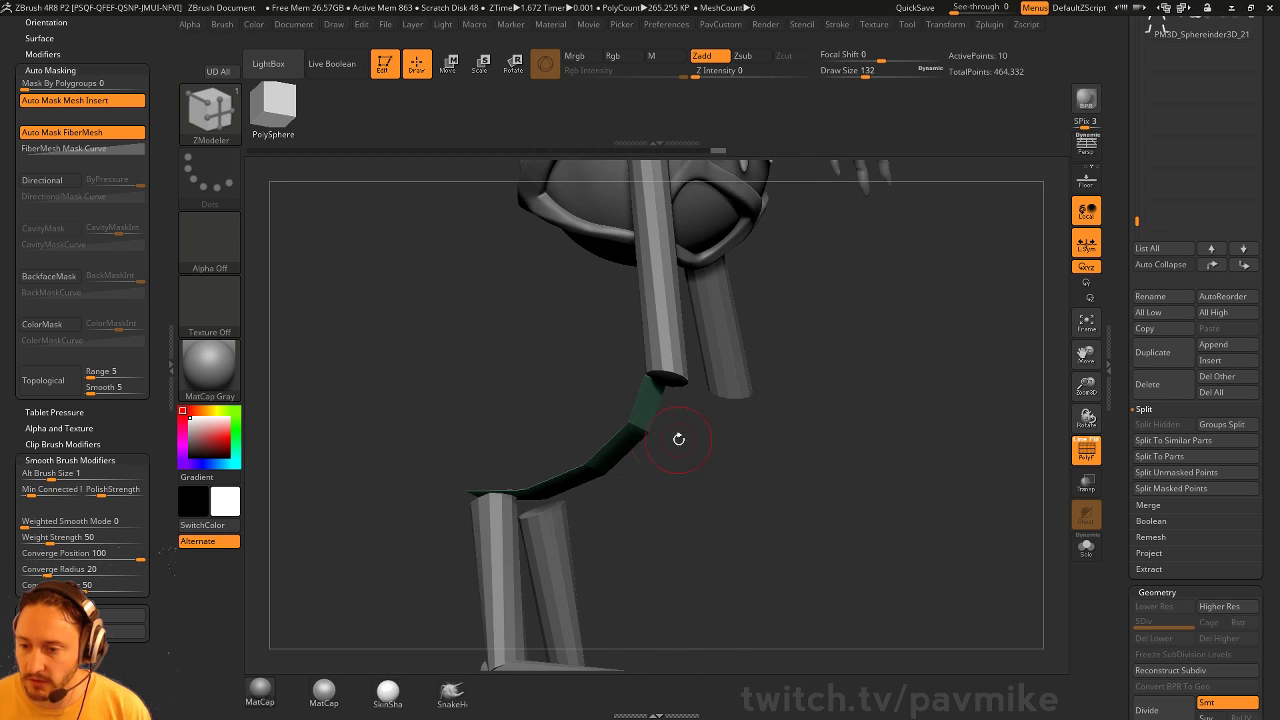
pyautogui.moveTo(680, 412)
pyautogui.mouseDown()
pyautogui.moveTo(929, 406)
pyautogui.moveTo(860, 399)
pyautogui.moveTo(746, 437)
pyautogui.moveTo(668, 416)
pyautogui.moveTo(700, 413)
pyautogui.mouseUp()
# Adjust the side profile of the curved leg piece between knee and ankle with the Move brush, reducing the draw size to 358
pyautogui.press('s')
pyautogui.press('b')
pyautogui.press('m')
pyautogui.press('v')
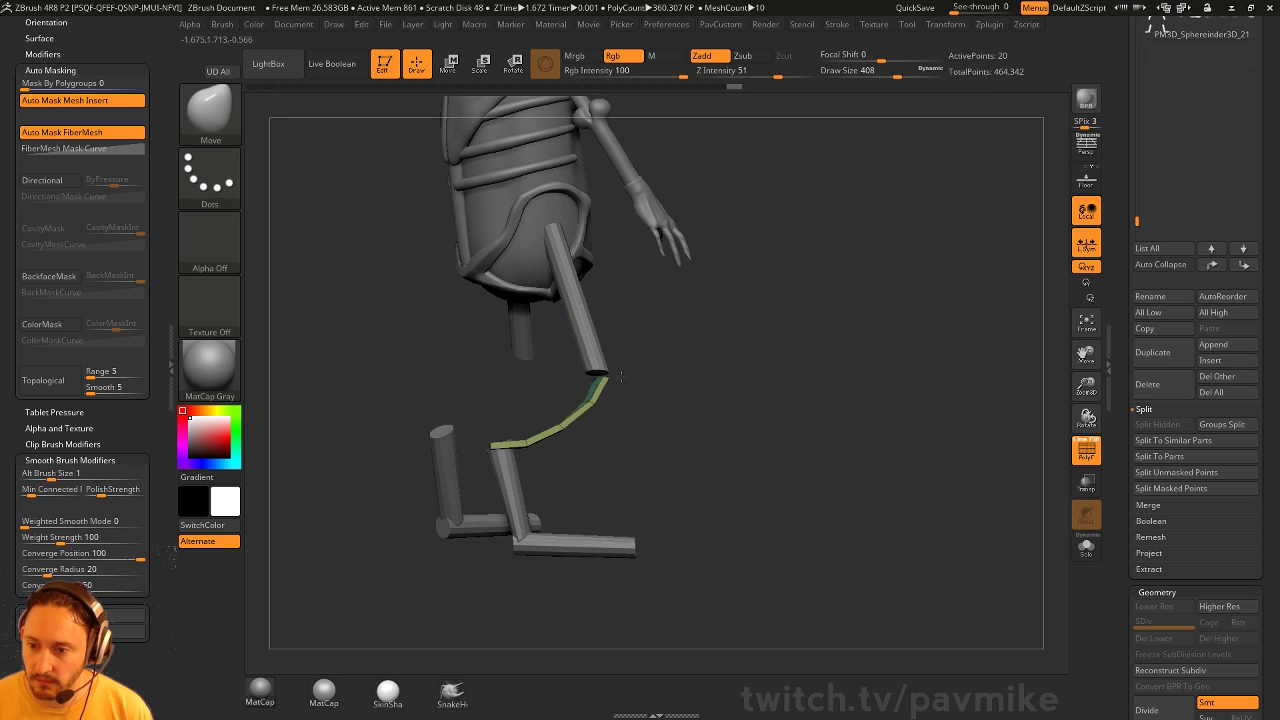
pyautogui.press('s')
pyautogui.moveTo(612, 388); pyautogui.dragTo(636, 394)
pyautogui.press('s')
pyautogui.moveTo(638, 393)
pyautogui.mouseDown()
pyautogui.moveTo(653, 393)
pyautogui.moveTo(602, 395)
pyautogui.moveTo(510, 451)
pyautogui.moveTo(509, 436)
pyautogui.mouseUp()
# Adjust the curved leg piece's profile and width below the knee with the Move brush, reducing the draw size to 245
pyautogui.moveTo(528, 462)
pyautogui.mouseDown()
pyautogui.moveTo(606, 430)
pyautogui.moveTo(609, 380)
pyautogui.moveTo(592, 402)
pyautogui.moveTo(635, 447)
pyautogui.mouseUp()
pyautogui.press('s')
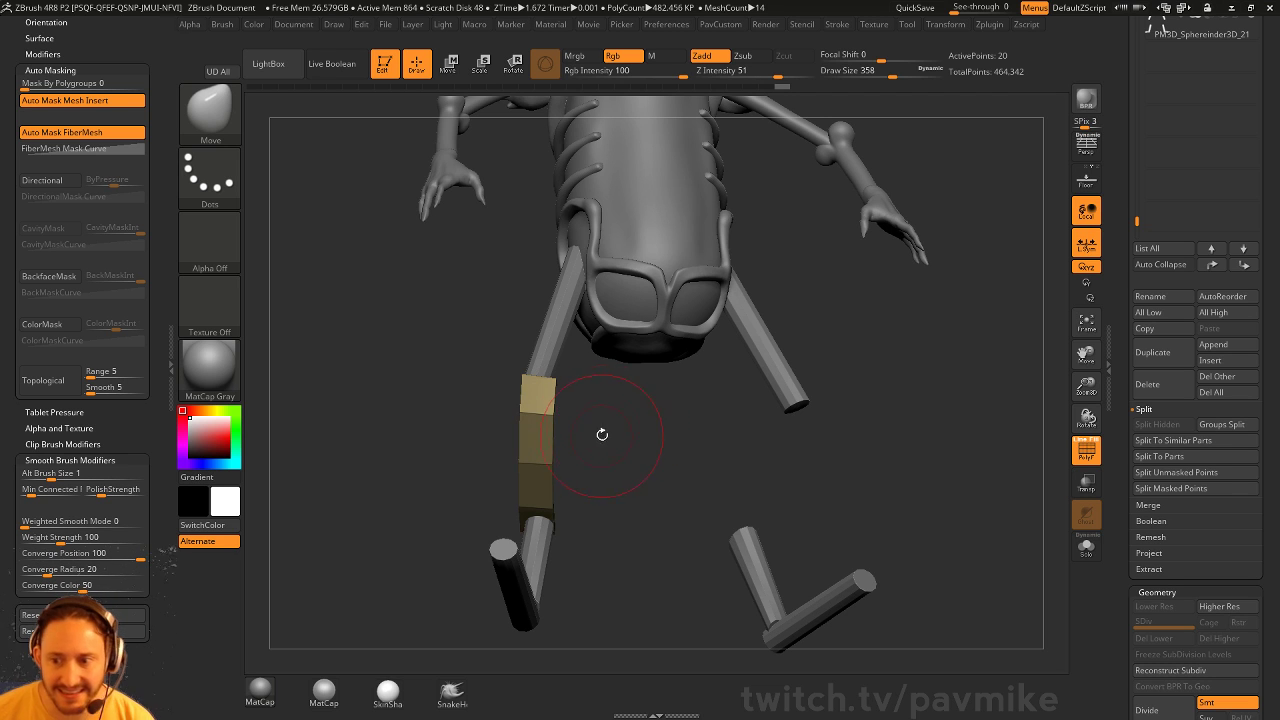
pyautogui.moveTo(602, 434)
pyautogui.mouseDown()
pyautogui.moveTo(614, 457)
pyautogui.moveTo(603, 459)
pyautogui.mouseUp()
pyautogui.press('s')
pyautogui.moveTo(604, 459); pyautogui.dragTo(617, 463)
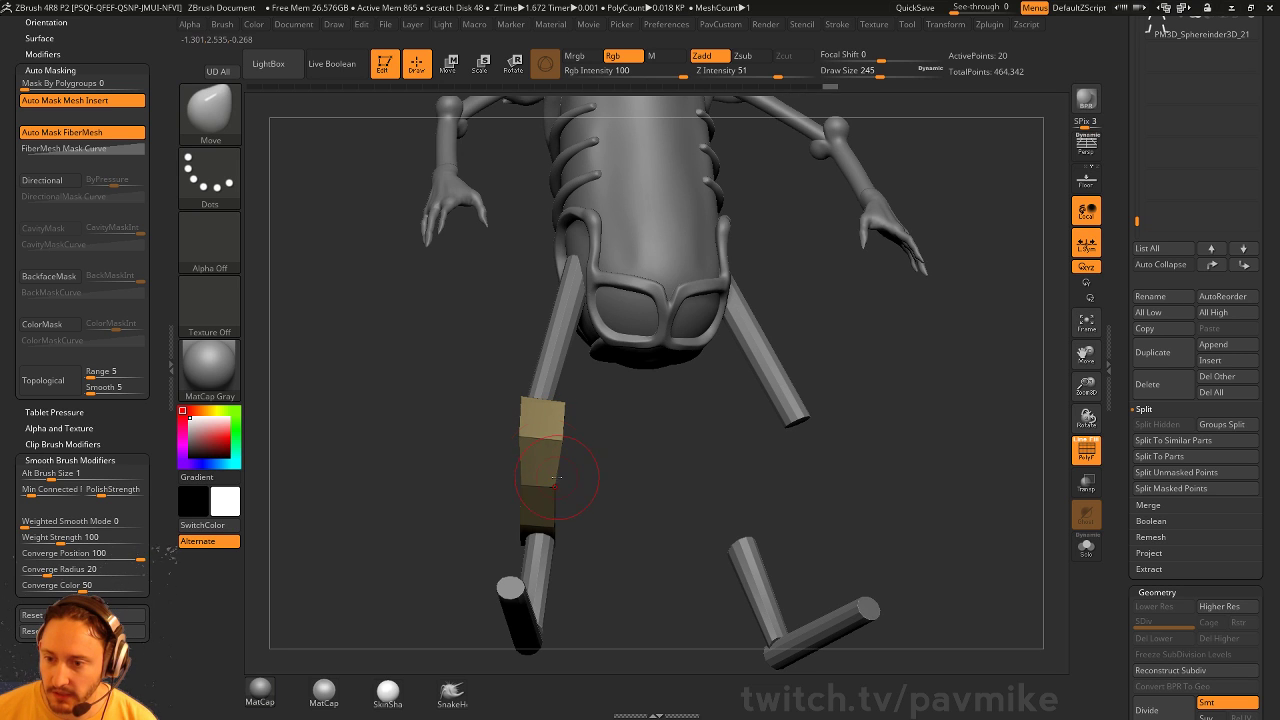
pyautogui.moveTo(563, 458); pyautogui.dragTo(571, 457)
pyautogui.moveTo(850, 458); pyautogui.dragTo(650, 494)
pyautogui.moveTo(532, 457); pyautogui.dragTo(495, 454)
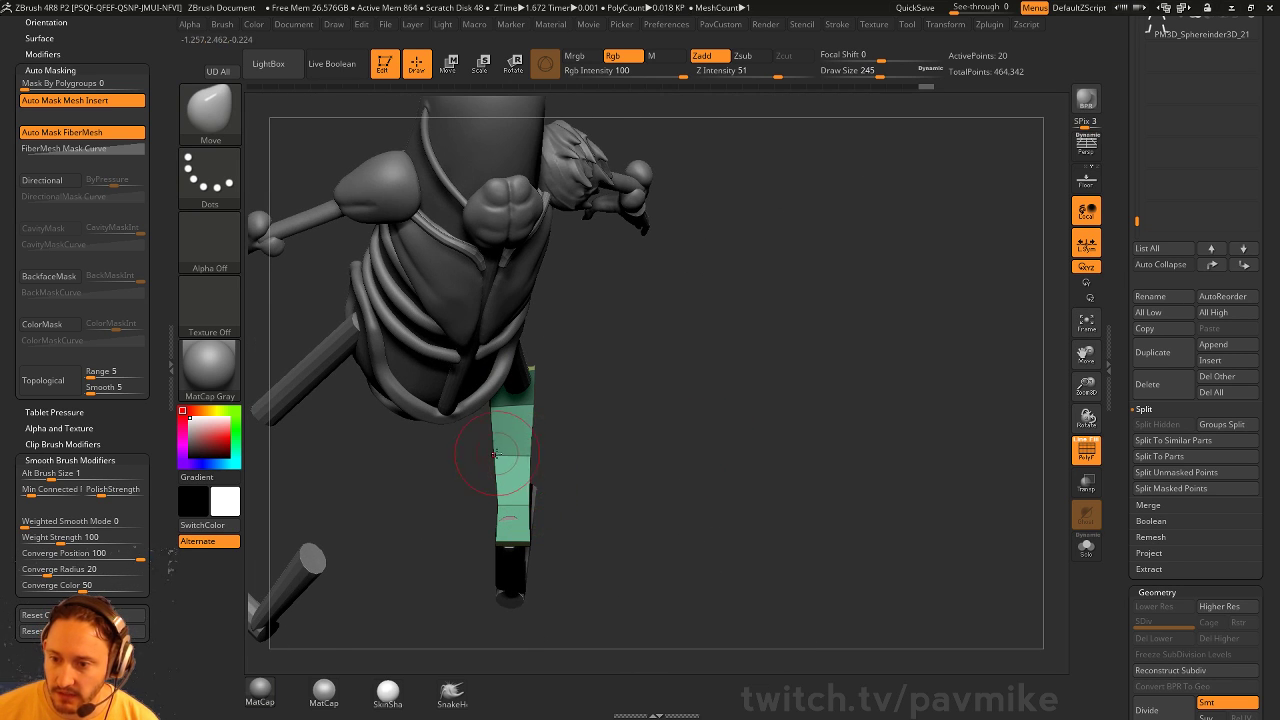
# Isolate the curved leg piece, set the crease tolerance to 88 and turn on dynamic subdivision
pyautogui.moveTo(611, 489)
pyautogui.mouseDown()
pyautogui.moveTo(780, 361)
pyautogui.moveTo(817, 363)
pyautogui.moveTo(785, 414)
pyautogui.mouseUp()
pyautogui.press('s')
pyautogui.moveTo(822, 435)
pyautogui.keyDown('alt'); pyautogui.mouseDown()
pyautogui.moveTo(792, 427)
pyautogui.moveTo(815, 414)
pyautogui.moveTo(797, 437)
pyautogui.moveTo(854, 434)
pyautogui.moveTo(811, 437)
pyautogui.moveTo(834, 447)
pyautogui.mouseUp(); pyautogui.keyUp('alt')
pyautogui.press('space')
pyautogui.click(1086, 547)
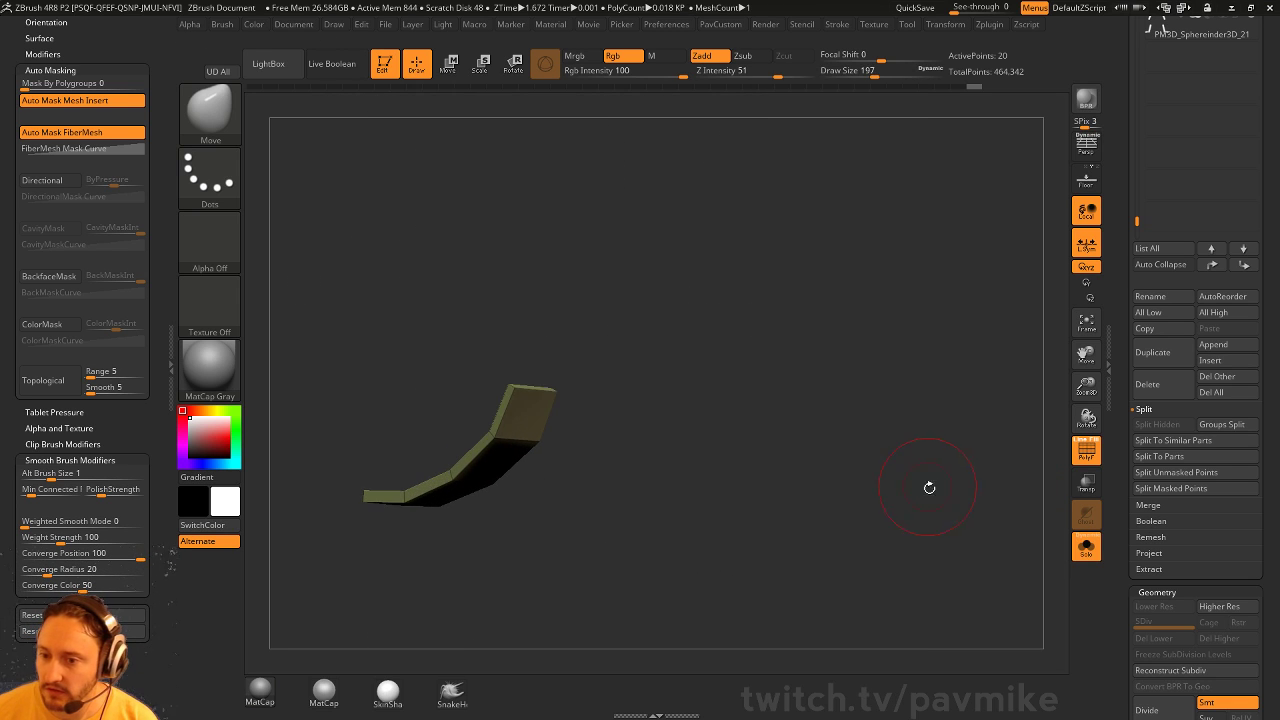
pyautogui.press('space')
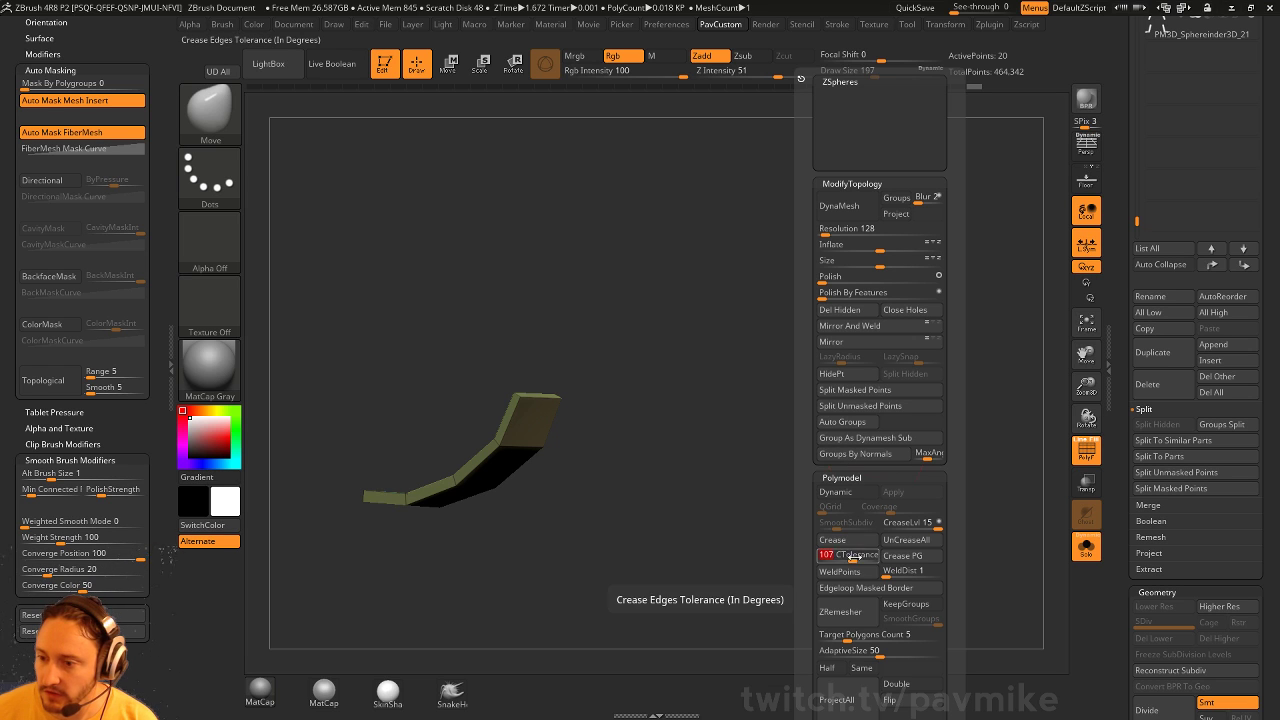
pyautogui.click(838, 493)
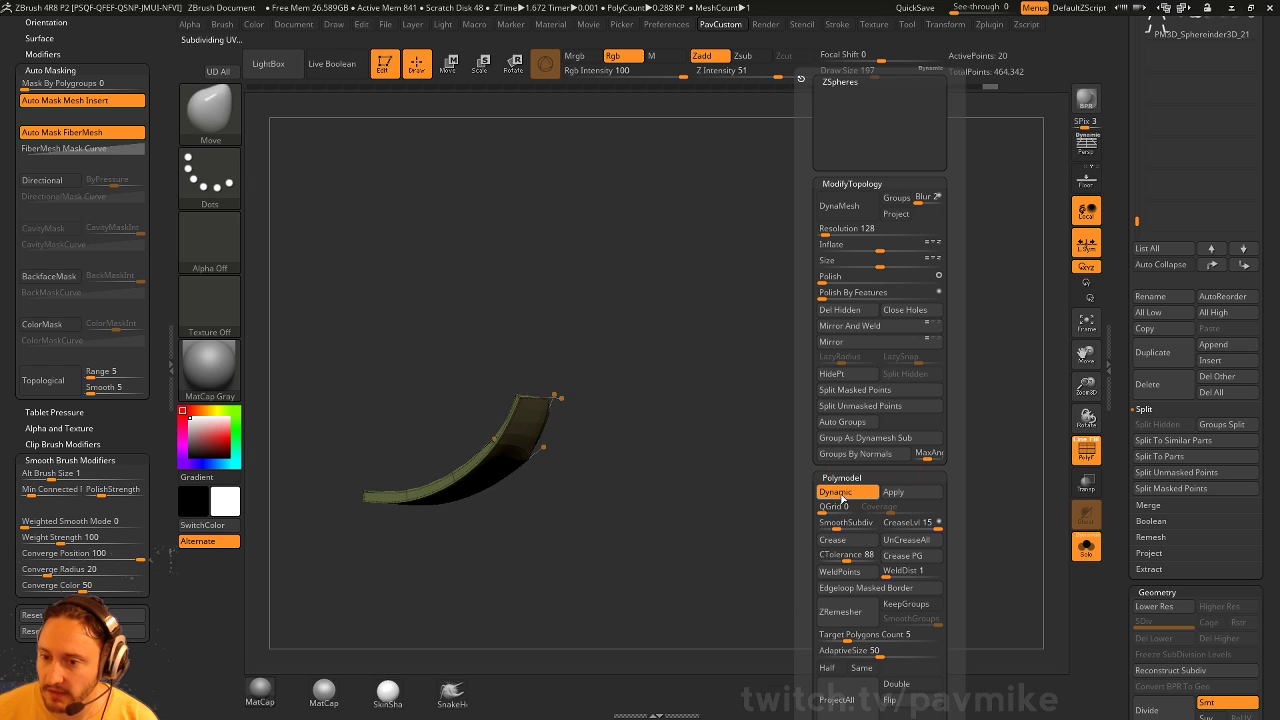
pyautogui.moveTo(742, 556); pyautogui.dragTo(737, 512)
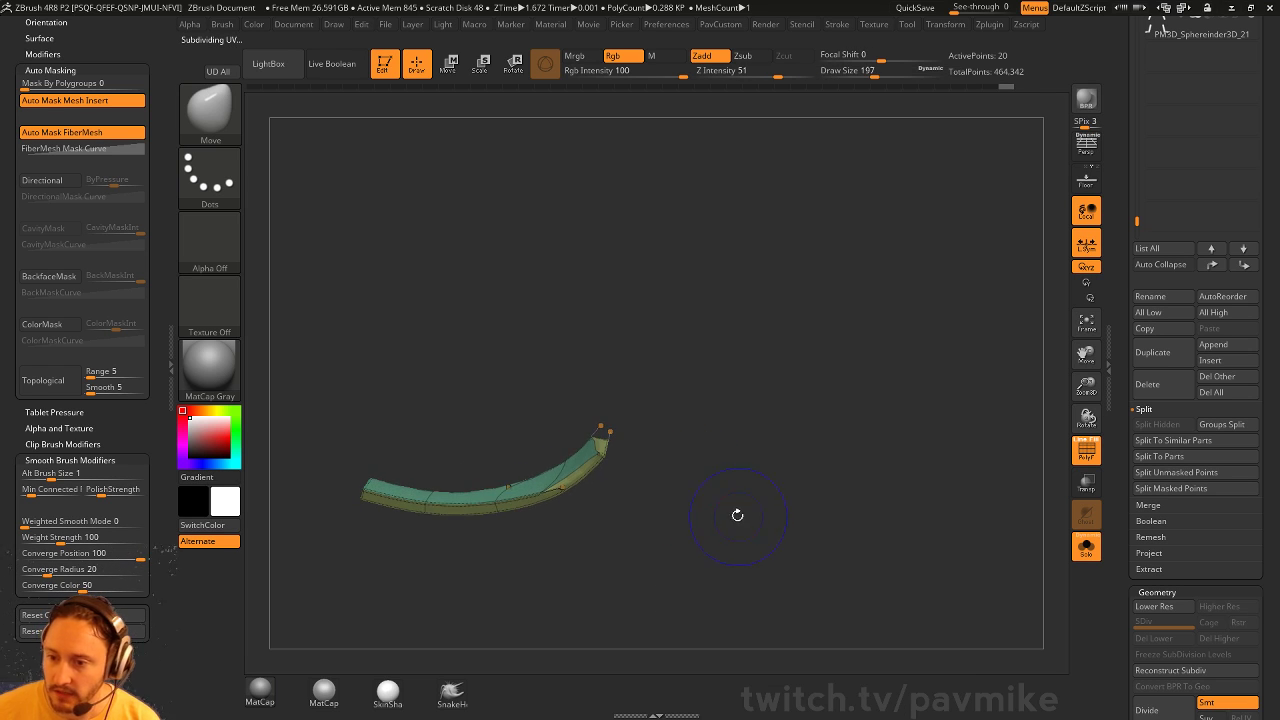
# Turn off the curved strip's subdivision preview and switch to the ZModeler brush
pyautogui.hotkey('shift', 'd')
pyautogui.keyDown('alt'); pyautogui.moveTo(766, 466); pyautogui.dragTo(777, 497); pyautogui.keyUp('alt')
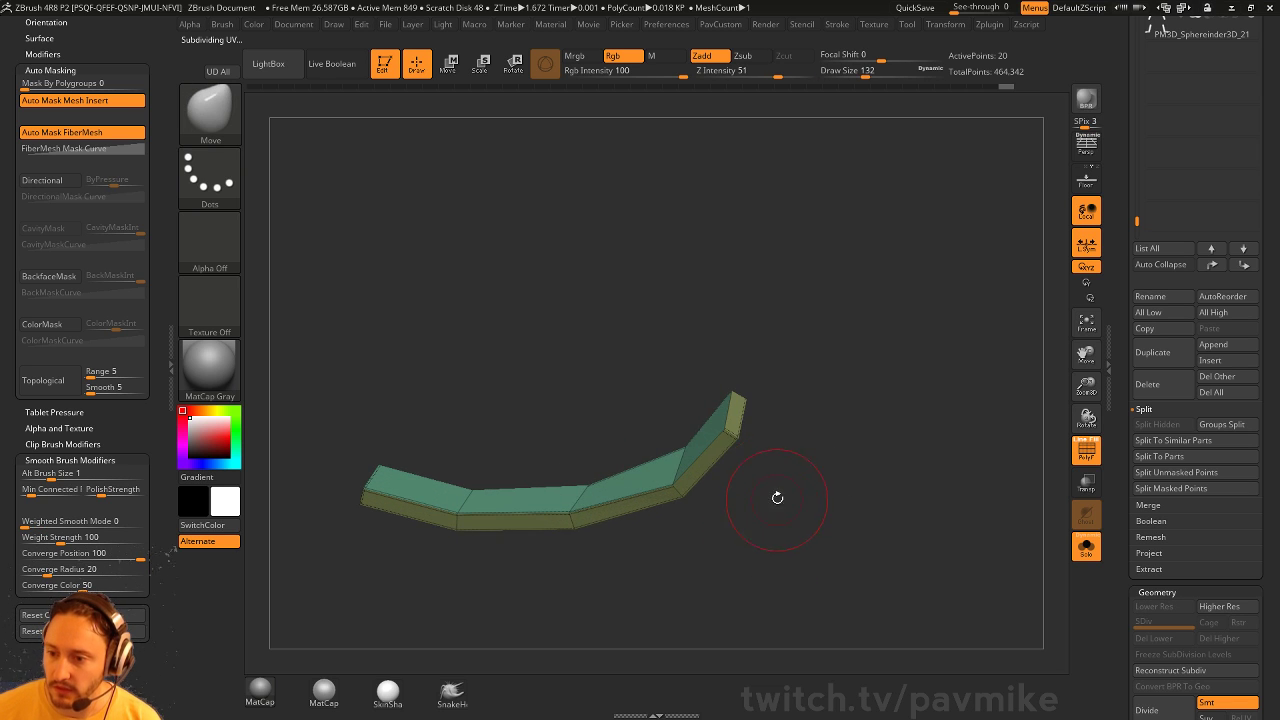
pyautogui.press('b')
pyautogui.press('z')
pyautogui.press('m')
pyautogui.press('space')
pyautogui.click(590, 379)
pyautogui.click(580, 411)
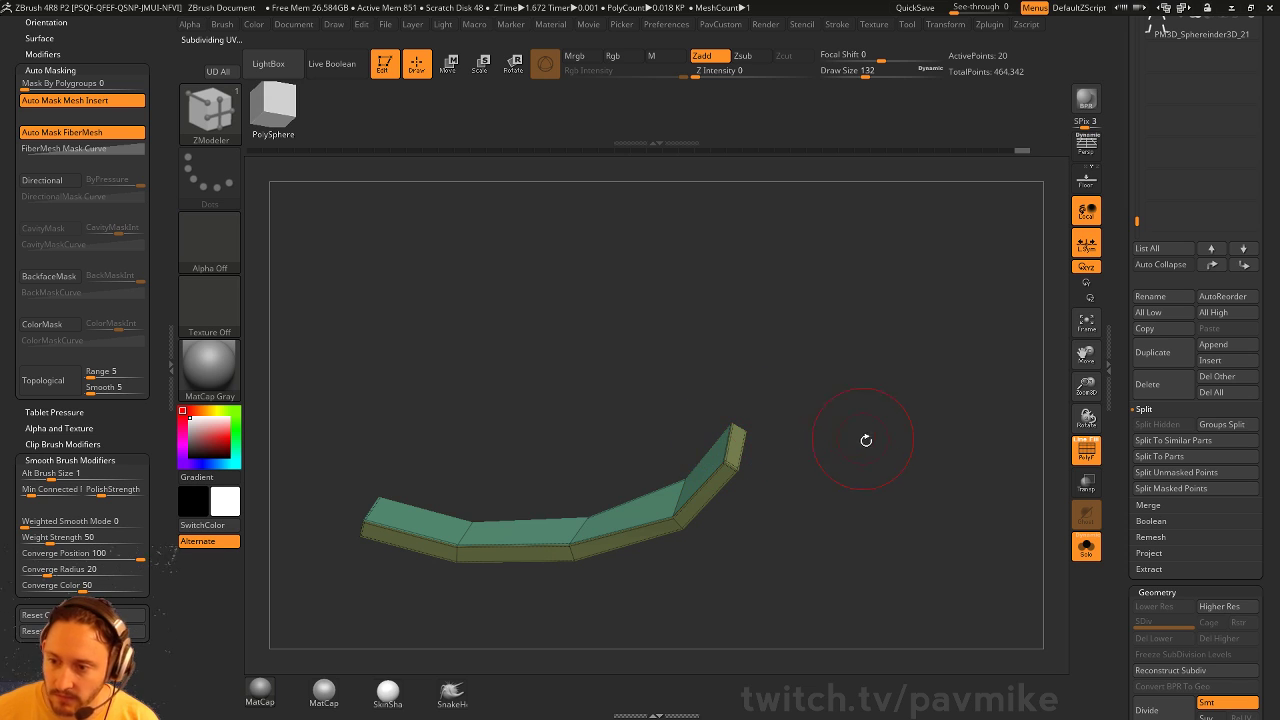
# Compare the strip with smoothing on and off, try QMesh Polygroup All on its narrow side, and undo it
pyautogui.press('d')
pyautogui.moveTo(859, 445); pyautogui.dragTo(776, 482)
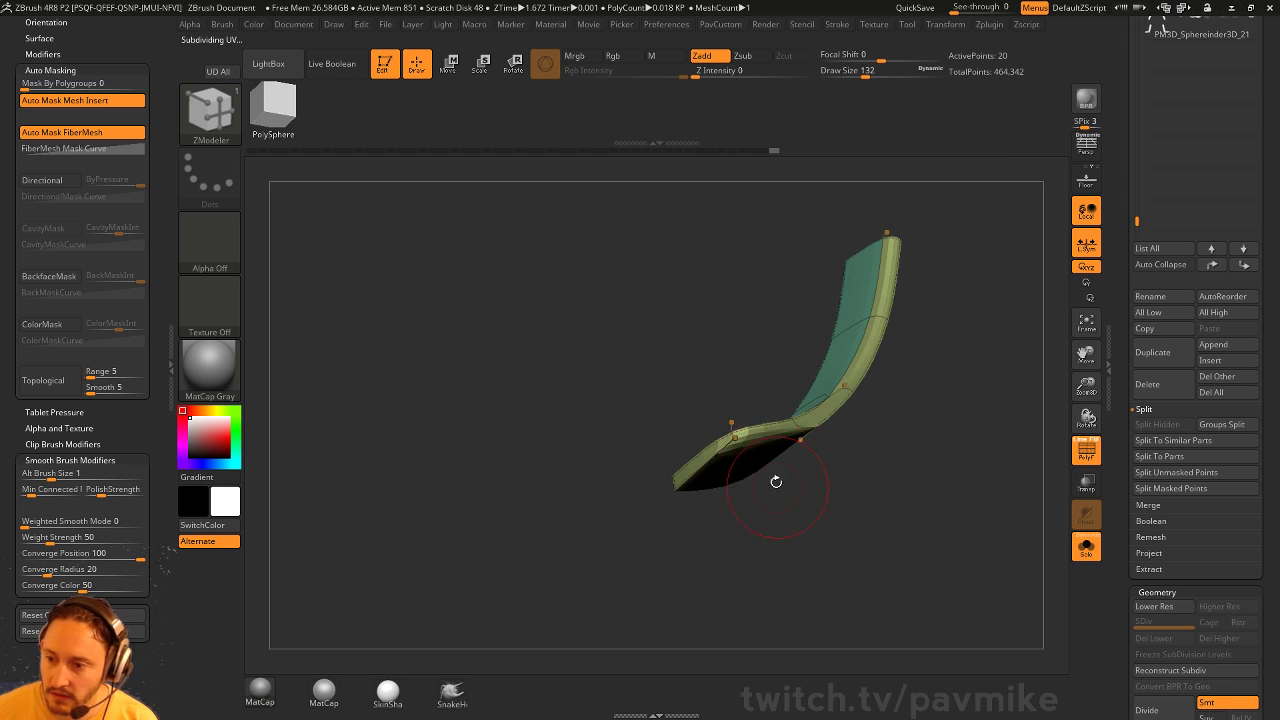
pyautogui.hotkey('shift', 'd')
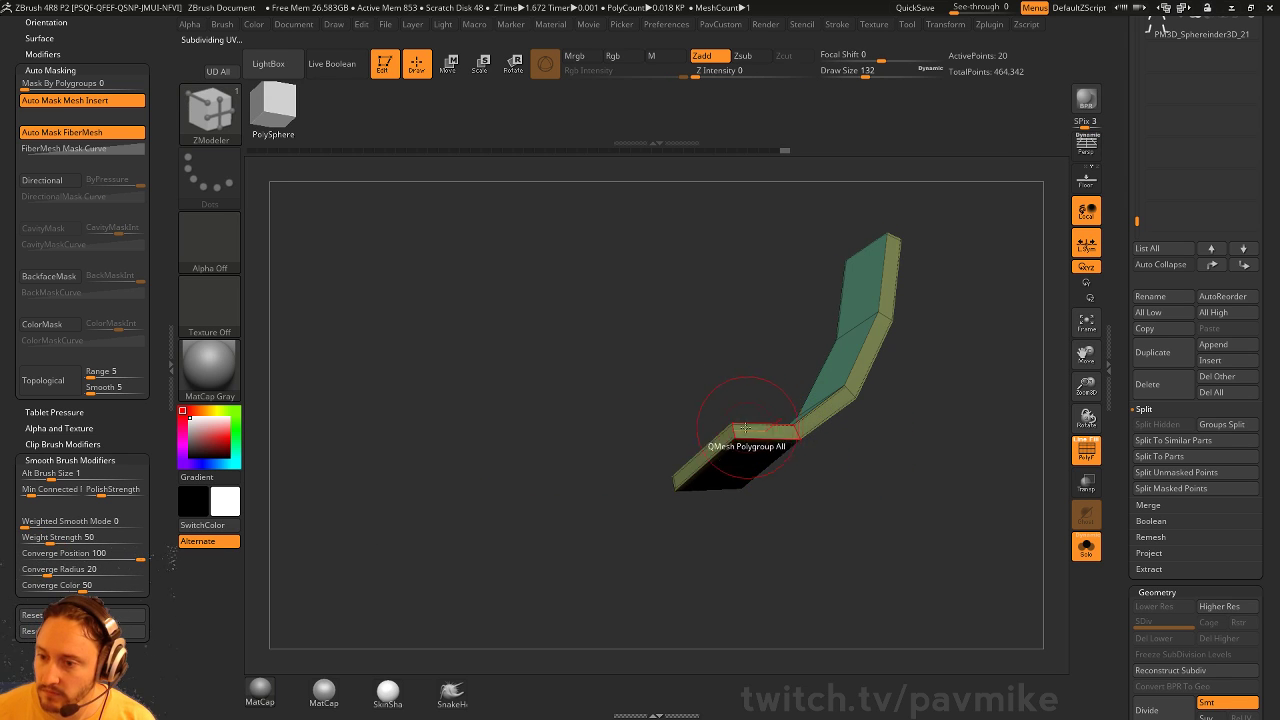
pyautogui.click(746, 433)
pyautogui.hotkey('ctrl', 'z')
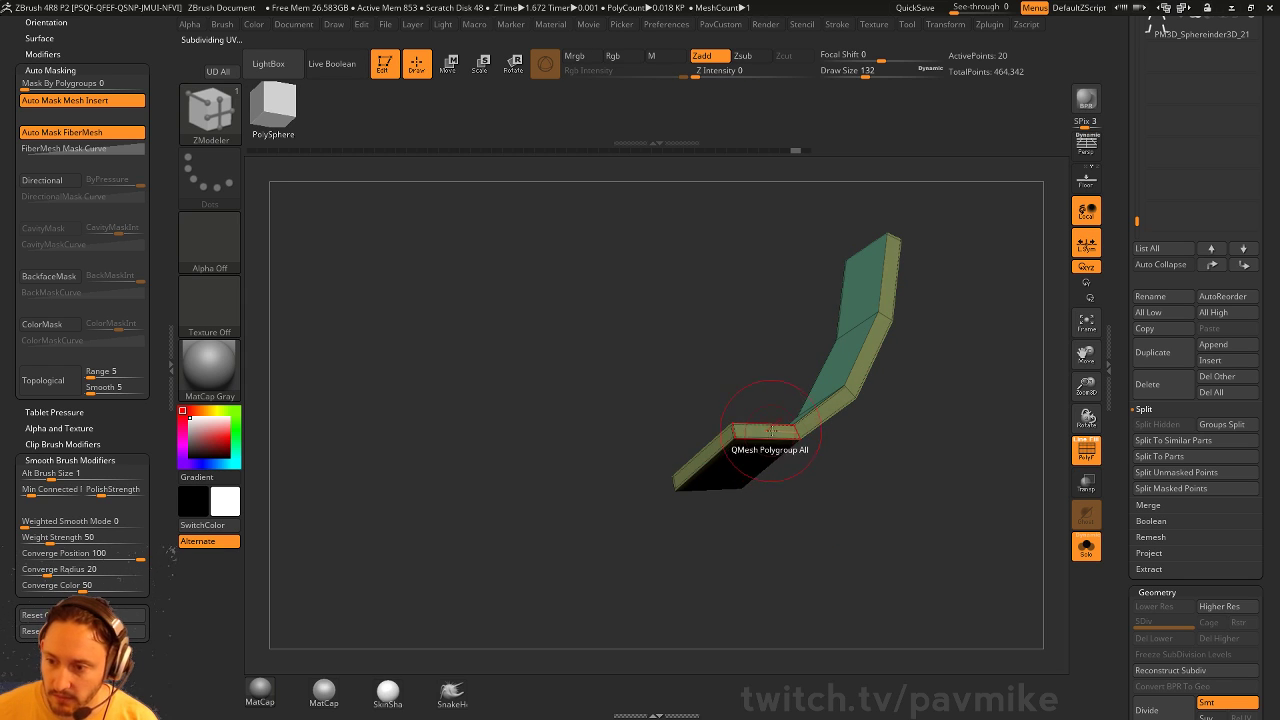
# Turn dynamic subdivision back on, crease the strip's hard edges with the tolerance of 88, and hide the polyframe
pyautogui.press('d')
pyautogui.moveTo(866, 474); pyautogui.dragTo(871, 506)
pyautogui.press('space')
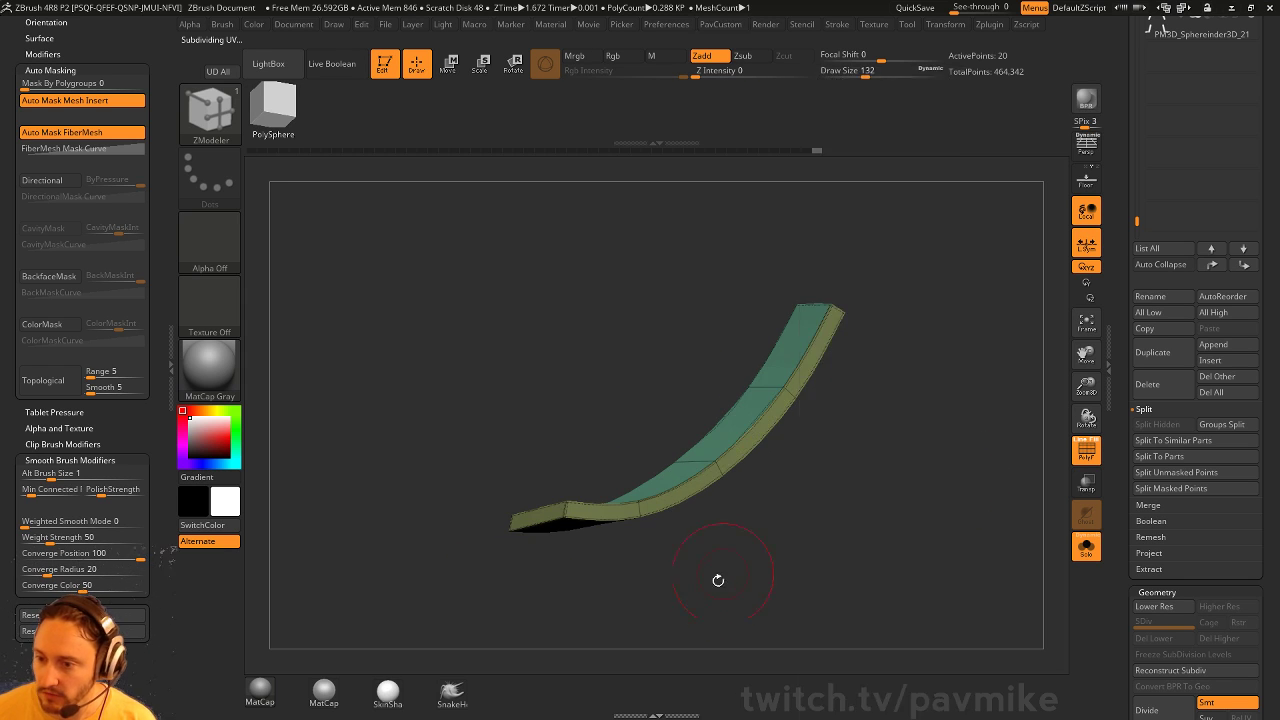
pyautogui.moveTo(717, 580); pyautogui.dragTo(1060, 470)
pyautogui.click(1085, 452)
pyautogui.moveTo(948, 515); pyautogui.dragTo(946, 477)
# Raise the strip's dynamic SmoothSubdiv level above 3 for a smoother curve
pyautogui.press('space')
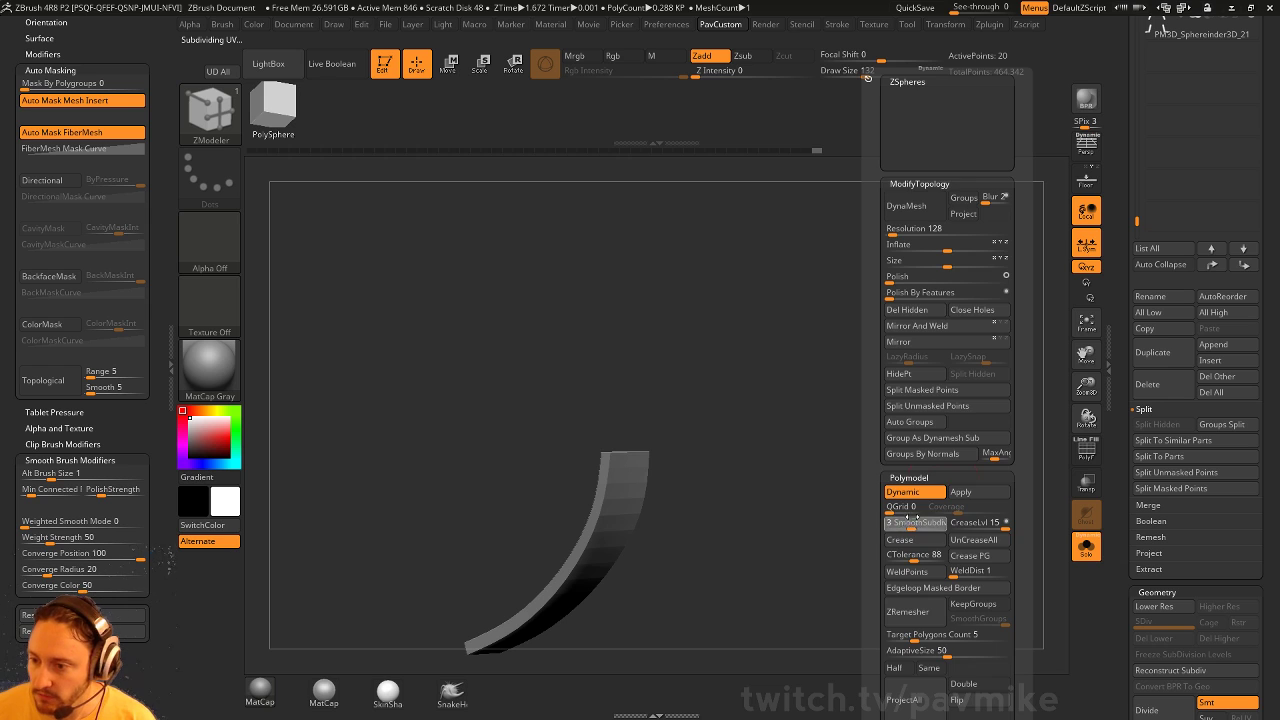
pyautogui.scroll(-10, 1120, 255)
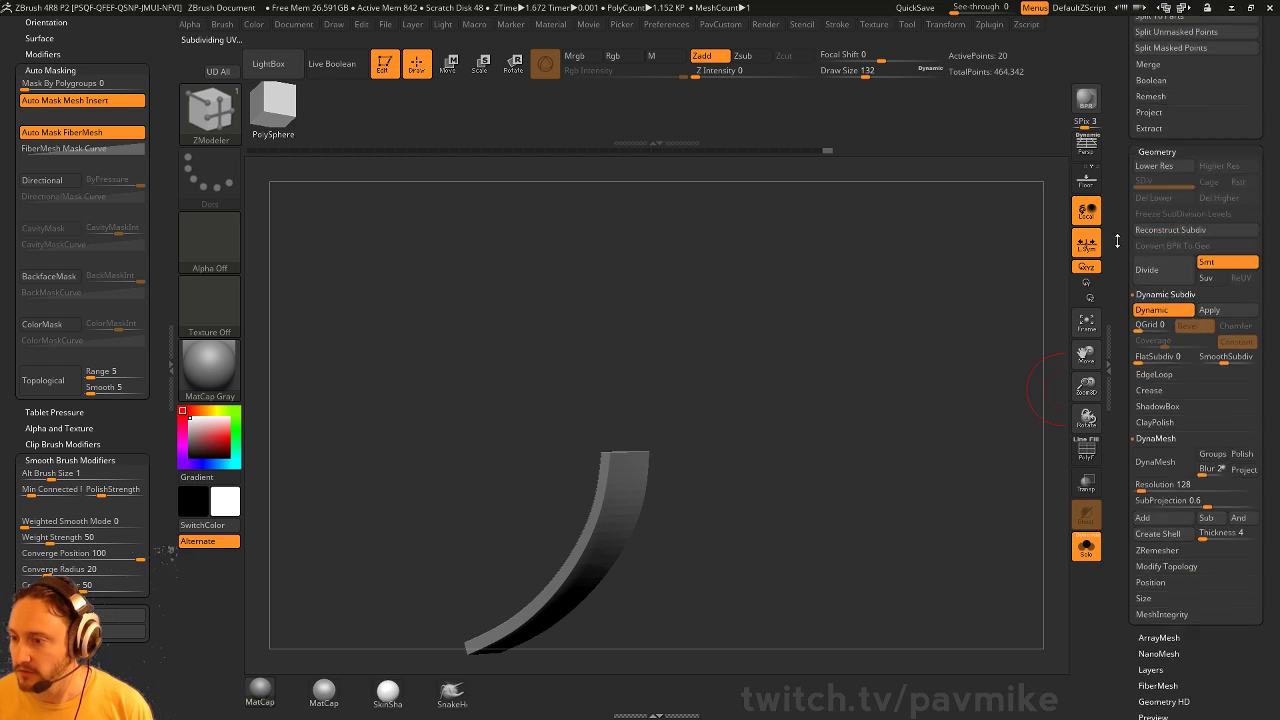
pyautogui.scroll(-3, 1130, 262)
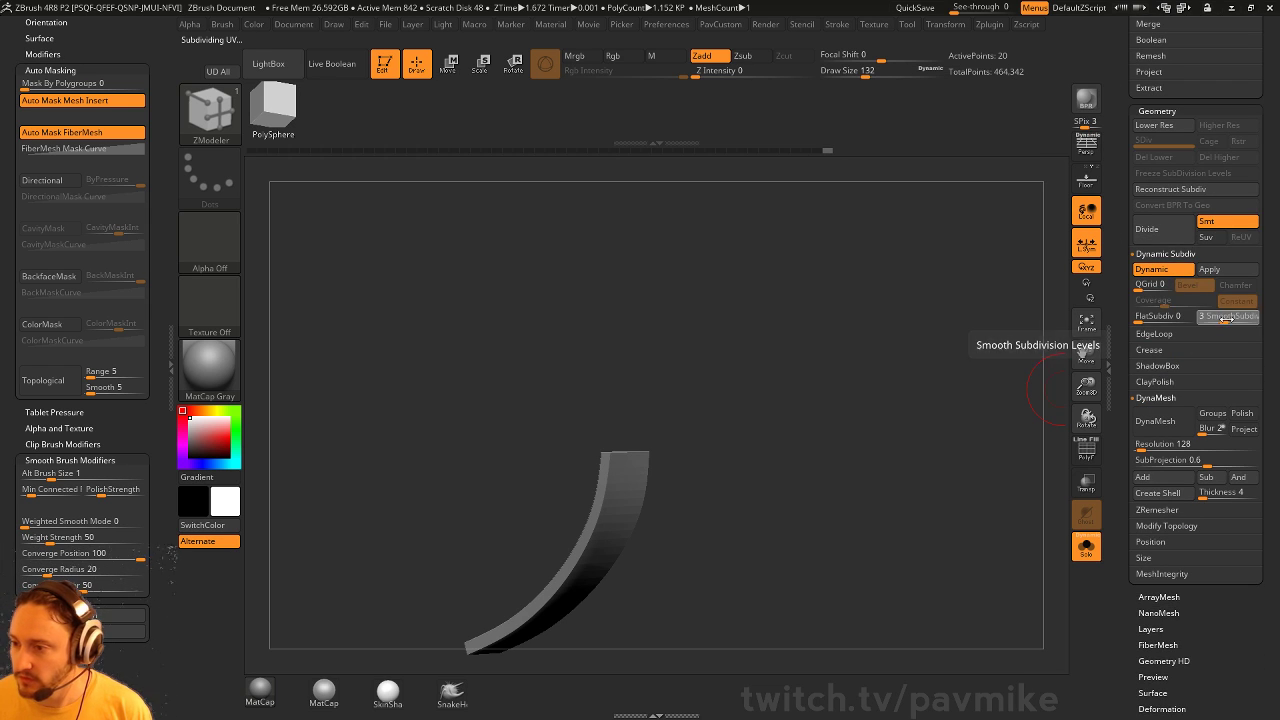
pyautogui.moveTo(799, 448); pyautogui.dragTo(671, 414)
pyautogui.moveTo(748, 373); pyautogui.dragTo(818, 347)
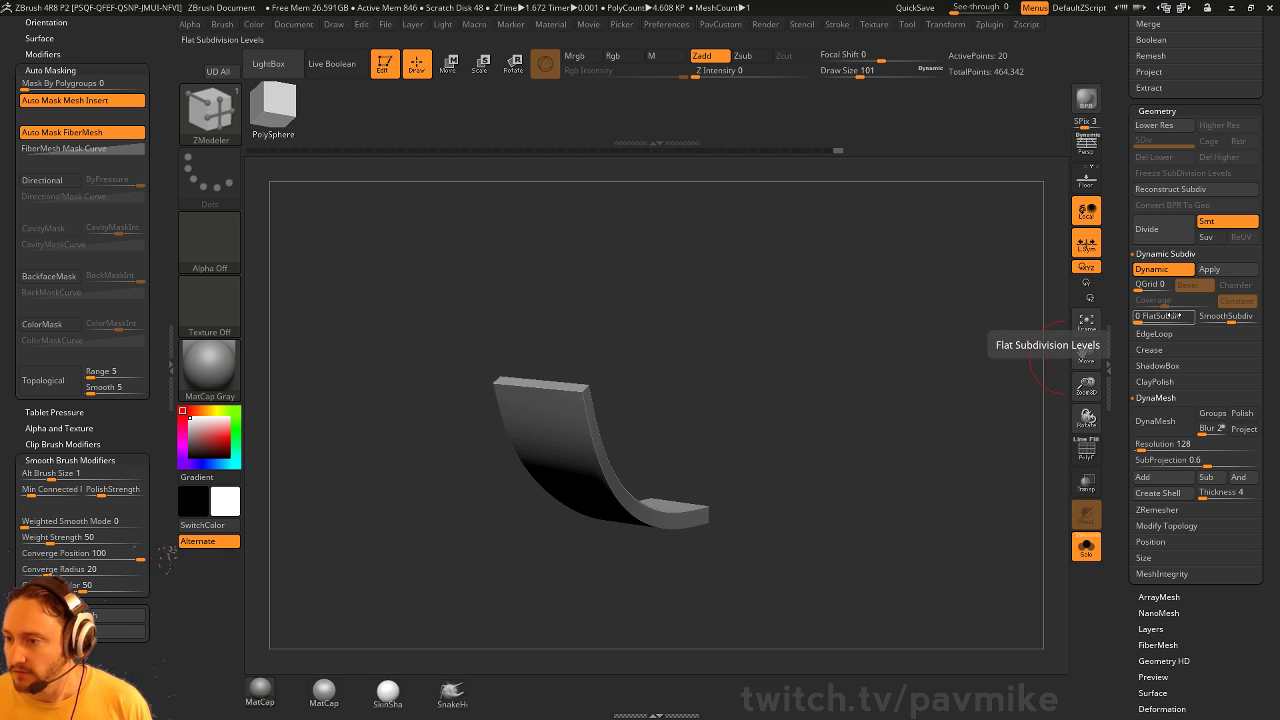
# Compare crease levels on the smoothed strip and set CreaseLvl to 2 to soften its edges
pyautogui.keyDown('shift'); pyautogui.click(1160, 350); pyautogui.keyUp('shift')
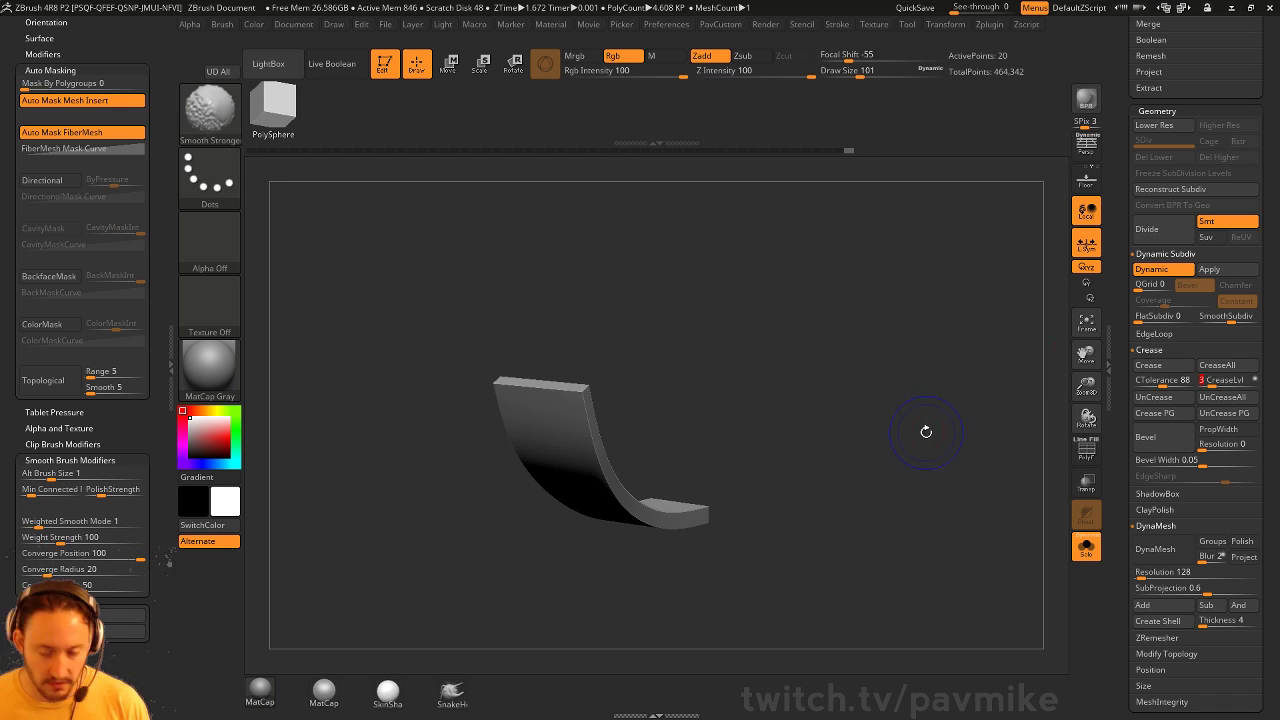
pyautogui.hotkey('shift', 'd')
pyautogui.press('d')
pyautogui.moveTo(923, 435); pyautogui.dragTo(676, 388)
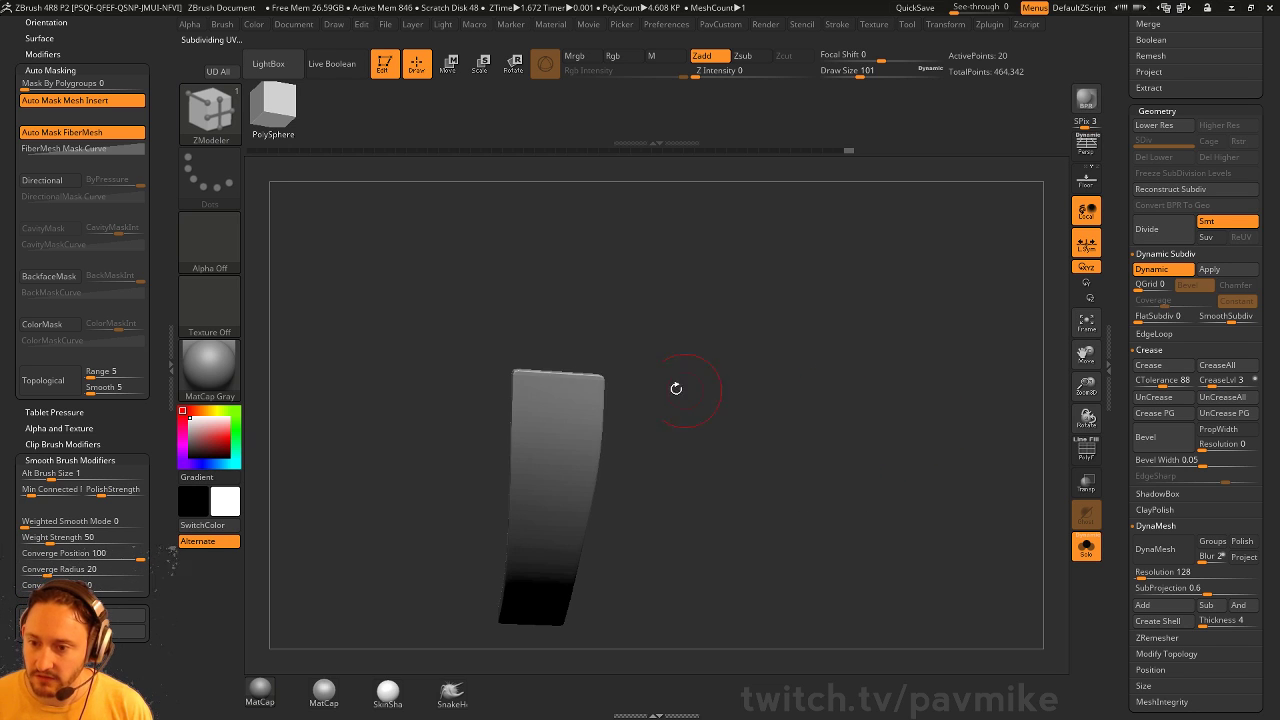
pyautogui.moveTo(615, 475); pyautogui.dragTo(654, 492)
pyautogui.moveTo(730, 442); pyautogui.dragTo(826, 500)
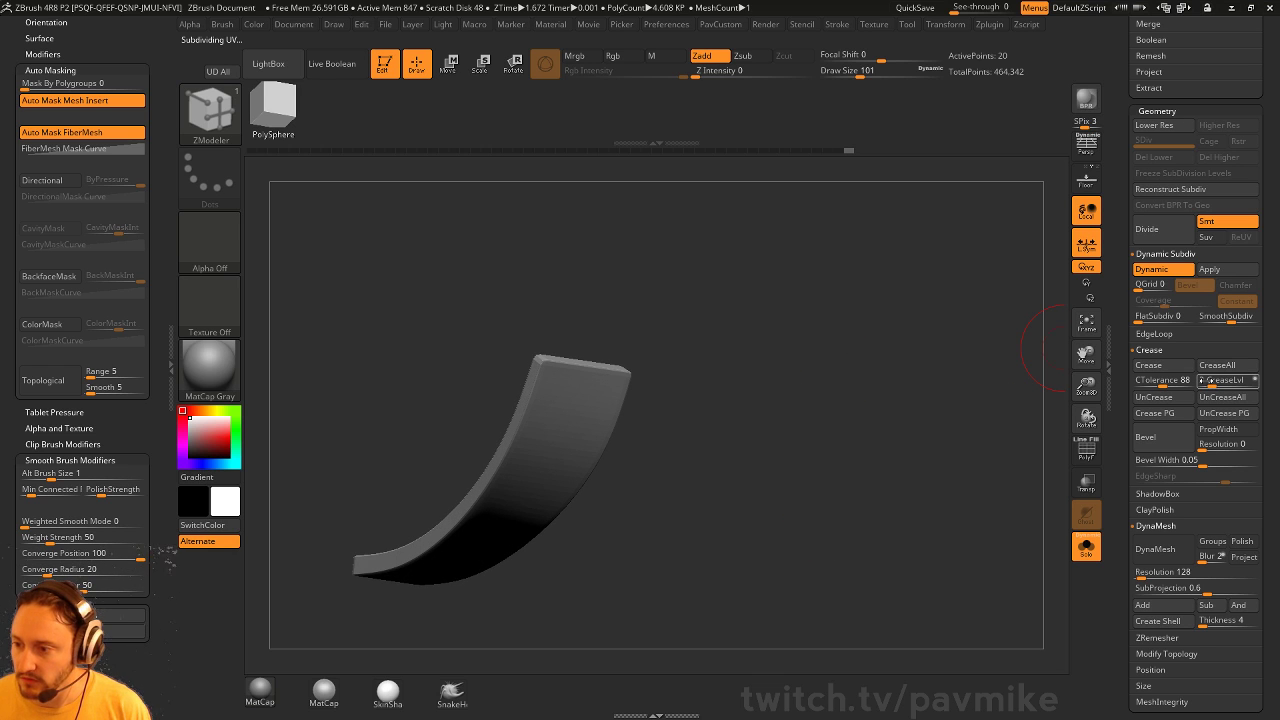
pyautogui.click(1163, 397)
pyautogui.moveTo(886, 417); pyautogui.dragTo(901, 420)
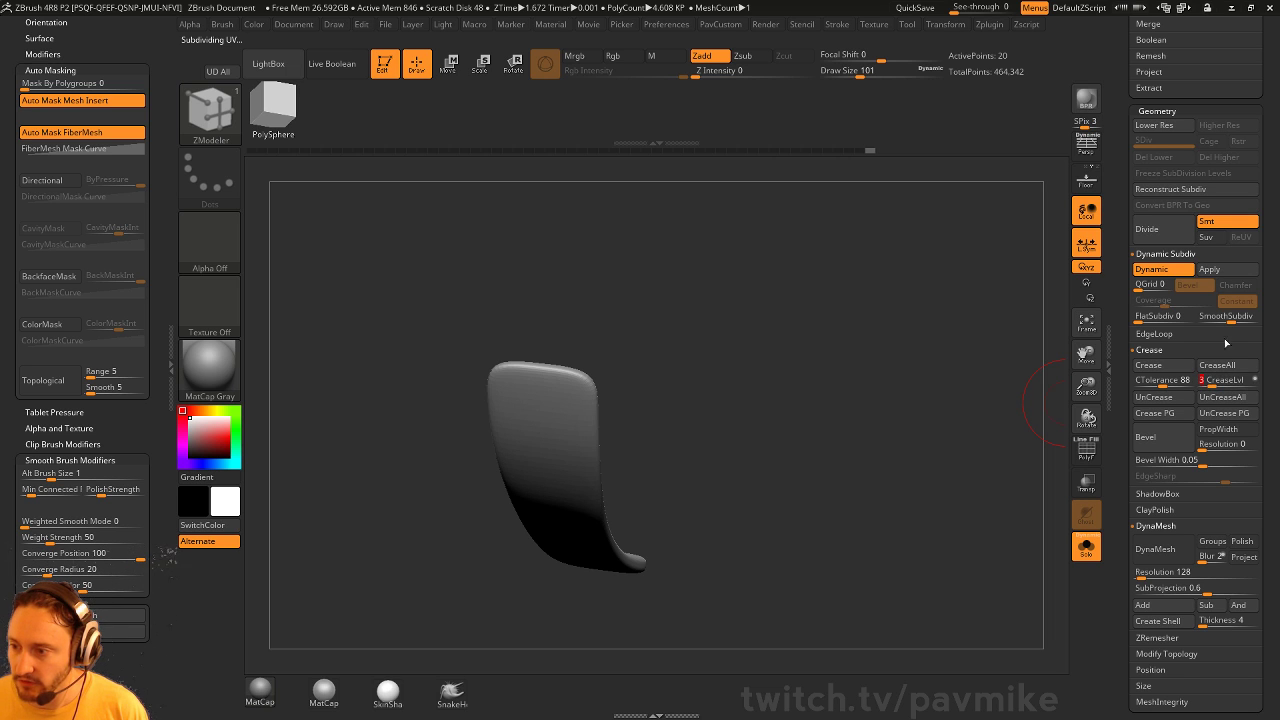
pyautogui.moveTo(814, 377); pyautogui.dragTo(714, 357)
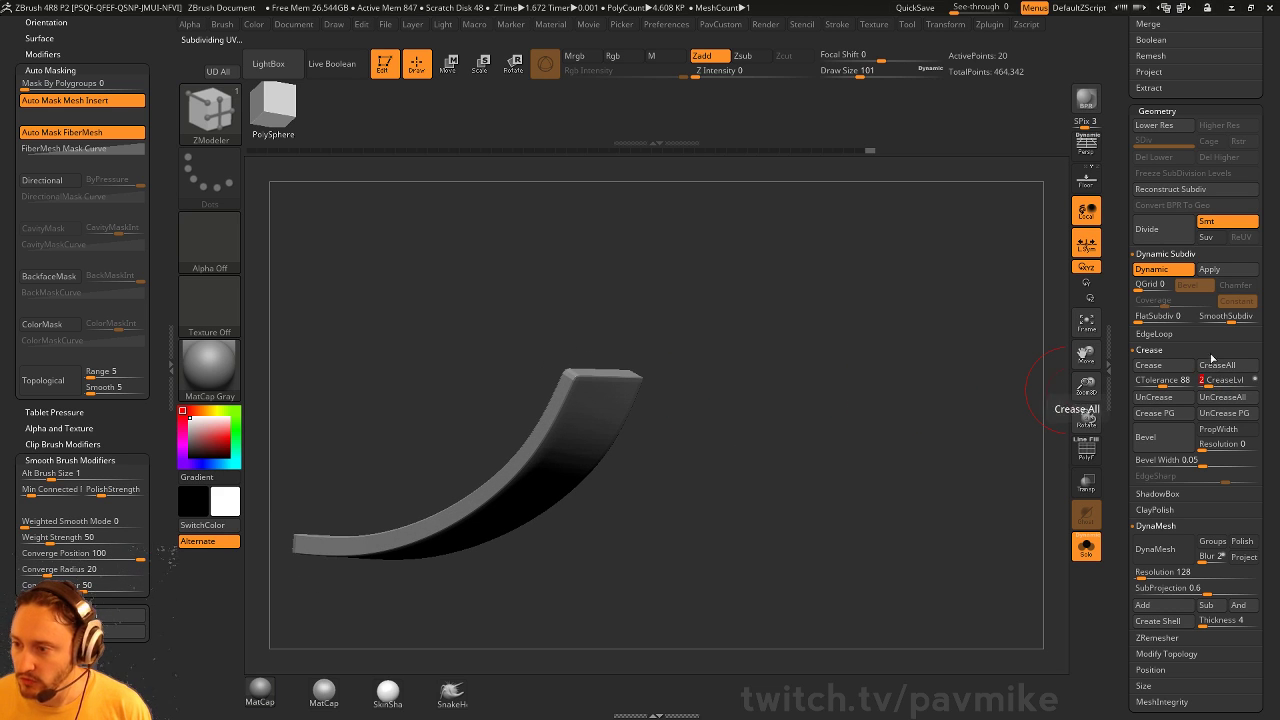
pyautogui.moveTo(846, 380); pyautogui.dragTo(629, 435)
pyautogui.moveTo(705, 398)
pyautogui.mouseDown()
pyautogui.moveTo(614, 356)
pyautogui.moveTo(727, 402)
pyautogui.mouseUp()
# Show the polyframe and insert an edge loop near each end of the curved strip with the ZModeler brush
pyautogui.click(1085, 455)
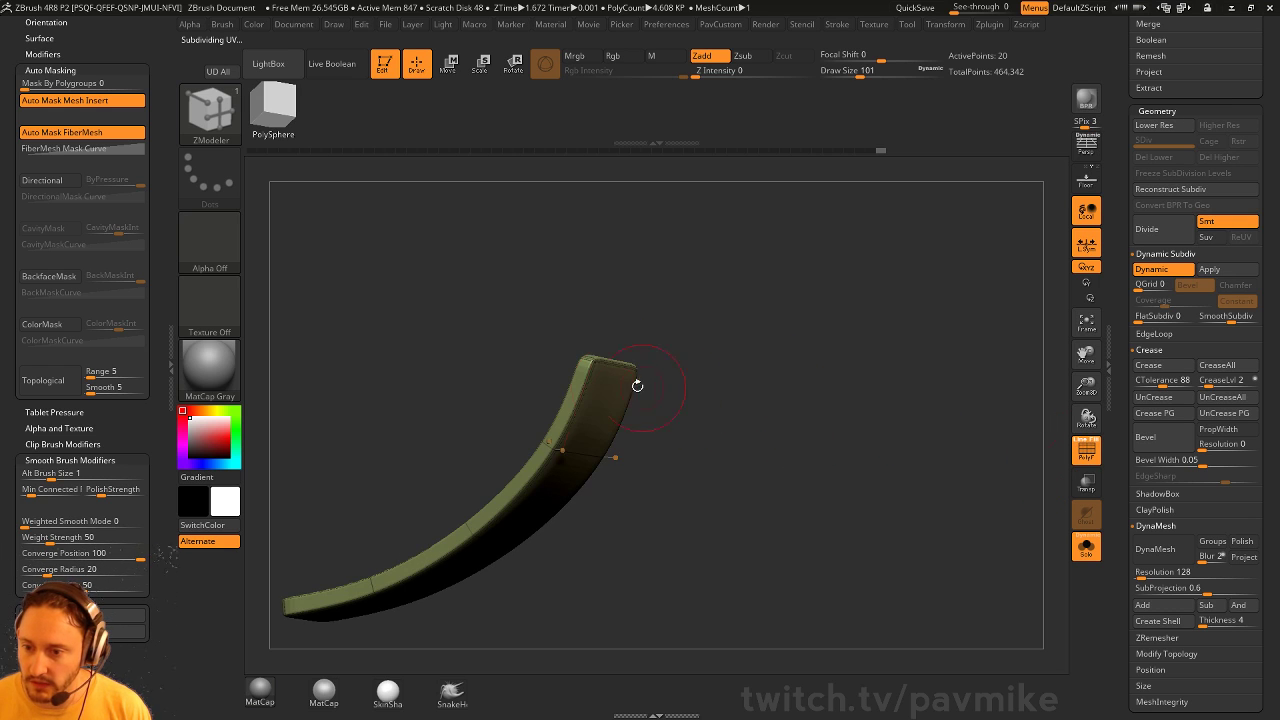
pyautogui.press('space')
pyautogui.click(572, 331)
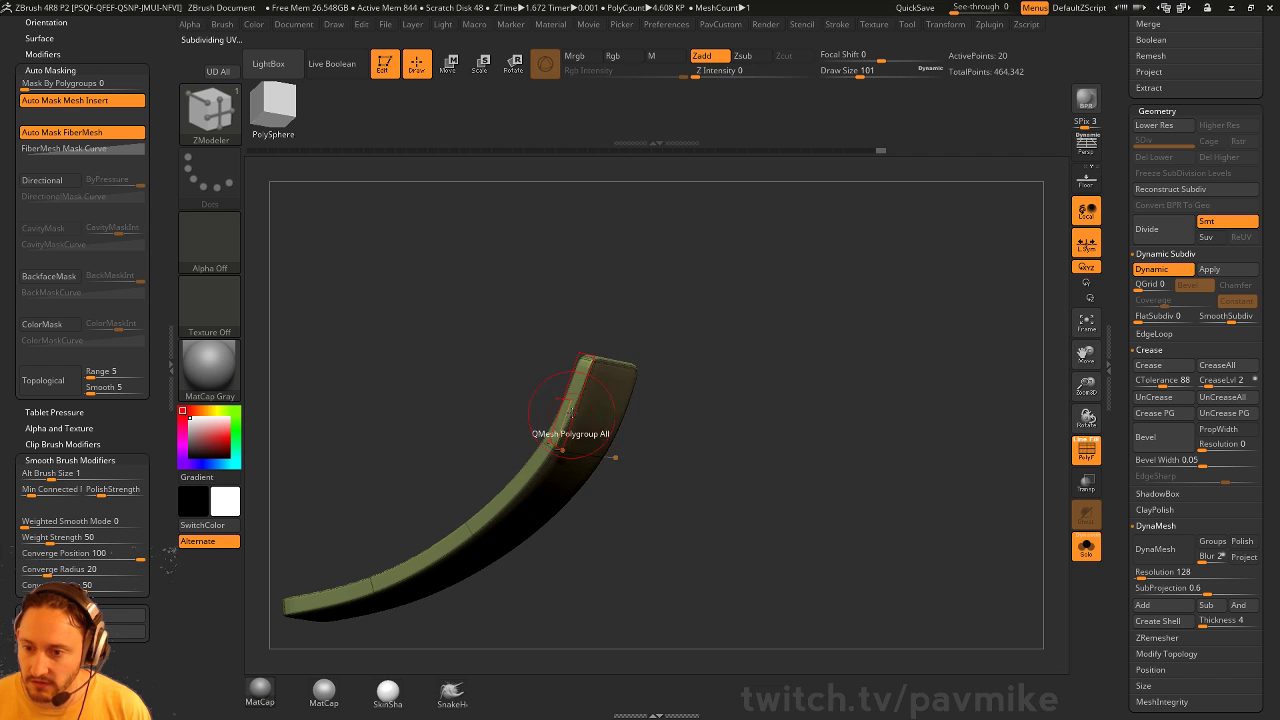
pyautogui.click(578, 397)
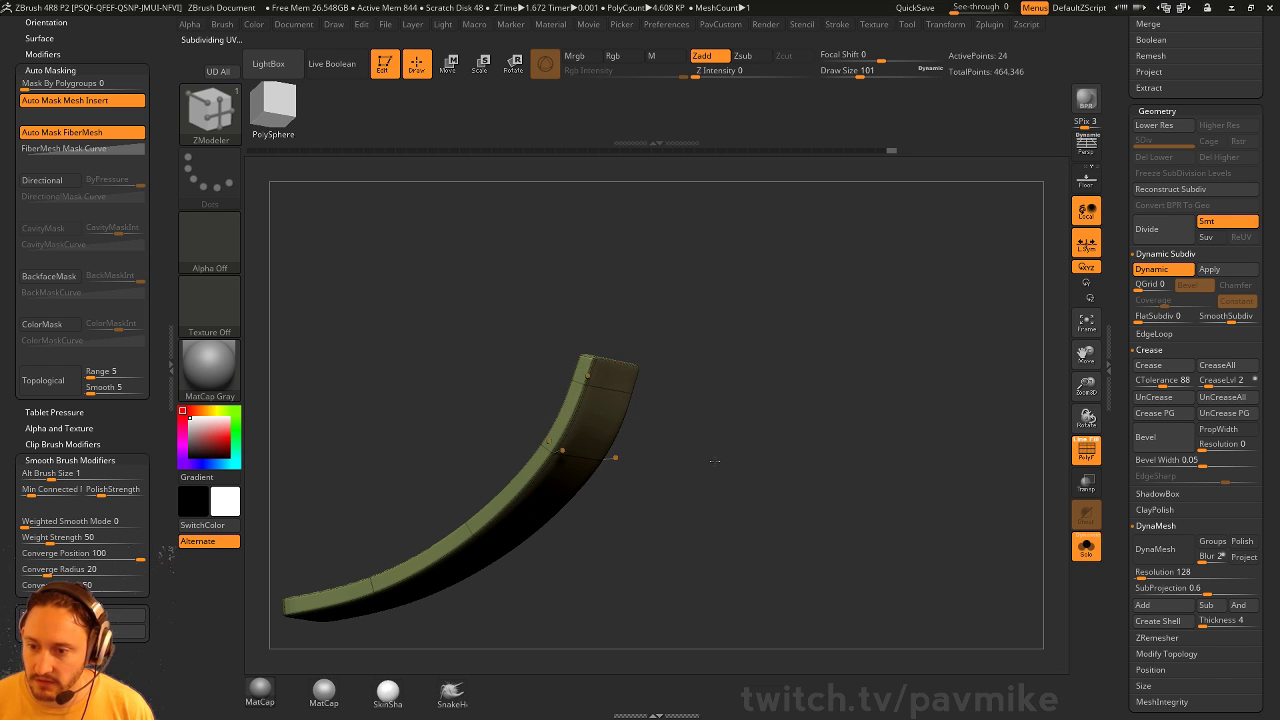
pyautogui.moveTo(715, 461); pyautogui.dragTo(849, 383)
pyautogui.click(466, 500)
pyautogui.moveTo(440, 560); pyautogui.dragTo(446, 515)
pyautogui.hotkey('ctrl', 'z')
pyautogui.click(446, 508)
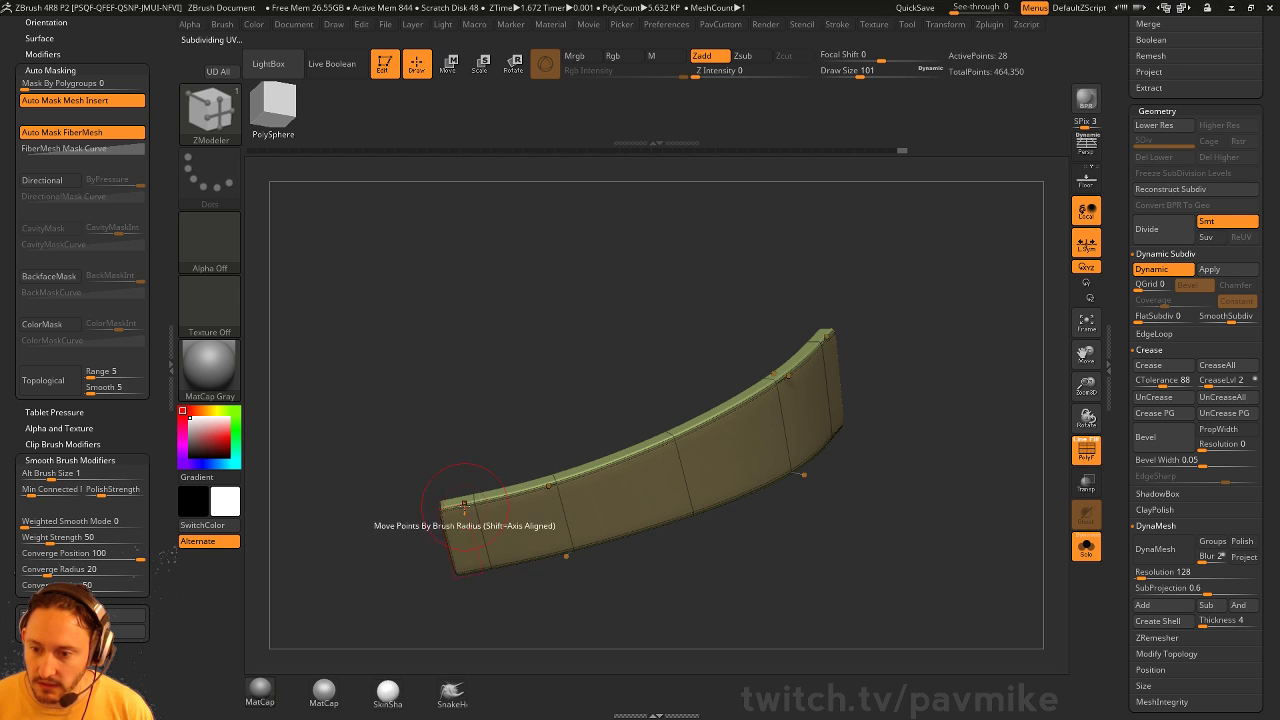
# Hide the polyframe, bring the whole figure back into view and switch to the Standard brush
pyautogui.moveTo(720, 530)
pyautogui.mouseDown()
pyautogui.moveTo(854, 463)
pyautogui.moveTo(1000, 503)
pyautogui.moveTo(905, 430)
pyautogui.moveTo(791, 409)
pyautogui.moveTo(834, 361)
pyautogui.moveTo(910, 396)
pyautogui.mouseUp()
pyautogui.click(1086, 452)
pyautogui.click(1086, 547)
pyautogui.press('b')
pyautogui.press('s')
pyautogui.press('t')
pyautogui.press('s')
pyautogui.moveTo(618, 472); pyautogui.dragTo(642, 469)
pyautogui.keyDown('alt'); pyautogui.moveTo(888, 422); pyautogui.dragTo(852, 422); pyautogui.keyUp('alt')
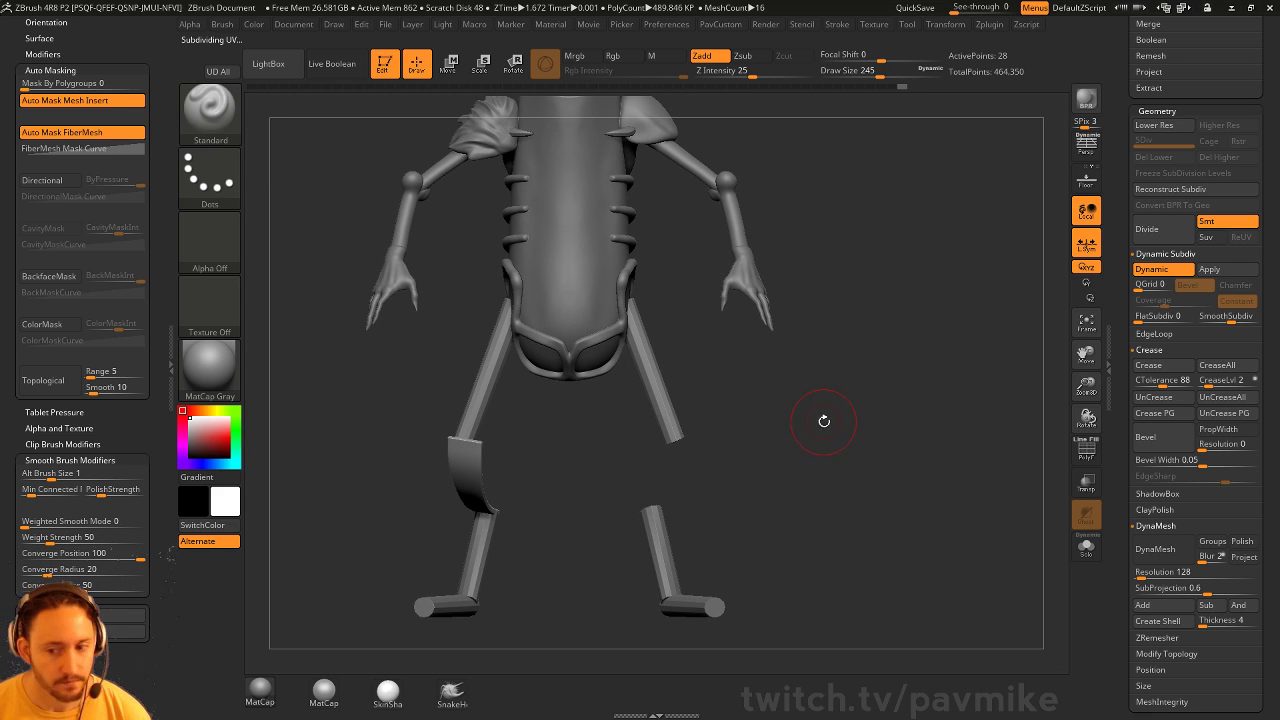
# Select the subtool with the placeholder leg cylinders, frame the figure and toggle the subtool's visibility off and on
pyautogui.keyDown('alt'); pyautogui.click(681, 420); pyautogui.keyUp('alt')
pyautogui.press('f')
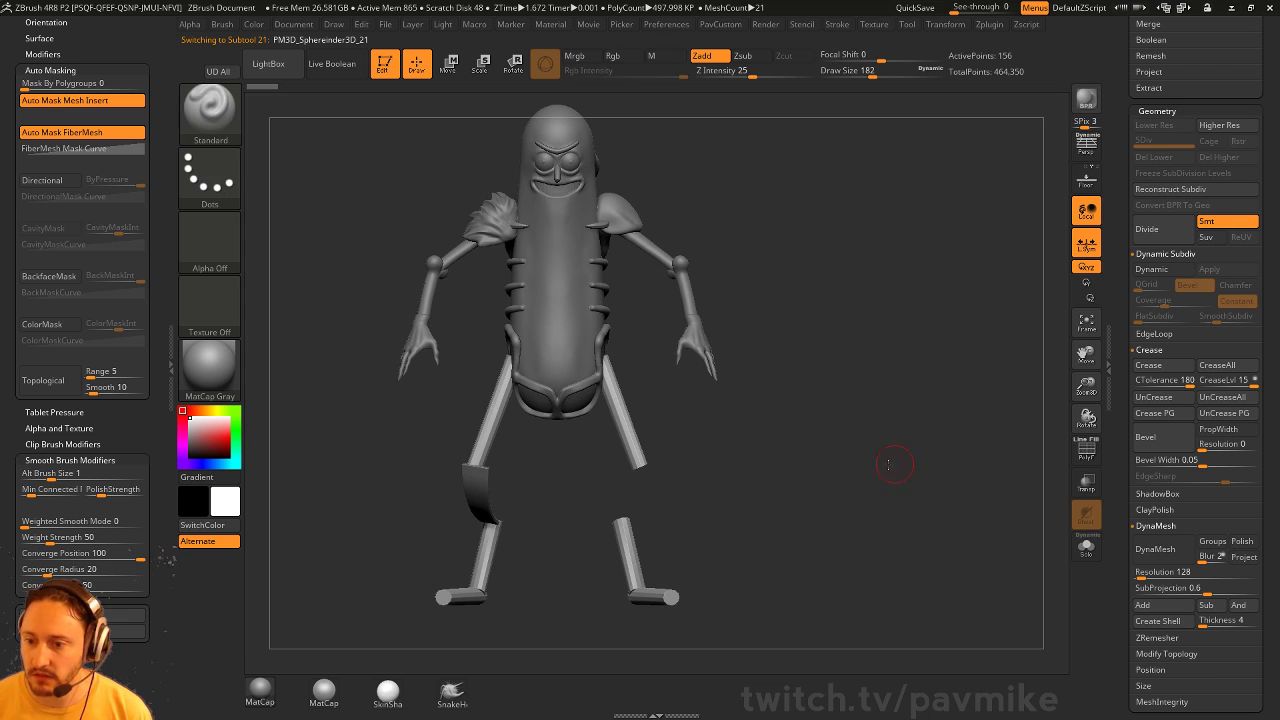
pyautogui.moveTo(1122, 421); pyautogui.dragTo(1100, 547)
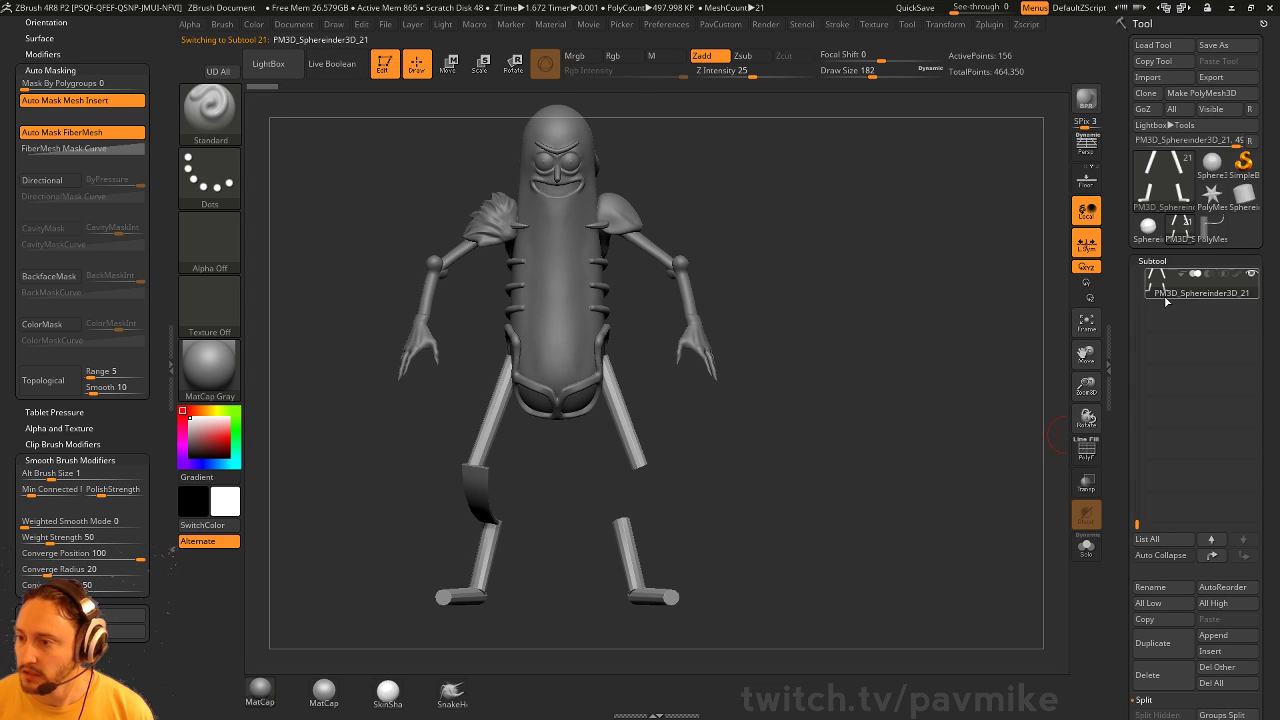
pyautogui.moveTo(939, 375)
pyautogui.mouseDown()
pyautogui.moveTo(826, 417)
pyautogui.moveTo(560, 423)
pyautogui.moveTo(663, 427)
pyautogui.moveTo(651, 443)
pyautogui.moveTo(748, 429)
pyautogui.mouseUp()
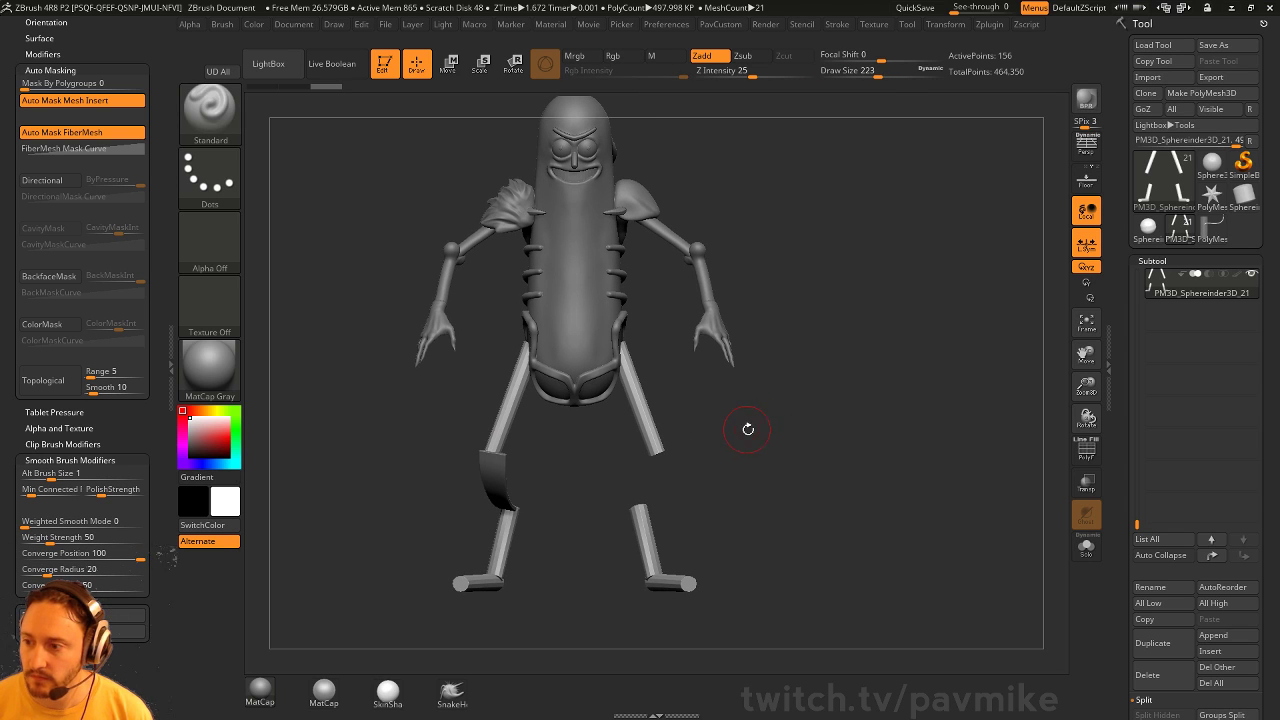
pyautogui.click(1252, 275)
pyautogui.click(1252, 275)
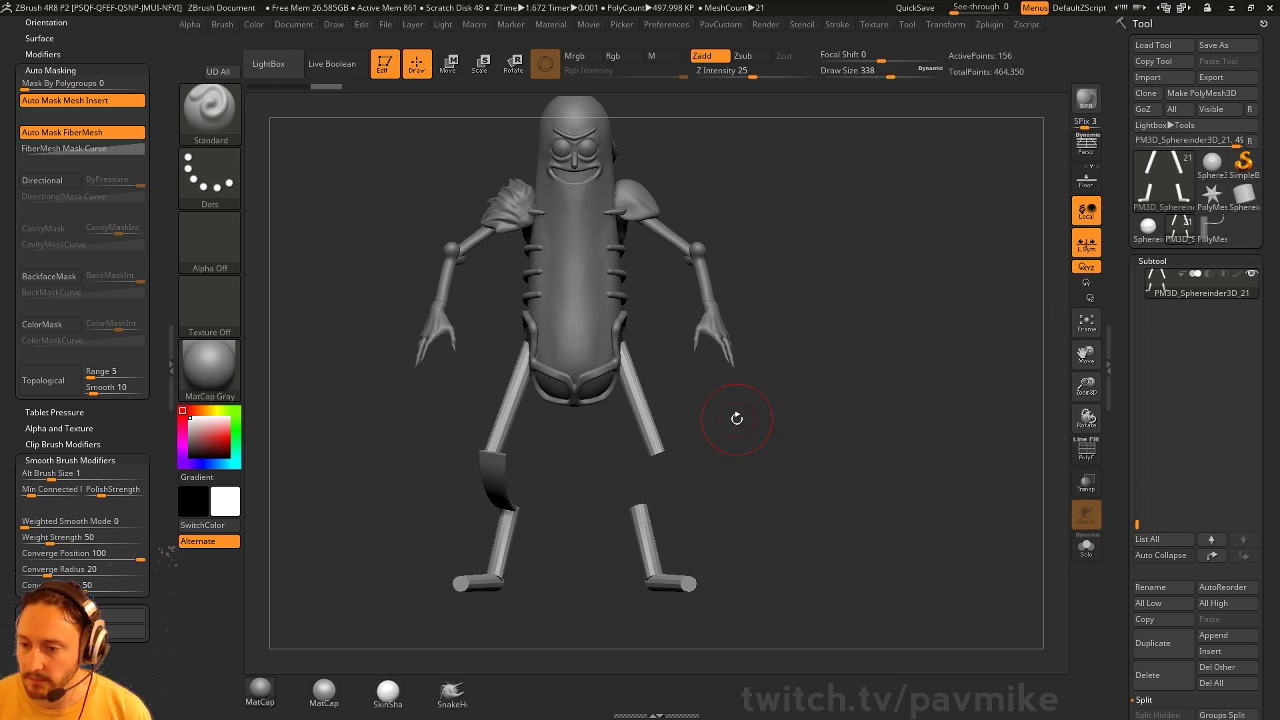
pyautogui.press('[')
pyautogui.press('[')
pyautogui.moveTo(657, 459); pyautogui.dragTo(749, 457)
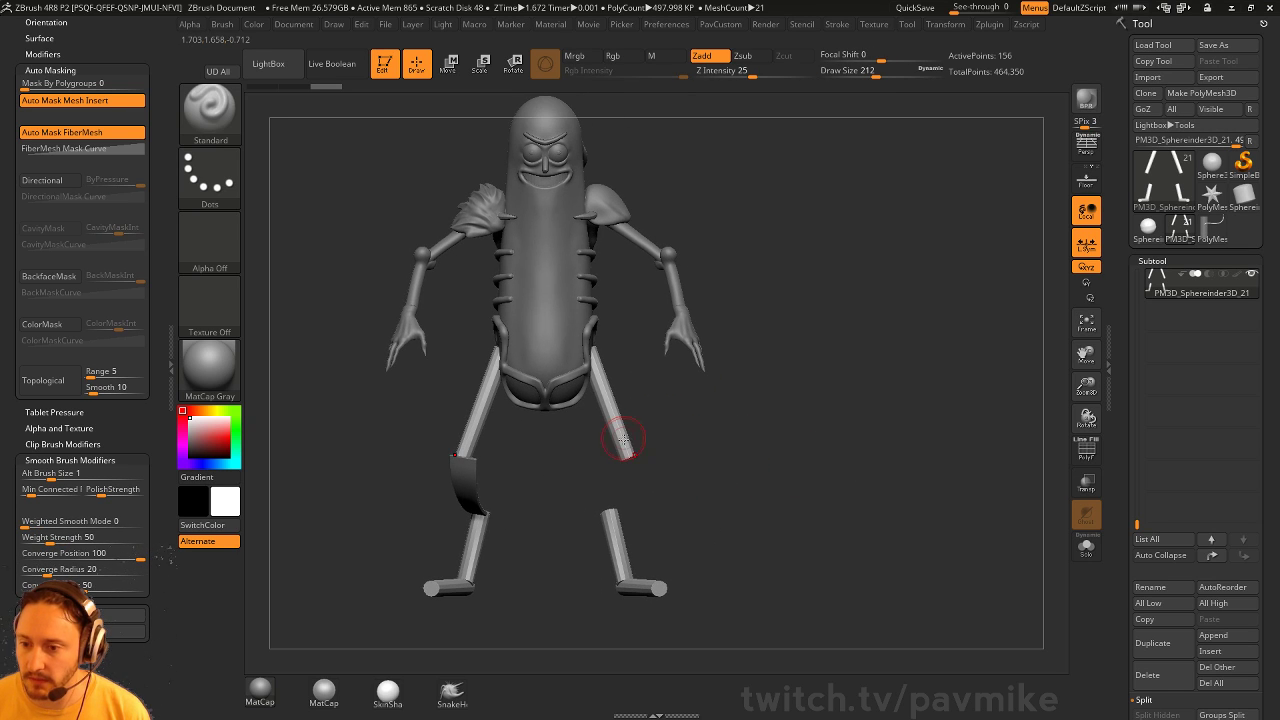
# Isolate the leg cylinder subtool with its polyframe shown and display only the thigh polygroup
pyautogui.hotkey('ctrl', 'shift')
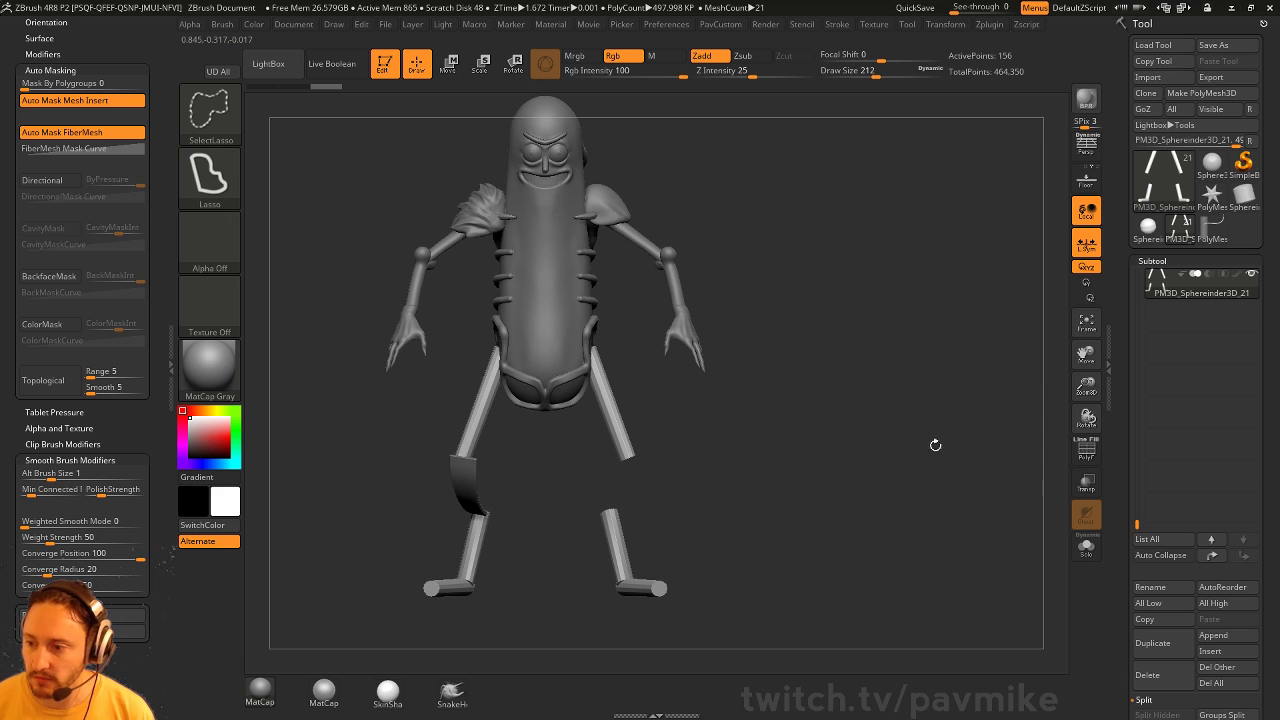
pyautogui.click(1086, 546)
pyautogui.click(1087, 452)
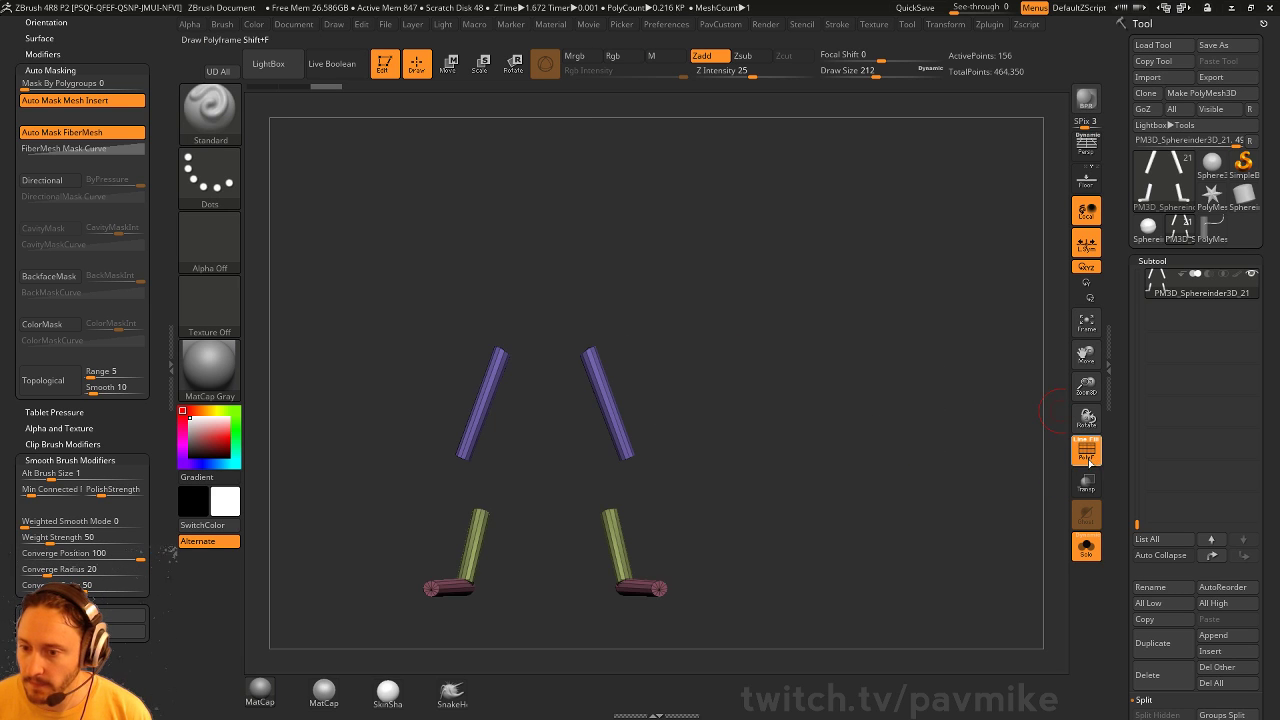
pyautogui.keyDown('ctrl'); pyautogui.keyDown('shift'); pyautogui.click(591, 350); pyautogui.keyUp('shift'); pyautogui.keyUp('ctrl')
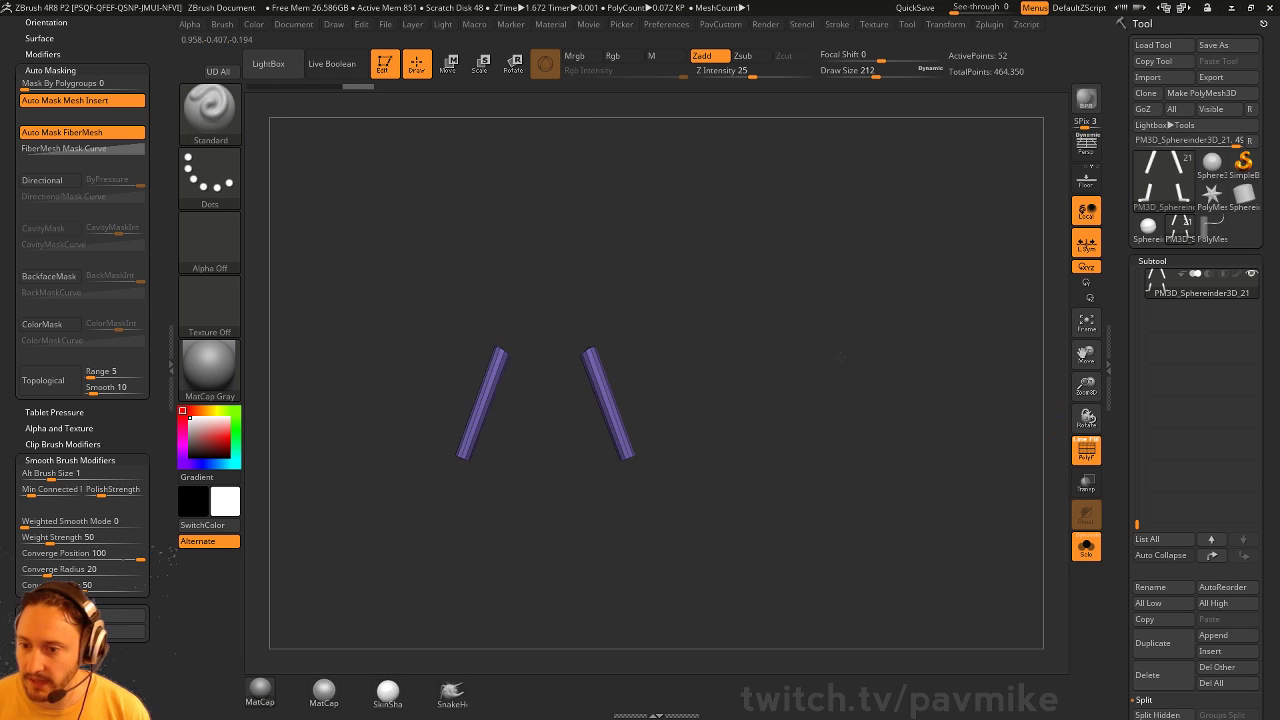
# Split the hidden lower-leg pieces into their own subtool and convert the thigh cylinders with DynaMesh
pyautogui.press('F1')
pyautogui.click(866, 378)
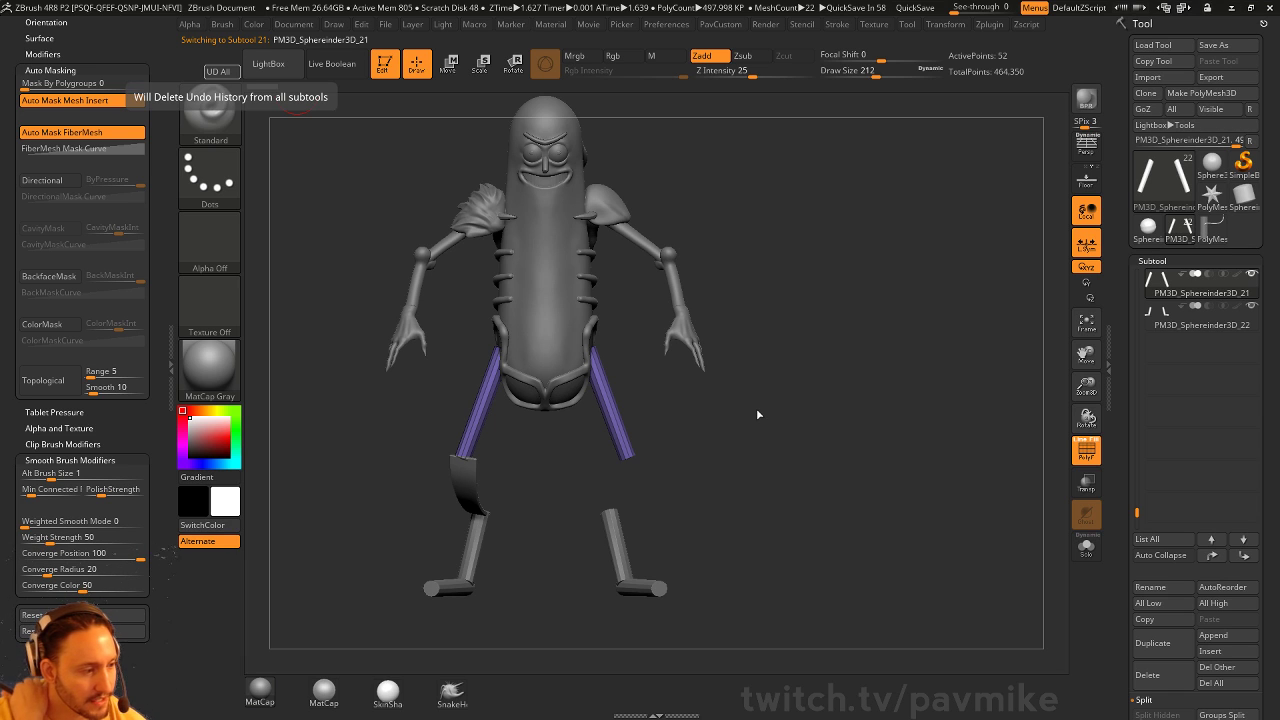
pyautogui.moveTo(757, 413); pyautogui.dragTo(829, 391)
pyautogui.press('space')
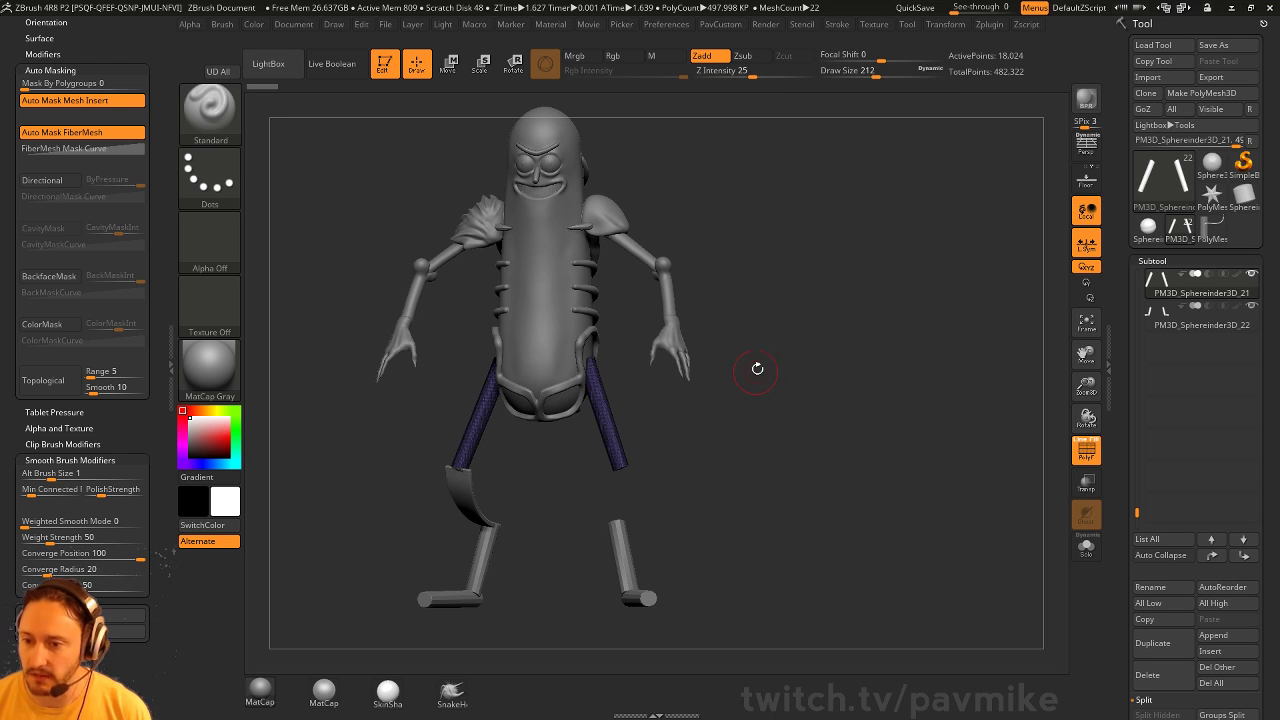
# Thicken the upper ends of the thigh cylinders with the Inflat brush at a large draw size and hide the polyframe
pyautogui.press('b')
pyautogui.press('i')
pyautogui.press('n')
pyautogui.moveTo(703, 380); pyautogui.dragTo(600, 396)
pyautogui.press('s')
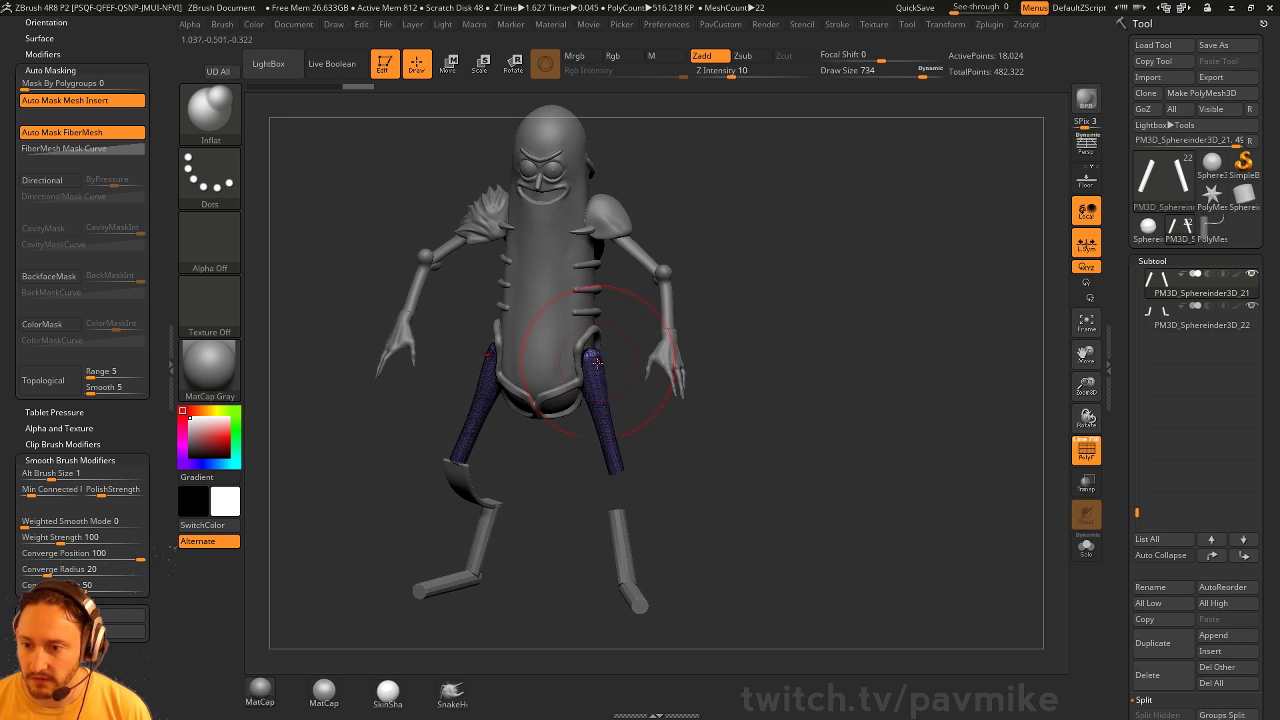
pyautogui.click(1090, 458)
pyautogui.moveTo(900, 440); pyautogui.dragTo(629, 414)
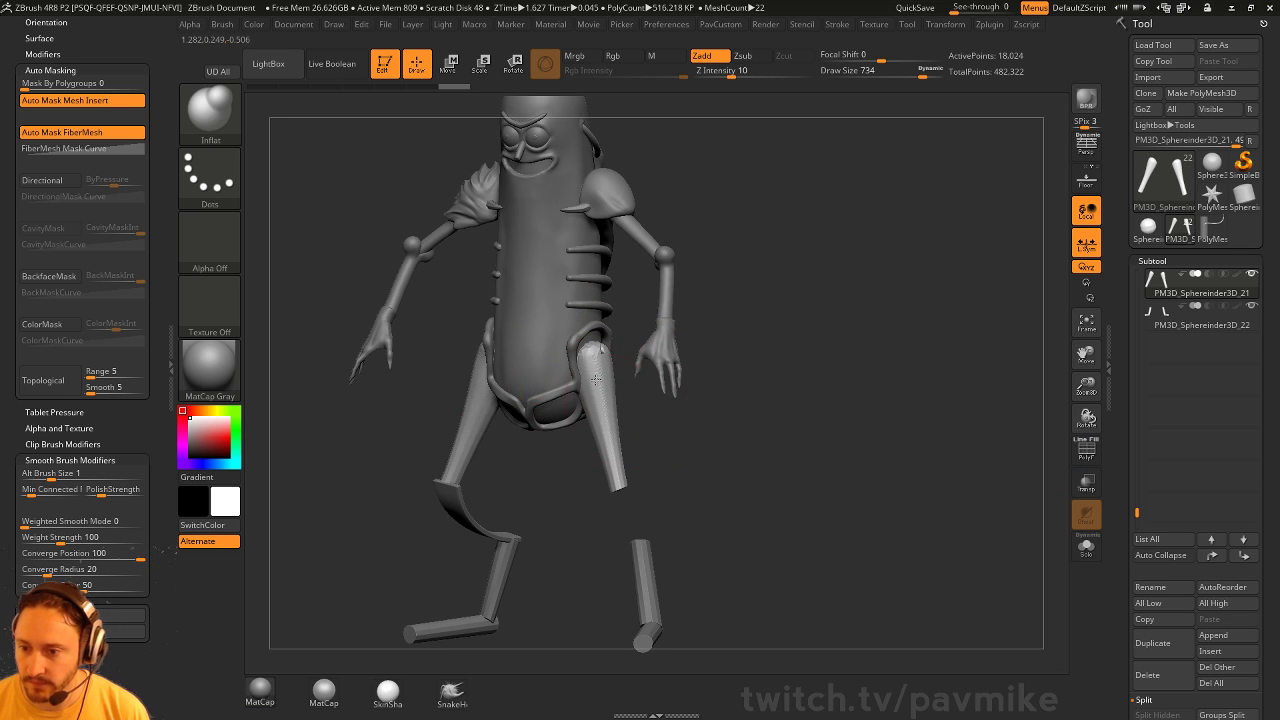
# Remesh the thighs with DynaMesh and smooth their inflated upper ends
pyautogui.press('shift')
pyautogui.moveTo(590, 340)
pyautogui.keyDown('shift'); pyautogui.mouseDown()
pyautogui.moveTo(608, 294)
pyautogui.moveTo(792, 381)
pyautogui.moveTo(807, 348)
pyautogui.mouseUp(); pyautogui.keyUp('shift')
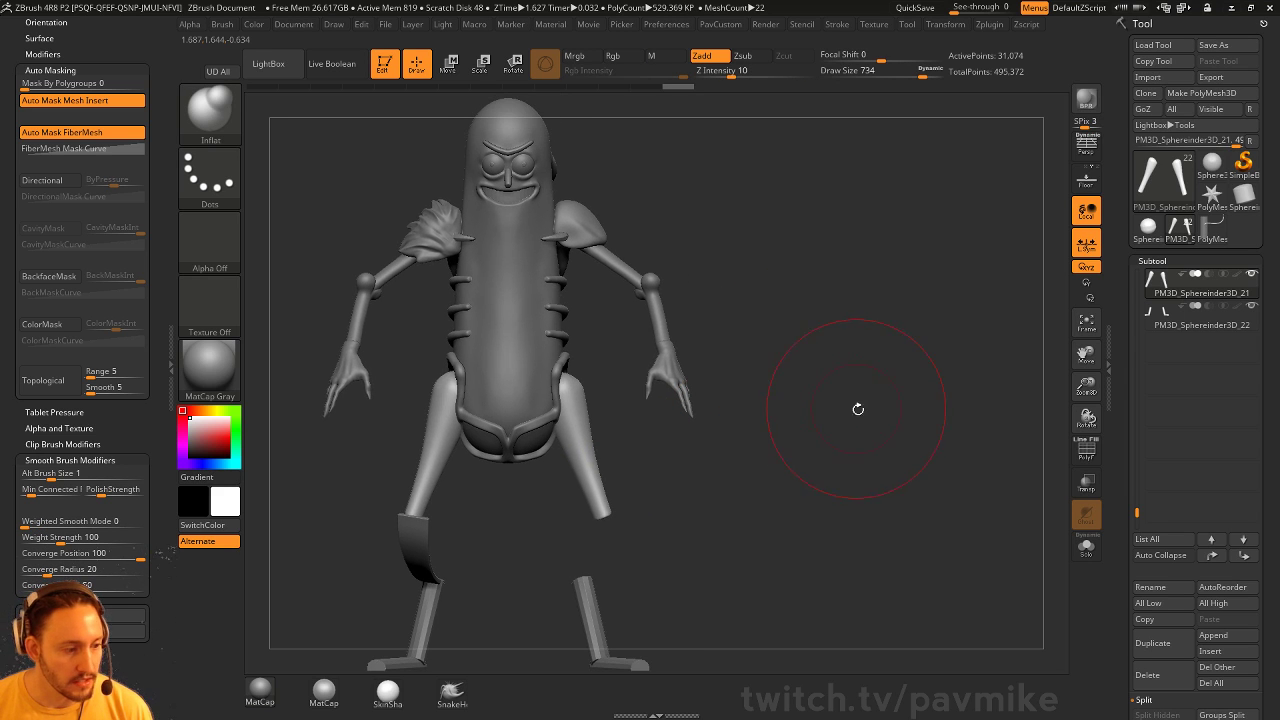
pyautogui.moveTo(857, 409); pyautogui.dragTo(797, 376)
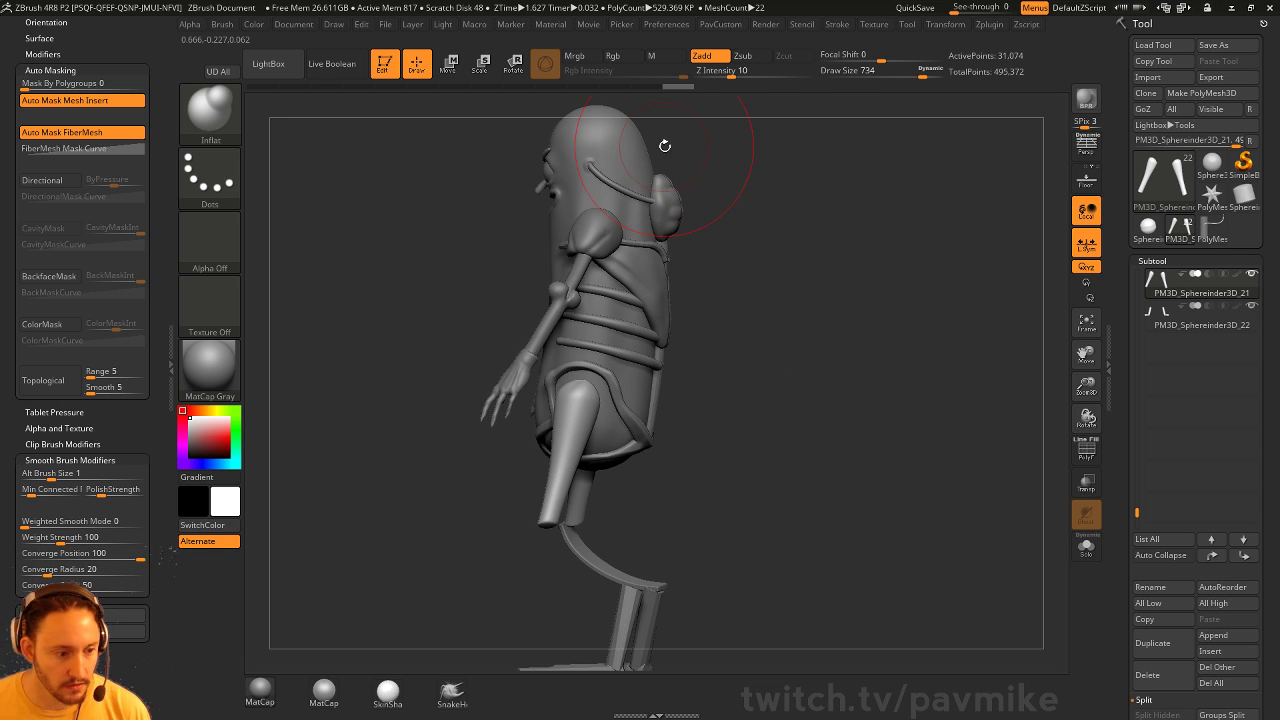
# Check the reference picture of the legs and adjust the thigh's top at the hip with the Move brush at a smaller draw size
pyautogui.hotkey('alt', 'Tab')
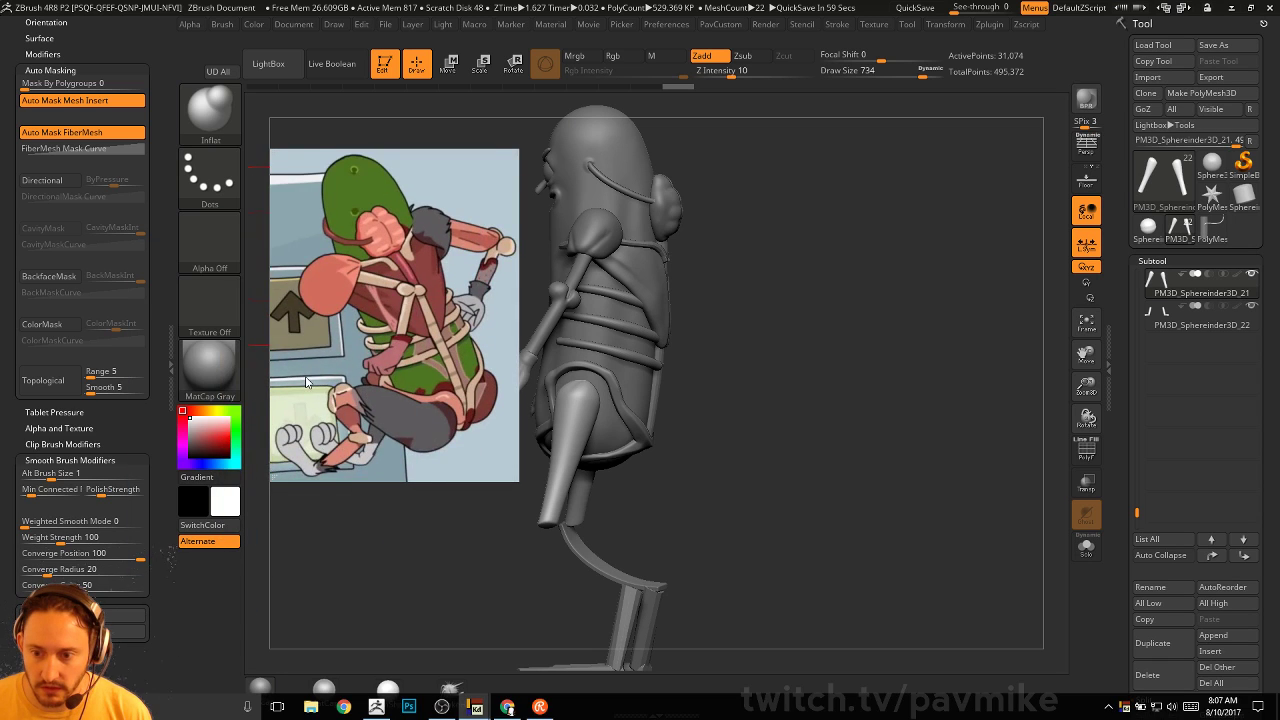
pyautogui.hotkey('alt', 'Tab')
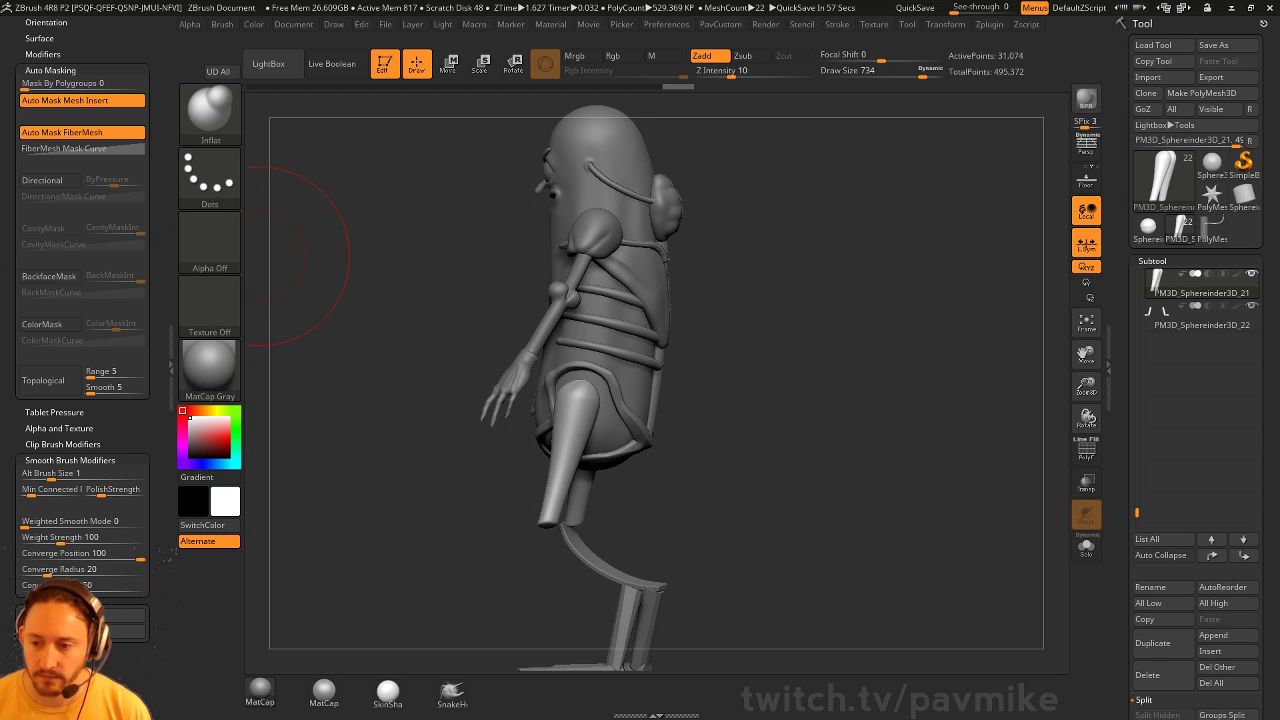
pyautogui.moveTo(830, 320)
pyautogui.mouseDown()
pyautogui.moveTo(837, 337)
pyautogui.moveTo(794, 314)
pyautogui.mouseUp()
pyautogui.press('b')
pyautogui.press('m')
pyautogui.press('v')
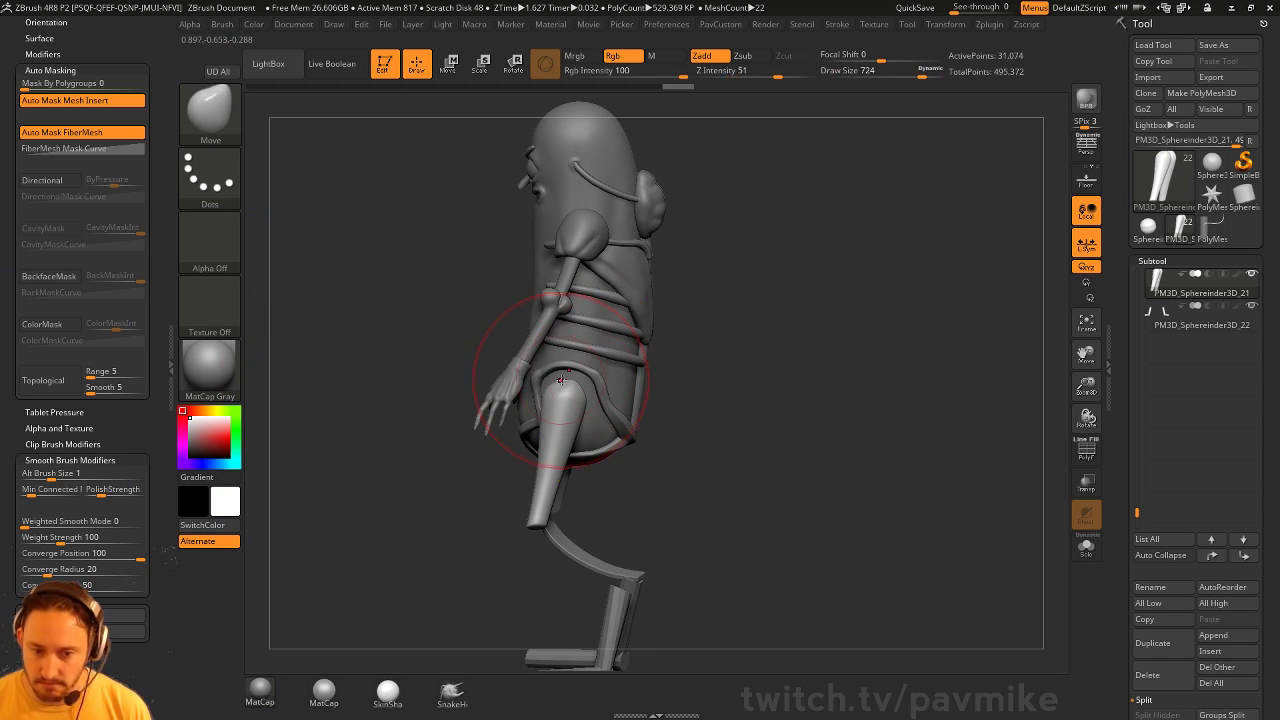
pyautogui.press('[')
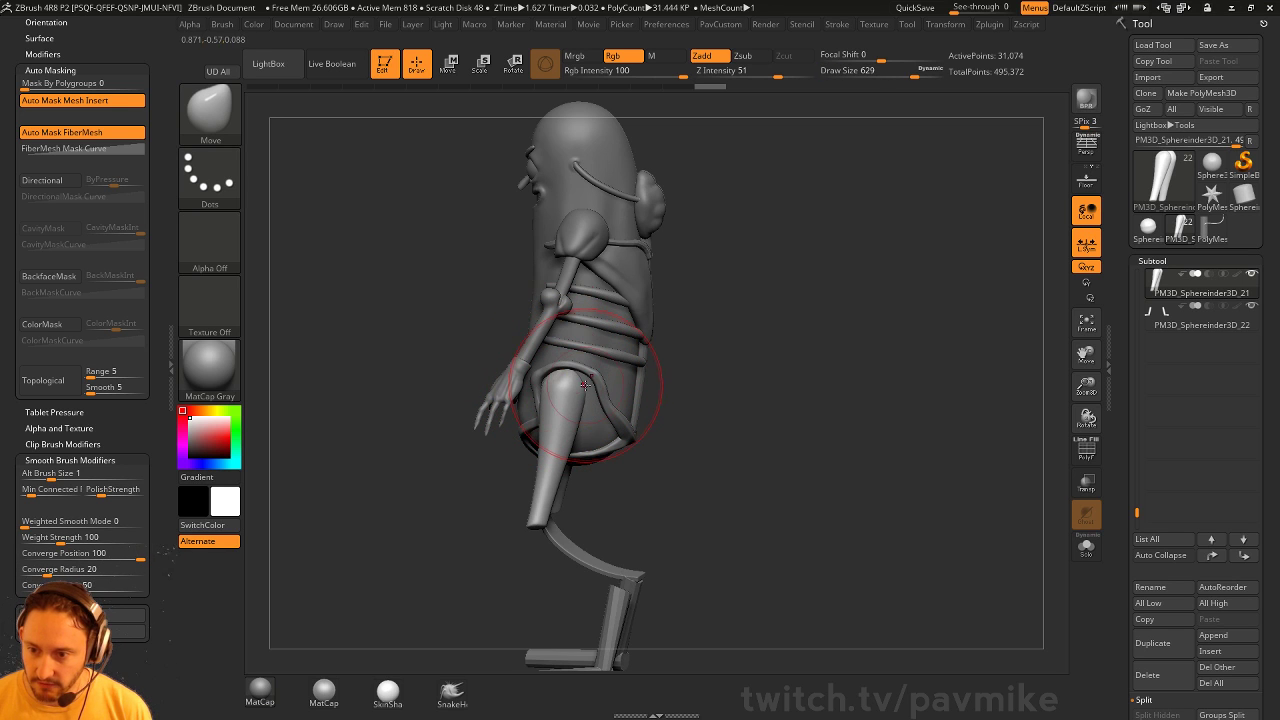
pyautogui.press('b')
pyautogui.press('z')
pyautogui.press('m')
pyautogui.moveTo(886, 386)
pyautogui.mouseDown()
pyautogui.moveTo(823, 426)
pyautogui.moveTo(831, 400)
pyautogui.mouseUp()
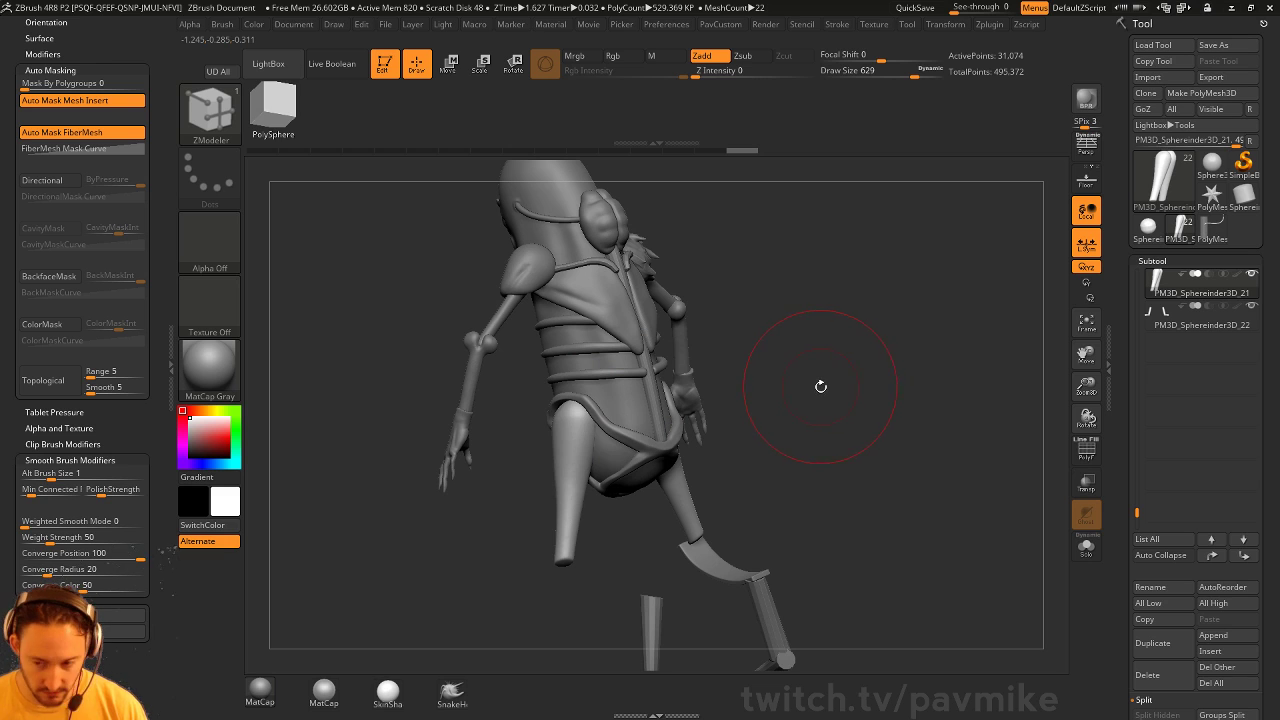
# Insert a low-poly sphere from the IMM primitives behind each thigh's top and place it as a stretched rear bulge
pyautogui.press('b')
pyautogui.press('i')
pyautogui.press('p')
pyautogui.press('m')
pyautogui.click(684, 434)
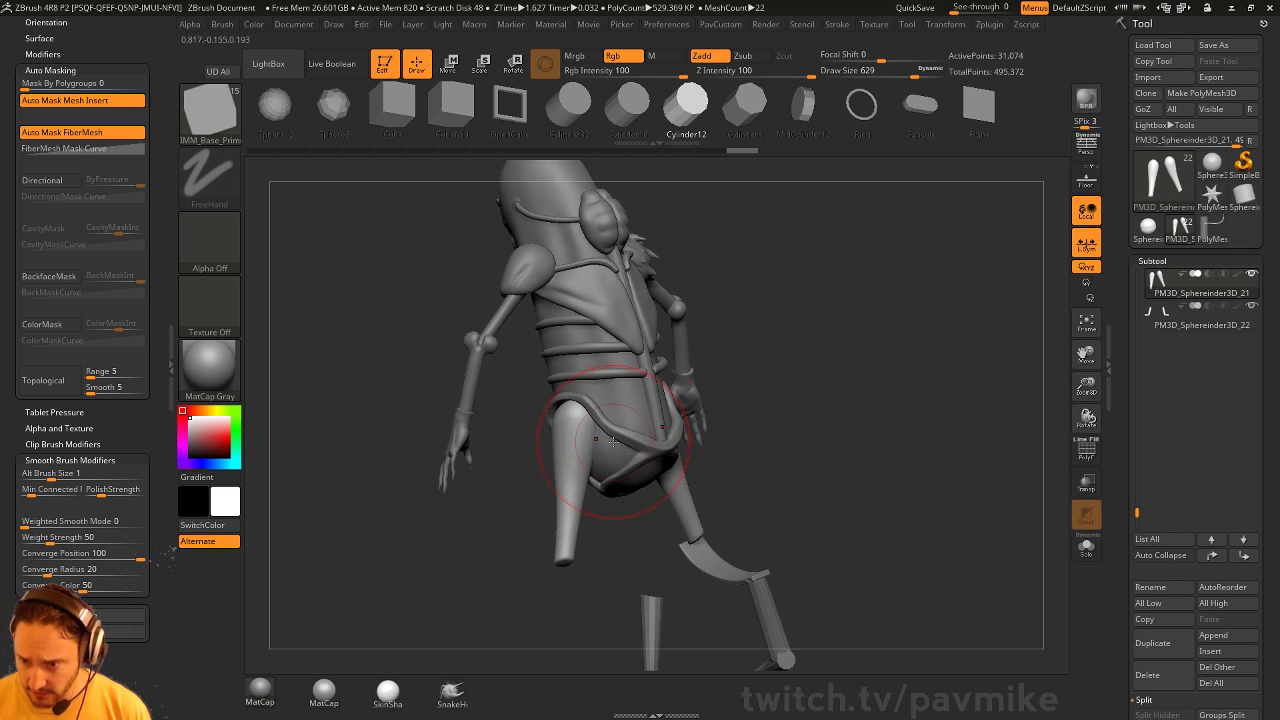
pyautogui.moveTo(581, 460); pyautogui.dragTo(571, 474)
pyautogui.press('w')
pyautogui.moveTo(769, 389)
pyautogui.mouseDown()
pyautogui.moveTo(685, 414)
pyautogui.moveTo(609, 407)
pyautogui.mouseUp()
pyautogui.press('q')
pyautogui.moveTo(712, 420)
pyautogui.mouseDown()
pyautogui.moveTo(600, 431)
pyautogui.moveTo(598, 418)
pyautogui.moveTo(543, 471)
pyautogui.mouseUp()
# Shape the inserted spheres with the Move brush into tapered muscle wedges that fill the area between thigh and hip strap
pyautogui.press('b')
pyautogui.press('m')
pyautogui.press('v')
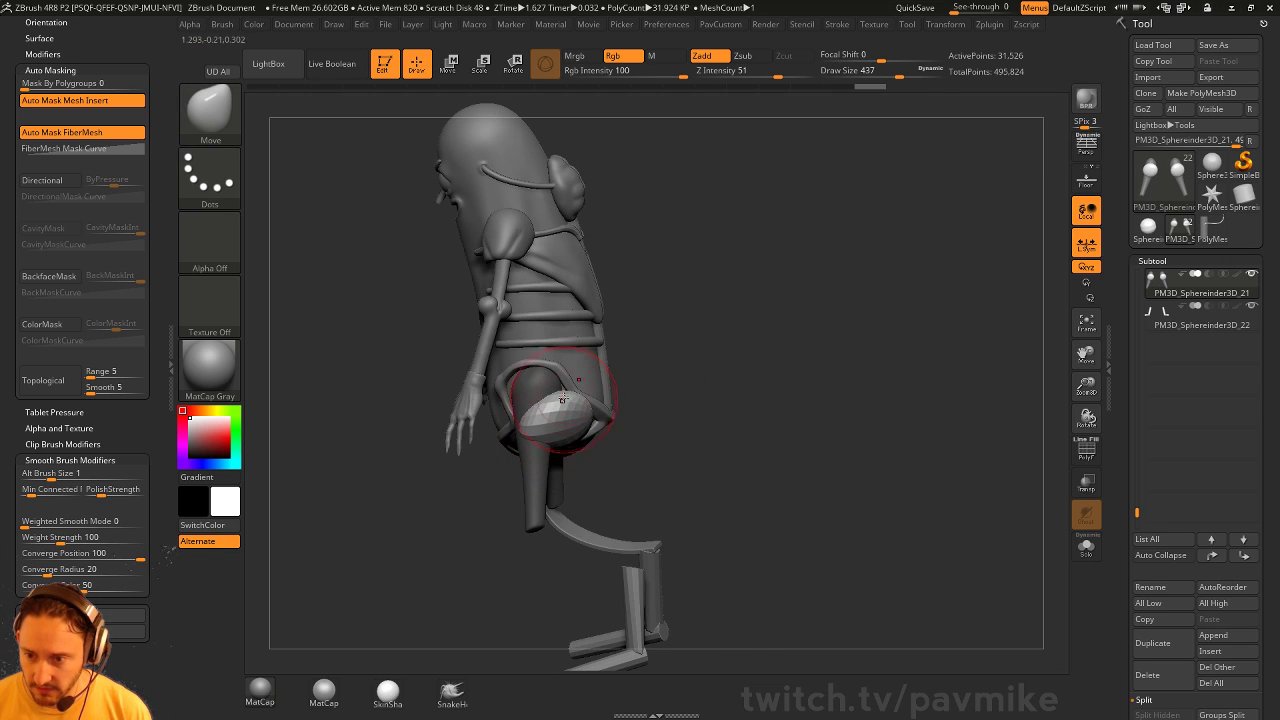
pyautogui.moveTo(524, 423); pyautogui.dragTo(600, 376)
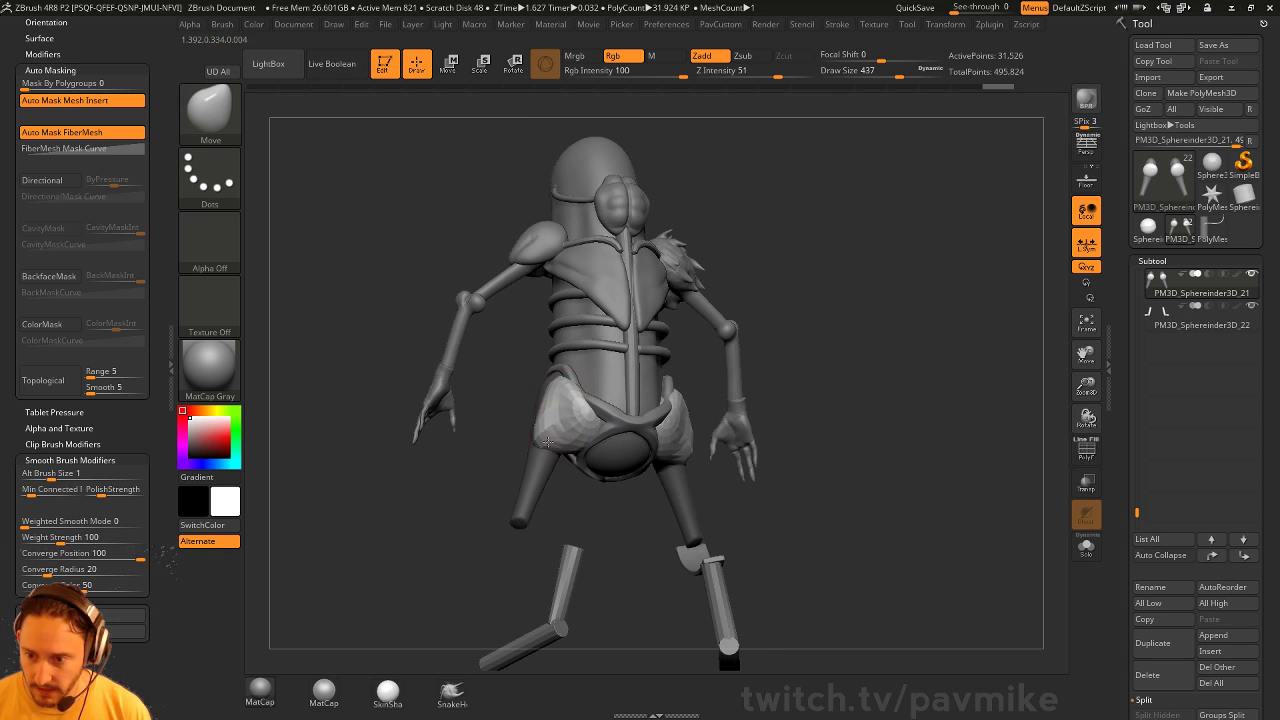
pyautogui.moveTo(522, 469); pyautogui.dragTo(601, 424)
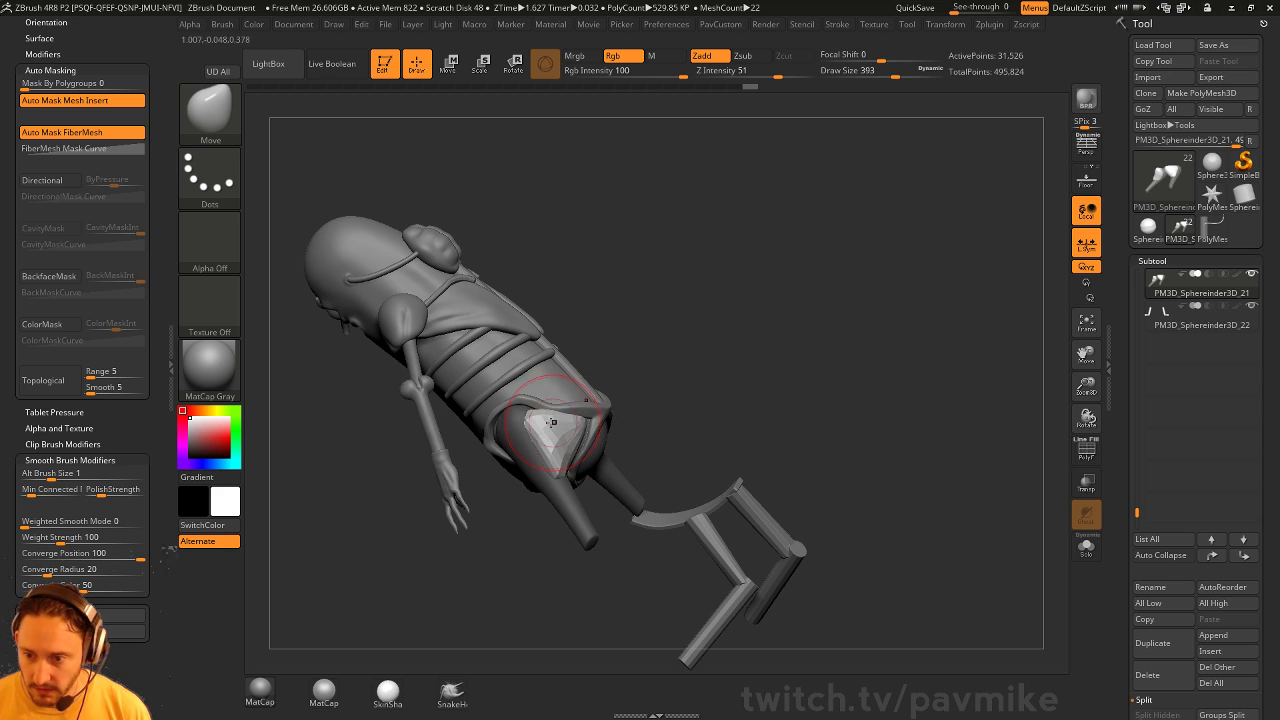
pyautogui.moveTo(517, 415); pyautogui.dragTo(560, 452)
pyautogui.moveTo(620, 420); pyautogui.dragTo(549, 451)
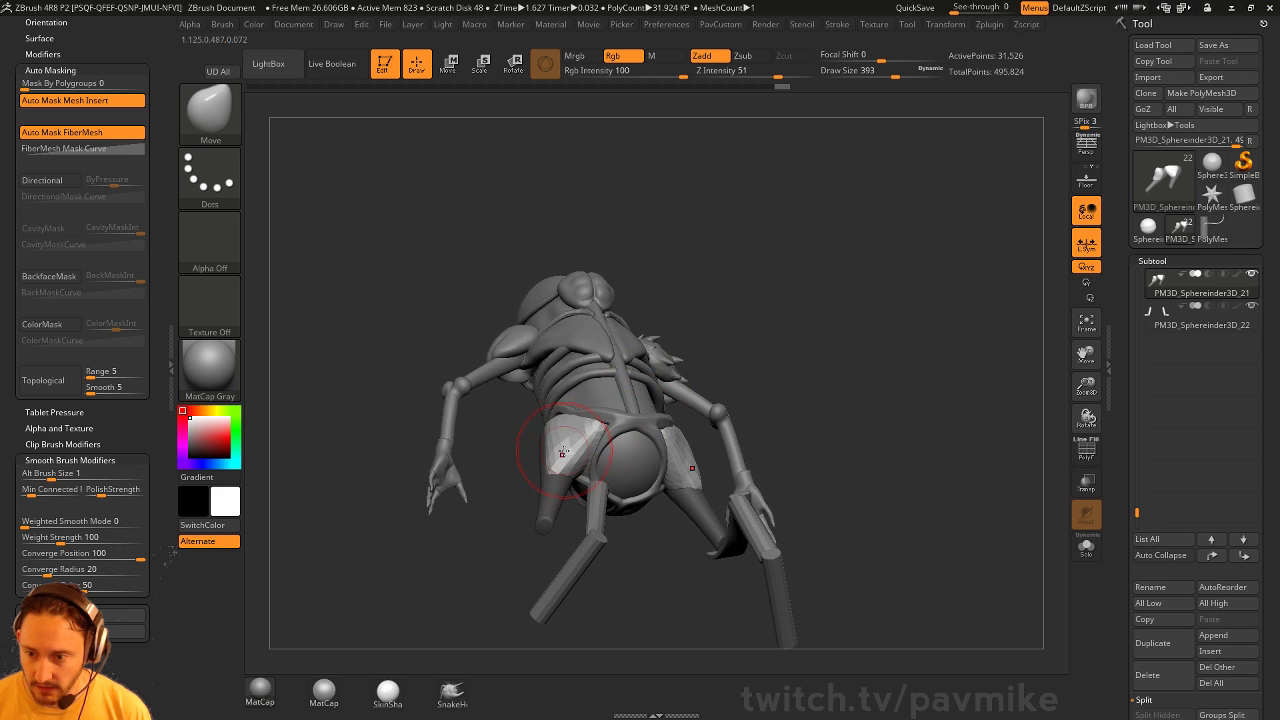
# Fuse the muscle wedges with the thighs by updating DynaMesh and smooth the seams between them
pyautogui.moveTo(871, 331); pyautogui.dragTo(543, 455)
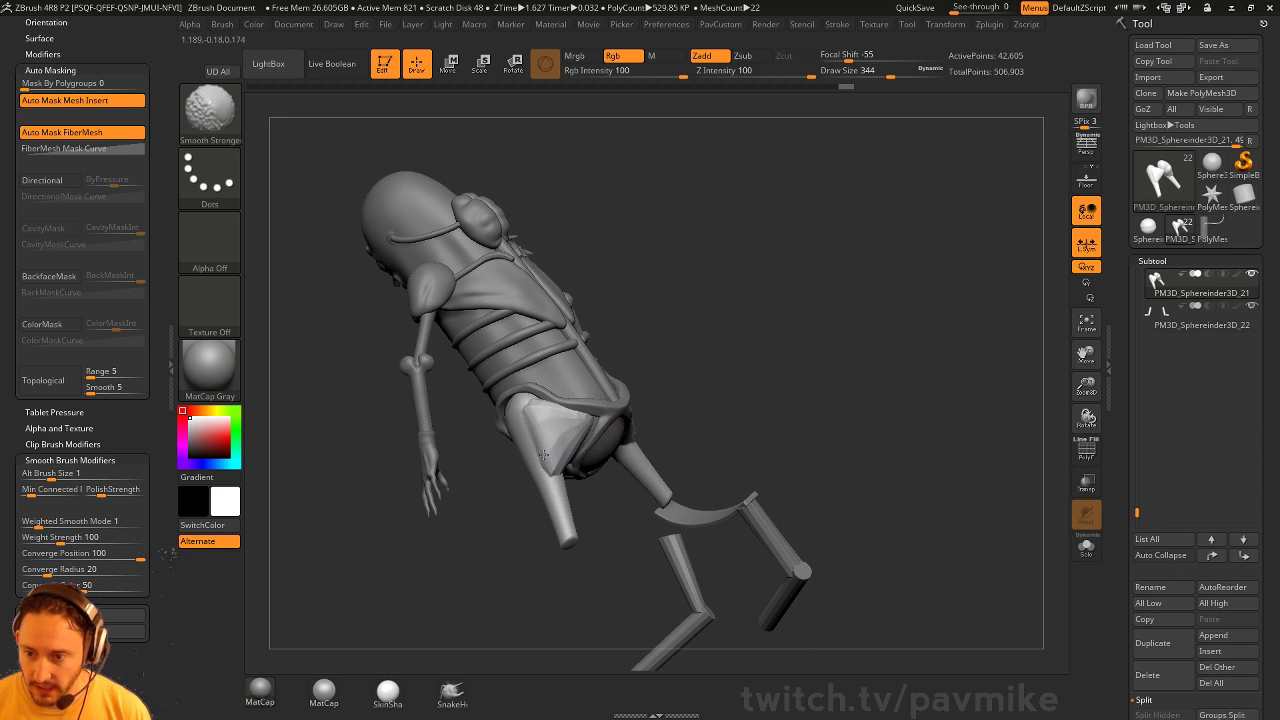
pyautogui.keyDown('shift'); pyautogui.moveTo(559, 408); pyautogui.dragTo(562, 412); pyautogui.keyUp('shift')
pyautogui.moveTo(562, 412); pyautogui.dragTo(608, 430, button='right')
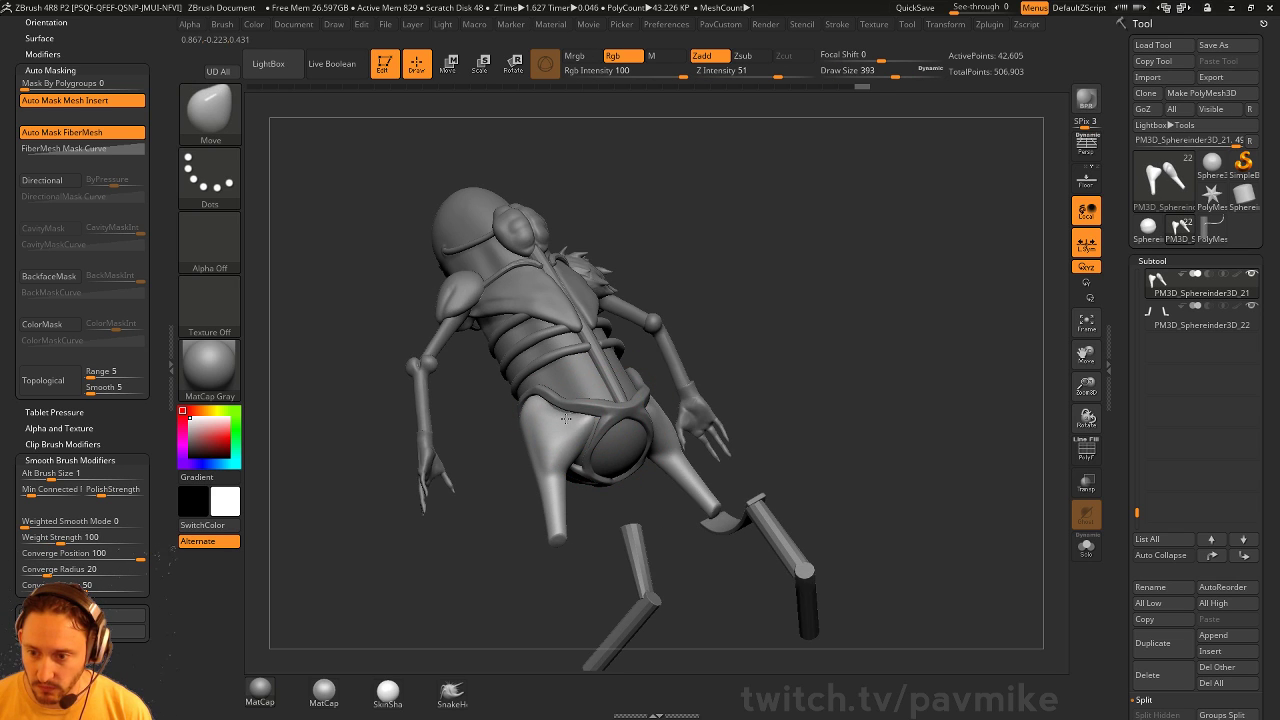
# Build up the back of the thighs beneath the hip strap with the Clay brush at a reduced draw size and smooth the strokes
pyautogui.press('b')
pyautogui.press('c')
pyautogui.press('l')
pyautogui.moveTo(847, 348)
pyautogui.mouseDown()
pyautogui.moveTo(891, 329)
pyautogui.moveTo(831, 309)
pyautogui.moveTo(806, 322)
pyautogui.mouseUp()
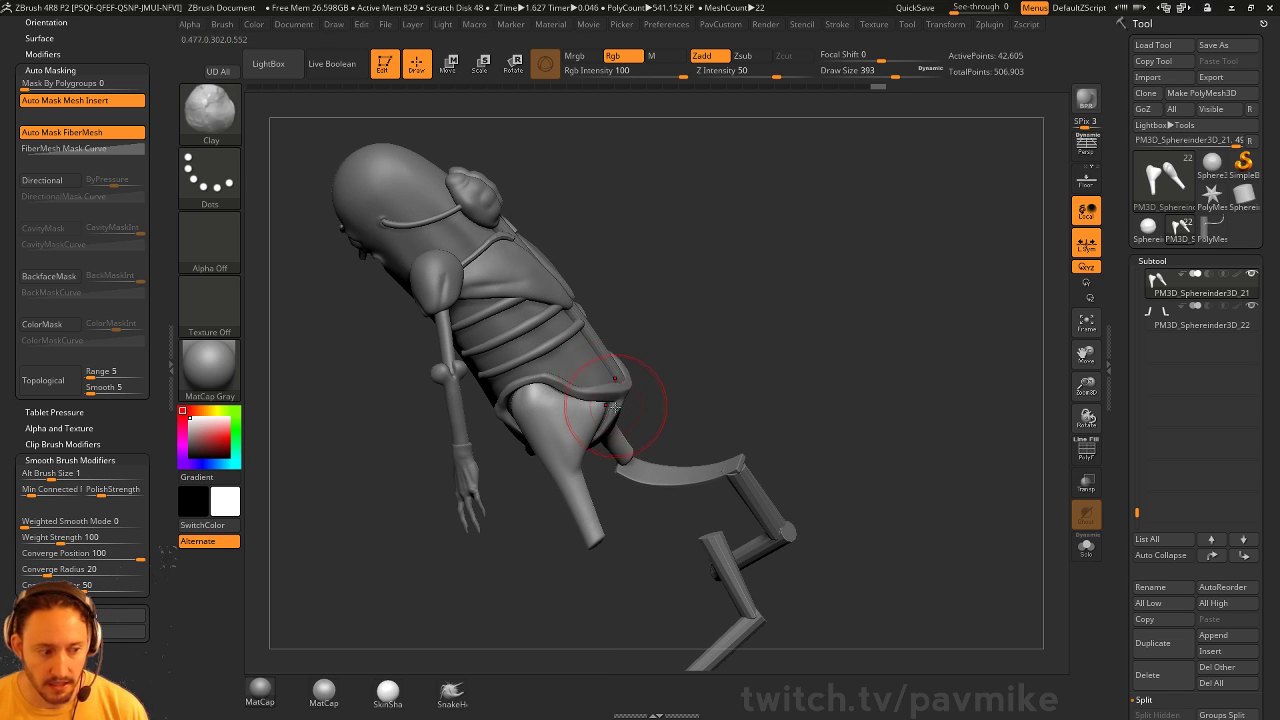
pyautogui.press('s')
pyautogui.moveTo(604, 421); pyautogui.dragTo(598, 421)
pyautogui.moveTo(561, 450); pyautogui.dragTo(591, 397, button='right')
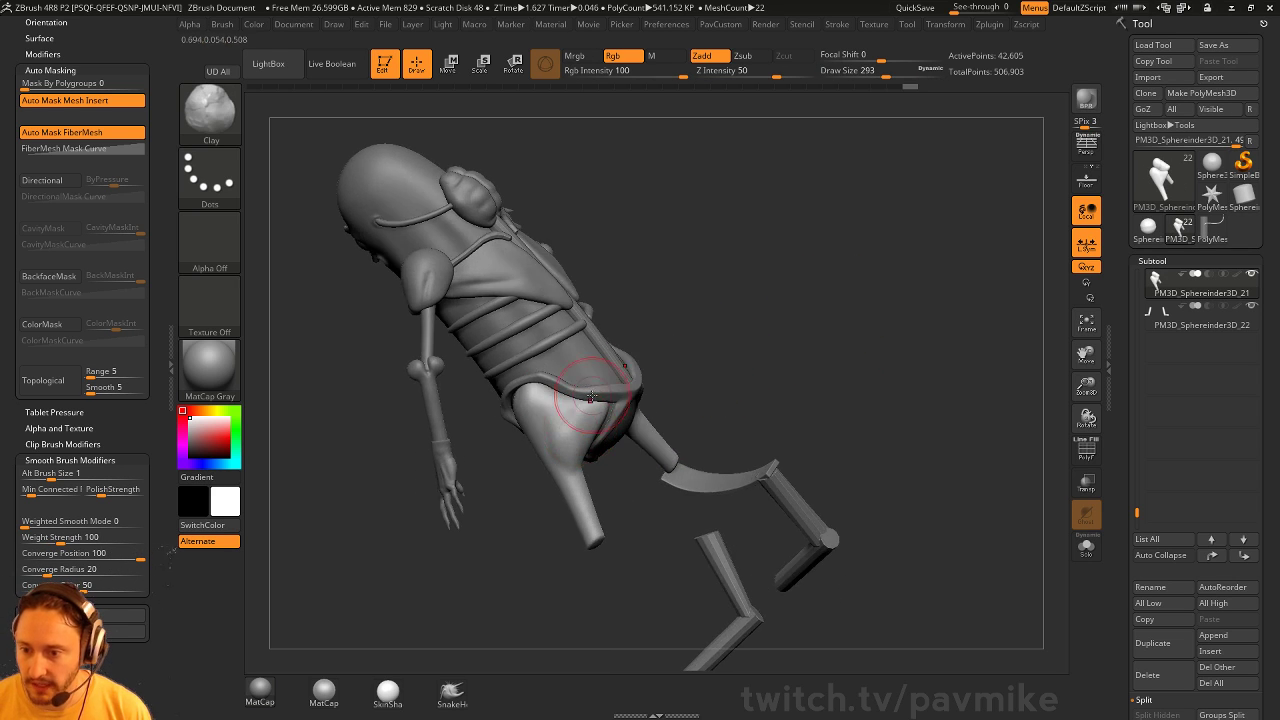
pyautogui.moveTo(525, 430)
pyautogui.mouseDown(button='right')
pyautogui.moveTo(575, 443)
pyautogui.moveTo(929, 229)
pyautogui.moveTo(696, 373)
pyautogui.moveTo(737, 355)
pyautogui.mouseUp(button='right')
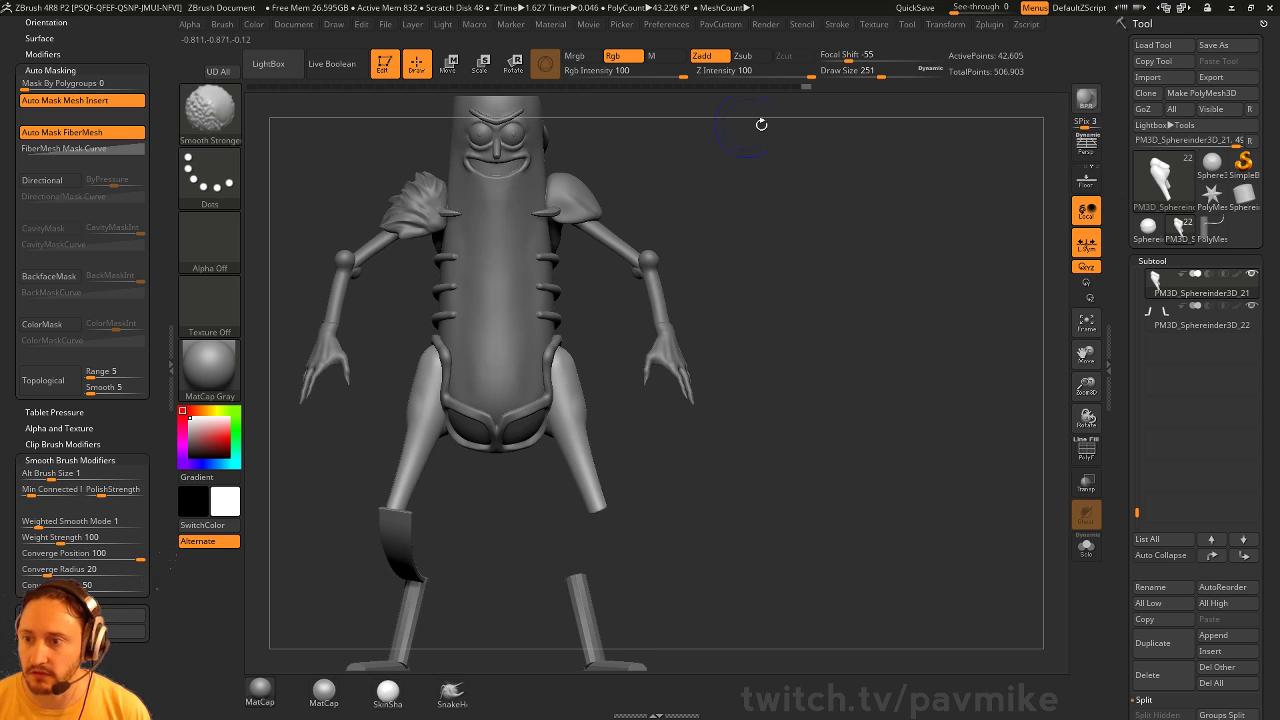
# Remesh the thighs with DynaMesh at resolution 80
pyautogui.moveTo(761, 124); pyautogui.dragTo(806, 205, button='right')
pyautogui.press('2')
pyautogui.click(785, 236)
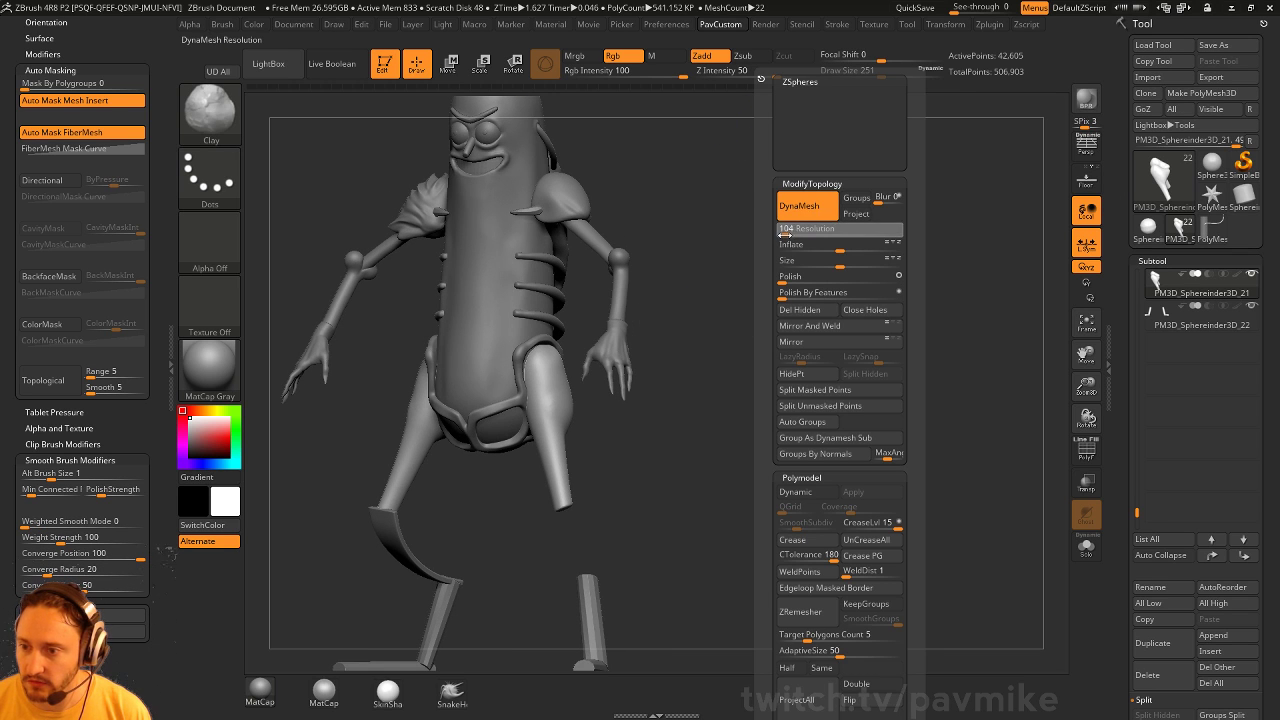
# Pull the underside of the thigh bulges toward the pelvis with the Move brush, adjusting its draw size
pyautogui.moveTo(770, 381)
pyautogui.keyDown('shift'); pyautogui.mouseDown(button='right')
pyautogui.moveTo(577, 397)
pyautogui.moveTo(590, 414)
pyautogui.mouseUp(button='right'); pyautogui.keyUp('shift')
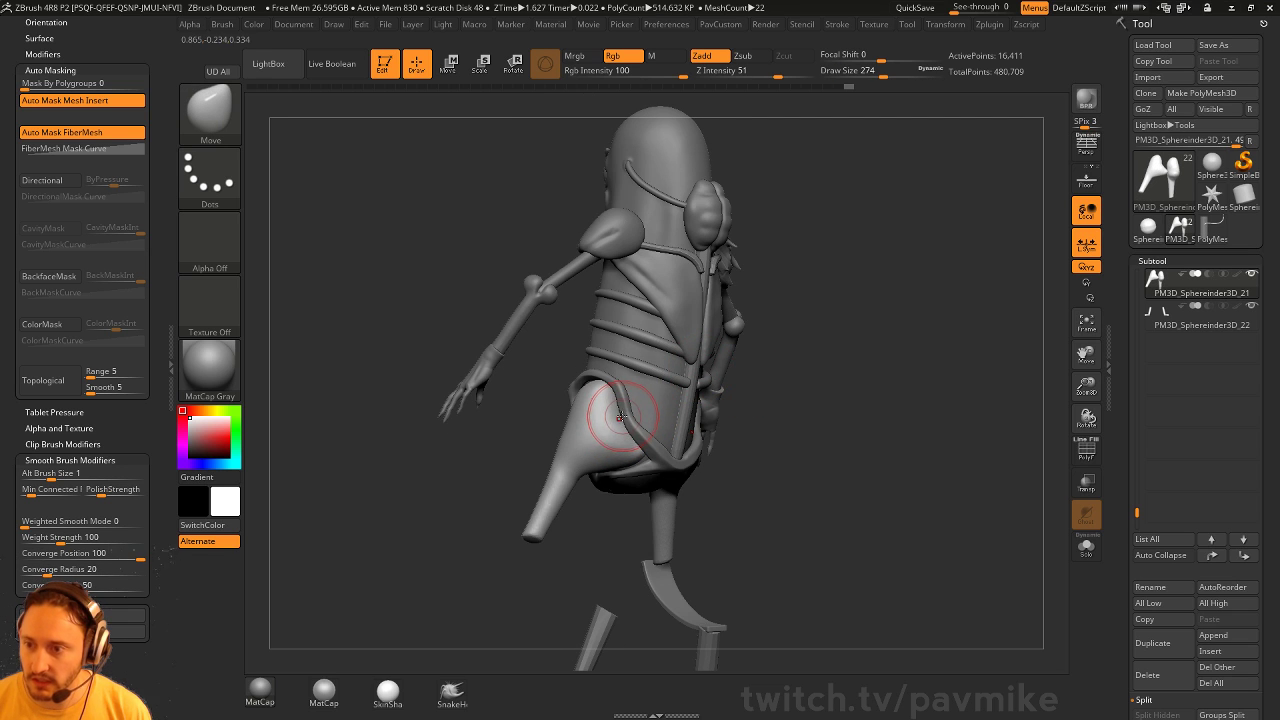
pyautogui.moveTo(738, 429); pyautogui.dragTo(736, 352)
pyautogui.press('s')
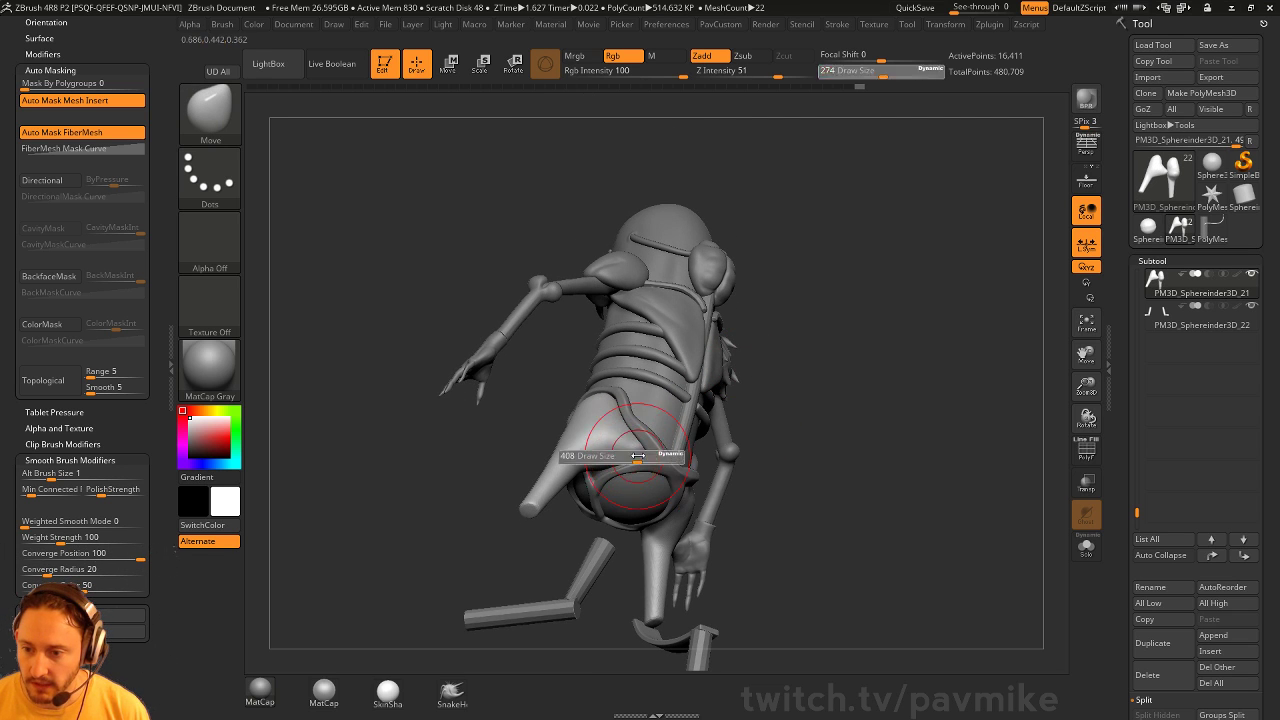
pyautogui.click(629, 455)
pyautogui.moveTo(605, 442); pyautogui.dragTo(638, 434)
pyautogui.moveTo(752, 392); pyautogui.dragTo(829, 456)
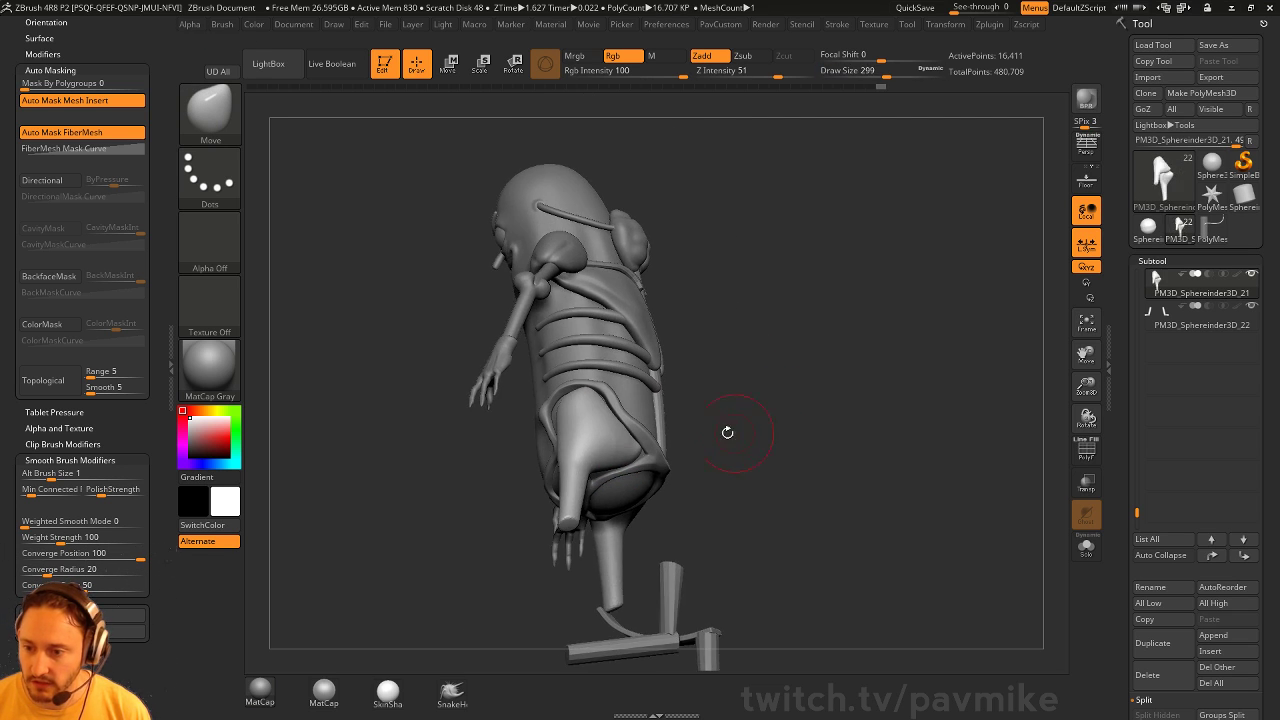
# Smooth the rear edge of the thigh bulges and refine their outline along the hip strap with the Move brush
pyautogui.moveTo(726, 434); pyautogui.dragTo(722, 468)
pyautogui.keyDown('shift'); pyautogui.moveTo(645, 452); pyautogui.dragTo(638, 448); pyautogui.keyUp('shift')
pyautogui.moveTo(742, 438); pyautogui.dragTo(676, 442)
pyautogui.press('s')
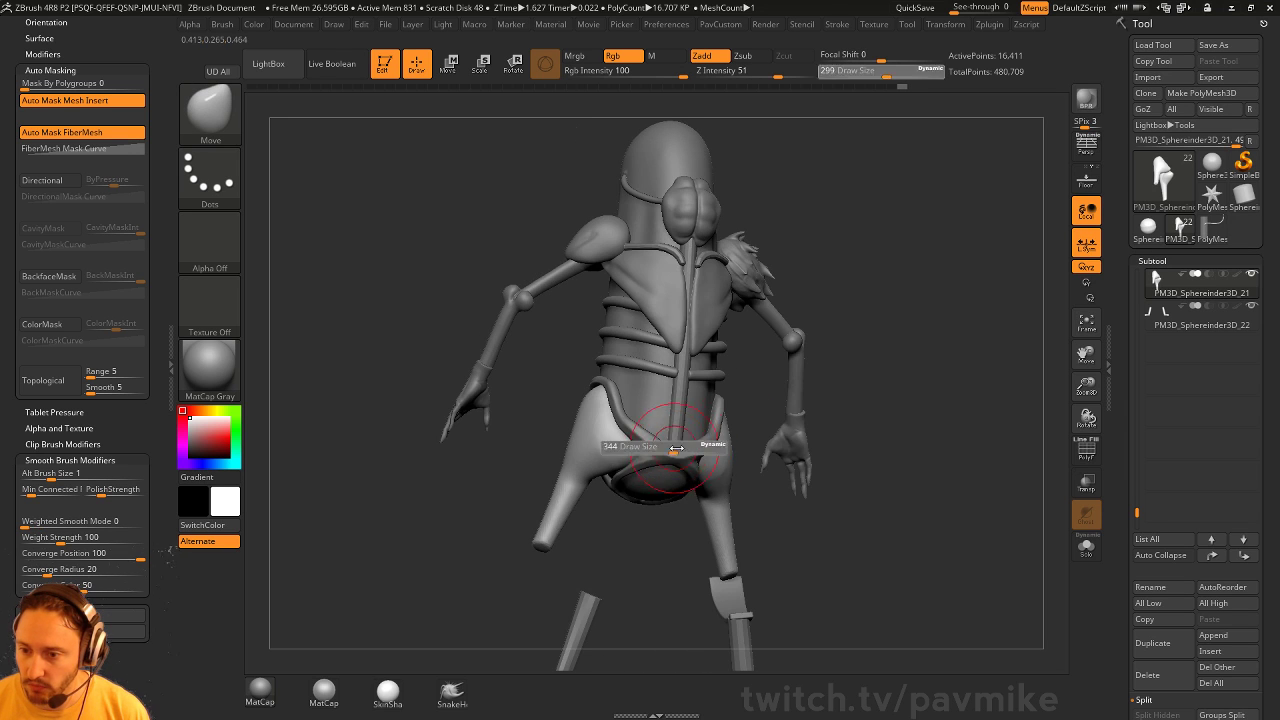
pyautogui.click(667, 449)
pyautogui.moveTo(534, 440); pyautogui.dragTo(634, 447)
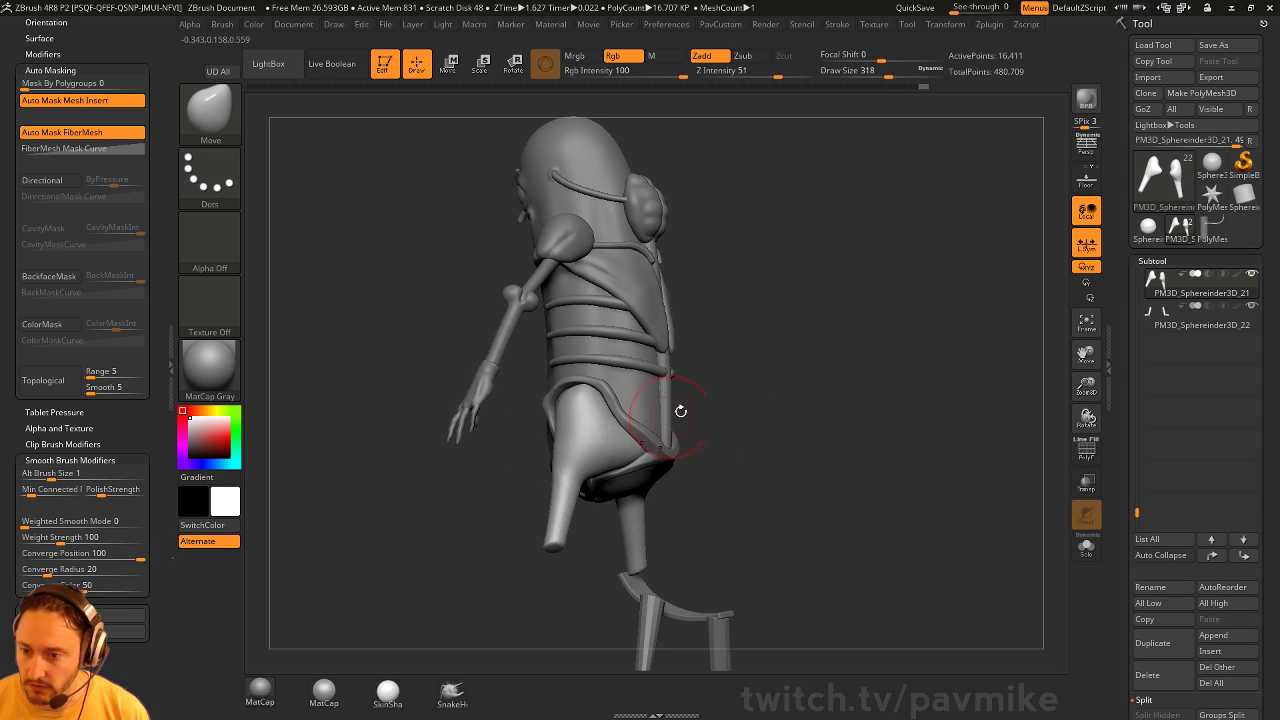
pyautogui.moveTo(680, 411); pyautogui.dragTo(707, 400)
pyautogui.keyDown('alt'); pyautogui.moveTo(834, 451); pyautogui.dragTo(783, 392); pyautogui.keyUp('alt')
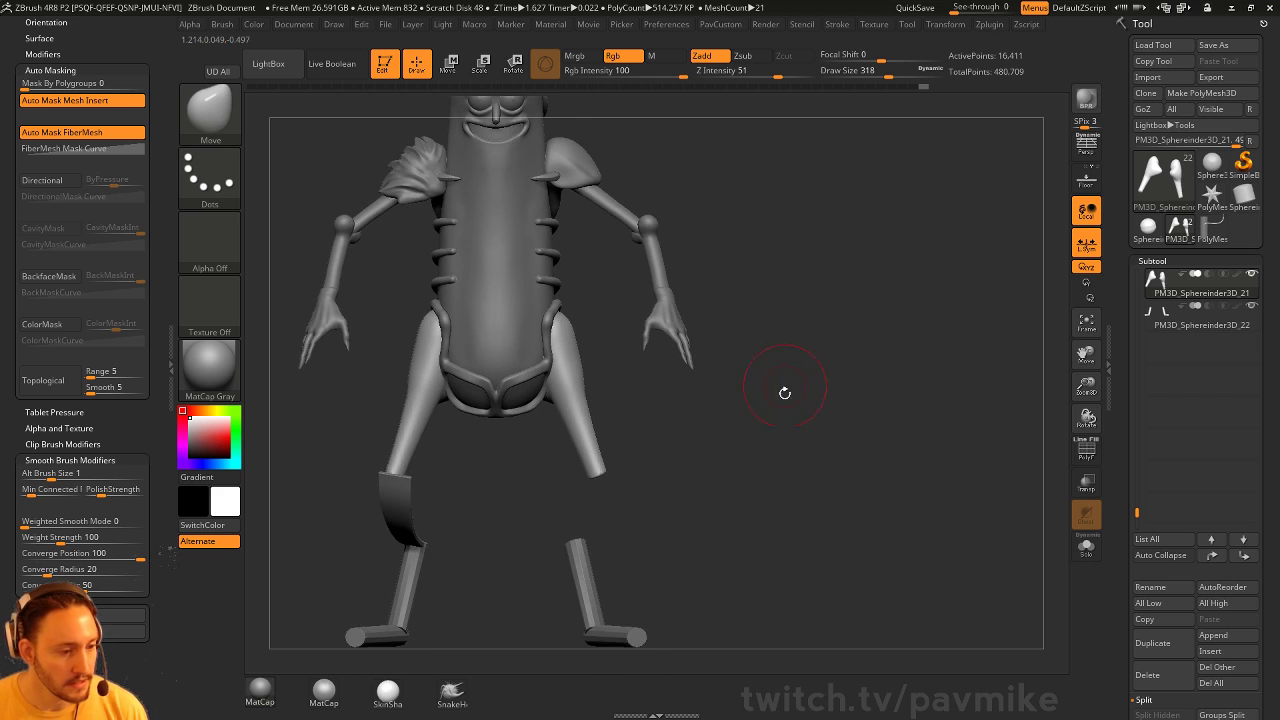
pyautogui.press('1')
pyautogui.press('s')
pyautogui.click(795, 447)
pyautogui.keyDown('alt'); pyautogui.moveTo(797, 447); pyautogui.dragTo(798, 433); pyautogui.keyUp('alt')
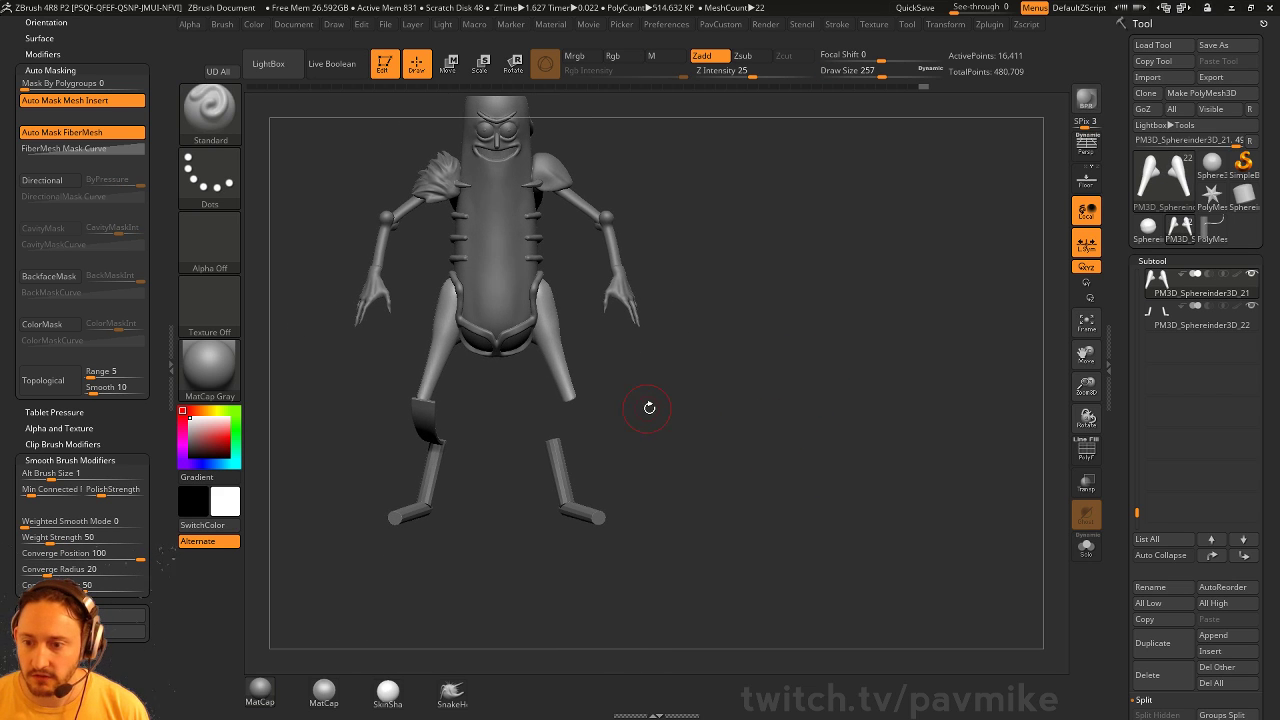
# Insert a Cylinder12 primitive at the knee end of each thigh with the IMM primitives brush
pyautogui.moveTo(649, 408)
pyautogui.mouseDown()
pyautogui.moveTo(651, 380)
pyautogui.moveTo(671, 398)
pyautogui.mouseUp()
pyautogui.moveTo(671, 398)
pyautogui.keyDown('alt'); pyautogui.mouseDown()
pyautogui.moveTo(677, 432)
pyautogui.moveTo(639, 452)
pyautogui.moveTo(630, 431)
pyautogui.mouseUp(); pyautogui.keyUp('alt')
pyautogui.press('3')
pyautogui.press('m')
pyautogui.click(570, 527)
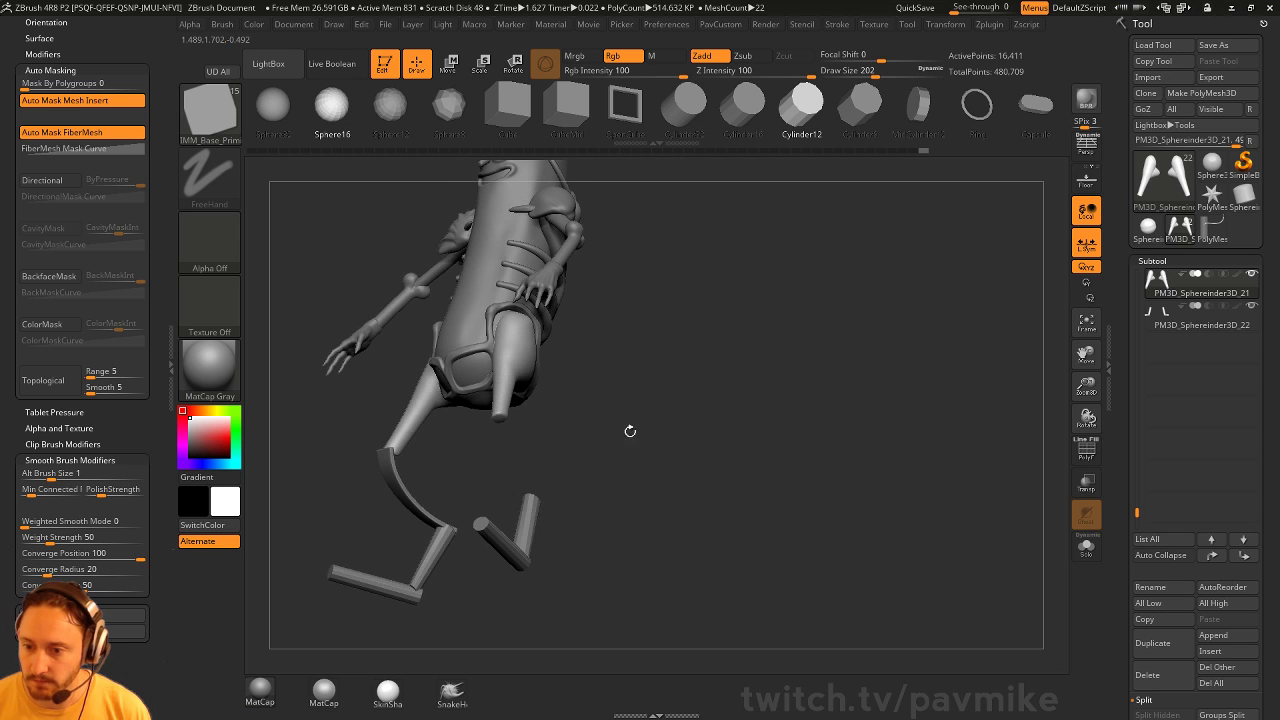
pyautogui.moveTo(502, 415)
pyautogui.mouseDown()
pyautogui.moveTo(513, 472)
pyautogui.moveTo(506, 430)
pyautogui.mouseUp()
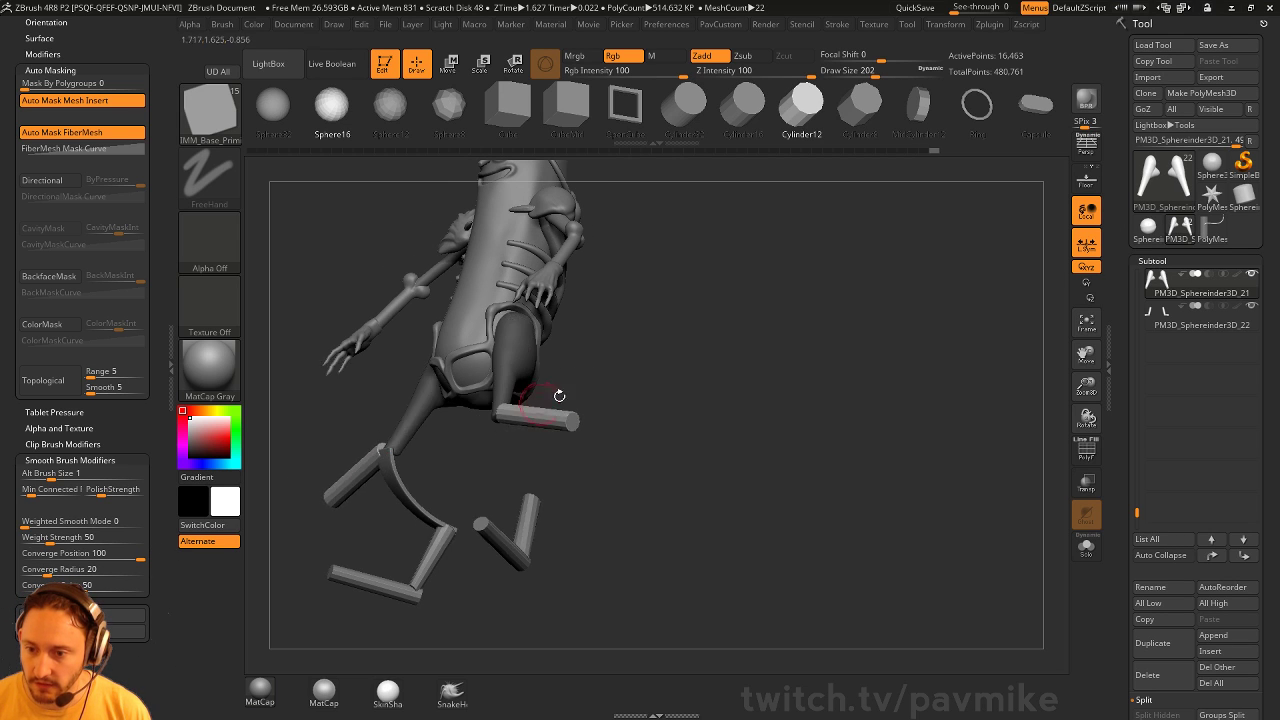
# Fit the new cylinders between the thigh ends and the lower legs, and split the masked thighs into their own subtool
pyautogui.moveTo(560, 397); pyautogui.dragTo(613, 380)
pyautogui.press('w')
pyautogui.moveTo(530, 446); pyautogui.dragTo(590, 426)
pyautogui.moveTo(549, 377)
pyautogui.mouseDown()
pyautogui.moveTo(617, 410)
pyautogui.moveTo(543, 420)
pyautogui.moveTo(758, 413)
pyautogui.mouseUp()
pyautogui.press('q')
pyautogui.press('space')
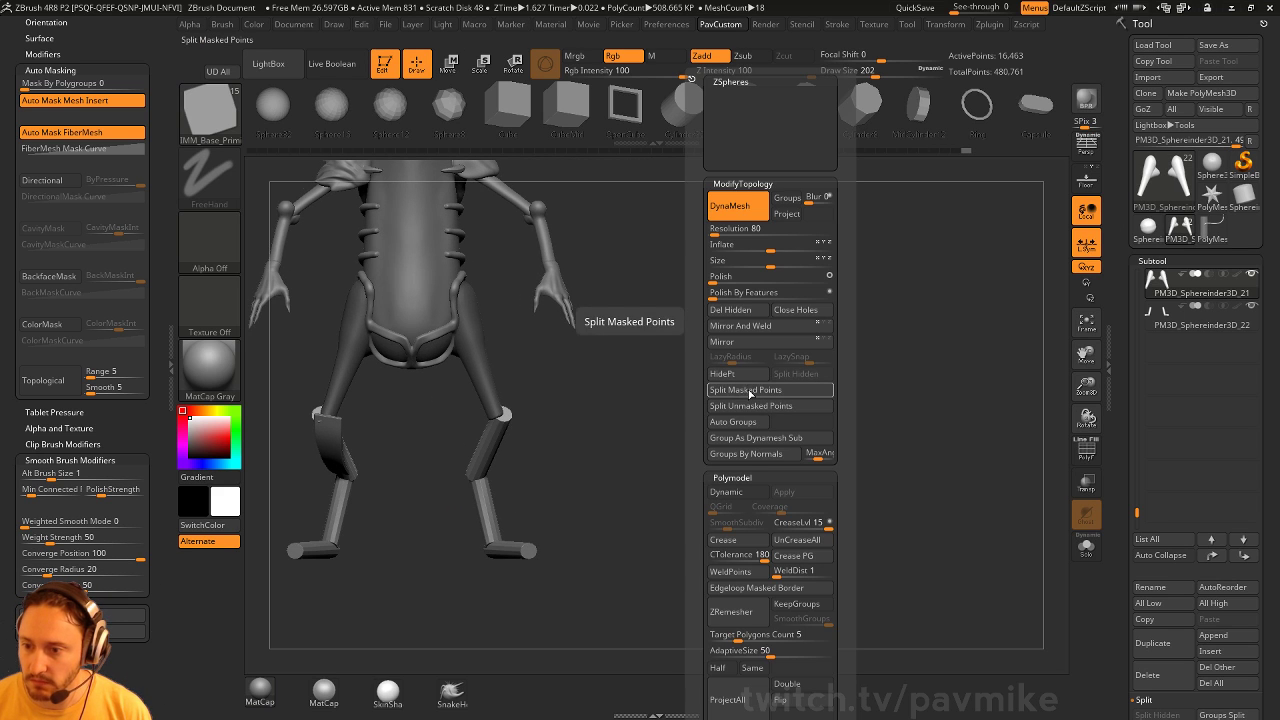
pyautogui.click(747, 391)
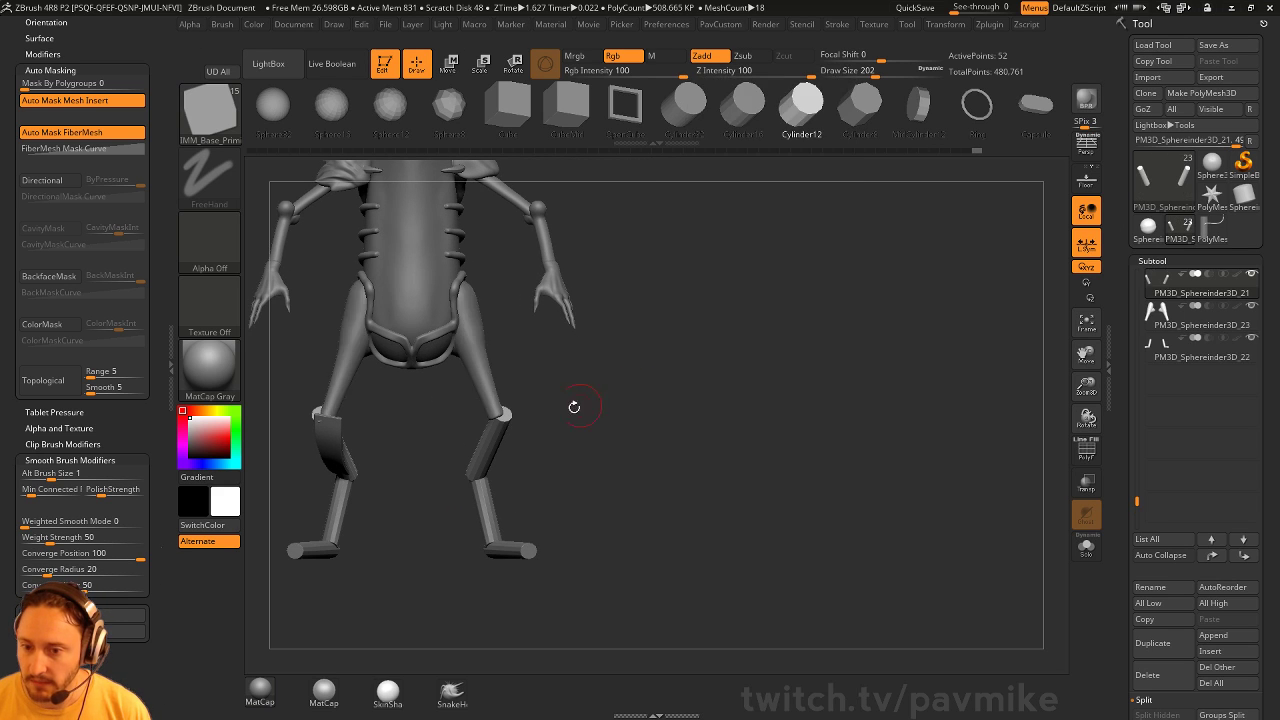
# Isolate the new leg cylinders, hide the one on the side with the curved shin piece, and delete the hidden part
pyautogui.click(1086, 545)
pyautogui.hotkey('ctrl', 'shift')
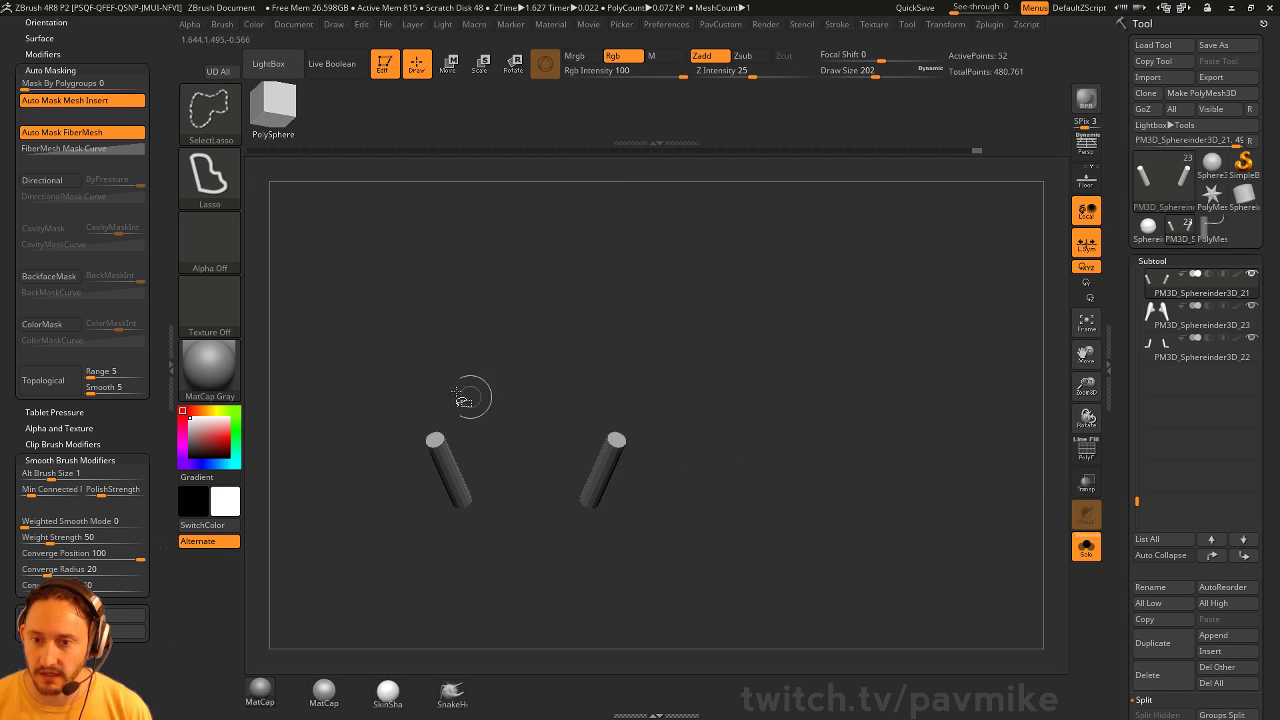
pyautogui.keyDown('ctrl'); pyautogui.keyDown('alt'); pyautogui.keyDown('shift'); pyautogui.moveTo(369, 447); pyautogui.dragTo(500, 385); pyautogui.keyUp('shift'); pyautogui.keyUp('alt'); pyautogui.keyUp('ctrl')
pyautogui.press('g')
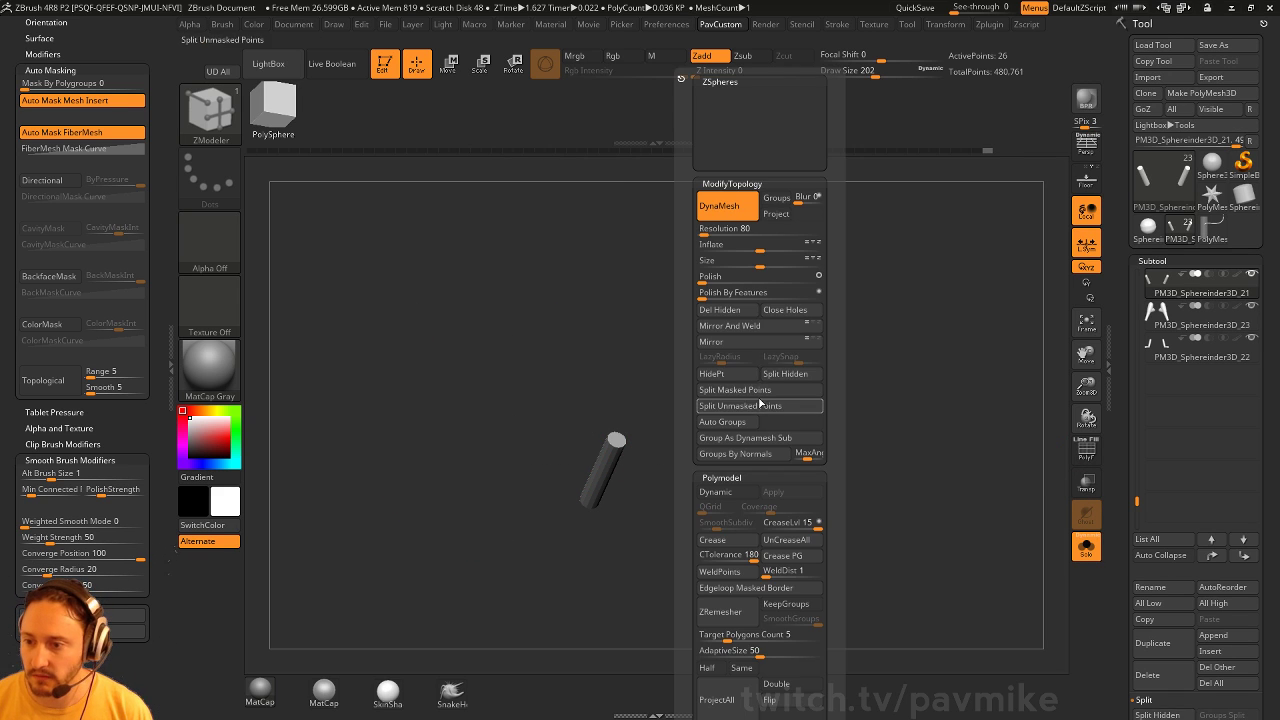
pyautogui.click(745, 312)
pyautogui.click(1086, 546)
# Fit the remaining lower-leg cylinder between the knee and the shin with the Move brush at draw size 602
pyautogui.keyDown('shift'); pyautogui.moveTo(950, 430); pyautogui.dragTo(777, 400); pyautogui.keyUp('shift')
pyautogui.press('s')
pyautogui.moveTo(648, 437); pyautogui.dragTo(674, 437)
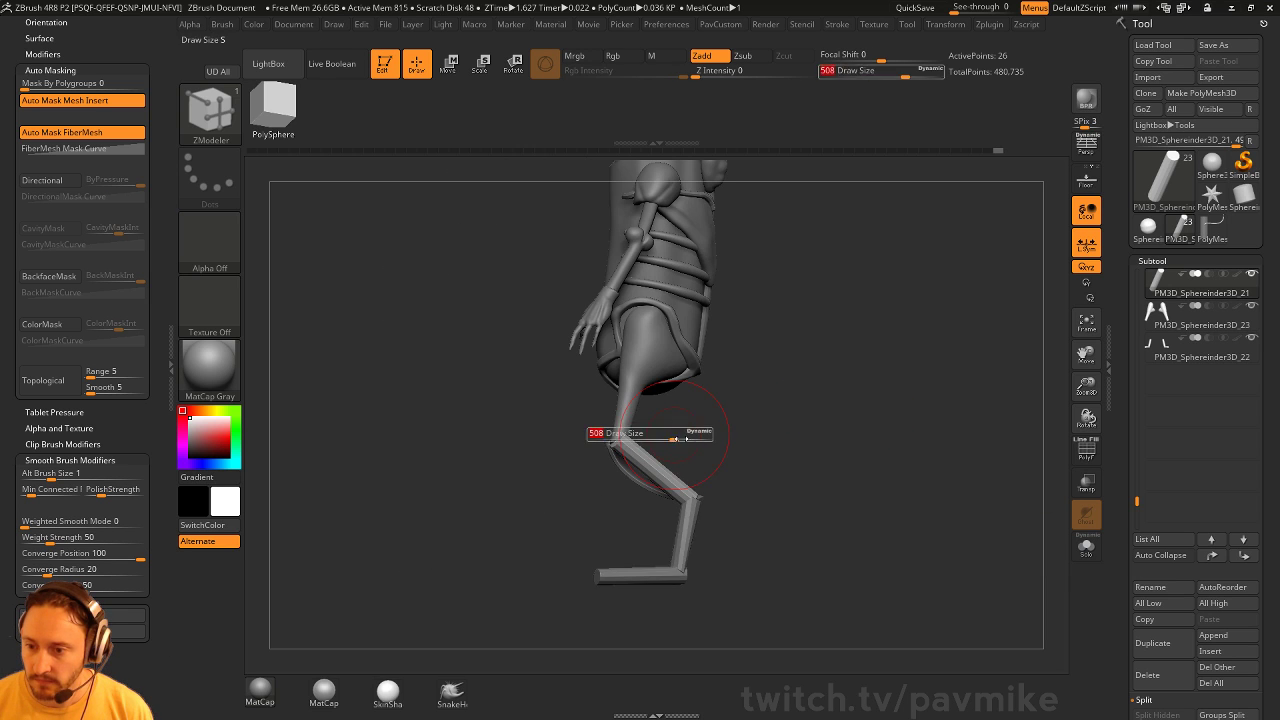
pyautogui.press('b')
pyautogui.press('m')
pyautogui.press('v')
pyautogui.press('s')
pyautogui.moveTo(770, 425)
pyautogui.mouseDown()
pyautogui.moveTo(640, 420)
pyautogui.moveTo(641, 403)
pyautogui.mouseUp()
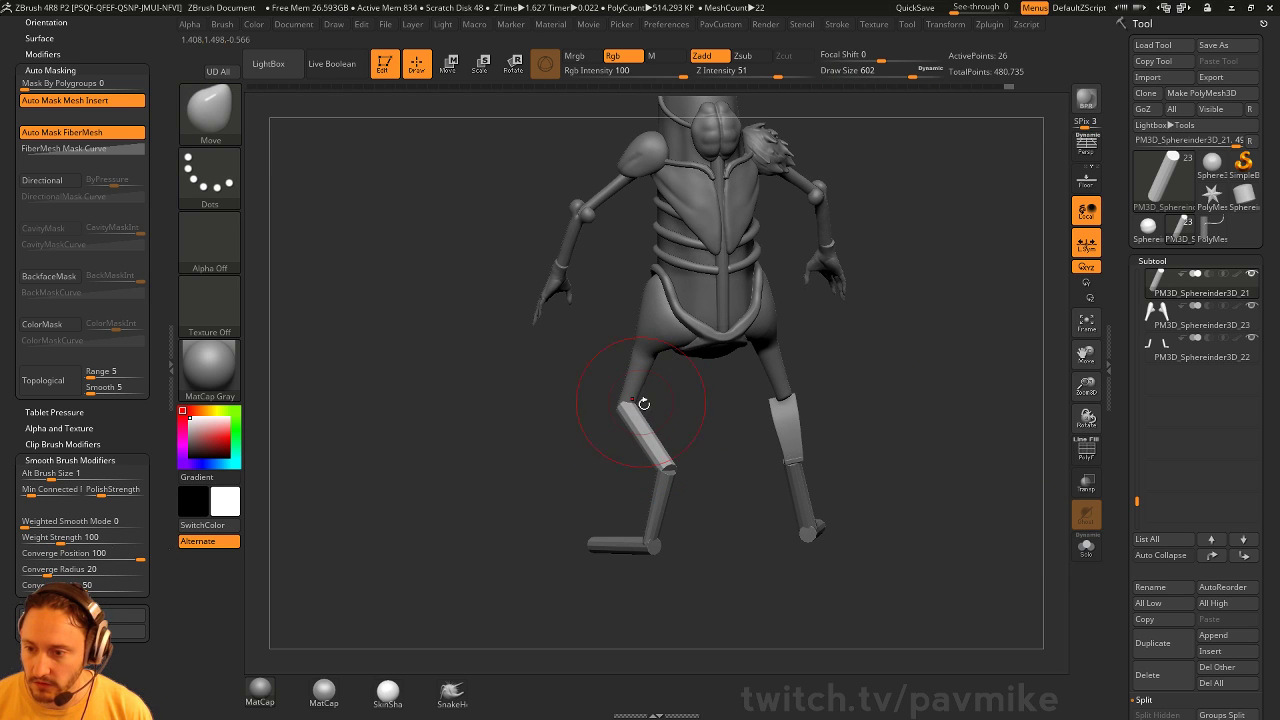
pyautogui.moveTo(602, 466)
pyautogui.keyDown('shift'); pyautogui.mouseDown()
pyautogui.moveTo(686, 466)
pyautogui.moveTo(667, 433)
pyautogui.mouseUp(); pyautogui.keyUp('shift')
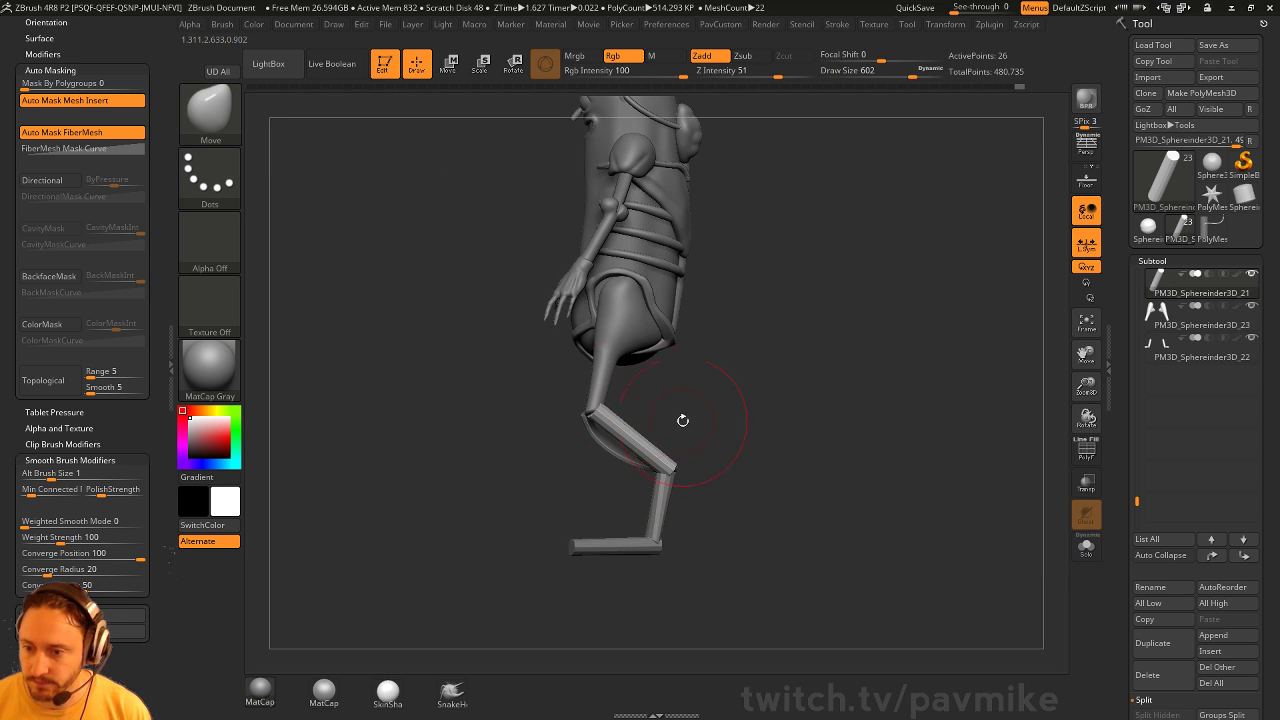
pyautogui.click(234, 75)
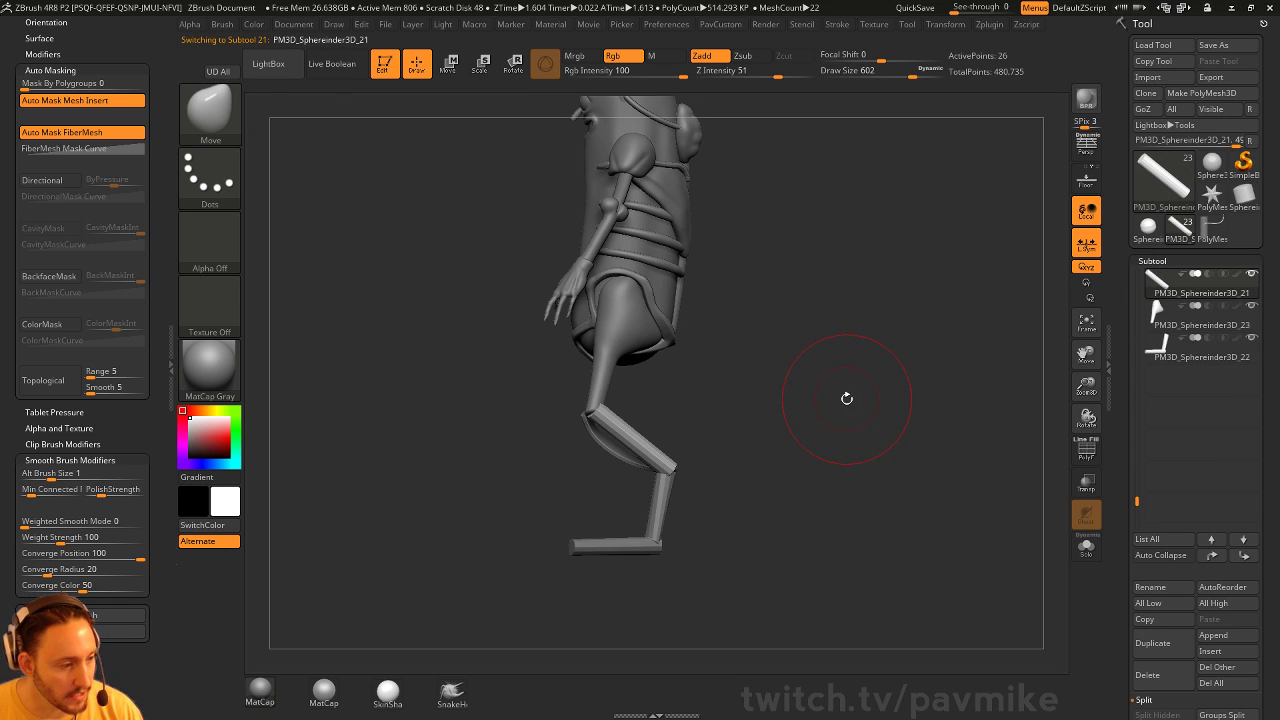
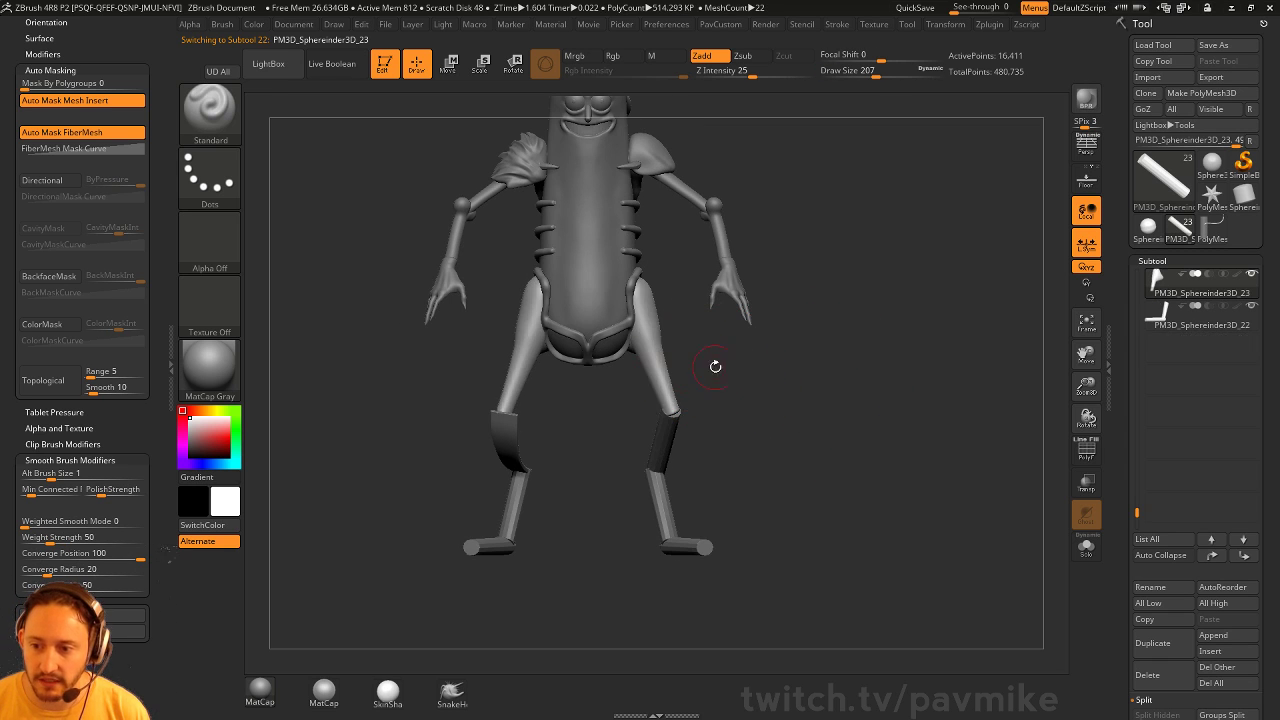
# Duplicate the subtool of the forearm bones with elbow knobs and move the copy to the end of the subtool list
pyautogui.moveTo(797, 363)
pyautogui.keyDown('alt'); pyautogui.mouseDown()
pyautogui.moveTo(783, 411)
pyautogui.moveTo(769, 407)
pyautogui.mouseUp(); pyautogui.keyUp('alt')
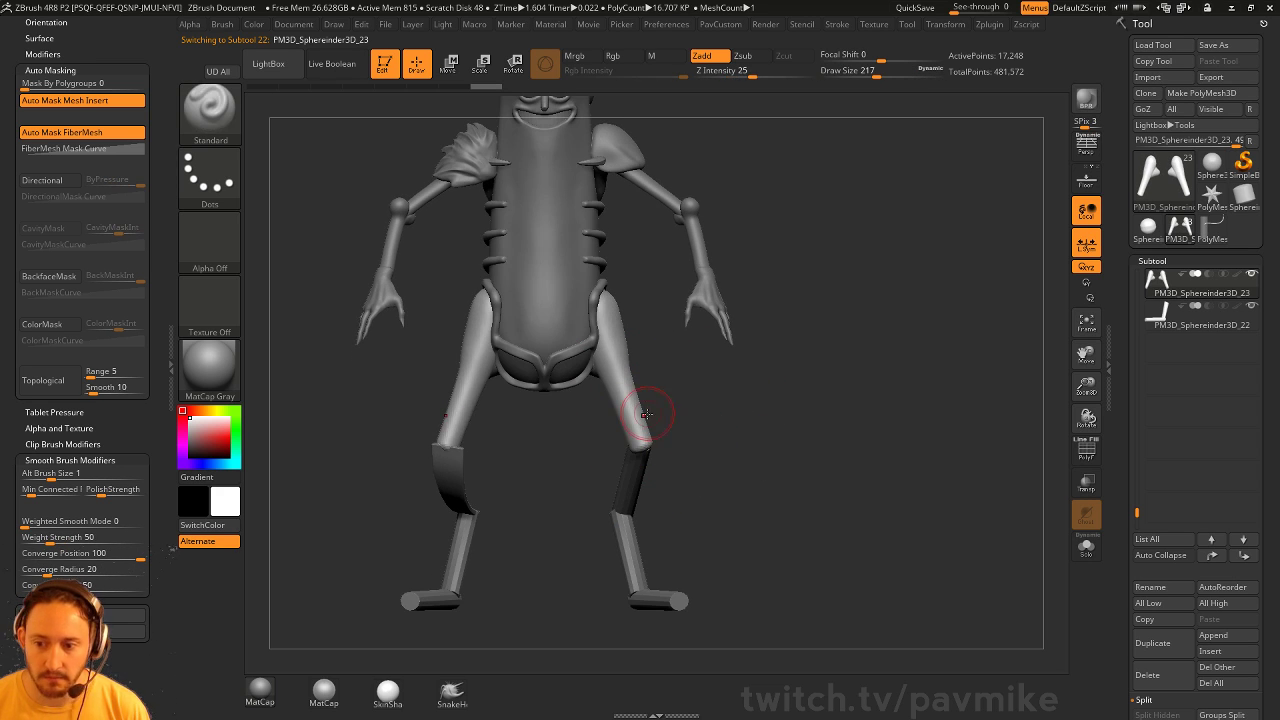
pyautogui.moveTo(749, 426)
pyautogui.keyDown('alt'); pyautogui.mouseDown()
pyautogui.moveTo(743, 414)
pyautogui.moveTo(769, 419)
pyautogui.mouseUp(); pyautogui.keyUp('alt')
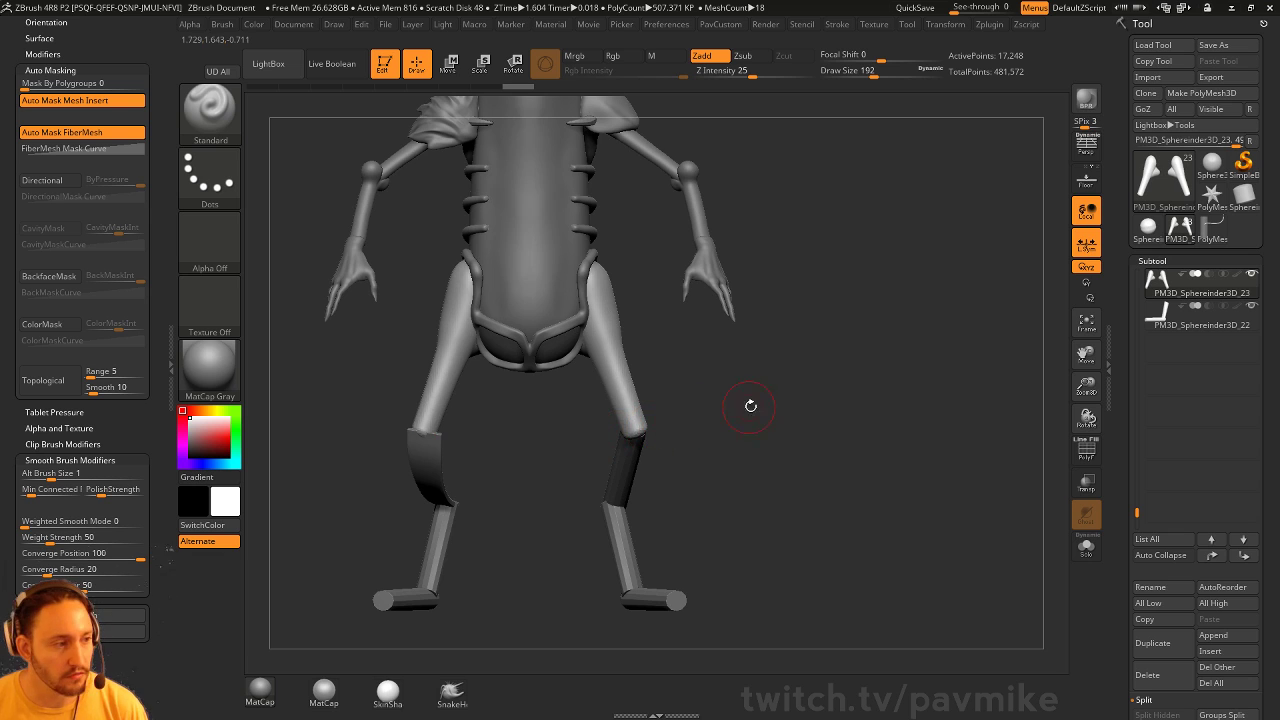
pyautogui.keyDown('alt'); pyautogui.moveTo(751, 405); pyautogui.dragTo(720, 407); pyautogui.keyUp('alt')
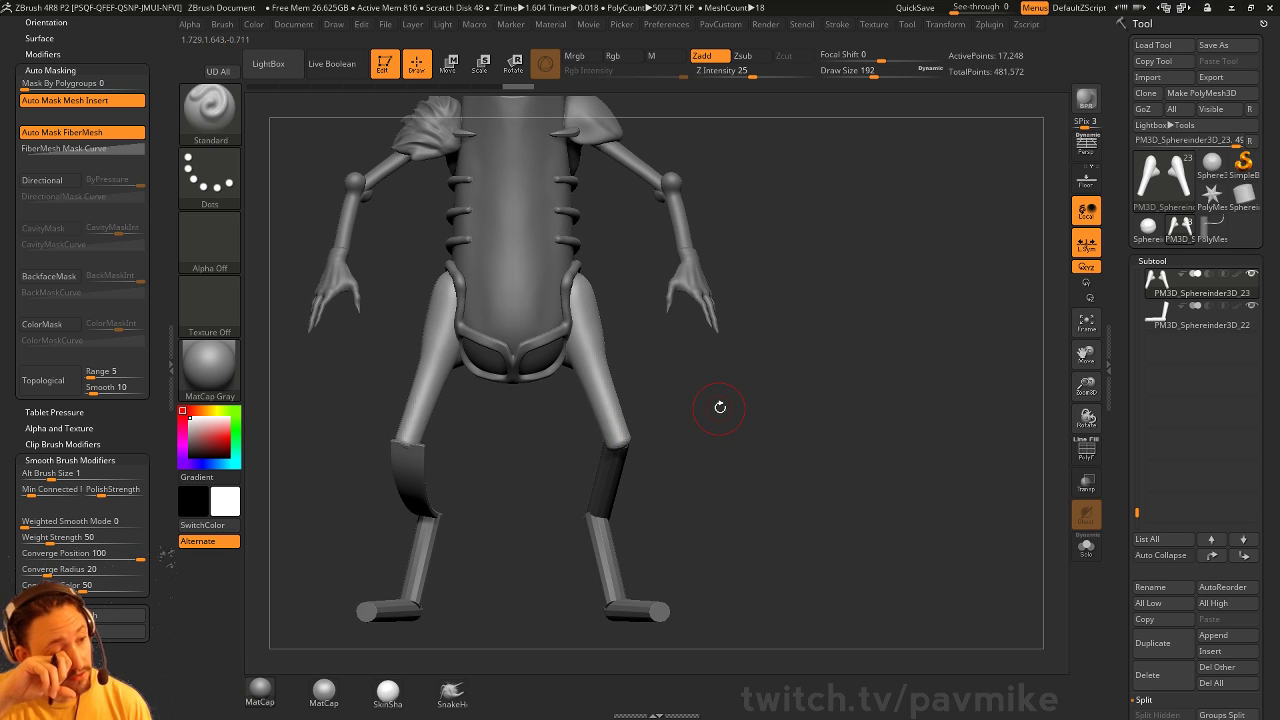
pyautogui.moveTo(769, 359)
pyautogui.keyDown('alt'); pyautogui.mouseDown()
pyautogui.moveTo(811, 374)
pyautogui.moveTo(811, 452)
pyautogui.mouseUp(); pyautogui.keyUp('alt')
pyautogui.press('s')
pyautogui.keyDown('alt'); pyautogui.click(664, 344); pyautogui.keyUp('alt')
pyautogui.keyDown('alt'); pyautogui.moveTo(779, 344); pyautogui.dragTo(837, 301); pyautogui.keyUp('alt')
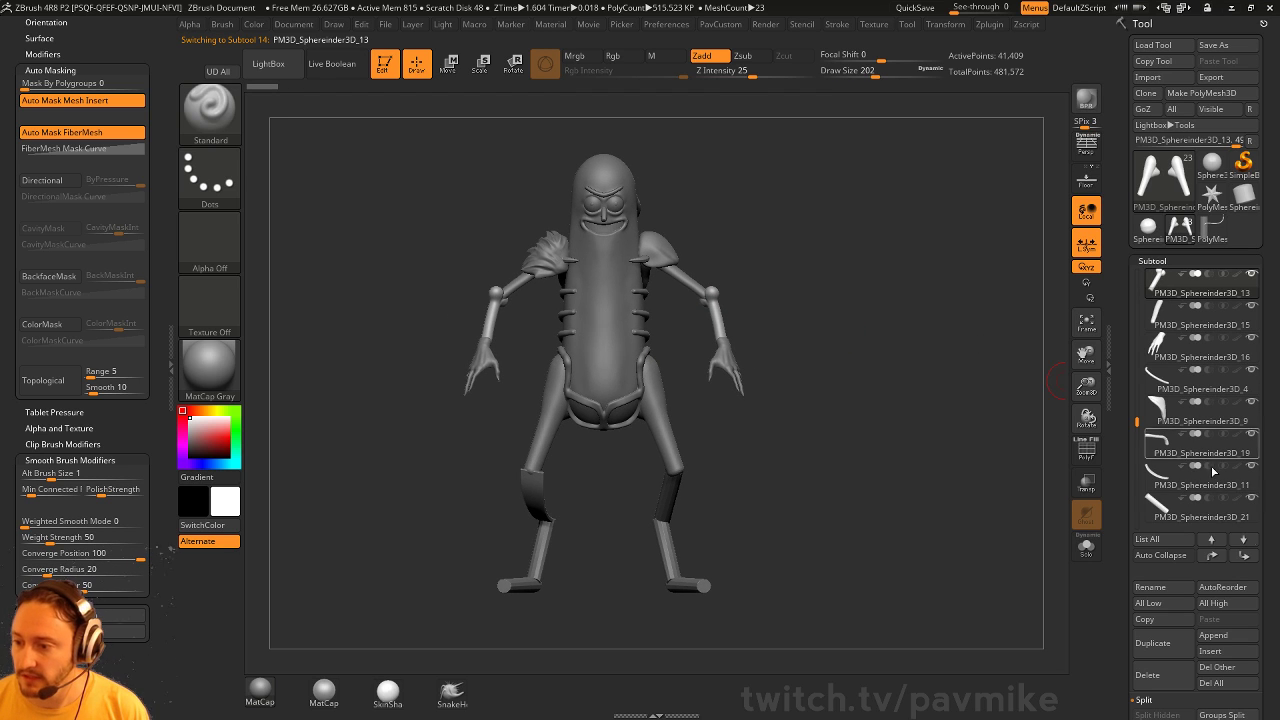
pyautogui.click(1157, 652)
pyautogui.keyDown('shift'); pyautogui.click(1243, 558); pyautogui.keyUp('shift')
# Move and rotate the duplicated bones down onto the thighs so their knobs sit near the knees
pyautogui.keyDown('alt'); pyautogui.moveTo(900, 471); pyautogui.dragTo(886, 405); pyautogui.keyUp('alt')
pyautogui.press('w')
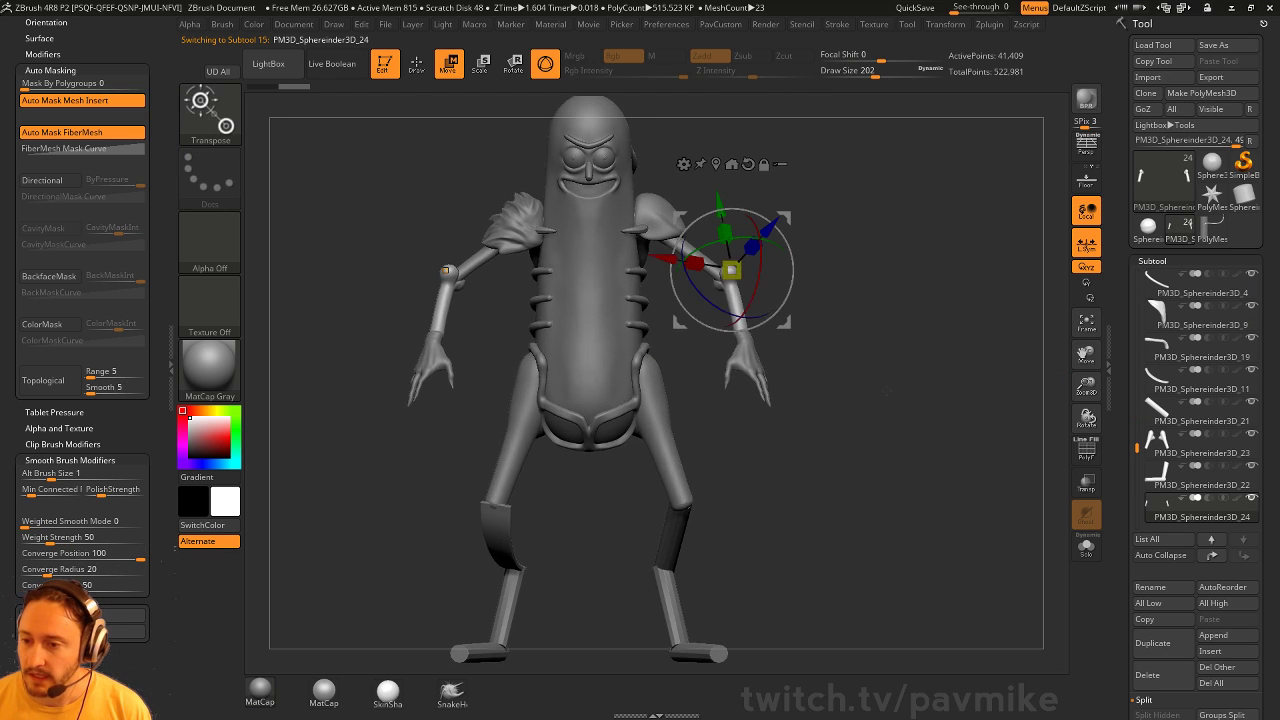
pyautogui.moveTo(784, 219); pyautogui.dragTo(720, 368)
pyautogui.keyDown('shift'); pyautogui.moveTo(815, 378); pyautogui.dragTo(757, 379); pyautogui.keyUp('shift')
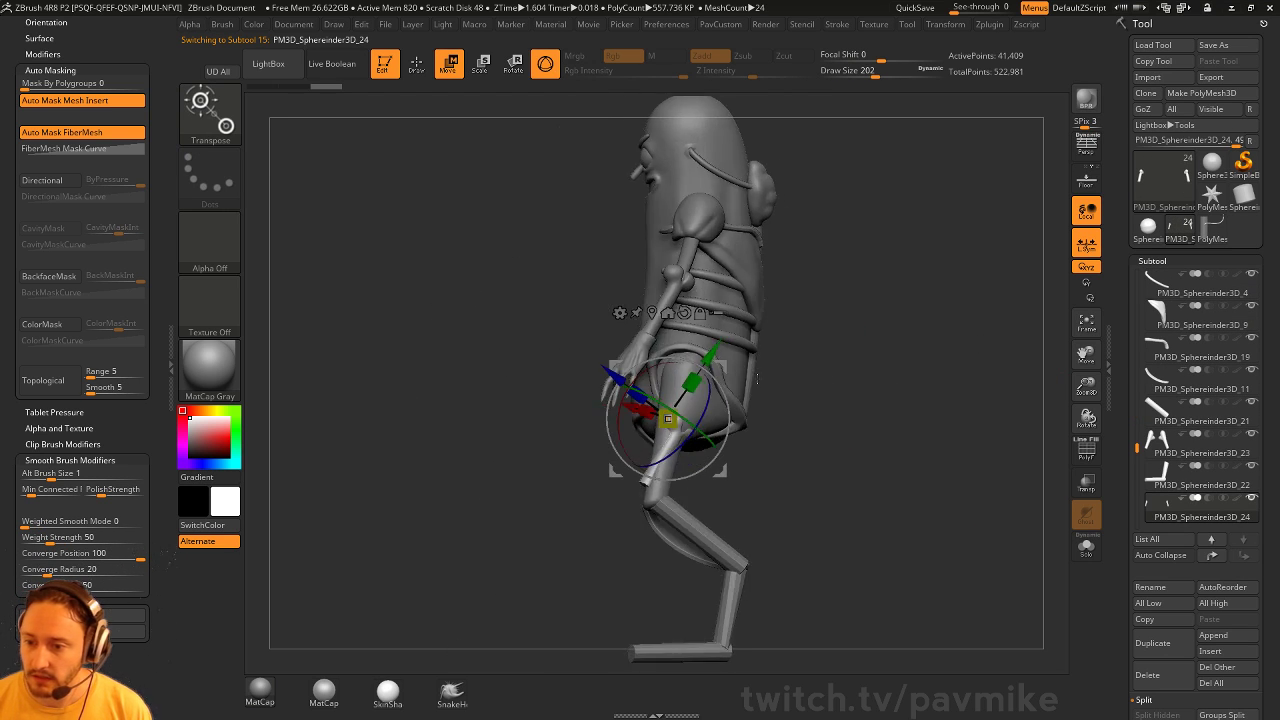
pyautogui.moveTo(667, 368); pyautogui.dragTo(634, 455)
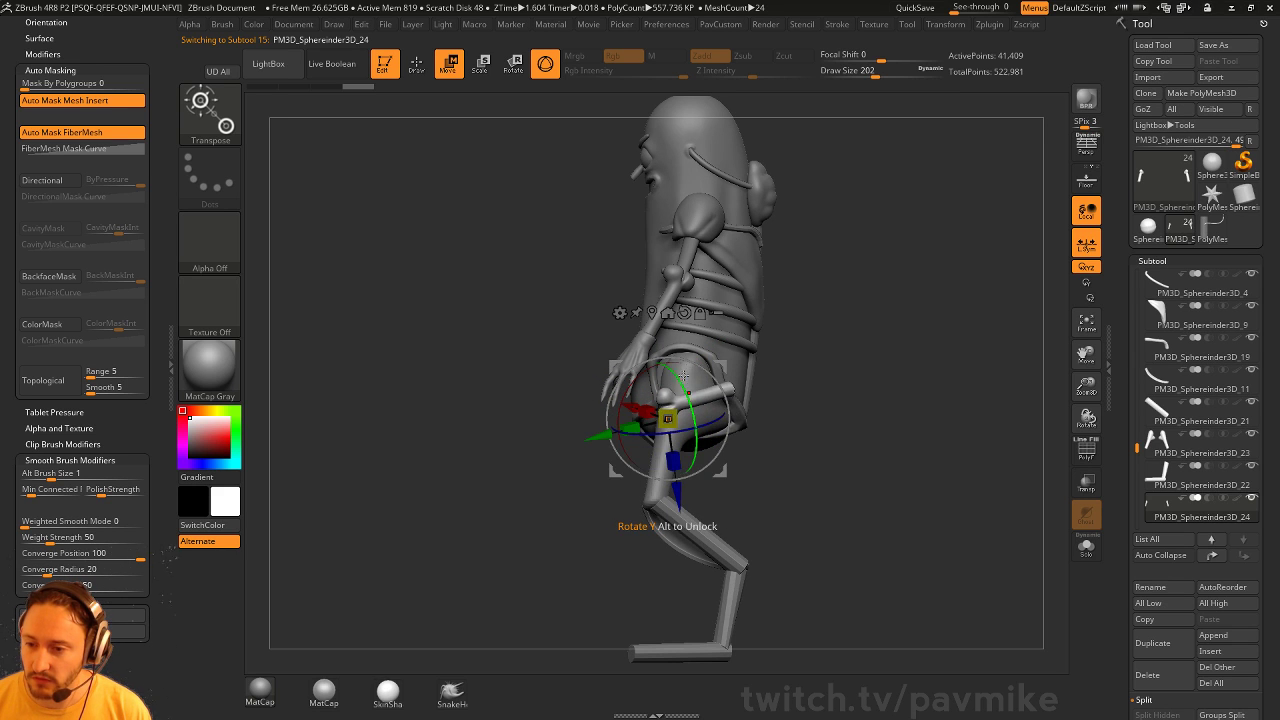
pyautogui.moveTo(694, 400)
pyautogui.mouseDown()
pyautogui.moveTo(714, 449)
pyautogui.moveTo(690, 382)
pyautogui.mouseUp()
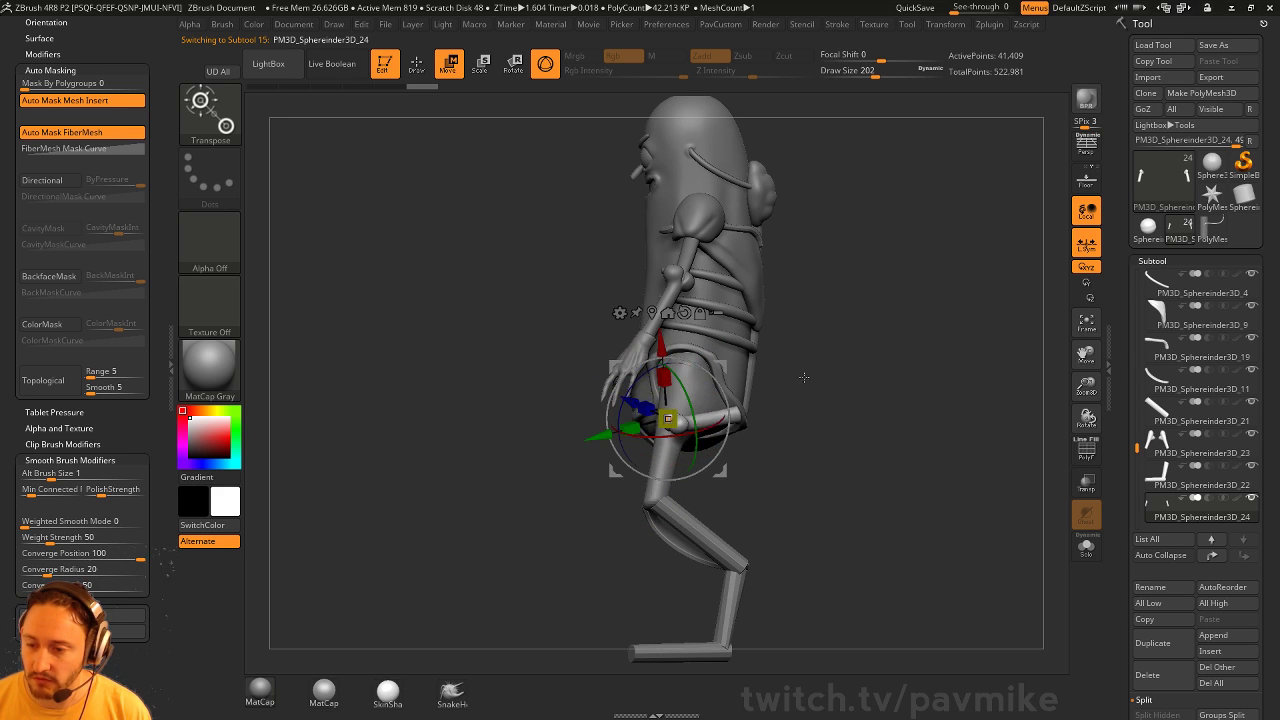
pyautogui.keyDown('shift'); pyautogui.moveTo(803, 374); pyautogui.dragTo(862, 375); pyautogui.keyUp('shift')
pyautogui.moveTo(668, 416); pyautogui.dragTo(720, 524)
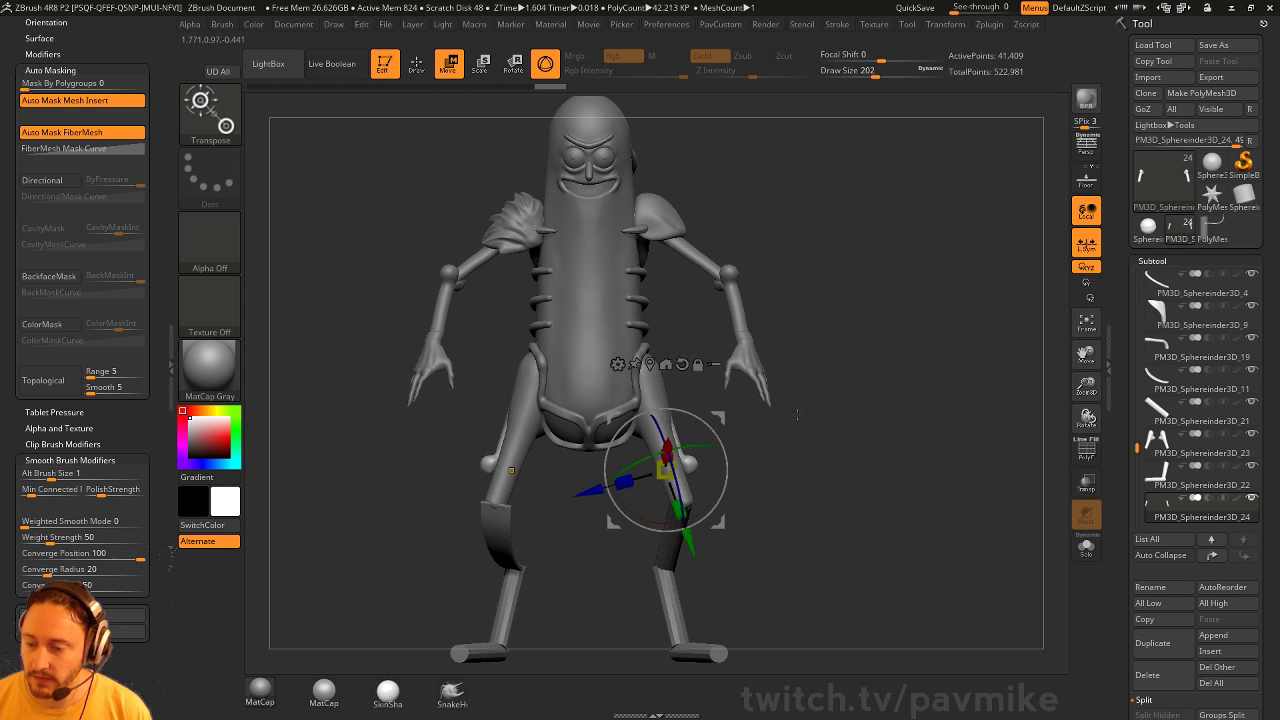
# Pull the duplicated bones along the front of the thighs toward the knees with the Move brush
pyautogui.moveTo(797, 414)
pyautogui.keyDown('shift'); pyautogui.mouseDown()
pyautogui.moveTo(702, 432)
pyautogui.moveTo(738, 440)
pyautogui.moveTo(757, 423)
pyautogui.moveTo(657, 408)
pyautogui.mouseUp(); pyautogui.keyUp('shift')
pyautogui.press('q')
pyautogui.press('b')
pyautogui.press('m')
pyautogui.press('v')
pyautogui.moveTo(694, 418)
pyautogui.keyDown('shift'); pyautogui.mouseDown()
pyautogui.moveTo(752, 420)
pyautogui.moveTo(687, 426)
pyautogui.mouseUp(); pyautogui.keyUp('shift')
pyautogui.keyDown('shift'); pyautogui.moveTo(752, 424); pyautogui.dragTo(682, 424); pyautogui.keyUp('shift')
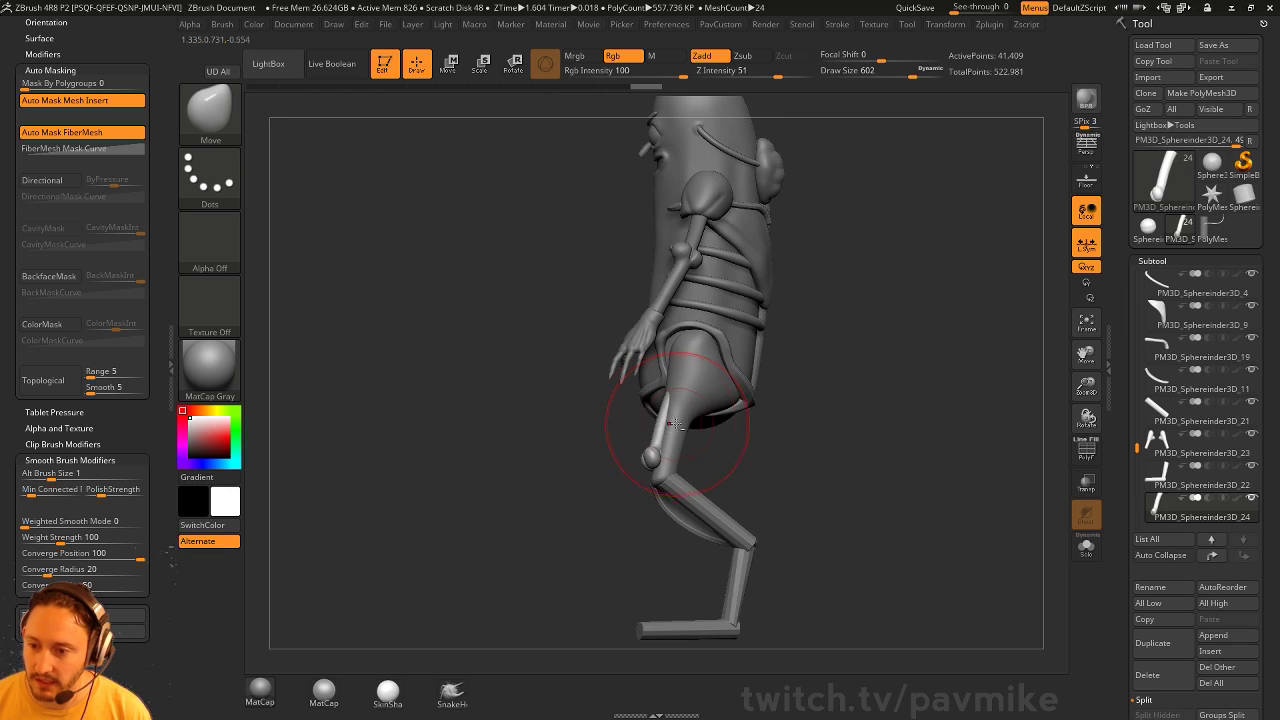
pyautogui.press('s')
pyautogui.click(734, 471)
pyautogui.moveTo(741, 456)
pyautogui.mouseDown()
pyautogui.moveTo(664, 465)
pyautogui.moveTo(756, 446)
pyautogui.moveTo(780, 405)
pyautogui.moveTo(680, 445)
pyautogui.mouseUp()
# Shift the bones' knobs onto the knee joints with the Move brush, reducing its draw size to 299
pyautogui.press('b')
pyautogui.press('z')
pyautogui.press('m')
pyautogui.press('s')
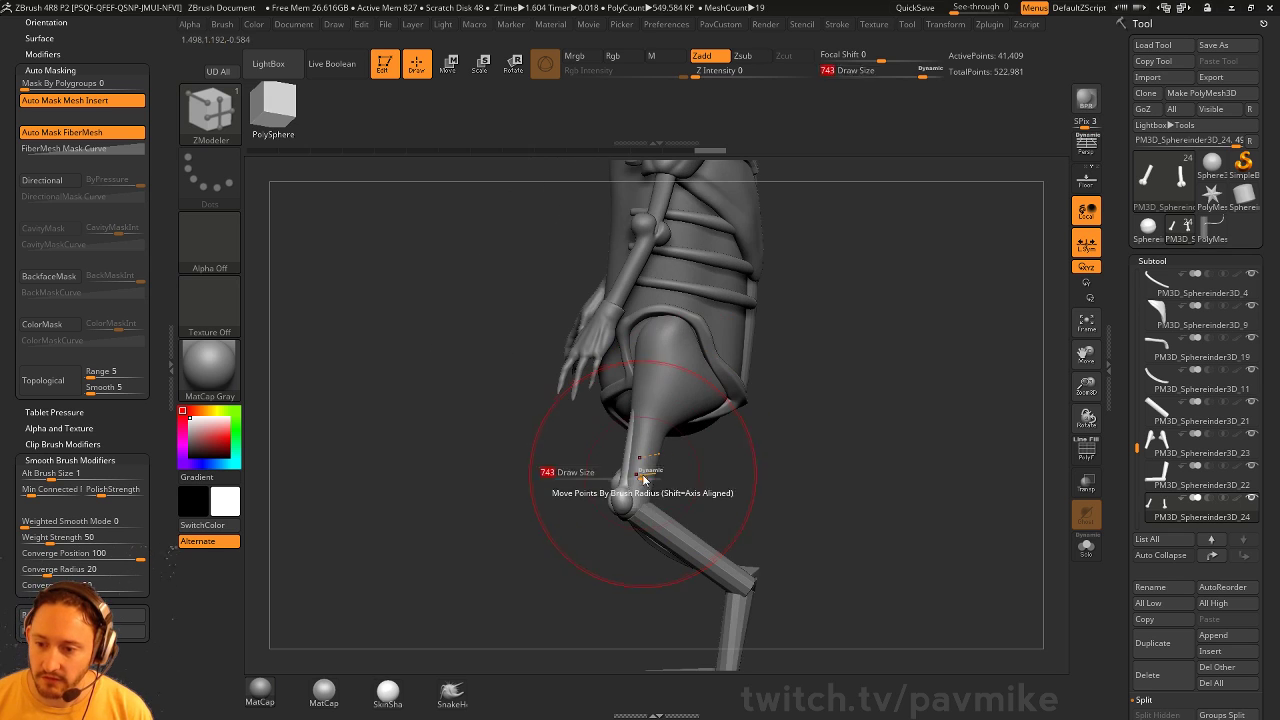
pyautogui.click(632, 479)
pyautogui.press('b')
pyautogui.press('m')
pyautogui.press('v')
pyautogui.moveTo(591, 498)
pyautogui.mouseDown()
pyautogui.moveTo(665, 476)
pyautogui.moveTo(690, 450)
pyautogui.moveTo(590, 443)
pyautogui.mouseUp()
pyautogui.press('s')
pyautogui.click(640, 475)
pyautogui.press('s')
pyautogui.click(643, 445)
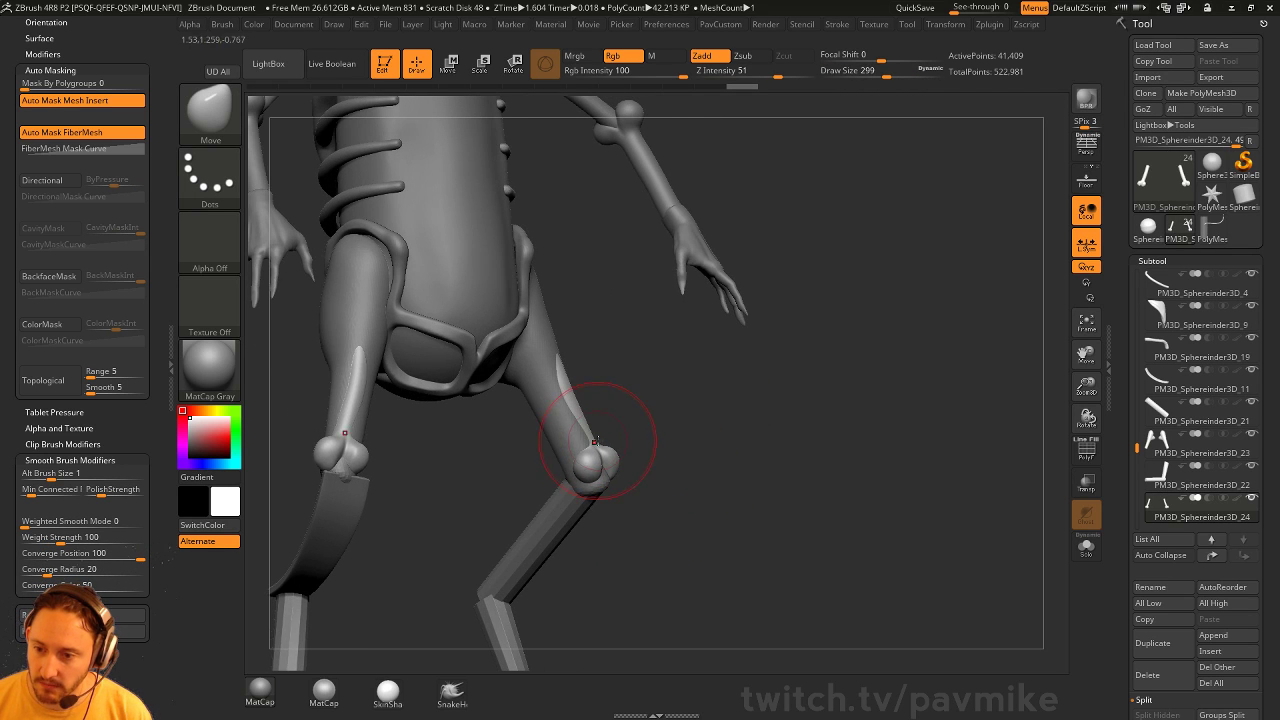
# Reshape and smooth the knobs around the knee joints with a smaller Move brush
pyautogui.moveTo(645, 388)
pyautogui.mouseDown()
pyautogui.moveTo(548, 375)
pyautogui.moveTo(576, 377)
pyautogui.moveTo(668, 434)
pyautogui.moveTo(576, 449)
pyautogui.mouseUp()
pyautogui.press('shift')
pyautogui.press('s')
pyautogui.press('s')
pyautogui.moveTo(576, 449)
pyautogui.mouseDown()
pyautogui.moveTo(588, 470)
pyautogui.moveTo(548, 473)
pyautogui.mouseUp()
pyautogui.moveTo(596, 470)
pyautogui.mouseDown()
pyautogui.moveTo(620, 450)
pyautogui.moveTo(568, 452)
pyautogui.moveTo(596, 472)
pyautogui.mouseUp()
pyautogui.moveTo(770, 410)
pyautogui.mouseDown()
pyautogui.moveTo(722, 440)
pyautogui.moveTo(691, 409)
pyautogui.mouseUp()
# Build up the knee knobs with the Clay brush at draw size 120 and adjust their shape with the Move brush
pyautogui.press('b')
pyautogui.press('c')
pyautogui.press('l')
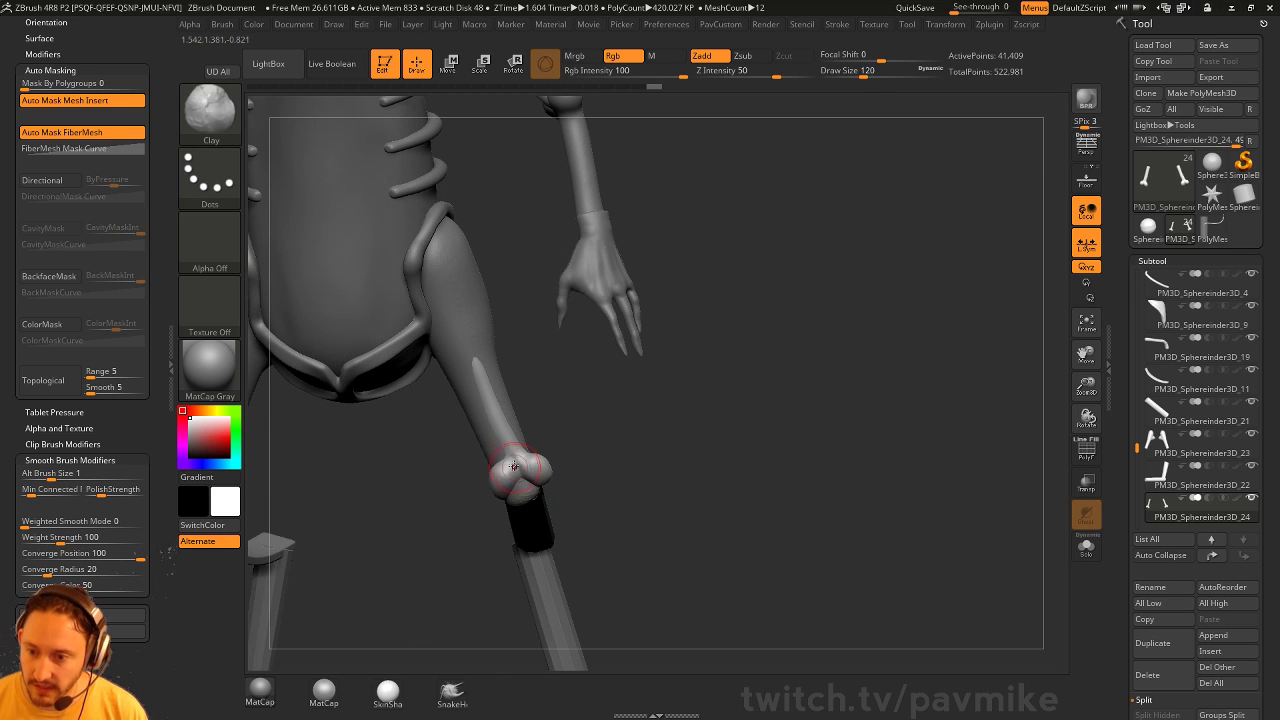
pyautogui.moveTo(510, 472)
pyautogui.mouseDown()
pyautogui.moveTo(586, 466)
pyautogui.moveTo(547, 488)
pyautogui.moveTo(608, 496)
pyautogui.moveTo(514, 509)
pyautogui.moveTo(591, 457)
pyautogui.moveTo(492, 503)
pyautogui.moveTo(480, 488)
pyautogui.moveTo(545, 497)
pyautogui.mouseUp()
pyautogui.press('b')
pyautogui.press('m')
pyautogui.press('v')
# Select the thighs and swell them around the embedded bones with the Inflat brush at draw size 172
pyautogui.press('b')
pyautogui.press('s')
pyautogui.press('t')
pyautogui.keyDown('alt'); pyautogui.click(540, 480); pyautogui.keyUp('alt')
pyautogui.moveTo(656, 461)
pyautogui.mouseDown()
pyautogui.moveTo(617, 441)
pyautogui.moveTo(497, 478)
pyautogui.moveTo(623, 406)
pyautogui.mouseUp()
pyautogui.press('b')
pyautogui.press('i')
pyautogui.press('n')
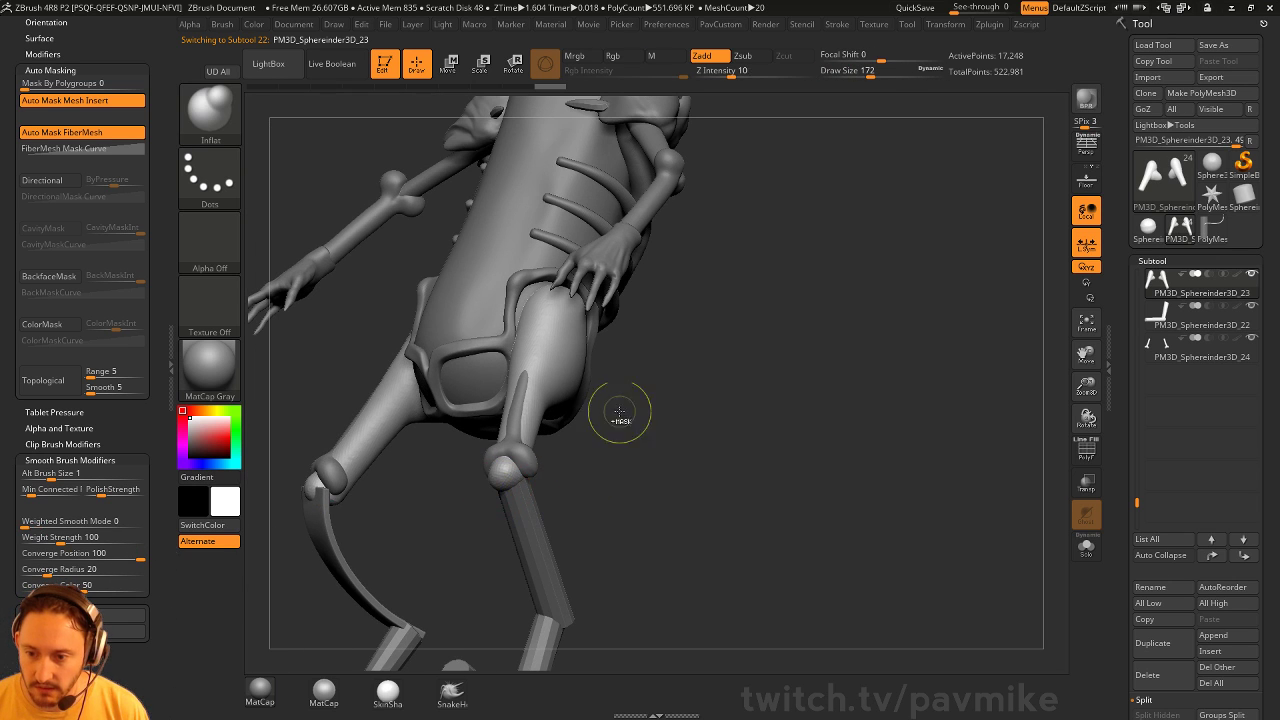
pyautogui.moveTo(573, 499)
pyautogui.mouseDown()
pyautogui.moveTo(488, 491)
pyautogui.moveTo(534, 514)
pyautogui.mouseUp()
# Adjust the thighs' lower outline near the knees with the Move brush at draw size 177
pyautogui.press('b')
pyautogui.press('m')
pyautogui.press('v')
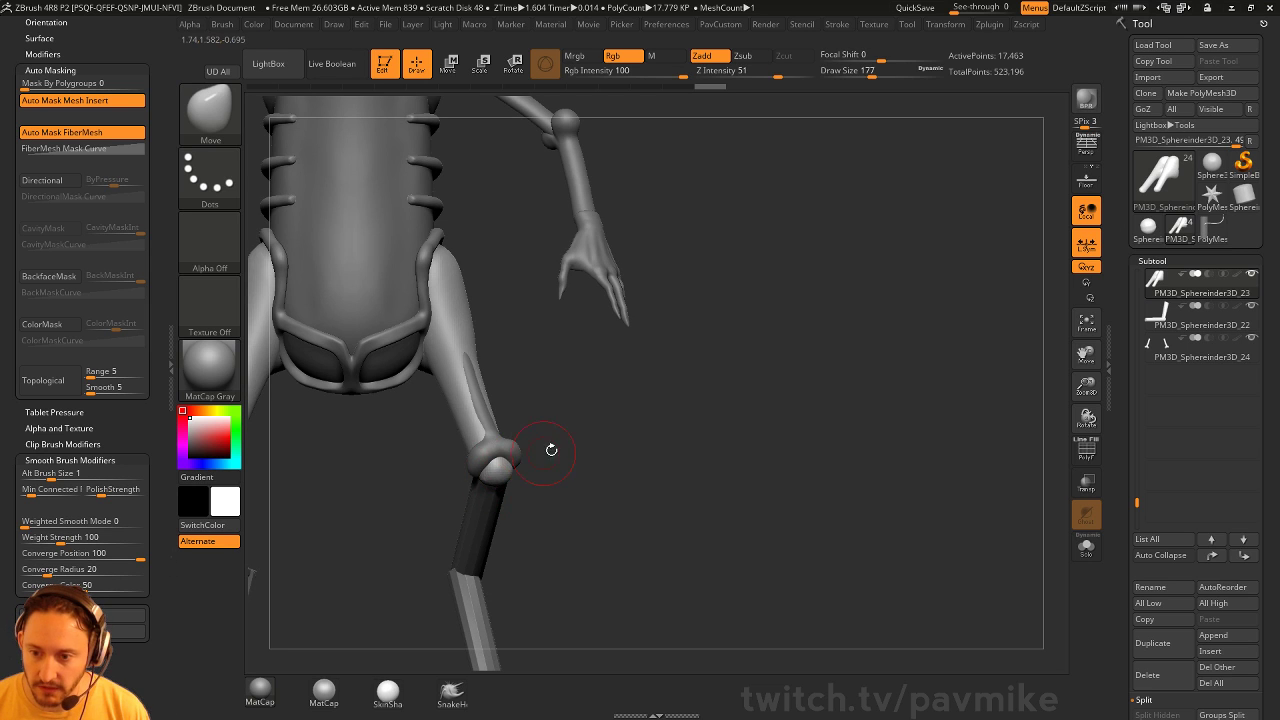
pyautogui.moveTo(674, 505)
pyautogui.mouseDown()
pyautogui.moveTo(620, 457)
pyautogui.moveTo(556, 501)
pyautogui.moveTo(514, 502)
pyautogui.moveTo(517, 490)
pyautogui.mouseUp()
# Thicken the thighs above the knees with the Inflat brush at draw size 351
pyautogui.press('b')
pyautogui.press('z')
pyautogui.press('m')
pyautogui.press('b')
pyautogui.press('i')
pyautogui.press('n')
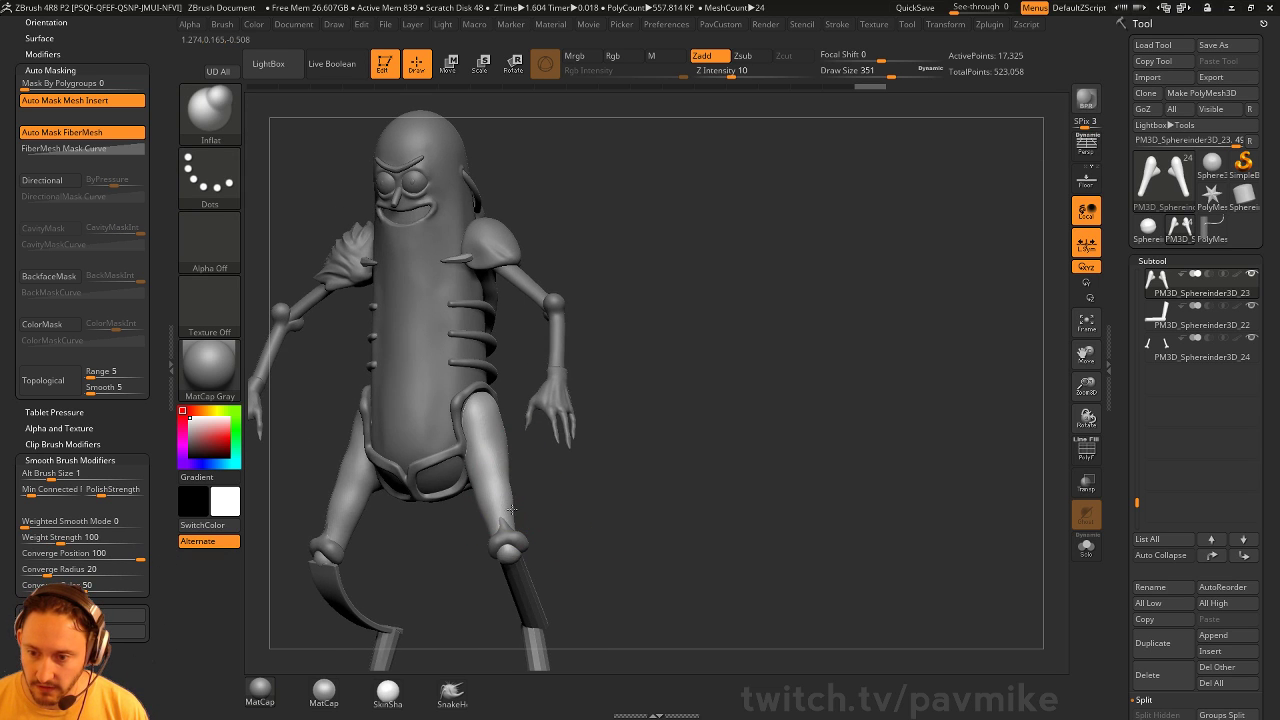
pyautogui.moveTo(606, 466)
pyautogui.mouseDown()
pyautogui.moveTo(531, 514)
pyautogui.moveTo(497, 495)
pyautogui.mouseUp()
# Select the thigh bone pieces and bend them to follow the front of the thighs with the Move brush
pyautogui.press('b')
pyautogui.press('s')
pyautogui.press('t')
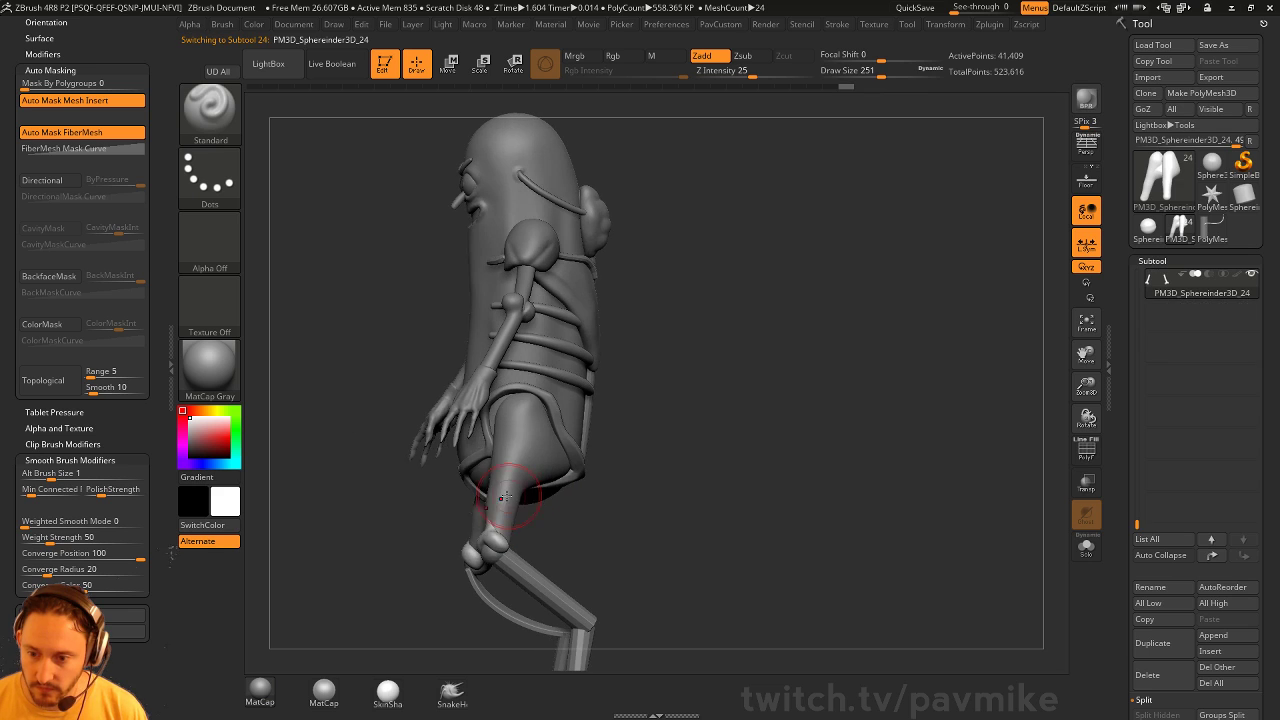
pyautogui.keyDown('alt'); pyautogui.click(497, 489); pyautogui.keyUp('alt')
pyautogui.press('b')
pyautogui.press('m')
pyautogui.press('v')
pyautogui.moveTo(434, 525)
pyautogui.mouseDown()
pyautogui.moveTo(520, 505)
pyautogui.moveTo(505, 497)
pyautogui.mouseUp()
pyautogui.press('[')
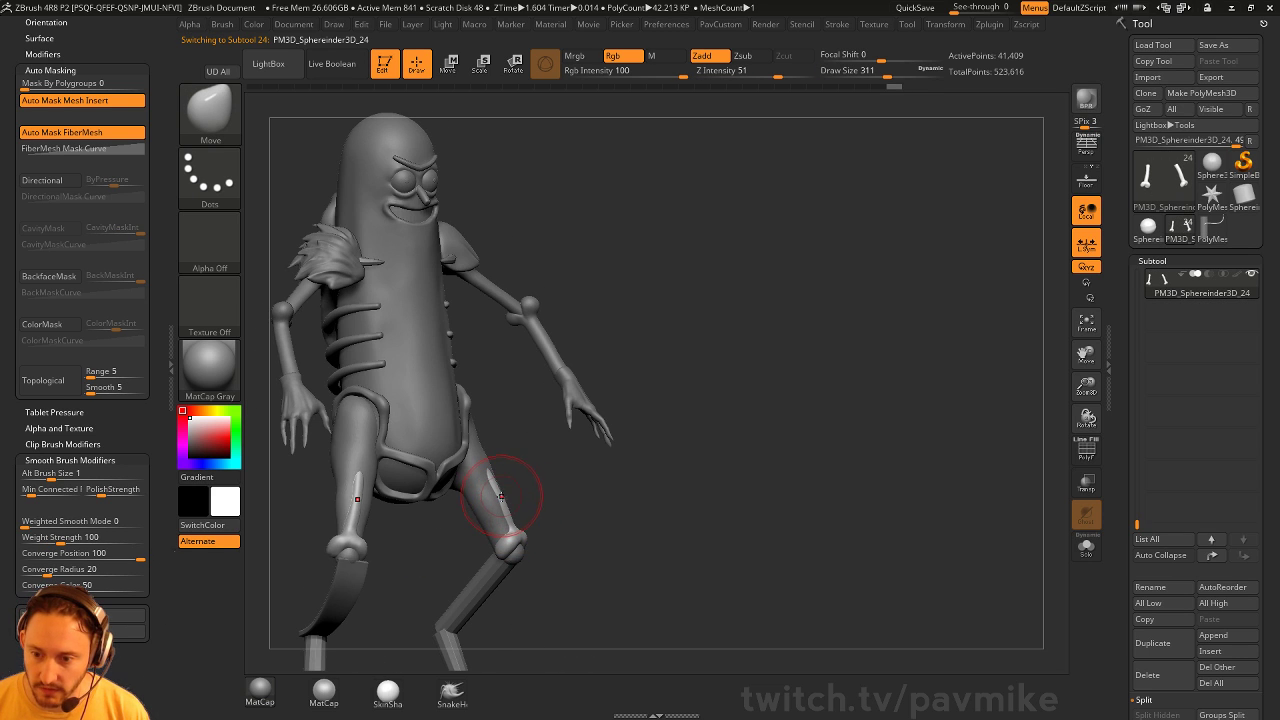
pyautogui.moveTo(610, 480); pyautogui.dragTo(528, 470)
# Select the thighs again and refine their outline from the side with the Move brush
pyautogui.press('b')
pyautogui.press('s')
pyautogui.press('t')
pyautogui.press('s')
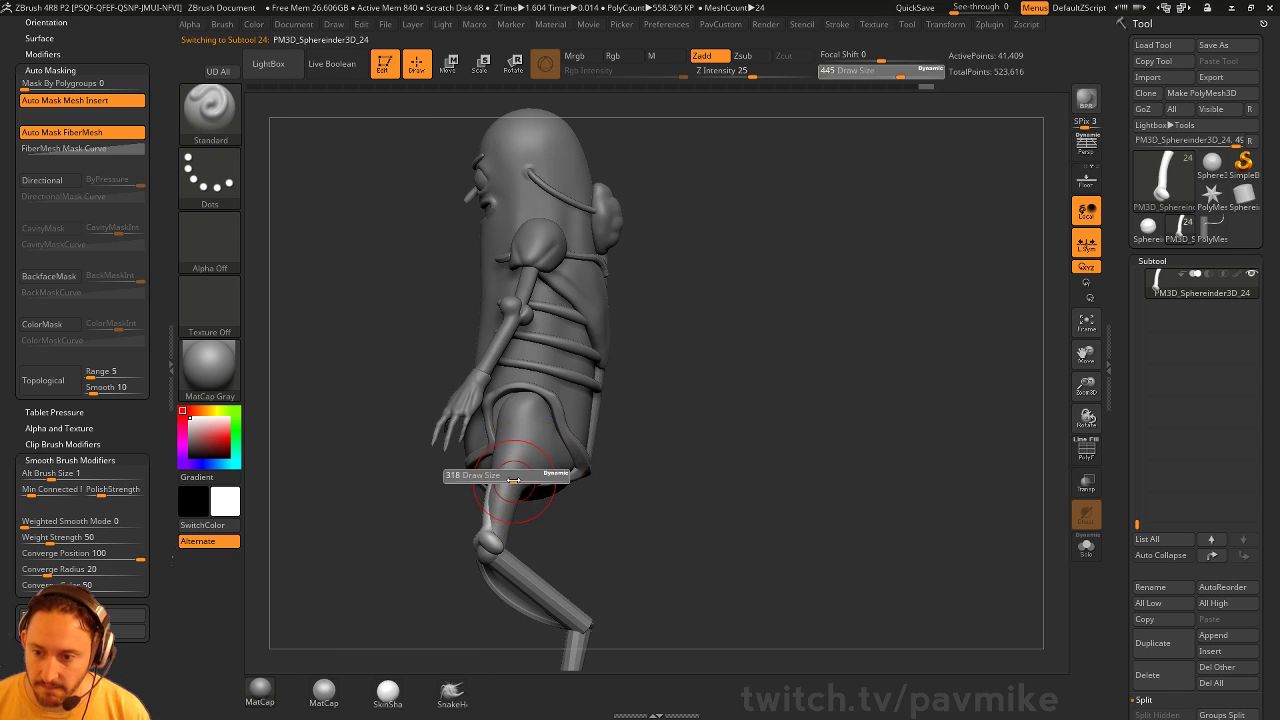
pyautogui.keyDown('alt'); pyautogui.click(522, 466); pyautogui.keyUp('alt')
pyautogui.keyDown('alt'); pyautogui.moveTo(654, 437); pyautogui.dragTo(530, 321); pyautogui.keyUp('alt')
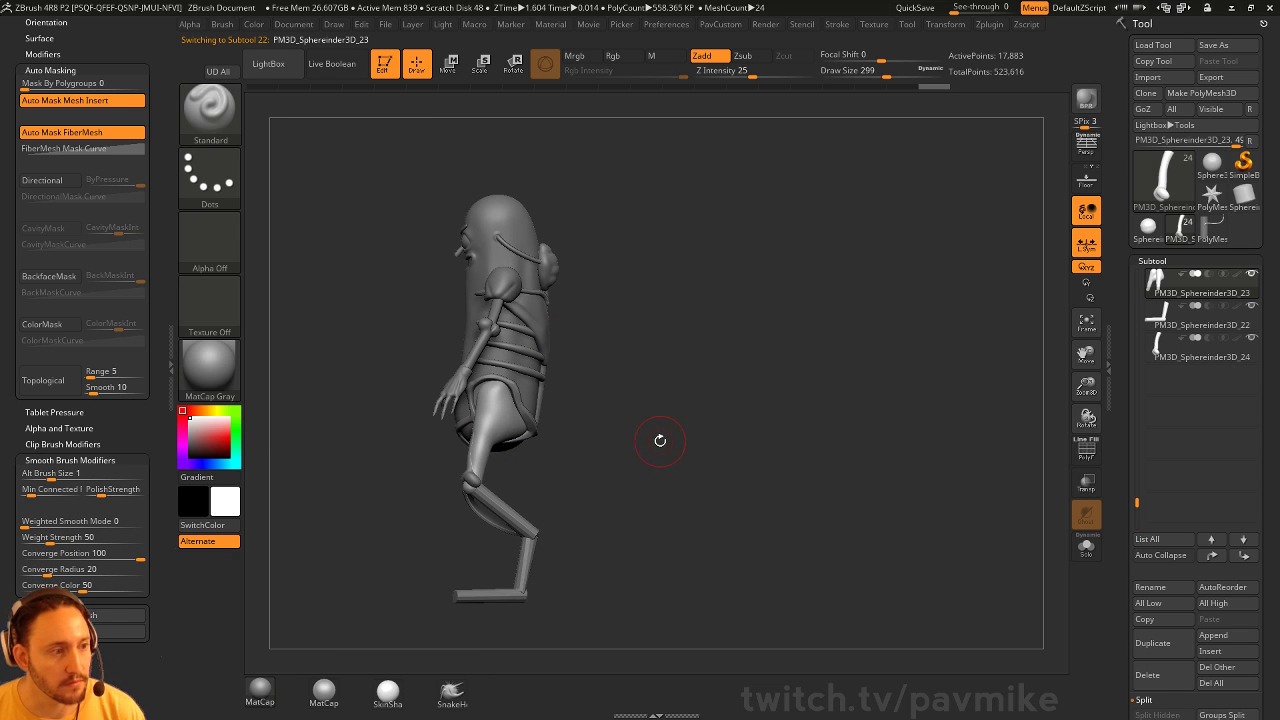
pyautogui.moveTo(648, 416)
pyautogui.mouseDown()
pyautogui.moveTo(644, 427)
pyautogui.moveTo(643, 395)
pyautogui.moveTo(641, 435)
pyautogui.moveTo(558, 424)
pyautogui.moveTo(503, 484)
pyautogui.moveTo(468, 466)
pyautogui.moveTo(490, 470)
pyautogui.moveTo(514, 443)
pyautogui.moveTo(478, 467)
pyautogui.mouseUp()
pyautogui.press('s')
pyautogui.press('b')
pyautogui.press('m')
pyautogui.press('v')
pyautogui.press('[')
pyautogui.press('[')
# Swell the rear of the upper thighs into glute bulges with the Inflat brush at draw size 386 and smooth them
pyautogui.press('ctrl')
pyautogui.press('b')
pyautogui.press('i')
pyautogui.press('n')
pyautogui.press(']')
pyautogui.press(']')
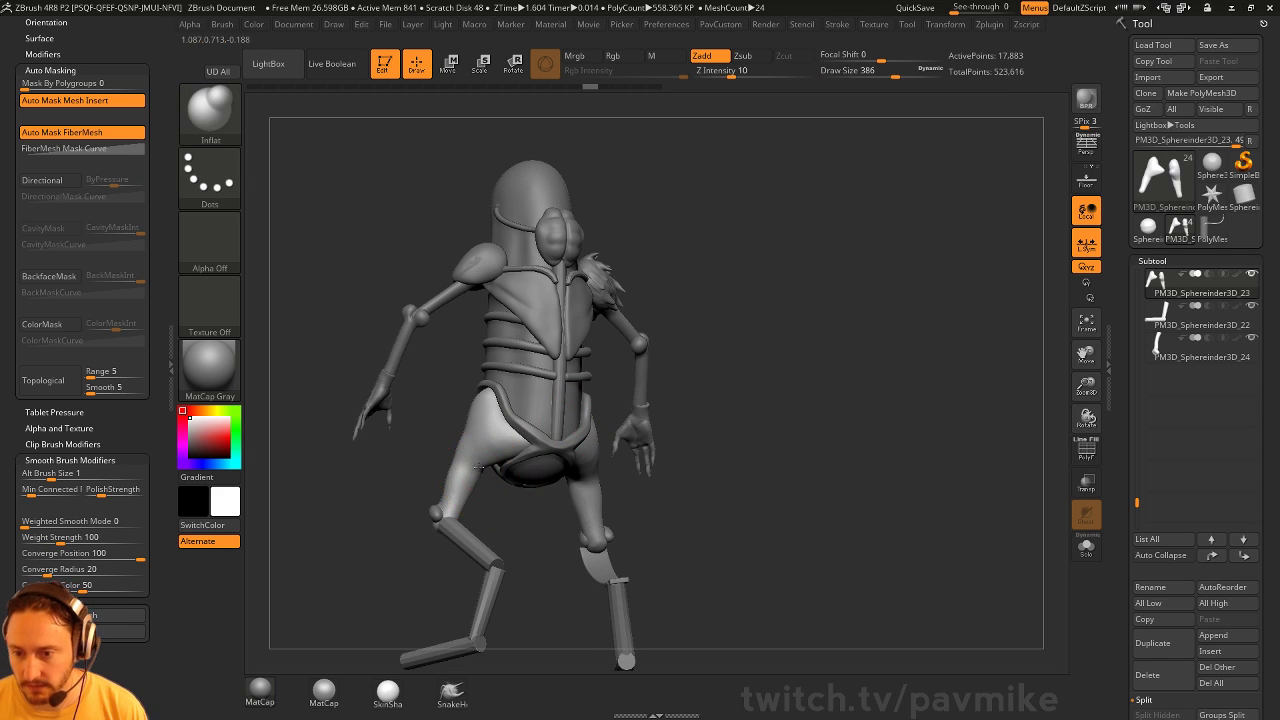
pyautogui.moveTo(560, 450)
pyautogui.mouseDown()
pyautogui.moveTo(545, 483)
pyautogui.moveTo(605, 425)
pyautogui.mouseUp()
pyautogui.press('shift')
pyautogui.moveTo(664, 423)
pyautogui.mouseDown()
pyautogui.moveTo(703, 429)
pyautogui.moveTo(698, 418)
pyautogui.mouseUp()
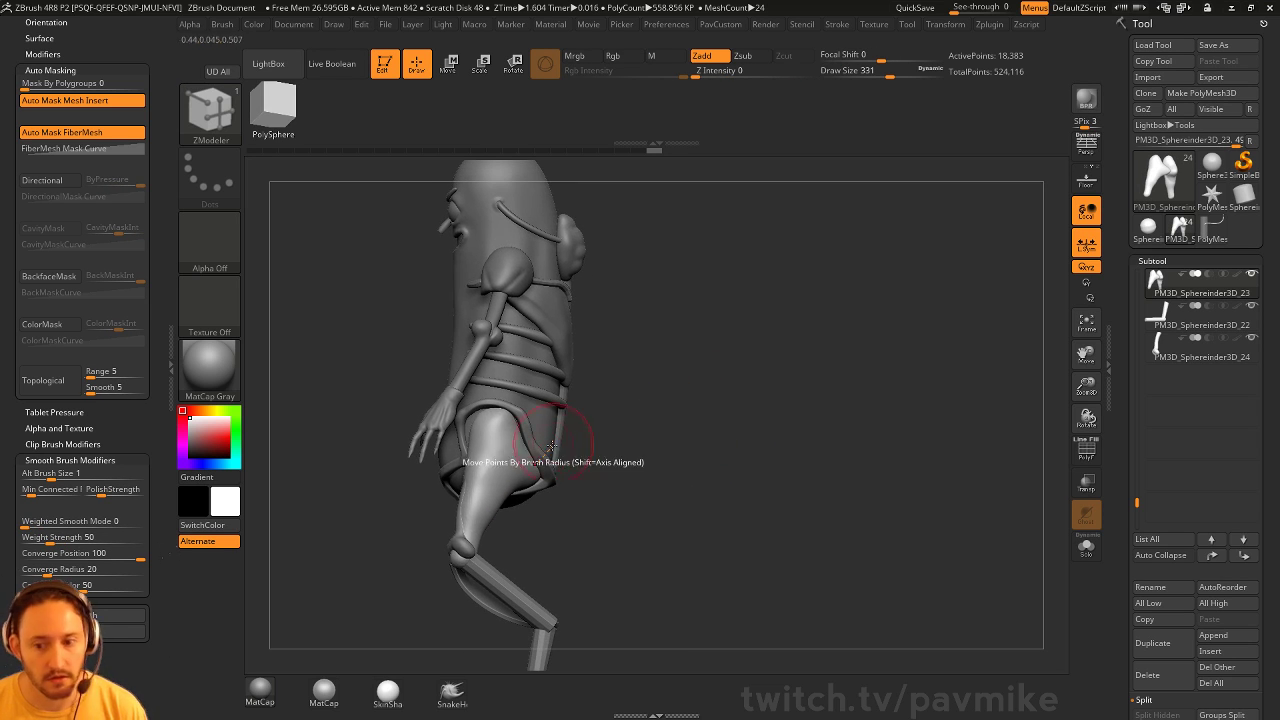
pyautogui.moveTo(505, 532)
pyautogui.mouseDown()
pyautogui.moveTo(541, 475)
pyautogui.moveTo(606, 470)
pyautogui.moveTo(622, 455)
pyautogui.mouseUp()
# Carve a crease below the glute bulges with the DamStandard brush at draw size 202 and soften it
pyautogui.press('b')
pyautogui.press('d')
pyautogui.press('s')
pyautogui.moveTo(674, 420)
pyautogui.mouseDown()
pyautogui.moveTo(720, 366)
pyautogui.moveTo(612, 400)
pyautogui.mouseUp()
pyautogui.moveTo(501, 476); pyautogui.dragTo(495, 475)
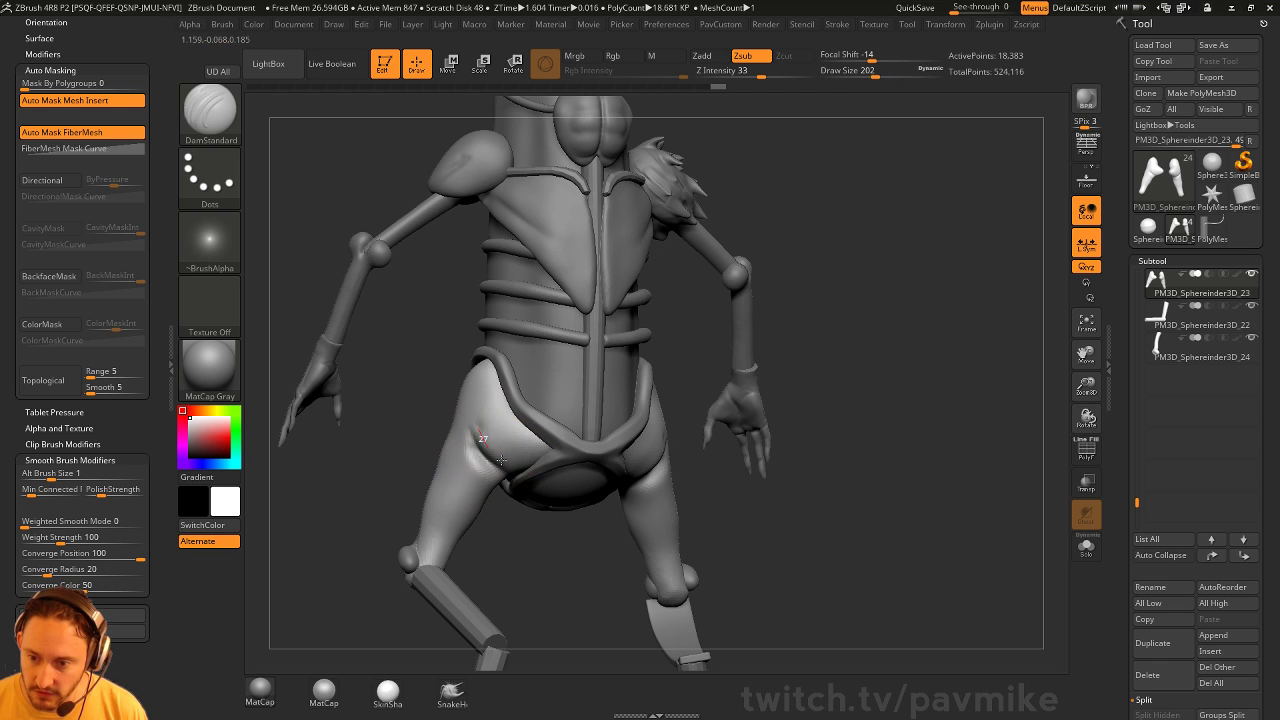
pyautogui.keyDown('shift'); pyautogui.moveTo(494, 442); pyautogui.dragTo(500, 440); pyautogui.keyUp('shift')
pyautogui.moveTo(690, 425); pyautogui.dragTo(600, 411)
pyautogui.moveTo(742, 356); pyautogui.dragTo(615, 383)
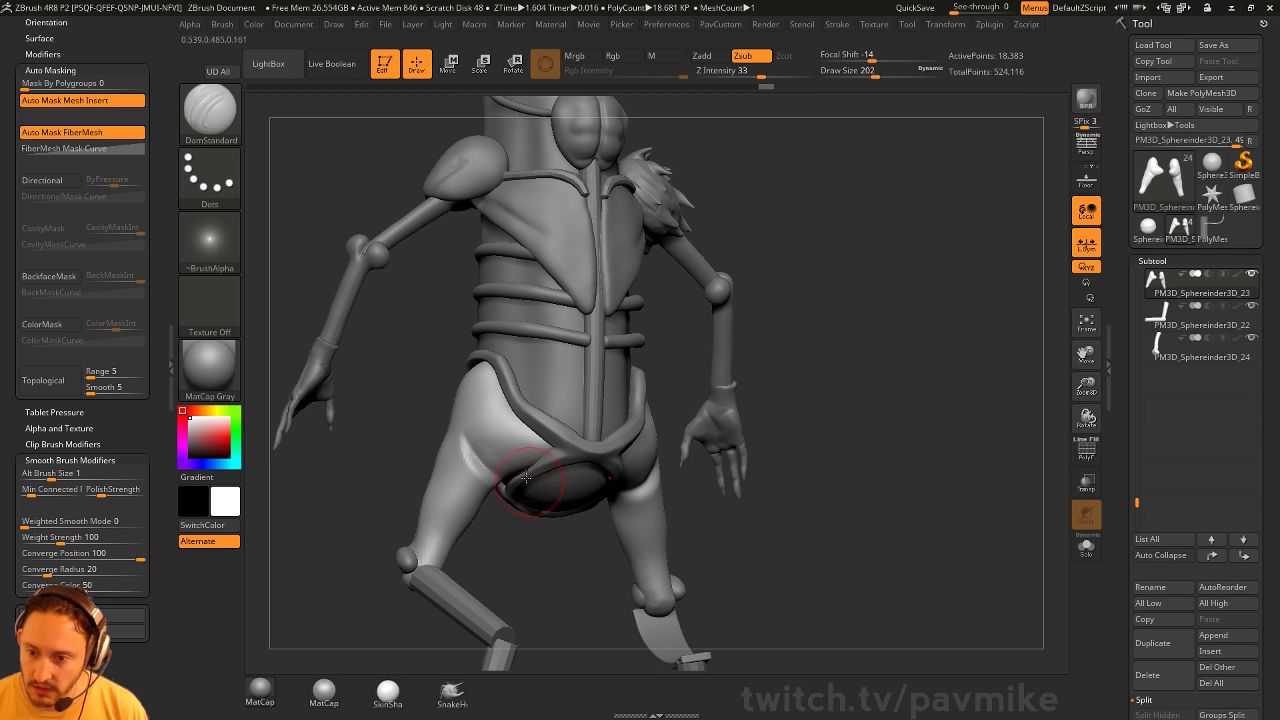
# Redo the recent thigh strokes and toggle the Spotlight reference images on and off
pyautogui.hotkey('ctrl', 'shift', 'z')
pyautogui.hotkey('ctrl', 'shift', 'z')
pyautogui.hotkey('ctrl', 'shift', 'z')
pyautogui.hotkey('shift', 'z')
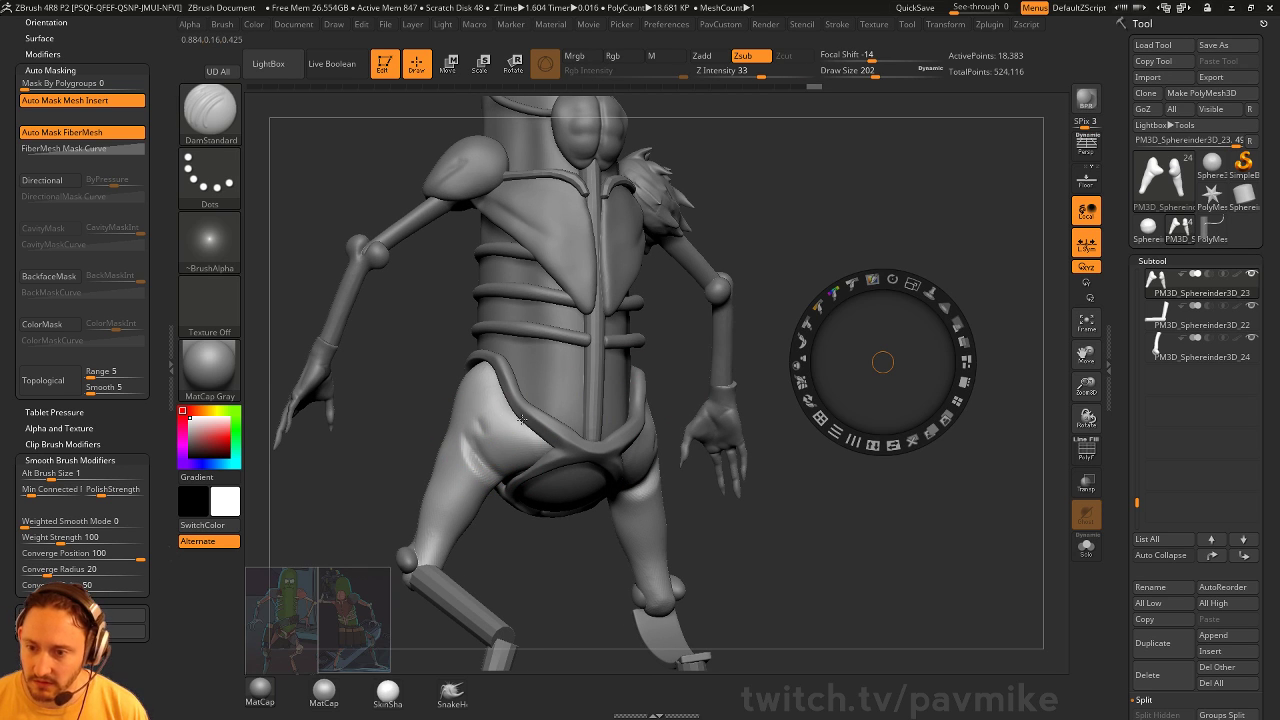
pyautogui.press('z')
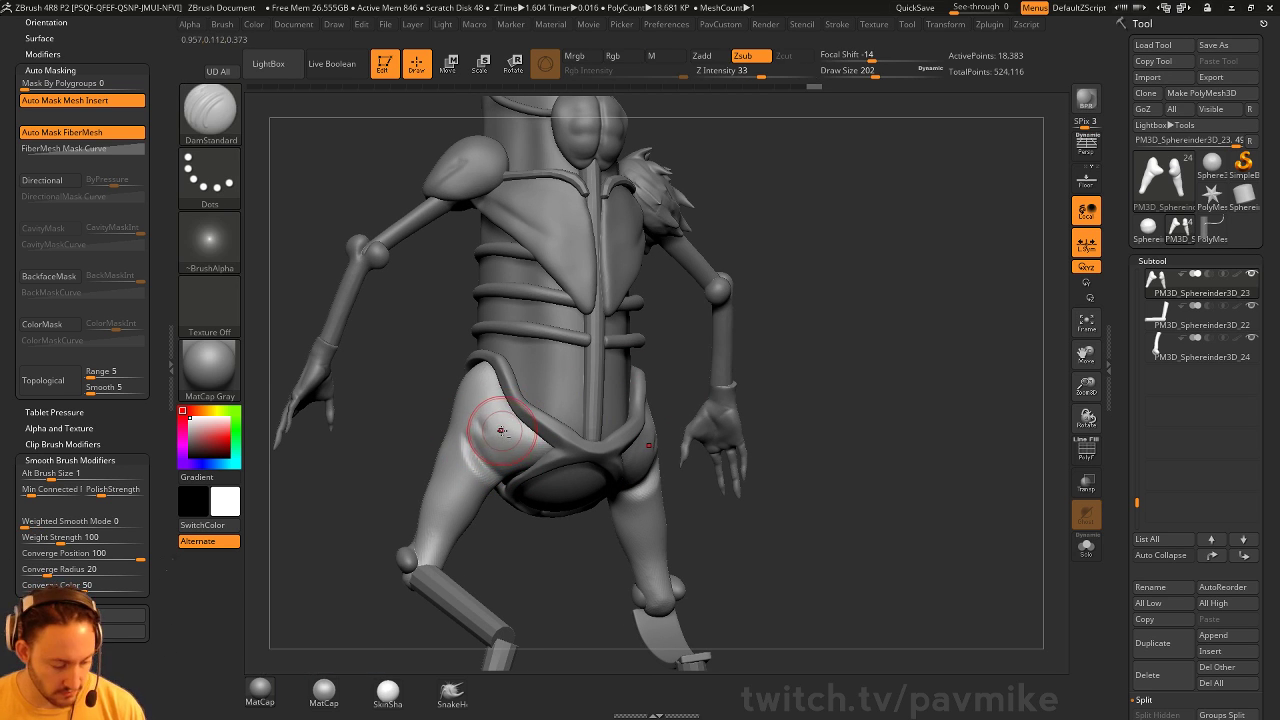
# Soften the glute bulges and the crease beneath them, using the Standard brush and smoothing strokes
pyautogui.press('b')
pyautogui.press('s')
pyautogui.press('t')
pyautogui.keyDown('shift'); pyautogui.moveTo(500, 427); pyautogui.dragTo(540, 430); pyautogui.keyUp('shift')
pyautogui.moveTo(677, 433)
pyautogui.mouseDown()
pyautogui.moveTo(730, 430)
pyautogui.moveTo(643, 441)
pyautogui.moveTo(620, 466)
pyautogui.mouseUp()
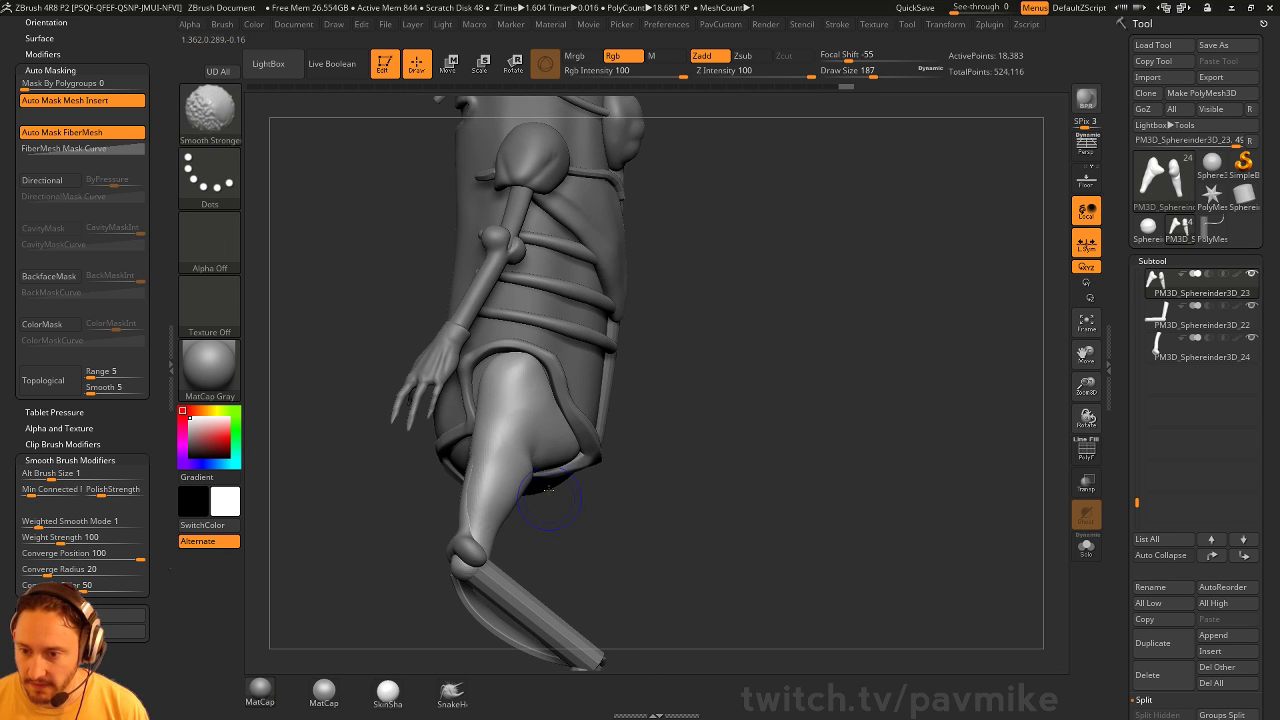
pyautogui.moveTo(699, 451); pyautogui.dragTo(652, 458)
pyautogui.keyDown('shift'); pyautogui.moveTo(543, 472); pyautogui.dragTo(498, 460); pyautogui.keyUp('shift')
pyautogui.moveTo(514, 516)
pyautogui.mouseDown()
pyautogui.moveTo(531, 518)
pyautogui.moveTo(508, 521)
pyautogui.mouseUp()
# Adjust the thigh's outline with the Move brush
pyautogui.press('s')
pyautogui.press('b')
pyautogui.press('m')
pyautogui.press('v')
pyautogui.moveTo(650, 528); pyautogui.dragTo(565, 534)
# Build up the lower thigh with the Clay brush at draw size 197 and smooth the surface
pyautogui.press('b')
pyautogui.press('c')
pyautogui.press('l')
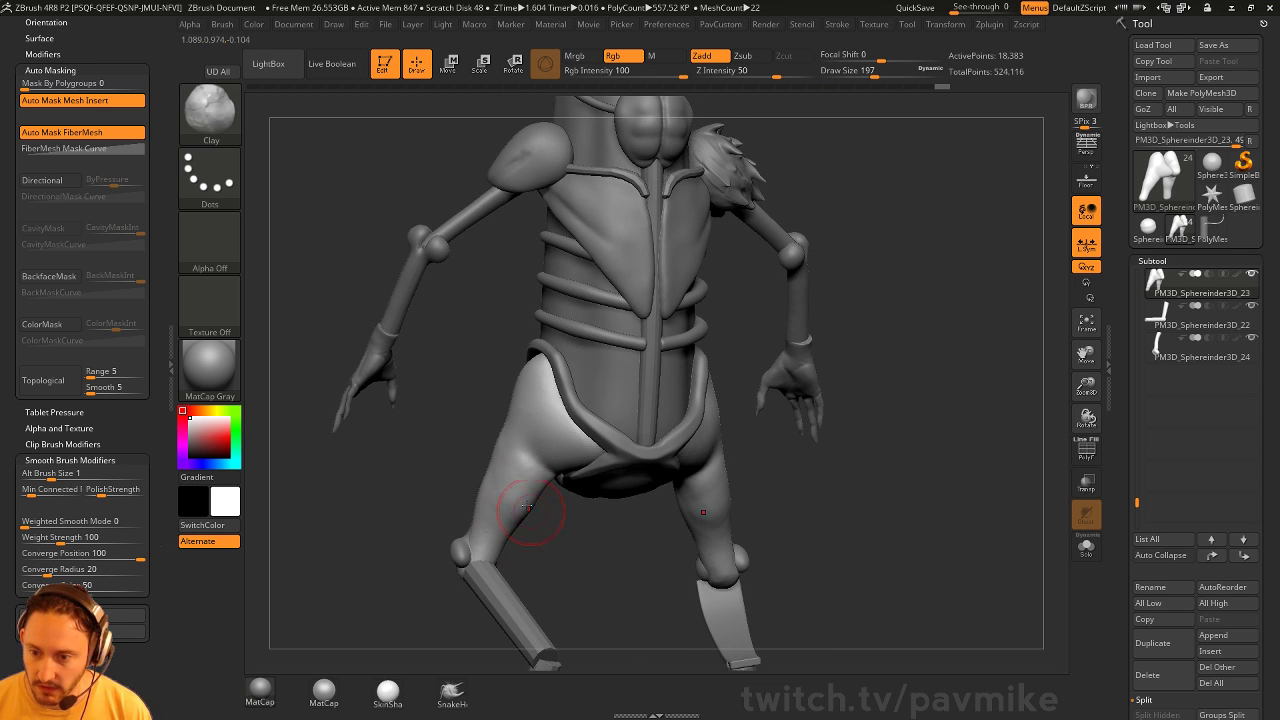
pyautogui.moveTo(560, 529)
pyautogui.mouseDown()
pyautogui.moveTo(569, 537)
pyautogui.moveTo(569, 514)
pyautogui.moveTo(652, 596)
pyautogui.moveTo(672, 592)
pyautogui.mouseUp()
pyautogui.keyDown('shift'); pyautogui.moveTo(523, 486); pyautogui.dragTo(517, 497); pyautogui.keyUp('shift')
pyautogui.moveTo(660, 480); pyautogui.dragTo(728, 474)
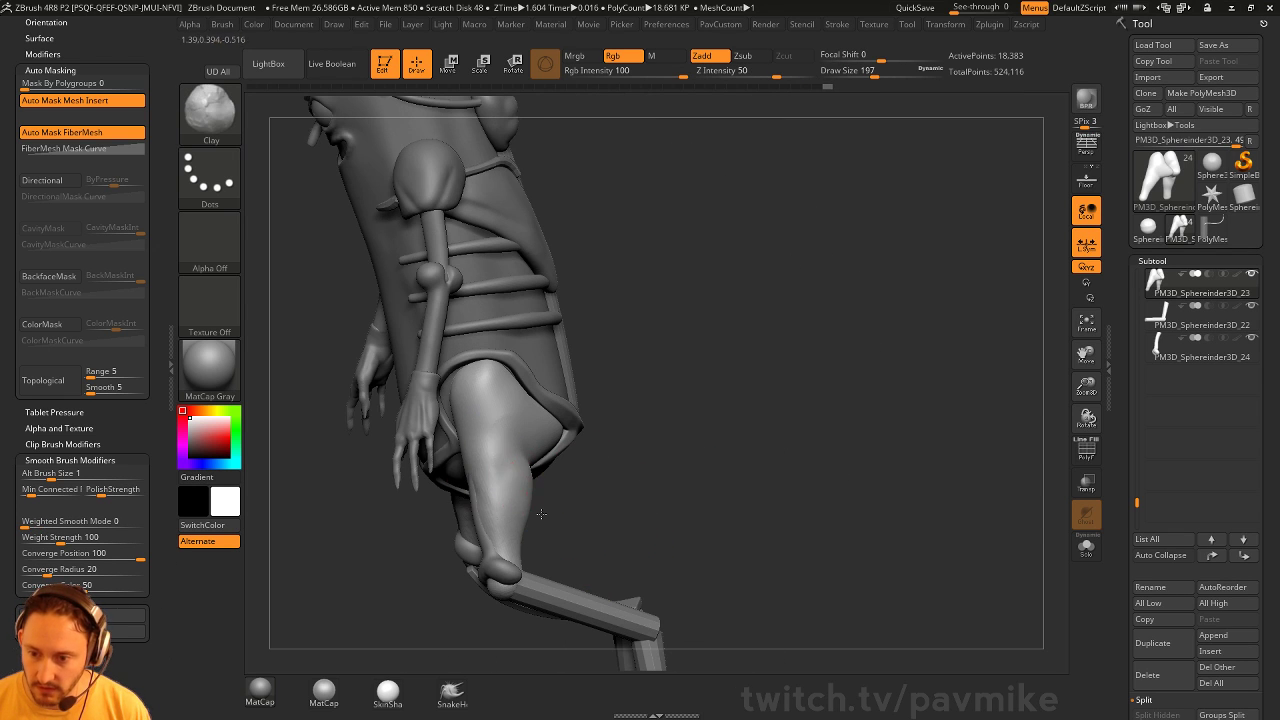
pyautogui.moveTo(583, 471)
pyautogui.keyDown('shift'); pyautogui.mouseDown()
pyautogui.moveTo(551, 460)
pyautogui.moveTo(566, 534)
pyautogui.mouseUp(); pyautogui.keyUp('shift')
# Select the cylinder directly below the creature's left knee and inspect it in isolation from different angles
pyautogui.press('b')
pyautogui.press('s')
pyautogui.press('t')
pyautogui.moveTo(748, 394)
pyautogui.keyDown('alt'); pyautogui.mouseDown()
pyautogui.moveTo(777, 409)
pyautogui.moveTo(780, 376)
pyautogui.mouseUp(); pyautogui.keyUp('alt')
pyautogui.moveTo(722, 344)
pyautogui.mouseDown()
pyautogui.moveTo(832, 380)
pyautogui.moveTo(820, 350)
pyautogui.moveTo(836, 394)
pyautogui.moveTo(583, 426)
pyautogui.moveTo(711, 467)
pyautogui.moveTo(705, 457)
pyautogui.mouseUp()
pyautogui.press('s')
pyautogui.moveTo(705, 457); pyautogui.dragTo(548, 484)
pyautogui.press('s')
pyautogui.moveTo(652, 487)
pyautogui.mouseDown()
pyautogui.moveTo(577, 487)
pyautogui.moveTo(692, 490)
pyautogui.moveTo(668, 556)
pyautogui.moveTo(580, 557)
pyautogui.mouseUp()
pyautogui.press('s')
pyautogui.keyDown('alt'); pyautogui.click(580, 560); pyautogui.keyUp('alt')
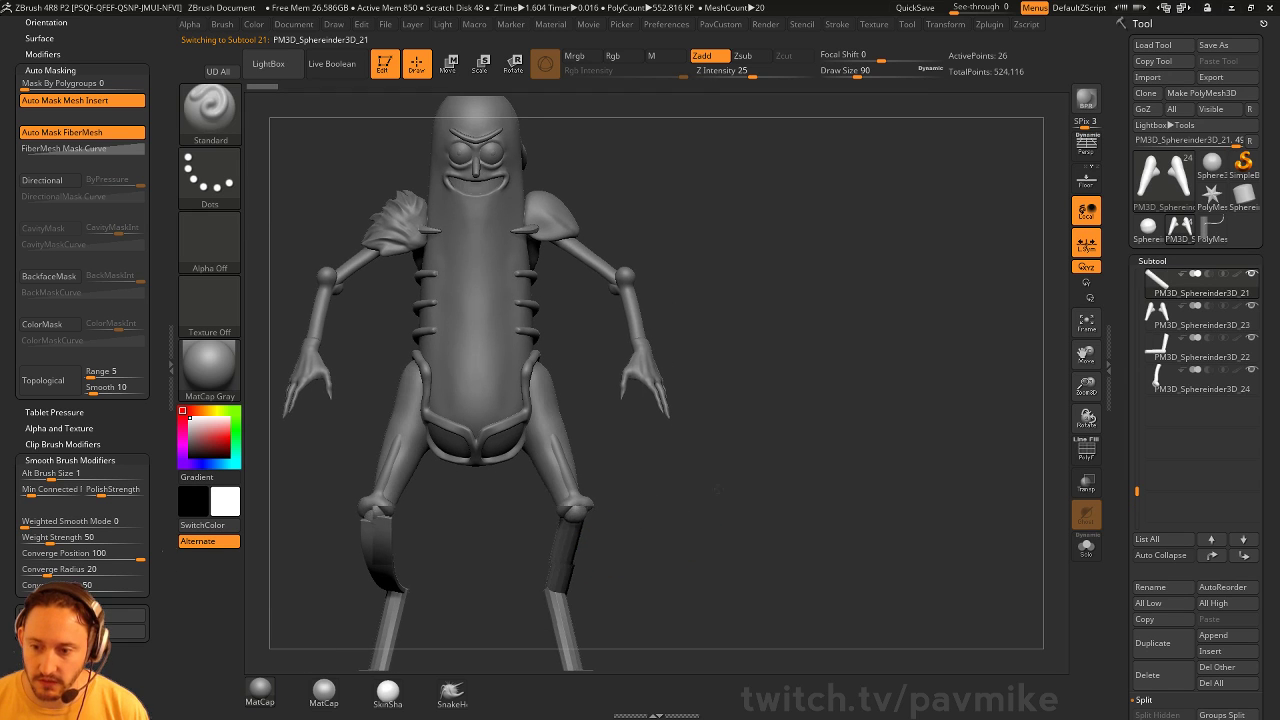
pyautogui.press('b')
pyautogui.press('z')
pyautogui.press('m')
pyautogui.click(1087, 547)
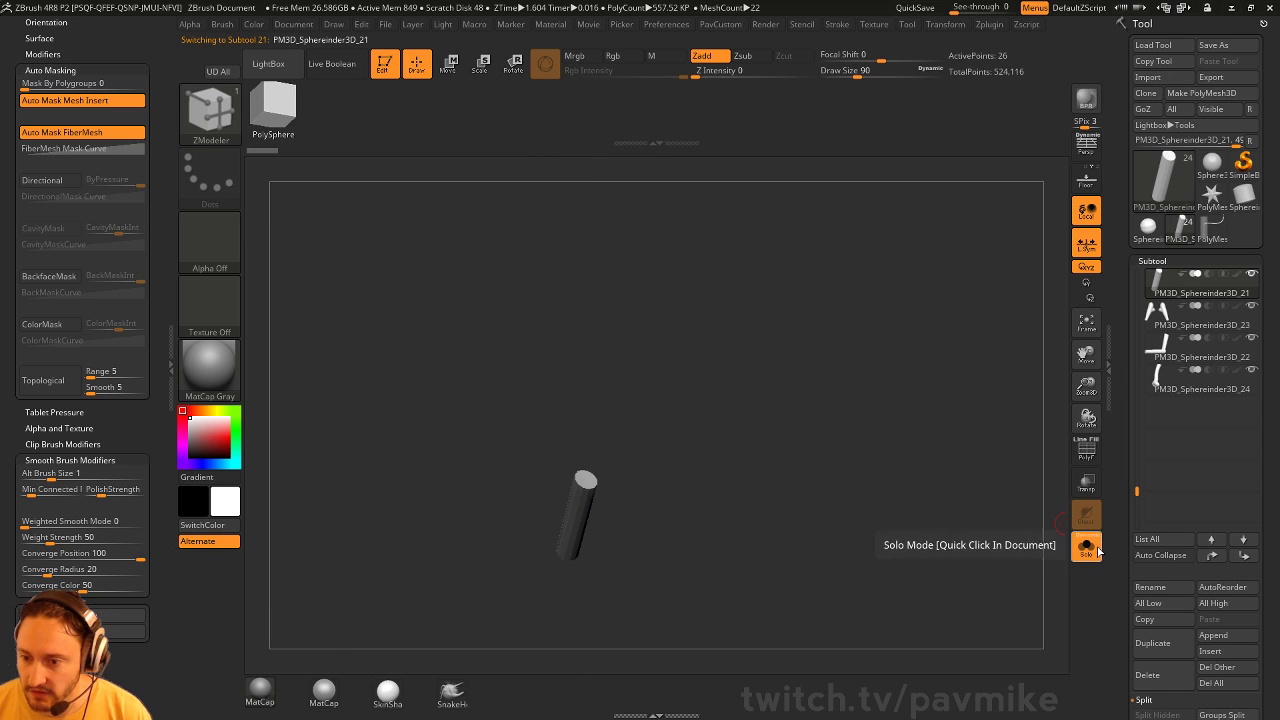
pyautogui.click(1087, 547)
pyautogui.click(1087, 547)
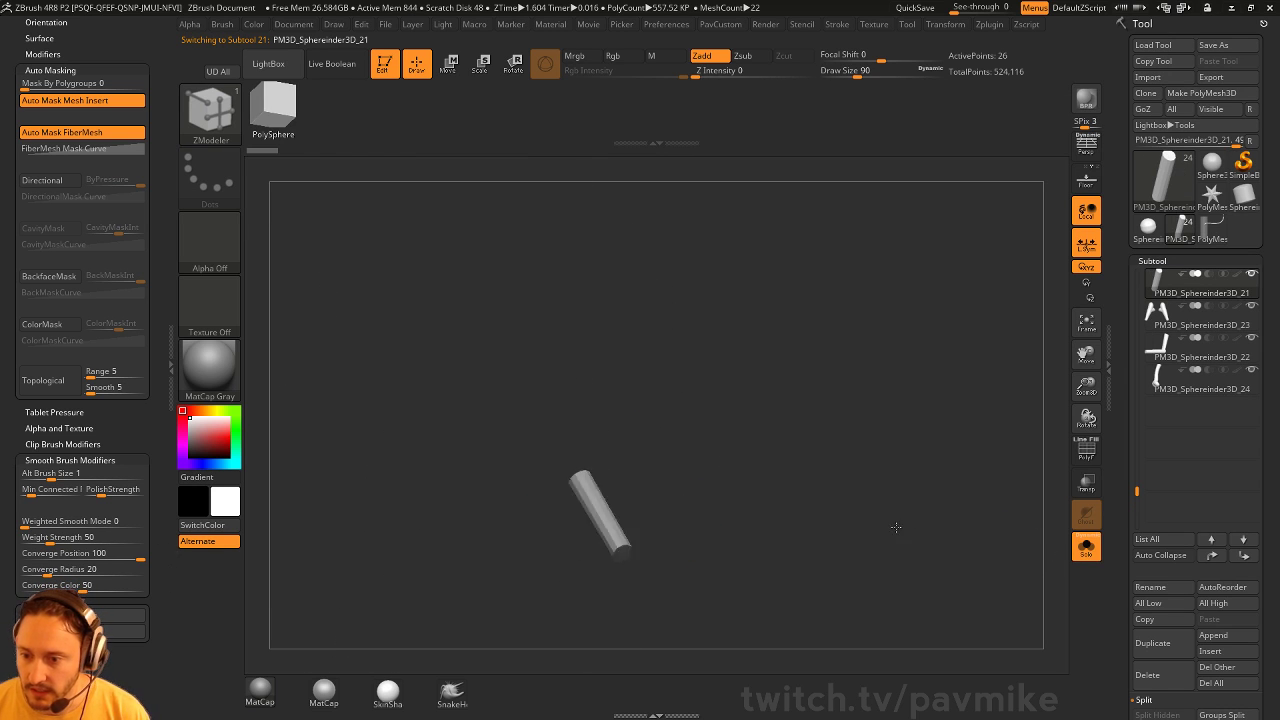
pyautogui.click(1087, 547)
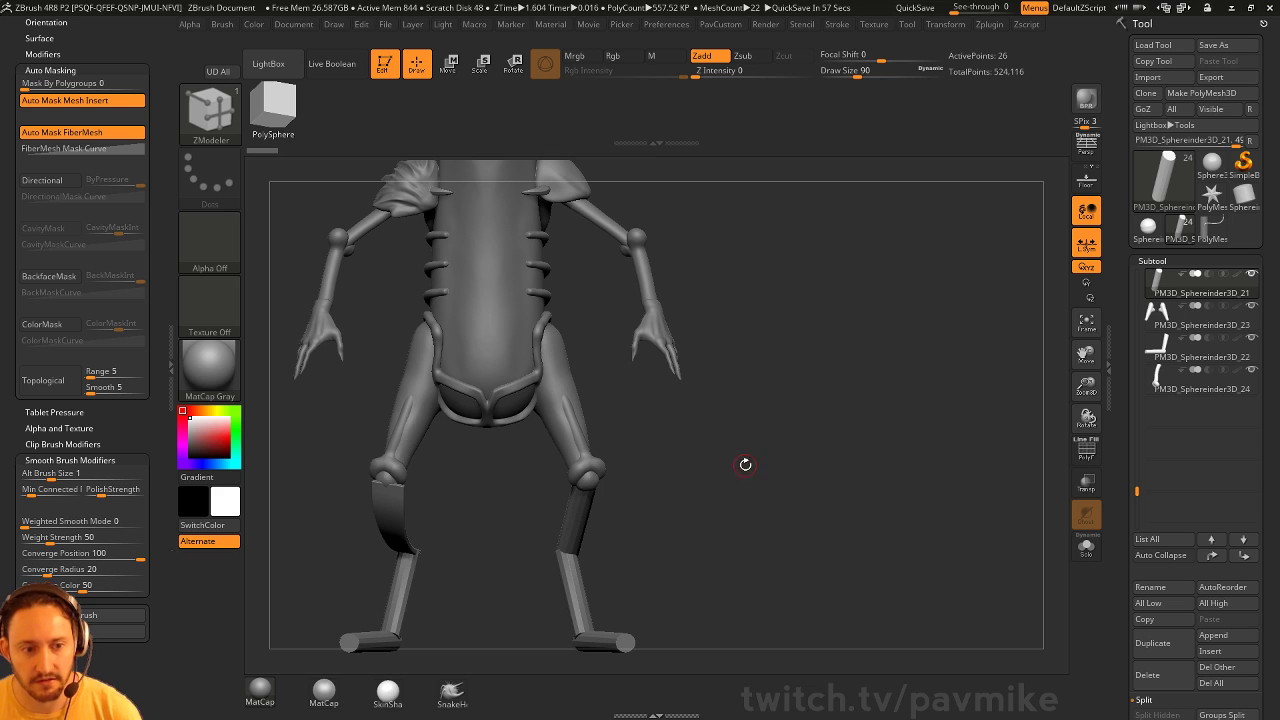
# Select the knee bone subtool and duplicate it for the upper end of the lower leg
pyautogui.moveTo(797, 488); pyautogui.dragTo(795, 482)
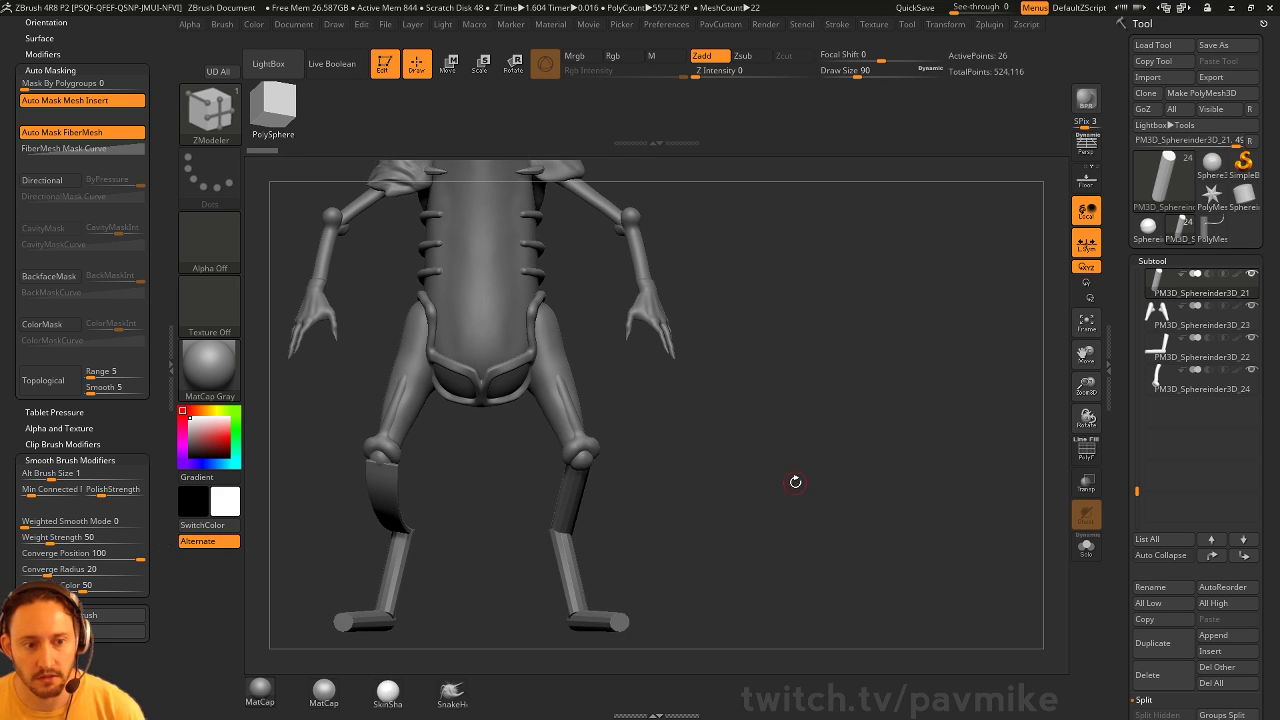
pyautogui.press('b')
pyautogui.press('s')
pyautogui.press('t')
pyautogui.moveTo(643, 439); pyautogui.dragTo(622, 437)
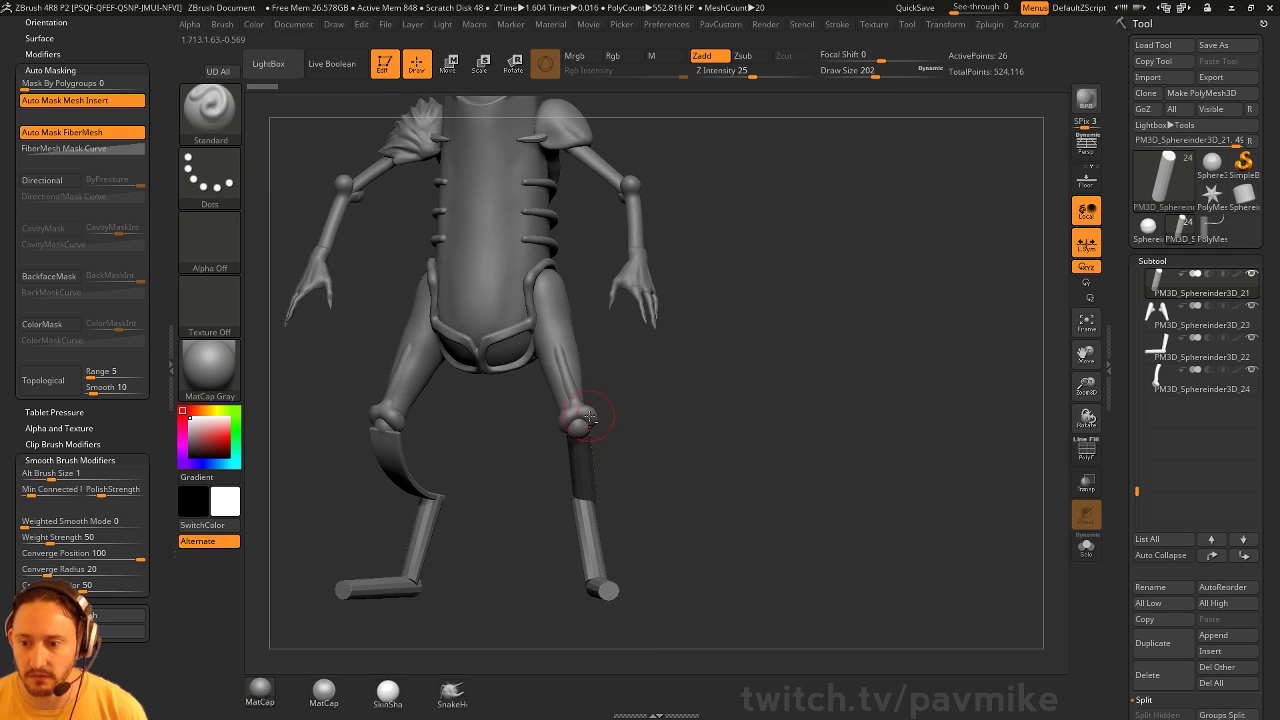
pyautogui.keyDown('alt'); pyautogui.click(580, 421); pyautogui.keyUp('alt')
pyautogui.moveTo(790, 412)
pyautogui.mouseDown()
pyautogui.moveTo(703, 410)
pyautogui.moveTo(703, 434)
pyautogui.mouseUp()
pyautogui.click(1150, 642)
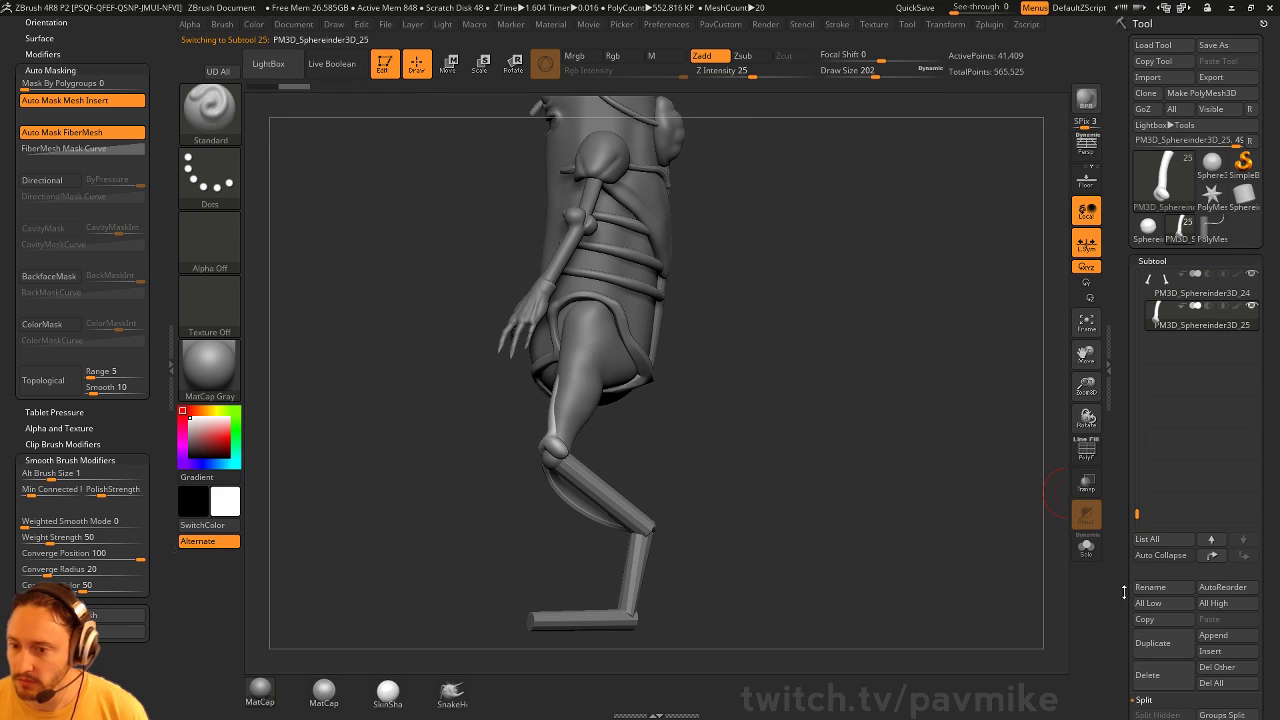
# Move and rotate the duplicated knee bone to sit just below the original knee at the top of the lower leg
pyautogui.press('w')
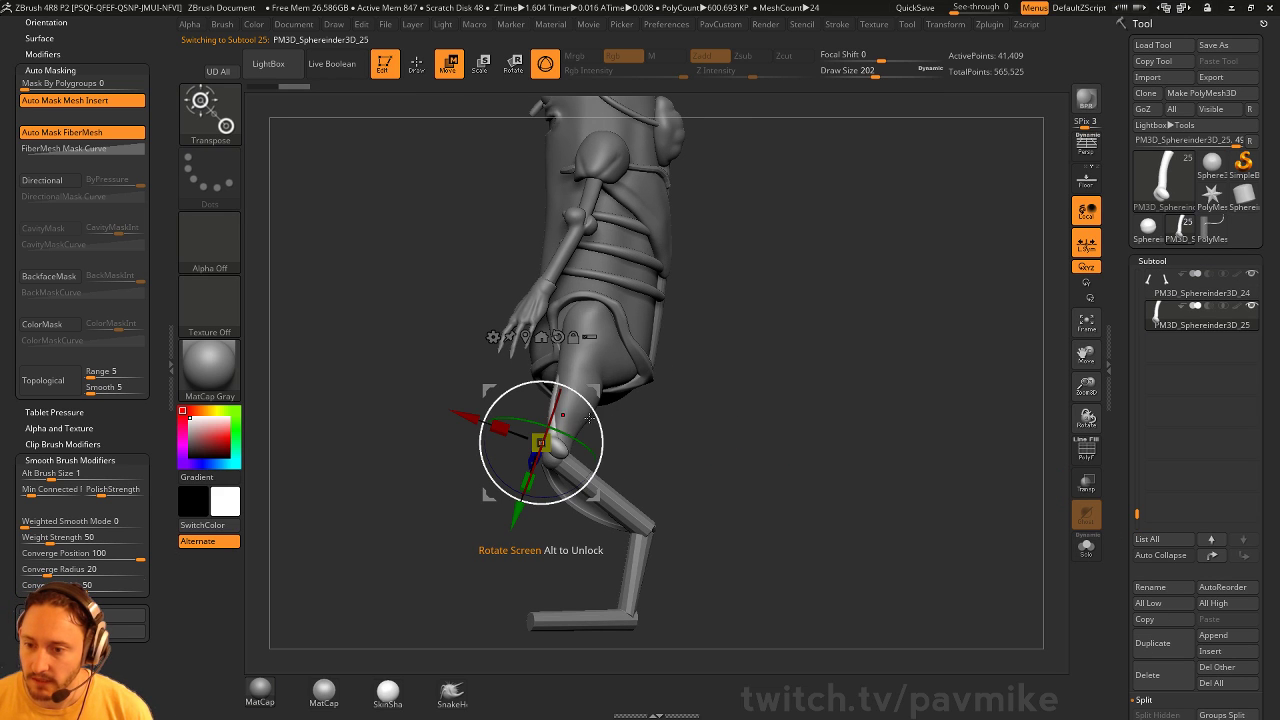
pyautogui.moveTo(598, 410); pyautogui.dragTo(585, 470)
pyautogui.moveTo(564, 572); pyautogui.dragTo(545, 510)
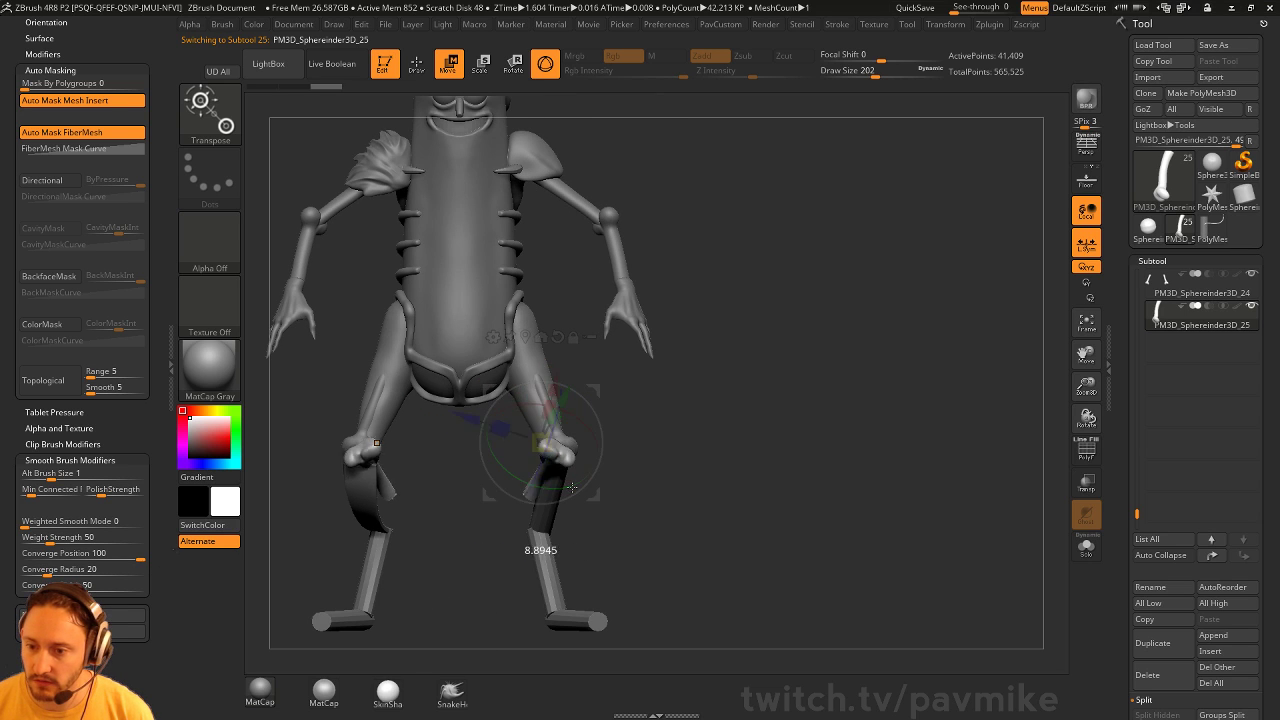
pyautogui.moveTo(376, 454); pyautogui.dragTo(380, 442)
pyautogui.moveTo(600, 445); pyautogui.dragTo(582, 468)
pyautogui.moveTo(552, 423); pyautogui.dragTo(535, 430)
# Isolate the duplicated knee bone, hide its mirrored counterpart on the other leg and delete the hidden geometry
pyautogui.moveTo(597, 391)
pyautogui.mouseDown()
pyautogui.moveTo(631, 443)
pyautogui.moveTo(794, 427)
pyautogui.moveTo(607, 493)
pyautogui.mouseUp()
pyautogui.press('q')
pyautogui.press('s')
pyautogui.press('b')
pyautogui.press('m')
pyautogui.press('v')
pyautogui.press('s')
pyautogui.moveTo(607, 494)
pyautogui.mouseDown()
pyautogui.moveTo(695, 479)
pyautogui.moveTo(669, 477)
pyautogui.mouseUp()
pyautogui.press('s')
pyautogui.click(1086, 546)
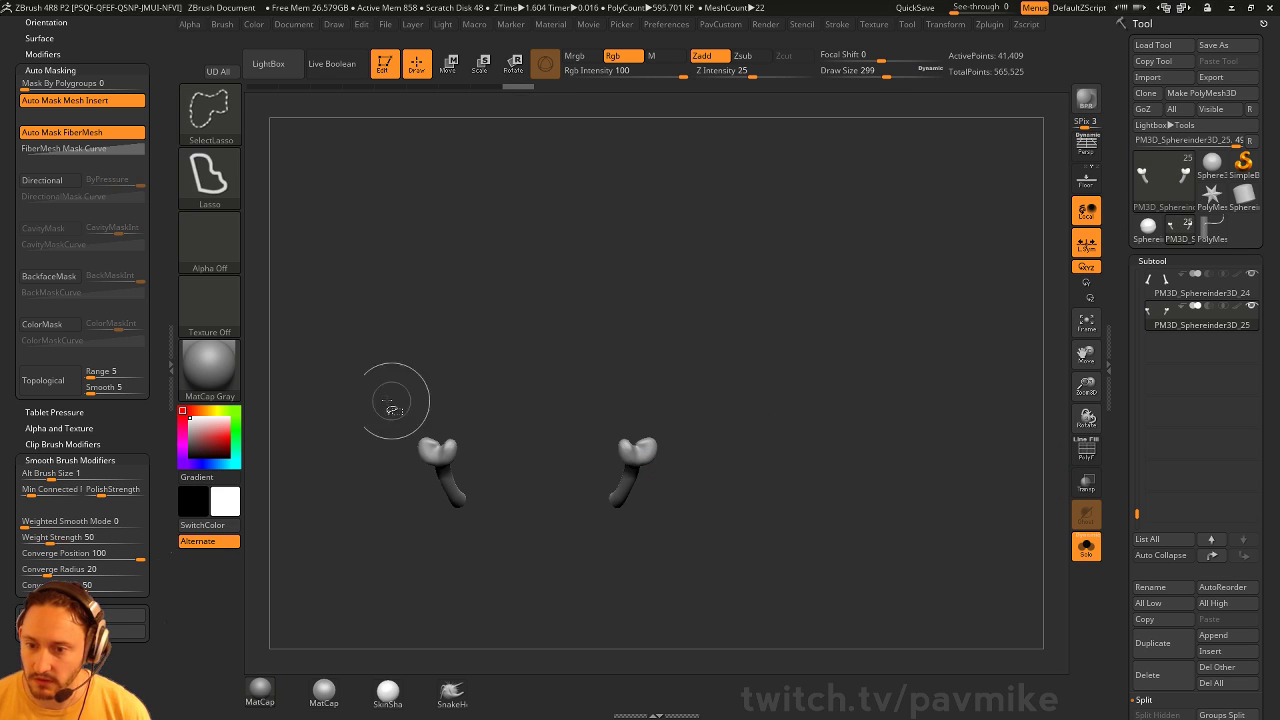
pyautogui.moveTo(529, 374)
pyautogui.keyDown('ctrl'); pyautogui.keyDown('alt'); pyautogui.keyDown('shift'); pyautogui.mouseDown()
pyautogui.moveTo(463, 342)
pyautogui.moveTo(526, 514)
pyautogui.mouseUp(); pyautogui.keyUp('shift'); pyautogui.keyUp('alt'); pyautogui.keyUp('ctrl')
pyautogui.press('`')
pyautogui.click(706, 310)
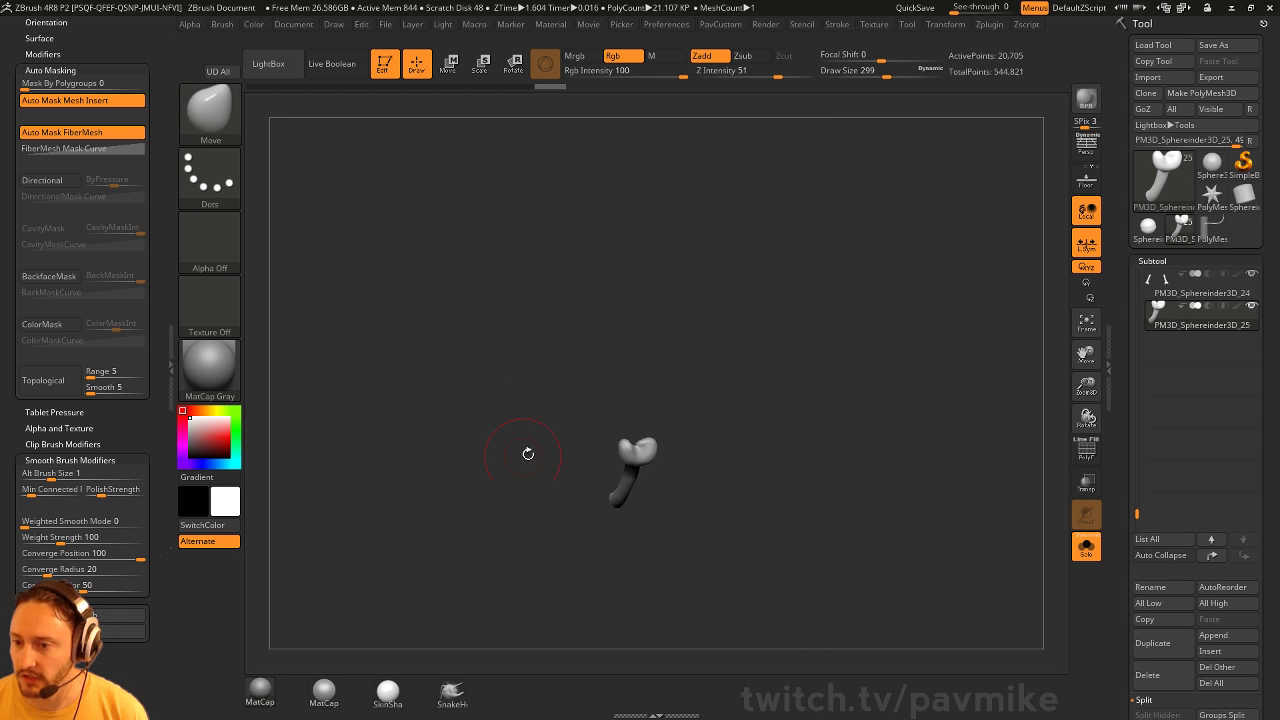
# Show the whole creature again and nudge the lower knee bone into place with a large Move brush
pyautogui.click(1086, 546)
pyautogui.press('s')
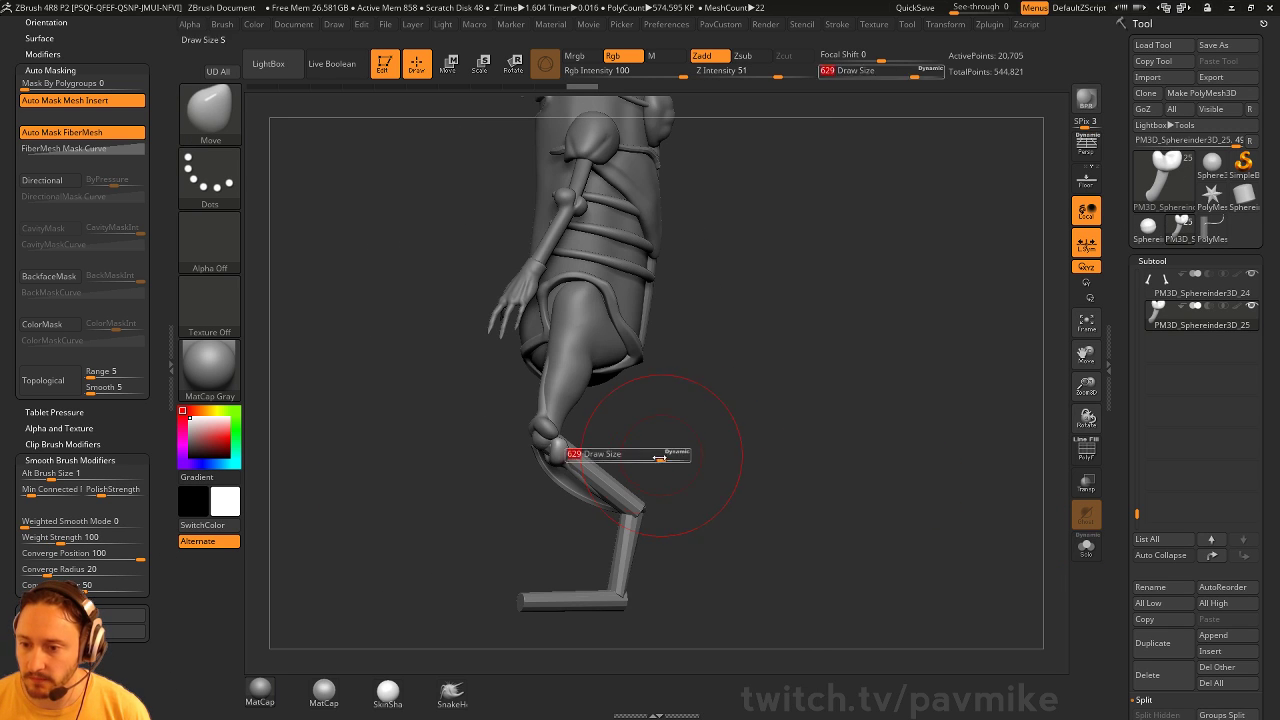
pyautogui.moveTo(600, 458)
pyautogui.mouseDown()
pyautogui.moveTo(631, 466)
pyautogui.moveTo(615, 466)
pyautogui.mouseUp()
# Select the cylinder below the knee and convert it with DynaMesh at resolution 80
pyautogui.keyDown('alt'); pyautogui.click(608, 482); pyautogui.keyUp('alt')
pyautogui.keyDown('alt'); pyautogui.moveTo(731, 414); pyautogui.dragTo(768, 430); pyautogui.keyUp('alt')
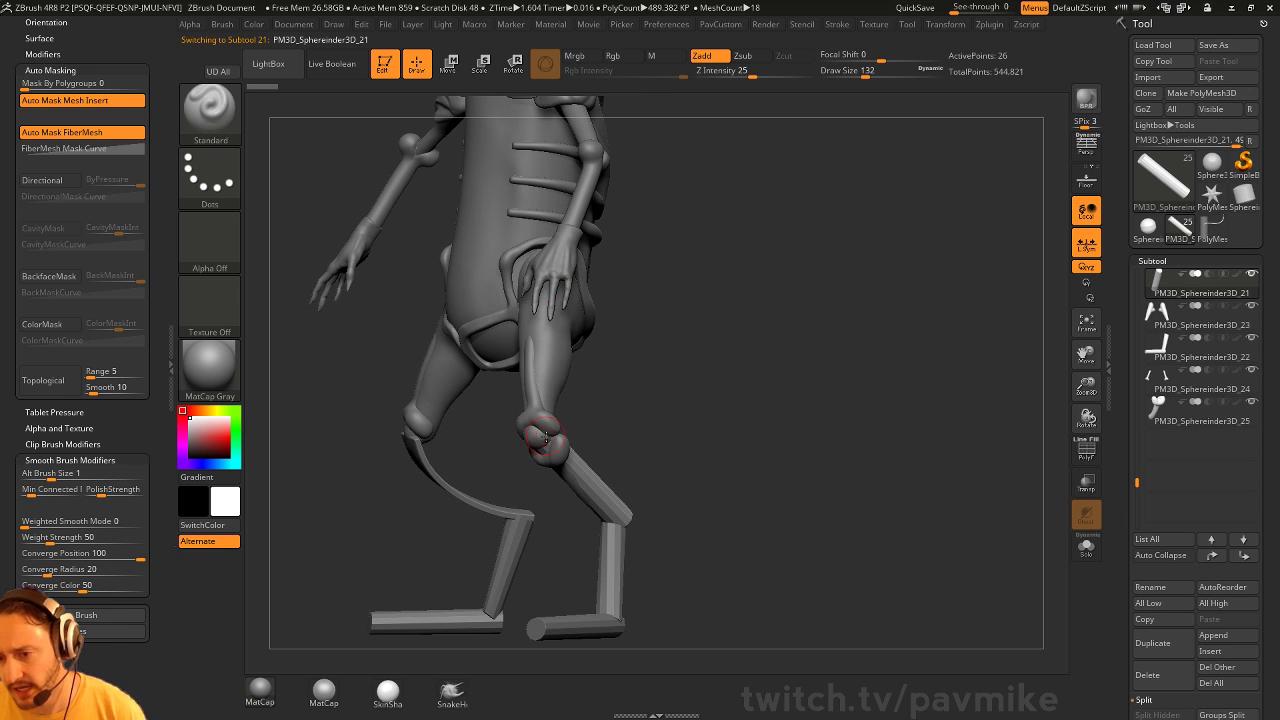
pyautogui.moveTo(742, 497); pyautogui.dragTo(596, 516)
pyautogui.moveTo(686, 522); pyautogui.dragTo(737, 451)
pyautogui.press('space')
pyautogui.click(701, 205)
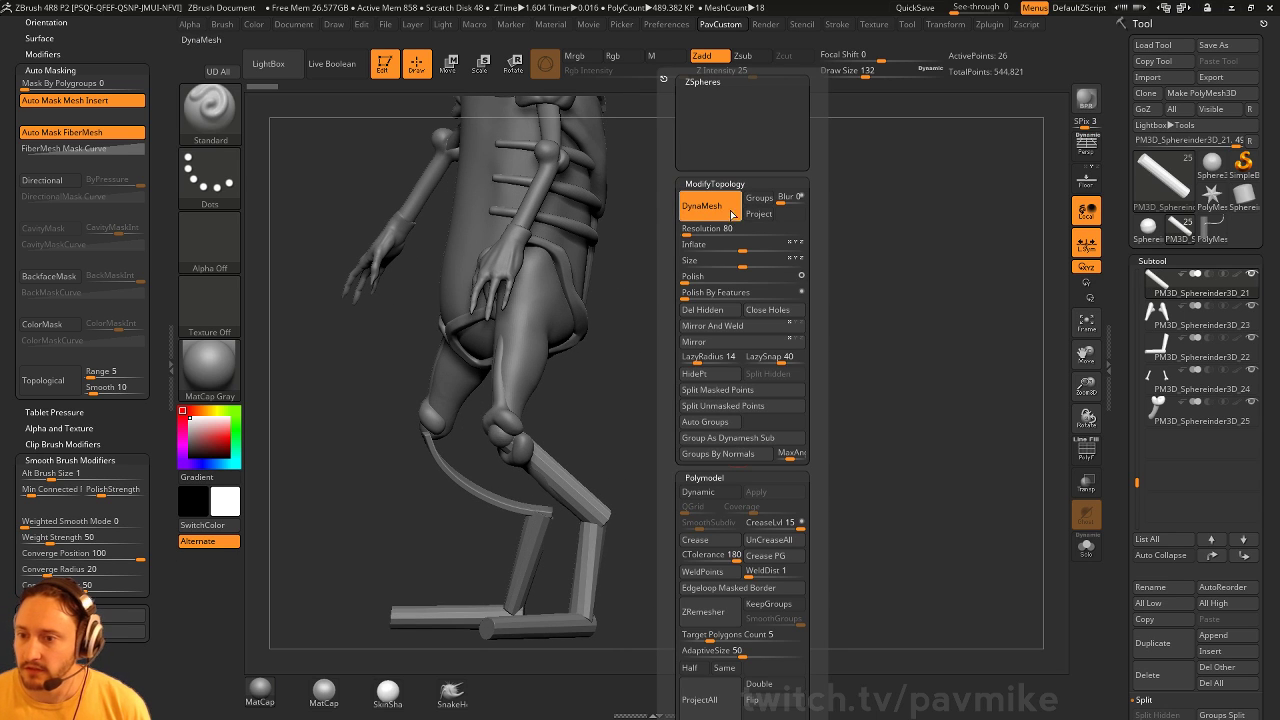
# Swell the lower-leg cylinder with the Inflat brush at draw size 257
pyautogui.moveTo(837, 409); pyautogui.dragTo(626, 377)
pyautogui.press('b')
pyautogui.press('i')
pyautogui.press('n')
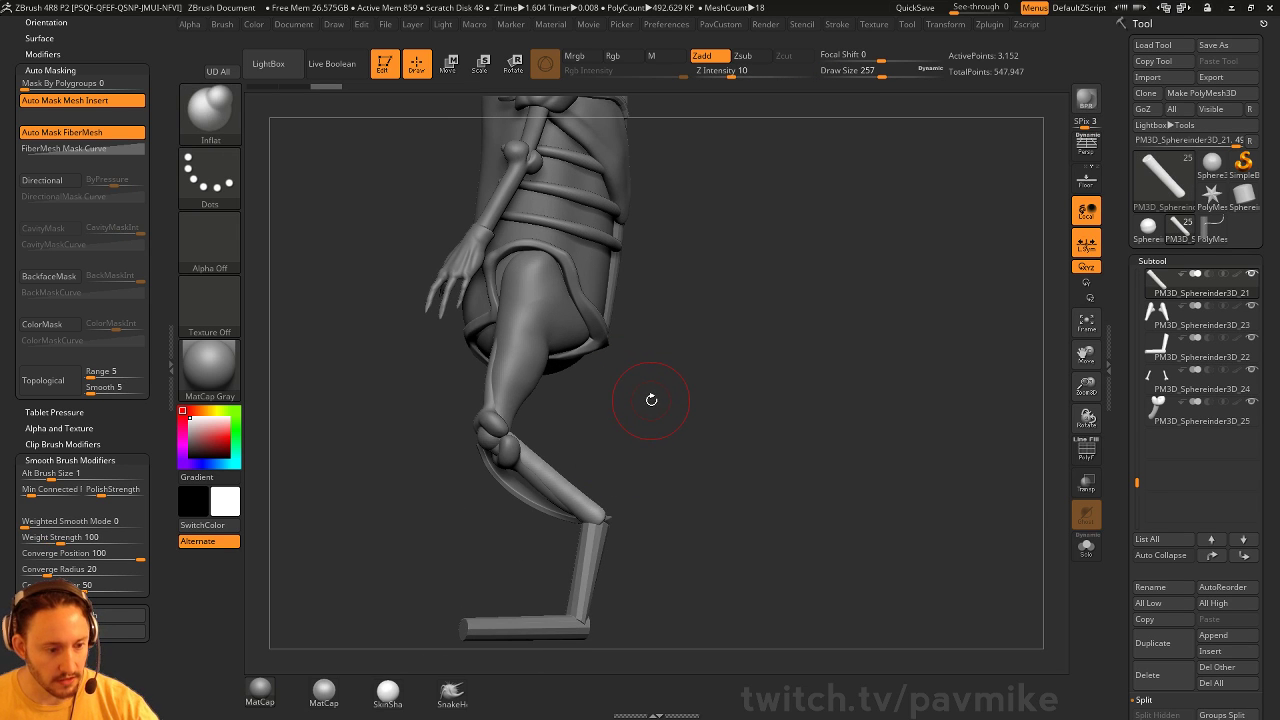
pyautogui.moveTo(714, 412)
pyautogui.mouseDown()
pyautogui.moveTo(800, 397)
pyautogui.moveTo(503, 467)
pyautogui.moveTo(536, 437)
pyautogui.moveTo(521, 445)
pyautogui.moveTo(530, 421)
pyautogui.mouseUp()
pyautogui.moveTo(460, 492); pyautogui.dragTo(490, 492)
# Pull the lower-leg cylinder into a tapered calf shape with the Move brush and smooth it
pyautogui.press('b')
pyautogui.press('m')
pyautogui.press('v')
pyautogui.press('s')
pyautogui.click(527, 454)
pyautogui.moveTo(510, 447); pyautogui.dragTo(516, 460)
pyautogui.moveTo(585, 450)
pyautogui.mouseDown()
pyautogui.moveTo(646, 443)
pyautogui.moveTo(636, 462)
pyautogui.mouseUp()
pyautogui.moveTo(579, 492)
pyautogui.keyDown('shift'); pyautogui.mouseDown()
pyautogui.moveTo(524, 488)
pyautogui.moveTo(582, 450)
pyautogui.mouseUp(); pyautogui.keyUp('shift')
pyautogui.press('s')
pyautogui.click(580, 497)
pyautogui.moveTo(590, 497); pyautogui.dragTo(608, 496)
# Refine the calf's outline toward the ankle with the Move brush, varying the draw size
pyautogui.press('b')
pyautogui.press('m')
pyautogui.press('v')
pyautogui.moveTo(541, 497); pyautogui.dragTo(525, 509)
pyautogui.press('s')
pyautogui.click(559, 516)
pyautogui.press('s')
pyautogui.click(517, 509)
# Select the lower knee bone and fit it around the top of the calf with the Move brush
pyautogui.press('b')
pyautogui.press('s')
pyautogui.press('t')
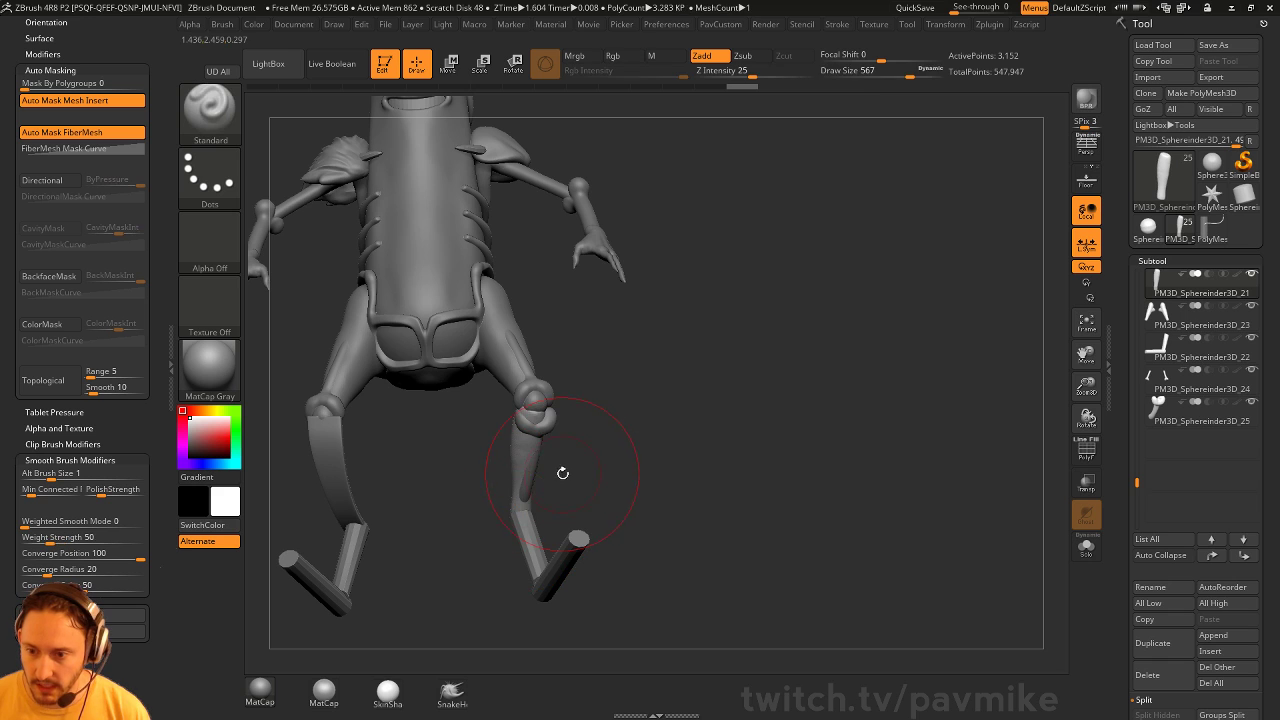
pyautogui.keyDown('alt'); pyautogui.click(543, 420); pyautogui.keyUp('alt')
pyautogui.press('s')
pyautogui.moveTo(594, 457); pyautogui.dragTo(551, 451)
pyautogui.click(559, 462)
pyautogui.press('b')
pyautogui.press('m')
pyautogui.press('v')
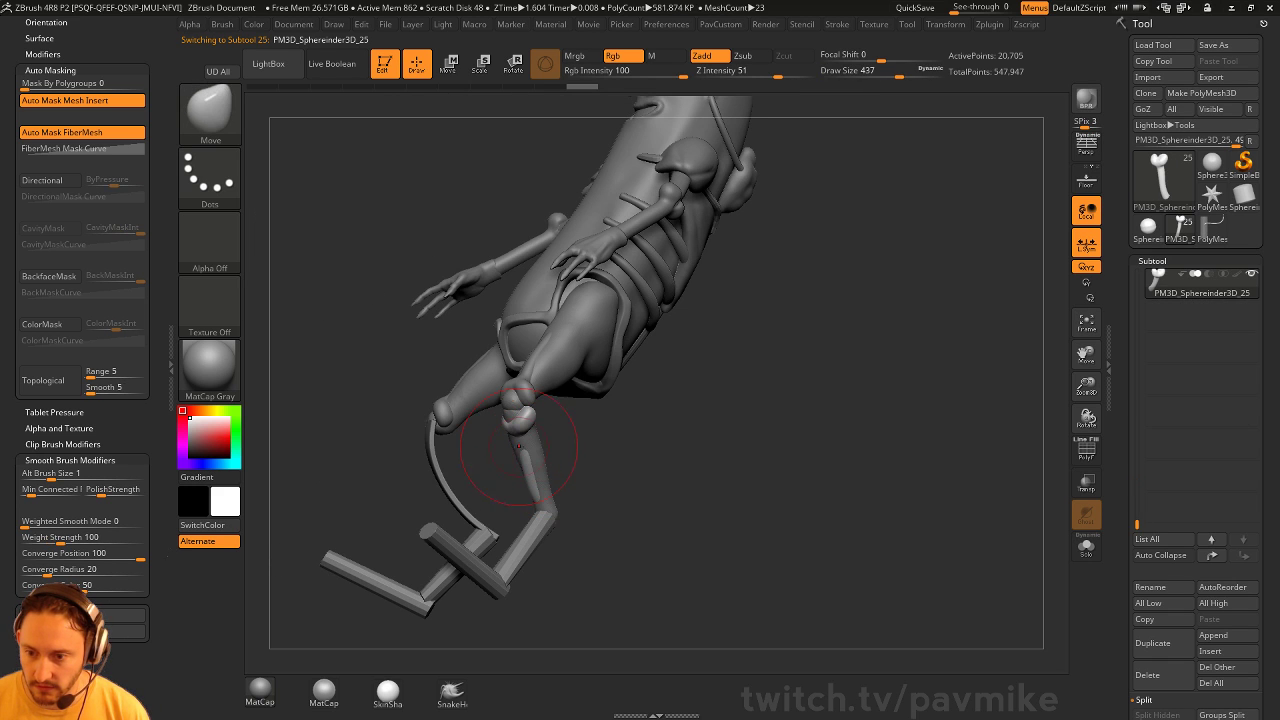
pyautogui.moveTo(515, 405)
pyautogui.mouseDown()
pyautogui.moveTo(549, 474)
pyautogui.moveTo(606, 480)
pyautogui.moveTo(517, 459)
pyautogui.mouseUp()
pyautogui.press('shift')
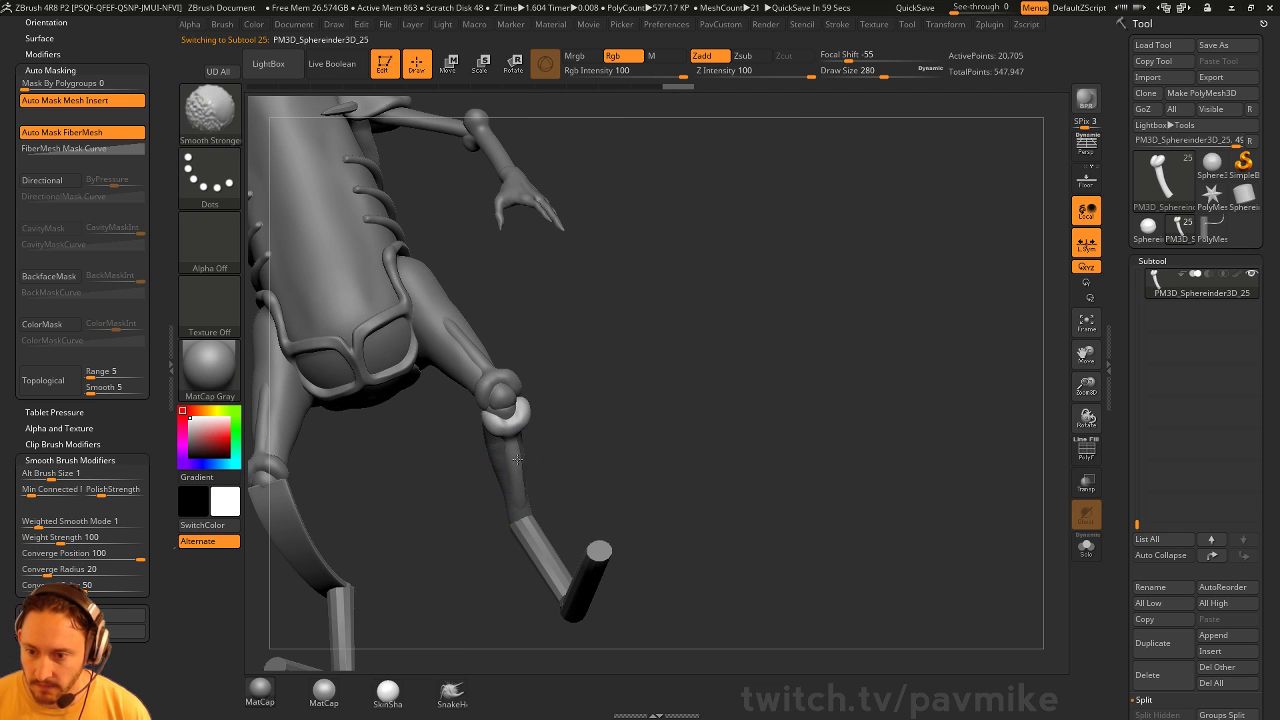
pyautogui.moveTo(522, 513)
pyautogui.mouseDown()
pyautogui.moveTo(540, 480)
pyautogui.moveTo(486, 471)
pyautogui.mouseUp()
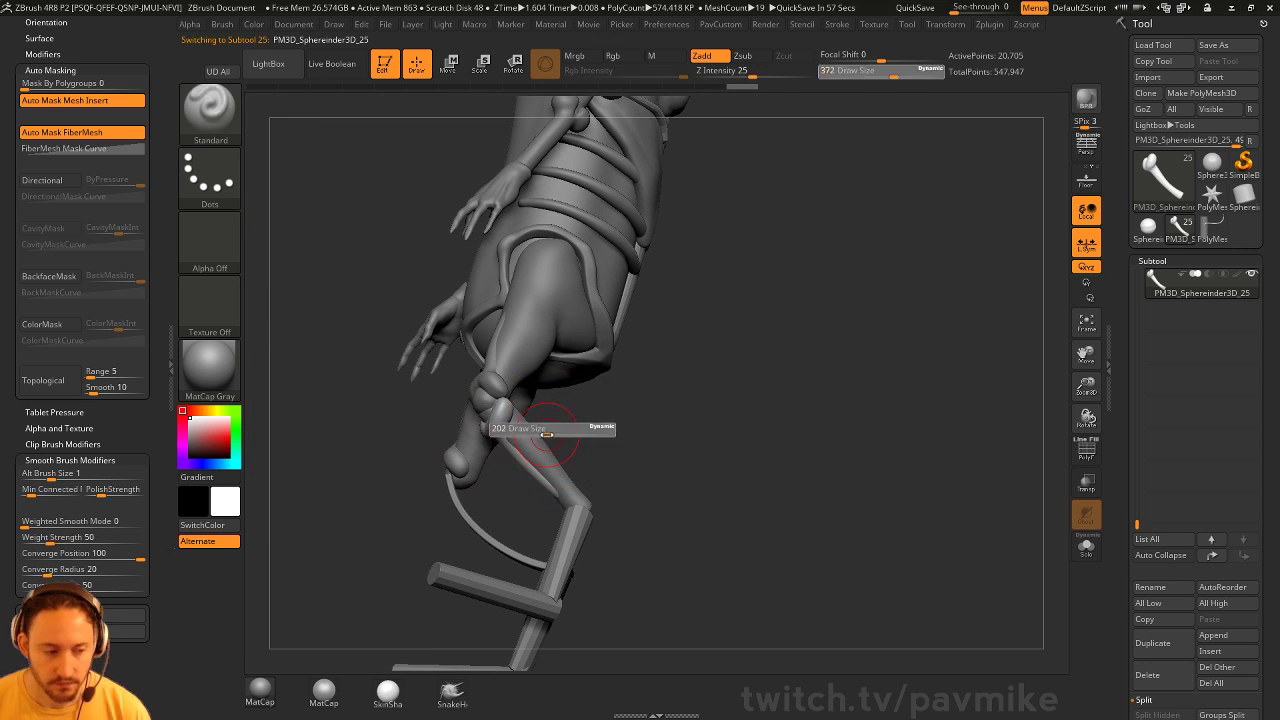
pyautogui.moveTo(528, 349)
pyautogui.mouseDown()
pyautogui.moveTo(714, 417)
pyautogui.moveTo(715, 388)
pyautogui.mouseUp()
pyautogui.press('b')
pyautogui.press('z')
pyautogui.press('m')
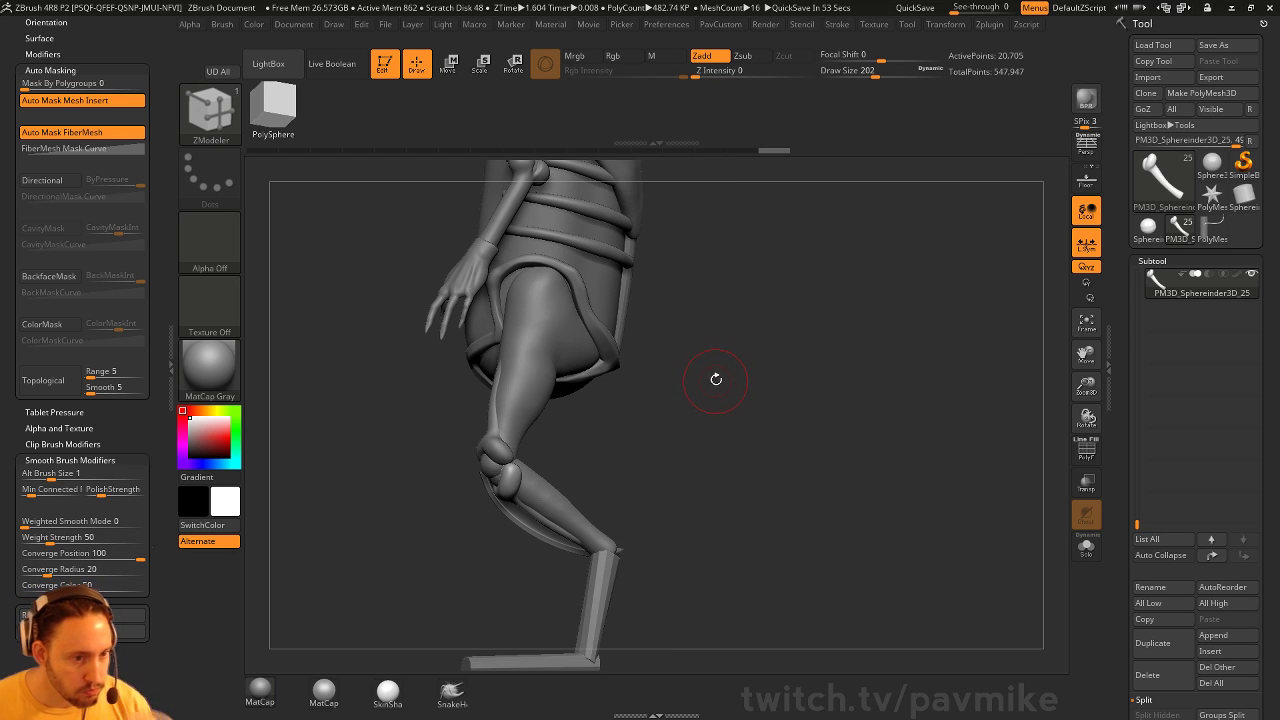
pyautogui.moveTo(703, 389)
pyautogui.mouseDown()
pyautogui.moveTo(711, 437)
pyautogui.moveTo(509, 546)
pyautogui.moveTo(663, 466)
pyautogui.moveTo(663, 478)
pyautogui.mouseUp()
# Select the cylinders below the calves, hide the foot cylinders and split the hidden part into a separate subtool
pyautogui.press('b')
pyautogui.press('s')
pyautogui.press('t')
pyautogui.keyDown('alt'); pyautogui.click(509, 546); pyautogui.keyUp('alt')
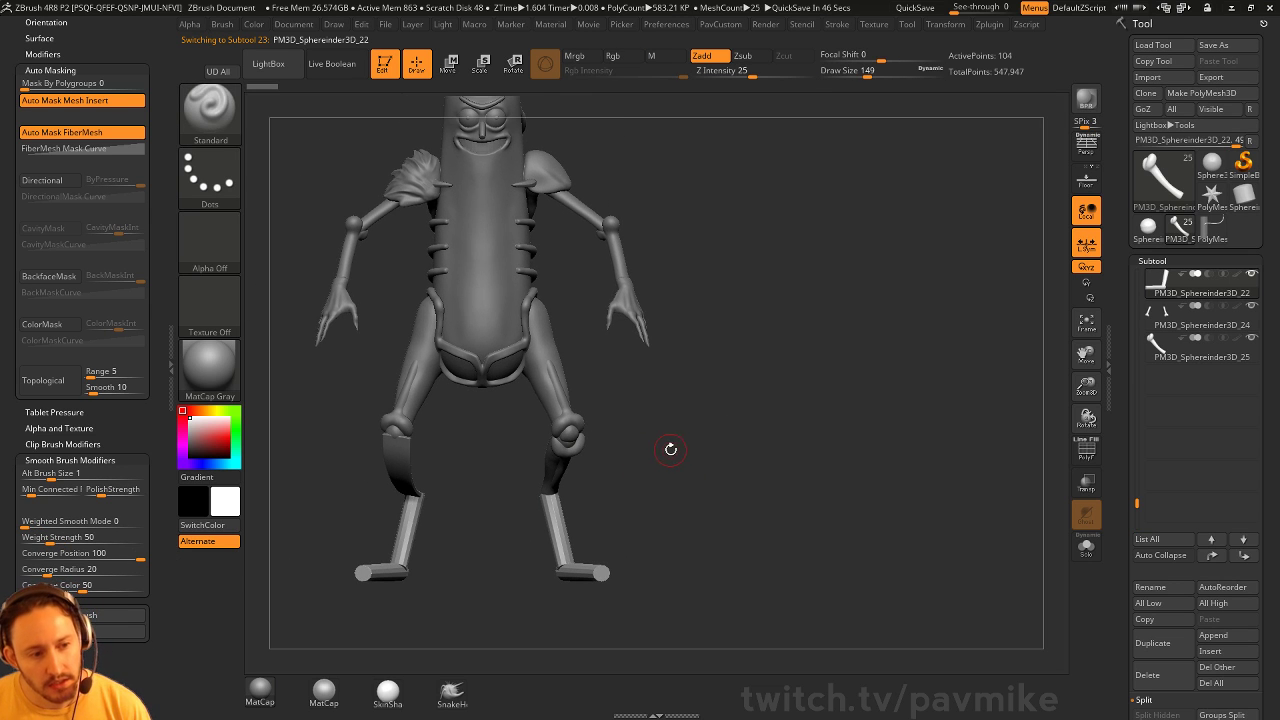
pyautogui.moveTo(667, 443); pyautogui.dragTo(643, 474)
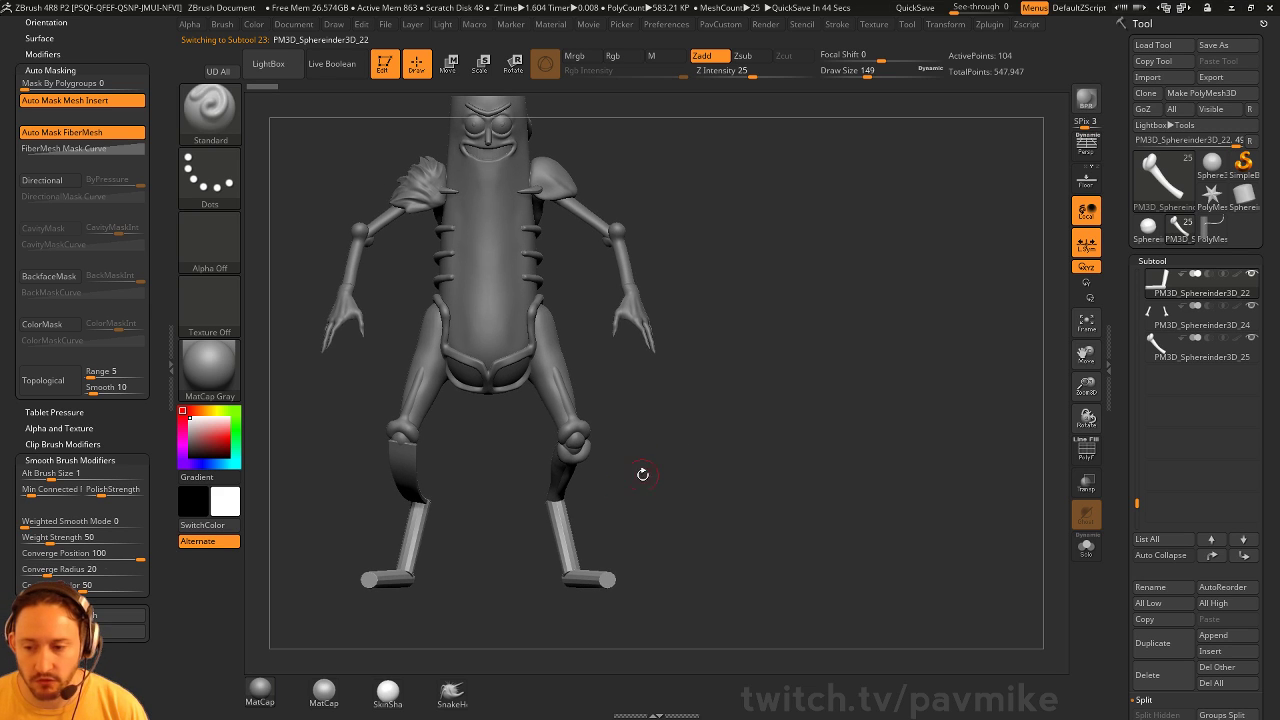
pyautogui.moveTo(563, 535)
pyautogui.mouseDown()
pyautogui.moveTo(663, 546)
pyautogui.moveTo(595, 483)
pyautogui.mouseUp()
pyautogui.hotkey('ctrl', 'shift', 's')
pyautogui.keyDown('ctrl'); pyautogui.keyDown('shift'); pyautogui.click(596, 483); pyautogui.keyUp('shift'); pyautogui.keyUp('ctrl')
pyautogui.press('b')
pyautogui.press('z')
pyautogui.press('m')
pyautogui.press('space')
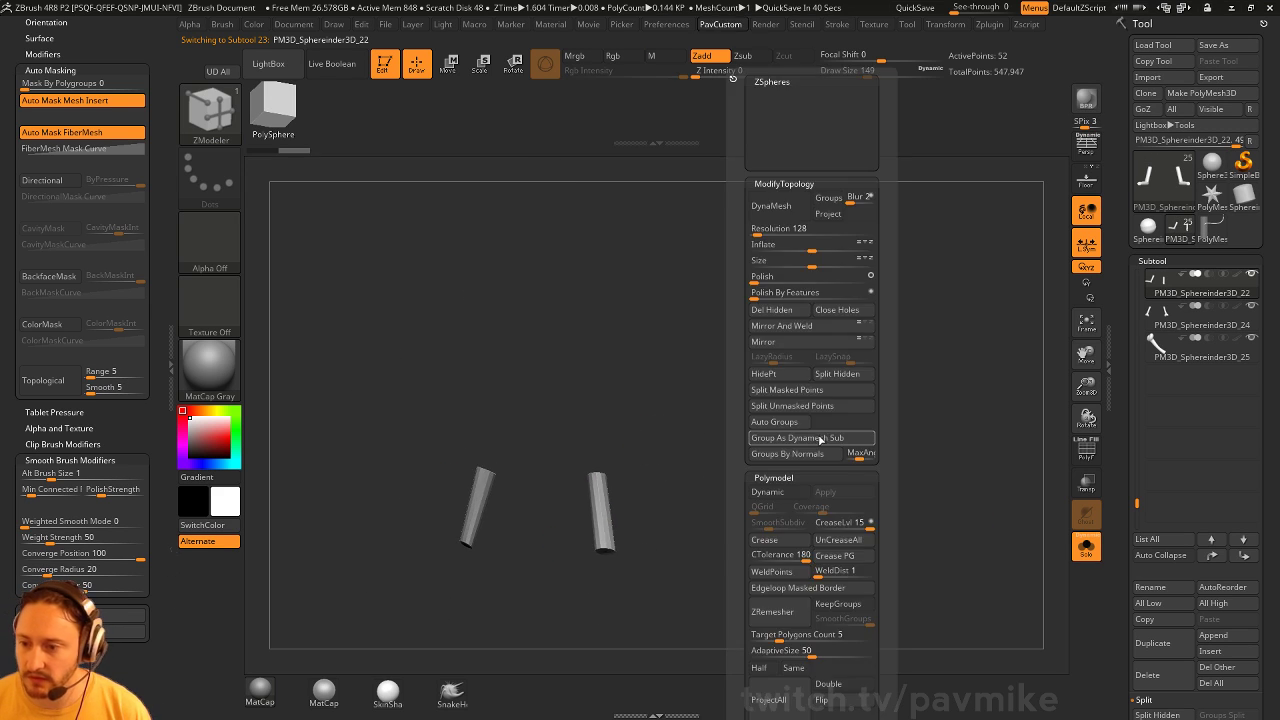
pyautogui.click(827, 393)
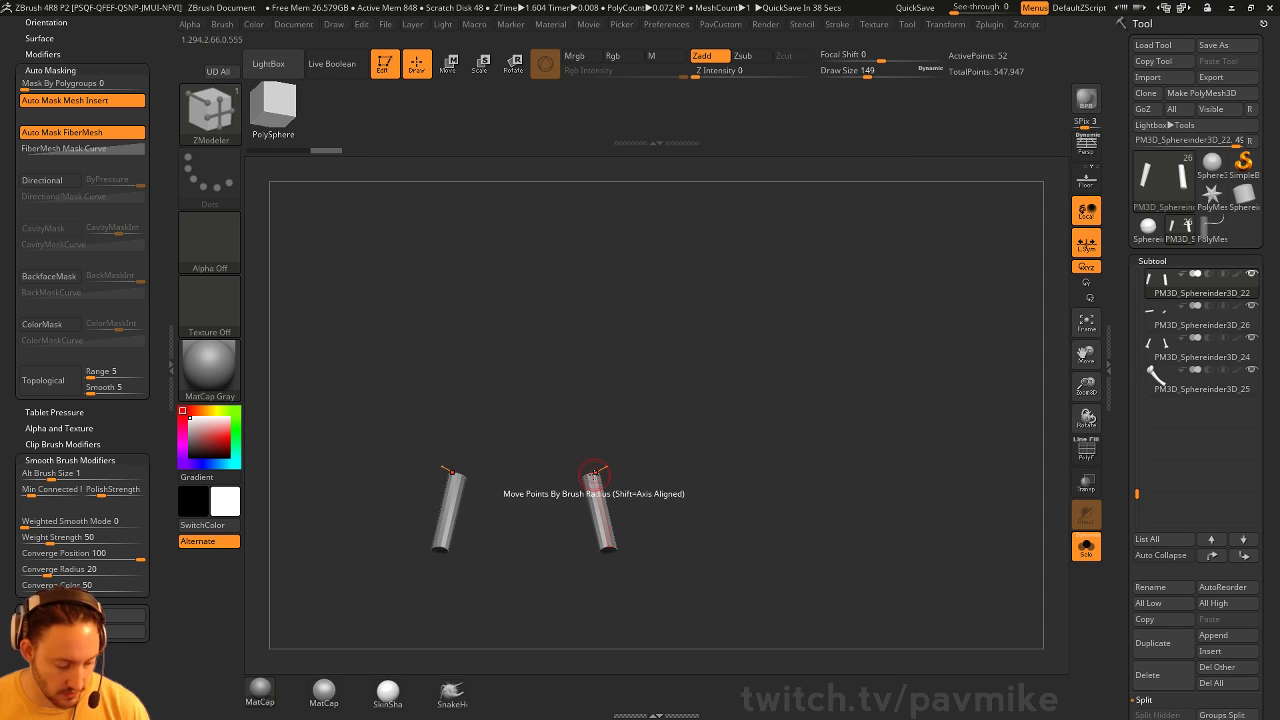
# Hide the other leg's shin cylinder, split it into its own subtool and show the whole creature again
pyautogui.keyDown('ctrl'); pyautogui.keyDown('shift'); pyautogui.moveTo(680, 454); pyautogui.dragTo(540, 400); pyautogui.keyUp('shift'); pyautogui.keyUp('ctrl')
pyautogui.press('b')
pyautogui.press('z')
pyautogui.press('m')
pyautogui.press('space')
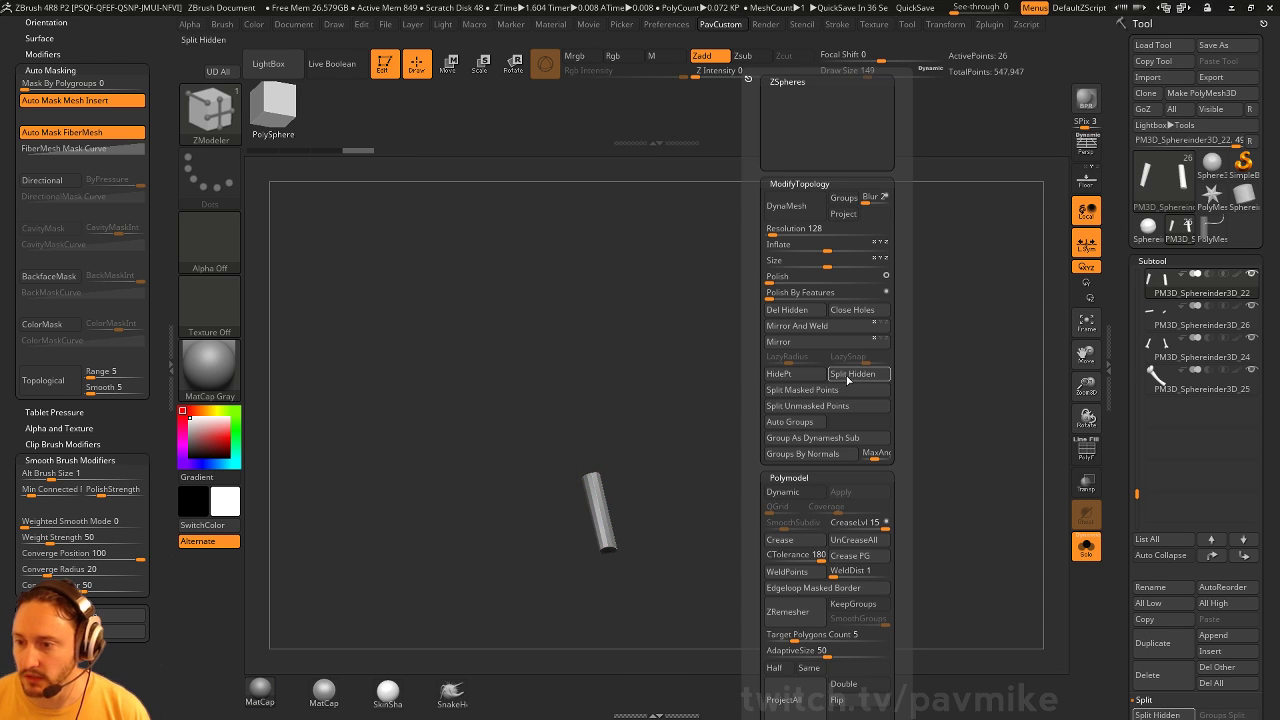
pyautogui.click(852, 374)
pyautogui.click(1086, 547)
pyautogui.keyDown('alt'); pyautogui.moveTo(763, 423); pyautogui.dragTo(843, 429); pyautogui.keyUp('alt')
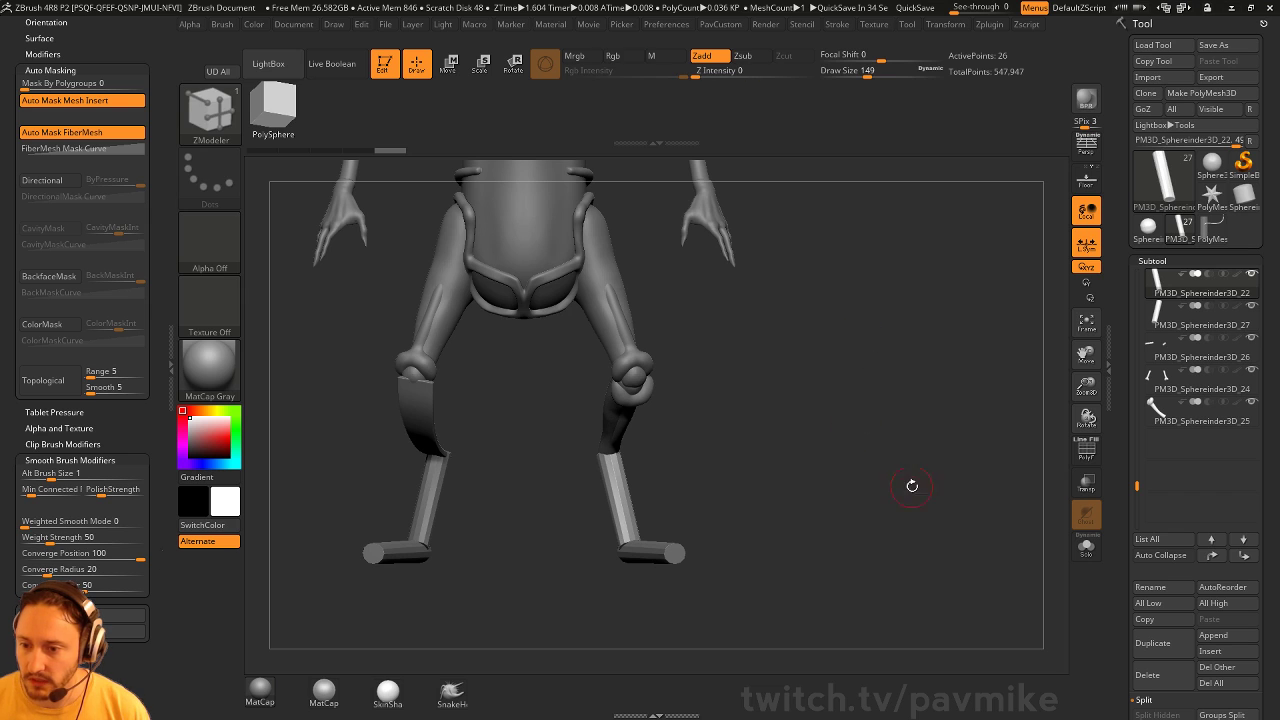
# Convert the creature's left shin cylinder above the foot with DynaMesh at resolution 128
pyautogui.press('space')
pyautogui.click(879, 208)
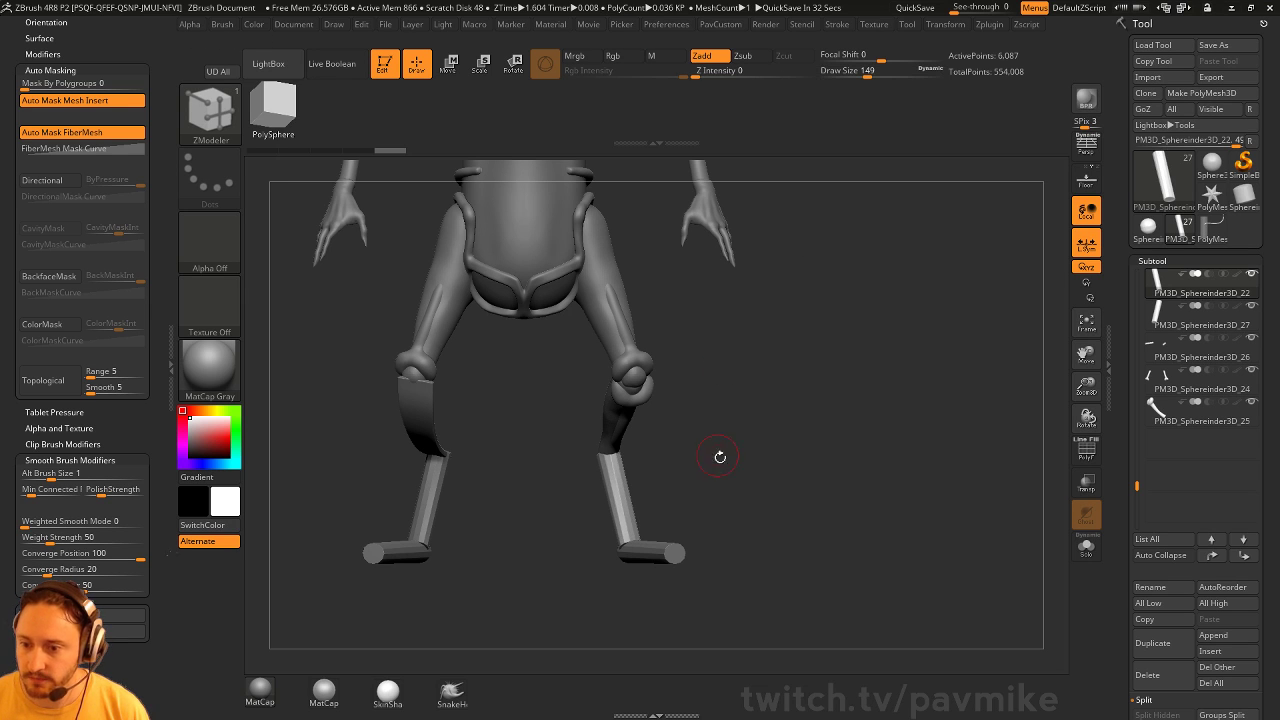
pyautogui.moveTo(779, 431); pyautogui.dragTo(763, 450)
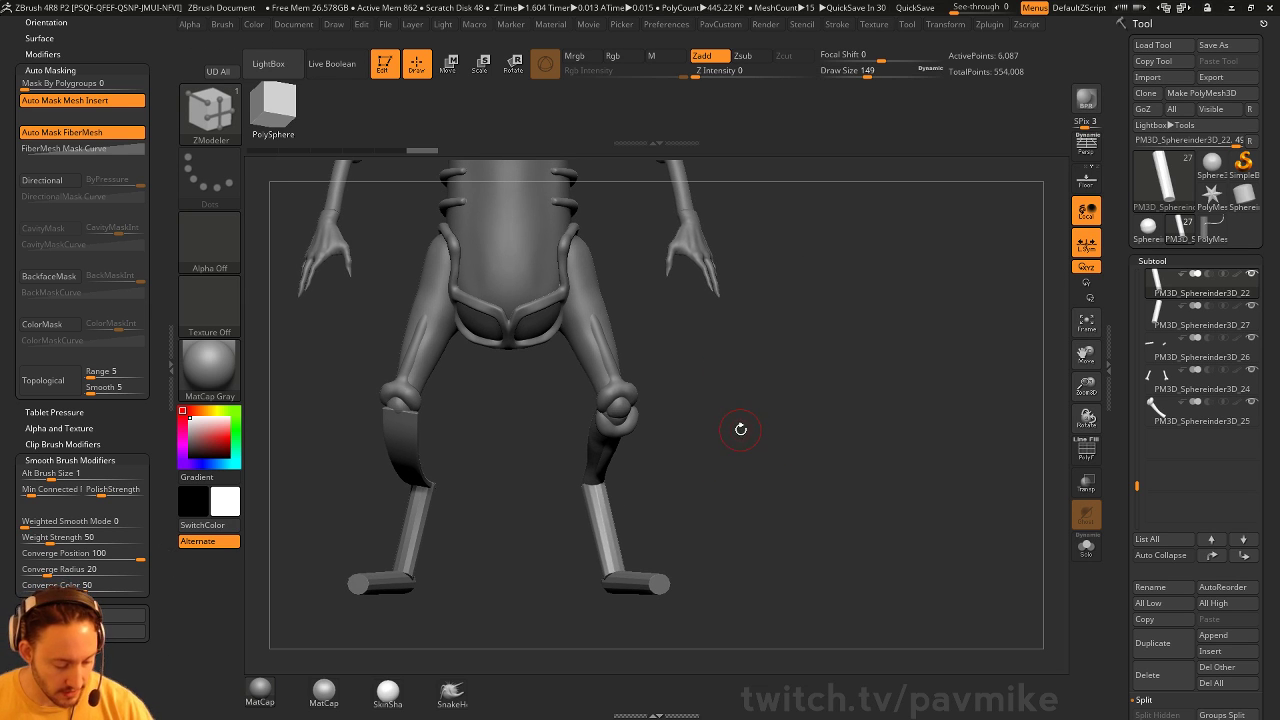
# Swell the shin cylinder above the foot with the Inflat brush at draw size 437
pyautogui.press('b')
pyautogui.press('i')
pyautogui.press('n')
pyautogui.press('s')
pyautogui.moveTo(680, 457); pyautogui.dragTo(701, 452)
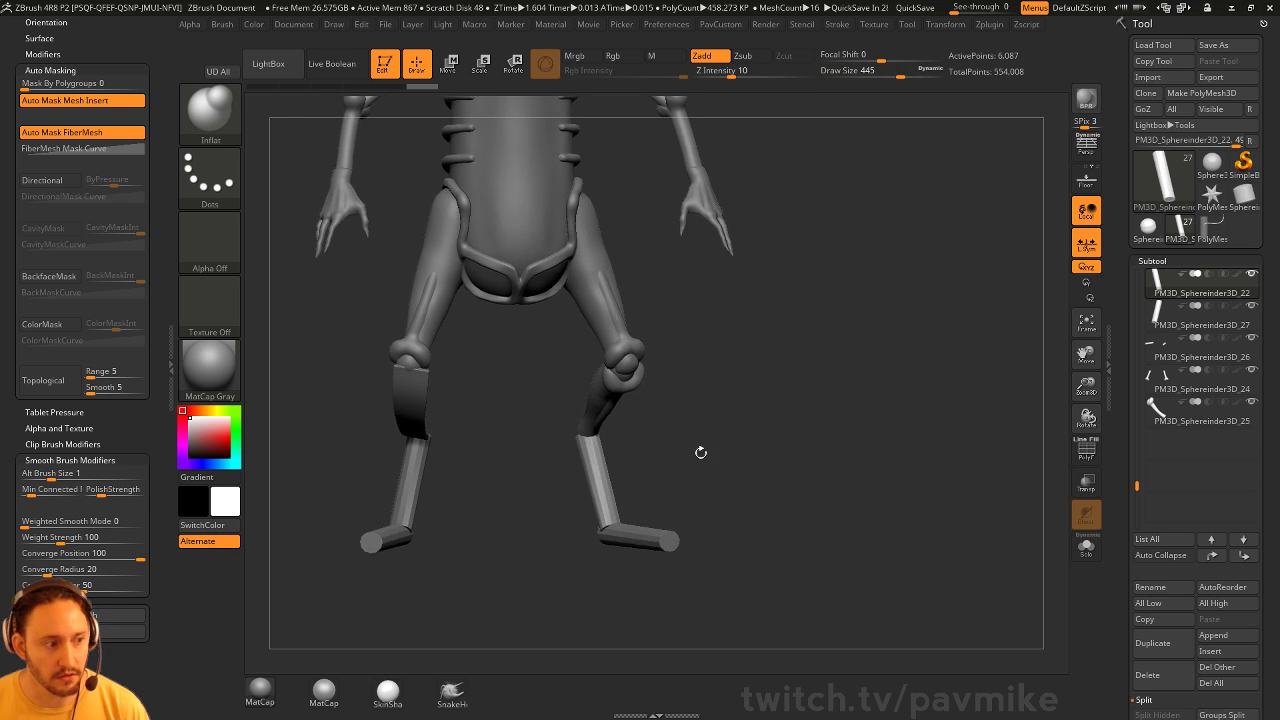
pyautogui.press('s')
pyautogui.moveTo(608, 443)
pyautogui.mouseDown()
pyautogui.moveTo(640, 443)
pyautogui.moveTo(643, 491)
pyautogui.moveTo(670, 478)
pyautogui.moveTo(608, 484)
pyautogui.moveTo(628, 508)
pyautogui.moveTo(680, 506)
pyautogui.mouseUp()
pyautogui.press('shift')
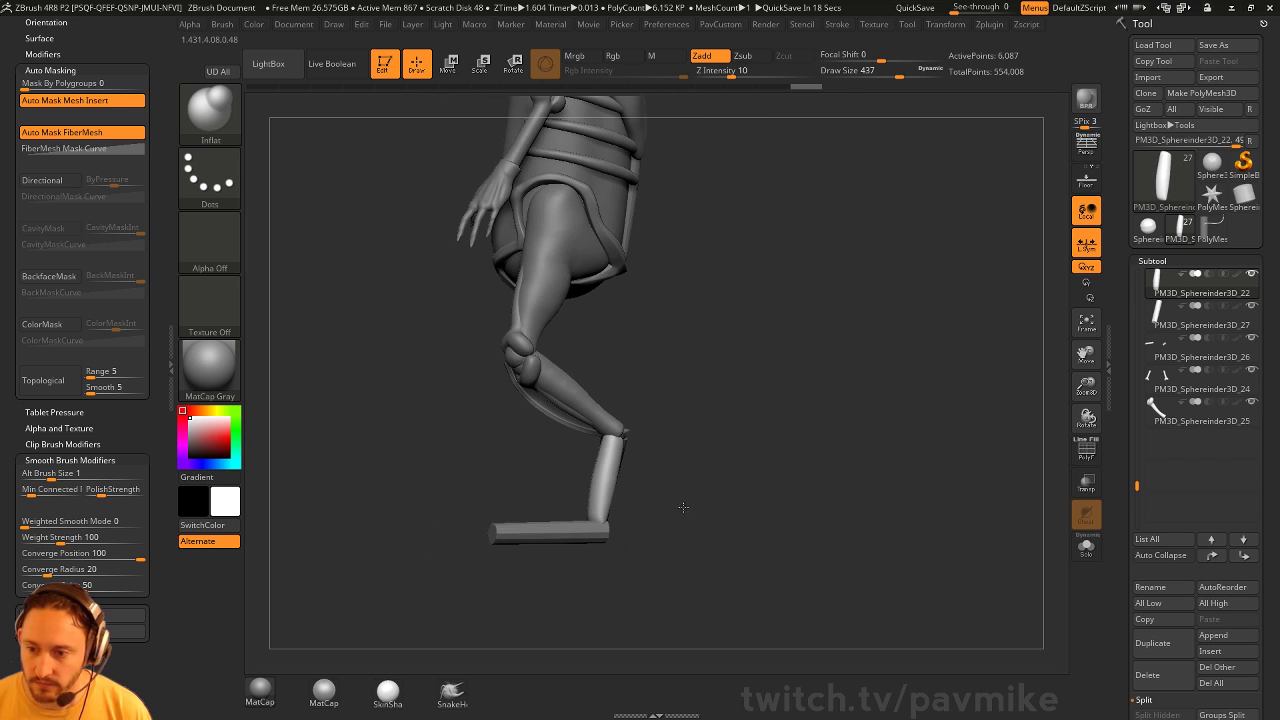
# Select the lower knee bone subtool and duplicate it for the joint between the calf and the shin
pyautogui.moveTo(677, 457)
pyautogui.mouseDown()
pyautogui.moveTo(660, 443)
pyautogui.moveTo(686, 457)
pyautogui.moveTo(749, 446)
pyautogui.mouseUp()
pyautogui.press('b')
pyautogui.press('z')
pyautogui.press('m')
pyautogui.press('b')
pyautogui.press('s')
pyautogui.press('t')
pyautogui.keyDown('alt'); pyautogui.click(608, 377); pyautogui.keyUp('alt')
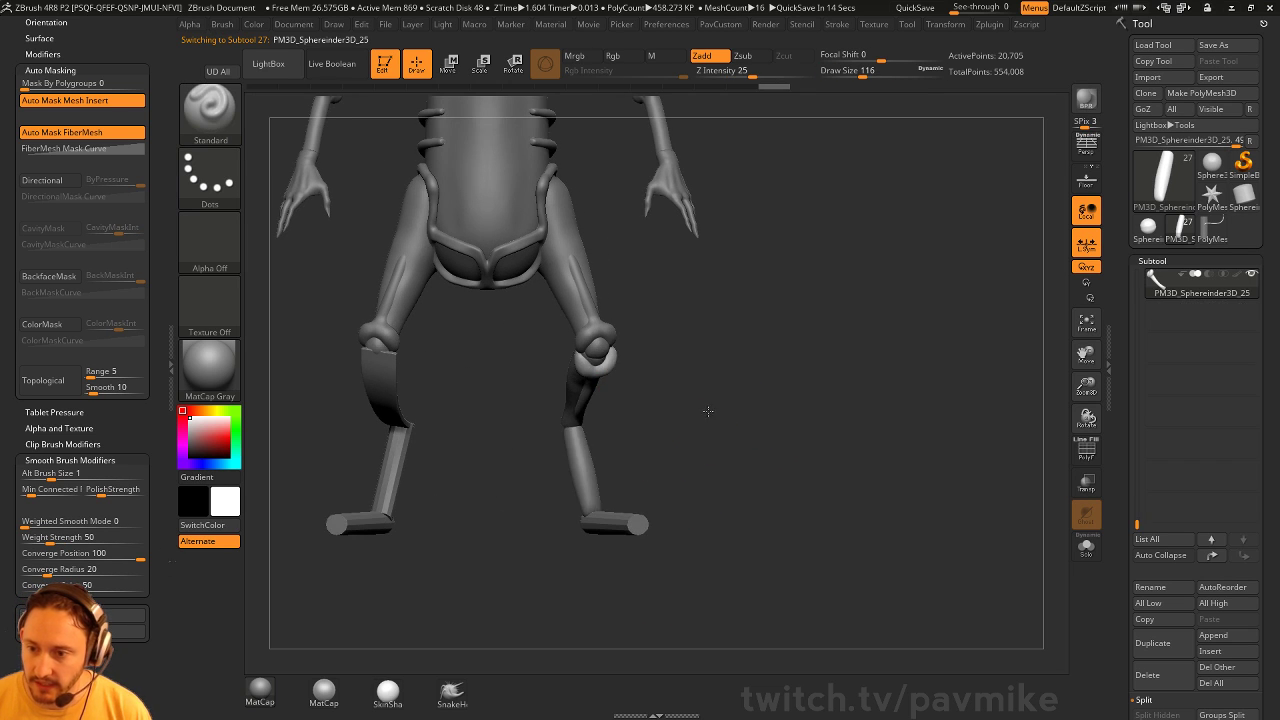
pyautogui.moveTo(690, 415); pyautogui.dragTo(720, 429)
pyautogui.click(1152, 643)
# Move the duplicated knee bone down to the calf–shin joint and rotate it to follow the shin
pyautogui.moveTo(943, 534); pyautogui.dragTo(663, 409)
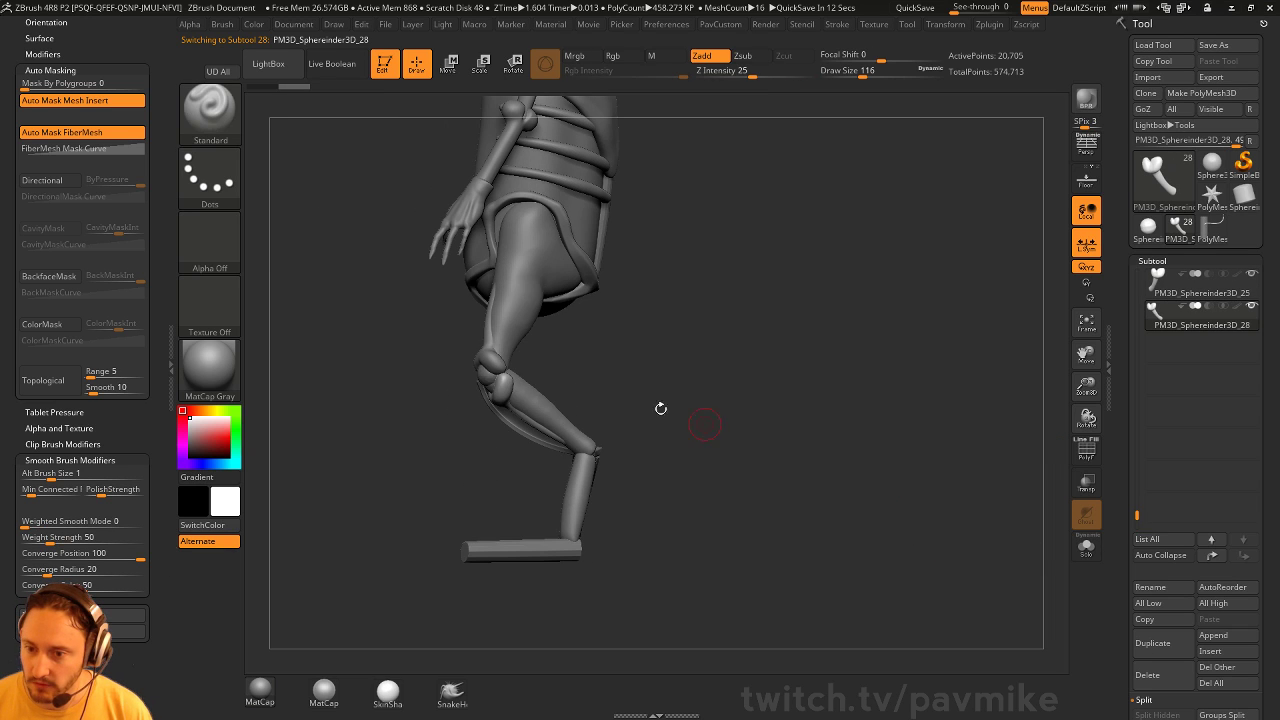
pyautogui.press('w')
pyautogui.moveTo(563, 367); pyautogui.dragTo(611, 487)
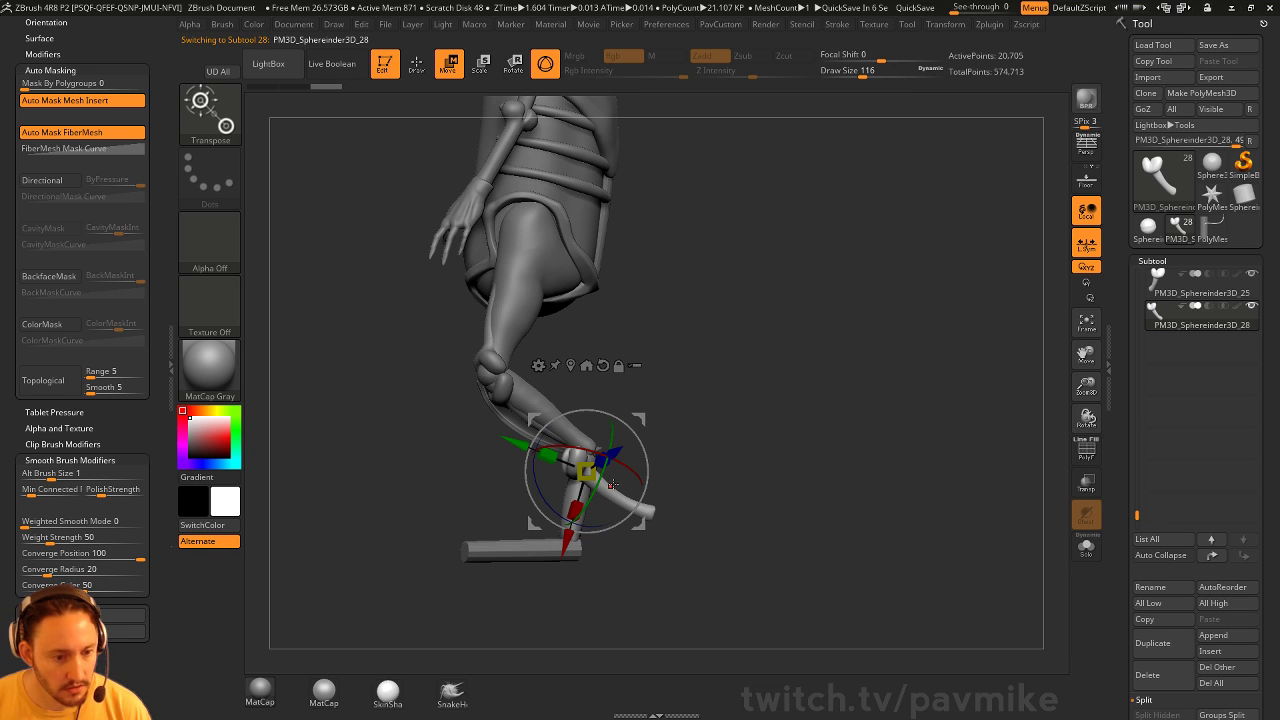
pyautogui.moveTo(646, 461)
pyautogui.mouseDown()
pyautogui.moveTo(630, 515)
pyautogui.moveTo(595, 532)
pyautogui.moveTo(629, 442)
pyautogui.moveTo(588, 472)
pyautogui.moveTo(638, 444)
pyautogui.moveTo(629, 409)
pyautogui.moveTo(600, 440)
pyautogui.moveTo(610, 410)
pyautogui.moveTo(627, 477)
pyautogui.mouseUp()
pyautogui.press('q')
pyautogui.press('s')
pyautogui.press('w')
pyautogui.press('q')
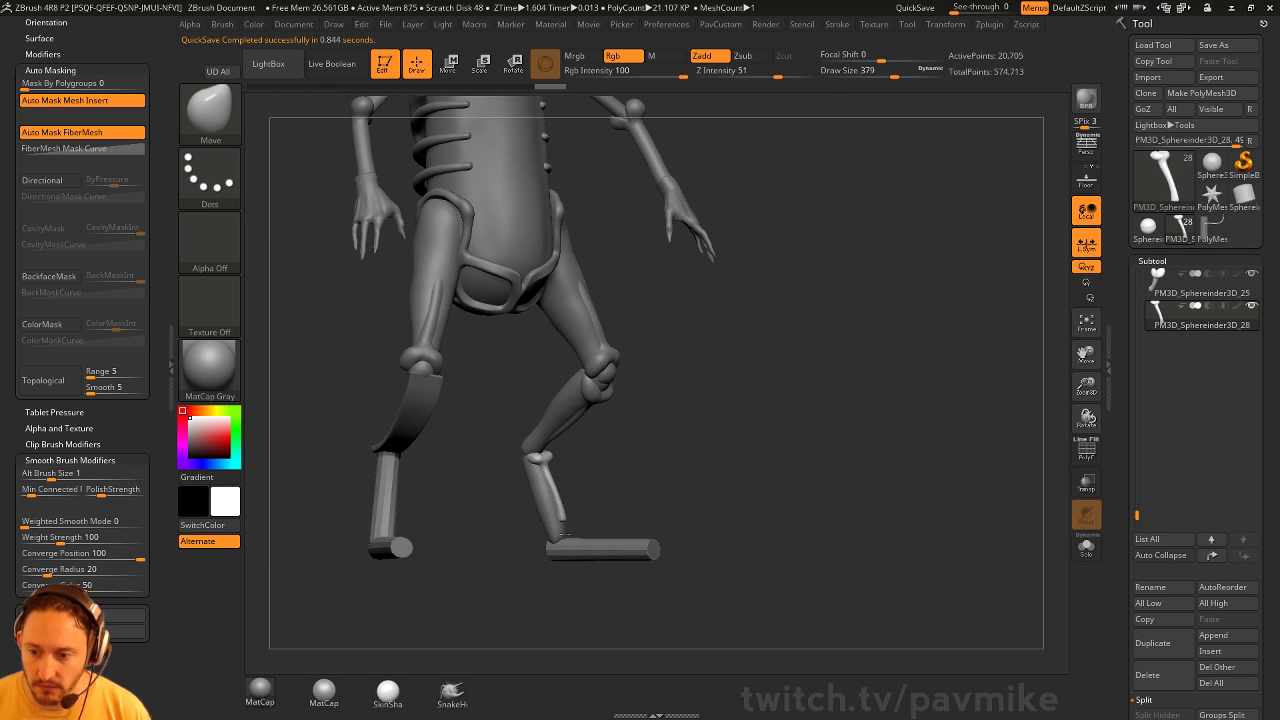
# Reshape the duplicated bone with the Move brush at draw size 212, fitting its head to the joint and its shaft along the shin
pyautogui.moveTo(576, 530); pyautogui.dragTo(578, 458)
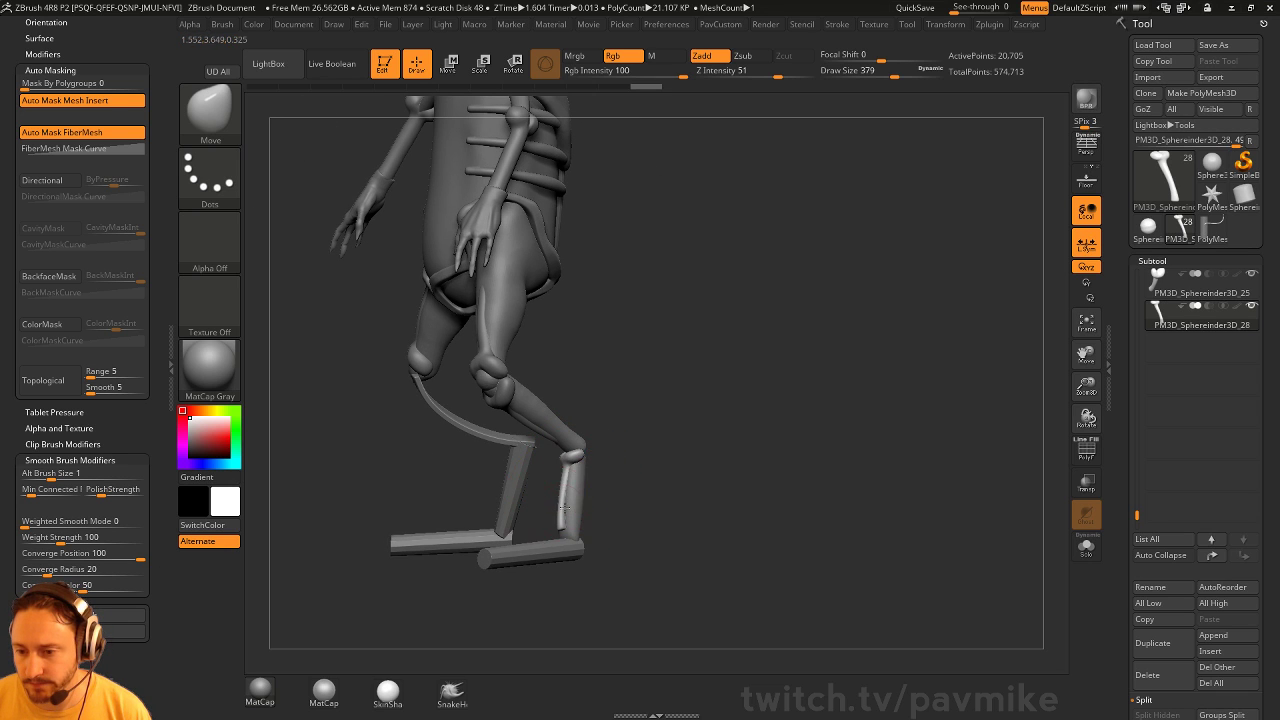
pyautogui.moveTo(564, 508)
pyautogui.mouseDown()
pyautogui.moveTo(640, 403)
pyautogui.moveTo(697, 421)
pyautogui.mouseUp()
pyautogui.write('212')
pyautogui.press('Return')
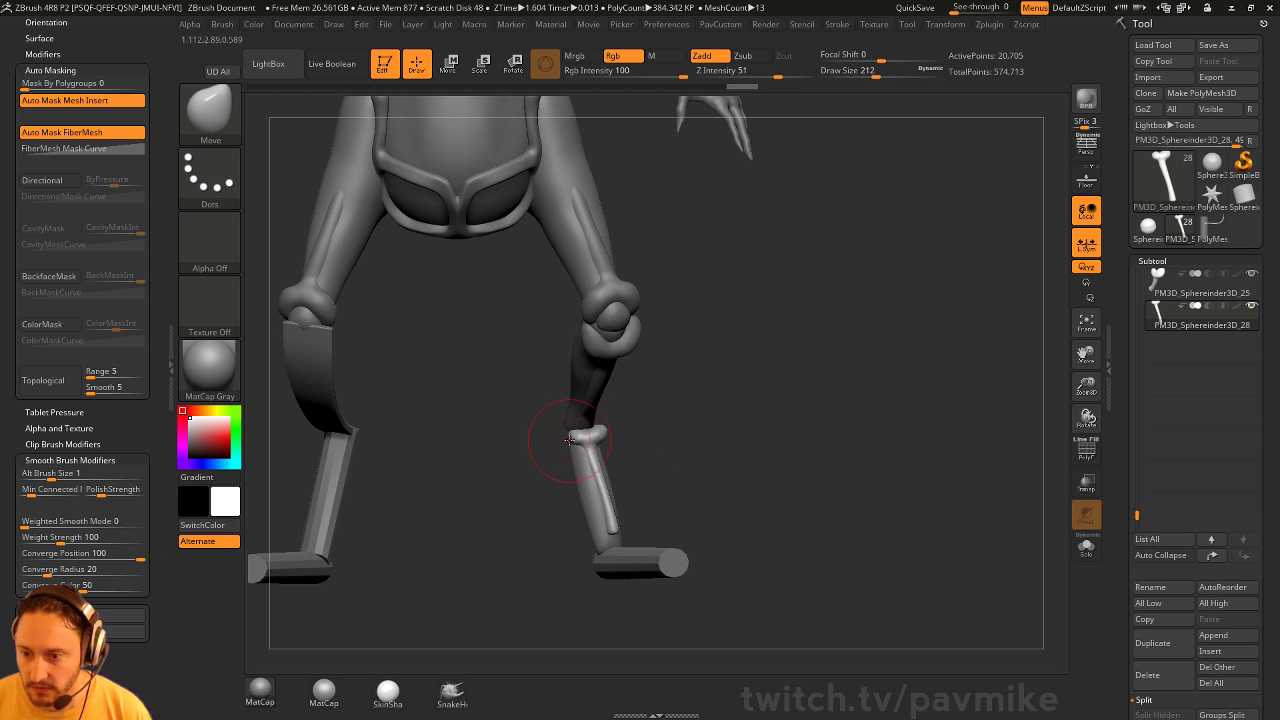
pyautogui.moveTo(557, 434)
pyautogui.mouseDown()
pyautogui.moveTo(586, 432)
pyautogui.moveTo(655, 385)
pyautogui.moveTo(670, 357)
pyautogui.moveTo(650, 405)
pyautogui.moveTo(576, 450)
pyautogui.mouseUp()
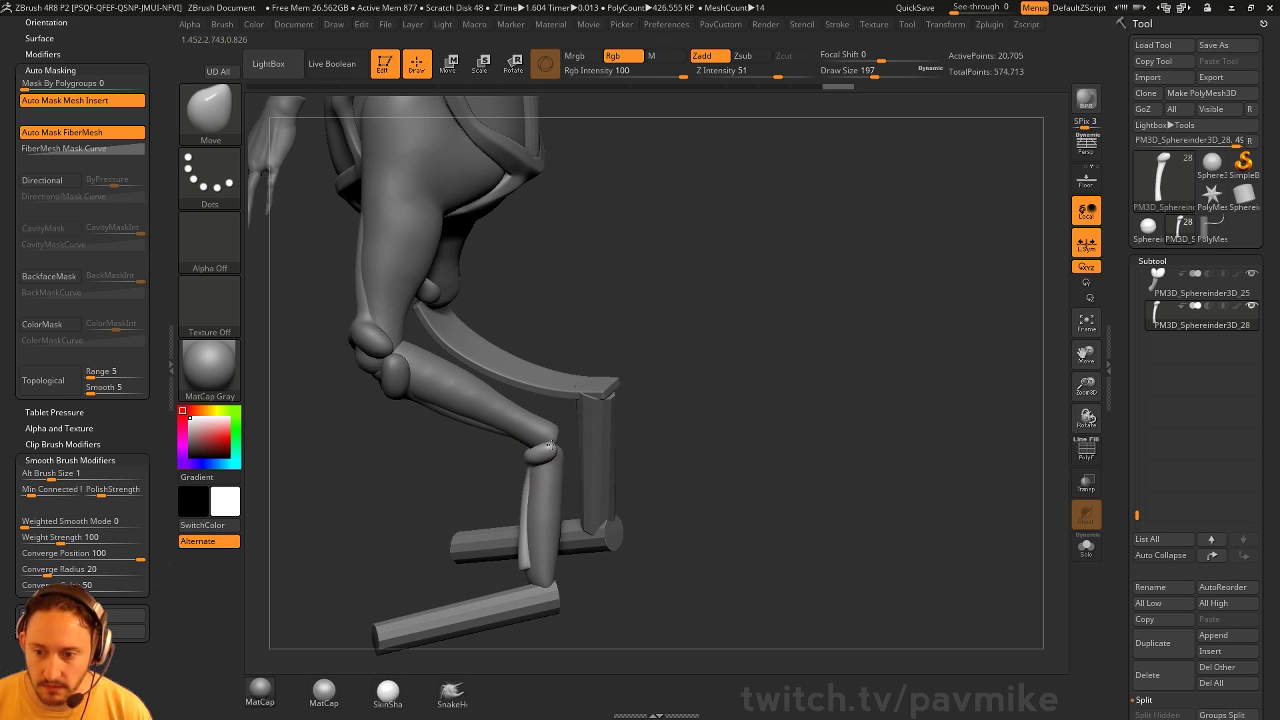
pyautogui.moveTo(636, 408)
pyautogui.mouseDown()
pyautogui.moveTo(666, 383)
pyautogui.moveTo(590, 440)
pyautogui.moveTo(611, 442)
pyautogui.mouseUp()
pyautogui.press('b')
pyautogui.press('z')
pyautogui.press('m')
pyautogui.press('s')
pyautogui.press('b')
pyautogui.press('m')
pyautogui.press('v')
pyautogui.press('b')
pyautogui.press('z')
pyautogui.press('m')
pyautogui.keyDown('alt'); pyautogui.click(560, 443); pyautogui.keyUp('alt')
pyautogui.moveTo(867, 383)
pyautogui.mouseDown()
pyautogui.moveTo(871, 360)
pyautogui.moveTo(820, 400)
pyautogui.moveTo(837, 405)
pyautogui.moveTo(758, 405)
pyautogui.mouseUp()
# Select the duplicated bone at the shin joint and isolate it in Solo mode
pyautogui.press('b')
pyautogui.press('s')
pyautogui.press('t')
pyautogui.keyDown('alt'); pyautogui.click(470, 455); pyautogui.keyUp('alt')
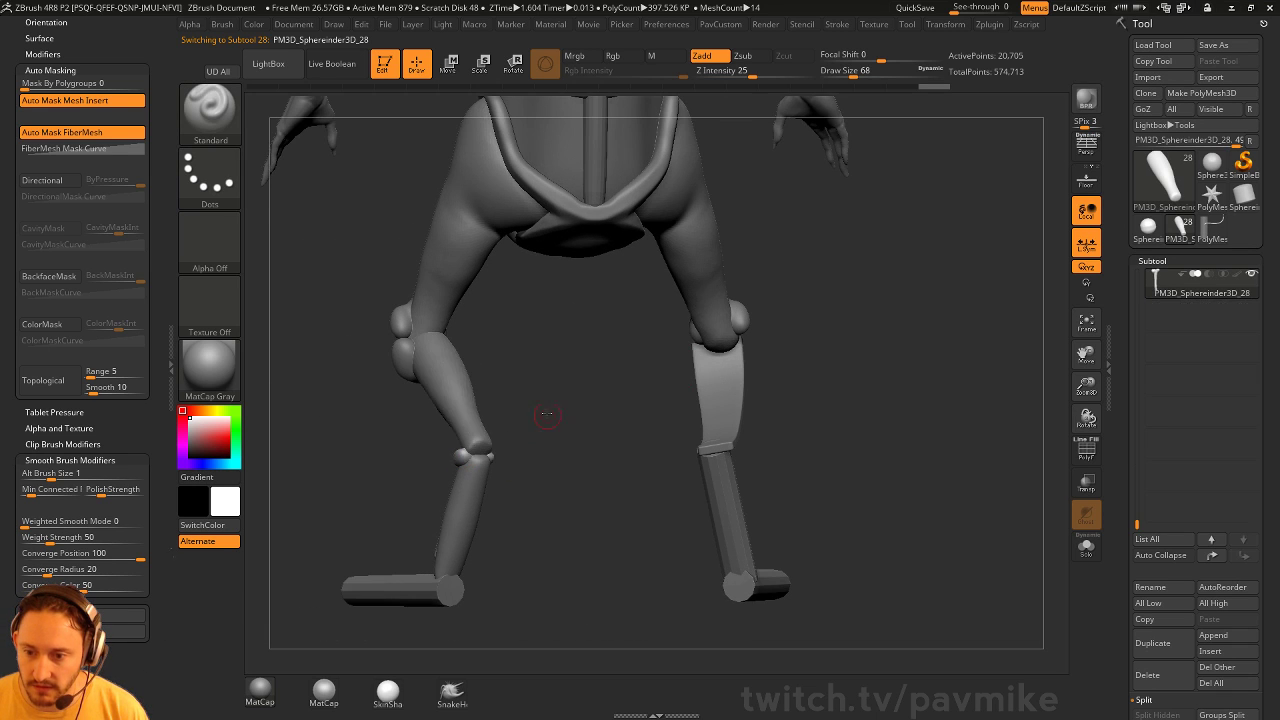
pyautogui.keyDown('alt'); pyautogui.moveTo(549, 423); pyautogui.dragTo(559, 476); pyautogui.keyUp('alt')
pyautogui.click(1086, 546)
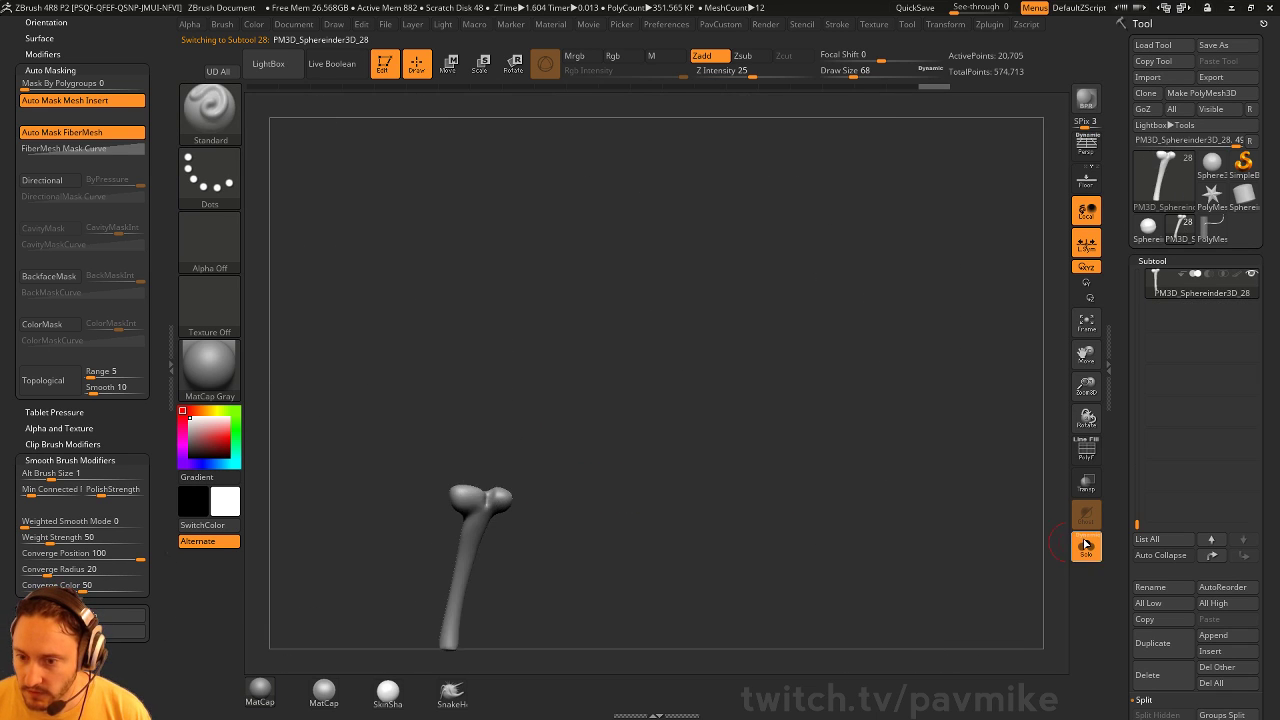
pyautogui.moveTo(769, 491); pyautogui.dragTo(623, 492)
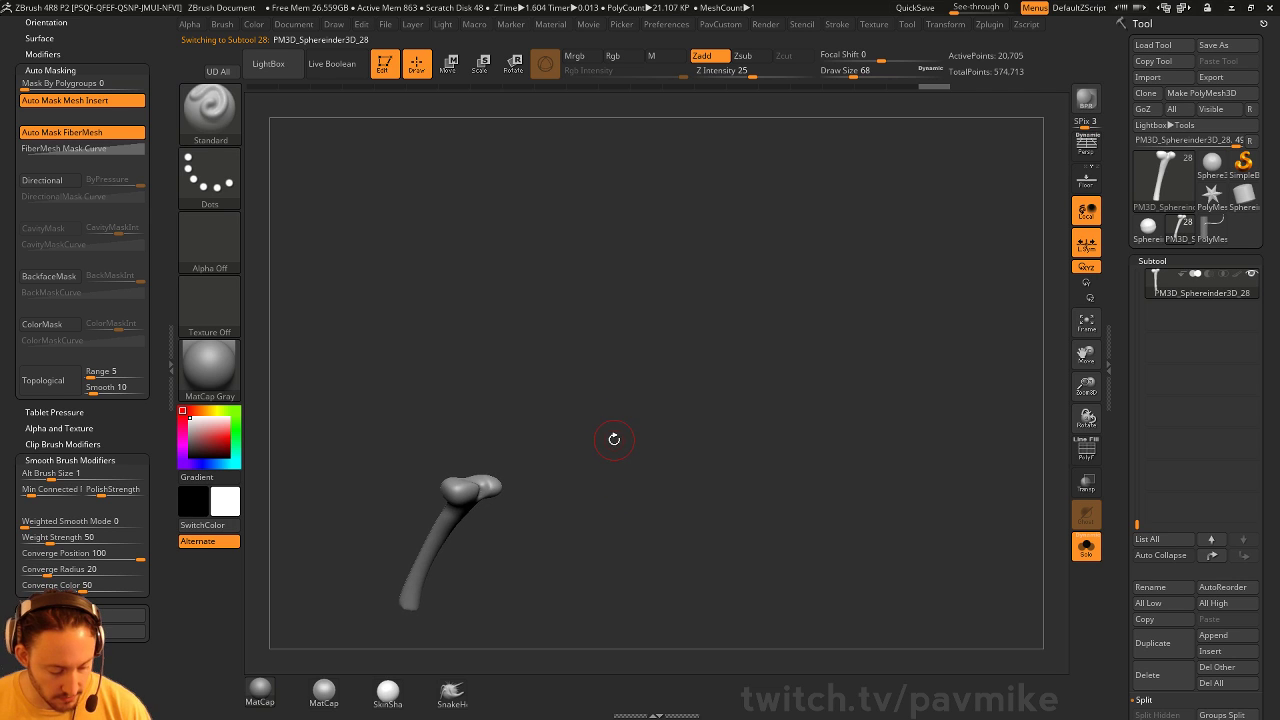
# Build up the isolated bone's head with the ClayTubes brush at draw size 108
pyautogui.press('b')
pyautogui.press('c')
pyautogui.press('t')
pyautogui.moveTo(614, 439)
pyautogui.mouseDown()
pyautogui.moveTo(680, 510)
pyautogui.moveTo(598, 477)
pyautogui.mouseUp()
pyautogui.moveTo(492, 467); pyautogui.dragTo(486, 468)
pyautogui.moveTo(486, 468); pyautogui.dragTo(492, 480, button='right')
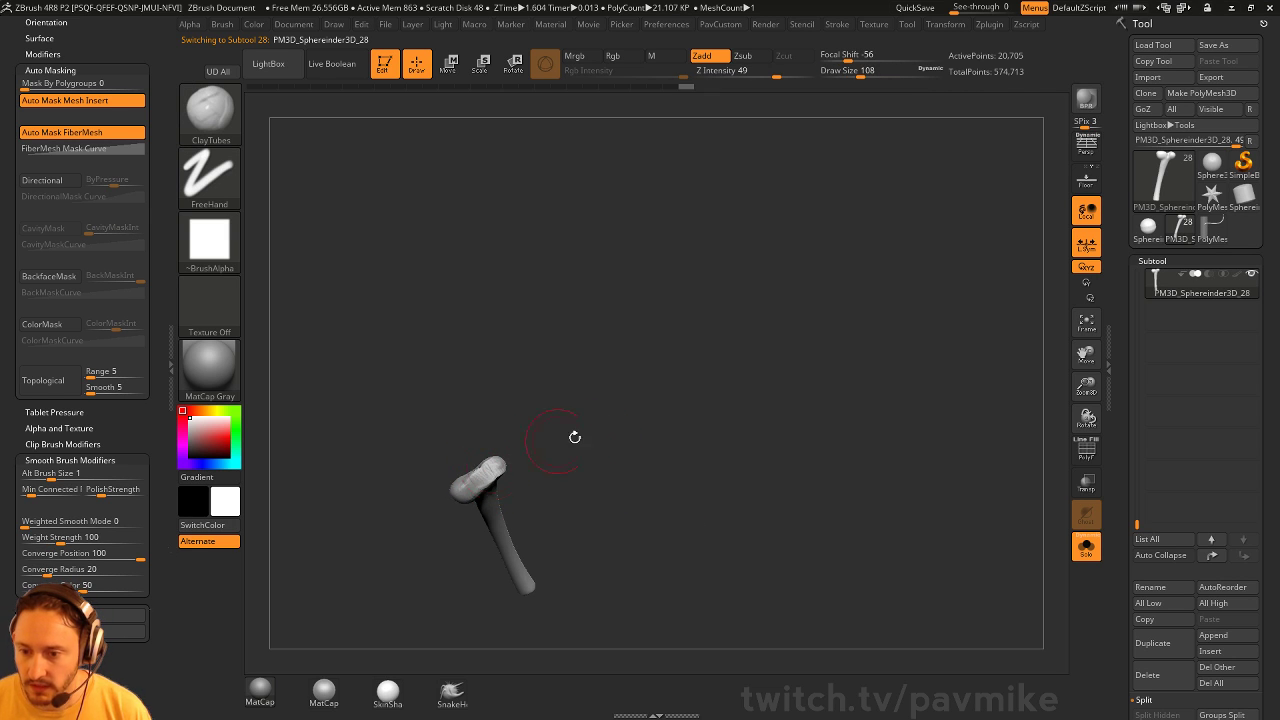
pyautogui.moveTo(590, 436); pyautogui.dragTo(528, 472)
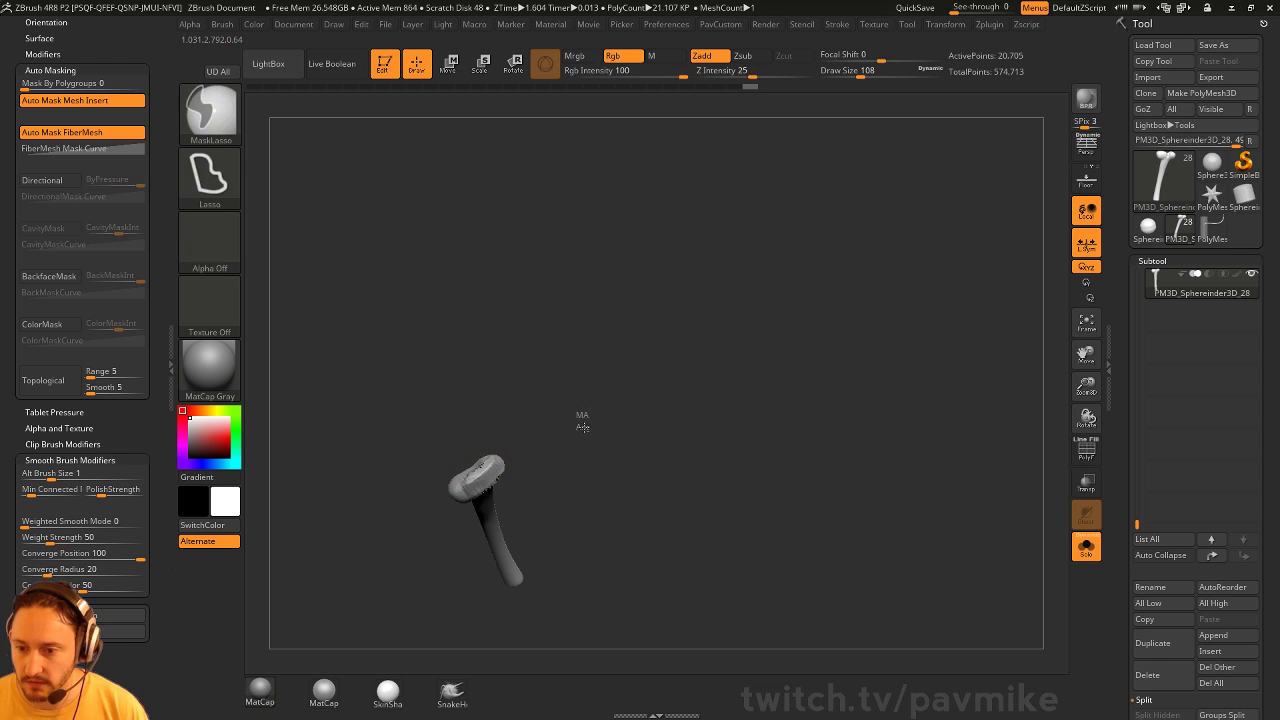
pyautogui.moveTo(580, 423); pyautogui.dragTo(523, 451)
# Remesh the bone with DynaMesh at resolution 264, smooth its head and leave Solo mode
pyautogui.press('space')
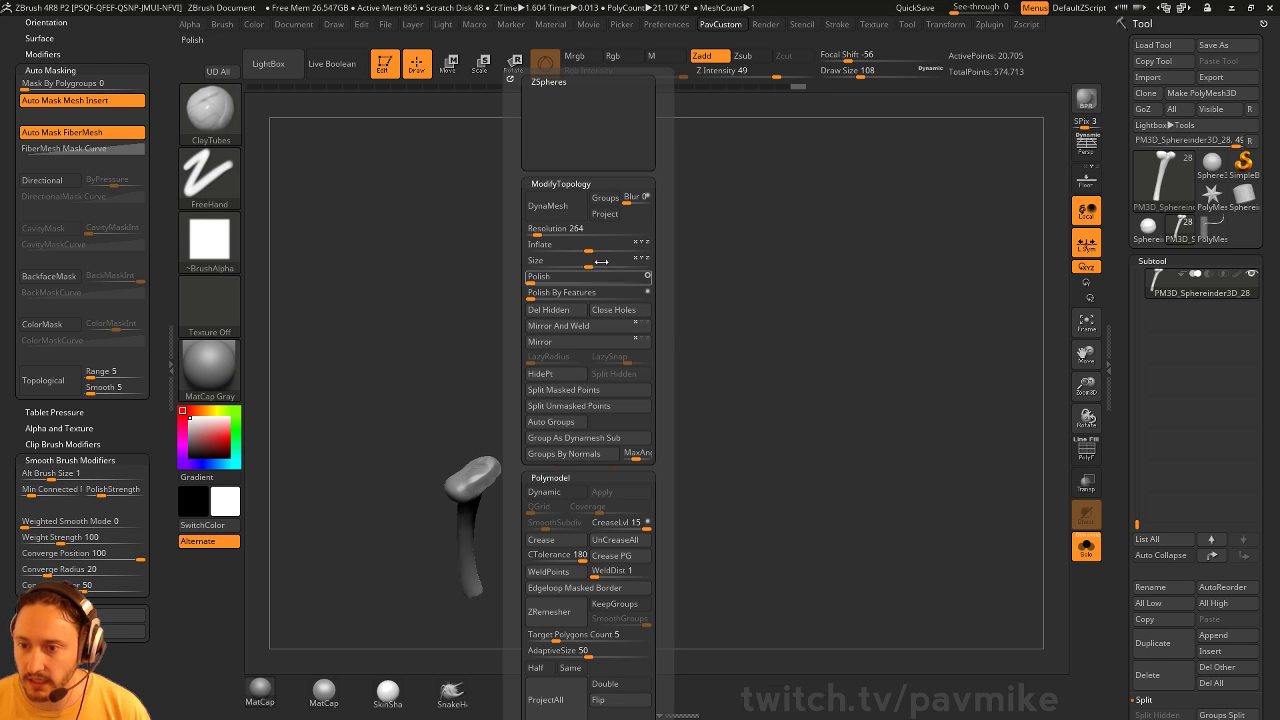
pyautogui.click(561, 216)
pyautogui.moveTo(449, 428); pyautogui.dragTo(484, 487)
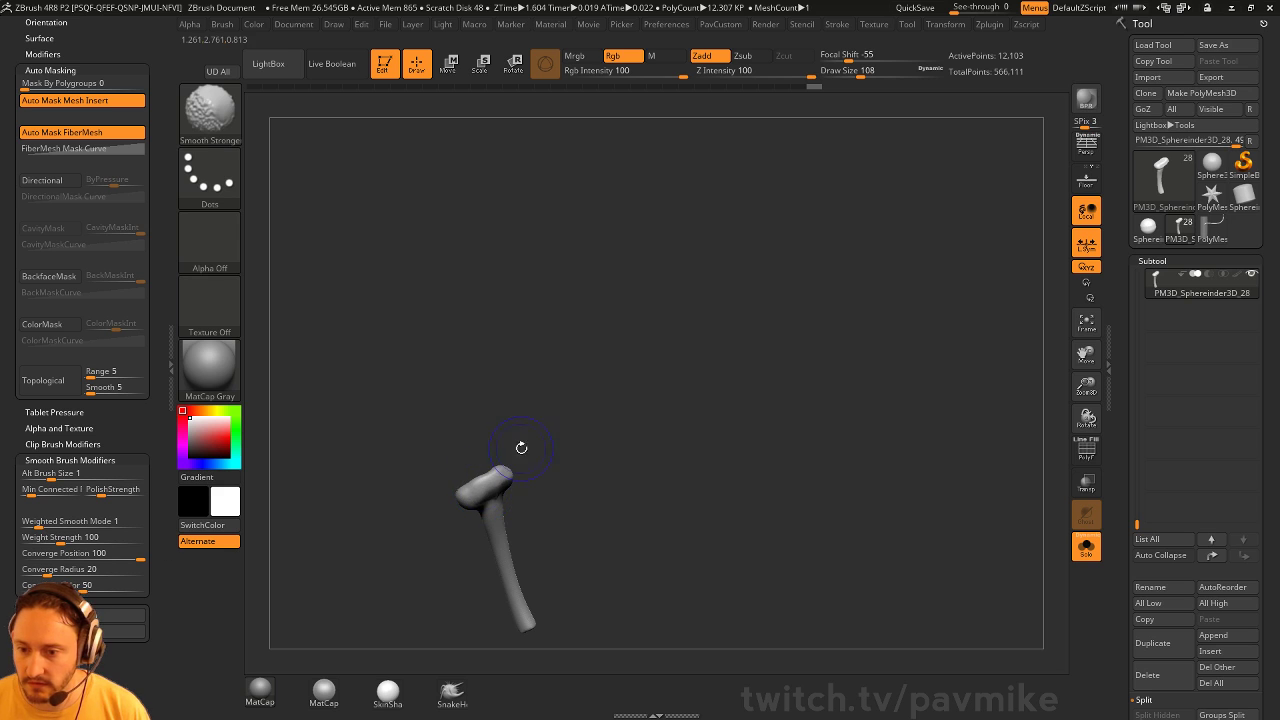
pyautogui.moveTo(521, 448); pyautogui.dragTo(541, 468)
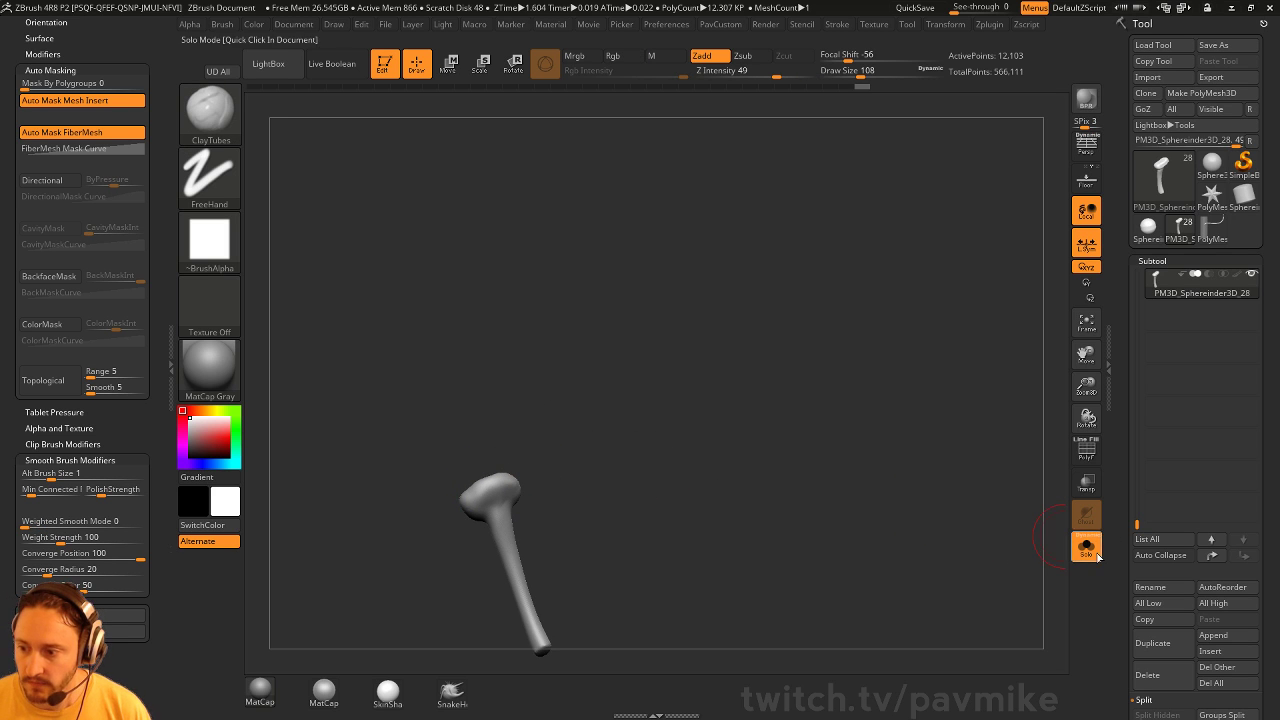
pyautogui.click(1097, 556)
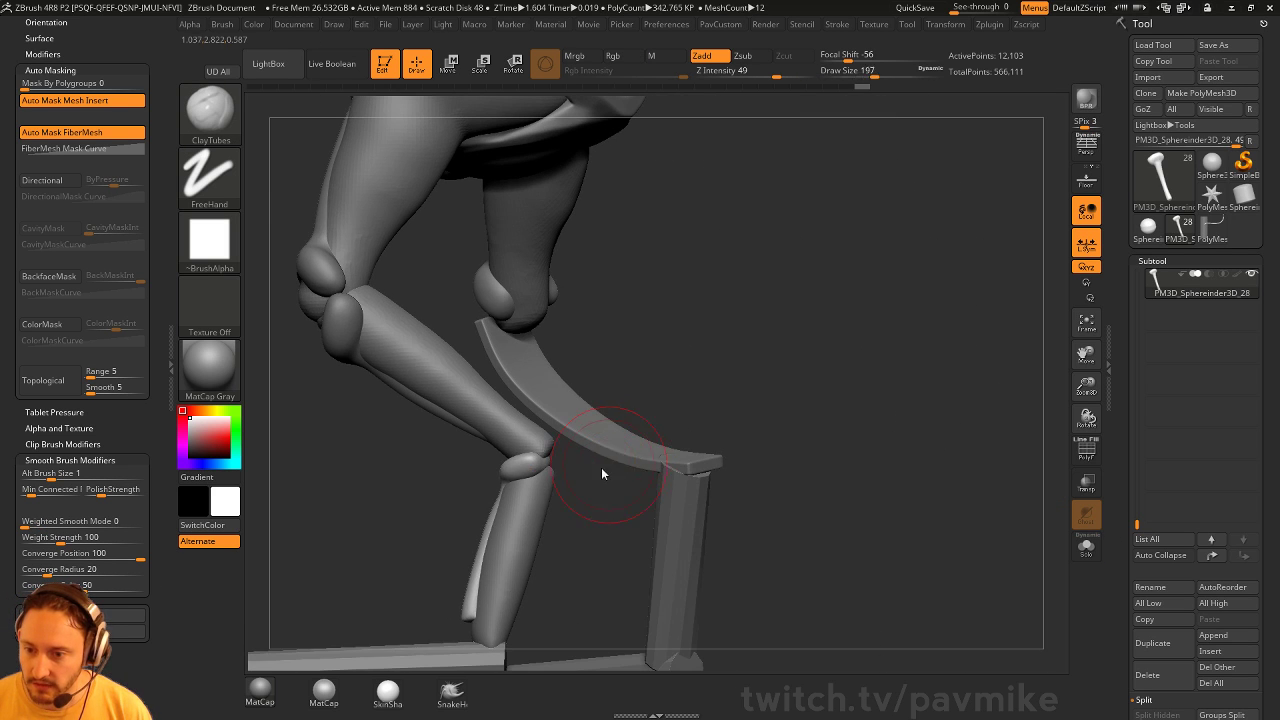
# Fit the bone's head around the joint between calf and shin with the Move brush at draw size 116
pyautogui.press('b')
pyautogui.press('m')
pyautogui.press('v')
pyautogui.moveTo(669, 398); pyautogui.dragTo(576, 454)
pyautogui.moveTo(605, 445); pyautogui.dragTo(528, 461)
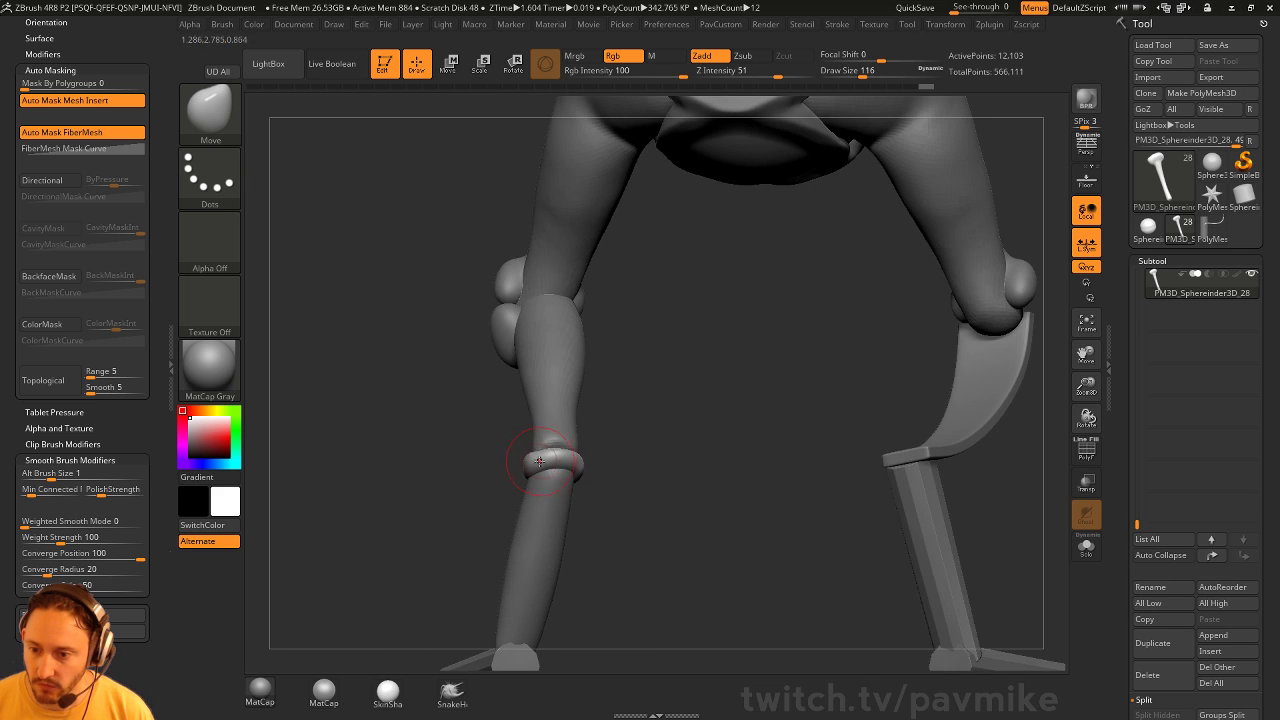
# Reshape the calf's lower end to meet the joint bone with the Move brush at draw size 158, and smooth the calf
pyautogui.moveTo(604, 415); pyautogui.dragTo(660, 425)
pyautogui.press('s')
pyautogui.click(600, 445)
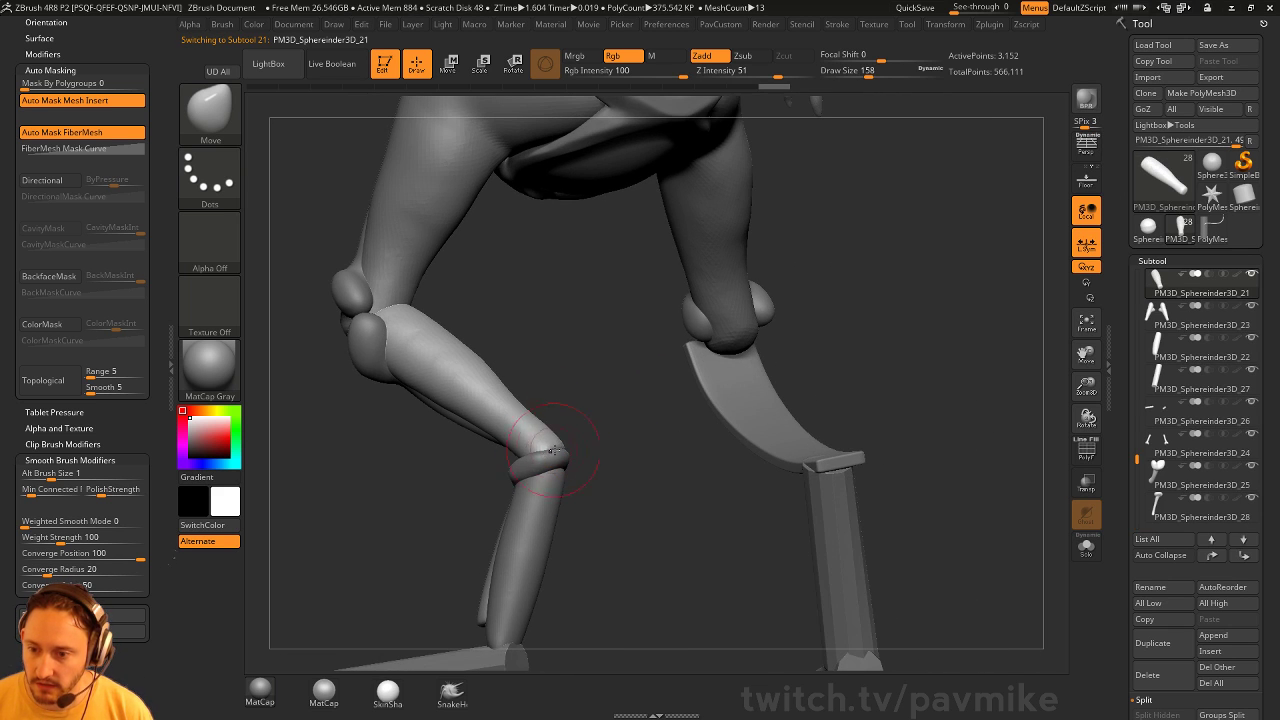
pyautogui.moveTo(553, 452)
pyautogui.mouseDown()
pyautogui.moveTo(566, 458)
pyautogui.moveTo(562, 446)
pyautogui.mouseUp()
pyautogui.moveTo(607, 441); pyautogui.dragTo(573, 445)
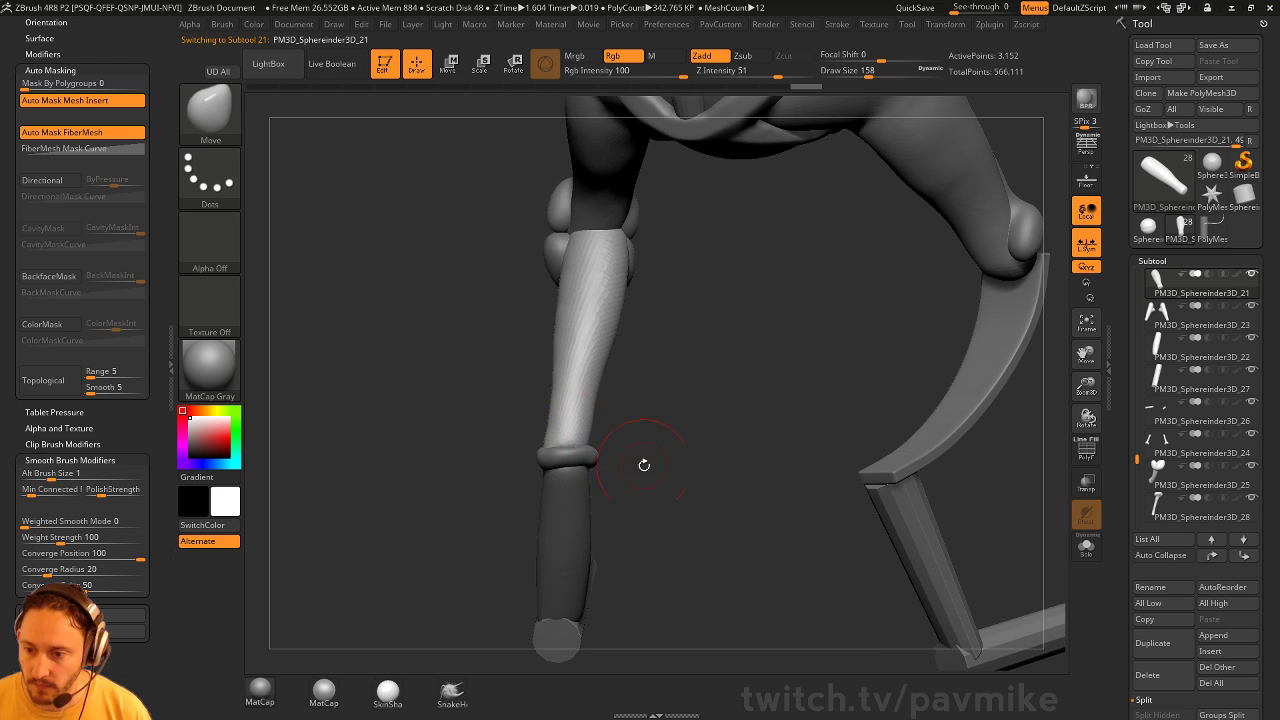
pyautogui.moveTo(644, 465); pyautogui.dragTo(590, 443)
pyautogui.keyDown('shift'); pyautogui.moveTo(557, 382); pyautogui.dragTo(560, 370); pyautogui.keyUp('shift')
# Select the shin piece below the joint bone and adjust its shape with the Move brush
pyautogui.keyDown('alt'); pyautogui.click(560, 435); pyautogui.keyUp('alt')
pyautogui.press('s')
pyautogui.moveTo(640, 425)
pyautogui.mouseDown()
pyautogui.moveTo(557, 427)
pyautogui.moveTo(658, 469)
pyautogui.moveTo(611, 429)
pyautogui.moveTo(546, 452)
pyautogui.moveTo(591, 440)
pyautogui.moveTo(555, 434)
pyautogui.mouseUp()
pyautogui.click(604, 424)
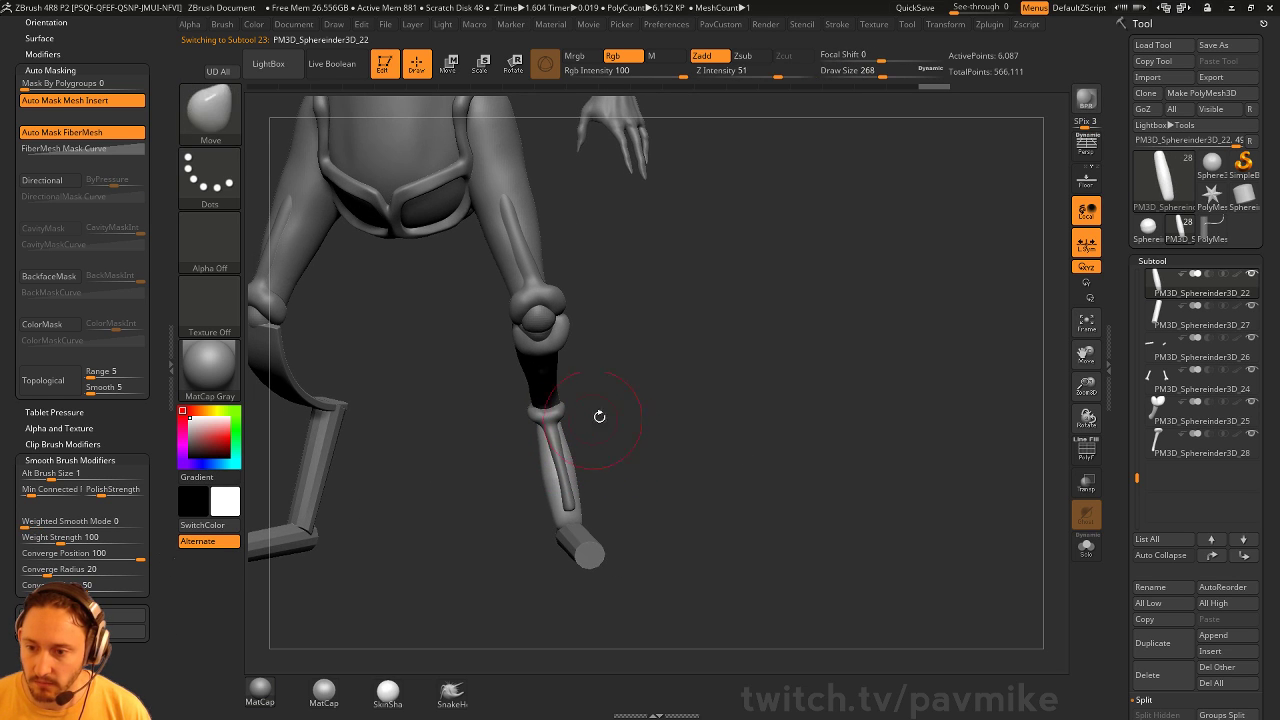
pyautogui.press('s')
pyautogui.keyDown('shift'); pyautogui.moveTo(637, 484); pyautogui.dragTo(649, 455); pyautogui.keyUp('shift')
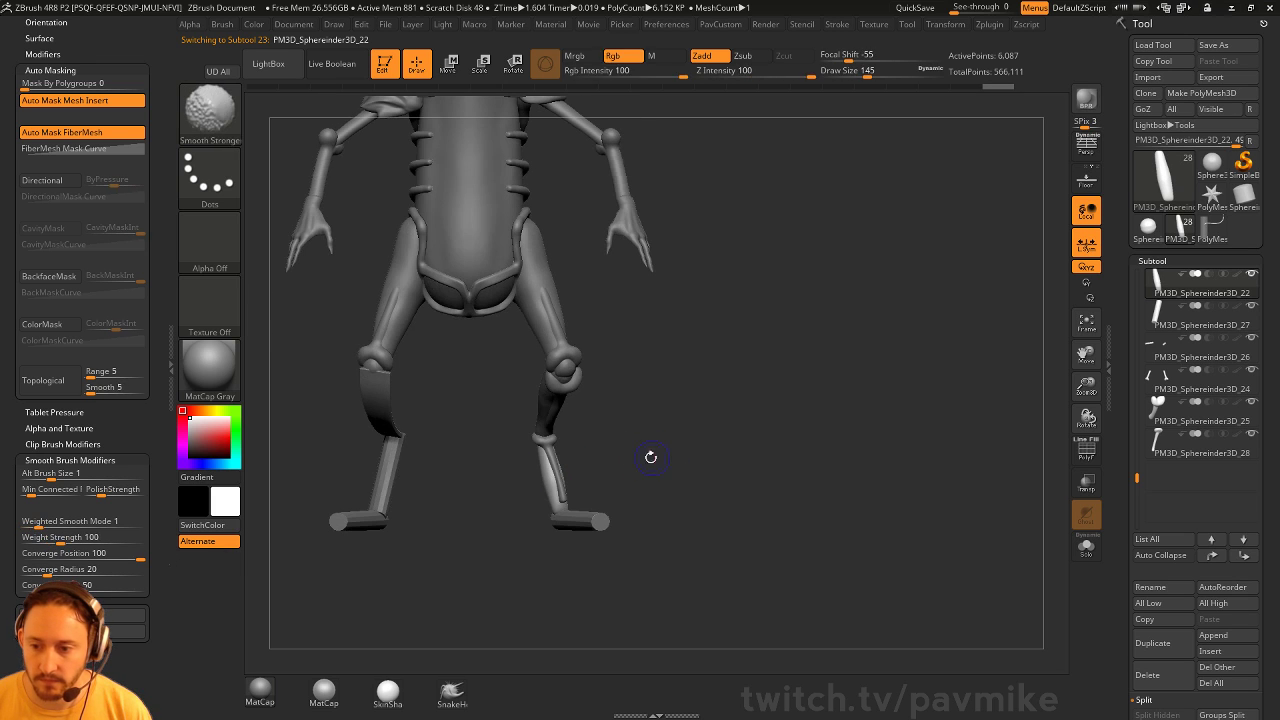
pyautogui.keyDown('alt'); pyautogui.click(395, 469); pyautogui.keyUp('alt')
pyautogui.keyDown('alt'); pyautogui.moveTo(450, 483); pyautogui.dragTo(632, 531); pyautogui.keyUp('alt')
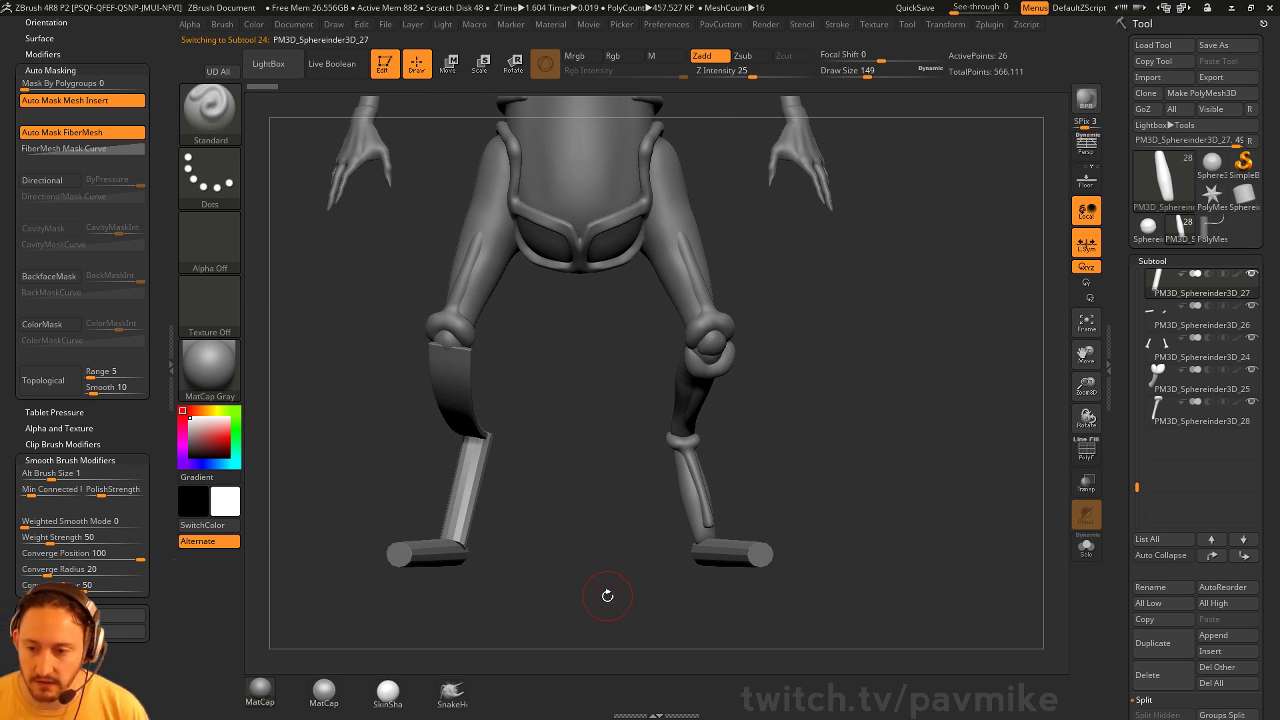
pyautogui.moveTo(607, 595); pyautogui.dragTo(688, 485)
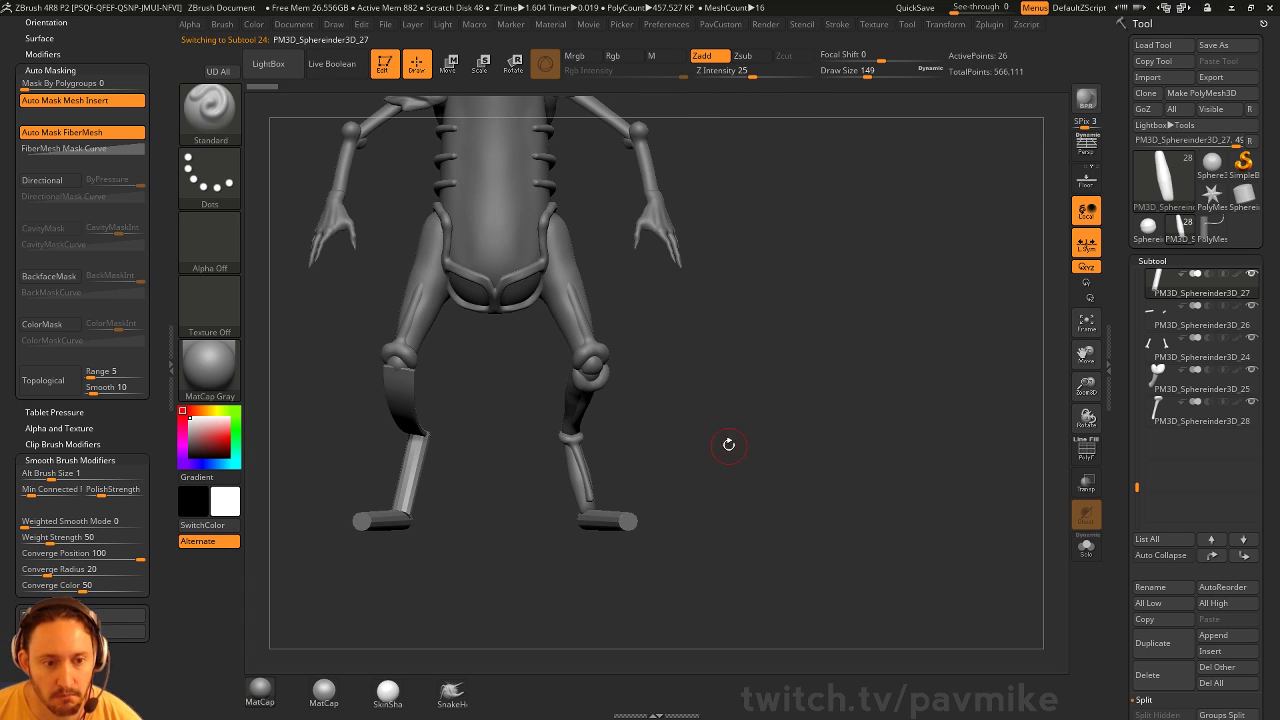
pyautogui.moveTo(729, 444)
pyautogui.mouseDown()
pyautogui.moveTo(615, 509)
pyautogui.moveTo(785, 490)
pyautogui.moveTo(755, 459)
pyautogui.moveTo(754, 423)
pyautogui.moveTo(797, 454)
pyautogui.moveTo(784, 433)
pyautogui.mouseUp()
# Select the foot cylinders and convert them with DynaMesh at resolution 128
pyautogui.keyDown('alt'); pyautogui.click(590, 533); pyautogui.keyUp('alt')
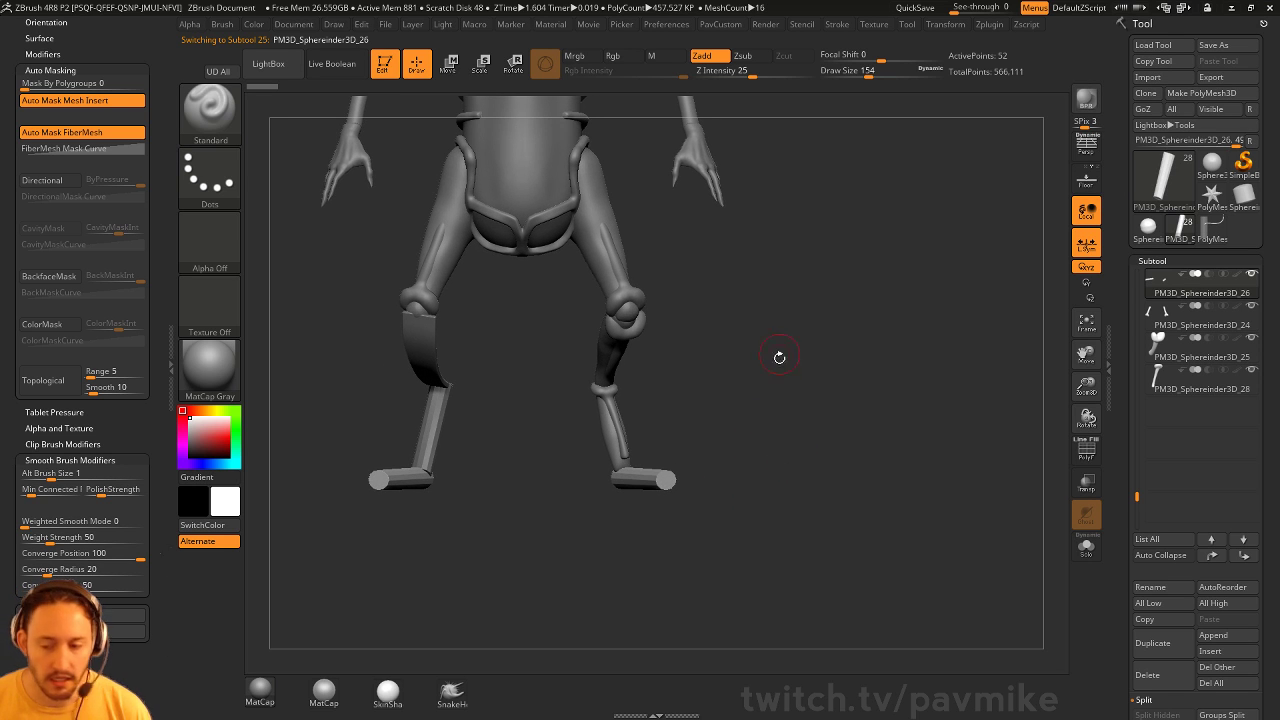
pyautogui.moveTo(779, 357); pyautogui.dragTo(810, 430)
pyautogui.press('space')
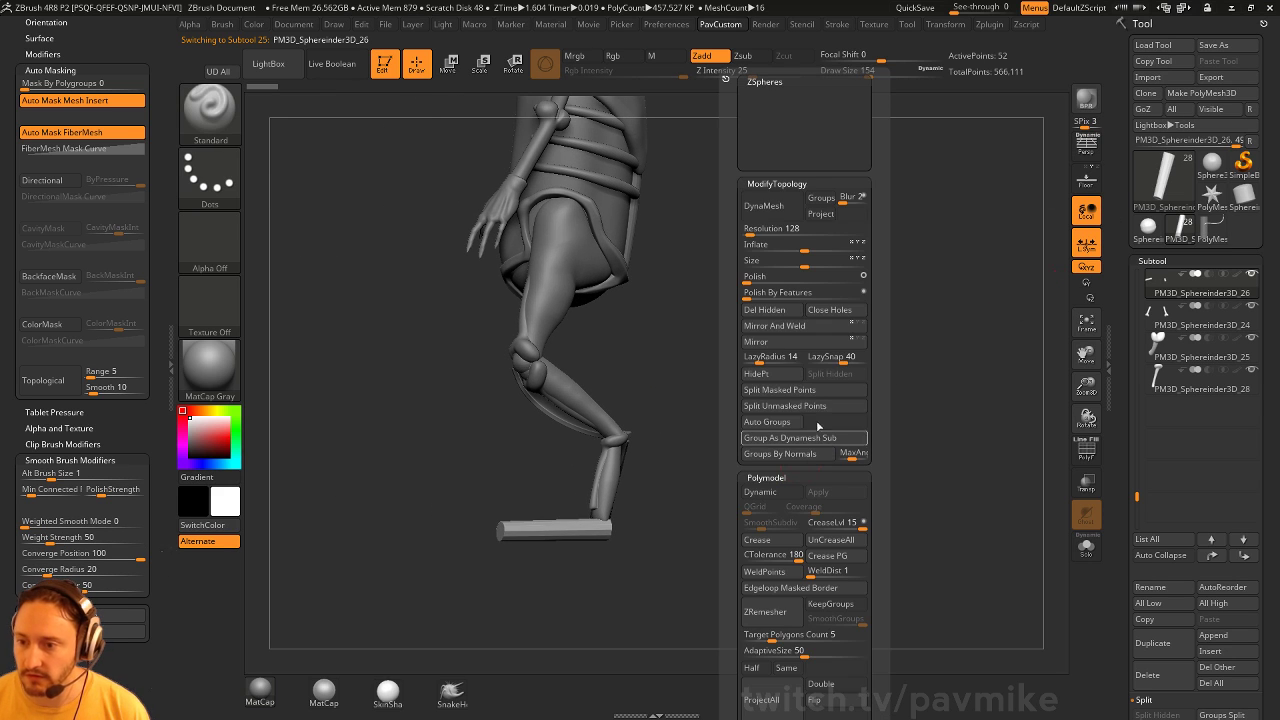
pyautogui.click(770, 207)
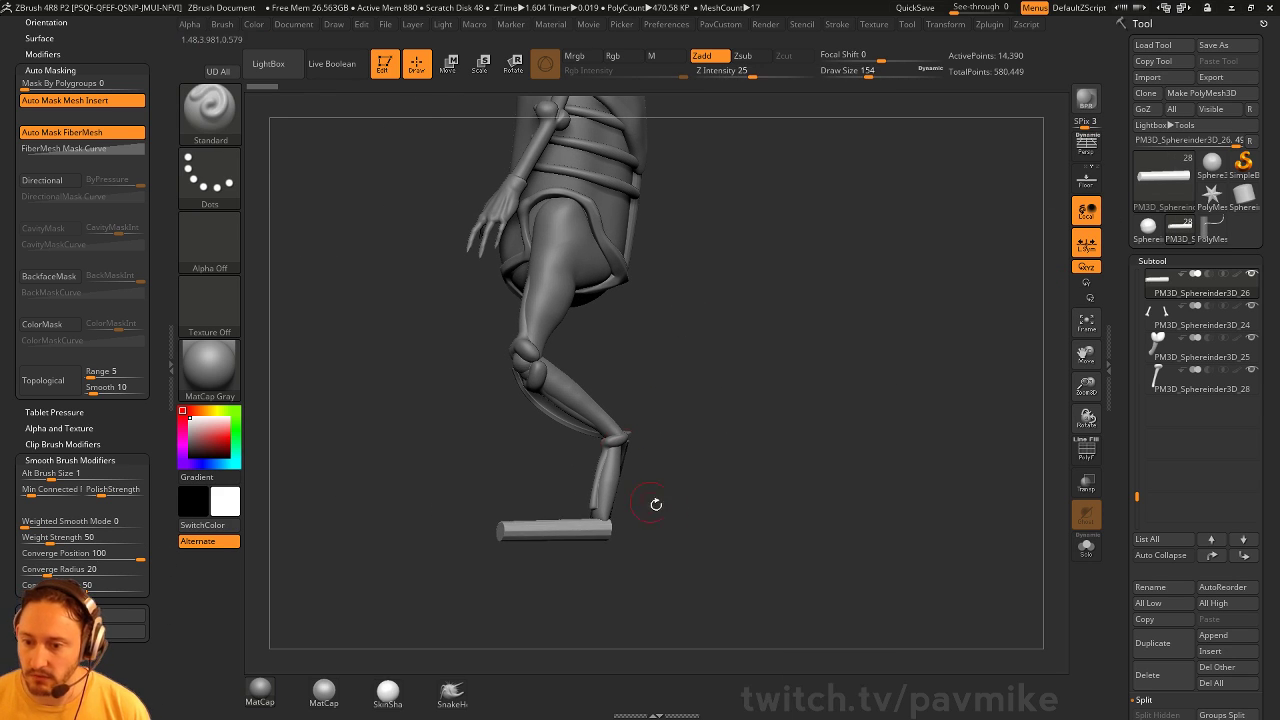
# Flatten the underside of both foot cylinders with a straight ClipCurve cut
pyautogui.keyDown('ctrl'); pyautogui.keyDown('shift'); pyautogui.click(209, 112); pyautogui.keyUp('shift'); pyautogui.keyUp('ctrl')
pyautogui.click(346, 190)
pyautogui.moveTo(800, 560)
pyautogui.keyDown('ctrl'); pyautogui.keyDown('shift'); pyautogui.mouseDown()
pyautogui.moveTo(366, 572)
pyautogui.moveTo(371, 534)
pyautogui.mouseUp(); pyautogui.keyUp('shift'); pyautogui.keyUp('ctrl')
pyautogui.moveTo(733, 457); pyautogui.dragTo(767, 440)
pyautogui.press('space')
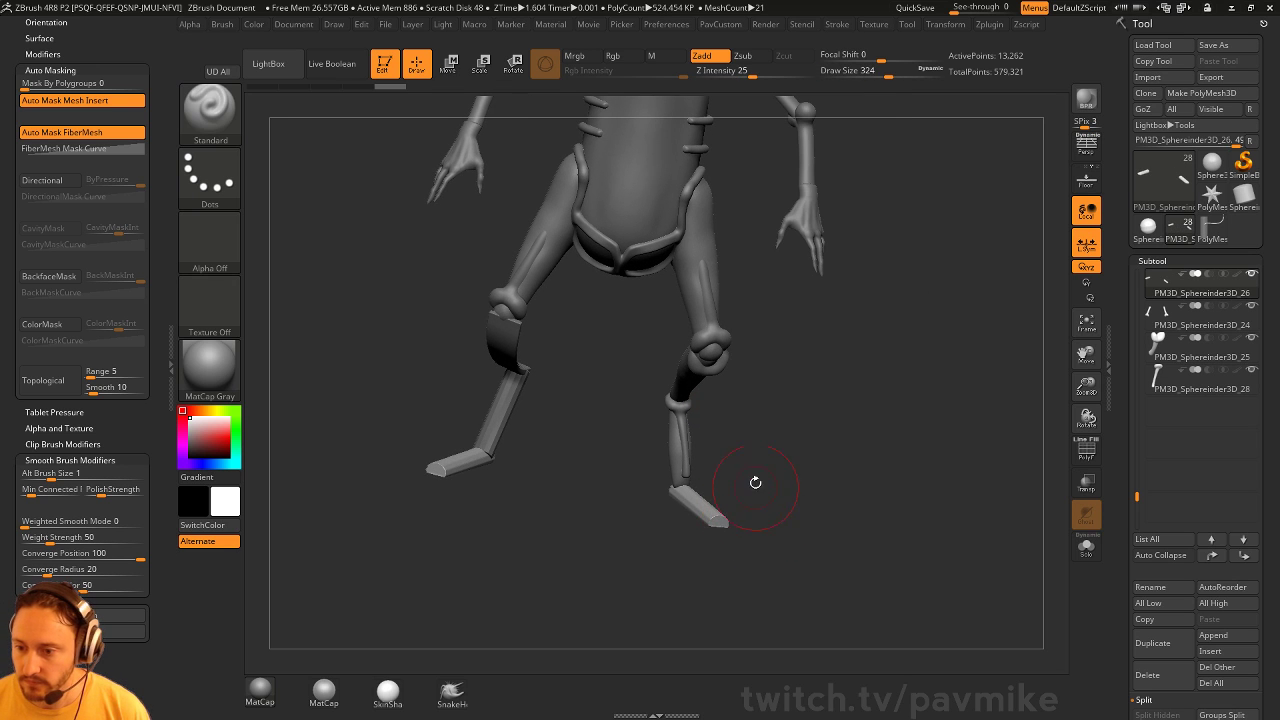
# Soften the edges of the flattened foot pieces with the Smooth Stronger brush
pyautogui.moveTo(755, 483); pyautogui.dragTo(690, 510)
pyautogui.moveTo(848, 500); pyautogui.dragTo(785, 470)
pyautogui.press('space')
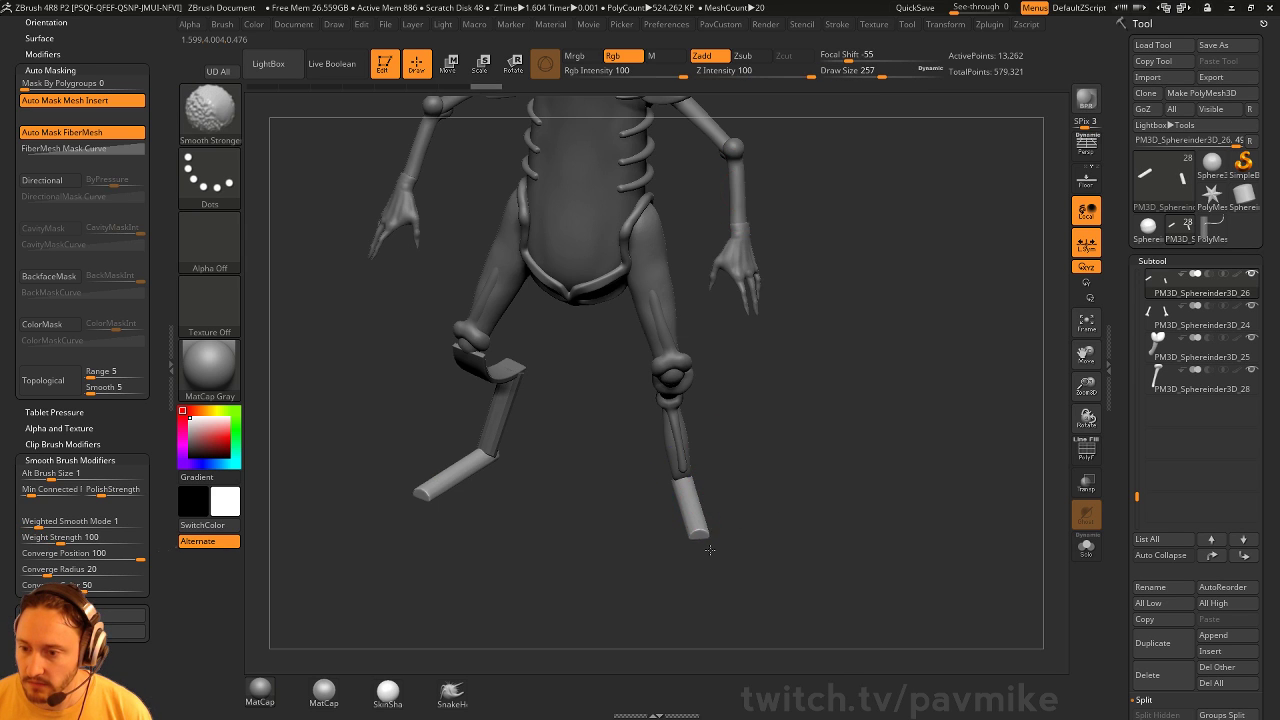
pyautogui.moveTo(720, 500)
pyautogui.keyDown('shift'); pyautogui.mouseDown()
pyautogui.moveTo(865, 447)
pyautogui.moveTo(830, 495)
pyautogui.moveTo(806, 434)
pyautogui.moveTo(869, 481)
pyautogui.mouseUp(); pyautogui.keyUp('shift')
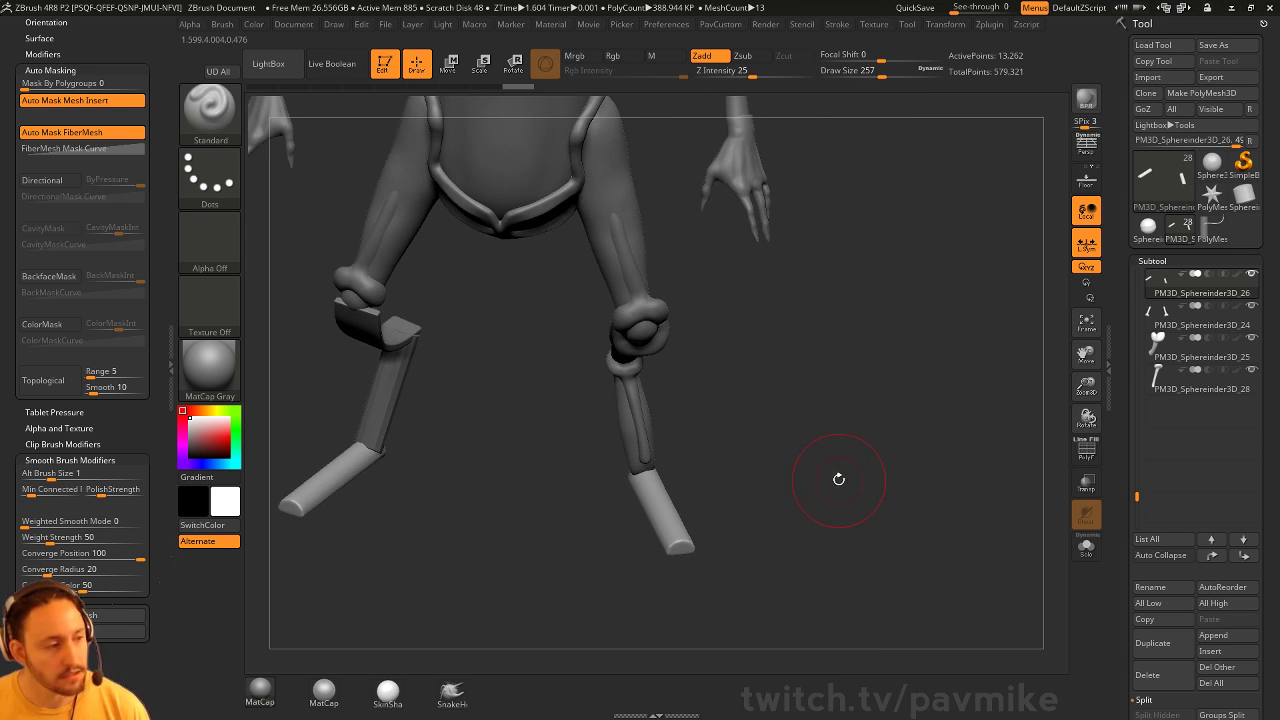
# Insert a sphere at the front end of each foot with the IMM base primitives brush
pyautogui.press('1')
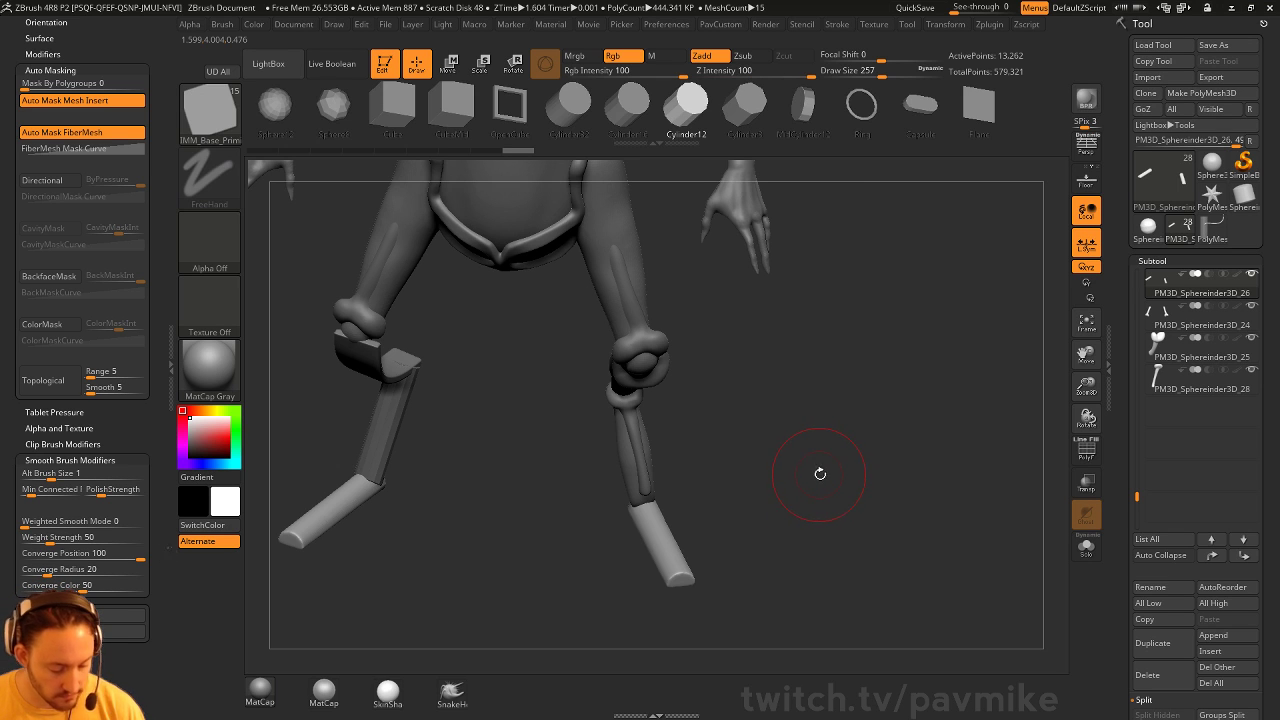
pyautogui.press('m')
pyautogui.moveTo(768, 432); pyautogui.dragTo(775, 462)
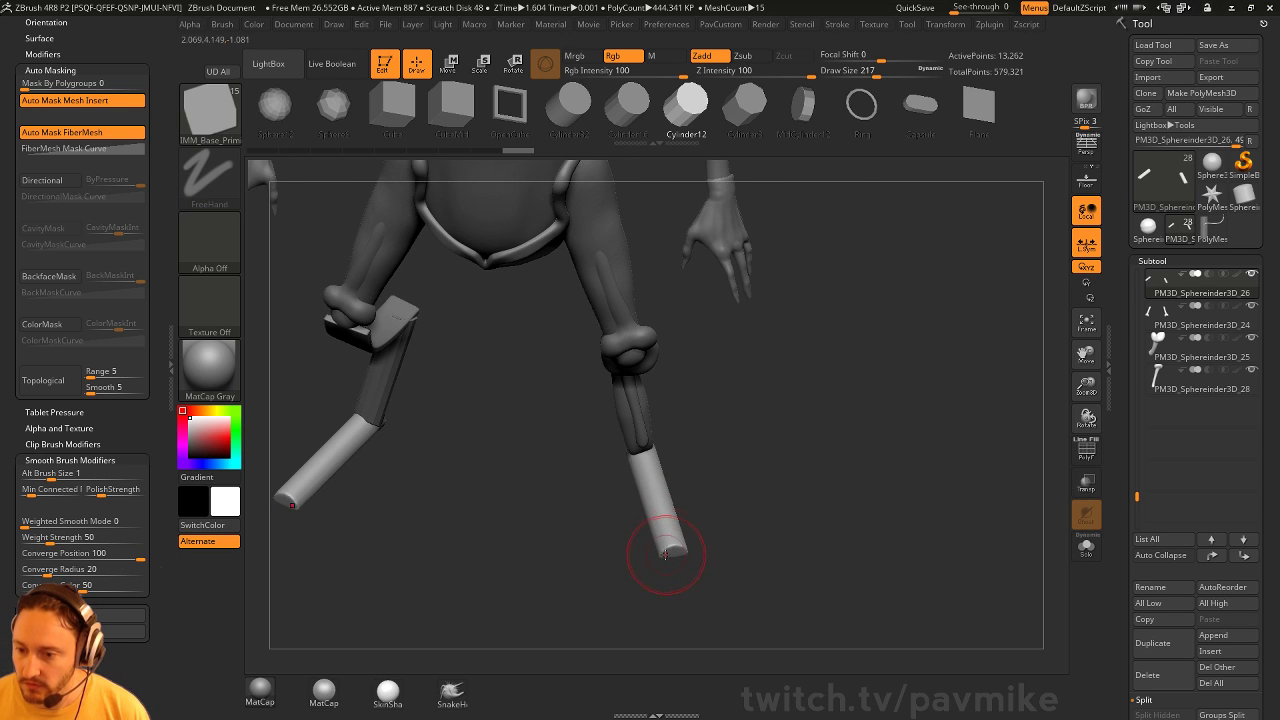
pyautogui.moveTo(737, 531); pyautogui.dragTo(734, 449)
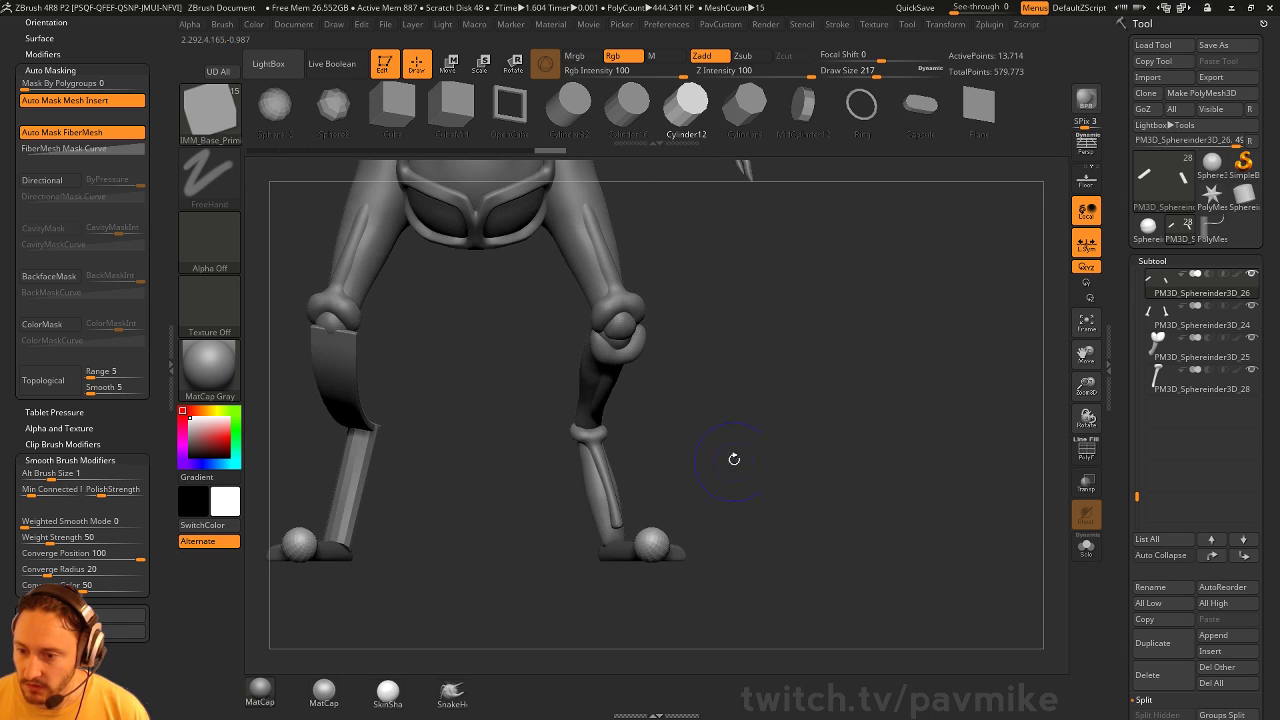
# Position the inserted spheres on the front tips of the feet with the gizmo
pyautogui.press('w')
pyautogui.click(659, 446)
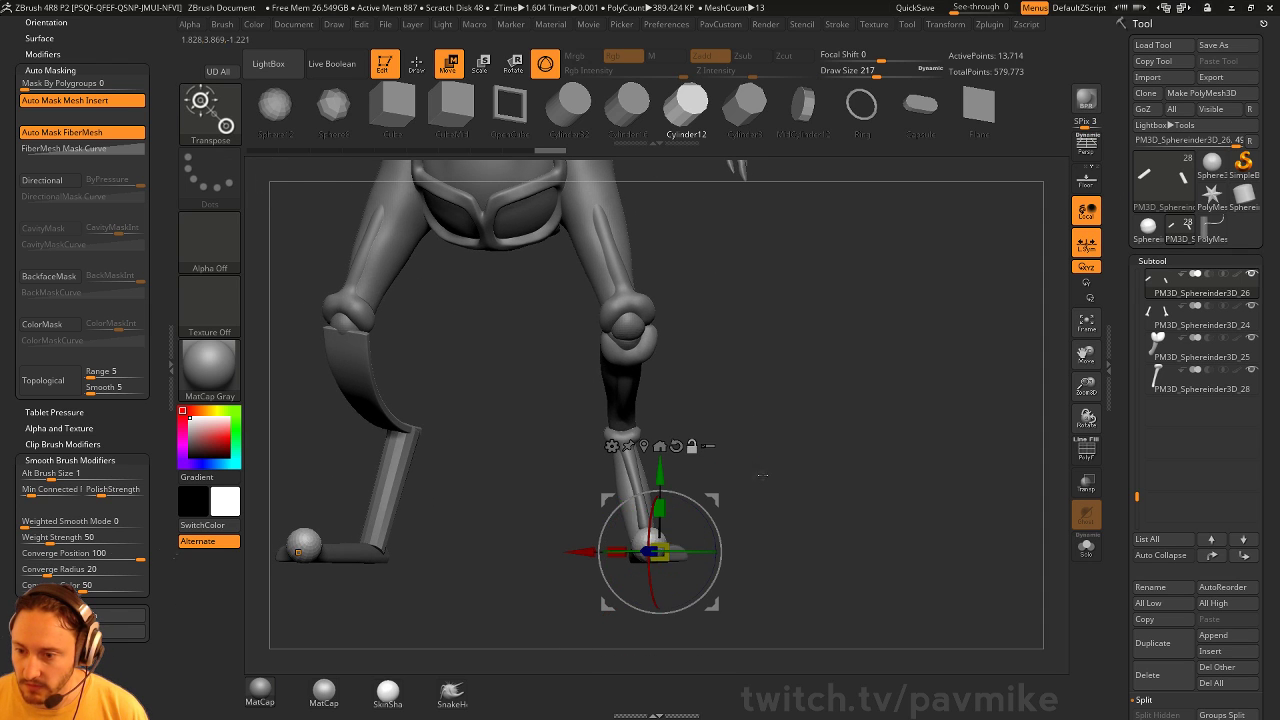
pyautogui.moveTo(619, 549); pyautogui.dragTo(670, 551)
pyautogui.moveTo(838, 490); pyautogui.dragTo(878, 497)
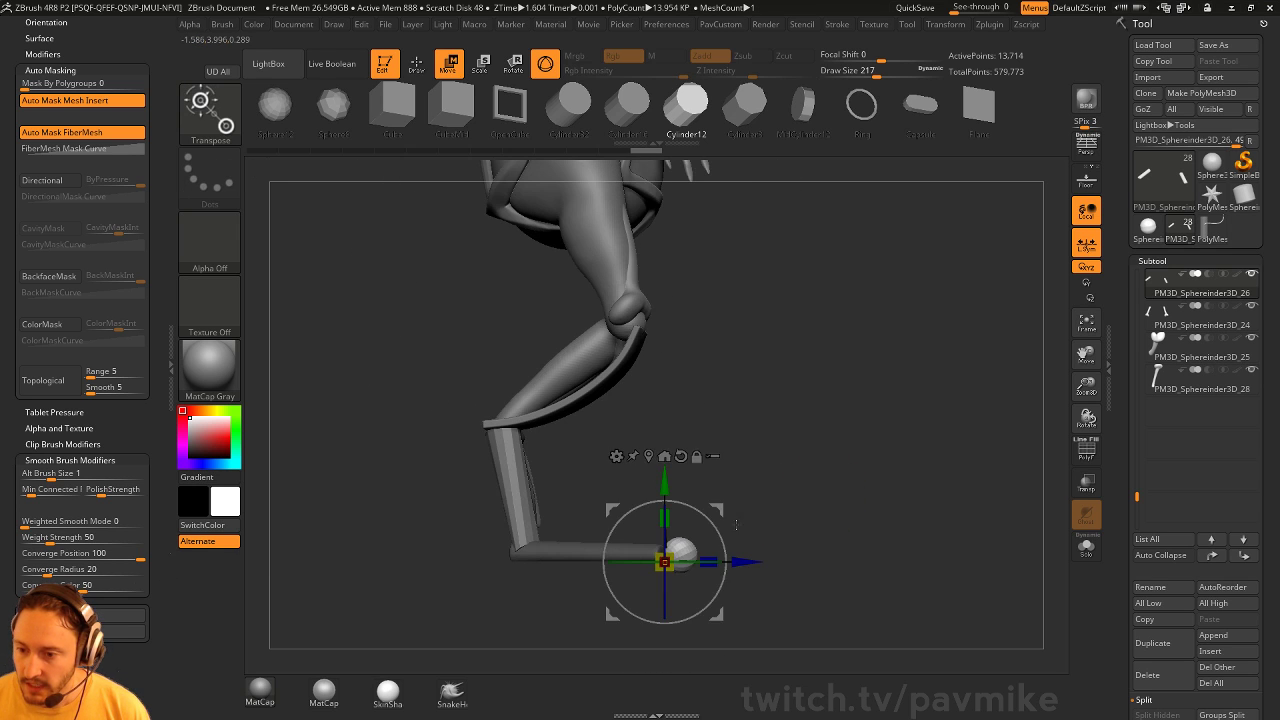
pyautogui.moveTo(724, 510); pyautogui.dragTo(713, 510)
pyautogui.press('q')
pyautogui.moveTo(838, 506); pyautogui.dragTo(709, 503)
# Split the masked foot pieces from the tip spheres and remesh the spheres with DynaMesh at resolution 240
pyautogui.press('space')
pyautogui.click(746, 394)
pyautogui.keyDown('ctrl'); pyautogui.moveTo(932, 418); pyautogui.dragTo(928, 460); pyautogui.keyUp('ctrl')
pyautogui.press('space')
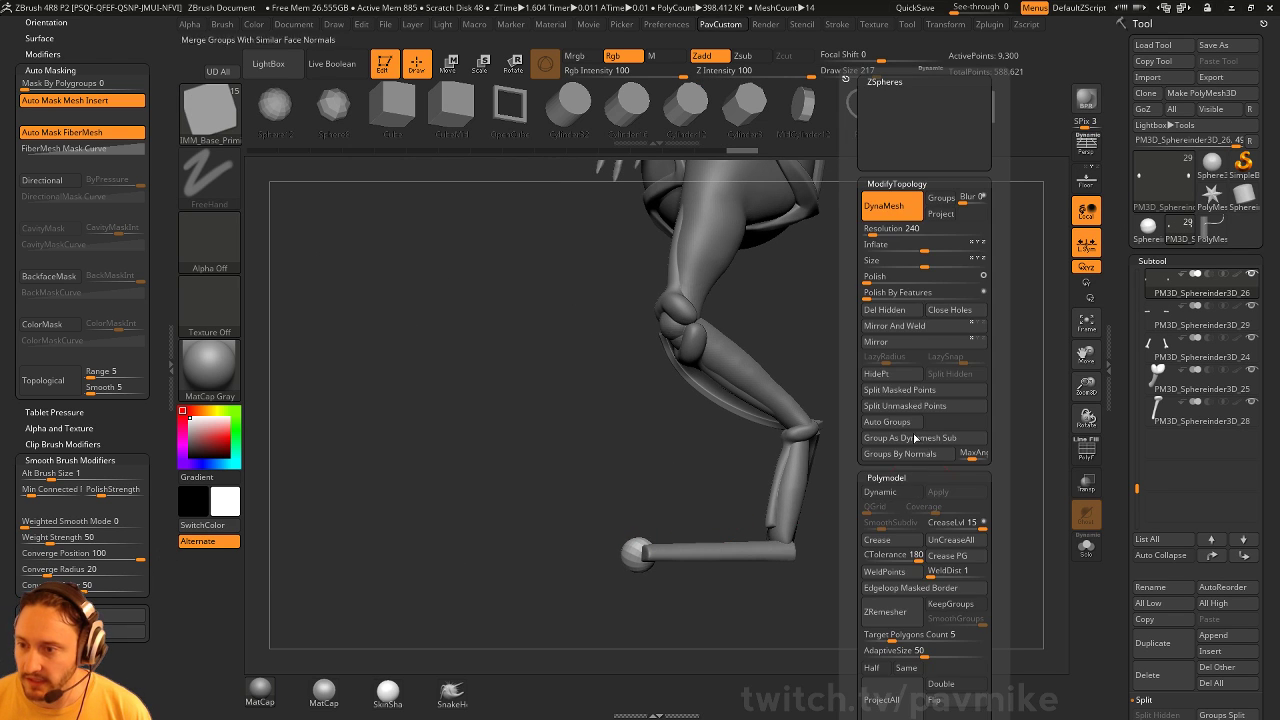
# Smooth the sphere at the tip of the foot
pyautogui.moveTo(774, 484); pyautogui.dragTo(729, 511)
pyautogui.keyDown('shift'); pyautogui.moveTo(586, 567); pyautogui.dragTo(604, 558); pyautogui.keyUp('shift')
pyautogui.moveTo(734, 489)
pyautogui.keyDown('shift'); pyautogui.mouseDown()
pyautogui.moveTo(690, 500)
pyautogui.moveTo(697, 529)
pyautogui.moveTo(737, 520)
pyautogui.mouseUp(); pyautogui.keyUp('shift')
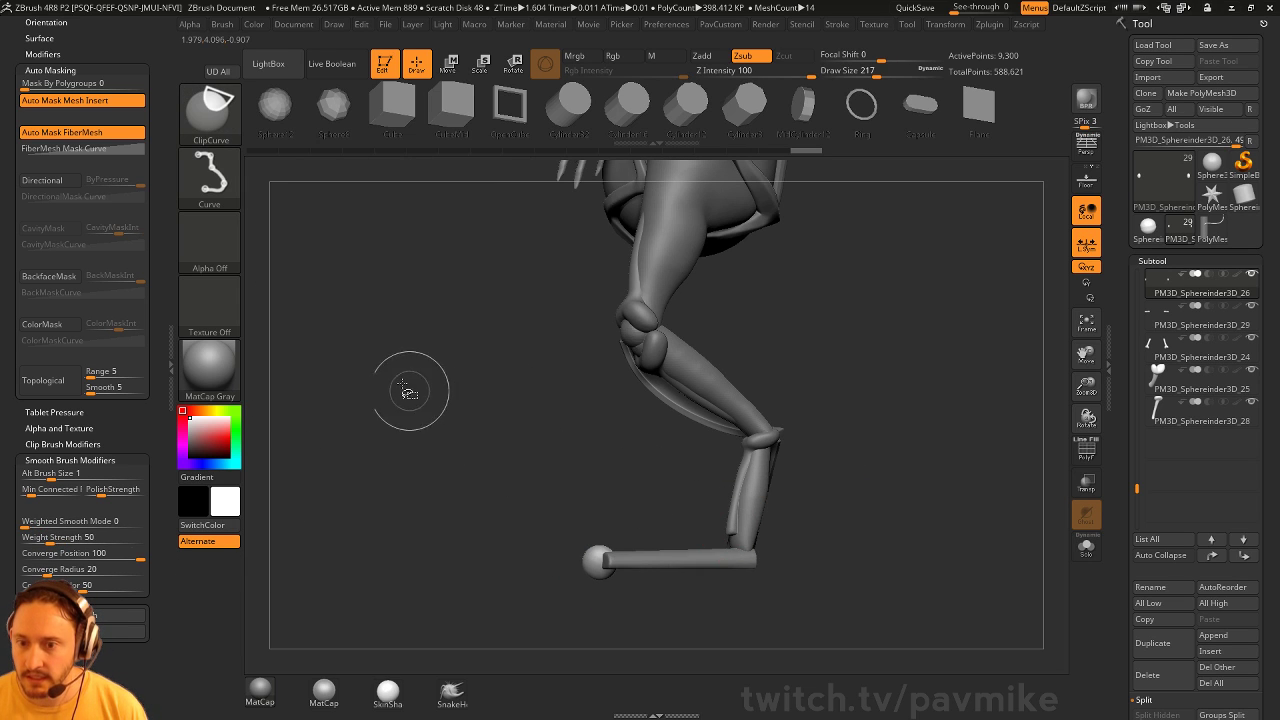
# Clip the undersides of the foot-tip spheres flat with ClipCurve and shift them slightly along the feet
pyautogui.keyDown('ctrl'); pyautogui.keyDown('shift'); pyautogui.moveTo(833, 572); pyautogui.dragTo(405, 583); pyautogui.keyUp('shift'); pyautogui.keyUp('ctrl')
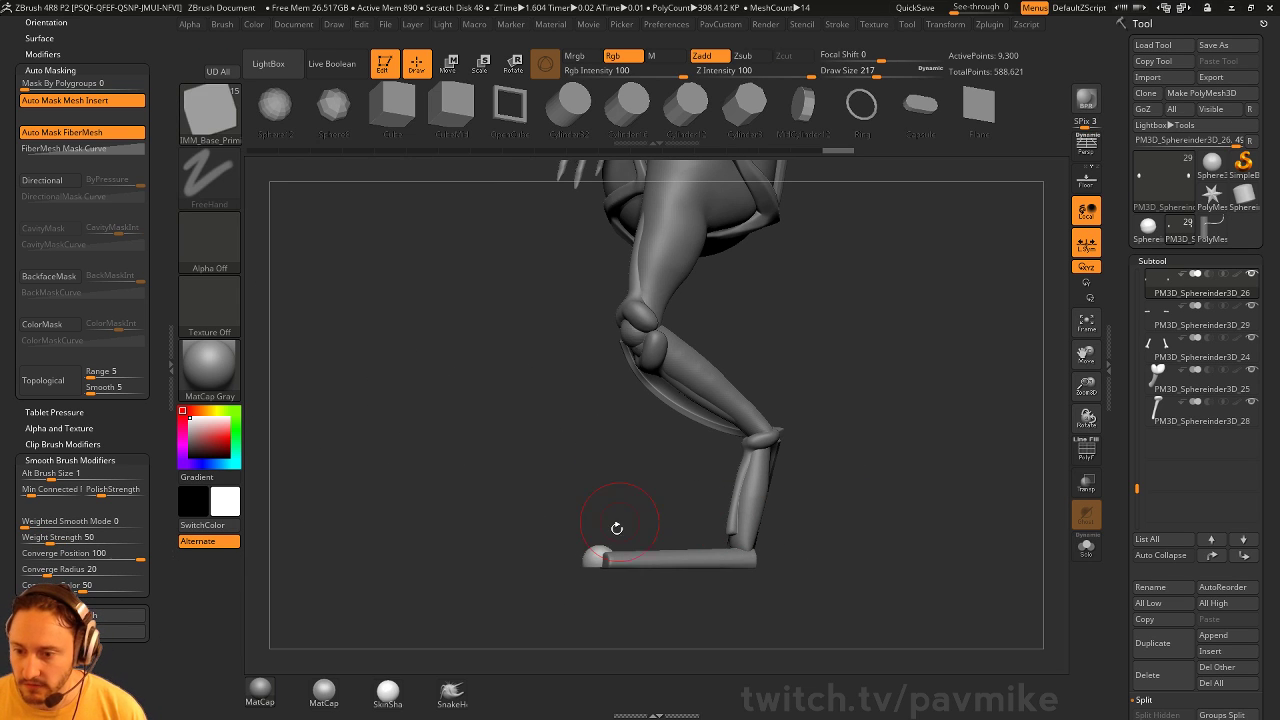
pyautogui.press('w')
pyautogui.moveTo(521, 570); pyautogui.dragTo(523, 573)
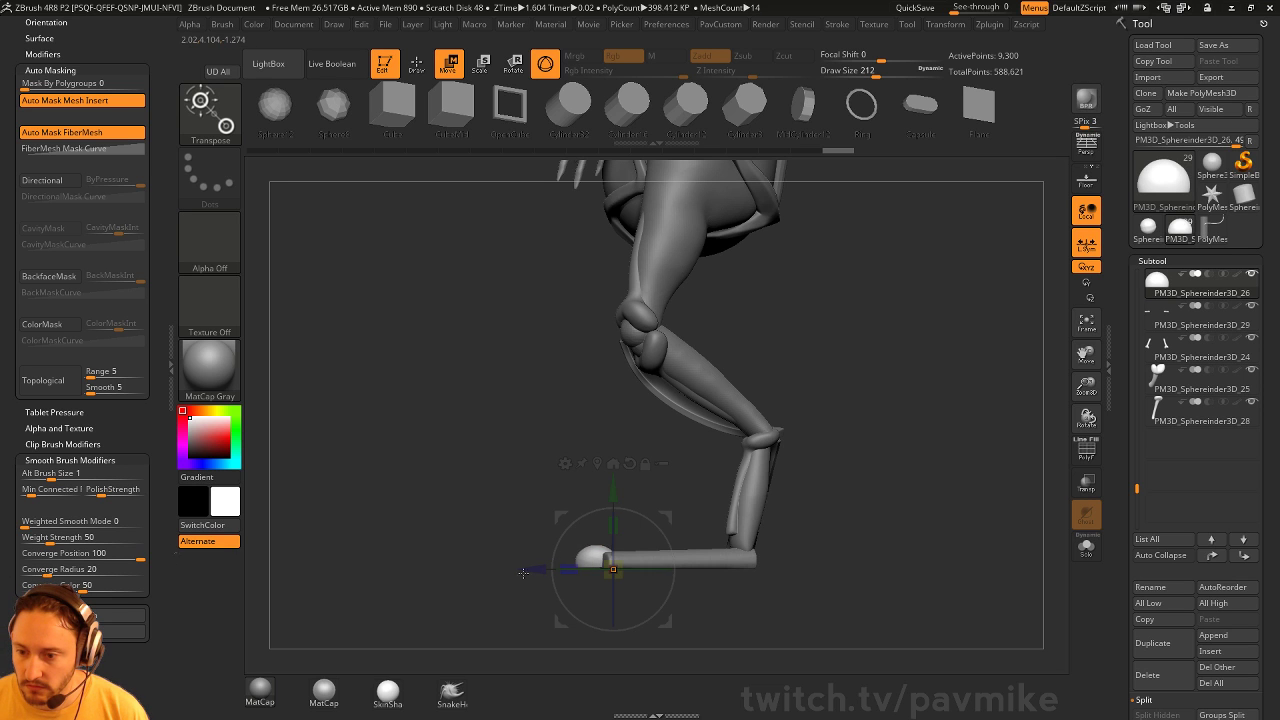
pyautogui.press('q')
pyautogui.moveTo(452, 591)
pyautogui.mouseDown()
pyautogui.moveTo(767, 473)
pyautogui.moveTo(828, 430)
pyautogui.moveTo(775, 472)
pyautogui.mouseUp()
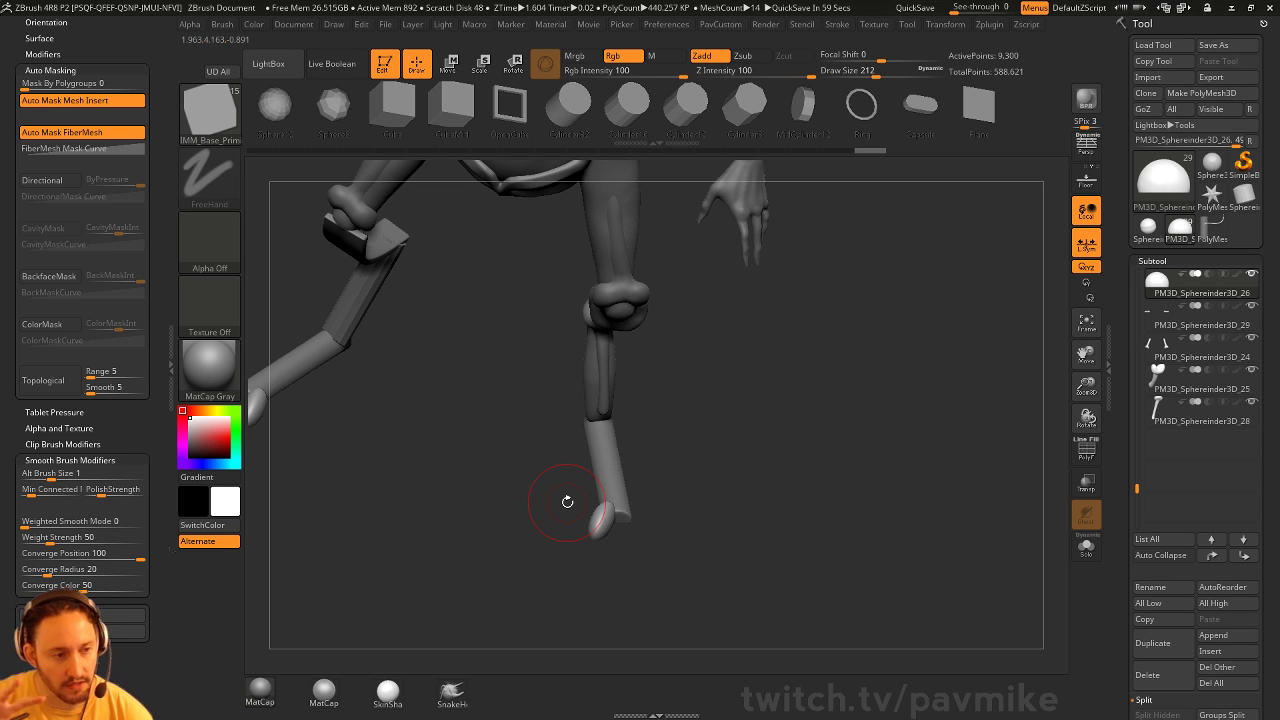
# Duplicate the flattened toe piece twice and rotate the copies to fan out around the front of the foot
pyautogui.moveTo(885, 487)
pyautogui.mouseDown()
pyautogui.moveTo(766, 403)
pyautogui.moveTo(749, 413)
pyautogui.moveTo(814, 434)
pyautogui.mouseUp()
pyautogui.press('b')
pyautogui.press('s')
pyautogui.press('t')
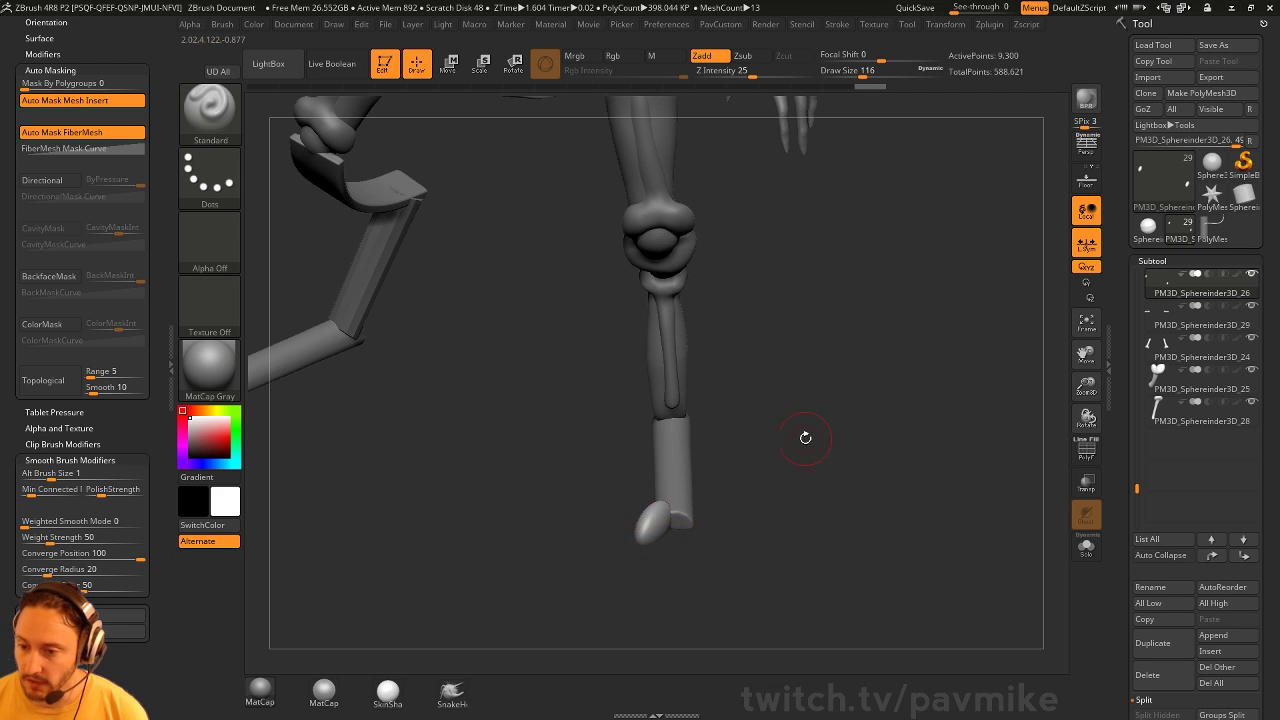
pyautogui.moveTo(806, 437); pyautogui.dragTo(835, 476)
pyautogui.press('w')
pyautogui.moveTo(690, 380); pyautogui.dragTo(736, 440)
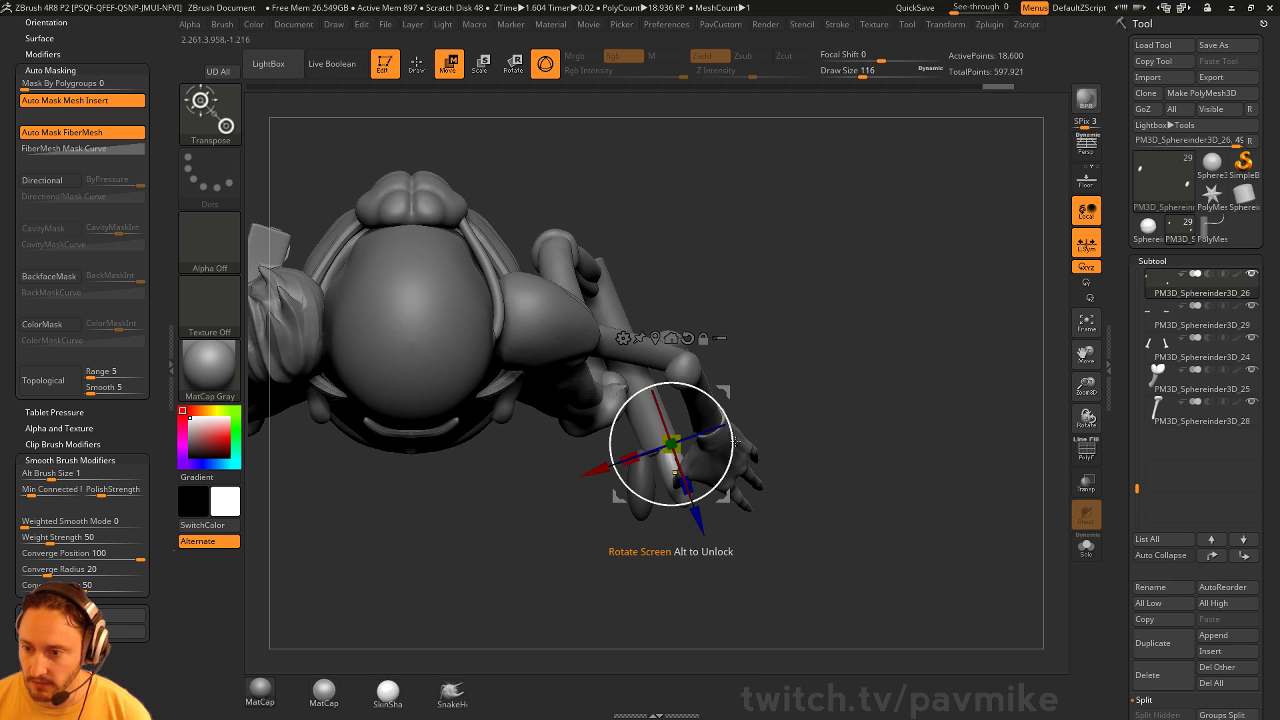
pyautogui.press('q')
pyautogui.press('w')
pyautogui.press('q')
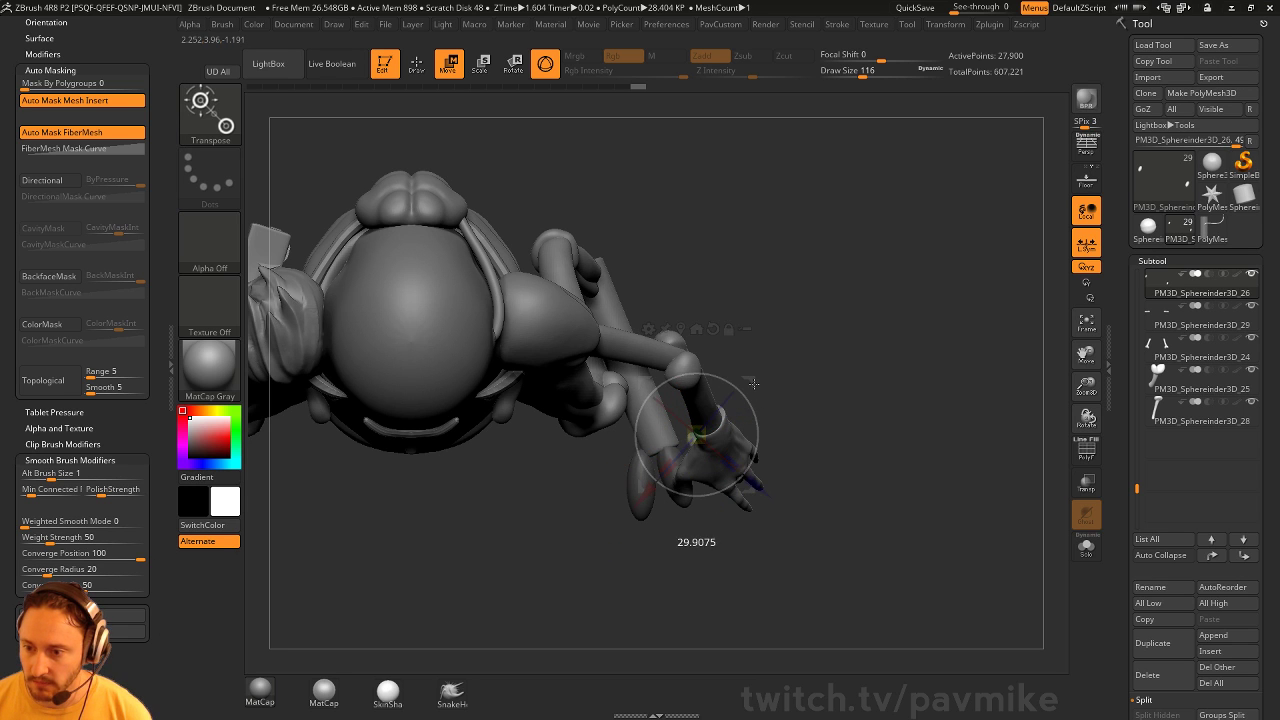
# Position the third toe beside the other two and move the toe subtool to the top of the subtool list
pyautogui.moveTo(748, 376); pyautogui.dragTo(854, 434)
pyautogui.press('w')
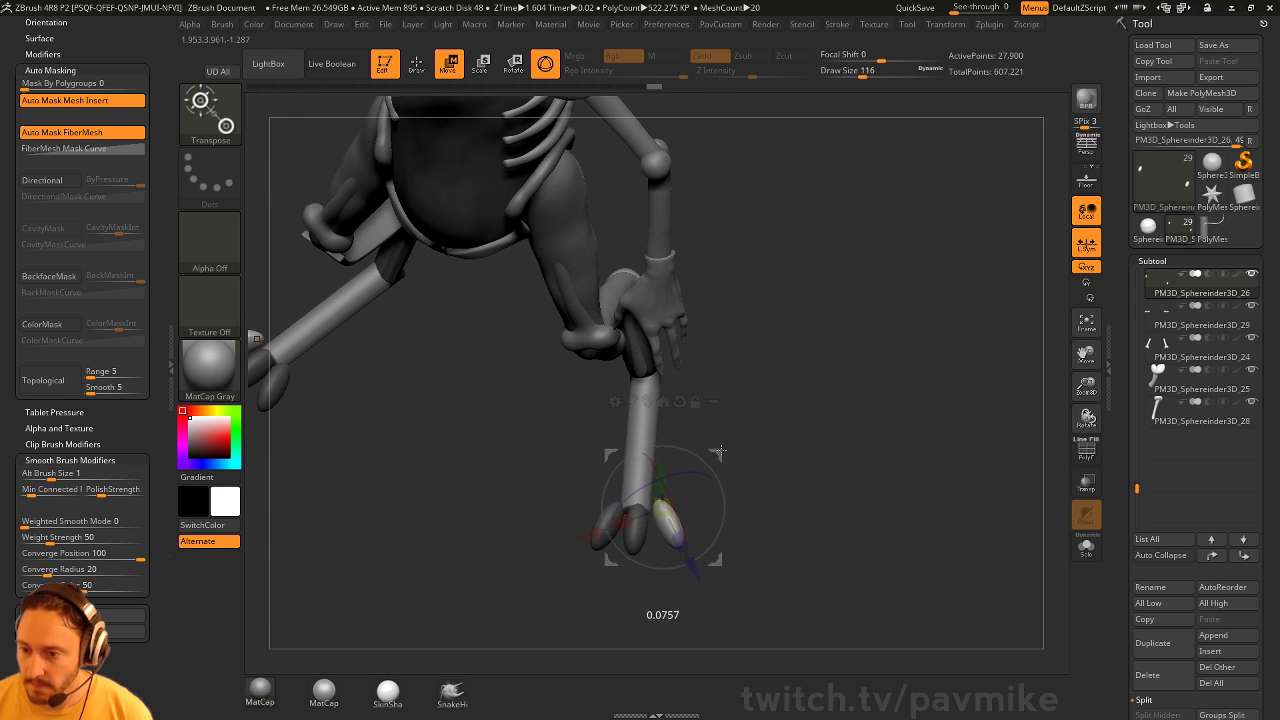
pyautogui.moveTo(732, 440)
pyautogui.mouseDown()
pyautogui.moveTo(843, 351)
pyautogui.moveTo(810, 420)
pyautogui.moveTo(694, 455)
pyautogui.moveTo(790, 432)
pyautogui.moveTo(794, 404)
pyautogui.moveTo(914, 391)
pyautogui.mouseUp()
pyautogui.press('q')
pyautogui.press('shift')
pyautogui.keyDown('shift'); pyautogui.click(1211, 556); pyautogui.keyUp('shift')
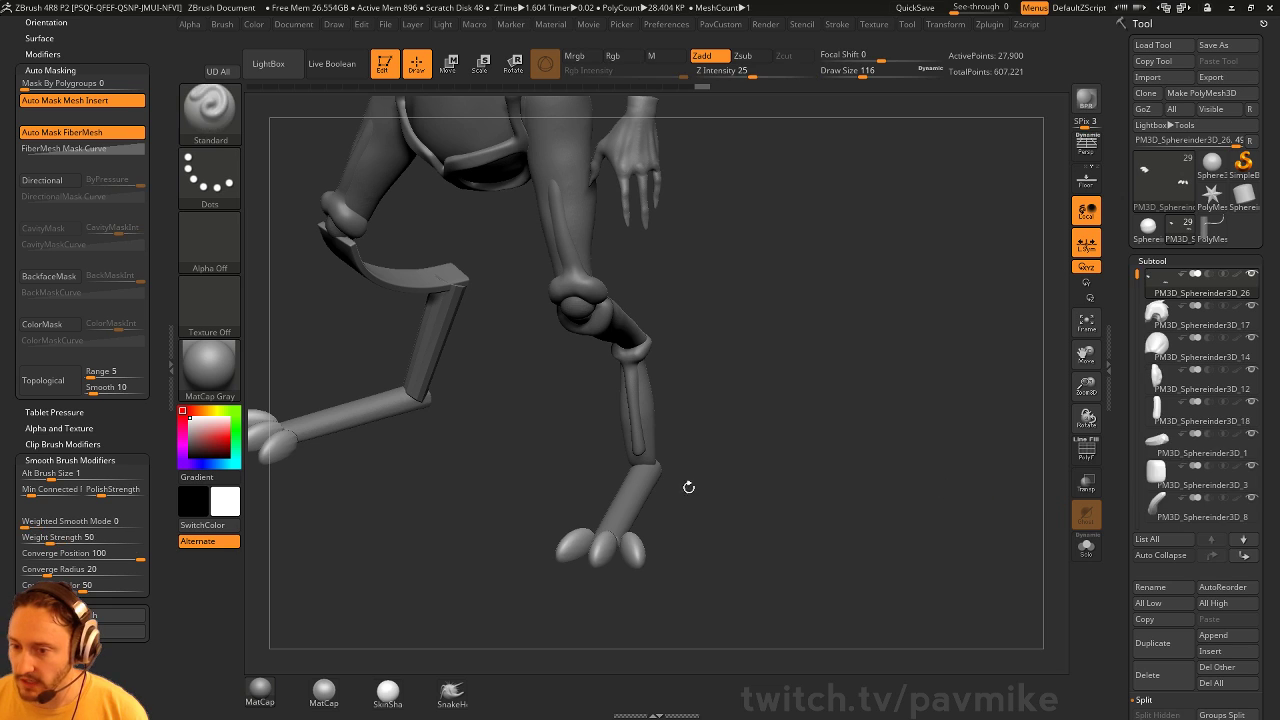
# Merge the toes with the foot subtool and blend their junction using the Inflat brush and smoothing
pyautogui.press('ctrl')
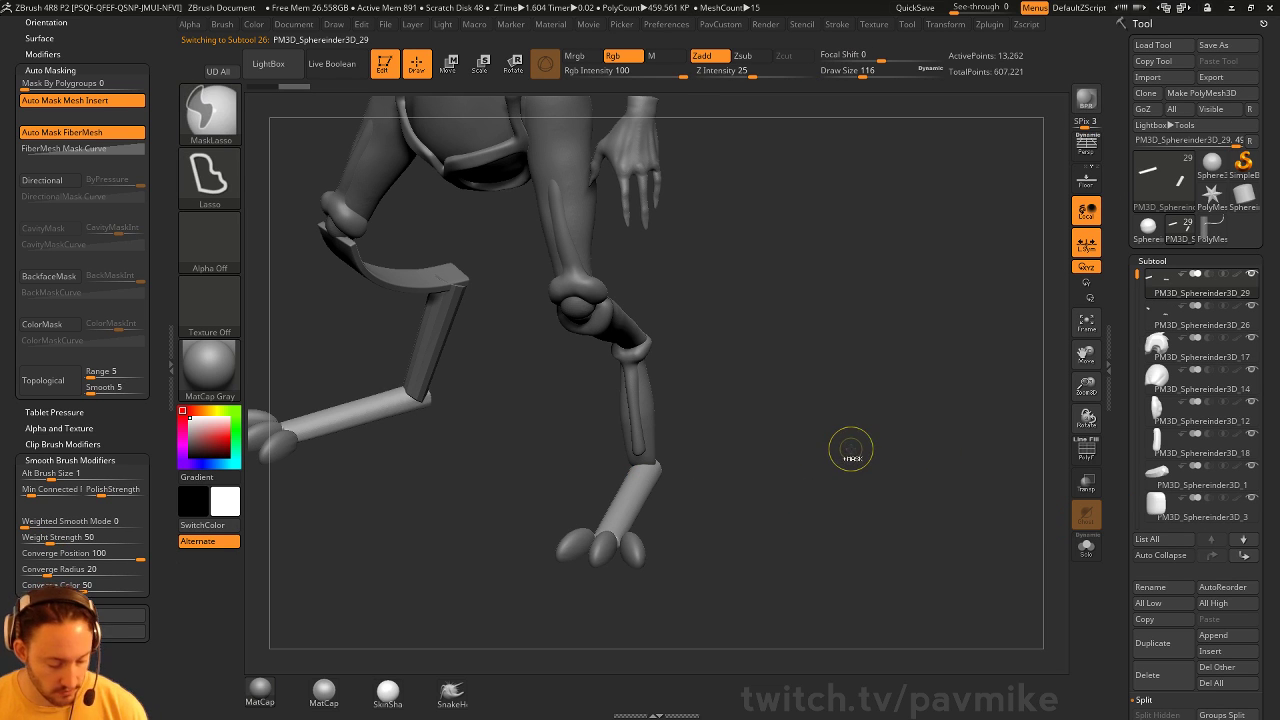
pyautogui.moveTo(846, 463)
pyautogui.mouseDown()
pyautogui.moveTo(857, 517)
pyautogui.moveTo(634, 543)
pyautogui.mouseUp()
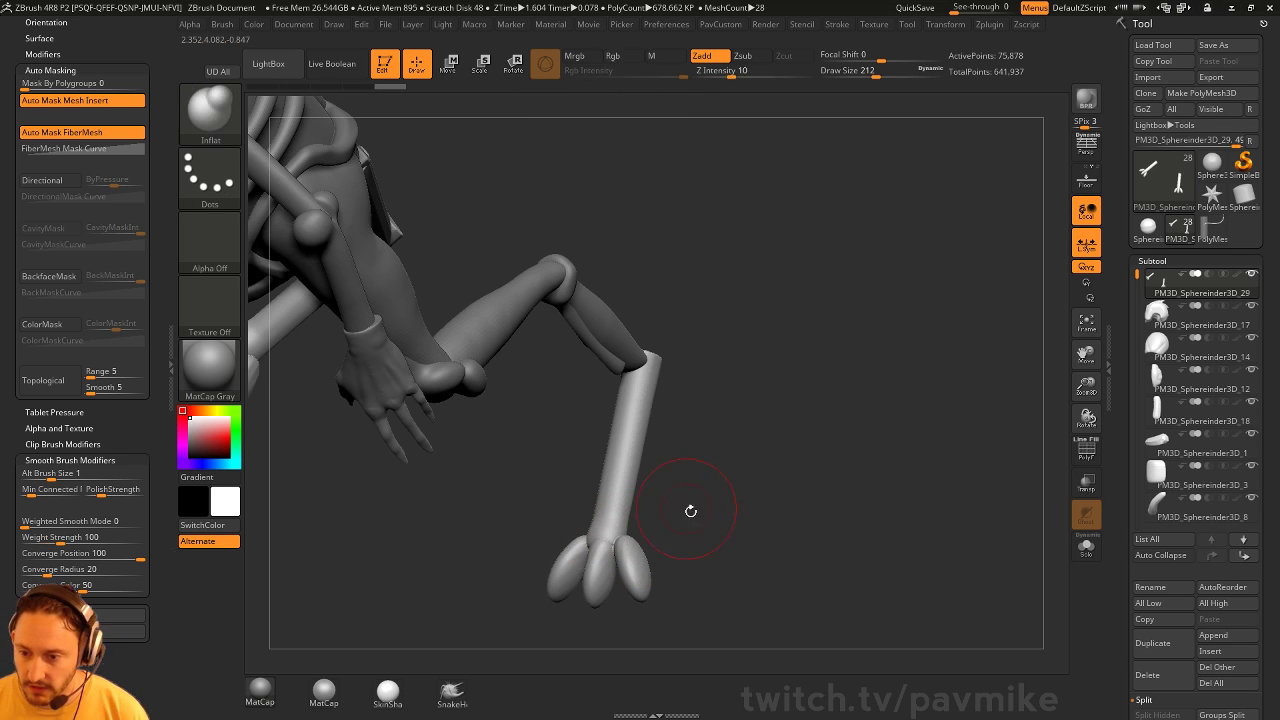
pyautogui.moveTo(689, 509); pyautogui.dragTo(669, 531)
pyautogui.moveTo(731, 563)
pyautogui.mouseDown()
pyautogui.moveTo(819, 463)
pyautogui.moveTo(723, 528)
pyautogui.moveTo(700, 500)
pyautogui.mouseUp()
pyautogui.moveTo(620, 513)
pyautogui.mouseDown()
pyautogui.moveTo(869, 529)
pyautogui.moveTo(826, 400)
pyautogui.moveTo(809, 391)
pyautogui.moveTo(808, 405)
pyautogui.moveTo(826, 397)
pyautogui.moveTo(877, 425)
pyautogui.moveTo(749, 503)
pyautogui.moveTo(673, 503)
pyautogui.moveTo(646, 529)
pyautogui.moveTo(720, 517)
pyautogui.mouseUp()
pyautogui.moveTo(703, 443); pyautogui.dragTo(736, 473)
# Rotate the feet around the ankles with the gizmo so the toes point outward
pyautogui.press('b')
pyautogui.press('s')
pyautogui.press('t')
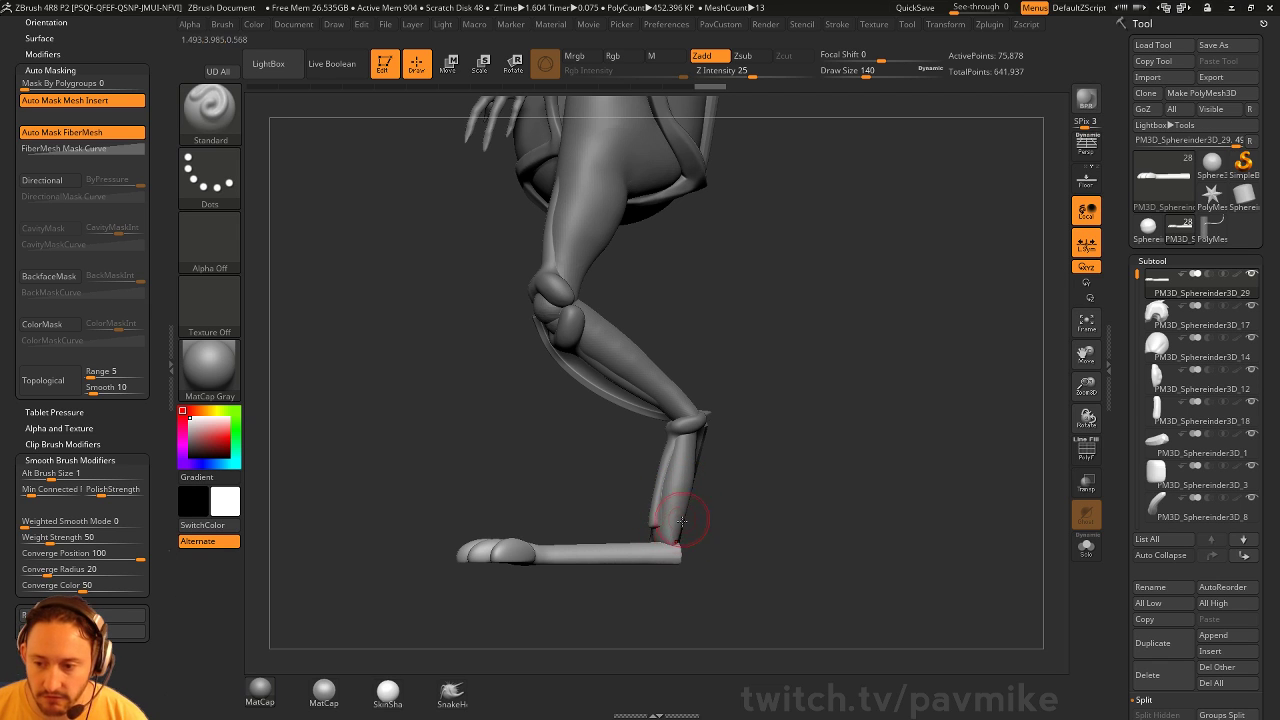
pyautogui.moveTo(711, 523)
pyautogui.mouseDown()
pyautogui.moveTo(719, 506)
pyautogui.moveTo(493, 495)
pyautogui.moveTo(700, 470)
pyautogui.moveTo(766, 440)
pyautogui.moveTo(600, 460)
pyautogui.moveTo(729, 466)
pyautogui.mouseUp()
pyautogui.press('b')
pyautogui.press('z')
pyautogui.press('m')
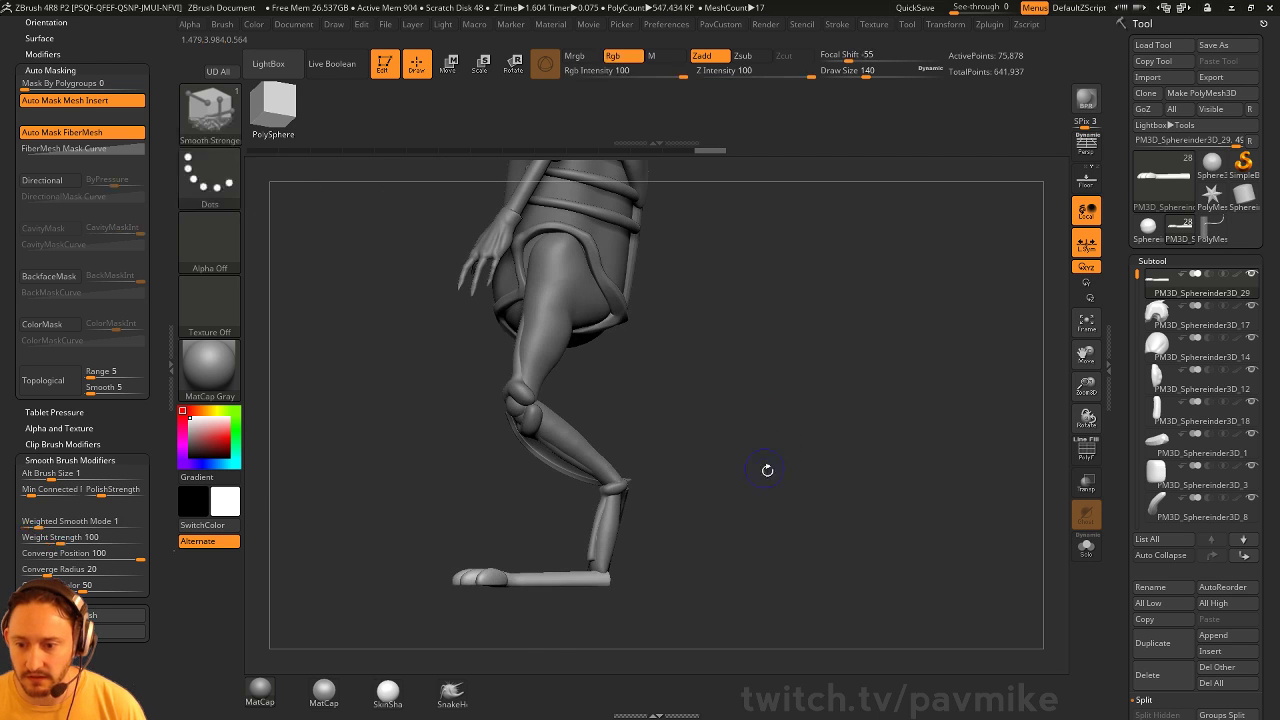
pyautogui.press('w')
pyautogui.click(586, 578)
pyautogui.moveTo(706, 511); pyautogui.dragTo(680, 398)
pyautogui.click(592, 481)
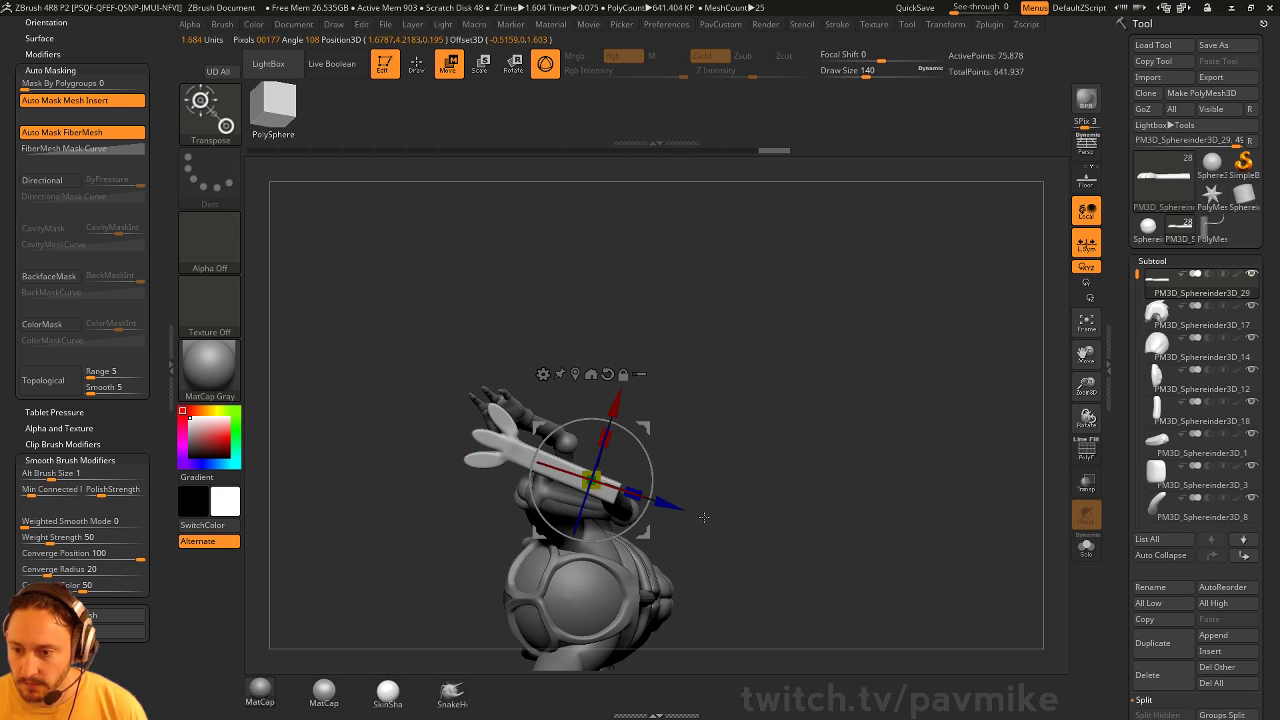
pyautogui.press('q')
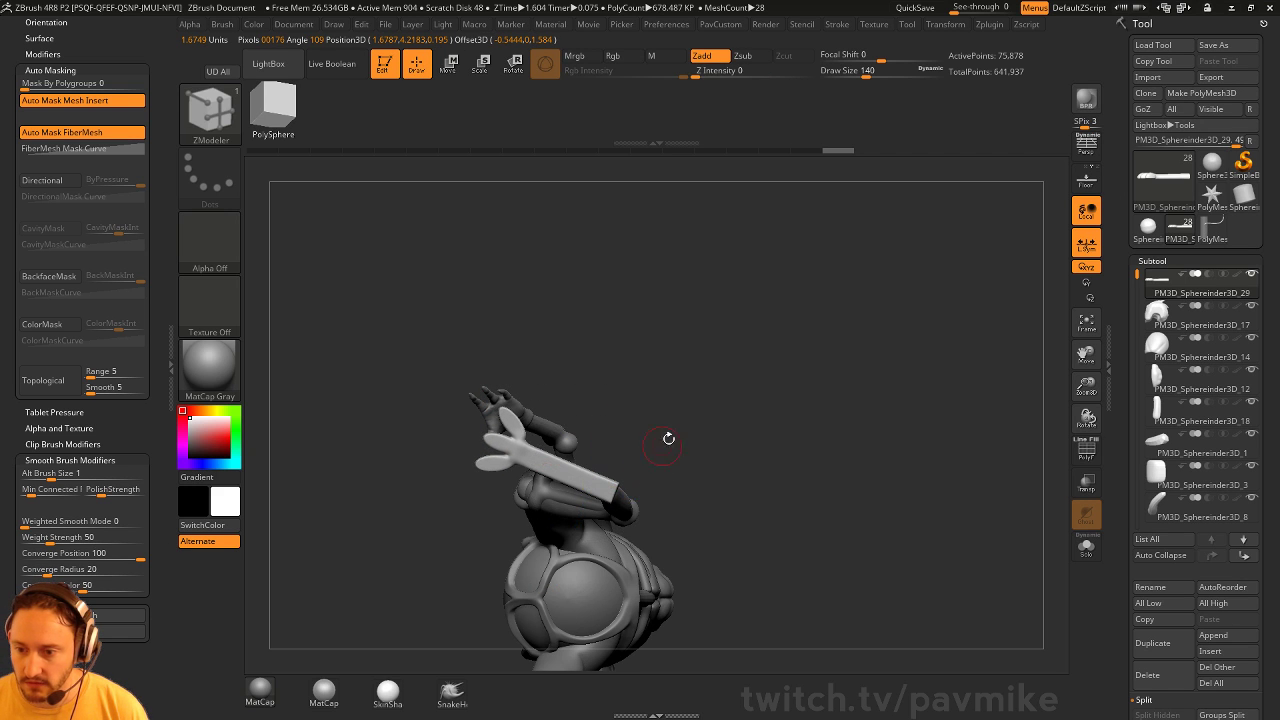
# Examine the whole figure's pose and leg proportions from the front and both sides
pyautogui.moveTo(666, 437)
pyautogui.mouseDown()
pyautogui.moveTo(694, 557)
pyautogui.moveTo(700, 488)
pyautogui.moveTo(921, 466)
pyautogui.moveTo(755, 450)
pyautogui.mouseUp()
pyautogui.press('f')
pyautogui.moveTo(678, 461)
pyautogui.keyDown('shift'); pyautogui.mouseDown()
pyautogui.moveTo(799, 426)
pyautogui.moveTo(845, 442)
pyautogui.moveTo(825, 432)
pyautogui.moveTo(831, 489)
pyautogui.moveTo(800, 420)
pyautogui.moveTo(772, 396)
pyautogui.mouseUp(); pyautogui.keyUp('shift')
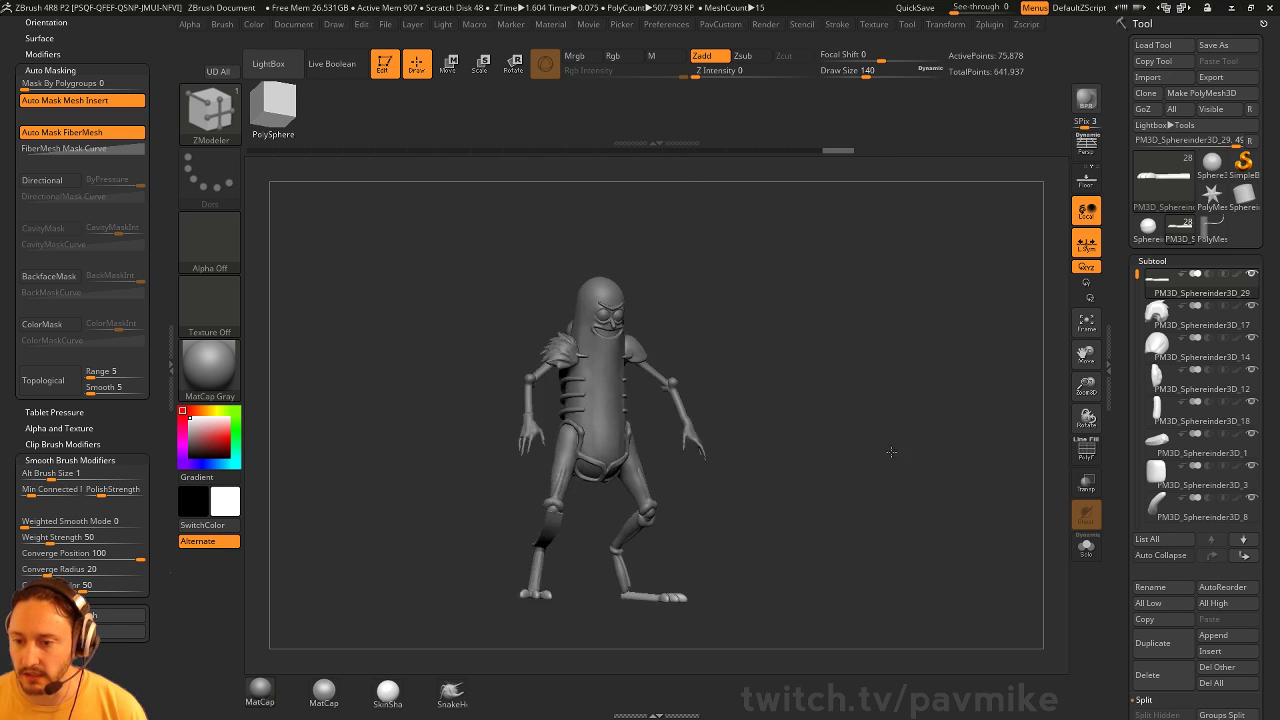
pyautogui.moveTo(889, 450); pyautogui.dragTo(874, 446)
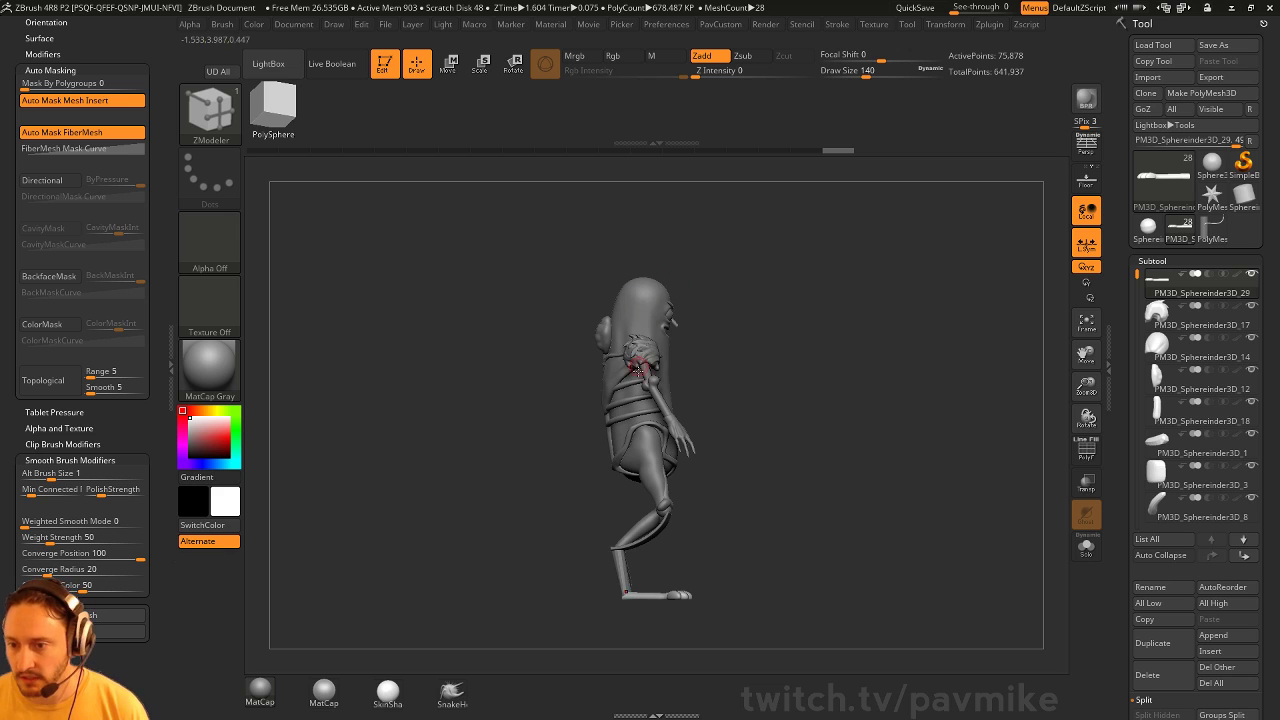
pyautogui.moveTo(868, 556); pyautogui.dragTo(777, 541)
pyautogui.moveTo(836, 503)
pyautogui.mouseDown()
pyautogui.moveTo(806, 519)
pyautogui.moveTo(840, 520)
pyautogui.mouseUp()
pyautogui.keyDown('alt'); pyautogui.moveTo(840, 520); pyautogui.dragTo(755, 411); pyautogui.keyUp('alt')
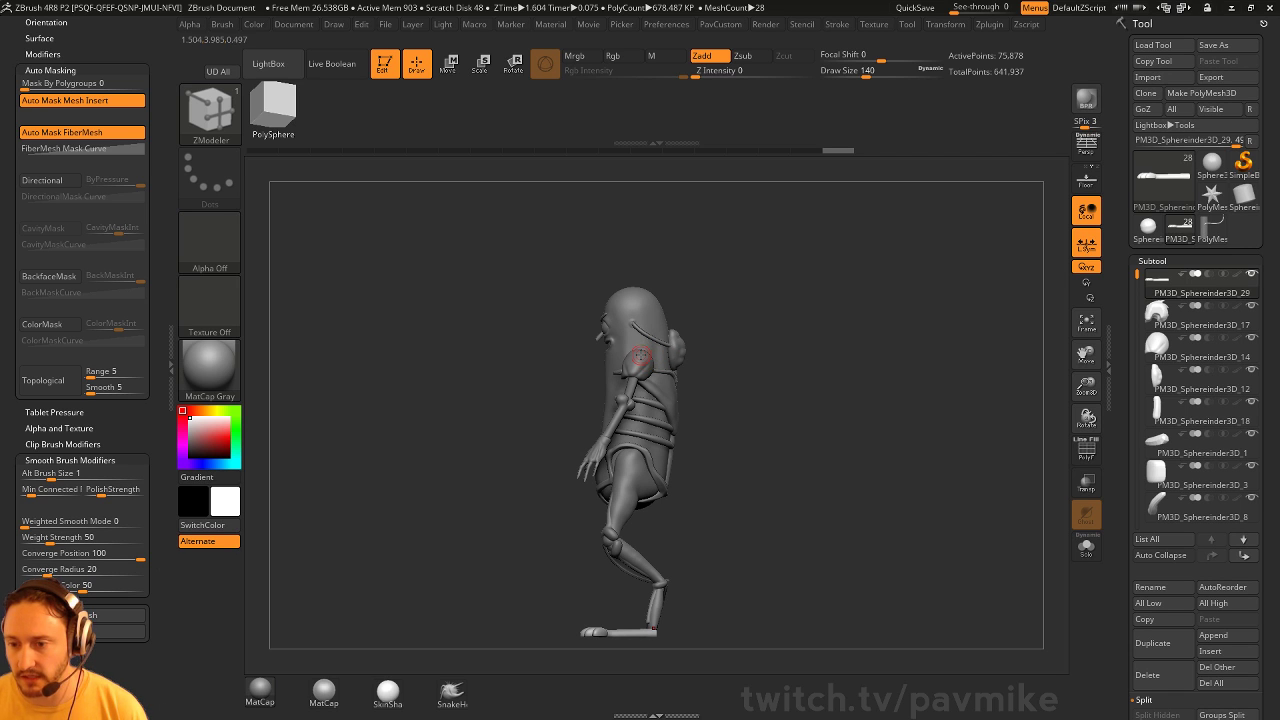
pyautogui.moveTo(863, 344)
pyautogui.mouseDown()
pyautogui.moveTo(840, 360)
pyautogui.moveTo(879, 372)
pyautogui.moveTo(807, 413)
pyautogui.moveTo(871, 401)
pyautogui.moveTo(877, 357)
pyautogui.mouseUp()
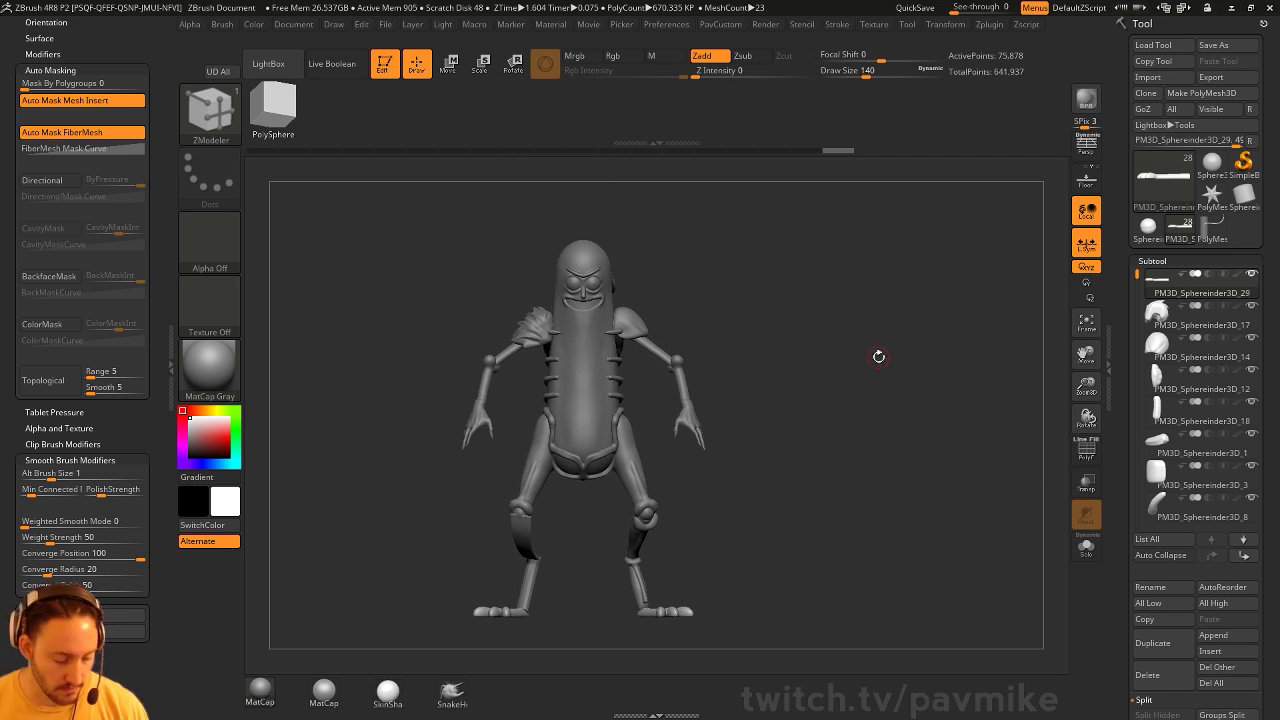
# Switch to the SelectRect brush and select the shoulder, arm and hand subtools for transposing together
pyautogui.press('w')
pyautogui.keyDown('alt'); pyautogui.moveTo(807, 416); pyautogui.dragTo(806, 380); pyautogui.keyUp('alt')
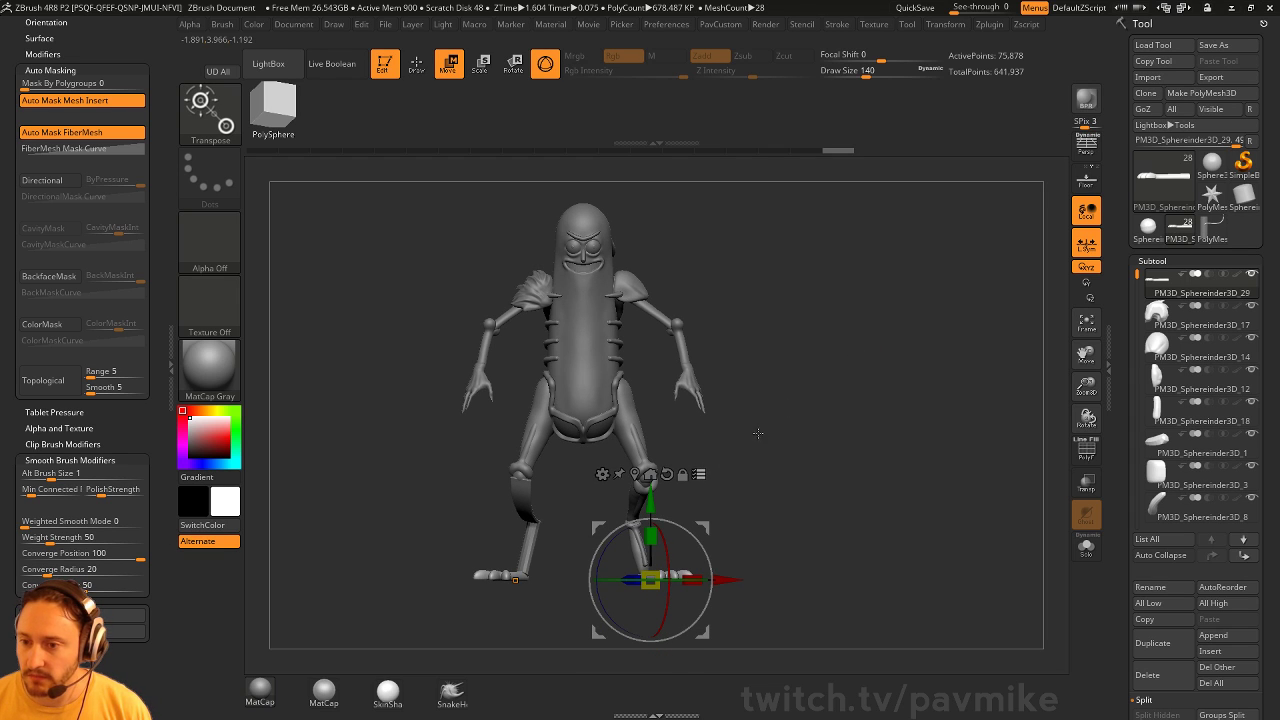
pyautogui.keyDown('ctrl'); pyautogui.keyDown('shift'); pyautogui.click(216, 114); pyautogui.keyUp('shift'); pyautogui.keyUp('ctrl')
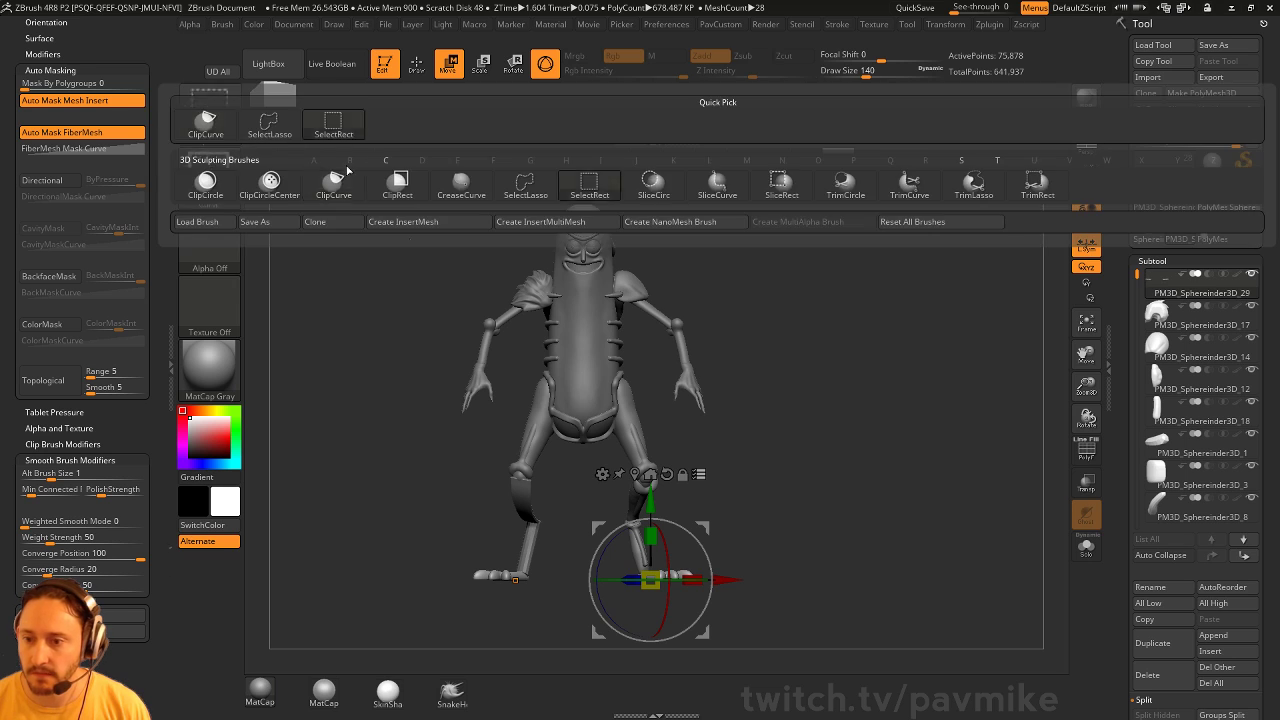
pyautogui.keyDown('ctrl'); pyautogui.keyDown('shift'); pyautogui.click(332, 119); pyautogui.keyUp('shift'); pyautogui.keyUp('ctrl')
pyautogui.keyDown('ctrl'); pyautogui.keyDown('shift'); pyautogui.click(645, 278); pyautogui.keyUp('shift'); pyautogui.keyUp('ctrl')
pyautogui.keyDown('ctrl'); pyautogui.keyDown('shift'); pyautogui.click(540, 277); pyautogui.keyUp('shift'); pyautogui.keyUp('ctrl')
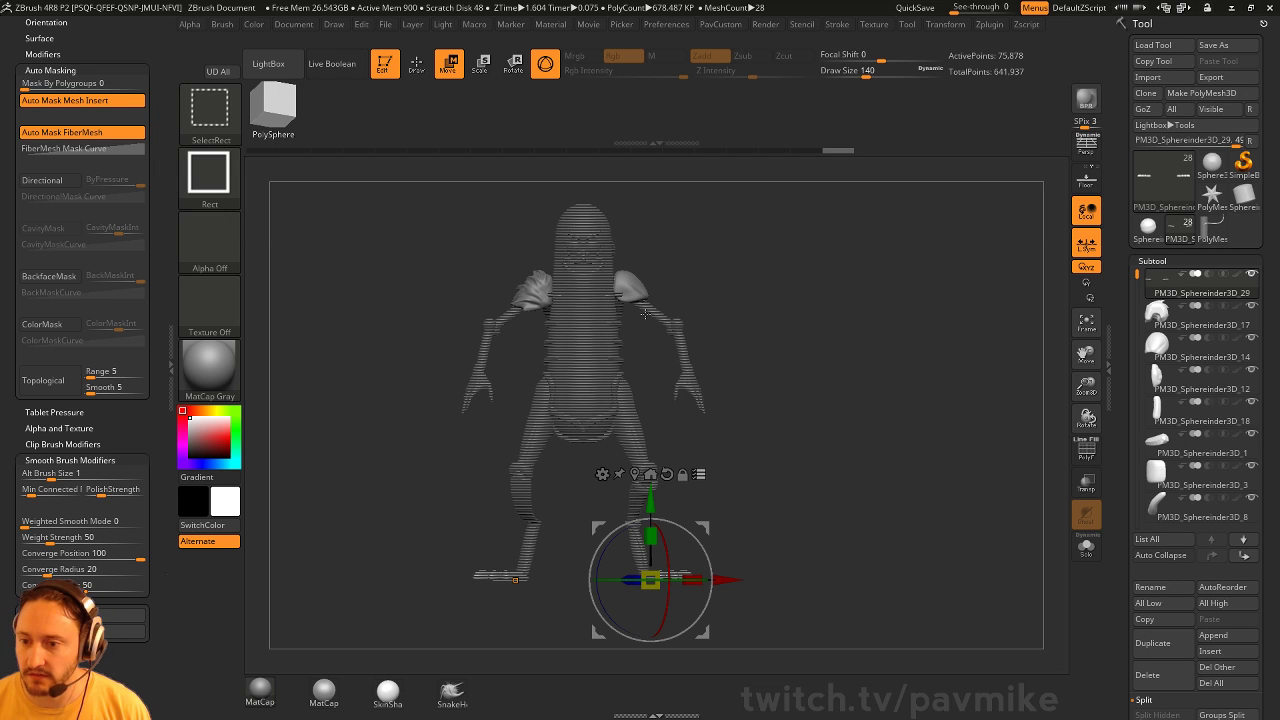
pyautogui.keyDown('ctrl'); pyautogui.keyDown('shift'); pyautogui.click(650, 312); pyautogui.keyUp('shift'); pyautogui.keyUp('ctrl')
pyautogui.keyDown('ctrl'); pyautogui.keyDown('shift'); pyautogui.click(690, 335); pyautogui.keyUp('shift'); pyautogui.keyUp('ctrl')
pyautogui.keyDown('ctrl'); pyautogui.keyDown('shift'); pyautogui.click(478, 388); pyautogui.keyUp('shift'); pyautogui.keyUp('ctrl')
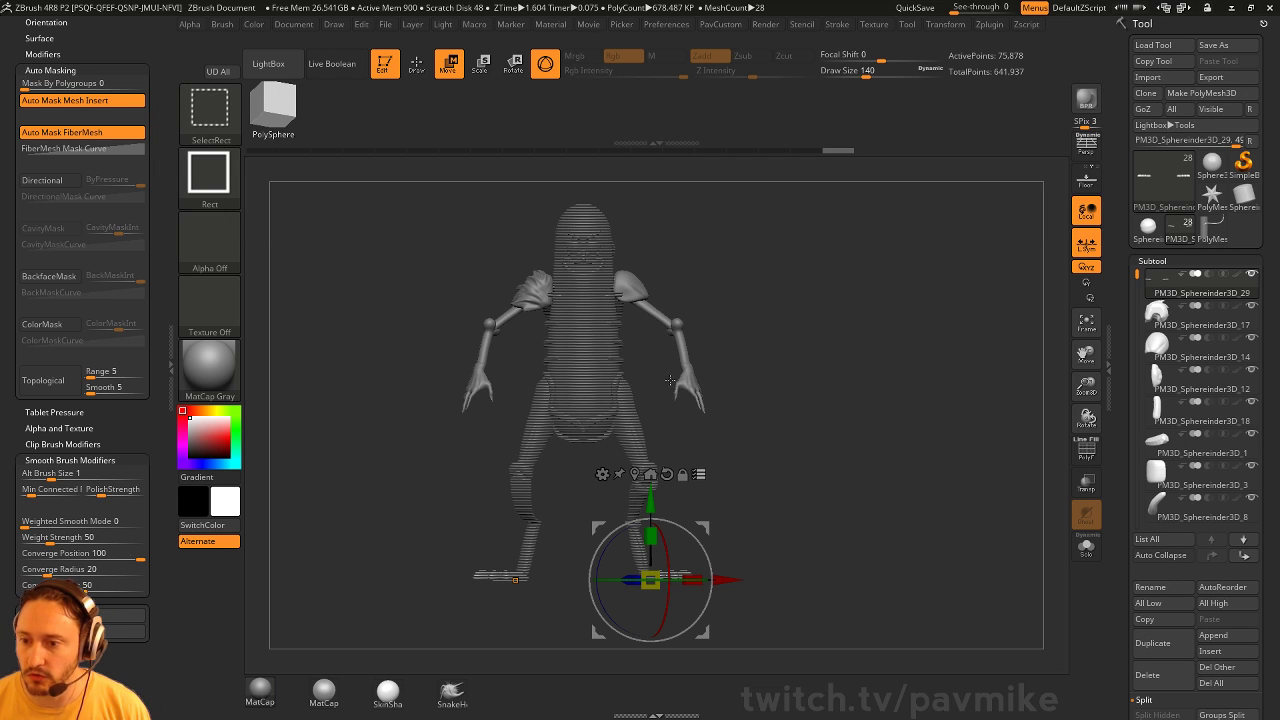
# Place the gizmo pivot at the shoulder, angle the selected arms outward and reposition them against the torso
pyautogui.keyDown('alt'); pyautogui.moveTo(645, 277); pyautogui.dragTo(645, 268); pyautogui.keyUp('alt')
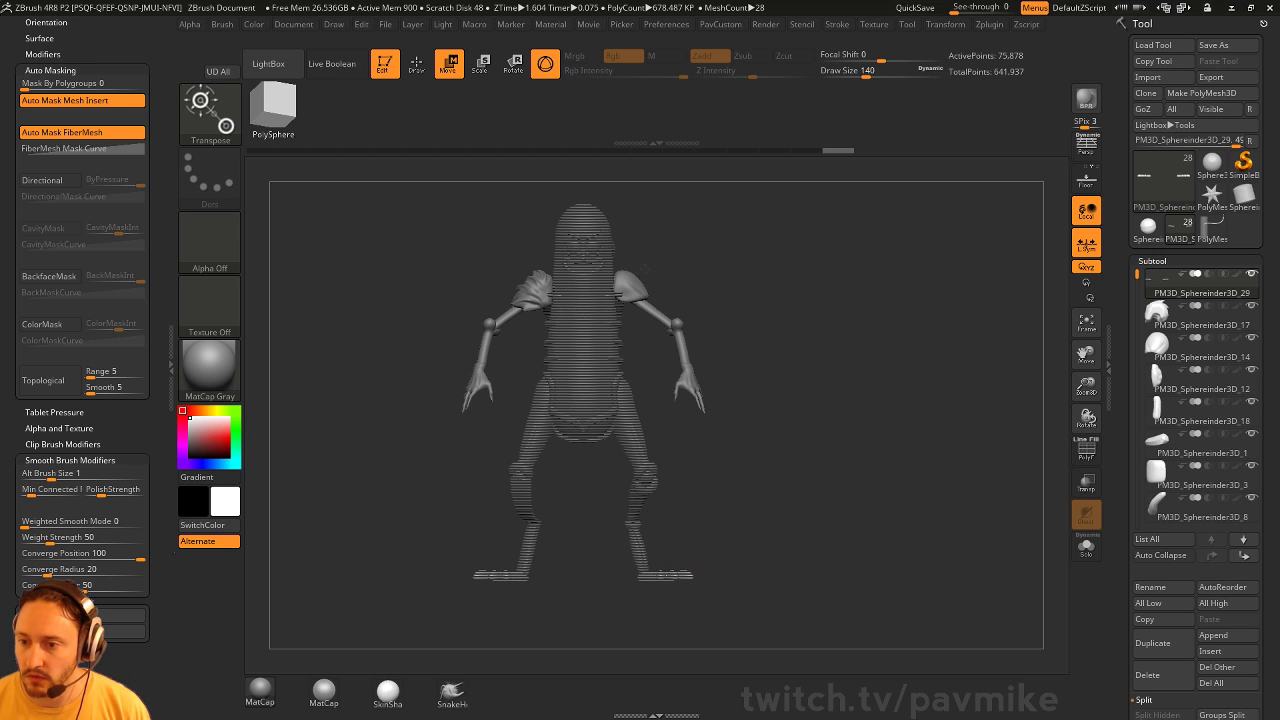
pyautogui.keyDown('alt'); pyautogui.moveTo(704, 527); pyautogui.dragTo(683, 235); pyautogui.keyUp('alt')
pyautogui.moveTo(815, 271); pyautogui.dragTo(738, 268)
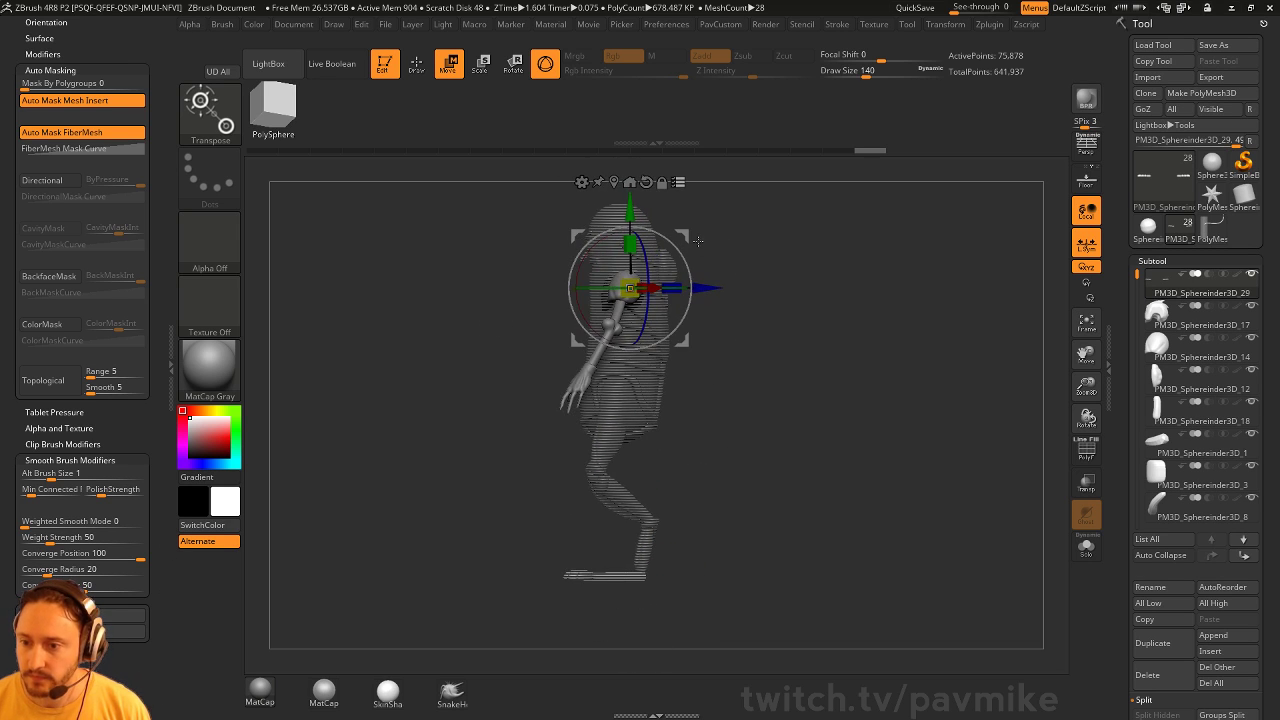
pyautogui.moveTo(607, 288); pyautogui.dragTo(631, 288)
pyautogui.keyDown('shift'); pyautogui.moveTo(730, 241); pyautogui.dragTo(773, 238); pyautogui.keyUp('shift')
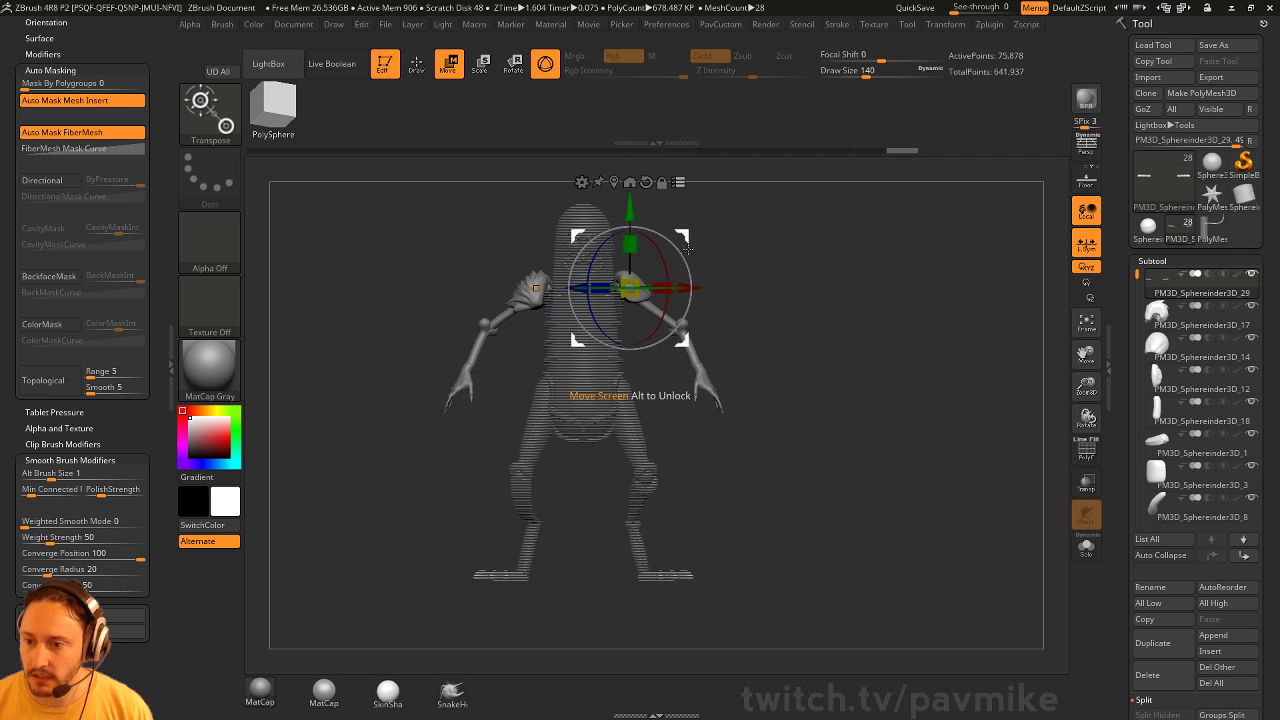
pyautogui.moveTo(684, 236); pyautogui.dragTo(730, 284)
pyautogui.press('q')
pyautogui.press('w')
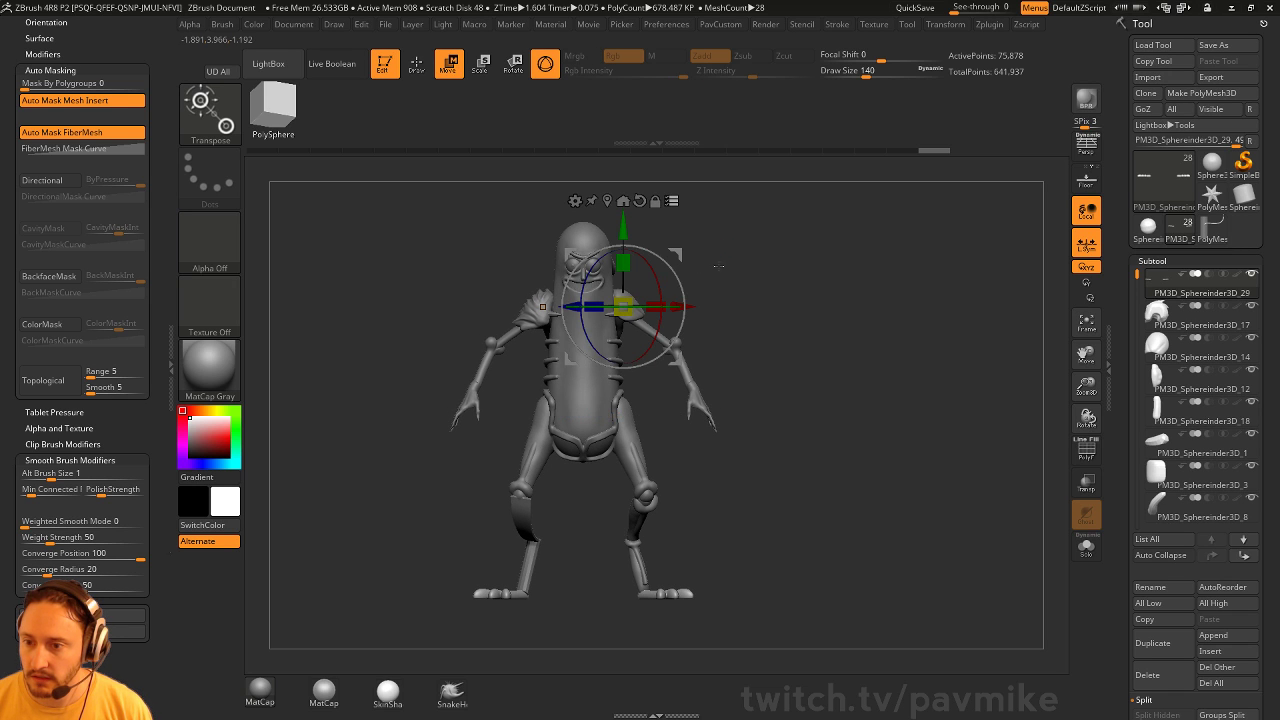
# Refine the rotation of both arms around the shoulders and turn off transposing of all selected subtools
pyautogui.press('q')
pyautogui.press('w')
pyautogui.keyDown('alt'); pyautogui.moveTo(726, 274); pyautogui.dragTo(722, 262); pyautogui.keyUp('alt')
pyautogui.press('q')
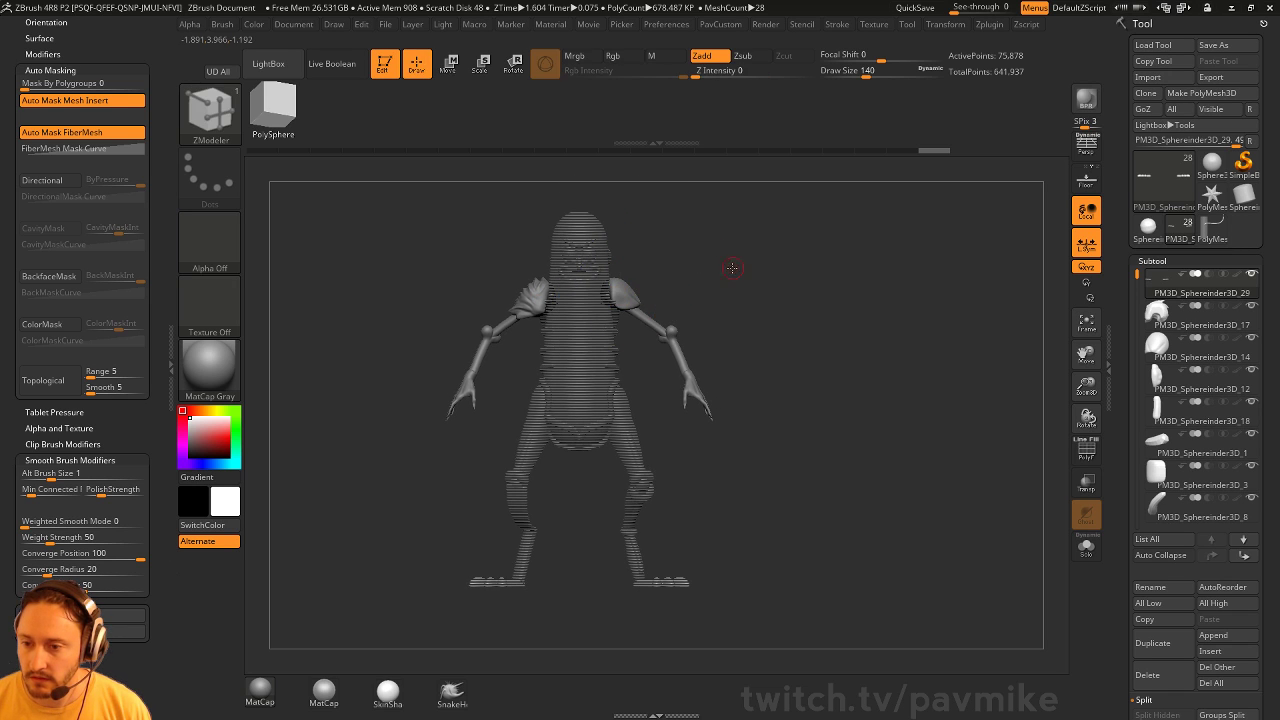
pyautogui.press('w')
pyautogui.press('q')
pyautogui.press('w')
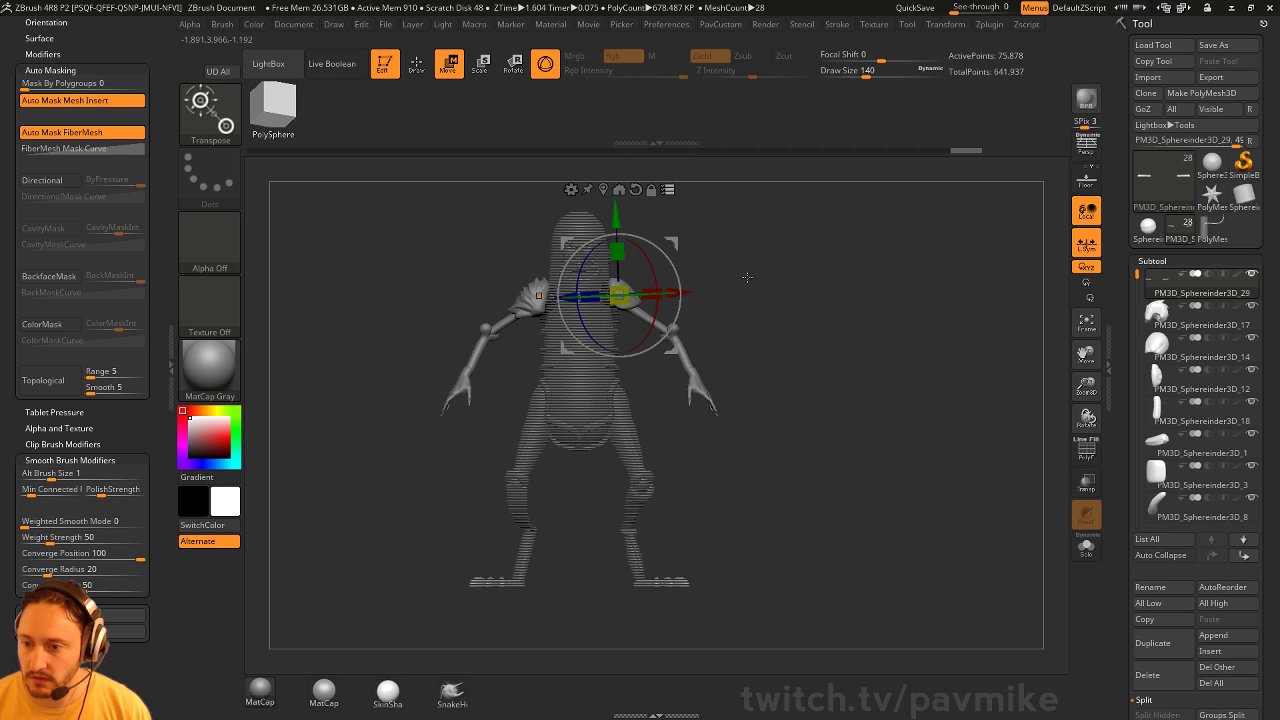
pyautogui.press('q')
pyautogui.moveTo(763, 277)
pyautogui.mouseDown()
pyautogui.moveTo(734, 277)
pyautogui.moveTo(766, 284)
pyautogui.mouseUp()
pyautogui.press('w')
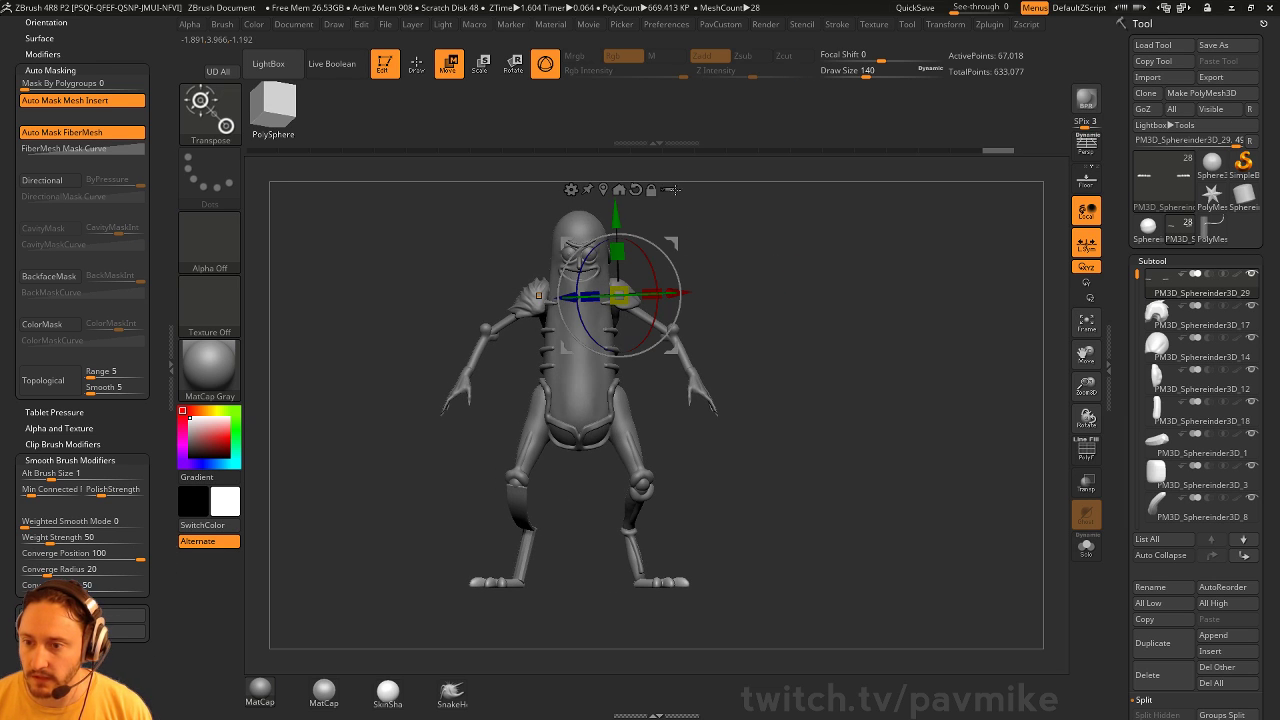
pyautogui.press('q')
# Switch to the Standard brush and make the feet the active subtool
pyautogui.moveTo(840, 337)
pyautogui.mouseDown()
pyautogui.moveTo(751, 351)
pyautogui.moveTo(848, 358)
pyautogui.moveTo(835, 354)
pyautogui.mouseUp()
pyautogui.press('b')
pyautogui.press('s')
pyautogui.press('t')
pyautogui.press('s')
pyautogui.click(829, 357)
pyautogui.keyDown('alt'); pyautogui.click(596, 388); pyautogui.keyUp('alt')
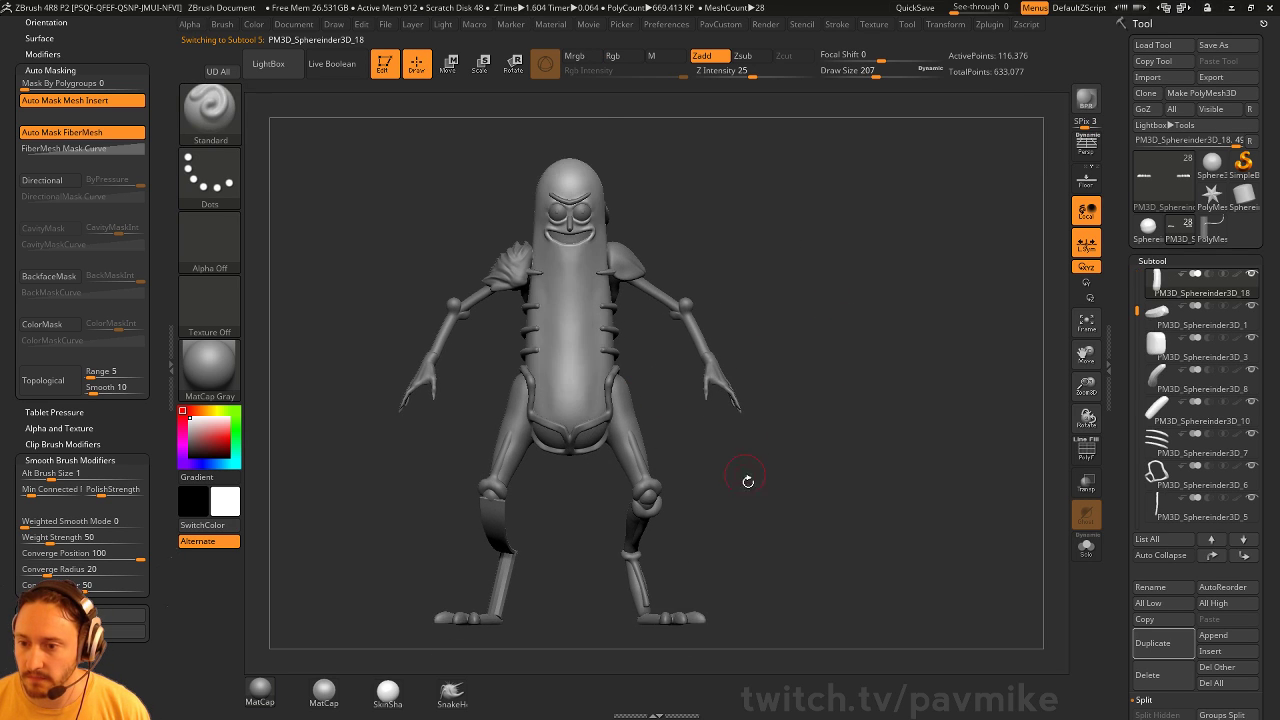
pyautogui.keyDown('alt'); pyautogui.moveTo(748, 482); pyautogui.dragTo(747, 400); pyautogui.keyUp('alt')
pyautogui.keyDown('alt'); pyautogui.click(650, 418); pyautogui.keyUp('alt')
pyautogui.keyDown('alt'); pyautogui.moveTo(813, 485); pyautogui.dragTo(782, 459); pyautogui.keyUp('alt')
pyautogui.keyDown('alt'); pyautogui.click(588, 508); pyautogui.keyUp('alt')
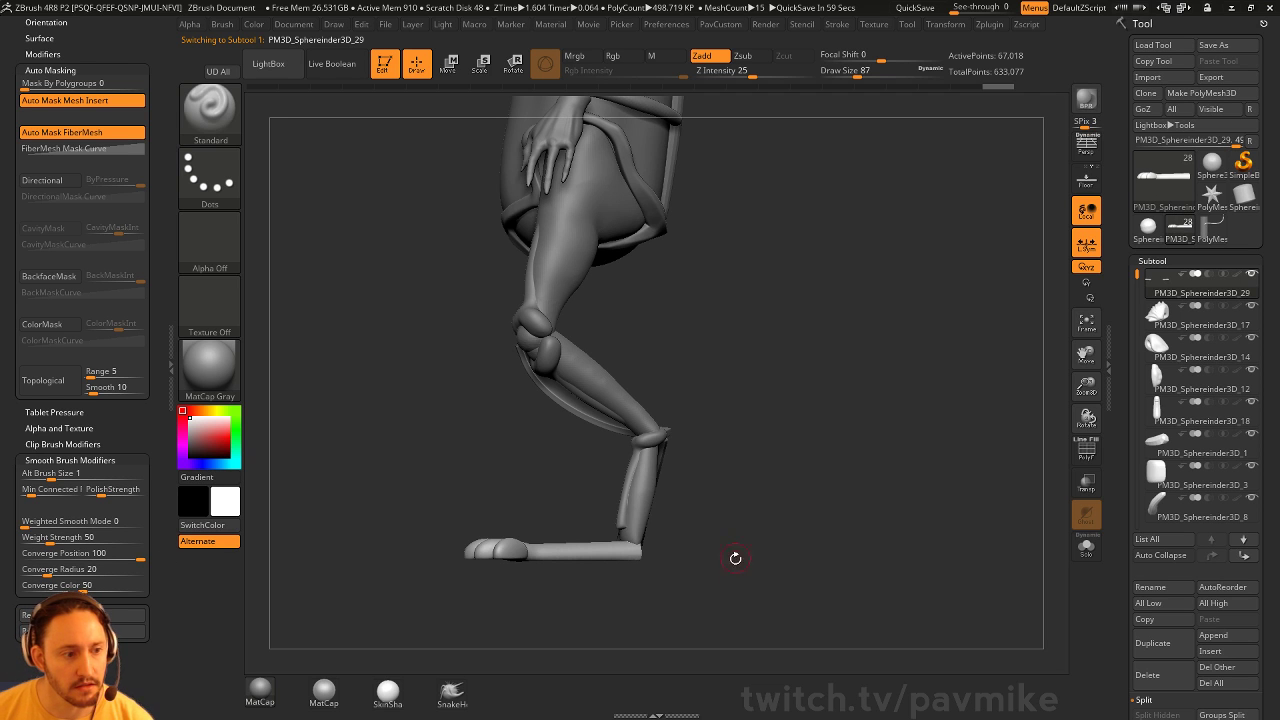
# Flatten and polish the surface of the foot with the hPolish brush
pyautogui.moveTo(623, 449)
pyautogui.mouseDown()
pyautogui.moveTo(761, 464)
pyautogui.moveTo(751, 476)
pyautogui.moveTo(794, 500)
pyautogui.moveTo(762, 554)
pyautogui.moveTo(740, 476)
pyautogui.moveTo(711, 458)
pyautogui.moveTo(800, 483)
pyautogui.moveTo(854, 437)
pyautogui.moveTo(777, 366)
pyautogui.moveTo(765, 329)
pyautogui.moveTo(760, 463)
pyautogui.moveTo(795, 470)
pyautogui.mouseUp()
pyautogui.press('b')
pyautogui.press('h')
pyautogui.press('p')
pyautogui.press('s')
pyautogui.moveTo(657, 426); pyautogui.dragTo(671, 424)
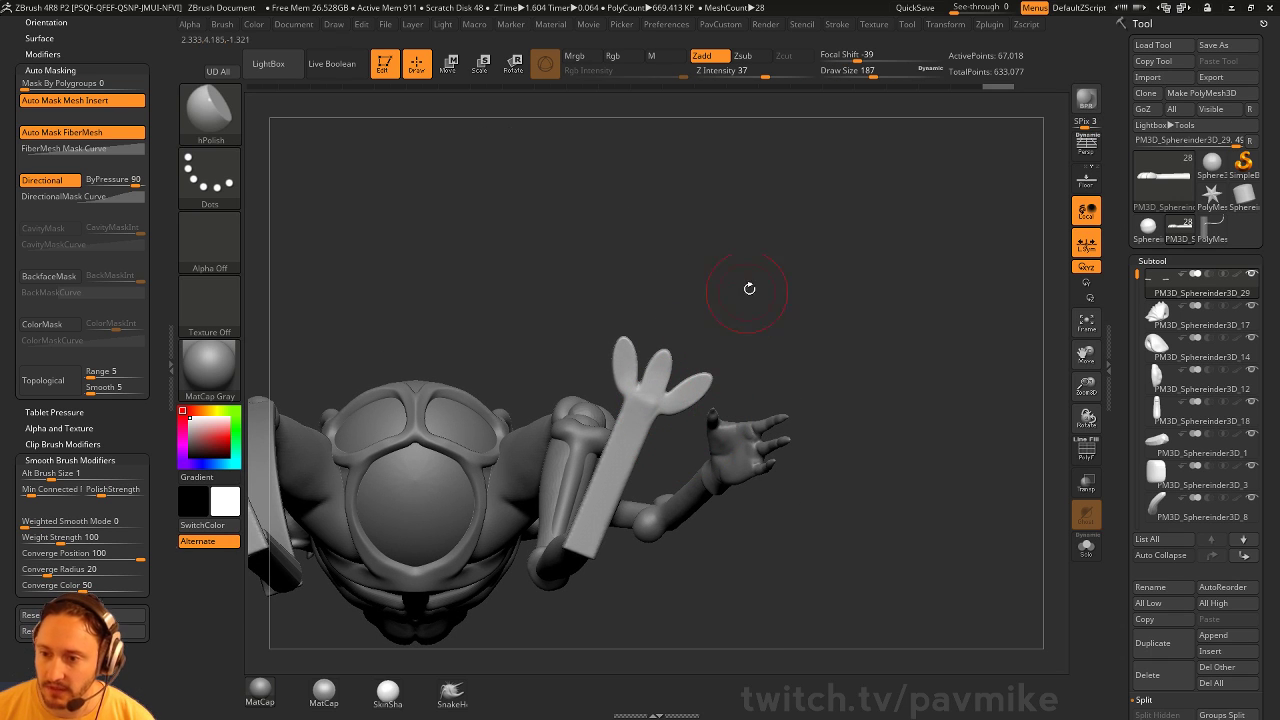
# Adjust the shape of the middle toe from below with the Move brush at a smaller draw size
pyautogui.keyDown('alt'); pyautogui.moveTo(749, 288); pyautogui.dragTo(706, 347); pyautogui.keyUp('alt')
pyautogui.press('b')
pyautogui.press('m')
pyautogui.press('v')
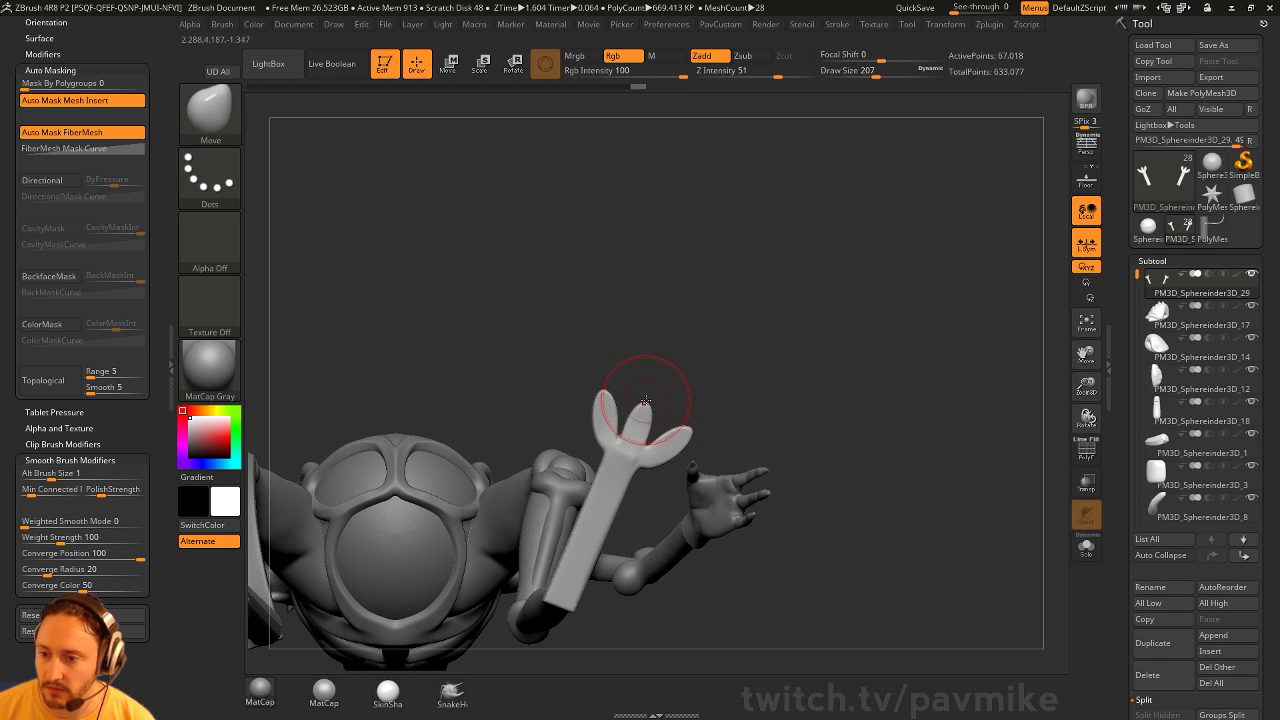
pyautogui.press('s')
pyautogui.moveTo(658, 403); pyautogui.dragTo(637, 403)
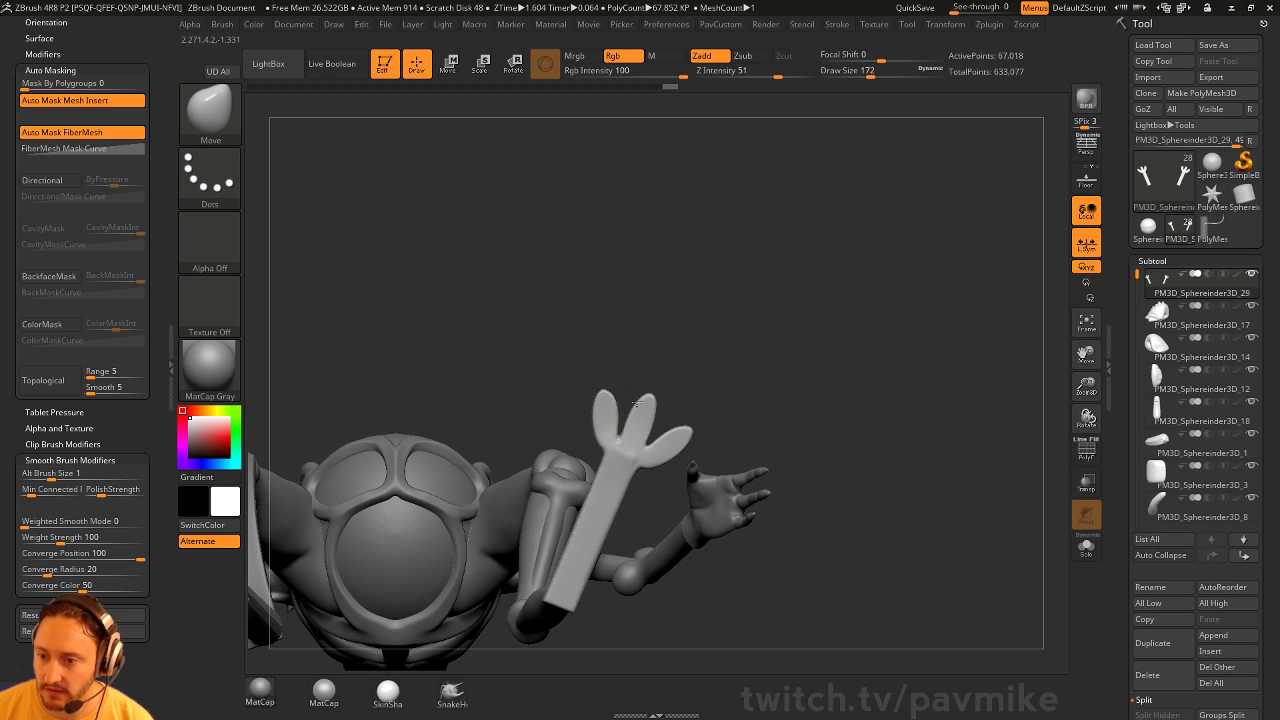
# Polish the area where the toes meet the foot bone with the hPolish brush
pyautogui.press('b')
pyautogui.press('h')
pyautogui.press('p')
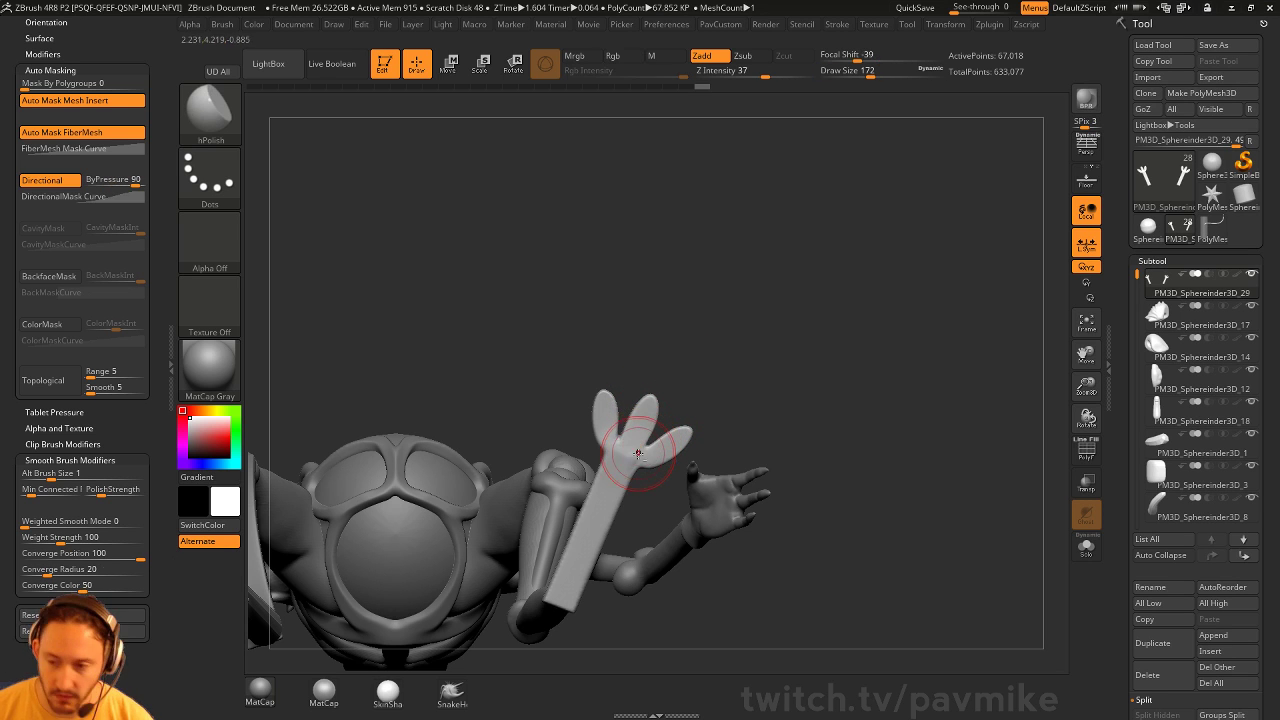
pyautogui.moveTo(674, 366); pyautogui.dragTo(682, 461)
# Build up the toes with the Clay brush at draw size 145
pyautogui.press('b')
pyautogui.press('c')
pyautogui.press('l')
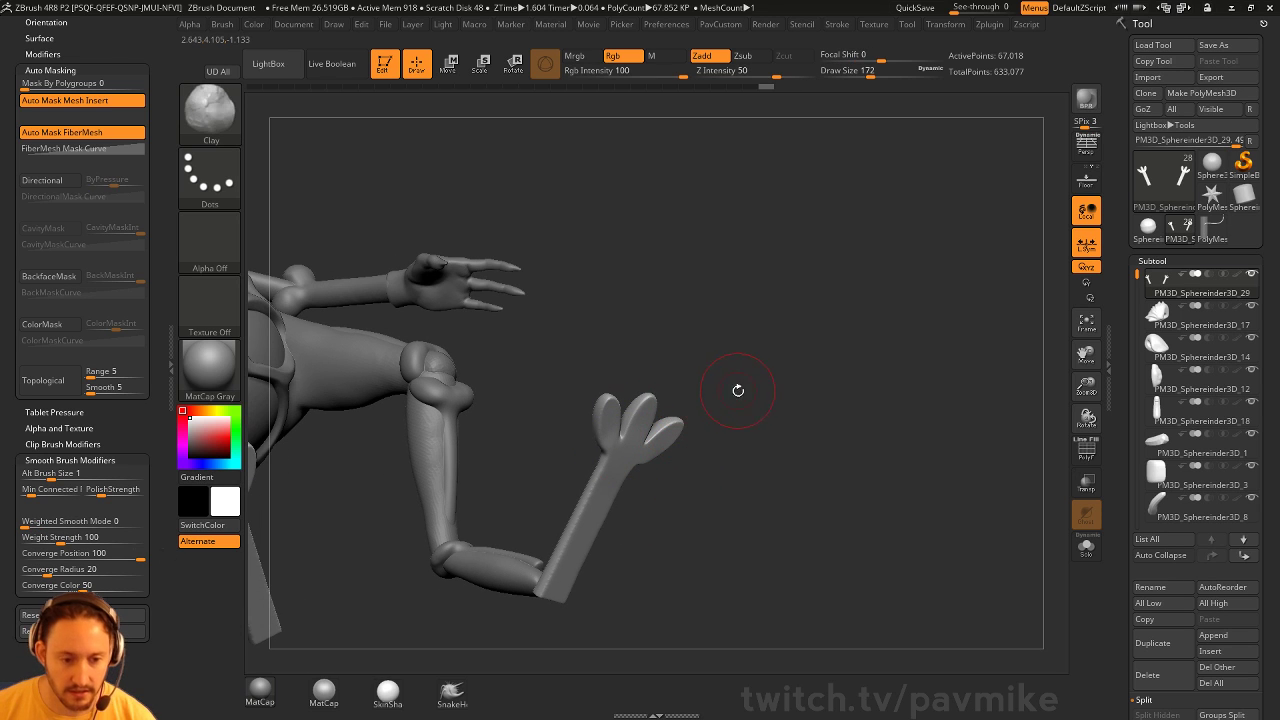
pyautogui.moveTo(737, 391)
pyautogui.mouseDown()
pyautogui.moveTo(746, 374)
pyautogui.moveTo(731, 371)
pyautogui.mouseUp()
pyautogui.press('s')
pyautogui.moveTo(608, 445); pyautogui.dragTo(594, 443)
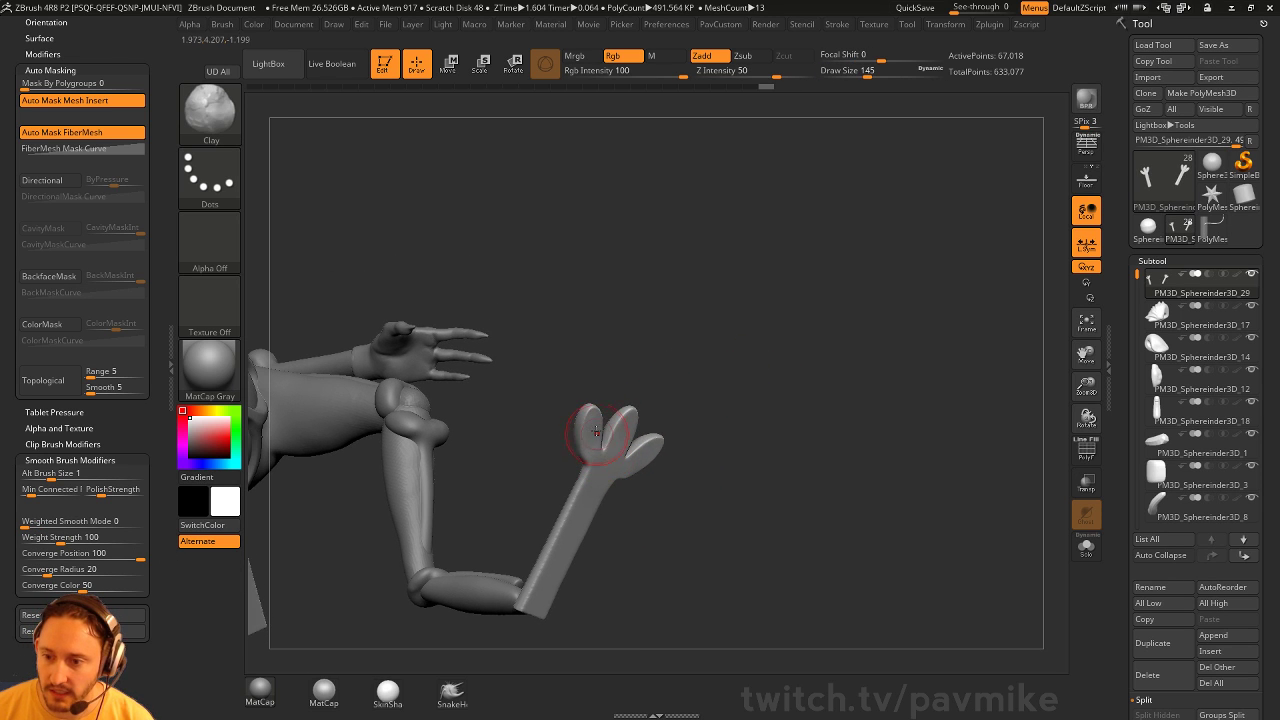
pyautogui.moveTo(595, 445); pyautogui.dragTo(628, 439, button='right')
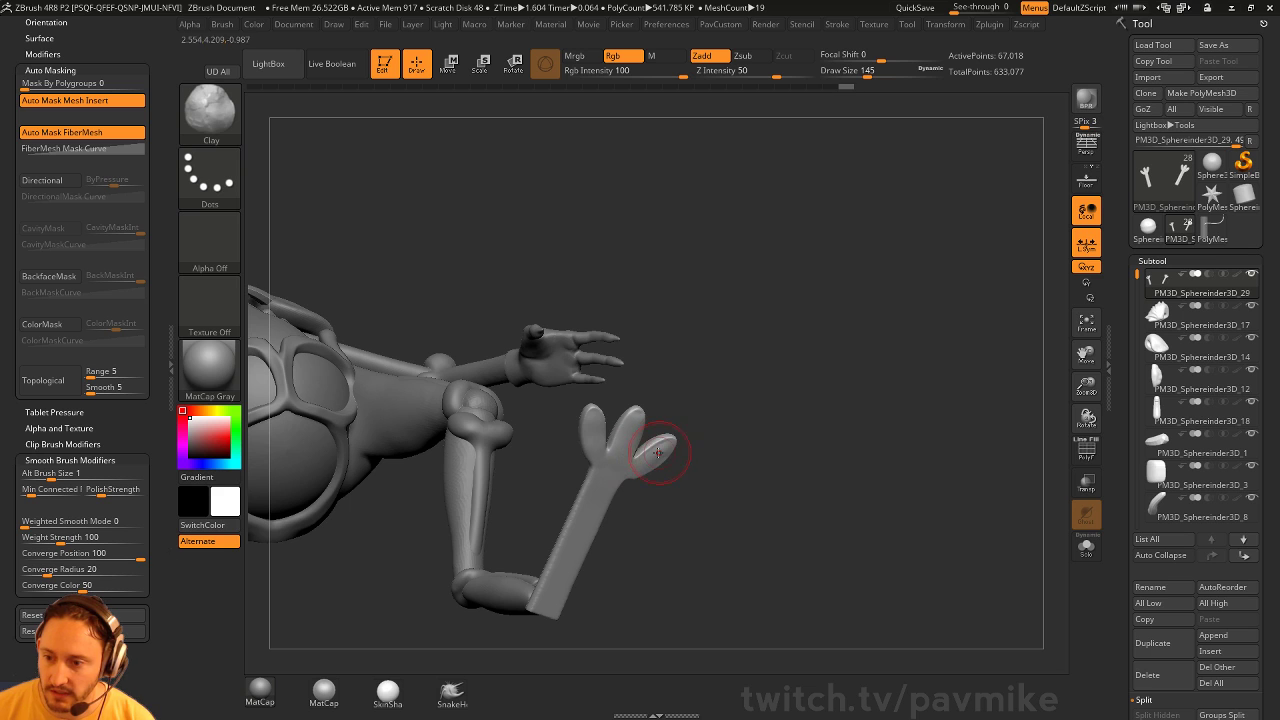
# Flatten the surfaces of the toes with the TrimDynamic brush, reducing the draw size to 90
pyautogui.press('b')
pyautogui.press('t')
pyautogui.press('d')
pyautogui.moveTo(765, 387)
pyautogui.keyDown('ctrl'); pyautogui.mouseDown(button='right')
pyautogui.moveTo(817, 363)
pyautogui.moveTo(795, 366)
pyautogui.mouseUp(button='right'); pyautogui.keyUp('ctrl')
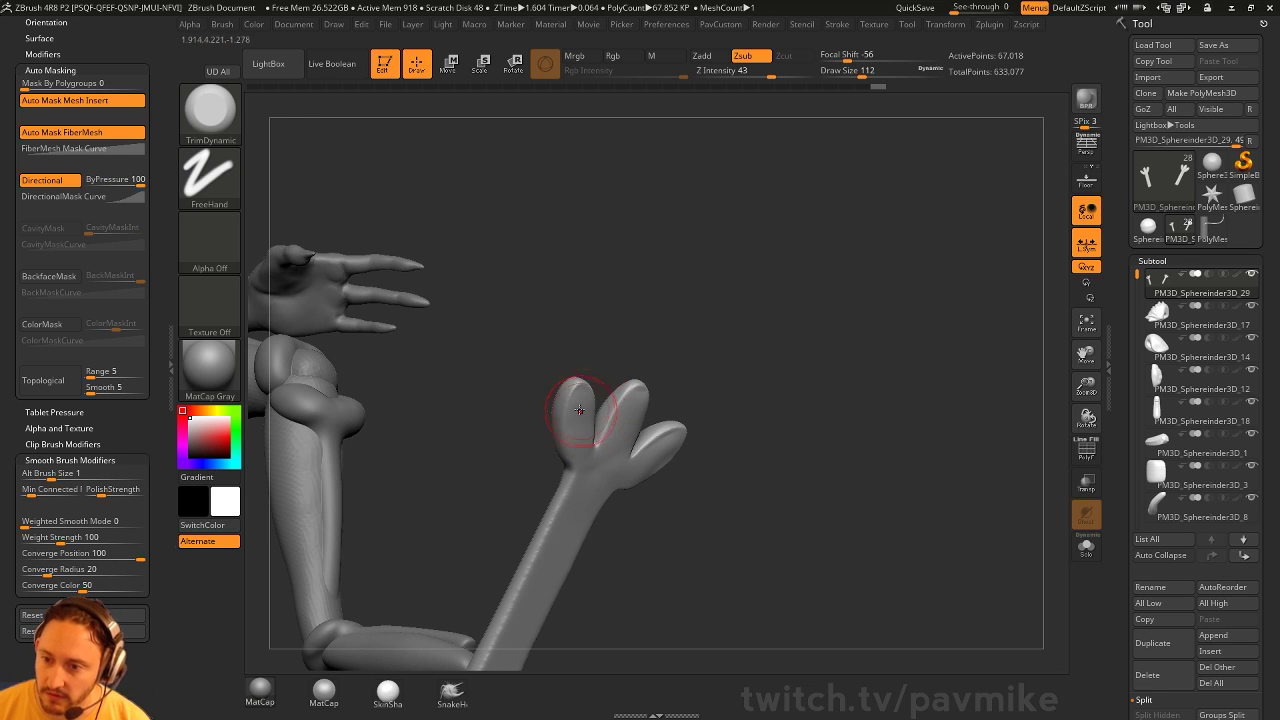
pyautogui.moveTo(614, 407)
pyautogui.mouseDown(button='right')
pyautogui.moveTo(586, 391)
pyautogui.moveTo(662, 384)
pyautogui.moveTo(655, 421)
pyautogui.mouseUp(button='right')
pyautogui.press('[')
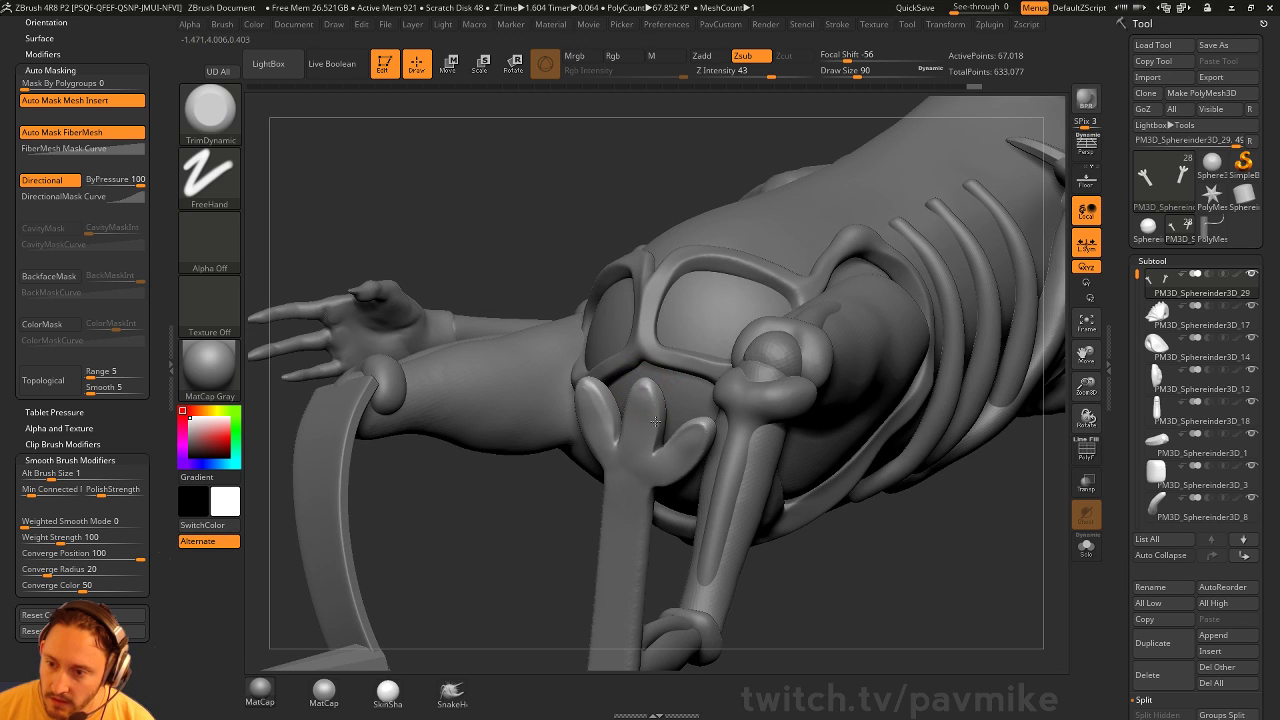
pyautogui.moveTo(607, 467)
pyautogui.mouseDown(button='right')
pyautogui.moveTo(687, 450)
pyautogui.moveTo(717, 366)
pyautogui.moveTo(779, 373)
pyautogui.moveTo(803, 317)
pyautogui.moveTo(881, 512)
pyautogui.moveTo(909, 509)
pyautogui.moveTo(754, 574)
pyautogui.moveTo(617, 514)
pyautogui.moveTo(613, 535)
pyautogui.moveTo(590, 470)
pyautogui.mouseUp(button='right')
# Isolate the feet and build up the junction of toes and foot bone with the Clay brush, reducing the draw size to 101
pyautogui.press('b')
pyautogui.press('c')
pyautogui.press('l')
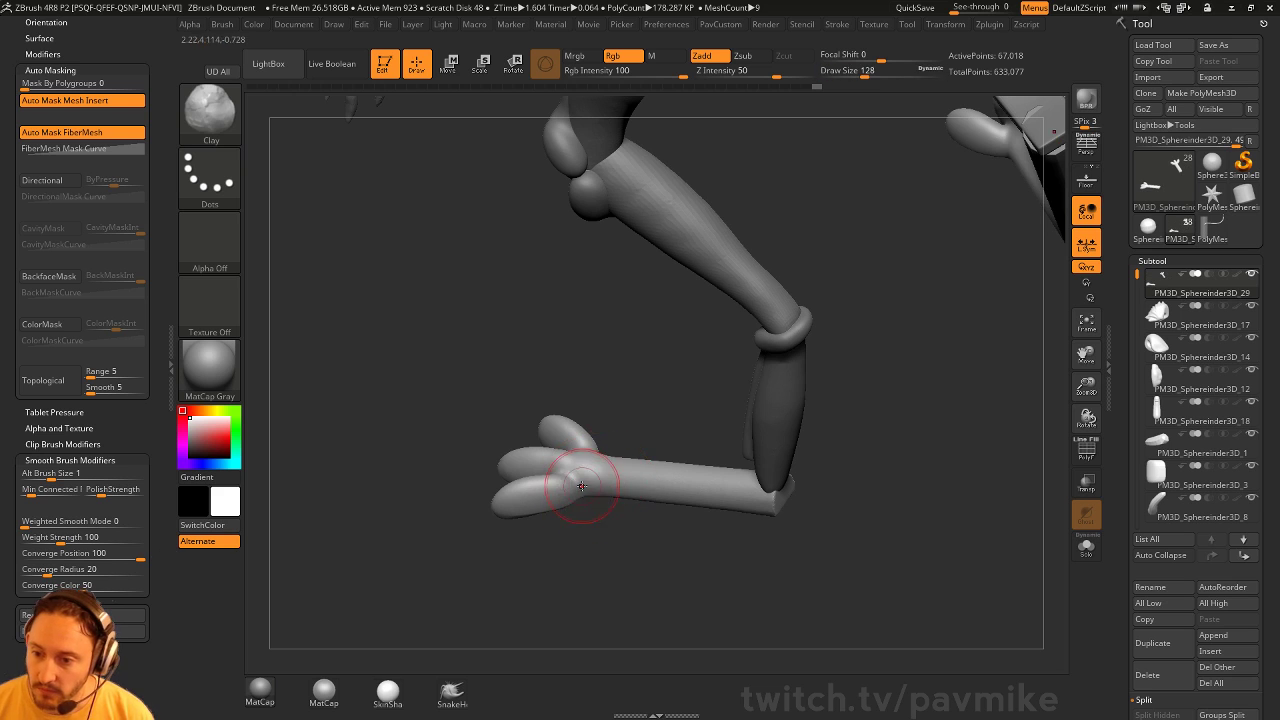
pyautogui.moveTo(600, 519); pyautogui.dragTo(620, 542, button='right')
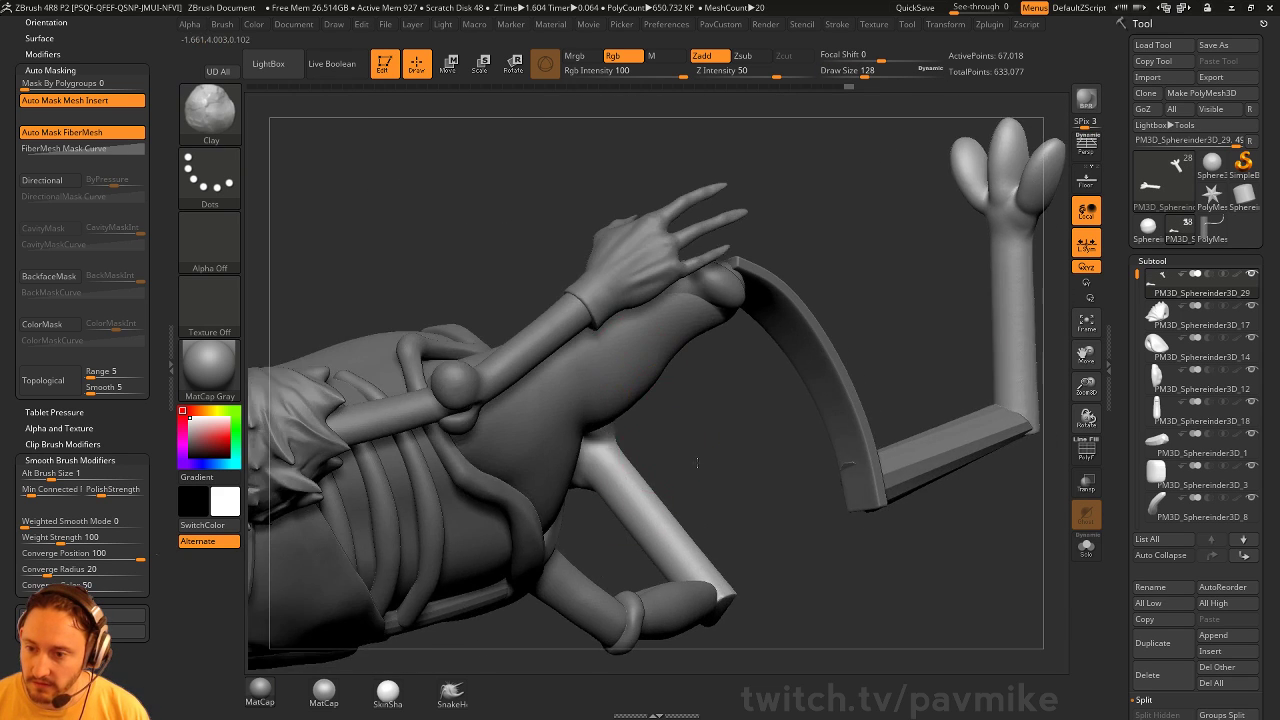
pyautogui.moveTo(697, 463); pyautogui.dragTo(693, 451, button='right')
pyautogui.click(1086, 546)
pyautogui.moveTo(675, 510)
pyautogui.mouseDown(button='right')
pyautogui.moveTo(620, 452)
pyautogui.moveTo(580, 457)
pyautogui.moveTo(610, 474)
pyautogui.mouseUp(button='right')
pyautogui.press('s')
pyautogui.click(612, 450)
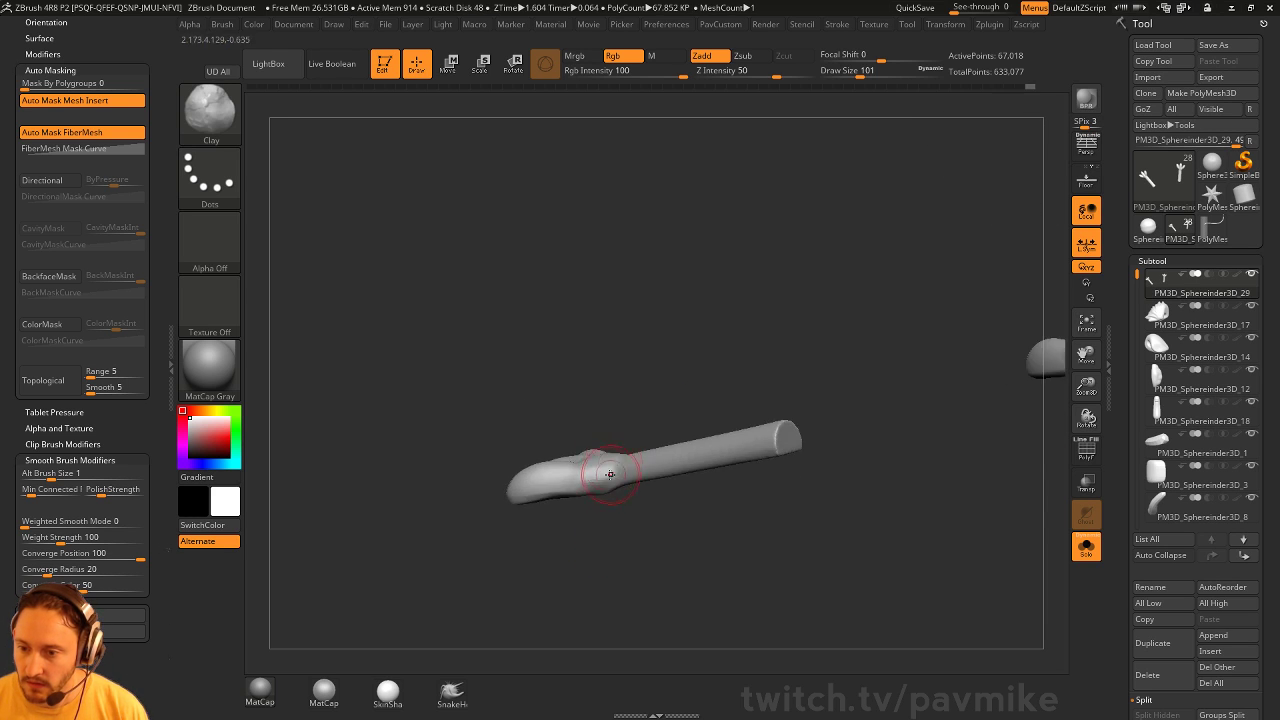
# Polish the junction between the toes and the foot bone with the hPolish brush at draw size 128
pyautogui.moveTo(650, 521)
pyautogui.mouseDown(button='right')
pyautogui.moveTo(643, 541)
pyautogui.moveTo(613, 501)
pyautogui.mouseUp(button='right')
pyautogui.press('b')
pyautogui.press('h')
pyautogui.press('p')
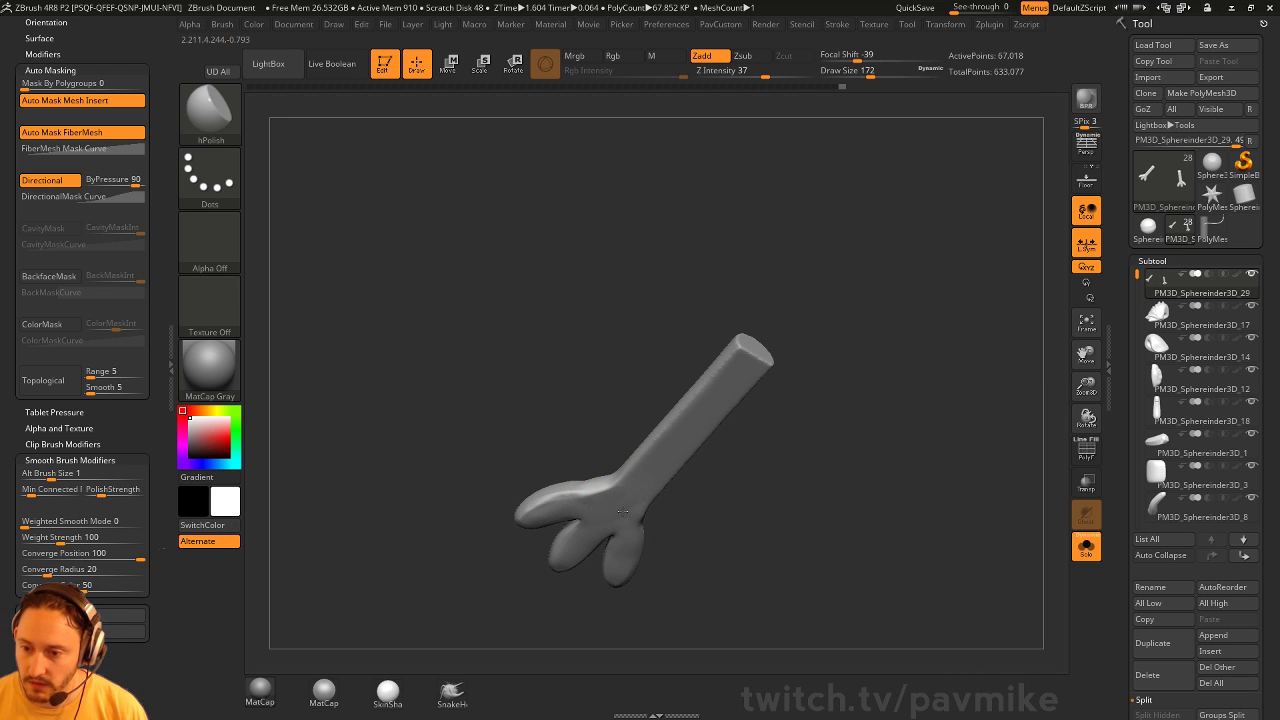
pyautogui.press('s')
pyautogui.moveTo(622, 511); pyautogui.dragTo(616, 511)
pyautogui.moveTo(749, 457)
pyautogui.mouseDown(button='right')
pyautogui.moveTo(771, 494)
pyautogui.moveTo(758, 450)
pyautogui.mouseUp(button='right')
# Flatten the shaft of the foot bone with the TrimDynamic brush, reducing the draw size to 104
pyautogui.press('b')
pyautogui.press('t')
pyautogui.press('d')
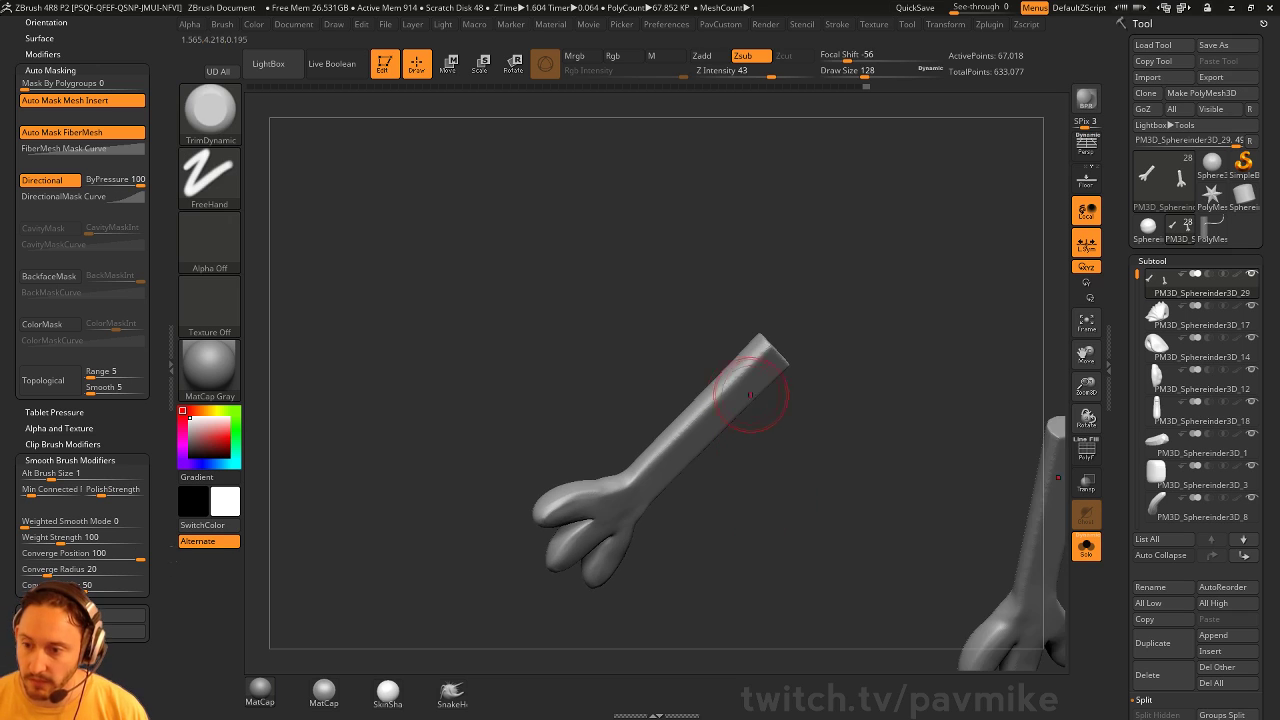
pyautogui.moveTo(772, 344); pyautogui.dragTo(764, 380, button='right')
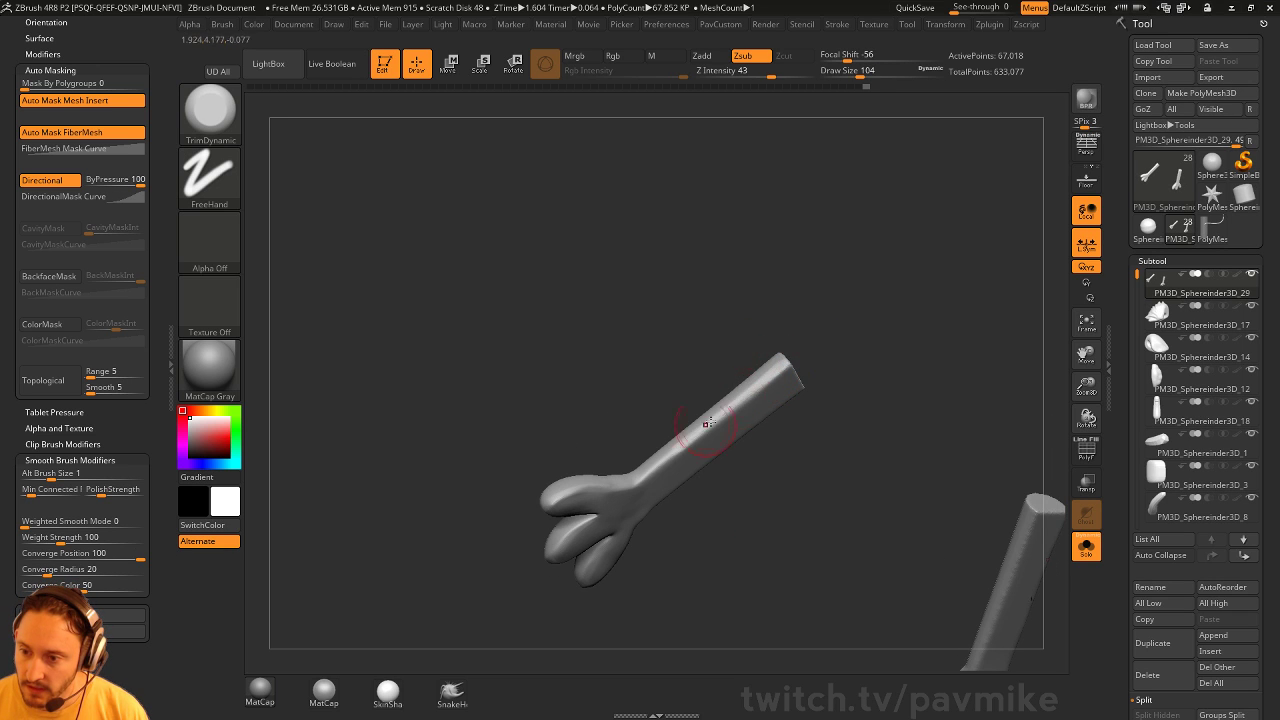
pyautogui.moveTo(668, 460)
pyautogui.mouseDown(button='right')
pyautogui.moveTo(623, 503)
pyautogui.moveTo(690, 440)
pyautogui.moveTo(820, 429)
pyautogui.mouseUp(button='right')
# Smooth the foot bone and the base of the toes with the Smooth Stronger brush
pyautogui.press('shift')
pyautogui.press('shift')
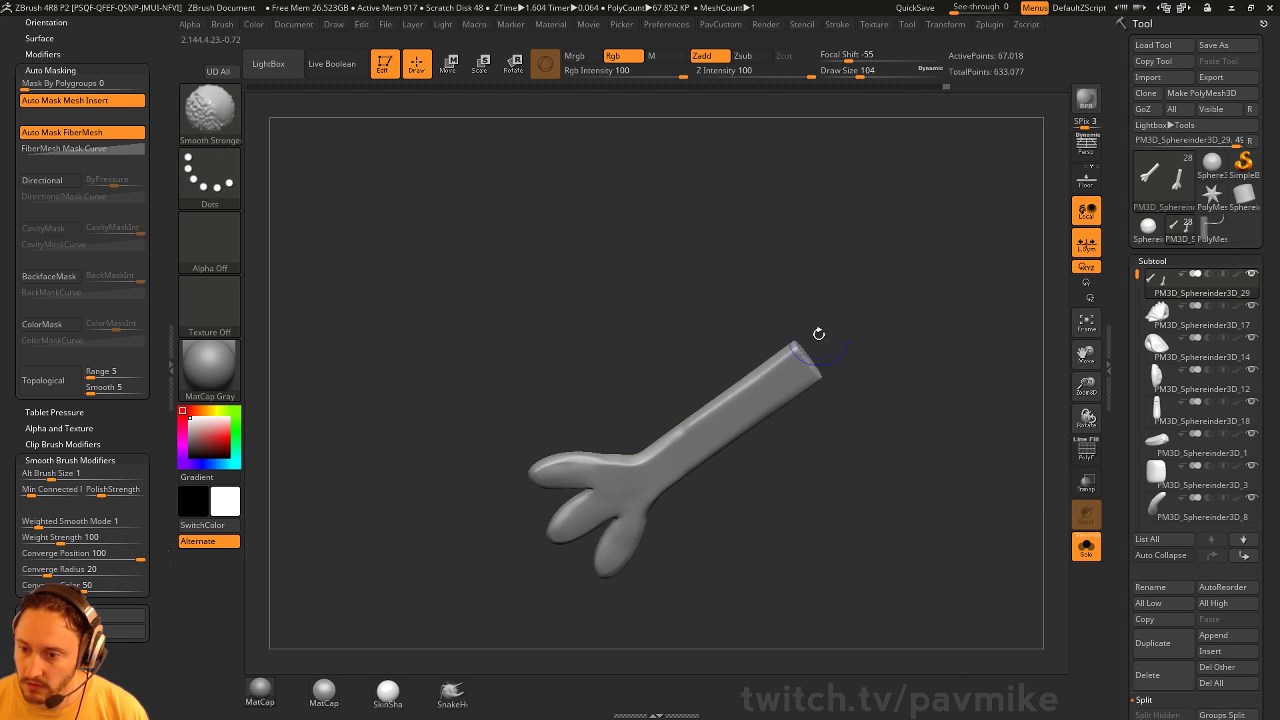
pyautogui.moveTo(706, 494)
pyautogui.mouseDown(button='right')
pyautogui.moveTo(823, 357)
pyautogui.moveTo(869, 434)
pyautogui.mouseUp(button='right')
pyautogui.press('shift')
pyautogui.moveTo(684, 473)
pyautogui.keyDown('shift'); pyautogui.mouseDown(button='right')
pyautogui.moveTo(851, 431)
pyautogui.moveTo(763, 452)
pyautogui.mouseUp(button='right'); pyautogui.keyUp('shift')
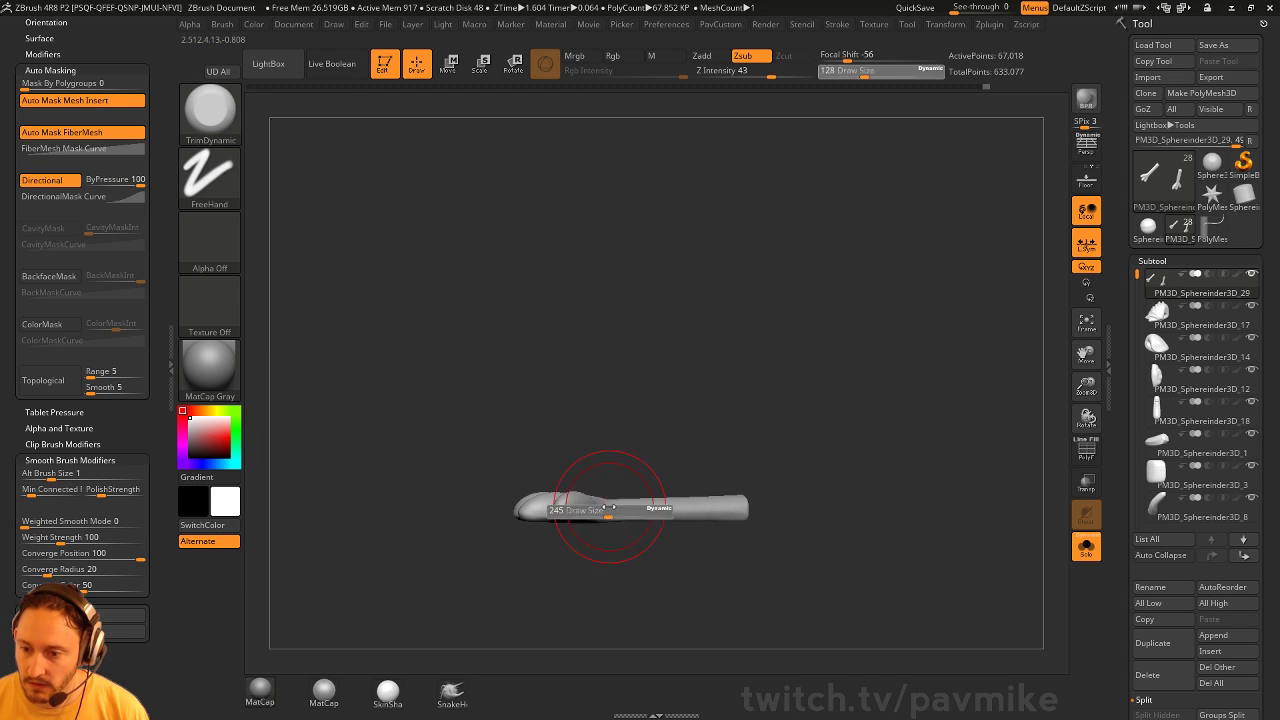
# Refine the silhouette of the foot in side view with the Move brush
pyautogui.press('b')
pyautogui.press('m')
pyautogui.press('v')
pyautogui.keyDown('alt'); pyautogui.moveTo(650, 456); pyautogui.dragTo(765, 438, button='right'); pyautogui.keyUp('alt')
# Switch to the Standard brush and show the whole creature again to check the feet
pyautogui.press('b')
pyautogui.press('s')
pyautogui.press('t')
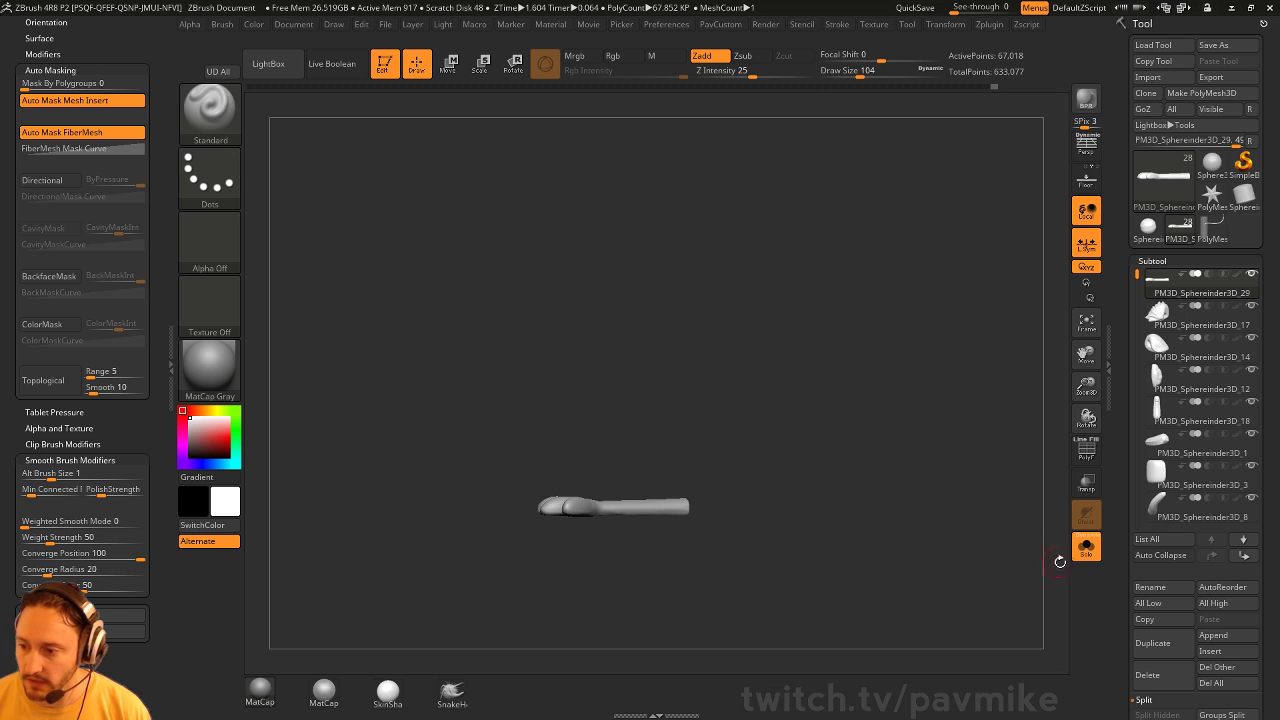
pyautogui.click(1086, 546)
pyautogui.moveTo(1030, 520)
pyautogui.mouseDown(button='right')
pyautogui.moveTo(818, 454)
pyautogui.moveTo(868, 452)
pyautogui.moveTo(857, 274)
pyautogui.moveTo(818, 407)
pyautogui.moveTo(789, 447)
pyautogui.moveTo(637, 489)
pyautogui.moveTo(834, 449)
pyautogui.moveTo(849, 403)
pyautogui.mouseUp(button='right')
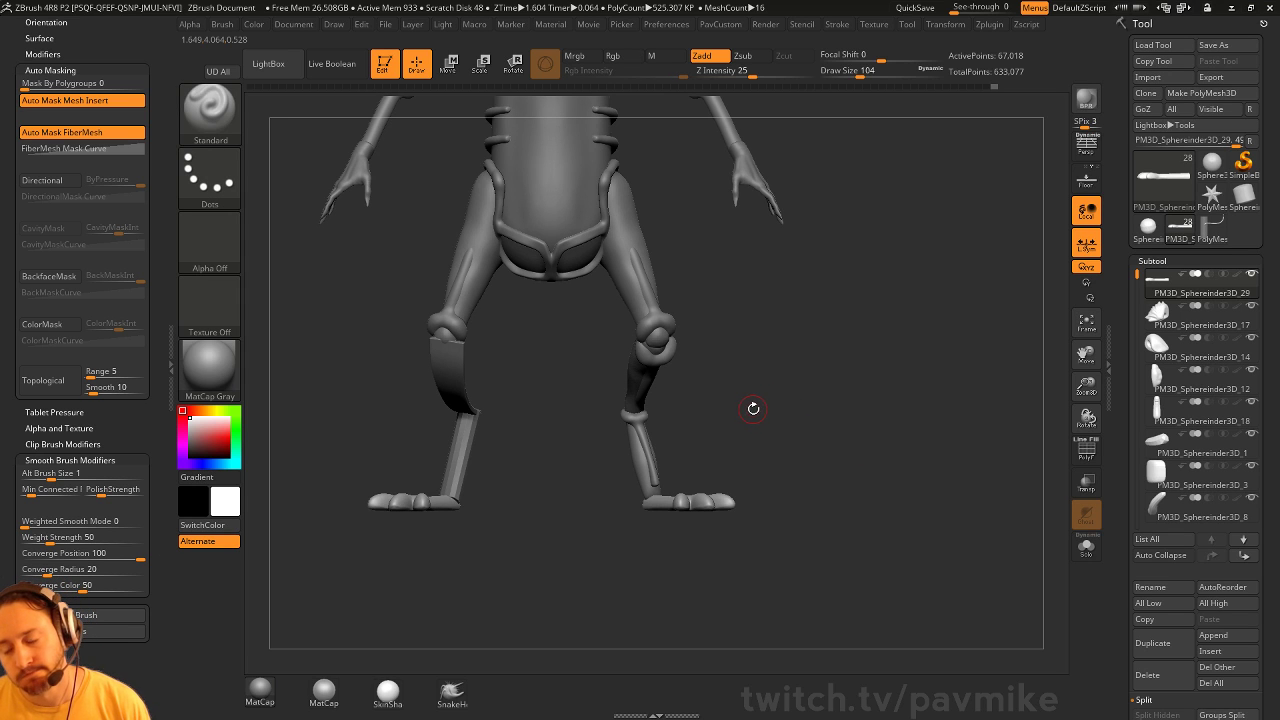
pyautogui.moveTo(755, 407); pyautogui.dragTo(877, 440, button='right')
# Duplicate the feet subtool and ZRemesh the copy with an adaptive size of 8
pyautogui.press('space')
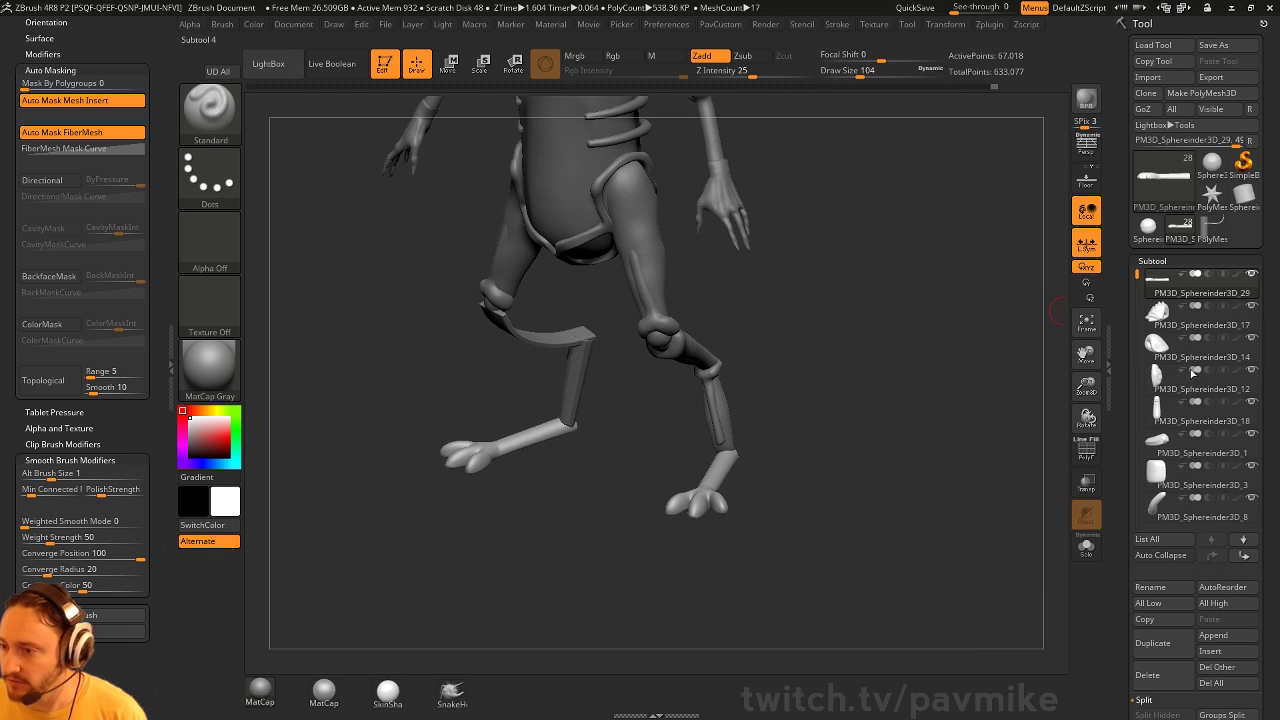
pyautogui.click(1152, 643)
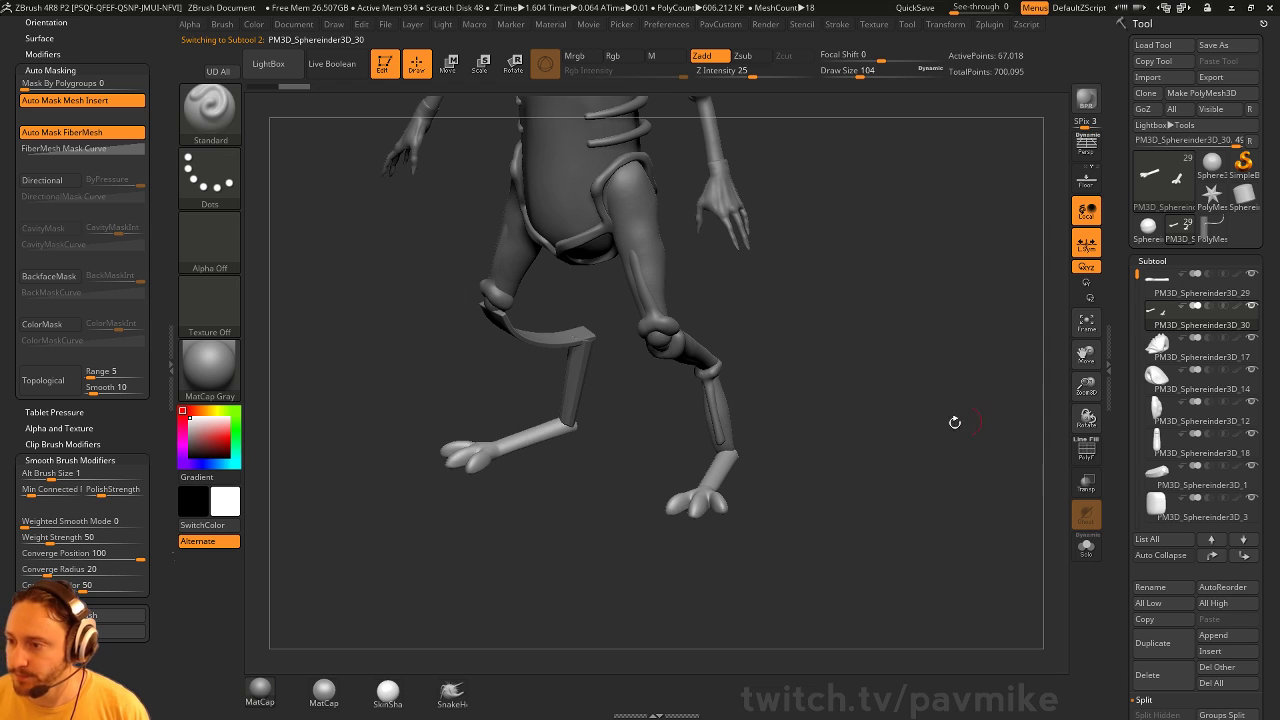
pyautogui.keyDown('alt'); pyautogui.moveTo(951, 423); pyautogui.dragTo(923, 457); pyautogui.keyUp('alt')
pyautogui.press('space')
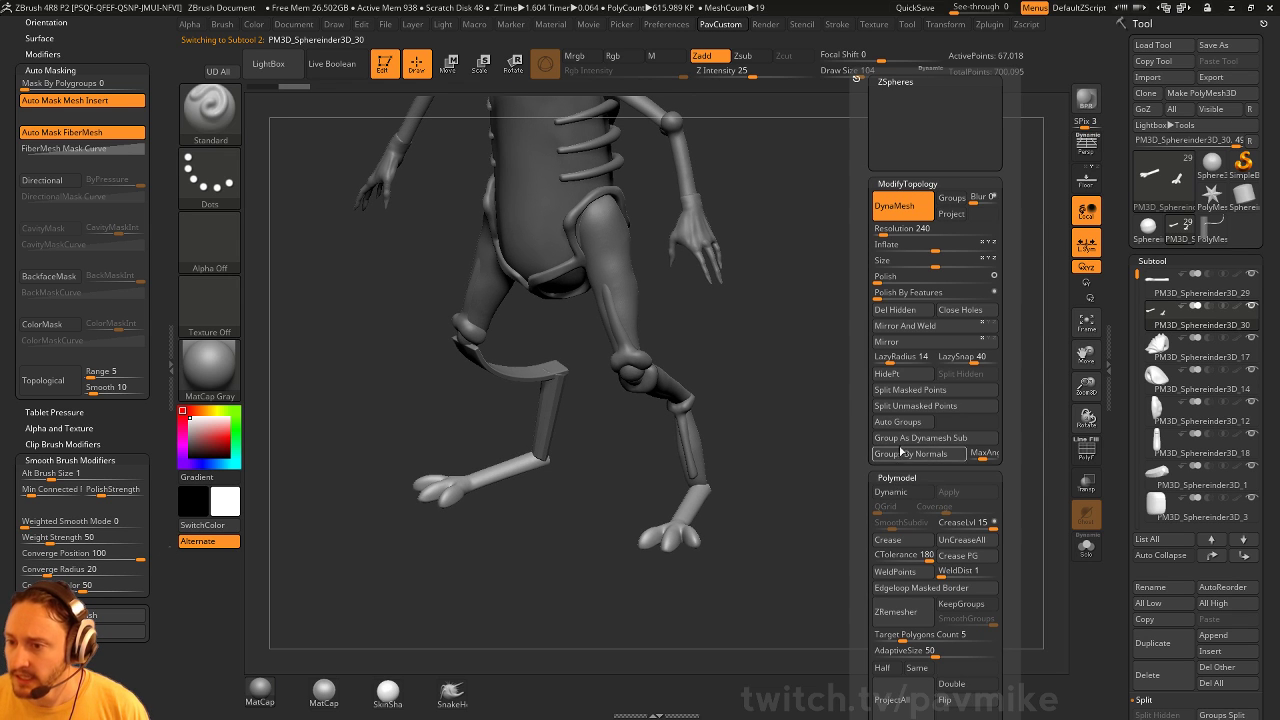
pyautogui.scroll(-4, 880, 390)
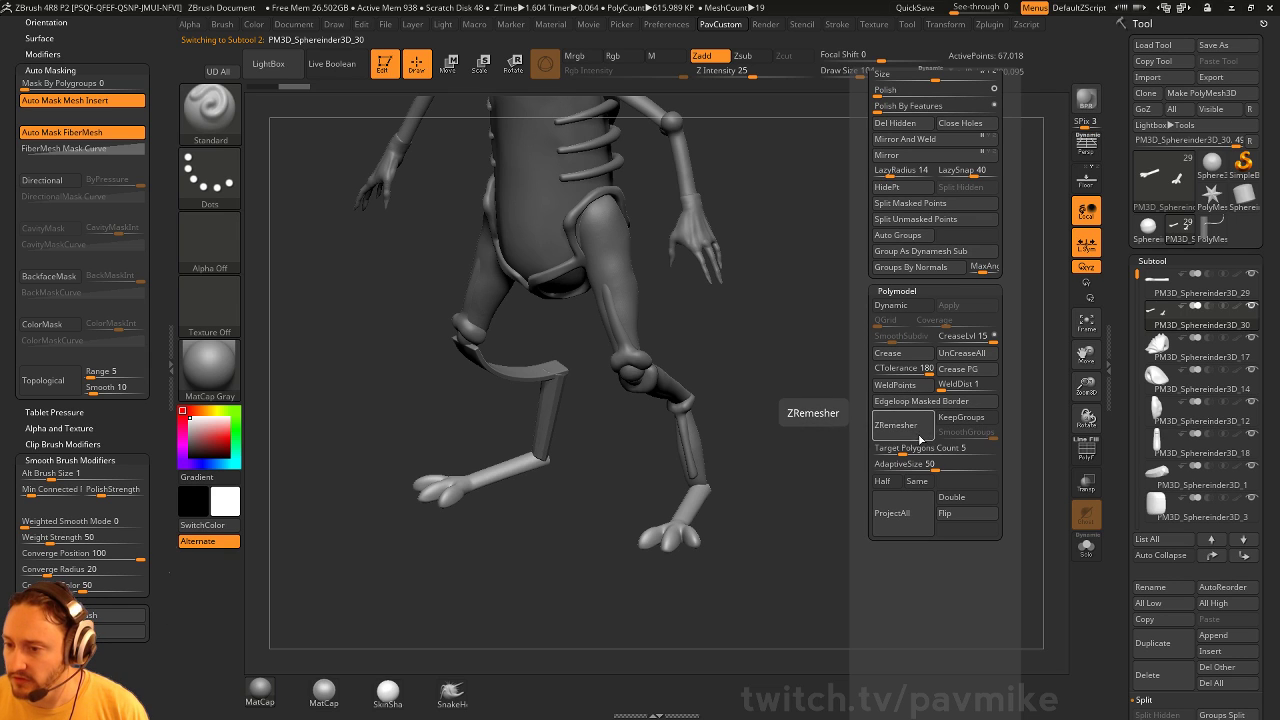
pyautogui.moveTo(930, 464); pyautogui.dragTo(887, 466)
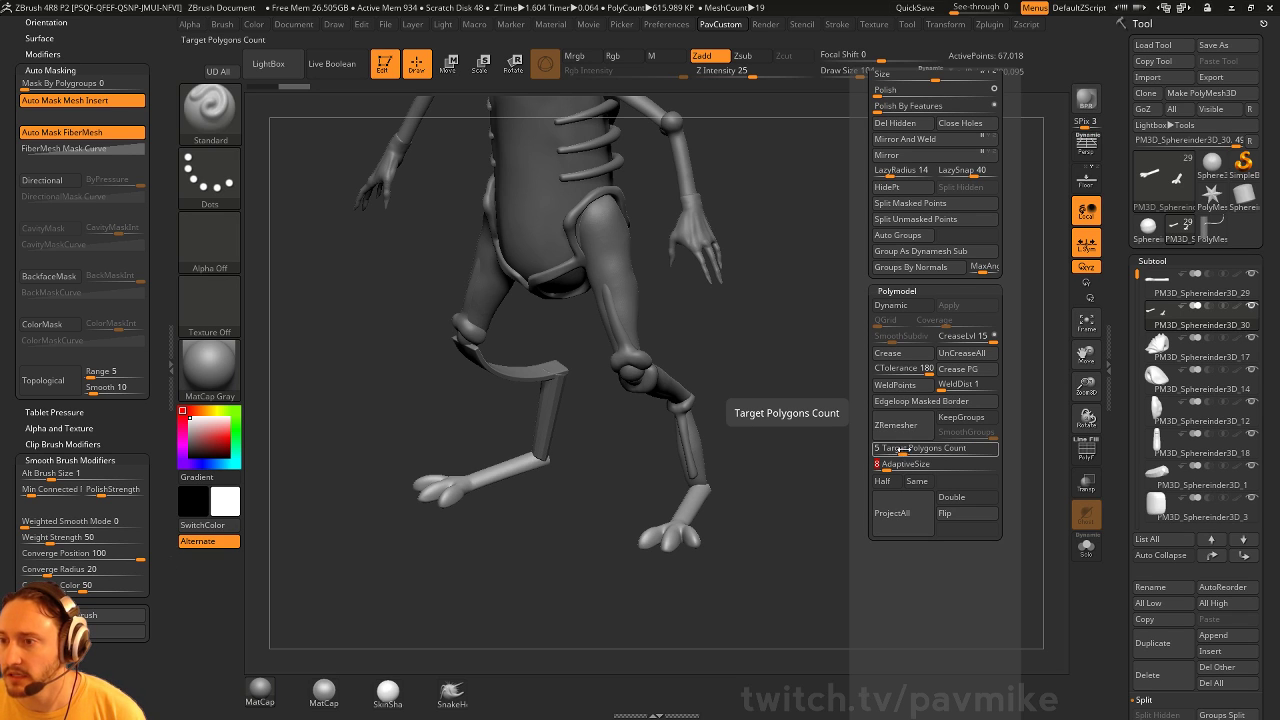
pyautogui.click(911, 435)
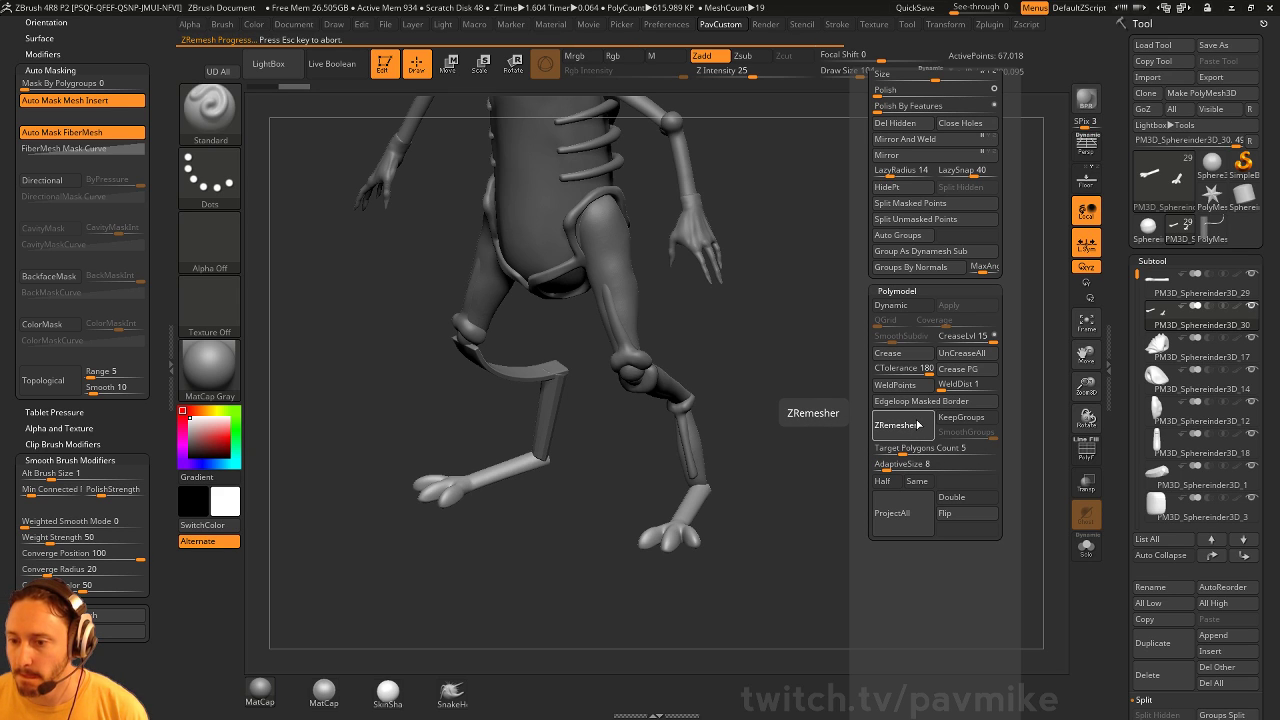
# Isolate the remeshed feet with their polygon wireframe shown and ZRemesh them three more times at half the polygon count
pyautogui.click(1086, 451)
pyautogui.moveTo(933, 474); pyautogui.dragTo(1041, 471)
pyautogui.click(1086, 548)
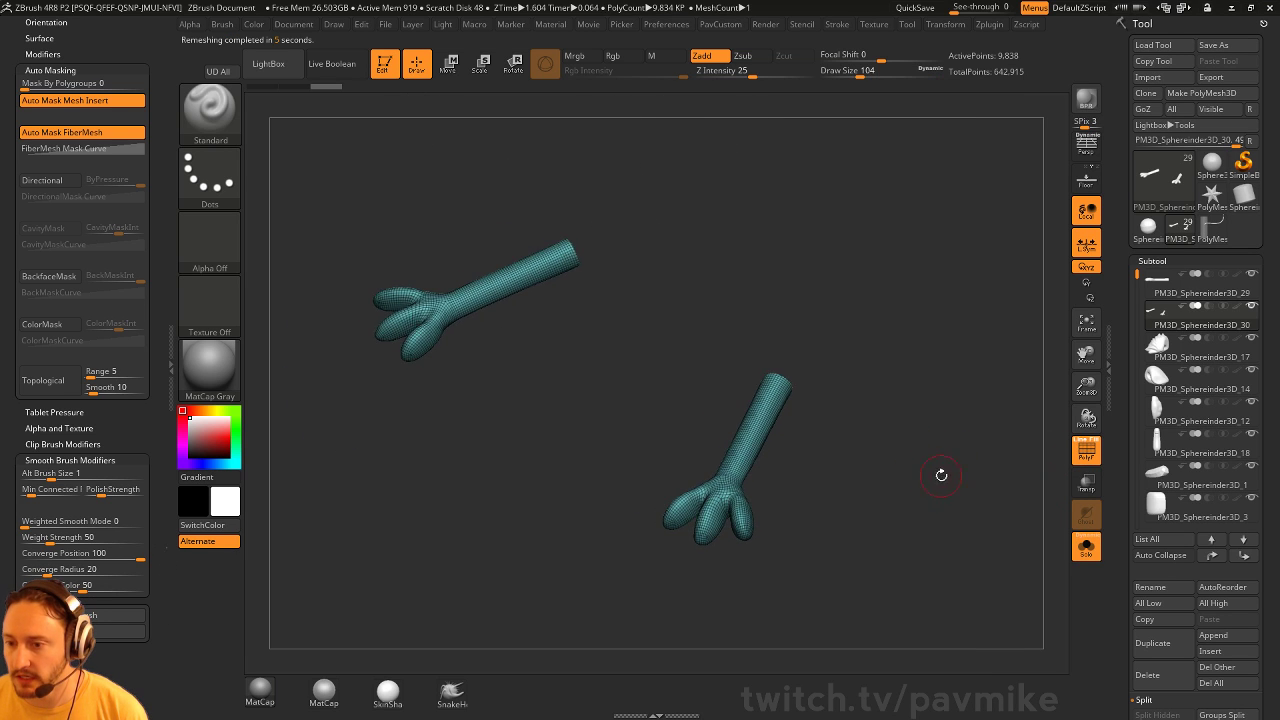
pyautogui.hotkey('shift', 'g')
pyautogui.click(874, 667)
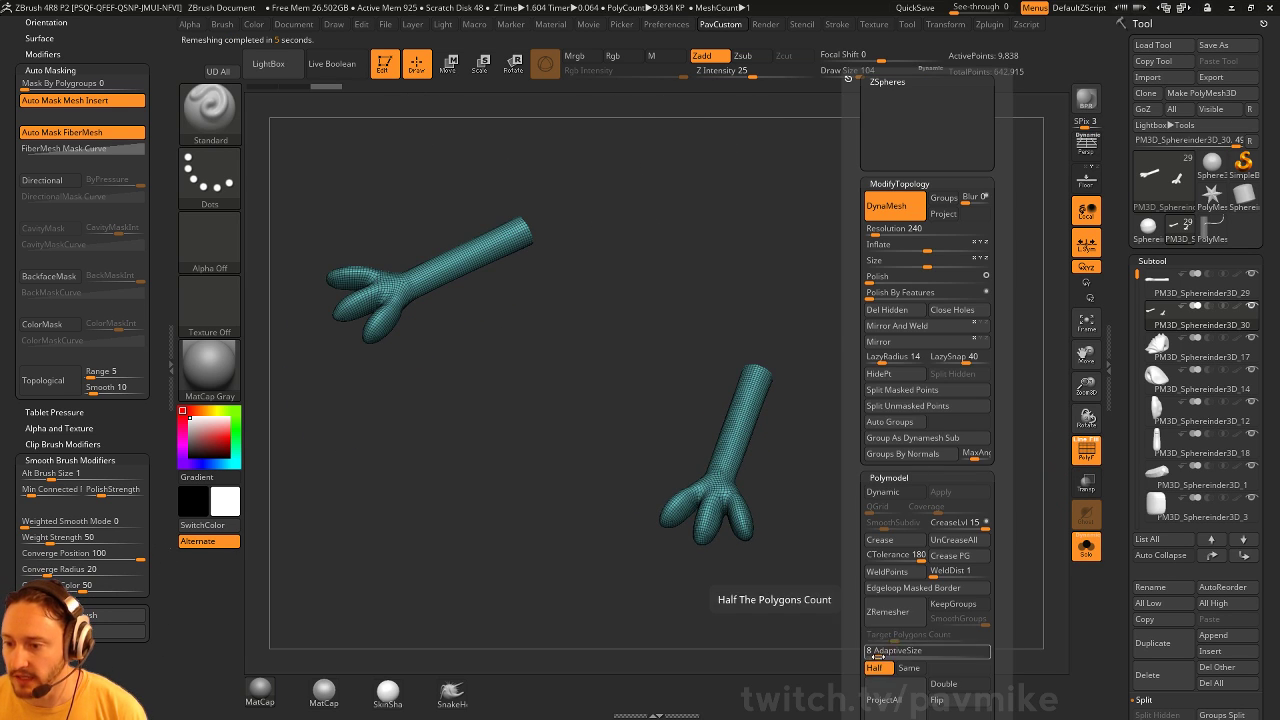
pyautogui.click(895, 612)
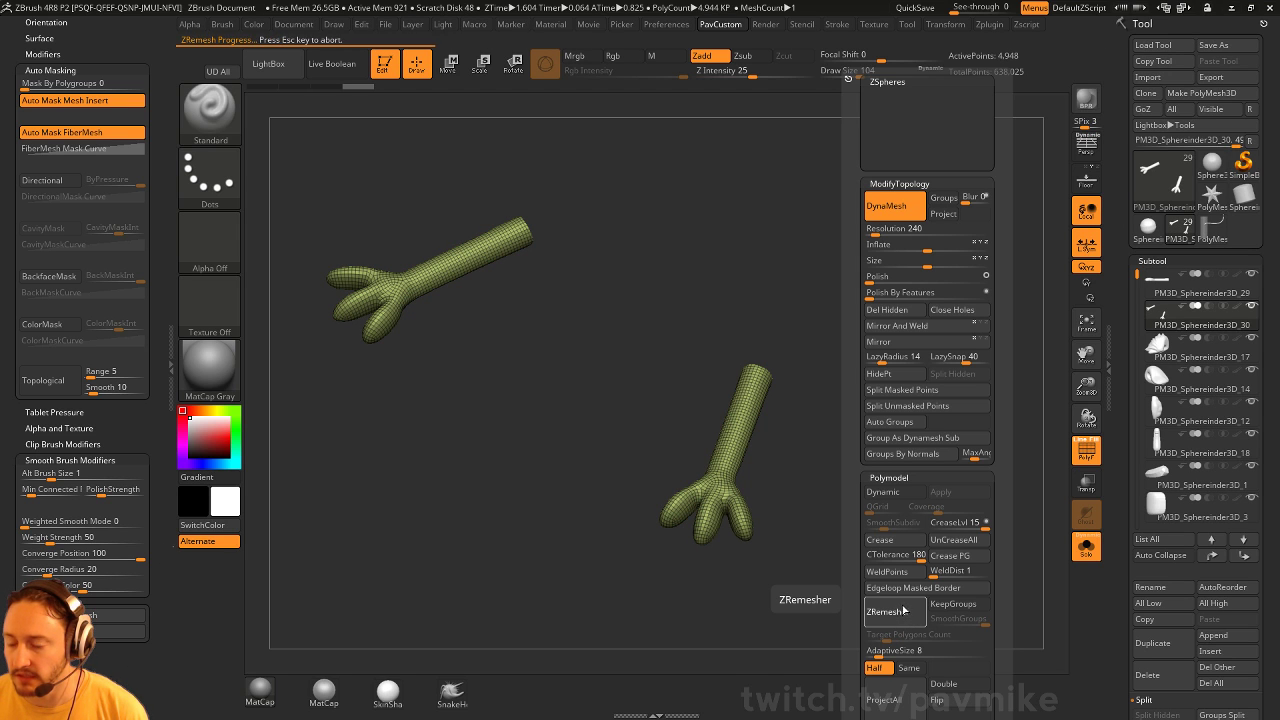
pyautogui.click(903, 608)
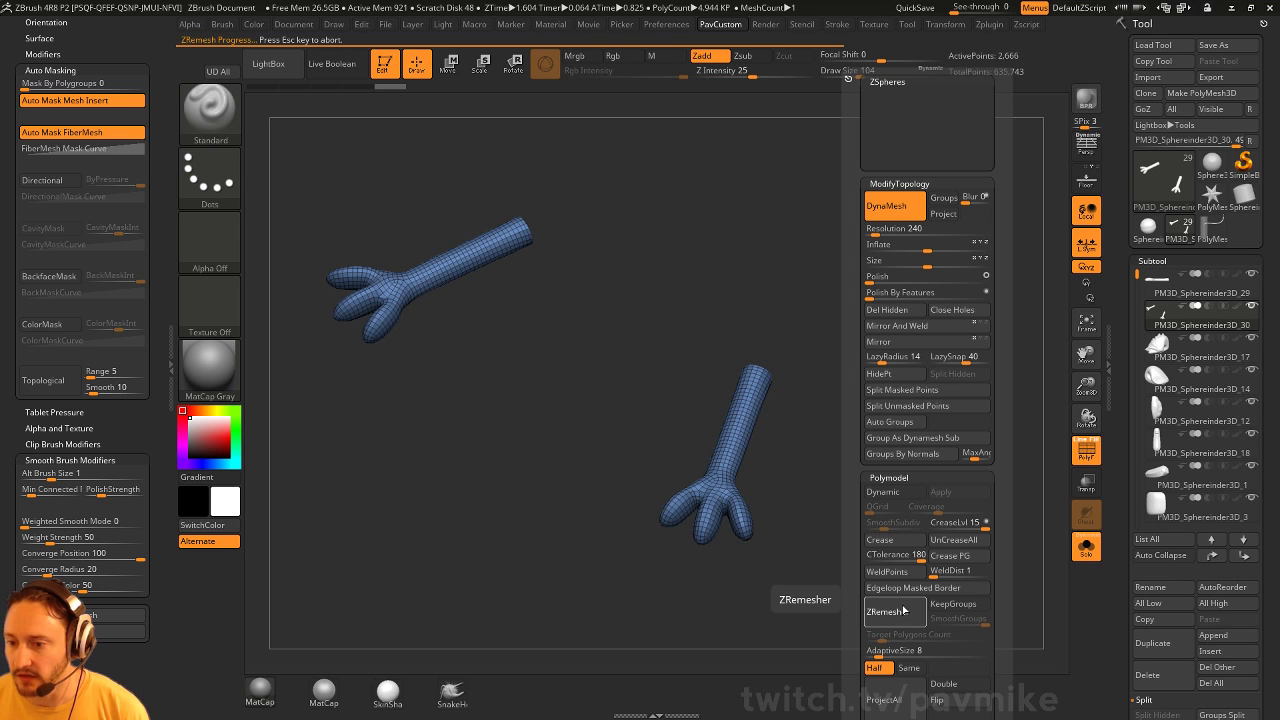
pyautogui.keyDown('shift'); pyautogui.moveTo(890, 403); pyautogui.dragTo(891, 407); pyautogui.keyUp('shift')
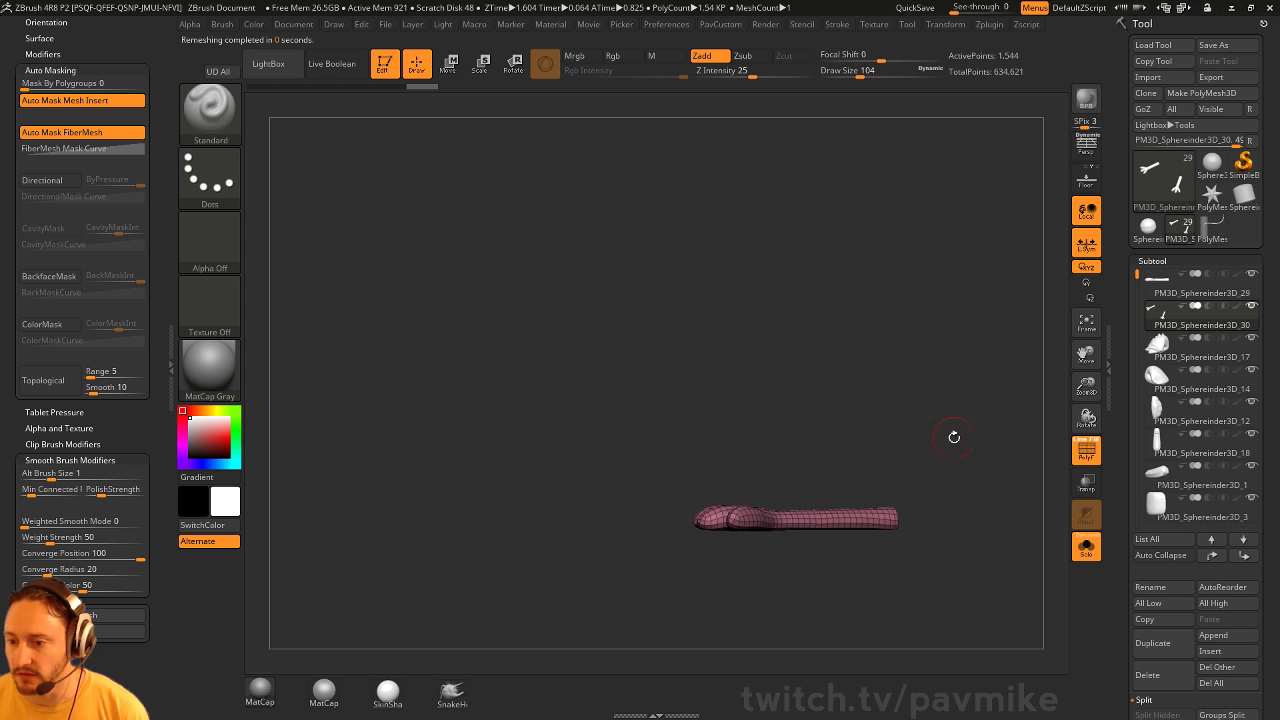
# Hide every subtool except the two versions of the feet and delete the original dense feet subtool
pyautogui.click(1076, 550)
pyautogui.moveTo(1006, 465)
pyautogui.keyDown('alt'); pyautogui.mouseDown()
pyautogui.moveTo(972, 477)
pyautogui.moveTo(1006, 450)
pyautogui.moveTo(1049, 486)
pyautogui.mouseUp(); pyautogui.keyUp('alt')
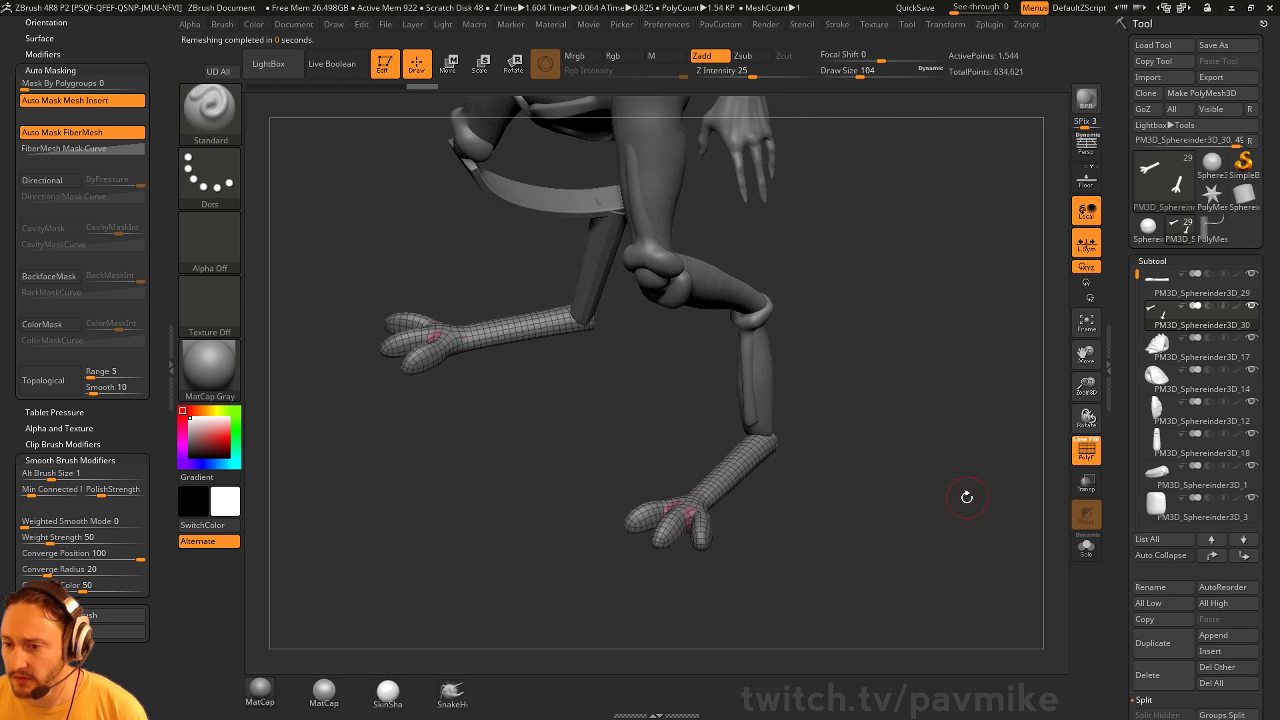
pyautogui.press('shift')
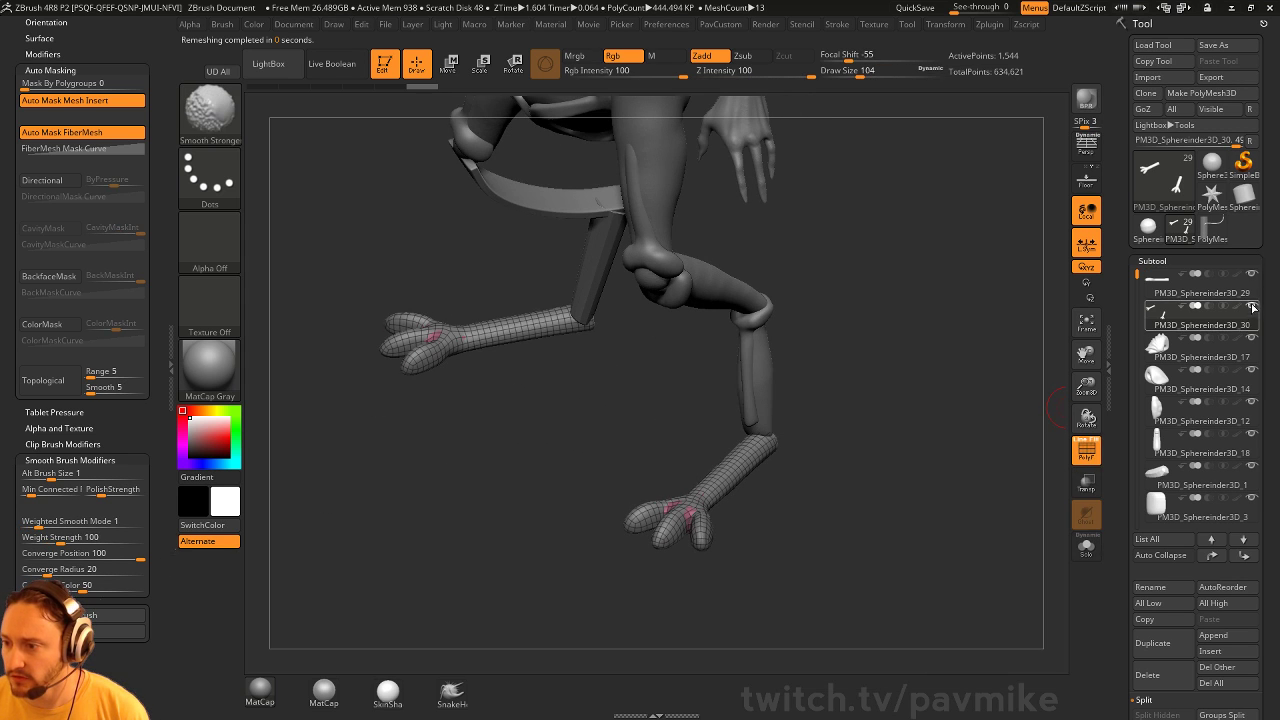
pyautogui.keyDown('shift'); pyautogui.click(1252, 307); pyautogui.keyUp('shift')
pyautogui.press('space')
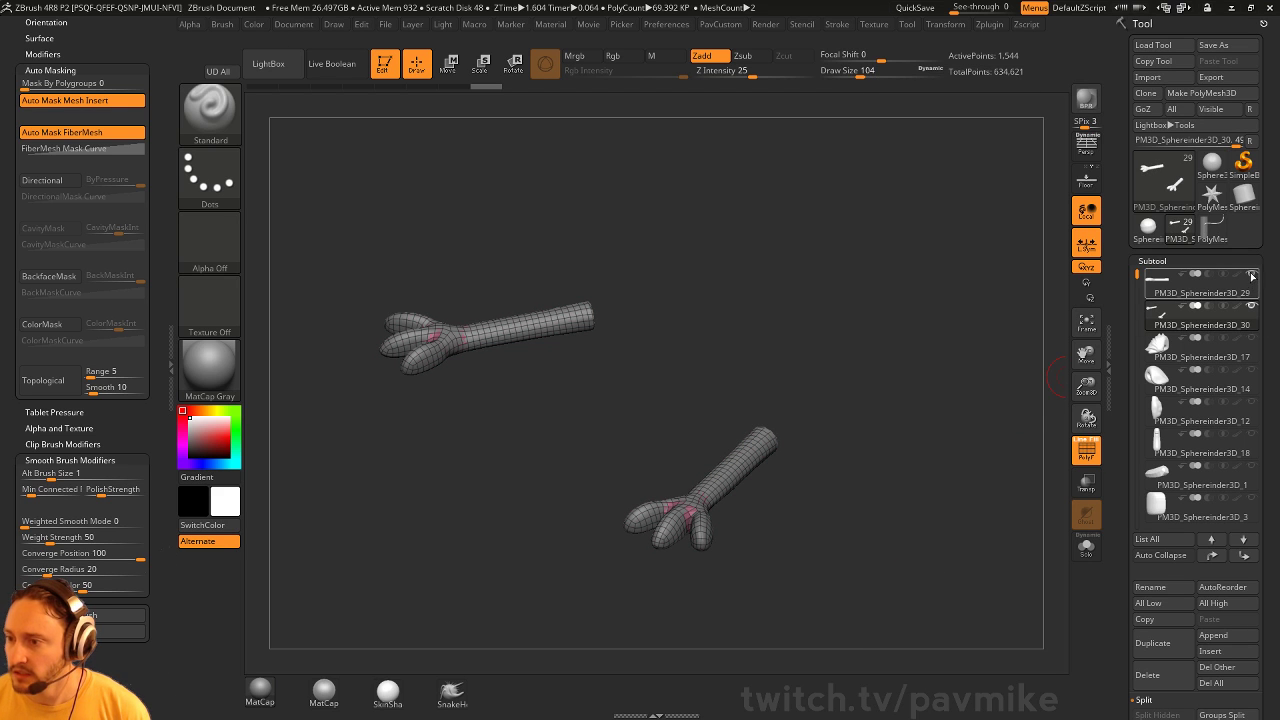
pyautogui.click(1150, 675)
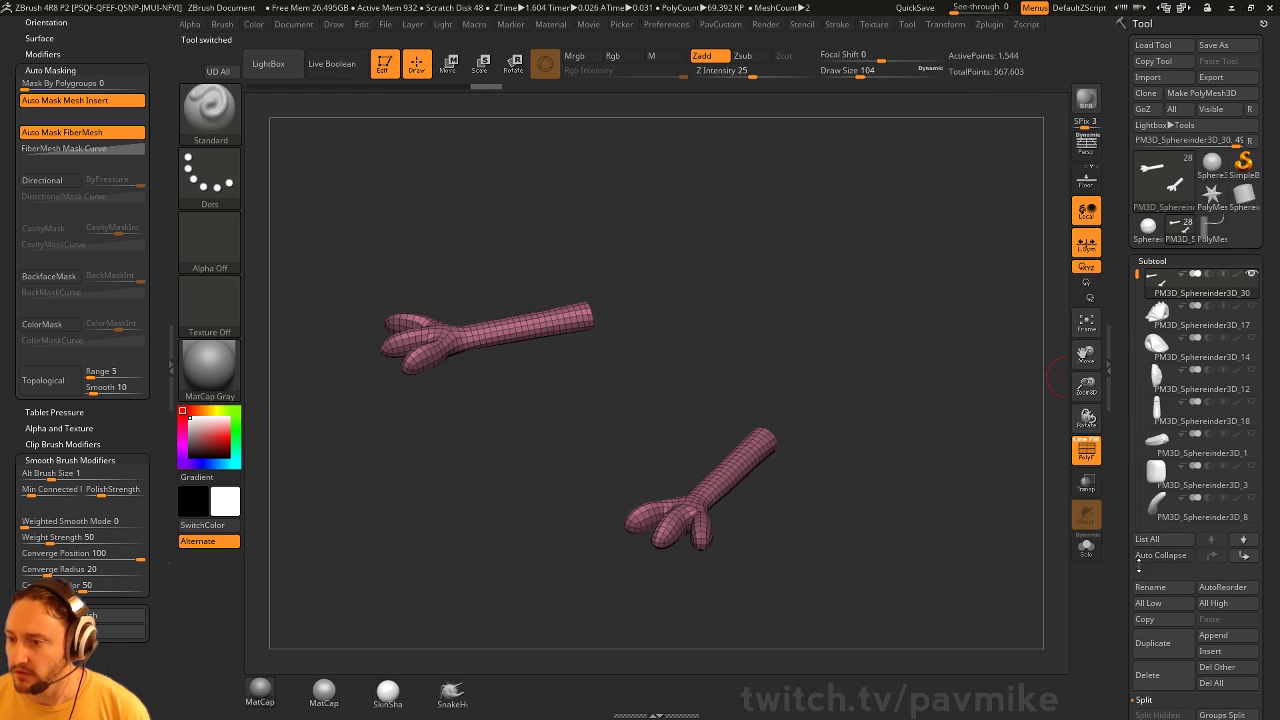
# Mask everything except the outer toe, rotate it inward toward the middle toe, and clear the mask
pyautogui.moveTo(1066, 376); pyautogui.dragTo(889, 537)
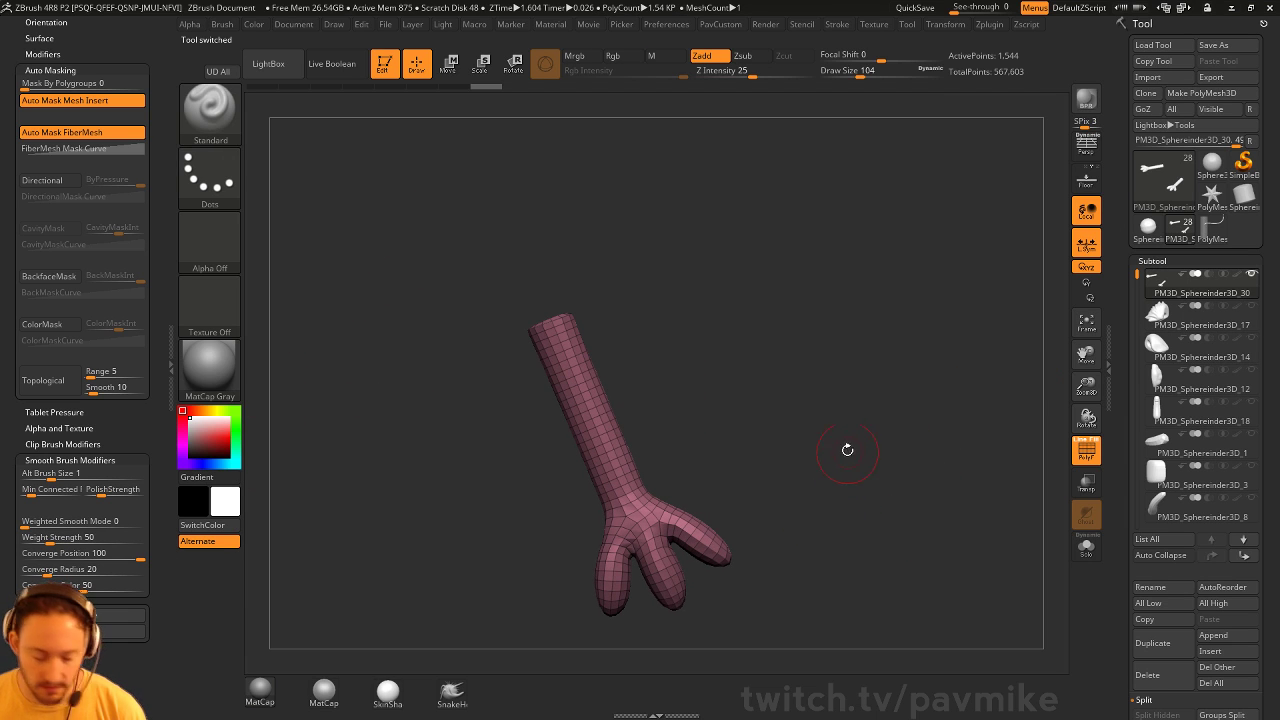
pyautogui.press('r')
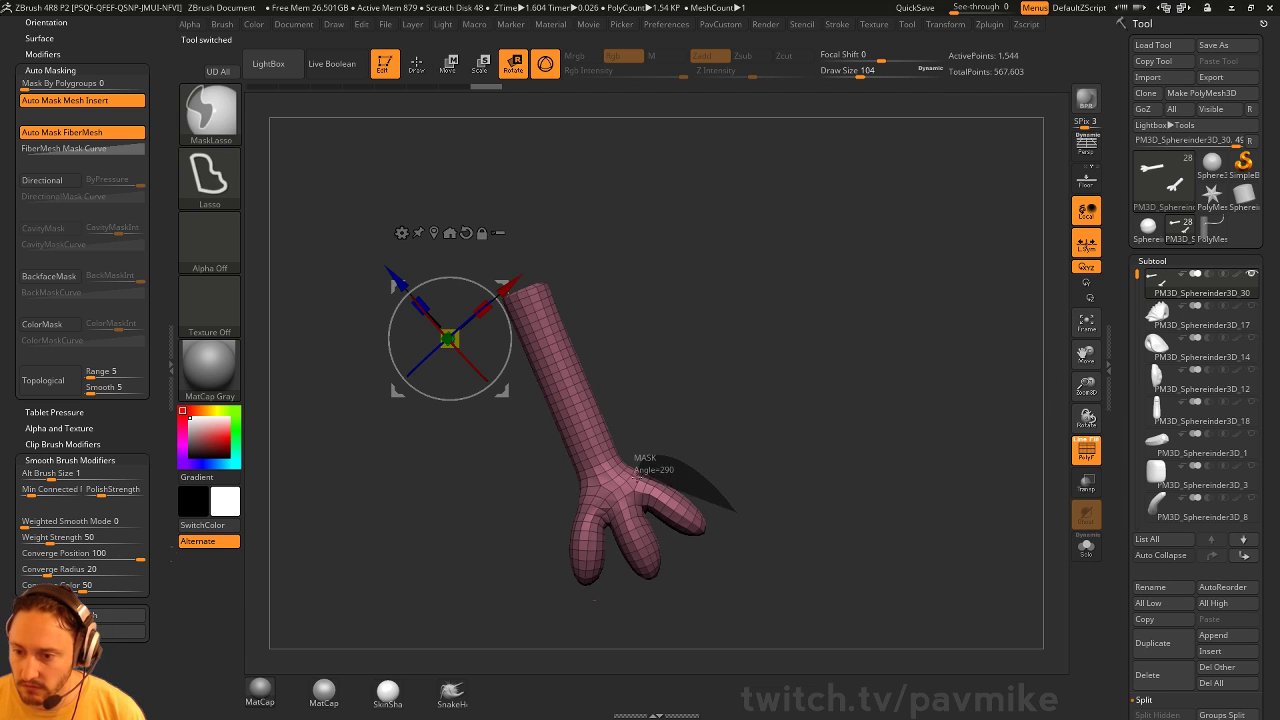
pyautogui.keyDown('ctrl'); pyautogui.click(766, 556); pyautogui.keyUp('ctrl')
pyautogui.moveTo(659, 531)
pyautogui.keyDown('ctrl'); pyautogui.mouseDown()
pyautogui.moveTo(647, 513)
pyautogui.moveTo(703, 528)
pyautogui.mouseUp(); pyautogui.keyUp('ctrl')
pyautogui.press('w')
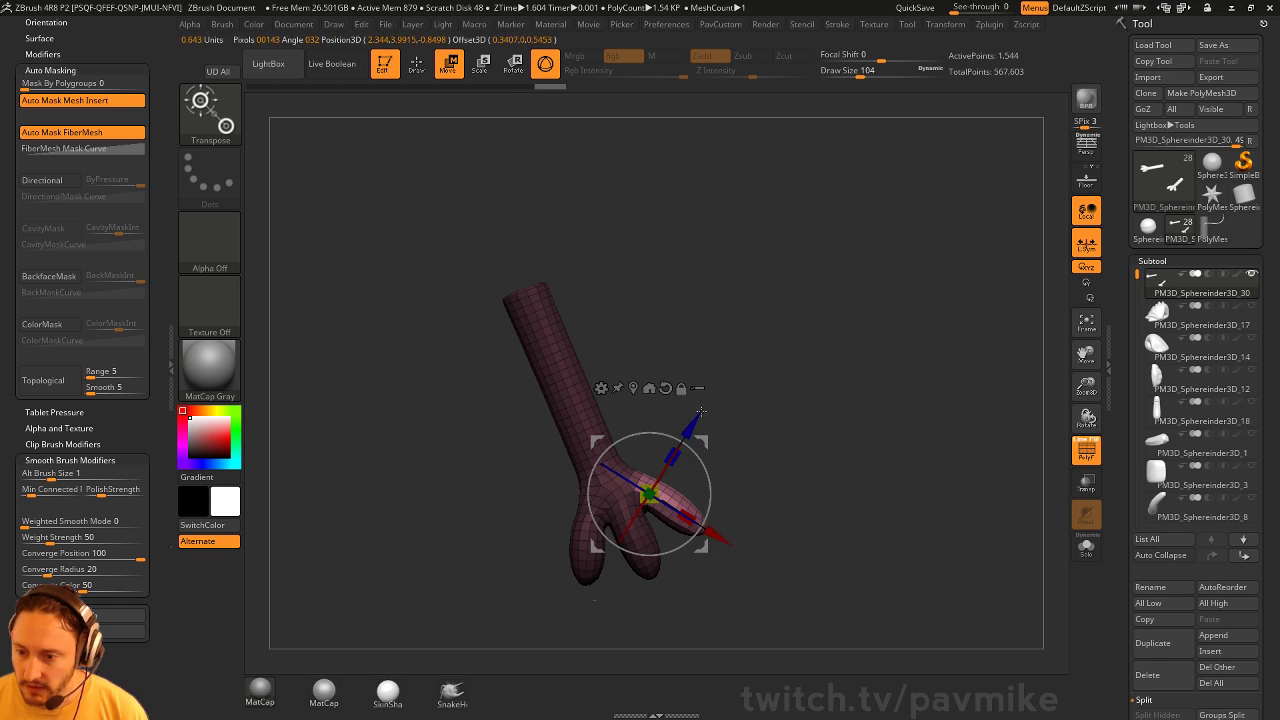
pyautogui.moveTo(696, 457); pyautogui.dragTo(700, 480)
pyautogui.moveTo(705, 547); pyautogui.dragTo(700, 551)
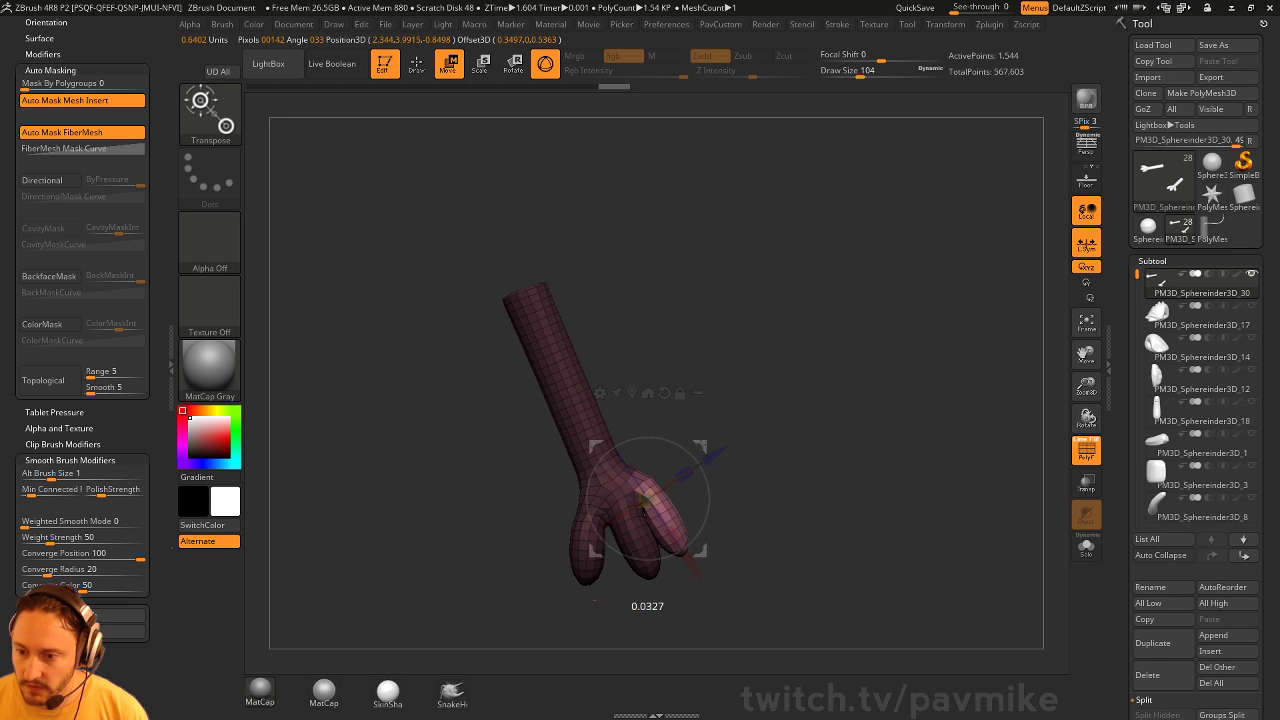
pyautogui.press('q')
pyautogui.keyDown('ctrl'); pyautogui.moveTo(787, 459); pyautogui.dragTo(788, 460); pyautogui.keyUp('ctrl')
# Mask everything except the inner toe and rotate it about 17 degrees toward the middle toe
pyautogui.press('r')
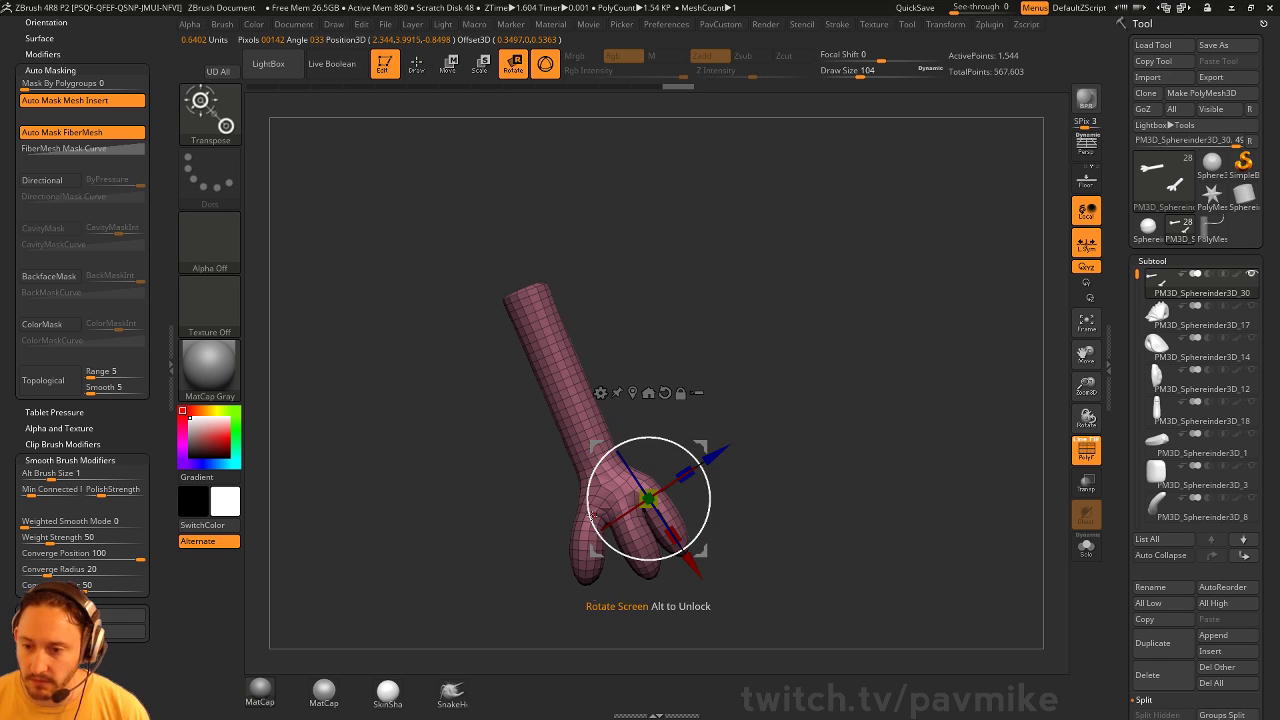
pyautogui.keyDown('ctrl'); pyautogui.moveTo(599, 493); pyautogui.dragTo(584, 522); pyautogui.keyUp('ctrl')
pyautogui.keyDown('ctrl'); pyautogui.moveTo(648, 596); pyautogui.dragTo(618, 602); pyautogui.keyUp('ctrl')
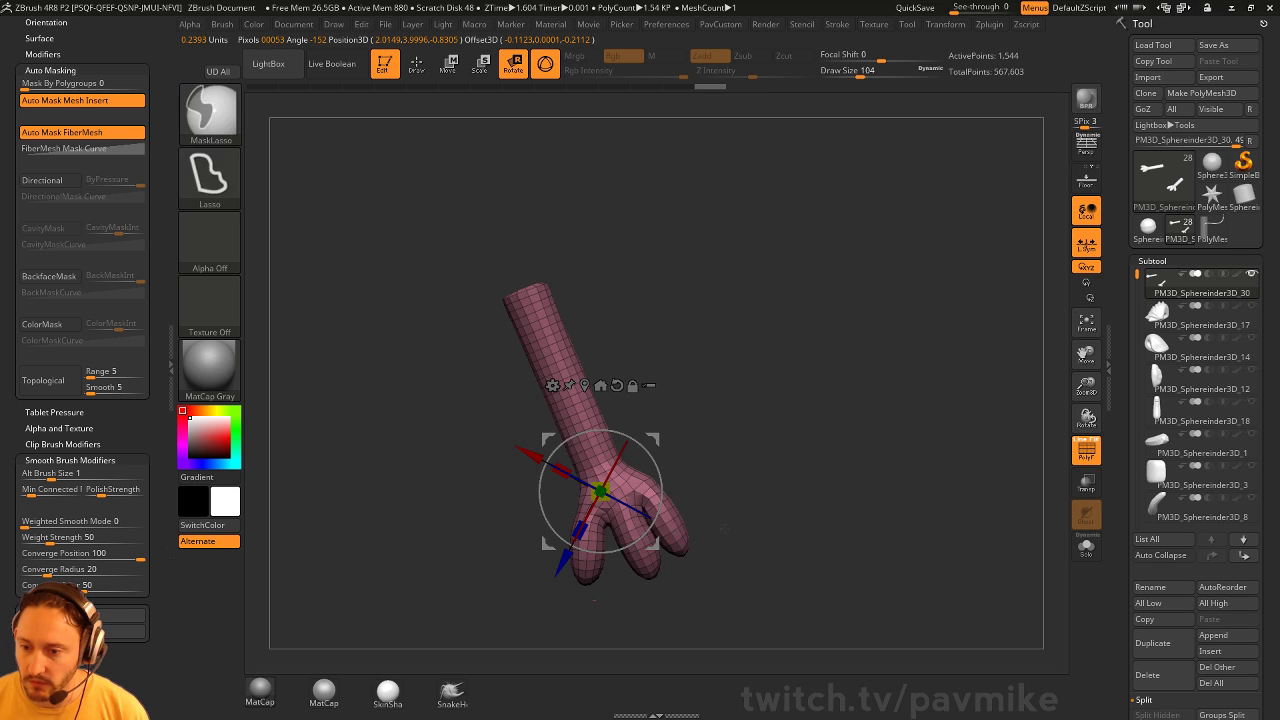
pyautogui.moveTo(533, 594)
pyautogui.keyDown('ctrl'); pyautogui.mouseDown()
pyautogui.moveTo(558, 491)
pyautogui.moveTo(596, 520)
pyautogui.moveTo(615, 598)
pyautogui.moveTo(560, 598)
pyautogui.mouseUp(); pyautogui.keyUp('ctrl')
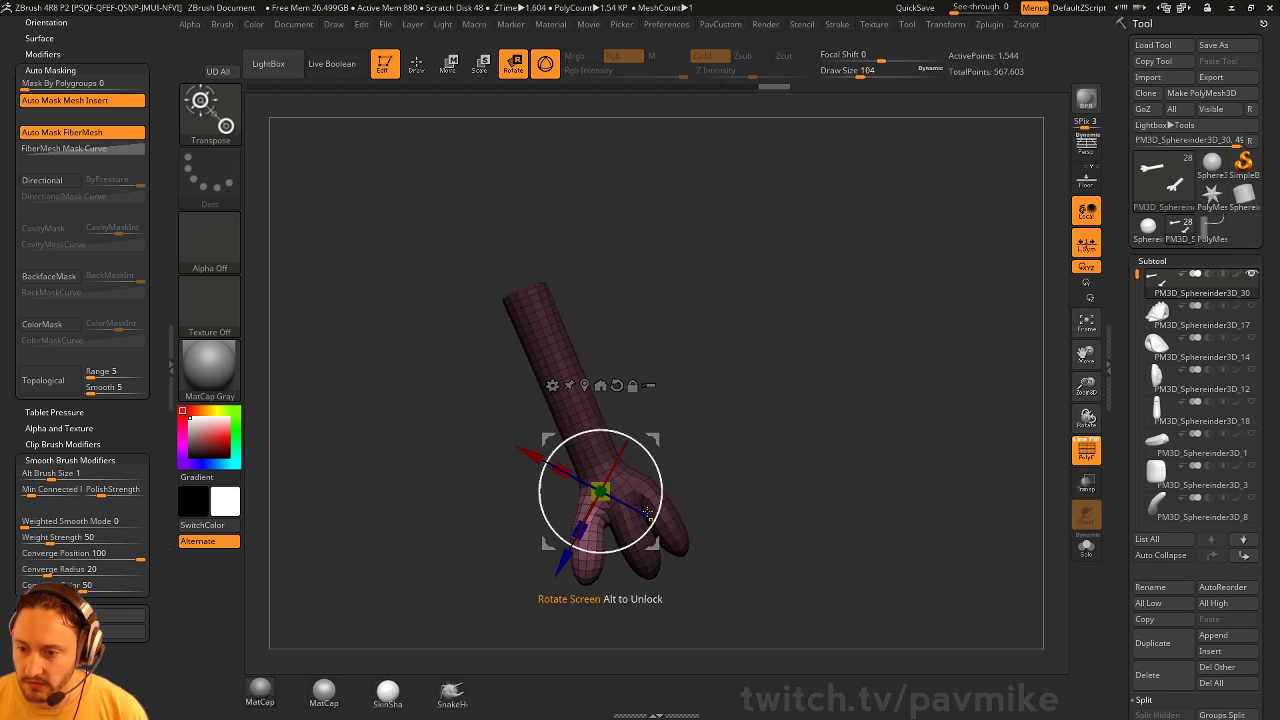
pyautogui.moveTo(653, 444); pyautogui.dragTo(648, 461)
pyautogui.moveTo(577, 567); pyautogui.dragTo(597, 574)
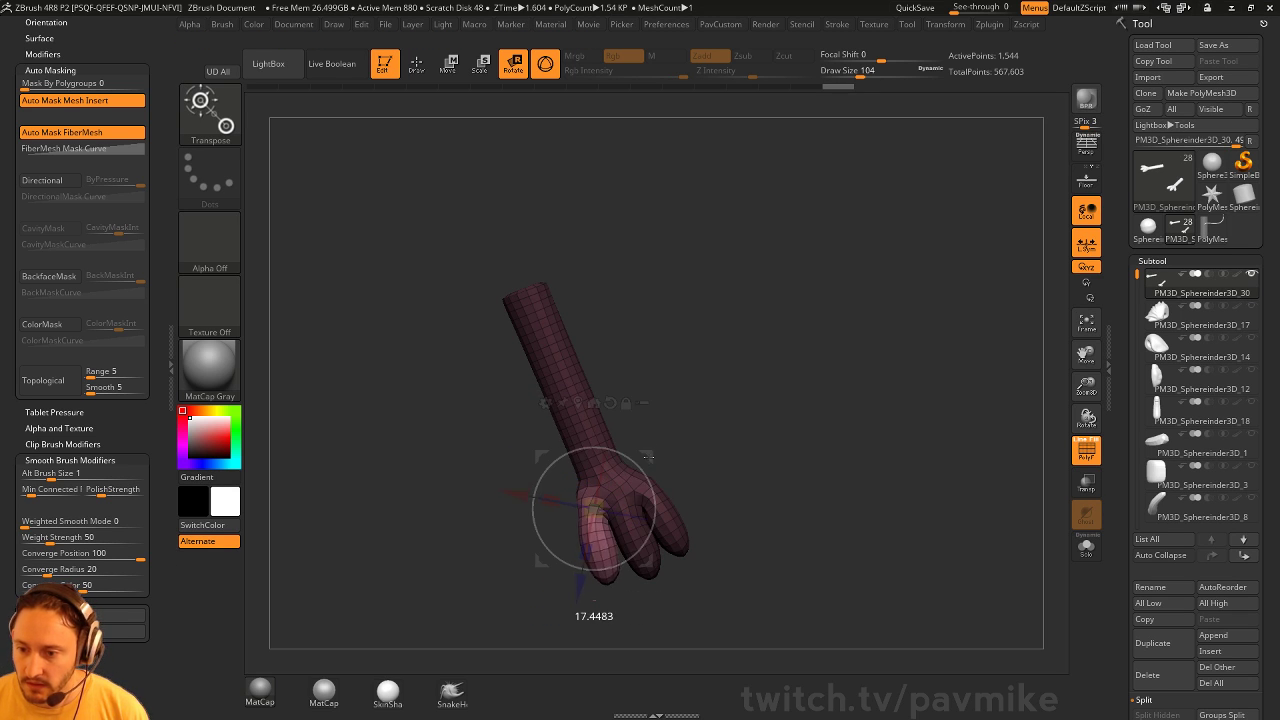
pyautogui.press('q')
# Hide the polygon wireframe and adjust the toes' side profile with the Move brush
pyautogui.moveTo(740, 455); pyautogui.dragTo(836, 396)
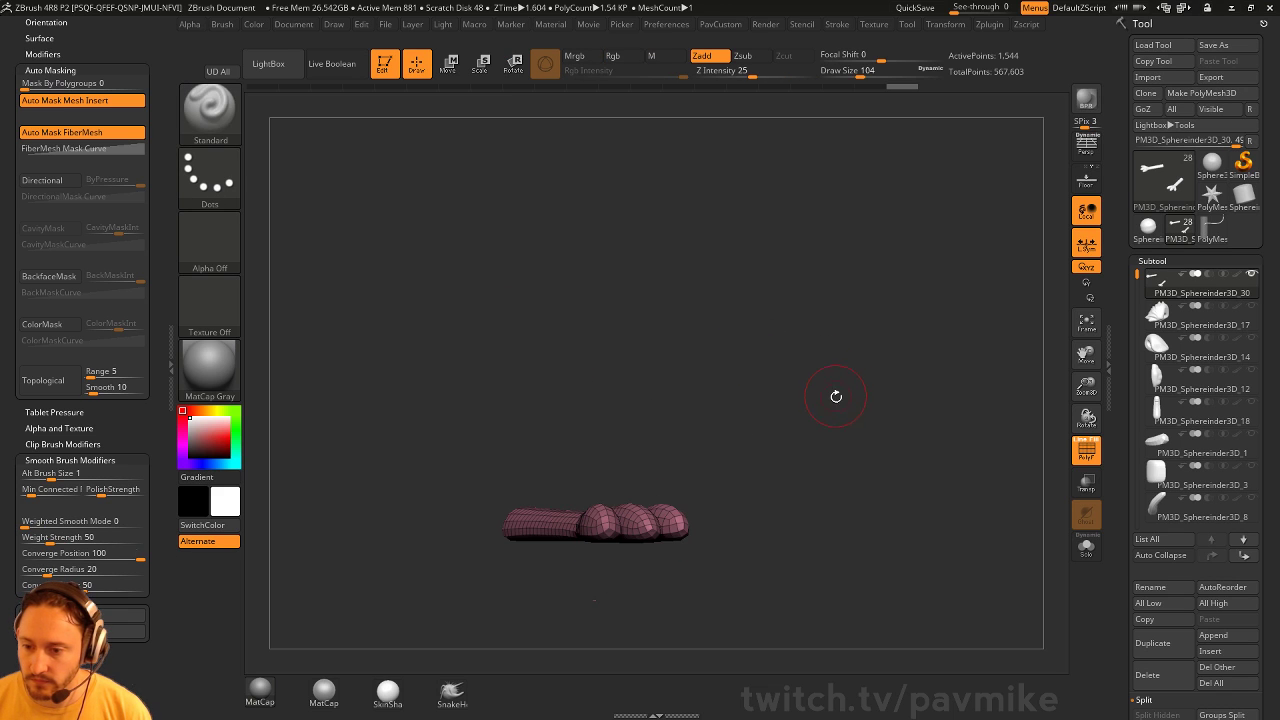
pyautogui.click(1086, 450)
pyautogui.moveTo(960, 374)
pyautogui.mouseDown()
pyautogui.moveTo(934, 413)
pyautogui.moveTo(865, 406)
pyautogui.moveTo(627, 484)
pyautogui.mouseUp()
pyautogui.press('b')
pyautogui.press('m')
pyautogui.press('v')
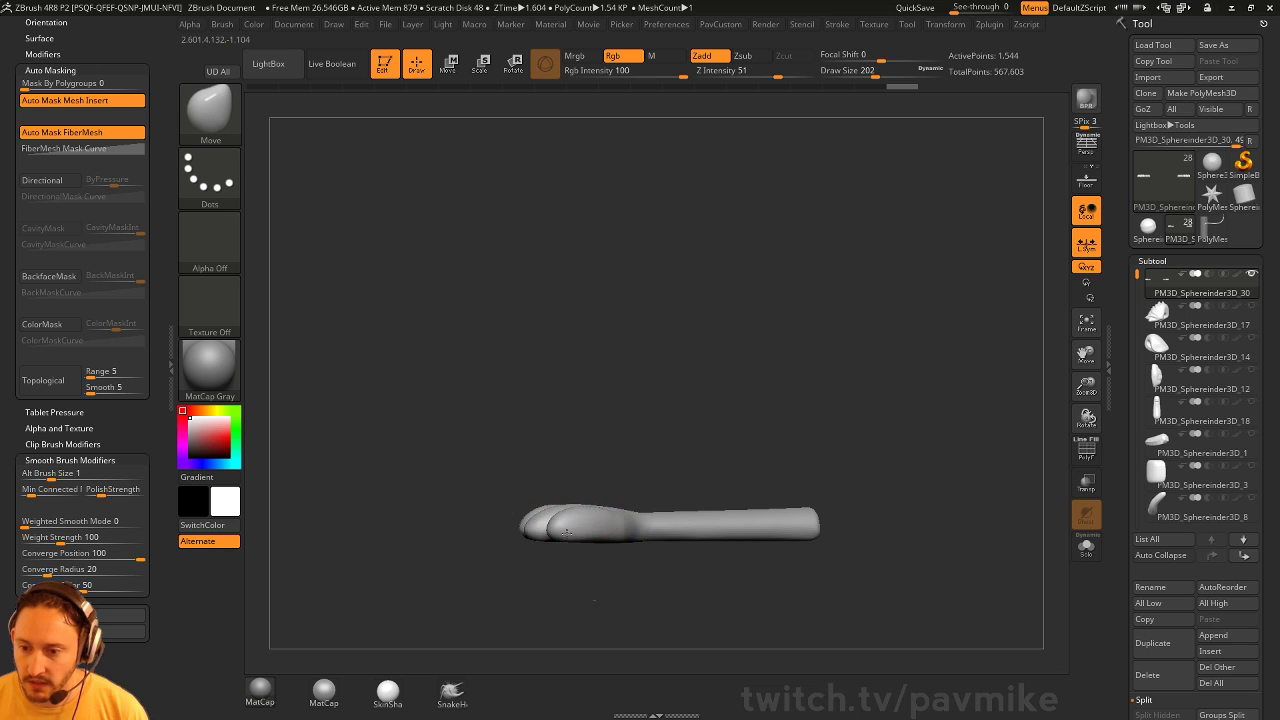
pyautogui.moveTo(566, 532); pyautogui.dragTo(614, 485)
# Thicken the toes with the Inflat brush so they look rounder from the side and front
pyautogui.press('b')
pyautogui.press('i')
pyautogui.press('n')
pyautogui.moveTo(645, 393)
pyautogui.mouseDown()
pyautogui.moveTo(628, 357)
pyautogui.moveTo(588, 490)
pyautogui.moveTo(630, 465)
pyautogui.moveTo(737, 460)
pyautogui.moveTo(770, 385)
pyautogui.moveTo(705, 395)
pyautogui.moveTo(736, 403)
pyautogui.moveTo(597, 464)
pyautogui.moveTo(601, 525)
pyautogui.moveTo(532, 511)
pyautogui.moveTo(506, 479)
pyautogui.moveTo(640, 390)
pyautogui.moveTo(690, 316)
pyautogui.moveTo(524, 451)
pyautogui.mouseUp()
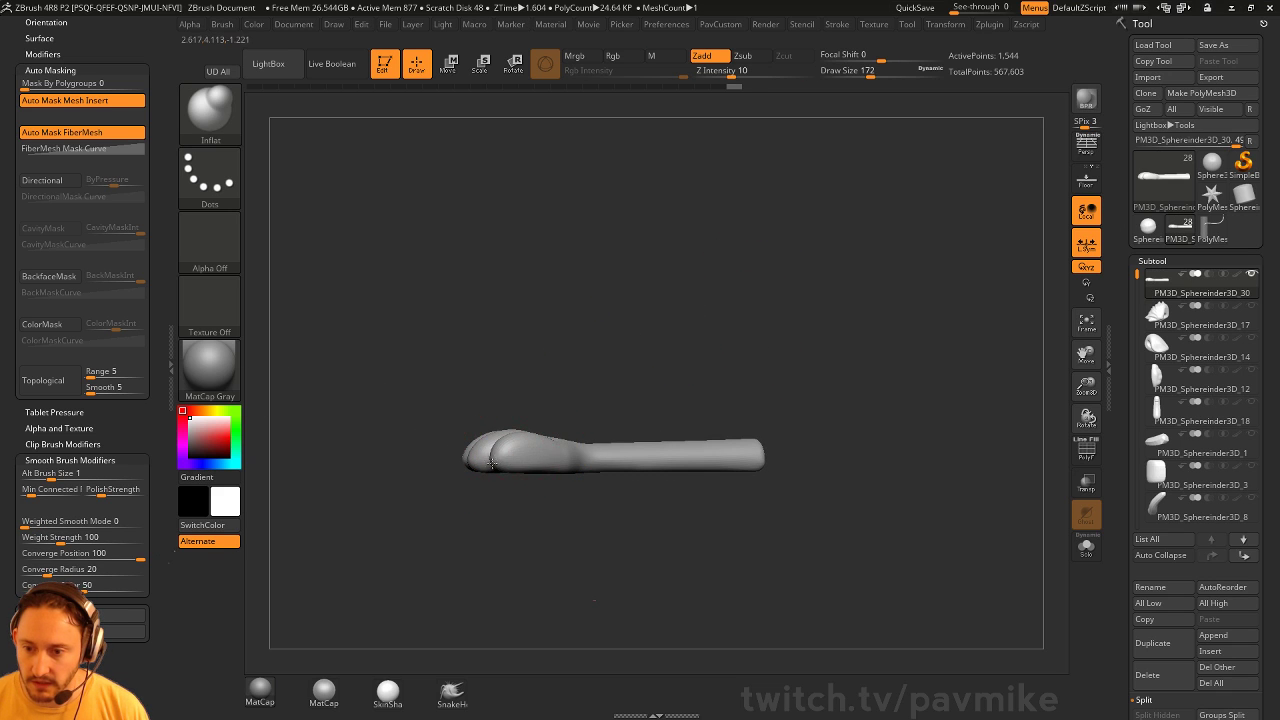
pyautogui.moveTo(623, 381); pyautogui.dragTo(859, 382)
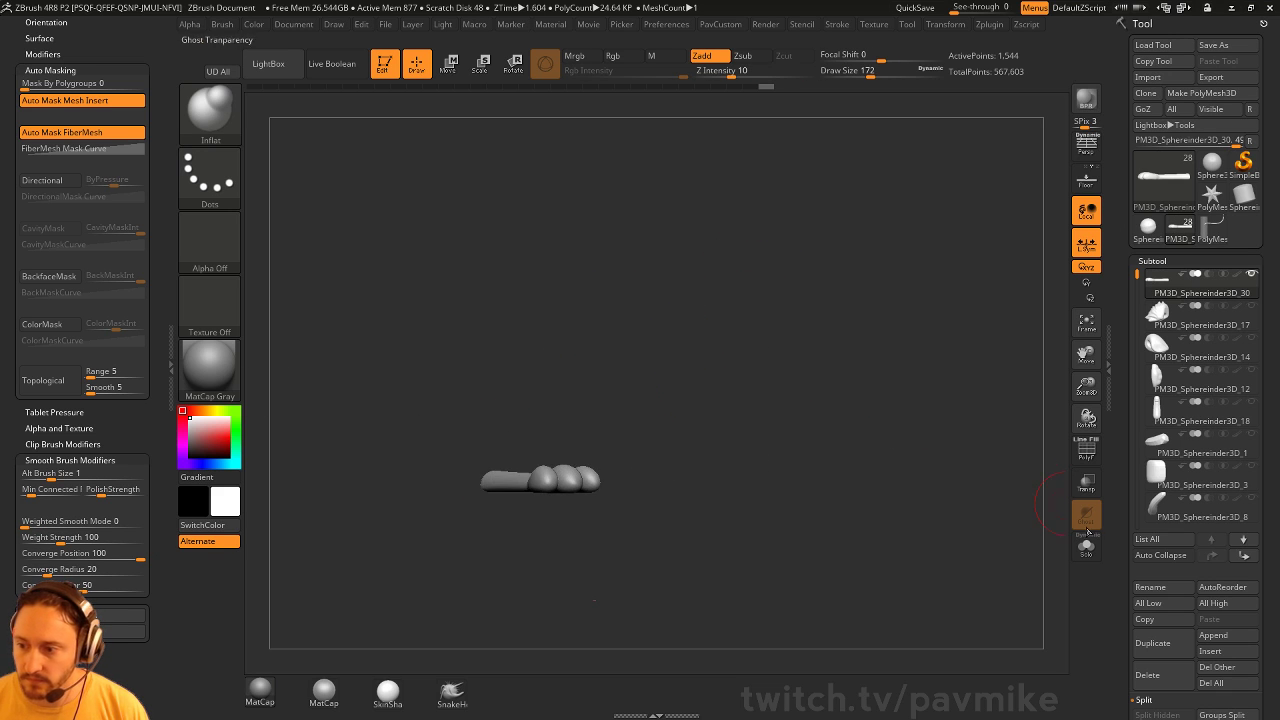
# Make every subtool visible again and show the feet together with the whole creature
pyautogui.click(1086, 547)
pyautogui.moveTo(932, 504); pyautogui.dragTo(985, 485)
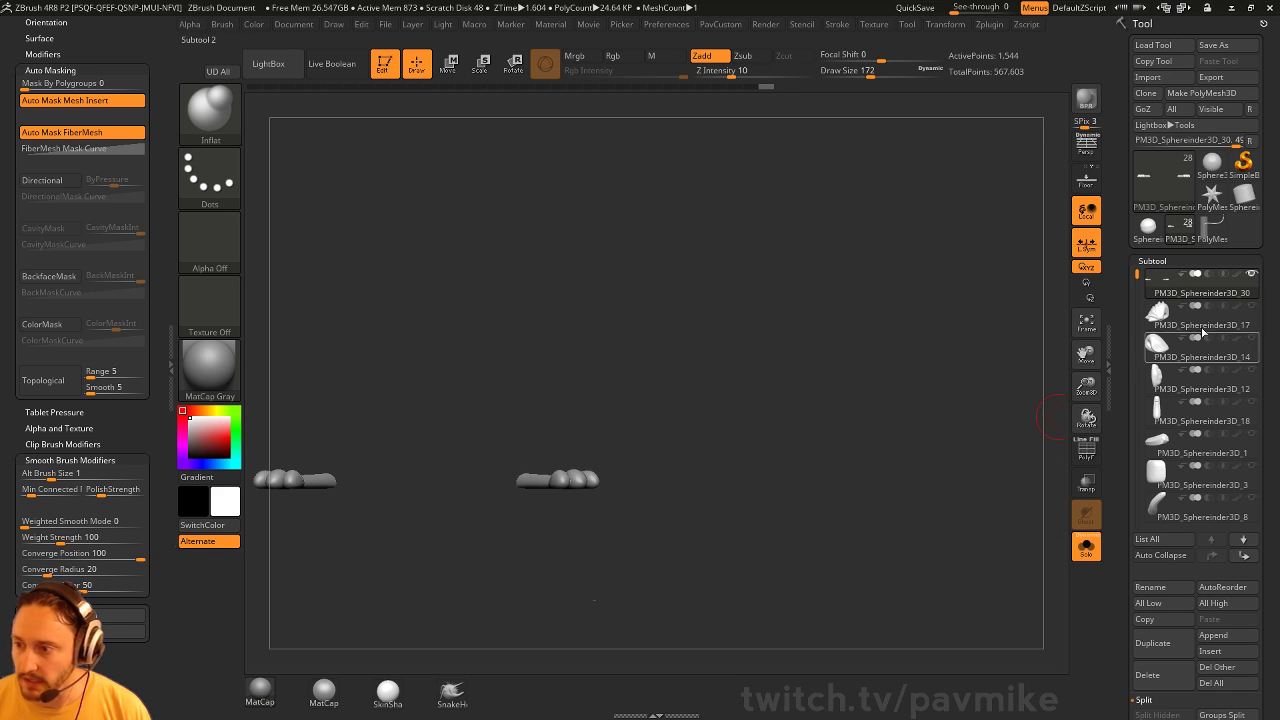
pyautogui.keyDown('shift'); pyautogui.click(1252, 276); pyautogui.keyUp('shift')
pyautogui.keyDown('alt'); pyautogui.moveTo(909, 358); pyautogui.dragTo(995, 395); pyautogui.keyUp('alt')
pyautogui.click(1086, 547)
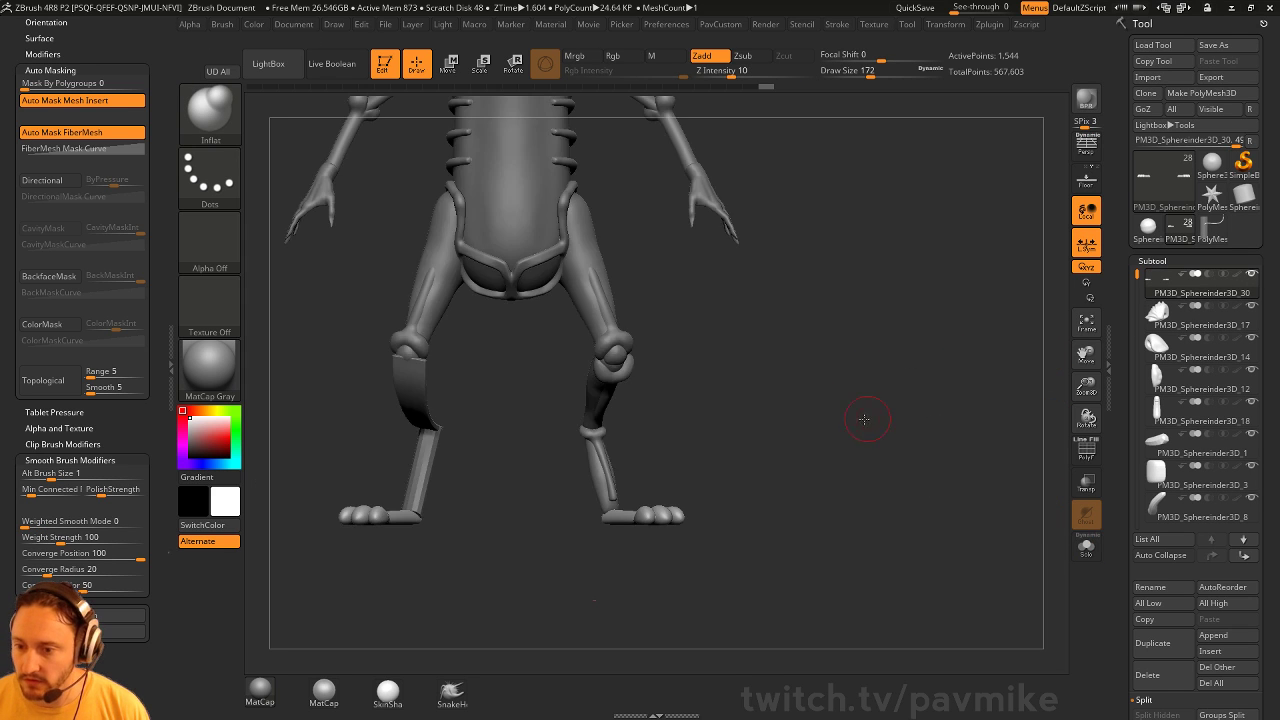
pyautogui.moveTo(865, 419)
pyautogui.mouseDown()
pyautogui.moveTo(791, 433)
pyautogui.moveTo(949, 435)
pyautogui.moveTo(877, 446)
pyautogui.mouseUp()
# Switch to the Standard brush, select the feet subtool and isolate it with its polygon wireframe shown
pyautogui.press('b')
pyautogui.press('s')
pyautogui.press('t')
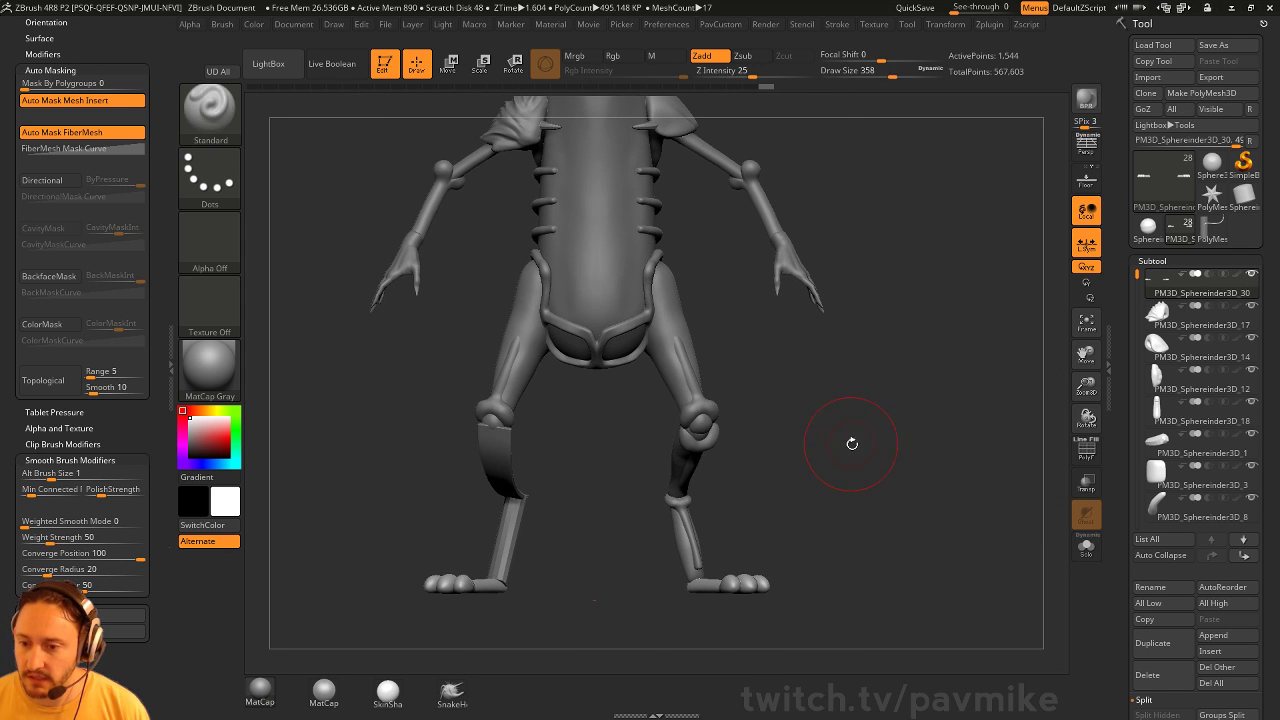
pyautogui.keyDown('alt'); pyautogui.click(690, 541); pyautogui.keyUp('alt')
pyautogui.keyDown('alt'); pyautogui.moveTo(775, 466); pyautogui.dragTo(697, 475); pyautogui.keyUp('alt')
pyautogui.keyDown('alt'); pyautogui.click(618, 542); pyautogui.keyUp('alt')
pyautogui.moveTo(818, 486); pyautogui.dragTo(850, 517)
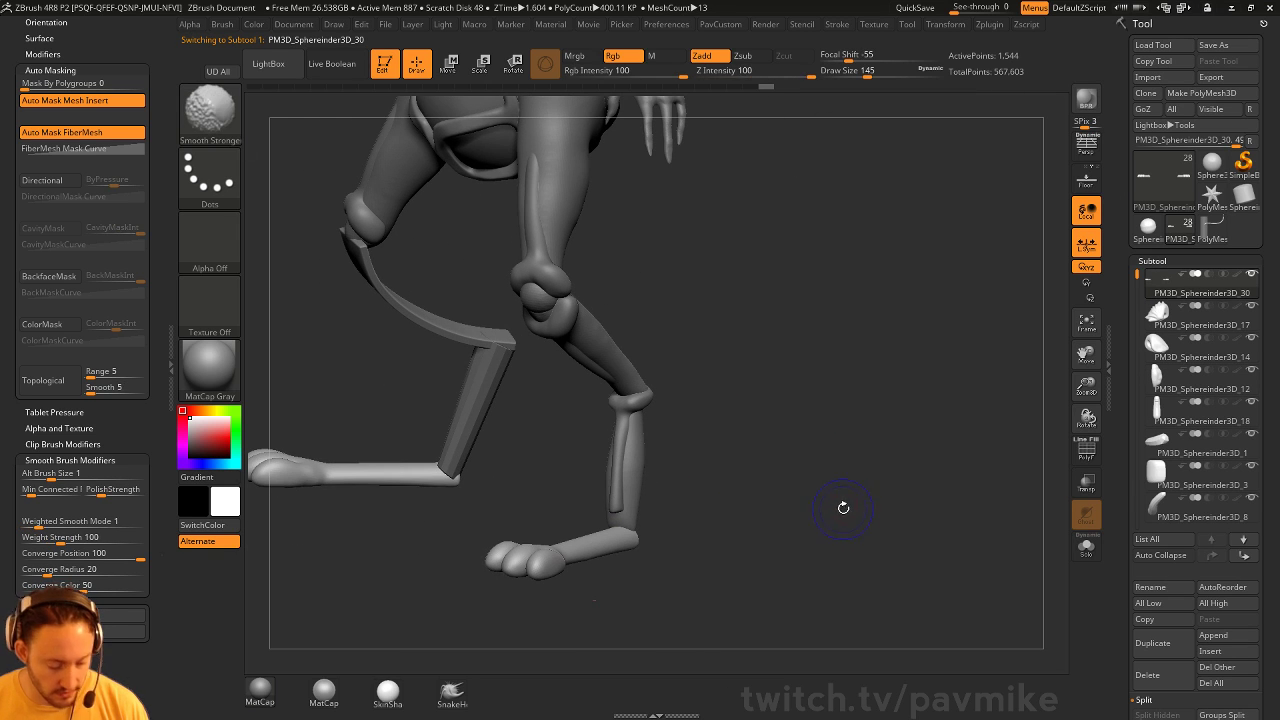
pyautogui.click(1085, 451)
pyautogui.moveTo(1012, 436); pyautogui.dragTo(801, 523)
pyautogui.click(1085, 547)
# Try to mark the faces around the ankle ends of the feet with the ZModeler brush
pyautogui.press('b')
pyautogui.press('z')
pyautogui.press('m')
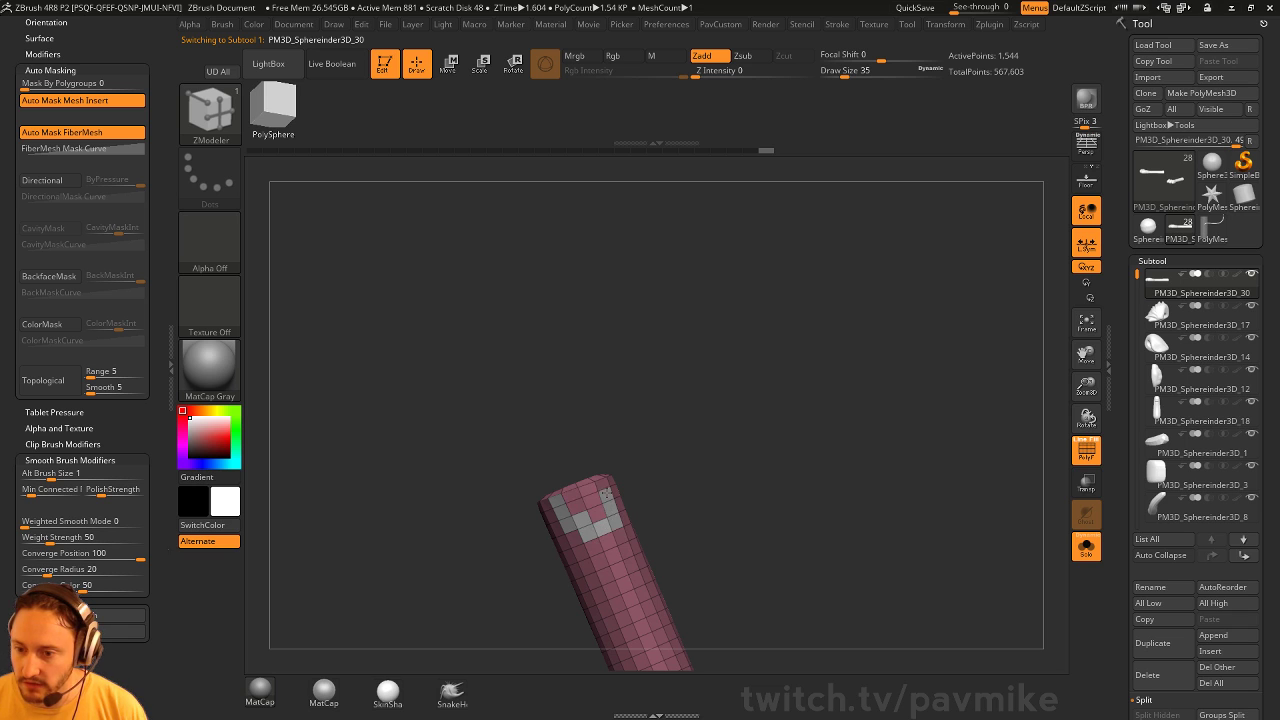
pyautogui.moveTo(707, 492); pyautogui.dragTo(589, 500)
pyautogui.press('space')
pyautogui.moveTo(626, 451); pyautogui.dragTo(722, 388)
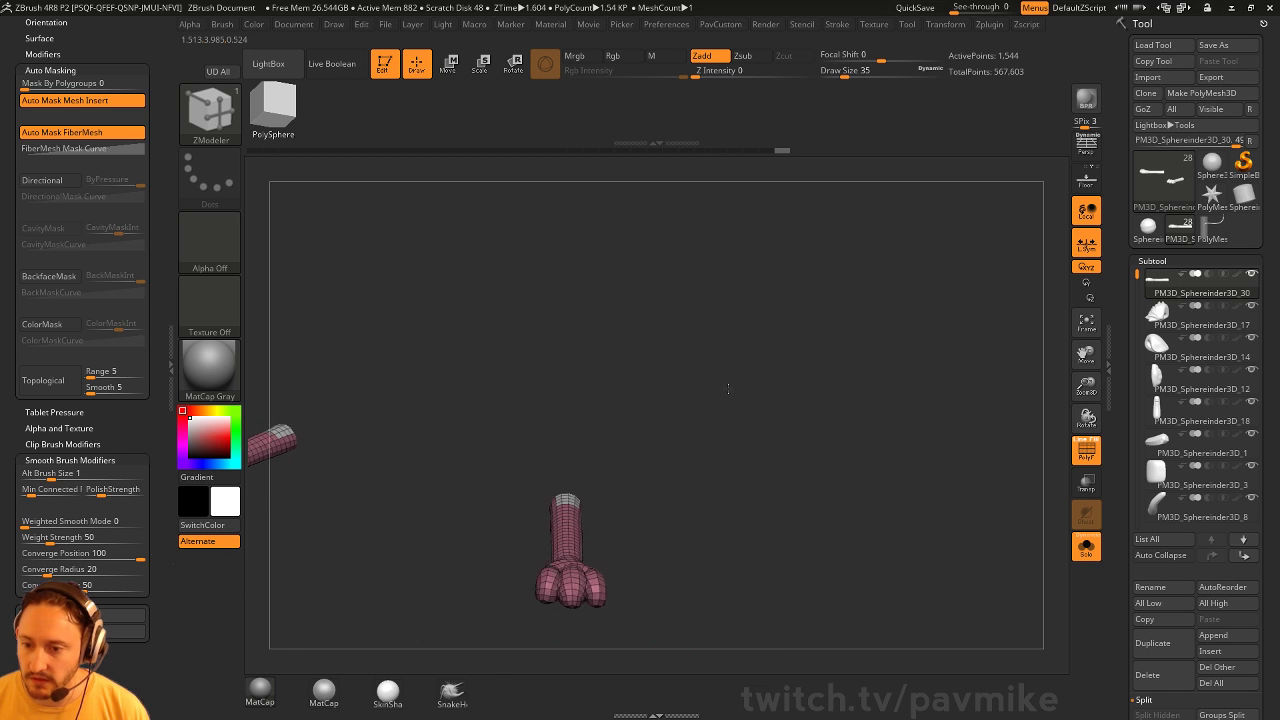
pyautogui.hotkey('ctrl', 'z')
# Hide one of the two feet, split it off as its own subtool and show the whole creature
pyautogui.keyDown('alt'); pyautogui.moveTo(657, 437); pyautogui.dragTo(740, 458); pyautogui.keyUp('alt')
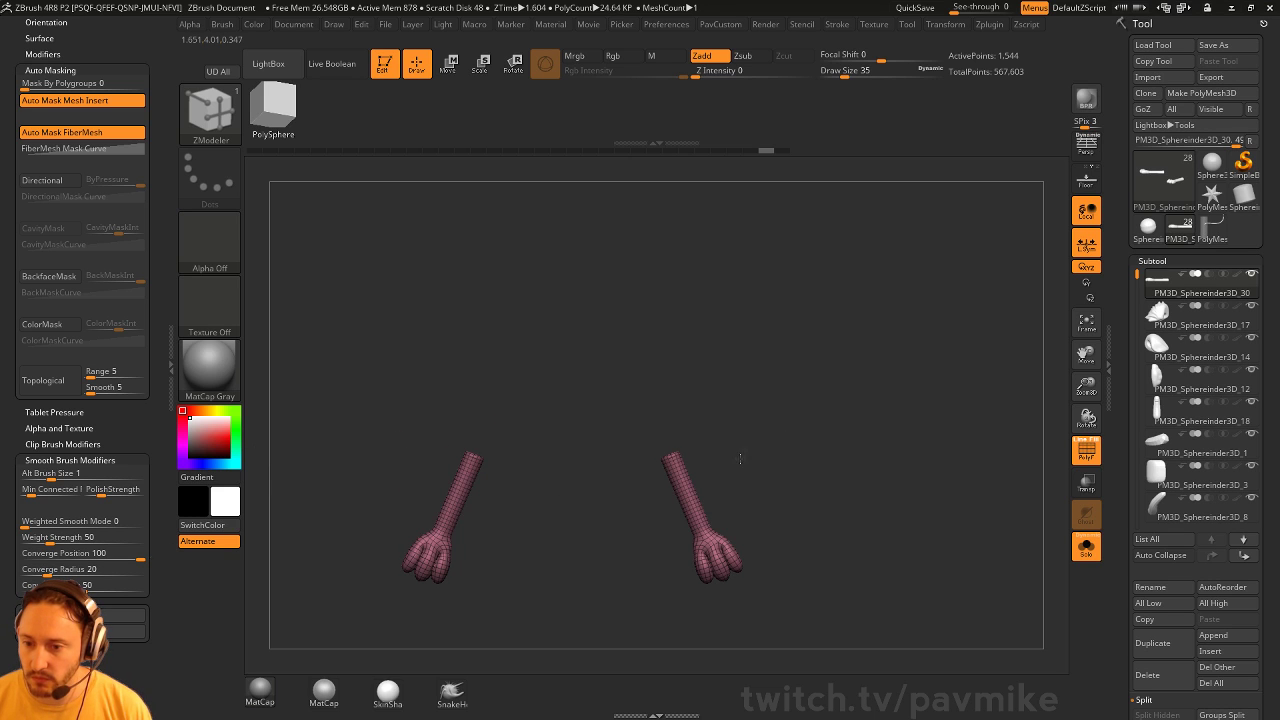
pyautogui.hotkey('ctrl', 'shift')
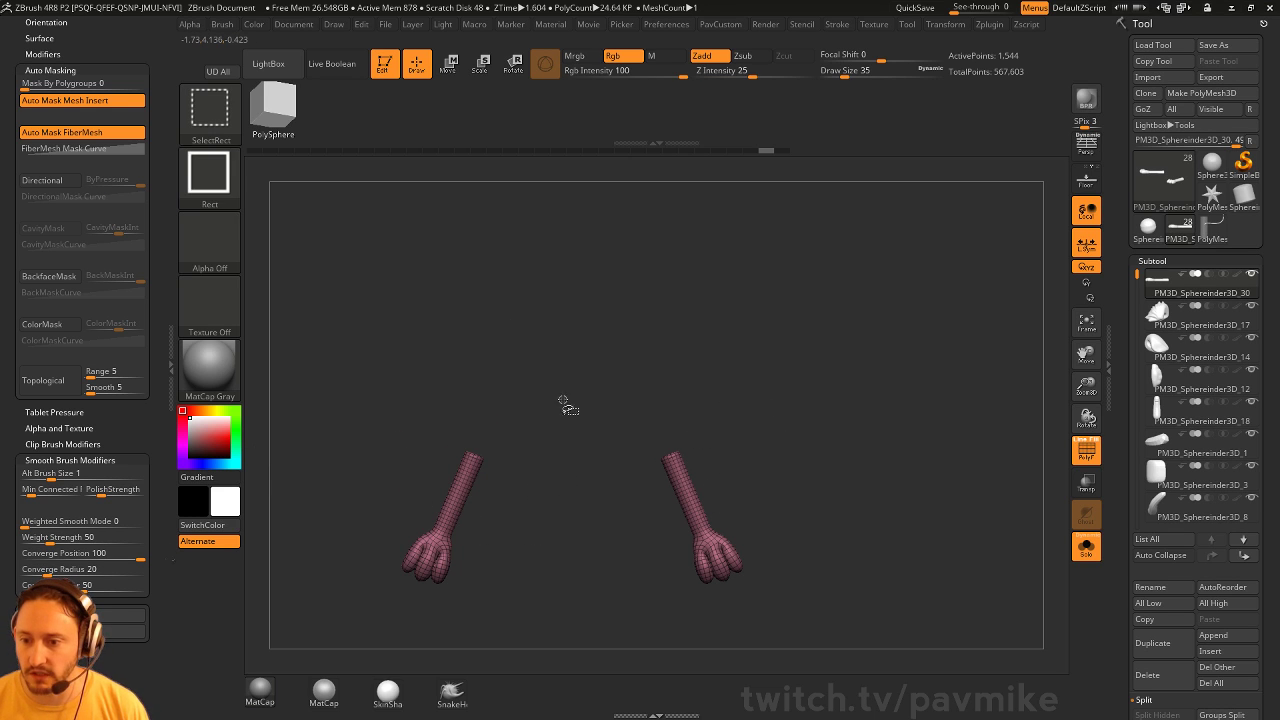
pyautogui.keyDown('ctrl'); pyautogui.keyDown('alt'); pyautogui.keyDown('shift'); pyautogui.moveTo(587, 333); pyautogui.dragTo(762, 602); pyautogui.keyUp('shift'); pyautogui.keyUp('alt'); pyautogui.keyUp('ctrl')
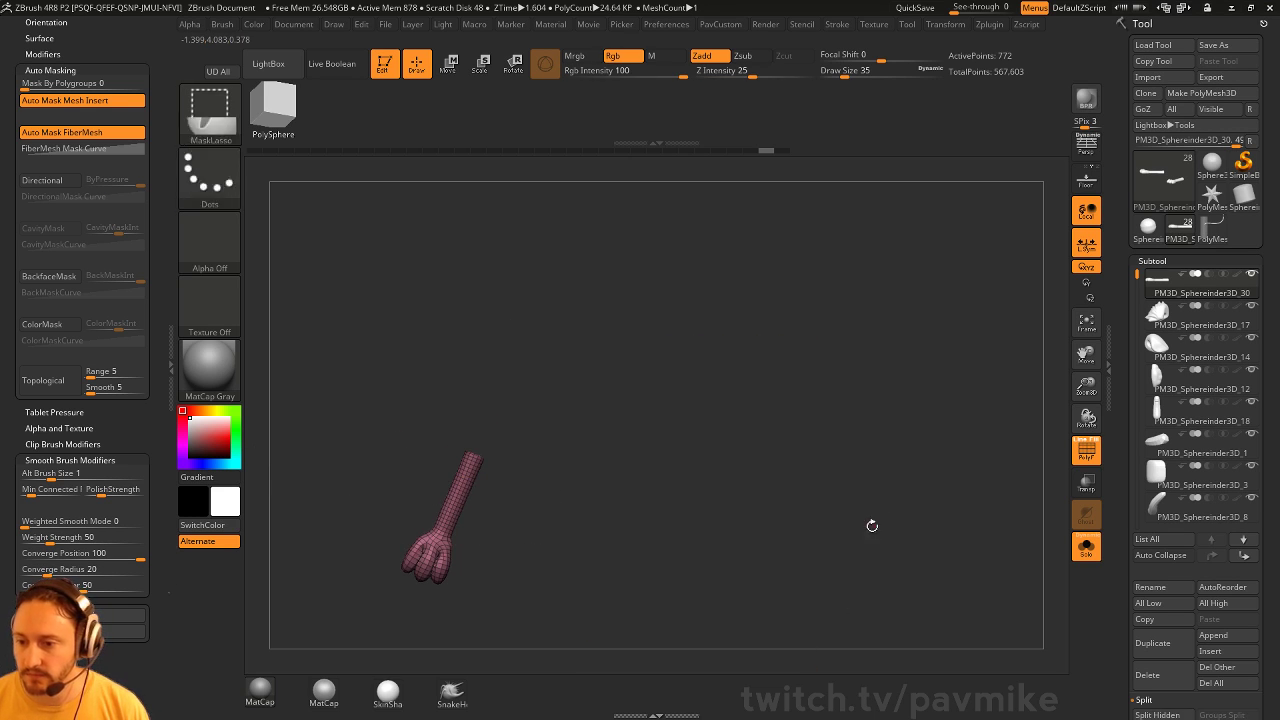
pyautogui.press('space')
pyautogui.click(915, 375)
pyautogui.moveTo(800, 430); pyautogui.dragTo(991, 443)
pyautogui.click(1086, 547)
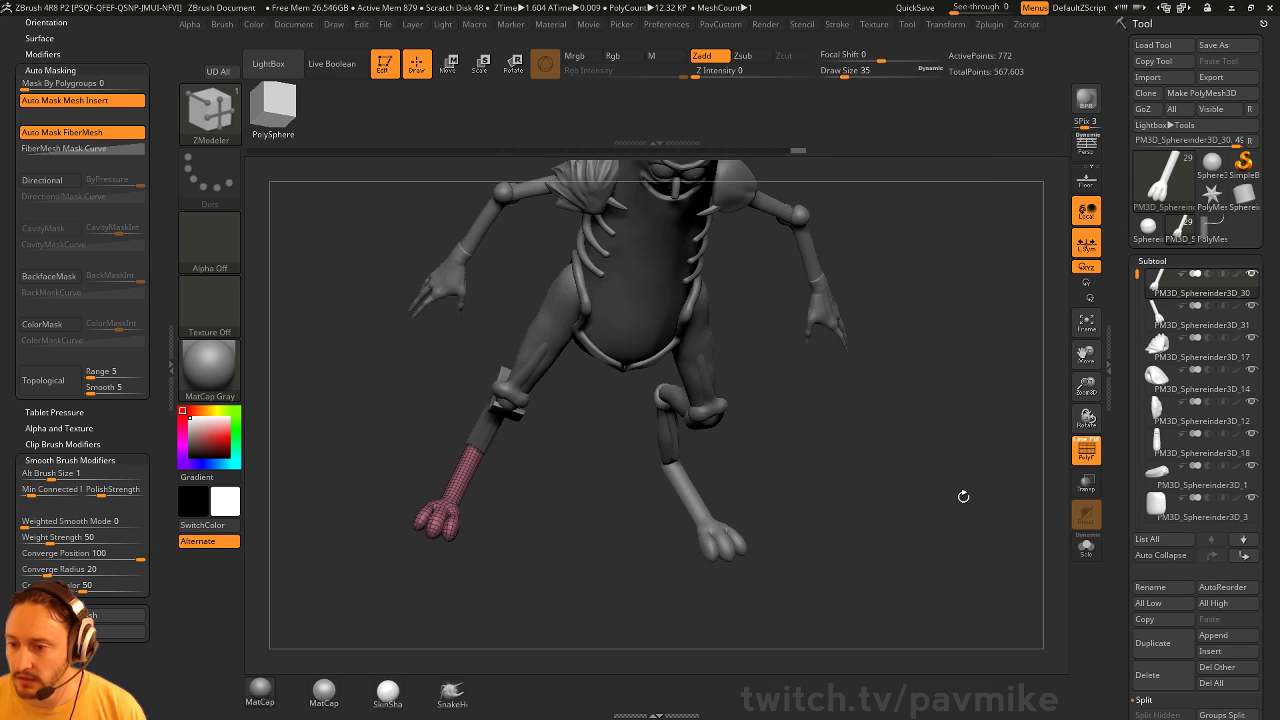
# Select the split-off foot subtool, check it against the whole creature and isolate it with its polygon wireframe shown
pyautogui.moveTo(963, 497); pyautogui.dragTo(833, 479)
pyautogui.keyDown('alt'); pyautogui.click(690, 502); pyautogui.keyUp('alt')
pyautogui.click(1086, 547)
pyautogui.keyDown('alt'); pyautogui.moveTo(891, 400); pyautogui.dragTo(933, 517); pyautogui.keyUp('alt')
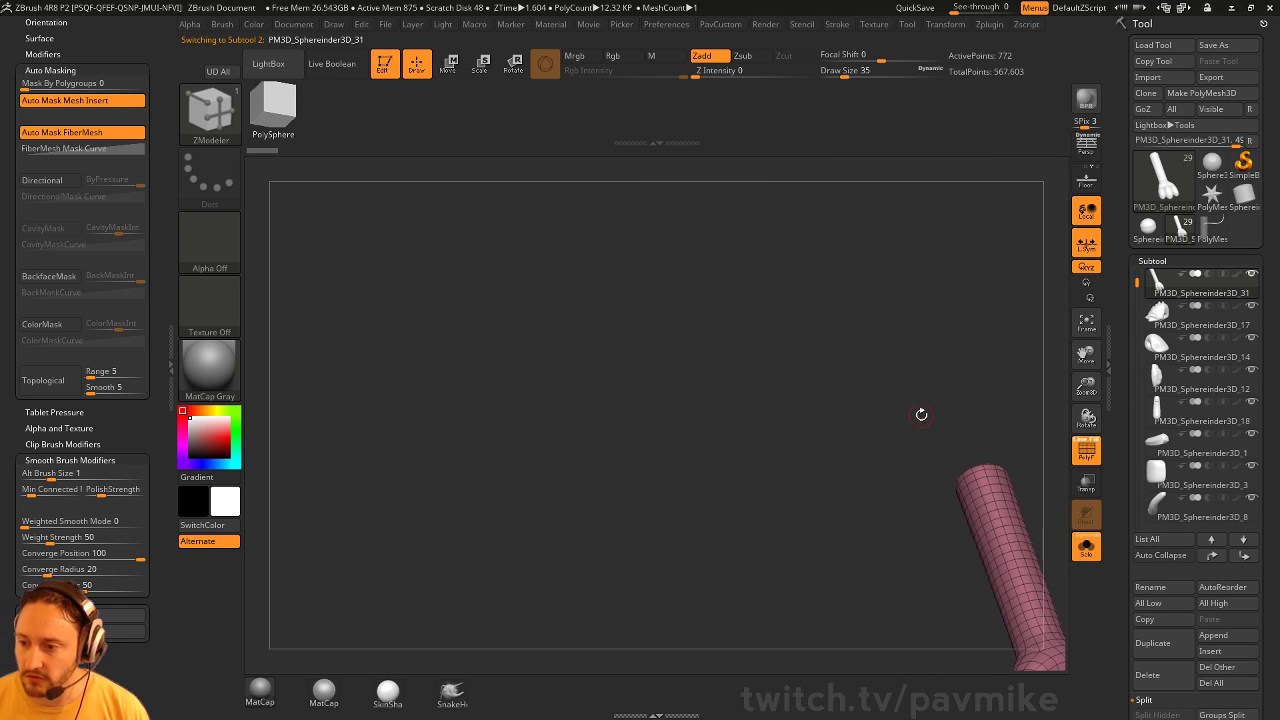
pyautogui.keyDown('alt'); pyautogui.moveTo(921, 414); pyautogui.dragTo(561, 355); pyautogui.keyUp('alt')
pyautogui.click(1080, 552)
pyautogui.keyDown('alt'); pyautogui.moveTo(921, 402); pyautogui.dragTo(928, 434); pyautogui.keyUp('alt')
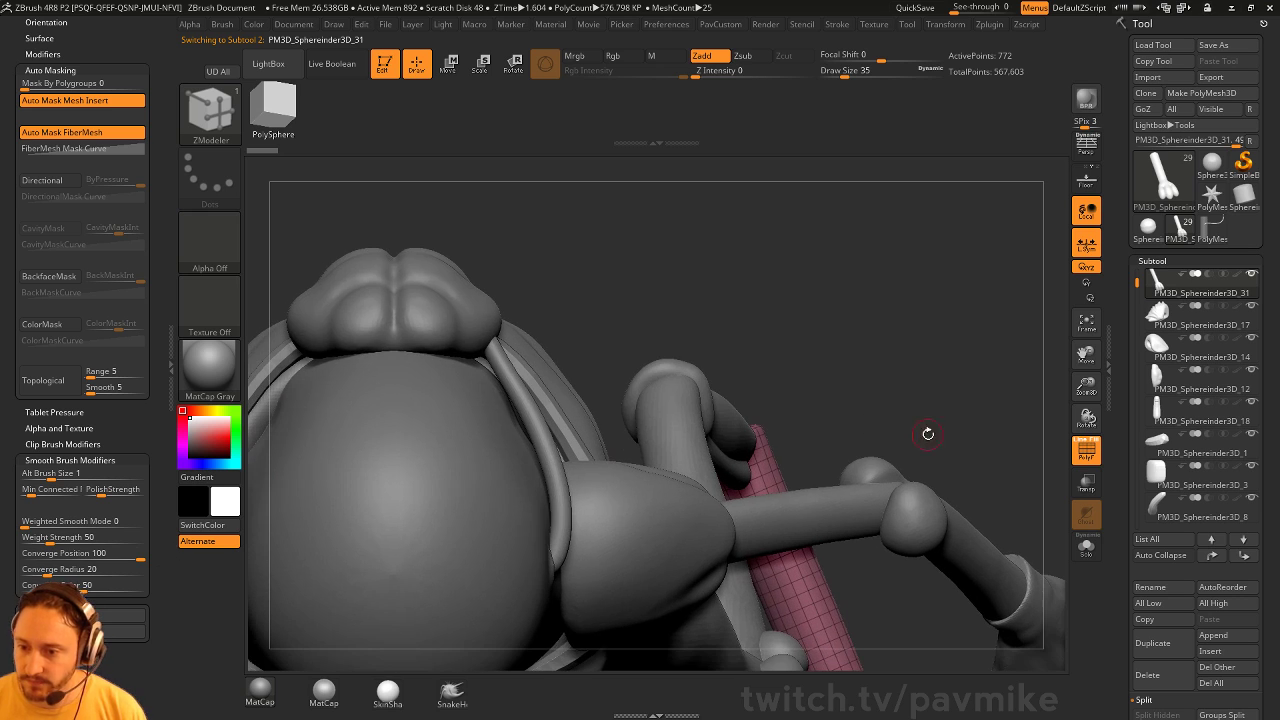
pyautogui.press('shift')
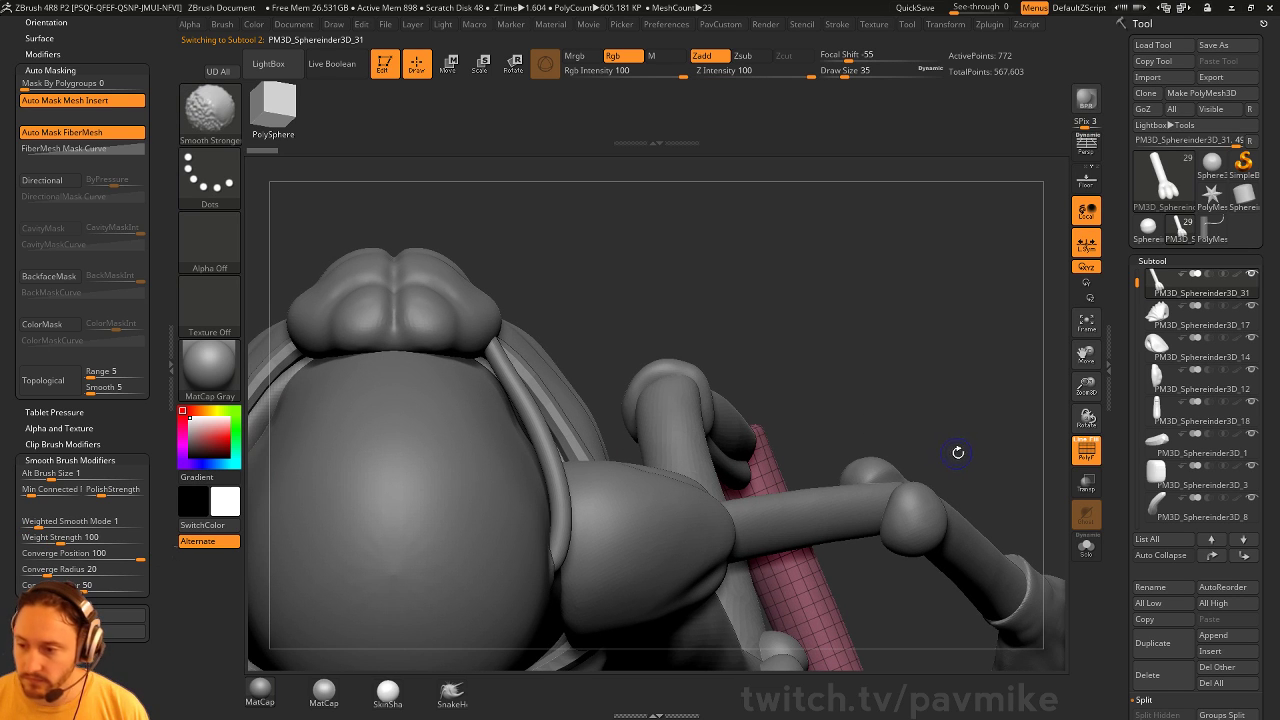
pyautogui.hotkey('shift', 'f')
pyautogui.click(1081, 547)
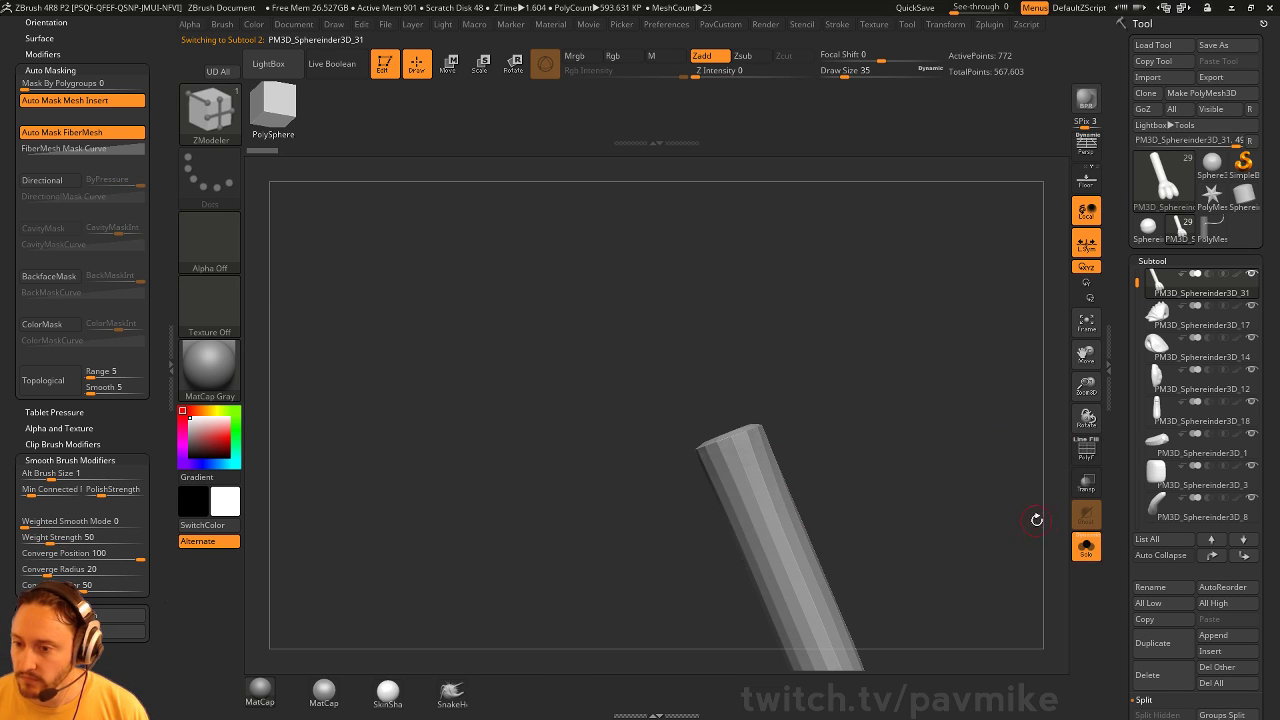
pyautogui.moveTo(986, 531); pyautogui.dragTo(889, 417)
pyautogui.click(1078, 449)
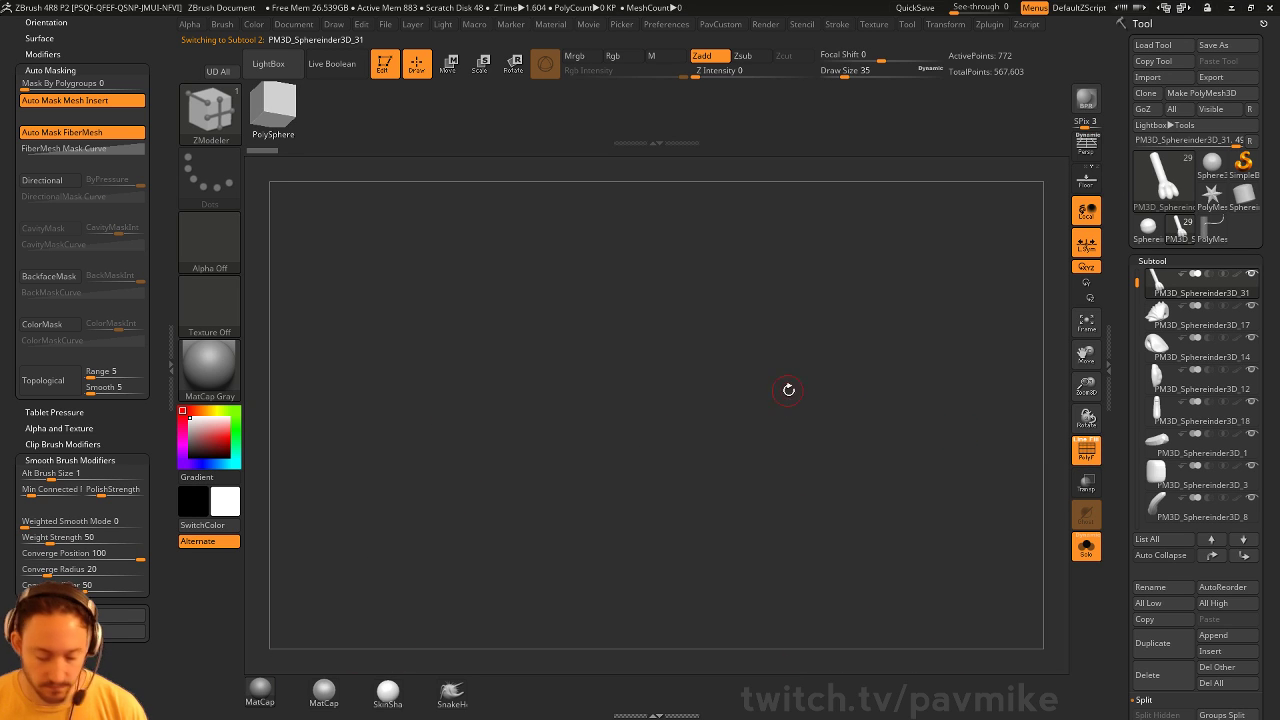
# Duplicate the isolated foot and rotate the copy upright around its ankle end
pyautogui.moveTo(788, 389); pyautogui.dragTo(882, 447)
pyautogui.keyDown('alt'); pyautogui.moveTo(935, 336); pyautogui.dragTo(850, 419); pyautogui.keyUp('alt')
pyautogui.moveTo(850, 419); pyautogui.dragTo(925, 408)
pyautogui.moveTo(925, 408); pyautogui.dragTo(952, 428)
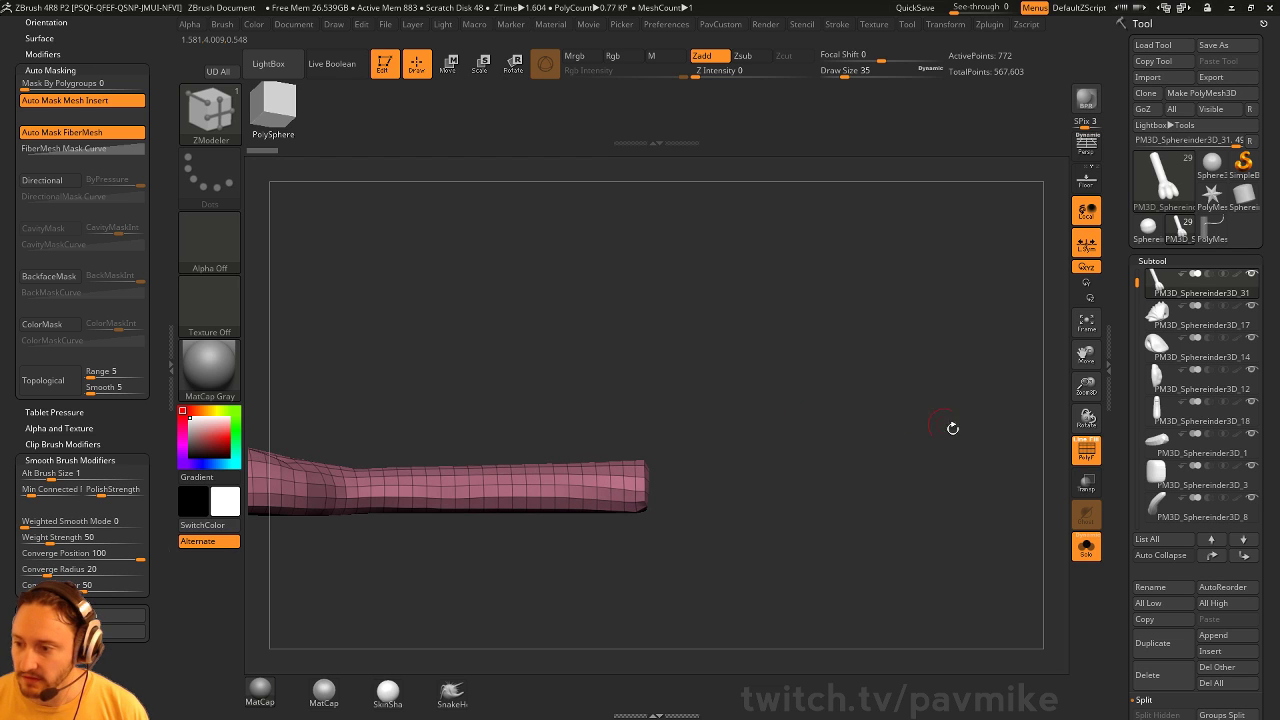
pyautogui.click(1167, 645)
pyautogui.keyDown('alt'); pyautogui.moveTo(854, 466); pyautogui.dragTo(822, 409); pyautogui.keyUp('alt')
pyautogui.keyDown('alt'); pyautogui.moveTo(822, 409); pyautogui.dragTo(840, 455); pyautogui.keyUp('alt')
pyautogui.press('w')
pyautogui.keyDown('alt'); pyautogui.click(716, 525); pyautogui.keyUp('alt')
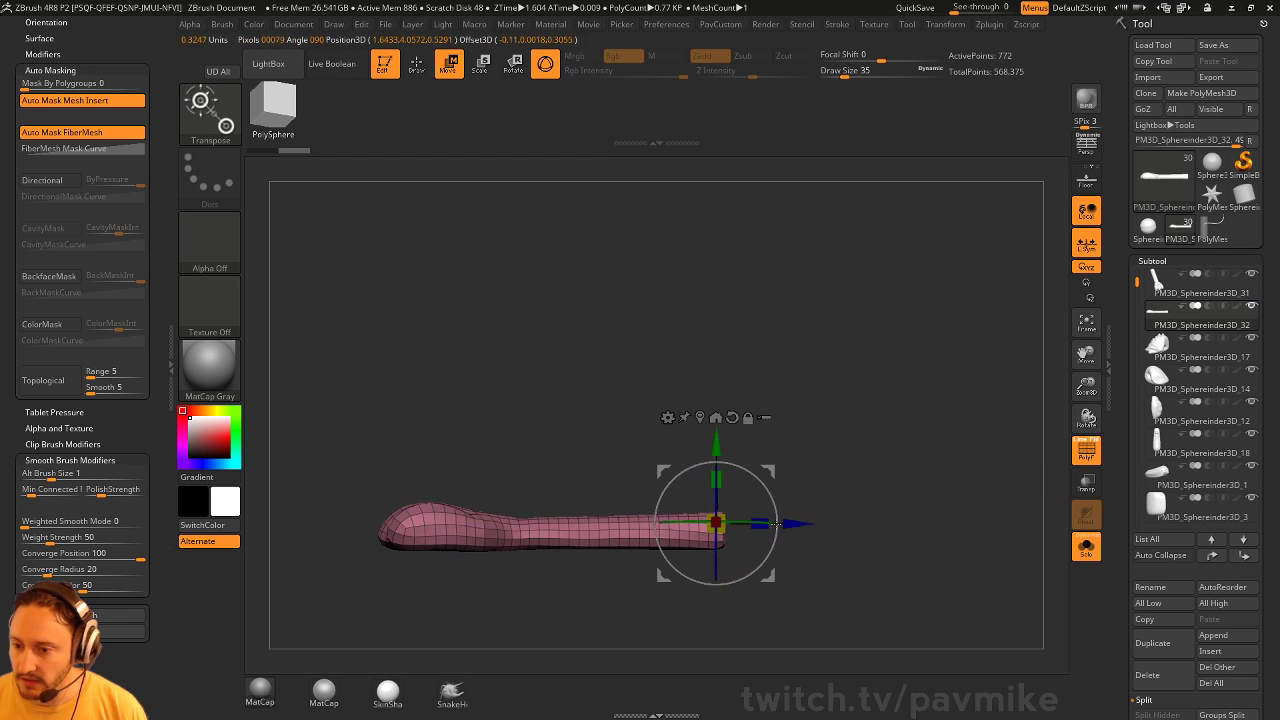
pyautogui.moveTo(776, 523); pyautogui.dragTo(771, 425)
pyautogui.press('q')
# Show the other subtools and tilt the upright foot copy to line up with the lower leg
pyautogui.click(1087, 547)
pyautogui.moveTo(1003, 449); pyautogui.dragTo(905, 408)
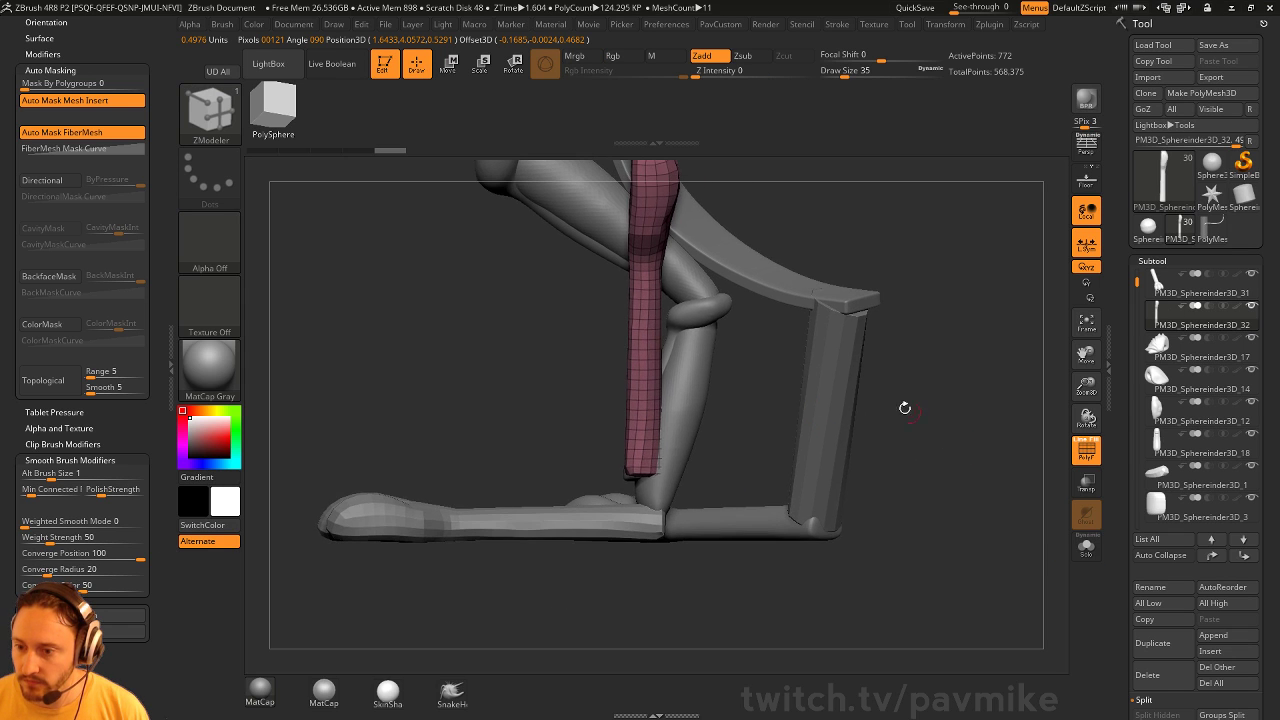
pyautogui.press('w')
pyautogui.moveTo(708, 427)
pyautogui.mouseDown()
pyautogui.moveTo(718, 446)
pyautogui.moveTo(728, 436)
pyautogui.mouseUp()
pyautogui.press('q')
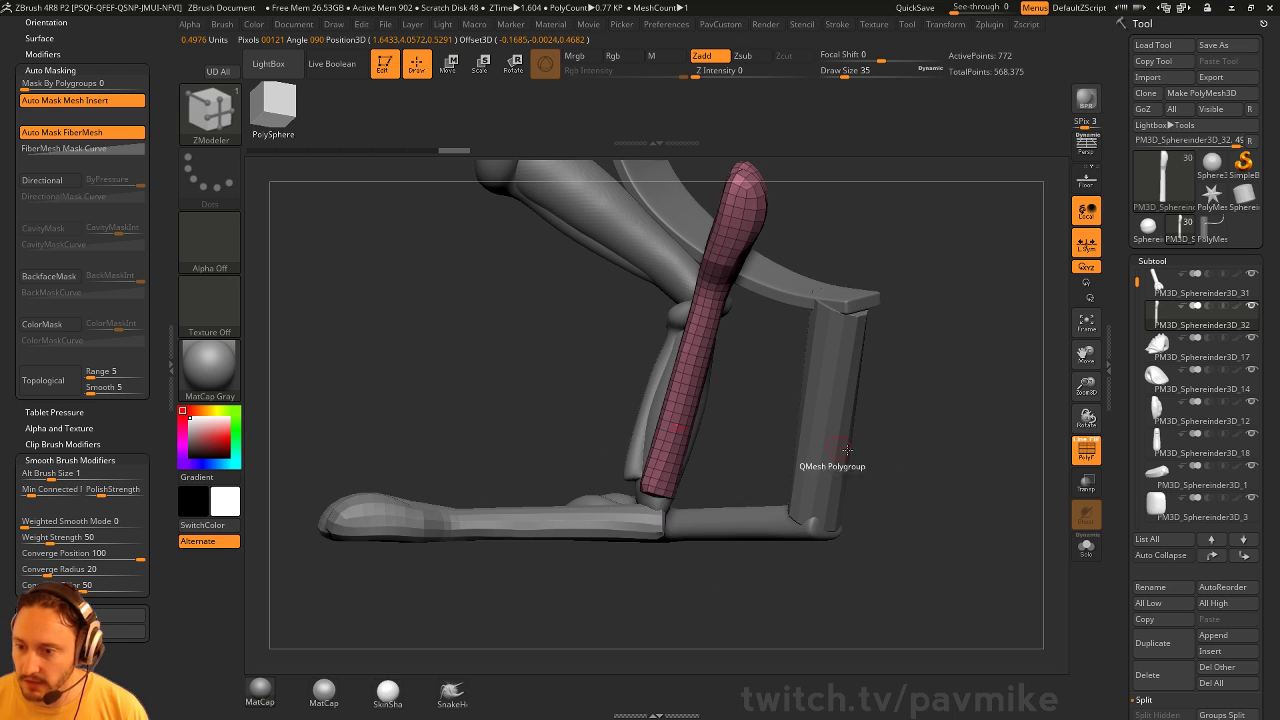
# Reorder the foot copy to the head of the subtool list, switch to the Standard brush and merge the copy with the original foot
pyautogui.click(1087, 546)
pyautogui.keyDown('shift'); pyautogui.click(1212, 557); pyautogui.keyUp('shift')
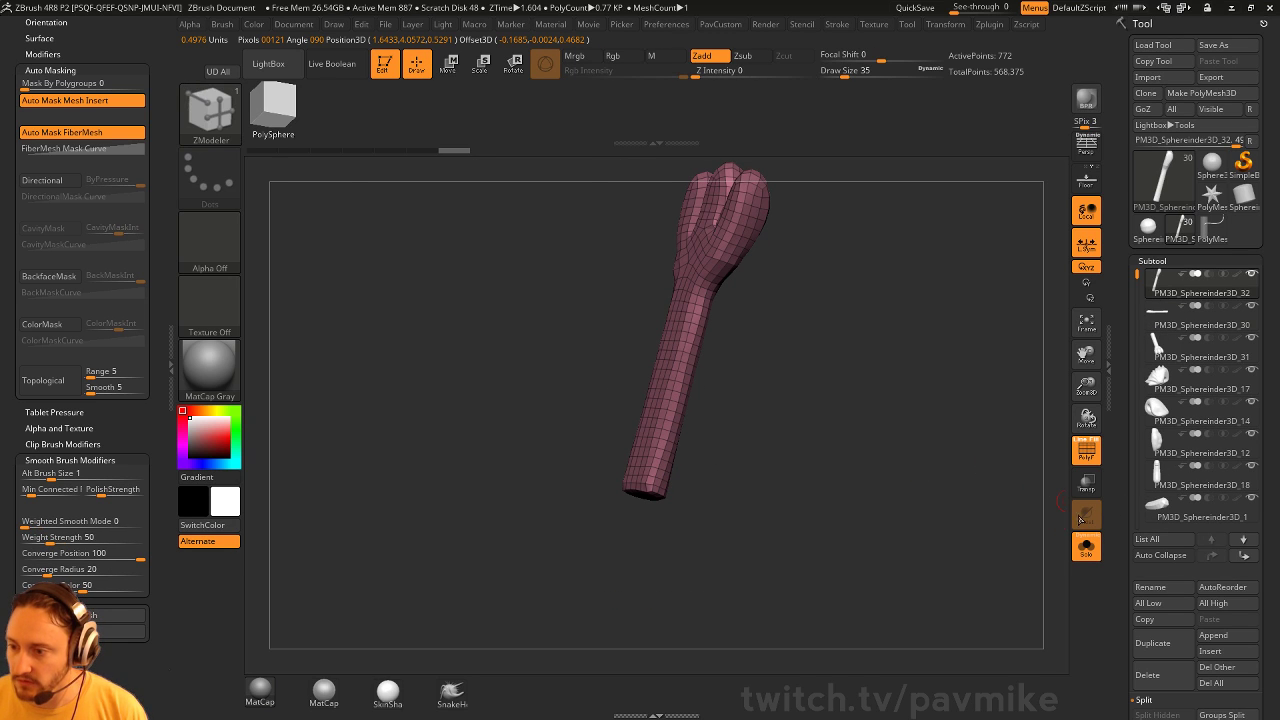
pyautogui.click(1087, 547)
pyautogui.press('b')
pyautogui.press('s')
pyautogui.press('t')
pyautogui.keyDown('alt'); pyautogui.click(670, 490); pyautogui.keyUp('alt')
pyautogui.press('ctrl')
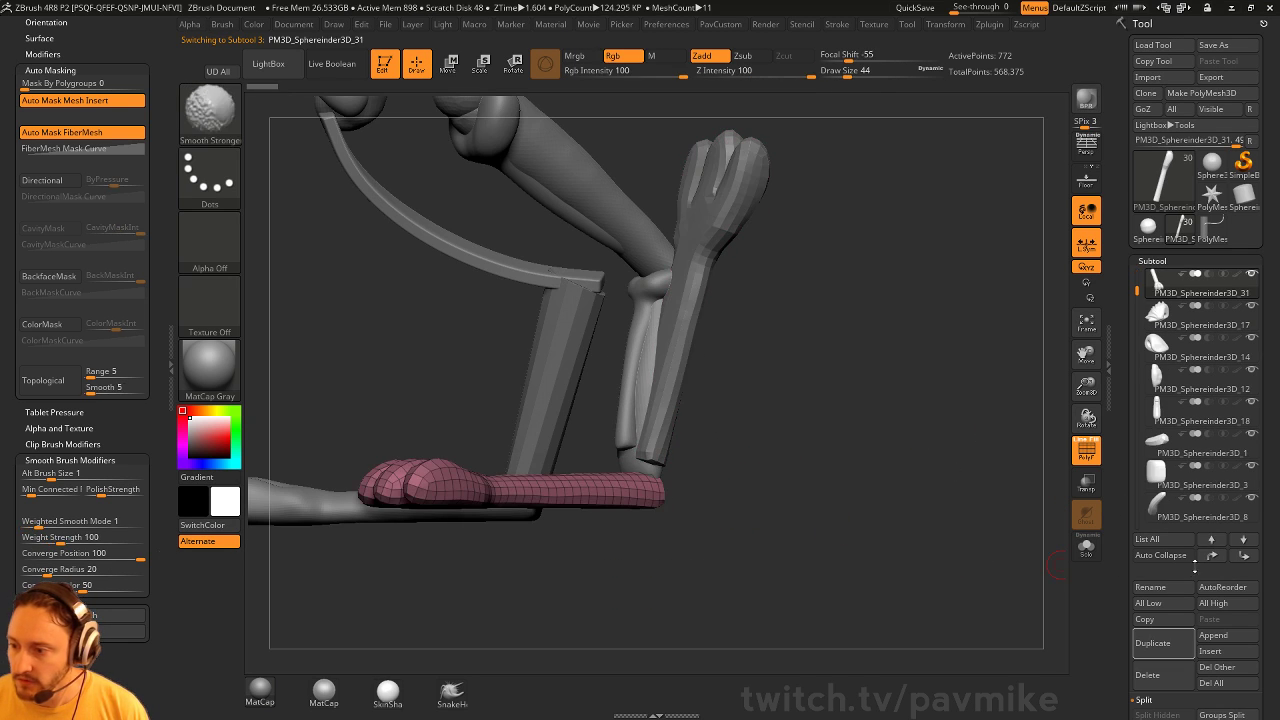
pyautogui.hotkey('ctrl', 'e')
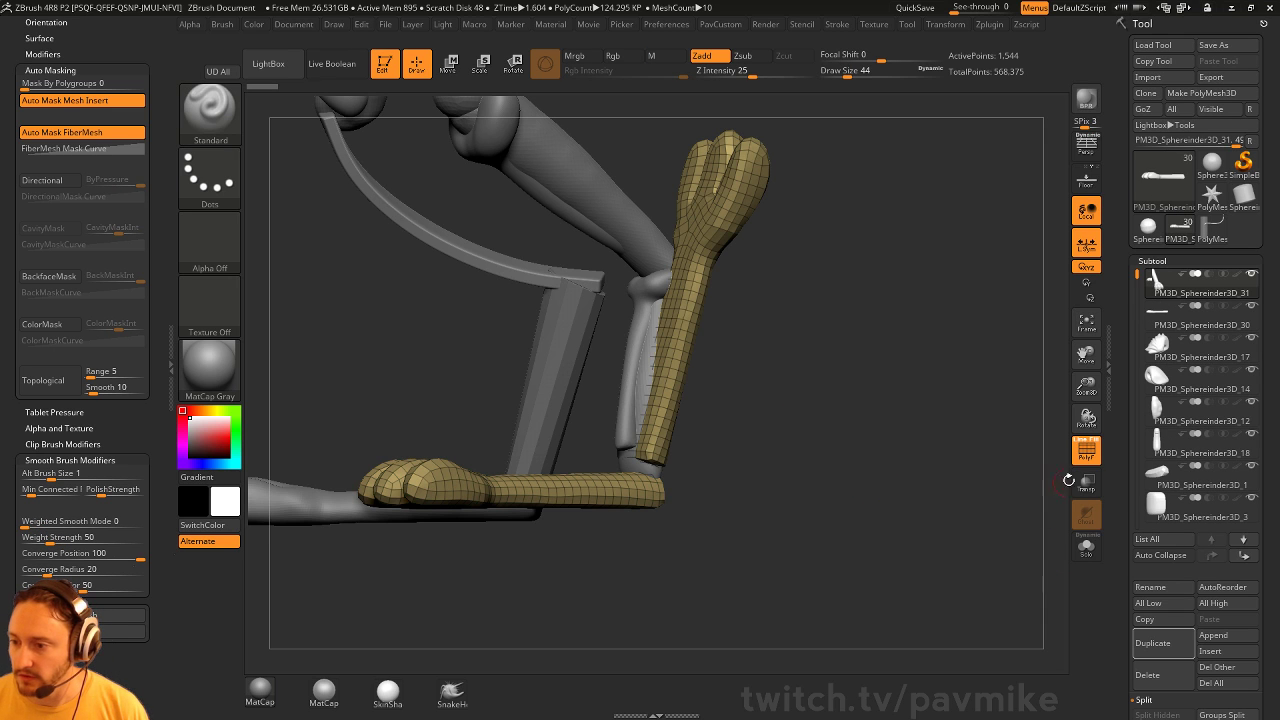
# Isolate the merged foot mesh with its wireframe shown and check its toe piece separately before restoring full visibility
pyautogui.hotkey('shift', 'f')
pyautogui.keyDown('alt'); pyautogui.moveTo(951, 469); pyautogui.dragTo(857, 473); pyautogui.keyUp('alt')
pyautogui.click(1087, 547)
pyautogui.hotkey('shift', 'f')
pyautogui.keyDown('ctrl'); pyautogui.keyDown('shift'); pyautogui.click(693, 358); pyautogui.keyUp('shift'); pyautogui.keyUp('ctrl')
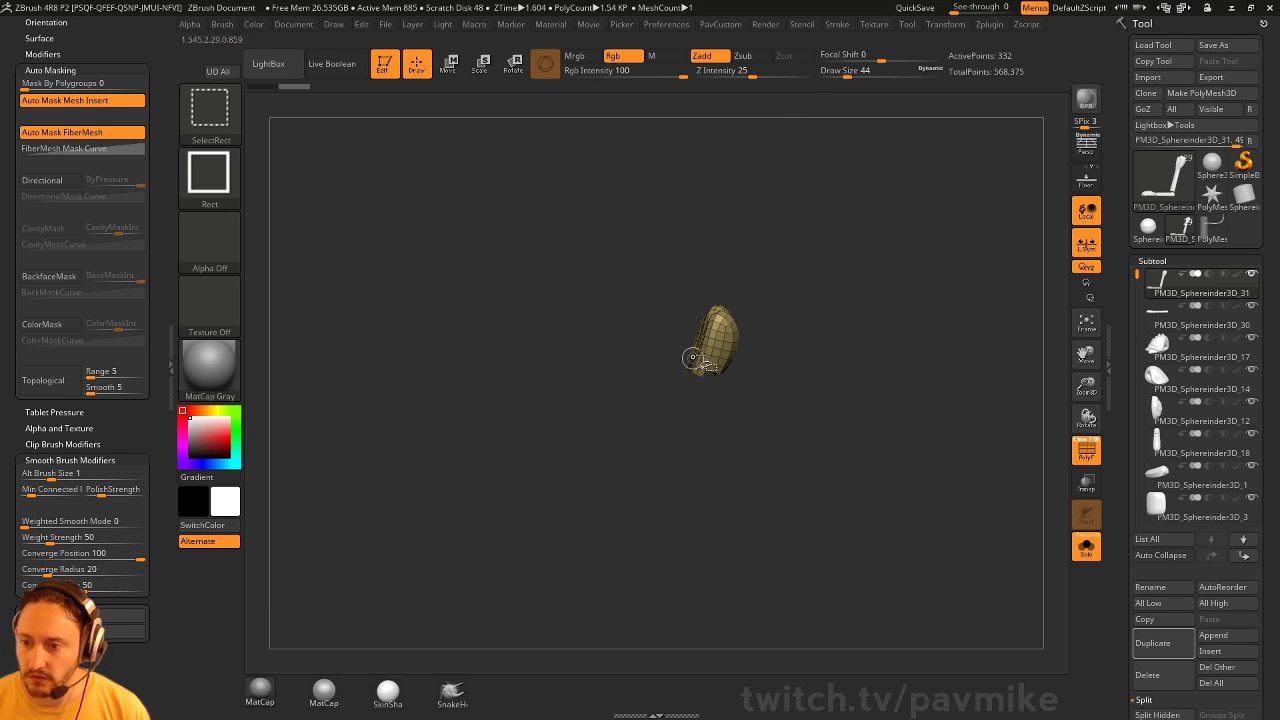
pyautogui.keyDown('ctrl'); pyautogui.keyDown('shift'); pyautogui.click(816, 347); pyautogui.keyUp('shift'); pyautogui.keyUp('ctrl')
pyautogui.press('w')
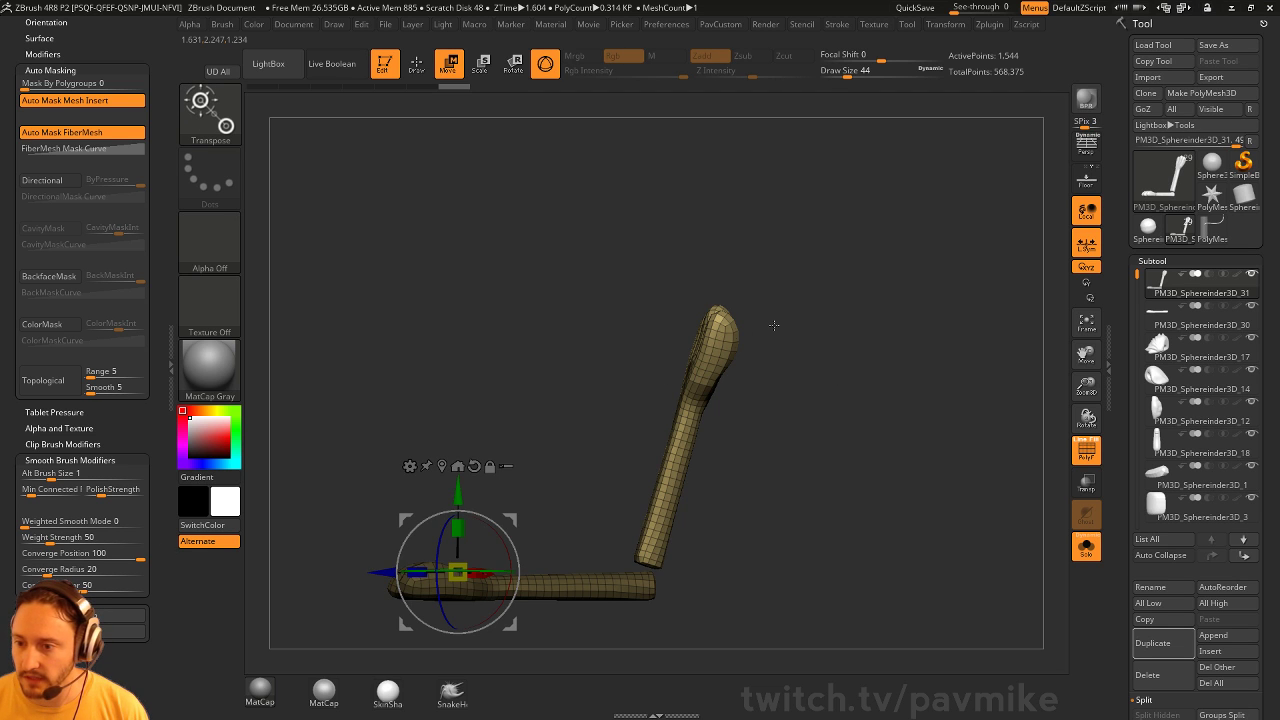
pyautogui.press('q')
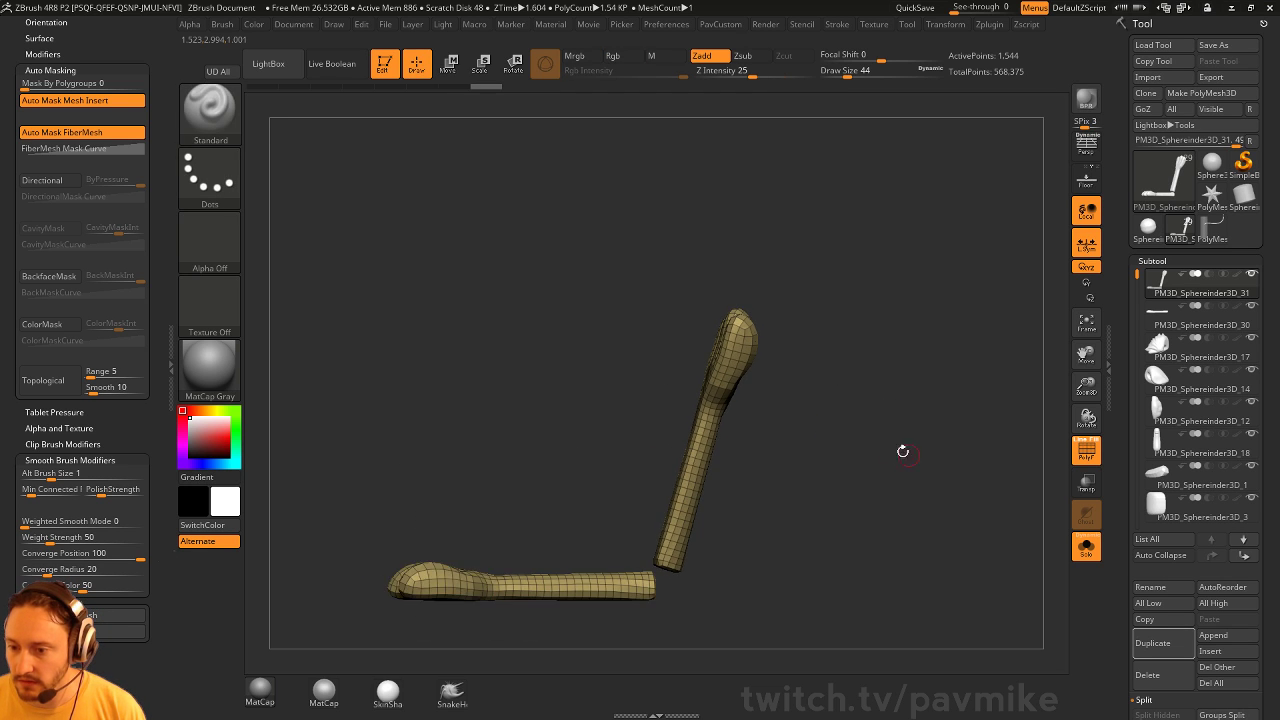
# Delete the end-cap polygons on both foot shafts using ZModeler's polygon Delete action with the Polygroup All target
pyautogui.press('f')
pyautogui.moveTo(930, 525); pyautogui.dragTo(899, 378)
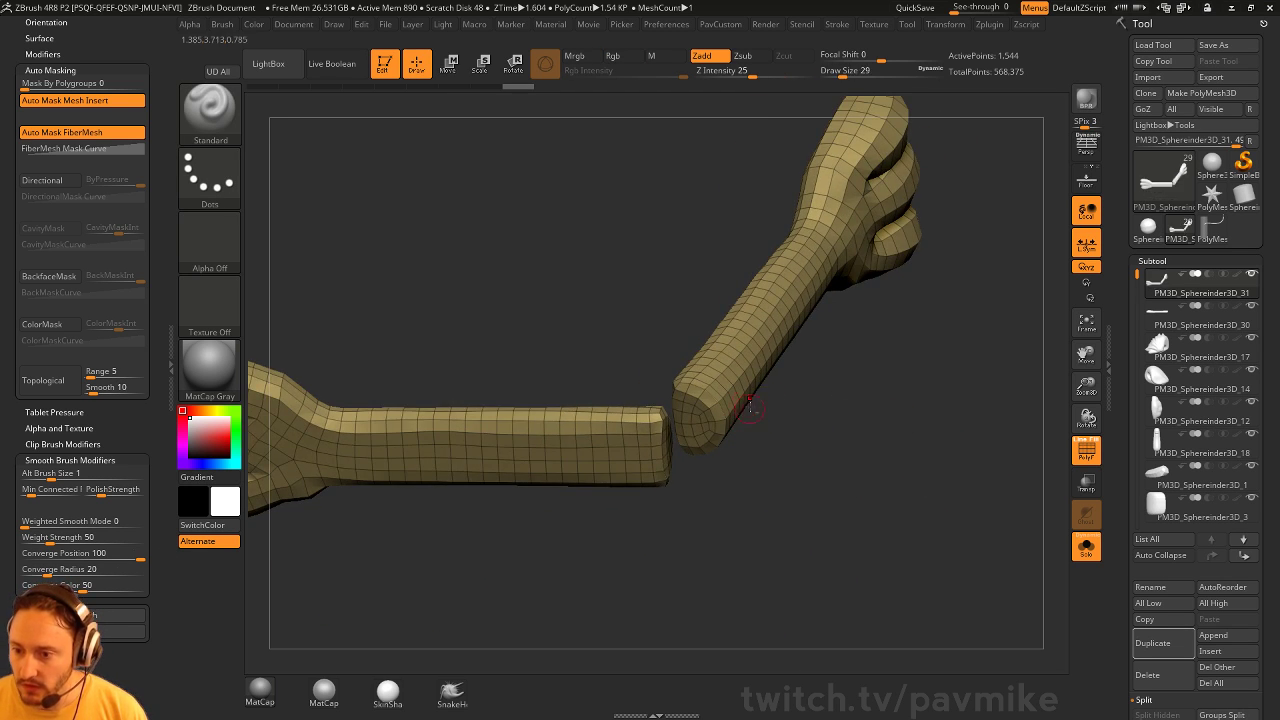
pyautogui.press('b')
pyautogui.press('z')
pyautogui.press('m')
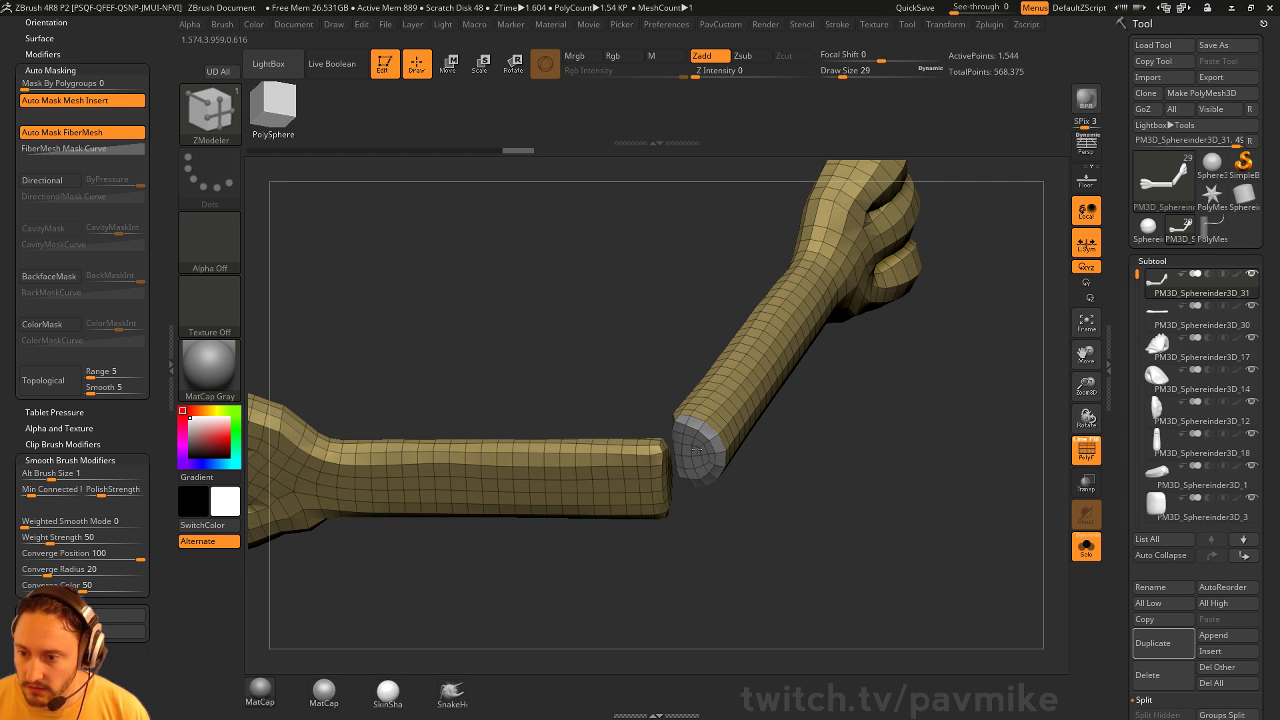
pyautogui.moveTo(720, 475); pyautogui.dragTo(763, 499)
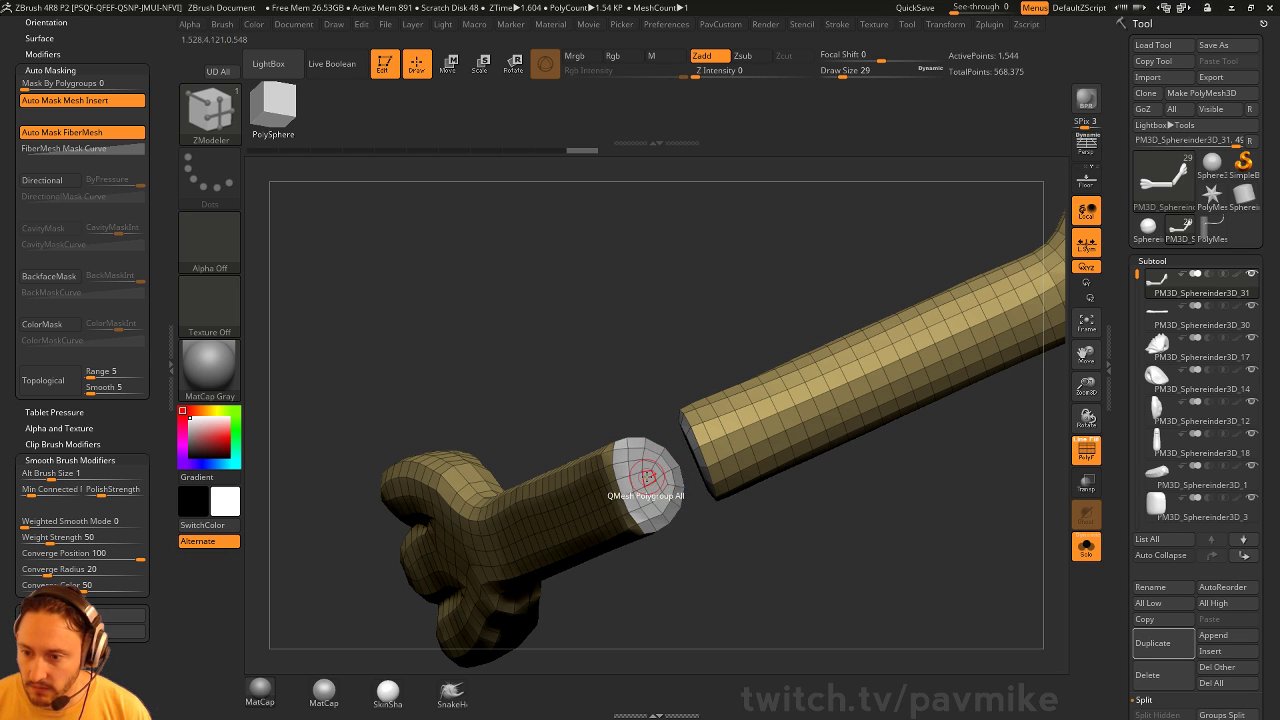
pyautogui.press('space')
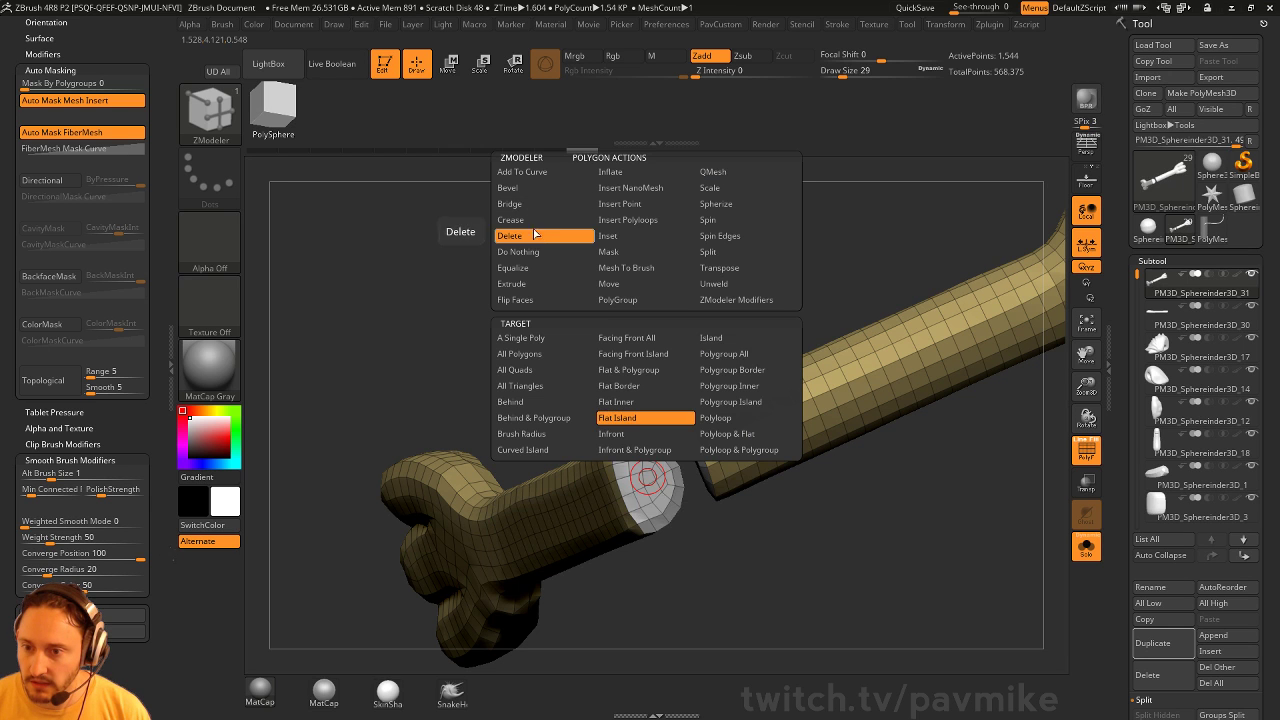
pyautogui.click(738, 354)
pyautogui.click(643, 463)
# Bridge the open ends of the two shafts with ZModeler's Two Holes target, quick-saving the project beforehand
pyautogui.moveTo(646, 409); pyautogui.dragTo(724, 387)
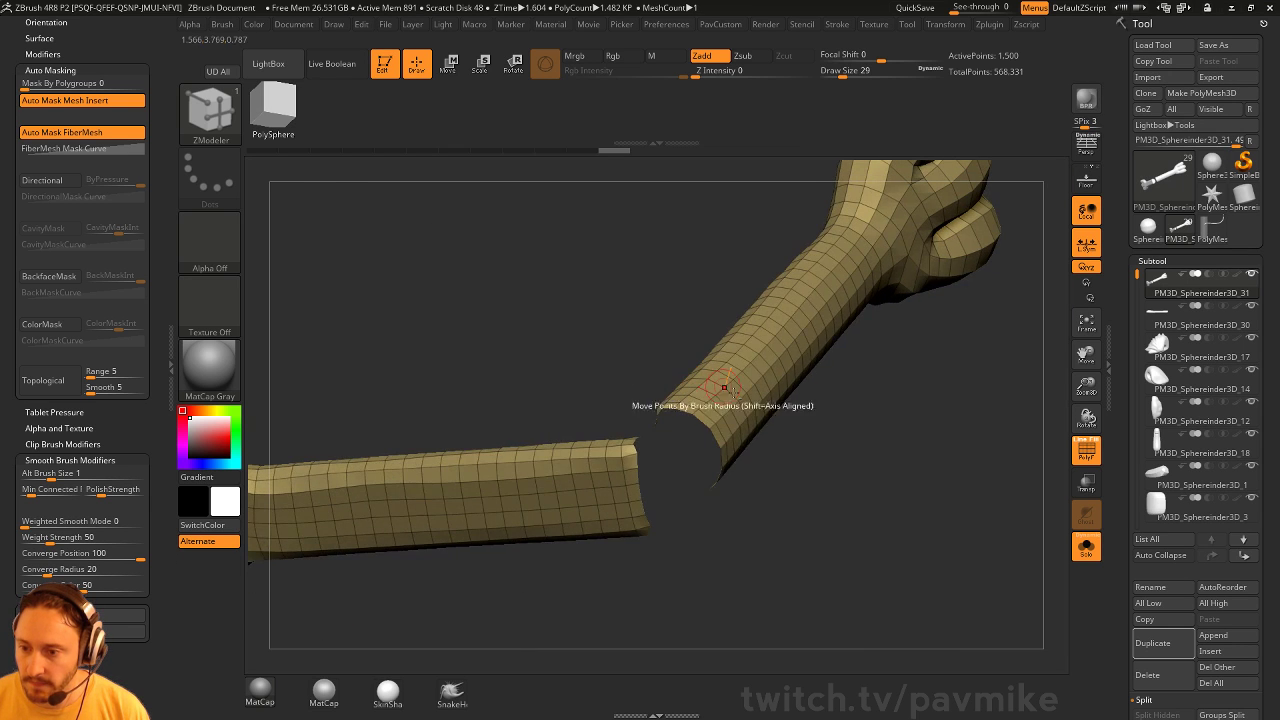
pyautogui.press('space')
pyautogui.click(590, 364)
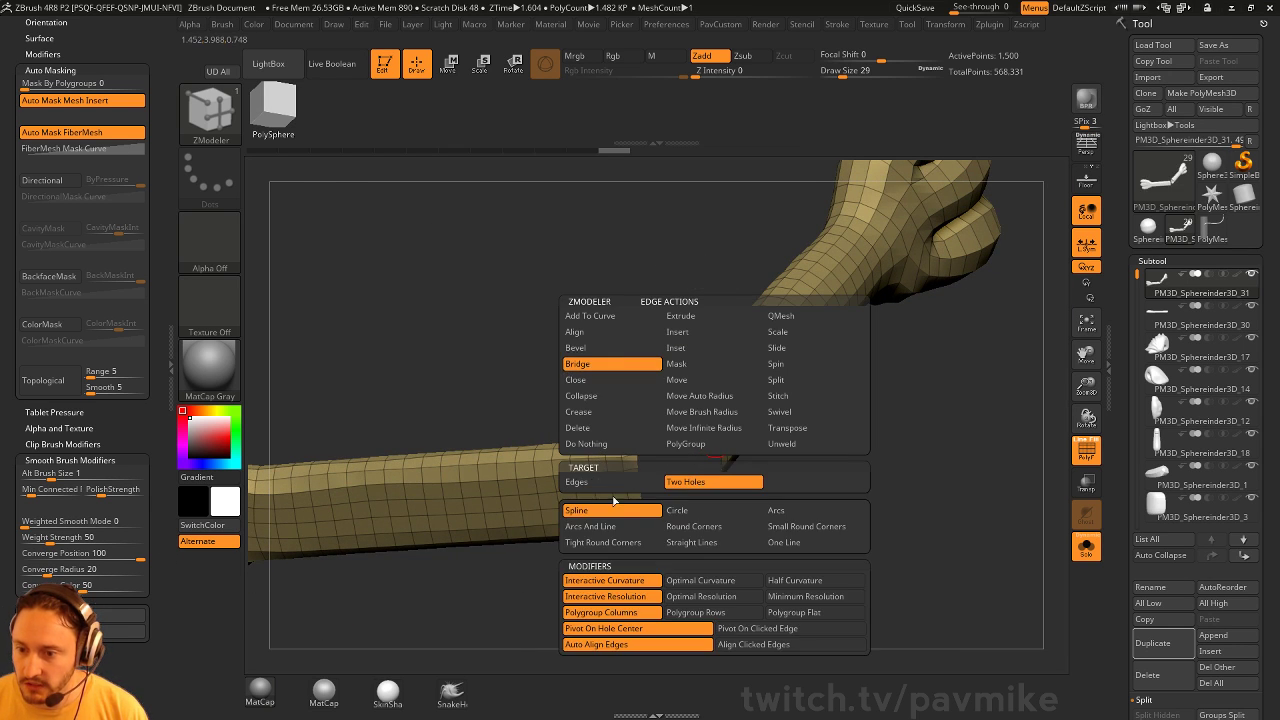
pyautogui.click(700, 482)
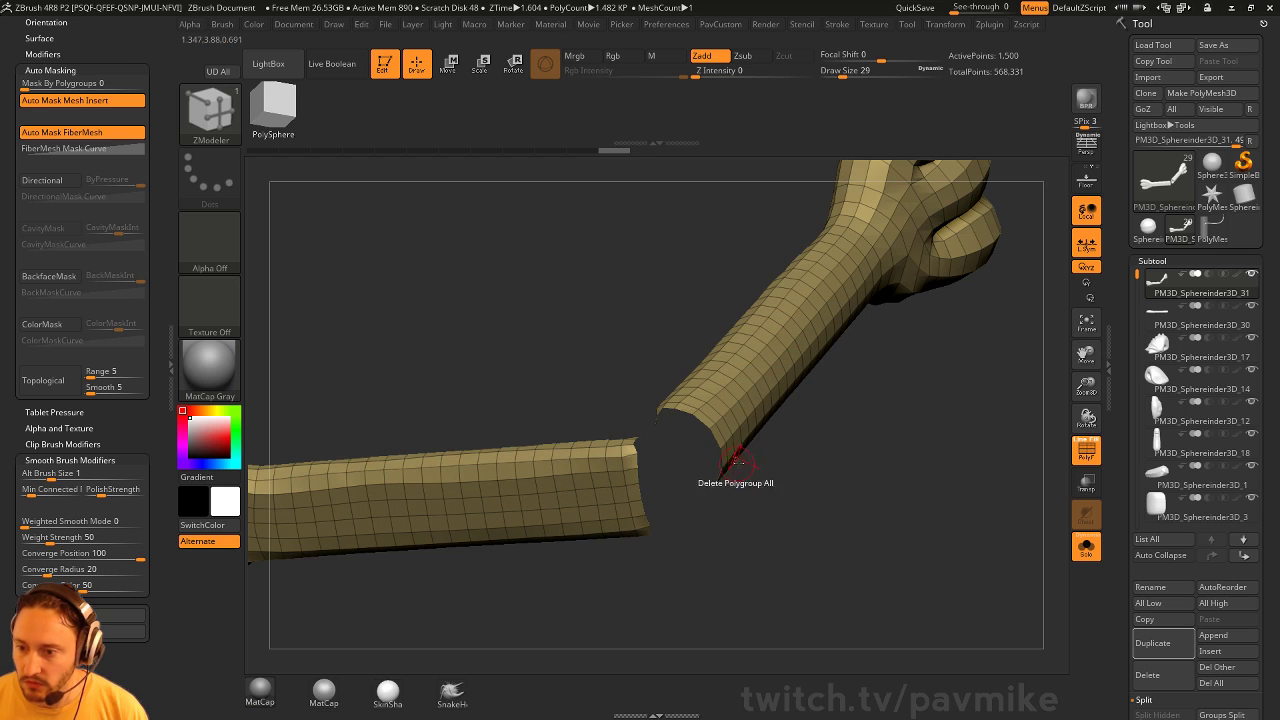
pyautogui.click(930, 9)
pyautogui.moveTo(829, 447); pyautogui.dragTo(798, 446)
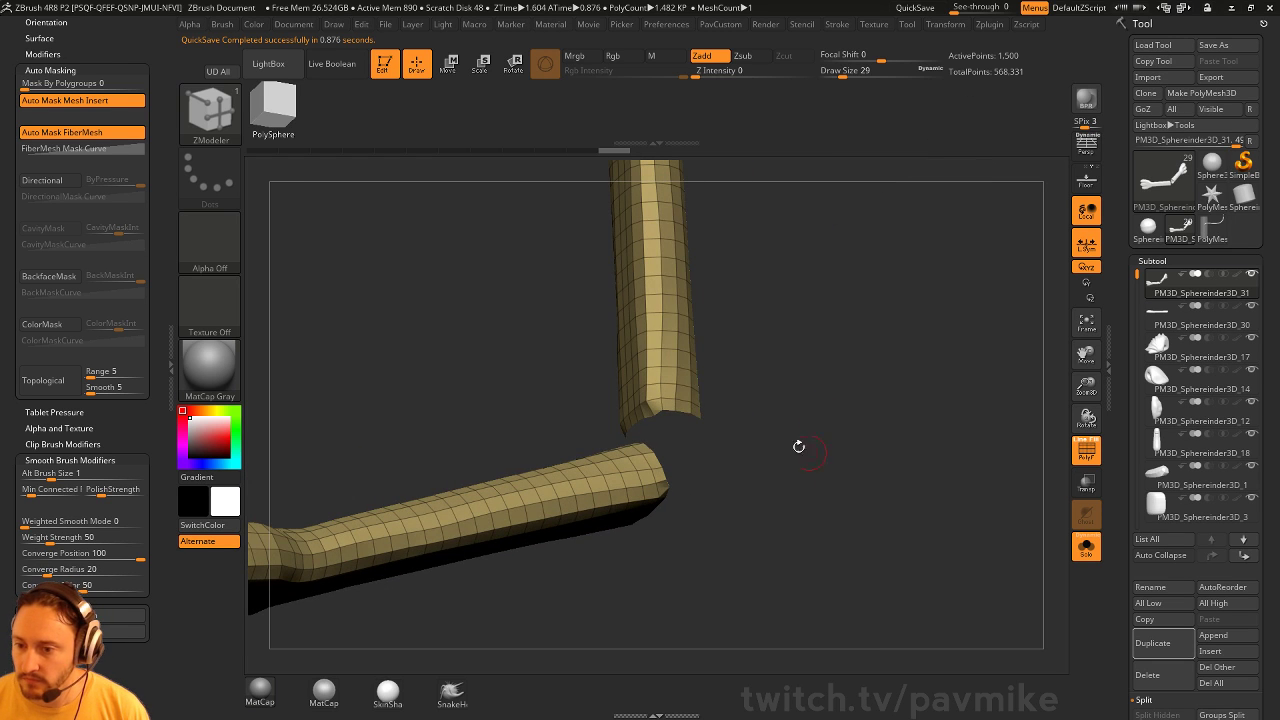
pyautogui.moveTo(684, 440); pyautogui.dragTo(680, 467)
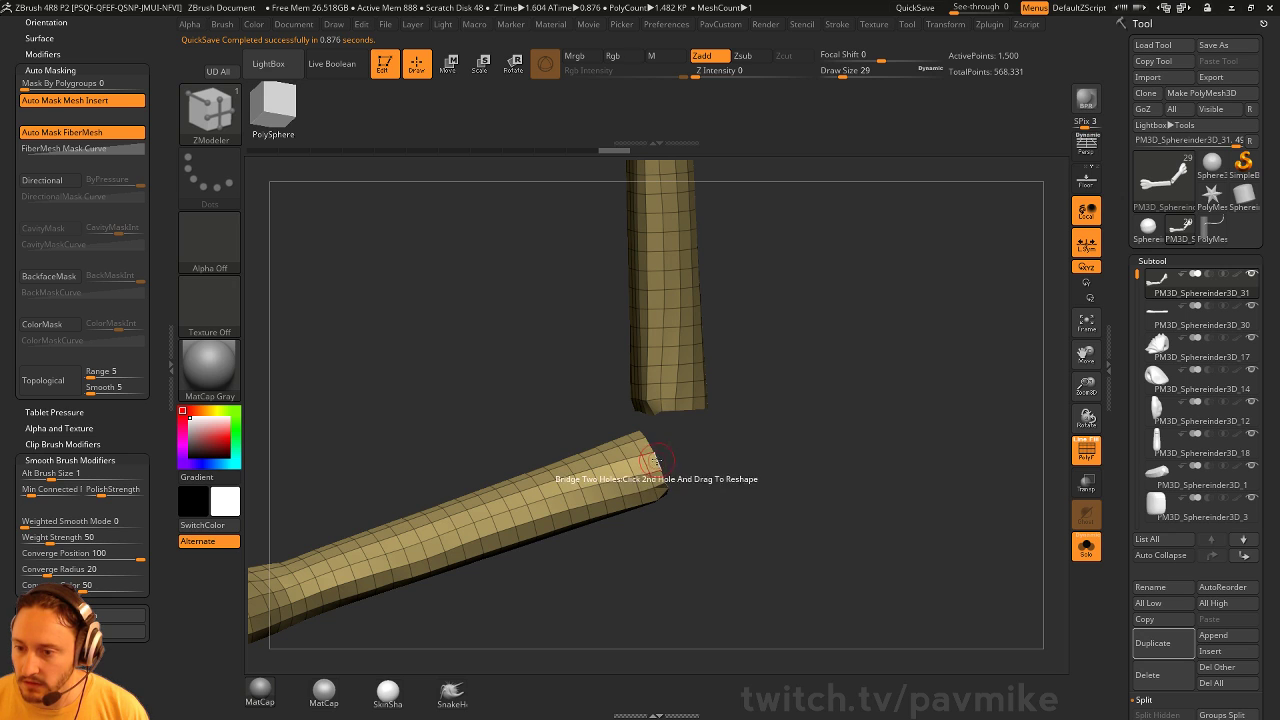
pyautogui.click(655, 460)
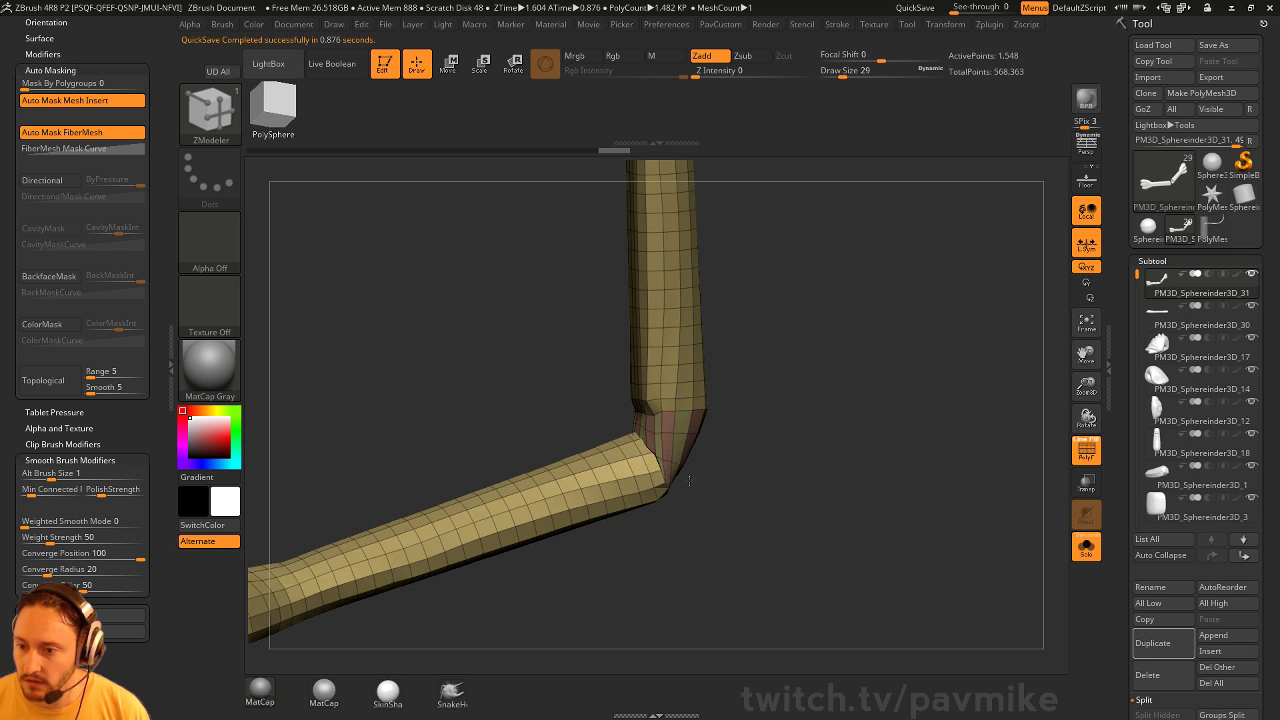
# Switch to the Move brush and tidy the bridged bend between the two shafts
pyautogui.press('b')
pyautogui.press('m')
pyautogui.press('v')
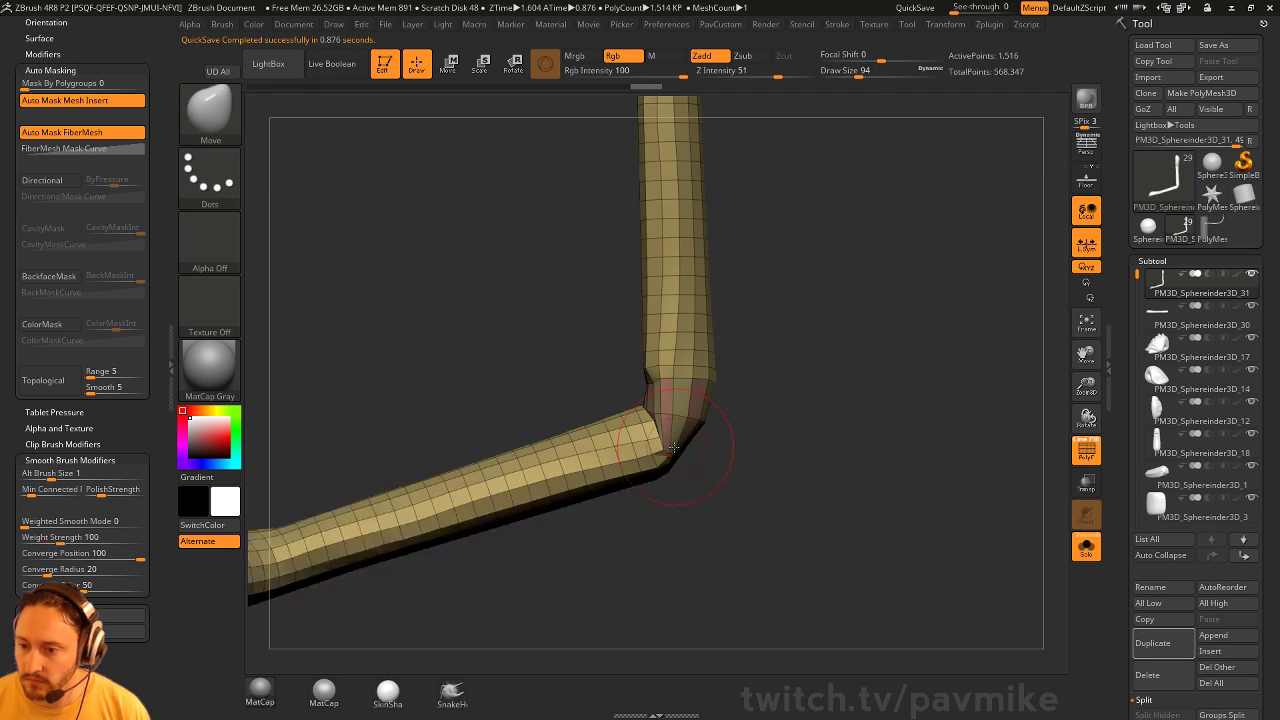
pyautogui.moveTo(723, 417); pyautogui.dragTo(757, 423)
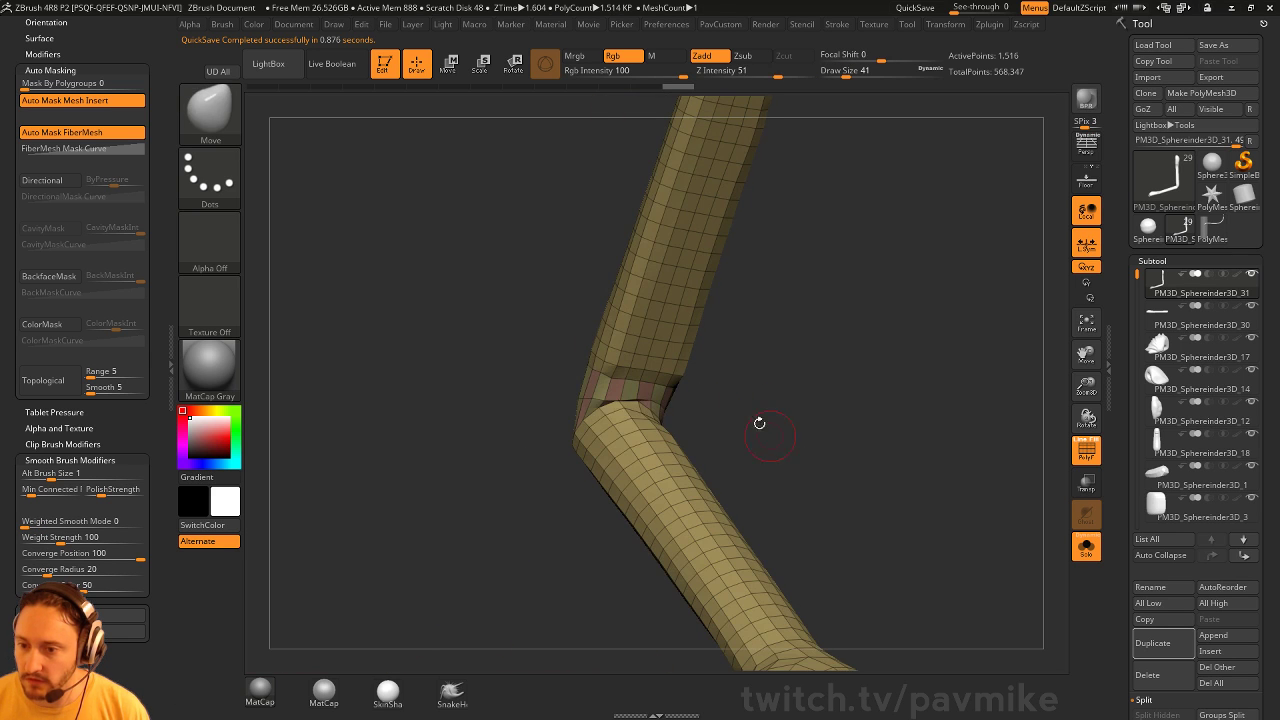
pyautogui.press('shift')
pyautogui.moveTo(651, 418); pyautogui.dragTo(763, 417)
pyautogui.moveTo(677, 403)
pyautogui.mouseDown()
pyautogui.moveTo(802, 386)
pyautogui.moveTo(777, 354)
pyautogui.mouseUp()
# Insert an edge loop around the bridged ankle section with the ZModeler brush
pyautogui.press('b')
pyautogui.press('z')
pyautogui.press('m')
pyautogui.press('space')
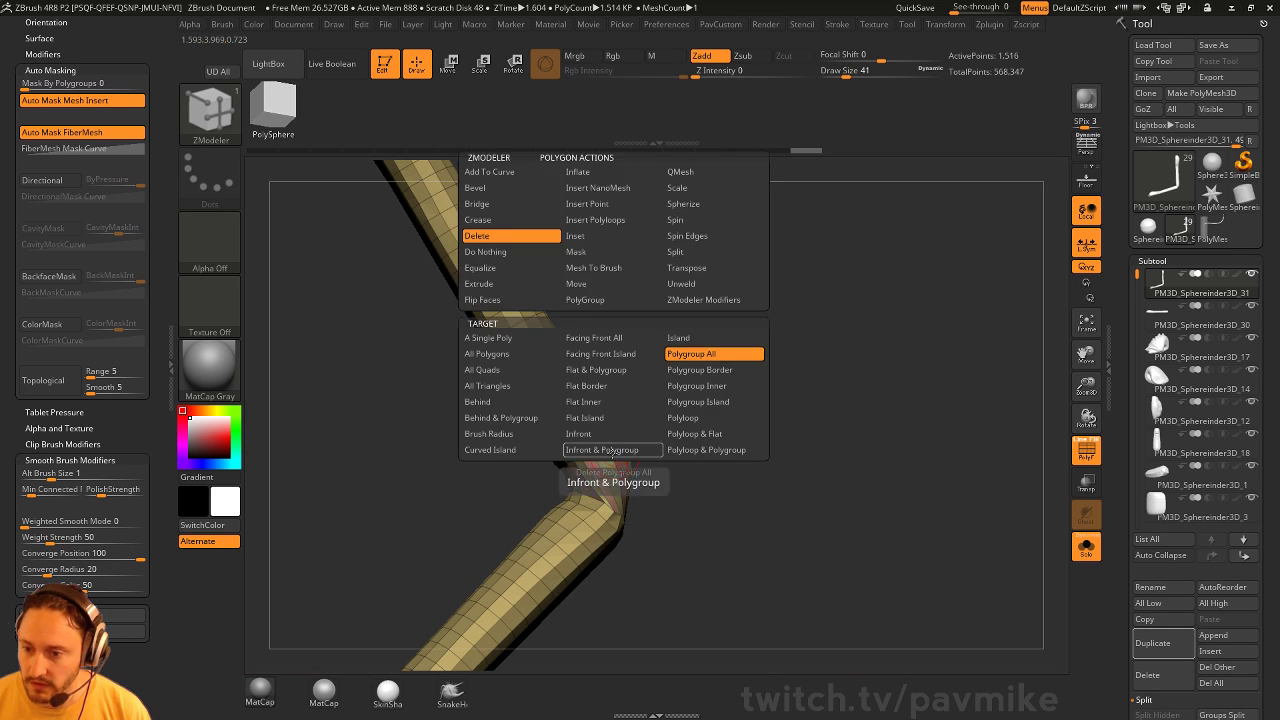
pyautogui.click(598, 360)
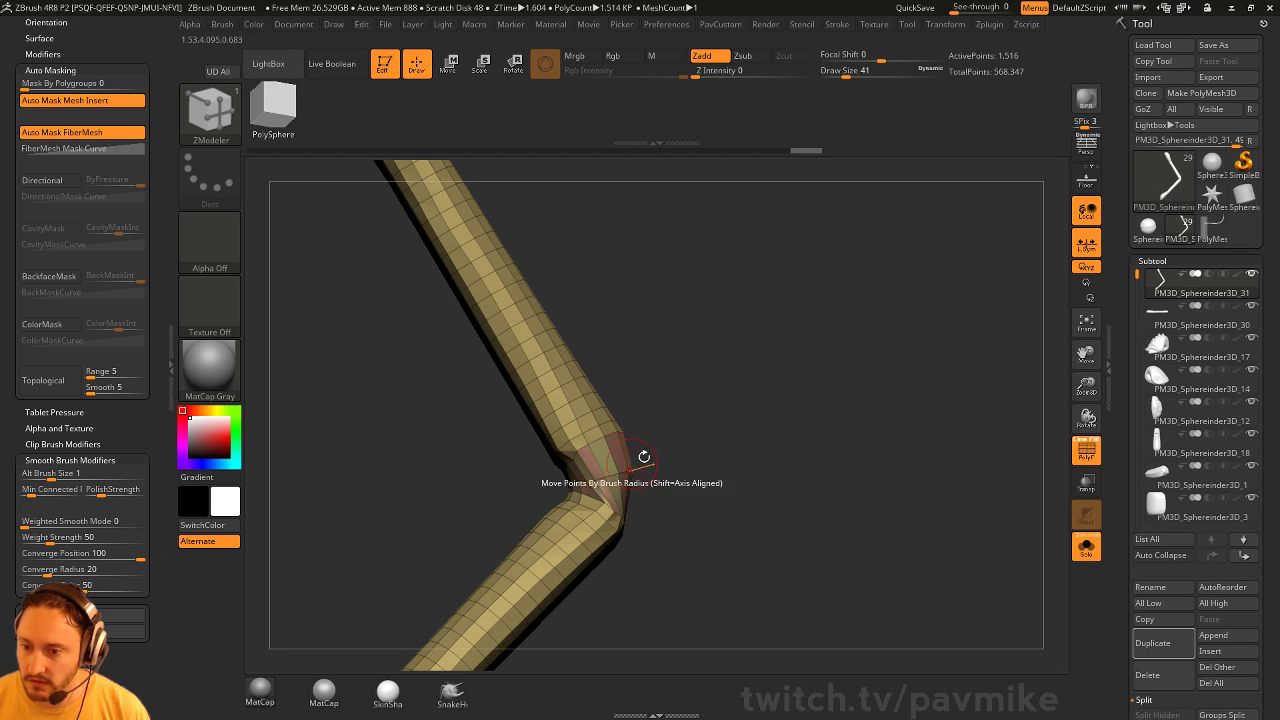
pyautogui.click(637, 488)
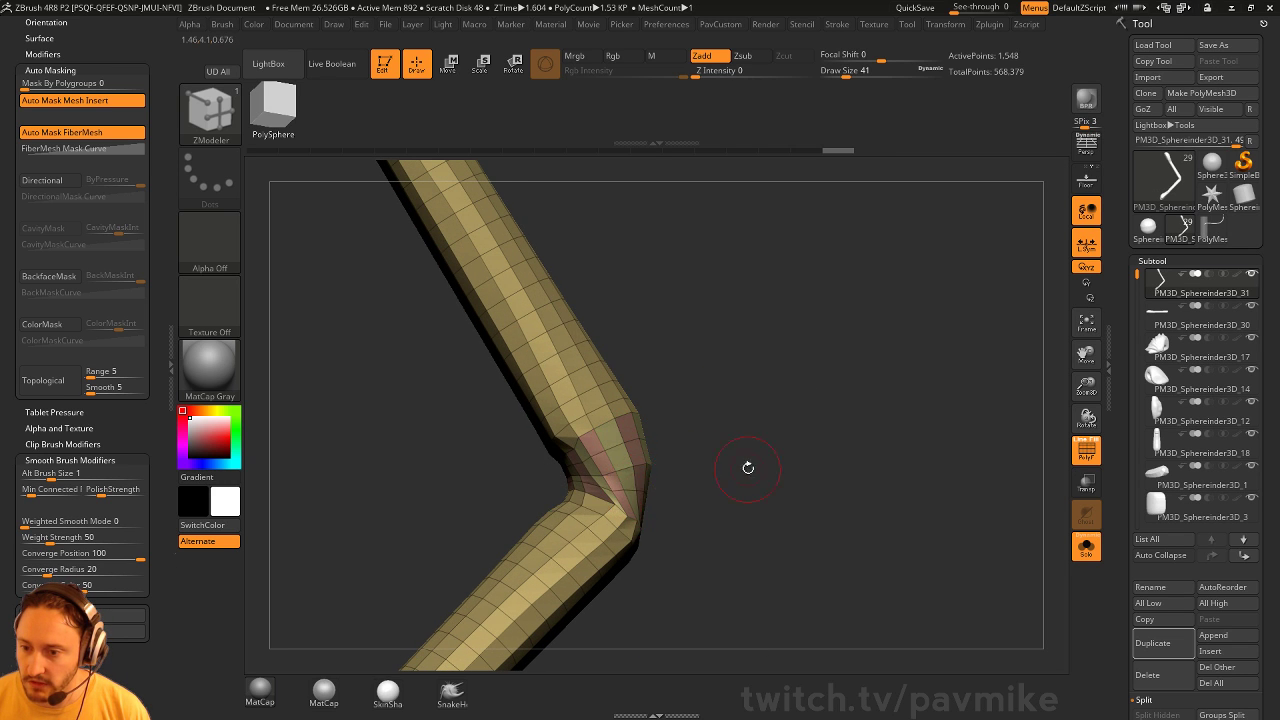
# Switch to the Clay brush at draw size 108 and round out the ankle joint from several sides
pyautogui.moveTo(748, 467); pyautogui.dragTo(709, 453)
pyautogui.press('b')
pyautogui.press('c')
pyautogui.press('l')
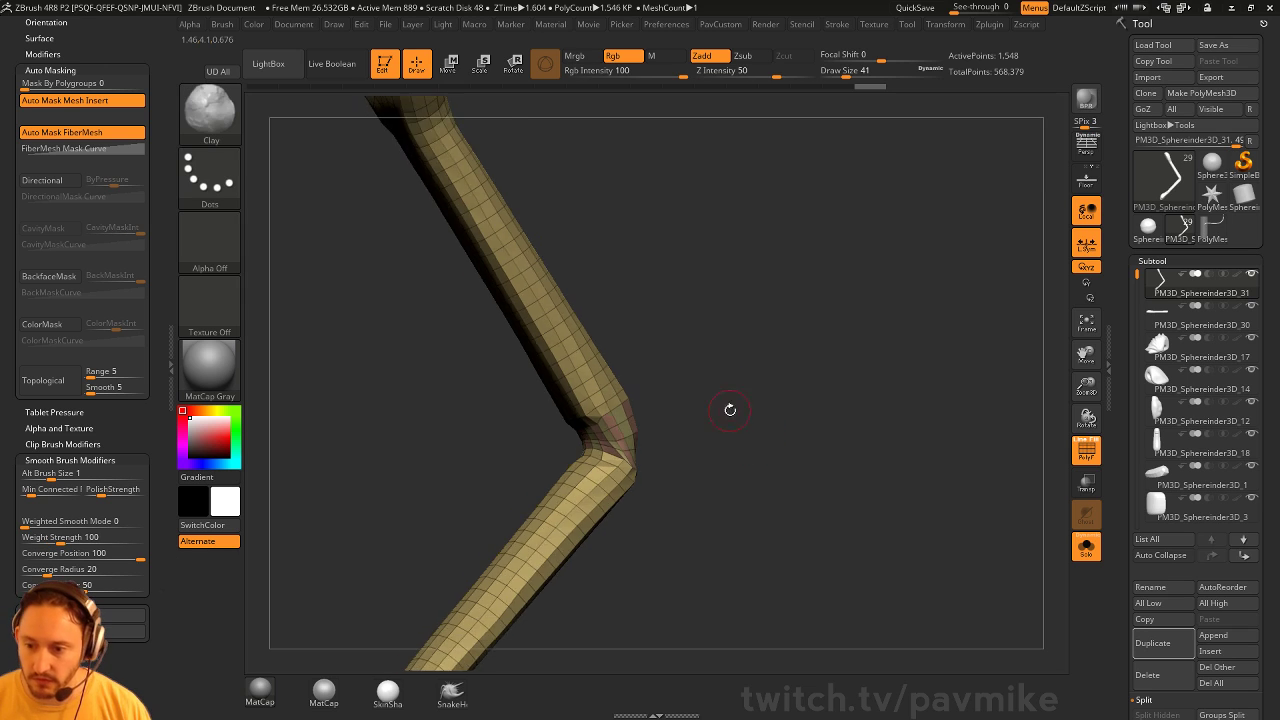
pyautogui.press('s')
pyautogui.moveTo(646, 406)
pyautogui.mouseDown()
pyautogui.moveTo(603, 451)
pyautogui.moveTo(735, 433)
pyautogui.mouseUp()
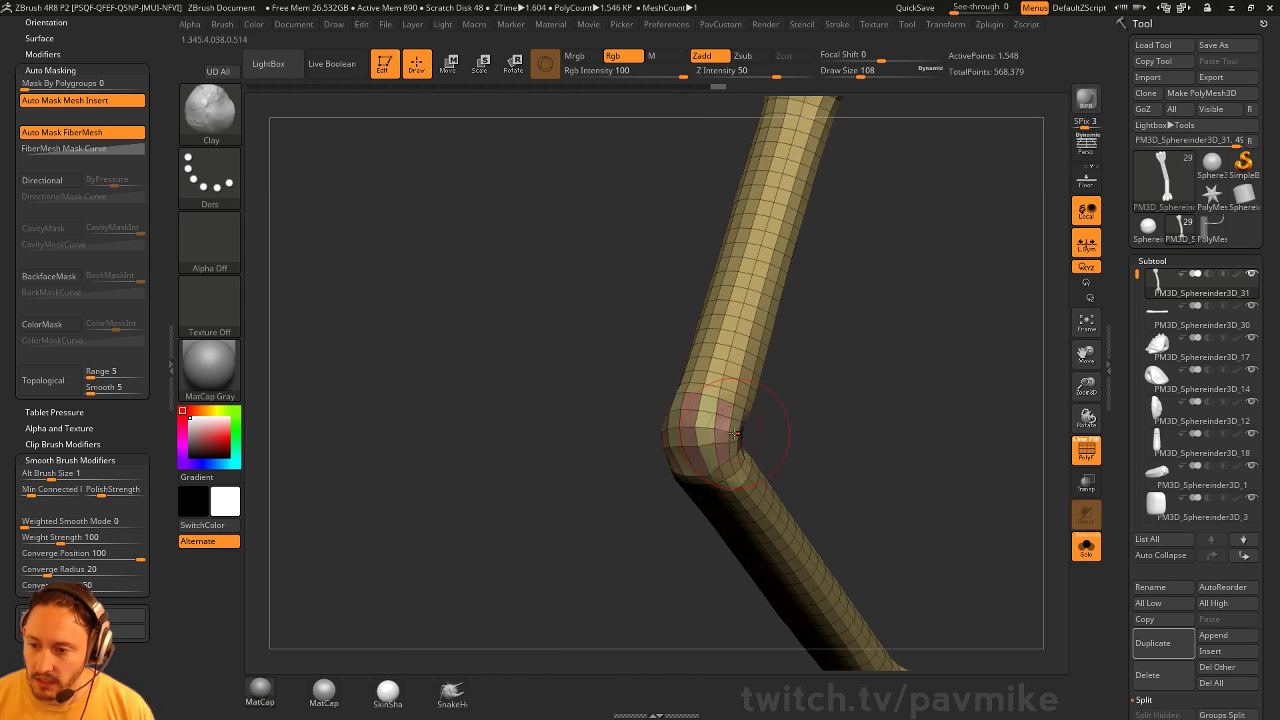
pyautogui.moveTo(834, 425); pyautogui.dragTo(810, 434)
pyautogui.moveTo(716, 436); pyautogui.dragTo(742, 384)
pyautogui.moveTo(803, 372)
pyautogui.mouseDown()
pyautogui.moveTo(877, 400)
pyautogui.moveTo(850, 420)
pyautogui.mouseUp()
pyautogui.moveTo(700, 471)
pyautogui.mouseDown()
pyautogui.moveTo(830, 405)
pyautogui.moveTo(668, 447)
pyautogui.moveTo(646, 413)
pyautogui.moveTo(666, 429)
pyautogui.moveTo(603, 431)
pyautogui.moveTo(718, 427)
pyautogui.moveTo(640, 426)
pyautogui.moveTo(690, 419)
pyautogui.mouseUp()
# Show the other subtools and compare the joined feet with the leg, with and without the wireframe
pyautogui.press('f')
pyautogui.click(1082, 455)
pyautogui.click(1086, 546)
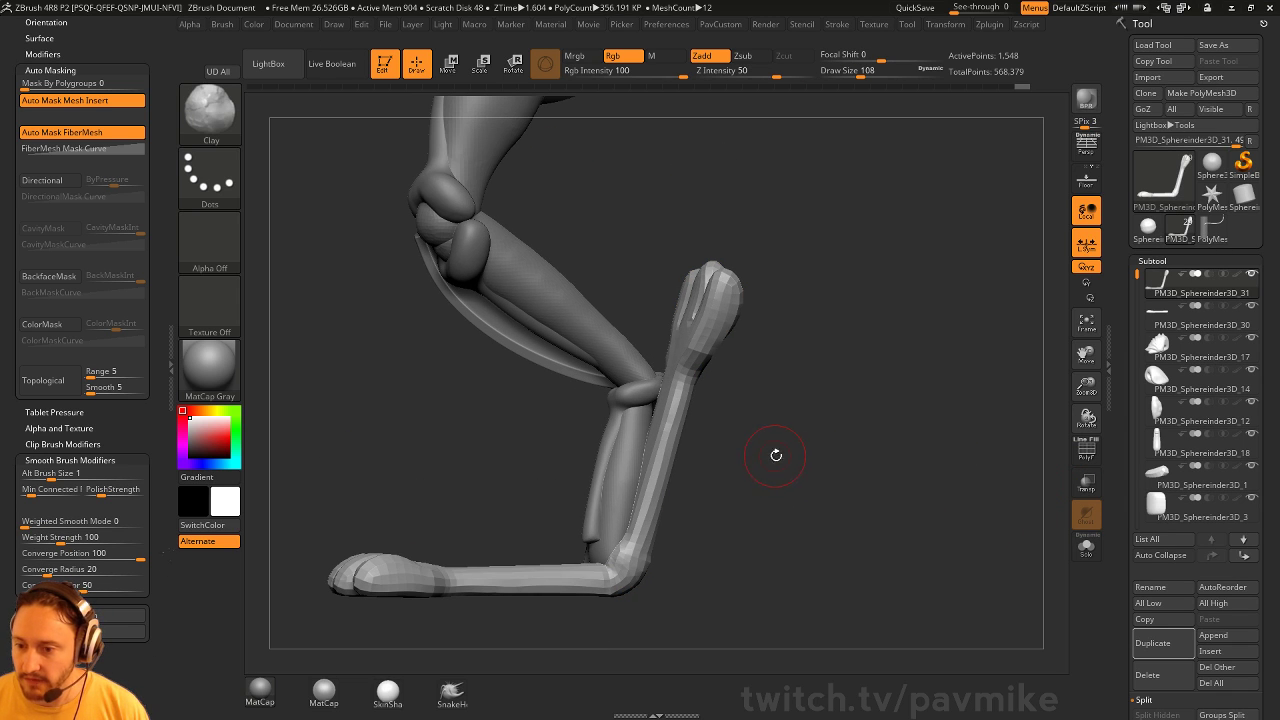
pyautogui.click(1085, 455)
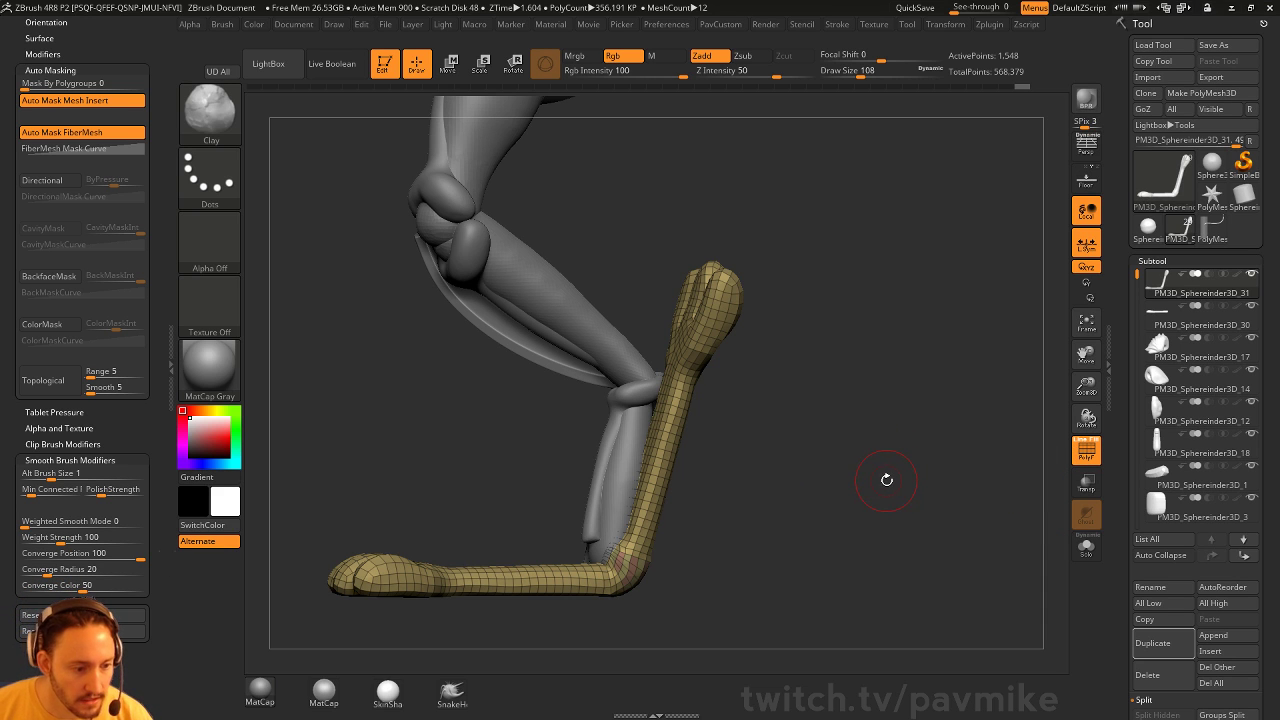
# Hide the upright foot copy down to a short stub above the ankle and delete the hidden geometry
pyautogui.moveTo(886, 479); pyautogui.dragTo(812, 343)
pyautogui.moveTo(836, 263)
pyautogui.keyDown('ctrl'); pyautogui.keyDown('shift'); pyautogui.mouseDown()
pyautogui.moveTo(608, 284)
pyautogui.moveTo(546, 455)
pyautogui.mouseUp(); pyautogui.keyUp('shift'); pyautogui.keyUp('ctrl')
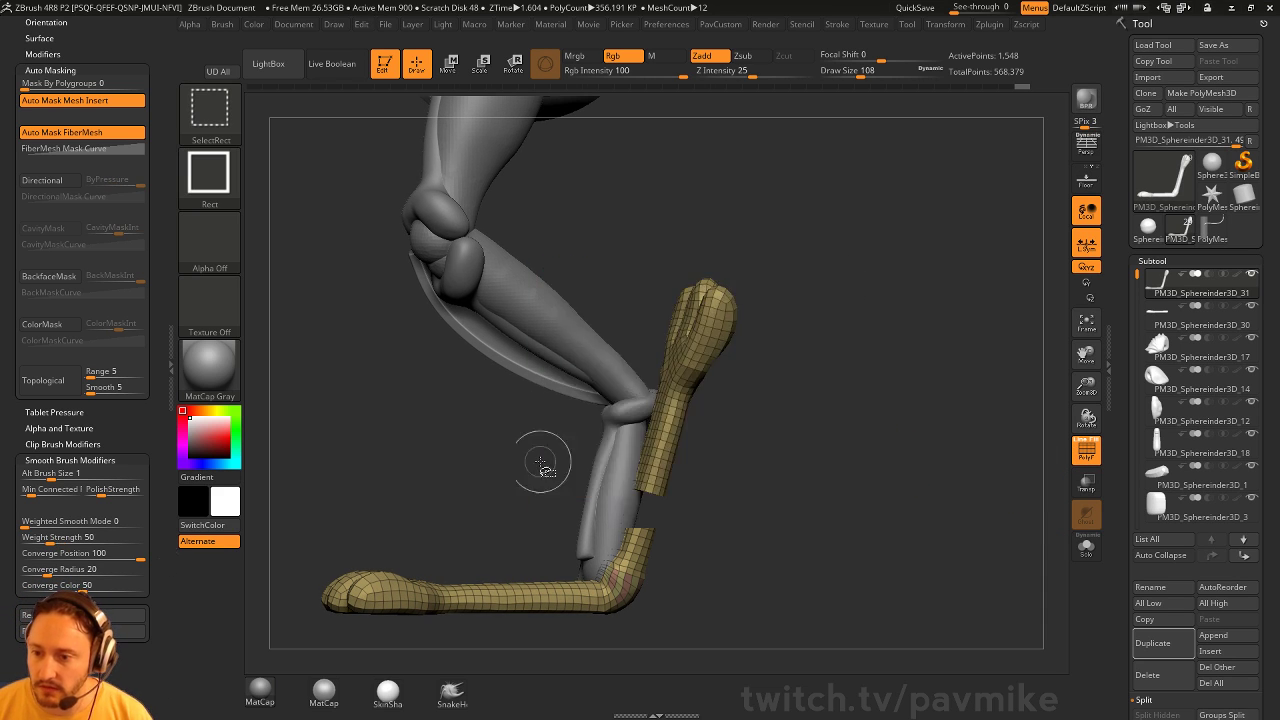
pyautogui.keyDown('ctrl'); pyautogui.keyDown('shift'); pyautogui.click(219, 124); pyautogui.keyUp('shift'); pyautogui.keyUp('ctrl')
pyautogui.keyDown('ctrl'); pyautogui.keyDown('shift'); pyautogui.click(280, 127); pyautogui.keyUp('shift'); pyautogui.keyUp('ctrl')
pyautogui.keyDown('ctrl'); pyautogui.keyDown('shift'); pyautogui.click(831, 354); pyautogui.keyUp('shift'); pyautogui.keyUp('ctrl')
pyautogui.moveTo(834, 338)
pyautogui.keyDown('ctrl'); pyautogui.keyDown('shift'); pyautogui.mouseDown()
pyautogui.moveTo(549, 397)
pyautogui.moveTo(601, 523)
pyautogui.moveTo(638, 532)
pyautogui.mouseUp(); pyautogui.keyUp('shift'); pyautogui.keyUp('ctrl')
pyautogui.press('space')
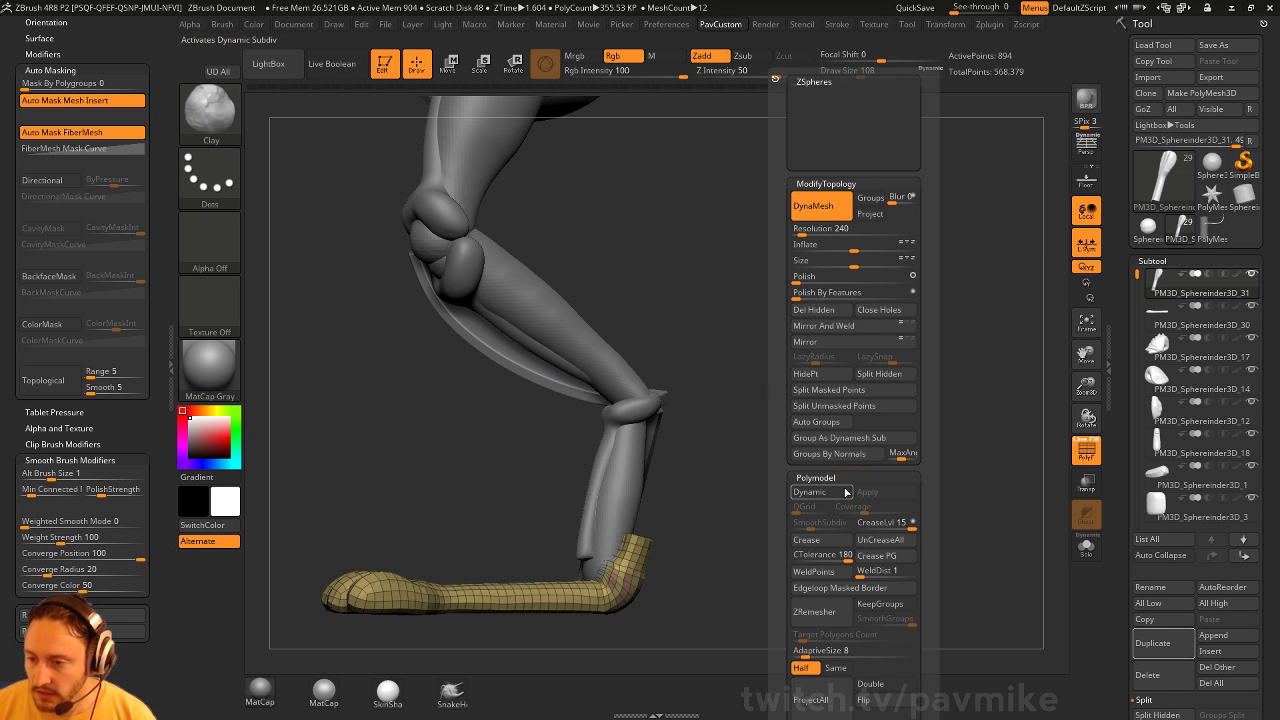
pyautogui.click(827, 318)
# Close the open top of the ankle stub using ZModeler's edge Close action with the Concave Hole target
pyautogui.moveTo(830, 330)
pyautogui.mouseDown()
pyautogui.moveTo(850, 400)
pyautogui.moveTo(890, 450)
pyautogui.moveTo(795, 515)
pyautogui.moveTo(840, 583)
pyautogui.moveTo(770, 537)
pyautogui.mouseUp()
pyautogui.press('b')
pyautogui.press('z')
pyautogui.press('m')
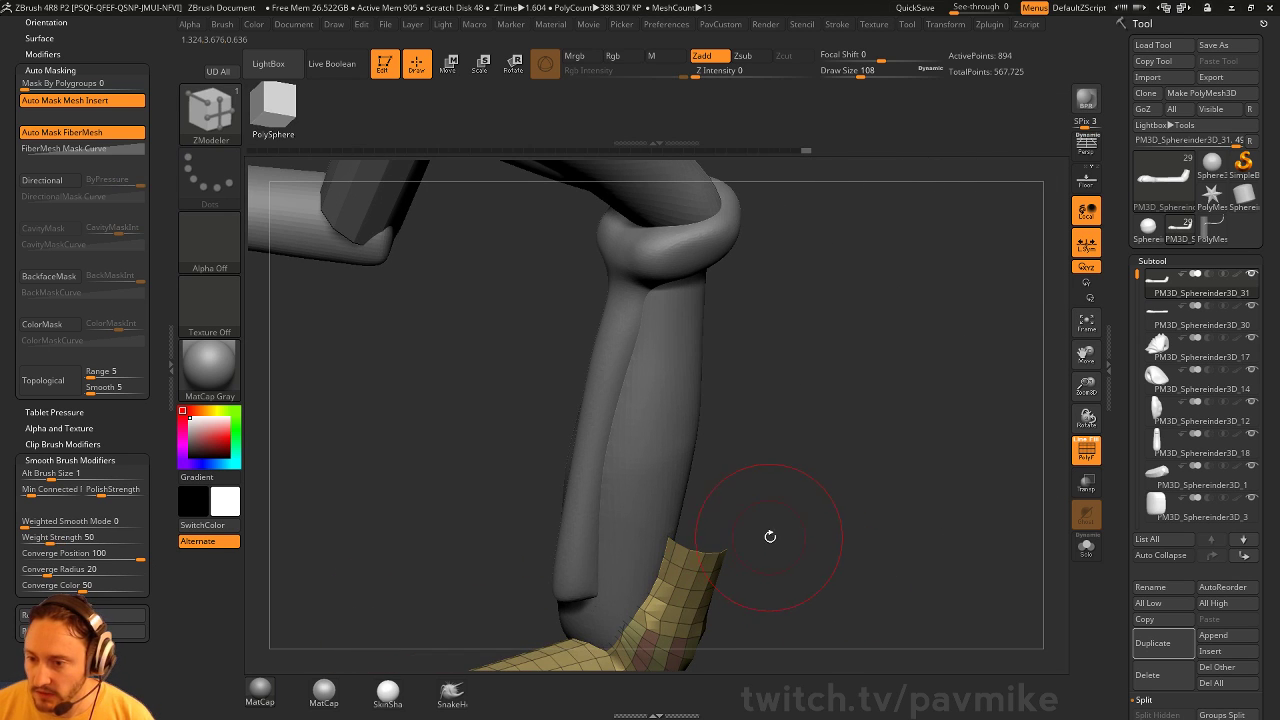
pyautogui.press('space')
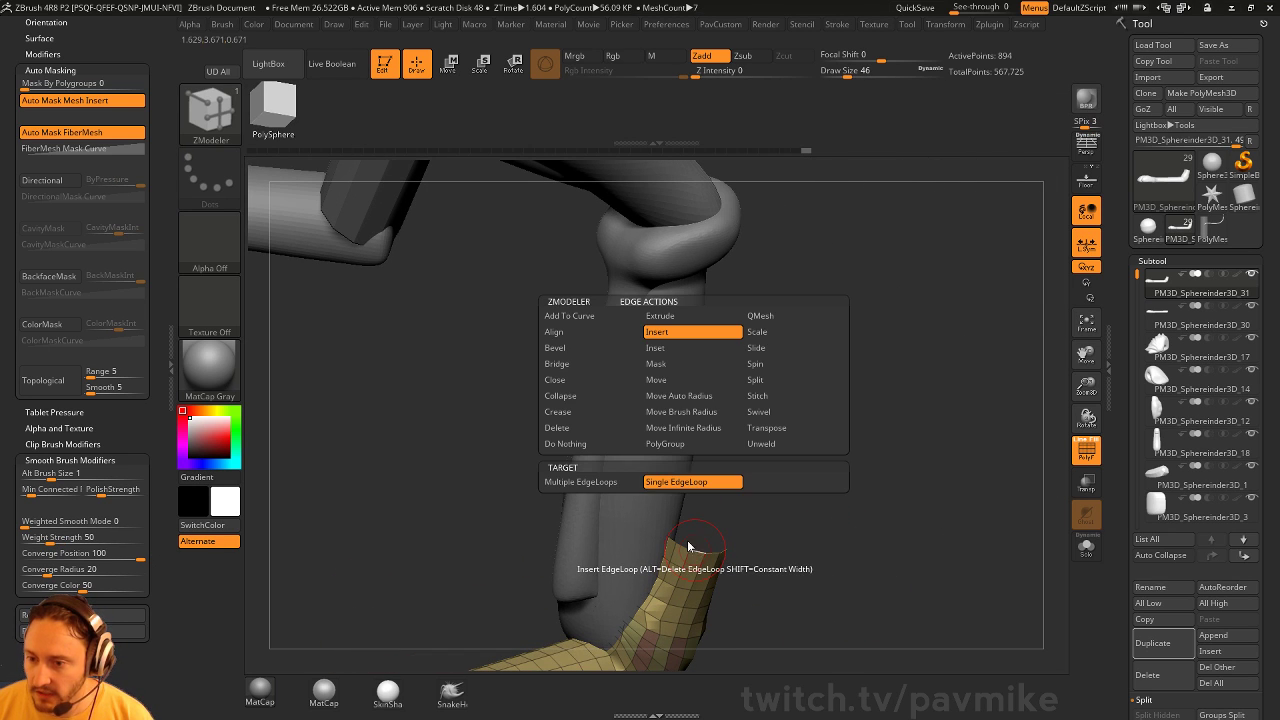
pyautogui.click(636, 364)
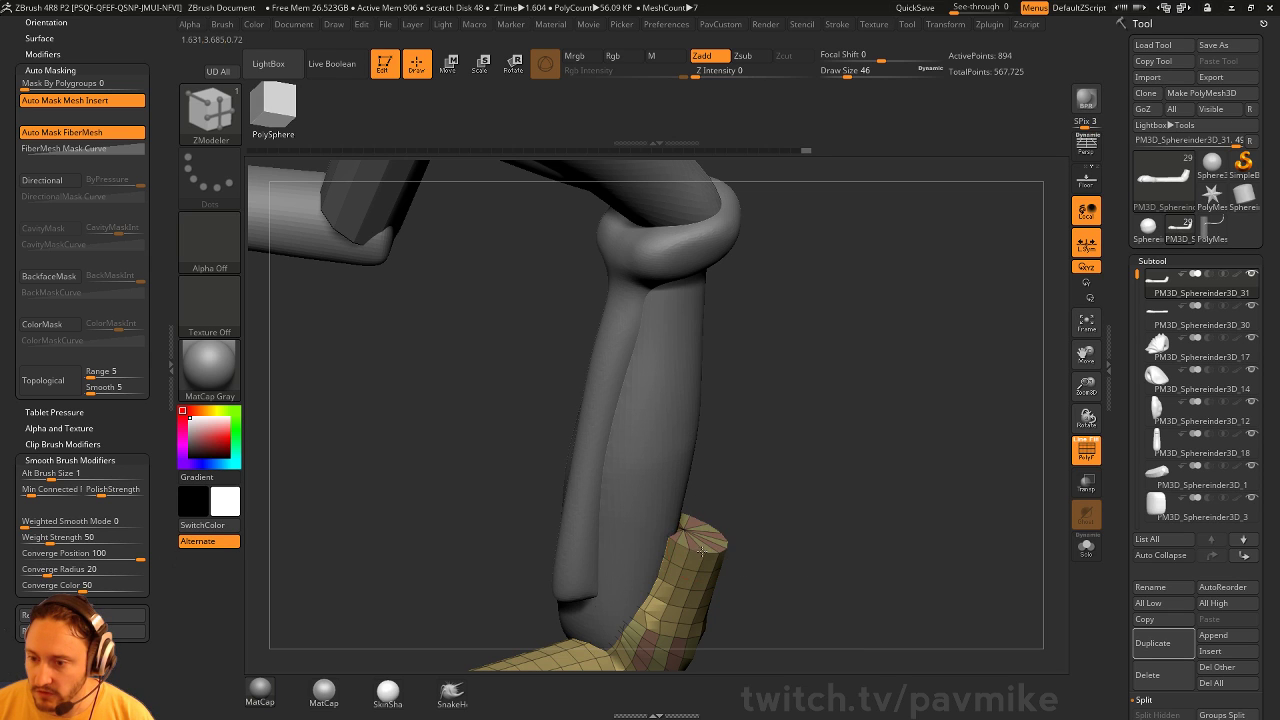
pyautogui.press('space')
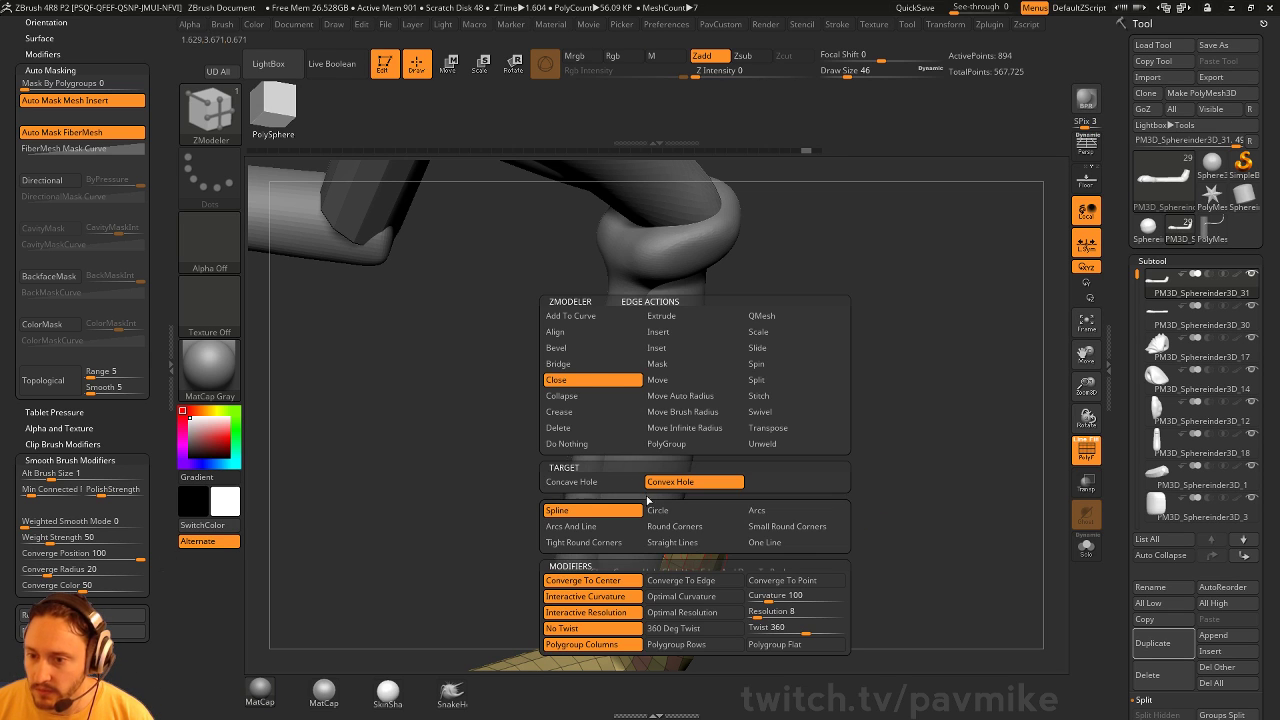
pyautogui.click(586, 482)
pyautogui.click(699, 545)
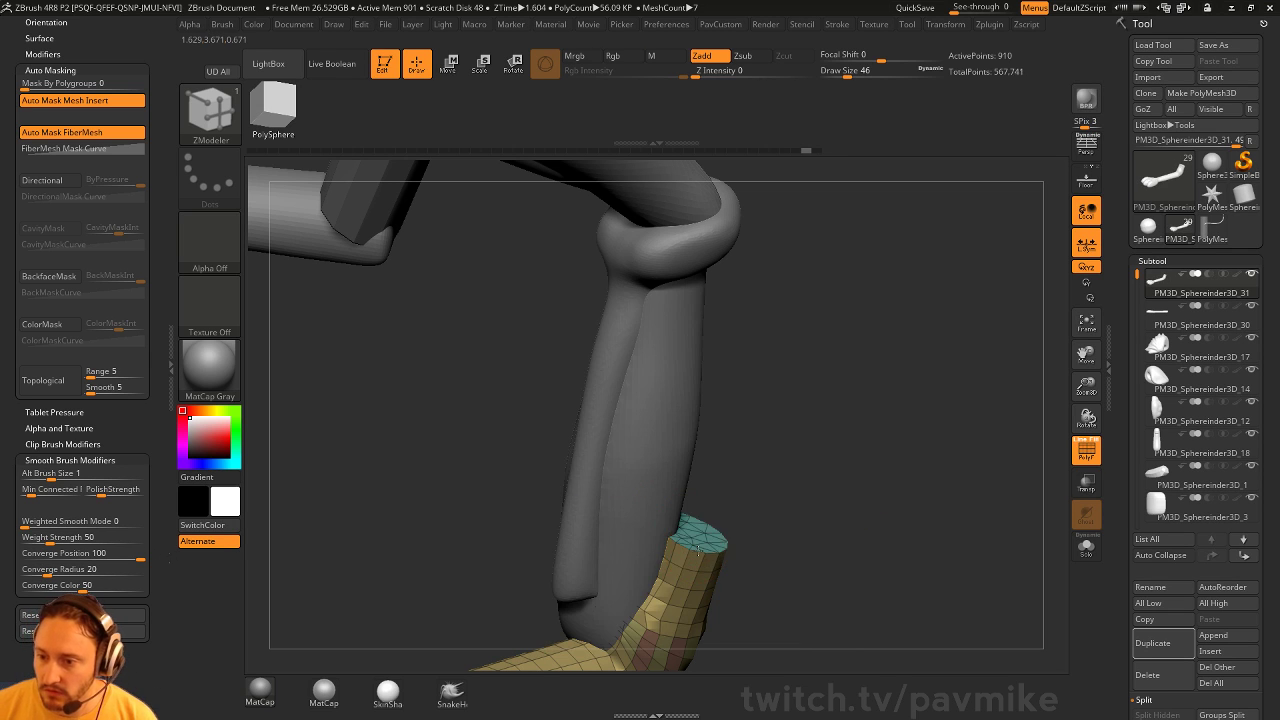
# Isolate the foot, reduce the draw size to 3 and collapse a short edge in the stub's new cap
pyautogui.moveTo(788, 511); pyautogui.dragTo(840, 504)
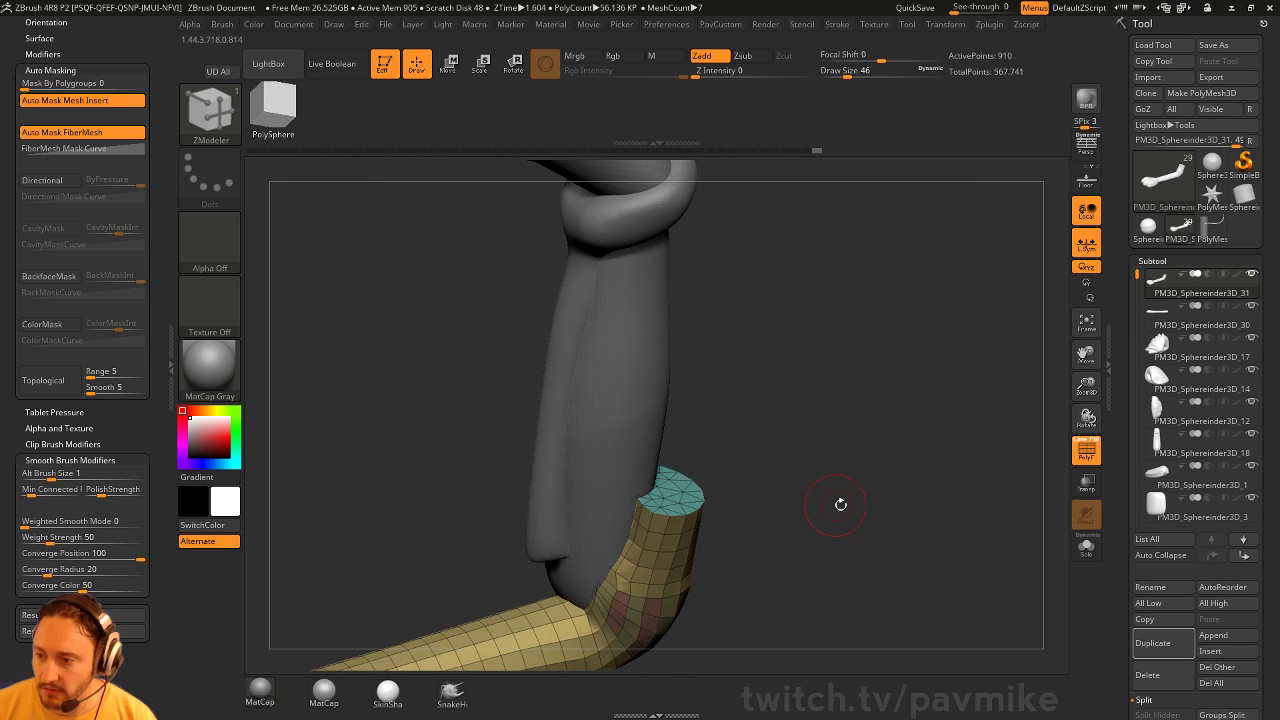
pyautogui.click(1088, 553)
pyautogui.moveTo(857, 454)
pyautogui.mouseDown()
pyautogui.moveTo(896, 482)
pyautogui.moveTo(880, 538)
pyautogui.mouseUp()
pyautogui.press('s')
pyautogui.moveTo(870, 521)
pyautogui.mouseDown()
pyautogui.moveTo(852, 521)
pyautogui.moveTo(883, 463)
pyautogui.moveTo(786, 421)
pyautogui.mouseUp()
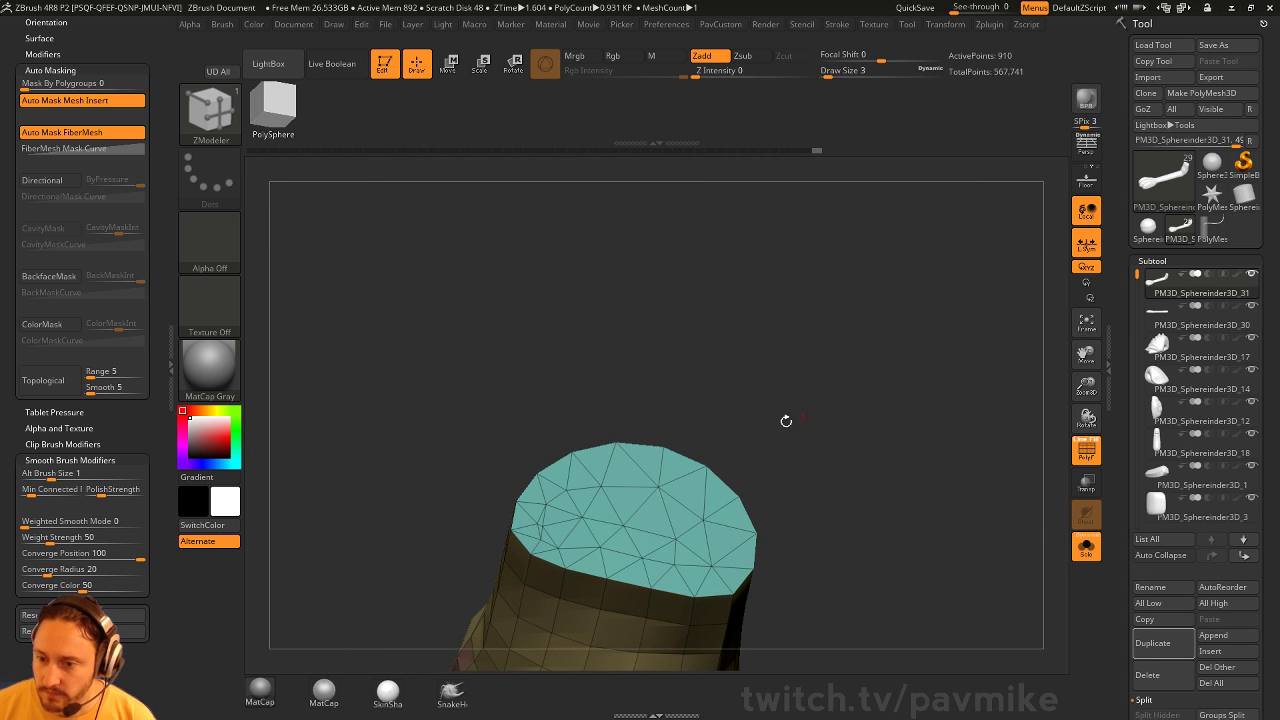
pyautogui.press('space')
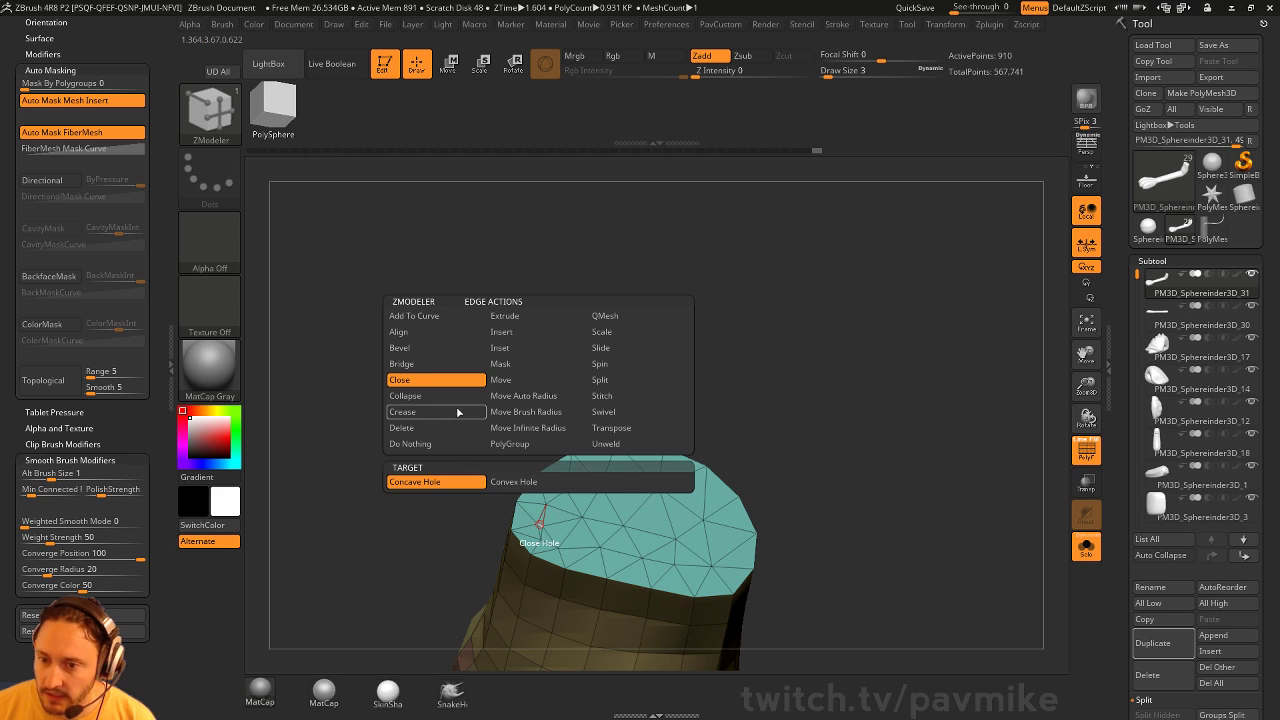
pyautogui.click(405, 396)
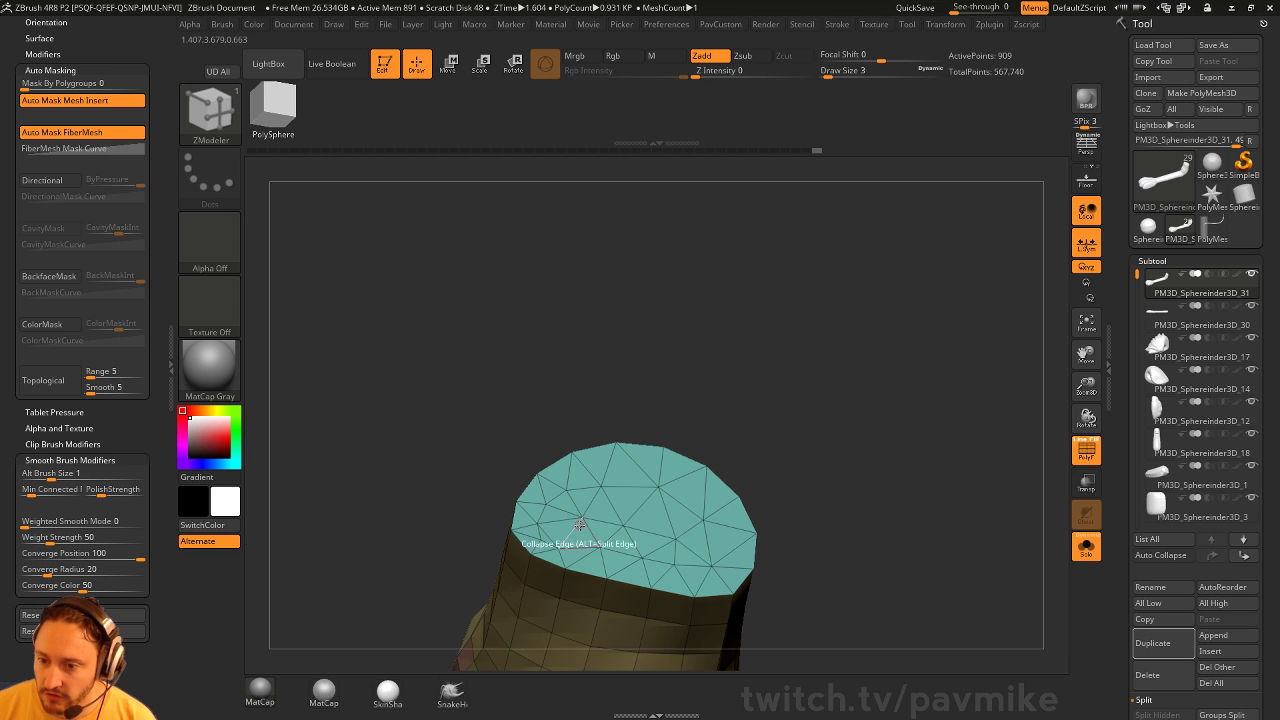
# Delete surplus interior edges of the stub's cap with ZModeler's edge Delete action targeting Edge, and set the point action to Do Nothing
pyautogui.press('space')
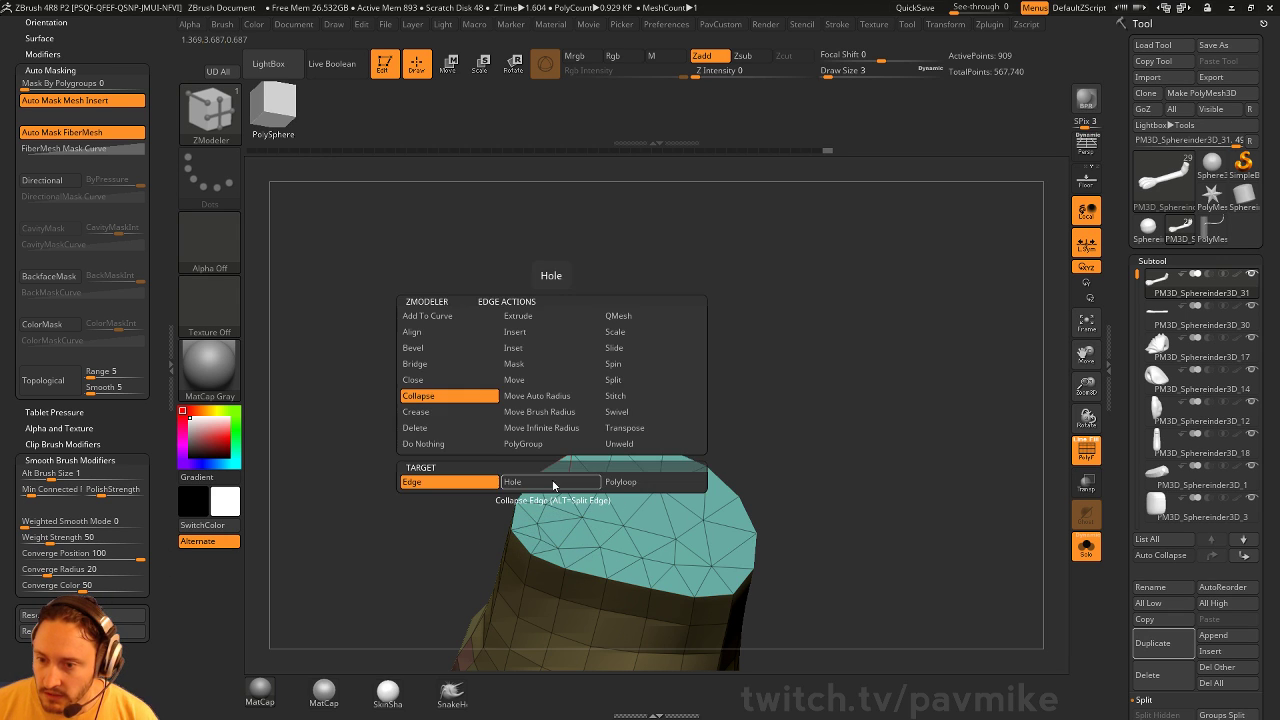
pyautogui.click(415, 427)
pyautogui.click(548, 481)
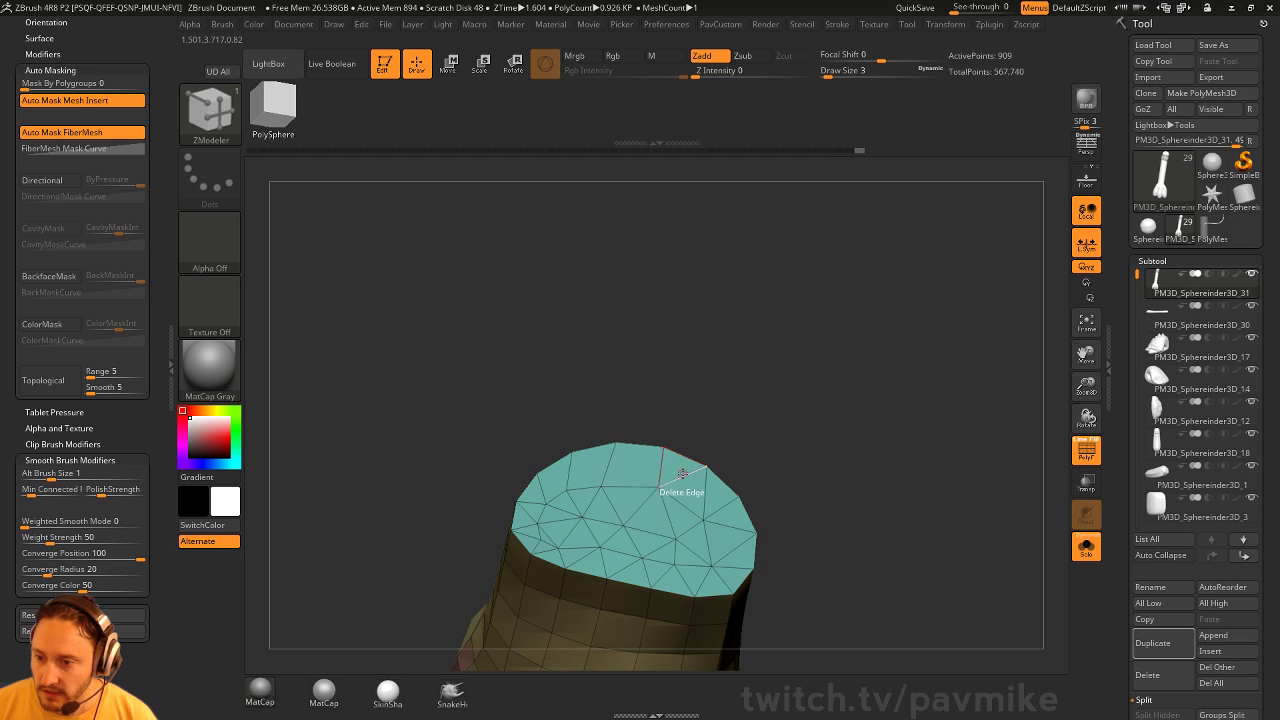
pyautogui.click(736, 551)
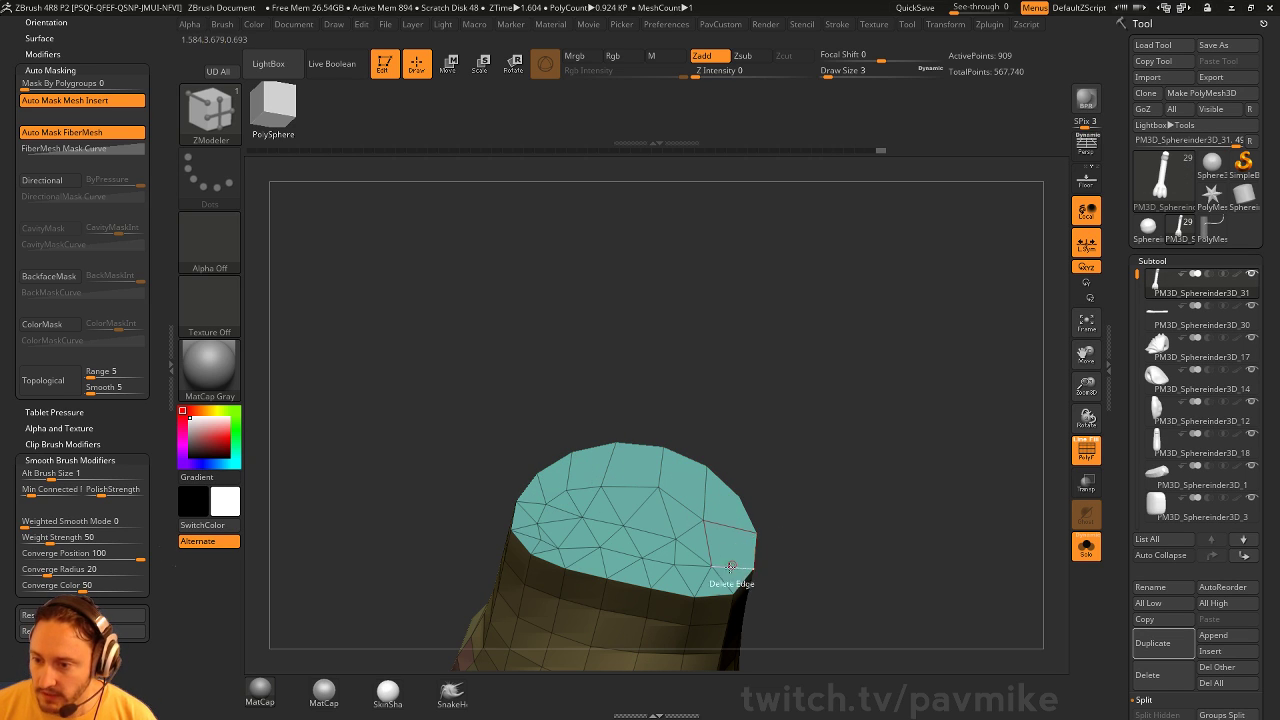
pyautogui.click(575, 547)
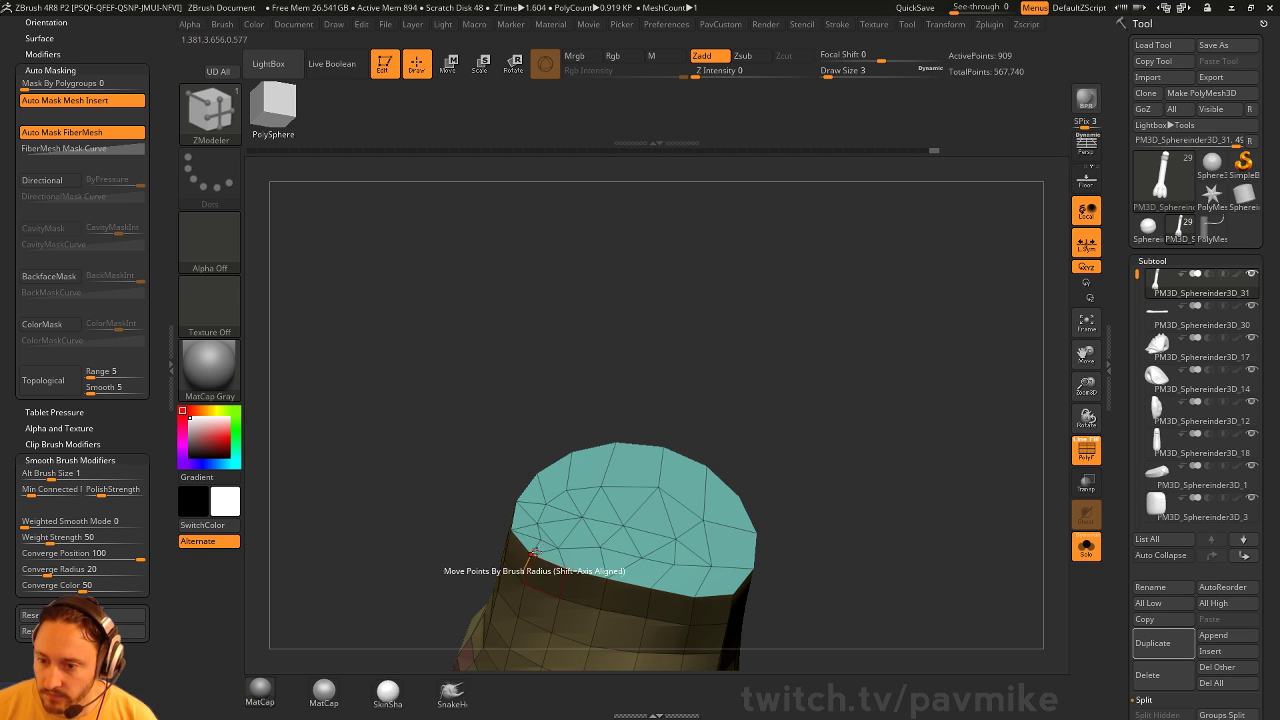
pyautogui.click(564, 508)
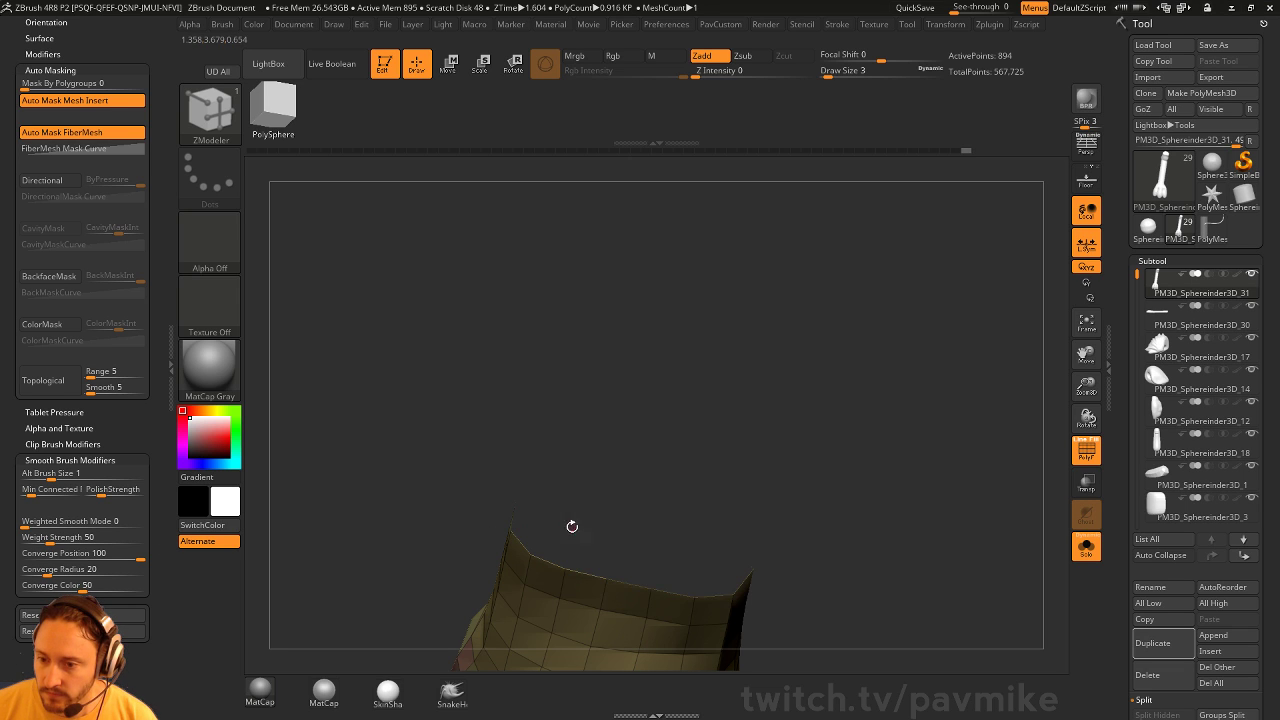
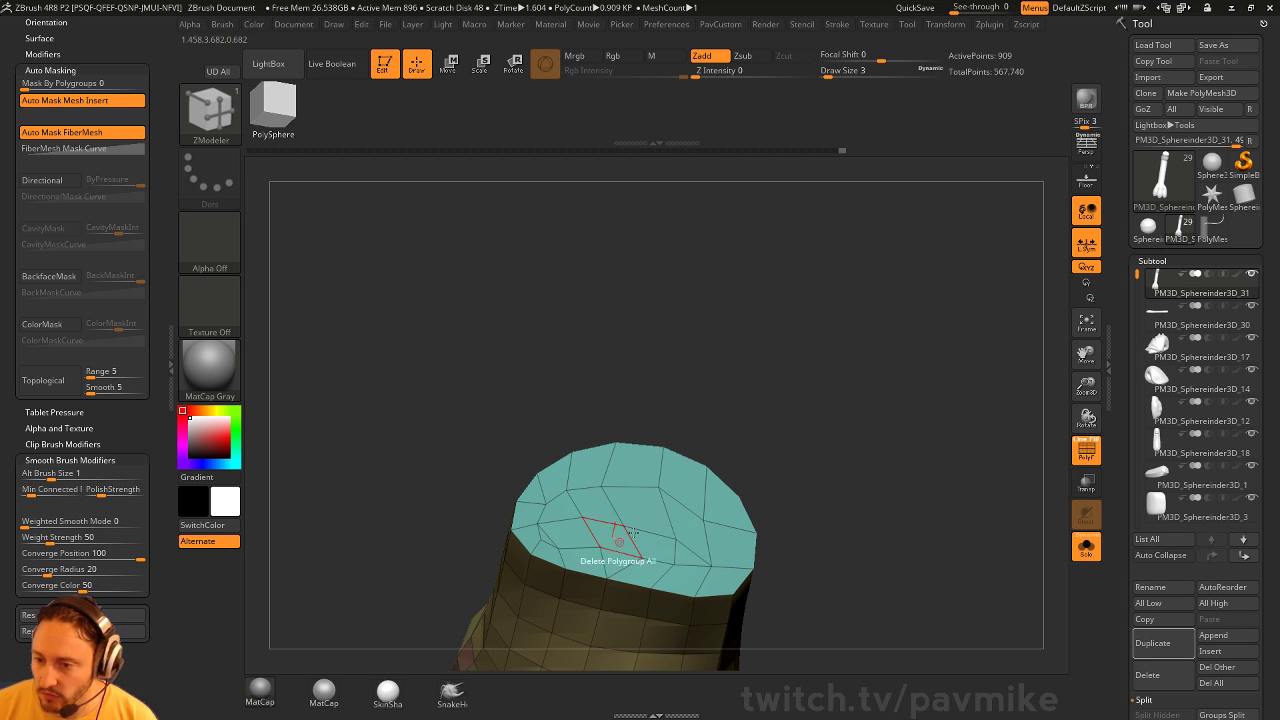
pyautogui.press('space')
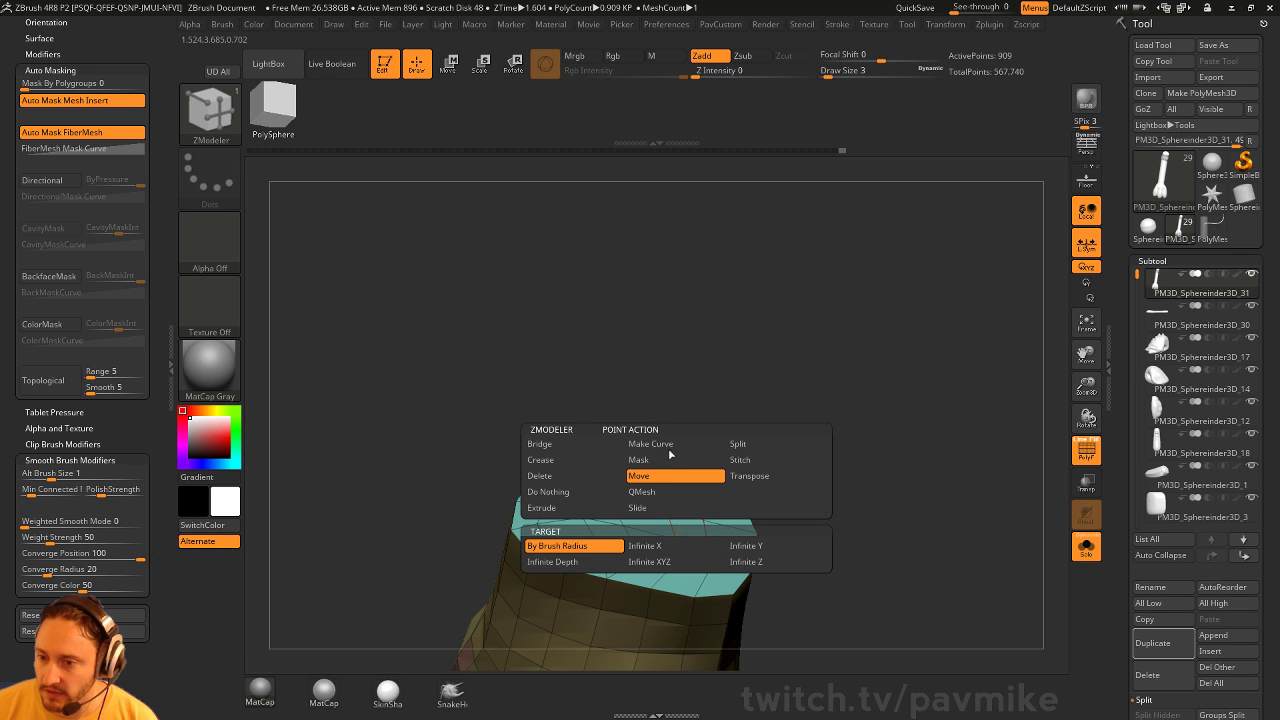
pyautogui.click(563, 492)
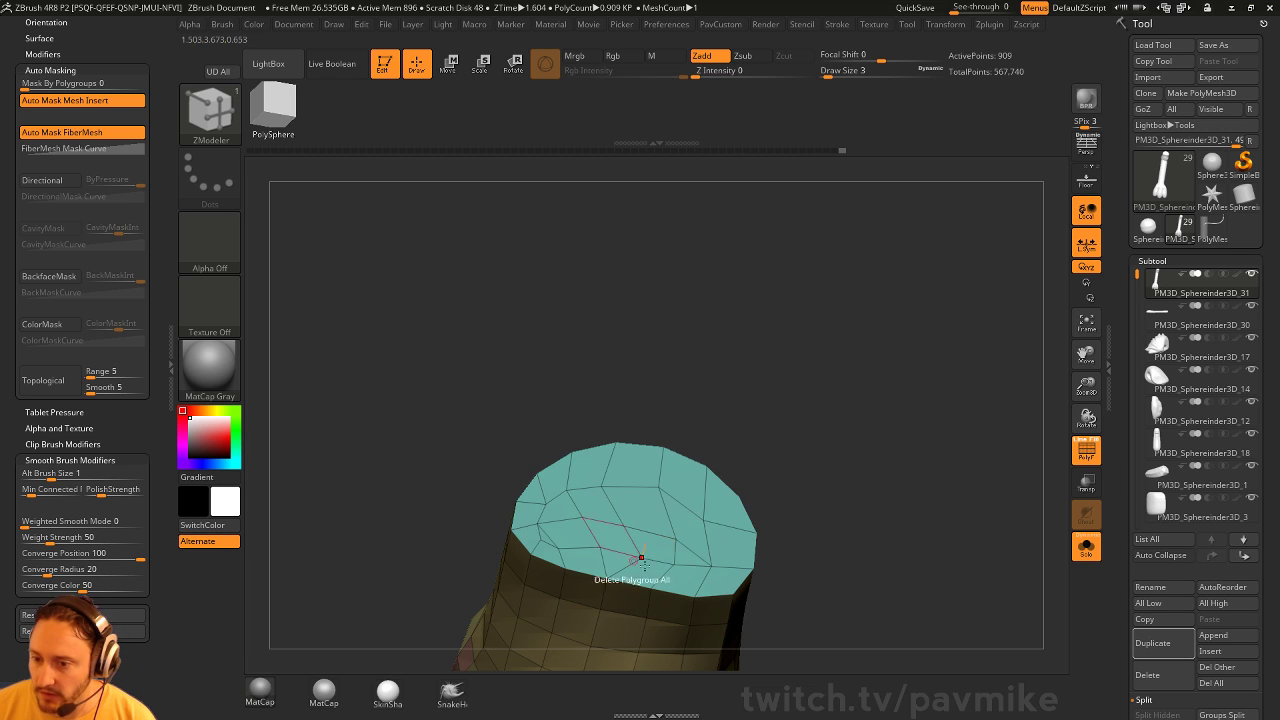
# Switch to the Move brush and smooth the cap's interior topology at draw size 14
pyautogui.moveTo(840, 363)
pyautogui.mouseDown()
pyautogui.moveTo(824, 401)
pyautogui.moveTo(796, 395)
pyautogui.mouseUp()
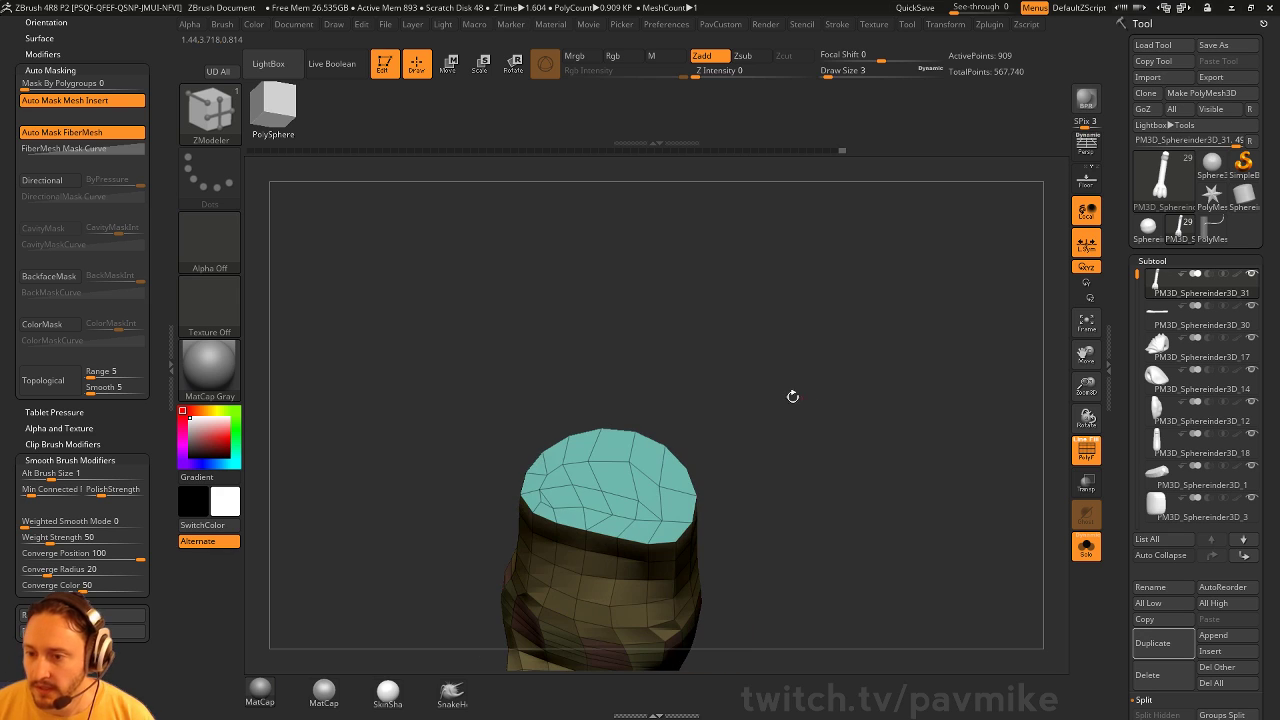
pyautogui.press('s')
pyautogui.press('b')
pyautogui.press('m')
pyautogui.press('v')
pyautogui.moveTo(632, 456)
pyautogui.keyDown('shift'); pyautogui.mouseDown()
pyautogui.moveTo(592, 436)
pyautogui.moveTo(620, 450)
pyautogui.moveTo(570, 463)
pyautogui.mouseUp(); pyautogui.keyUp('shift')
pyautogui.press('s')
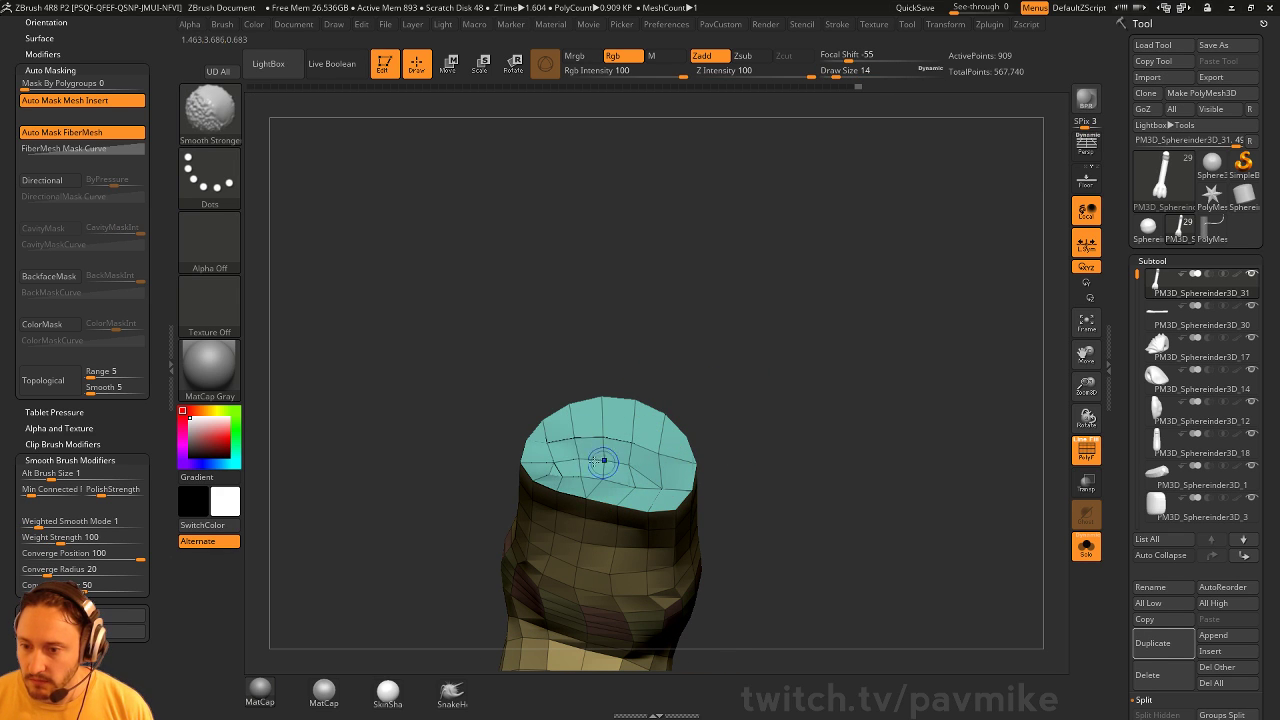
# Leave Solo mode and turn off the wireframe to view the foot against the leg from the side
pyautogui.moveTo(625, 455)
pyautogui.keyDown('shift'); pyautogui.mouseDown()
pyautogui.moveTo(789, 320)
pyautogui.moveTo(1025, 463)
pyautogui.mouseUp(); pyautogui.keyUp('shift')
pyautogui.click(1090, 543)
pyautogui.hotkey('shift', 'f')
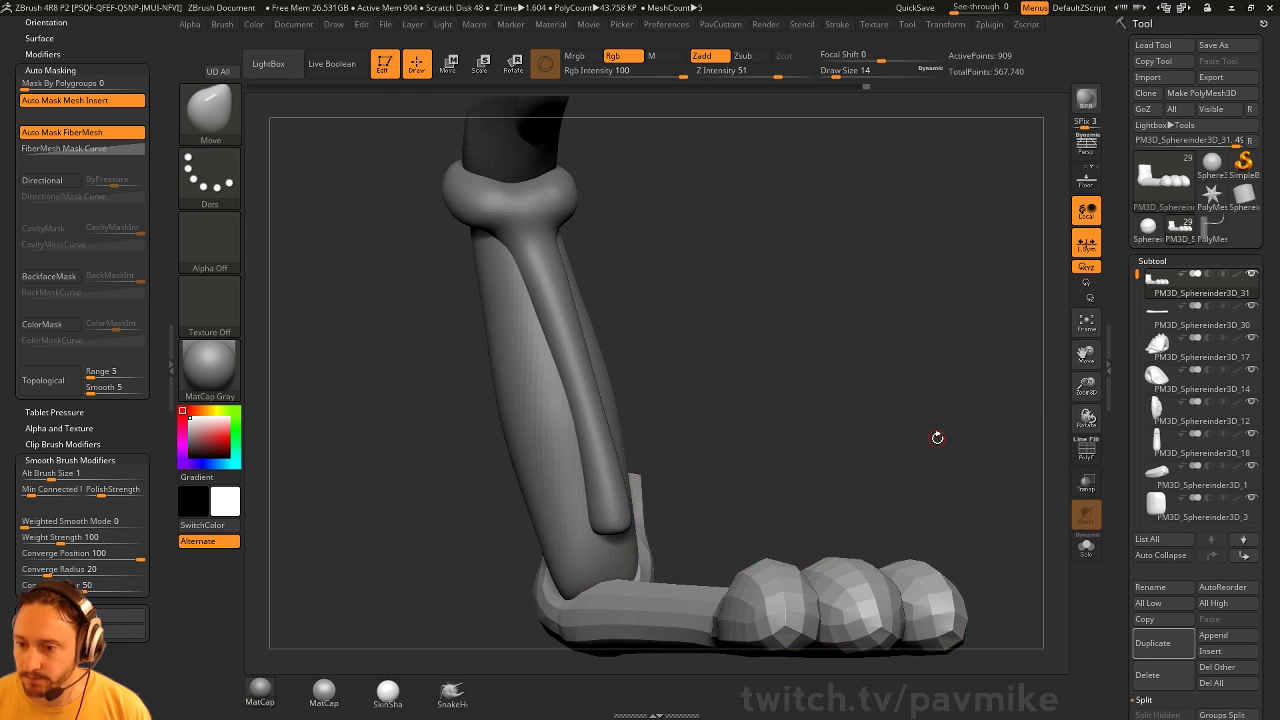
# Set the Move brush draw size to 251 and turn on transparency to see the lower leg through the ankle piece
pyautogui.keyDown('alt'); pyautogui.moveTo(937, 437); pyautogui.dragTo(905, 420); pyautogui.keyUp('alt')
pyautogui.moveTo(905, 420)
pyautogui.mouseDown()
pyautogui.moveTo(781, 426)
pyautogui.moveTo(694, 454)
pyautogui.mouseUp()
pyautogui.press('s')
pyautogui.click(765, 458)
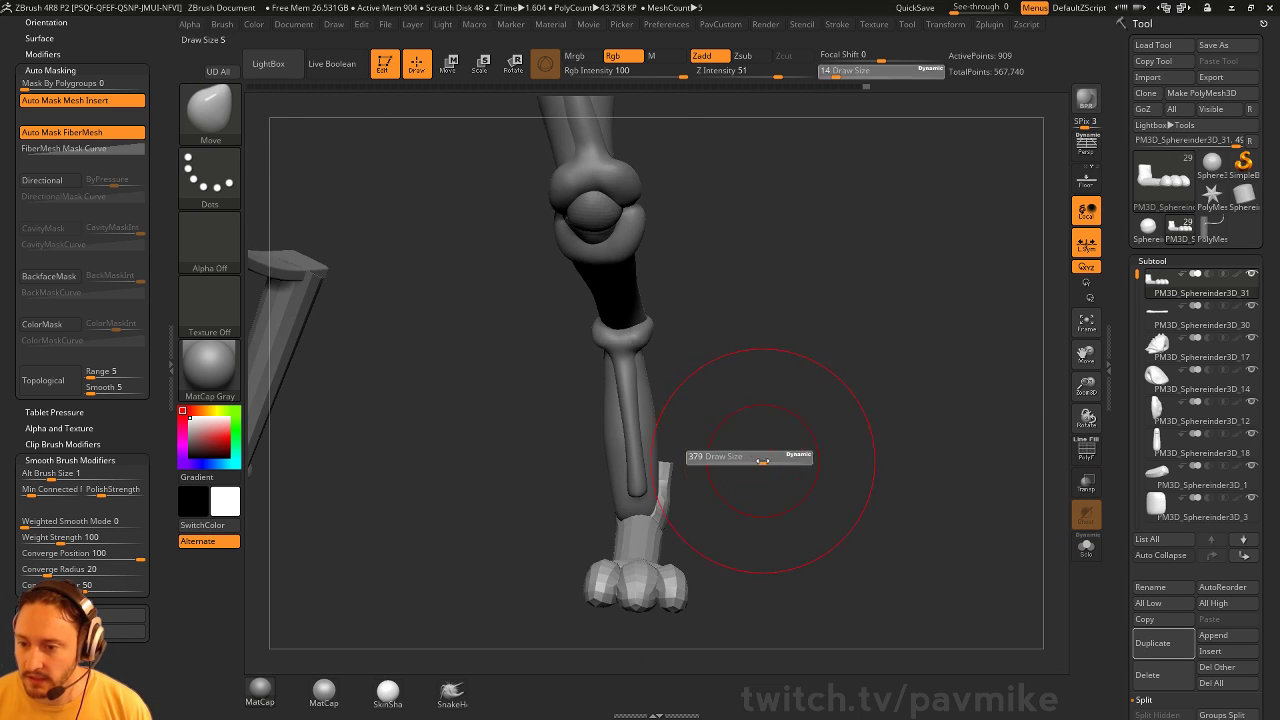
pyautogui.press('s')
pyautogui.click(671, 463)
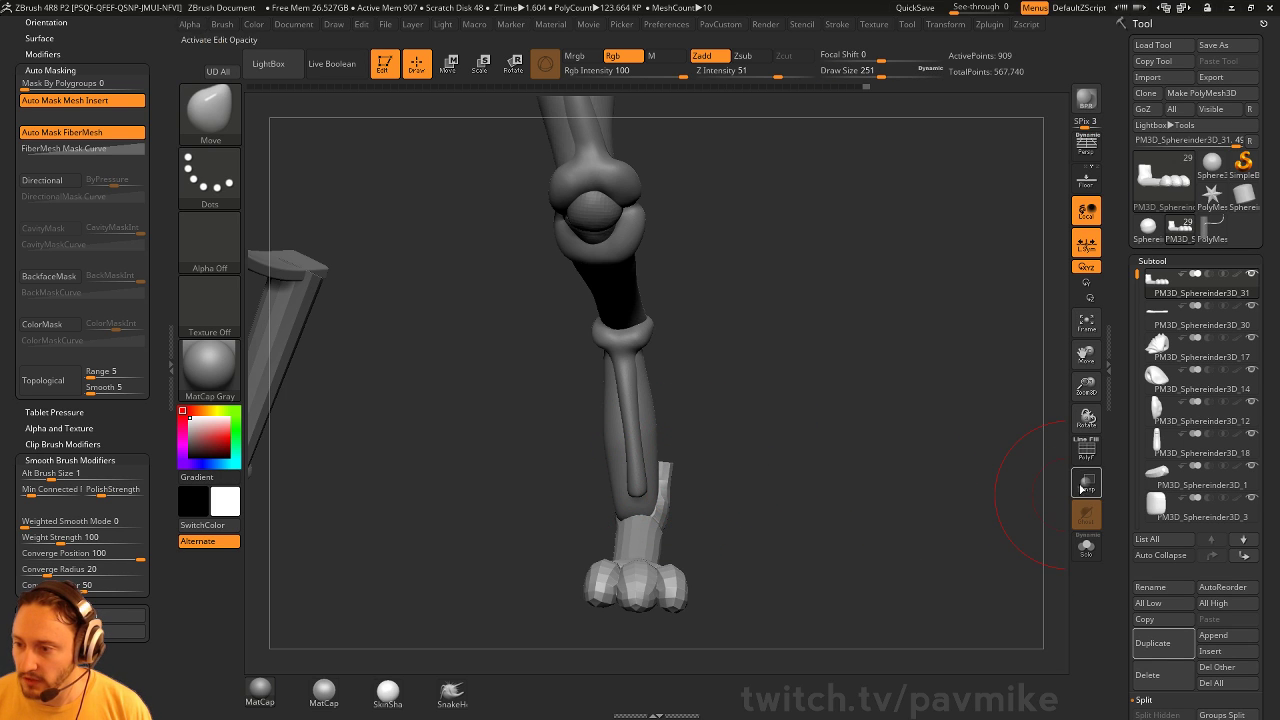
pyautogui.click(1081, 489)
pyautogui.moveTo(945, 480)
pyautogui.mouseDown()
pyautogui.moveTo(853, 471)
pyautogui.moveTo(765, 440)
pyautogui.moveTo(592, 520)
pyautogui.moveTo(690, 440)
pyautogui.moveTo(915, 490)
pyautogui.moveTo(905, 475)
pyautogui.mouseUp()
pyautogui.keyDown('ctrl'); pyautogui.click(756, 434); pyautogui.keyUp('ctrl')
pyautogui.keyDown('ctrl'); pyautogui.click(546, 514); pyautogui.keyUp('ctrl')
# Enlarge the Move brush and reshape the ankle piece's upper rim so it fits around the lower leg
pyautogui.press('s')
pyautogui.click(632, 455)
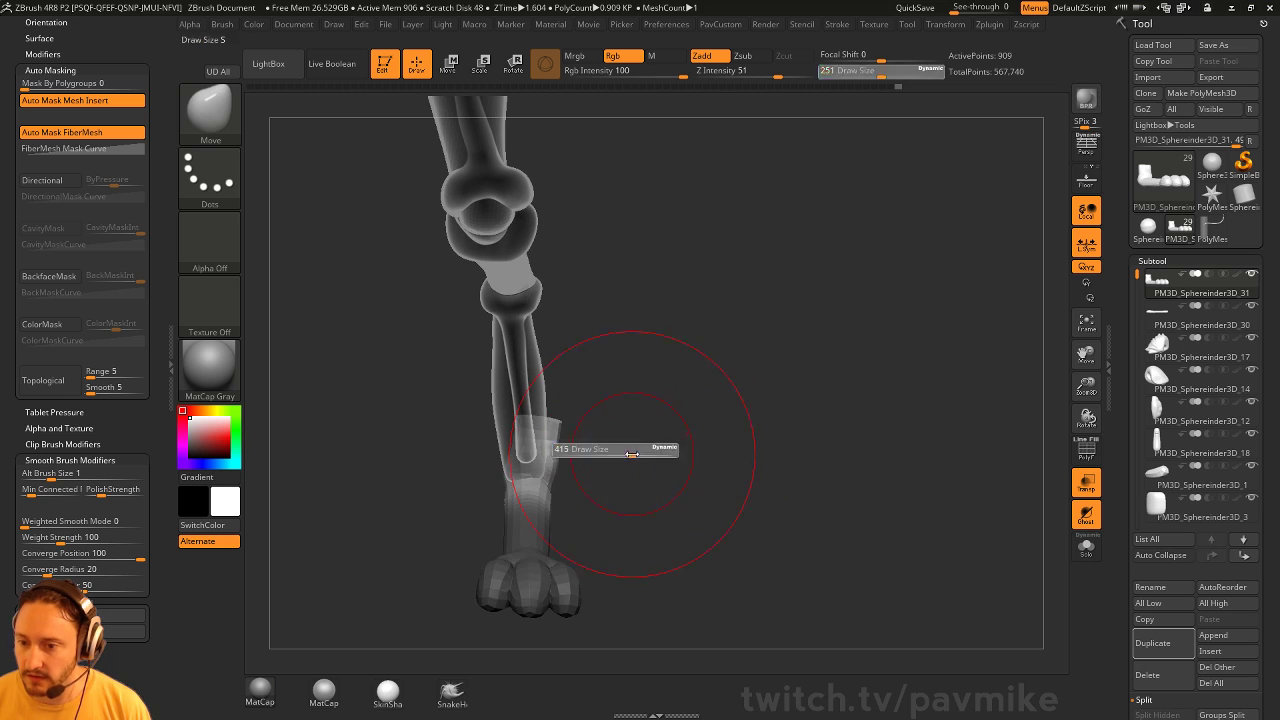
pyautogui.moveTo(632, 455); pyautogui.dragTo(630, 455)
pyautogui.moveTo(553, 430)
pyautogui.mouseDown()
pyautogui.moveTo(489, 429)
pyautogui.moveTo(514, 454)
pyautogui.mouseUp()
pyautogui.press('s')
pyautogui.click(564, 474)
pyautogui.moveTo(745, 448)
pyautogui.mouseDown()
pyautogui.moveTo(595, 446)
pyautogui.moveTo(521, 428)
pyautogui.moveTo(494, 444)
pyautogui.moveTo(666, 426)
pyautogui.moveTo(705, 401)
pyautogui.moveTo(687, 434)
pyautogui.moveTo(677, 390)
pyautogui.moveTo(634, 409)
pyautogui.moveTo(603, 351)
pyautogui.moveTo(666, 480)
pyautogui.mouseUp()
# Turn transparency off, choose the Standard brush and select the lower-leg subtool PM3D_Sphereinder3D_22
pyautogui.press('b')
pyautogui.press('z')
pyautogui.press('m')
pyautogui.press('b')
pyautogui.press('s')
pyautogui.press('t')
pyautogui.click(1080, 485)
pyautogui.moveTo(985, 472); pyautogui.dragTo(606, 490)
pyautogui.keyDown('alt'); pyautogui.click(602, 475); pyautogui.keyUp('alt')
pyautogui.moveTo(677, 461)
pyautogui.mouseDown()
pyautogui.moveTo(660, 456)
pyautogui.moveTo(592, 496)
pyautogui.mouseUp()
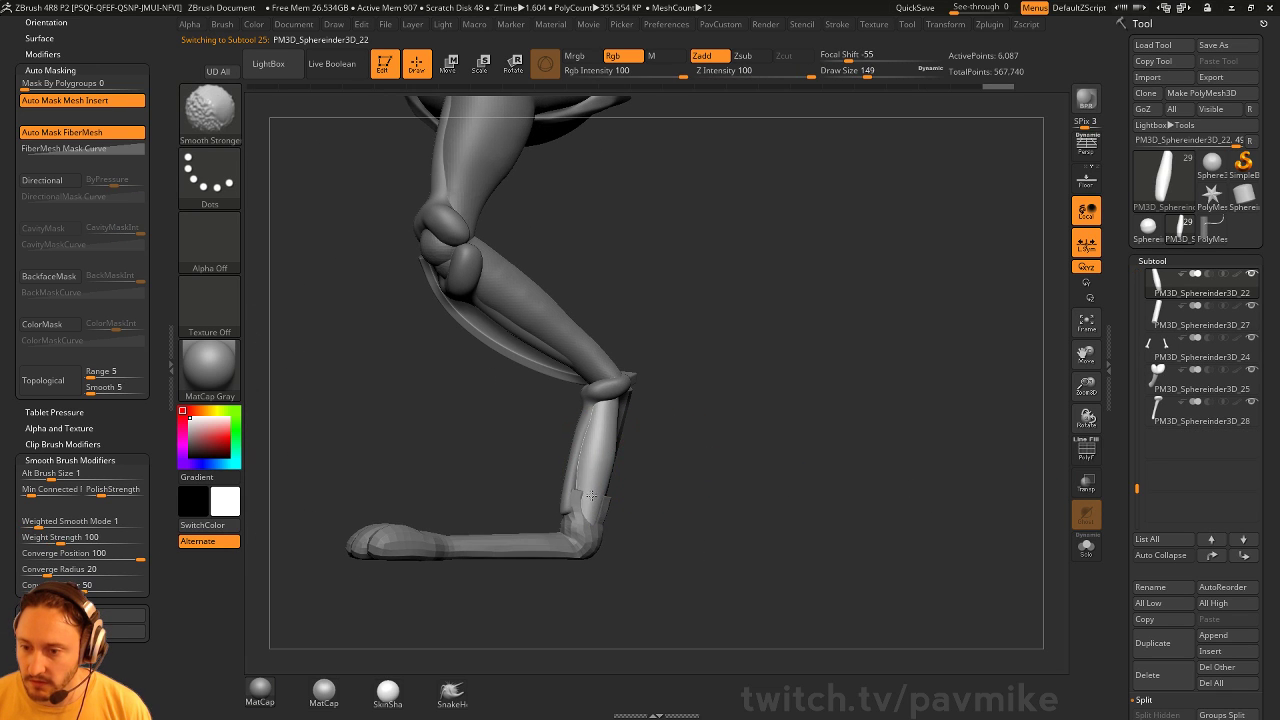
pyautogui.moveTo(640, 460)
pyautogui.mouseDown()
pyautogui.moveTo(614, 472)
pyautogui.moveTo(612, 497)
pyautogui.moveTo(718, 492)
pyautogui.mouseUp()
# Select the shin bone PM3D_Sphereinder3D_28 and nudge its lower end into the ankle with the Move brush at draw size 318
pyautogui.keyDown('alt'); pyautogui.click(588, 487); pyautogui.keyUp('alt')
pyautogui.press('s')
pyautogui.press('b')
pyautogui.press('m')
pyautogui.press('v')
pyautogui.press('s')
pyautogui.click(586, 508)
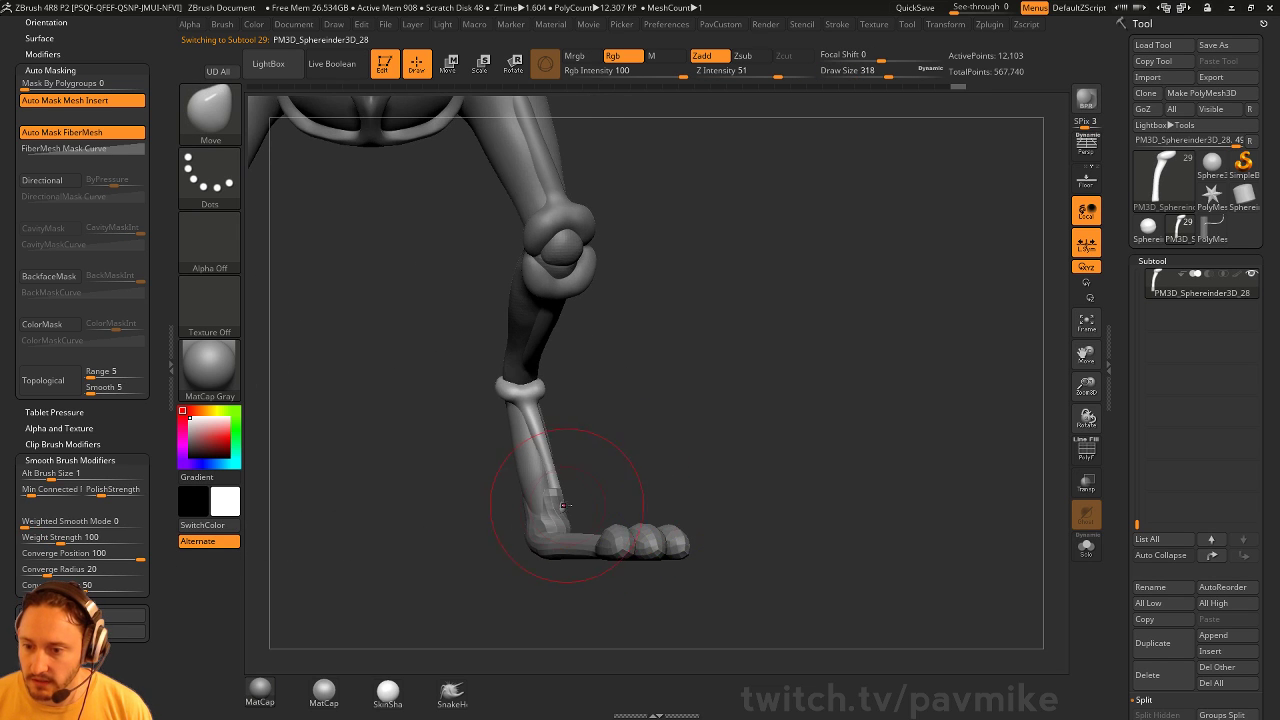
pyautogui.press('s')
pyautogui.moveTo(574, 493)
pyautogui.mouseDown()
pyautogui.moveTo(552, 495)
pyautogui.moveTo(568, 480)
pyautogui.moveTo(568, 491)
pyautogui.mouseUp()
pyautogui.click(571, 497)
# Reduce the Move brush draw size to 187 and refine how the shin pieces meet the ankle opening
pyautogui.press('s')
pyautogui.click(554, 489)
pyautogui.moveTo(650, 488); pyautogui.dragTo(560, 478)
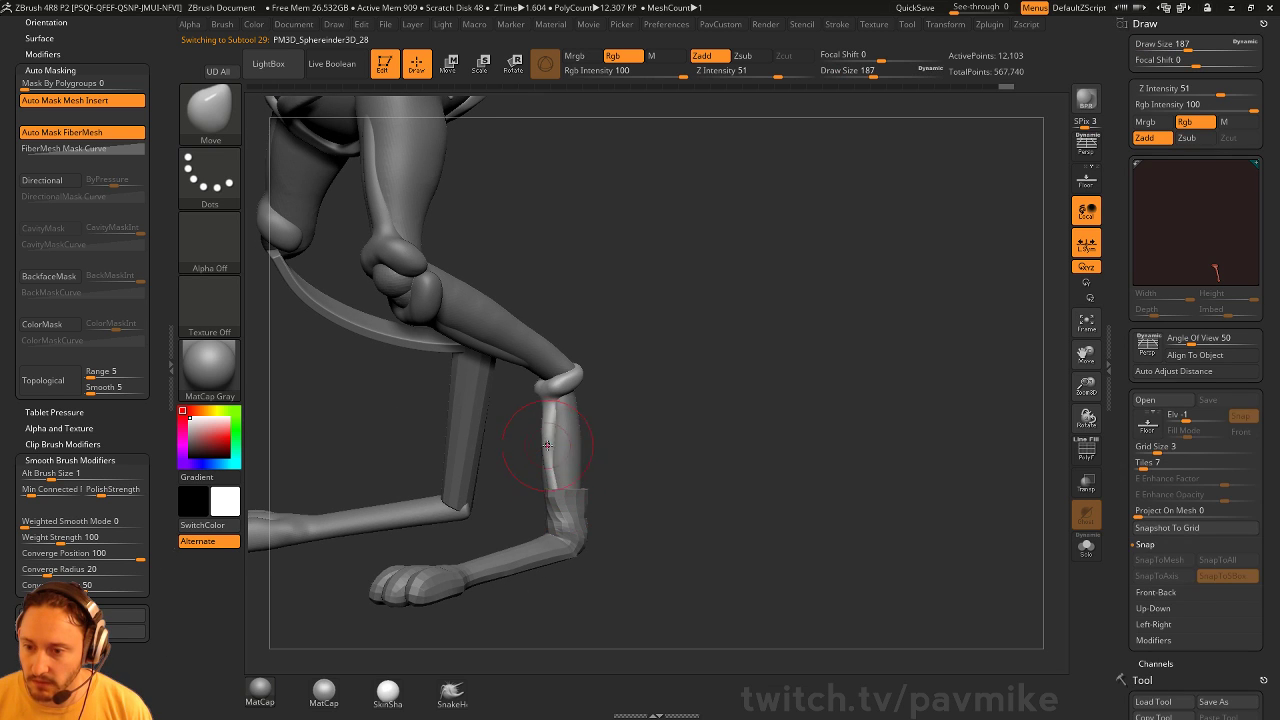
pyautogui.click(1264, 24)
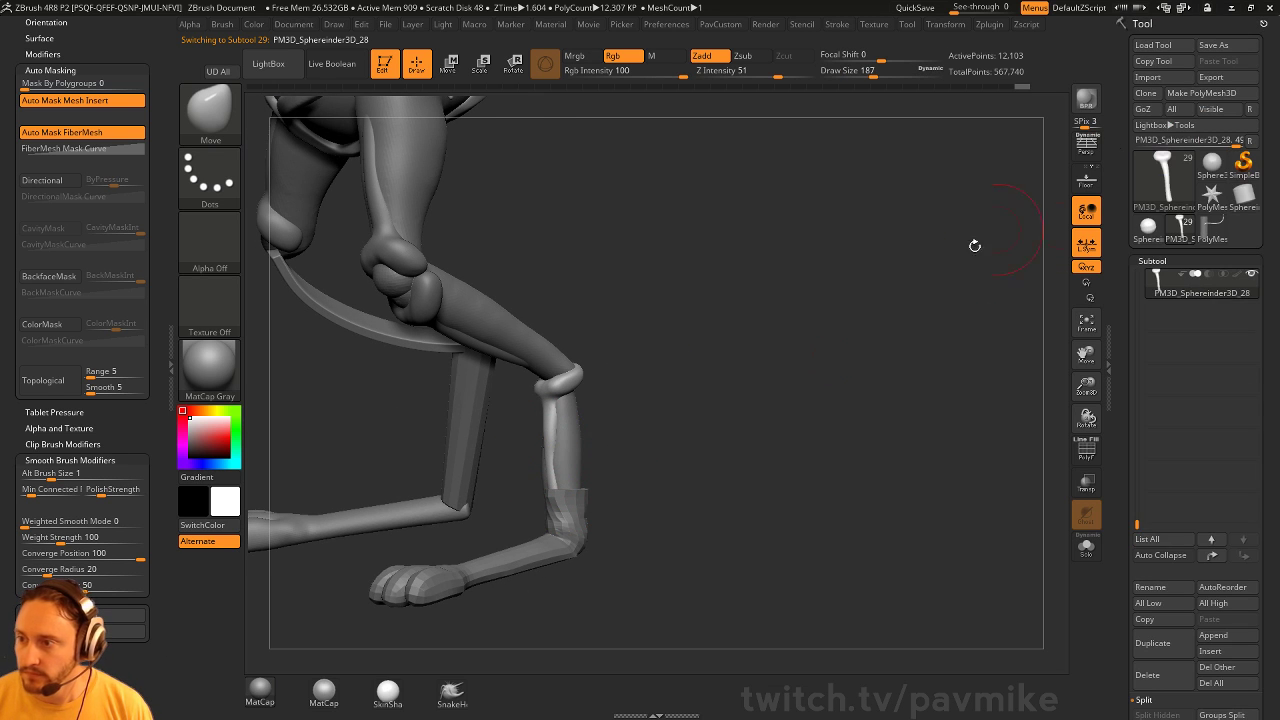
pyautogui.moveTo(974, 246)
pyautogui.mouseDown()
pyautogui.moveTo(666, 440)
pyautogui.moveTo(676, 453)
pyautogui.moveTo(590, 487)
pyautogui.moveTo(530, 466)
pyautogui.mouseUp()
pyautogui.press('s')
pyautogui.click(588, 472)
pyautogui.keyDown('alt'); pyautogui.click(535, 466); pyautogui.keyUp('alt')
pyautogui.moveTo(632, 470)
pyautogui.mouseDown()
pyautogui.moveTo(562, 458)
pyautogui.moveTo(585, 462)
pyautogui.mouseUp()
pyautogui.moveTo(570, 480)
pyautogui.keyDown('shift'); pyautogui.mouseDown()
pyautogui.moveTo(568, 462)
pyautogui.moveTo(590, 512)
pyautogui.moveTo(668, 500)
pyautogui.mouseUp(); pyautogui.keyUp('shift')
pyautogui.press('s')
# Select the foot PM3D_Sphereinder3D_31 and adjust its ankle rim with the Move brush, reducing the draw size to 37
pyautogui.keyDown('alt'); pyautogui.click(548, 516); pyautogui.keyUp('alt')
pyautogui.keyDown('ctrl'); pyautogui.moveTo(672, 470); pyautogui.dragTo(688, 500); pyautogui.keyUp('ctrl')
pyautogui.press('b')
pyautogui.press('m')
pyautogui.press('v')
pyautogui.moveTo(519, 489); pyautogui.dragTo(521, 489)
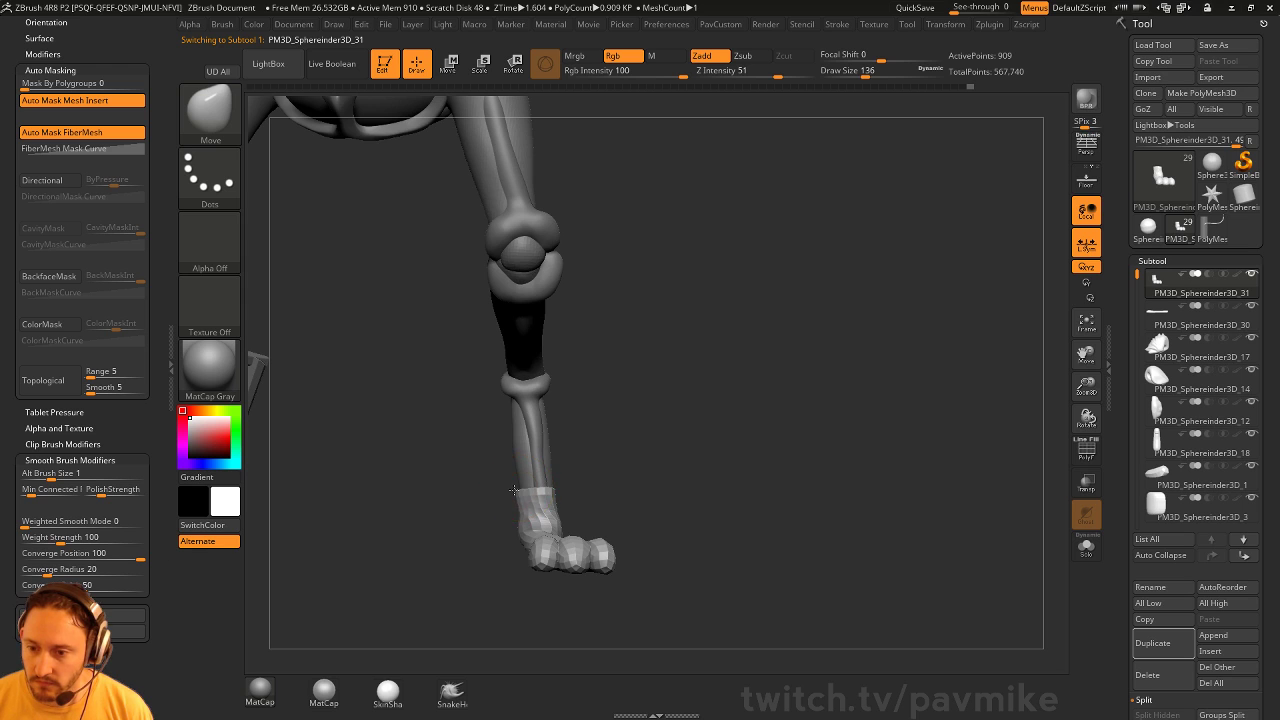
pyautogui.moveTo(597, 476); pyautogui.dragTo(572, 488)
pyautogui.press('s')
pyautogui.click(552, 490)
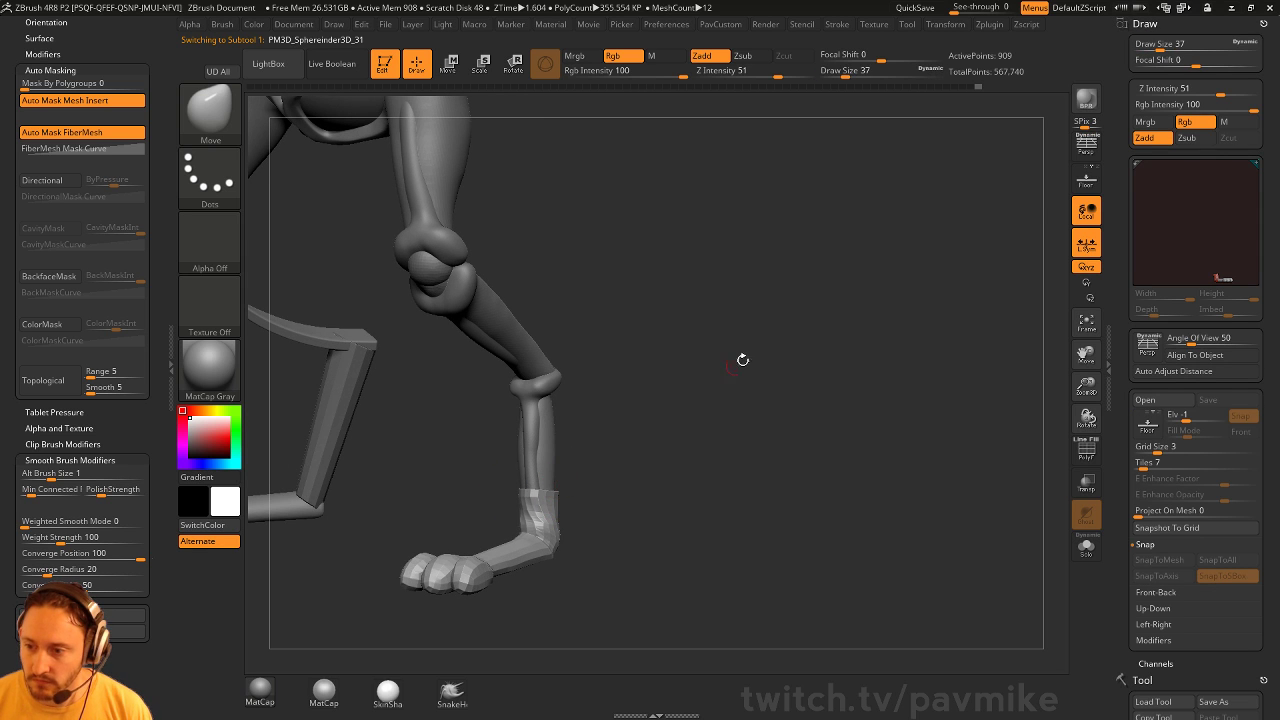
pyautogui.click(1263, 24)
pyautogui.moveTo(915, 355)
pyautogui.mouseDown()
pyautogui.moveTo(846, 380)
pyautogui.moveTo(809, 494)
pyautogui.mouseUp()
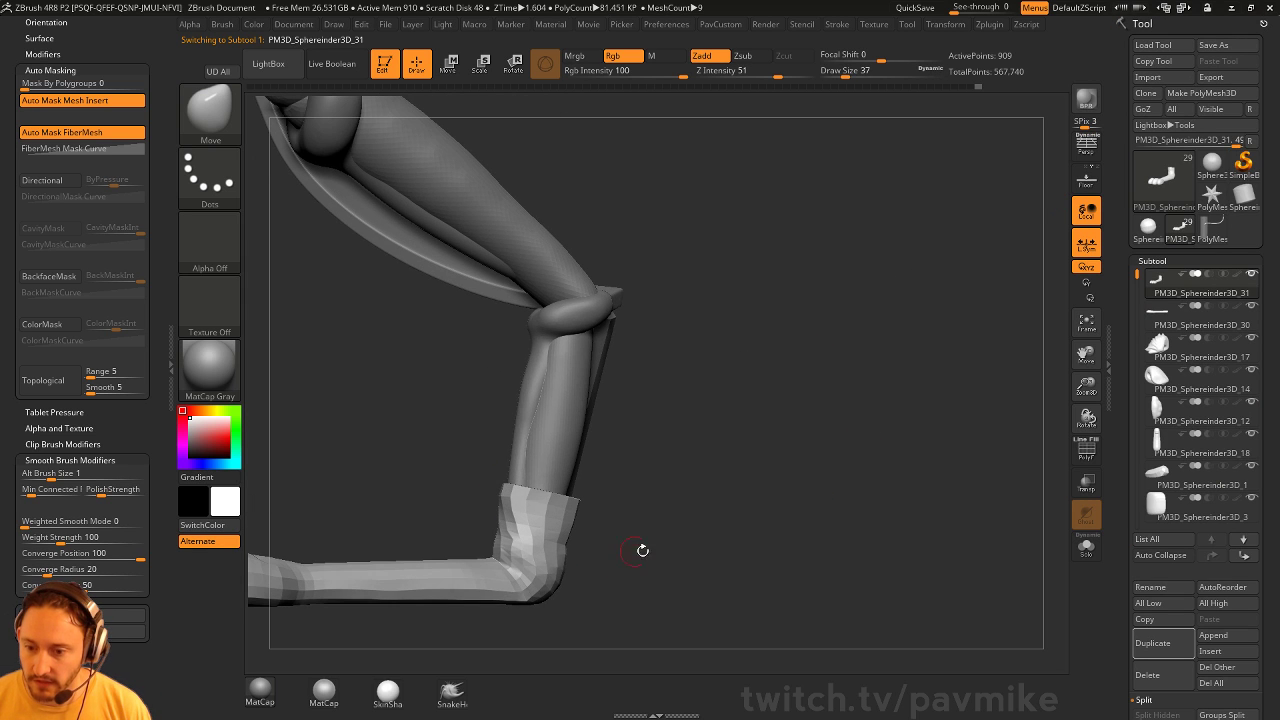
# Pull the foot's ankle rim up along the lower leg into pointed tips with the SnakeHook brush
pyautogui.click(452, 695)
pyautogui.moveTo(585, 478); pyautogui.dragTo(600, 501)
pyautogui.press('s')
pyautogui.click(574, 490)
pyautogui.moveTo(681, 480); pyautogui.dragTo(653, 423)
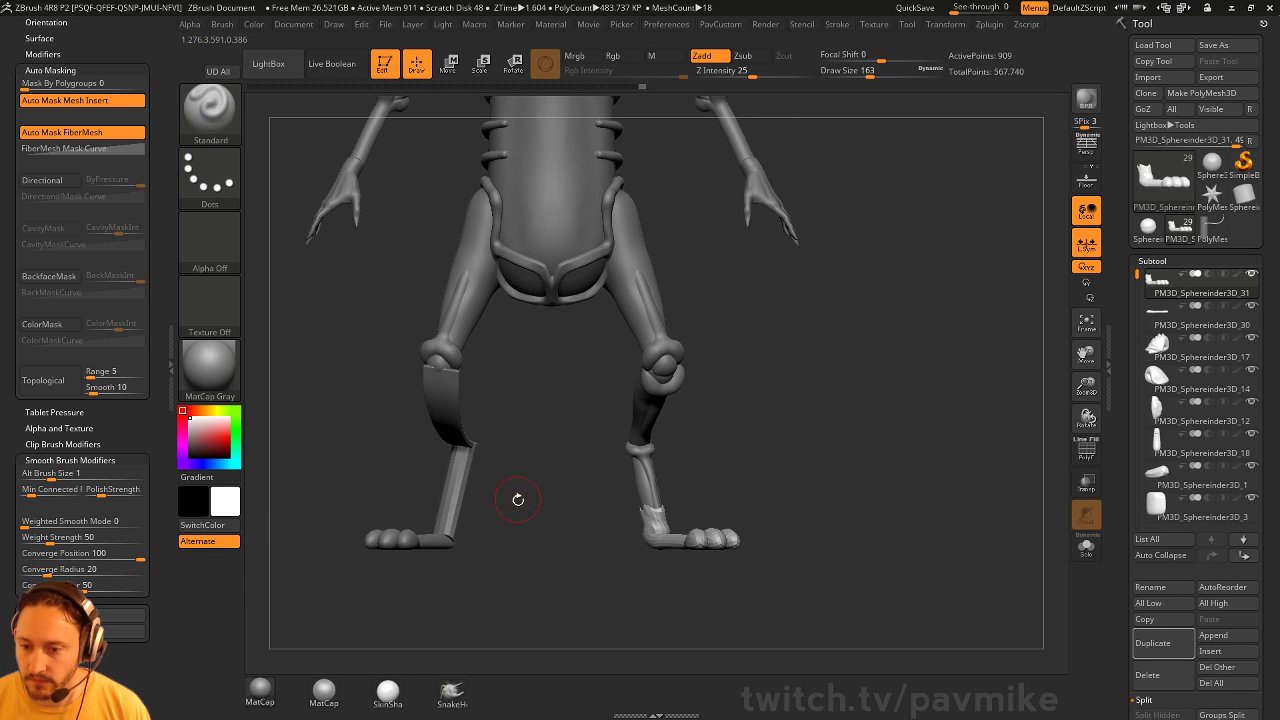
# Select the opposite leg's straight lower-leg cylinder, PM3D_Sphereinder3D_27, and show its polyframe
pyautogui.moveTo(543, 533); pyautogui.dragTo(588, 477)
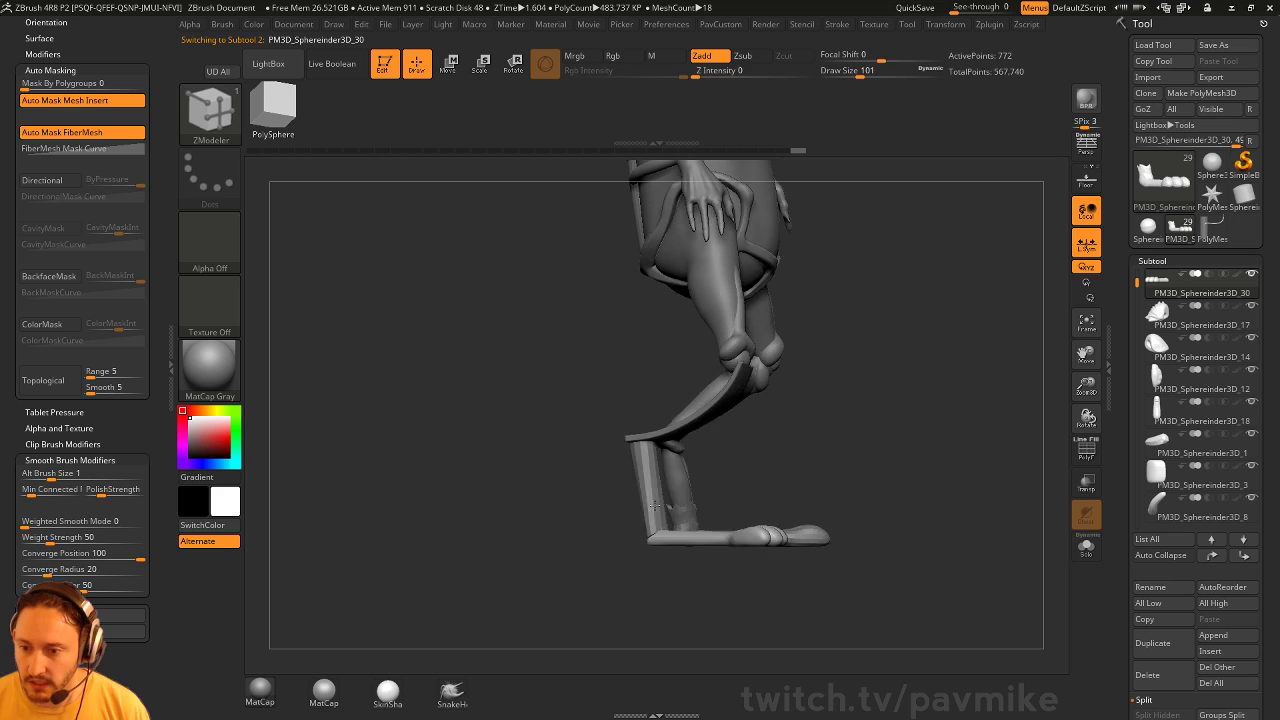
pyautogui.moveTo(818, 447); pyautogui.dragTo(805, 450)
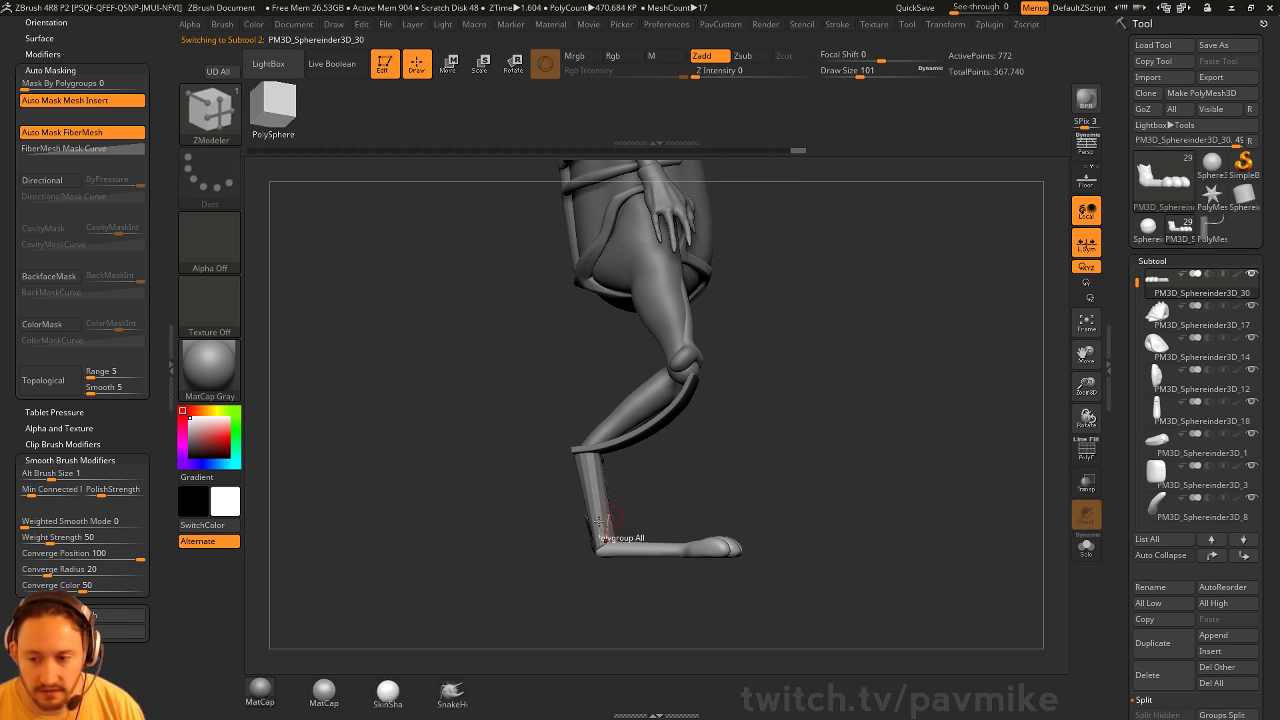
pyautogui.keyDown('alt'); pyautogui.moveTo(789, 455); pyautogui.dragTo(764, 468); pyautogui.keyUp('alt')
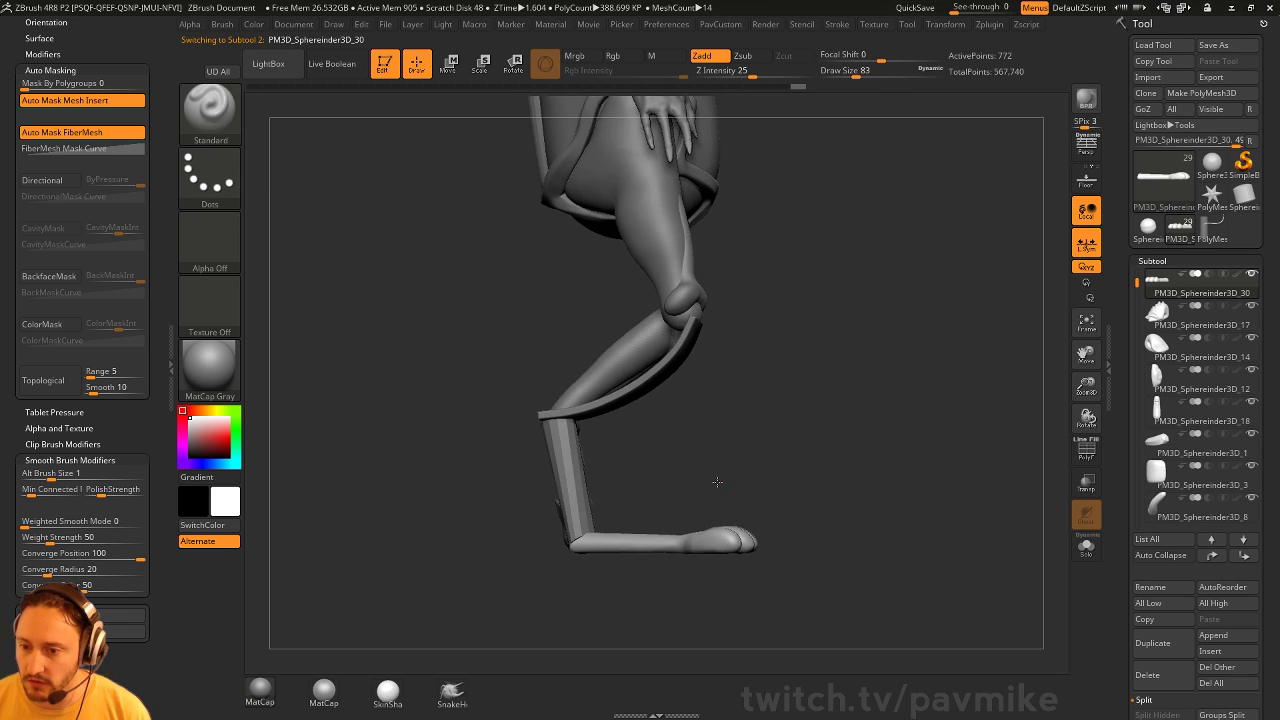
pyautogui.moveTo(868, 471); pyautogui.dragTo(820, 424)
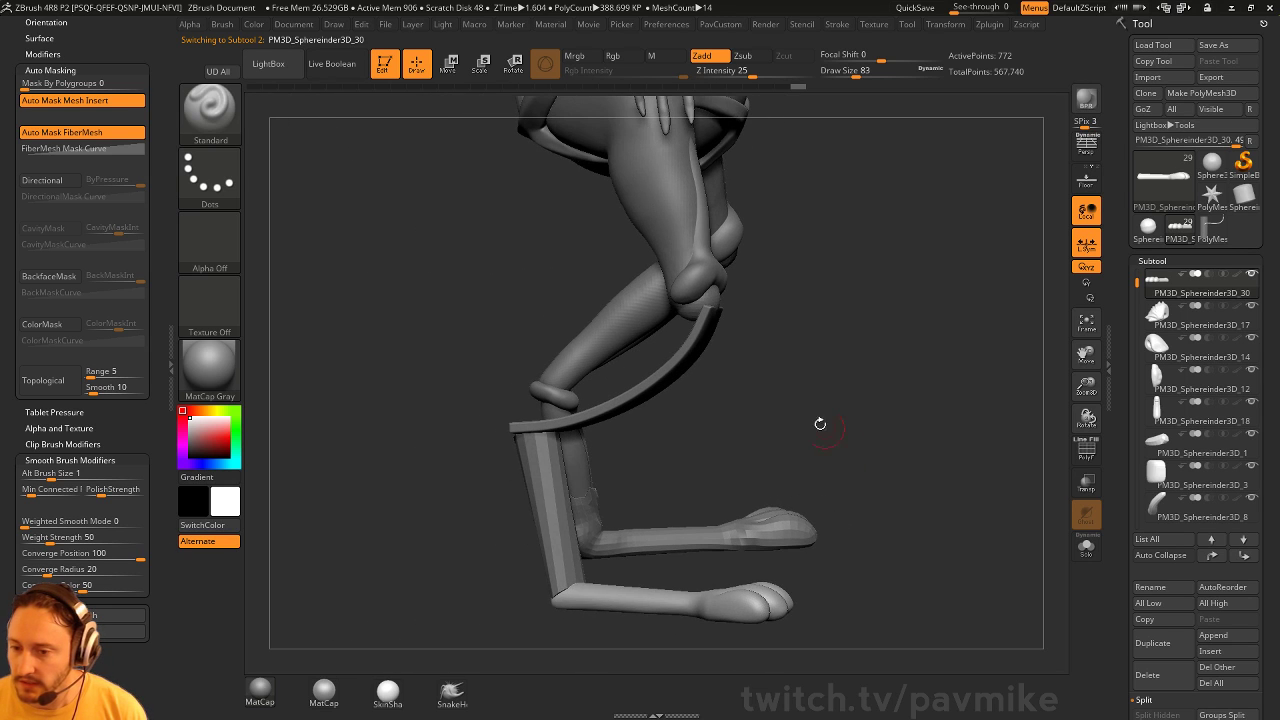
pyautogui.keyDown('alt'); pyautogui.click(560, 521); pyautogui.keyUp('alt')
pyautogui.keyDown('alt'); pyautogui.moveTo(856, 468); pyautogui.dragTo(863, 435); pyautogui.keyUp('alt')
pyautogui.click(1086, 453)
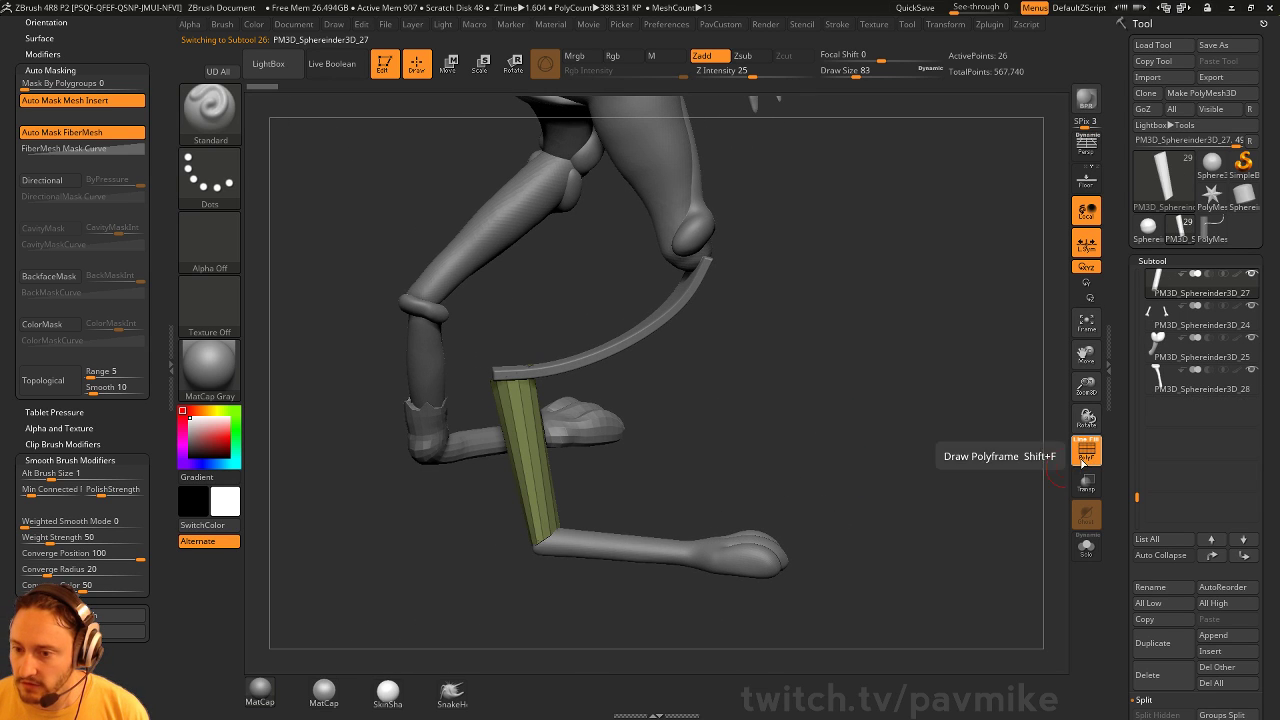
pyautogui.keyDown('alt'); pyautogui.moveTo(793, 464); pyautogui.dragTo(807, 488); pyautogui.keyUp('alt')
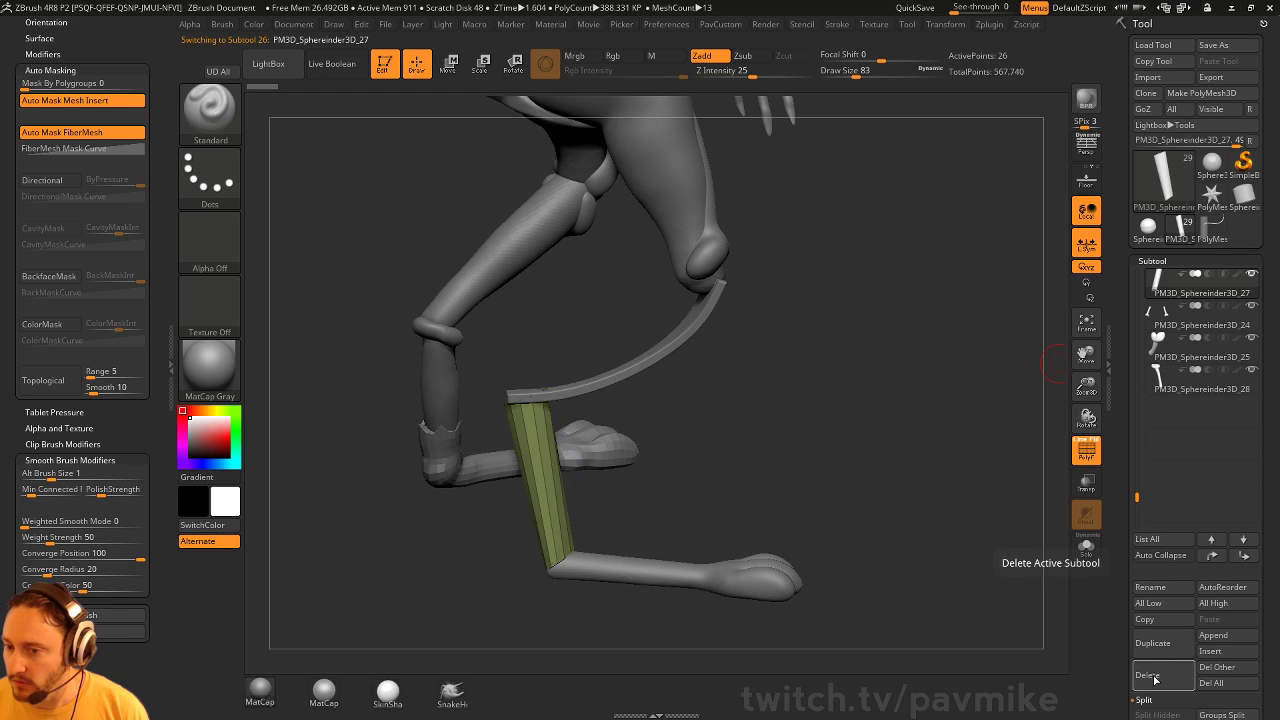
pyautogui.keyDown('shift'); pyautogui.moveTo(790, 478); pyautogui.dragTo(759, 466); pyautogui.keyUp('shift')
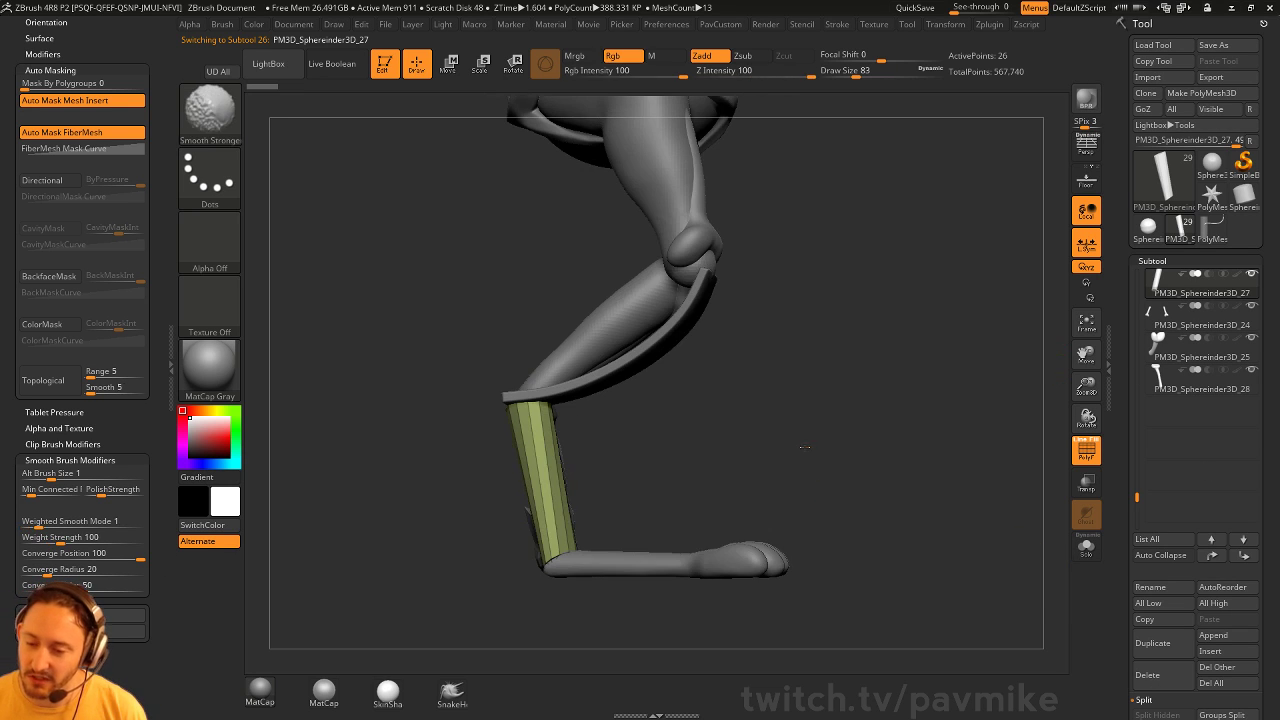
pyautogui.moveTo(683, 446); pyautogui.dragTo(726, 450)
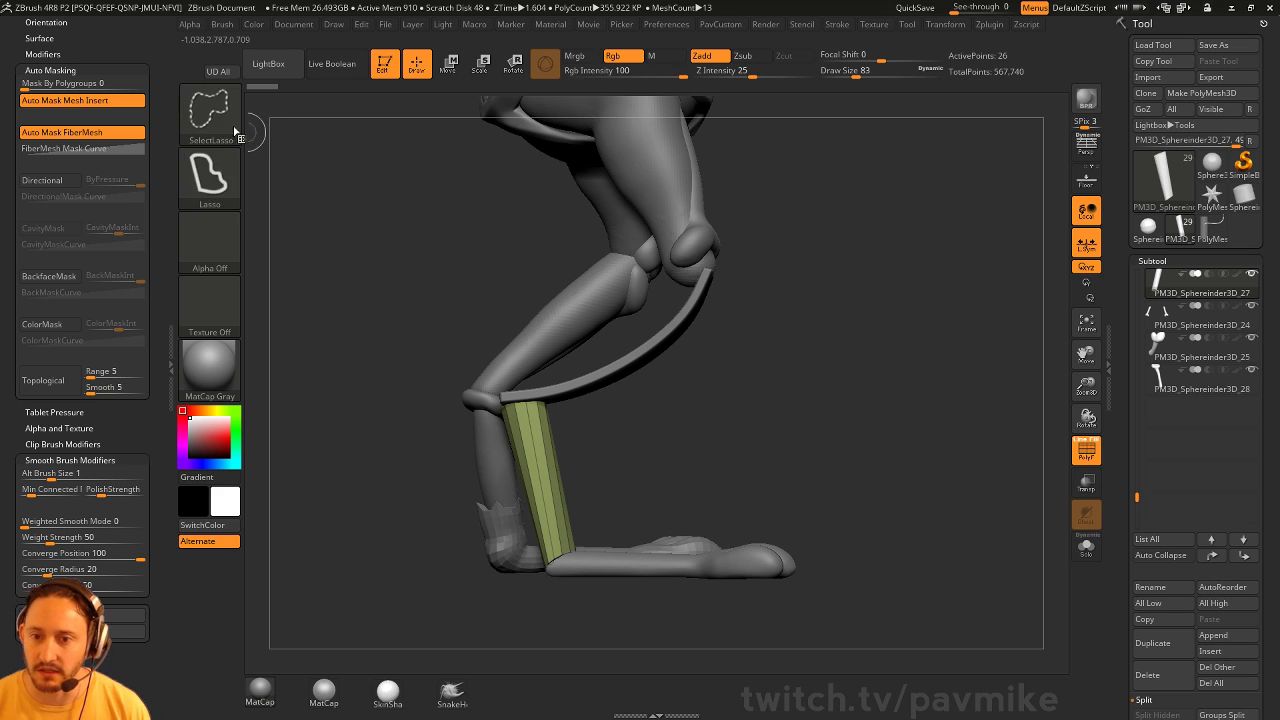
# Trim the lower end of the lower-leg cylinder above the foot with the ClipCurve brush
pyautogui.keyDown('ctrl'); pyautogui.keyDown('shift'); pyautogui.click(212, 110); pyautogui.keyUp('shift'); pyautogui.keyUp('ctrl')
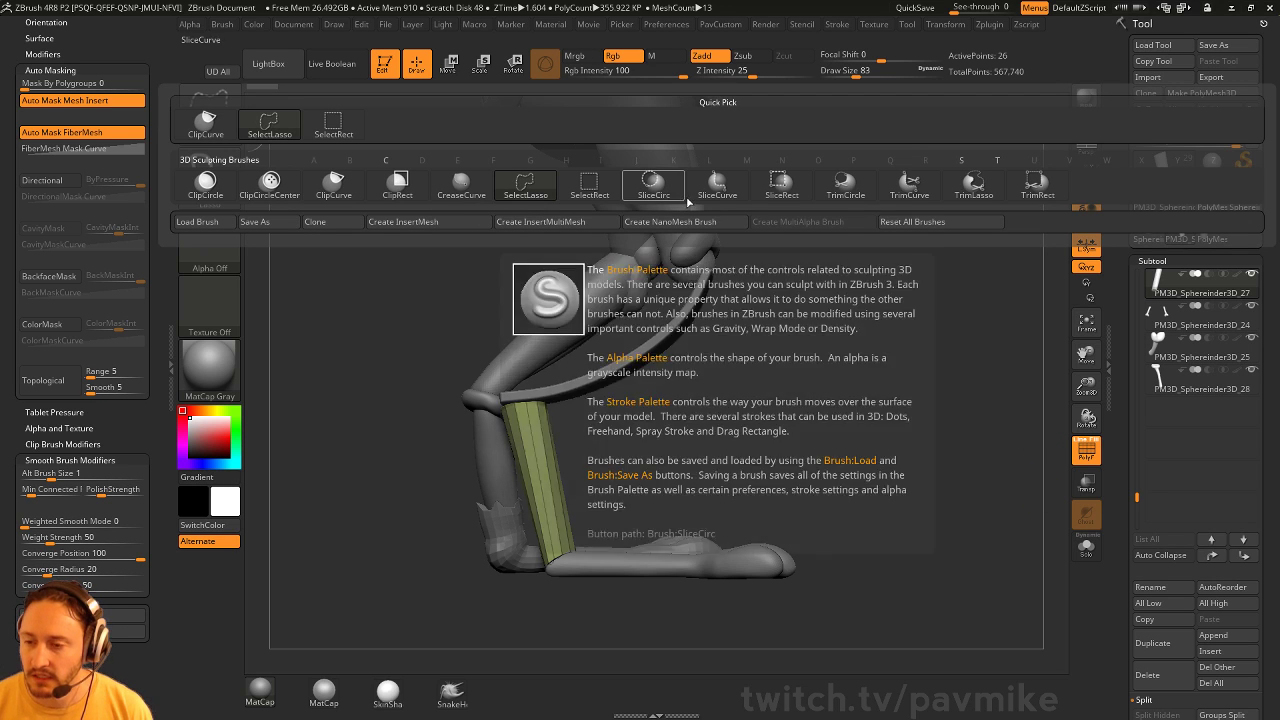
pyautogui.click(345, 188)
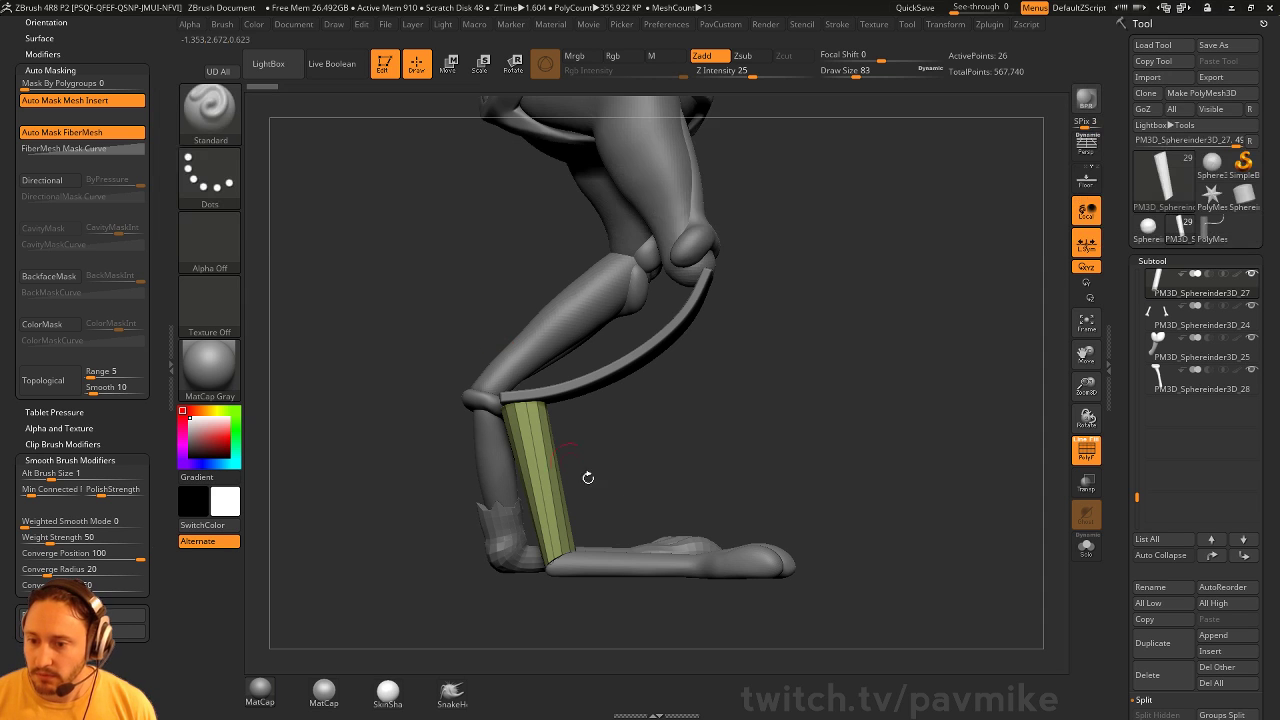
pyautogui.moveTo(650, 488)
pyautogui.keyDown('ctrl'); pyautogui.keyDown('shift'); pyautogui.mouseDown()
pyautogui.moveTo(371, 534)
pyautogui.moveTo(375, 590)
pyautogui.mouseUp(); pyautogui.keyUp('shift'); pyautogui.keyUp('ctrl')
# Solo the foot PM3D_Sphereinder3D_30 and mark the upper faces at its heel end with ZModeler
pyautogui.moveTo(767, 439); pyautogui.dragTo(820, 458)
pyautogui.moveTo(706, 500); pyautogui.dragTo(680, 503)
pyautogui.keyDown('alt'); pyautogui.click(668, 548); pyautogui.keyUp('alt')
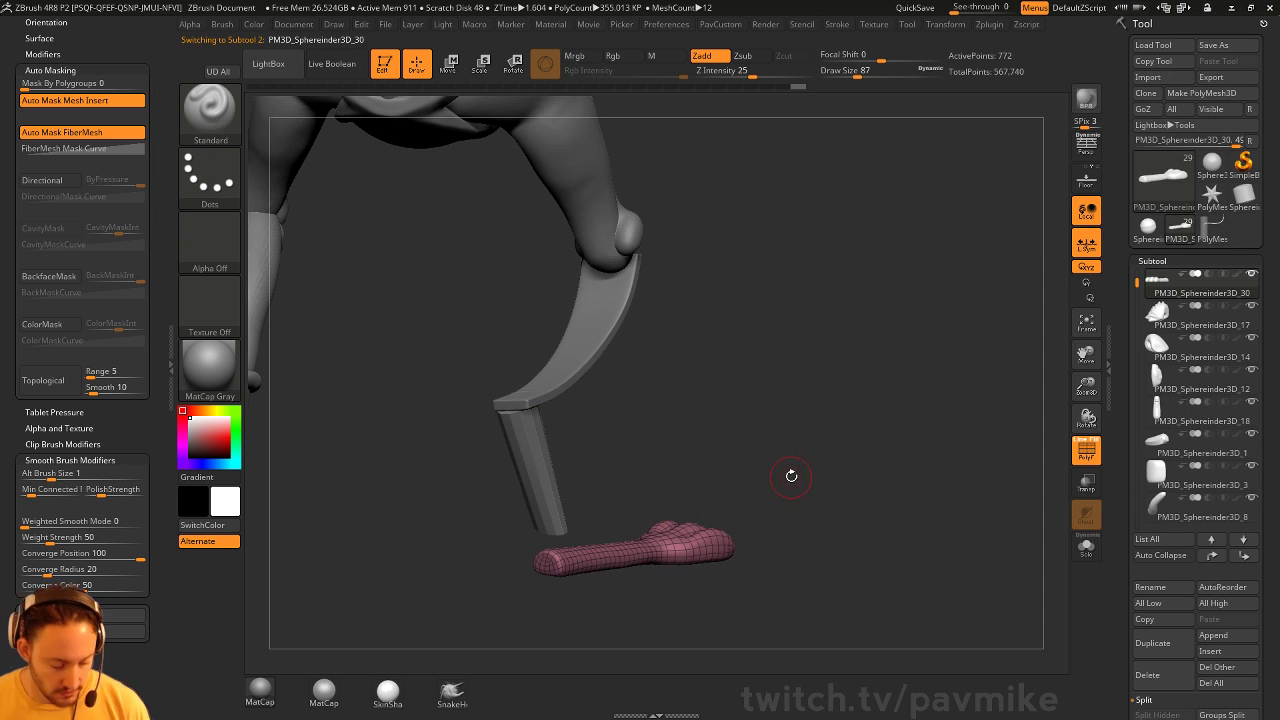
pyautogui.keyDown('alt'); pyautogui.moveTo(840, 477); pyautogui.dragTo(655, 461); pyautogui.keyUp('alt')
pyautogui.click(1086, 547)
pyautogui.press('b')
pyautogui.press('z')
pyautogui.press('m')
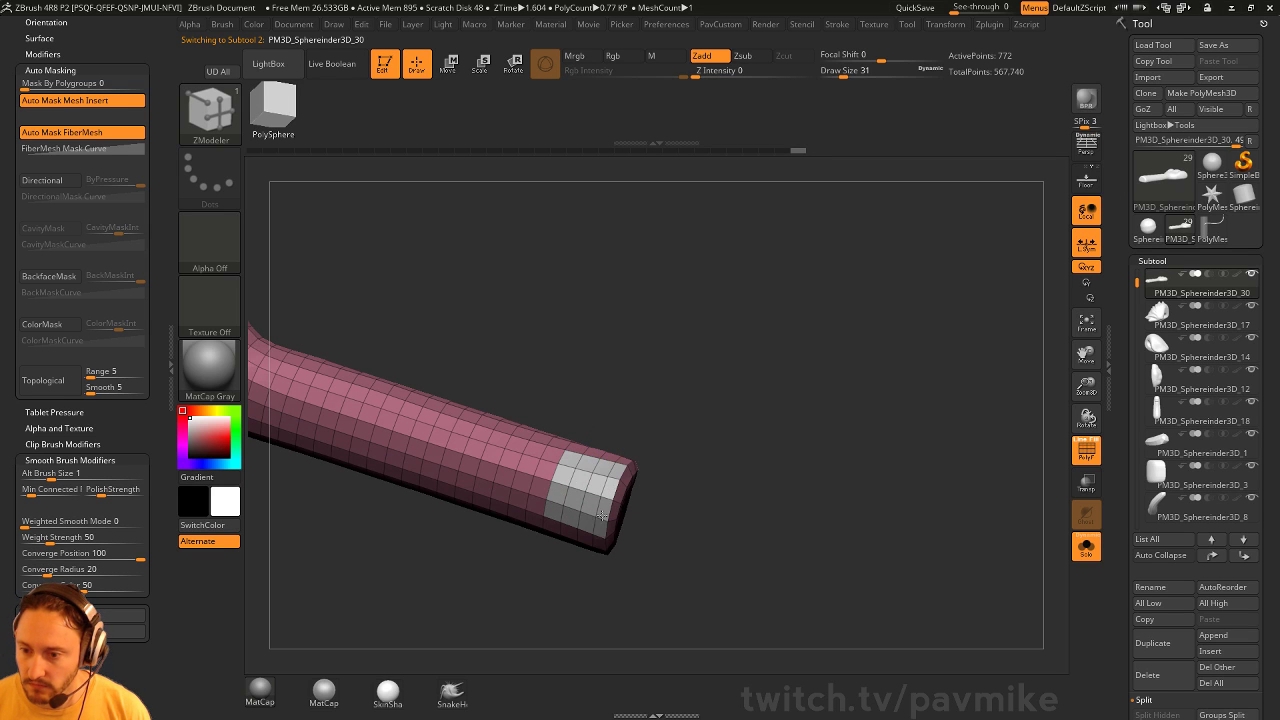
pyautogui.moveTo(603, 515); pyautogui.dragTo(667, 444)
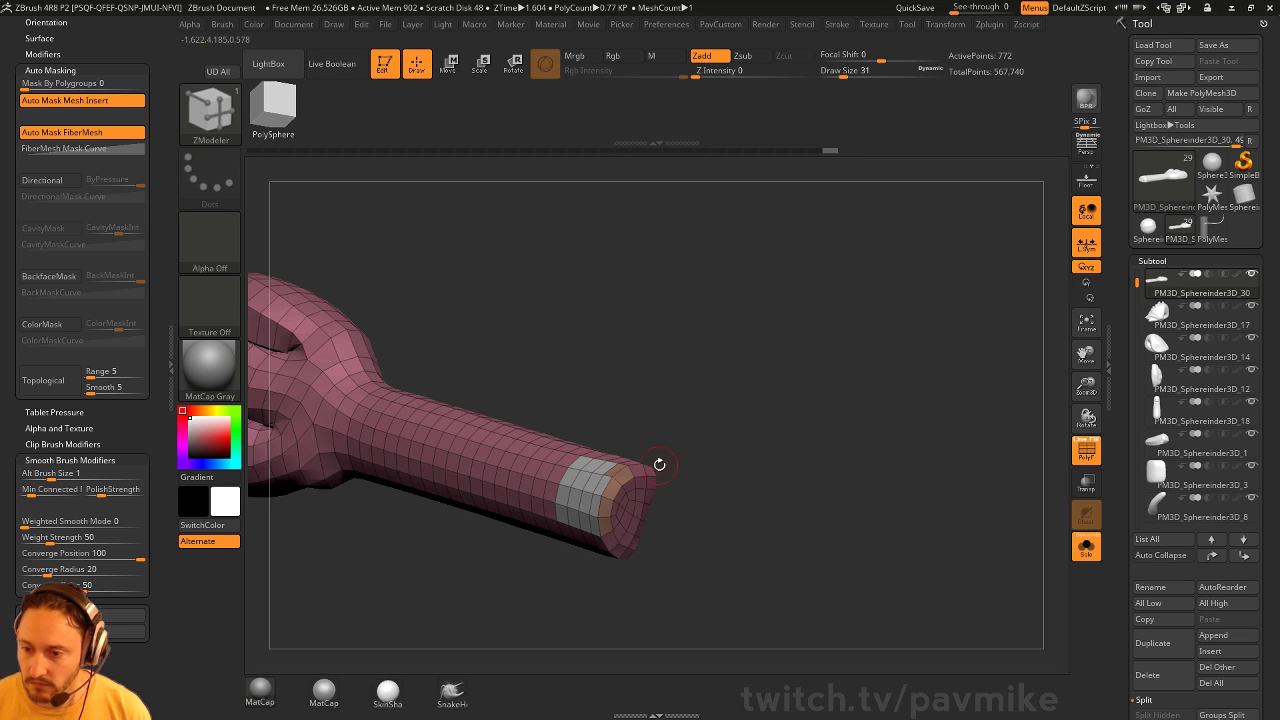
# Isolate the marked heel faces, invert visibility with SelectRect and delete the hidden faces to open the heel
pyautogui.keyDown('ctrl'); pyautogui.keyDown('shift'); pyautogui.click(606, 516); pyautogui.keyUp('shift'); pyautogui.keyUp('ctrl')
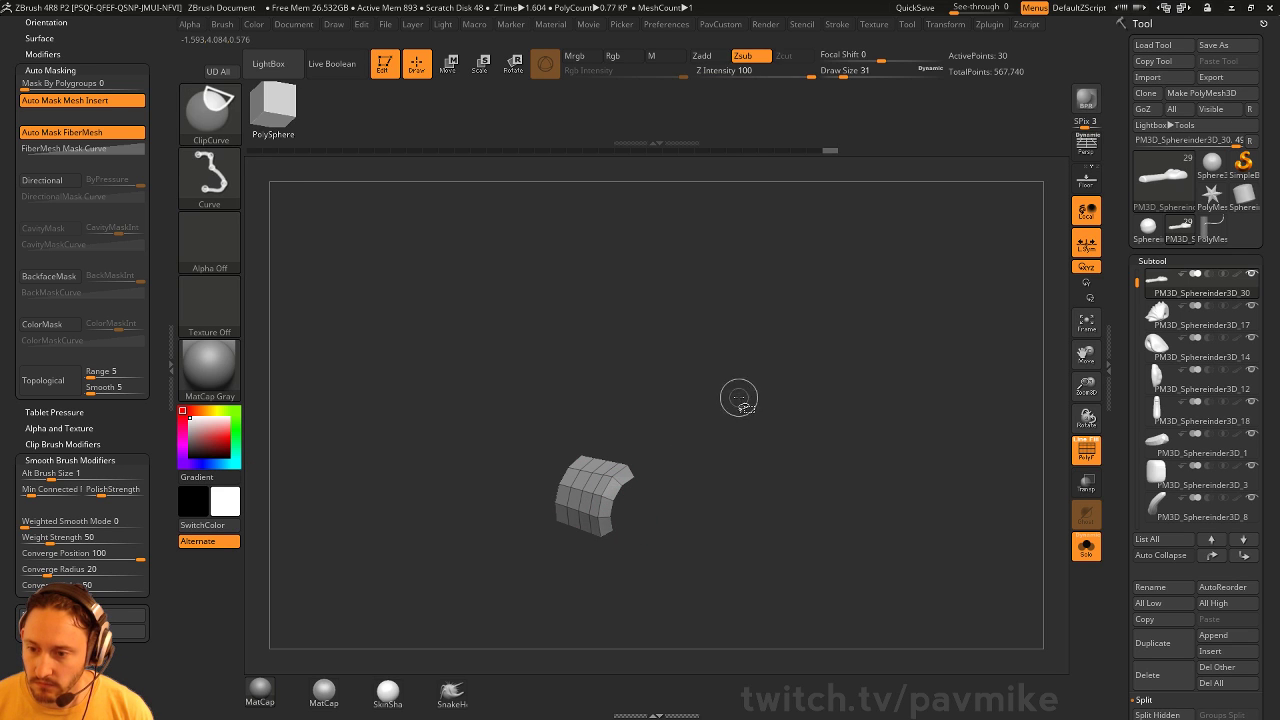
pyautogui.keyDown('ctrl'); pyautogui.keyDown('shift'); pyautogui.click(215, 118); pyautogui.keyUp('shift'); pyautogui.keyUp('ctrl')
pyautogui.keyDown('ctrl'); pyautogui.keyDown('shift'); pyautogui.click(342, 130); pyautogui.keyUp('shift'); pyautogui.keyUp('ctrl')
pyautogui.keyDown('ctrl'); pyautogui.keyDown('shift'); pyautogui.moveTo(828, 400); pyautogui.dragTo(843, 417); pyautogui.keyUp('shift'); pyautogui.keyUp('ctrl')
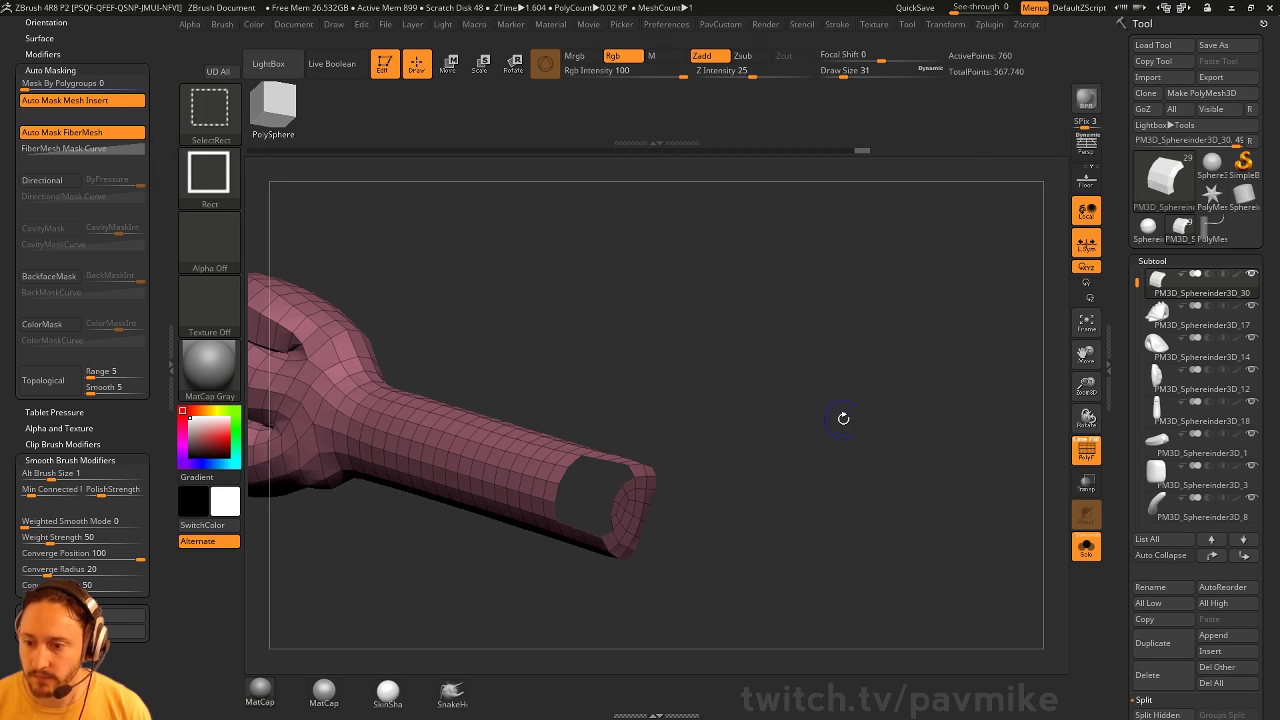
pyautogui.press('`')
pyautogui.moveTo(1005, 430); pyautogui.dragTo(1028, 480)
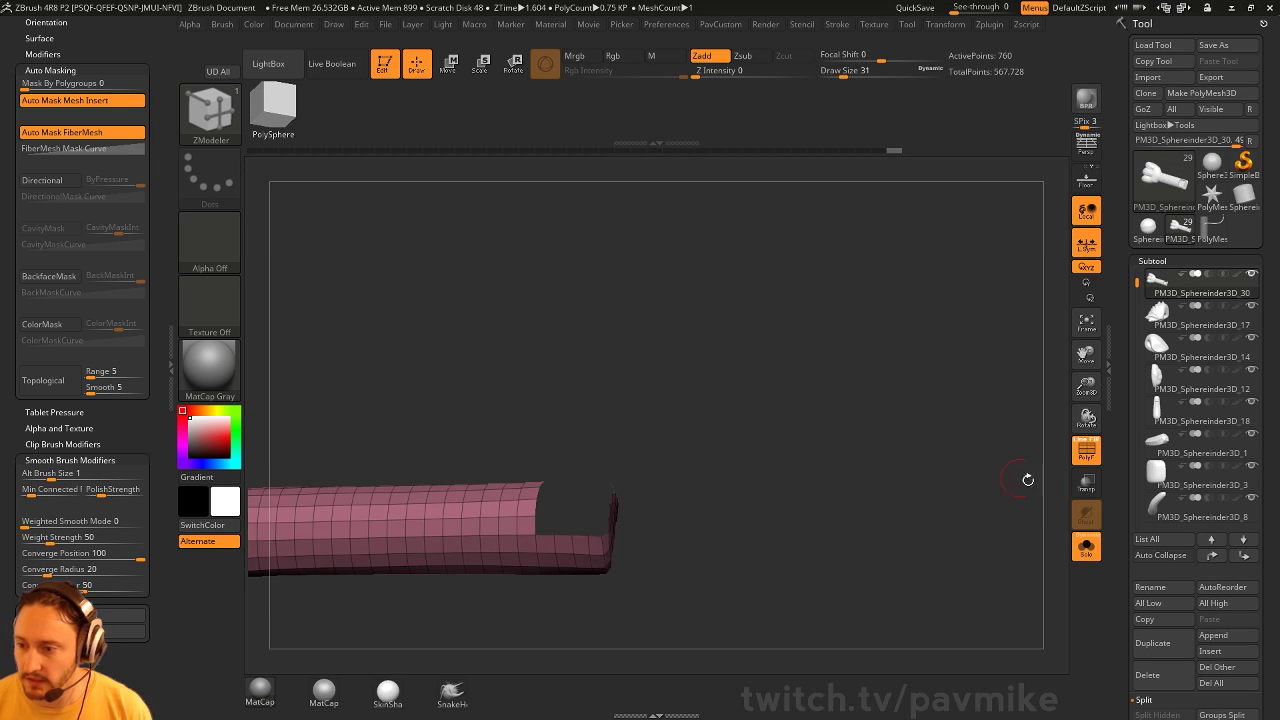
# Solo the lower-leg cylinder, hide its lower end cap and delete the hidden geometry, then show all subtools again
pyautogui.click(1086, 547)
pyautogui.keyDown('alt'); pyautogui.click(603, 509); pyautogui.keyUp('alt')
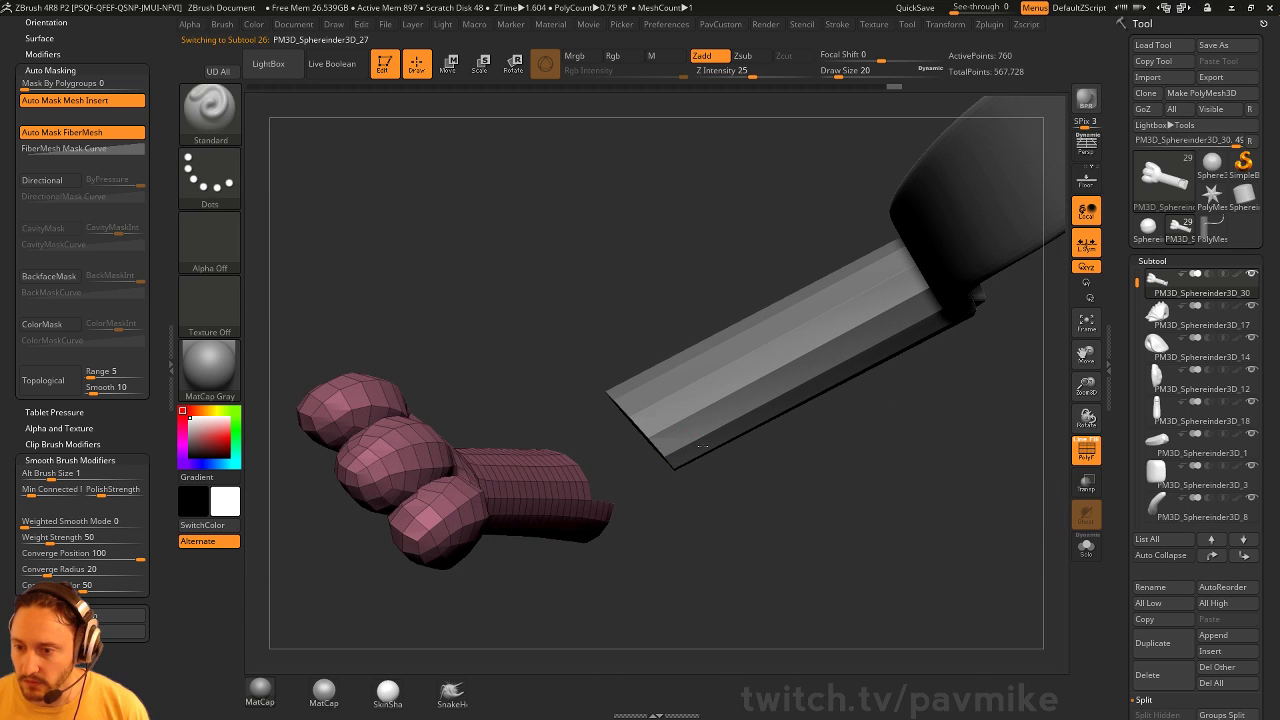
pyautogui.keyDown('alt'); pyautogui.moveTo(603, 509); pyautogui.dragTo(803, 542); pyautogui.keyUp('alt')
pyautogui.moveTo(803, 542); pyautogui.dragTo(775, 436, button='right')
pyautogui.click(1086, 547)
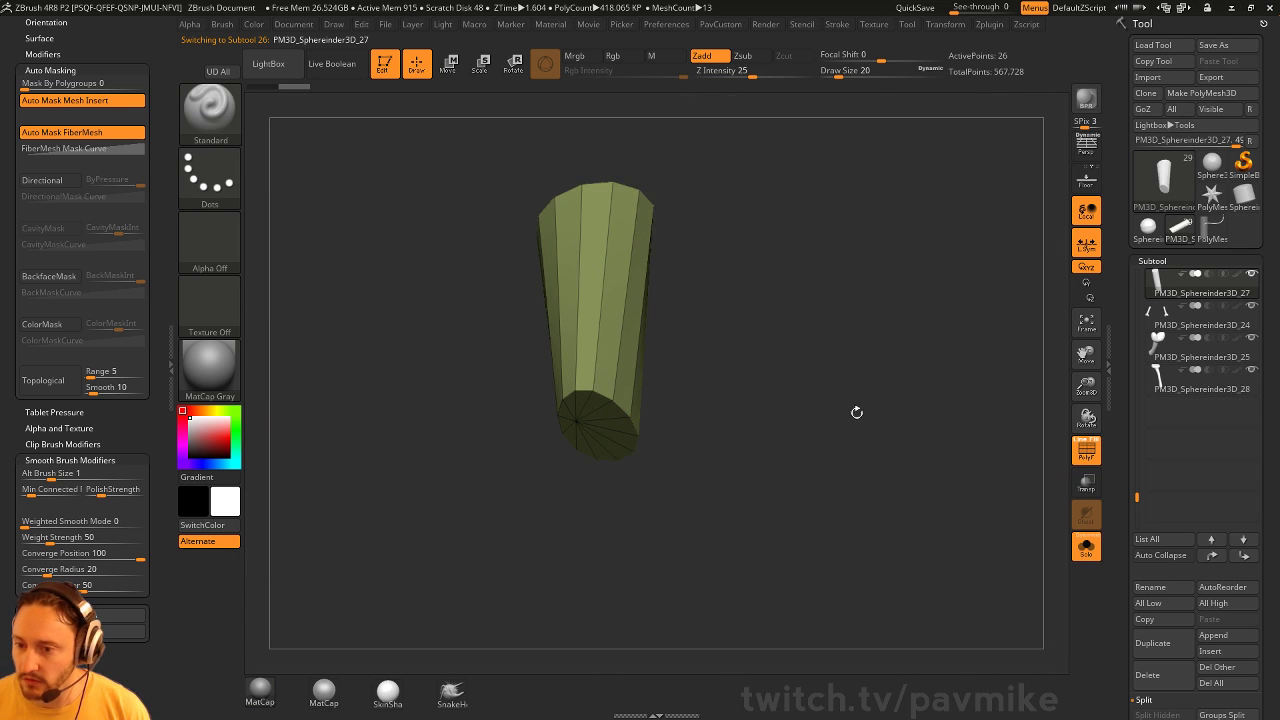
pyautogui.moveTo(855, 411); pyautogui.dragTo(780, 449, button='right')
pyautogui.keyDown('ctrl'); pyautogui.keyDown('shift'); pyautogui.moveTo(731, 367); pyautogui.dragTo(475, 500); pyautogui.keyUp('shift'); pyautogui.keyUp('ctrl')
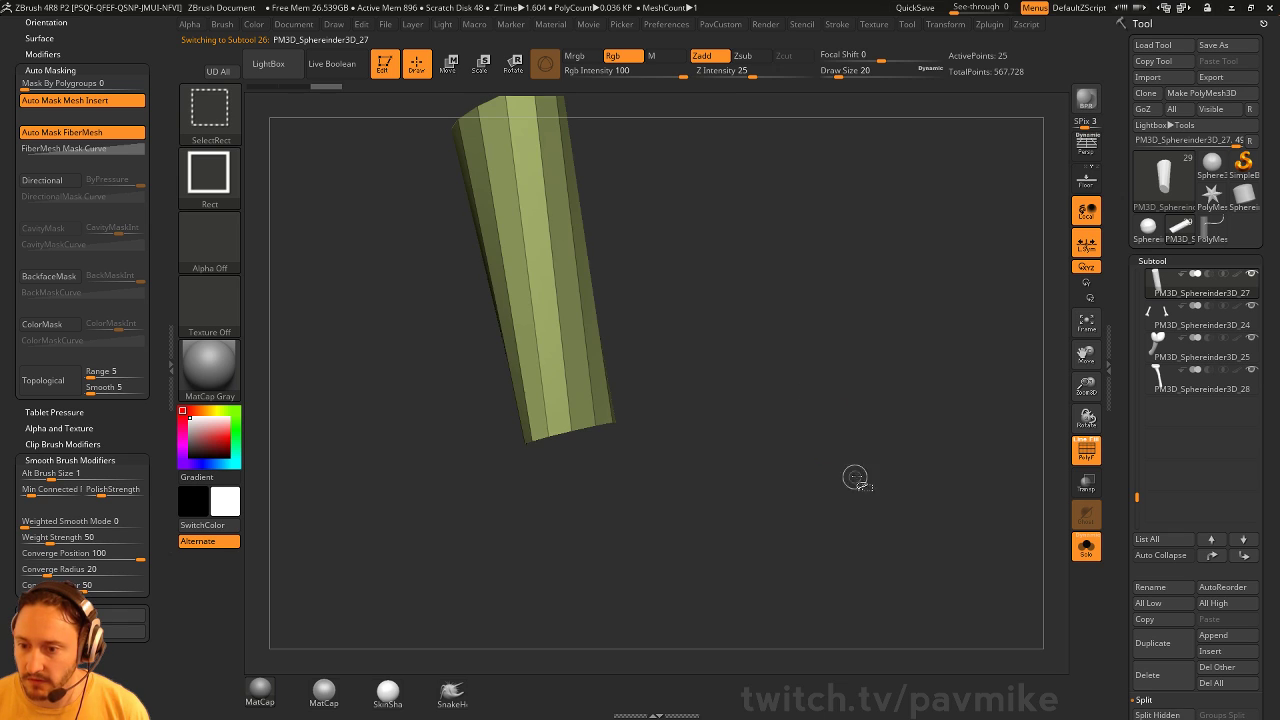
pyautogui.hotkey('shift', 'space')
pyautogui.click(1086, 547)
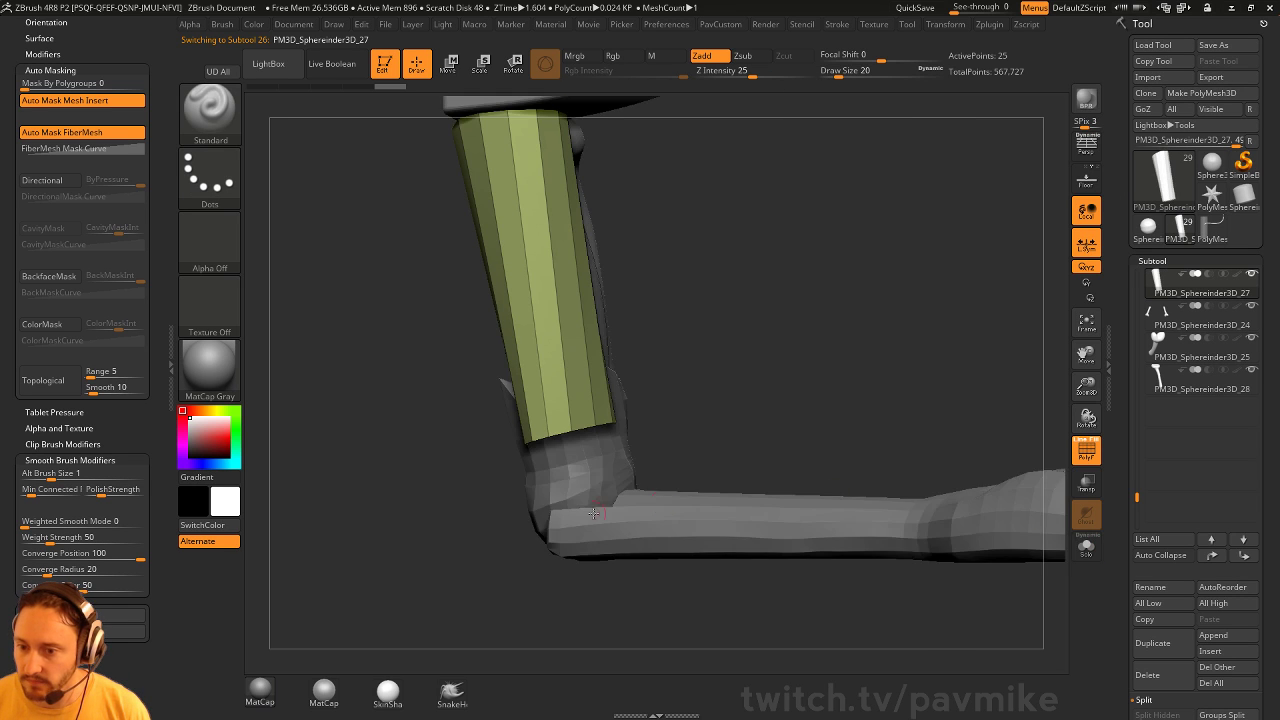
# Move the lower-leg cylinder up the subtool list and merge it with the foot PM3D_Sphereinder3D_30
pyautogui.moveTo(960, 380); pyautogui.dragTo(927, 432, button='right')
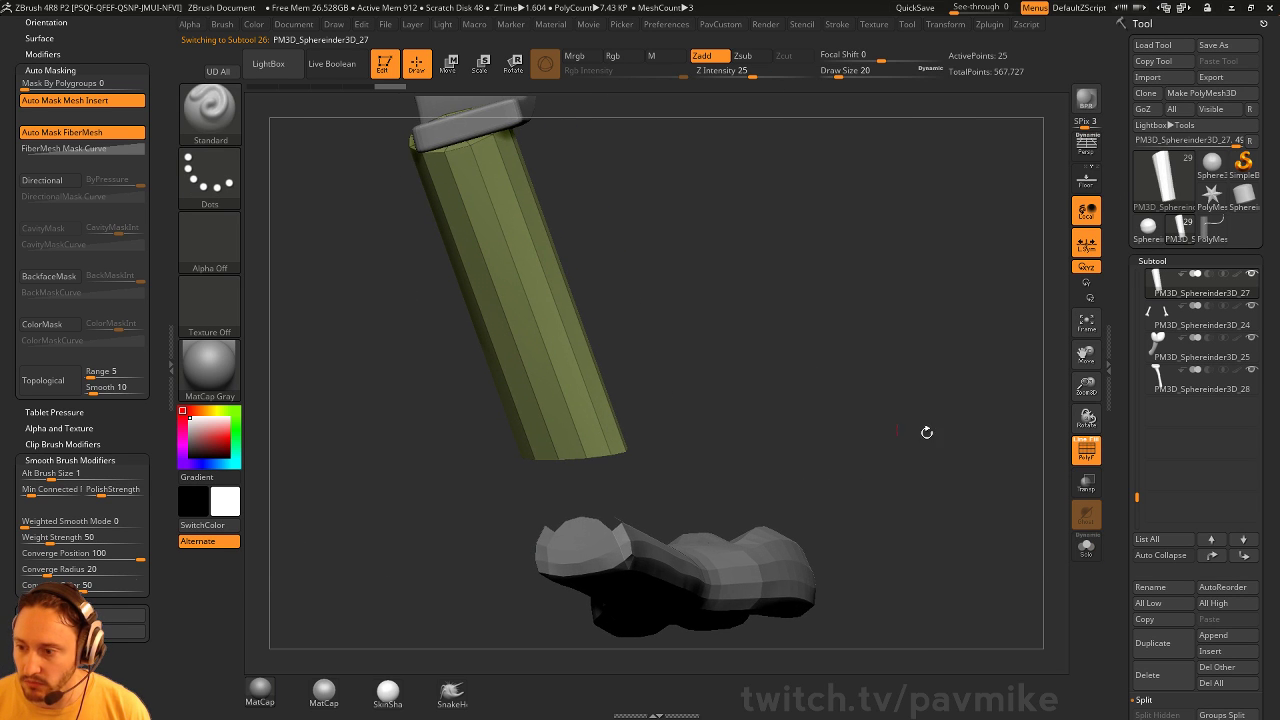
pyautogui.click(1086, 452)
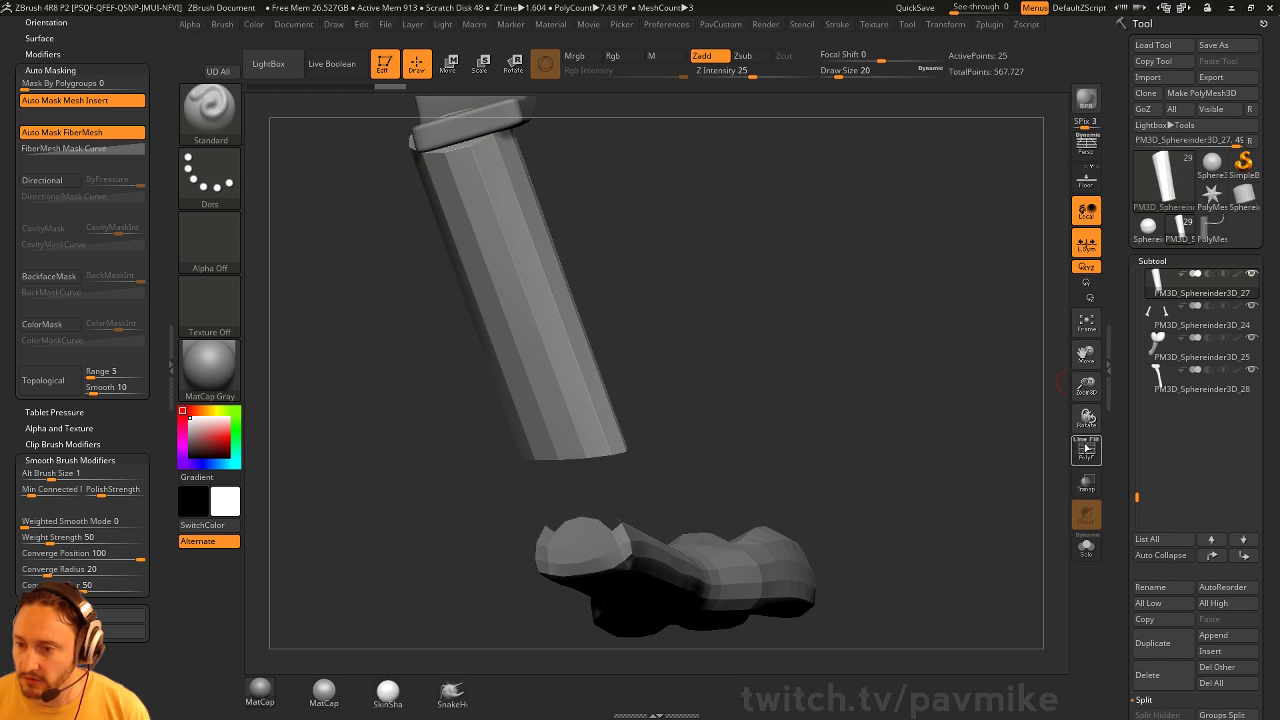
pyautogui.click(1087, 455)
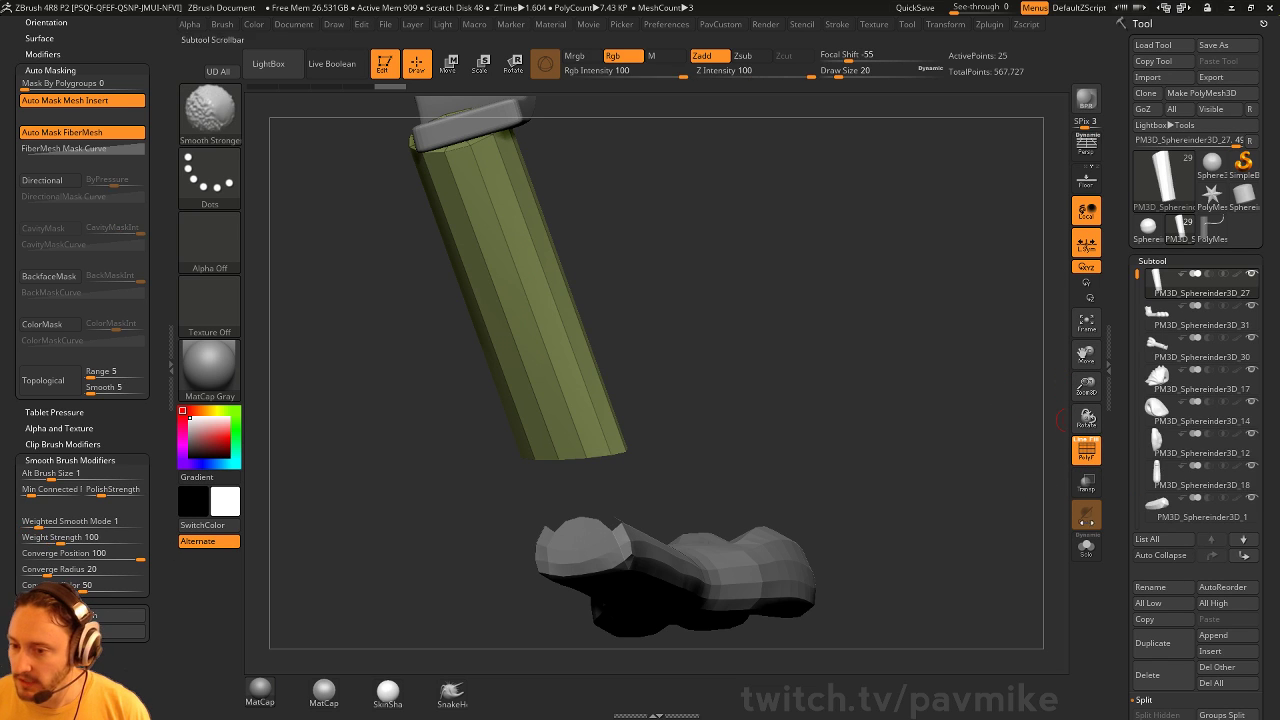
pyautogui.keyDown('alt'); pyautogui.click(760, 560); pyautogui.keyUp('alt')
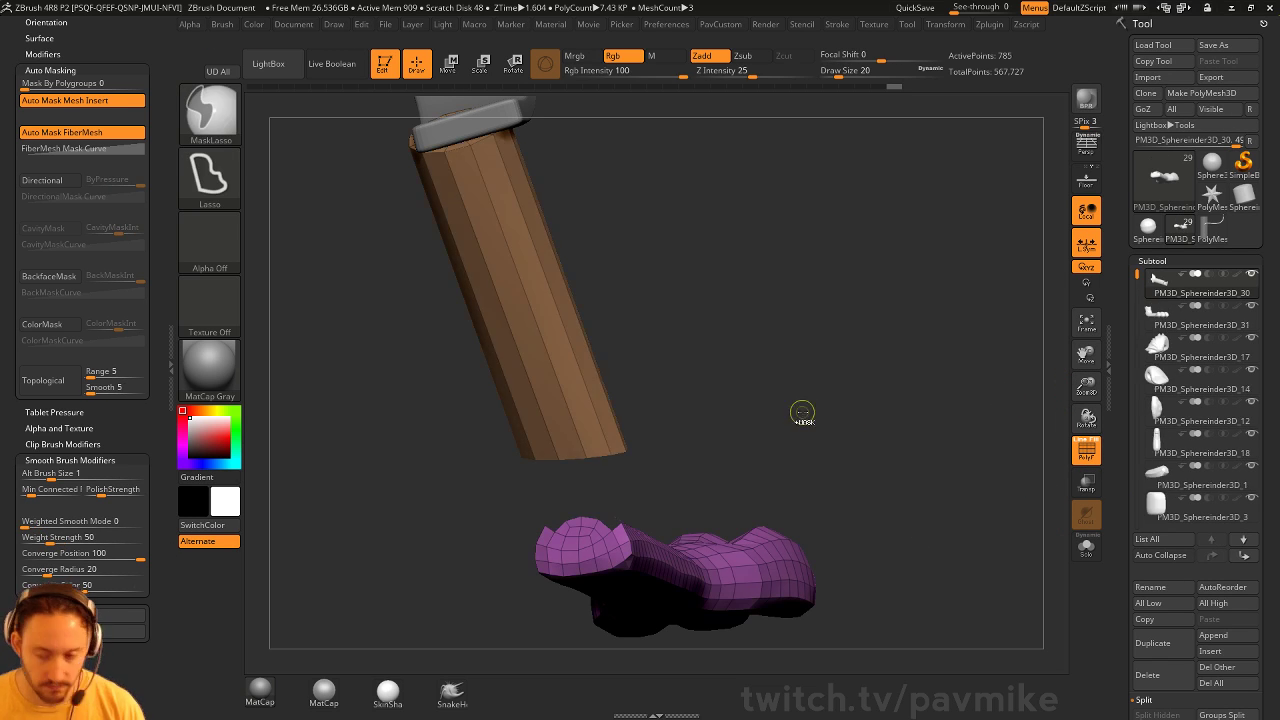
# Bridge the open lower end of the leg cylinder to the open heel of the foot with ZModeler's edge Bridge action
pyautogui.press('b')
pyautogui.press('z')
pyautogui.press('m')
pyautogui.press('space')
pyautogui.click(457, 363)
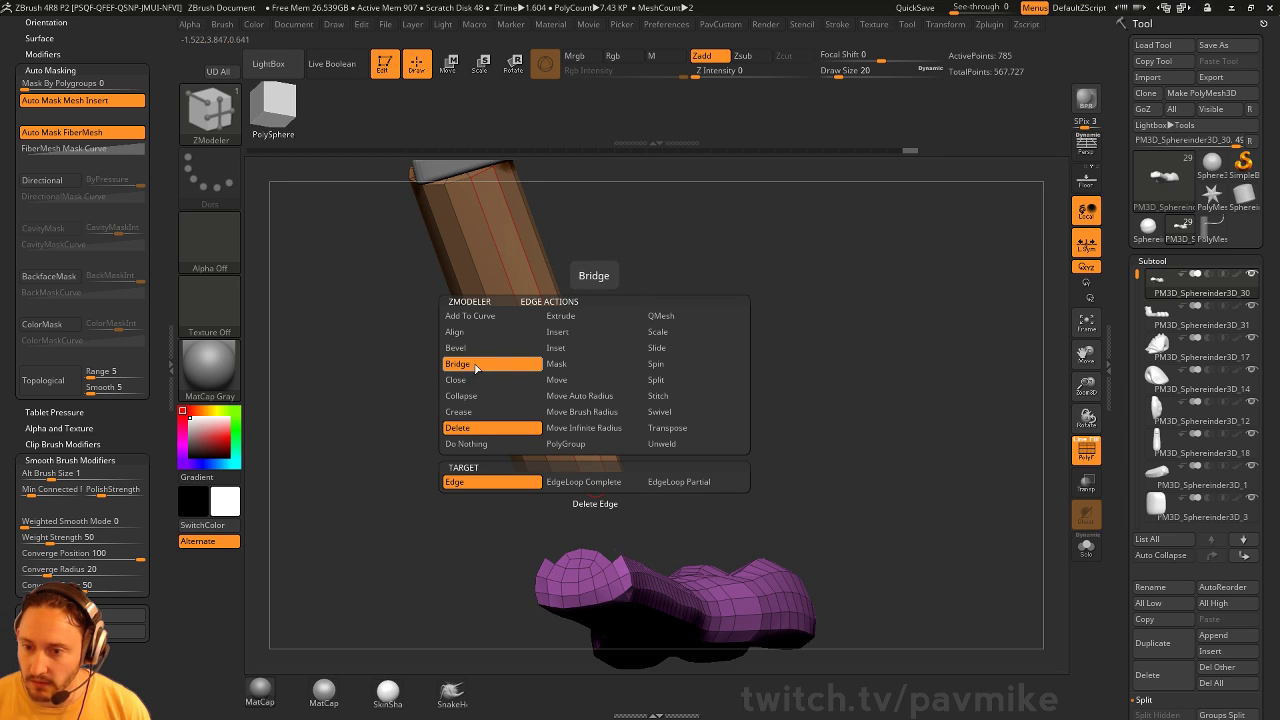
pyautogui.moveTo(680, 454); pyautogui.dragTo(643, 521)
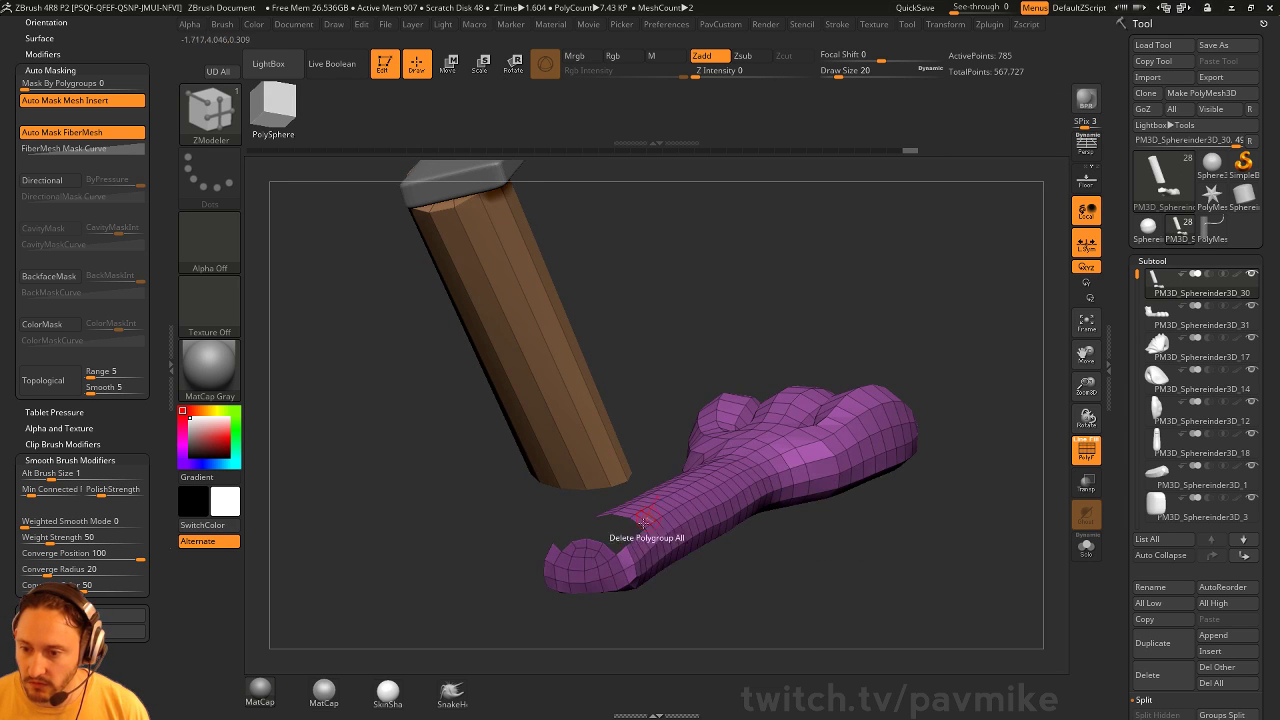
pyautogui.click(608, 546)
pyautogui.moveTo(782, 592)
pyautogui.mouseDown()
pyautogui.moveTo(789, 500)
pyautogui.moveTo(736, 453)
pyautogui.moveTo(712, 503)
pyautogui.moveTo(728, 518)
pyautogui.moveTo(707, 477)
pyautogui.moveTo(600, 470)
pyautogui.mouseUp()
# Reshape the new ankle junction between cylinder and foot with the Move brush and turn off the polyframe display
pyautogui.press('b')
pyautogui.press('m')
pyautogui.press('v')
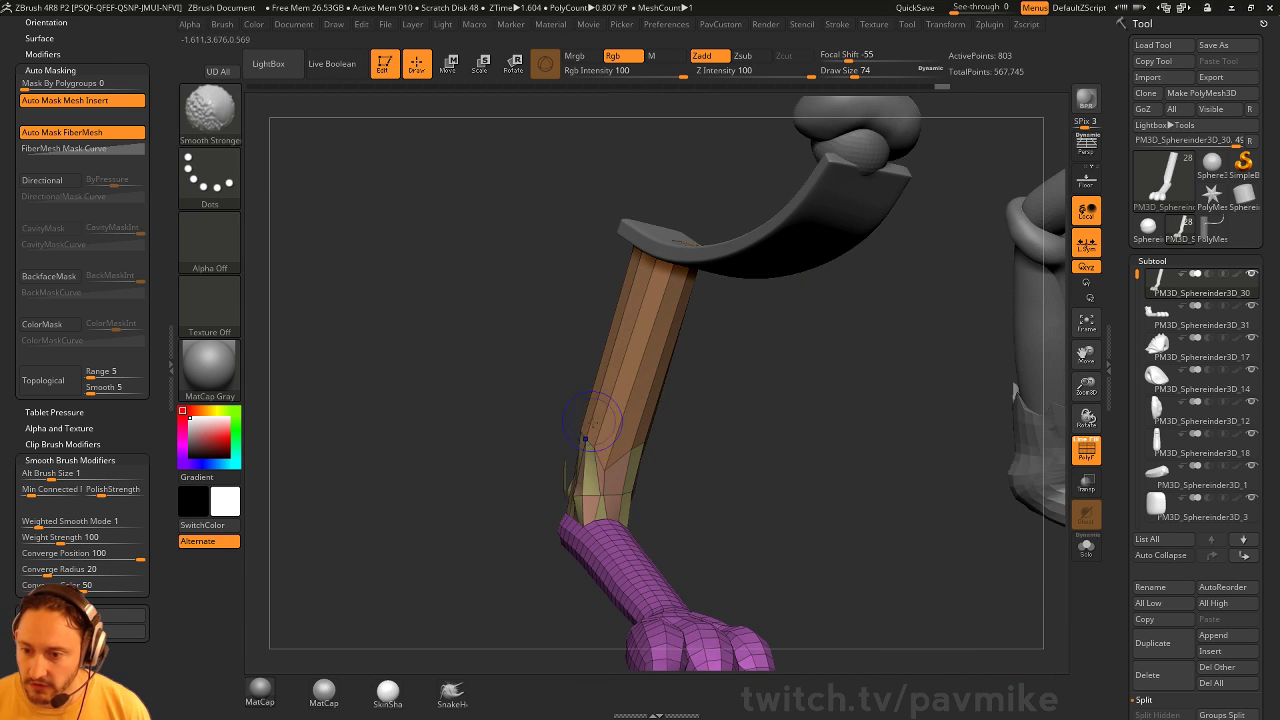
pyautogui.moveTo(503, 489); pyautogui.dragTo(545, 480)
pyautogui.moveTo(468, 372); pyautogui.dragTo(1040, 490)
pyautogui.click(1087, 455)
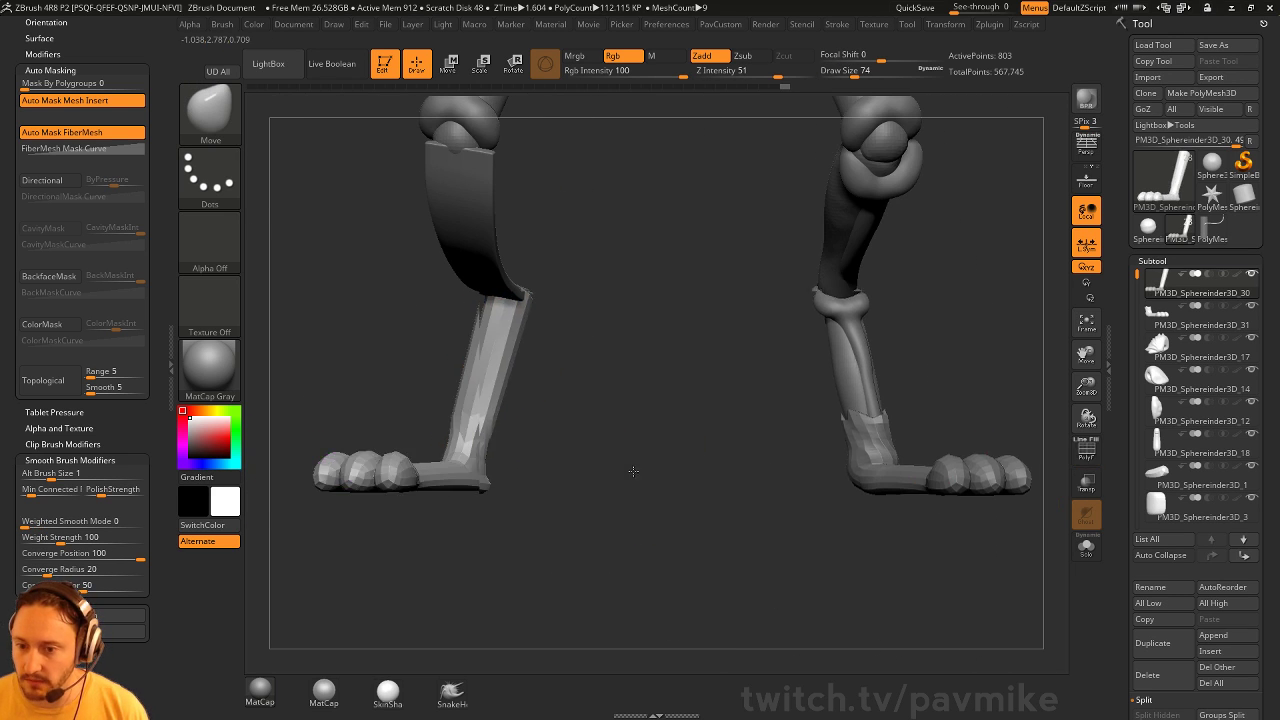
pyautogui.press('b')
pyautogui.press('z')
pyautogui.press('m')
pyautogui.moveTo(631, 471)
pyautogui.mouseDown()
pyautogui.moveTo(1031, 514)
pyautogui.moveTo(935, 415)
pyautogui.mouseUp()
pyautogui.click(1087, 452)
pyautogui.moveTo(893, 479); pyautogui.dragTo(819, 521)
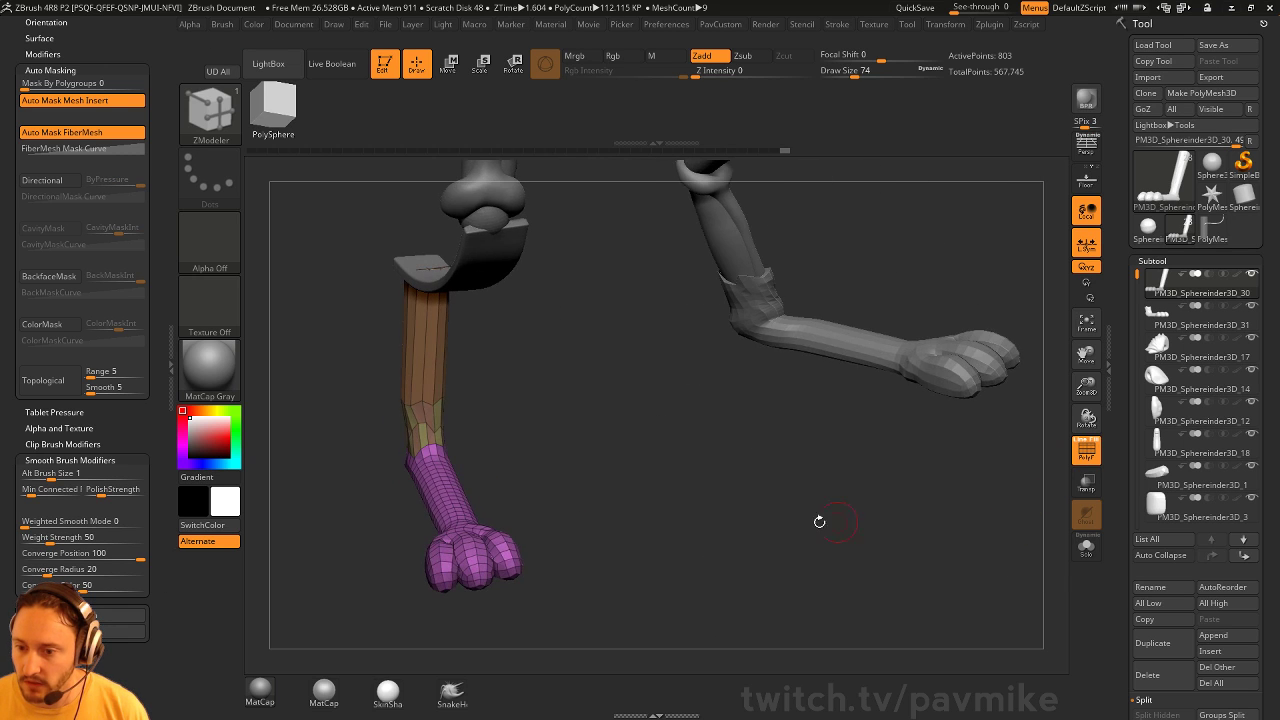
pyautogui.moveTo(552, 505); pyautogui.dragTo(463, 559)
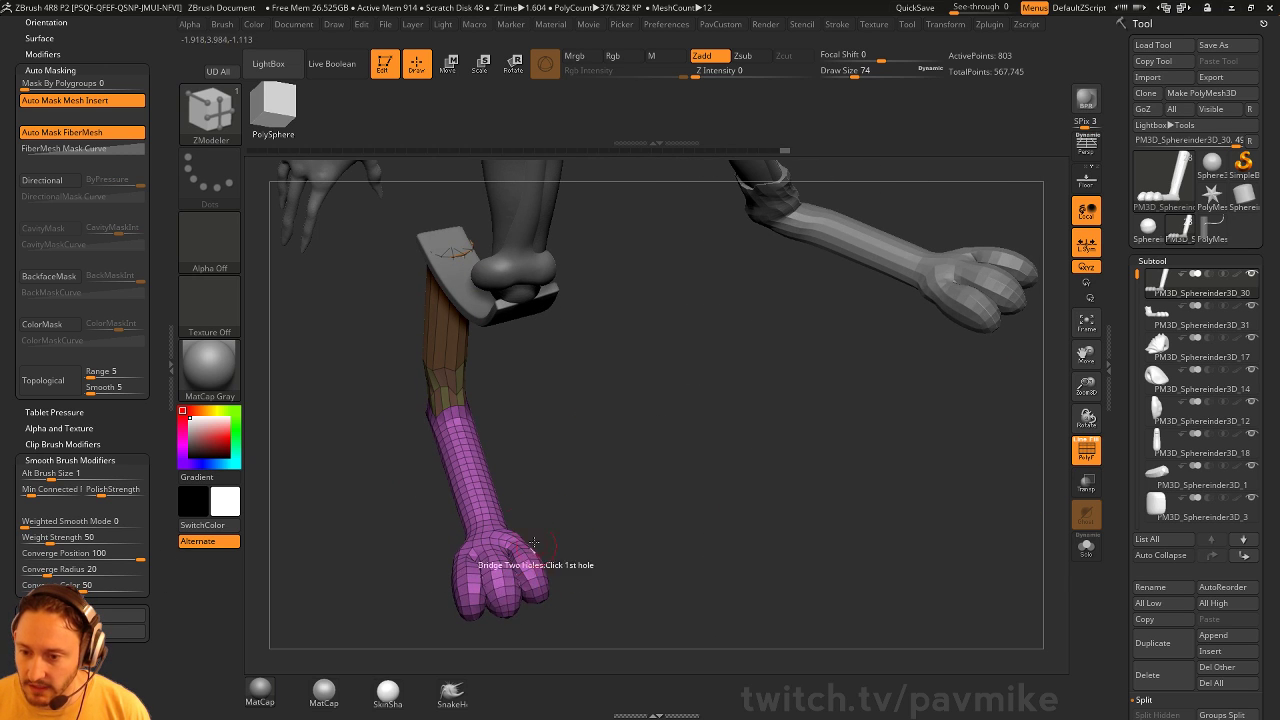
pyautogui.click(463, 559)
pyautogui.hotkey('ctrl', 'z')
# Remesh the joined lower leg and foot with ZRemesher using the Same polygon count option
pyautogui.moveTo(680, 489); pyautogui.dragTo(700, 420)
pyautogui.hotkey('shift', 'g')
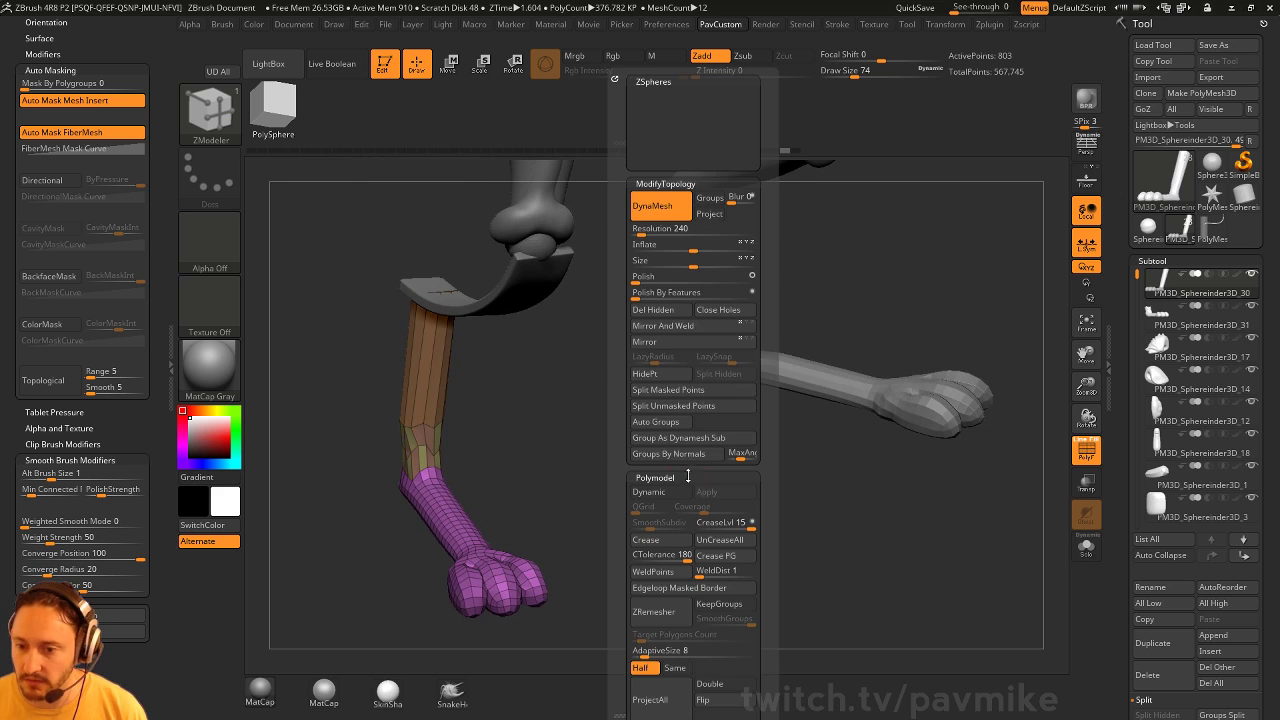
pyautogui.click(675, 668)
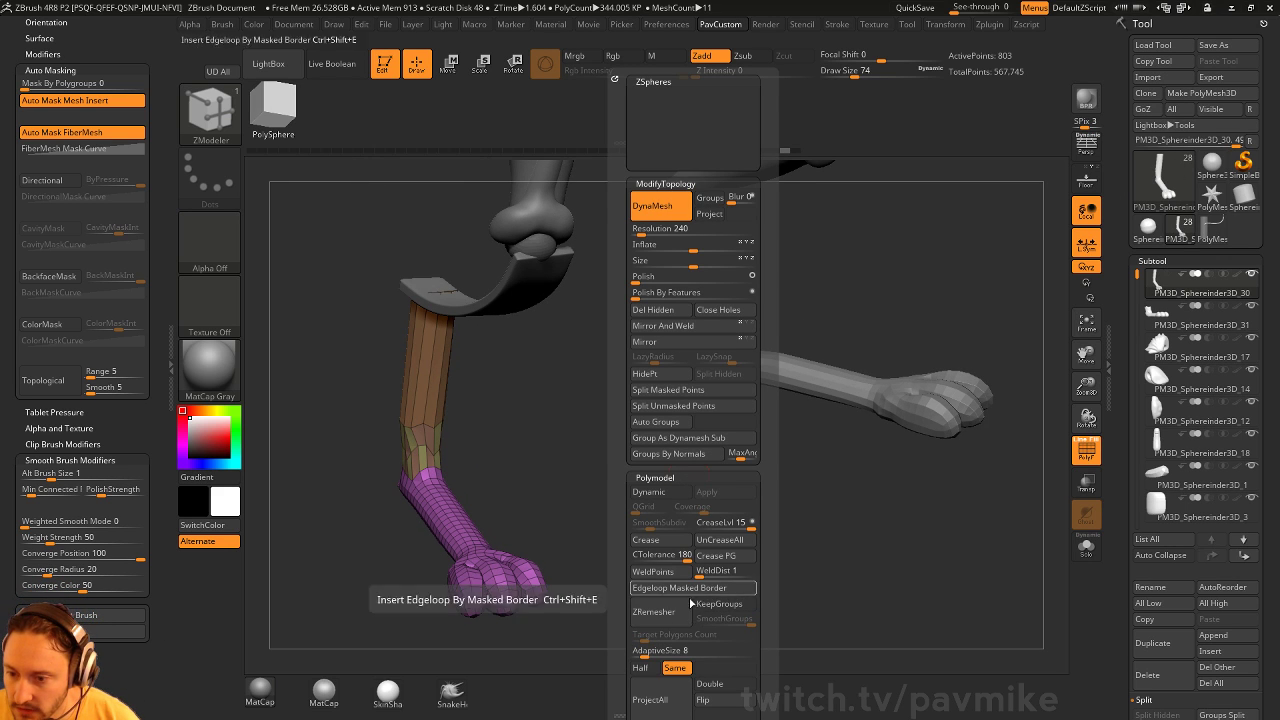
pyautogui.click(672, 619)
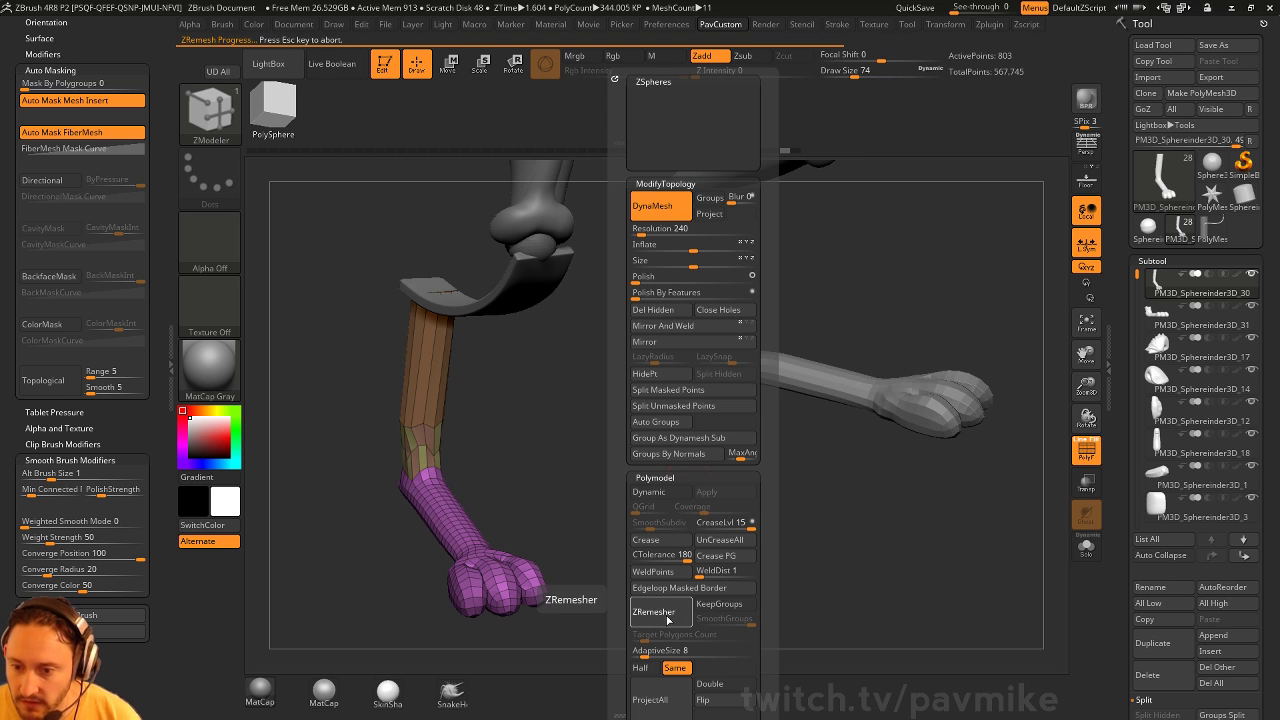
pyautogui.moveTo(566, 499)
pyautogui.mouseDown()
pyautogui.moveTo(589, 437)
pyautogui.moveTo(634, 506)
pyautogui.moveTo(643, 497)
pyautogui.mouseUp()
# Adjust the remeshed leg's heel area with a resized Move brush and hide the polyframe
pyautogui.press('s')
pyautogui.press('b')
pyautogui.press('m')
pyautogui.press('v')
pyautogui.press('s')
pyautogui.moveTo(517, 496); pyautogui.dragTo(482, 479)
pyautogui.click(1086, 455)
pyautogui.press('f')
pyautogui.moveTo(720, 430); pyautogui.dragTo(692, 452)
# Thicken the upper part of the lower leg with the Inflat brush at a draw size of about 293
pyautogui.press('b')
pyautogui.press('i')
pyautogui.press('n')
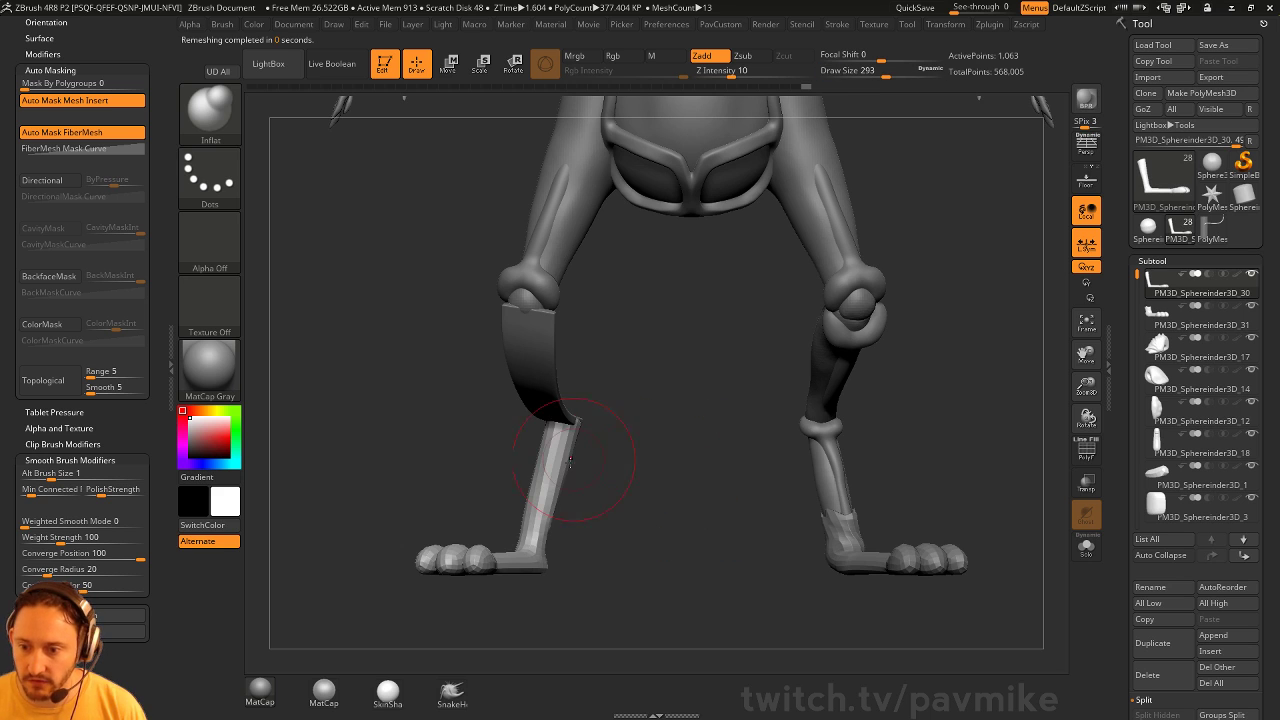
pyautogui.moveTo(556, 503); pyautogui.dragTo(470, 540, button='right')
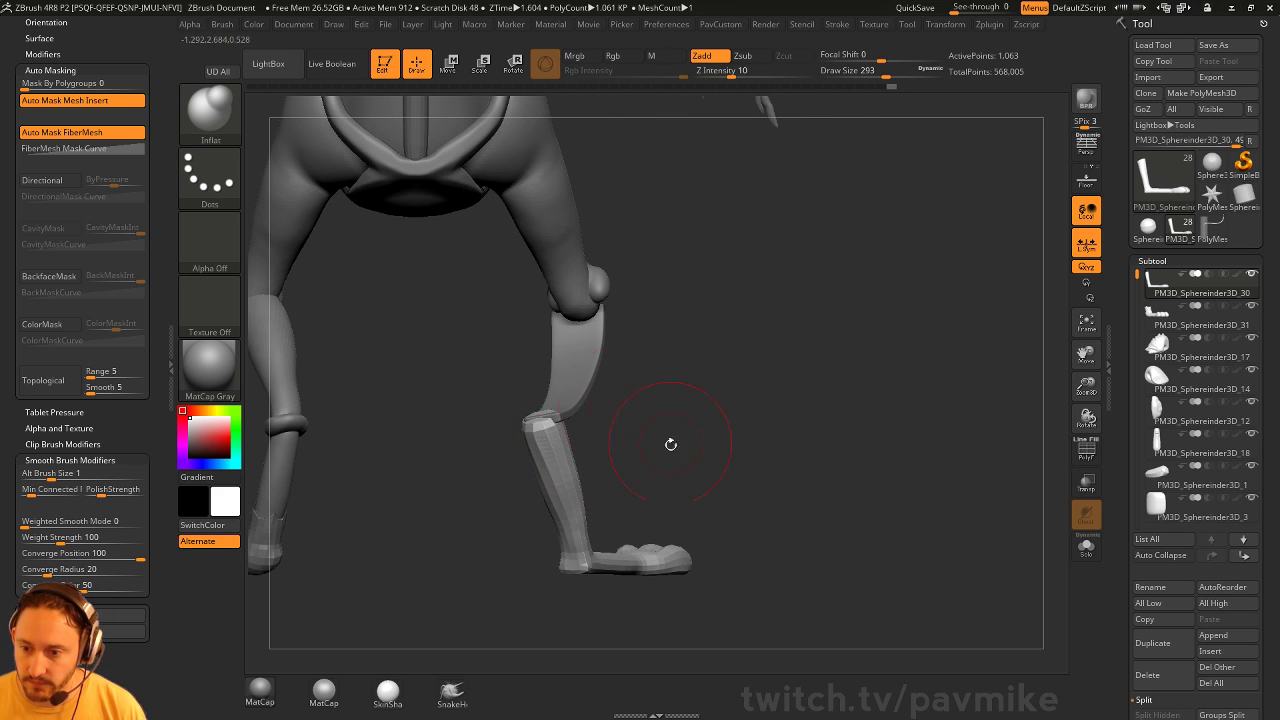
pyautogui.moveTo(670, 444)
pyautogui.mouseDown(button='right')
pyautogui.moveTo(660, 466)
pyautogui.moveTo(671, 486)
pyautogui.moveTo(620, 514)
pyautogui.mouseUp(button='right')
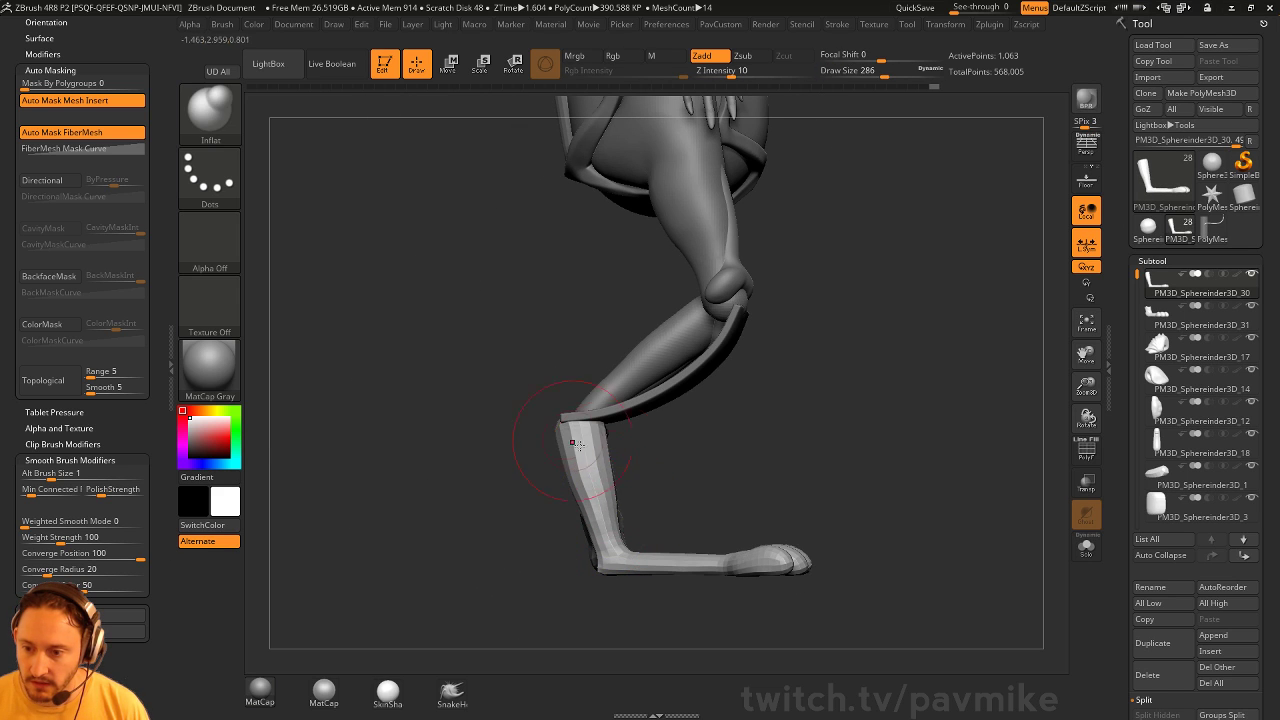
# Refine the lower leg and ankle contour with the Move brush, reducing the draw size from 187 to 158
pyautogui.press('b')
pyautogui.press('m')
pyautogui.press('v')
pyautogui.moveTo(572, 431)
pyautogui.mouseDown(button='right')
pyautogui.moveTo(685, 483)
pyautogui.moveTo(649, 498)
pyautogui.mouseUp(button='right')
pyautogui.press('s')
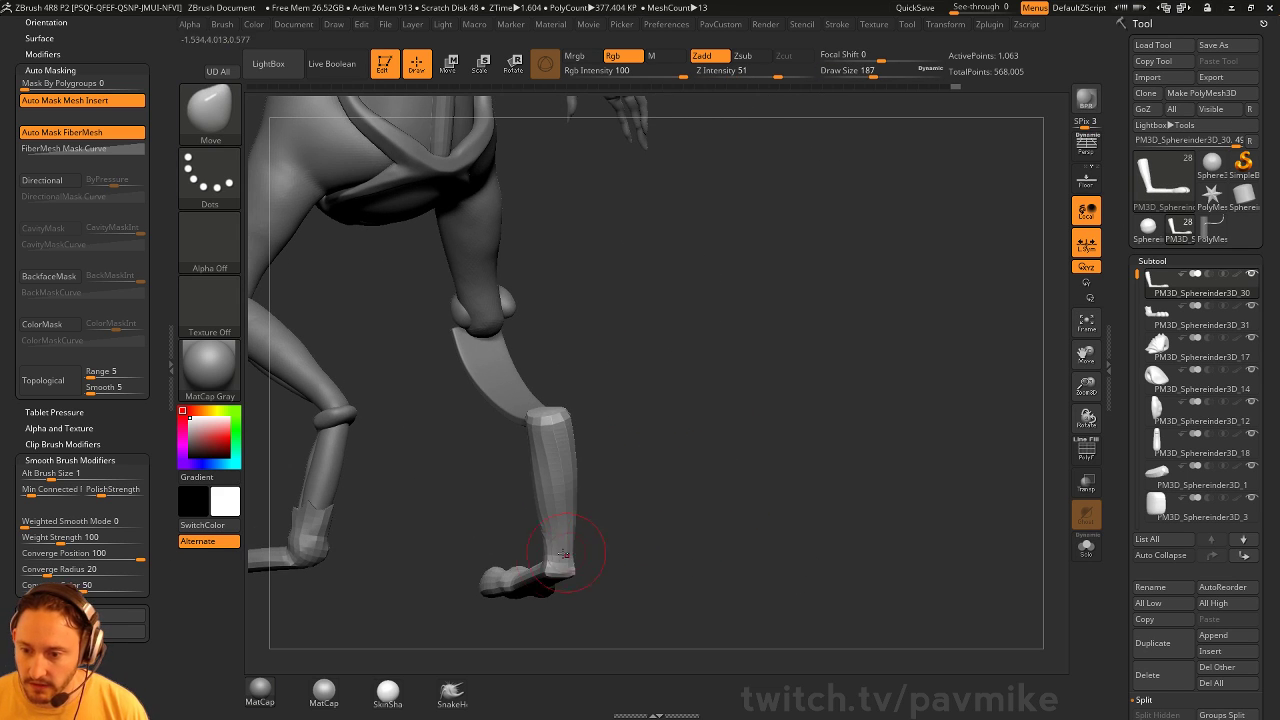
pyautogui.moveTo(574, 562); pyautogui.dragTo(555, 570)
pyautogui.moveTo(572, 564); pyautogui.dragTo(602, 549, button='right')
pyautogui.press('s')
pyautogui.moveTo(600, 549); pyautogui.dragTo(590, 549)
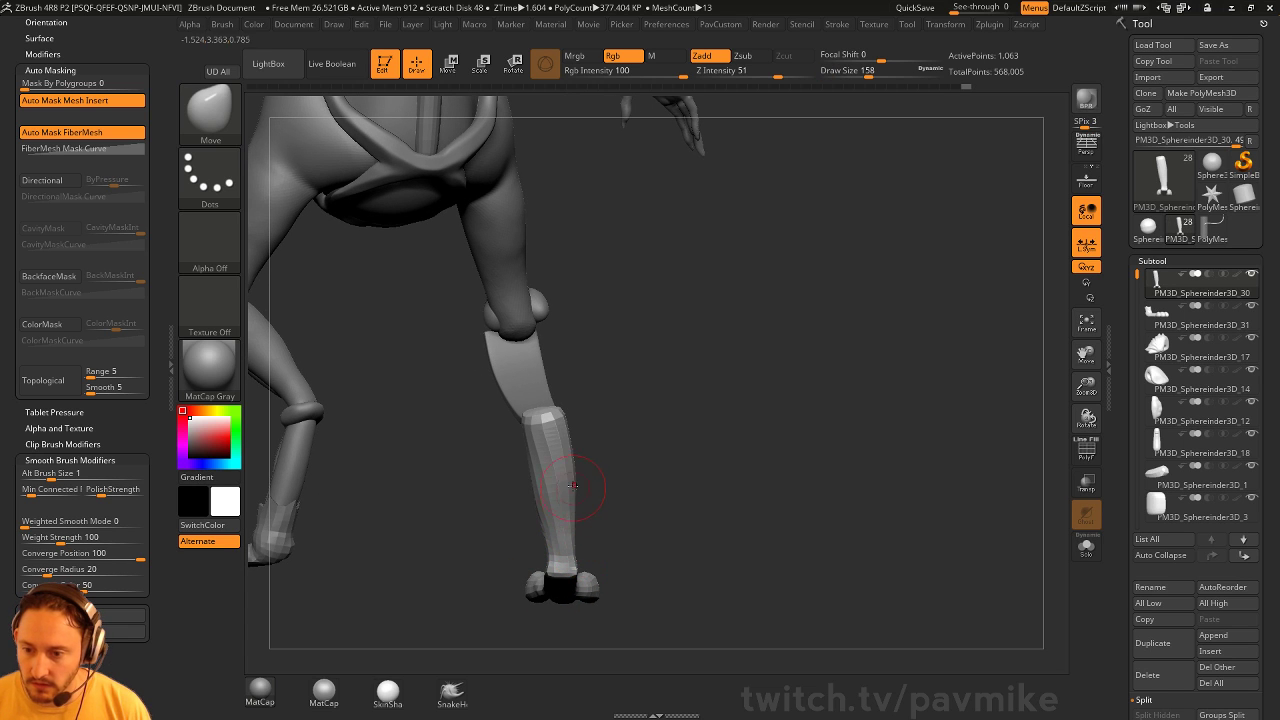
# Swell the heel and ankle of the joined foot with the Inflat brush at draw size 145
pyautogui.moveTo(572, 485)
pyautogui.mouseDown(button='right')
pyautogui.moveTo(640, 460)
pyautogui.moveTo(654, 417)
pyautogui.moveTo(597, 500)
pyautogui.mouseUp(button='right')
pyautogui.press('b')
pyautogui.press('i')
pyautogui.press('n')
pyautogui.click(547, 543)
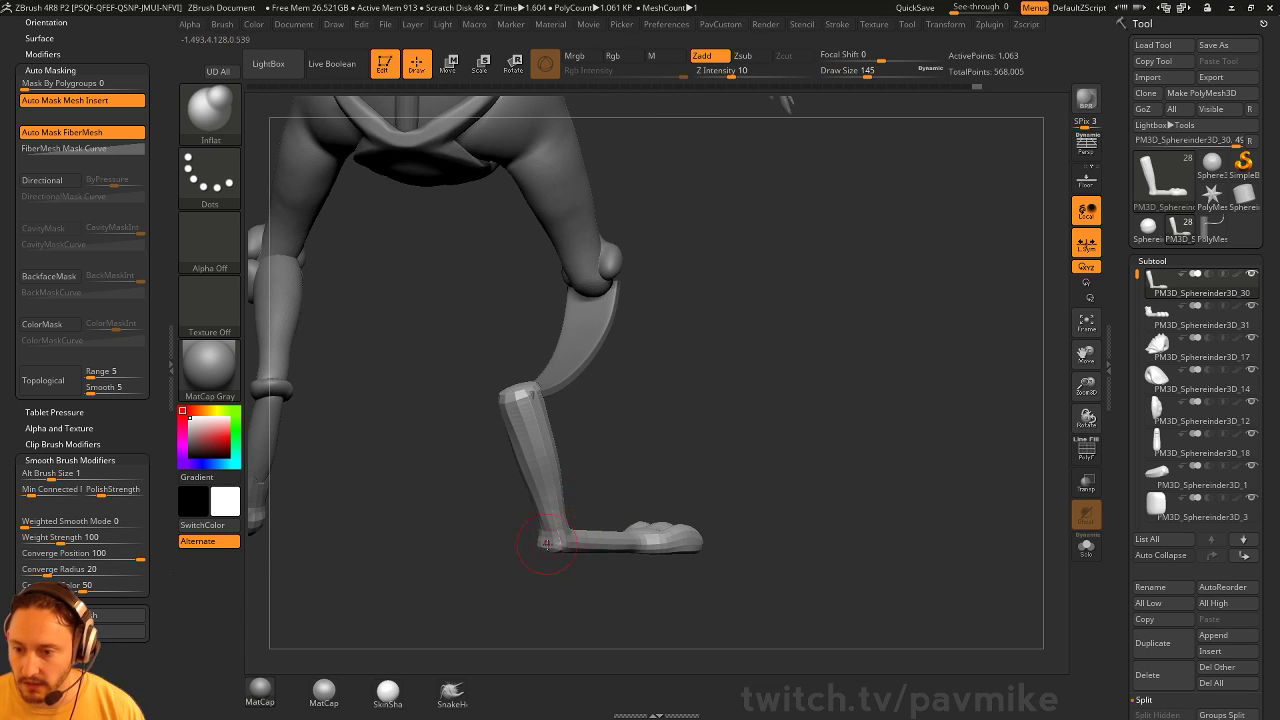
pyautogui.moveTo(547, 543); pyautogui.dragTo(547, 559, button='right')
pyautogui.moveTo(640, 516); pyautogui.dragTo(810, 399, button='right')
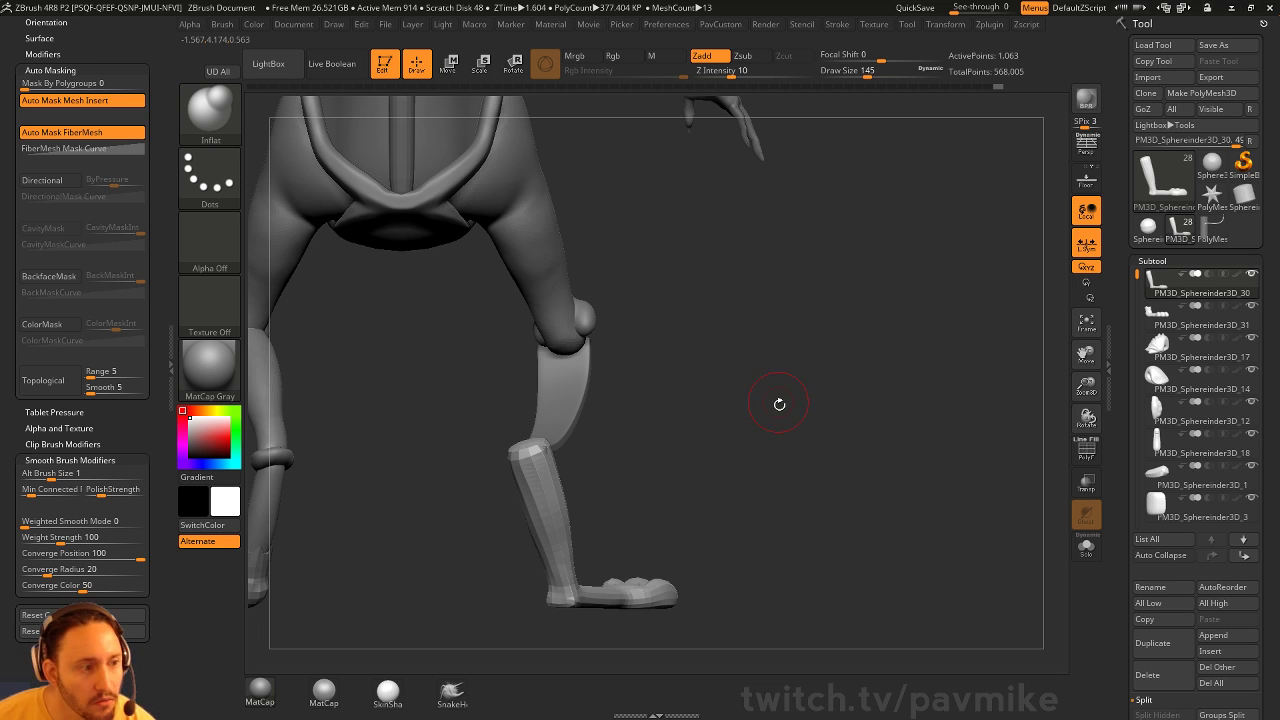
# Pick the Standard brush, make the thigh subtool PM3D_Sphereinder3D_23 active and set the draw size to 77
pyautogui.moveTo(775, 433); pyautogui.dragTo(583, 462)
pyautogui.press('b')
pyautogui.press('s')
pyautogui.press('t')
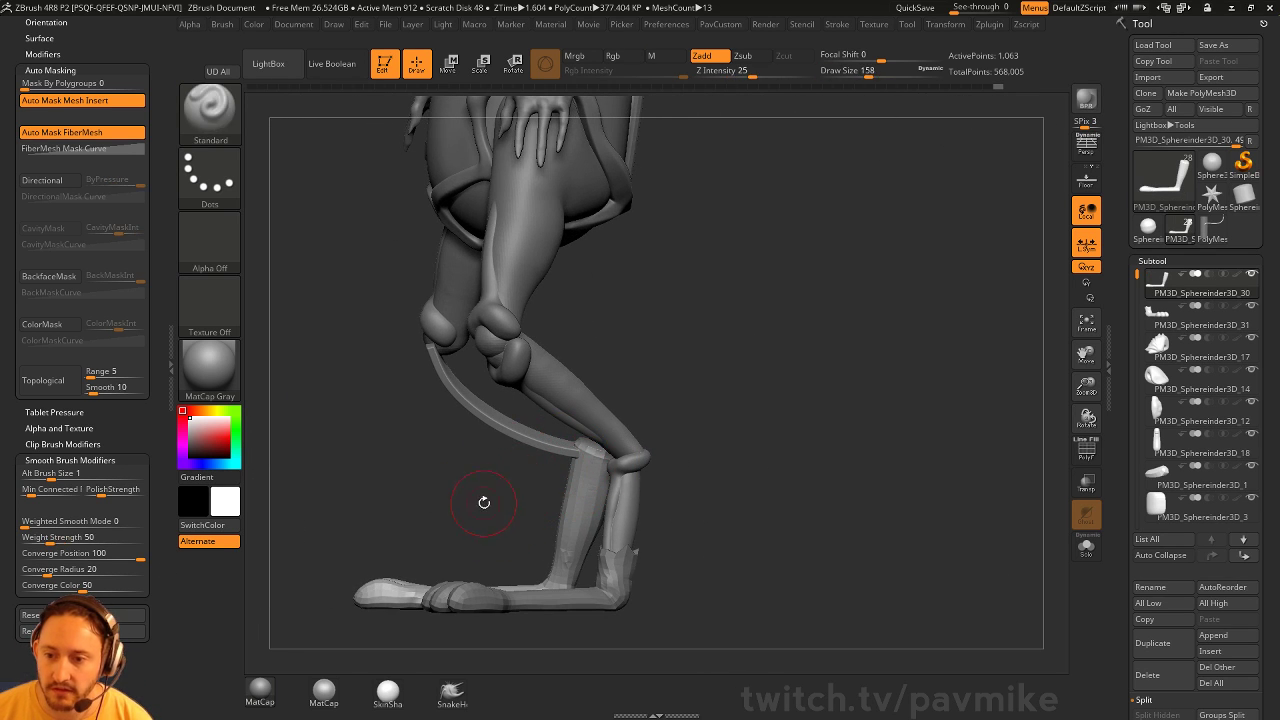
pyautogui.moveTo(436, 491)
pyautogui.mouseDown()
pyautogui.moveTo(499, 479)
pyautogui.moveTo(453, 459)
pyautogui.mouseUp()
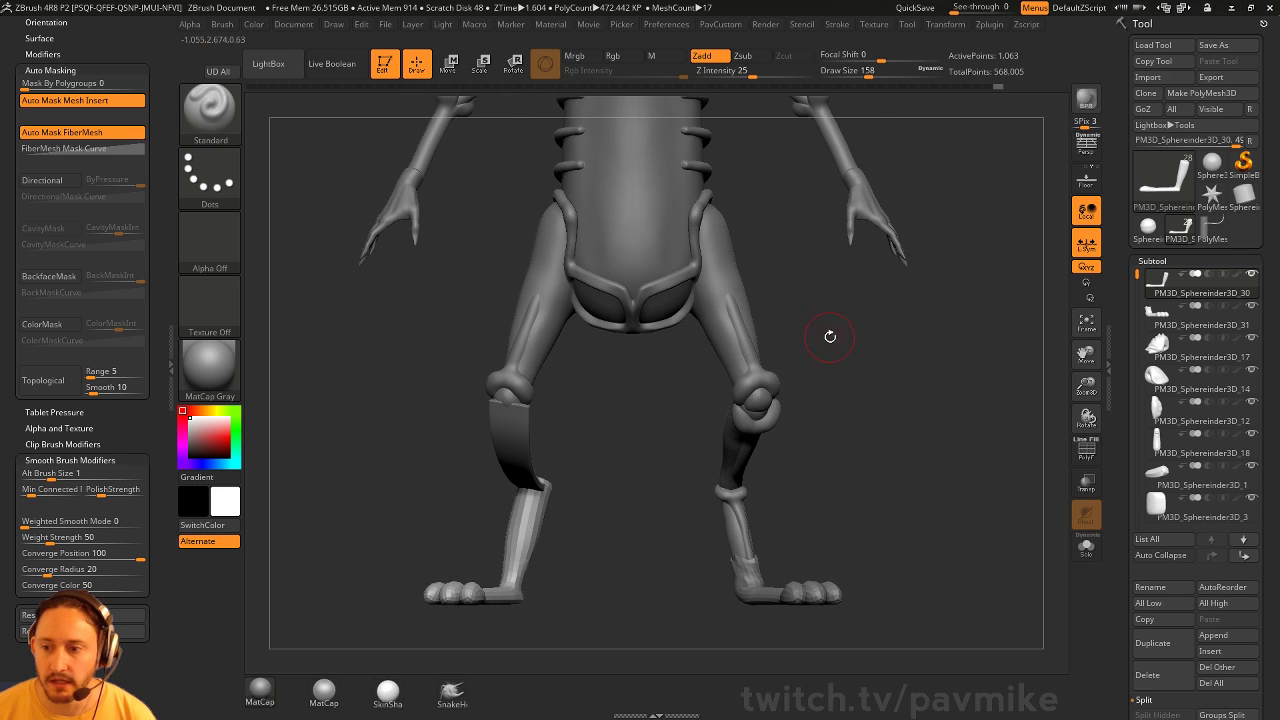
pyautogui.press('s')
pyautogui.moveTo(848, 350); pyautogui.dragTo(835, 351)
pyautogui.moveTo(843, 360)
pyautogui.keyDown('alt'); pyautogui.mouseDown()
pyautogui.moveTo(823, 457)
pyautogui.moveTo(800, 405)
pyautogui.moveTo(797, 428)
pyautogui.moveTo(825, 462)
pyautogui.moveTo(765, 452)
pyautogui.mouseUp(); pyautogui.keyUp('alt')
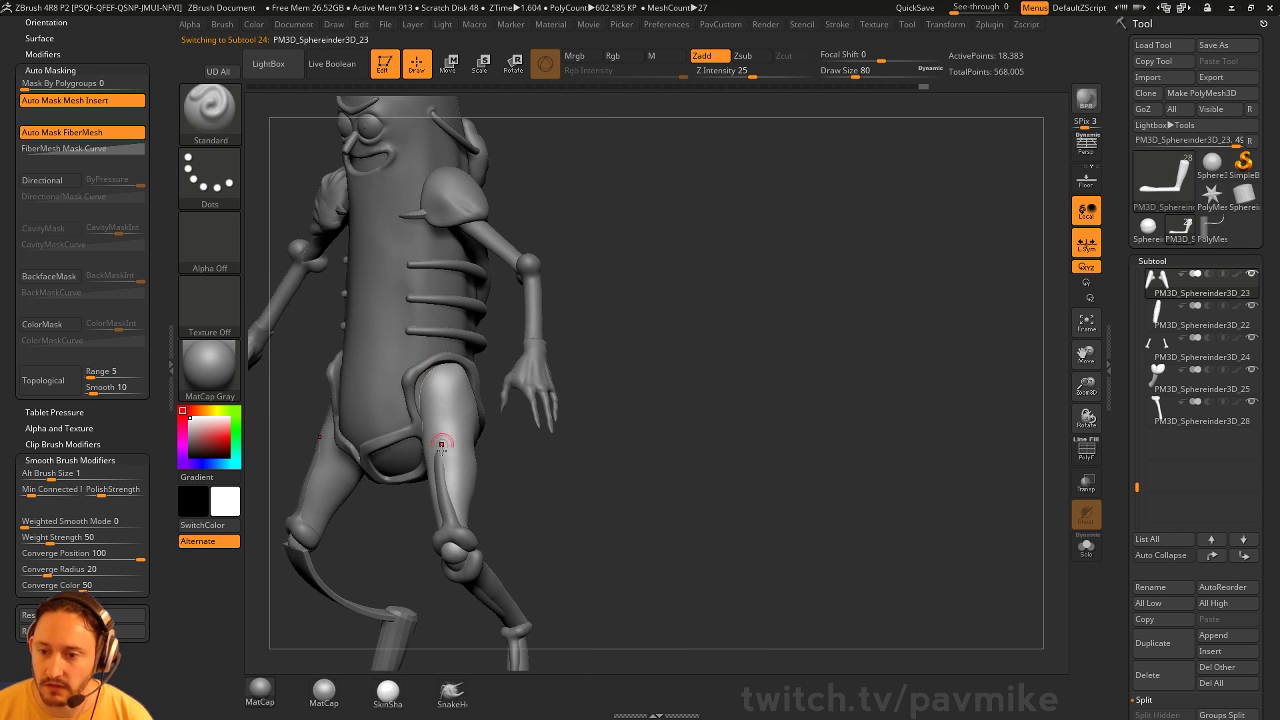
pyautogui.moveTo(664, 522); pyautogui.dragTo(746, 522)
pyautogui.press('s')
pyautogui.click(748, 523)
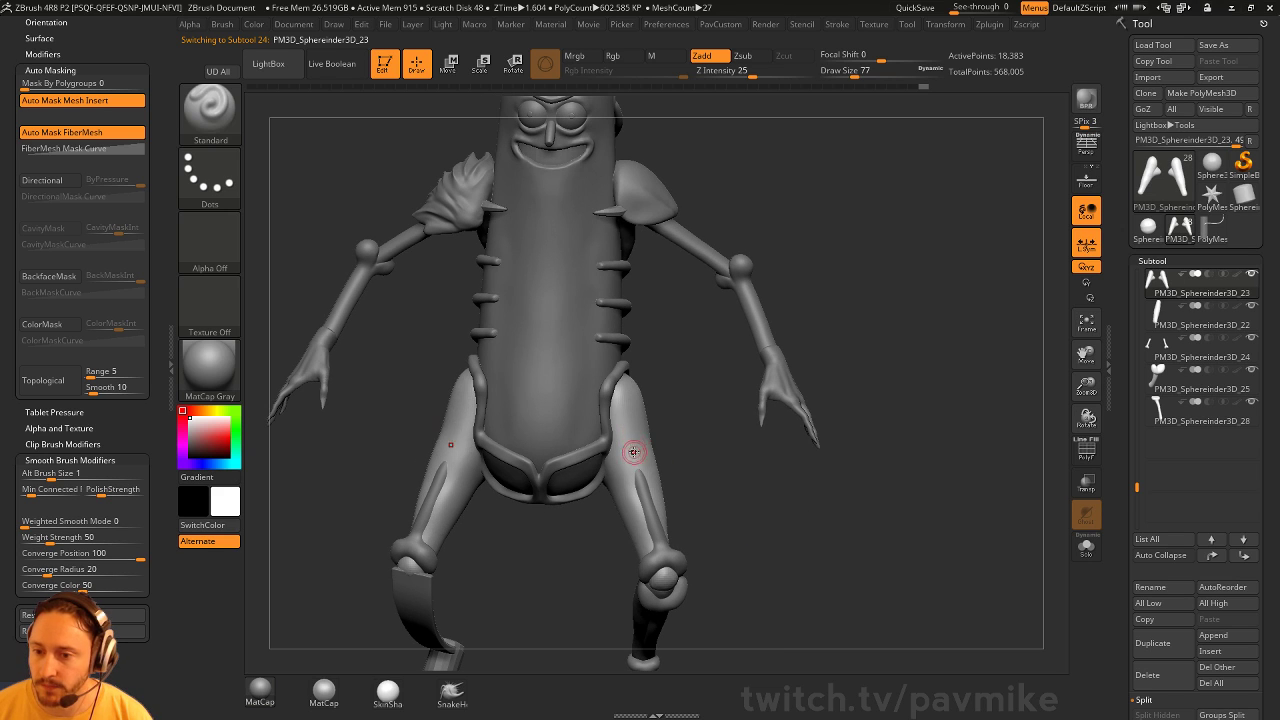
# Solo the thighs, isolate one with SelectRect, split the hidden thigh into its own subtool and show all subtools again
pyautogui.click(1086, 546)
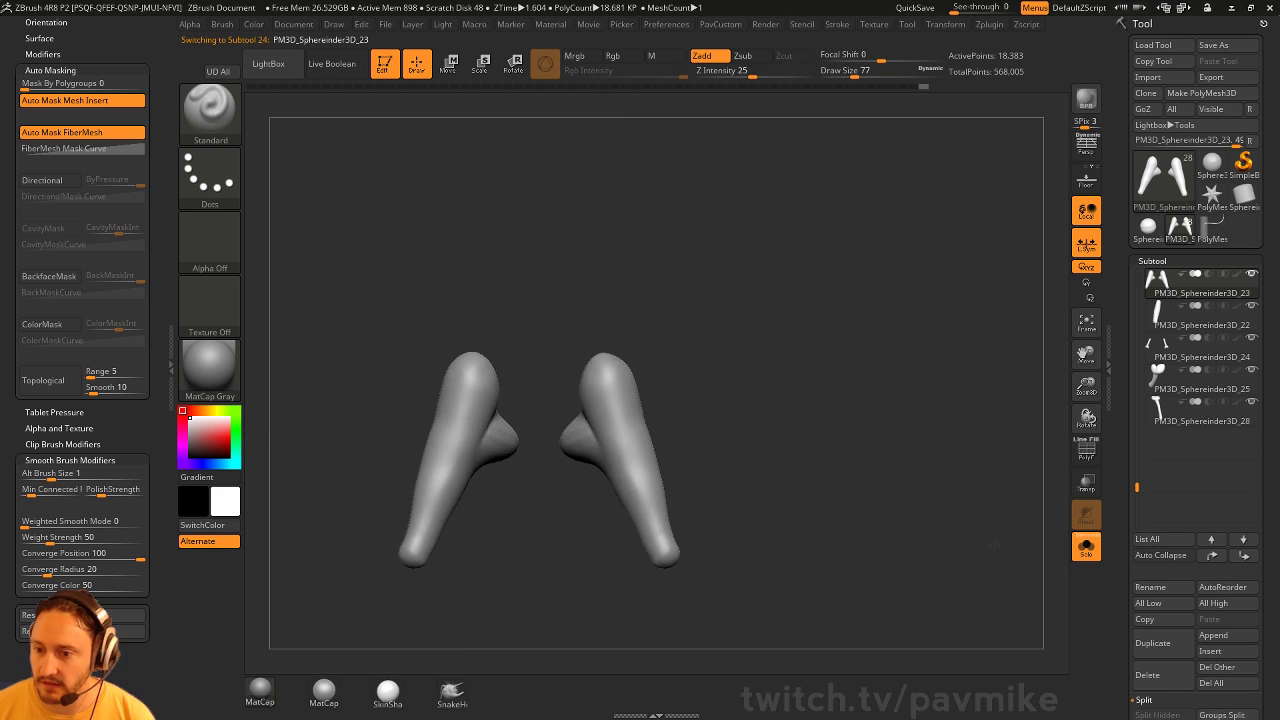
pyautogui.keyDown('ctrl'); pyautogui.keyDown('shift'); pyautogui.moveTo(500, 337); pyautogui.dragTo(686, 607); pyautogui.keyUp('shift'); pyautogui.keyUp('ctrl')
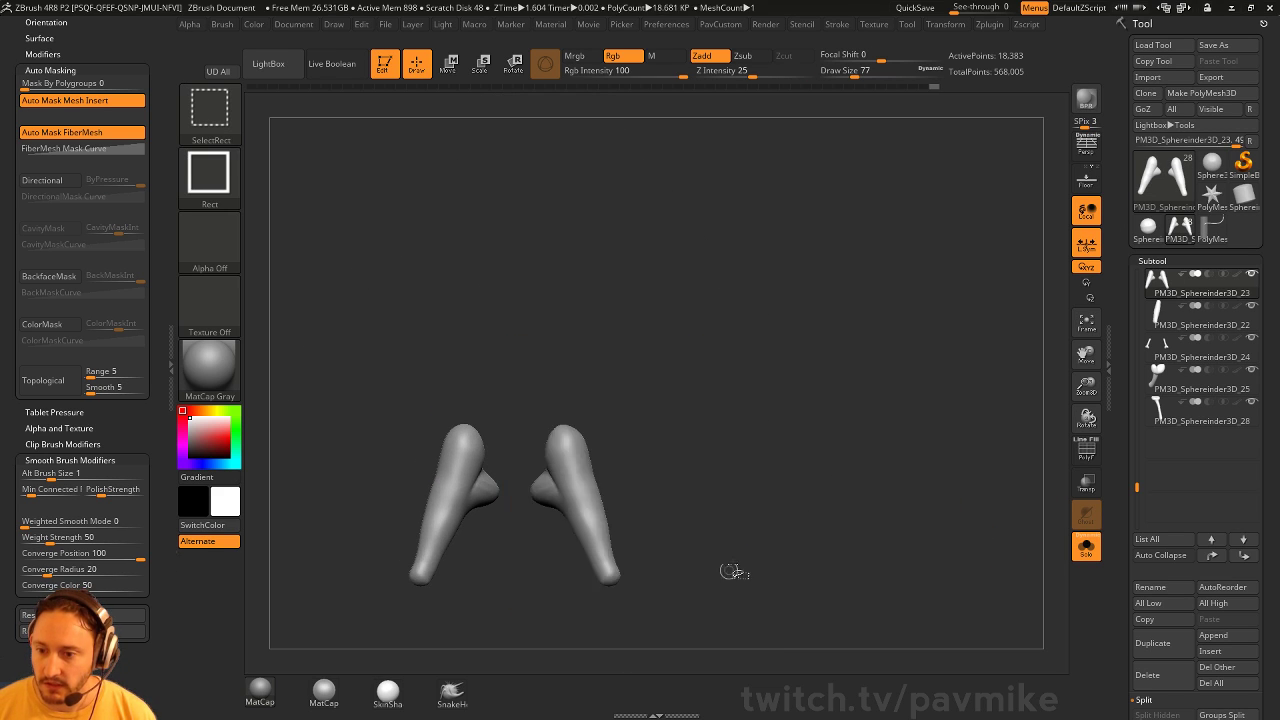
pyautogui.keyDown('ctrl'); pyautogui.keyDown('shift'); pyautogui.moveTo(500, 374); pyautogui.dragTo(622, 560); pyautogui.keyUp('shift'); pyautogui.keyUp('ctrl')
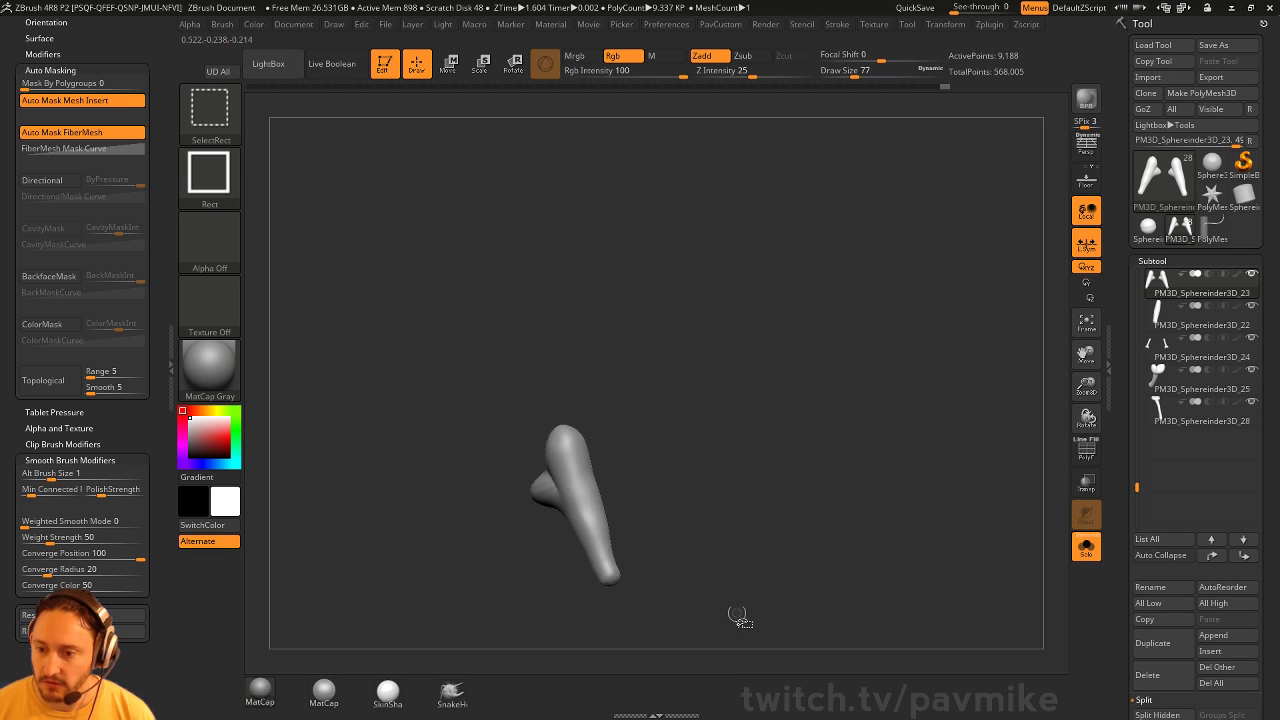
pyautogui.click(720, 24)
pyautogui.click(849, 380)
pyautogui.click(1086, 546)
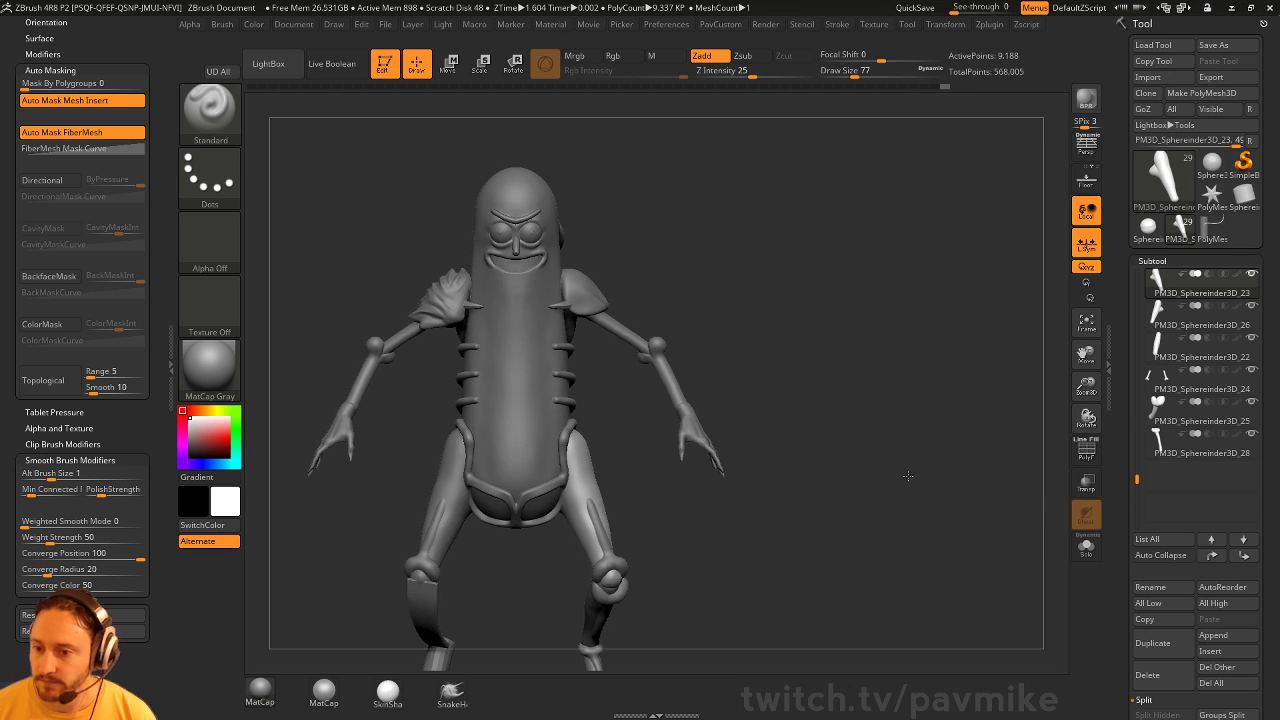
# Examine the separated thigh and hip from several angles, trying different brushes and draw sizes
pyautogui.moveTo(909, 477)
pyautogui.mouseDown()
pyautogui.moveTo(745, 444)
pyautogui.moveTo(712, 479)
pyautogui.mouseUp()
pyautogui.press('b')
pyautogui.press('z')
pyautogui.press('m')
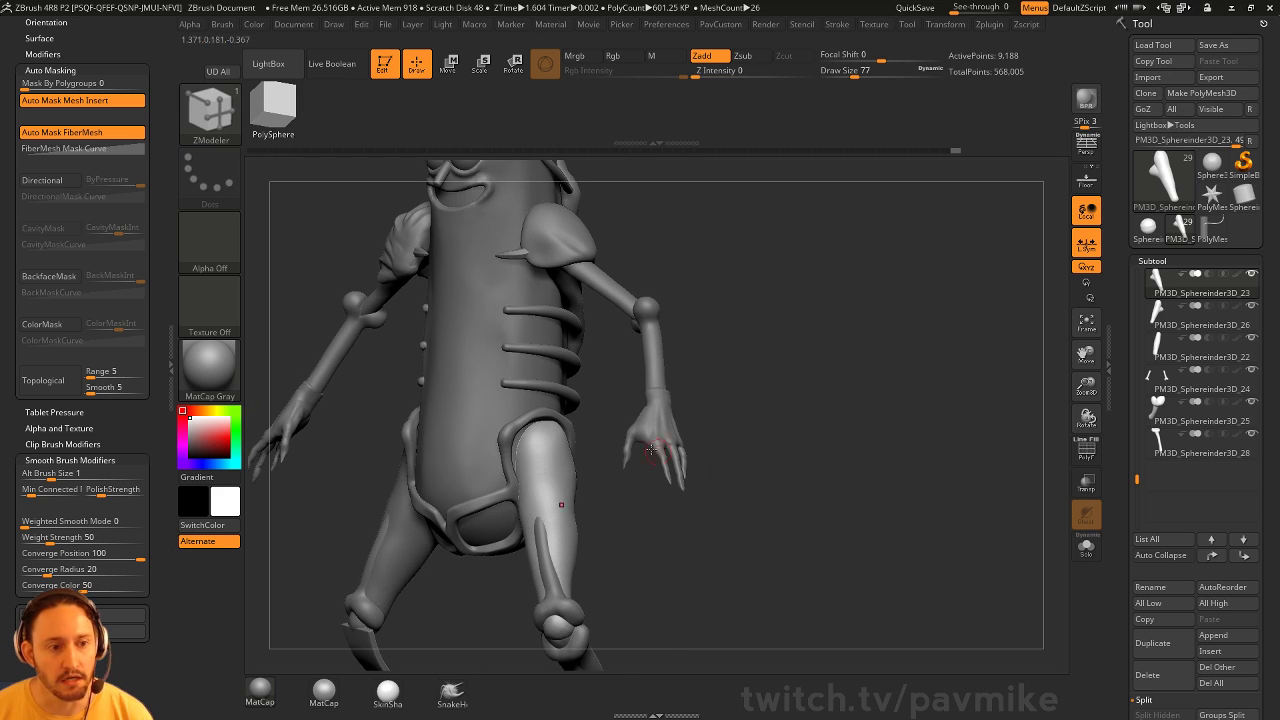
pyautogui.press('b')
pyautogui.press('s')
pyautogui.press('t')
pyautogui.press('s')
pyautogui.moveTo(702, 529); pyautogui.dragTo(714, 528)
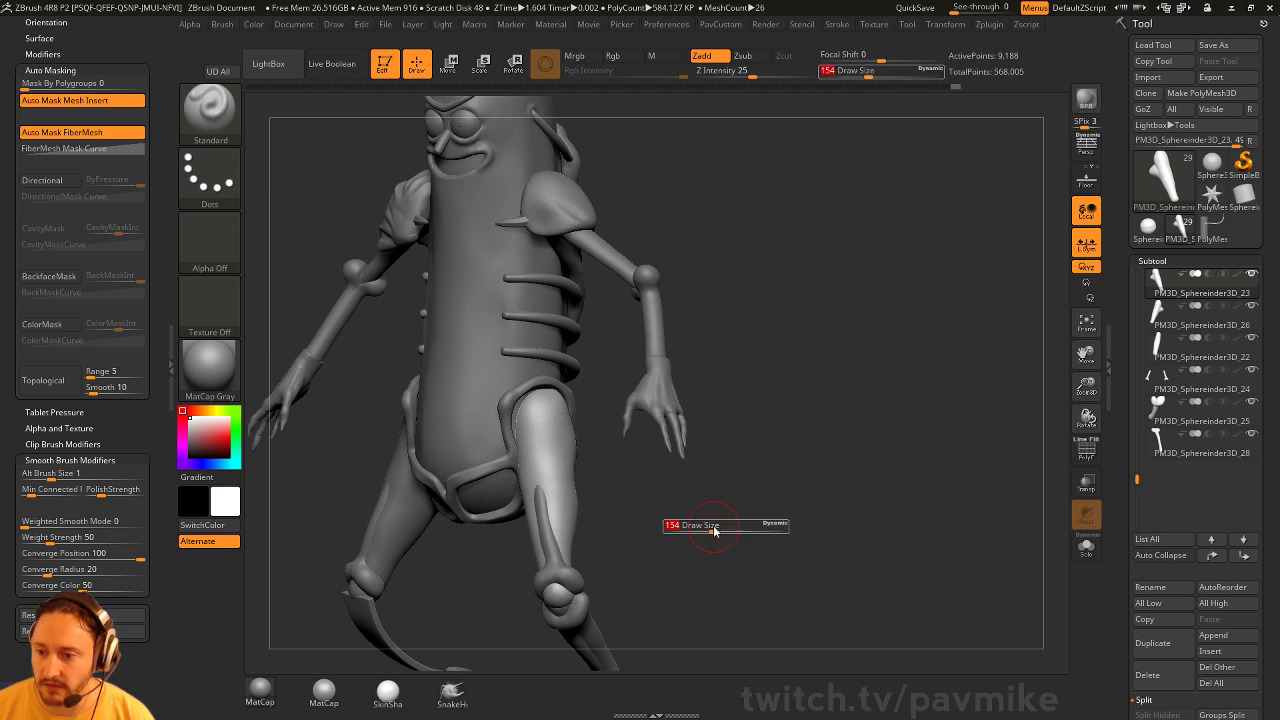
pyautogui.moveTo(800, 500)
pyautogui.mouseDown()
pyautogui.moveTo(740, 490)
pyautogui.moveTo(968, 482)
pyautogui.mouseUp()
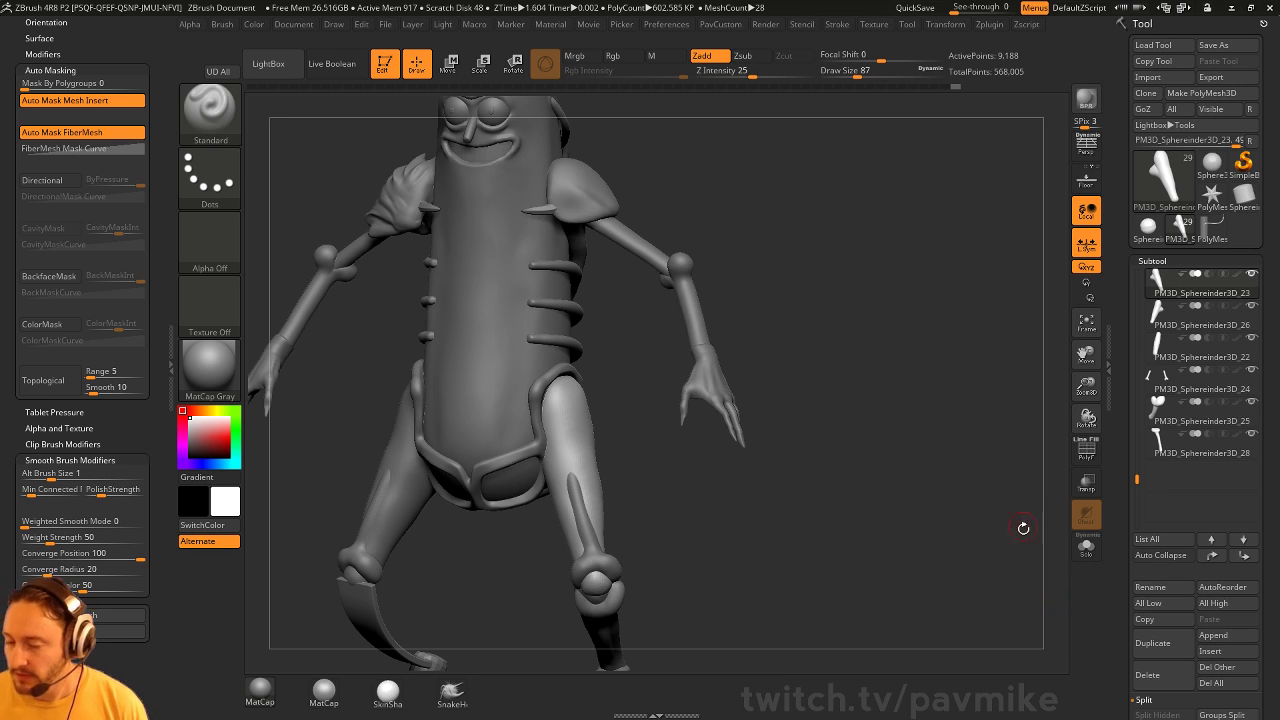
pyautogui.press('s')
pyautogui.moveTo(968, 514)
pyautogui.mouseDown()
pyautogui.moveTo(983, 537)
pyautogui.moveTo(971, 543)
pyautogui.moveTo(985, 540)
pyautogui.mouseUp()
pyautogui.click(1086, 460)
pyautogui.click(1086, 460)
pyautogui.keyDown('alt'); pyautogui.moveTo(972, 490); pyautogui.dragTo(891, 504); pyautogui.keyUp('alt')
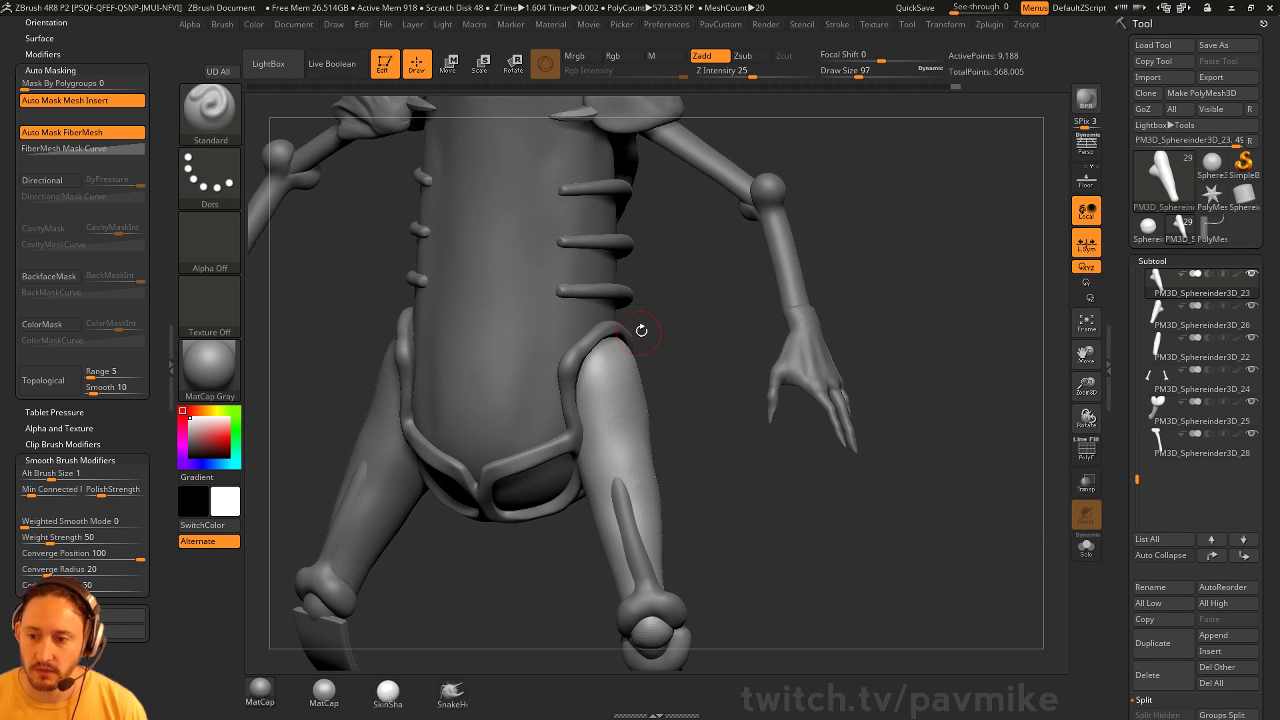
# Reduce the draw size to 94, choose the MaskPen brush and paint a mask stroke on the front of the thigh
pyautogui.press('s')
pyautogui.moveTo(693, 328); pyautogui.dragTo(669, 343)
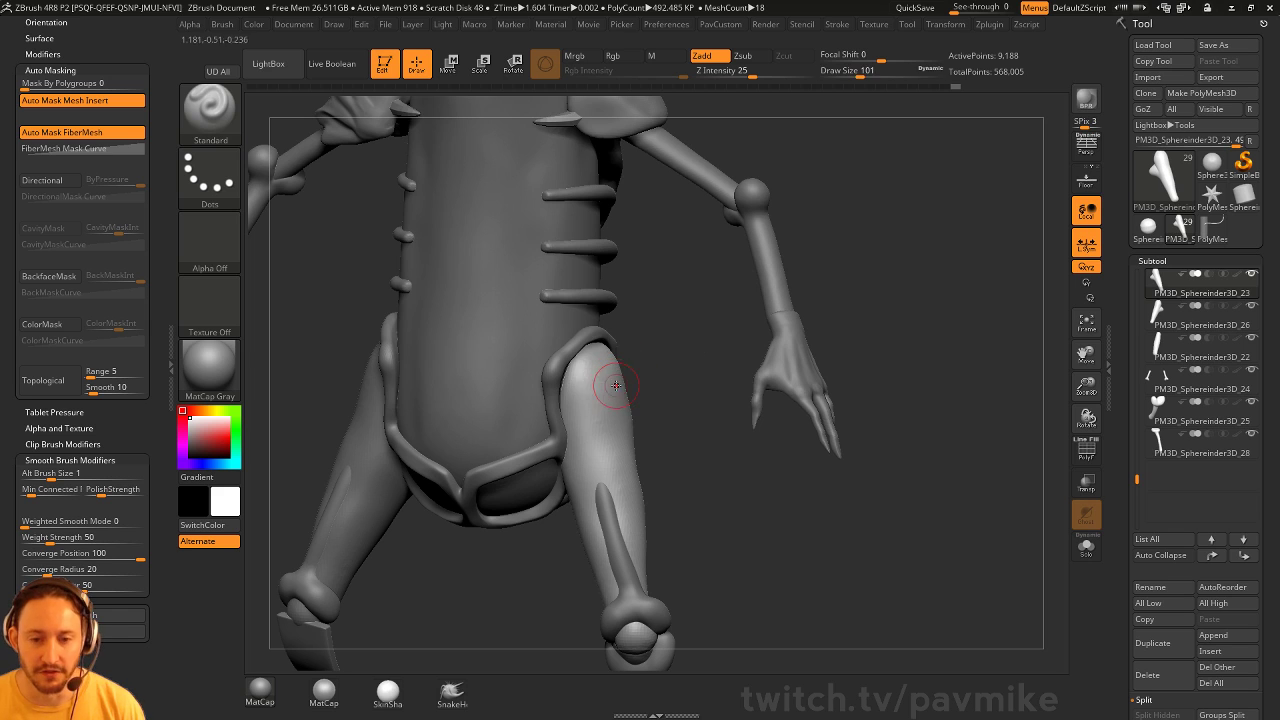
pyautogui.press('s')
pyautogui.moveTo(575, 406); pyautogui.dragTo(573, 406)
pyautogui.press('ctrl')
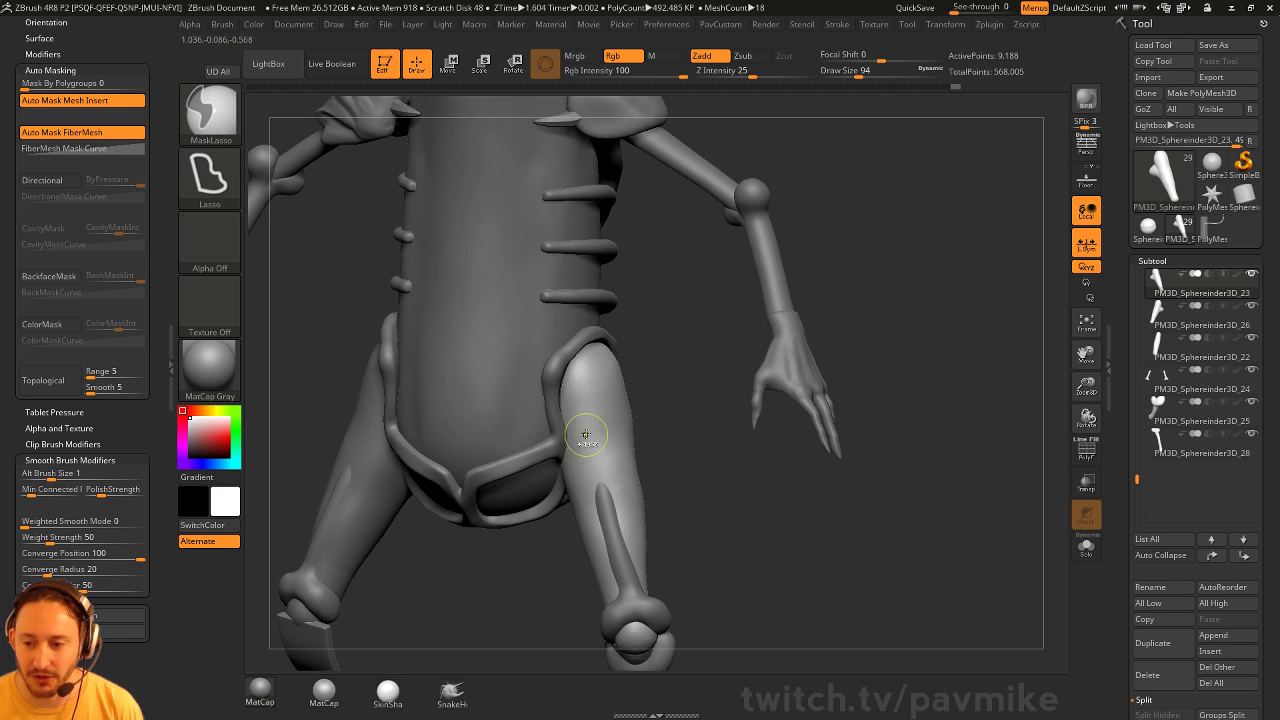
pyautogui.keyDown('ctrl'); pyautogui.moveTo(600, 454); pyautogui.dragTo(597, 450); pyautogui.keyUp('ctrl')
pyautogui.keyDown('ctrl'); pyautogui.click(212, 114); pyautogui.keyUp('ctrl')
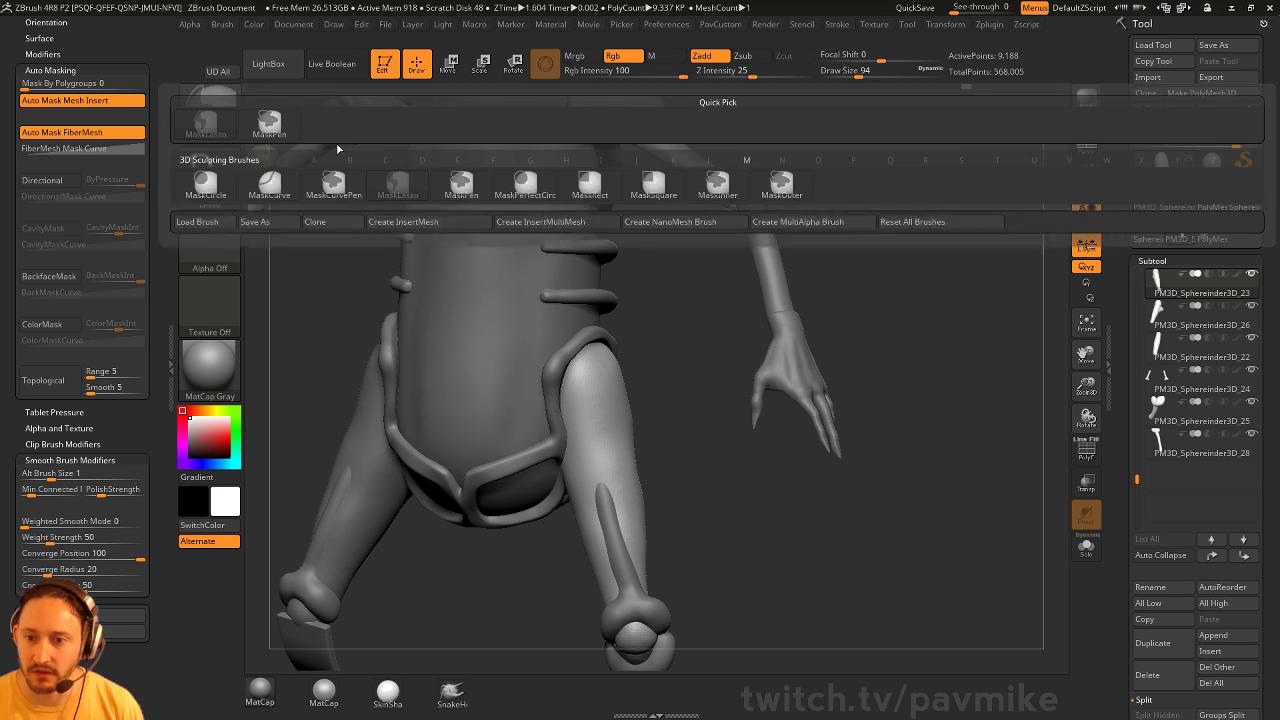
pyautogui.keyDown('ctrl'); pyautogui.click(268, 124); pyautogui.keyUp('ctrl')
pyautogui.moveTo(586, 397)
pyautogui.keyDown('ctrl'); pyautogui.mouseDown()
pyautogui.moveTo(587, 467)
pyautogui.moveTo(622, 466)
pyautogui.mouseUp(); pyautogui.keyUp('ctrl')
# Extend the painted mask along the thigh and make ZModeler the active sculpting brush
pyautogui.moveTo(702, 462); pyautogui.dragTo(625, 437)
pyautogui.press('ctrl')
pyautogui.moveTo(552, 343)
pyautogui.keyDown('ctrl'); pyautogui.mouseDown()
pyautogui.moveTo(601, 484)
pyautogui.moveTo(575, 458)
pyautogui.moveTo(568, 484)
pyautogui.mouseUp(); pyautogui.keyUp('ctrl')
pyautogui.press('b')
pyautogui.press('z')
pyautogui.press('m')
pyautogui.moveTo(726, 466)
pyautogui.mouseDown()
pyautogui.moveTo(823, 424)
pyautogui.moveTo(819, 384)
pyautogui.moveTo(660, 446)
pyautogui.mouseUp()
# Paint the mask across the back of the thigh below the buttock with MaskPen at draw size 80
pyautogui.press('ctrl')
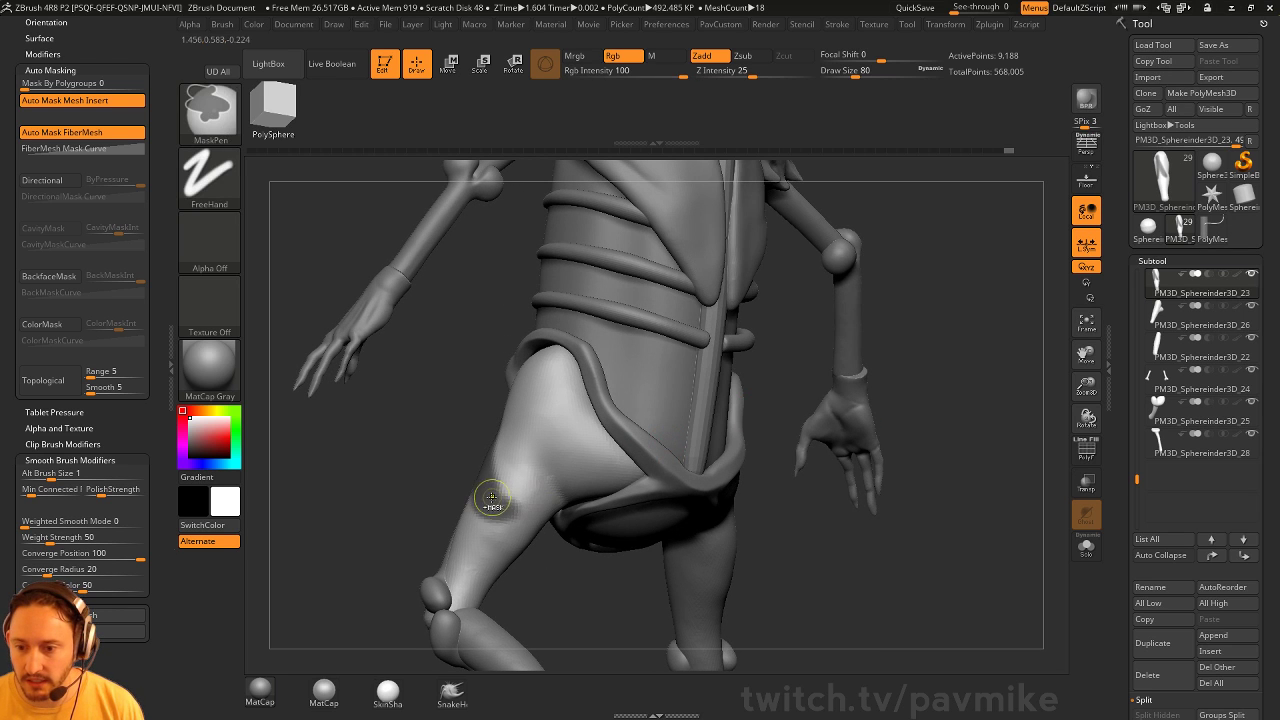
pyautogui.moveTo(479, 501)
pyautogui.keyDown('ctrl'); pyautogui.mouseDown()
pyautogui.moveTo(545, 482)
pyautogui.moveTo(541, 508)
pyautogui.mouseUp(); pyautogui.keyUp('ctrl')
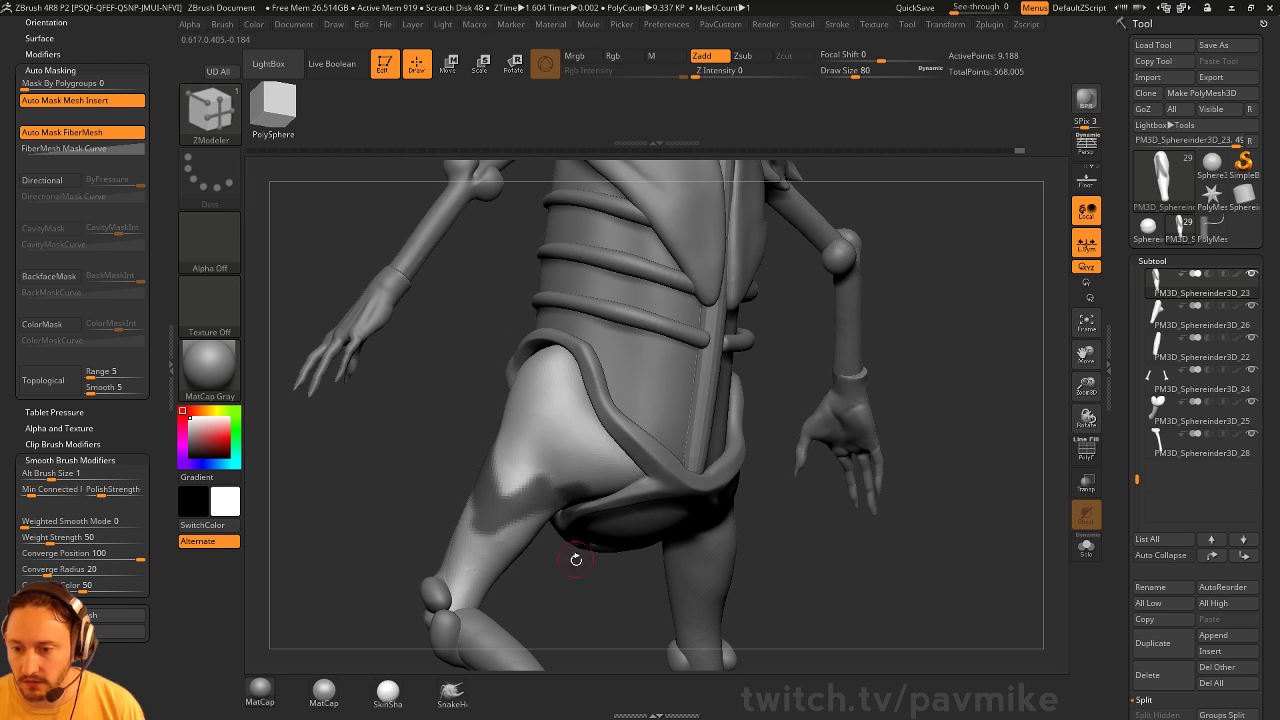
pyautogui.moveTo(574, 557); pyautogui.dragTo(490, 528)
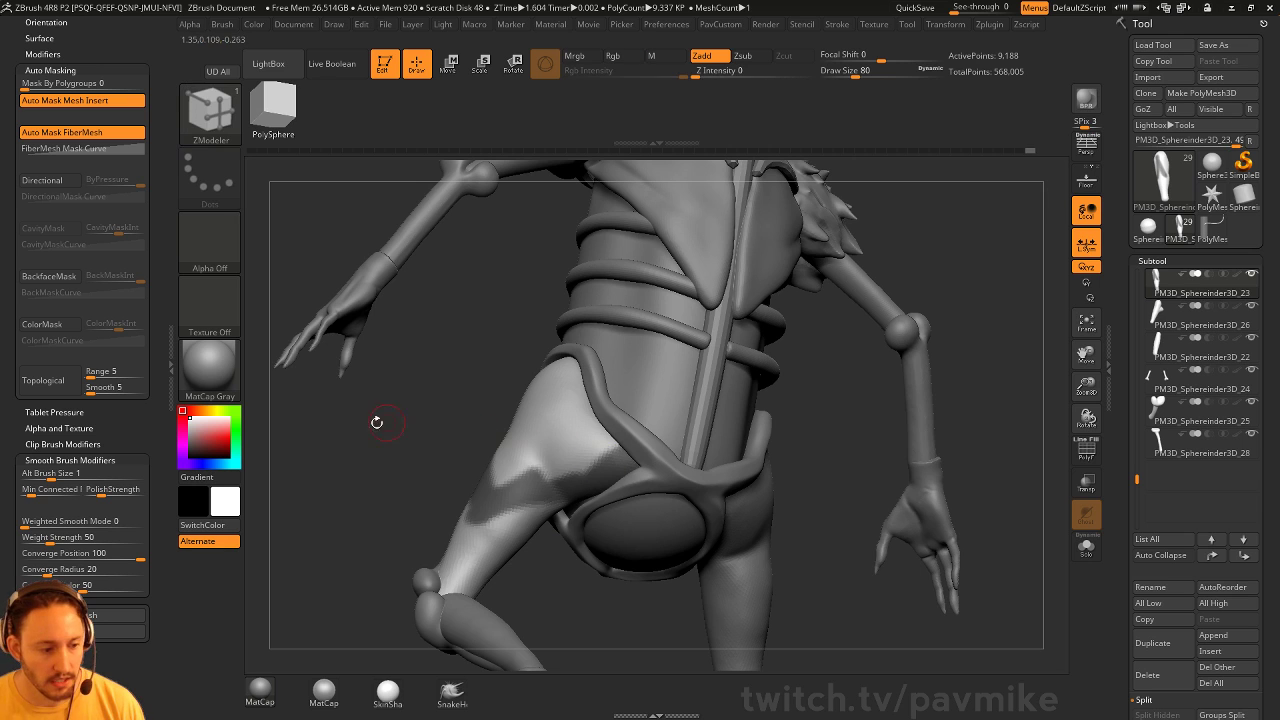
pyautogui.moveTo(371, 423)
pyautogui.mouseDown()
pyautogui.moveTo(386, 446)
pyautogui.moveTo(663, 449)
pyautogui.moveTo(771, 477)
pyautogui.moveTo(823, 426)
pyautogui.moveTo(810, 411)
pyautogui.moveTo(730, 450)
pyautogui.moveTo(762, 445)
pyautogui.mouseUp()
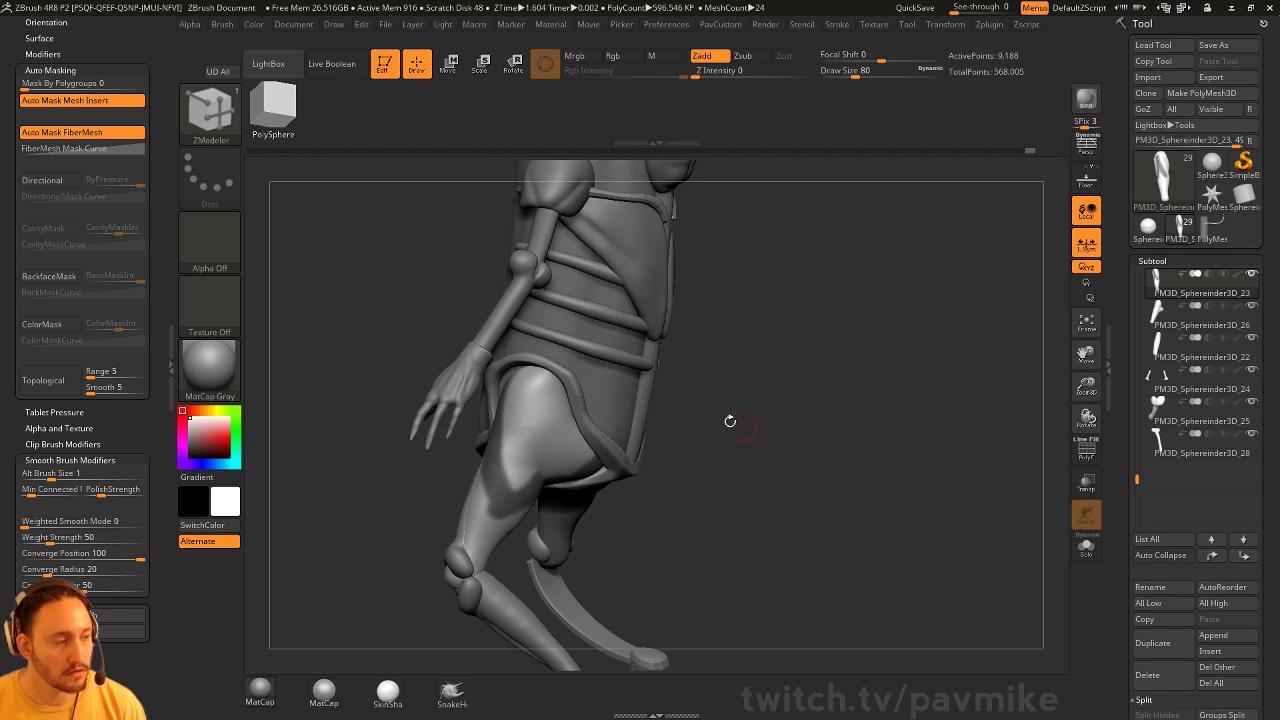
# Paint the mask along the front and inner side of the thigh with MaskPen at draw size 68
pyautogui.press('s')
pyautogui.click(520, 483)
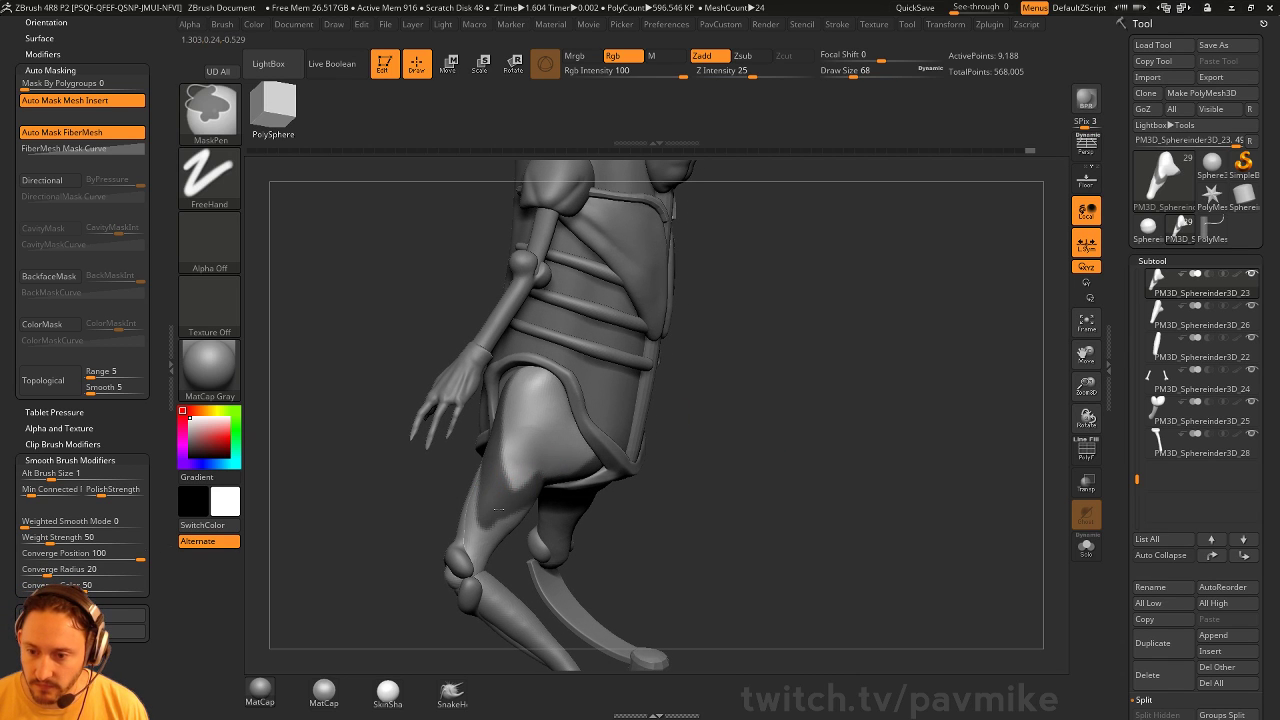
pyautogui.moveTo(733, 440); pyautogui.dragTo(640, 439)
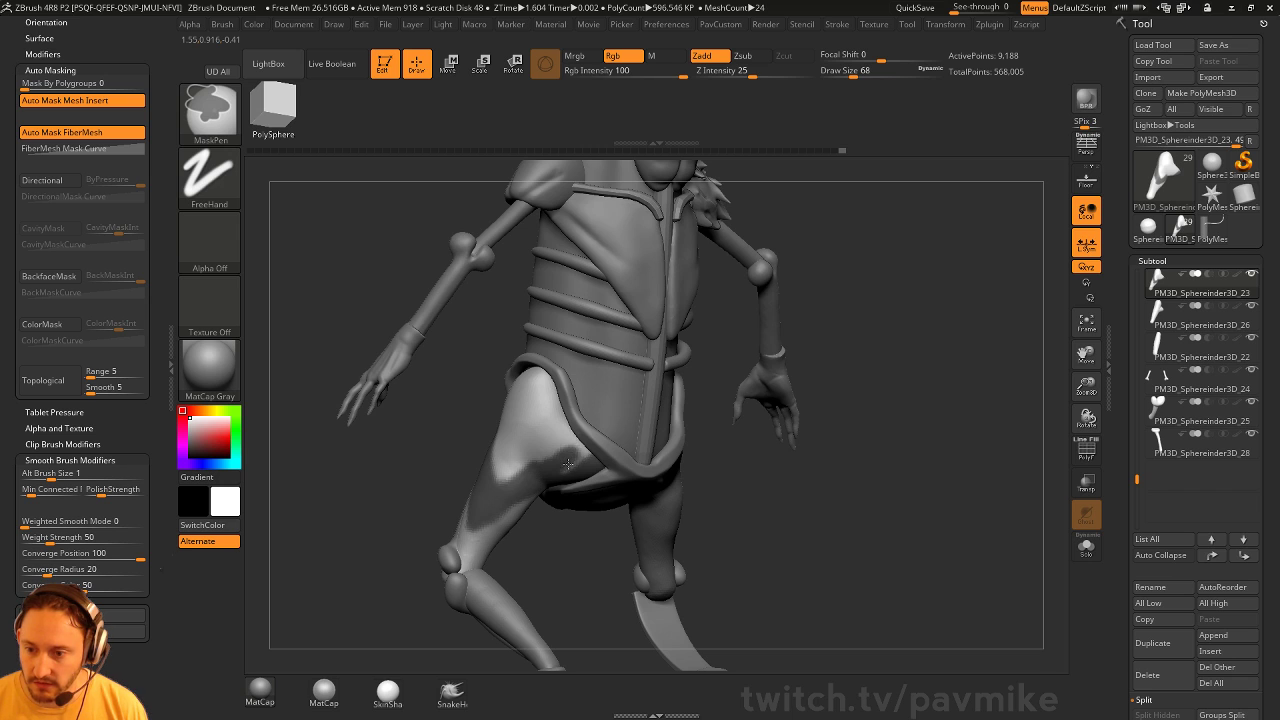
pyautogui.moveTo(567, 464); pyautogui.dragTo(437, 409)
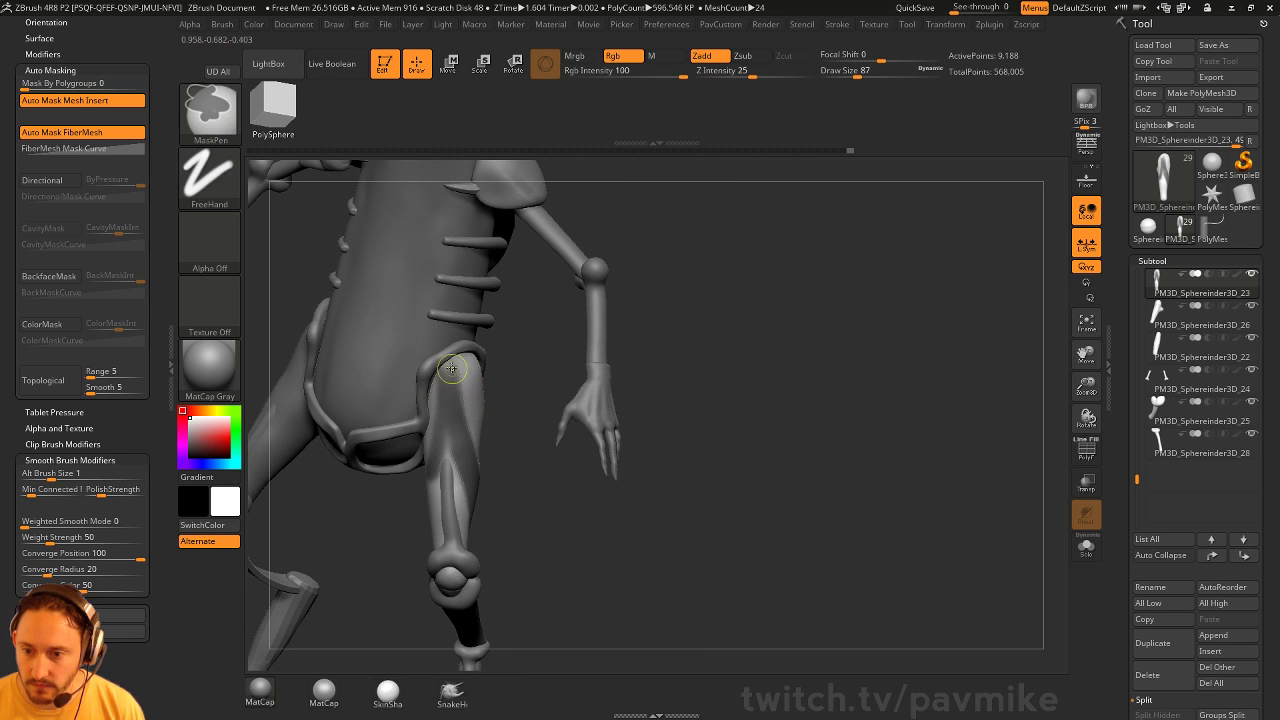
# Extend the mask over the upper, inner and rear thigh with MaskPen, using draw sizes 87 and 83
pyautogui.moveTo(360, 277); pyautogui.dragTo(462, 374)
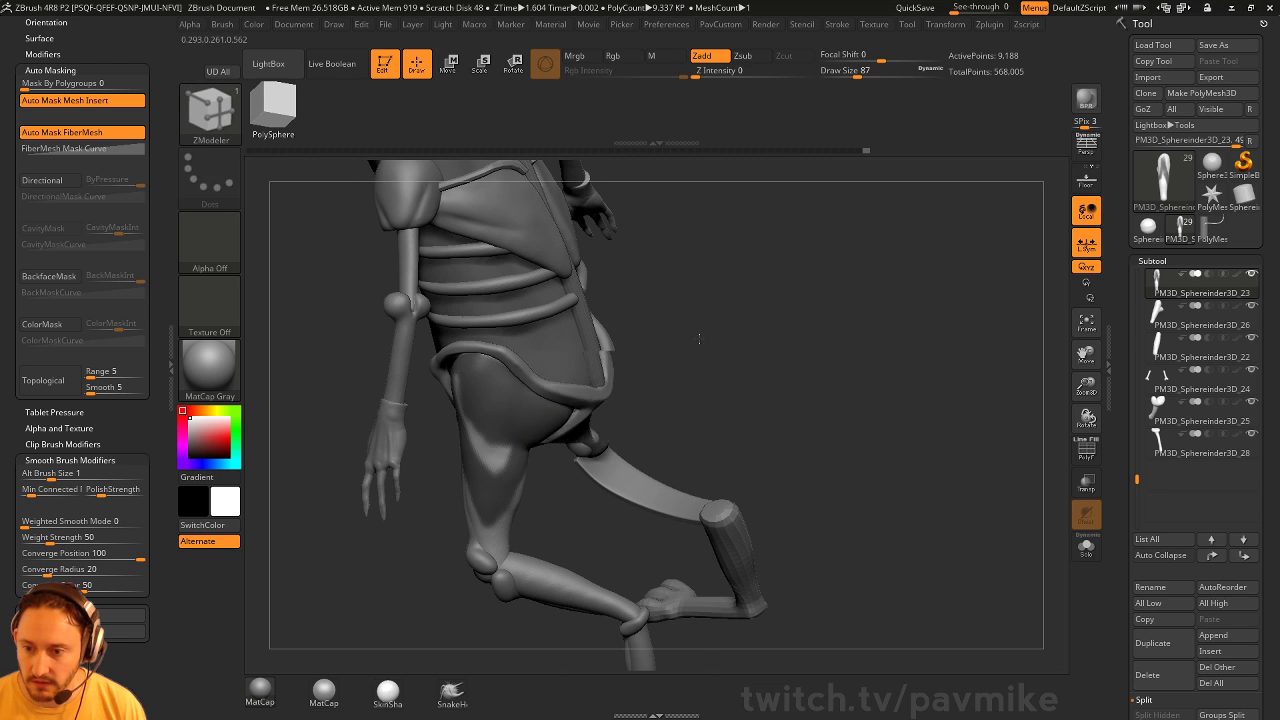
pyautogui.moveTo(522, 430)
pyautogui.mouseDown()
pyautogui.moveTo(478, 430)
pyautogui.moveTo(500, 400)
pyautogui.moveTo(480, 337)
pyautogui.moveTo(466, 368)
pyautogui.mouseUp()
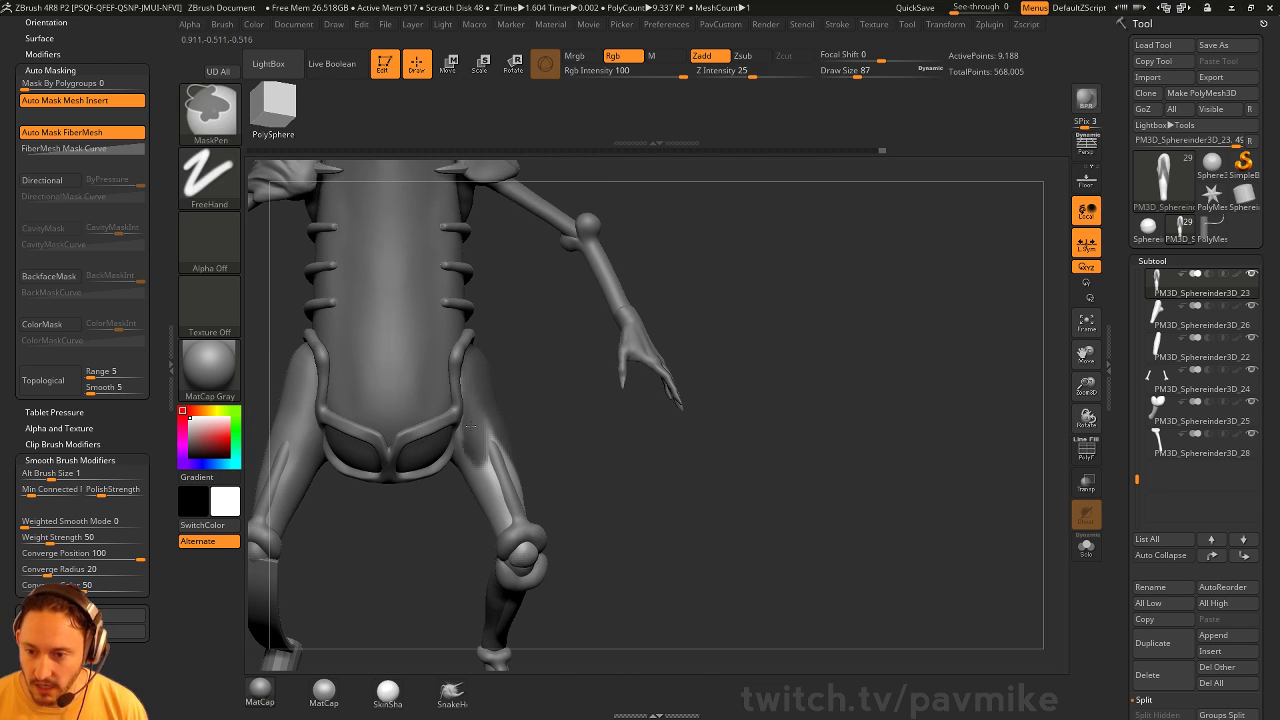
pyautogui.moveTo(475, 476)
pyautogui.mouseDown()
pyautogui.moveTo(708, 348)
pyautogui.moveTo(594, 374)
pyautogui.mouseUp()
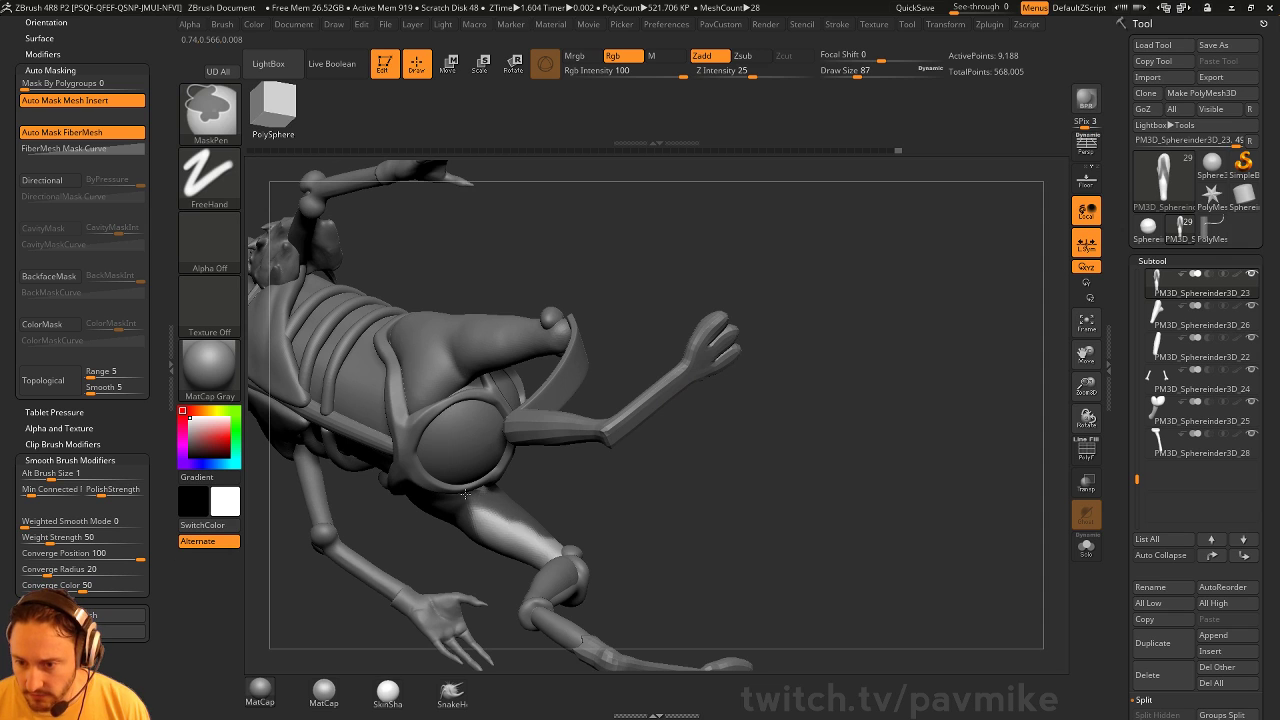
pyautogui.moveTo(540, 527); pyautogui.dragTo(485, 491)
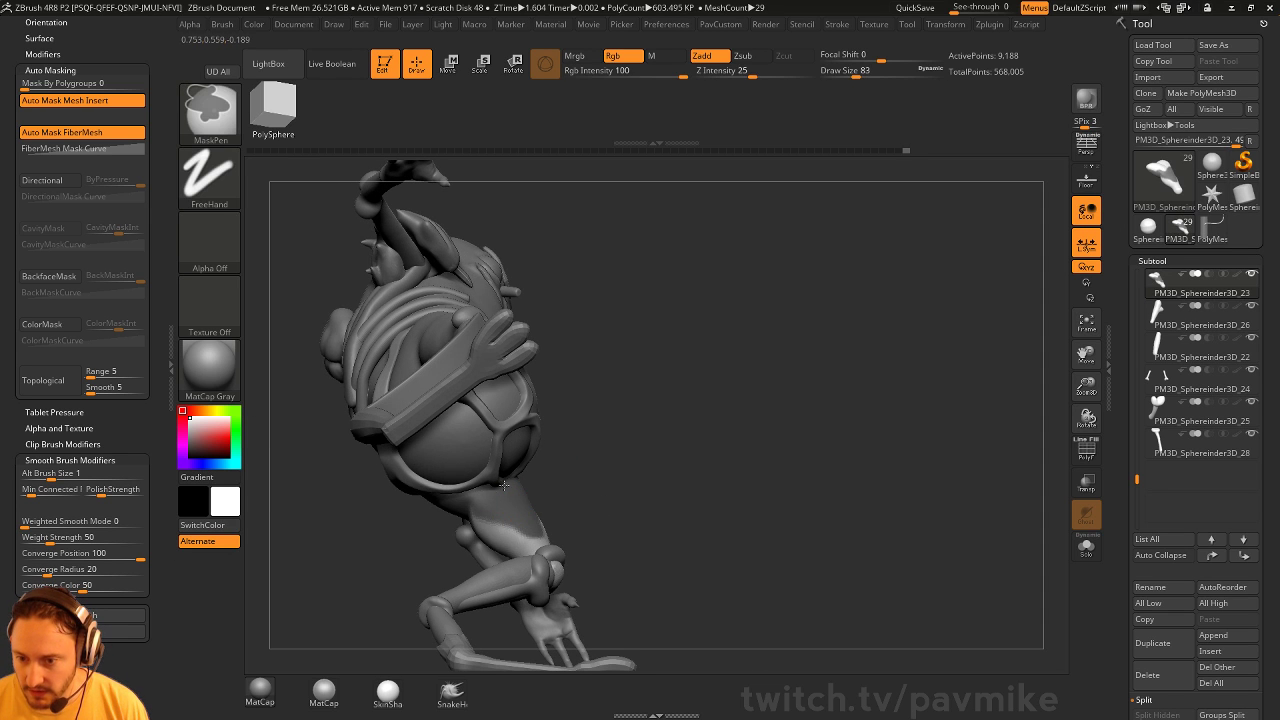
pyautogui.moveTo(504, 485); pyautogui.dragTo(513, 502, button='right')
pyautogui.moveTo(667, 438)
pyautogui.mouseDown()
pyautogui.moveTo(646, 380)
pyautogui.moveTo(646, 394)
pyautogui.moveTo(484, 440)
pyautogui.moveTo(579, 395)
pyautogui.moveTo(552, 503)
pyautogui.moveTo(482, 503)
pyautogui.moveTo(817, 432)
pyautogui.moveTo(623, 491)
pyautogui.moveTo(523, 494)
pyautogui.moveTo(531, 477)
pyautogui.moveTo(594, 486)
pyautogui.moveTo(510, 517)
pyautogui.moveTo(423, 483)
pyautogui.moveTo(419, 437)
pyautogui.moveTo(551, 438)
pyautogui.moveTo(620, 363)
pyautogui.moveTo(480, 423)
pyautogui.moveTo(565, 440)
pyautogui.mouseUp()
# Open the subtool extraction settings and preview an extraction of the masked thigh area at thickness 0.02
pyautogui.scroll(-5, 1150, 500)
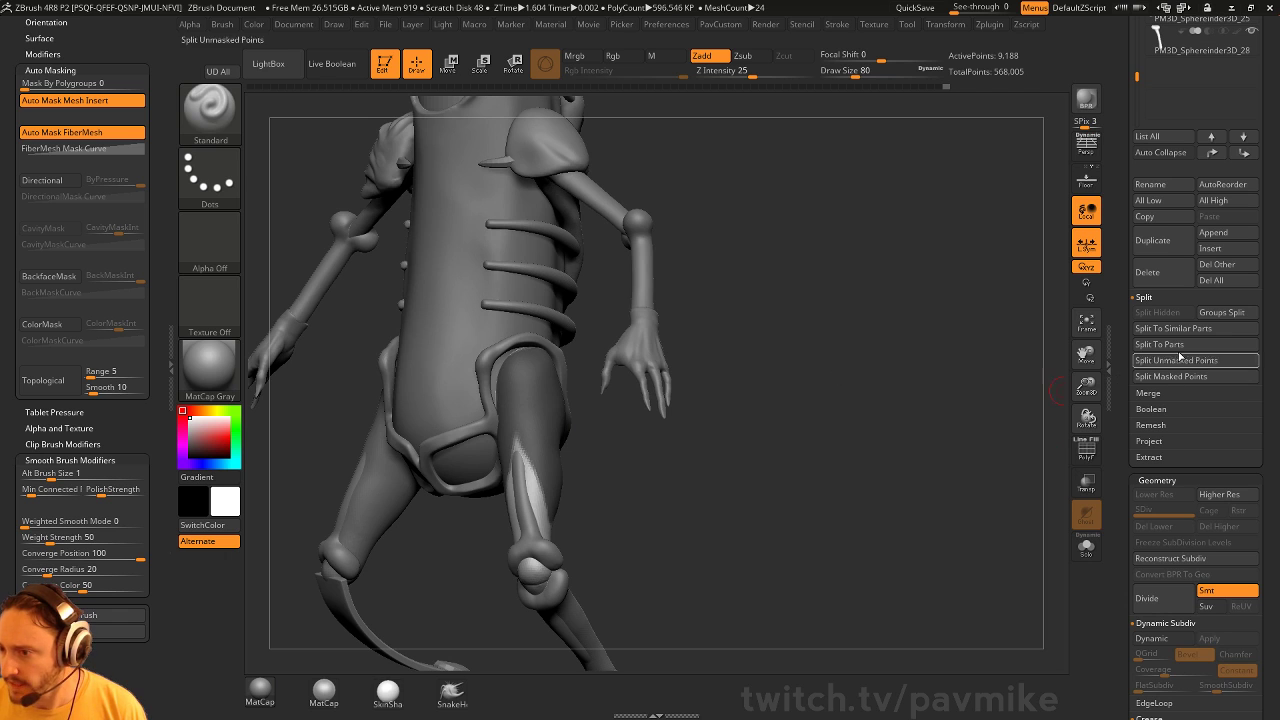
pyautogui.moveTo(848, 342); pyautogui.dragTo(620, 401)
pyautogui.scroll(-5, 1118, 526)
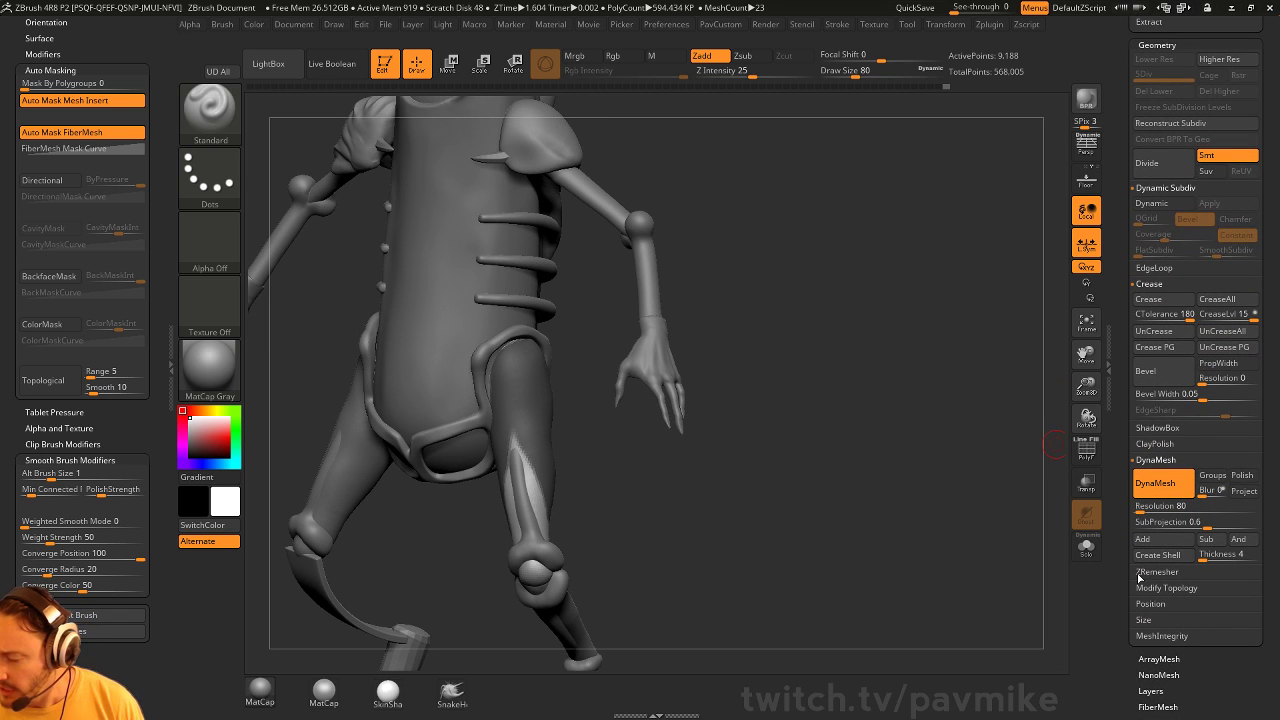
pyautogui.scroll(5, 1124, 544)
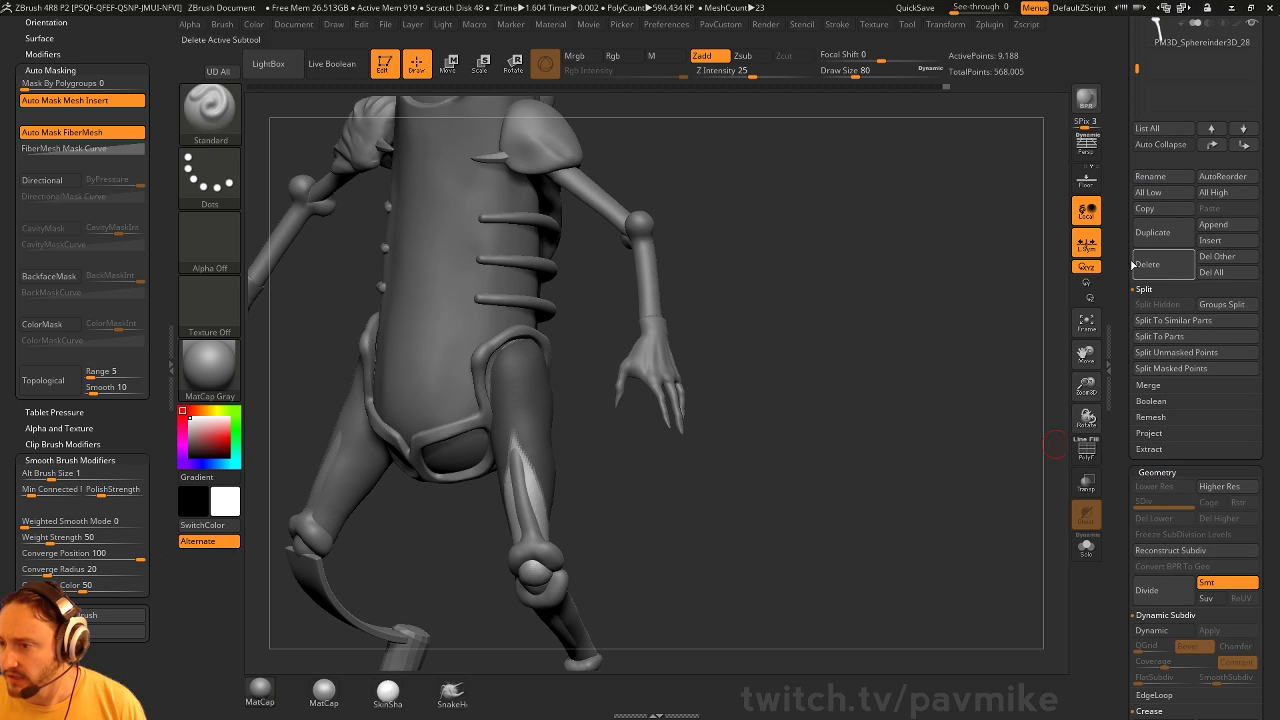
pyautogui.click(1158, 449)
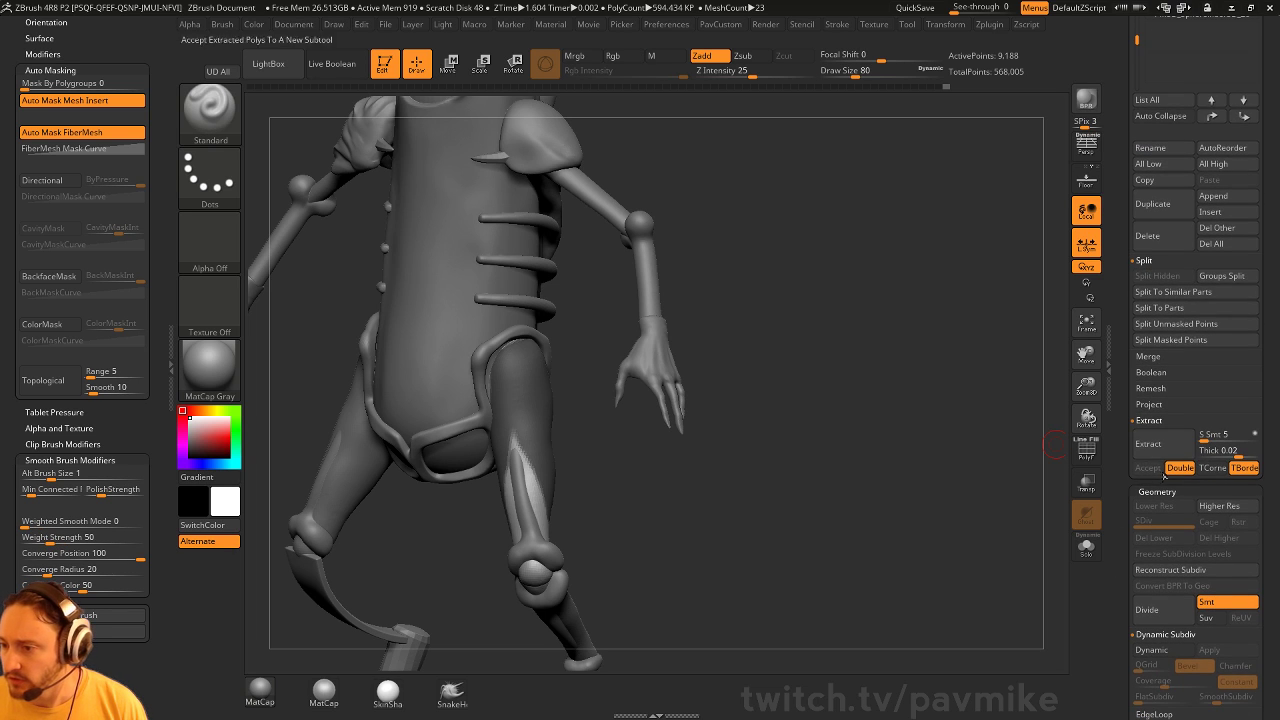
pyautogui.click(1148, 470)
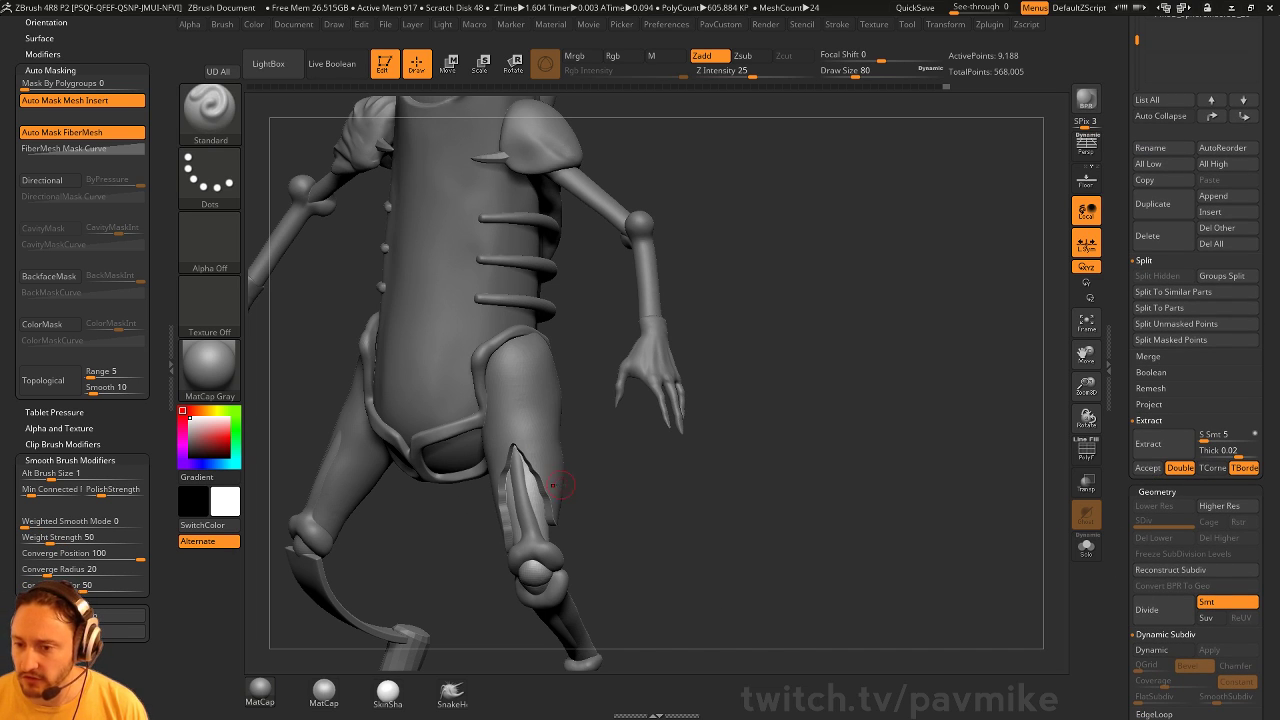
# Extract the masked thigh area at thickness 0.01, accept it as a new subtool and reselect the original thigh
pyautogui.moveTo(1212, 440); pyautogui.dragTo(1198, 450)
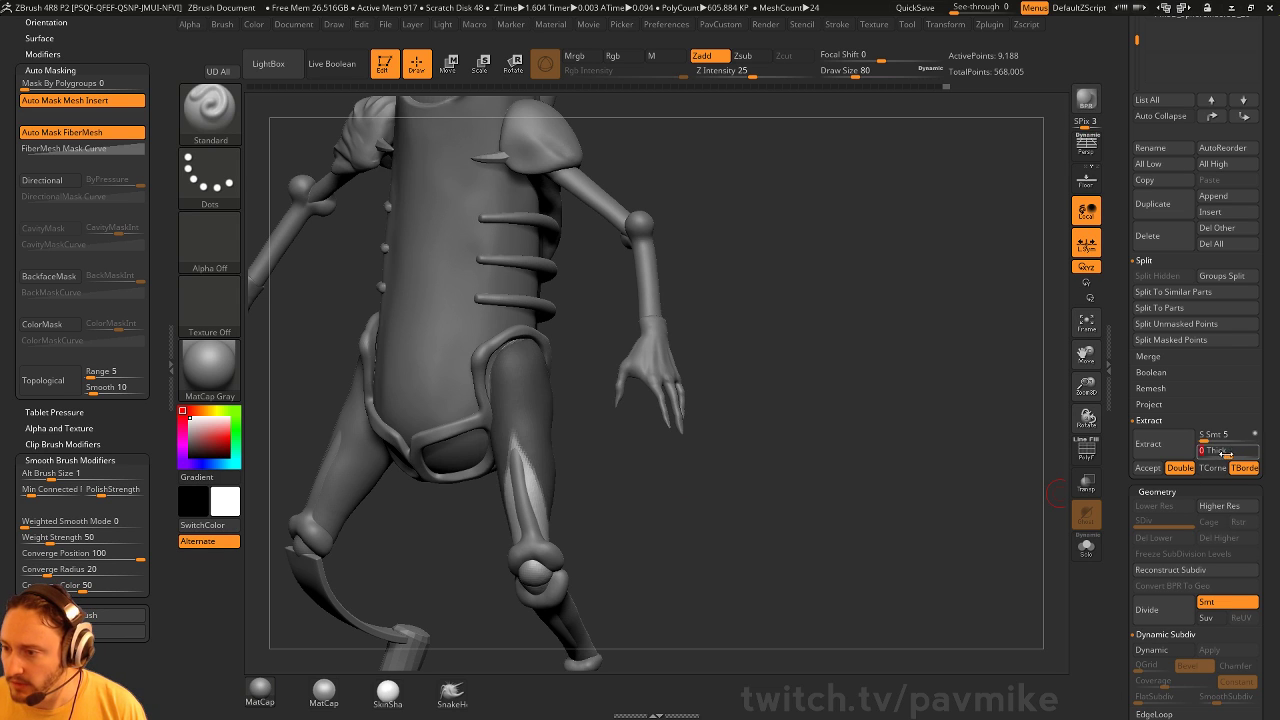
pyautogui.click(1206, 450)
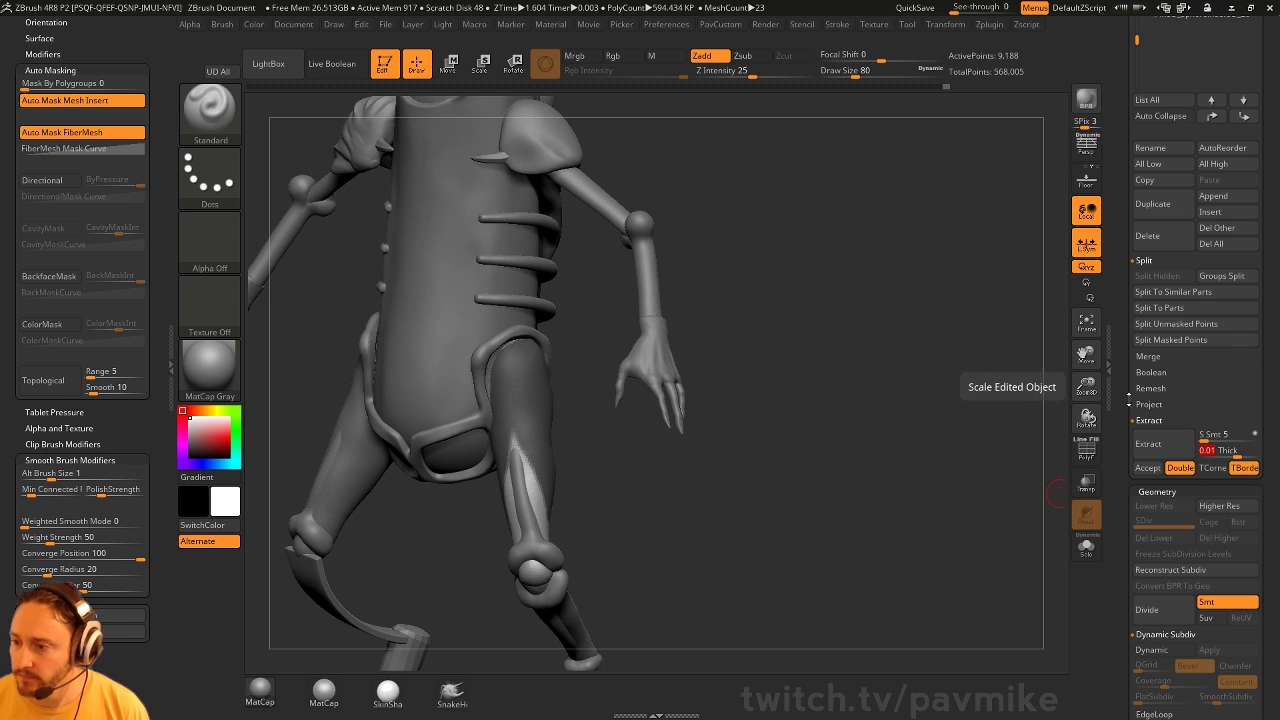
pyautogui.click(1163, 452)
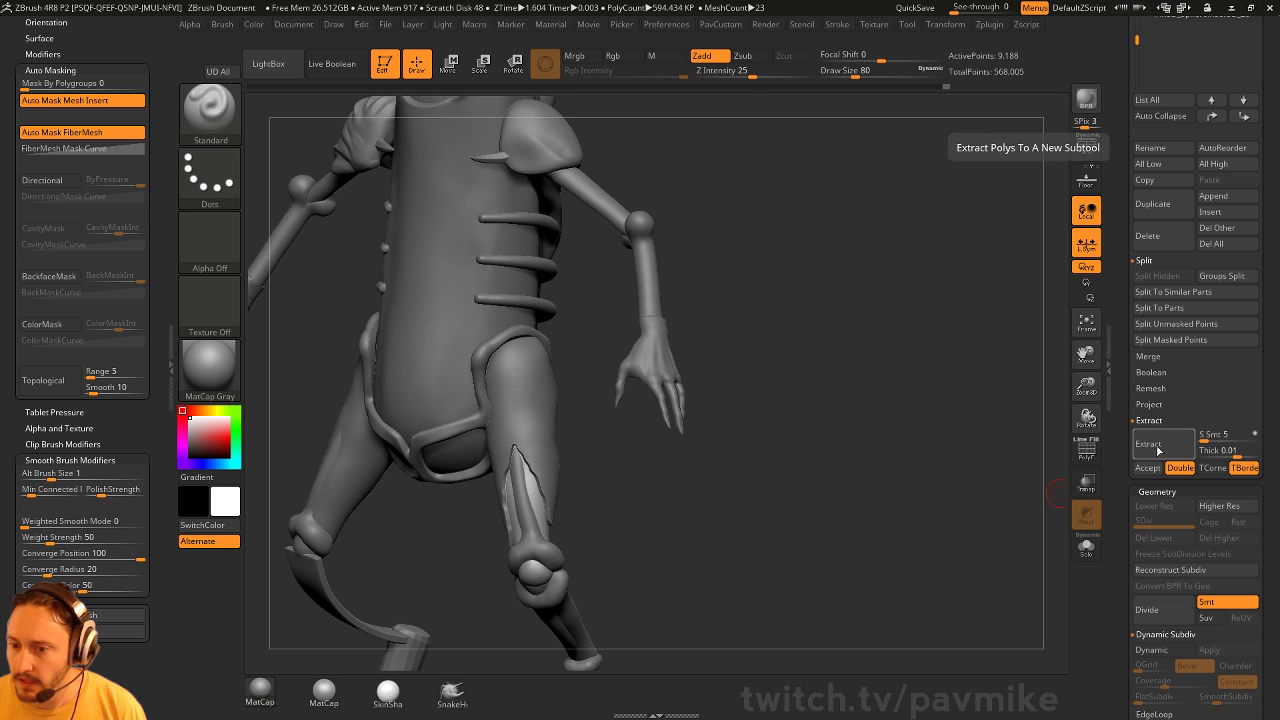
pyautogui.moveTo(657, 557); pyautogui.dragTo(1050, 415)
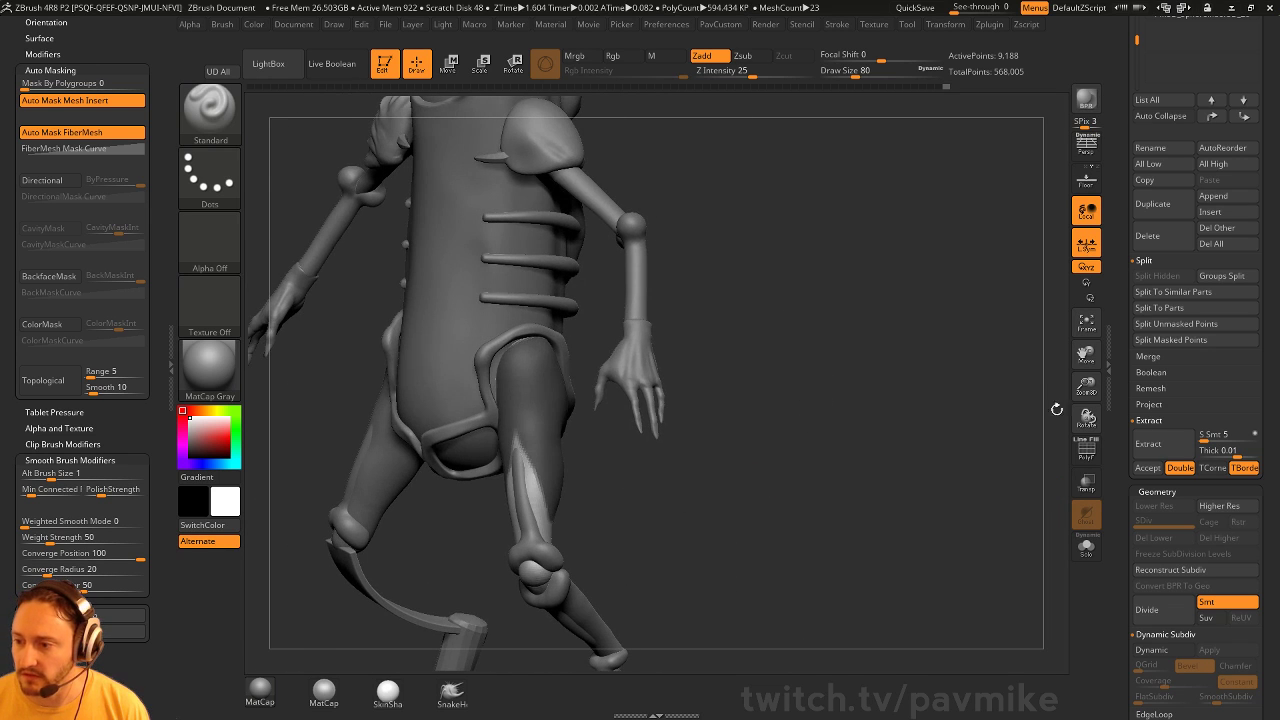
pyautogui.click(1147, 469)
pyautogui.click(1207, 293)
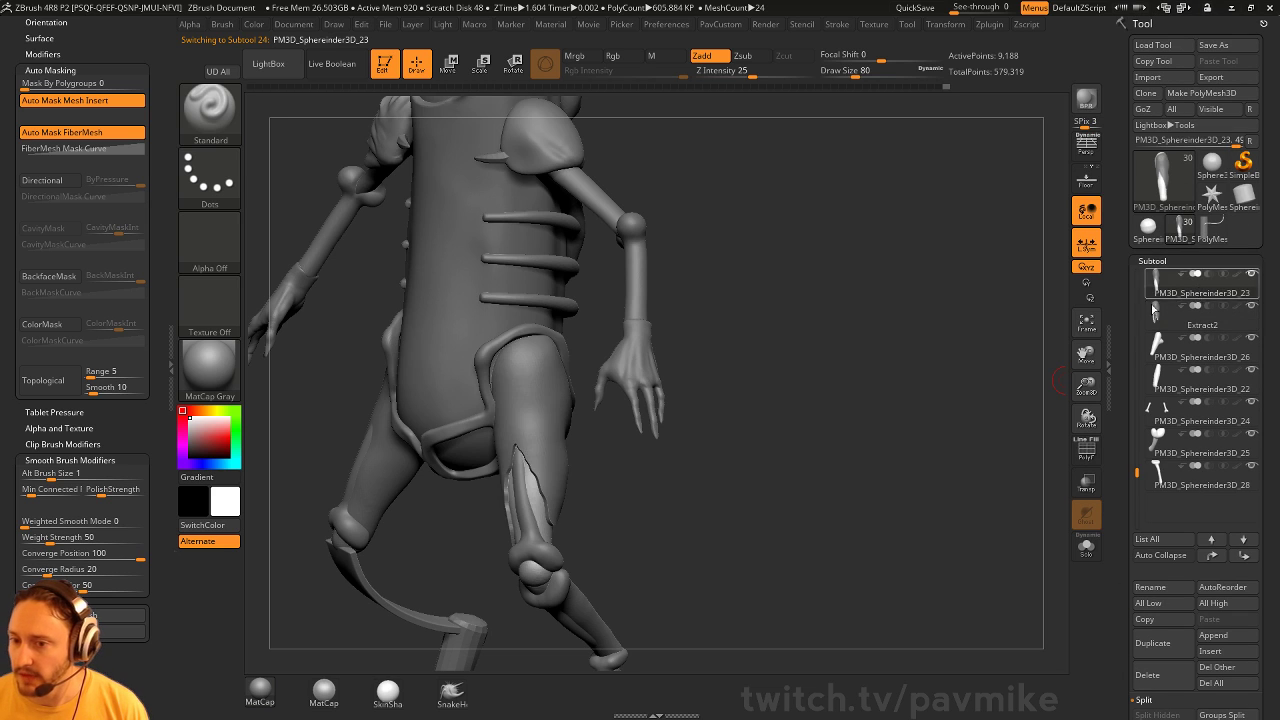
# Clear the mask on the original thigh, select the extracted shell and show it alone with its polyframe
pyautogui.moveTo(923, 456); pyautogui.dragTo(835, 599)
pyautogui.keyDown('ctrl'); pyautogui.moveTo(688, 404); pyautogui.dragTo(752, 472); pyautogui.keyUp('ctrl')
pyautogui.click(1200, 322)
pyautogui.moveTo(903, 440); pyautogui.dragTo(998, 536)
pyautogui.click(1086, 452)
pyautogui.moveTo(990, 470); pyautogui.dragTo(844, 367)
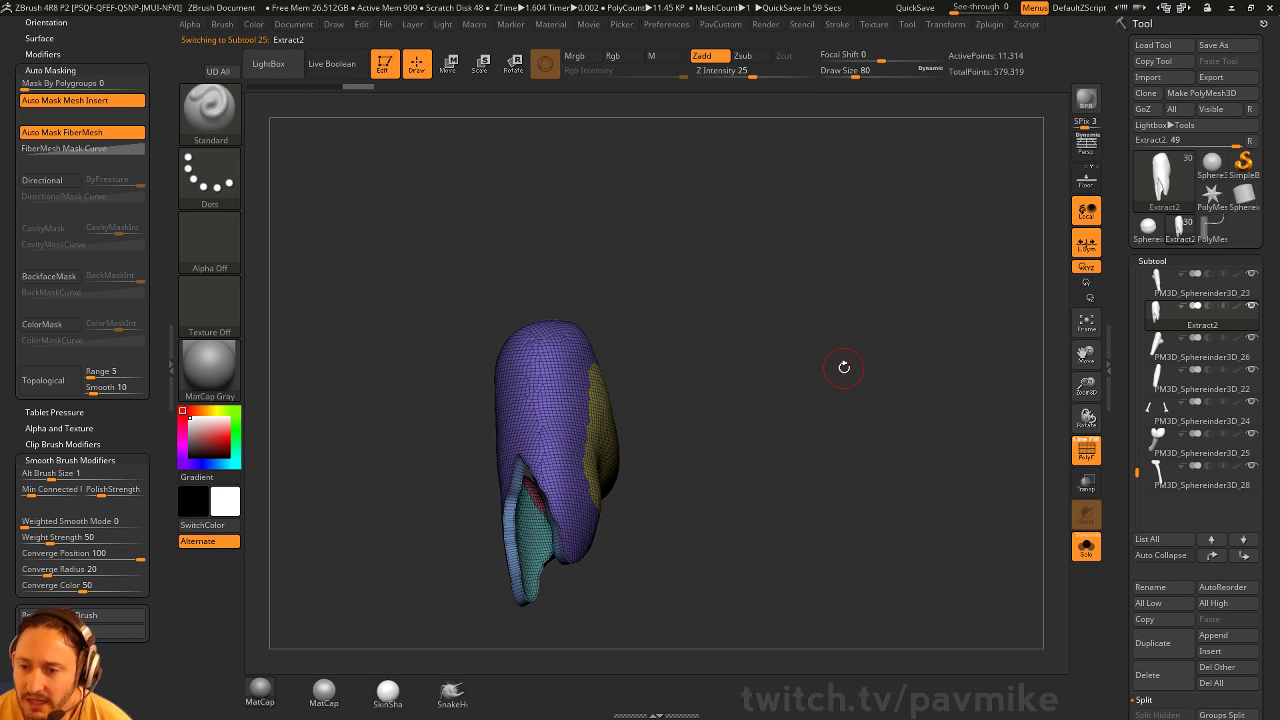
# Isolate the shell's purple and yellow outer polygroups and delete the hidden inner and border polygons
pyautogui.moveTo(703, 256)
pyautogui.mouseDown()
pyautogui.moveTo(674, 357)
pyautogui.moveTo(630, 345)
pyautogui.mouseUp()
pyautogui.hotkey('ctrl', 'shift')
pyautogui.keyDown('ctrl'); pyautogui.keyDown('shift'); pyautogui.click(603, 340); pyautogui.keyUp('shift'); pyautogui.keyUp('ctrl')
pyautogui.keyDown('ctrl'); pyautogui.keyDown('shift'); pyautogui.click(815, 400); pyautogui.keyUp('shift'); pyautogui.keyUp('ctrl')
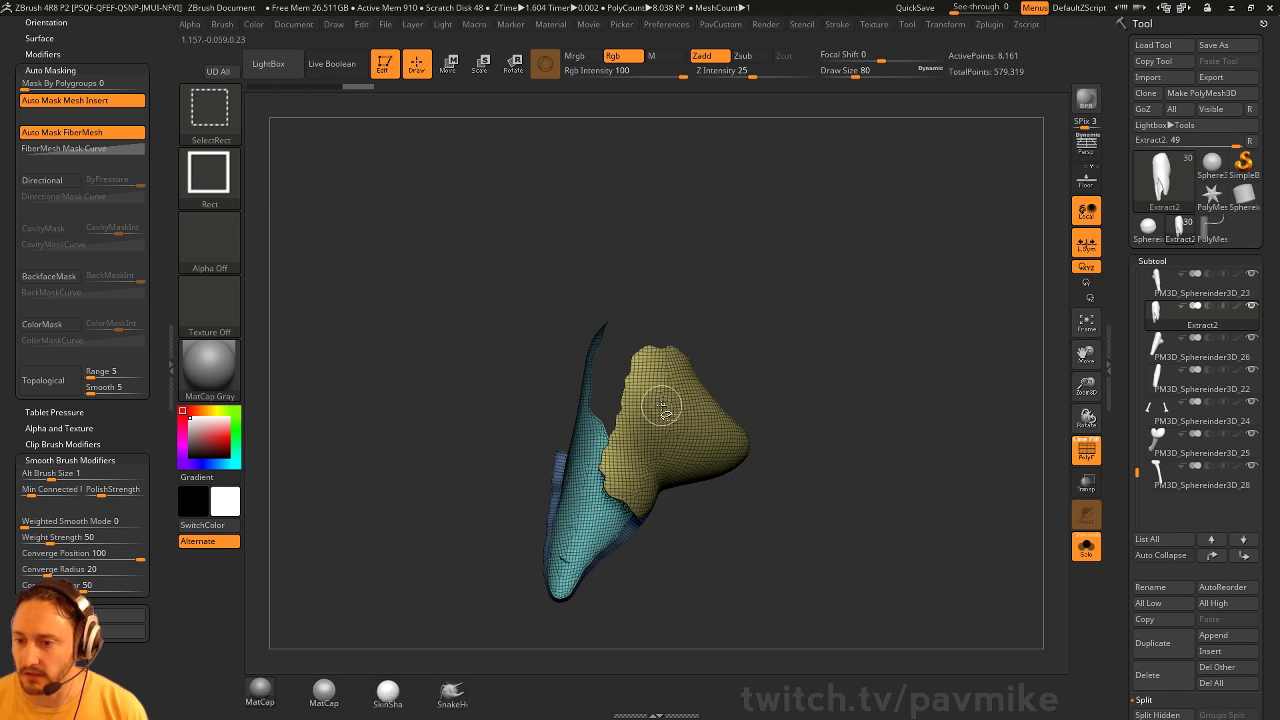
pyautogui.keyDown('ctrl'); pyautogui.keyDown('shift'); pyautogui.moveTo(807, 355); pyautogui.dragTo(866, 409); pyautogui.keyUp('shift'); pyautogui.keyUp('ctrl')
pyautogui.moveTo(915, 352); pyautogui.dragTo(840, 345)
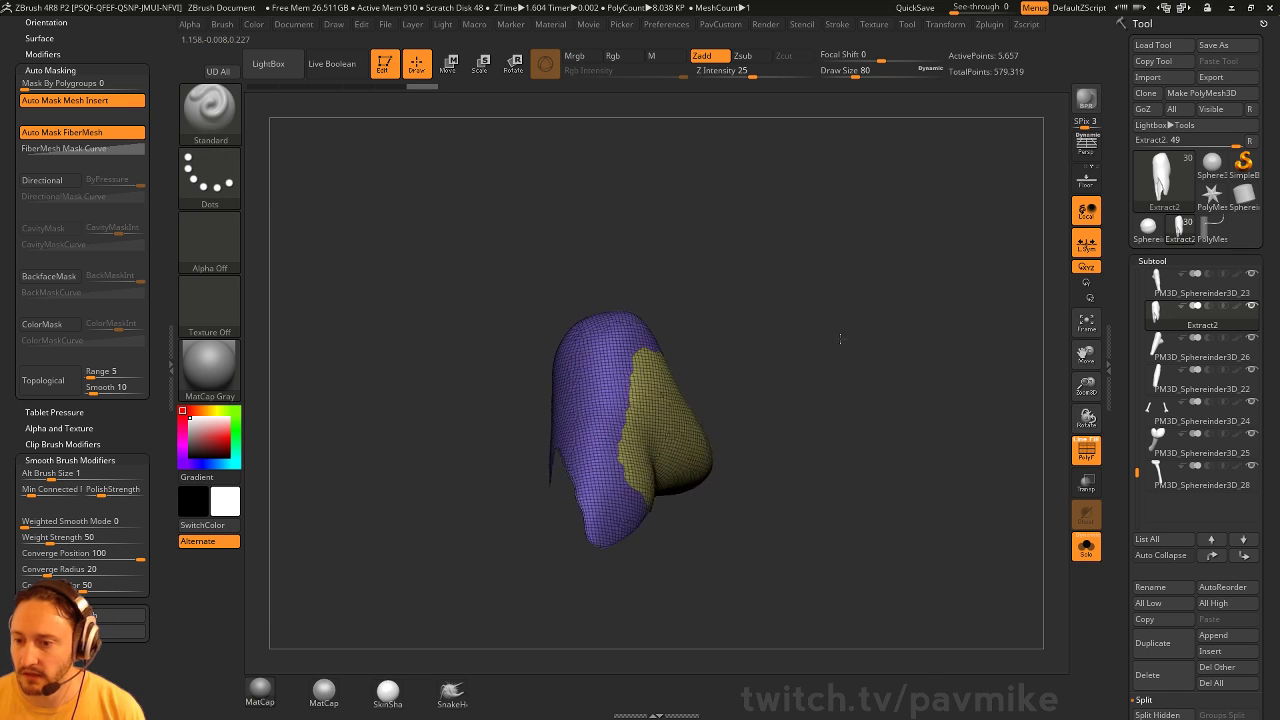
pyautogui.hotkey('shift', 'space')
pyautogui.click(803, 310)
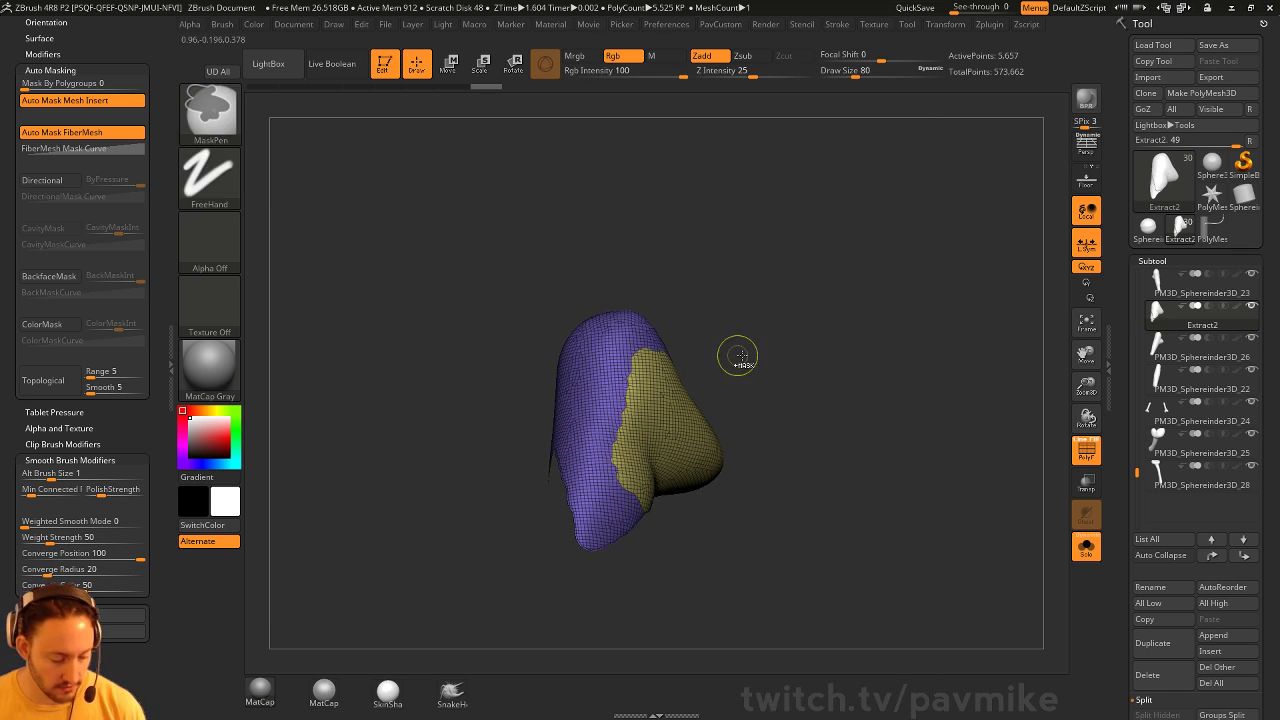
# Merge the shell into one polygroup and ZRemesh it with the Same option and AdaptiveSize 11
pyautogui.hotkey('shift', 'space')
pyautogui.click(872, 667)
pyautogui.moveTo(888, 652); pyautogui.dragTo(845, 652)
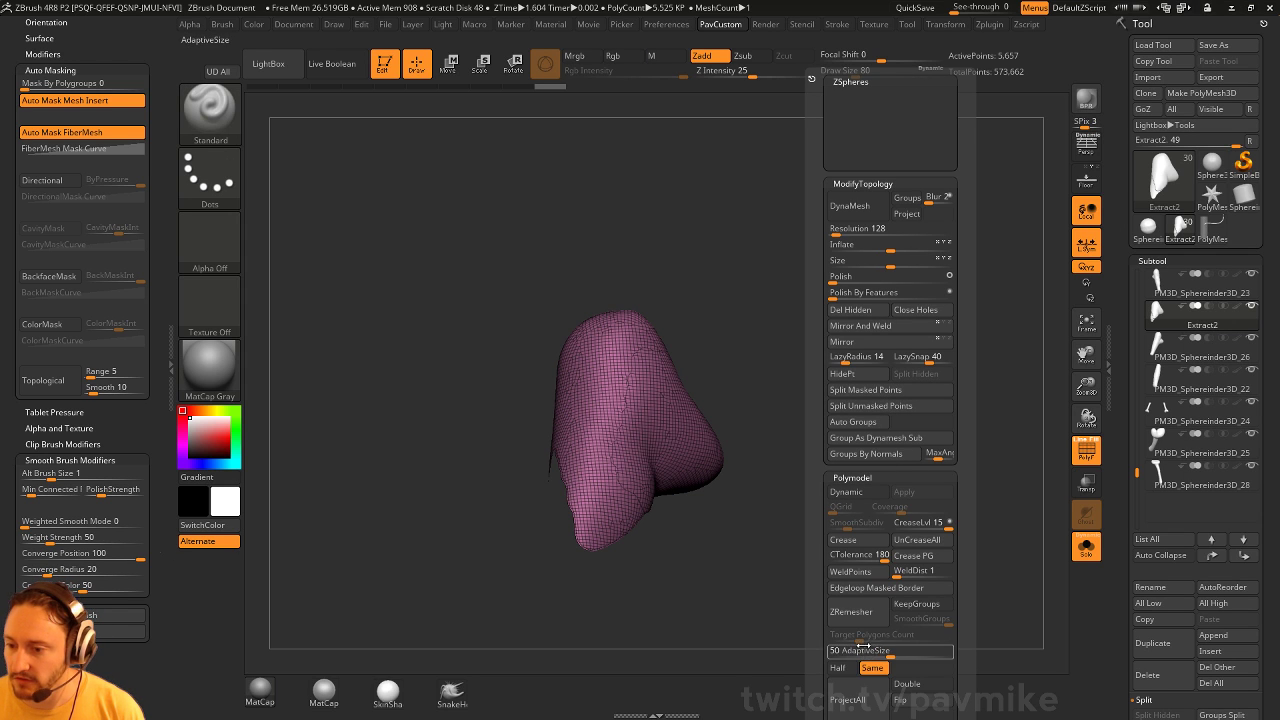
pyautogui.click(853, 612)
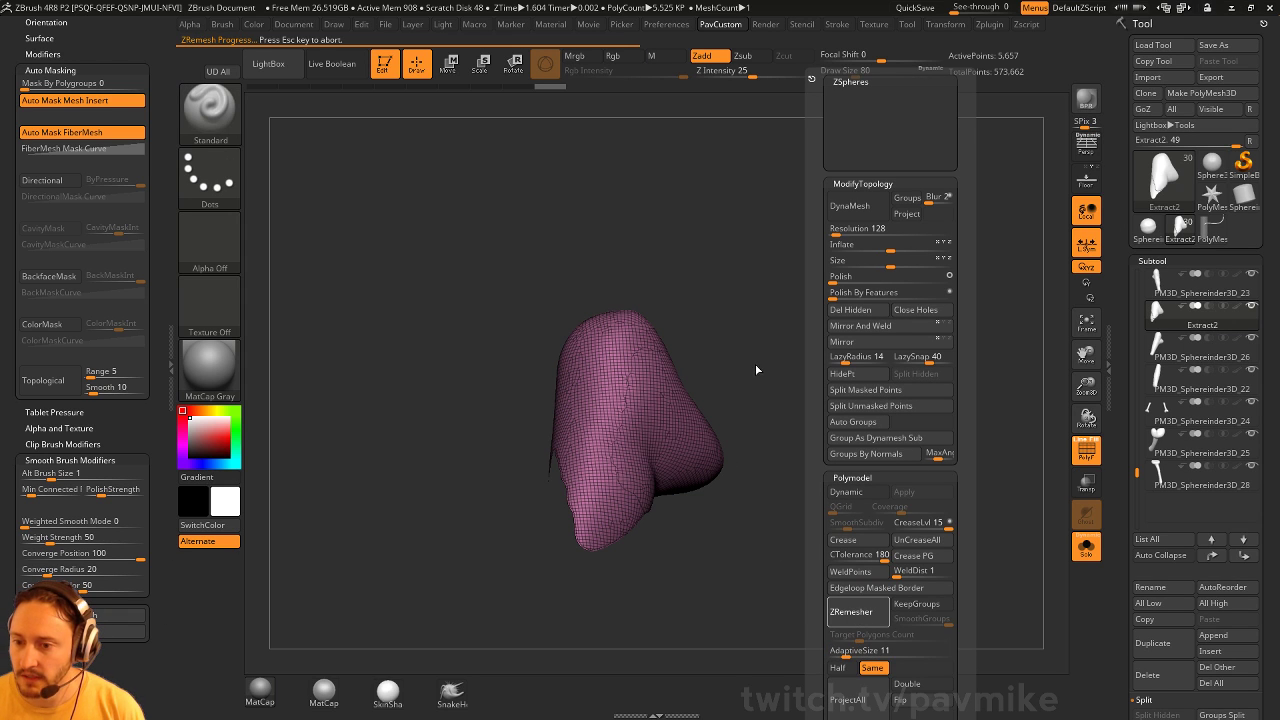
# ZRemesh the shell repeatedly with the Half option, hide the polyframe and show the rest of the body
pyautogui.hotkey('shift', 'space')
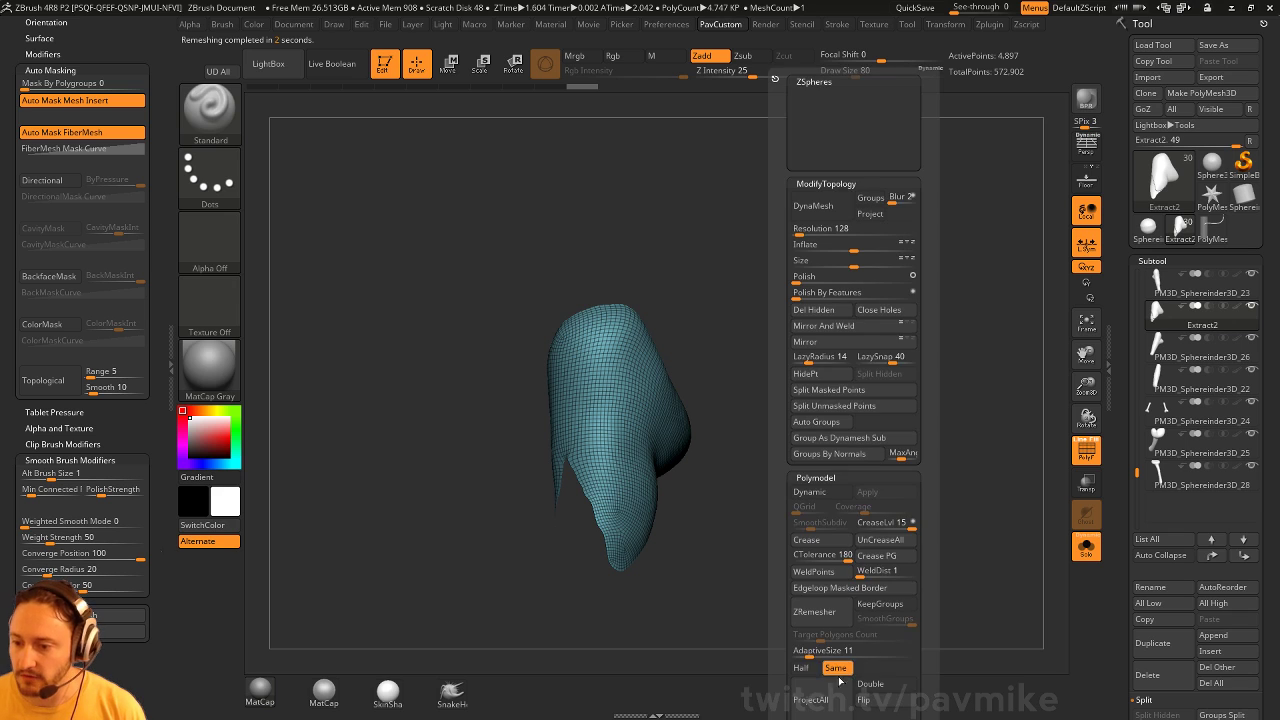
pyautogui.click(801, 667)
pyautogui.click(820, 612)
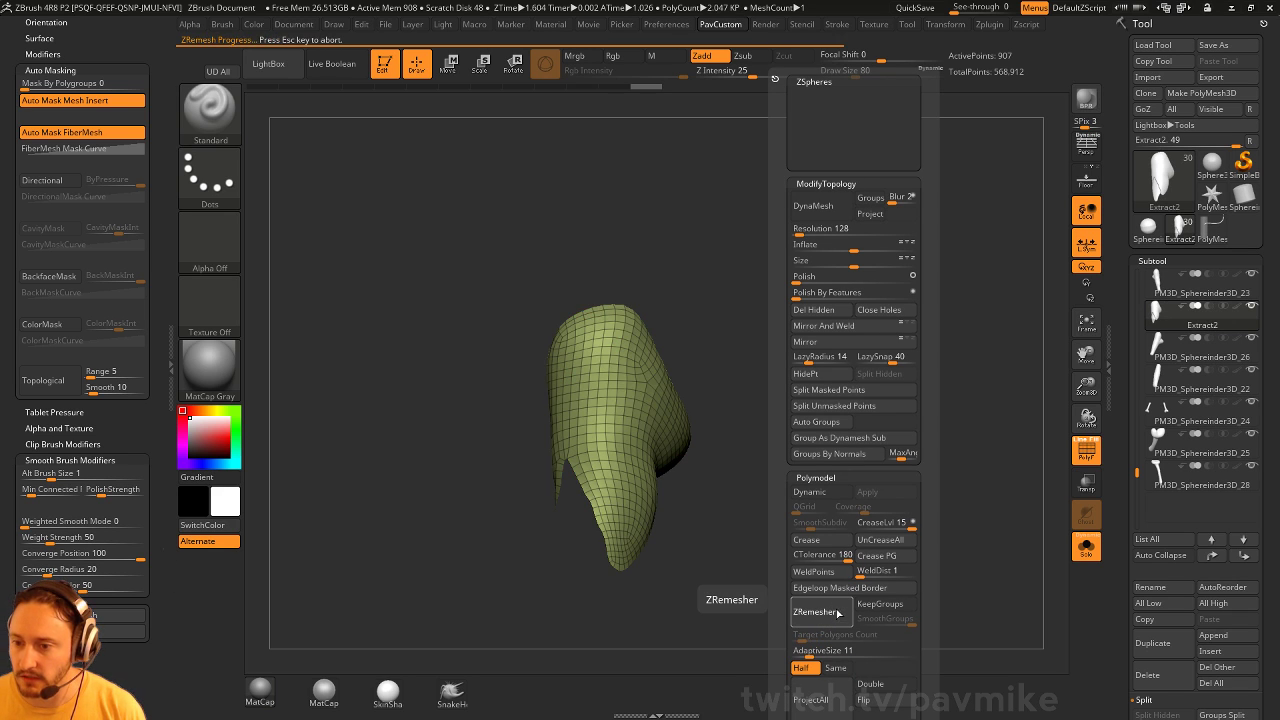
pyautogui.moveTo(960, 600); pyautogui.dragTo(996, 504)
pyautogui.click(1087, 450)
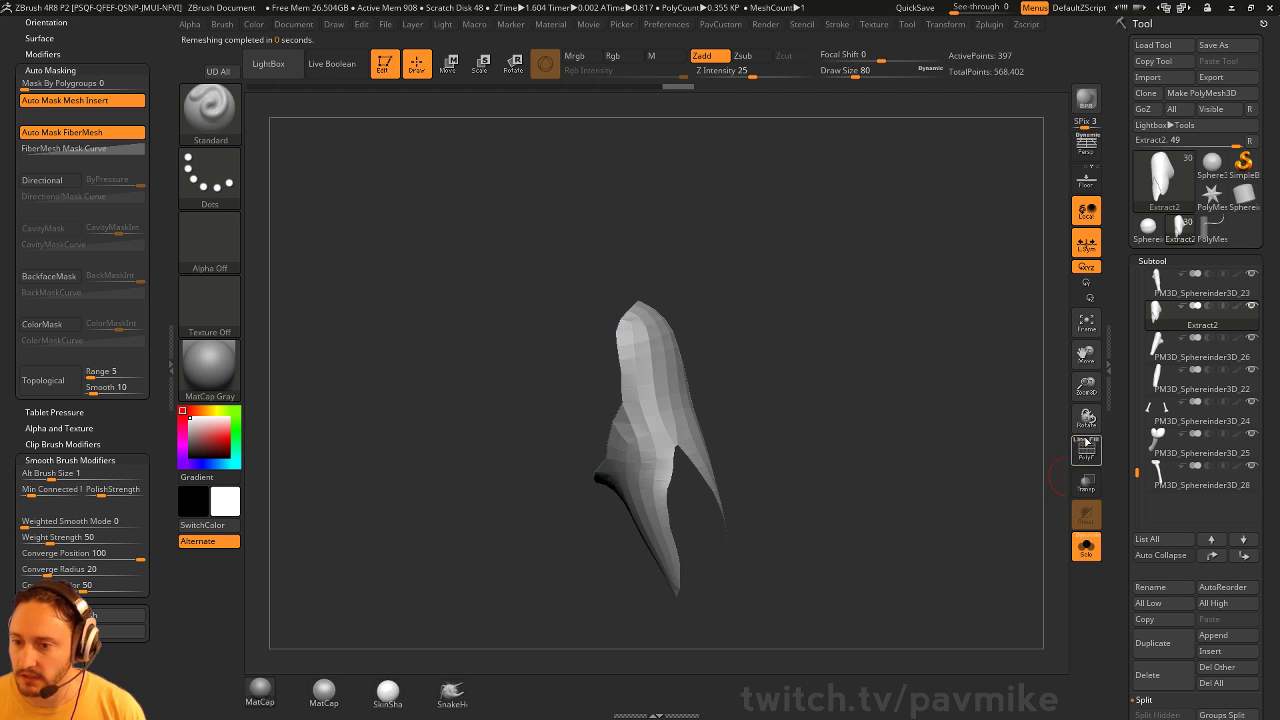
pyautogui.click(1087, 547)
pyautogui.moveTo(886, 441); pyautogui.dragTo(942, 508)
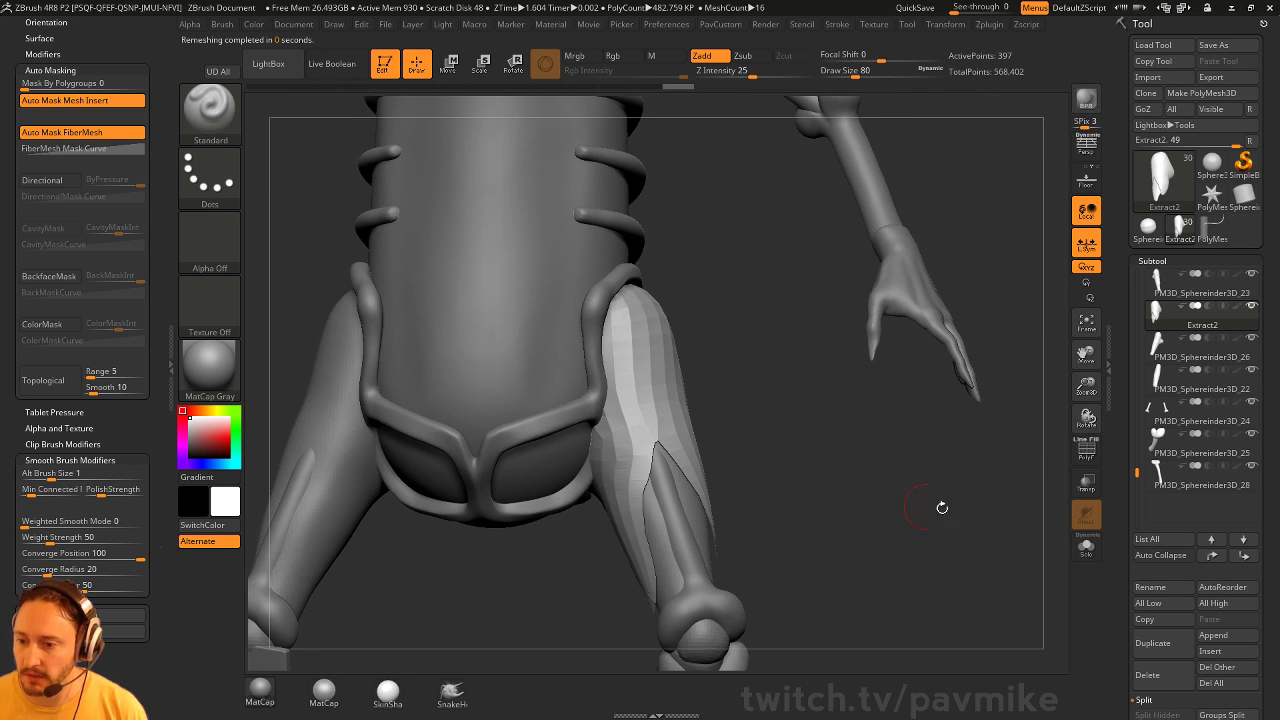
# Solo the shell and thicken it with ZModeler's Extrude polygon action targeting Polygroup All
pyautogui.click(1087, 547)
pyautogui.press('b')
pyautogui.press('z')
pyautogui.press('m')
pyautogui.press('space')
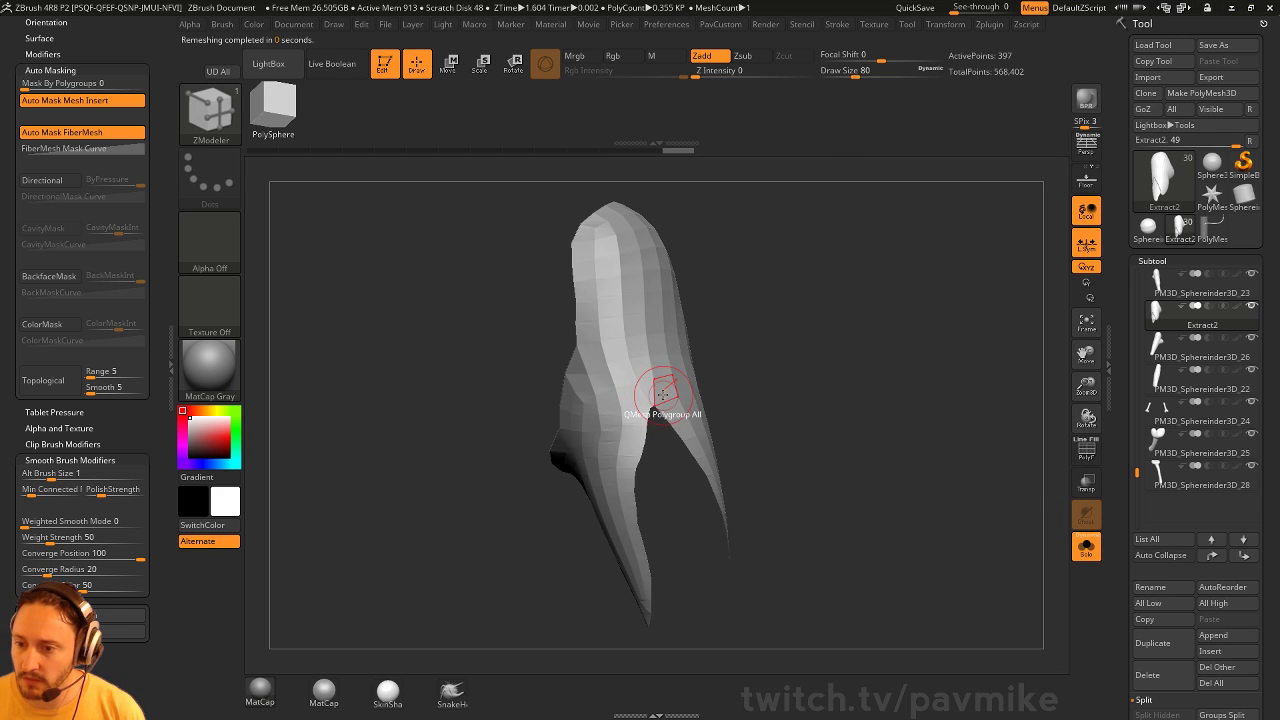
pyautogui.press('space')
pyautogui.click(537, 284)
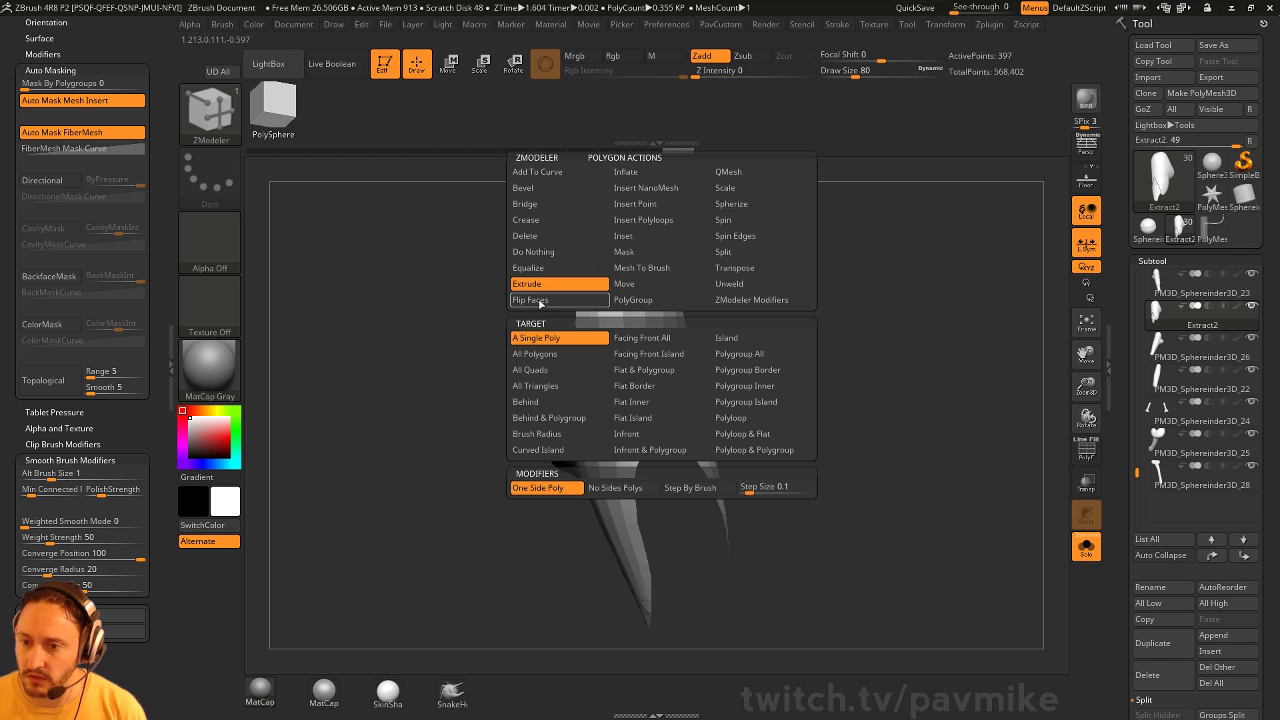
pyautogui.click(751, 362)
pyautogui.moveTo(791, 423); pyautogui.dragTo(708, 415)
pyautogui.moveTo(791, 407); pyautogui.dragTo(911, 431)
# Flip the thickened shell's normals and show it together with the rest of the body
pyautogui.moveTo(1119, 511); pyautogui.dragTo(1197, 280)
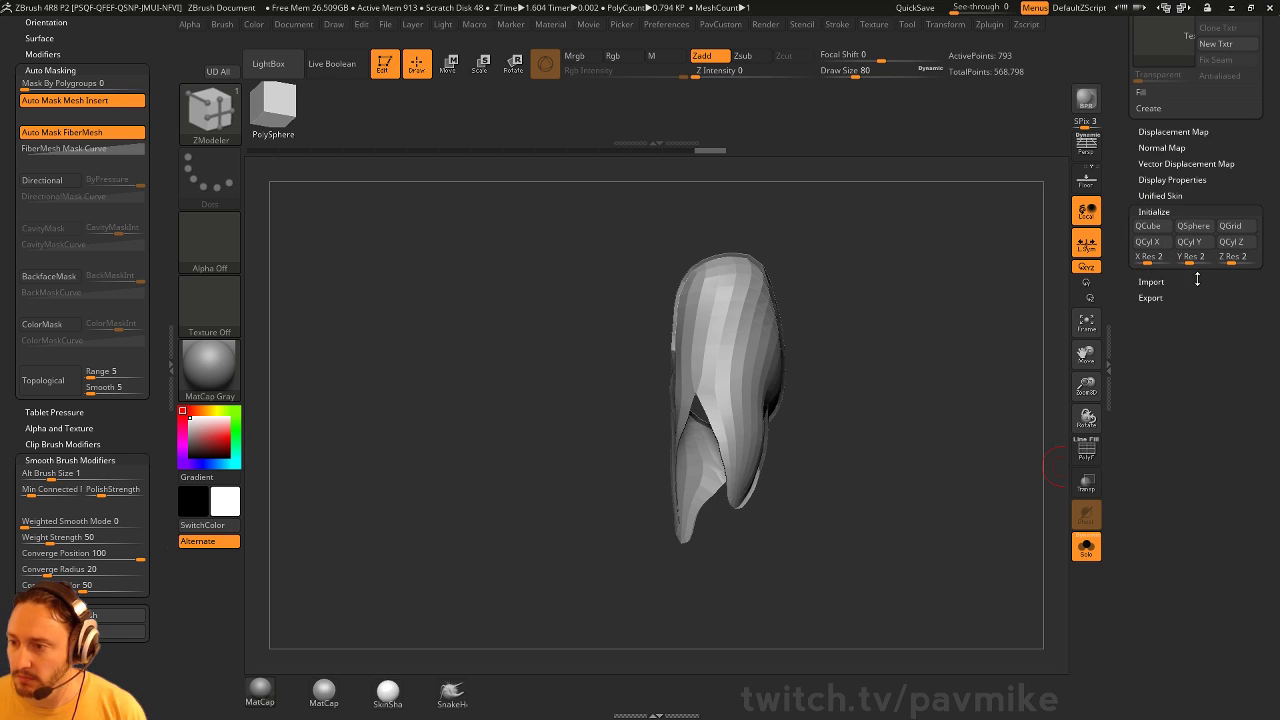
pyautogui.press('shift')
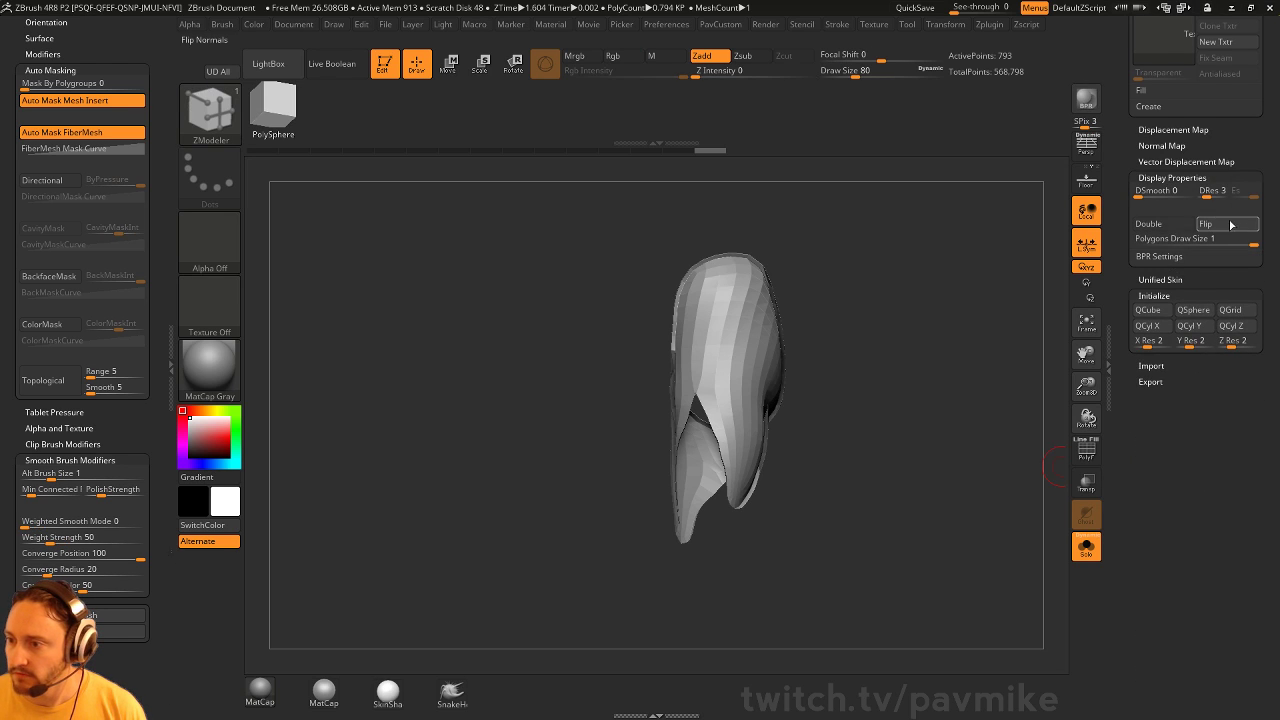
pyautogui.click(1231, 225)
pyautogui.keyDown('alt'); pyautogui.moveTo(921, 351); pyautogui.dragTo(893, 536); pyautogui.keyUp('alt')
pyautogui.click(1086, 452)
pyautogui.click(1086, 548)
pyautogui.click(1086, 452)
pyautogui.press('ctrl')
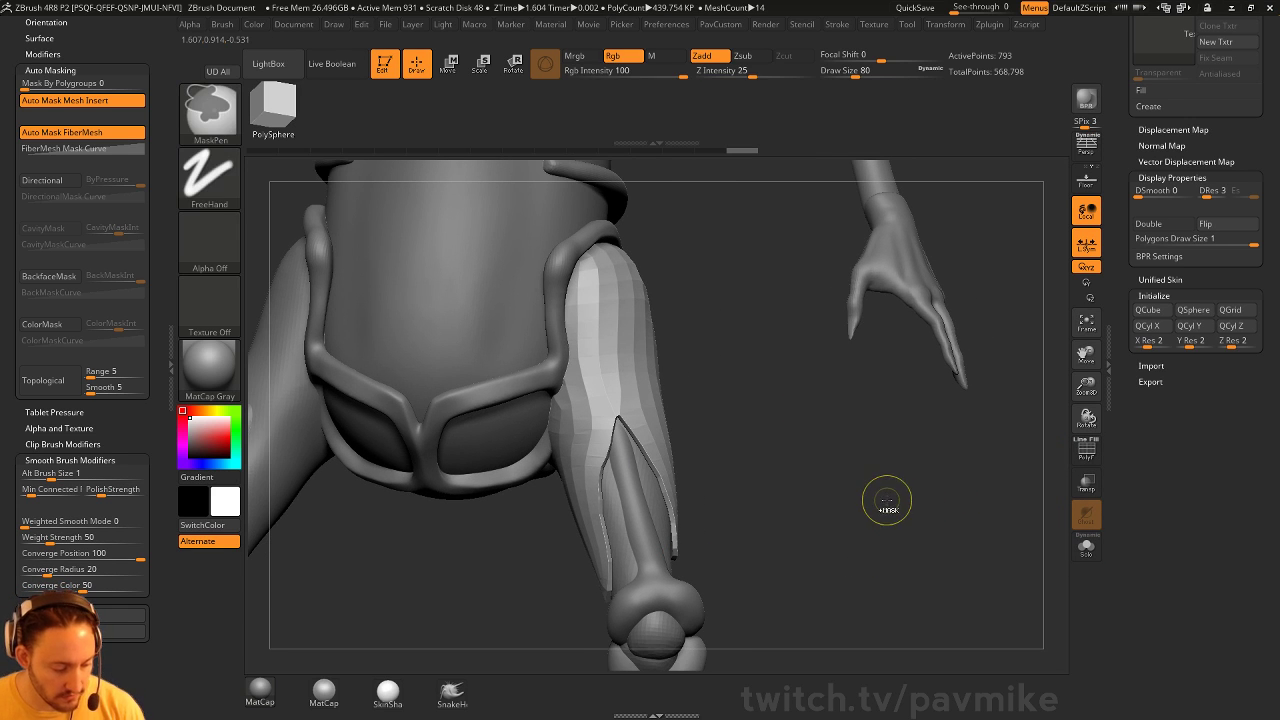
pyautogui.moveTo(891, 497)
pyautogui.mouseDown()
pyautogui.moveTo(857, 497)
pyautogui.moveTo(870, 478)
pyautogui.moveTo(1123, 489)
pyautogui.moveTo(1137, 517)
pyautogui.moveTo(777, 434)
pyautogui.moveTo(700, 405)
pyautogui.moveTo(703, 384)
pyautogui.mouseUp()
# Try the Move brush, switch to the Standard brush and set the draw size to 182
pyautogui.press('b')
pyautogui.press('m')
pyautogui.press('v')
pyautogui.press('b')
pyautogui.press('s')
pyautogui.press('t')
pyautogui.press('s')
pyautogui.moveTo(929, 522)
pyautogui.mouseDown()
pyautogui.moveTo(1030, 538)
pyautogui.moveTo(860, 530)
pyautogui.mouseUp()
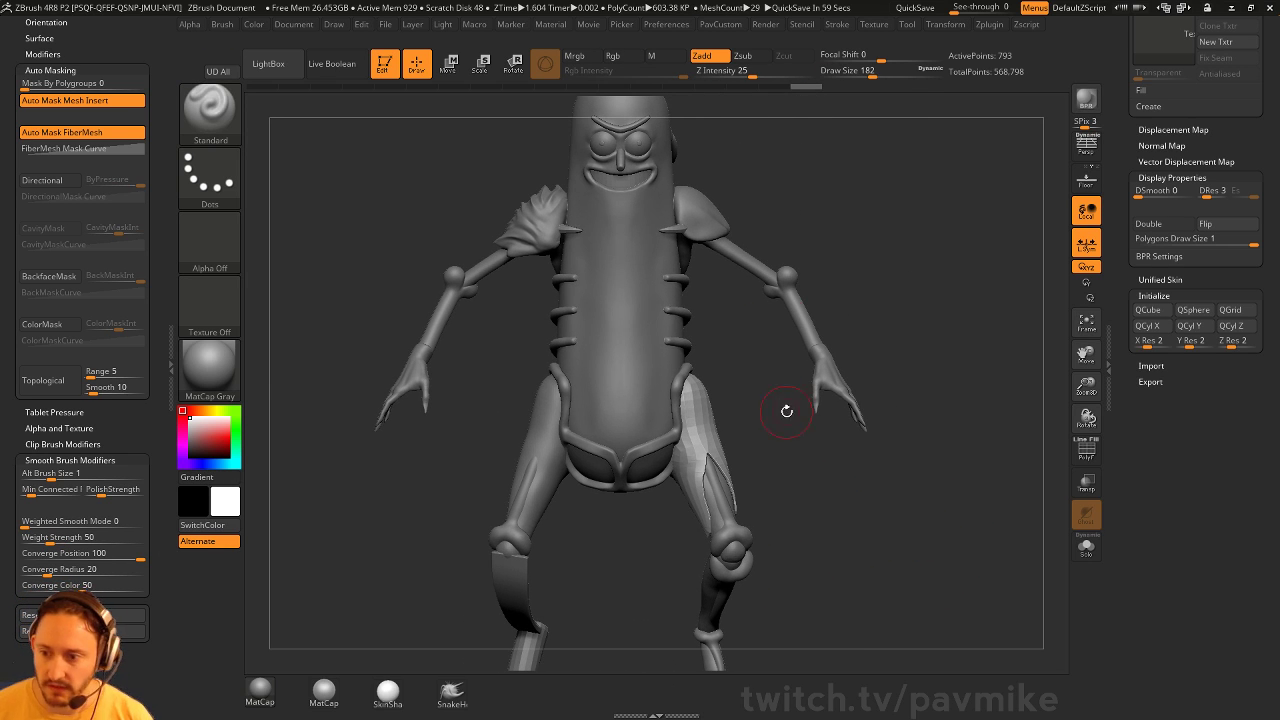
# Reduce the draw size to 112, select the opposite thigh and make ZModeler the active brush
pyautogui.press('s')
pyautogui.keyDown('alt'); pyautogui.click(515, 419); pyautogui.keyUp('alt')
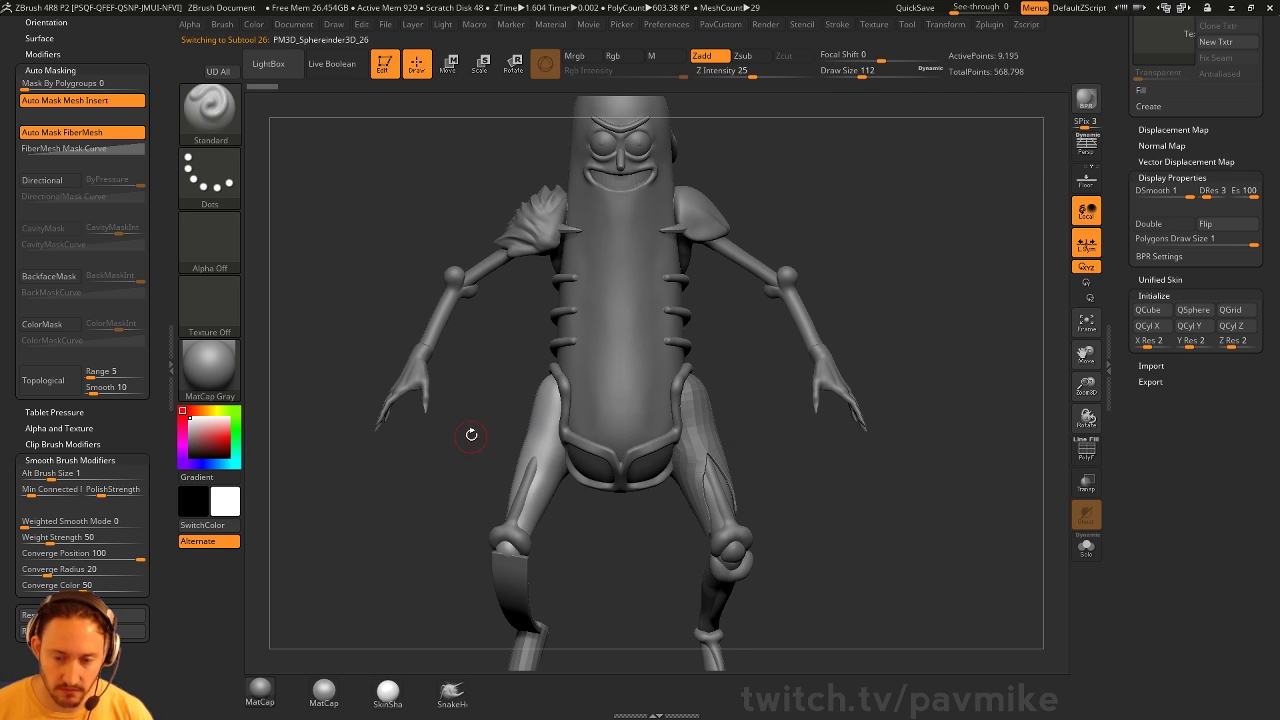
pyautogui.press('b')
pyautogui.press('z')
pyautogui.press('m')
pyautogui.moveTo(434, 516)
pyautogui.mouseDown()
pyautogui.moveTo(409, 509)
pyautogui.moveTo(428, 526)
pyautogui.moveTo(420, 502)
pyautogui.moveTo(430, 539)
pyautogui.moveTo(670, 432)
pyautogui.moveTo(851, 434)
pyautogui.mouseUp()
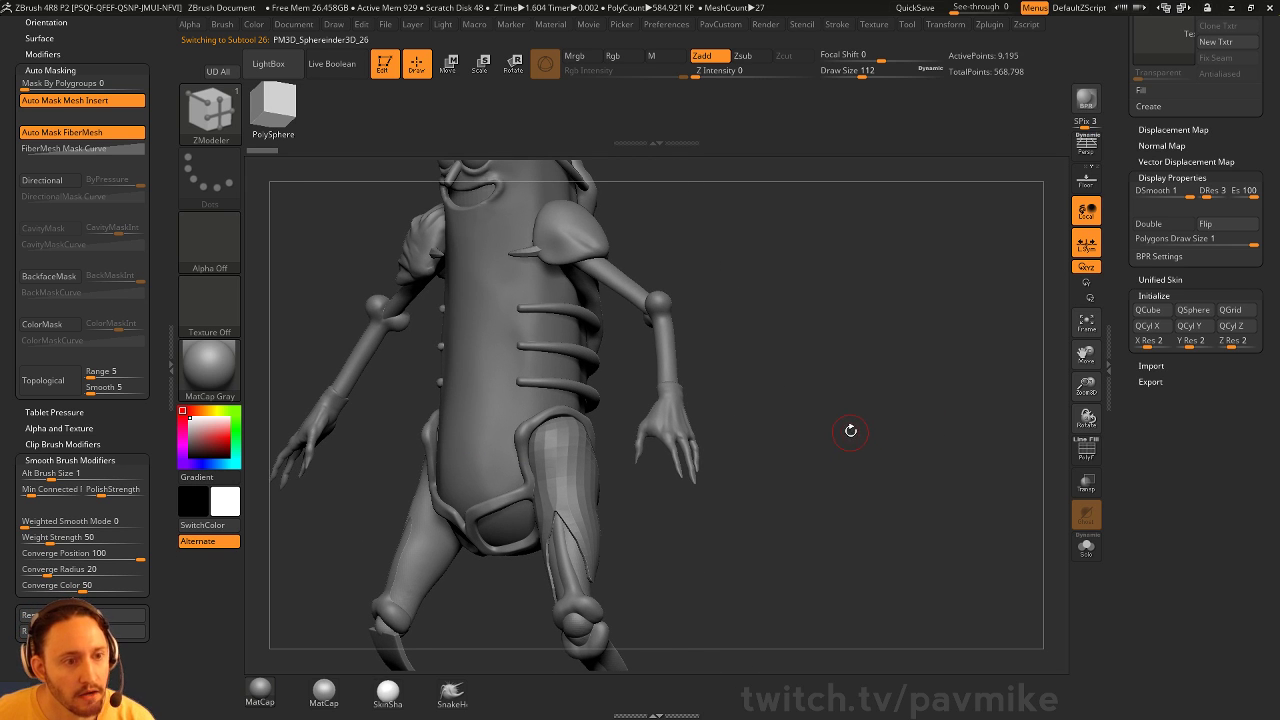
# Load the IMM Ind. Parts brush and choose its Philips Type01 insert mesh
pyautogui.press('b')
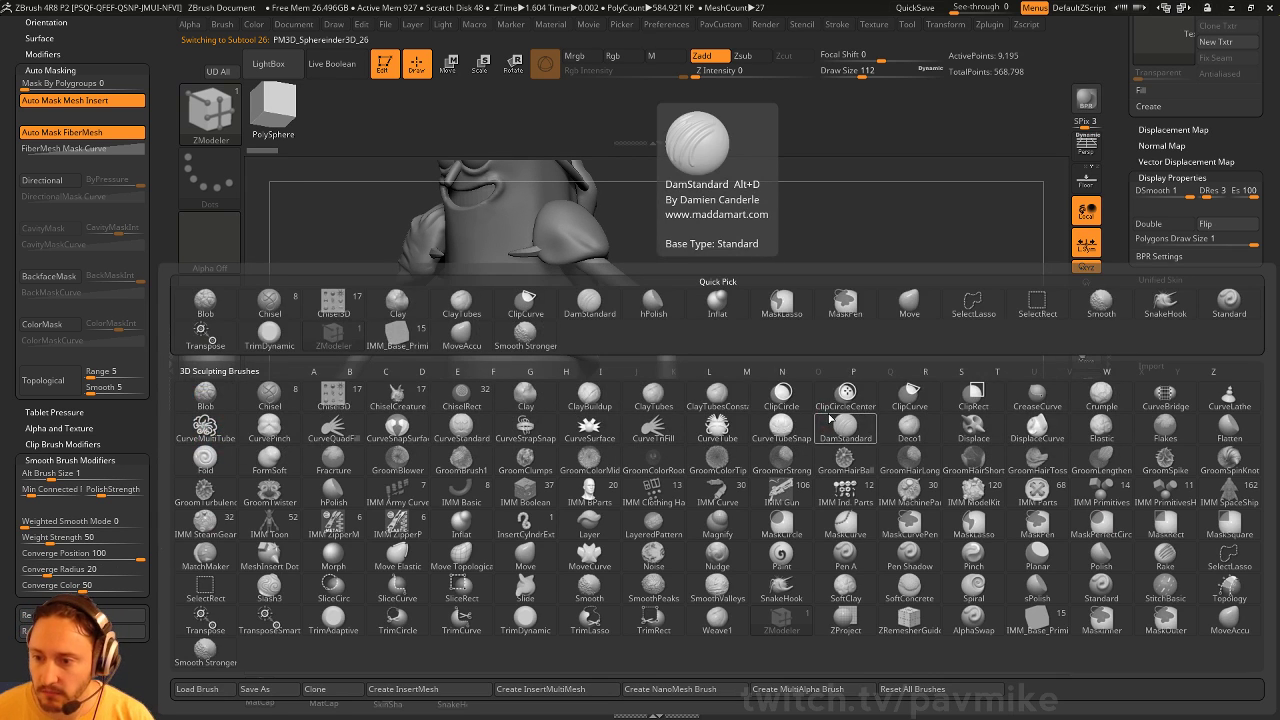
pyautogui.press('b')
pyautogui.press('i')
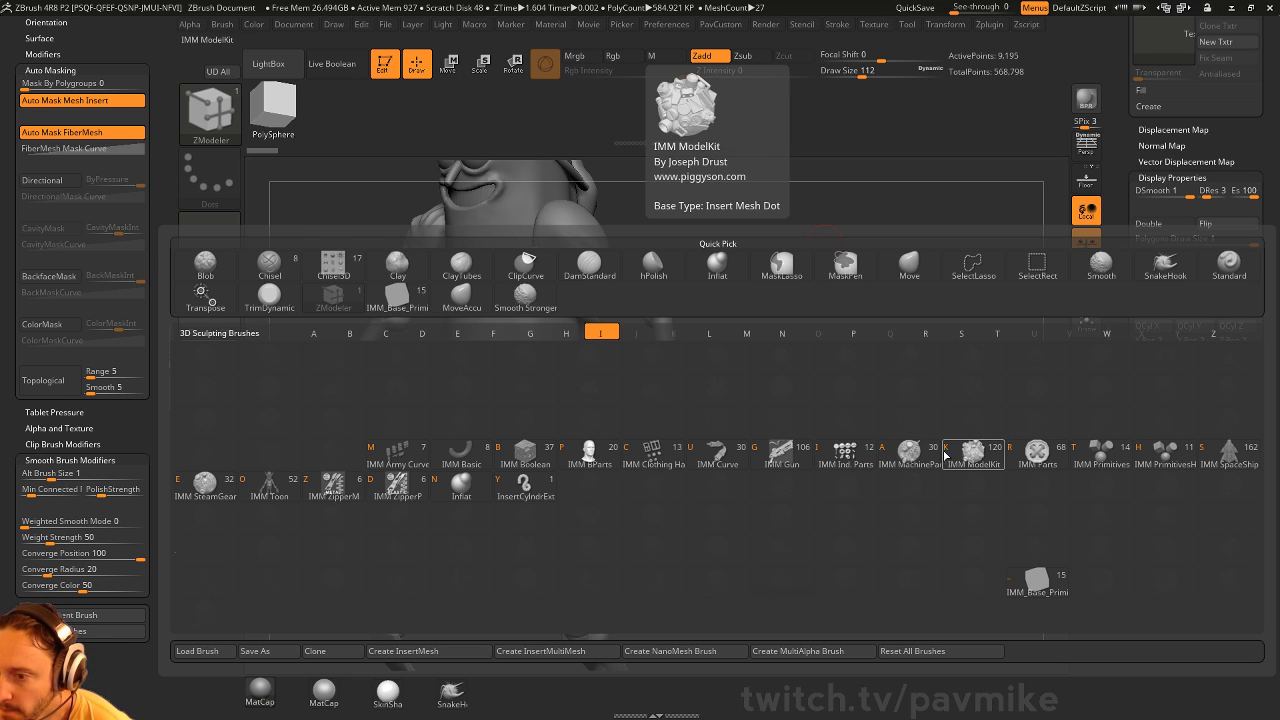
pyautogui.click(866, 458)
pyautogui.press('m')
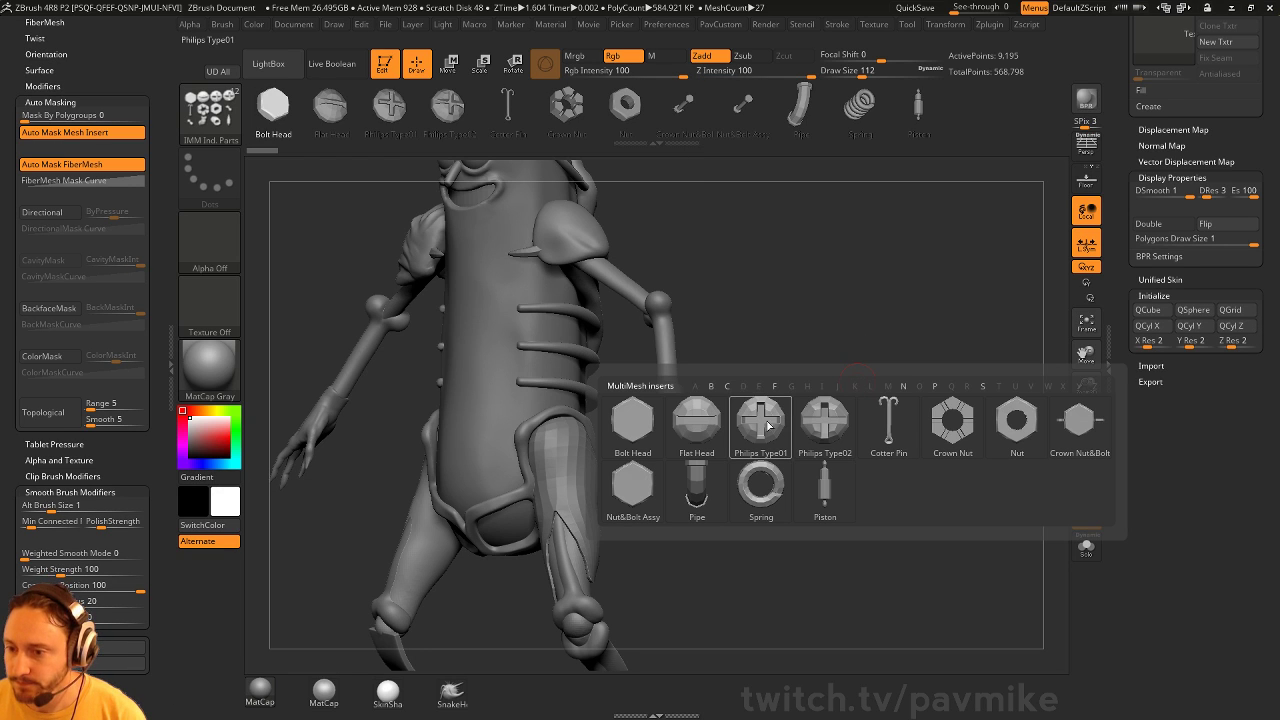
pyautogui.moveTo(767, 427)
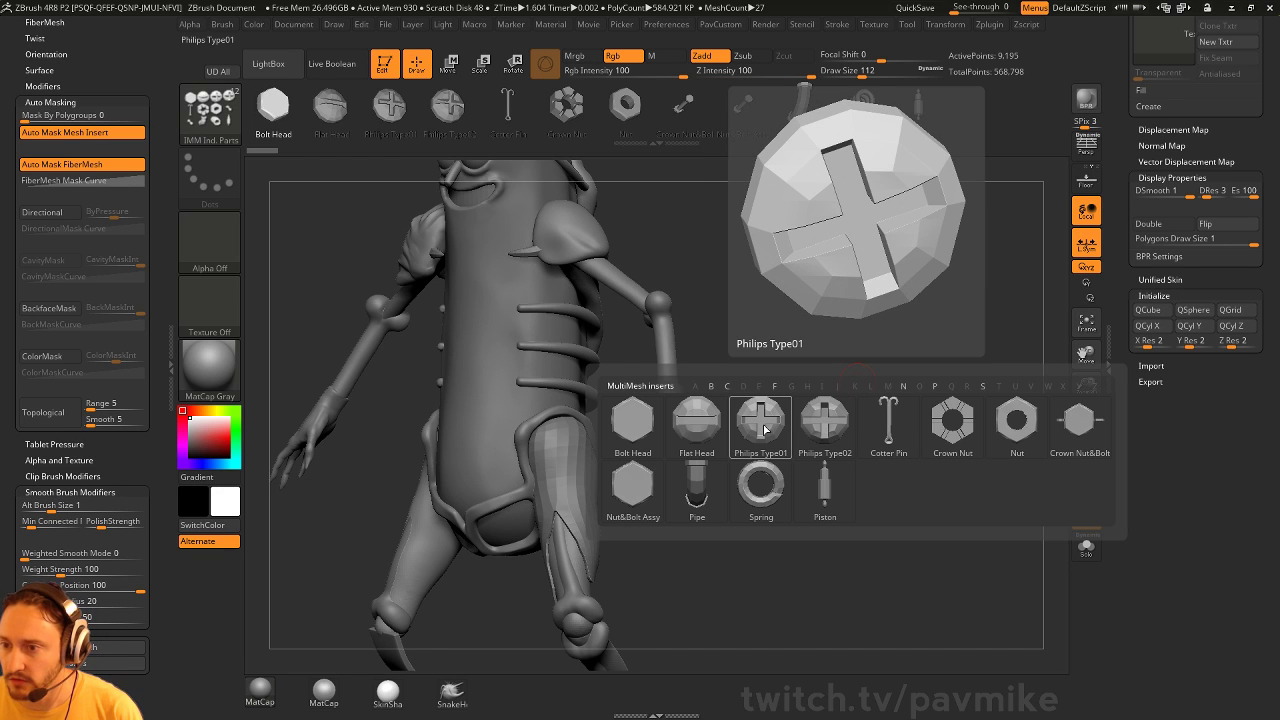
pyautogui.click(767, 430)
# Insert the Philips screw head on the outer side of the faceted thigh and split it off with Split Masked Points
pyautogui.moveTo(813, 354); pyautogui.dragTo(769, 419)
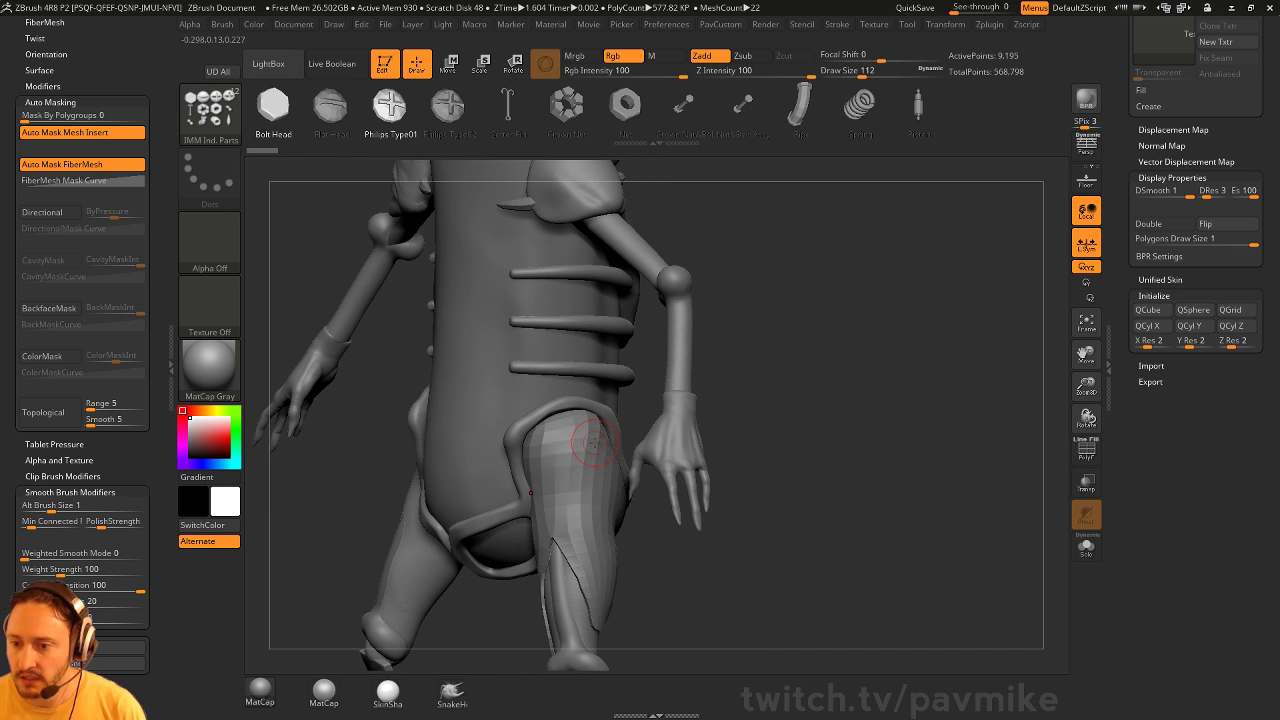
pyautogui.moveTo(597, 446); pyautogui.dragTo(612, 456)
pyautogui.moveTo(765, 438); pyautogui.dragTo(920, 420)
pyautogui.press('space')
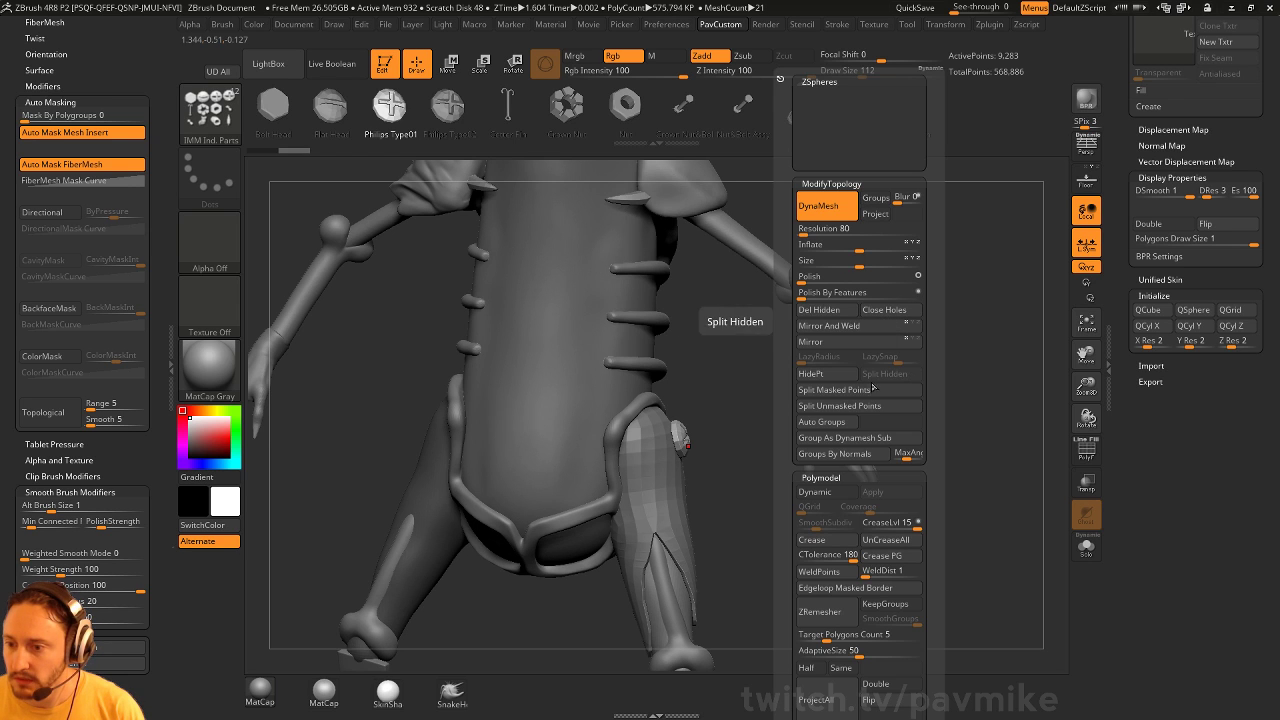
pyautogui.click(862, 391)
# Switch to the Standard brush with draw size 80 and move the split-off screw head outward from the thigh
pyautogui.press('b')
pyautogui.press('s')
pyautogui.press('t')
pyautogui.press('s')
pyautogui.moveTo(730, 467); pyautogui.dragTo(728, 467)
pyautogui.moveTo(740, 489); pyautogui.dragTo(868, 503)
pyautogui.press('w')
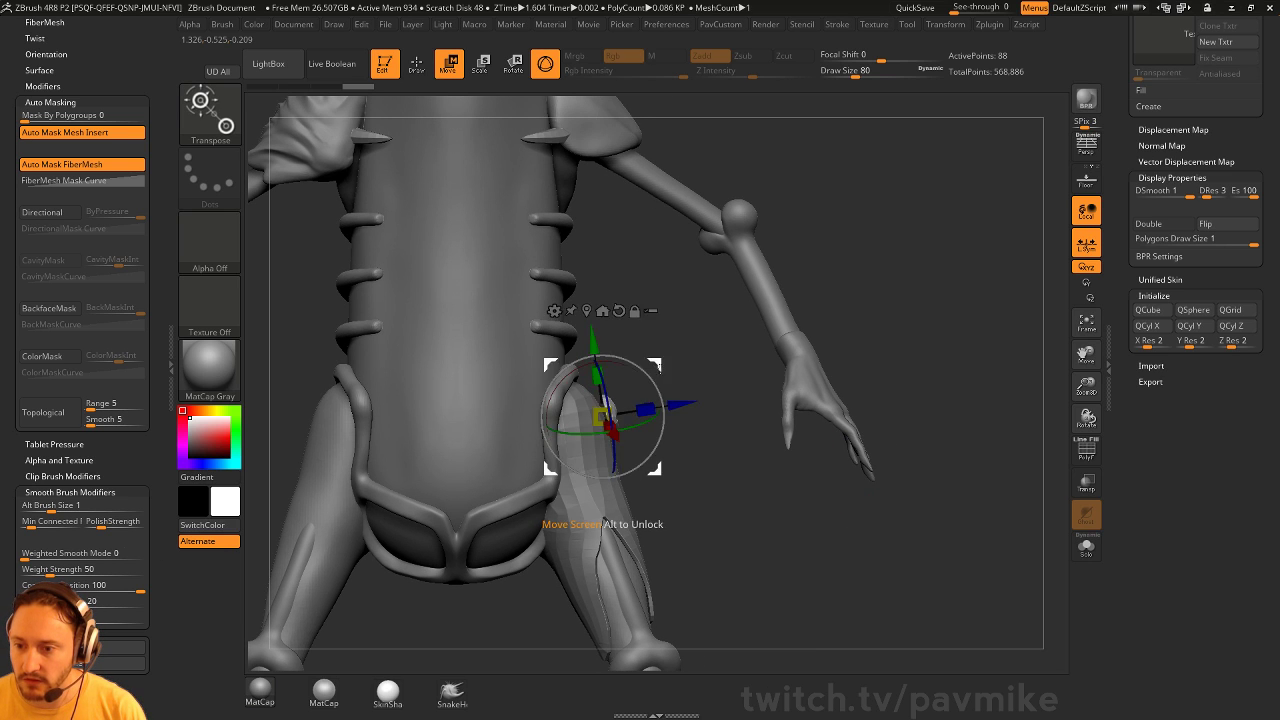
pyautogui.moveTo(657, 368); pyautogui.dragTo(675, 373)
pyautogui.press('q')
# Solo the screw head with its wireframe shown, and reduce the draw size to 14
pyautogui.keyDown('alt'); pyautogui.click(325, 153); pyautogui.keyUp('alt')
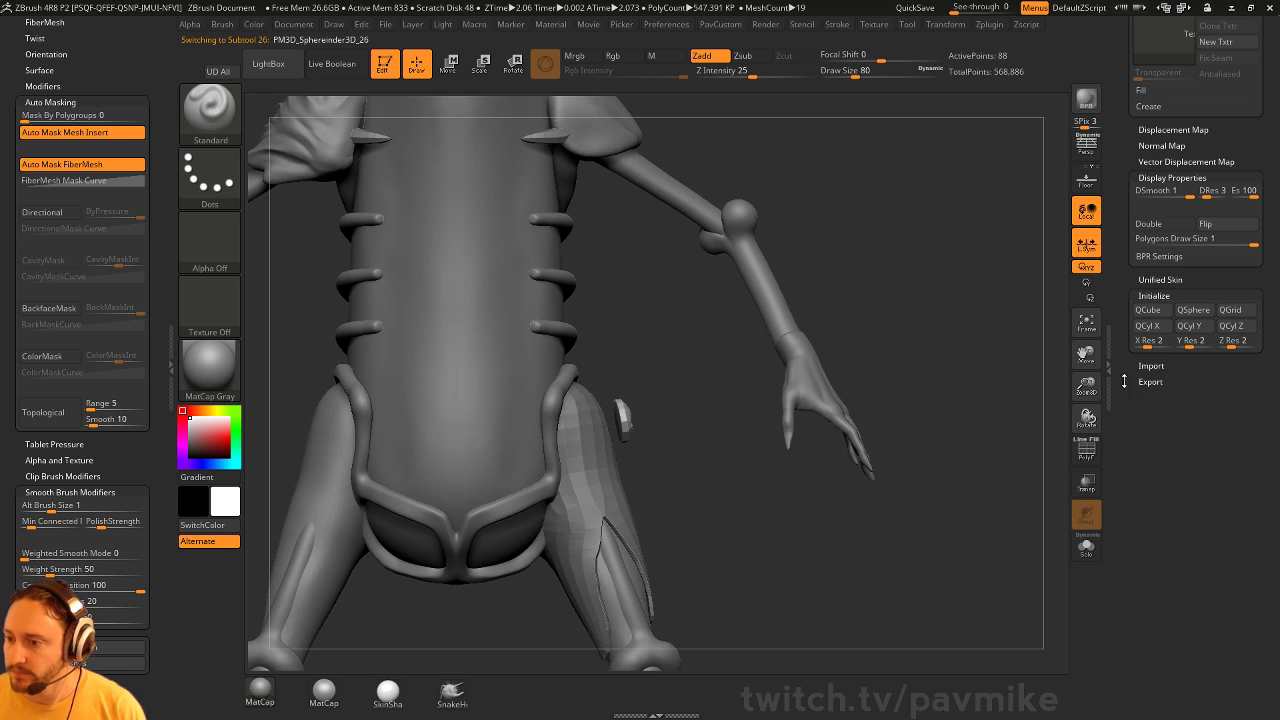
pyautogui.click(1090, 549)
pyautogui.hotkey('shift', 'f')
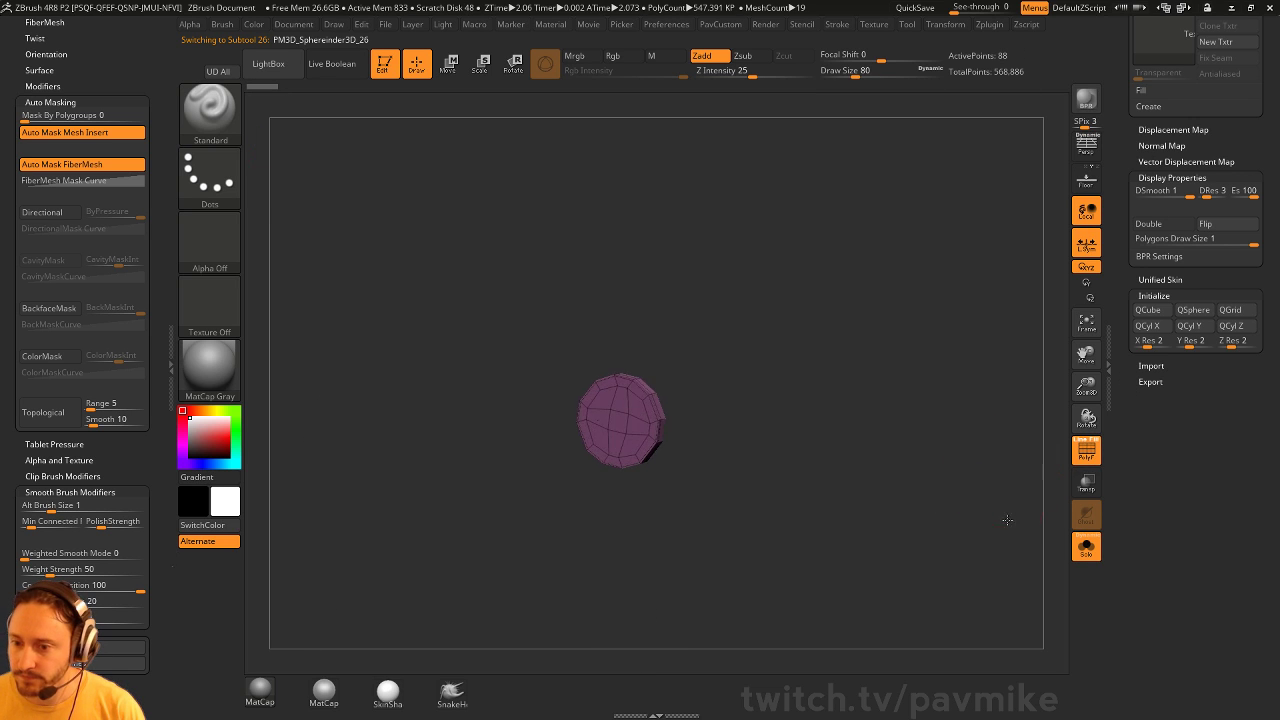
pyautogui.press('s')
pyautogui.moveTo(903, 456); pyautogui.dragTo(882, 456)
pyautogui.moveTo(893, 435)
pyautogui.keyDown('ctrl'); pyautogui.mouseDown(button='right')
pyautogui.moveTo(928, 489)
pyautogui.moveTo(858, 405)
pyautogui.mouseUp(button='right'); pyautogui.keyUp('ctrl')
pyautogui.keyDown('alt'); pyautogui.moveTo(858, 405); pyautogui.dragTo(865, 461, button='right'); pyautogui.keyUp('alt')
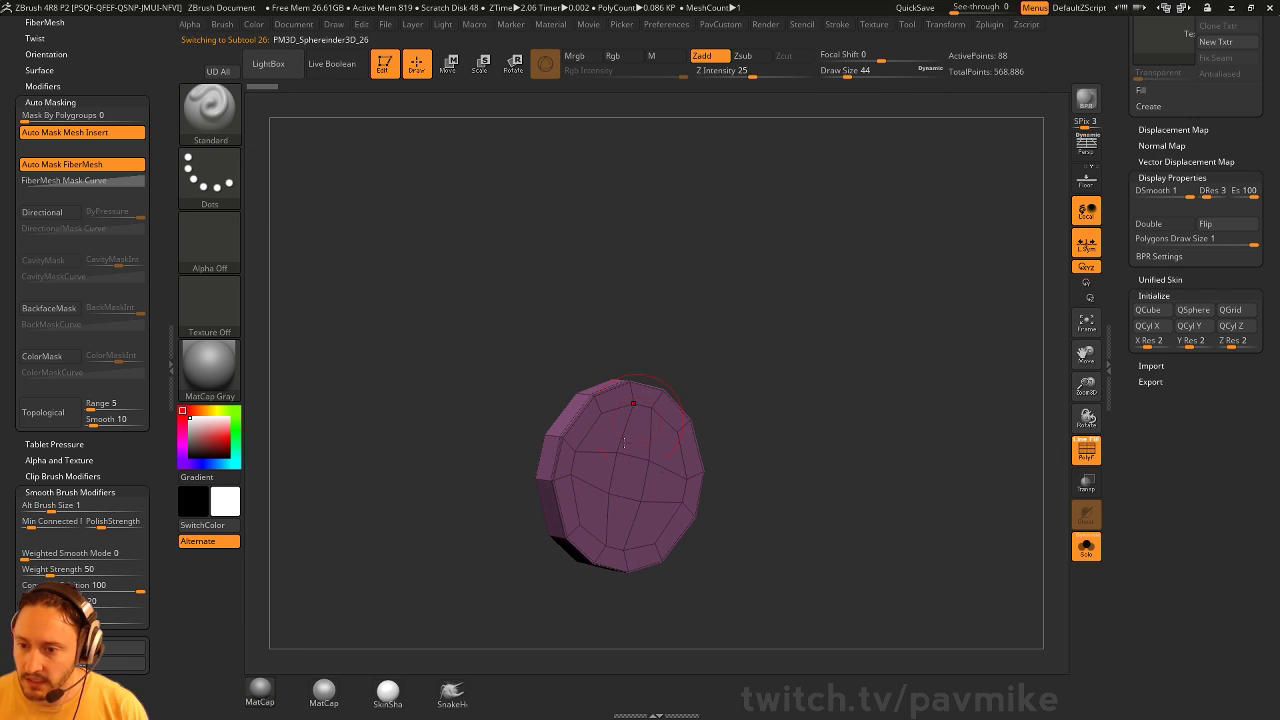
pyautogui.moveTo(783, 443); pyautogui.dragTo(718, 402, button='right')
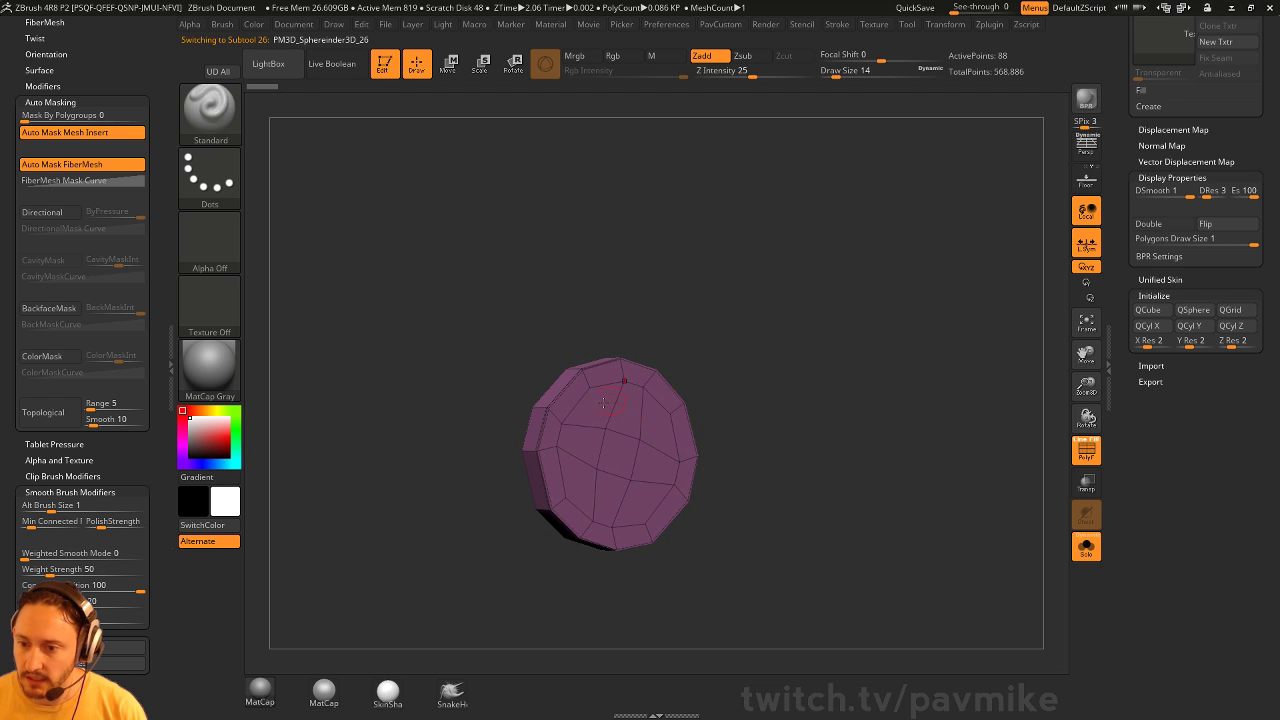
# Inset the screw head's flat back with ZModeler's Inset polygon action, targeting Polygroup All with Center And Border and Inset Region
pyautogui.press('b')
pyautogui.press('z')
pyautogui.press('m')
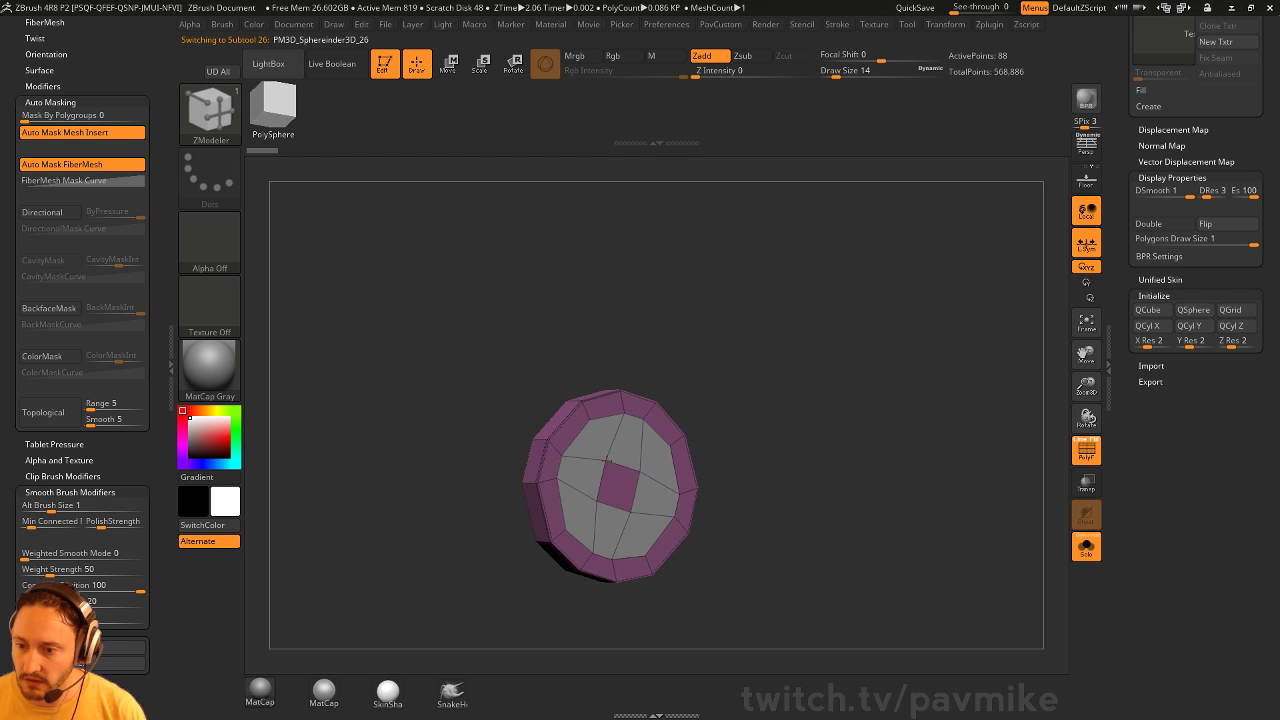
pyautogui.press('space')
pyautogui.click(600, 236)
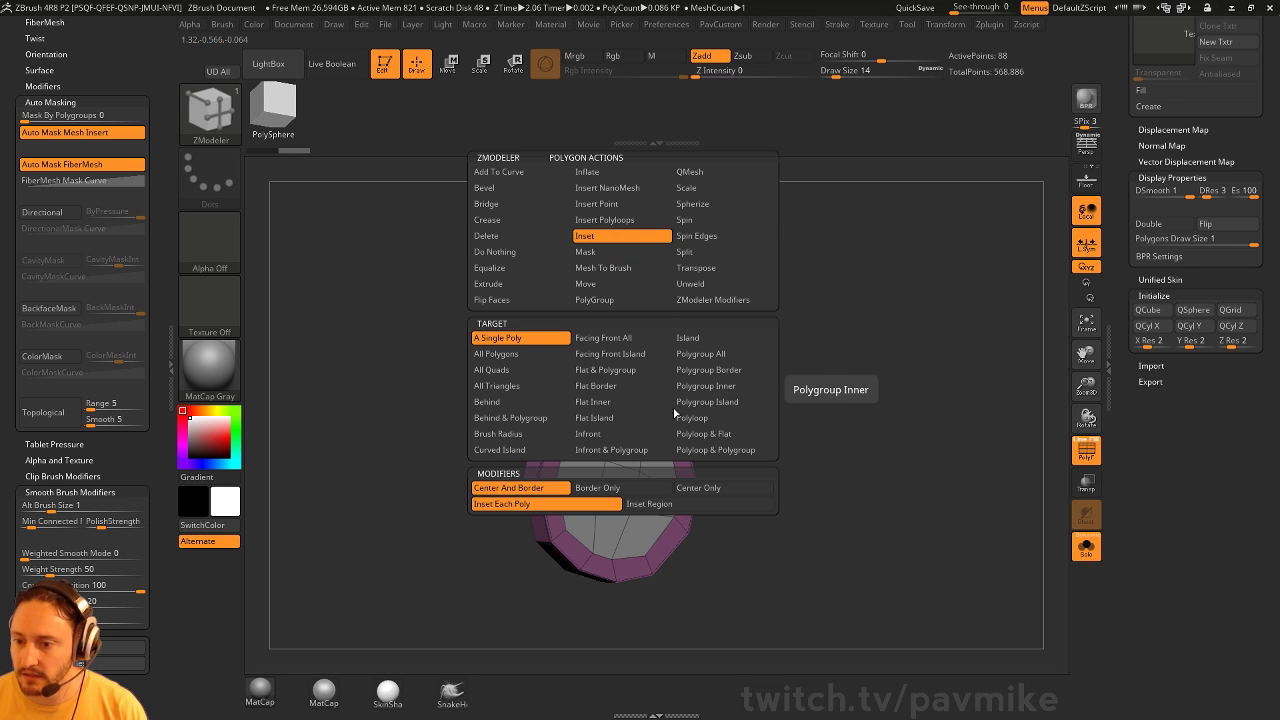
pyautogui.click(700, 354)
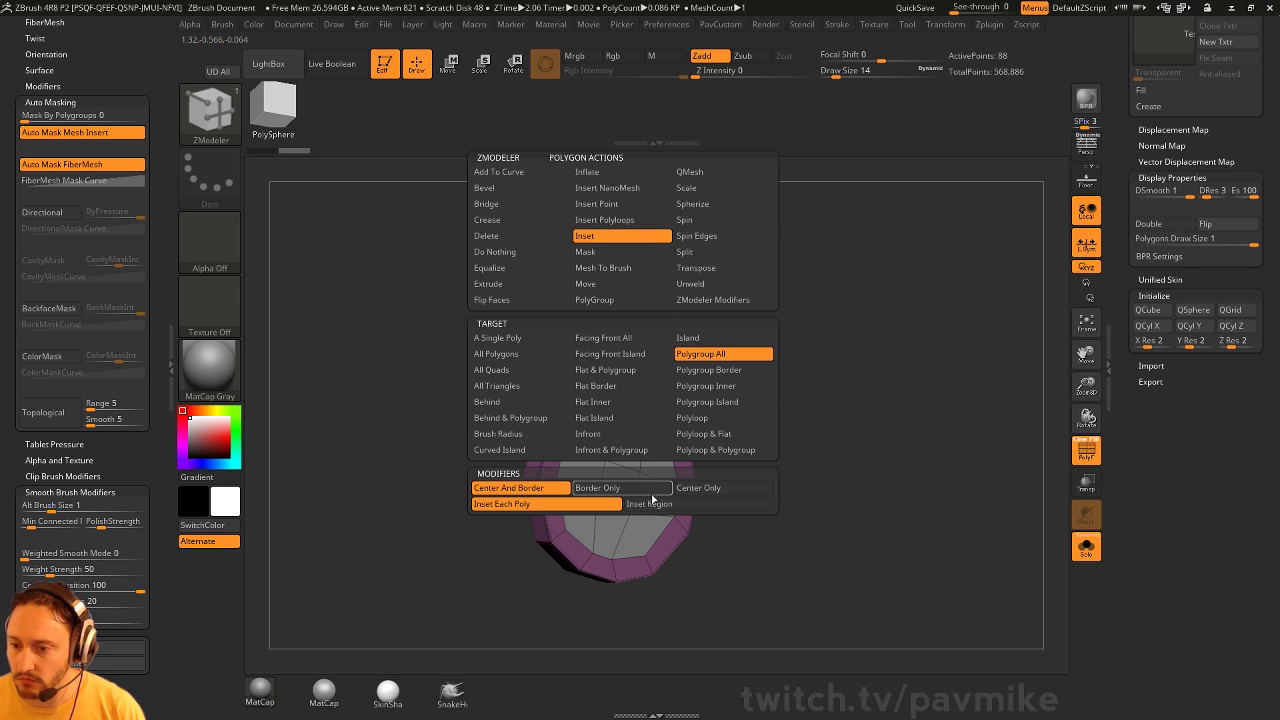
pyautogui.click(598, 488)
pyautogui.click(654, 504)
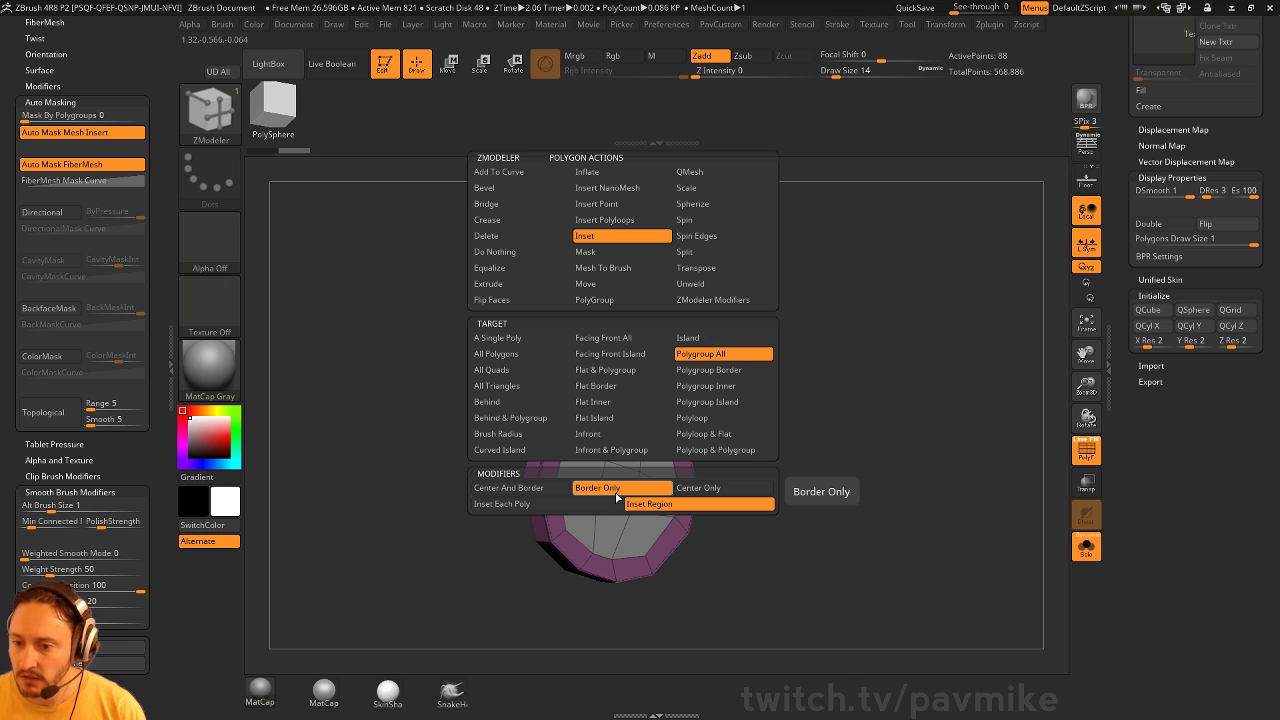
pyautogui.moveTo(625, 472)
pyautogui.mouseDown()
pyautogui.moveTo(645, 447)
pyautogui.moveTo(737, 420)
pyautogui.moveTo(706, 408)
pyautogui.mouseUp()
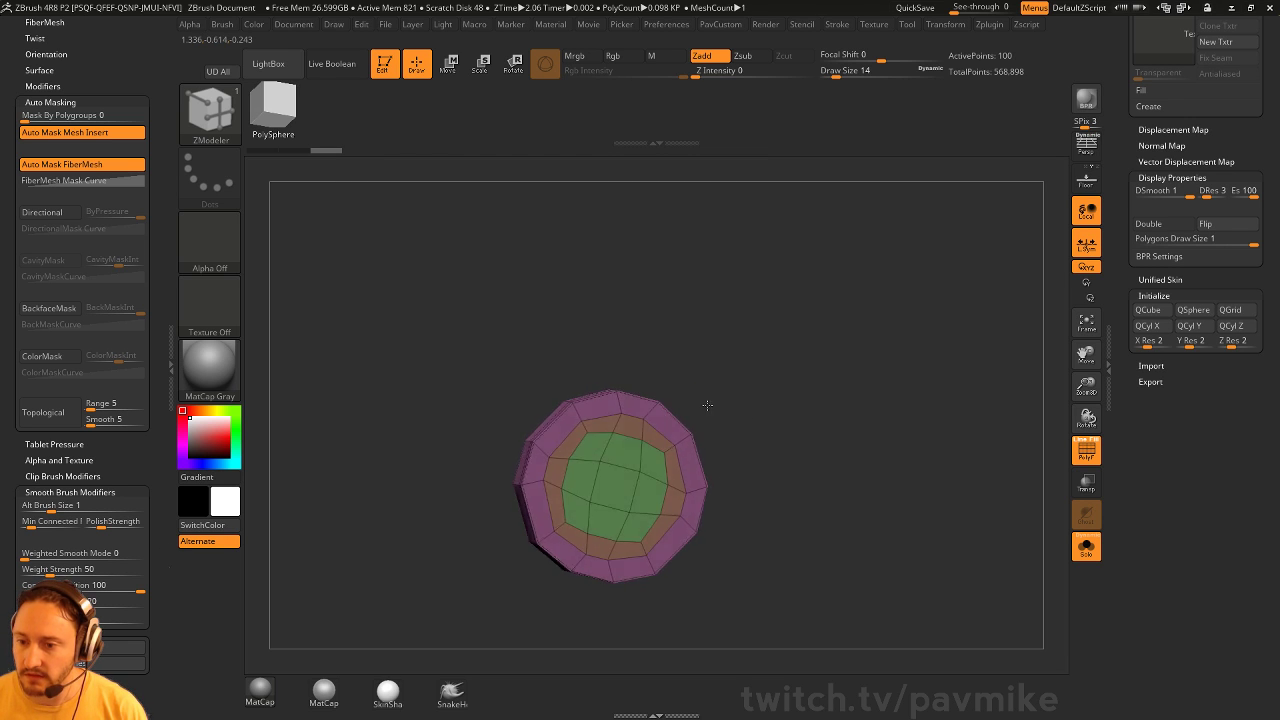
# Isolate the inner polygroup of the inset, round its outline with the ClipCircleCenter brush, and show the whole screw head again
pyautogui.hotkey('ctrl', 'shift')
pyautogui.keyDown('ctrl'); pyautogui.keyDown('shift'); pyautogui.click(603, 463); pyautogui.keyUp('shift'); pyautogui.keyUp('ctrl')
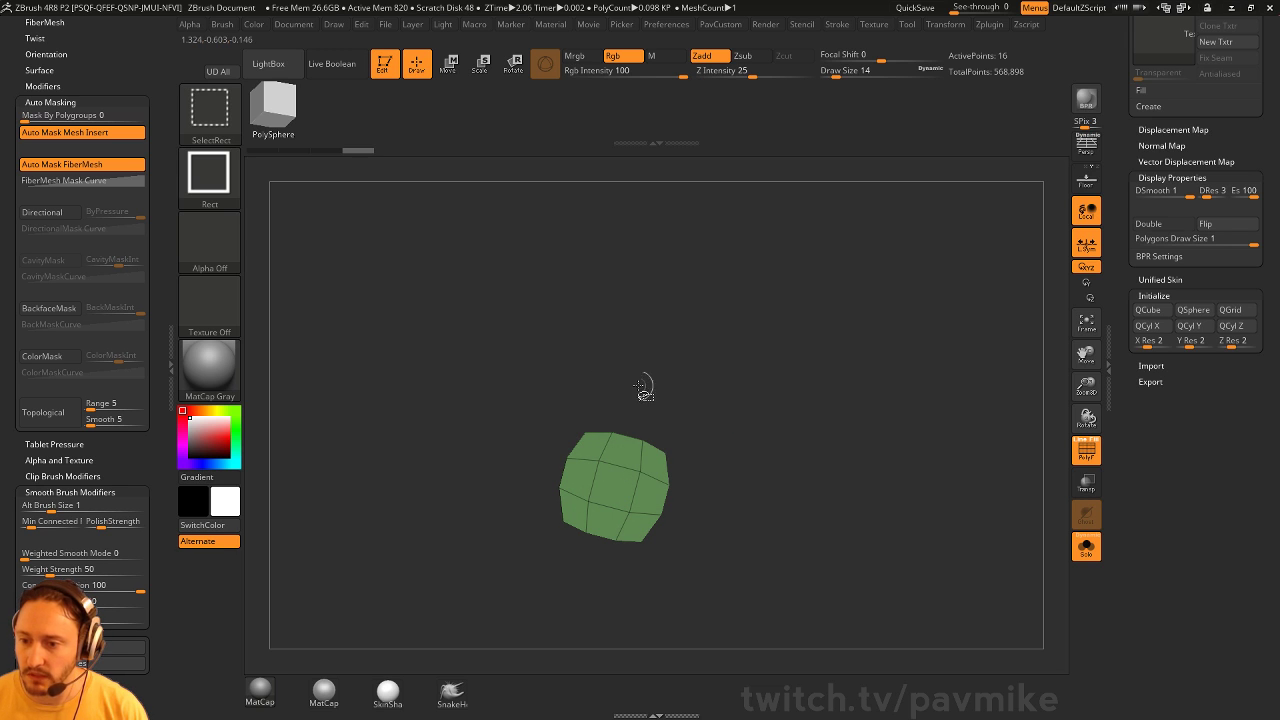
pyautogui.press('b')
pyautogui.click(270, 185)
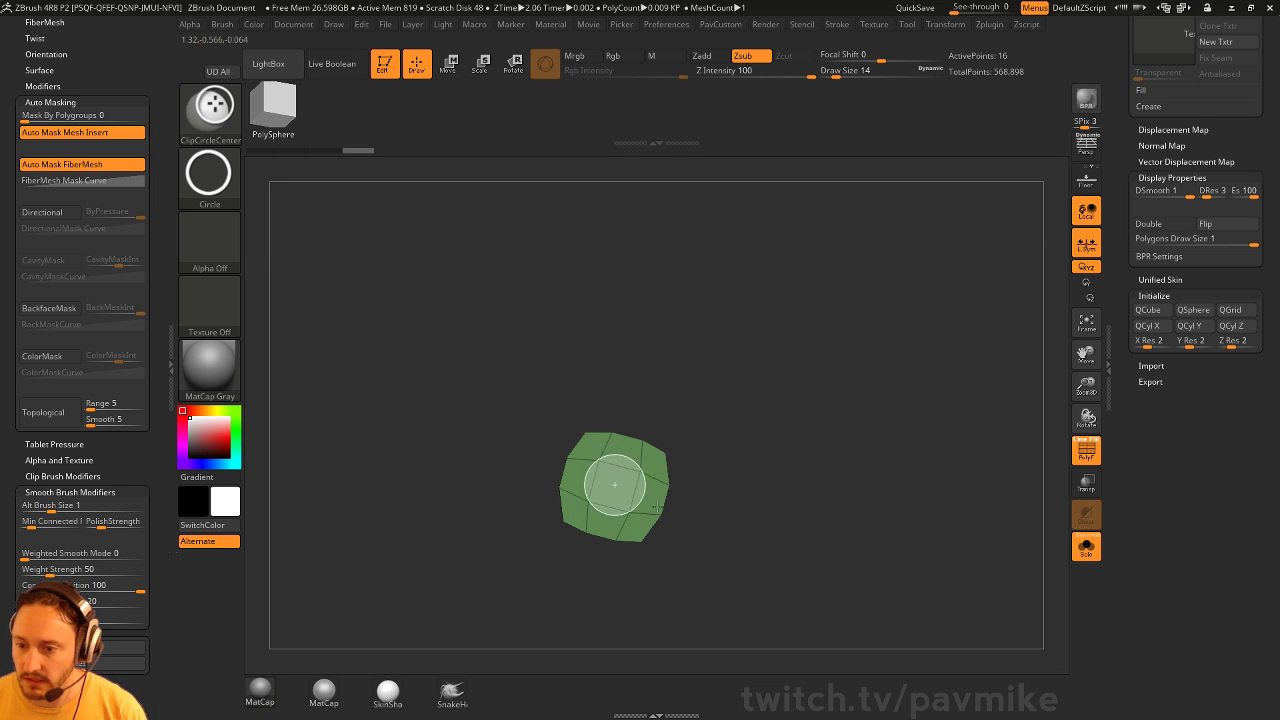
pyautogui.keyDown('ctrl'); pyautogui.keyDown('shift'); pyautogui.moveTo(679, 518); pyautogui.dragTo(679, 518); pyautogui.keyUp('shift'); pyautogui.keyUp('ctrl')
pyautogui.moveTo(803, 423); pyautogui.dragTo(829, 422)
pyautogui.keyDown('ctrl'); pyautogui.keyDown('shift'); pyautogui.click(826, 437); pyautogui.keyUp('shift'); pyautogui.keyUp('ctrl')
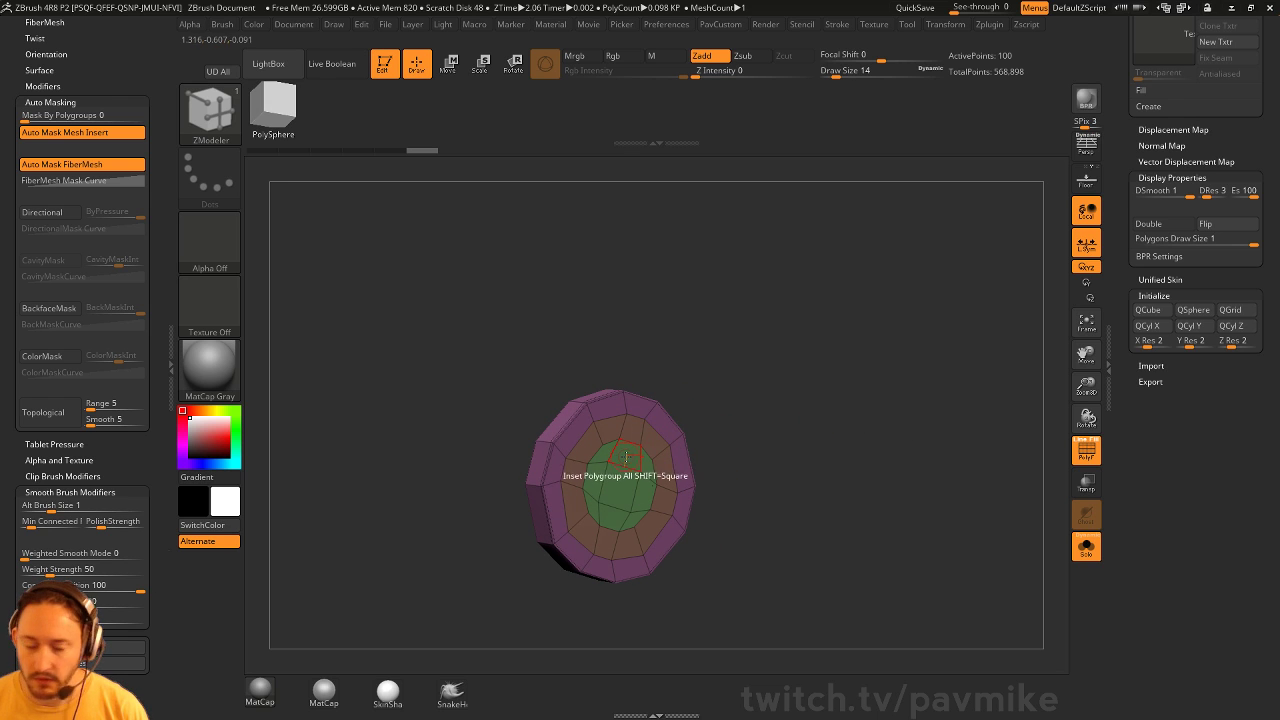
# Pull the inner polygroup out into a cylindrical shaft with ZModeler's QMesh action on Polygroup All
pyautogui.moveTo(836, 377); pyautogui.dragTo(600, 463)
pyautogui.press('space')
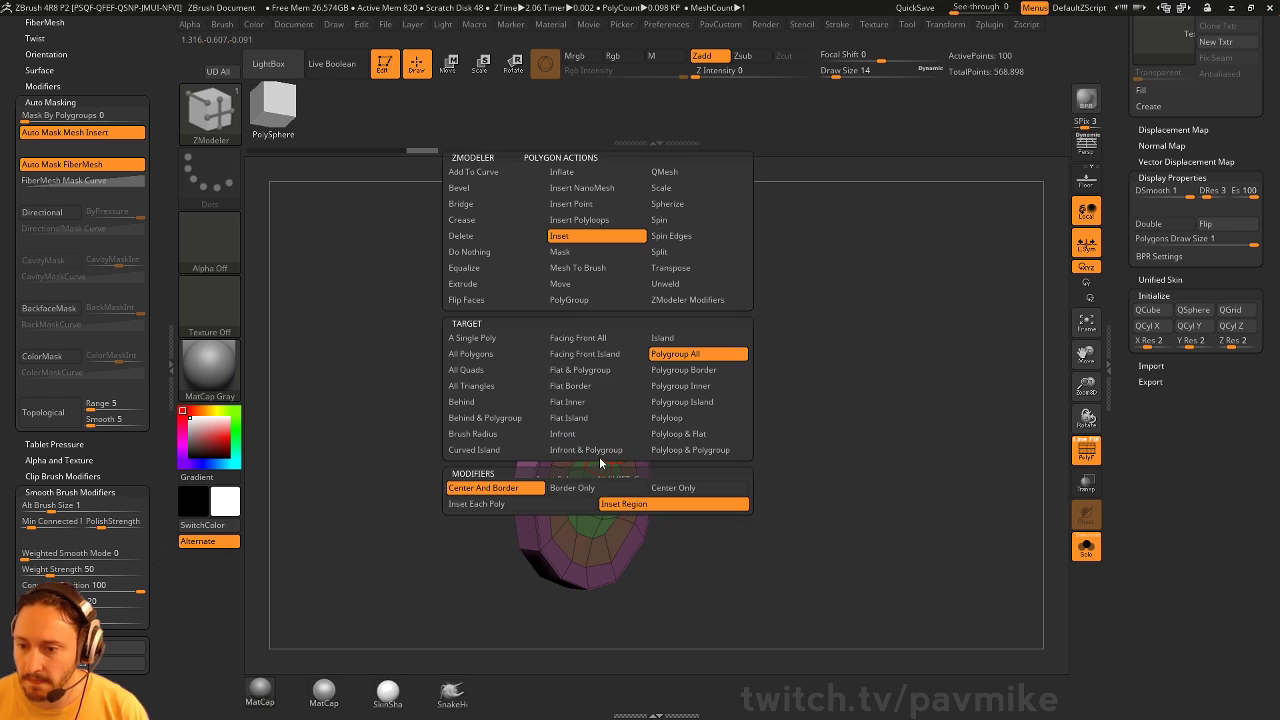
pyautogui.click(677, 172)
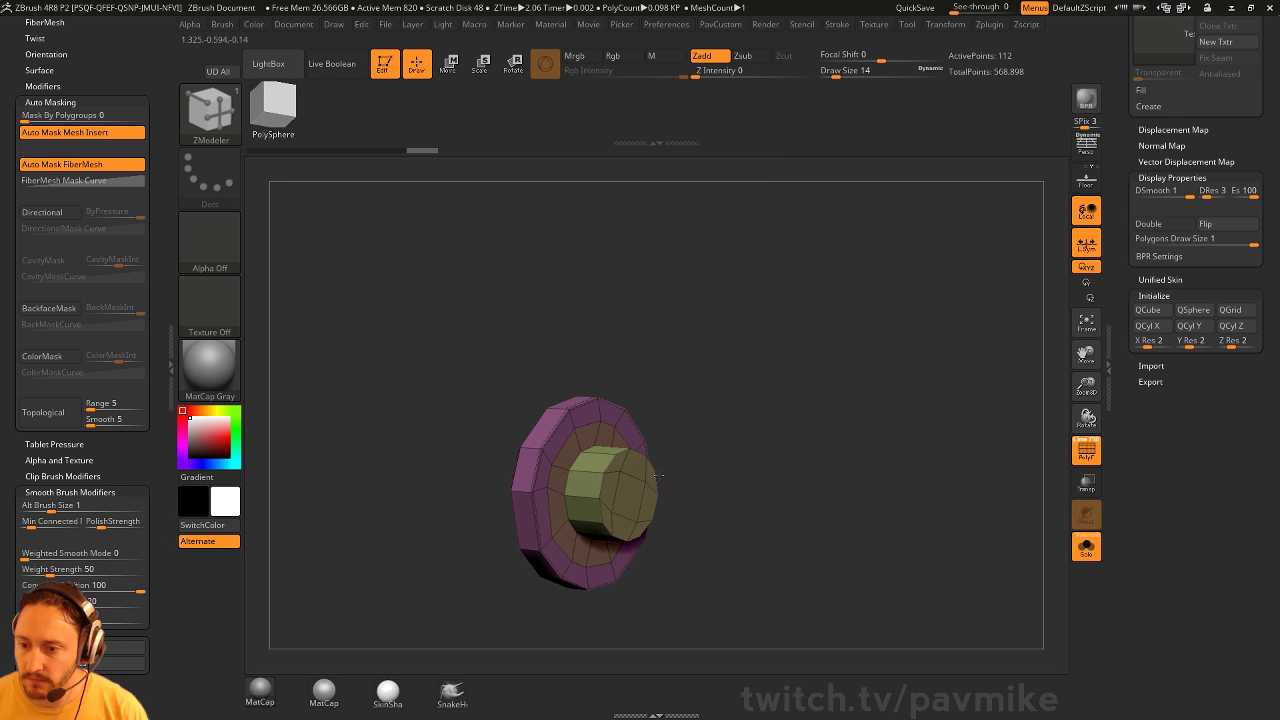
pyautogui.moveTo(672, 479); pyautogui.dragTo(743, 470)
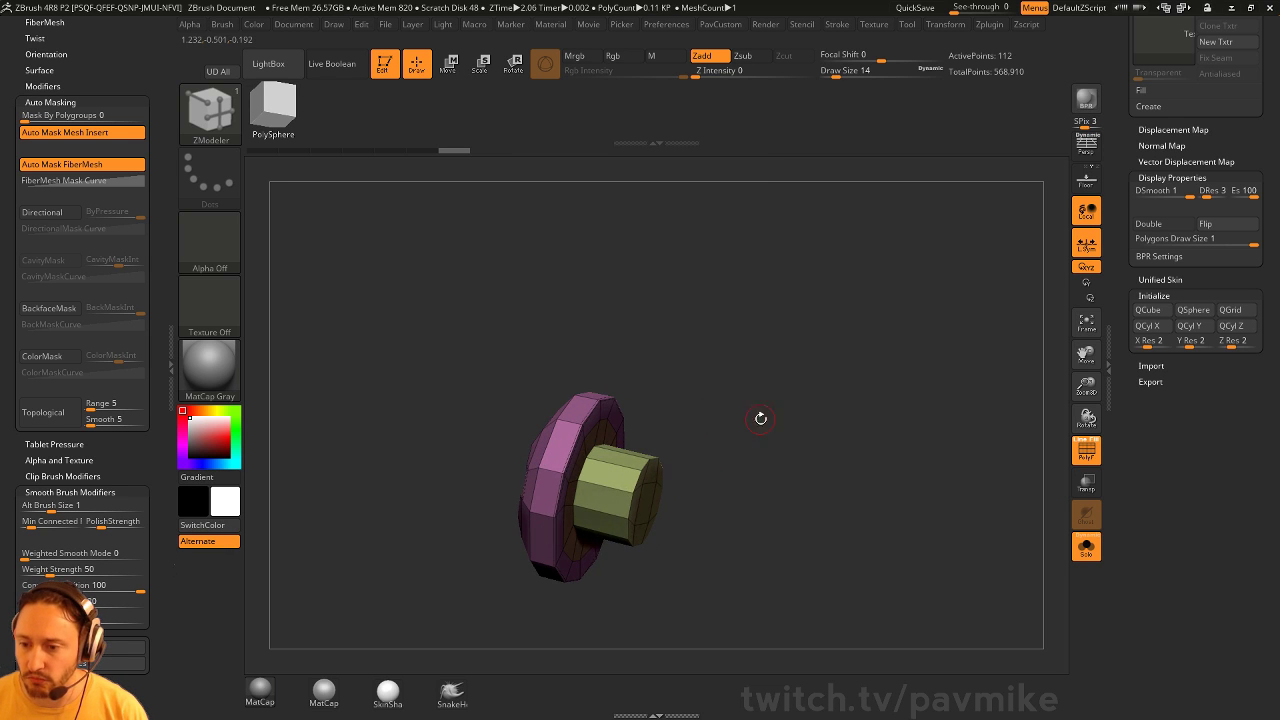
pyautogui.moveTo(760, 418); pyautogui.dragTo(794, 397)
# Crease the screw's edges, turn on dynamic subdivision smoothing, and hide the wireframe
pyautogui.press('3')
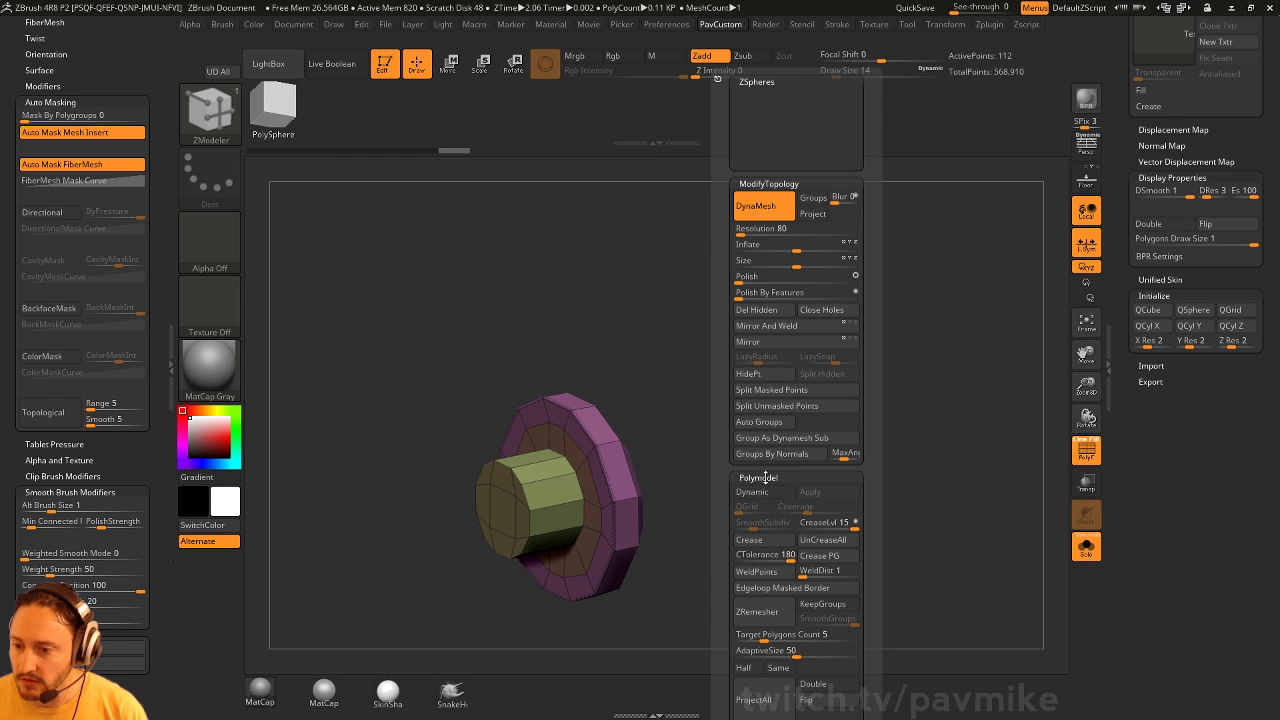
pyautogui.click(758, 554)
pyautogui.click(763, 541)
pyautogui.press('d')
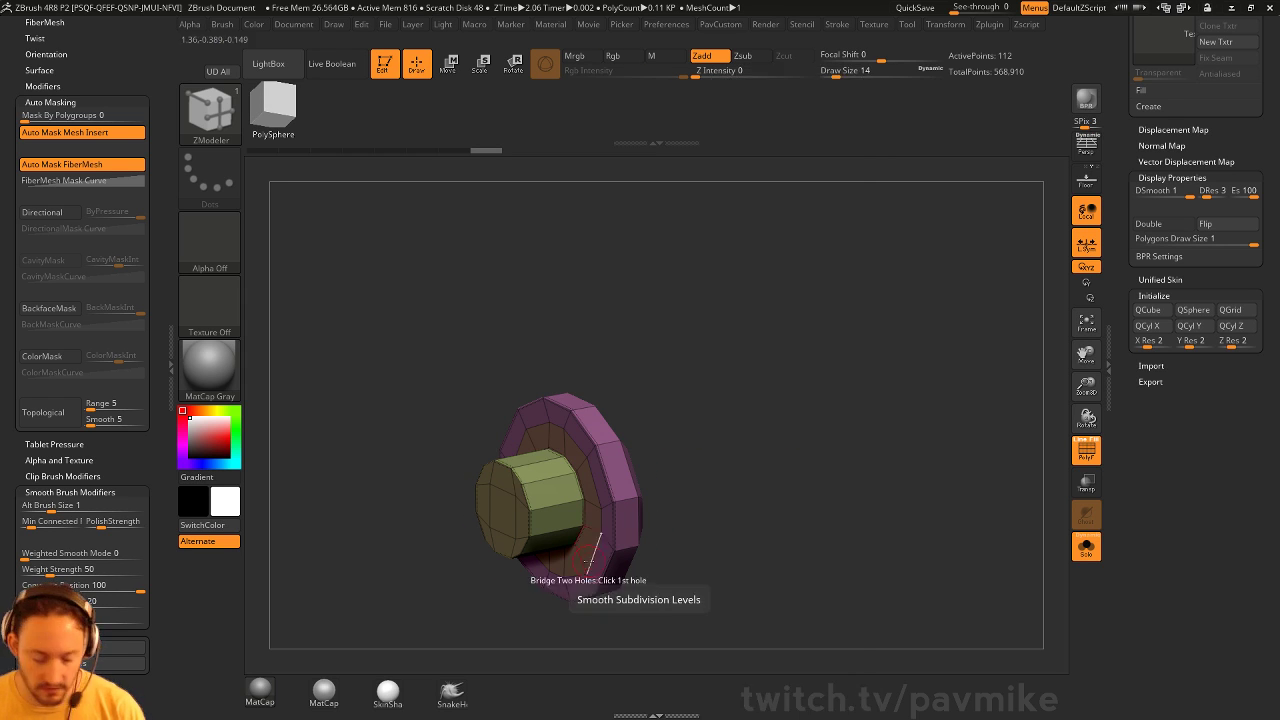
pyautogui.click(1087, 452)
pyautogui.moveTo(900, 457); pyautogui.dragTo(903, 493)
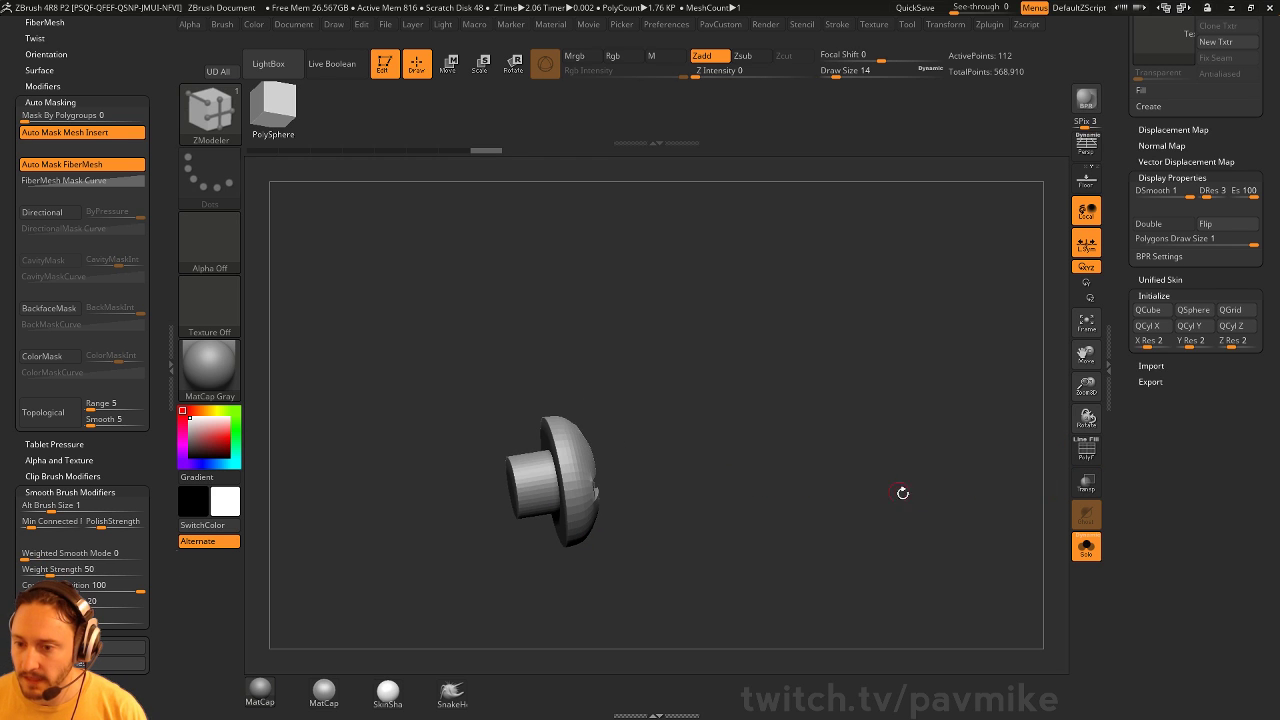
# Show the whole body again, set the draw size to 74 and select the smooth thigh
pyautogui.click(1087, 547)
pyautogui.moveTo(870, 436)
pyautogui.mouseDown()
pyautogui.moveTo(822, 424)
pyautogui.moveTo(771, 491)
pyautogui.moveTo(710, 527)
pyautogui.moveTo(795, 474)
pyautogui.moveTo(799, 494)
pyautogui.mouseUp()
pyautogui.press('w')
pyautogui.press('q')
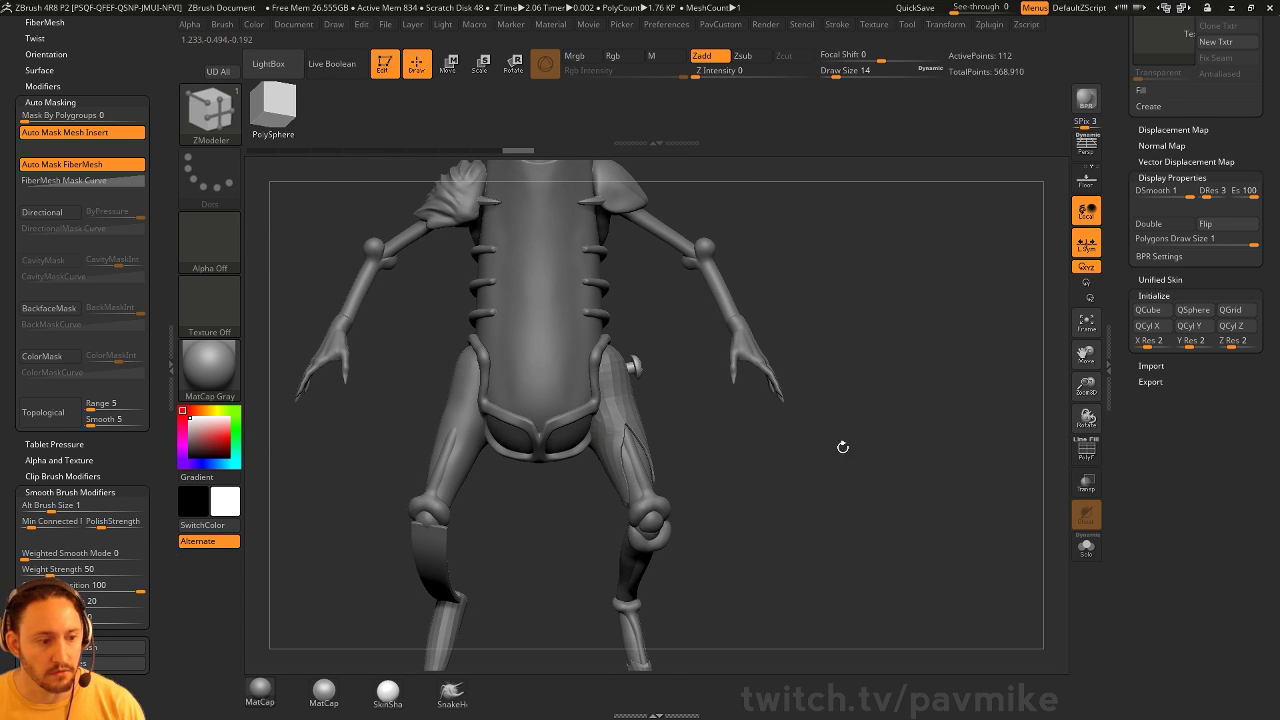
pyautogui.moveTo(843, 447)
pyautogui.keyDown('alt'); pyautogui.mouseDown()
pyautogui.moveTo(767, 492)
pyautogui.moveTo(735, 494)
pyautogui.moveTo(803, 480)
pyautogui.moveTo(502, 495)
pyautogui.mouseUp(); pyautogui.keyUp('alt')
pyautogui.write('bsts44')
pyautogui.press('Return')
pyautogui.keyDown('alt'); pyautogui.click(505, 475); pyautogui.keyUp('alt')
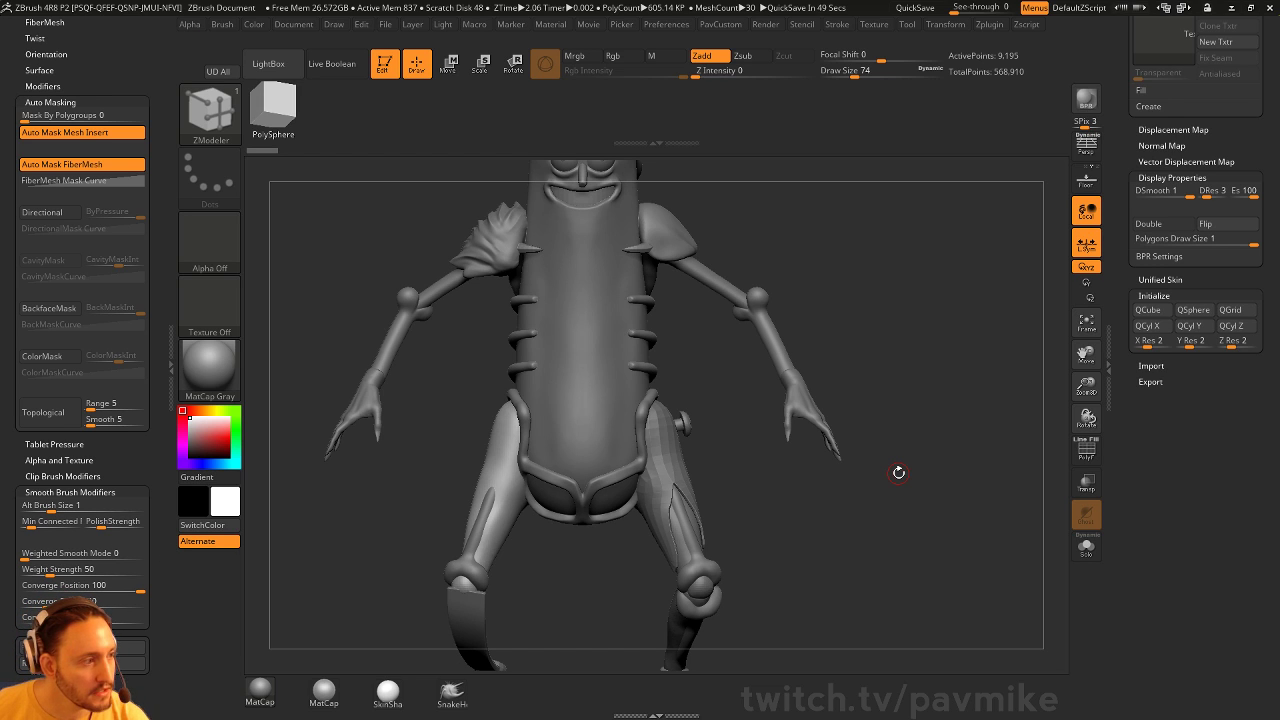
# Load the IMM_Base_Prim brush with draw size 77 and choose its Cylinder12 insert mesh
pyautogui.moveTo(802, 425); pyautogui.dragTo(701, 411)
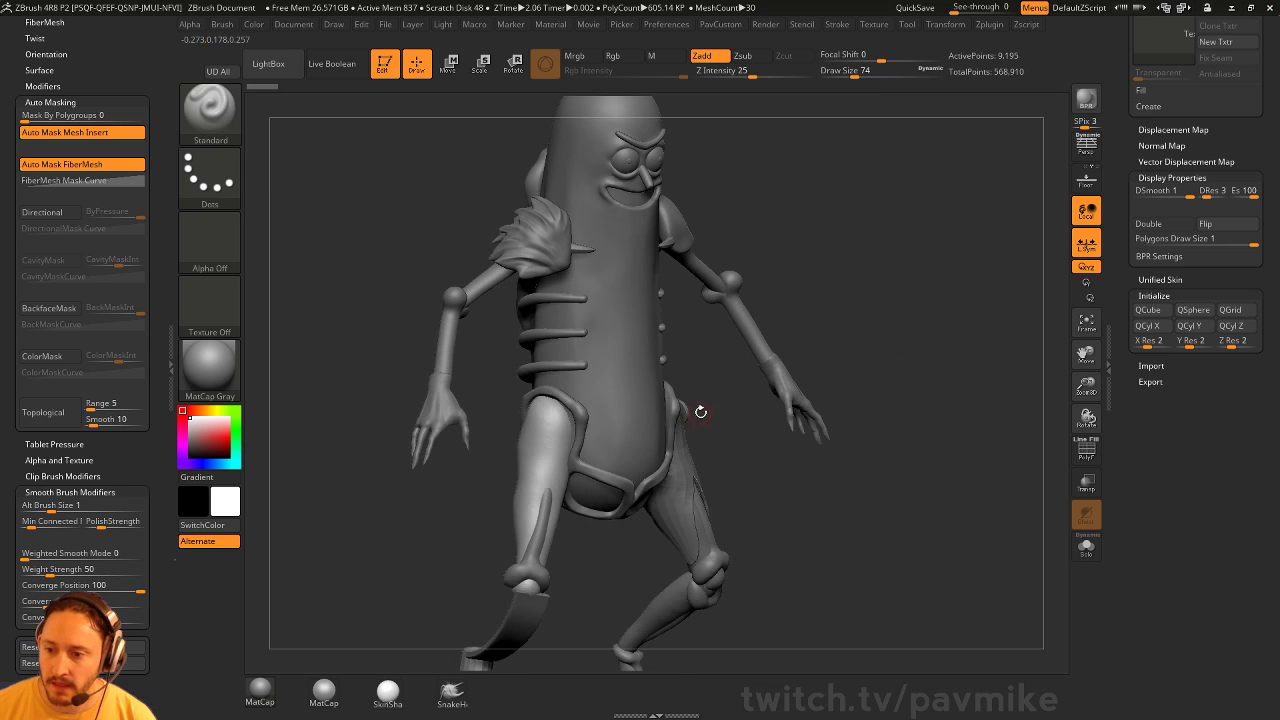
pyautogui.press('1')
pyautogui.press('m')
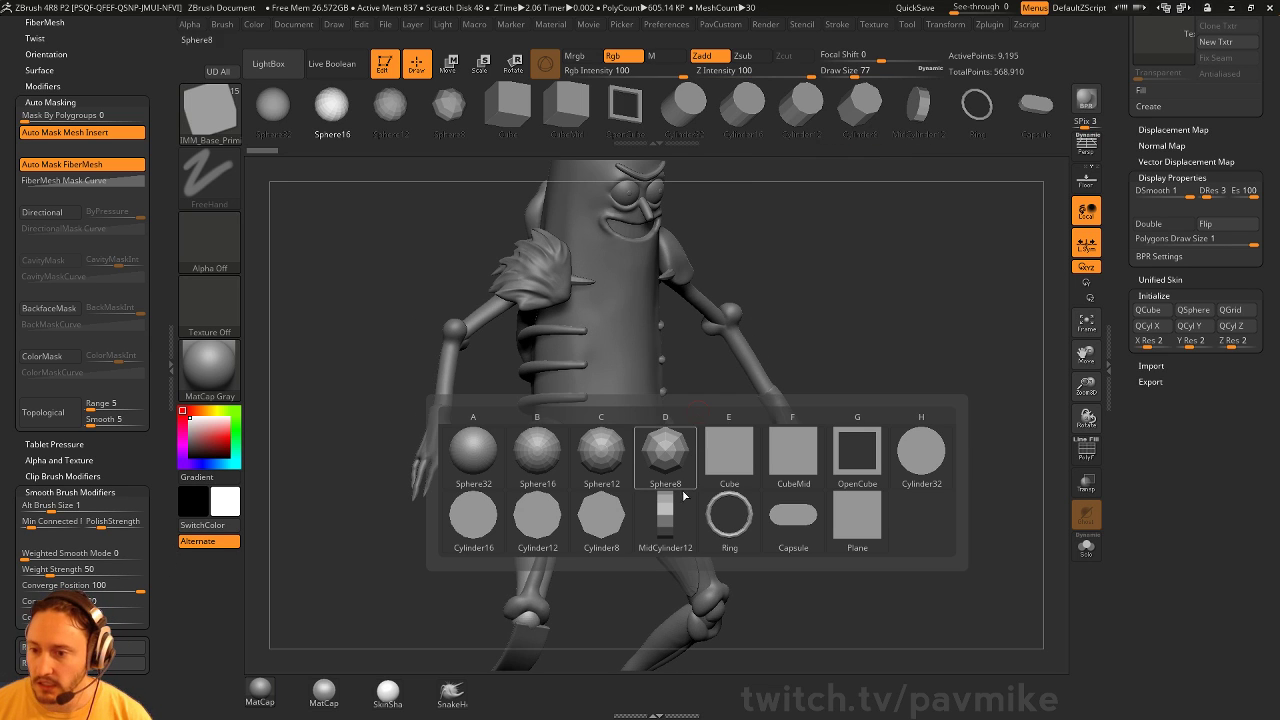
pyautogui.click(537, 517)
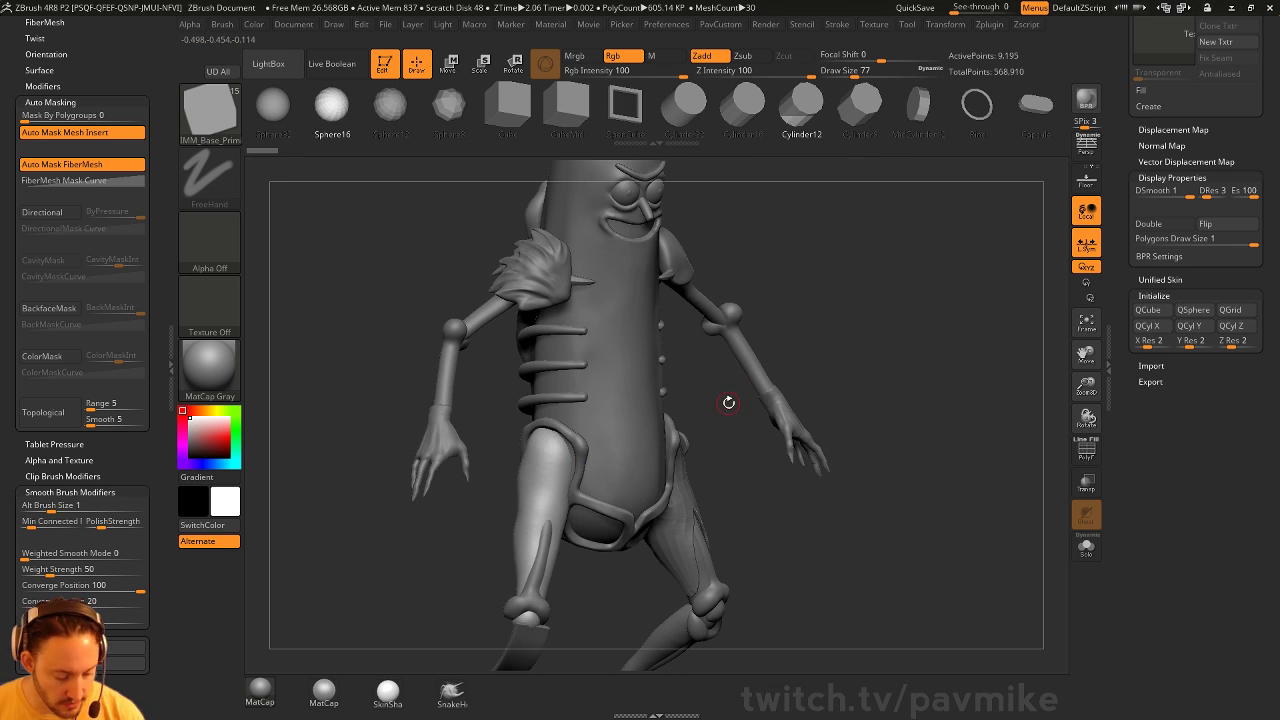
pyautogui.press('b')
pyautogui.press('i')
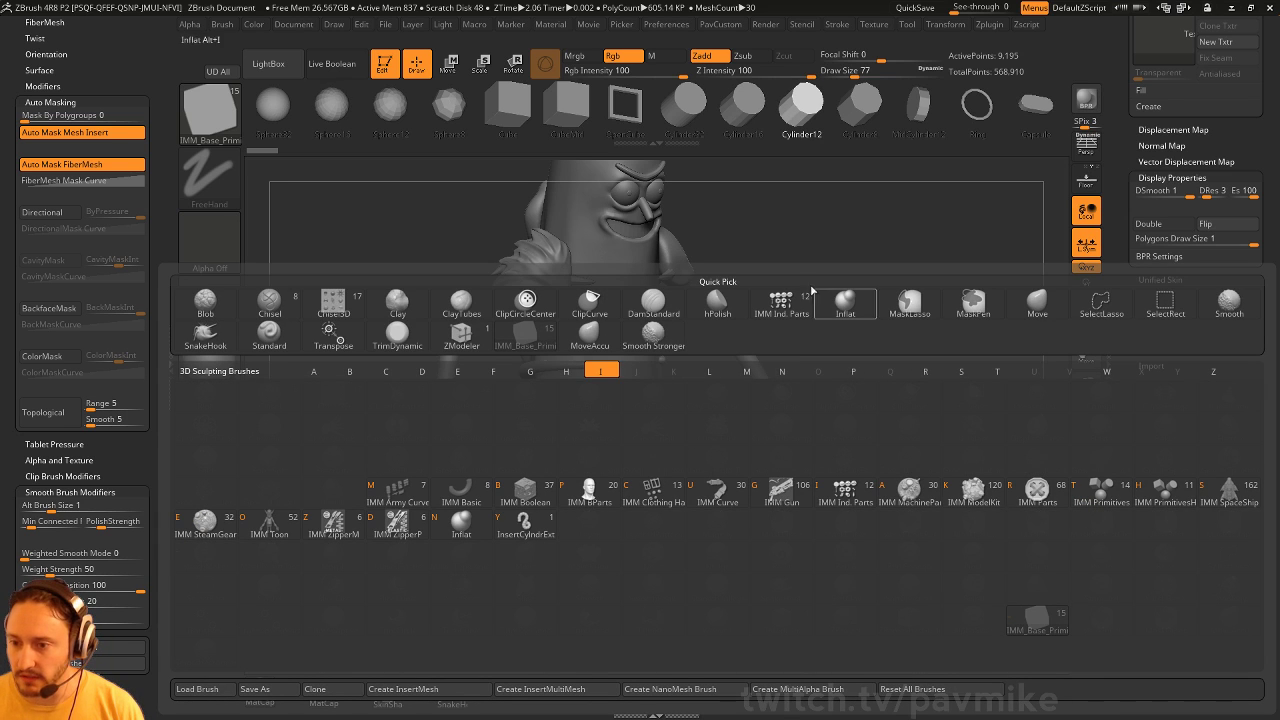
pyautogui.moveTo(843, 269); pyautogui.dragTo(840, 302)
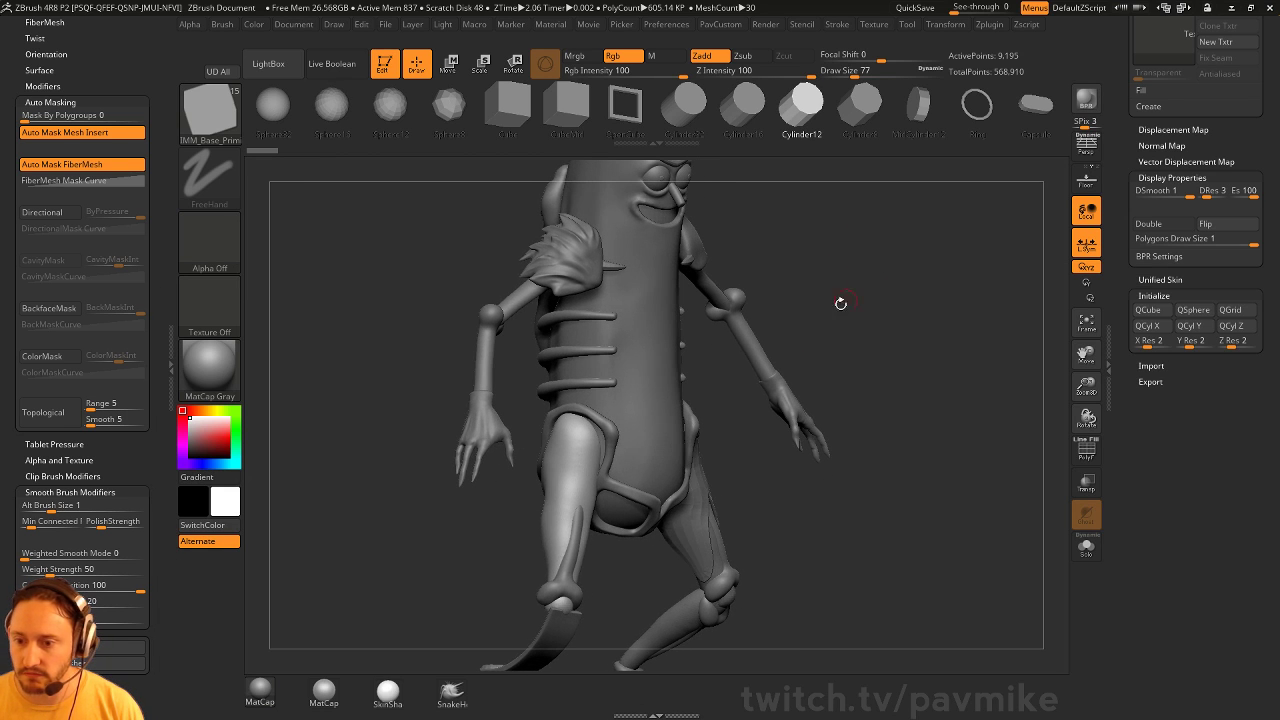
# Insert the Cylinder12 mesh on the upper part of the smooth thigh and split it off as its own subtool
pyautogui.moveTo(950, 300); pyautogui.dragTo(636, 412)
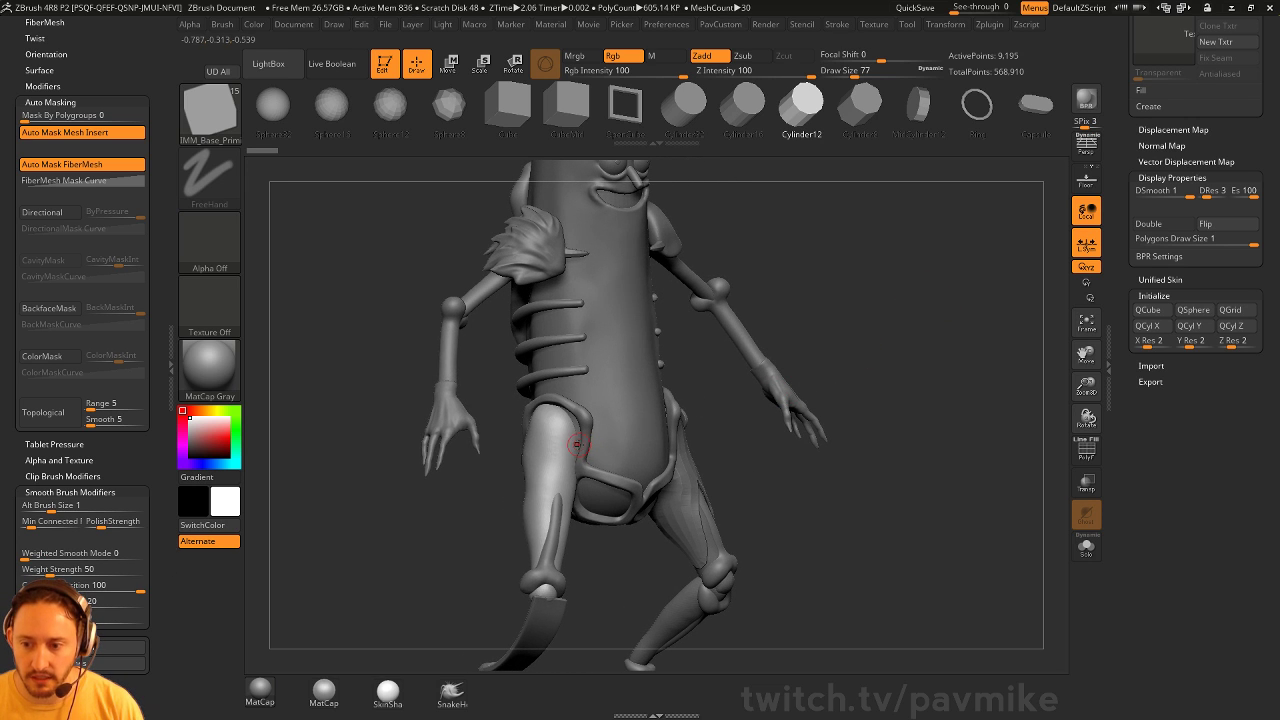
pyautogui.moveTo(589, 451); pyautogui.dragTo(794, 449)
pyautogui.press('w')
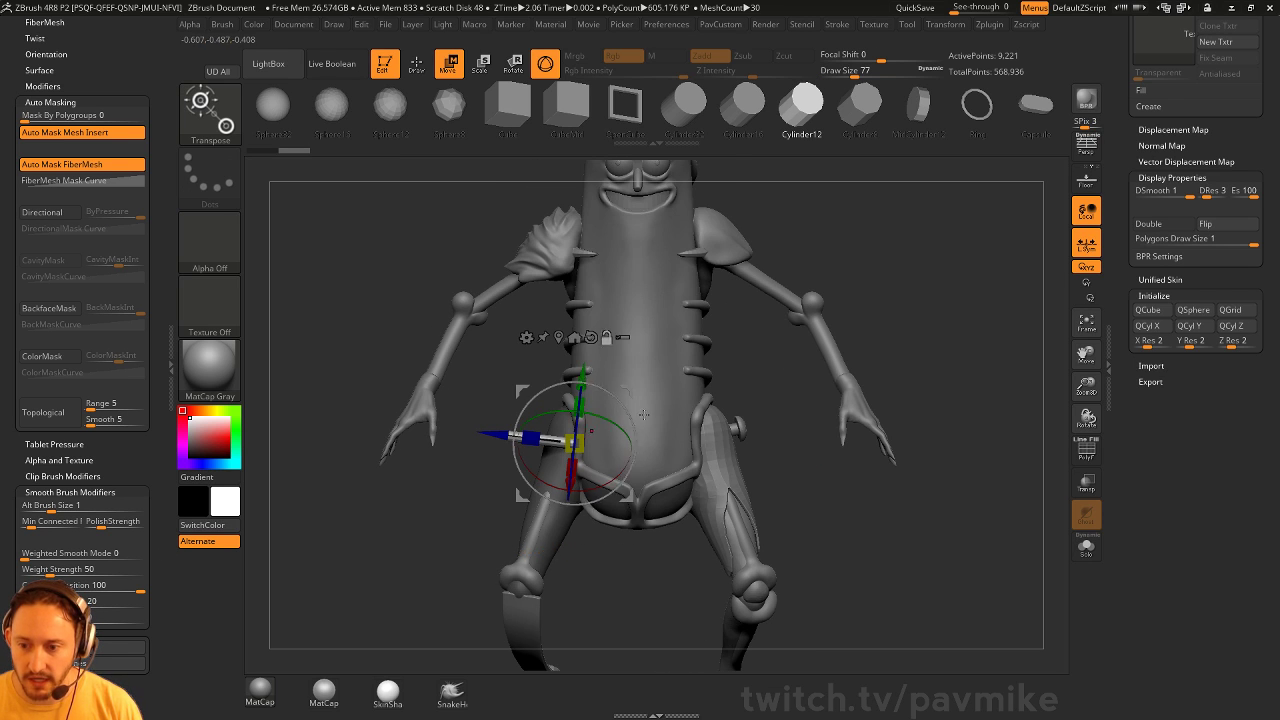
pyautogui.press('space')
pyautogui.click(625, 389)
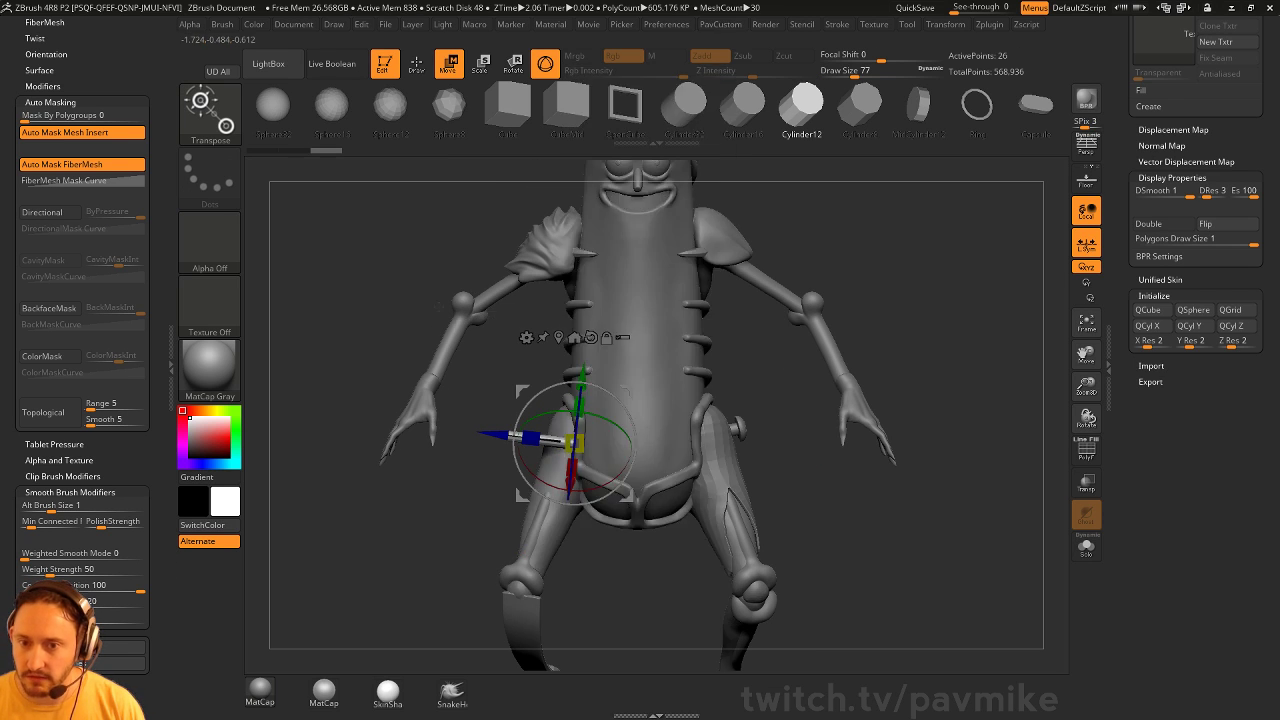
# Reselect the thin Cylinder12 subtool on the upper thigh and shorten it so it spans the front of the leg
pyautogui.keyDown('alt'); pyautogui.click(590, 400); pyautogui.keyUp('alt')
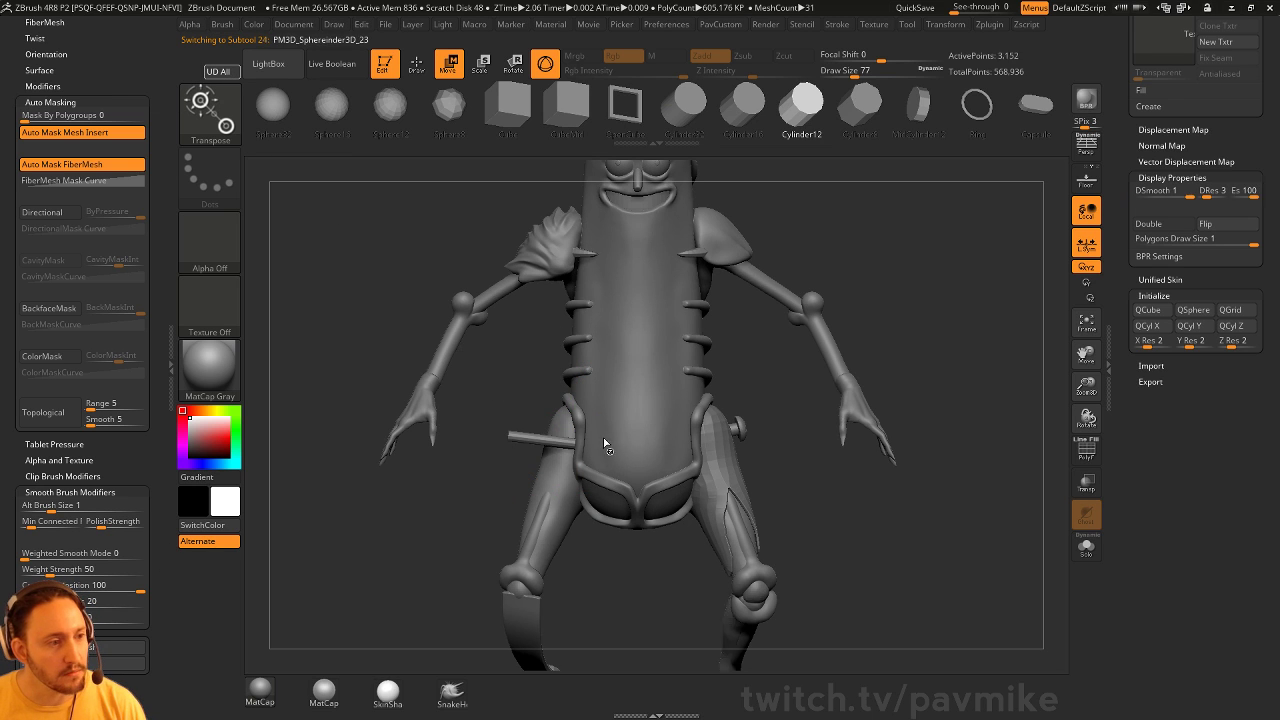
pyautogui.keyDown('alt'); pyautogui.click(526, 430); pyautogui.keyUp('alt')
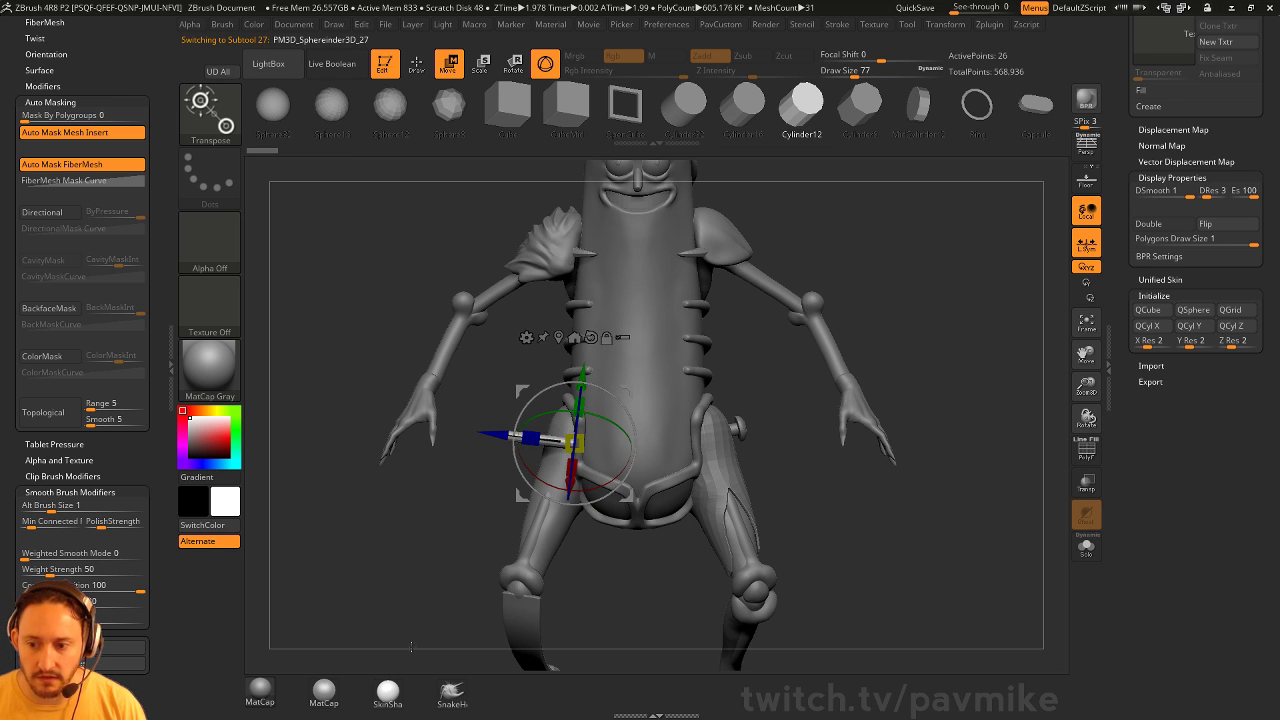
pyautogui.keyDown('alt'); pyautogui.moveTo(411, 647); pyautogui.dragTo(411, 633); pyautogui.keyUp('alt')
pyautogui.moveTo(628, 432)
pyautogui.mouseDown()
pyautogui.moveTo(609, 401)
pyautogui.moveTo(578, 429)
pyautogui.moveTo(549, 425)
pyautogui.mouseUp()
pyautogui.press('q')
pyautogui.moveTo(549, 425); pyautogui.dragTo(631, 420, button='right')
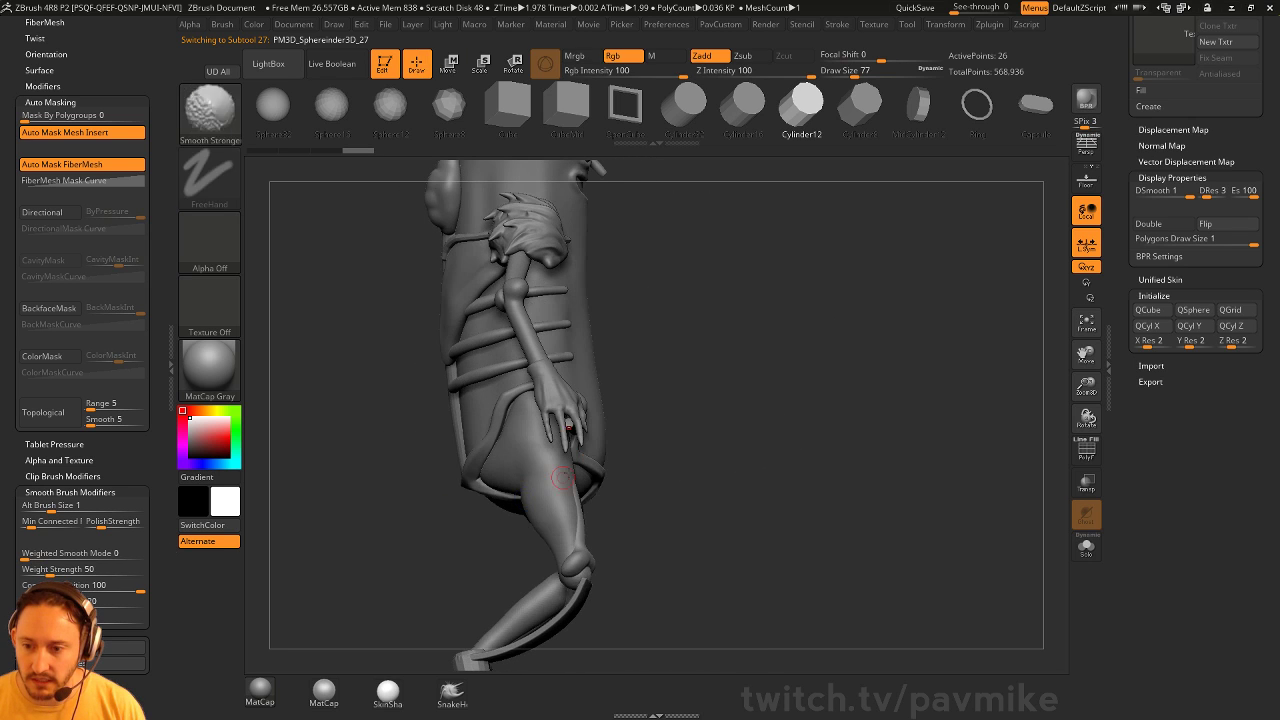
pyautogui.press('w')
pyautogui.moveTo(629, 403); pyautogui.dragTo(611, 399)
pyautogui.press('q')
pyautogui.keyDown('shift'); pyautogui.moveTo(611, 399); pyautogui.dragTo(541, 511, button='right'); pyautogui.keyUp('shift')
pyautogui.press('w')
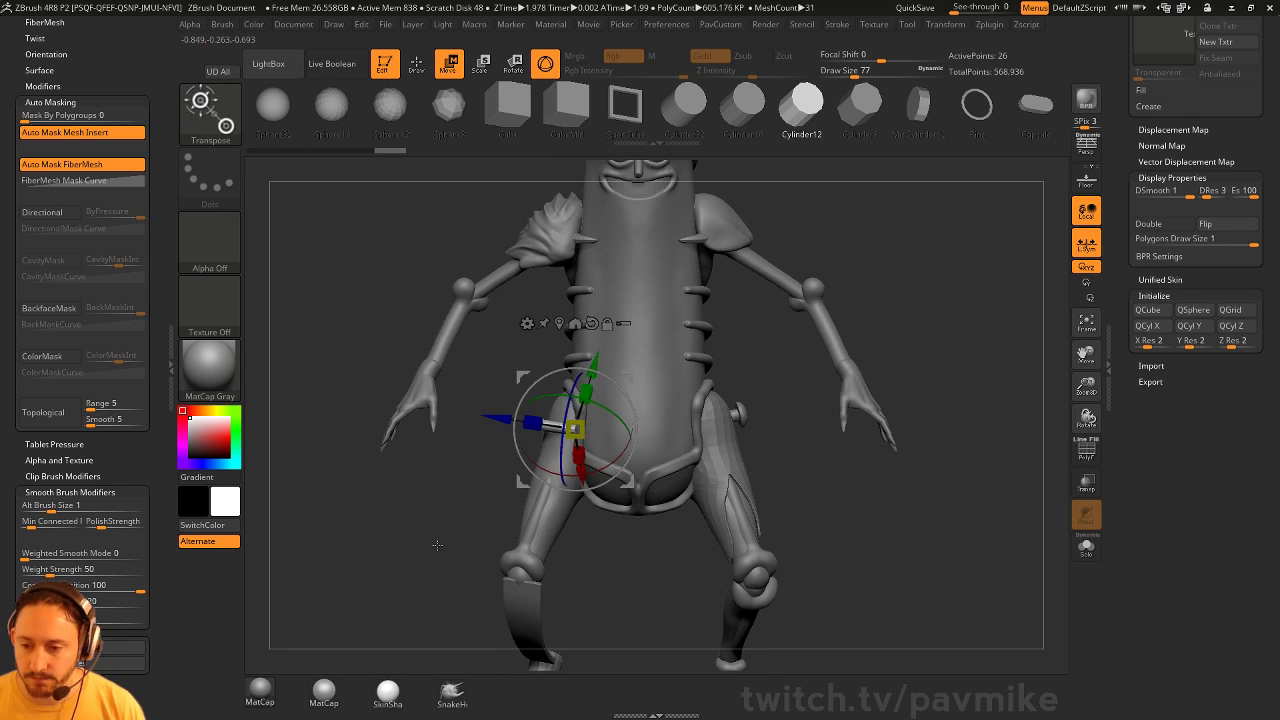
pyautogui.moveTo(466, 538)
pyautogui.keyDown('shift'); pyautogui.mouseDown(button='right')
pyautogui.moveTo(458, 560)
pyautogui.moveTo(670, 400)
pyautogui.mouseUp(button='right'); pyautogui.keyUp('shift')
pyautogui.keyDown('alt'); pyautogui.moveTo(628, 376); pyautogui.dragTo(649, 462); pyautogui.keyUp('alt')
pyautogui.keyDown('shift'); pyautogui.moveTo(649, 462); pyautogui.dragTo(885, 495, button='right'); pyautogui.keyUp('shift')
pyautogui.hotkey('ctrl', 'z')
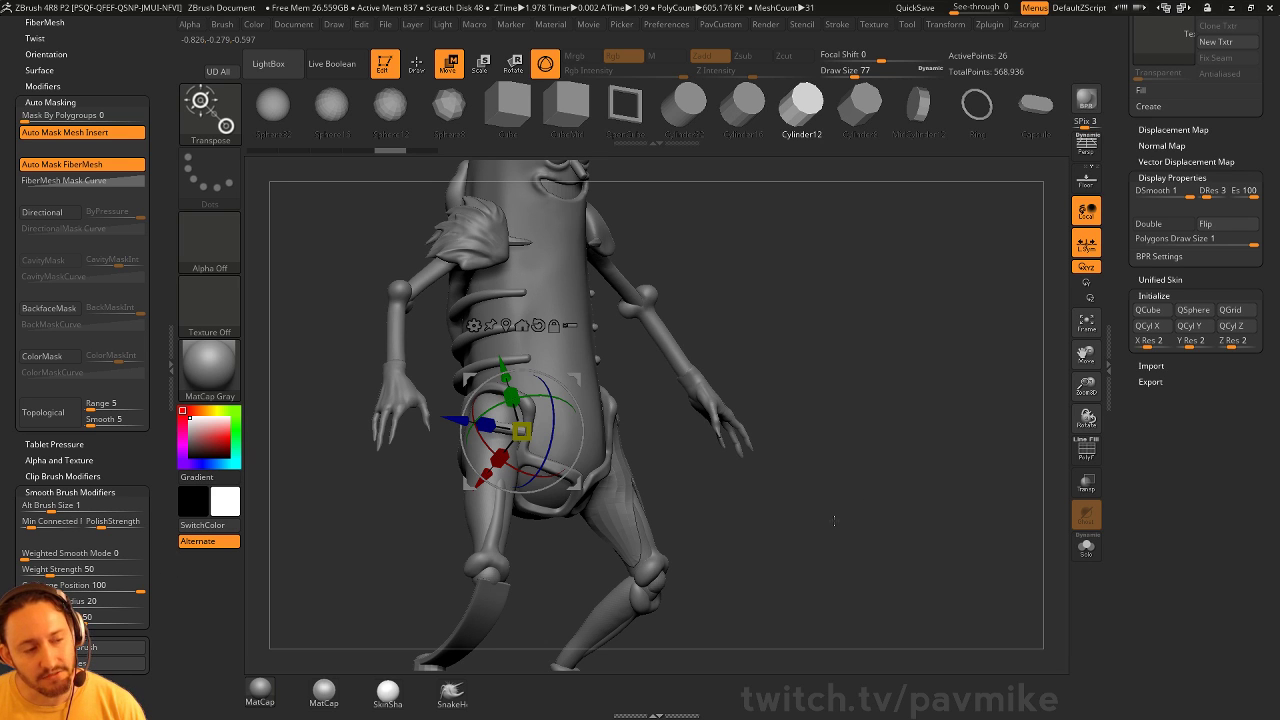
# Duplicate the upper thigh cylinder subtool and move the copy down to the front of the leg just above the knee
pyautogui.scroll(10, 1151, 429)
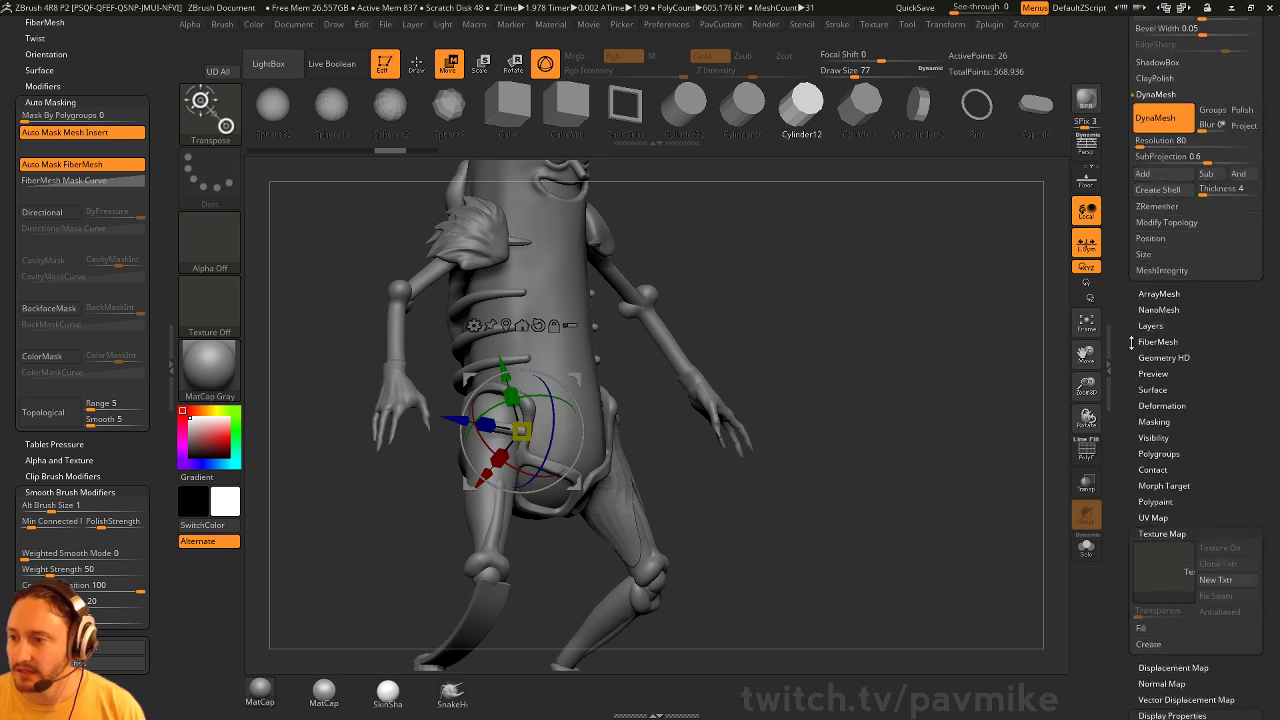
pyautogui.scroll(5, 1125, 397)
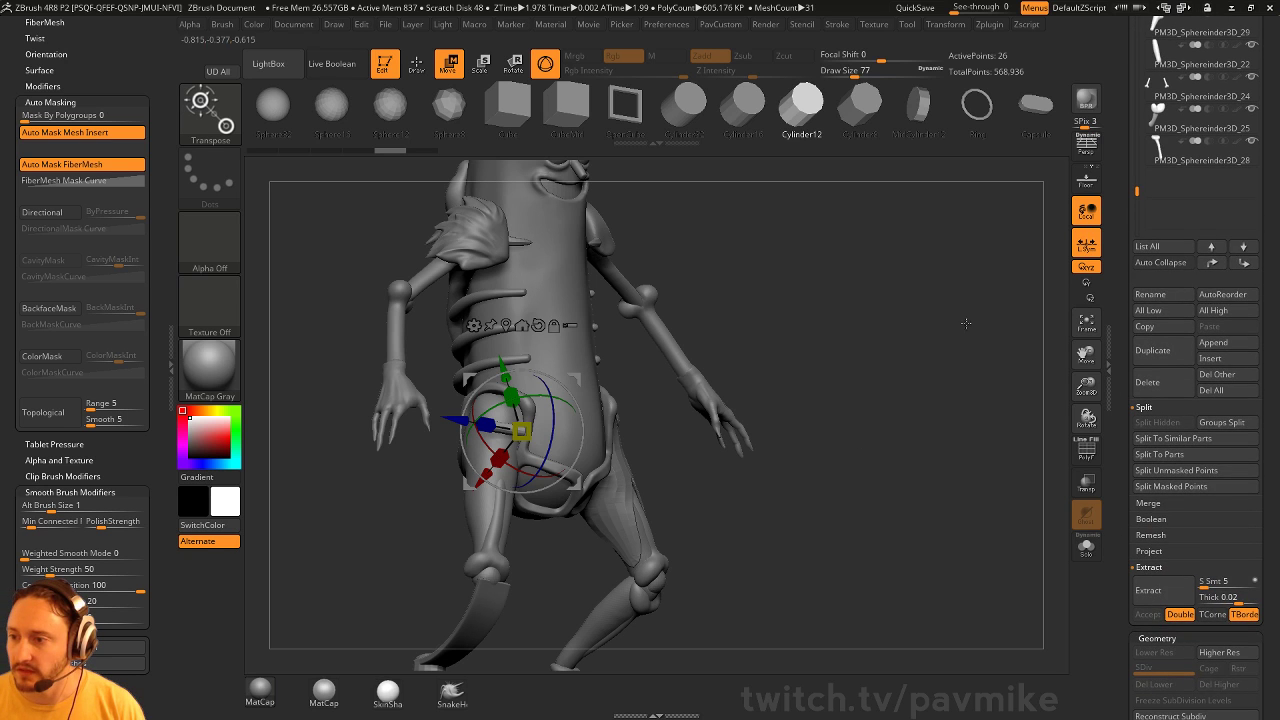
pyautogui.moveTo(966, 323); pyautogui.dragTo(921, 385, button='right')
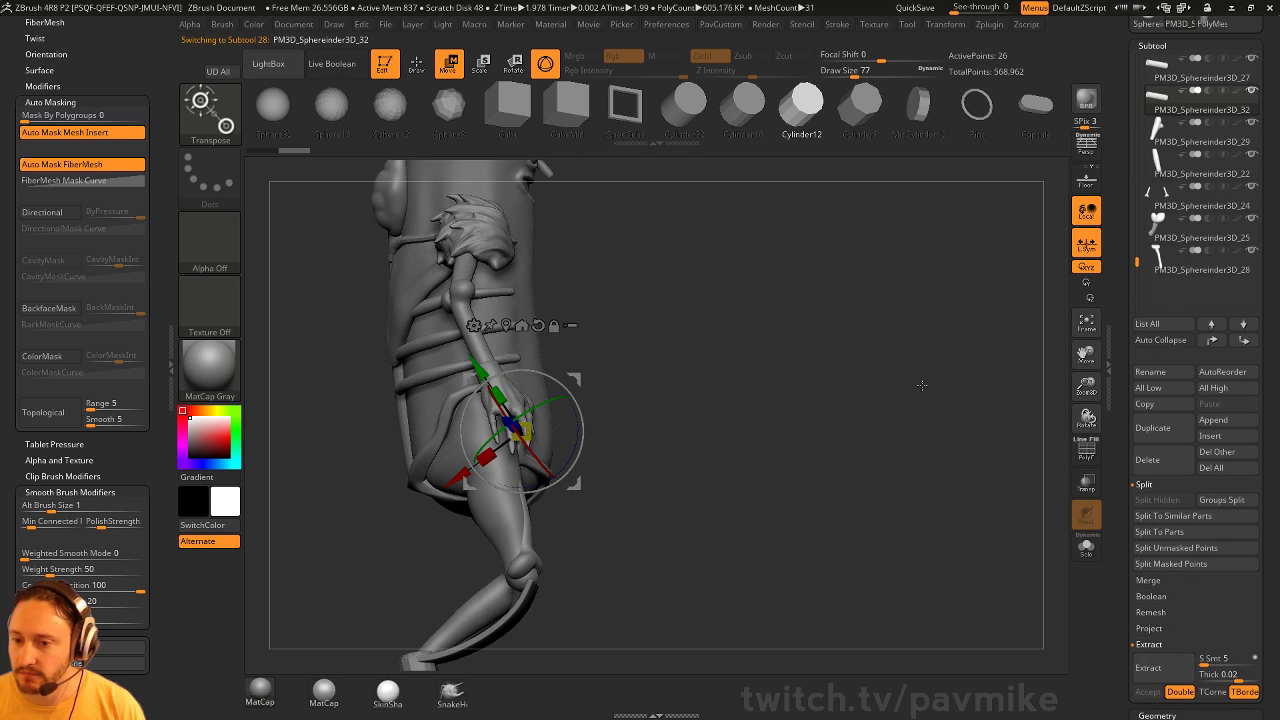
pyautogui.keyDown('alt'); pyautogui.moveTo(599, 383); pyautogui.dragTo(603, 499); pyautogui.keyUp('alt')
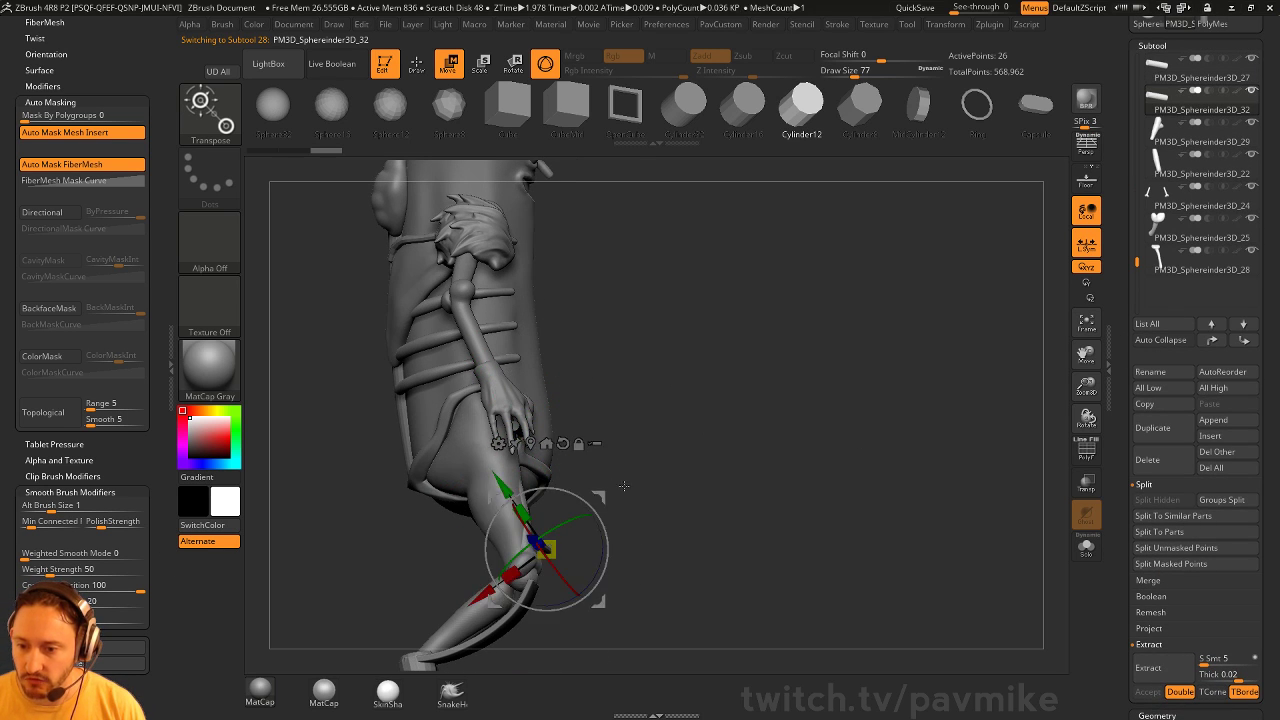
pyautogui.moveTo(603, 499); pyautogui.dragTo(598, 506, button='right')
pyautogui.moveTo(600, 501); pyautogui.dragTo(569, 504)
pyautogui.press('q')
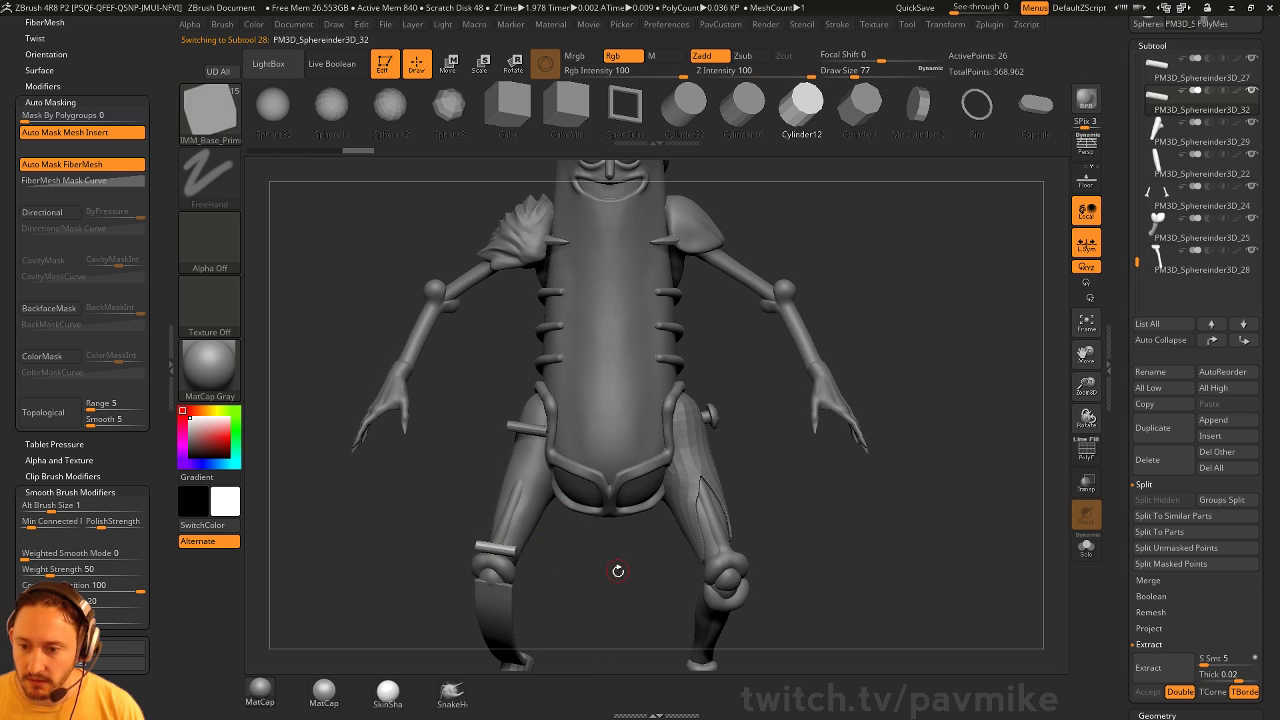
# Turn on the polyframe display and divide the cylinder above the knee into polygroups by normals
pyautogui.moveTo(615, 569)
pyautogui.keyDown('alt'); pyautogui.mouseDown(button='right')
pyautogui.moveTo(638, 535)
pyautogui.moveTo(807, 501)
pyautogui.mouseUp(button='right'); pyautogui.keyUp('alt')
pyautogui.moveTo(734, 486); pyautogui.dragTo(701, 485, button='right')
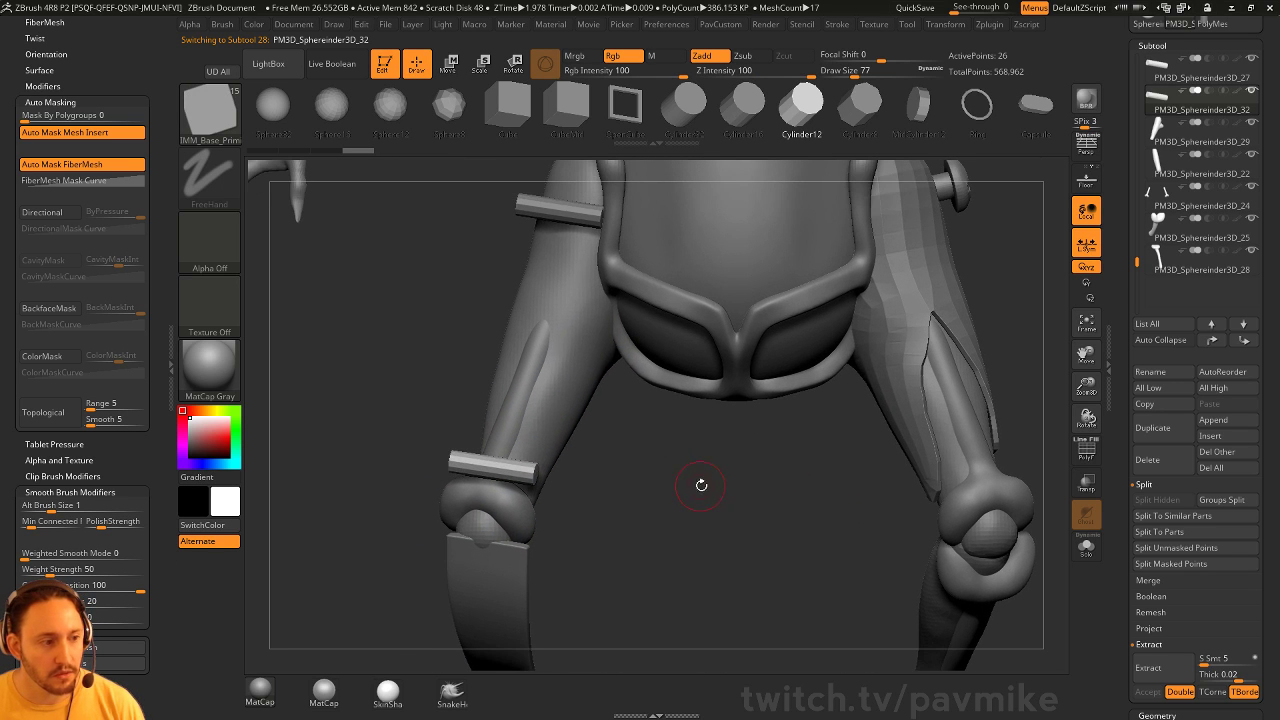
pyautogui.click(1088, 452)
pyautogui.moveTo(785, 530); pyautogui.dragTo(724, 488)
pyautogui.press('space')
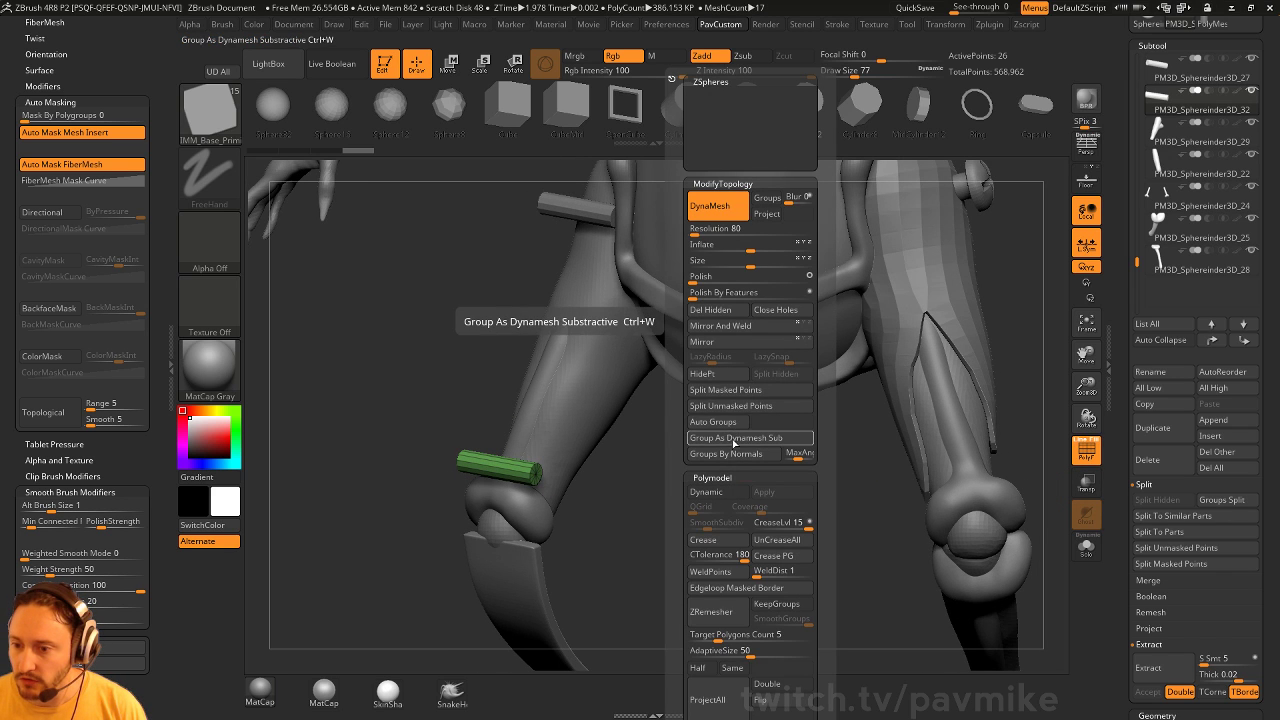
pyautogui.click(726, 453)
# Set the draw size to 54 and thicken the cylinder above the knee with ZModeler's QMesh on its side polygroup
pyautogui.keyDown('alt'); pyautogui.moveTo(700, 480); pyautogui.dragTo(673, 498); pyautogui.keyUp('alt')
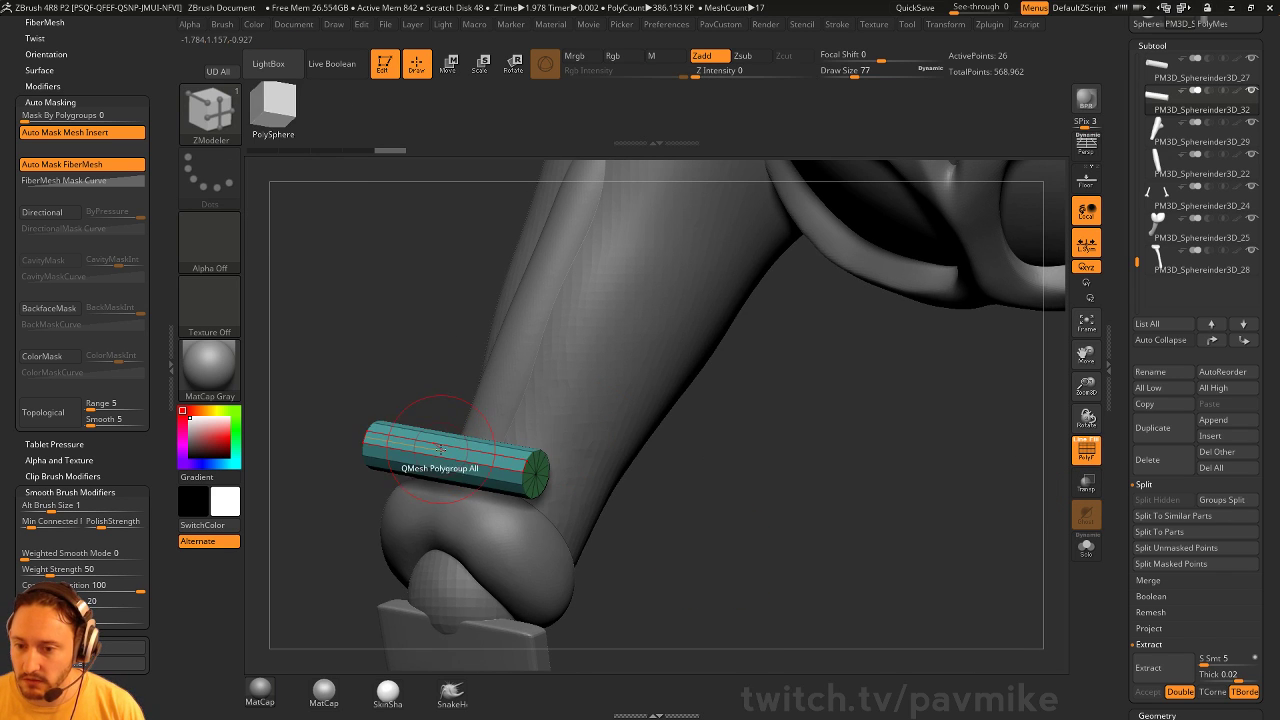
pyautogui.press('space')
pyautogui.moveTo(522, 430); pyautogui.dragTo(451, 447)
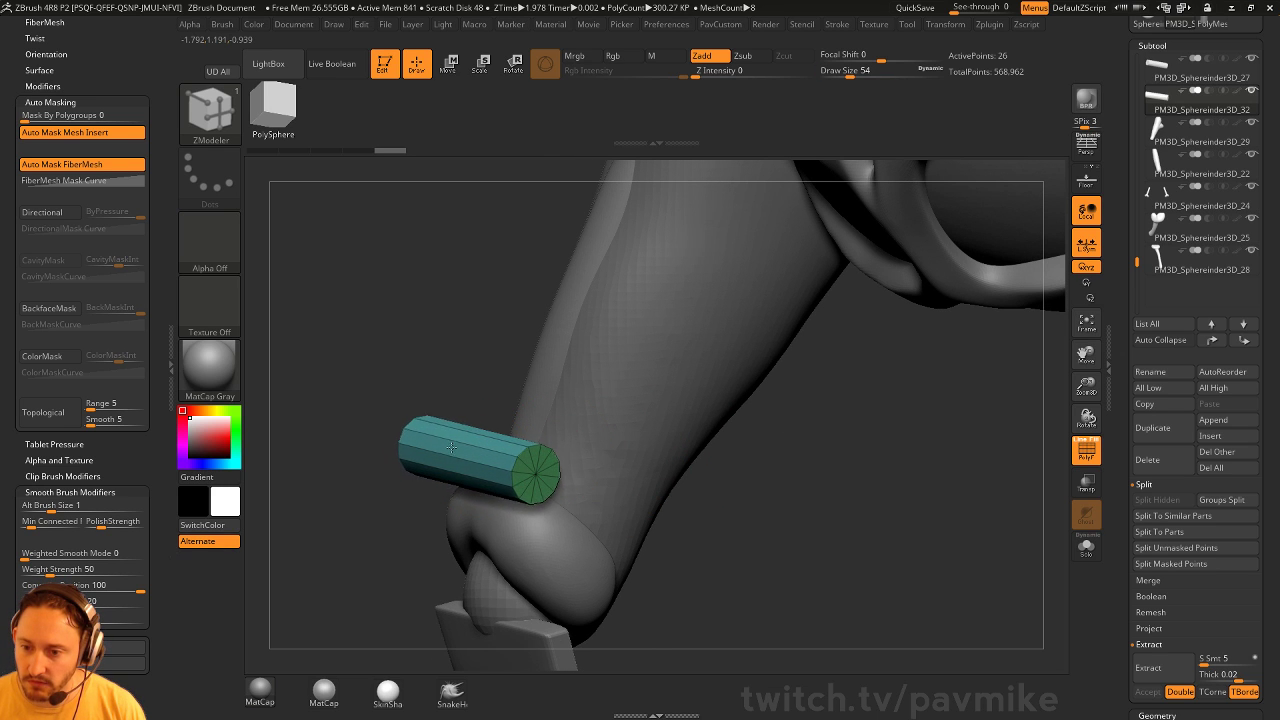
# Select the upper thigh cylinder, group it by normals and adjust its thickness with ZModeler
pyautogui.moveTo(600, 560)
pyautogui.mouseDown()
pyautogui.moveTo(629, 509)
pyautogui.moveTo(737, 591)
pyautogui.moveTo(664, 402)
pyautogui.mouseUp()
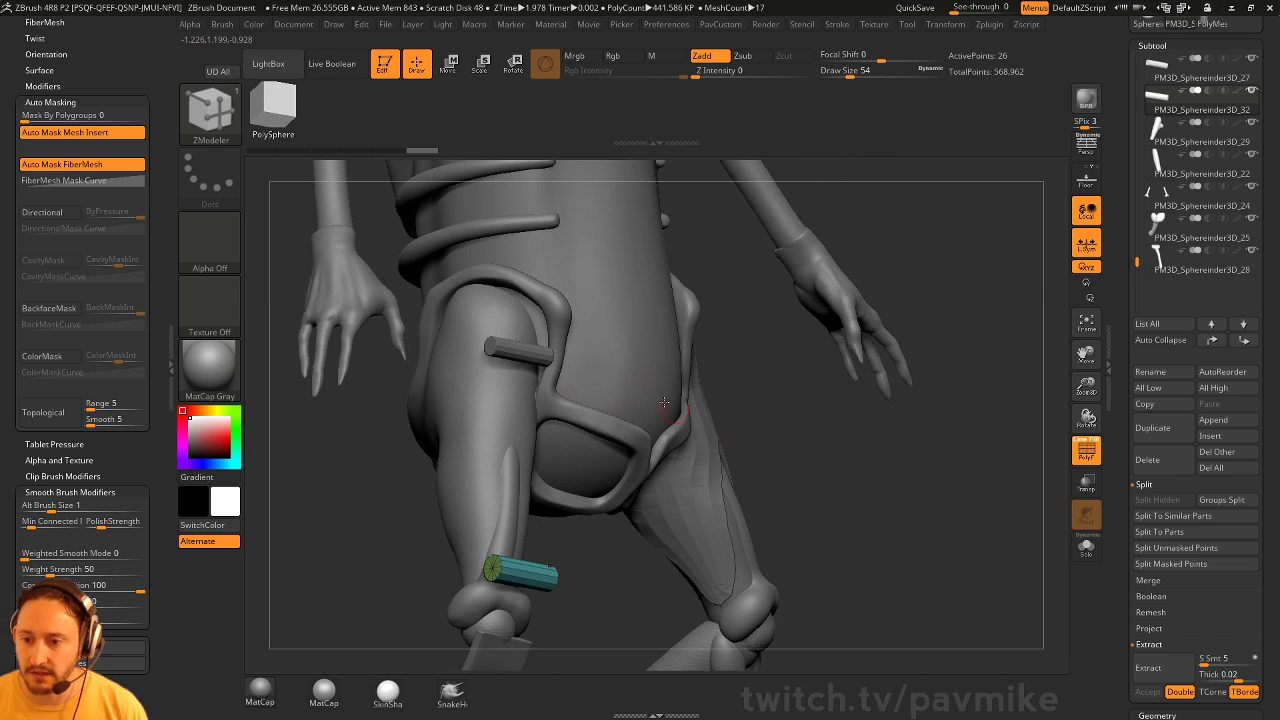
pyautogui.keyDown('alt'); pyautogui.click(537, 340); pyautogui.keyUp('alt')
pyautogui.press('space')
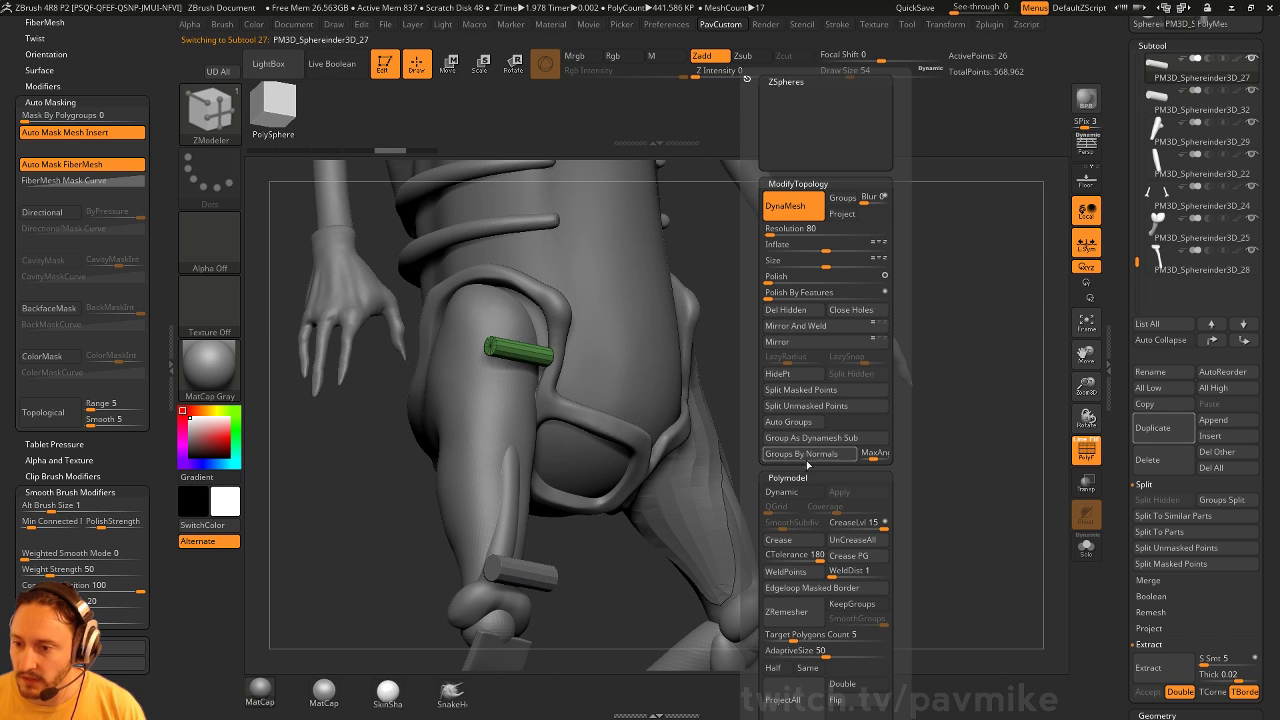
pyautogui.keyDown('alt'); pyautogui.moveTo(722, 396); pyautogui.dragTo(922, 513); pyautogui.keyUp('alt')
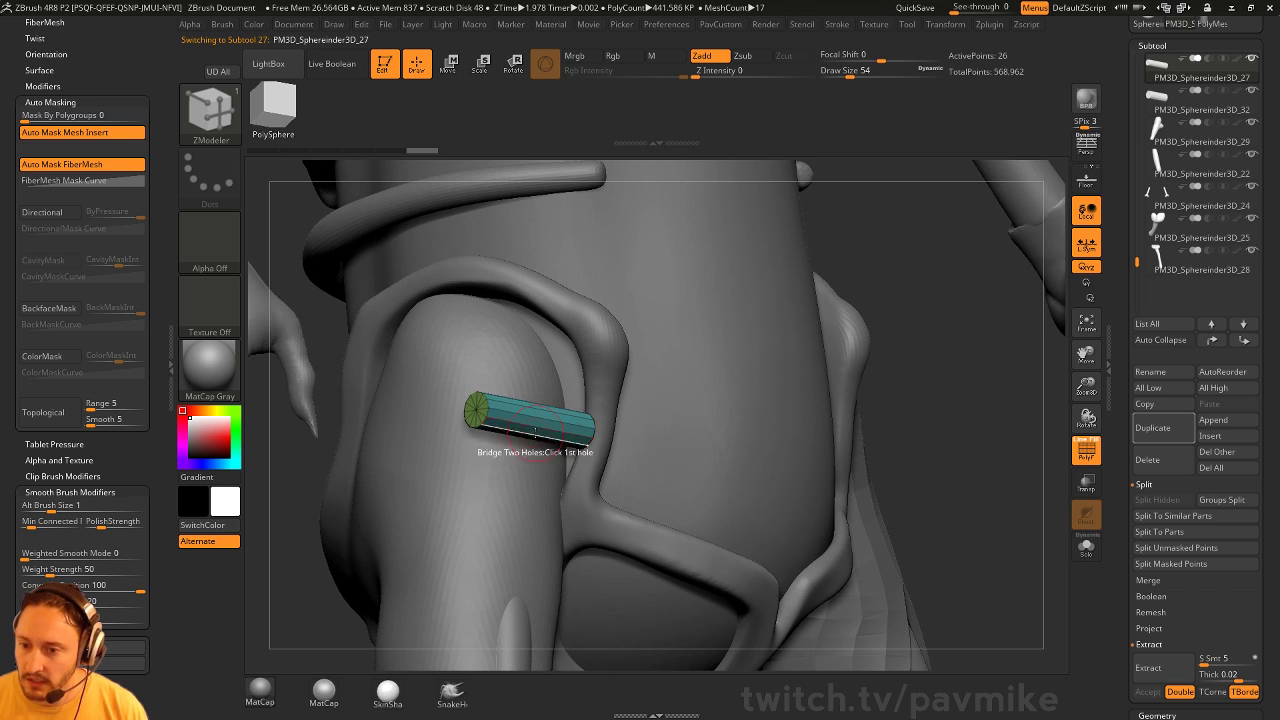
pyautogui.moveTo(537, 420)
pyautogui.mouseDown()
pyautogui.moveTo(540, 430)
pyautogui.moveTo(532, 419)
pyautogui.mouseUp()
pyautogui.keyDown('alt'); pyautogui.moveTo(954, 466); pyautogui.dragTo(872, 515); pyautogui.keyUp('alt')
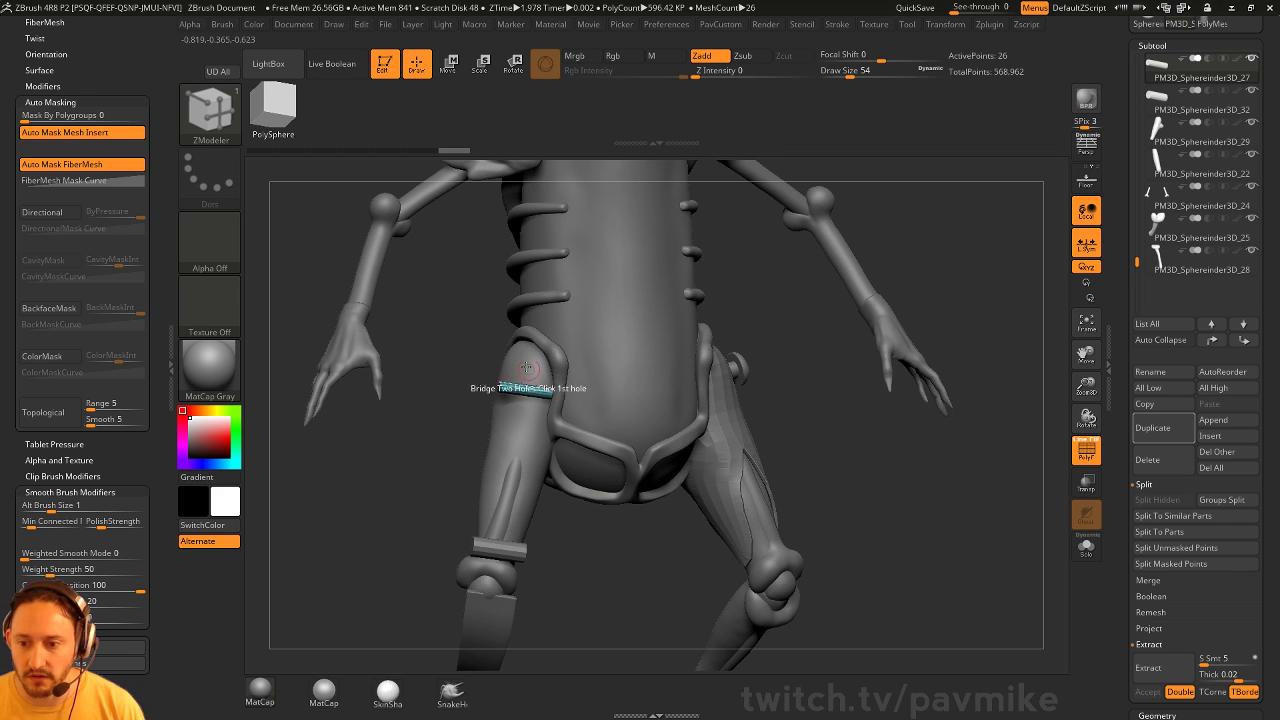
# Duplicate the upper thigh cylinder, rotate the copy upright and stretch it down to the cylinder above the knee
pyautogui.moveTo(608, 561); pyautogui.dragTo(652, 552)
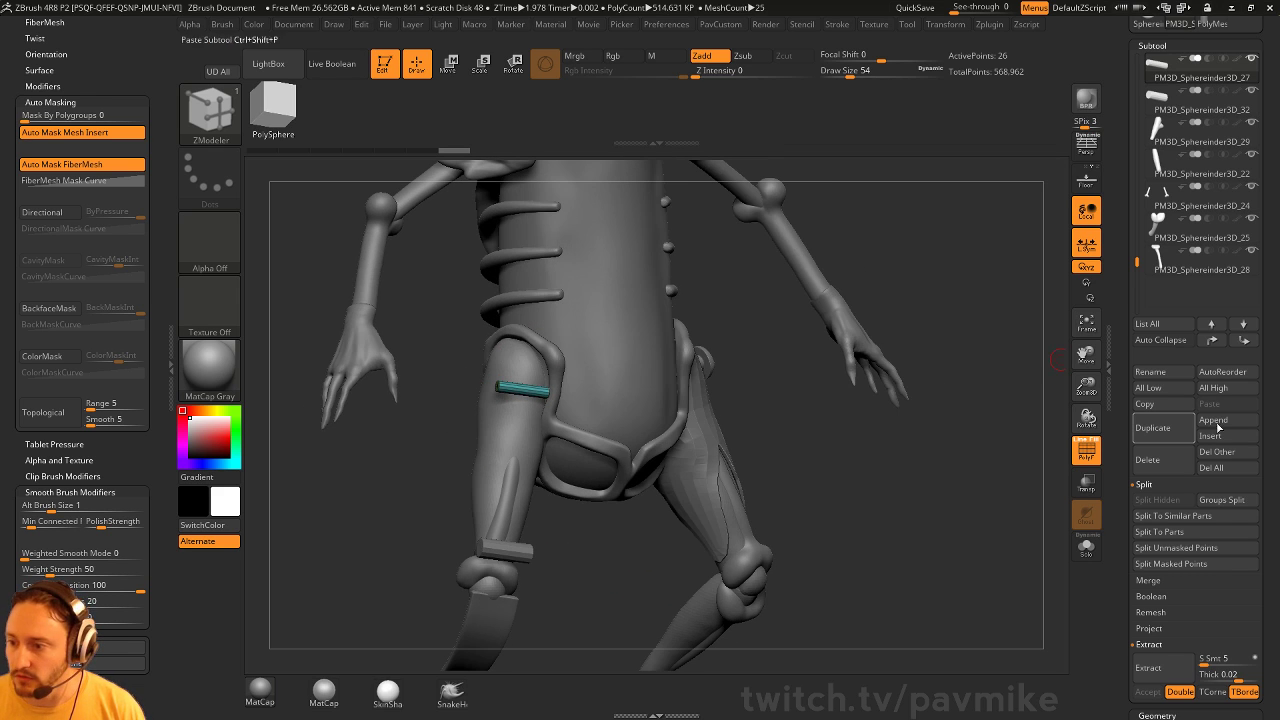
pyautogui.click(1152, 428)
pyautogui.press('w')
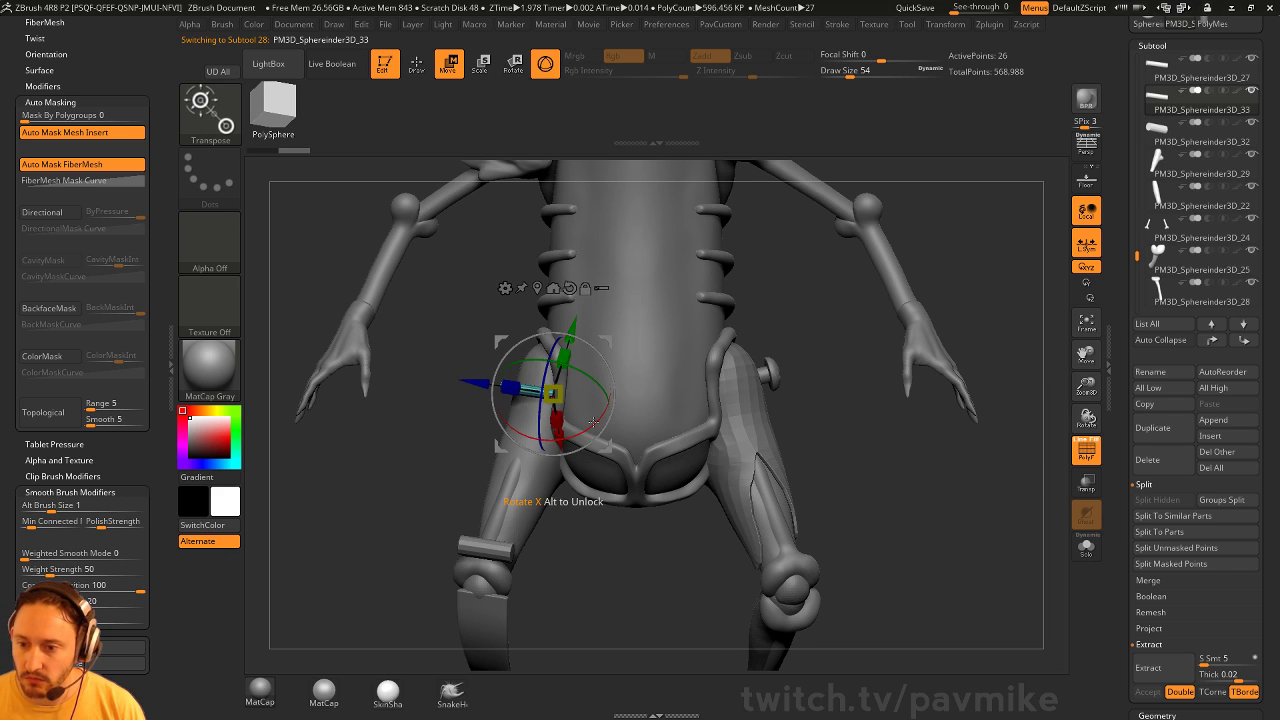
pyautogui.moveTo(594, 423); pyautogui.dragTo(580, 434)
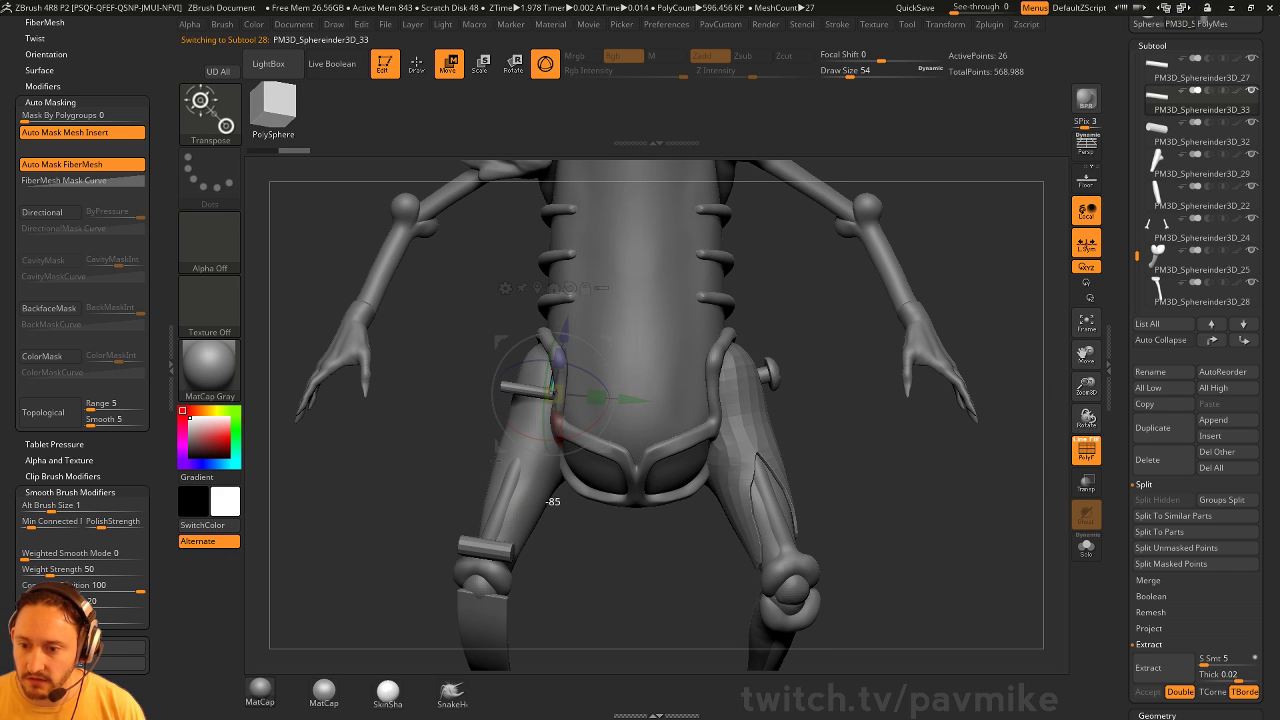
pyautogui.moveTo(486, 462); pyautogui.dragTo(498, 450)
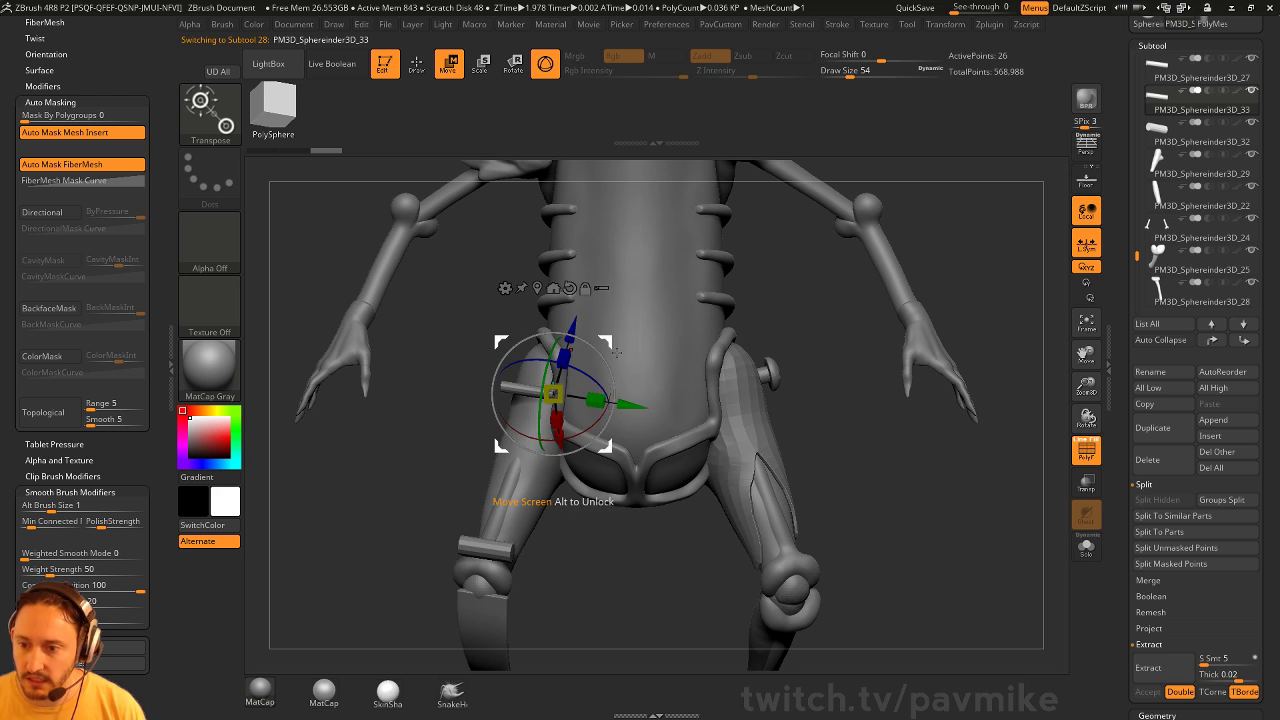
pyautogui.moveTo(565, 357); pyautogui.dragTo(513, 532)
pyautogui.moveTo(624, 532); pyautogui.dragTo(655, 522)
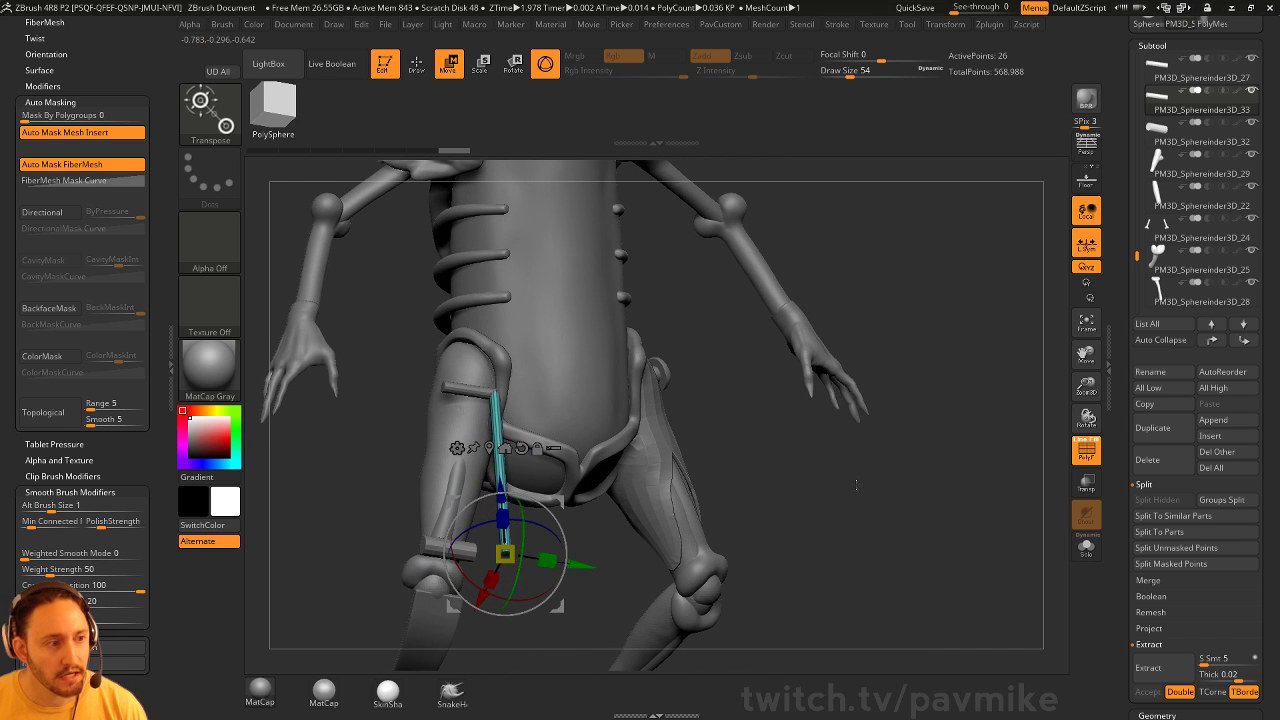
# Tilt the upright bar to follow the thigh and copy it to the outer ends of the two cross cylinders
pyautogui.moveTo(856, 485); pyautogui.dragTo(477, 519)
pyautogui.moveTo(606, 474); pyautogui.dragTo(573, 499)
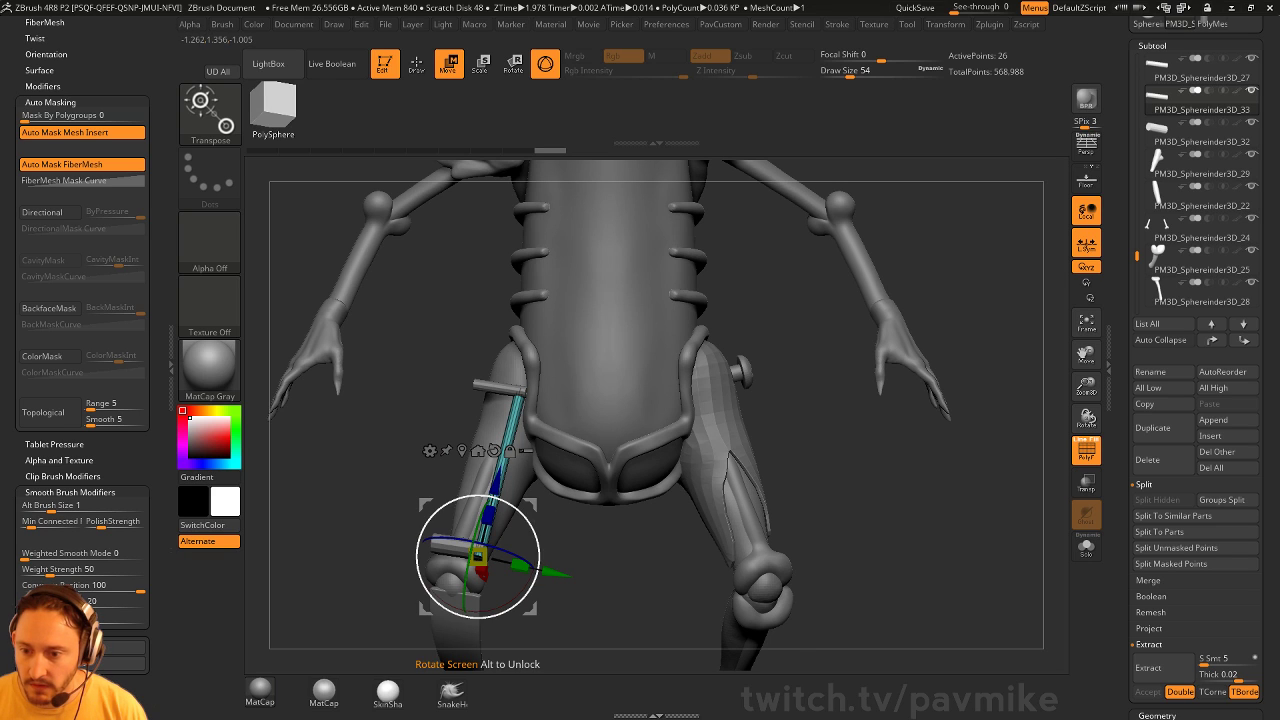
pyautogui.moveTo(509, 599)
pyautogui.mouseDown()
pyautogui.moveTo(509, 567)
pyautogui.moveTo(629, 525)
pyautogui.mouseUp()
pyautogui.press('q')
pyautogui.press('w')
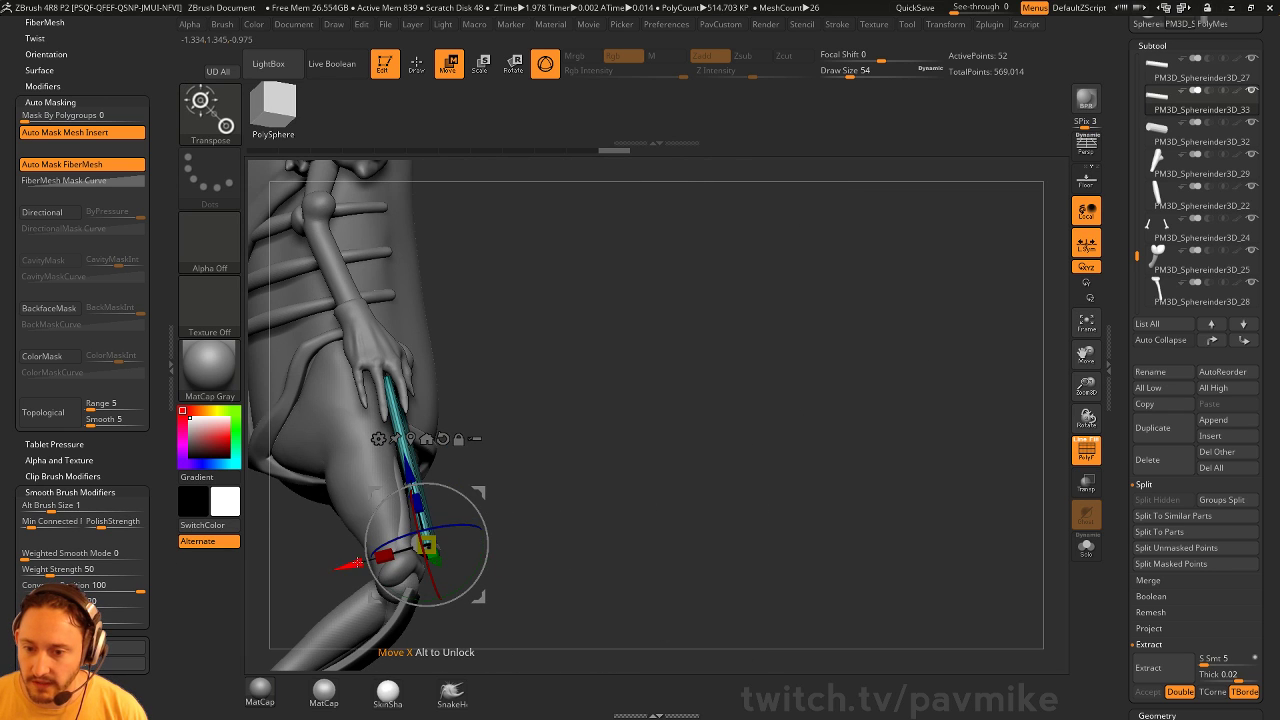
# Nudge the pair of upright bars slightly back toward the leg
pyautogui.moveTo(357, 563); pyautogui.dragTo(350, 565)
pyautogui.moveTo(598, 487)
pyautogui.mouseDown()
pyautogui.moveTo(485, 495)
pyautogui.moveTo(445, 560)
pyautogui.moveTo(459, 583)
pyautogui.mouseUp()
pyautogui.press('q')
pyautogui.moveTo(607, 509); pyautogui.dragTo(553, 521)
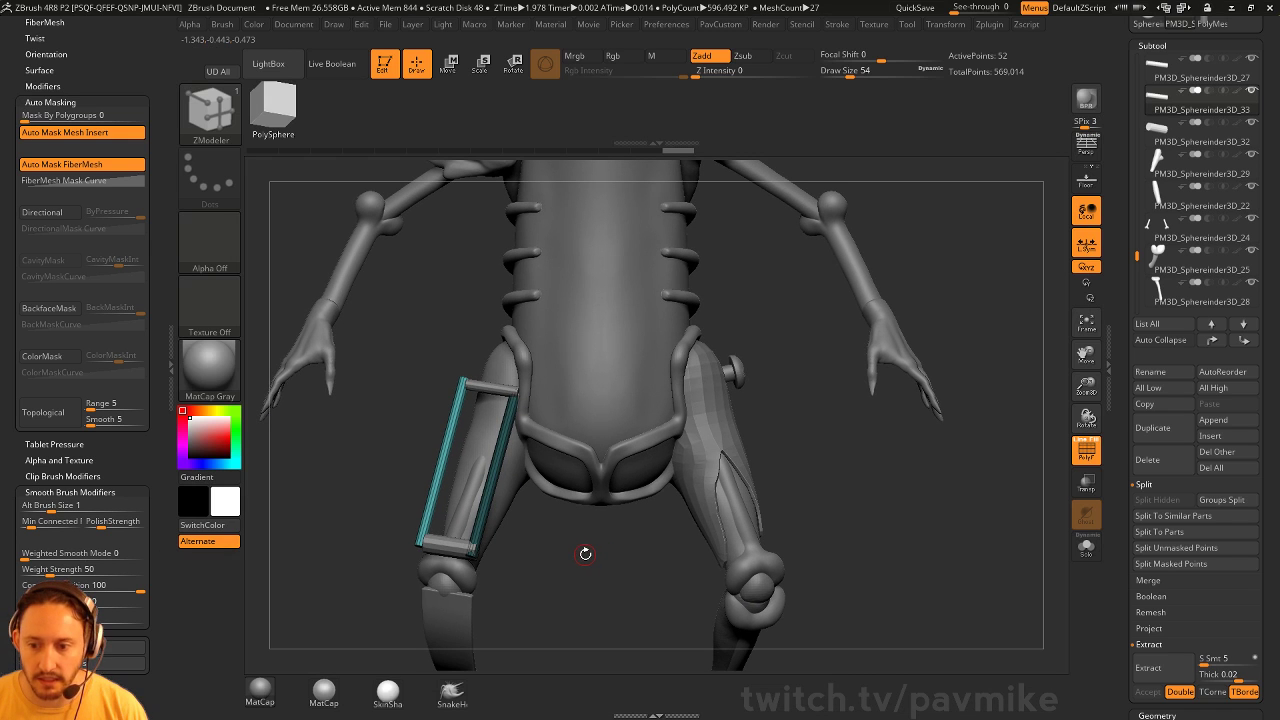
# Select the upper cross cylinder and move it in depth to line up with the tops of the upright bars
pyautogui.keyDown('shift'); pyautogui.moveTo(593, 560); pyautogui.dragTo(602, 557); pyautogui.keyUp('shift')
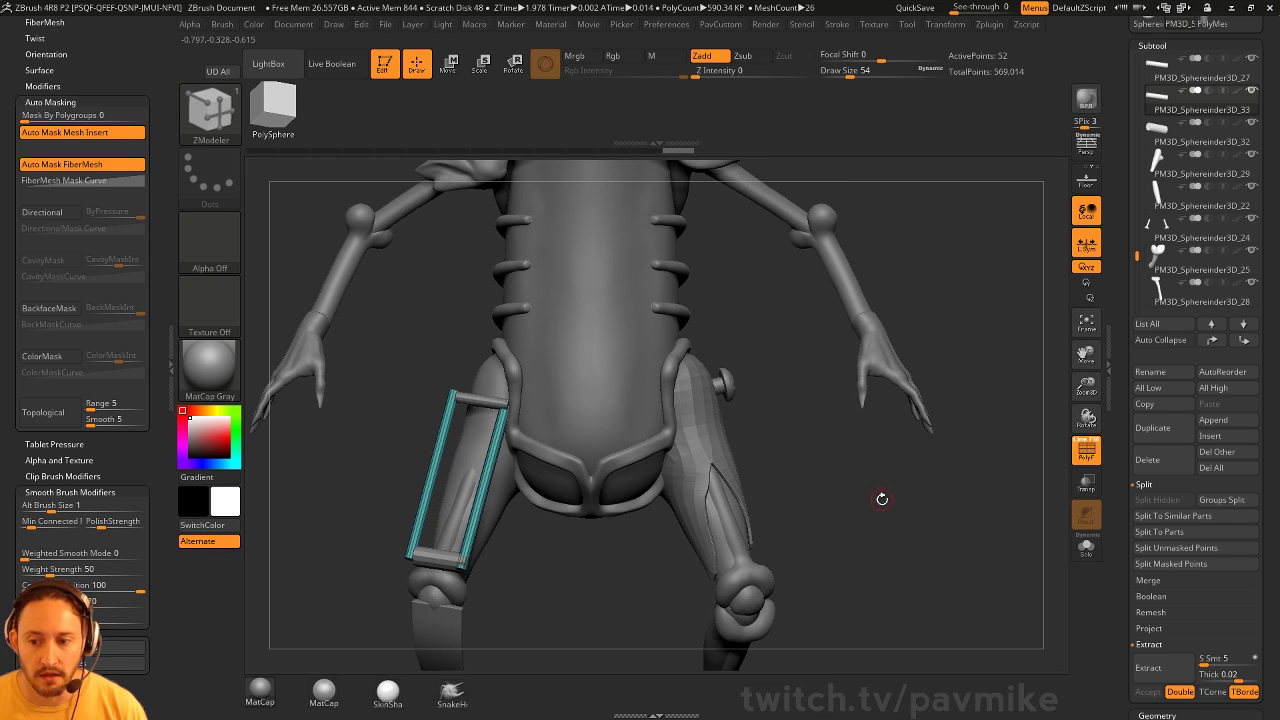
pyautogui.moveTo(881, 499); pyautogui.dragTo(920, 470)
pyautogui.keyDown('alt'); pyautogui.moveTo(831, 416); pyautogui.dragTo(858, 434); pyautogui.keyUp('alt')
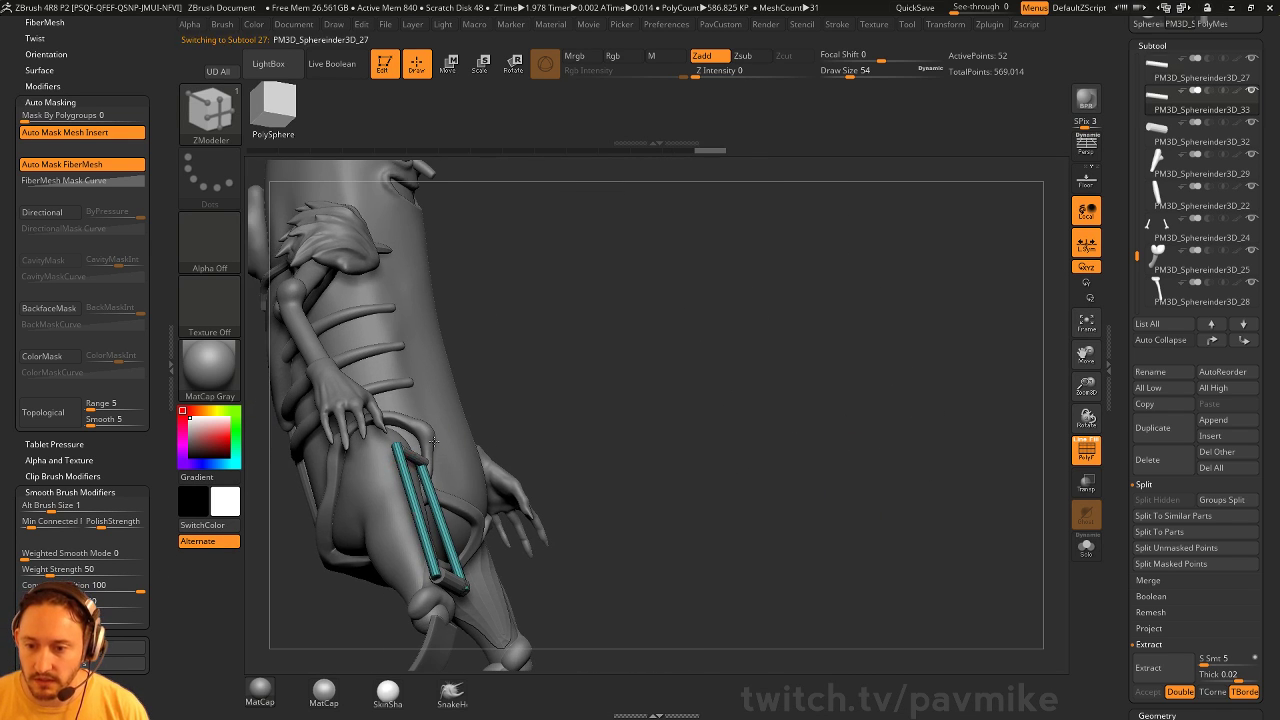
pyautogui.keyDown('alt'); pyautogui.moveTo(600, 310); pyautogui.dragTo(640, 408); pyautogui.keyUp('alt')
pyautogui.press('w')
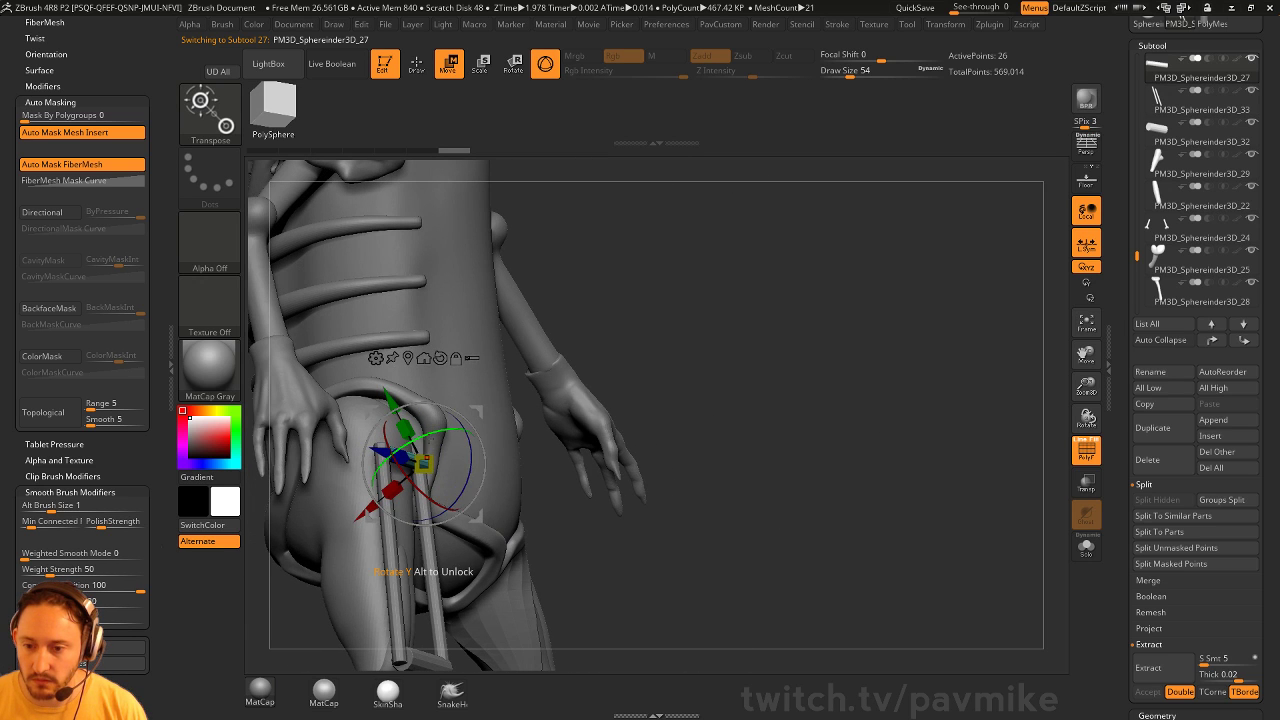
pyautogui.moveTo(364, 509); pyautogui.dragTo(368, 505)
# Lengthen the upper cross cylinder outward so its end reaches the outer upright bar
pyautogui.moveTo(668, 363); pyautogui.dragTo(575, 372)
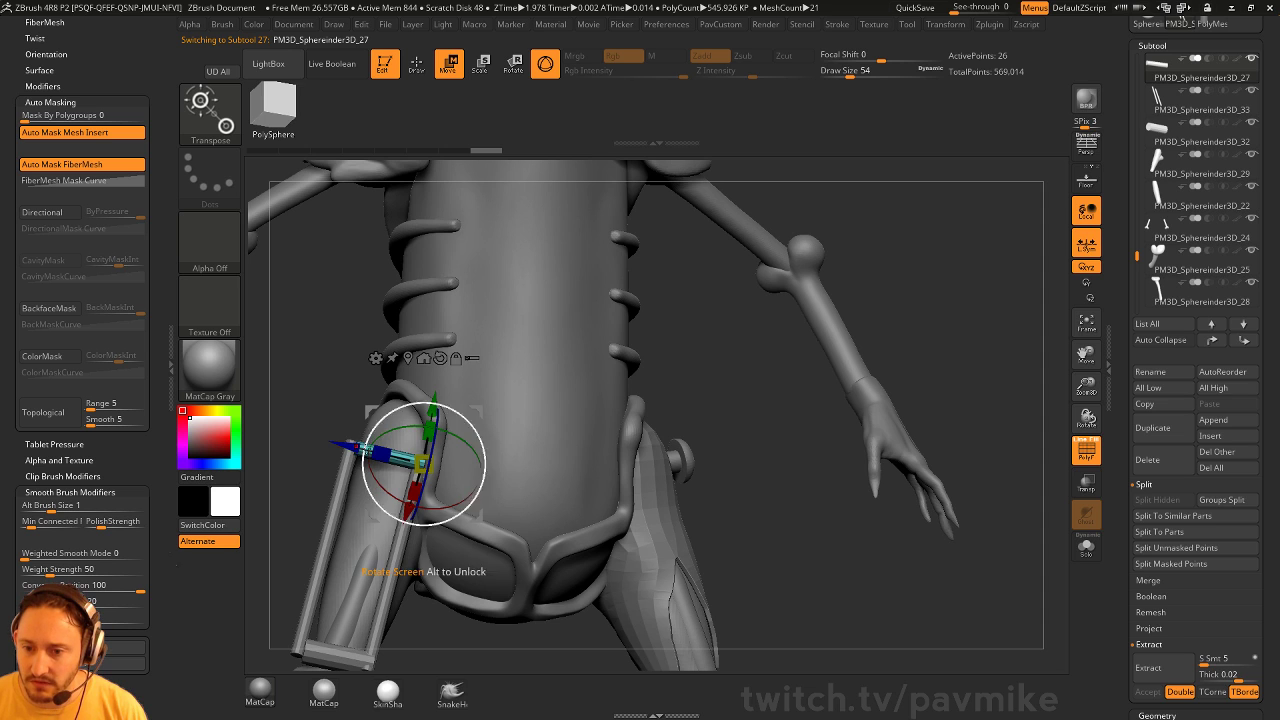
pyautogui.moveTo(372, 450); pyautogui.dragTo(368, 449)
pyautogui.moveTo(280, 442); pyautogui.dragTo(433, 425)
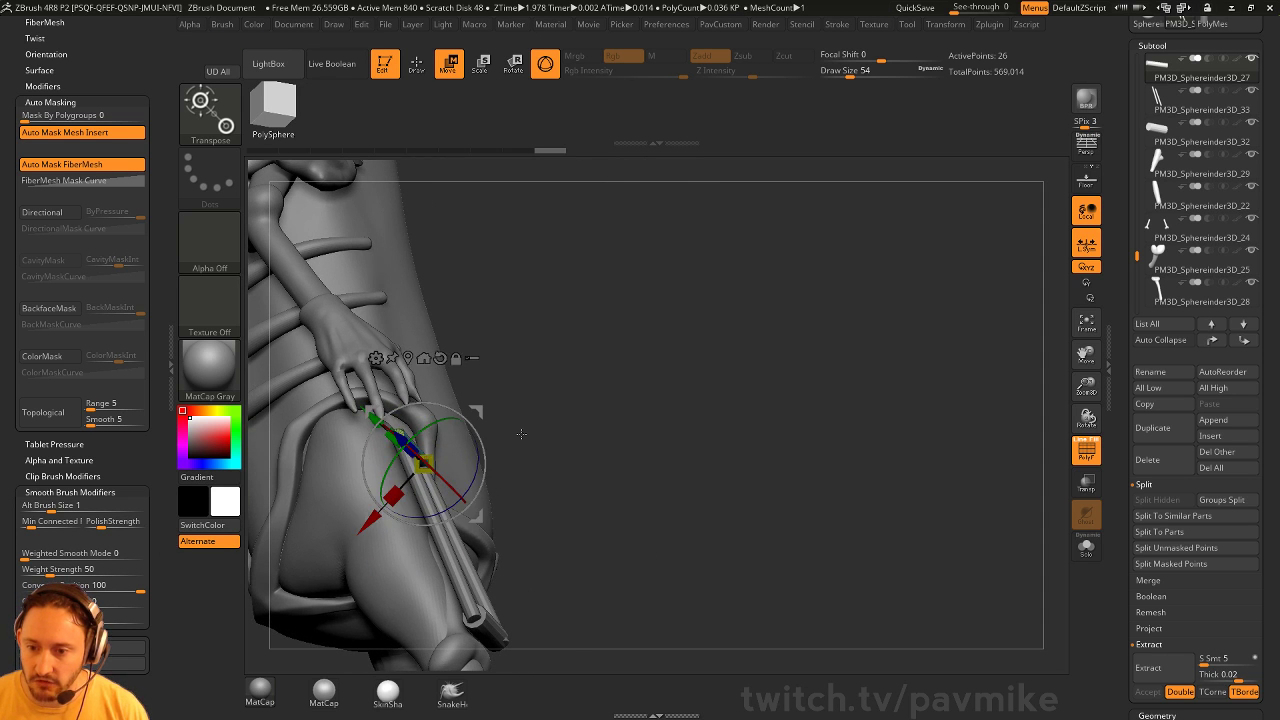
pyautogui.moveTo(585, 462); pyautogui.dragTo(452, 484)
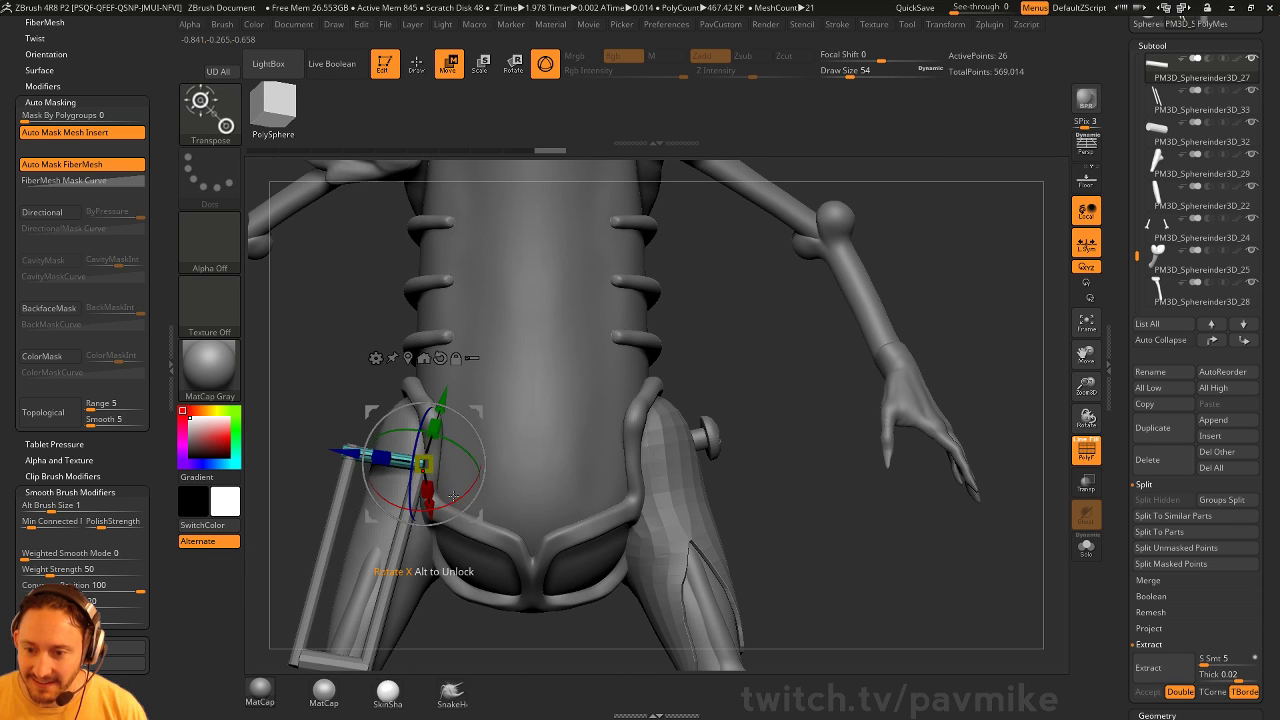
pyautogui.press('q')
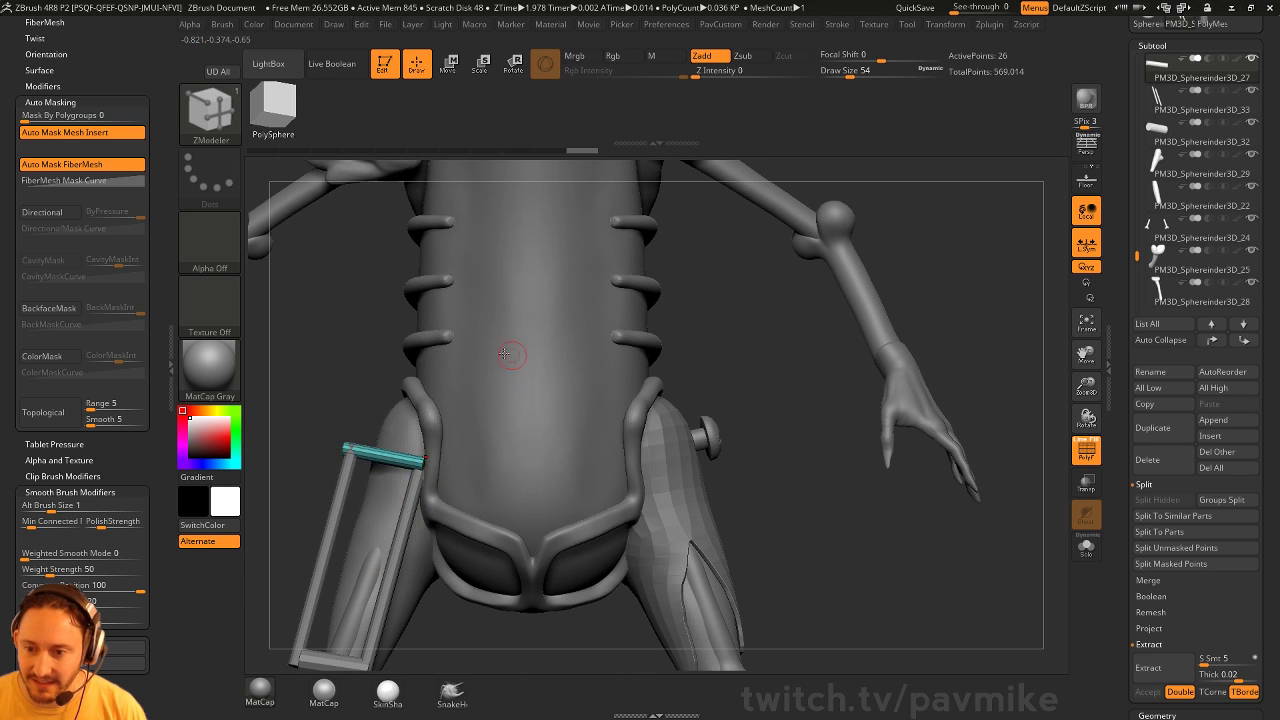
pyautogui.press('w')
pyautogui.moveTo(288, 352); pyautogui.dragTo(433, 425)
pyautogui.press('q')
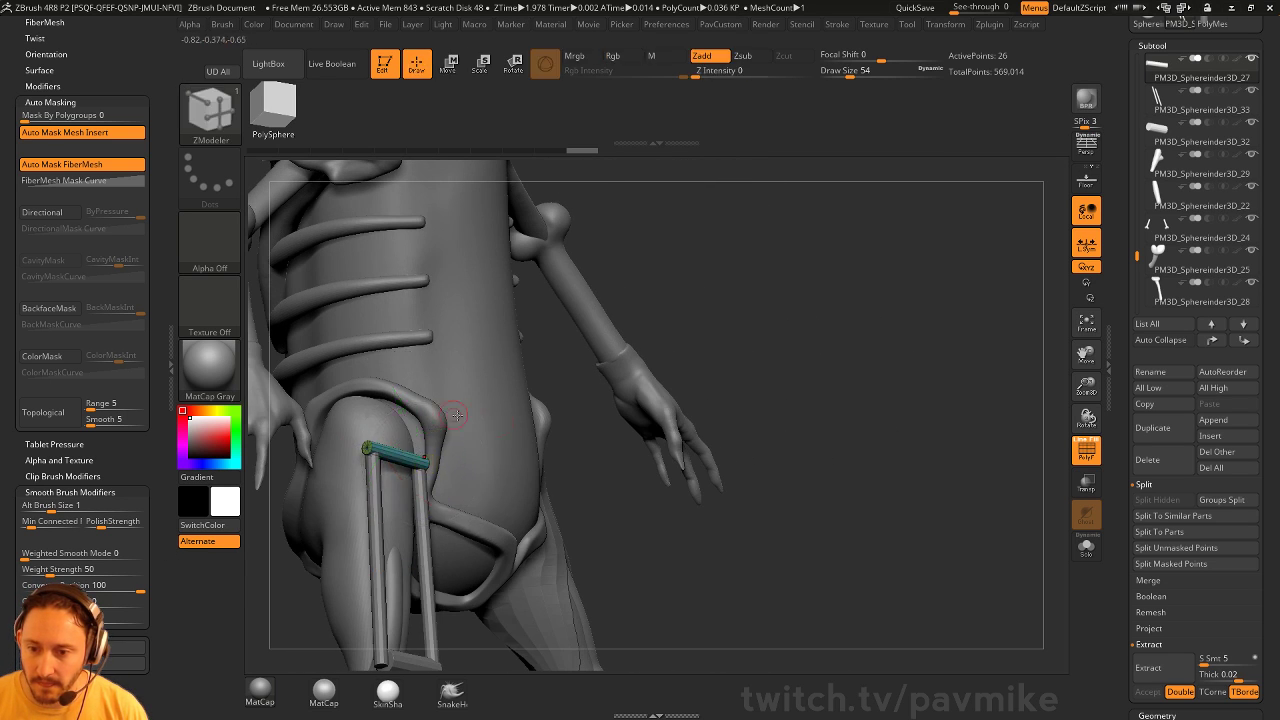
# Select the lower cross cylinder and shift it slightly along its length to line up with the bottoms of the upright bars
pyautogui.moveTo(885, 440); pyautogui.dragTo(785, 467)
pyautogui.moveTo(743, 517)
pyautogui.mouseDown()
pyautogui.moveTo(795, 490)
pyautogui.moveTo(837, 506)
pyautogui.moveTo(650, 452)
pyautogui.mouseUp()
pyautogui.moveTo(488, 555)
pyautogui.keyDown('alt'); pyautogui.mouseDown()
pyautogui.moveTo(494, 523)
pyautogui.moveTo(506, 534)
pyautogui.moveTo(433, 553)
pyautogui.mouseUp(); pyautogui.keyUp('alt')
pyautogui.press('b')
pyautogui.press('s')
pyautogui.press('t')
pyautogui.keyDown('alt'); pyautogui.click(409, 547); pyautogui.keyUp('alt')
pyautogui.press('w')
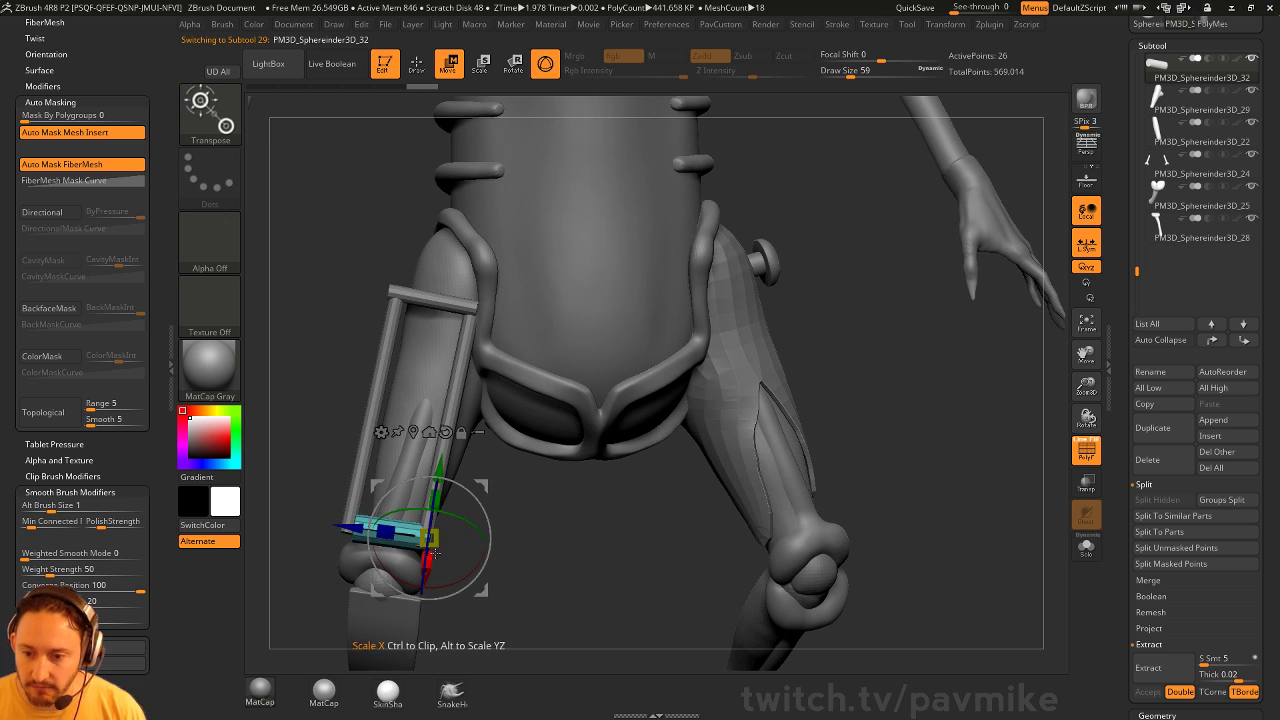
pyautogui.moveTo(523, 547); pyautogui.dragTo(465, 531)
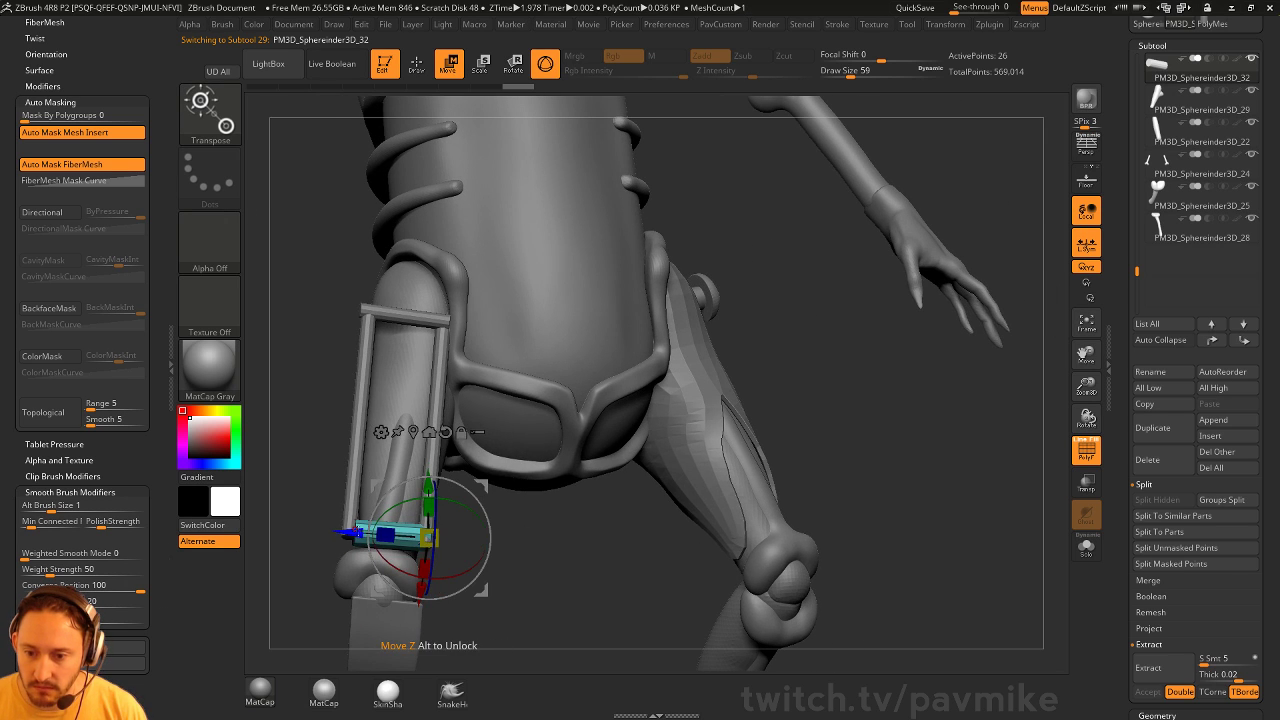
pyautogui.moveTo(355, 530); pyautogui.dragTo(385, 558)
pyautogui.press('q')
# Select the upright bars and pull their lower and upper ends onto the cross cylinders with a size 1000 Move brush
pyautogui.moveTo(507, 580); pyautogui.dragTo(914, 437)
pyautogui.moveTo(703, 509)
pyautogui.mouseDown()
pyautogui.moveTo(615, 478)
pyautogui.moveTo(534, 491)
pyautogui.moveTo(567, 482)
pyautogui.mouseUp()
pyautogui.keyDown('alt'); pyautogui.click(447, 529); pyautogui.keyUp('alt')
pyautogui.press('s')
pyautogui.press('b')
pyautogui.press('m')
pyautogui.press('v')
pyautogui.press('s')
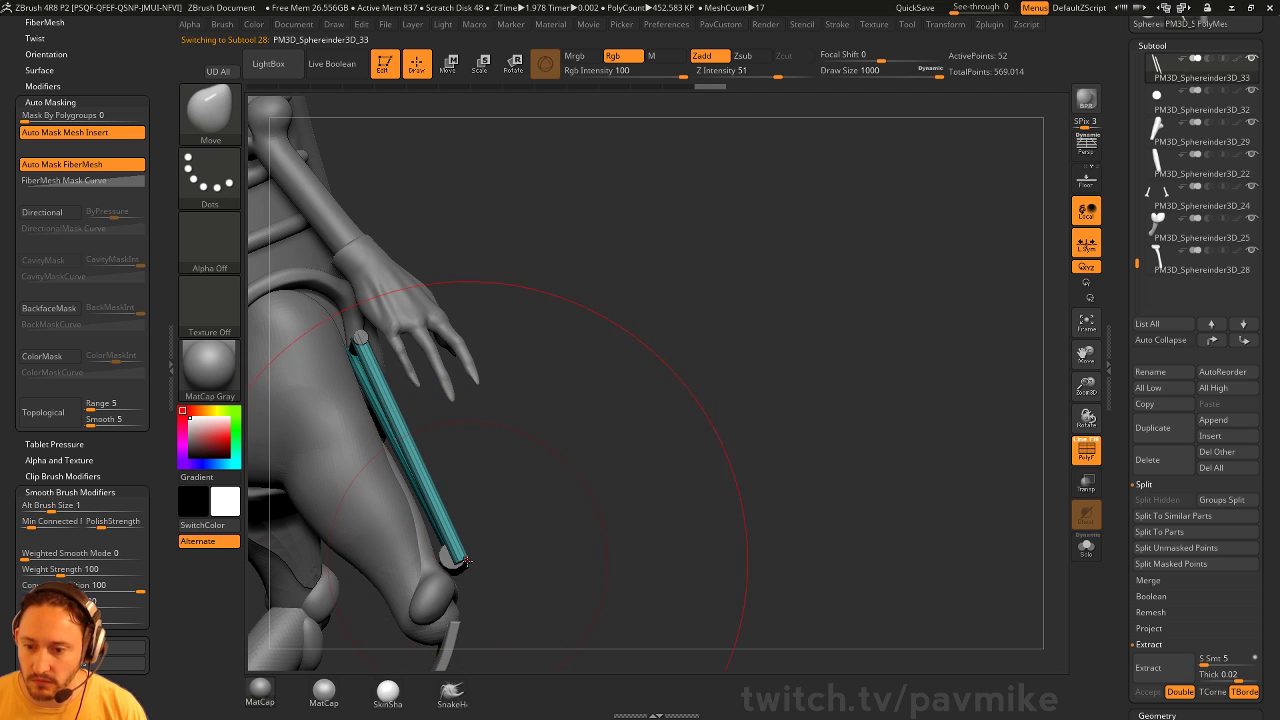
pyautogui.moveTo(466, 562); pyautogui.dragTo(456, 563)
pyautogui.moveTo(361, 345); pyautogui.dragTo(359, 348)
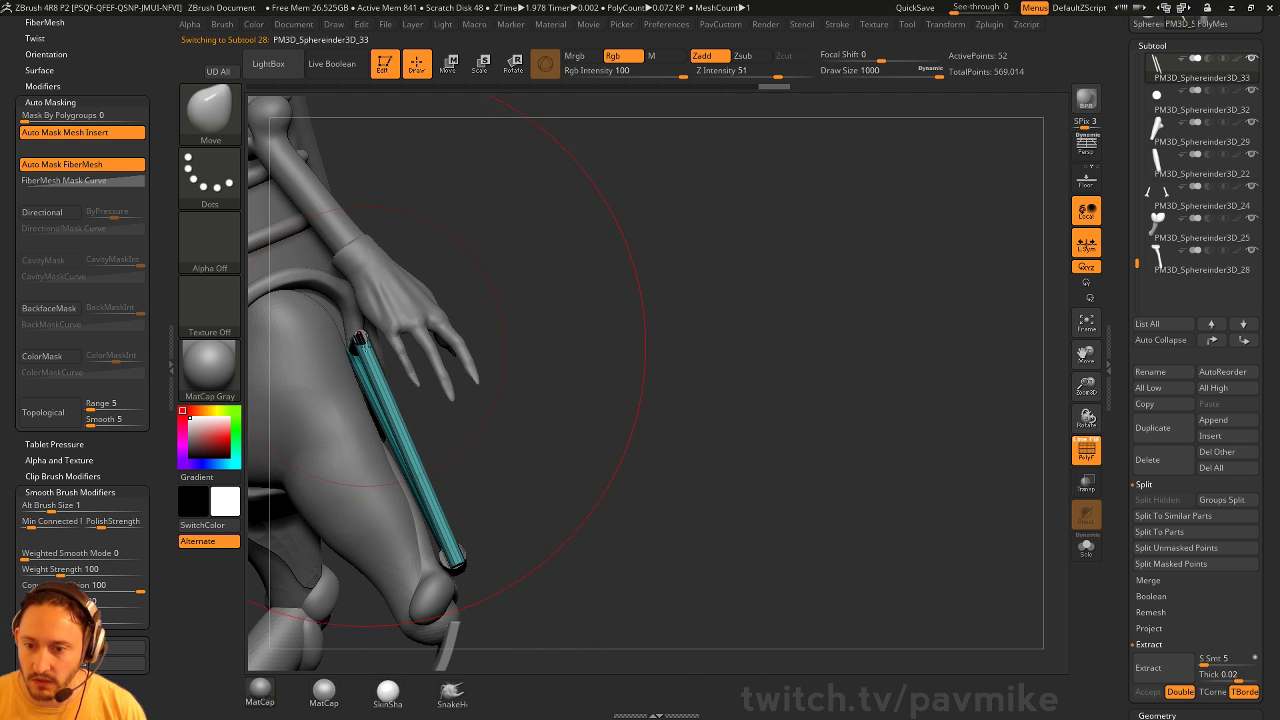
# Turn on topological auto masking for the Move brush and adjust the upright bars' ends individually to meet the cross cylinders
pyautogui.moveTo(619, 538); pyautogui.dragTo(622, 535)
pyautogui.scroll(10, 30, 505)
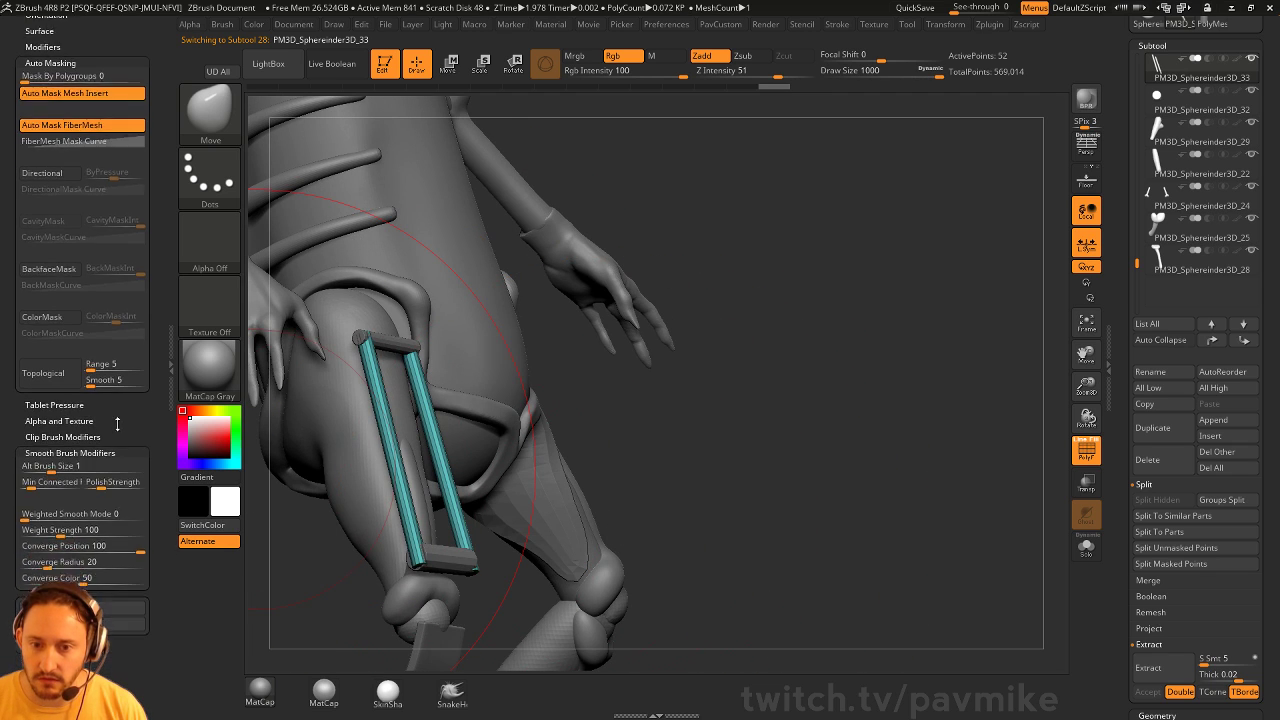
pyautogui.scroll(-5, 94, 487)
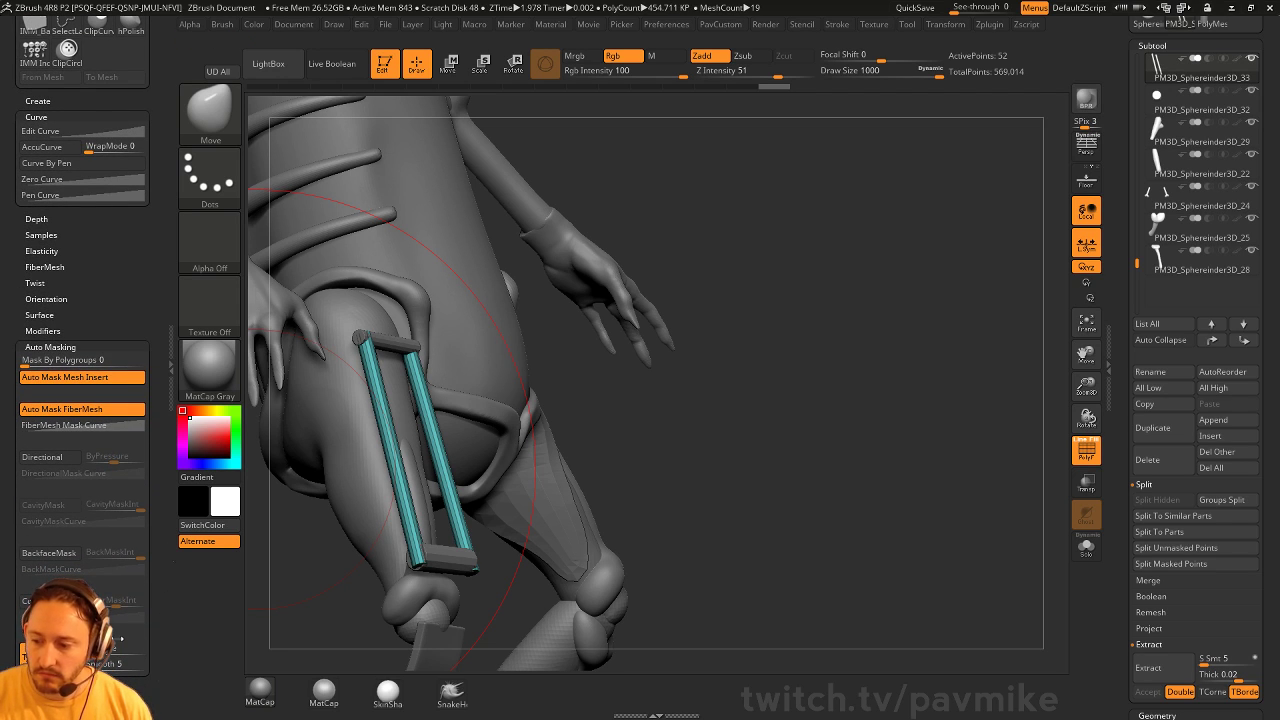
pyautogui.moveTo(790, 394); pyautogui.dragTo(673, 381)
pyautogui.press('s')
pyautogui.moveTo(356, 340)
pyautogui.mouseDown()
pyautogui.moveTo(455, 372)
pyautogui.moveTo(443, 373)
pyautogui.mouseUp()
pyautogui.moveTo(764, 443); pyautogui.dragTo(708, 440)
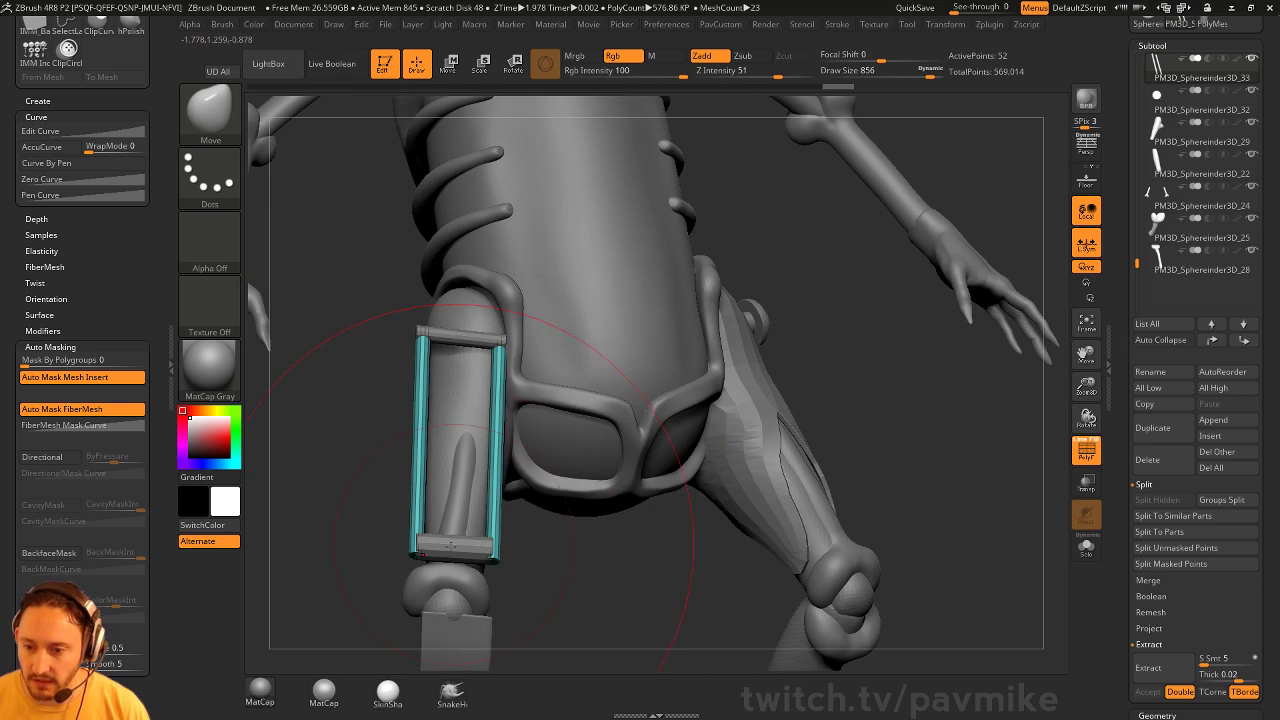
pyautogui.moveTo(430, 547); pyautogui.dragTo(420, 546)
pyautogui.moveTo(600, 582); pyautogui.dragTo(505, 572)
pyautogui.moveTo(438, 548); pyautogui.dragTo(356, 345)
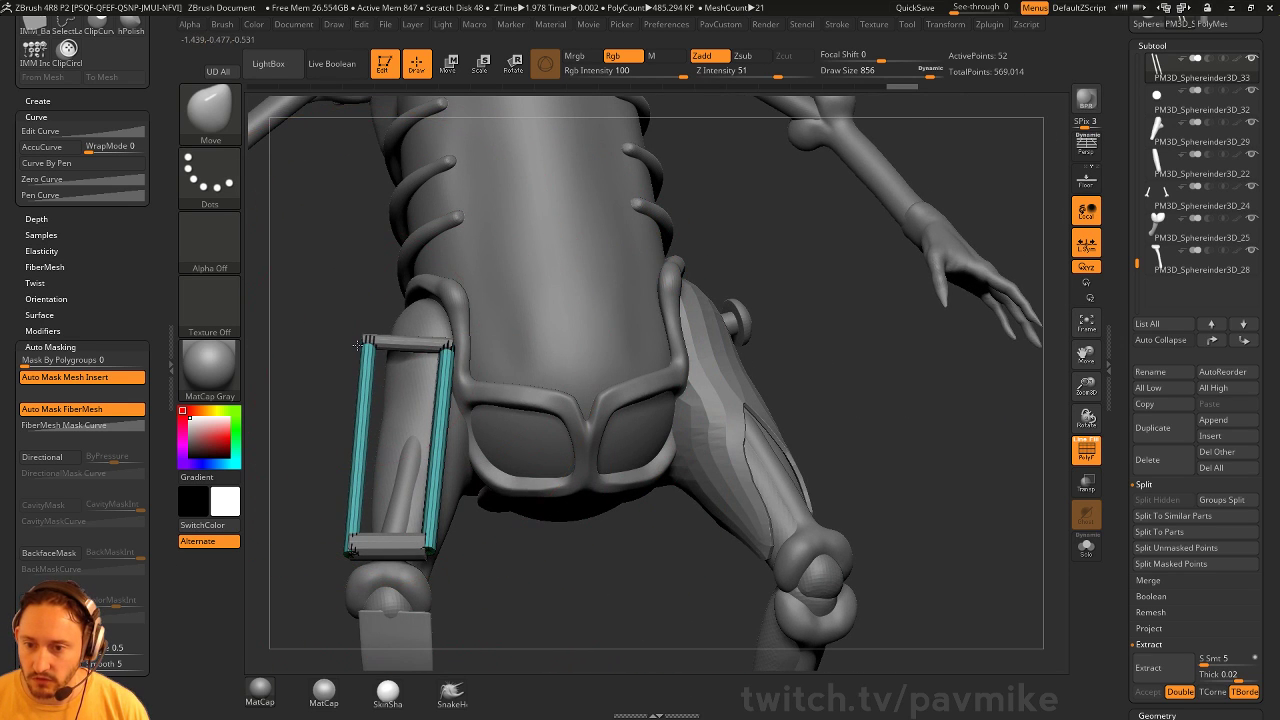
# Duplicate the lower cross cylinder and shorten the copy into a small end cap at its outer end
pyautogui.moveTo(400, 399); pyautogui.dragTo(528, 500)
pyautogui.press('b')
pyautogui.press('s')
pyautogui.press('t')
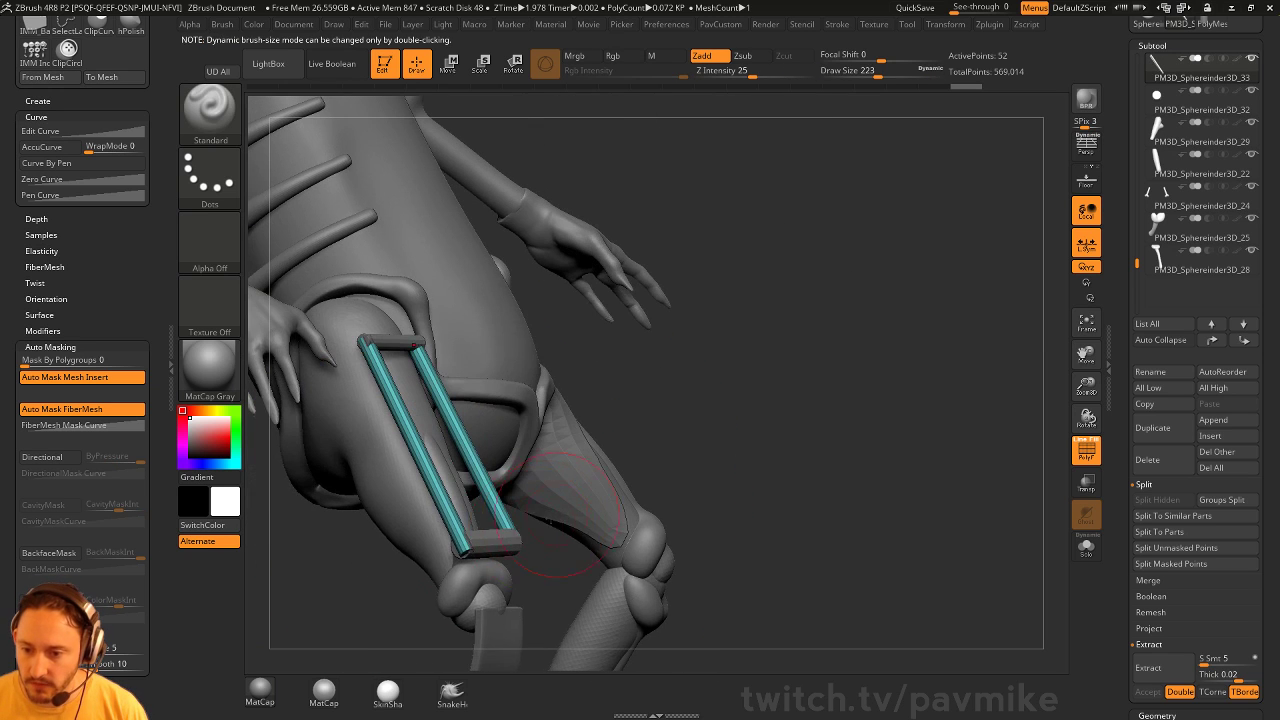
pyautogui.keyDown('alt'); pyautogui.click(485, 543); pyautogui.keyUp('alt')
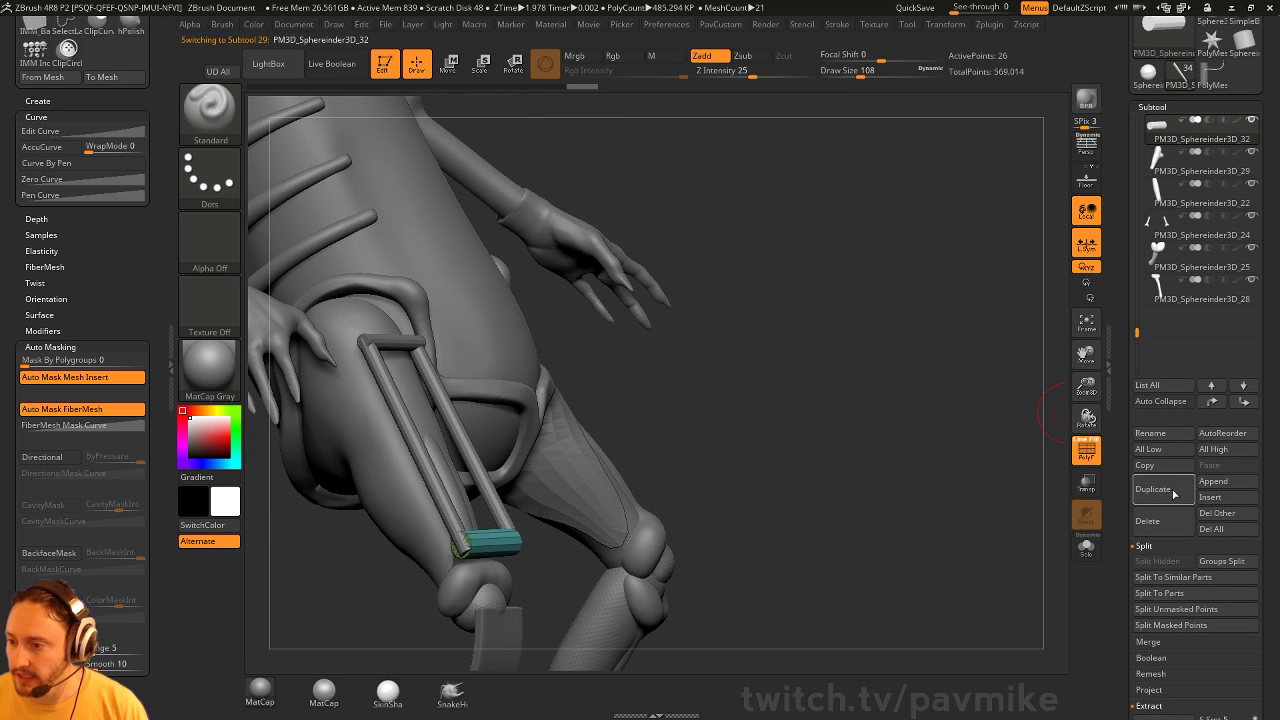
pyautogui.click(1152, 427)
pyautogui.moveTo(846, 523); pyautogui.dragTo(598, 582)
pyautogui.press('w')
pyautogui.moveTo(552, 540)
pyautogui.mouseDown()
pyautogui.moveTo(600, 546)
pyautogui.moveTo(462, 552)
pyautogui.mouseUp()
pyautogui.press('q')
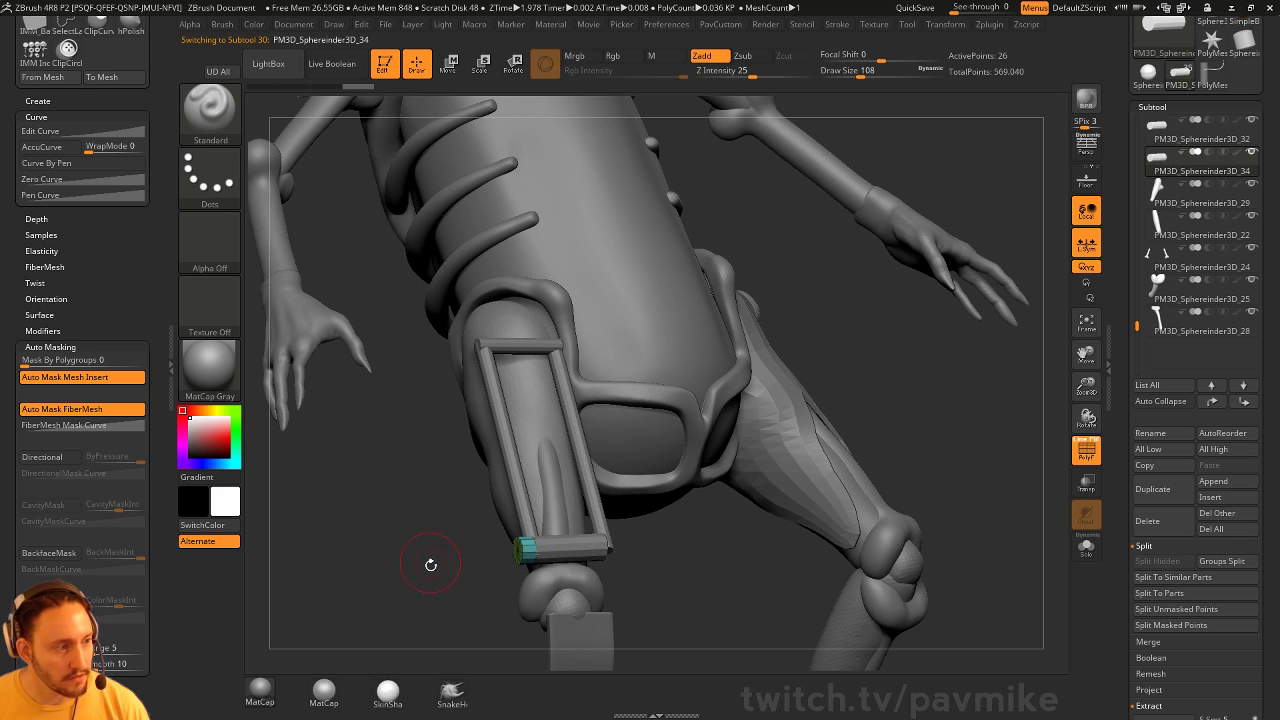
# Push the end cap's side faces outward with ZModeler QMesh so the cap is wider than the cross cylinder
pyautogui.moveTo(425, 596)
pyautogui.keyDown('alt'); pyautogui.mouseDown()
pyautogui.moveTo(443, 560)
pyautogui.moveTo(463, 609)
pyautogui.mouseUp(); pyautogui.keyUp('alt')
pyautogui.press('b')
pyautogui.press('z')
pyautogui.press('m')
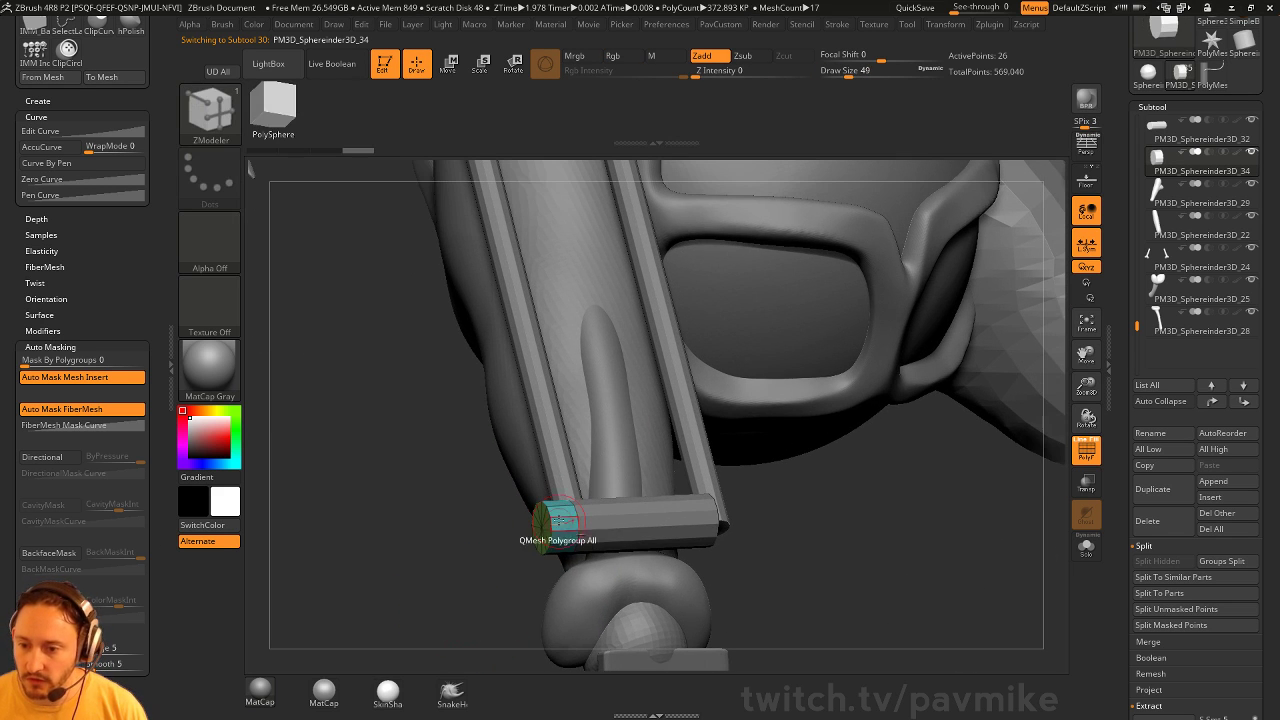
pyautogui.press('space')
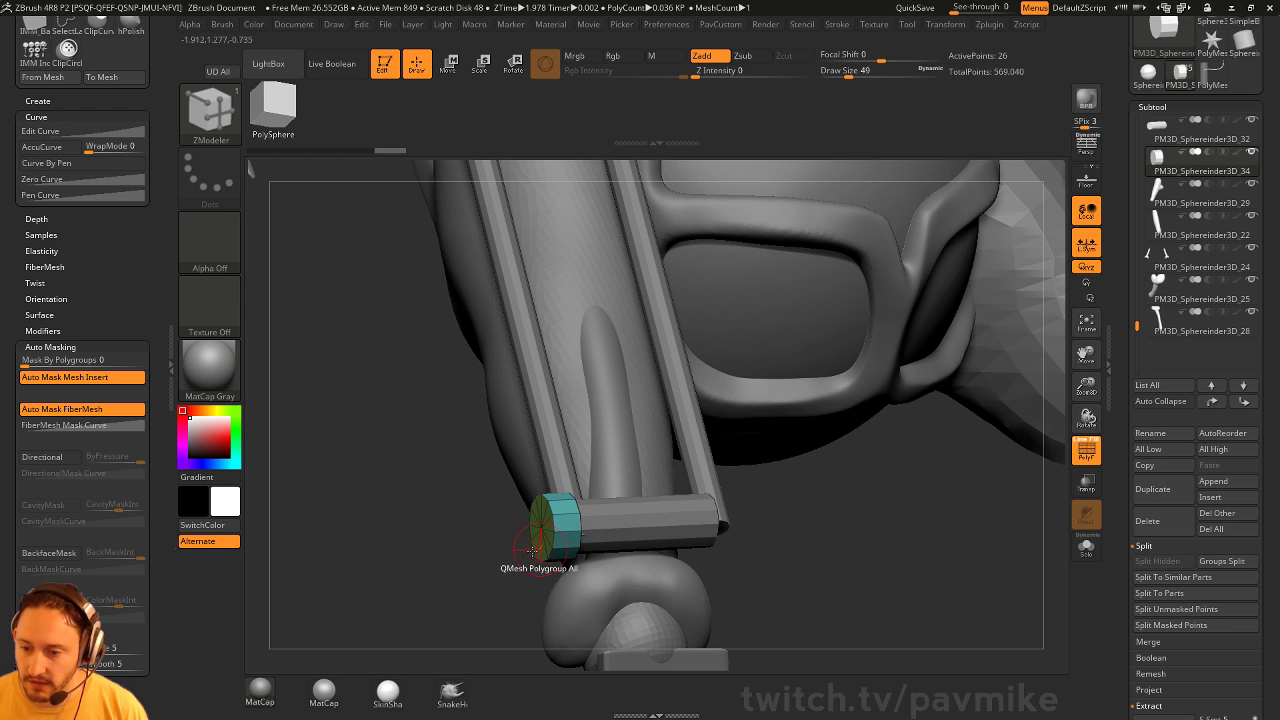
pyautogui.moveTo(523, 505); pyautogui.dragTo(494, 536)
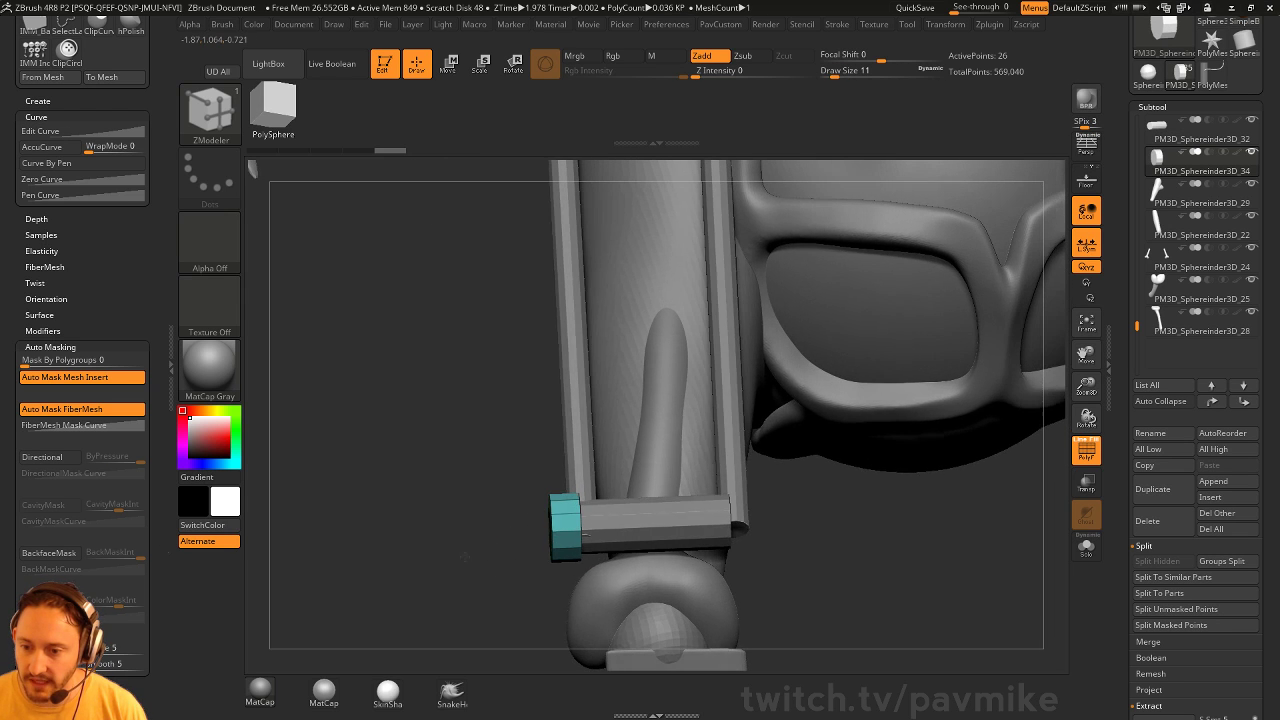
# Isolate the end cap's outer end face by its polygroup and delete it, leaving that end open
pyautogui.keyDown('ctrl'); pyautogui.keyDown('shift'); pyautogui.click(210, 110); pyautogui.keyUp('shift'); pyautogui.keyUp('ctrl')
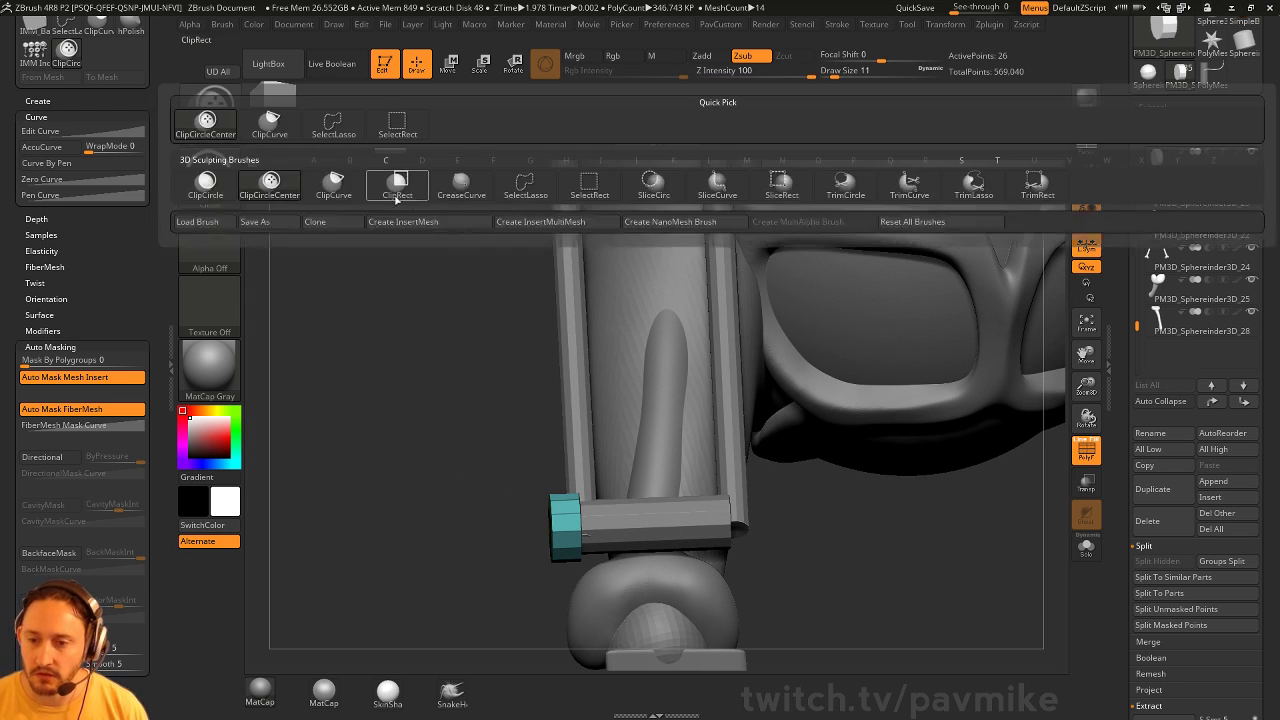
pyautogui.moveTo(430, 300)
pyautogui.mouseDown()
pyautogui.moveTo(480, 540)
pyautogui.moveTo(549, 505)
pyautogui.mouseUp()
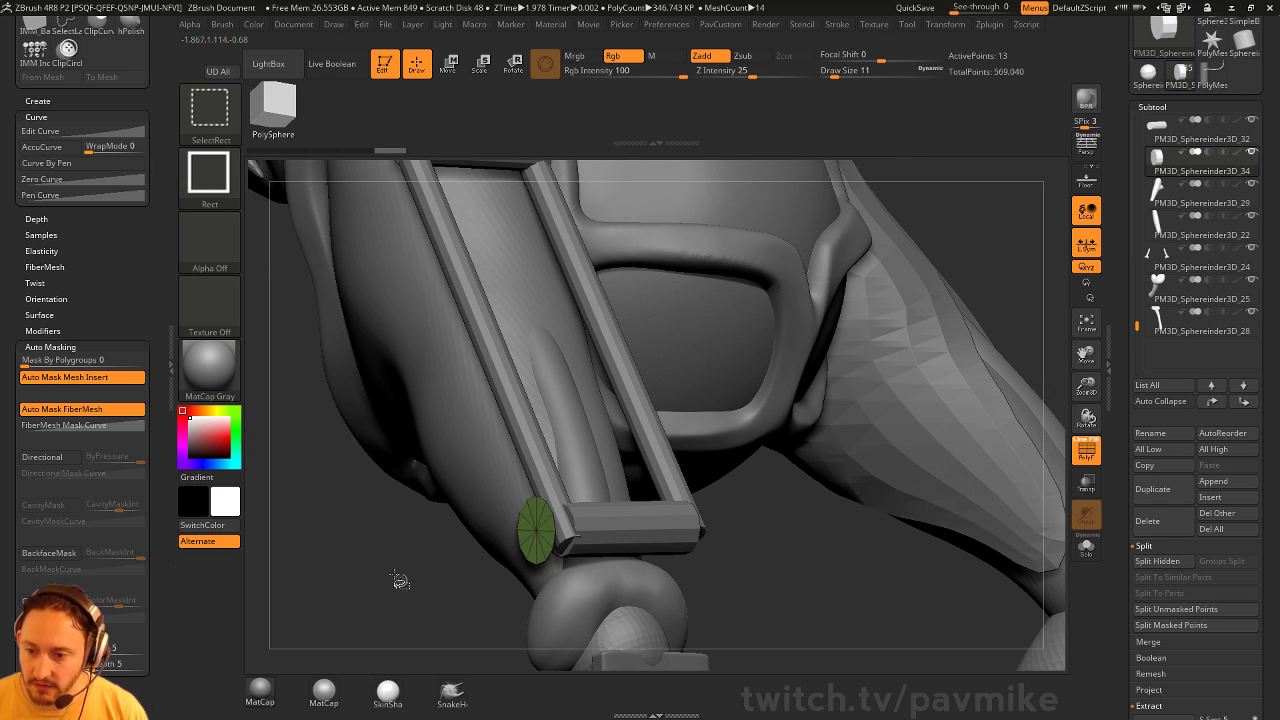
pyautogui.press('space')
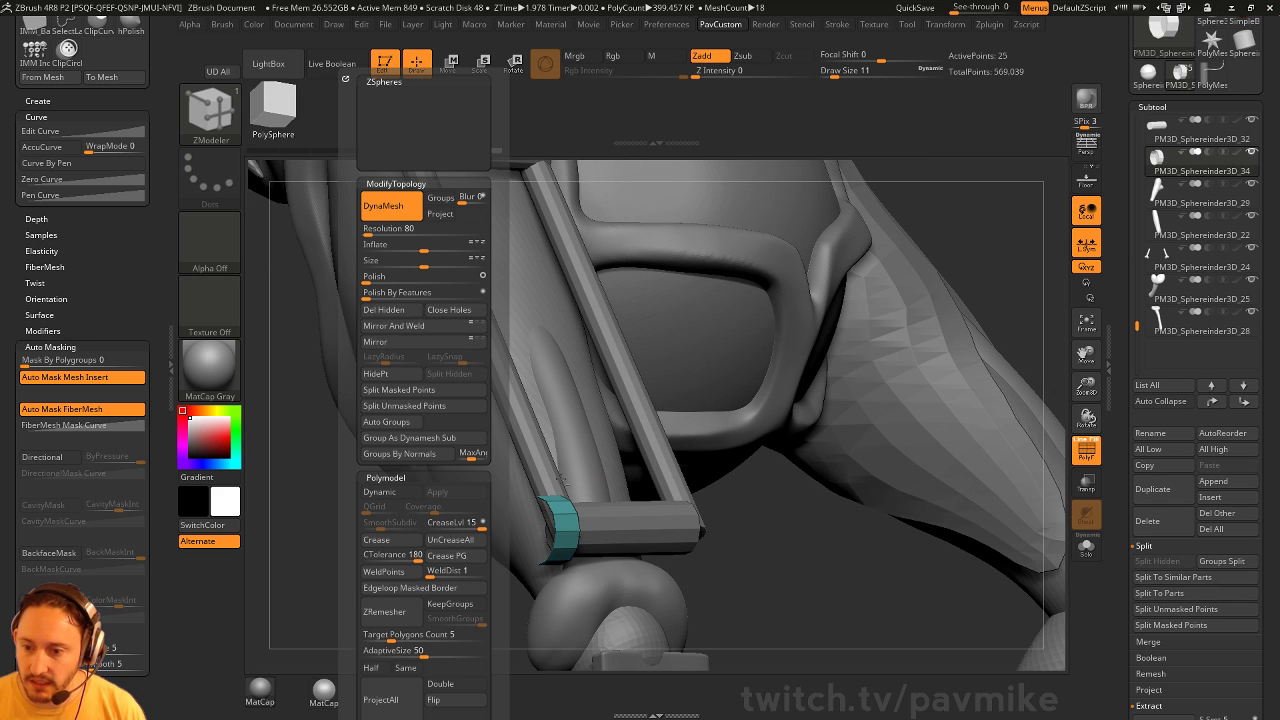
pyautogui.click(424, 330)
pyautogui.press('space')
pyautogui.click(430, 380)
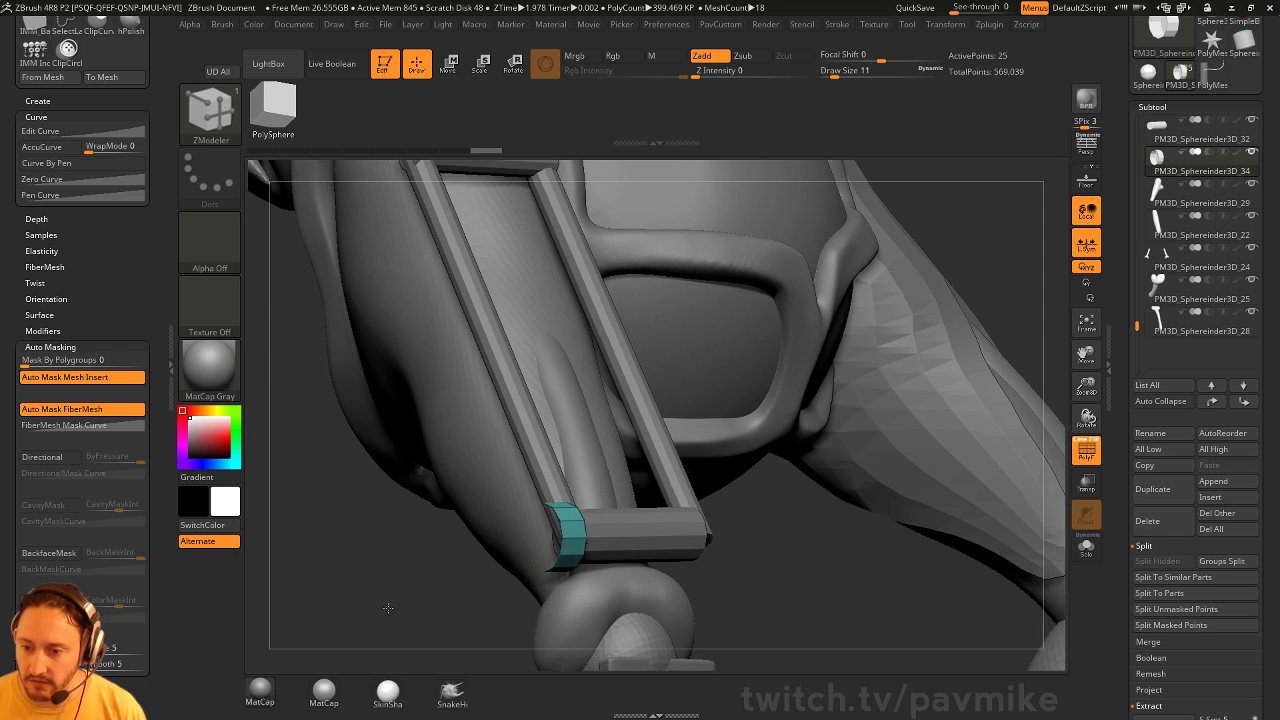
# Close the cap's open end with a rounded dome and put the dome's faces into a single polygroup
pyautogui.keyDown('alt'); pyautogui.moveTo(386, 603); pyautogui.dragTo(398, 625); pyautogui.keyUp('alt')
pyautogui.moveTo(560, 517); pyautogui.dragTo(677, 483)
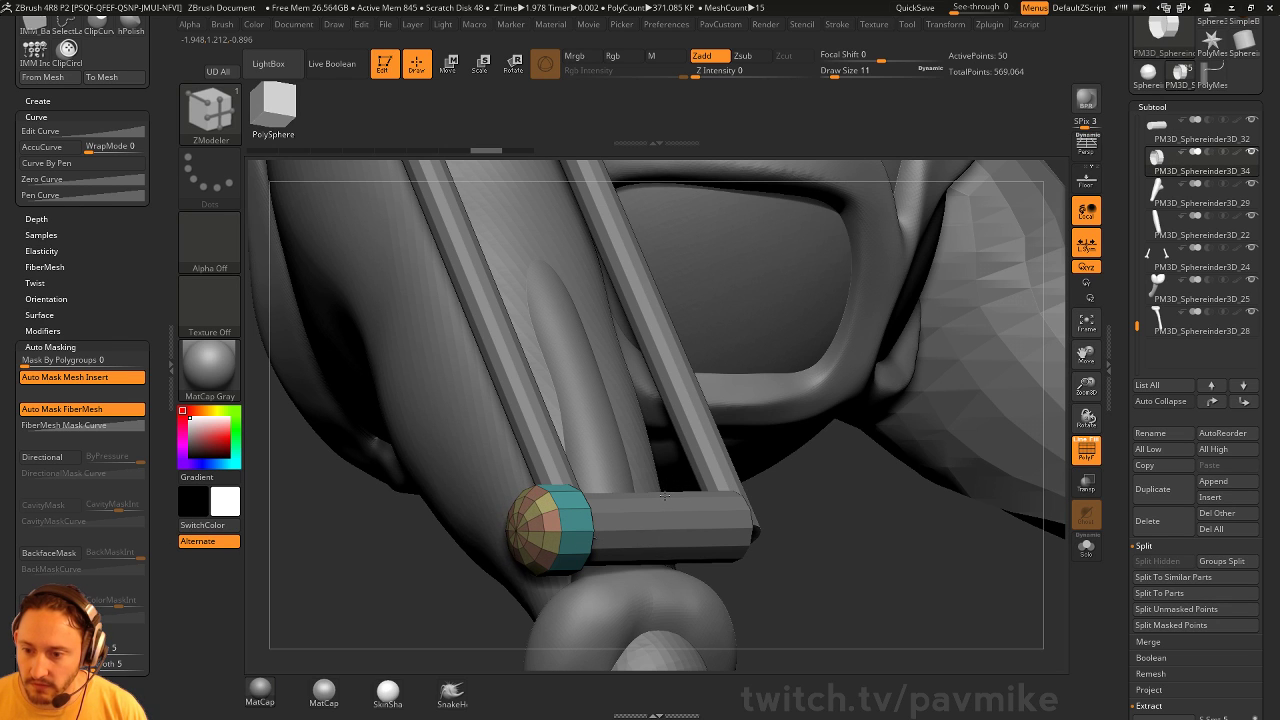
pyautogui.keyDown('shift'); pyautogui.moveTo(426, 640); pyautogui.dragTo(468, 594); pyautogui.keyUp('shift')
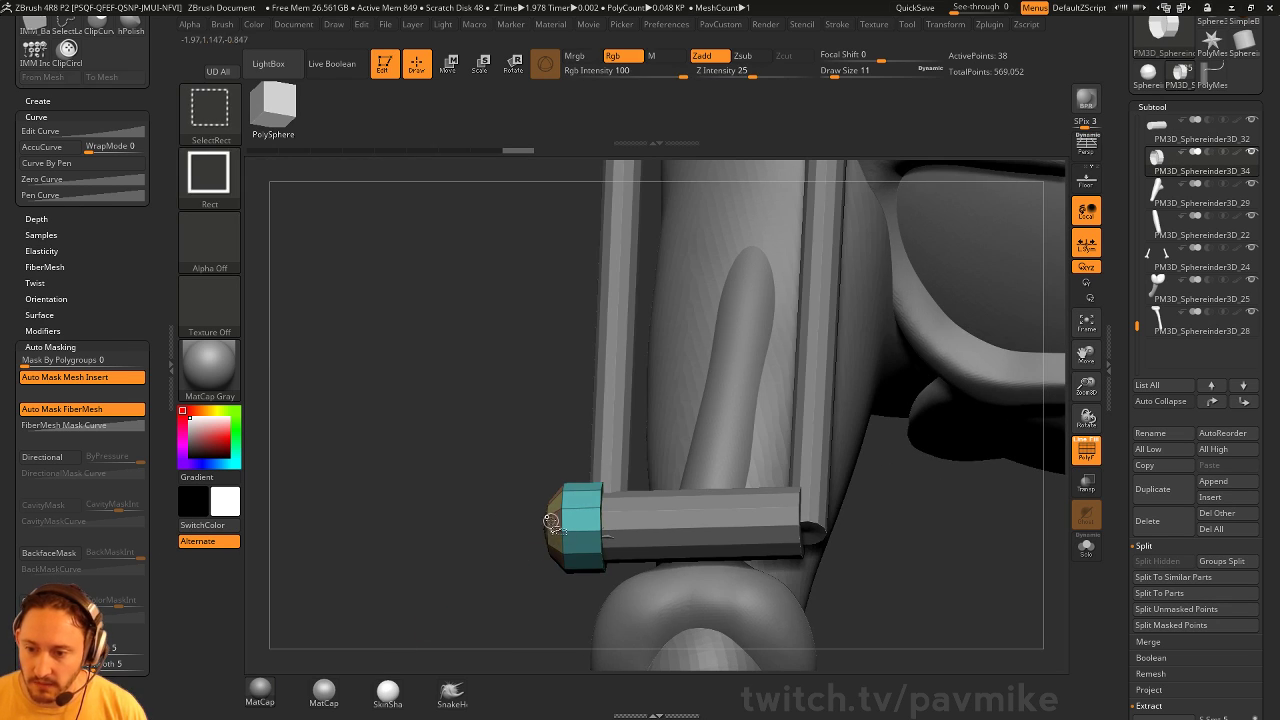
pyautogui.keyDown('ctrl'); pyautogui.keyDown('shift'); pyautogui.click(465, 600); pyautogui.keyUp('shift'); pyautogui.keyUp('ctrl')
pyautogui.keyDown('ctrl'); pyautogui.keyDown('shift'); pyautogui.click(461, 610); pyautogui.keyUp('shift'); pyautogui.keyUp('ctrl')
pyautogui.press('space')
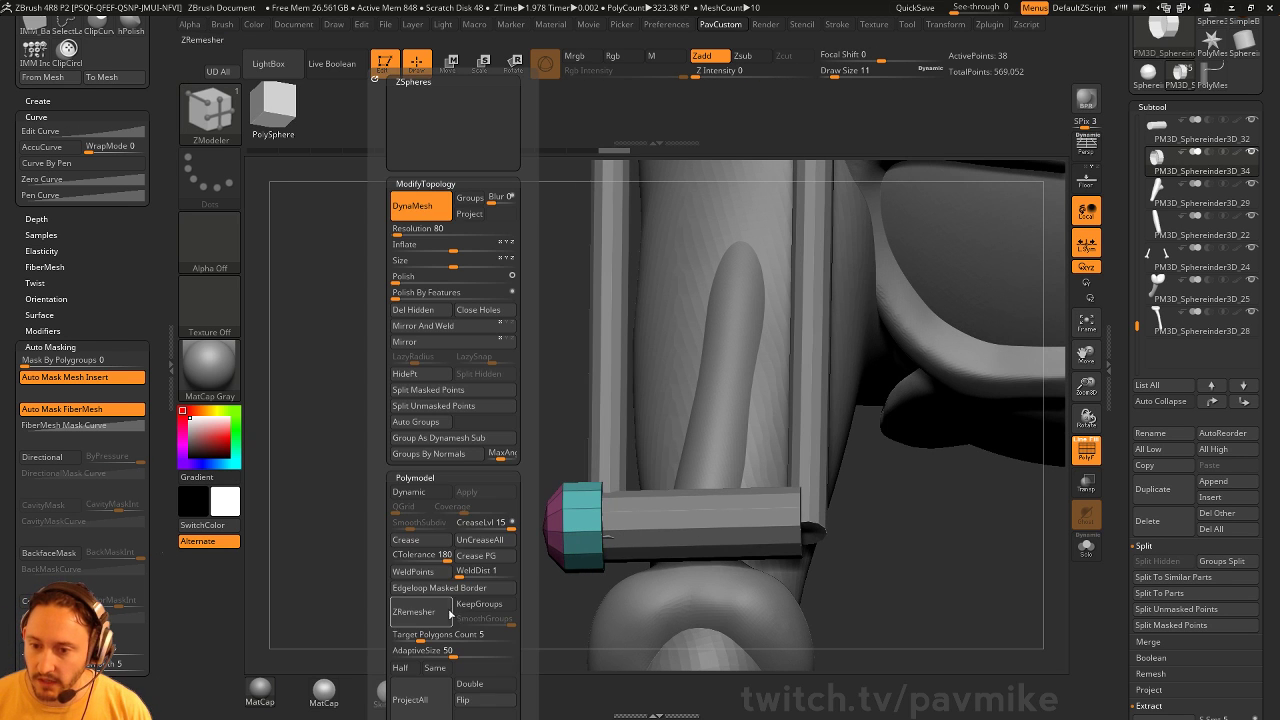
pyautogui.moveTo(371, 571)
pyautogui.mouseDown()
pyautogui.moveTo(443, 559)
pyautogui.moveTo(404, 567)
pyautogui.moveTo(443, 589)
pyautogui.moveTo(423, 583)
pyautogui.moveTo(438, 570)
pyautogui.moveTo(820, 549)
pyautogui.moveTo(565, 563)
pyautogui.mouseUp()
# Copy the domed cap to the inner end of the lower cross cylinder with its dome facing outward
pyautogui.press('w')
pyautogui.press('q')
pyautogui.press('w')
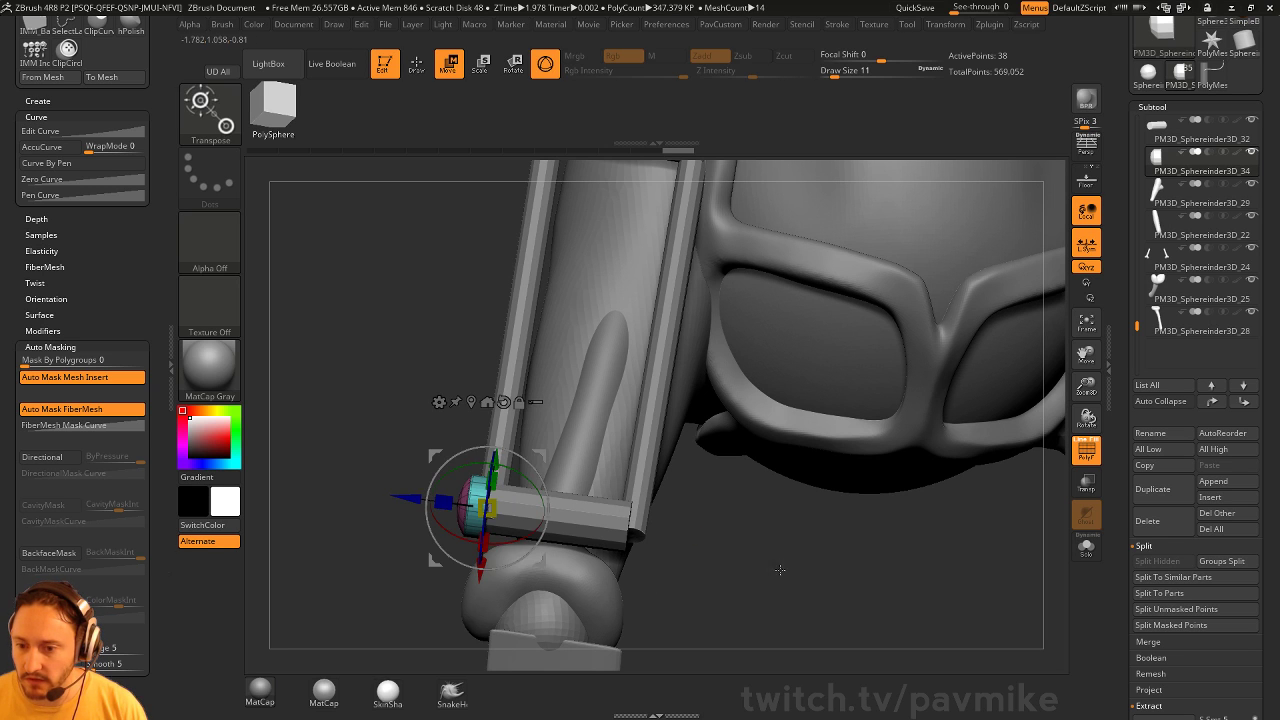
pyautogui.keyDown('ctrl'); pyautogui.moveTo(456, 498); pyautogui.dragTo(580, 527); pyautogui.keyUp('ctrl')
pyautogui.moveTo(660, 562); pyautogui.dragTo(679, 572)
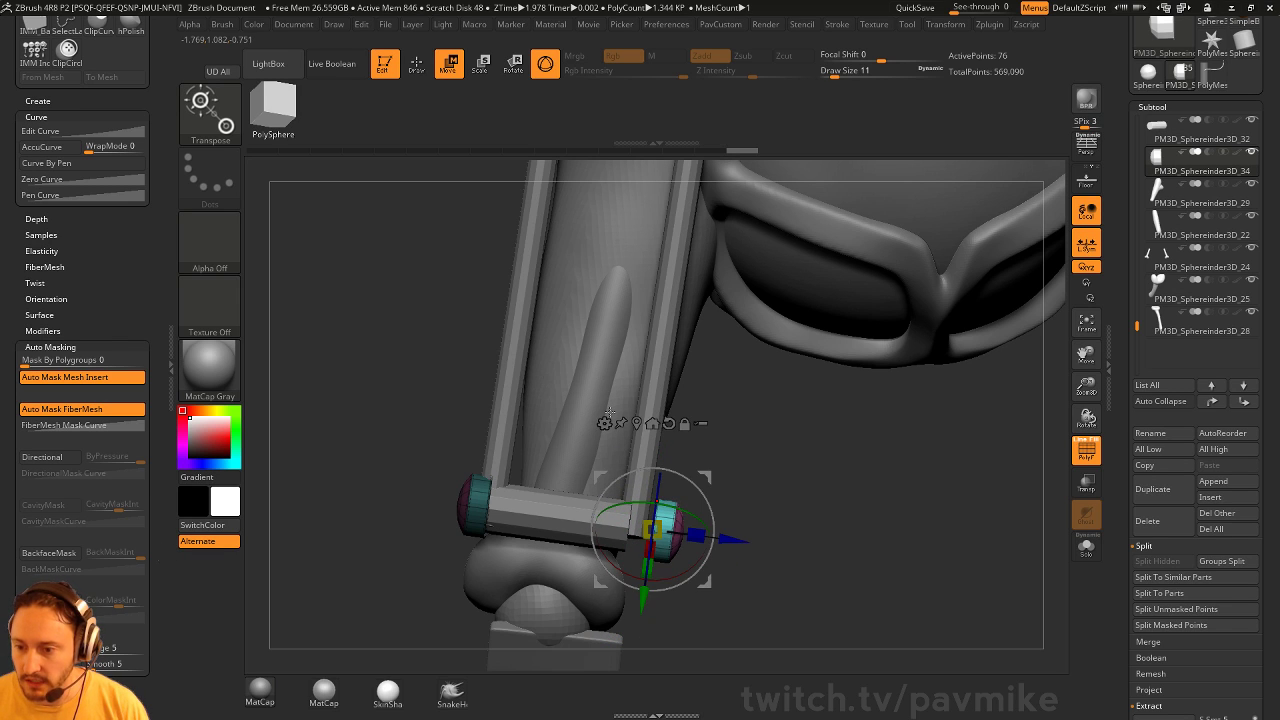
pyautogui.moveTo(733, 539)
pyautogui.mouseDown()
pyautogui.moveTo(721, 536)
pyautogui.moveTo(769, 520)
pyautogui.moveTo(774, 571)
pyautogui.moveTo(671, 517)
pyautogui.moveTo(746, 574)
pyautogui.moveTo(684, 461)
pyautogui.moveTo(860, 505)
pyautogui.moveTo(1023, 491)
pyautogui.mouseUp()
pyautogui.press('q')
# Hide the polyframe and smooth the two caps with dynamic subdivision, using crease level 3 and smooth subdivision level 4
pyautogui.press('b')
pyautogui.press('s')
pyautogui.press('t')
pyautogui.hotkey('shift', 'f')
pyautogui.keyDown('shift'); pyautogui.moveTo(989, 546); pyautogui.dragTo(834, 517); pyautogui.keyUp('shift')
pyautogui.press('space')
pyautogui.click(860, 523)
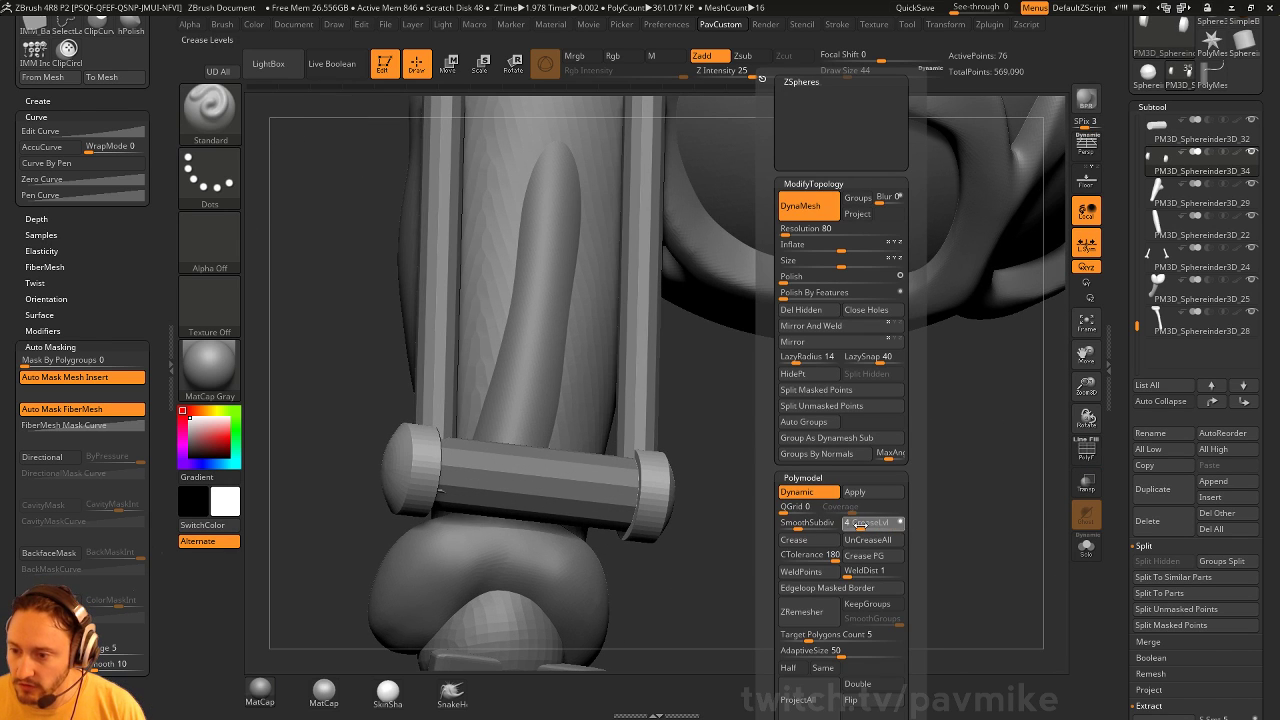
pyautogui.click(806, 524)
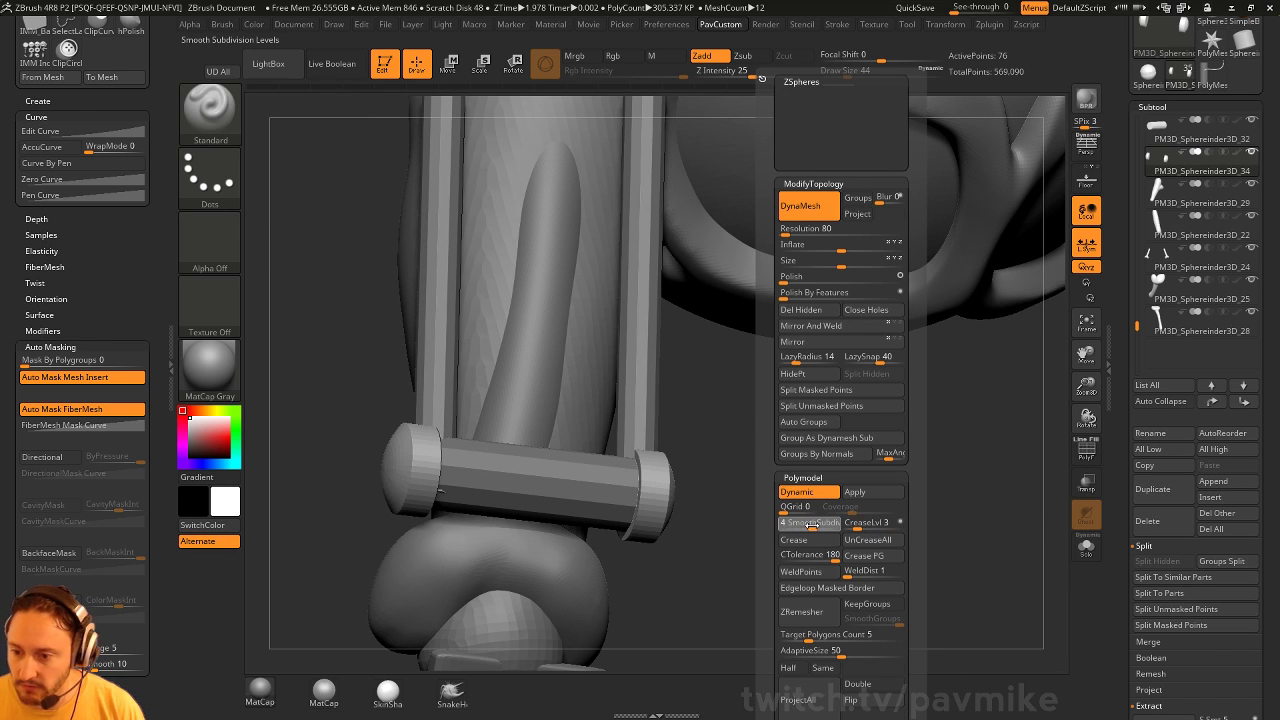
# Select the lower cross cylinder, clear its creases, set the crease tolerance to 72 and turn on dynamic subdivision
pyautogui.moveTo(778, 461)
pyautogui.keyDown('alt'); pyautogui.mouseDown()
pyautogui.moveTo(791, 491)
pyautogui.moveTo(843, 491)
pyautogui.mouseUp(); pyautogui.keyUp('alt')
pyautogui.press('s')
pyautogui.keyDown('alt'); pyautogui.click(629, 501); pyautogui.keyUp('alt')
pyautogui.press('space')
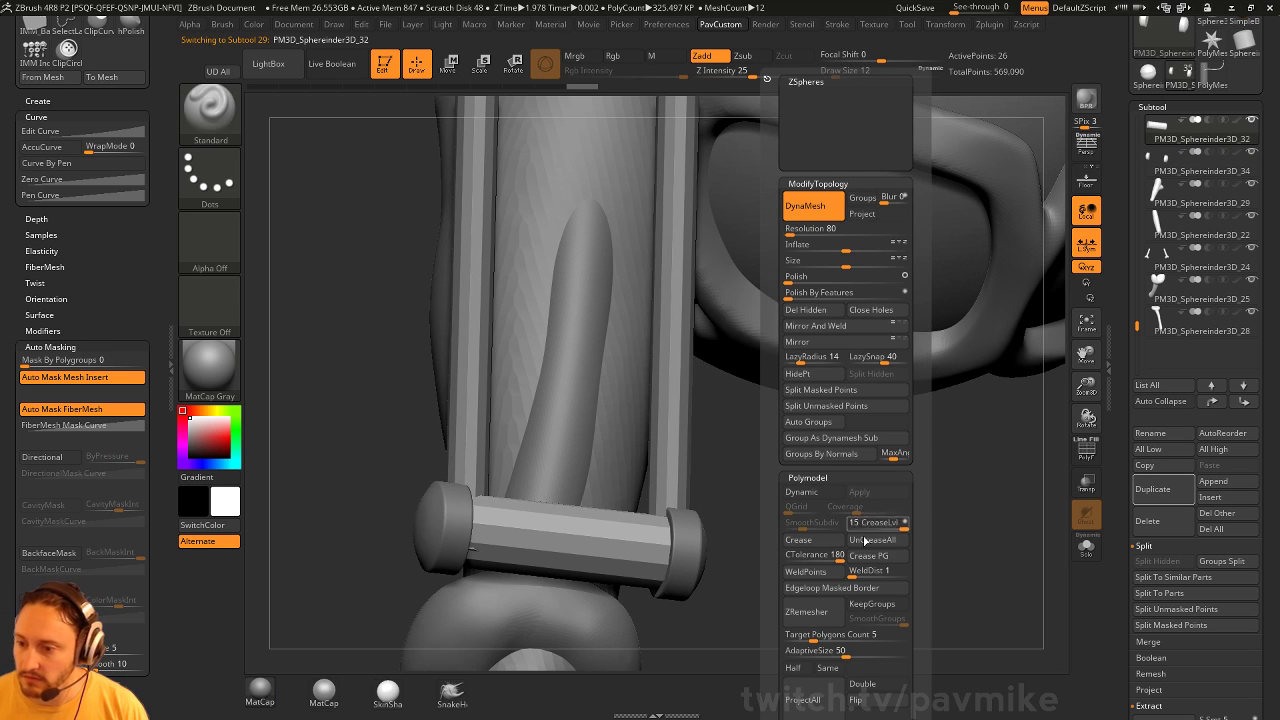
pyautogui.moveTo(838, 555); pyautogui.dragTo(816, 546)
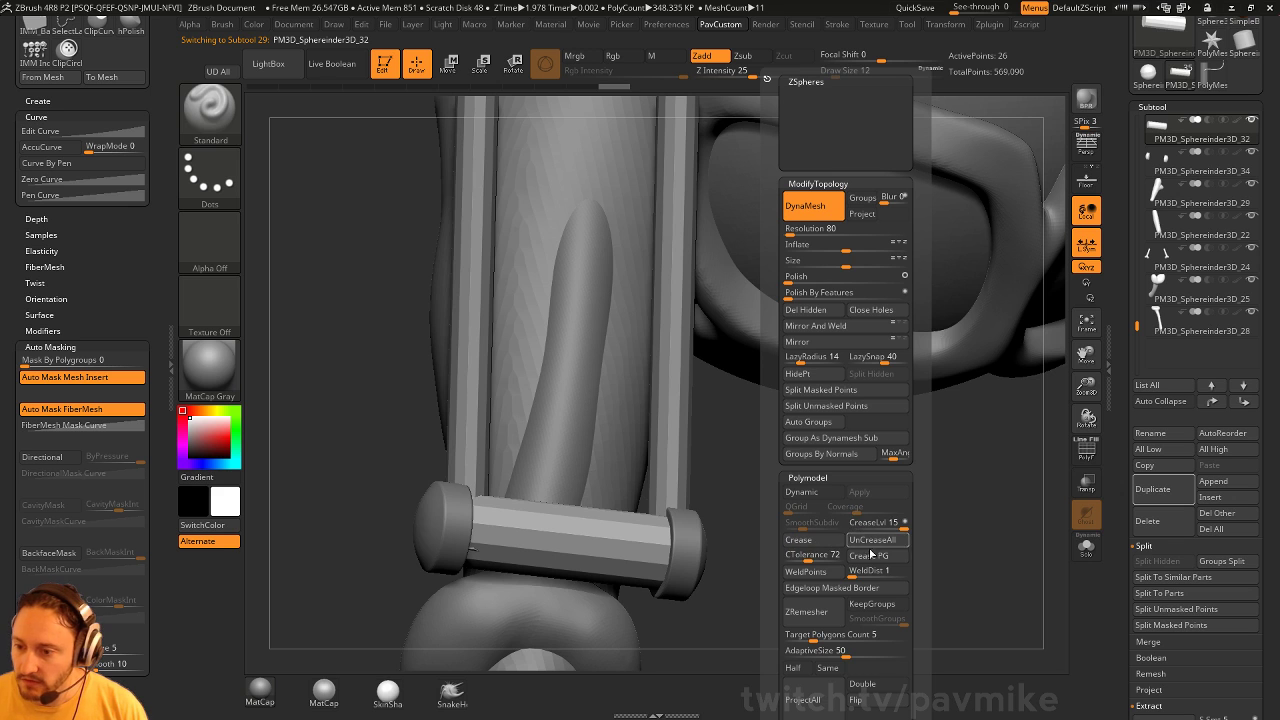
pyautogui.click(885, 540)
pyautogui.click(801, 492)
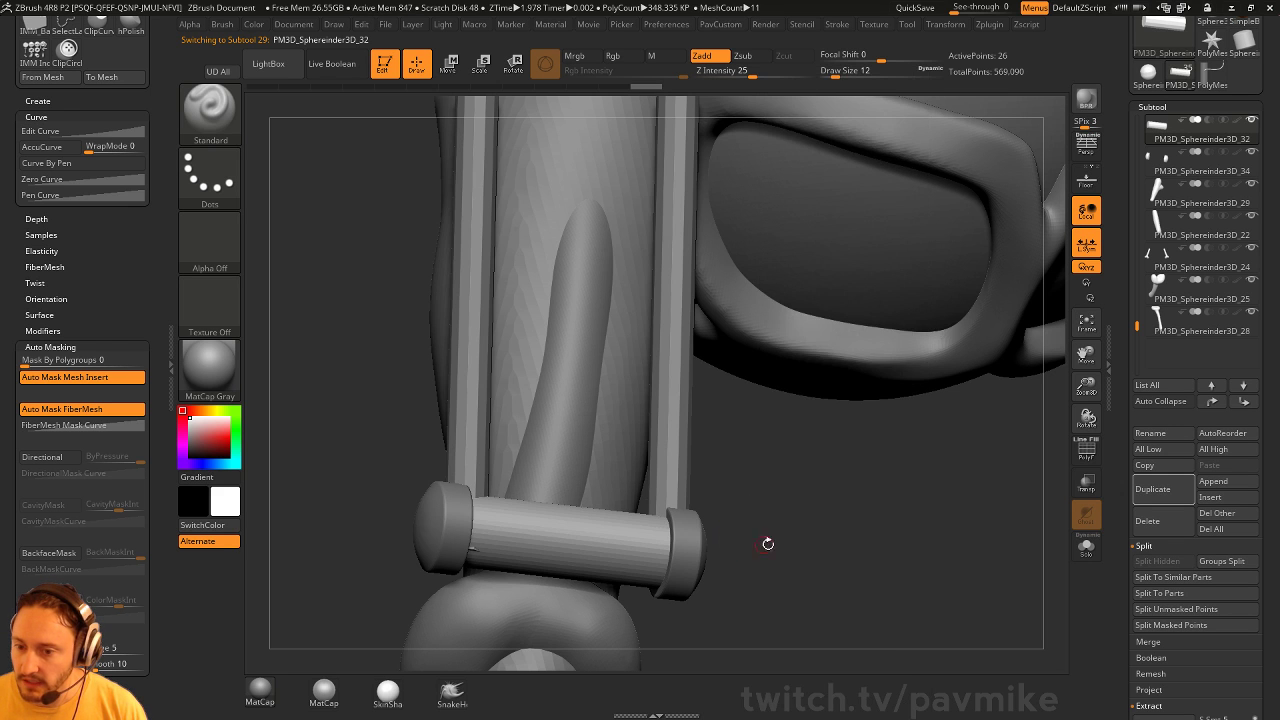
# Select the upright bars, clear their old creases and smooth them with dynamic subdivision
pyautogui.moveTo(776, 540); pyautogui.dragTo(490, 548)
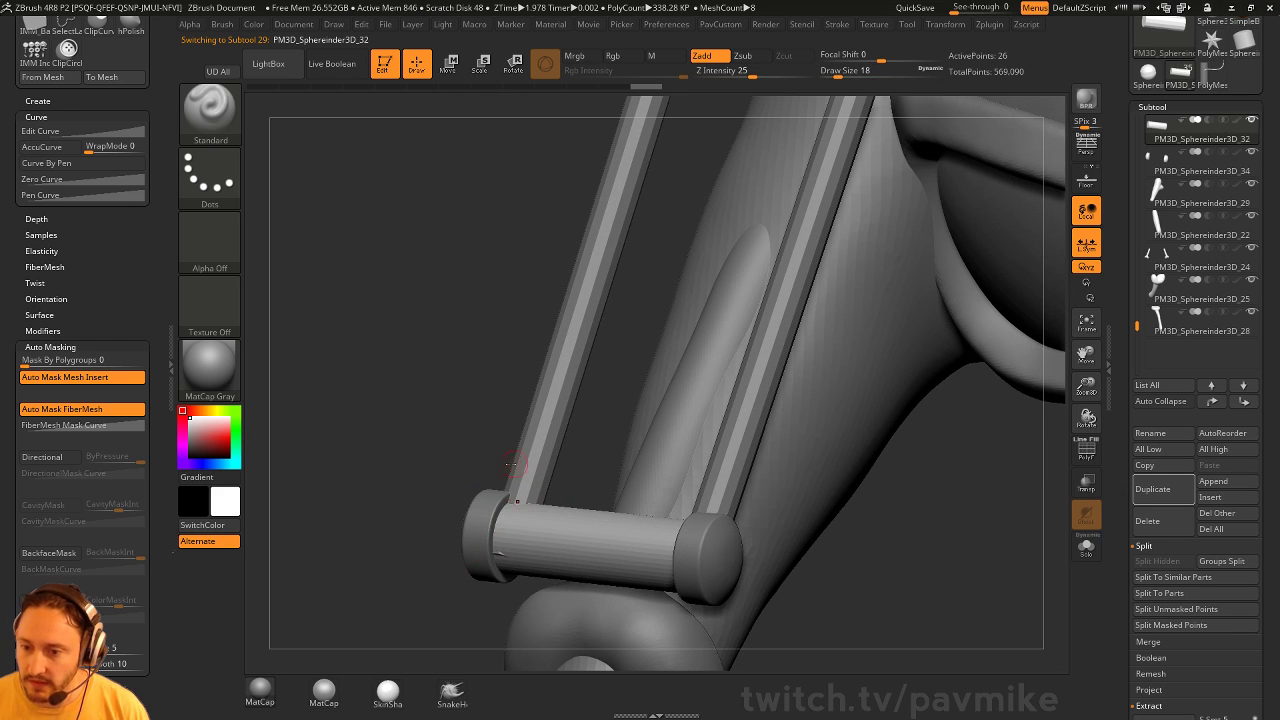
pyautogui.moveTo(428, 469); pyautogui.dragTo(634, 456)
pyautogui.keyDown('alt'); pyautogui.click(634, 456); pyautogui.keyUp('alt')
pyautogui.press('2')
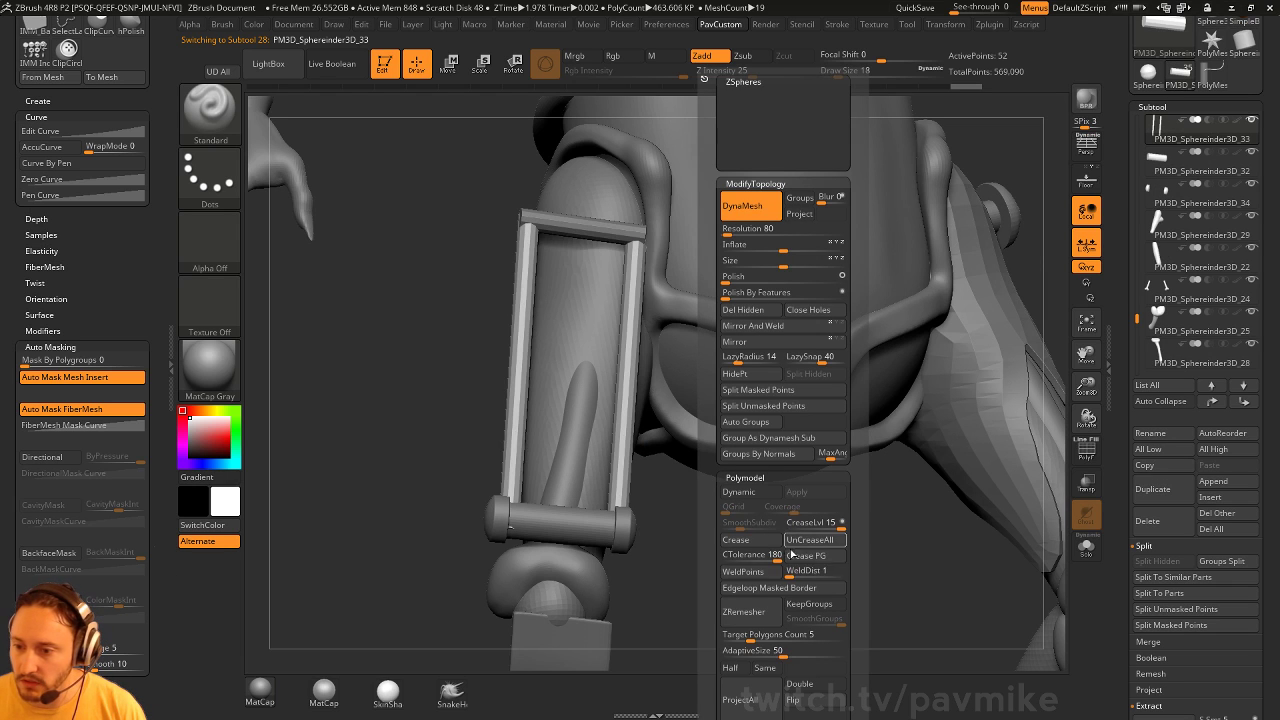
pyautogui.moveTo(785, 566); pyautogui.dragTo(592, 347)
# Select the upper cross cylinder, crease its edges with a tolerance of 54 and turn on dynamic subdivision
pyautogui.keyDown('alt'); pyautogui.click(597, 321); pyautogui.keyUp('alt')
pyautogui.press('2')
pyautogui.moveTo(826, 558); pyautogui.dragTo(794, 555)
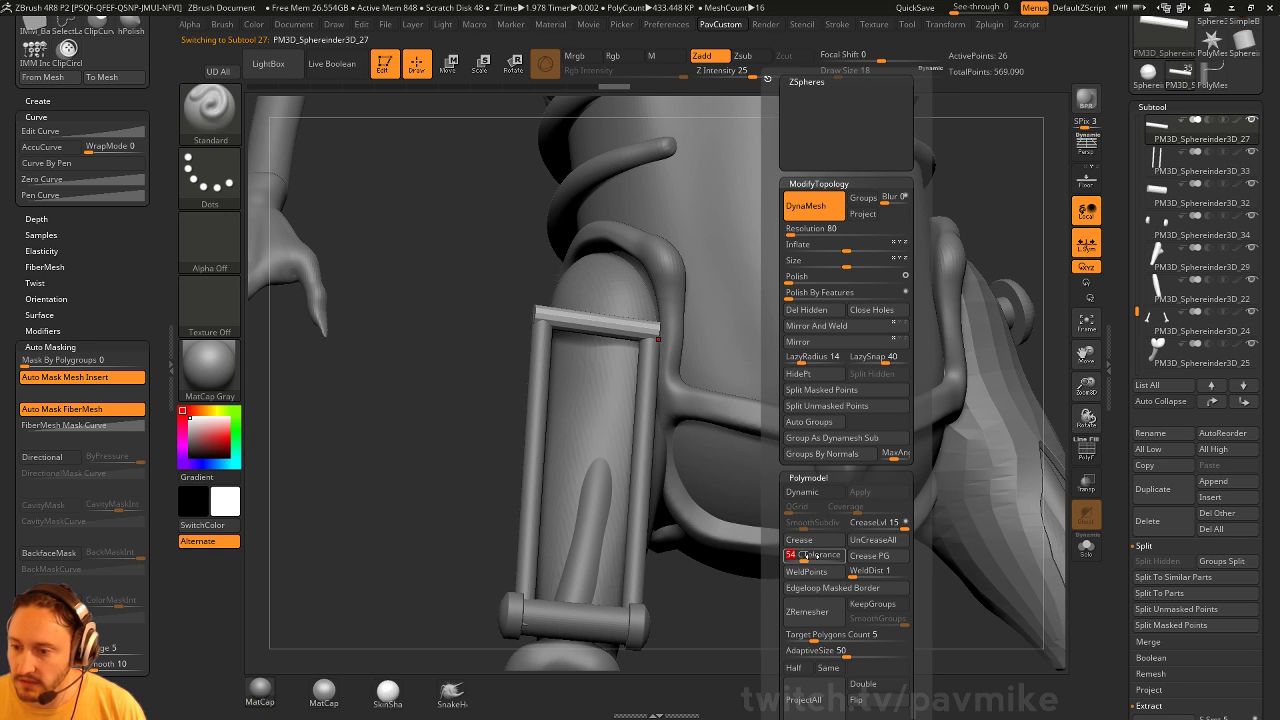
pyautogui.click(801, 540)
pyautogui.click(803, 493)
pyautogui.keyDown('alt'); pyautogui.moveTo(725, 648); pyautogui.dragTo(648, 564); pyautogui.keyUp('alt')
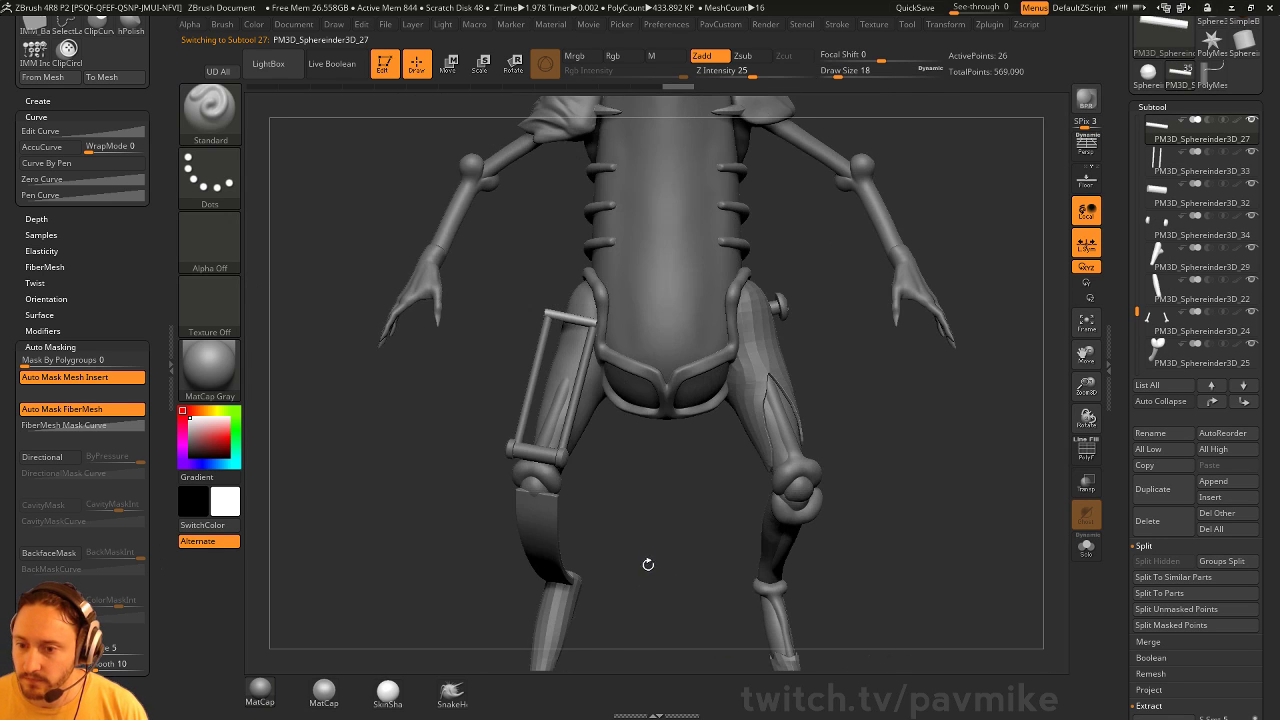
pyautogui.moveTo(687, 495)
pyautogui.keyDown('alt'); pyautogui.mouseDown()
pyautogui.moveTo(662, 486)
pyautogui.moveTo(672, 448)
pyautogui.mouseUp(); pyautogui.keyUp('alt')
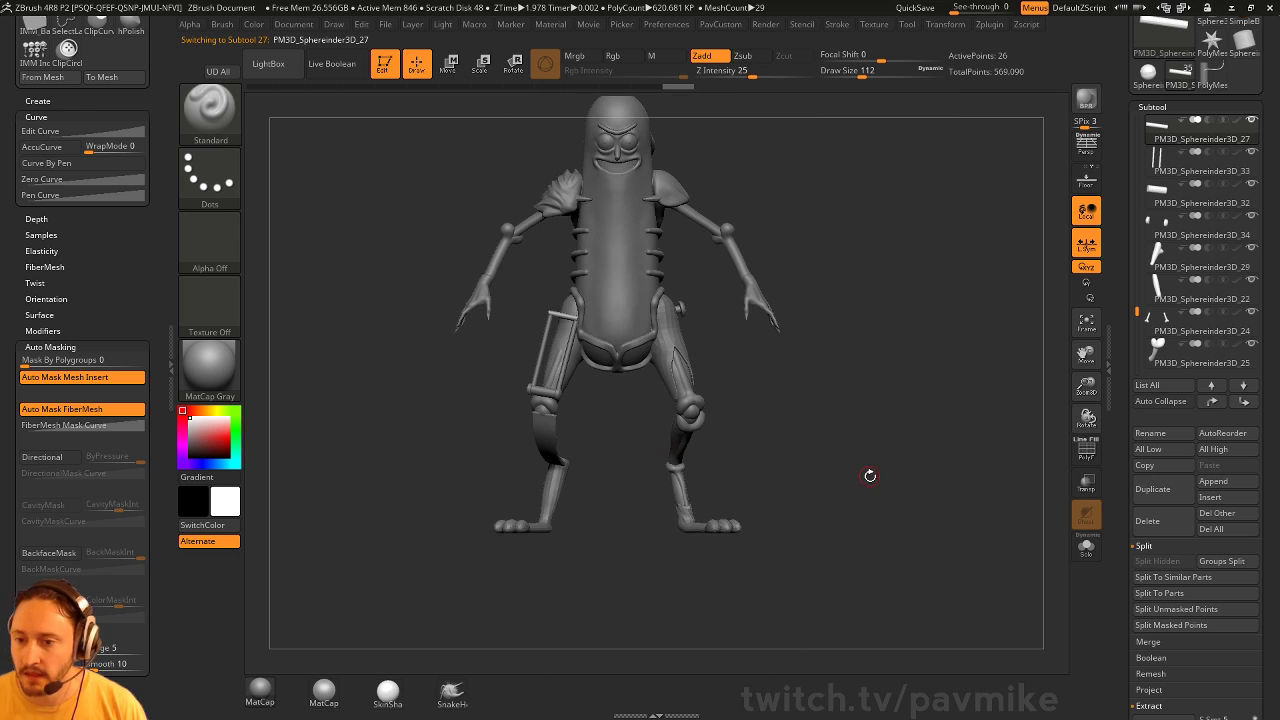
pyautogui.moveTo(875, 432)
pyautogui.mouseDown()
pyautogui.moveTo(859, 452)
pyautogui.moveTo(886, 450)
pyautogui.mouseUp()
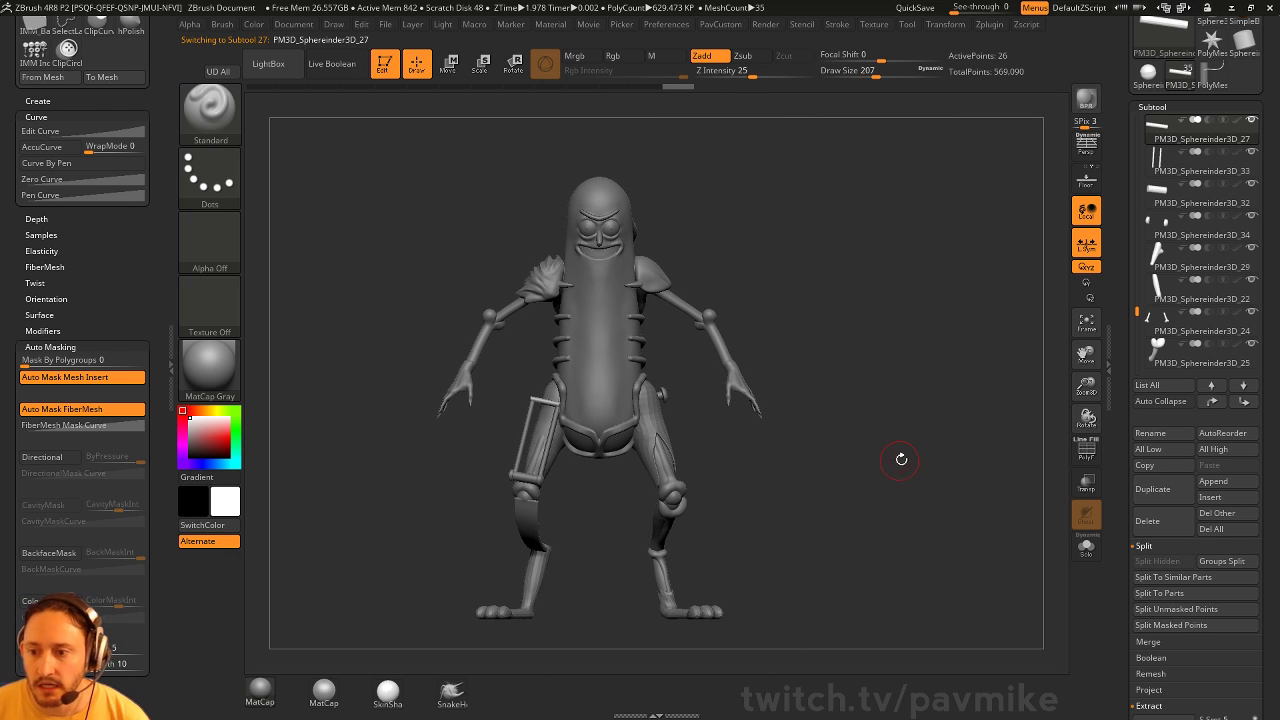
pyautogui.press('s')
pyautogui.click(791, 345)
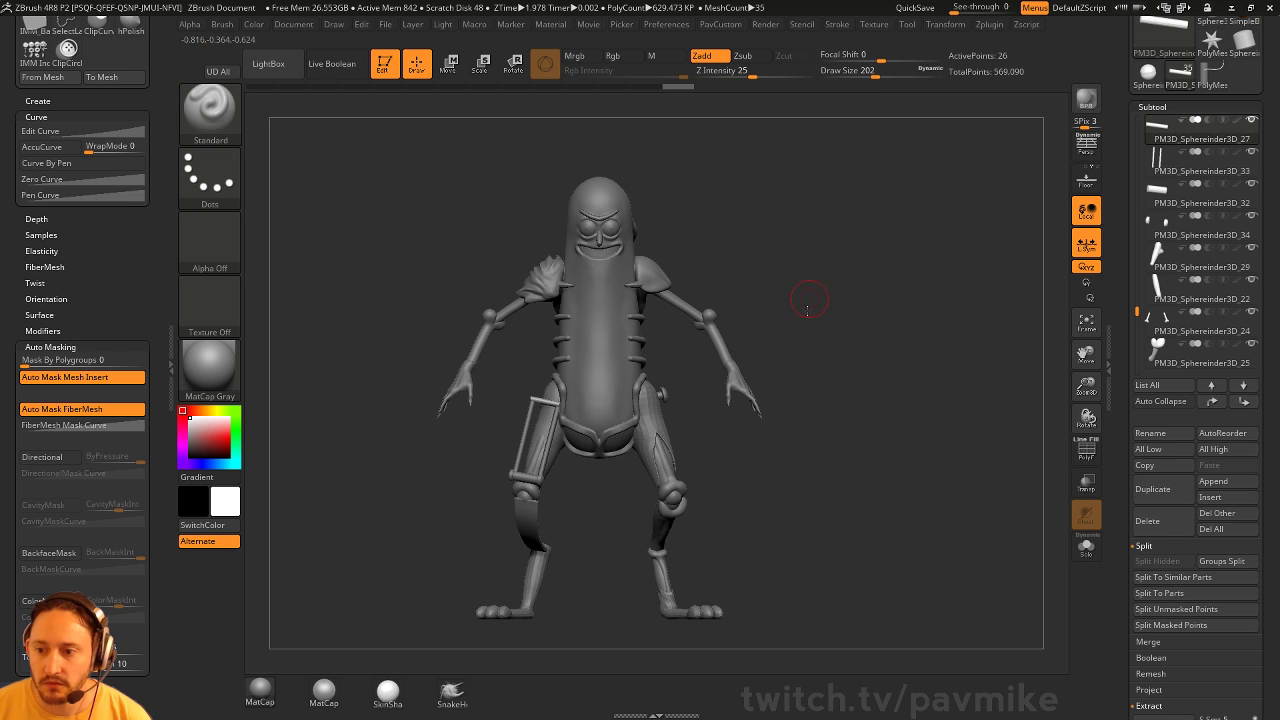
# Select the hands subtool and isolate it from the rest of the figure
pyautogui.moveTo(807, 300); pyautogui.dragTo(796, 371)
pyautogui.press('s')
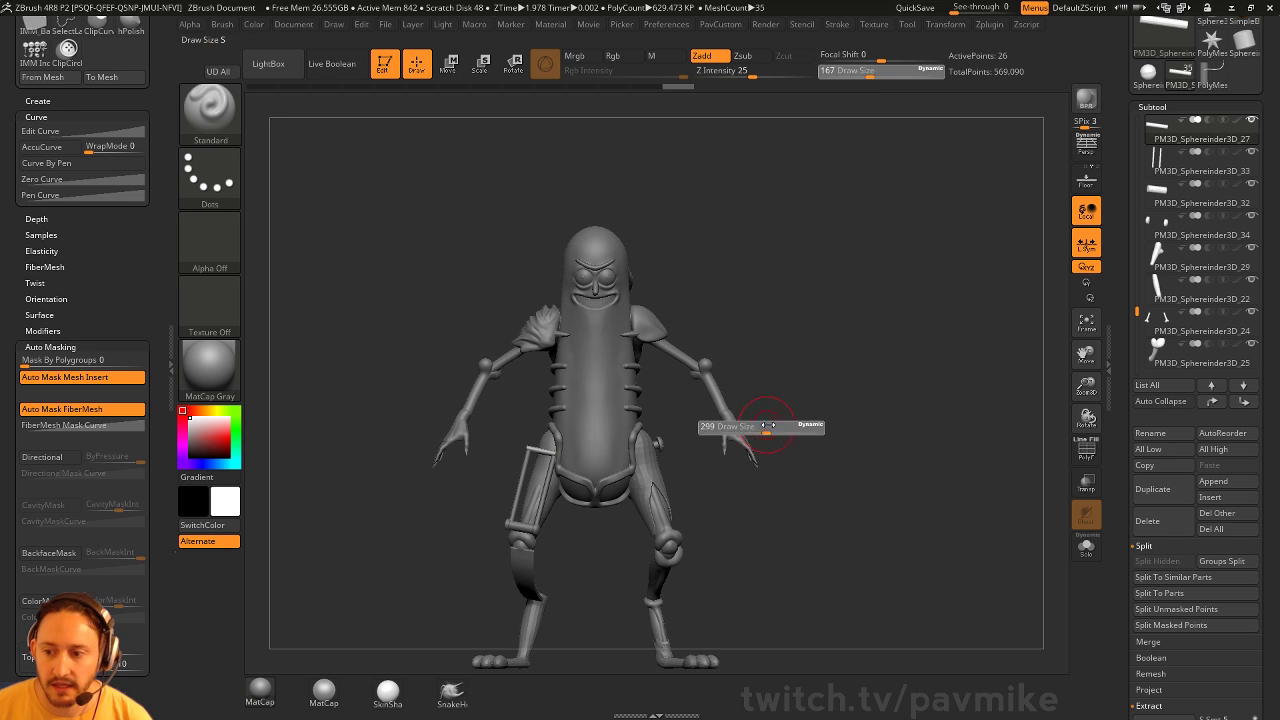
pyautogui.click(758, 429)
pyautogui.moveTo(765, 422)
pyautogui.mouseDown()
pyautogui.moveTo(738, 424)
pyautogui.moveTo(861, 362)
pyautogui.mouseUp()
pyautogui.keyDown('alt'); pyautogui.click(737, 431); pyautogui.keyUp('alt')
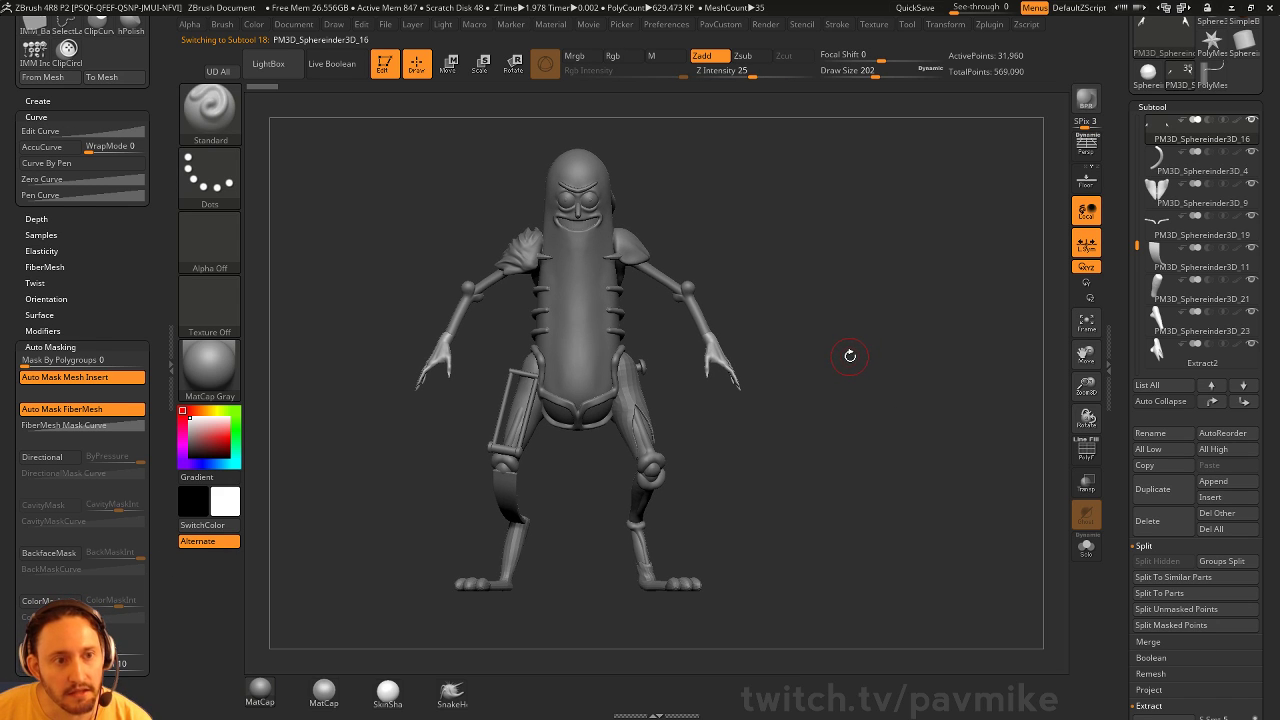
pyautogui.keyDown('alt'); pyautogui.moveTo(819, 331); pyautogui.dragTo(857, 370); pyautogui.keyUp('alt')
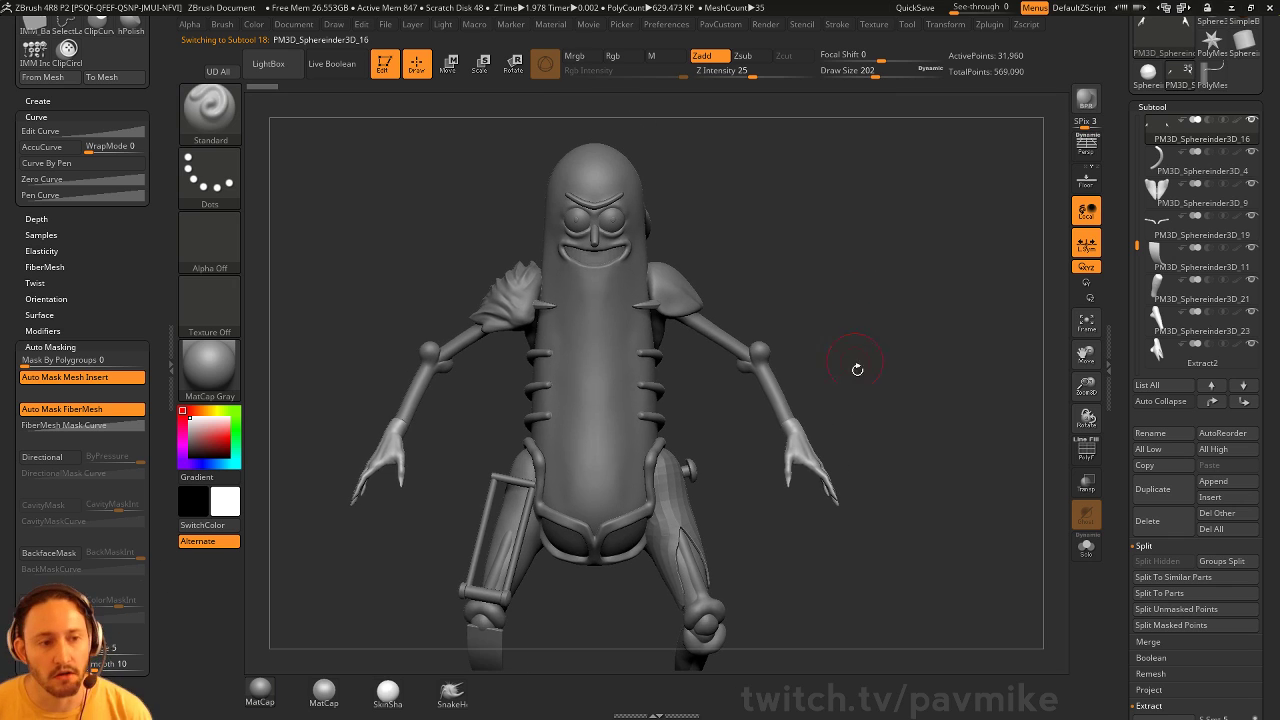
pyautogui.moveTo(805, 416)
pyautogui.mouseDown()
pyautogui.moveTo(855, 447)
pyautogui.moveTo(906, 419)
pyautogui.mouseUp()
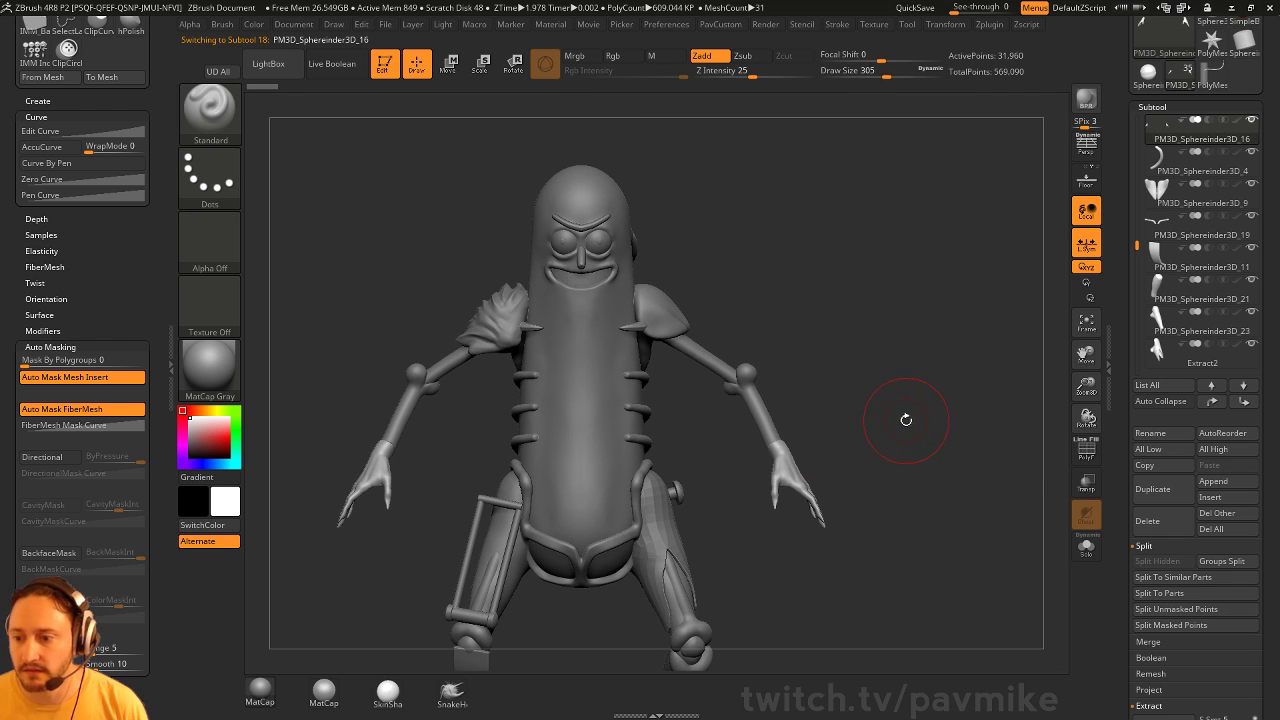
pyautogui.click(1086, 547)
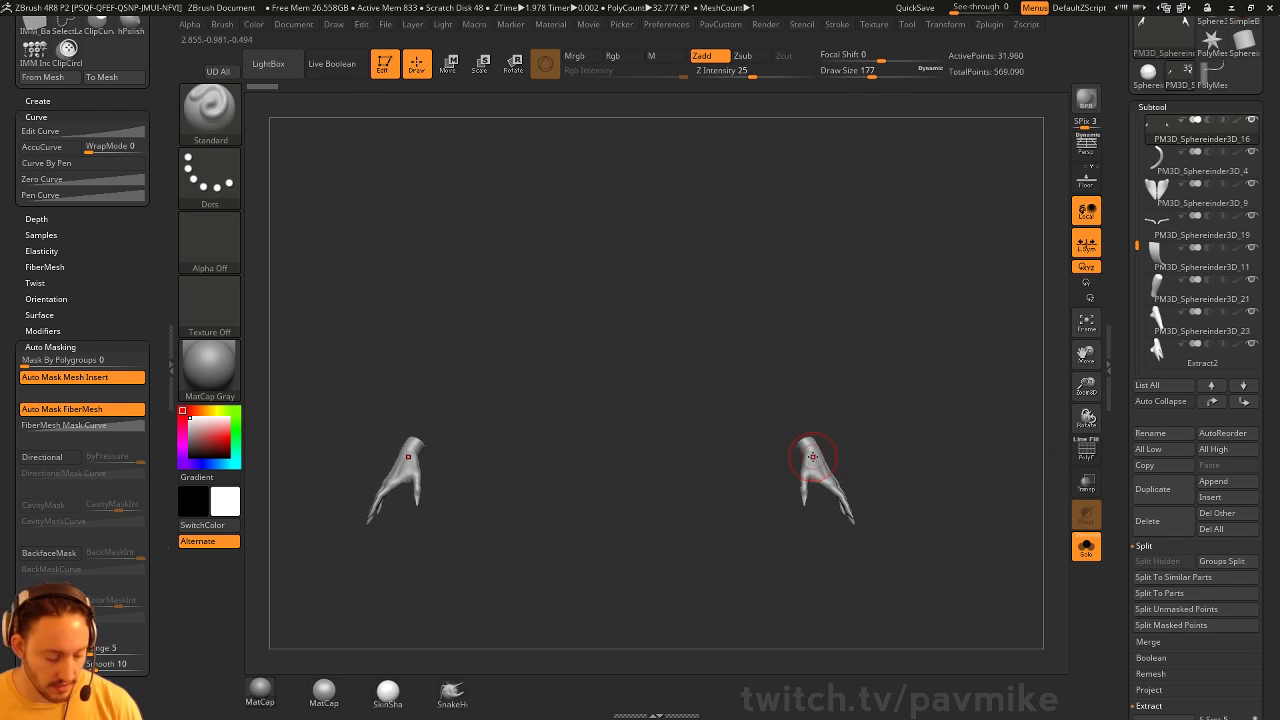
# Hide one of the two hands, split the hidden geometry into its own subtool and show the whole figure again
pyautogui.hotkey('ctrl', 'shift')
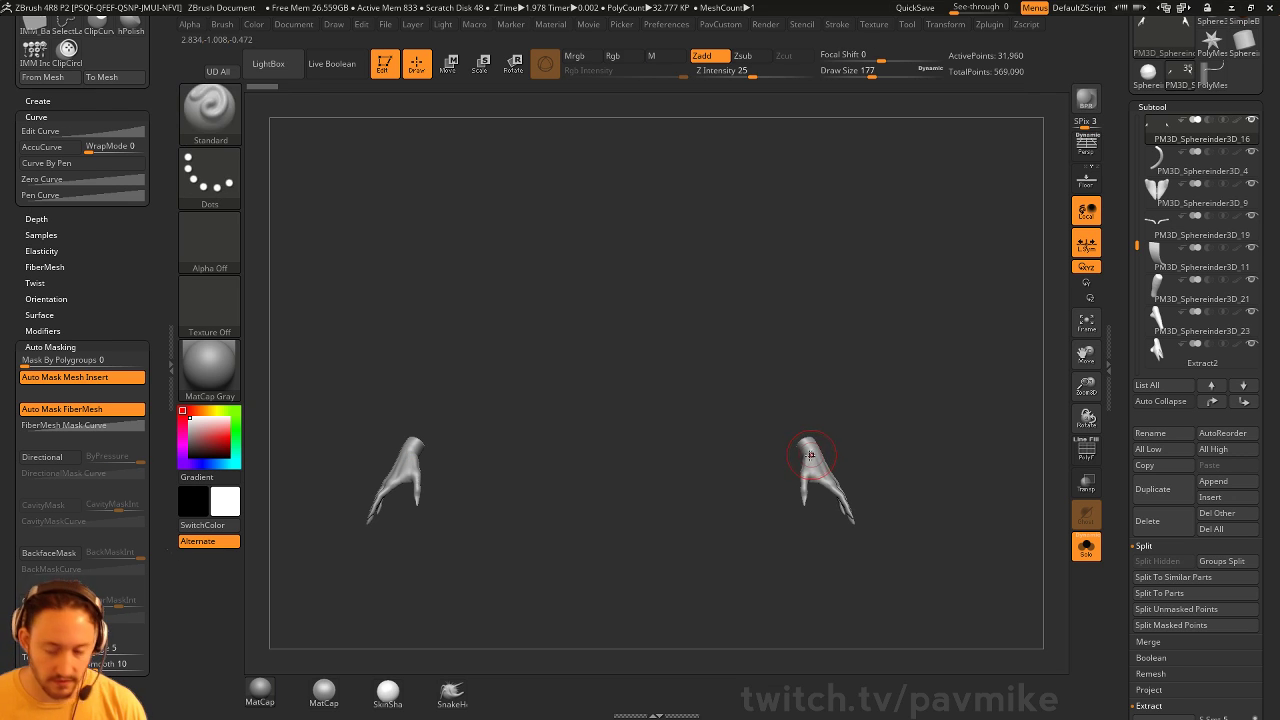
pyautogui.keyDown('ctrl'); pyautogui.keyDown('shift'); pyautogui.moveTo(735, 377); pyautogui.dragTo(875, 597); pyautogui.keyUp('shift'); pyautogui.keyUp('ctrl')
pyautogui.press('`')
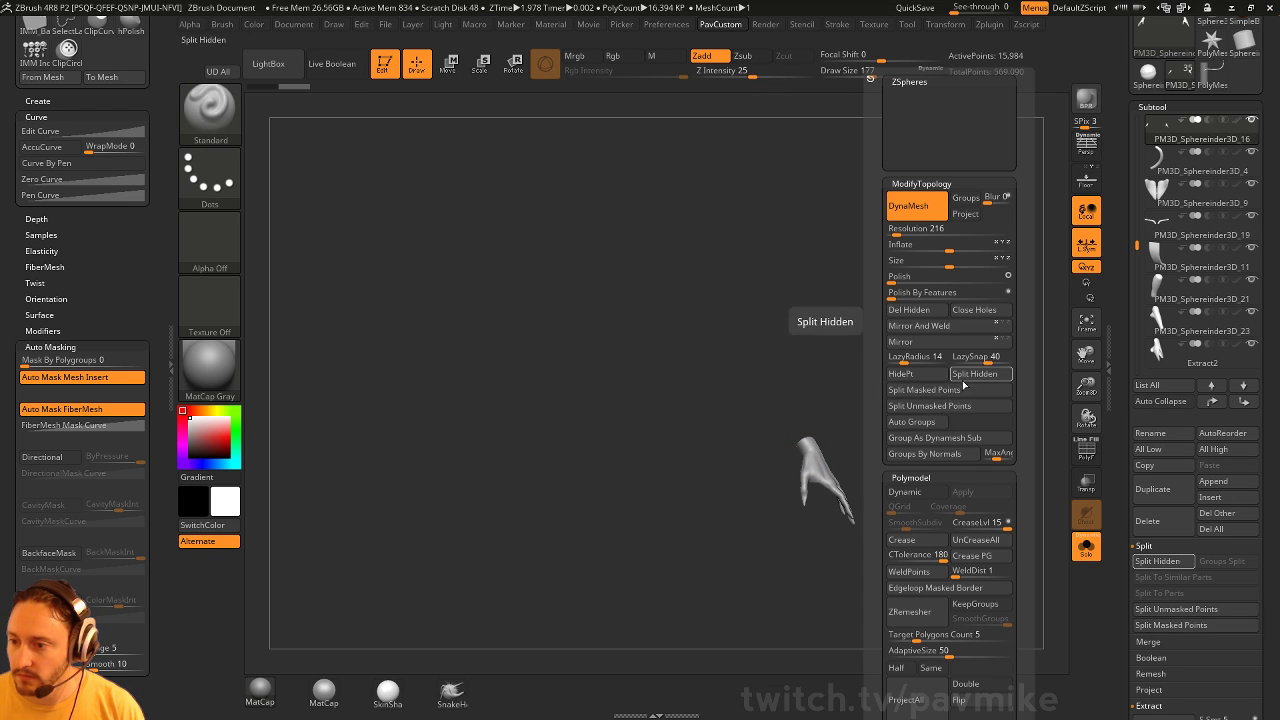
pyautogui.click(966, 376)
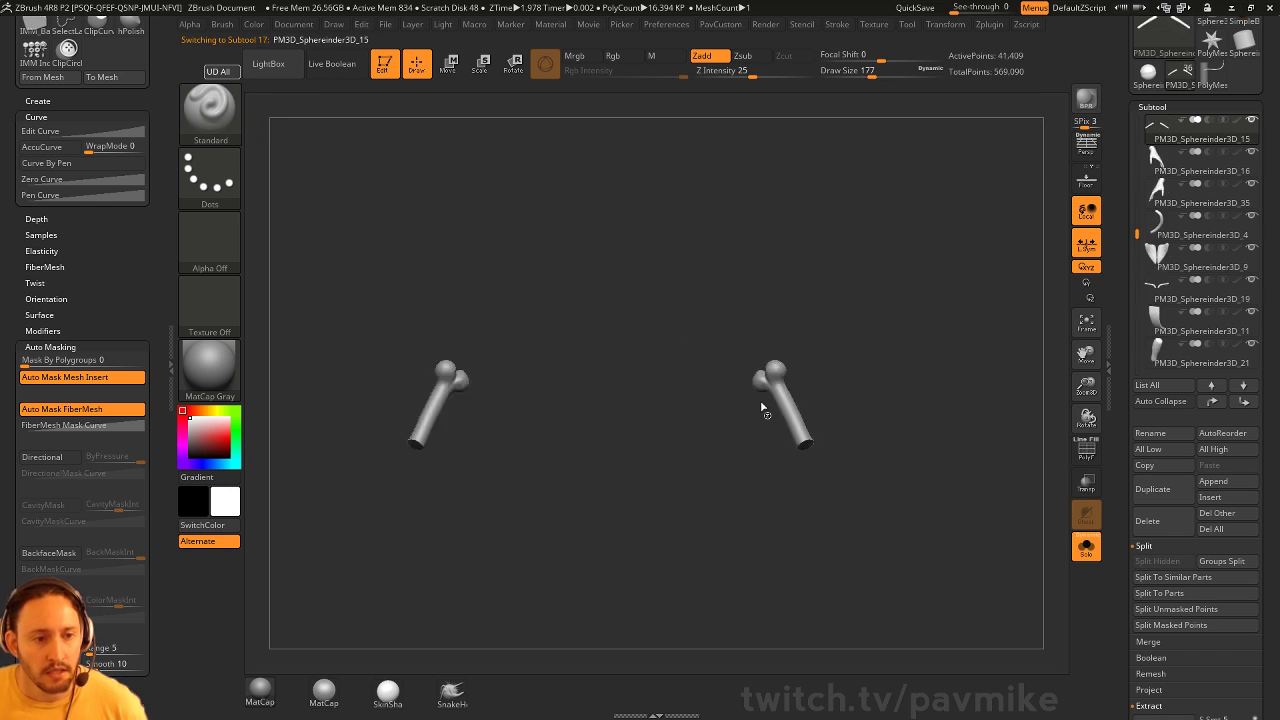
pyautogui.press('Down')
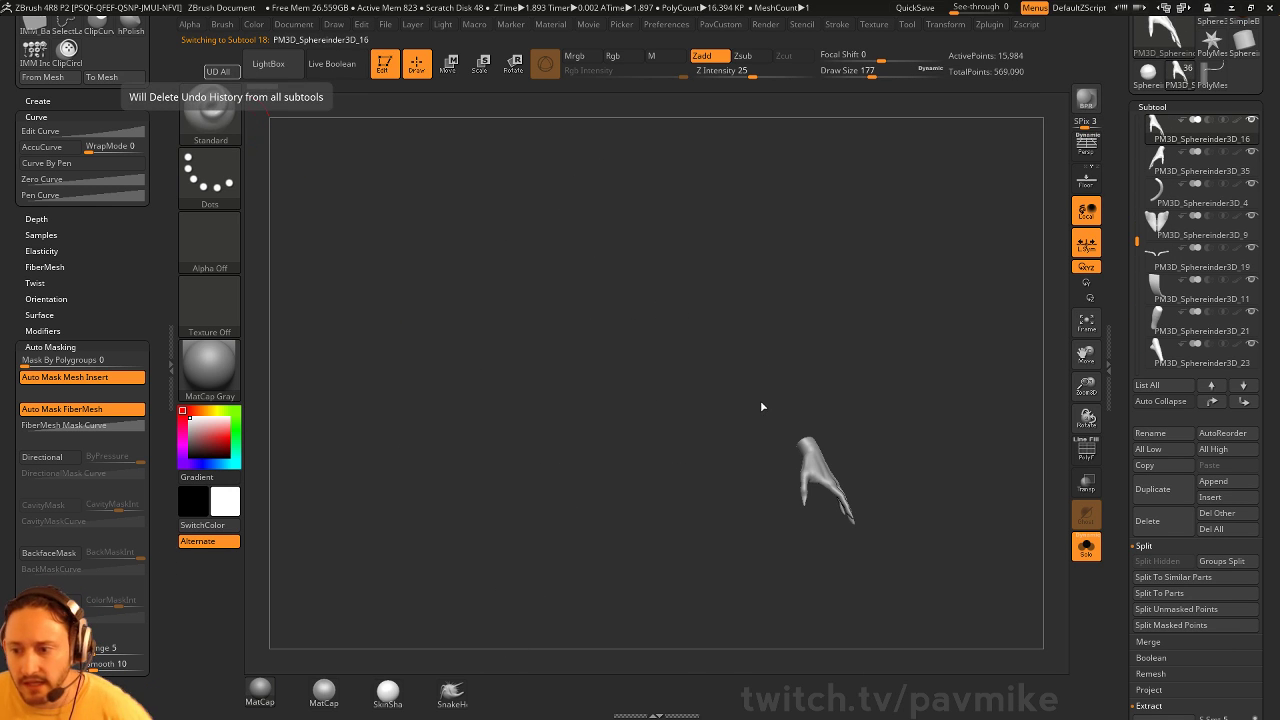
pyautogui.click(1086, 548)
pyautogui.press('s')
pyautogui.click(883, 381)
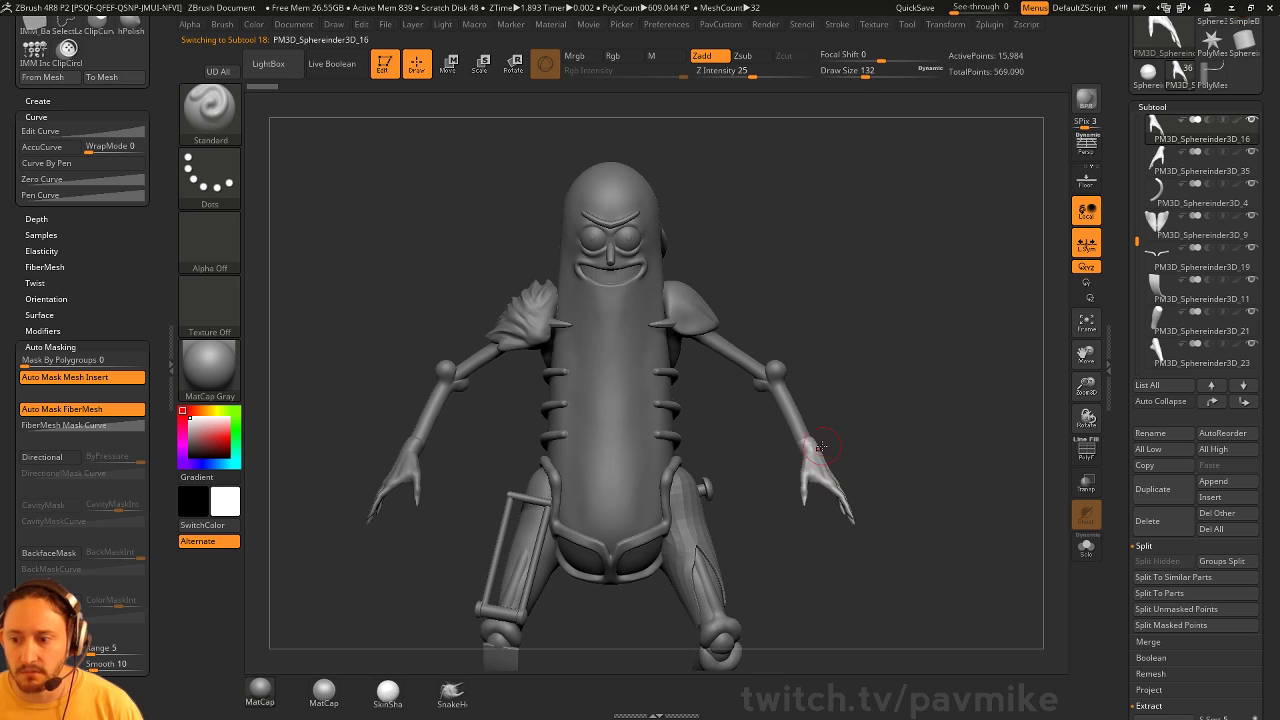
# Select the split-off hand below the fur shoulder pad and turn on ghost transparency for the other subtools
pyautogui.moveTo(883, 375)
pyautogui.keyDown('alt'); pyautogui.mouseDown()
pyautogui.moveTo(941, 415)
pyautogui.moveTo(897, 397)
pyautogui.moveTo(864, 478)
pyautogui.mouseUp(); pyautogui.keyUp('alt')
pyautogui.press('s')
pyautogui.click(923, 451)
pyautogui.keyDown('alt'); pyautogui.moveTo(530, 444); pyautogui.dragTo(547, 487); pyautogui.keyUp('alt')
pyautogui.keyDown('alt'); pyautogui.click(472, 458); pyautogui.keyUp('alt')
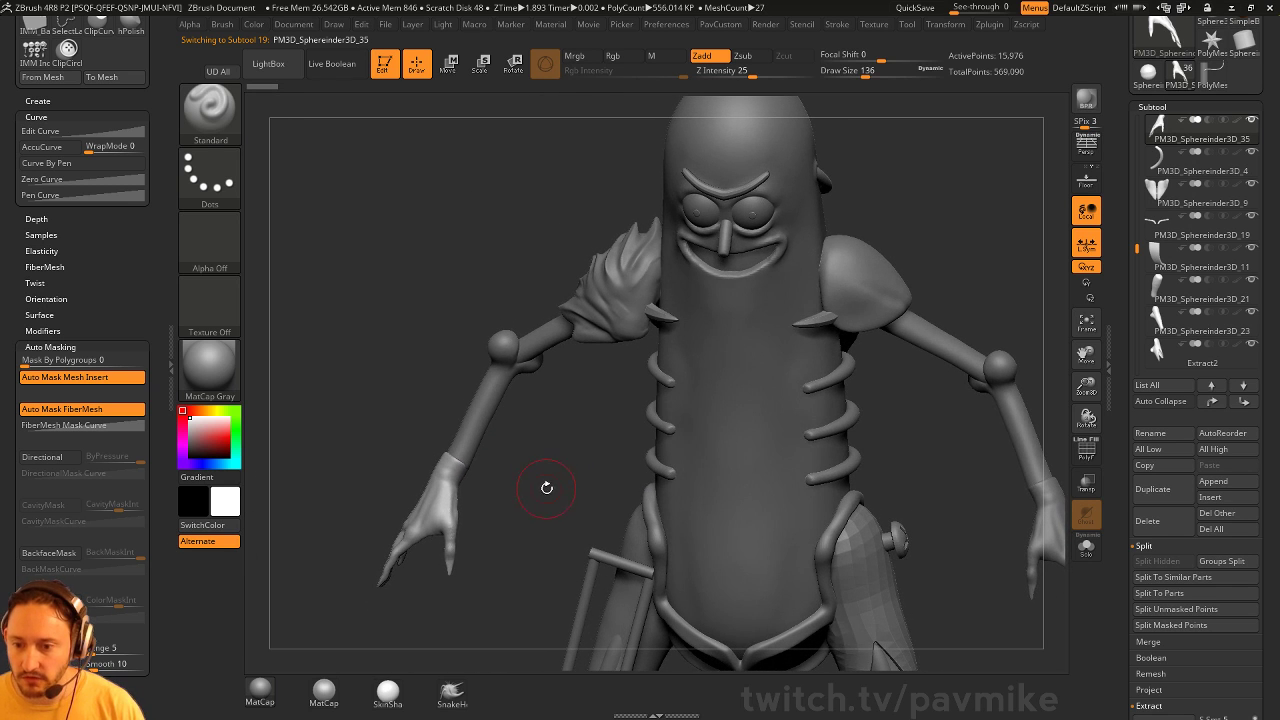
pyautogui.click(1087, 450)
pyautogui.click(1081, 487)
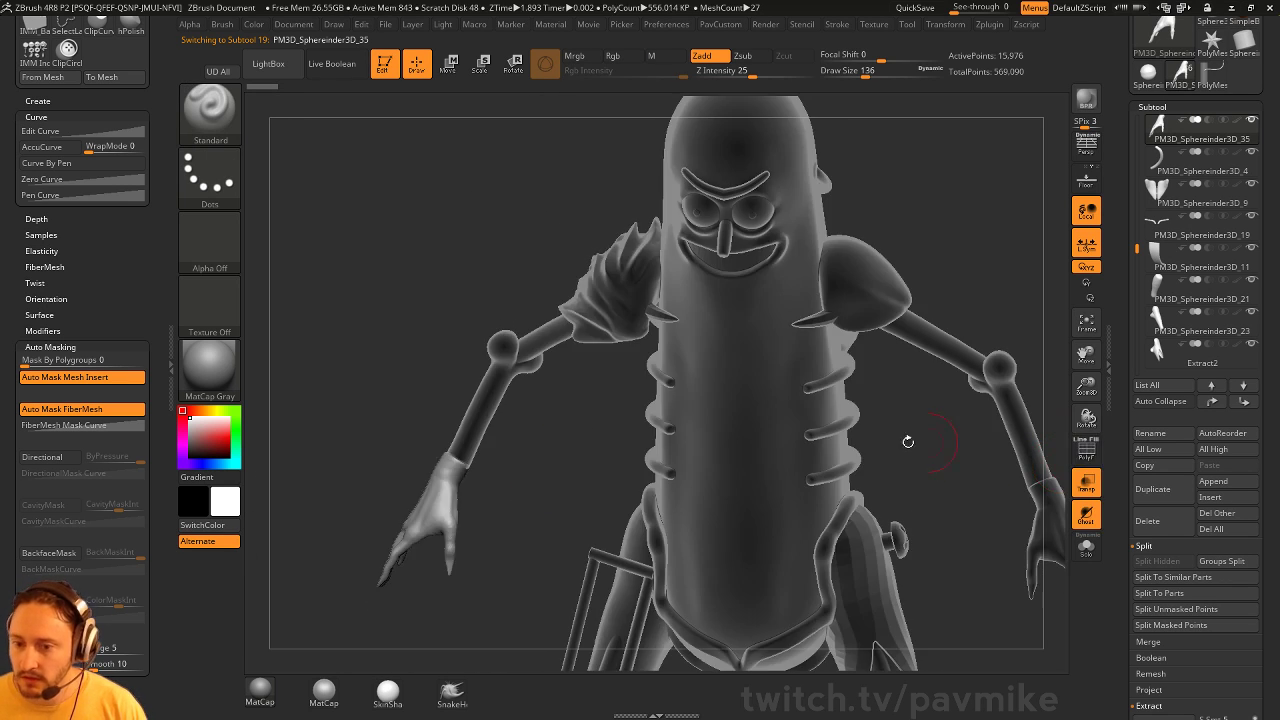
# Mask the hand with the MaskLasso brush, leaving only the wrist end unmasked
pyautogui.keyDown('ctrl'); pyautogui.click(225, 124); pyautogui.keyUp('ctrl')
pyautogui.click(397, 186)
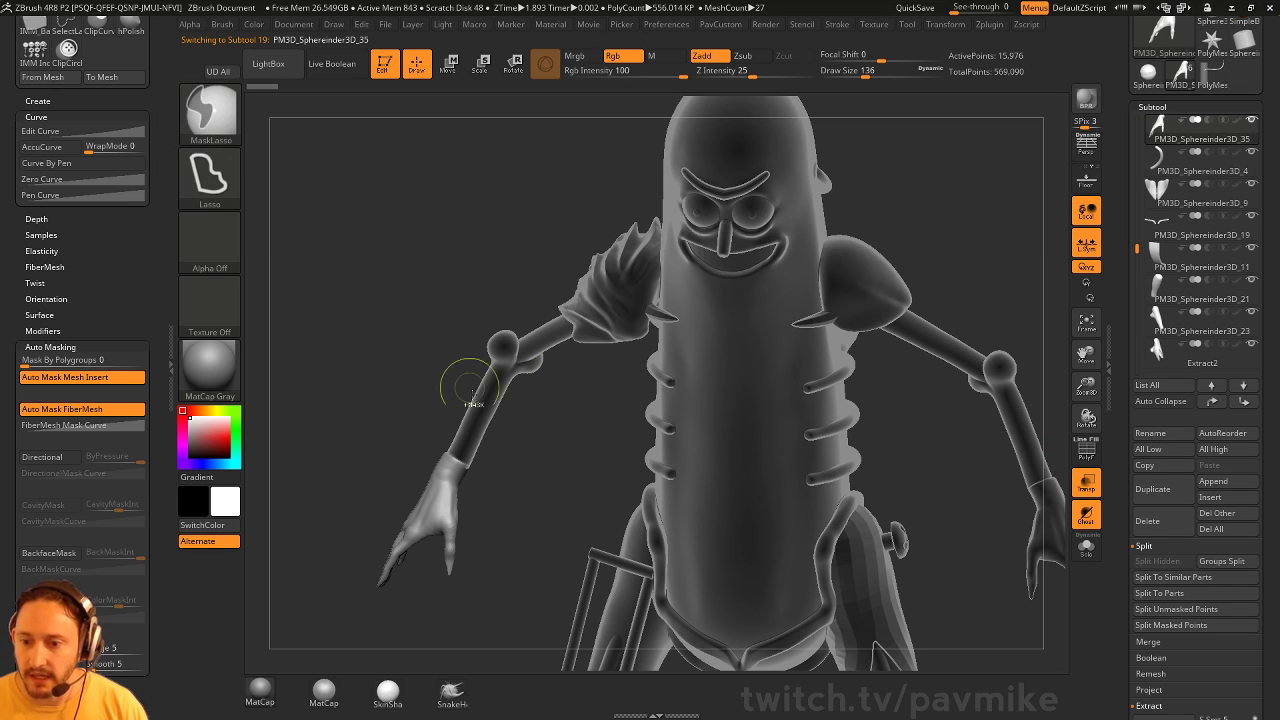
pyautogui.moveTo(440, 430)
pyautogui.mouseDown()
pyautogui.moveTo(508, 478)
pyautogui.moveTo(502, 496)
pyautogui.moveTo(468, 415)
pyautogui.moveTo(512, 435)
pyautogui.moveTo(885, 505)
pyautogui.mouseUp()
pyautogui.keyDown('ctrl'); pyautogui.click(551, 449); pyautogui.keyUp('ctrl')
# Isolate the hand, place the gizmo at its wrist end and pull the unmasked end up along the forearm
pyautogui.press('w')
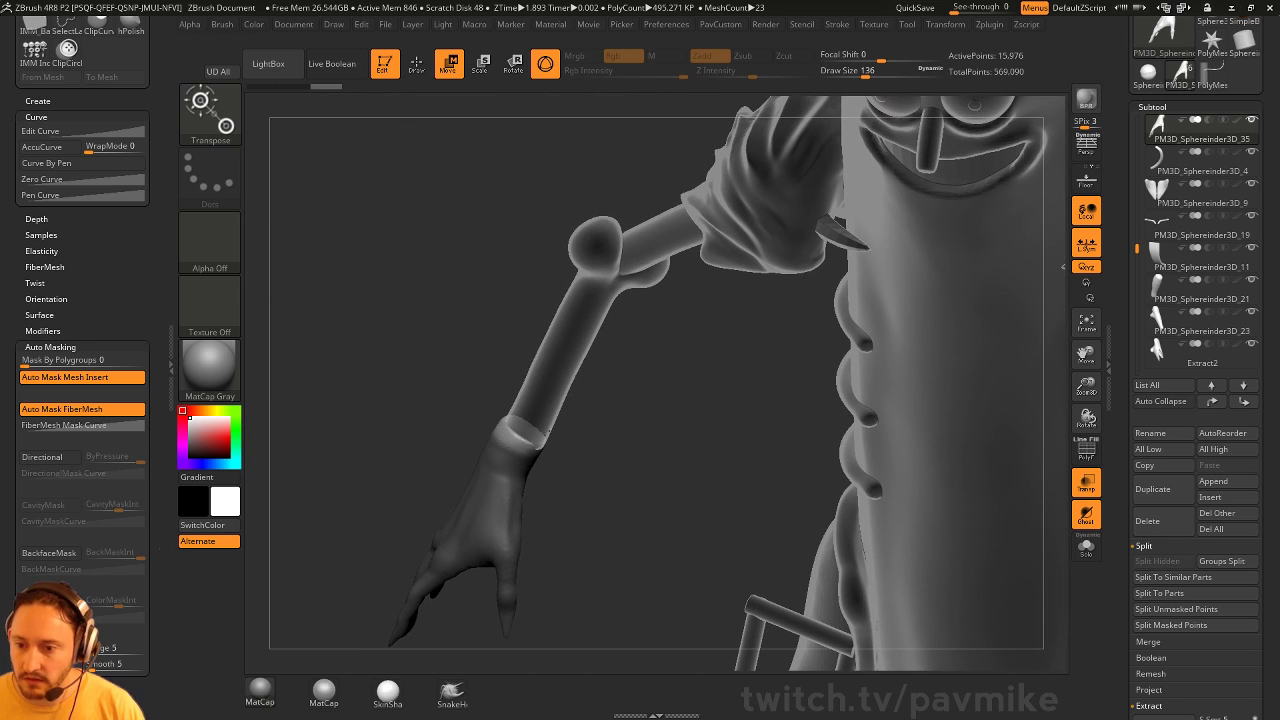
pyautogui.keyDown('alt'); pyautogui.click(560, 325); pyautogui.keyUp('alt')
pyautogui.moveTo(630, 460)
pyautogui.mouseDown()
pyautogui.moveTo(626, 423)
pyautogui.moveTo(608, 464)
pyautogui.mouseUp()
pyautogui.keyDown('alt'); pyautogui.click(506, 468); pyautogui.keyUp('alt')
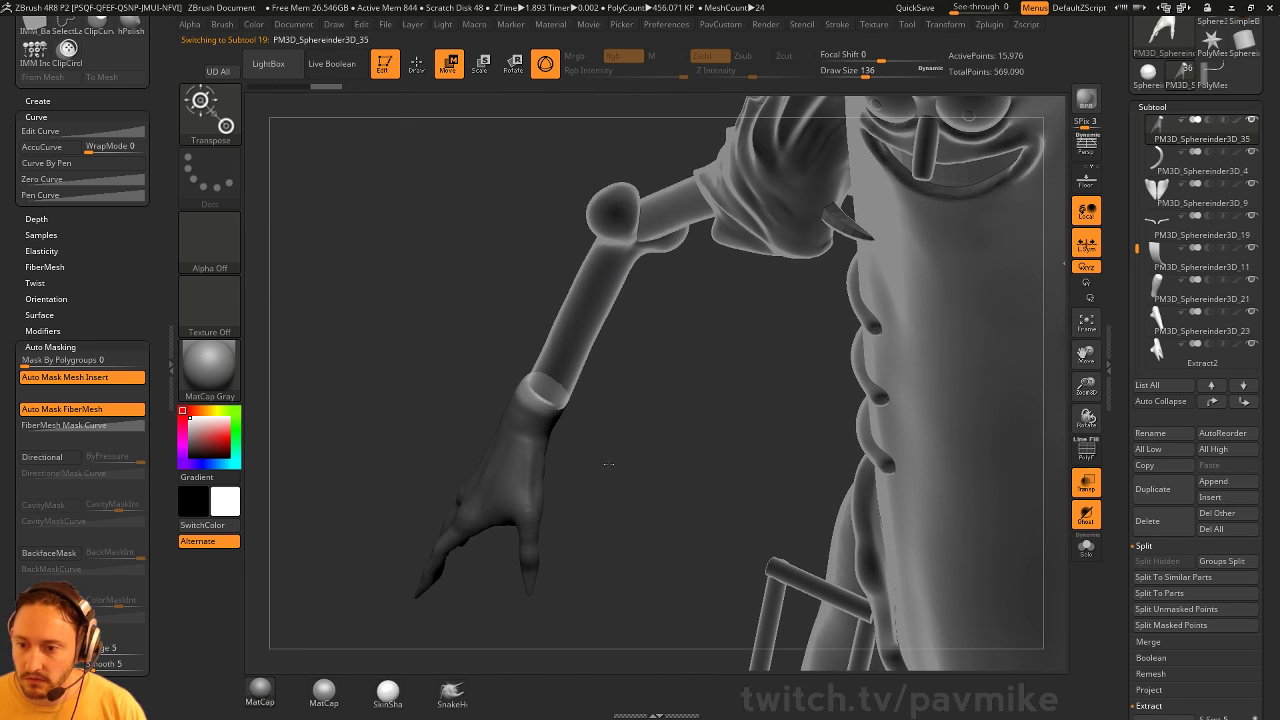
pyautogui.click(1086, 546)
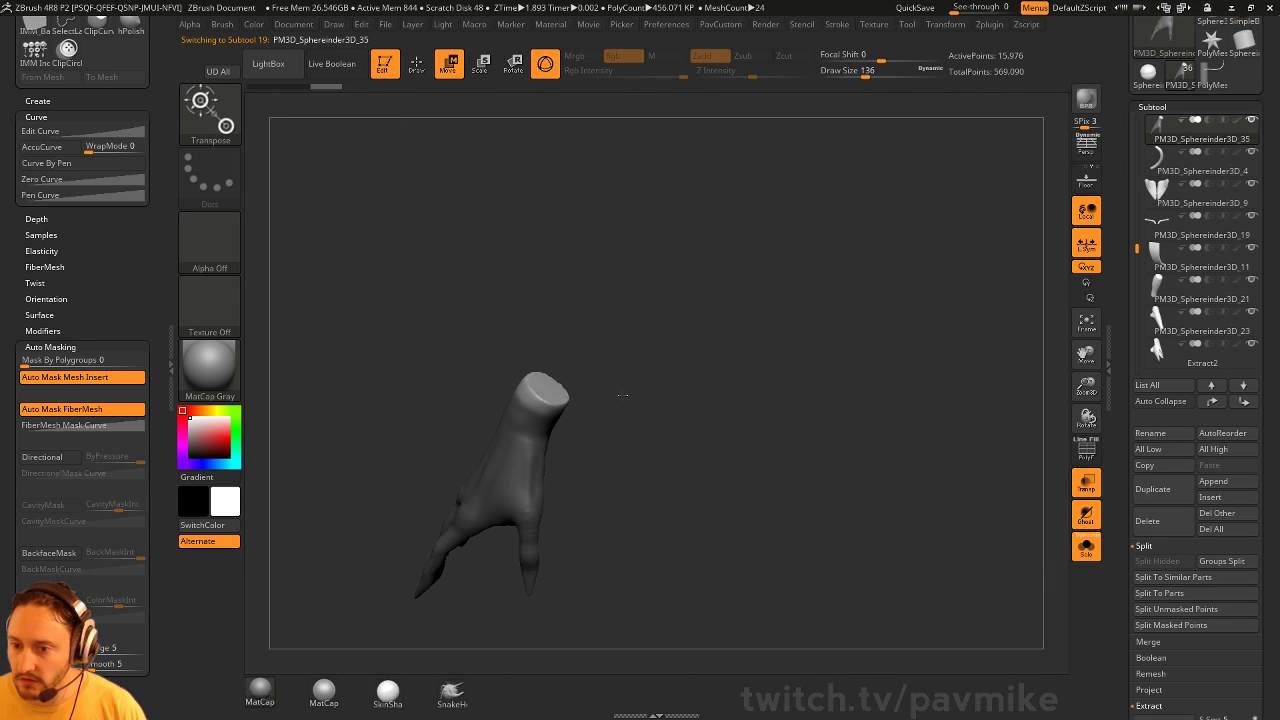
pyautogui.click(550, 387)
pyautogui.moveTo(570, 322); pyautogui.dragTo(606, 289)
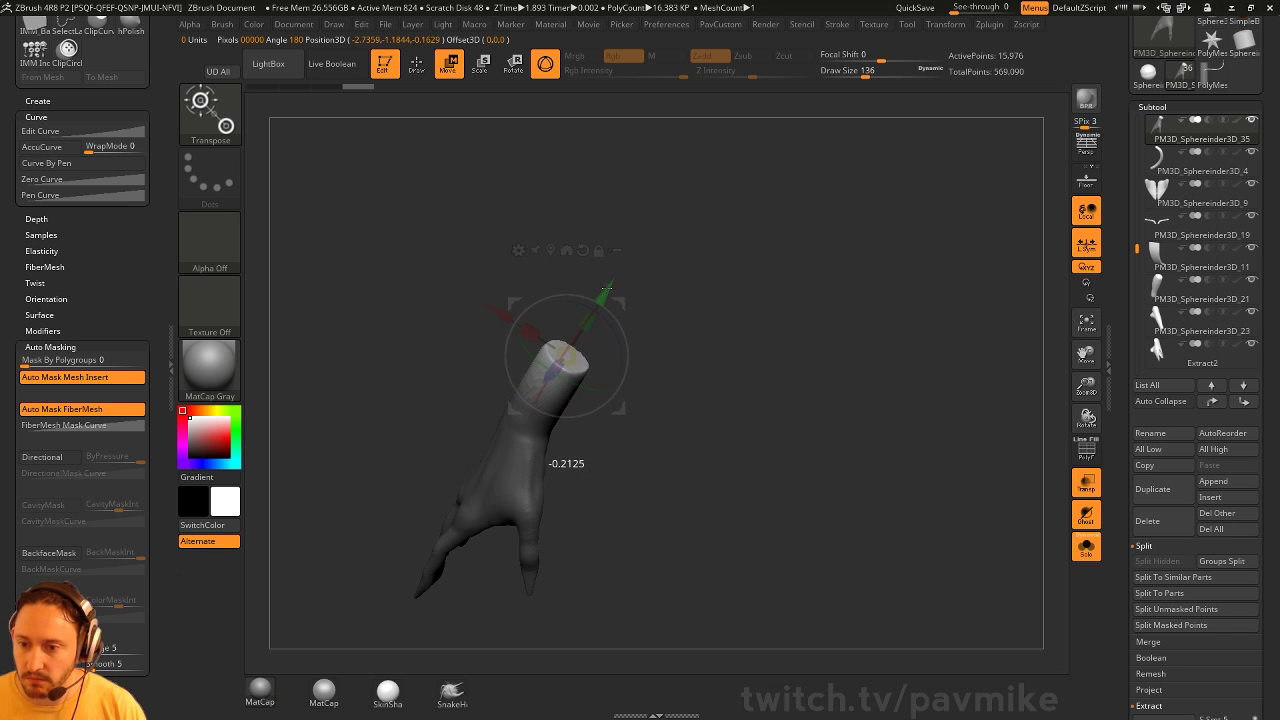
pyautogui.press('q')
pyautogui.click(1086, 546)
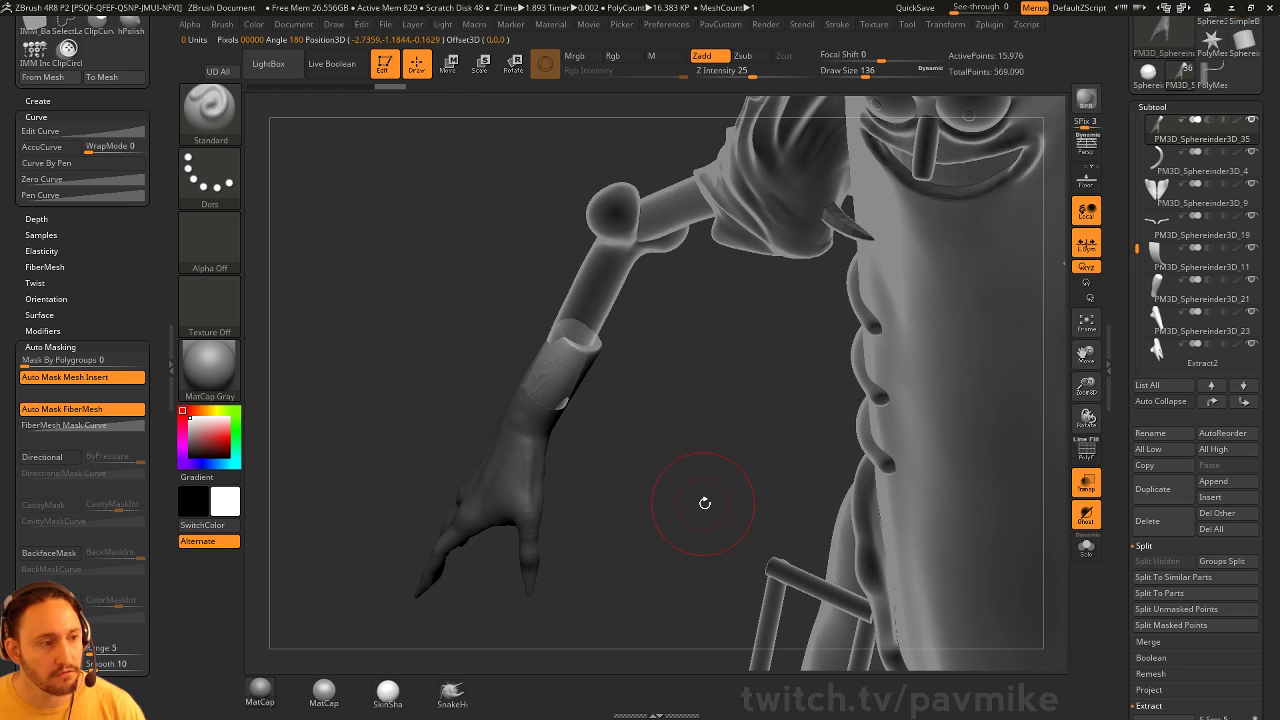
# Stretch the wrist end further towards the elbow and align it around the forearm from several angles
pyautogui.moveTo(708, 508)
pyautogui.mouseDown()
pyautogui.moveTo(634, 480)
pyautogui.moveTo(711, 477)
pyautogui.moveTo(711, 513)
pyautogui.moveTo(686, 503)
pyautogui.mouseUp()
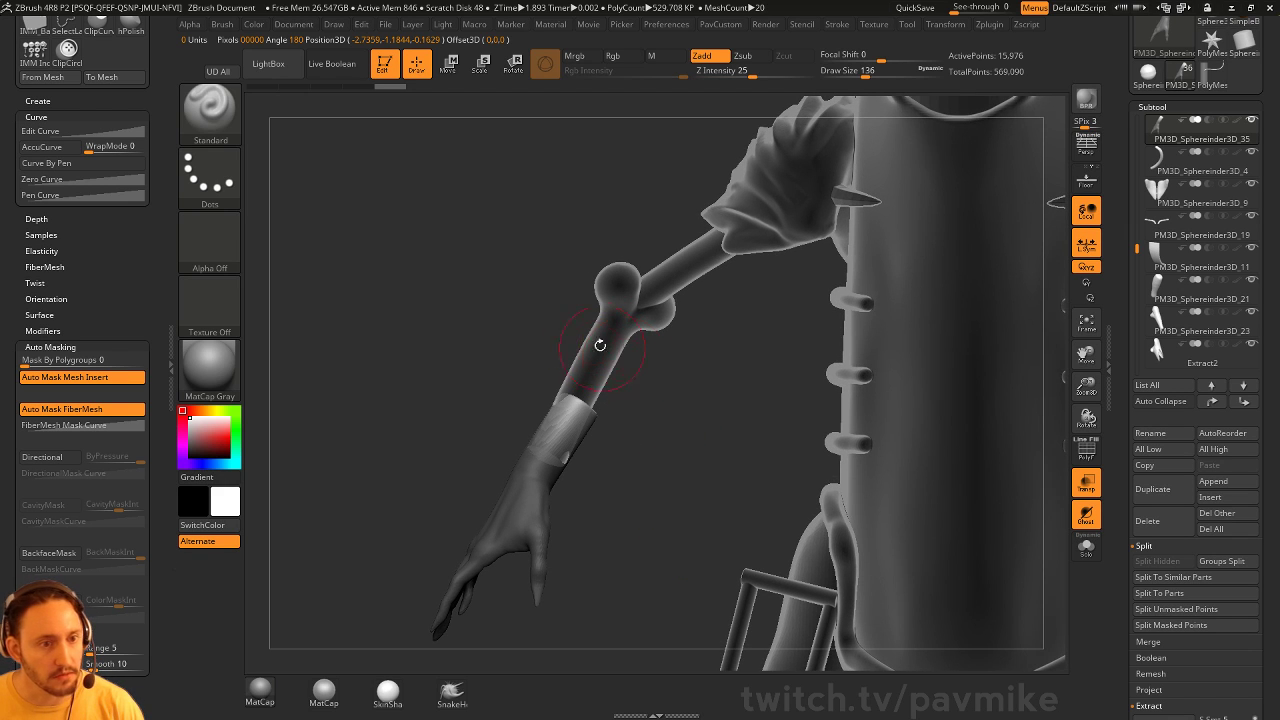
pyautogui.keyDown('alt'); pyautogui.moveTo(658, 422); pyautogui.dragTo(652, 454); pyautogui.keyUp('alt')
pyautogui.press('w')
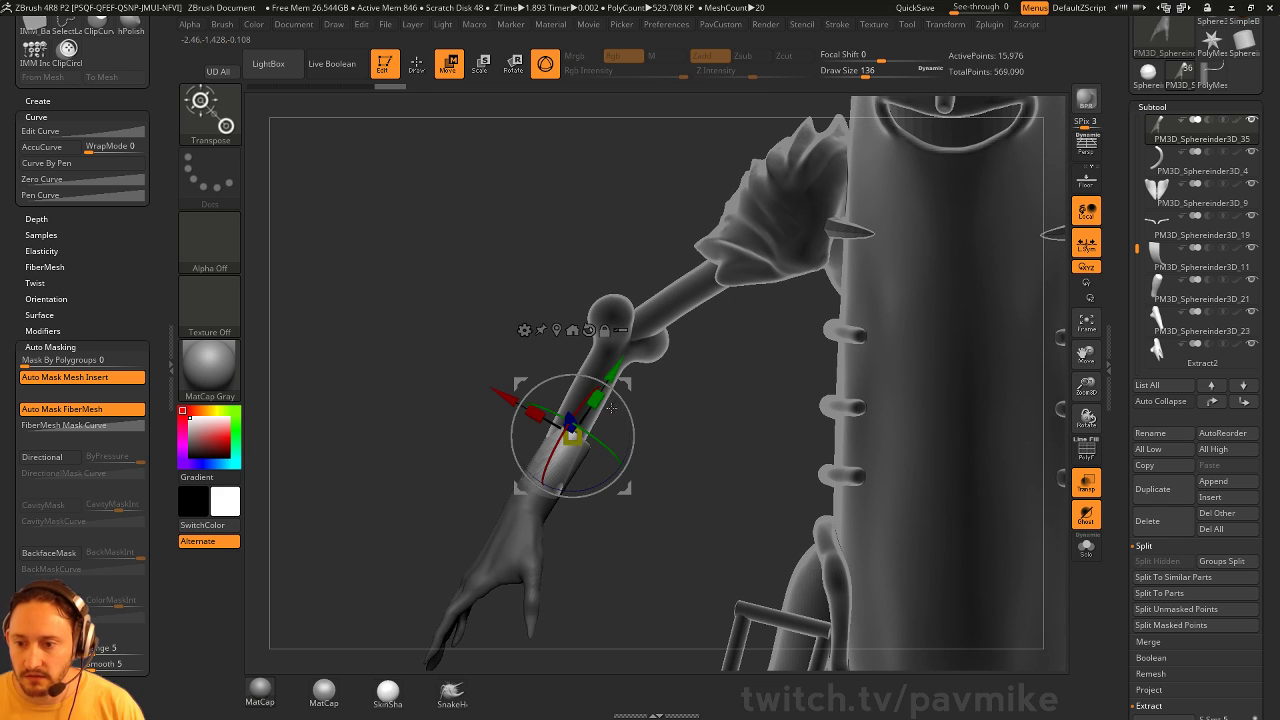
pyautogui.moveTo(605, 369); pyautogui.dragTo(630, 328)
pyautogui.press('q')
pyautogui.moveTo(672, 430); pyautogui.dragTo(745, 416)
pyautogui.press('w')
pyautogui.moveTo(654, 447); pyautogui.dragTo(806, 430)
pyautogui.moveTo(652, 445); pyautogui.dragTo(658, 441)
# Clear the mask, remesh the extended hand with DynaMesh, turn off transparency and display its polyframe
pyautogui.press('q')
pyautogui.moveTo(765, 382); pyautogui.dragTo(684, 380)
pyautogui.keyDown('ctrl'); pyautogui.click(478, 369); pyautogui.keyUp('ctrl')
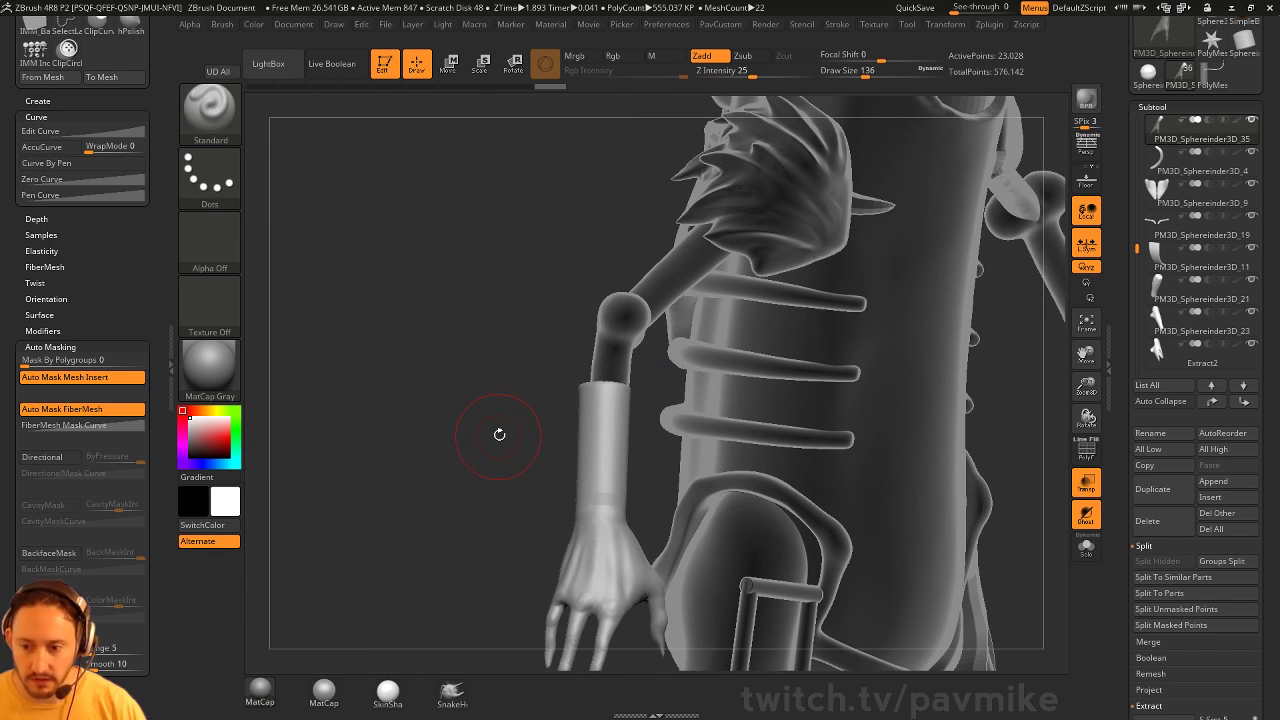
pyautogui.click(1086, 546)
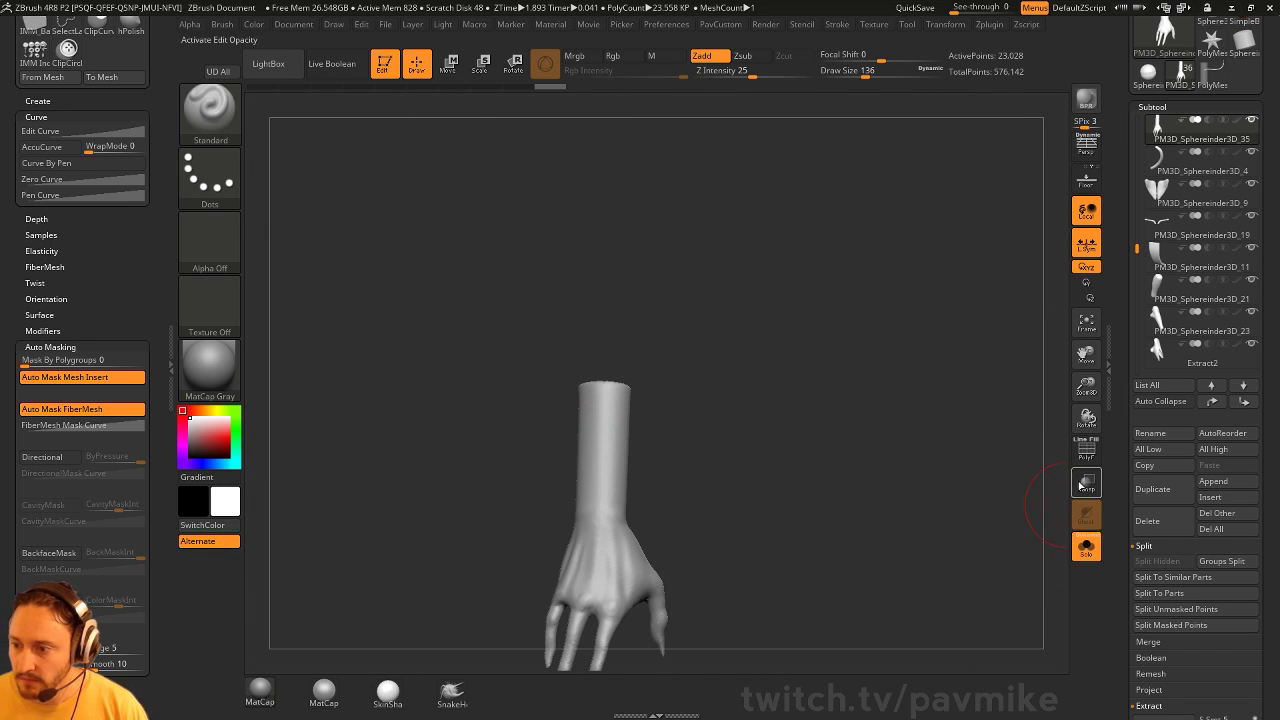
pyautogui.click(1087, 454)
pyautogui.click(1086, 546)
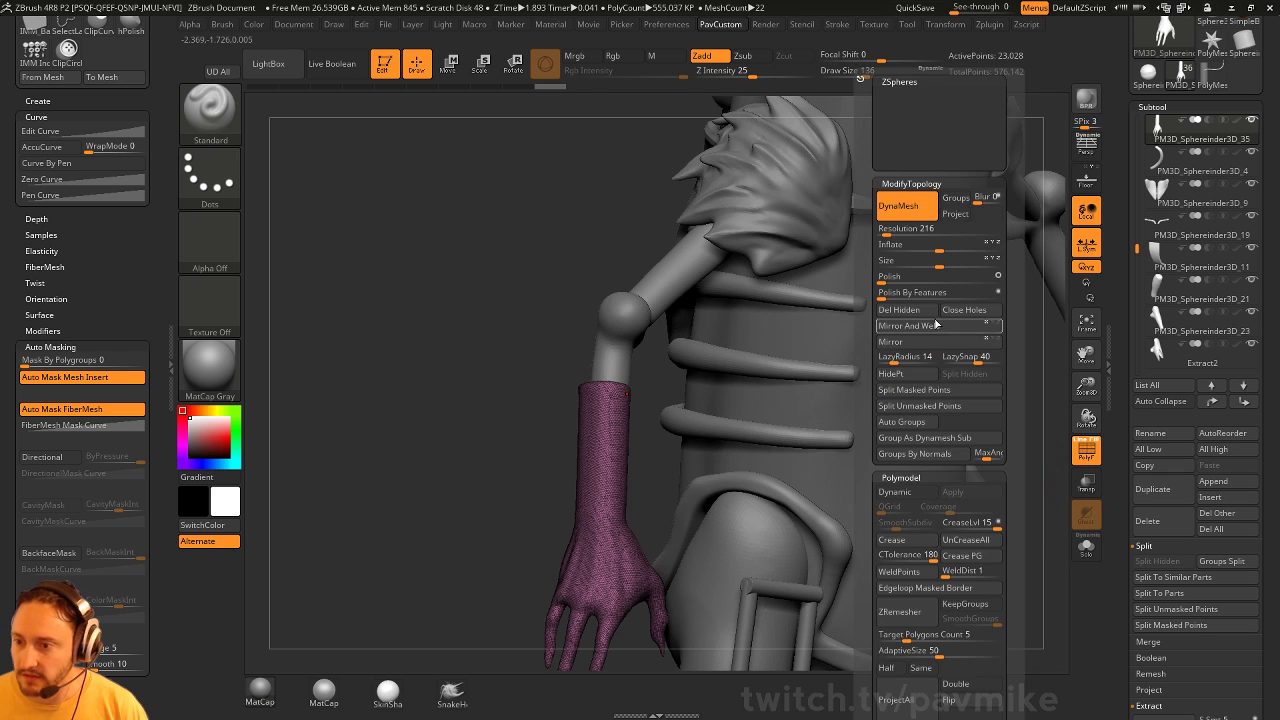
# Inflate the extended forearm section of the hand with the Inflat brush
pyautogui.moveTo(514, 395); pyautogui.dragTo(600, 430)
pyautogui.press('s')
pyautogui.click(586, 431)
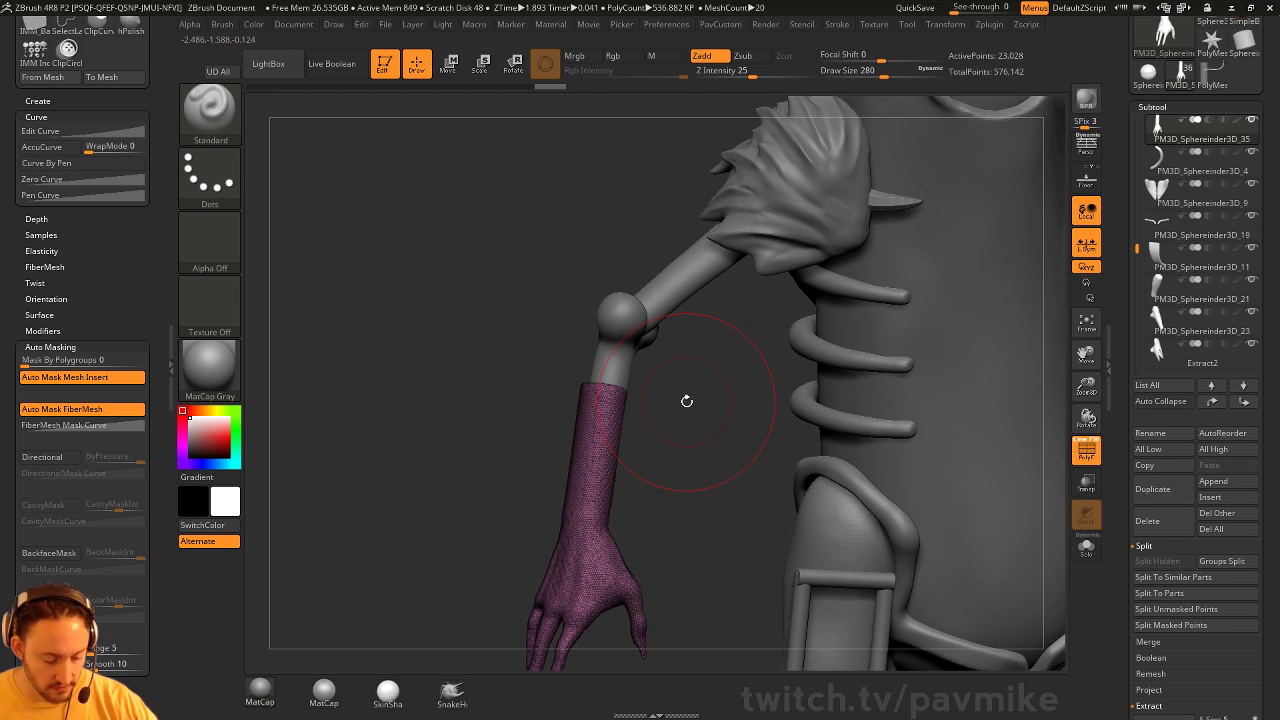
pyautogui.press('b')
pyautogui.press('i')
pyautogui.press('n')
pyautogui.moveTo(687, 401)
pyautogui.mouseDown()
pyautogui.moveTo(657, 417)
pyautogui.moveTo(690, 446)
pyautogui.moveTo(664, 443)
pyautogui.moveTo(610, 340)
pyautogui.moveTo(617, 446)
pyautogui.mouseUp()
# Touch up and smooth the forearm section with smaller brush sizes and hide the polyframe
pyautogui.press('s')
pyautogui.click(638, 421)
pyautogui.press('s')
pyautogui.click(630, 425)
pyautogui.press('s')
pyautogui.click(664, 446)
pyautogui.click(606, 448)
pyautogui.keyDown('shift'); pyautogui.click(606, 448); pyautogui.keyUp('shift')
pyautogui.press('s')
pyautogui.click(592, 447)
pyautogui.click(1074, 457)
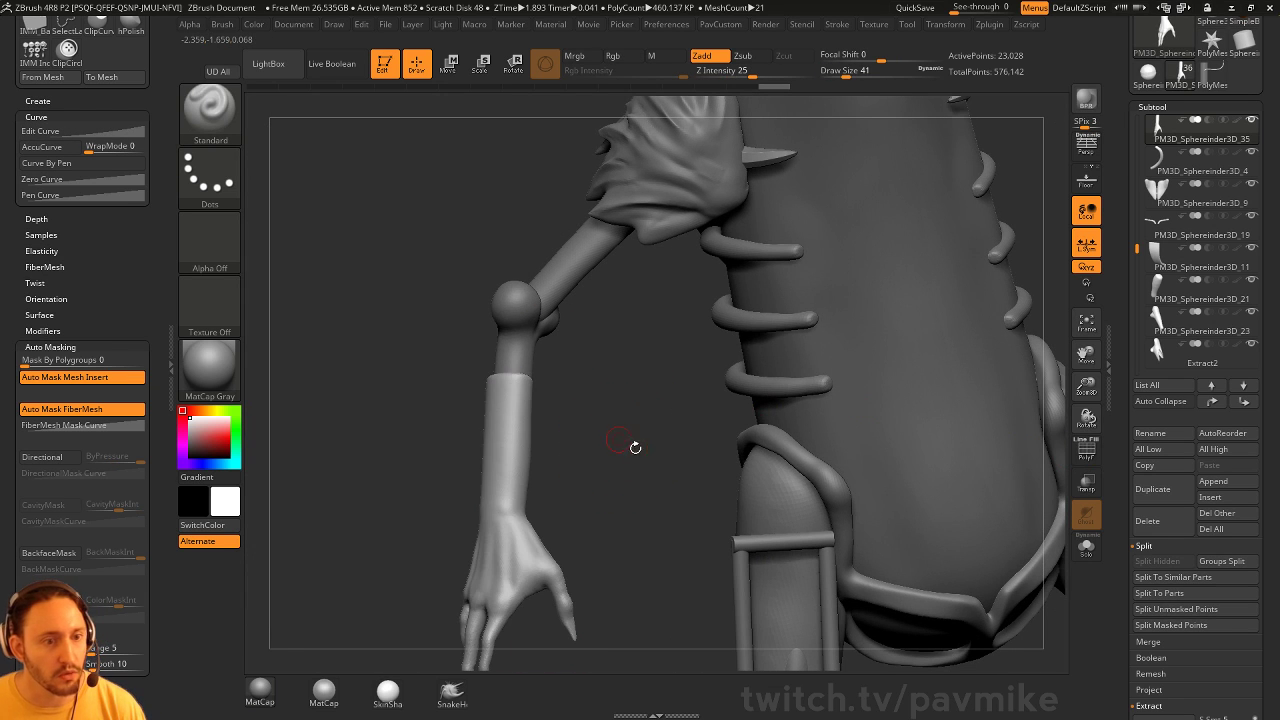
# Choose the Move brush and adjust the forearm contour just above the wrist
pyautogui.moveTo(641, 482); pyautogui.dragTo(603, 483)
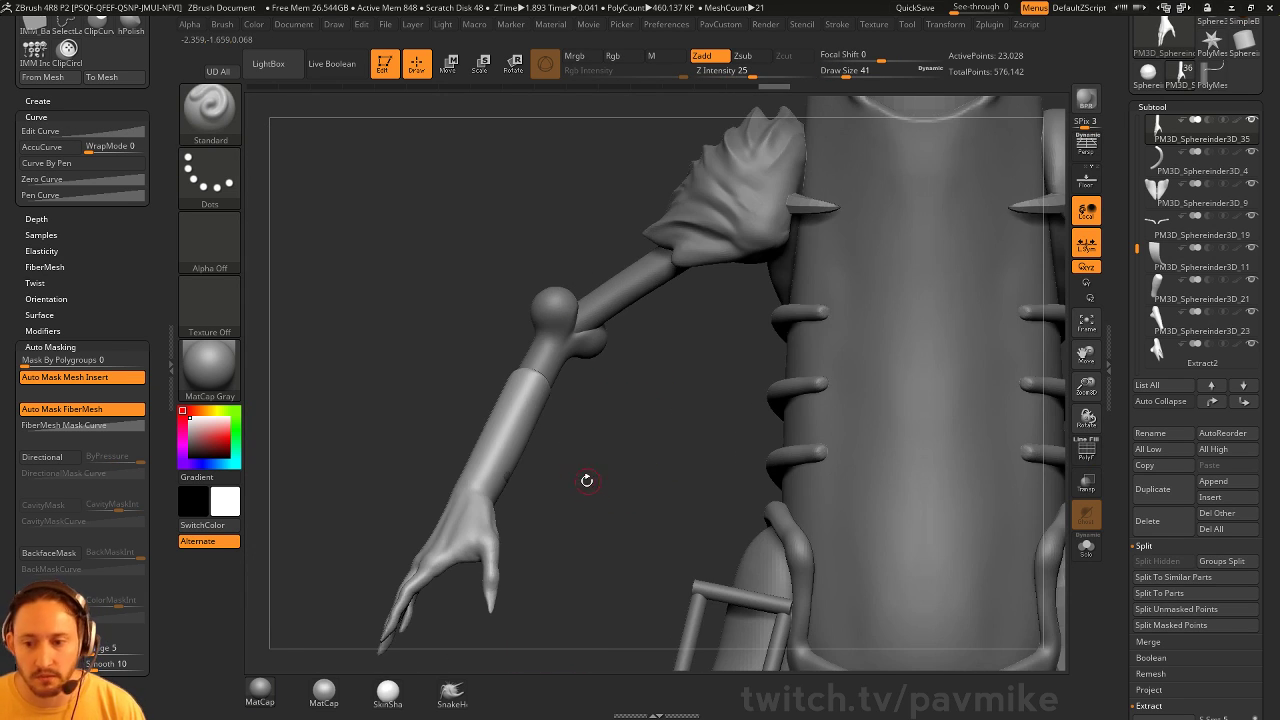
pyautogui.press('b')
pyautogui.press('m')
pyautogui.press('v')
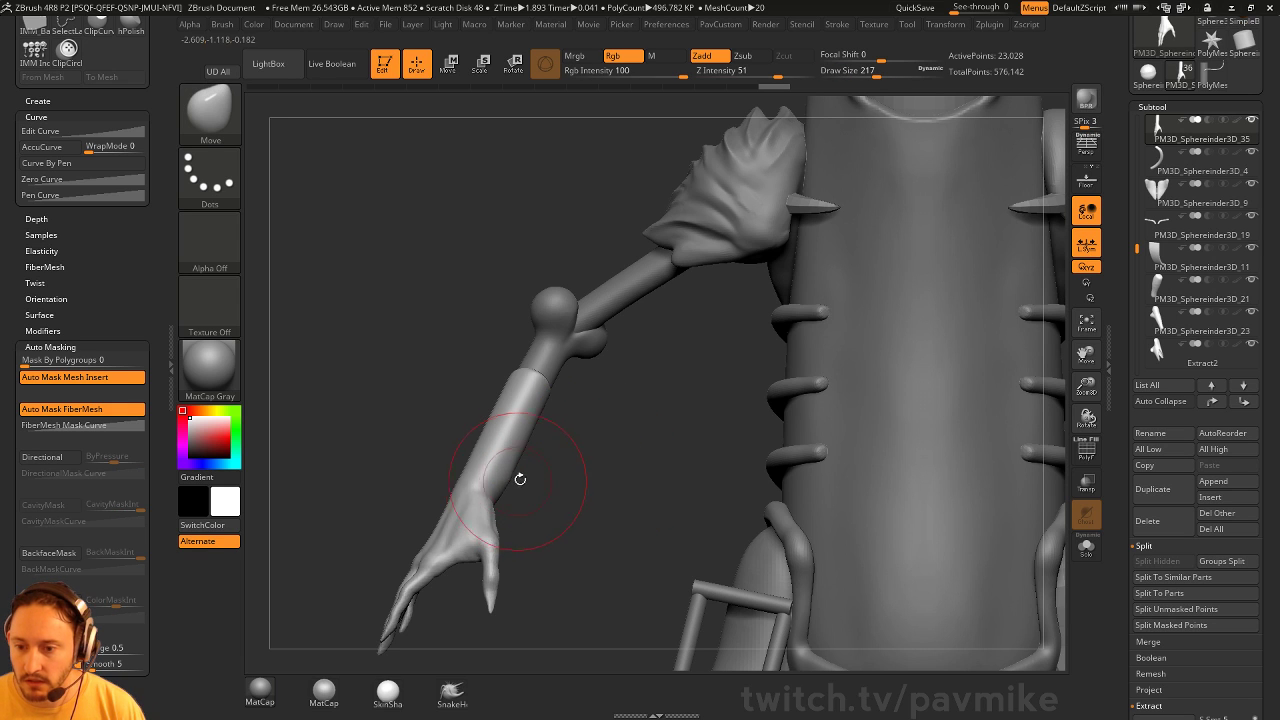
pyautogui.press('s')
pyautogui.click(502, 485)
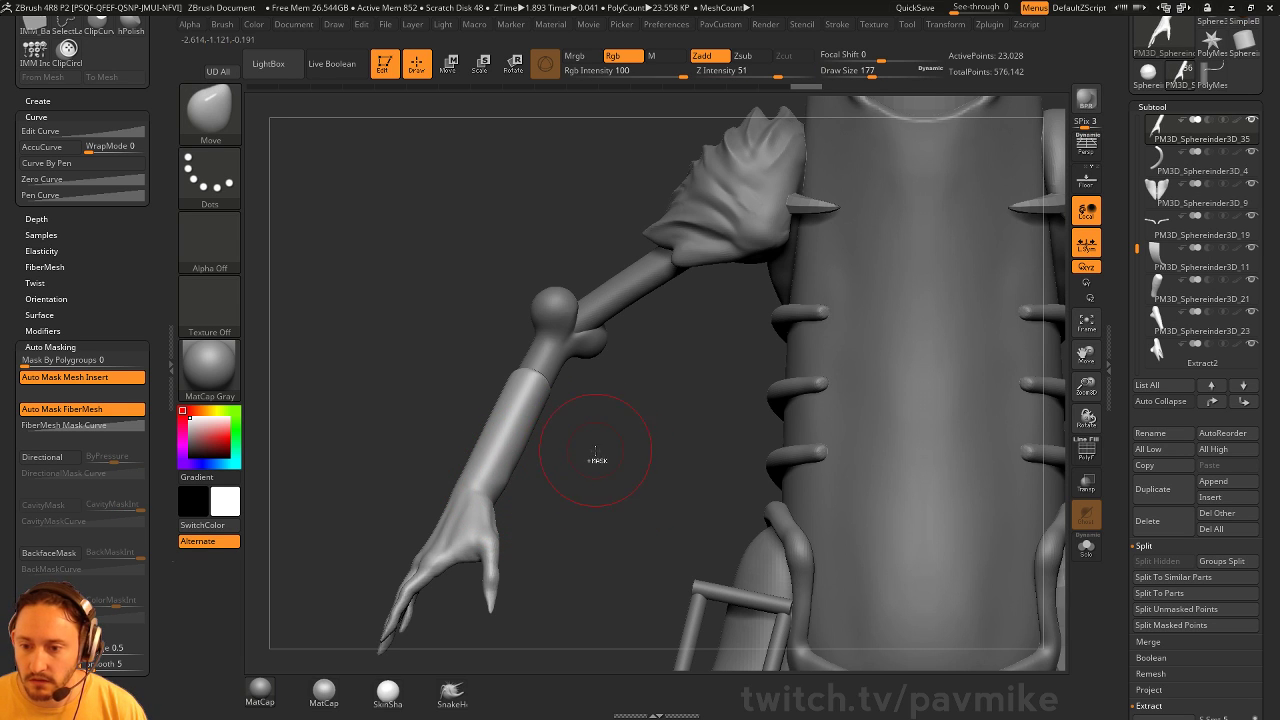
pyautogui.moveTo(125, 288)
pyautogui.mouseDown()
pyautogui.moveTo(128, 436)
pyautogui.moveTo(60, 354)
pyautogui.mouseUp()
pyautogui.press('shift')
pyautogui.click(46, 317)
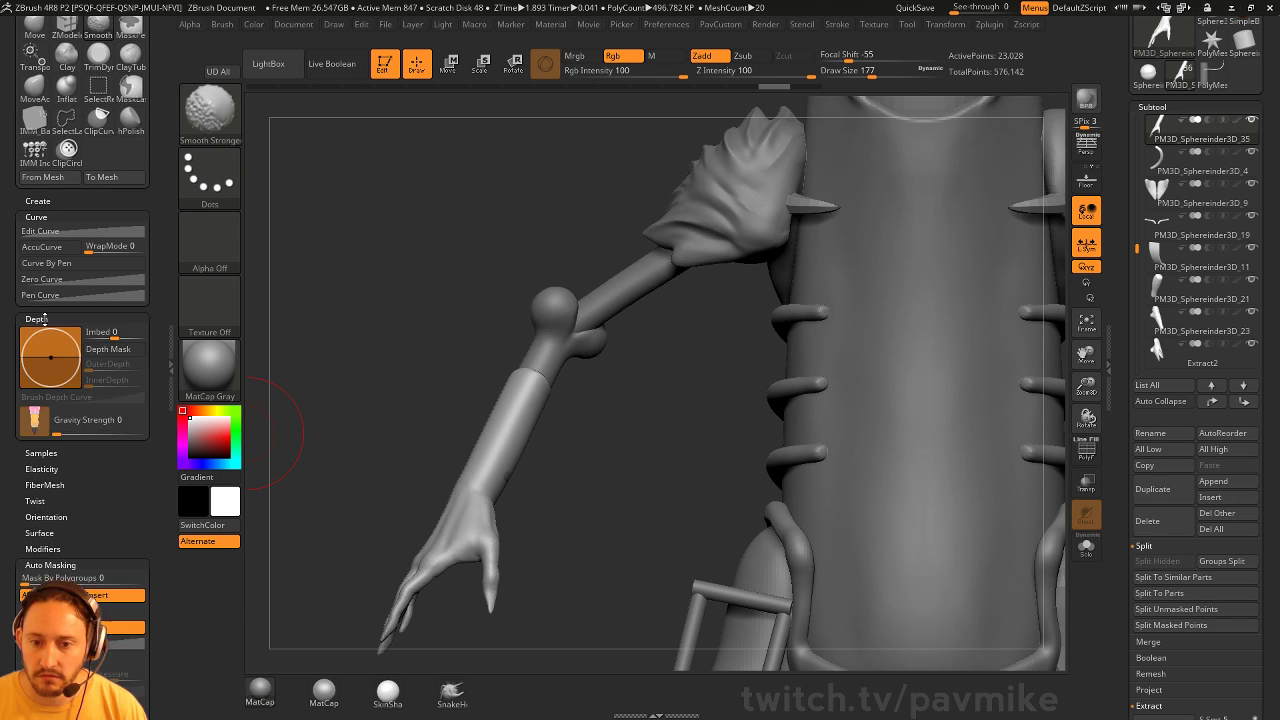
pyautogui.click(44, 318)
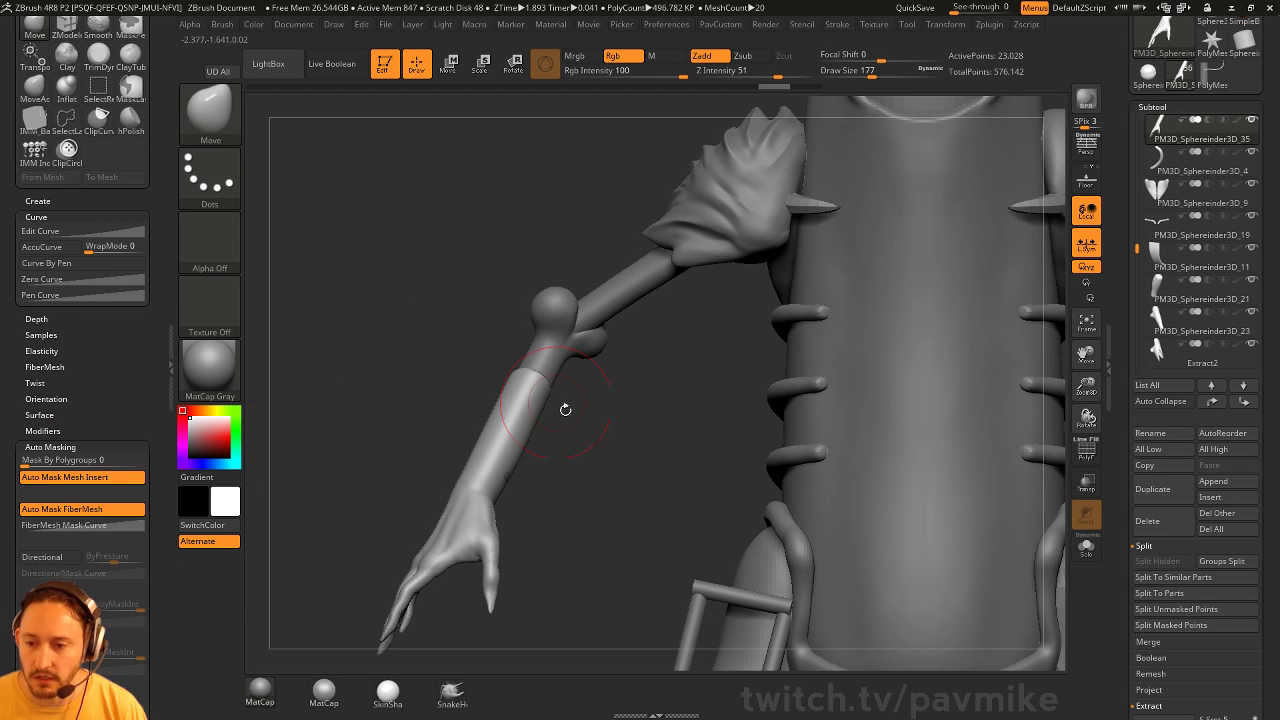
# Adjust the upper forearm section with an enlarged Move brush and return to the Standard brush
pyautogui.moveTo(524, 482); pyautogui.dragTo(535, 488)
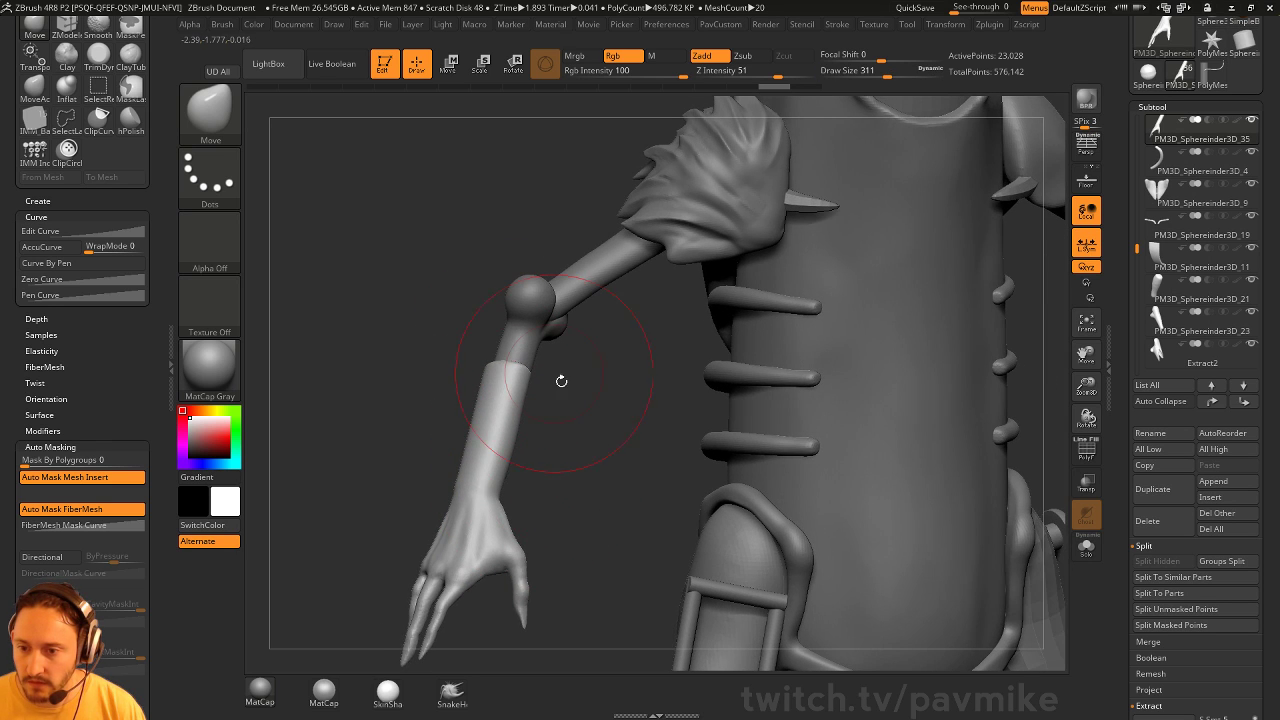
pyautogui.moveTo(561, 381); pyautogui.dragTo(554, 400)
pyautogui.press('b')
pyautogui.press('s')
pyautogui.press('t')
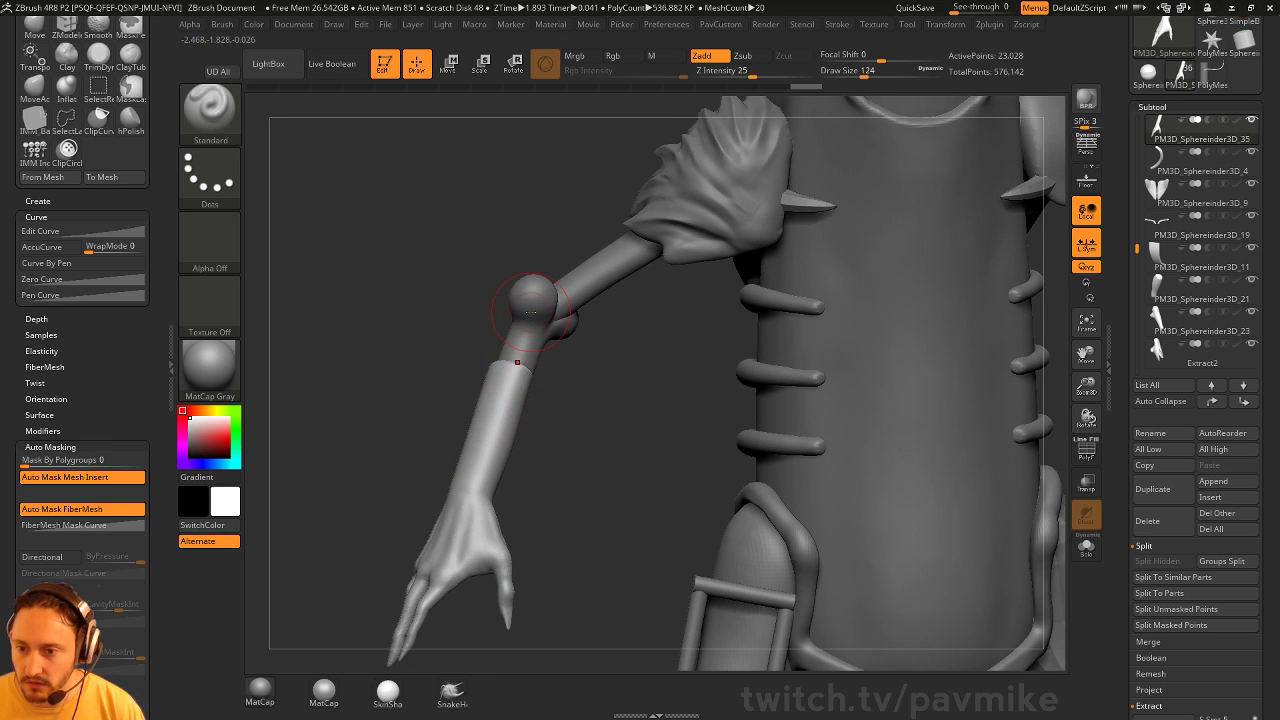
pyautogui.keyDown('alt'); pyautogui.click(548, 392); pyautogui.keyUp('alt')
pyautogui.press('b')
pyautogui.press('m')
pyautogui.press('v')
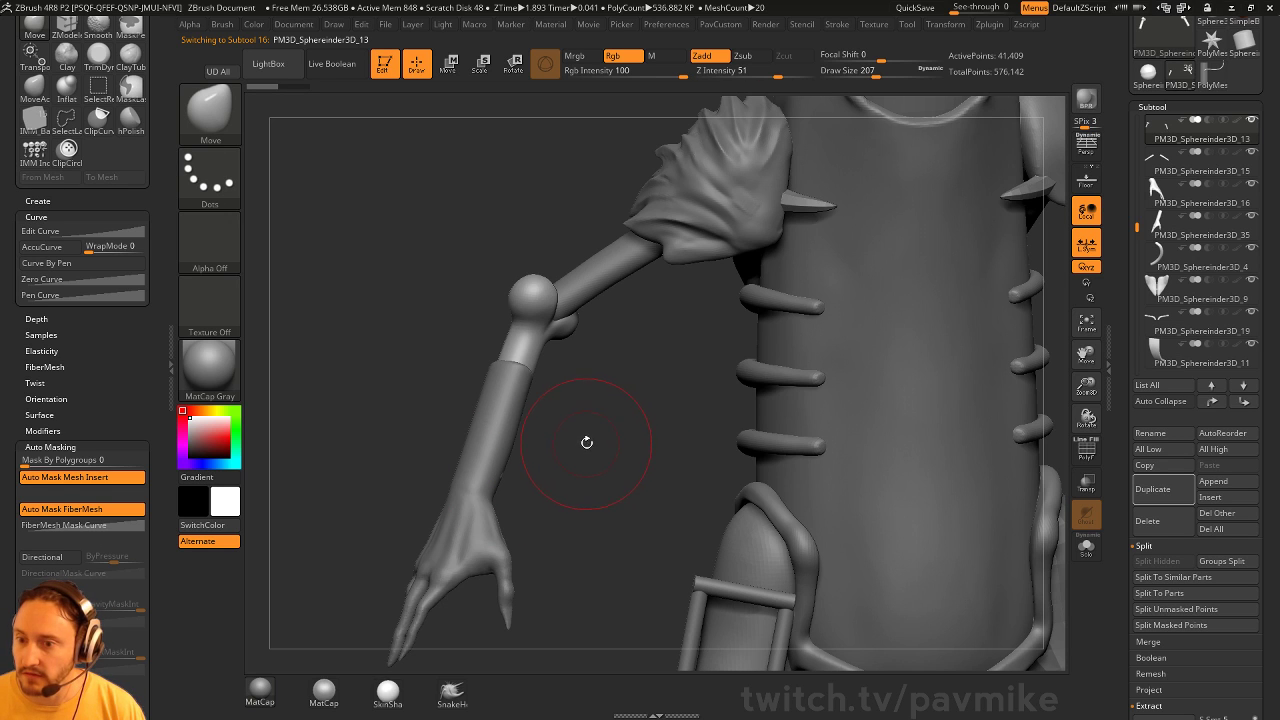
pyautogui.press('f')
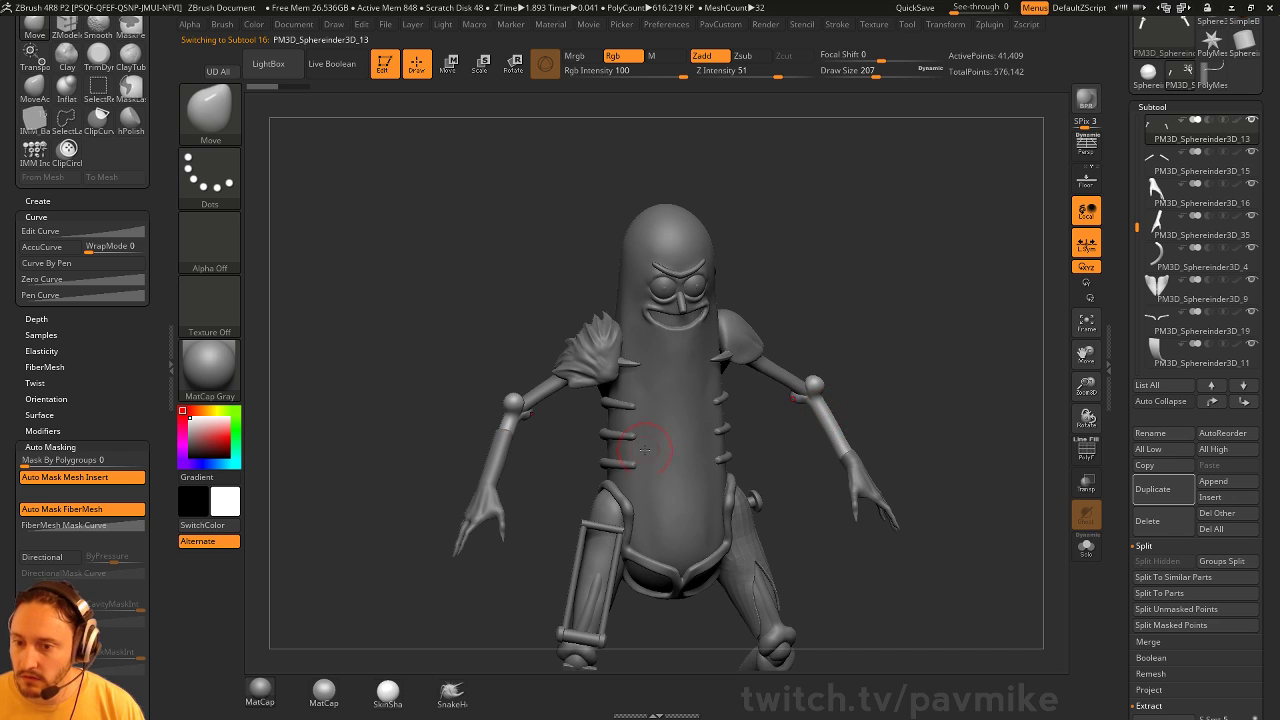
pyautogui.keyDown('ctrl'); pyautogui.moveTo(645, 450); pyautogui.dragTo(598, 541, button='right'); pyautogui.keyUp('ctrl')
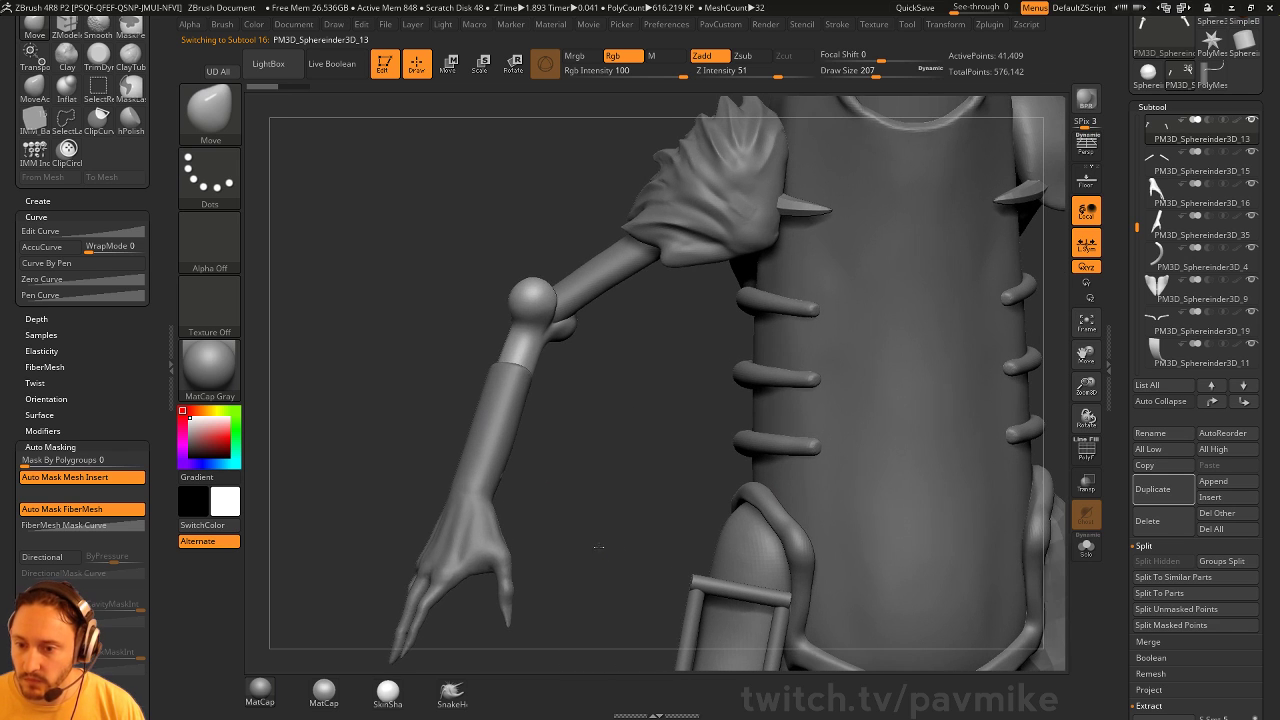
# Reselect the hand subtool and adjust the upper end of its forearm section with the Move brush
pyautogui.keyDown('alt'); pyautogui.click(495, 475); pyautogui.keyUp('alt')
pyautogui.press('f')
pyautogui.keyDown('ctrl'); pyautogui.moveTo(560, 423); pyautogui.dragTo(565, 443, button='right'); pyautogui.keyUp('ctrl')
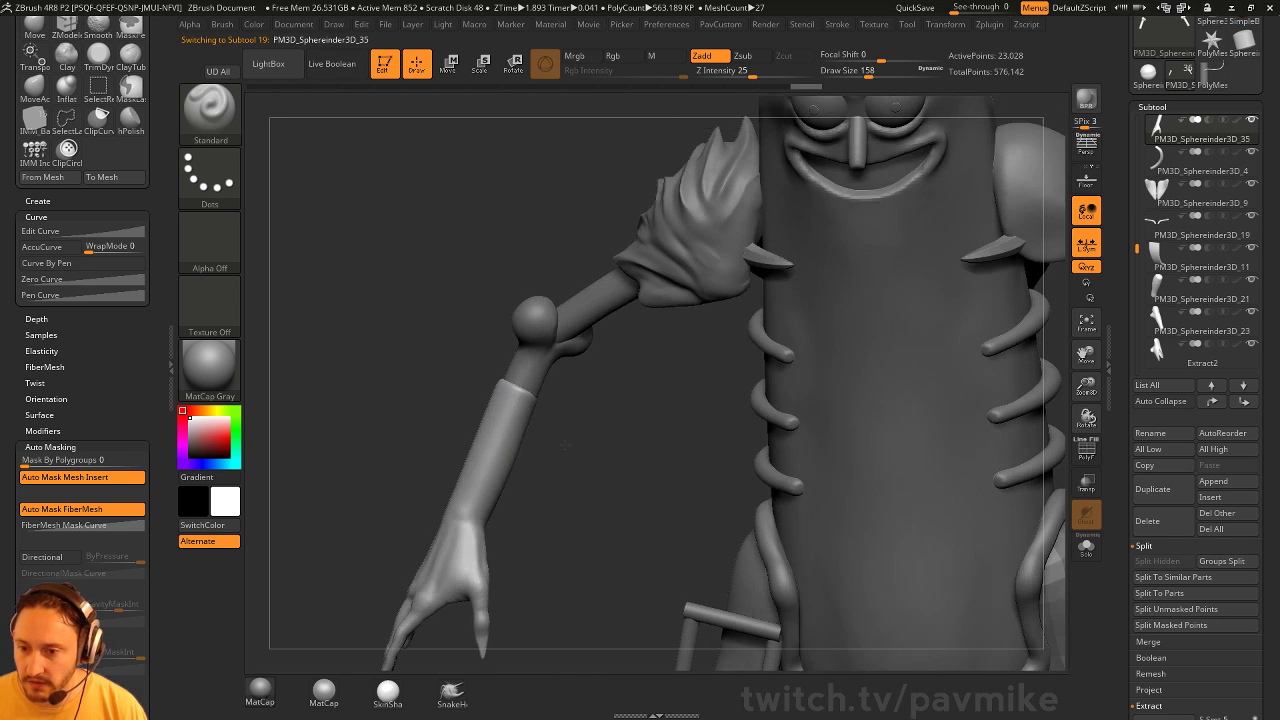
pyautogui.press('b')
pyautogui.press('m')
pyautogui.press('v')
pyautogui.press('[')
pyautogui.press('[')
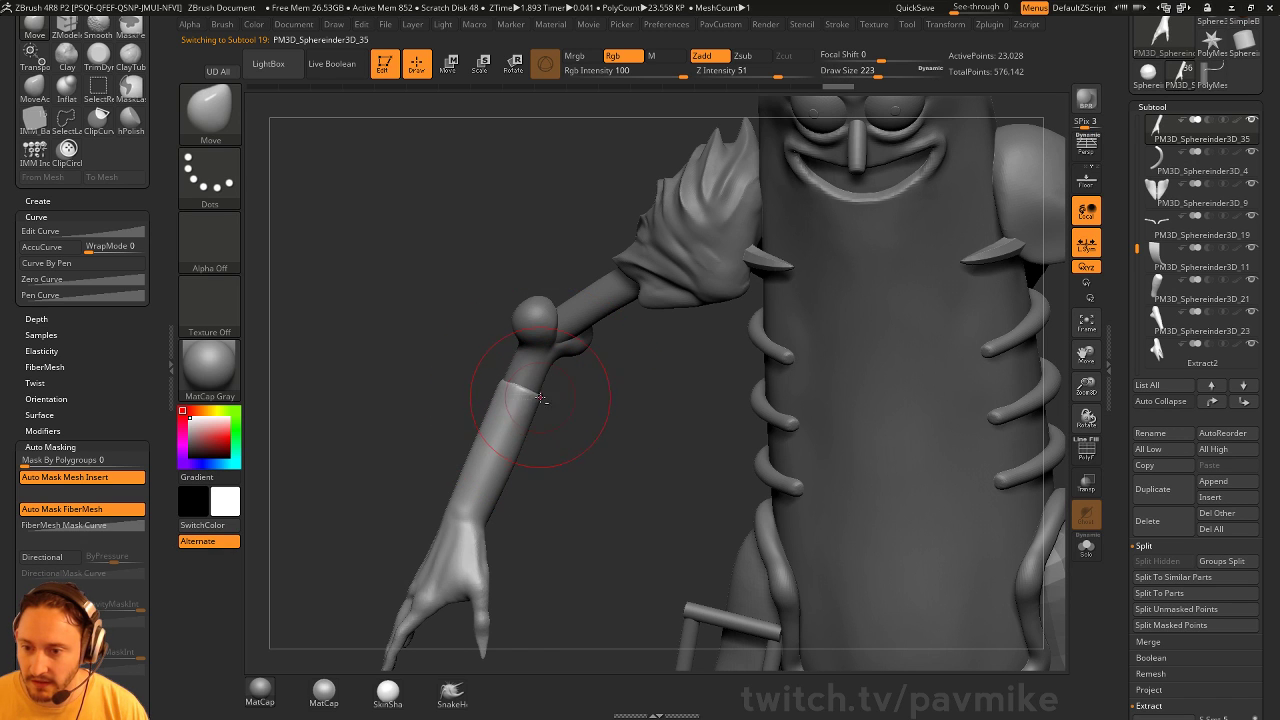
# Touch up the forearm section with a smaller Standard brush and check the arm from the front
pyautogui.press('b')
pyautogui.press('s')
pyautogui.press('t')
pyautogui.moveTo(560, 432); pyautogui.dragTo(577, 449)
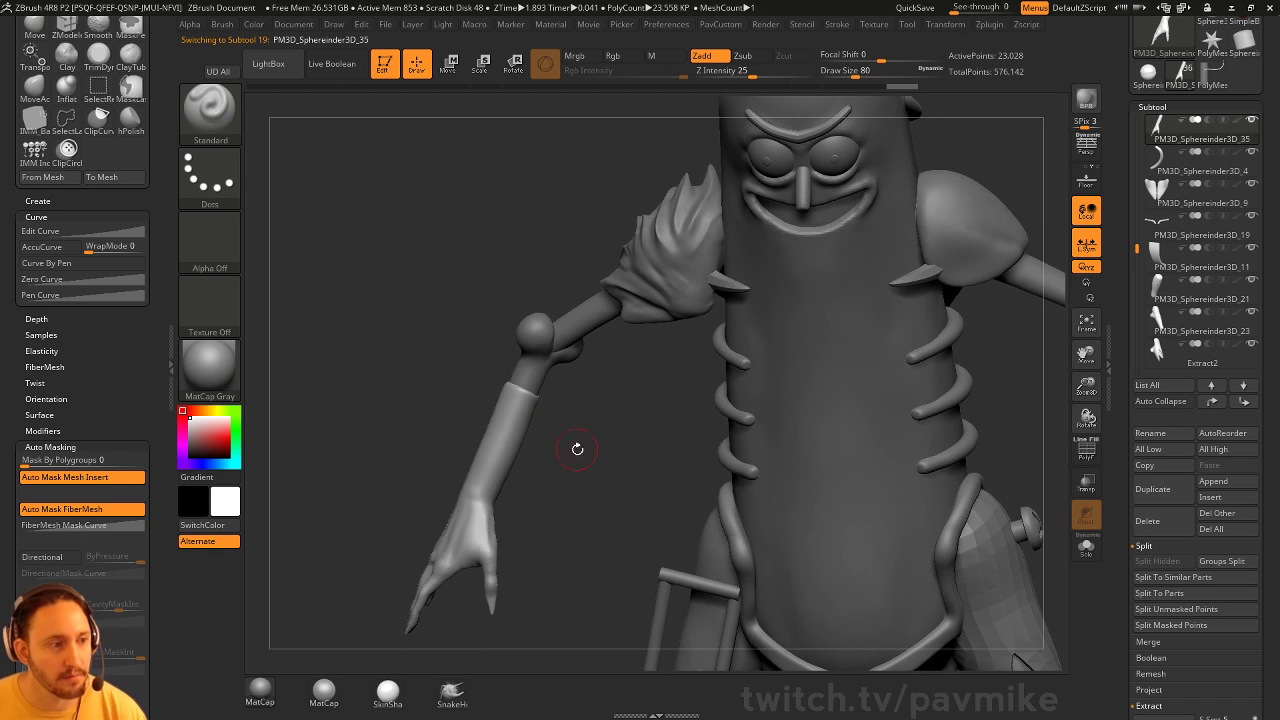
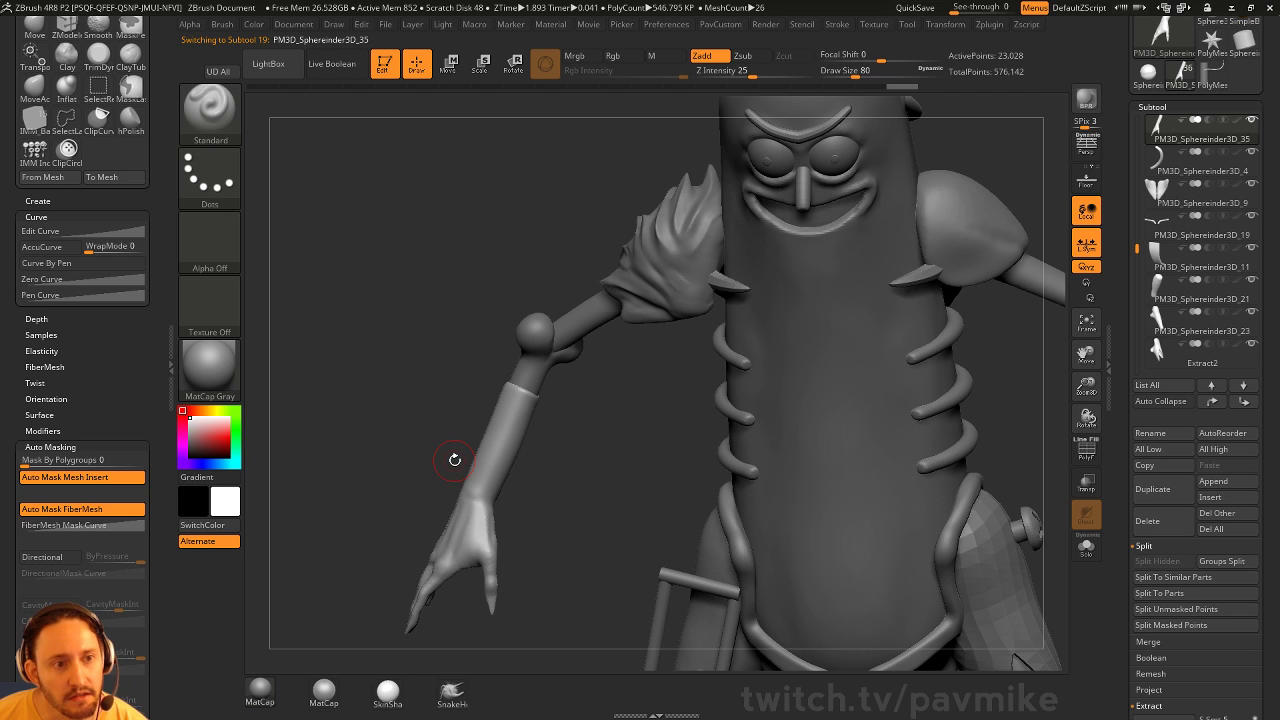
pyautogui.moveTo(577, 473); pyautogui.dragTo(541, 430)
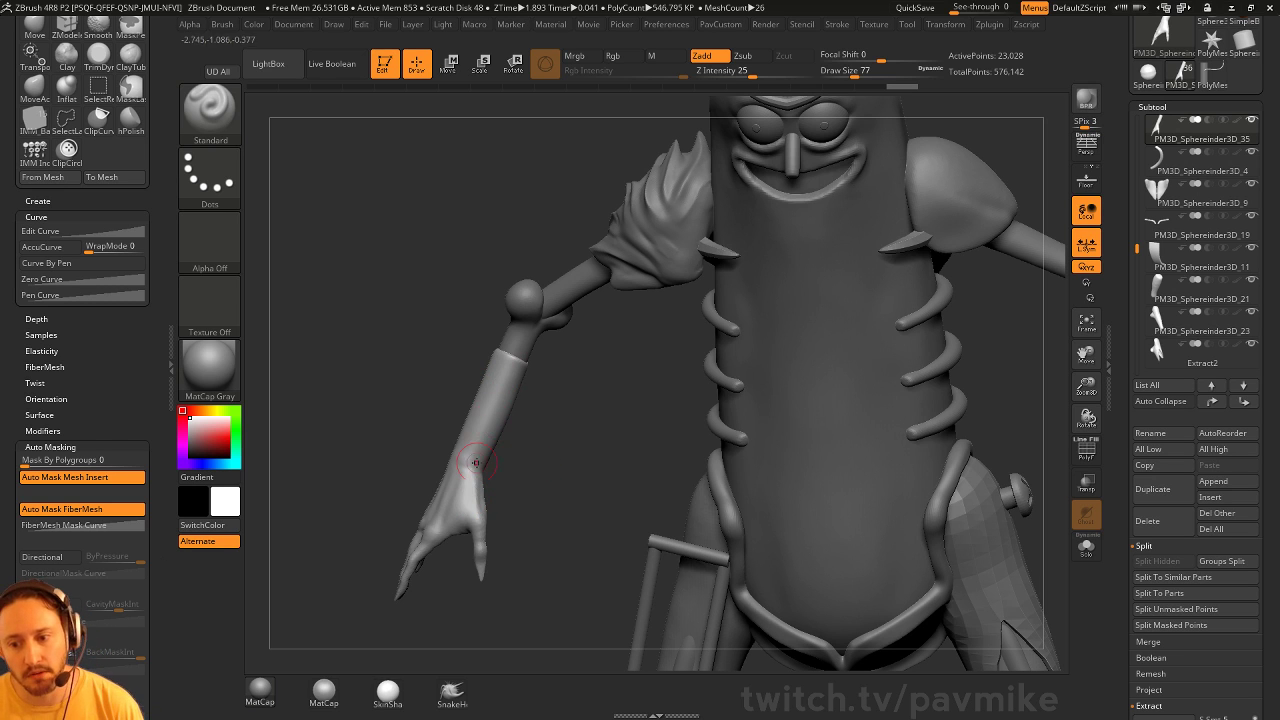
pyautogui.moveTo(472, 463)
pyautogui.mouseDown()
pyautogui.moveTo(543, 471)
pyautogui.moveTo(691, 440)
pyautogui.mouseUp()
# Show the polyframe and cut across the forearm above the wrist with the SliceCurve brush to separate it into two polygroups
pyautogui.click(209, 110)
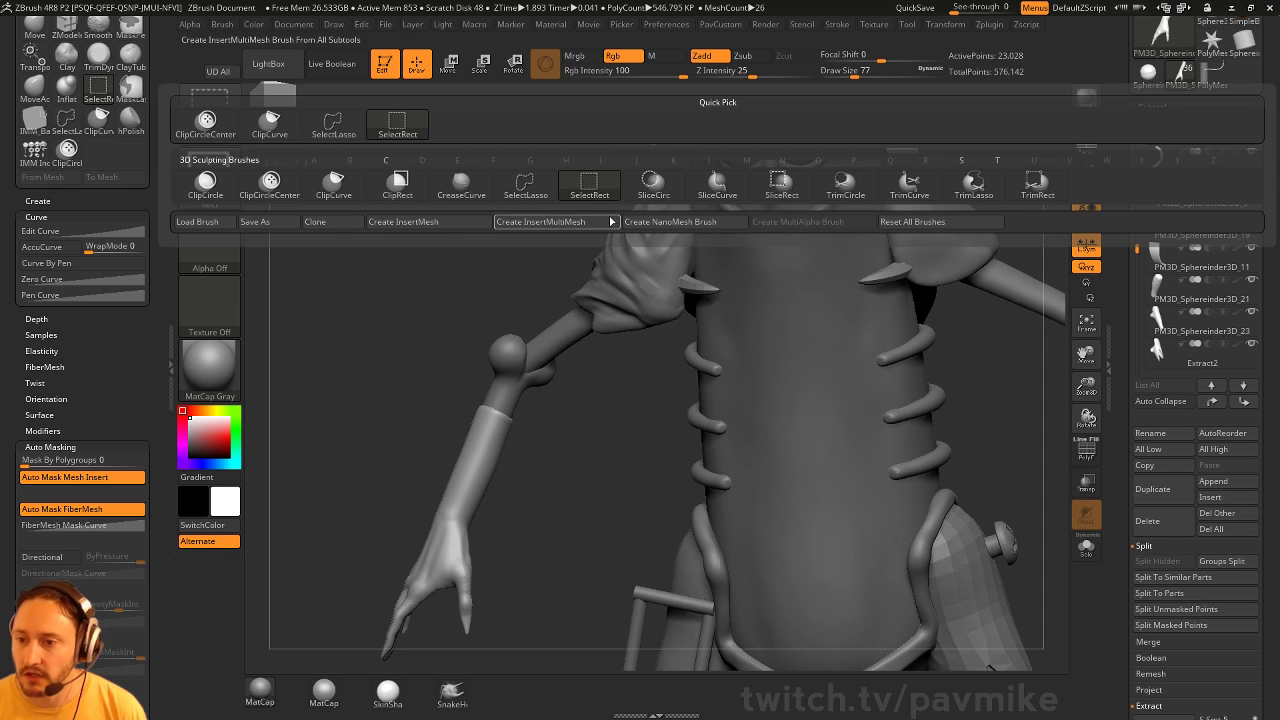
pyautogui.click(718, 189)
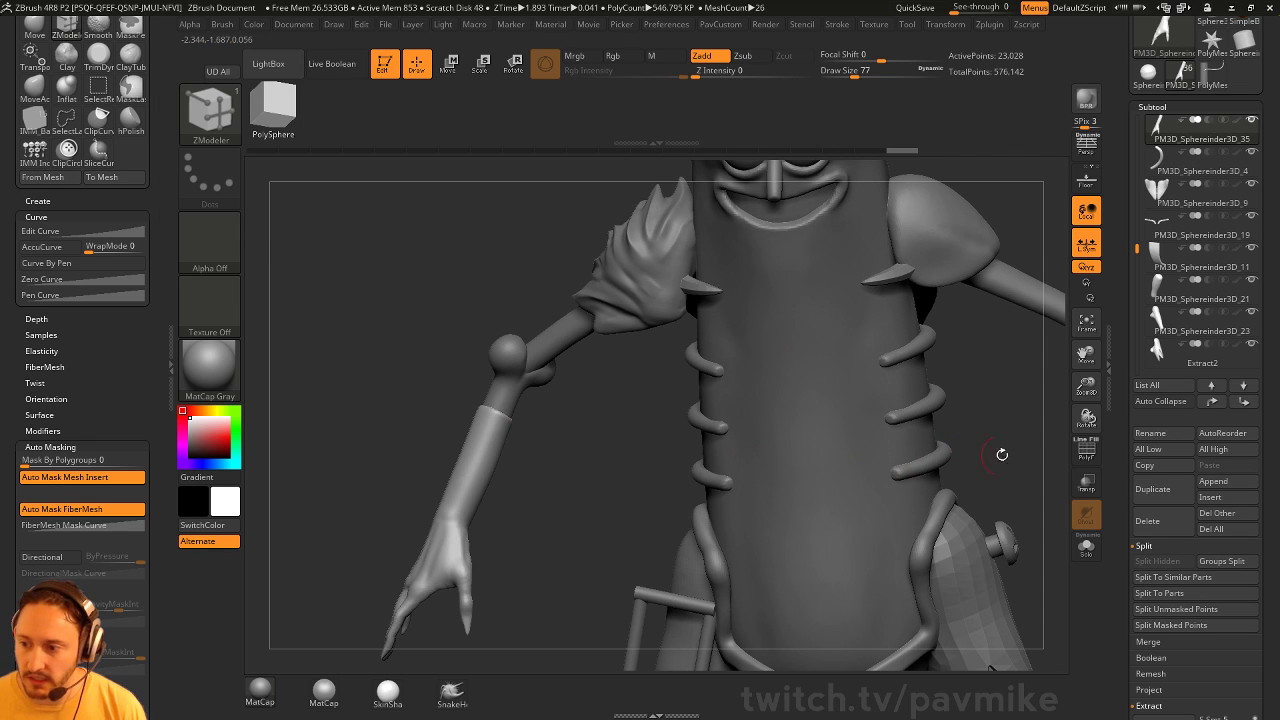
pyautogui.hotkey('shift', 'f')
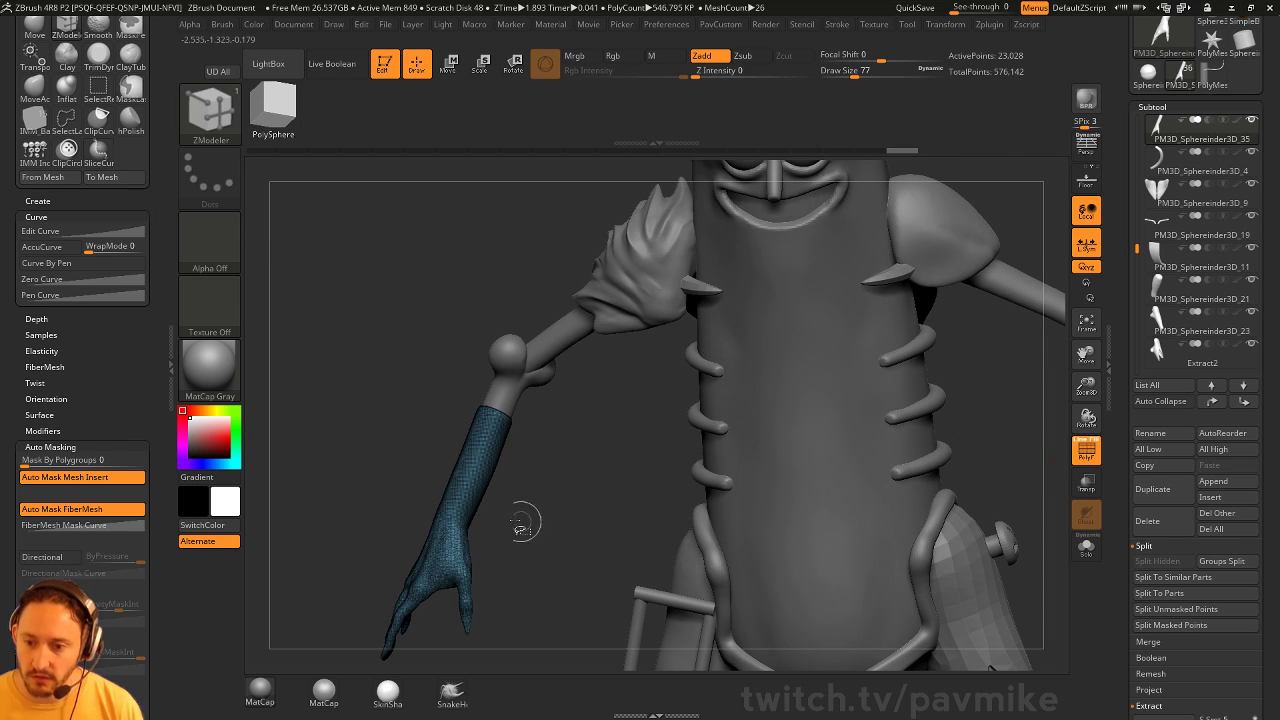
pyautogui.keyDown('ctrl'); pyautogui.keyDown('shift'); pyautogui.moveTo(300, 411); pyautogui.dragTo(632, 573); pyautogui.keyUp('shift'); pyautogui.keyUp('ctrl')
pyautogui.press('g')
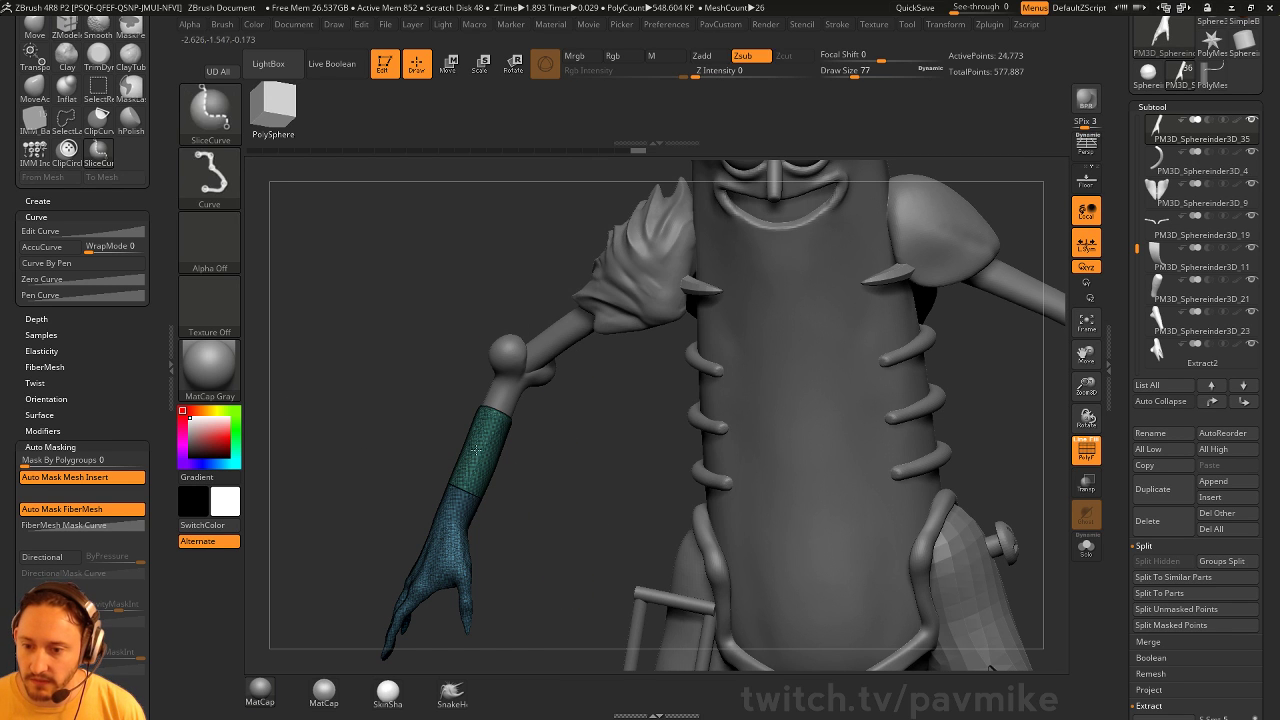
# Isolate the upper forearm polygroup, split the hidden hand into its own subtool, and select the hand
pyautogui.keyDown('ctrl'); pyautogui.keyDown('shift'); pyautogui.click(520, 510); pyautogui.keyUp('shift'); pyautogui.keyUp('ctrl')
pyautogui.moveTo(570, 483); pyautogui.dragTo(615, 400)
pyautogui.press('g')
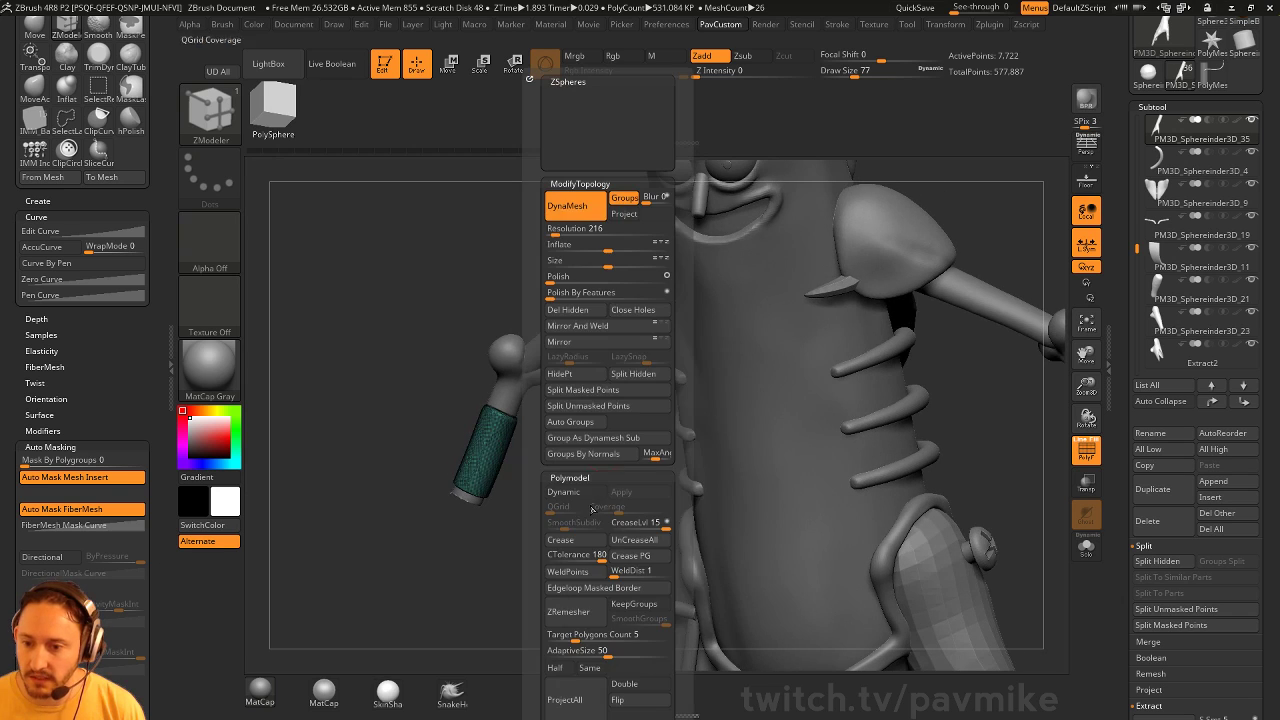
pyautogui.click(625, 394)
pyautogui.moveTo(590, 460)
pyautogui.mouseDown()
pyautogui.moveTo(566, 499)
pyautogui.moveTo(580, 466)
pyautogui.moveTo(615, 497)
pyautogui.moveTo(519, 505)
pyautogui.moveTo(566, 503)
pyautogui.moveTo(537, 480)
pyautogui.moveTo(618, 523)
pyautogui.moveTo(497, 503)
pyautogui.mouseUp()
pyautogui.keyDown('alt'); pyautogui.click(492, 462); pyautogui.keyUp('alt')
# Try the Inflat and ZModeler brushes on the cut wrist edge of the hand
pyautogui.press('b')
pyautogui.press('i')
pyautogui.press('n')
pyautogui.press('s')
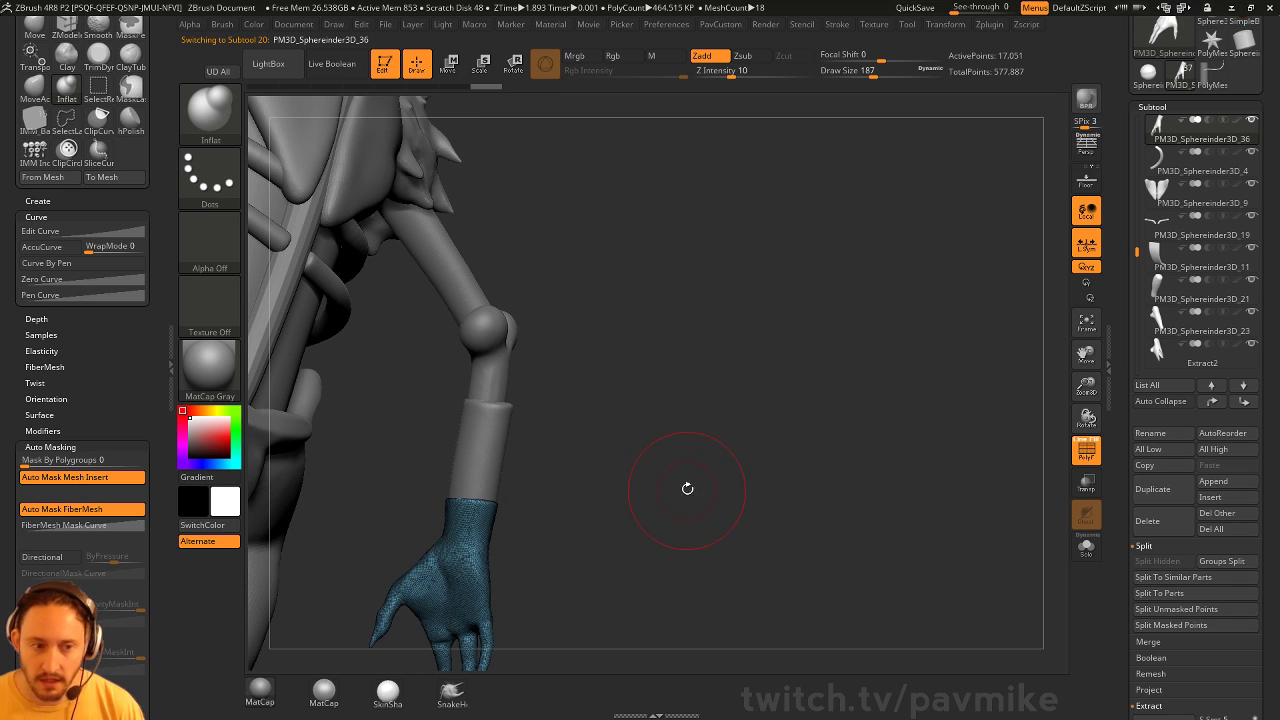
pyautogui.press('b')
pyautogui.press('z')
pyautogui.press('m')
pyautogui.moveTo(725, 473); pyautogui.dragTo(665, 469)
pyautogui.moveTo(528, 510); pyautogui.dragTo(472, 525)
# Pull the hand's wrist edge up over the forearm with the Move brush, reducing the draw size to 104
pyautogui.press('b')
pyautogui.press('m')
pyautogui.press('v')
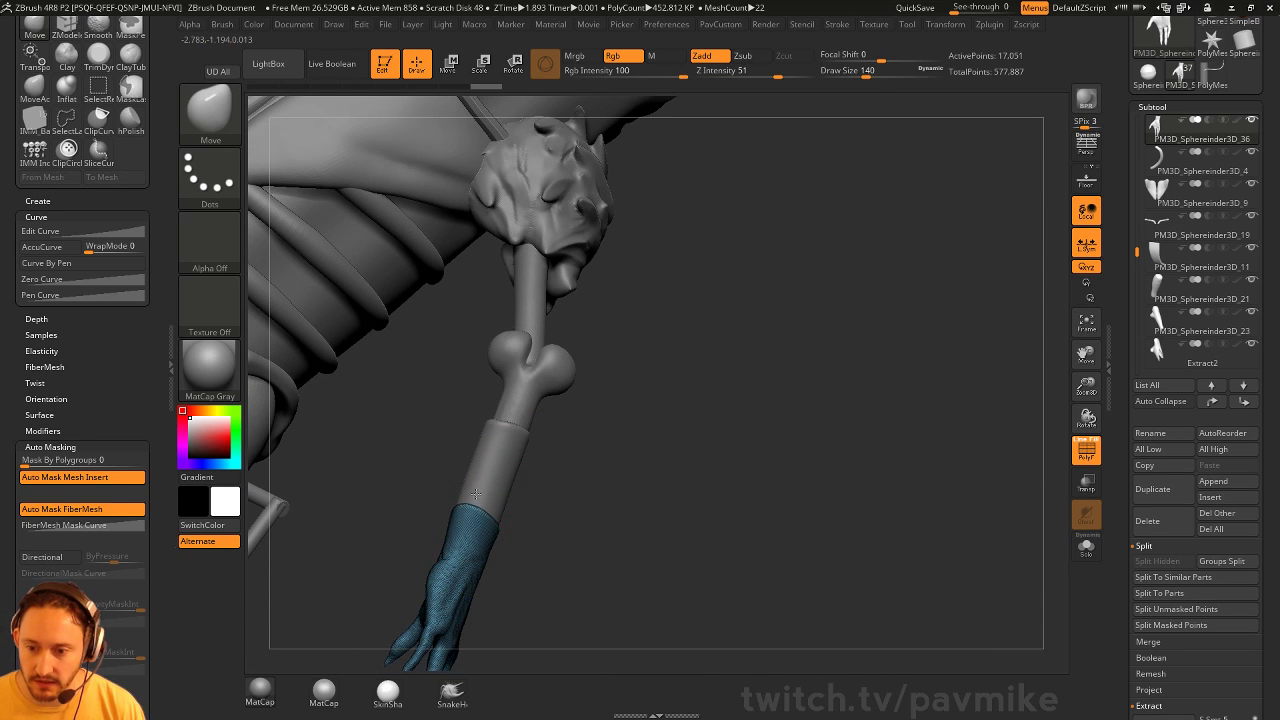
pyautogui.press('[')
pyautogui.press('[')
# Try further edits on the hand's wrist edge and step back through the history
pyautogui.press('b')
pyautogui.press('z')
pyautogui.press('m')
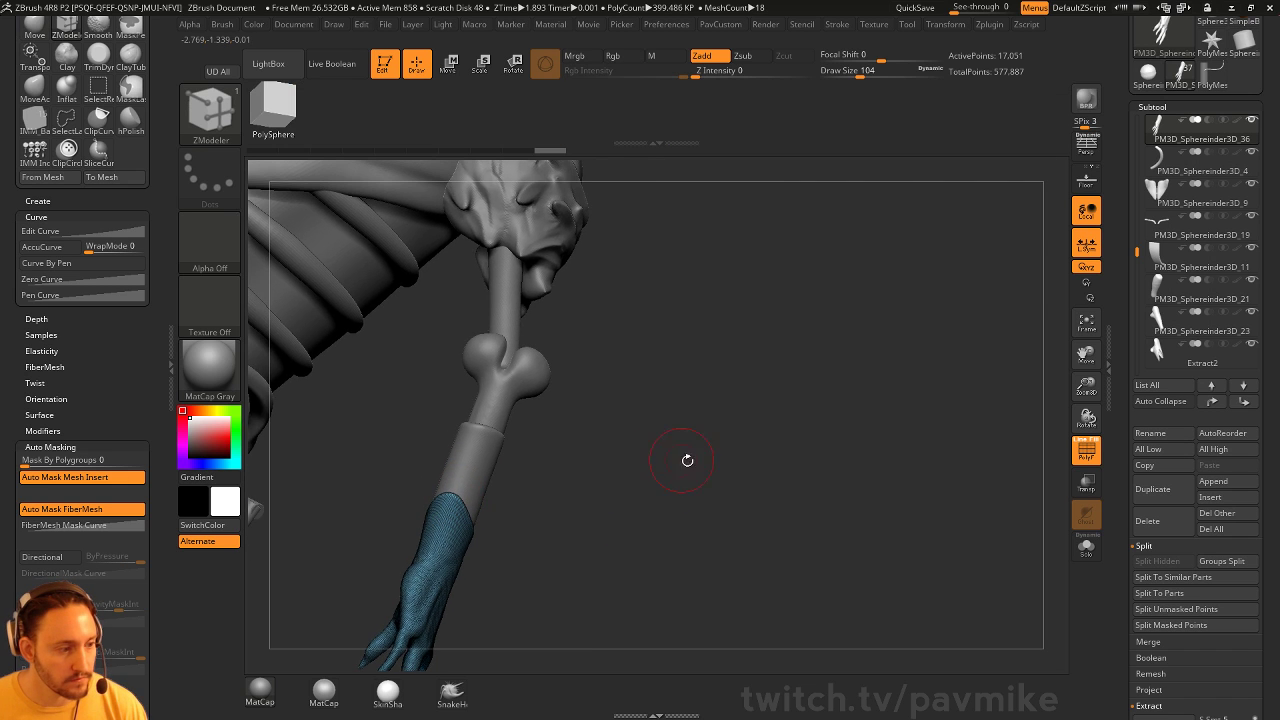
pyautogui.moveTo(686, 457)
pyautogui.mouseDown()
pyautogui.moveTo(620, 460)
pyautogui.moveTo(689, 475)
pyautogui.moveTo(600, 488)
pyautogui.mouseUp()
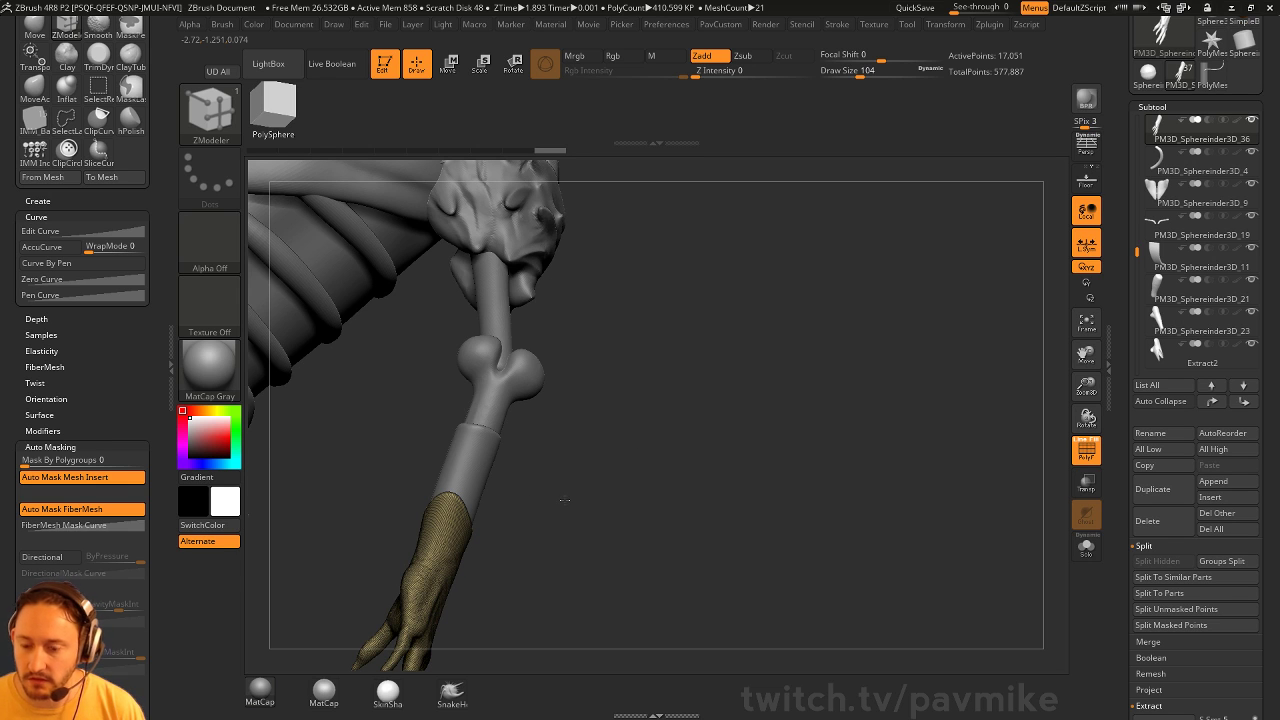
pyautogui.moveTo(565, 500); pyautogui.dragTo(644, 471)
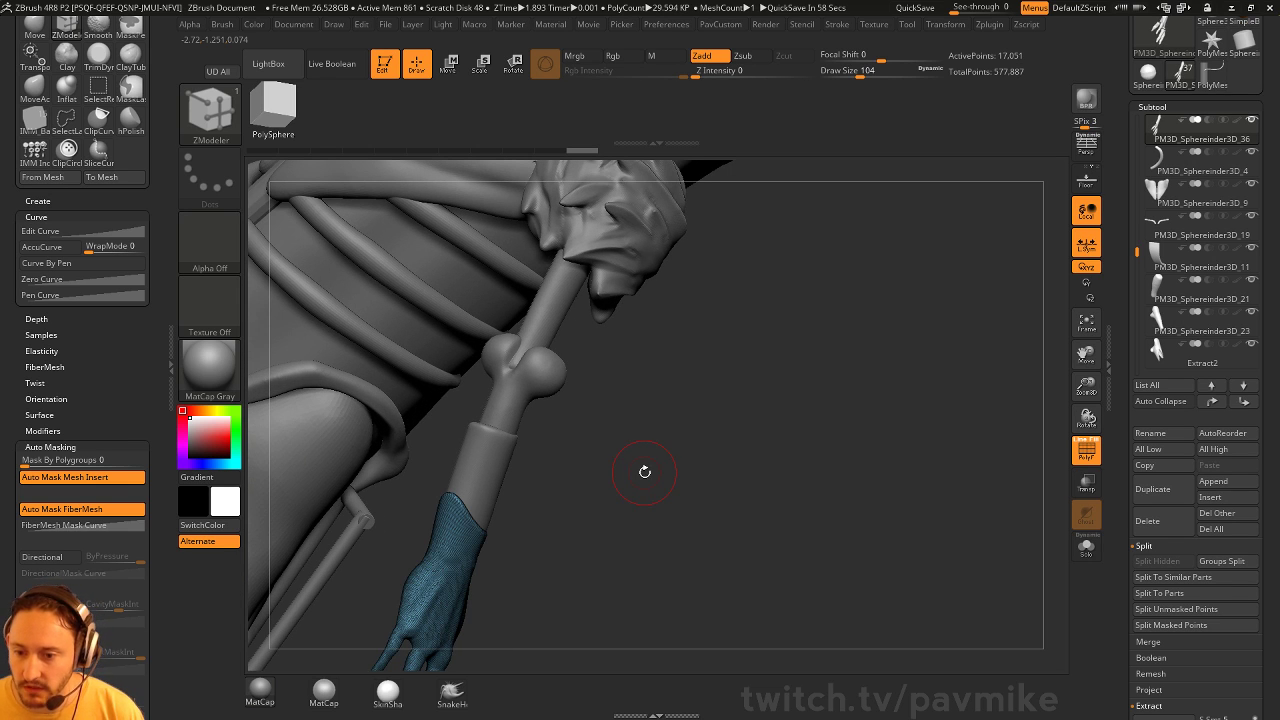
pyautogui.hotkey('ctrl', 'shift', 'z')
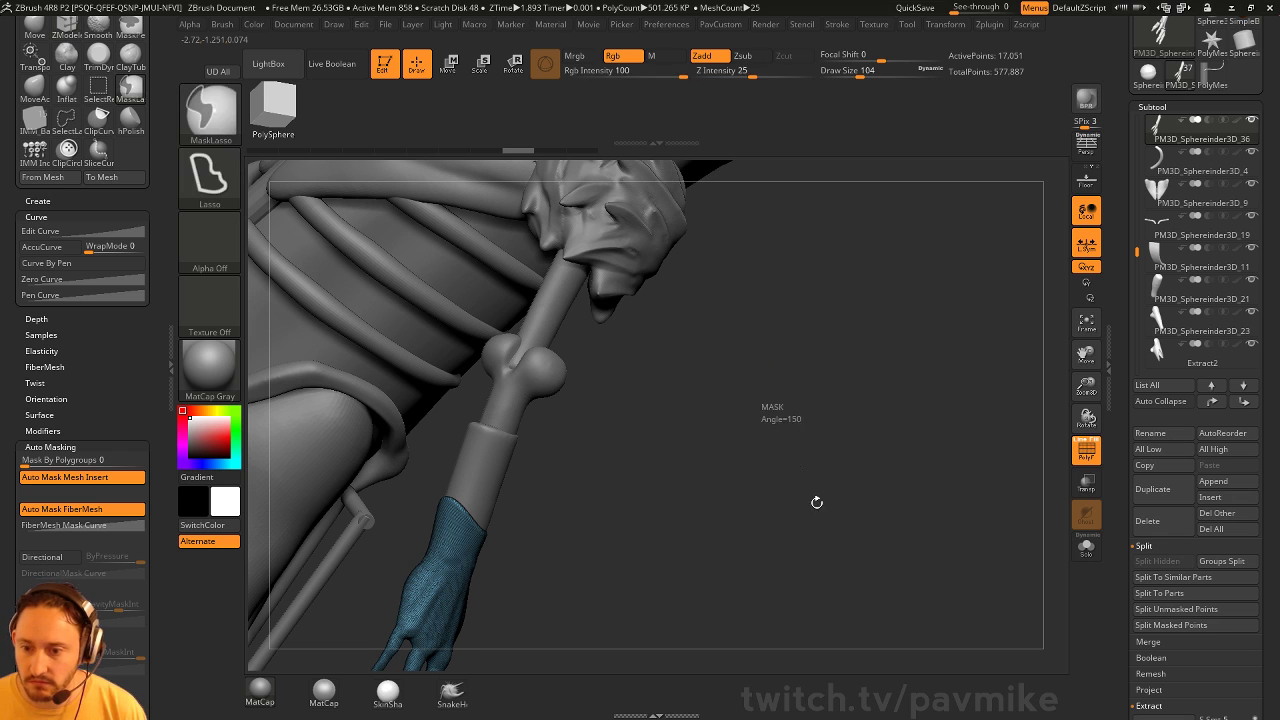
# Remesh the hand and pull its wrist edge into an uneven contour with the Move brush
pyautogui.press('b')
pyautogui.press('m')
pyautogui.press('v')
pyautogui.keyDown('alt'); pyautogui.moveTo(740, 477); pyautogui.dragTo(758, 480); pyautogui.keyUp('alt')
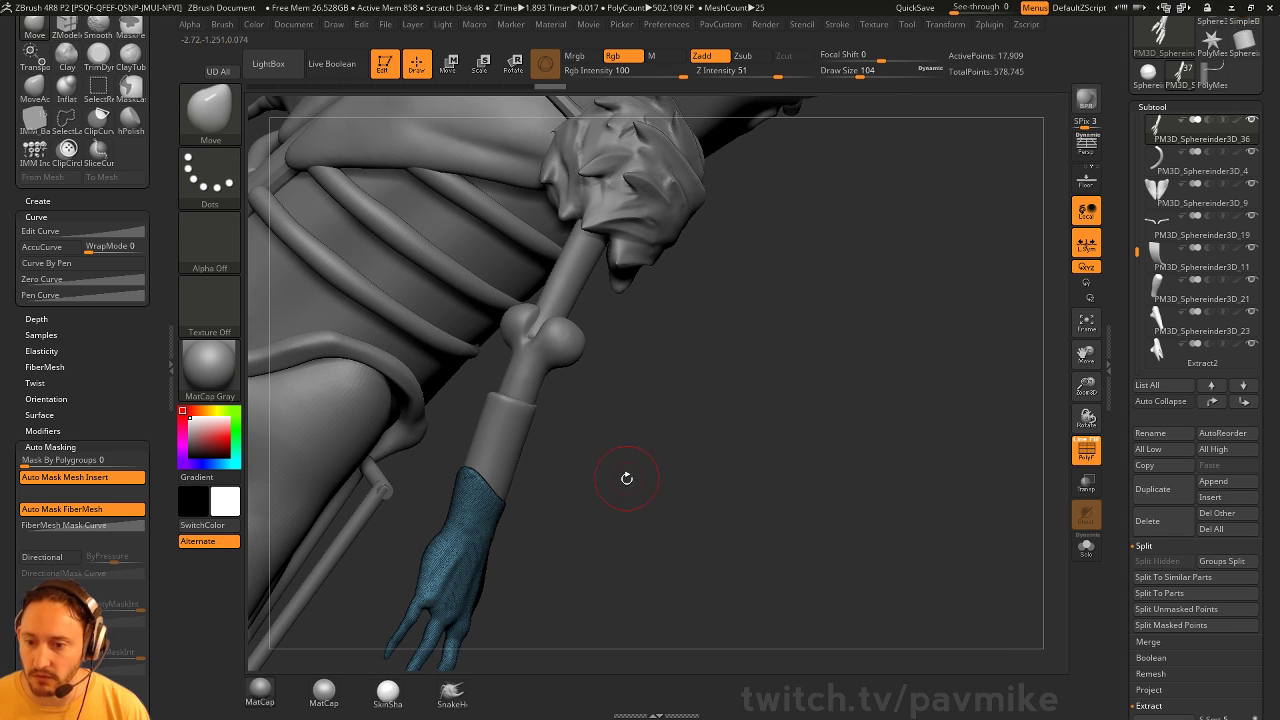
pyautogui.press('s')
pyautogui.moveTo(655, 478); pyautogui.dragTo(519, 494)
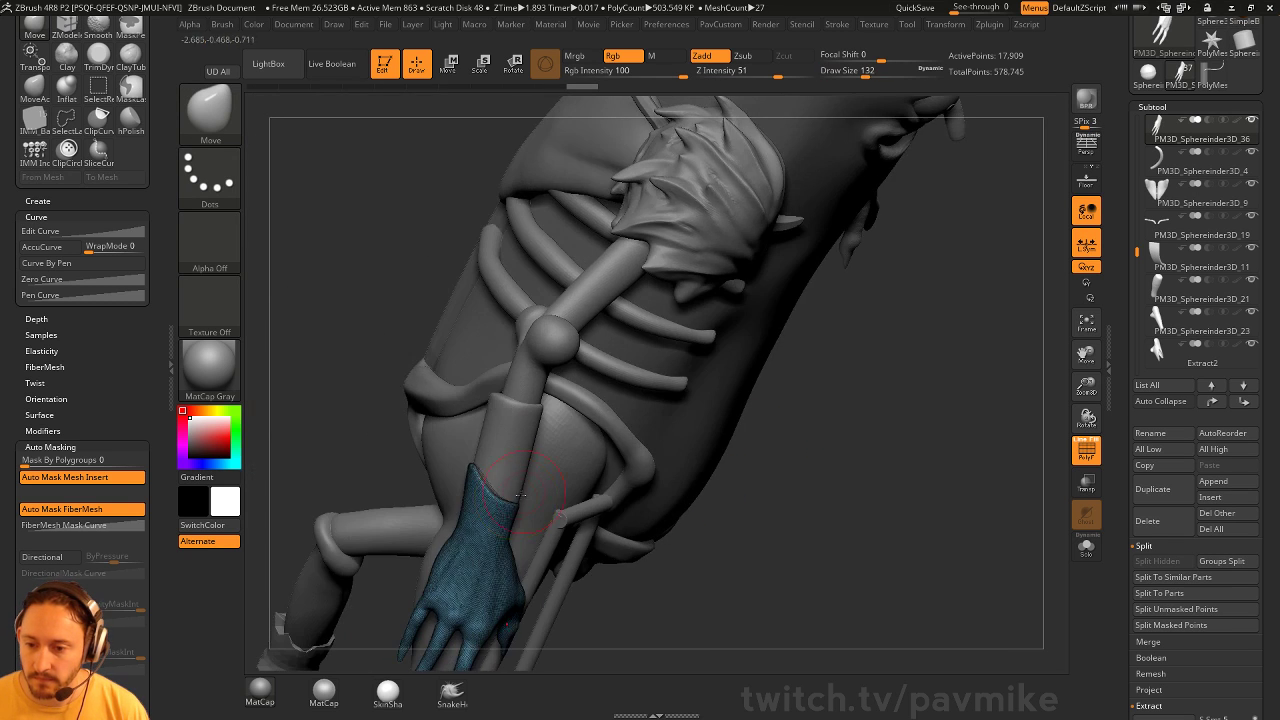
pyautogui.keyDown('shift'); pyautogui.moveTo(720, 516); pyautogui.dragTo(776, 471); pyautogui.keyUp('shift')
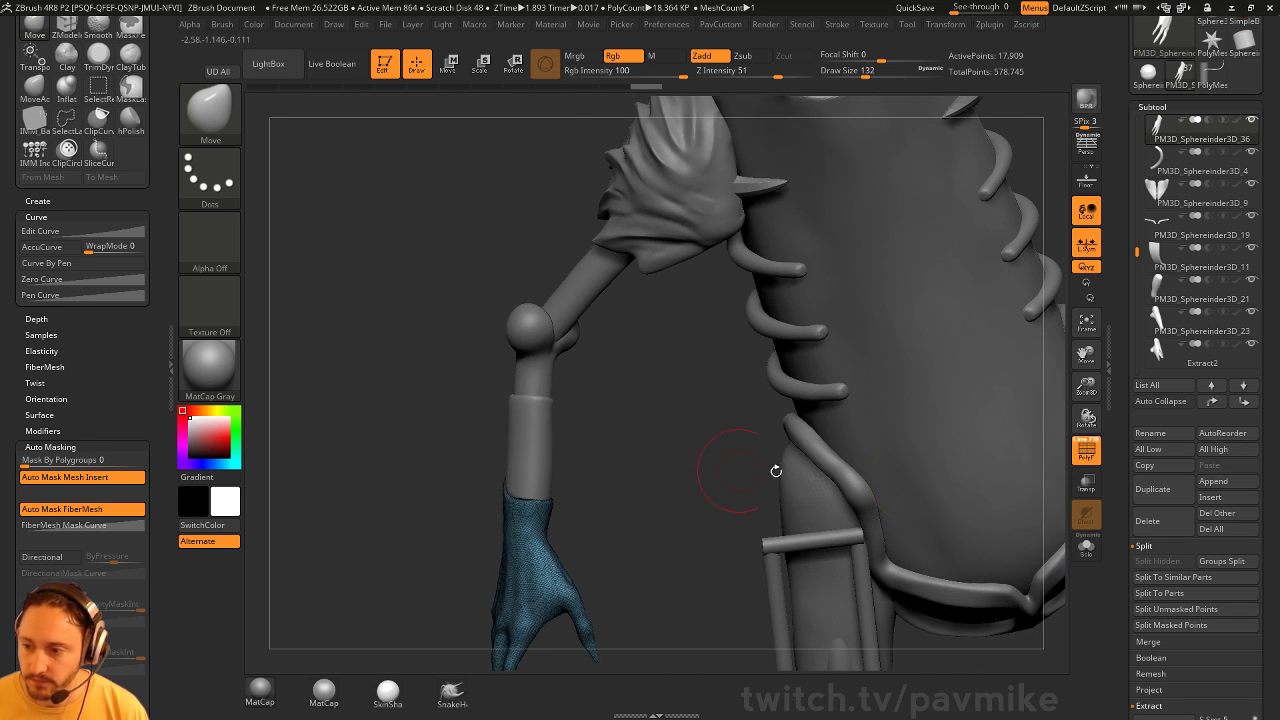
# Hide the polyframe, select the forearm section, and sculpt and smooth its lower end with the Standard brush
pyautogui.click(1086, 450)
pyautogui.moveTo(692, 456)
pyautogui.mouseDown()
pyautogui.moveTo(646, 458)
pyautogui.moveTo(596, 494)
pyautogui.moveTo(657, 446)
pyautogui.moveTo(697, 454)
pyautogui.moveTo(622, 456)
pyautogui.mouseUp()
pyautogui.press('b')
pyautogui.press('s')
pyautogui.press('t')
pyautogui.keyDown('alt'); pyautogui.click(482, 468); pyautogui.keyUp('alt')
pyautogui.moveTo(400, 474); pyautogui.dragTo(342, 480)
pyautogui.press('s')
pyautogui.moveTo(498, 512); pyautogui.dragTo(523, 512)
pyautogui.moveTo(484, 518)
pyautogui.keyDown('shift'); pyautogui.mouseDown()
pyautogui.moveTo(488, 490)
pyautogui.moveTo(534, 514)
pyautogui.mouseUp(); pyautogui.keyUp('shift')
# Adjust the forearm section's lower end where it enters the hand with the Move brush
pyautogui.press('b')
pyautogui.press('m')
pyautogui.press('v')
pyautogui.moveTo(482, 551); pyautogui.dragTo(483, 541)
pyautogui.moveTo(536, 527)
pyautogui.mouseDown()
pyautogui.moveTo(654, 531)
pyautogui.moveTo(575, 537)
pyautogui.mouseUp()
# Refine the wrist joint with a smaller Standard brush and reselect the hand subtool
pyautogui.press('b')
pyautogui.press('s')
pyautogui.press('t')
pyautogui.press('s')
pyautogui.moveTo(493, 543); pyautogui.dragTo(474, 543)
pyautogui.keyDown('alt'); pyautogui.click(468, 556); pyautogui.keyUp('alt')
pyautogui.moveTo(373, 547); pyautogui.dragTo(439, 489)
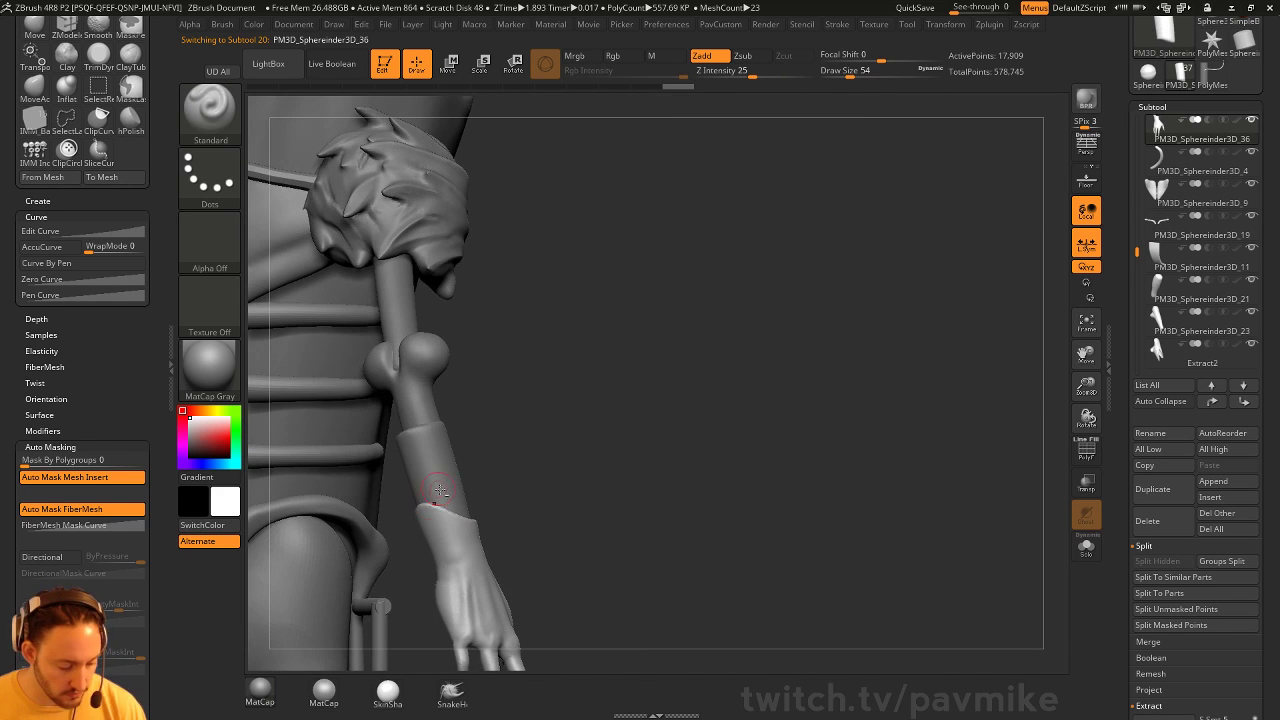
# Carve grooves running down from the hand's wrist edge with the DamStandard brush at draw size 71
pyautogui.moveTo(672, 437); pyautogui.dragTo(631, 449)
pyautogui.press('b')
pyautogui.press('d')
pyautogui.press('s')
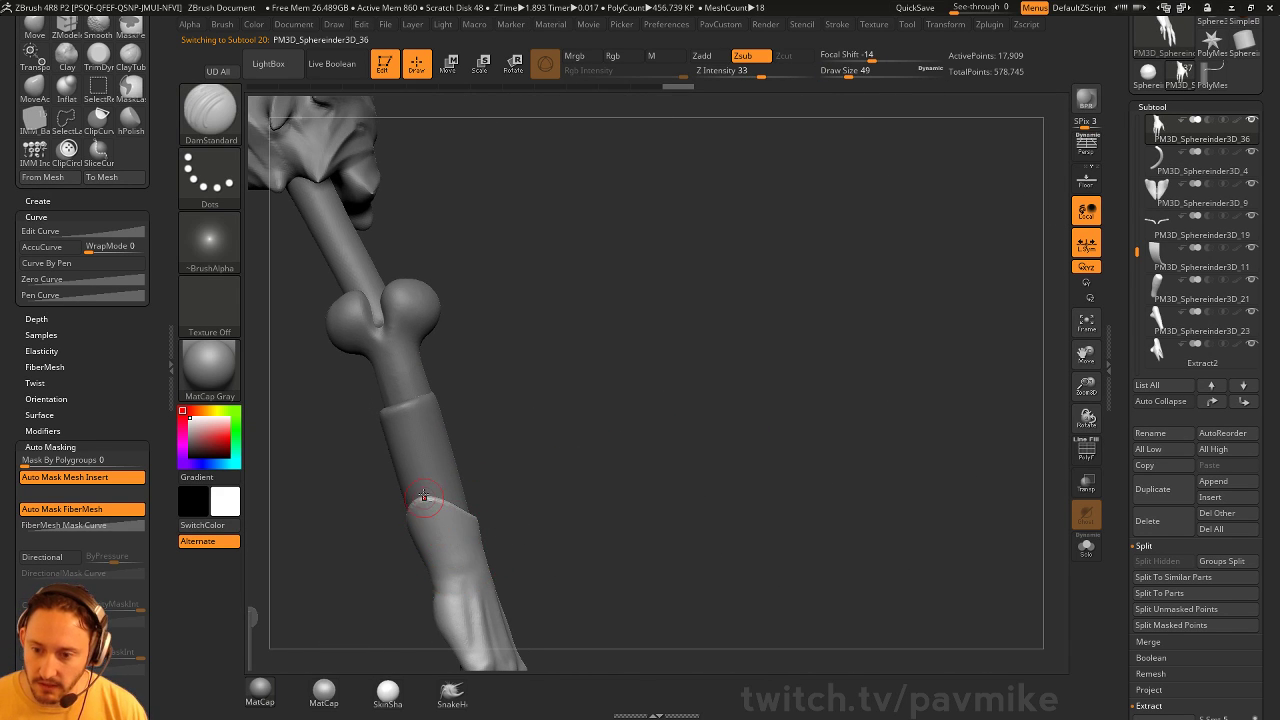
pyautogui.press('s')
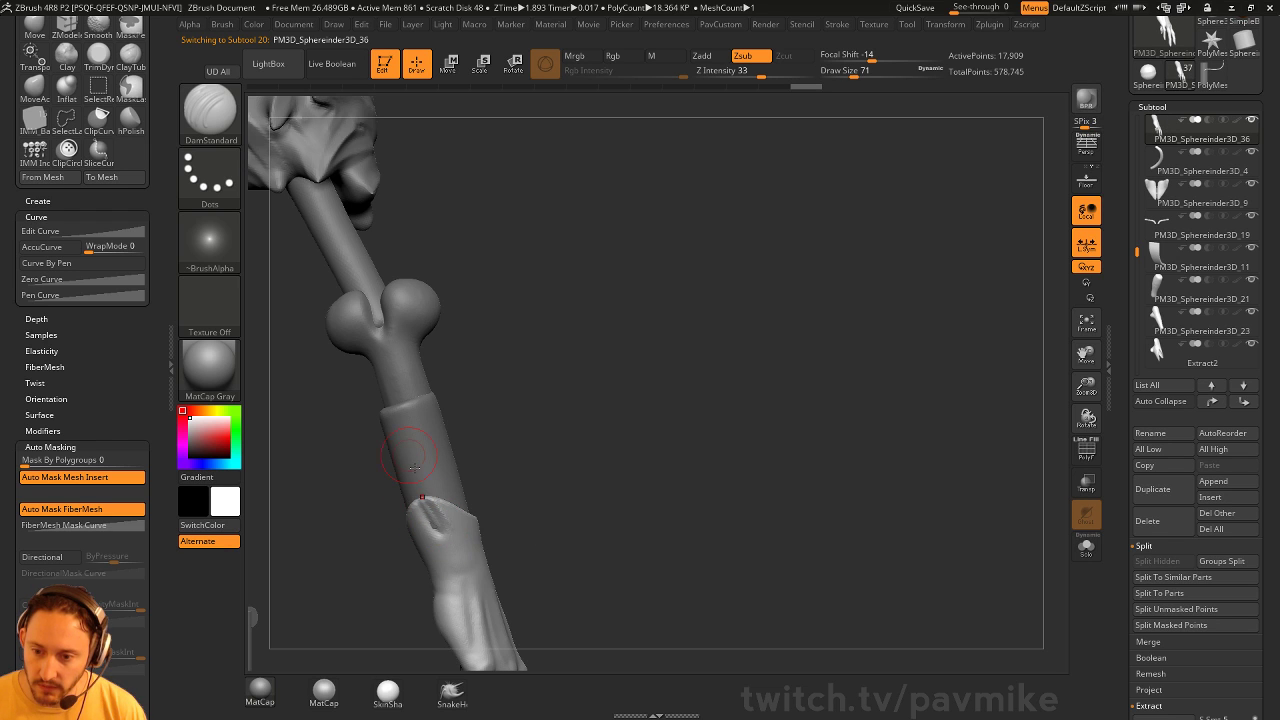
pyautogui.moveTo(522, 512)
pyautogui.mouseDown()
pyautogui.moveTo(400, 465)
pyautogui.moveTo(463, 531)
pyautogui.moveTo(424, 498)
pyautogui.mouseUp()
pyautogui.moveTo(471, 420); pyautogui.dragTo(443, 440)
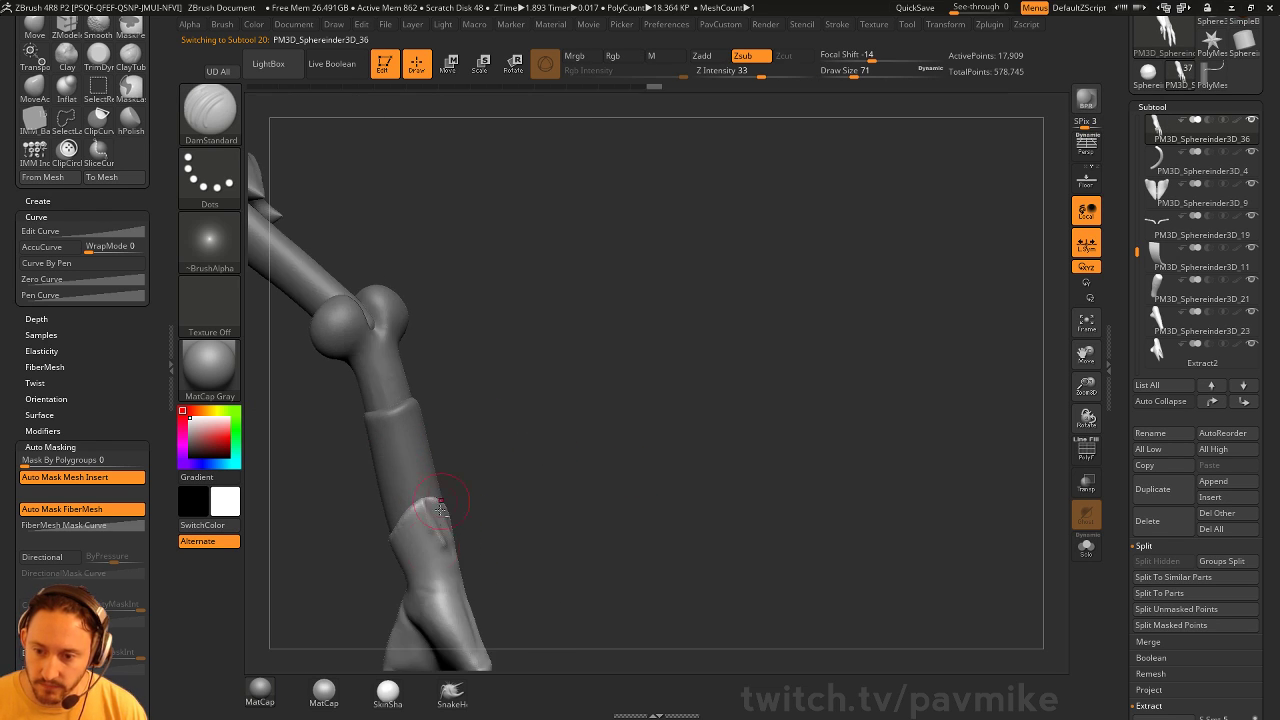
pyautogui.moveTo(425, 535); pyautogui.dragTo(422, 510)
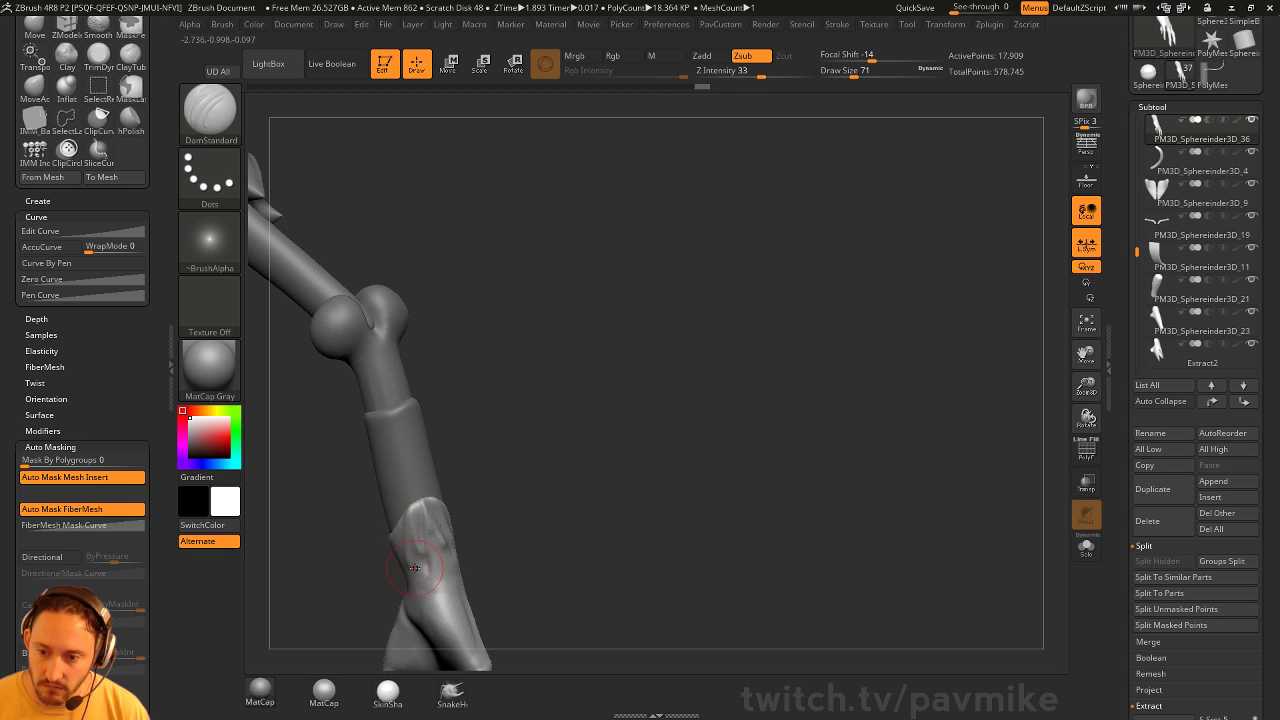
# Pull pointed, torn spikes out of the hand's wrist edge with the SnakeHook brush, reducing the draw size to 25
pyautogui.click(452, 690)
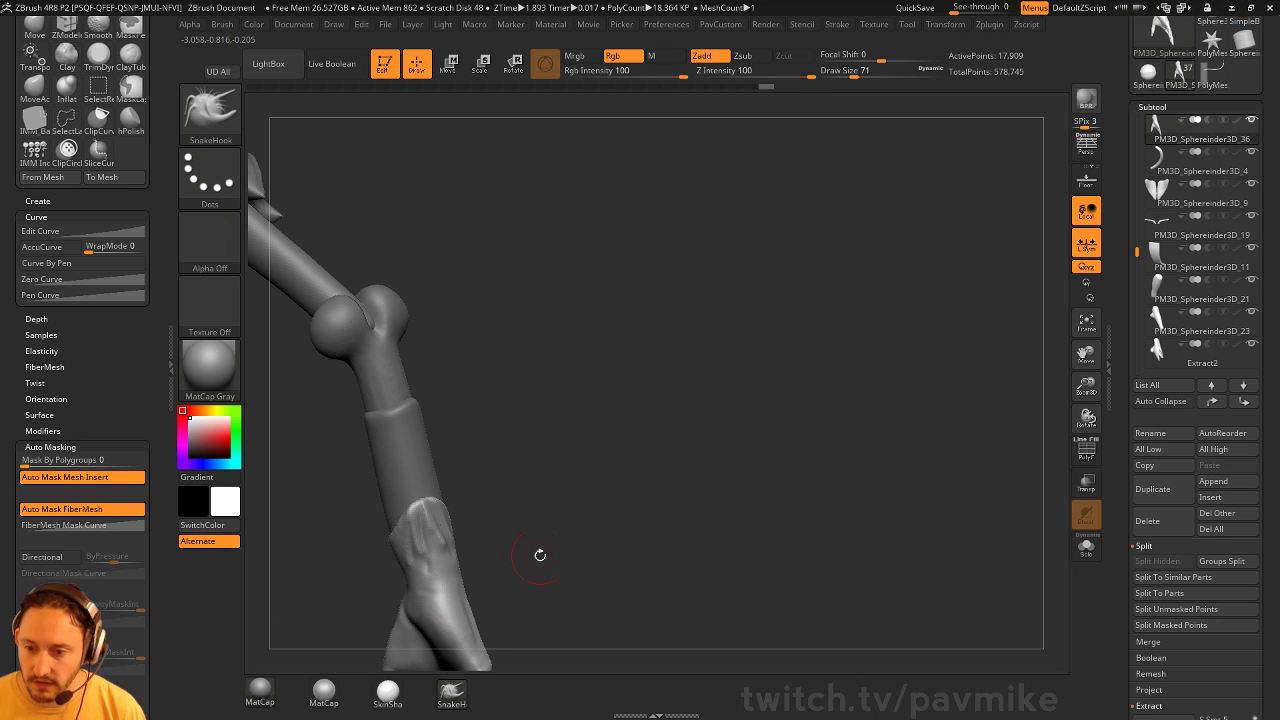
pyautogui.moveTo(537, 554); pyautogui.dragTo(416, 481)
pyautogui.moveTo(530, 500); pyautogui.dragTo(438, 505)
pyautogui.press('s')
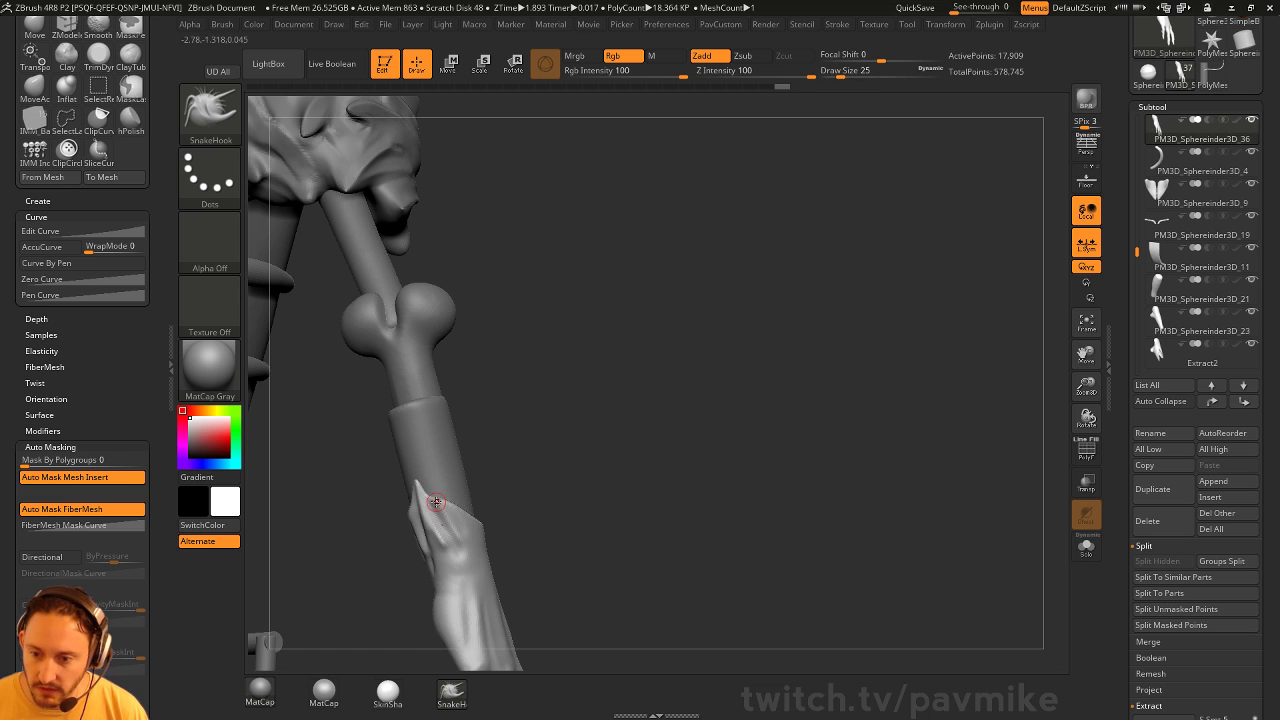
pyautogui.moveTo(565, 478); pyautogui.dragTo(540, 472)
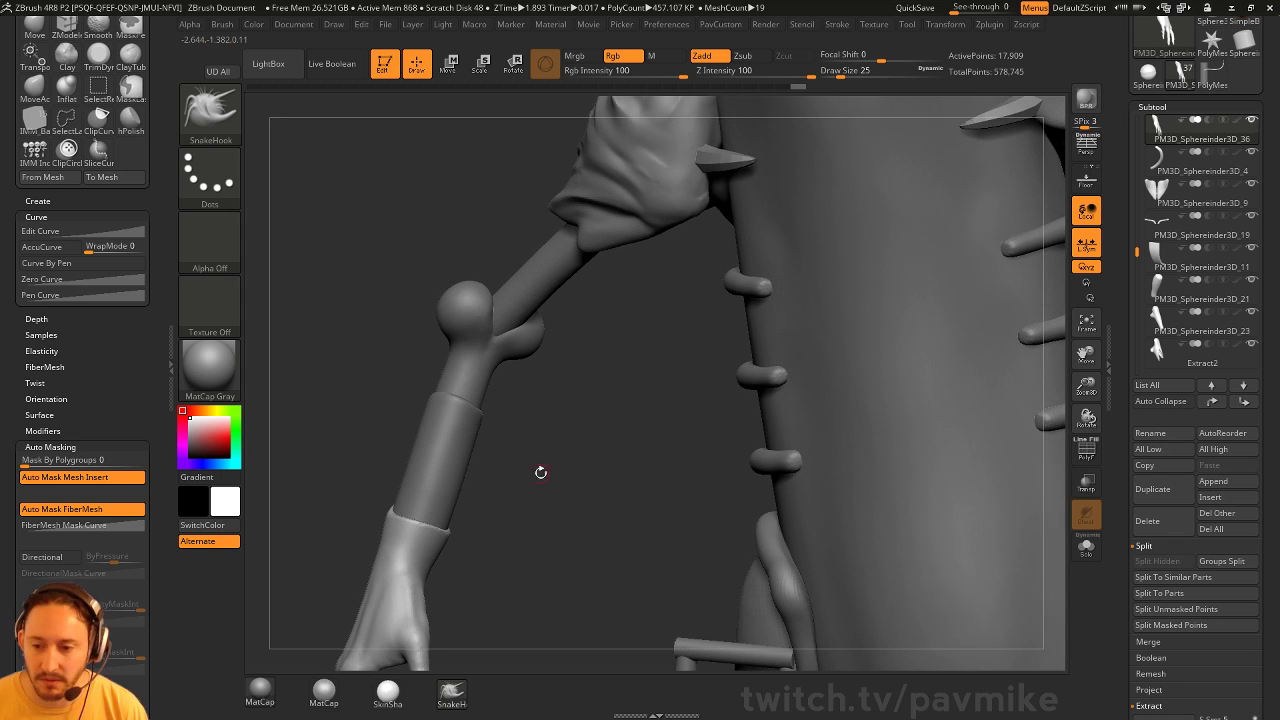
pyautogui.moveTo(427, 527)
pyautogui.mouseDown()
pyautogui.moveTo(423, 543)
pyautogui.moveTo(455, 522)
pyautogui.moveTo(420, 500)
pyautogui.moveTo(432, 493)
pyautogui.moveTo(369, 518)
pyautogui.moveTo(529, 491)
pyautogui.moveTo(475, 509)
pyautogui.mouseUp()
# Smooth the area around the torn wrist edge using the Standard brush
pyautogui.press('b')
pyautogui.press('s')
pyautogui.press('t')
pyautogui.keyDown('shift'); pyautogui.moveTo(418, 508); pyautogui.dragTo(407, 509); pyautogui.keyUp('shift')
pyautogui.moveTo(521, 428); pyautogui.dragTo(555, 461)
# Shape the torn wrist points with the Move and MoveAccu brushes at draw size 31, and remesh the hand
pyautogui.press('b')
pyautogui.press('m')
pyautogui.press('v')
pyautogui.press('s')
pyautogui.click(549, 462)
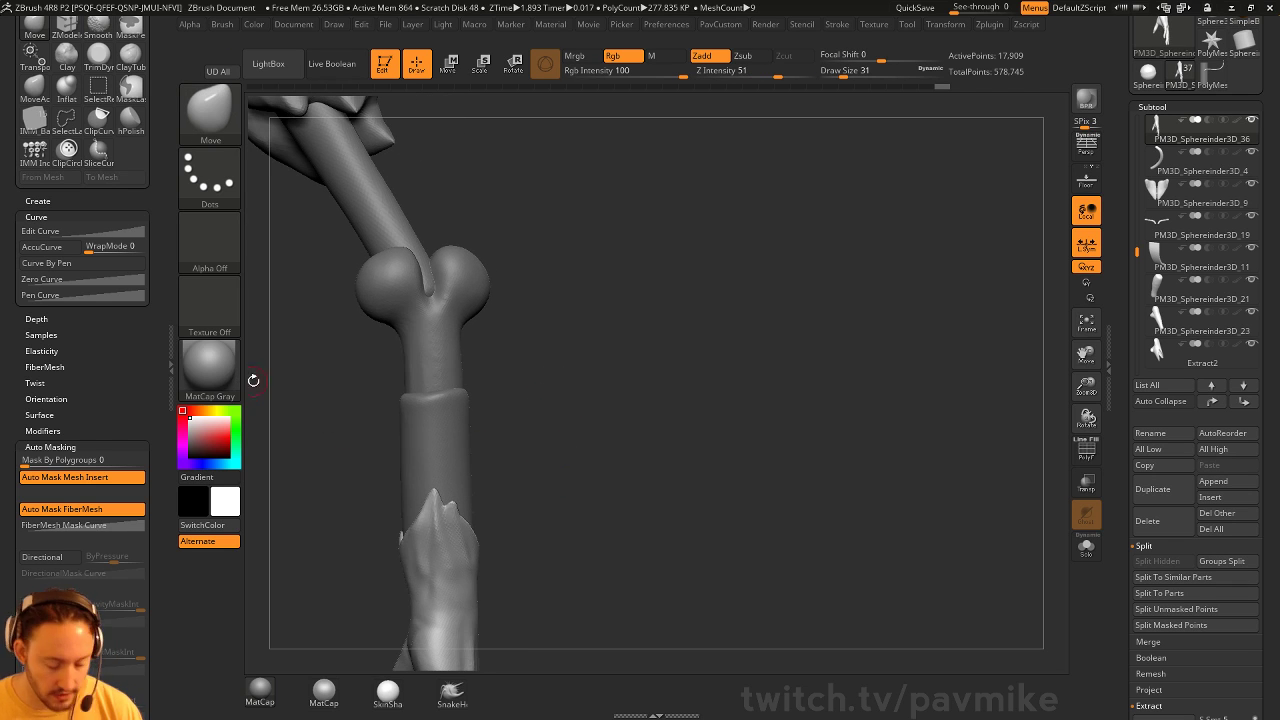
pyautogui.click(35, 89)
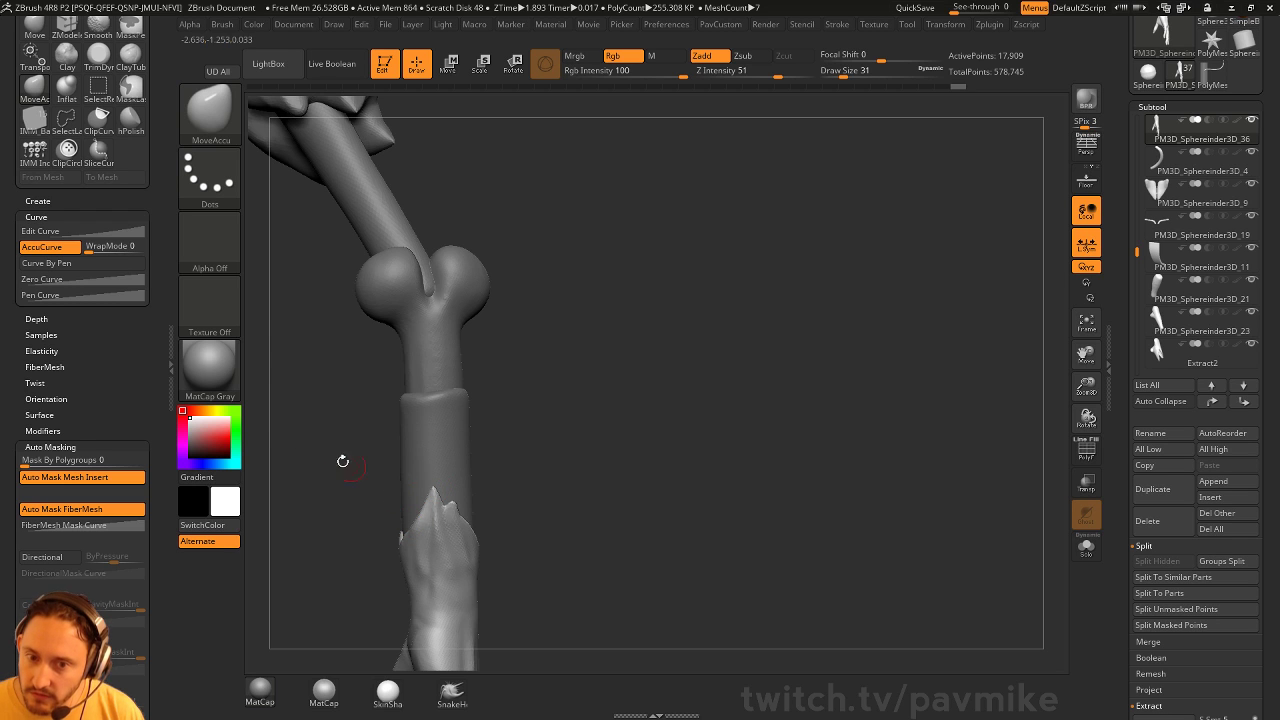
pyautogui.moveTo(343, 461); pyautogui.dragTo(354, 467)
pyautogui.moveTo(460, 517)
pyautogui.mouseDown()
pyautogui.moveTo(467, 496)
pyautogui.moveTo(450, 491)
pyautogui.mouseUp()
pyautogui.moveTo(580, 500); pyautogui.dragTo(434, 525)
pyautogui.keyDown('ctrl'); pyautogui.keyDown('shift'); pyautogui.click(651, 534); pyautogui.keyUp('shift'); pyautogui.keyUp('ctrl')
pyautogui.moveTo(645, 535); pyautogui.dragTo(460, 548)
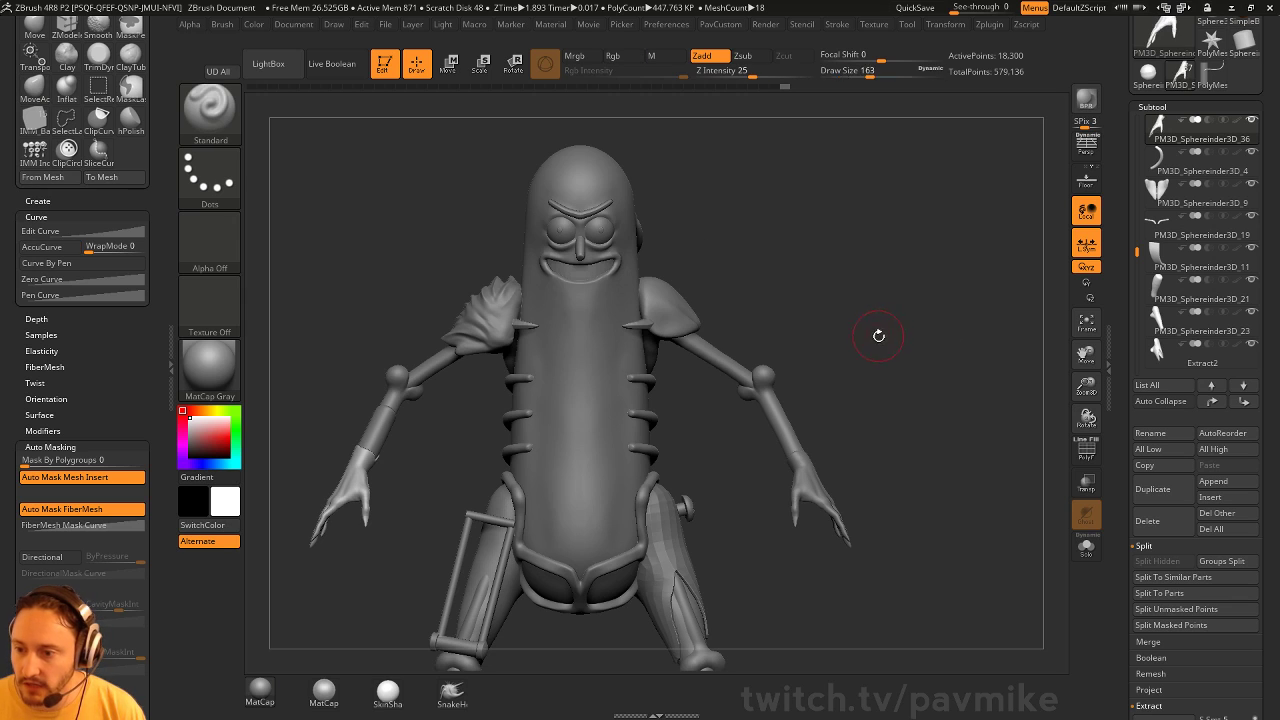
# Reduce the Standard brush's draw size to 101 with both arms in front view
pyautogui.moveTo(847, 453)
pyautogui.keyDown('alt'); pyautogui.mouseDown()
pyautogui.moveTo(837, 397)
pyautogui.moveTo(877, 404)
pyautogui.moveTo(804, 421)
pyautogui.mouseUp(); pyautogui.keyUp('alt')
pyautogui.press('s')
pyautogui.click(833, 395)
pyautogui.press('s')
pyautogui.click(827, 421)
pyautogui.press('s')
pyautogui.click(813, 419)
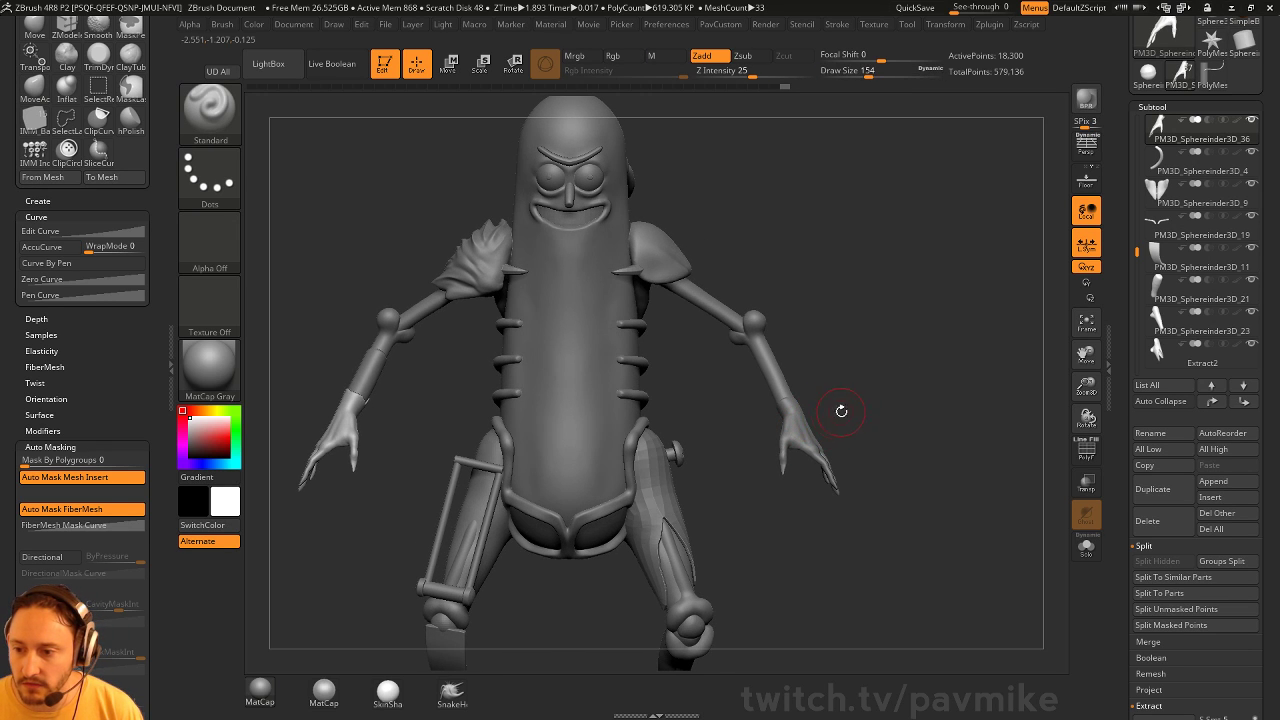
pyautogui.press('s')
pyautogui.click(805, 428)
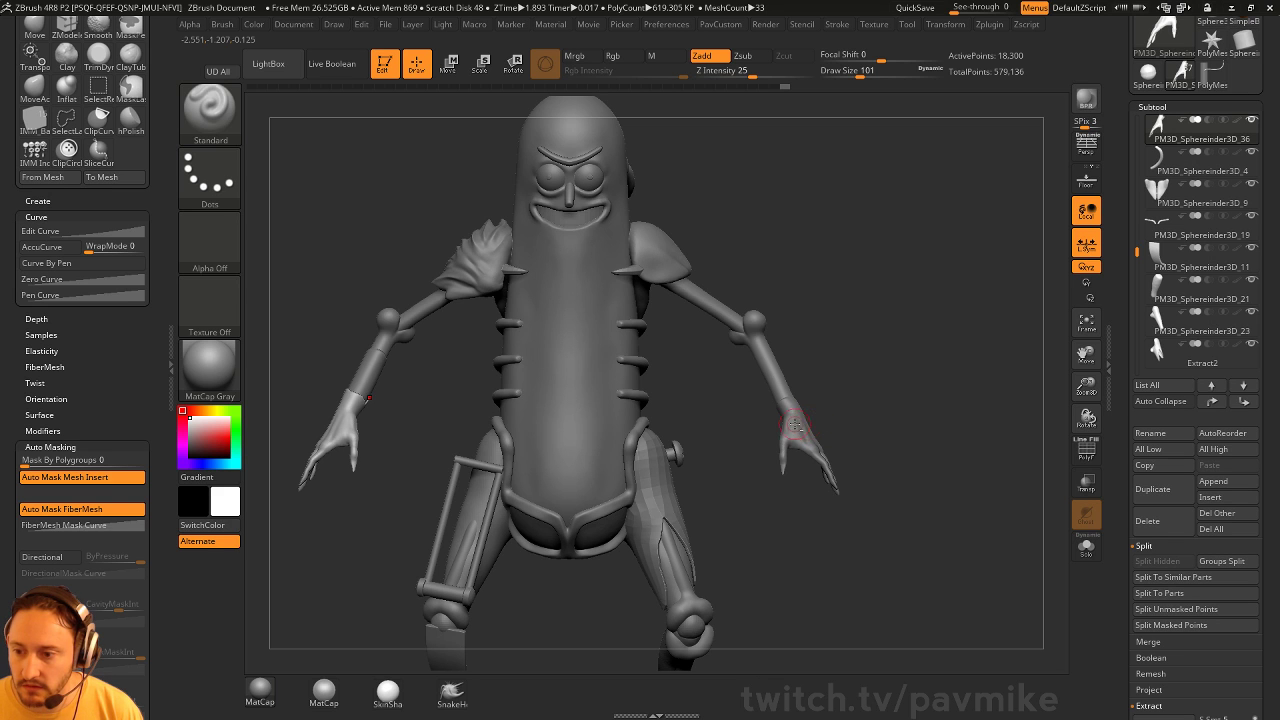
# Thicken the wrist edge of the hand on the intact arm using the Inflat brush at draw size 163
pyautogui.keyDown('alt'); pyautogui.click(775, 371); pyautogui.keyUp('alt')
pyautogui.keyDown('alt'); pyautogui.click(799, 411); pyautogui.keyUp('alt')
pyautogui.moveTo(914, 395)
pyautogui.keyDown('alt'); pyautogui.mouseDown()
pyautogui.moveTo(742, 379)
pyautogui.moveTo(838, 395)
pyautogui.moveTo(687, 405)
pyautogui.mouseUp(); pyautogui.keyUp('alt')
pyautogui.press('b')
pyautogui.press('i')
pyautogui.press('n')
pyautogui.press('s')
pyautogui.click(668, 410)
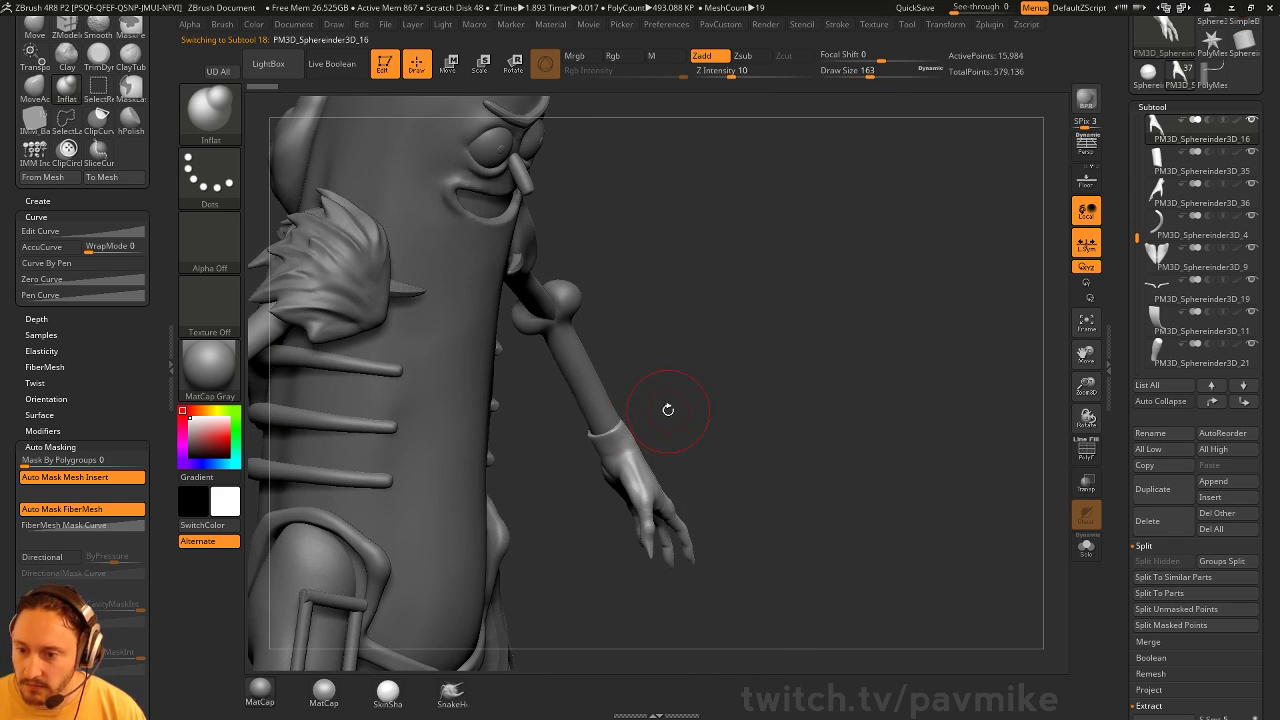
pyautogui.moveTo(725, 366)
pyautogui.mouseDown()
pyautogui.moveTo(620, 408)
pyautogui.moveTo(643, 391)
pyautogui.mouseUp()
# Refine the same hand's wrist with the Standard brush at draw size 77
pyautogui.press('b')
pyautogui.press('s')
pyautogui.press('t')
pyautogui.press('s')
pyautogui.click(625, 389)
# Select the adjoining forearm and smooth its lower end at draw size 140, isolating the part to check its shape
pyautogui.keyDown('alt'); pyautogui.click(562, 375); pyautogui.keyUp('alt')
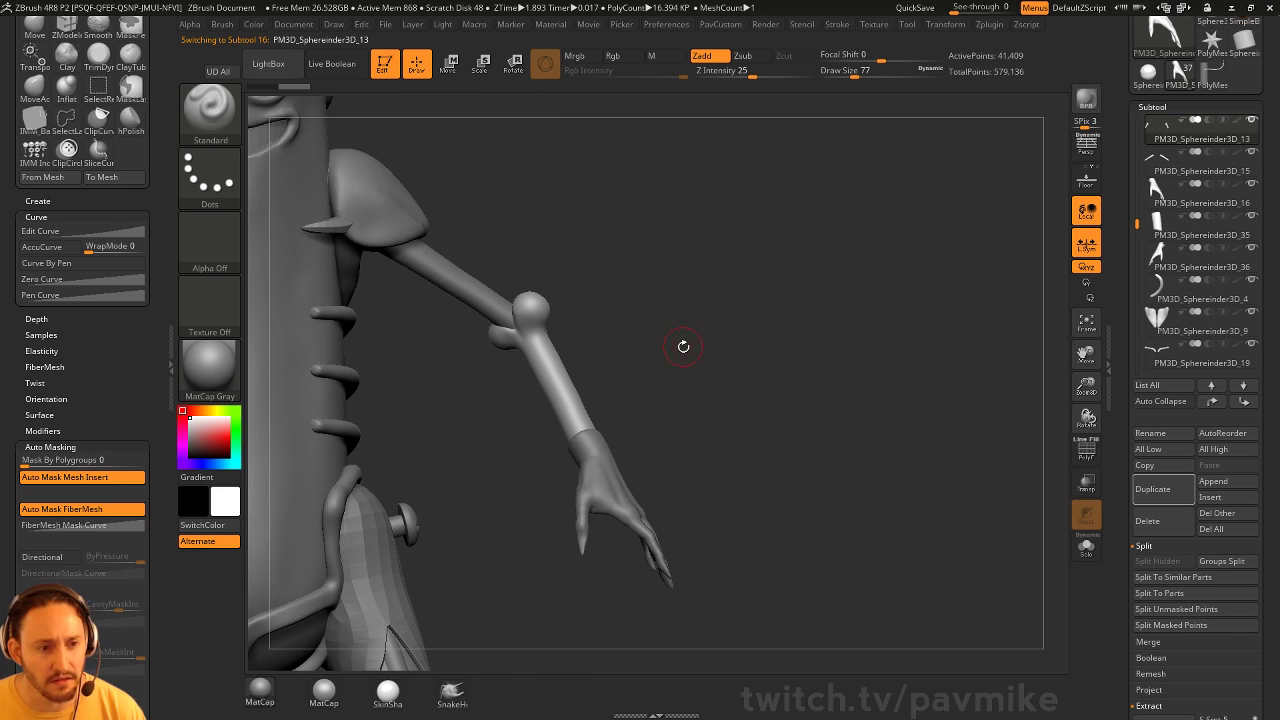
pyautogui.moveTo(683, 346); pyautogui.dragTo(706, 346)
pyautogui.press('s')
pyautogui.click(674, 398)
pyautogui.press('shift')
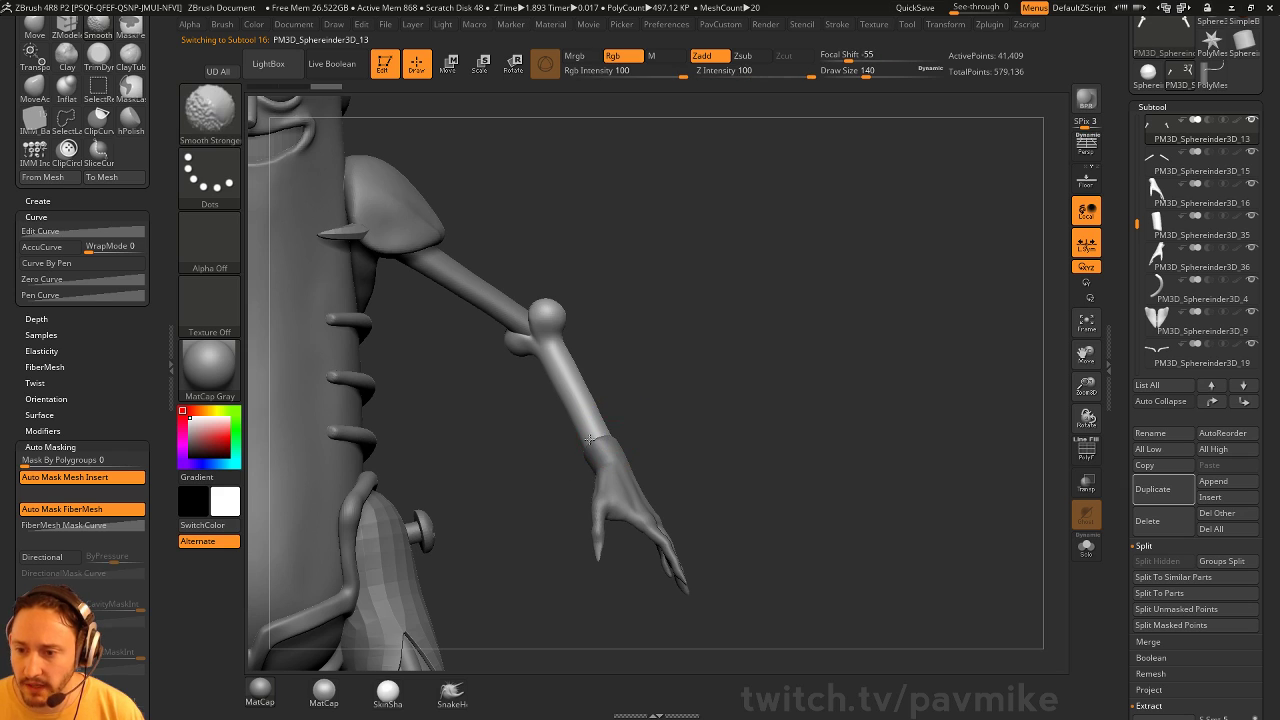
pyautogui.moveTo(720, 420); pyautogui.dragTo(783, 414)
pyautogui.click(1086, 546)
pyautogui.press('shift')
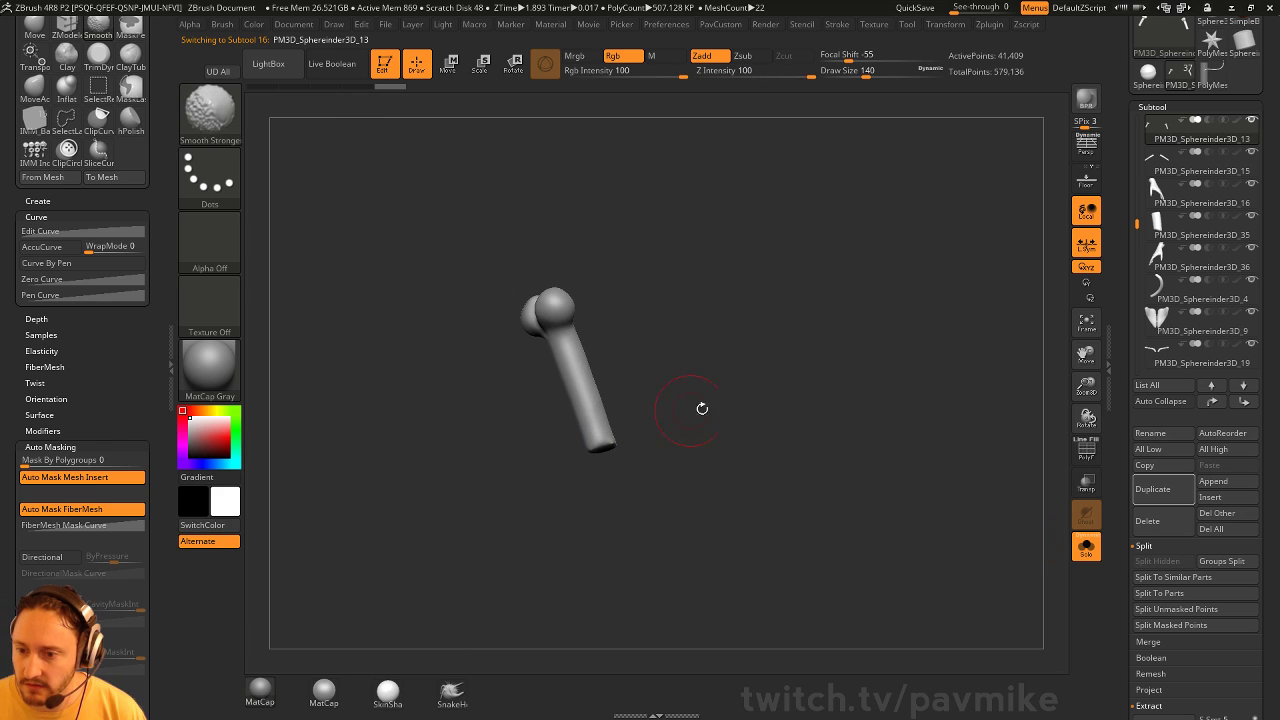
pyautogui.moveTo(702, 408)
pyautogui.mouseDown()
pyautogui.moveTo(611, 436)
pyautogui.moveTo(626, 379)
pyautogui.mouseUp()
pyautogui.moveTo(668, 481); pyautogui.dragTo(775, 462)
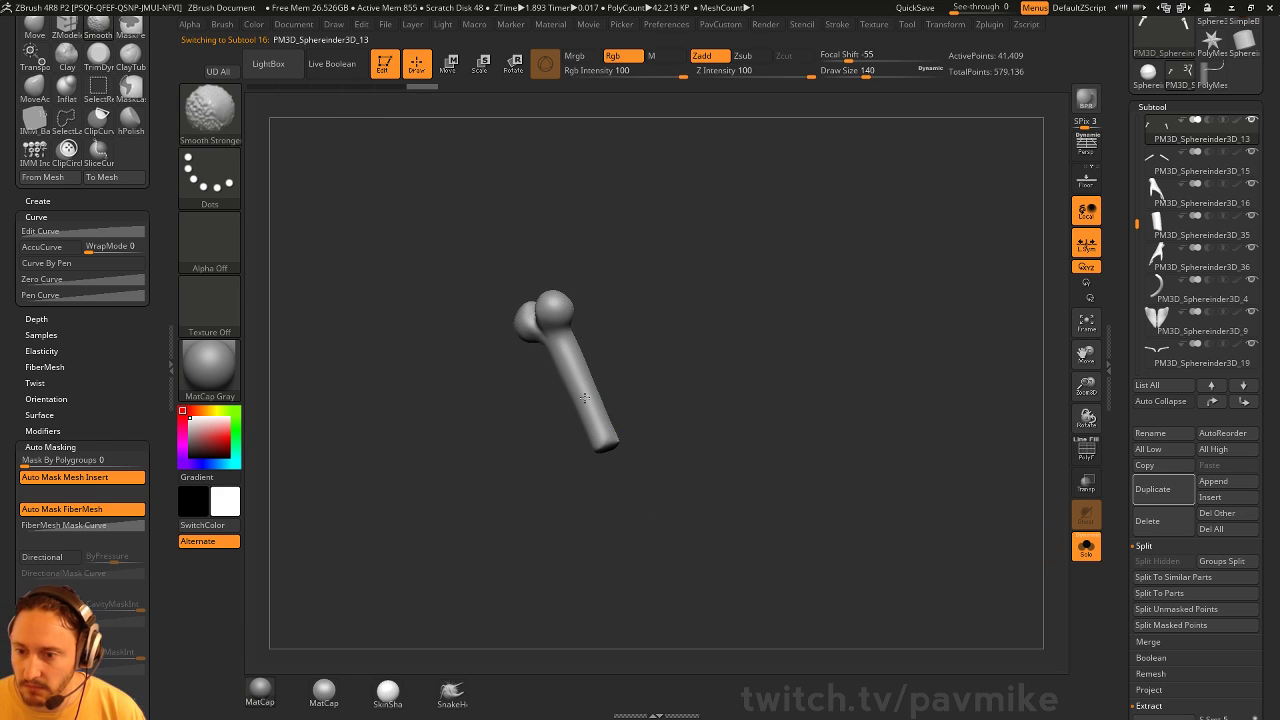
pyautogui.click(1086, 546)
# Select the low-poly torn shell on the thigh with the screw and set the draw size to 97
pyautogui.keyDown('shift'); pyautogui.moveTo(689, 375); pyautogui.dragTo(830, 300); pyautogui.keyUp('shift')
pyautogui.press('s')
pyautogui.moveTo(832, 462)
pyautogui.mouseDown()
pyautogui.moveTo(844, 458)
pyautogui.moveTo(819, 456)
pyautogui.moveTo(836, 424)
pyautogui.moveTo(874, 527)
pyautogui.mouseUp()
pyautogui.keyDown('alt'); pyautogui.click(662, 411); pyautogui.keyUp('alt')
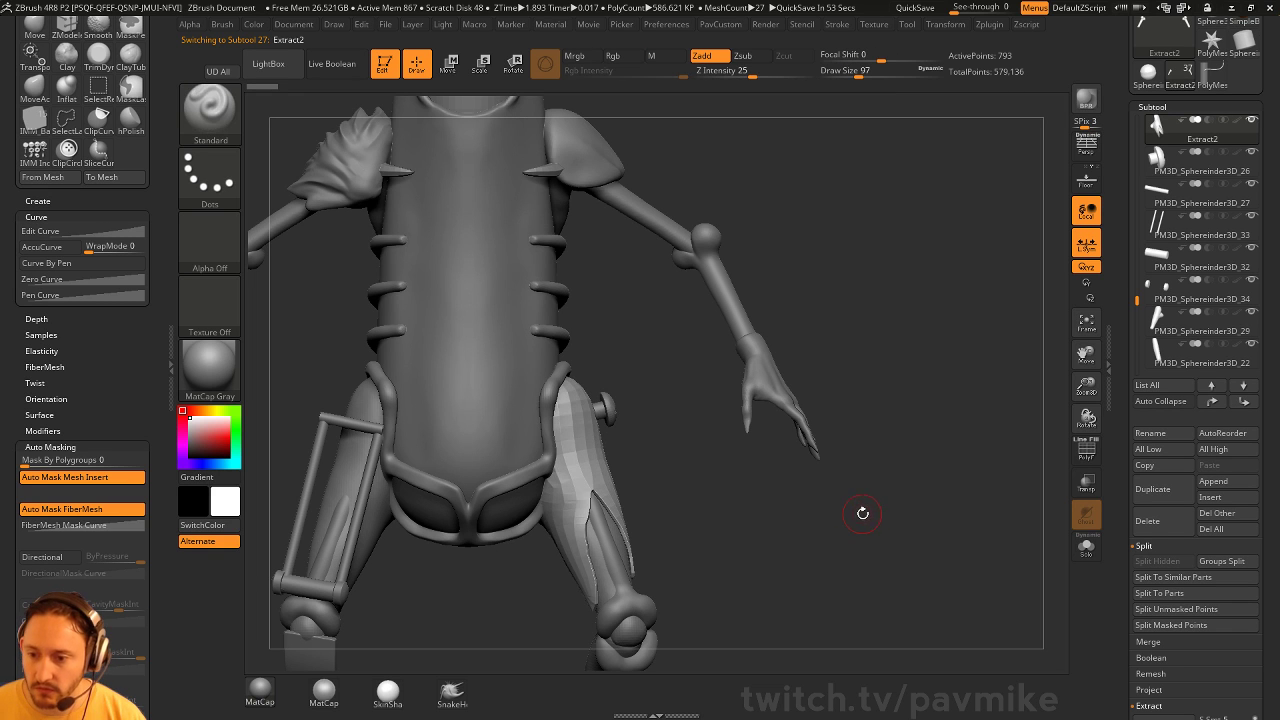
pyautogui.moveTo(804, 522); pyautogui.dragTo(962, 536)
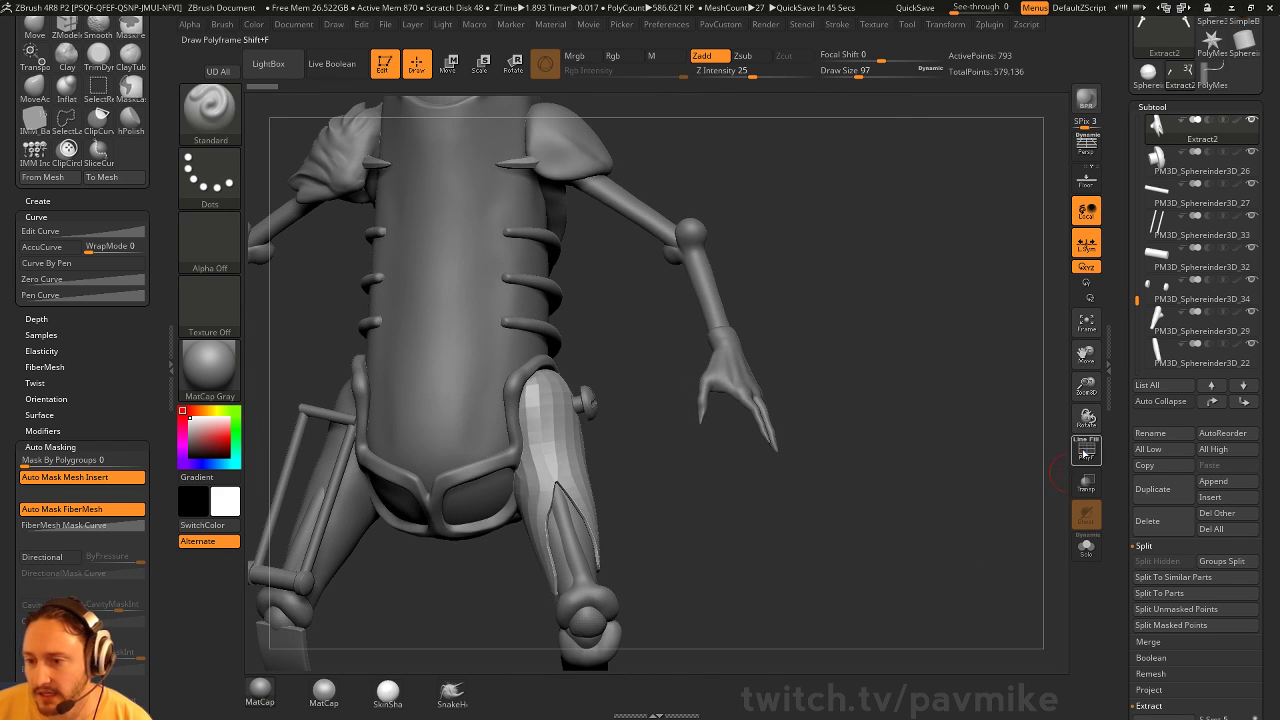
pyautogui.click(1086, 454)
pyautogui.moveTo(722, 557); pyautogui.dragTo(779, 442)
pyautogui.click(1086, 547)
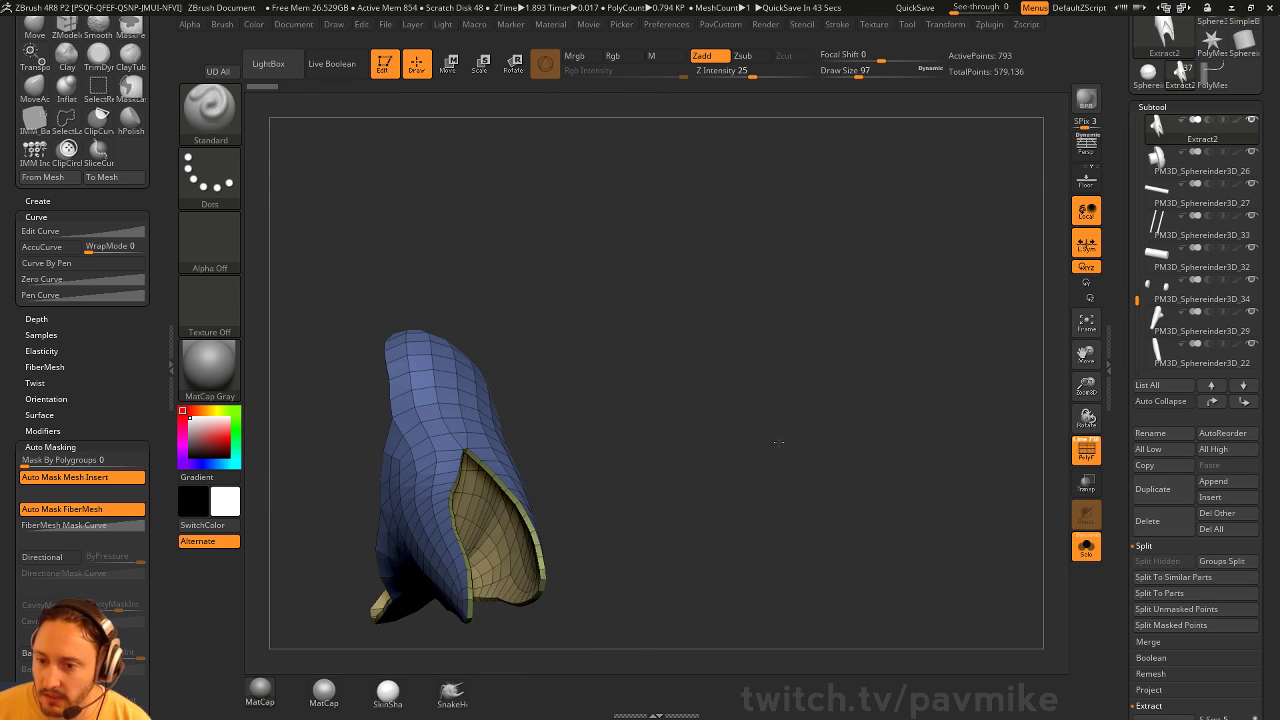
pyautogui.press('b')
pyautogui.press('z')
pyautogui.press('m')
pyautogui.press('space')
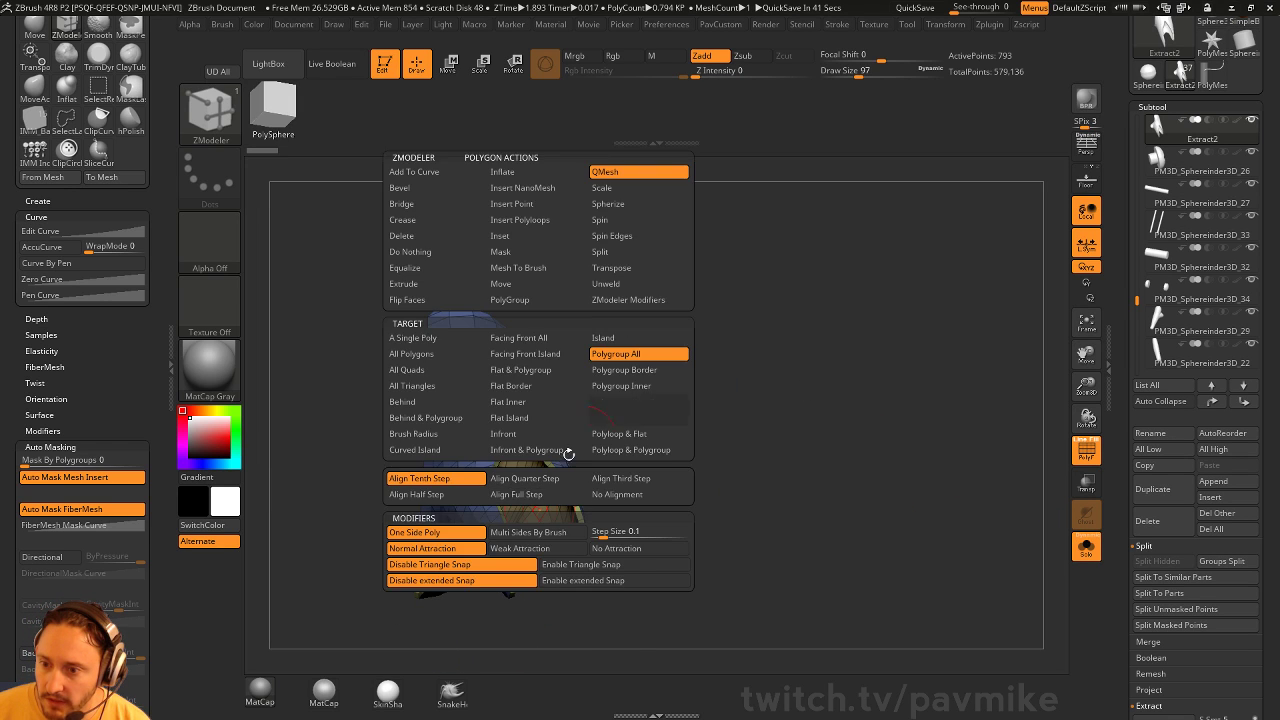
pyautogui.moveTo(545, 520); pyautogui.dragTo(594, 472)
pyautogui.click(1087, 456)
pyautogui.click(1087, 547)
pyautogui.moveTo(966, 491); pyautogui.dragTo(866, 549)
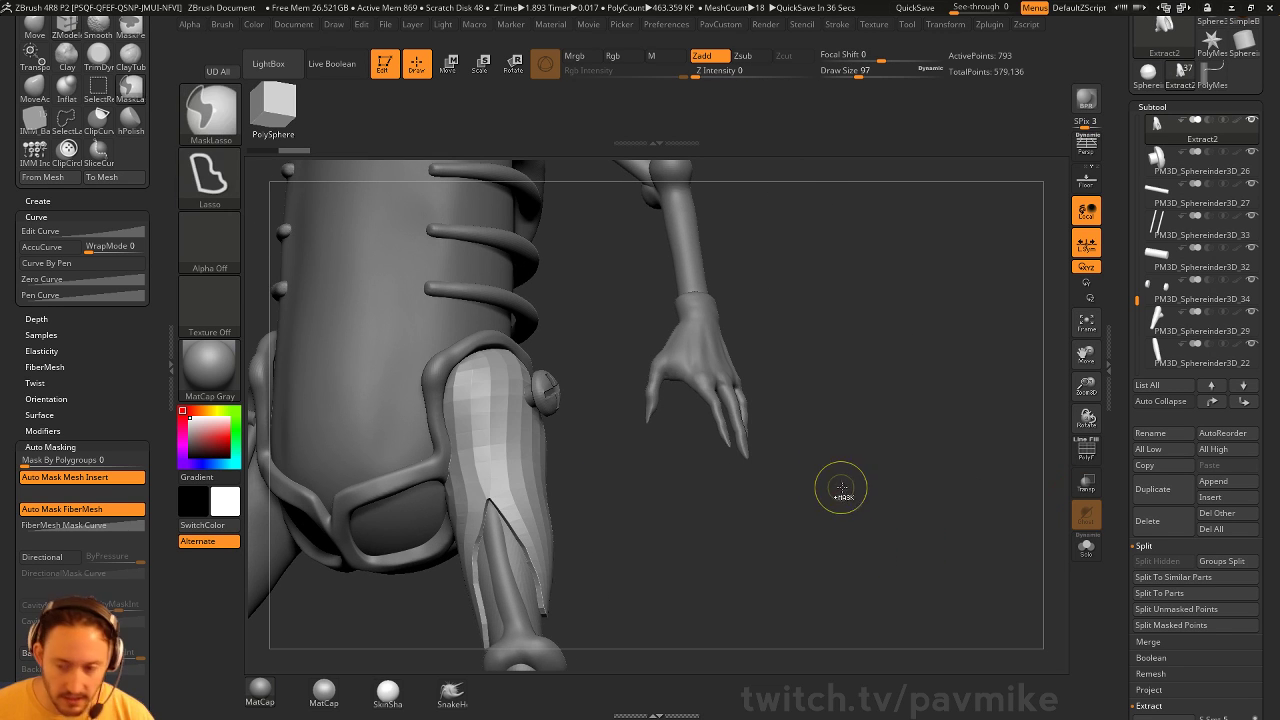
# Subdivide the torn thigh shell twice
pyautogui.hotkey('ctrl', 'd')
pyautogui.hotkey('ctrl', 'd')
pyautogui.moveTo(857, 500)
pyautogui.mouseDown()
pyautogui.moveTo(812, 505)
pyautogui.moveTo(866, 509)
pyautogui.moveTo(862, 495)
pyautogui.moveTo(869, 518)
pyautogui.moveTo(815, 500)
pyautogui.mouseUp()
# Adjust the form of the thigh shell with the MoveAccu brush at draw size 192
pyautogui.press('b')
pyautogui.press('m')
pyautogui.press('a')
pyautogui.press('s')
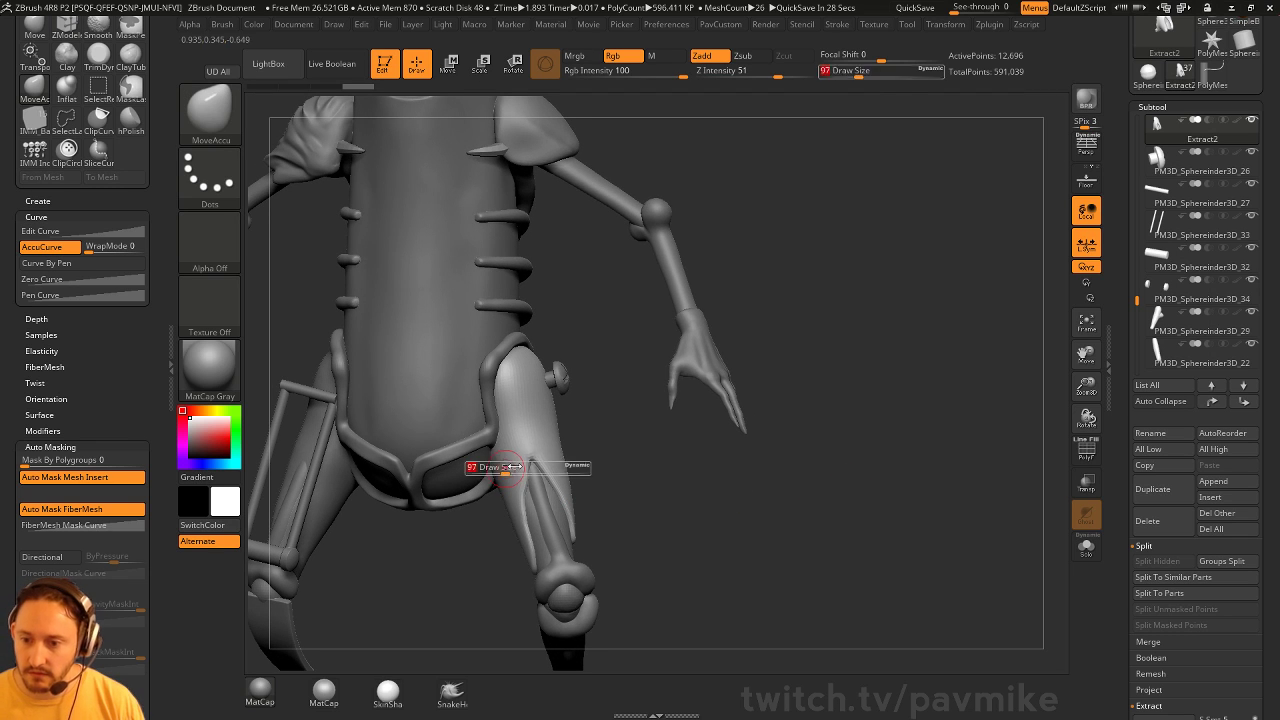
pyautogui.moveTo(518, 464); pyautogui.dragTo(529, 460)
pyautogui.moveTo(521, 412); pyautogui.dragTo(521, 409)
pyautogui.moveTo(745, 440)
pyautogui.mouseDown()
pyautogui.moveTo(531, 440)
pyautogui.moveTo(561, 424)
pyautogui.mouseUp()
pyautogui.moveTo(700, 440); pyautogui.dragTo(843, 451)
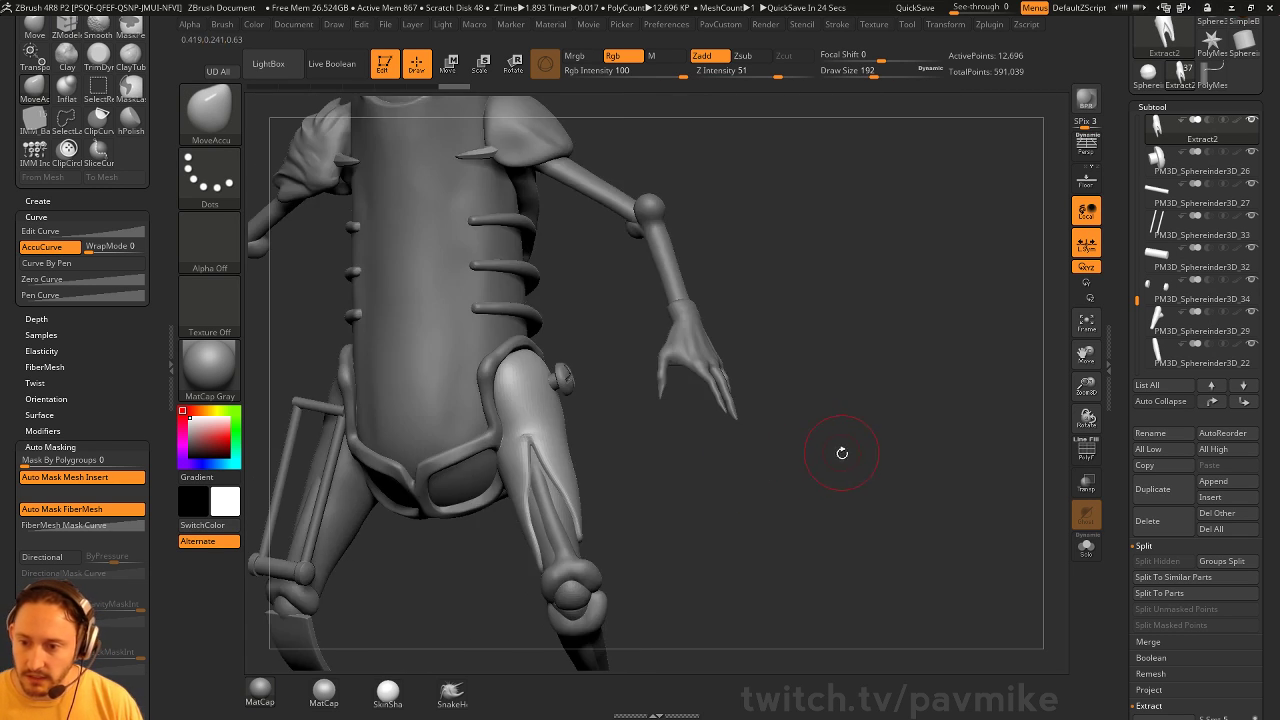
# Convert the thigh shell to DynaMesh without freezing its subdivision levels
pyautogui.press('c')
pyautogui.click(845, 207)
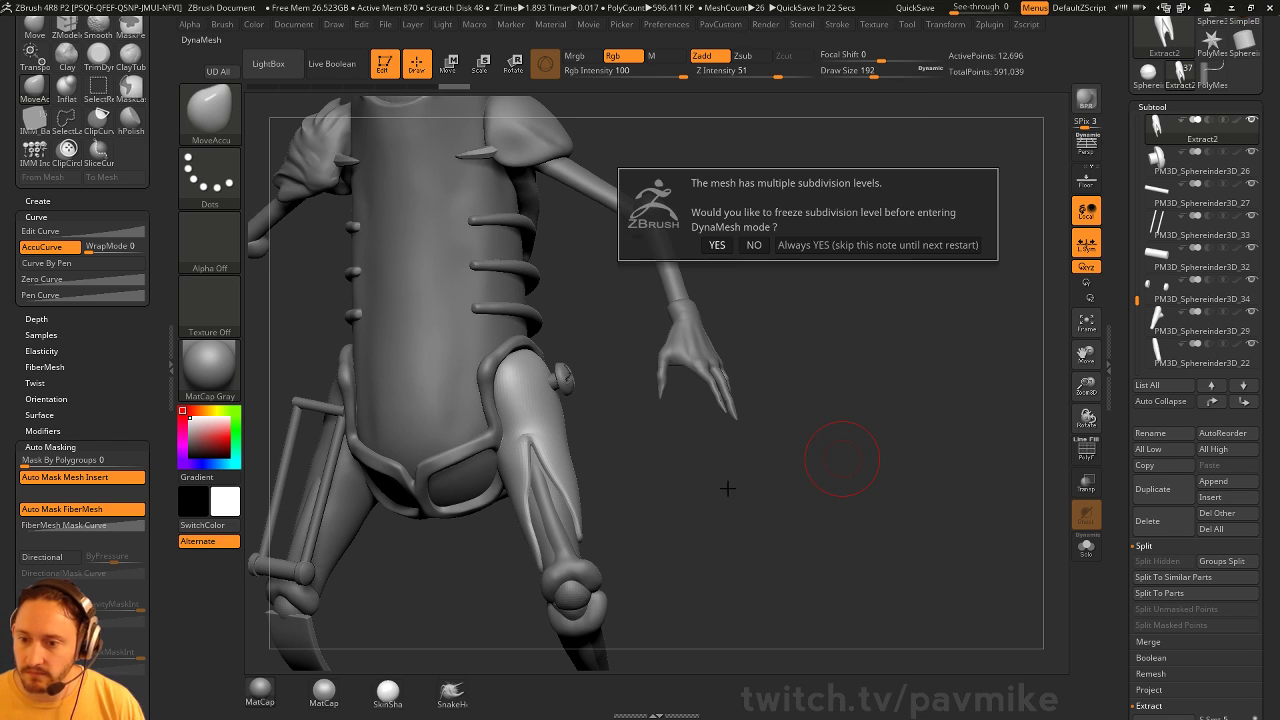
pyautogui.click(752, 246)
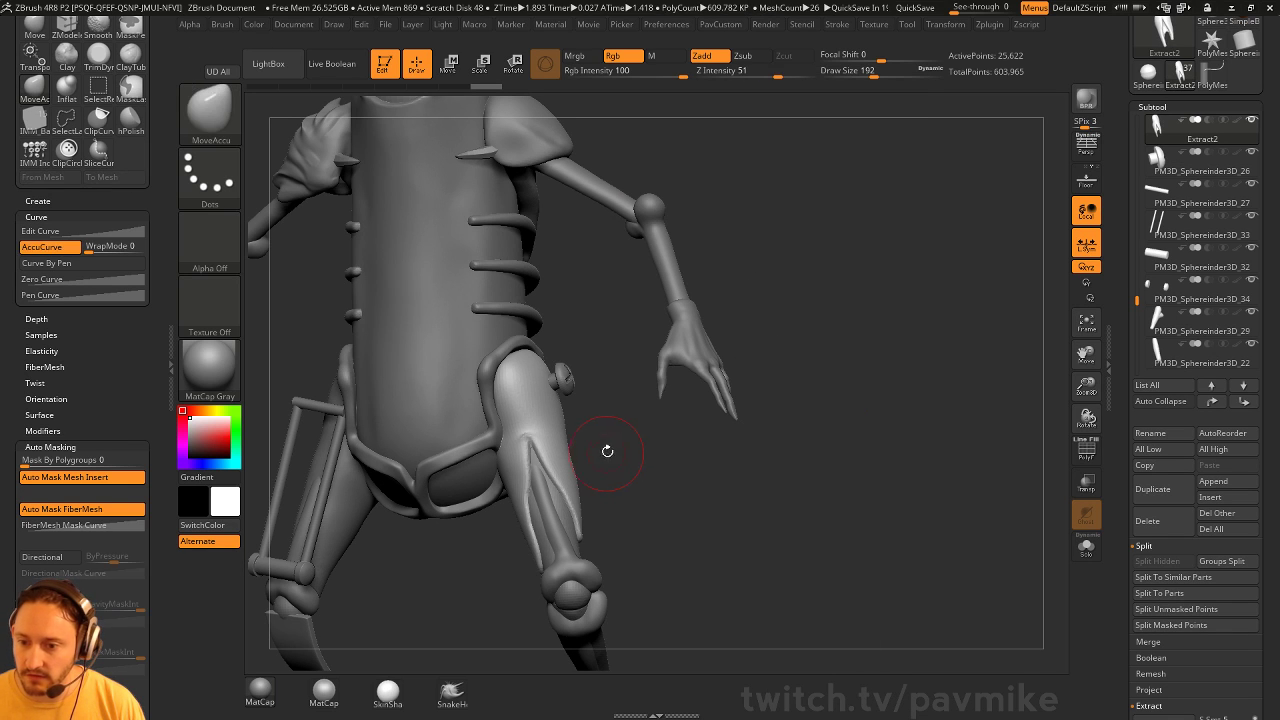
# Smooth the front, side and upper surfaces of the thigh shell
pyautogui.moveTo(770, 450); pyautogui.dragTo(655, 455)
pyautogui.keyDown('shift'); pyautogui.moveTo(563, 477); pyautogui.dragTo(566, 486); pyautogui.keyUp('shift')
pyautogui.moveTo(840, 465); pyautogui.dragTo(685, 458)
pyautogui.keyDown('shift'); pyautogui.moveTo(577, 366); pyautogui.dragTo(580, 376); pyautogui.keyUp('shift')
pyautogui.moveTo(760, 455); pyautogui.dragTo(1010, 470)
pyautogui.keyDown('shift'); pyautogui.moveTo(546, 414); pyautogui.dragTo(550, 424); pyautogui.keyUp('shift')
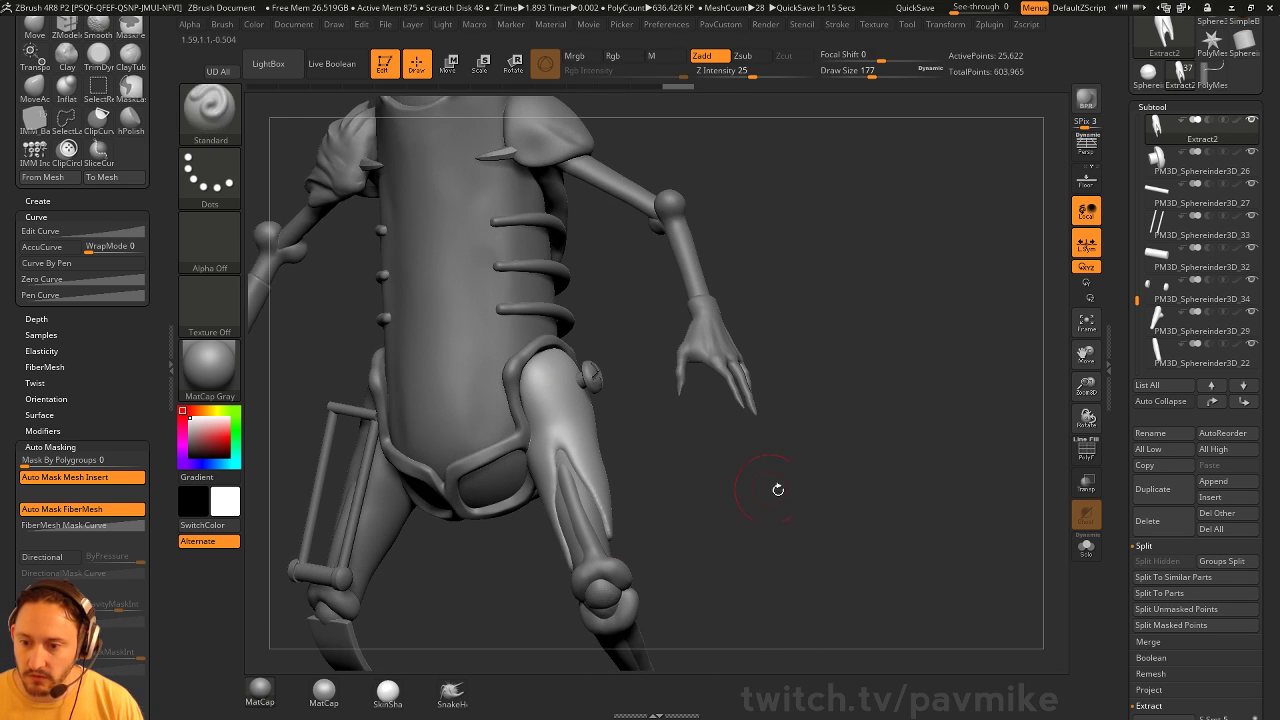
# Carve long flowing folds down the front of the thigh shell with the DamStandard brush at draw size 104
pyautogui.press('s')
pyautogui.moveTo(776, 488)
pyautogui.keyDown('shift'); pyautogui.mouseDown()
pyautogui.moveTo(805, 495)
pyautogui.moveTo(751, 506)
pyautogui.mouseUp(); pyautogui.keyUp('shift')
pyautogui.moveTo(741, 474)
pyautogui.keyDown('alt'); pyautogui.mouseDown()
pyautogui.moveTo(769, 537)
pyautogui.moveTo(722, 540)
pyautogui.mouseUp(); pyautogui.keyUp('alt')
pyautogui.press('b')
pyautogui.press('d')
pyautogui.press('s')
pyautogui.press('s')
pyautogui.moveTo(580, 472); pyautogui.dragTo(556, 473)
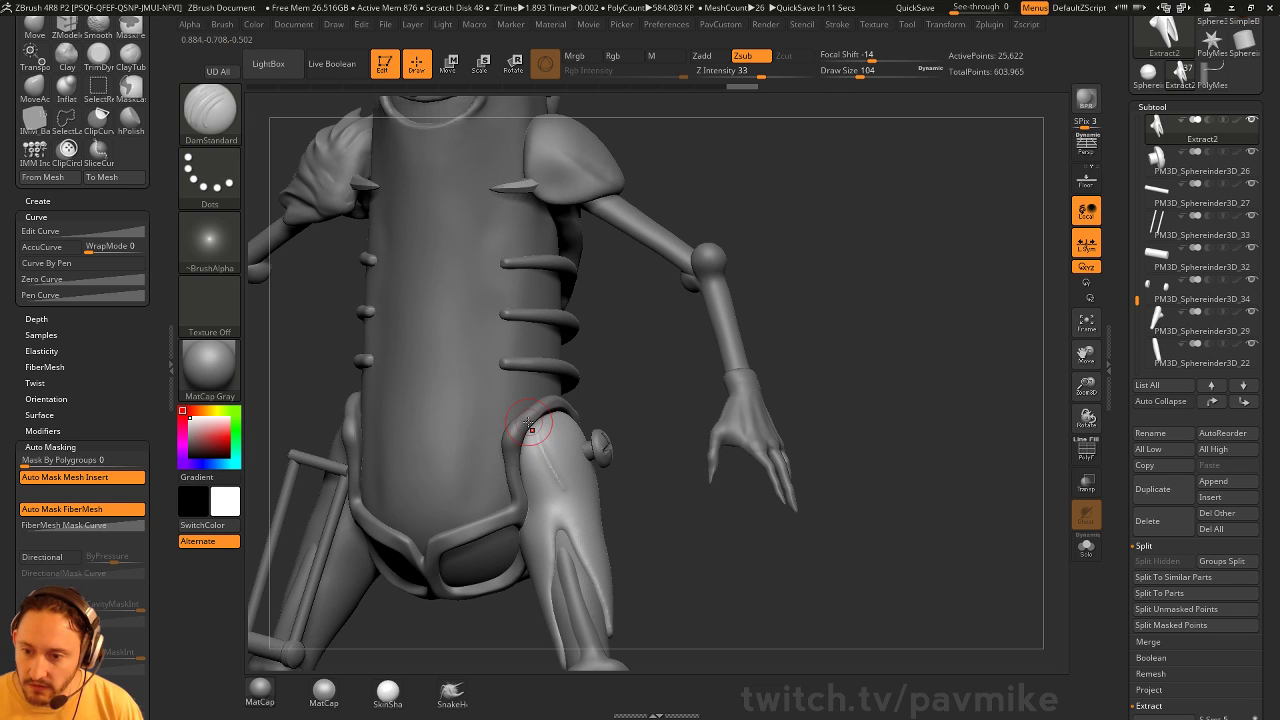
pyautogui.moveTo(610, 549)
pyautogui.keyDown('alt'); pyautogui.mouseDown()
pyautogui.moveTo(531, 467)
pyautogui.moveTo(549, 566)
pyautogui.mouseUp(); pyautogui.keyUp('alt')
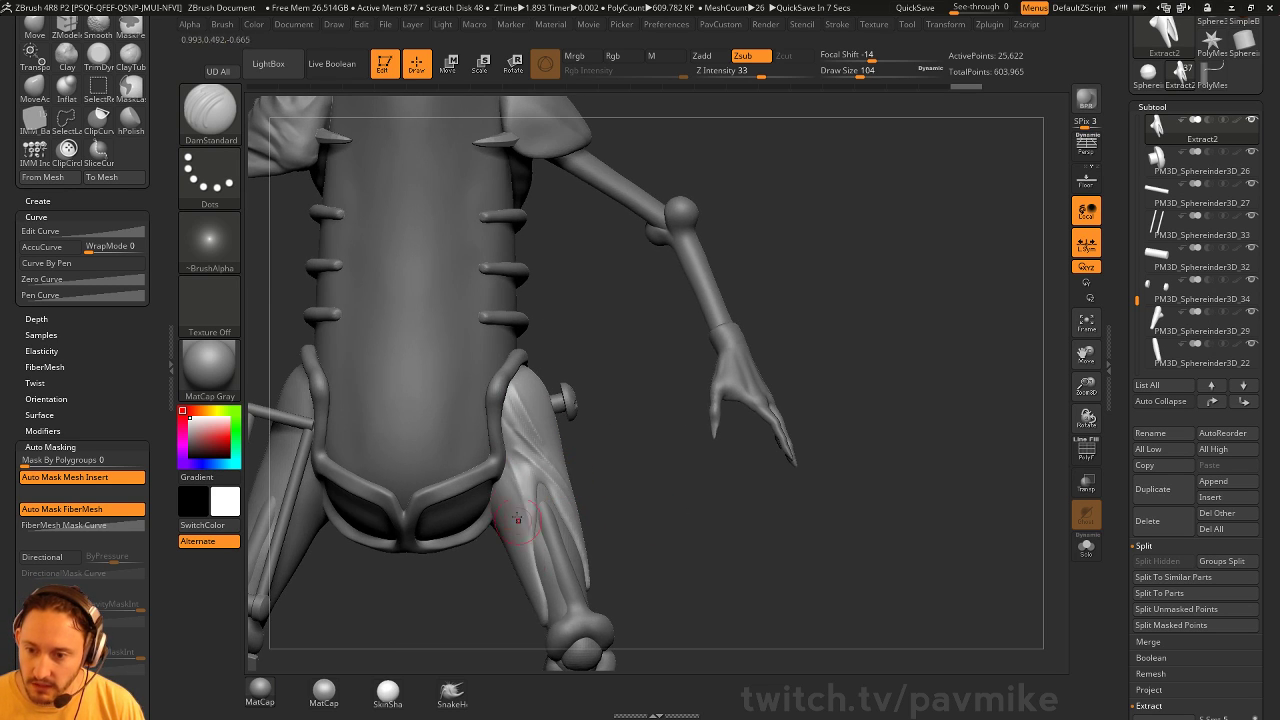
pyautogui.keyDown('alt'); pyautogui.moveTo(653, 516); pyautogui.dragTo(612, 564); pyautogui.keyUp('alt')
pyautogui.press('b')
pyautogui.press('m')
pyautogui.press('v')
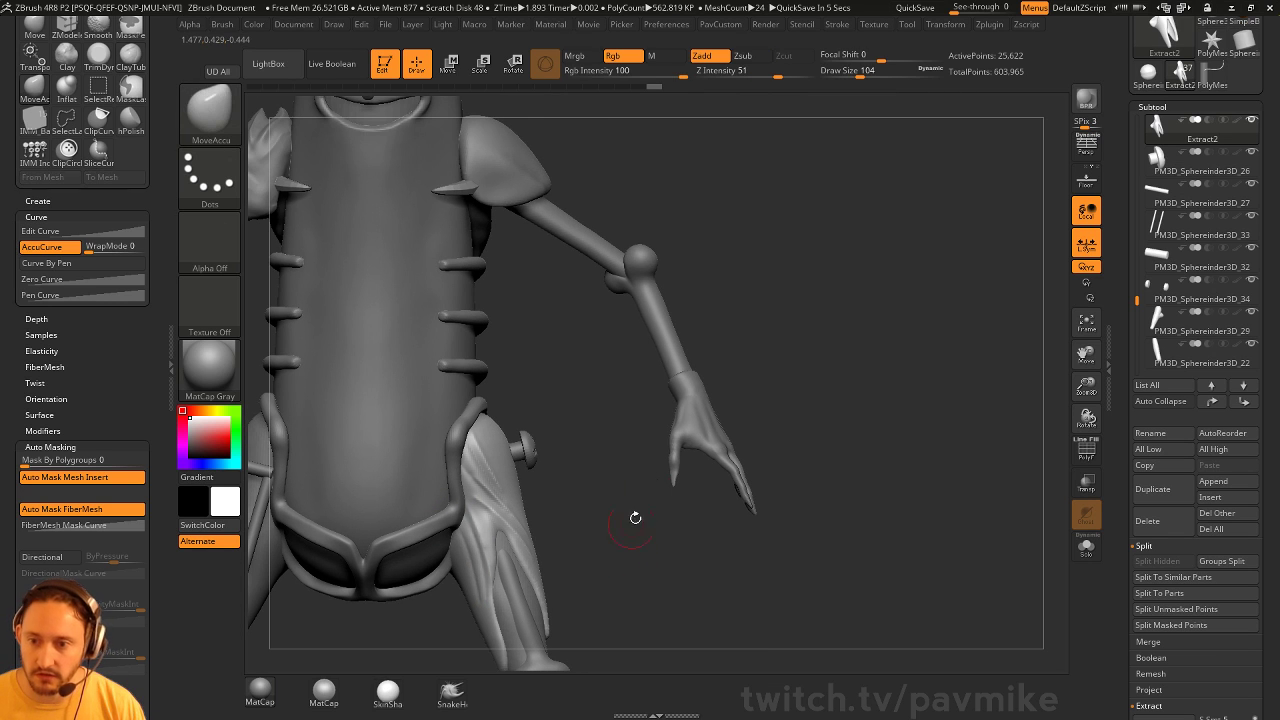
pyautogui.moveTo(765, 320)
pyautogui.mouseDown()
pyautogui.moveTo(894, 366)
pyautogui.moveTo(913, 398)
pyautogui.moveTo(423, 292)
pyautogui.moveTo(903, 314)
pyautogui.moveTo(560, 485)
pyautogui.moveTo(851, 331)
pyautogui.moveTo(747, 449)
pyautogui.moveTo(763, 363)
pyautogui.mouseUp()
pyautogui.press('b')
pyautogui.press('c')
pyautogui.press('t')
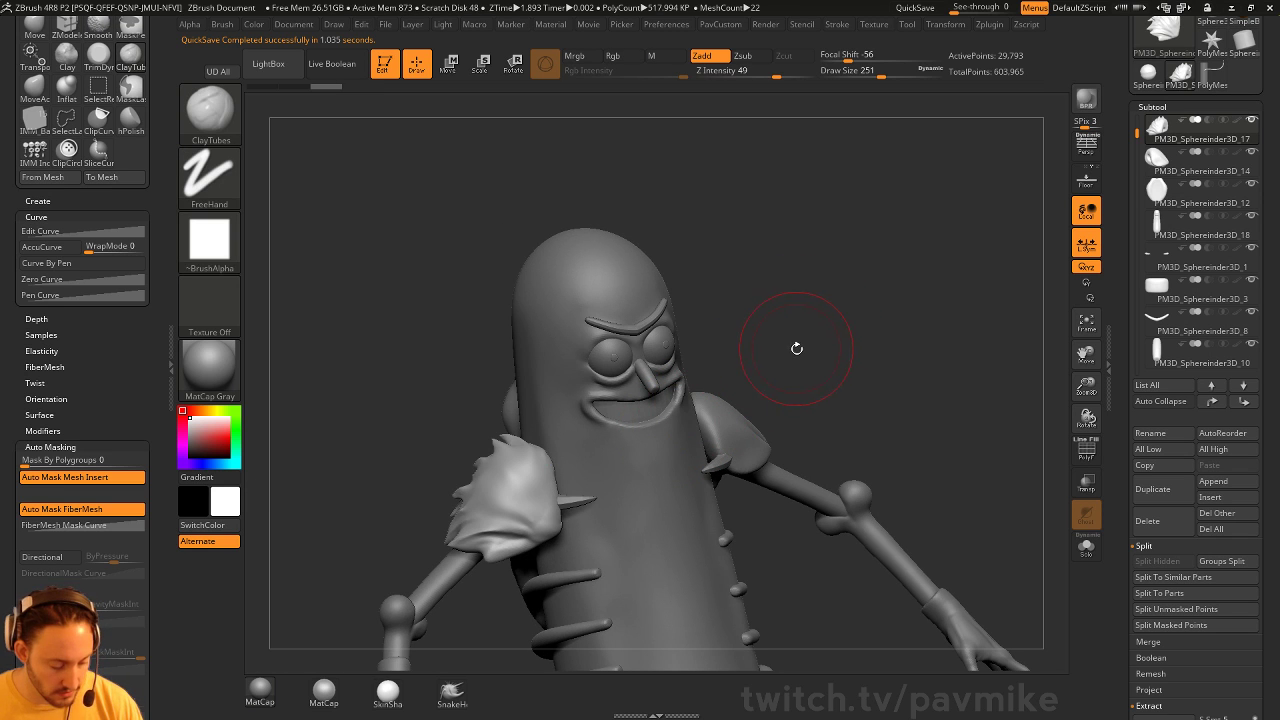
# Carve sharp grooves between the spikes of the ragged shoulder pad with the DamStandard brush at draw size 97
pyautogui.press('b')
pyautogui.press('d')
pyautogui.press('s')
pyautogui.moveTo(855, 338)
pyautogui.mouseDown()
pyautogui.moveTo(909, 266)
pyautogui.moveTo(621, 414)
pyautogui.mouseUp()
pyautogui.press('s')
pyautogui.moveTo(570, 519); pyautogui.dragTo(580, 449)
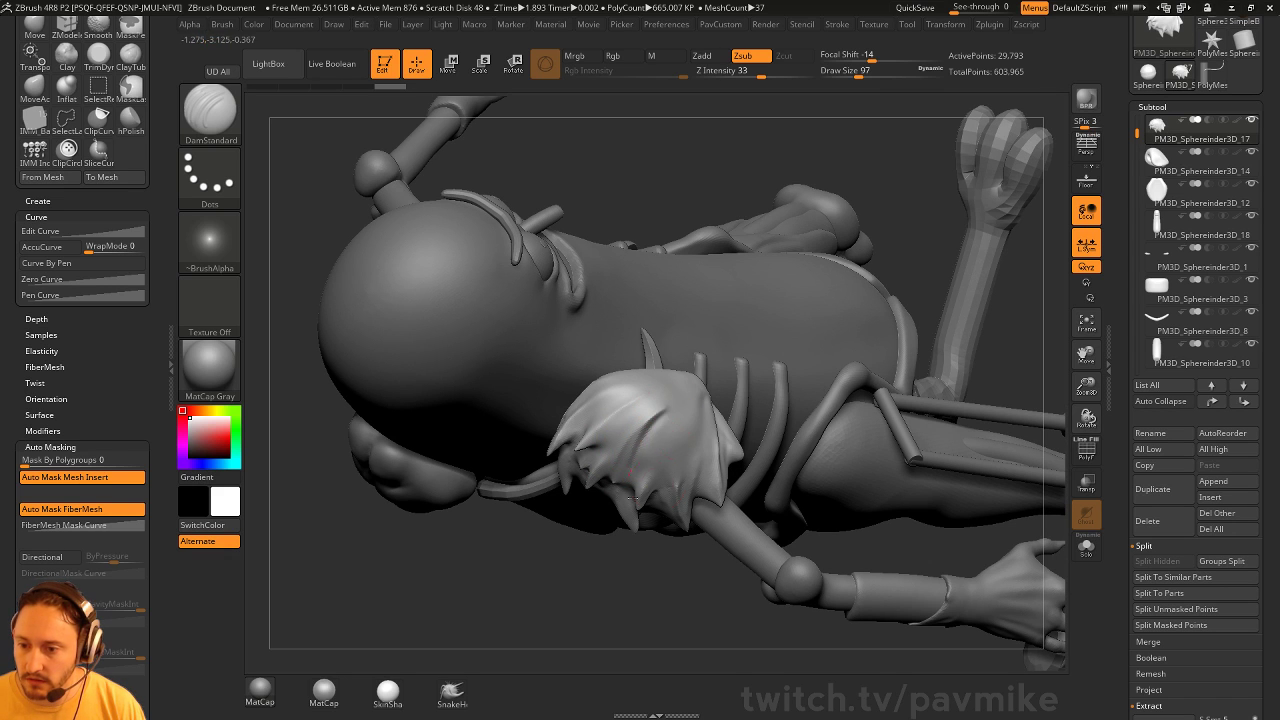
pyautogui.moveTo(632, 497); pyautogui.dragTo(647, 471)
pyautogui.moveTo(625, 592)
pyautogui.mouseDown()
pyautogui.moveTo(663, 433)
pyautogui.moveTo(831, 289)
pyautogui.moveTo(645, 492)
pyautogui.moveTo(684, 481)
pyautogui.mouseUp()
pyautogui.moveTo(543, 651); pyautogui.dragTo(660, 441)
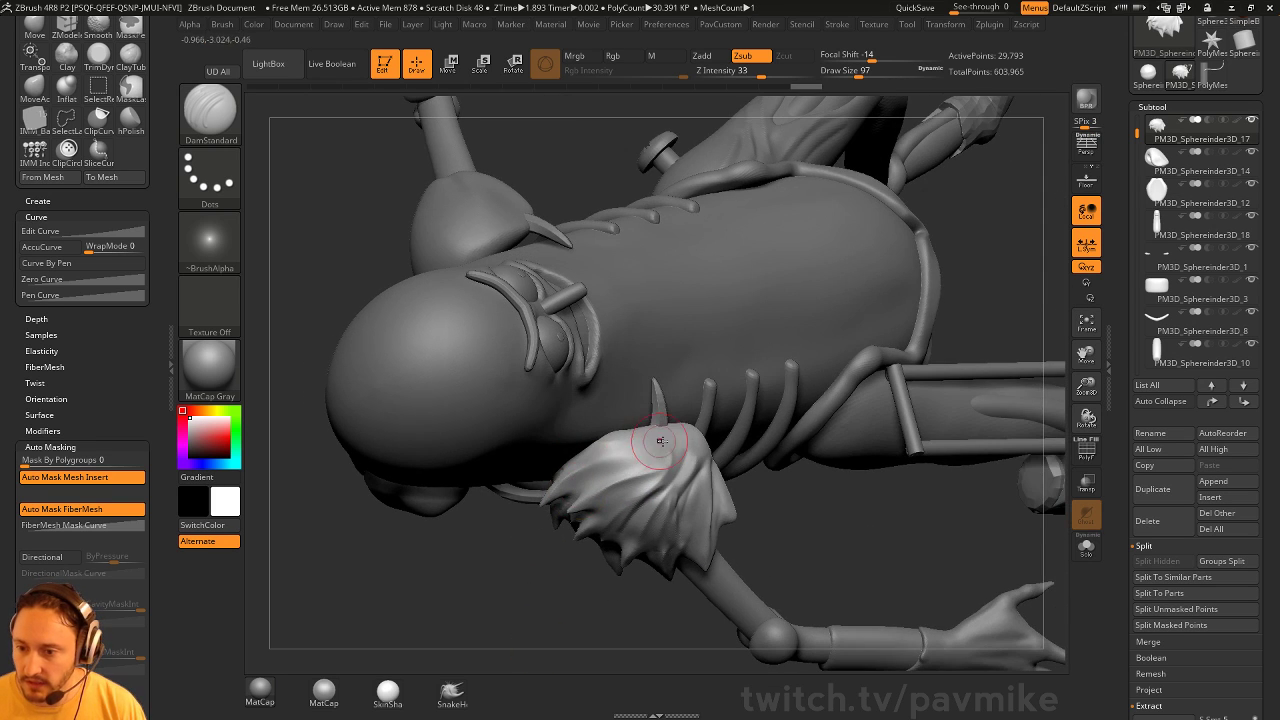
pyautogui.moveTo(526, 585); pyautogui.dragTo(596, 487)
pyautogui.moveTo(527, 557)
pyautogui.mouseDown()
pyautogui.moveTo(846, 289)
pyautogui.moveTo(600, 354)
pyautogui.moveTo(646, 479)
pyautogui.mouseUp()
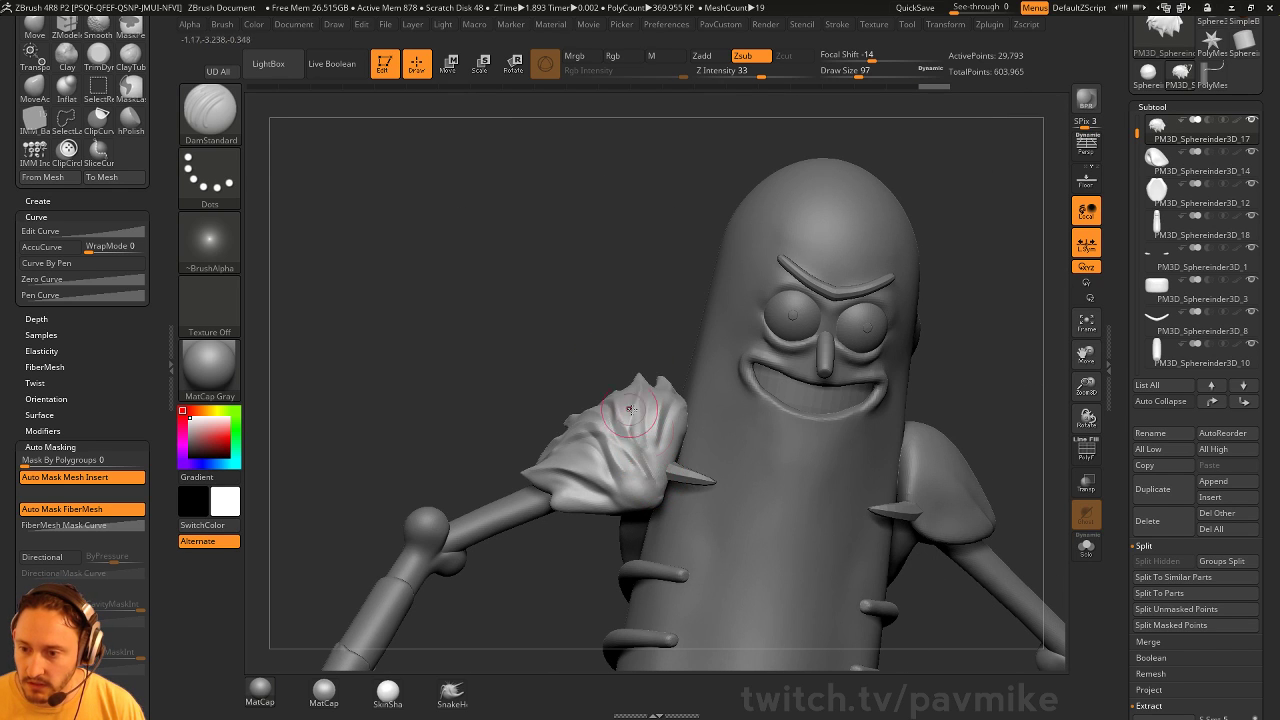
pyautogui.moveTo(603, 400)
pyautogui.mouseDown()
pyautogui.moveTo(663, 326)
pyautogui.moveTo(963, 323)
pyautogui.moveTo(680, 445)
pyautogui.moveTo(622, 440)
pyautogui.moveTo(672, 422)
pyautogui.moveTo(612, 418)
pyautogui.moveTo(649, 480)
pyautogui.mouseUp()
# Reselect the thigh shell and carve folds radiating from the screw across its outer side and back with DamStandard
pyautogui.keyDown('alt'); pyautogui.click(680, 445); pyautogui.keyUp('alt')
pyautogui.press('b')
pyautogui.press('d')
pyautogui.press('s')
pyautogui.moveTo(650, 432); pyautogui.dragTo(674, 395)
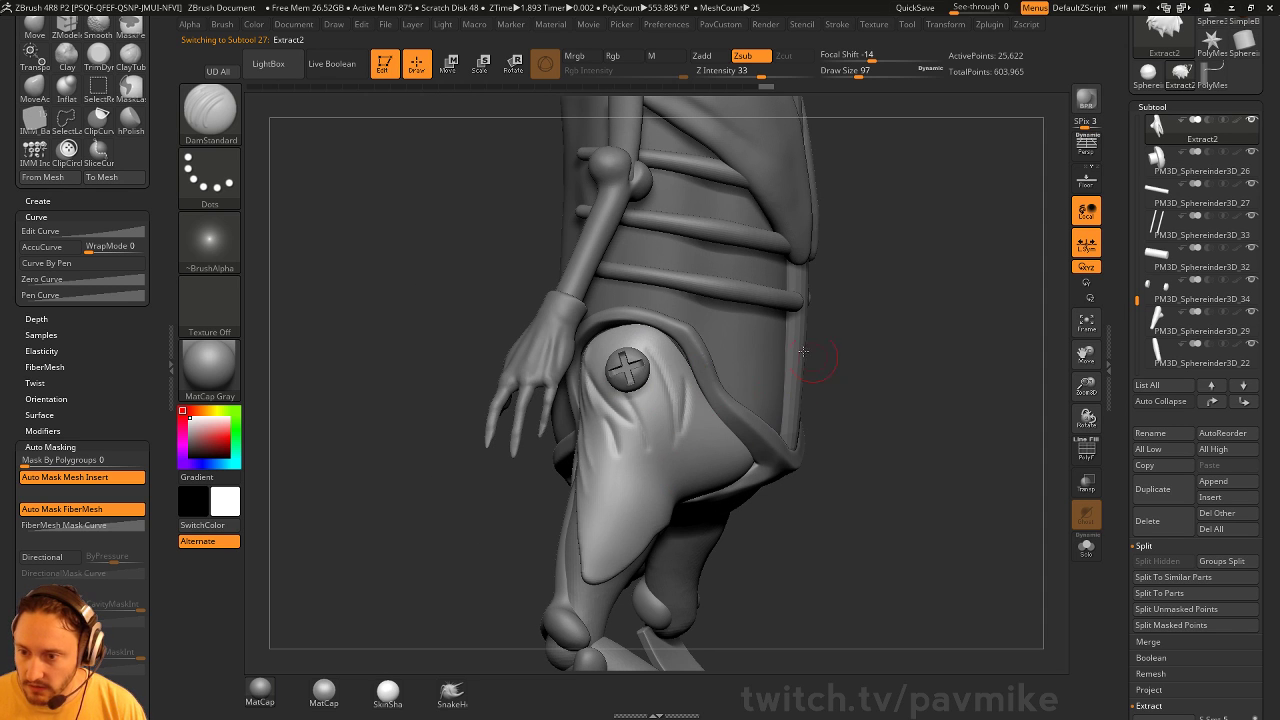
pyautogui.moveTo(669, 471); pyautogui.dragTo(737, 428)
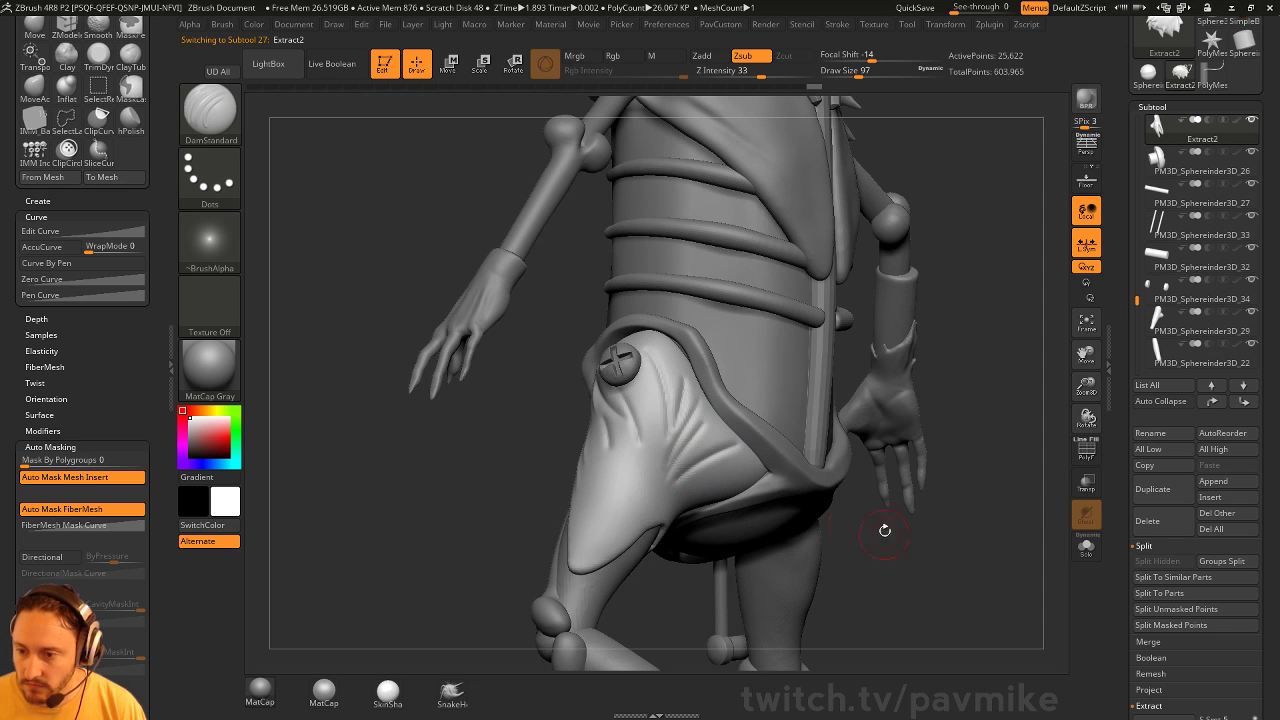
pyautogui.moveTo(885, 530); pyautogui.dragTo(720, 460)
pyautogui.moveTo(590, 535); pyautogui.dragTo(672, 511)
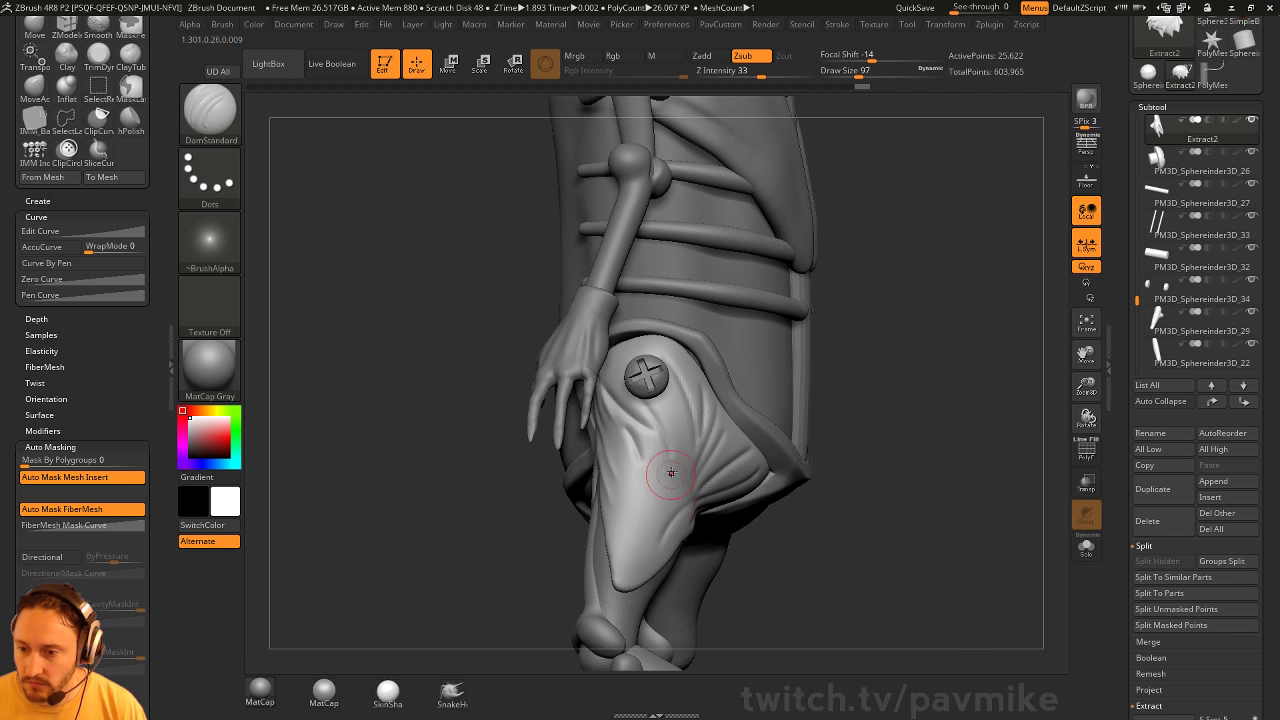
pyautogui.moveTo(663, 423)
pyautogui.mouseDown()
pyautogui.moveTo(651, 423)
pyautogui.moveTo(671, 408)
pyautogui.mouseUp()
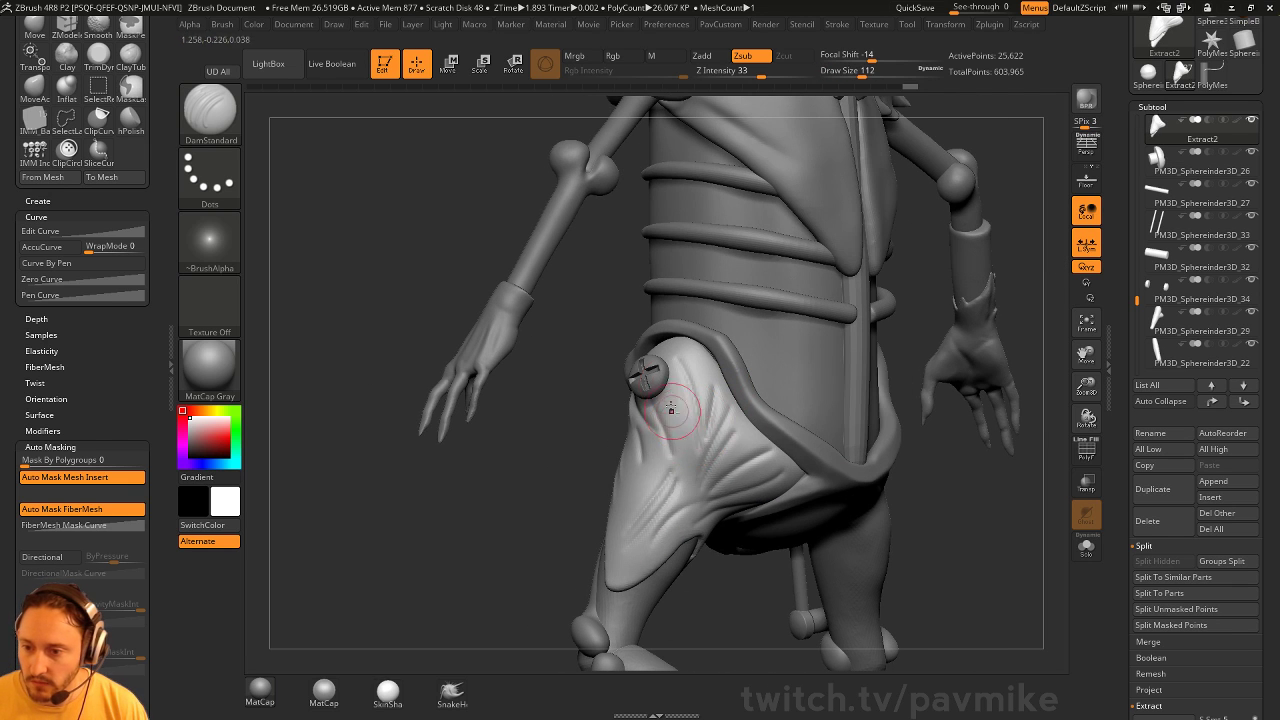
# Add finer creases below the screw on the thigh shell with DamStandard at draw size 97
pyautogui.press('s')
pyautogui.click(697, 446)
pyautogui.moveTo(702, 456)
pyautogui.mouseDown()
pyautogui.moveTo(735, 424)
pyautogui.moveTo(748, 430)
pyautogui.mouseUp()
pyautogui.moveTo(722, 488); pyautogui.dragTo(772, 464)
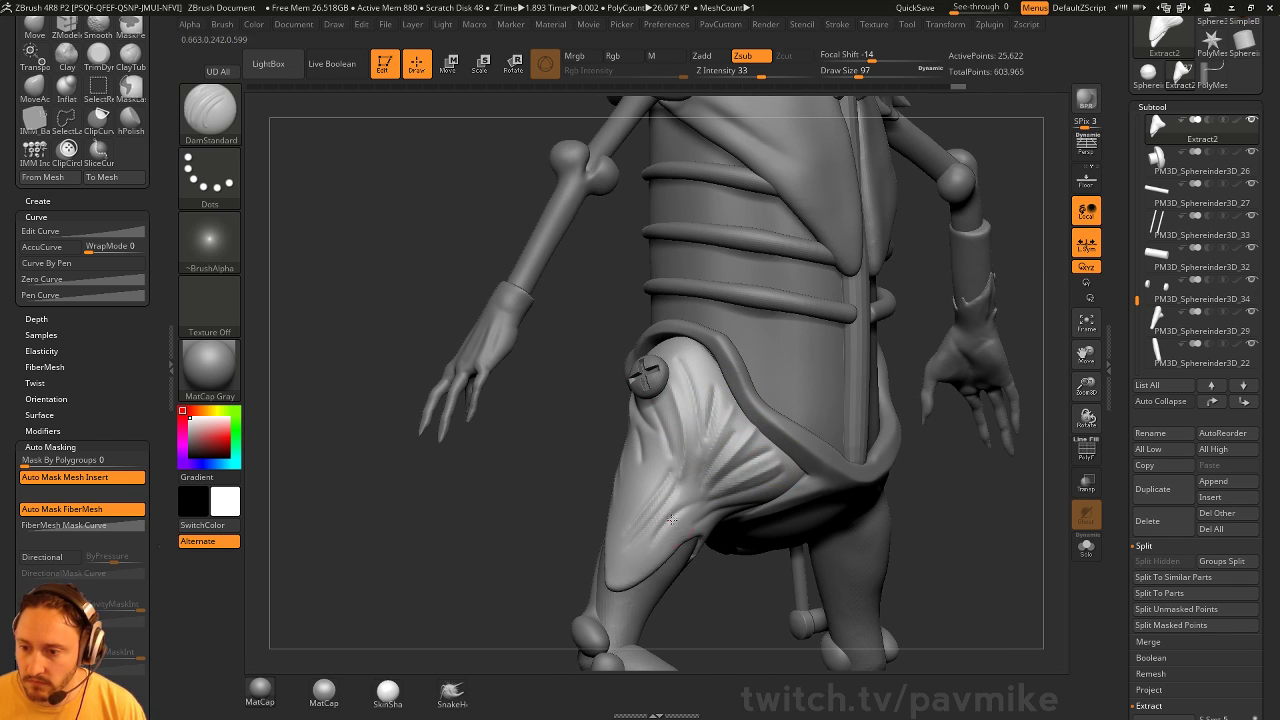
pyautogui.moveTo(700, 490)
pyautogui.mouseDown()
pyautogui.moveTo(605, 405)
pyautogui.moveTo(644, 489)
pyautogui.mouseUp()
pyautogui.keyDown('shift'); pyautogui.moveTo(629, 392); pyautogui.dragTo(587, 386); pyautogui.keyUp('shift')
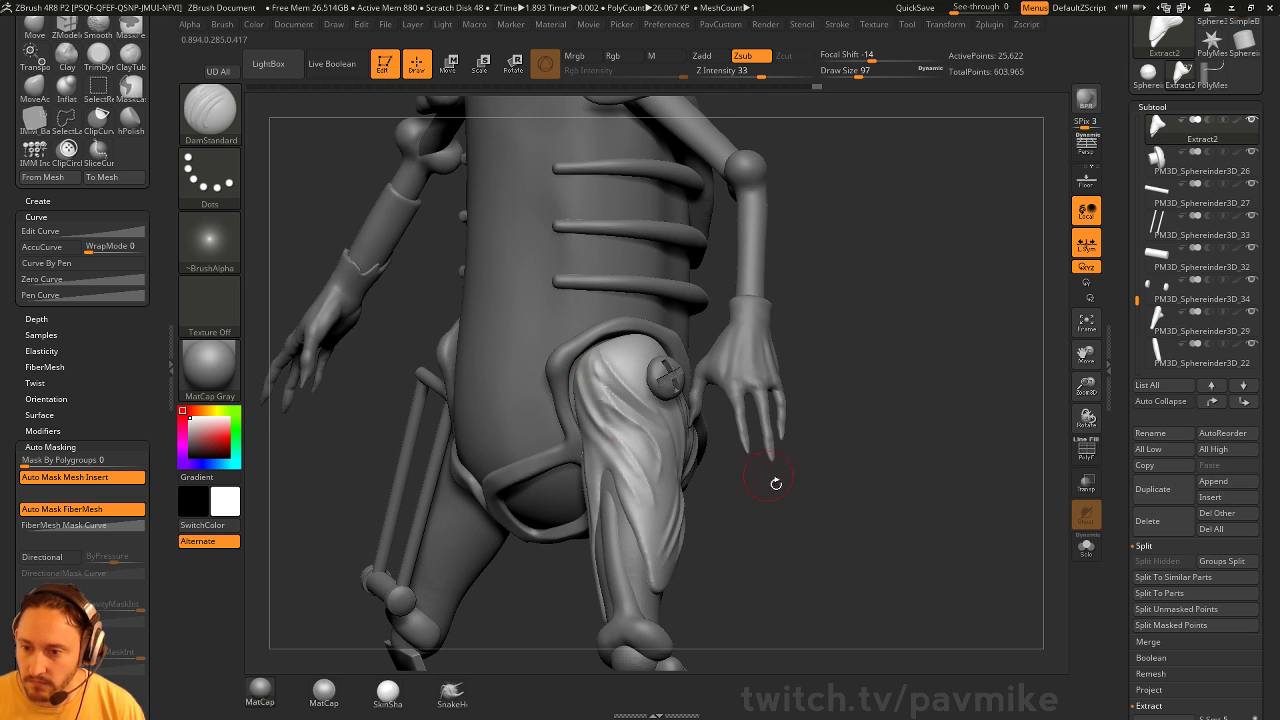
# Deepen the folds along the front and inner side of the thigh shell with DamStandard
pyautogui.moveTo(776, 483); pyautogui.dragTo(630, 430)
pyautogui.moveTo(580, 395); pyautogui.dragTo(625, 450)
pyautogui.moveTo(760, 500); pyautogui.dragTo(705, 465)
pyautogui.moveTo(600, 450); pyautogui.dragTo(617, 565)
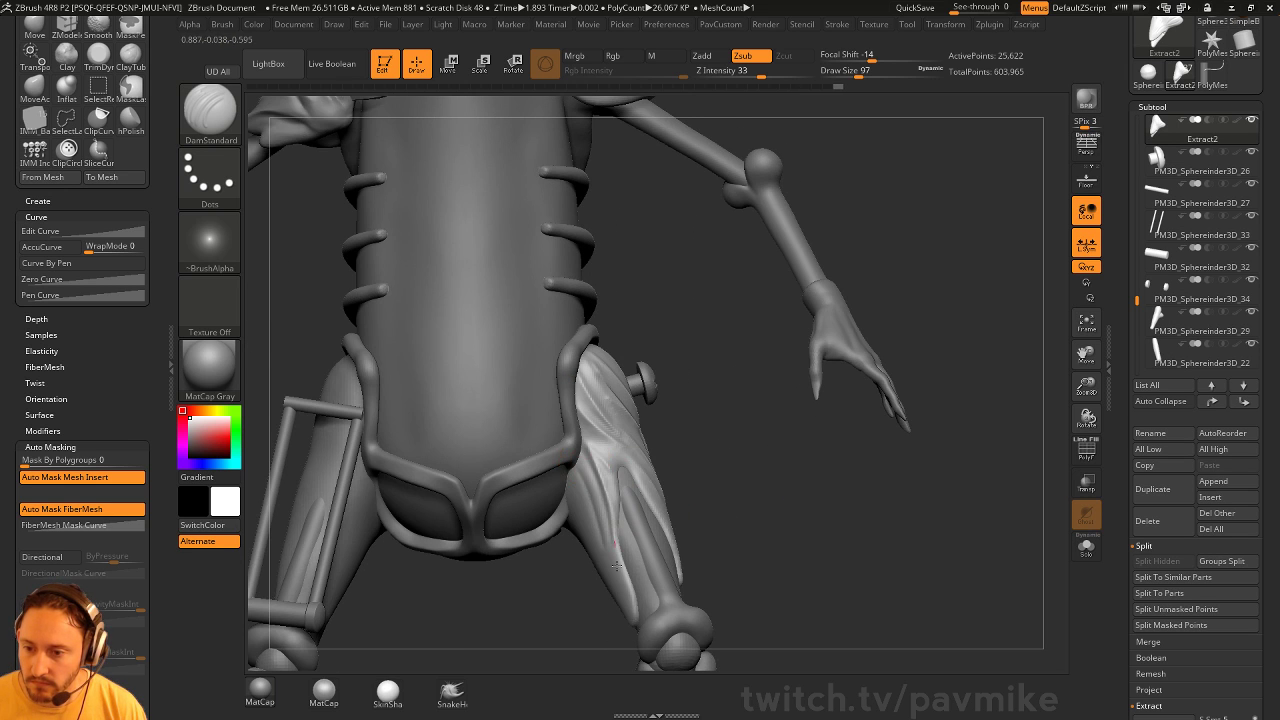
pyautogui.moveTo(612, 556); pyautogui.dragTo(590, 533, button='right')
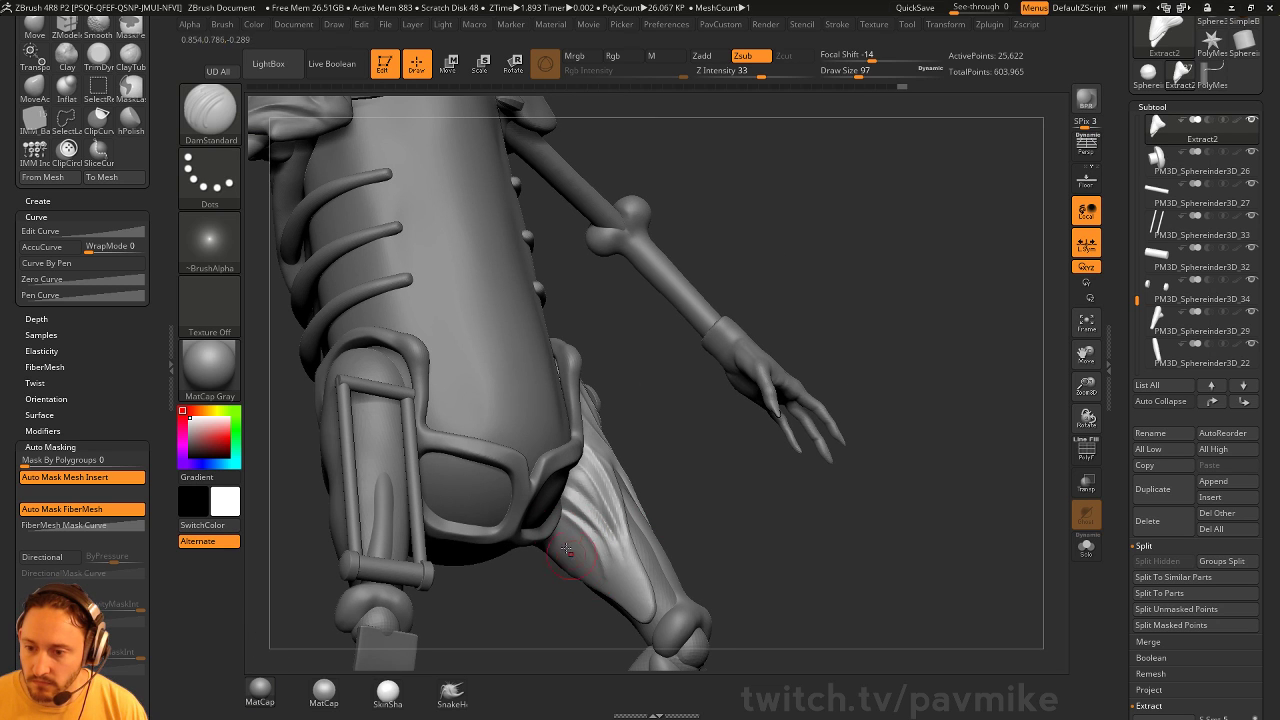
# Soften the carved folds near the thigh shell's upper rim and inner front by smoothing
pyautogui.moveTo(855, 541); pyautogui.dragTo(745, 482)
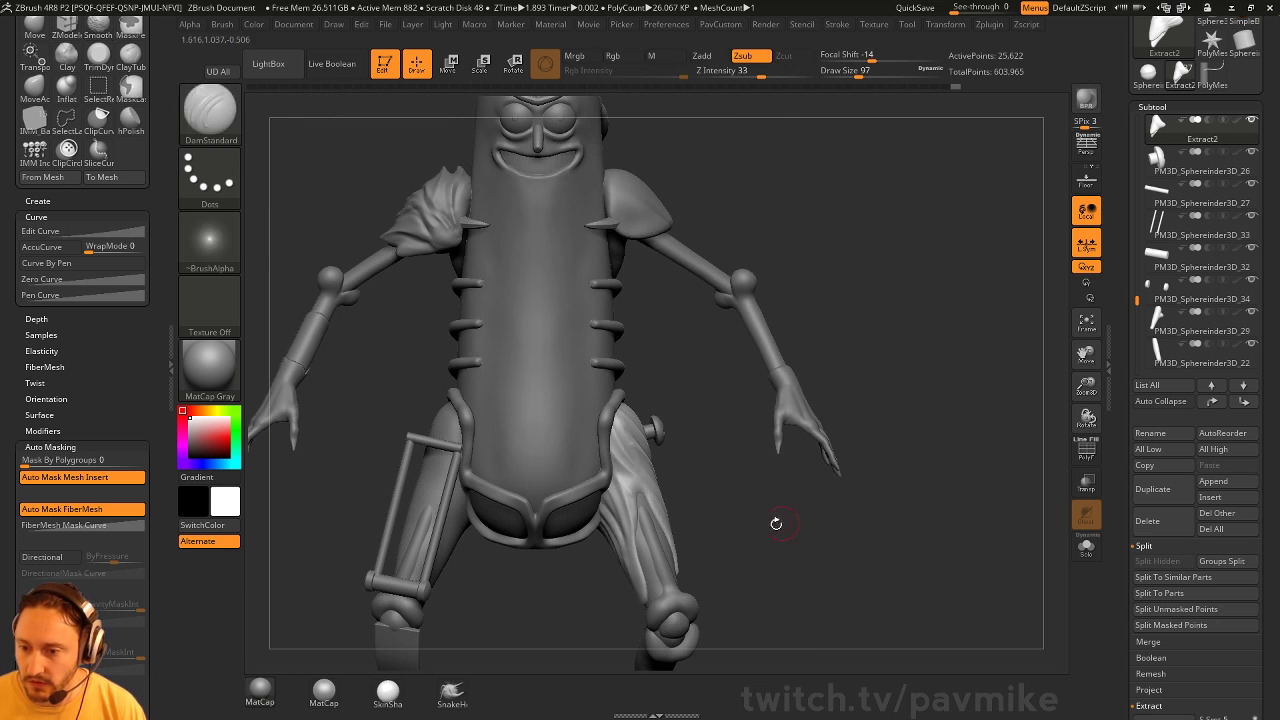
pyautogui.moveTo(771, 523); pyautogui.dragTo(598, 541)
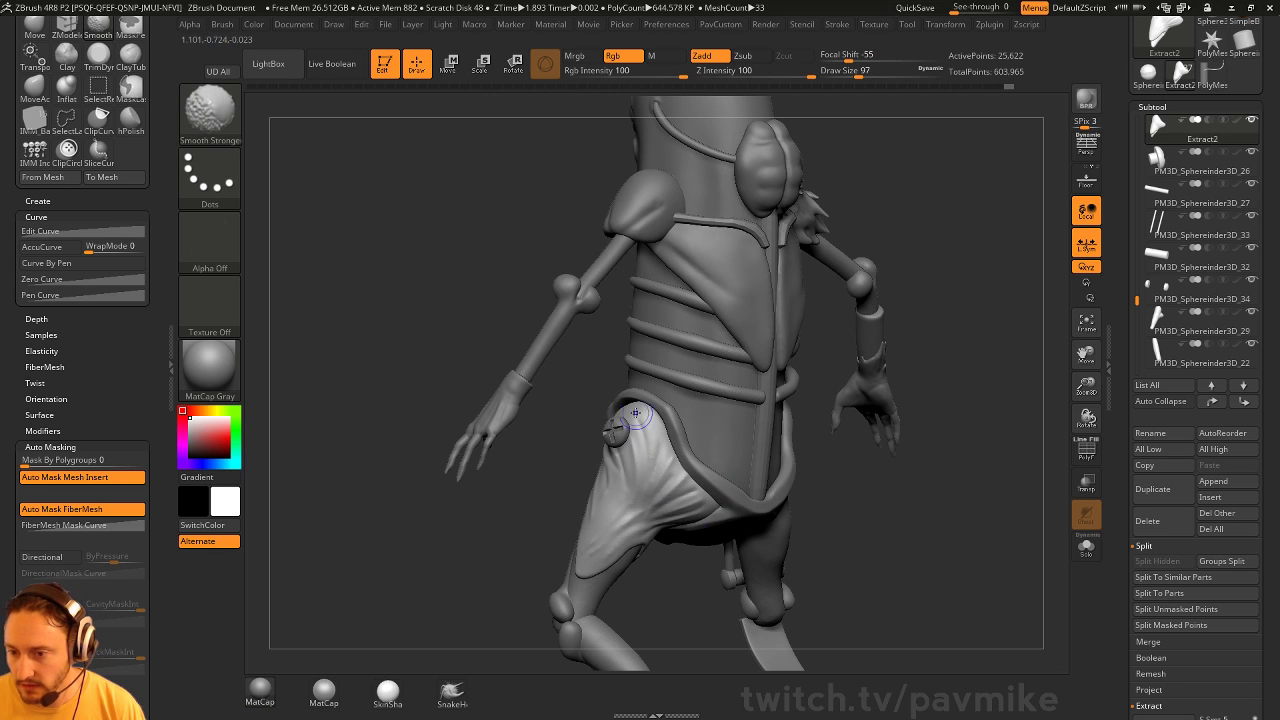
pyautogui.keyDown('shift'); pyautogui.moveTo(590, 443); pyautogui.dragTo(655, 443); pyautogui.keyUp('shift')
pyautogui.moveTo(509, 537)
pyautogui.keyDown('shift'); pyautogui.mouseDown()
pyautogui.moveTo(713, 527)
pyautogui.moveTo(600, 455)
pyautogui.mouseUp(); pyautogui.keyUp('shift')
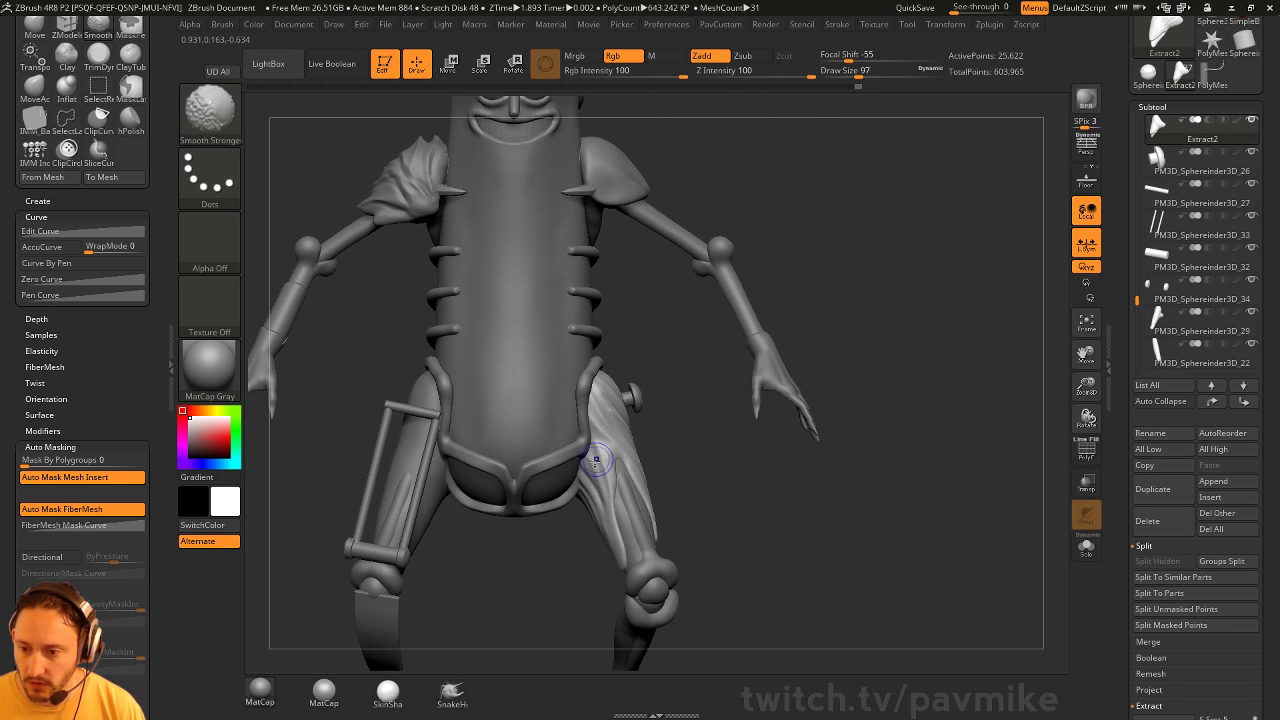
# Pull the thigh shell's lower edge into torn, ragged points with the SnakeHook brush at draw size 49
pyautogui.click(463, 697)
pyautogui.moveTo(809, 500)
pyautogui.keyDown('alt'); pyautogui.mouseDown()
pyautogui.moveTo(837, 521)
pyautogui.moveTo(814, 511)
pyautogui.moveTo(793, 454)
pyautogui.moveTo(815, 455)
pyautogui.mouseUp(); pyautogui.keyUp('alt')
pyautogui.press('s')
pyautogui.click(655, 486)
pyautogui.moveTo(670, 470)
pyautogui.mouseDown()
pyautogui.moveTo(690, 465)
pyautogui.moveTo(634, 443)
pyautogui.moveTo(597, 513)
pyautogui.mouseUp()
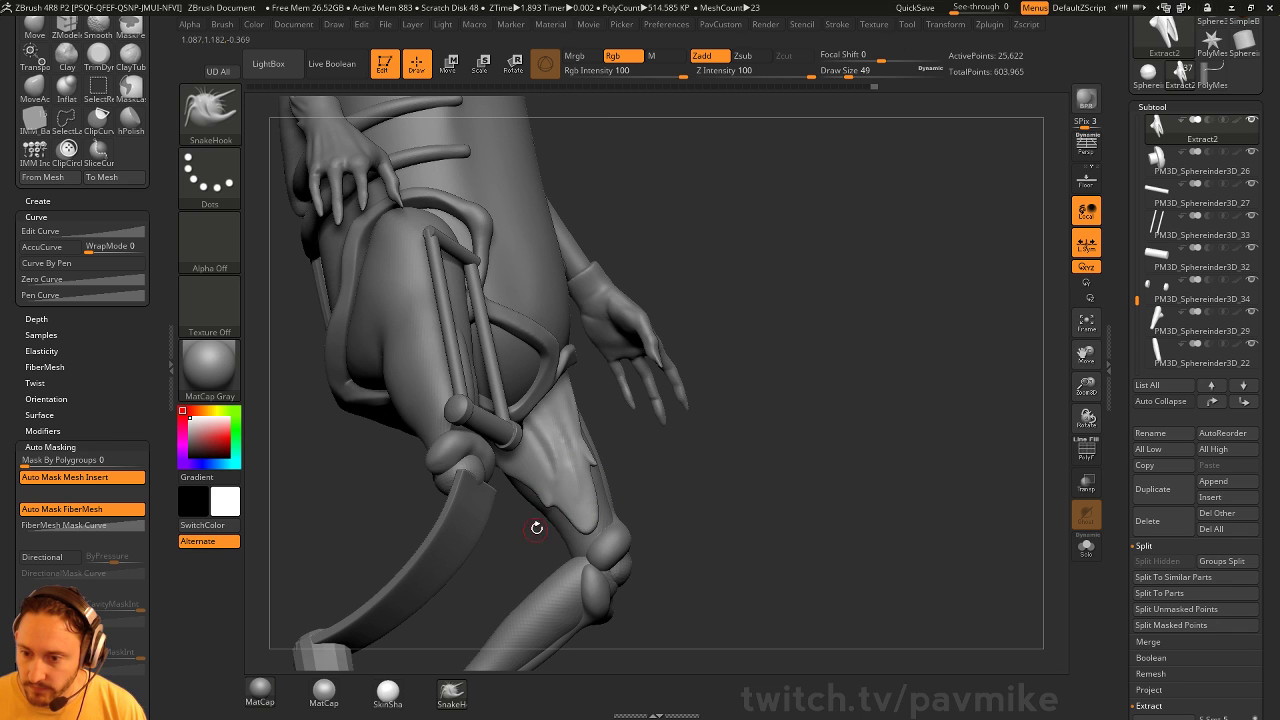
pyautogui.moveTo(537, 548); pyautogui.dragTo(581, 546)
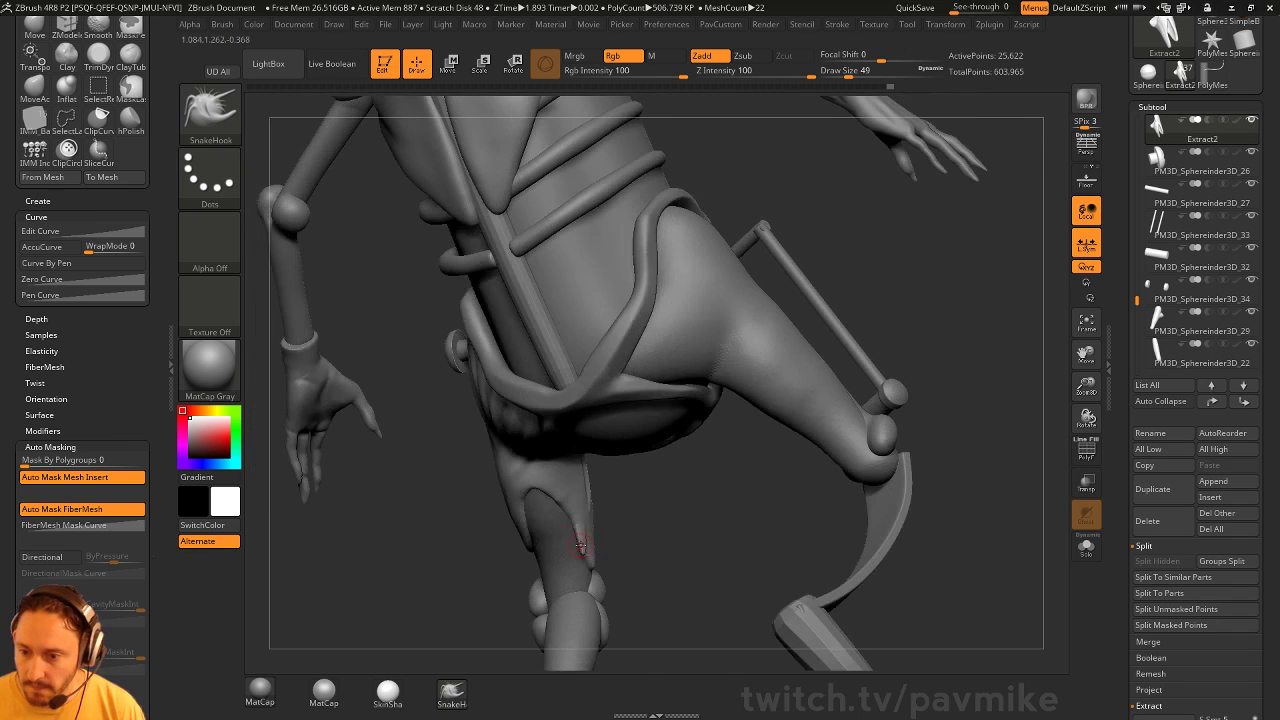
pyautogui.moveTo(475, 609); pyautogui.dragTo(546, 478)
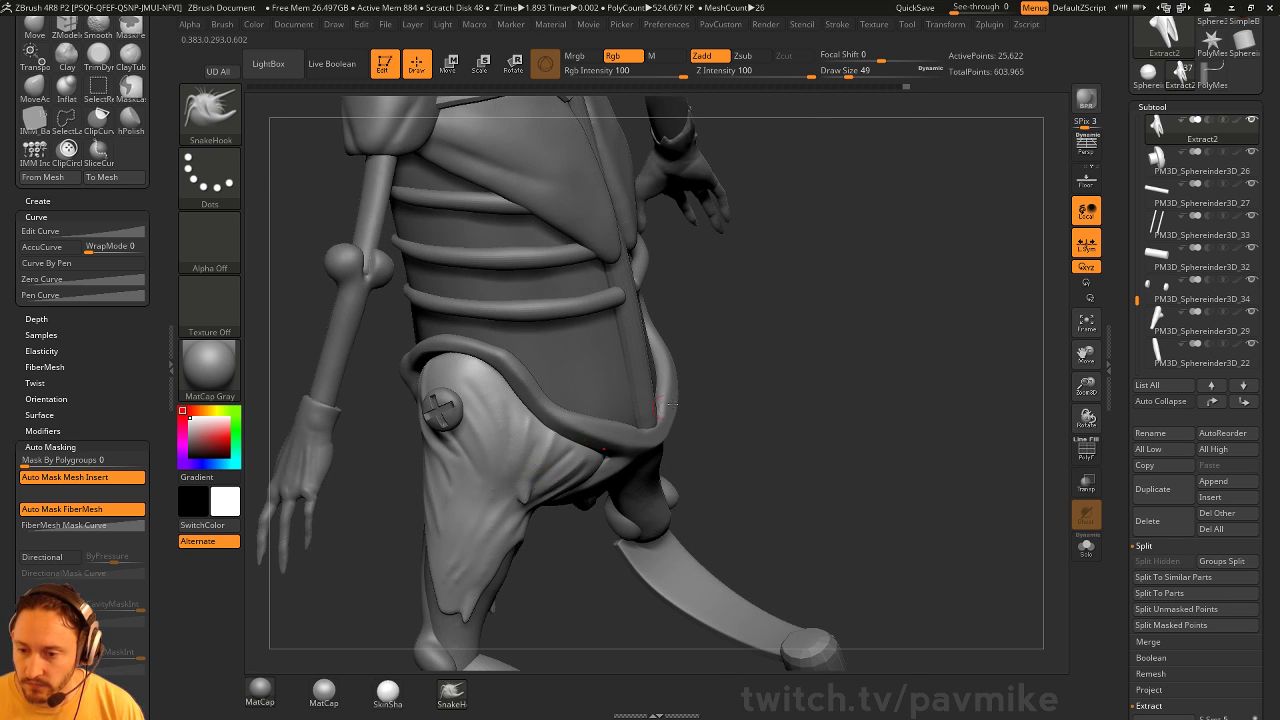
# Pull small jagged spikes out of the folds on the front and inner side of the thigh shell with SnakeHook
pyautogui.moveTo(670, 403); pyautogui.dragTo(489, 518)
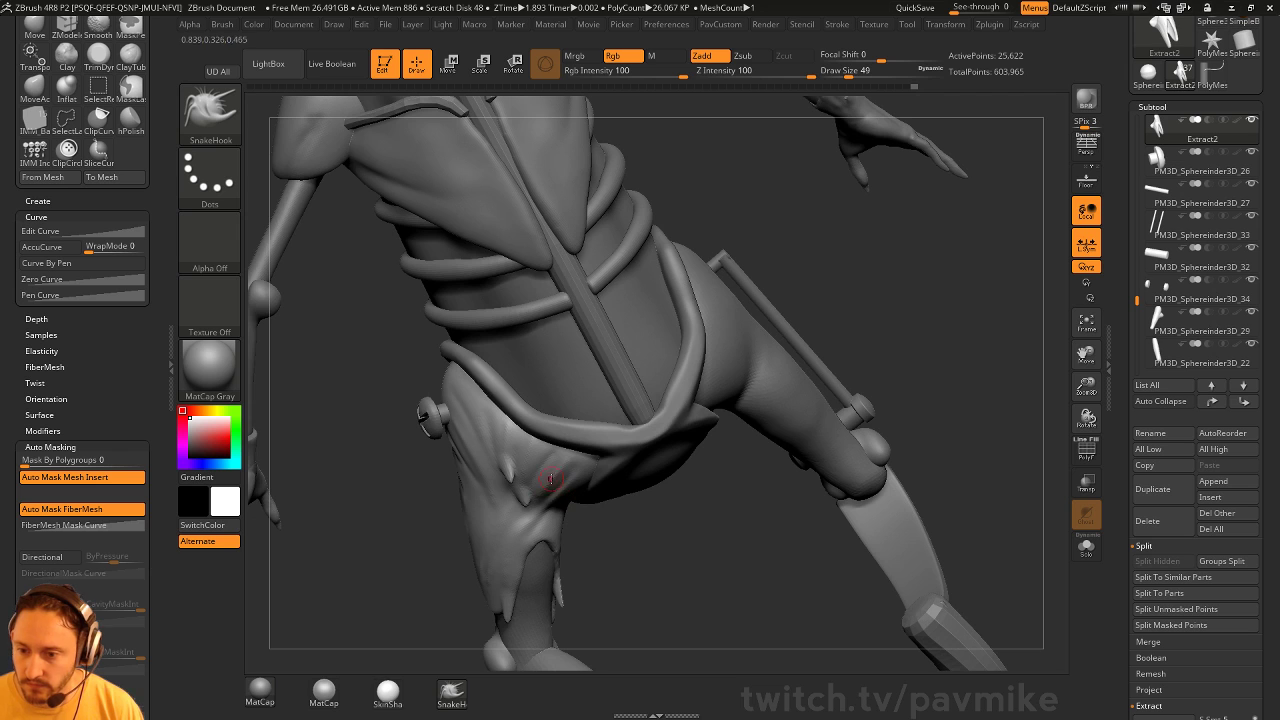
pyautogui.moveTo(587, 528)
pyautogui.keyDown('shift'); pyautogui.mouseDown()
pyautogui.moveTo(546, 480)
pyautogui.moveTo(677, 409)
pyautogui.moveTo(523, 470)
pyautogui.mouseUp(); pyautogui.keyUp('shift')
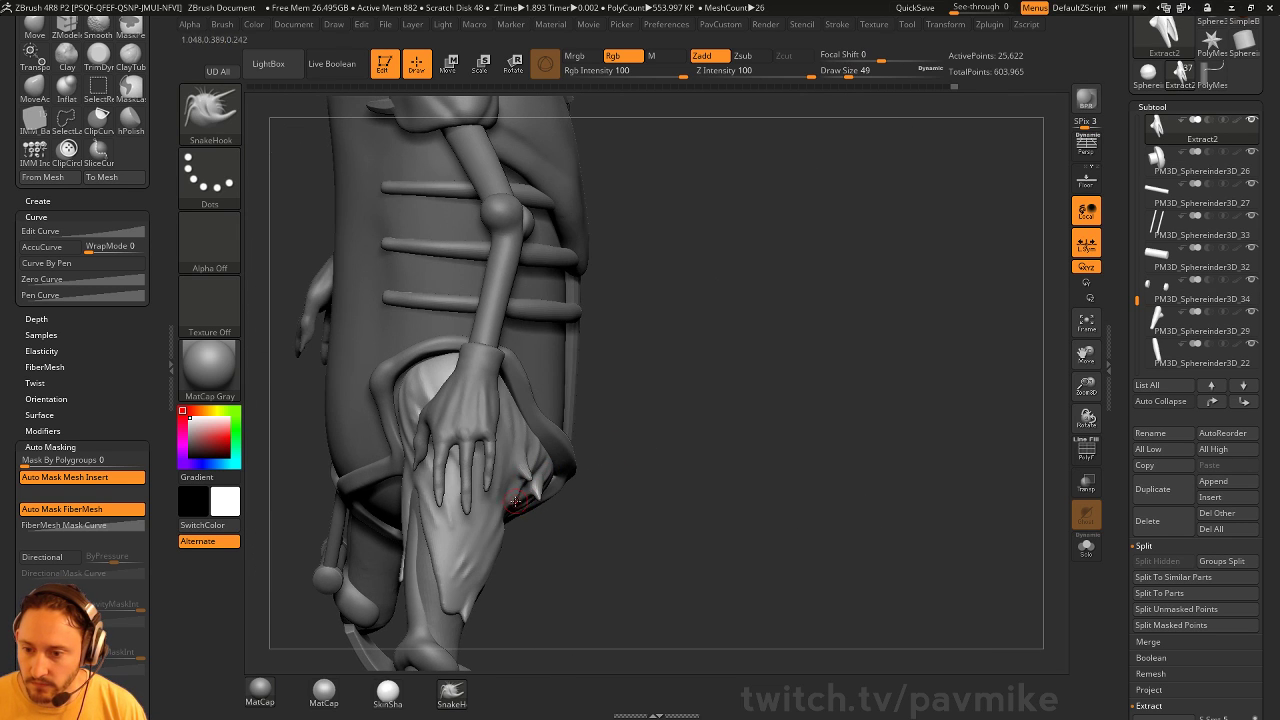
pyautogui.moveTo(640, 480); pyautogui.dragTo(568, 465)
pyautogui.hotkey('shift', 'z')
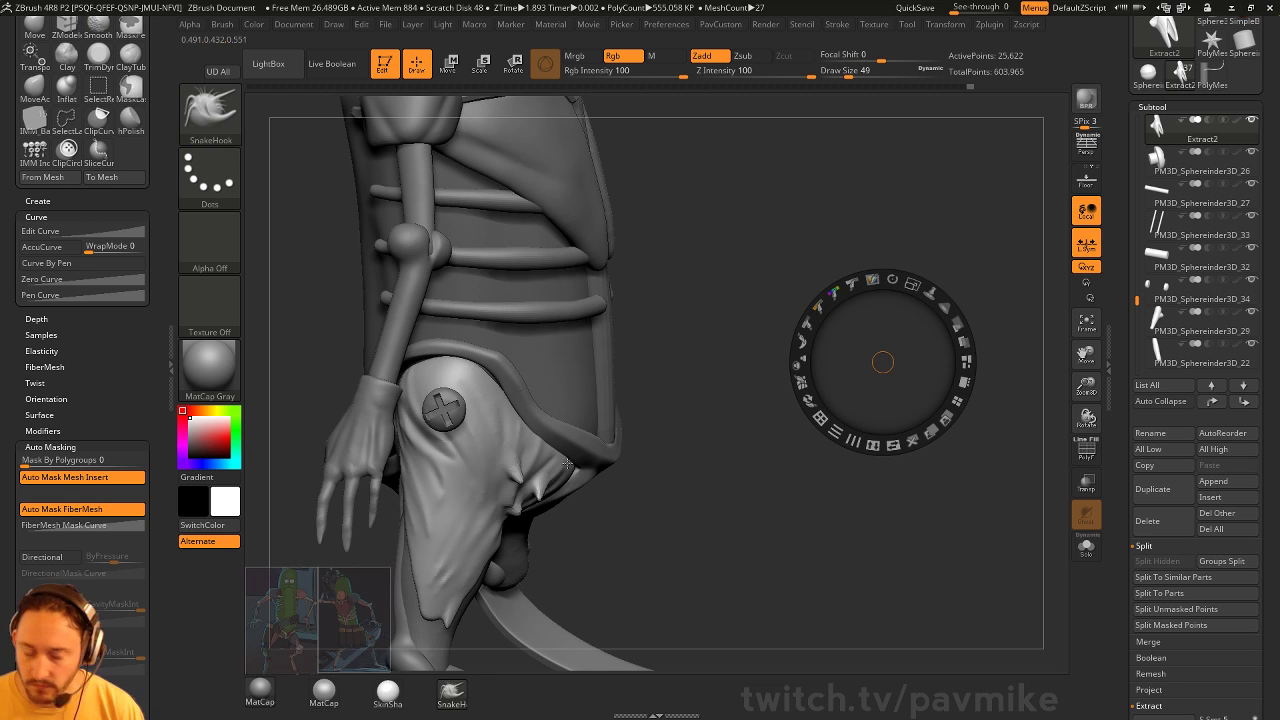
pyautogui.hotkey('shift', 'z')
pyautogui.moveTo(537, 514); pyautogui.dragTo(707, 431)
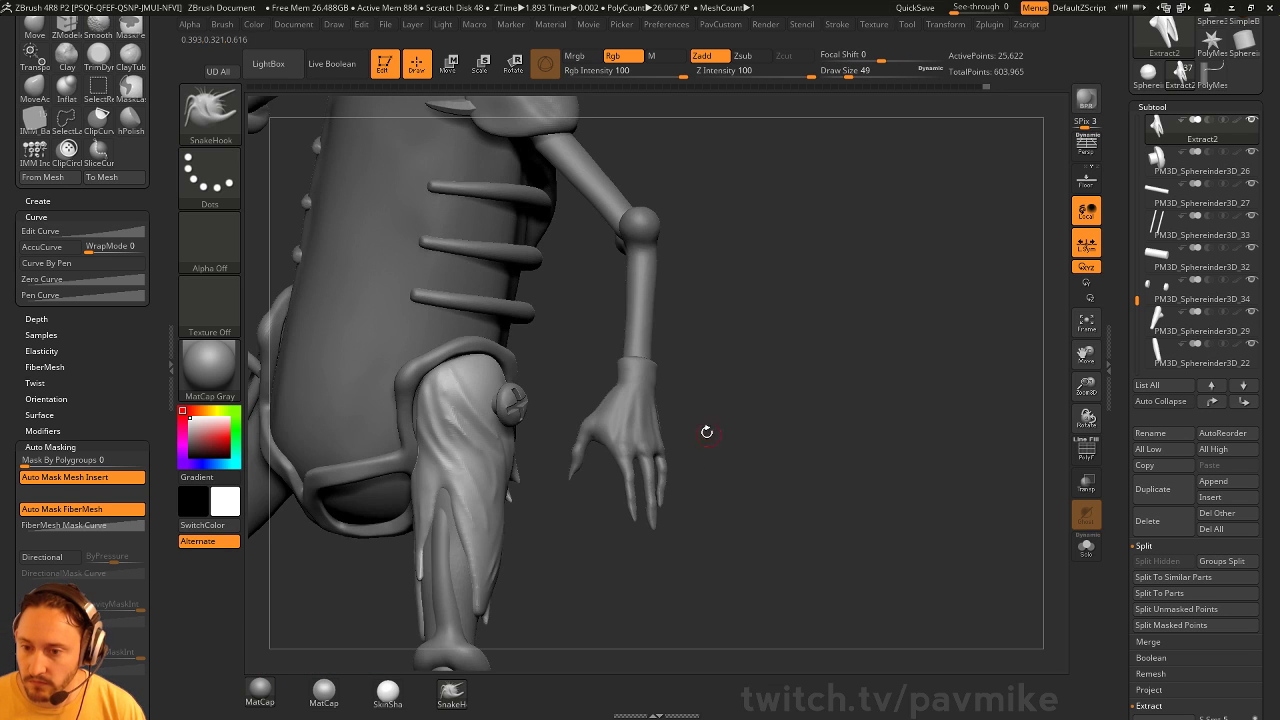
pyautogui.moveTo(591, 364); pyautogui.dragTo(515, 473)
pyautogui.moveTo(631, 404)
pyautogui.mouseDown(button='right')
pyautogui.moveTo(805, 408)
pyautogui.moveTo(742, 464)
pyautogui.mouseUp(button='right')
# Select the screw in the thigh, set its crease level to 3 and refresh its dynamic subdivision preview
pyautogui.press('s')
pyautogui.click(712, 468)
pyautogui.keyDown('alt'); pyautogui.click(604, 393); pyautogui.keyUp('alt')
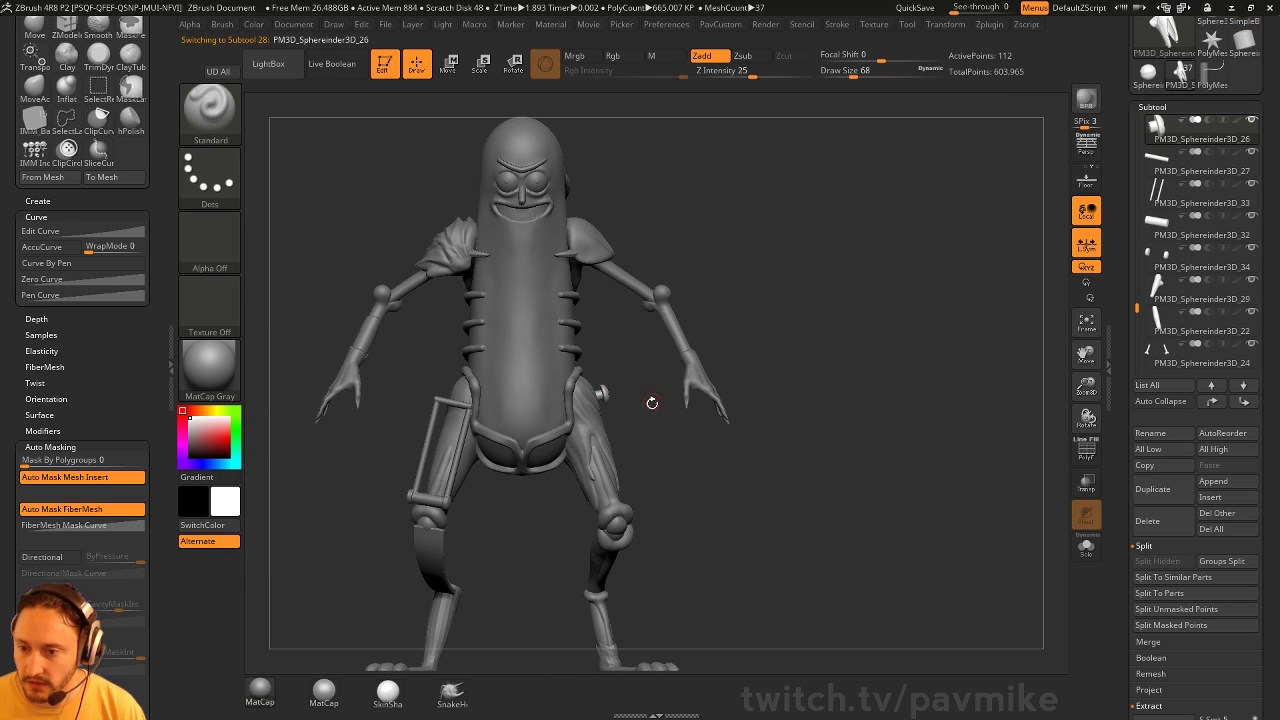
pyautogui.keyDown('ctrl'); pyautogui.moveTo(652, 403); pyautogui.dragTo(736, 490, button='right'); pyautogui.keyUp('ctrl')
pyautogui.press('2')
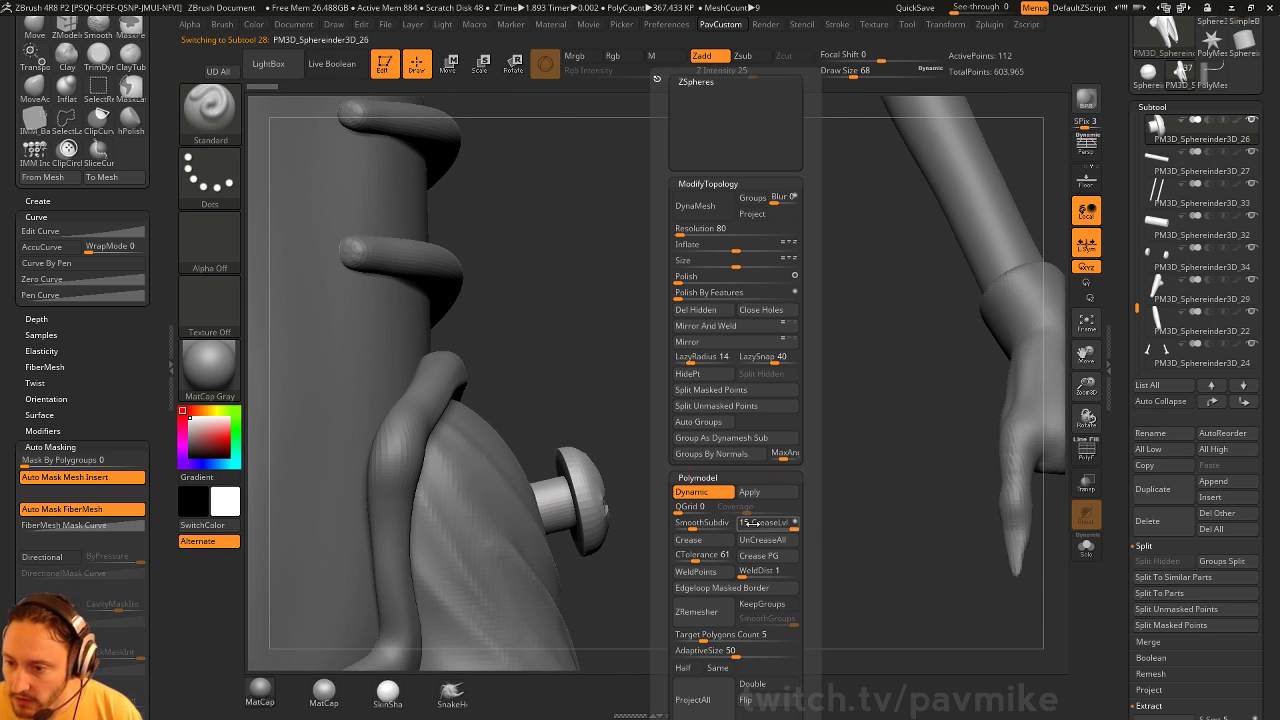
pyautogui.click(763, 523)
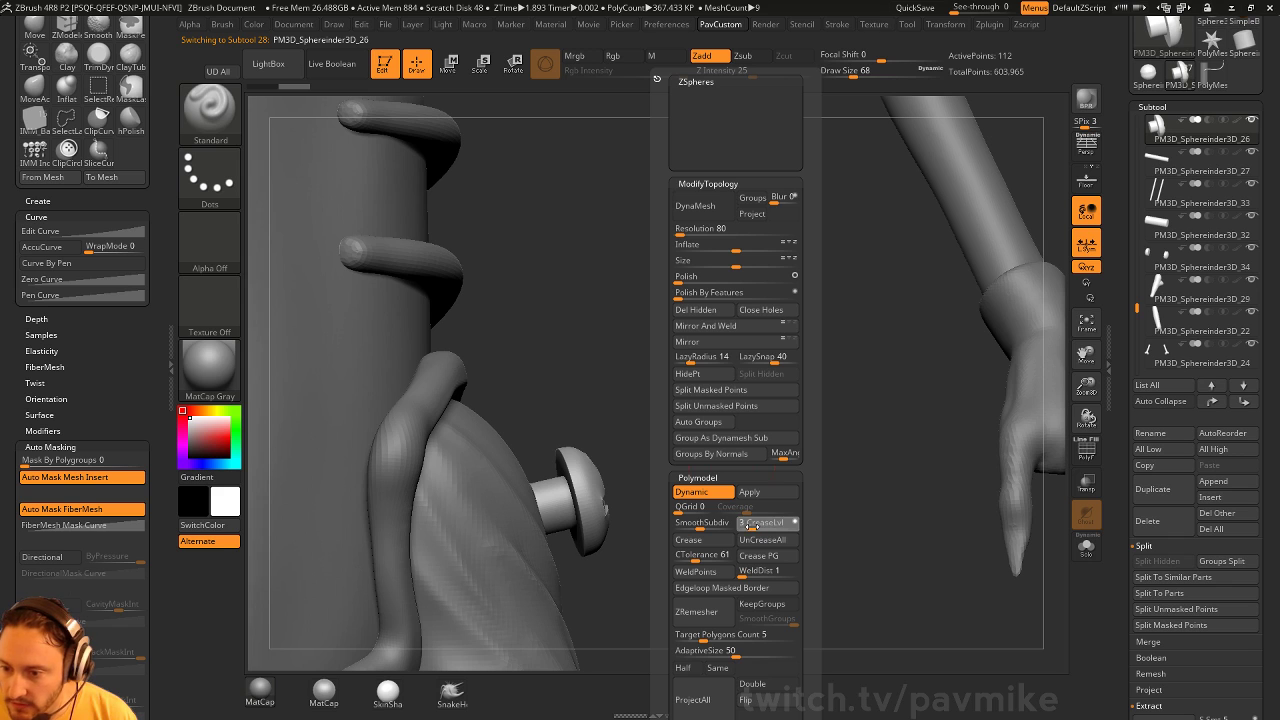
pyautogui.hotkey('shift', 'd')
pyautogui.press('d')
pyautogui.keyDown('ctrl'); pyautogui.moveTo(731, 506); pyautogui.dragTo(694, 374, button='right'); pyautogui.keyUp('ctrl')
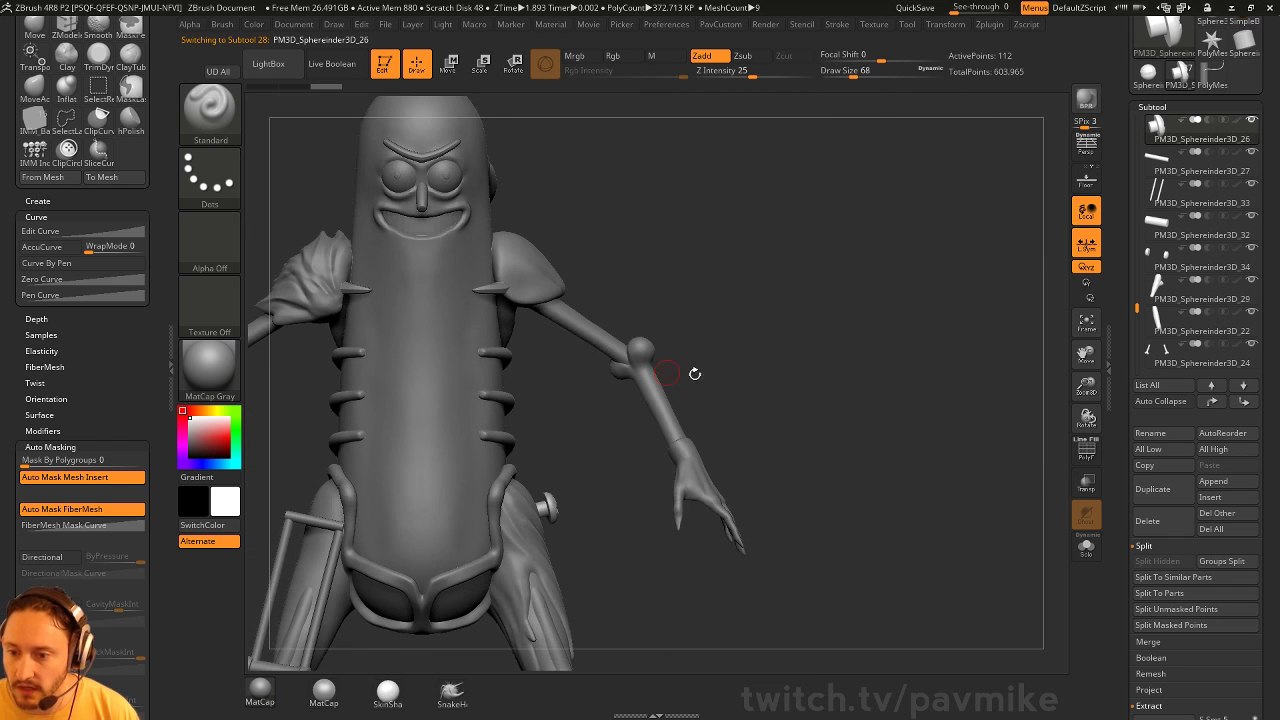
# Examine the whole figure from the front, select the pickle-shaped body and look closely at the face
pyautogui.moveTo(842, 429)
pyautogui.keyDown('alt'); pyautogui.mouseDown(button='right')
pyautogui.moveTo(861, 380)
pyautogui.moveTo(828, 322)
pyautogui.mouseUp(button='right'); pyautogui.keyUp('alt')
pyautogui.press('s')
pyautogui.click(862, 380)
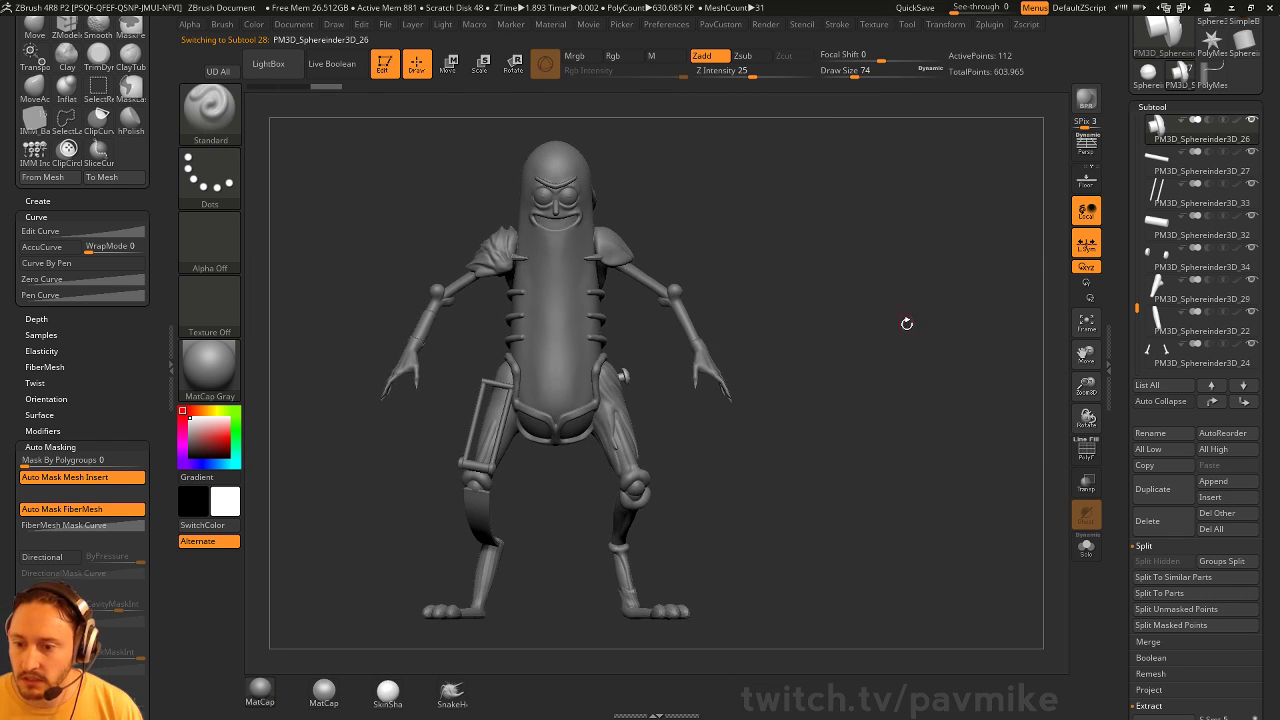
pyautogui.moveTo(910, 364)
pyautogui.mouseDown(button='right')
pyautogui.moveTo(872, 384)
pyautogui.moveTo(906, 374)
pyautogui.moveTo(930, 290)
pyautogui.mouseUp(button='right')
pyautogui.press('s')
pyautogui.click(886, 384)
pyautogui.moveTo(920, 270)
pyautogui.keyDown('ctrl'); pyautogui.mouseDown(button='right')
pyautogui.moveTo(903, 320)
pyautogui.moveTo(975, 575)
pyautogui.mouseUp(button='right'); pyautogui.keyUp('ctrl')
pyautogui.press('s')
pyautogui.click(568, 394)
pyautogui.keyDown('alt'); pyautogui.click(590, 391); pyautogui.keyUp('alt')
pyautogui.keyDown('alt'); pyautogui.moveTo(814, 246); pyautogui.dragTo(821, 406, button='right'); pyautogui.keyUp('alt')
pyautogui.keyDown('ctrl'); pyautogui.moveTo(821, 406); pyautogui.dragTo(696, 425, button='right'); pyautogui.keyUp('ctrl')
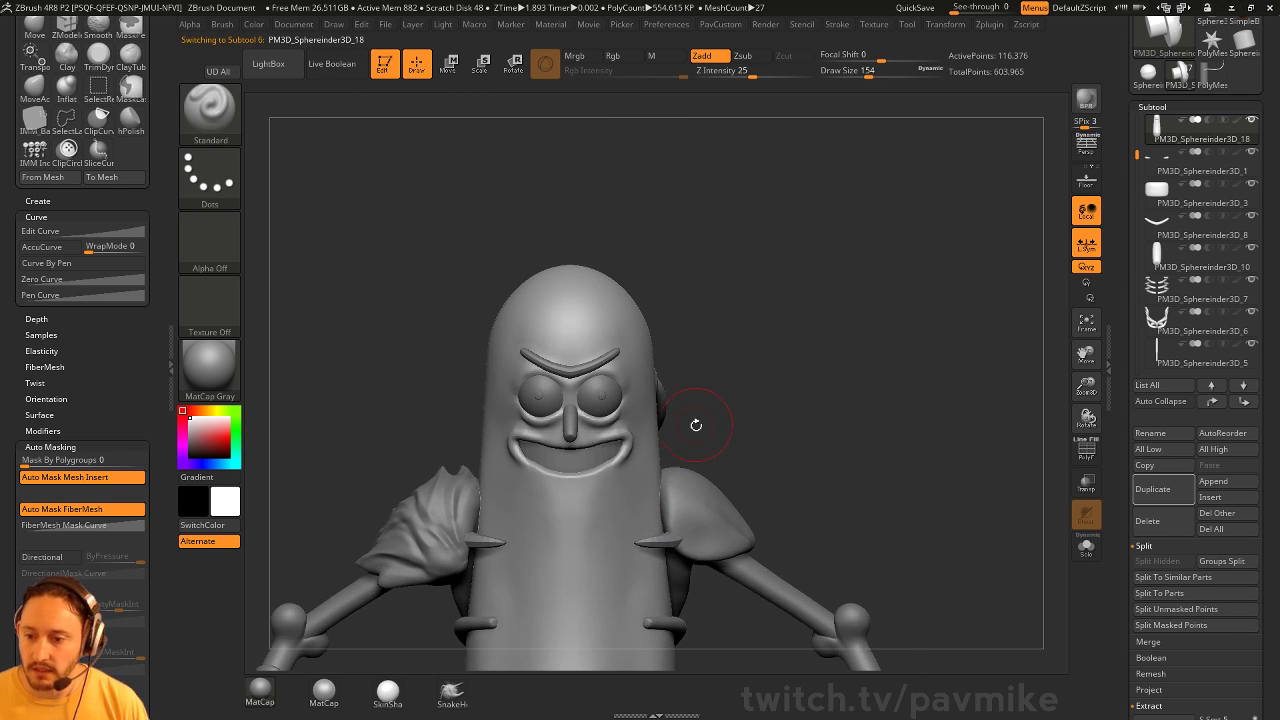
# Preview the mouth insert with dynamic subdivision and select the eyebrow piece
pyautogui.keyDown('alt'); pyautogui.click(599, 455); pyautogui.keyUp('alt')
pyautogui.press('4')
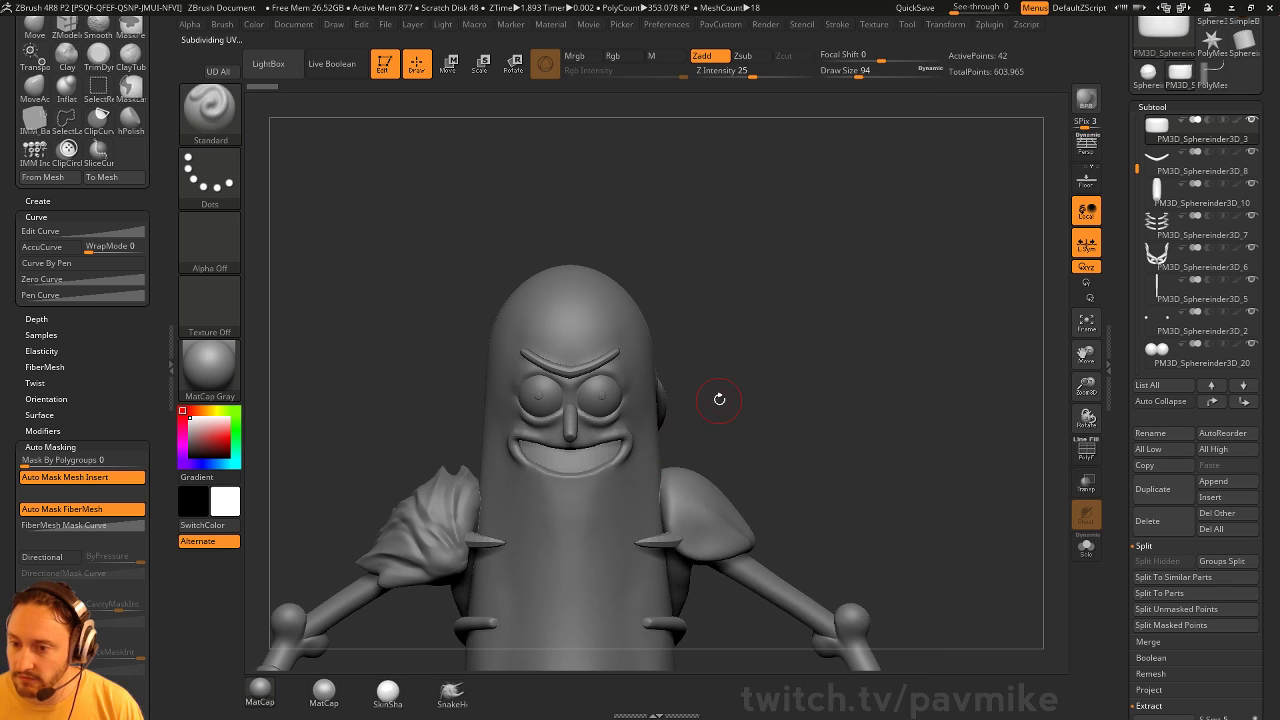
pyautogui.keyDown('alt'); pyautogui.click(642, 370); pyautogui.keyUp('alt')
pyautogui.moveTo(815, 366)
pyautogui.mouseDown()
pyautogui.moveTo(797, 360)
pyautogui.moveTo(835, 334)
pyautogui.mouseUp()
pyautogui.press('s')
pyautogui.moveTo(571, 335); pyautogui.dragTo(560, 335)
pyautogui.keyDown('alt'); pyautogui.click(558, 348); pyautogui.keyUp('alt')
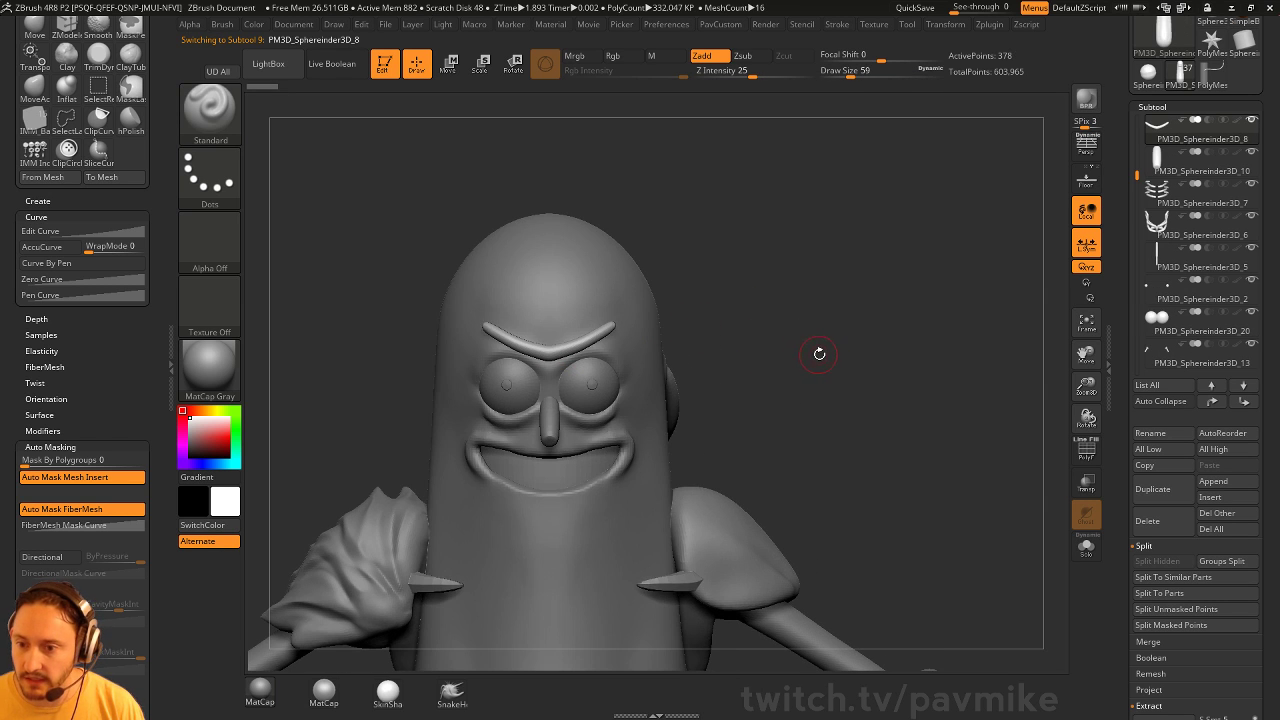
# Select the smooth shoulder pad and sculpt a first fold down its front with the Standard brush
pyautogui.moveTo(818, 354); pyautogui.dragTo(710, 366)
pyautogui.keyDown('alt'); pyautogui.click(757, 413); pyautogui.keyUp('alt')
pyautogui.keyDown('alt'); pyautogui.moveTo(903, 354); pyautogui.dragTo(805, 320); pyautogui.keyUp('alt')
pyautogui.keyDown('alt'); pyautogui.click(686, 386); pyautogui.keyUp('alt')
pyautogui.moveTo(845, 370); pyautogui.dragTo(744, 429)
pyautogui.keyDown('alt'); pyautogui.click(686, 413); pyautogui.keyUp('alt')
pyautogui.keyDown('alt'); pyautogui.moveTo(780, 385); pyautogui.dragTo(785, 432); pyautogui.keyUp('alt')
pyautogui.moveTo(808, 428); pyautogui.dragTo(754, 428)
pyautogui.moveTo(632, 472)
pyautogui.keyDown('shift'); pyautogui.mouseDown()
pyautogui.moveTo(576, 488)
pyautogui.moveTo(612, 480)
pyautogui.mouseUp(); pyautogui.keyUp('shift')
pyautogui.moveTo(652, 430); pyautogui.dragTo(695, 403)
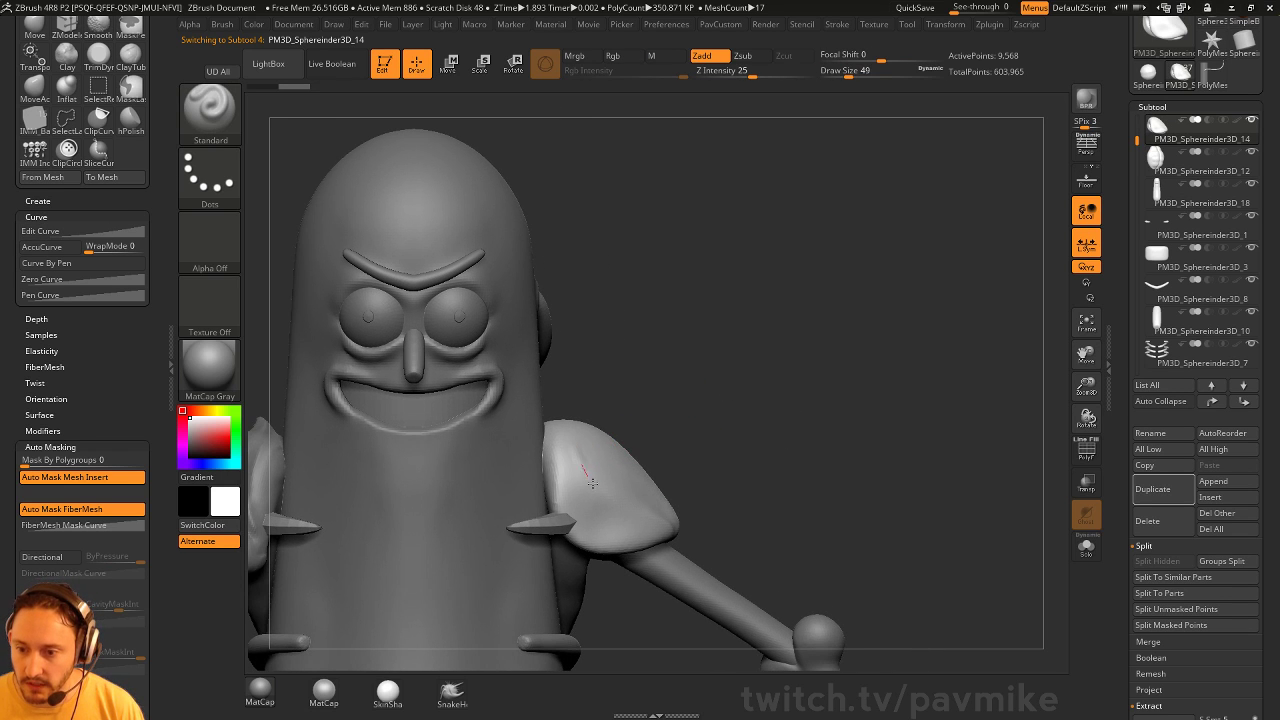
pyautogui.moveTo(592, 483); pyautogui.dragTo(616, 445)
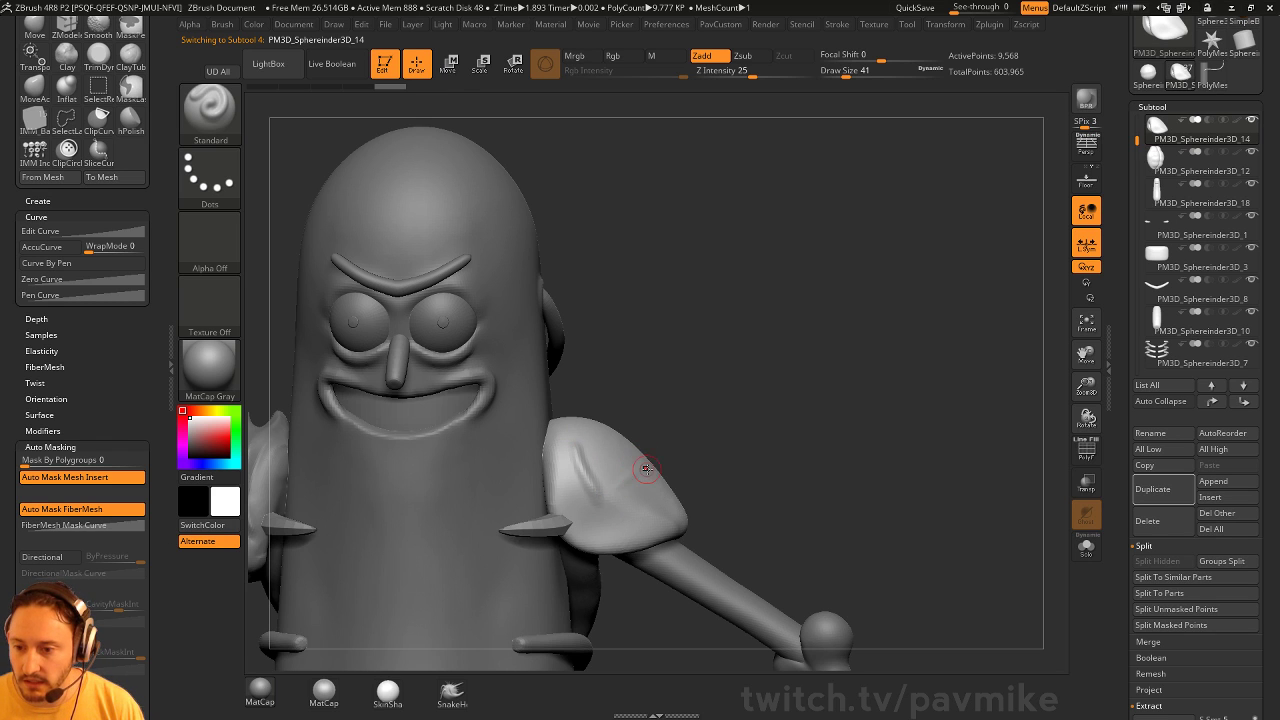
# Sculpt creases branching across the shoulder pad with Standard at draw size 41 and soften them by smoothing
pyautogui.keyDown('shift'); pyautogui.moveTo(643, 486); pyautogui.dragTo(652, 470); pyautogui.keyUp('shift')
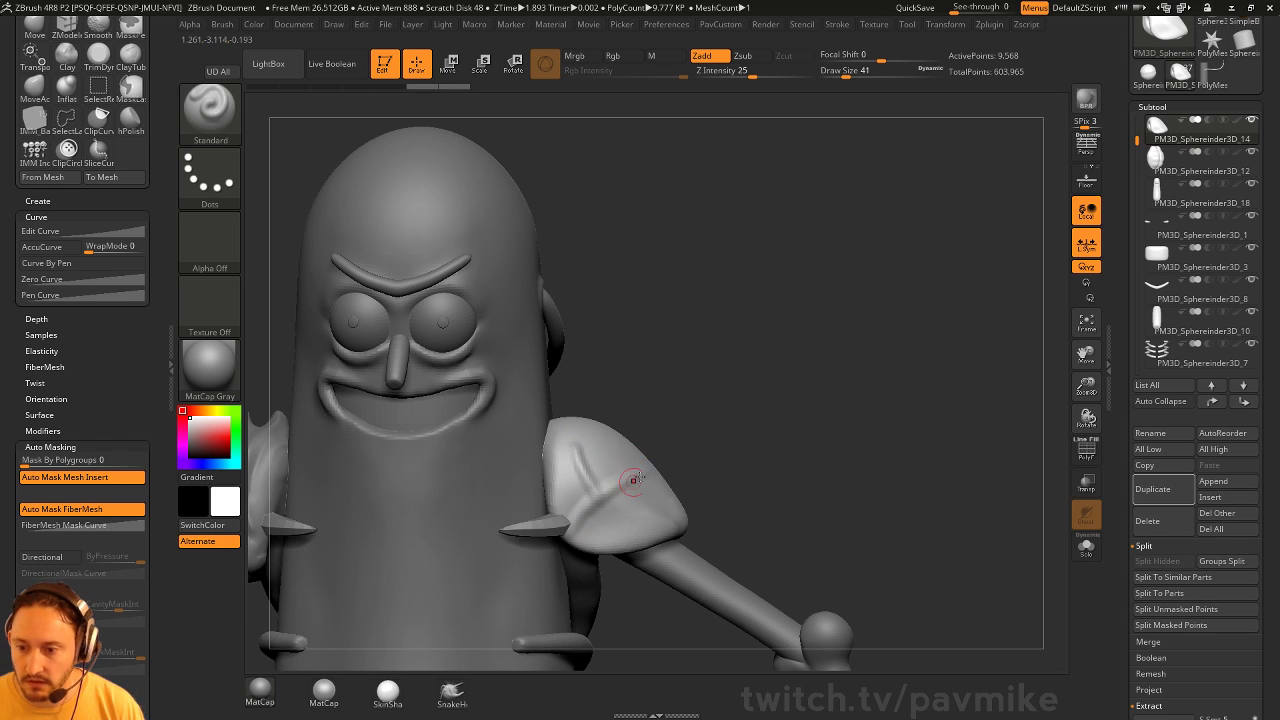
pyautogui.moveTo(729, 430); pyautogui.dragTo(658, 461)
pyautogui.keyDown('alt'); pyautogui.click(545, 518); pyautogui.keyUp('alt')
pyautogui.keyDown('alt'); pyautogui.click(561, 525); pyautogui.keyUp('alt')
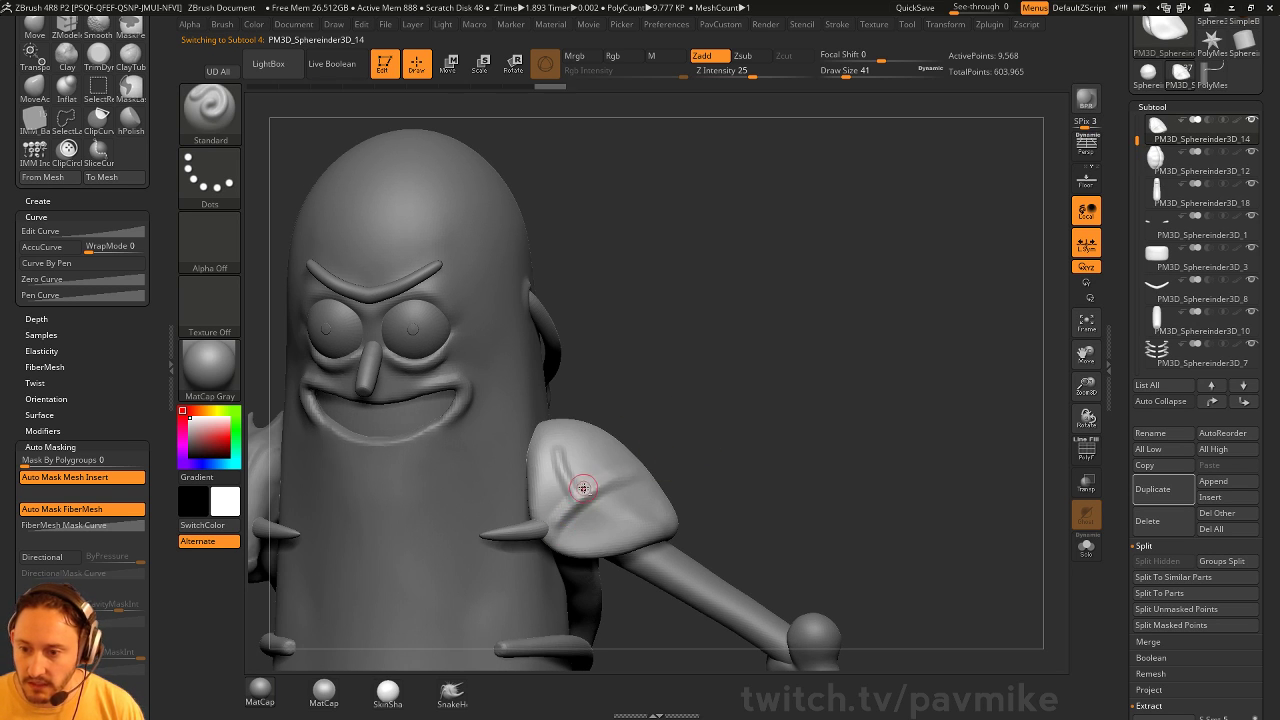
pyautogui.press('shift')
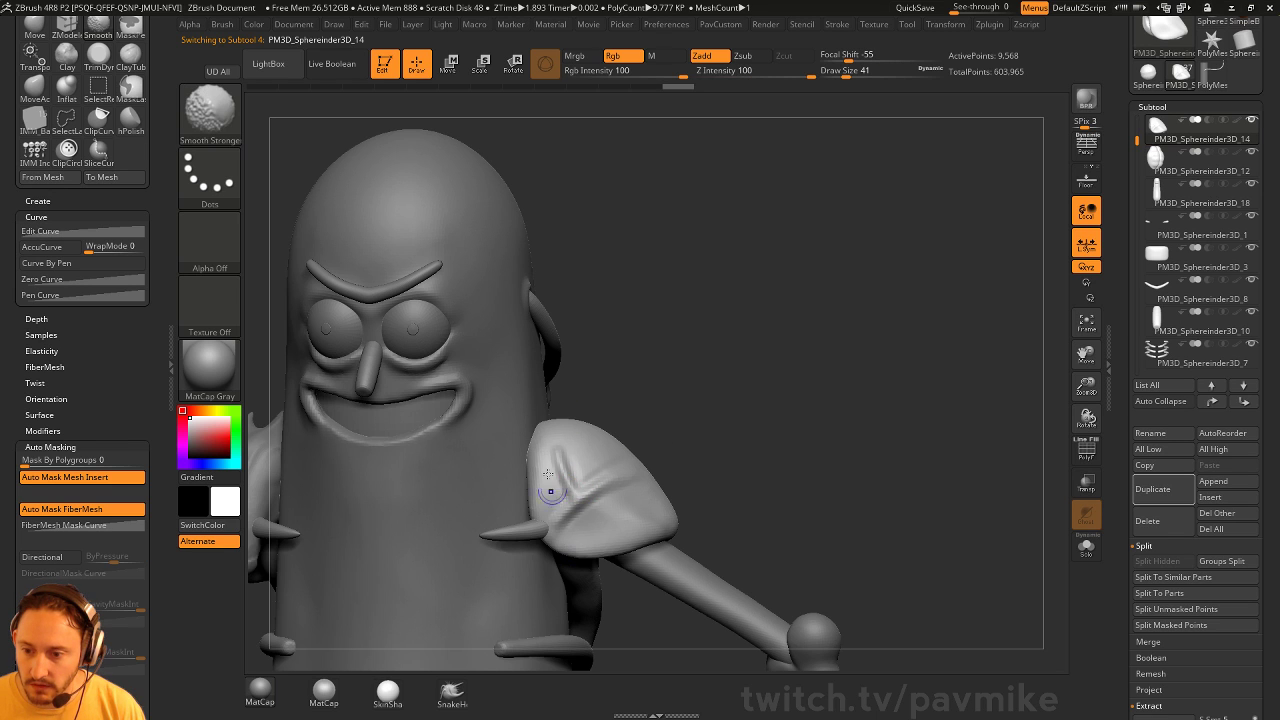
pyautogui.moveTo(656, 498); pyautogui.dragTo(671, 521, button='right')
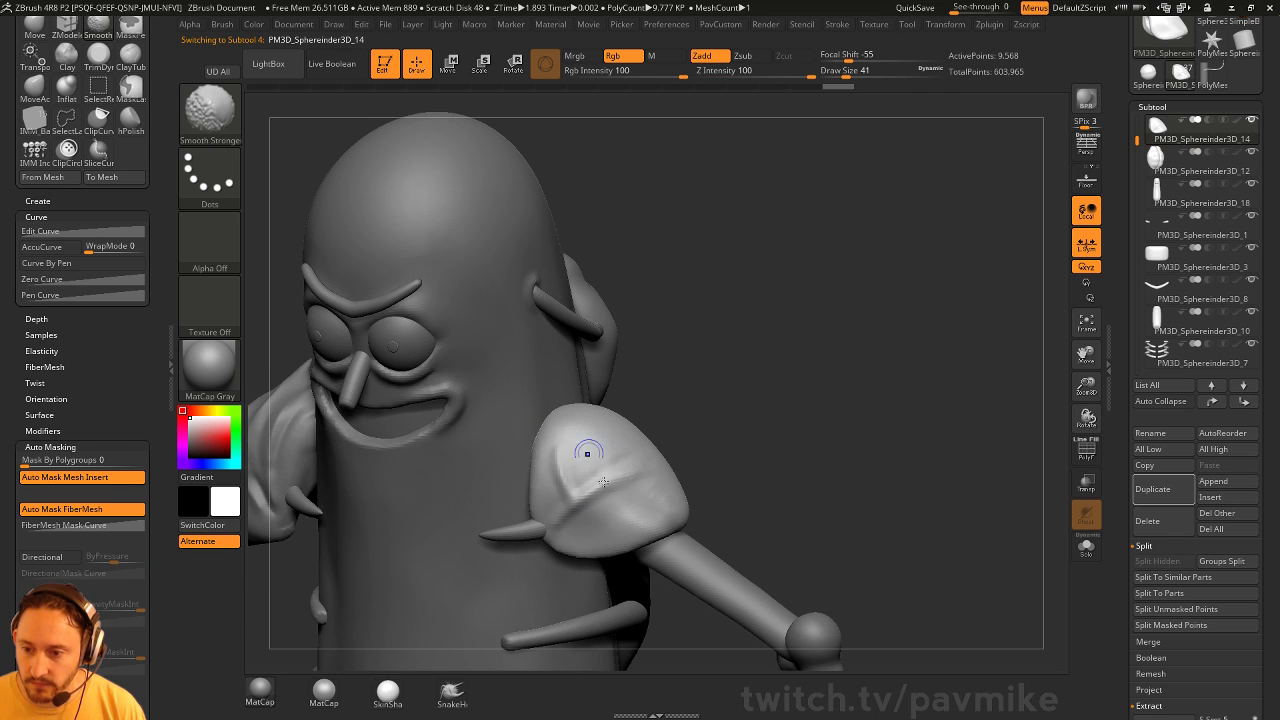
pyautogui.keyDown('shift'); pyautogui.moveTo(720, 449); pyautogui.dragTo(752, 452); pyautogui.keyUp('shift')
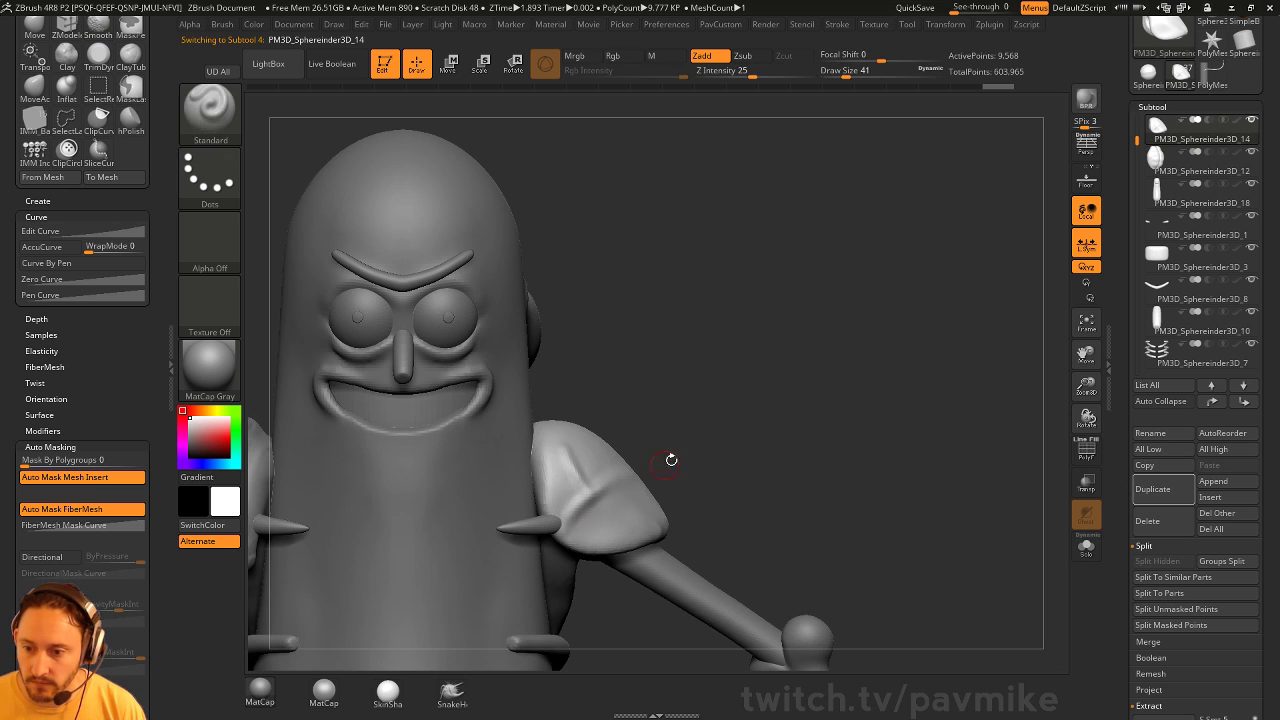
pyautogui.moveTo(671, 457); pyautogui.dragTo(640, 456)
# Select the body and sculpt a crease beneath the mouth with the Standard brush at draw size 44
pyautogui.moveTo(720, 440)
pyautogui.mouseDown()
pyautogui.moveTo(811, 429)
pyautogui.moveTo(726, 414)
pyautogui.moveTo(837, 431)
pyautogui.mouseUp()
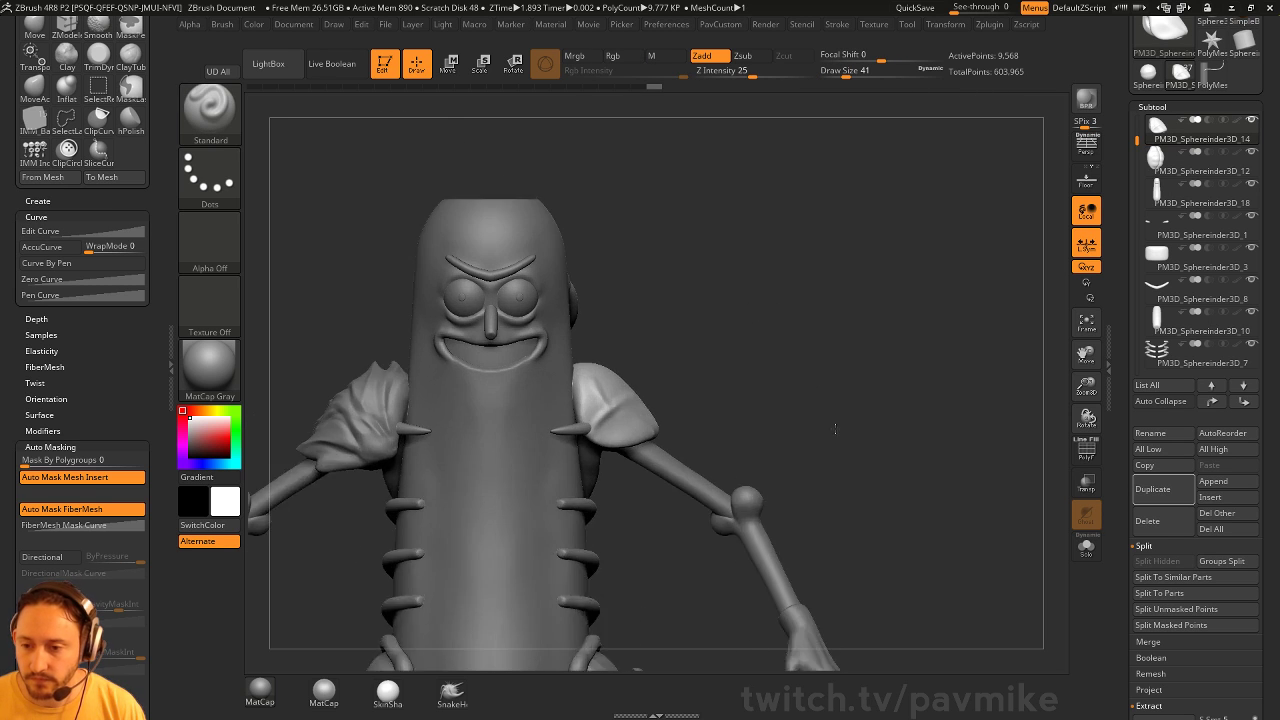
pyautogui.moveTo(743, 273)
pyautogui.keyDown('alt'); pyautogui.mouseDown()
pyautogui.moveTo(715, 381)
pyautogui.moveTo(756, 372)
pyautogui.mouseUp(); pyautogui.keyUp('alt')
pyautogui.keyDown('alt'); pyautogui.click(612, 440); pyautogui.keyUp('alt')
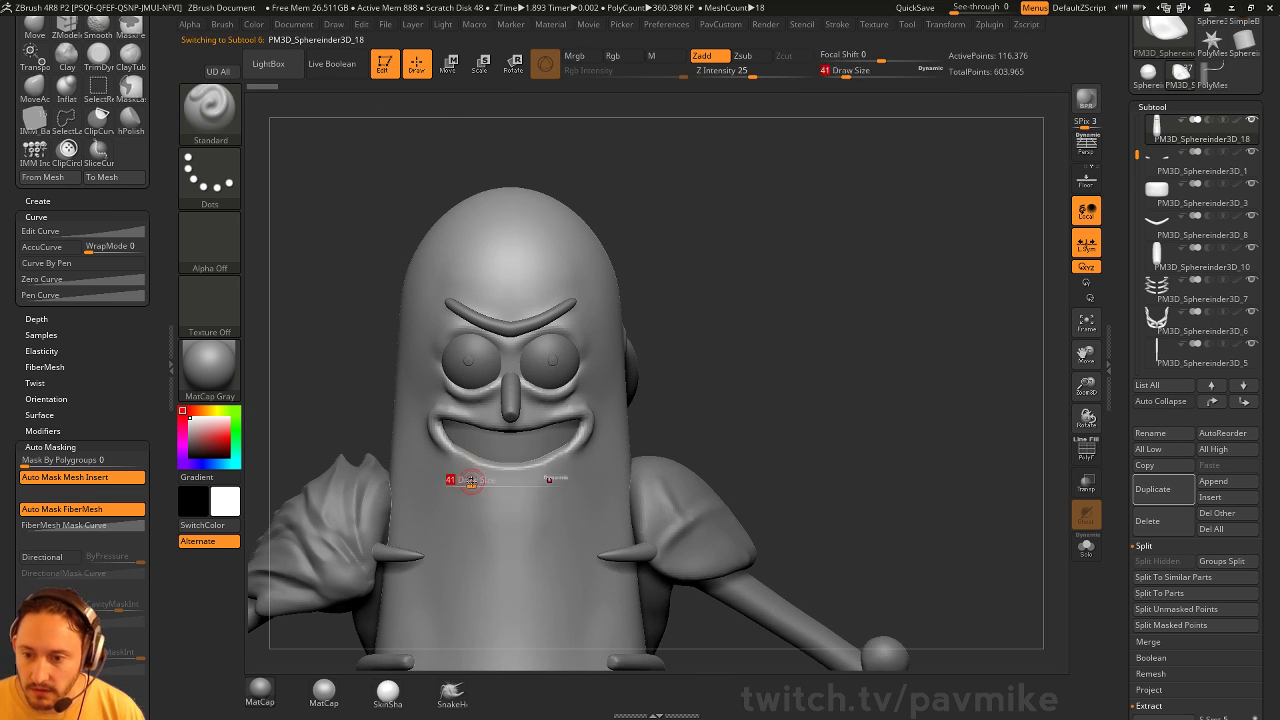
pyautogui.click(470, 480)
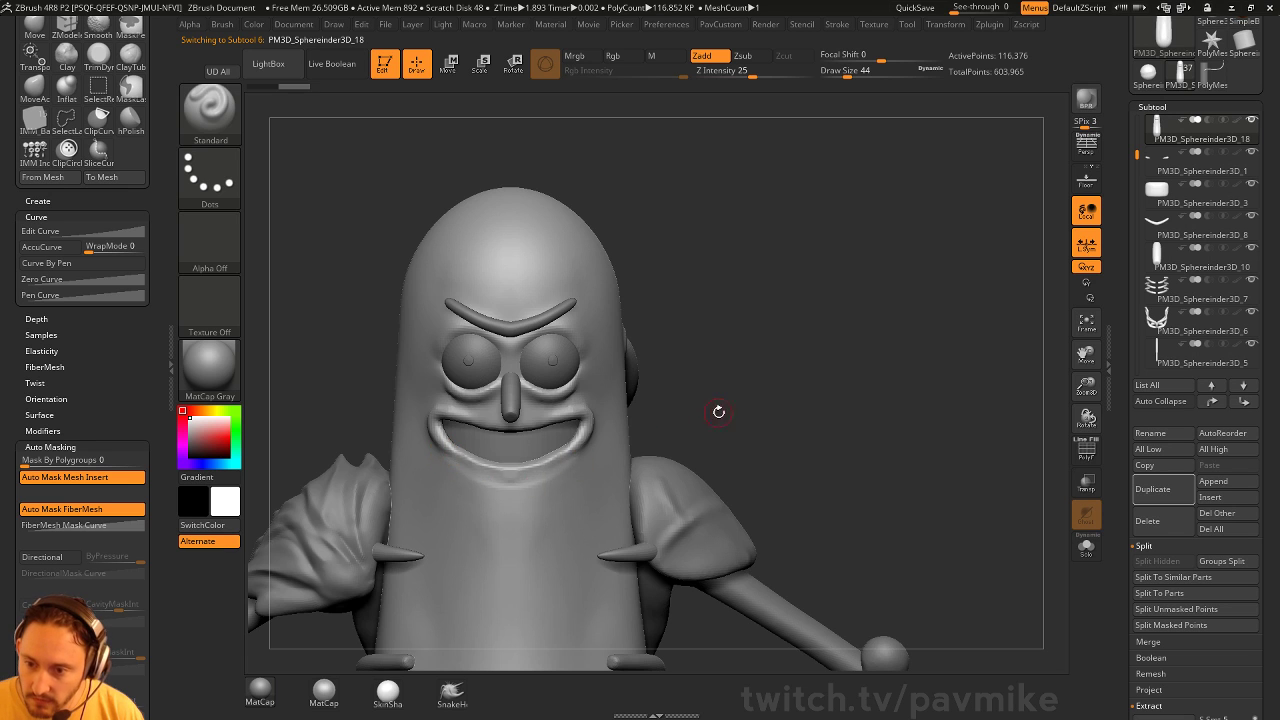
pyautogui.moveTo(718, 411); pyautogui.dragTo(495, 438)
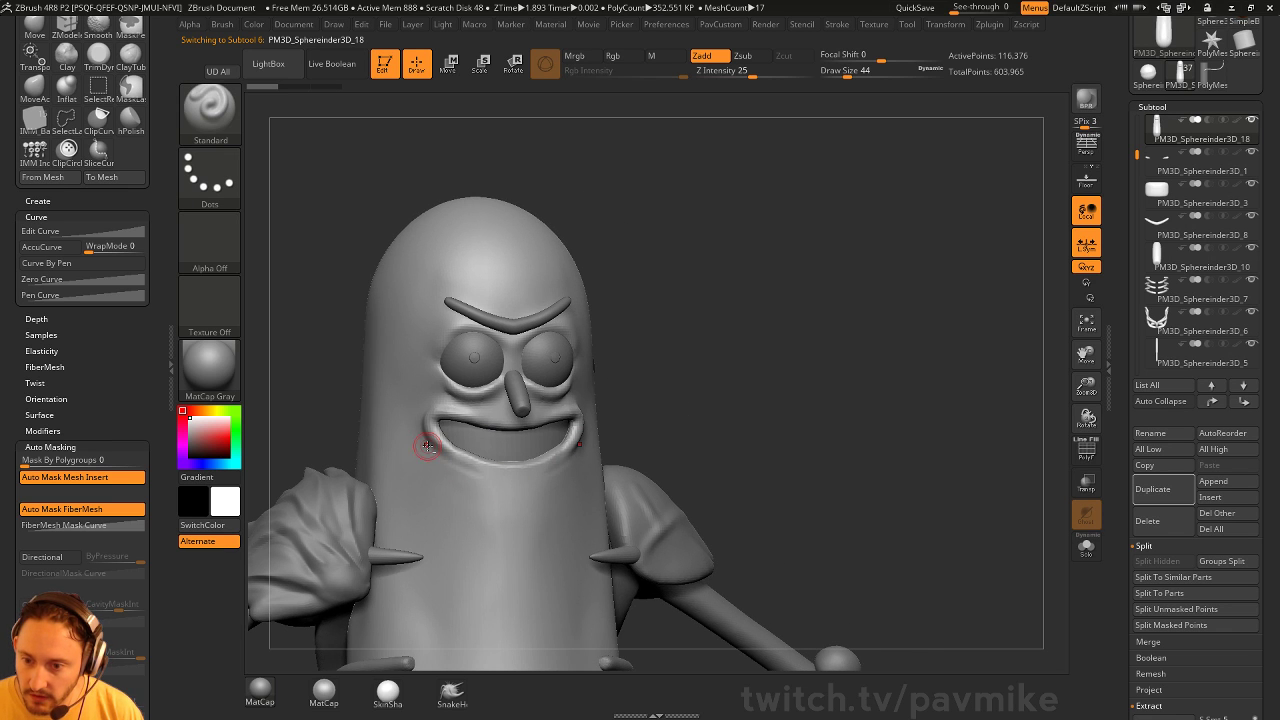
pyautogui.moveTo(689, 433); pyautogui.dragTo(585, 437)
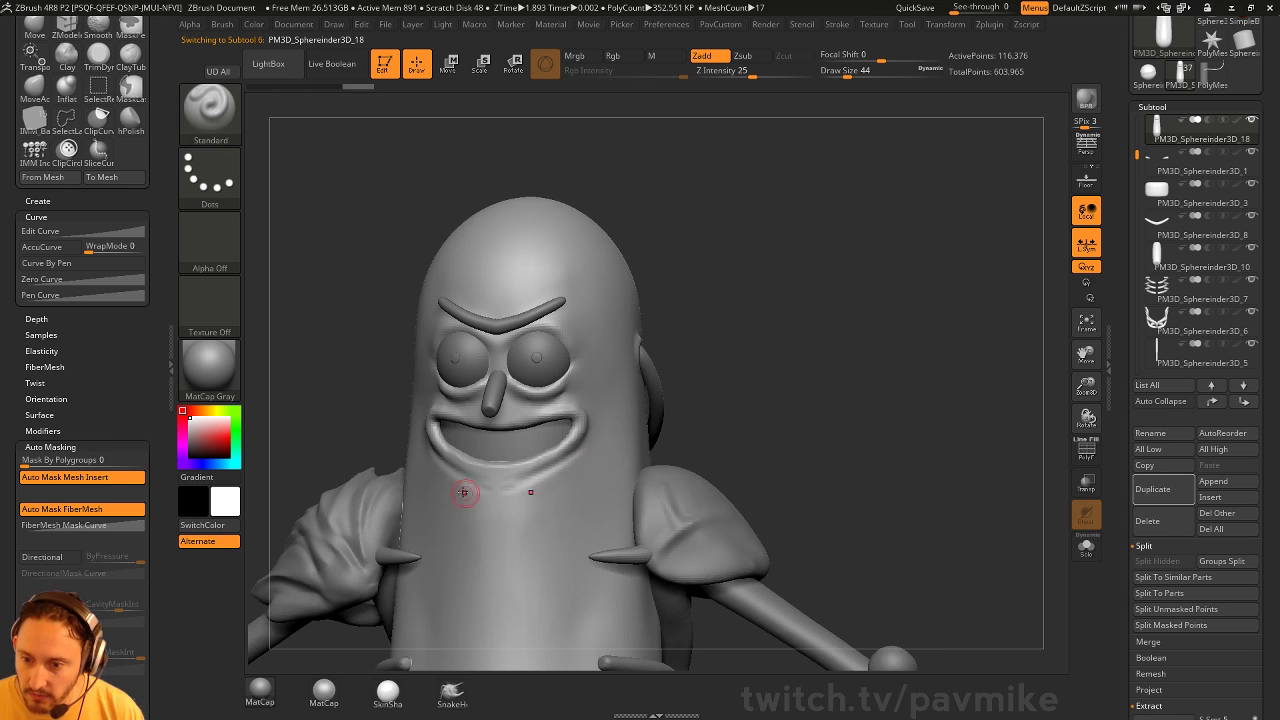
pyautogui.keyDown('shift'); pyautogui.moveTo(464, 492); pyautogui.dragTo(530, 488); pyautogui.keyUp('shift')
# Soften the crease below the lips and shape the cheeks above the mouth corners
pyautogui.moveTo(797, 411); pyautogui.dragTo(696, 426)
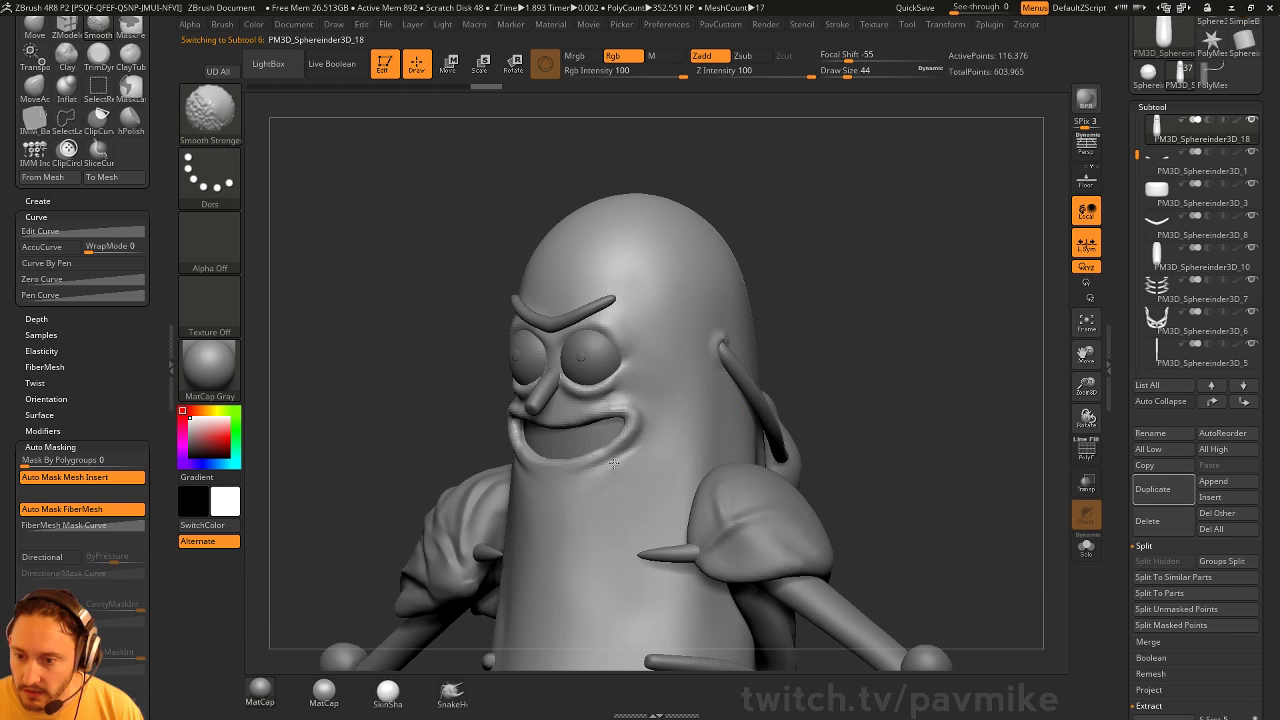
pyautogui.moveTo(797, 395); pyautogui.dragTo(898, 385)
pyautogui.keyDown('shift'); pyautogui.moveTo(491, 403); pyautogui.dragTo(465, 399); pyautogui.keyUp('shift')
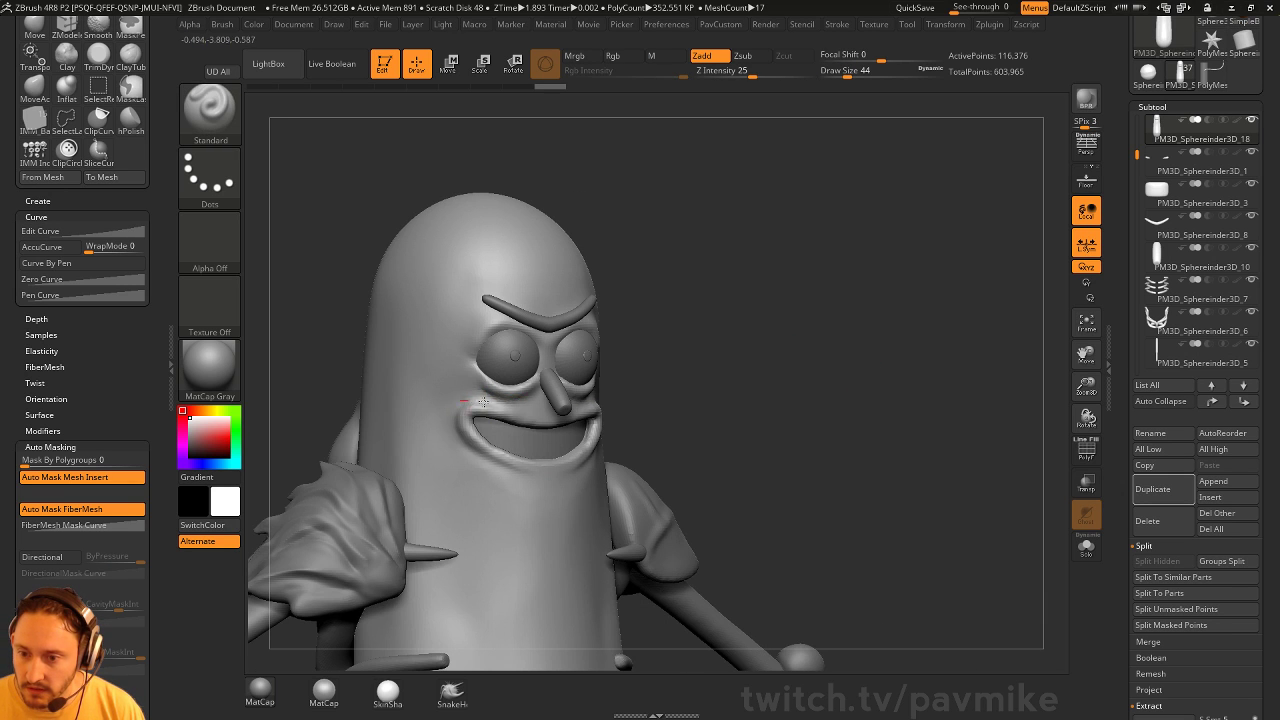
pyautogui.moveTo(820, 420); pyautogui.dragTo(660, 416)
# Select the nose and adjust its shape with the Move brush at draw size 87
pyautogui.keyDown('alt'); pyautogui.click(514, 412); pyautogui.keyUp('alt')
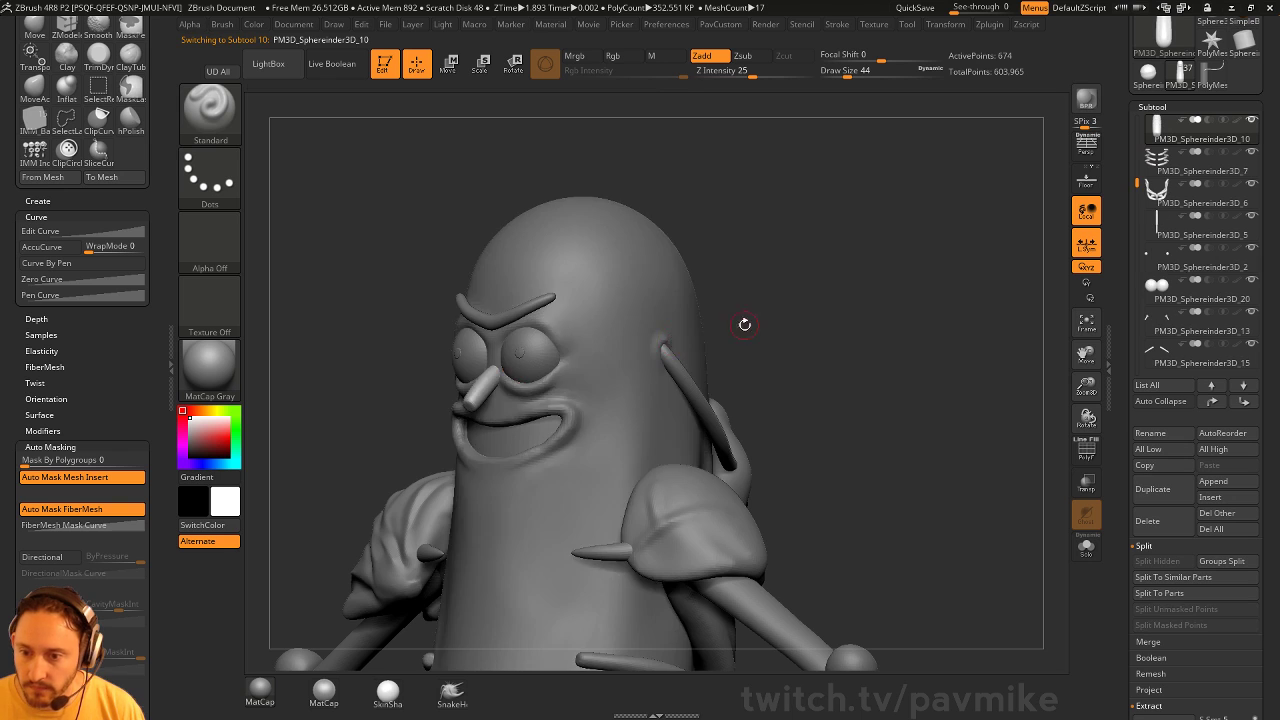
pyautogui.moveTo(745, 325); pyautogui.dragTo(860, 310)
pyautogui.keyDown('alt'); pyautogui.moveTo(757, 289); pyautogui.dragTo(731, 354); pyautogui.keyUp('alt')
pyautogui.press('s')
pyautogui.moveTo(571, 392); pyautogui.dragTo(547, 394)
pyautogui.press('b')
pyautogui.press('m')
pyautogui.press('v')
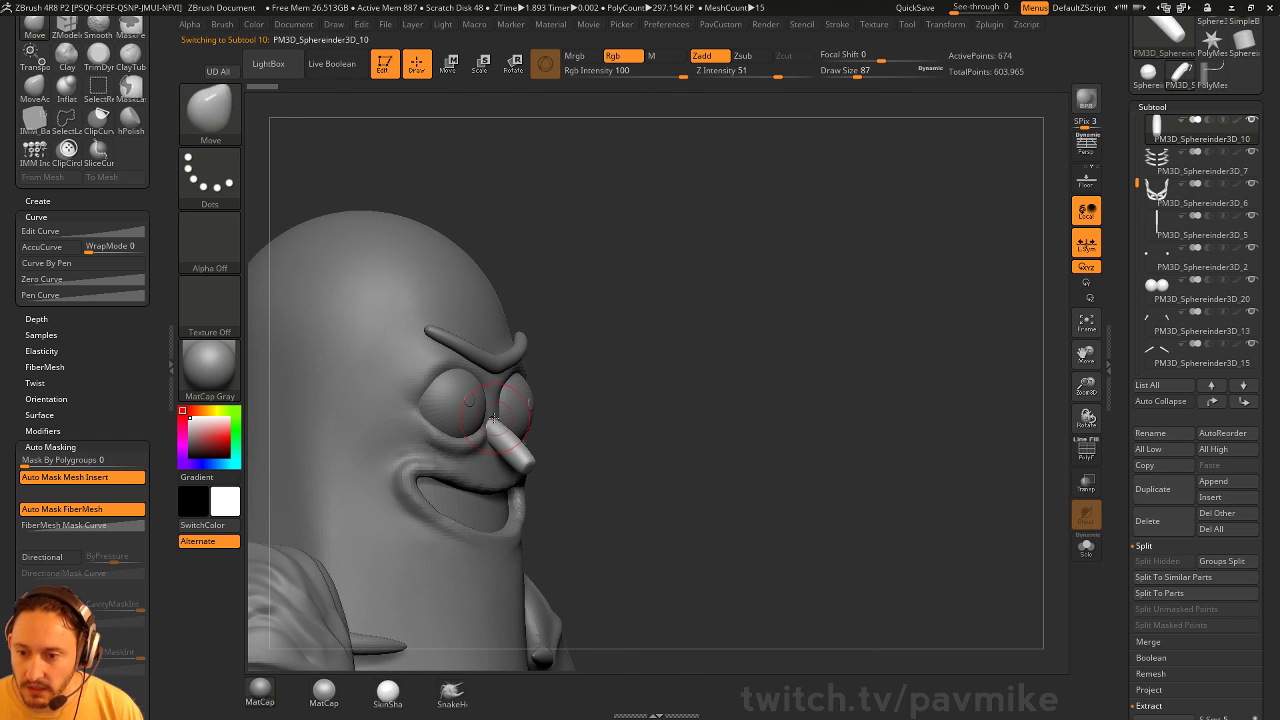
pyautogui.moveTo(668, 376); pyautogui.dragTo(572, 380)
# Refine the nose with the Standard brush at draw size 46 and the Move brush at draw size 94
pyautogui.press('b')
pyautogui.press('s')
pyautogui.press('t')
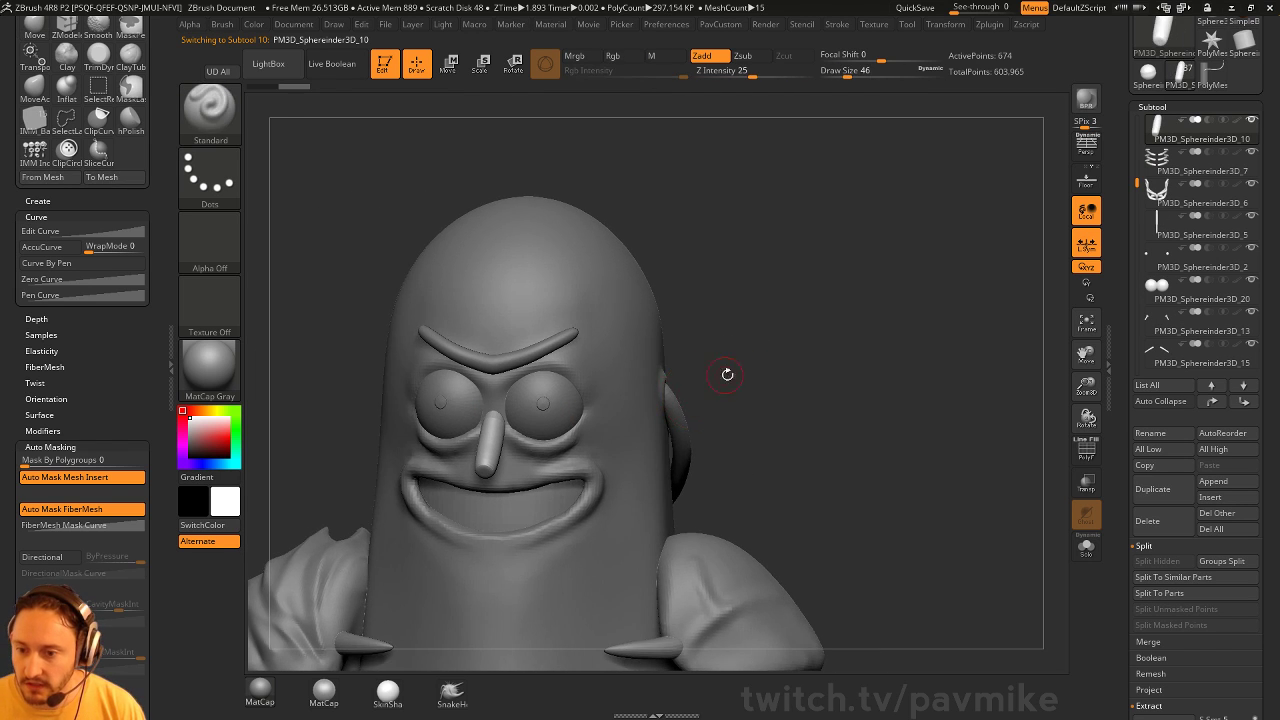
pyautogui.moveTo(728, 374); pyautogui.dragTo(800, 392)
pyautogui.press(']')
pyautogui.press('b')
pyautogui.press('m')
pyautogui.press('v')
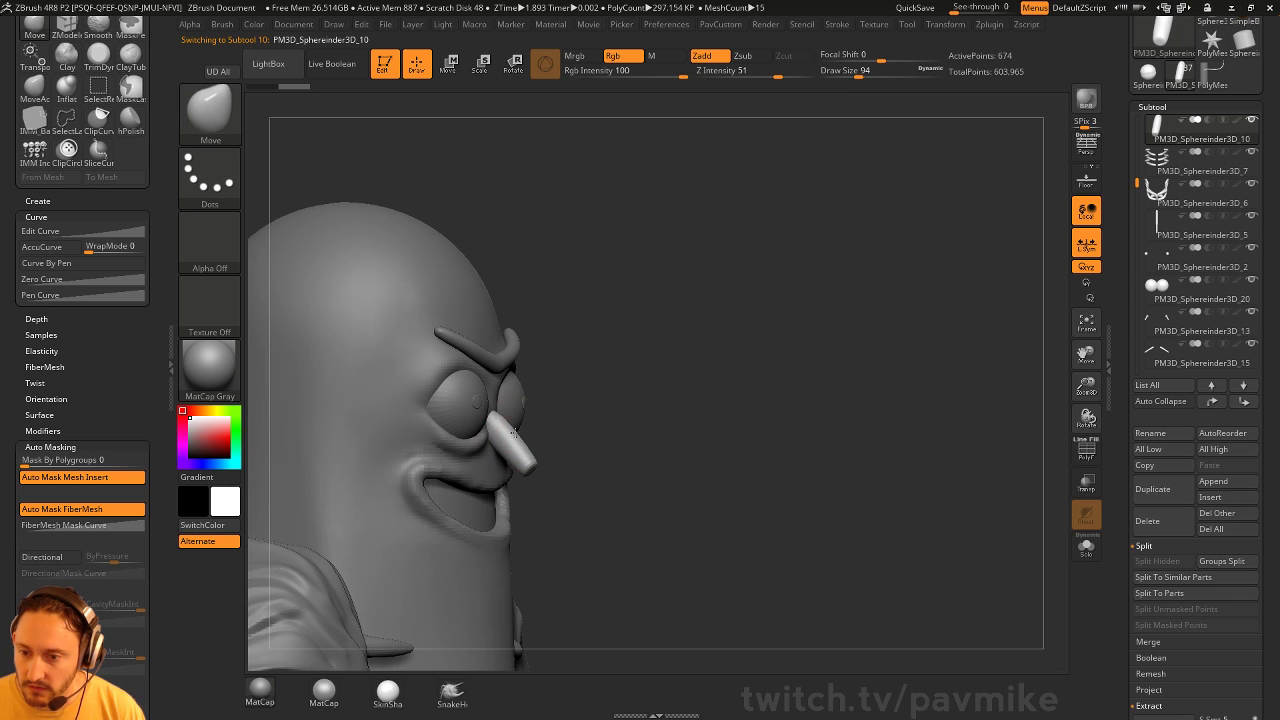
# Reselect the nose and move it to the top of the subtool list
pyautogui.moveTo(665, 397); pyautogui.dragTo(568, 412)
pyautogui.keyDown('alt'); pyautogui.click(664, 402); pyautogui.keyUp('alt')
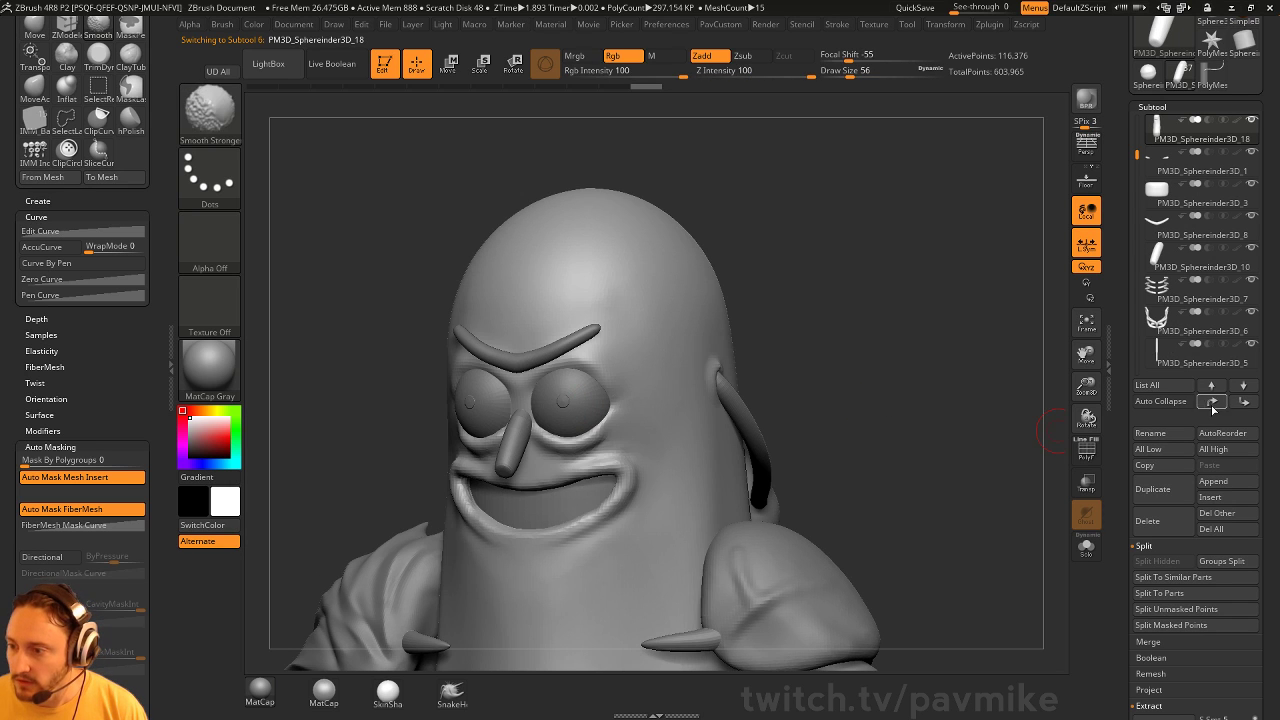
pyautogui.keyDown('alt'); pyautogui.click(515, 450); pyautogui.keyUp('alt')
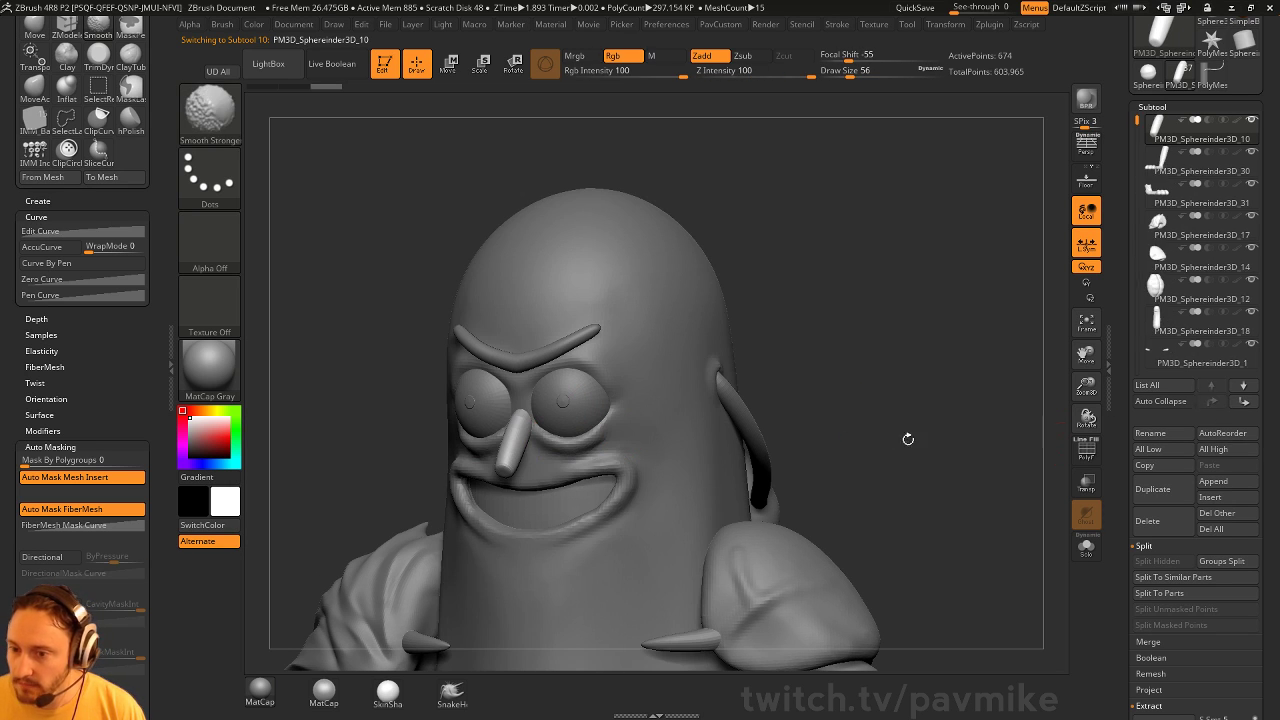
# Select the body, move it to the top of the subtool list and merge the nose into it
pyautogui.keyDown('alt'); pyautogui.click(702, 440); pyautogui.keyUp('alt')
pyautogui.keyDown('shift'); pyautogui.click(1211, 402); pyautogui.keyUp('shift')
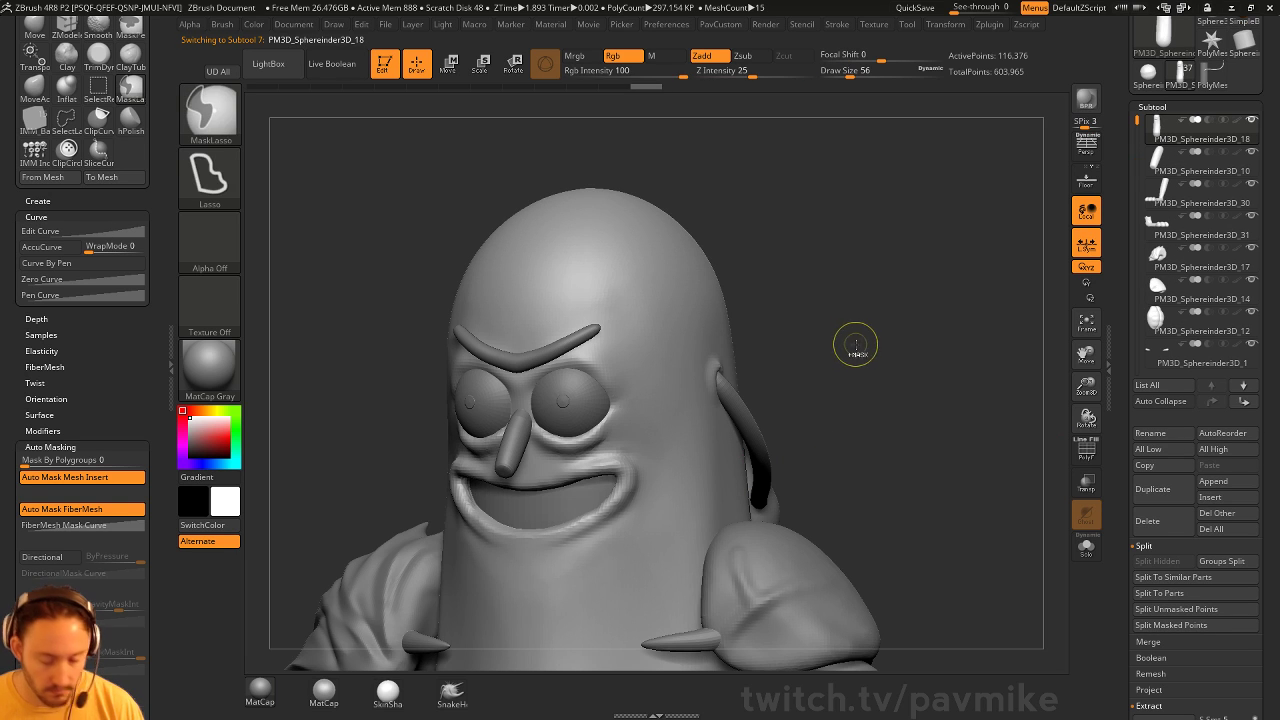
pyautogui.hotkey('ctrl', 'e')
# Remesh the merged body and nose with DynaMesh at resolution 288
pyautogui.press('space')
pyautogui.click(831, 233)
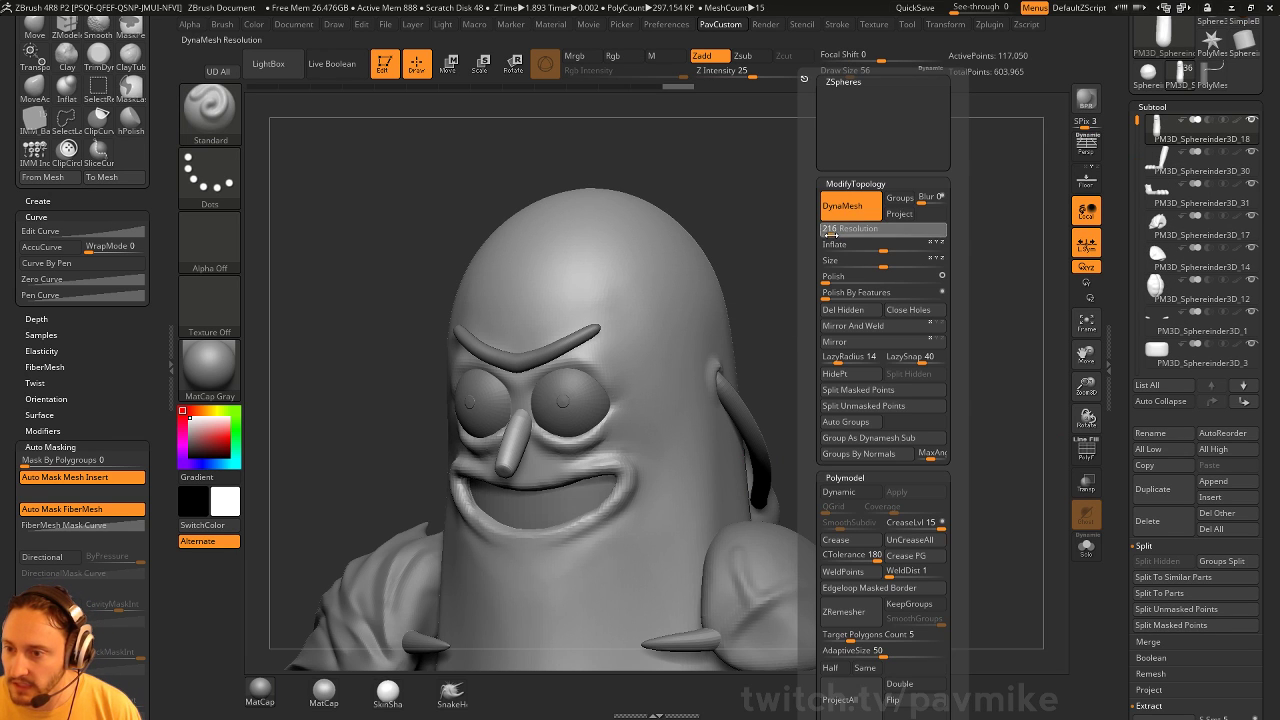
pyautogui.press('space')
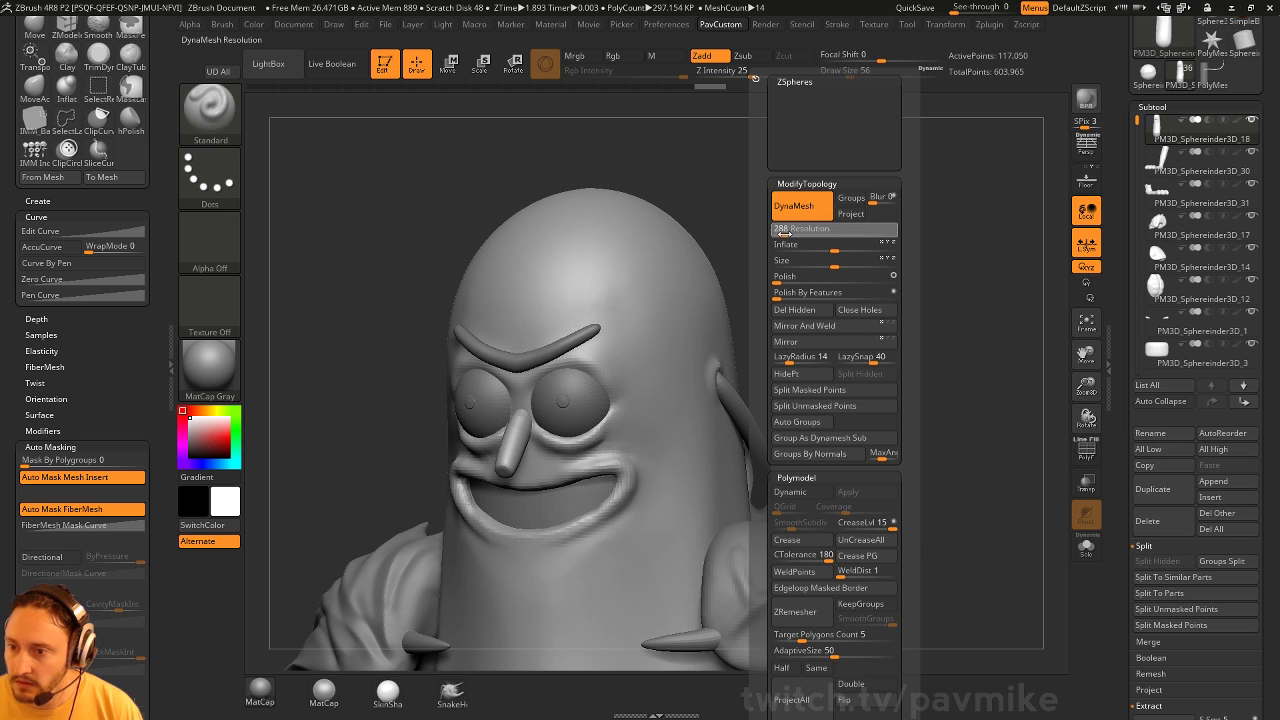
pyautogui.press('ctrl')
pyautogui.keyDown('ctrl'); pyautogui.moveTo(812, 333); pyautogui.dragTo(895, 345); pyautogui.keyUp('ctrl')
# Smooth the seam where the nose joins the face between the eyes, using draw size 46
pyautogui.press('s')
pyautogui.click(552, 421)
pyautogui.keyDown('shift'); pyautogui.moveTo(547, 418); pyautogui.dragTo(547, 395); pyautogui.keyUp('shift')
pyautogui.moveTo(710, 348); pyautogui.dragTo(780, 352)
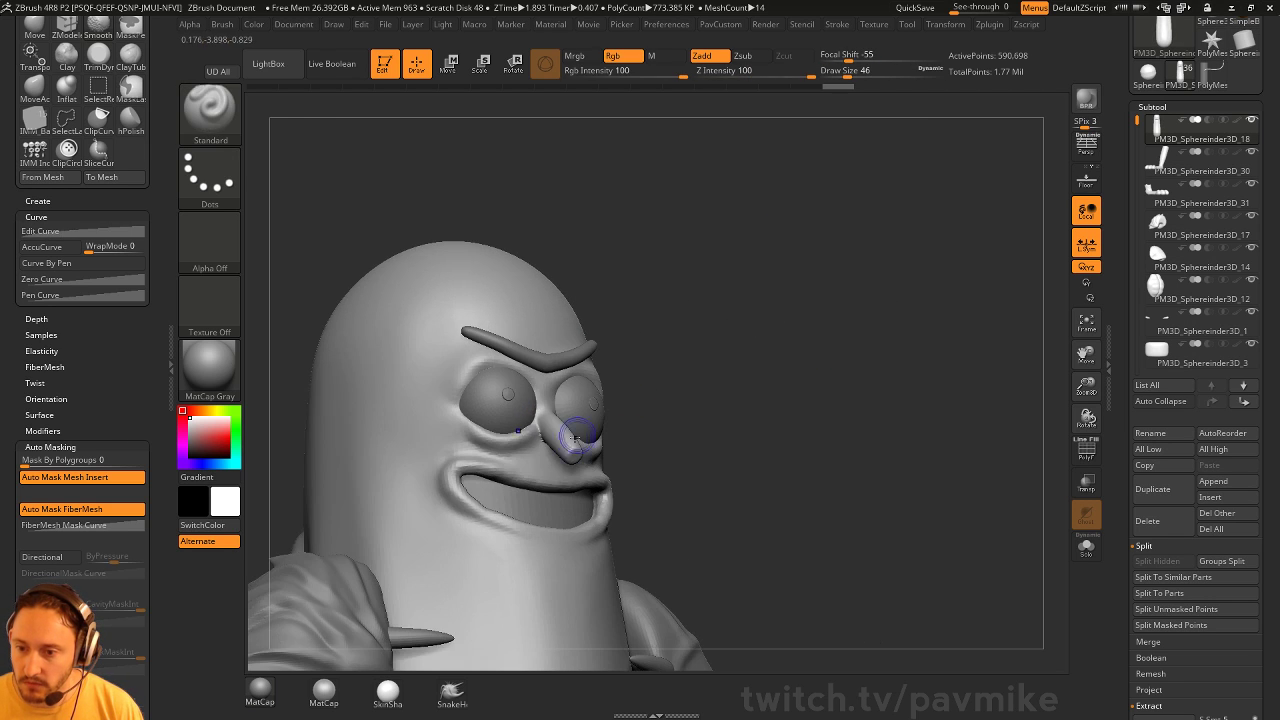
pyautogui.keyDown('shift'); pyautogui.moveTo(577, 440); pyautogui.dragTo(553, 448); pyautogui.keyUp('shift')
pyautogui.moveTo(675, 380); pyautogui.dragTo(745, 385)
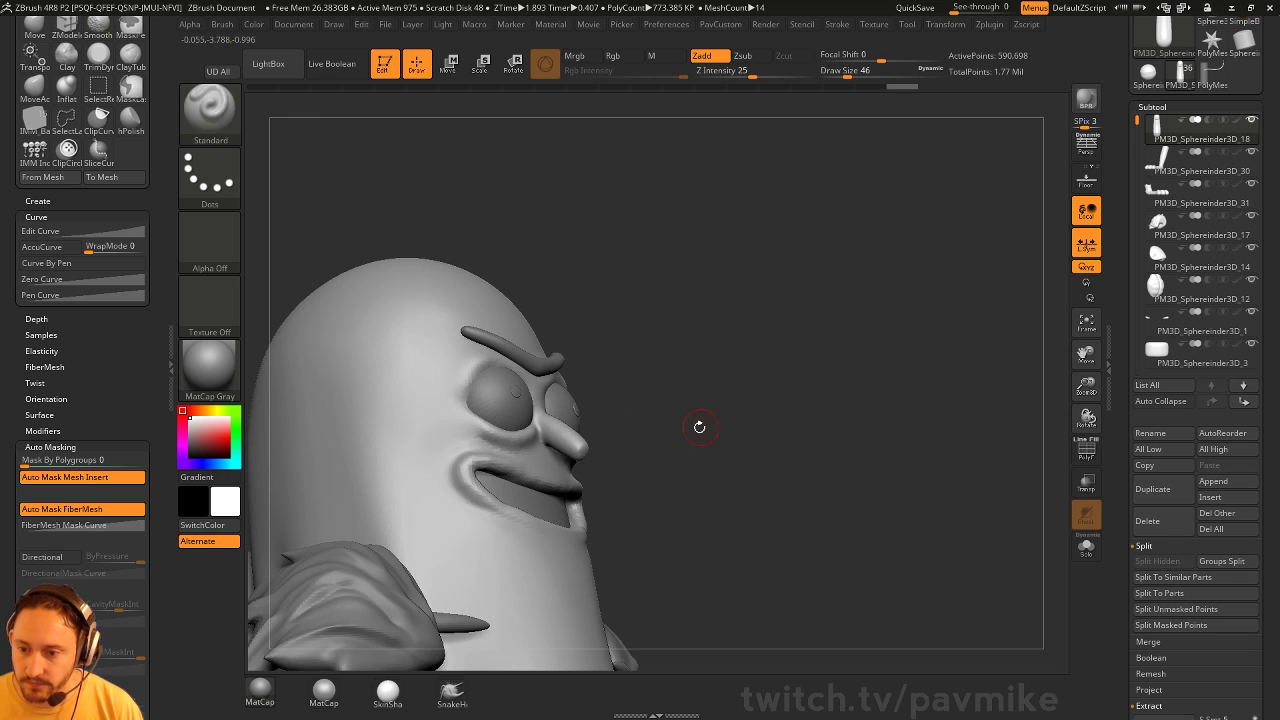
pyautogui.moveTo(697, 429); pyautogui.dragTo(555, 470)
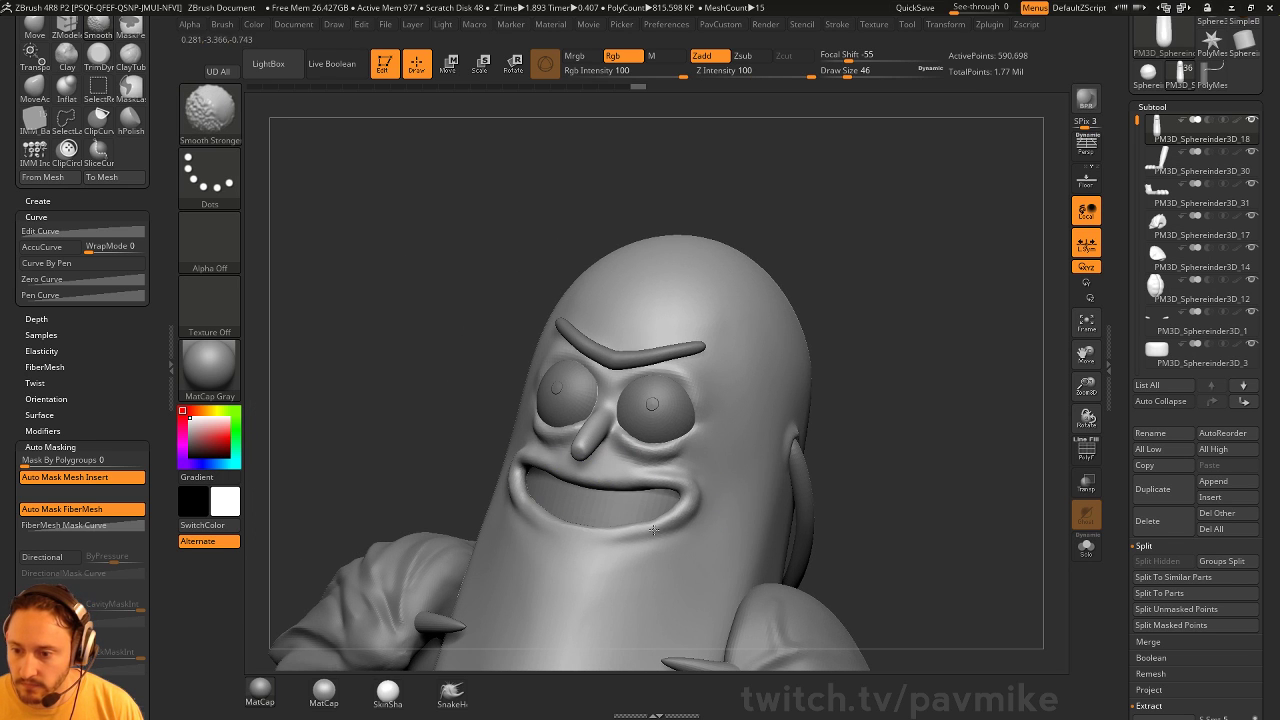
# Soften the face surface around the mouth with the Smooth Stronger brush at draw size 83
pyautogui.moveTo(699, 453)
pyautogui.mouseDown(button='right')
pyautogui.moveTo(643, 388)
pyautogui.moveTo(980, 366)
pyautogui.moveTo(923, 386)
pyautogui.moveTo(678, 388)
pyautogui.moveTo(795, 426)
pyautogui.moveTo(669, 443)
pyautogui.mouseUp(button='right')
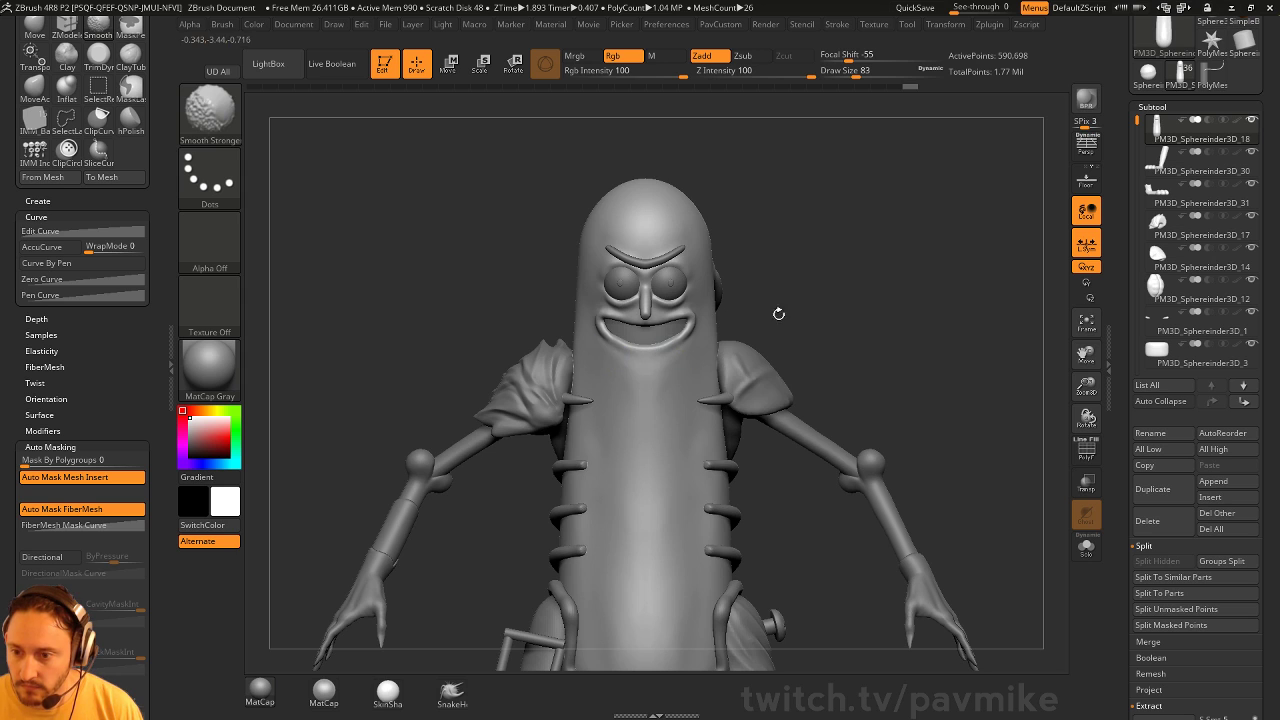
pyautogui.keyDown('ctrl'); pyautogui.moveTo(779, 314); pyautogui.dragTo(781, 384, button='right'); pyautogui.keyUp('ctrl')
pyautogui.keyDown('shift'); pyautogui.moveTo(714, 366); pyautogui.dragTo(672, 355); pyautogui.keyUp('shift')
pyautogui.moveTo(889, 244)
pyautogui.keyDown('alt'); pyautogui.mouseDown(button='right')
pyautogui.moveTo(842, 352)
pyautogui.moveTo(730, 380)
pyautogui.moveTo(614, 441)
pyautogui.mouseUp(button='right'); pyautogui.keyUp('alt')
# Refine the lips and mouth corners with the Inflat brush at draw size 77 and smooth them
pyautogui.press('b')
pyautogui.press('i')
pyautogui.press('n')
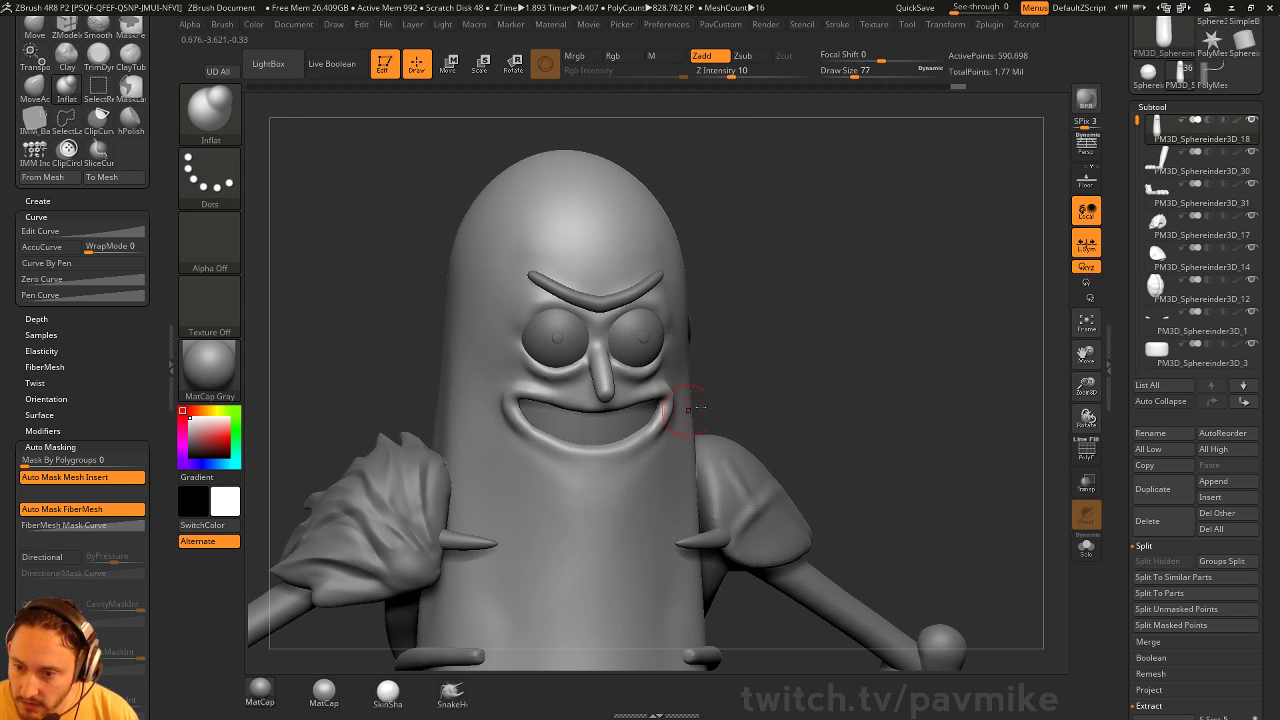
pyautogui.moveTo(689, 409); pyautogui.dragTo(569, 446, button='right')
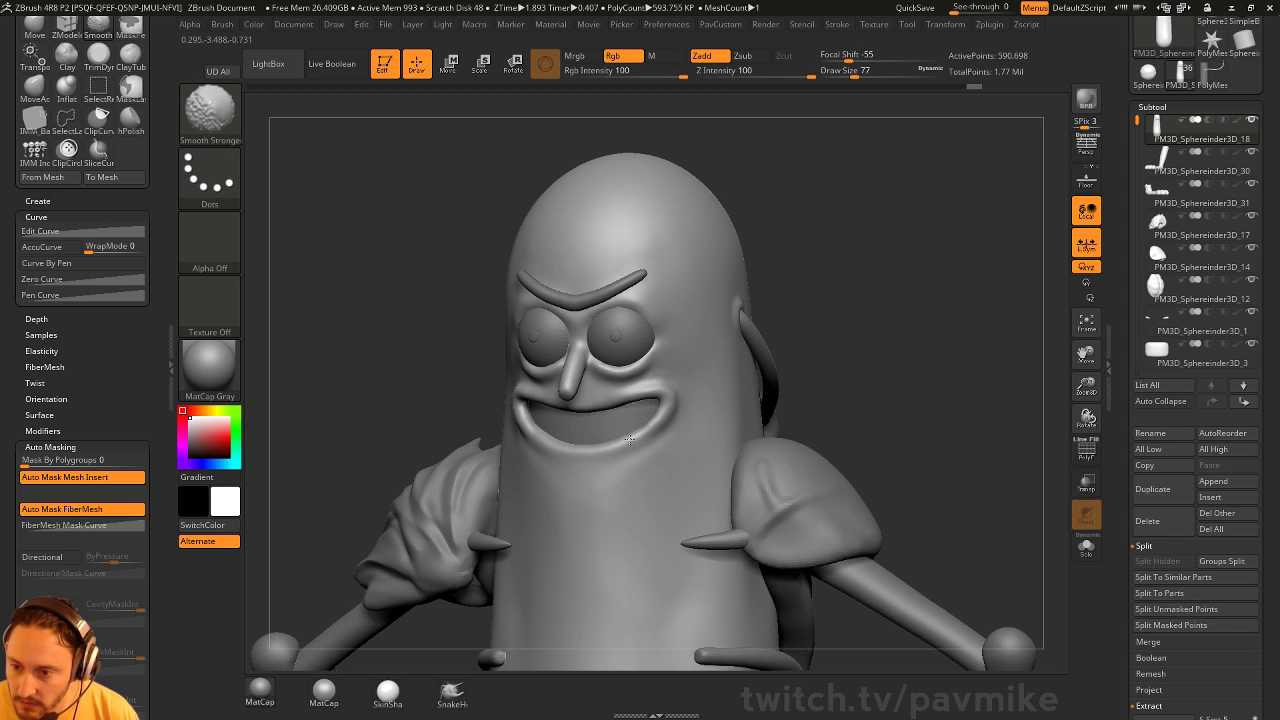
pyautogui.keyDown('shift'); pyautogui.moveTo(651, 409); pyautogui.dragTo(593, 409); pyautogui.keyUp('shift')
pyautogui.moveTo(593, 409)
pyautogui.keyDown('shift'); pyautogui.mouseDown(button='right')
pyautogui.moveTo(571, 366)
pyautogui.moveTo(581, 401)
pyautogui.moveTo(831, 337)
pyautogui.moveTo(764, 399)
pyautogui.moveTo(814, 388)
pyautogui.moveTo(788, 391)
pyautogui.moveTo(863, 437)
pyautogui.moveTo(930, 428)
pyautogui.moveTo(926, 439)
pyautogui.moveTo(880, 425)
pyautogui.moveTo(885, 360)
pyautogui.moveTo(951, 403)
pyautogui.moveTo(914, 391)
pyautogui.moveTo(920, 446)
pyautogui.moveTo(931, 370)
pyautogui.moveTo(940, 423)
pyautogui.moveTo(910, 430)
pyautogui.moveTo(949, 443)
pyautogui.moveTo(850, 410)
pyautogui.mouseUp(button='right'); pyautogui.keyUp('shift')
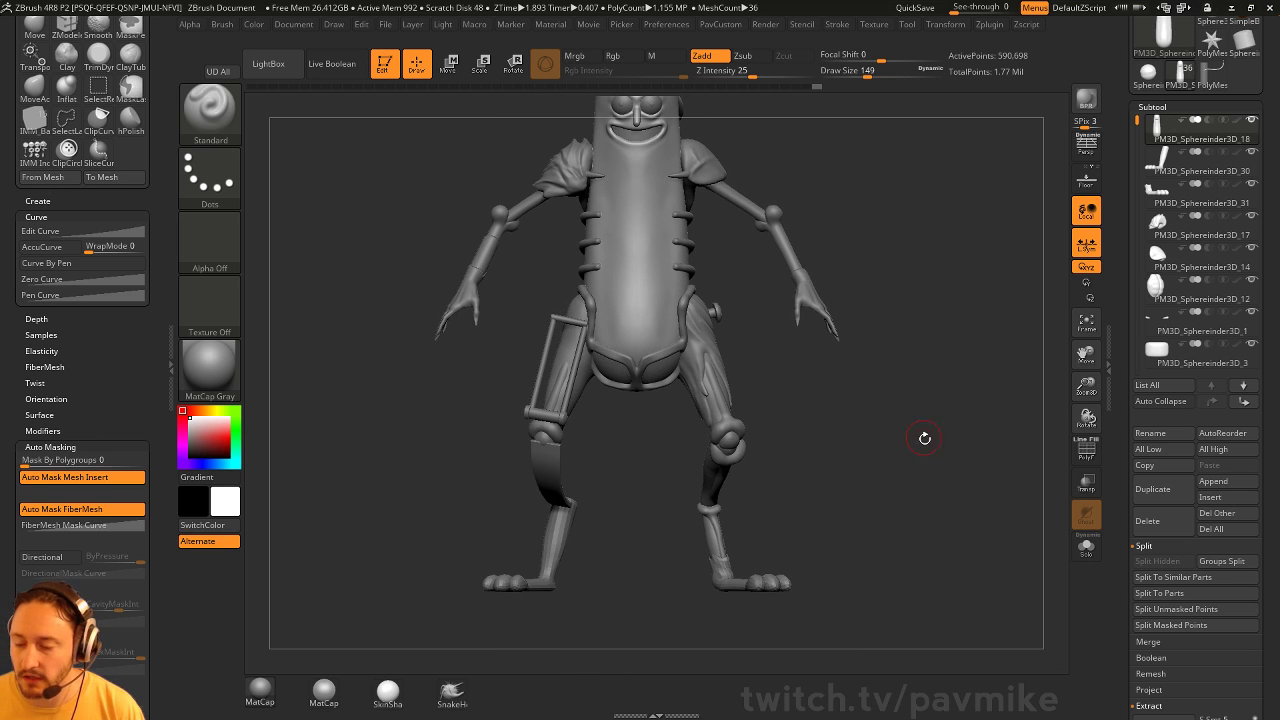
# Select the lower leg with the foot below the curved strap and subdivide it twice
pyautogui.moveTo(924, 438); pyautogui.dragTo(891, 440, button='right')
pyautogui.keyDown('alt'); pyautogui.click(588, 523); pyautogui.keyUp('alt')
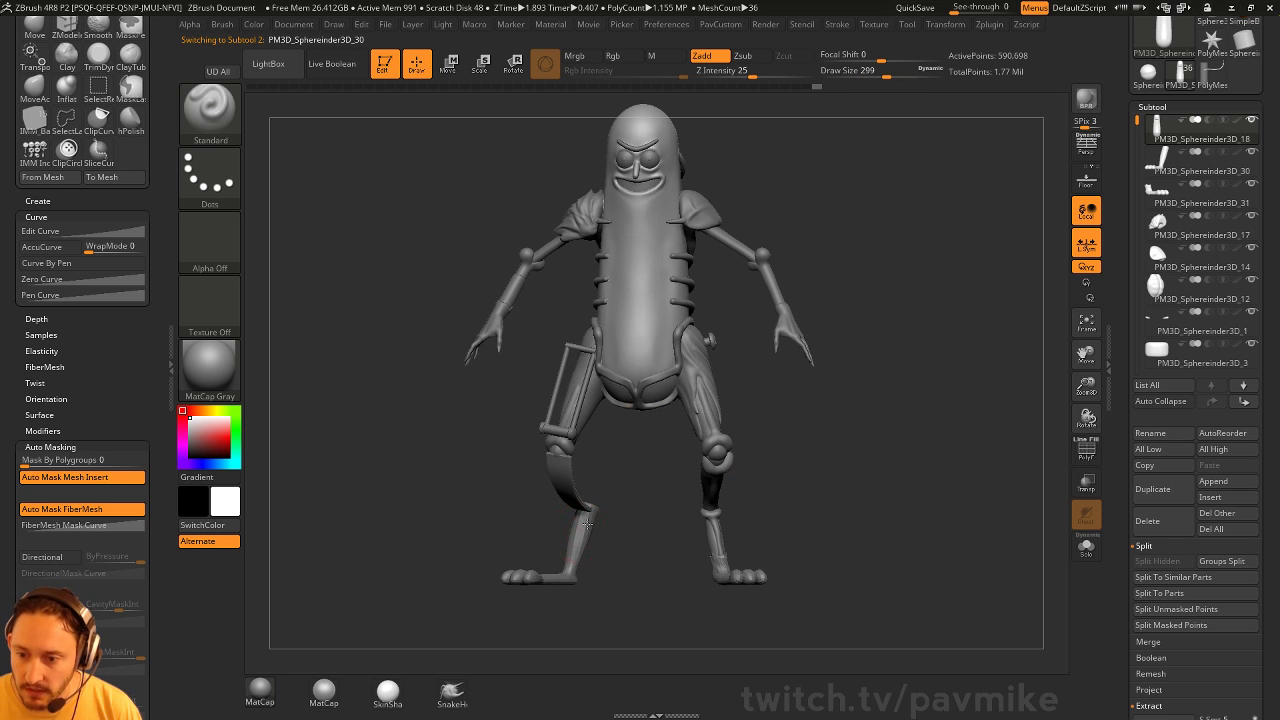
pyautogui.keyDown('ctrl'); pyautogui.moveTo(571, 525); pyautogui.dragTo(671, 503, button='right'); pyautogui.keyUp('ctrl')
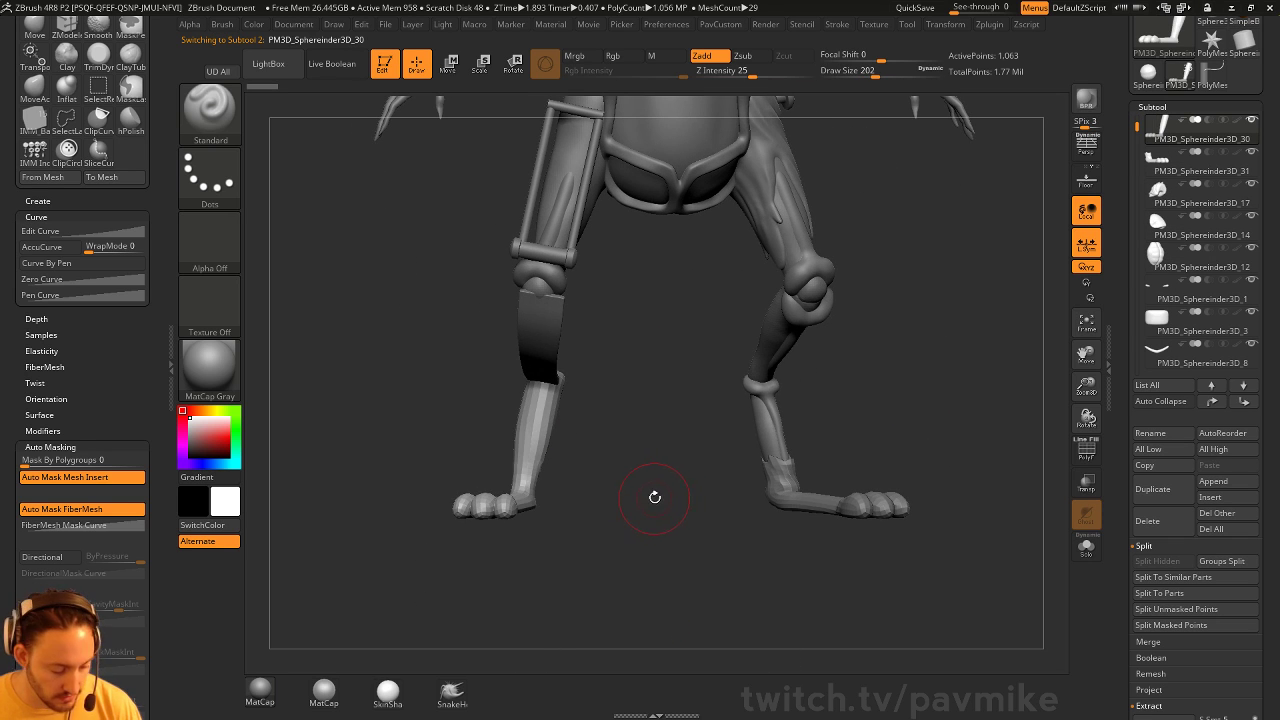
pyautogui.press('ctrl')
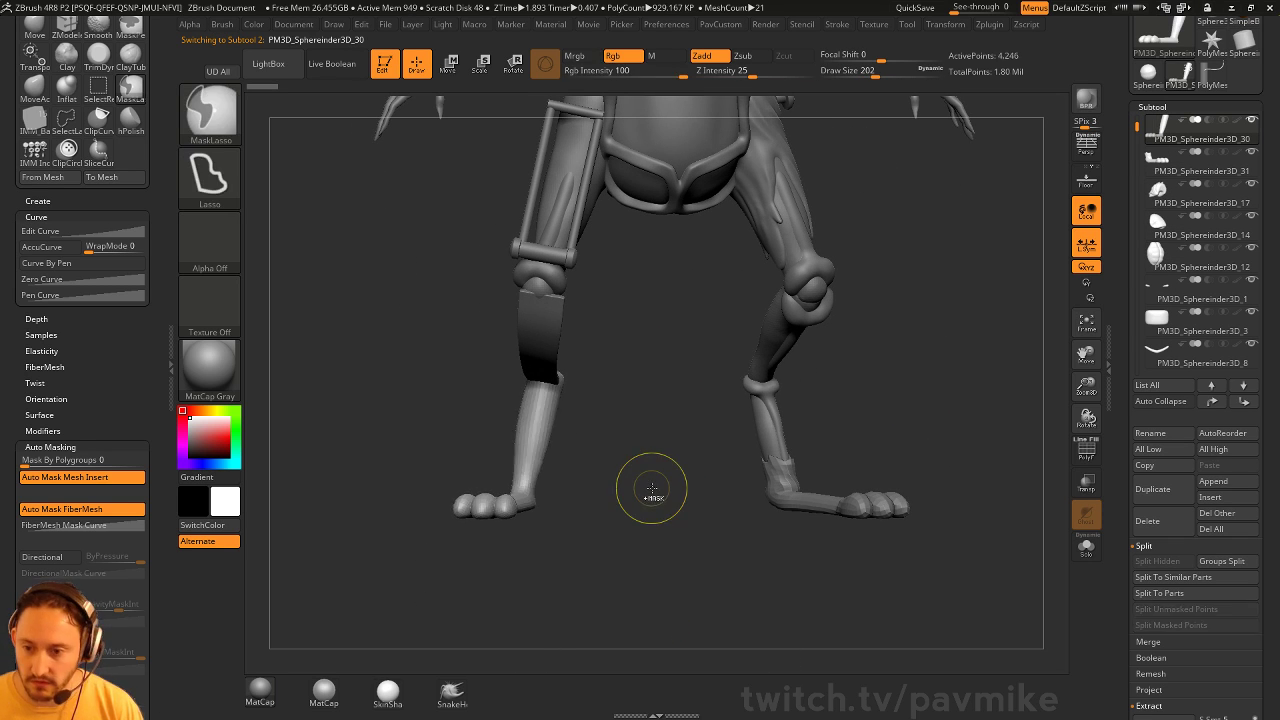
pyautogui.moveTo(650, 483)
pyautogui.mouseDown(button='right')
pyautogui.moveTo(761, 524)
pyautogui.moveTo(793, 503)
pyautogui.mouseUp(button='right')
# Pull small jagged spikes from the upper end of the lower leg with the SnakeHook brush at draw sizes 104 and 68
pyautogui.click(451, 692)
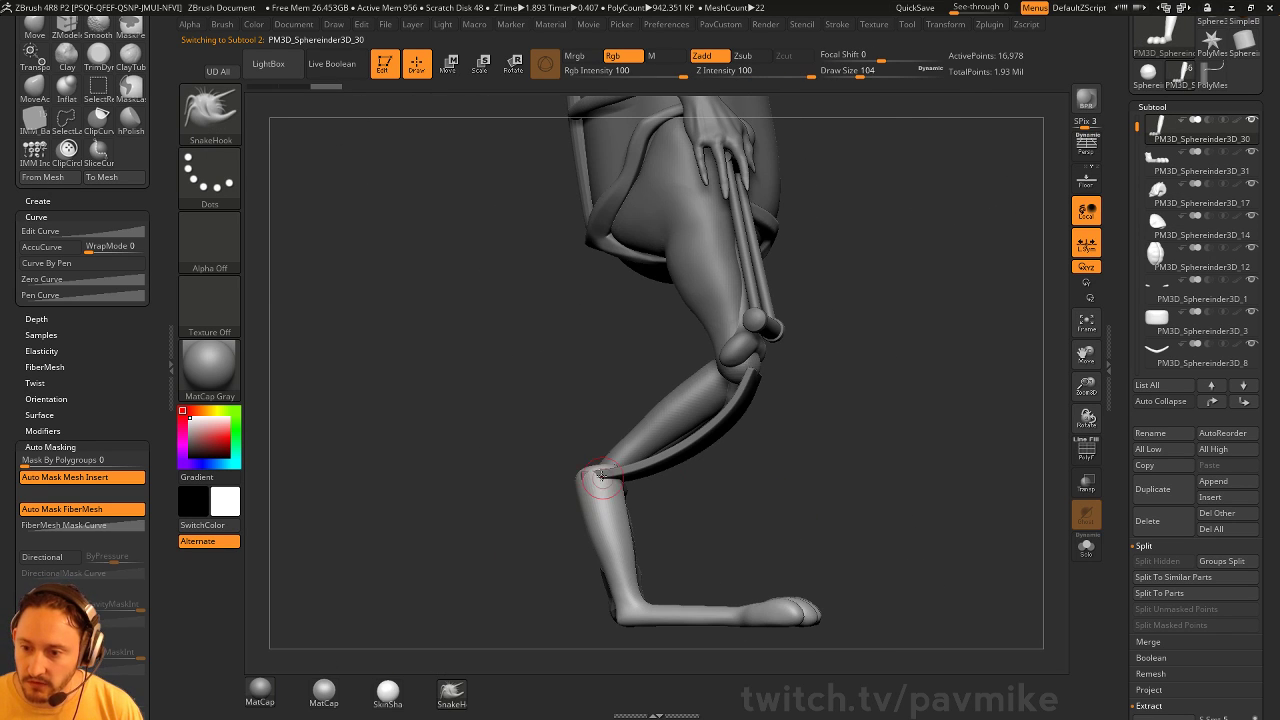
pyautogui.moveTo(551, 462); pyautogui.dragTo(588, 450, button='right')
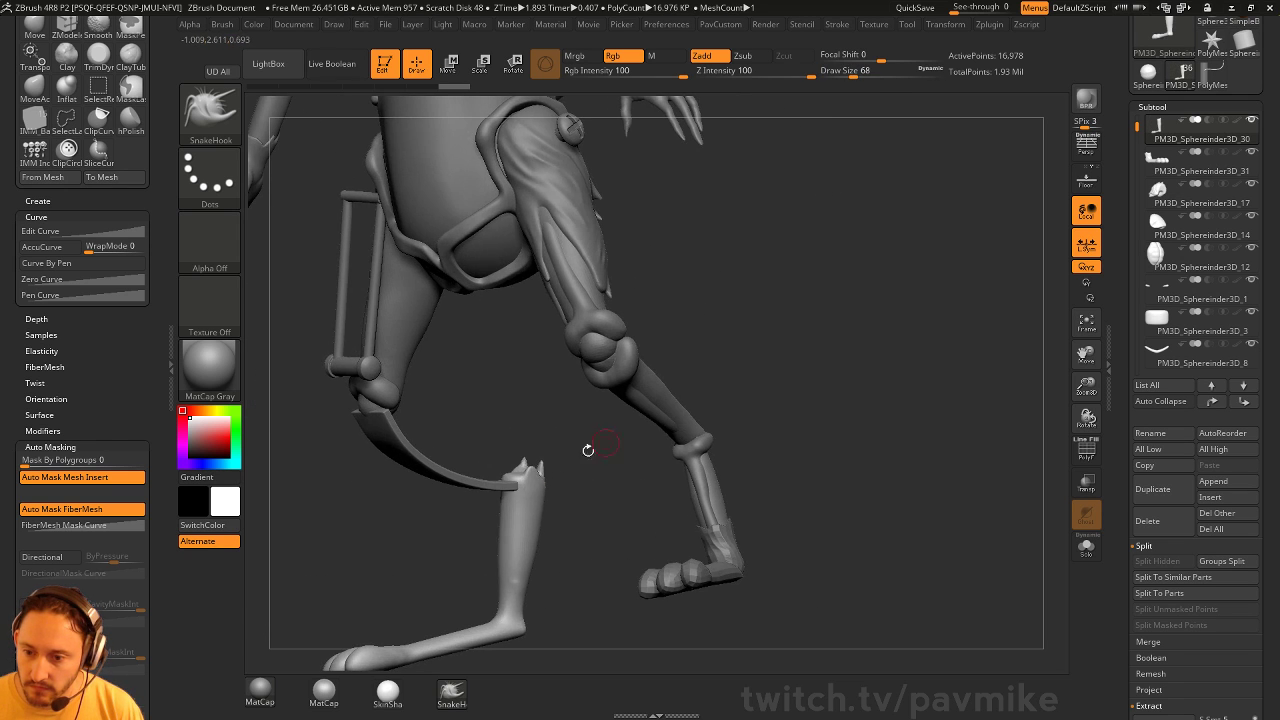
pyautogui.moveTo(512, 479)
pyautogui.keyDown('alt'); pyautogui.mouseDown(button='right')
pyautogui.moveTo(669, 411)
pyautogui.moveTo(551, 541)
pyautogui.moveTo(700, 522)
pyautogui.moveTo(730, 537)
pyautogui.moveTo(543, 529)
pyautogui.moveTo(643, 520)
pyautogui.moveTo(561, 483)
pyautogui.moveTo(561, 531)
pyautogui.moveTo(587, 483)
pyautogui.mouseUp(button='right'); pyautogui.keyUp('alt')
# Select the curved strap between the knee and lower leg and reshape it with the Move brush at draw size 251
pyautogui.press('b')
pyautogui.press('m')
pyautogui.press('v')
pyautogui.press('b')
pyautogui.press('s')
pyautogui.press('t')
pyautogui.press('b')
pyautogui.press('m')
pyautogui.press('v')
pyautogui.keyDown('alt'); pyautogui.click(543, 529); pyautogui.keyUp('alt')
pyautogui.moveTo(586, 473); pyautogui.dragTo(577, 472)
pyautogui.moveTo(580, 480); pyautogui.dragTo(677, 514, button='right')
pyautogui.press('s')
pyautogui.moveTo(677, 515); pyautogui.dragTo(653, 515)
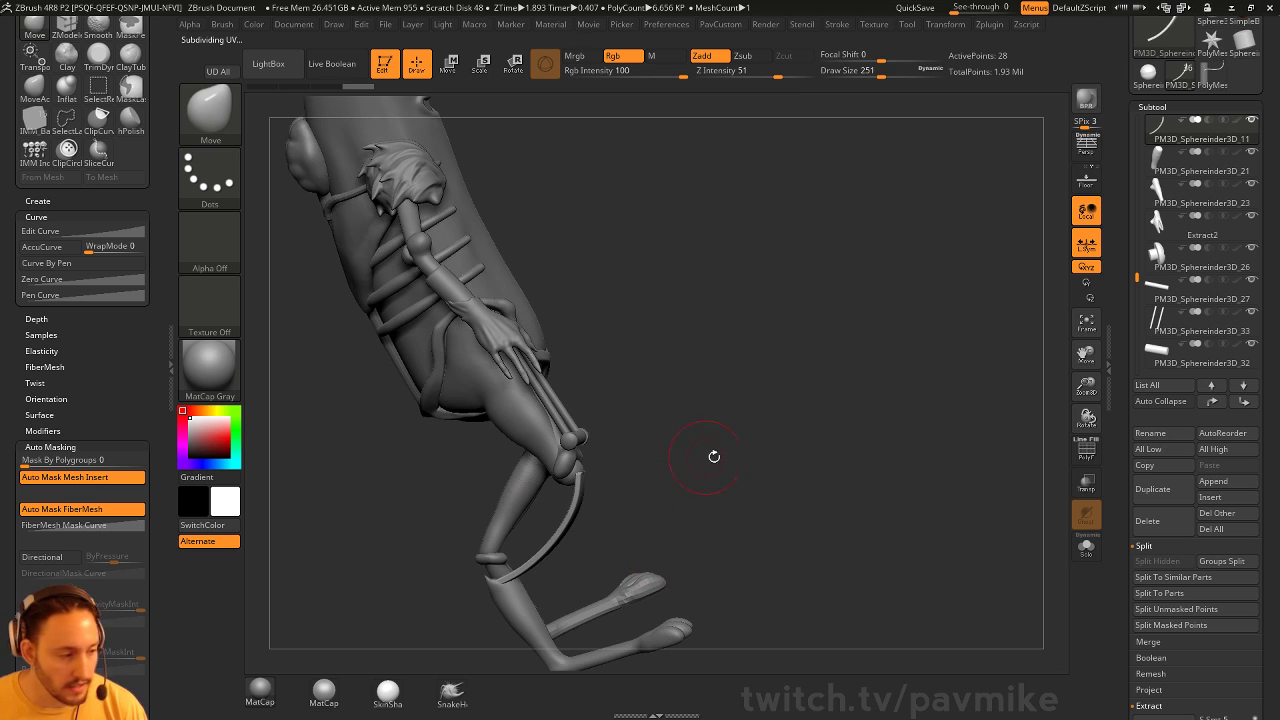
# Show the polyframe and apply ZModeler polygon actions to the outer and inner faces of the curved strap
pyautogui.moveTo(714, 457)
pyautogui.mouseDown(button='right')
pyautogui.moveTo(757, 440)
pyautogui.moveTo(798, 461)
pyautogui.moveTo(803, 434)
pyautogui.moveTo(605, 511)
pyautogui.moveTo(800, 480)
pyautogui.mouseUp(button='right')
pyautogui.press('s')
pyautogui.press('b')
pyautogui.press('z')
pyautogui.press('m')
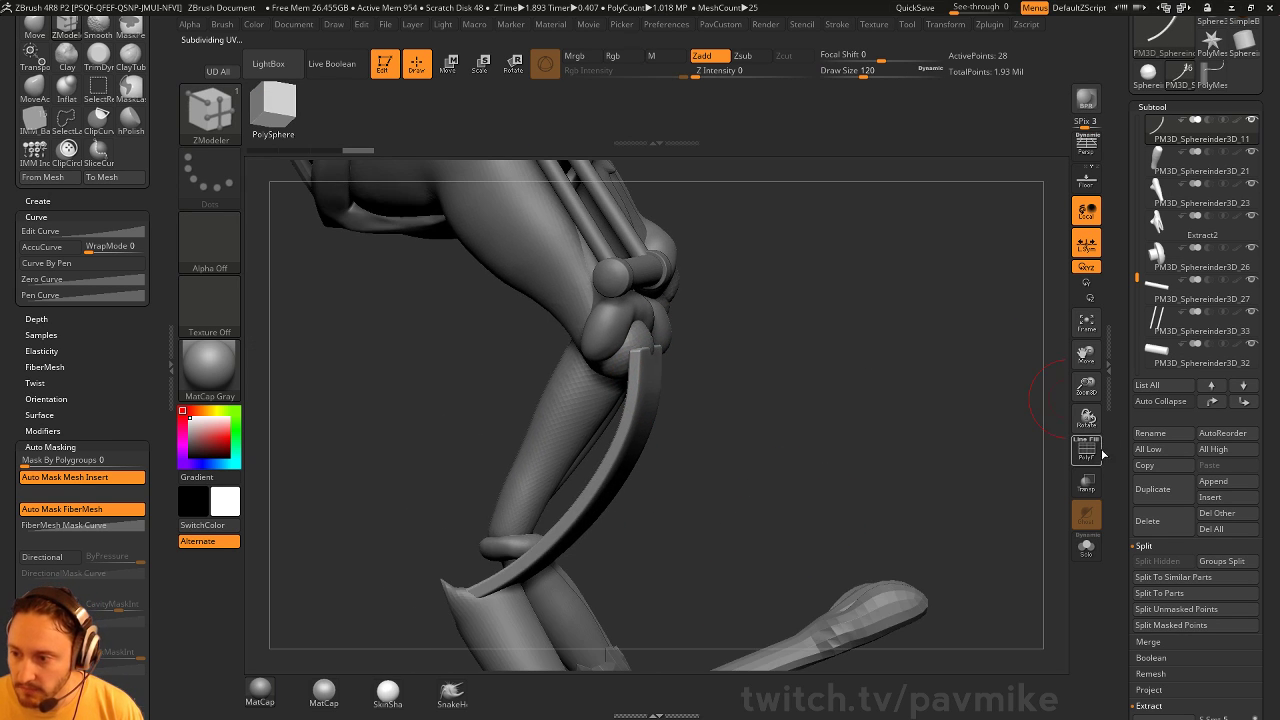
pyautogui.hotkey('shift', 'f')
pyautogui.moveTo(957, 443); pyautogui.dragTo(782, 437, button='right')
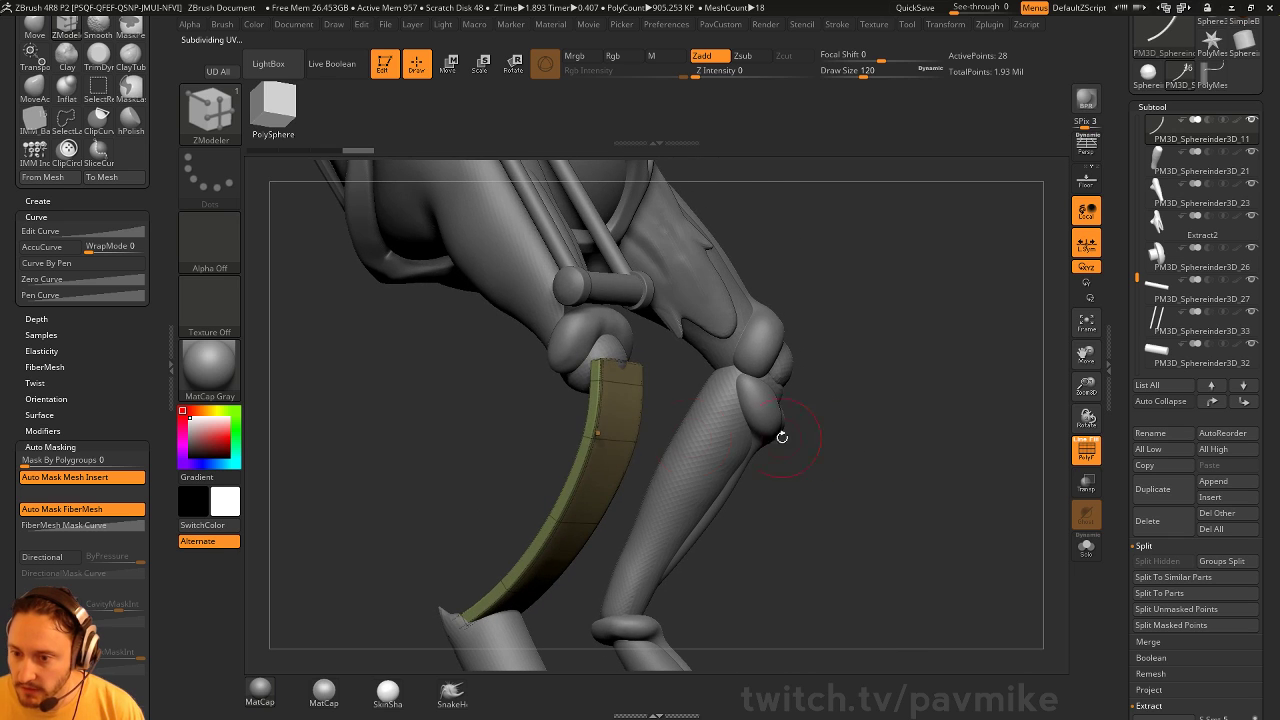
pyautogui.press('space')
pyautogui.click(620, 420)
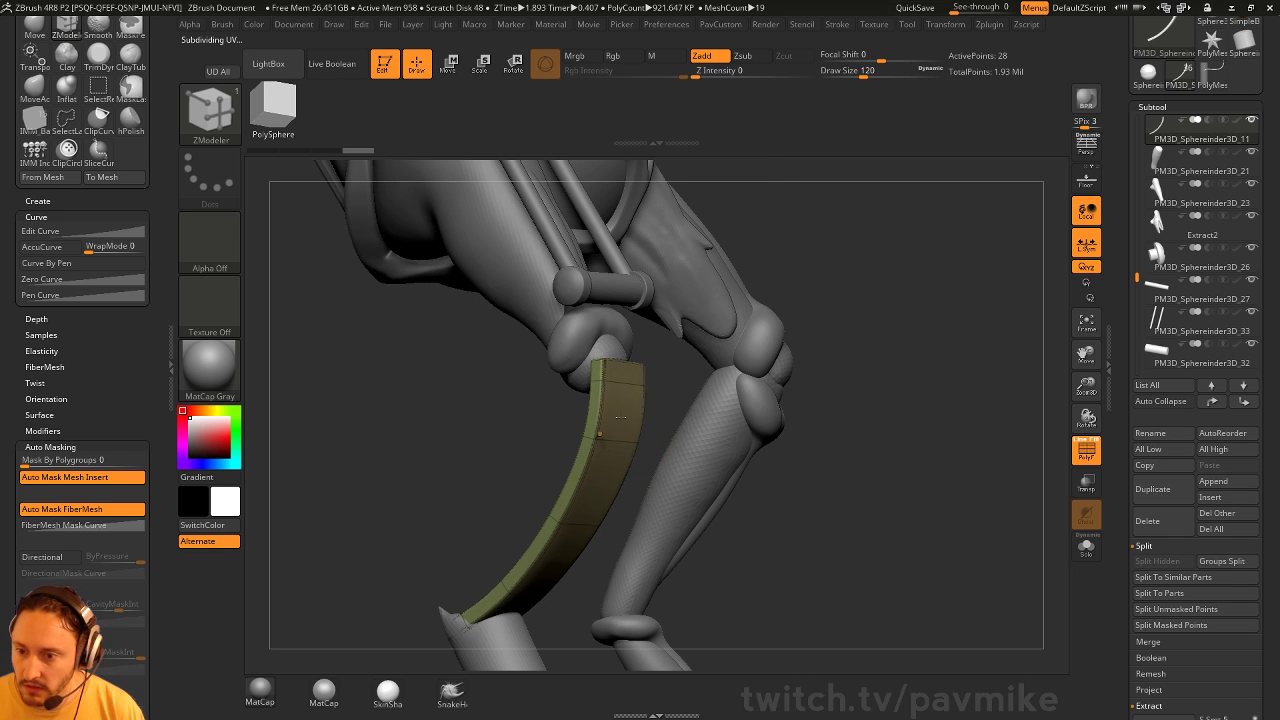
pyautogui.moveTo(783, 408); pyautogui.dragTo(698, 410, button='right')
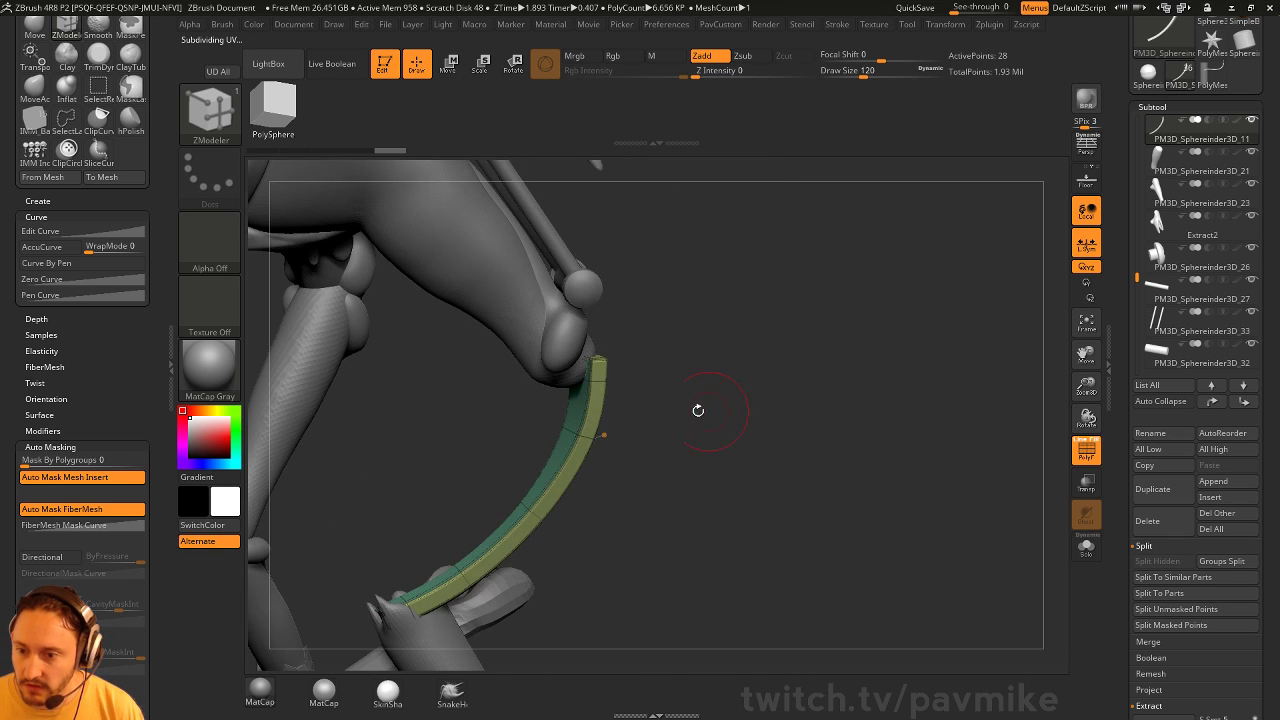
pyautogui.click(575, 412)
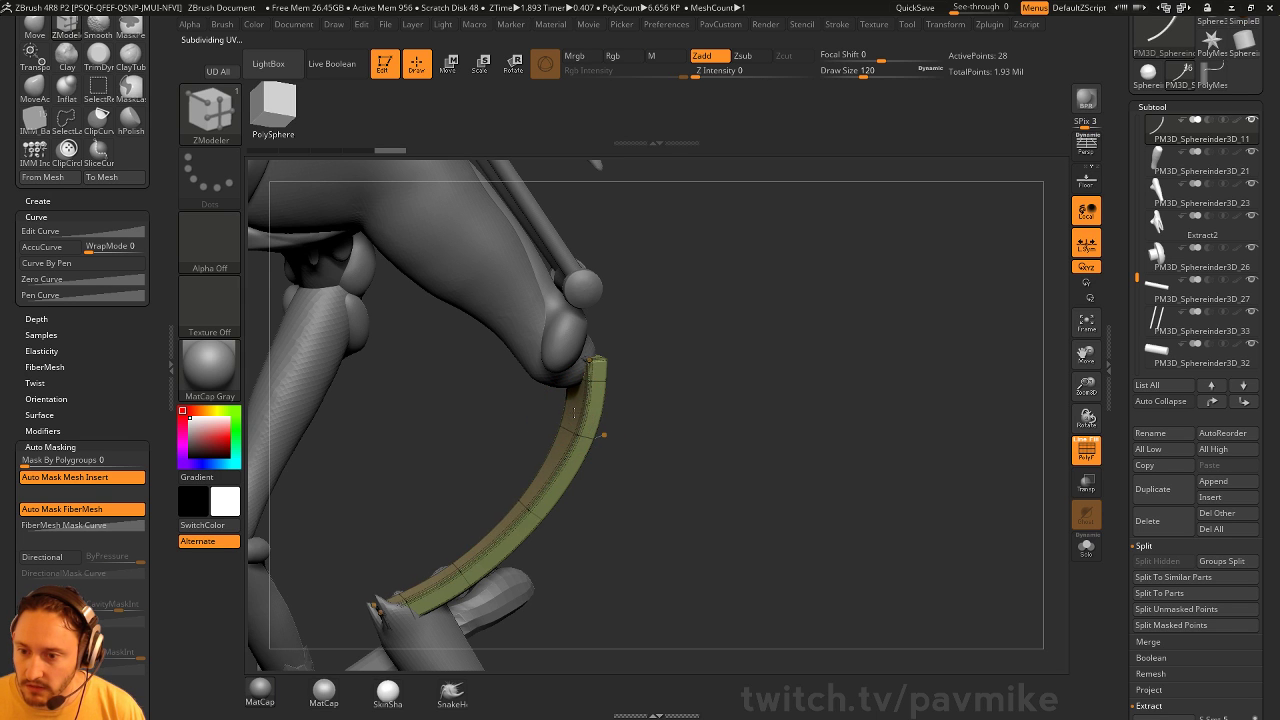
pyautogui.moveTo(683, 403); pyautogui.dragTo(997, 464, button='right')
pyautogui.hotkey('shift', 'f')
pyautogui.moveTo(985, 462)
pyautogui.keyDown('alt'); pyautogui.mouseDown()
pyautogui.moveTo(964, 472)
pyautogui.moveTo(921, 451)
pyautogui.moveTo(928, 473)
pyautogui.moveTo(955, 472)
pyautogui.mouseUp(); pyautogui.keyUp('alt')
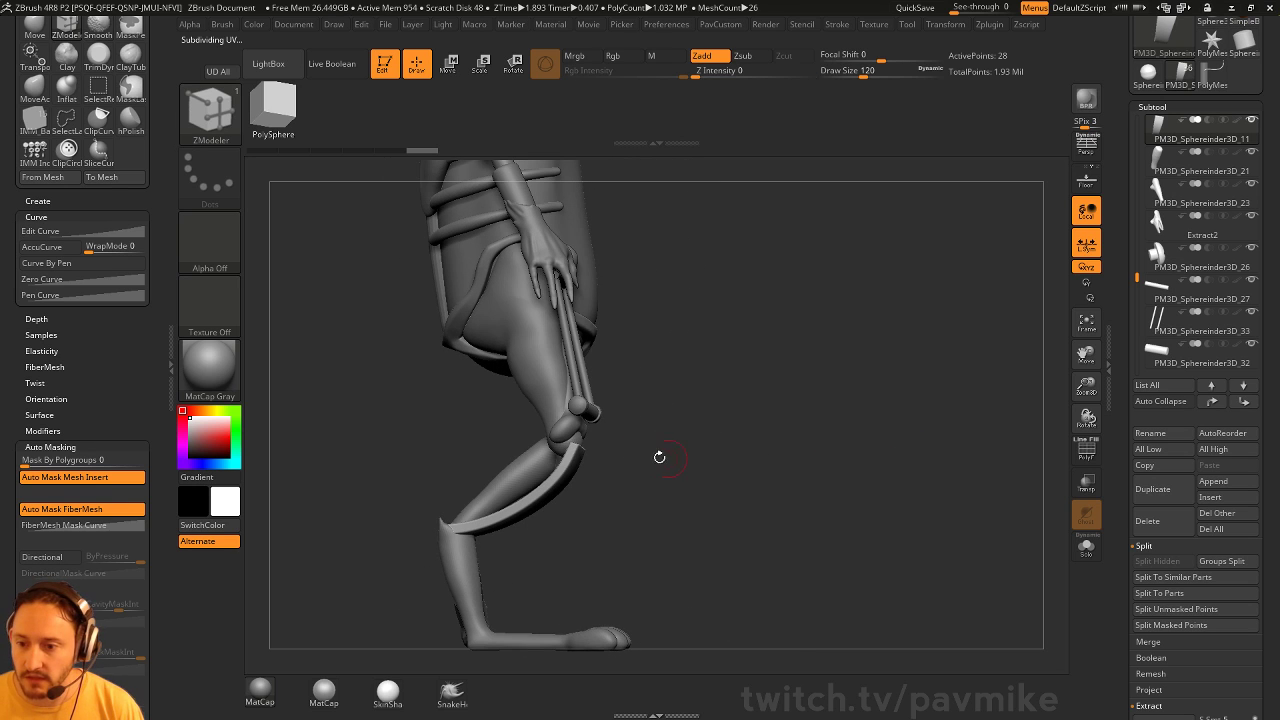
# Adjust the curved strap's bend below the knee with the Move brush at draw size 280
pyautogui.press('s')
pyautogui.moveTo(617, 454)
pyautogui.mouseDown()
pyautogui.moveTo(643, 451)
pyautogui.moveTo(559, 431)
pyautogui.mouseUp()
pyautogui.press('b')
pyautogui.press('m')
pyautogui.press('v')
pyautogui.press('s')
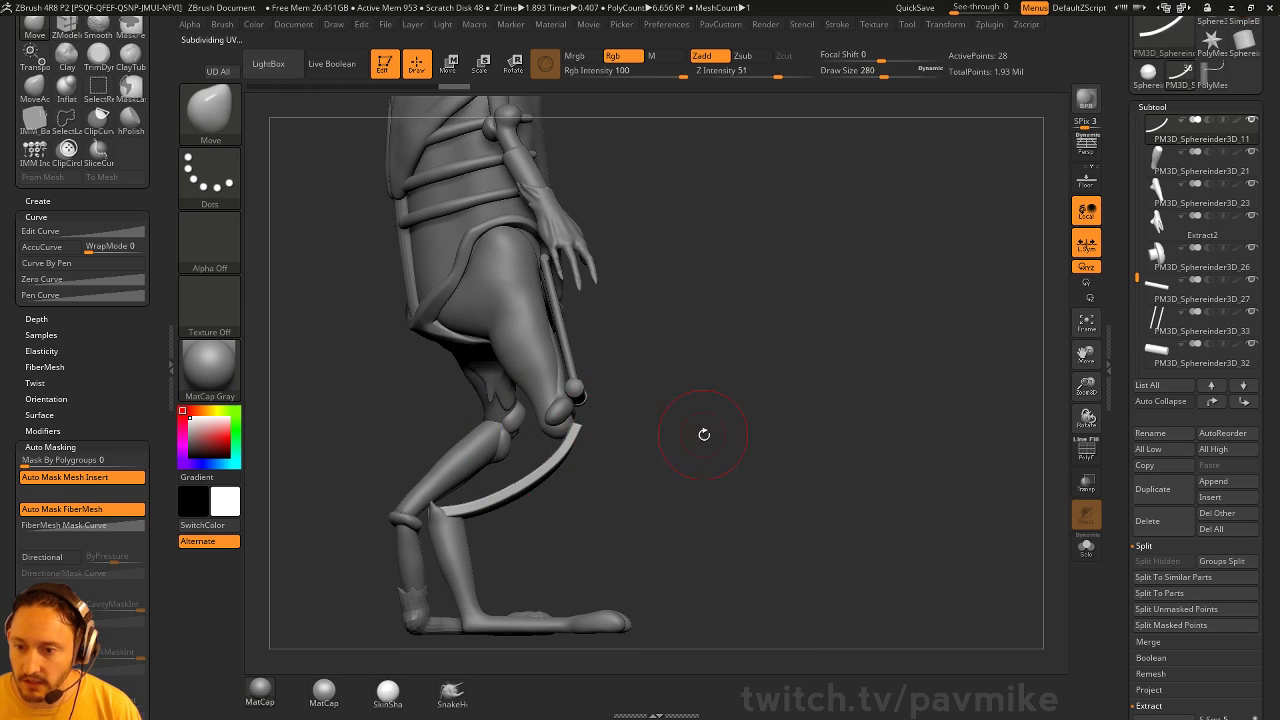
pyautogui.keyDown('shift'); pyautogui.moveTo(703, 434); pyautogui.dragTo(640, 446); pyautogui.keyUp('shift')
# Gather the thigh frame's bars, rods and end caps at the top of the subtool list and merge them into one subtool
pyautogui.press('b')
pyautogui.press('s')
pyautogui.press('t')
pyautogui.keyDown('alt'); pyautogui.click(590, 392); pyautogui.keyUp('alt')
pyautogui.moveTo(652, 400); pyautogui.dragTo(837, 396)
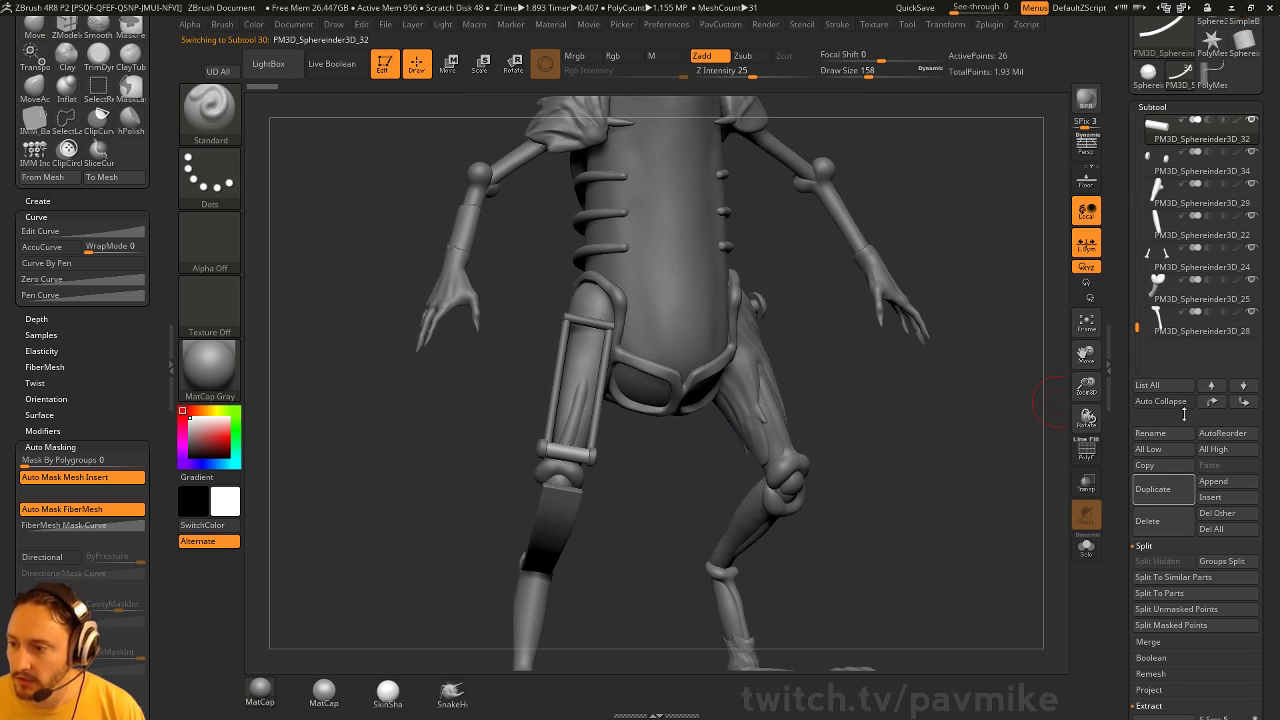
pyautogui.press('s')
pyautogui.moveTo(576, 430); pyautogui.dragTo(556, 430)
pyautogui.hotkey('ctrl', 'shift', 'd')
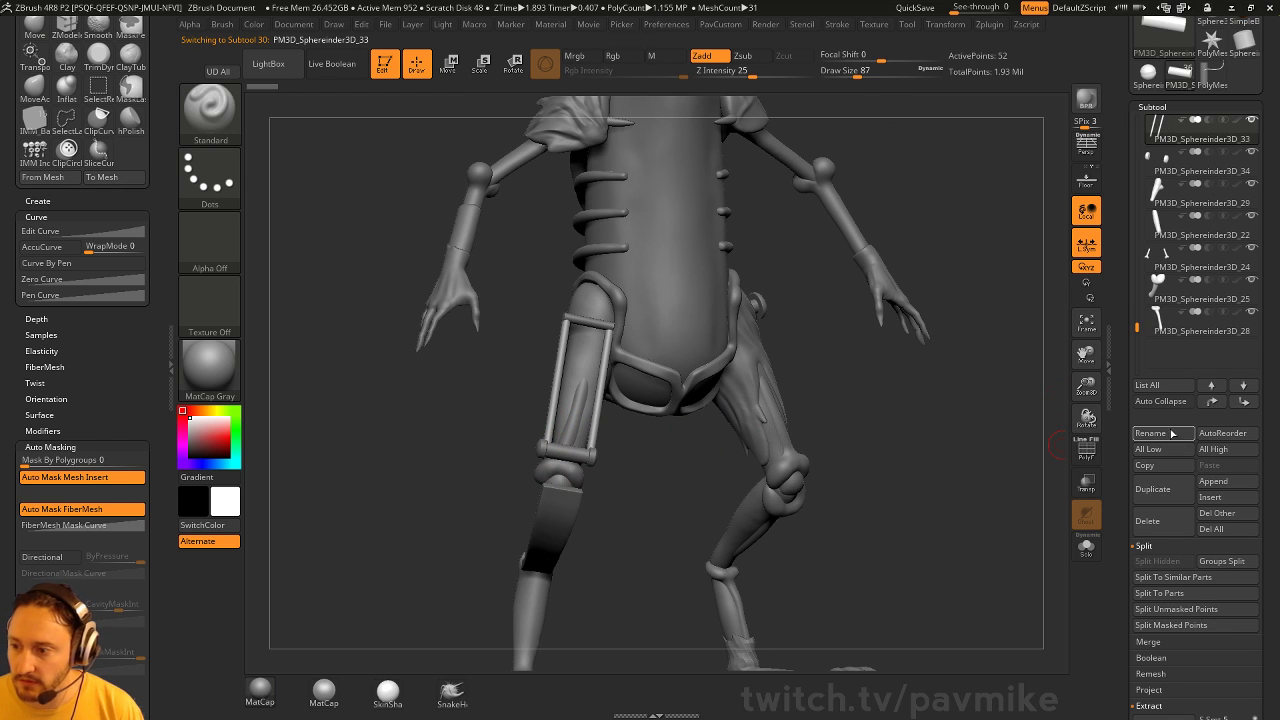
pyautogui.keyDown('alt'); pyautogui.click(588, 322); pyautogui.keyUp('alt')
pyautogui.keyDown('shift'); pyautogui.click(1238, 404); pyautogui.keyUp('shift')
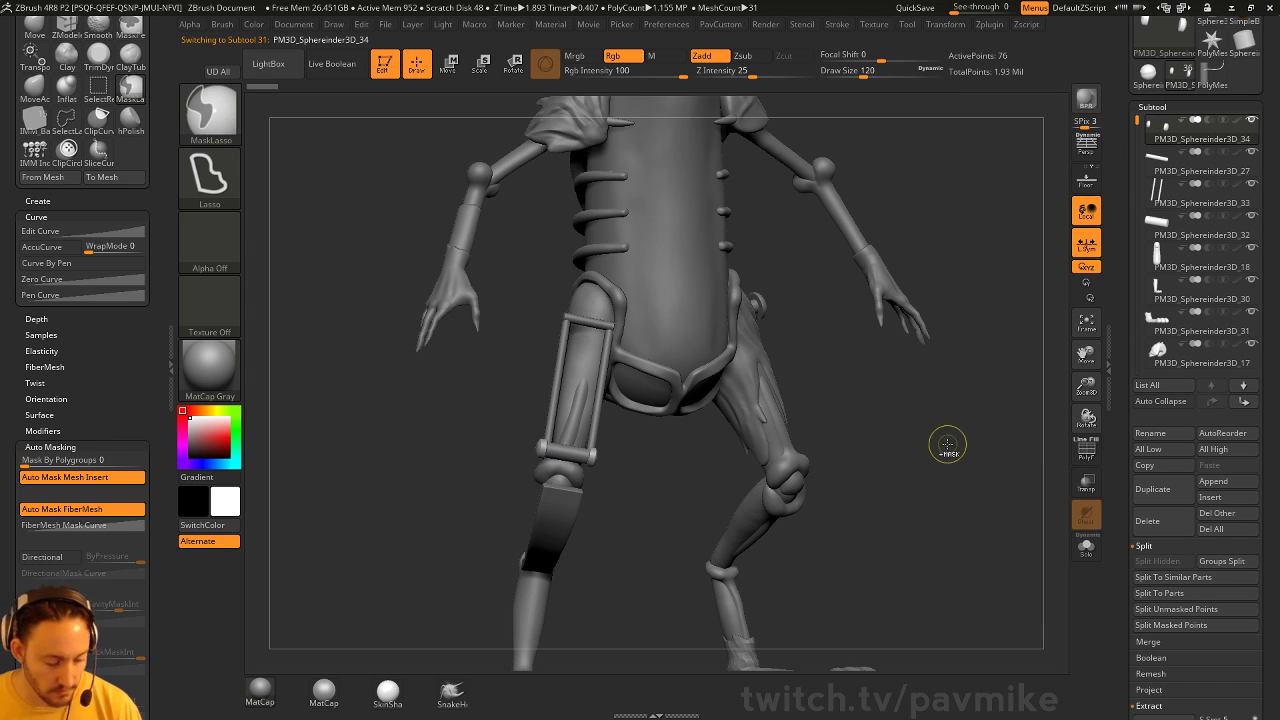
pyautogui.press('ctrl')
# Align the gizmo to the merged thigh frame, then move and rotate the frame against the leg
pyautogui.keyDown('shift'); pyautogui.moveTo(937, 440); pyautogui.dragTo(953, 447); pyautogui.keyUp('shift')
pyautogui.press('w')
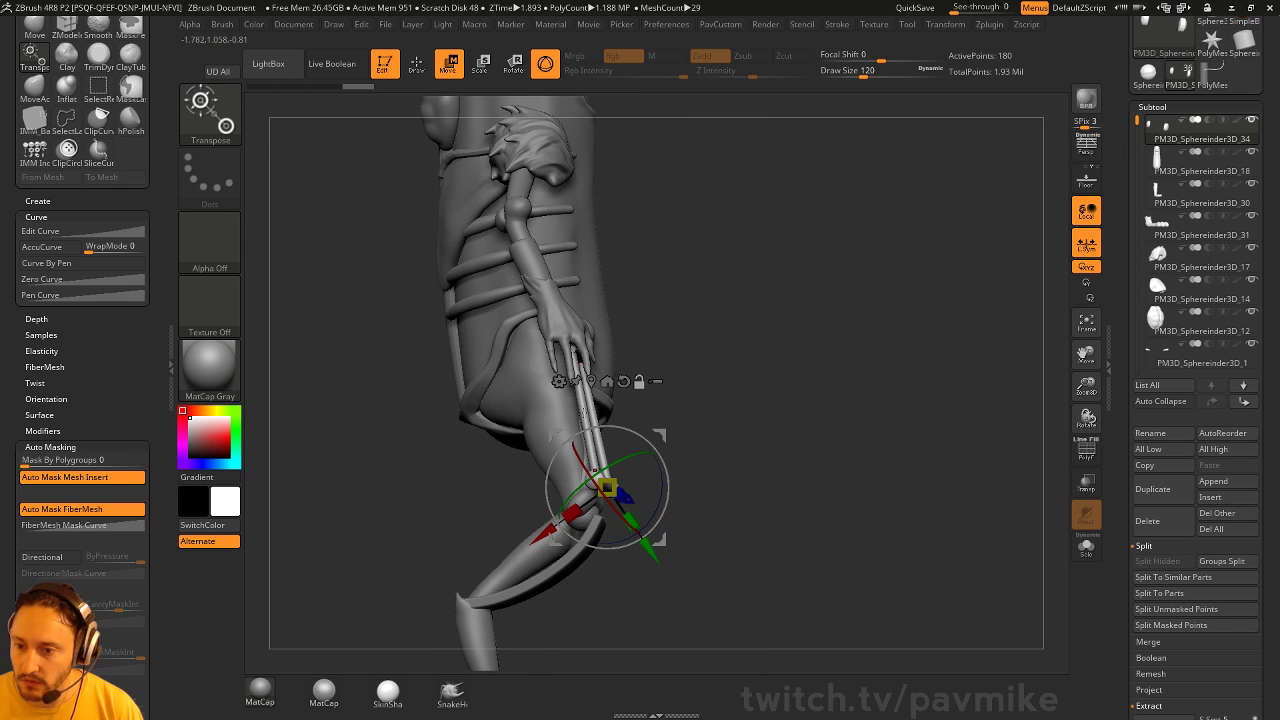
pyautogui.keyDown('alt'); pyautogui.click(640, 383); pyautogui.keyUp('alt')
pyautogui.moveTo(586, 413); pyautogui.dragTo(590, 411)
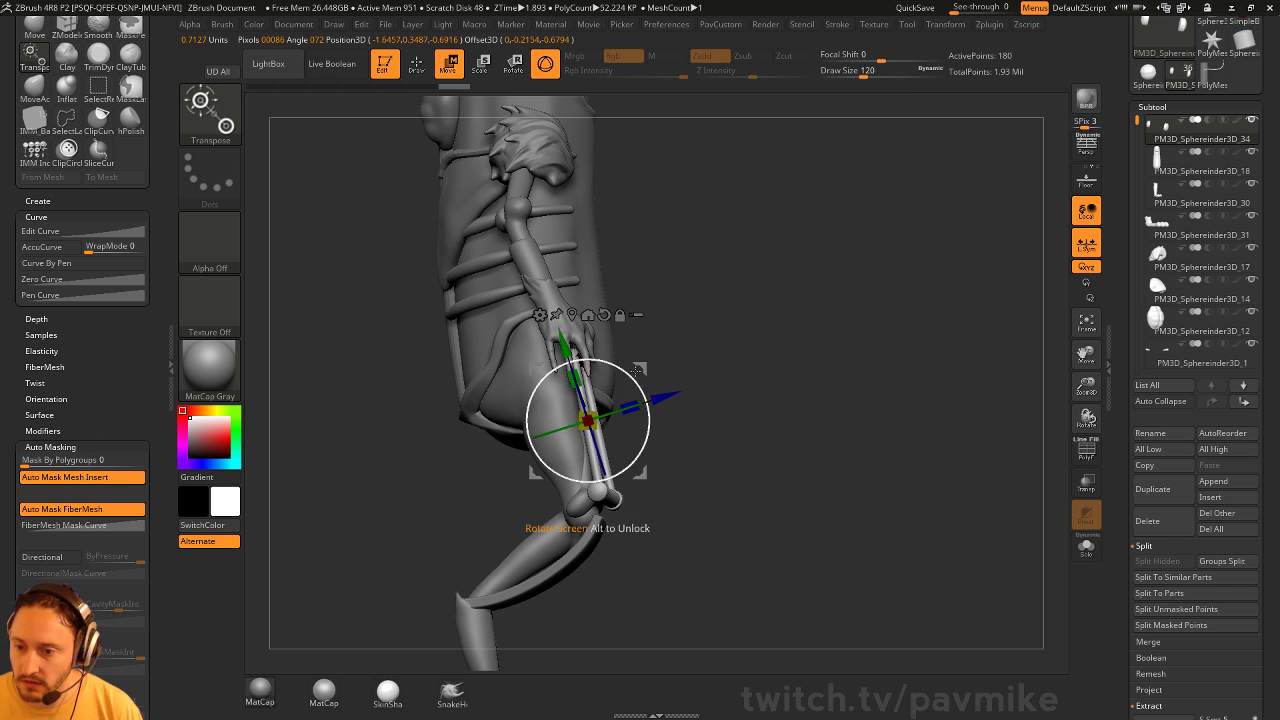
pyautogui.keyDown('shift'); pyautogui.moveTo(600, 470); pyautogui.dragTo(678, 381); pyautogui.keyUp('shift')
pyautogui.keyDown('alt'); pyautogui.moveTo(732, 511); pyautogui.dragTo(733, 513); pyautogui.keyUp('alt')
pyautogui.keyDown('alt'); pyautogui.moveTo(653, 485); pyautogui.dragTo(728, 580); pyautogui.keyUp('alt')
pyautogui.keyDown('alt'); pyautogui.click(658, 541); pyautogui.keyUp('alt')
pyautogui.moveTo(673, 487); pyautogui.dragTo(690, 520)
pyautogui.press('q')
# Mask the thigh frame's lower bar, invert the mask and reposition the lower end over the knee
pyautogui.moveTo(735, 475); pyautogui.dragTo(745, 480)
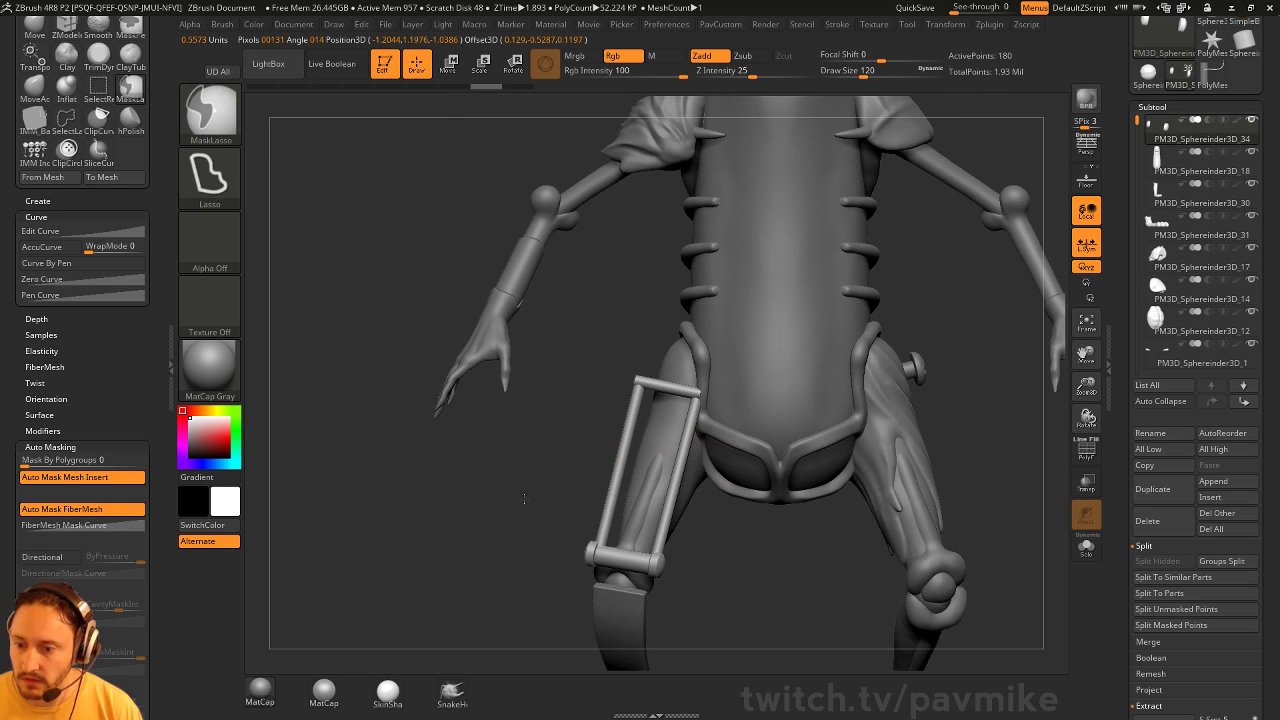
pyautogui.press('ctrl')
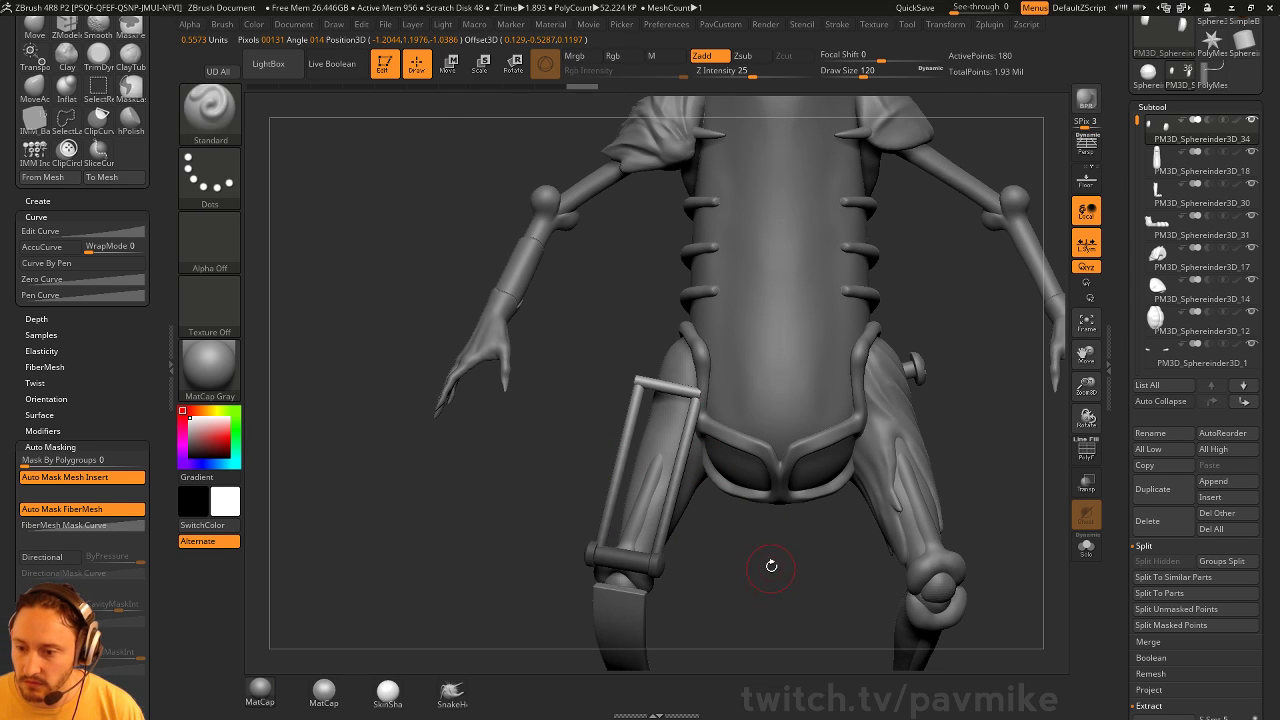
pyautogui.keyDown('alt'); pyautogui.moveTo(766, 563); pyautogui.dragTo(800, 614); pyautogui.keyUp('alt')
pyautogui.press('space')
pyautogui.keyDown('alt'); pyautogui.moveTo(806, 519); pyautogui.dragTo(694, 551); pyautogui.keyUp('alt')
pyautogui.press('w')
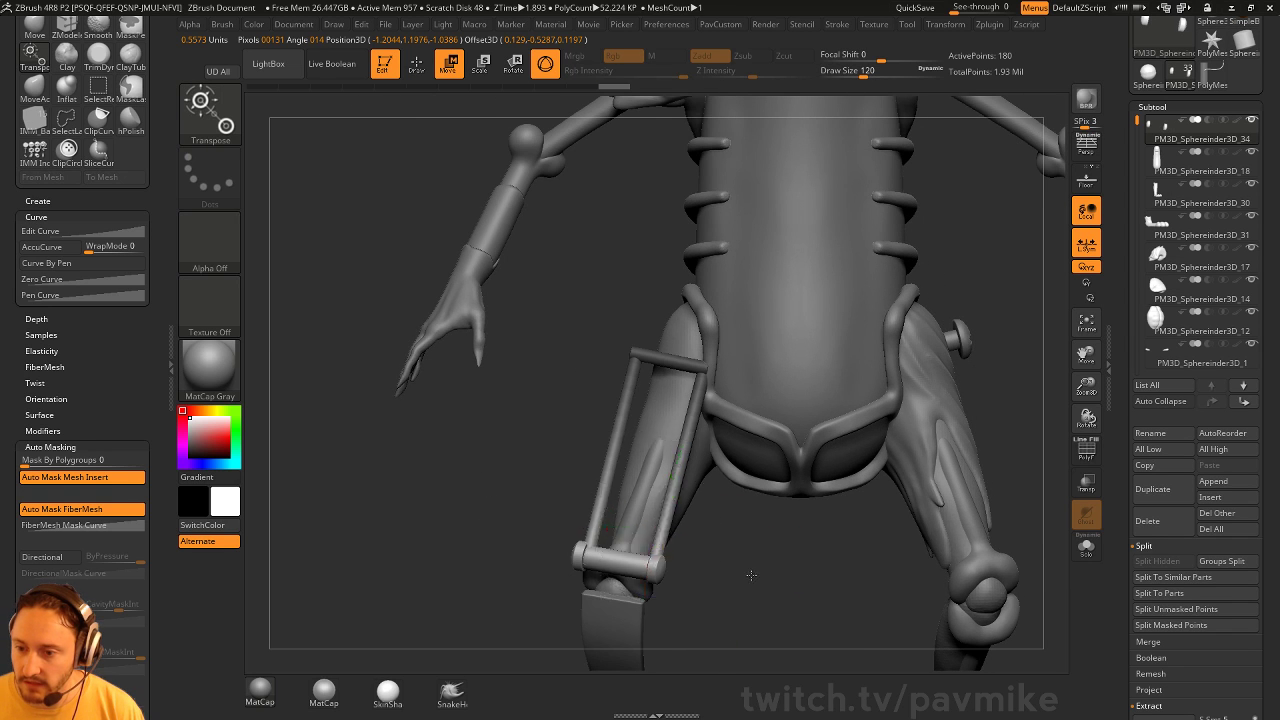
pyautogui.moveTo(785, 556)
pyautogui.mouseDown()
pyautogui.moveTo(720, 560)
pyautogui.moveTo(829, 523)
pyautogui.moveTo(760, 482)
pyautogui.moveTo(646, 486)
pyautogui.moveTo(556, 572)
pyautogui.moveTo(590, 555)
pyautogui.mouseUp()
pyautogui.press('q')
# Fit the whole character in view and examine its proportions from a three-quarter angle
pyautogui.press('b')
pyautogui.press('m')
pyautogui.press('v')
pyautogui.press('b')
pyautogui.press('s')
pyautogui.press('t')
pyautogui.press('s')
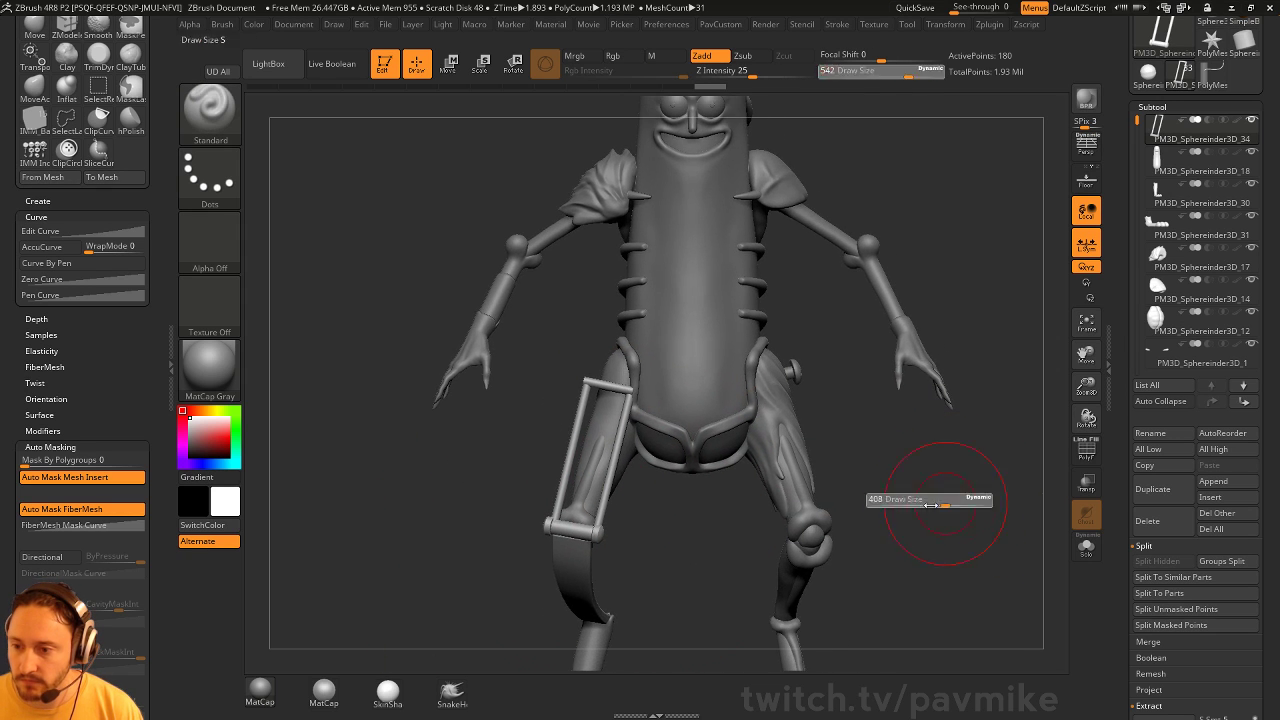
pyautogui.press('f')
pyautogui.press('b')
pyautogui.press('z')
pyautogui.press('m')
pyautogui.moveTo(957, 490)
pyautogui.mouseDown()
pyautogui.moveTo(951, 517)
pyautogui.moveTo(923, 492)
pyautogui.mouseUp()
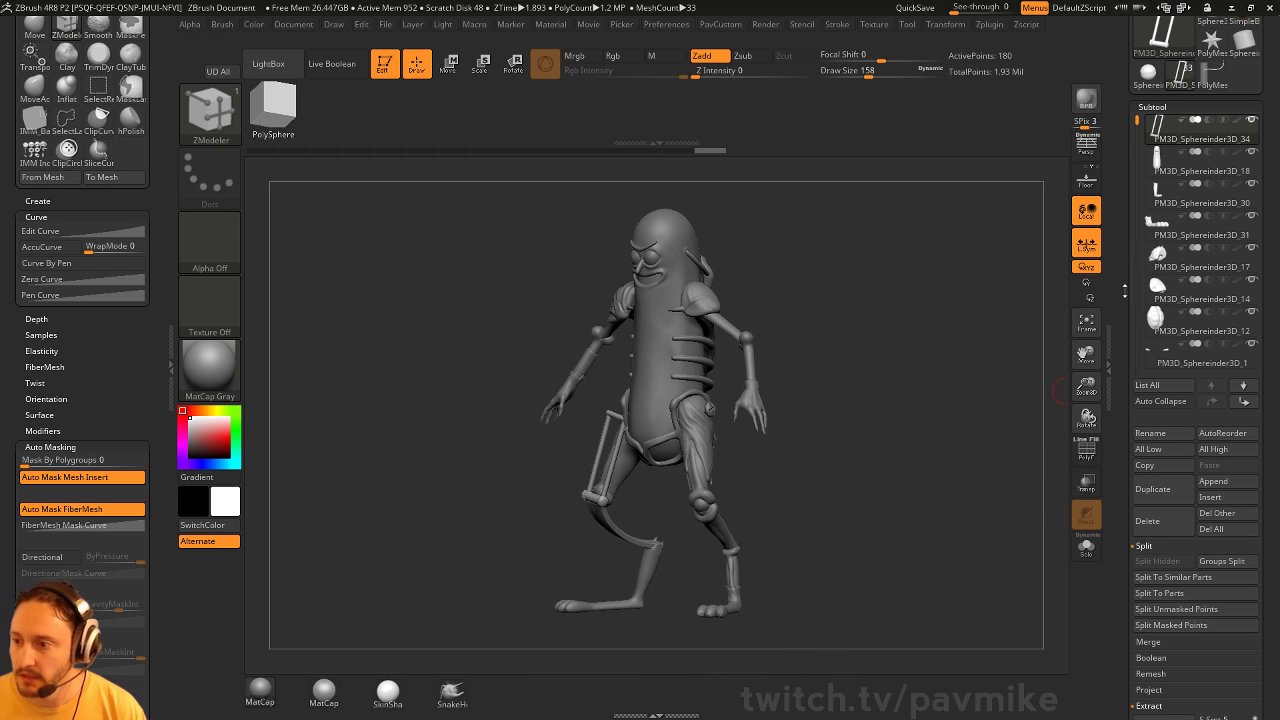
# Turn on perspective, set a three-quarter view of the character and render it with BPR
pyautogui.press('p')
pyautogui.moveTo(928, 392); pyautogui.dragTo(960, 378)
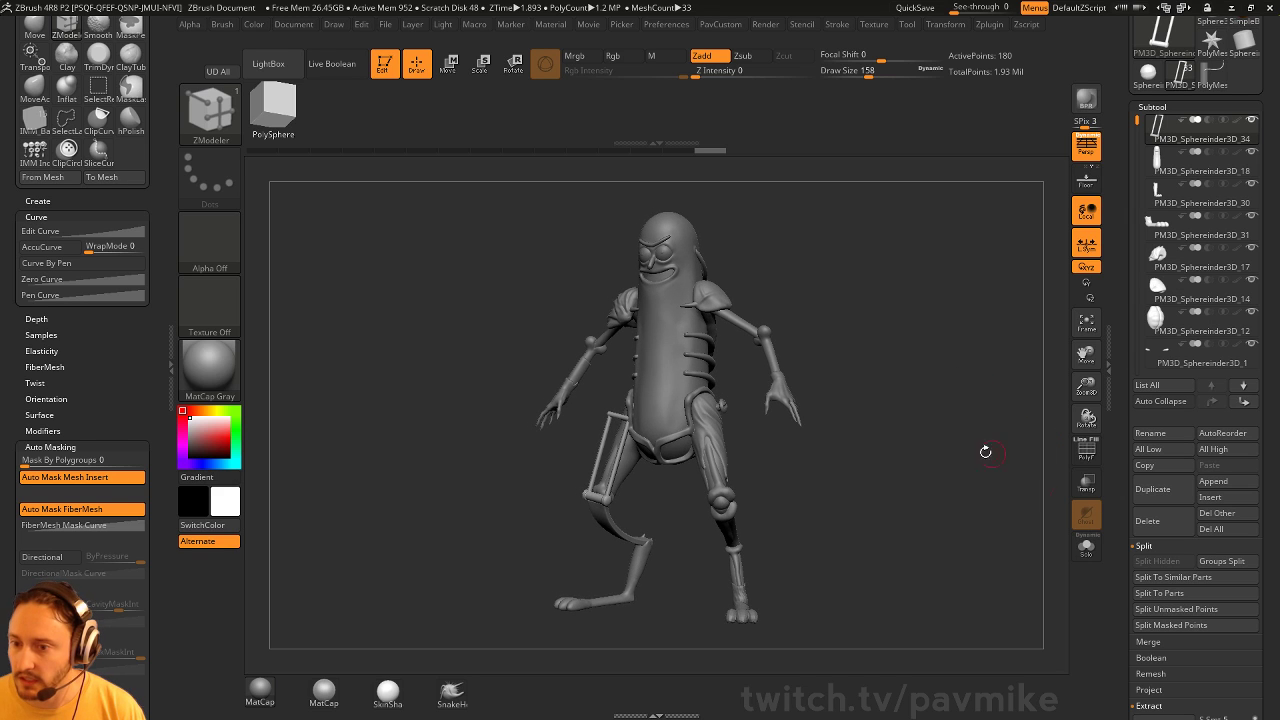
pyautogui.moveTo(986, 451); pyautogui.dragTo(978, 452)
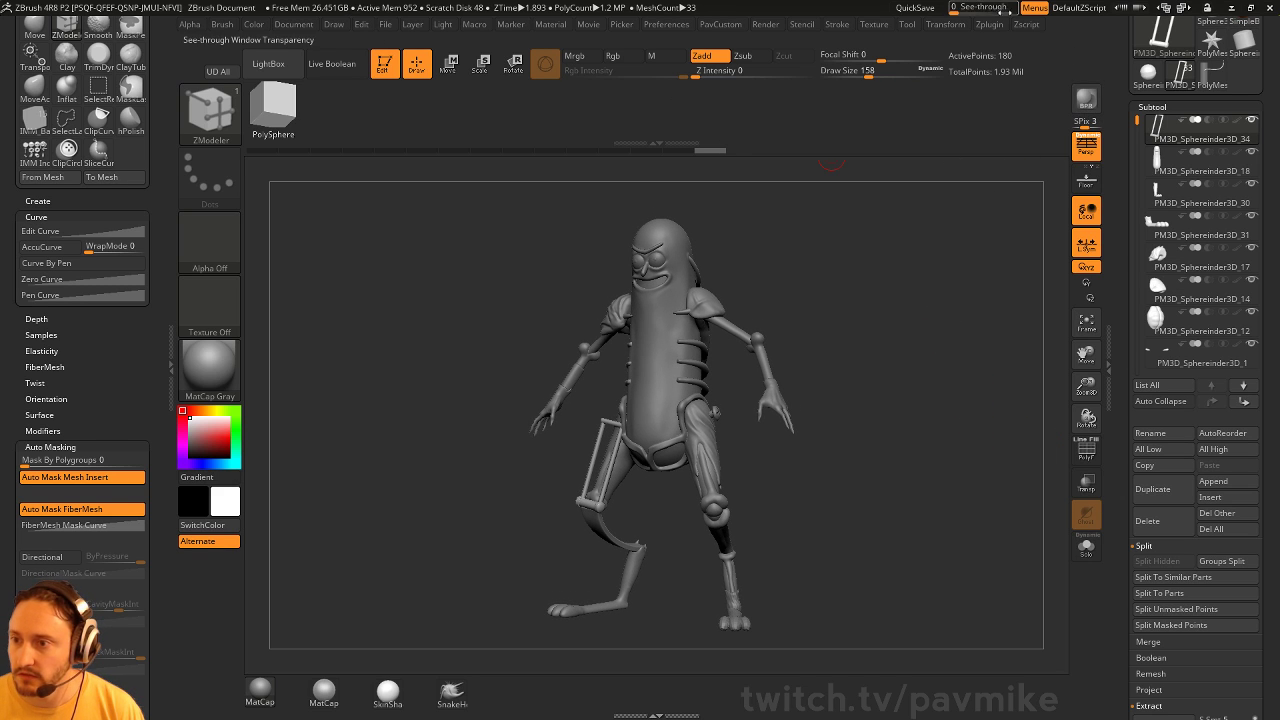
pyautogui.click(1087, 100)
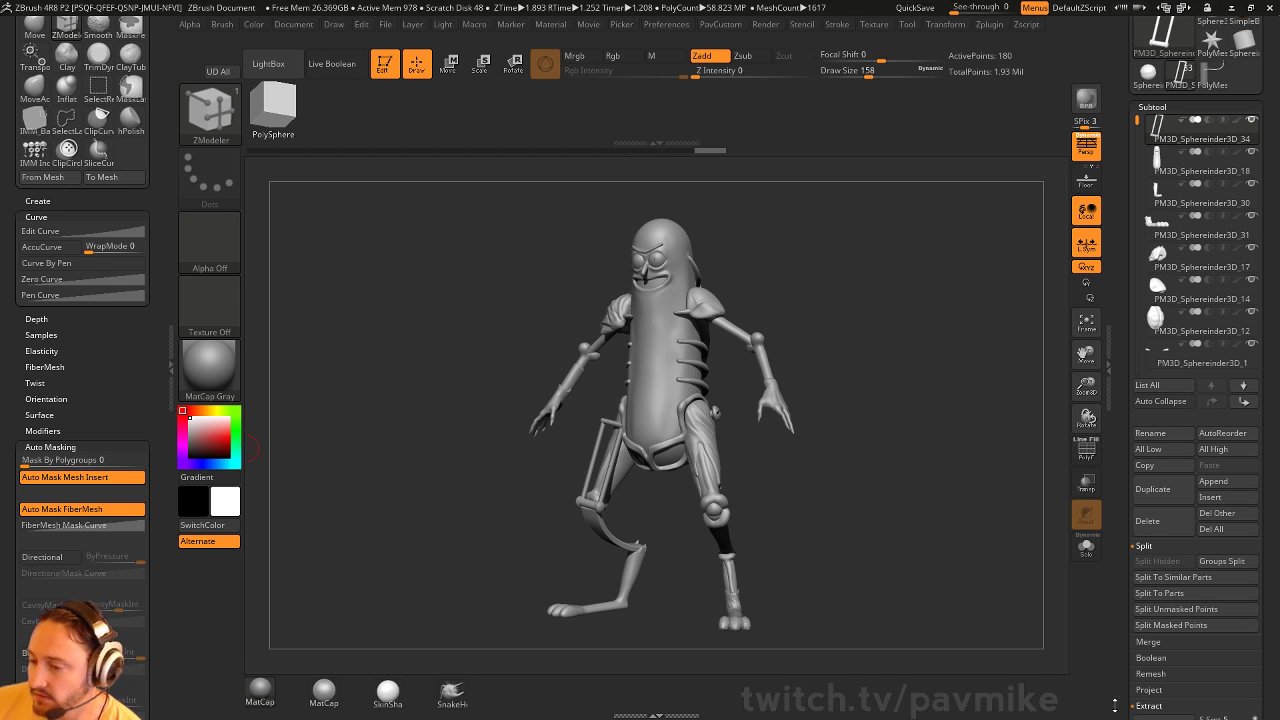
pyautogui.press('super')
pyautogui.press('super')
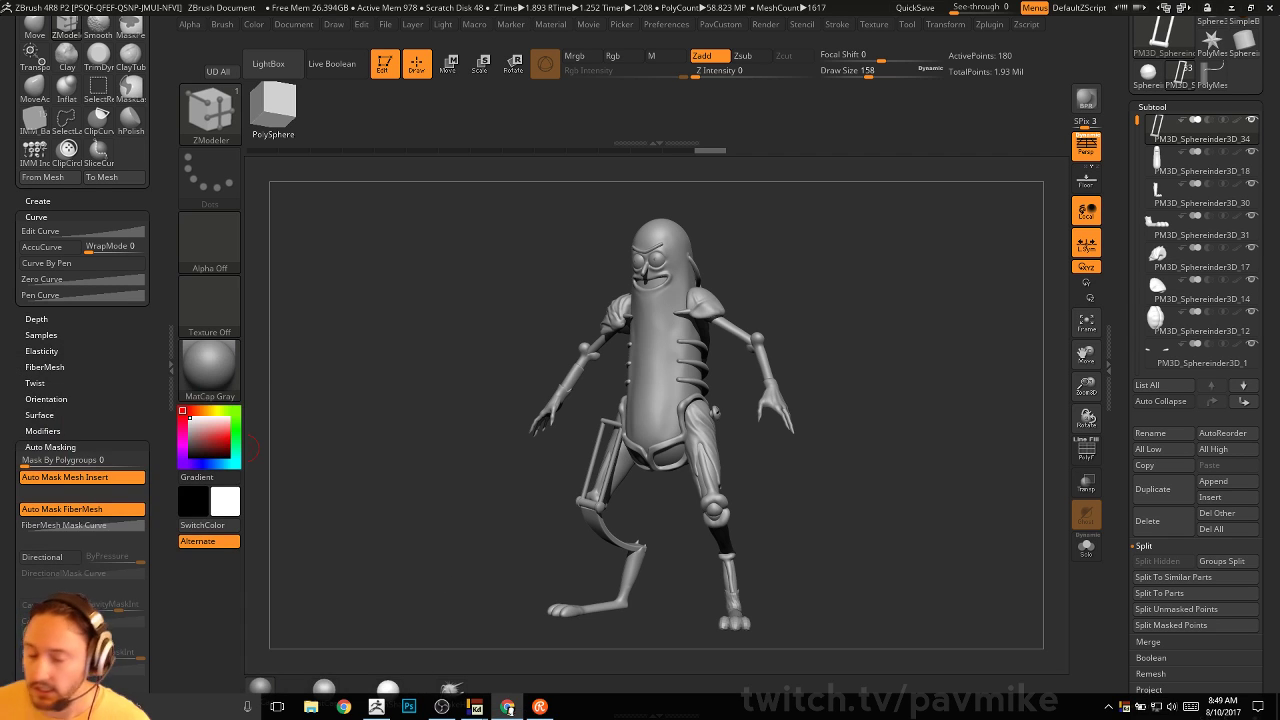